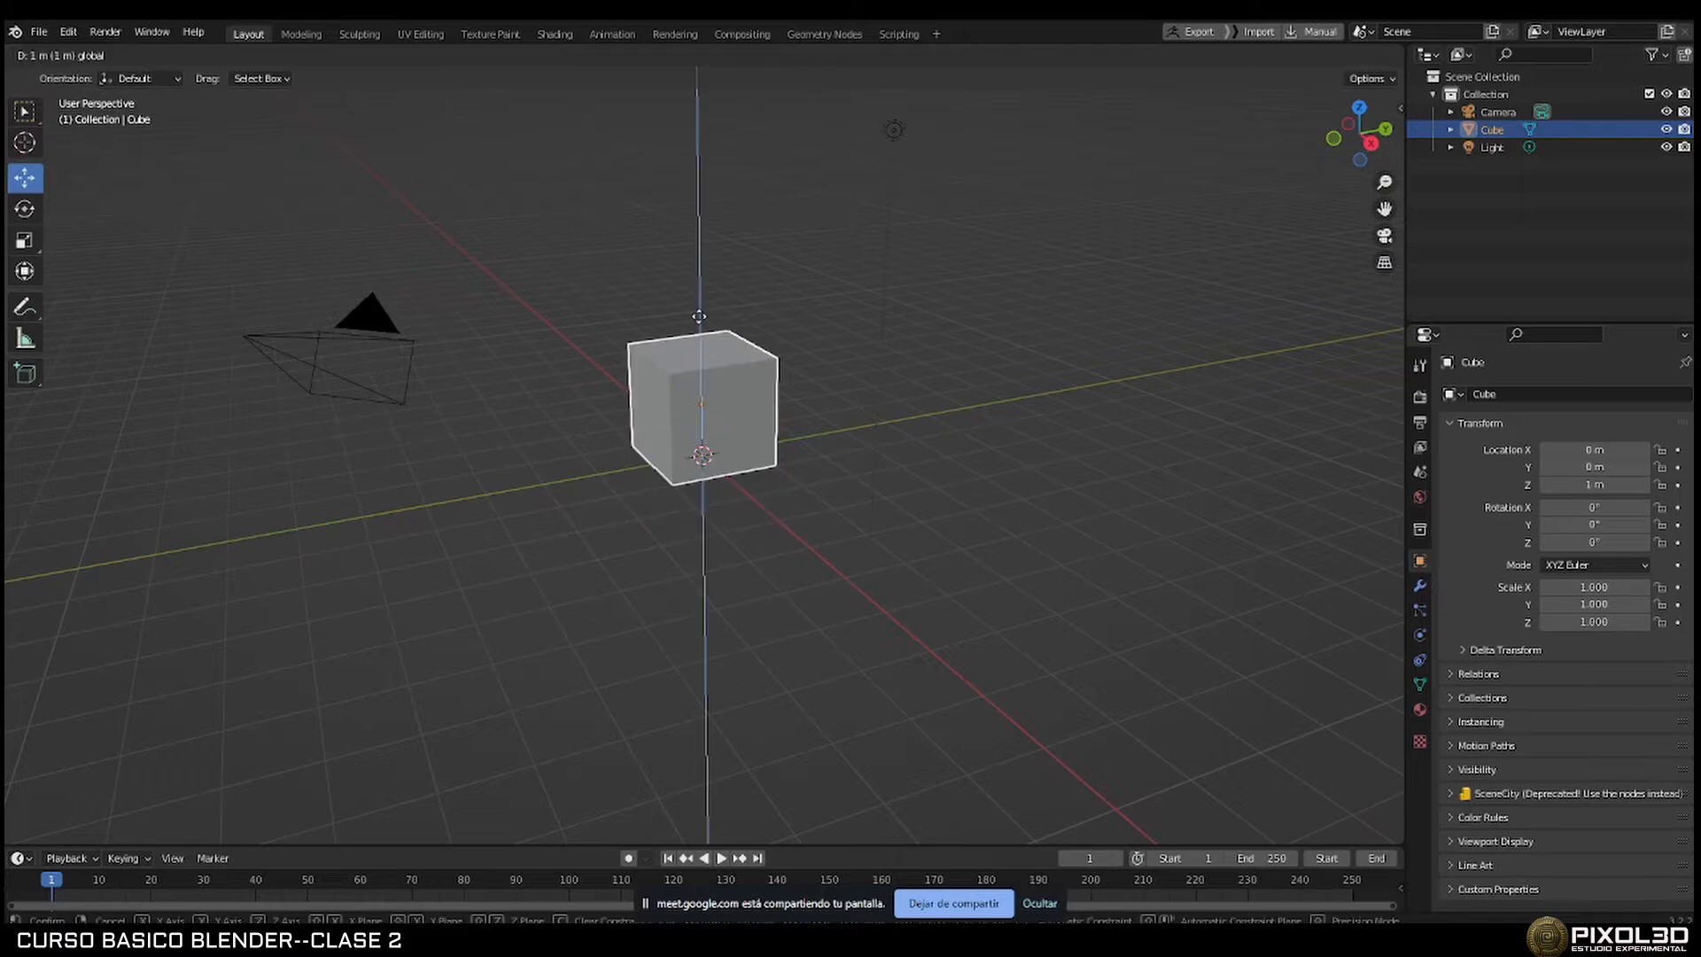
middle_drag(703, 319, 879, 528)
scroll(846, 503, up, 2)
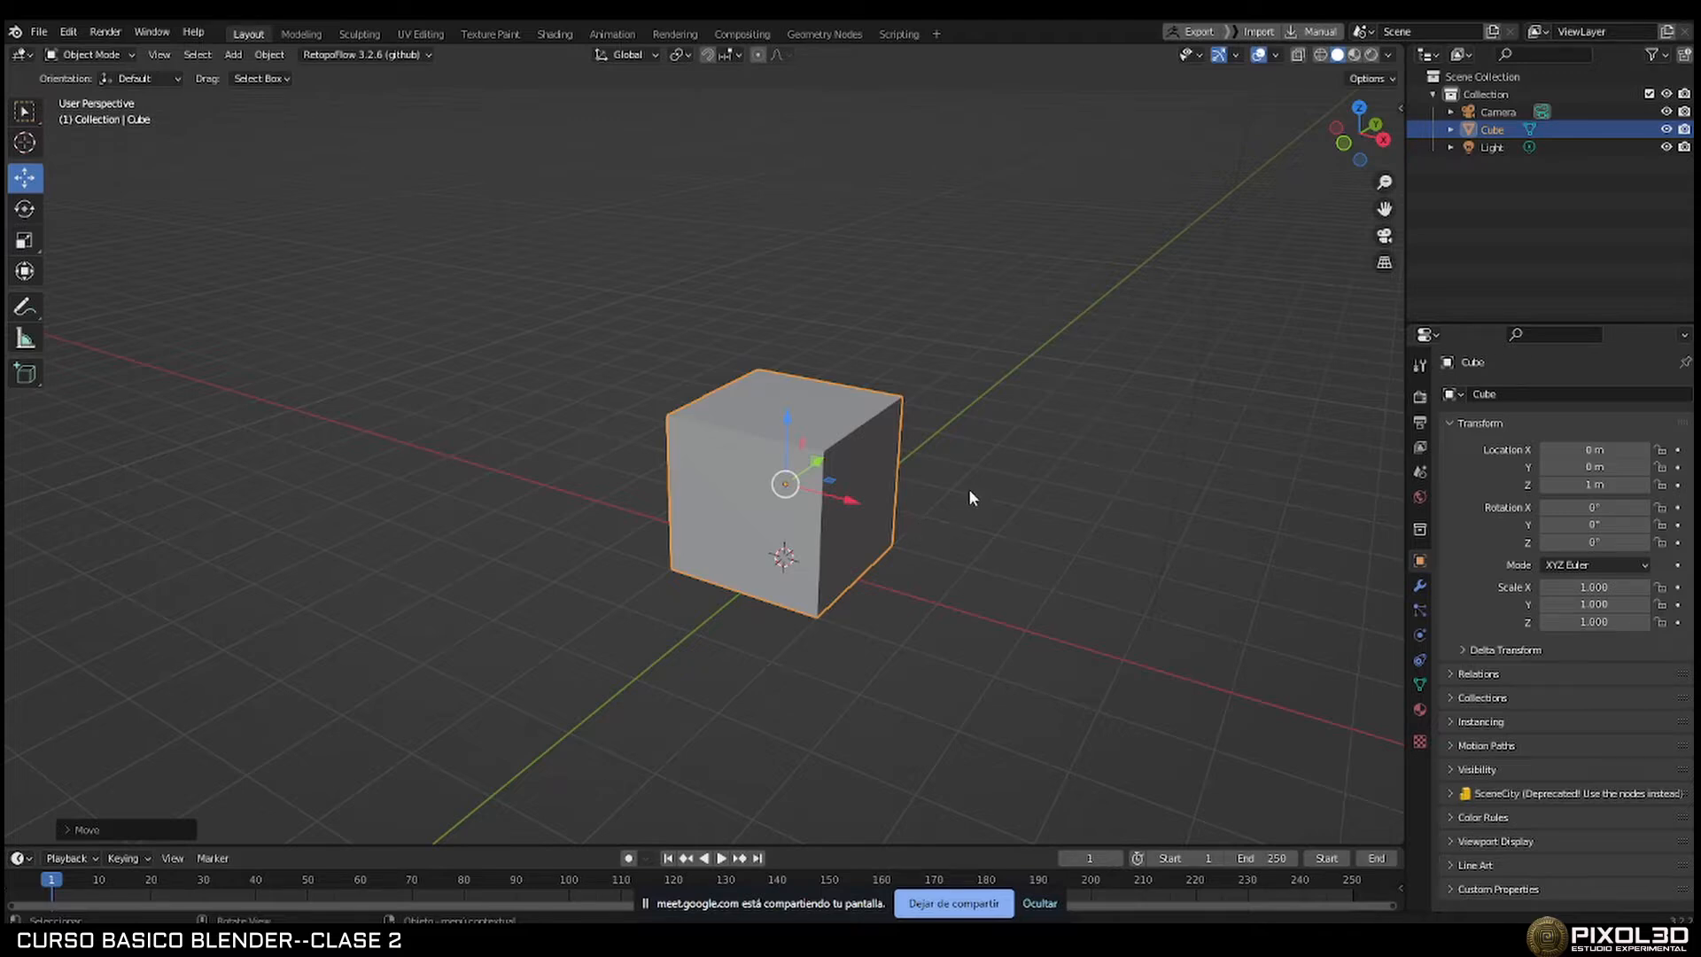
scroll(981, 475, up, 2)
middle_drag(975, 482, 933, 486)
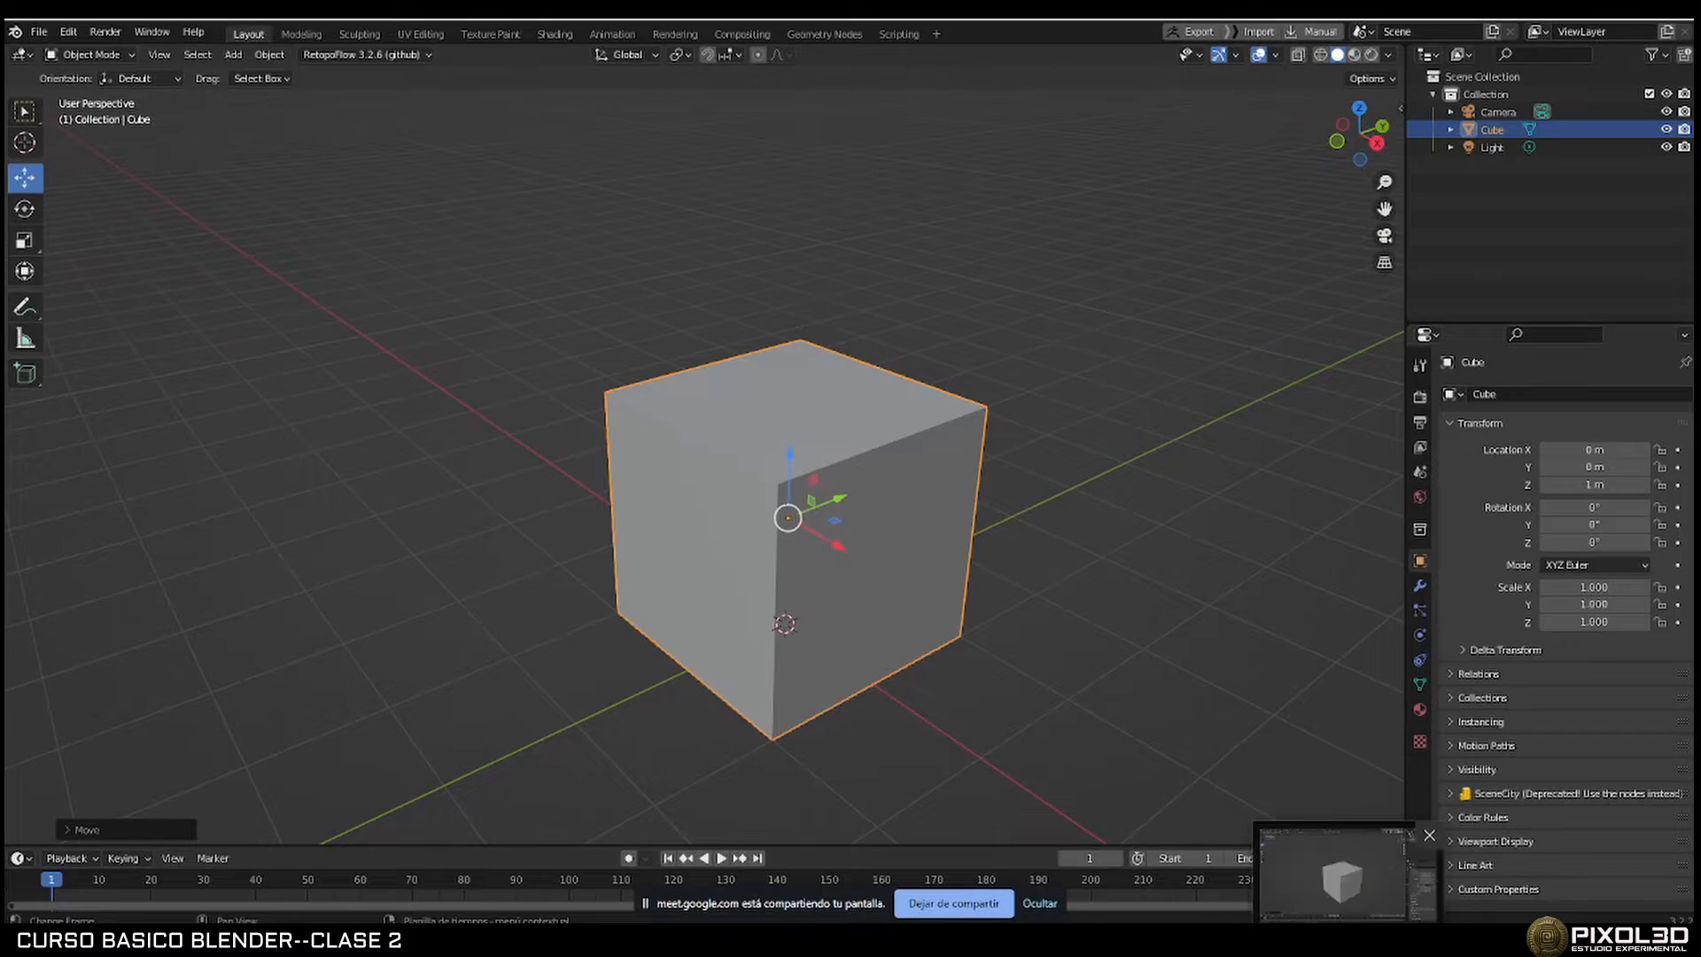
Switch to the course PDF and examine the page explaining basic shapes and the three polygon components: CARAS, ARISTAS and VERTICES.
key(alt+Tab)
scroll(961, 557, down, 5)
scroll(961, 556, down, 4)
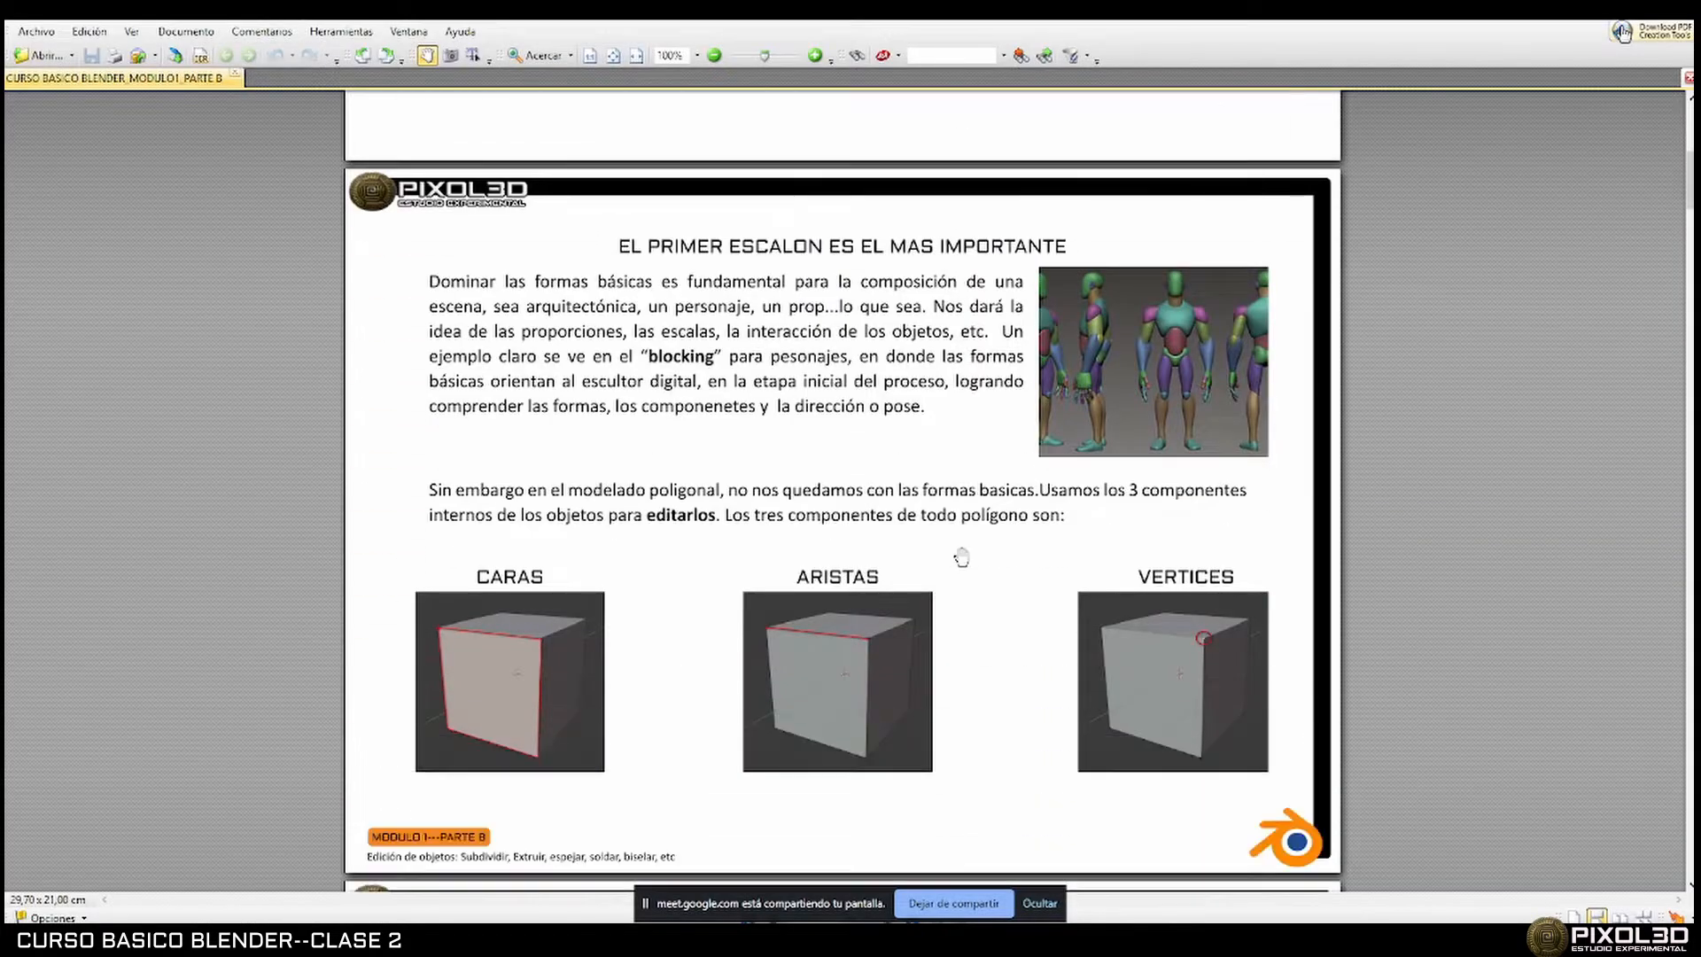
scroll(961, 556, up, 1)
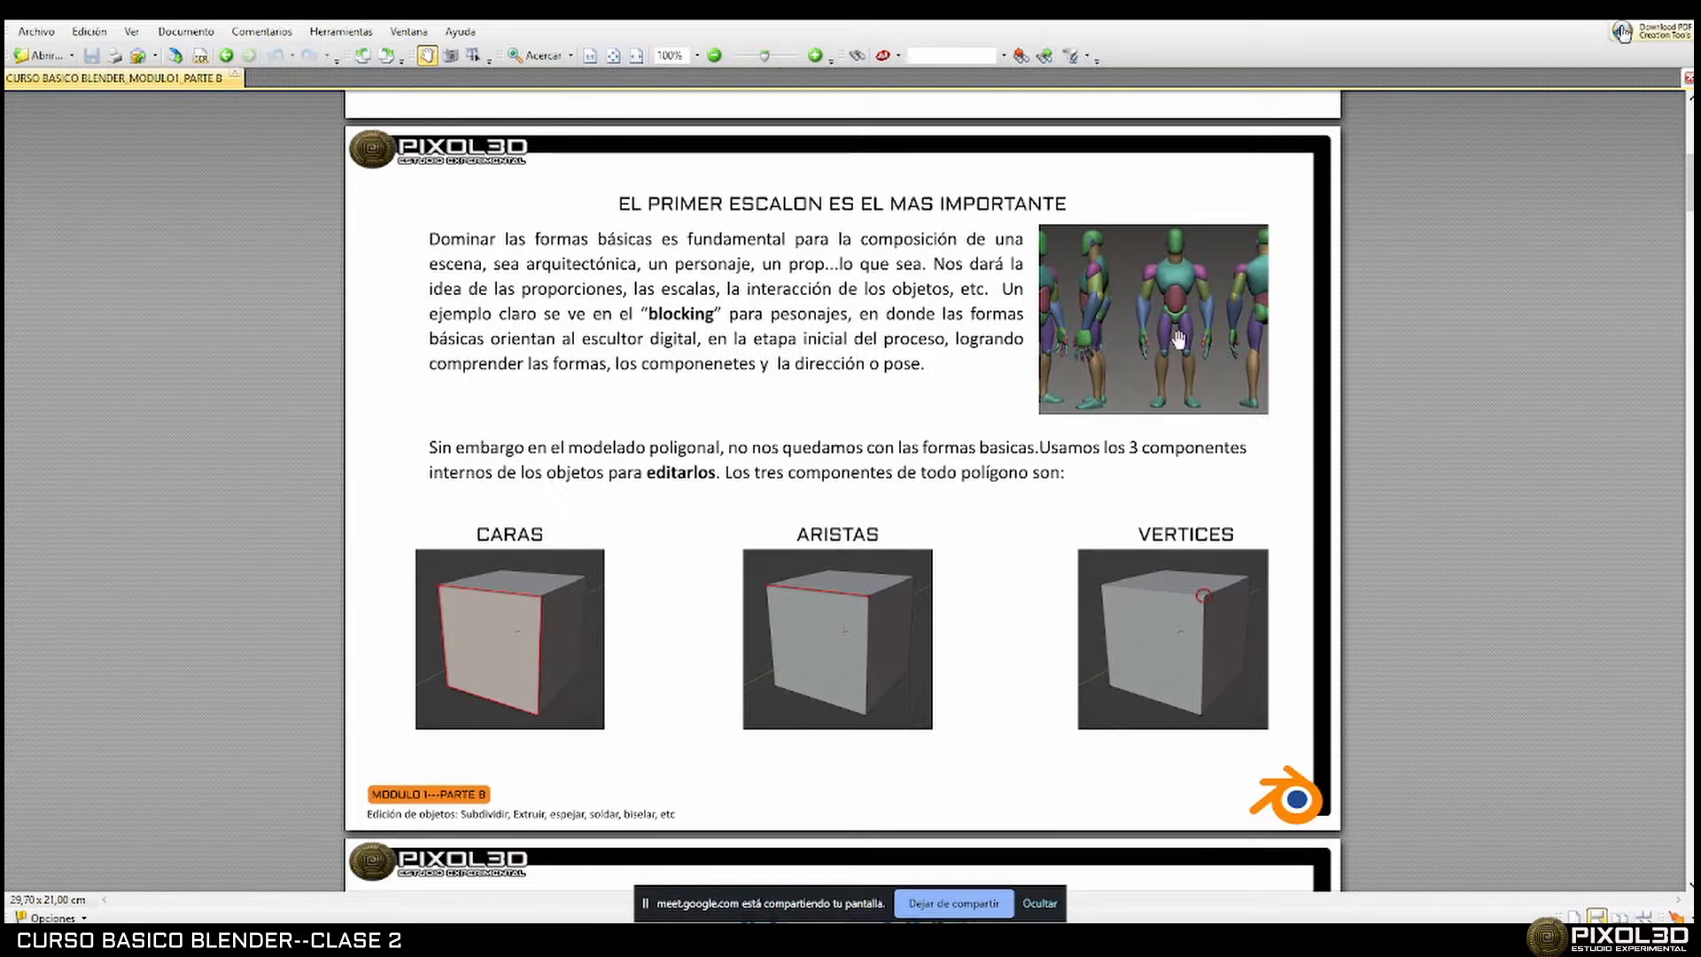
ctrl+scroll(1201, 325, up, 1)
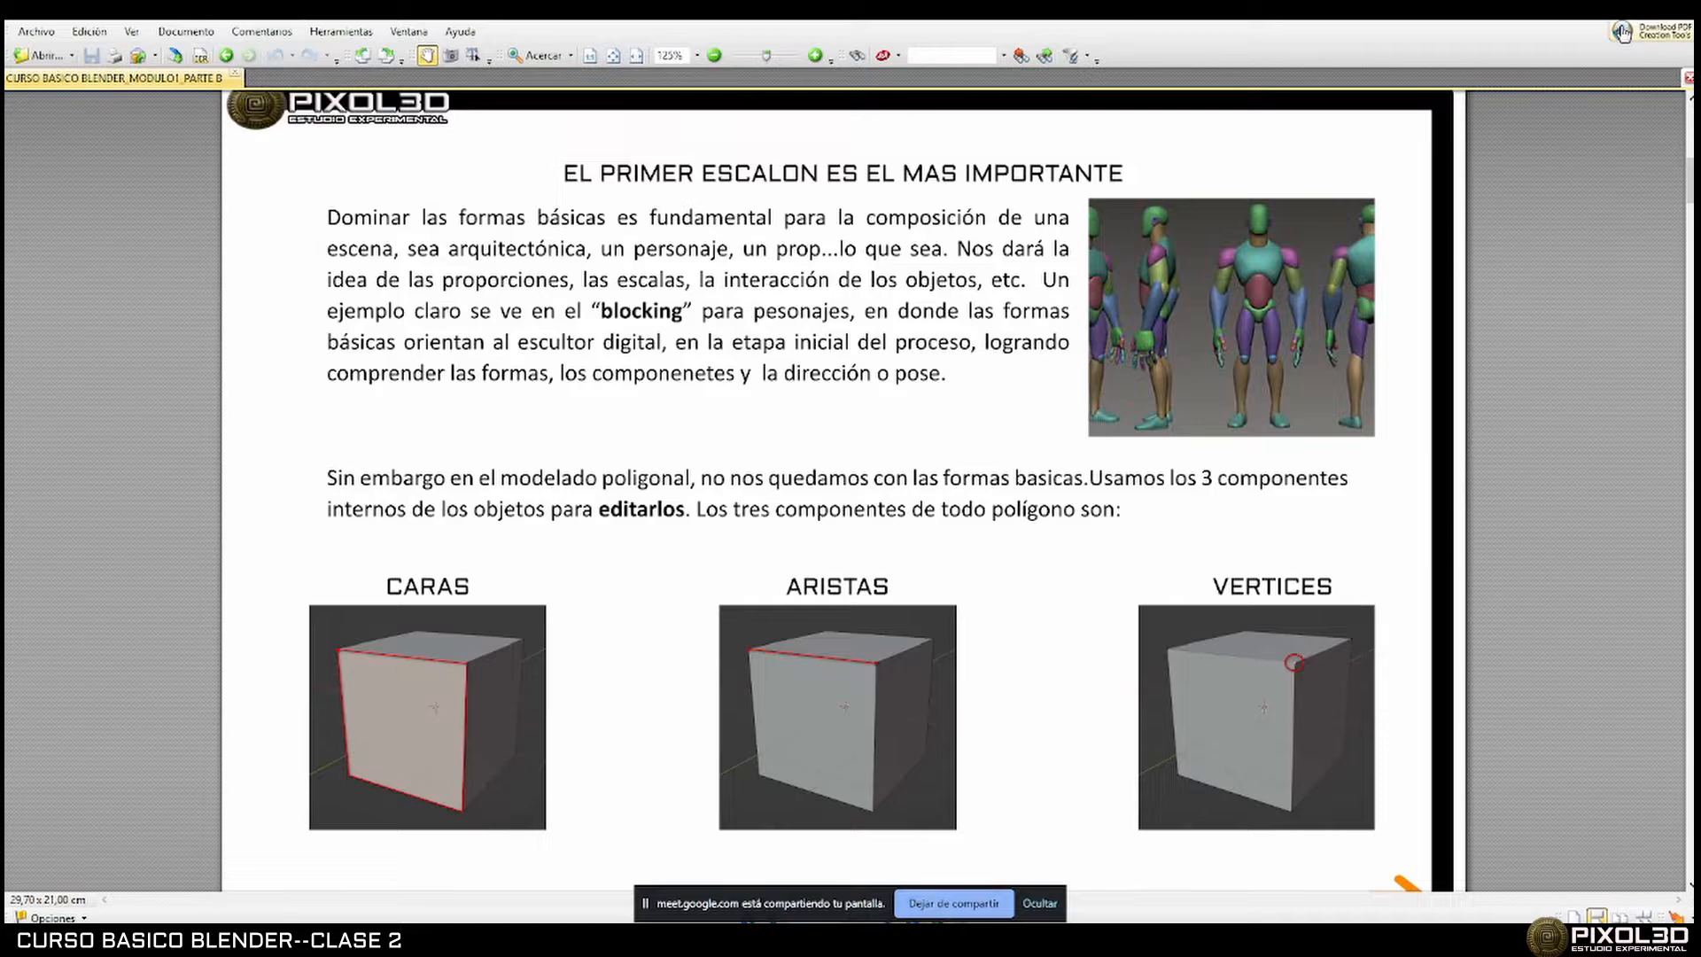
Switch to the Google Meet call, move the screen-sharing notice off the call controls and turn off the camera.
click(964, 939)
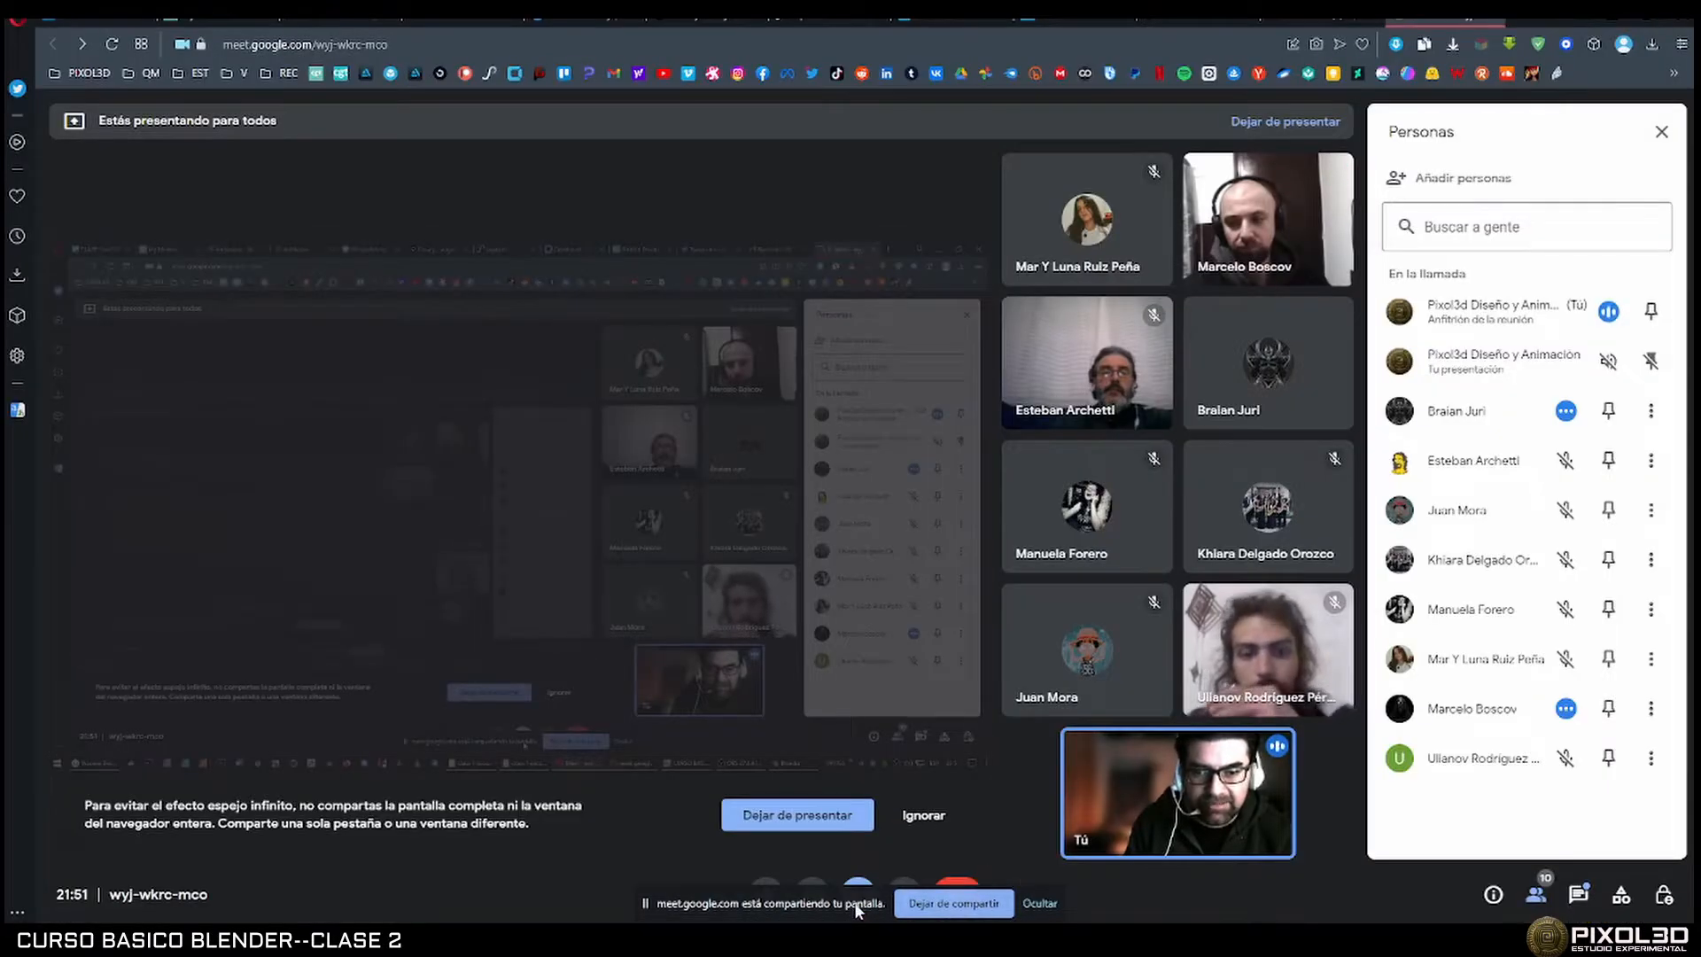
drag(848, 906, 488, 895)
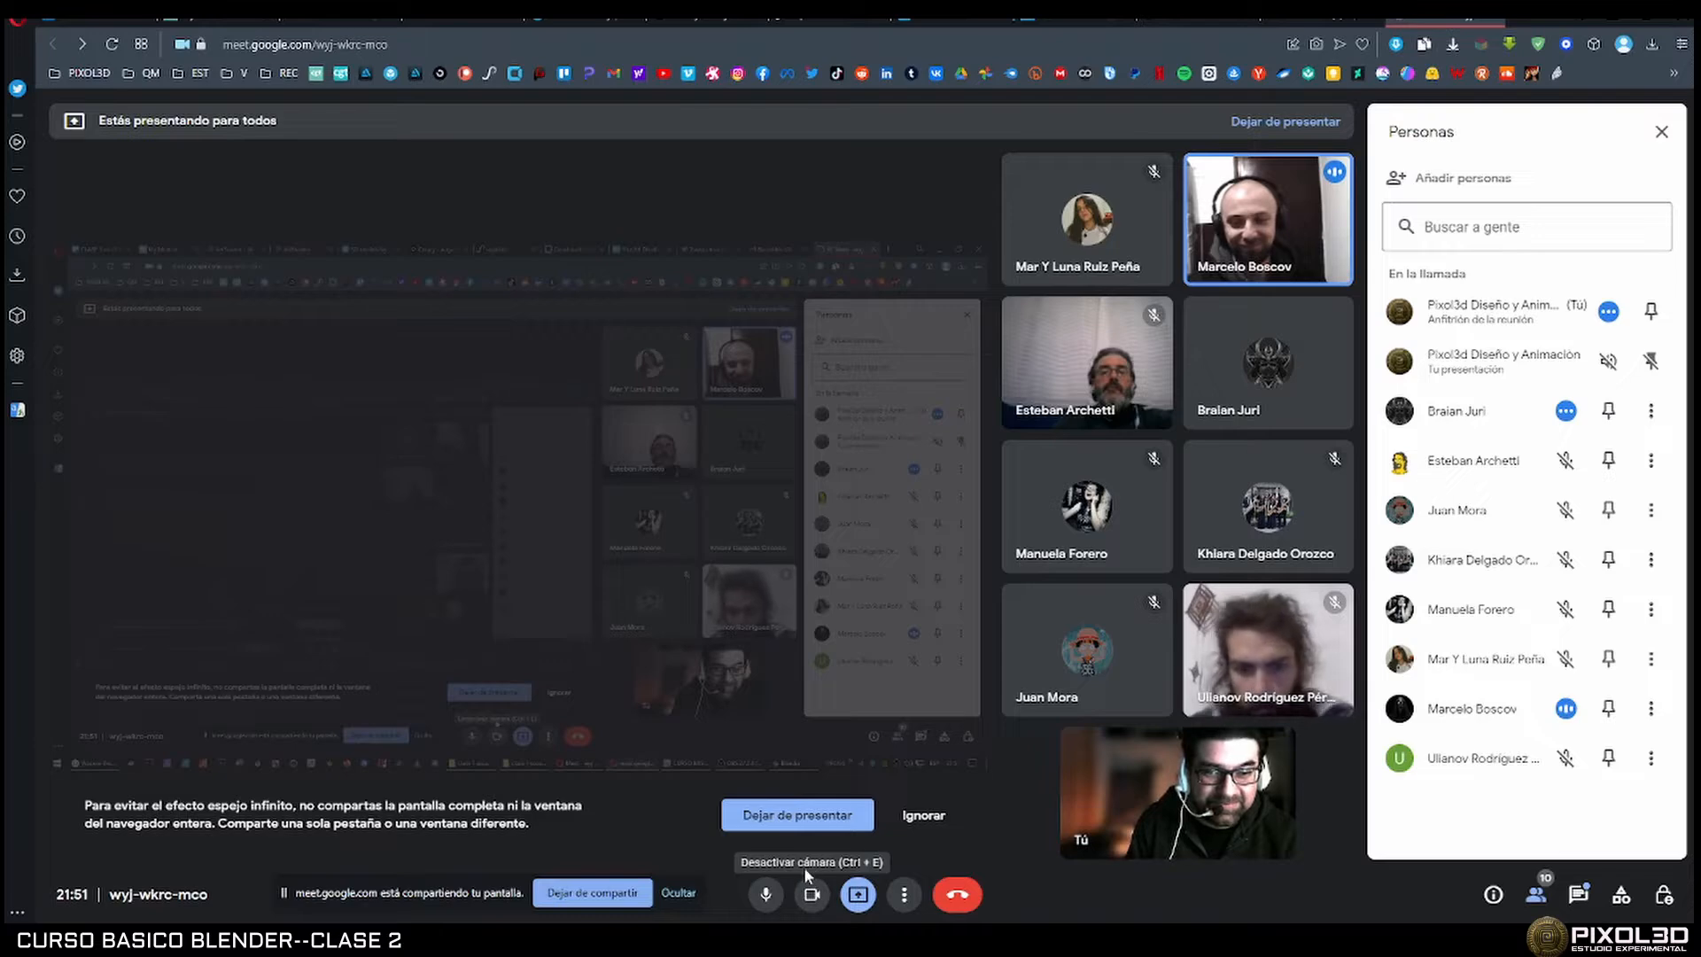
click(808, 896)
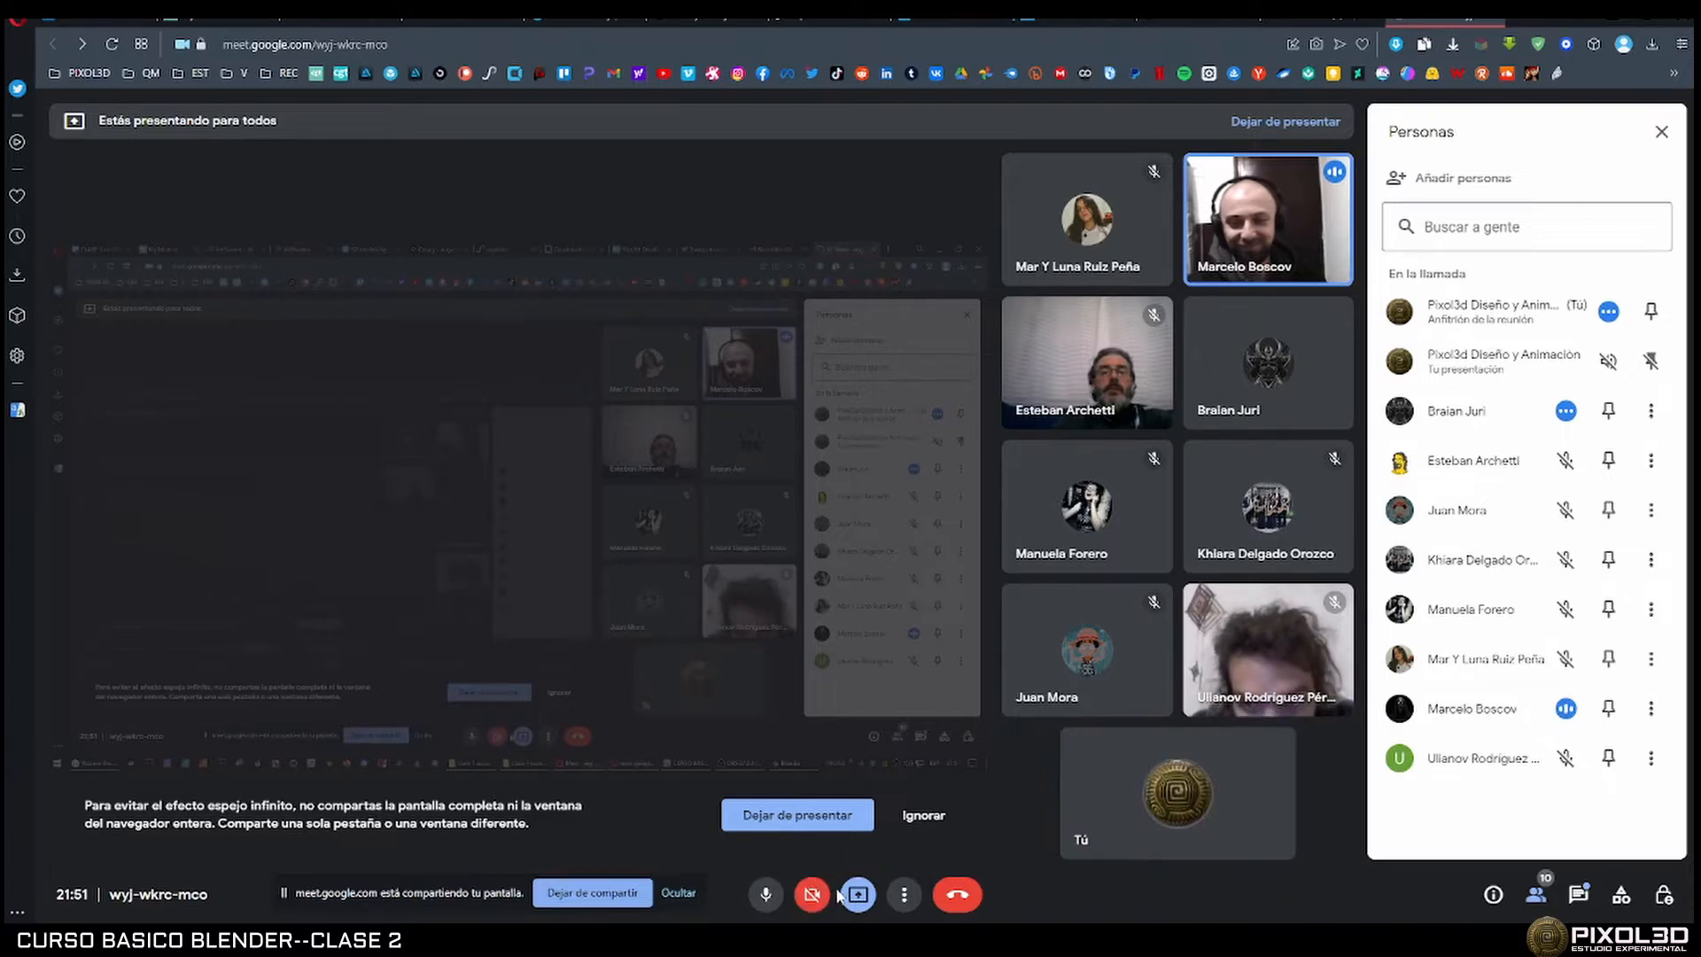
Return to the course PDF and review the figures of a cube's face, edge and vertex.
key(alt+Tab)
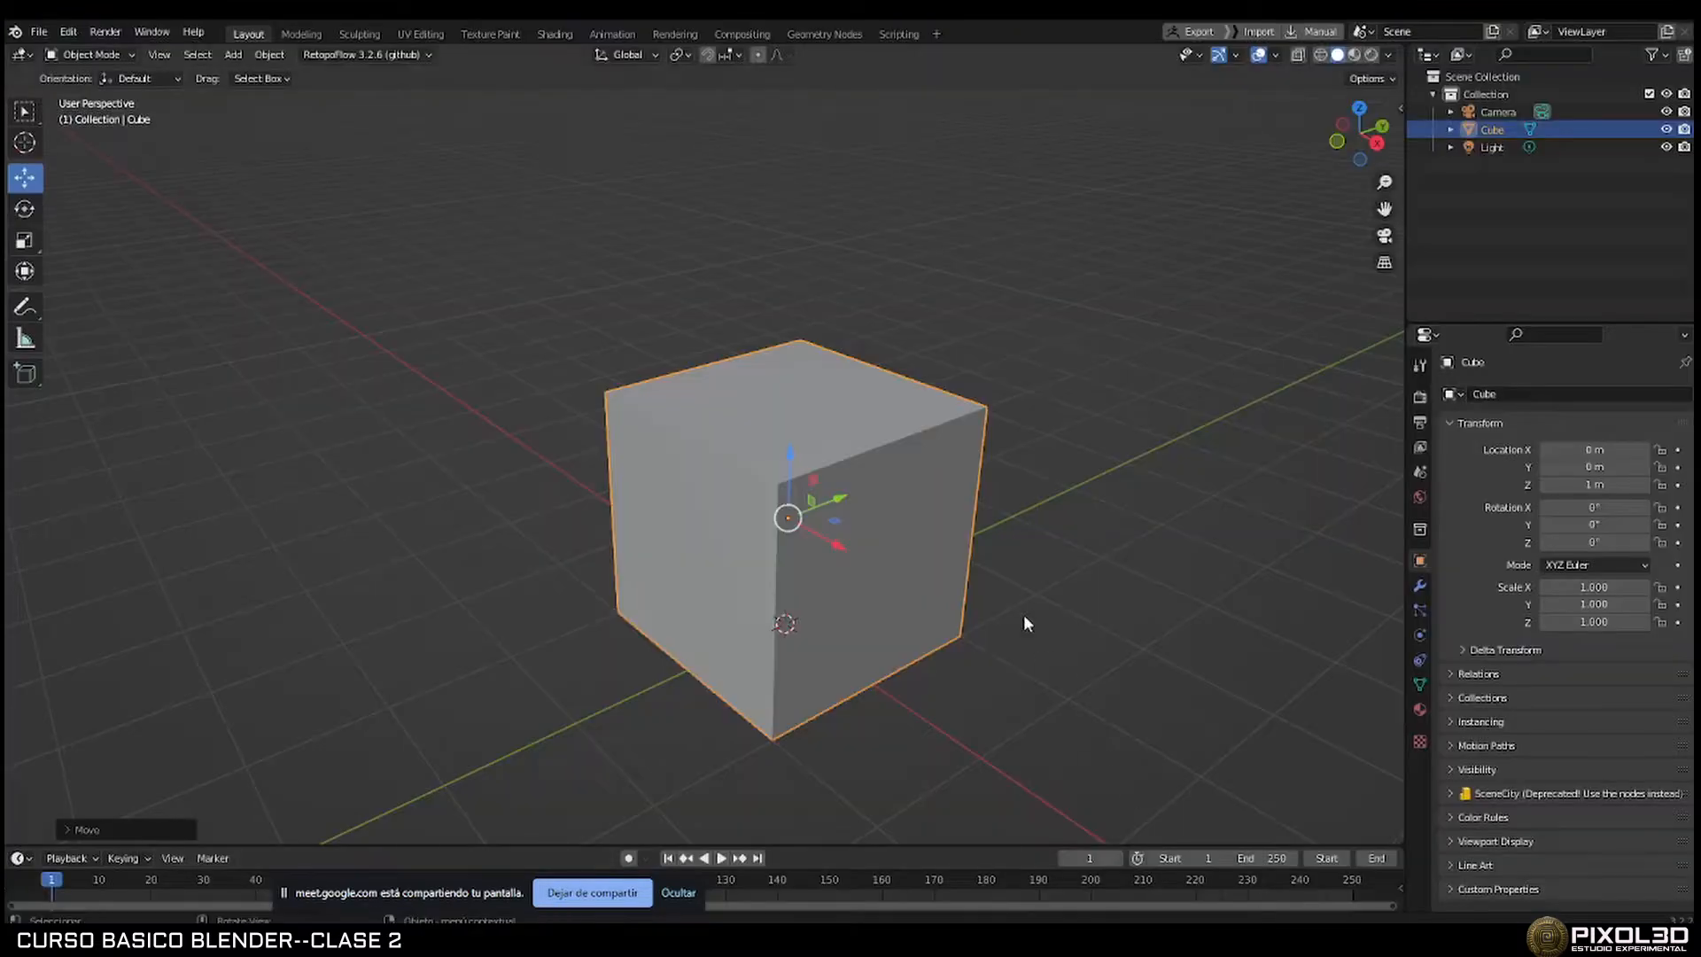
key(alt+Tab)
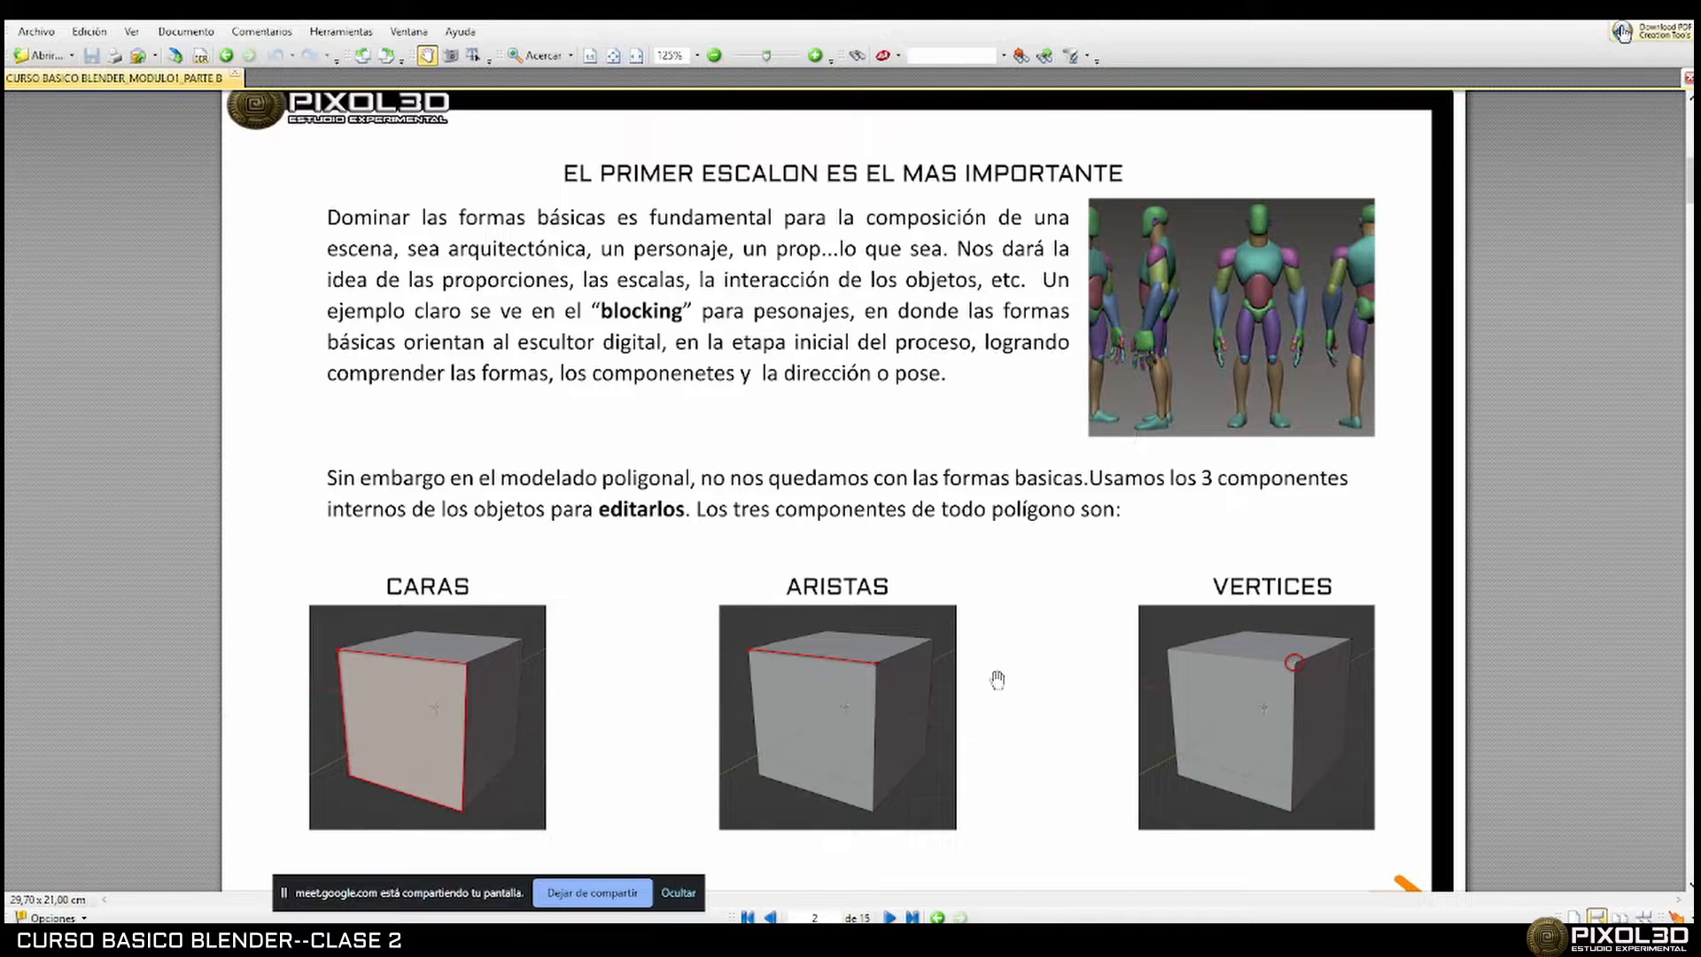
scroll(998, 679, up, 1)
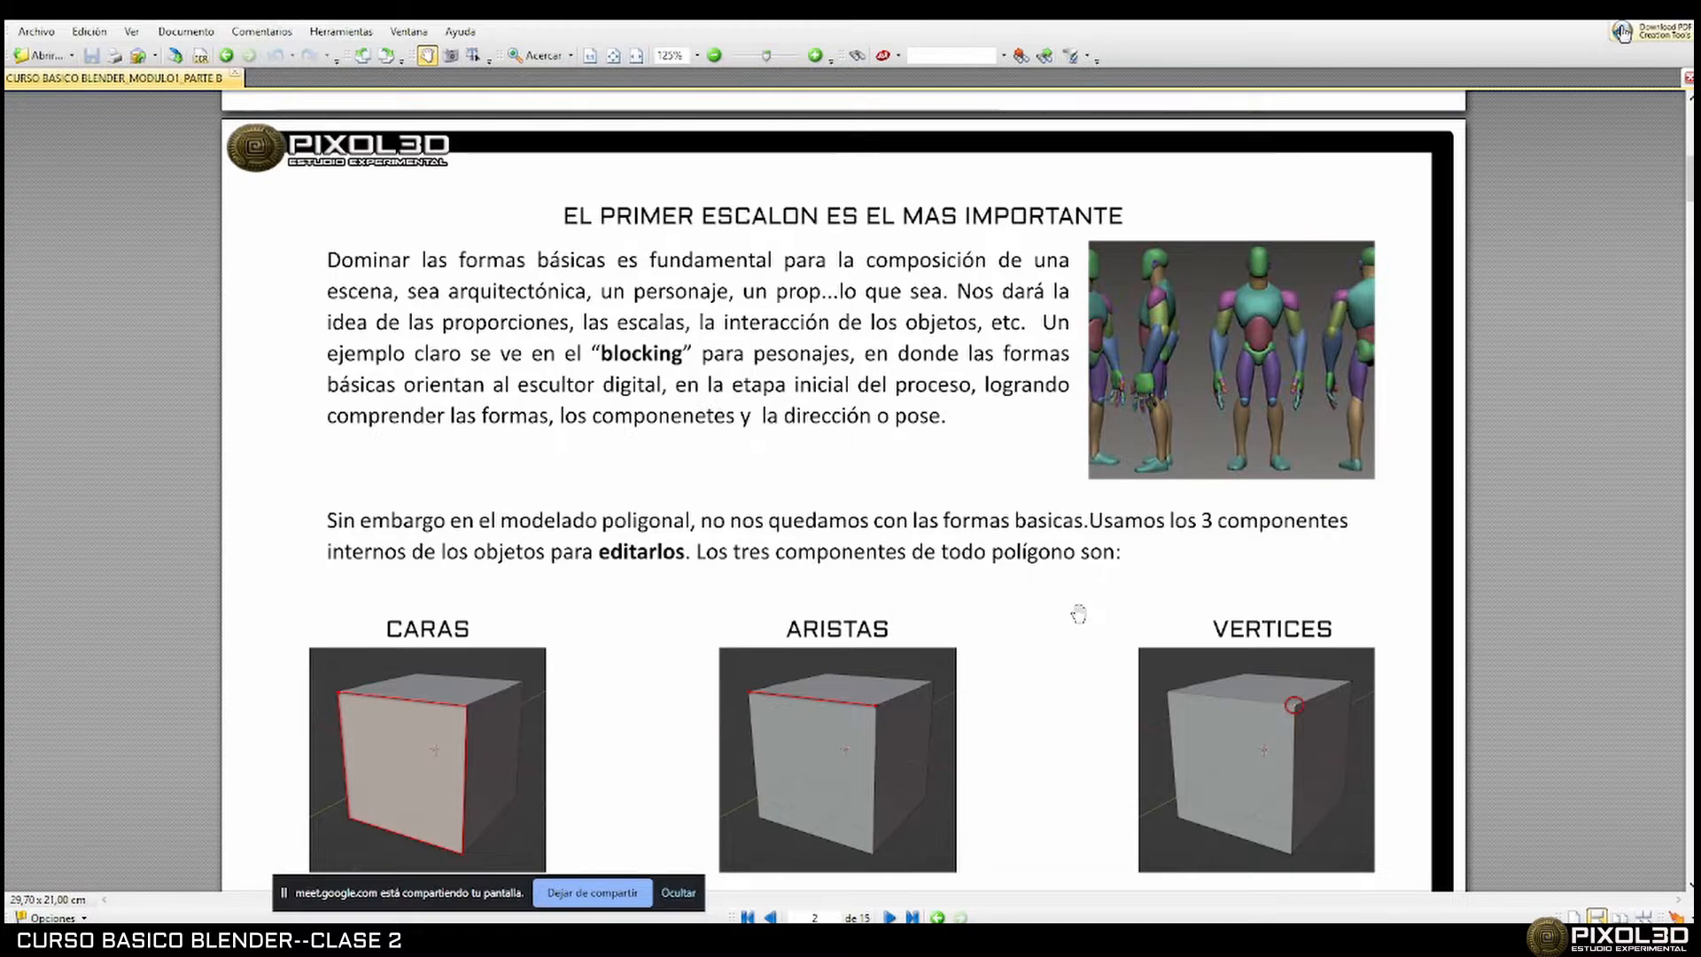
scroll(1078, 613, down, 5)
scroll(1078, 616, up, 2)
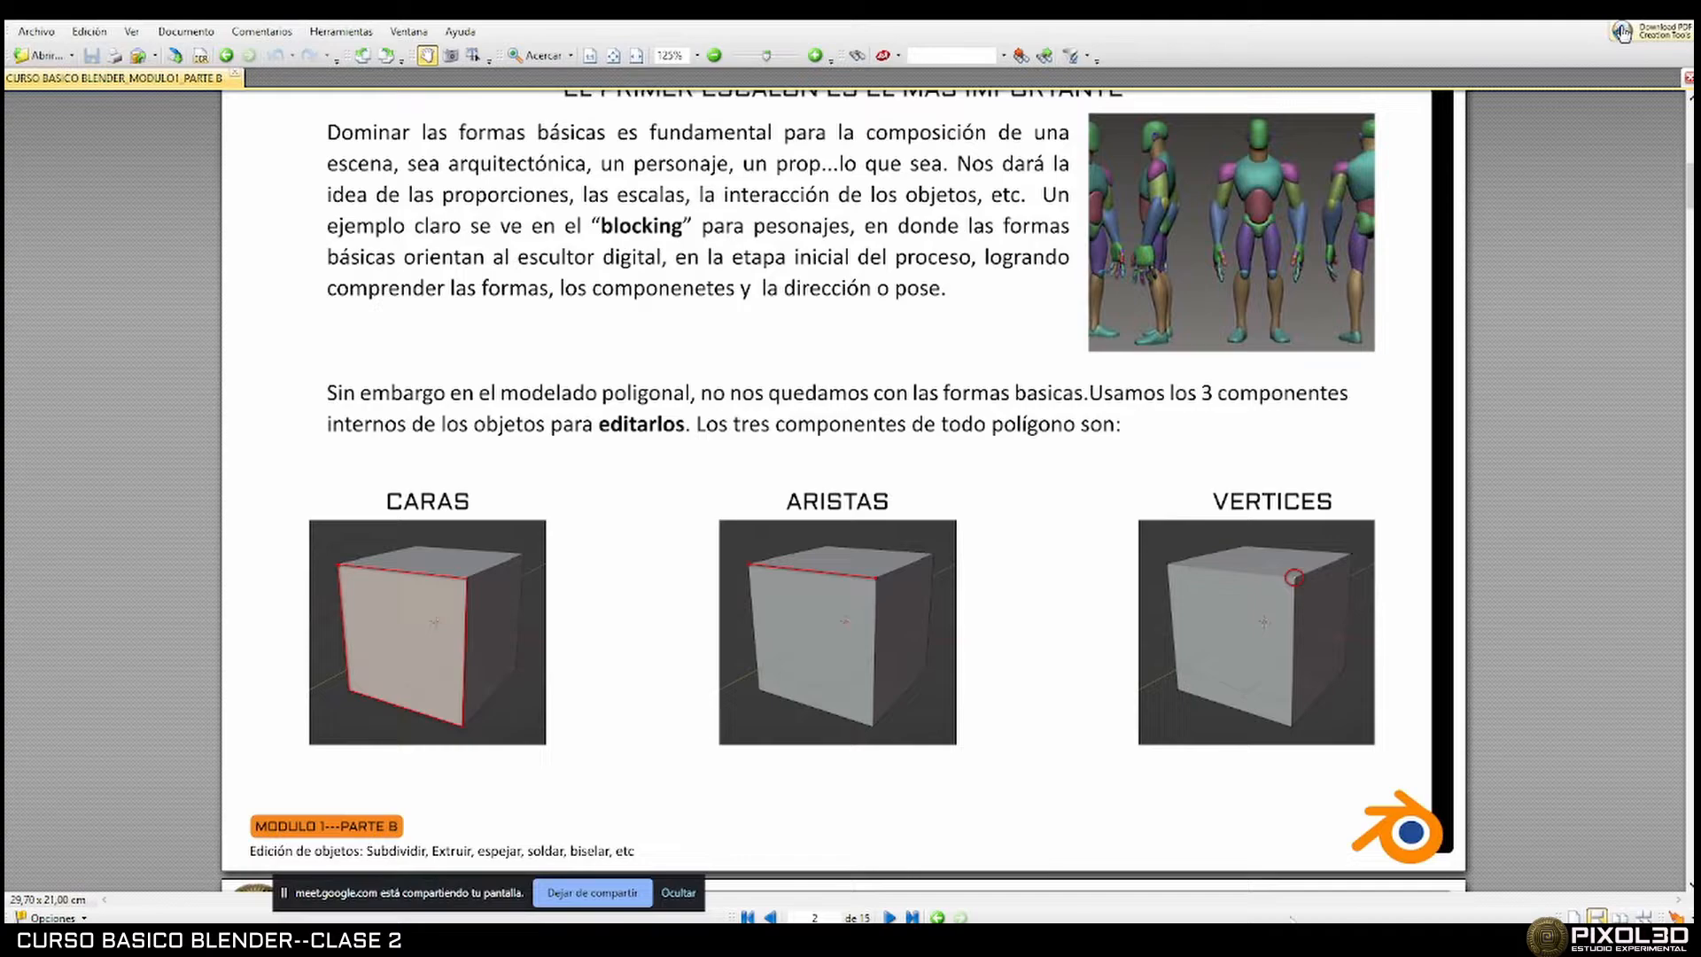
Switch back to Blender and review the interaction modes available for the cube, staying in Object Mode.
key(alt+Tab)
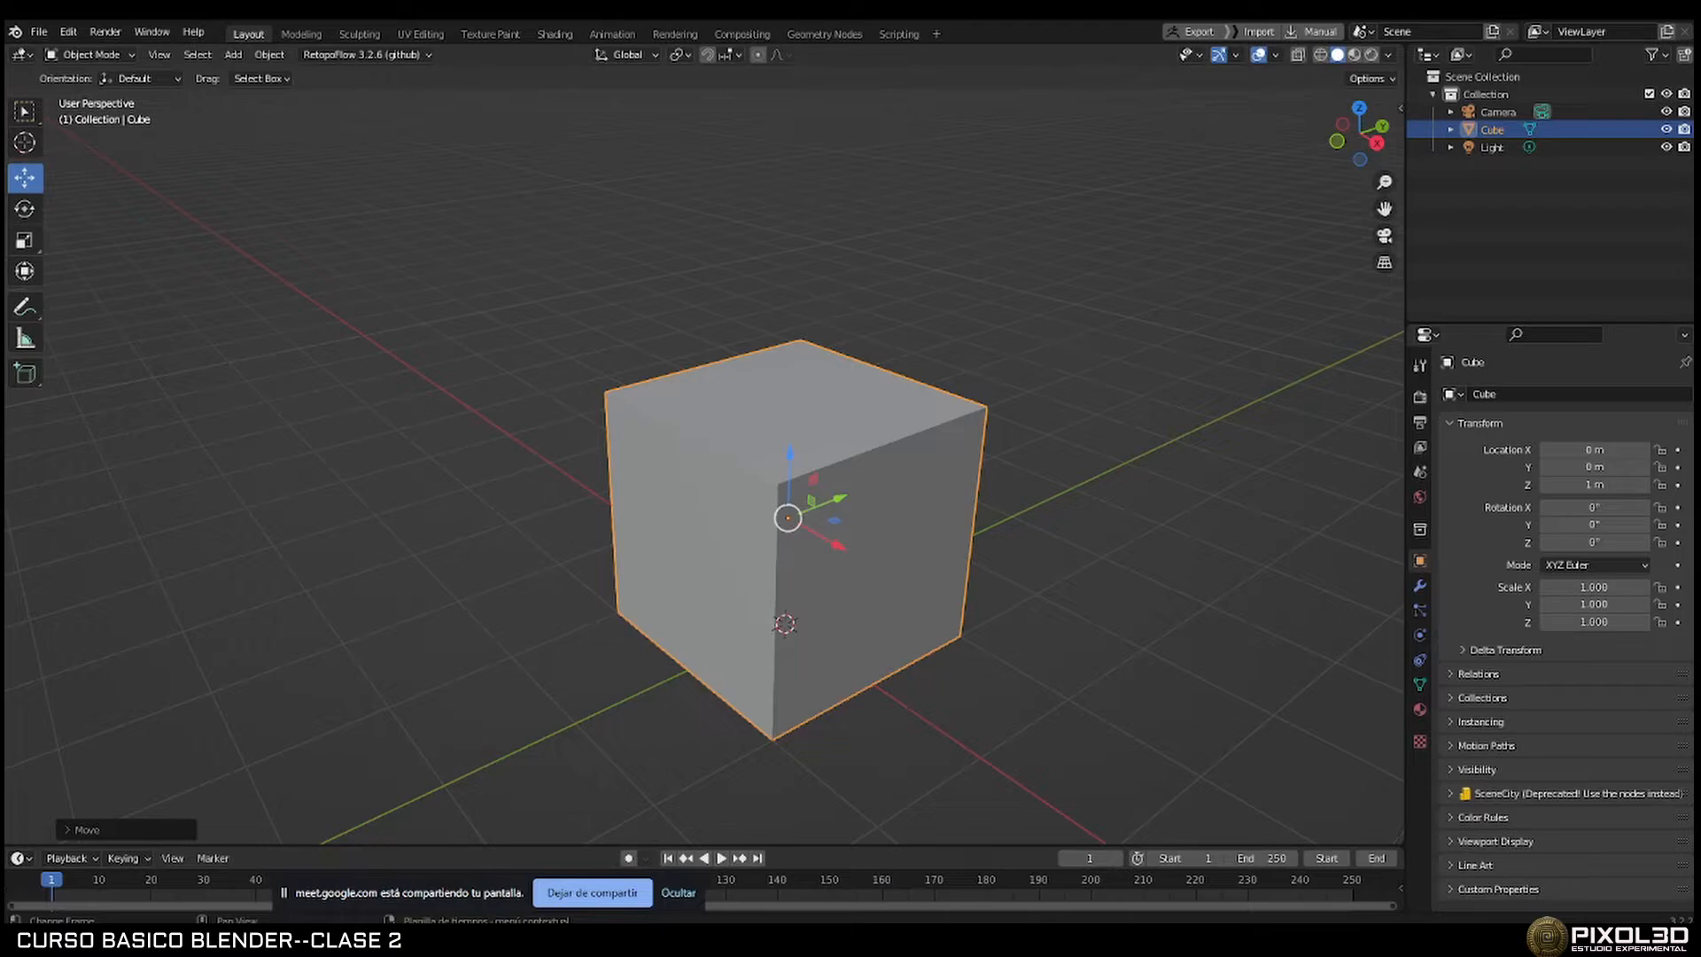
key(alt+Tab)
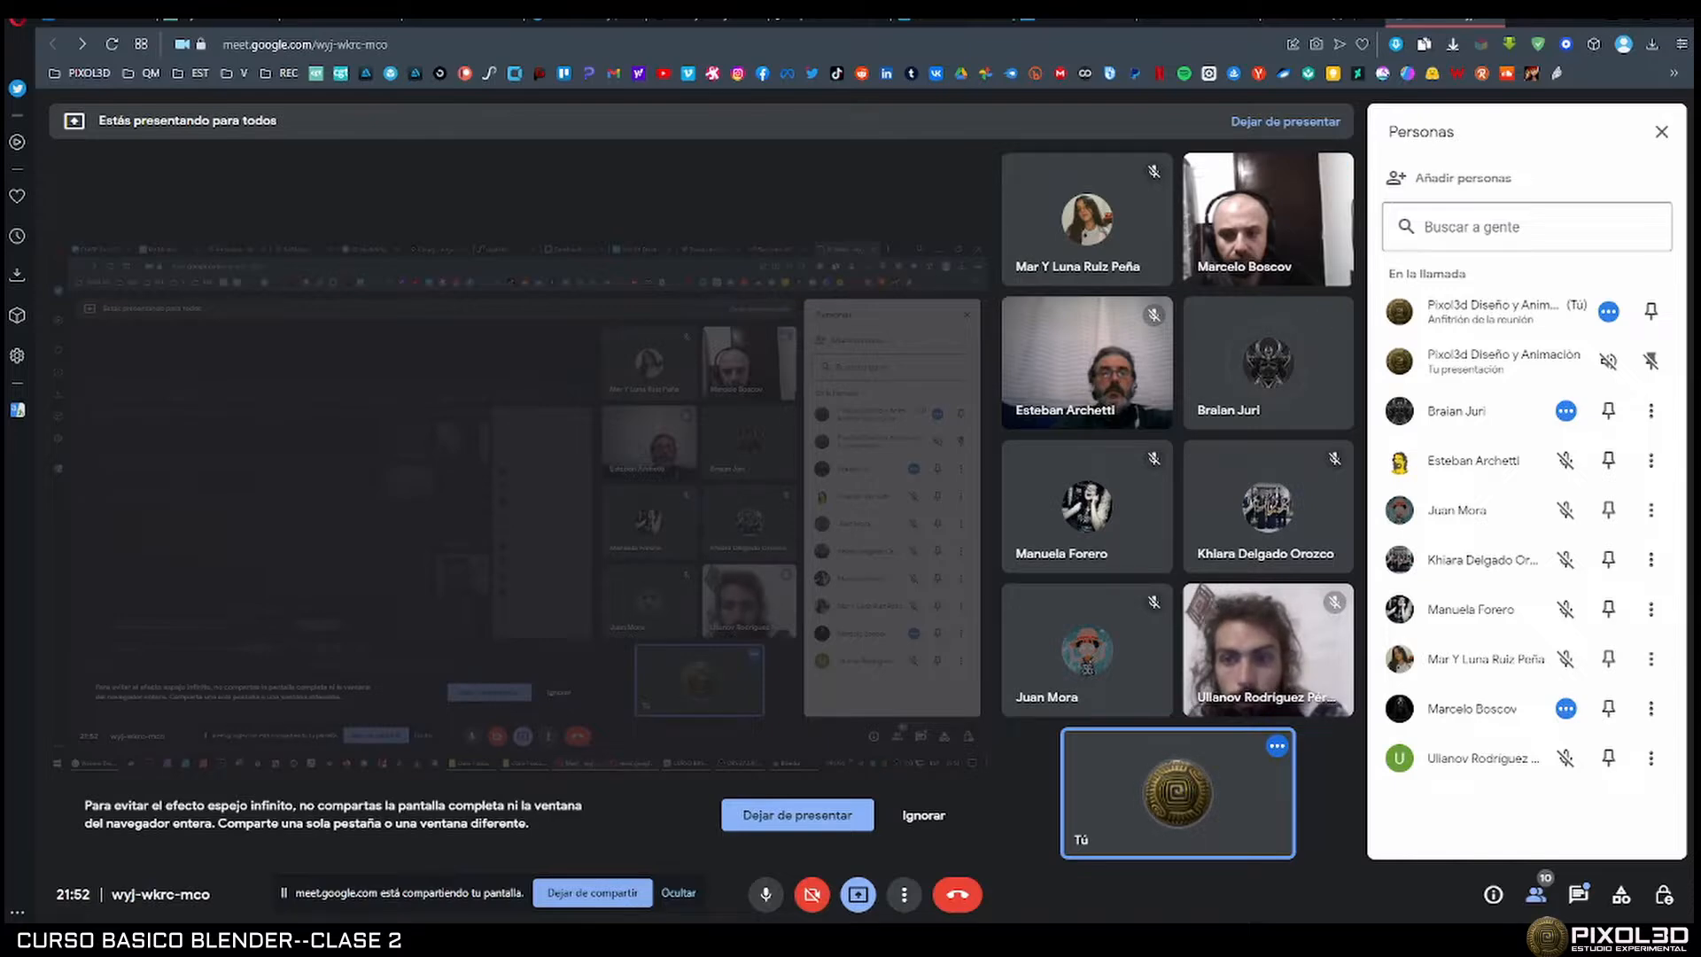
key(alt+Tab)
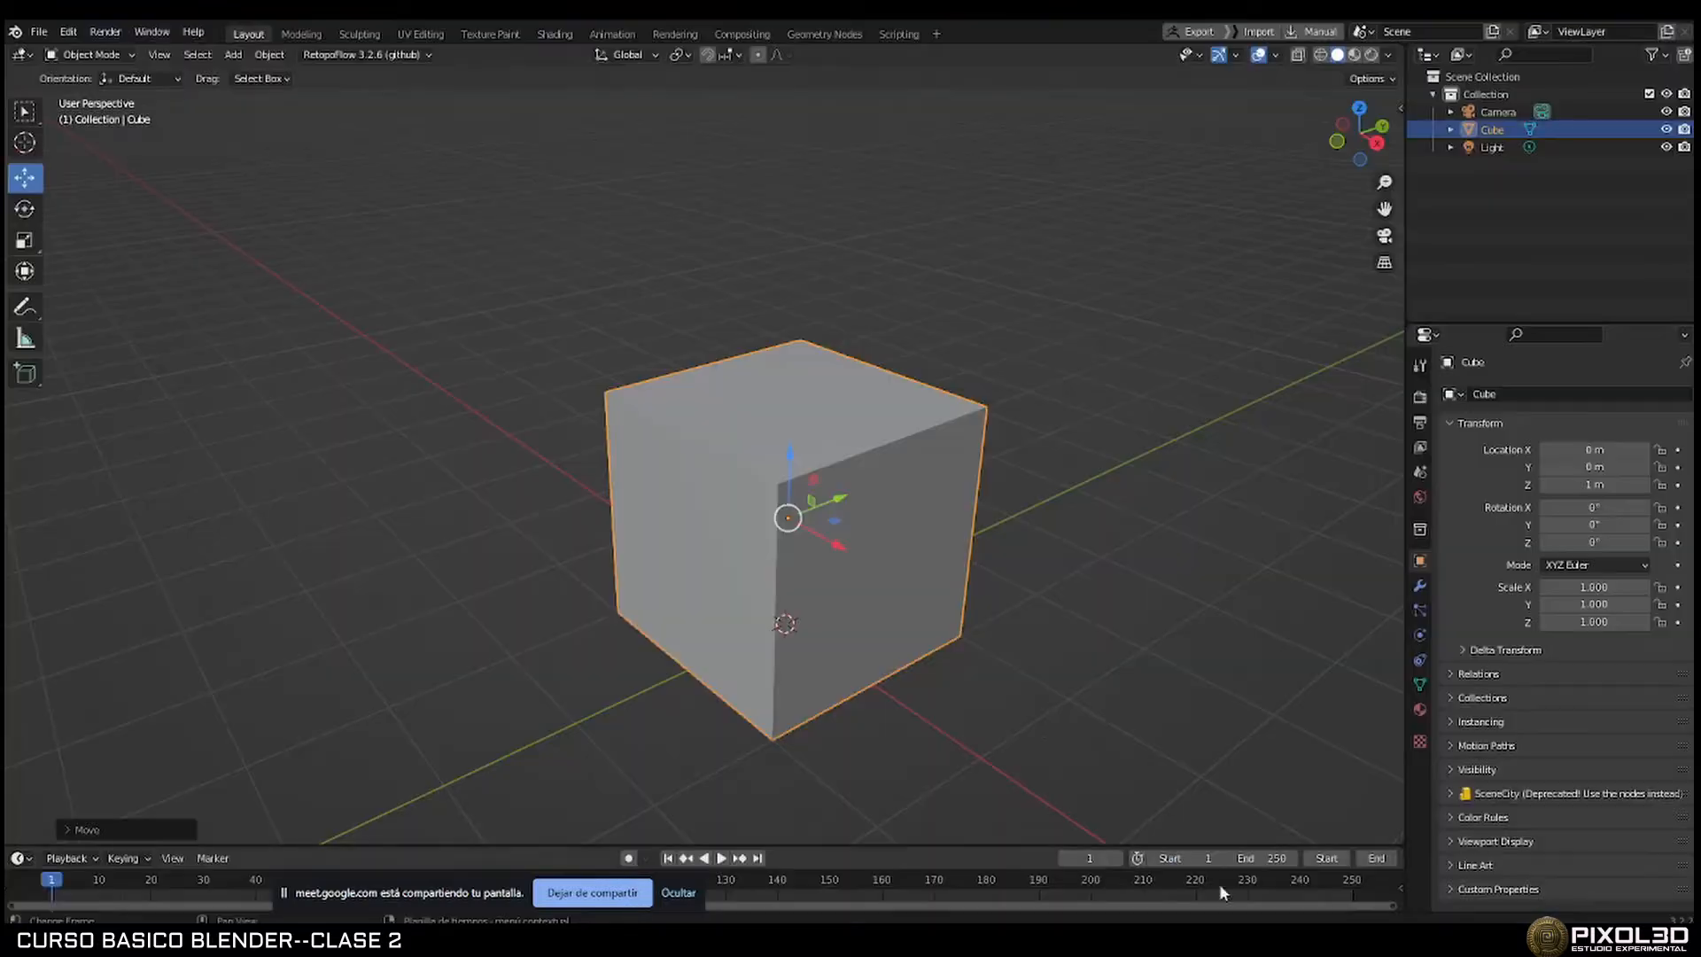
middle_drag(887, 589, 897, 585)
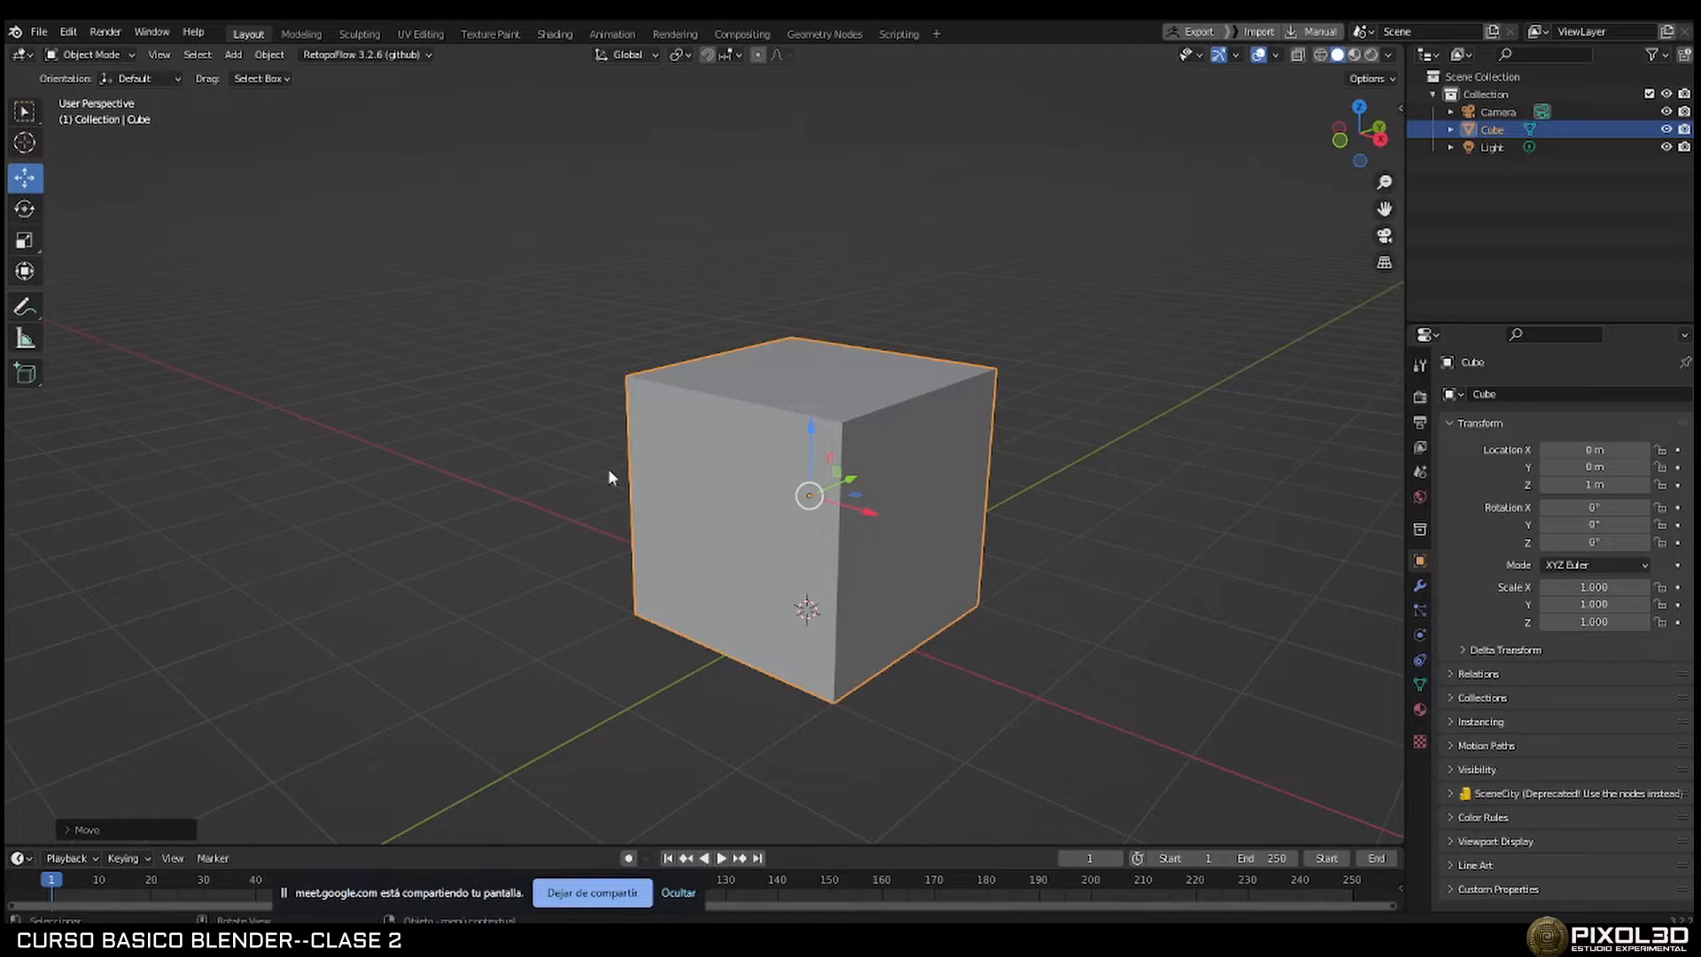
click(94, 55)
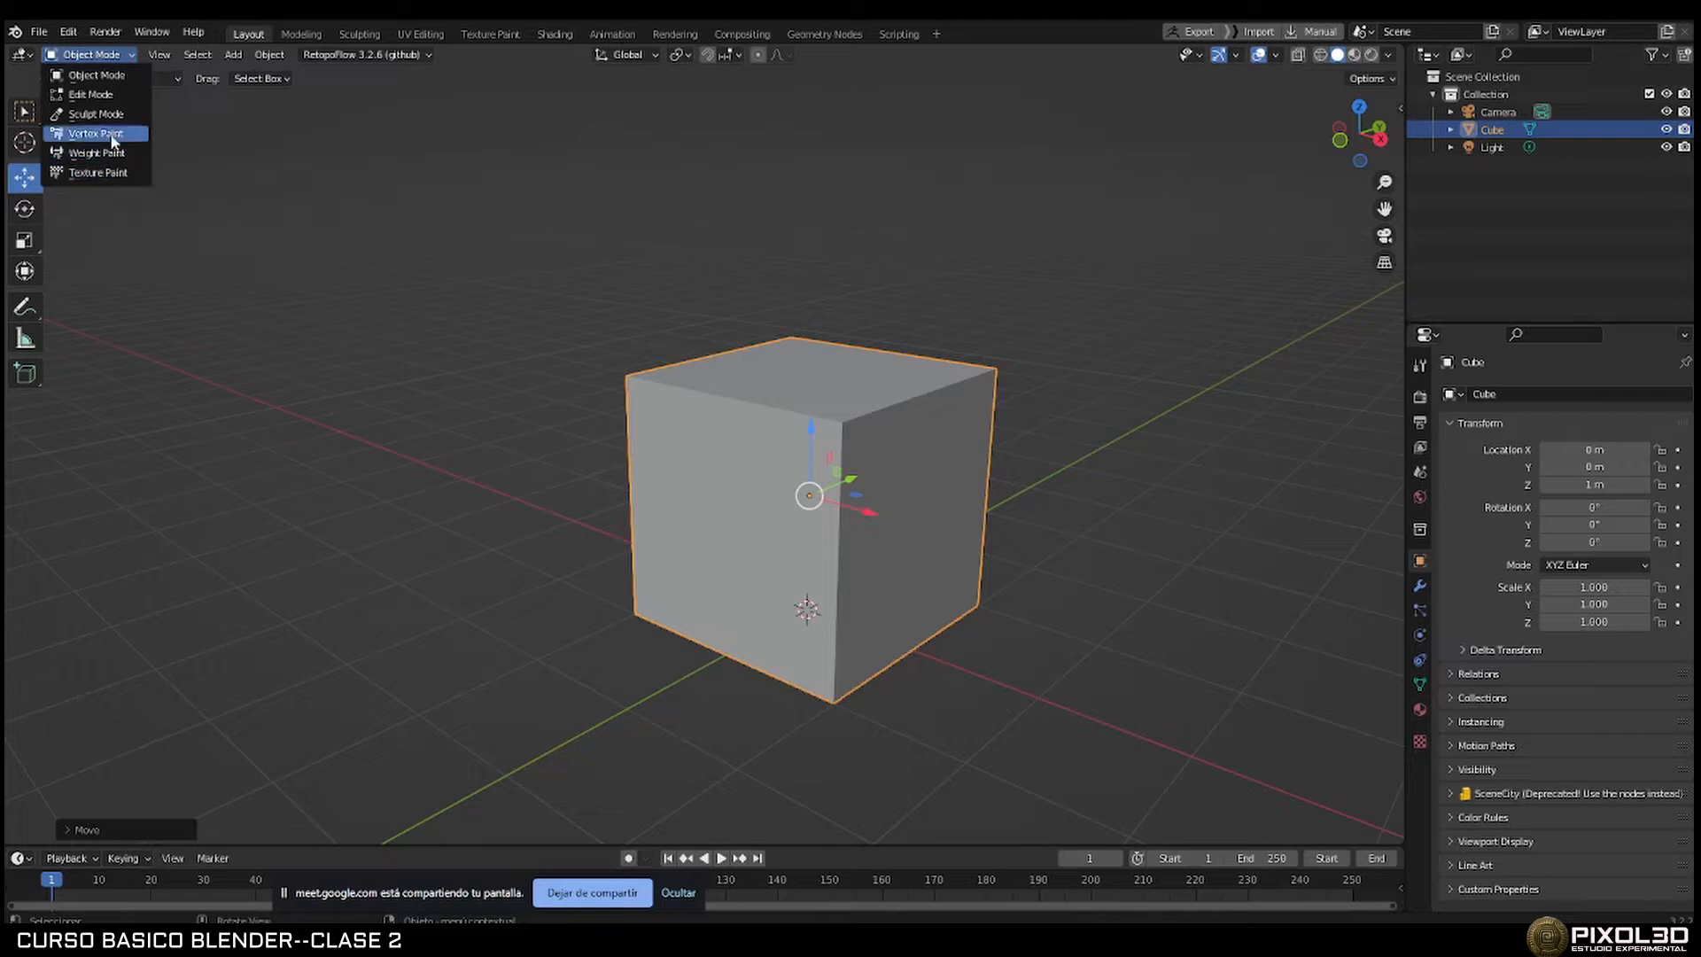
click(106, 76)
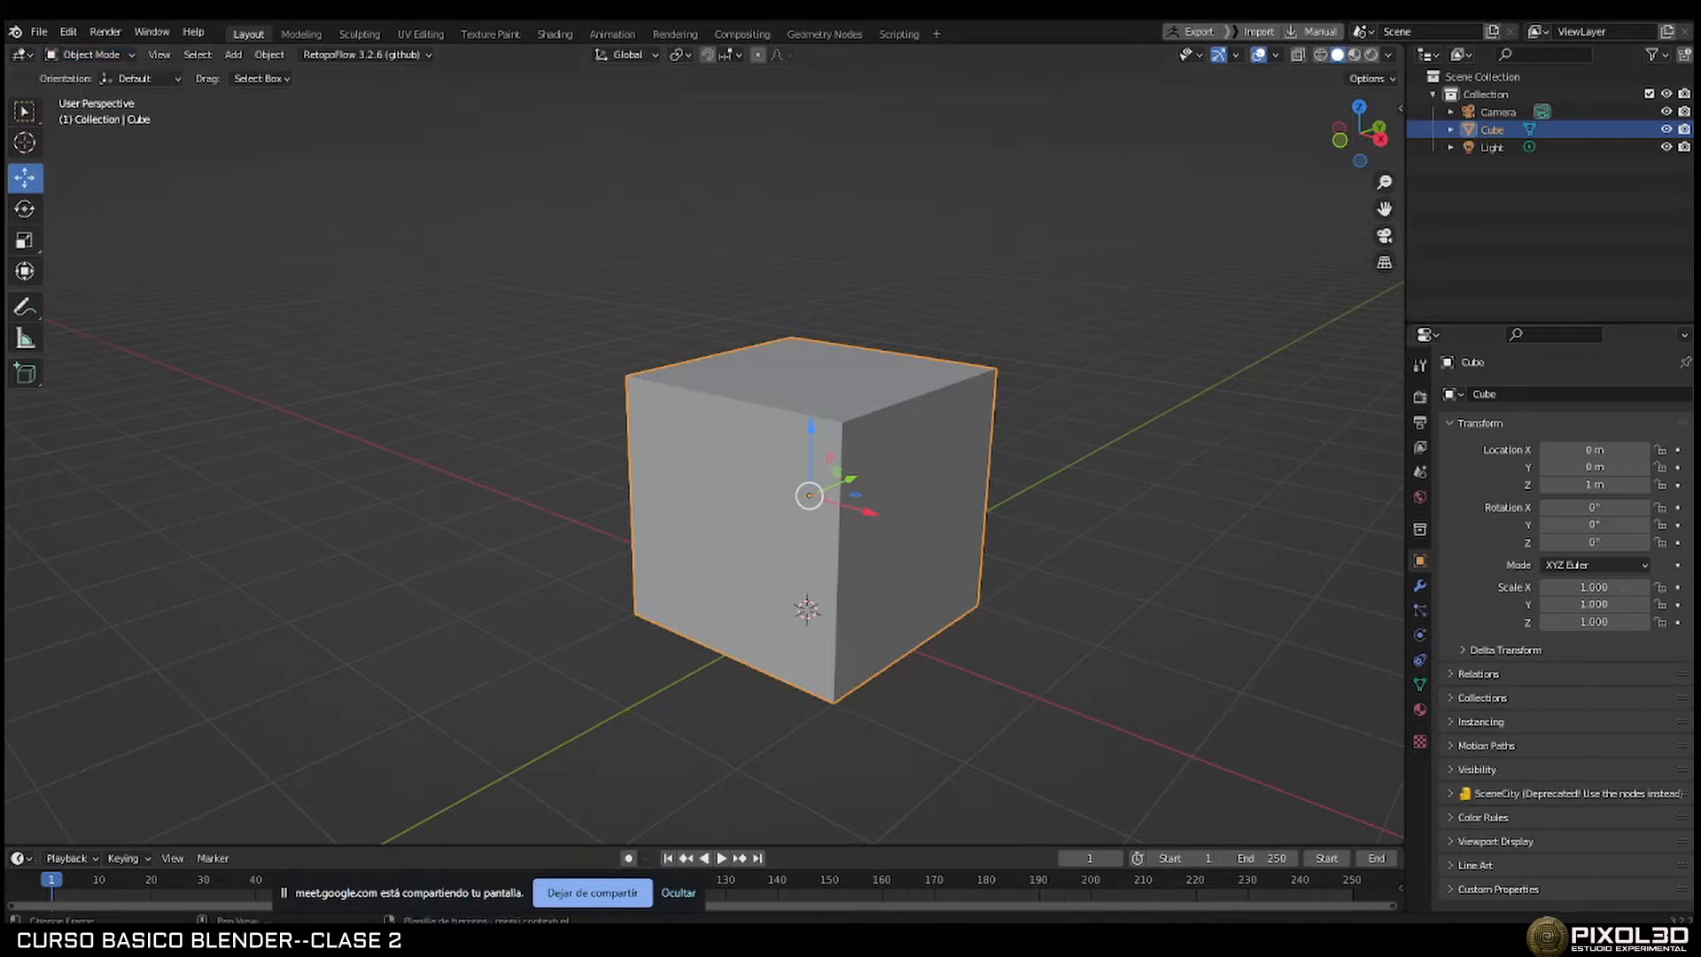
Switch to the Google Meet call and admit the waiting participant.
click(1066, 935)
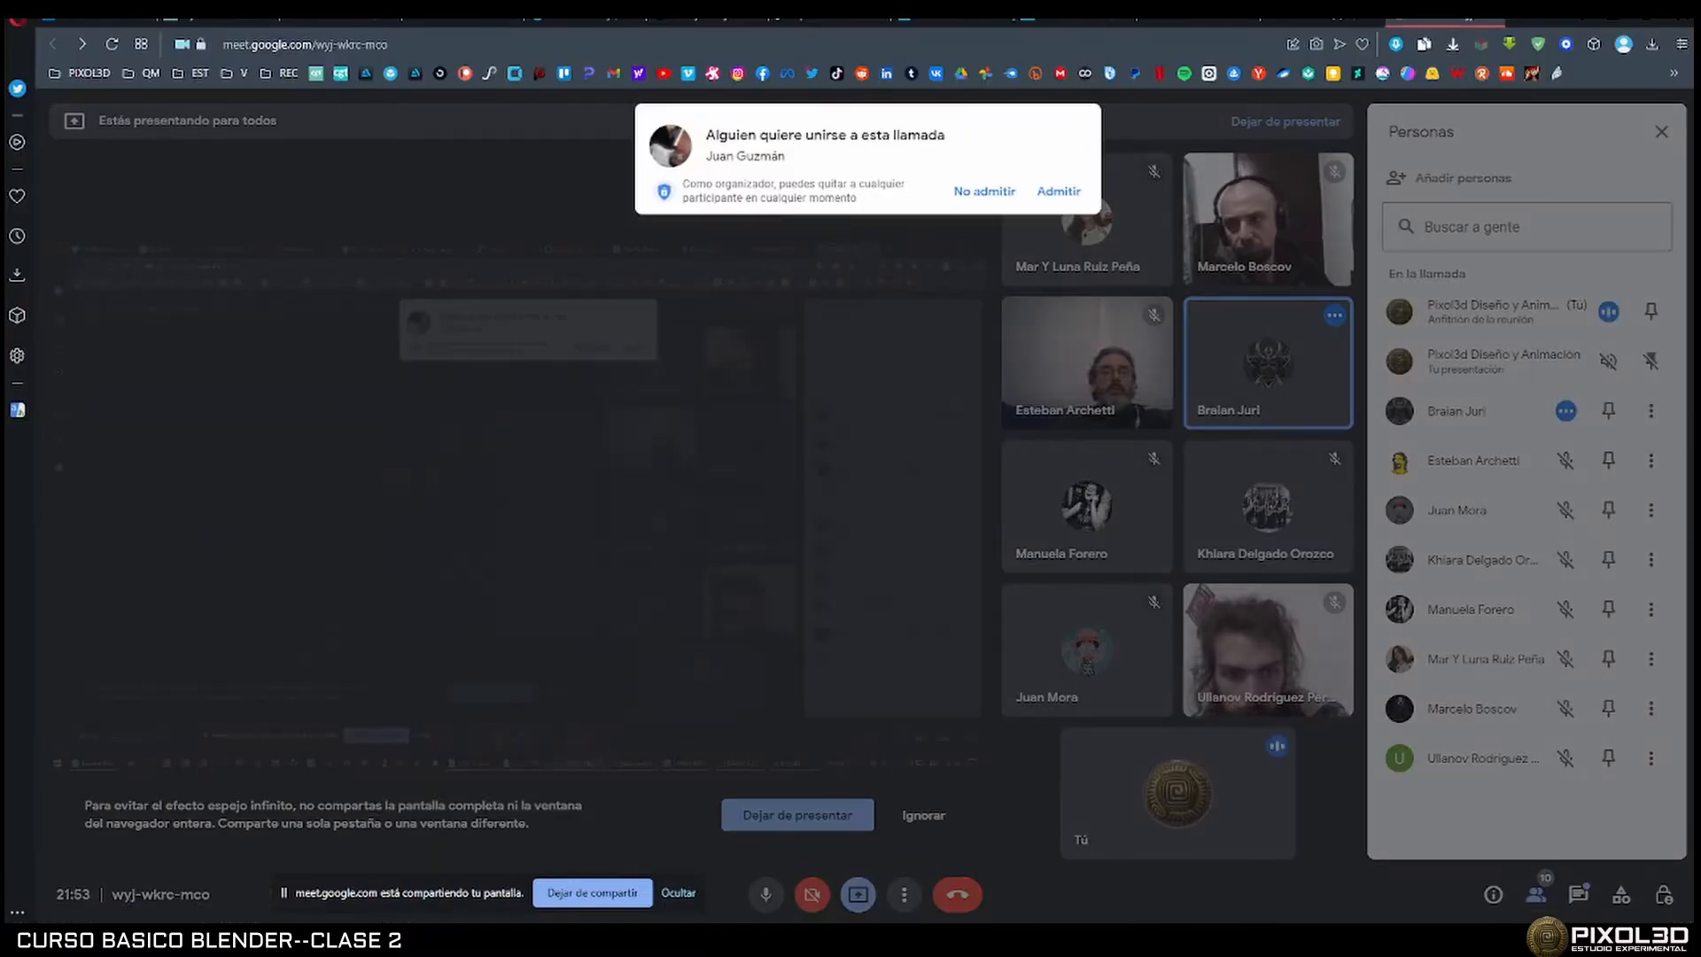
click(1059, 192)
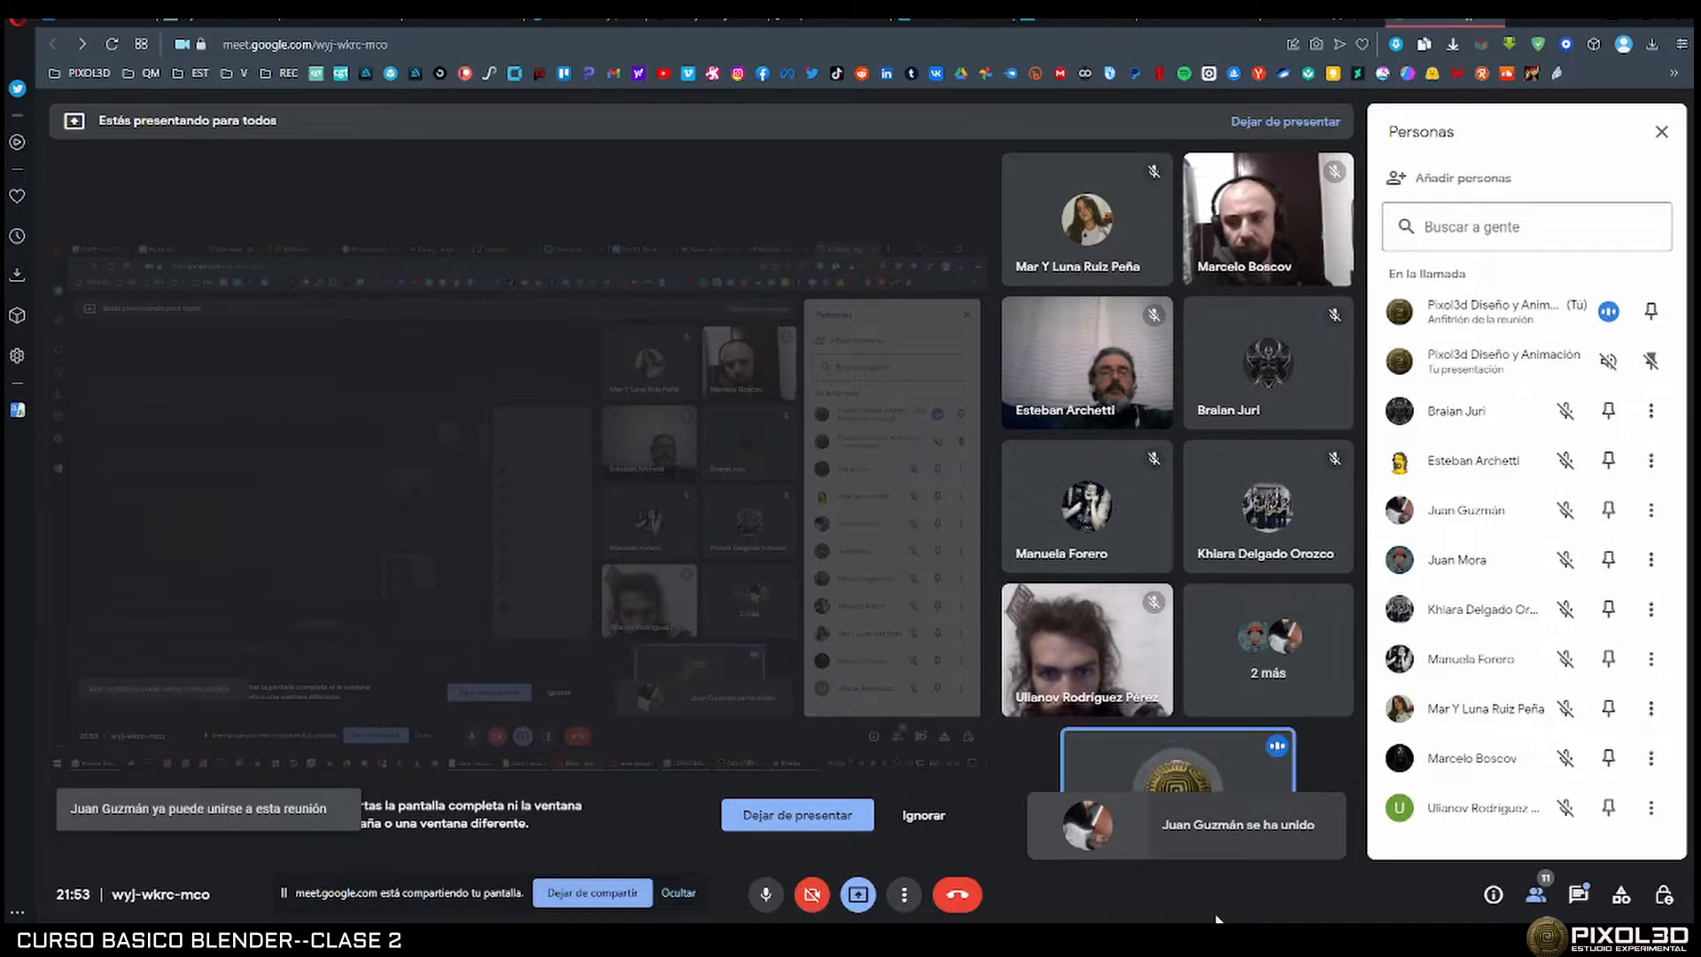
Return to Blender and put the cube into Edit Mode.
click(1163, 937)
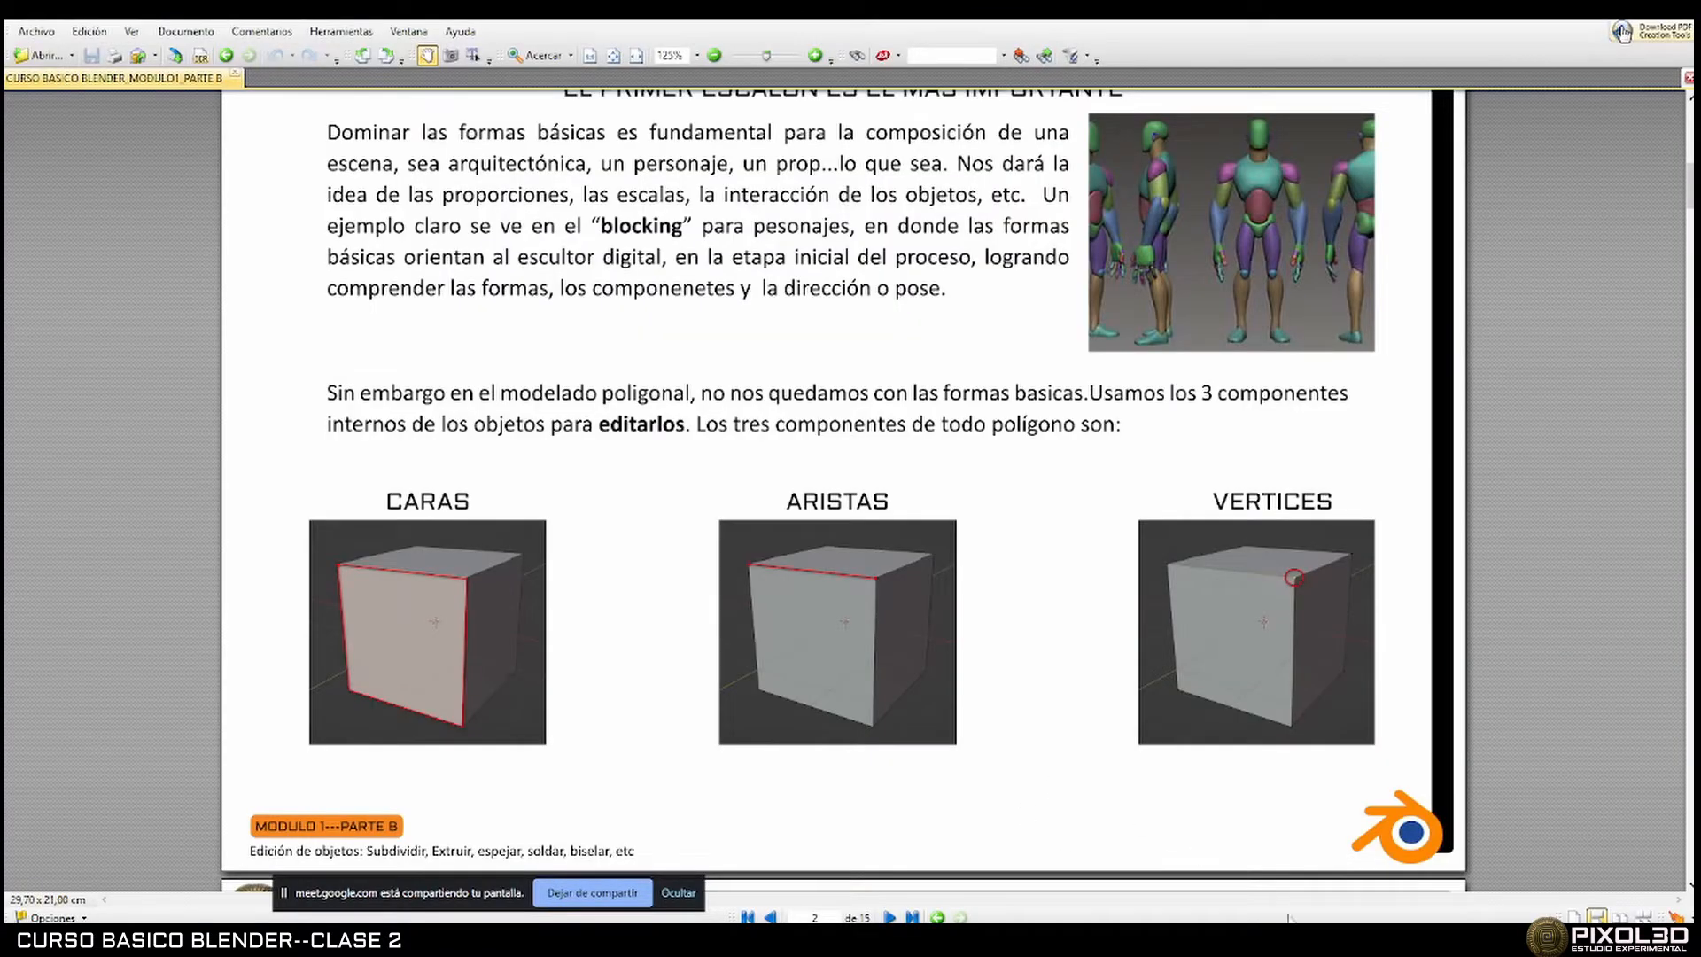
click(1187, 936)
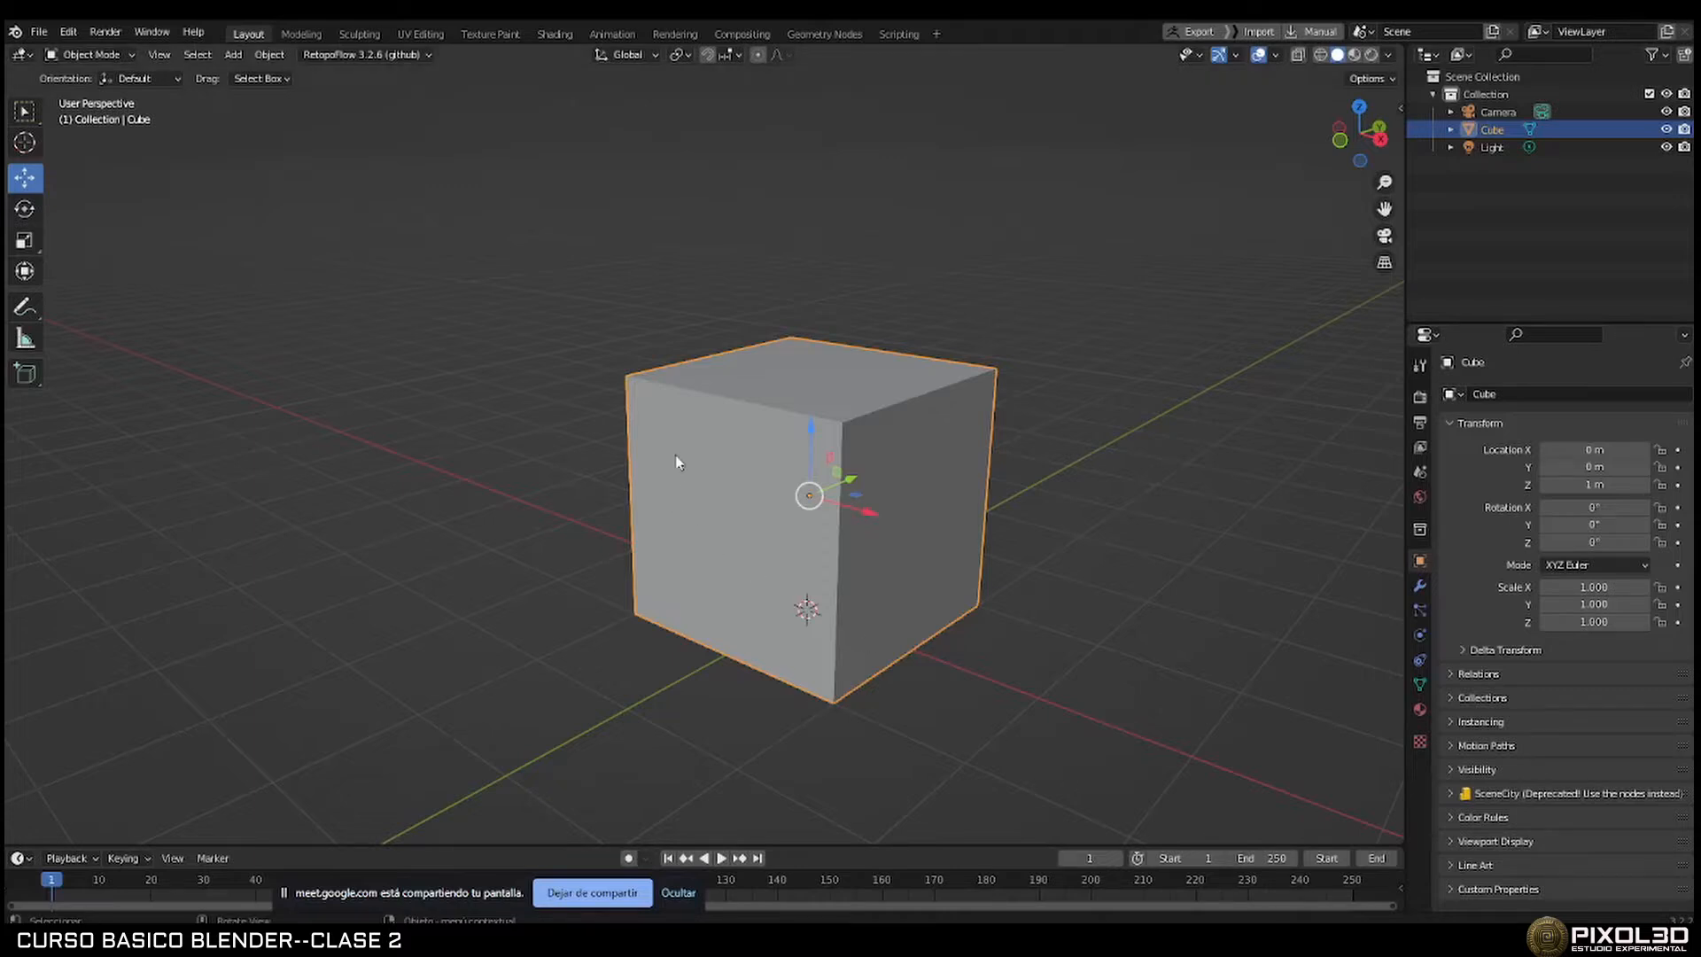
middle_drag(683, 432, 664, 444)
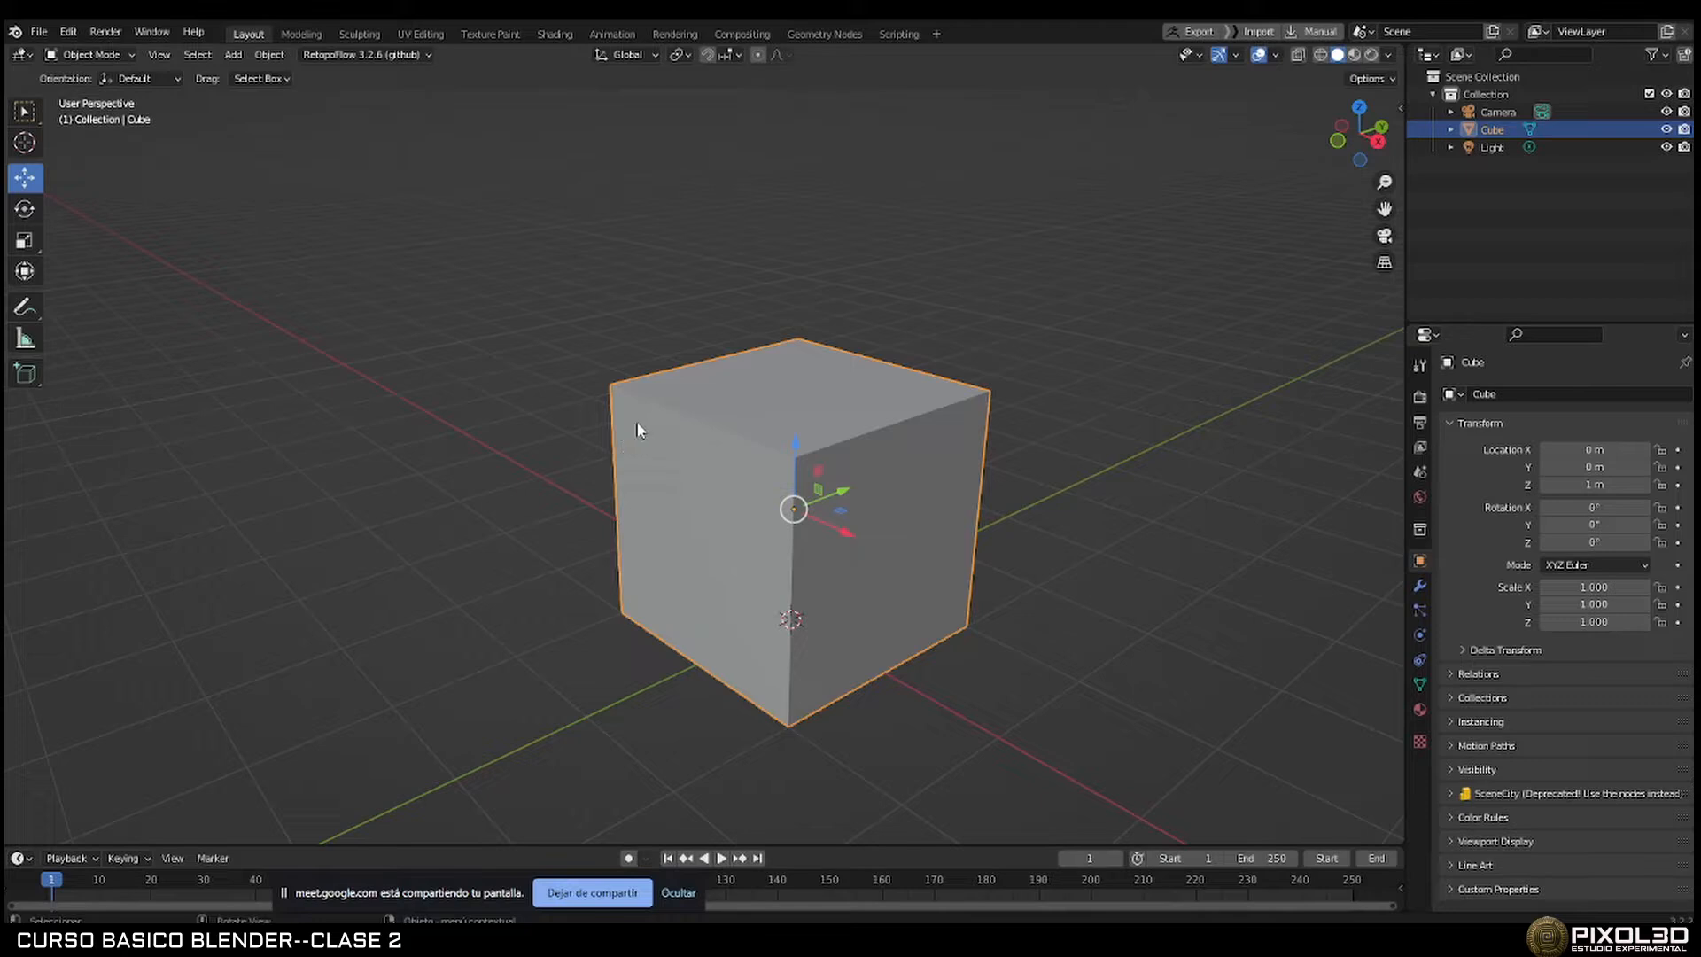
mouse_move(674, 411)
middle_down()
mouse_move(686, 401)
mouse_move(673, 412)
middle_up()
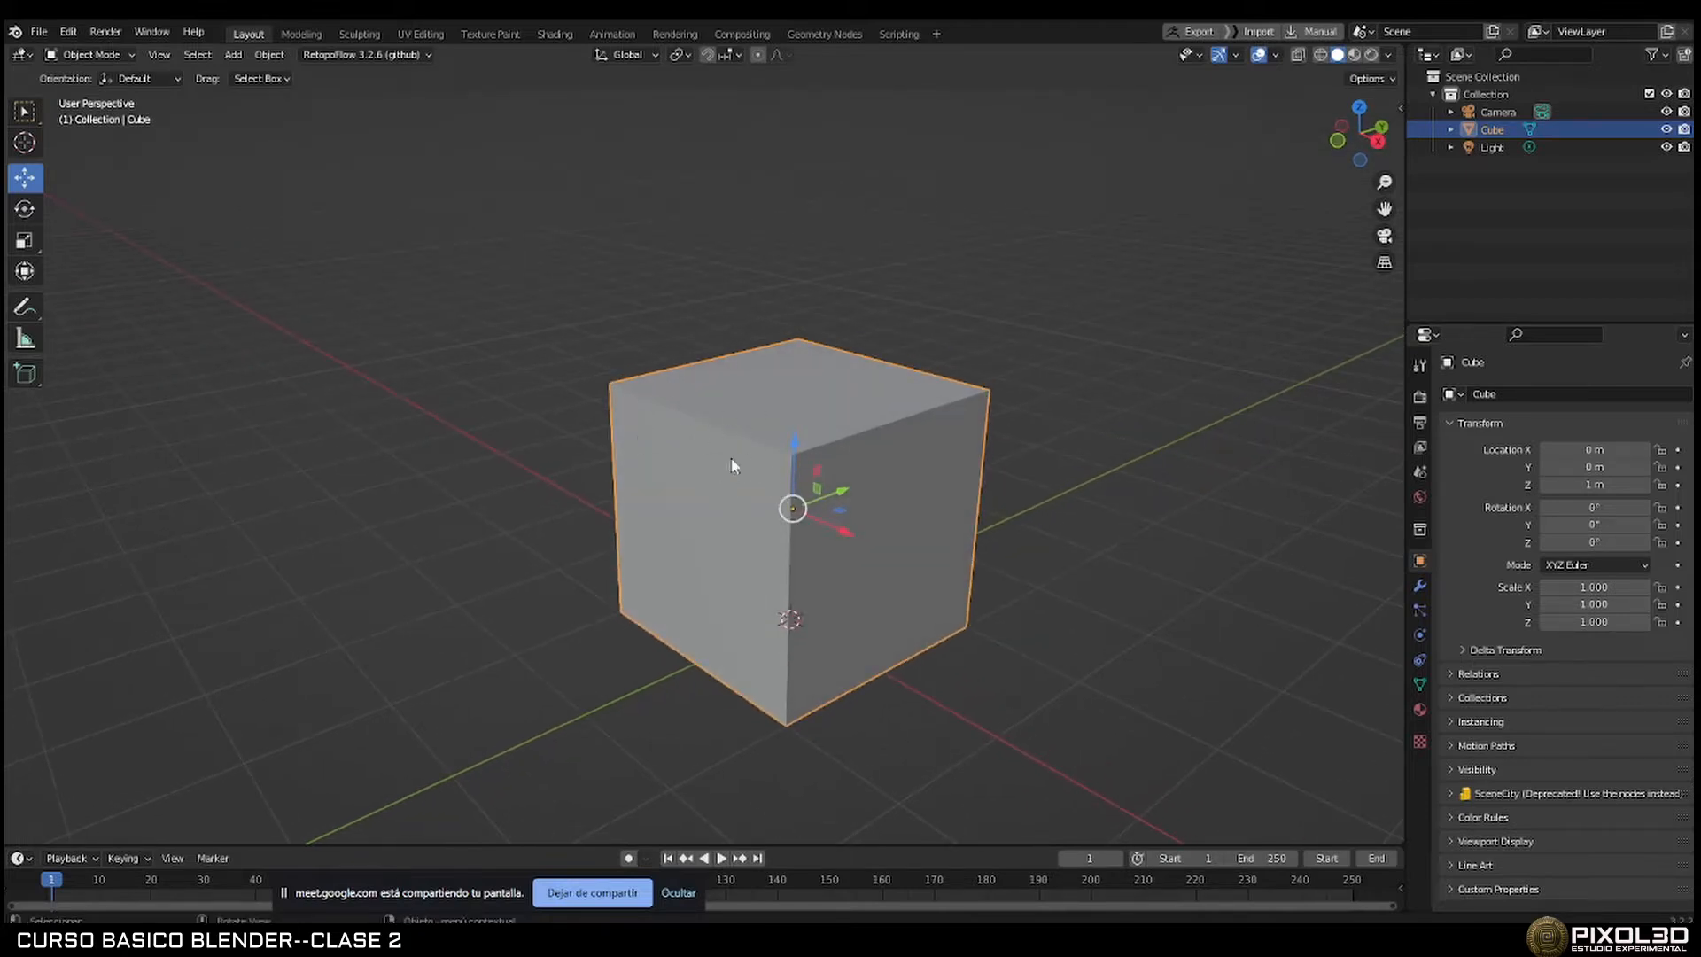
click(120, 57)
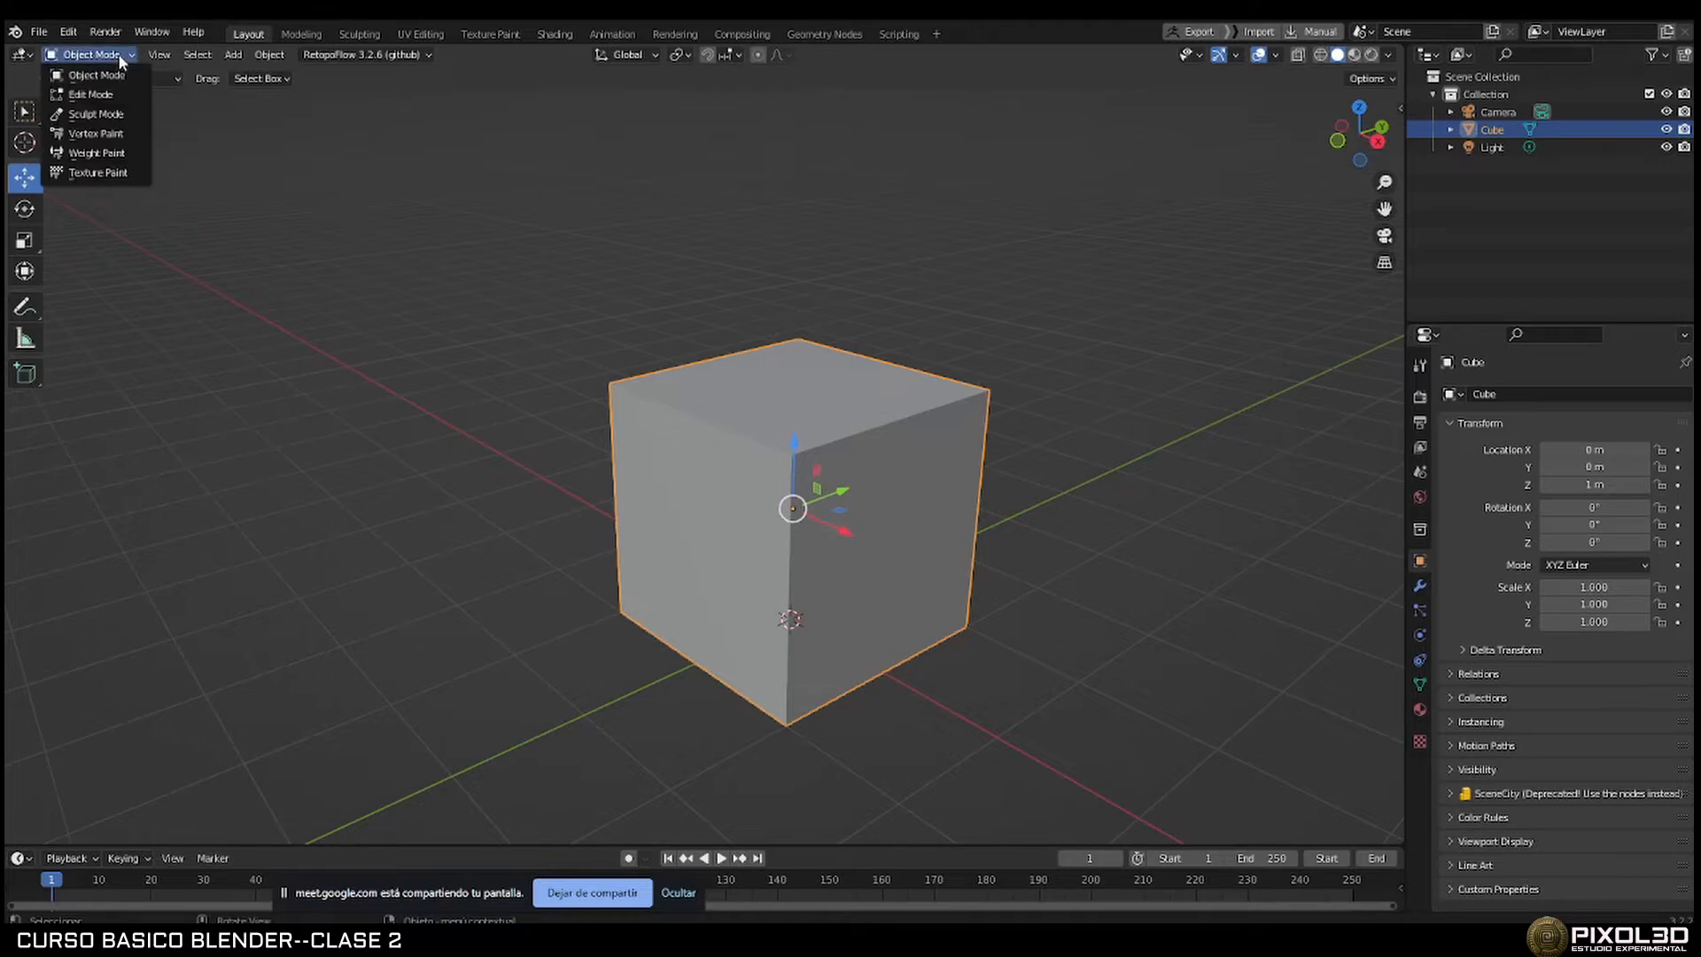
click(92, 96)
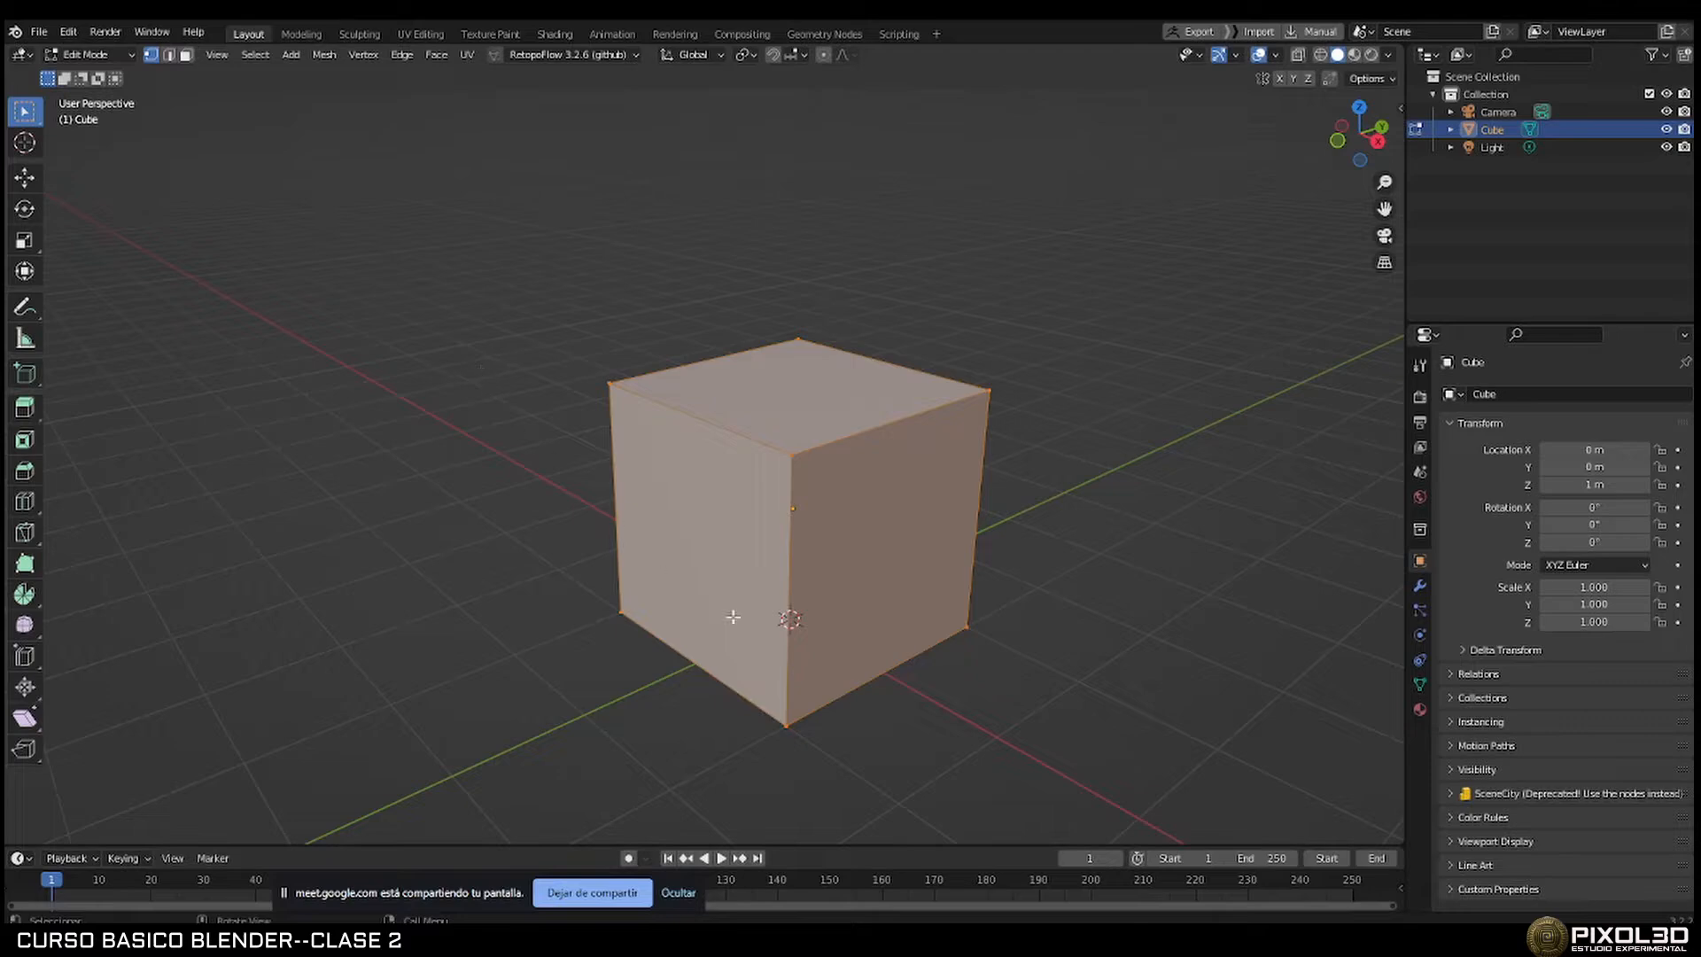
Check the component figures in the PDF, then use edge selection in Blender to pick individual edges meeting at the cube's near corner.
key(alt+Tab)
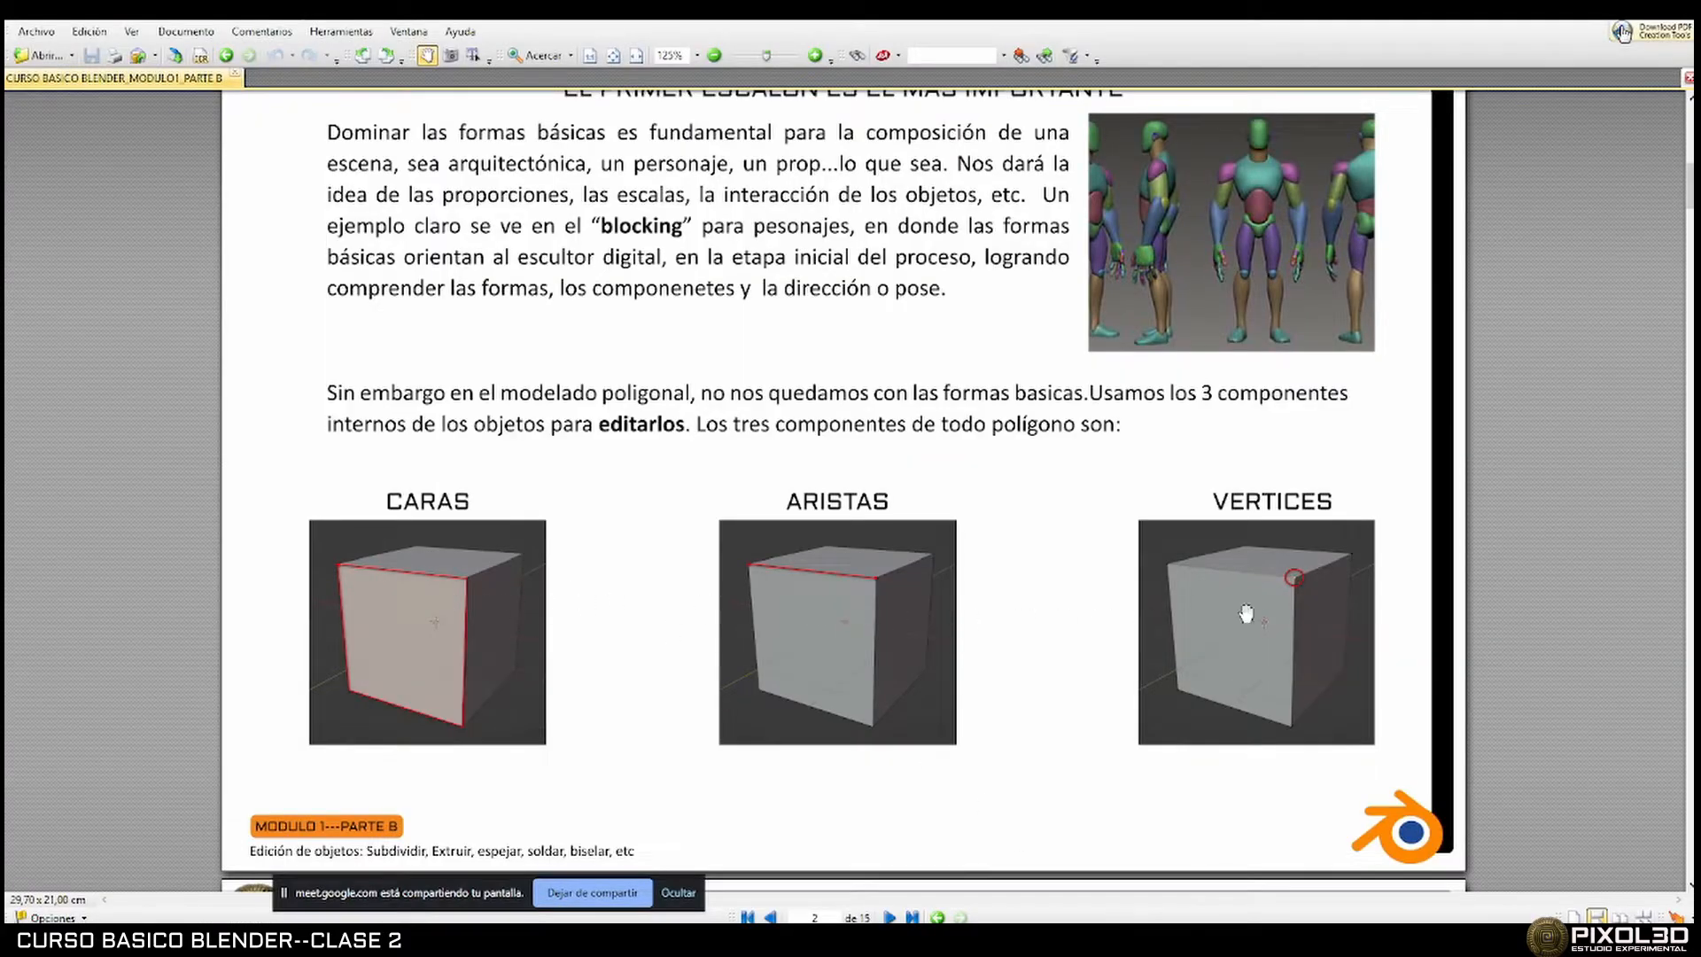
key(alt+Tab)
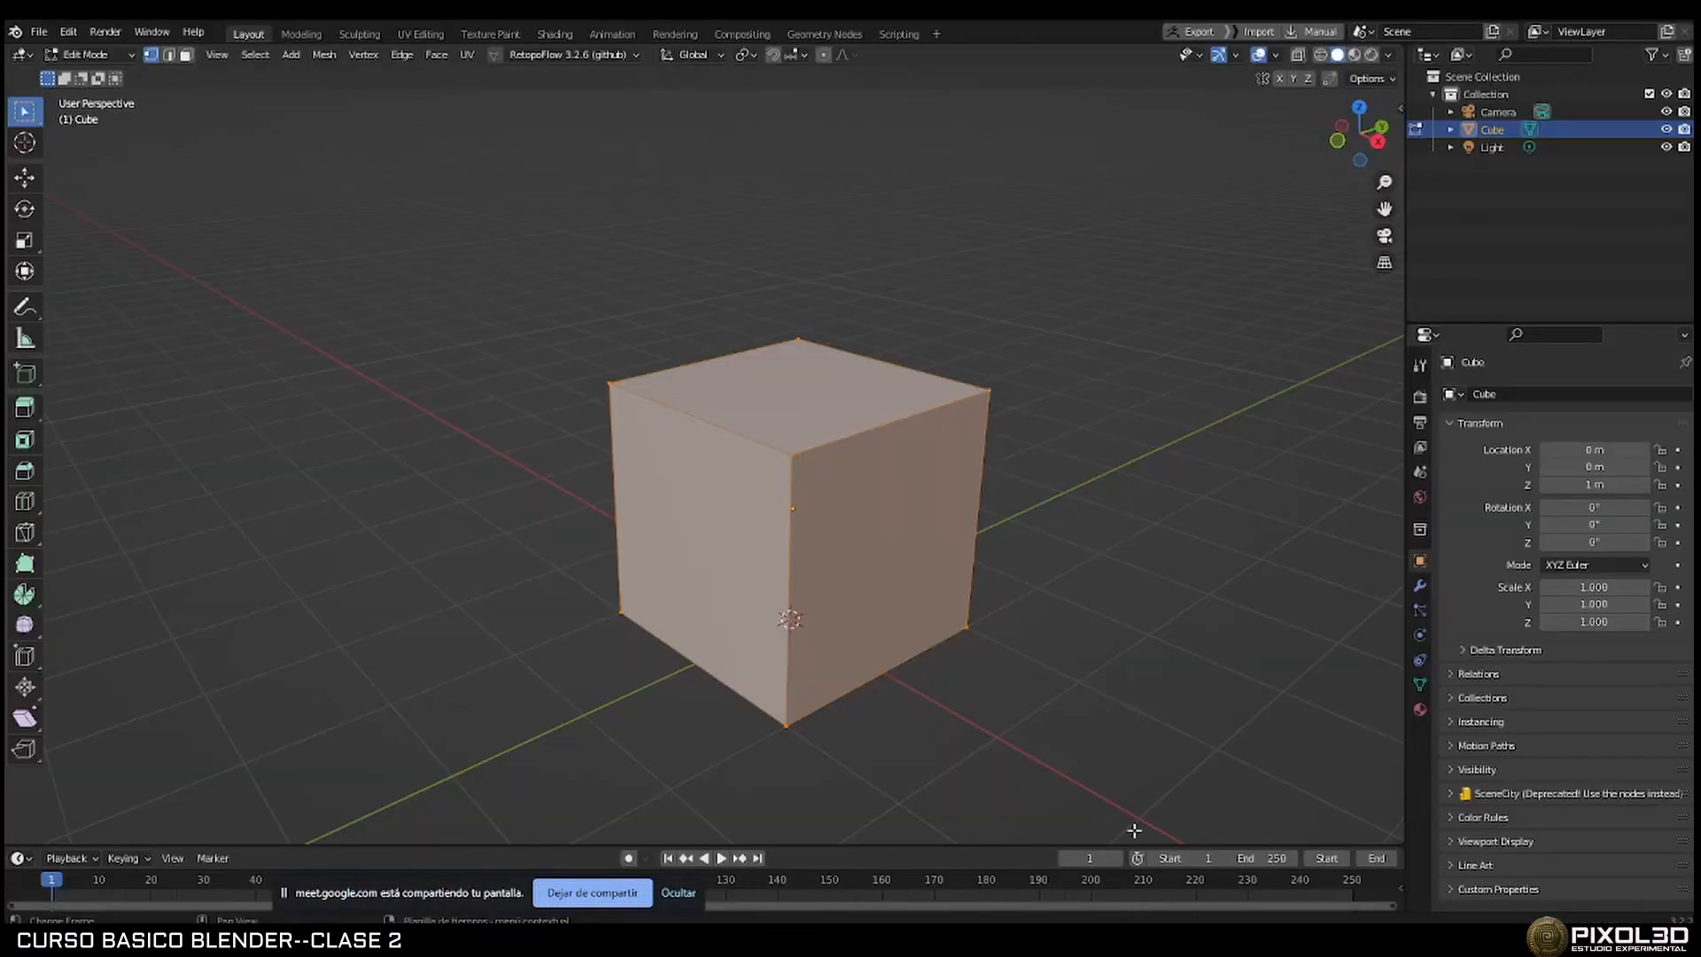
click(168, 54)
click(726, 431)
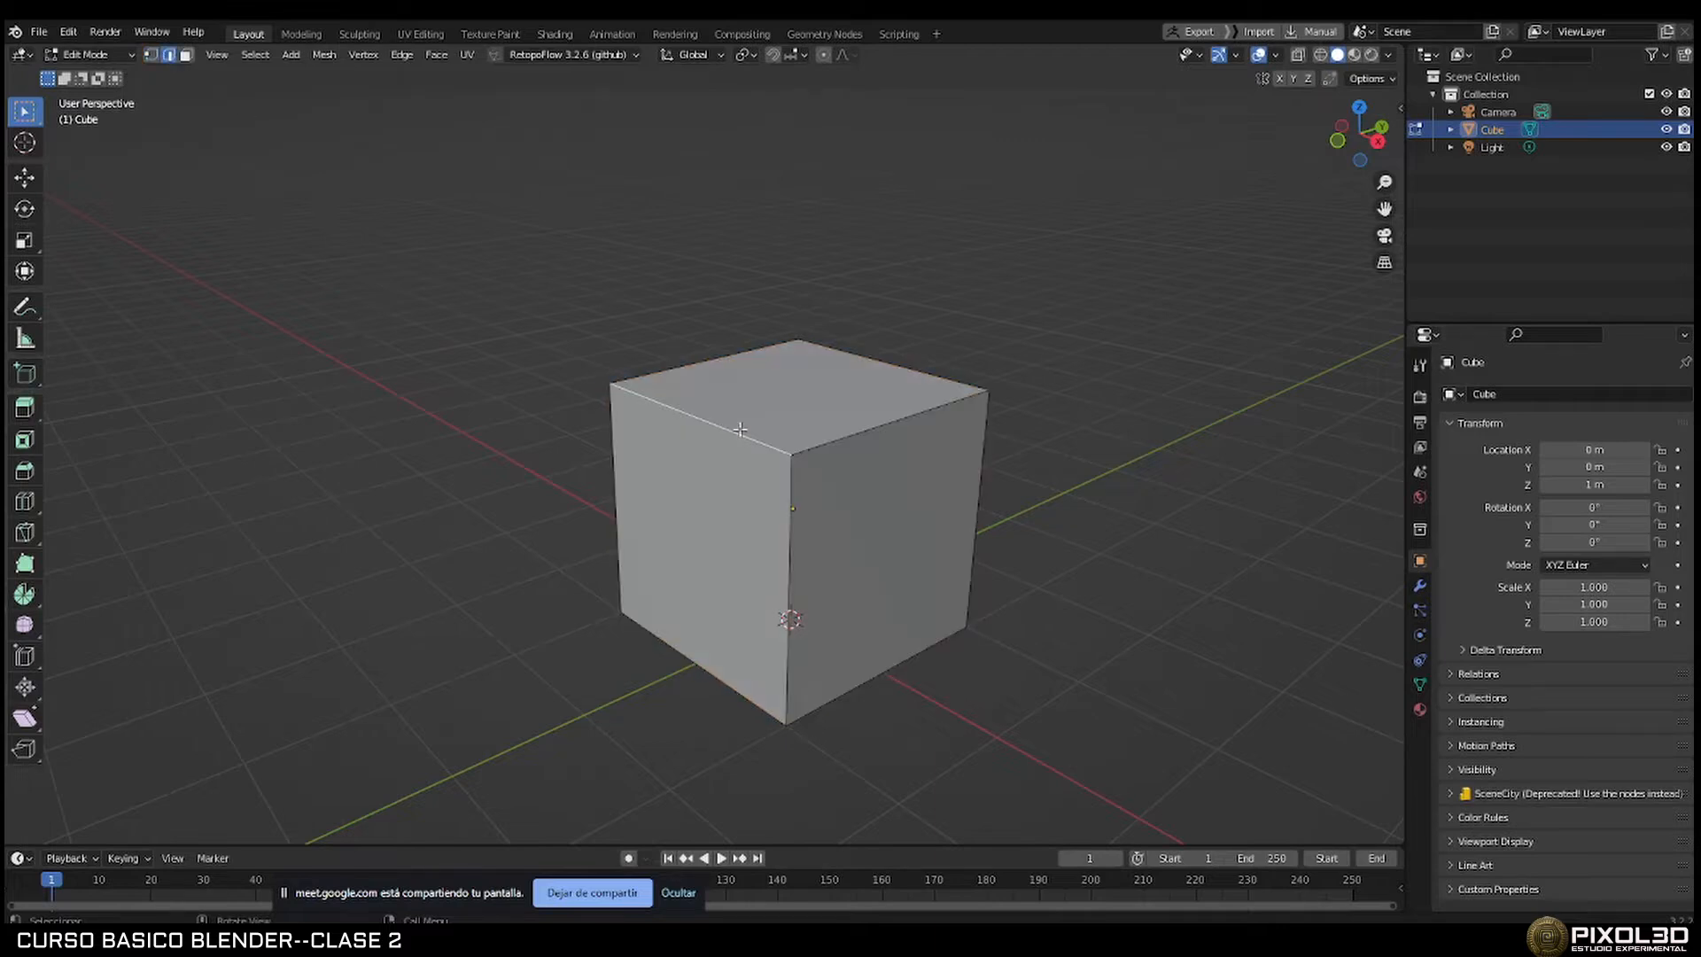
click(808, 443)
click(793, 497)
Enable face selection and select the cube's visible faces one at a time, ending with the top face.
click(186, 54)
click(781, 442)
click(736, 513)
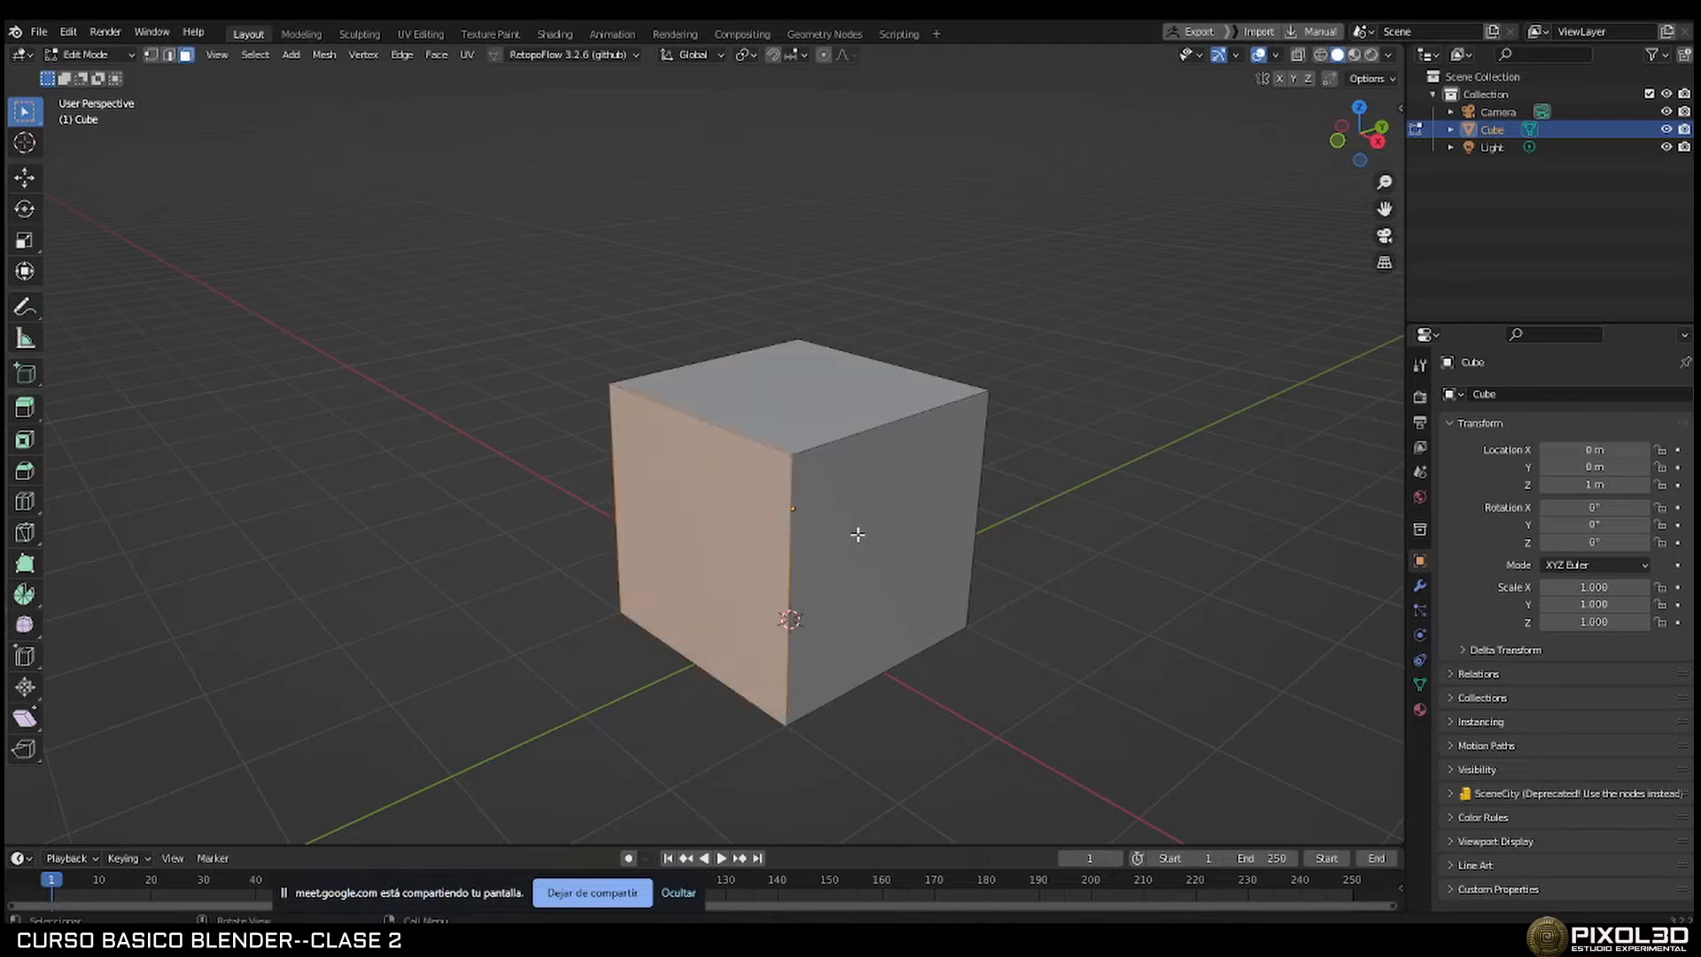
click(860, 533)
click(813, 413)
middle_drag(736, 459, 701, 442)
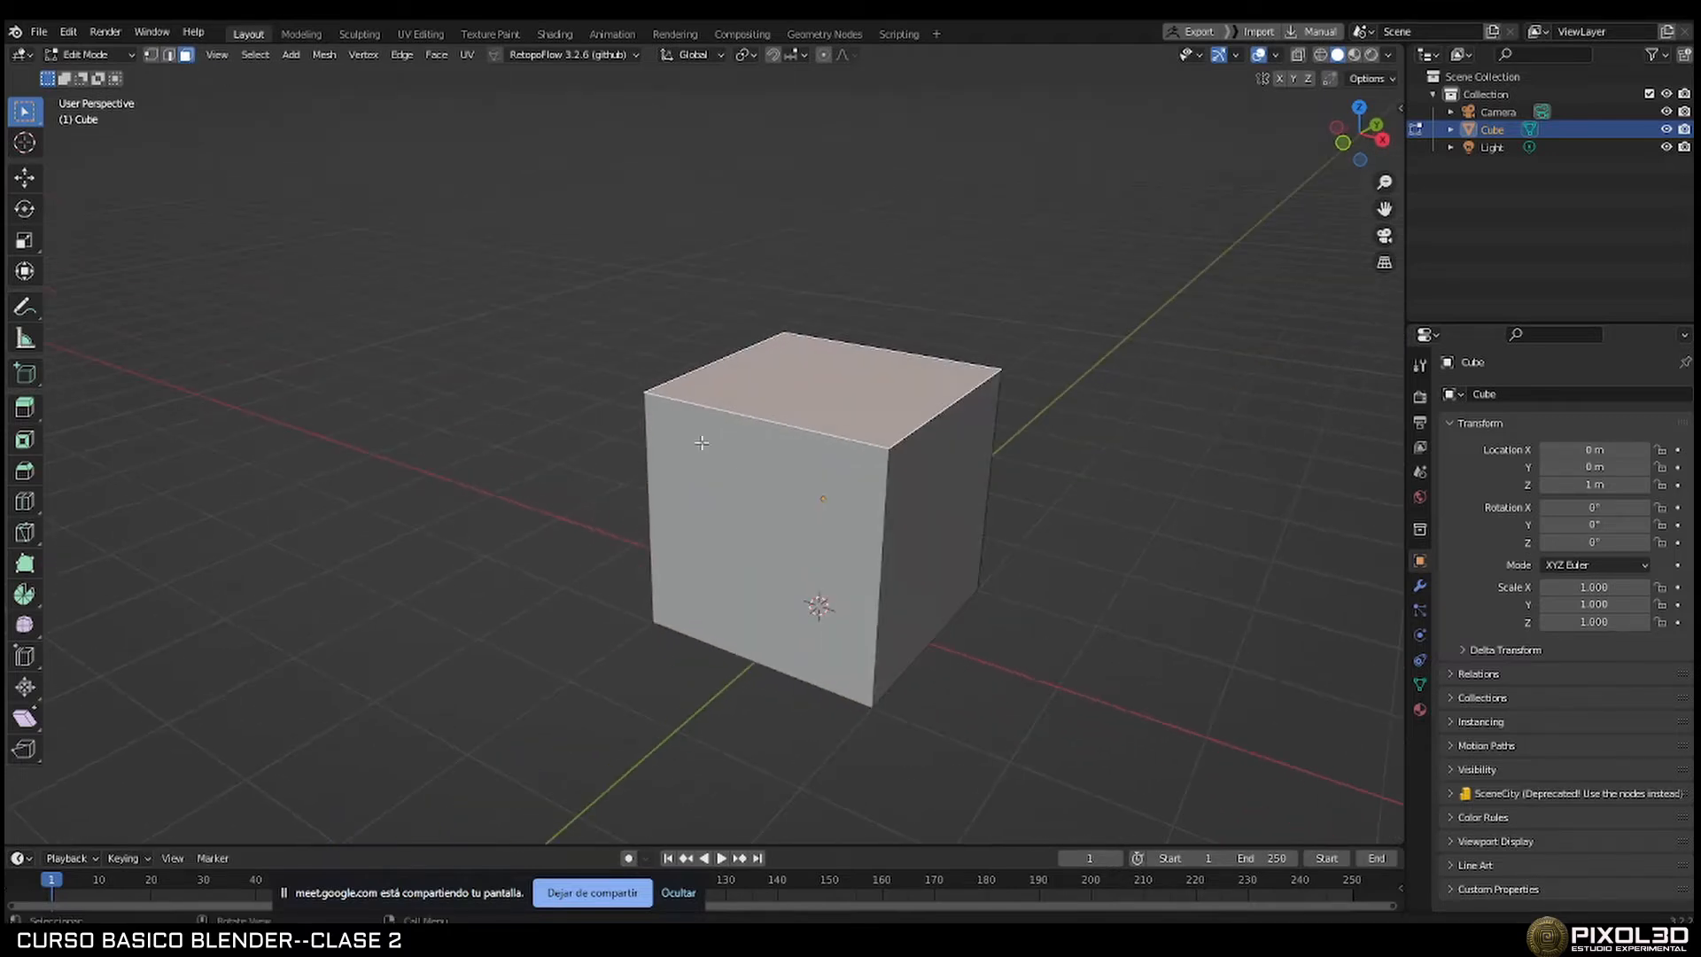
Cycle through the vertex, edge and face selection modes, clearing the cube's selection and finishing in face mode.
click(151, 55)
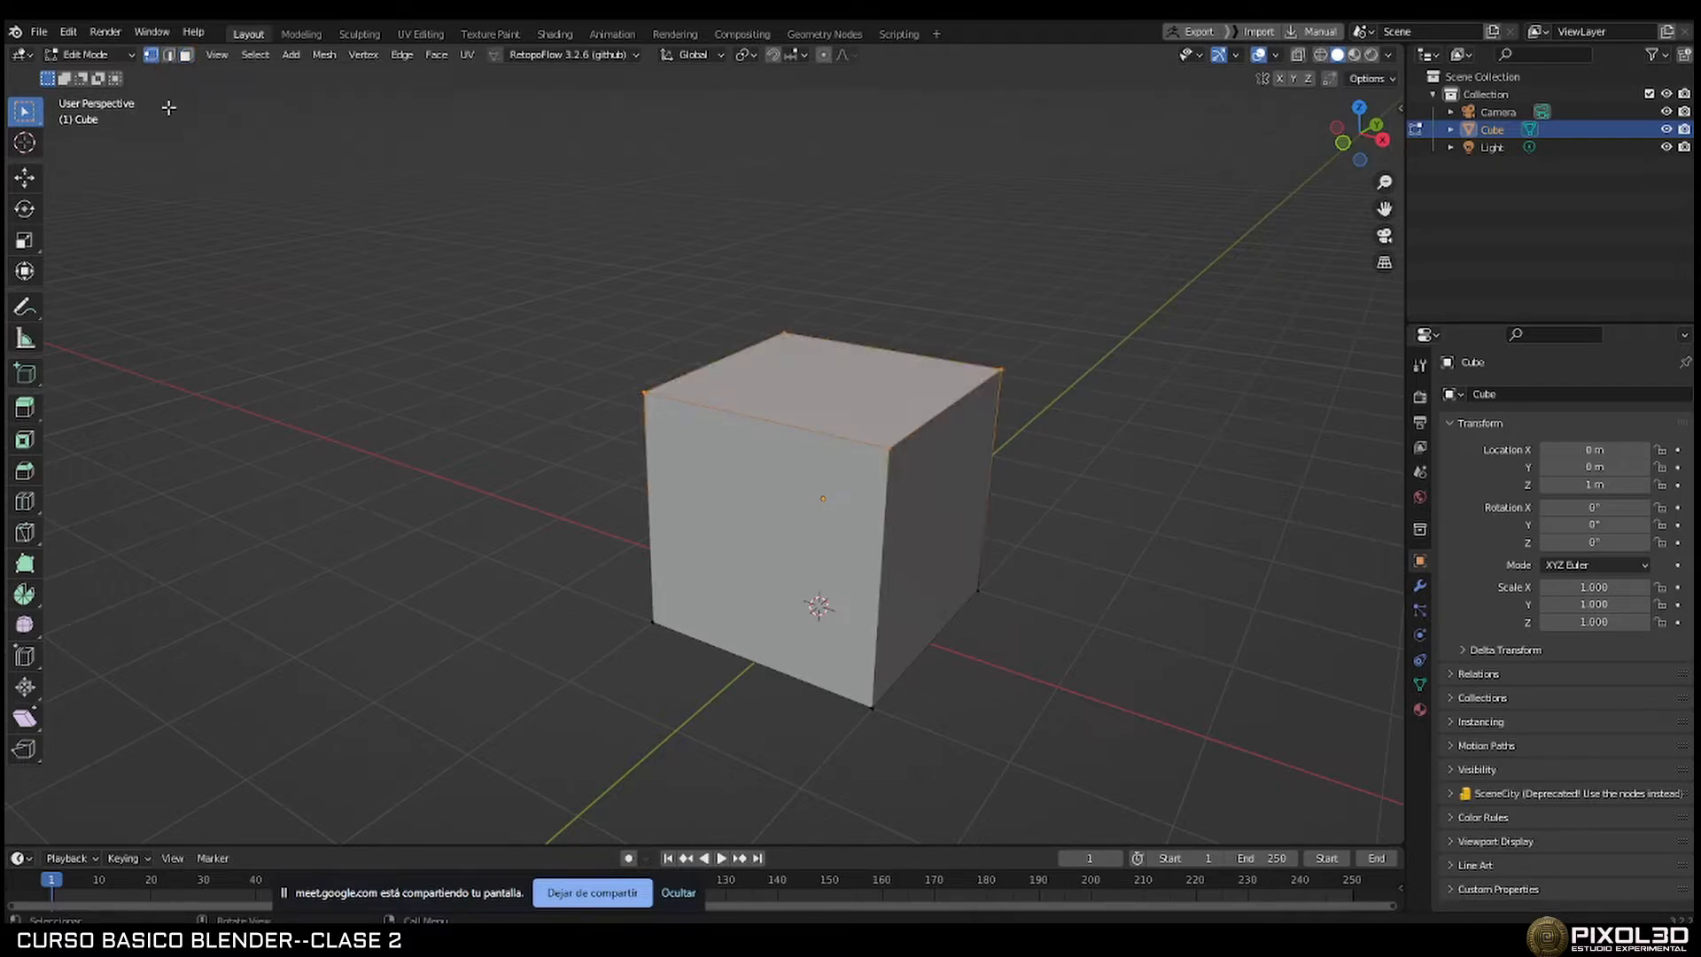
click(169, 55)
click(513, 388)
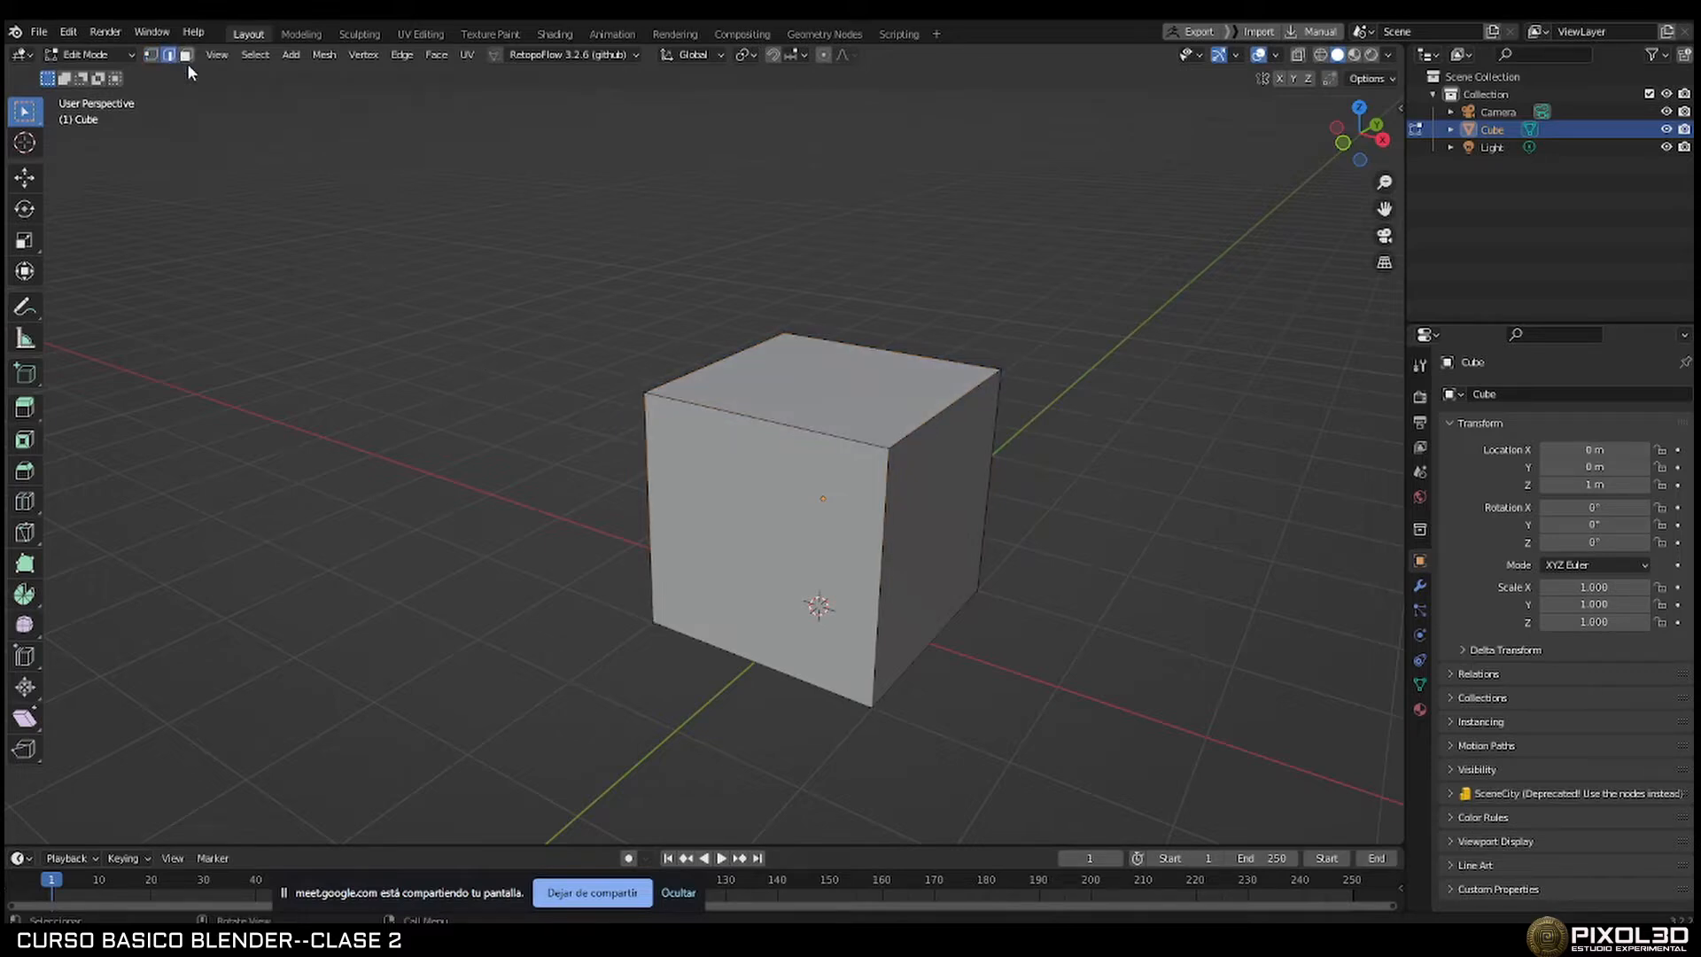
click(186, 55)
Start the Shortcut VUr add-on from the viewport sidebar and set its Dock option to Left.
click(1400, 113)
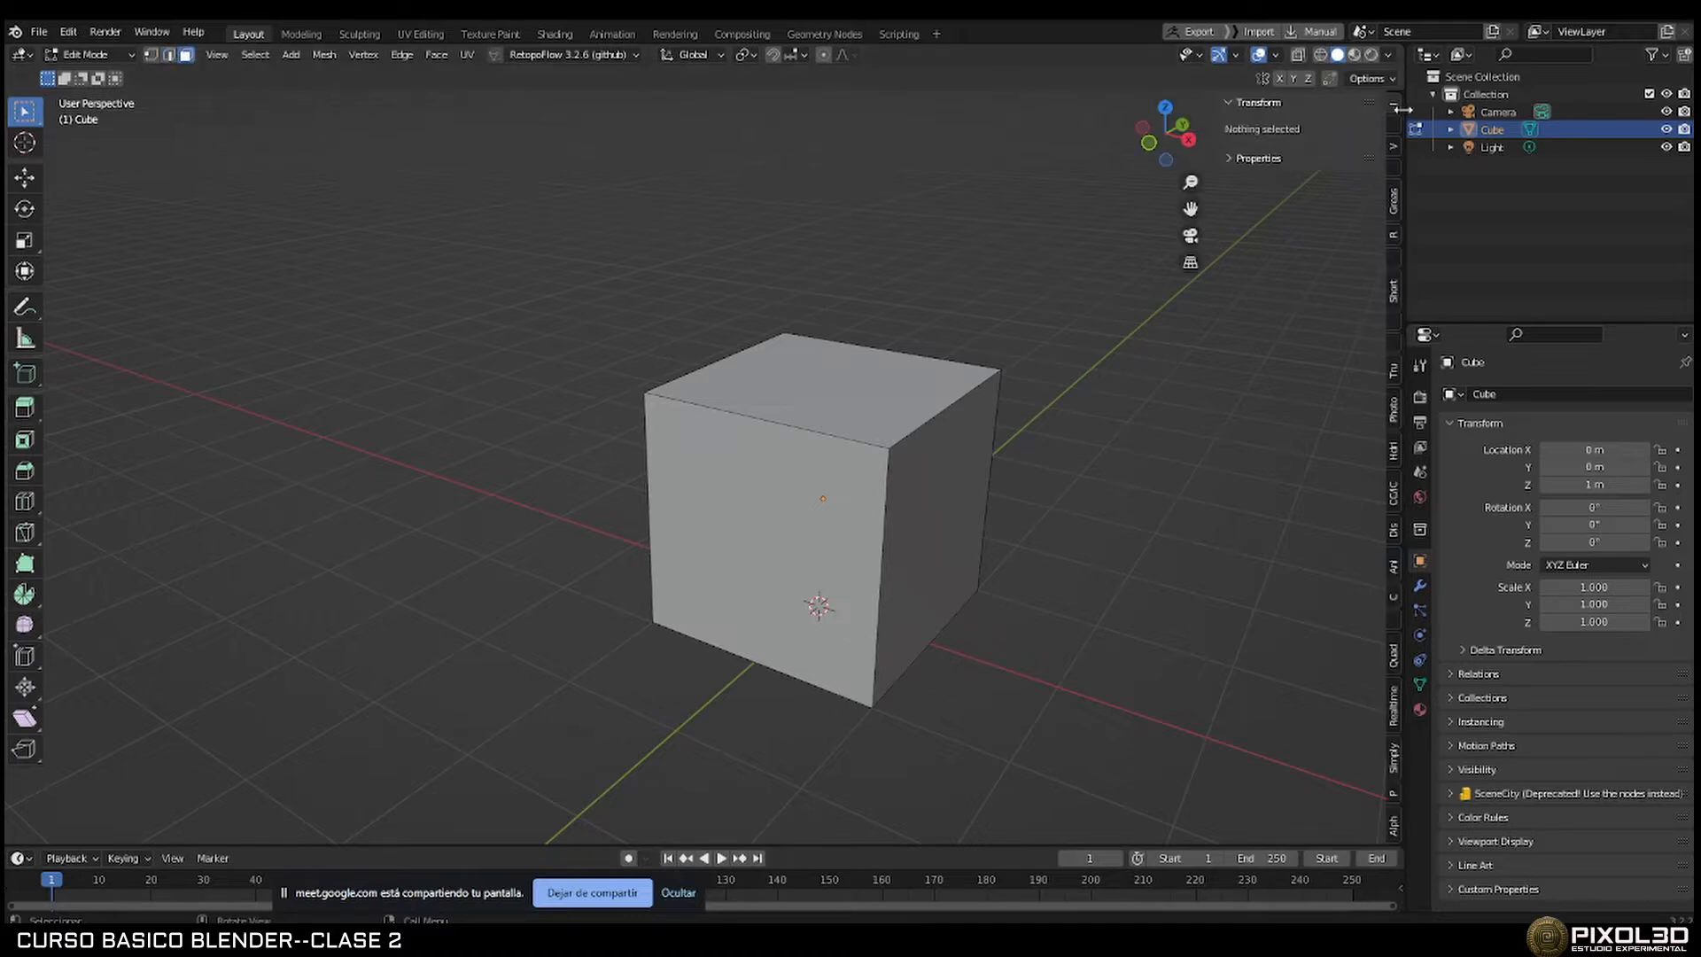
click(1393, 196)
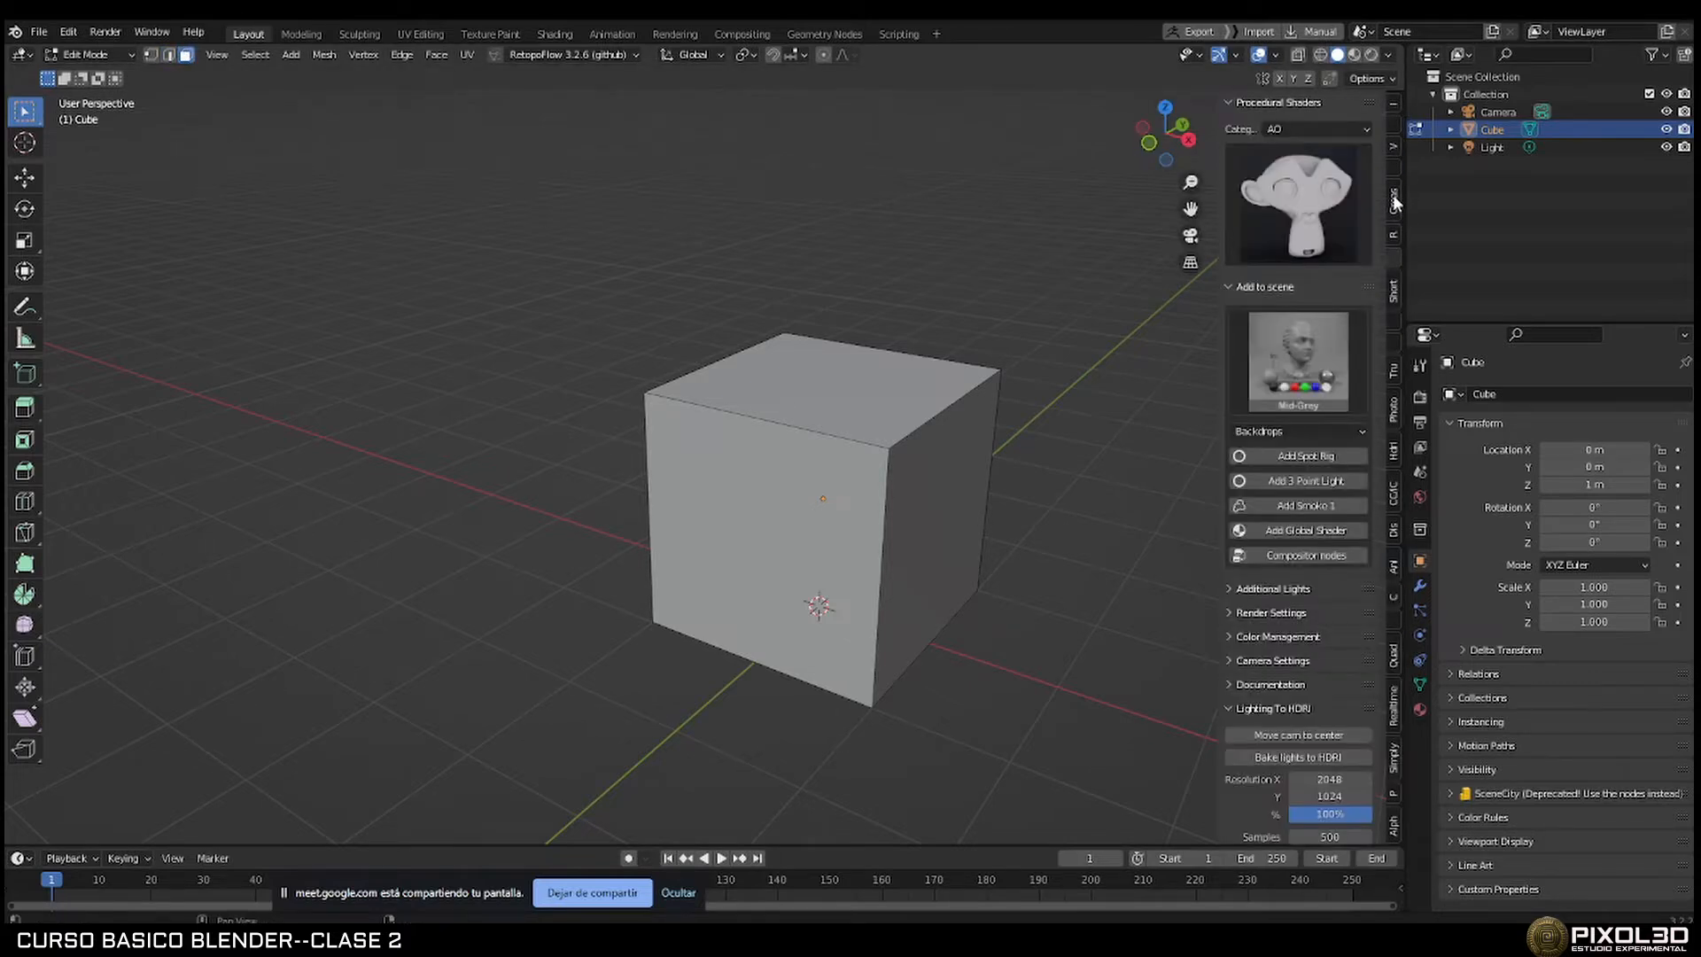
scroll(1394, 196, down, 2)
scroll(1394, 196, up, 2)
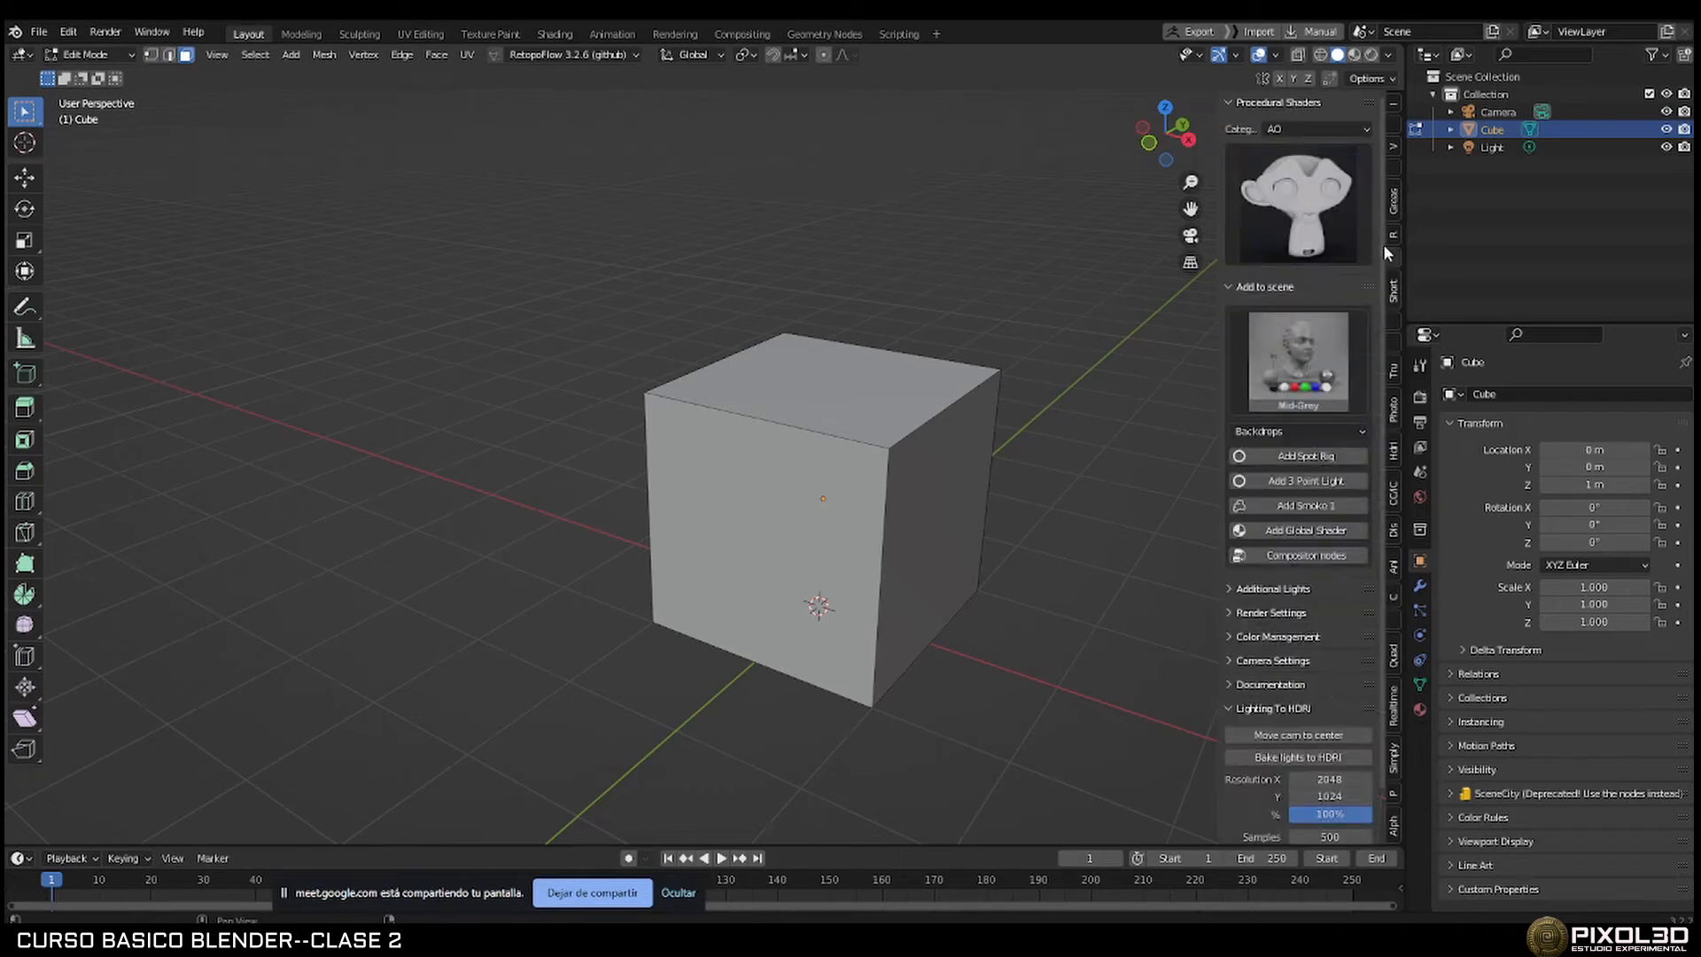
scroll(1384, 242, down, 1)
scroll(1384, 243, up, 1)
scroll(1390, 239, down, 1)
scroll(1390, 240, up, 1)
scroll(1390, 240, down, 1)
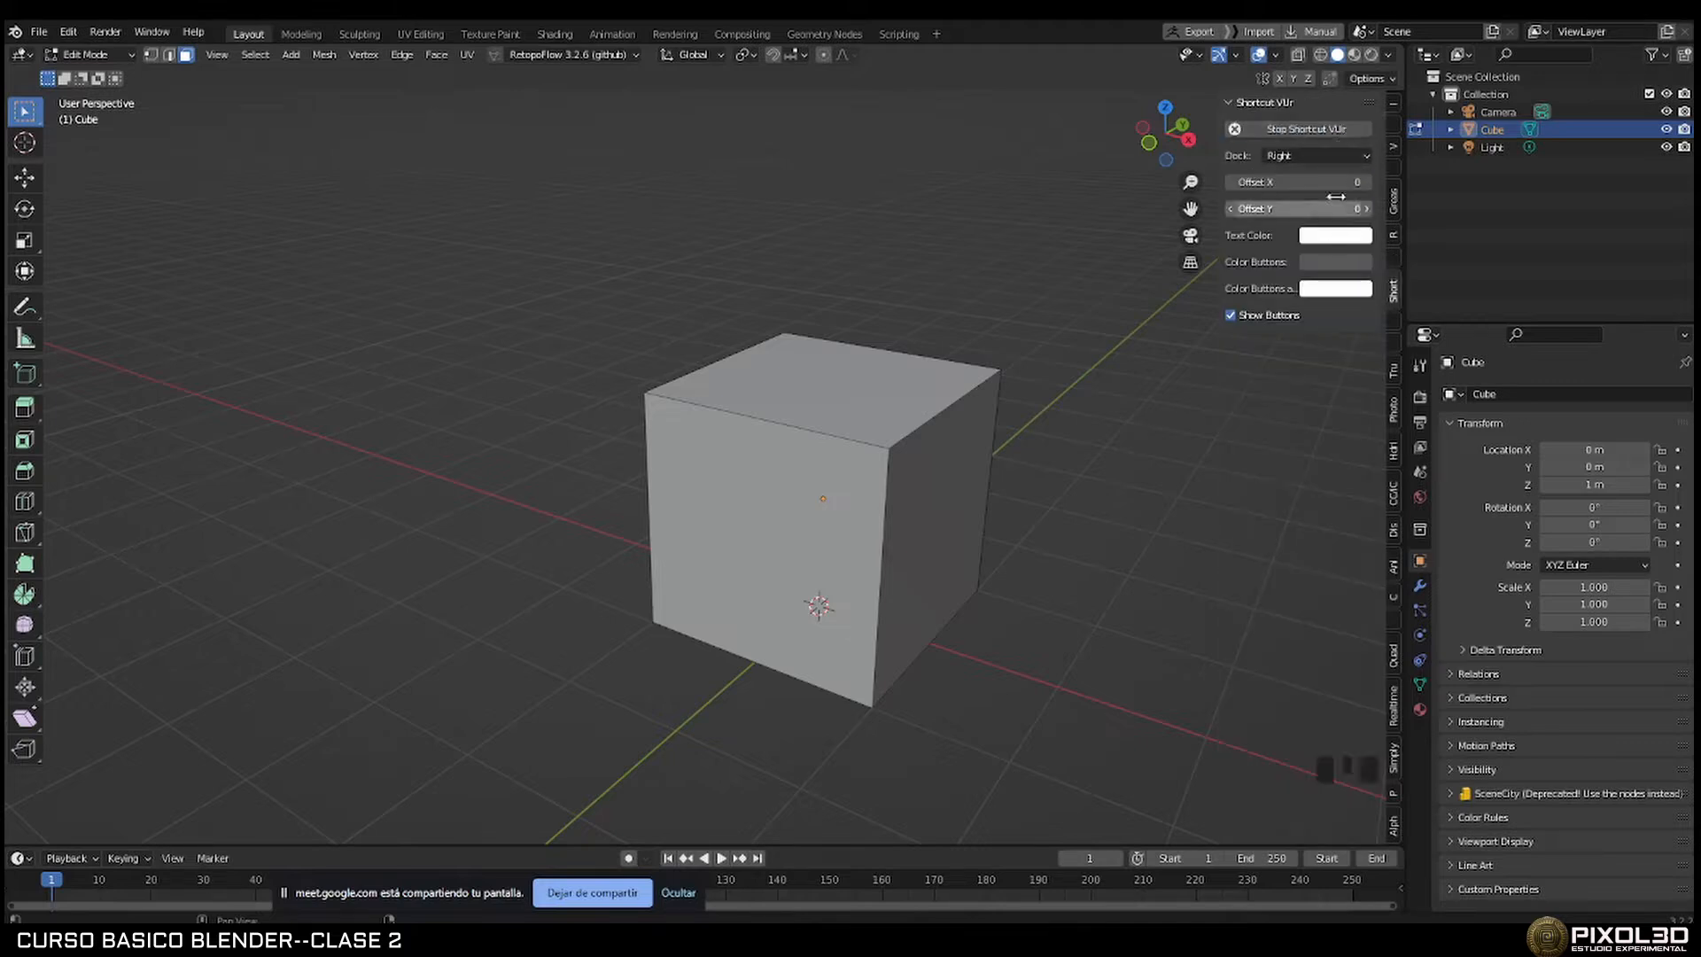
click(1327, 148)
click(1329, 156)
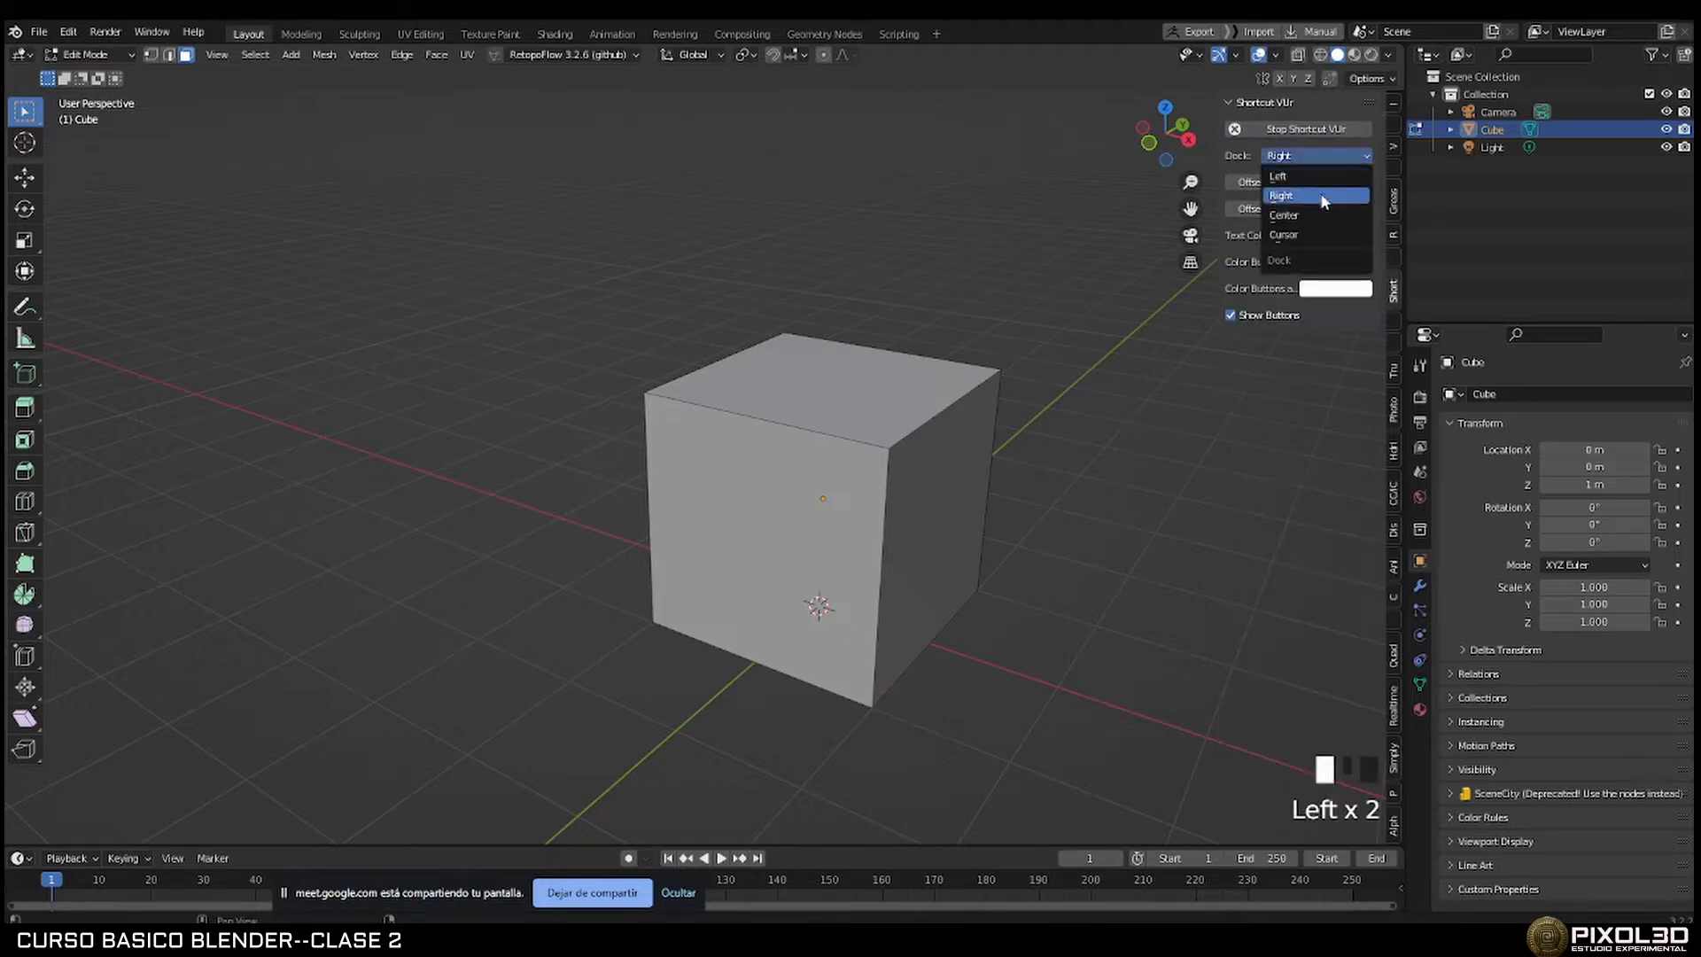
click(1317, 175)
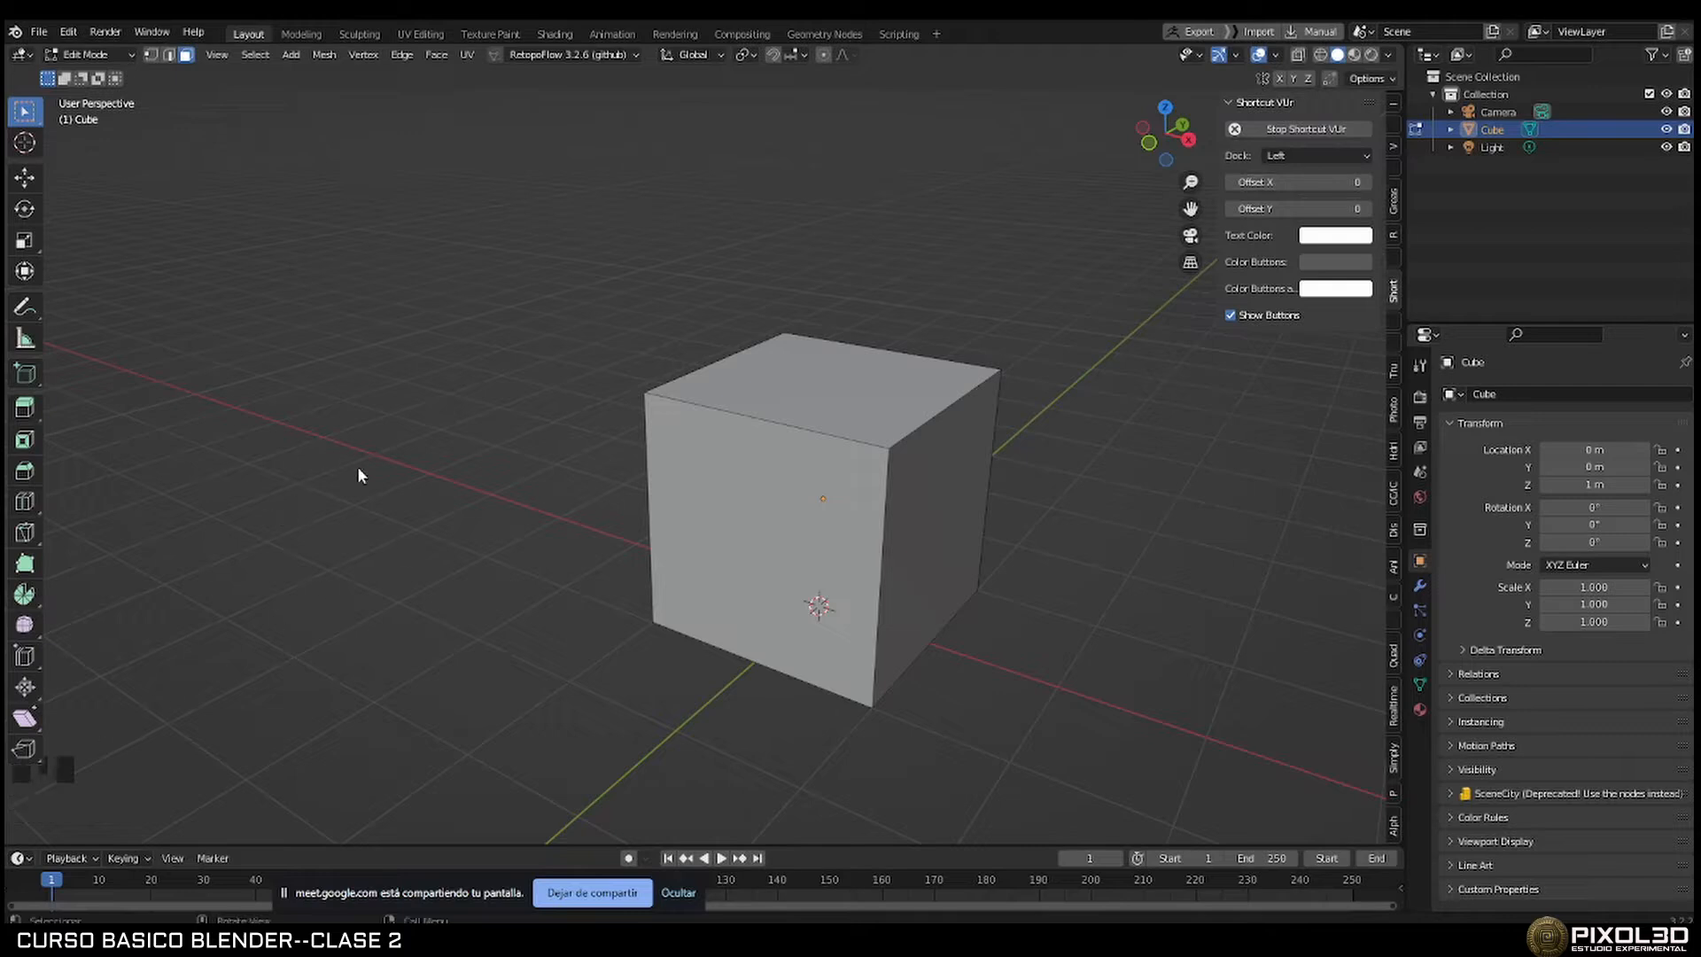
Switch through the vertex, edge and face selection modes on the cube again, finishing in face mode.
key(1)
key(2)
key(3)
click(153, 59)
click(169, 57)
click(184, 57)
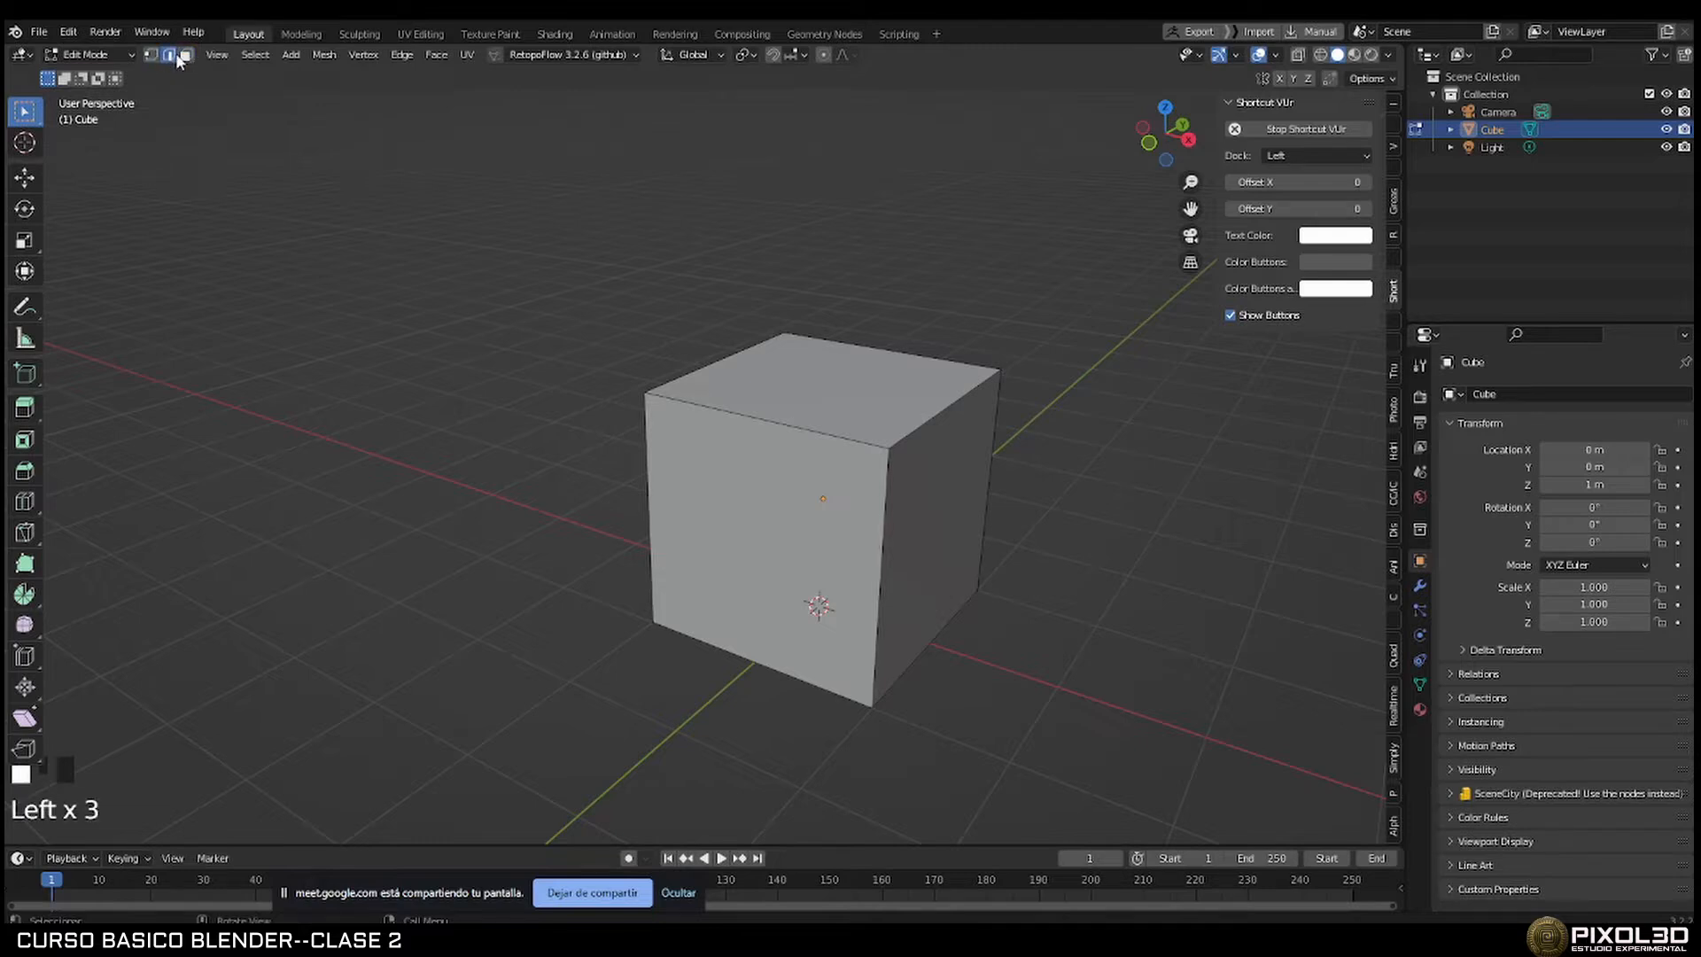
click(186, 57)
Select the cube's side faces one at a time, leaving a single side face selected, and hide the viewport sidebar.
click(805, 423)
middle_drag(780, 443, 851, 486)
click(740, 446)
click(778, 487)
scroll(800, 508, up, 2)
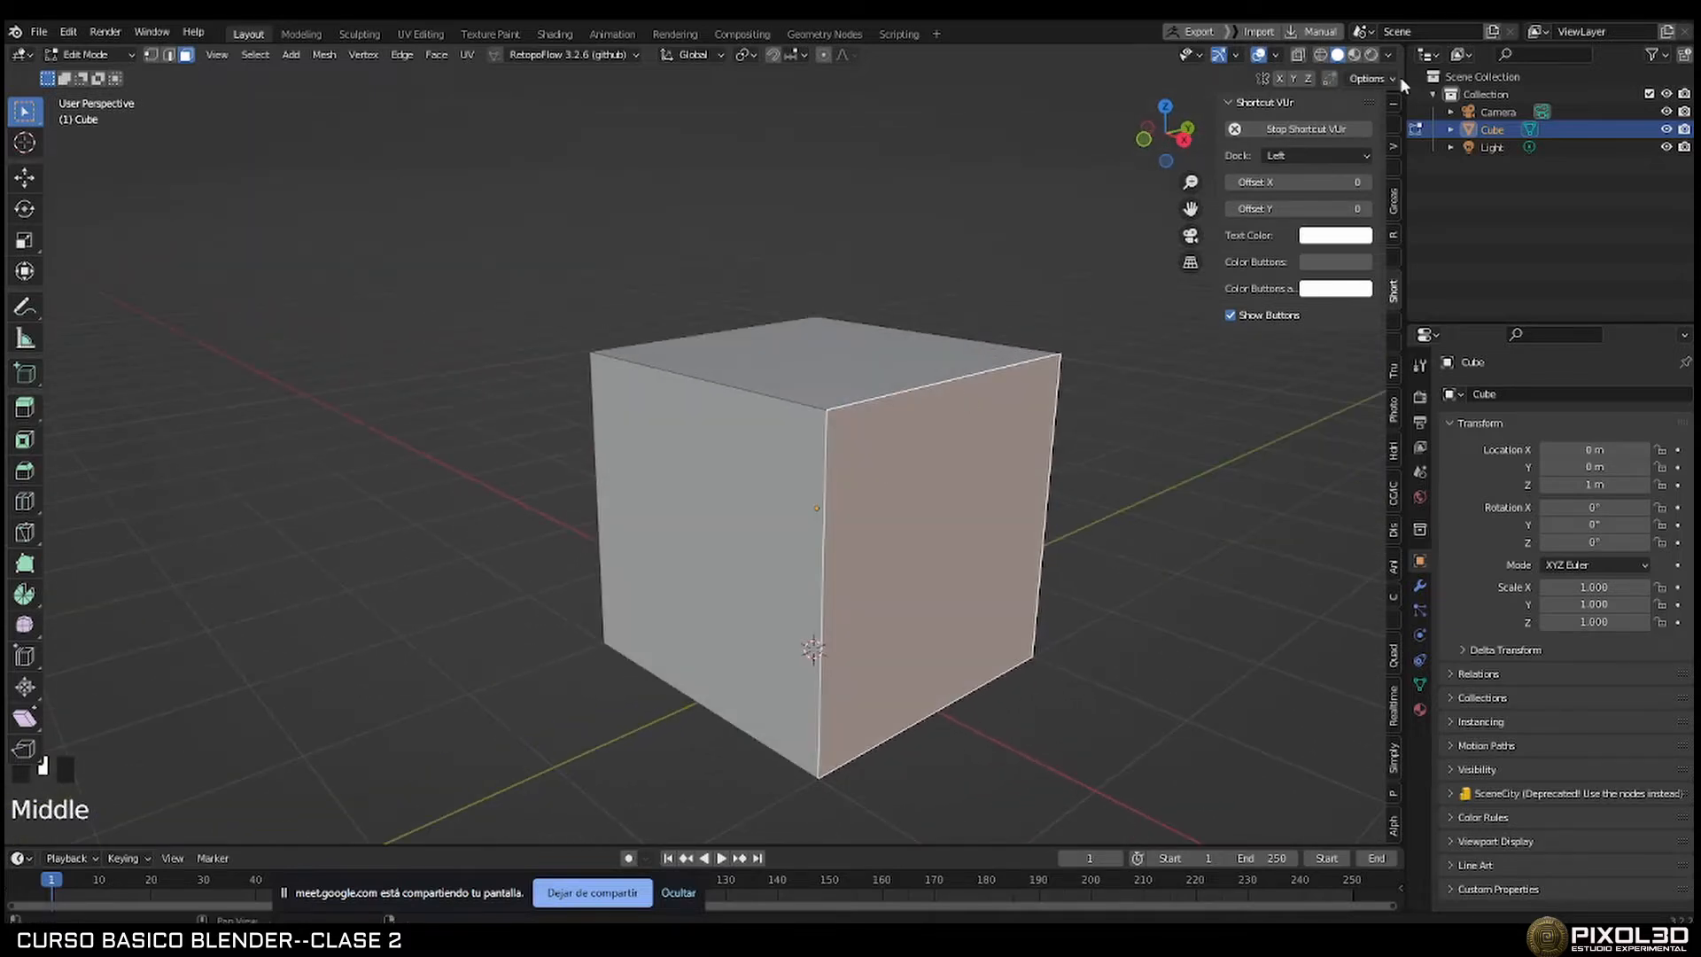
key(n)
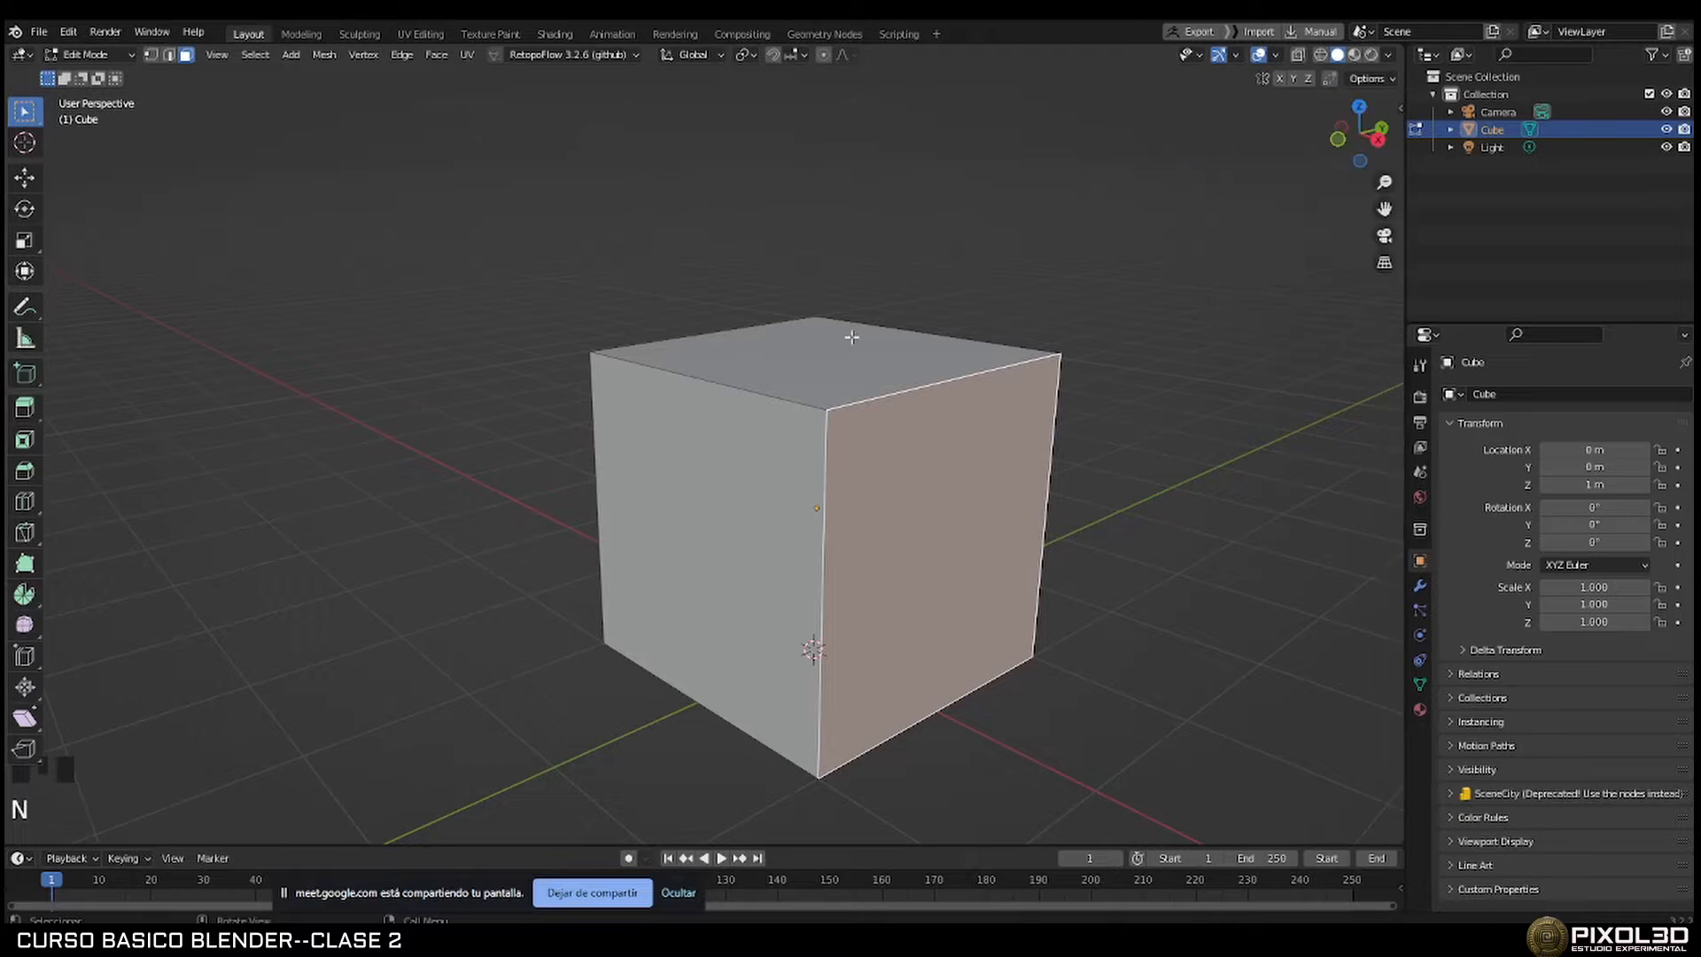
middle_drag(853, 338, 841, 400)
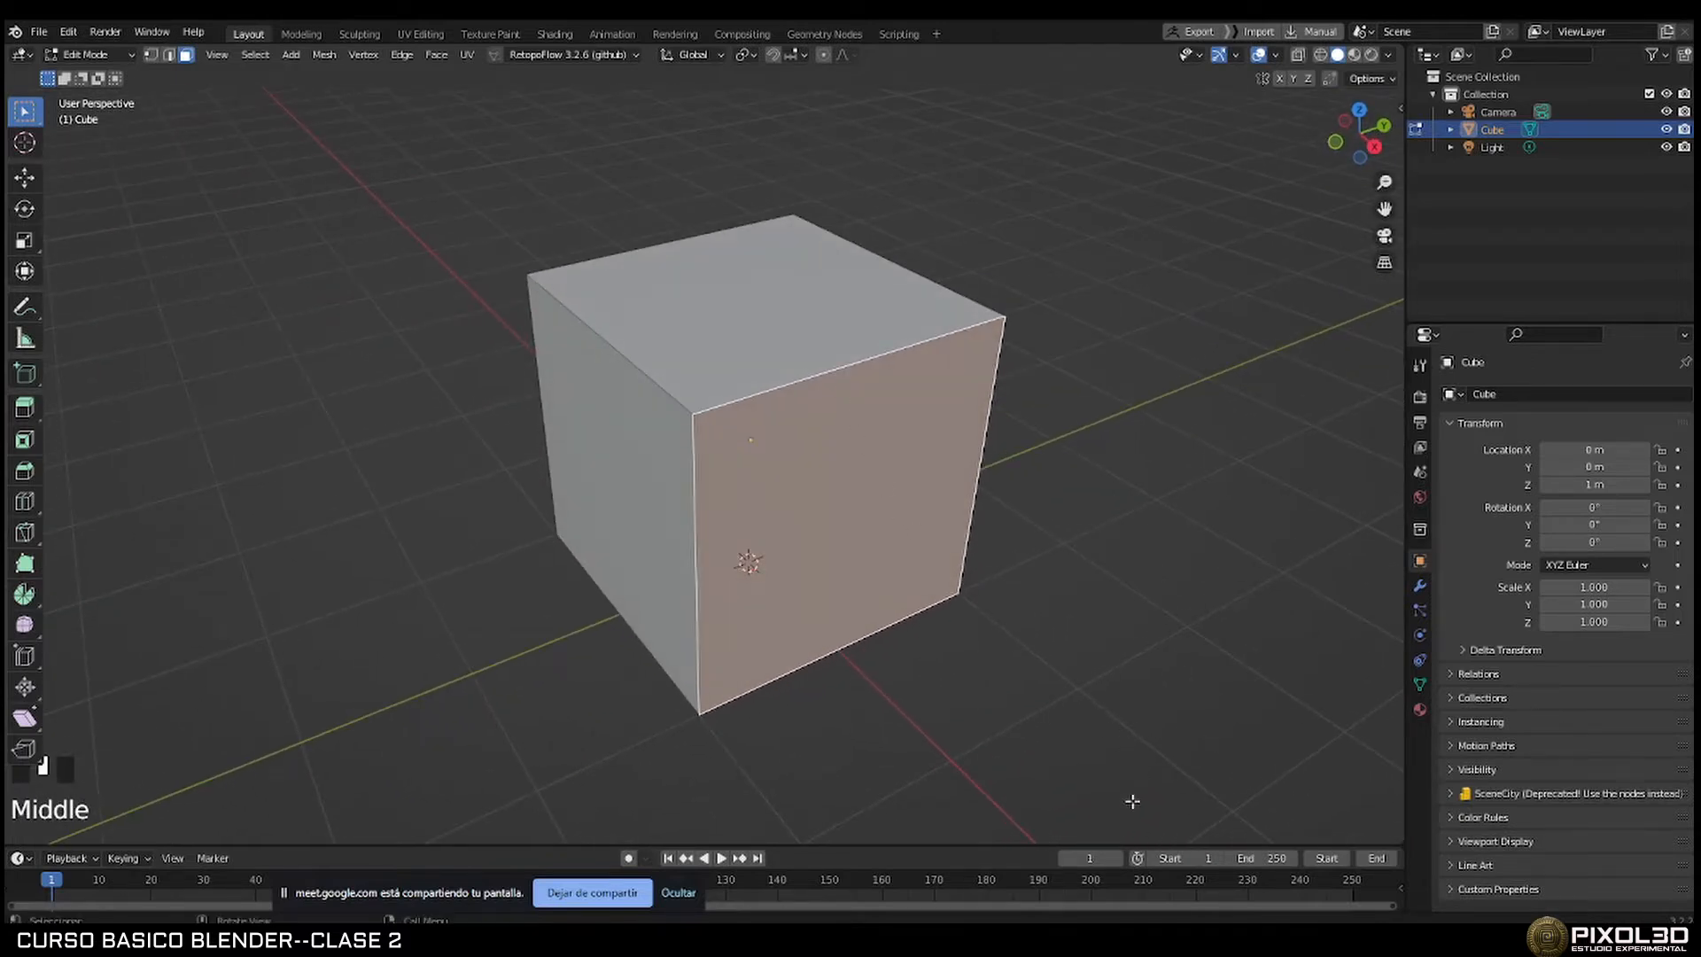
Switch to the course PDF and read from the component figures through Edit Mode to the topology and subdivision norms on page 4.
key(alt+Tab)
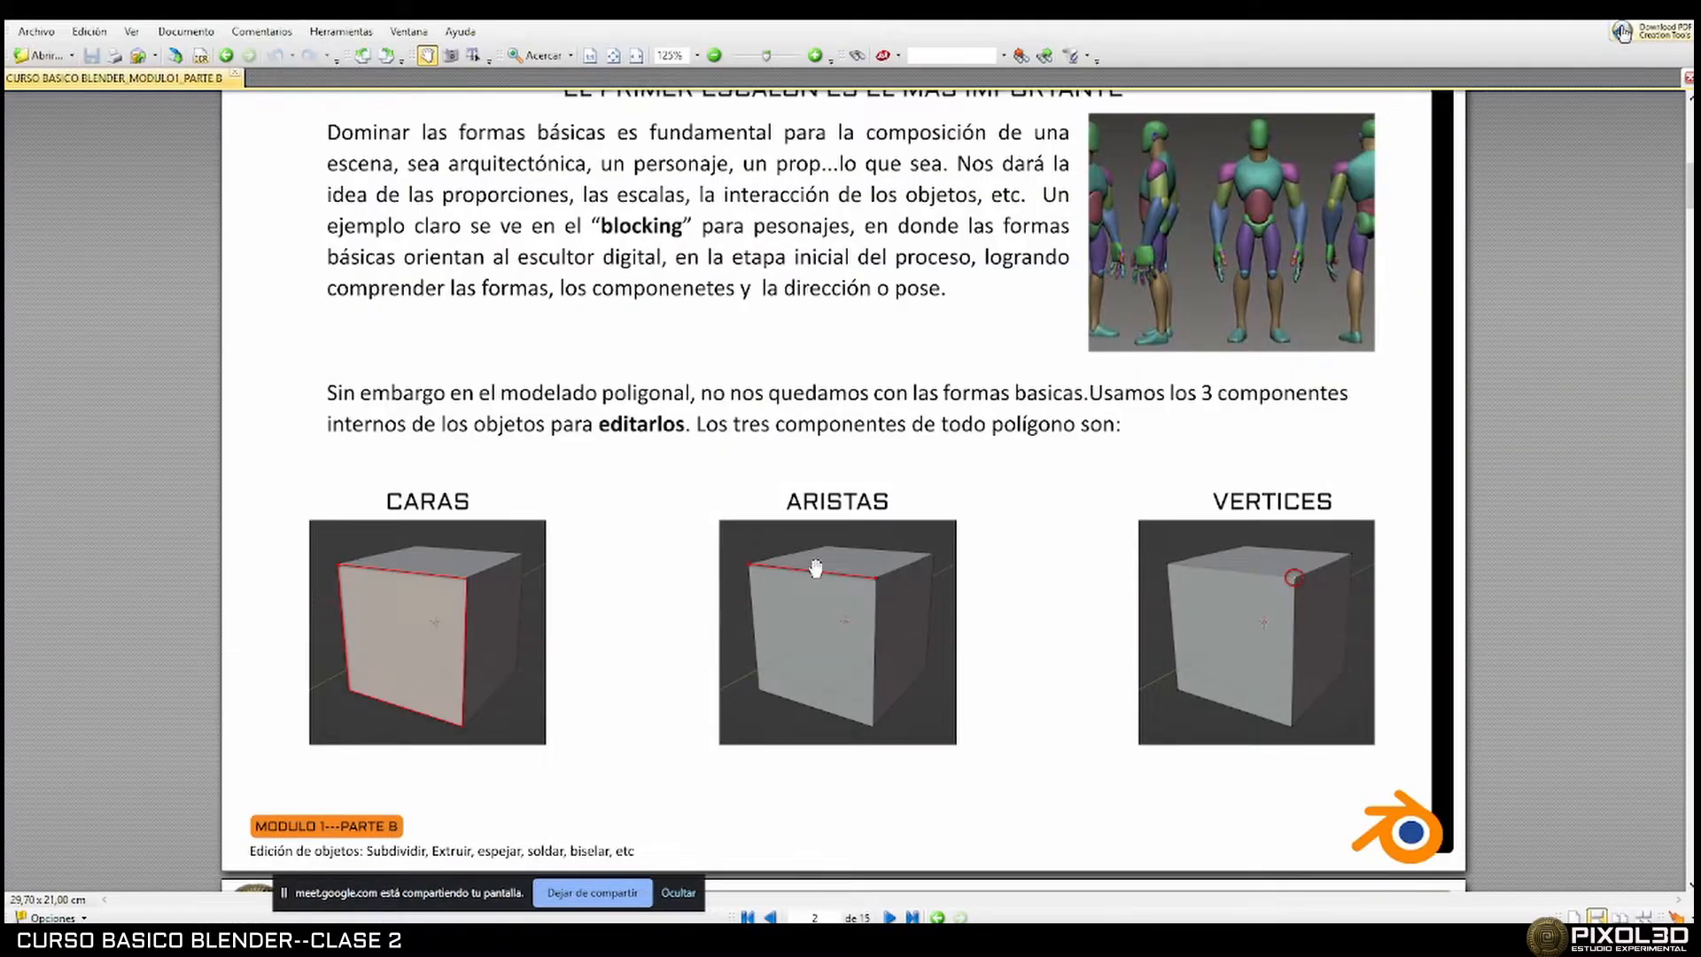
scroll(837, 555, down, 6)
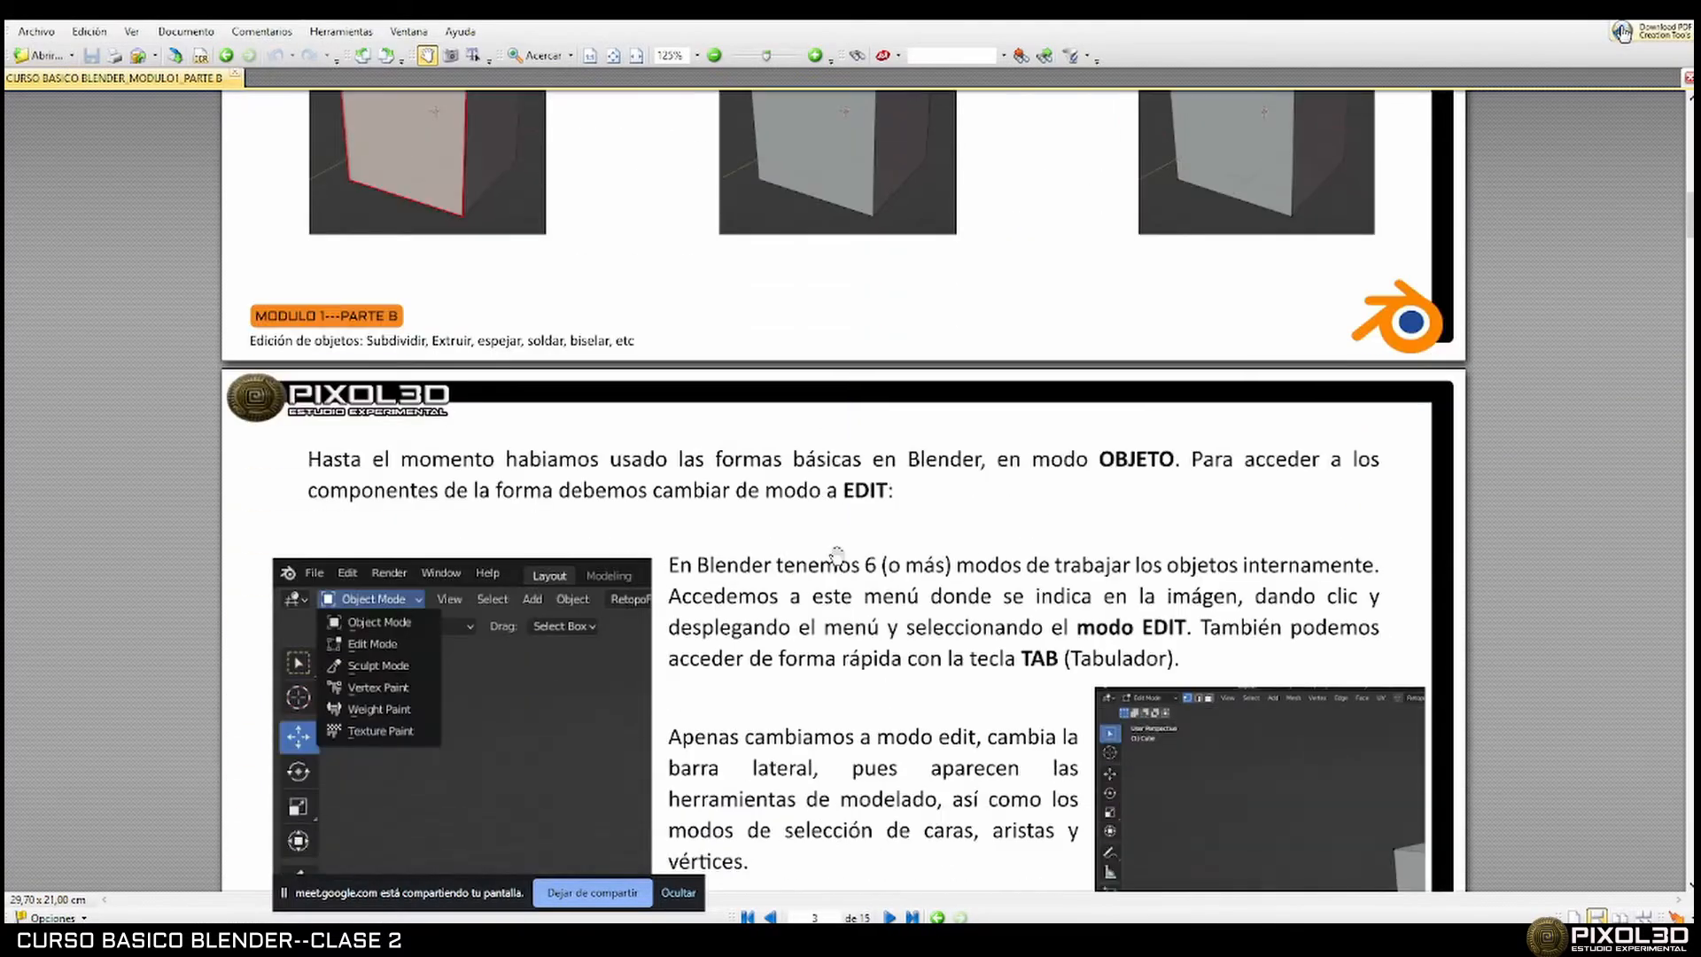
scroll(837, 555, down, 3)
scroll(836, 555, down, 1)
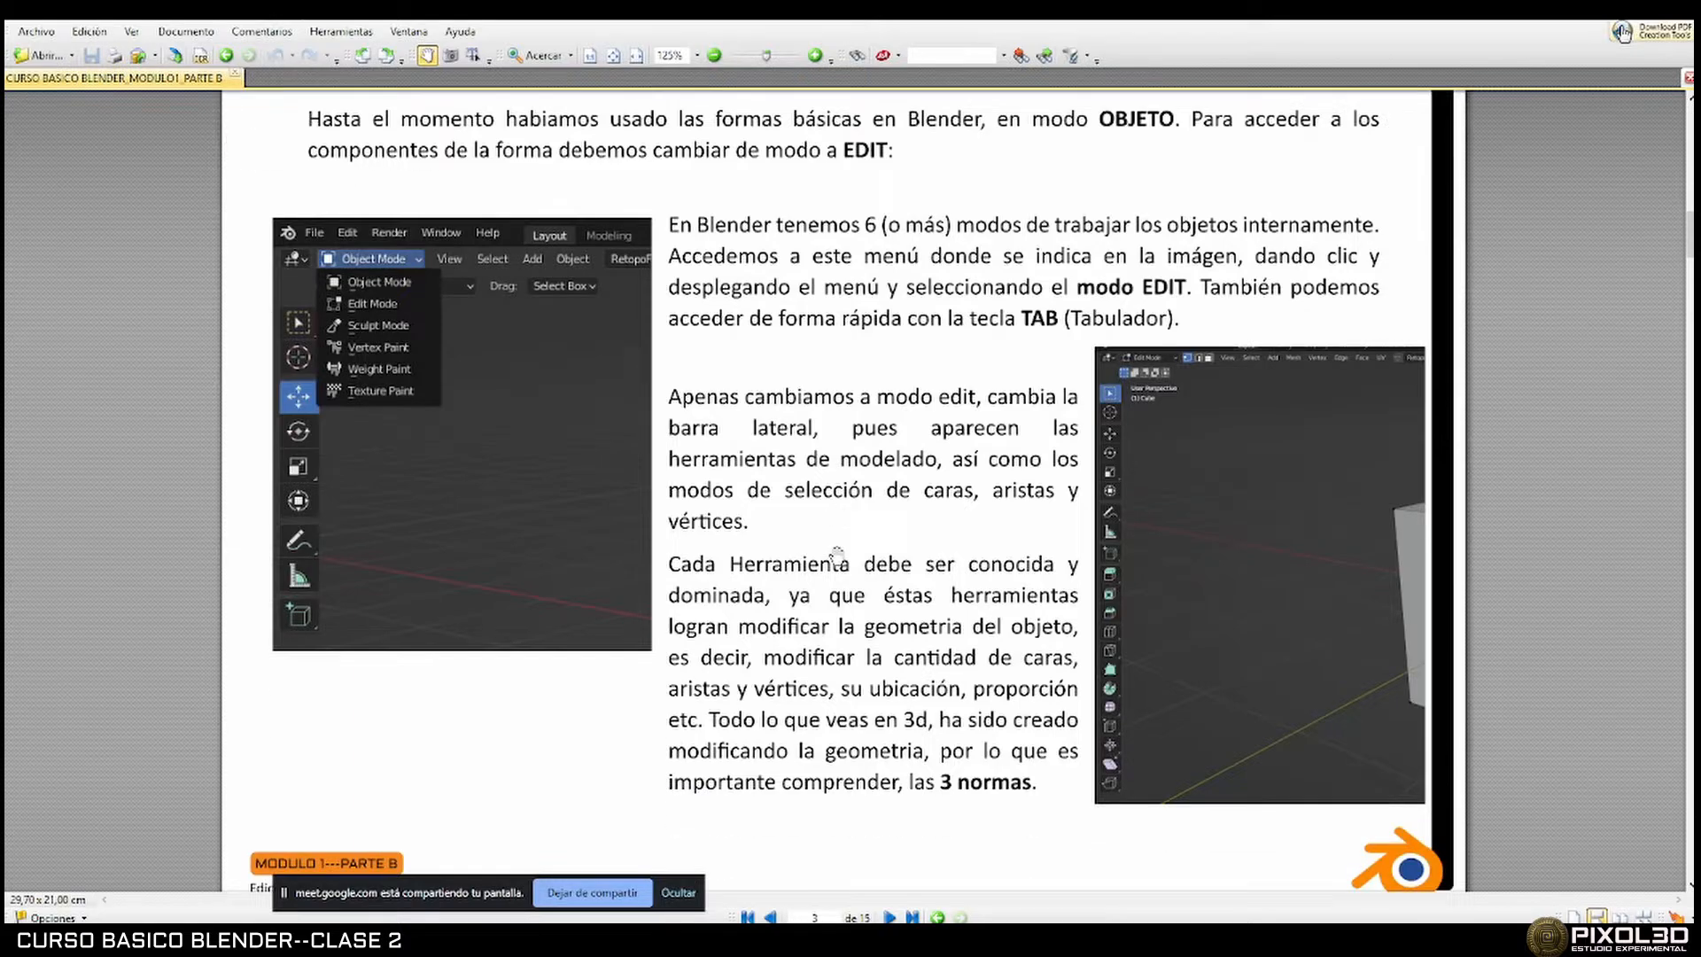
scroll(836, 556, down, 7)
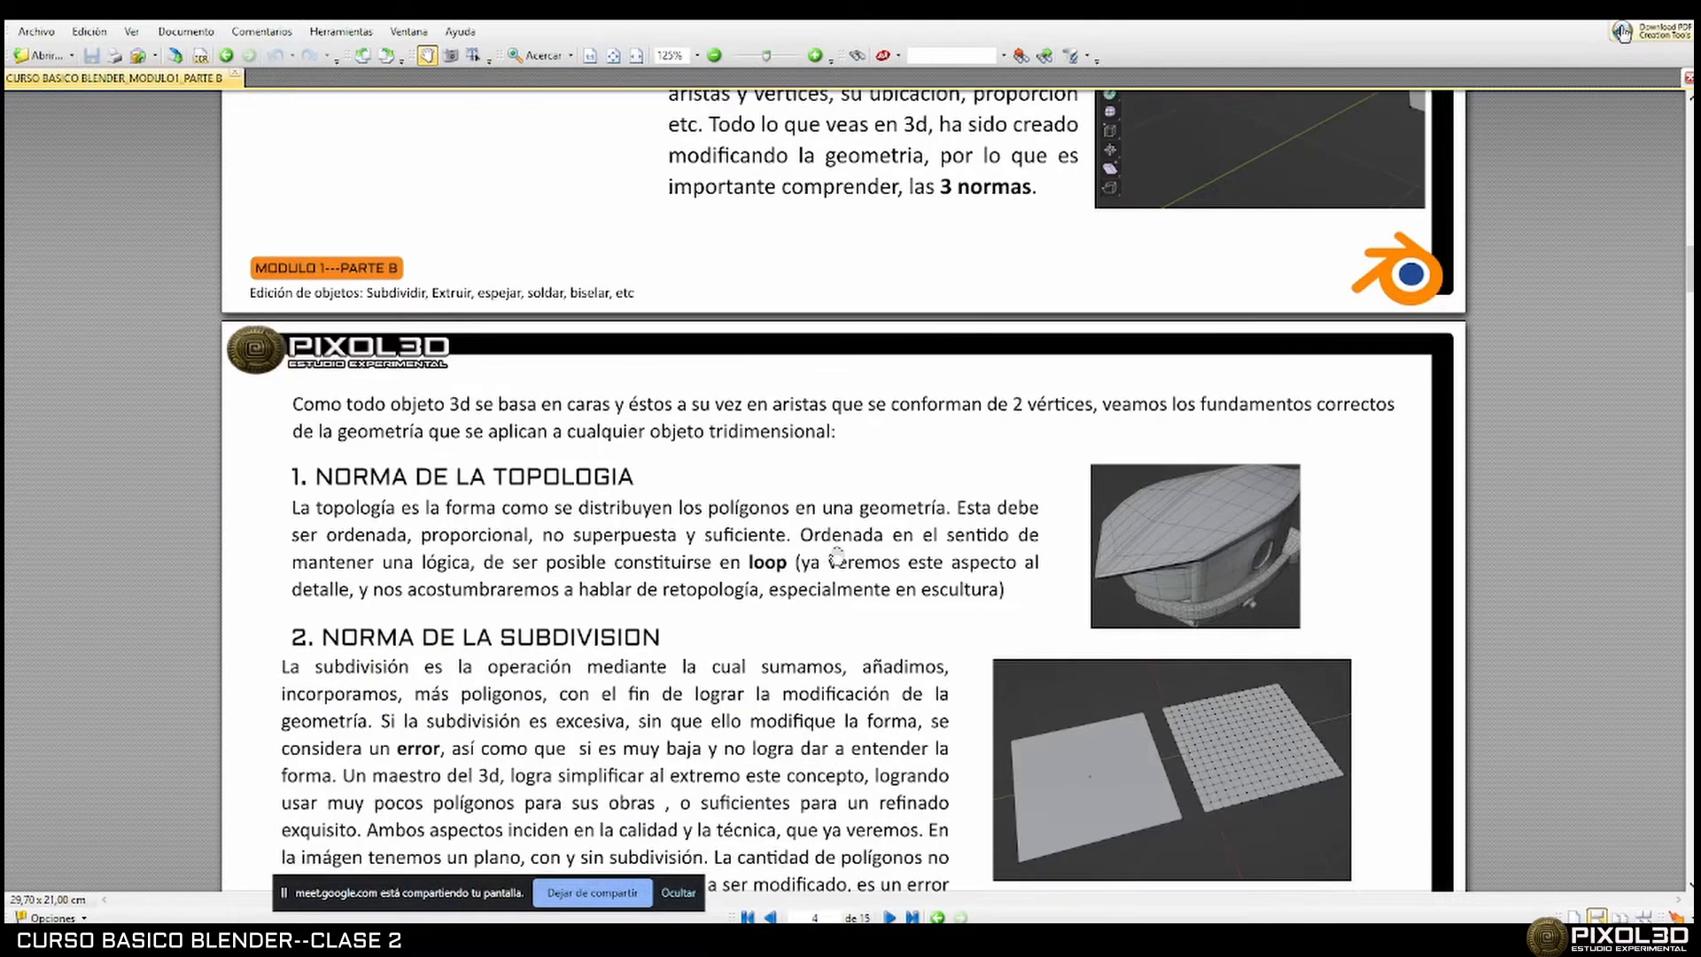
scroll(837, 556, down, 2)
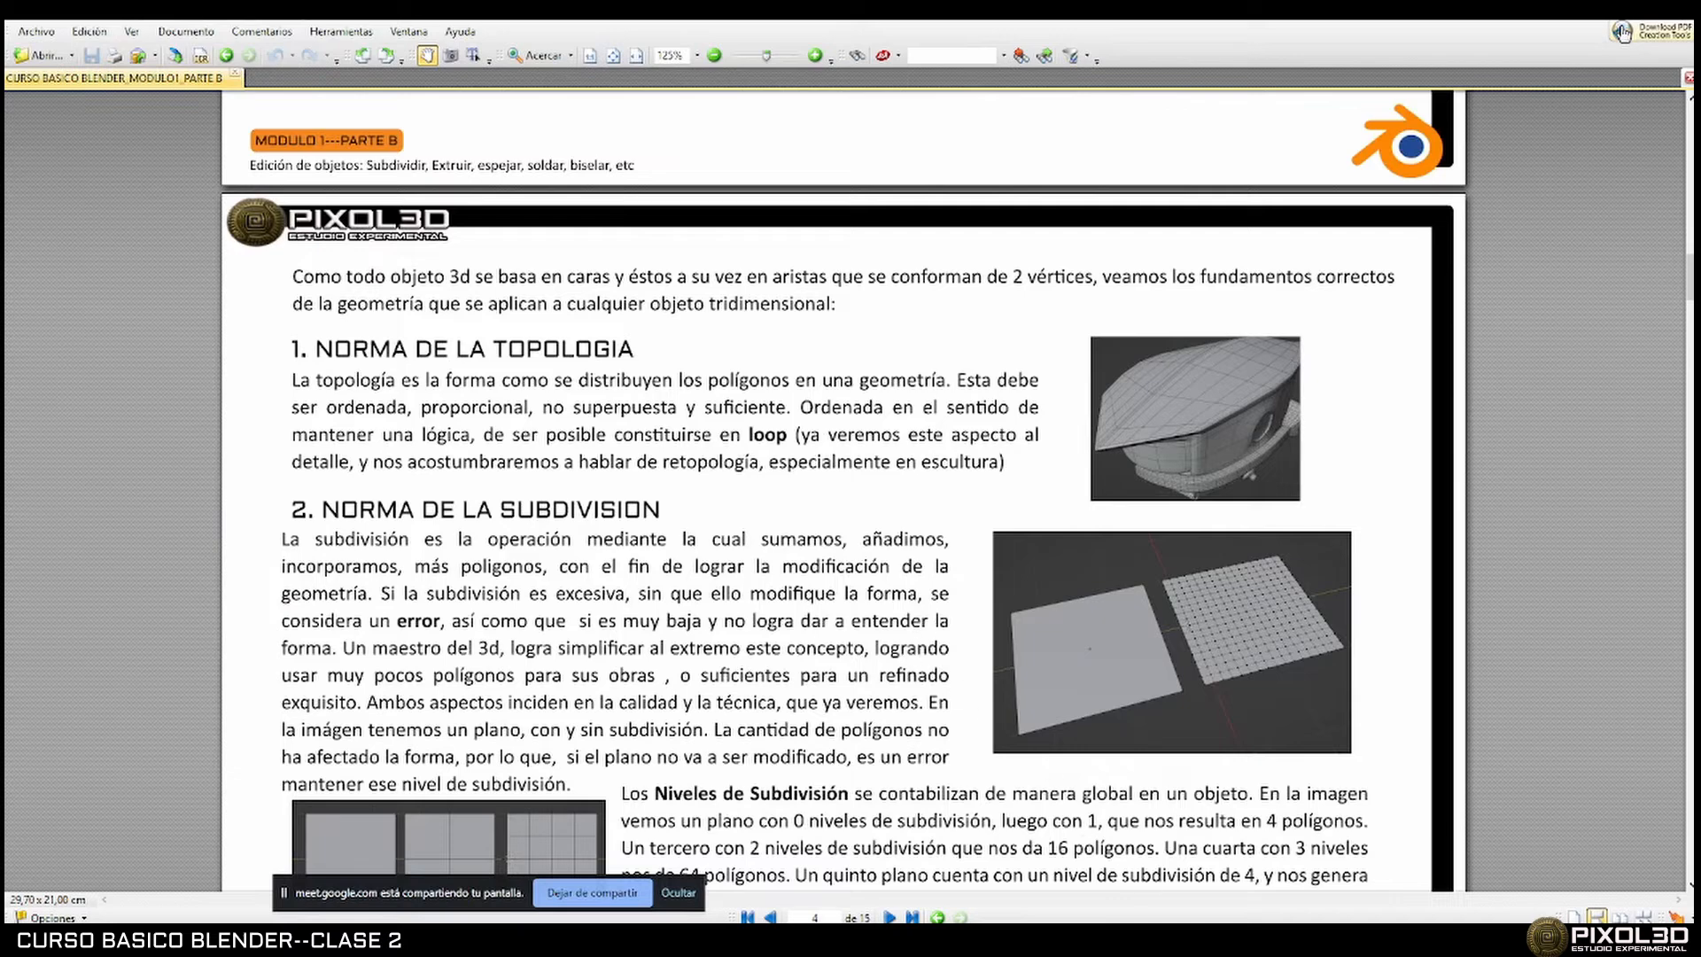
scroll(852, 598, up, 1)
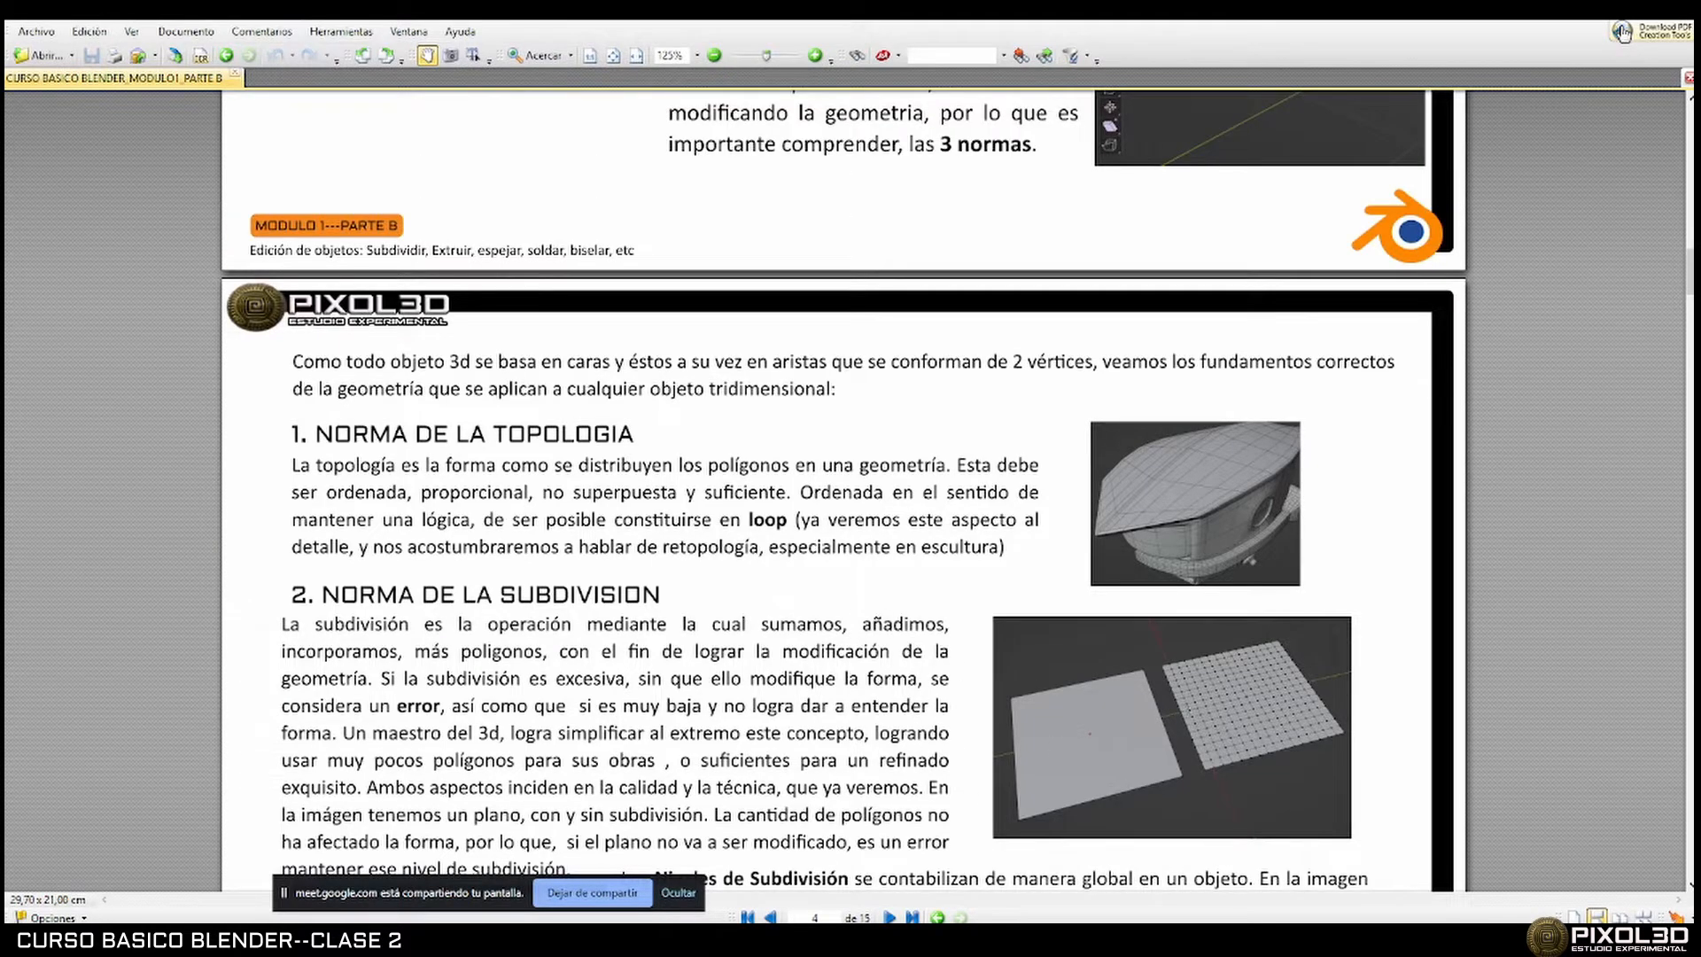
Return to Blender and open the recent file DRONVERSION1.blend without saving the cube scene.
key(alt+Tab)
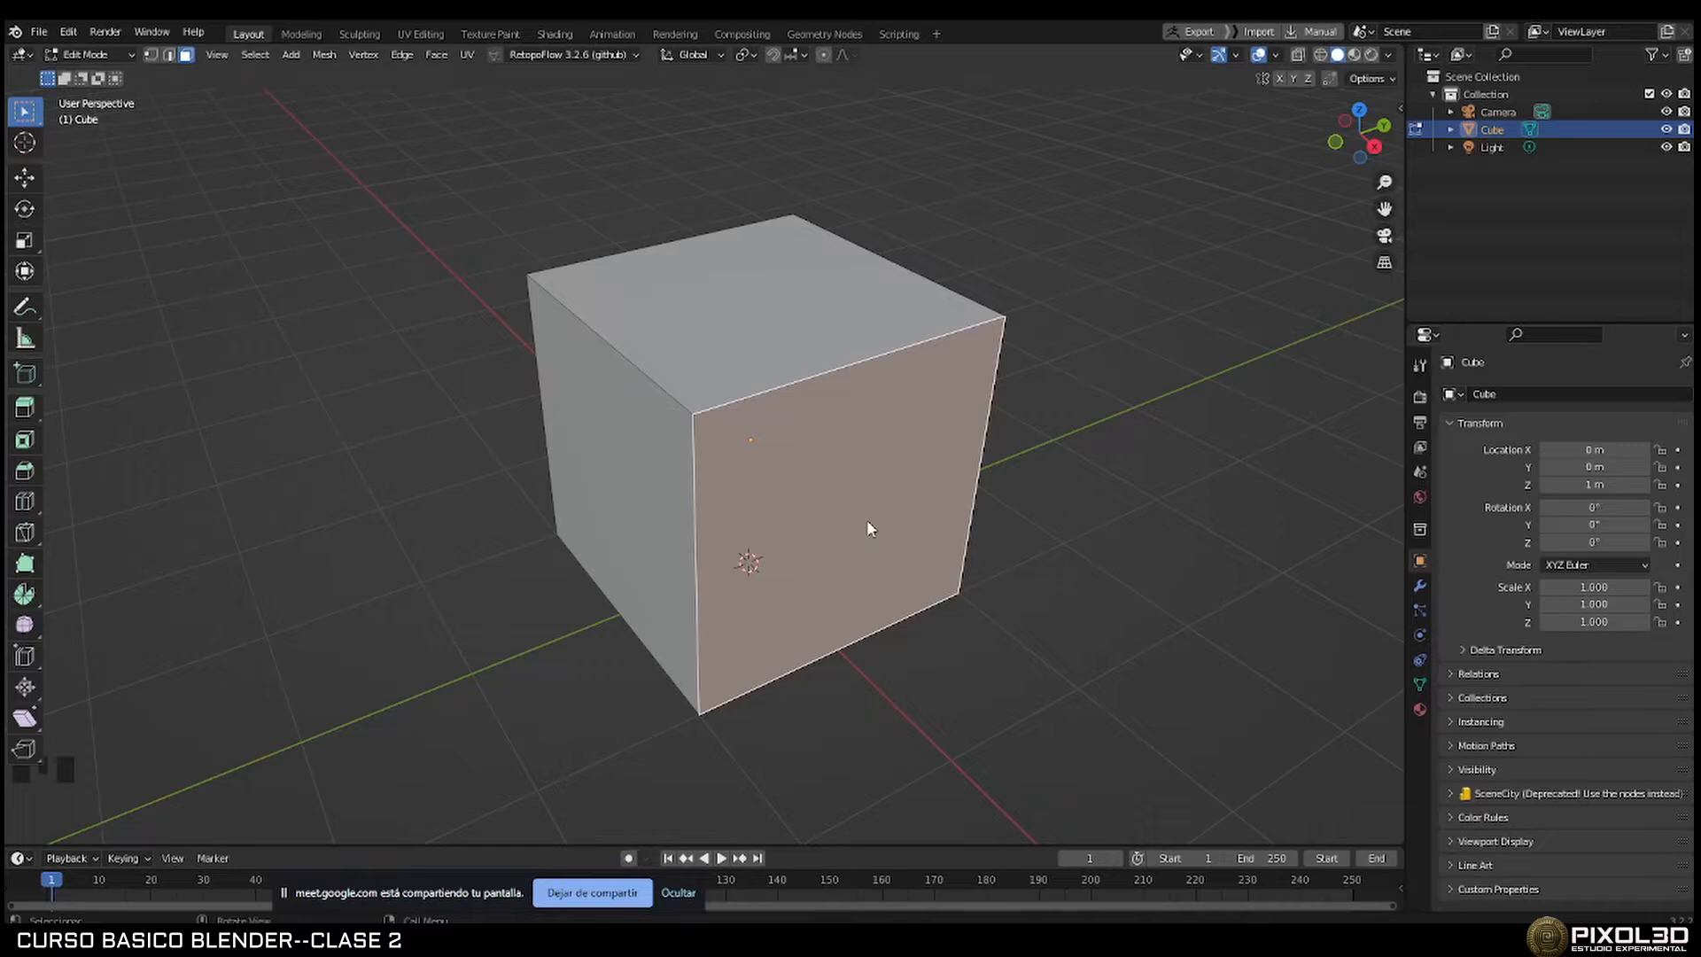
mouse_move(911, 482)
middle_down()
mouse_move(872, 460)
mouse_move(888, 482)
middle_up()
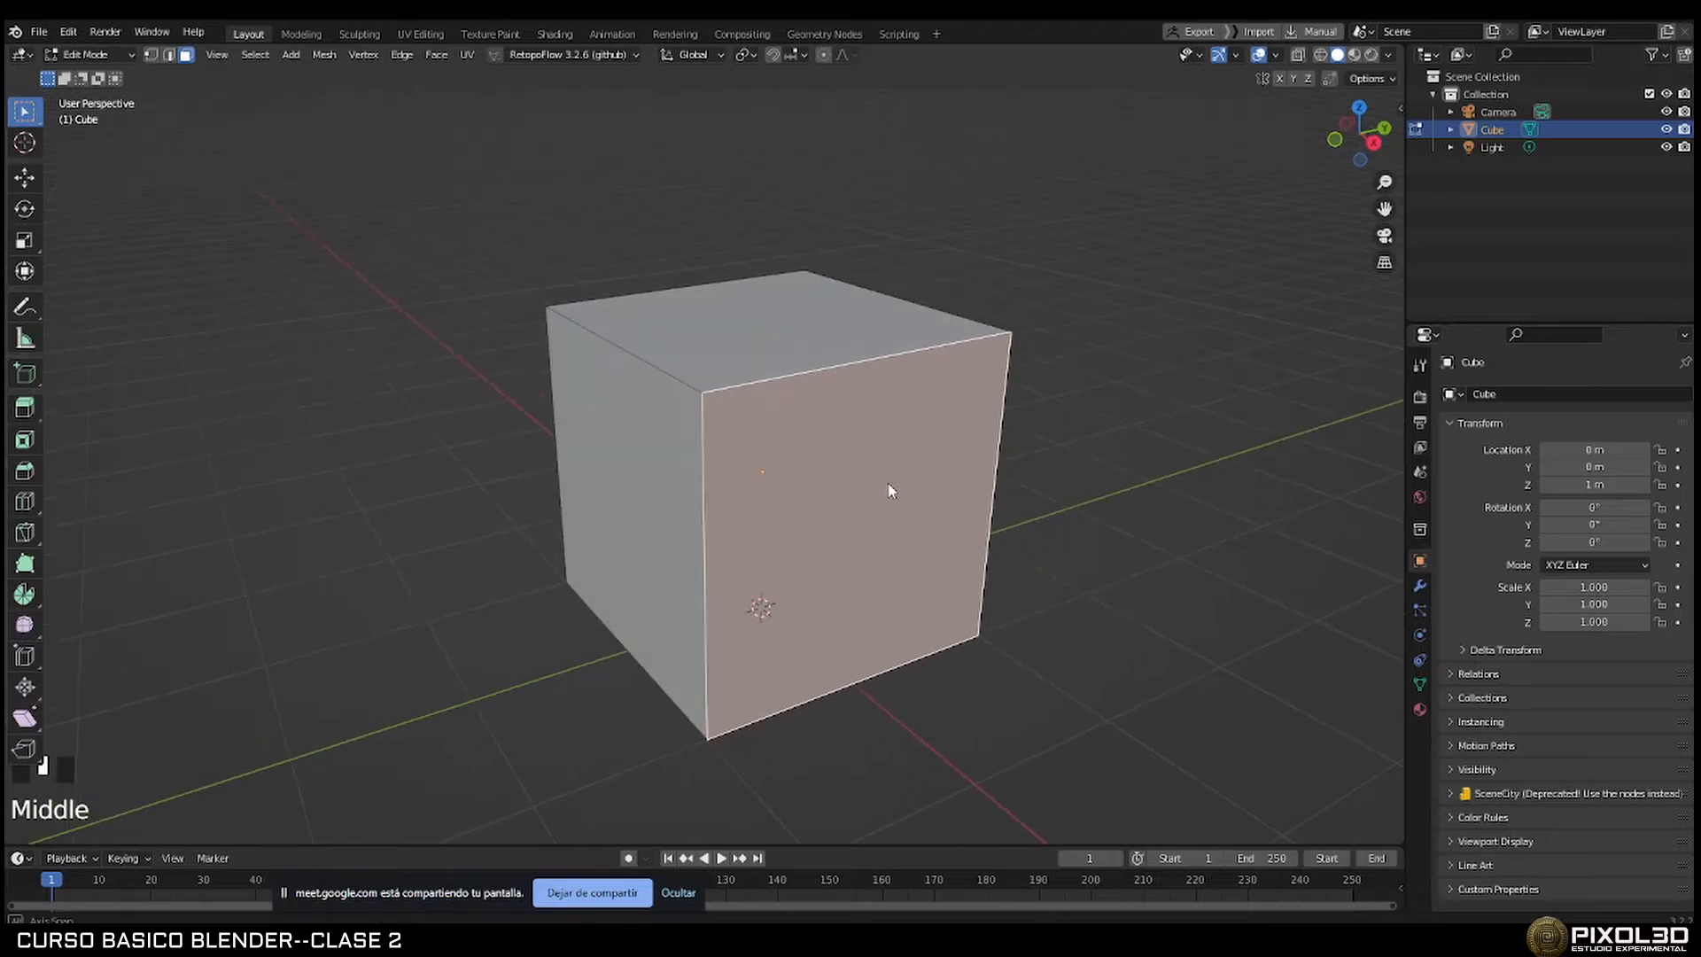
click(39, 32)
mouse_move(115, 91)
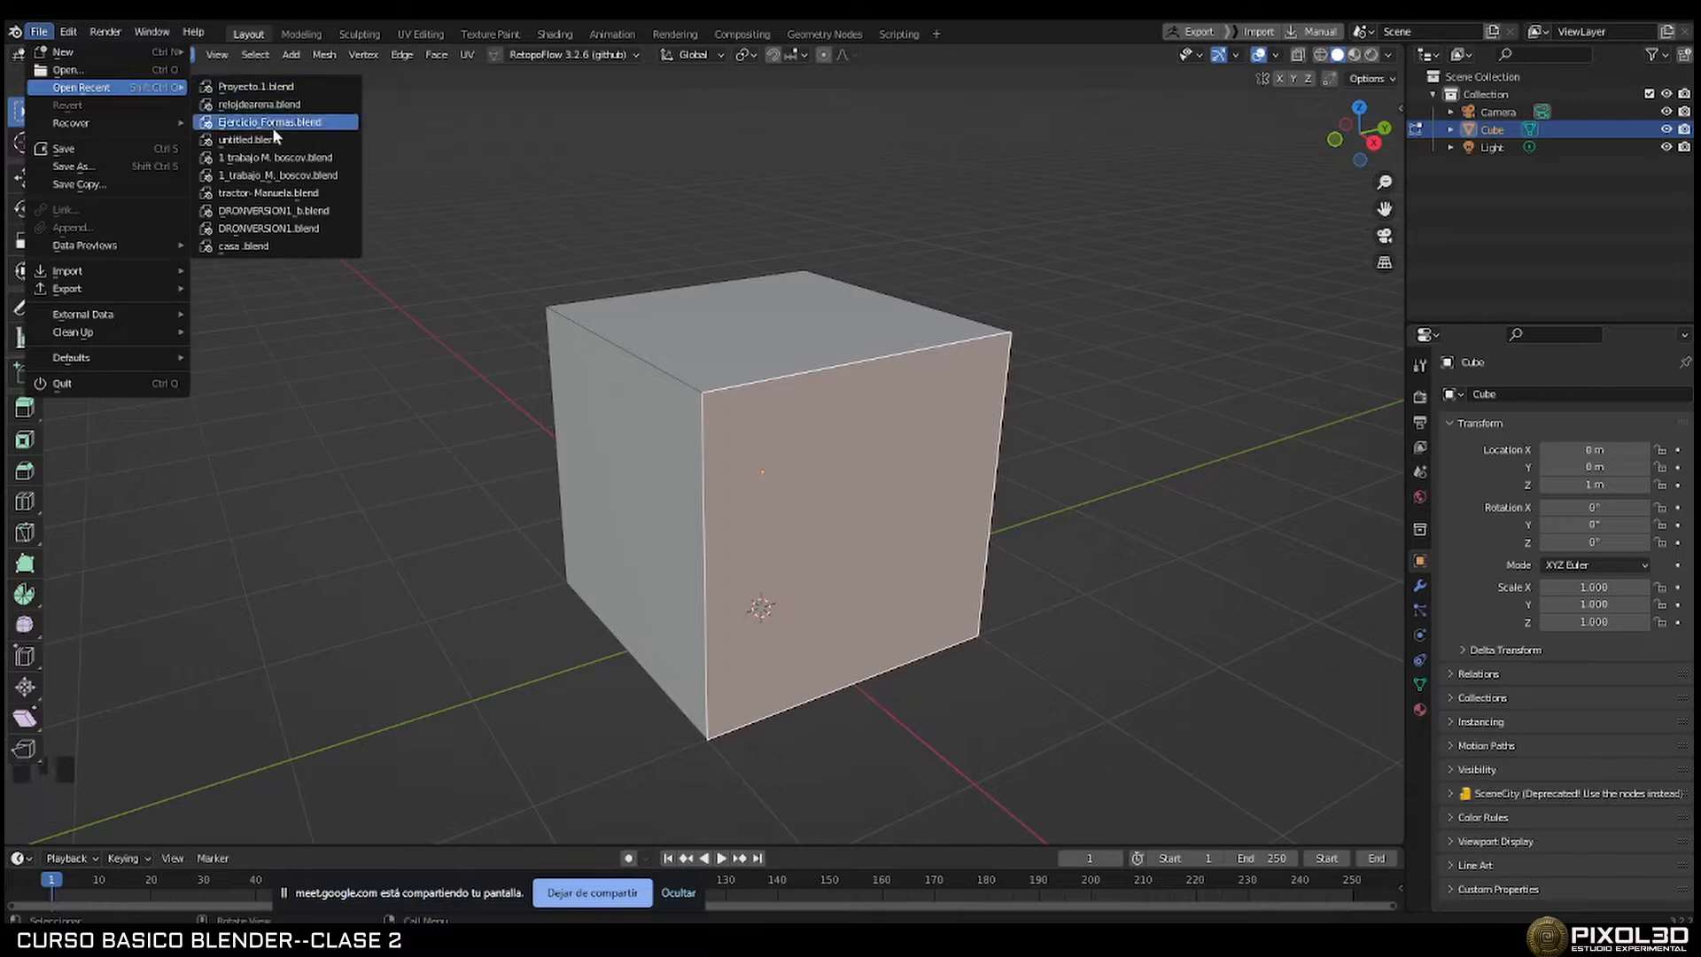
click(315, 229)
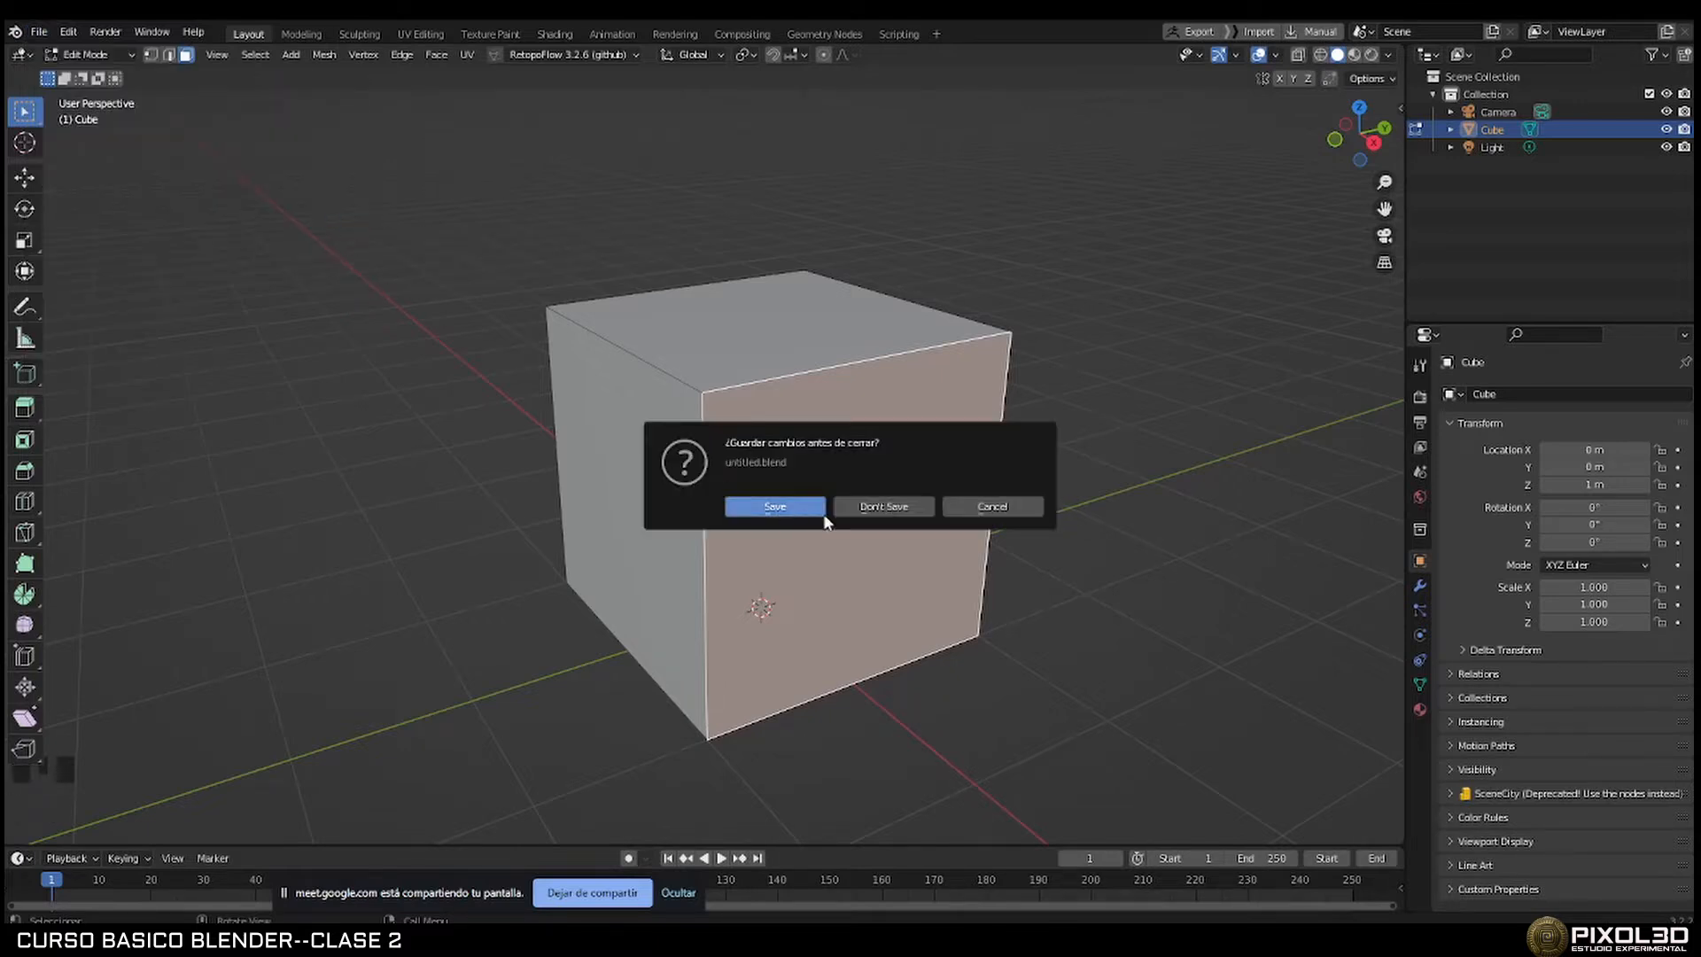
click(893, 512)
Put the drone's upper shell 001_SUPERIOR into Edit Mode and select a single face on its upper surface.
scroll(788, 532, down, 4)
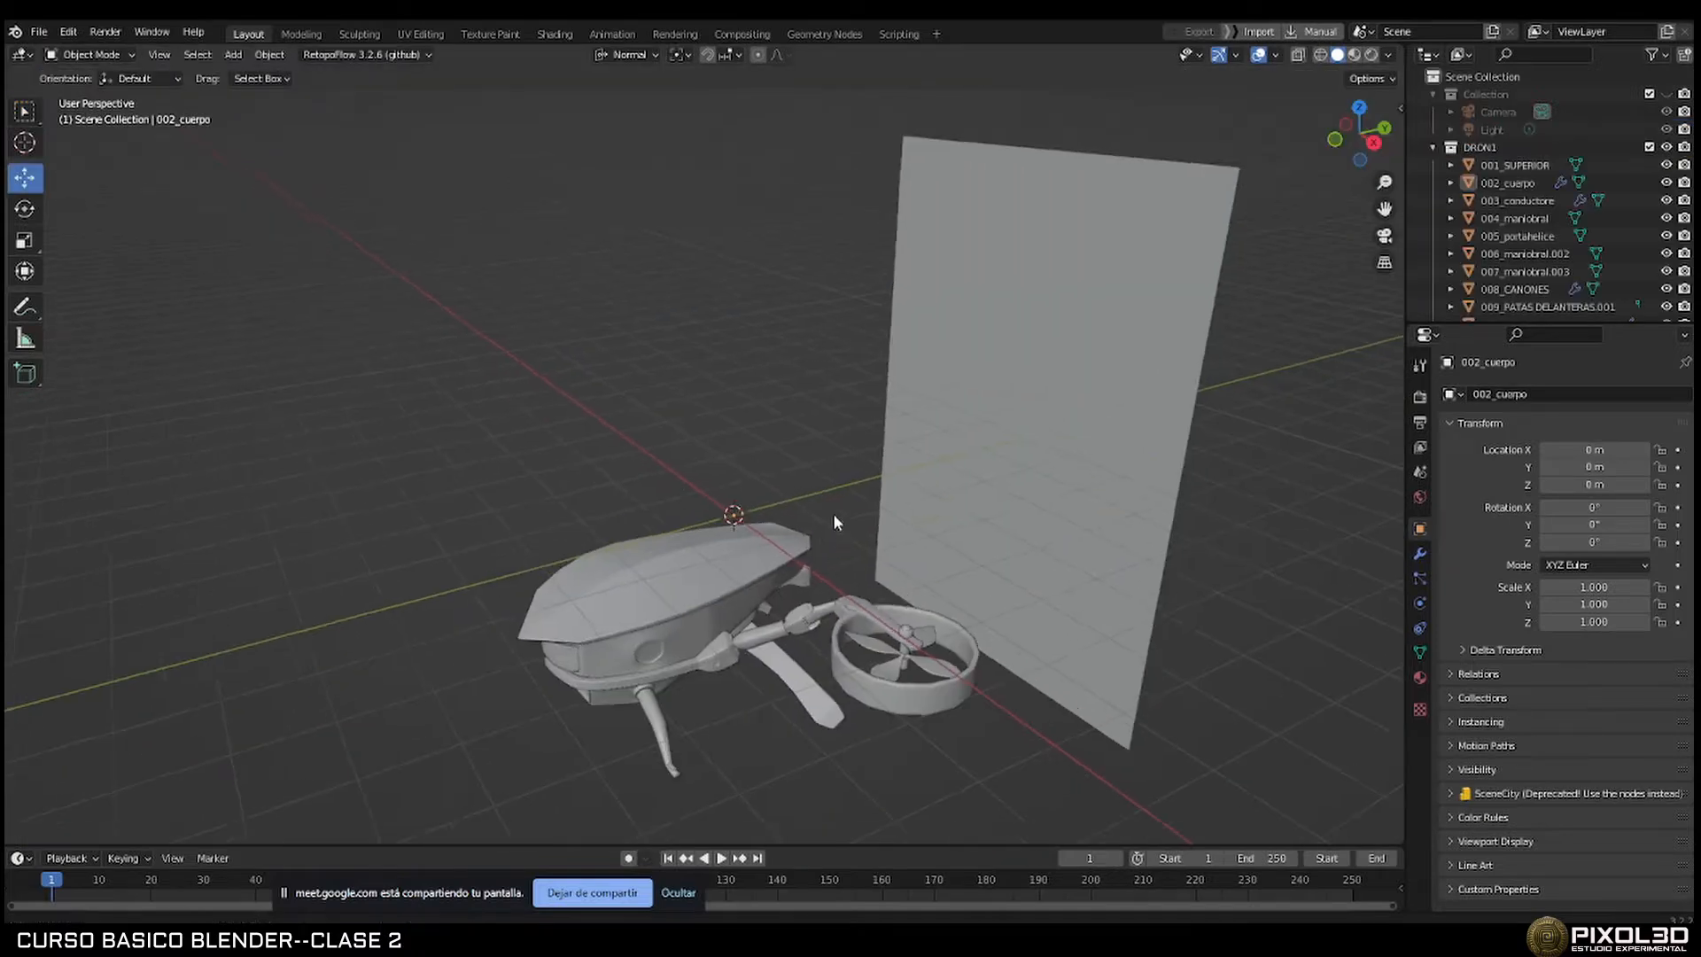
scroll(680, 486, up, 5)
click(713, 600)
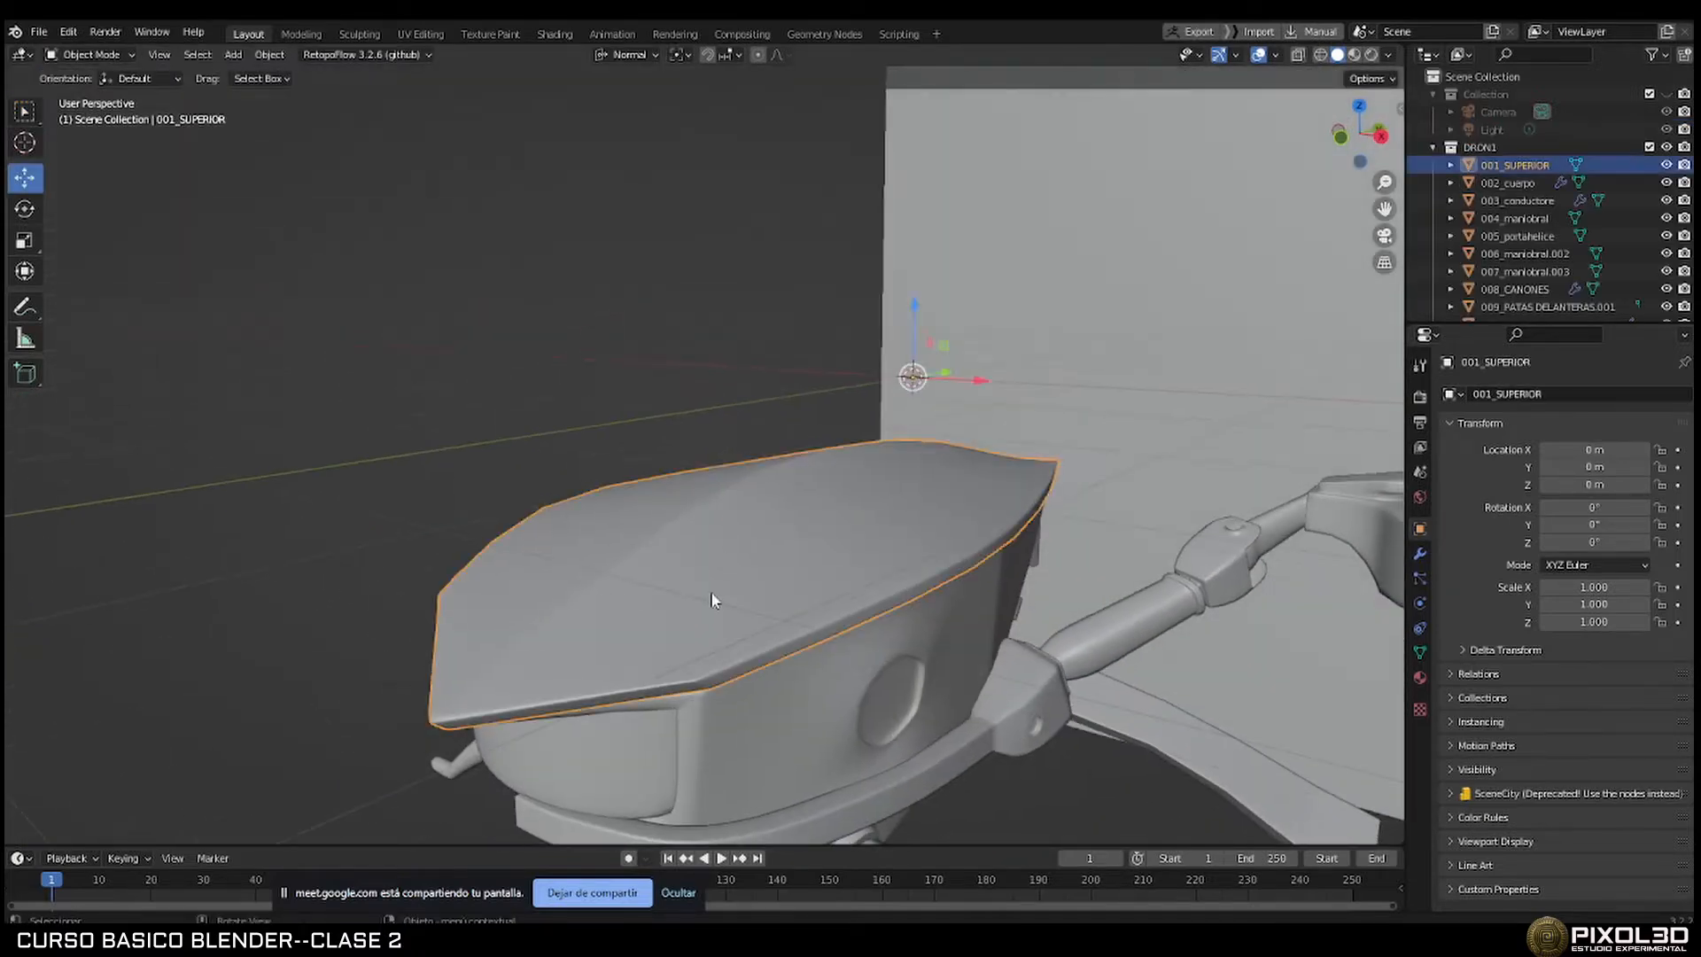
key(Tab)
middle_drag(789, 611, 716, 467)
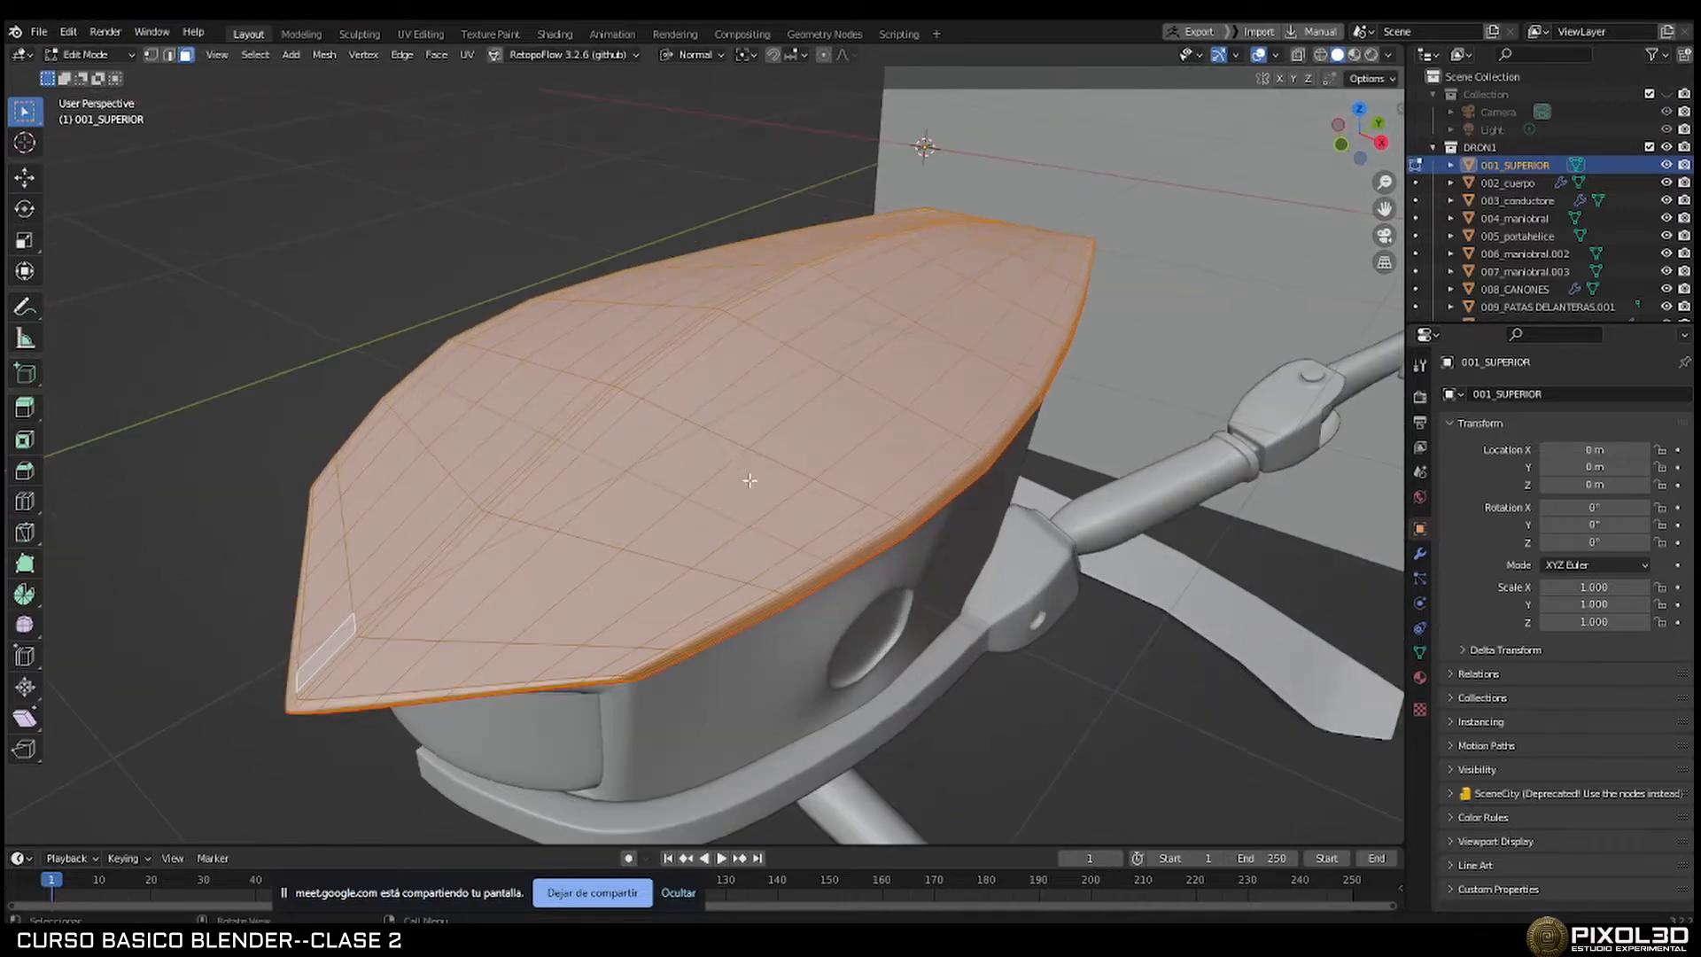
click(750, 481)
middle_drag(742, 523, 734, 501)
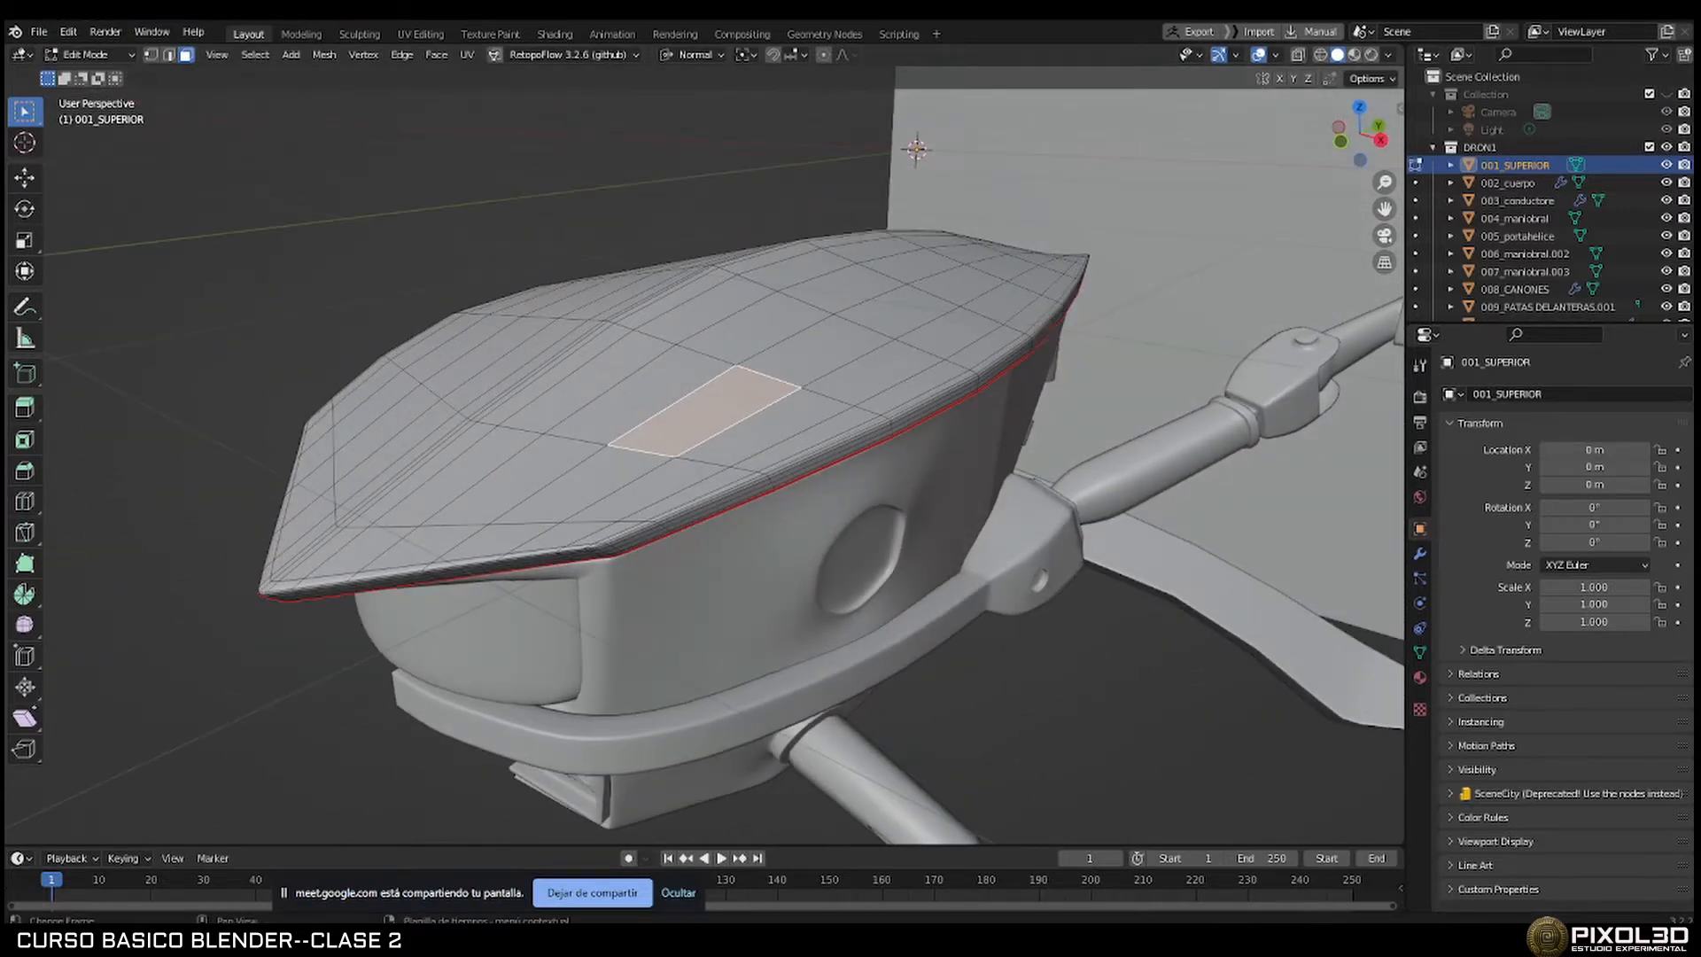
Check the topology norm in the PDF, then return to Blender and select neighbouring faces of the drone's upper shell one at a time.
key(alt+Tab)
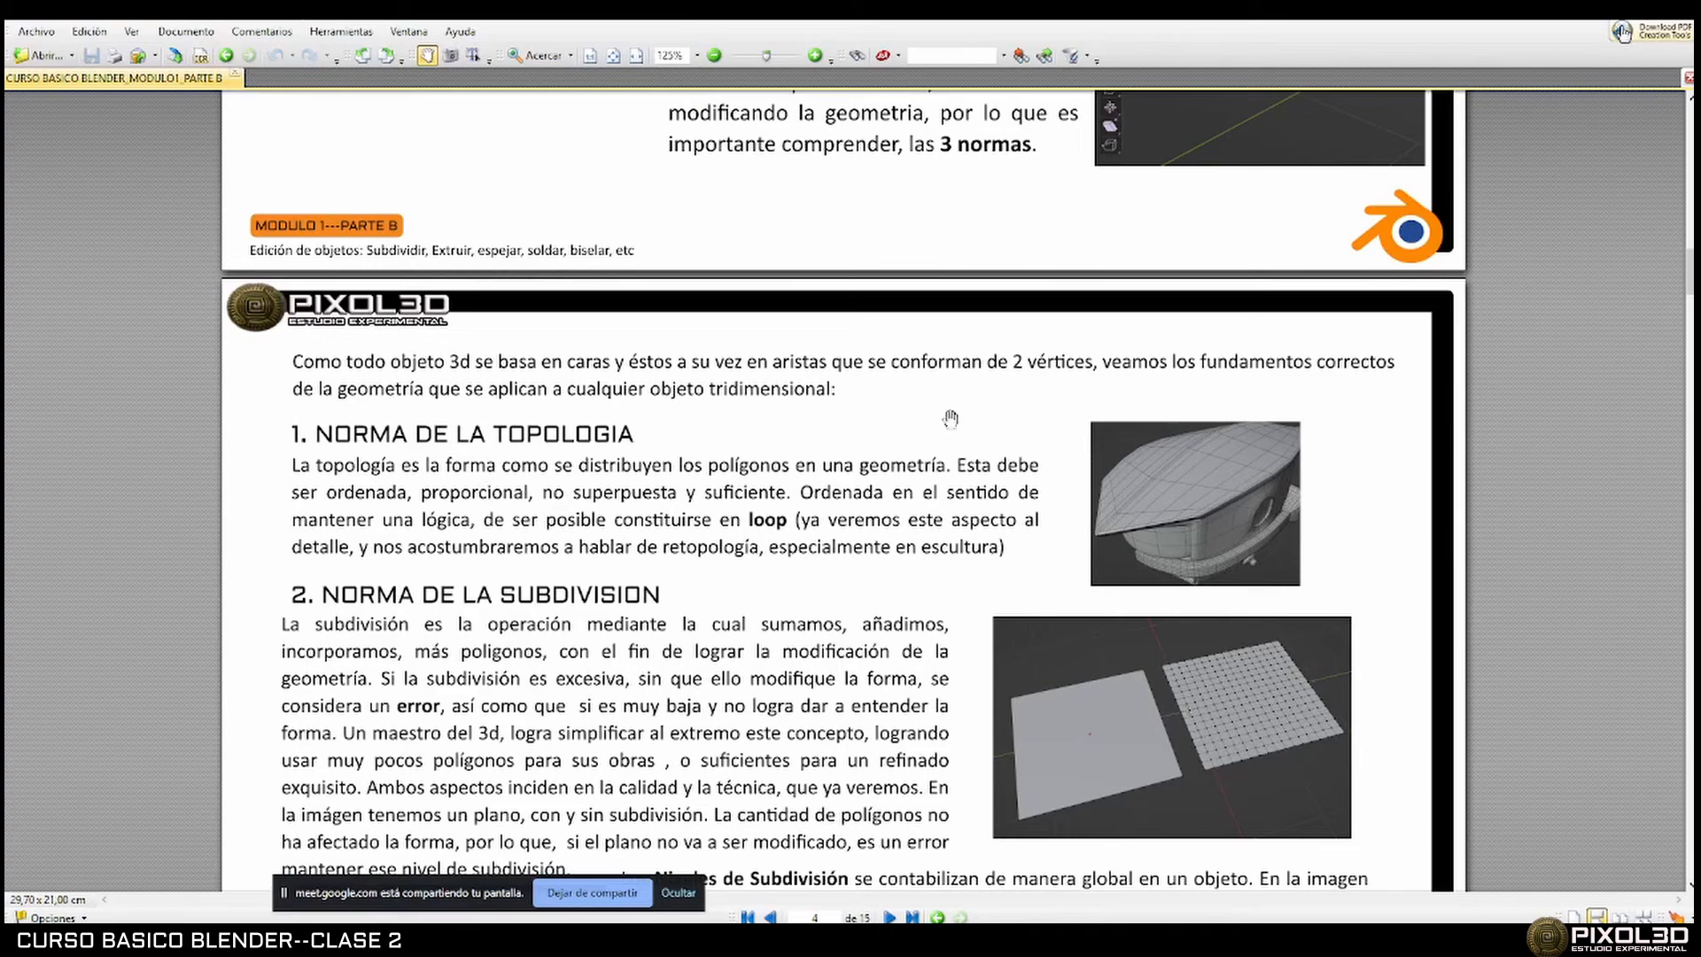
click(1602, 16)
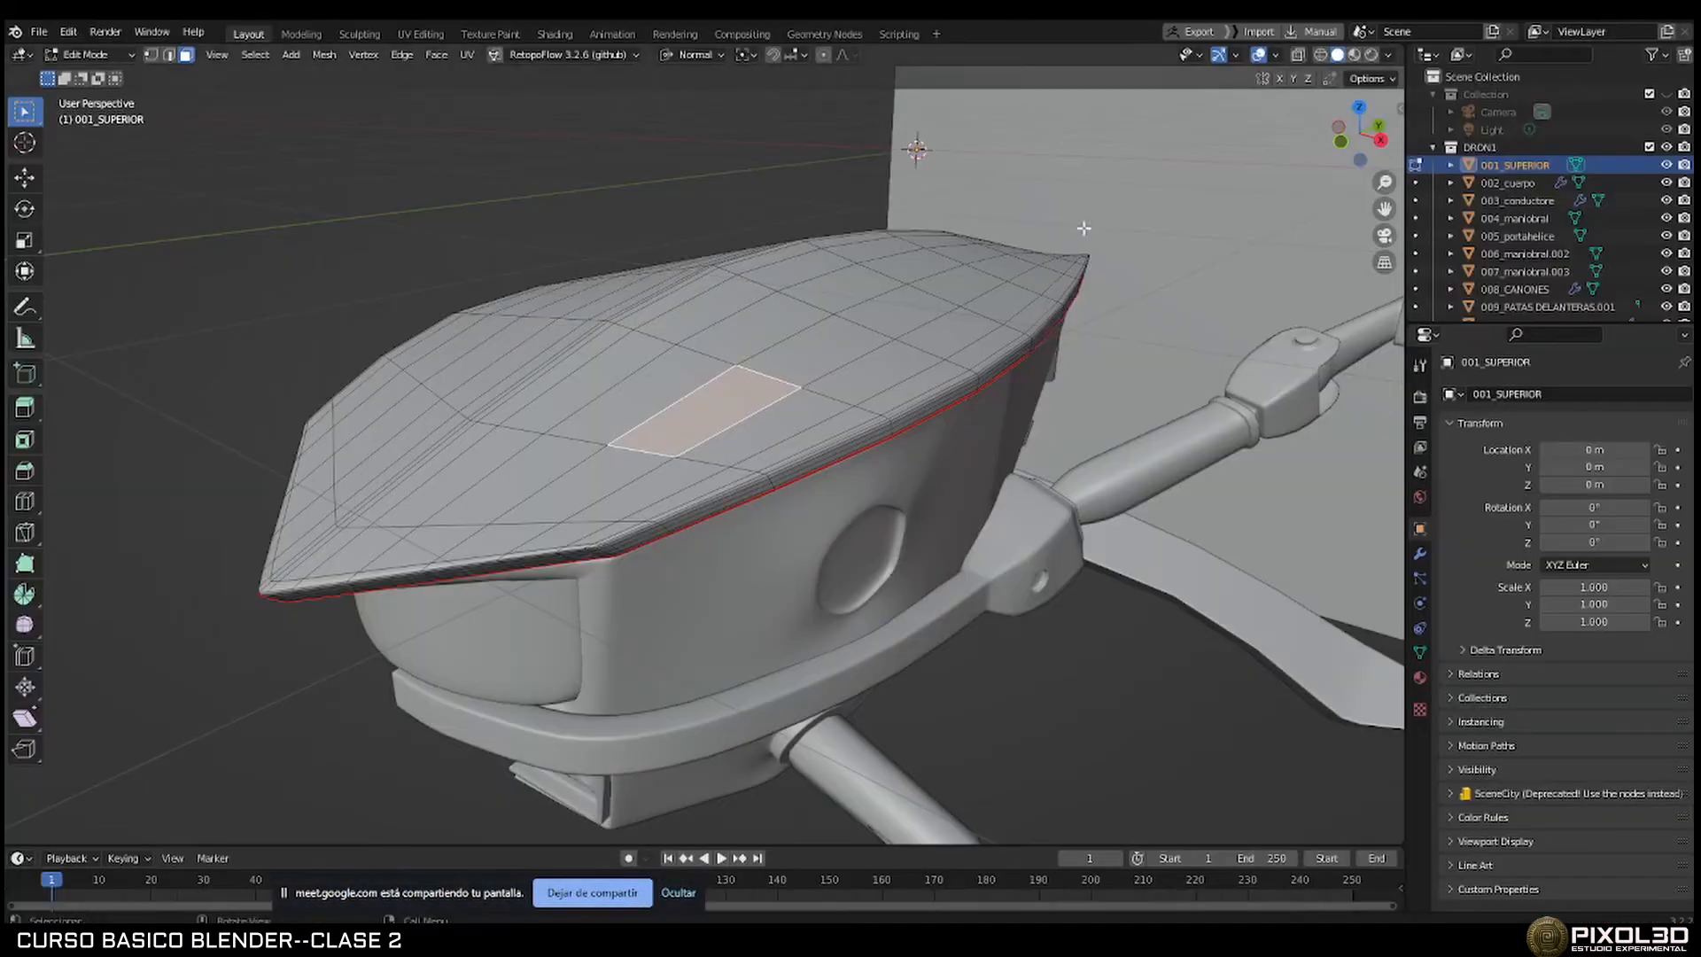
middle_drag(800, 380, 798, 387)
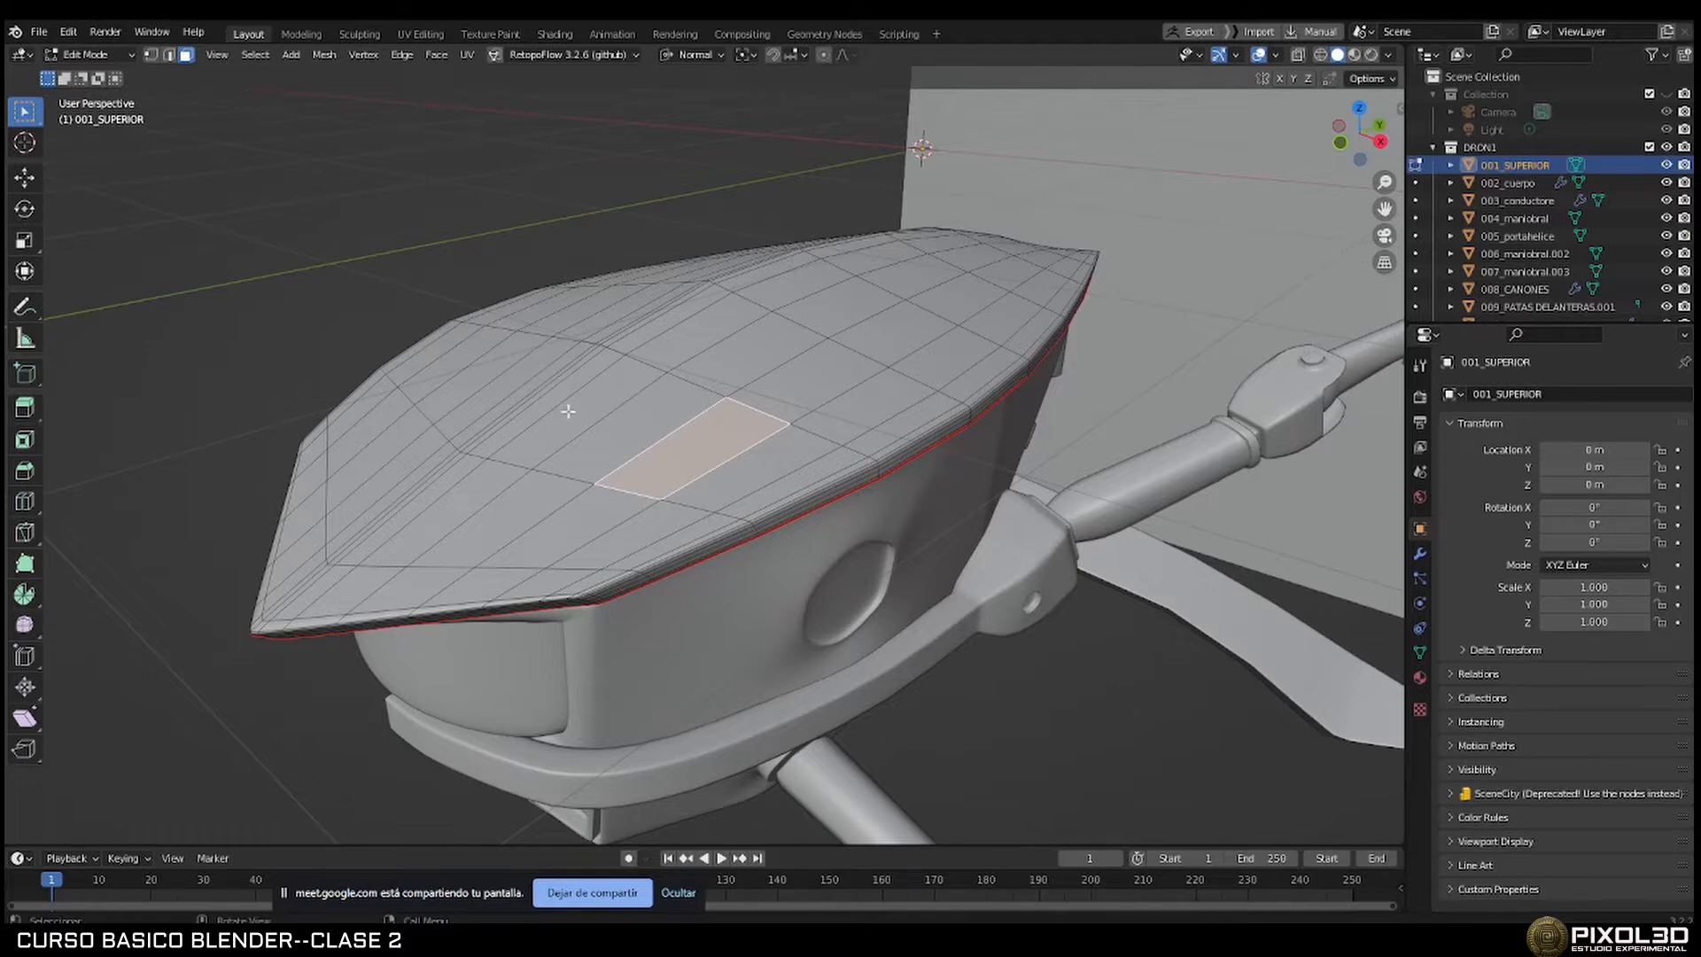
click(618, 433)
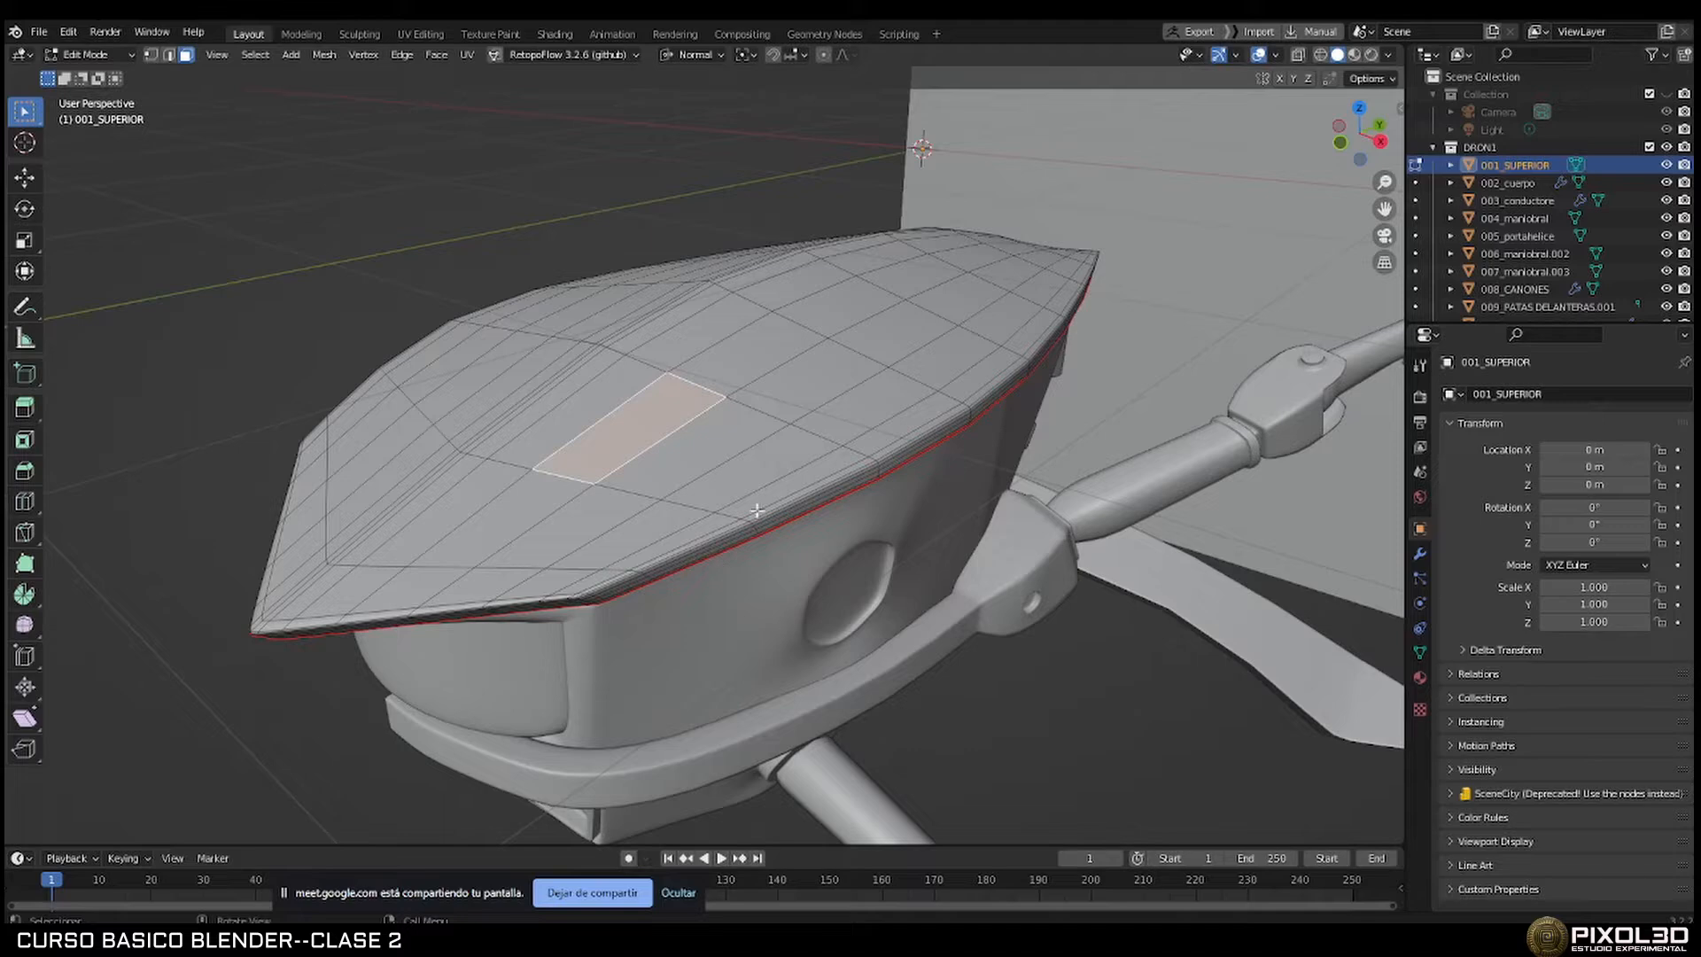
click(661, 462)
click(572, 520)
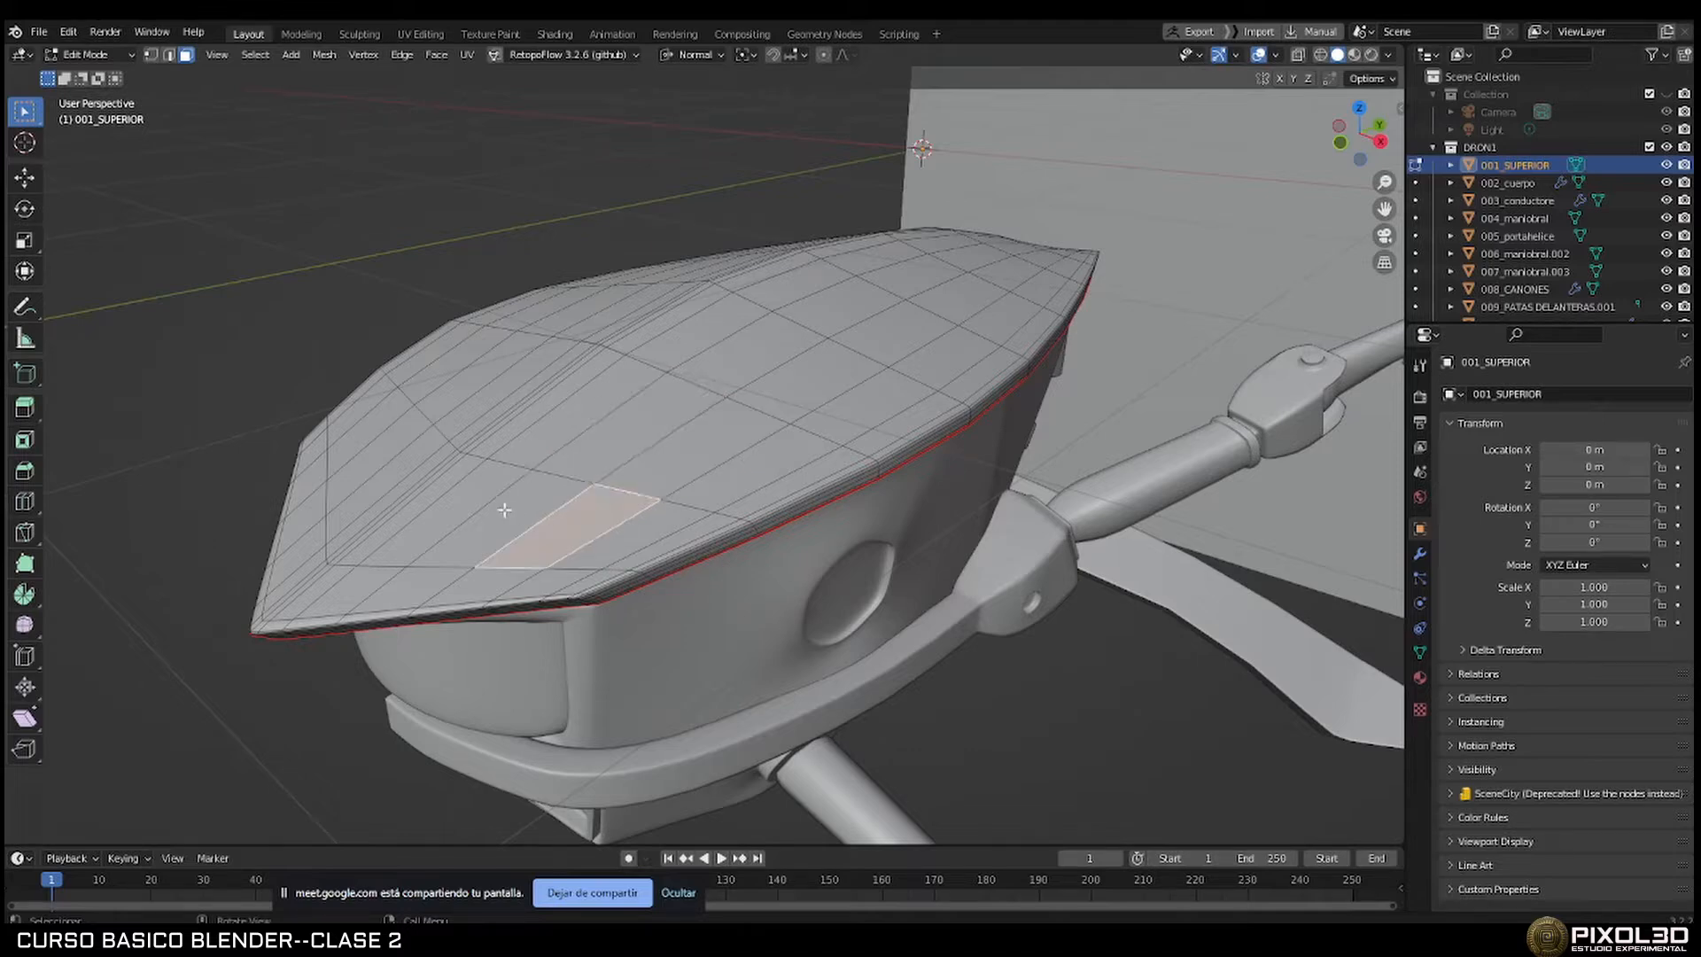
click(502, 510)
click(617, 454)
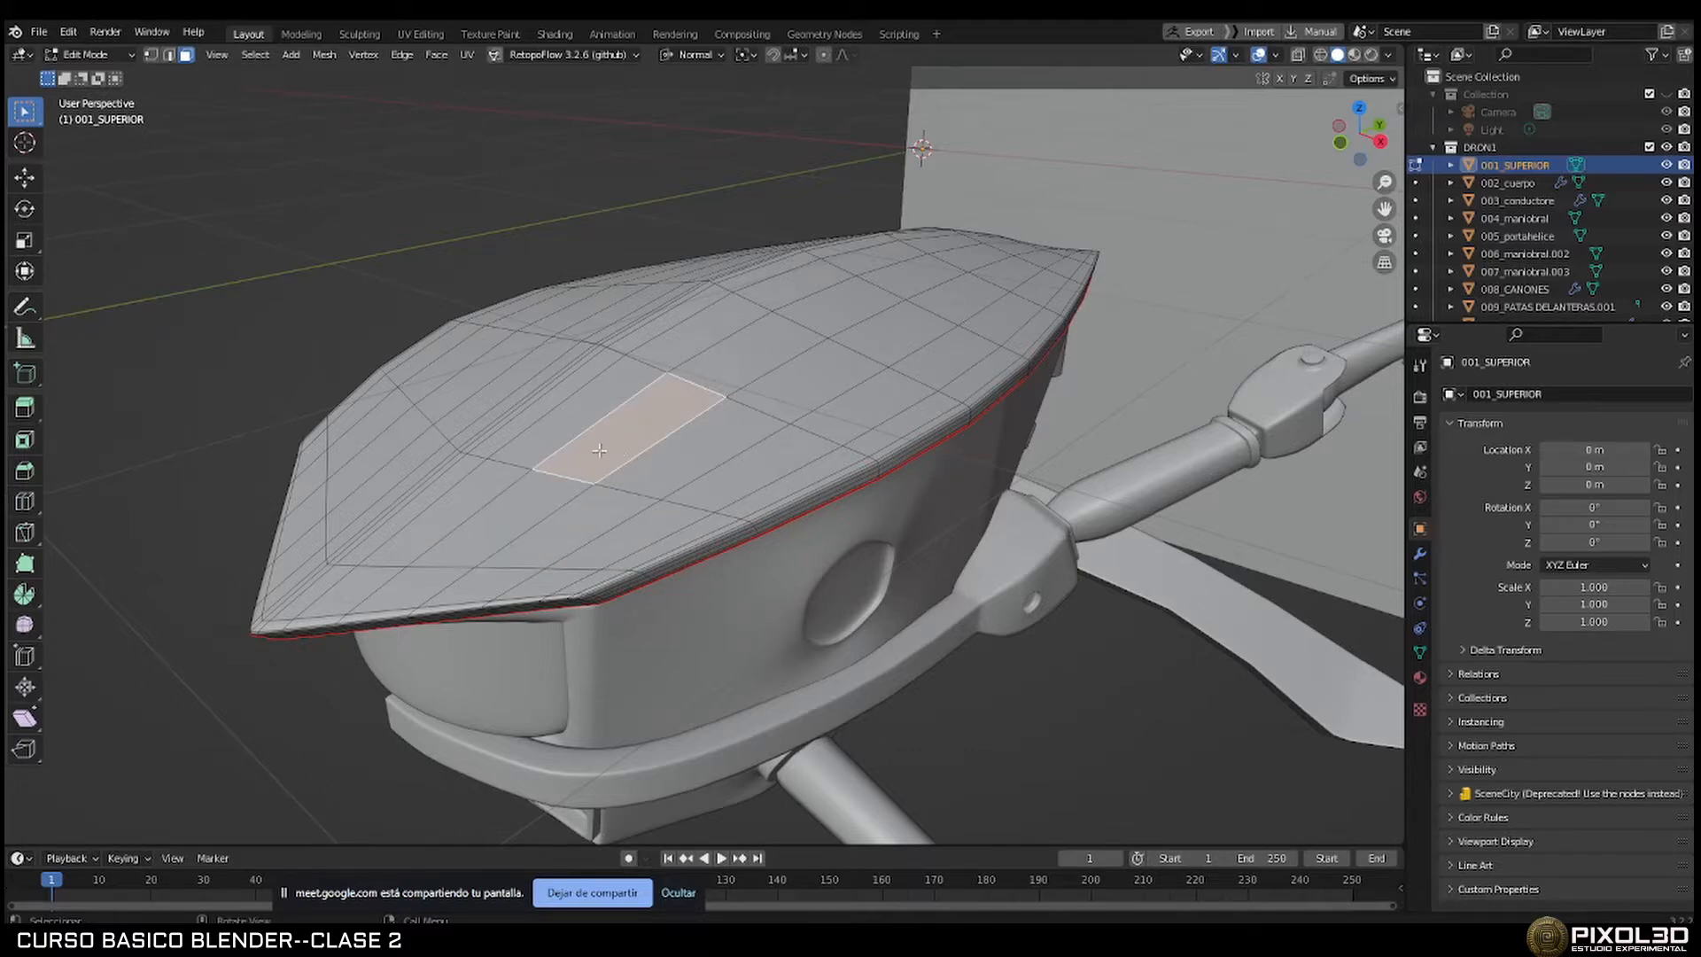
Use vertex selection to pick a corner of the selected shell face, then use edge selection to pick an adjoining edge.
click(150, 55)
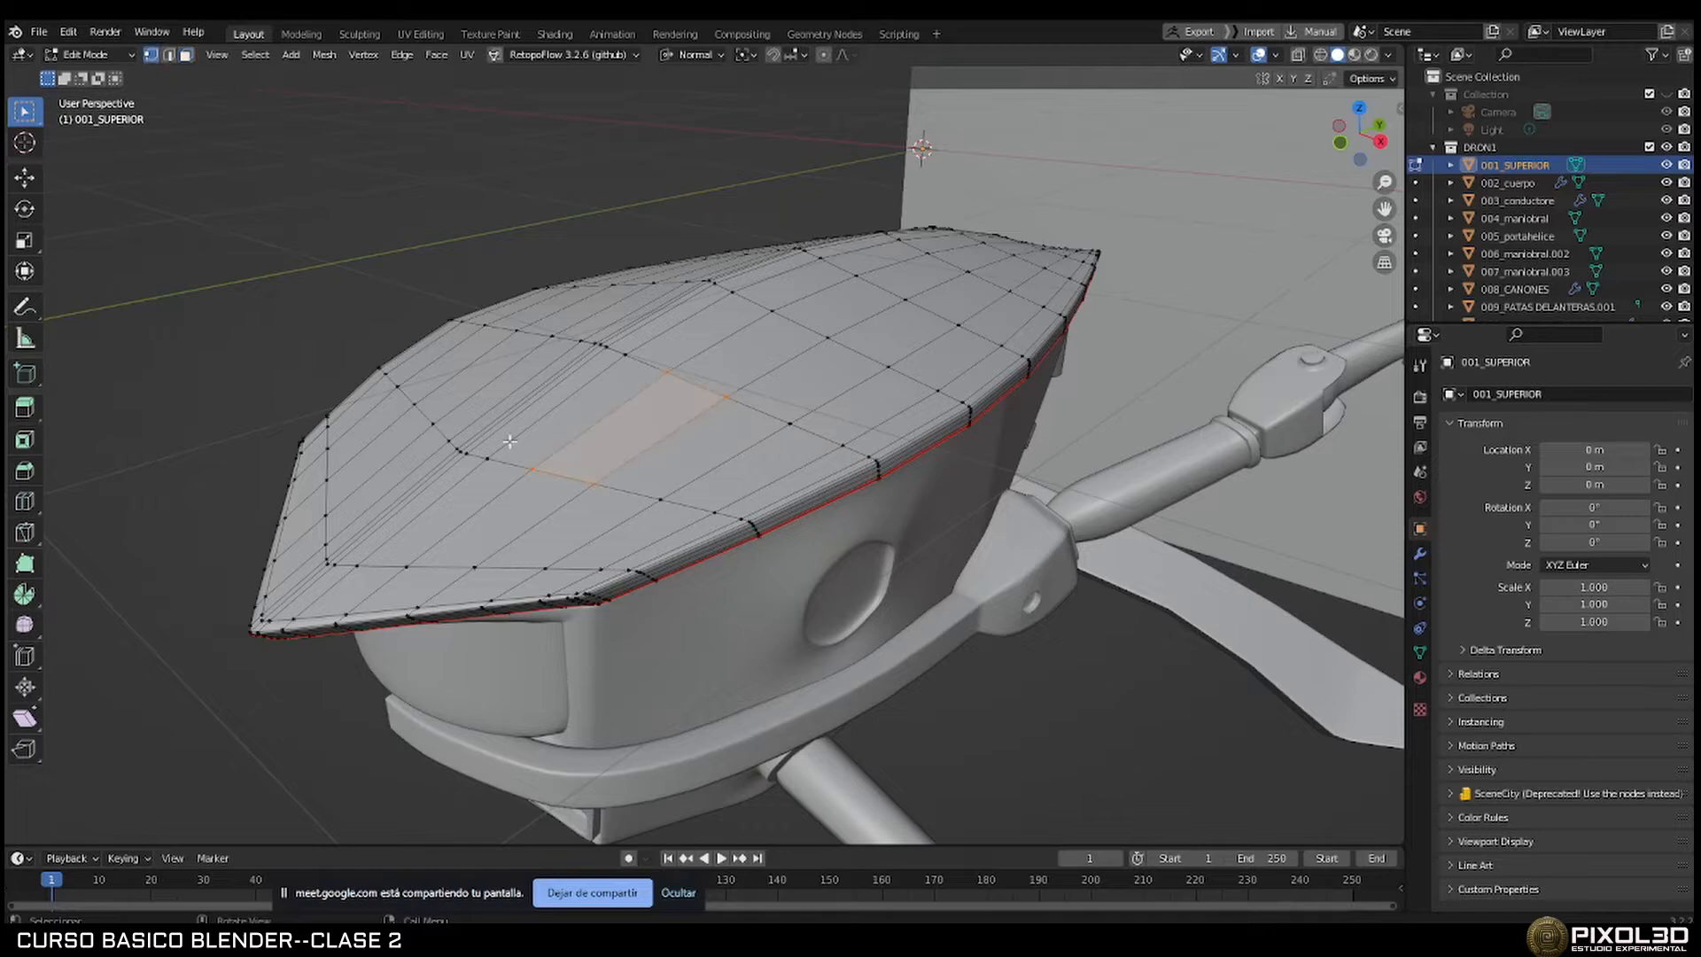
click(531, 470)
key(2)
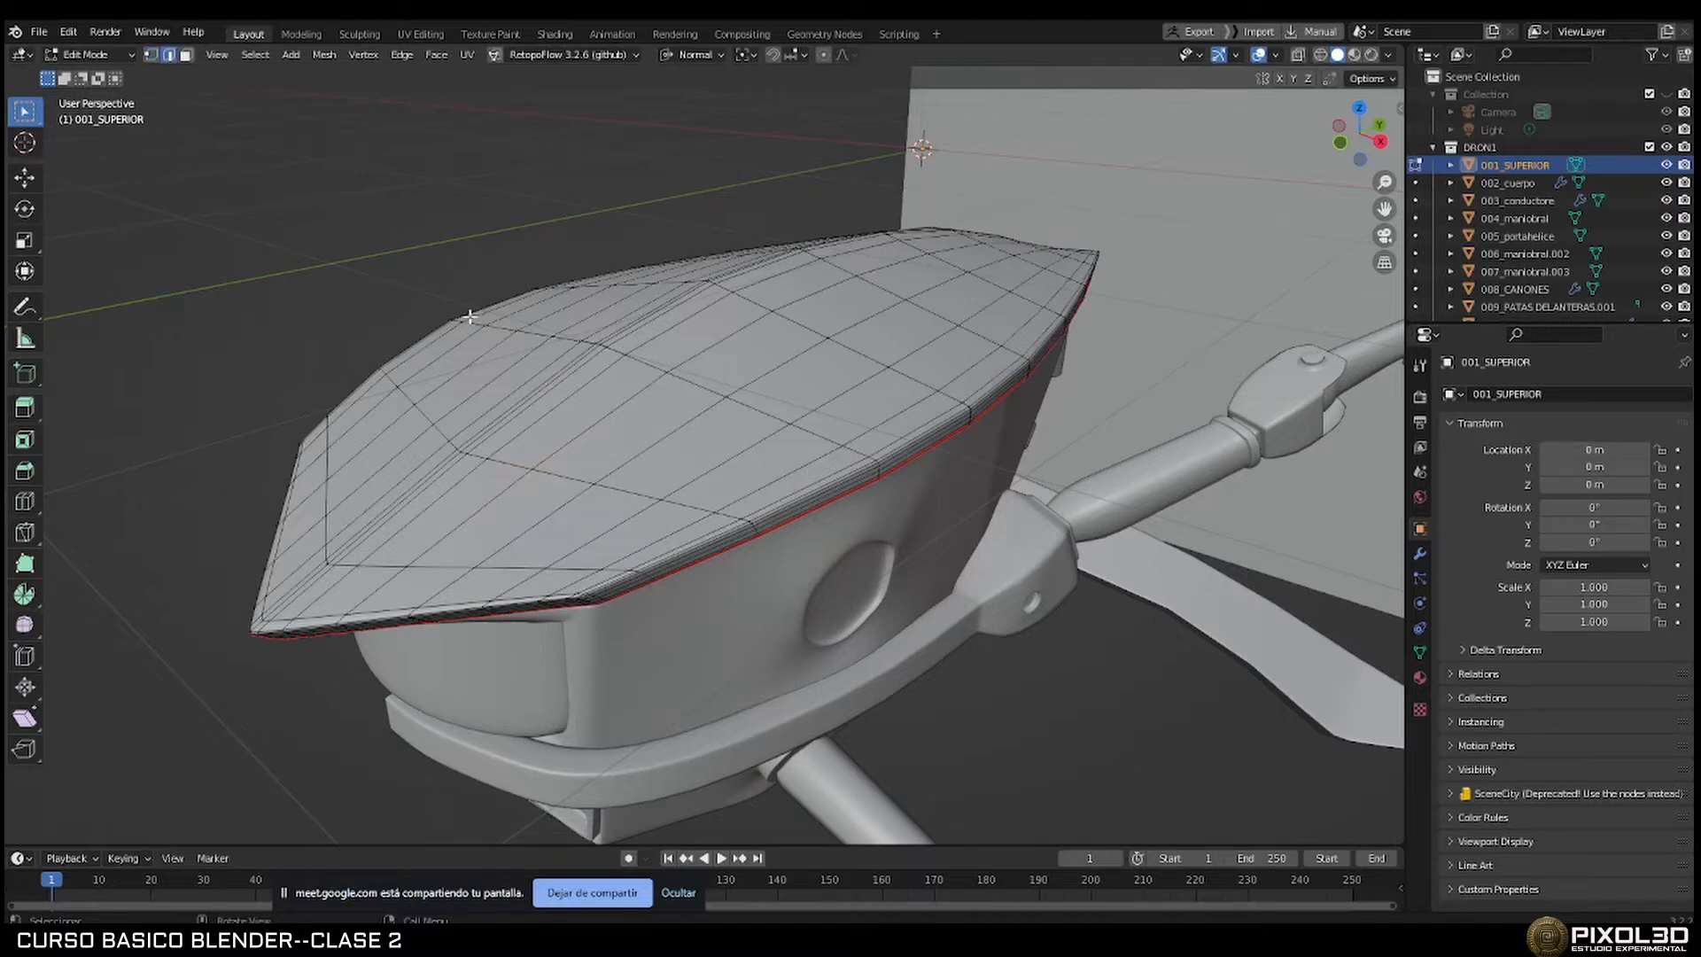
click(572, 478)
Try to raise the selected shell edge along Z with the Move tool, then undo the move.
click(25, 178)
middle_drag(506, 418, 524, 405)
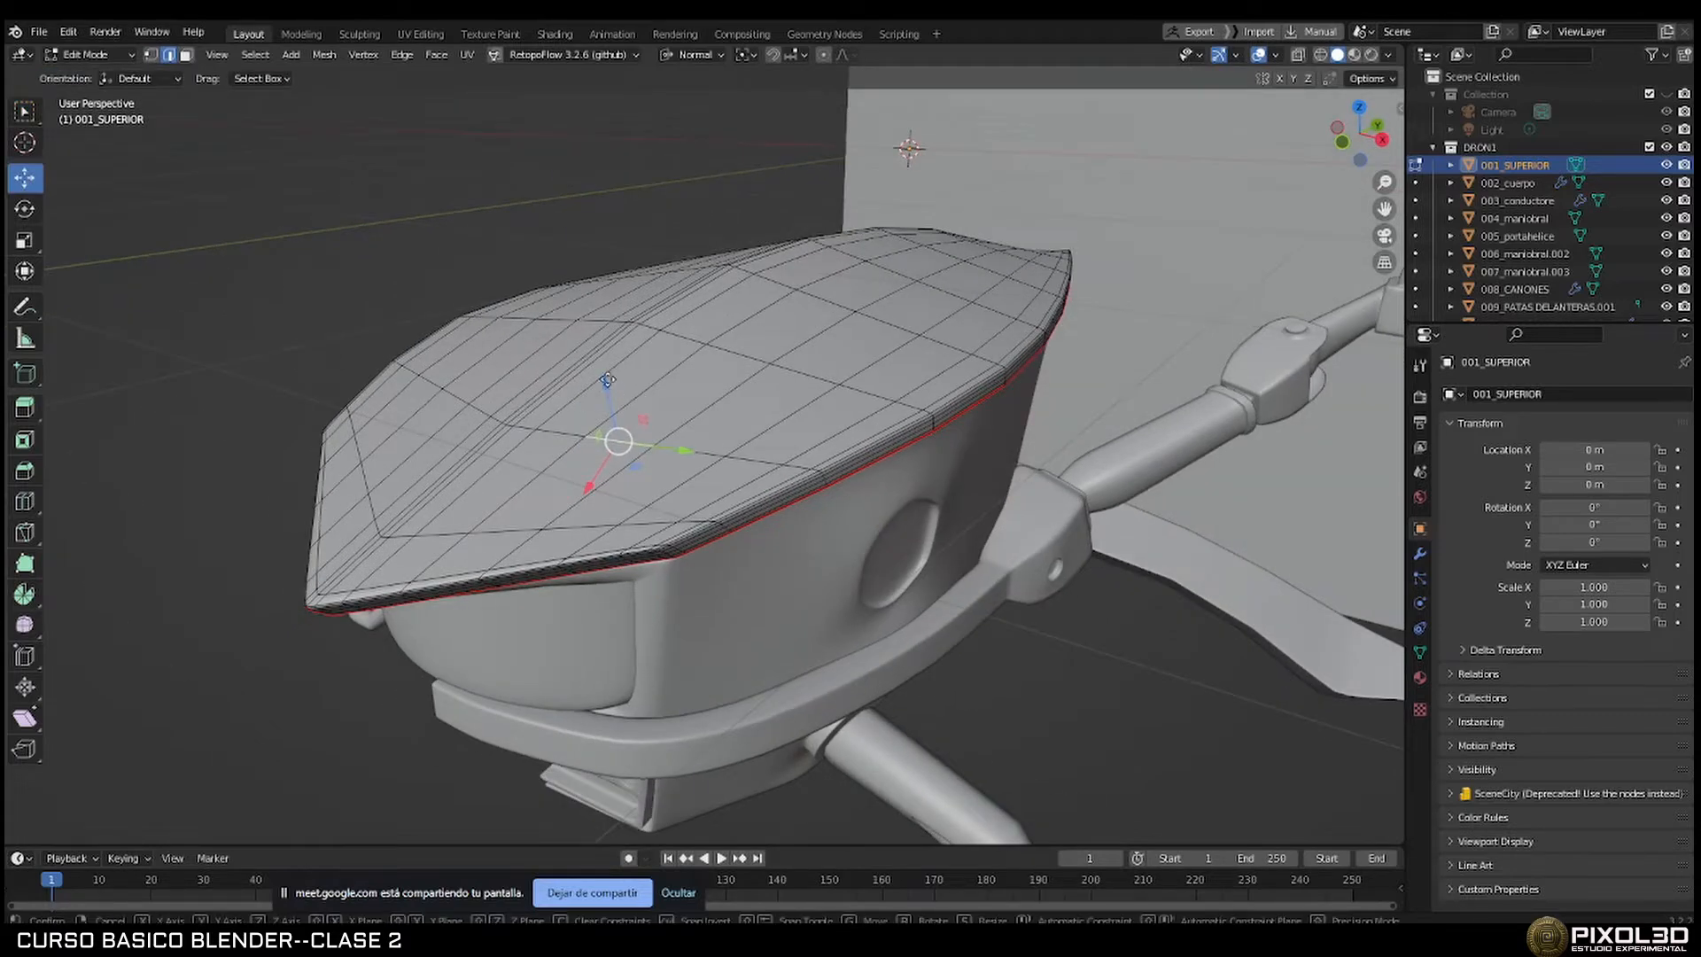
drag(618, 391, 606, 350)
key(ctrl+z)
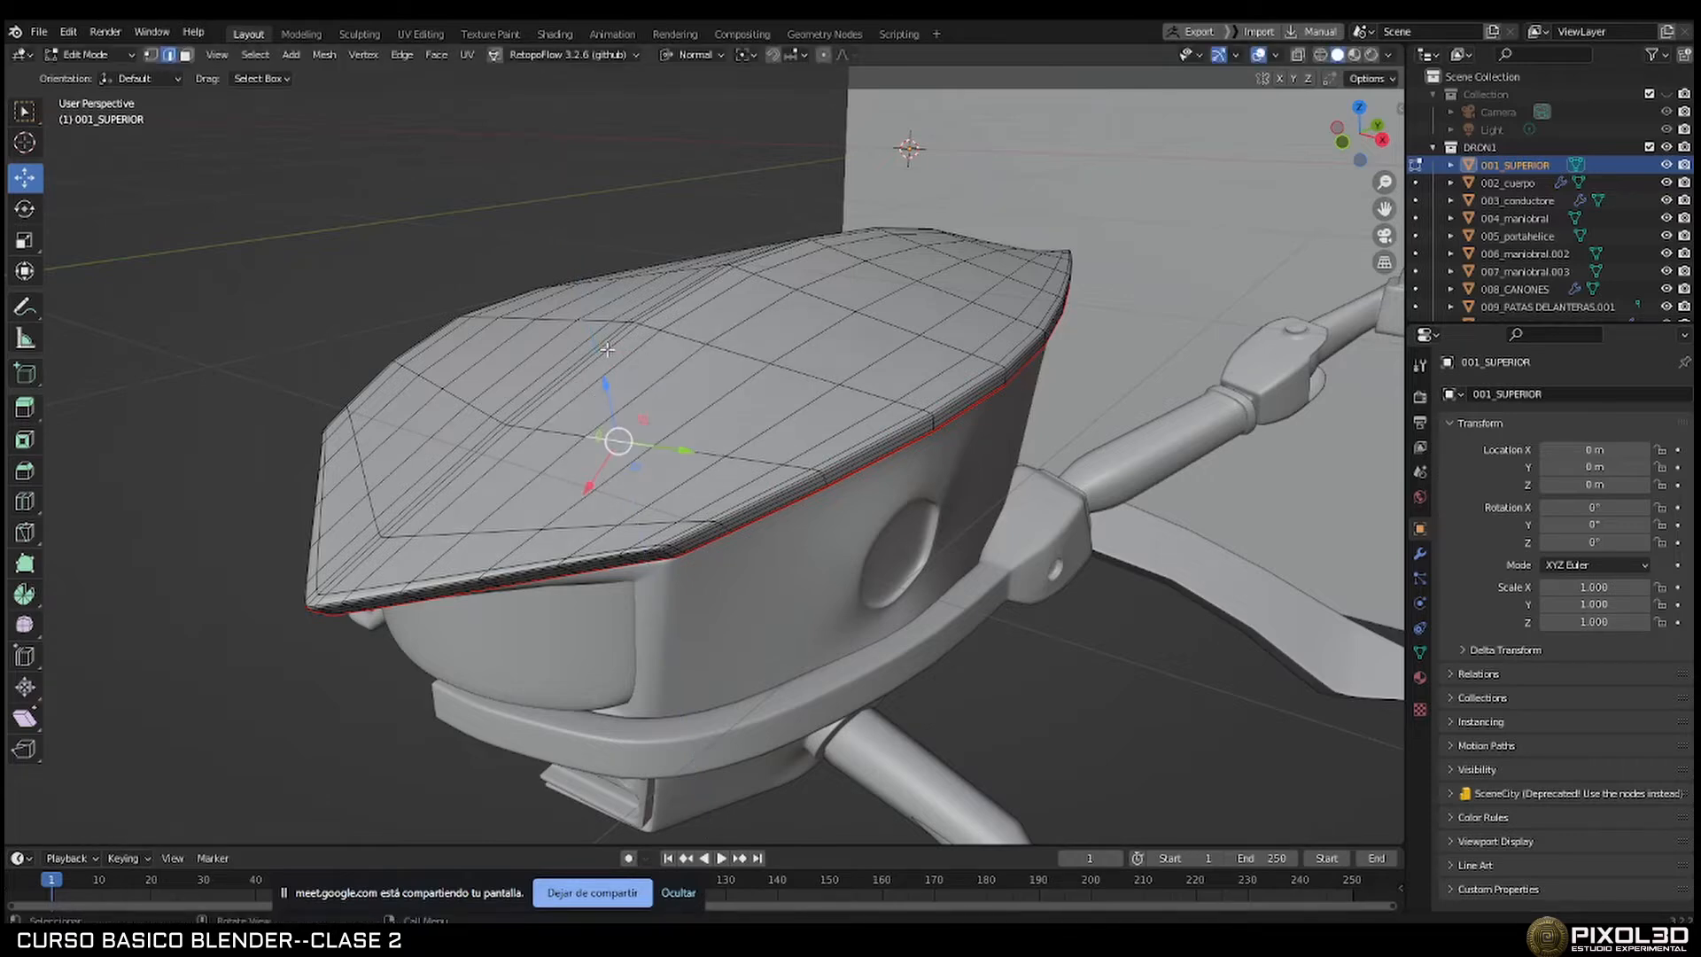
middle_drag(622, 415, 599, 425)
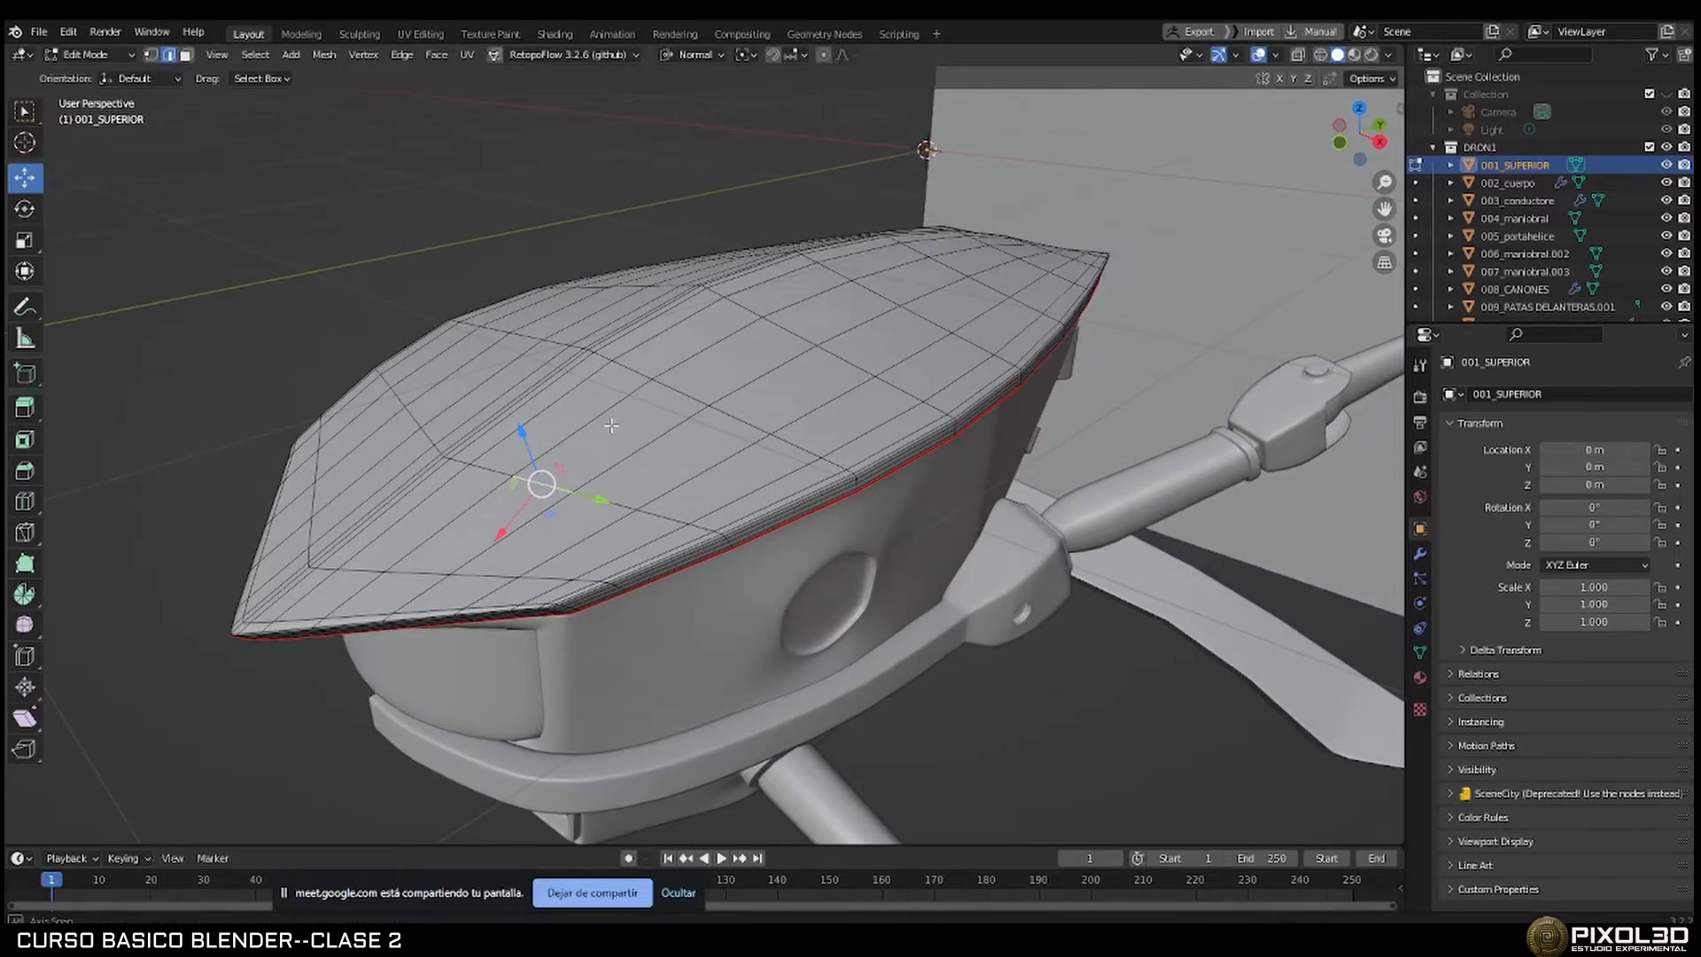
Use face selection to pick a face on the drone's upper shell, try moving it with the Move tool, and undo the move.
click(187, 55)
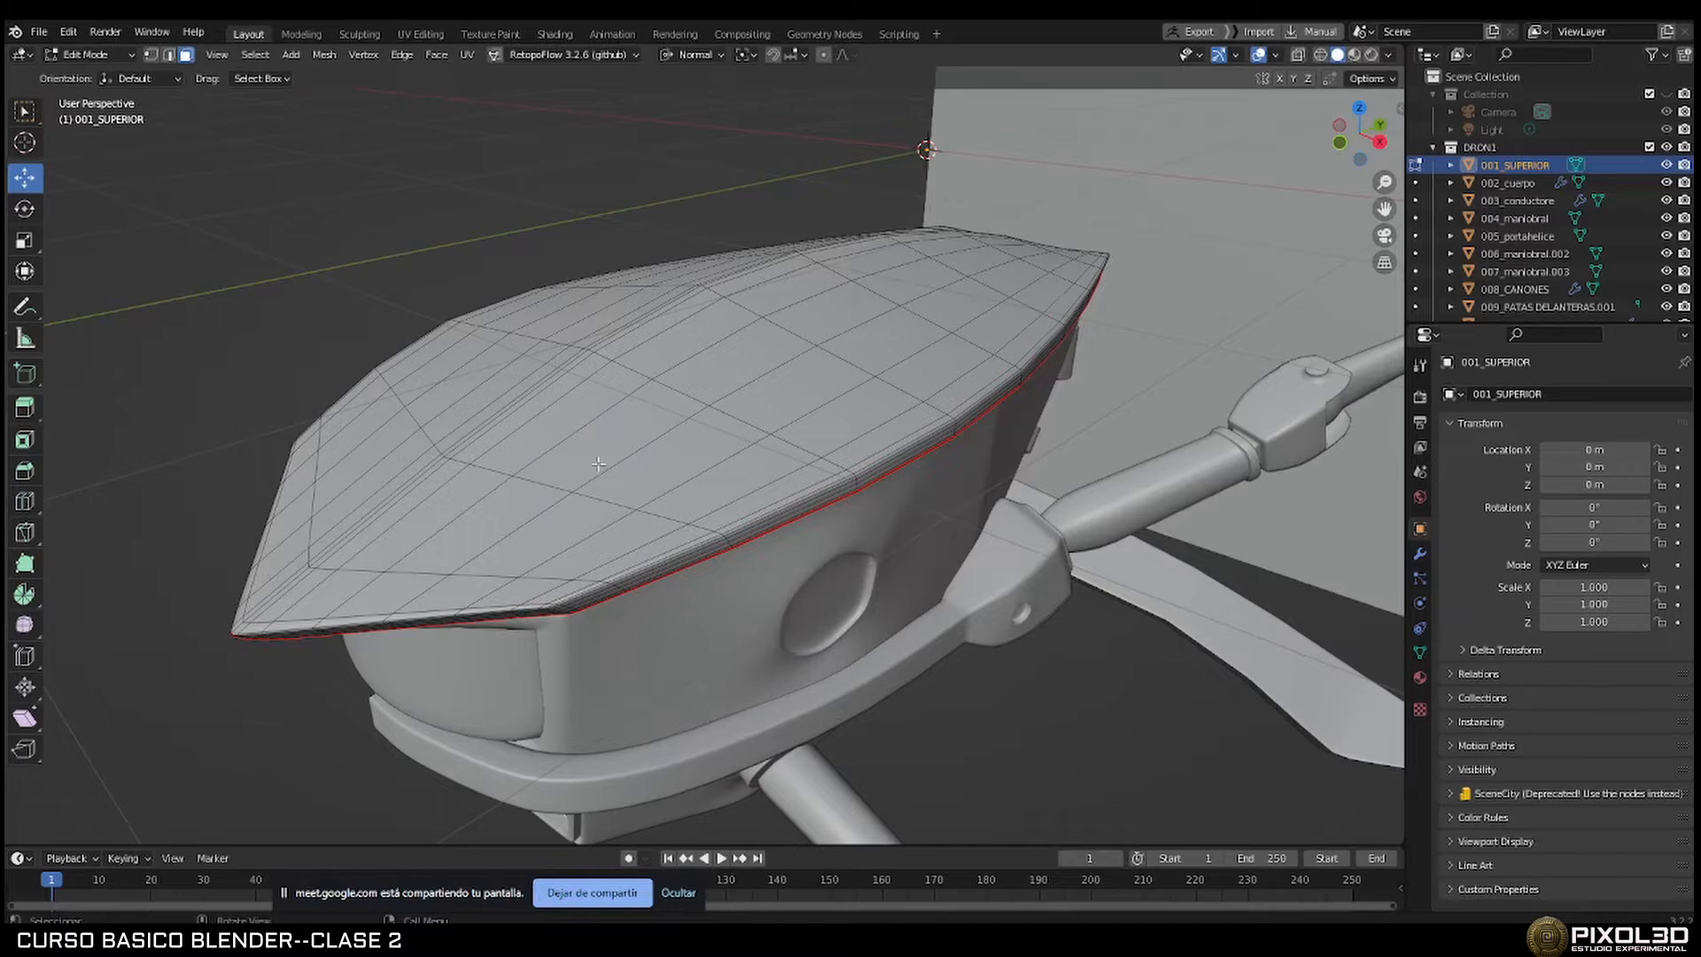
click(615, 422)
drag(598, 381, 642, 388)
key(ctrl+z)
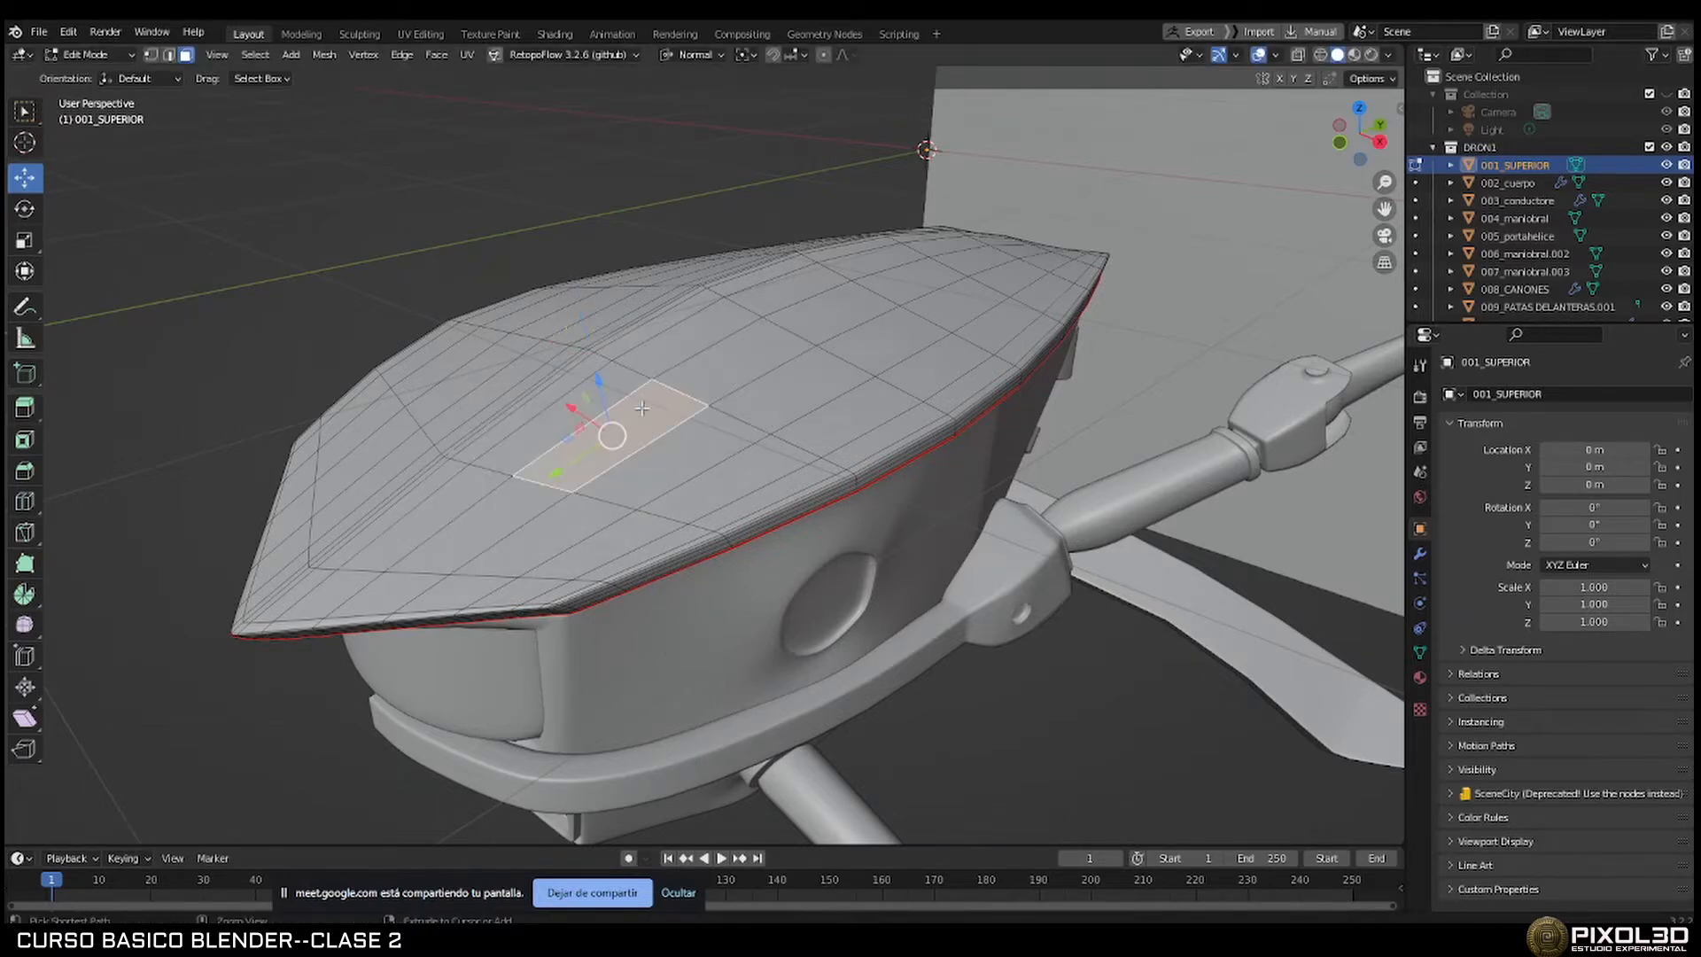
middle_drag(678, 513, 665, 491)
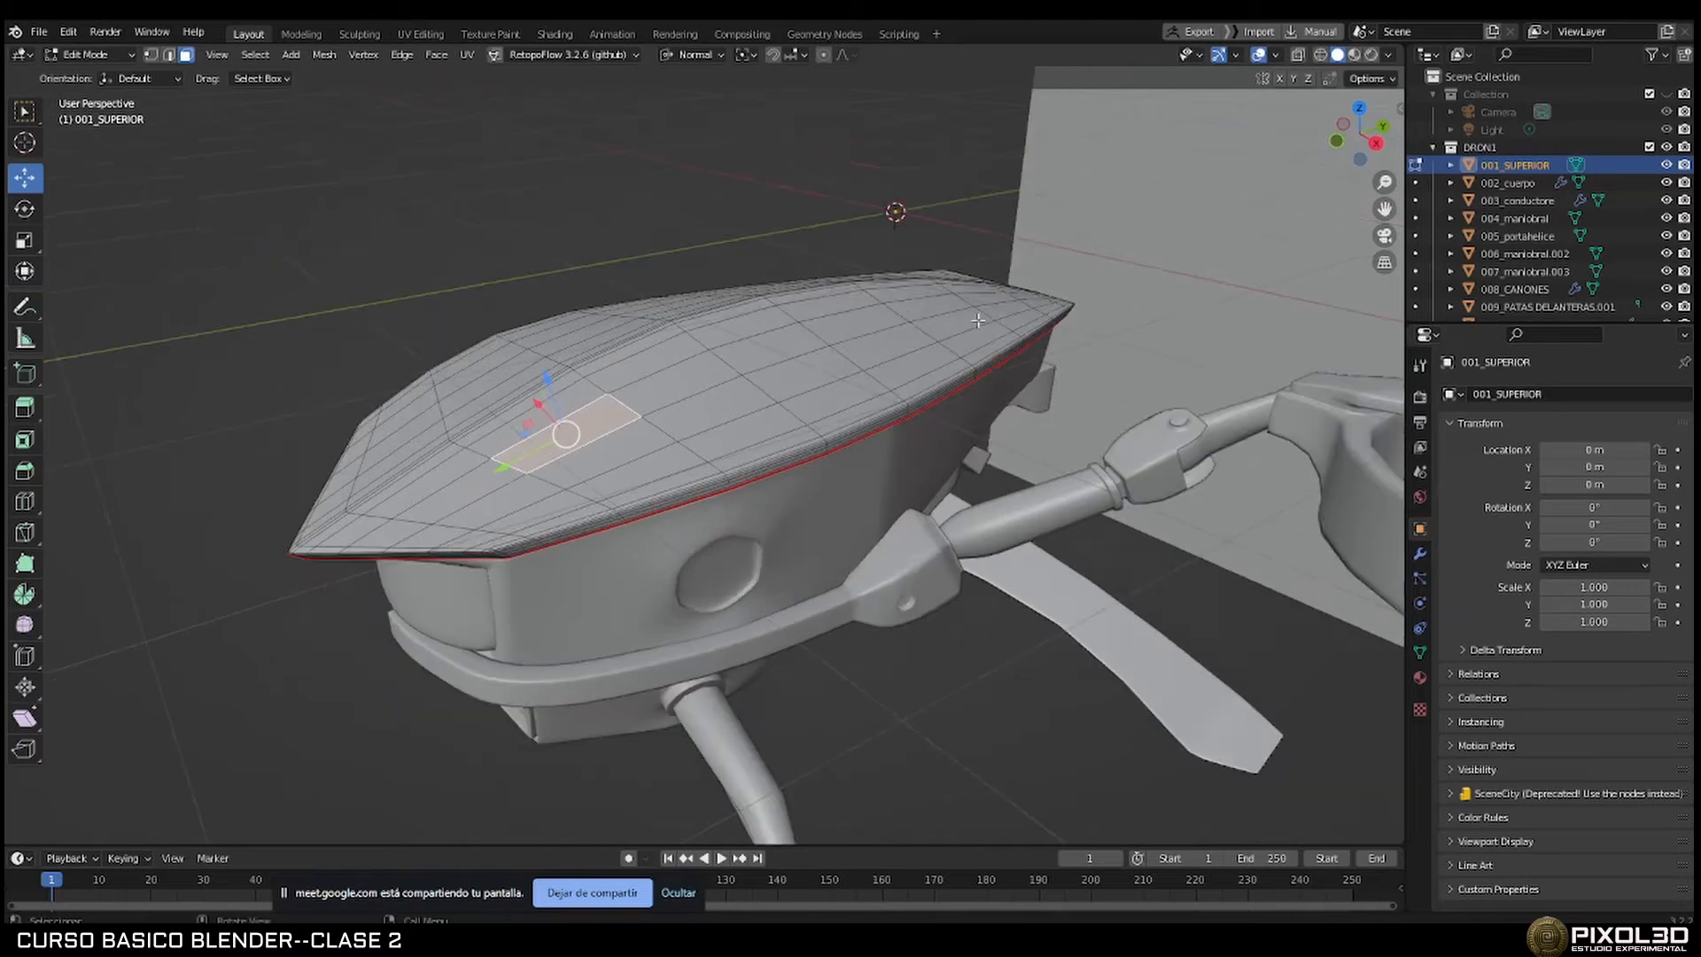
Start a new default scene without saving the changes to DRONVERSION1_b.blend.
click(39, 32)
mouse_move(107, 67)
click(216, 68)
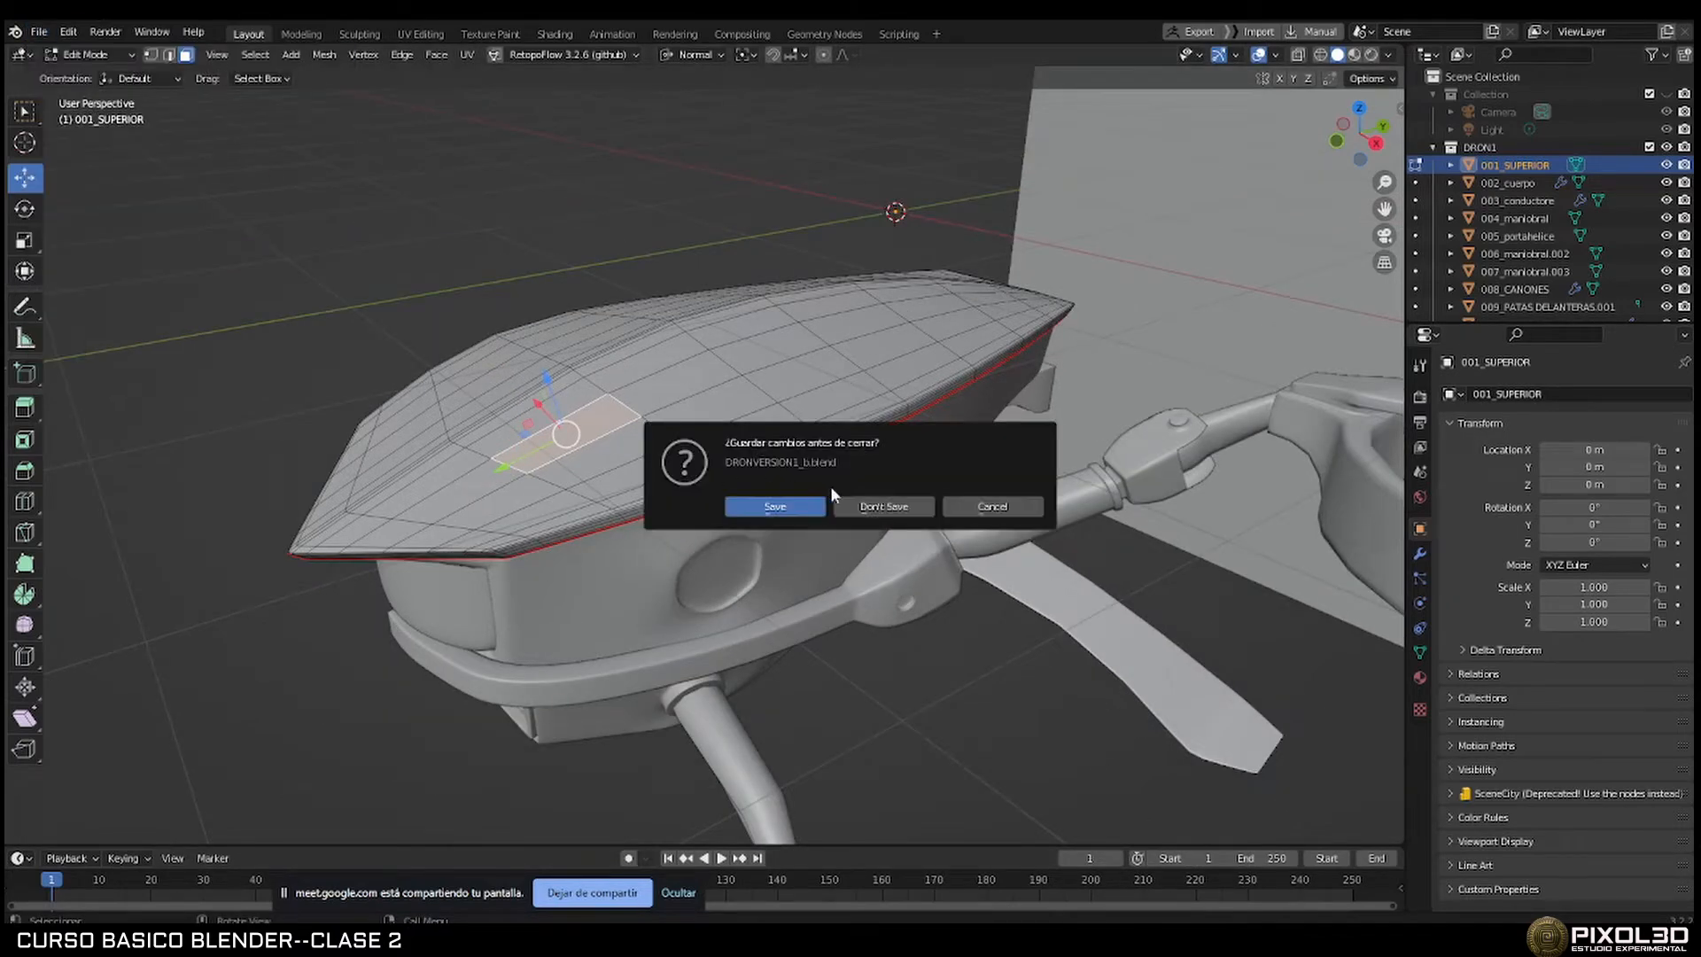
click(877, 506)
scroll(912, 406, down, 5)
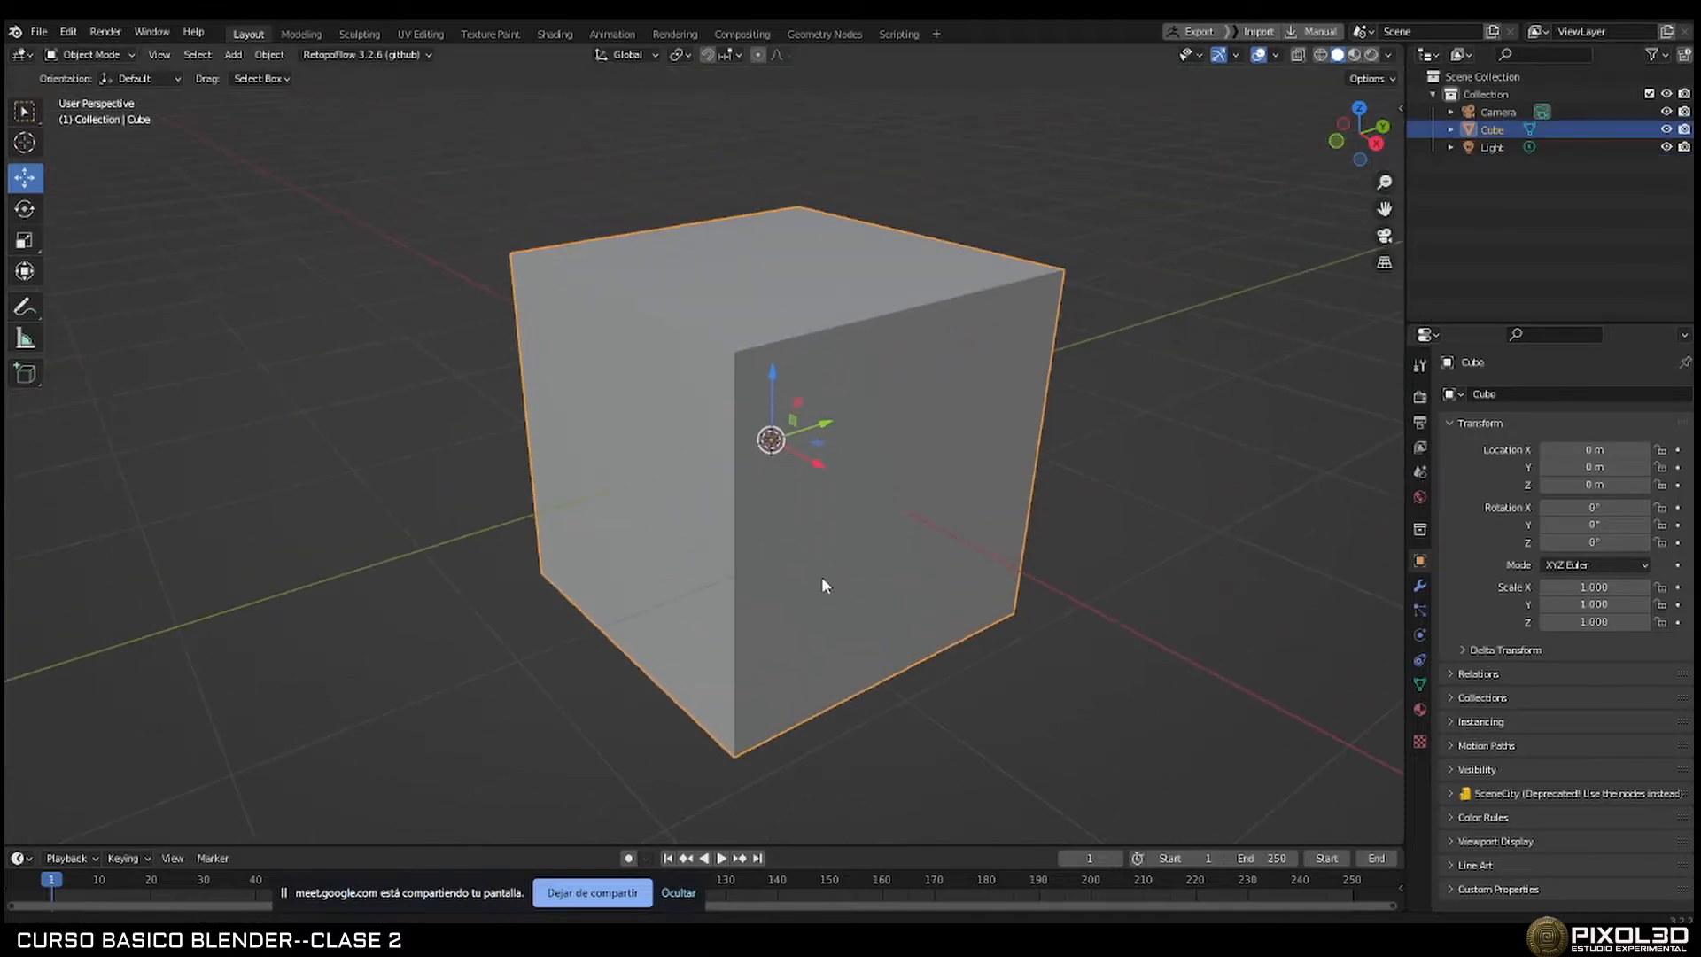
Put the default cube into Edit Mode and use face selection to pick its top face.
key(Tab)
middle_drag(820, 561, 712, 374)
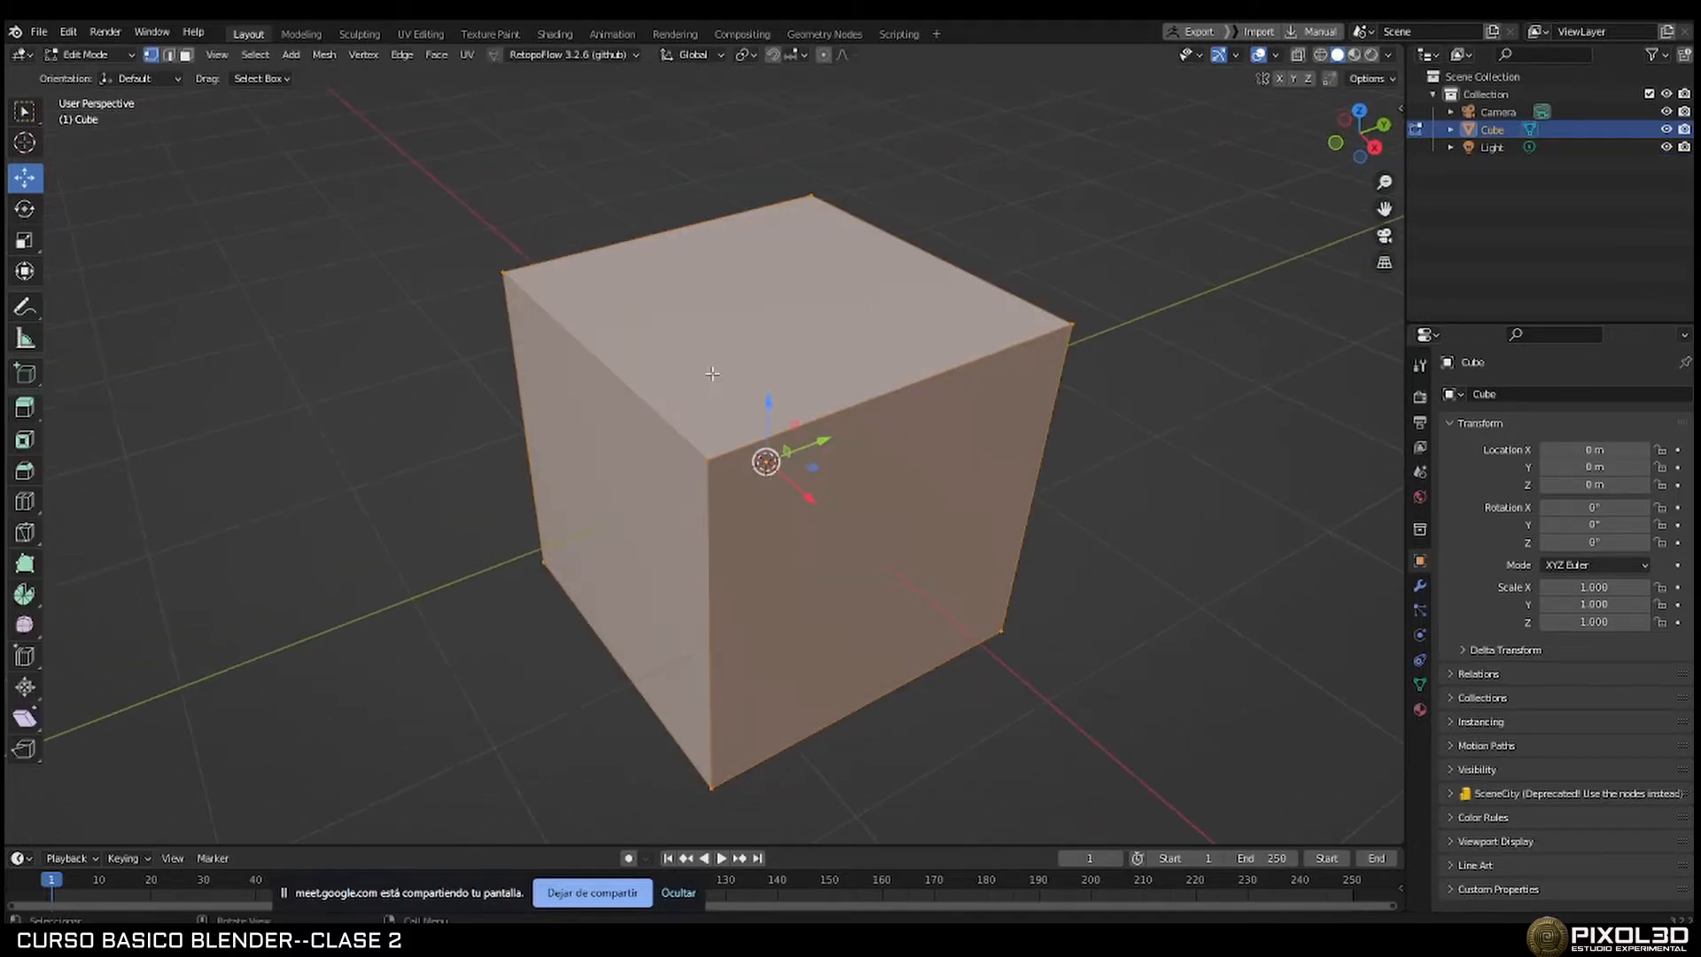
click(186, 54)
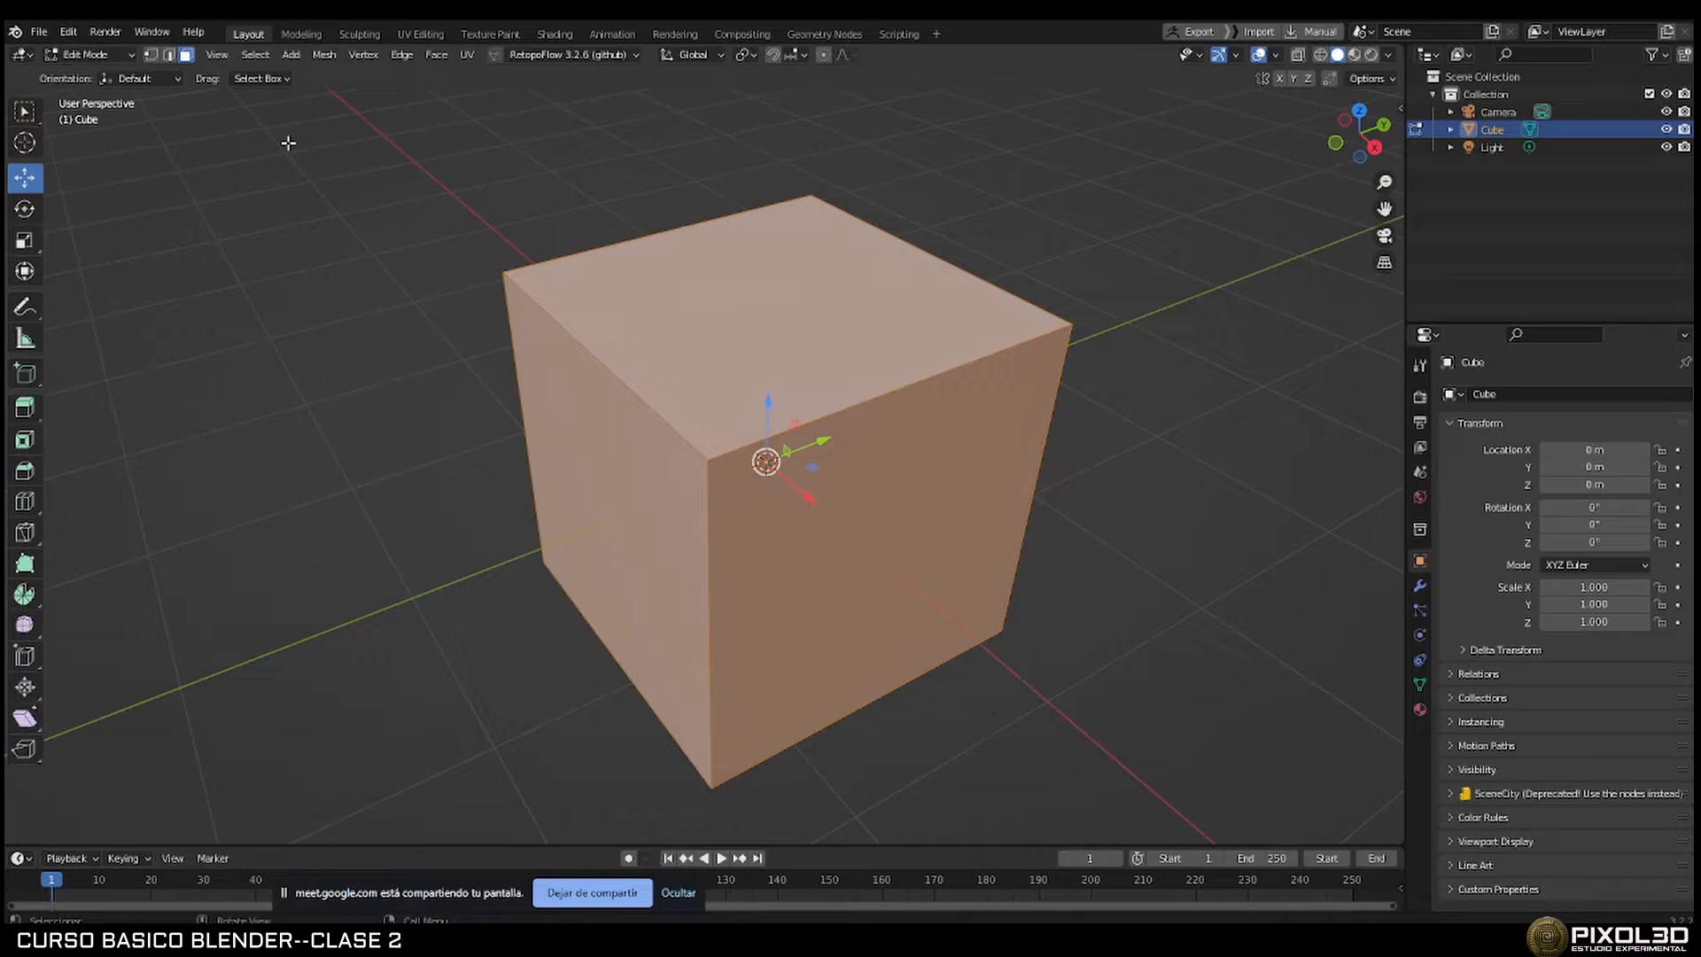
click(725, 366)
middle_drag(680, 461, 696, 445)
Check the course PDF briefly, then return to the cube in Blender.
click(1107, 937)
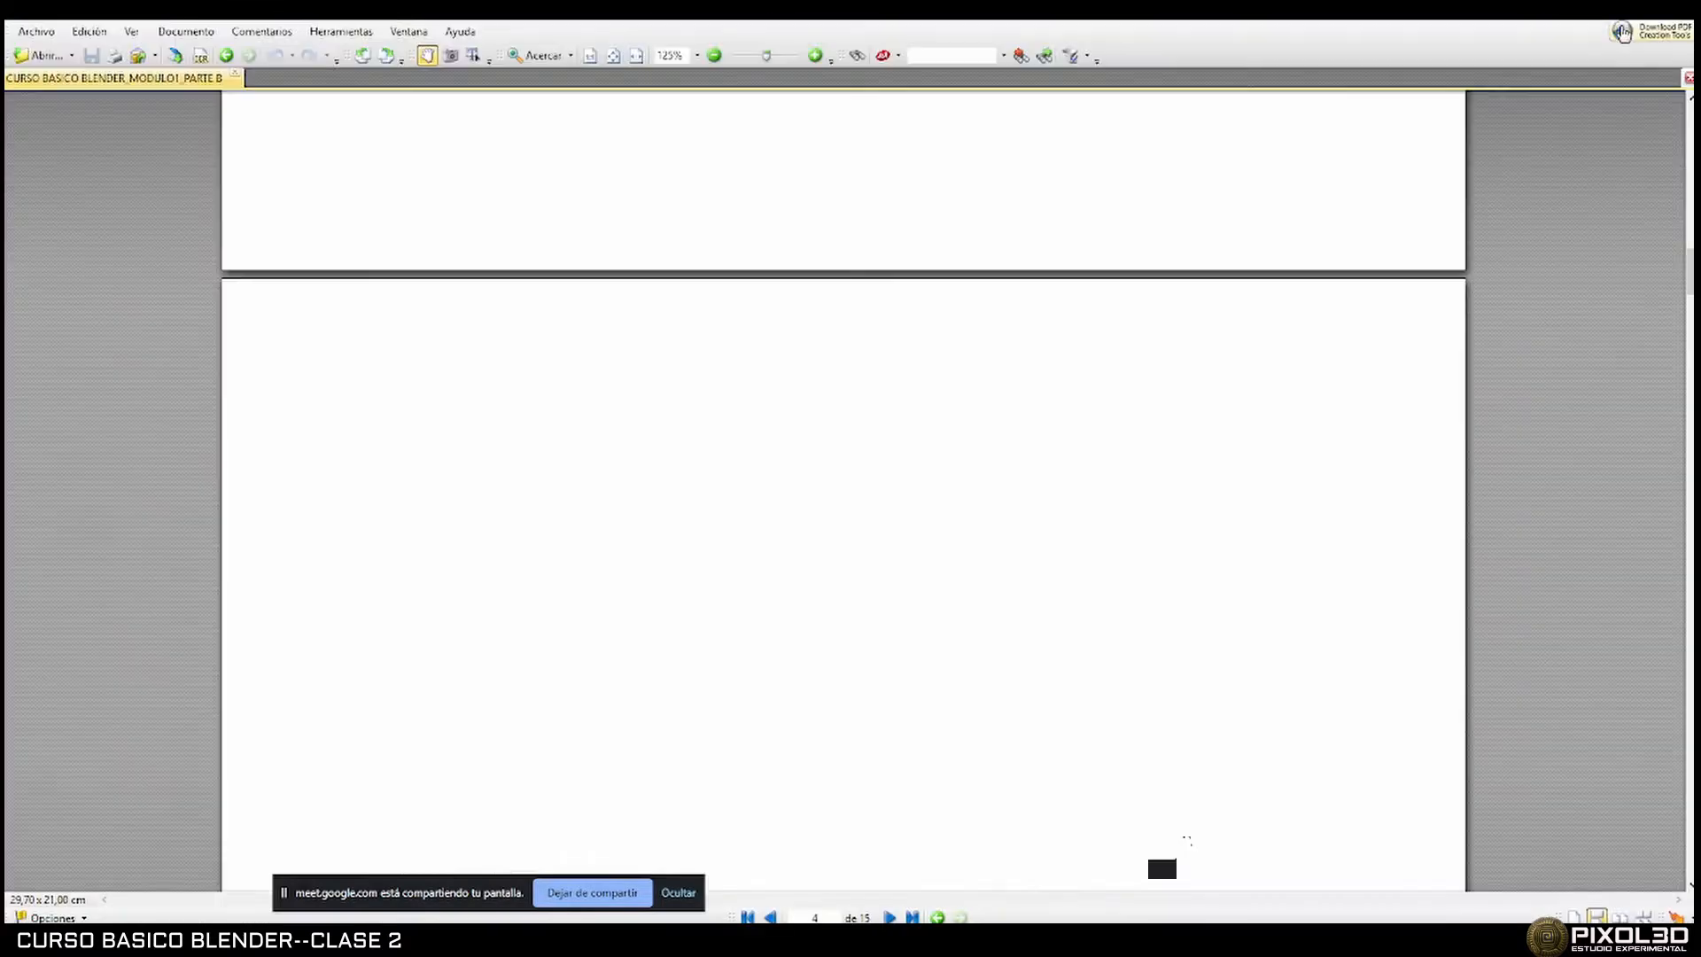
click(1254, 935)
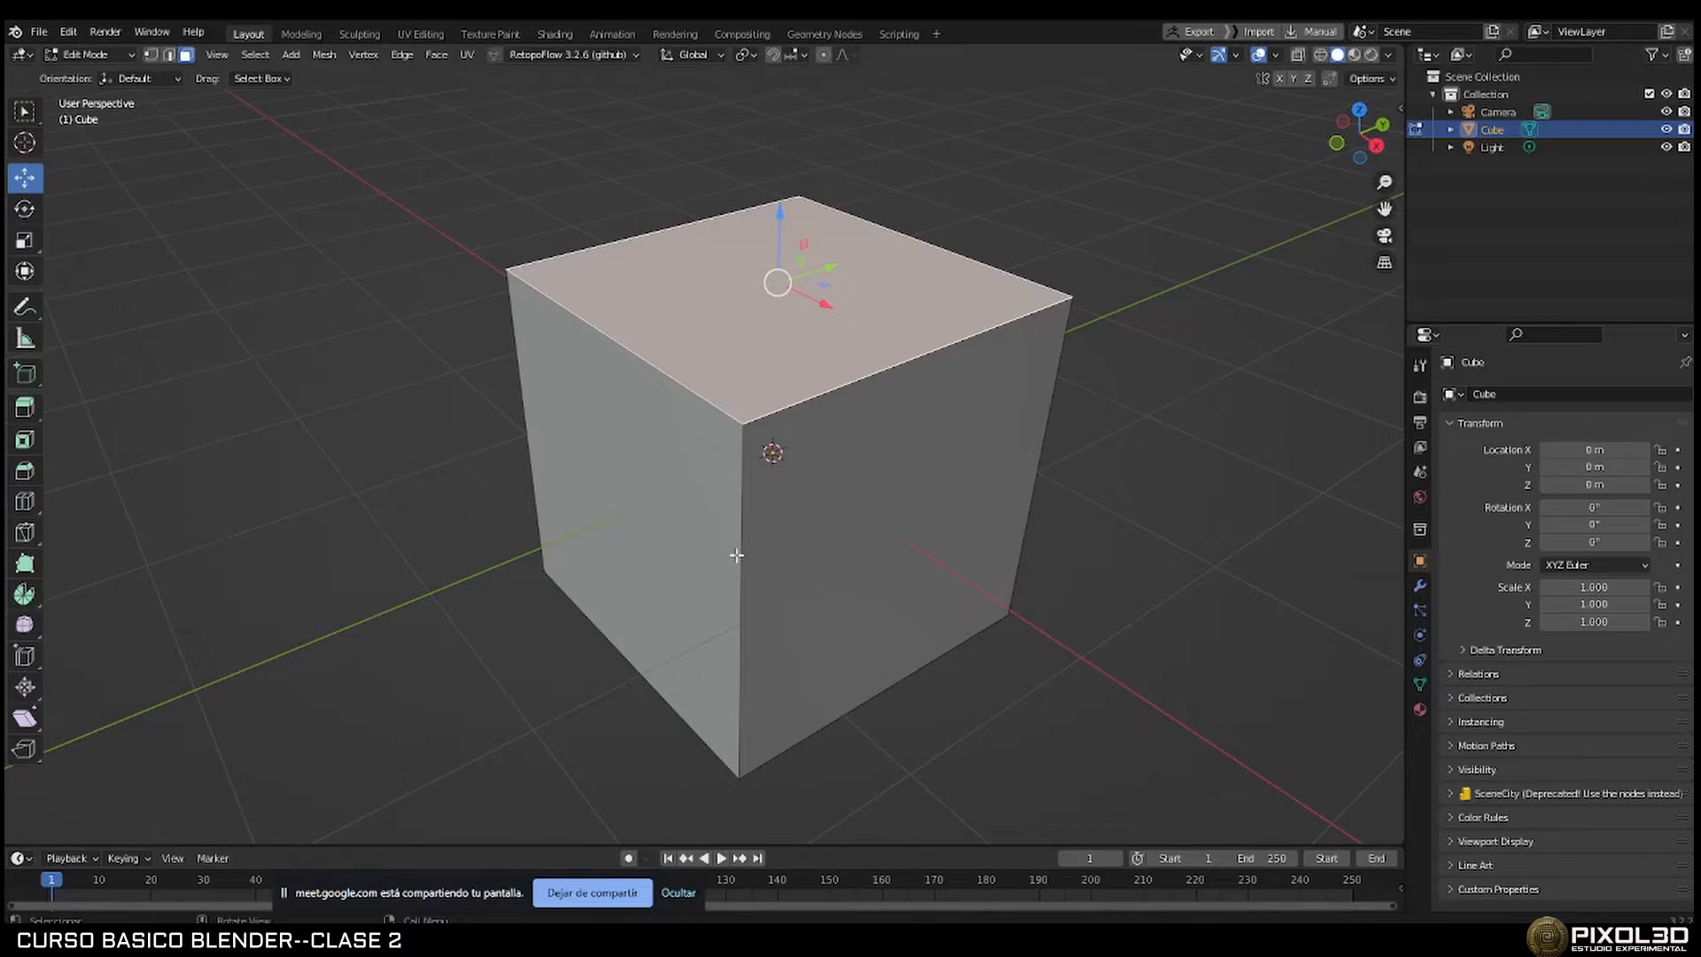
mouse_move(723, 518)
middle_down()
mouse_move(727, 536)
mouse_move(725, 521)
middle_up()
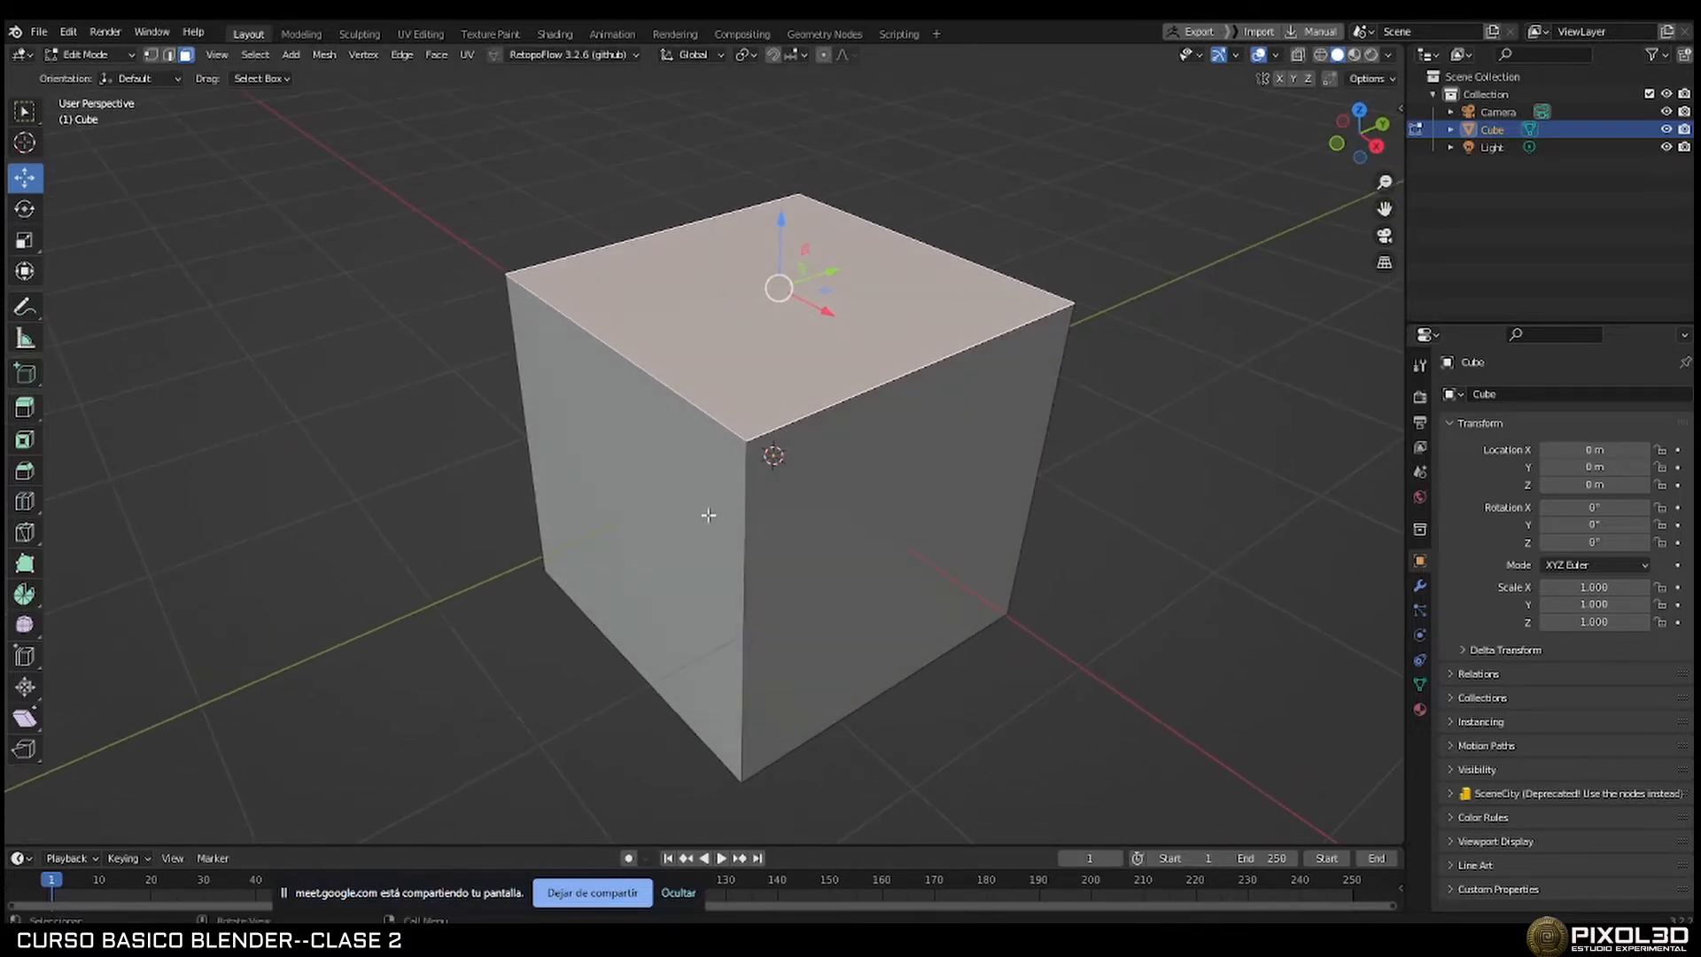
Reopen the recent file DRONVERSION1_b.blend, discarding the changes to the cube scene.
click(38, 33)
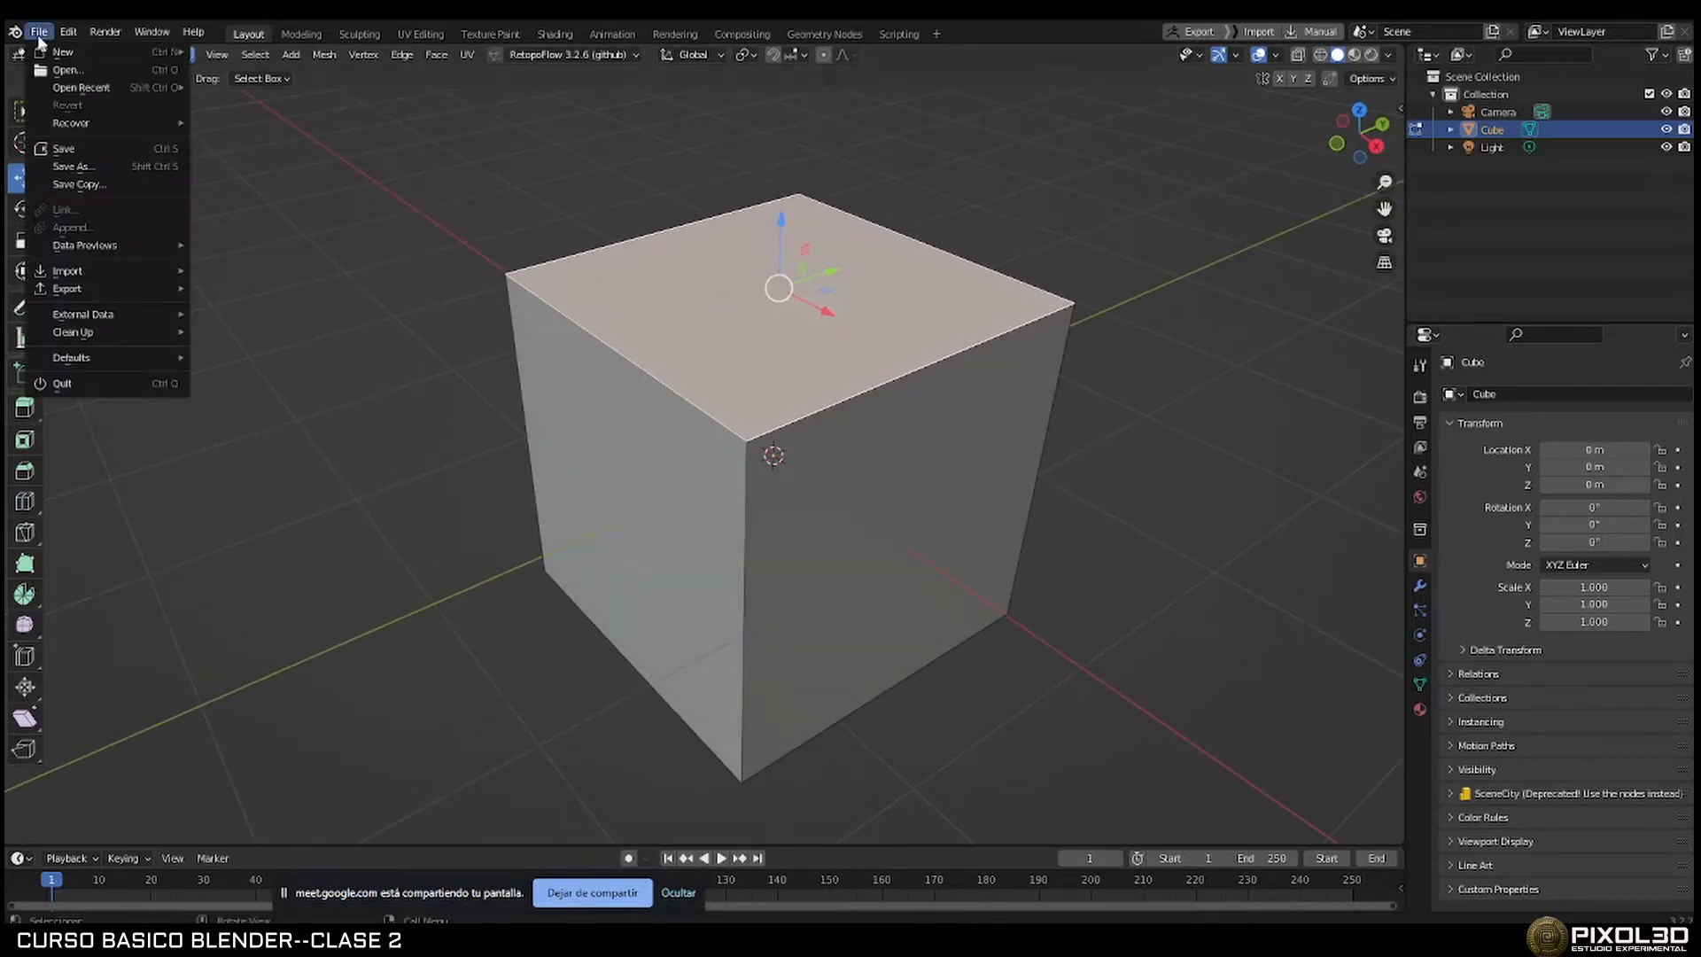
mouse_move(97, 89)
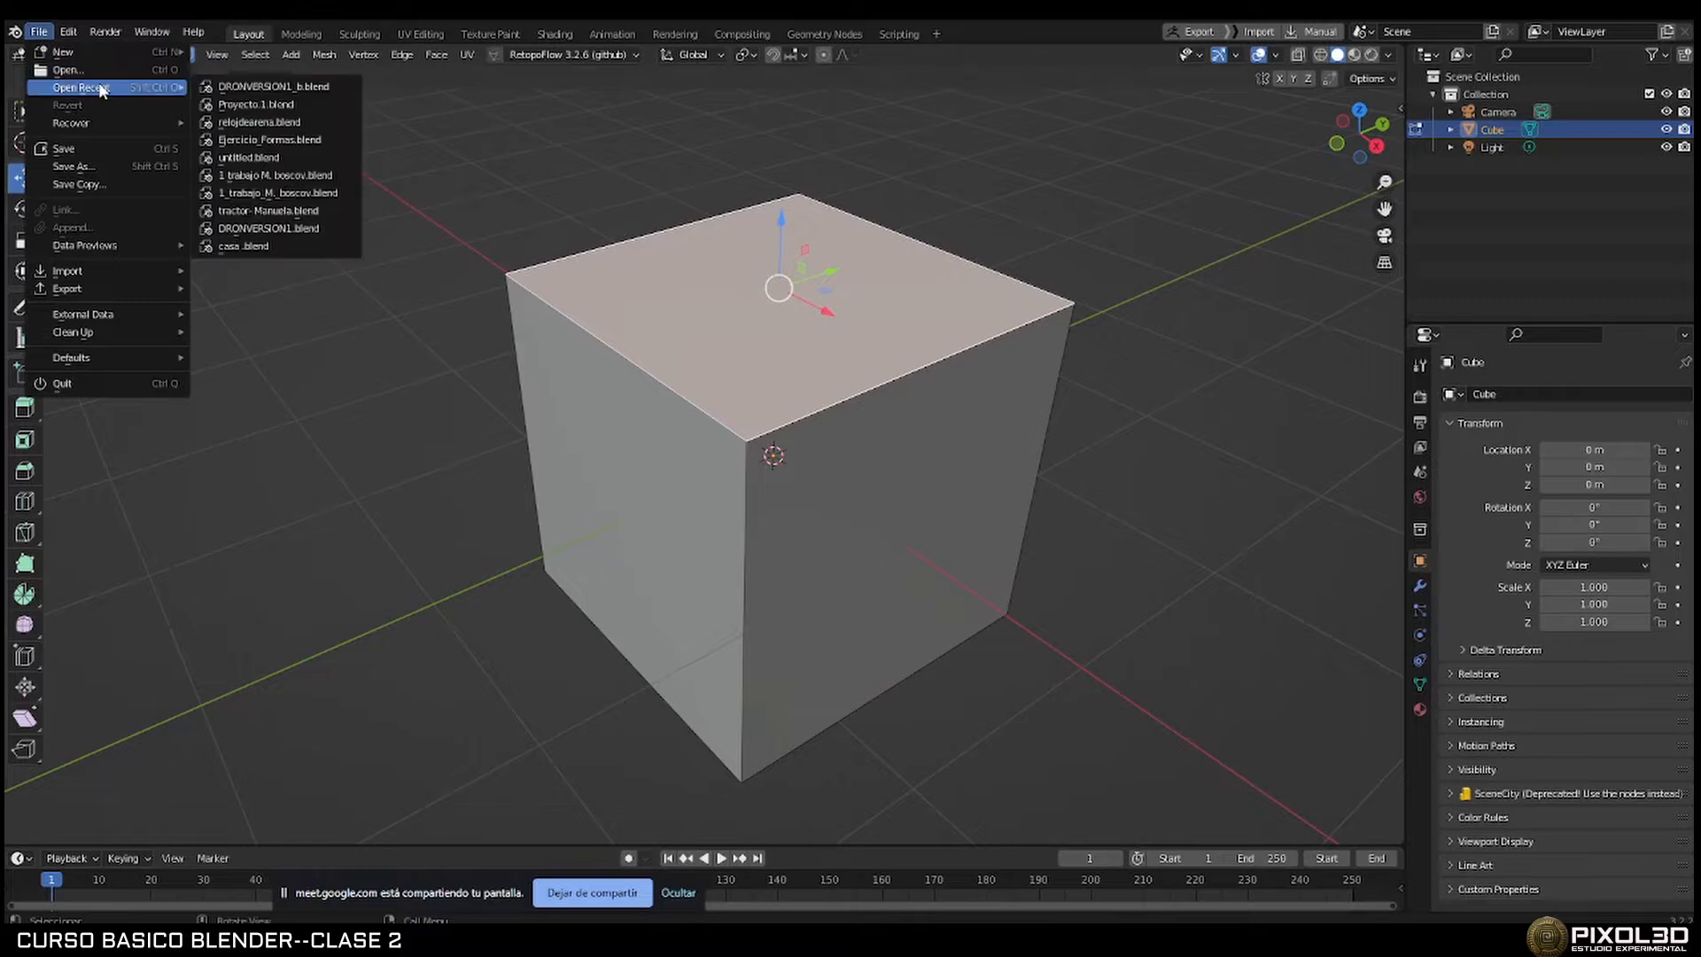
click(272, 81)
click(885, 510)
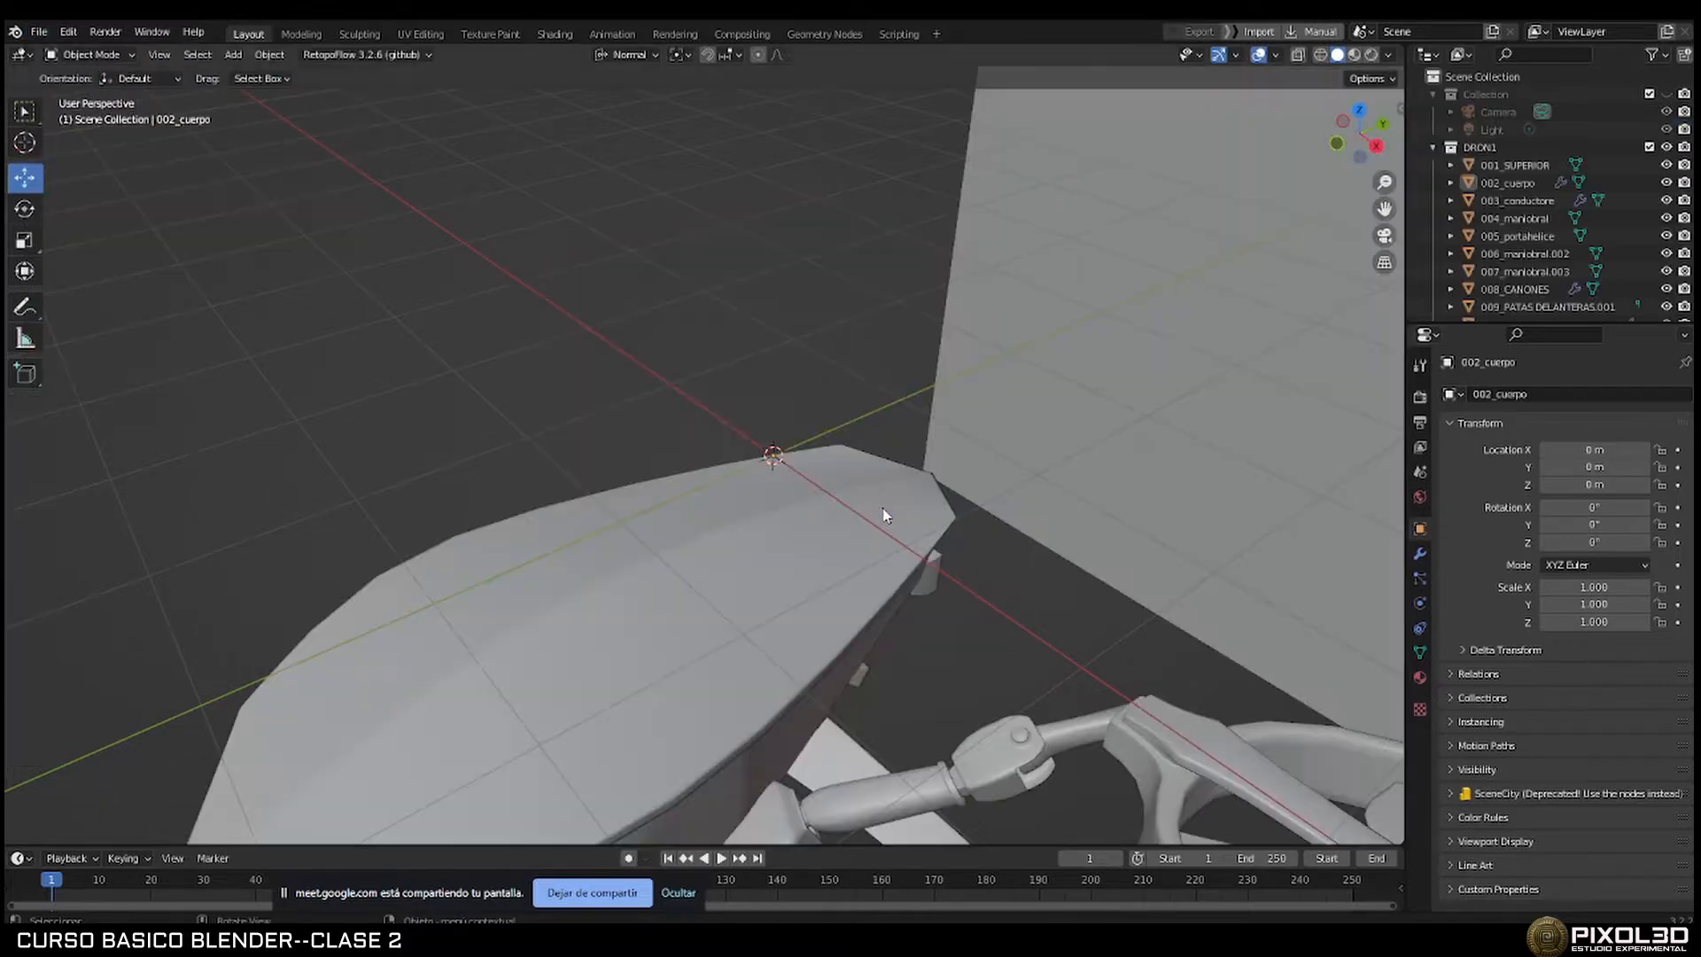
Put the drone's upper shell 001_SUPERIOR into Edit Mode and select a single face near its front end.
middle_drag(855, 514, 861, 487)
click(663, 624)
key(Tab)
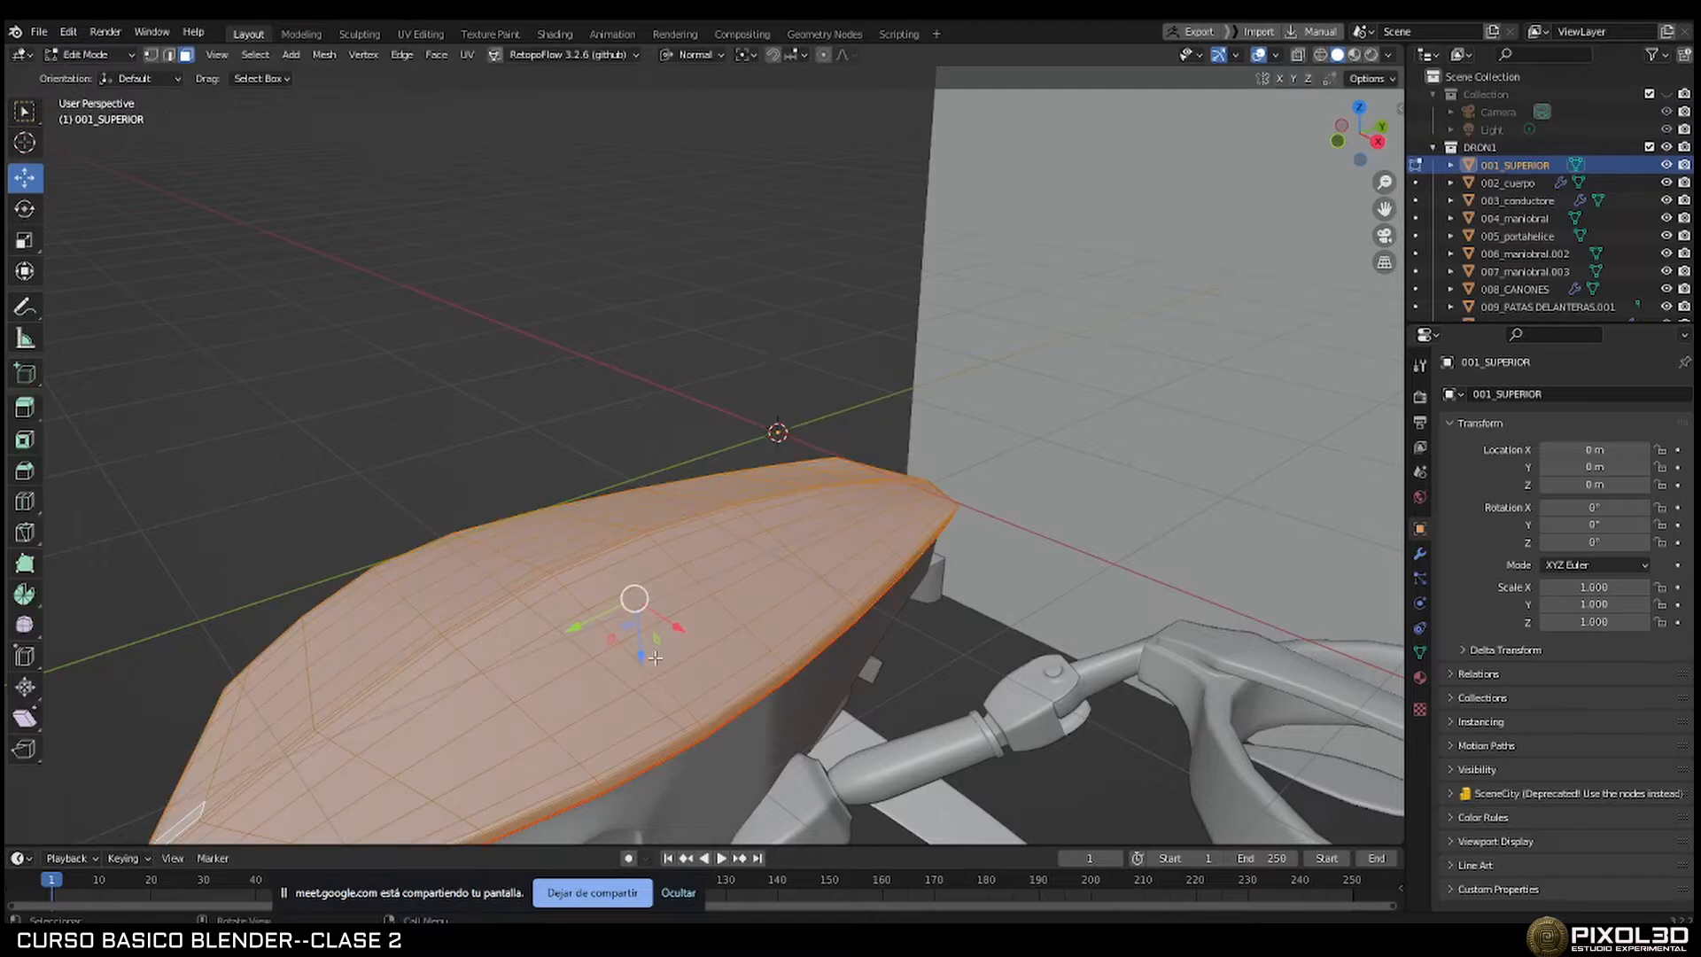
shift+middle_drag(639, 674, 800, 521)
scroll(800, 521, up, 3)
middle_drag(670, 580, 824, 449)
click(662, 510)
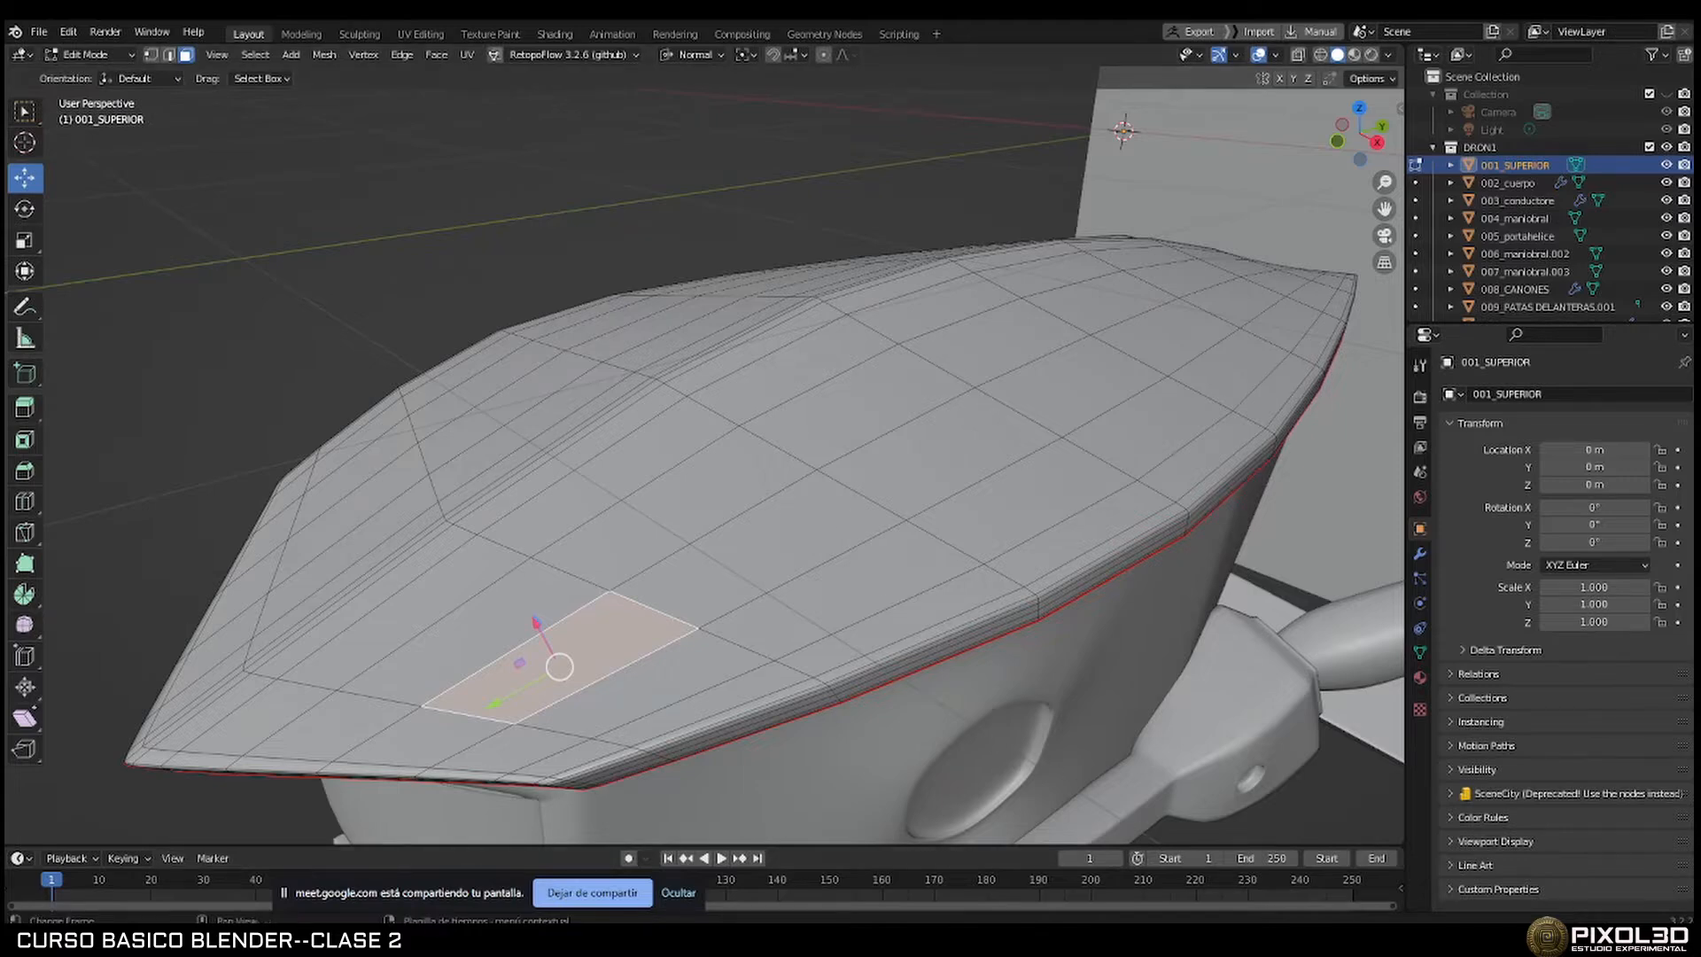
Read the subdivision norm and subdivision levels section in the course PDF, then return to Blender.
key(alt+Tab)
scroll(714, 567, down, 3)
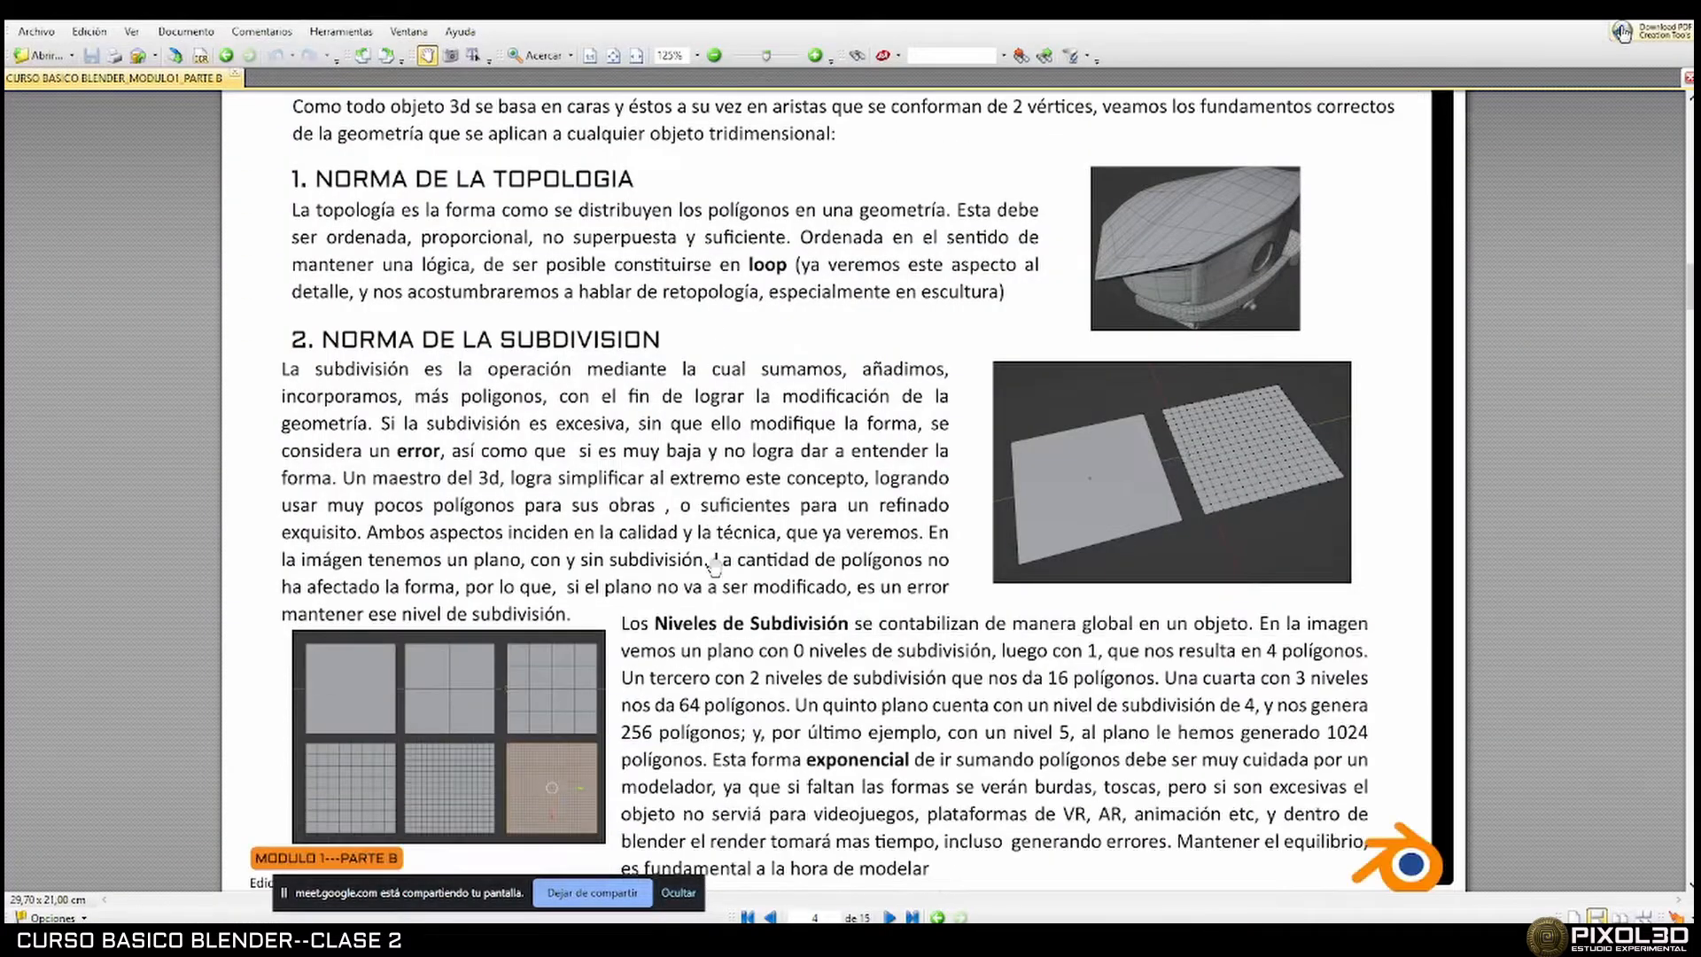
scroll(715, 567, down, 3)
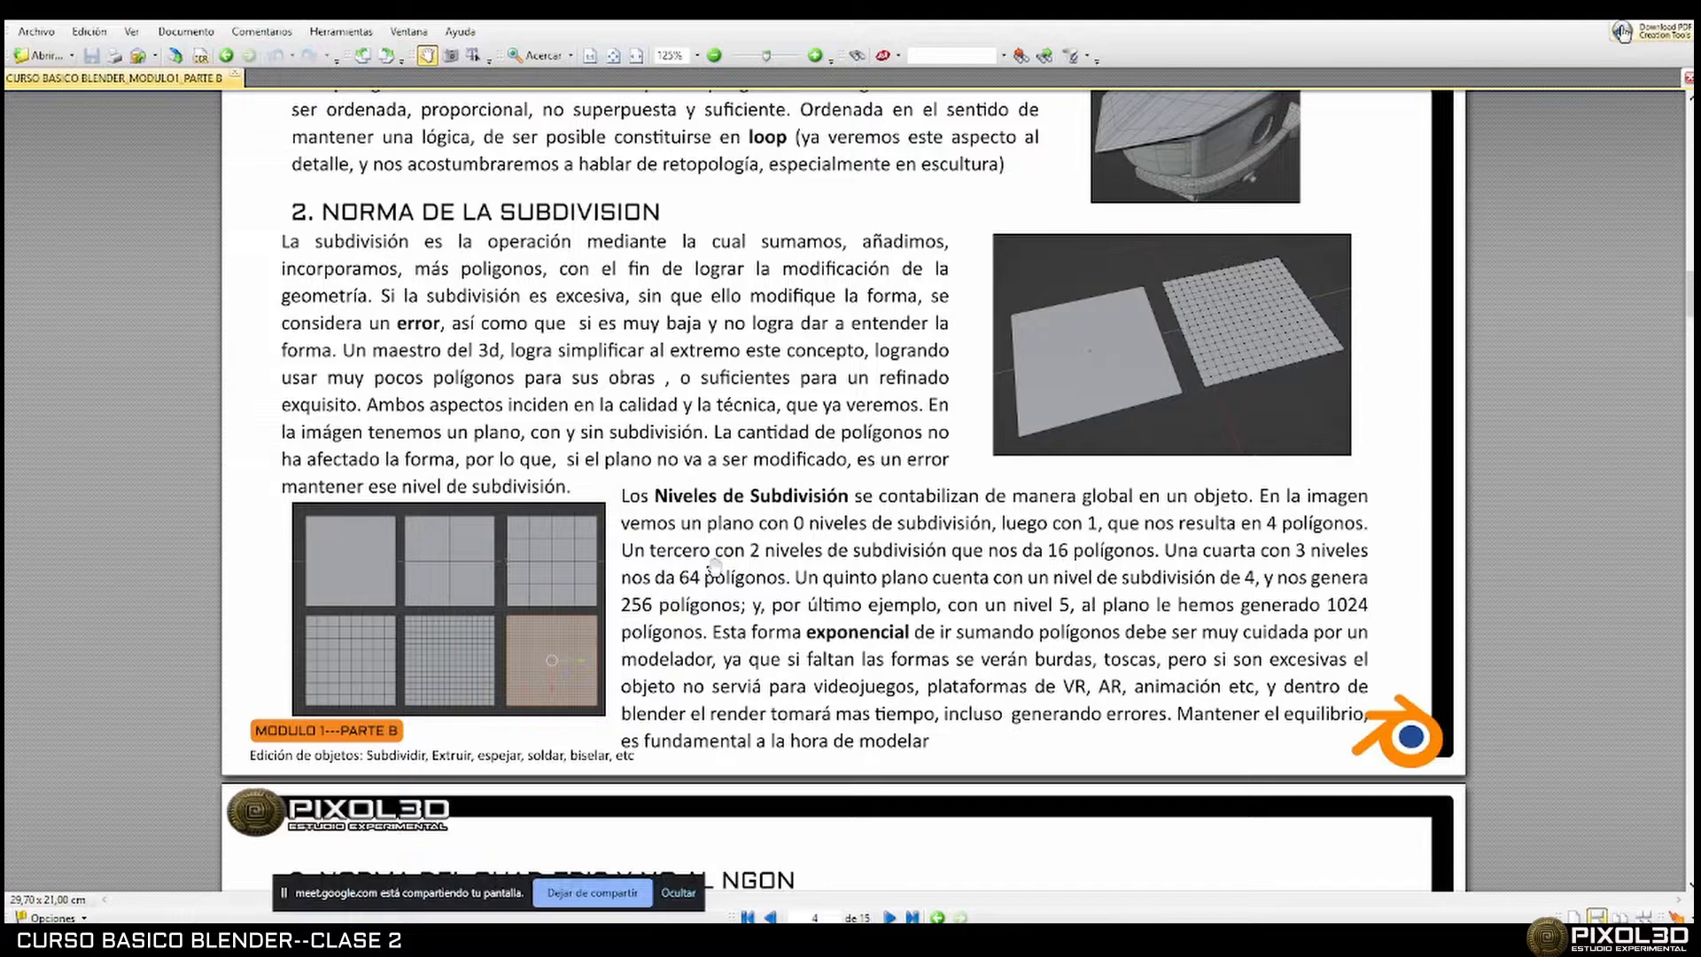
scroll(714, 564, up, 1)
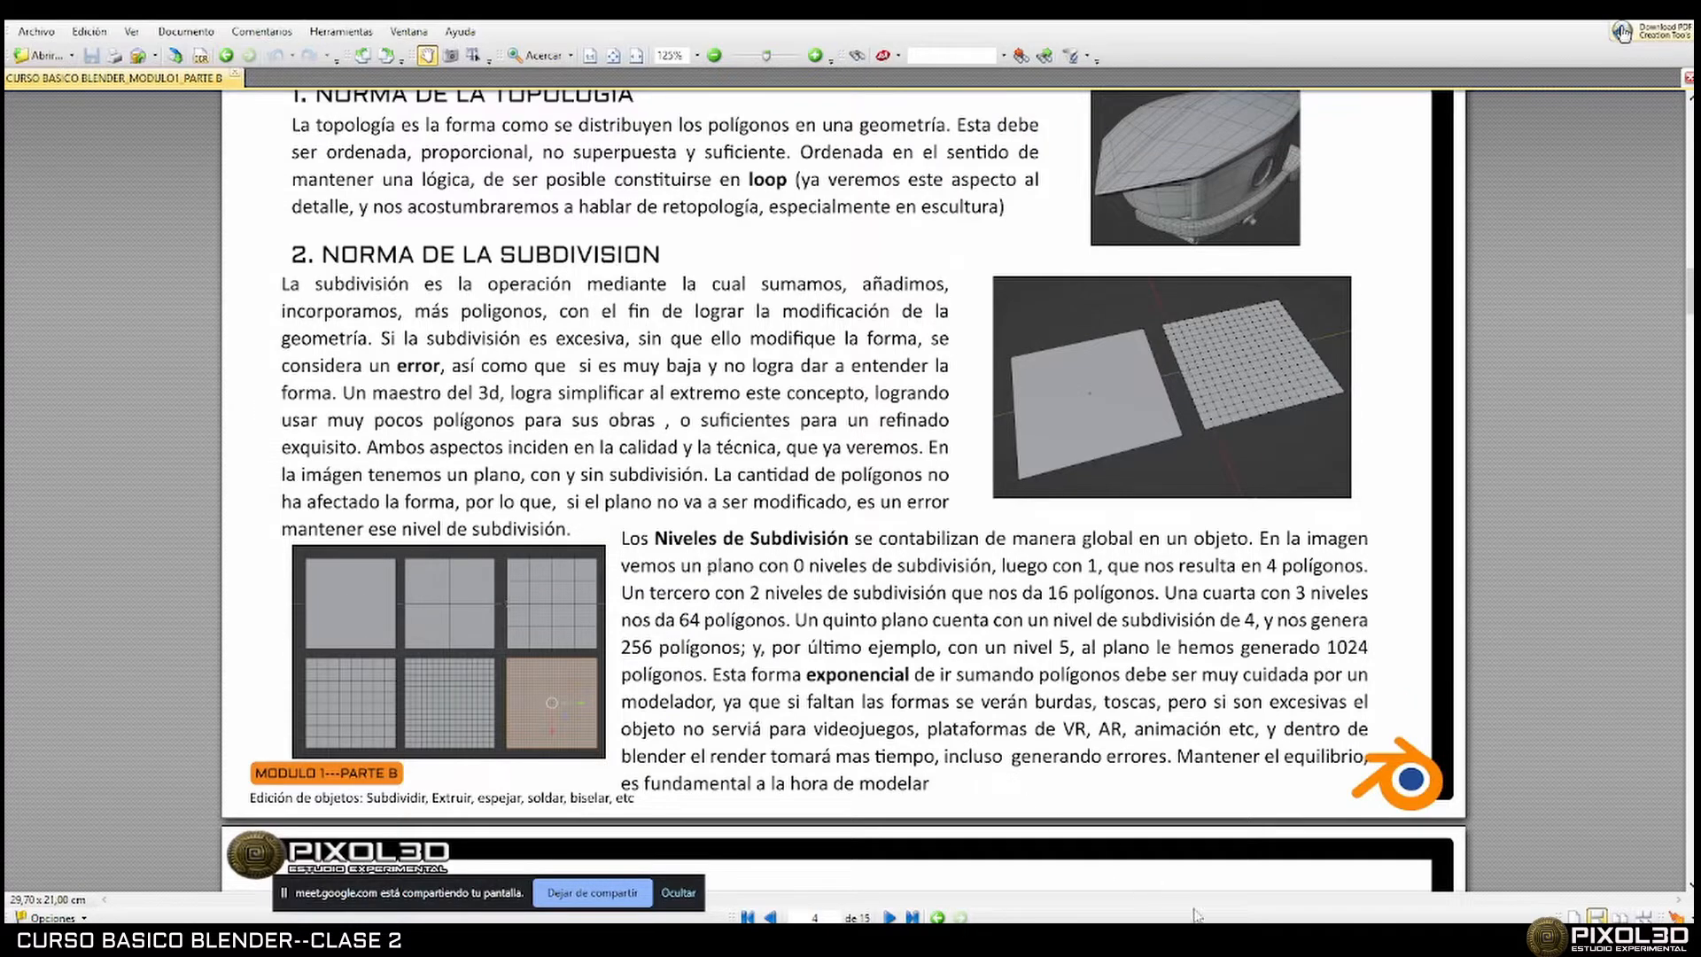
key(alt+Tab)
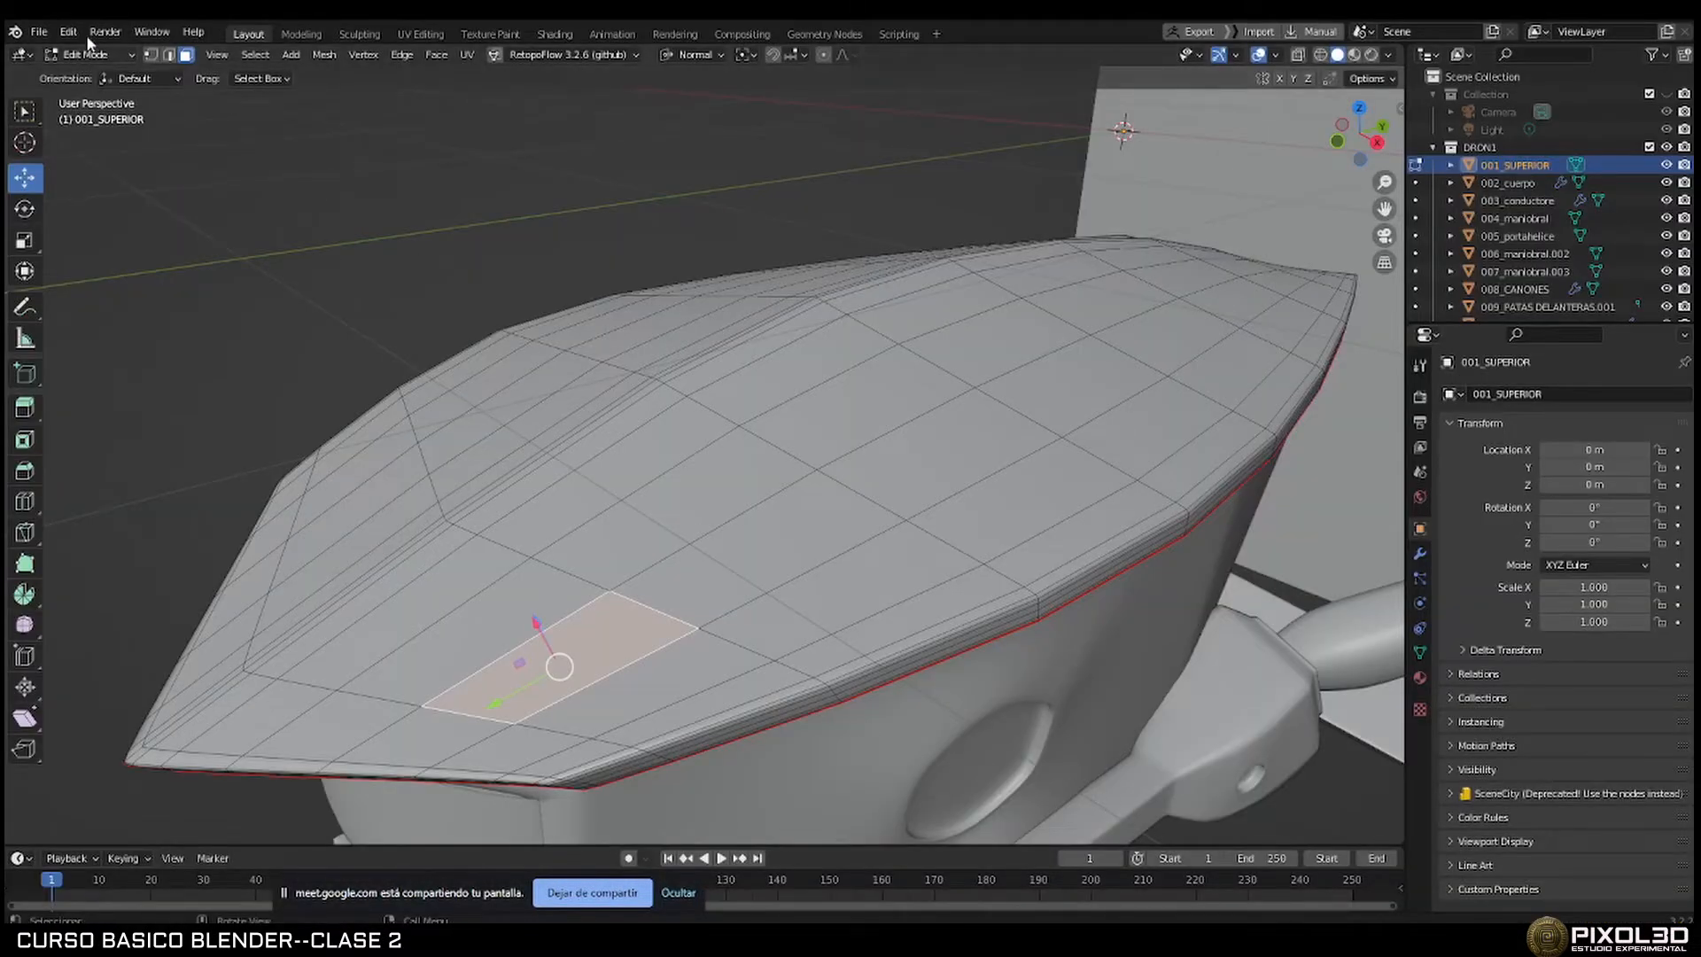
Leave Edit Mode, then hide the DRON1 collection and the DRON VERSION 1 reference plane.
click(39, 32)
mouse_move(72, 55)
scroll(1047, 476, down, 8)
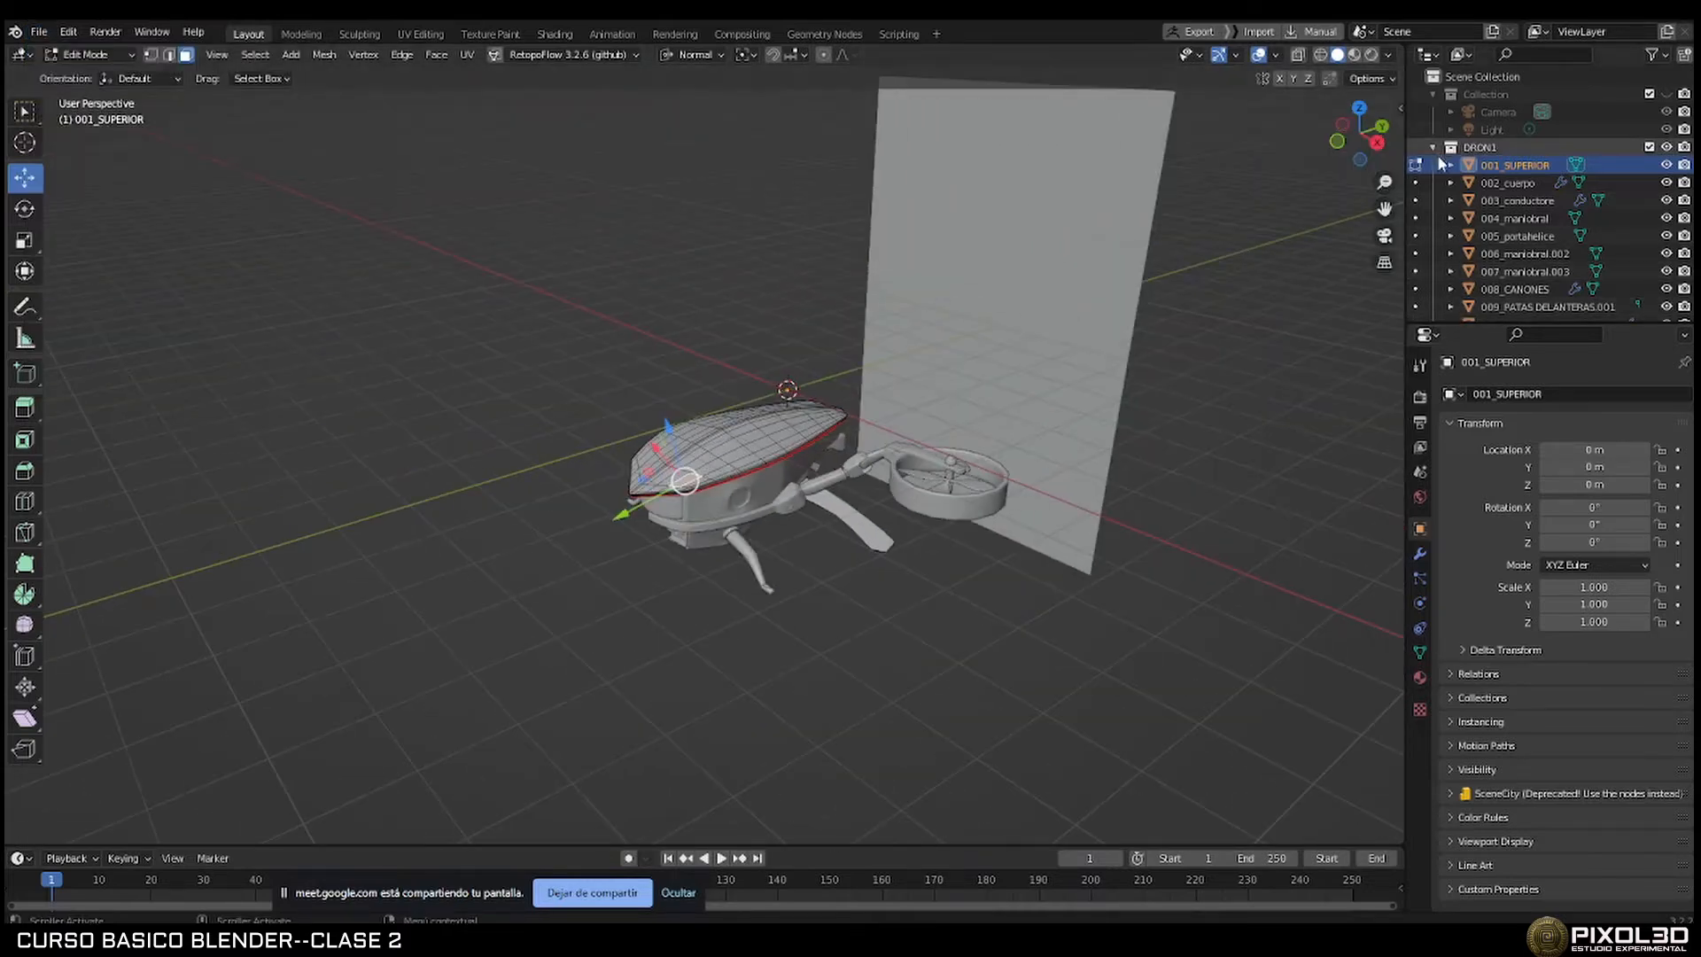
key(Tab)
click(1666, 148)
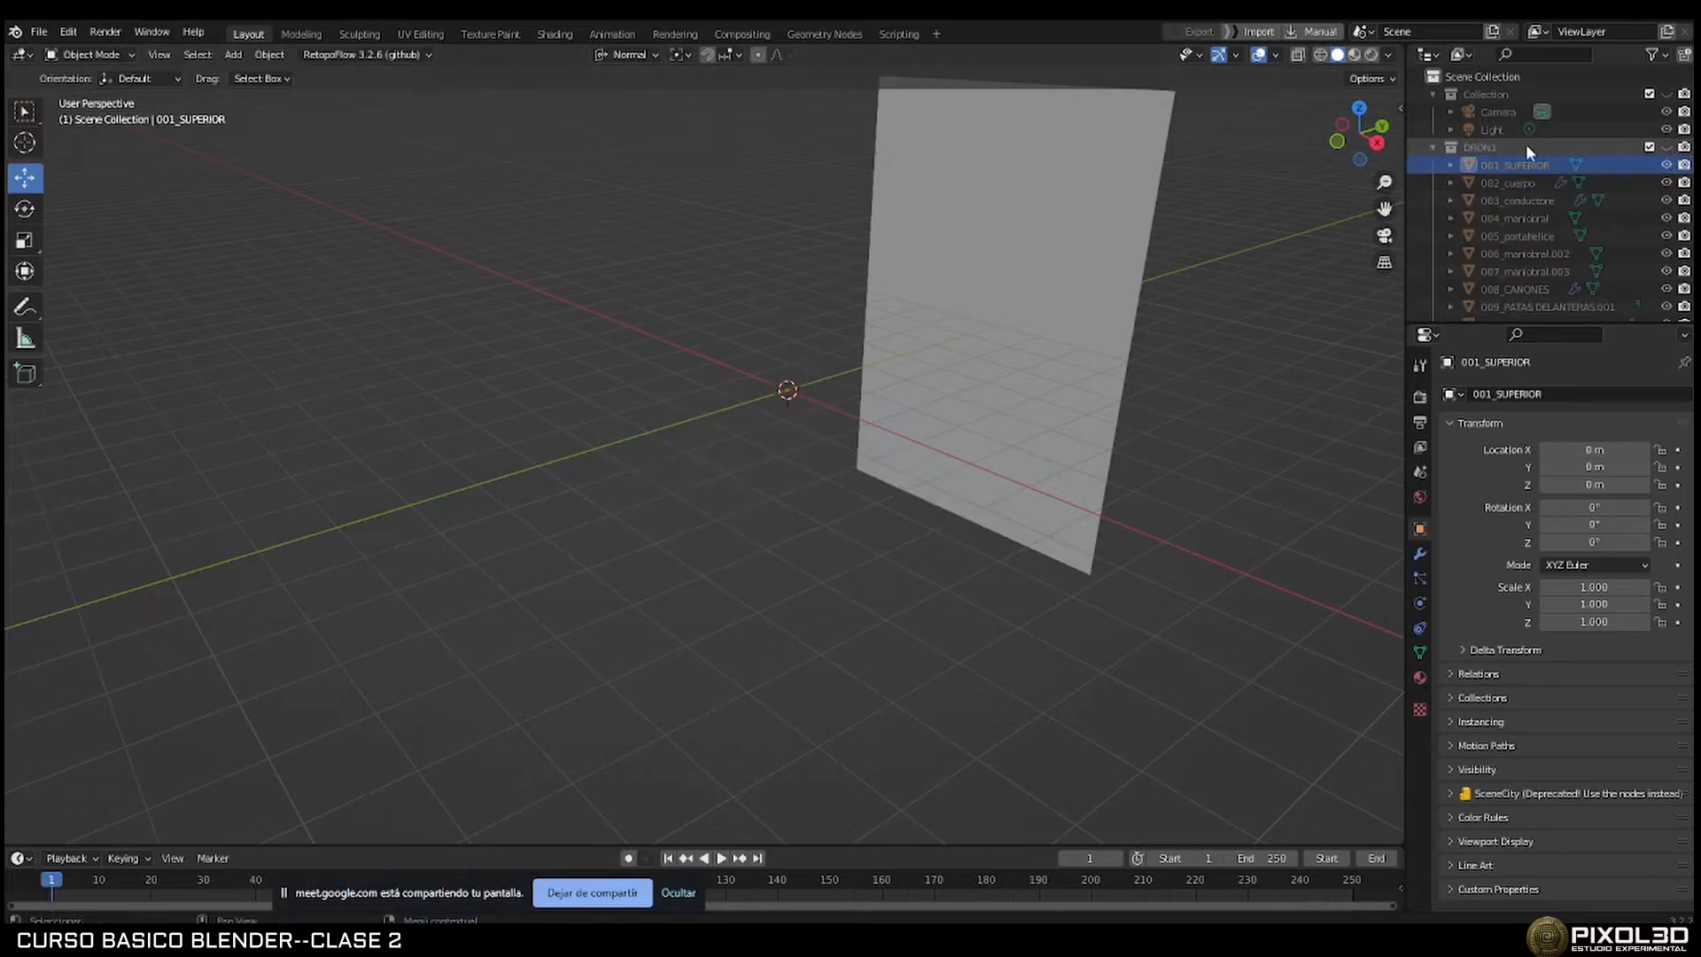
click(1428, 147)
click(989, 359)
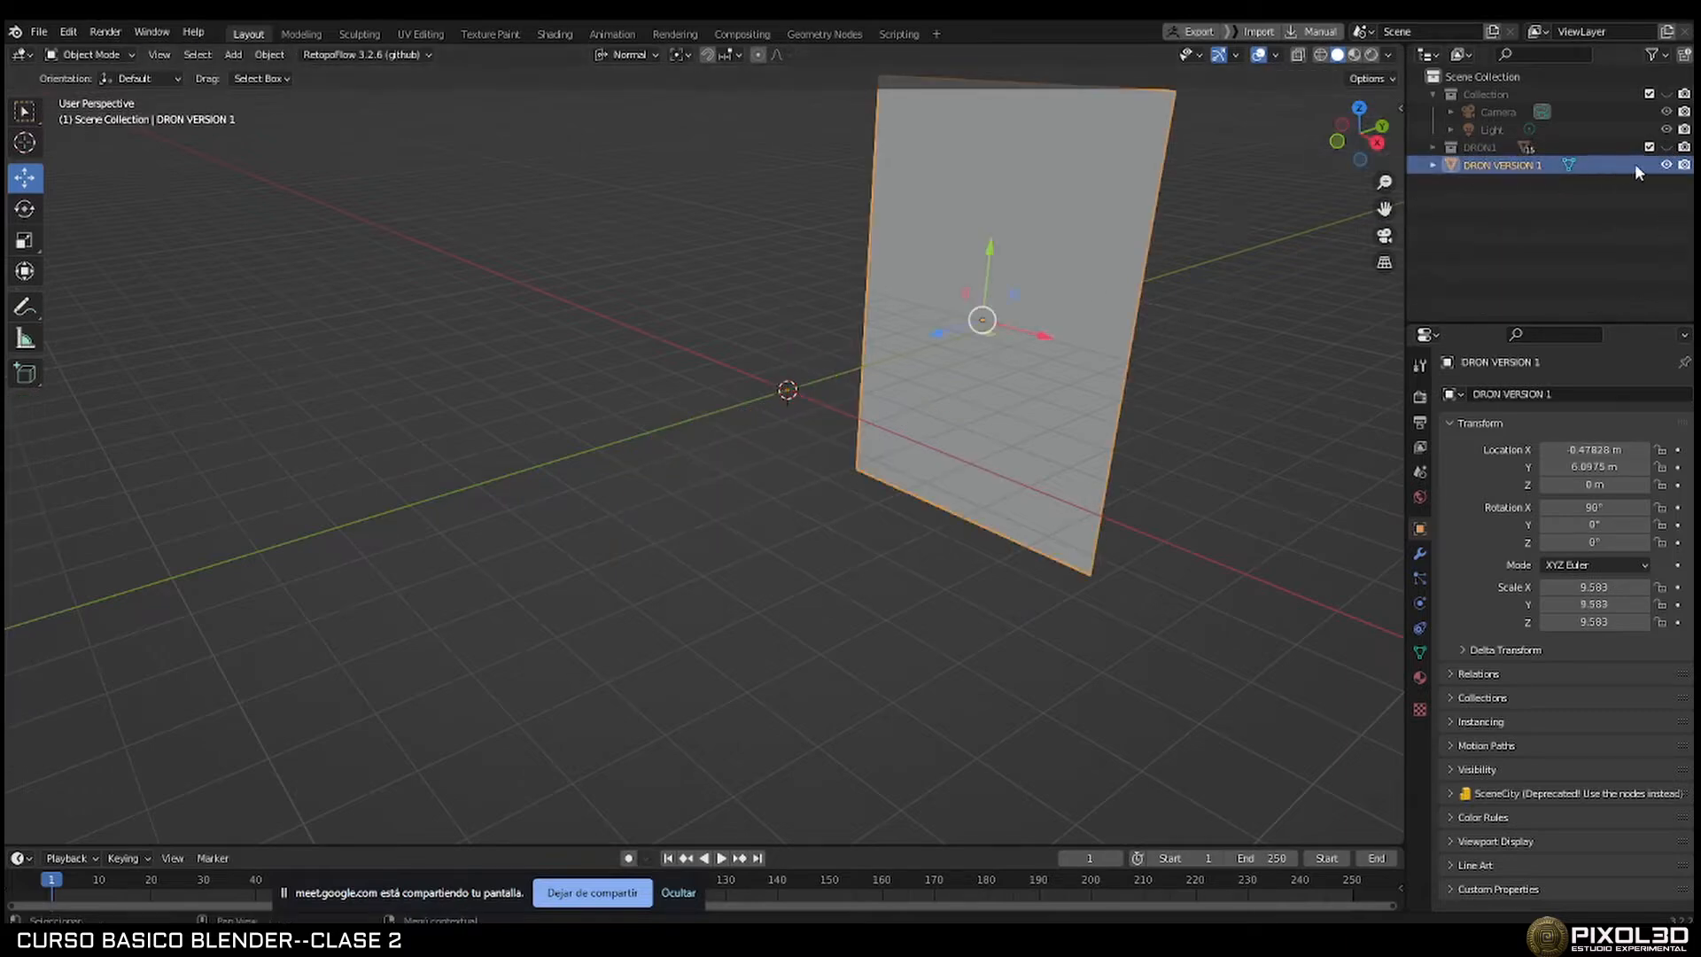
click(1667, 166)
Add a cube mesh to the emptied scene and put it into Edit Mode.
key(shift+a)
mouse_move(1007, 375)
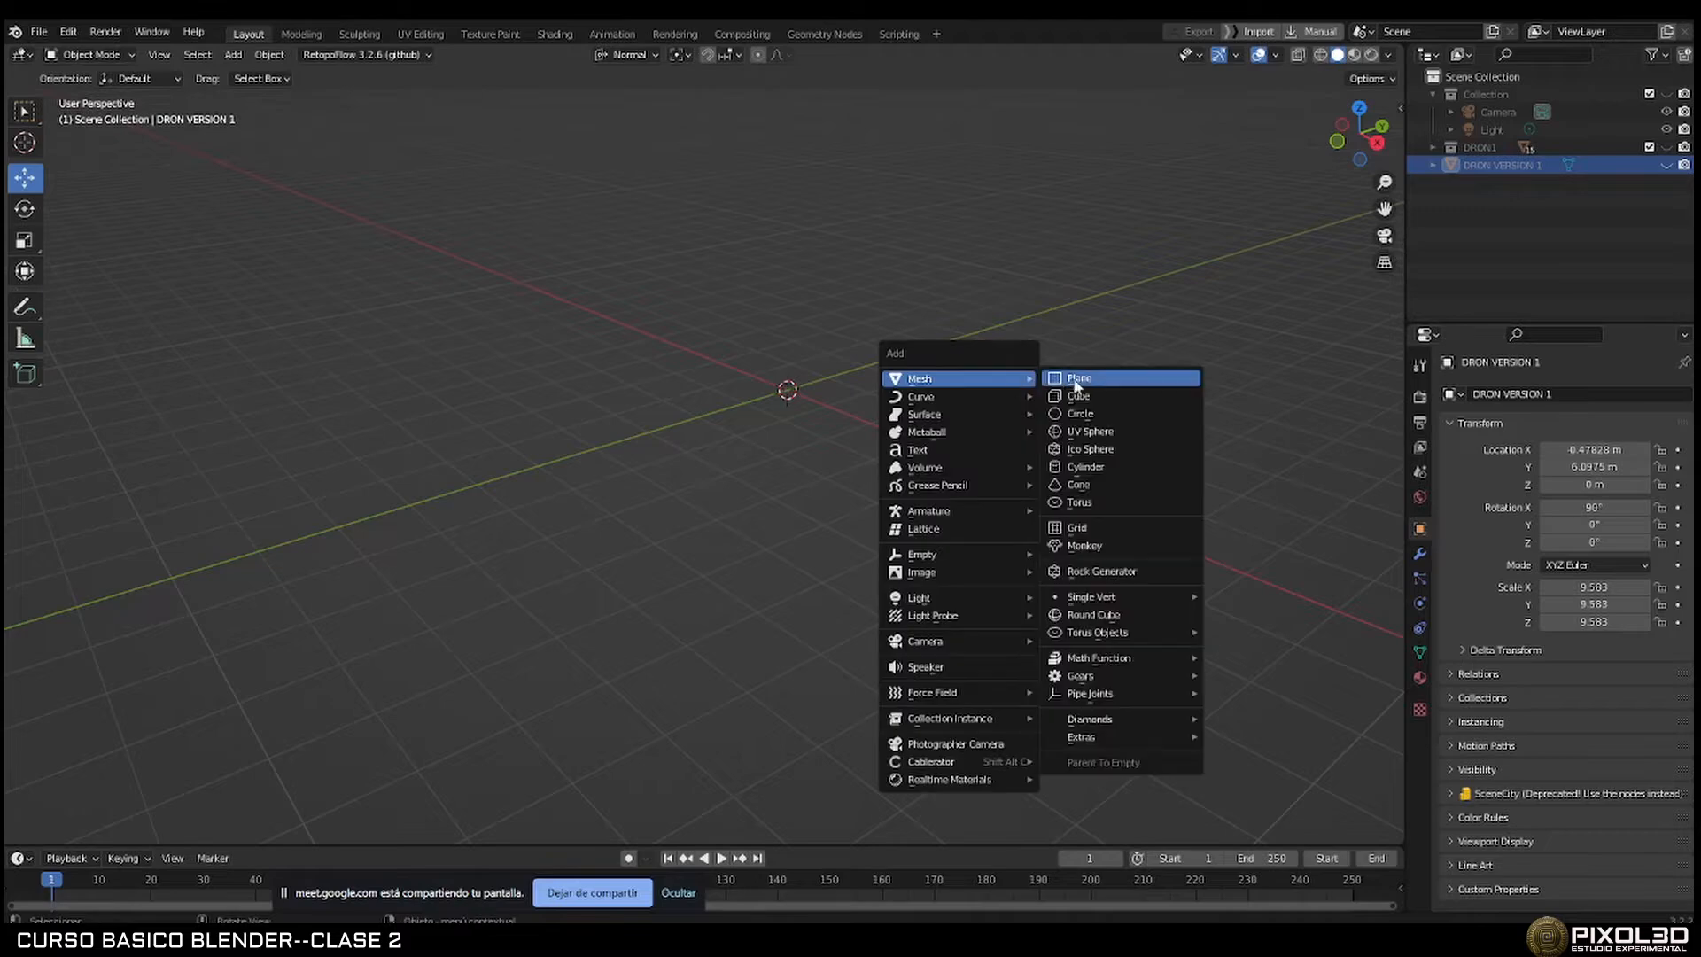
click(1097, 393)
scroll(911, 374, up, 3)
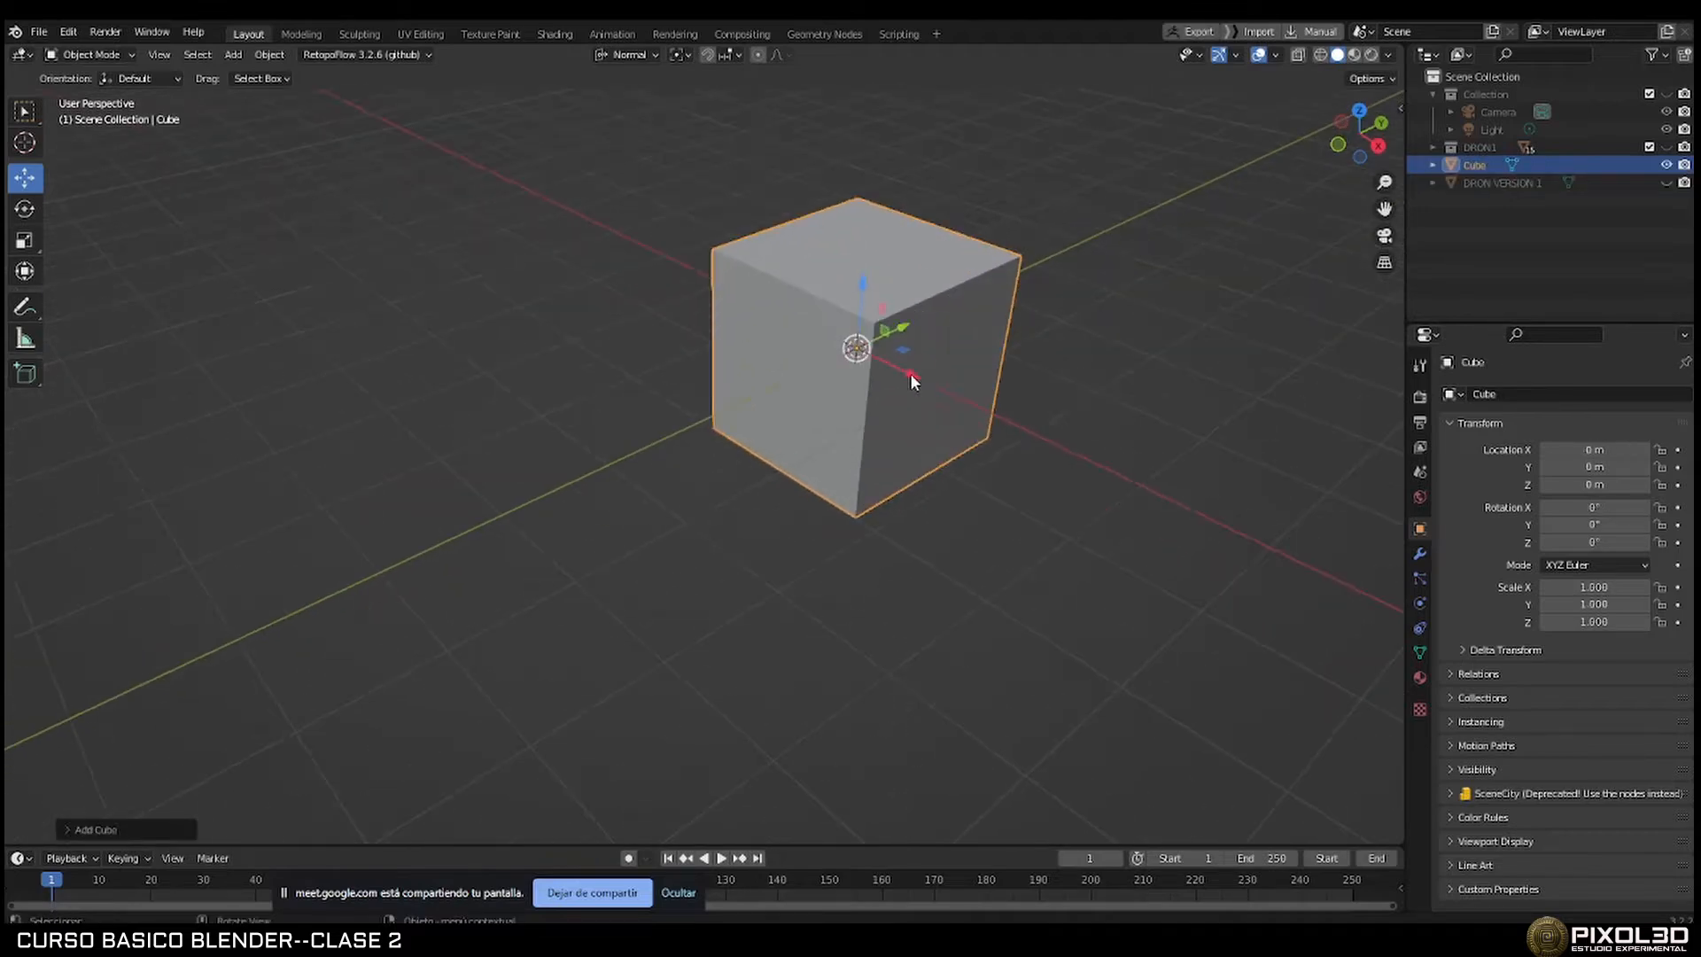
key(Tab)
shift+middle_drag(1000, 350, 903, 373)
scroll(836, 341, up, 2)
shift+middle_drag(946, 296, 901, 398)
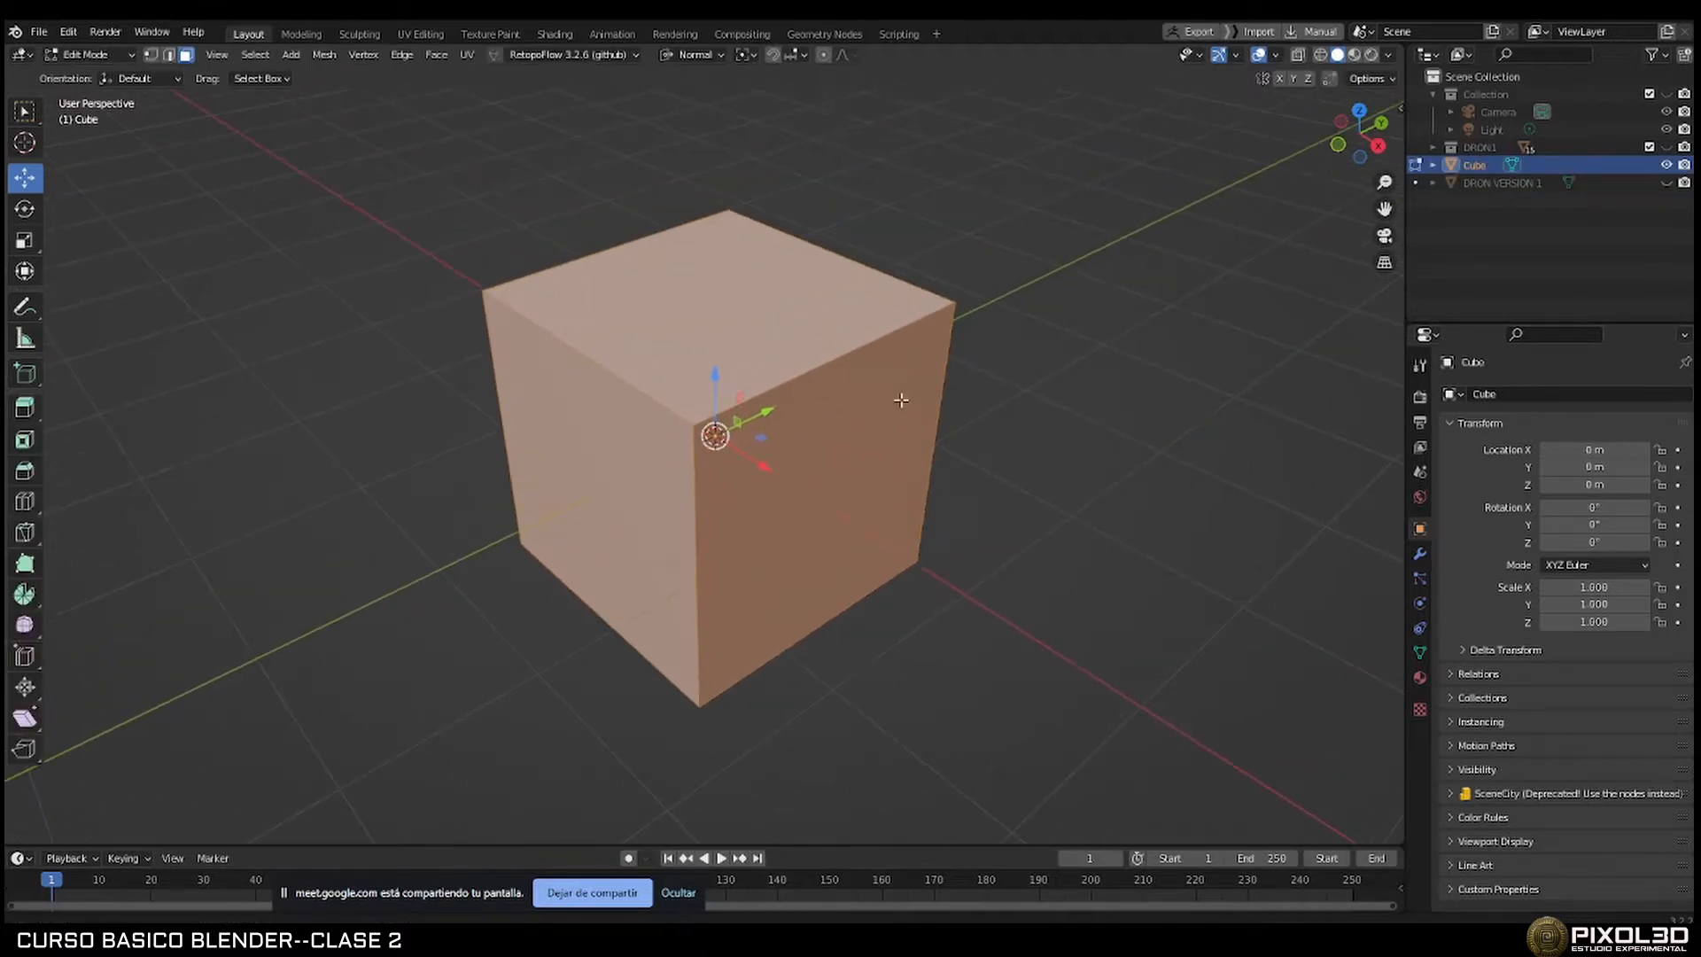
scroll(882, 412, up, 1)
scroll(960, 448, down, 1)
middle_drag(965, 544, 900, 487)
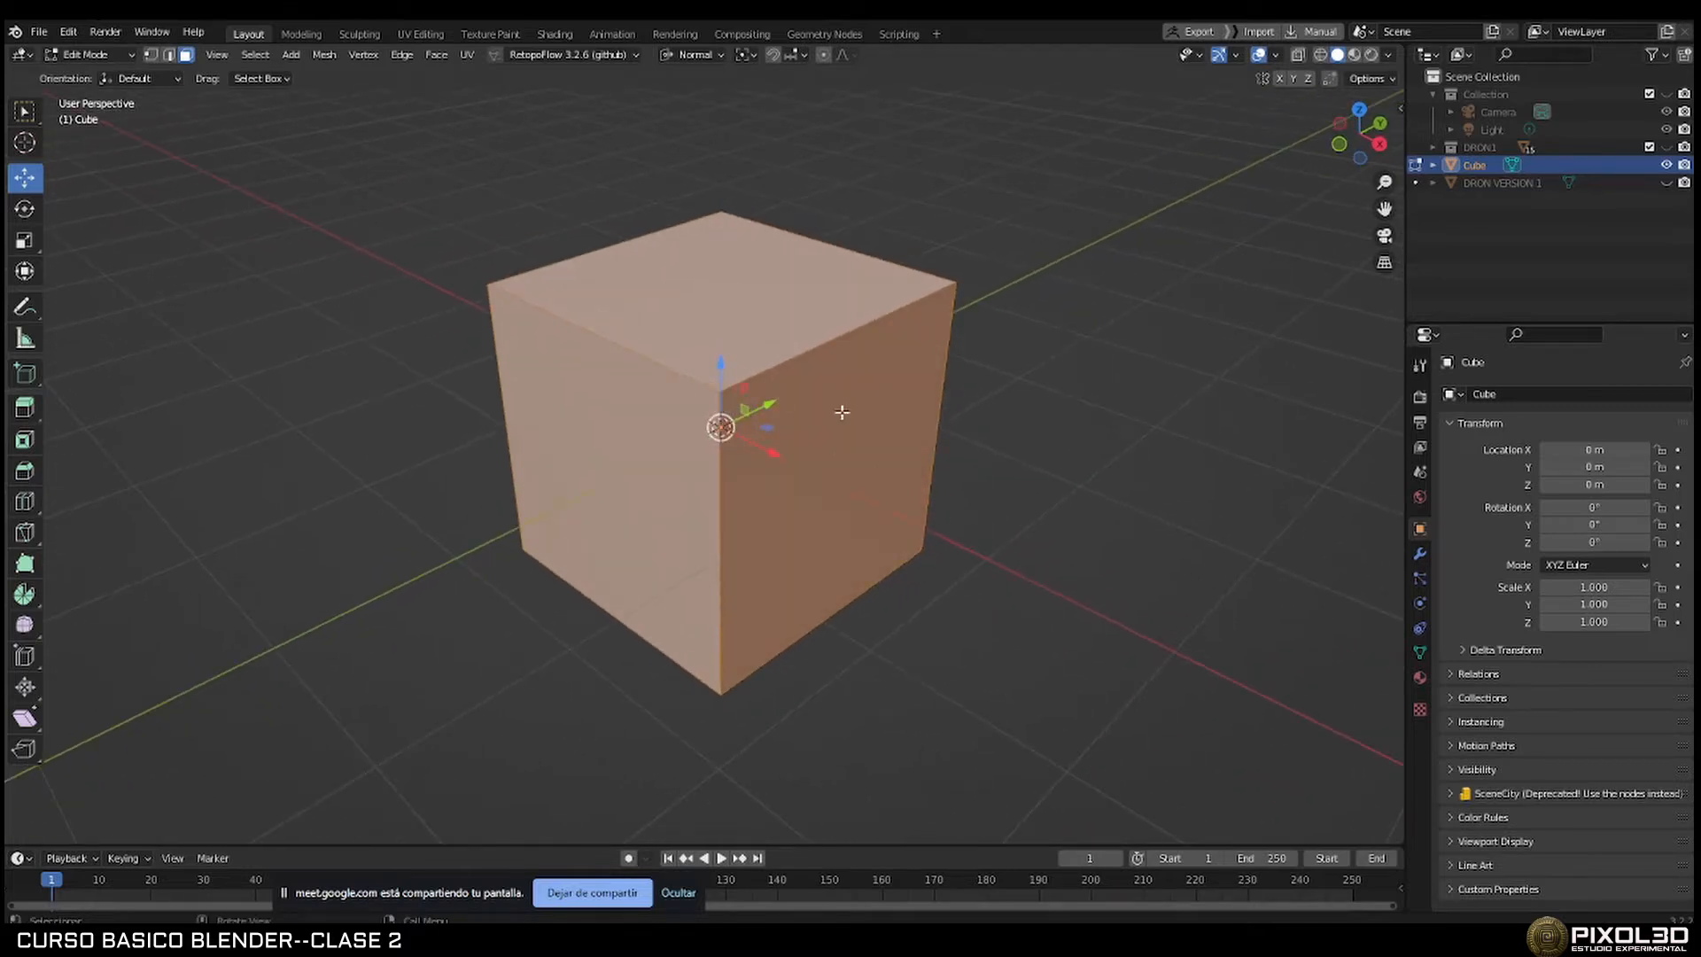
Select the cube's top face and its two visible side faces one at a time, ending on the top face.
click(722, 332)
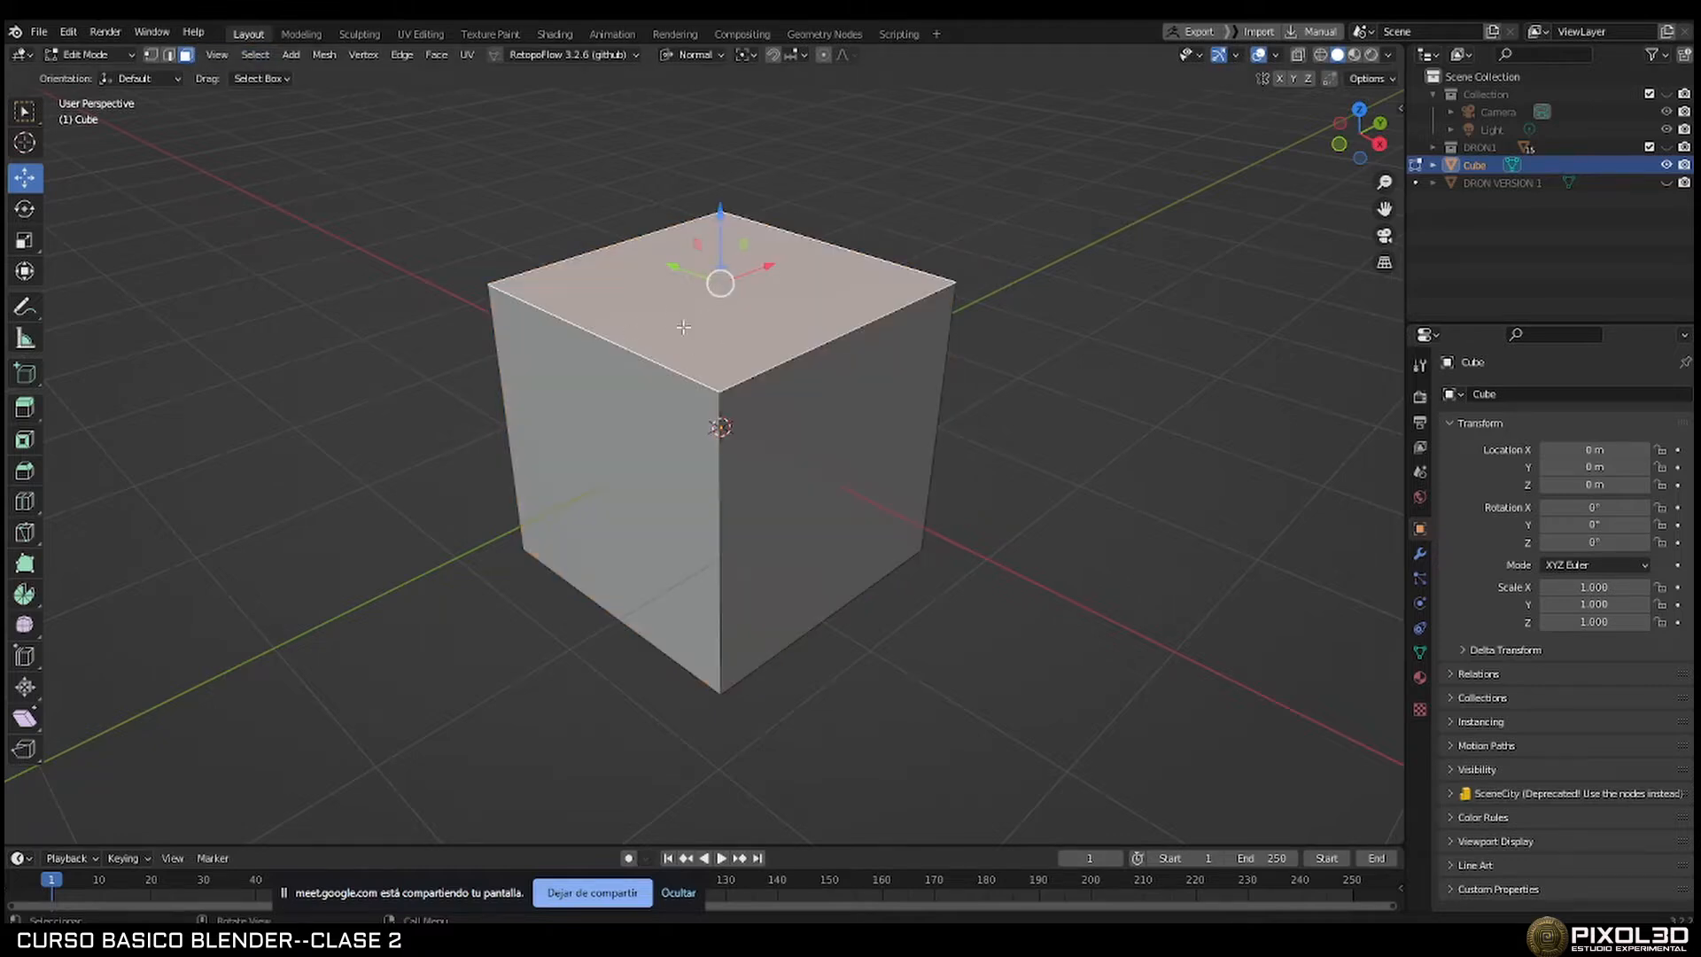
click(627, 449)
click(856, 449)
click(595, 305)
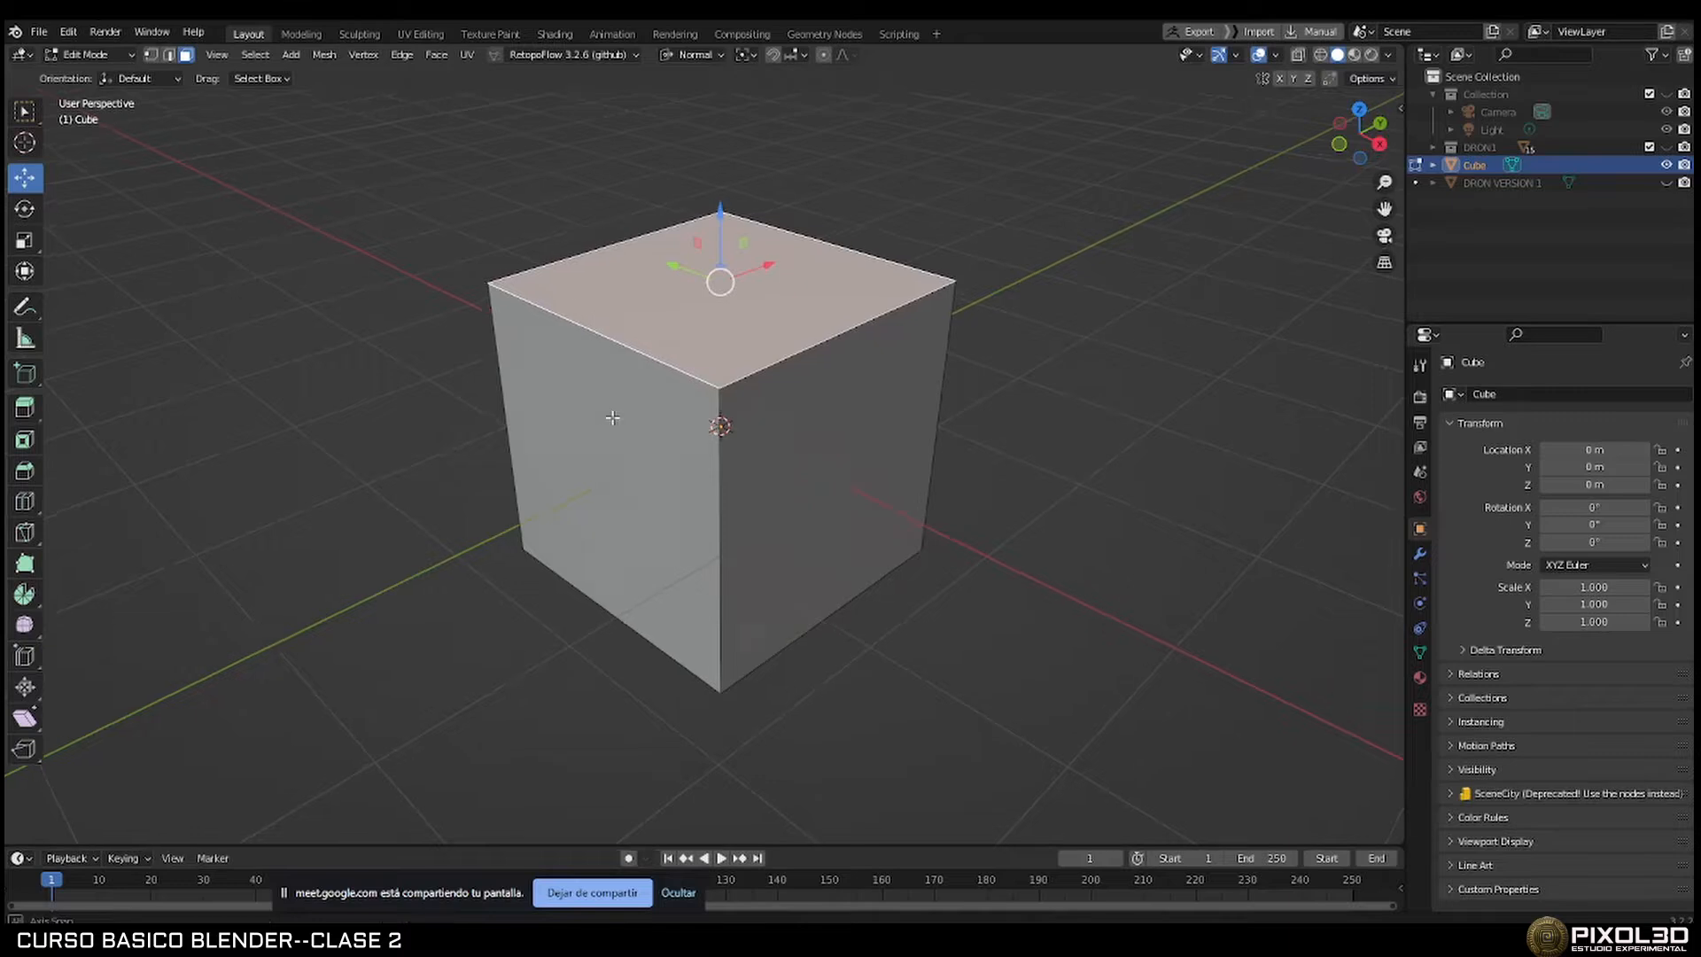
Select all of the cube's faces and subdivide them once.
click(933, 581)
key(a)
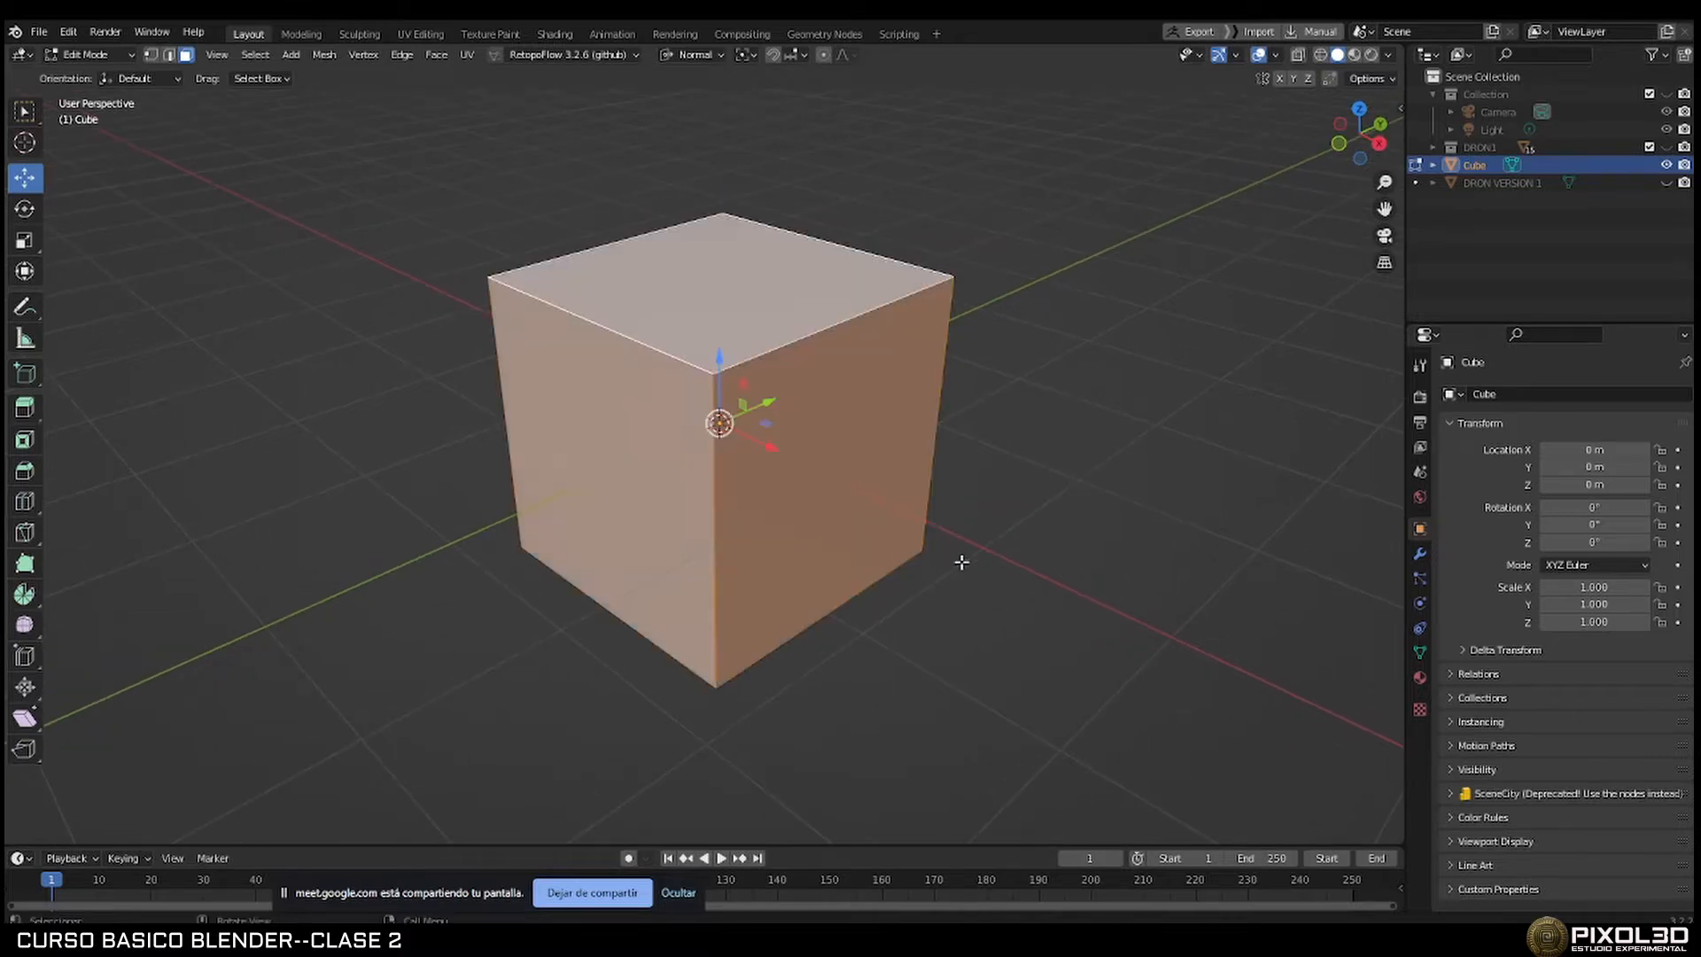
right_click(964, 568)
click(958, 568)
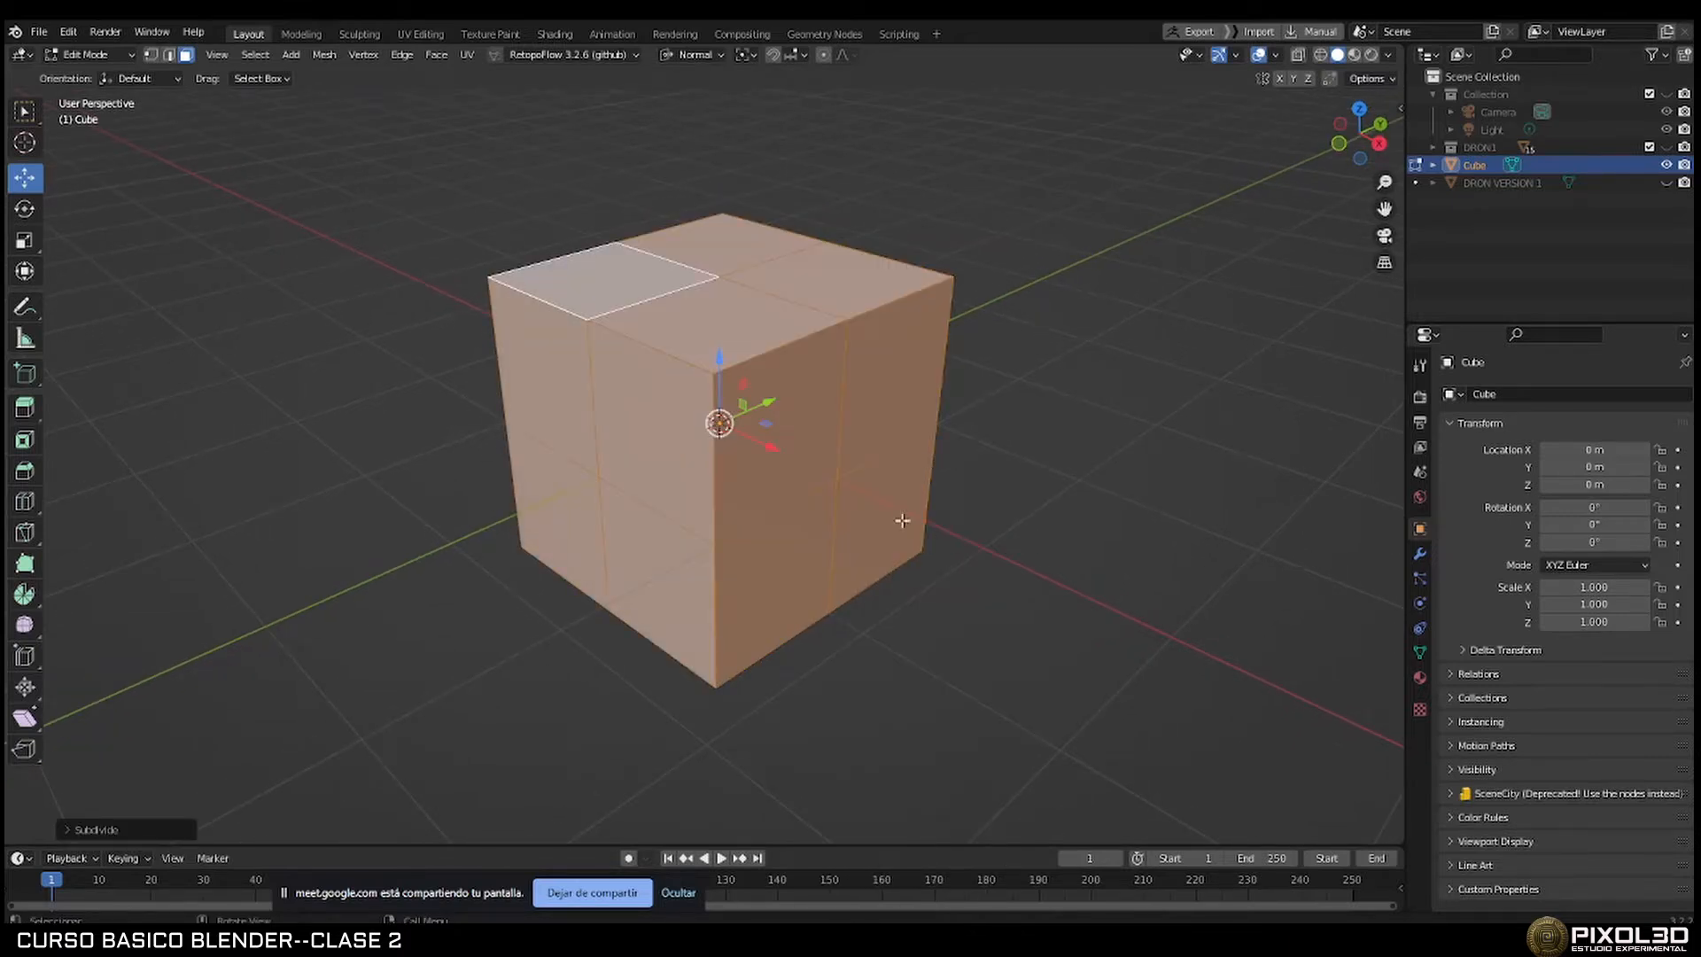
middle_drag(819, 385, 771, 428)
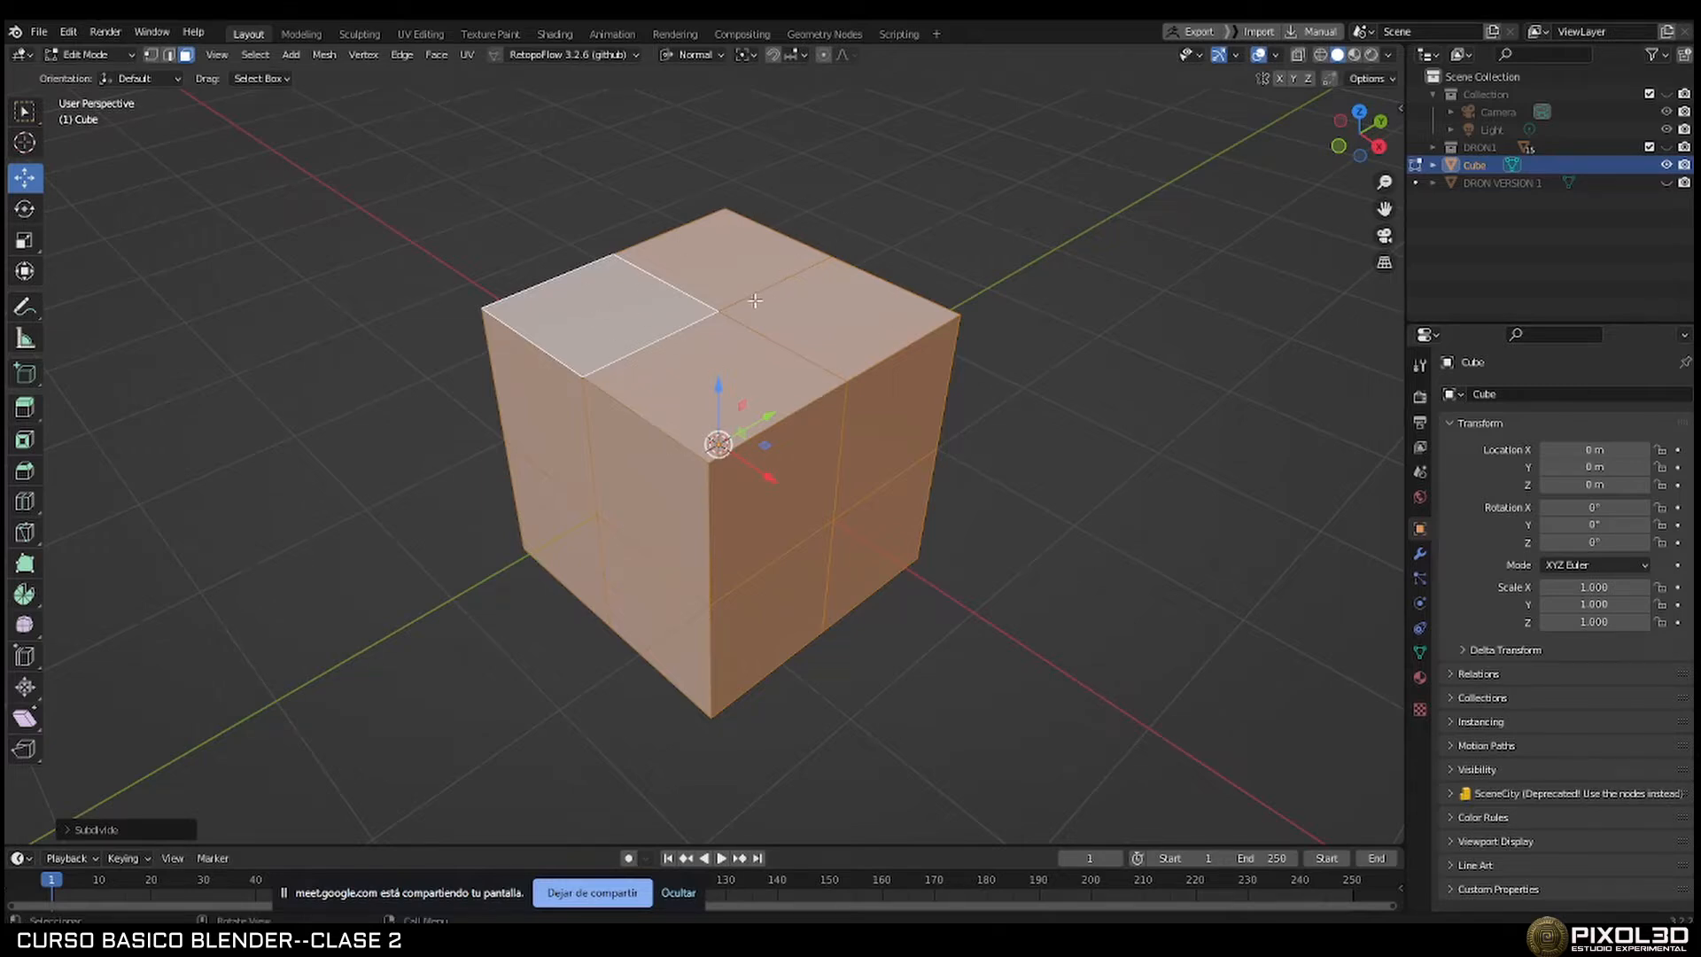
Select the four subdivided faces on one side of the cube one after another.
click(560, 447)
click(641, 484)
click(640, 606)
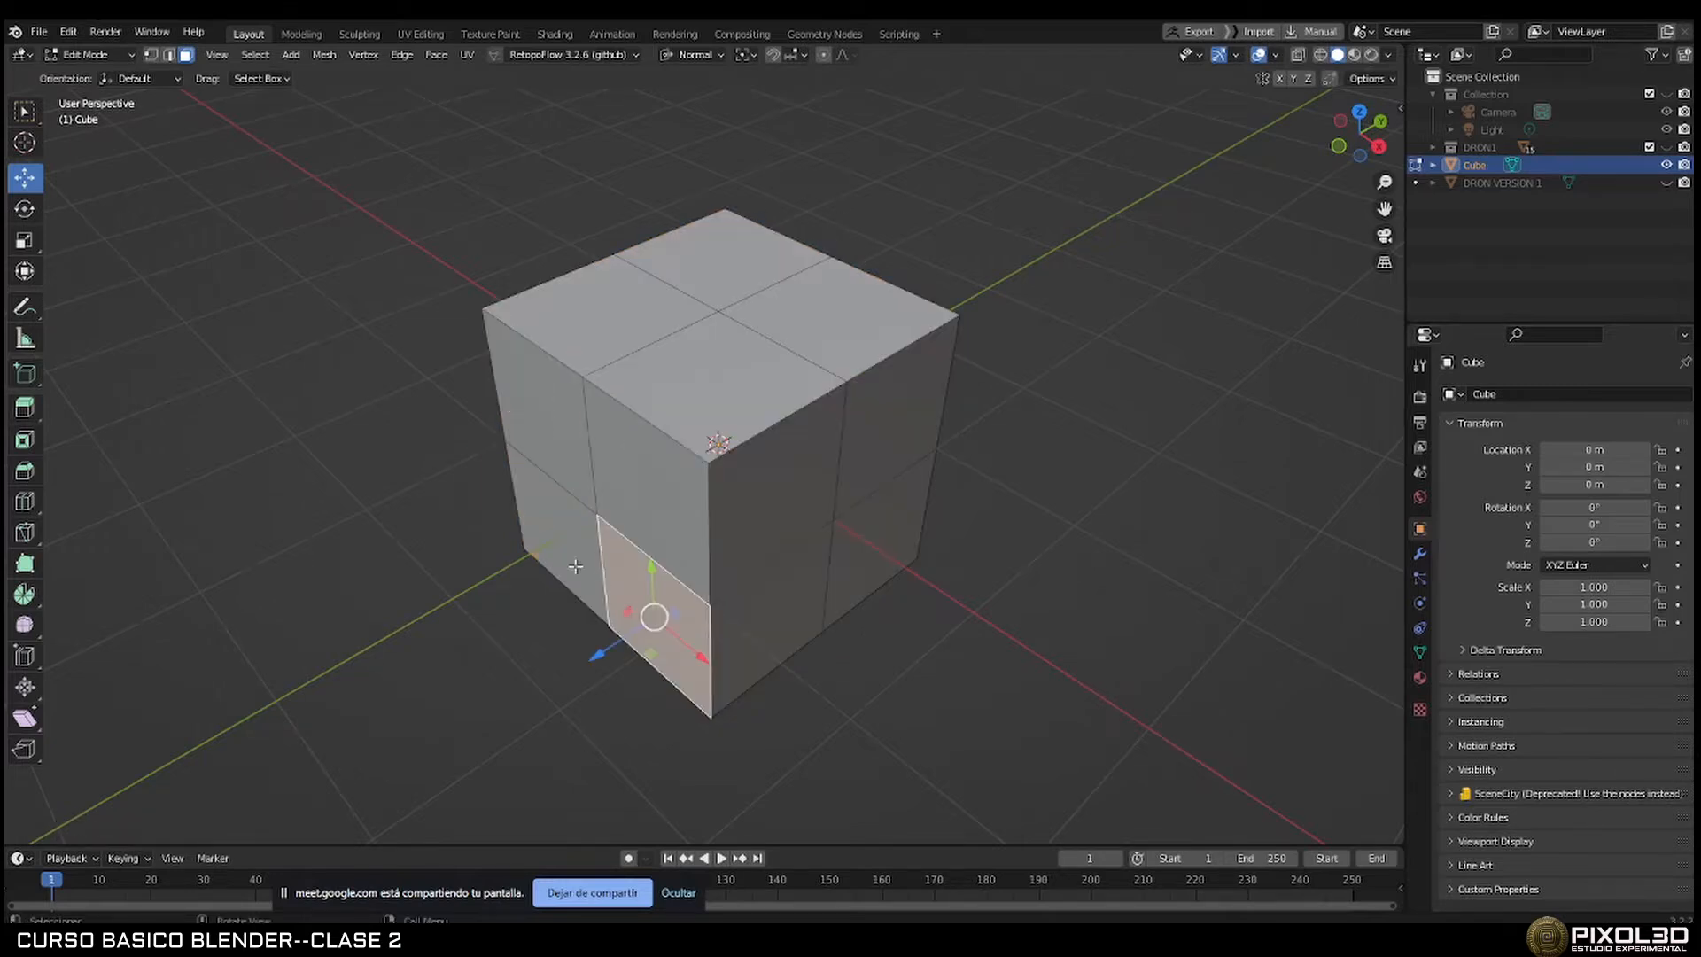
click(577, 567)
Select the whole cube again and subdivide it a second time.
key(ctrl+i)
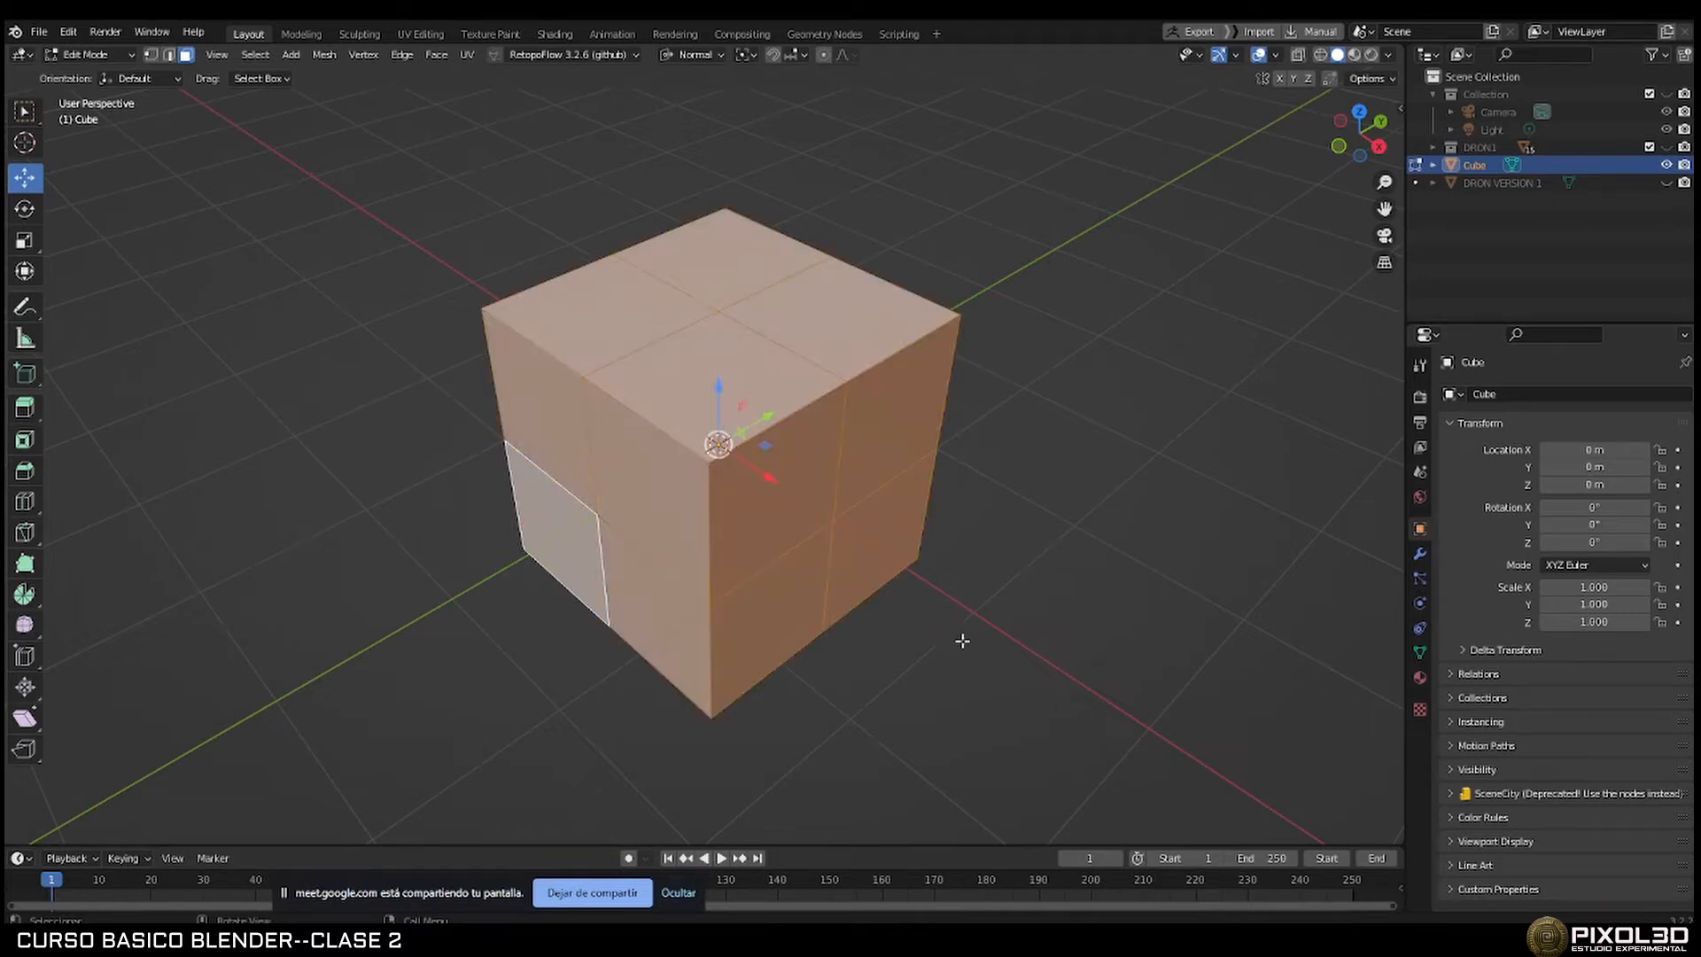
right_click(969, 611)
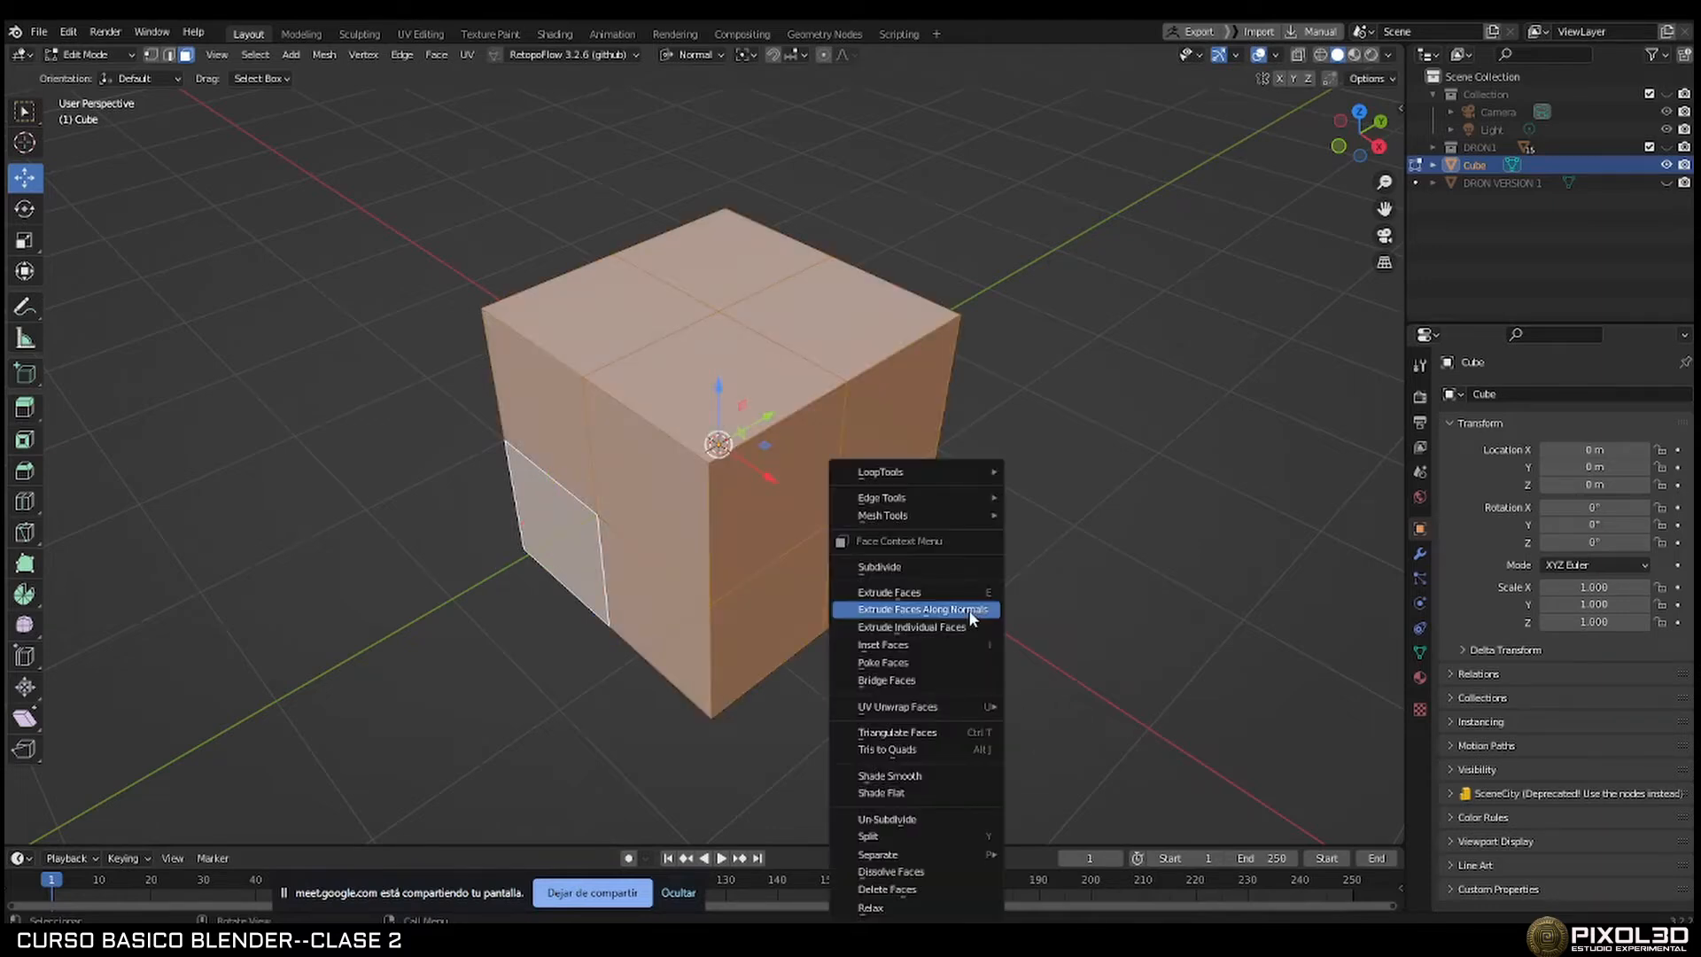
click(928, 566)
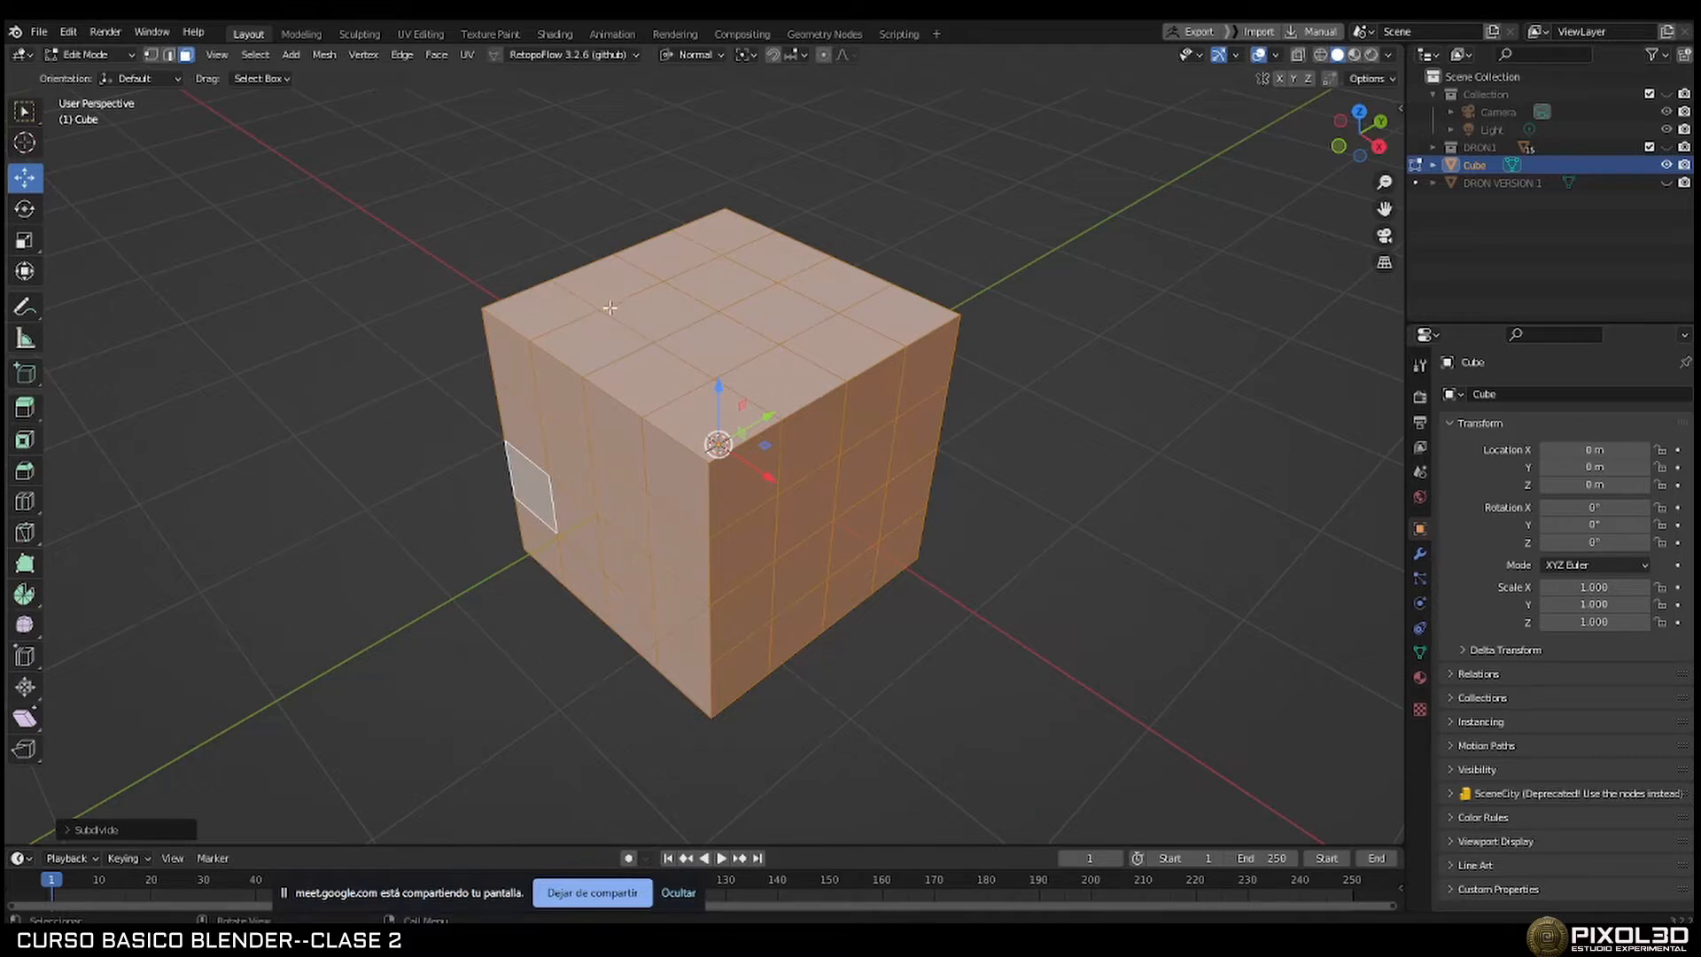
Switch to the PDF notes and examine the section on subdivision levels together with its example planes.
key(alt+Tab)
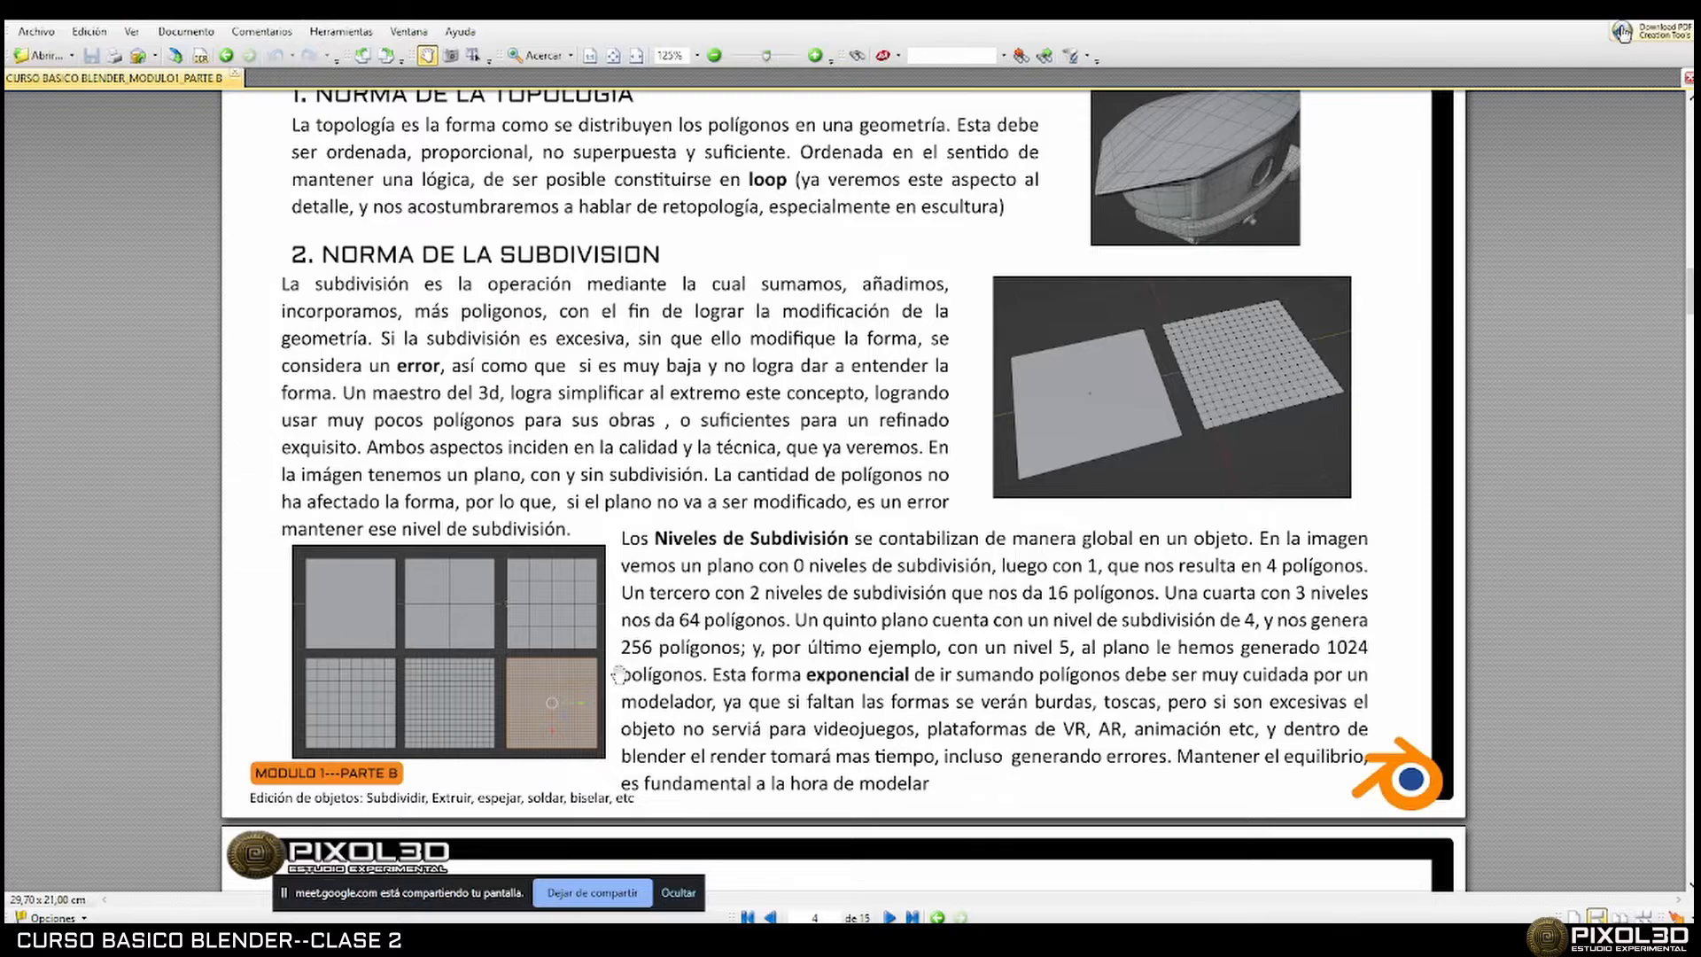
ctrl+scroll(618, 675, up, 2)
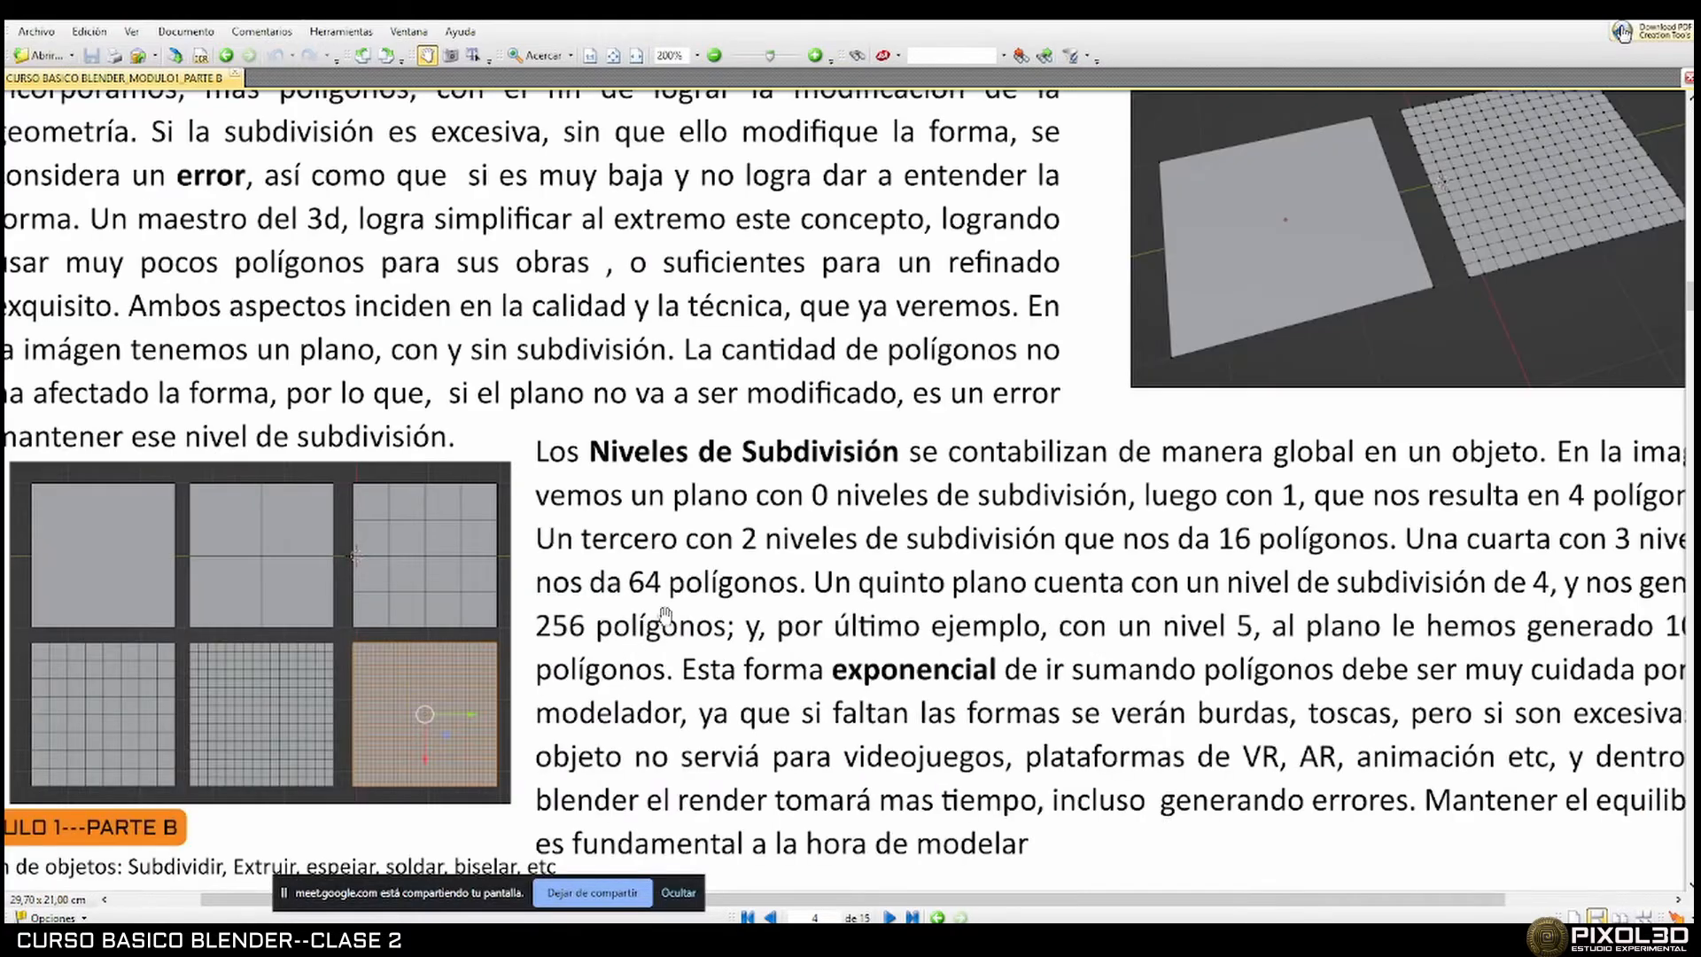
drag(692, 602, 665, 490)
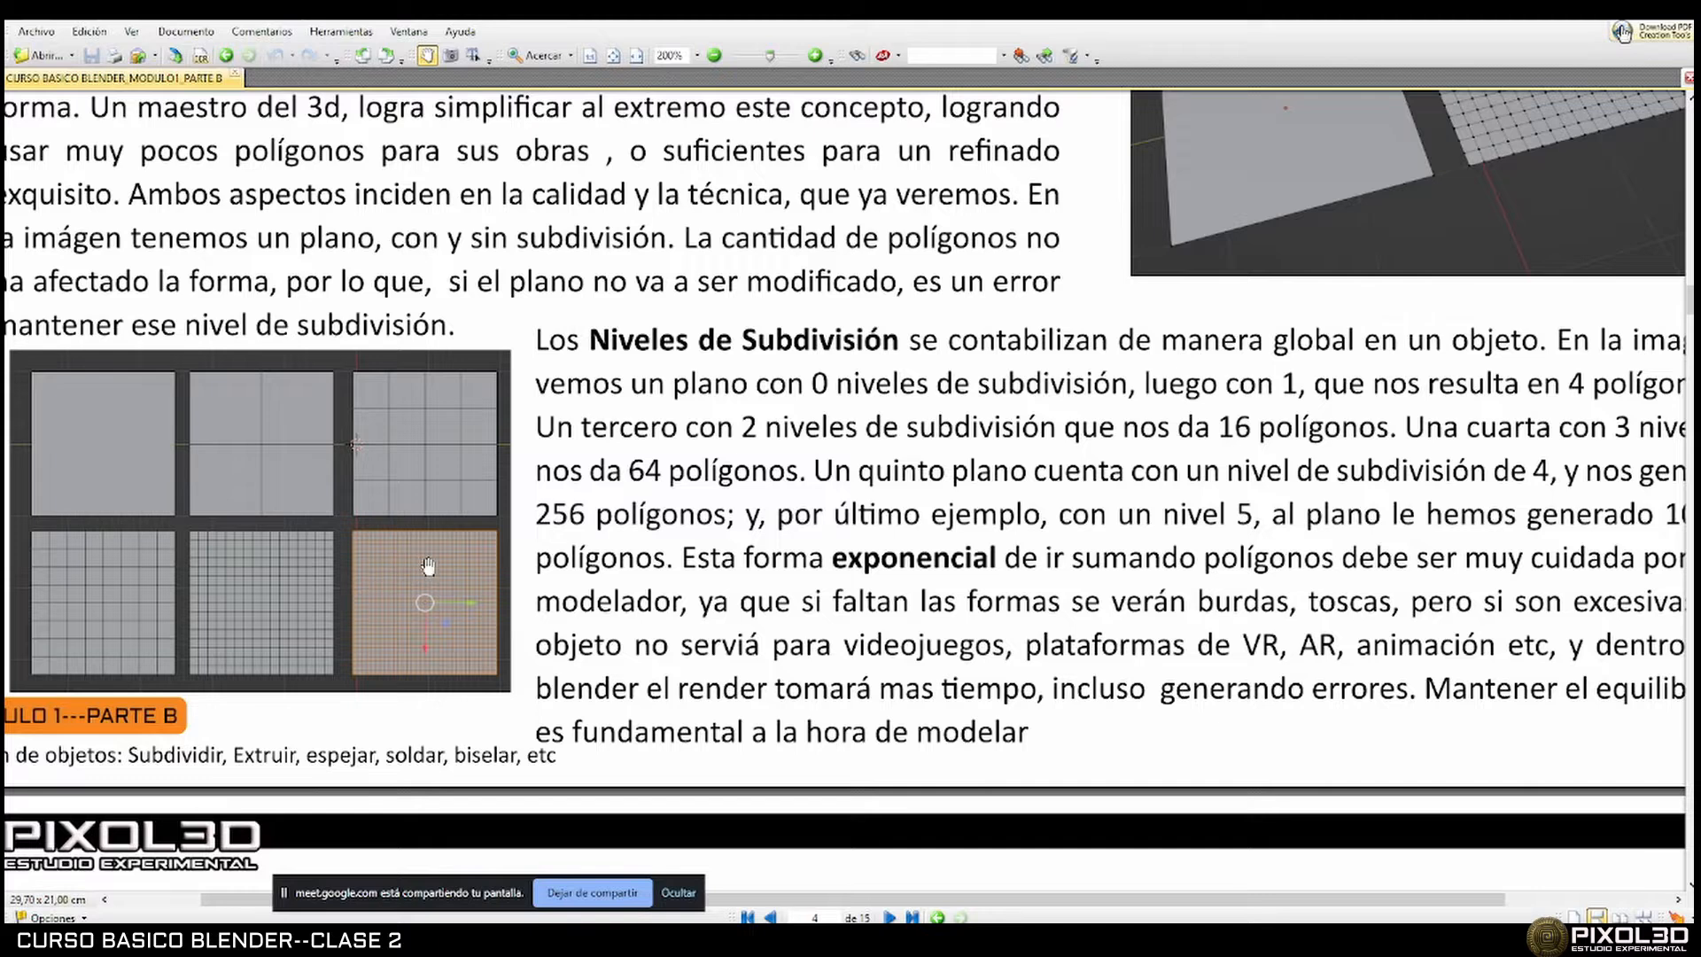
scroll(813, 609, down, 1)
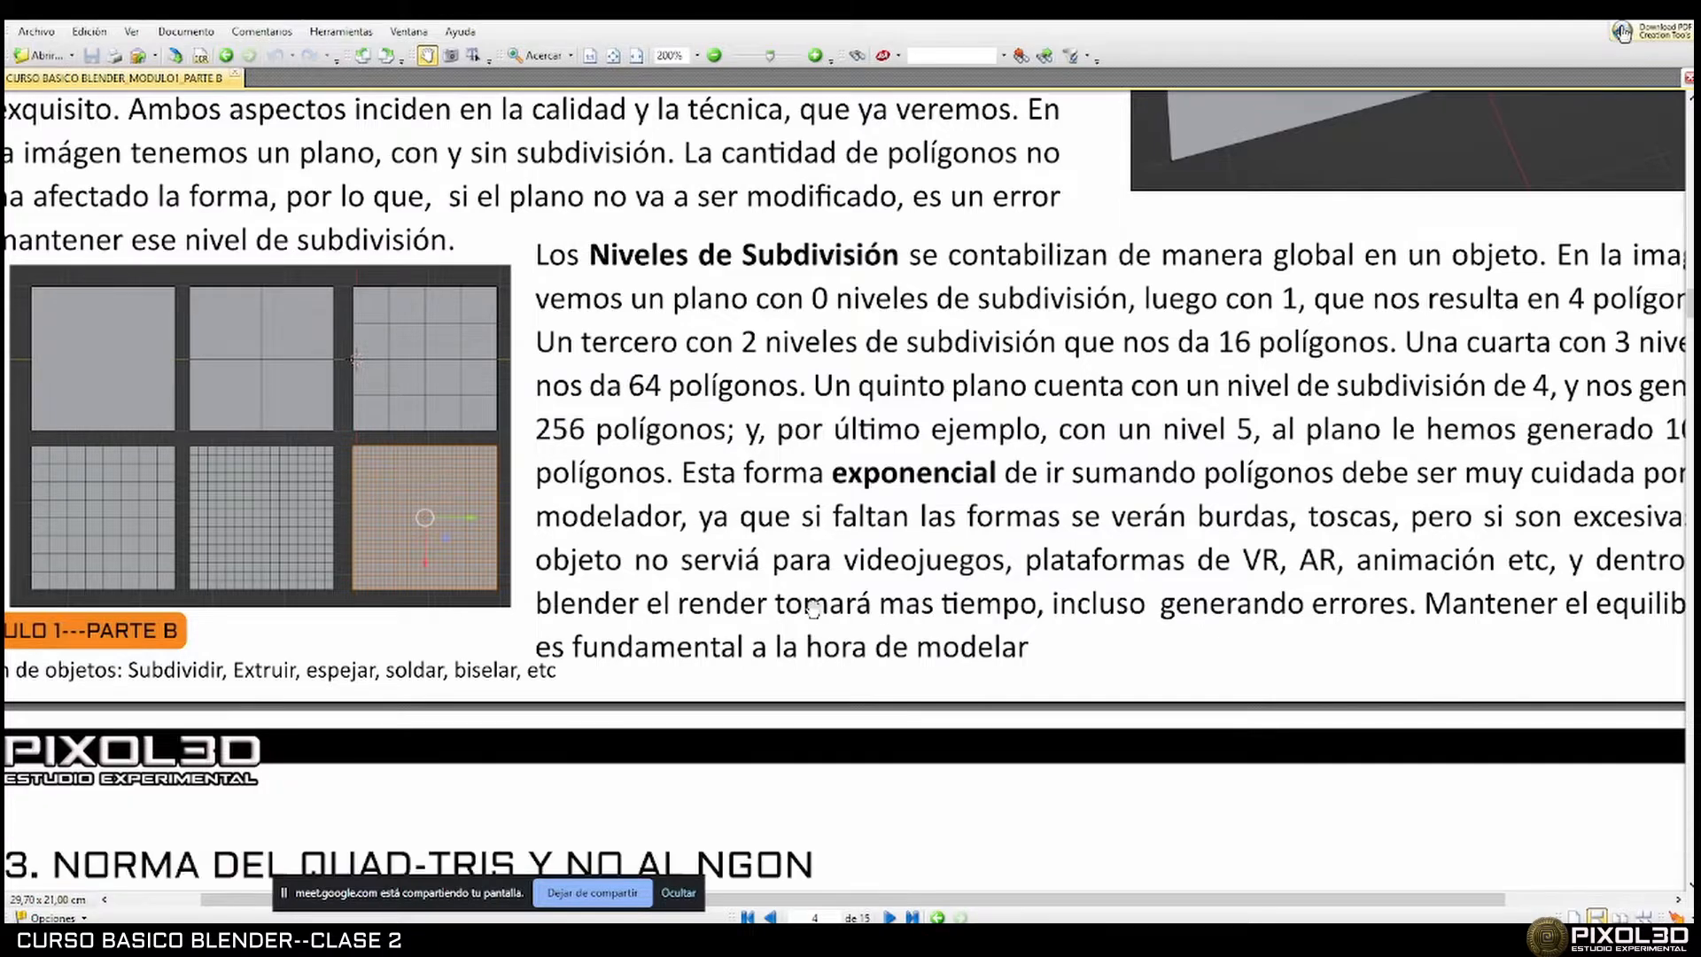
scroll(813, 609, up, 1)
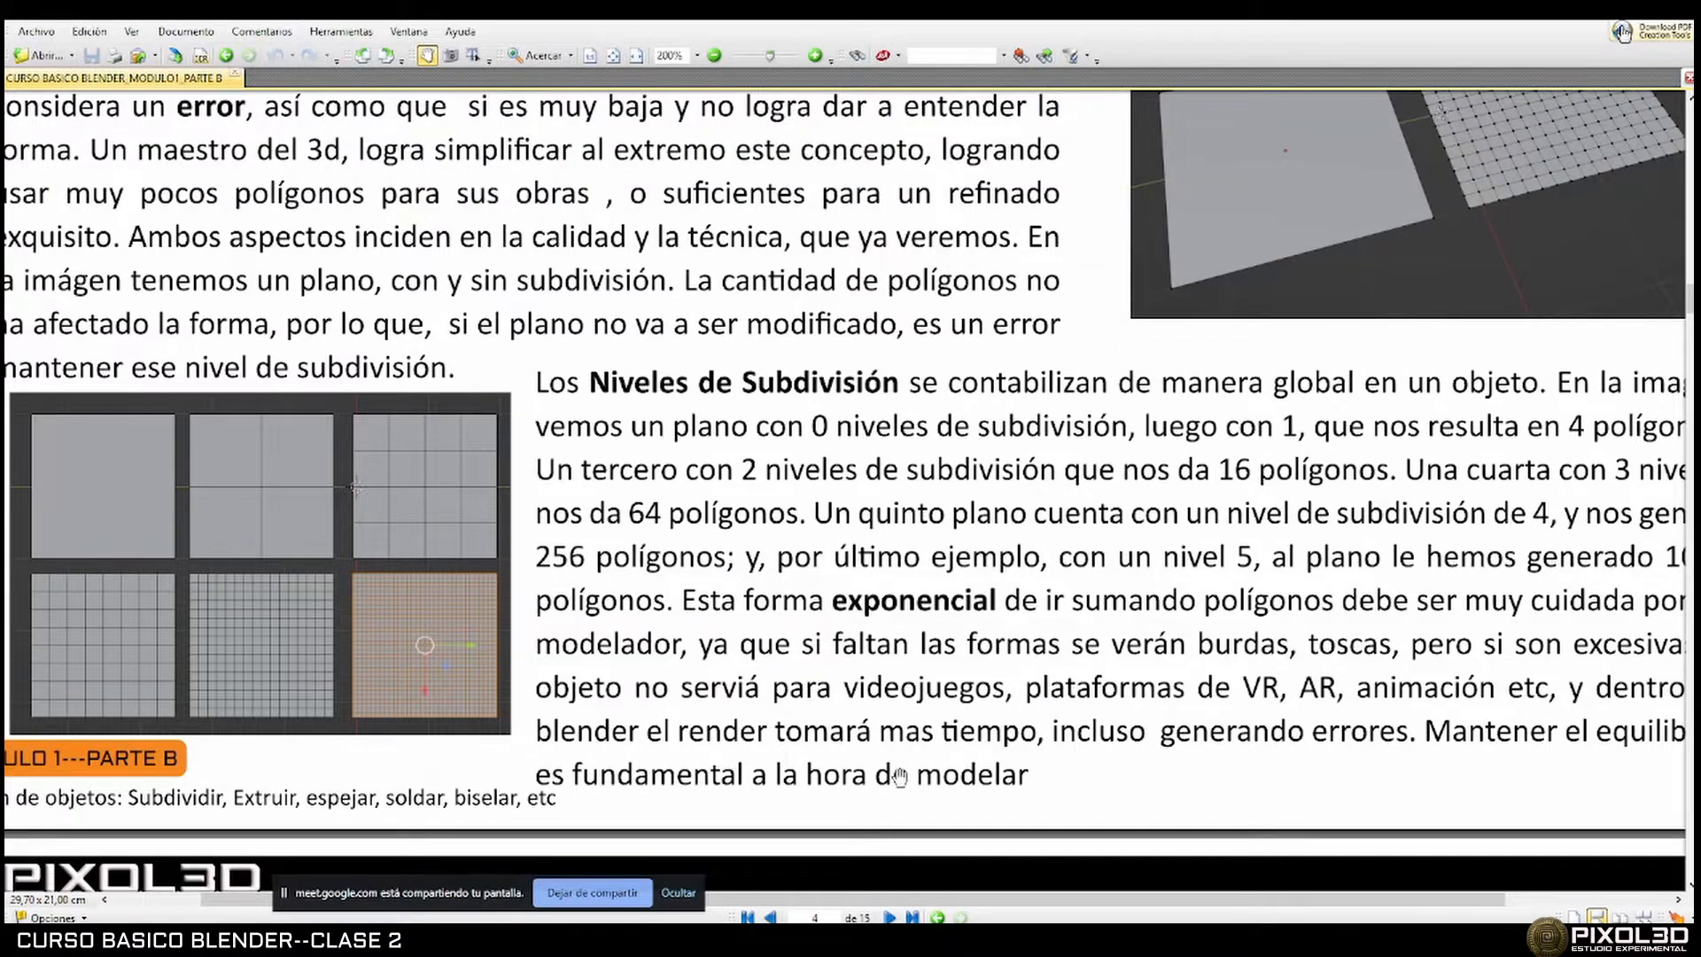
scroll(875, 770, up, 2)
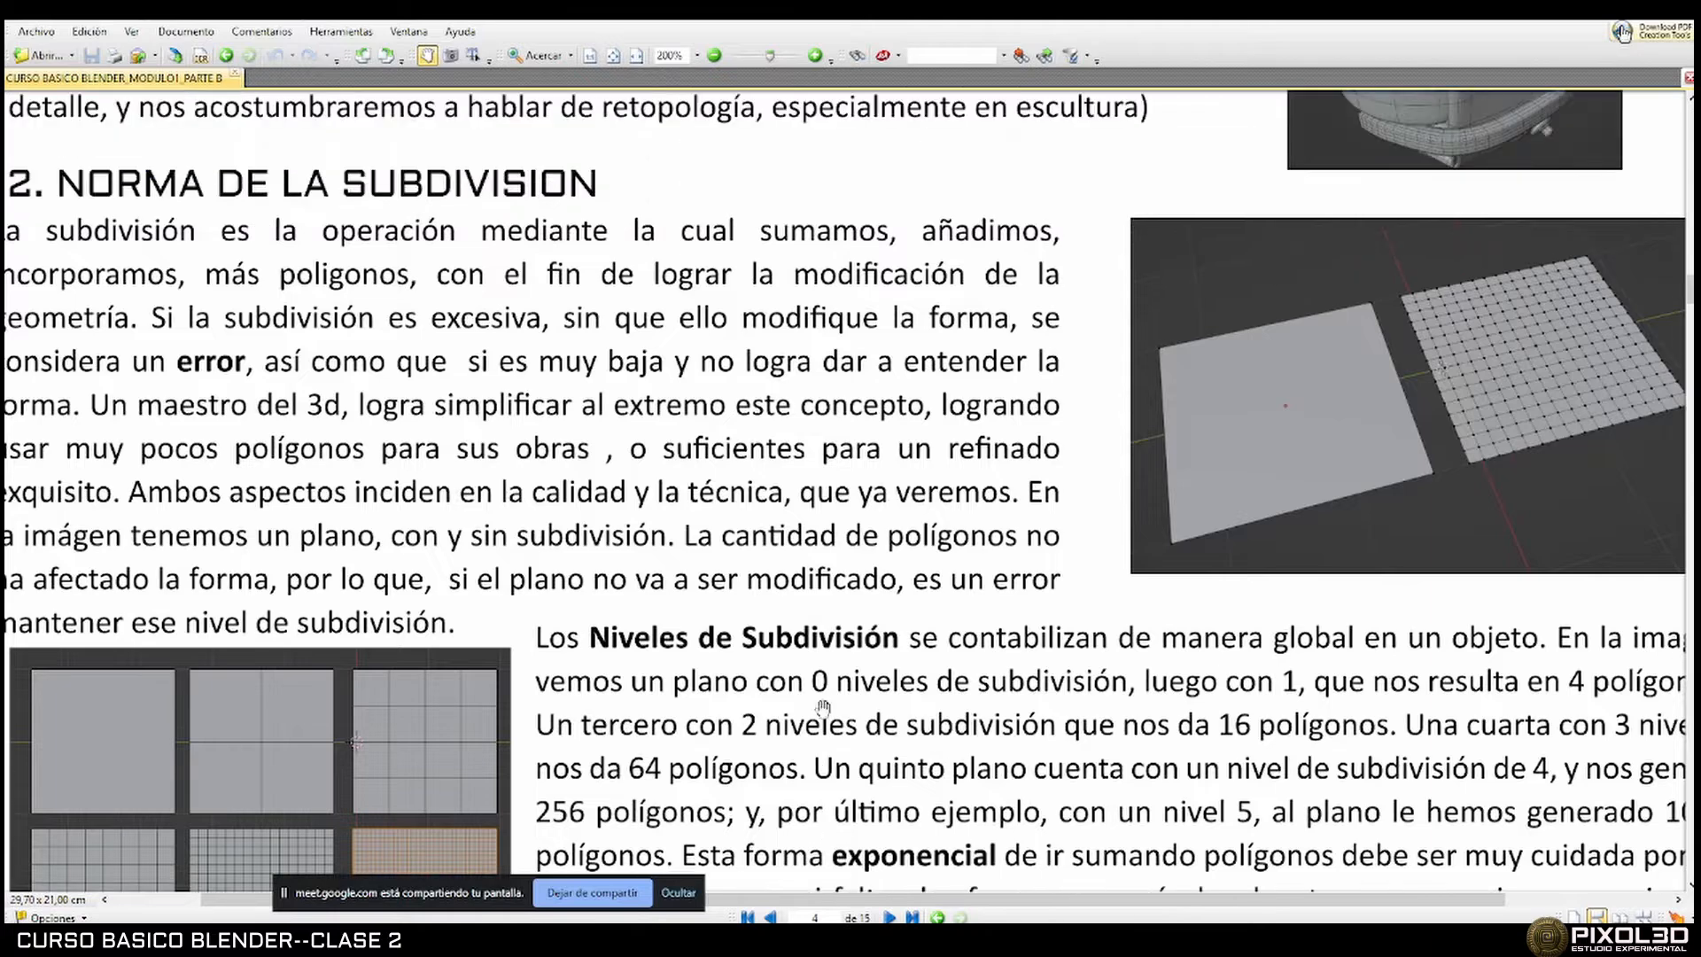
ctrl+scroll(849, 692, down, 1)
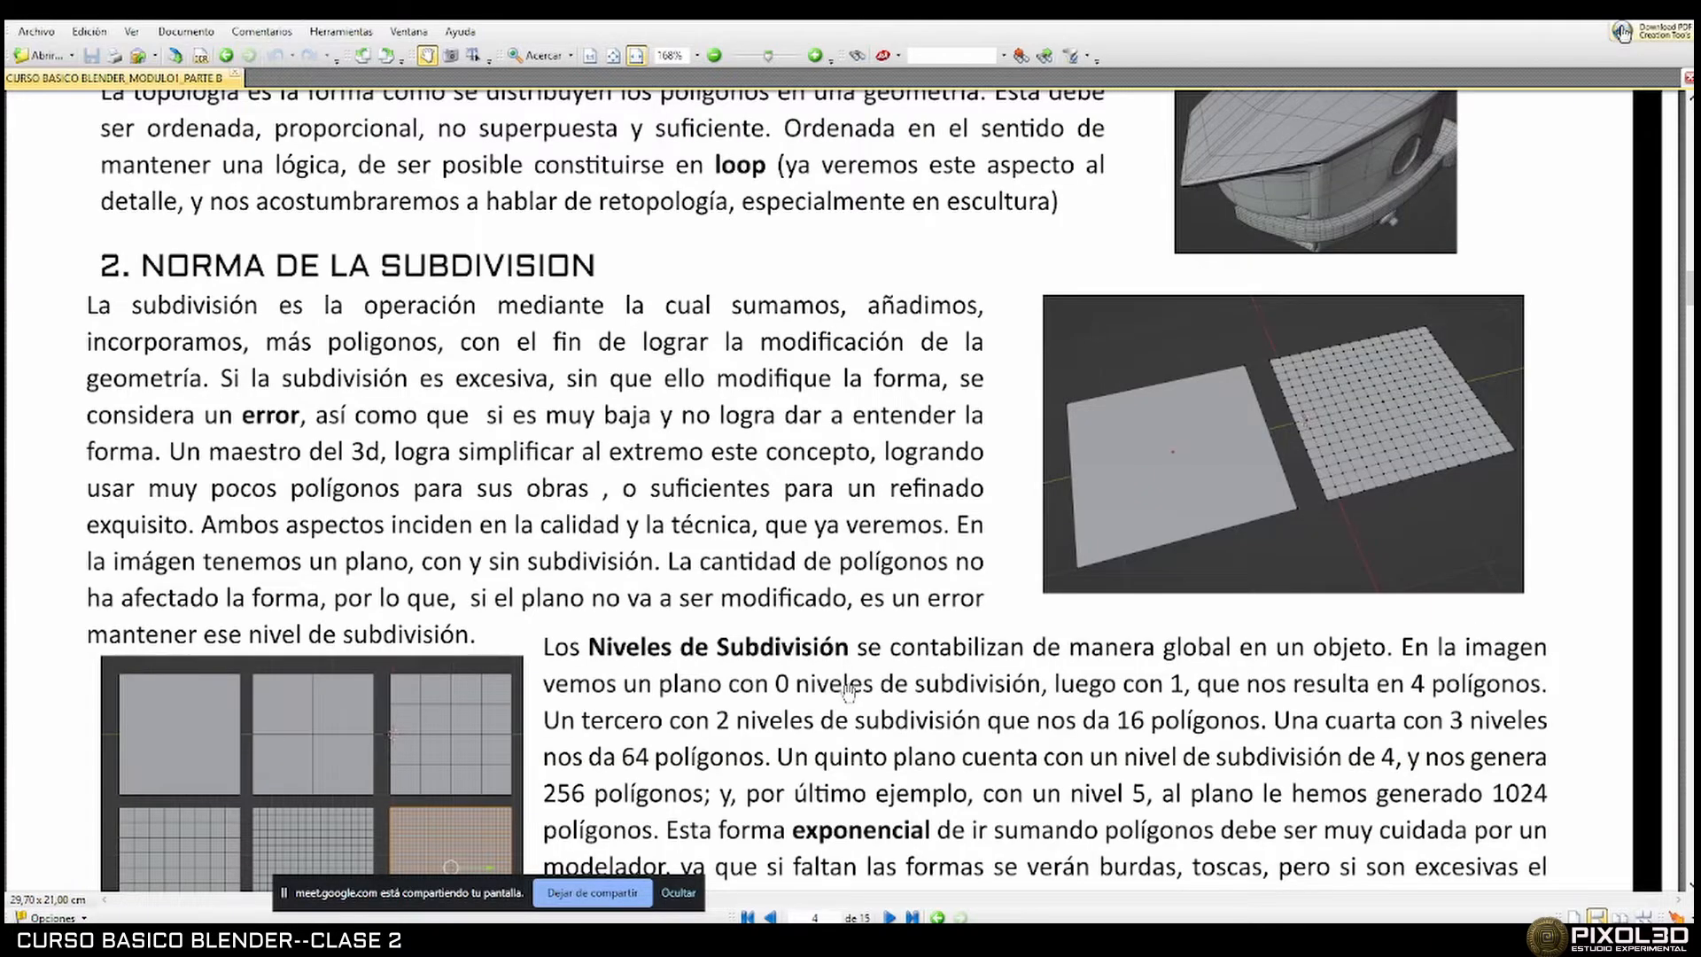
scroll(849, 692, down, 1)
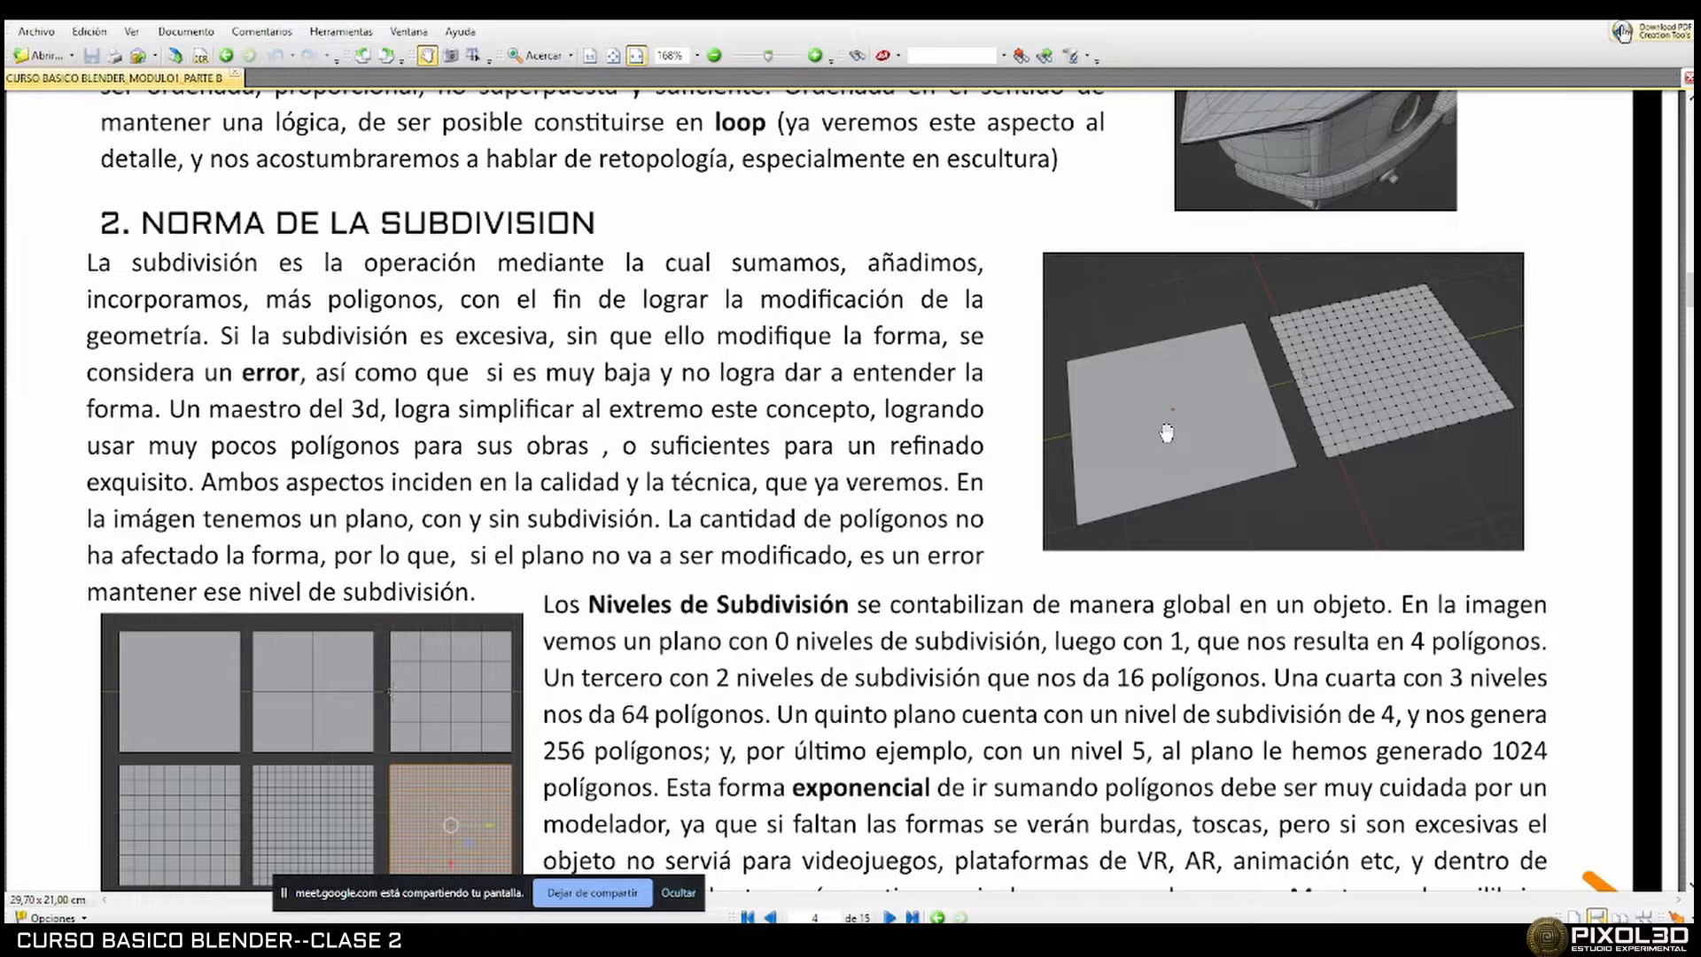
scroll(1167, 432, up, 3)
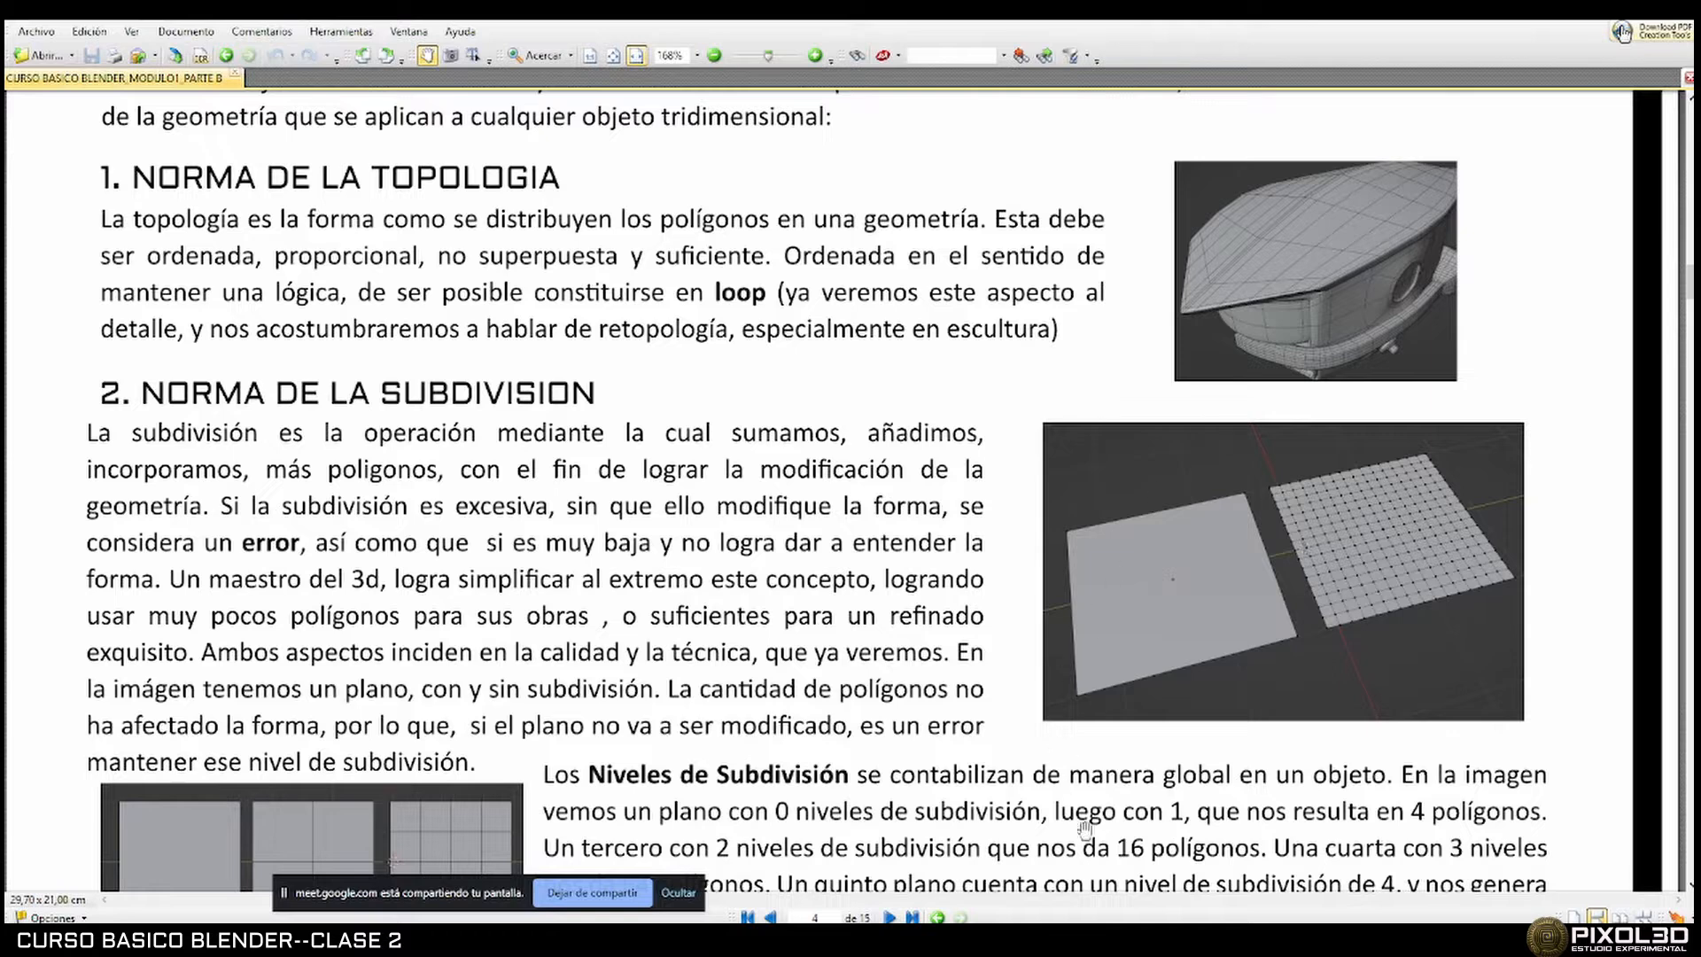
scroll(989, 629, down, 5)
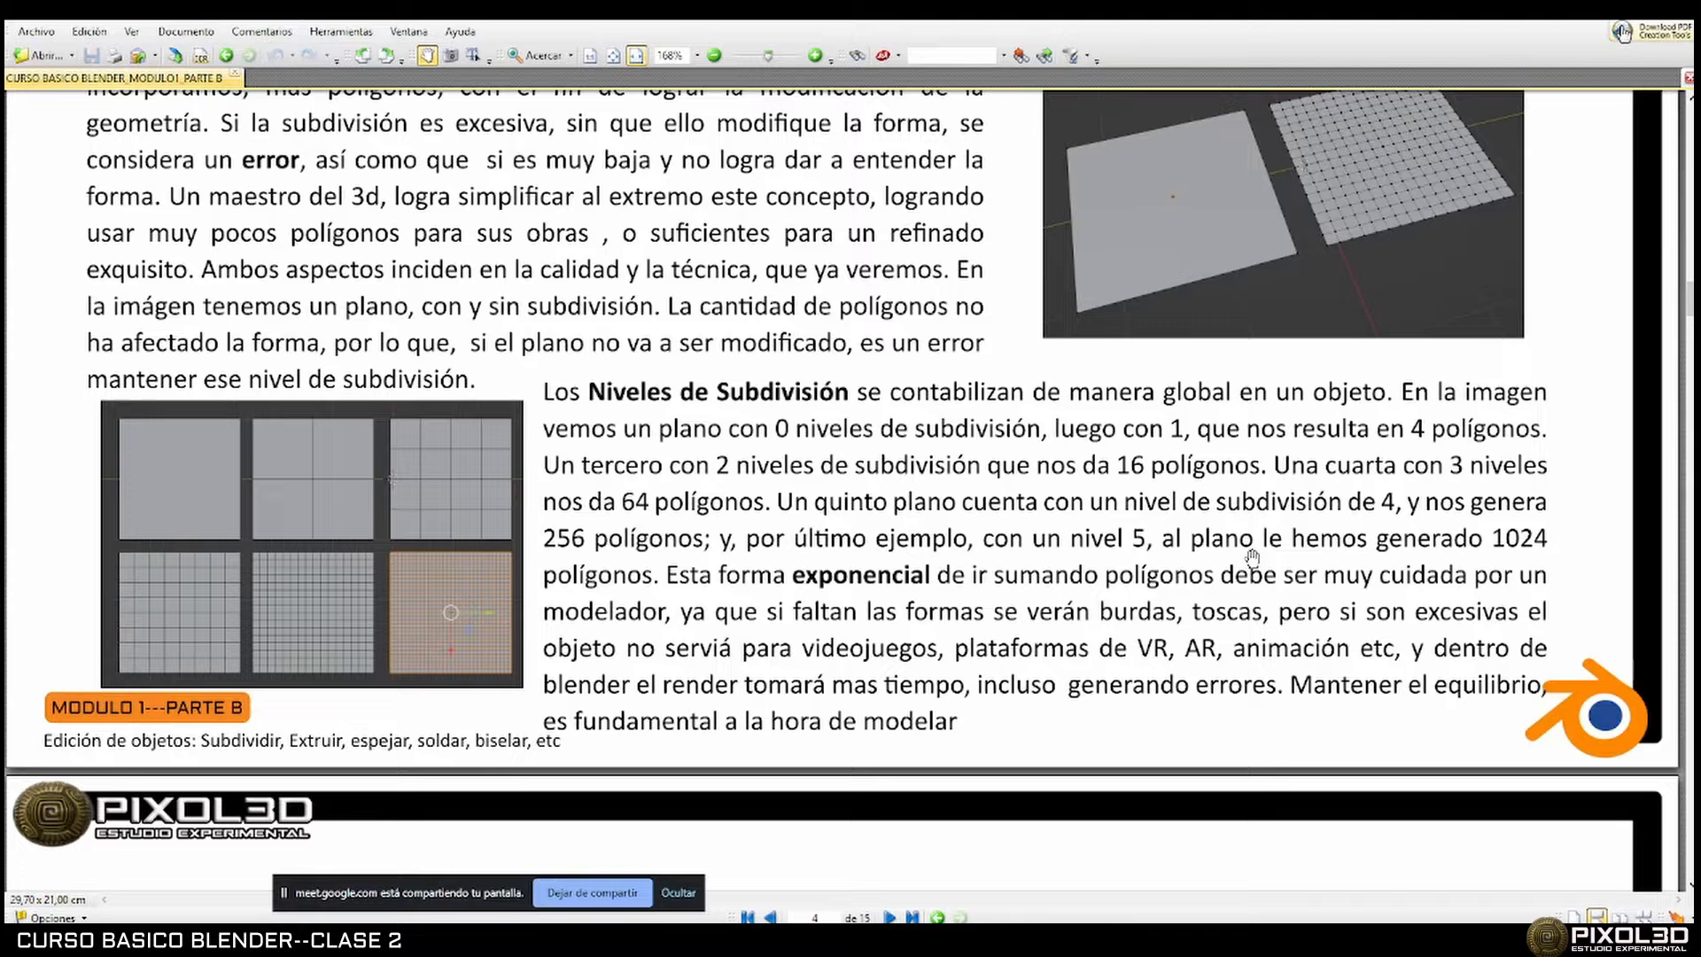
scroll(1041, 521, up, 3)
scroll(975, 550, down, 2)
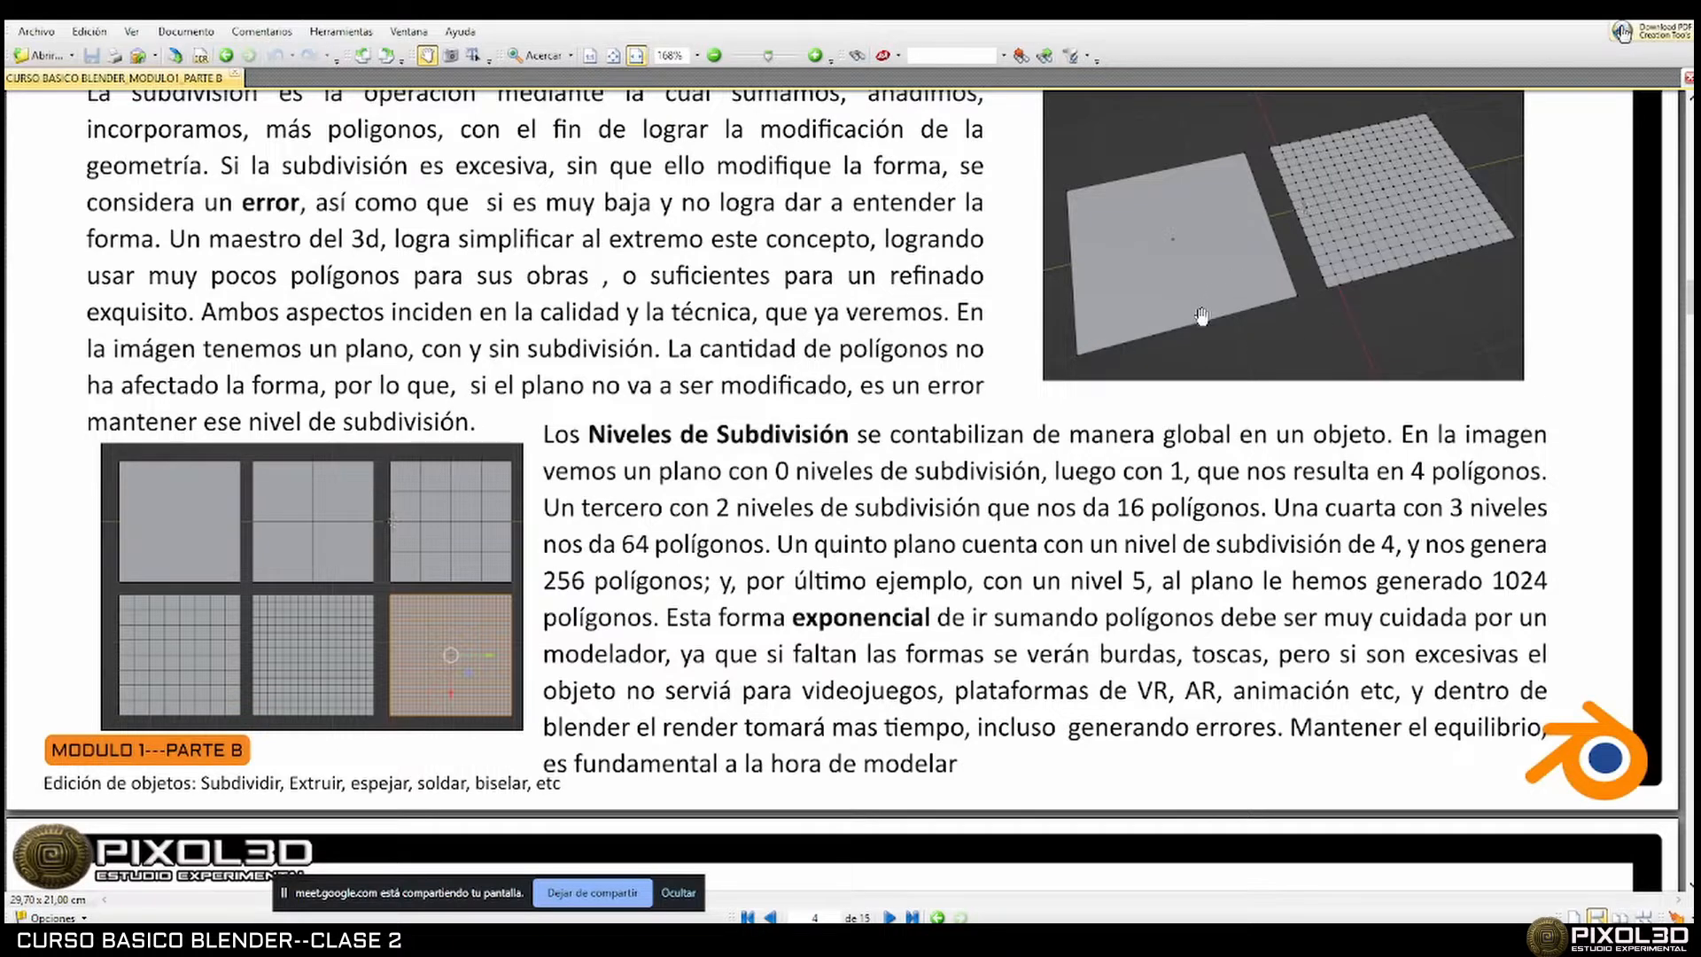
scroll(1188, 372, up, 1)
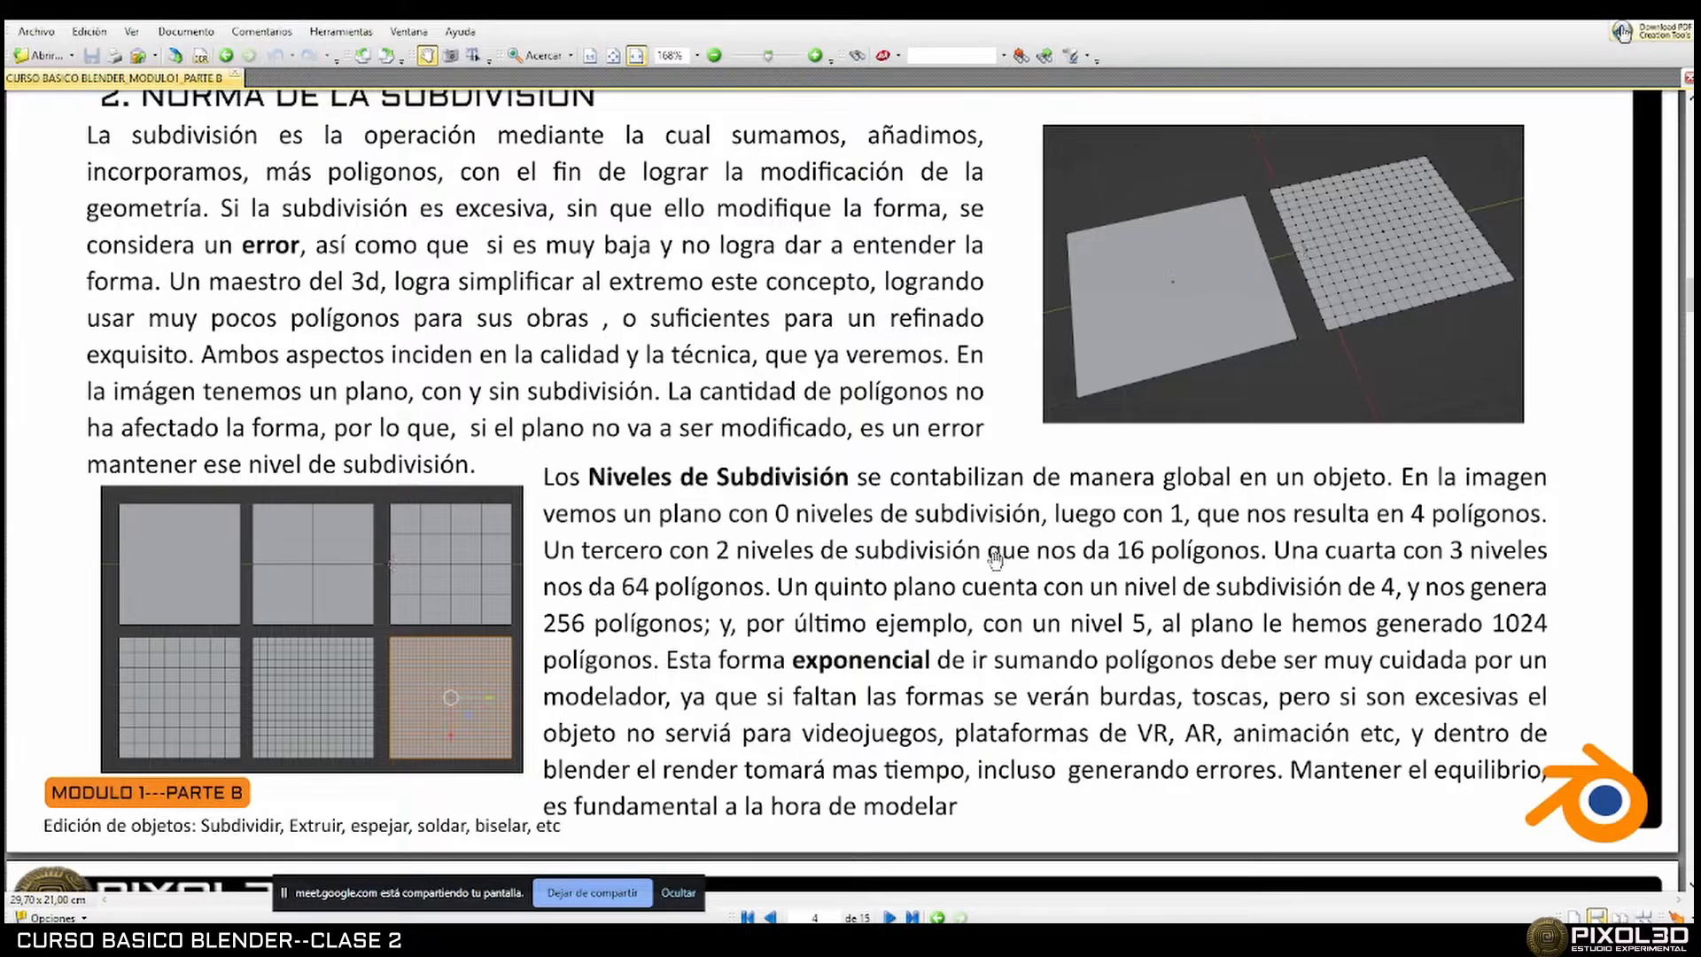
Look over the topology and subdivision rules again and move on to section 3, "Norma del Quad-Tris y no al Ngon".
scroll(1019, 554, down, 8)
scroll(996, 561, down, 5)
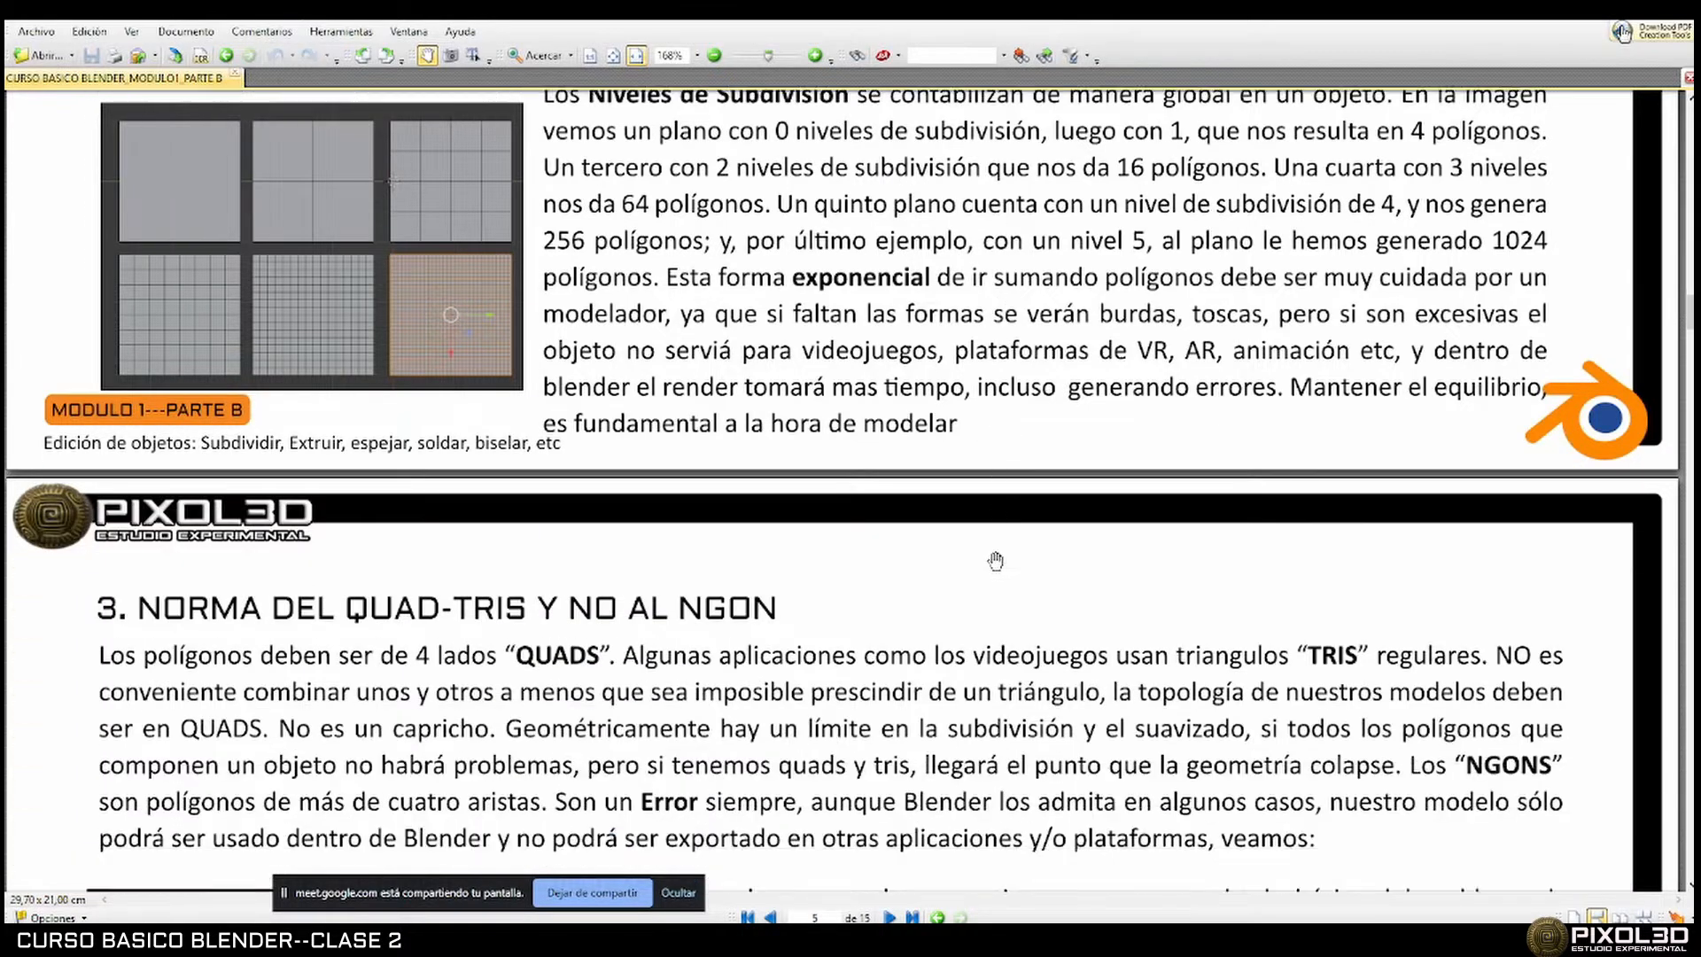
scroll(996, 560, up, 13)
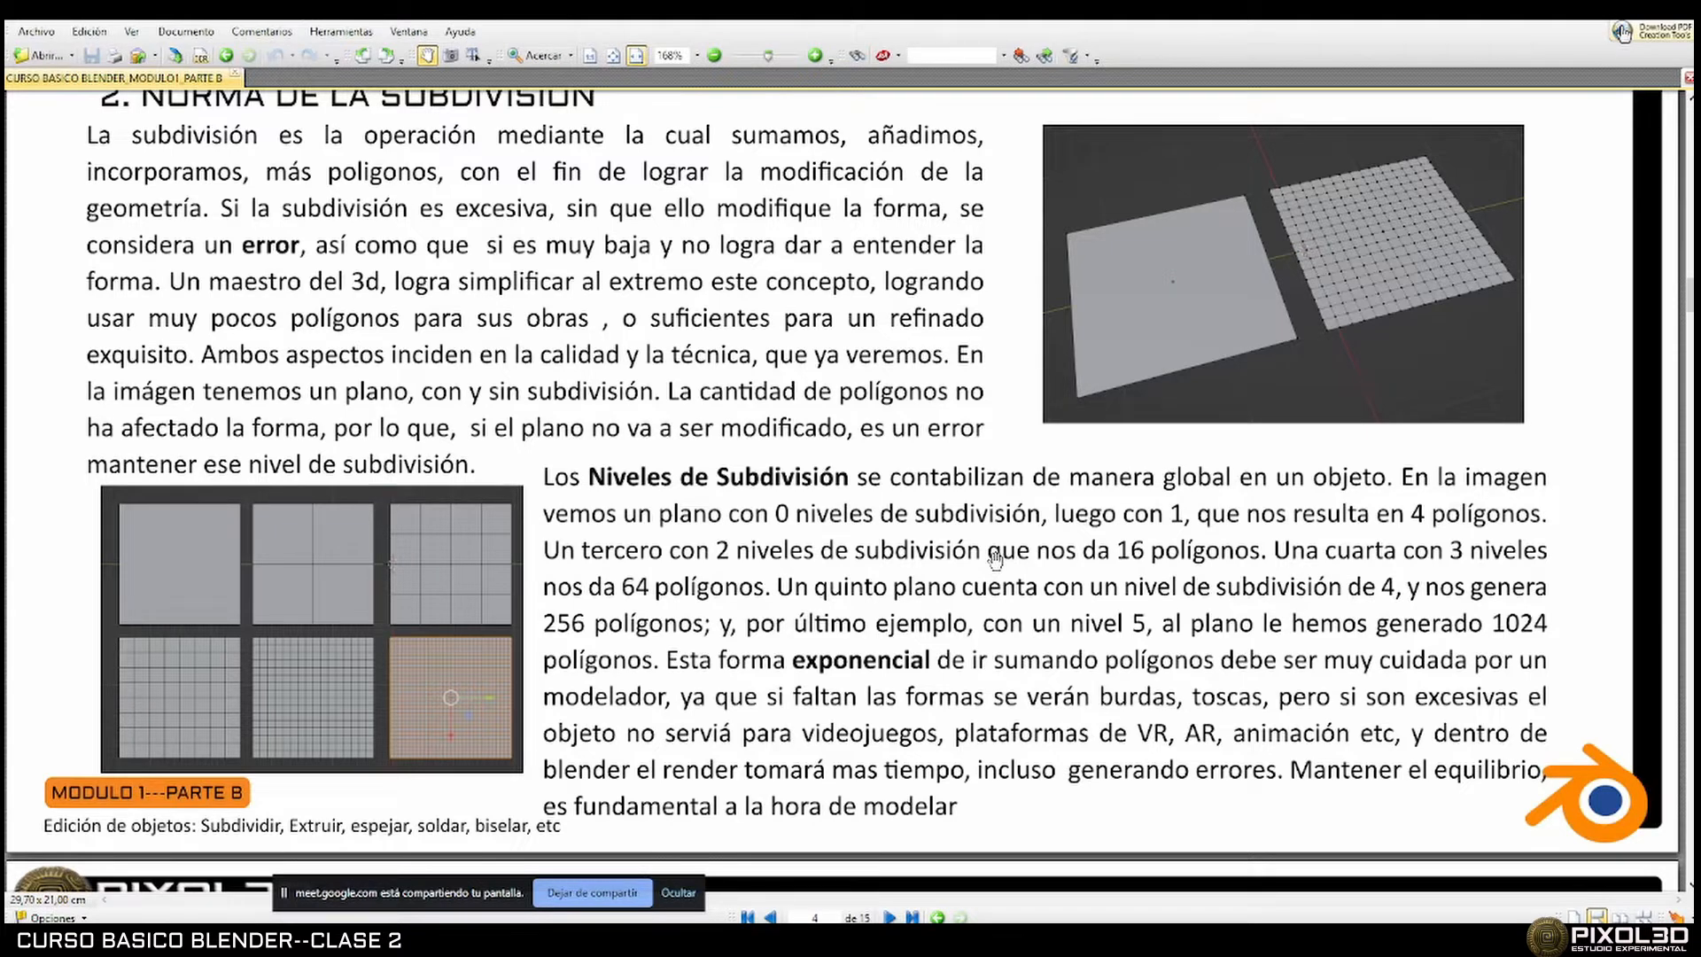
scroll(995, 559, up, 5)
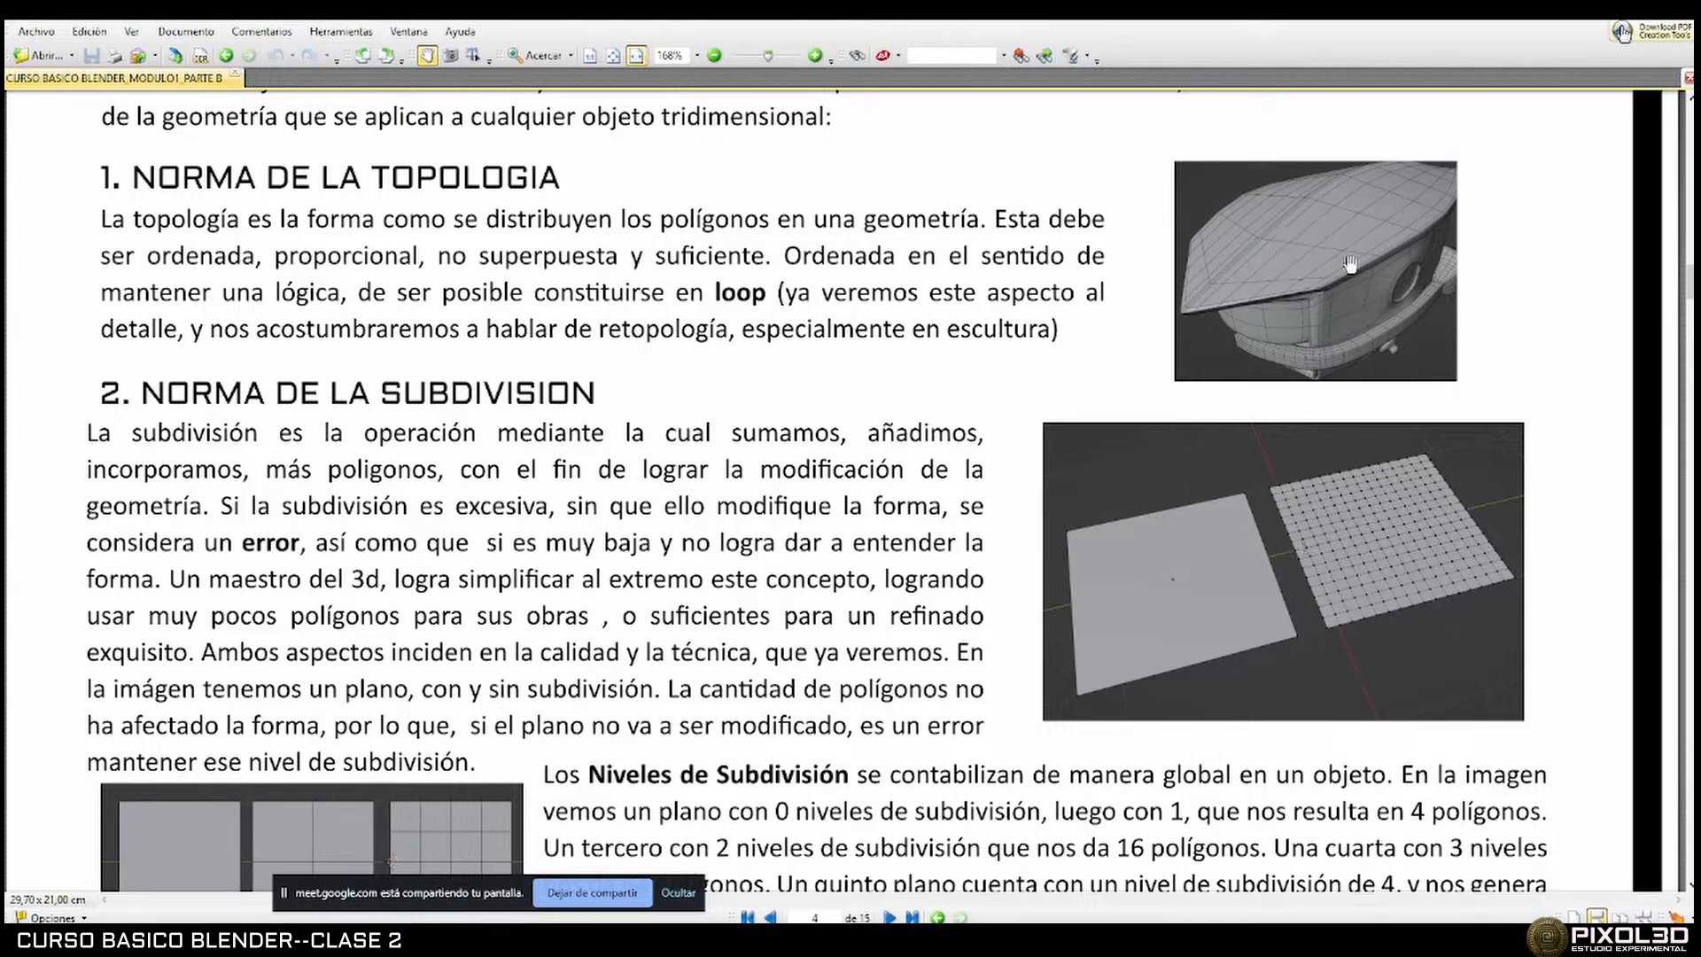
scroll(887, 552, down, 5)
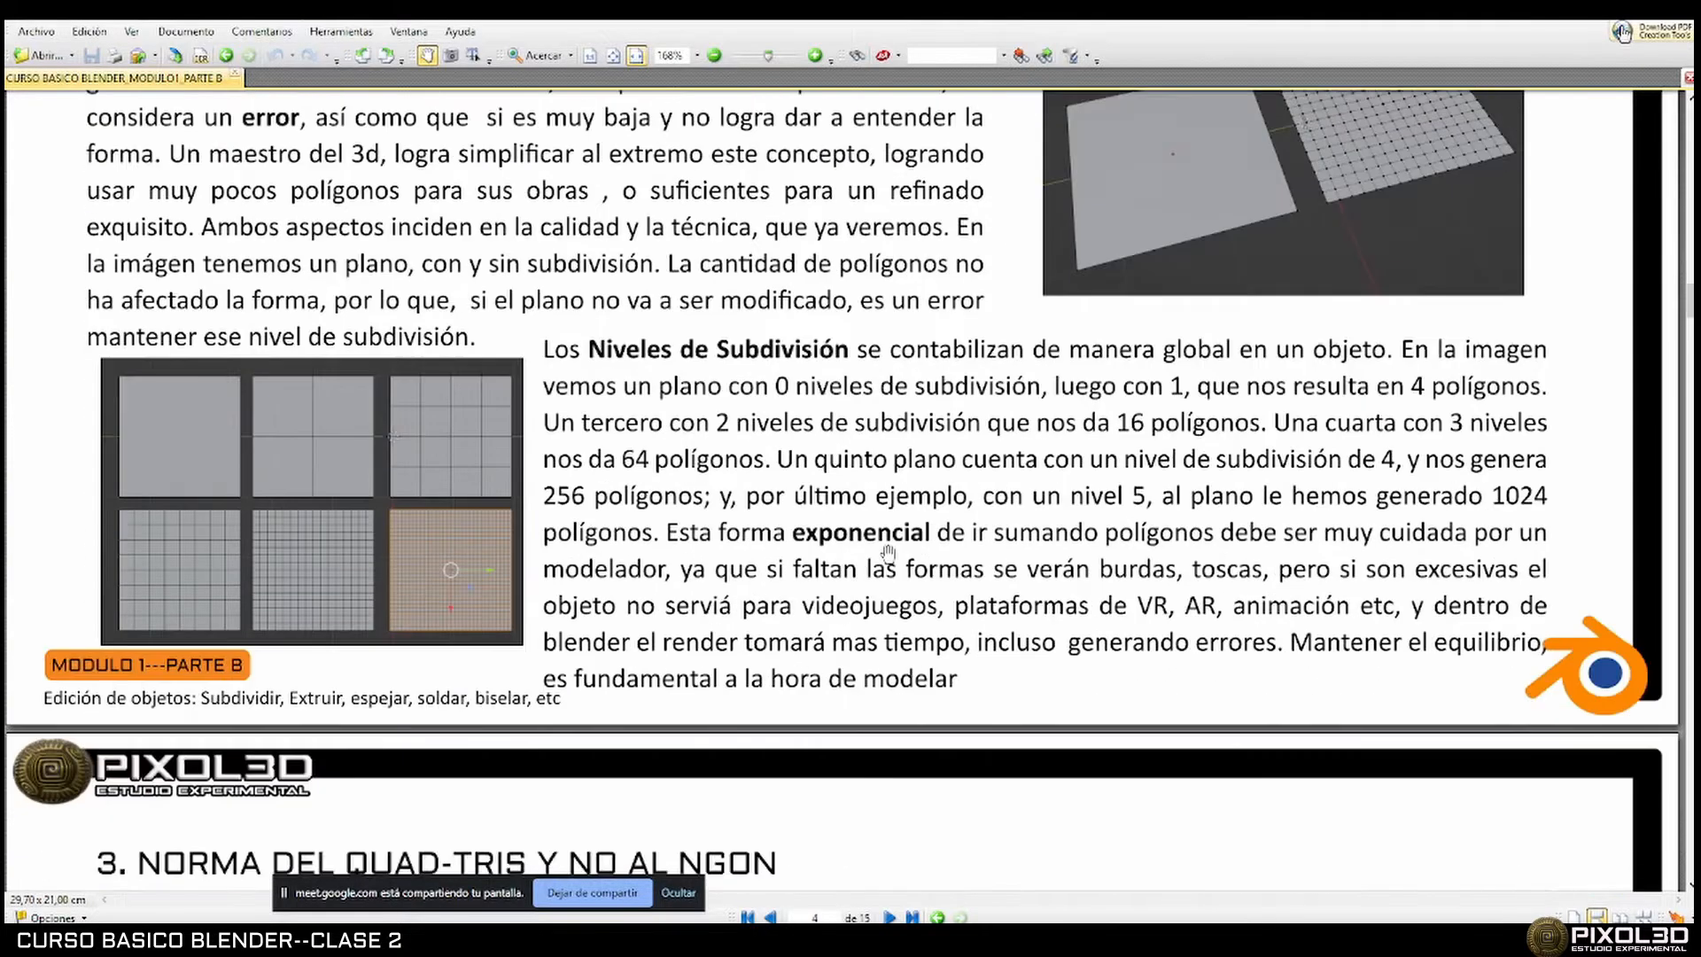
scroll(888, 552, down, 7)
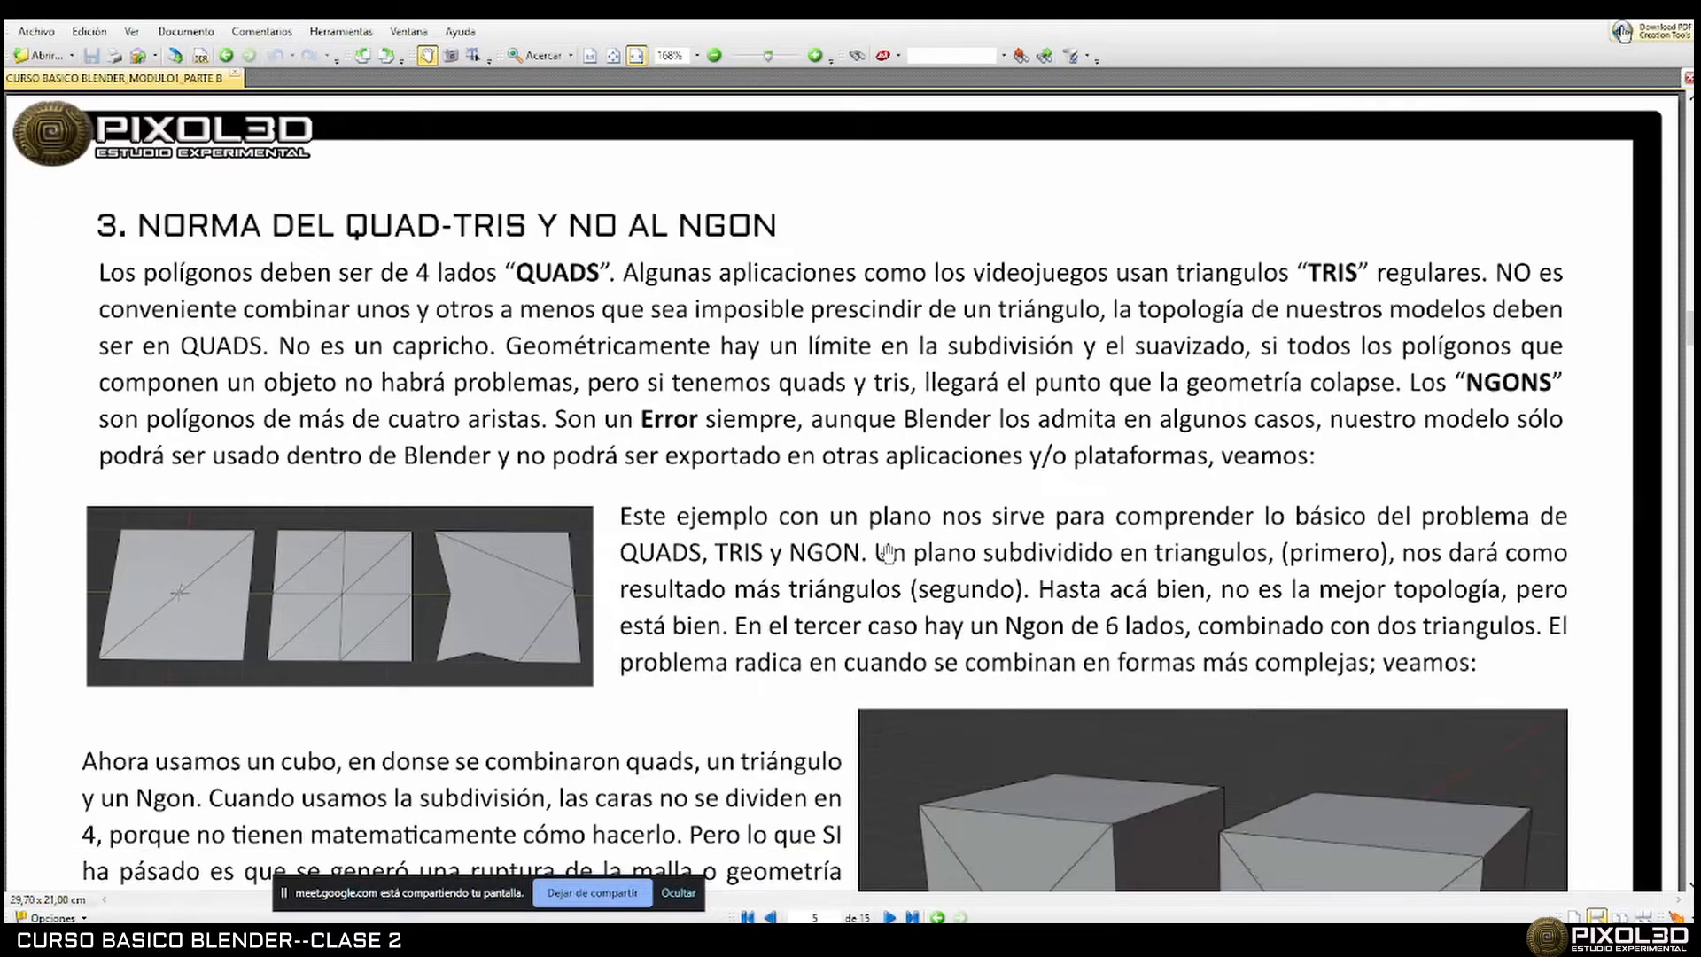
scroll(888, 552, up, 1)
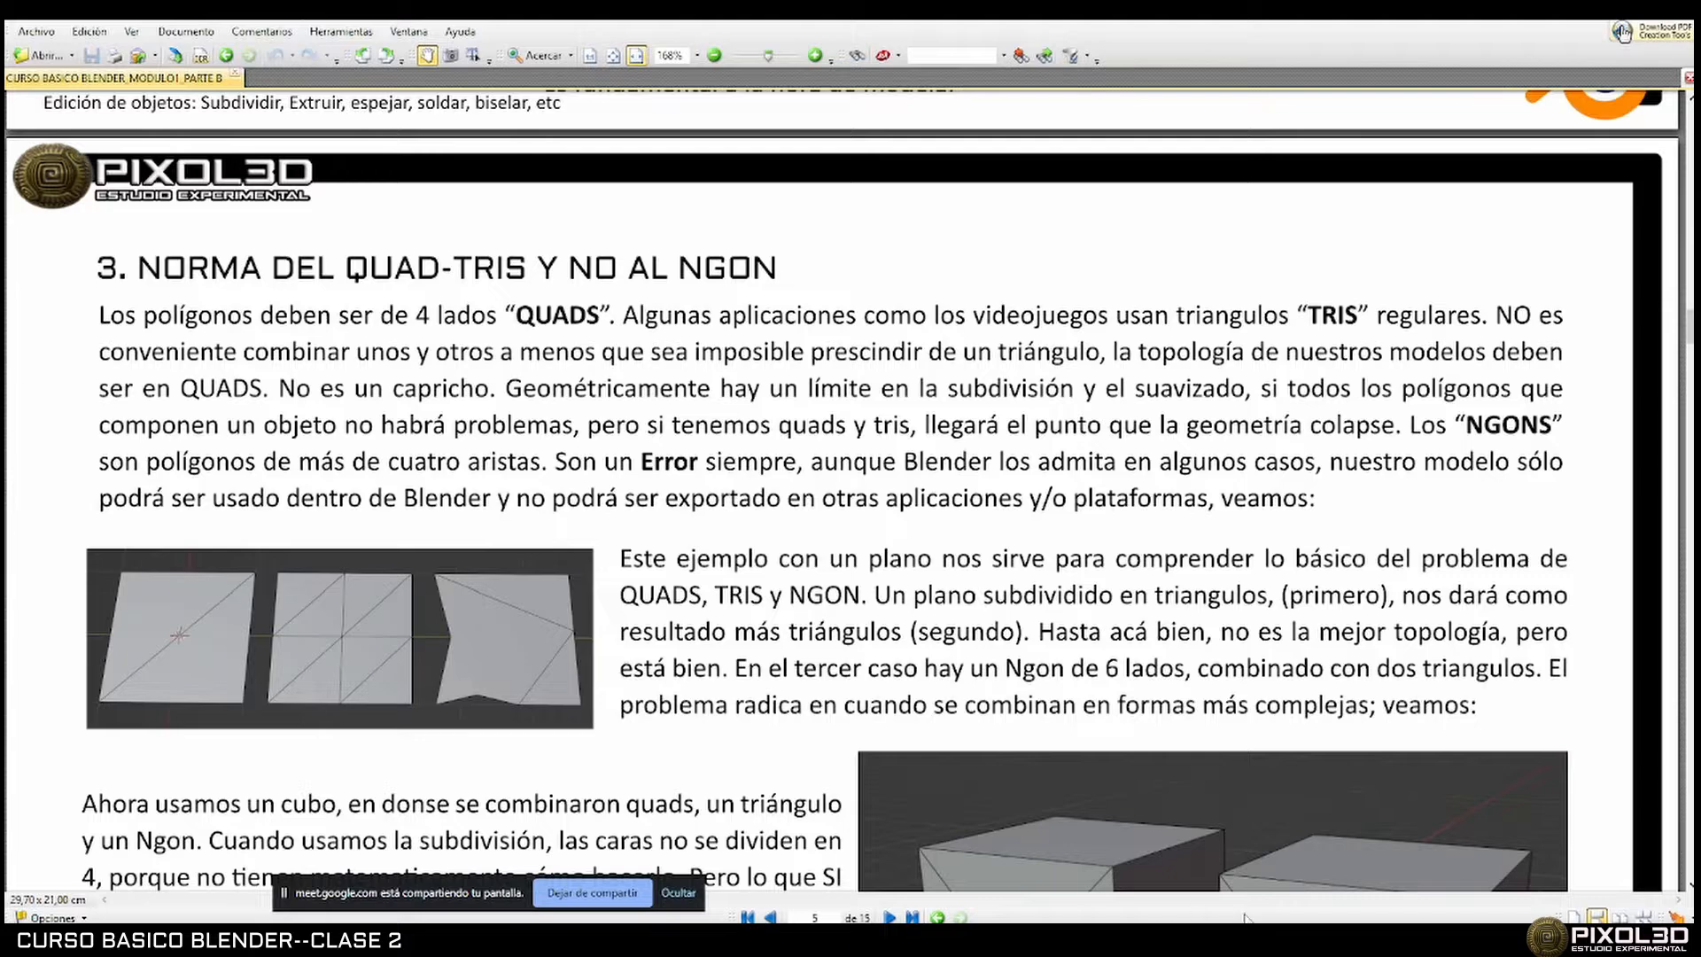
Switch back to Blender and select two corner faces on the cube's top one after the other.
click(1608, 14)
click(686, 427)
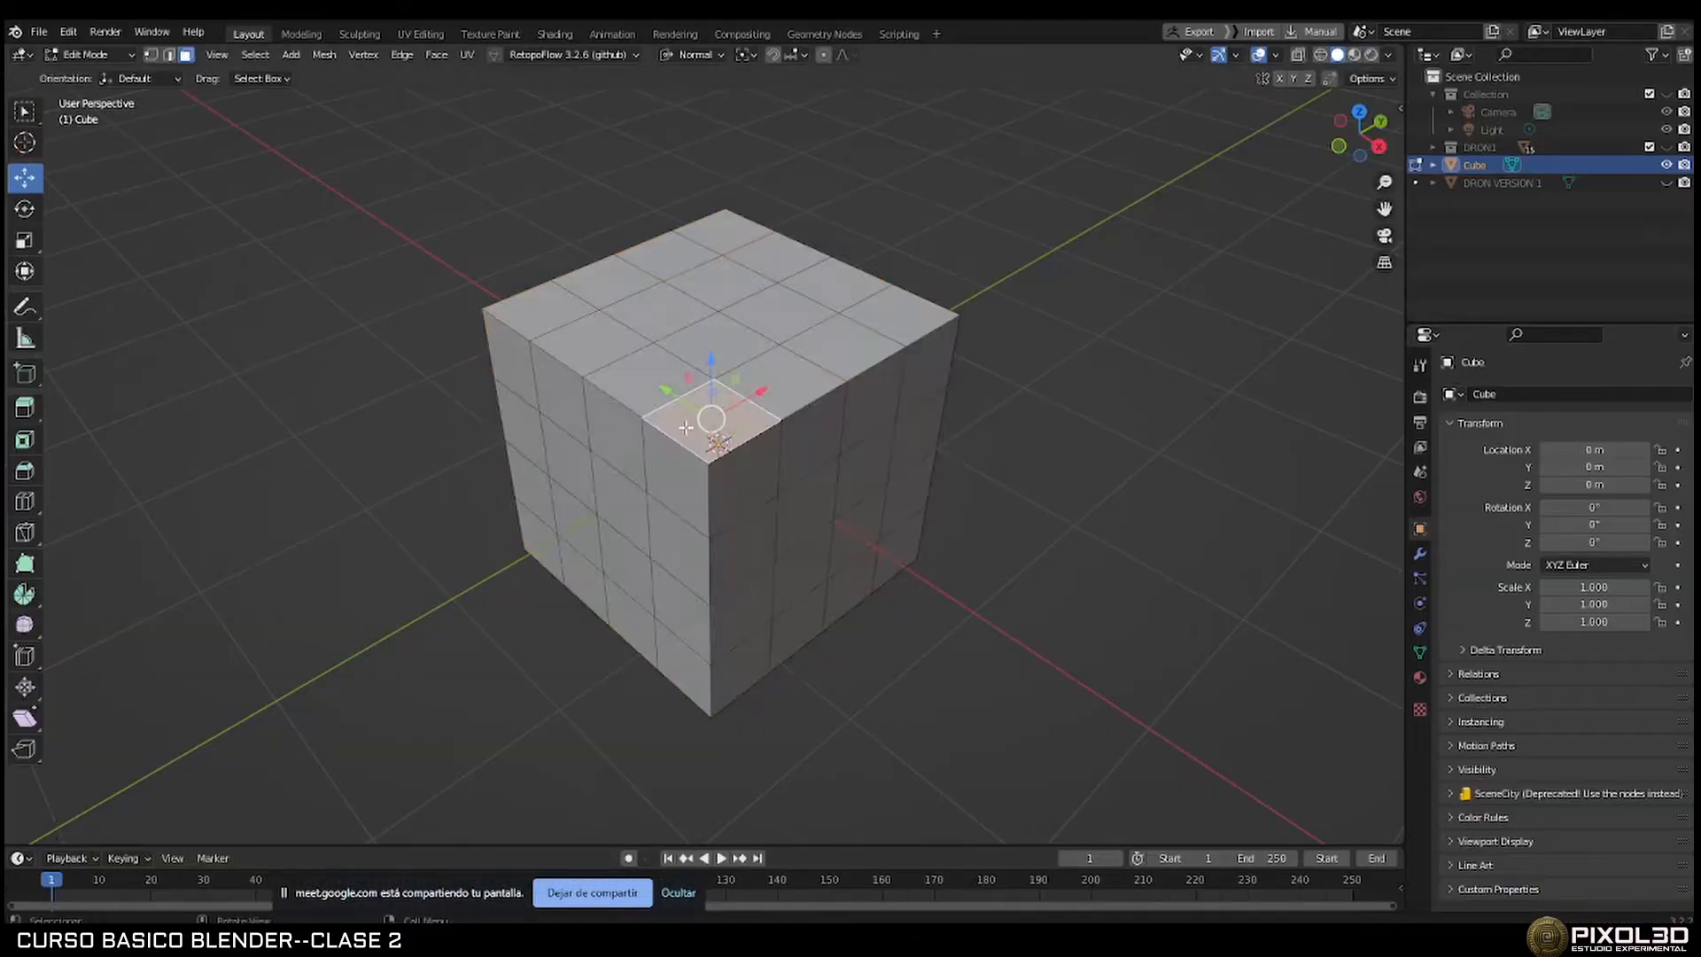
middle_drag(752, 361, 823, 417)
click(849, 464)
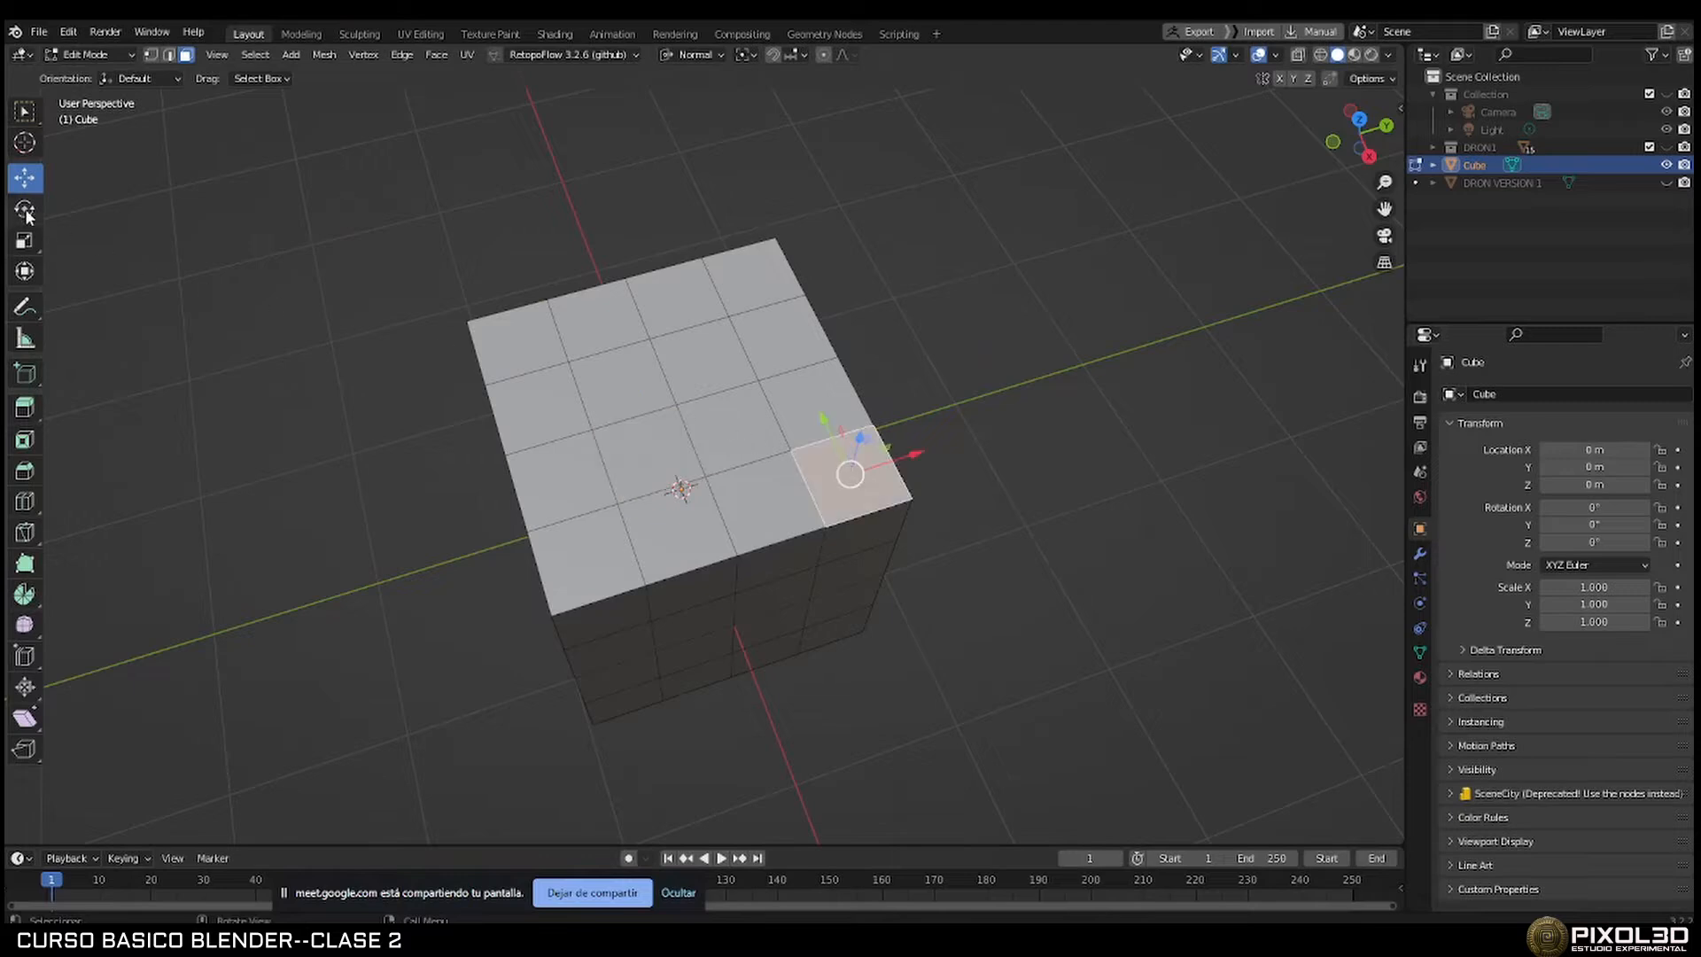
Select the outer edge of the top corner face in edge select mode and set the transform orientation to Global.
click(150, 54)
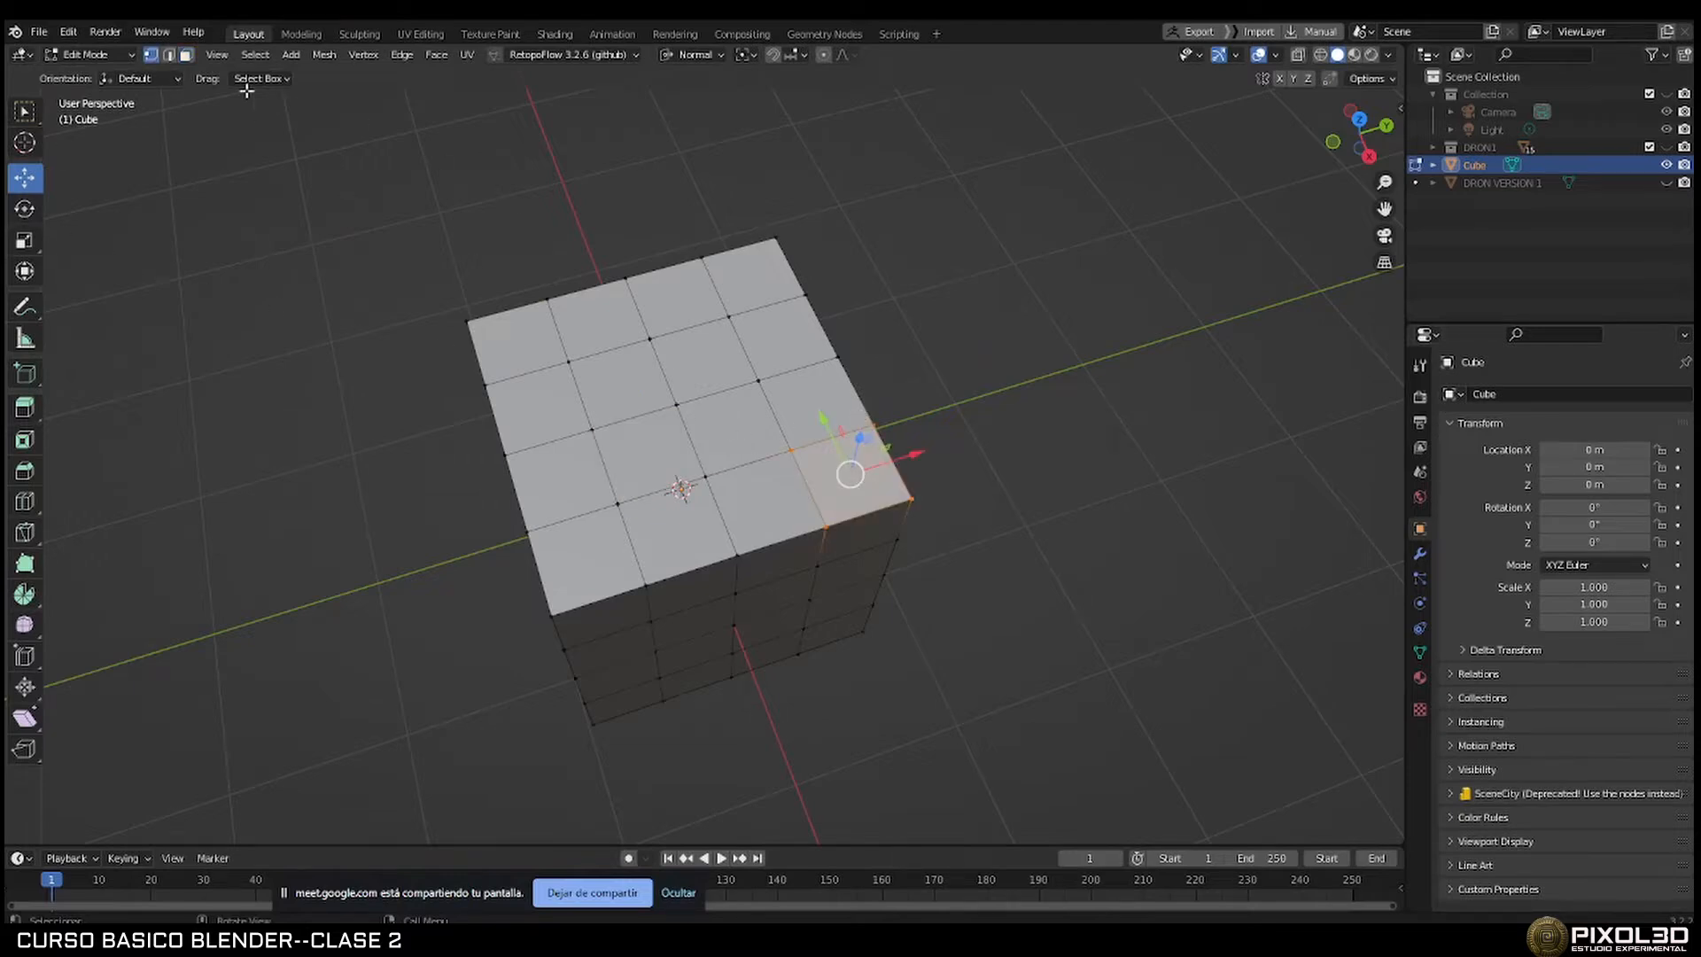
click(169, 54)
click(895, 462)
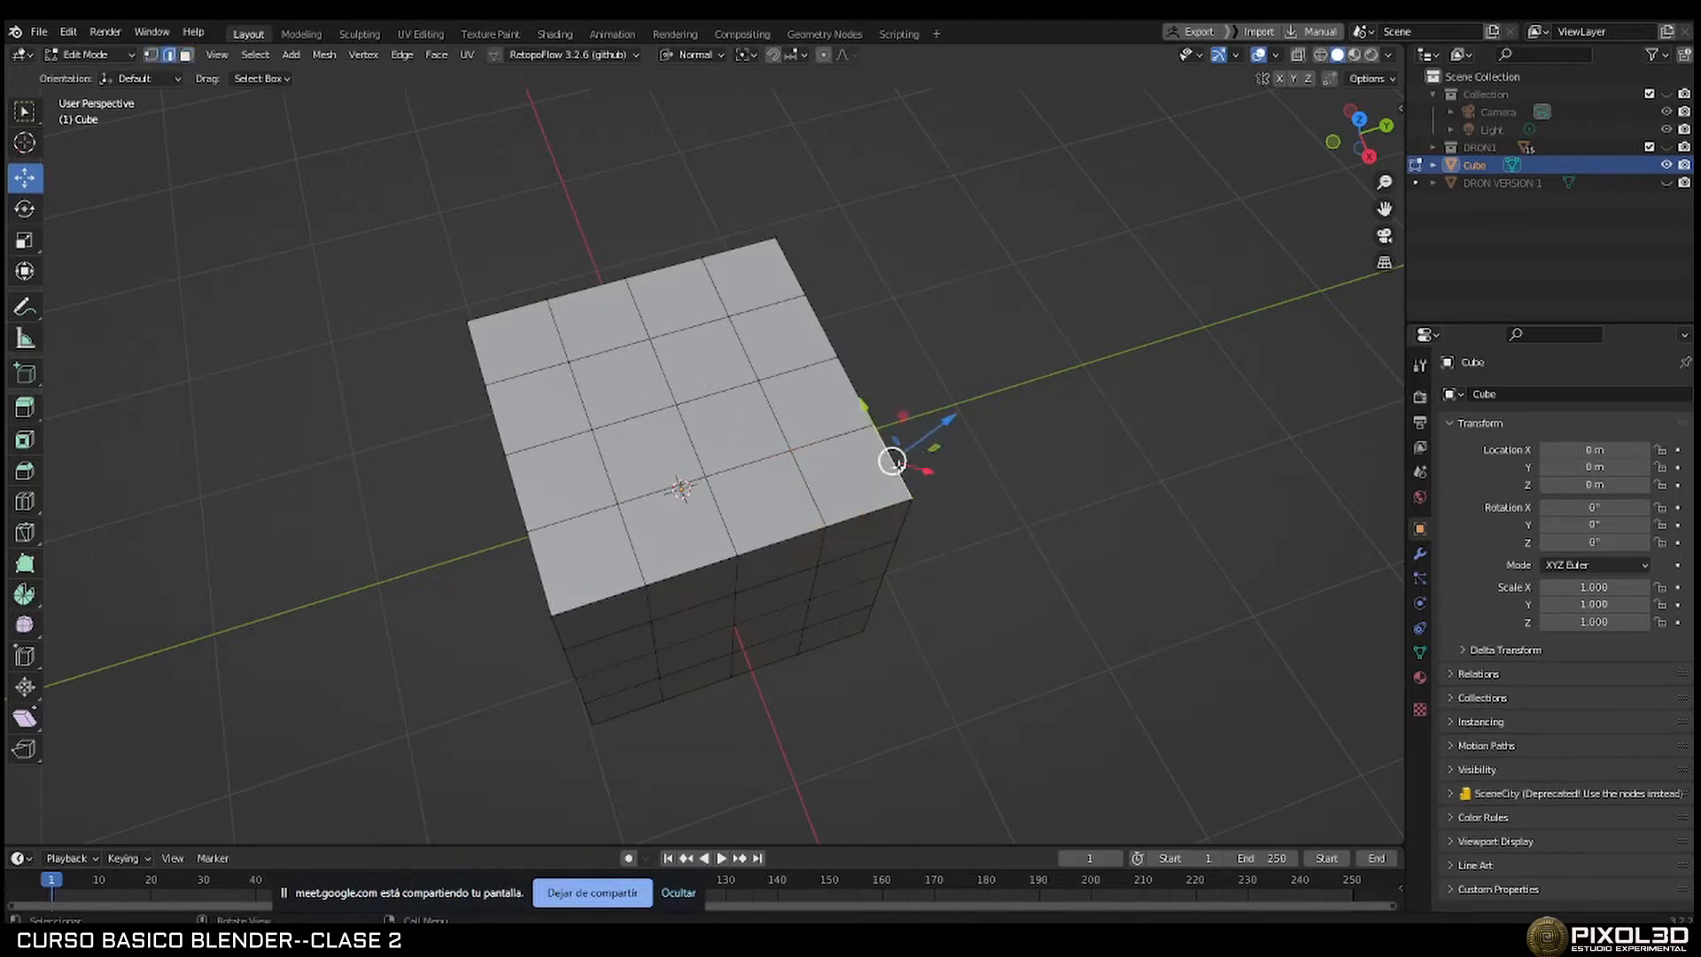
click(690, 56)
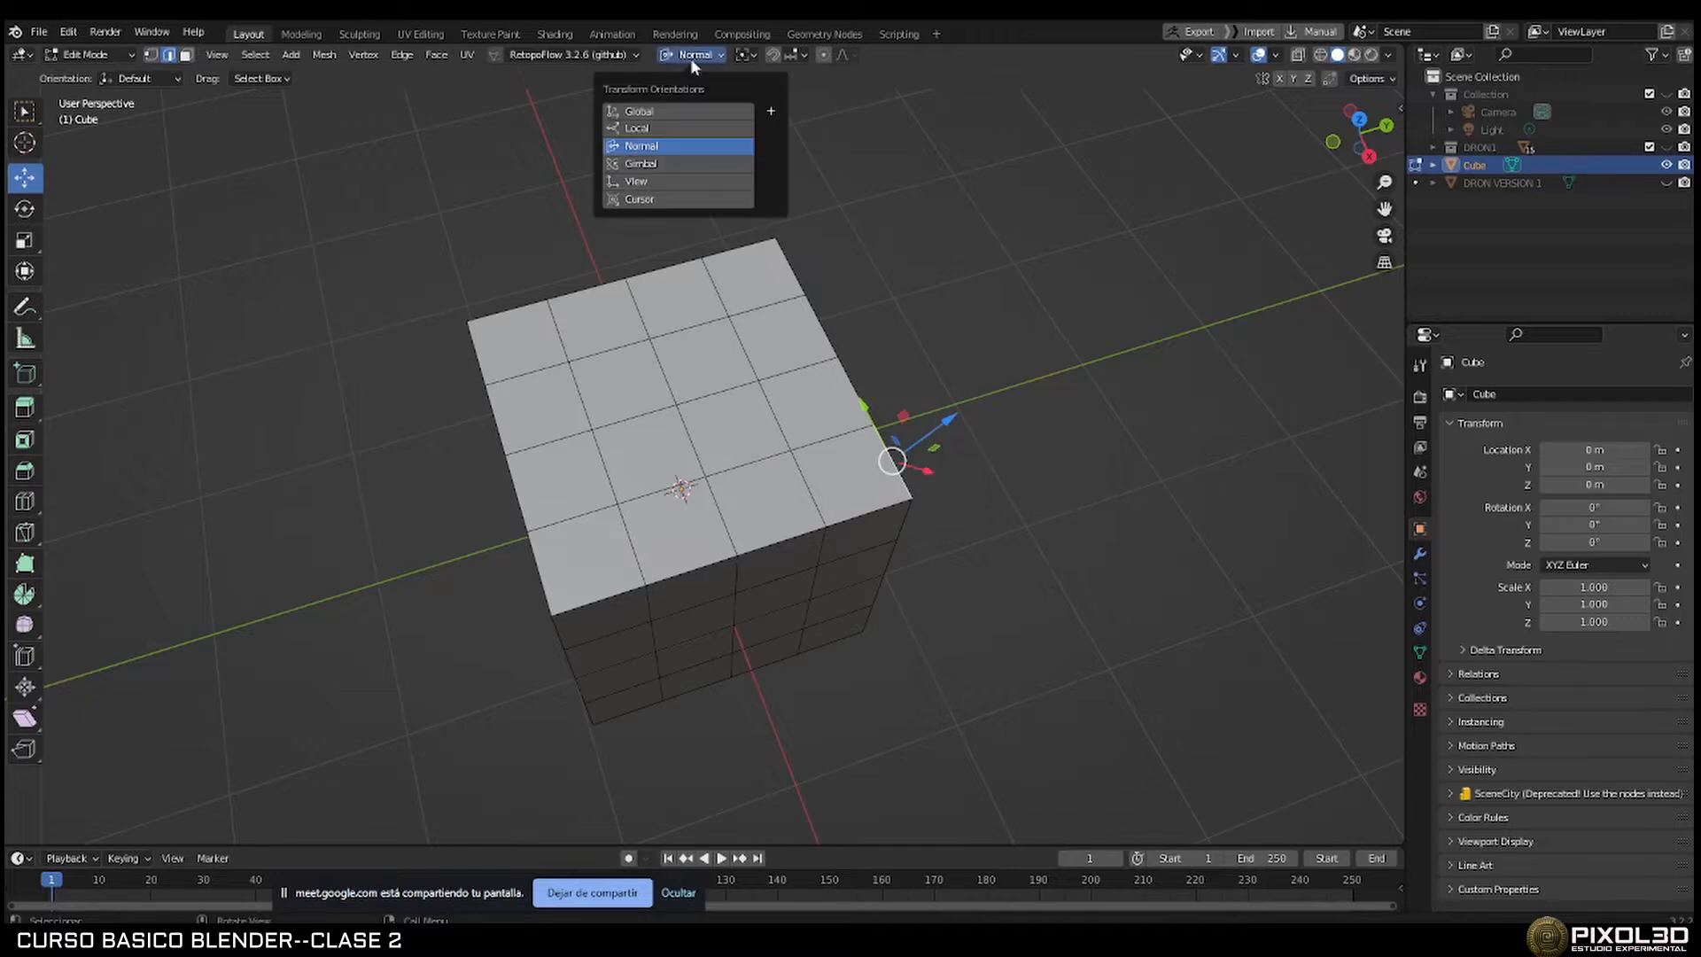
click(689, 113)
Move the selected edge outward from the cube along the Y axis and select the adjoining stretched edge.
drag(961, 433, 1108, 381)
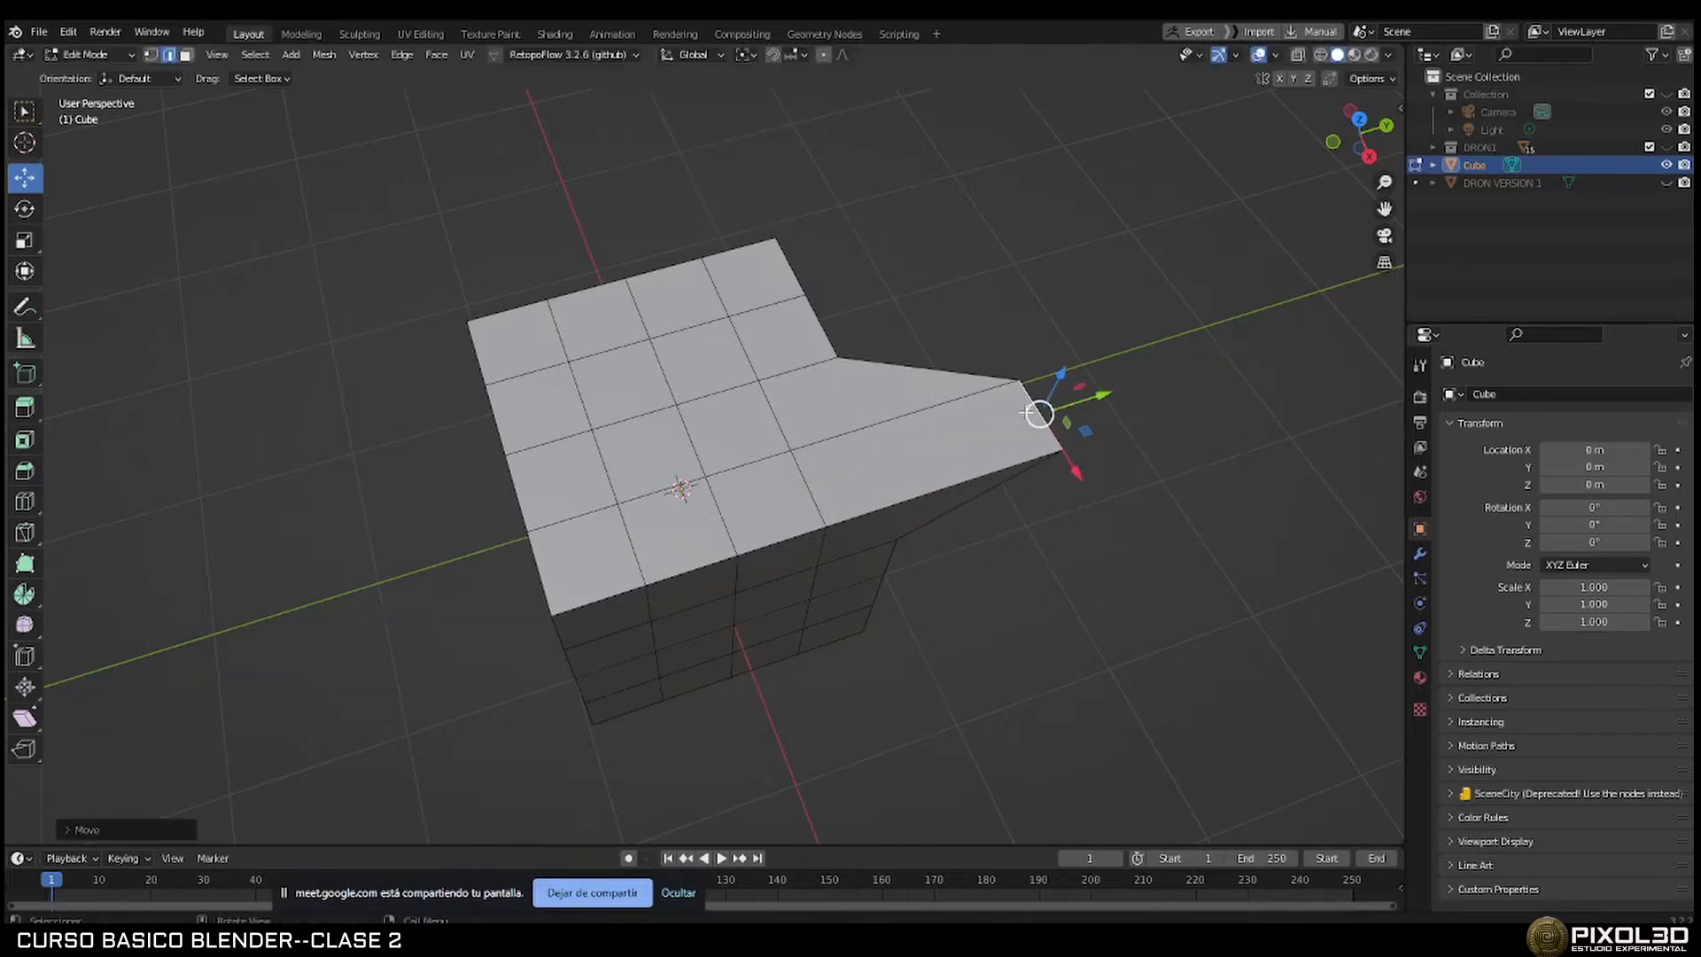
scroll(964, 436, up, 2)
click(917, 380)
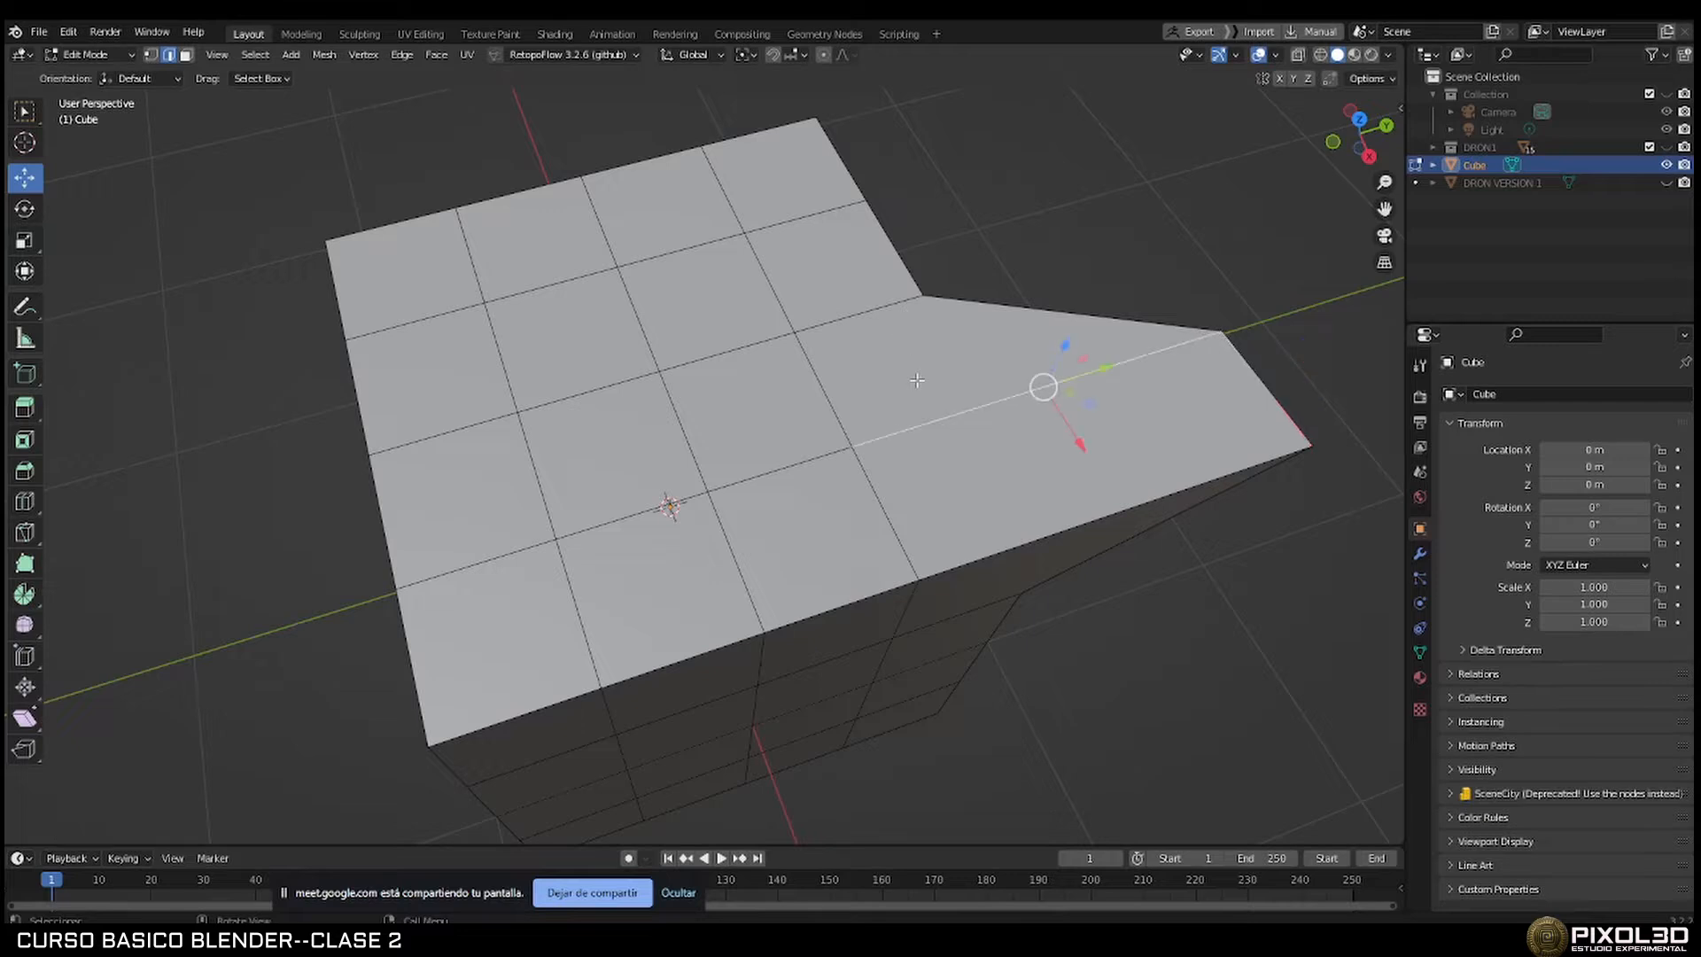
Select the two stretched top faces in turn in face select mode, ending on the inner one, and inspect their shape.
click(186, 55)
click(932, 388)
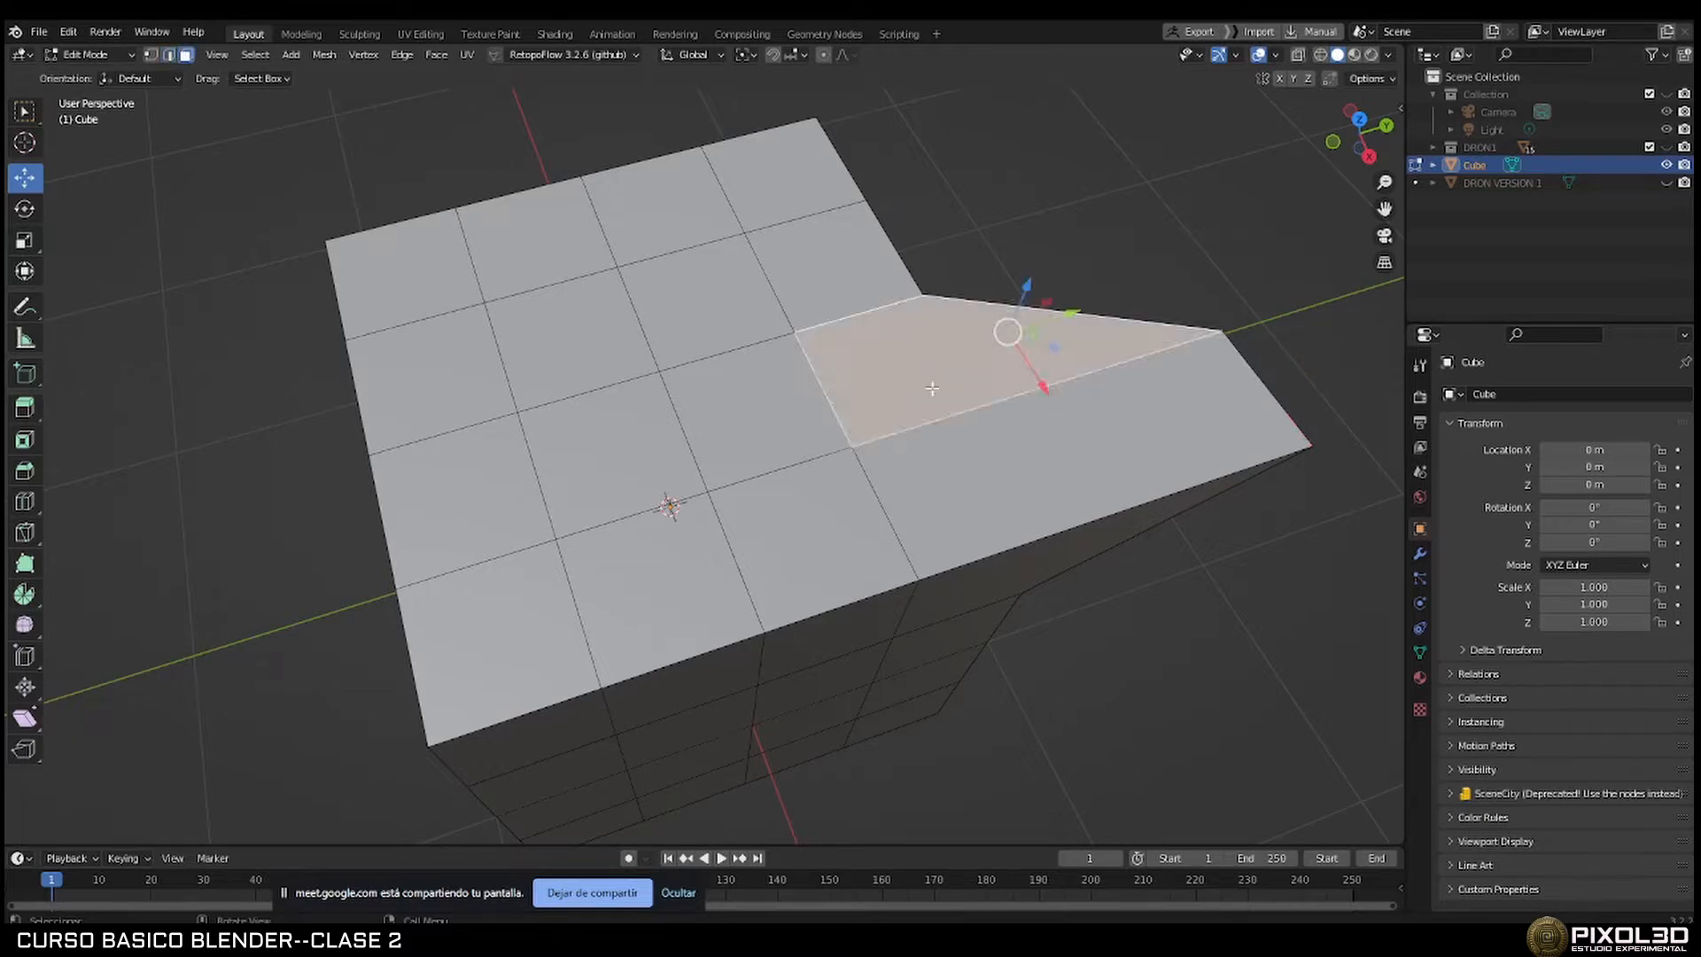
click(988, 479)
click(934, 383)
middle_drag(901, 444, 891, 430)
middle_drag(930, 576, 1004, 762)
Switch briefly to the PDF notes and back to Blender, and undo the face selections and the edge's outward move.
key(alt+Tab)
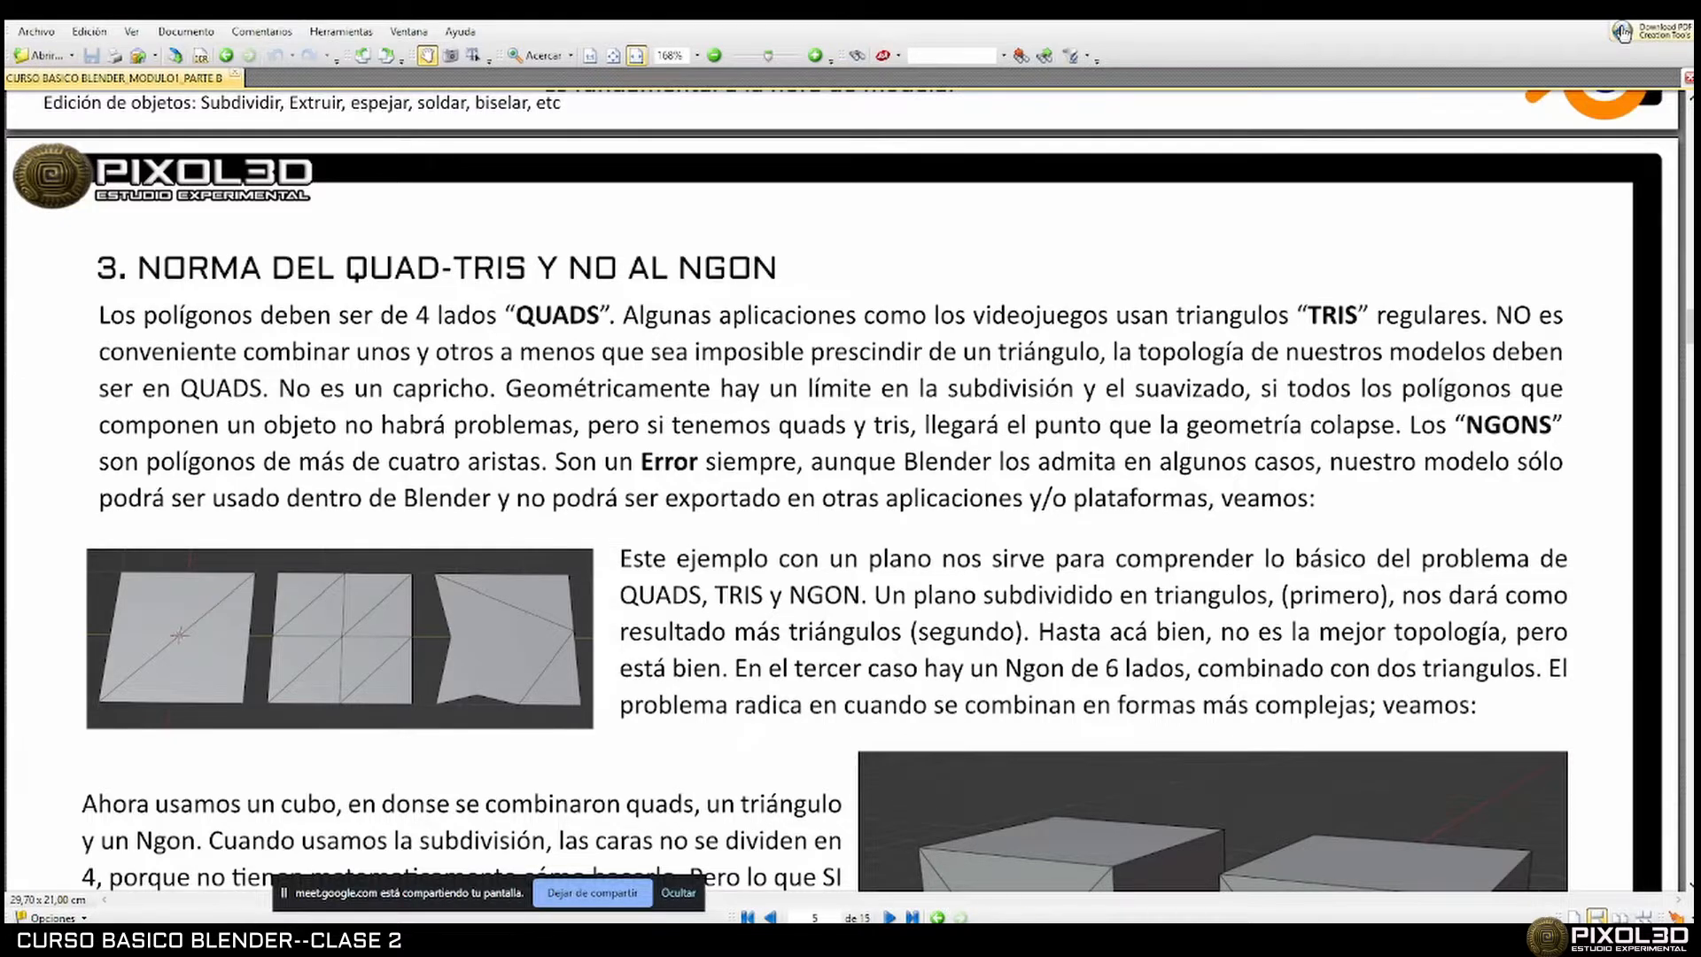
click(1019, 941)
scroll(922, 533, down, 2)
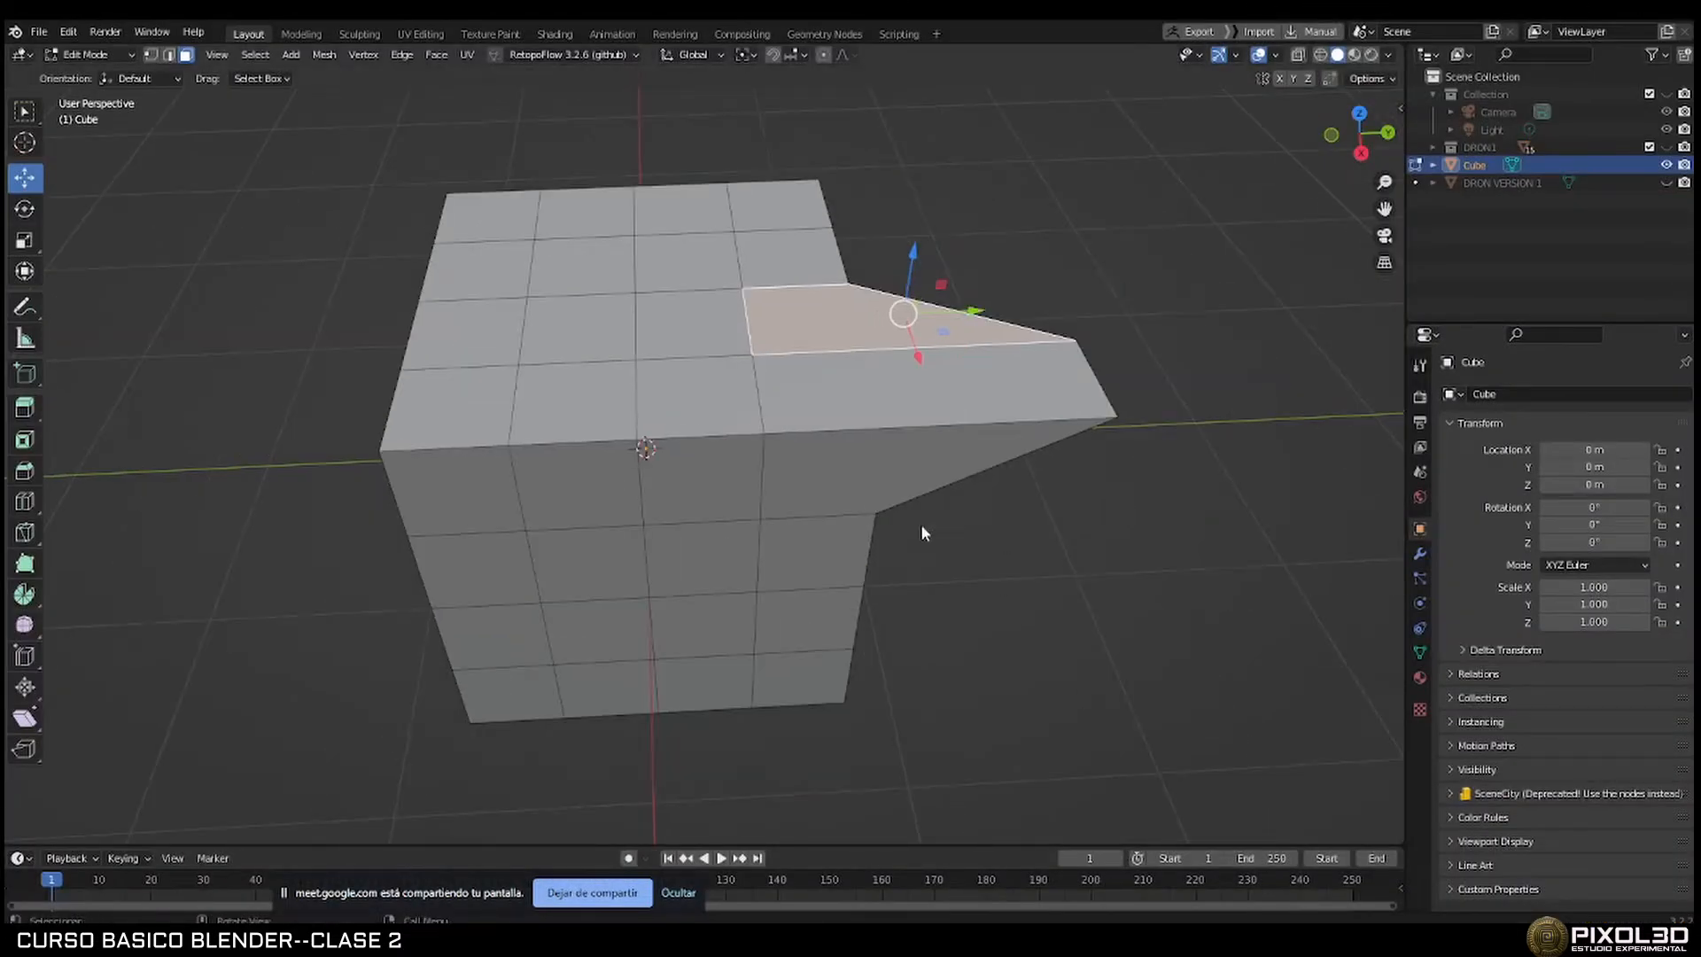
key(ctrl+z)
key(ctrl+z)
key(ctrl+z)
key(ctrl+z)
key(ctrl+z)
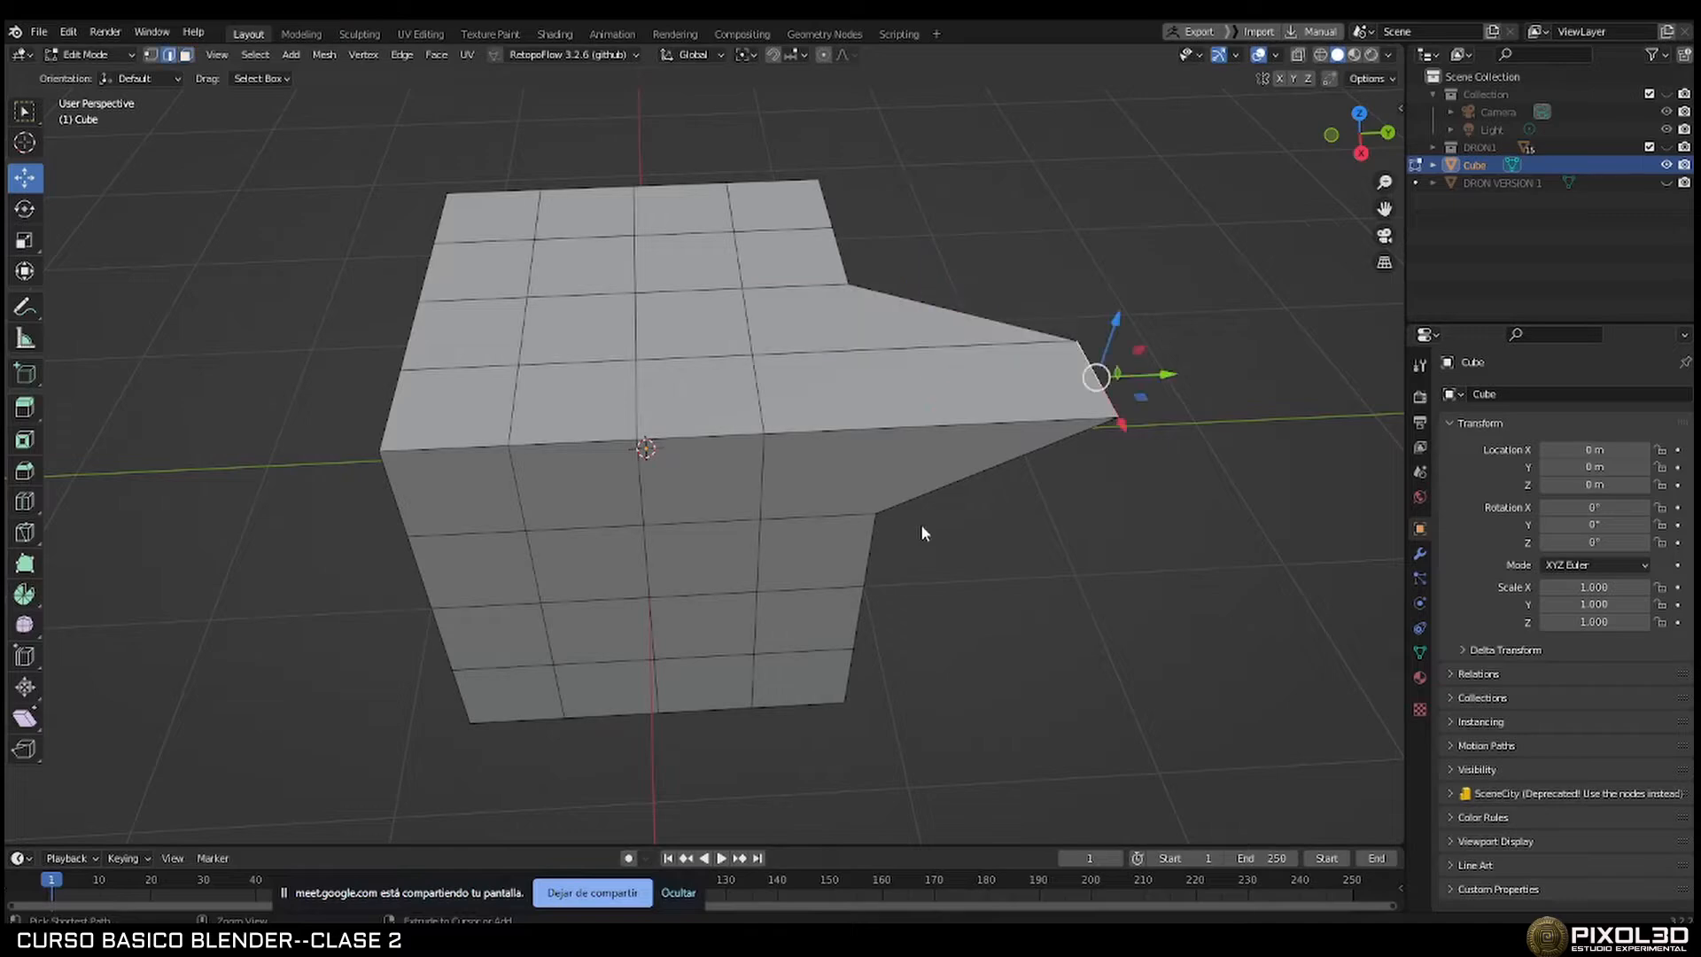
key(ctrl+z)
Select three neighbouring faces on the cube's top one at a time in face select mode, ending on the one away from the border.
middle_drag(851, 513, 794, 474)
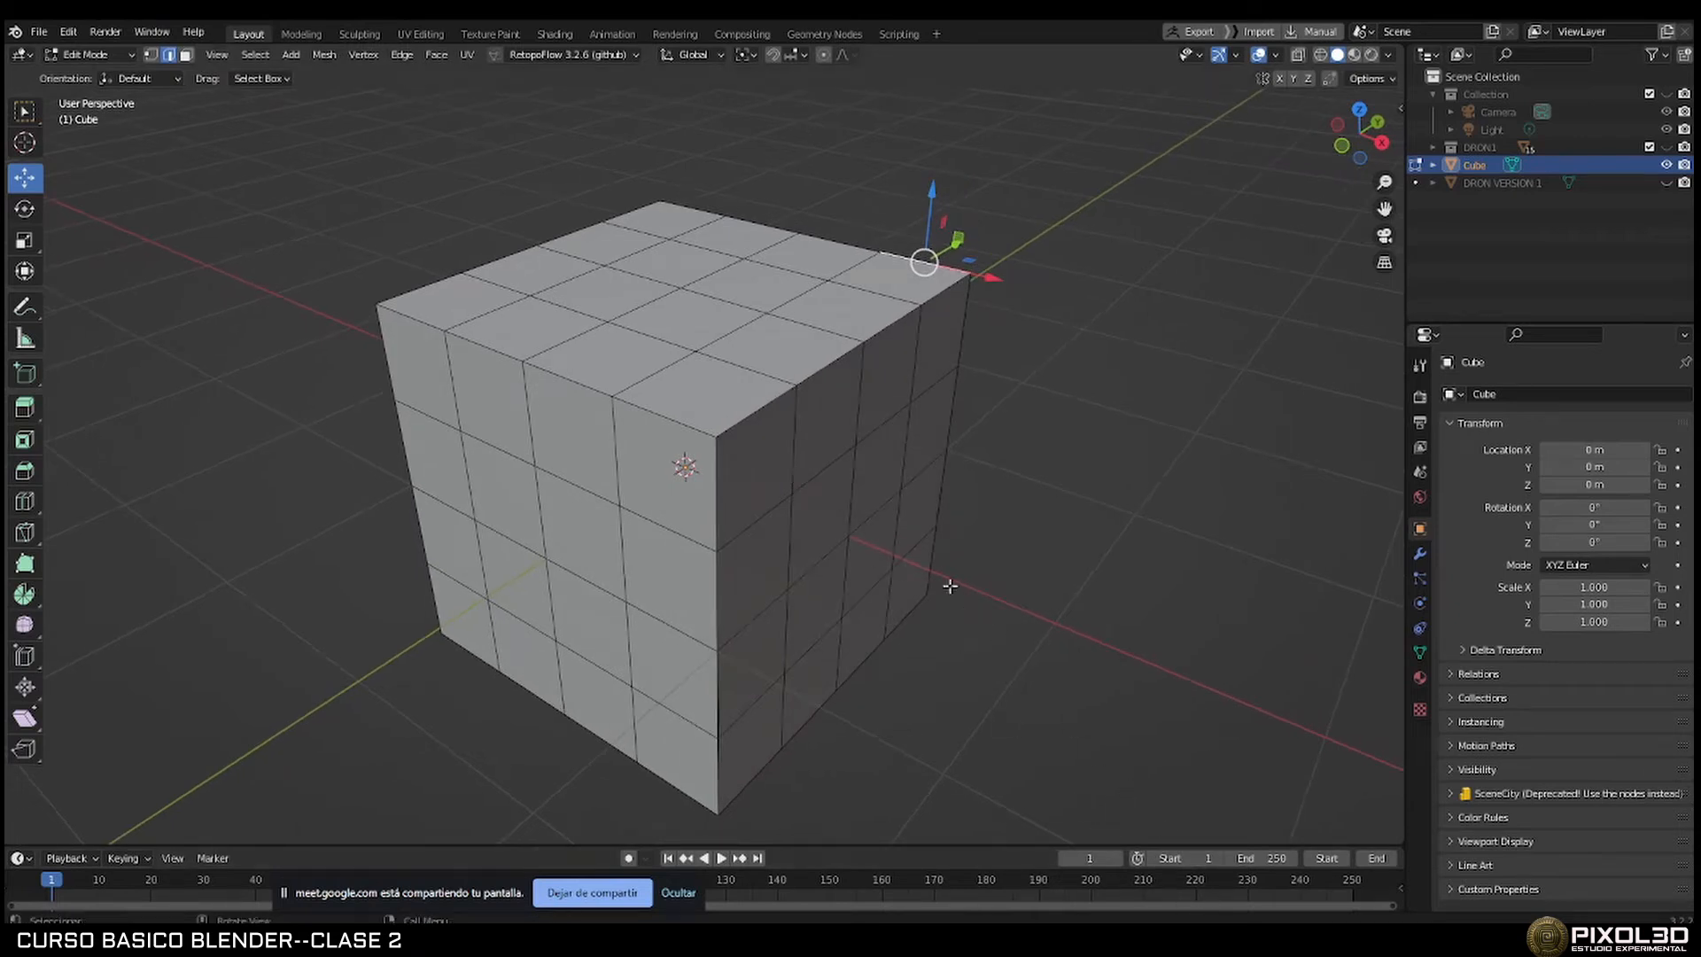
middle_drag(814, 467, 729, 470)
click(584, 477)
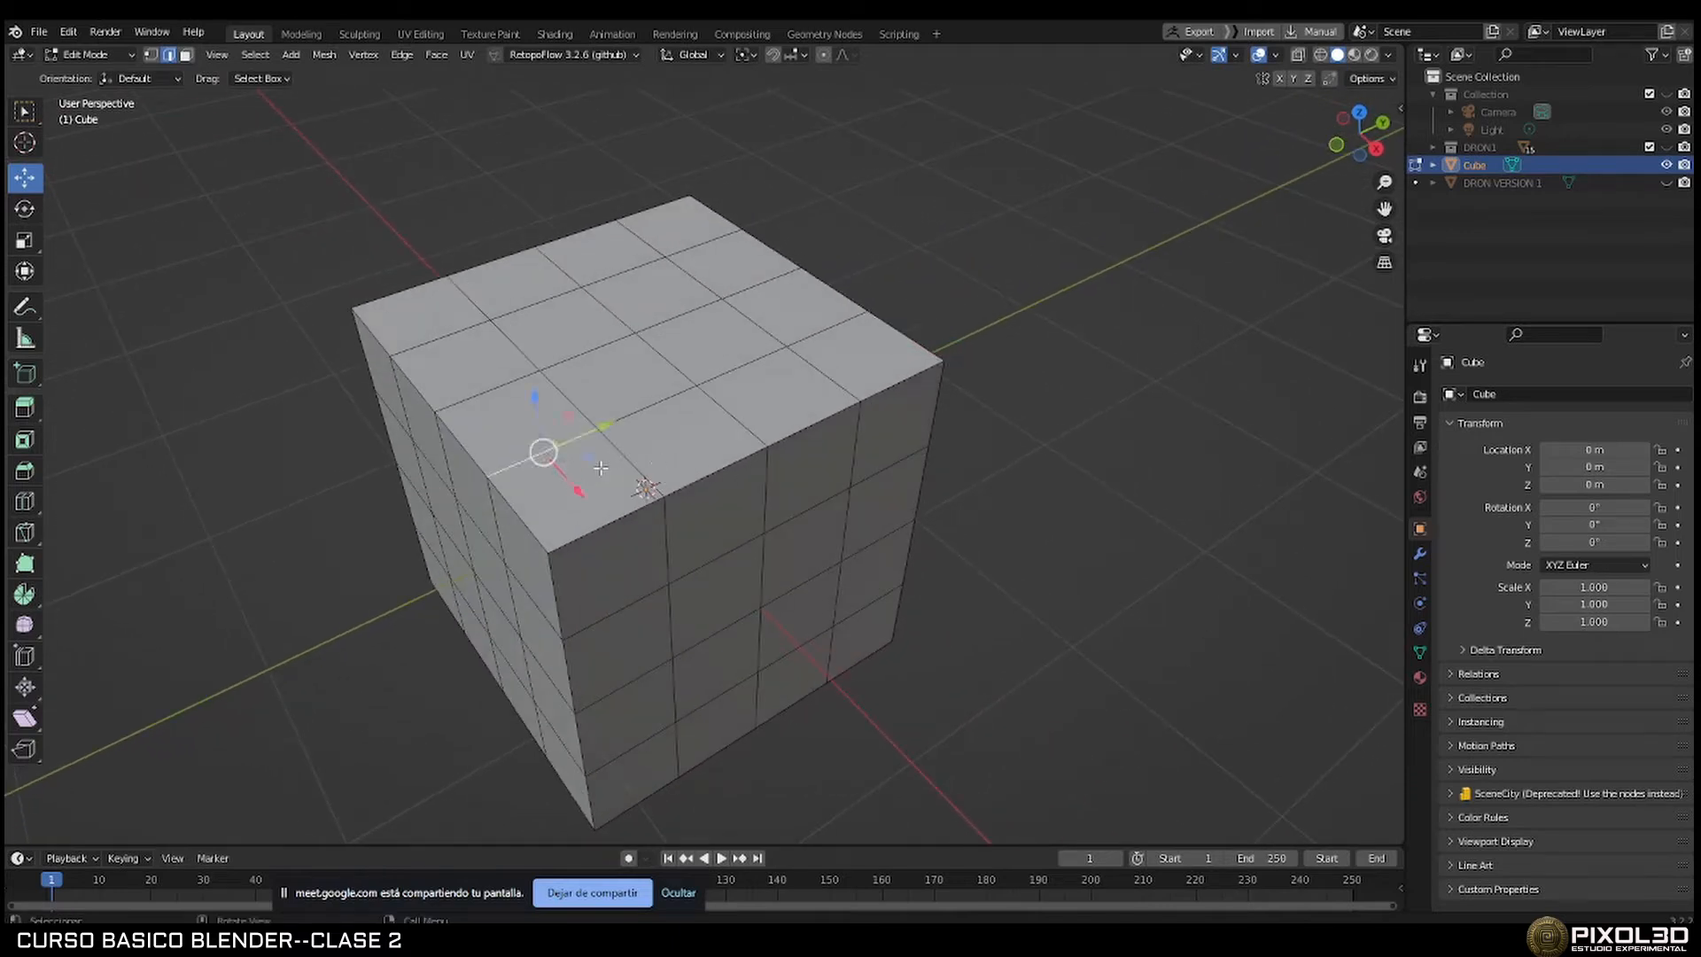
key(3)
click(596, 410)
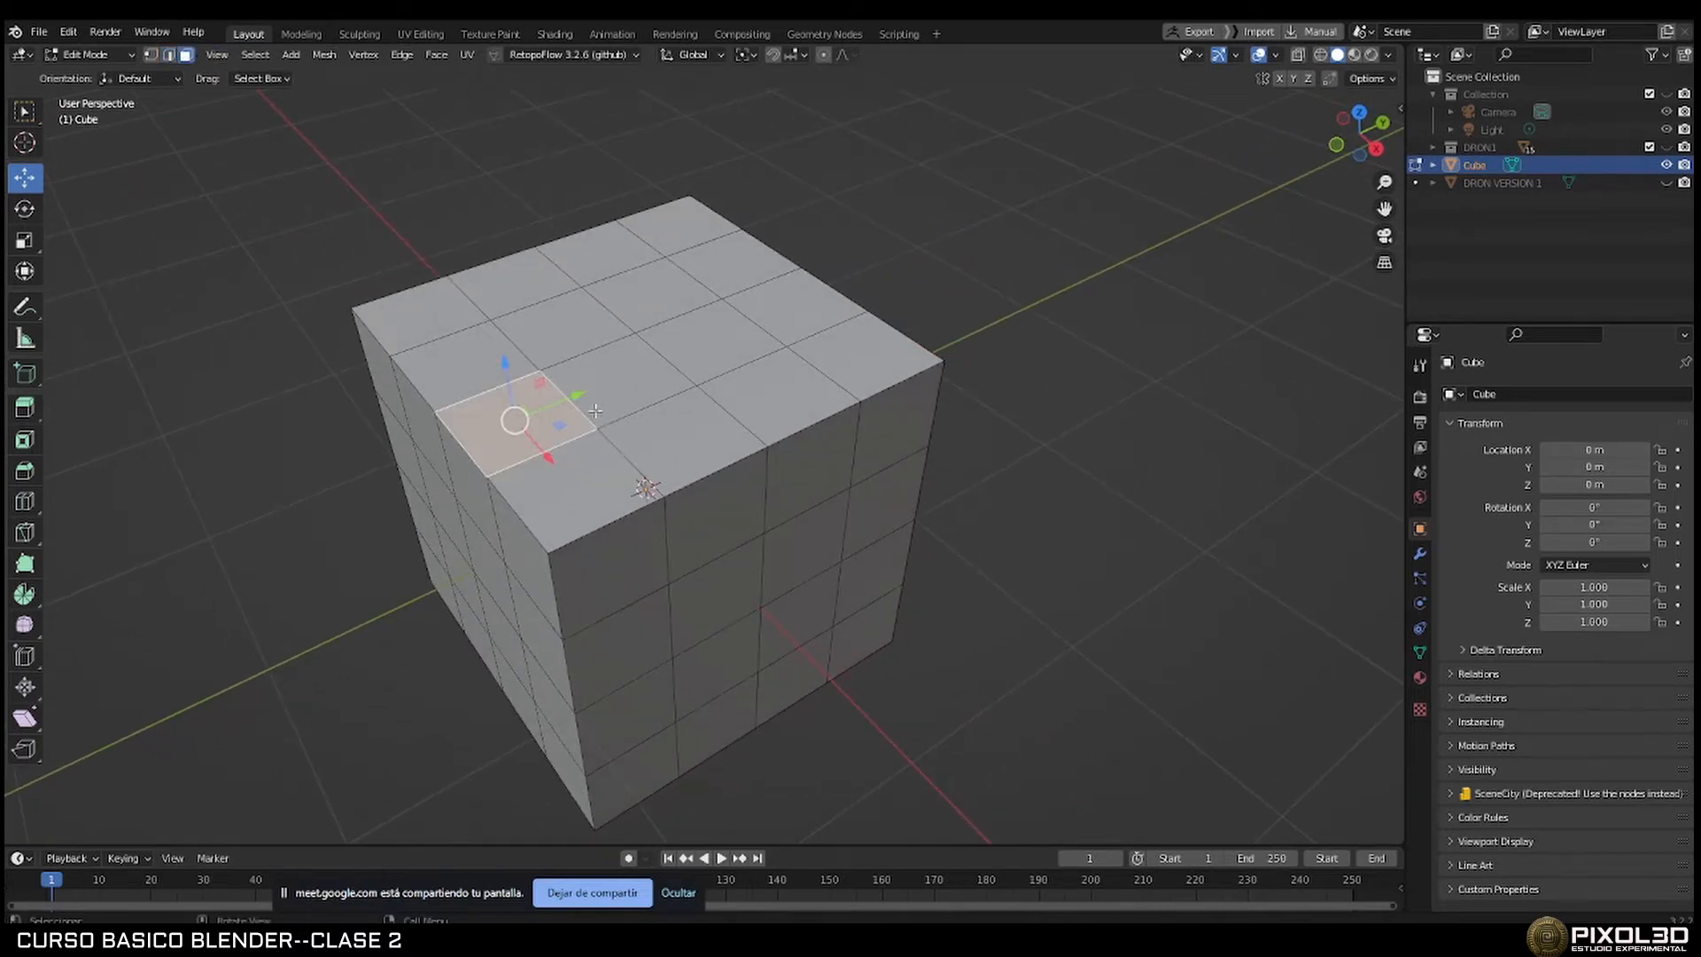
click(691, 438)
click(598, 379)
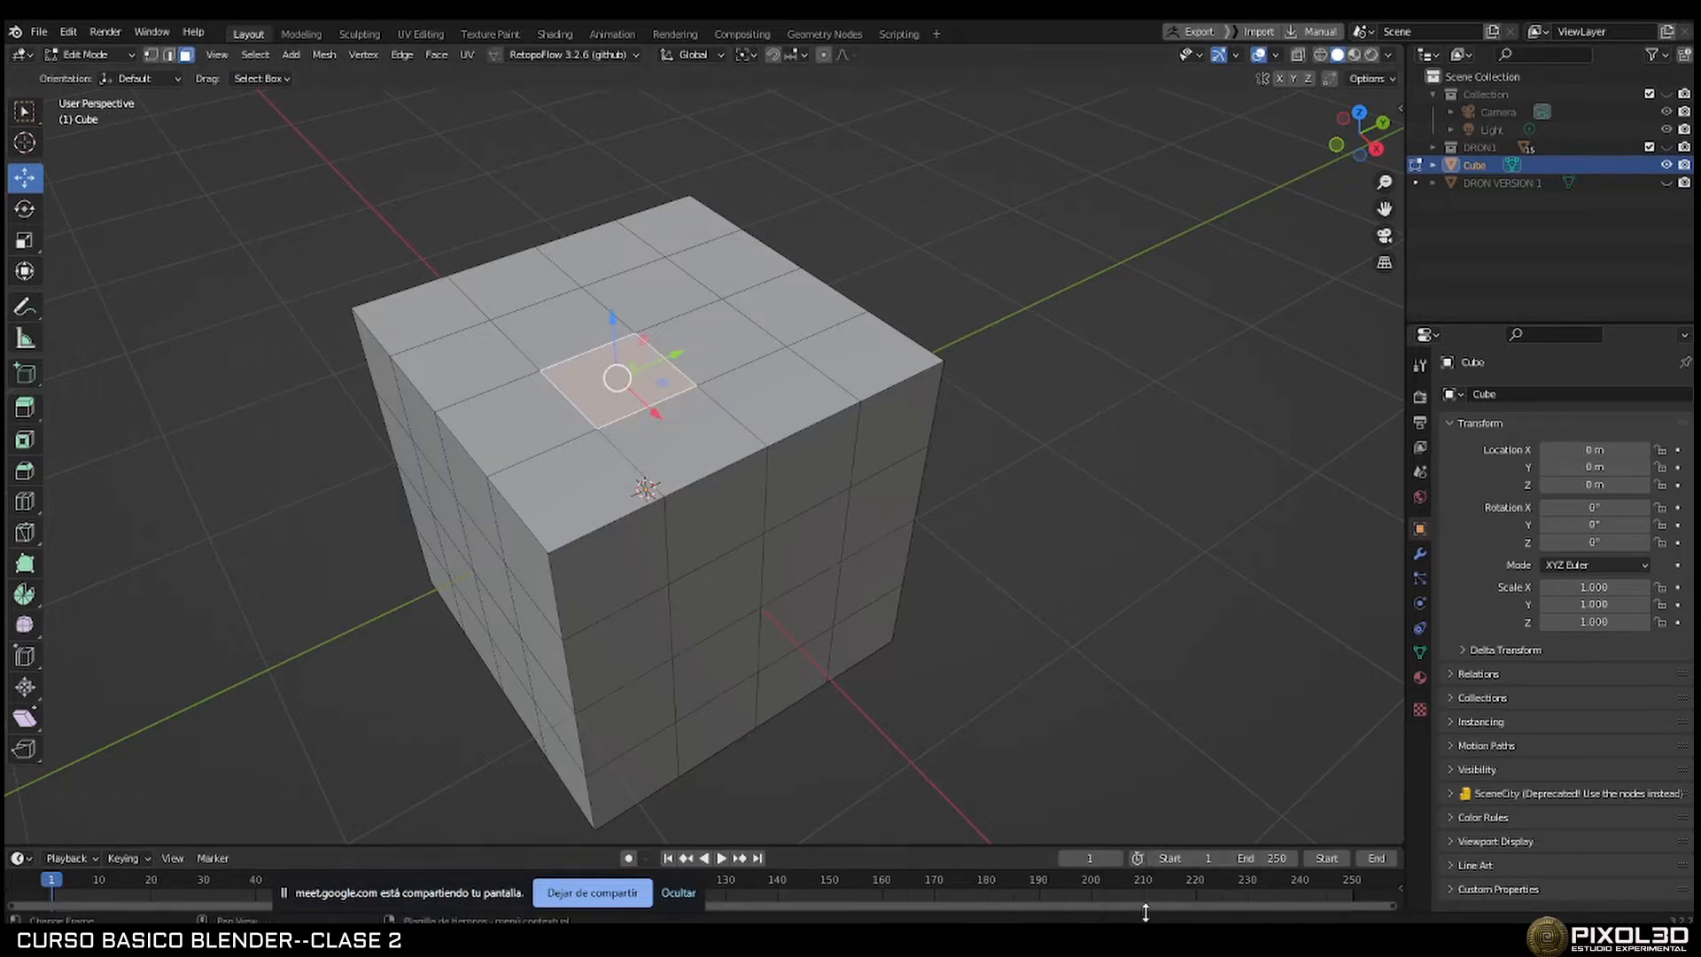
middle_drag(747, 492, 756, 462)
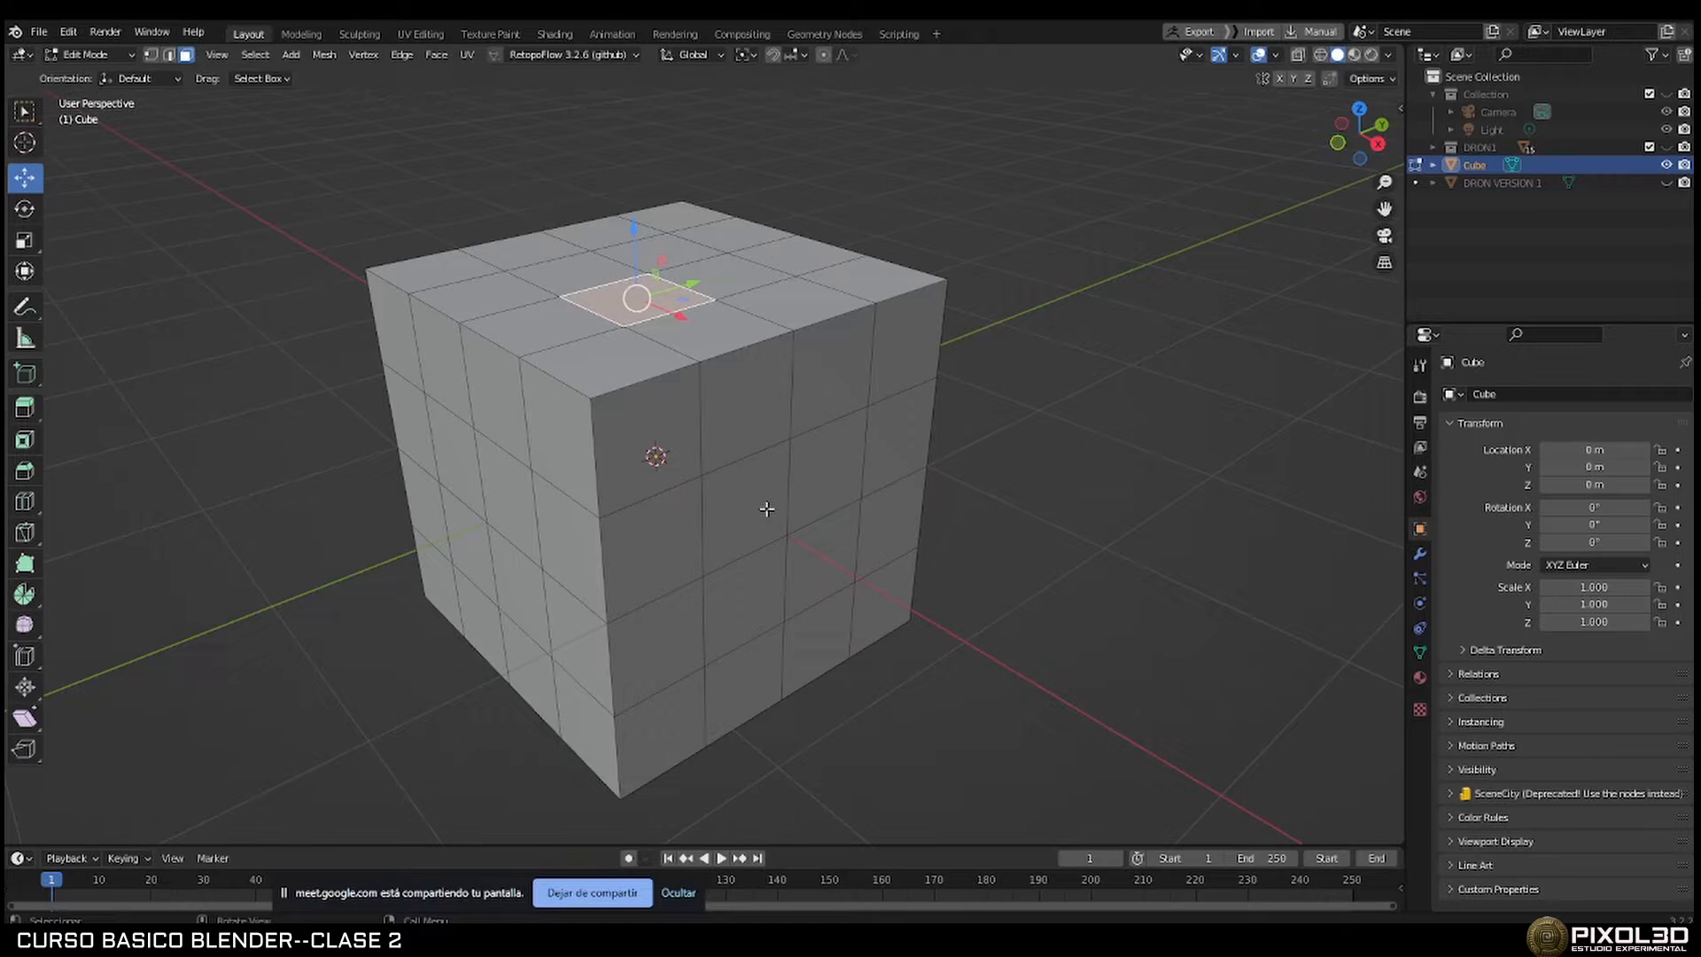
middle_drag(748, 433, 719, 488)
scroll(719, 488, up, 2)
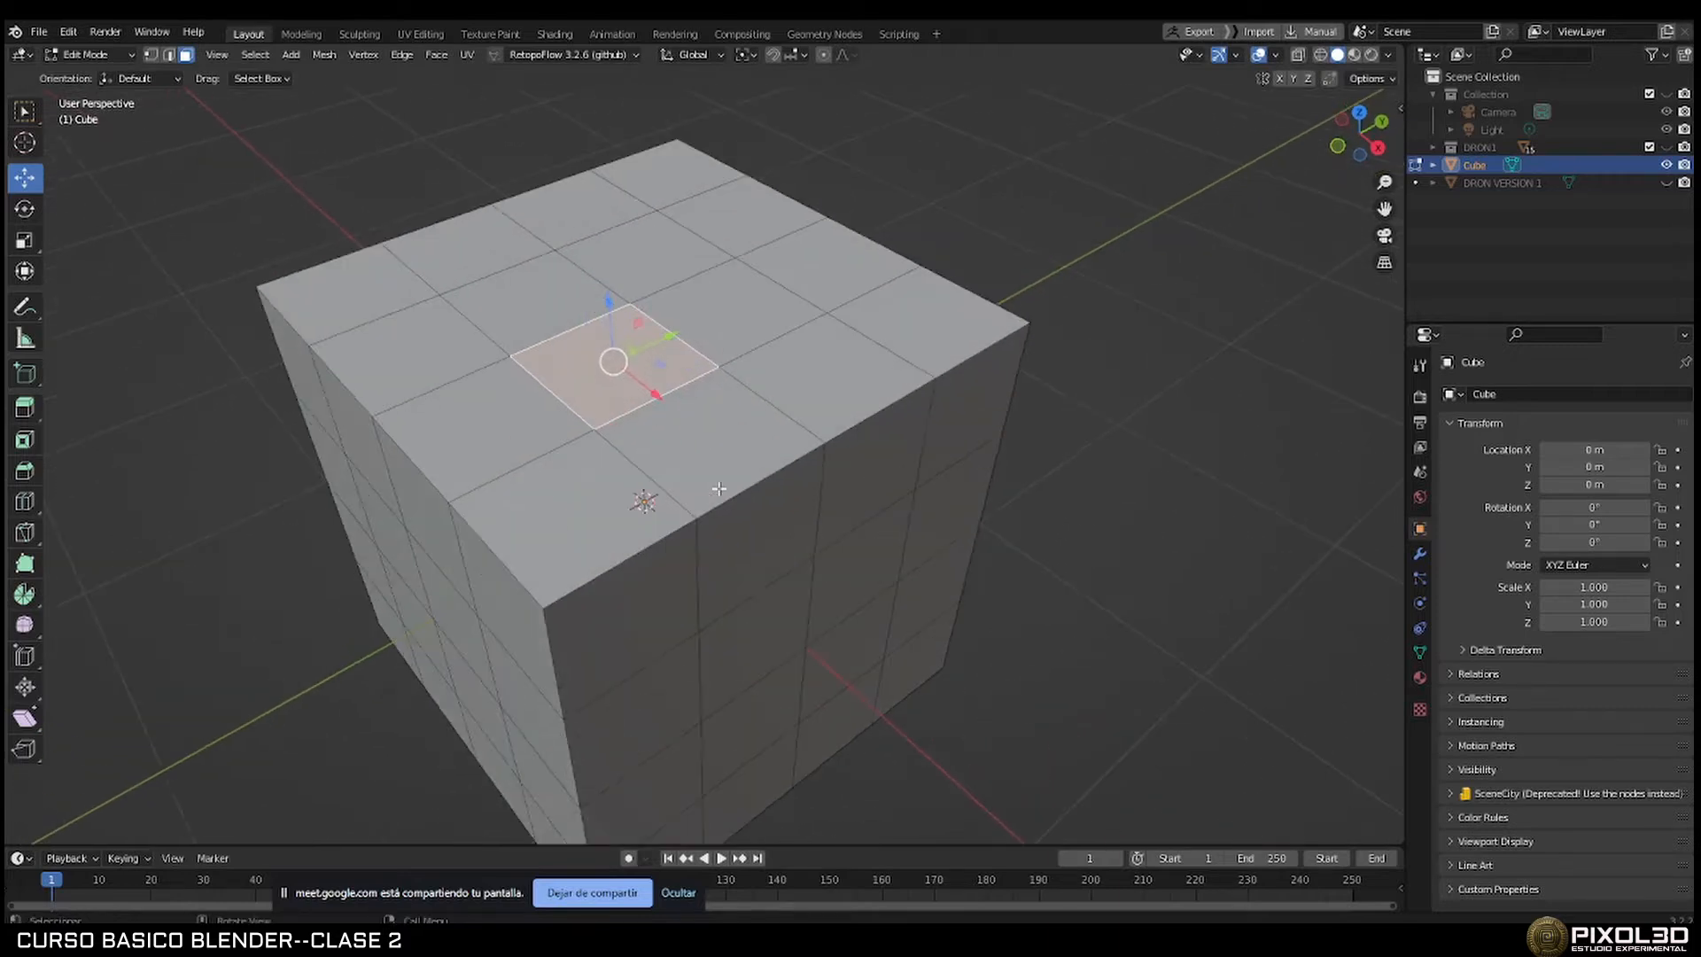
Bevel the border edges around the cube's top in edge select mode, adding extra segments to round them.
alt+click(623, 550)
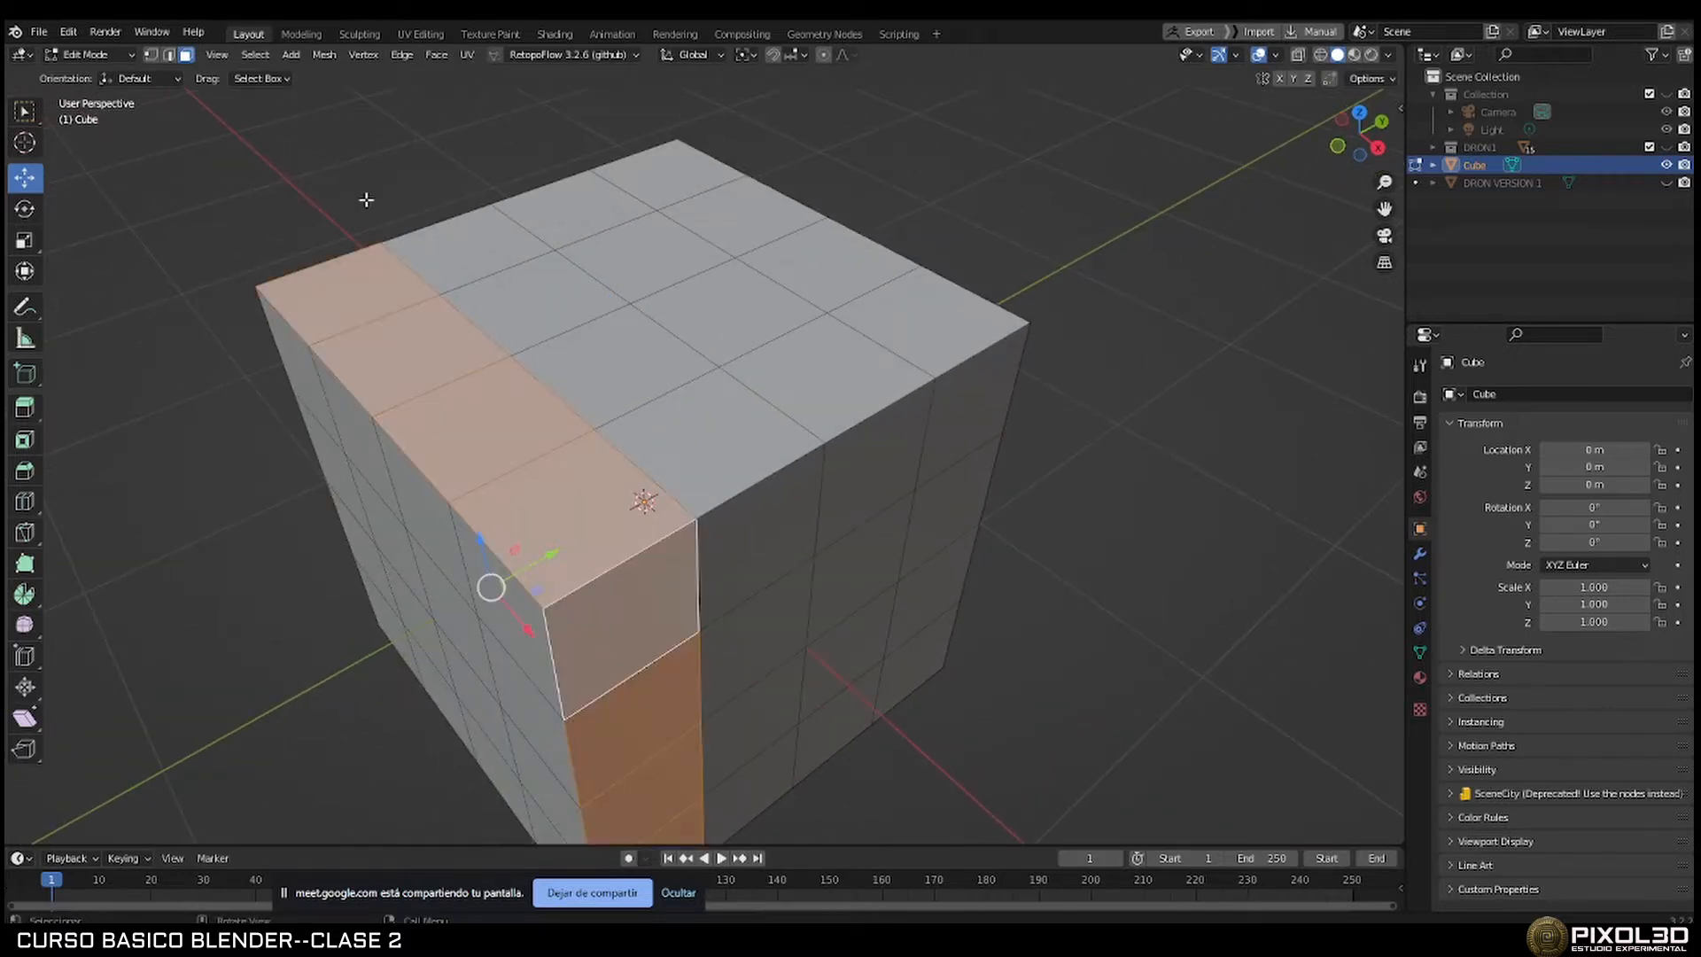
click(168, 55)
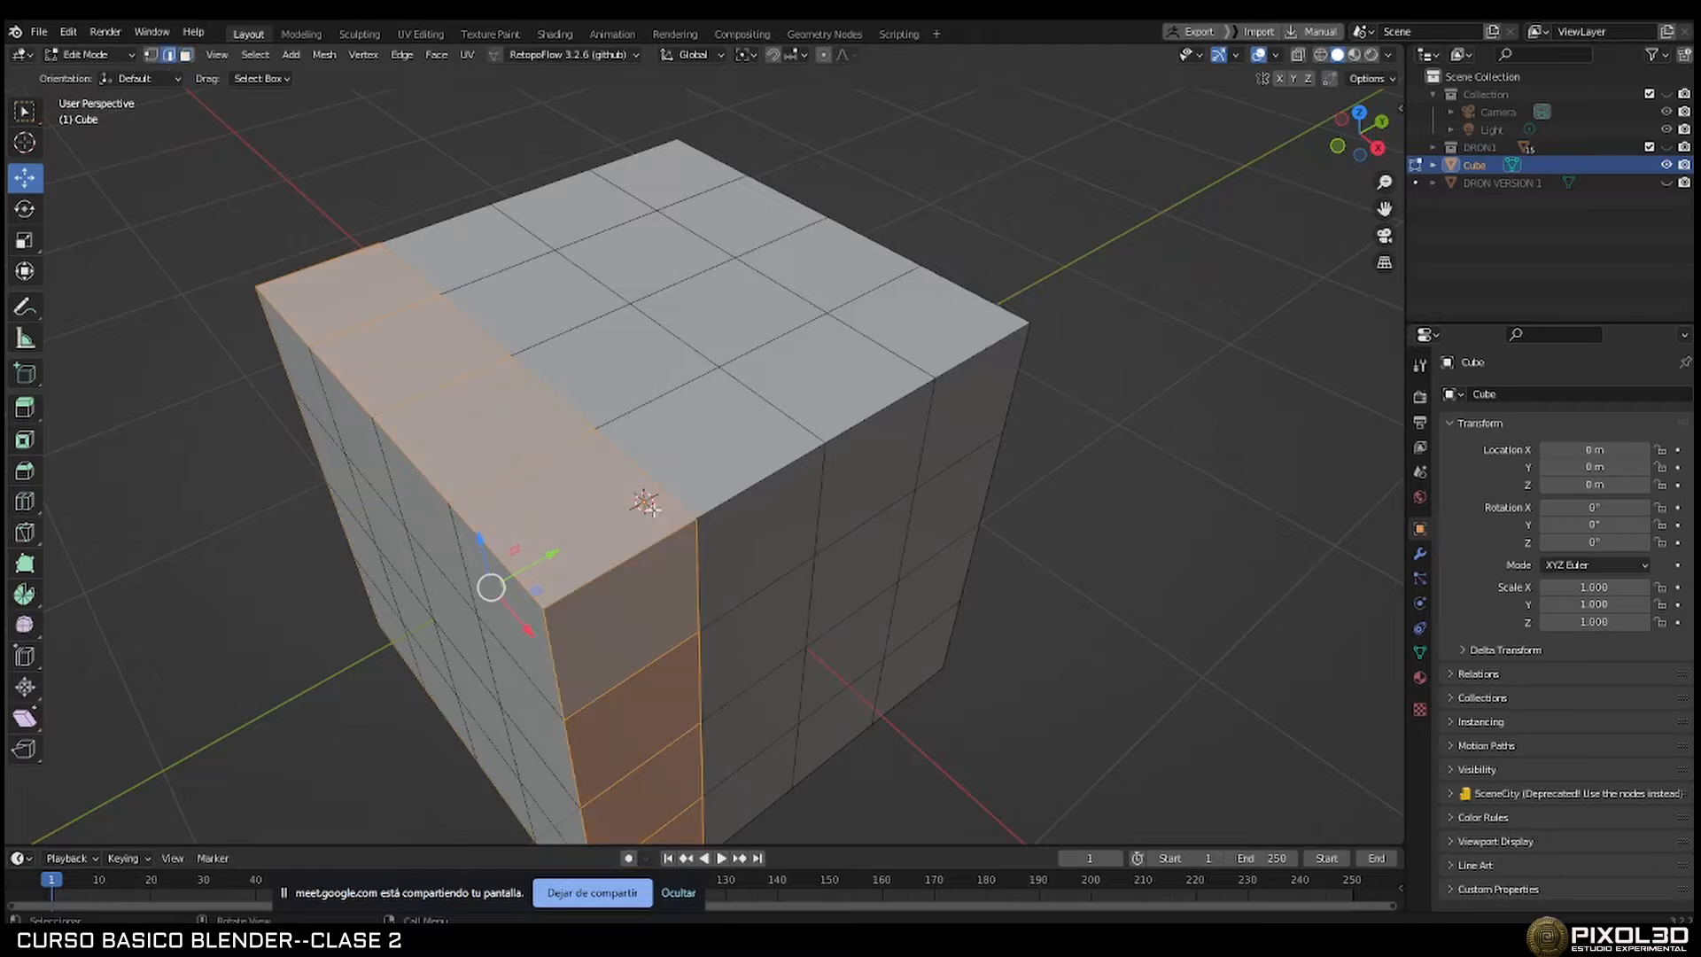
alt+click(734, 501)
alt+shift+click(476, 526)
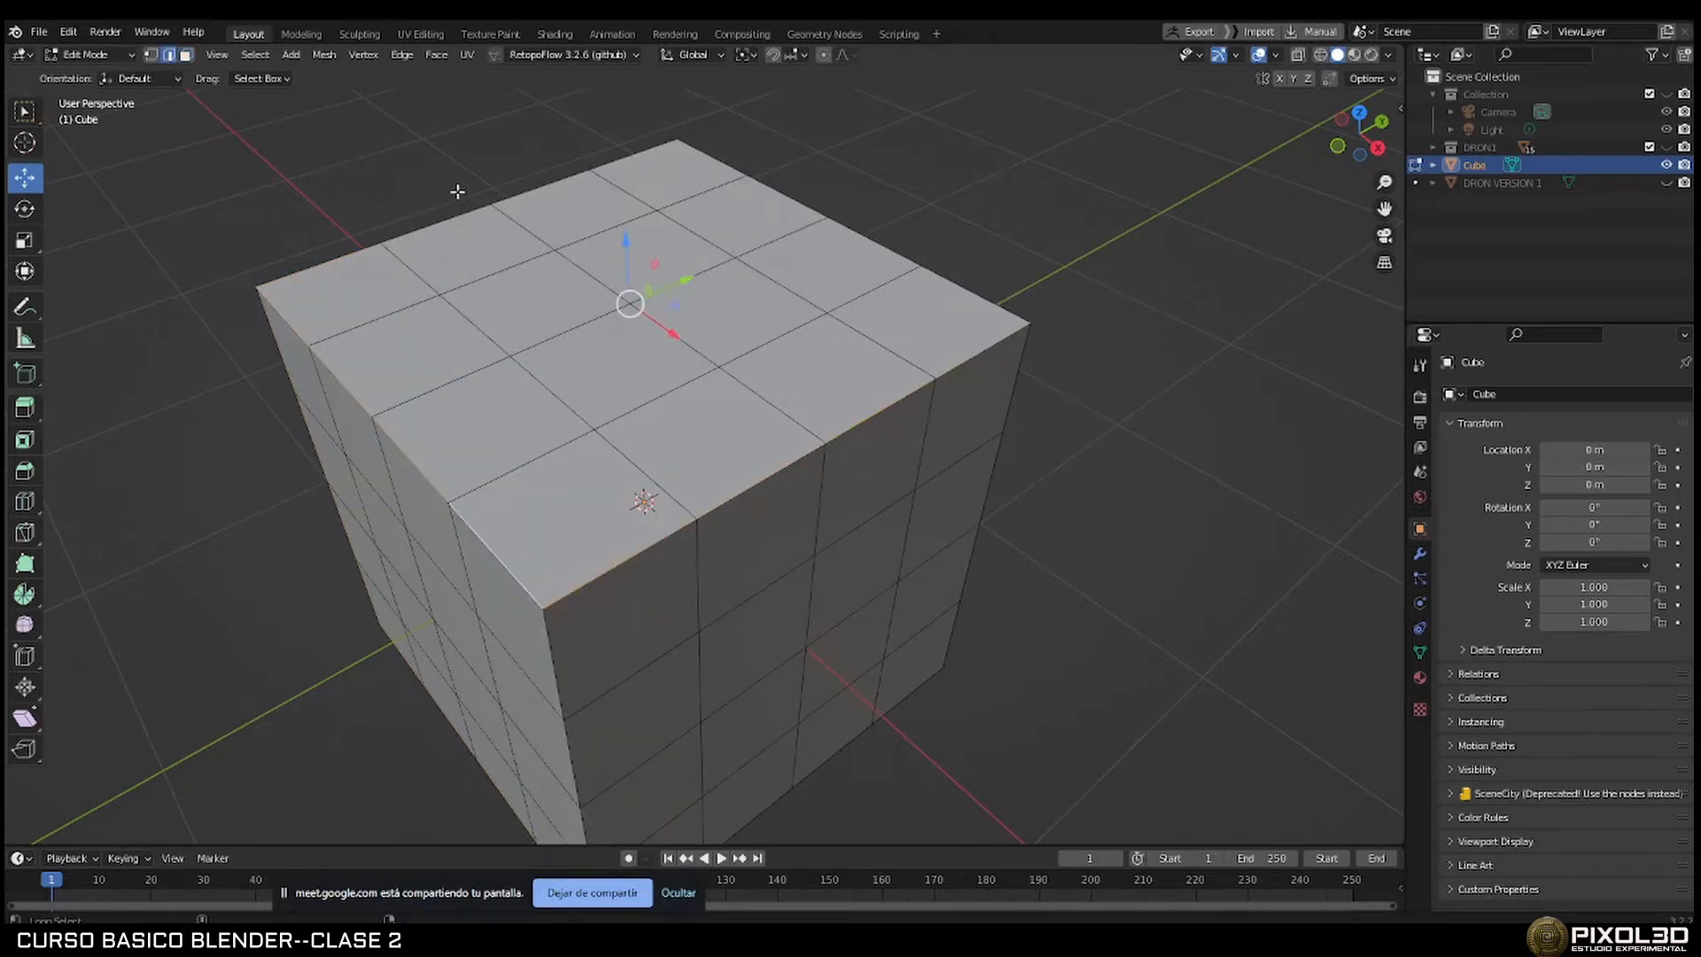
alt+shift+click(467, 219)
key(ctrl+b)
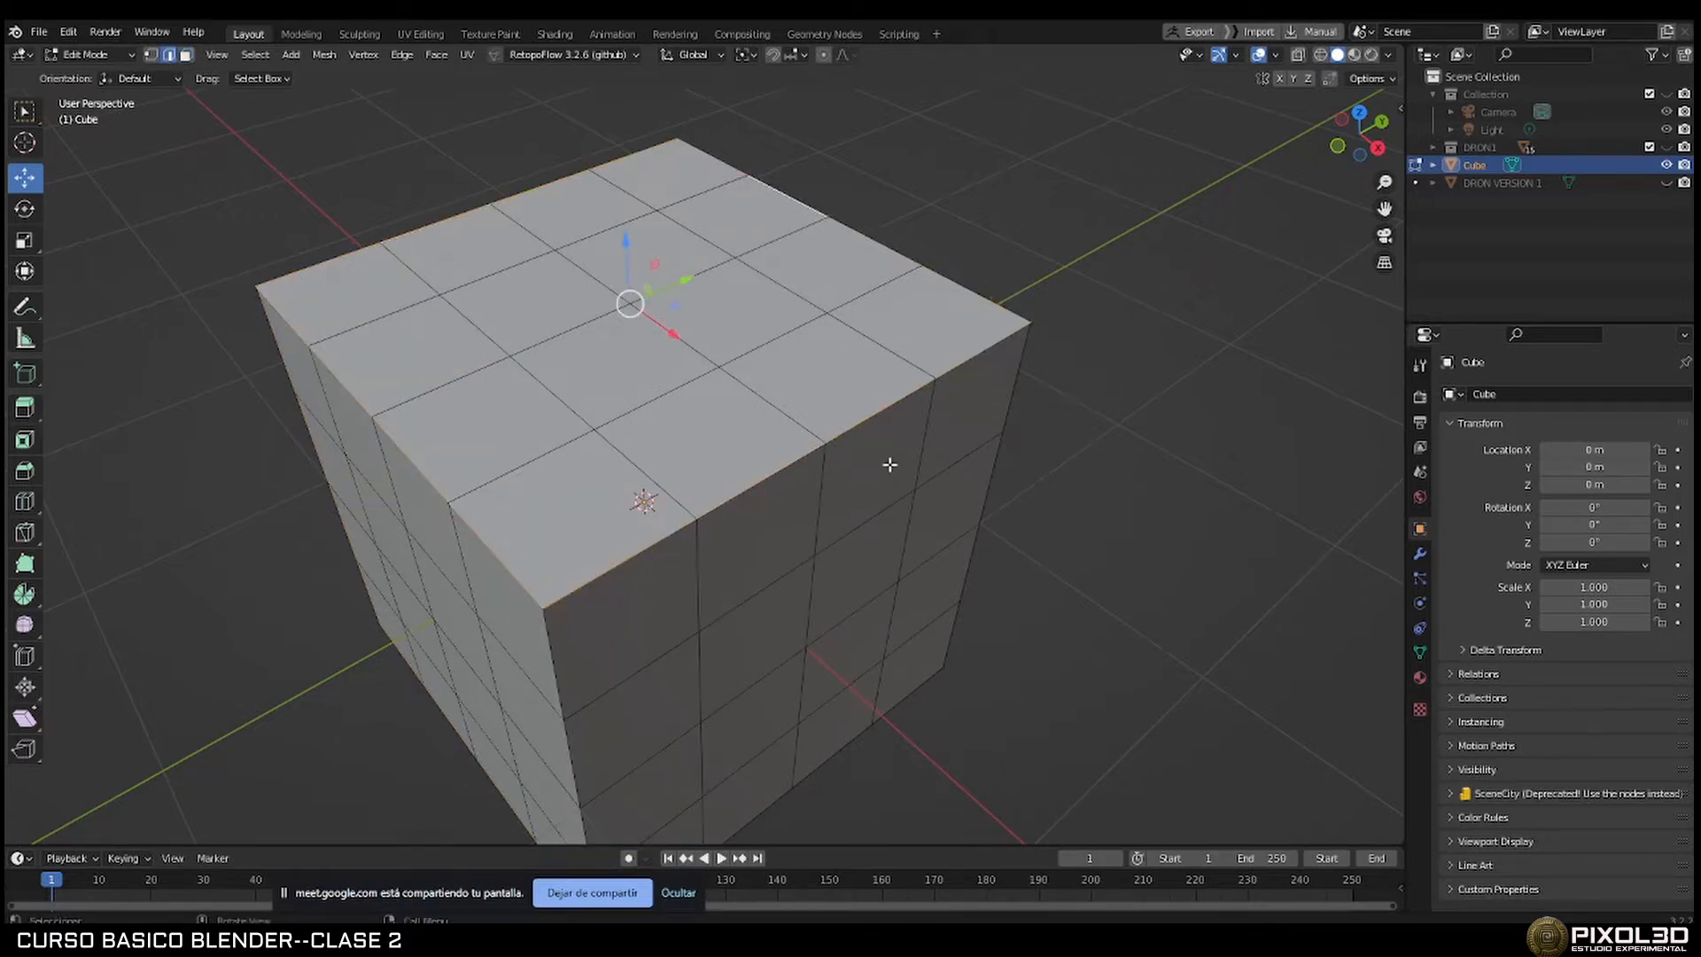
scroll(936, 469, up, 2)
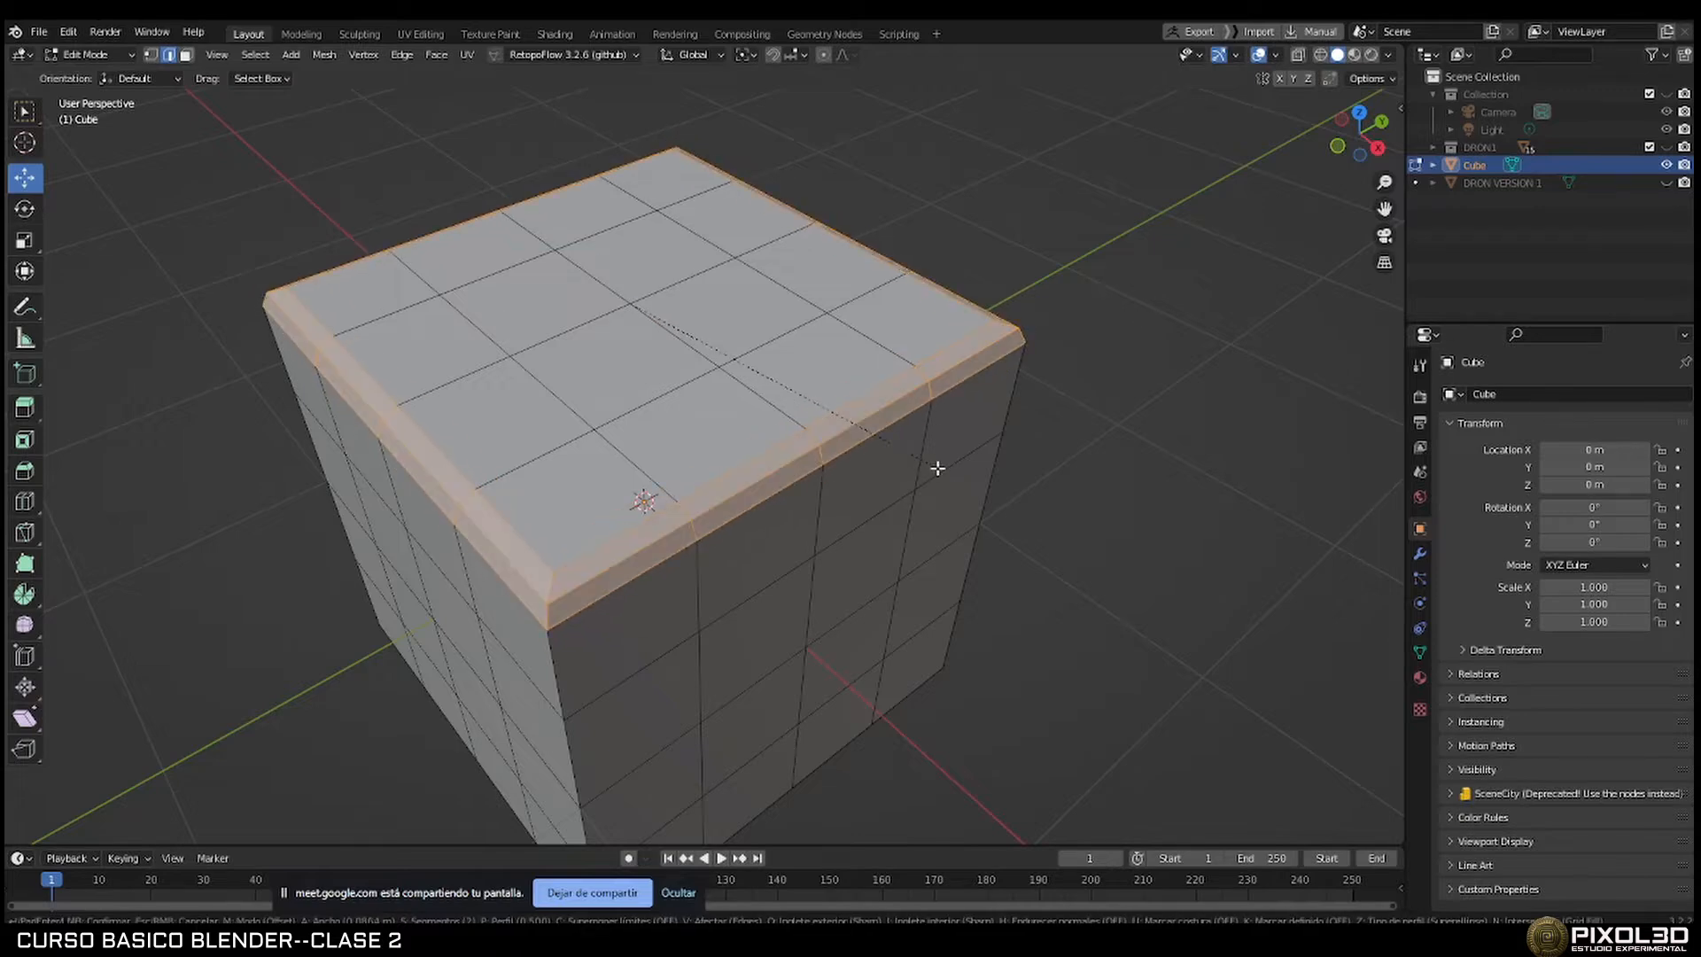
click(932, 464)
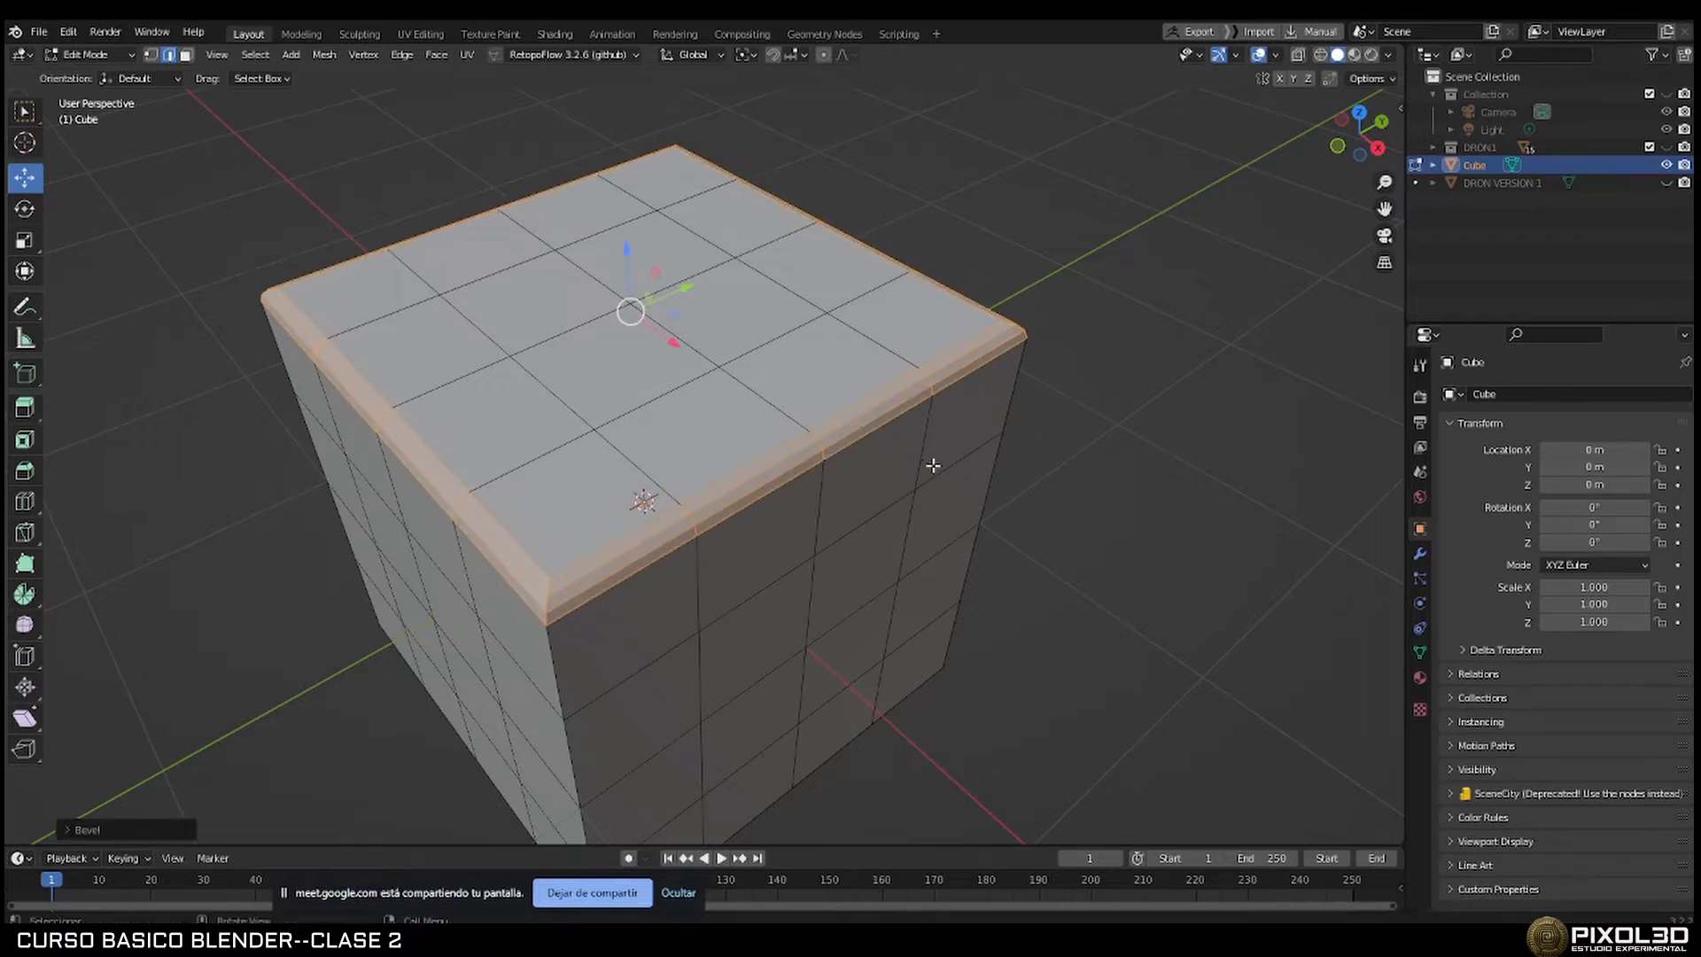
Select the edge loop around the cube's underside and bevel it slightly.
click(1101, 520)
middle_drag(1101, 521, 980, 437)
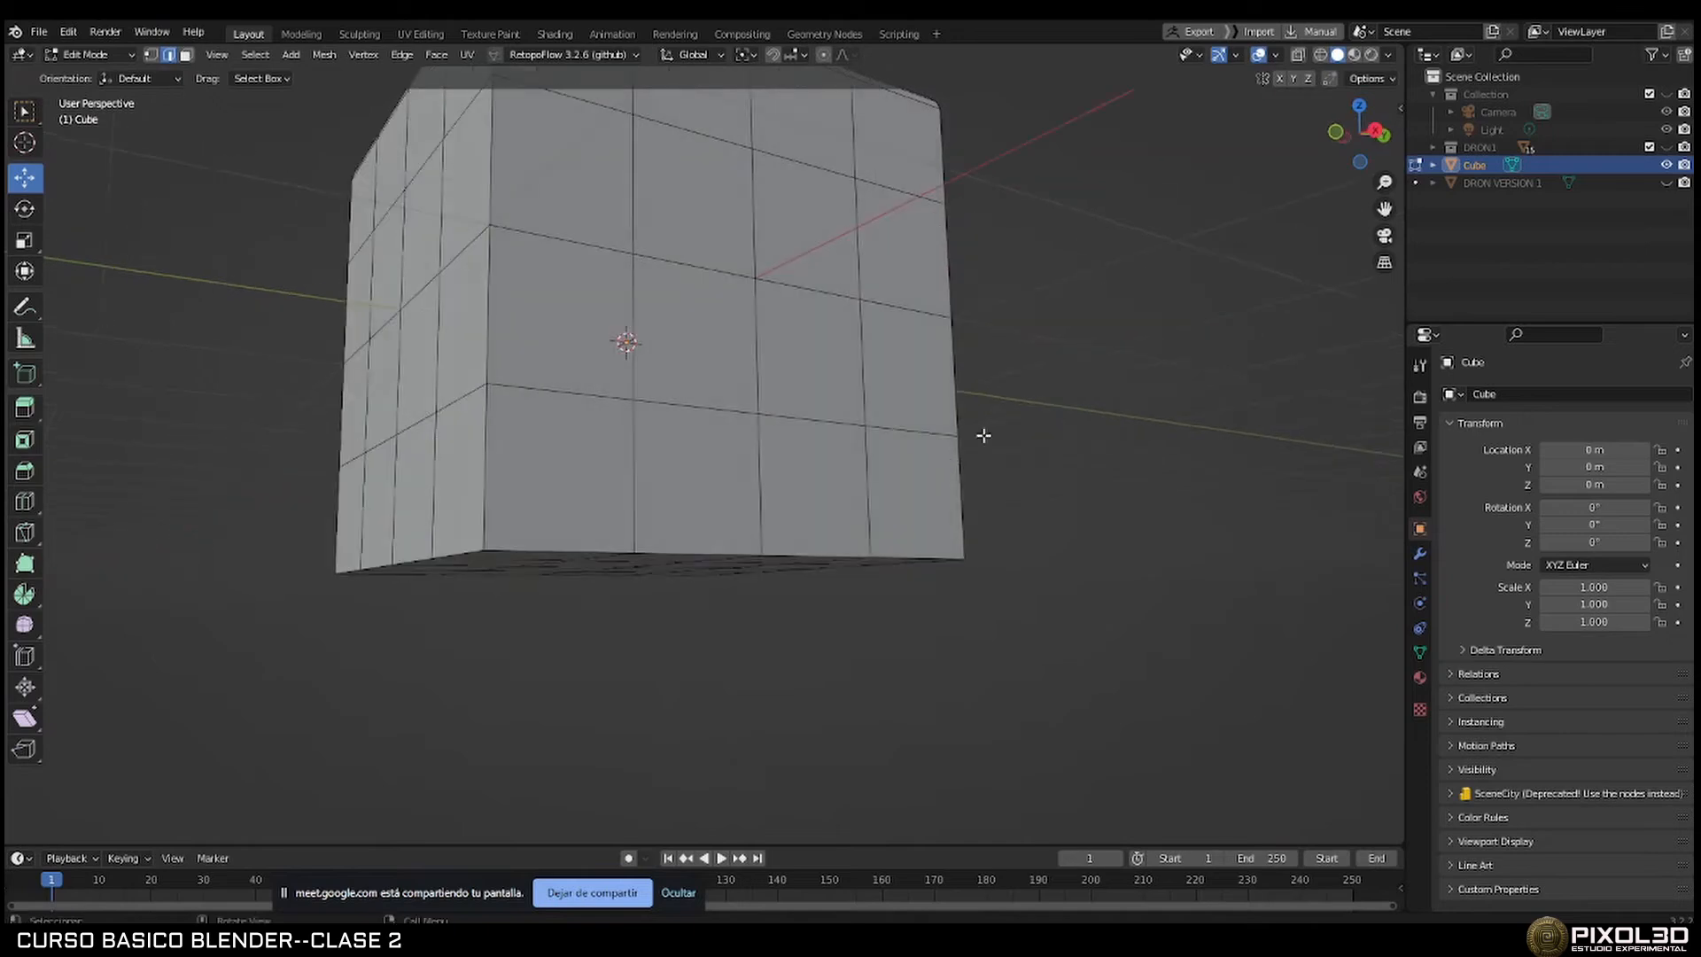
alt+click(544, 548)
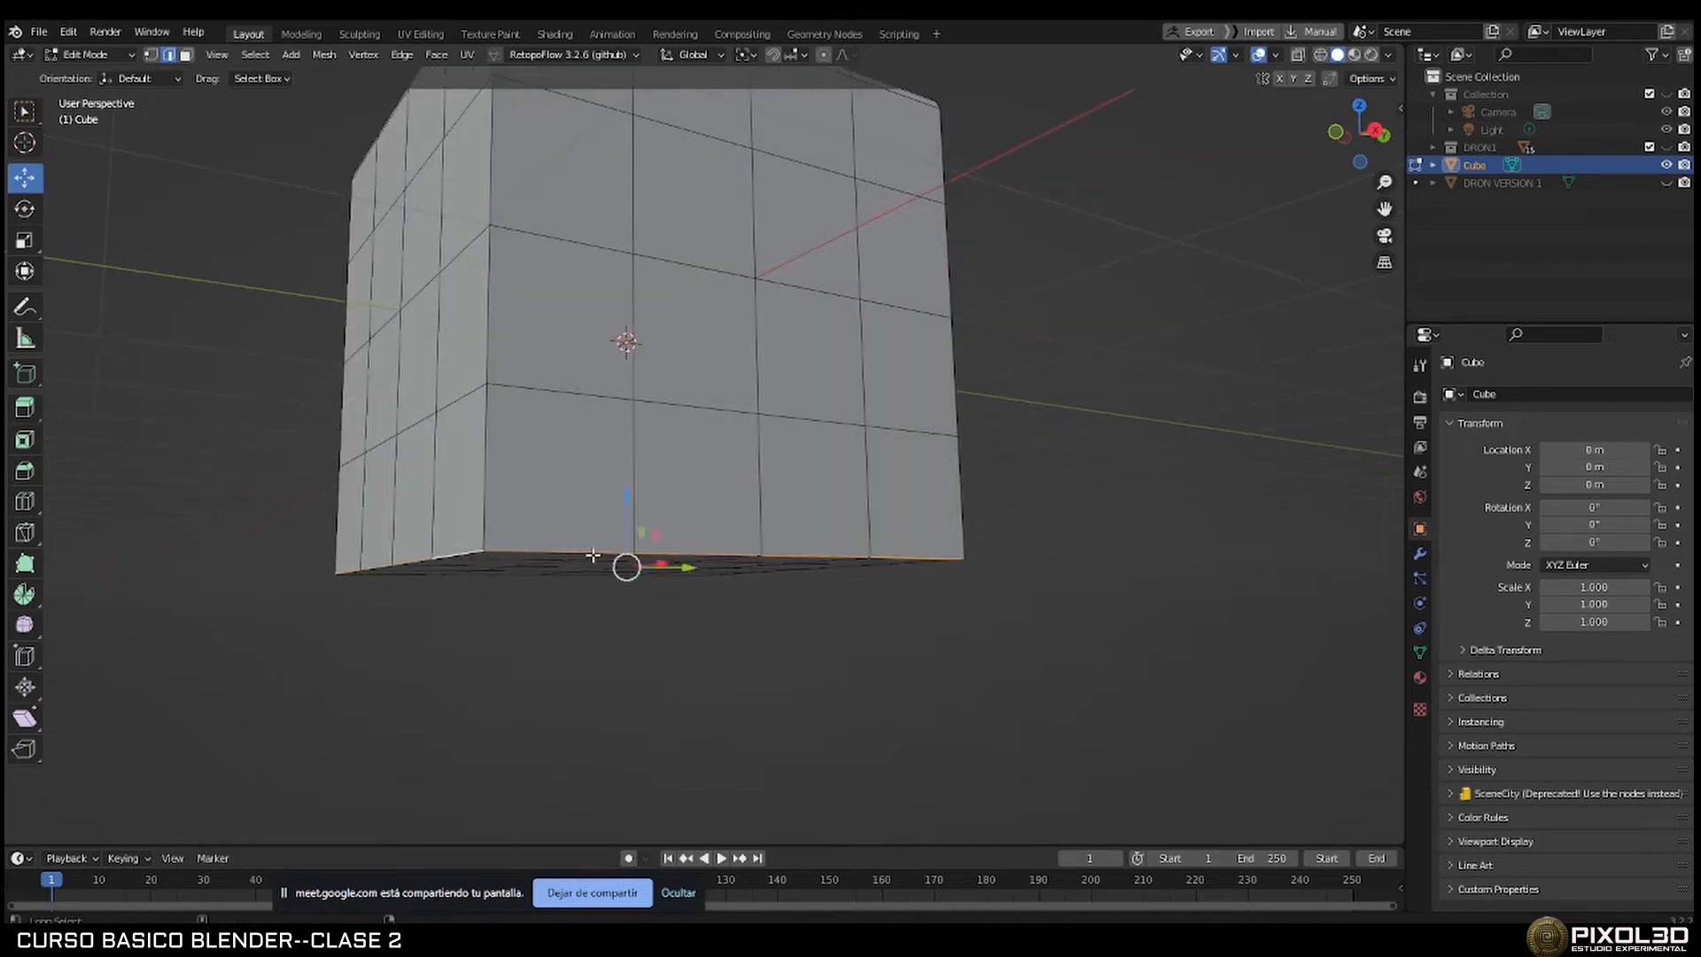
middle_drag(446, 550, 846, 557)
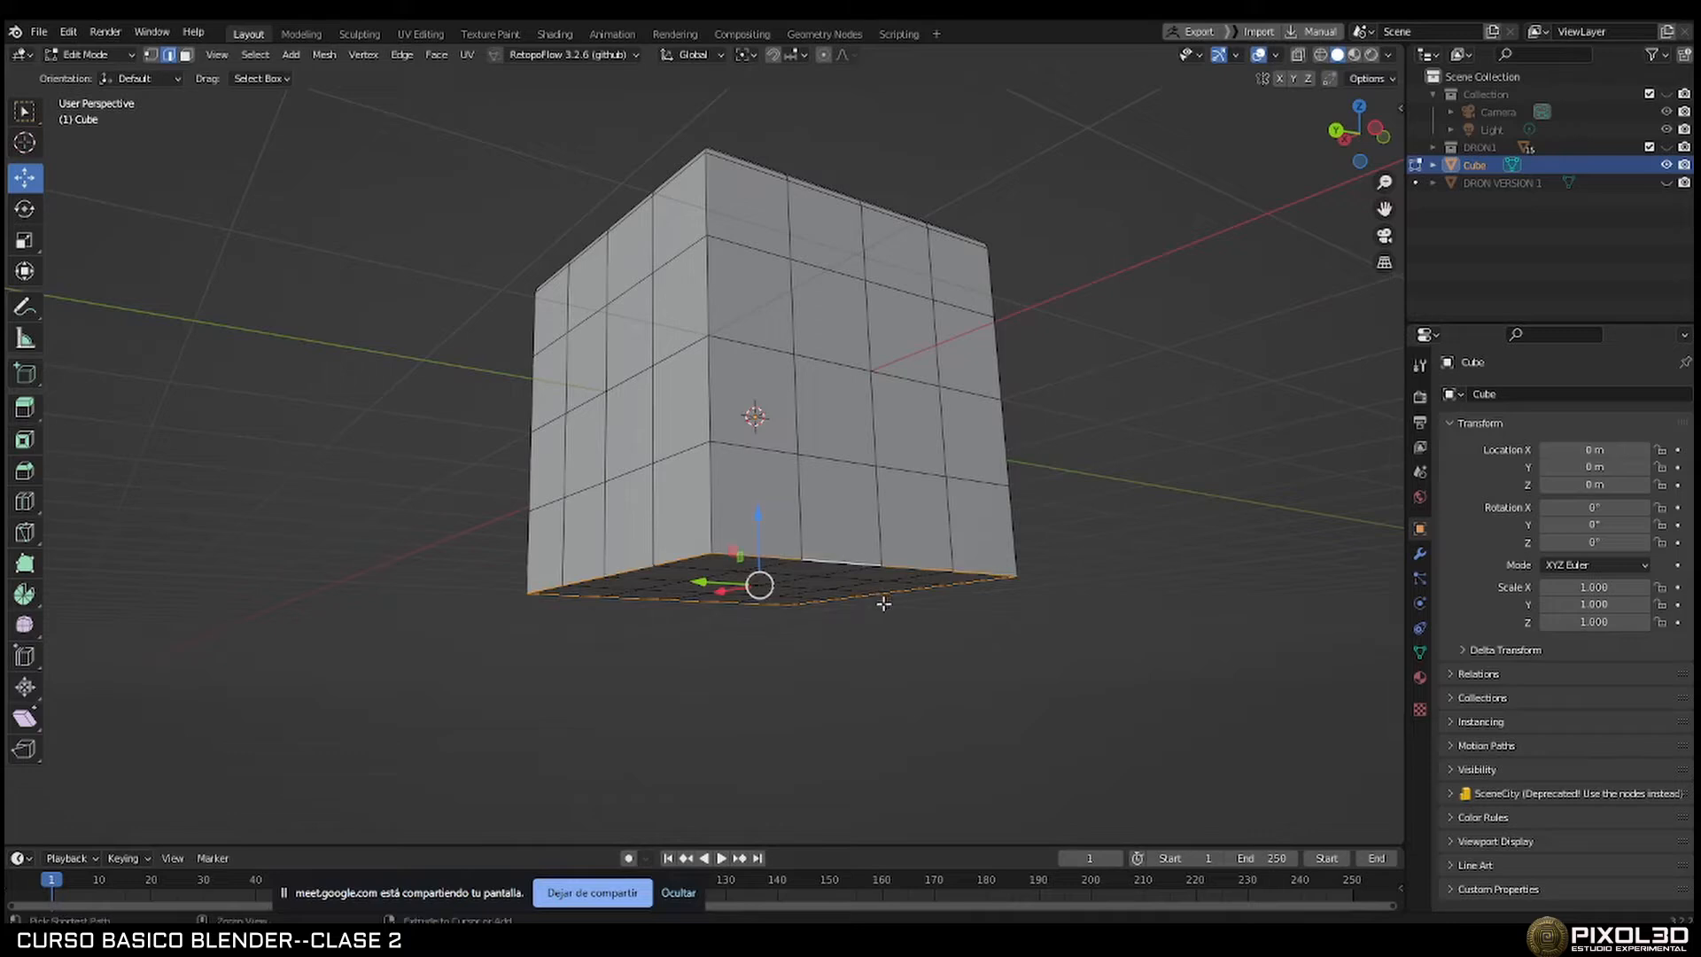
key(ctrl+b)
click(910, 608)
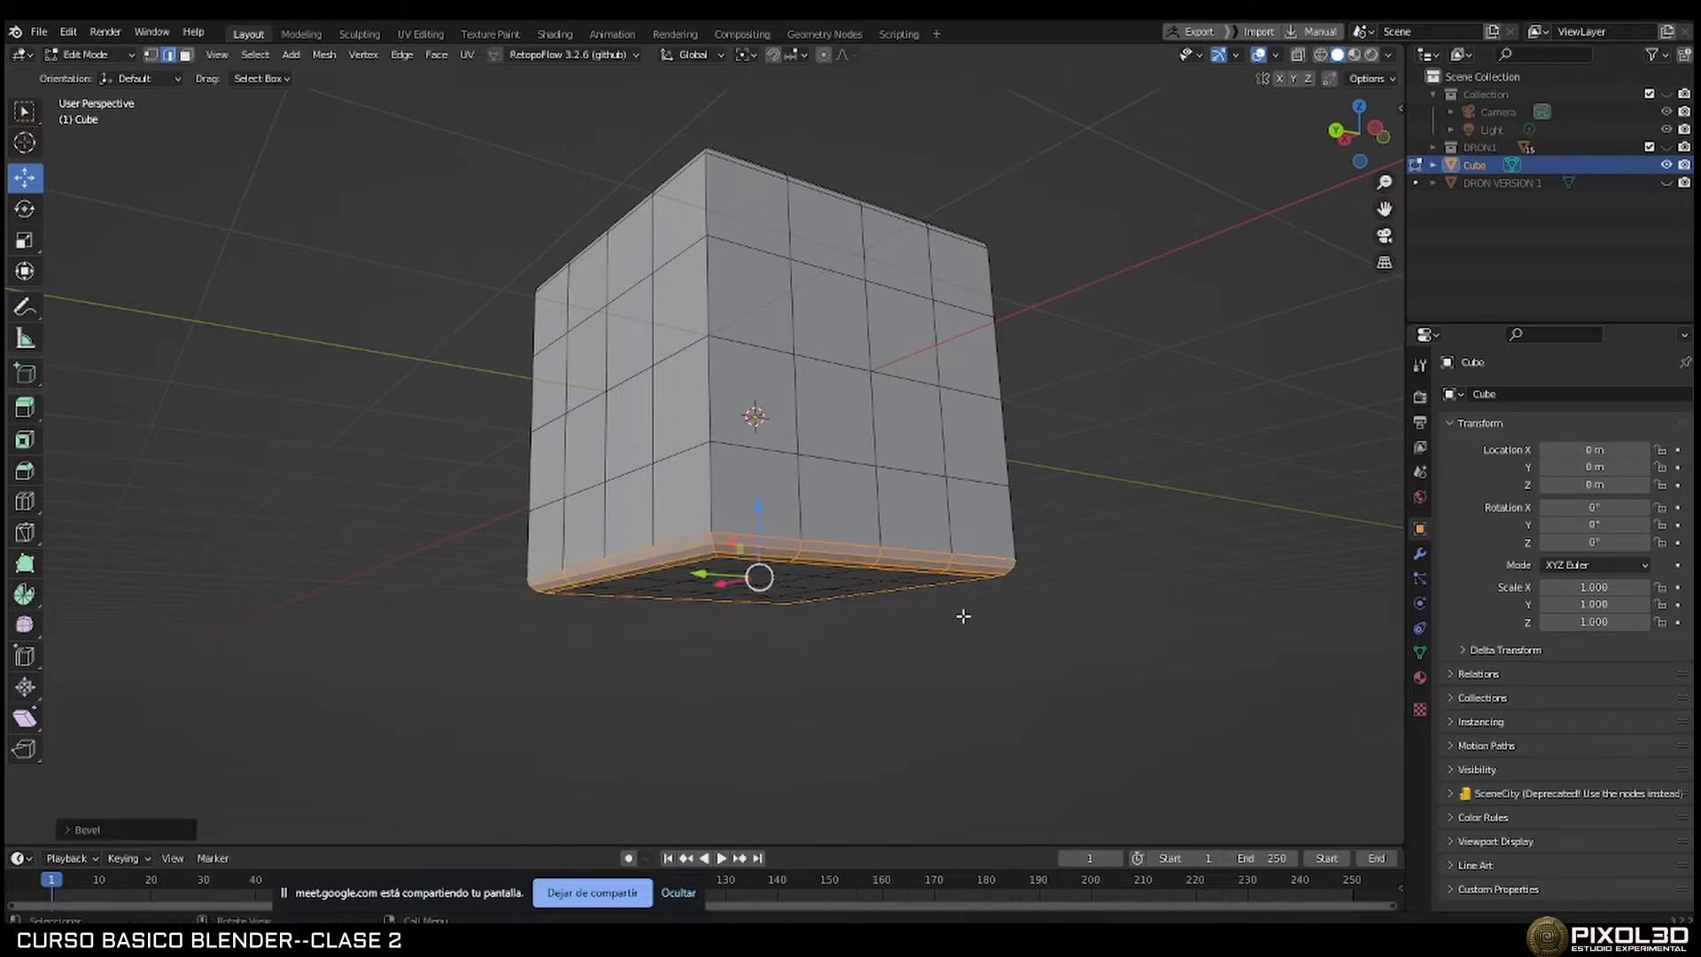
Add a Subdivision Surface modifier to the cube in Object Mode and set its viewport levels to 4.
key(Tab)
middle_drag(1075, 593, 1137, 569)
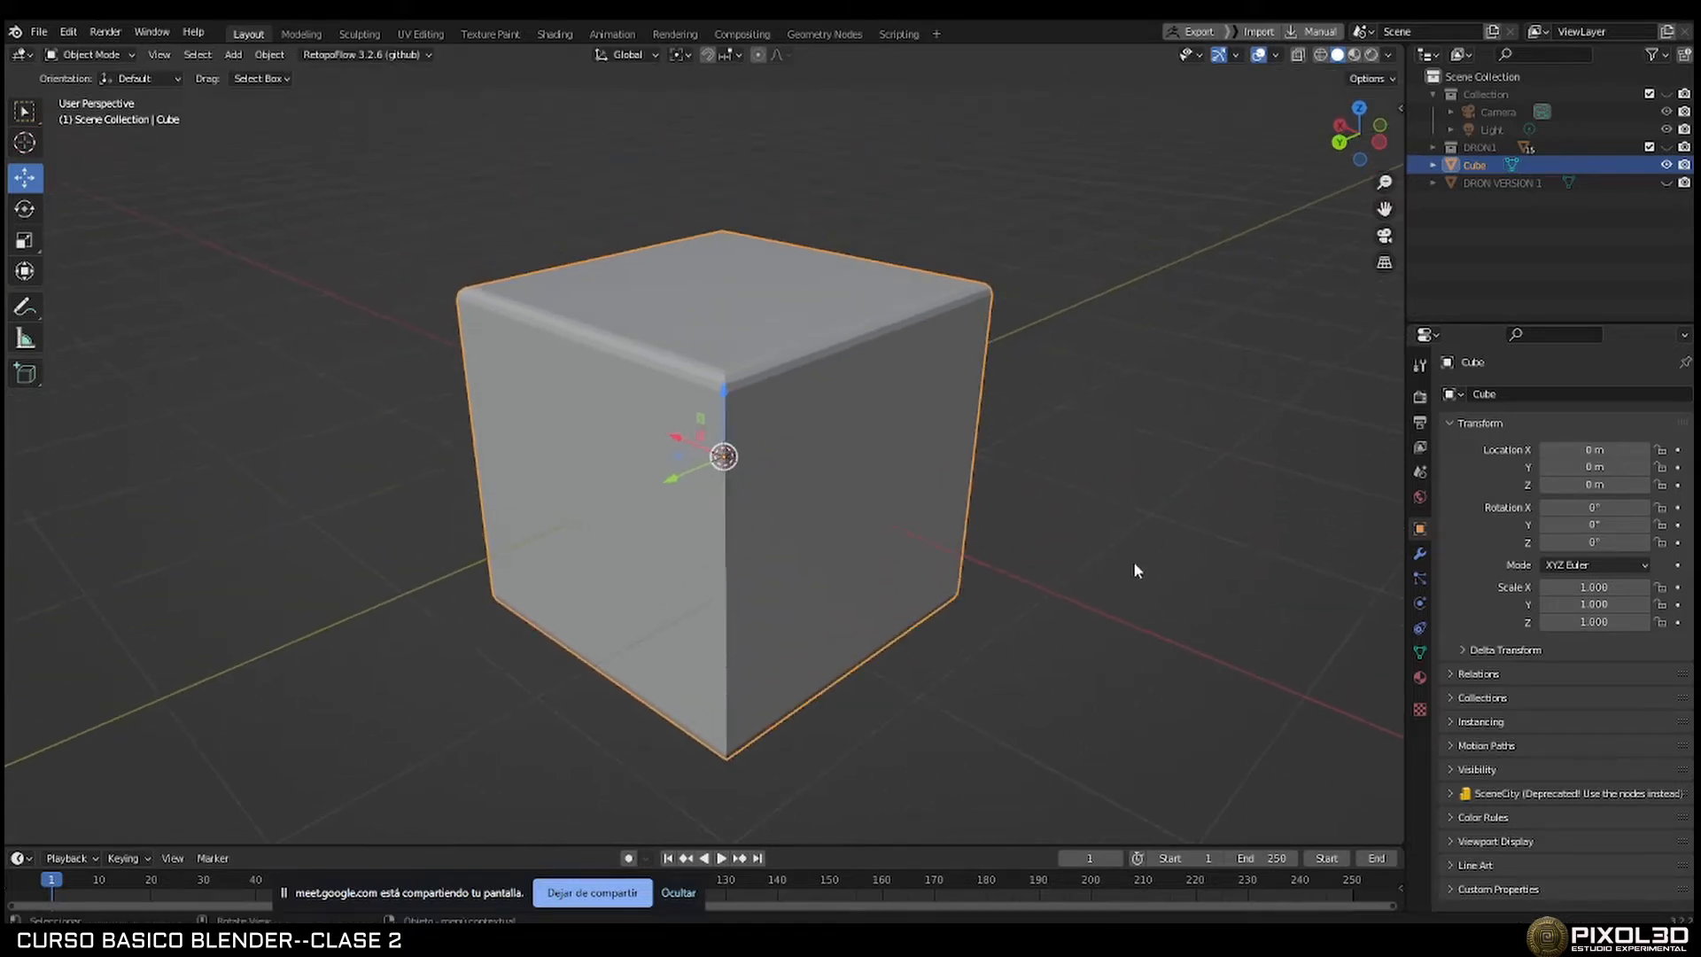
click(1420, 554)
click(1501, 392)
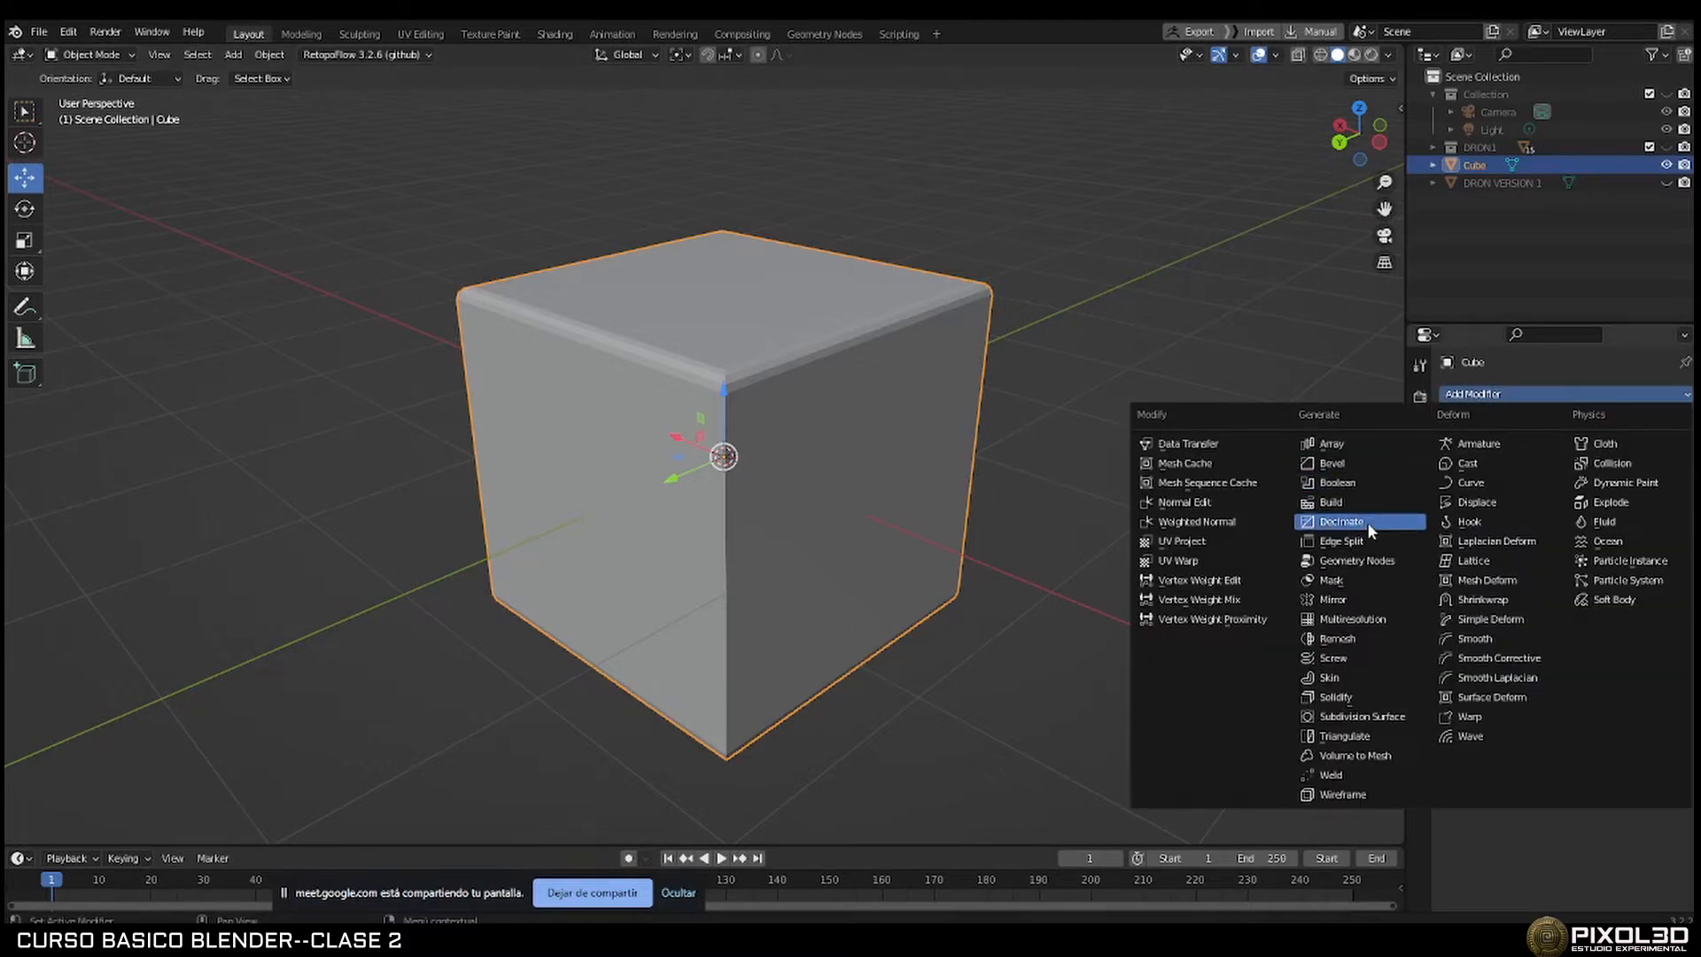
click(1365, 714)
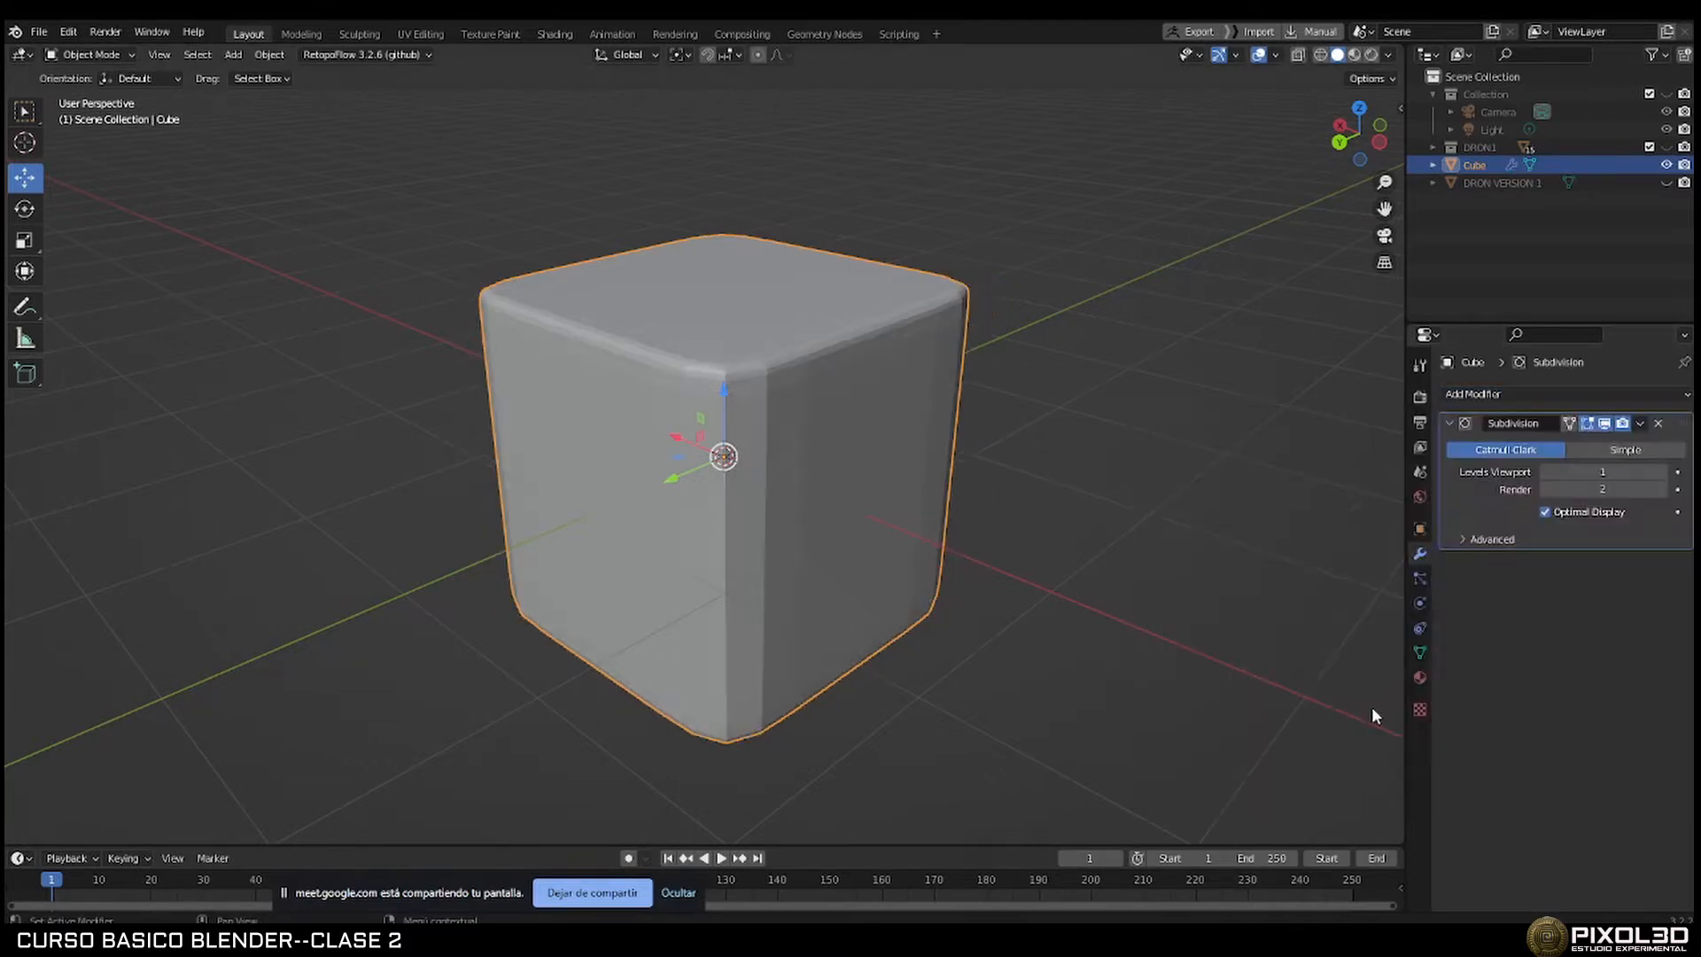
mouse_move(1048, 486)
middle_down()
mouse_move(1048, 539)
mouse_move(1041, 497)
middle_up()
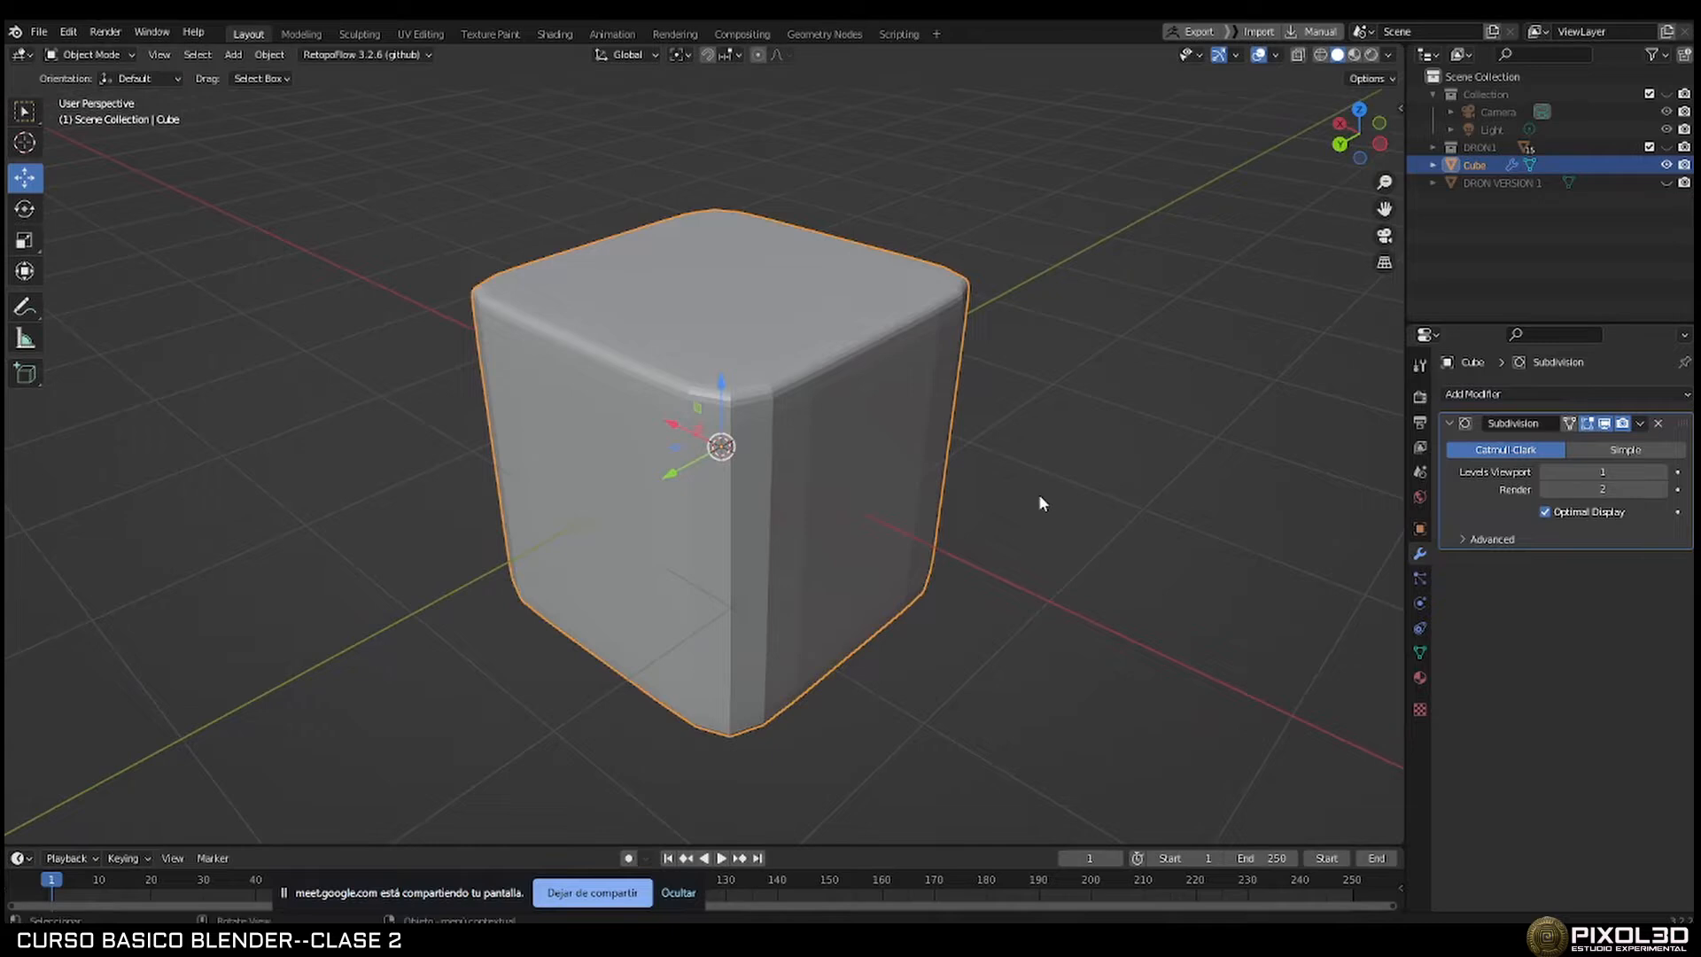
click(1661, 472)
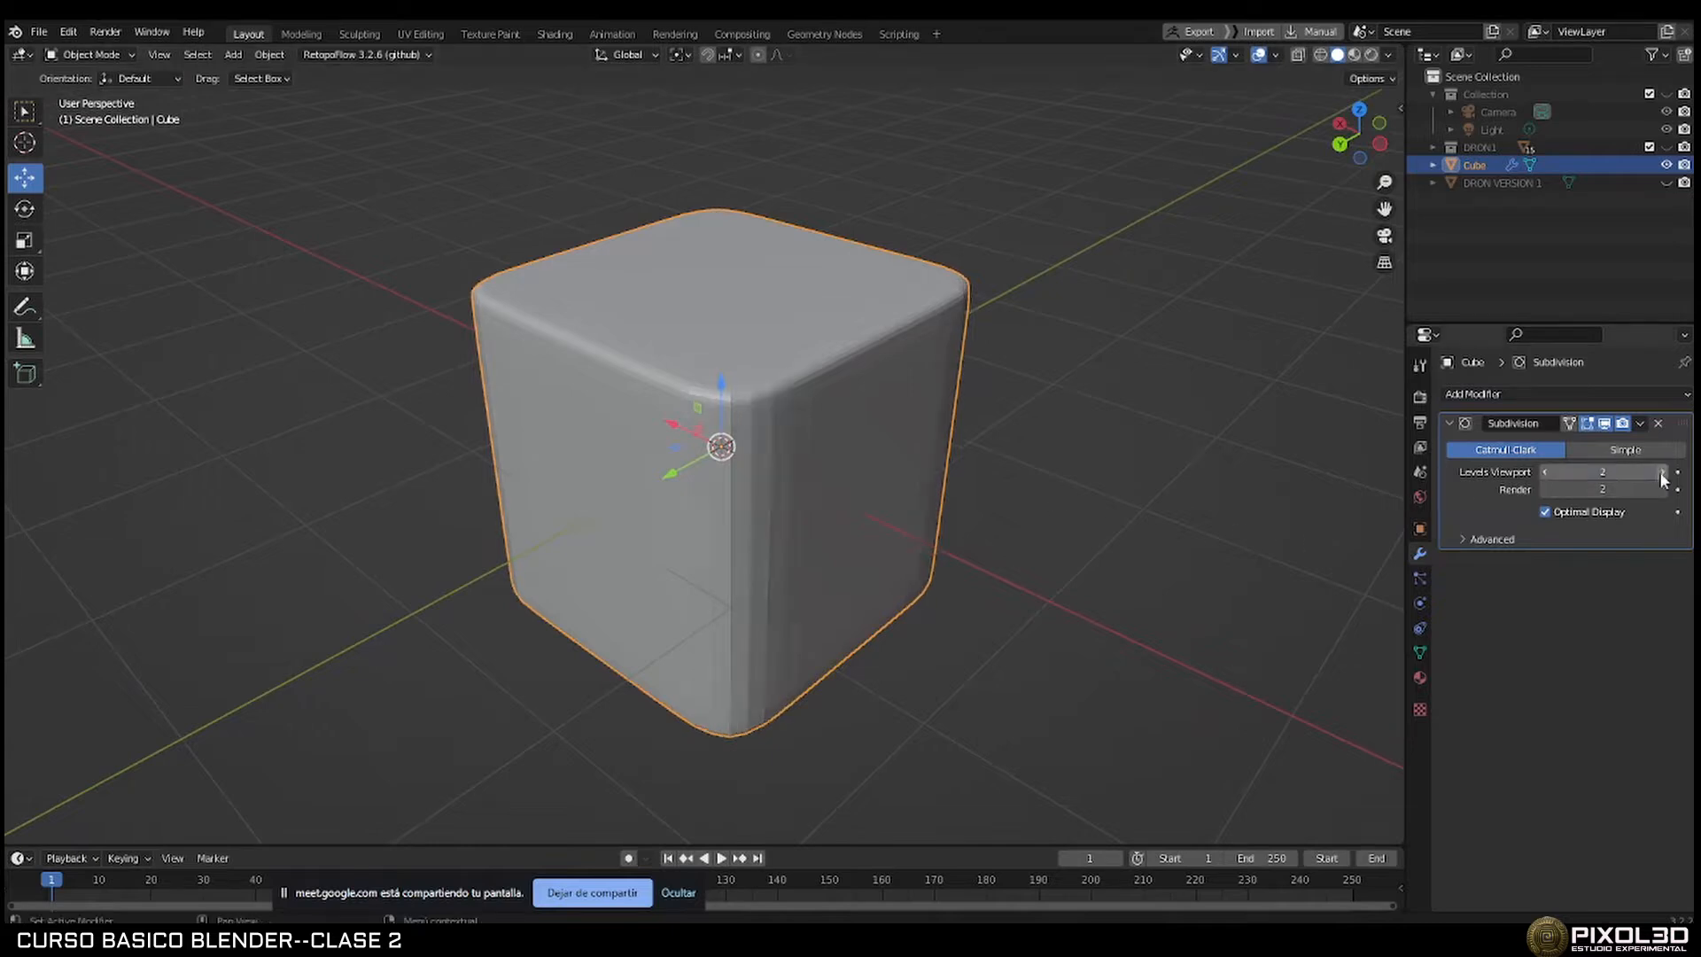
click(1661, 472)
click(1661, 473)
Apply Shade Smooth to the cube and inspect its rounded edges and corners from several angles.
right_click(918, 405)
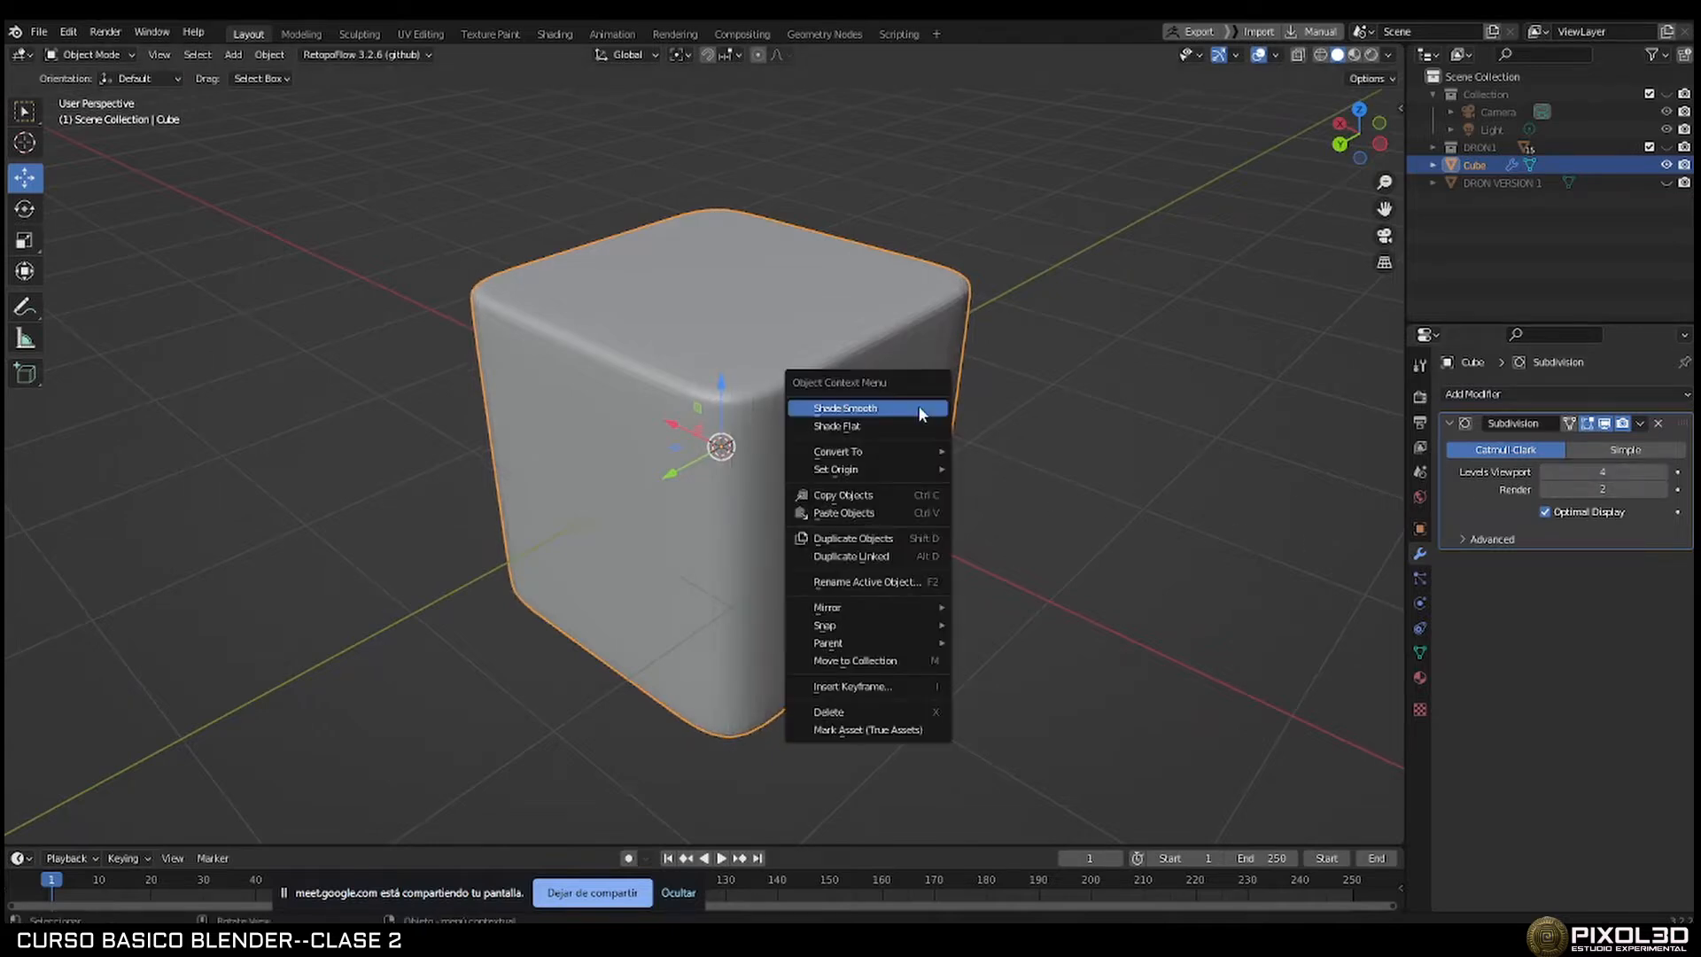
click(918, 406)
middle_drag(847, 394, 762, 411)
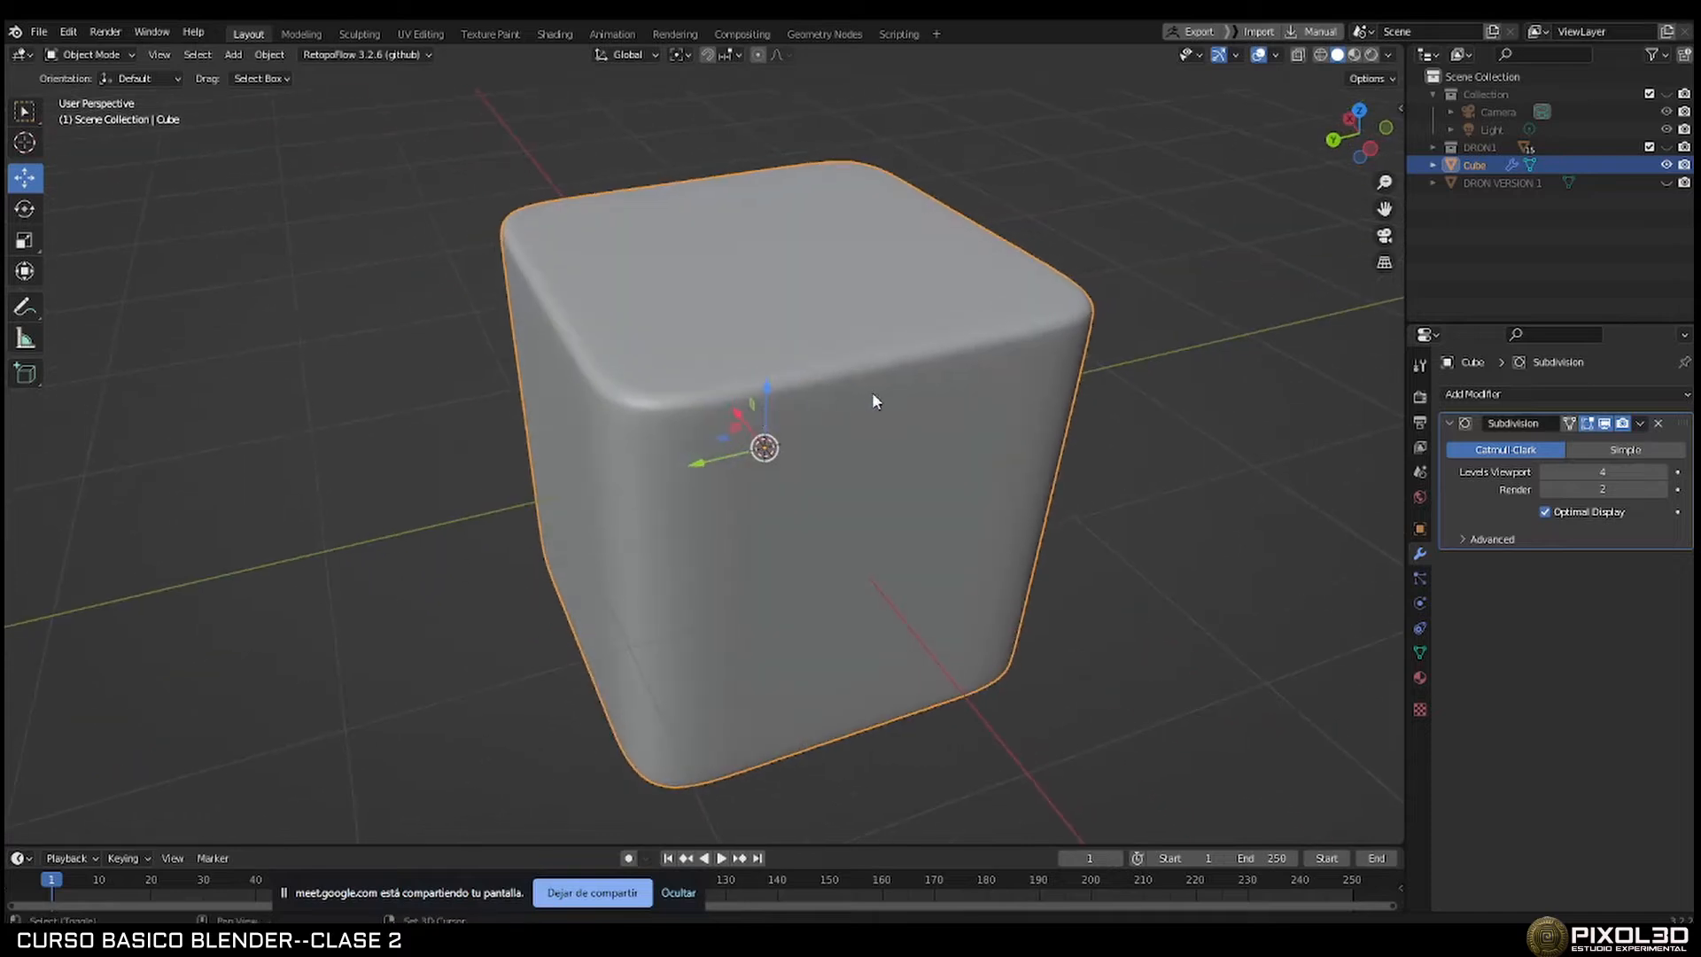
middle_drag(871, 392, 702, 298)
scroll(749, 381, up, 3)
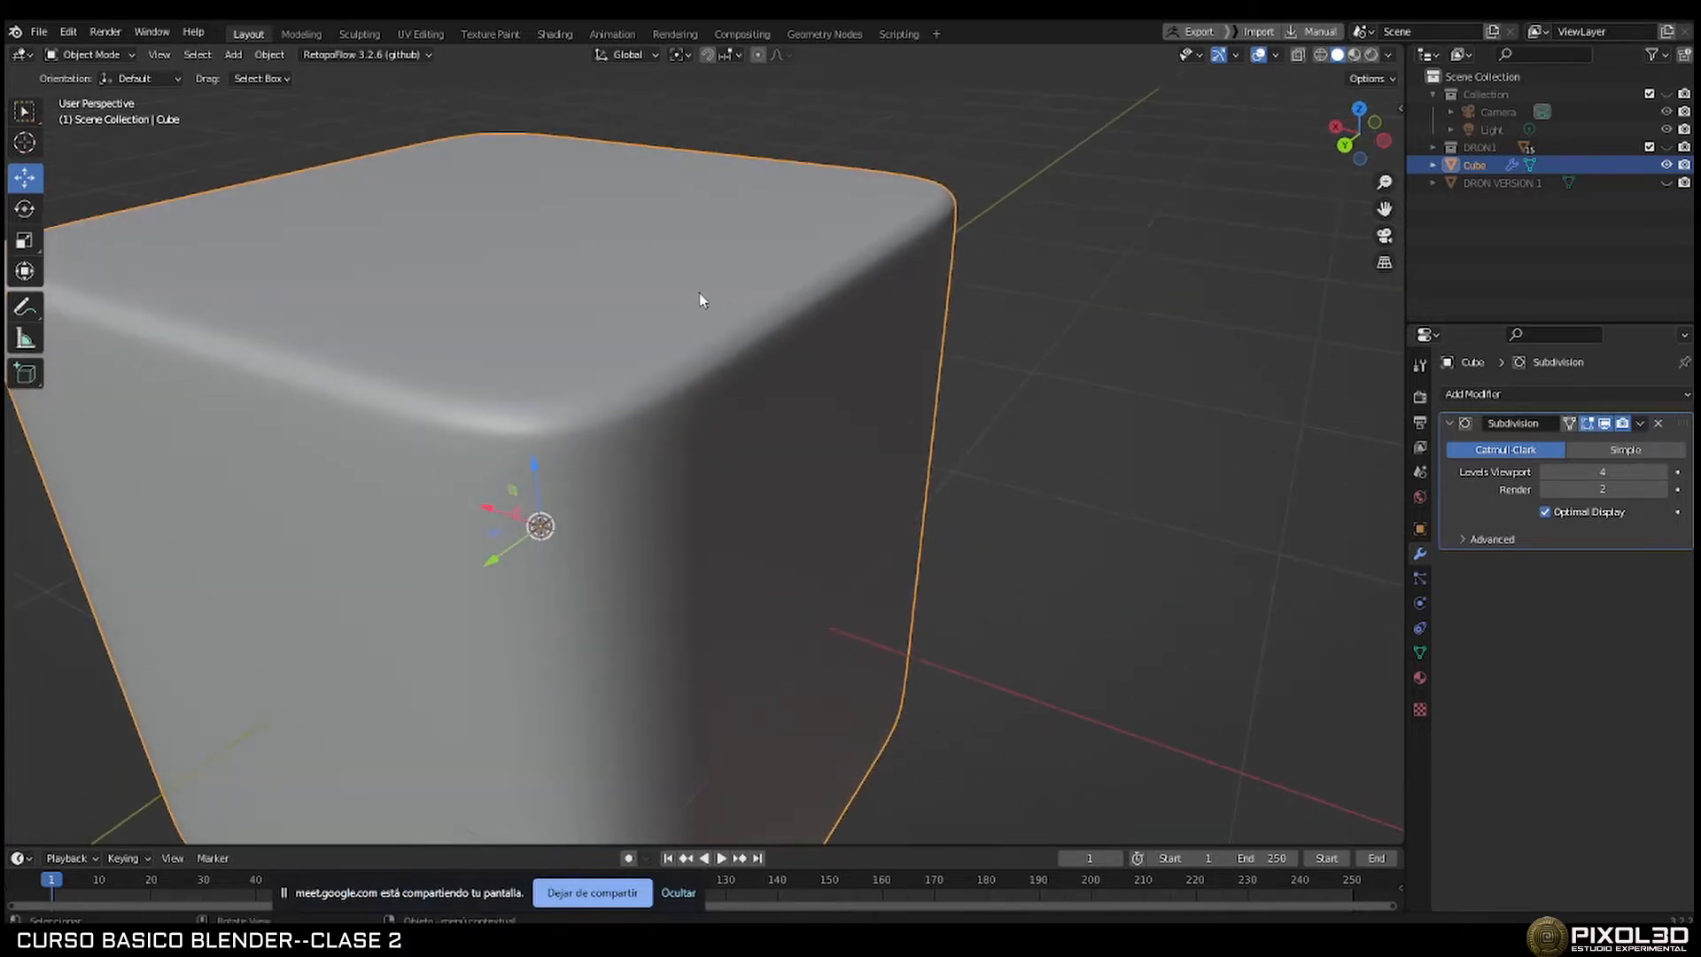
middle_drag(812, 357, 321, 247)
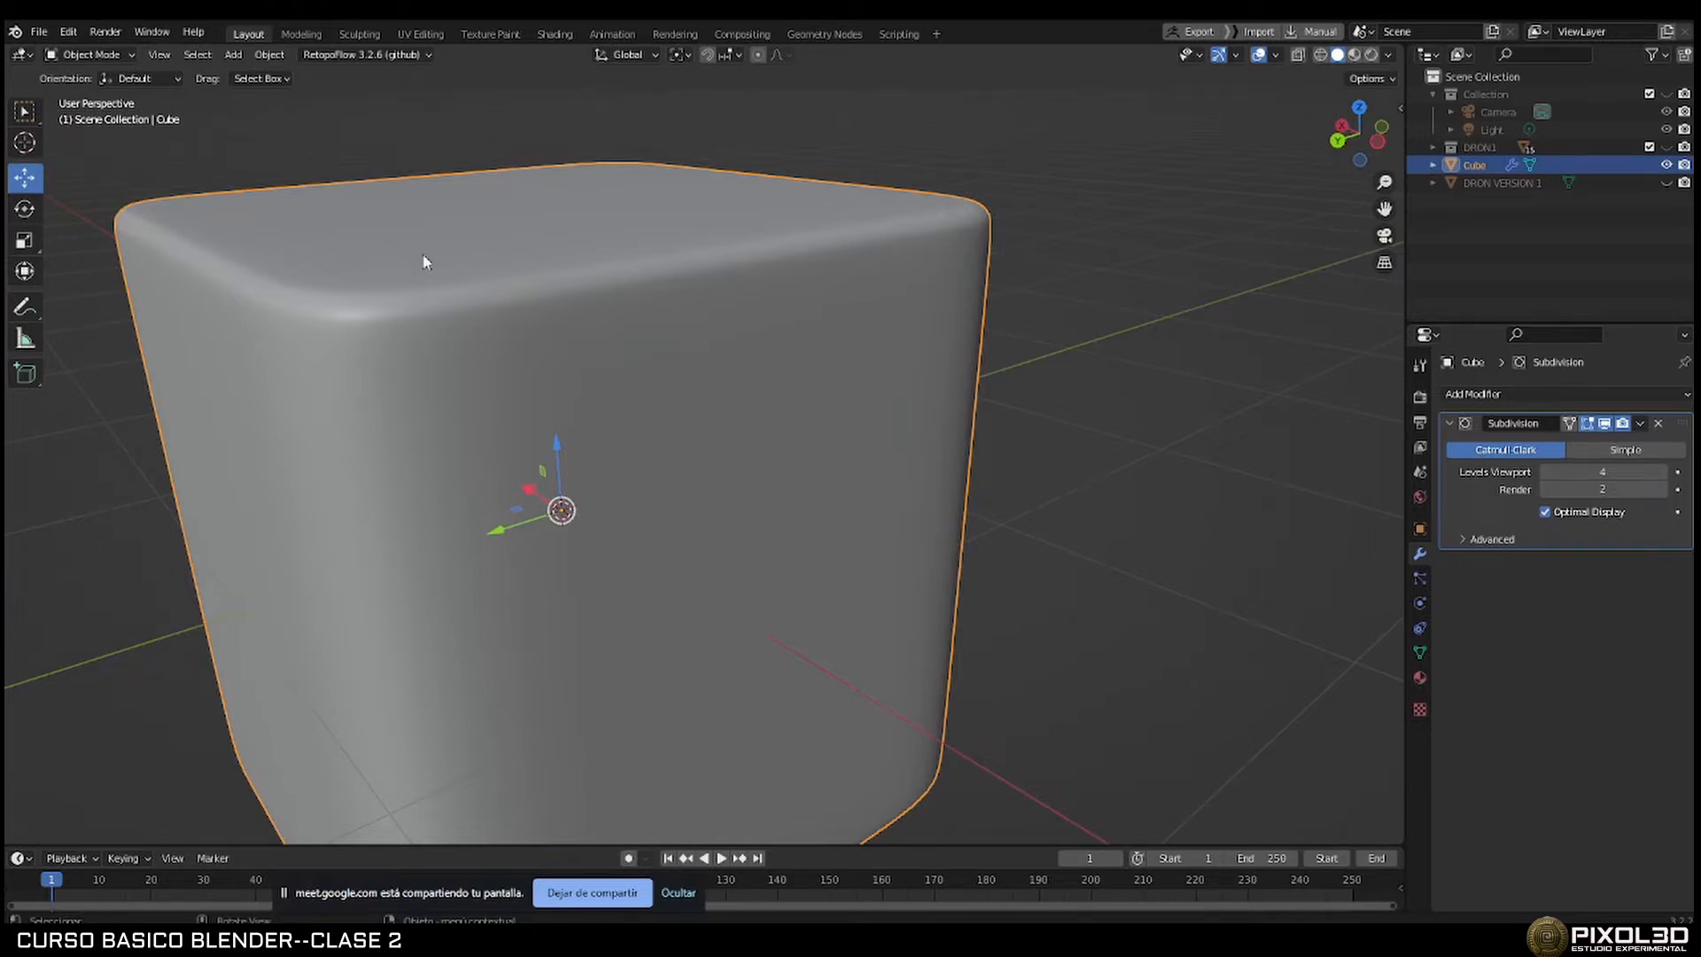
middle_drag(426, 262, 478, 281)
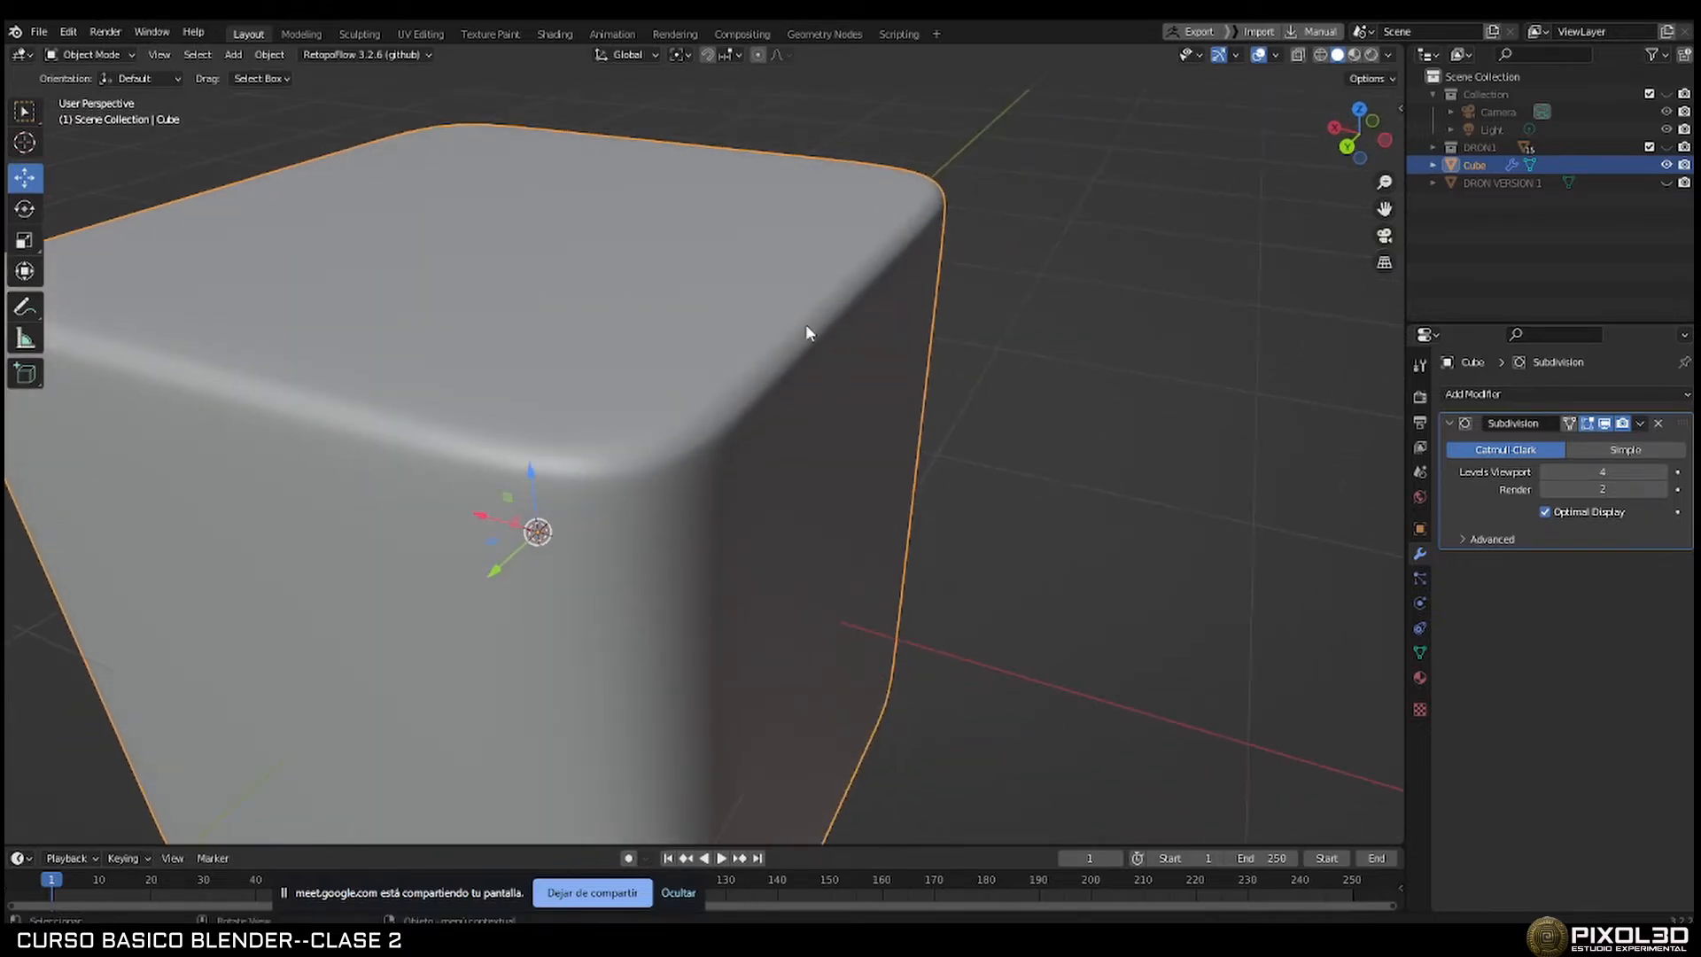
middle_drag(819, 377, 728, 357)
Return the cube to Edit Mode, remove its Subdivision modifier and clear the edge selection.
key(Tab)
scroll(684, 380, down, 2)
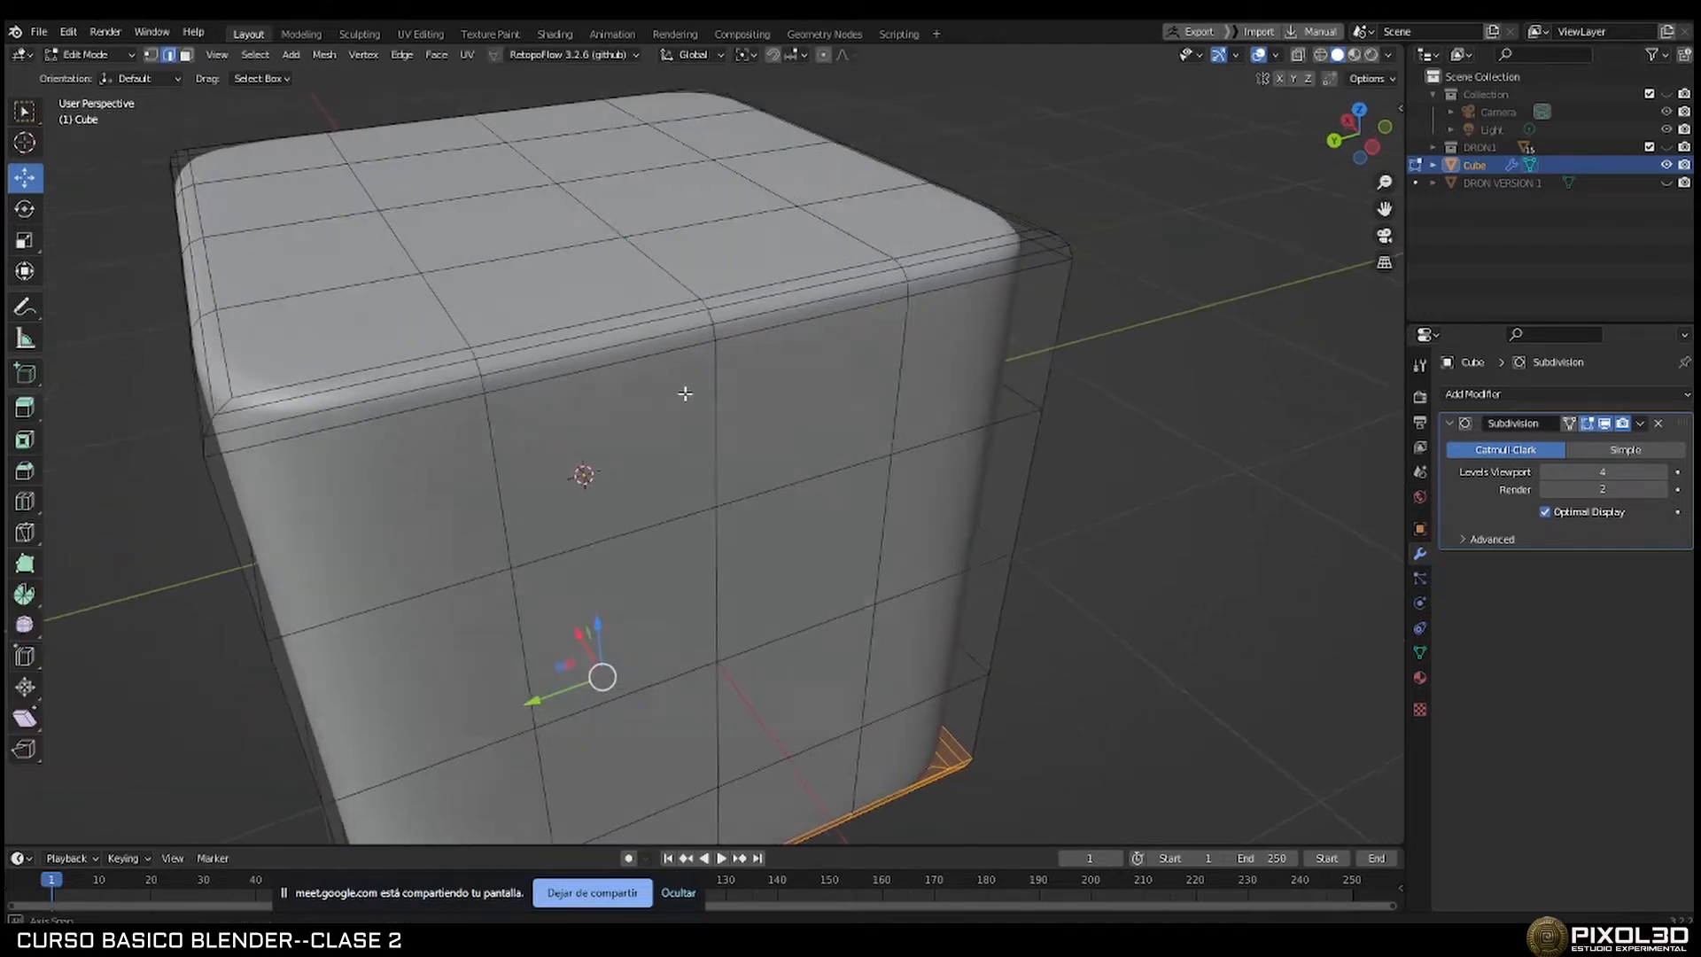
scroll(886, 421, down, 2)
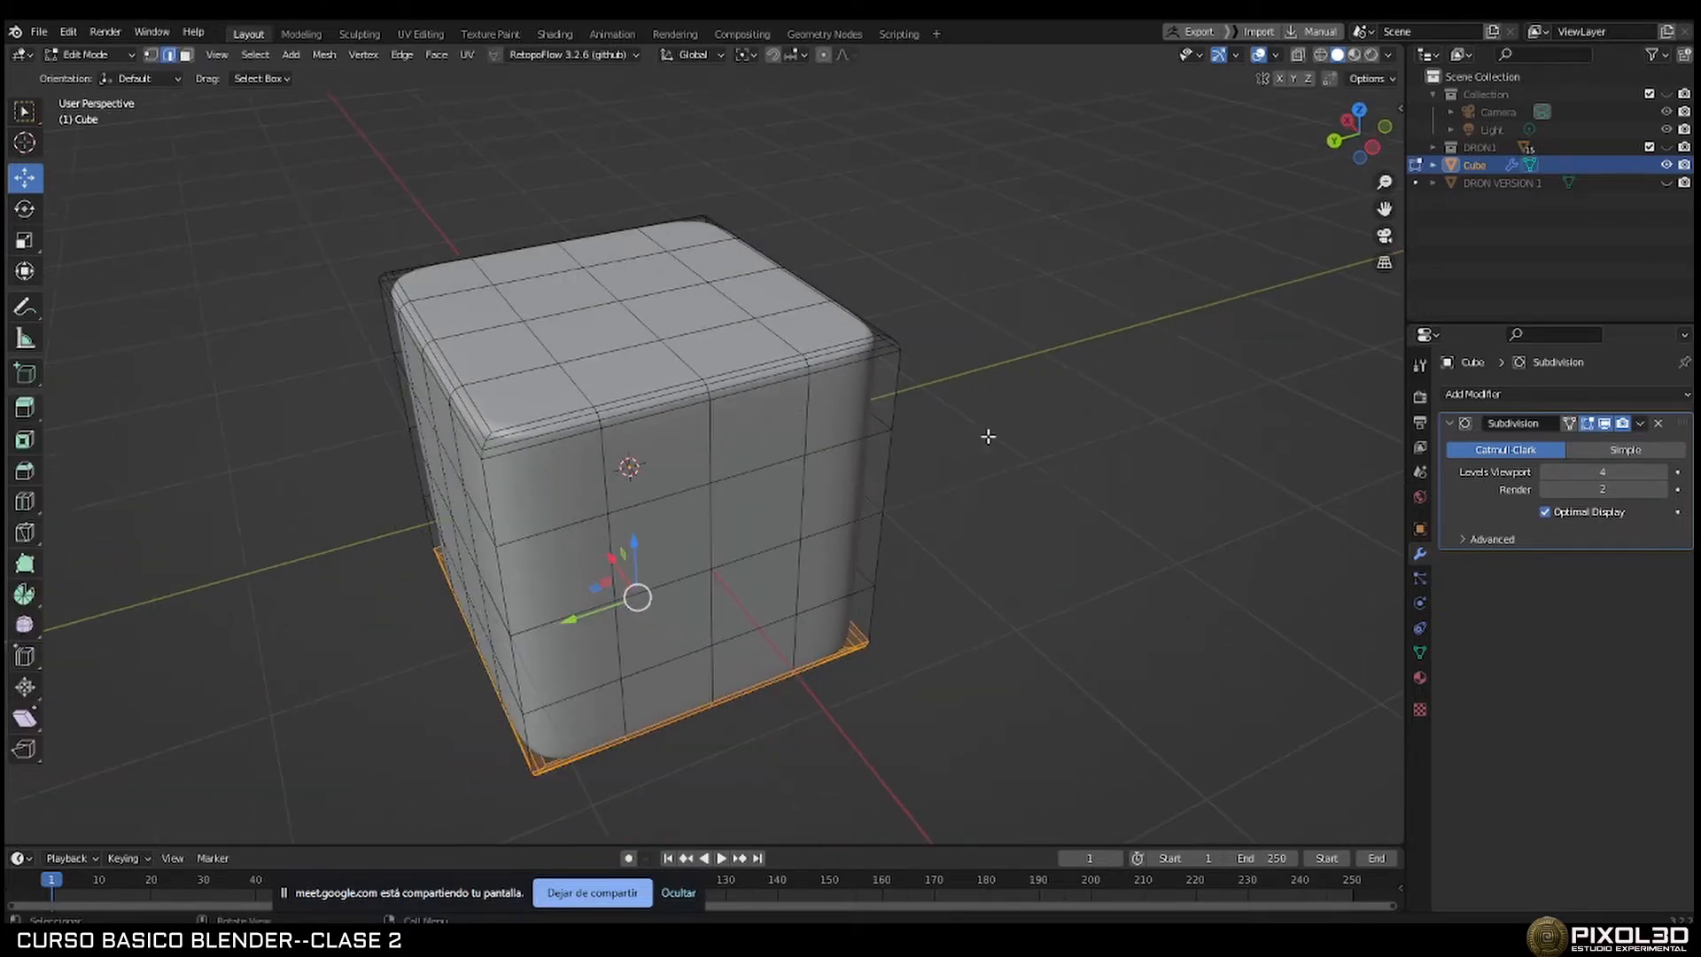
click(1658, 423)
middle_drag(986, 449, 1010, 417)
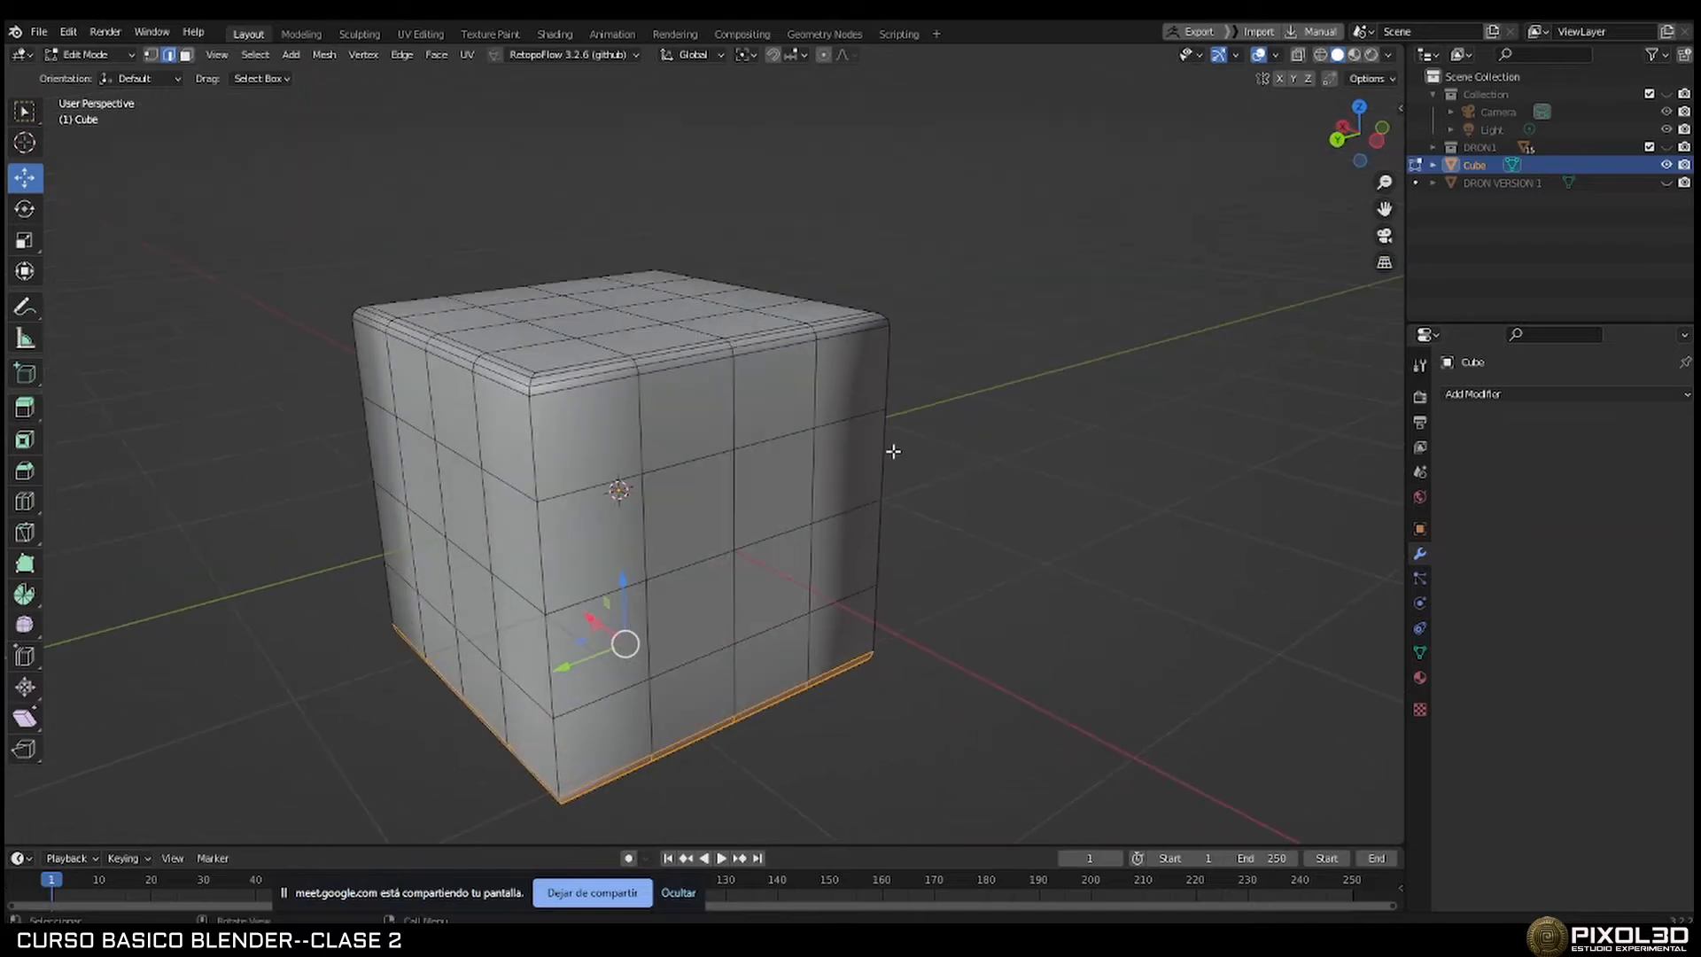
middle_drag(896, 448, 980, 440)
click(939, 529)
Select the narrow bevel face beside the cube's top corner in face select mode and inspect the surrounding topology.
scroll(621, 479, up, 3)
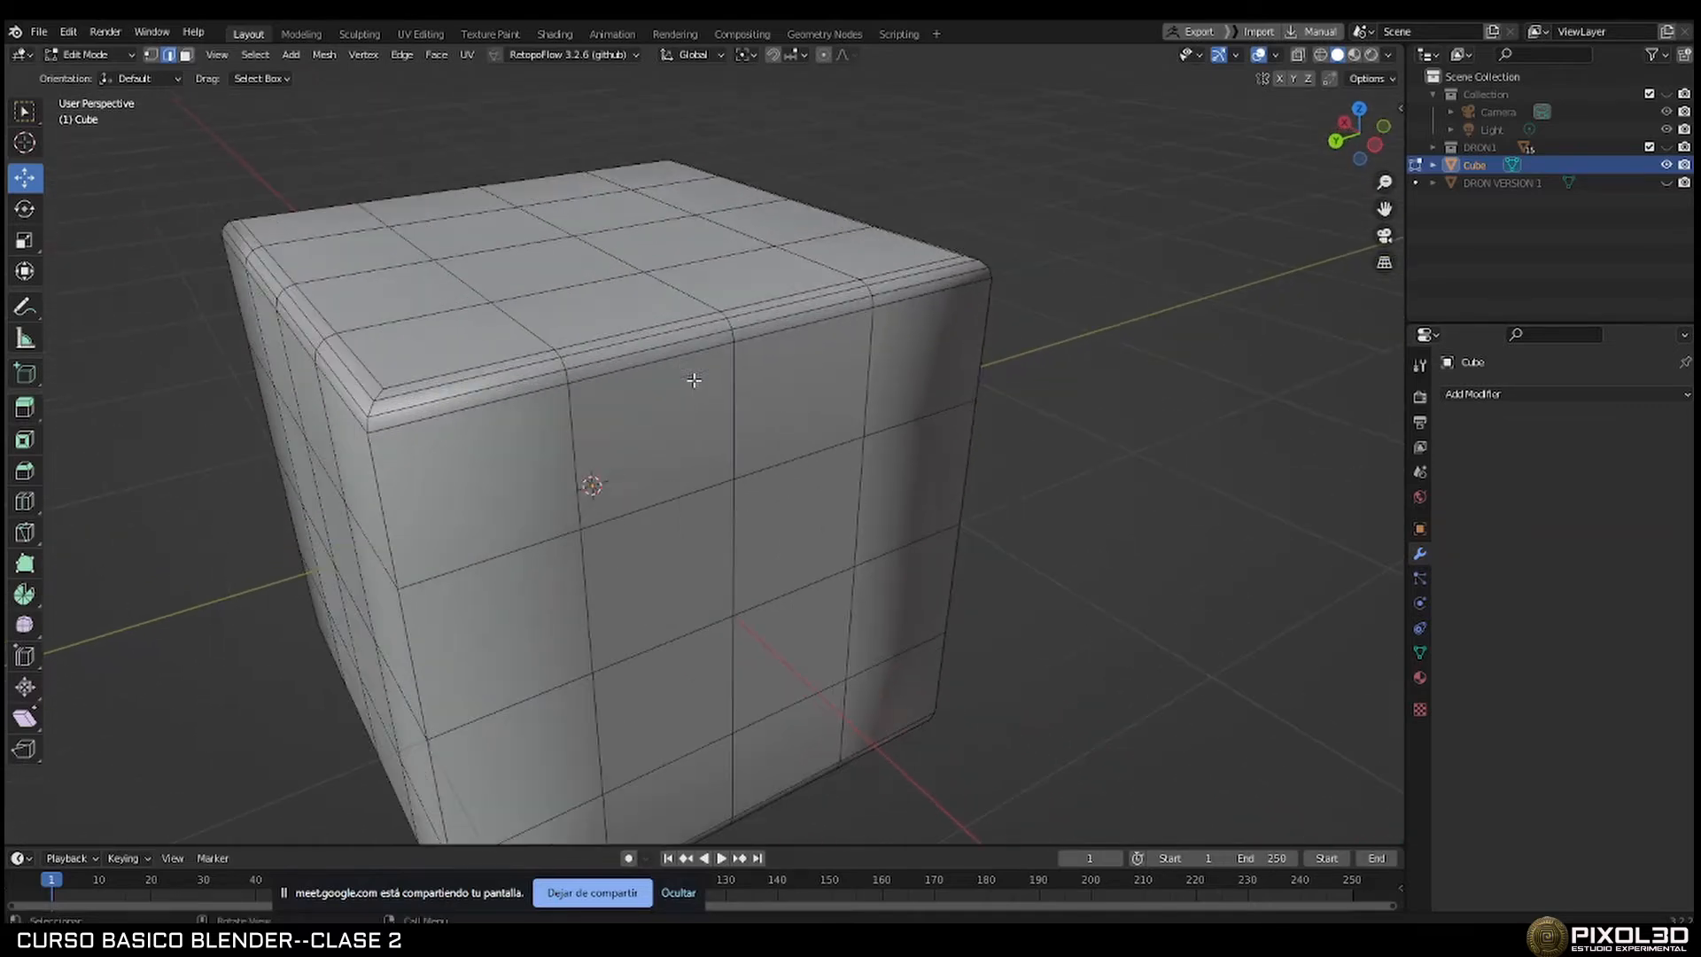
scroll(653, 435, up, 4)
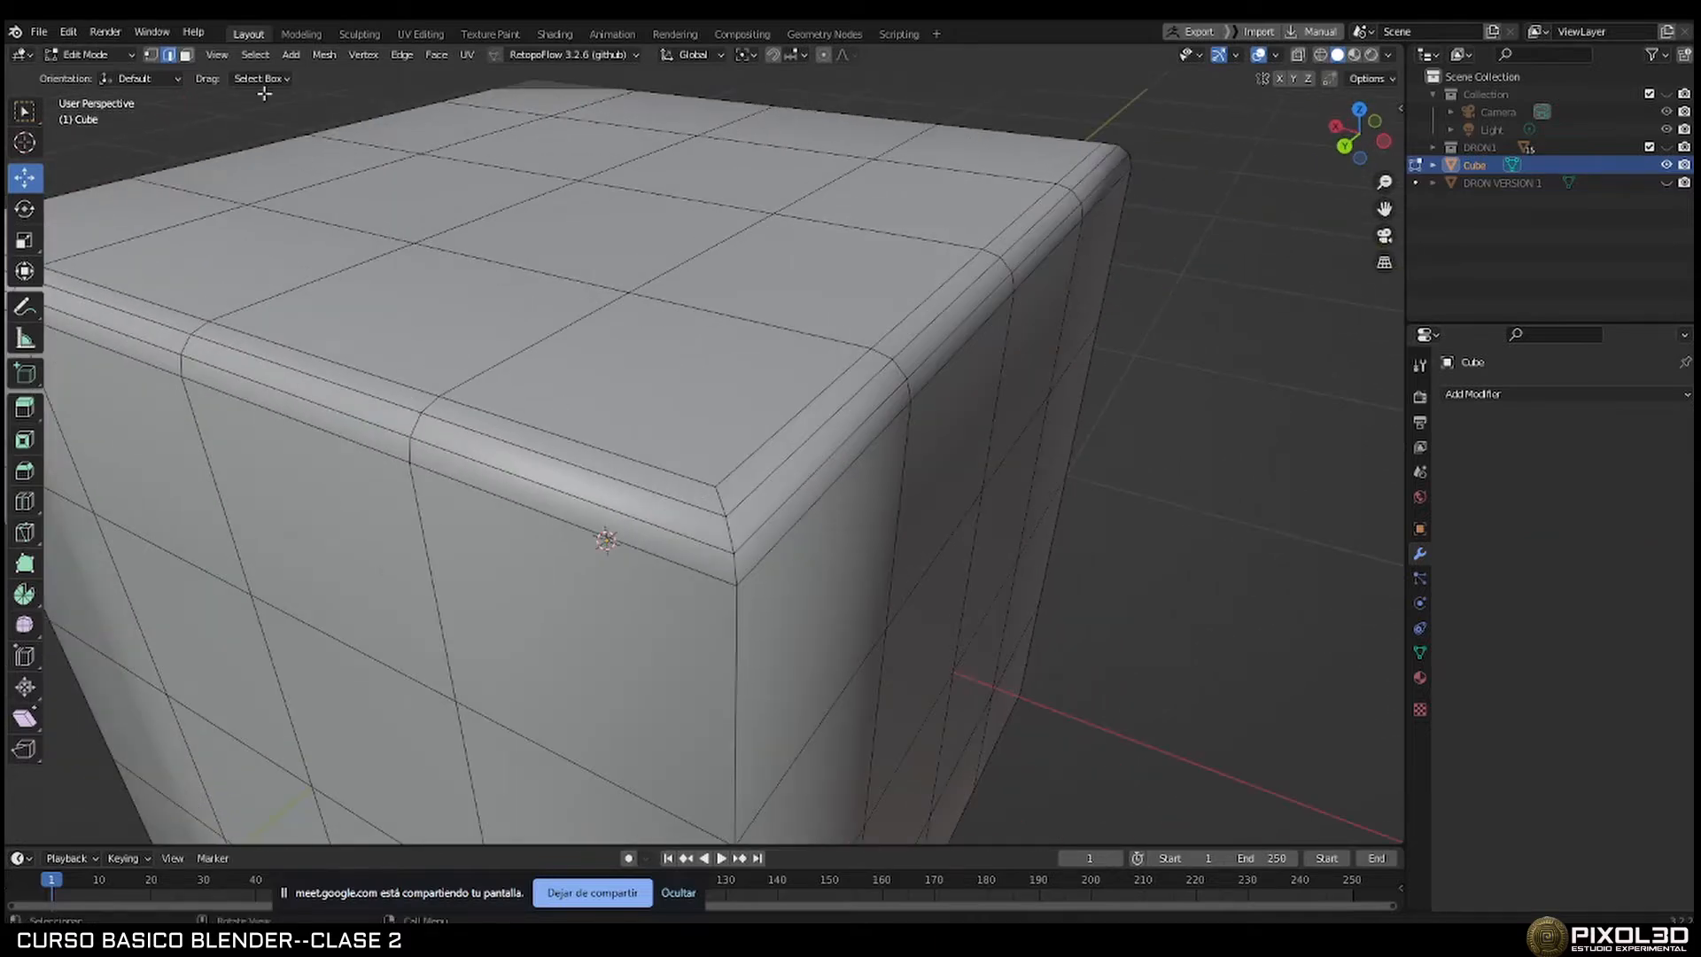
click(185, 54)
click(656, 482)
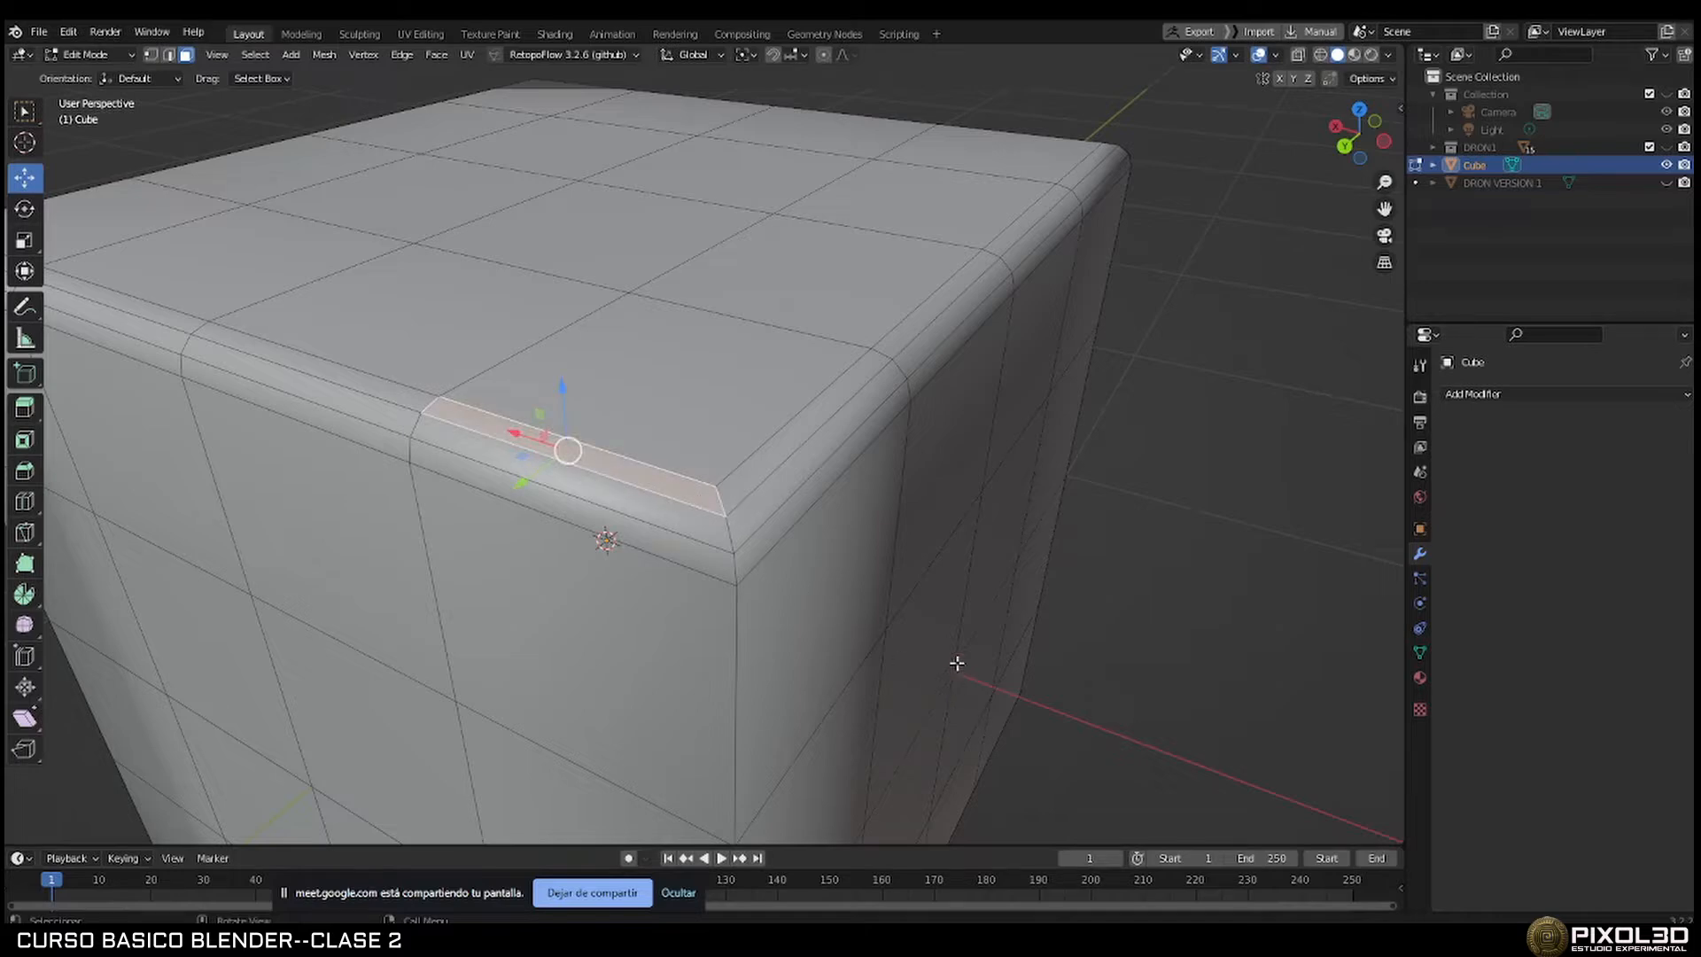
middle_drag(957, 665, 797, 566)
scroll(788, 565, down, 2)
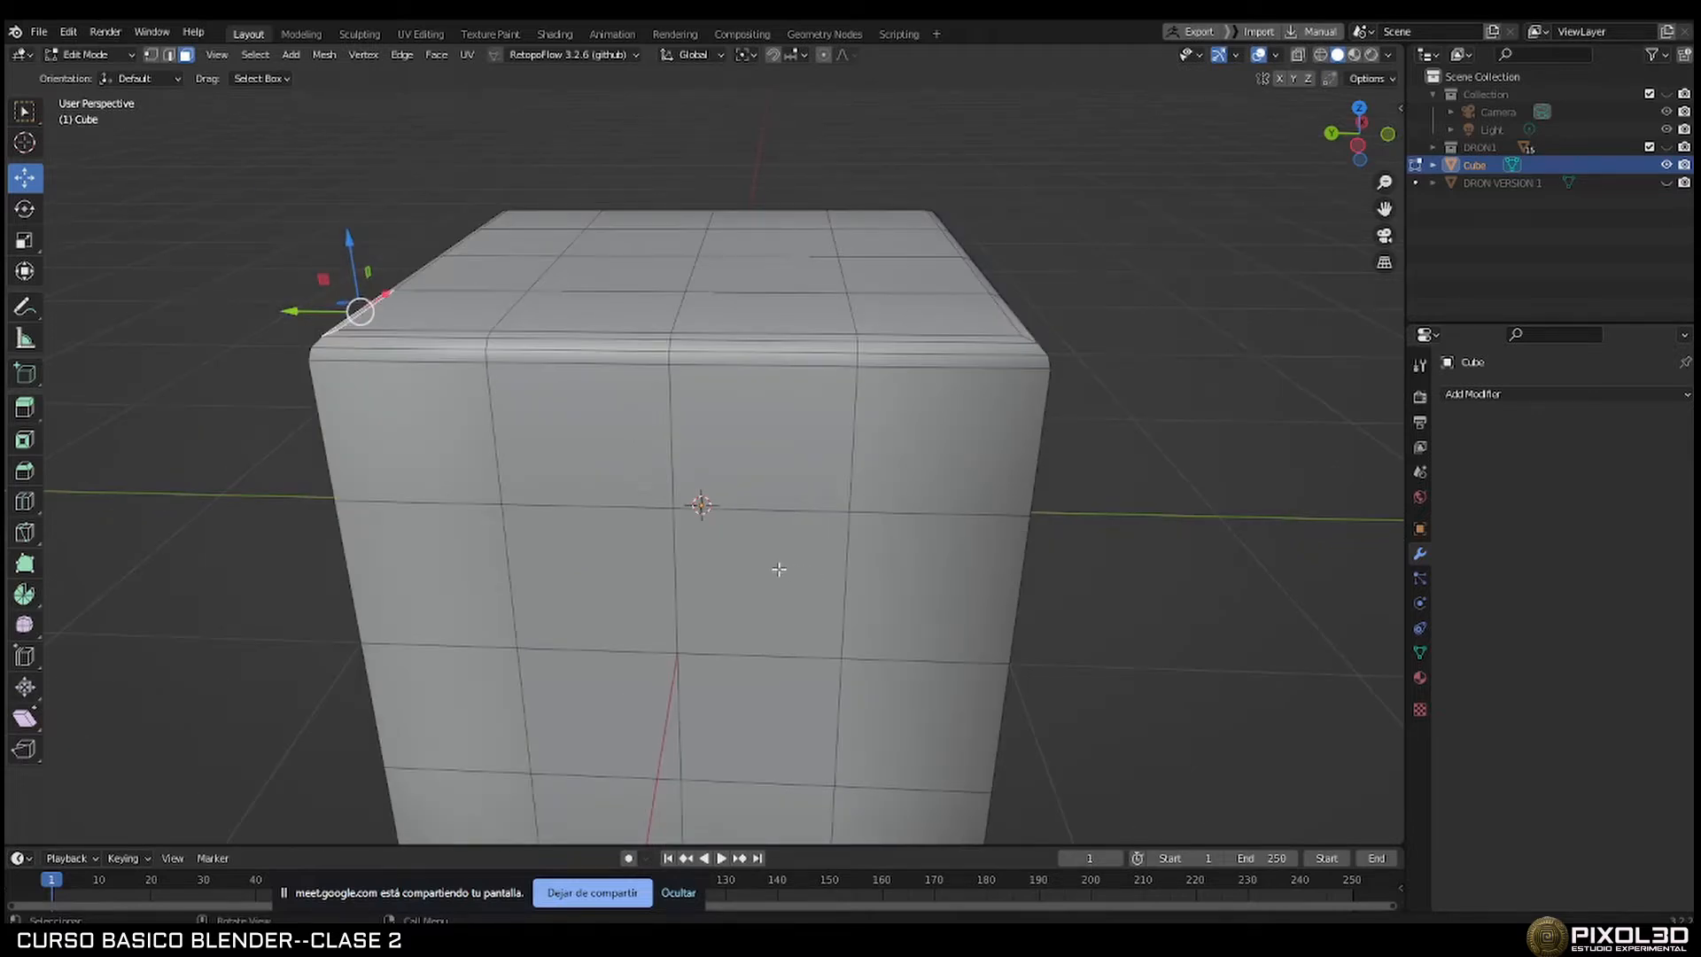
middle_drag(804, 493, 1005, 717)
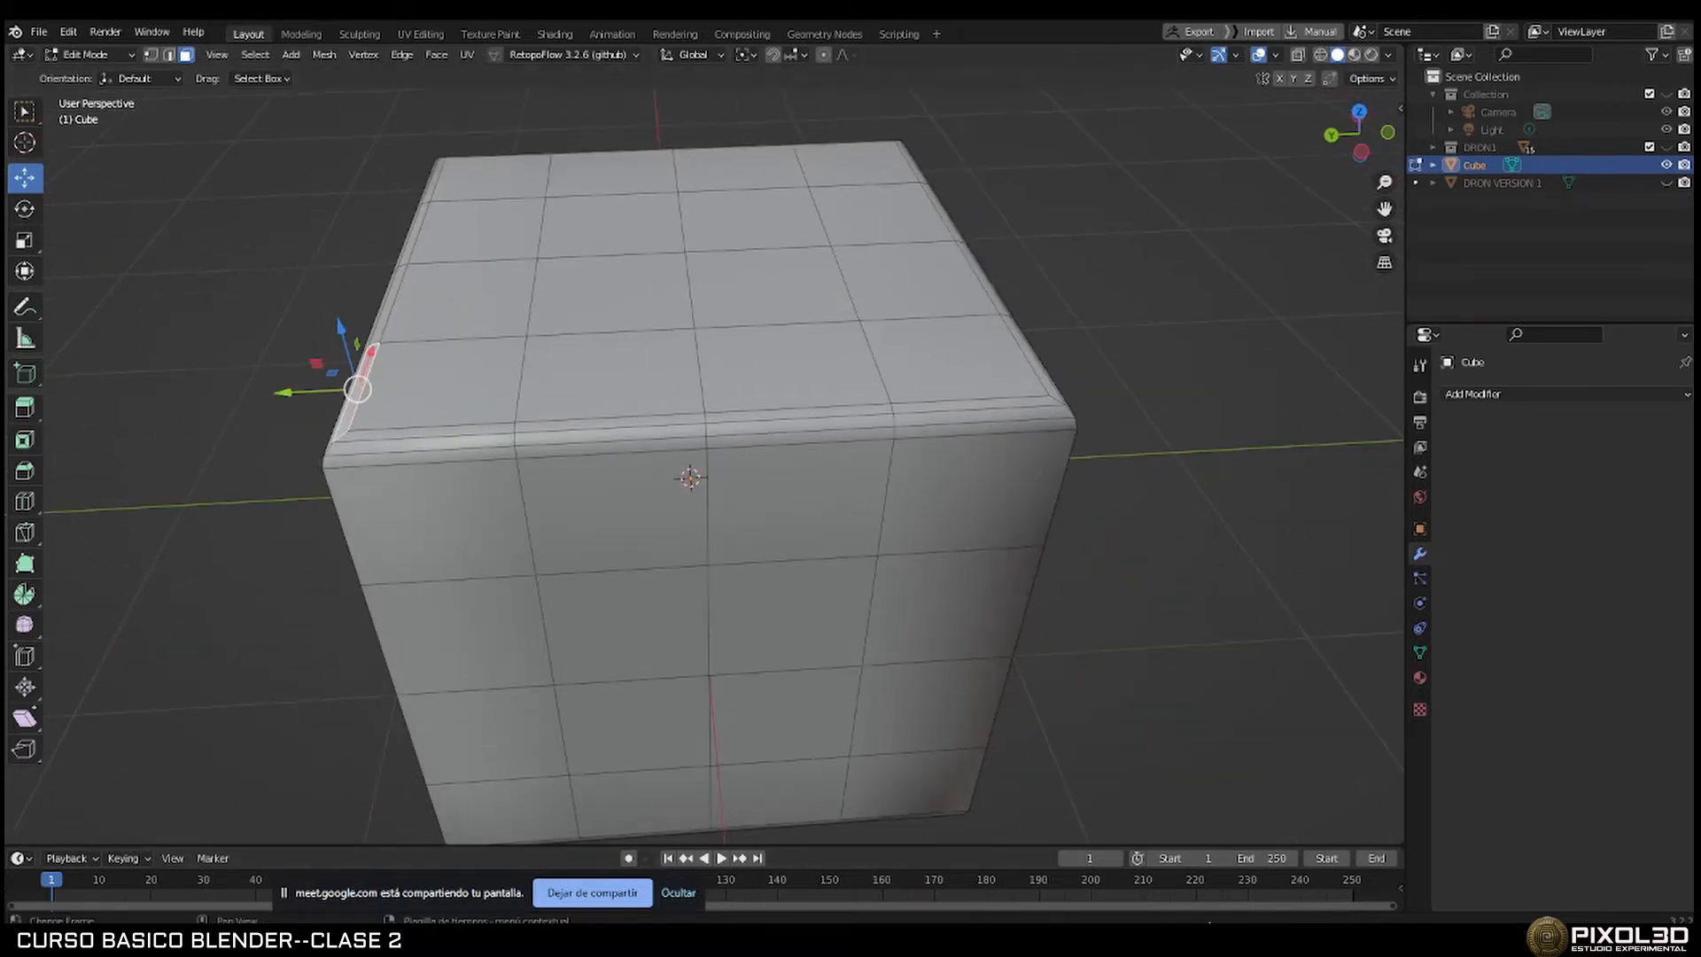
Switch briefly to the PDF notes and back to Blender, and check the cube in Object Mode before resuming editing.
key(alt+Tab)
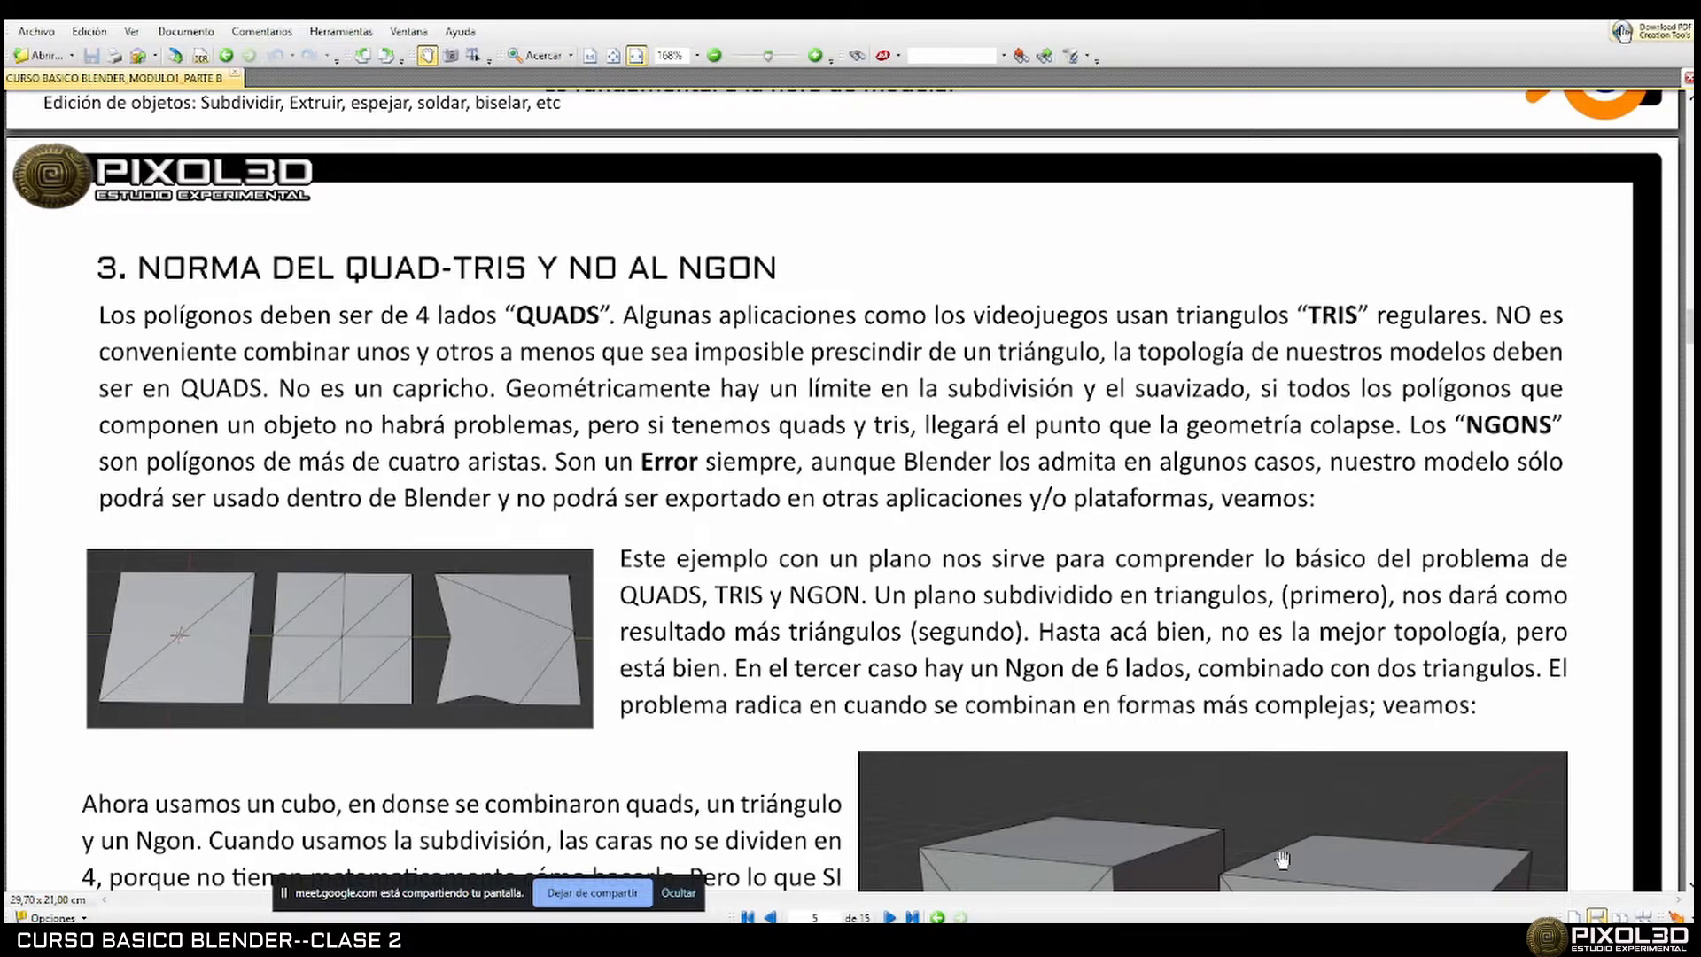
click(1284, 935)
middle_drag(778, 474, 863, 459)
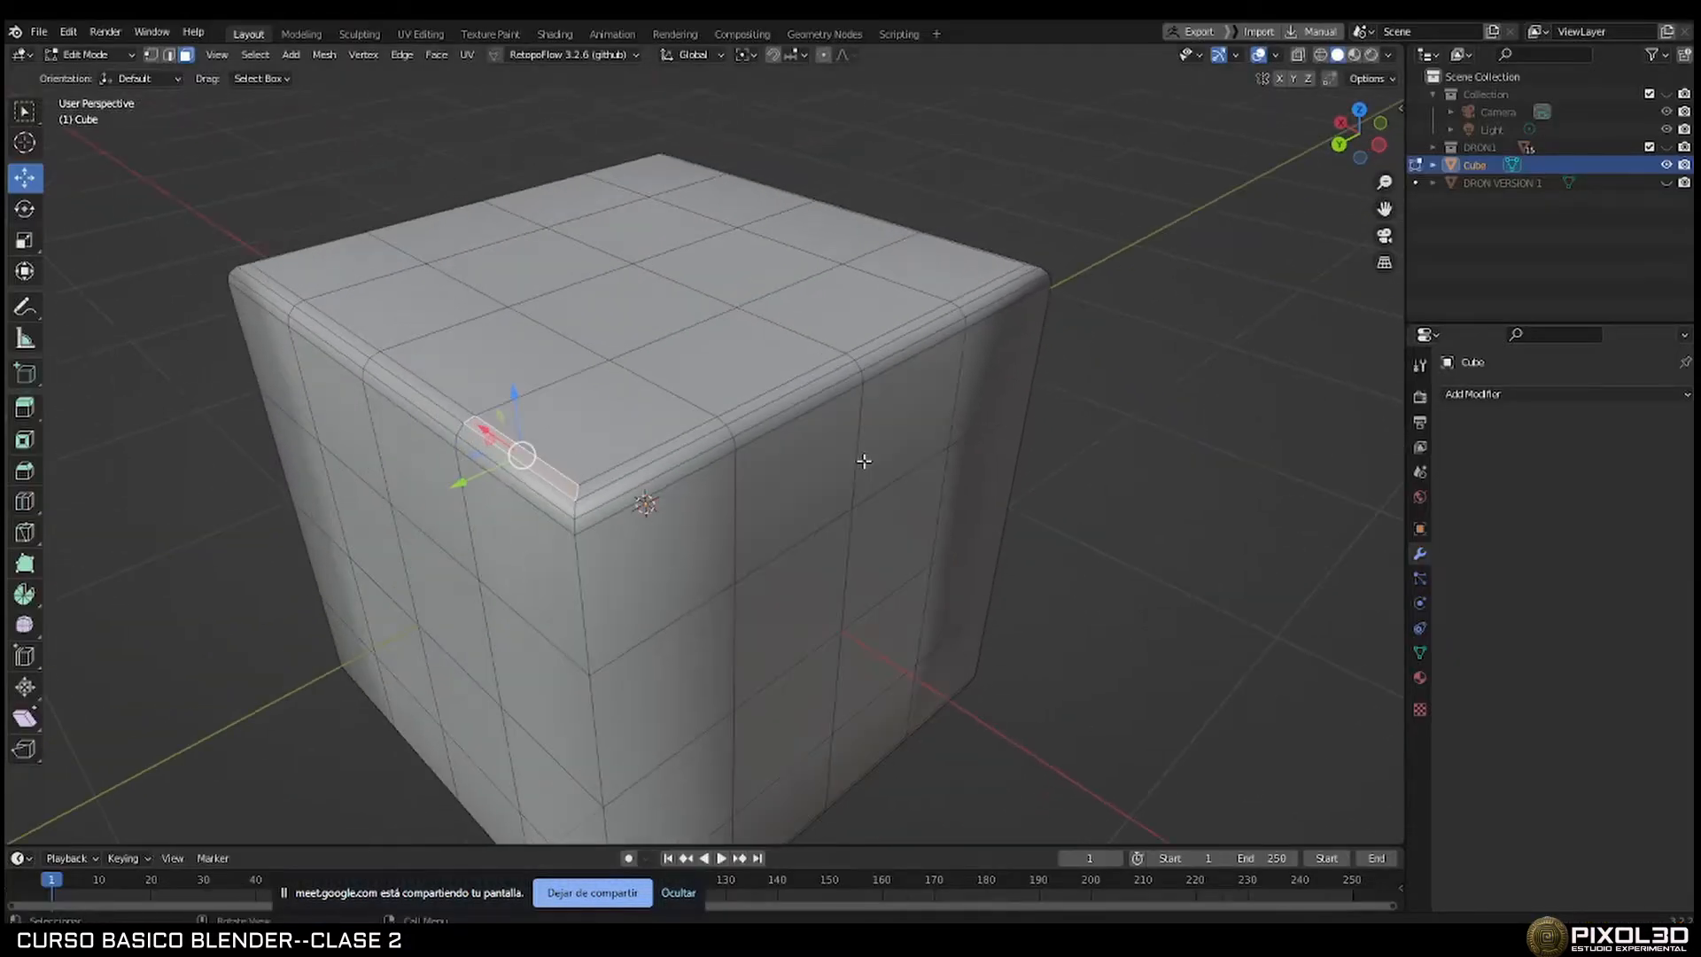
key(Tab)
key(Tab)
scroll(795, 425, down, 4)
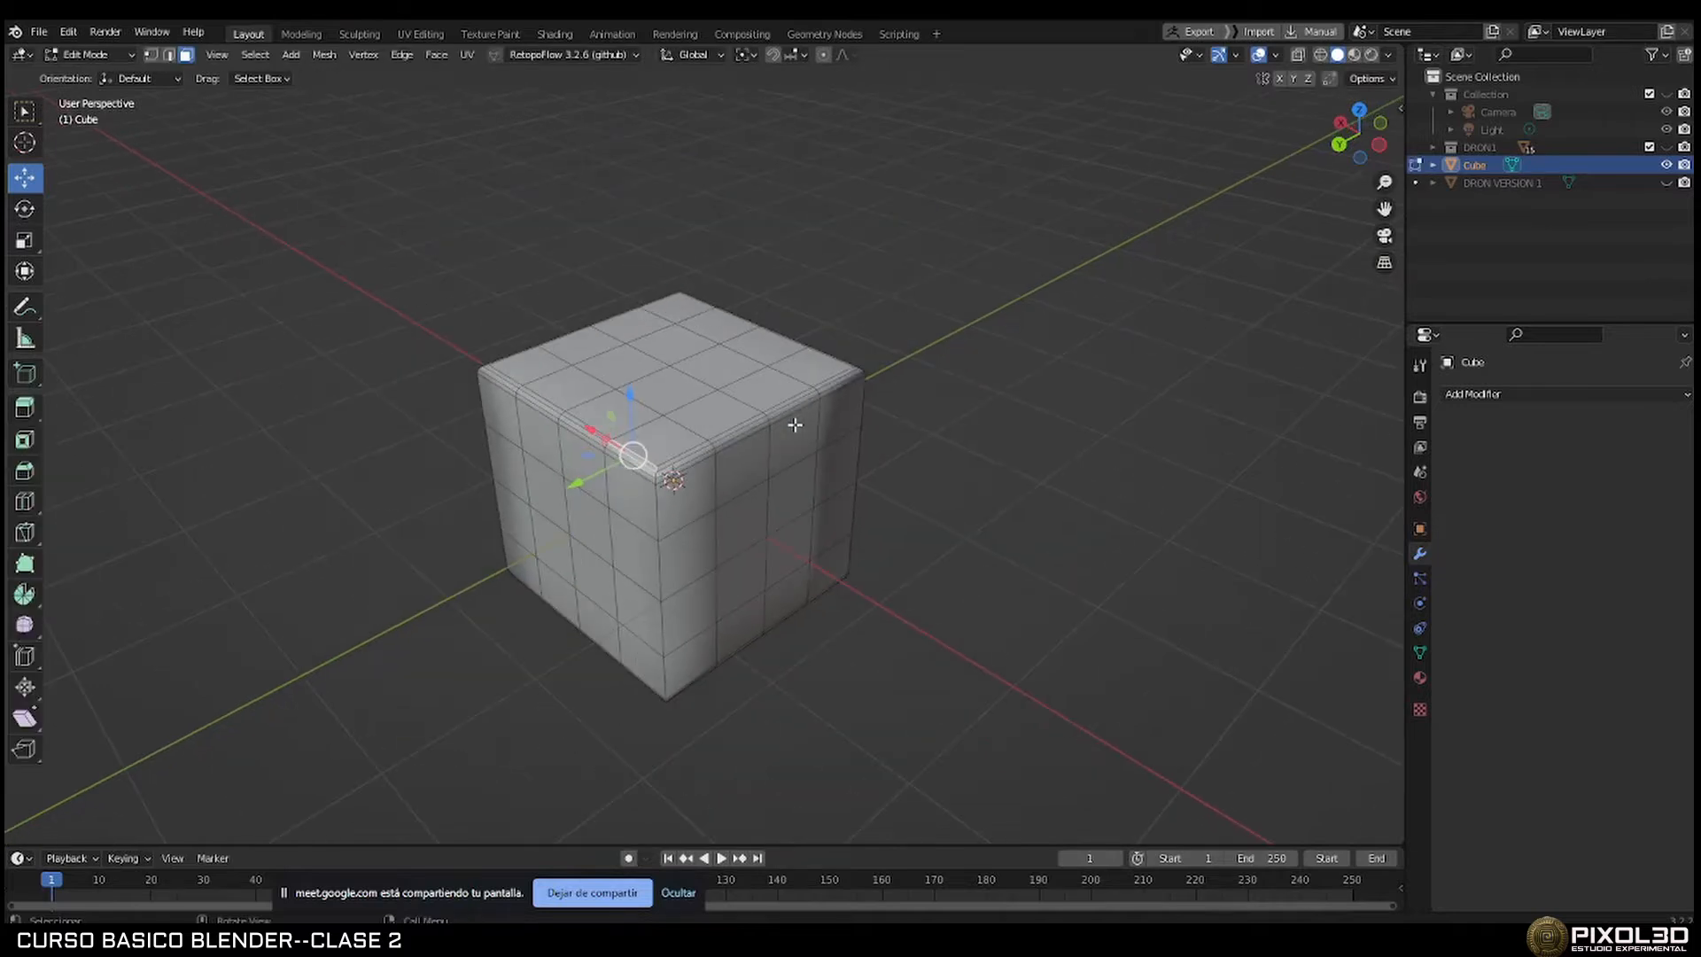
Select all of the cube's faces, convert them with Triangulate Faces and clear the selection.
key(a)
right_click(585, 319)
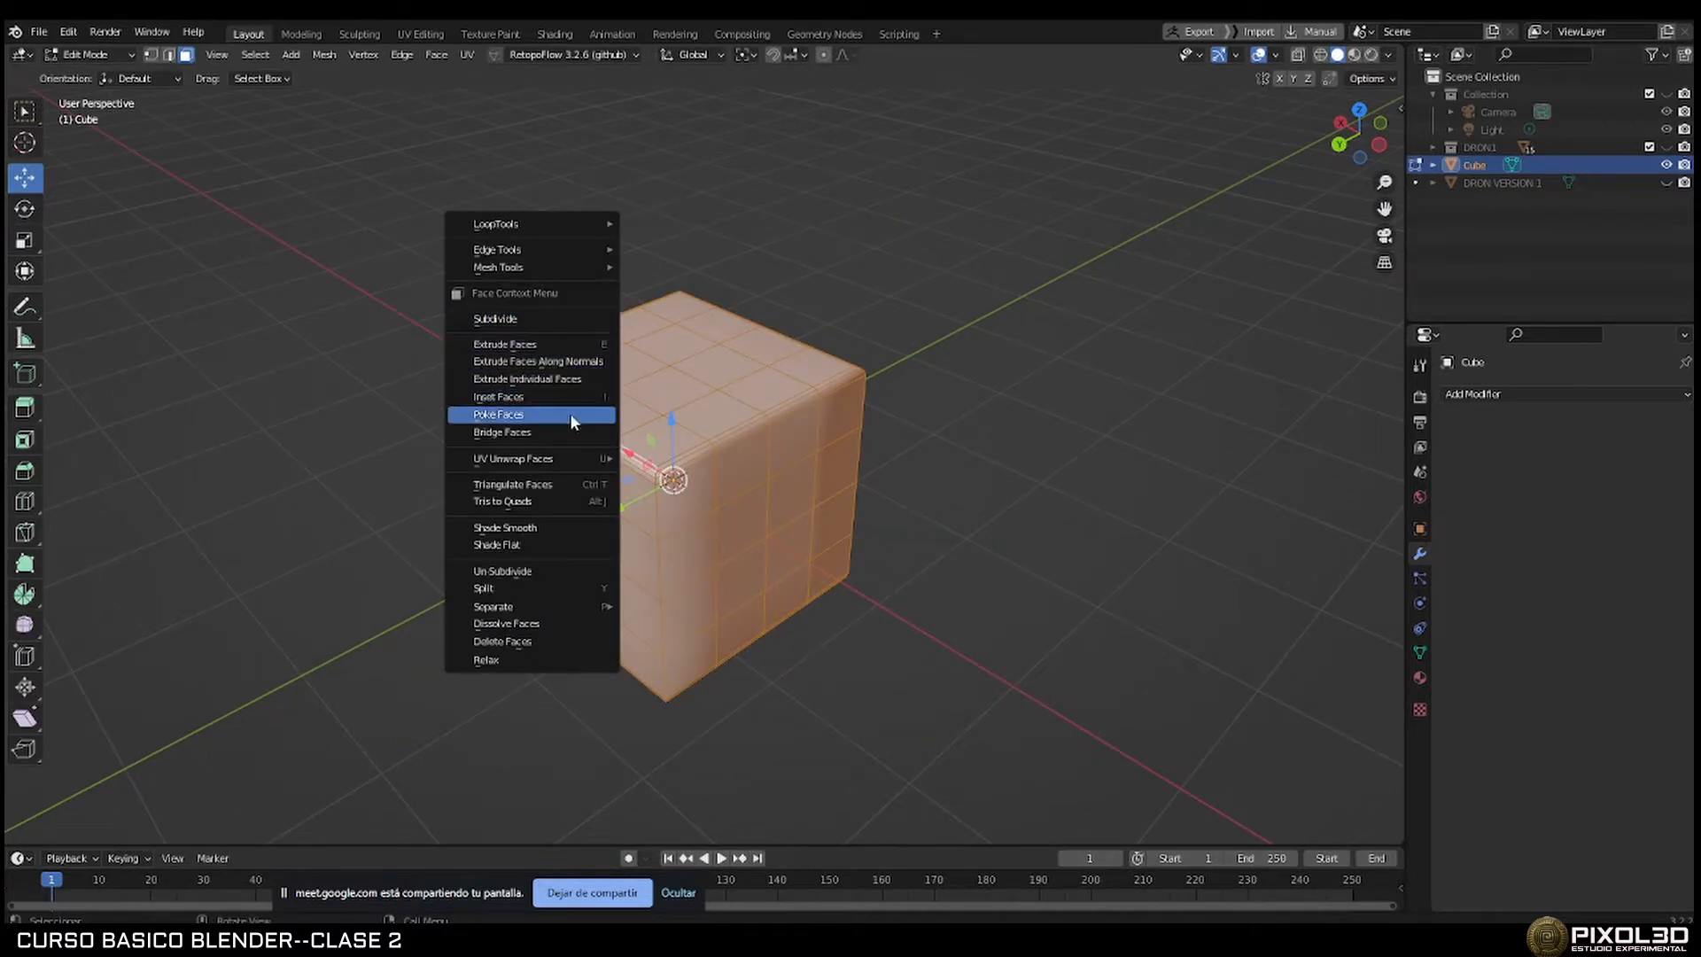
click(570, 485)
scroll(616, 363, up, 5)
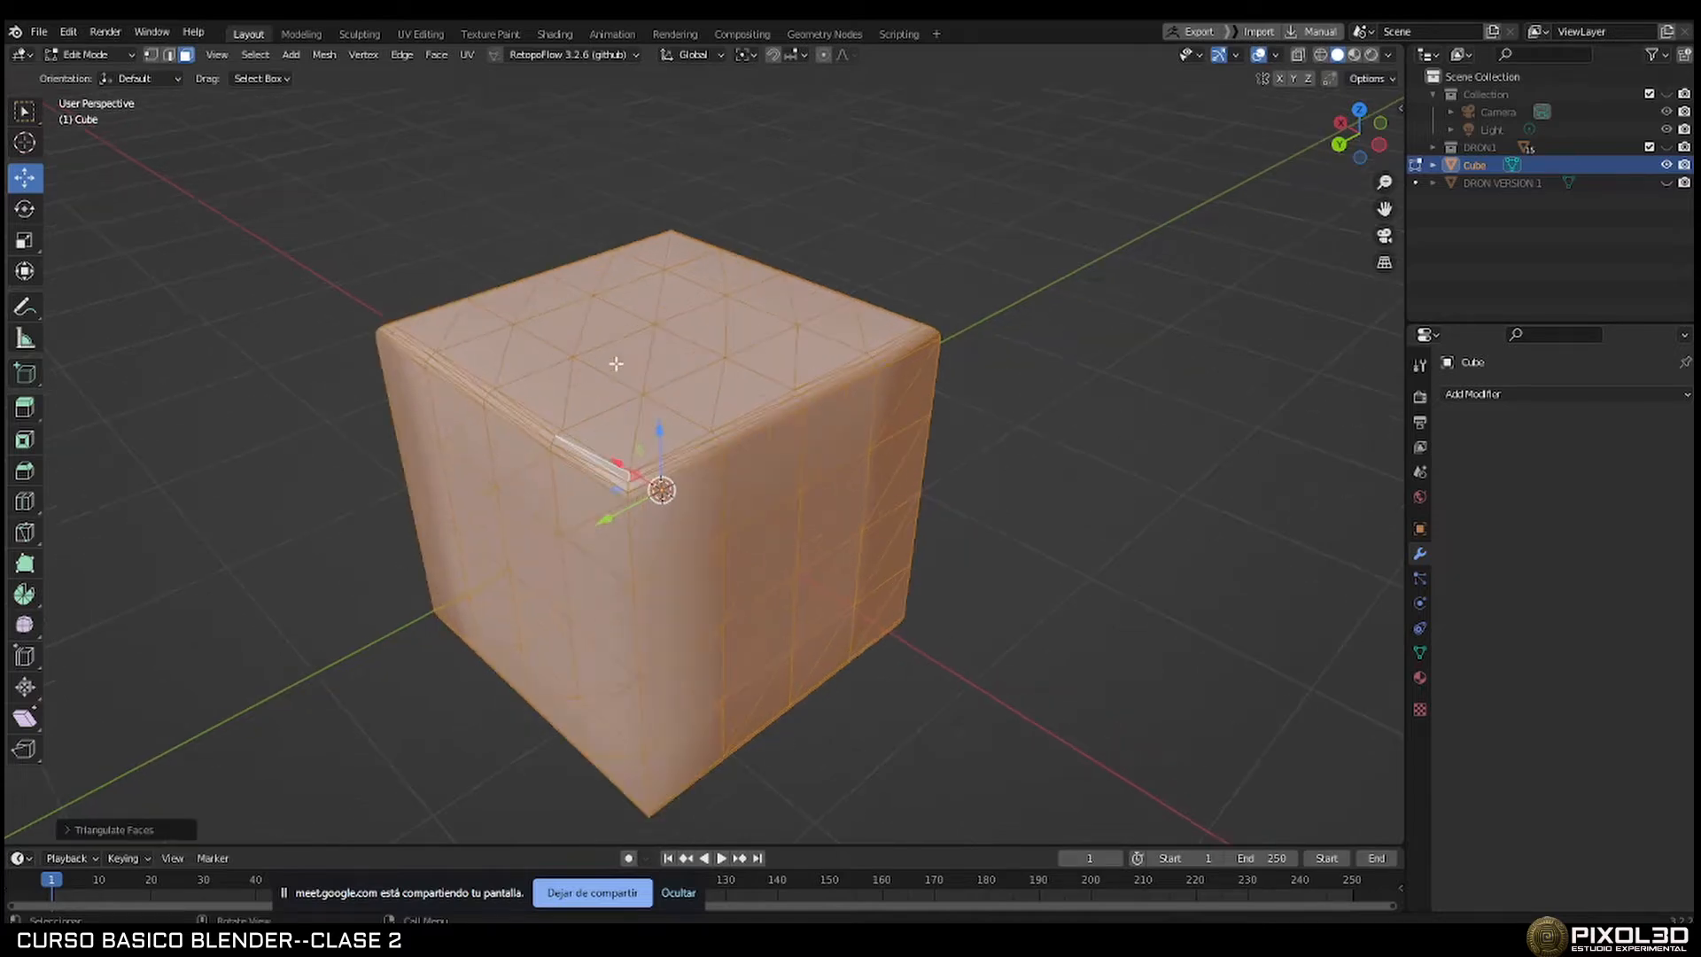
click(1177, 403)
Inspect the triangulated cube's top, sides and beveled edges, comparing its appearance in Object Mode and Edit Mode.
middle_drag(1028, 390, 572, 381)
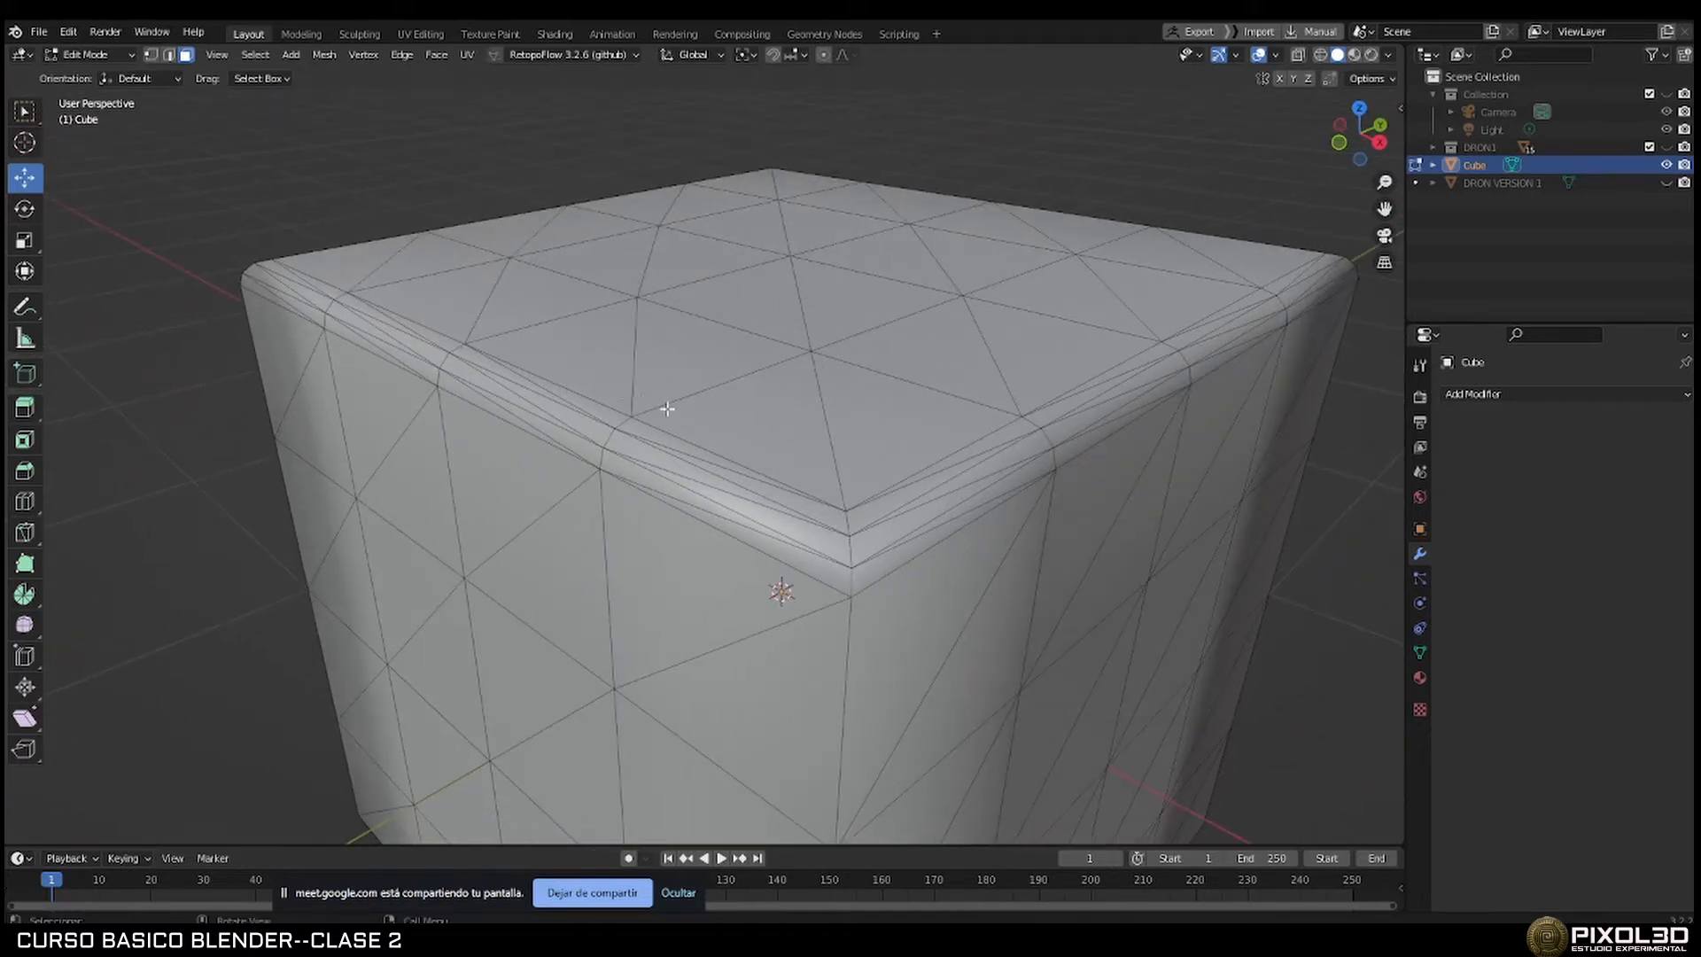
middle_drag(773, 417, 886, 521)
scroll(911, 477, down, 3)
key(Tab)
key(Tab)
scroll(735, 436, up, 4)
middle_drag(705, 468, 890, 443)
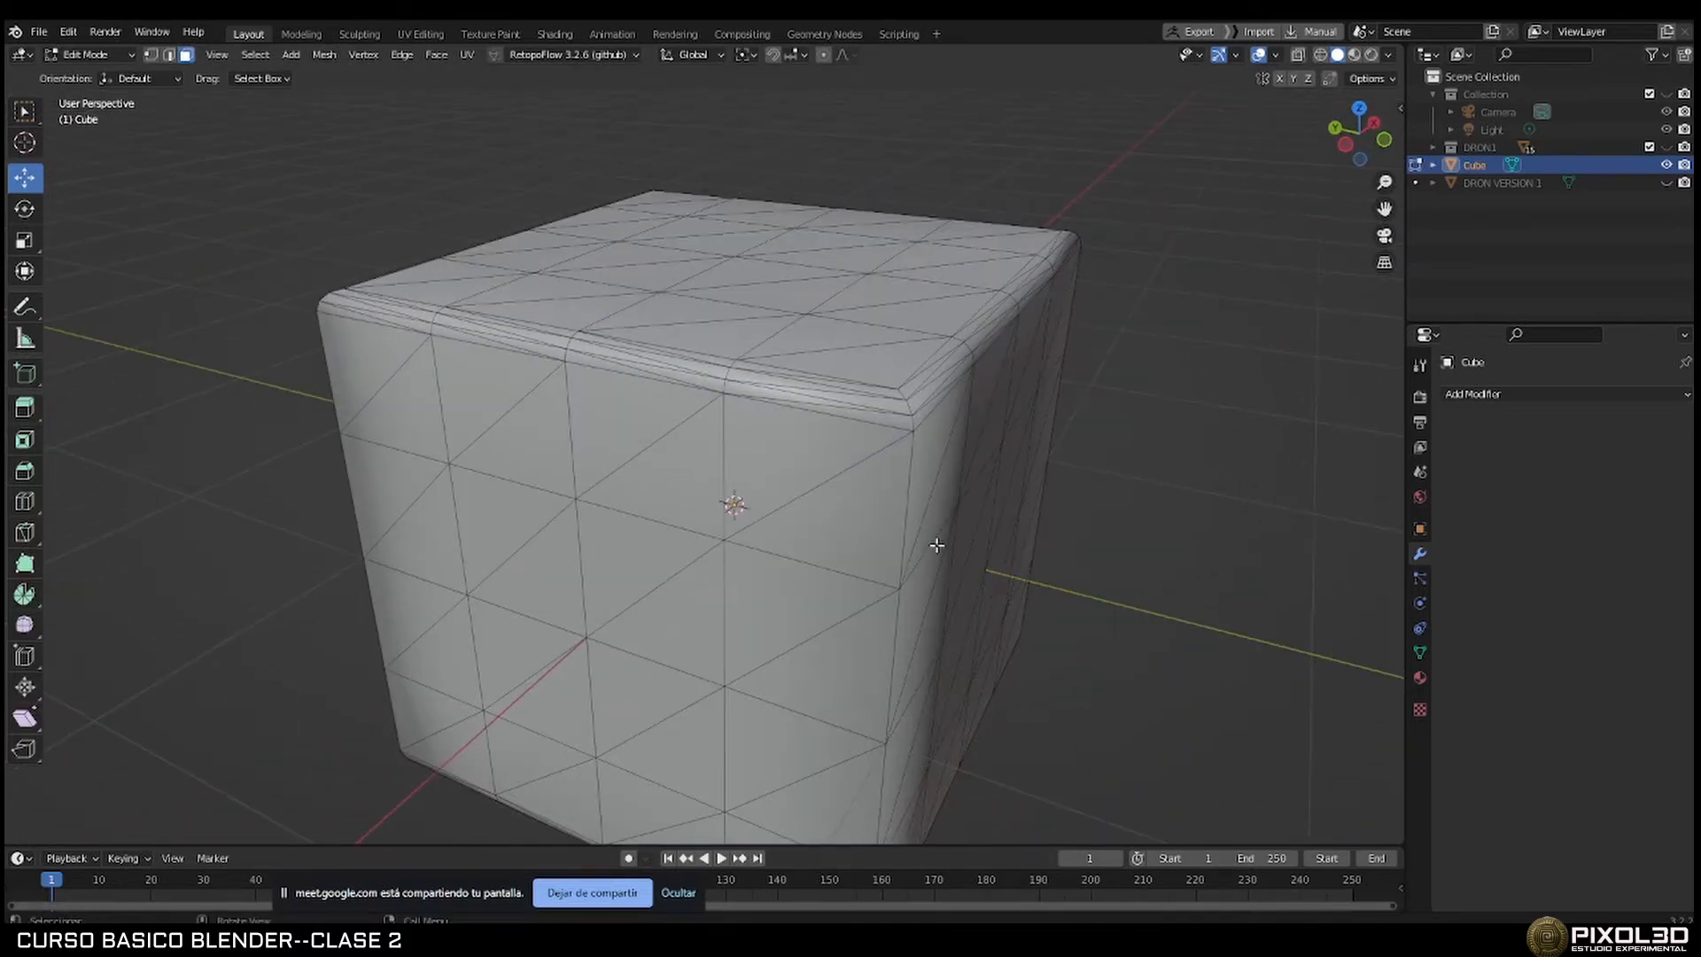
Select all of the cube's faces and return the triangulated mesh to quads.
key(Tab)
key(Tab)
key(a)
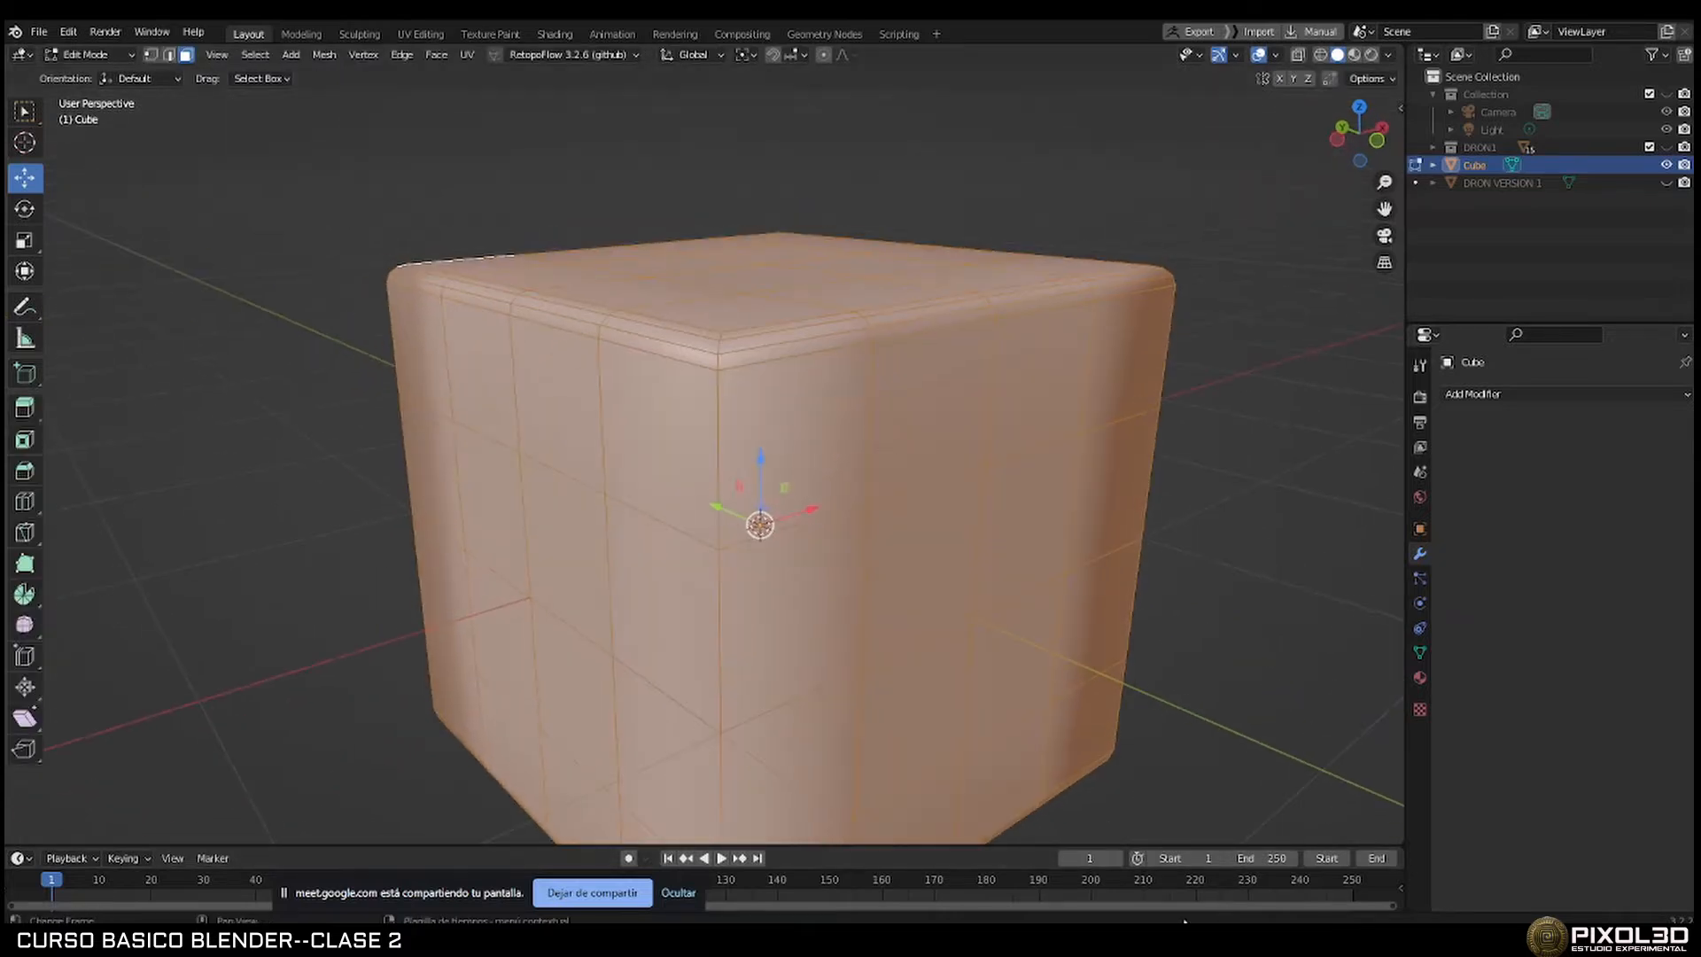
Switch to the PDF notes and read from the quads, tris and ngons examples on to the section about normals.
click(1186, 930)
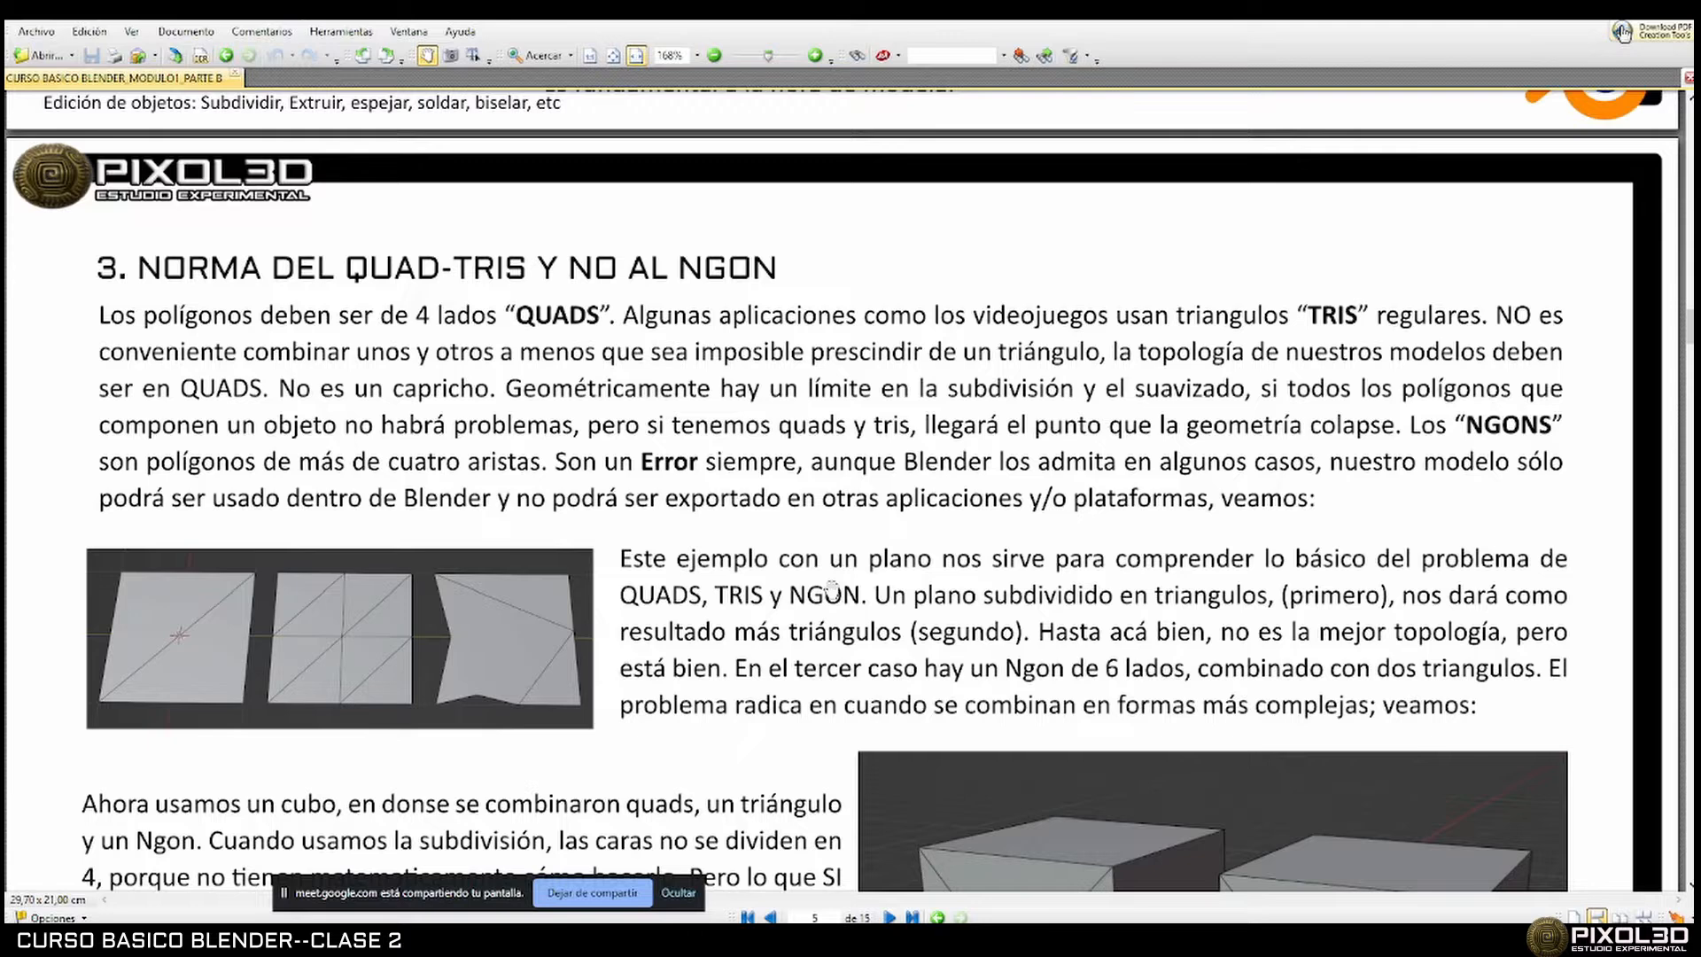
scroll(961, 592, down, 1)
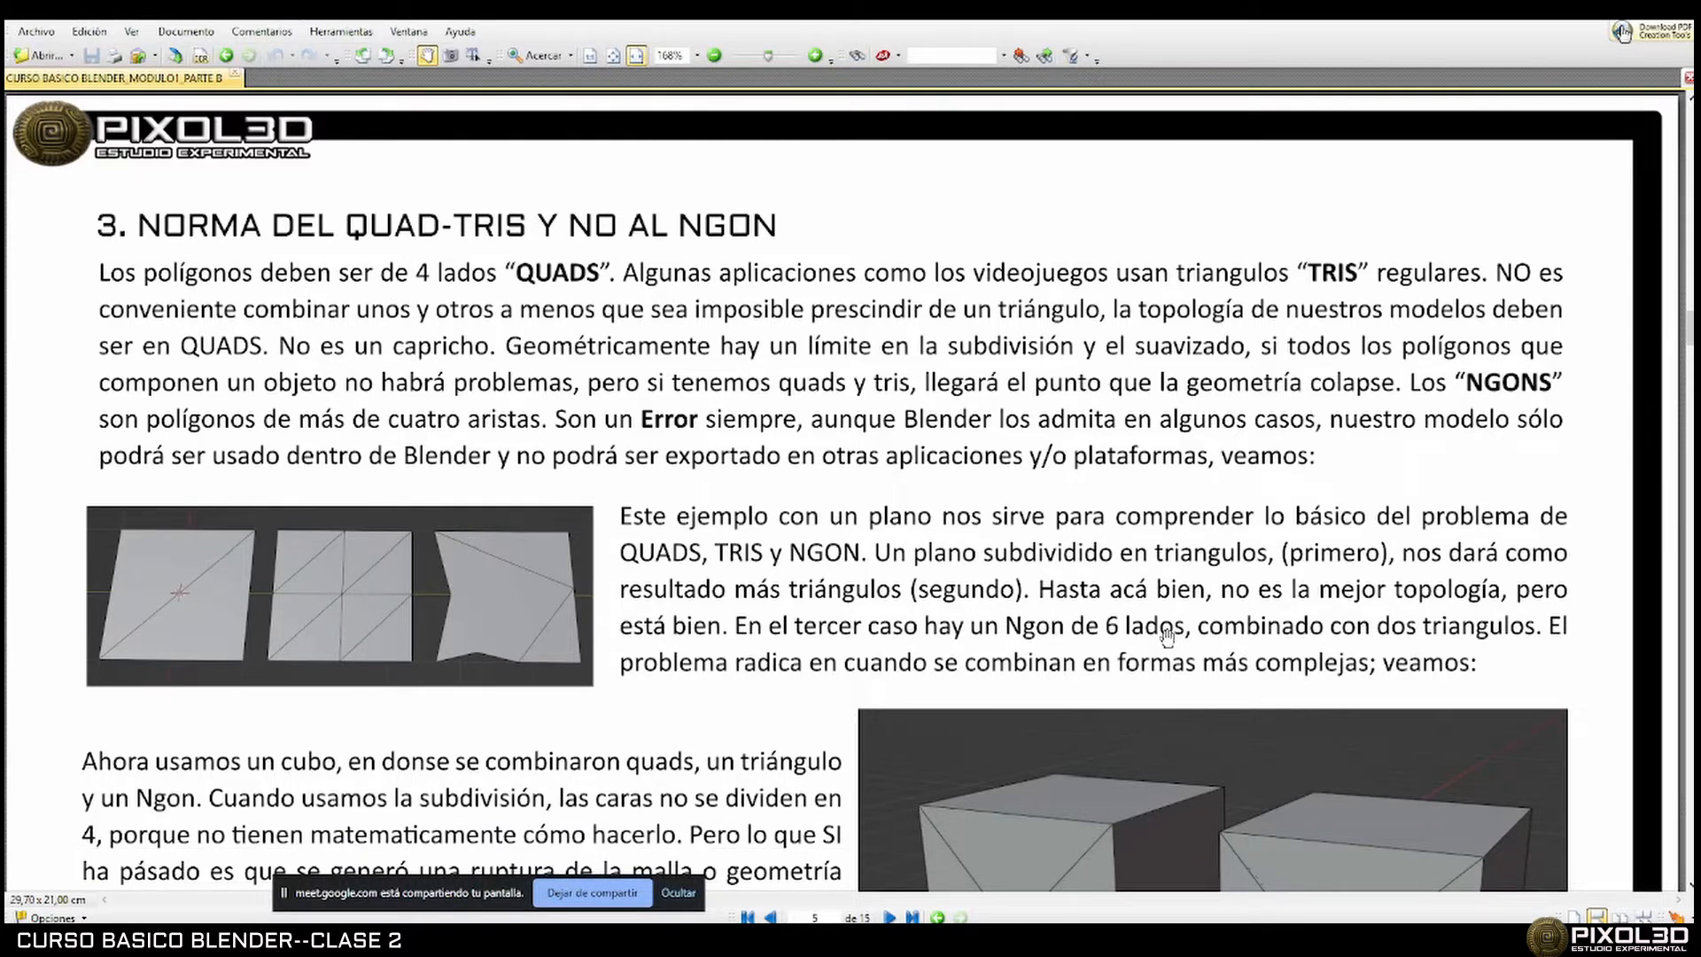
scroll(1166, 634, down, 7)
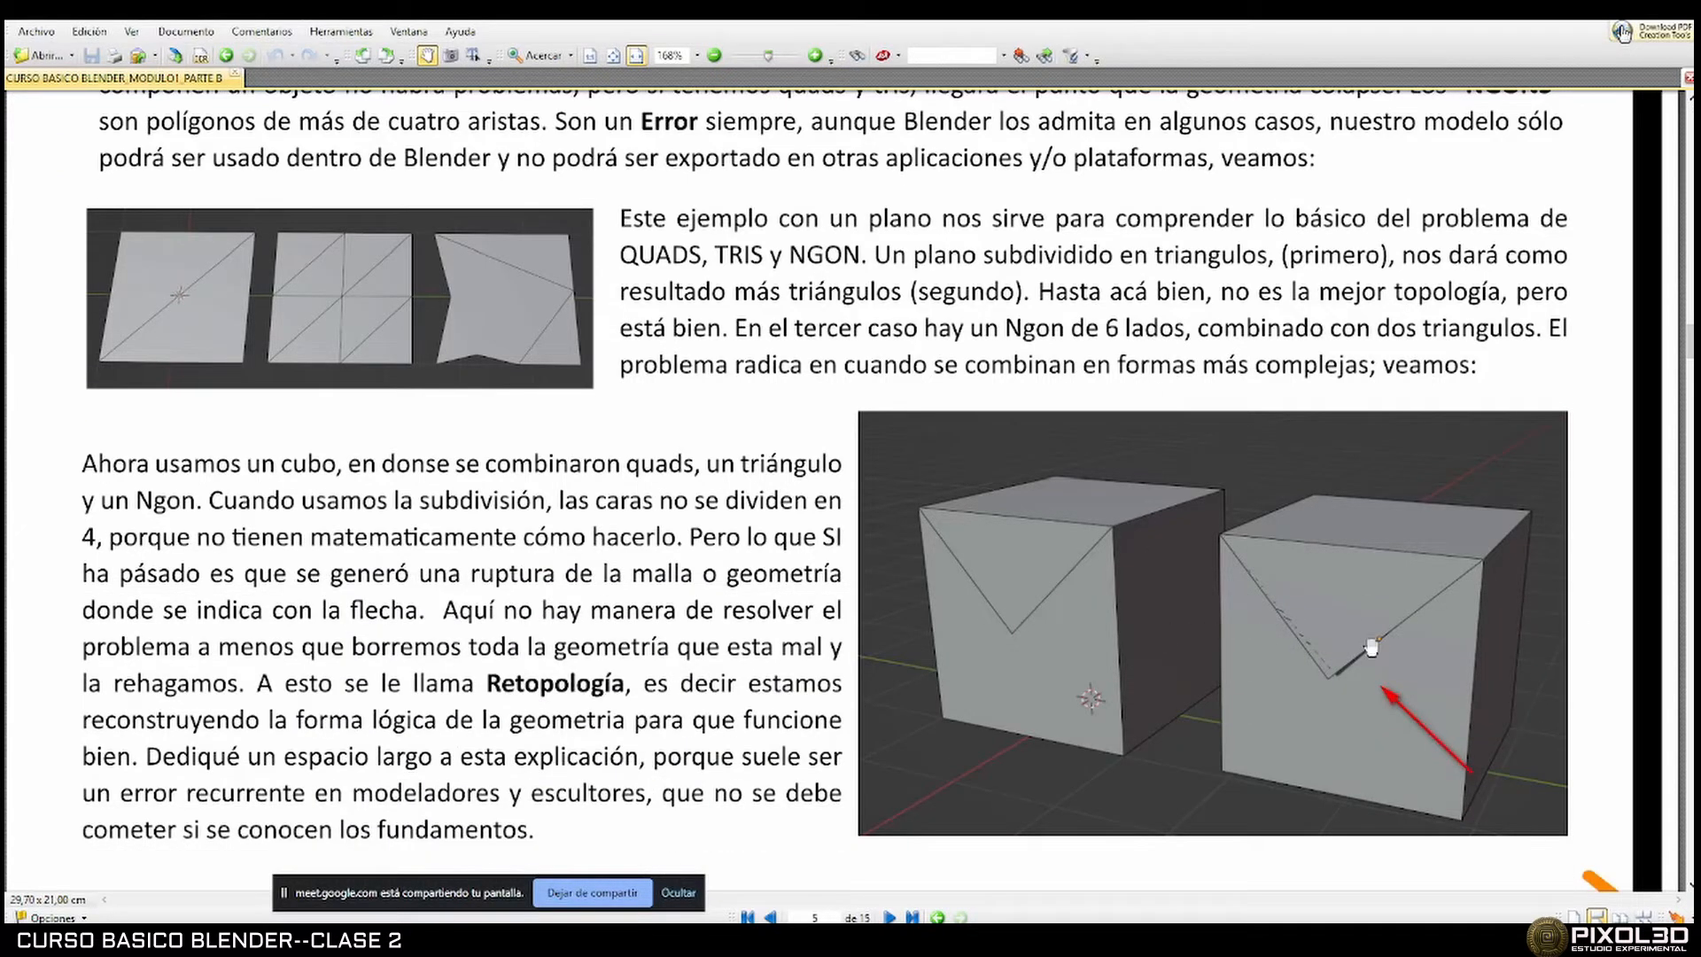
scroll(1370, 648, down, 1)
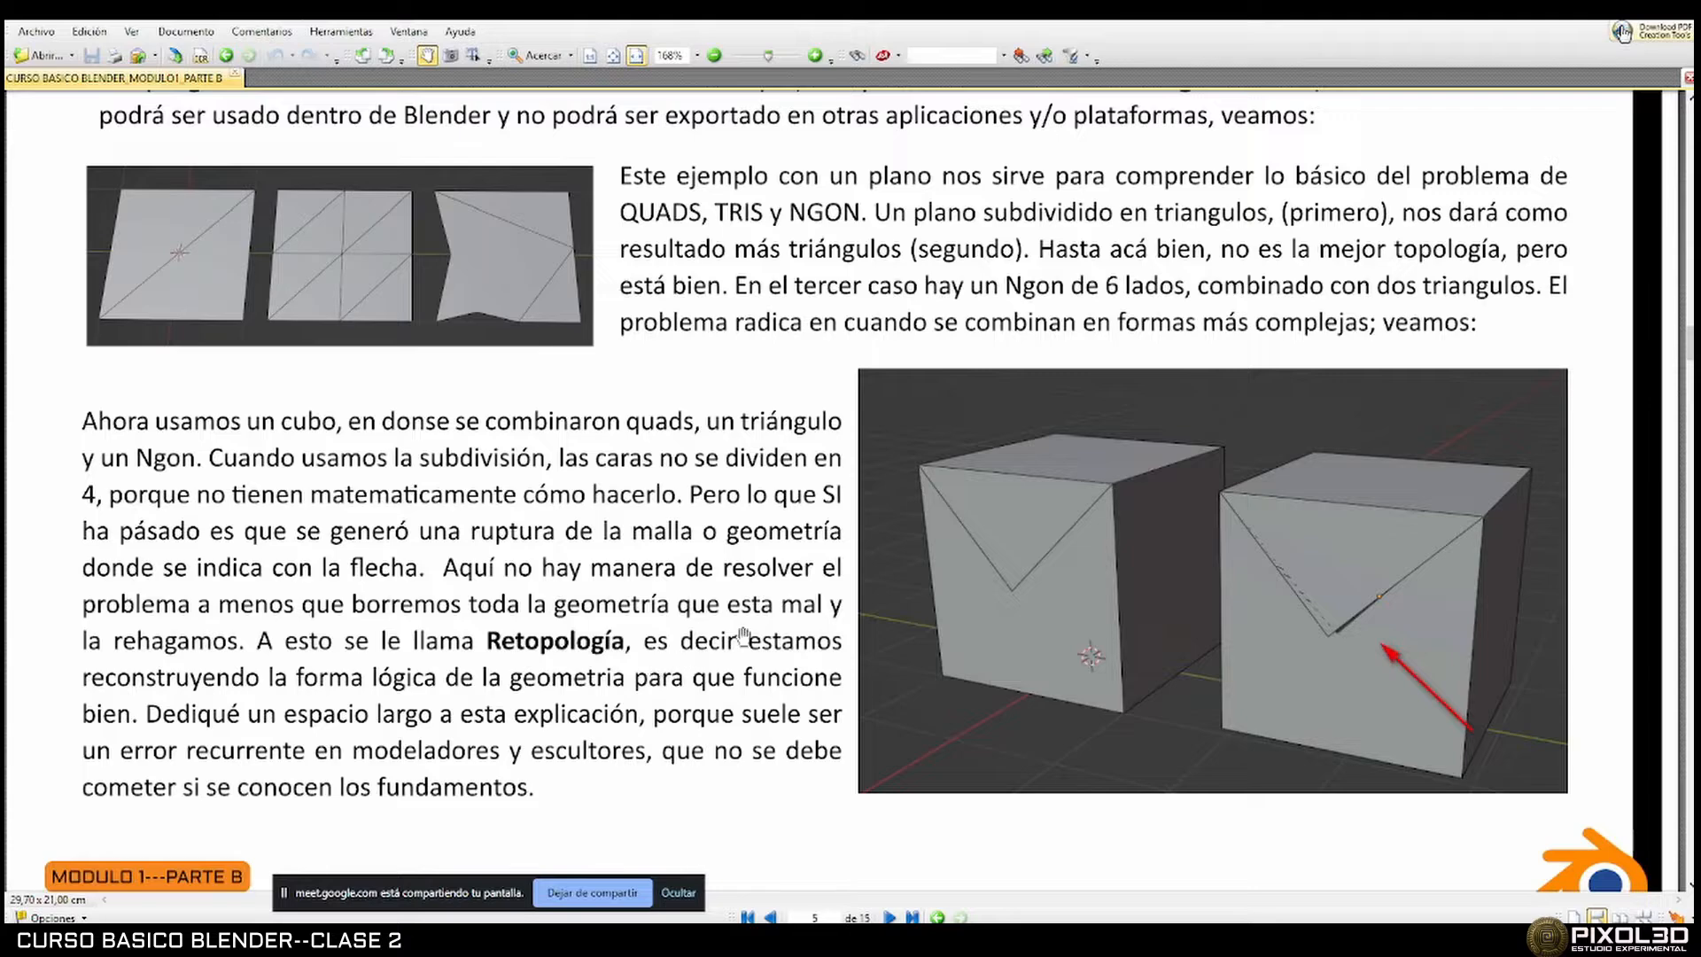
scroll(693, 595, down, 5)
scroll(693, 594, down, 10)
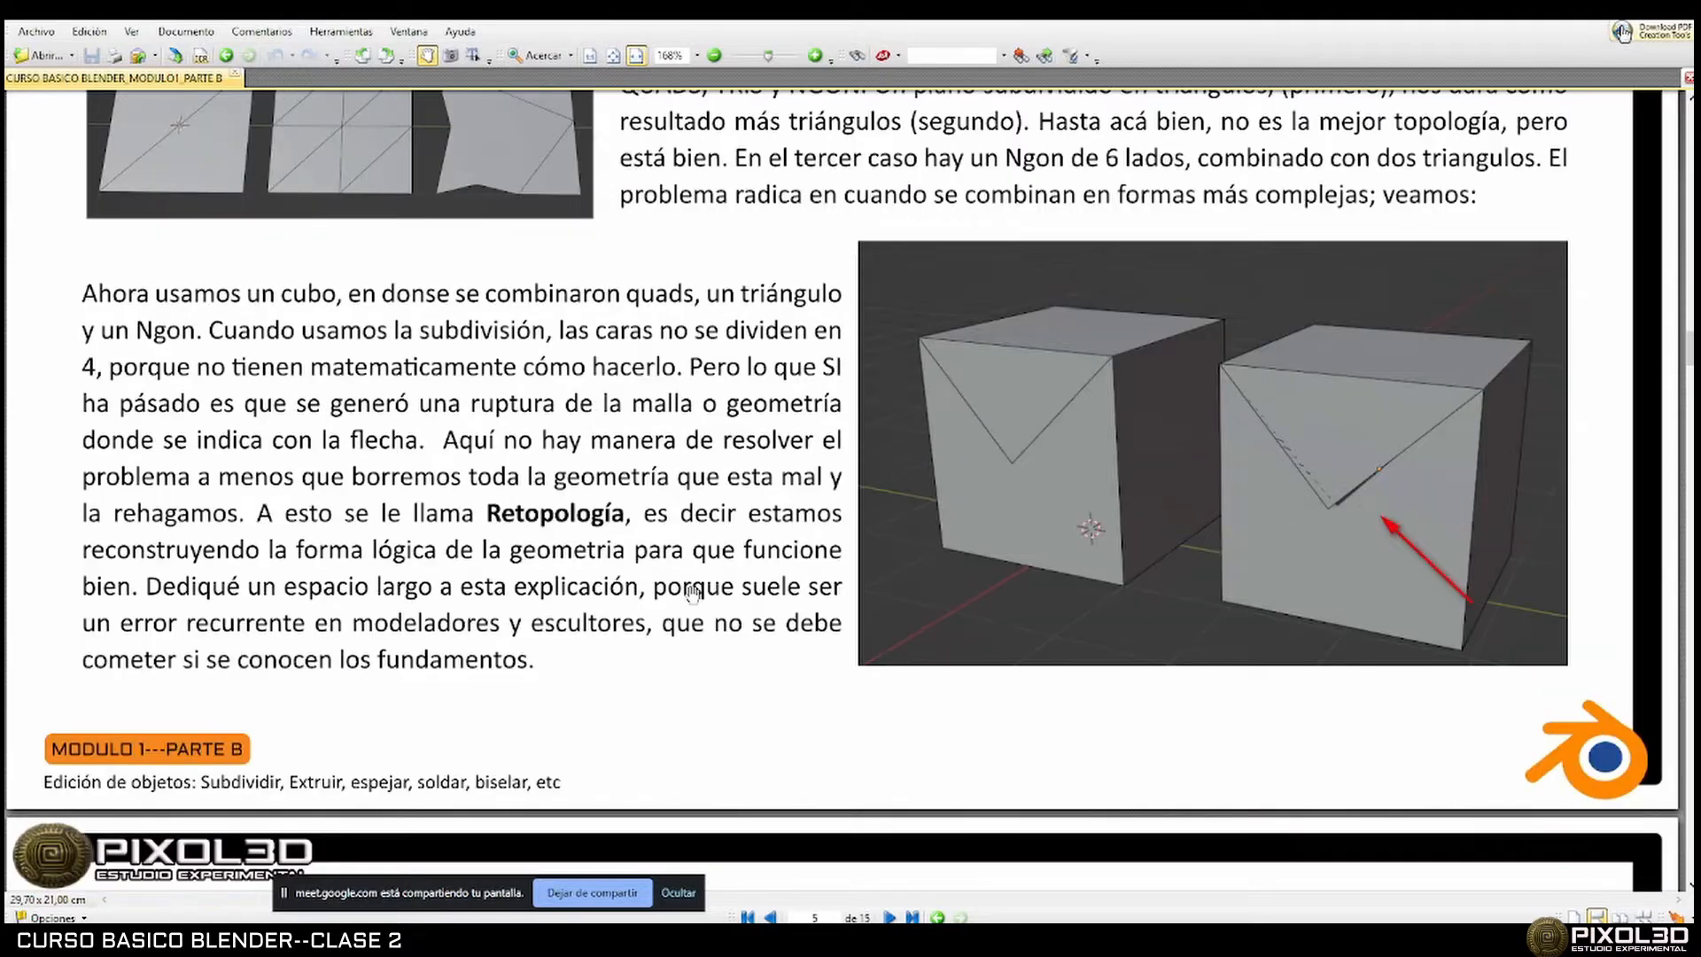
scroll(693, 592, down, 4)
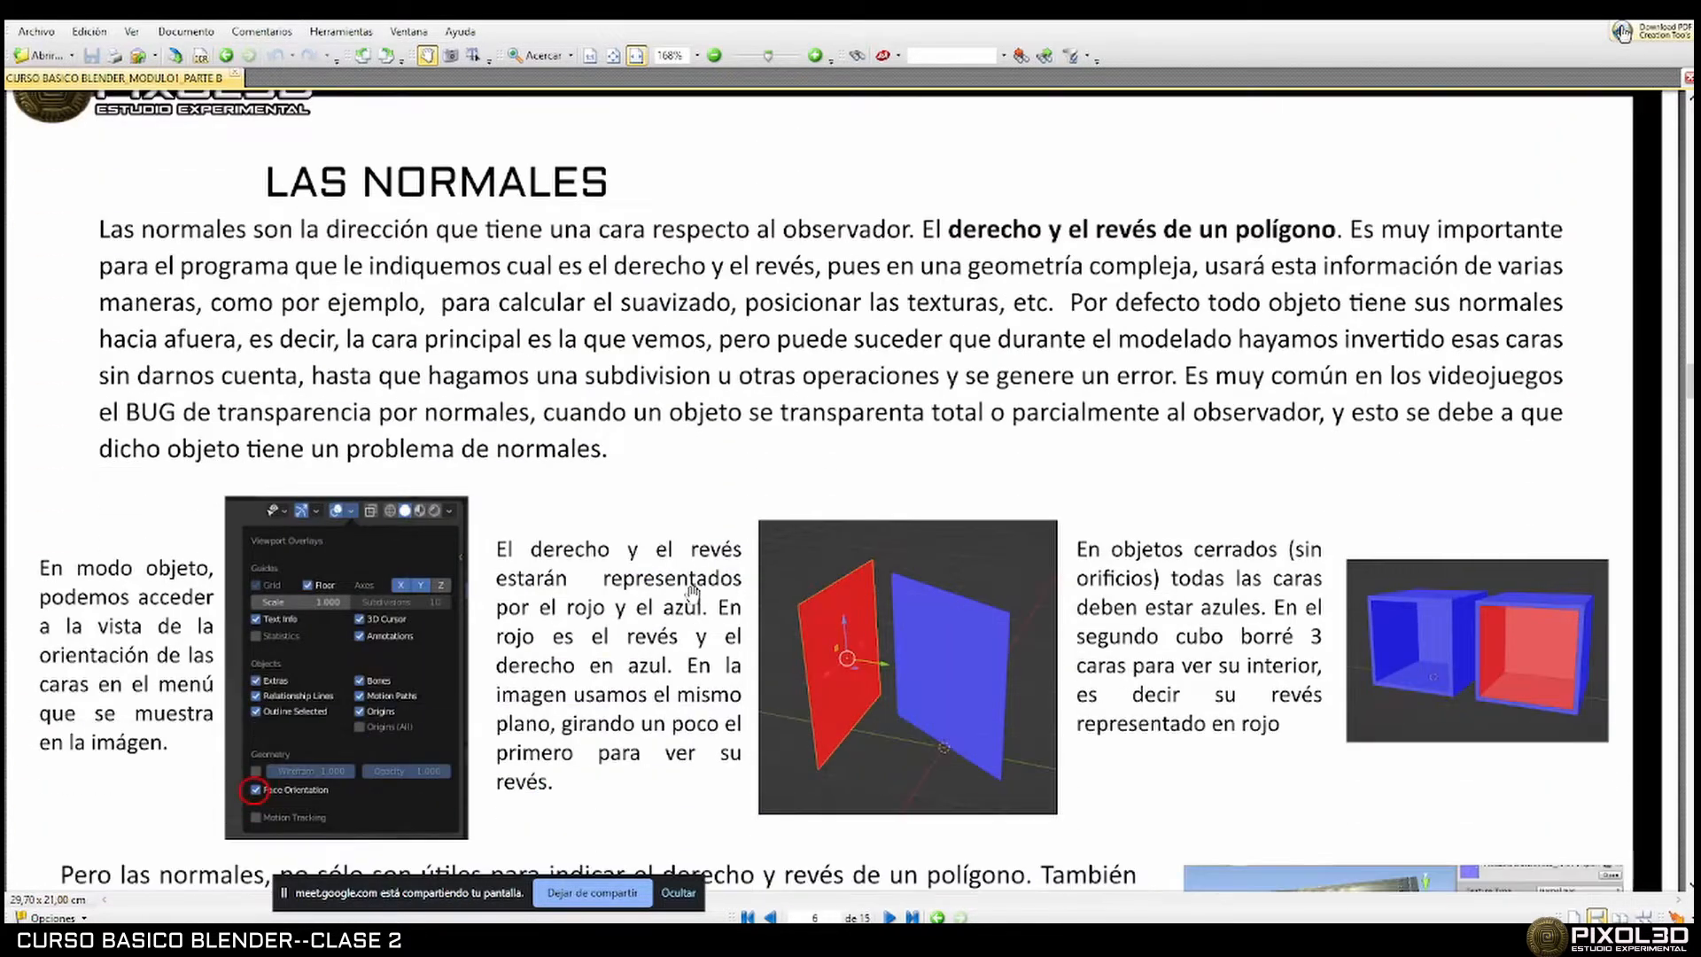
scroll(693, 592, up, 2)
scroll(693, 592, down, 1)
scroll(693, 592, down, 1)
Switch back to Blender, delete the beveled cube in Object Mode and add a plane in its place.
click(1231, 939)
scroll(944, 544, down, 4)
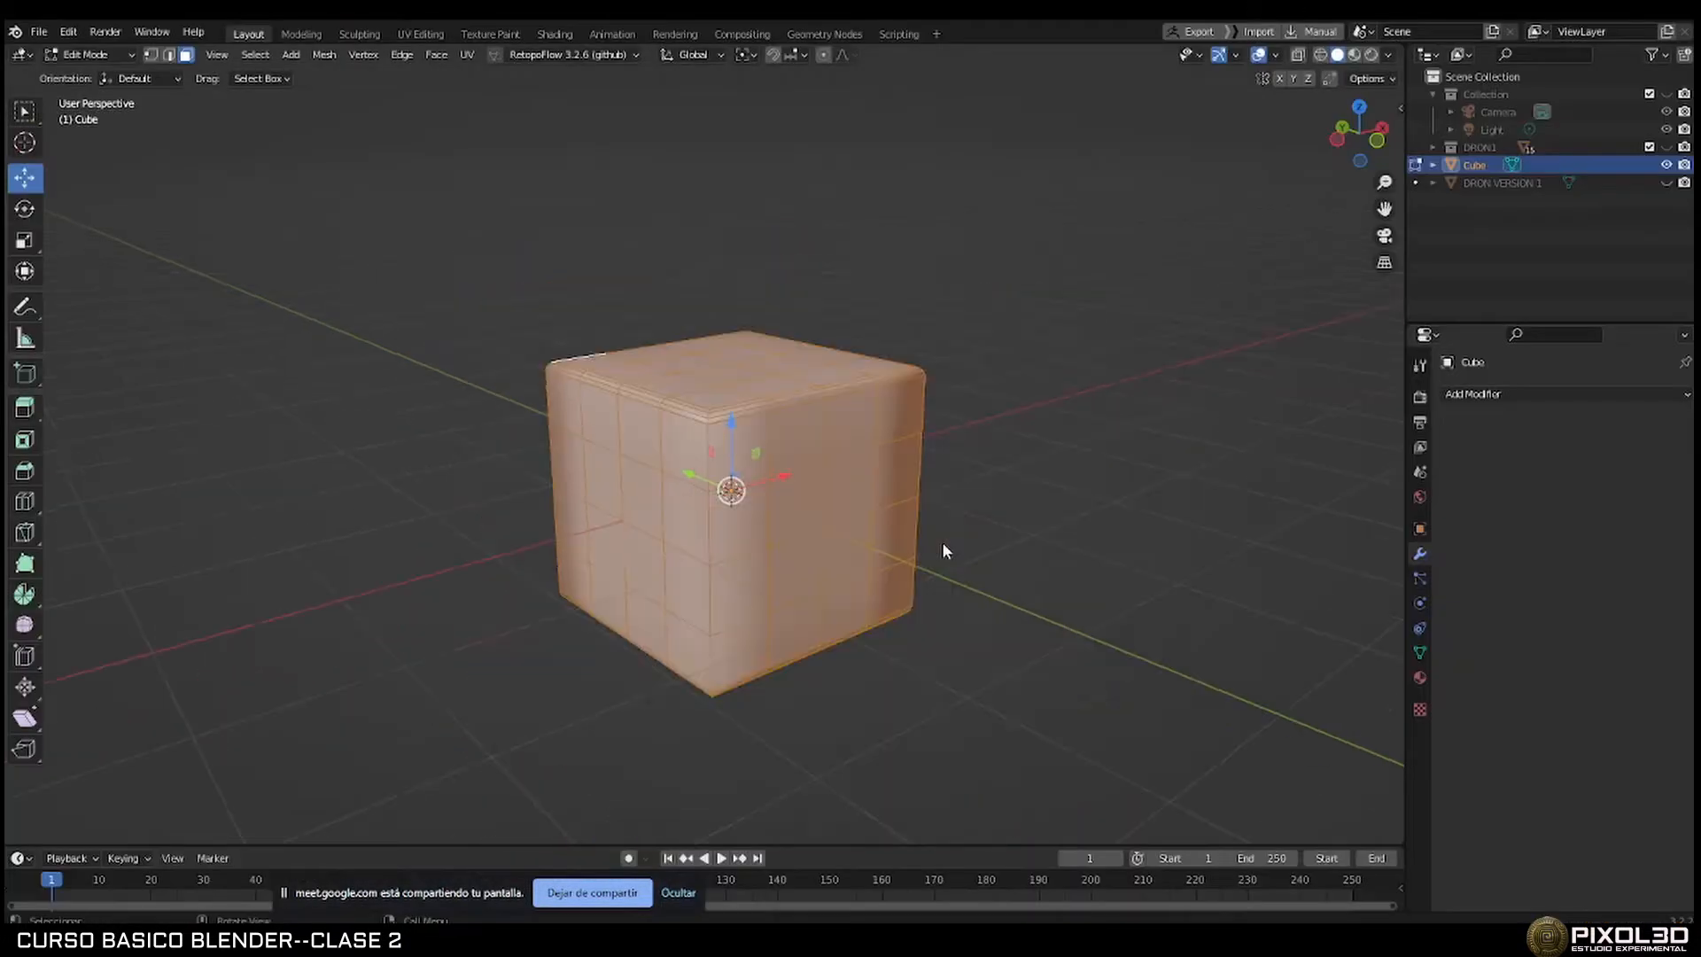
key(Tab)
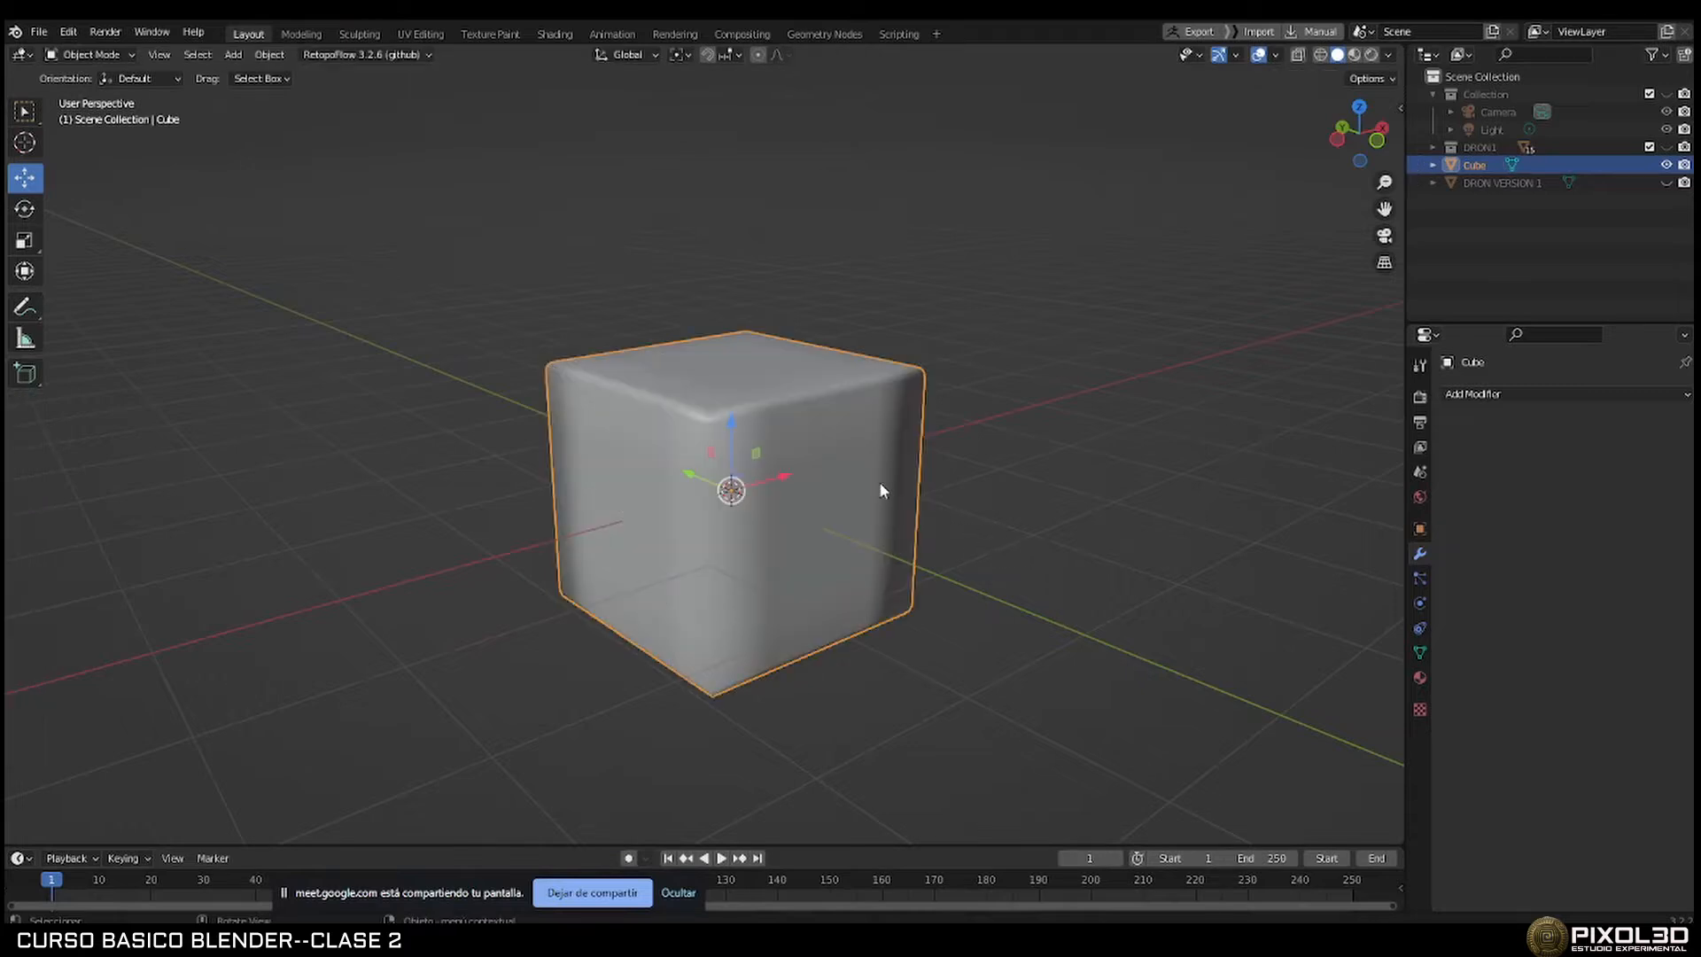
key(Delete)
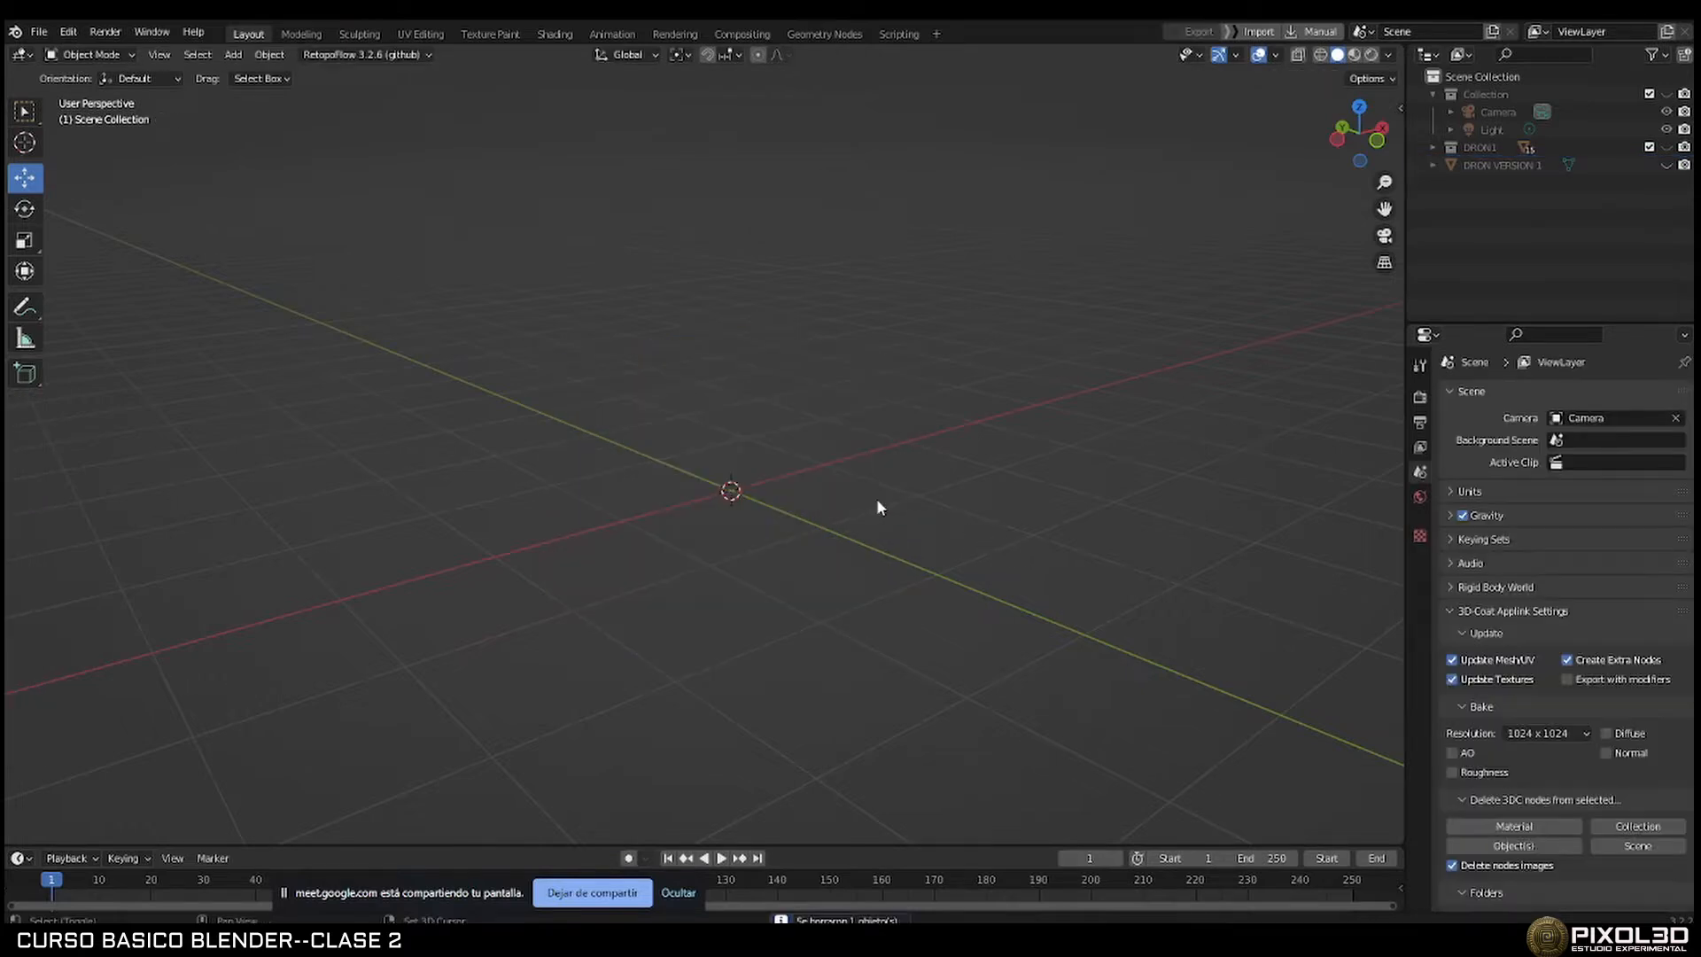
key(shift+a)
click(930, 502)
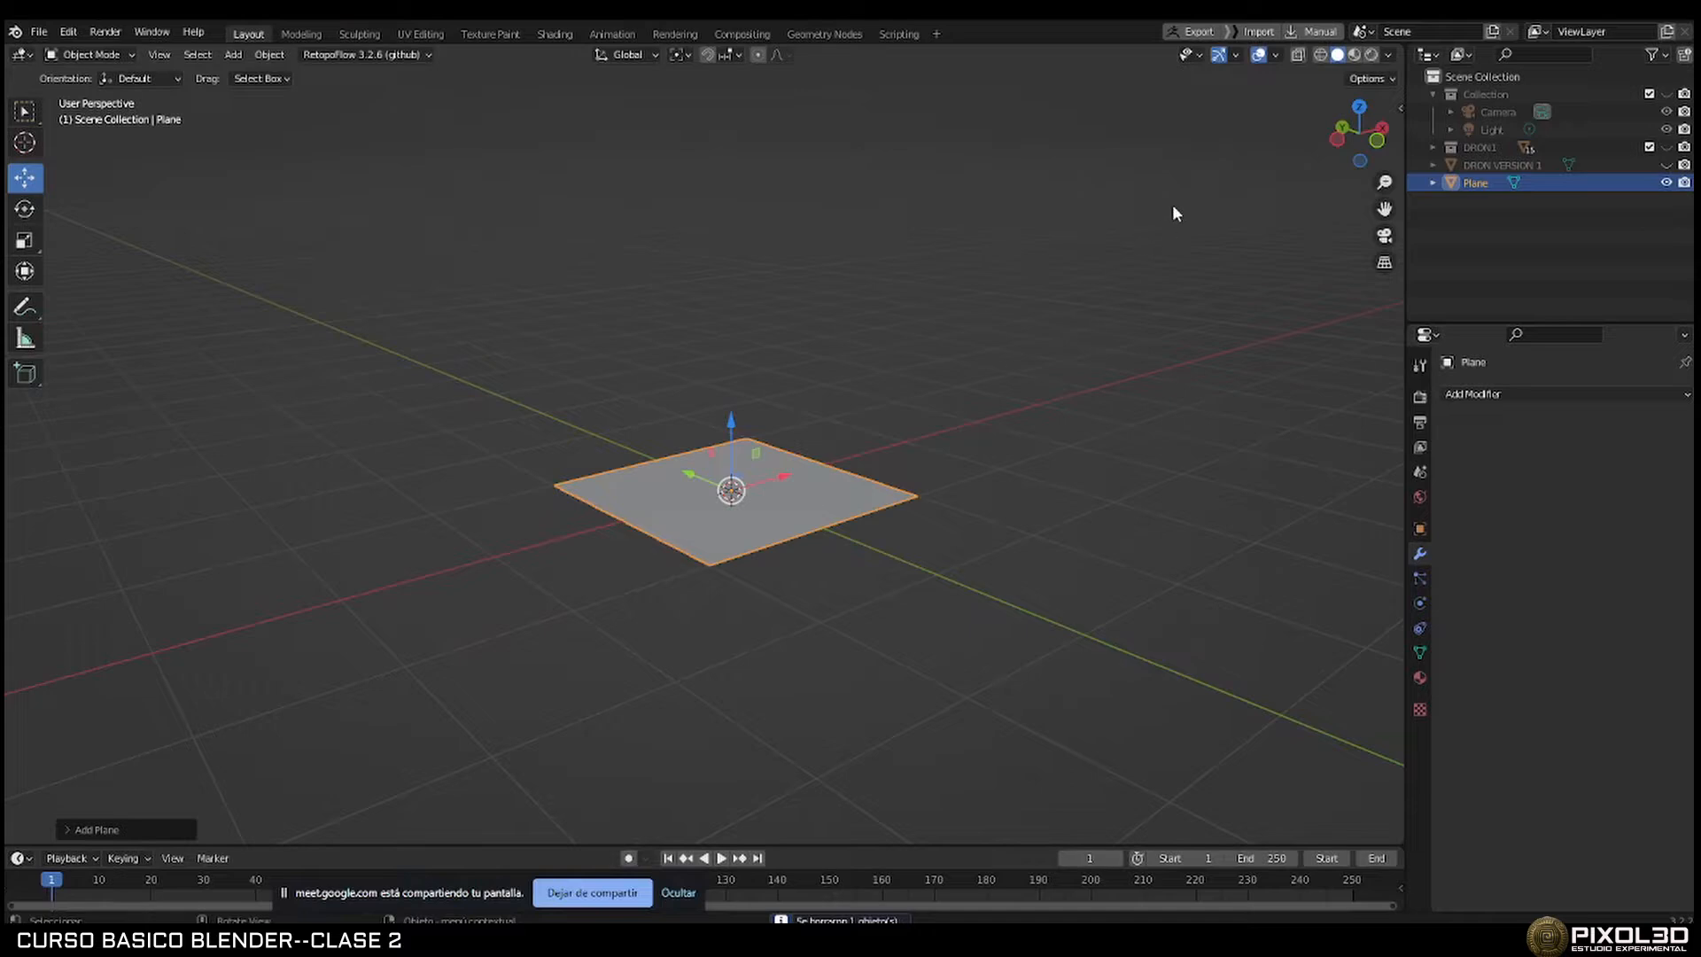
Enable the Face Orientation overlay and inspect the plane's upper side.
middle_drag(1172, 212, 1185, 166)
click(1275, 54)
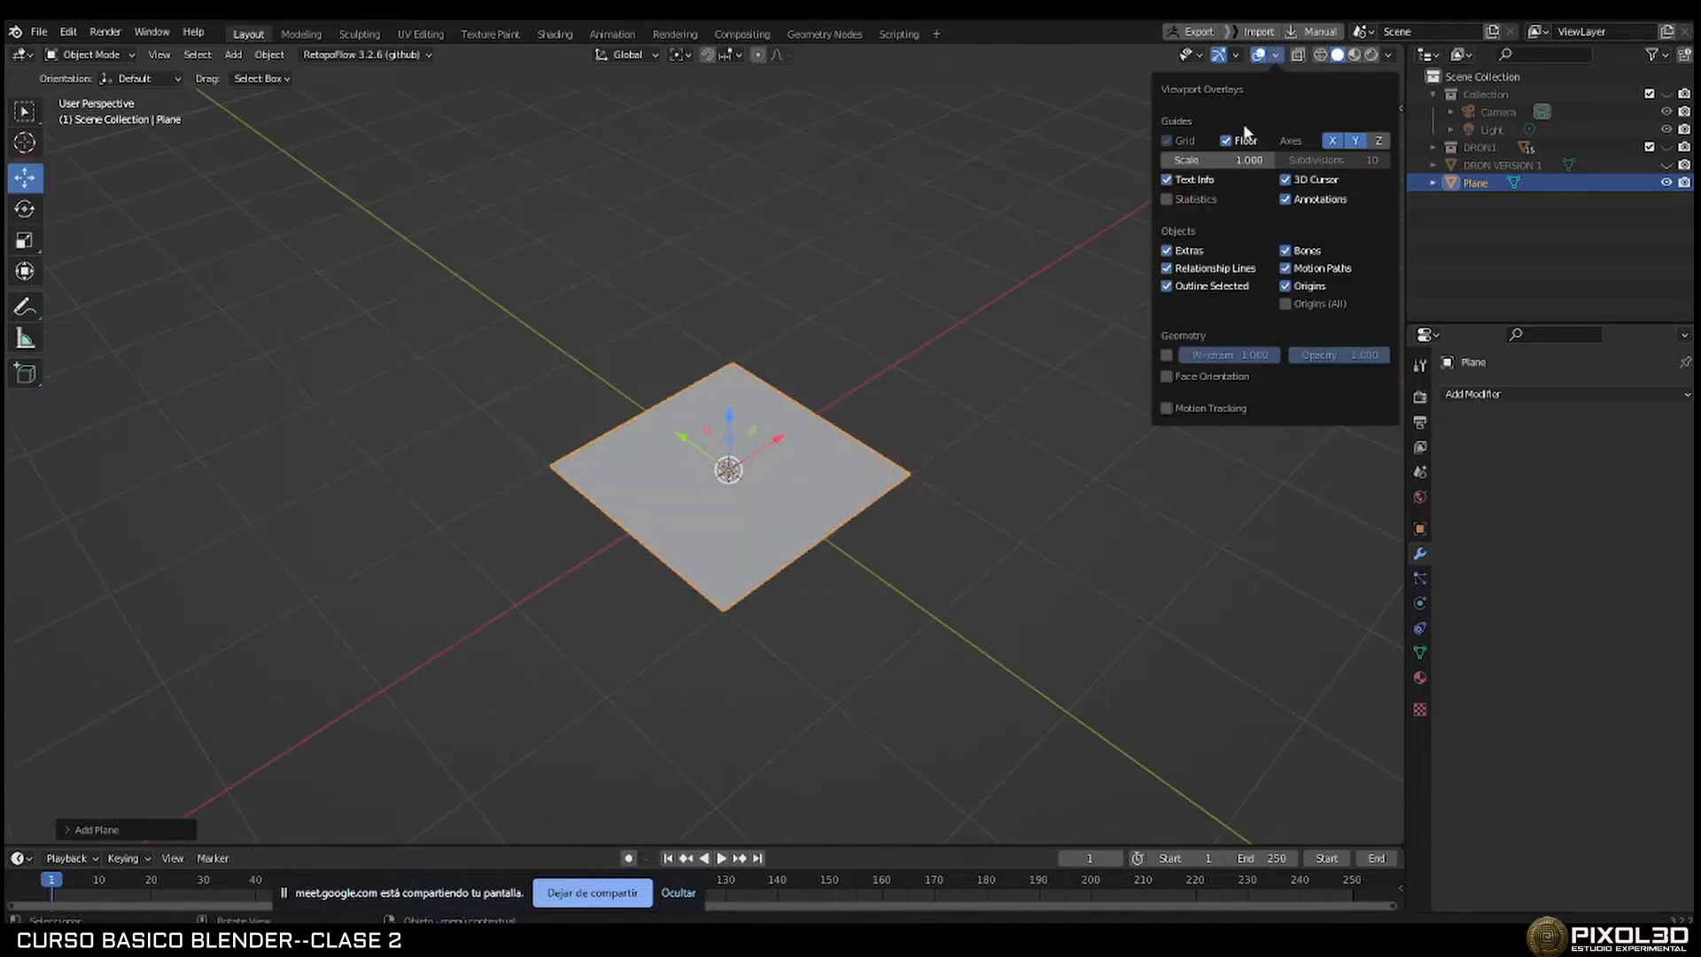
click(1171, 373)
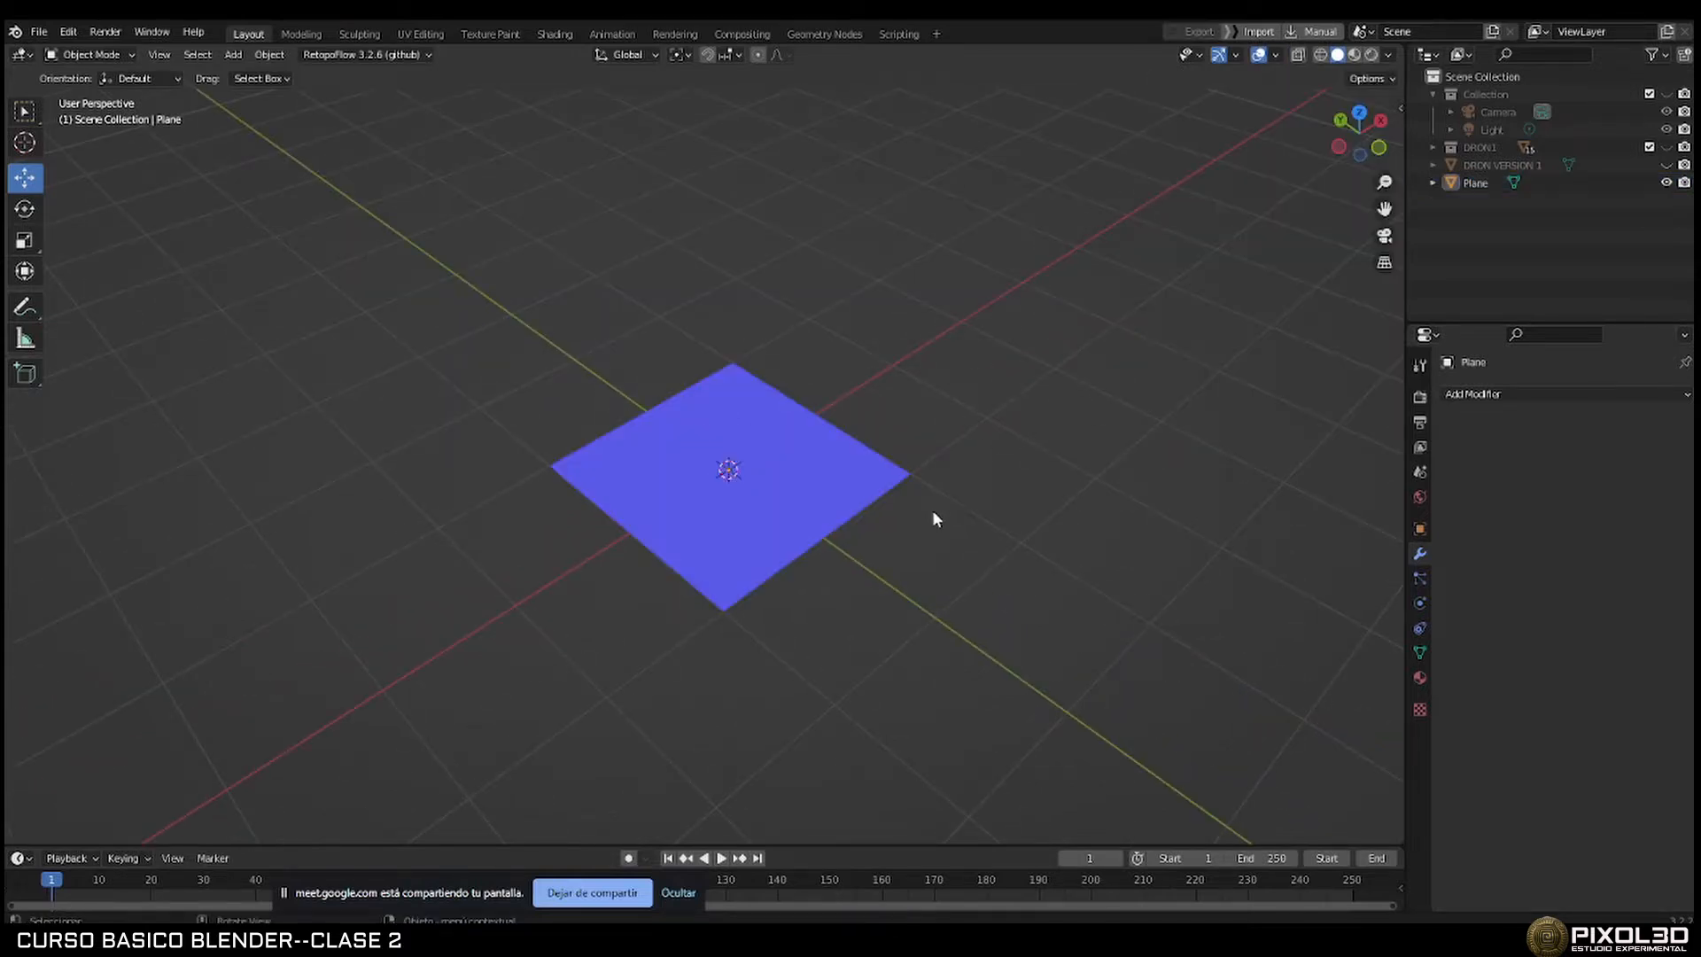
middle_drag(934, 517, 797, 494)
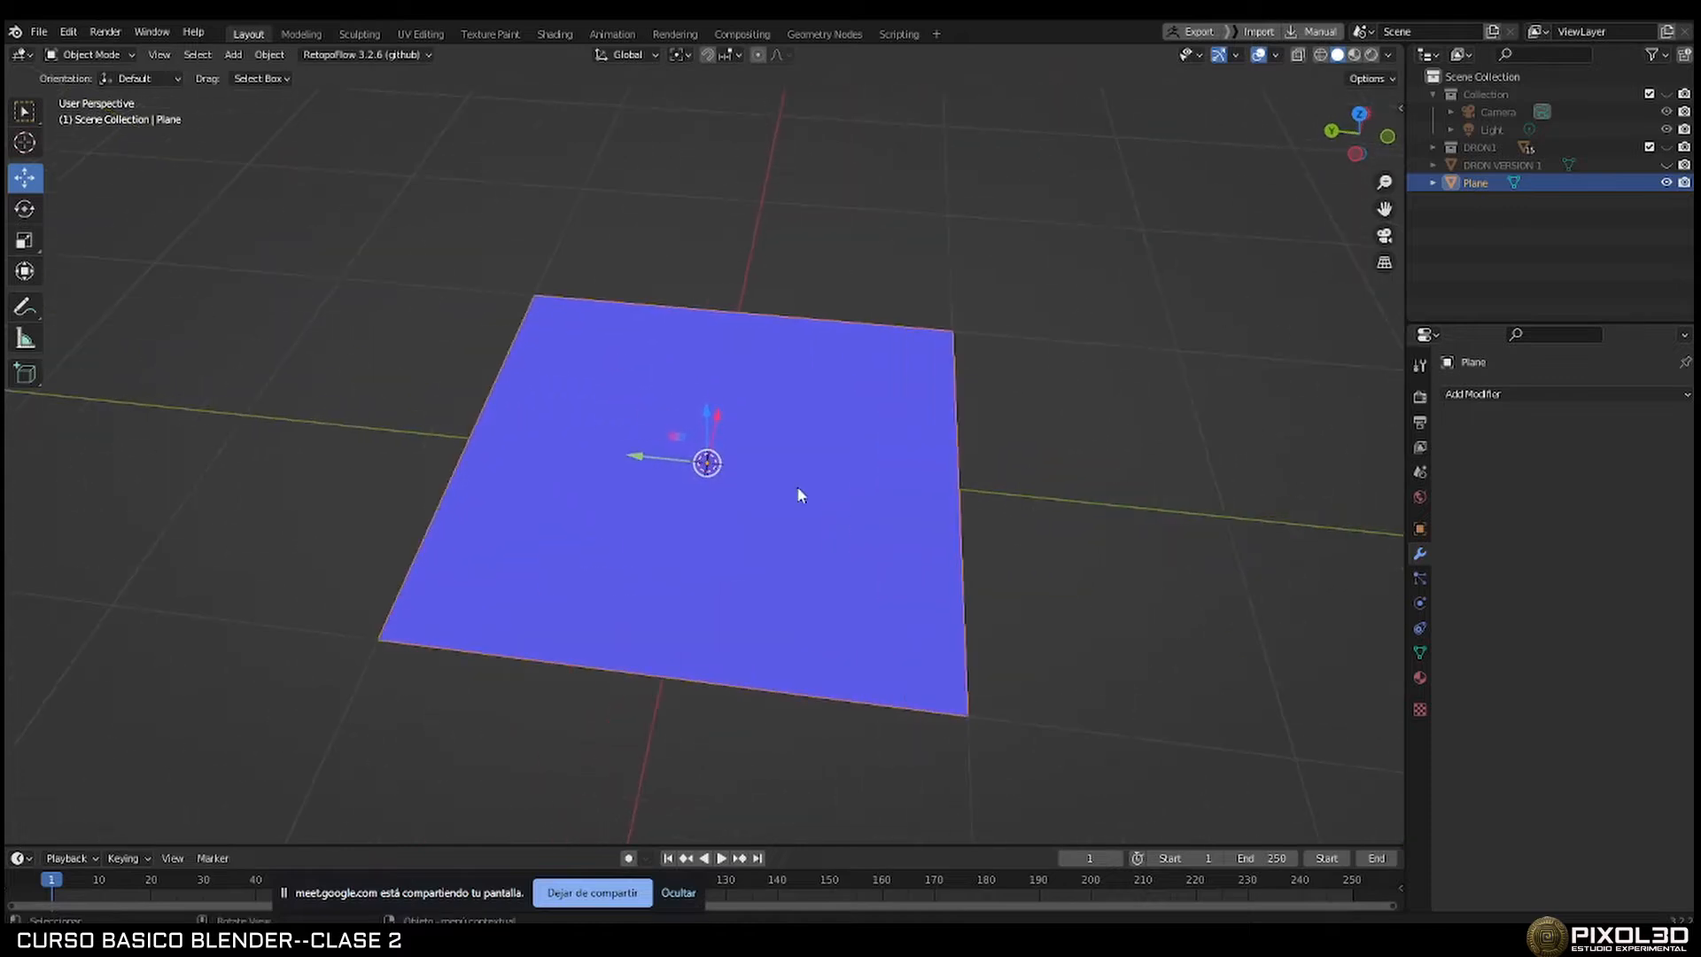
middle_drag(809, 570, 699, 576)
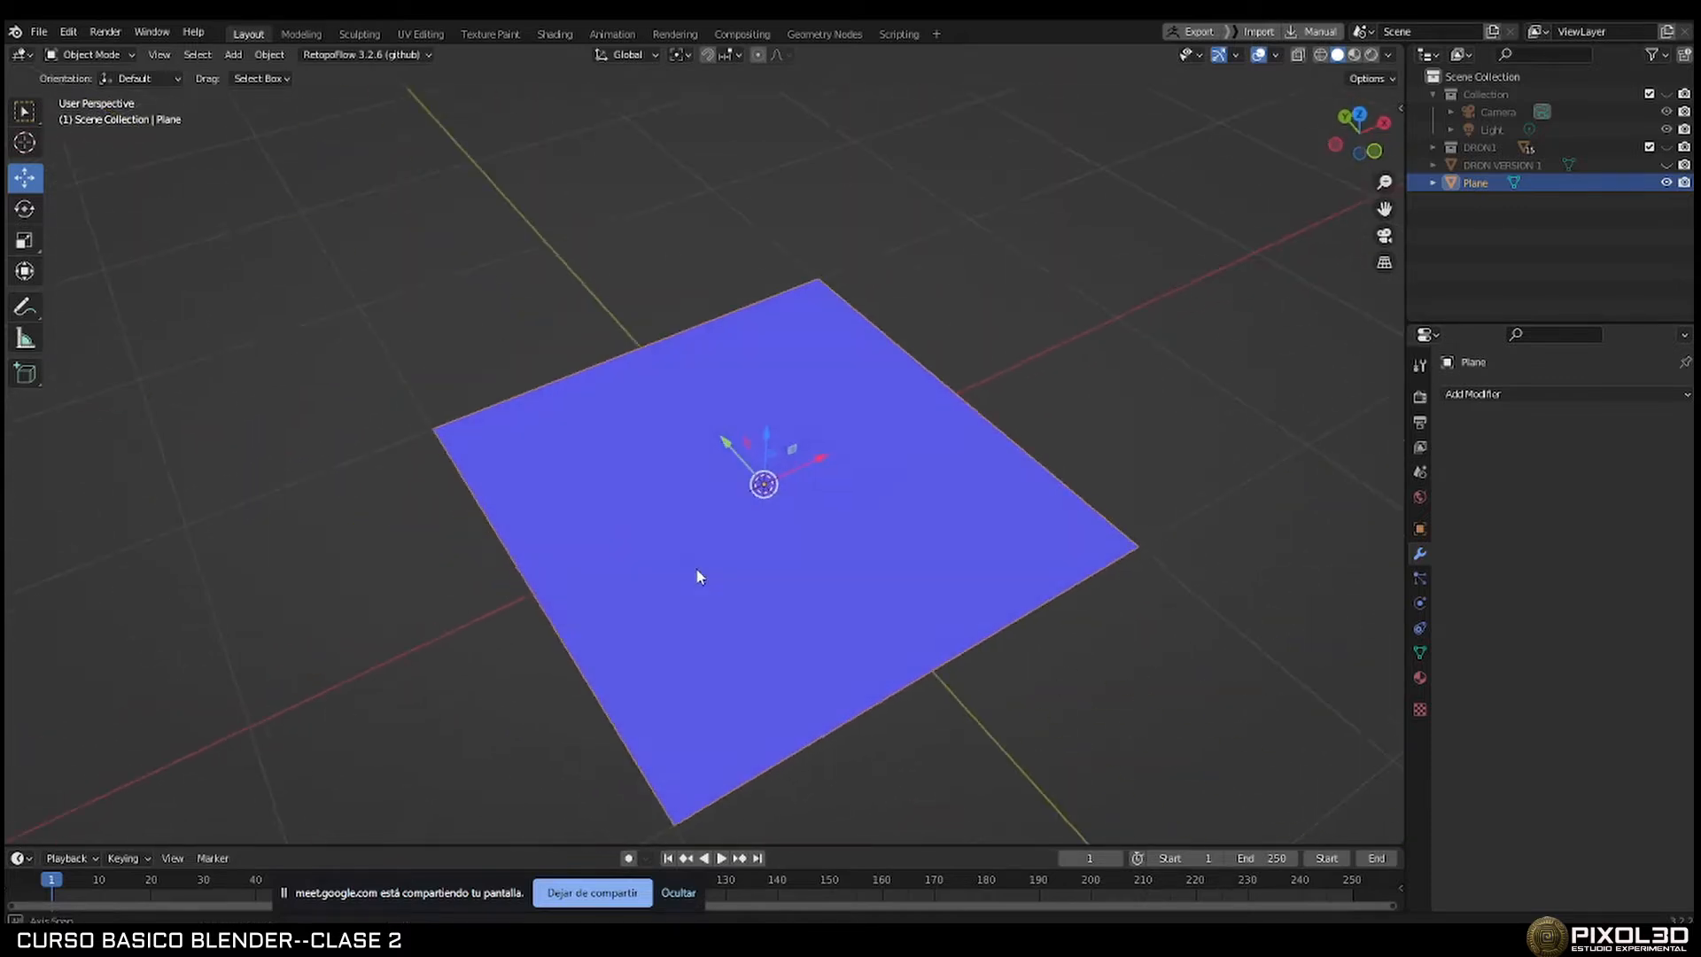
Move the plane away from the origin along the Y axis and add a cube at the origin.
drag(722, 446, 495, 181)
key(shift+a)
mouse_move(829, 410)
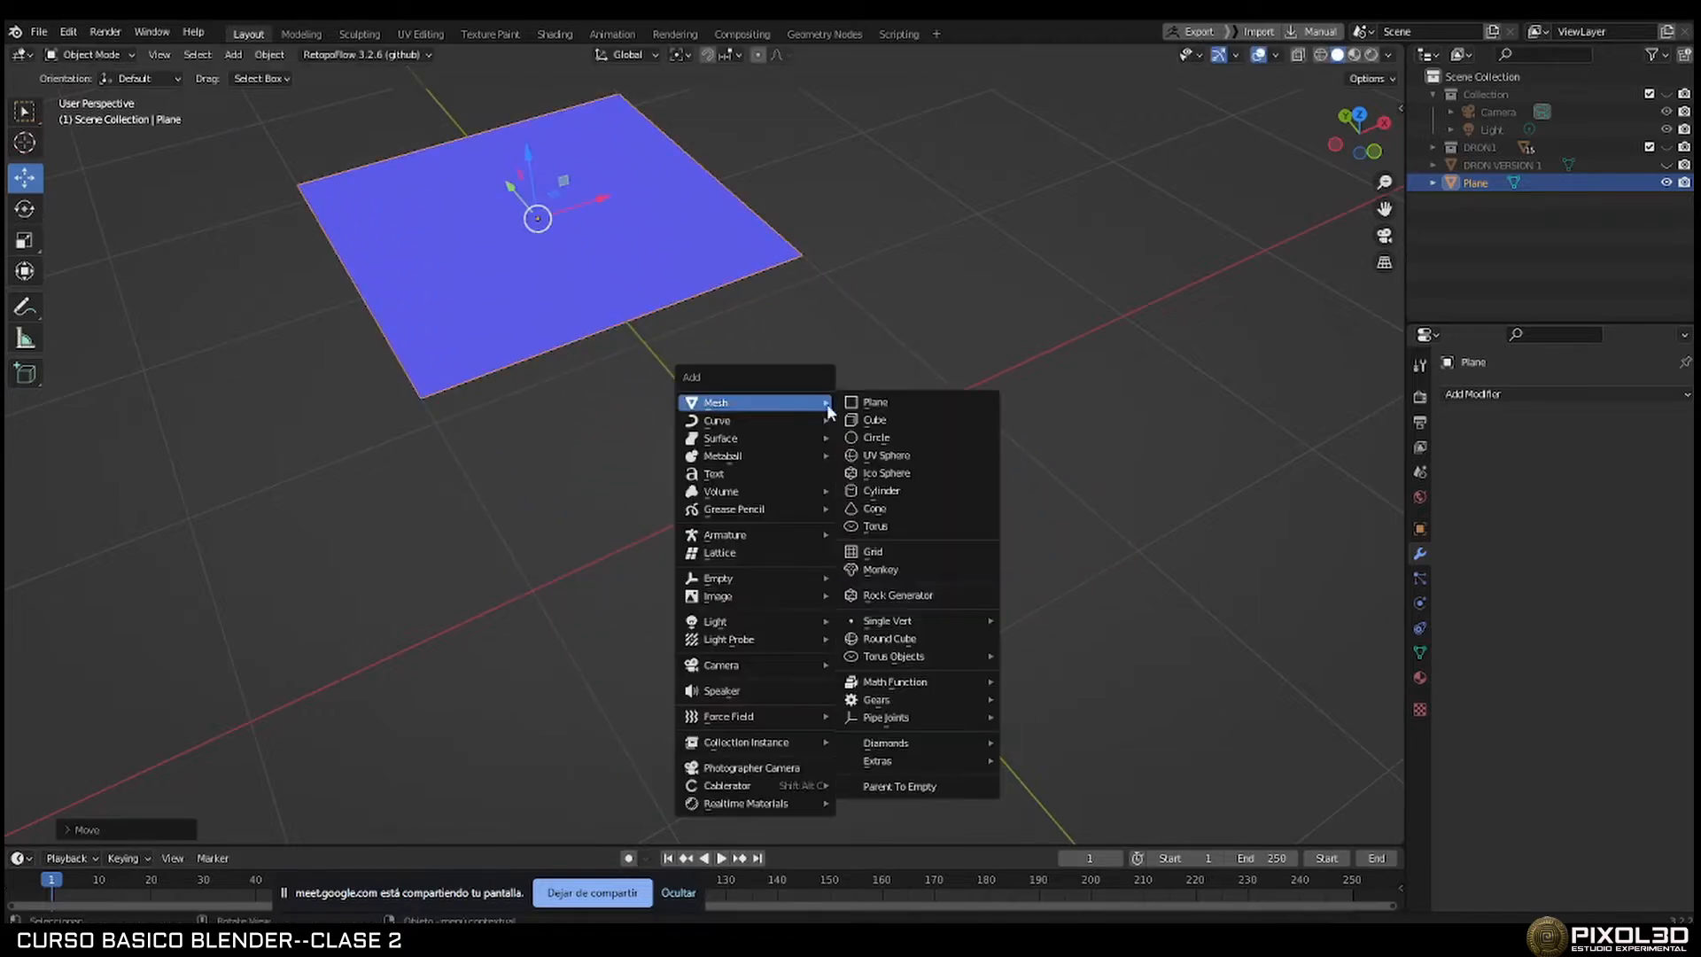
click(879, 418)
middle_drag(854, 458, 968, 399)
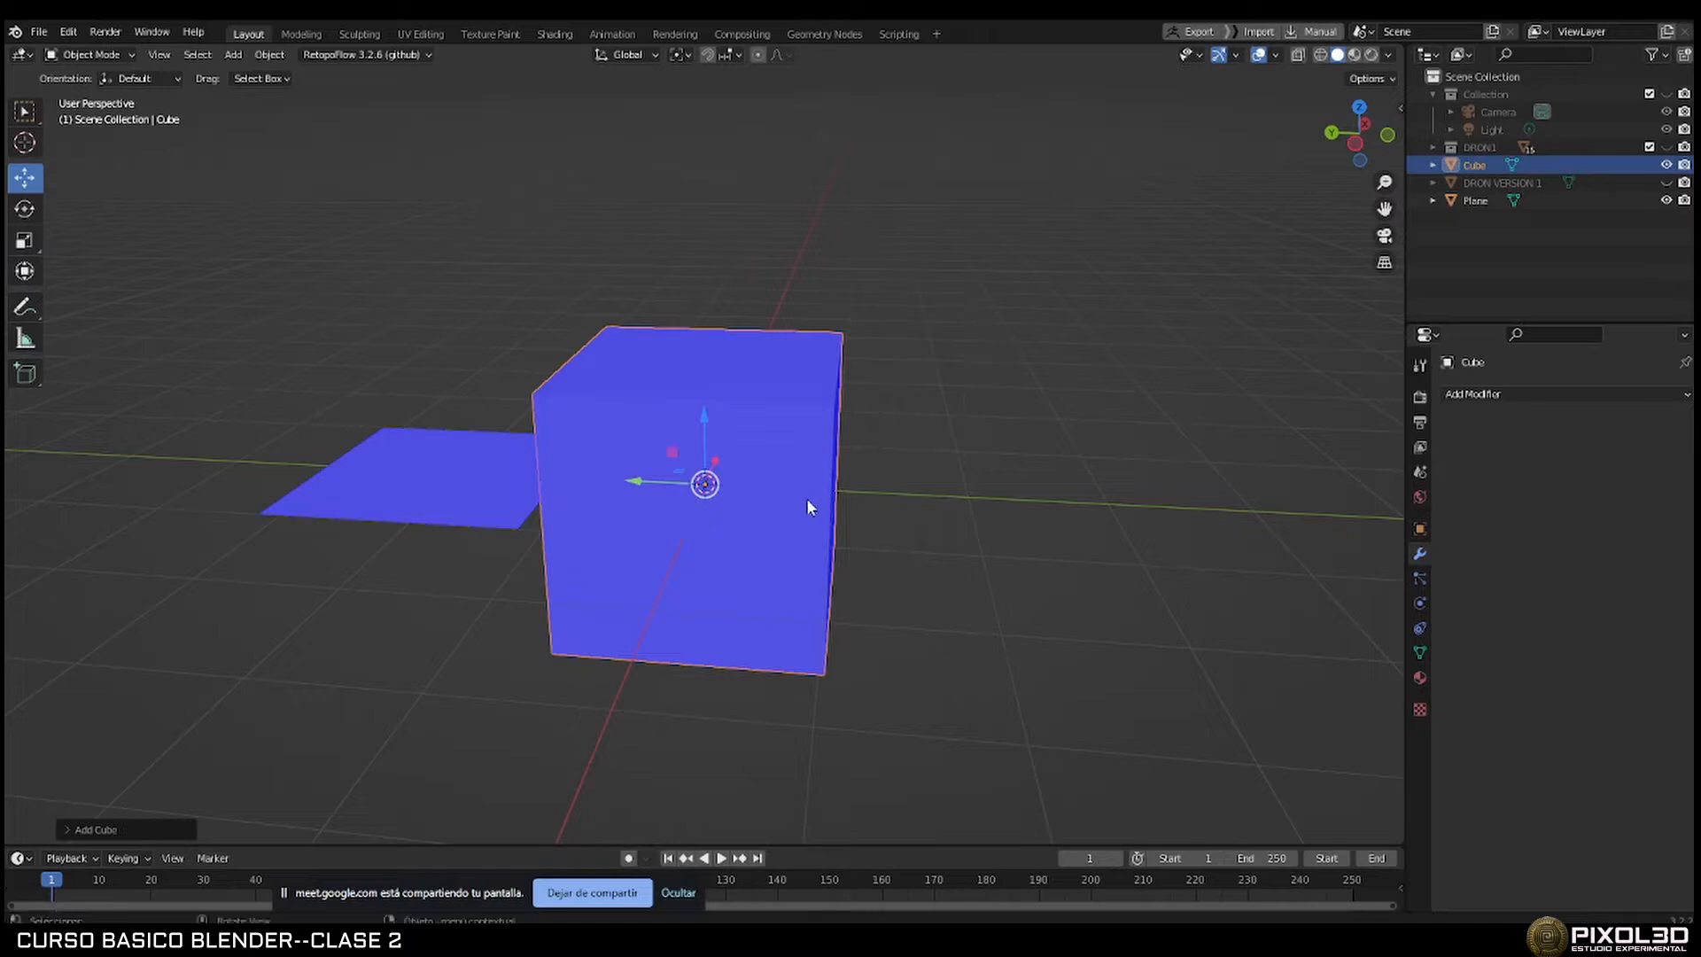
Delete one side face of the cube in Edit Mode, inspect its interior and return to Object Mode.
key(Tab)
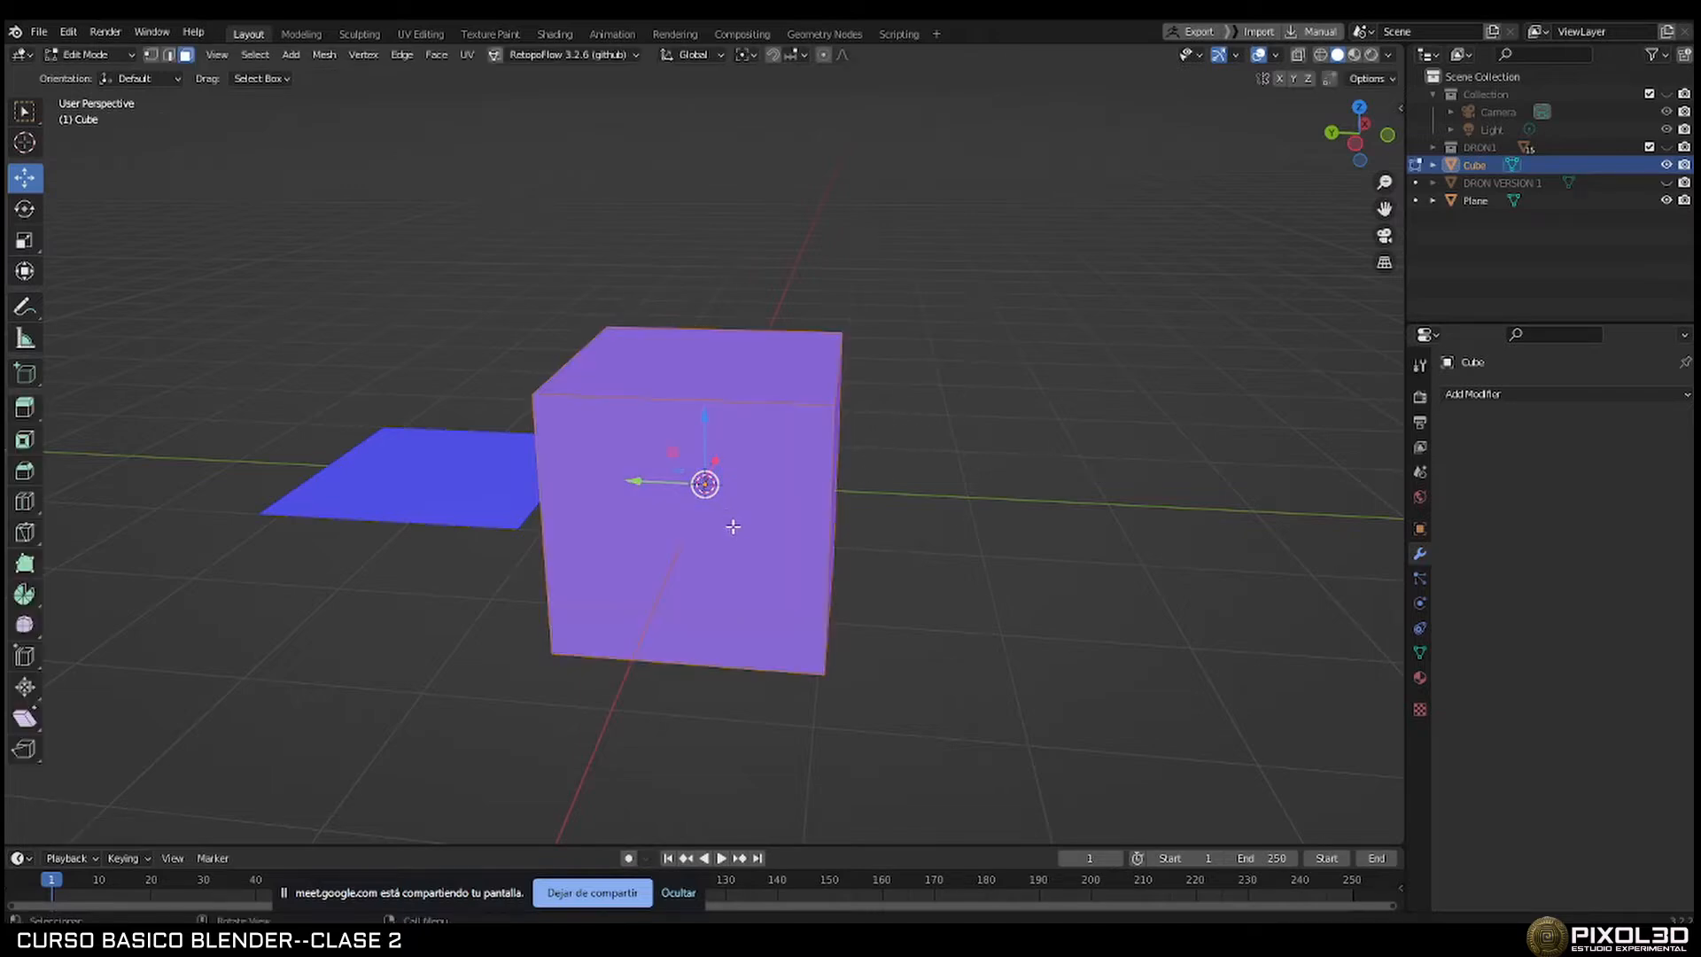
click(765, 525)
key(x)
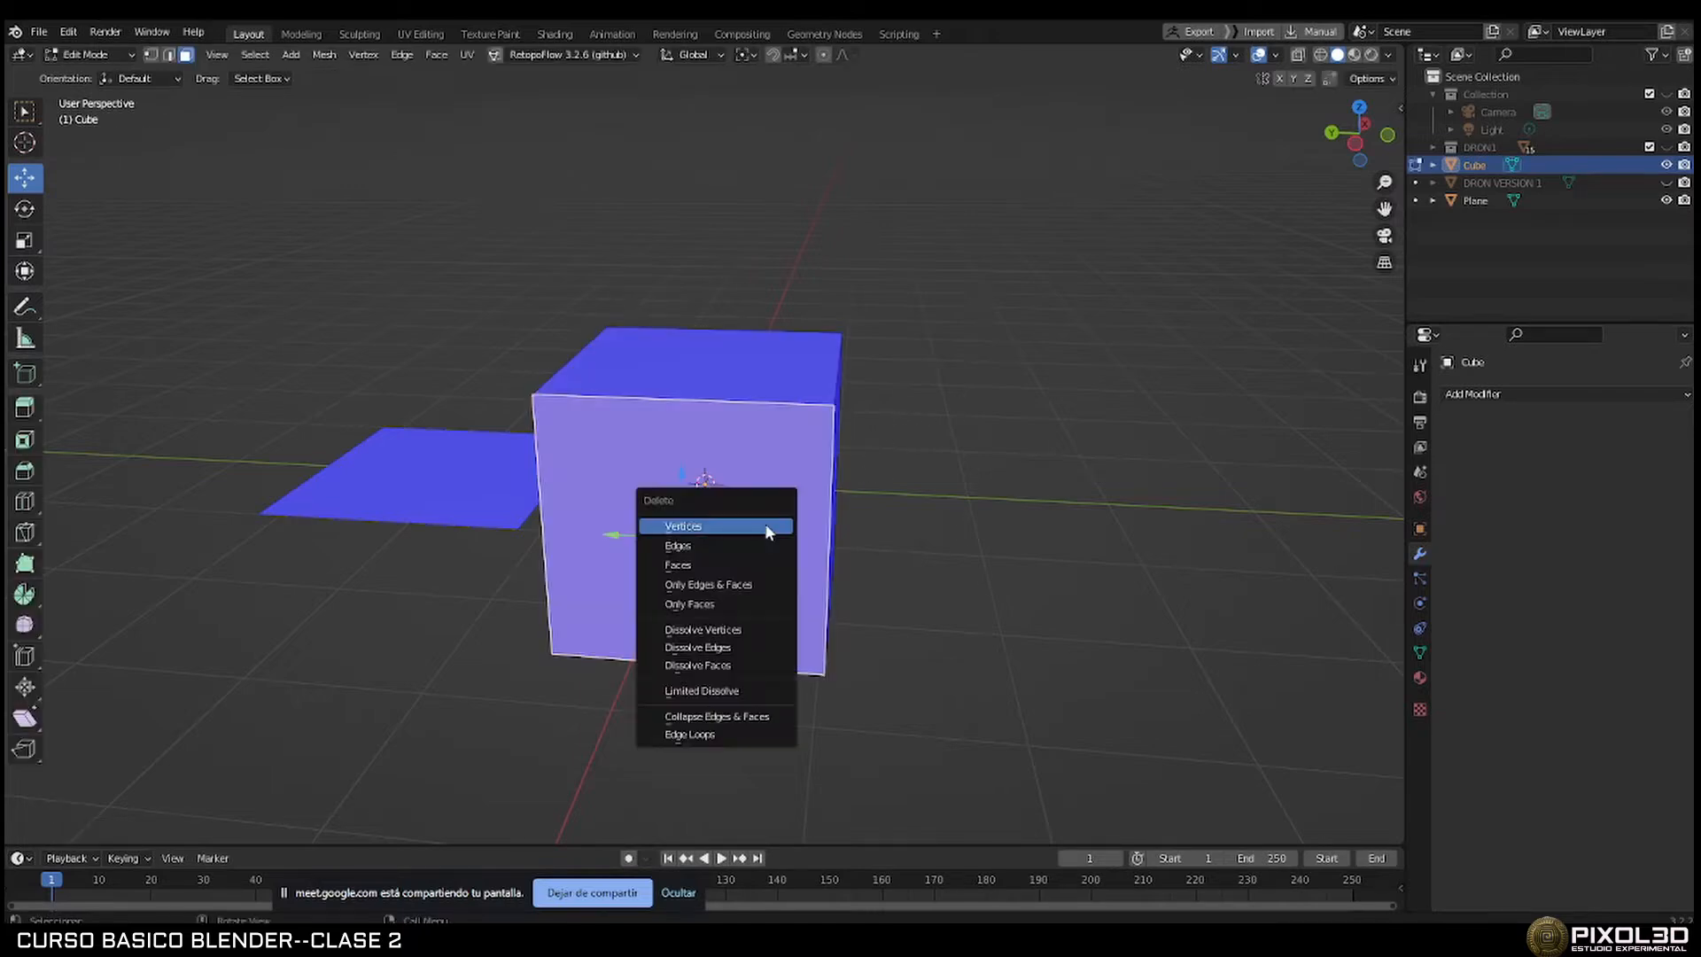
click(749, 557)
middle_drag(749, 561, 779, 523)
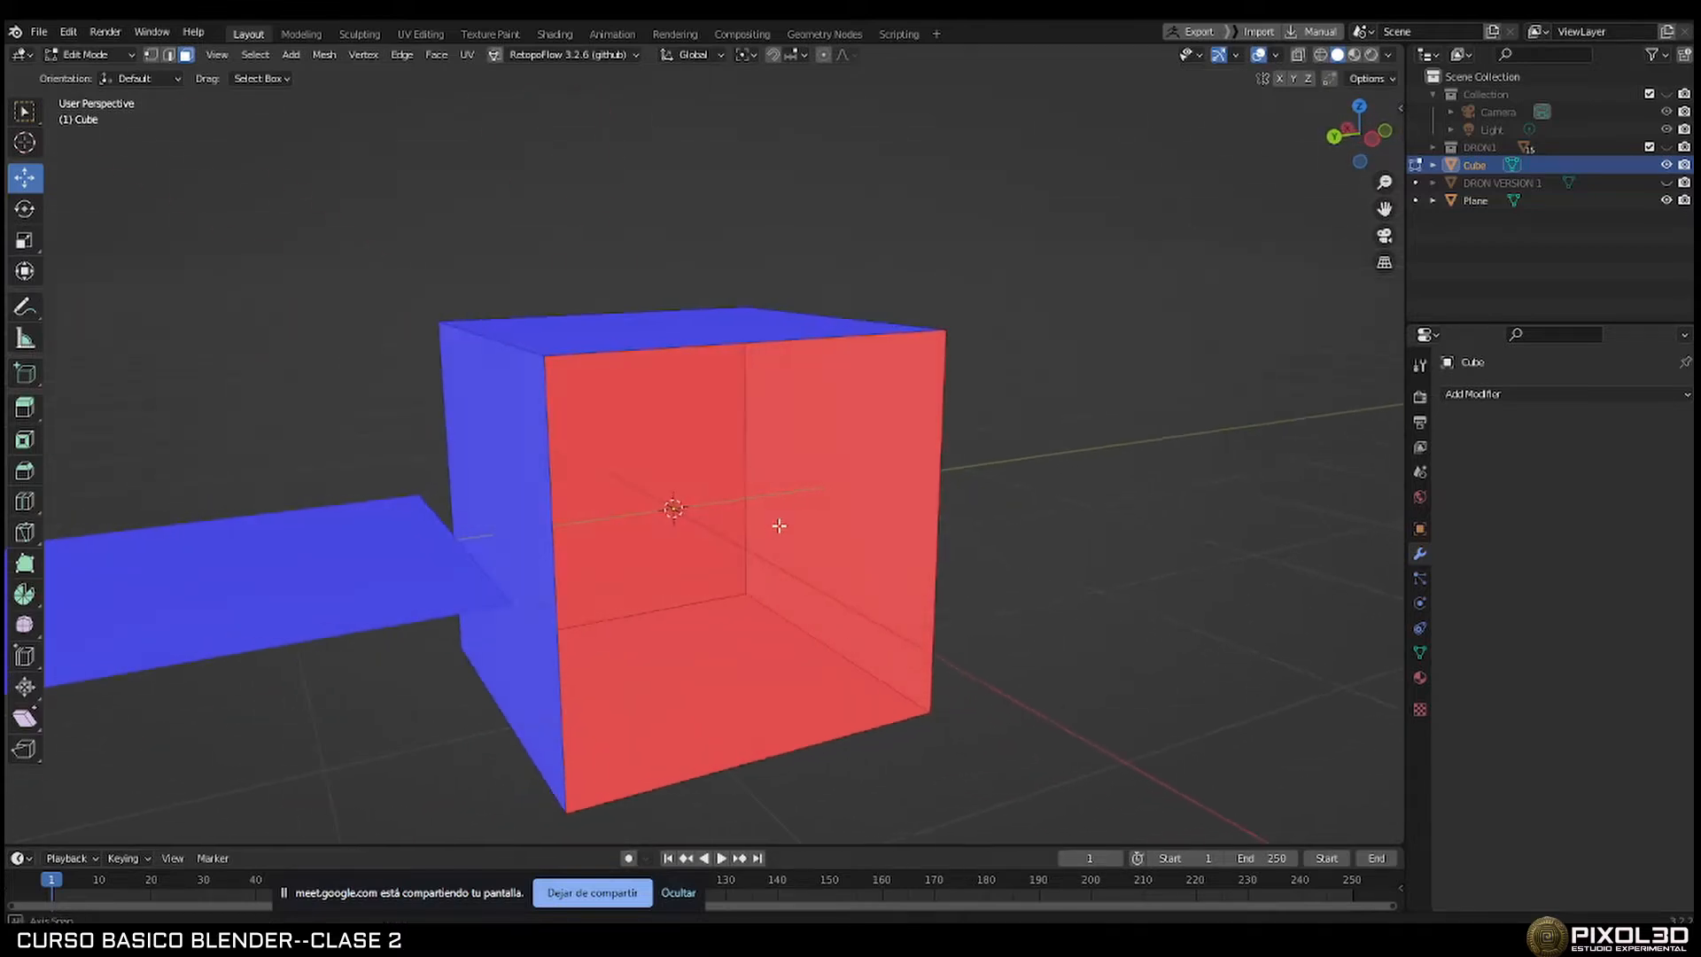
middle_drag(827, 619, 866, 543)
scroll(676, 588, down, 2)
key(Tab)
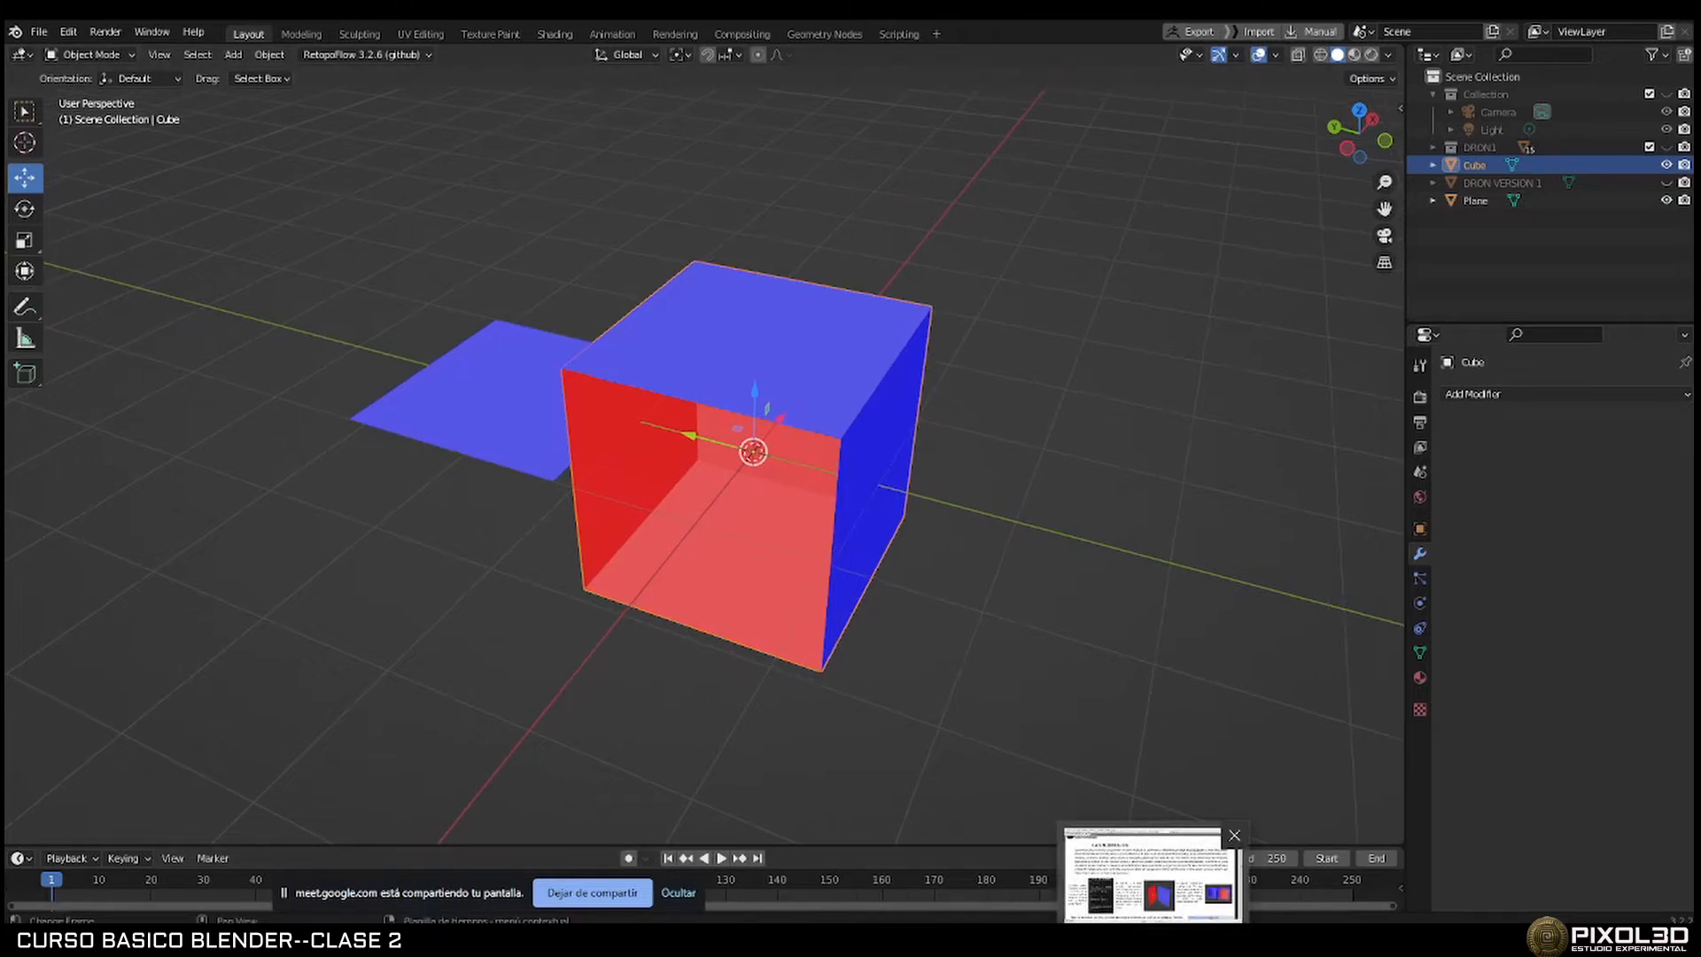
Review the Las Normales page in the PDF notes and compare it with the open cube's face orientation in Blender.
click(1152, 877)
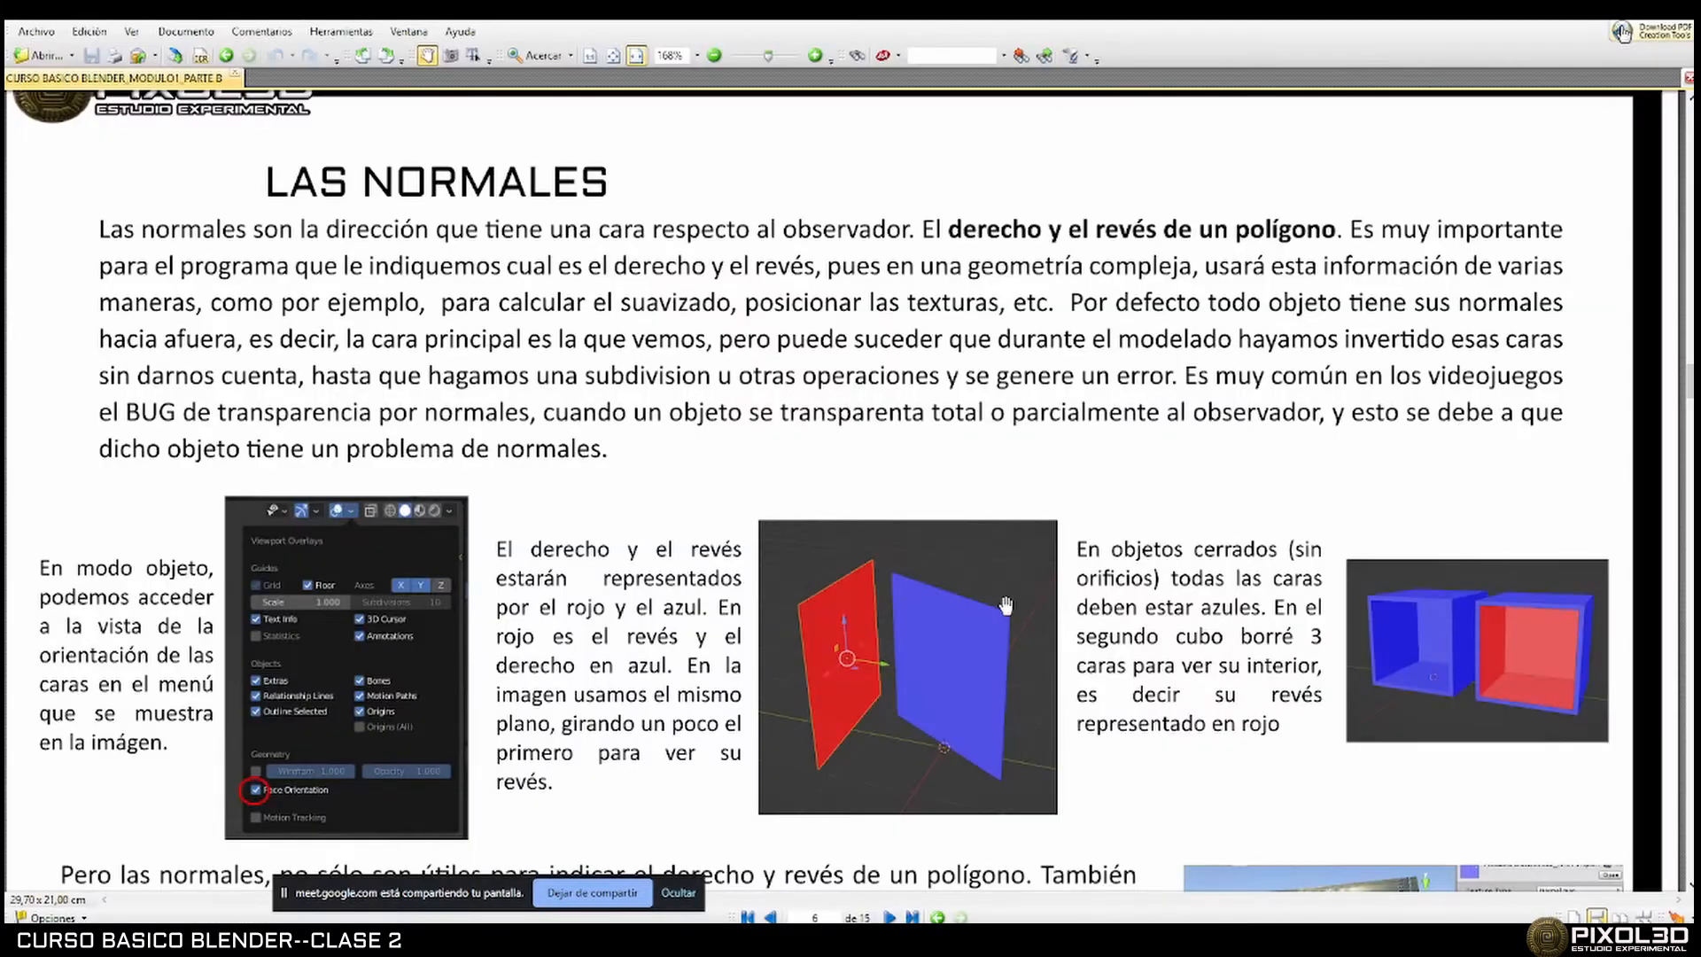
scroll(1008, 606, down, 3)
scroll(1350, 565, down, 3)
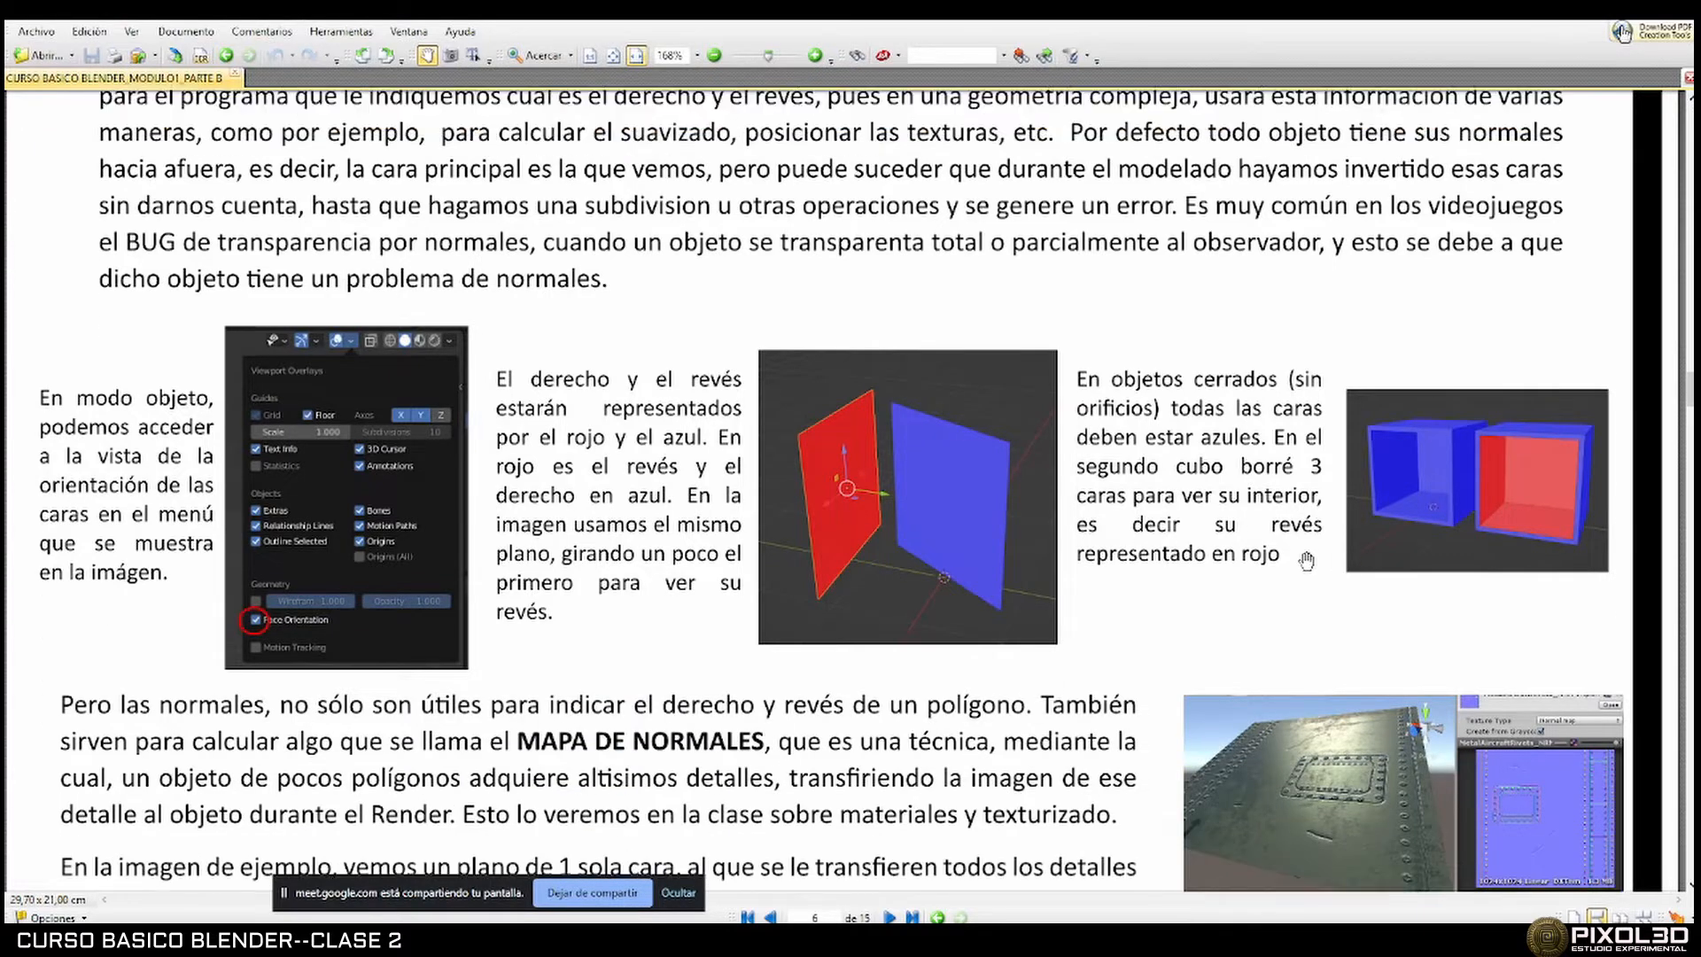
scroll(1292, 561, up, 5)
scroll(1092, 576, up, 2)
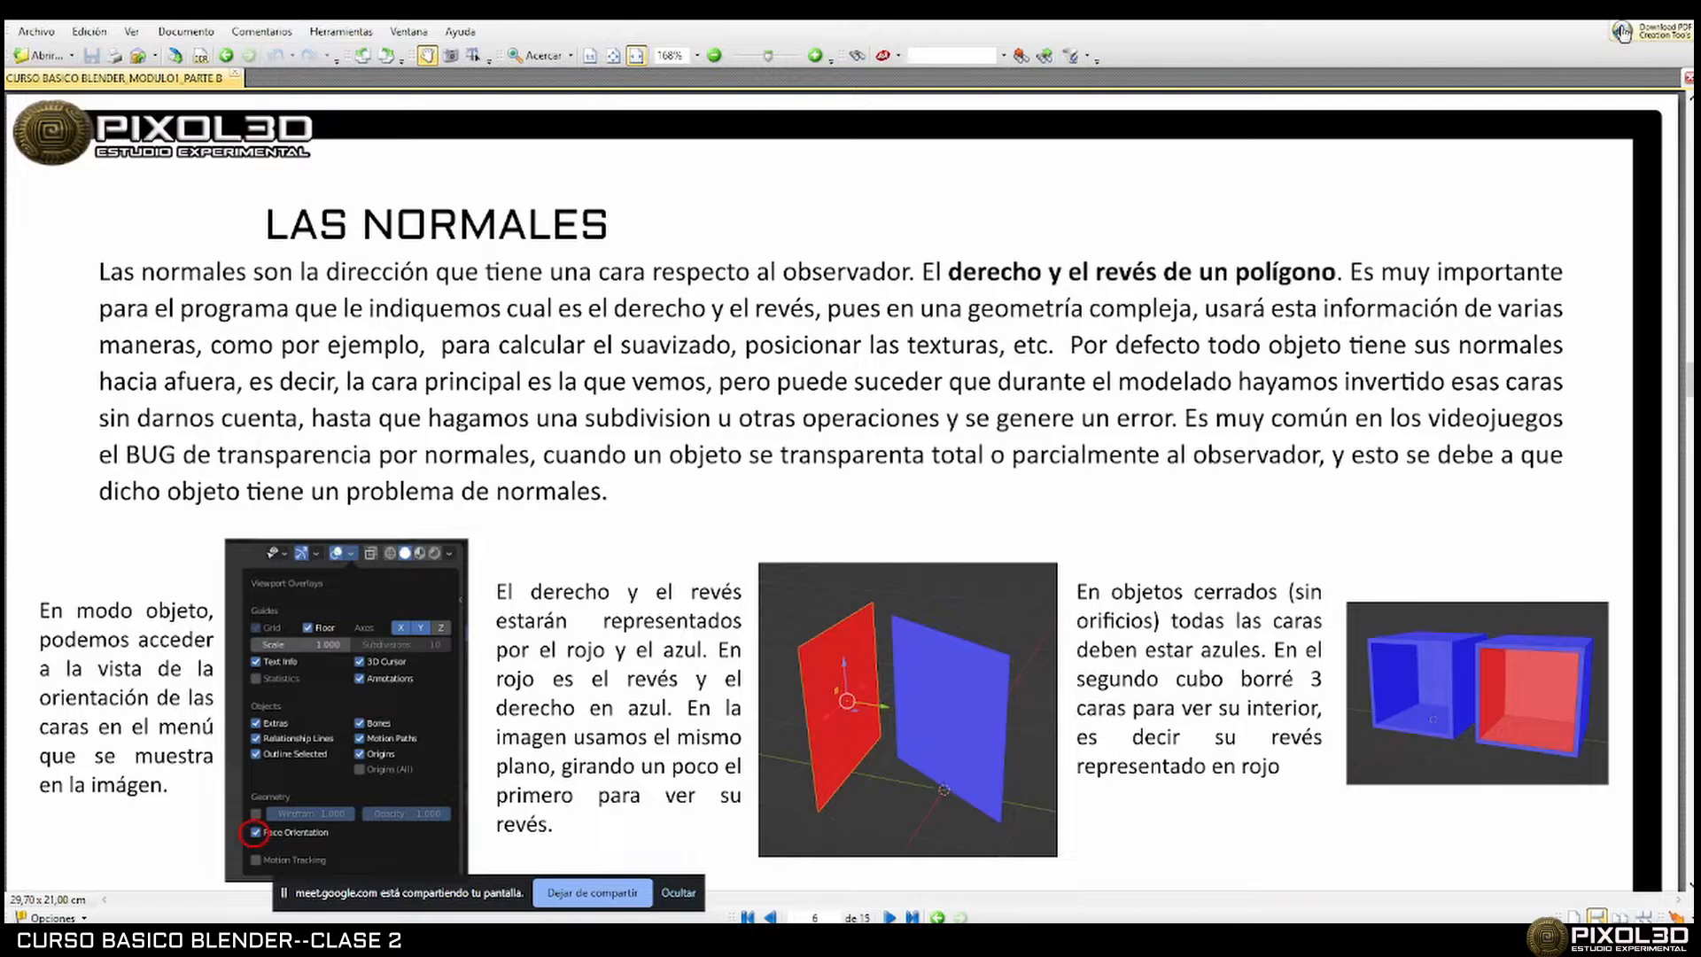
mouse_move(1350, 944)
click(1350, 877)
middle_drag(880, 556, 744, 460)
scroll(695, 521, up, 6)
scroll(694, 522, down, 6)
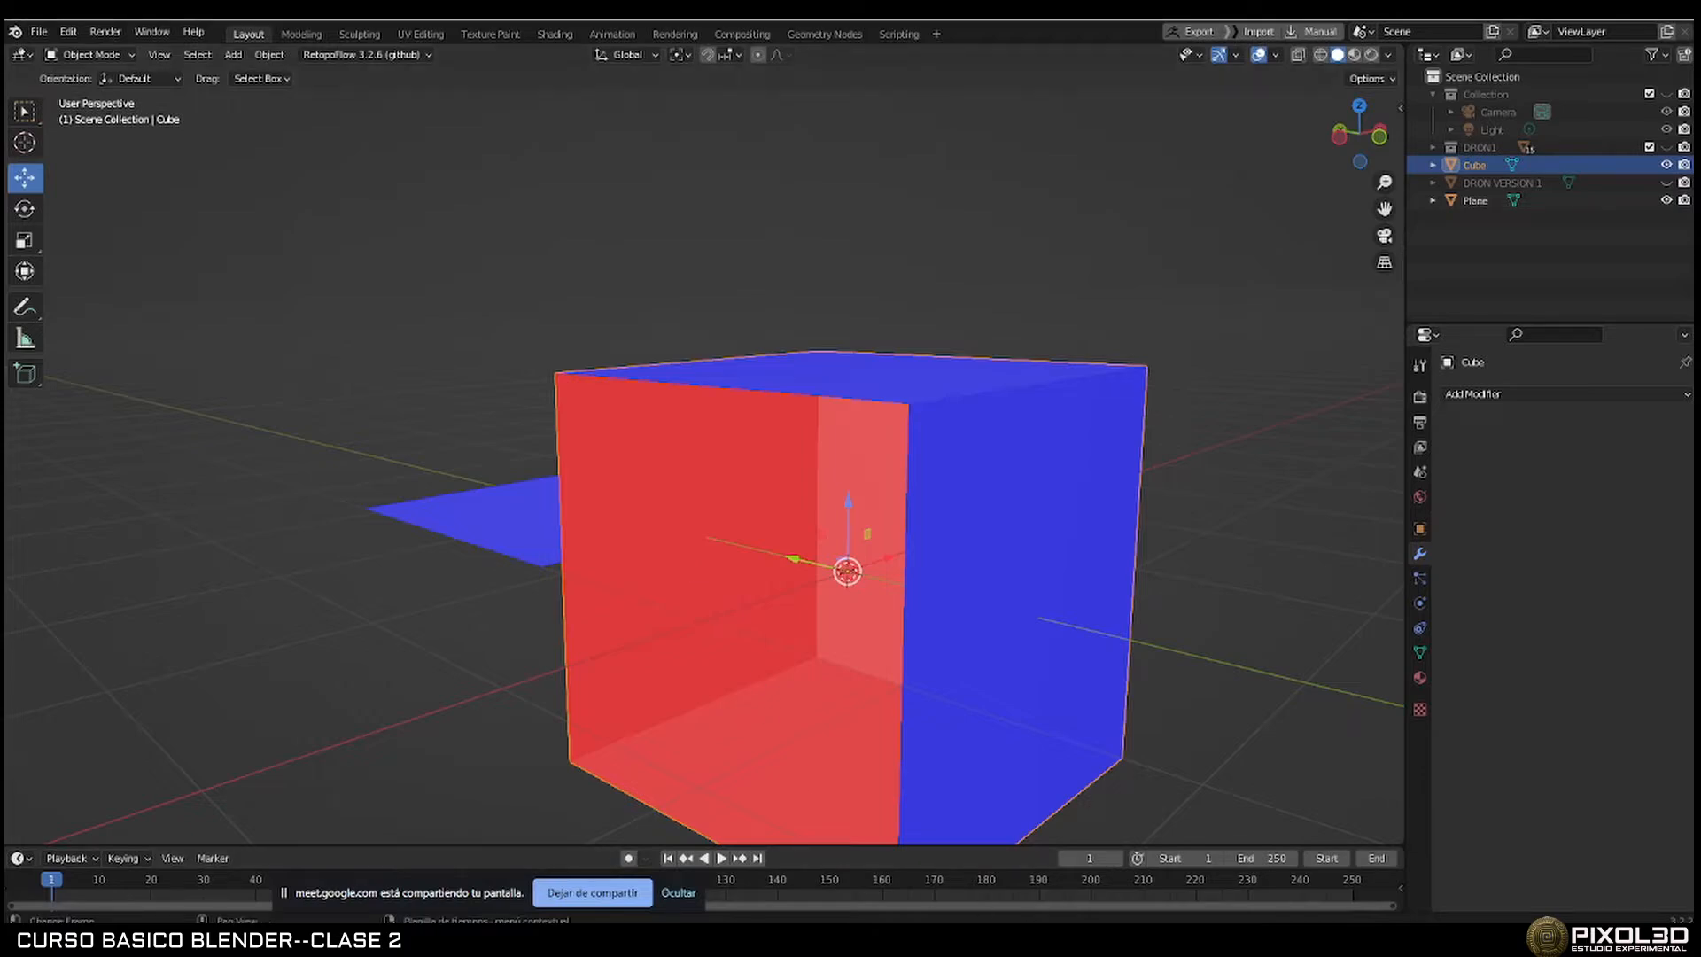
Read the normal map paragraphs in the PDF notes, and inspect the open cube's inner and outer faces in Blender.
key(alt+Tab)
scroll(929, 531, down, 4)
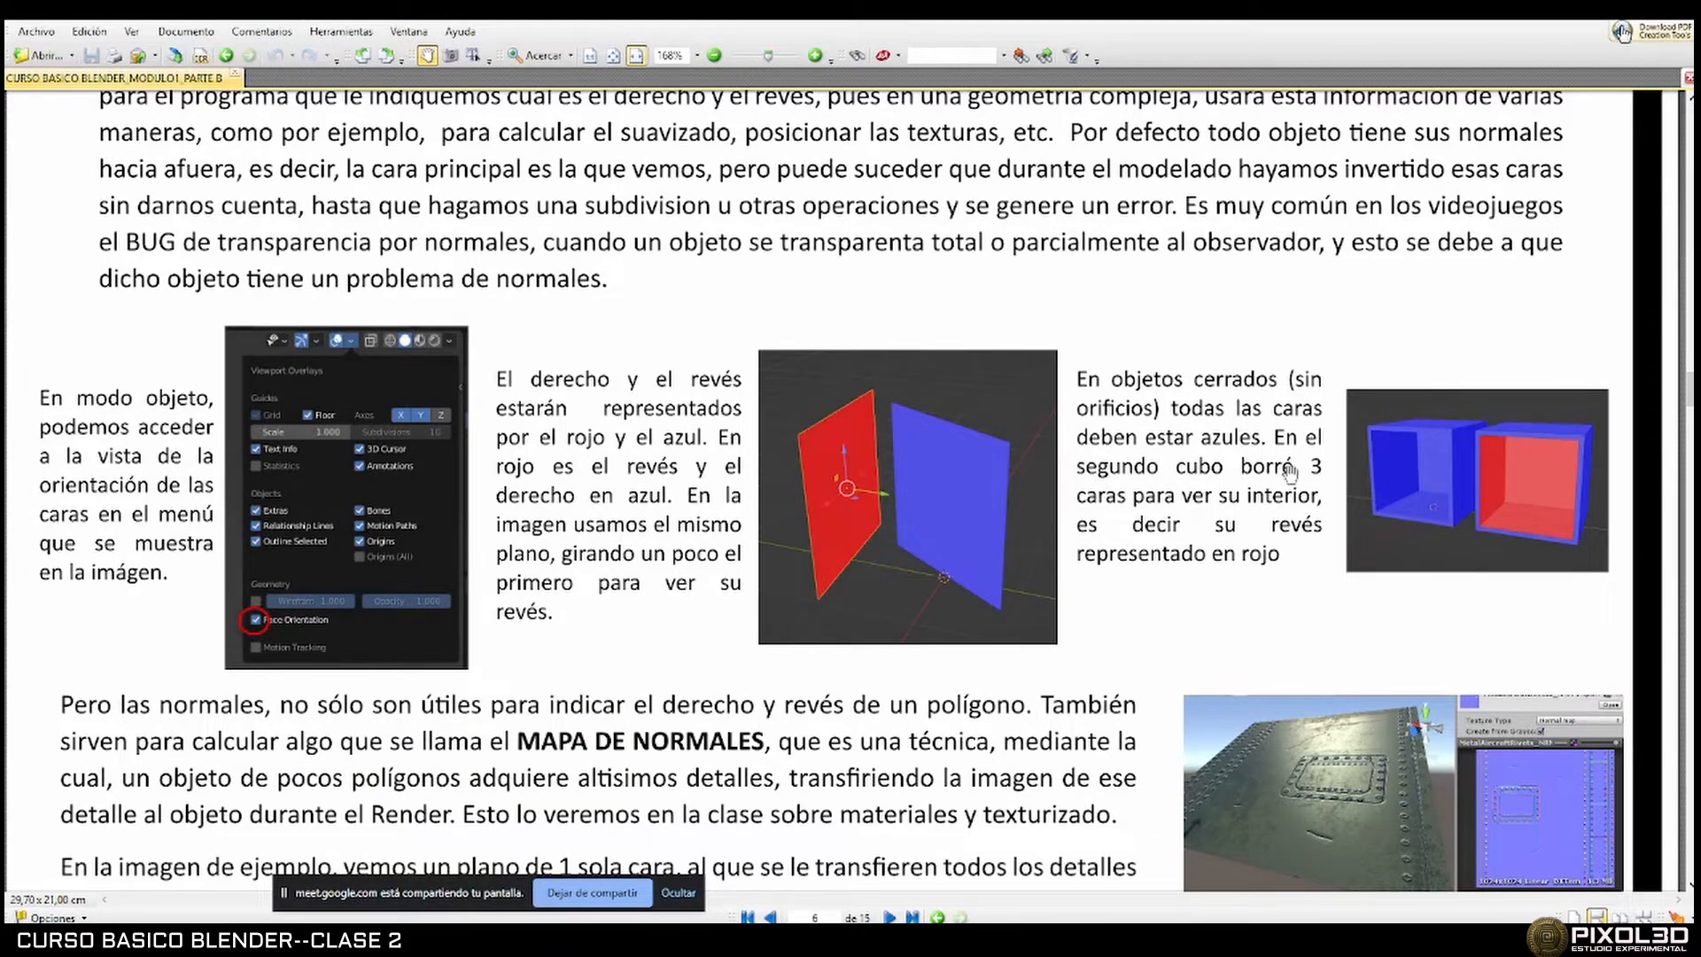
scroll(1309, 526, down, 4)
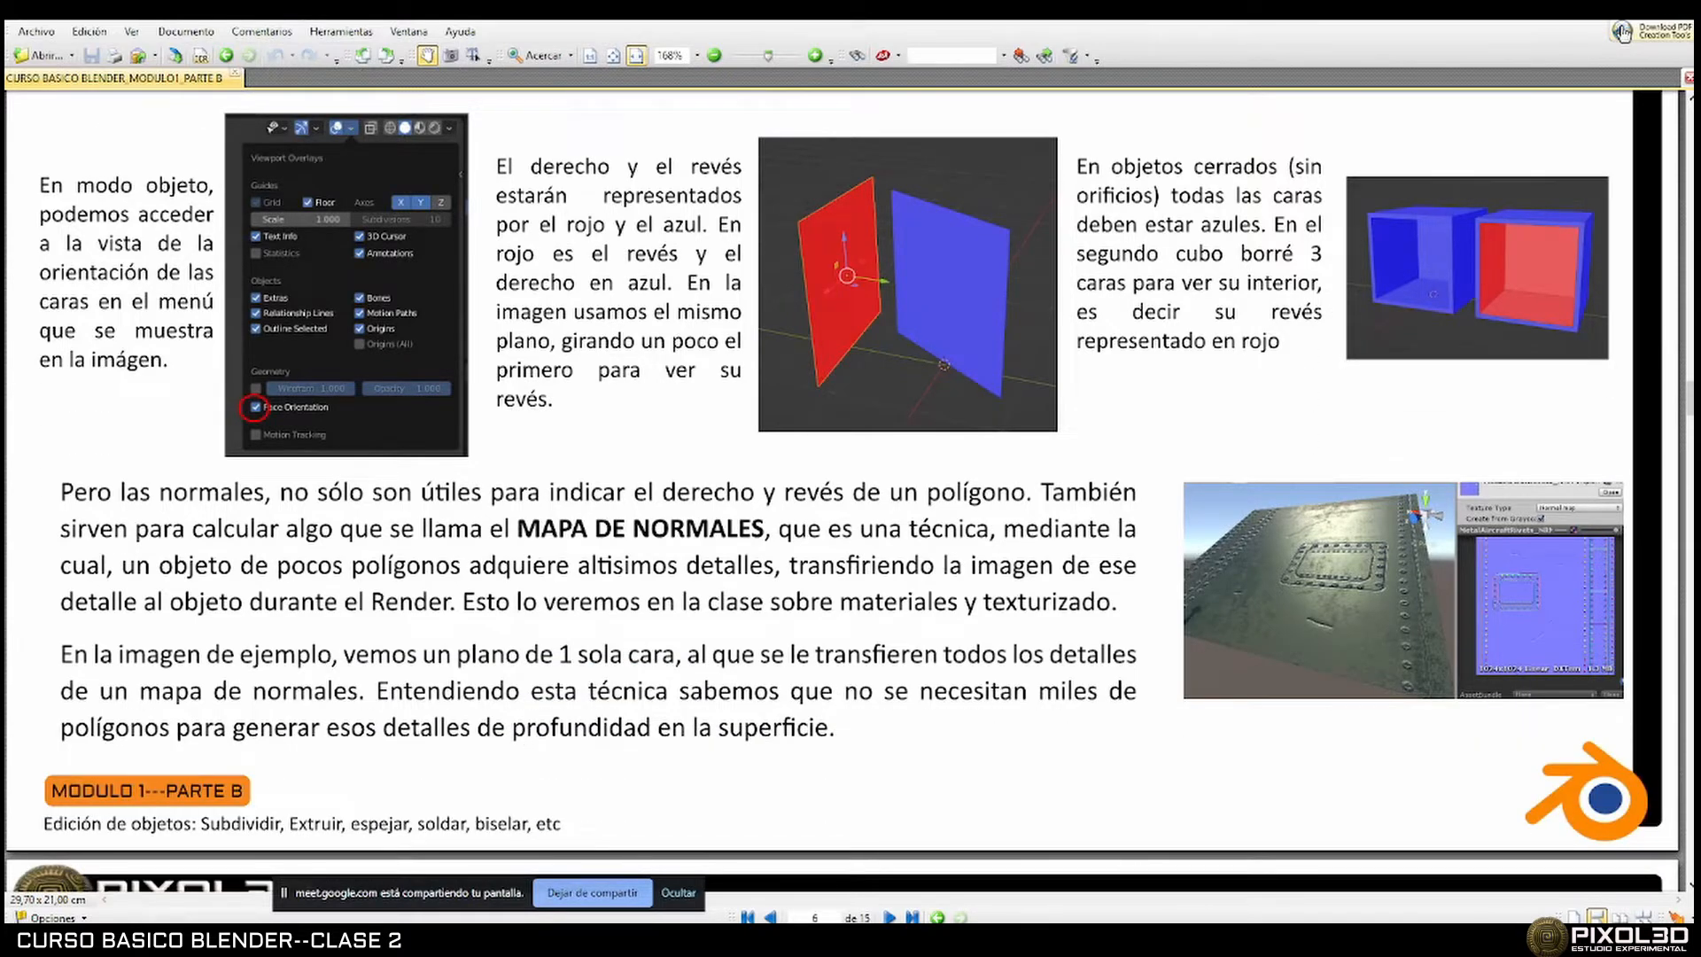
key(alt+Tab)
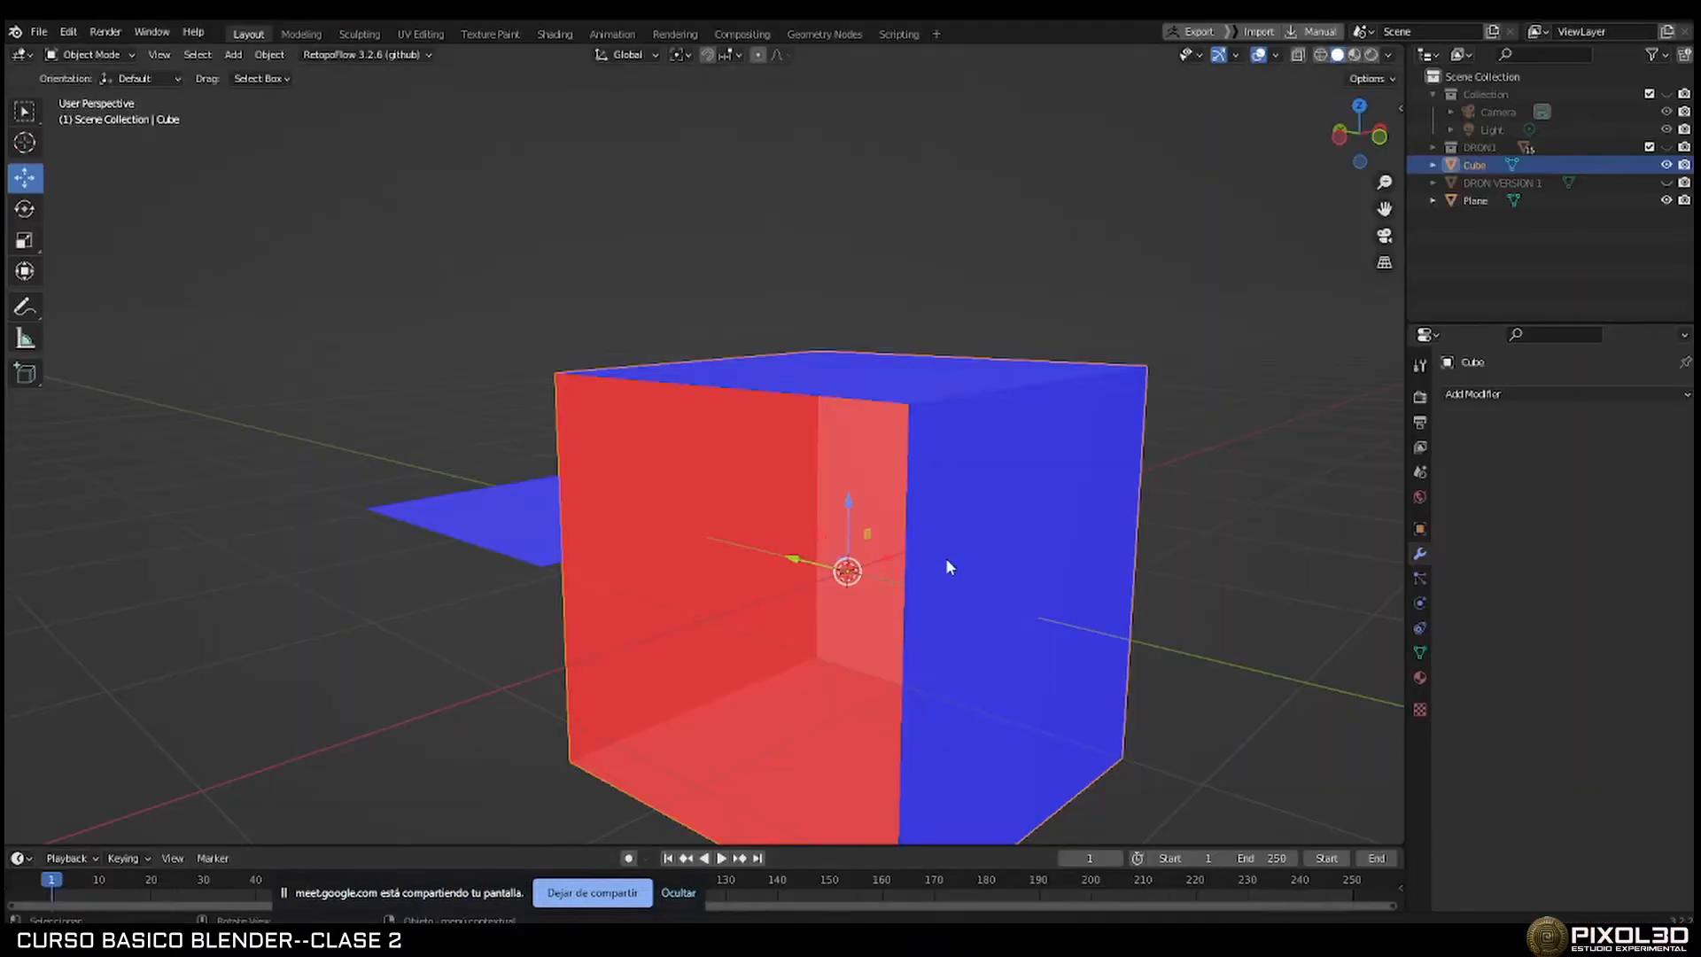
middle_drag(944, 556, 960, 597)
scroll(906, 518, down, 5)
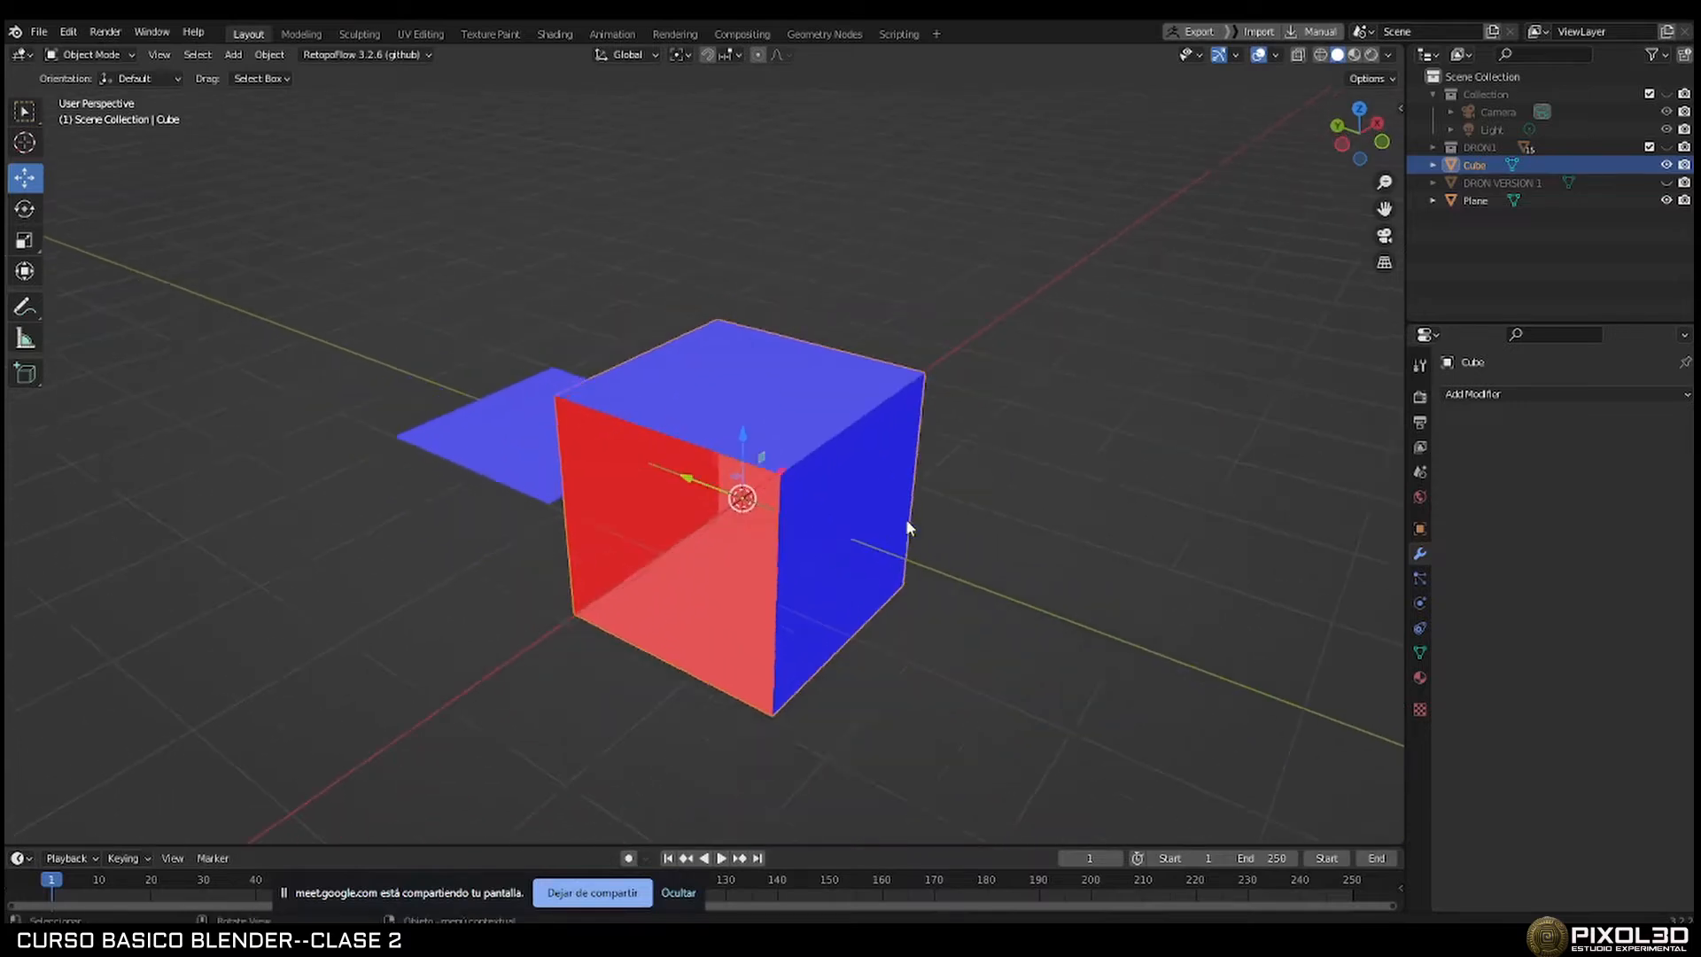
scroll(848, 536, up, 5)
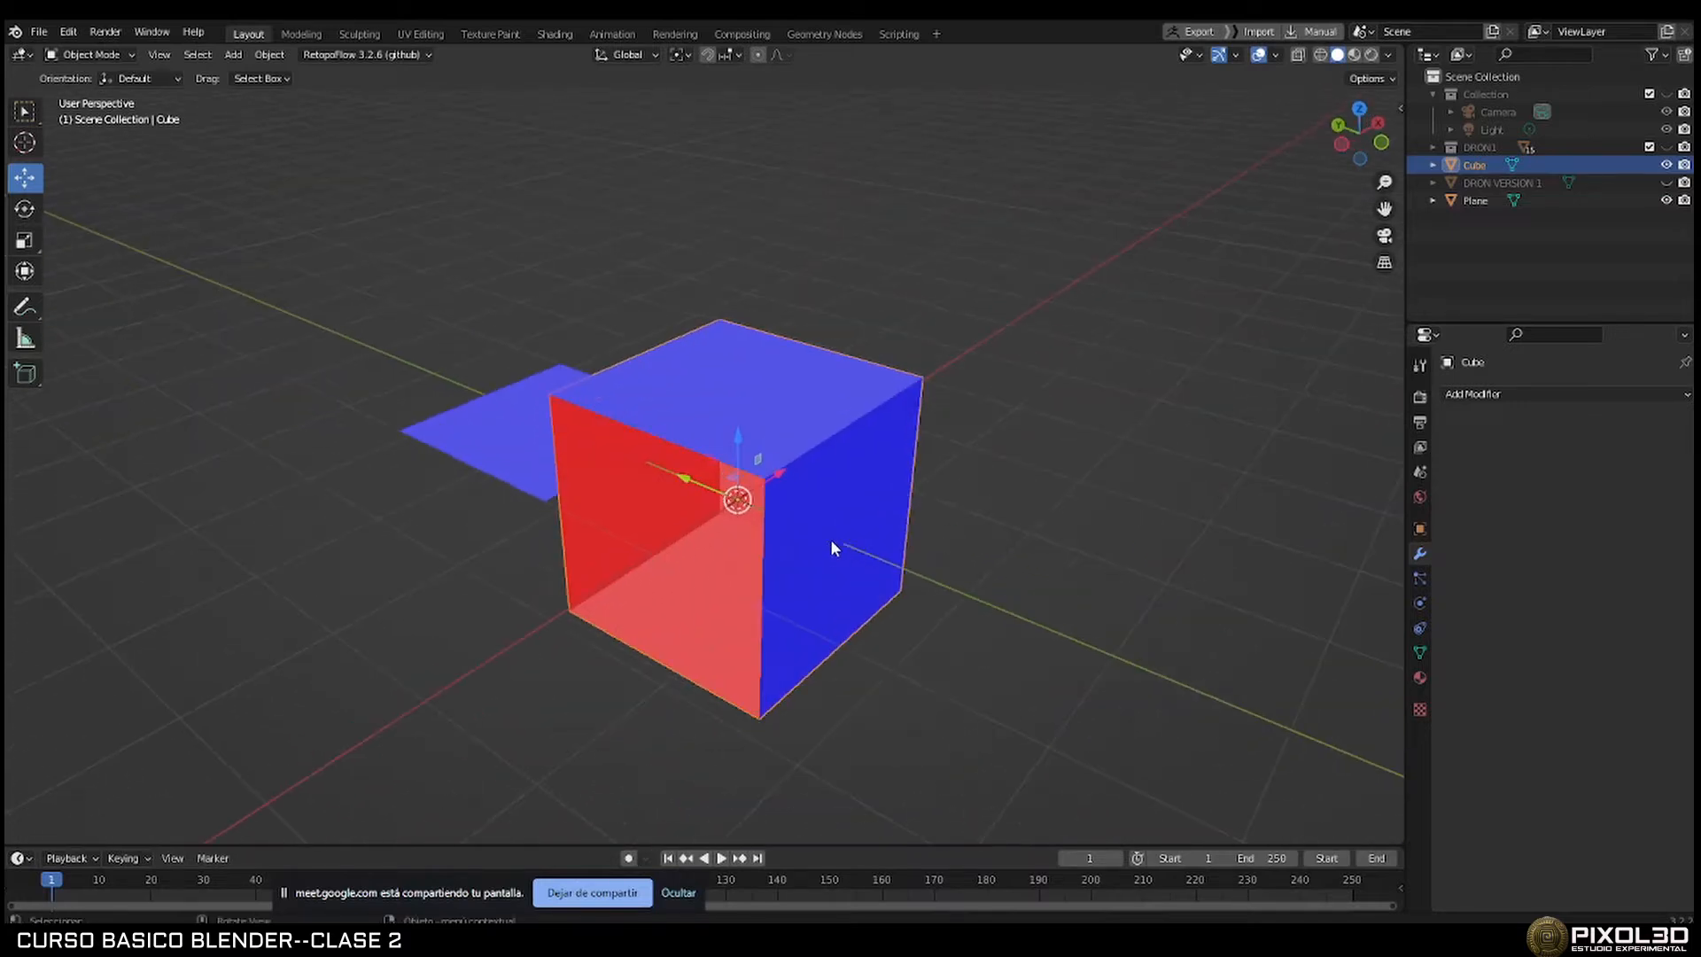
scroll(832, 548, down, 2)
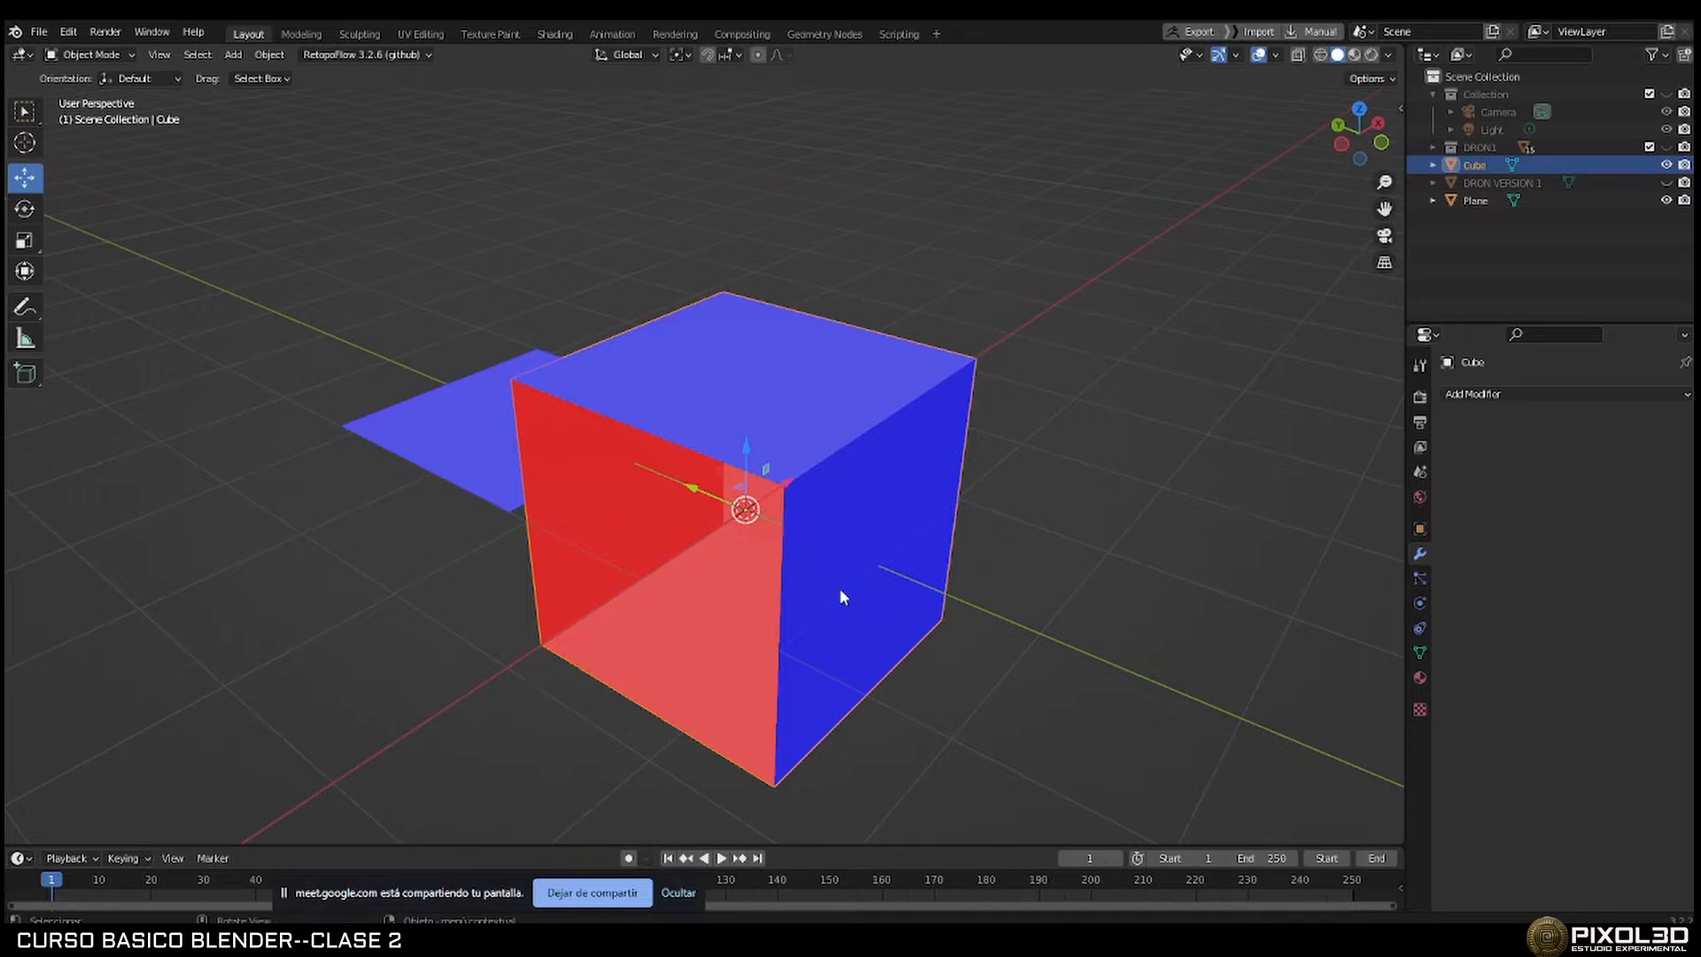
middle_drag(871, 594, 839, 597)
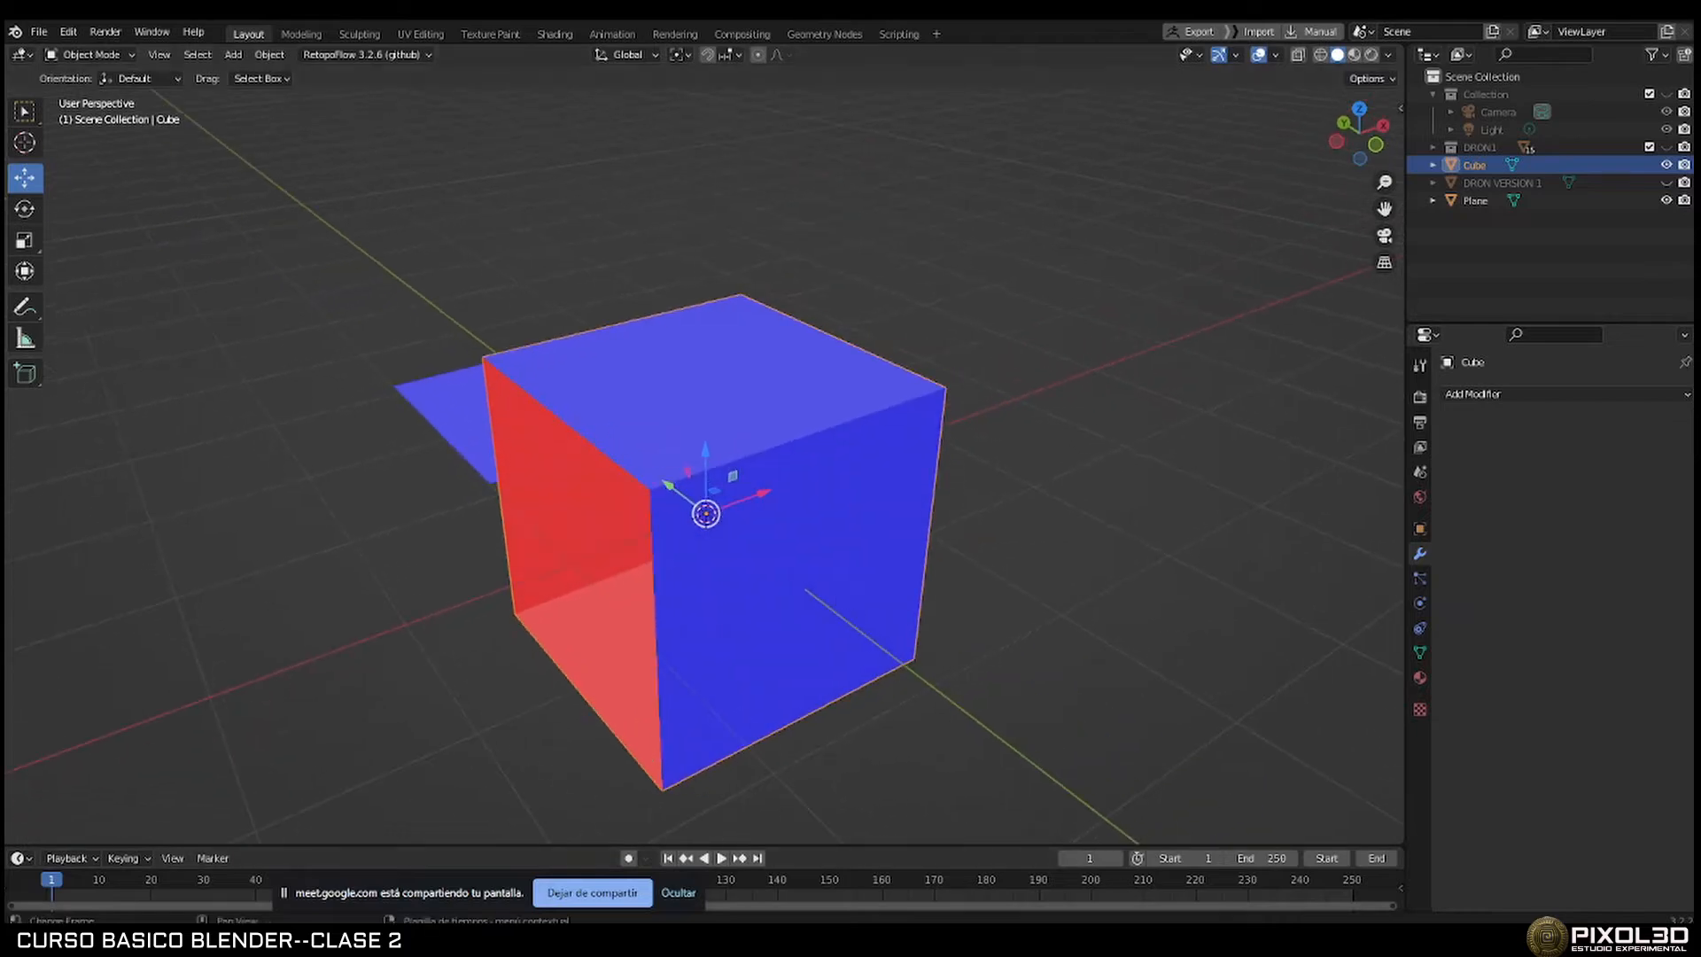
Switch to the PDF notes and enlarge the normal map example image to 400%.
click(1232, 941)
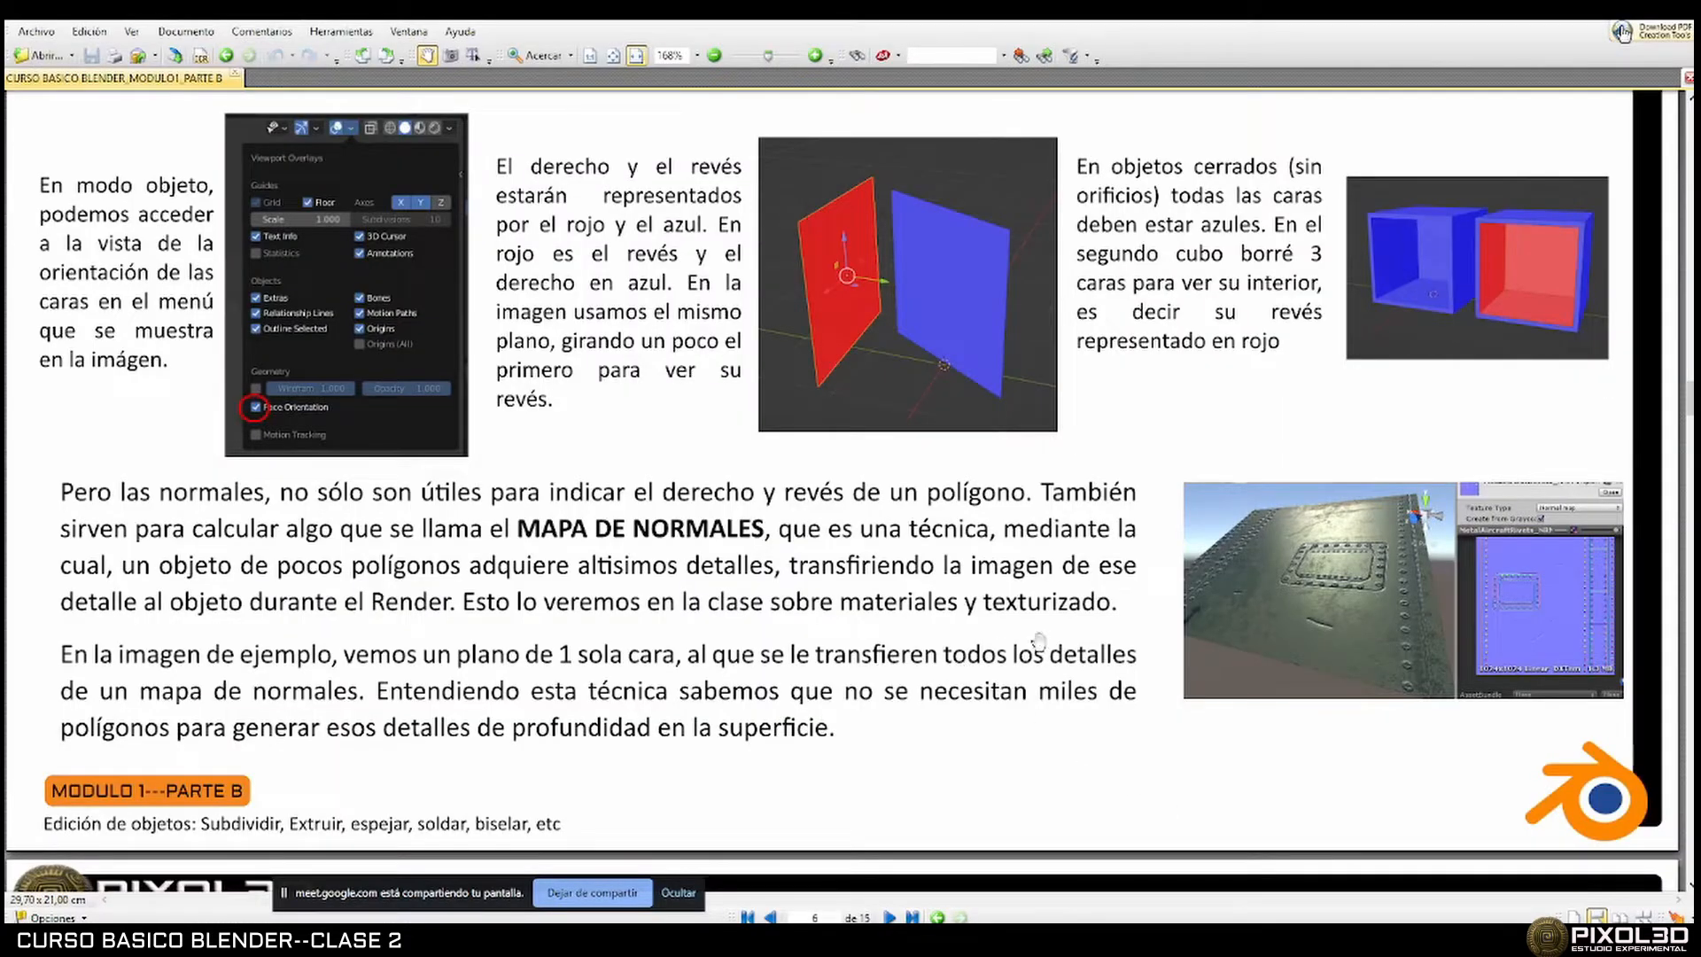
scroll(1318, 625, up, 2)
ctrl+scroll(1321, 626, up, 5)
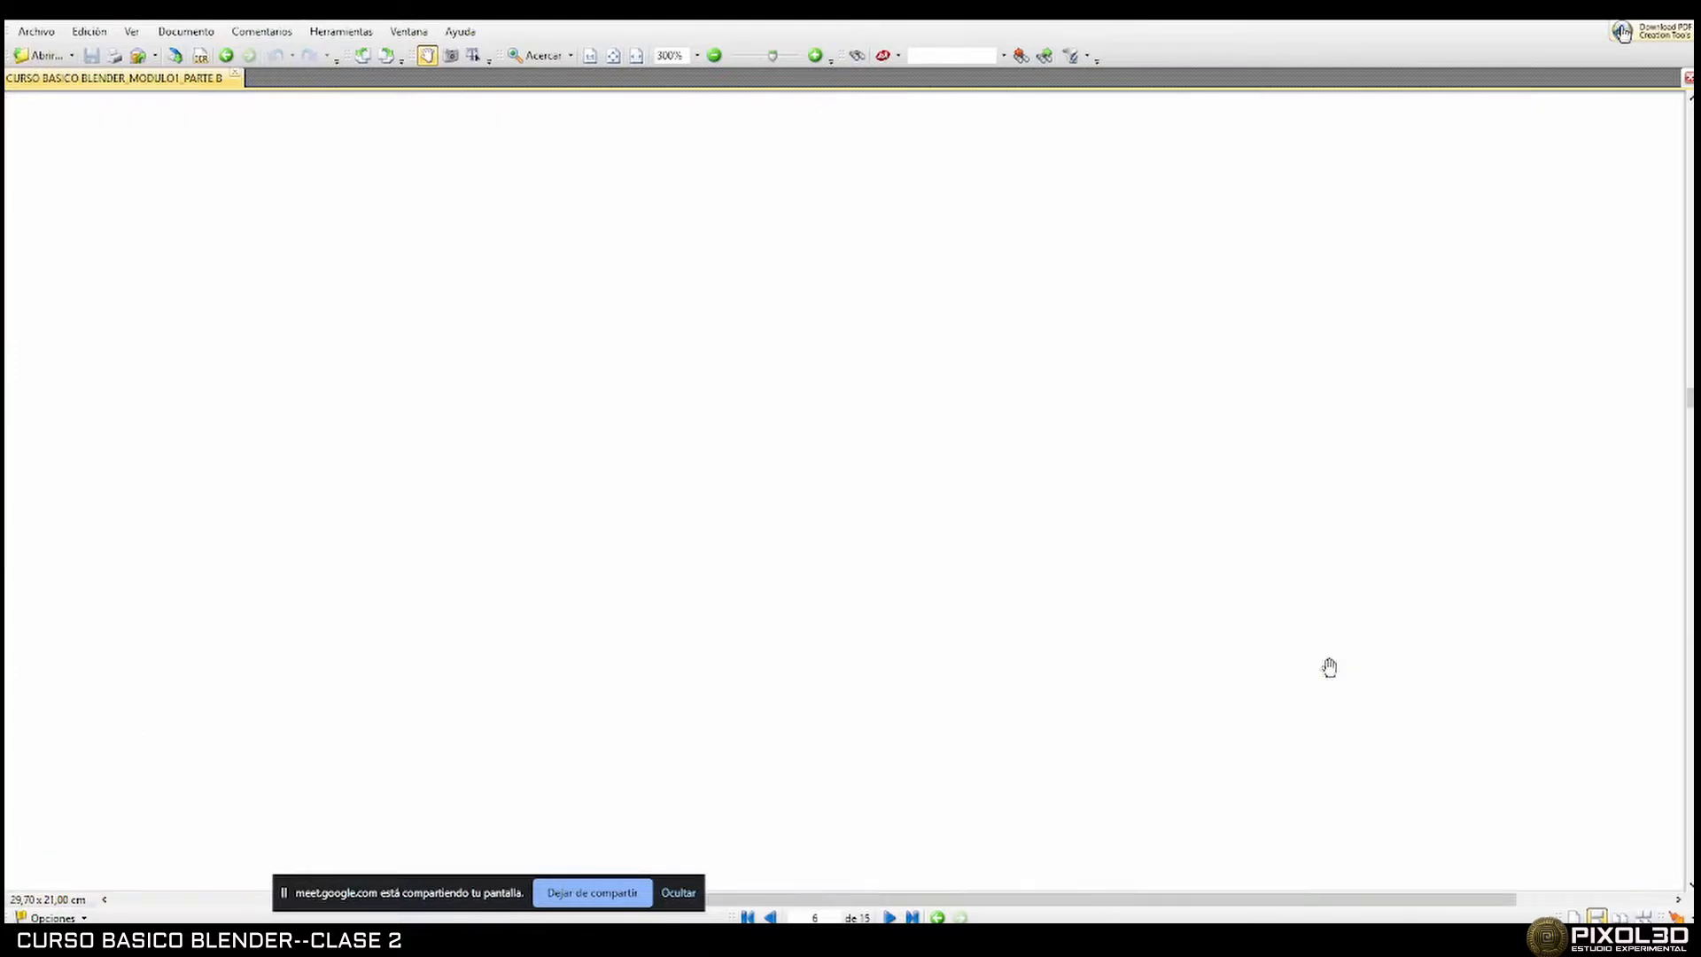
ctrl+scroll(1147, 572, down, 3)
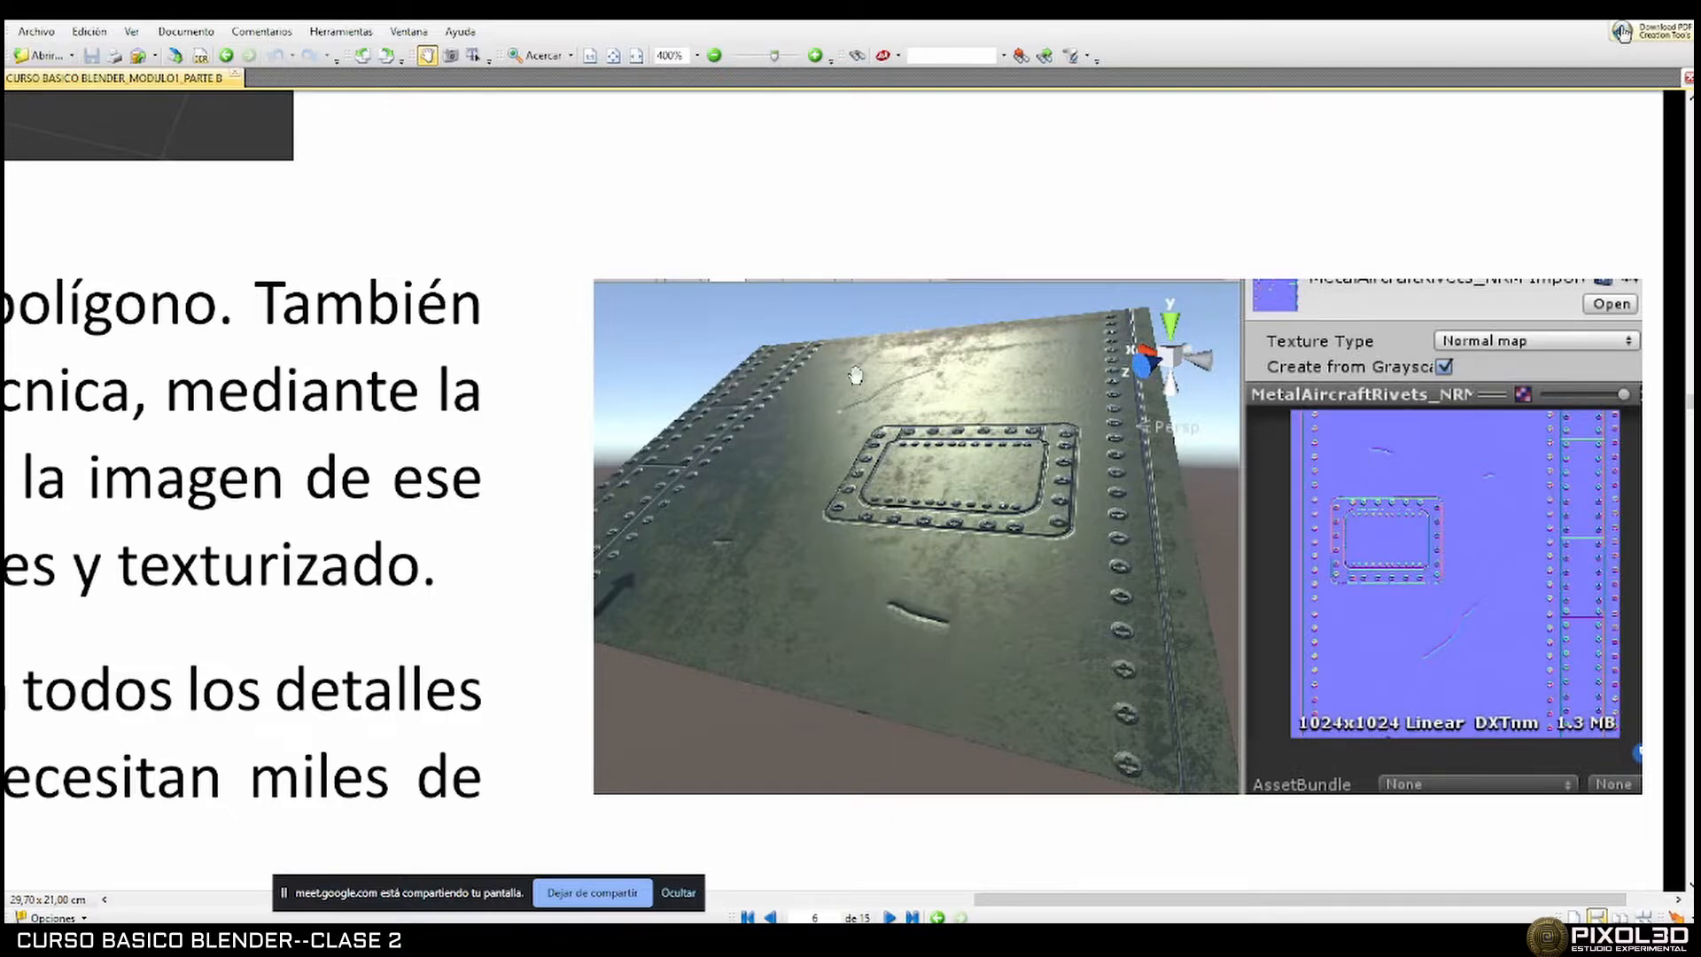
Examine the riveted metal plate and its normal map in the PDF notes' example image at 400% zoom.
key(ctrl+0)
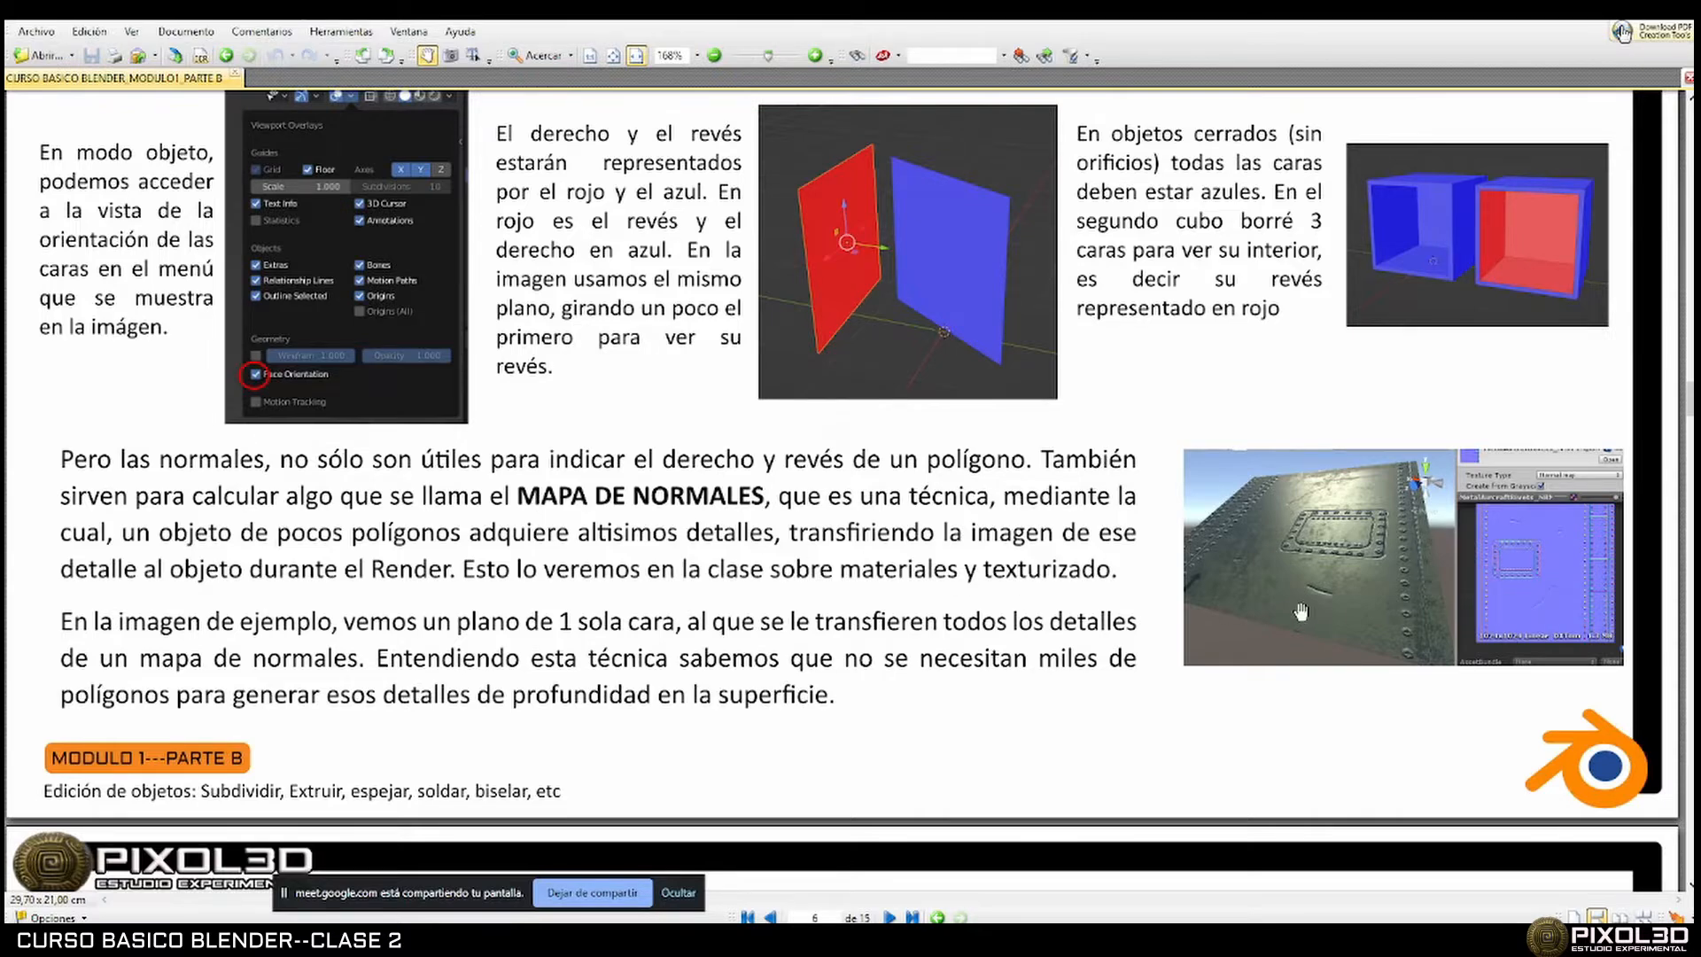
ctrl+scroll(1548, 585, up, 4)
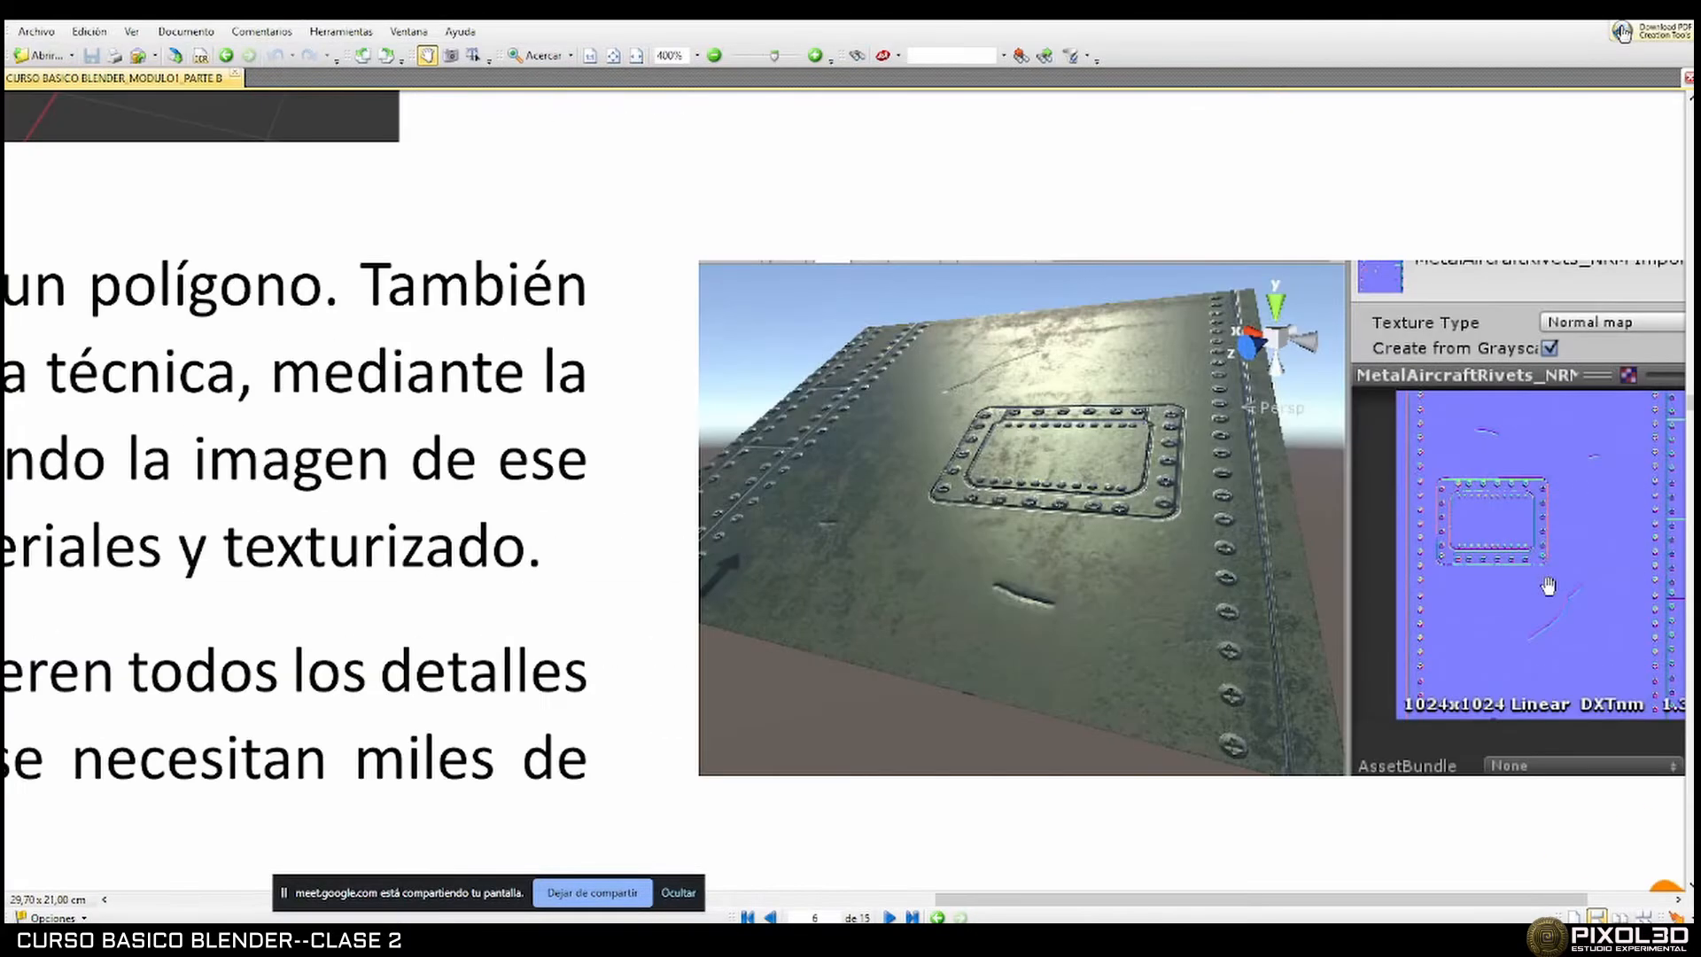
drag(1524, 577, 1295, 580)
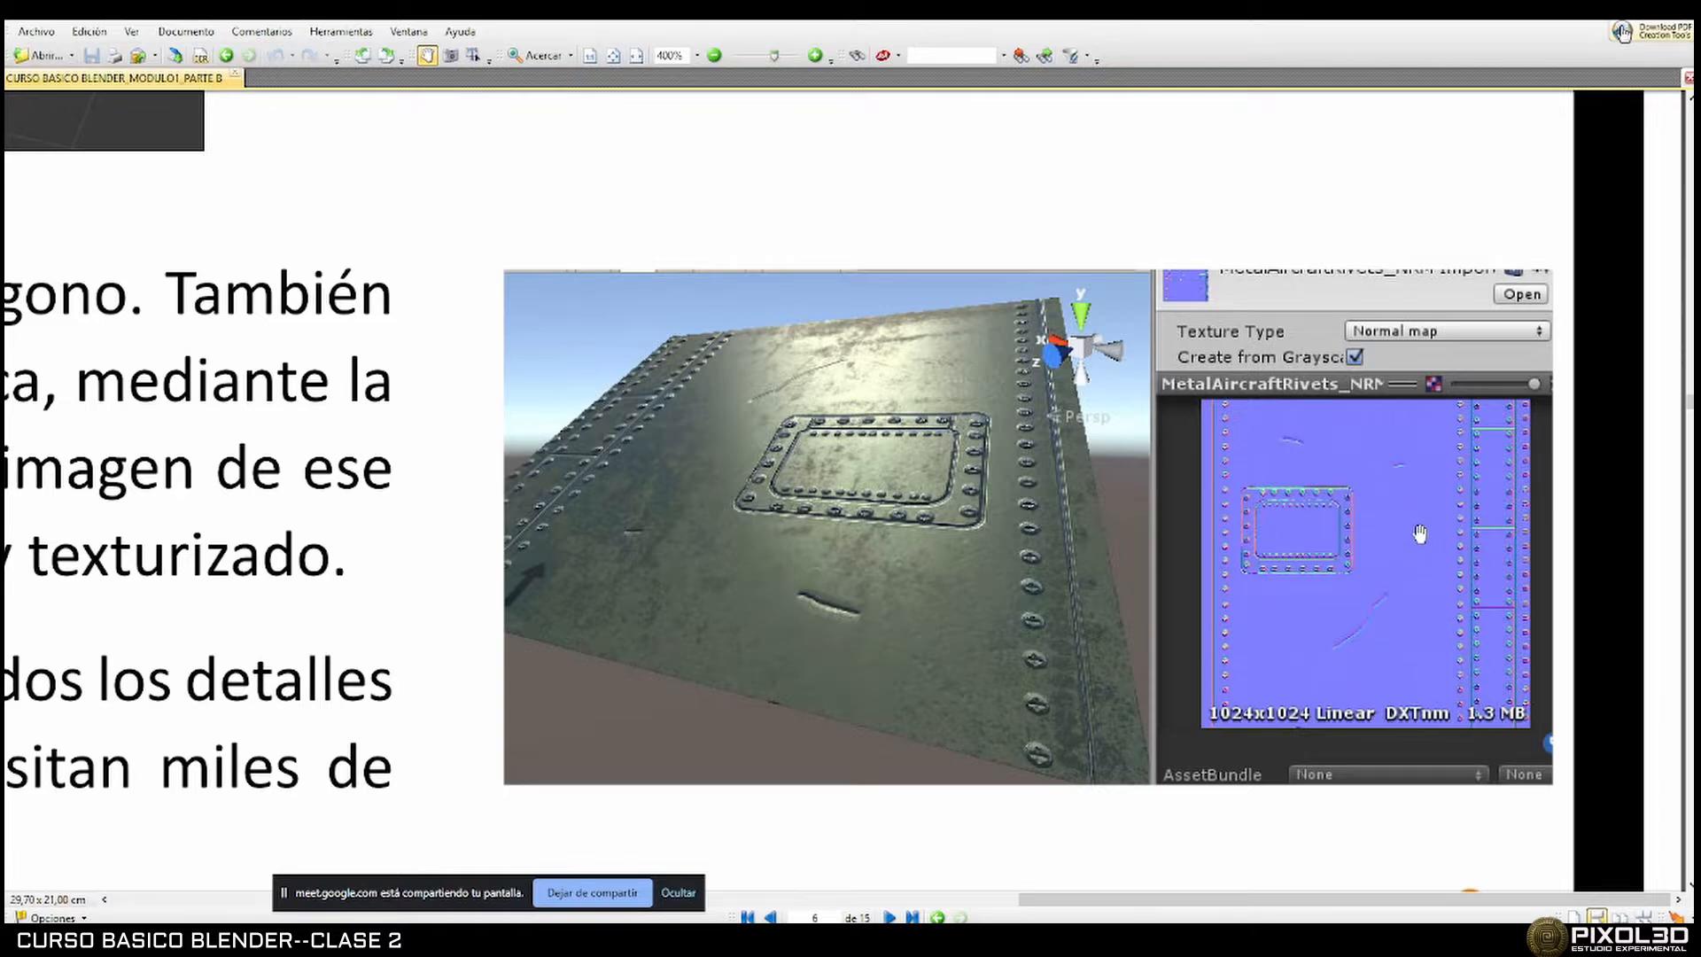
ctrl+scroll(1420, 534, down, 1)
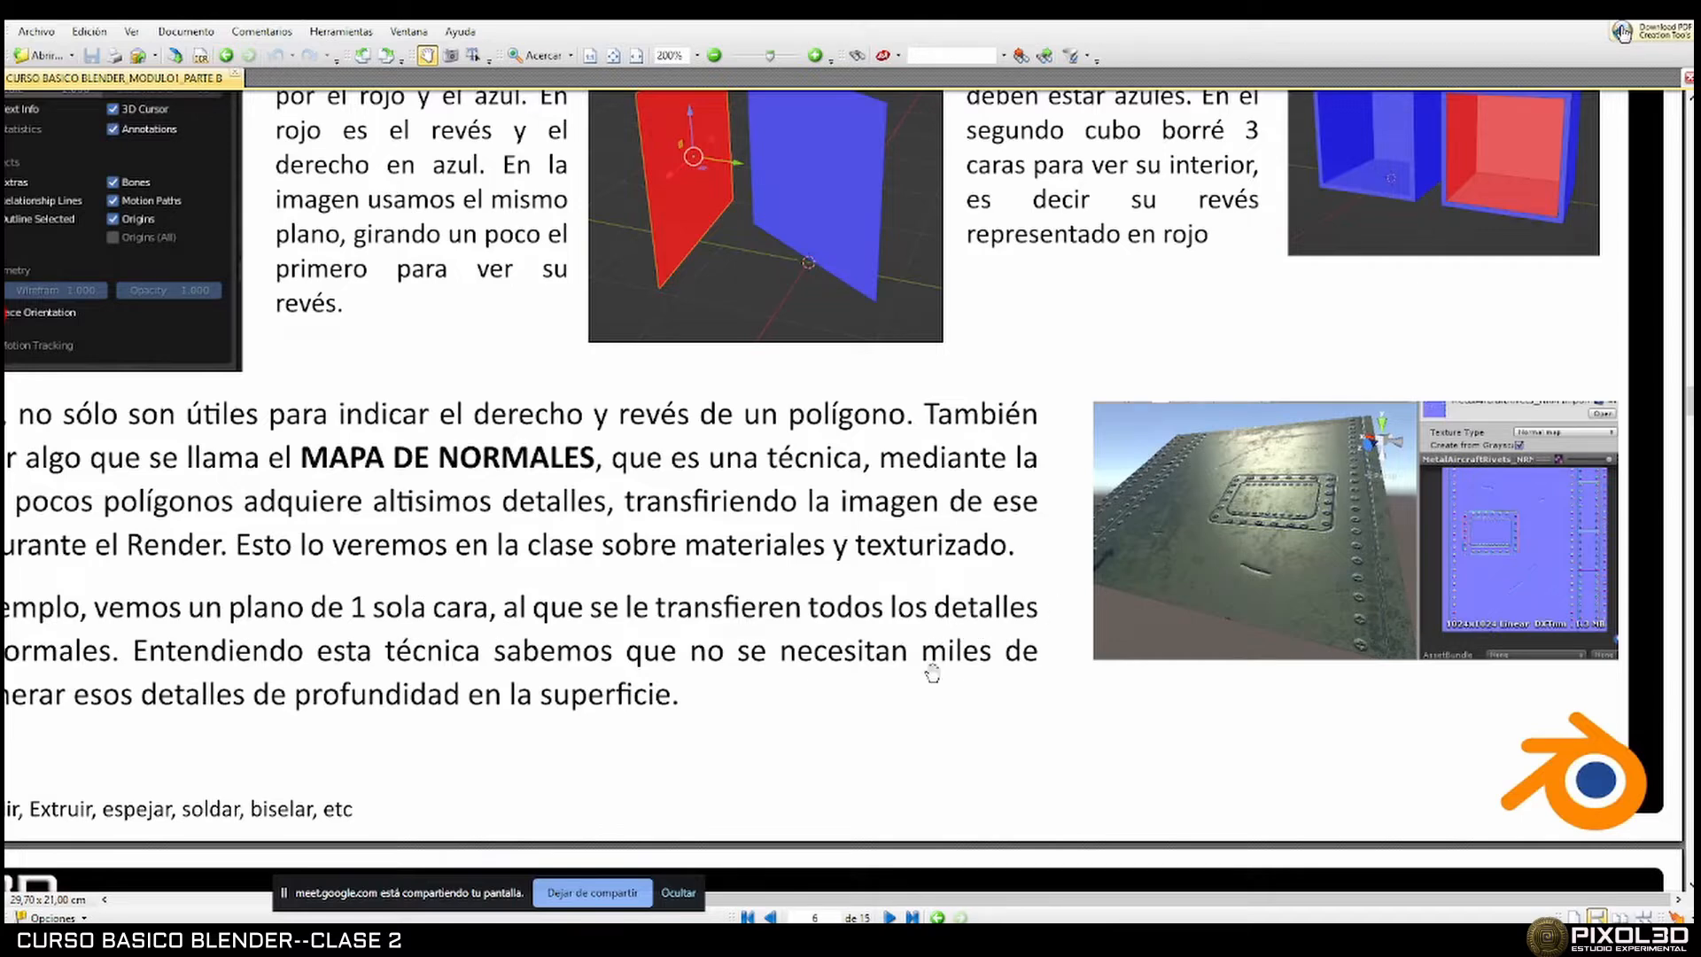
Switch to Blender and turn off the Face Orientation overlay in the viewport.
mouse_move(1329, 918)
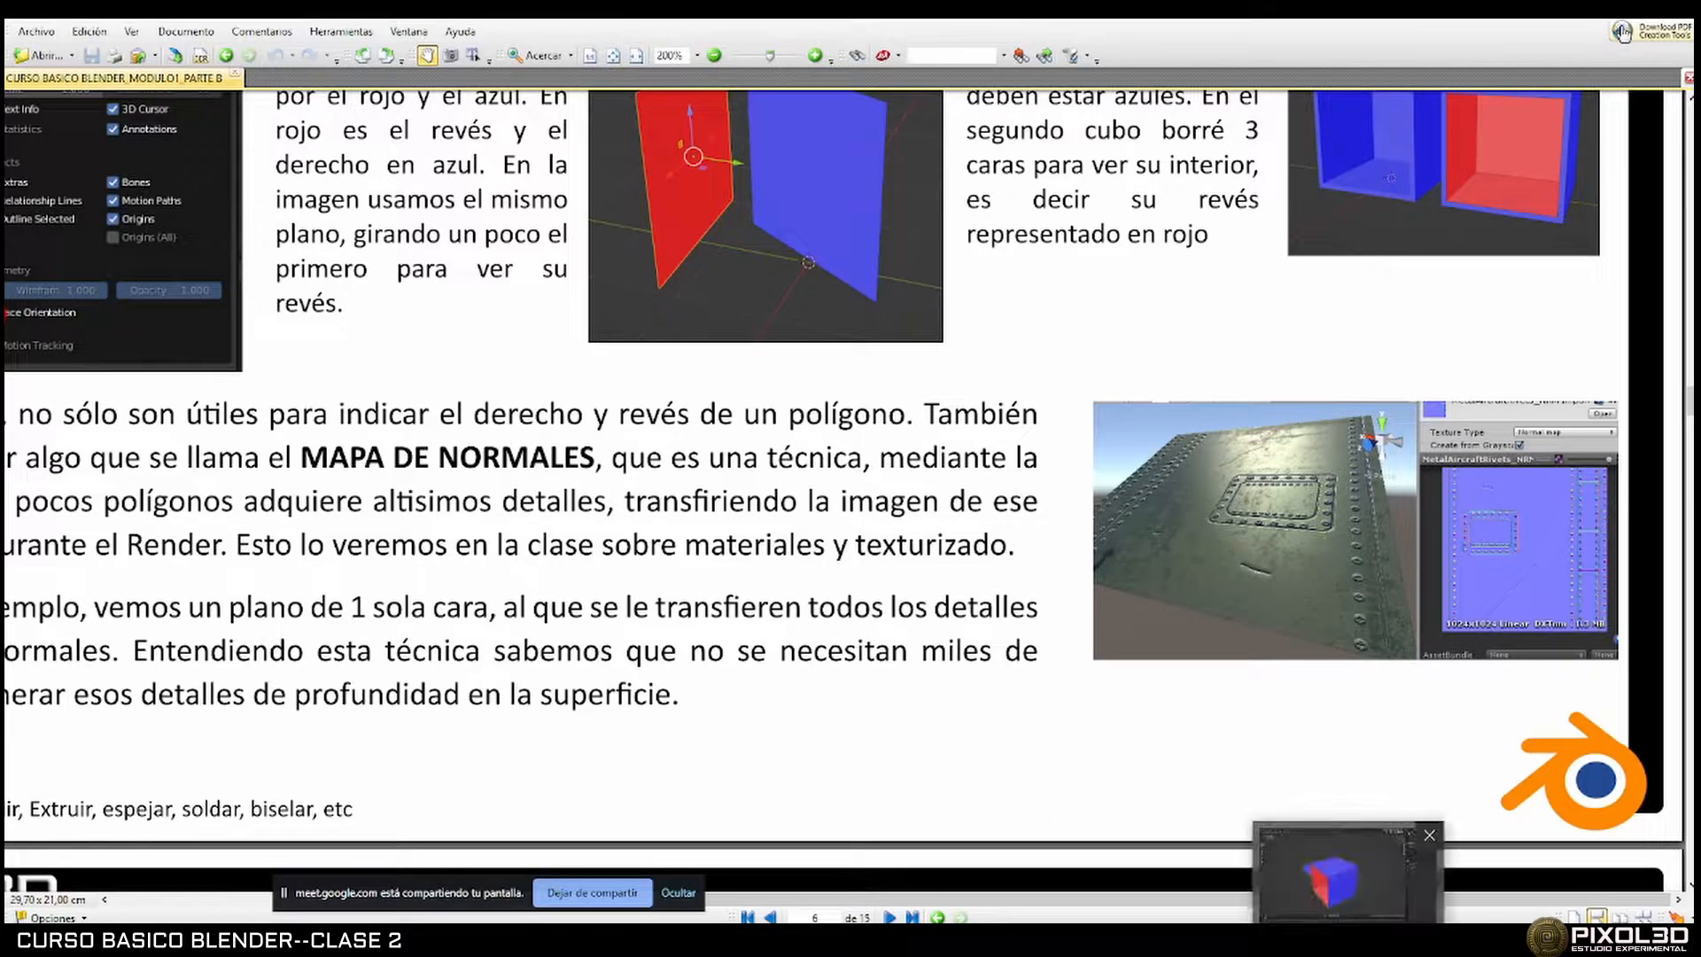
click(1334, 873)
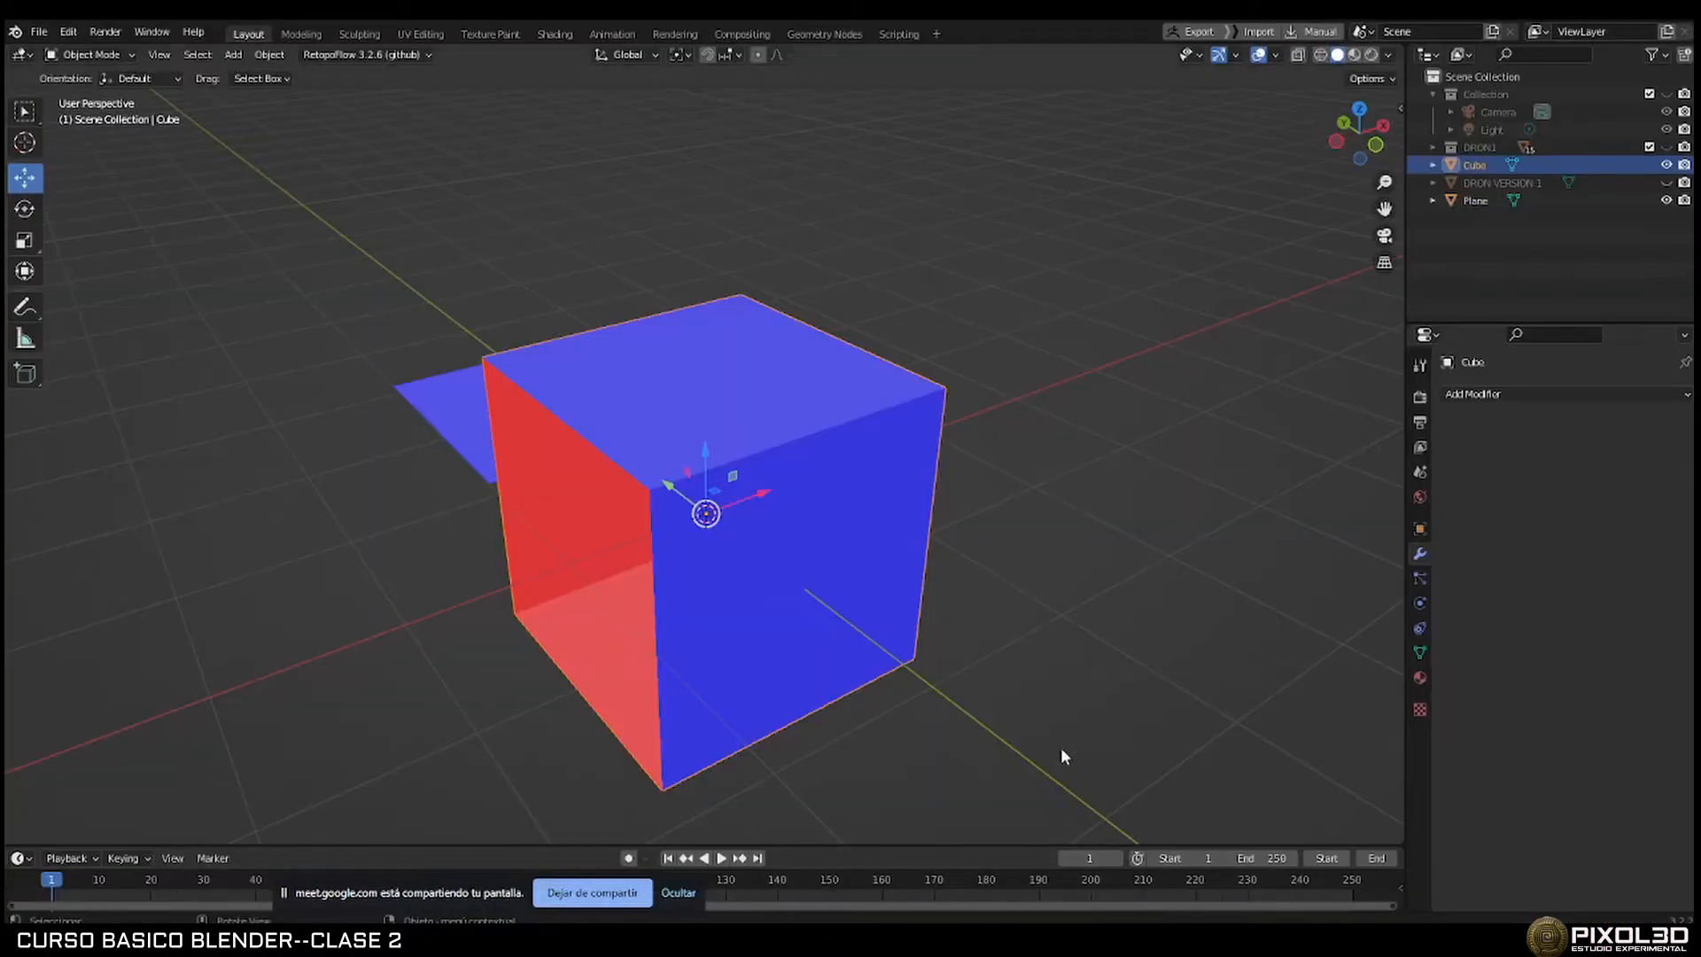
click(1275, 54)
click(1161, 372)
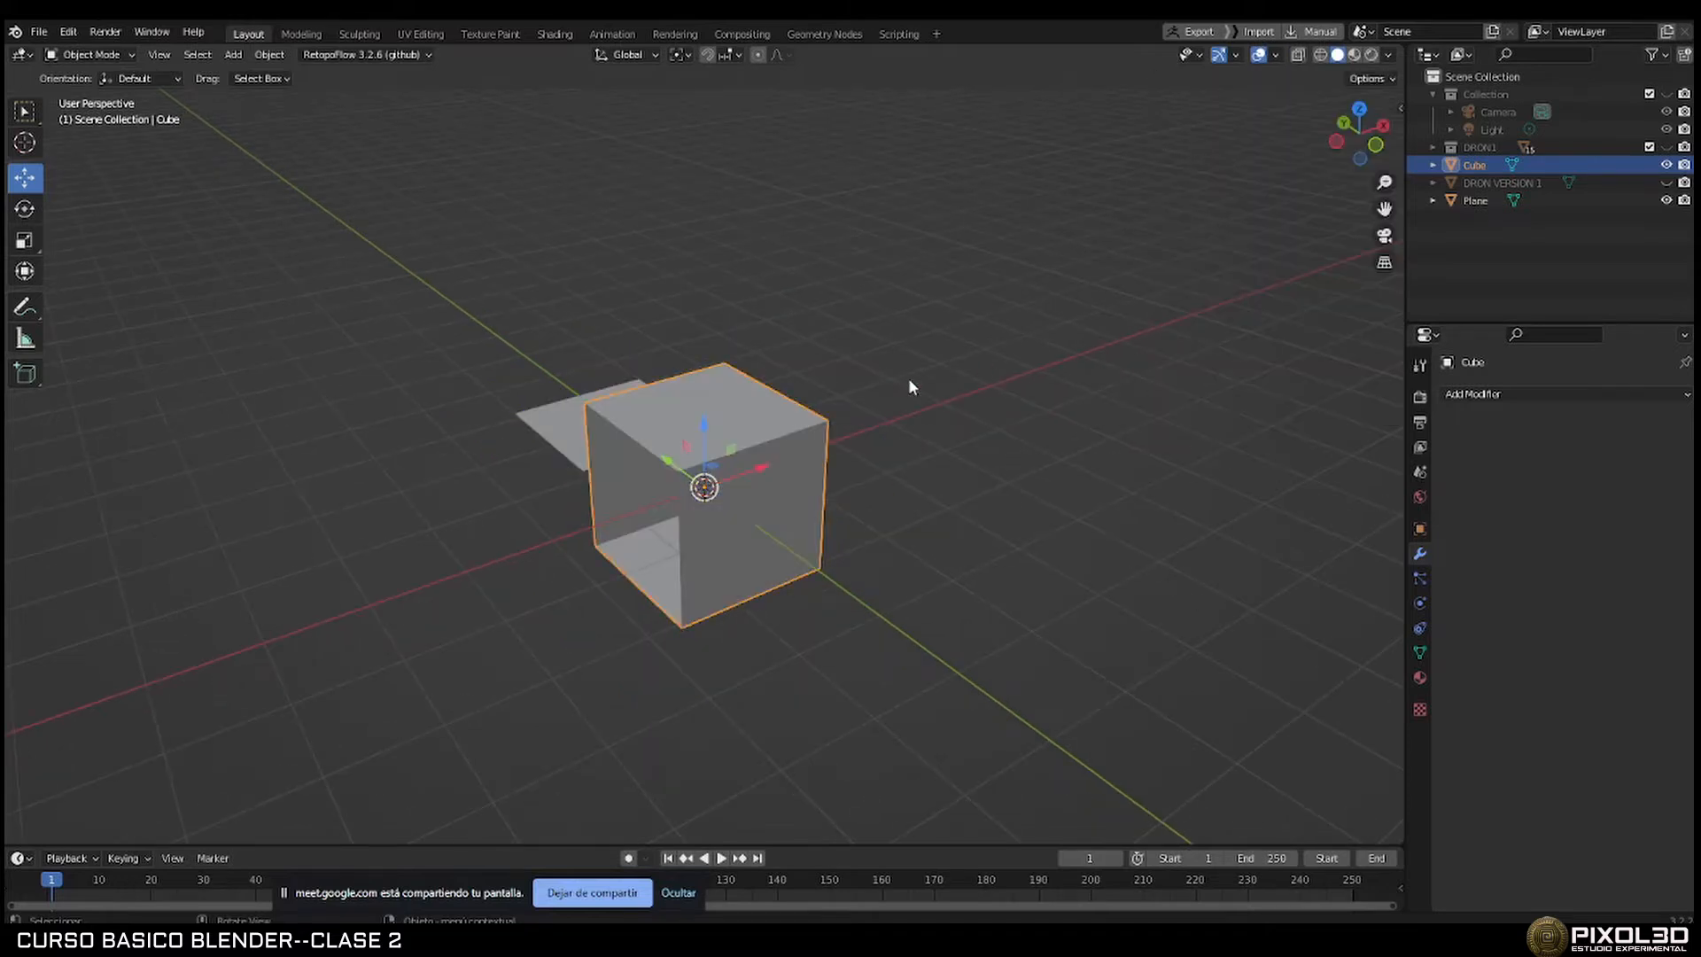
Delete both the open cube and the plane from the scene.
middle_drag(910, 387, 910, 411)
drag(429, 277, 993, 694)
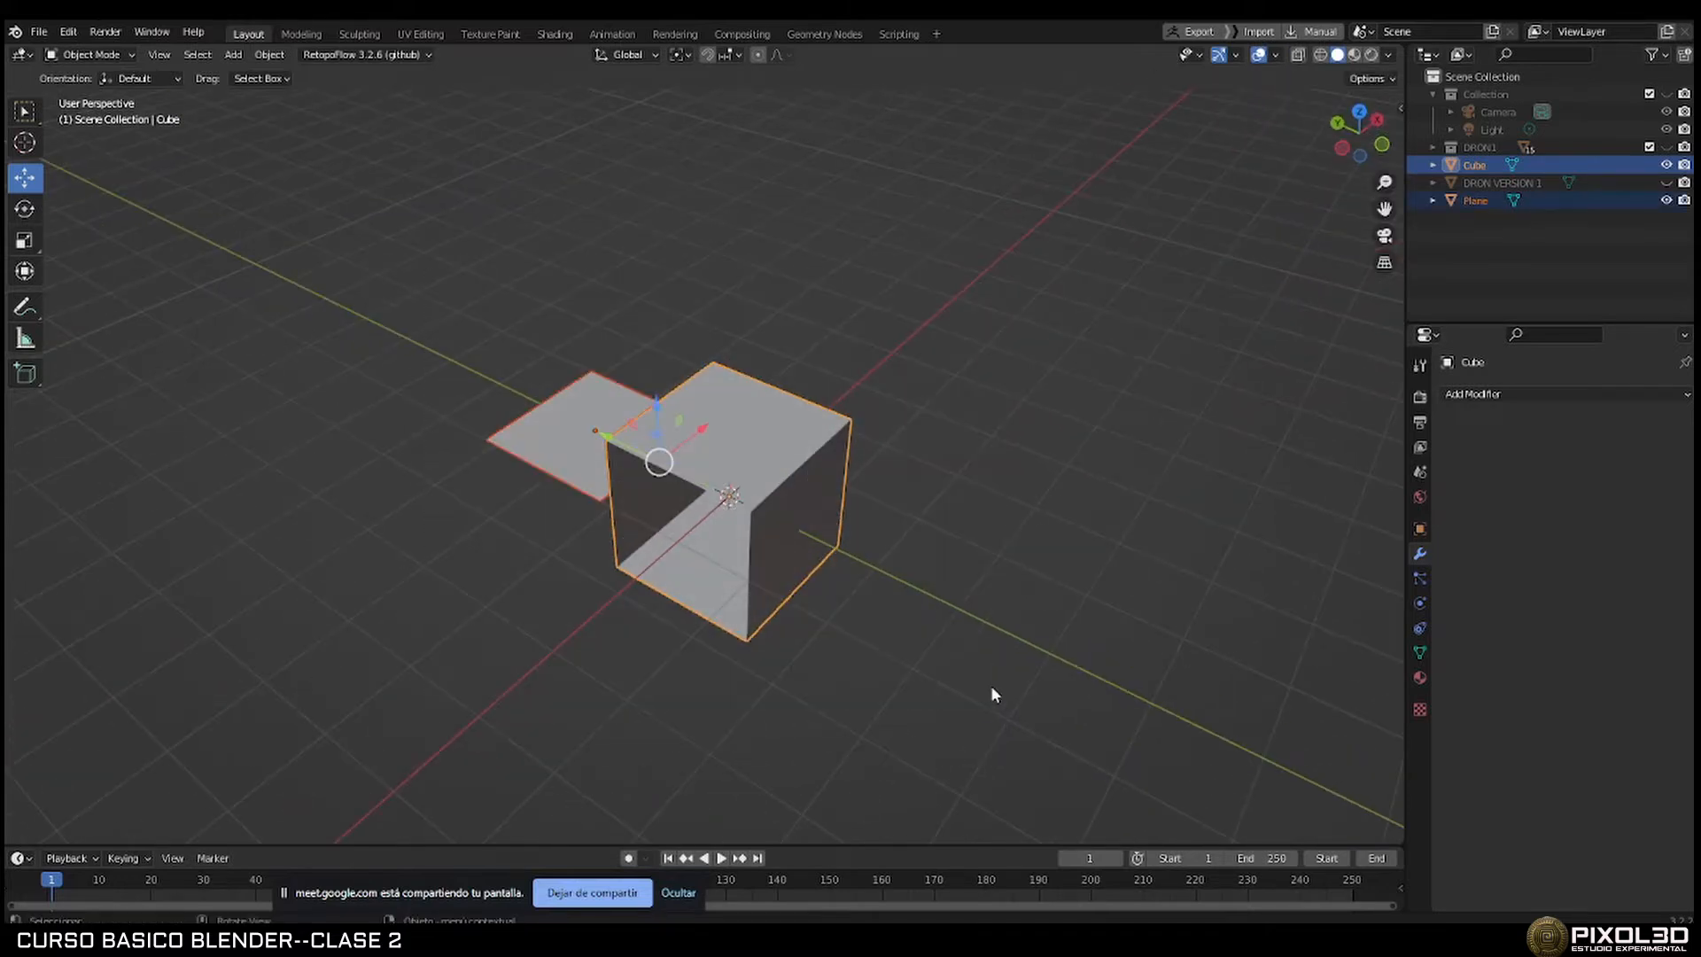
key(Delete)
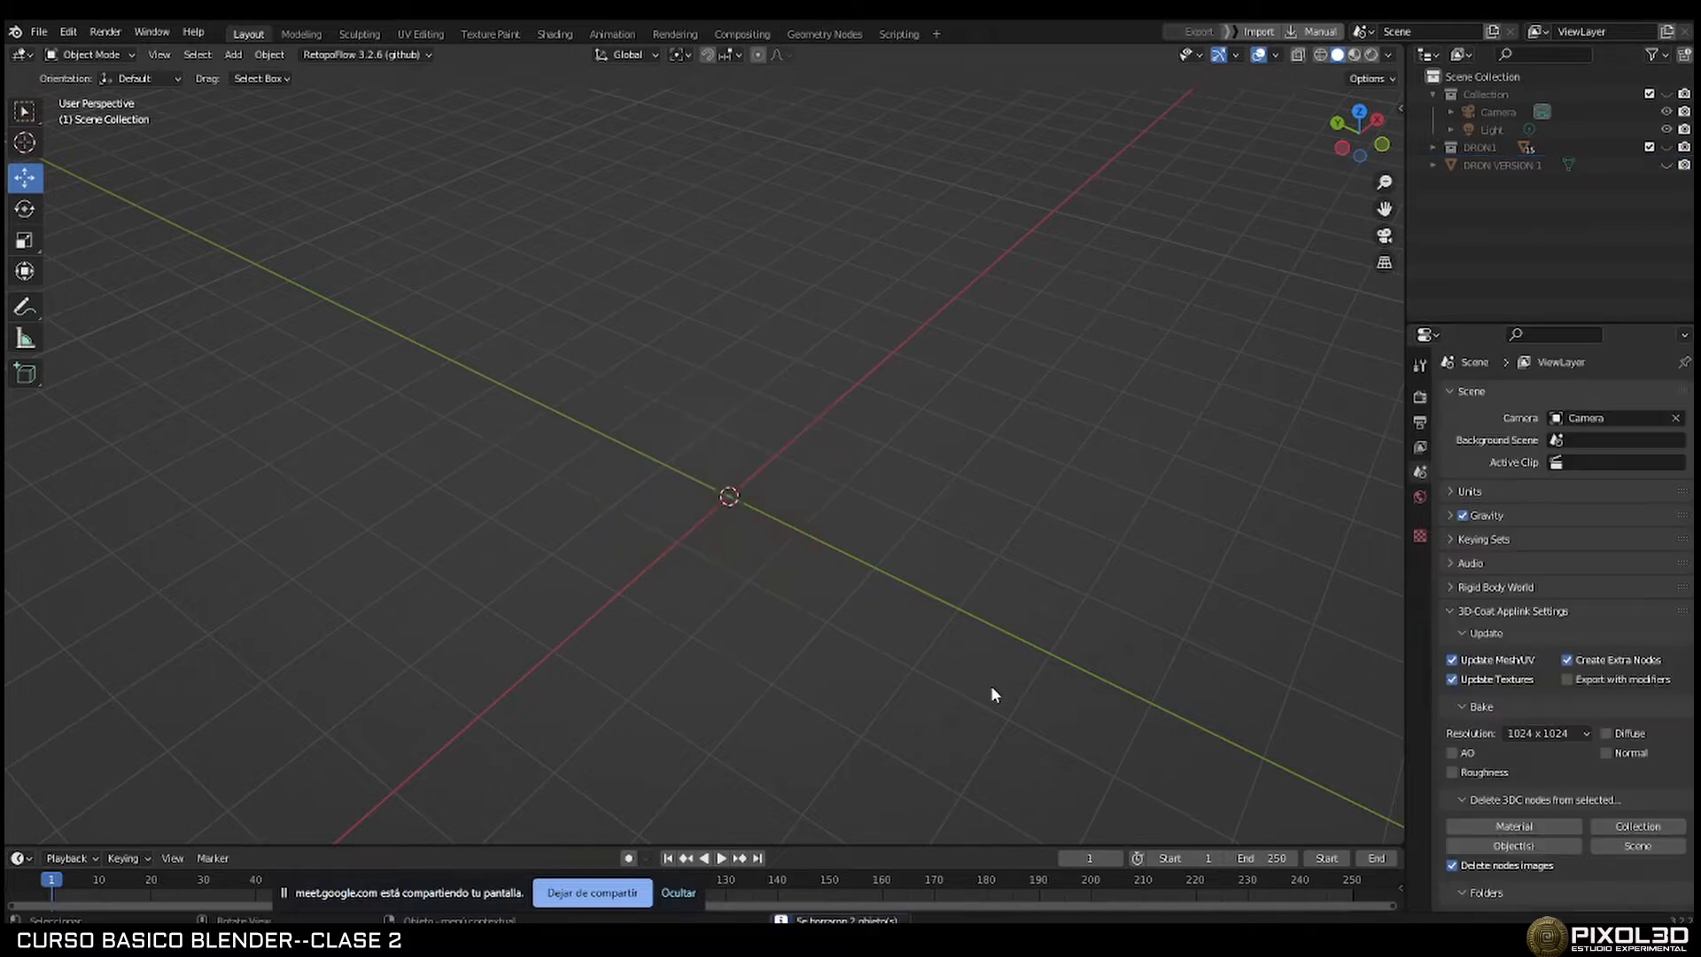
Add a UV sphere mesh at the scene's 3D cursor.
key(shift+a)
mouse_move(758, 506)
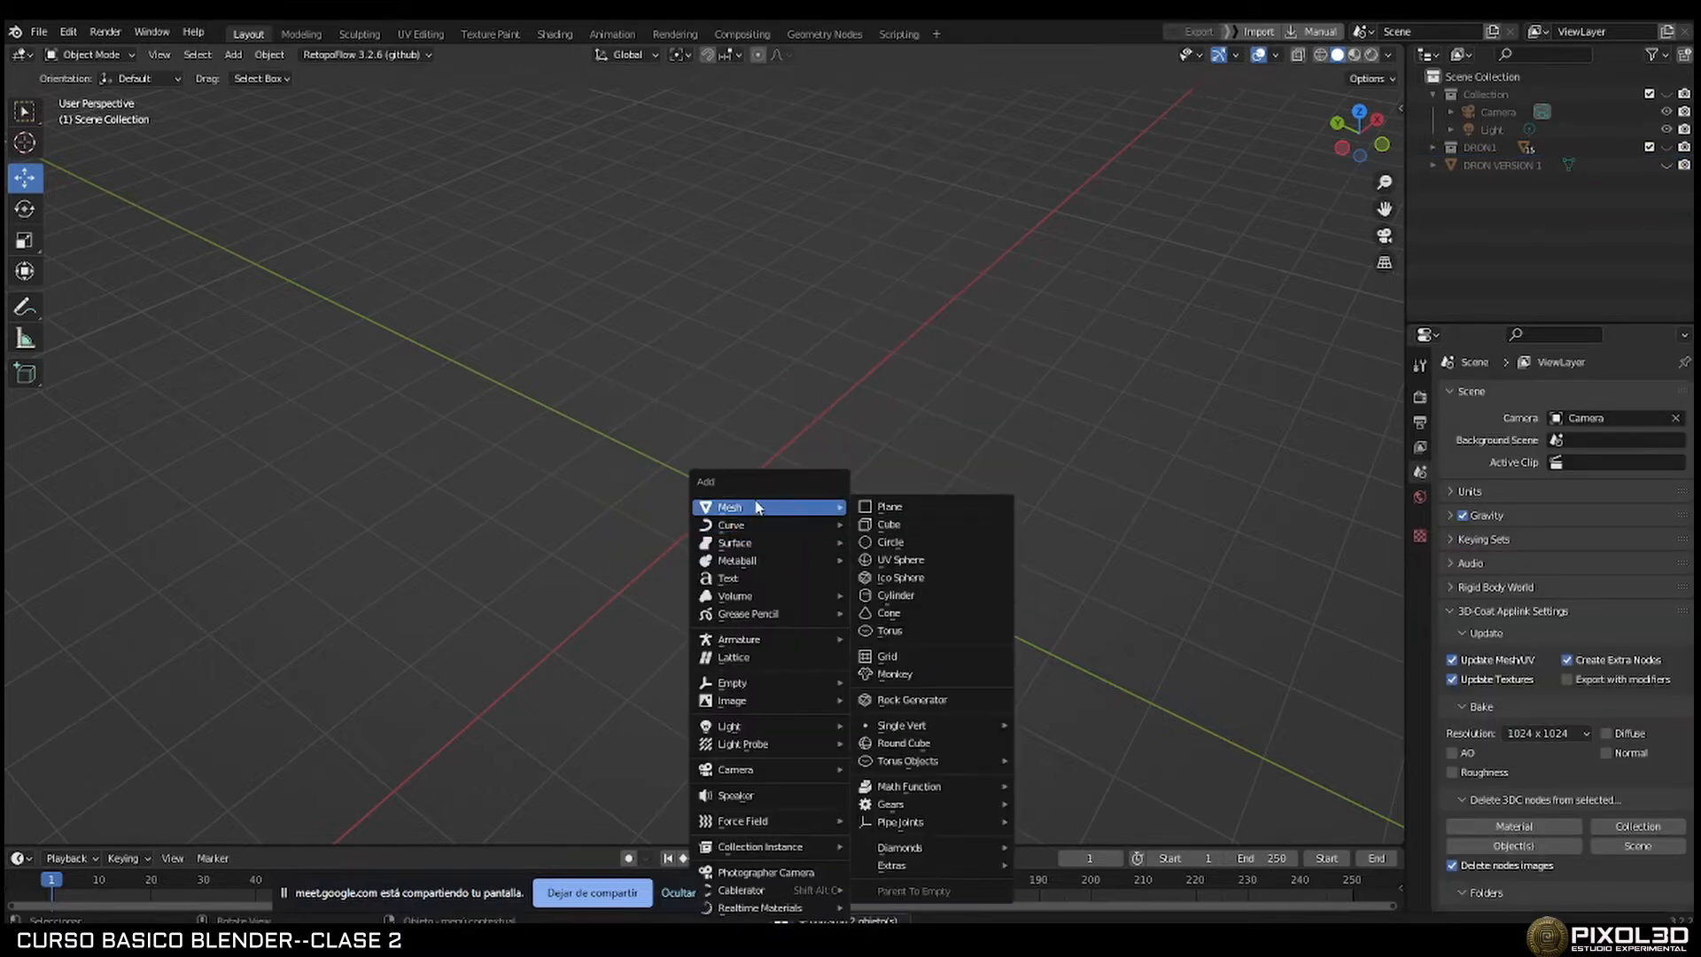
click(896, 559)
scroll(823, 556, up, 3)
scroll(823, 556, down, 2)
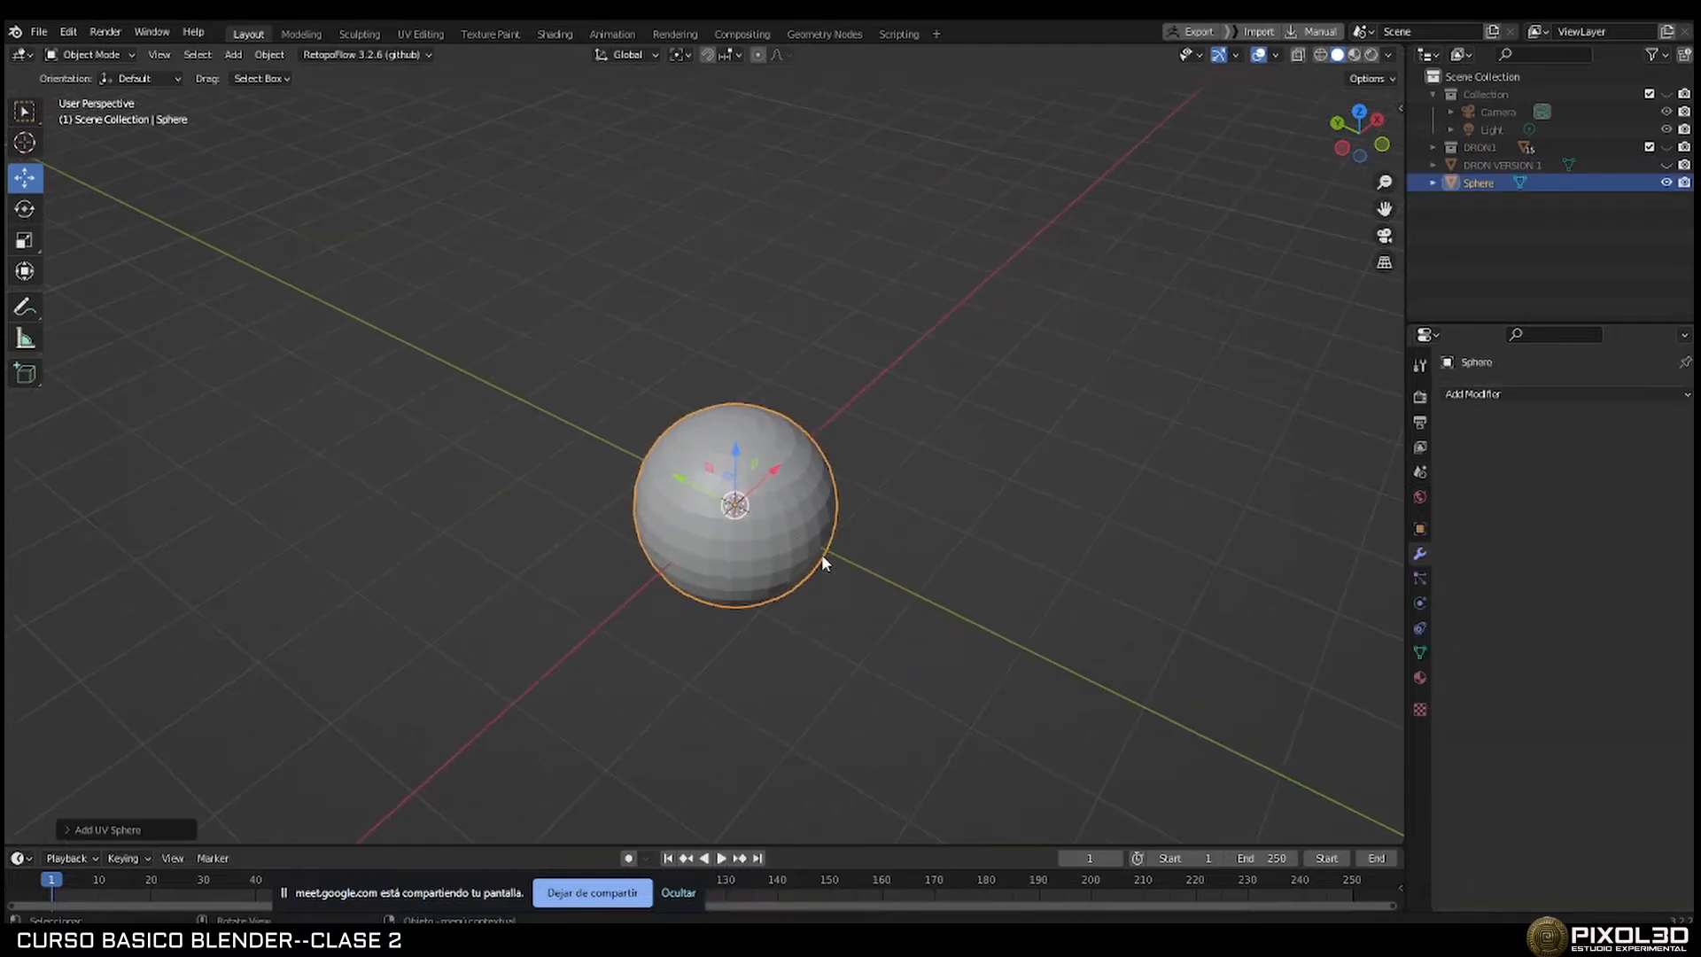
middle_drag(822, 555, 838, 477)
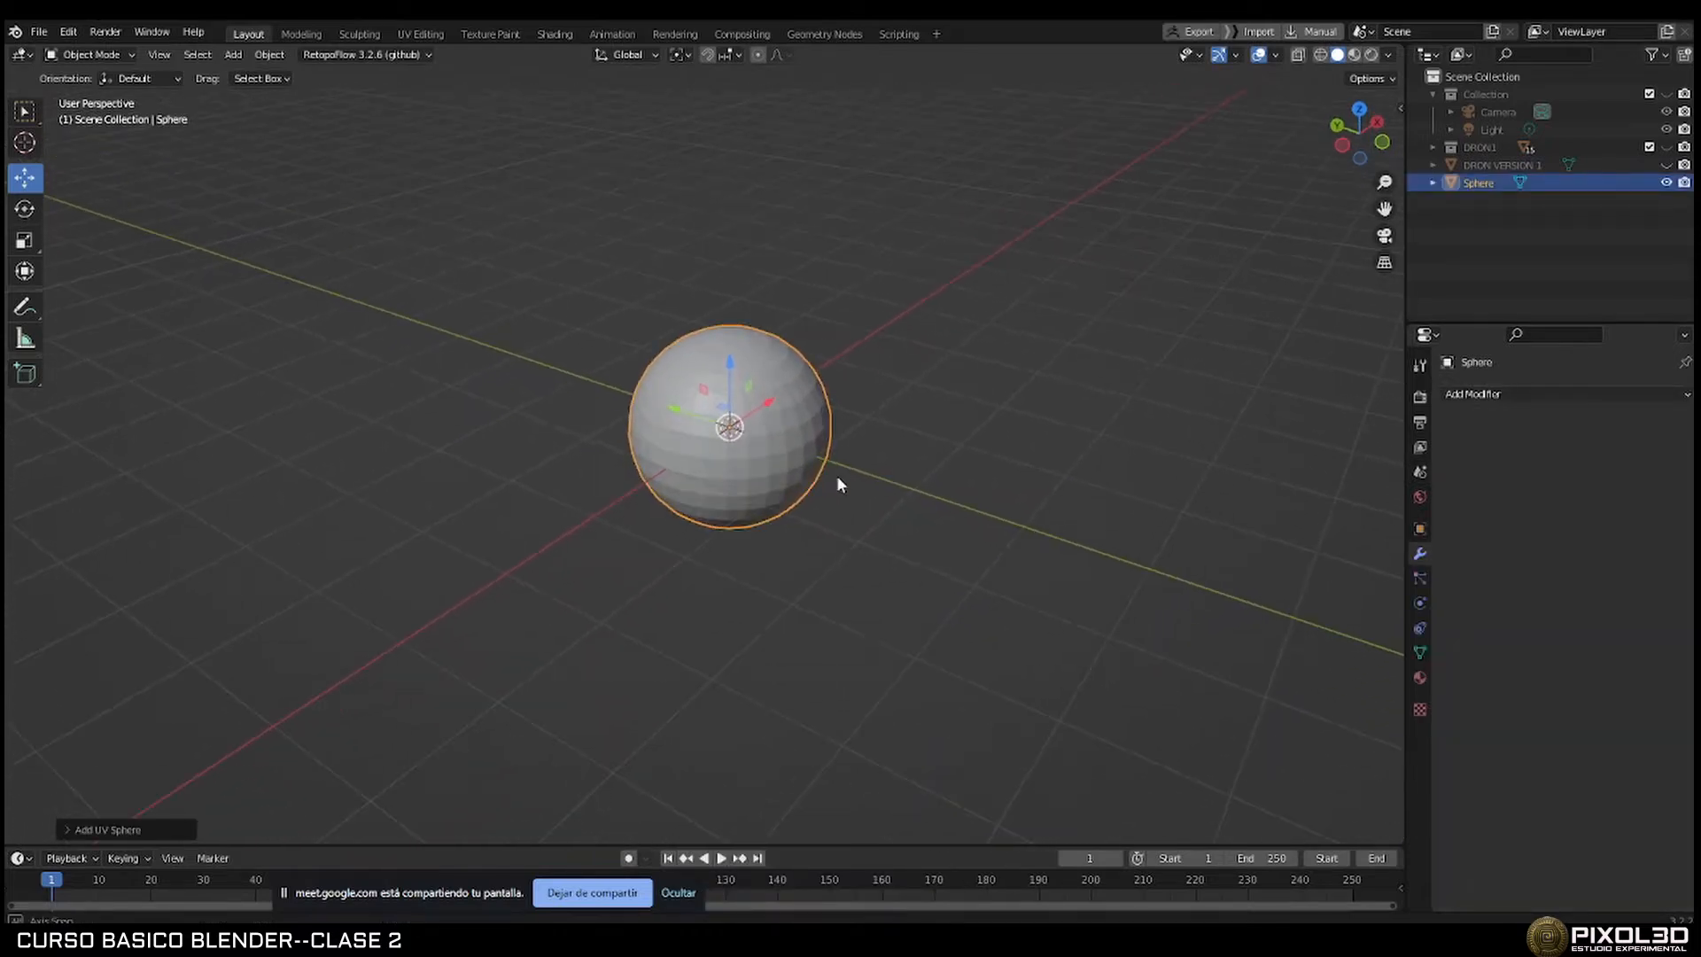
Create a new material for the sphere, and replace the timeline with an enlarged Shader Editor.
click(1417, 679)
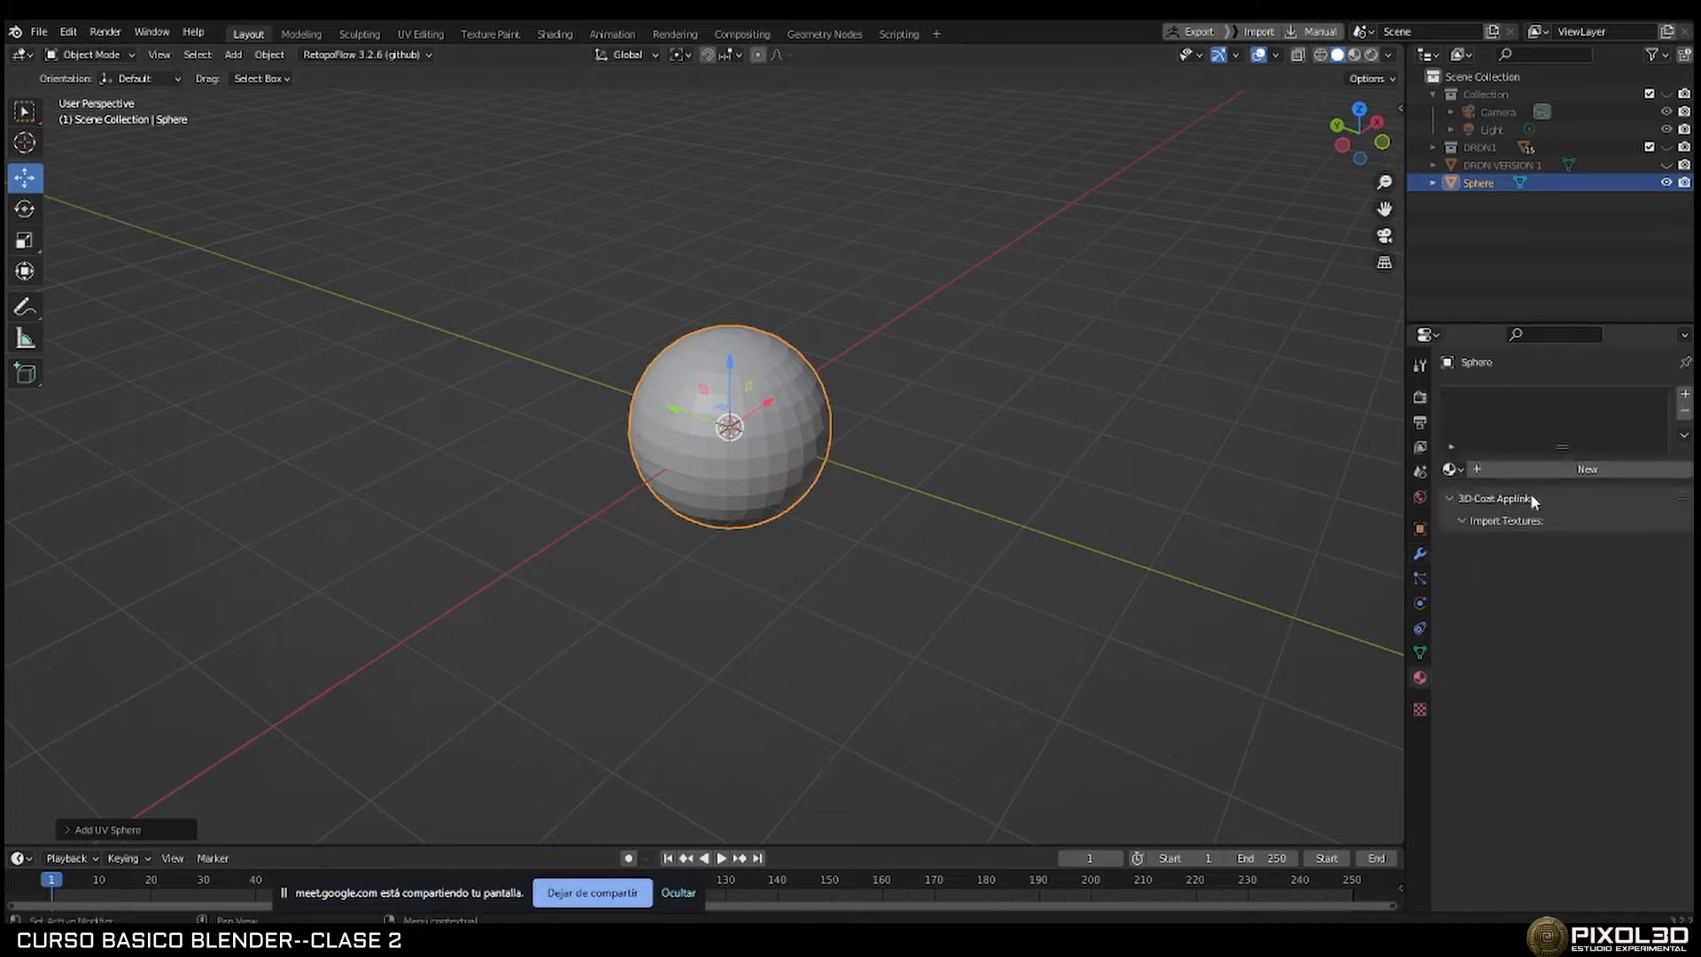
click(1560, 470)
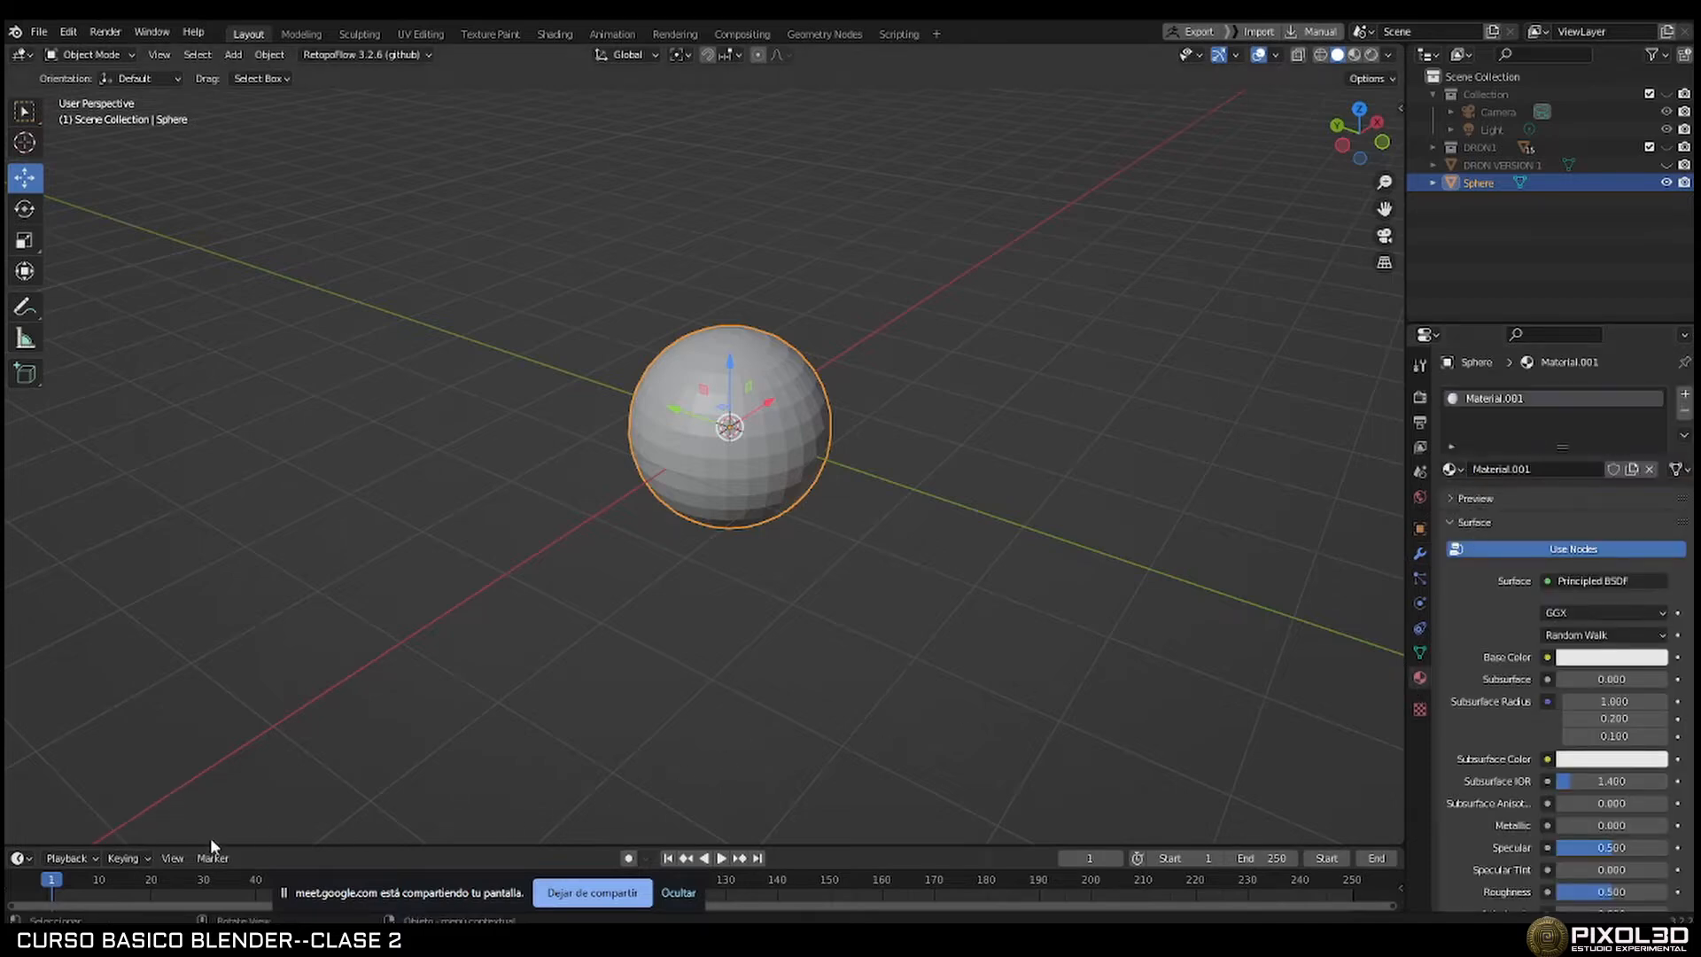
click(19, 857)
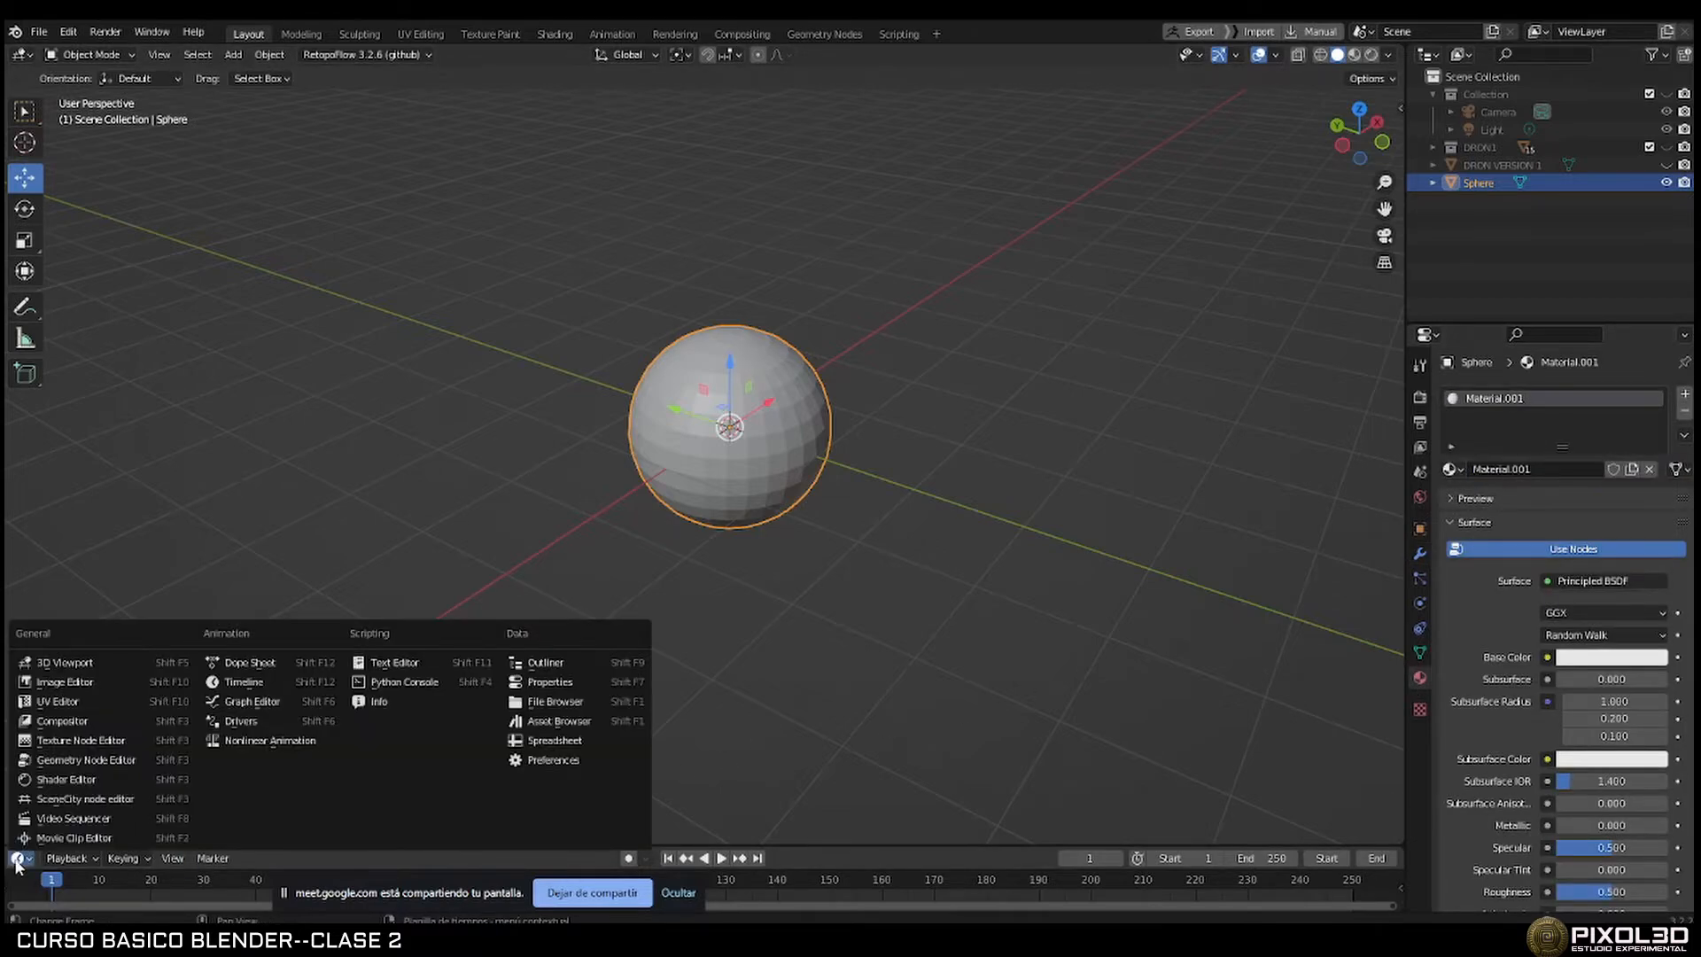
click(78, 786)
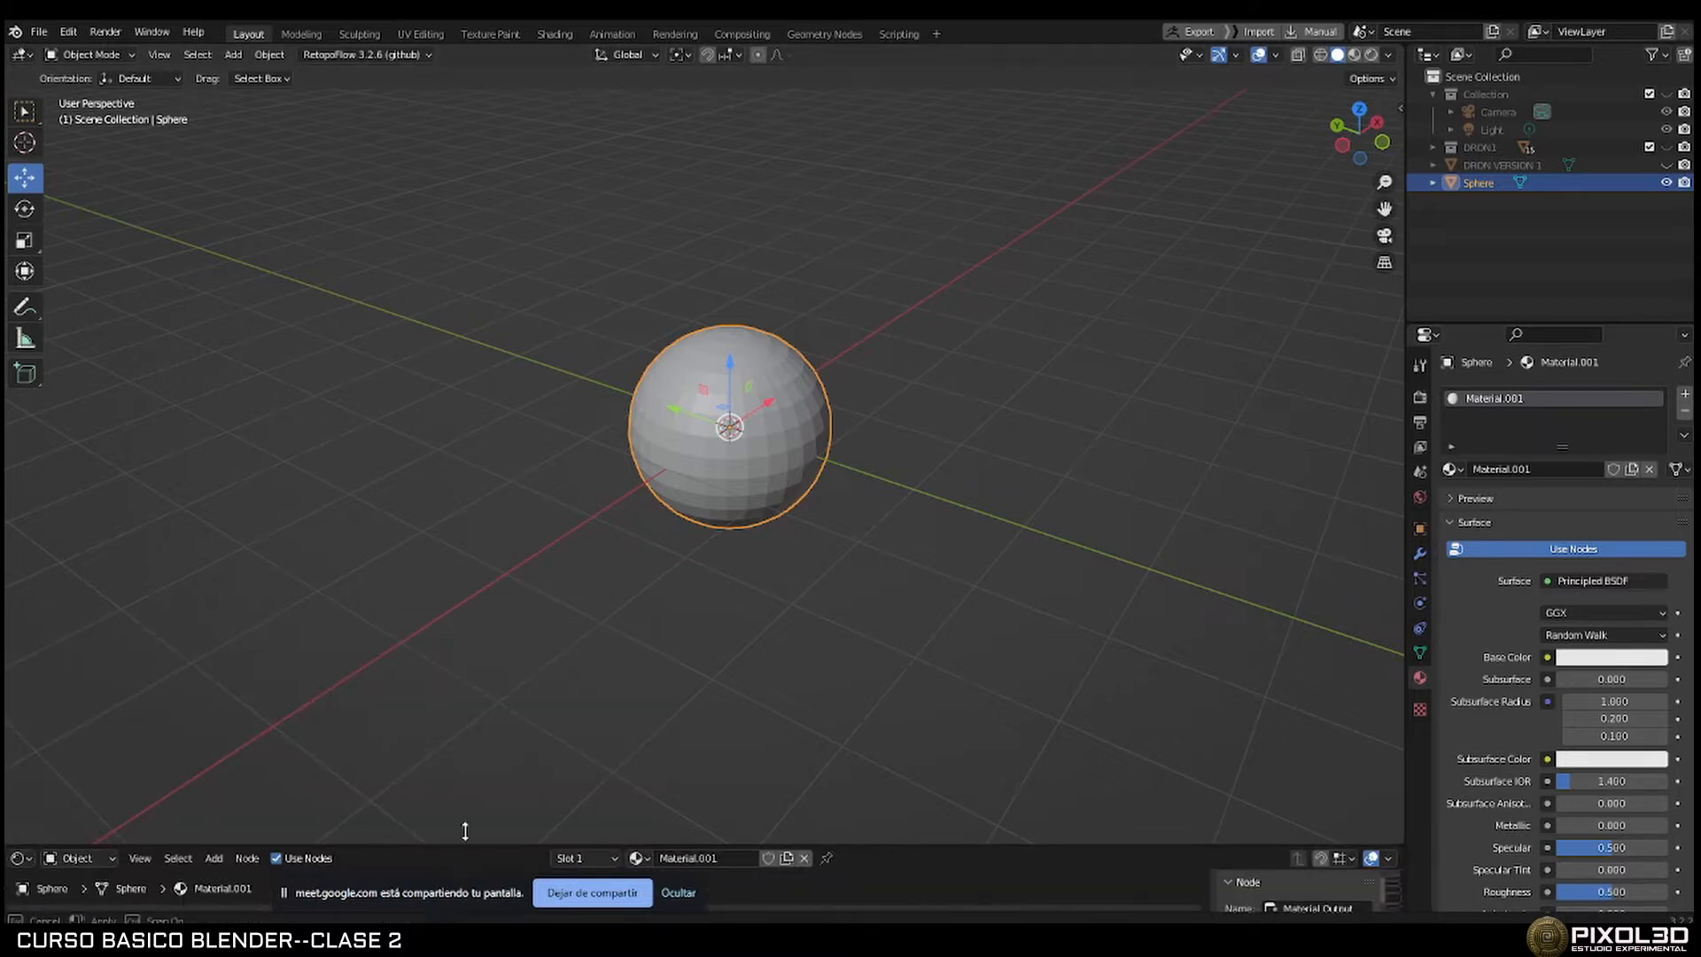
drag(466, 848, 541, 613)
Switch to File Explorer, open the PBR TEXTURAS folder in 001_MATERIALES and move the window clear of the sphere and node area.
key(alt+Tab)
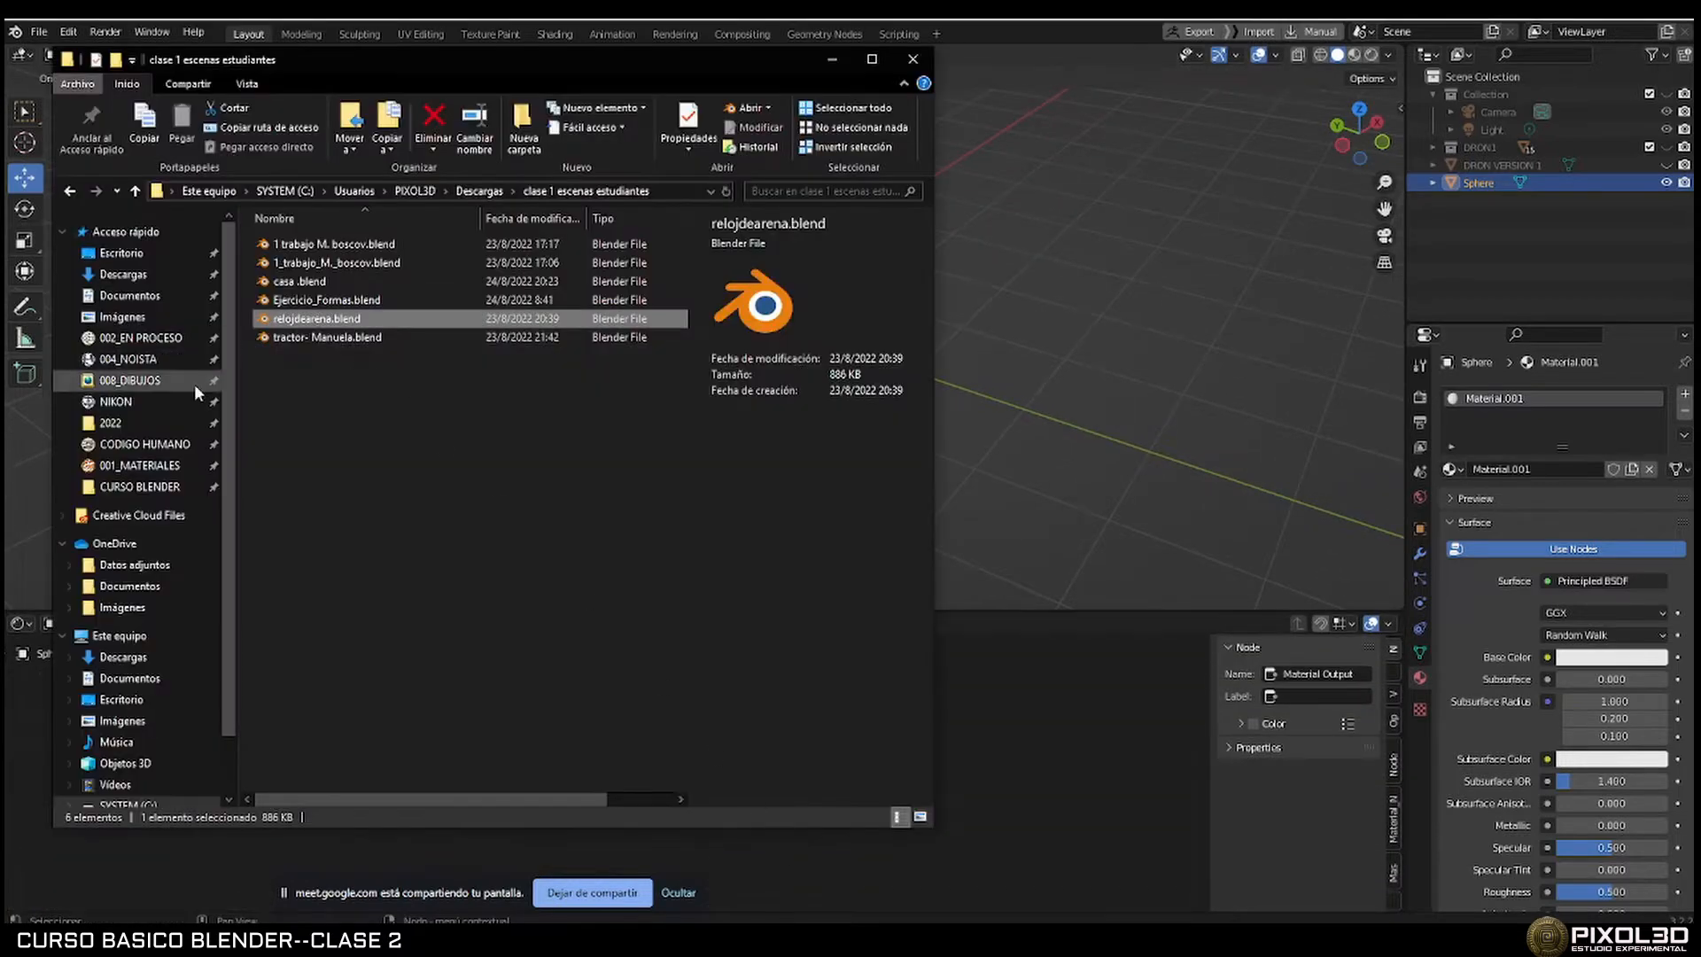
click(162, 467)
double_click(292, 262)
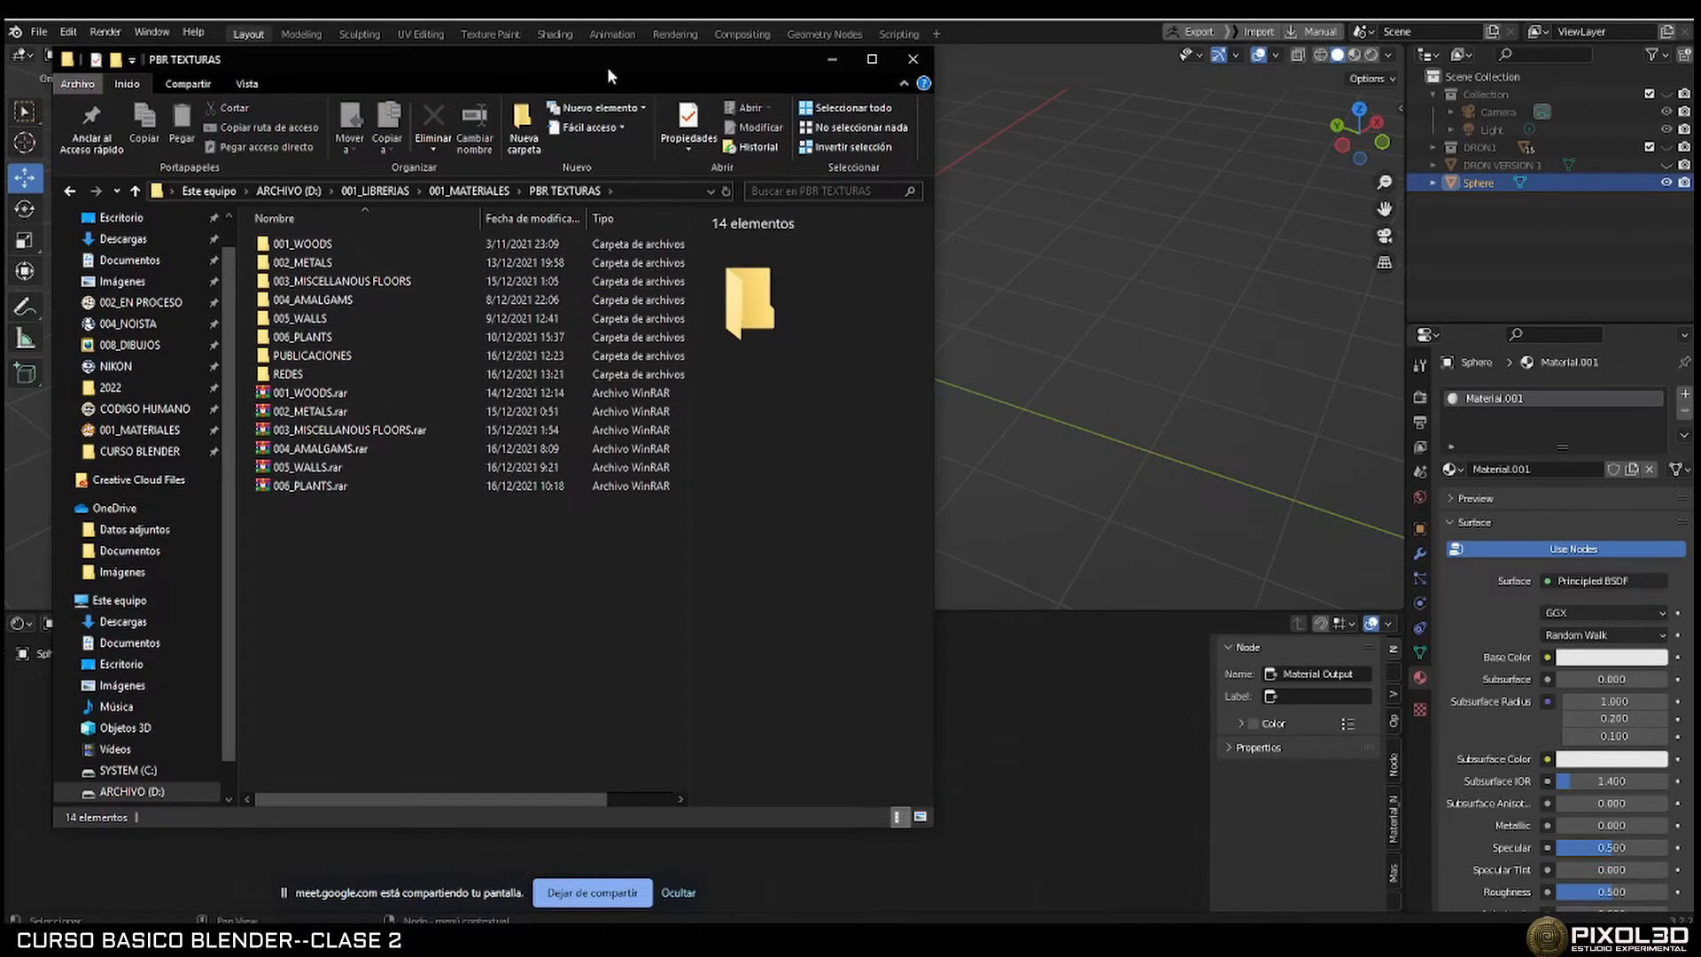
drag(608, 67, 1443, 142)
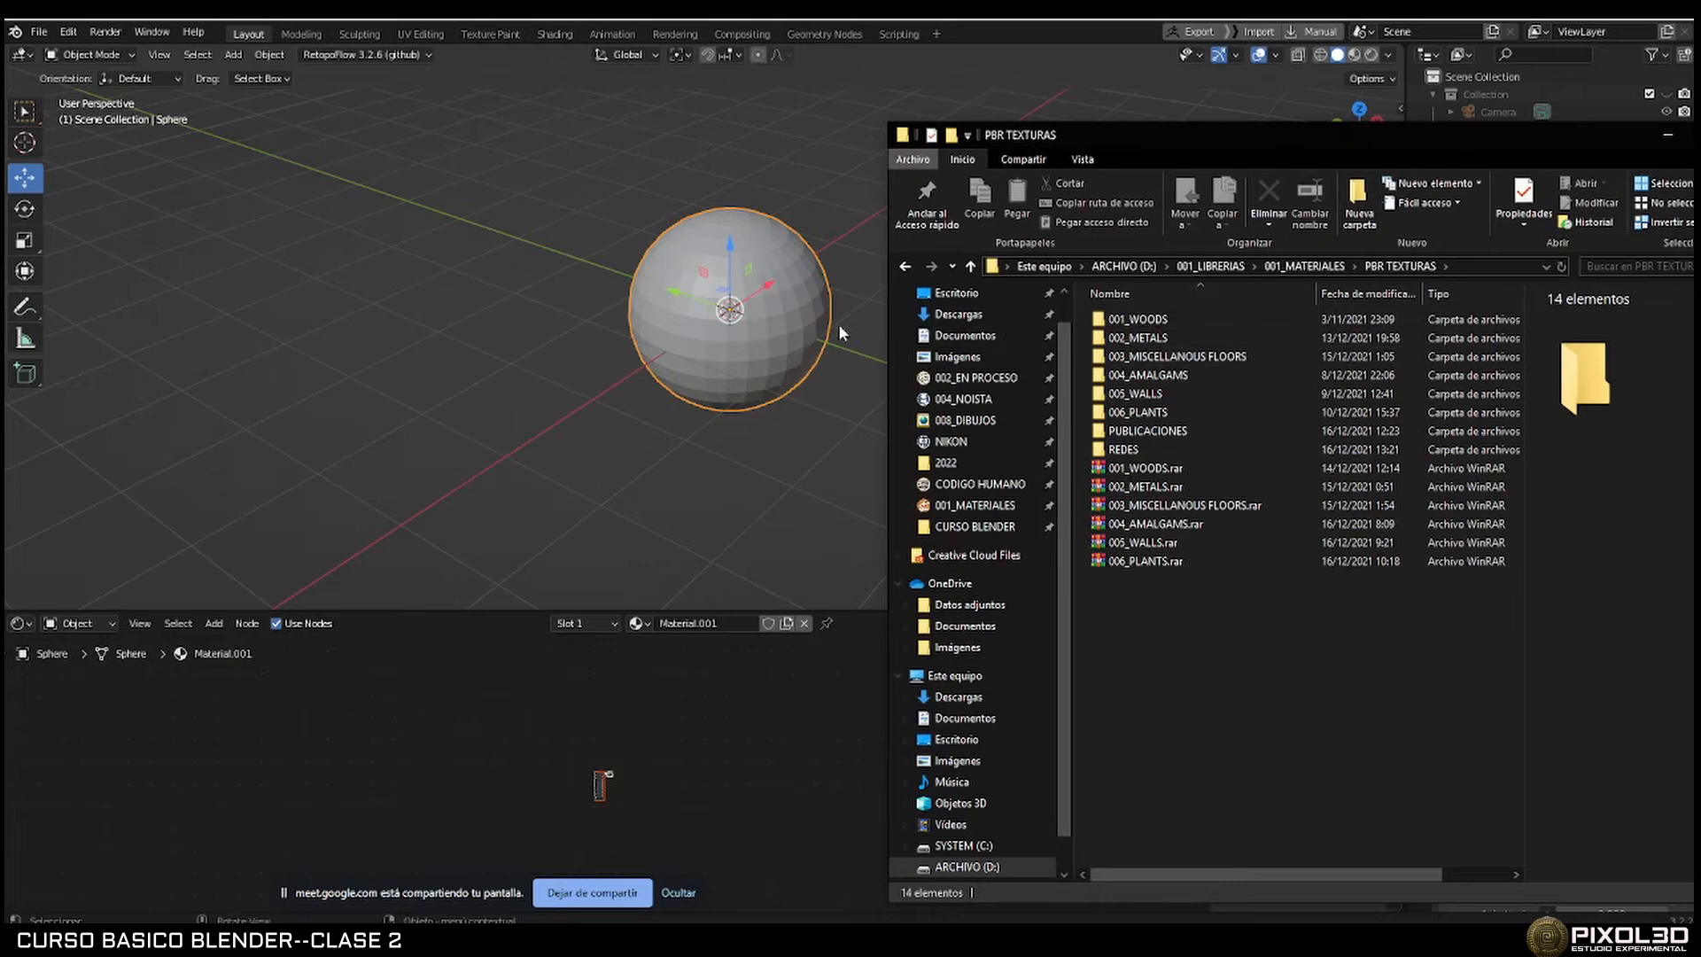
Frame the sphere and its material nodes in Blender, and open the Ladrillo basico dependencies folder inside 005_WALLS in File Explorer.
middle_drag(811, 317, 612, 255)
scroll(613, 773, up, 2)
scroll(620, 774, up, 12)
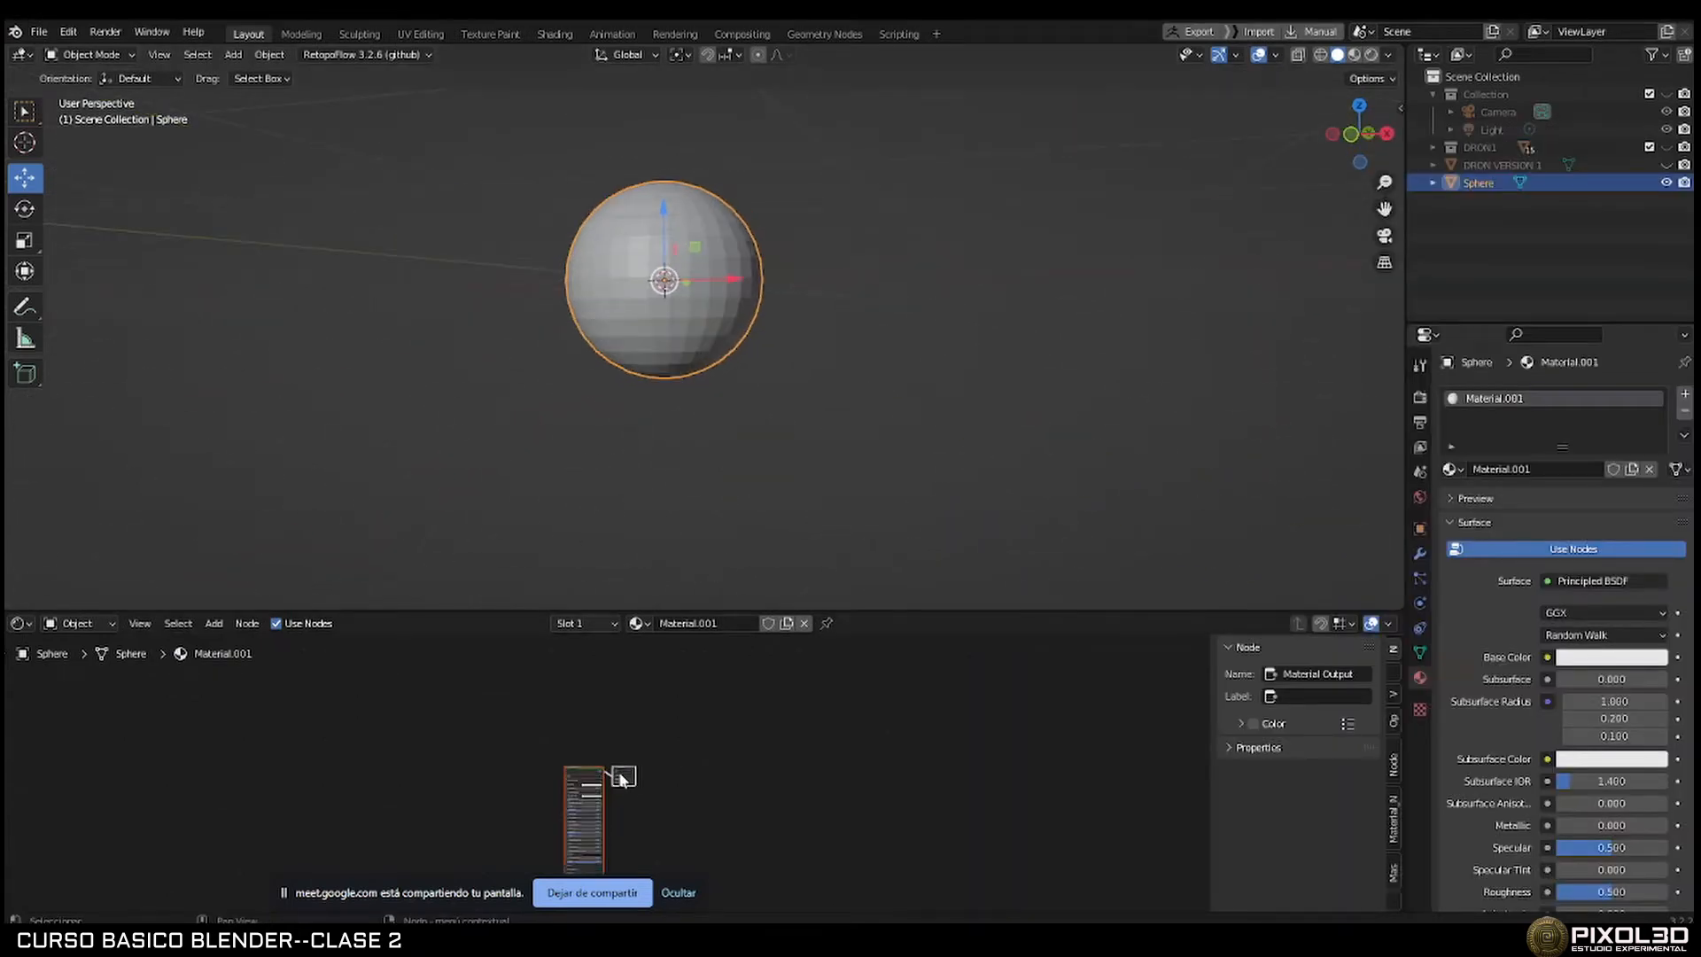
middle_drag(736, 783, 891, 693)
scroll(855, 771, up, 3)
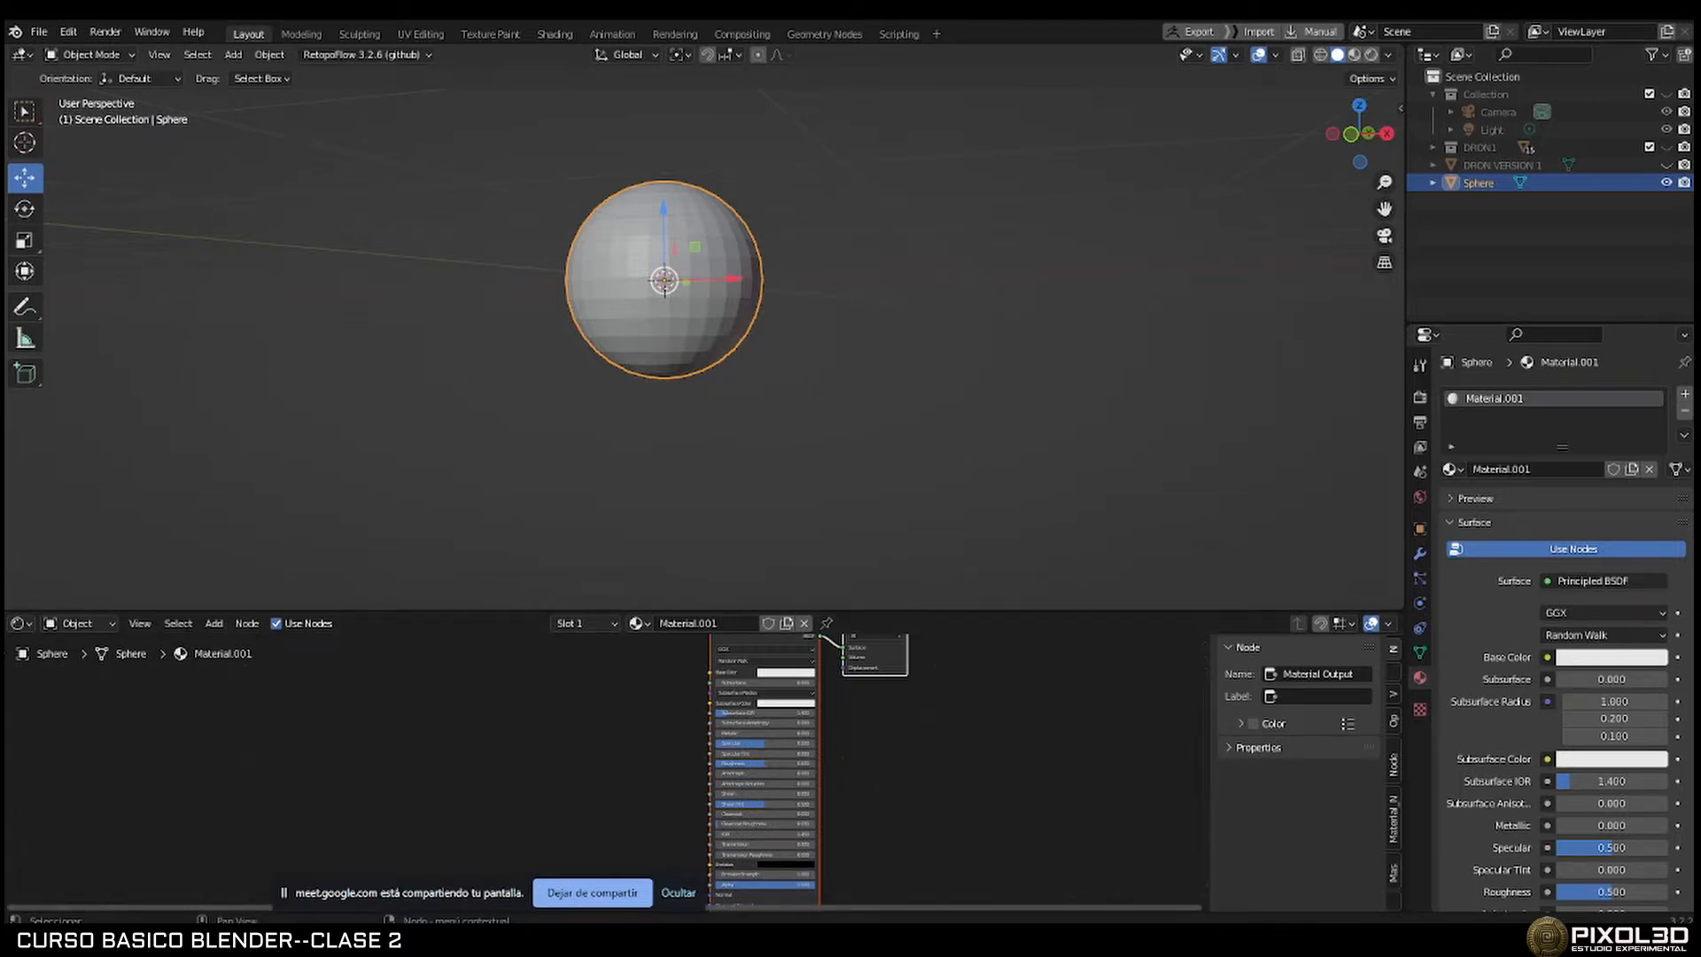
key(alt+Tab)
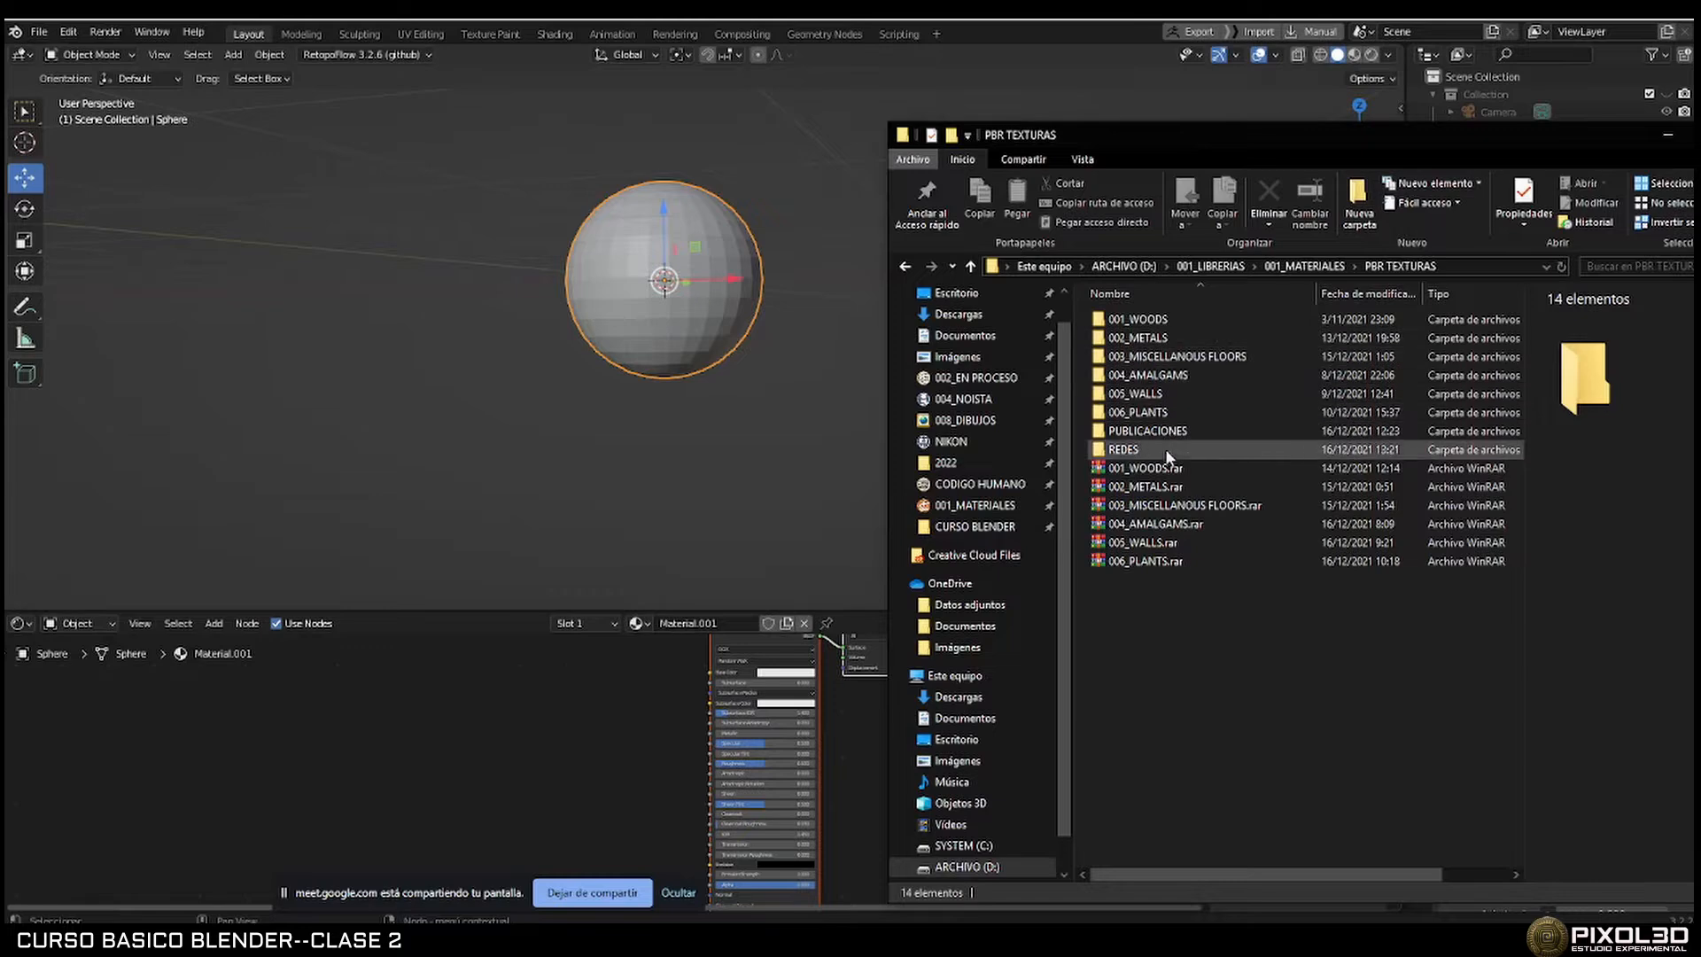
double_click(1152, 395)
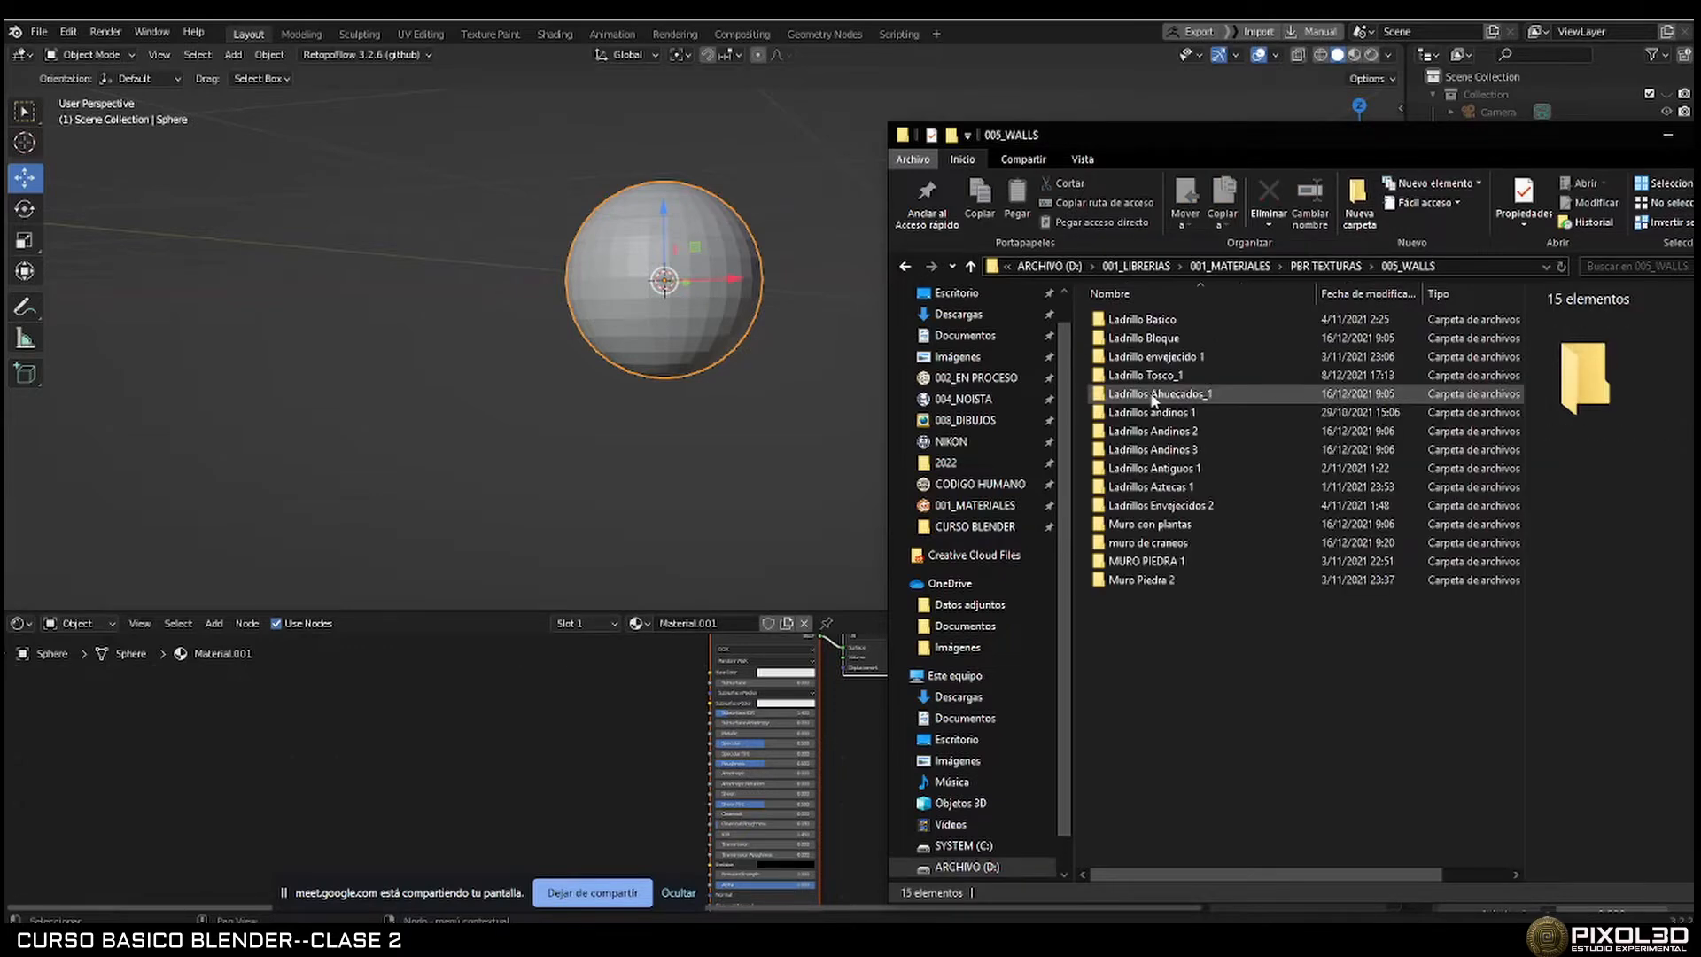
double_click(1152, 321)
double_click(1129, 330)
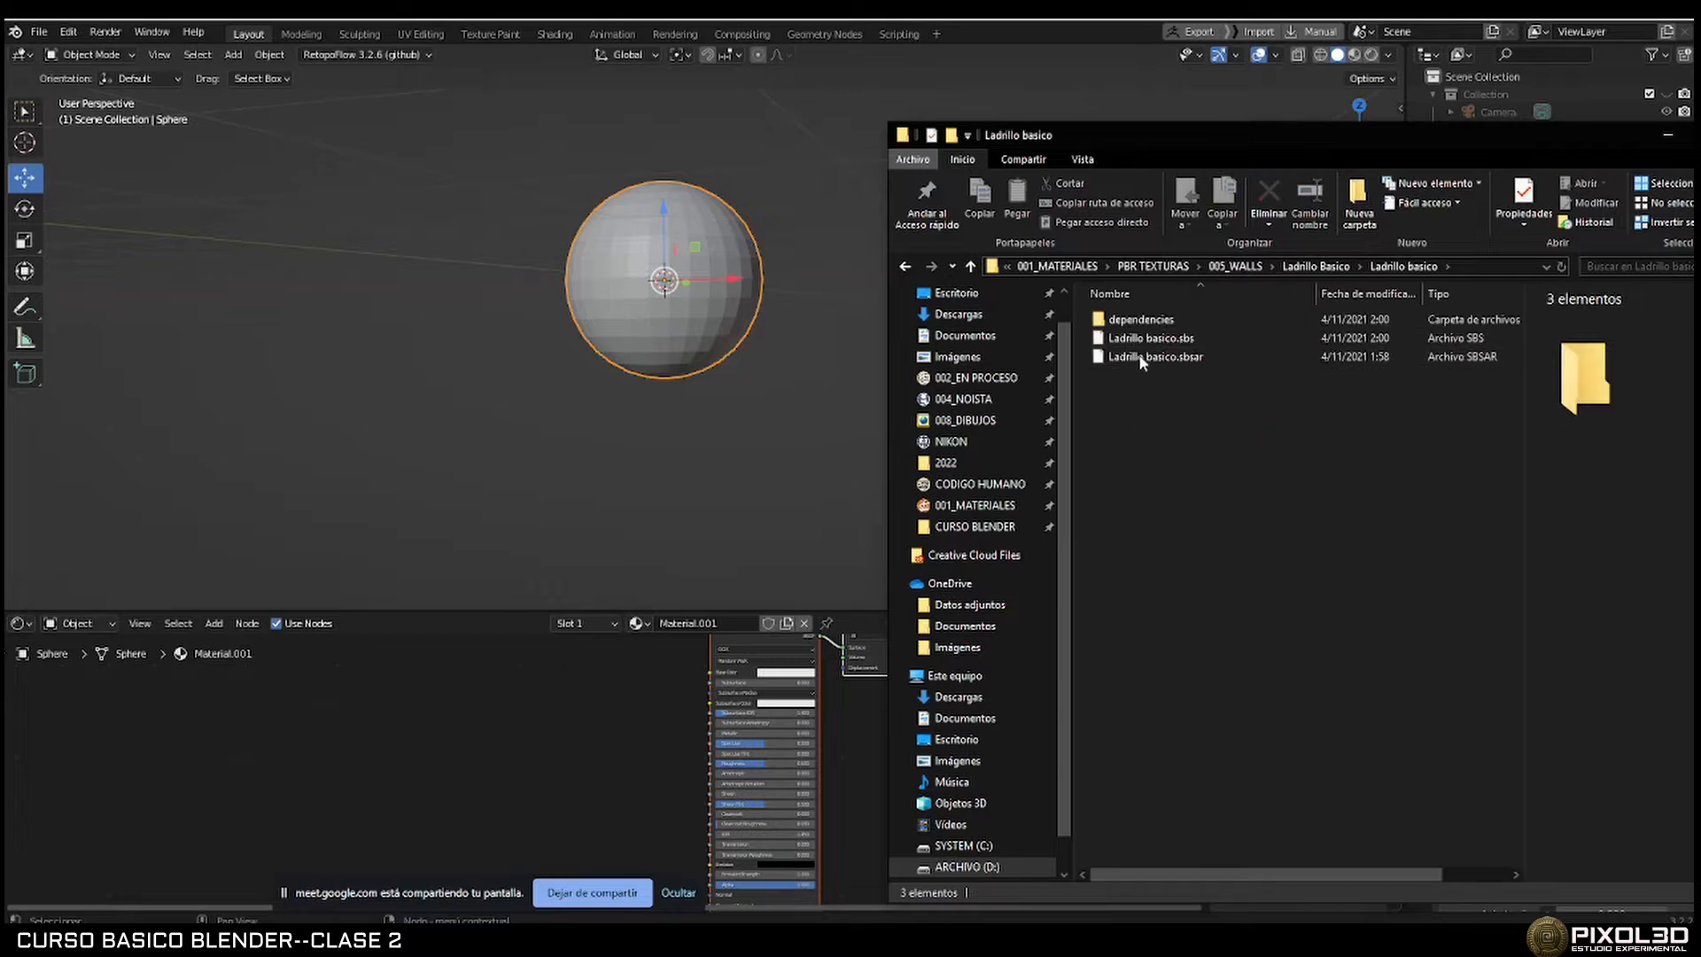
click(1141, 324)
double_click(1142, 321)
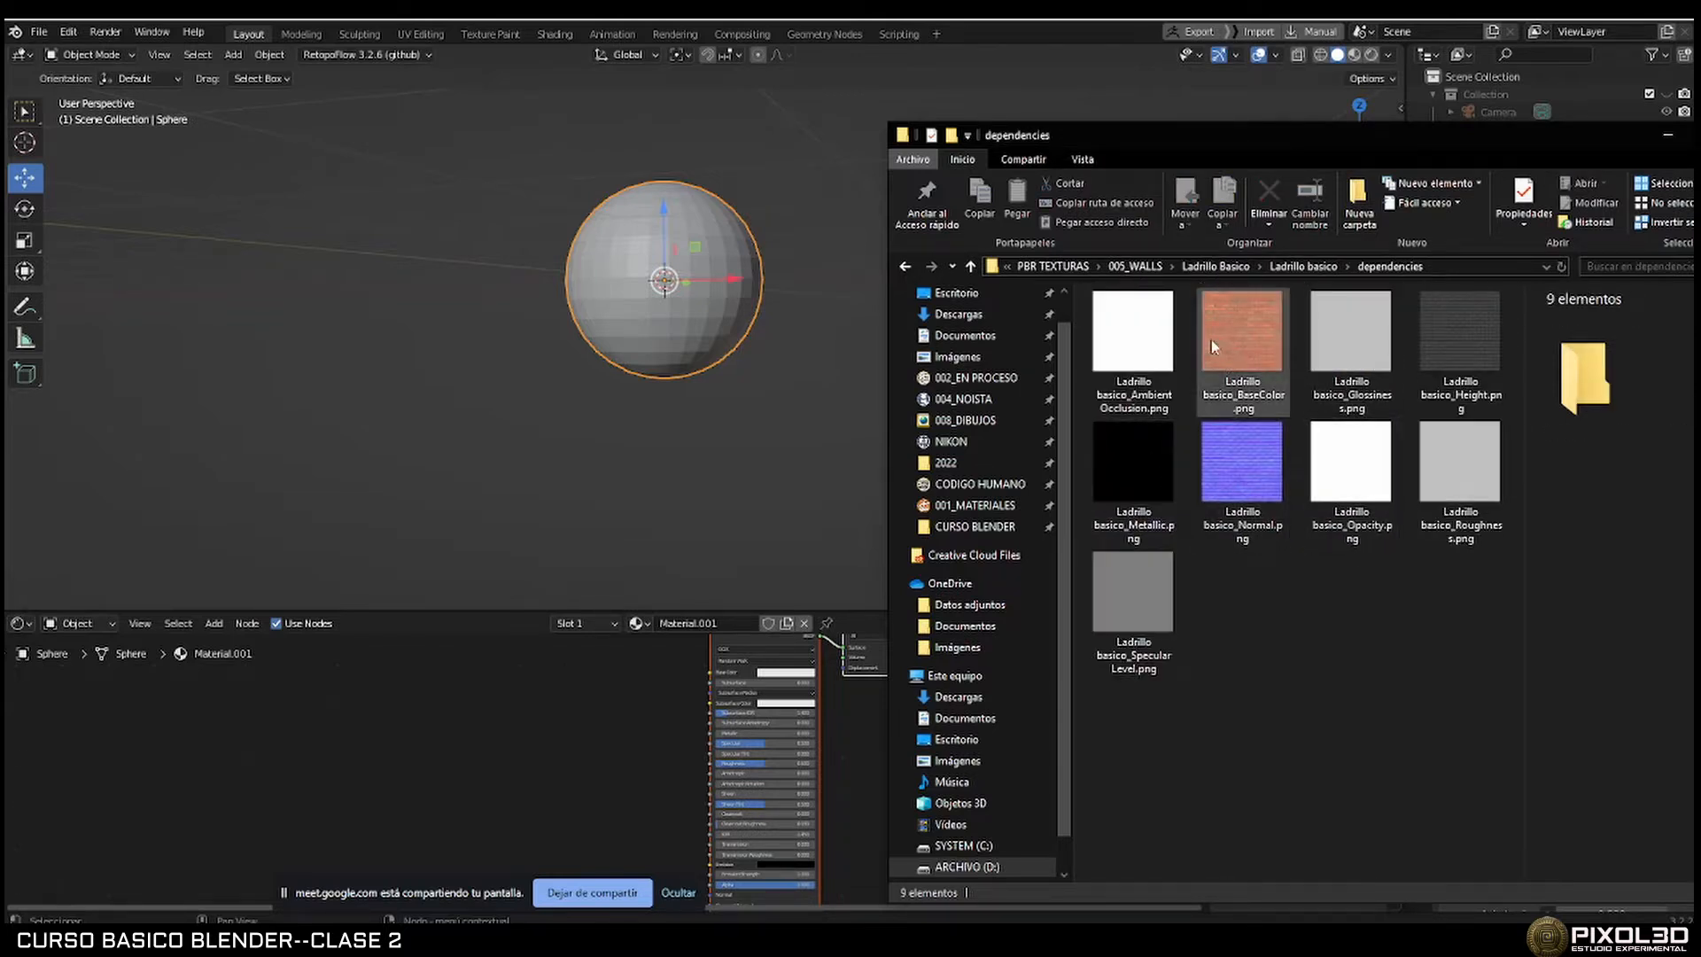
Add Ladrillo basico_BaseColor.png as an image texture node in Blender and connect its Color output to the shader's Base Color.
drag(1235, 333, 529, 699)
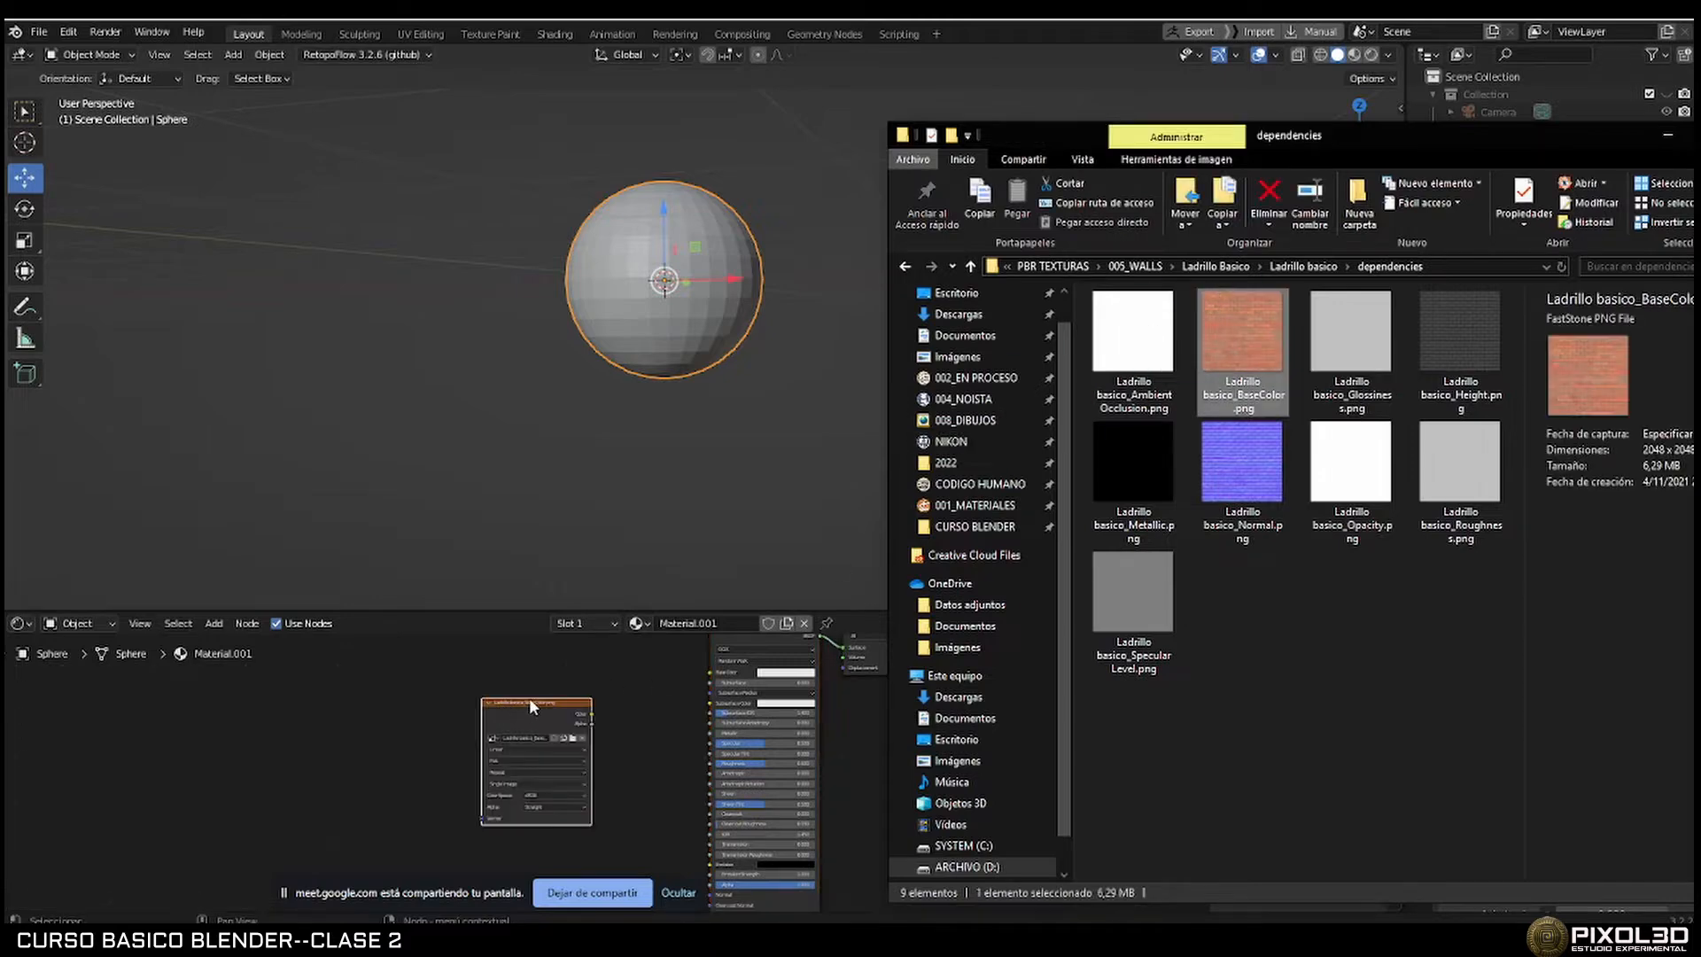
scroll(618, 786, up, 5)
middle_drag(676, 713, 653, 851)
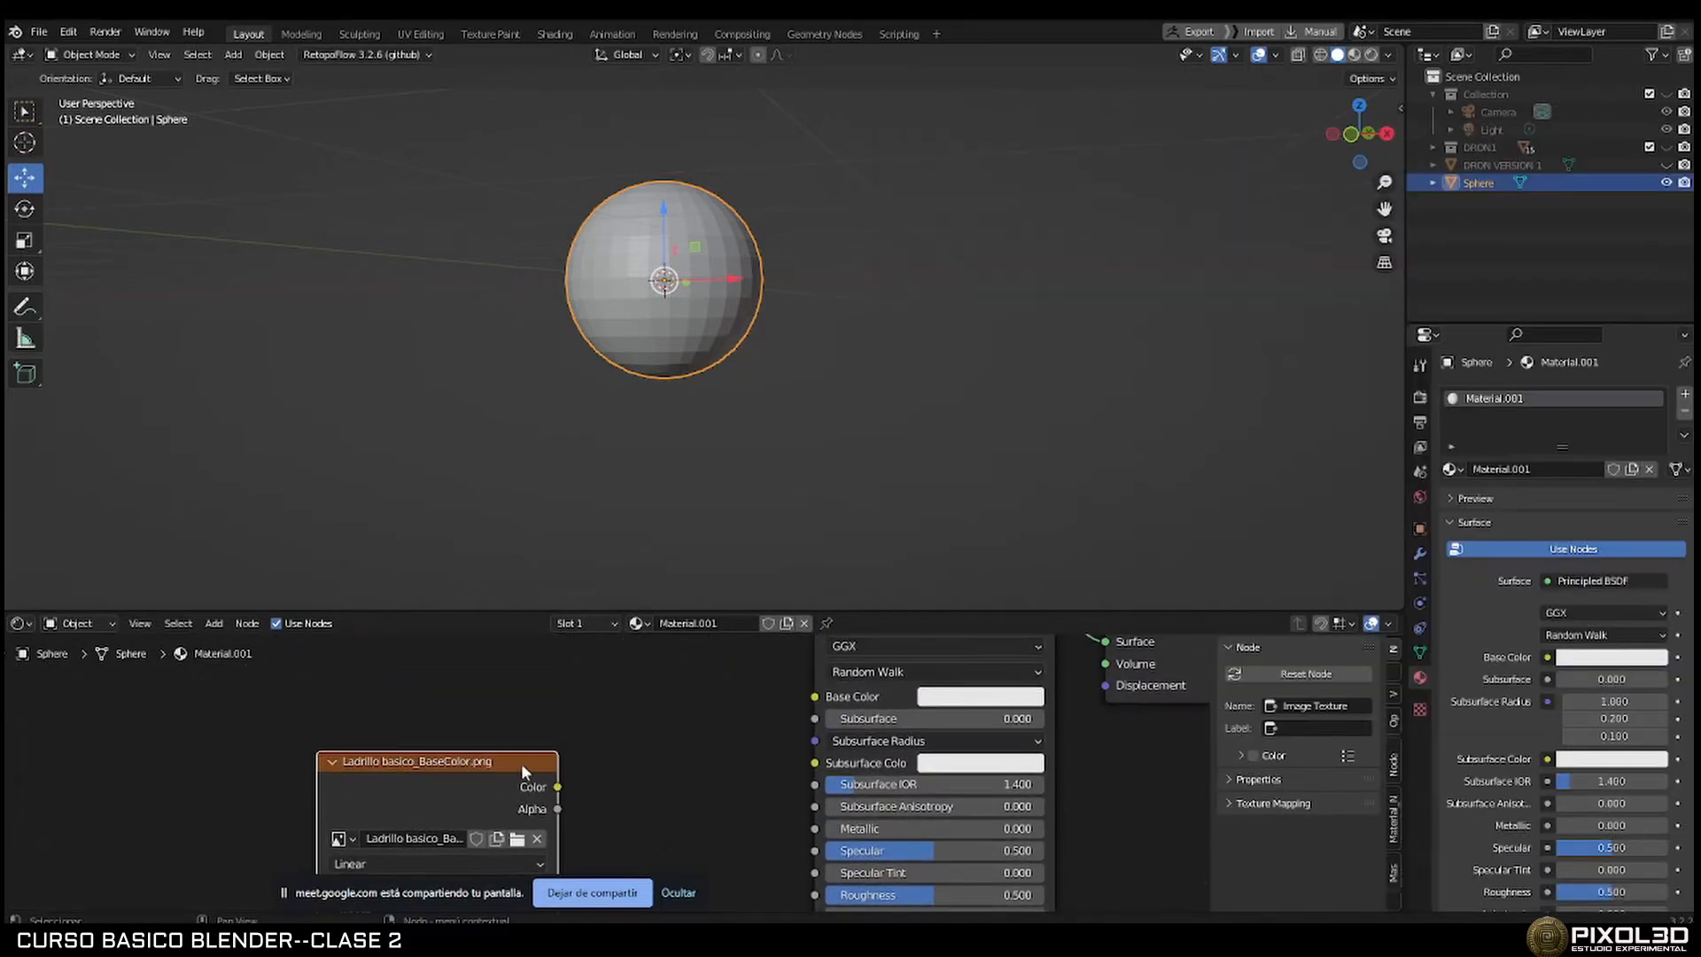
drag(524, 755, 814, 696)
Show the sphere in Material Preview shading, collapse the base color texture node and inspect the brick surface up close.
click(1354, 55)
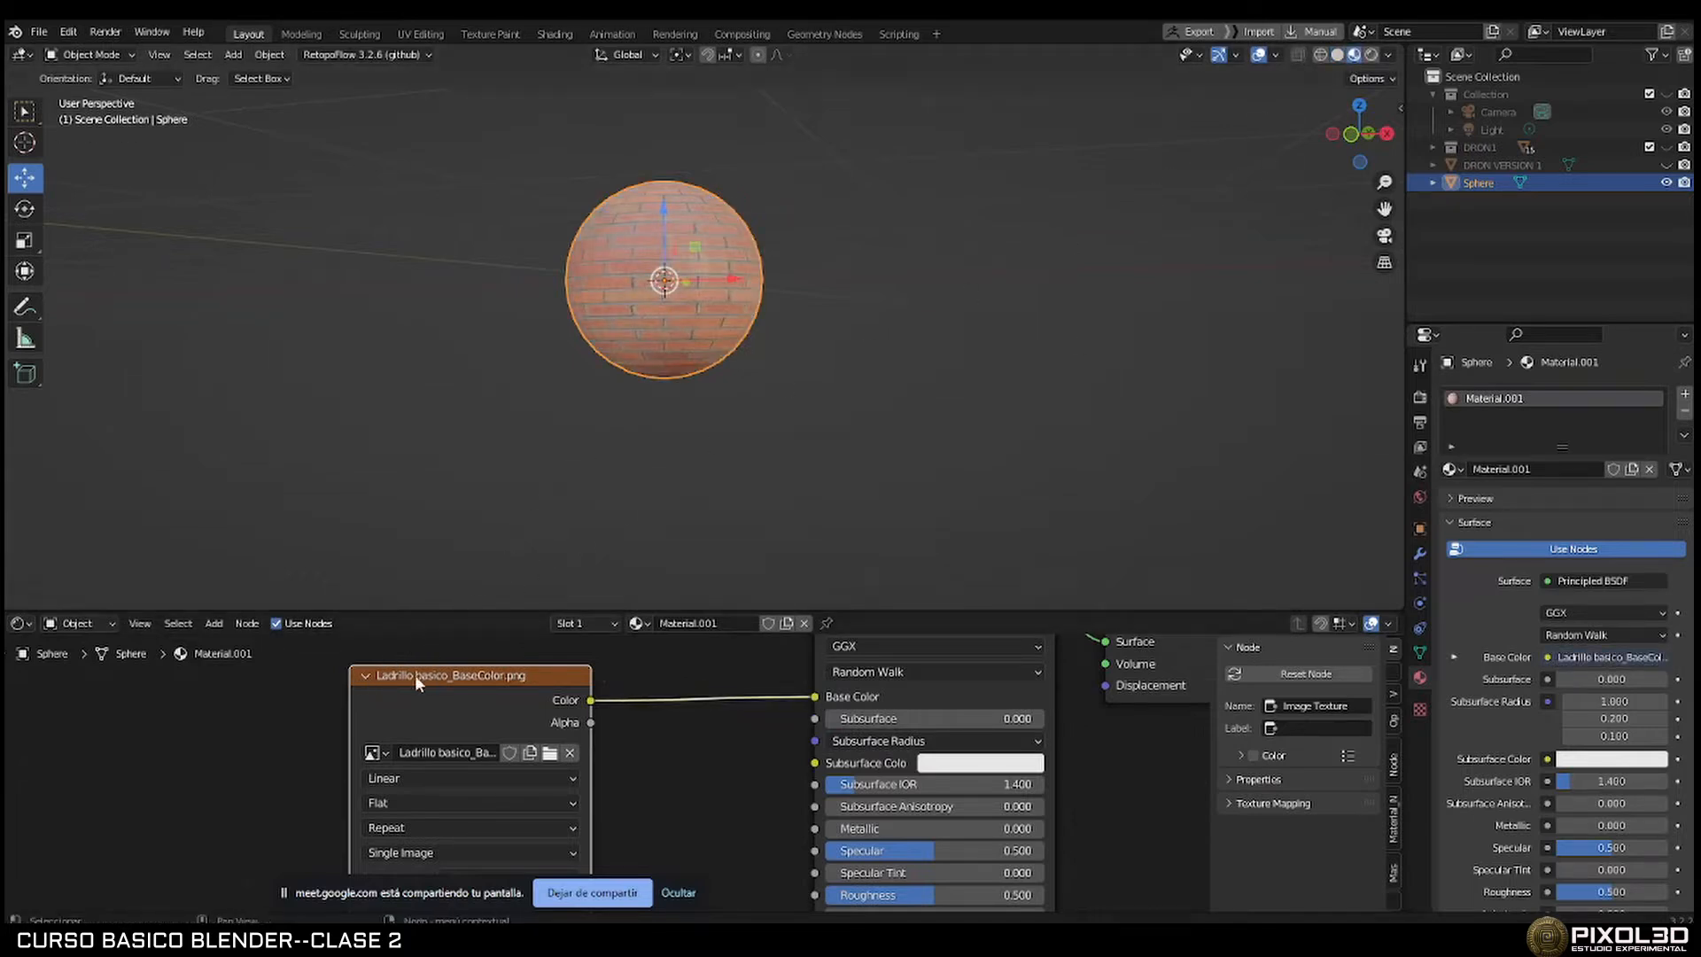
click(365, 676)
middle_drag(623, 376, 722, 357)
scroll(655, 390, up, 5)
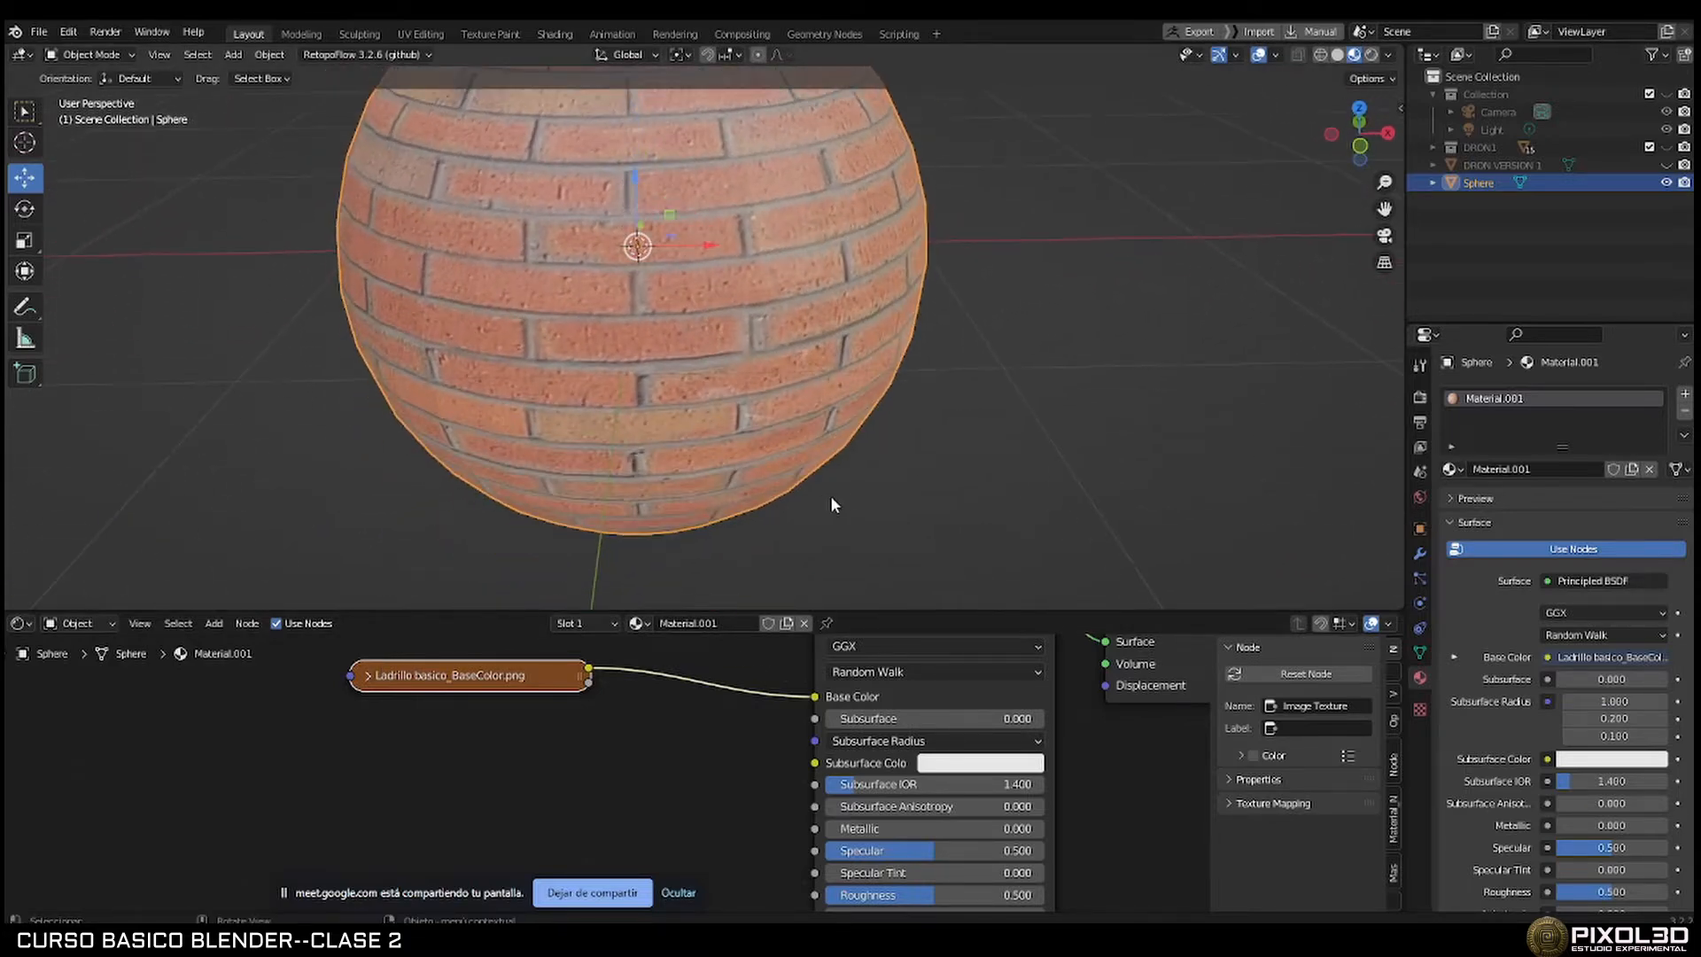
scroll(845, 498, down, 5)
scroll(845, 499, down, 2)
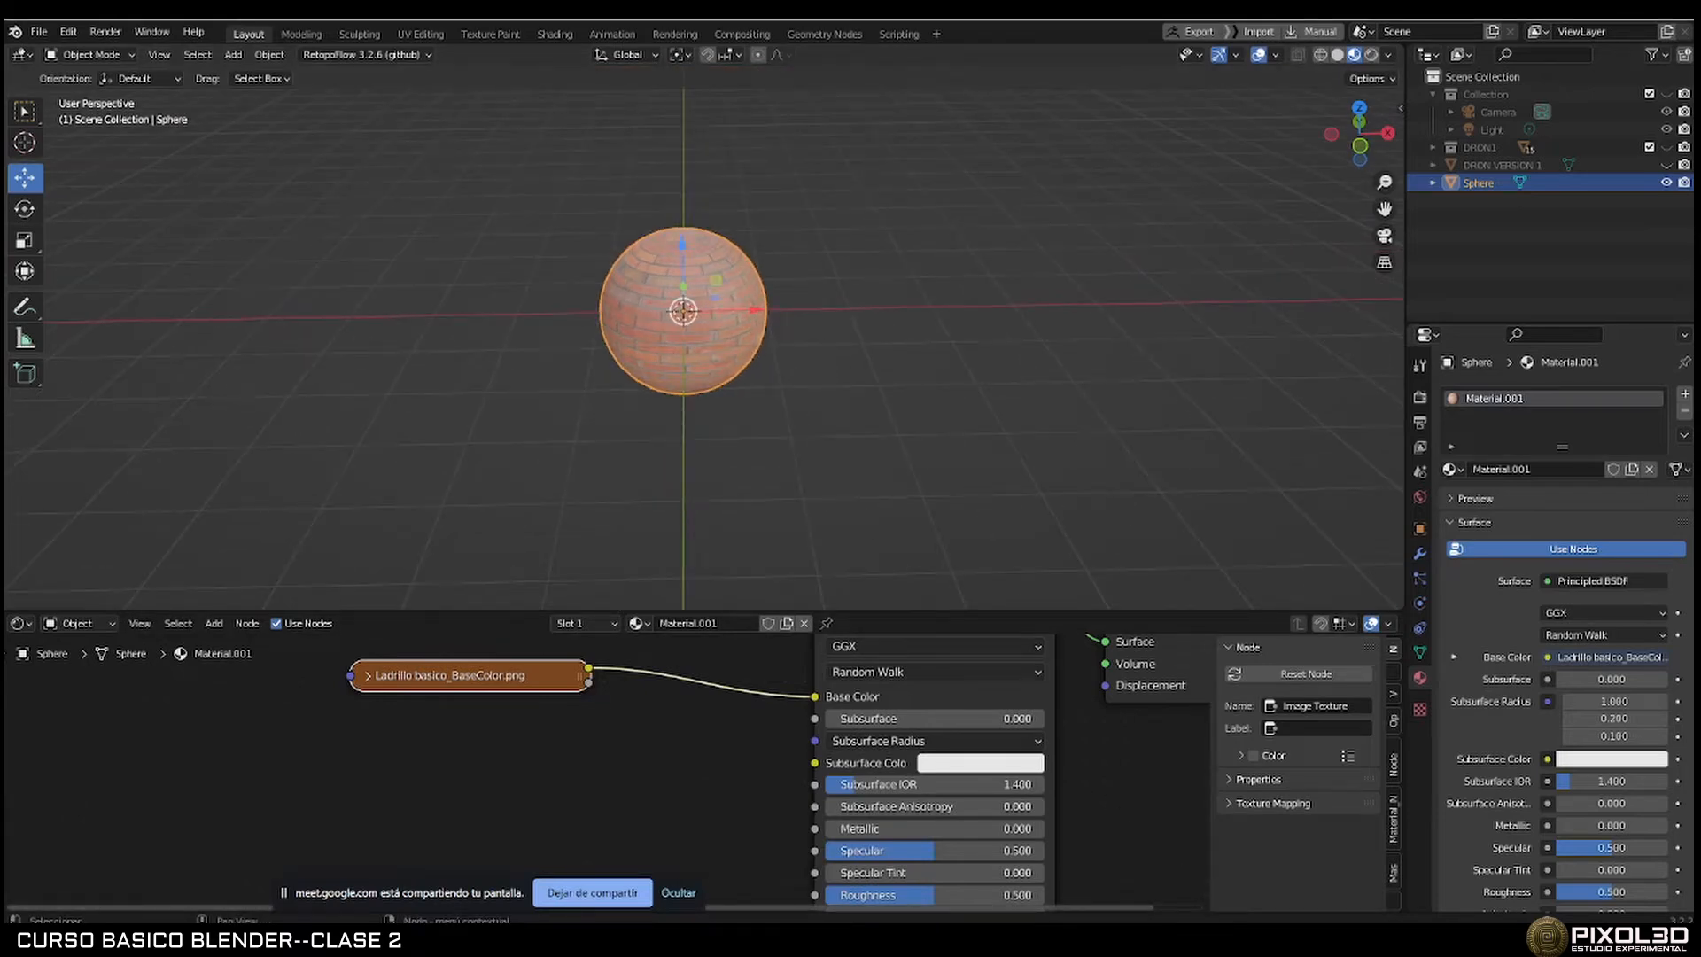
Add Ladrillo basico_Normal.png from the dependencies folder as an image texture node and place it near the shader's Normal input.
key(alt+Tab)
key(alt+Tab)
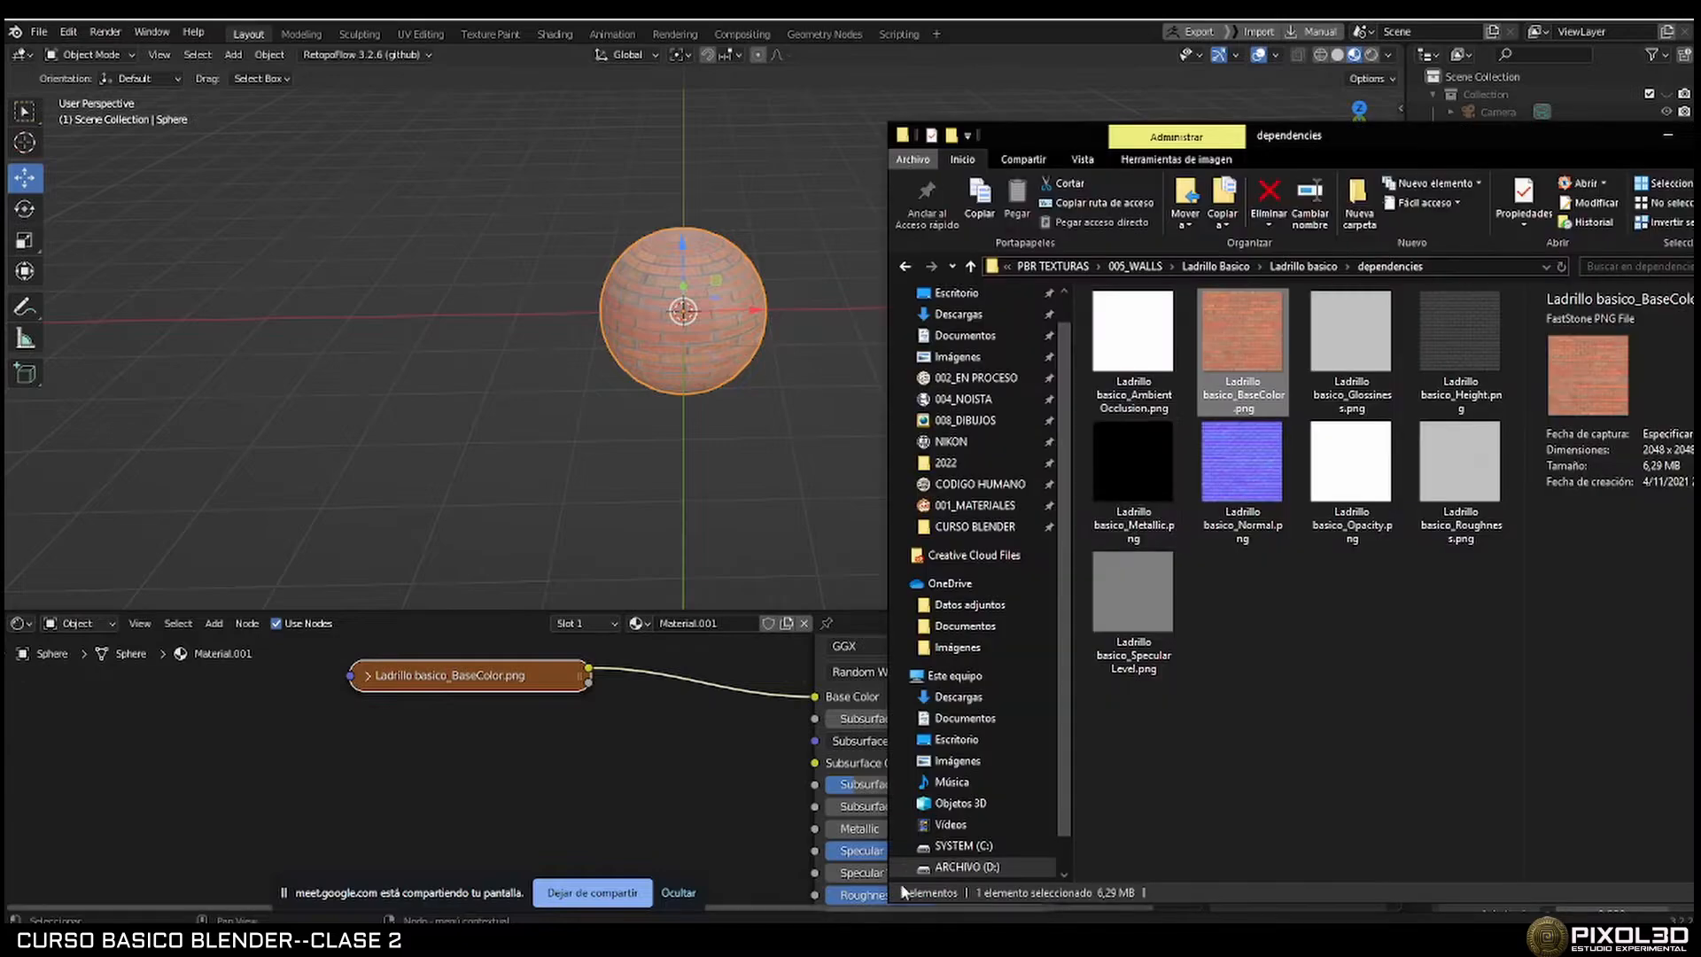
click(1244, 491)
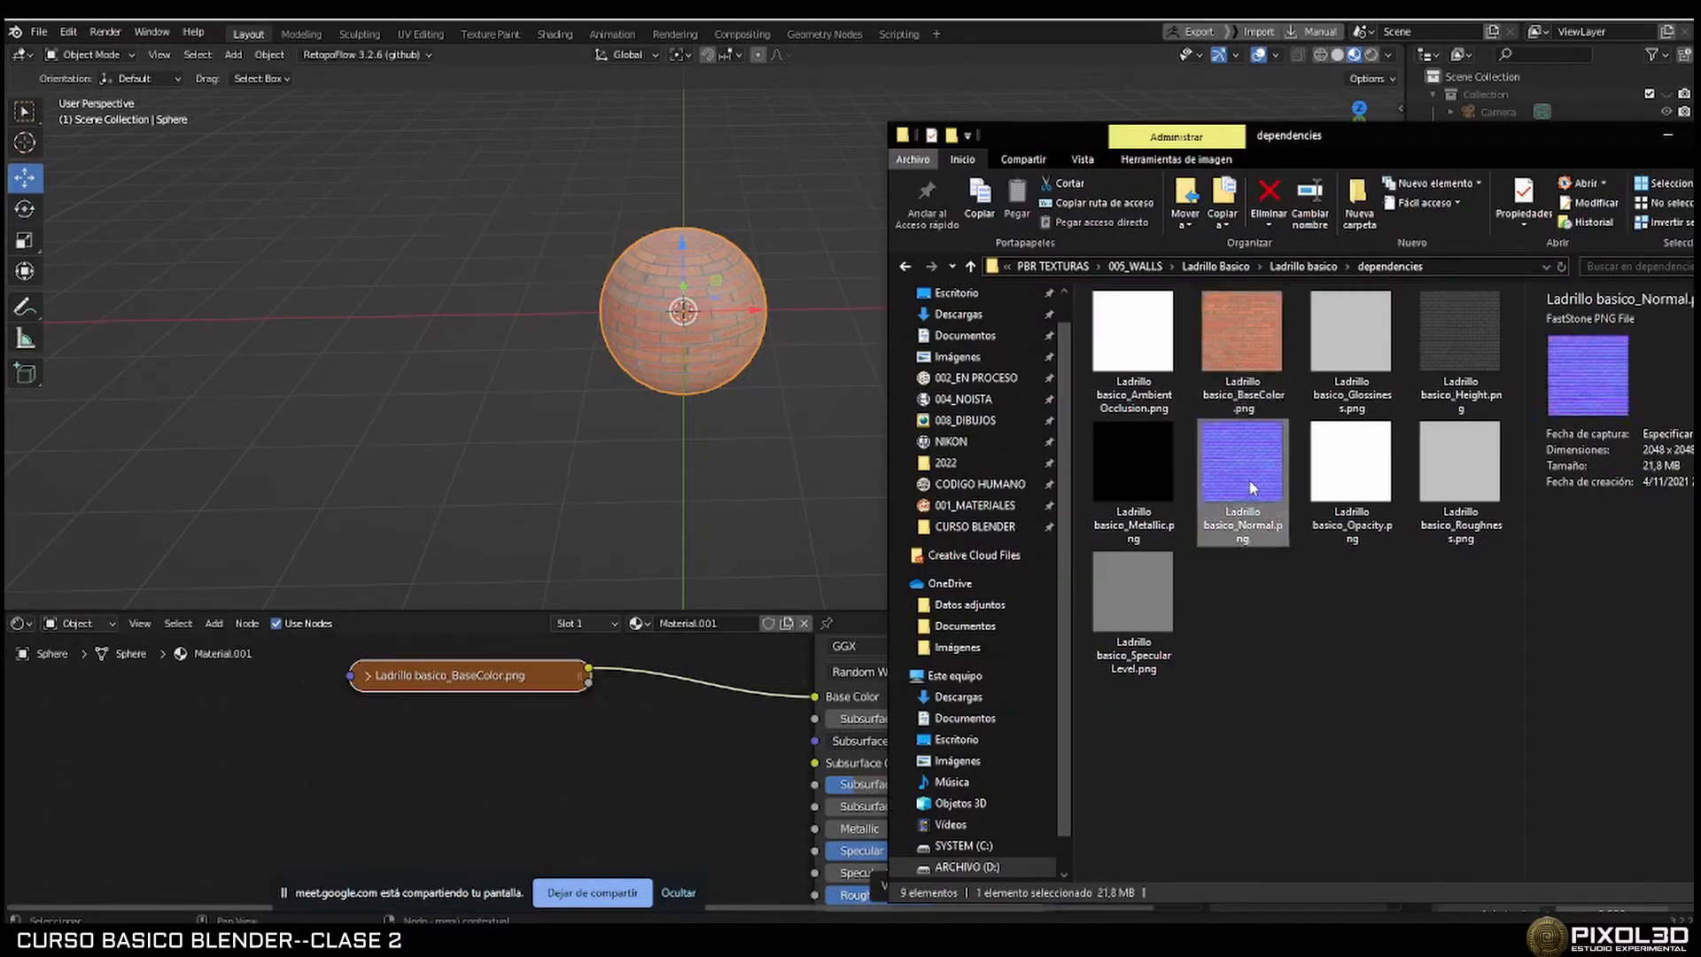
drag(381, 801, 303, 808)
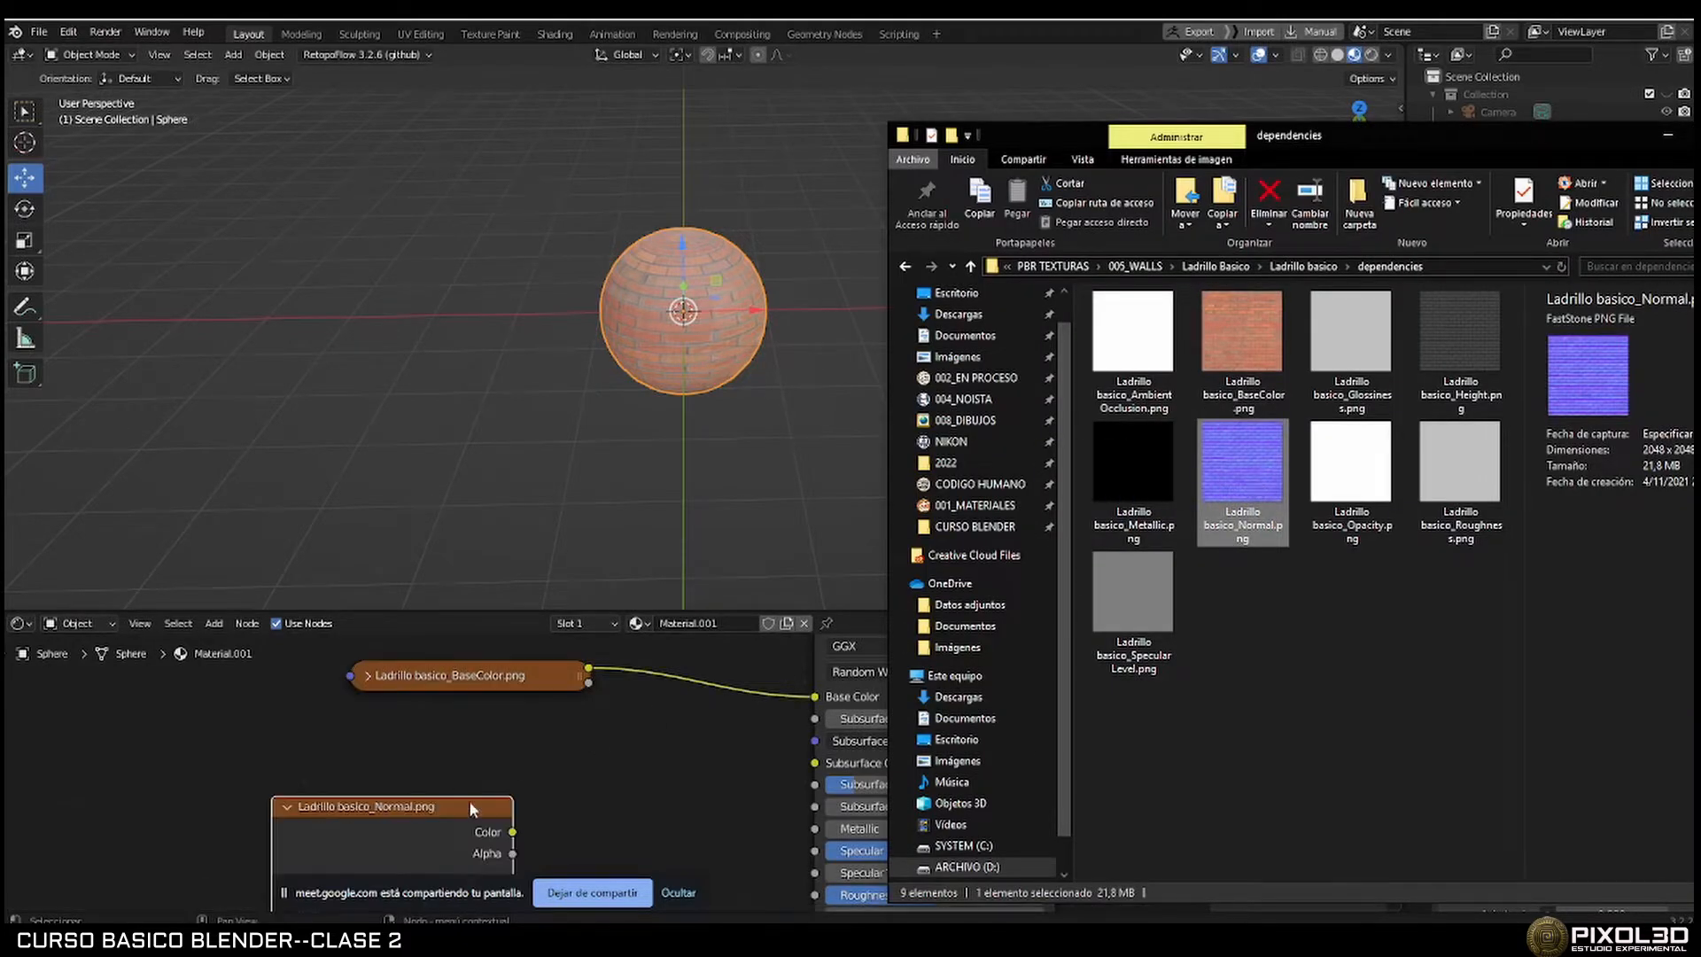
click(645, 792)
middle_drag(646, 794, 729, 872)
scroll(767, 785, down, 4)
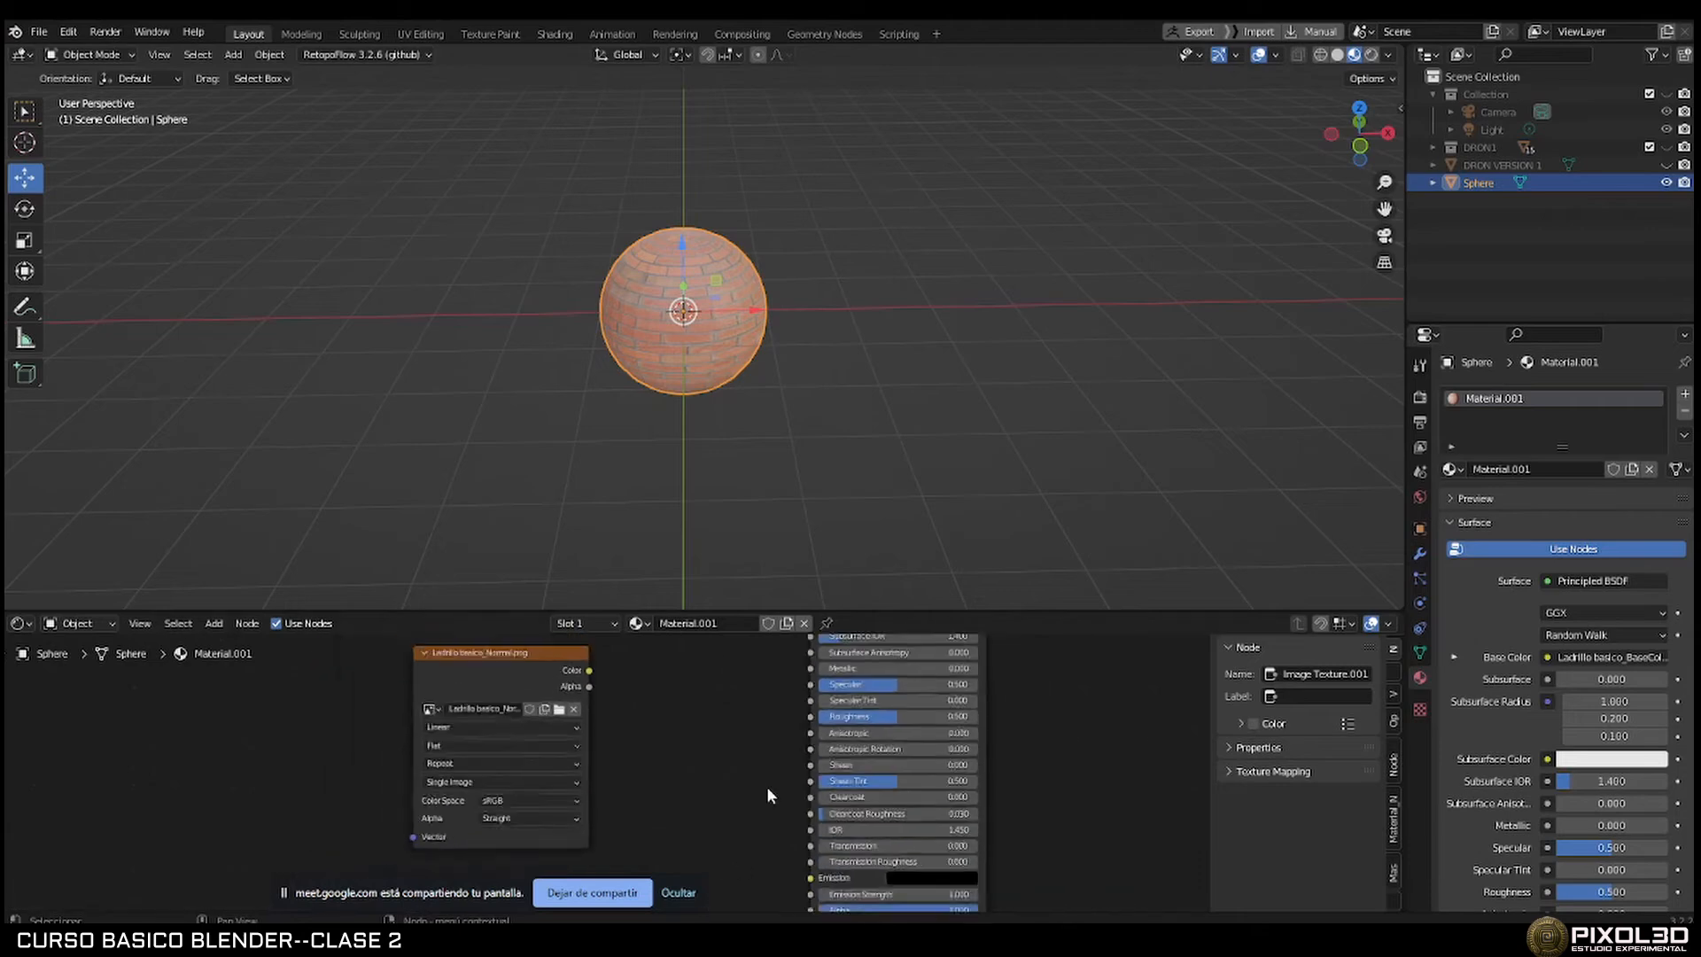
drag(541, 675, 450, 841)
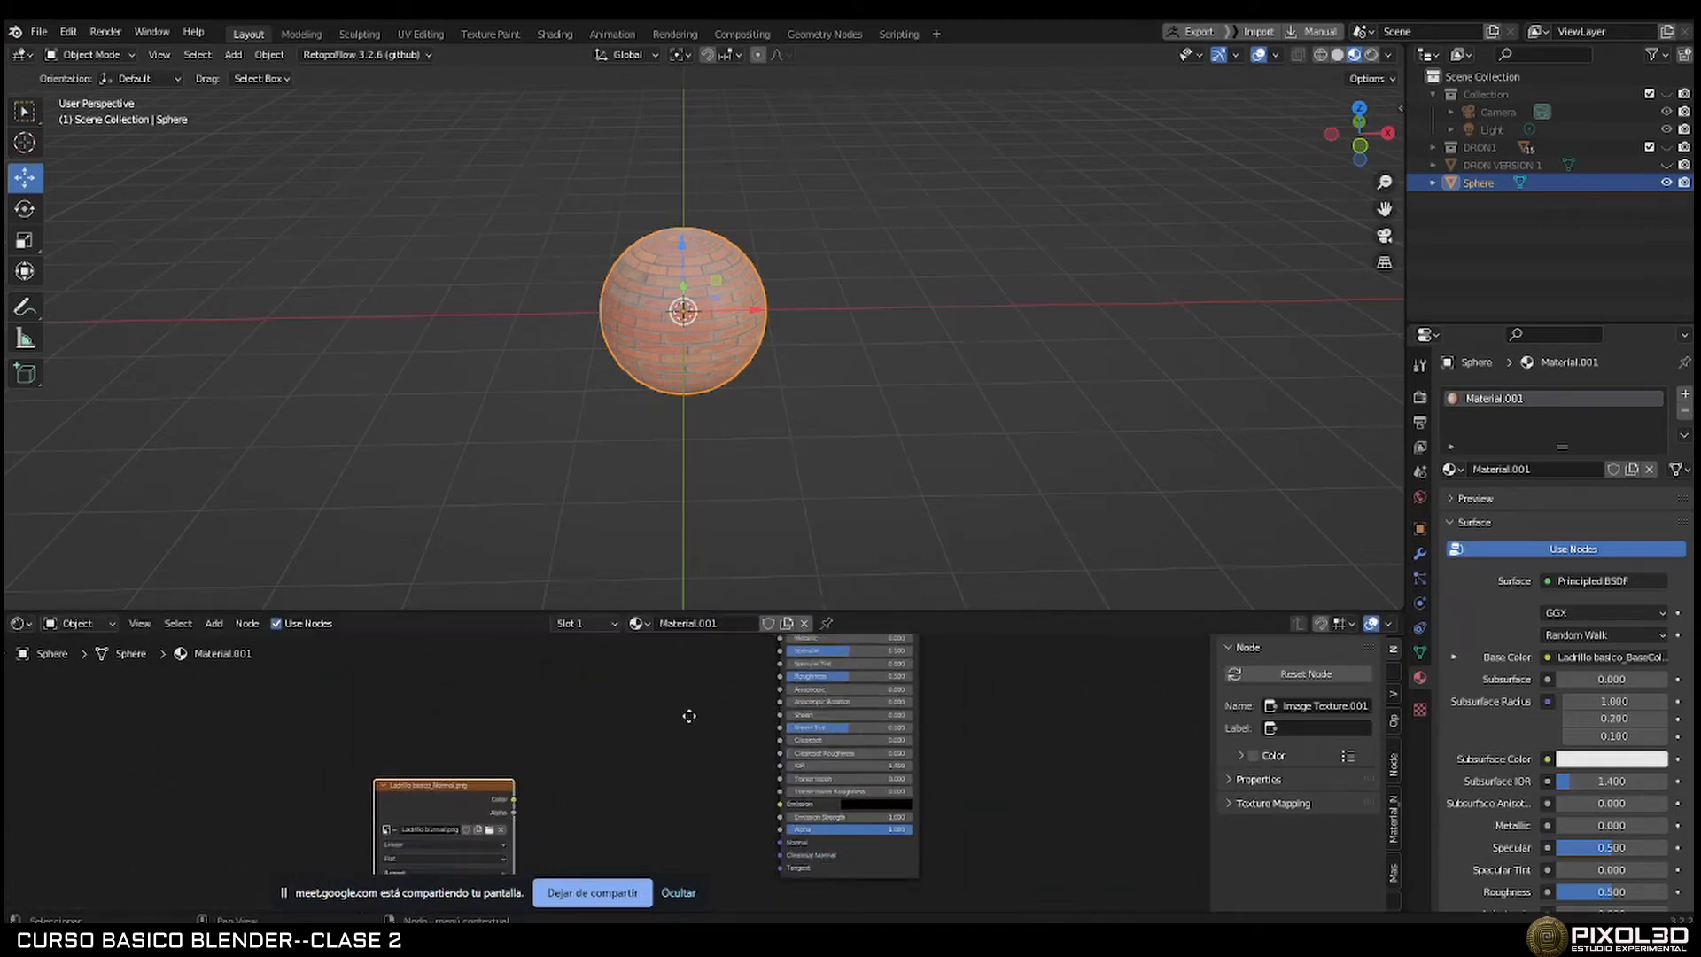
Add a Normal Map node between the Ladrillo basico_Normal.png texture node and the Principled BSDF shader.
middle_drag(668, 810, 708, 641)
drag(497, 673, 474, 708)
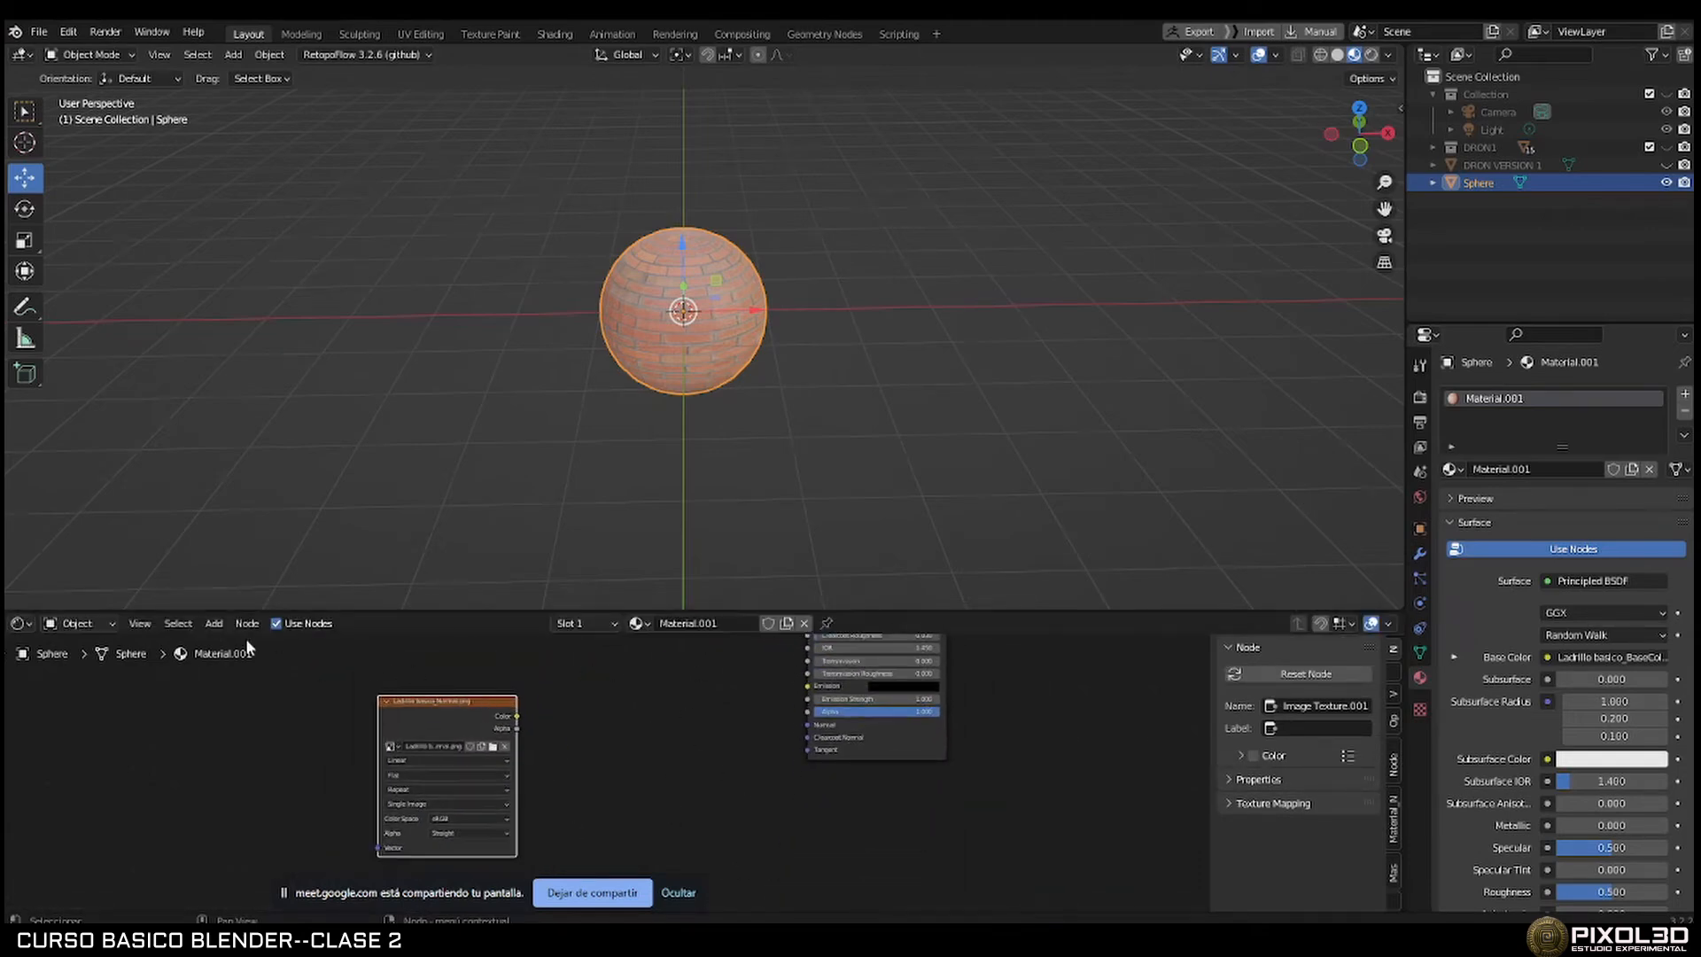
click(215, 625)
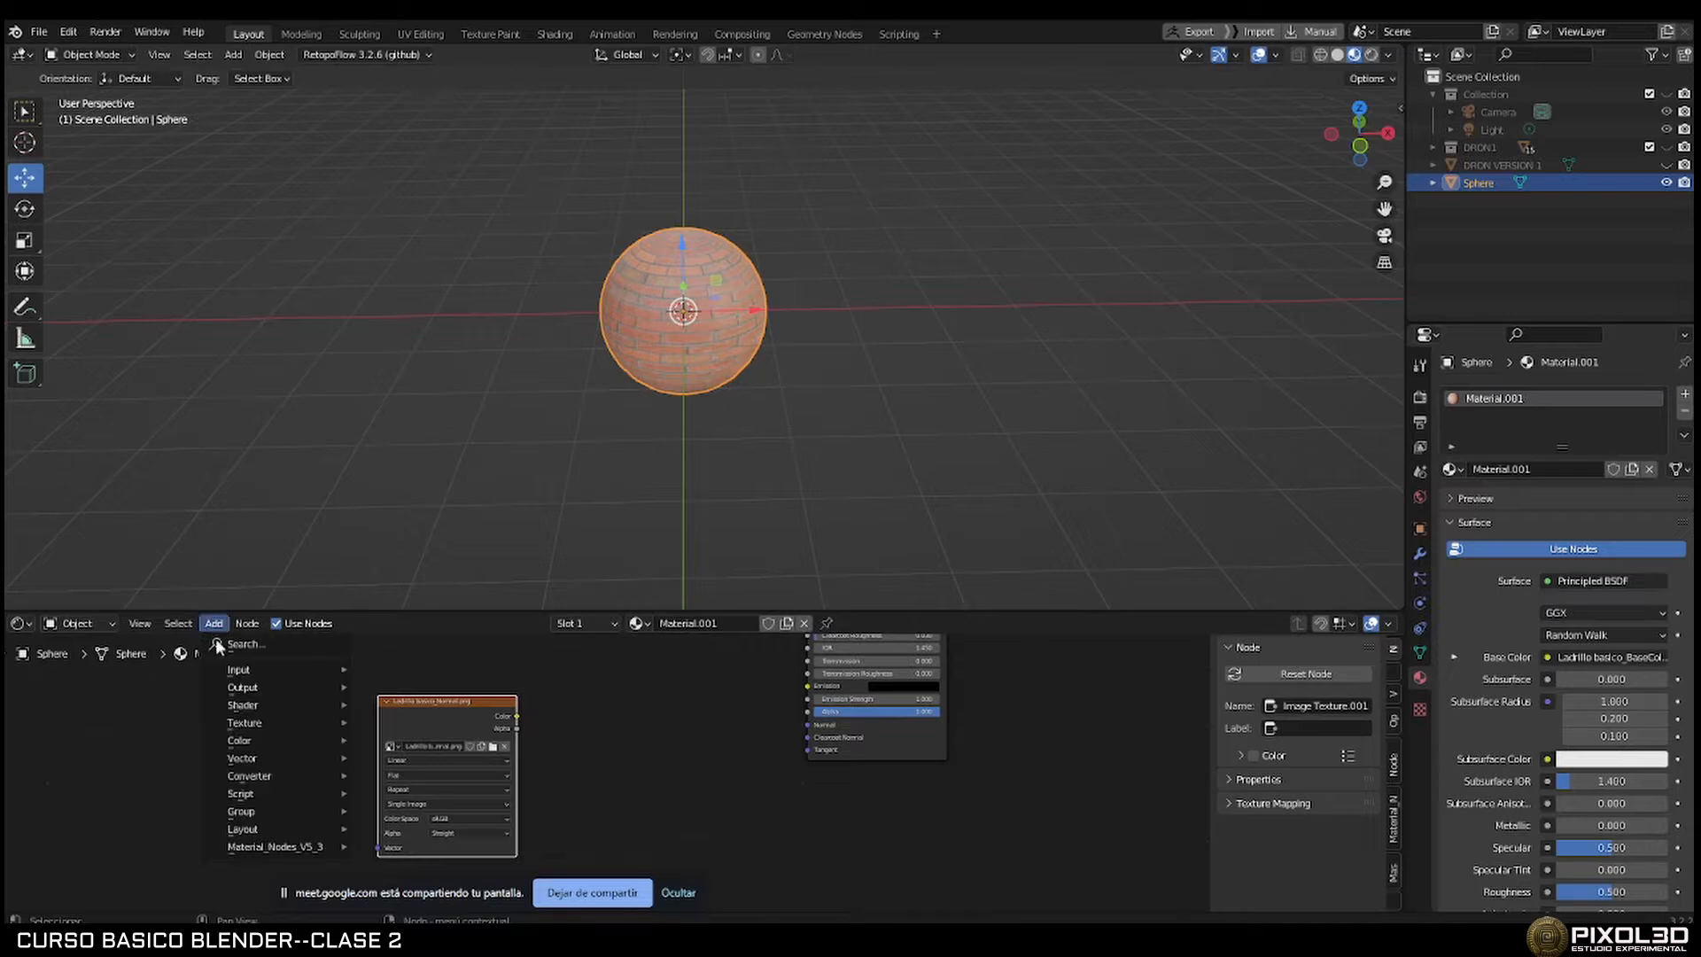
mouse_move(266, 723)
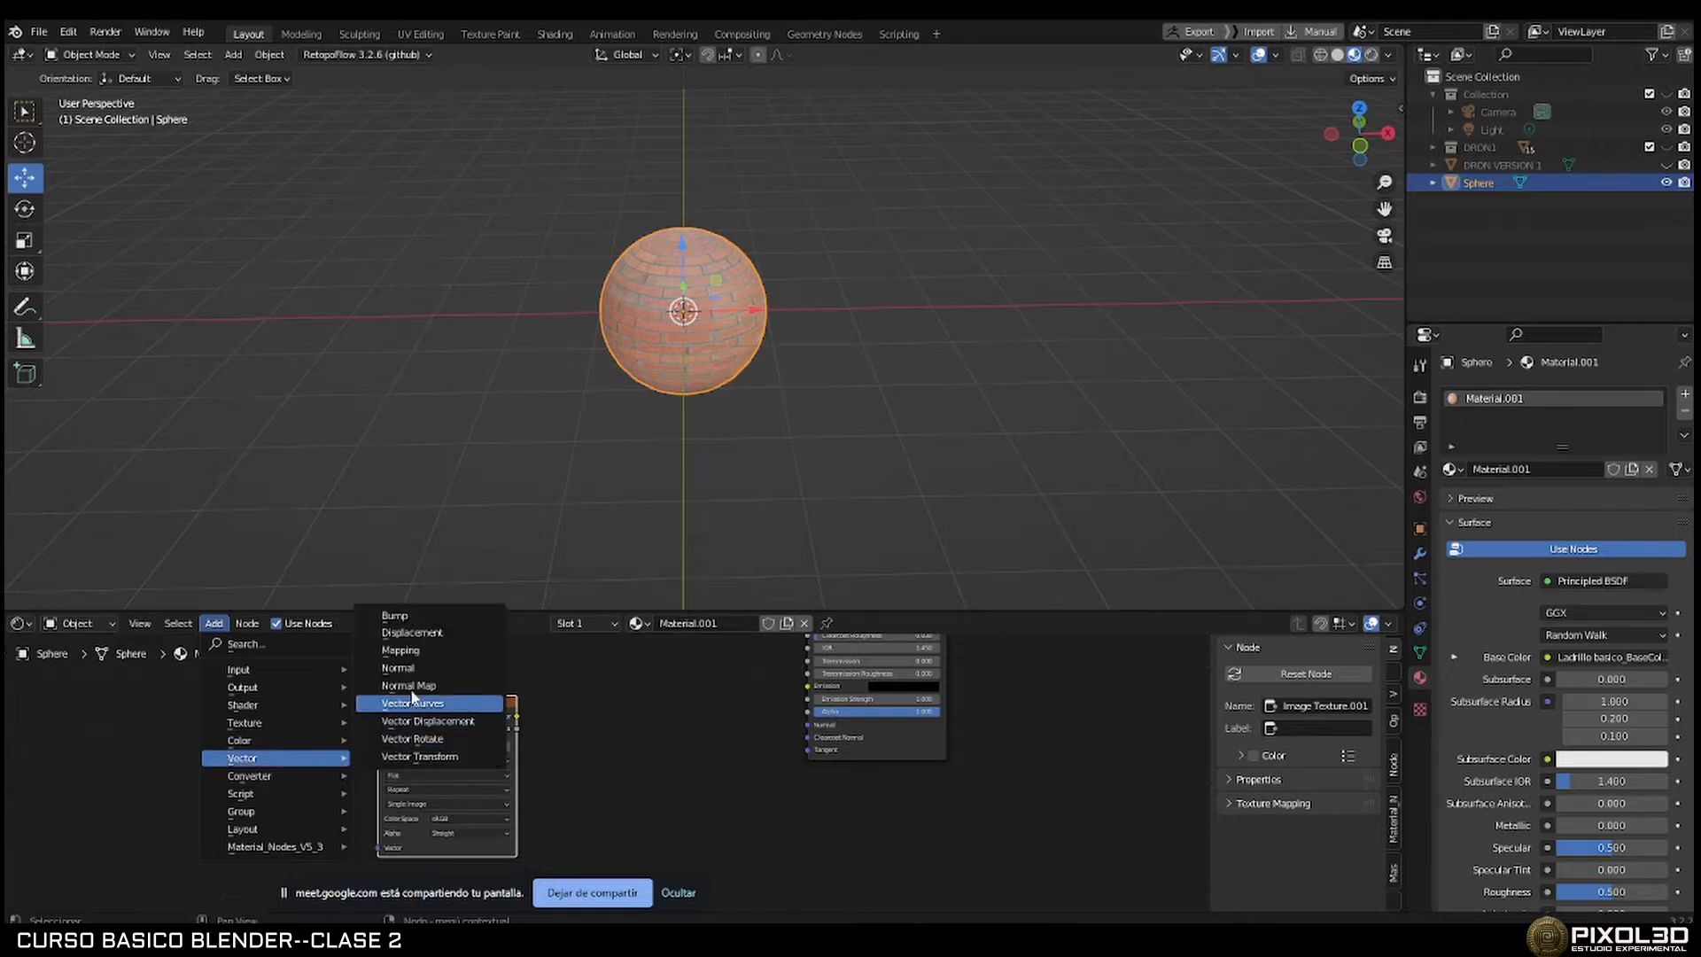
click(409, 685)
click(660, 681)
scroll(604, 725, up, 2)
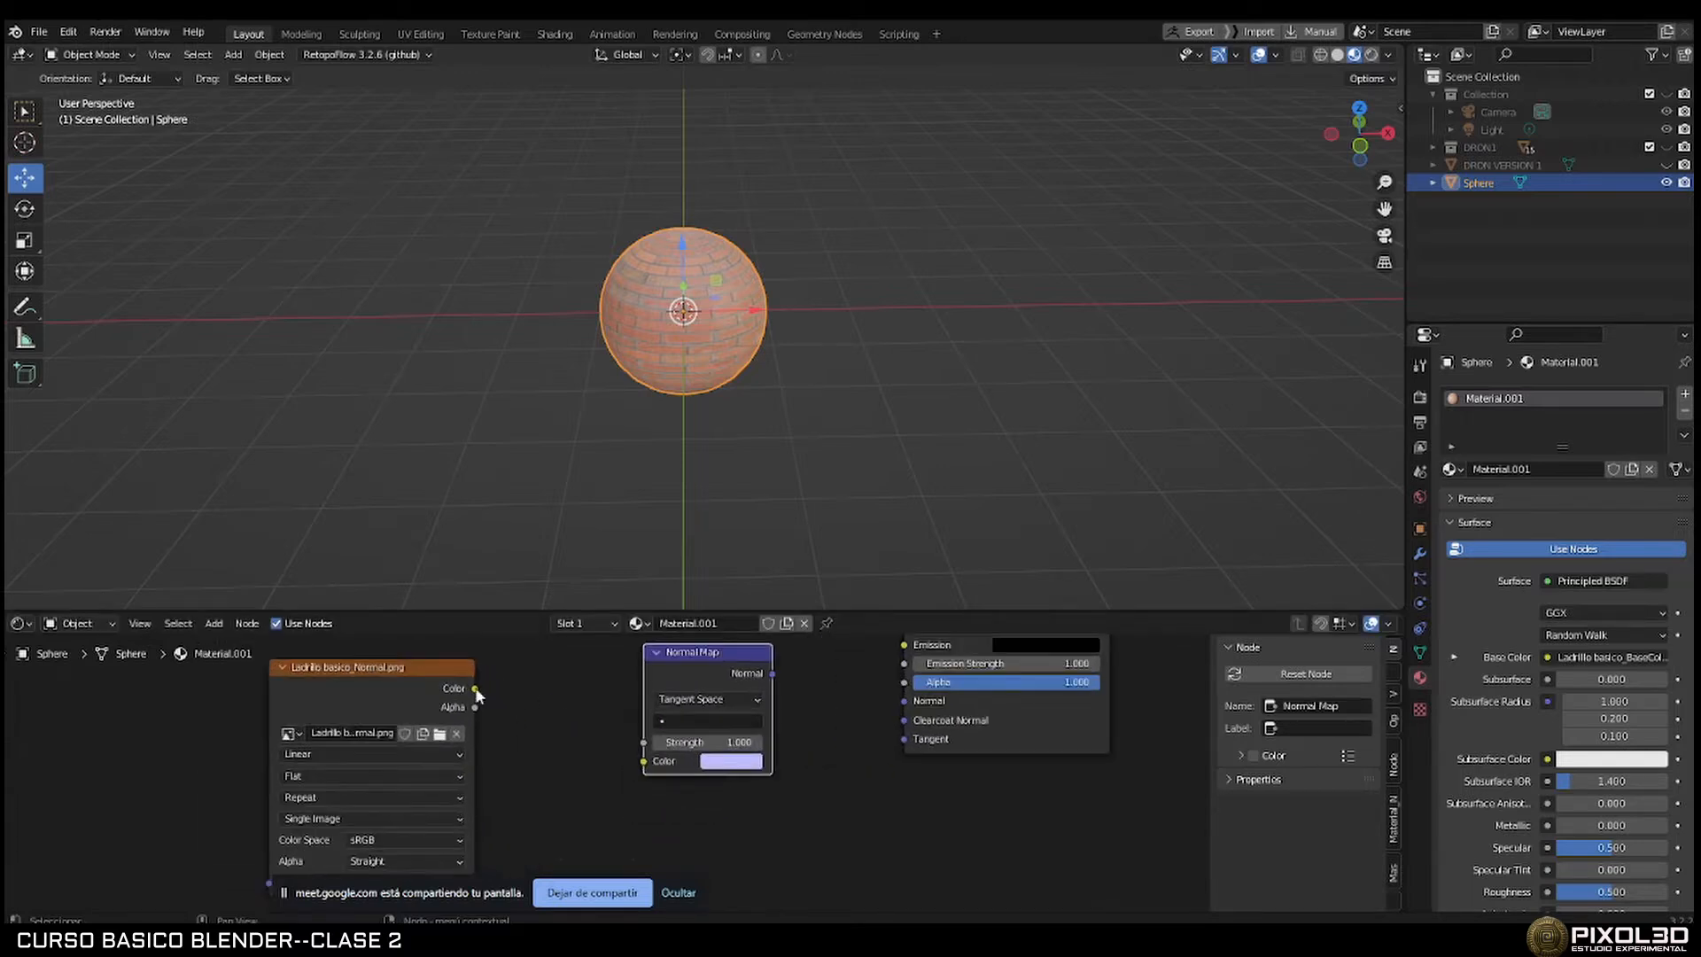
Connect the normal texture's Color output to the Normal Map's Color input, and the Normal Map's output to the shader's Normal input.
drag(476, 690, 643, 760)
middle_drag(796, 747, 696, 809)
drag(673, 735, 804, 763)
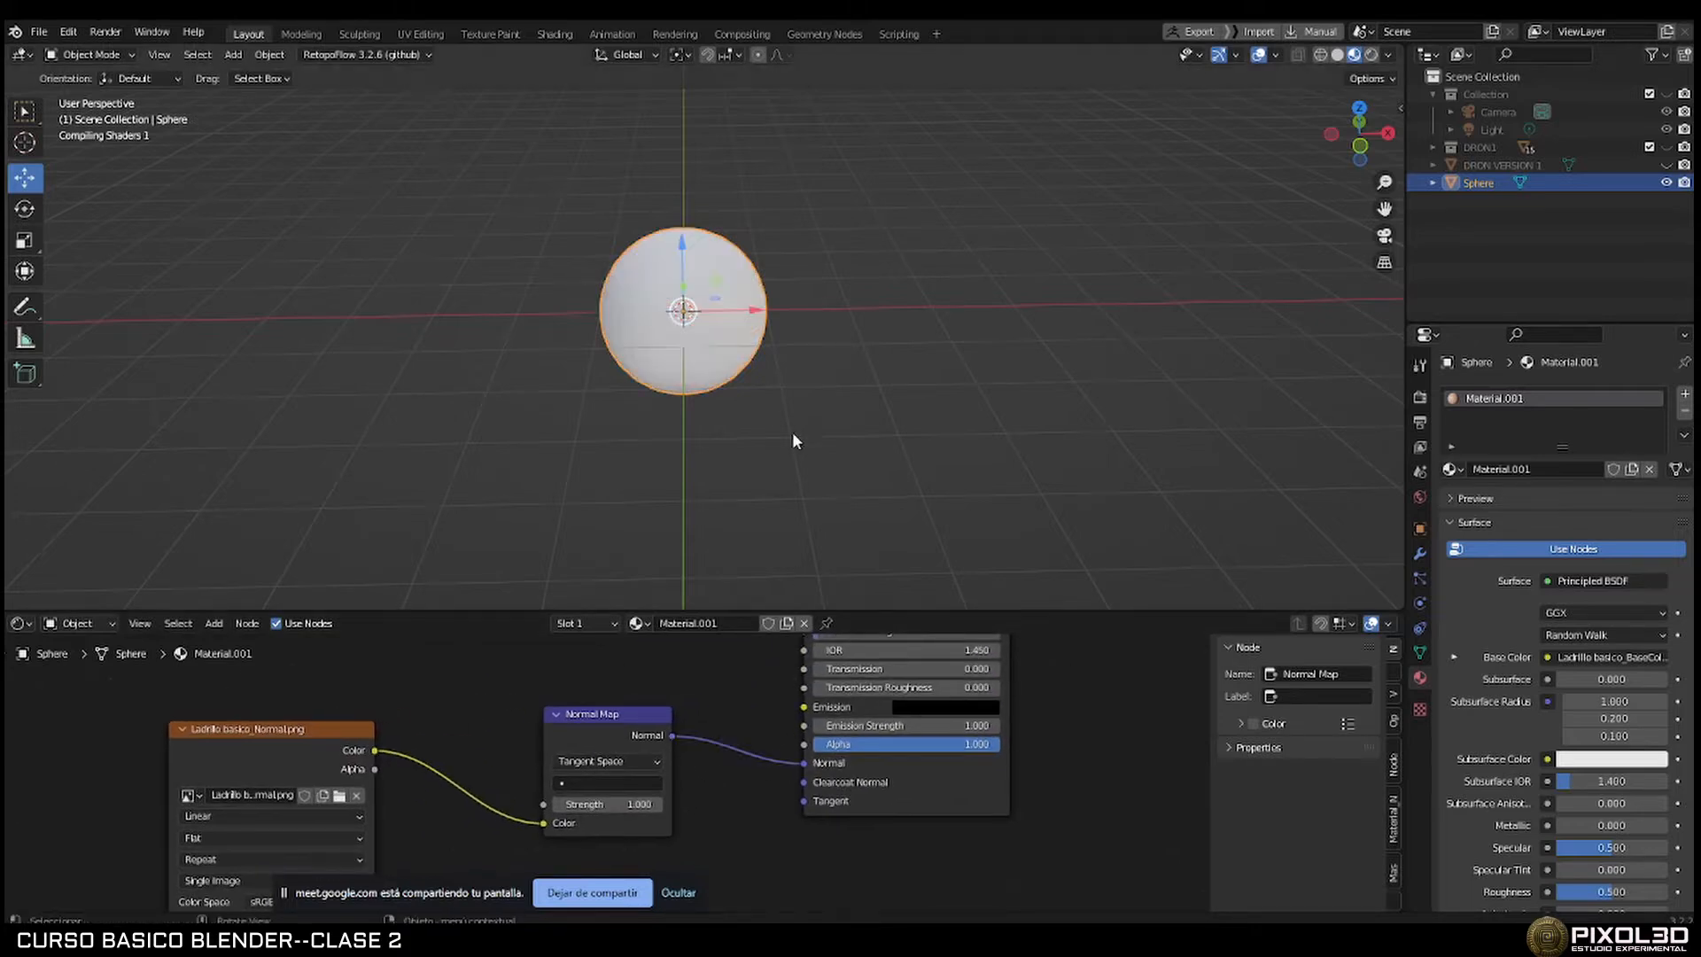
View the bricks up close and compare the relief by lowering the Normal Map strength to 0, then raising it to 4.4.
scroll(707, 292, up, 6)
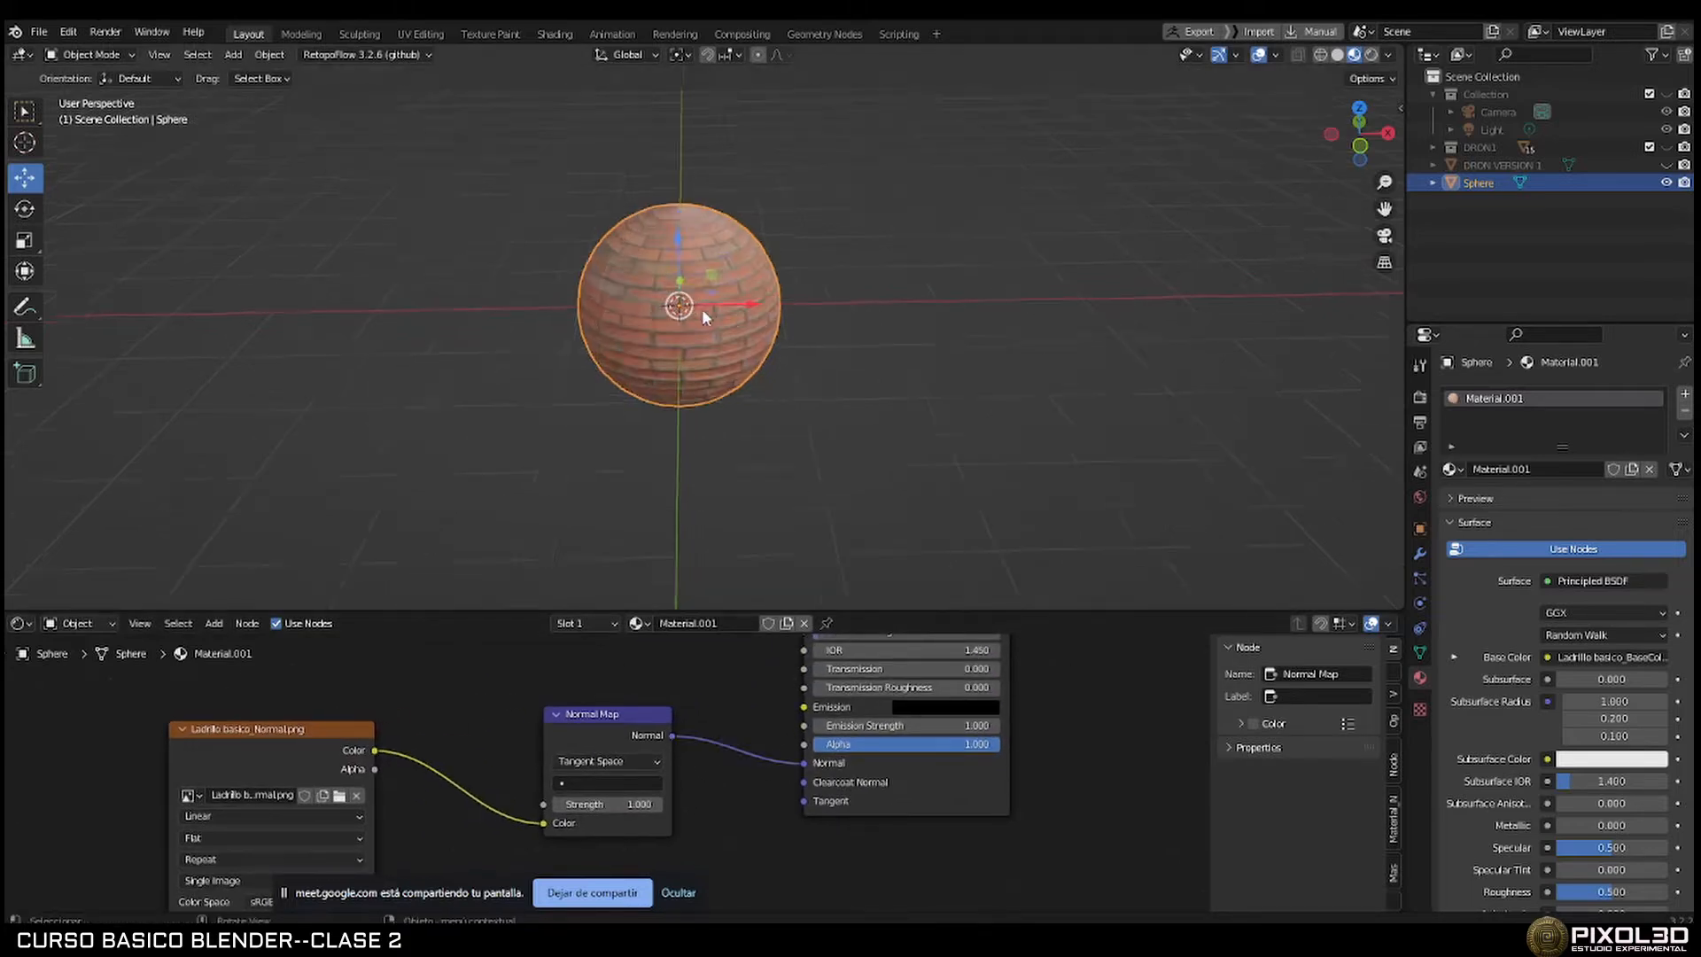
middle_drag(706, 297, 795, 376)
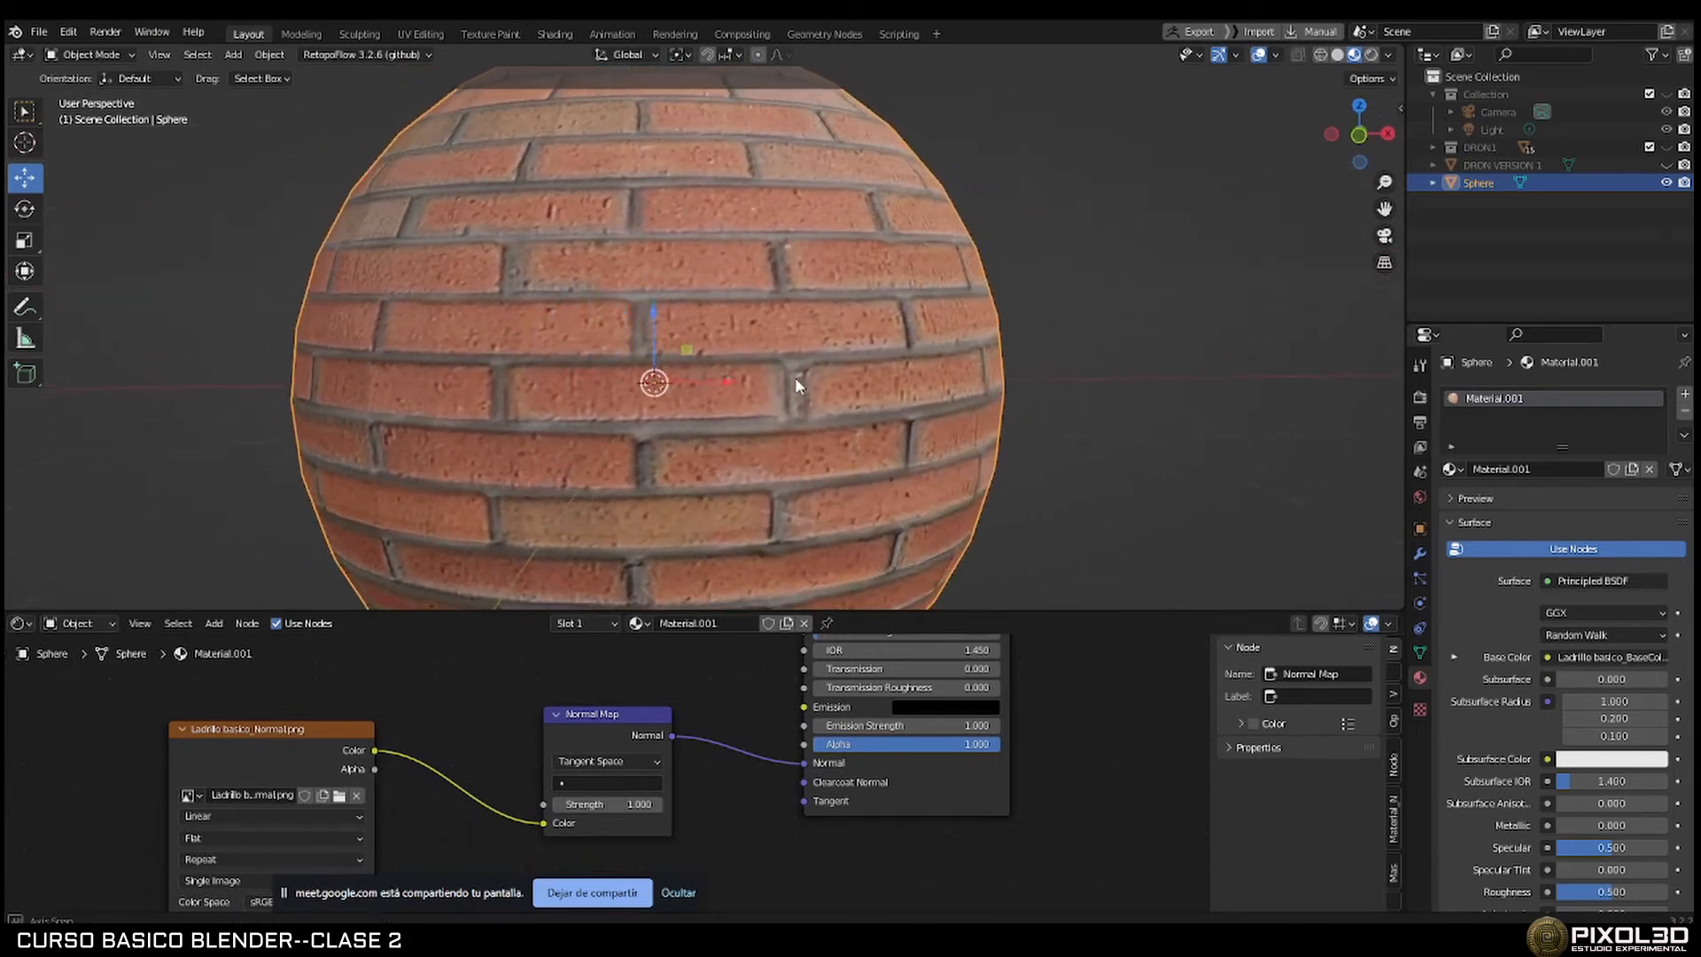
drag(609, 805, 690, 804)
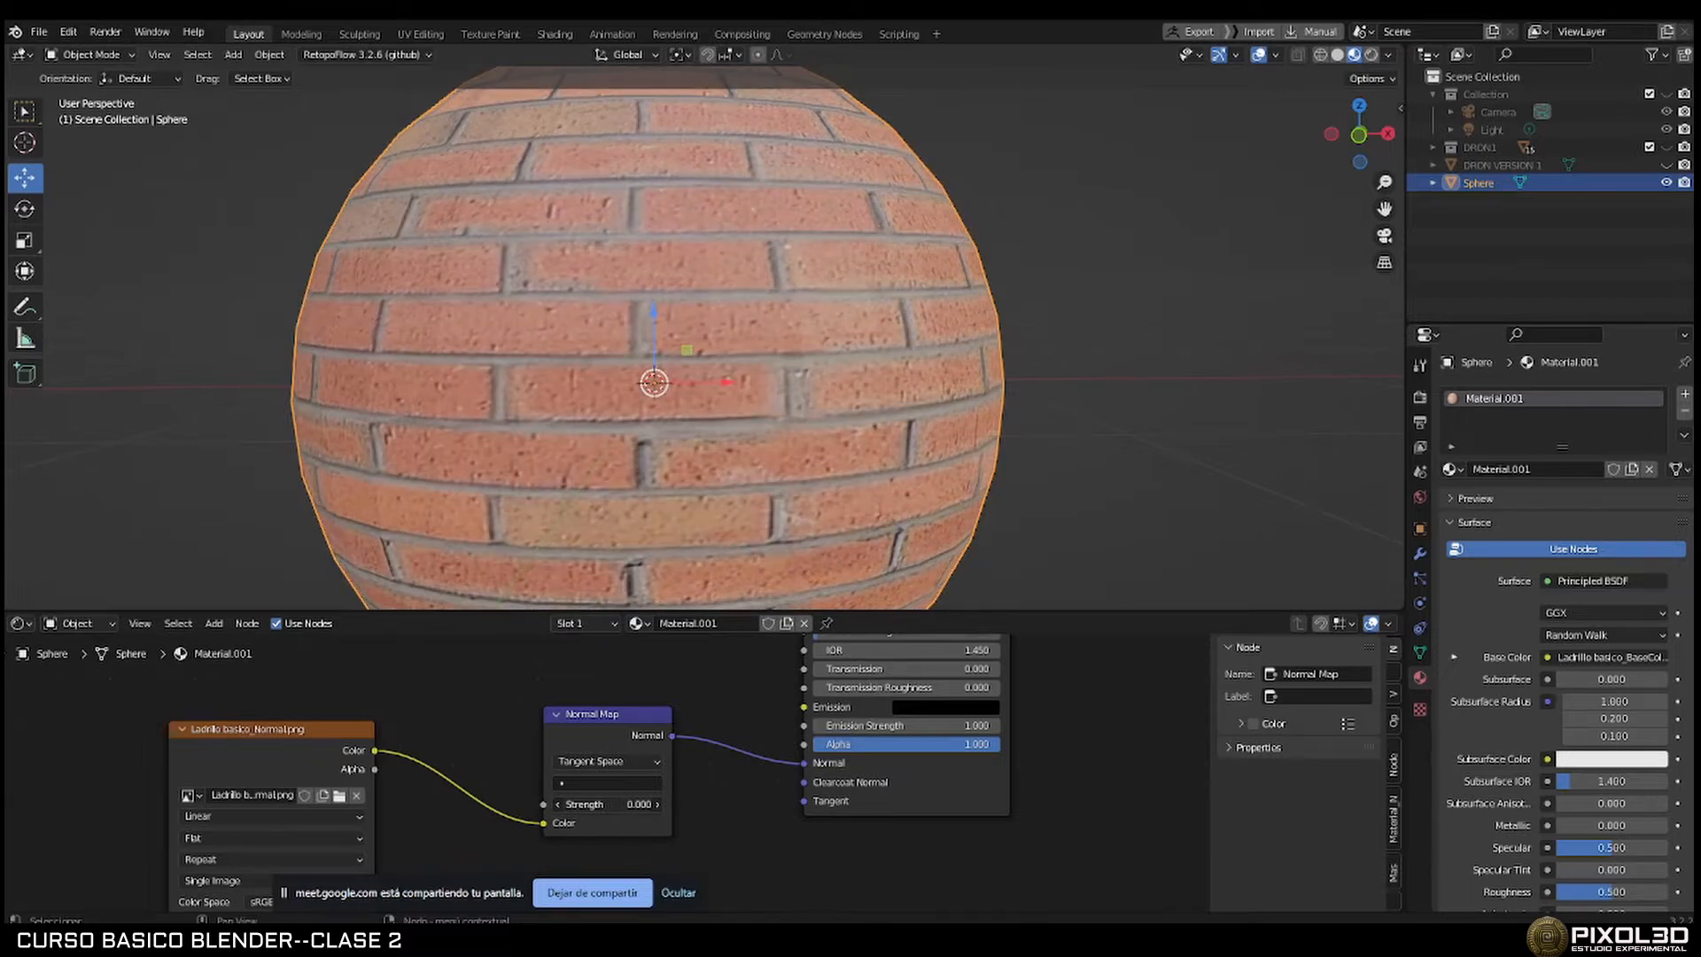
drag(612, 805, 561, 805)
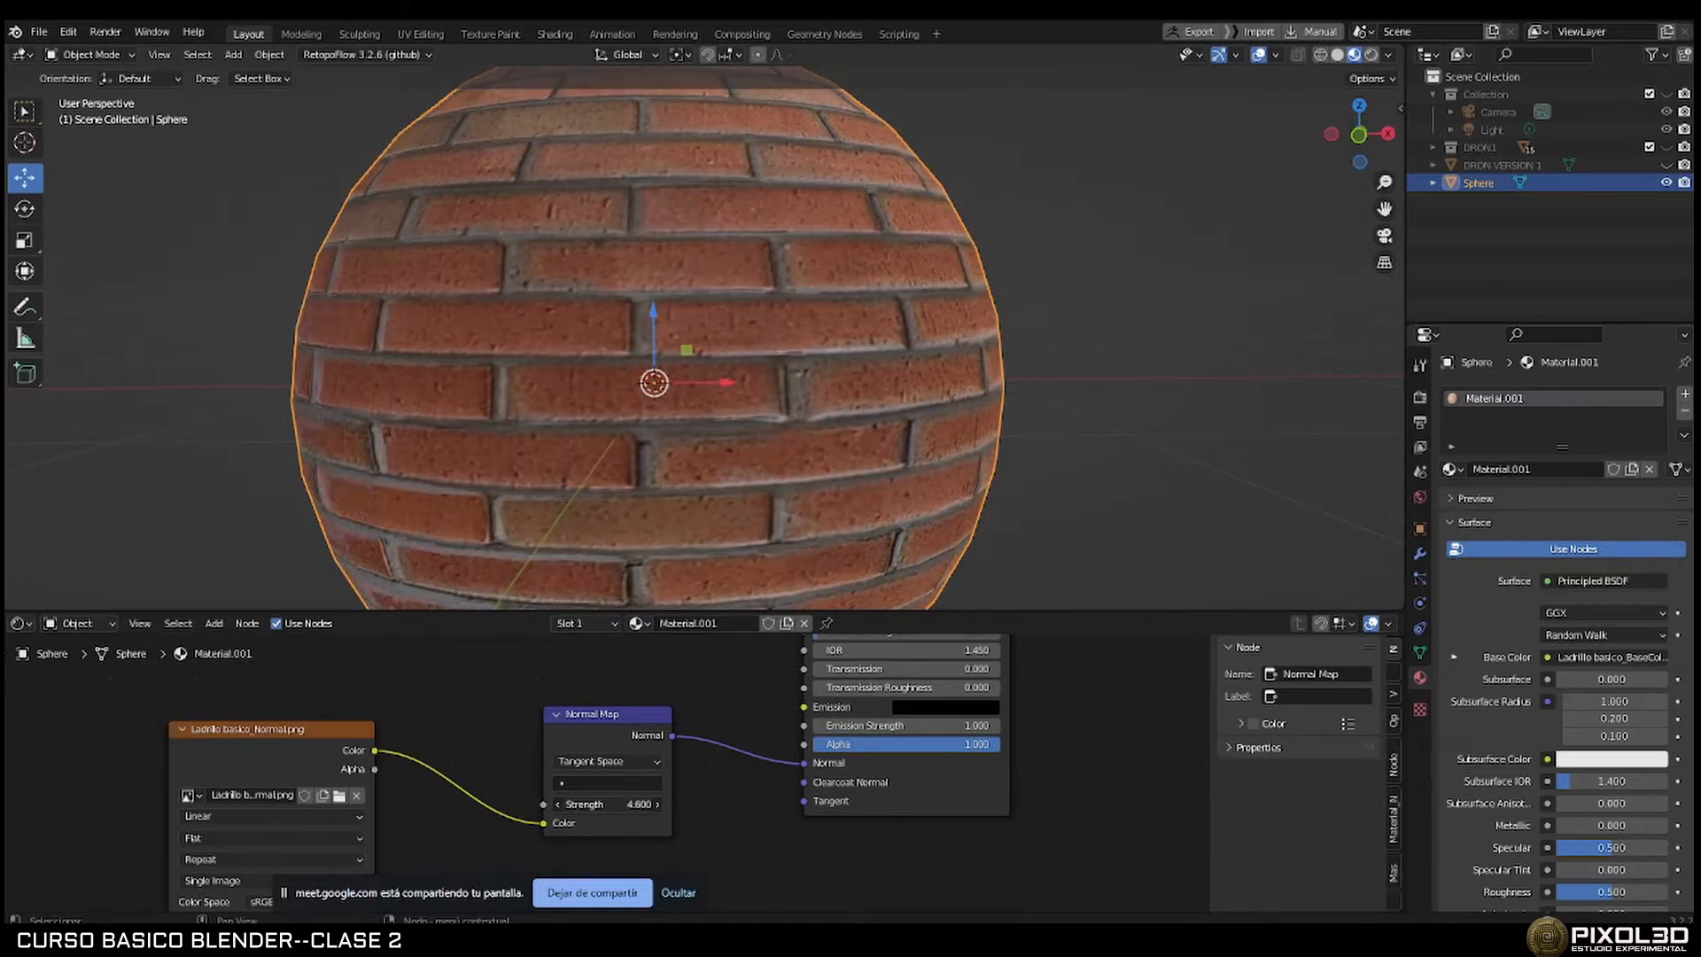
Insert an Invert node on the link between the normal texture and the Normal Map node.
click(322, 731)
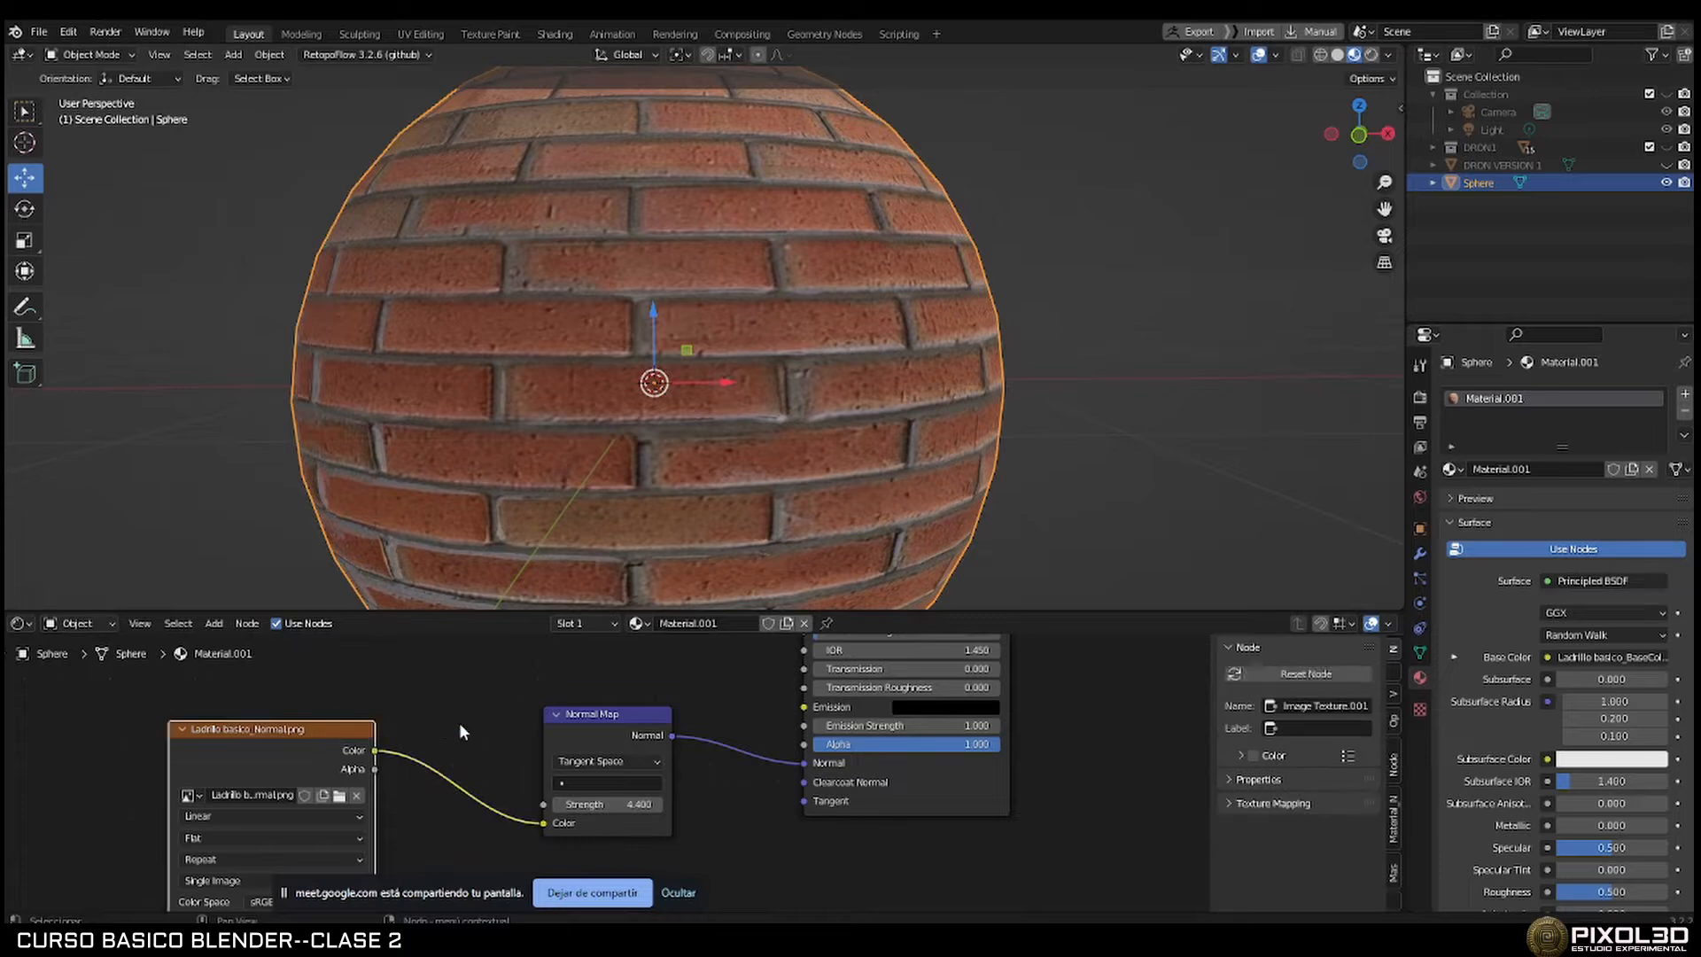
click(214, 623)
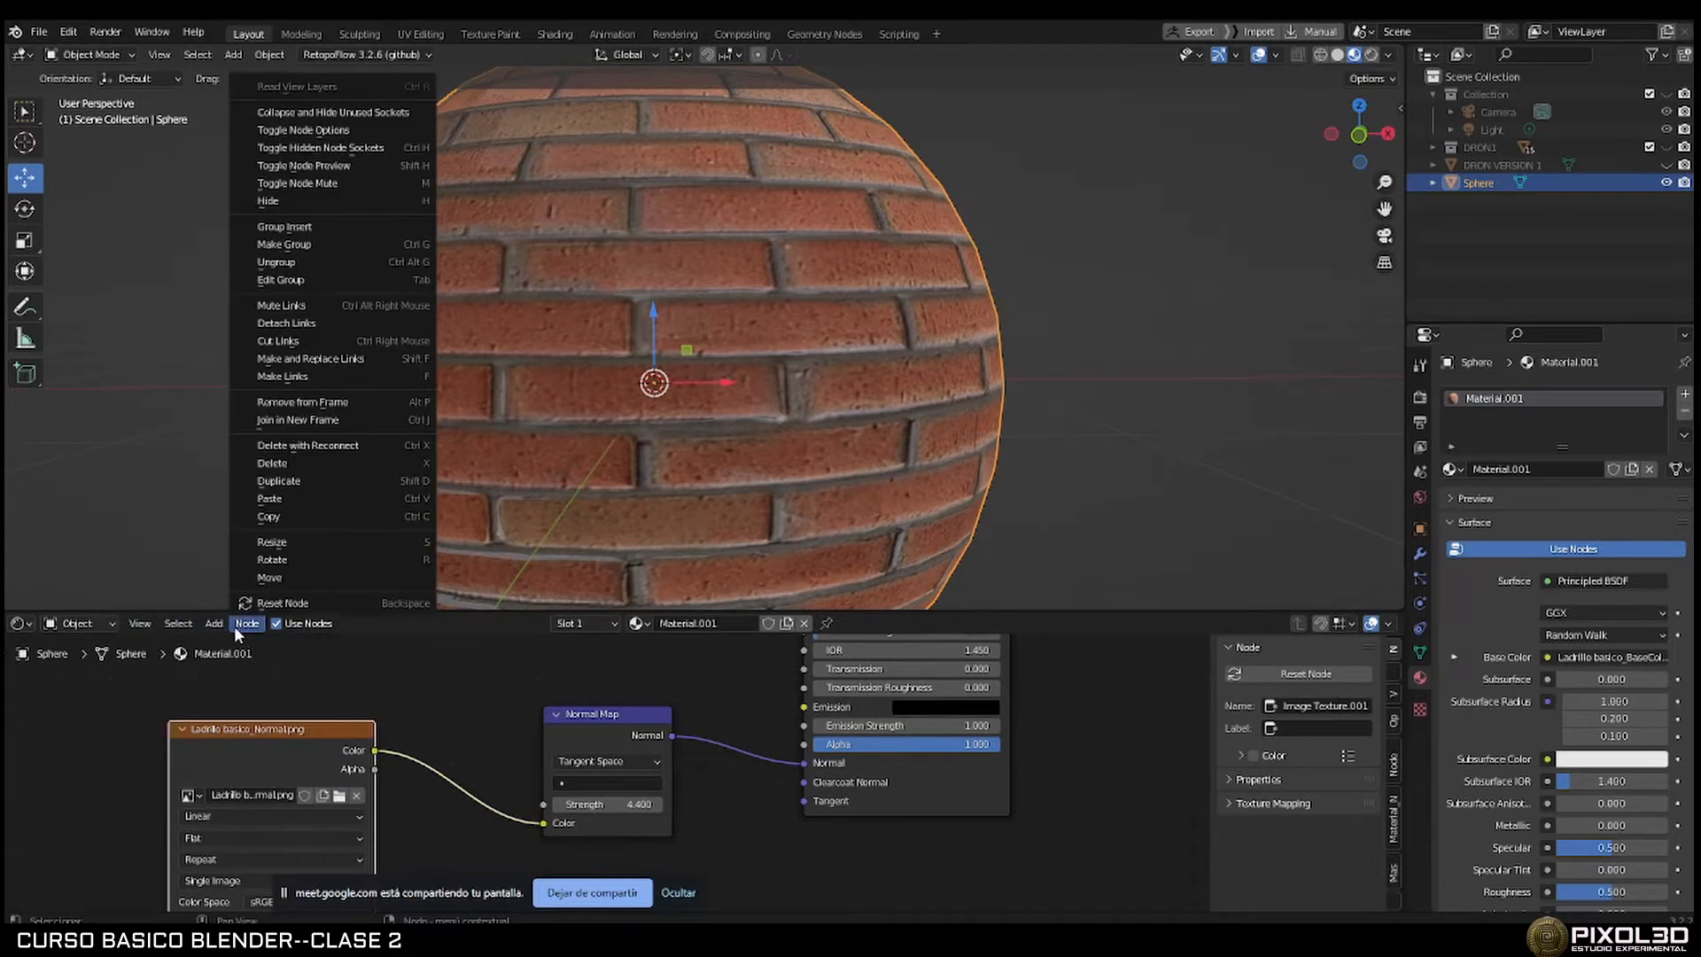
click(229, 644)
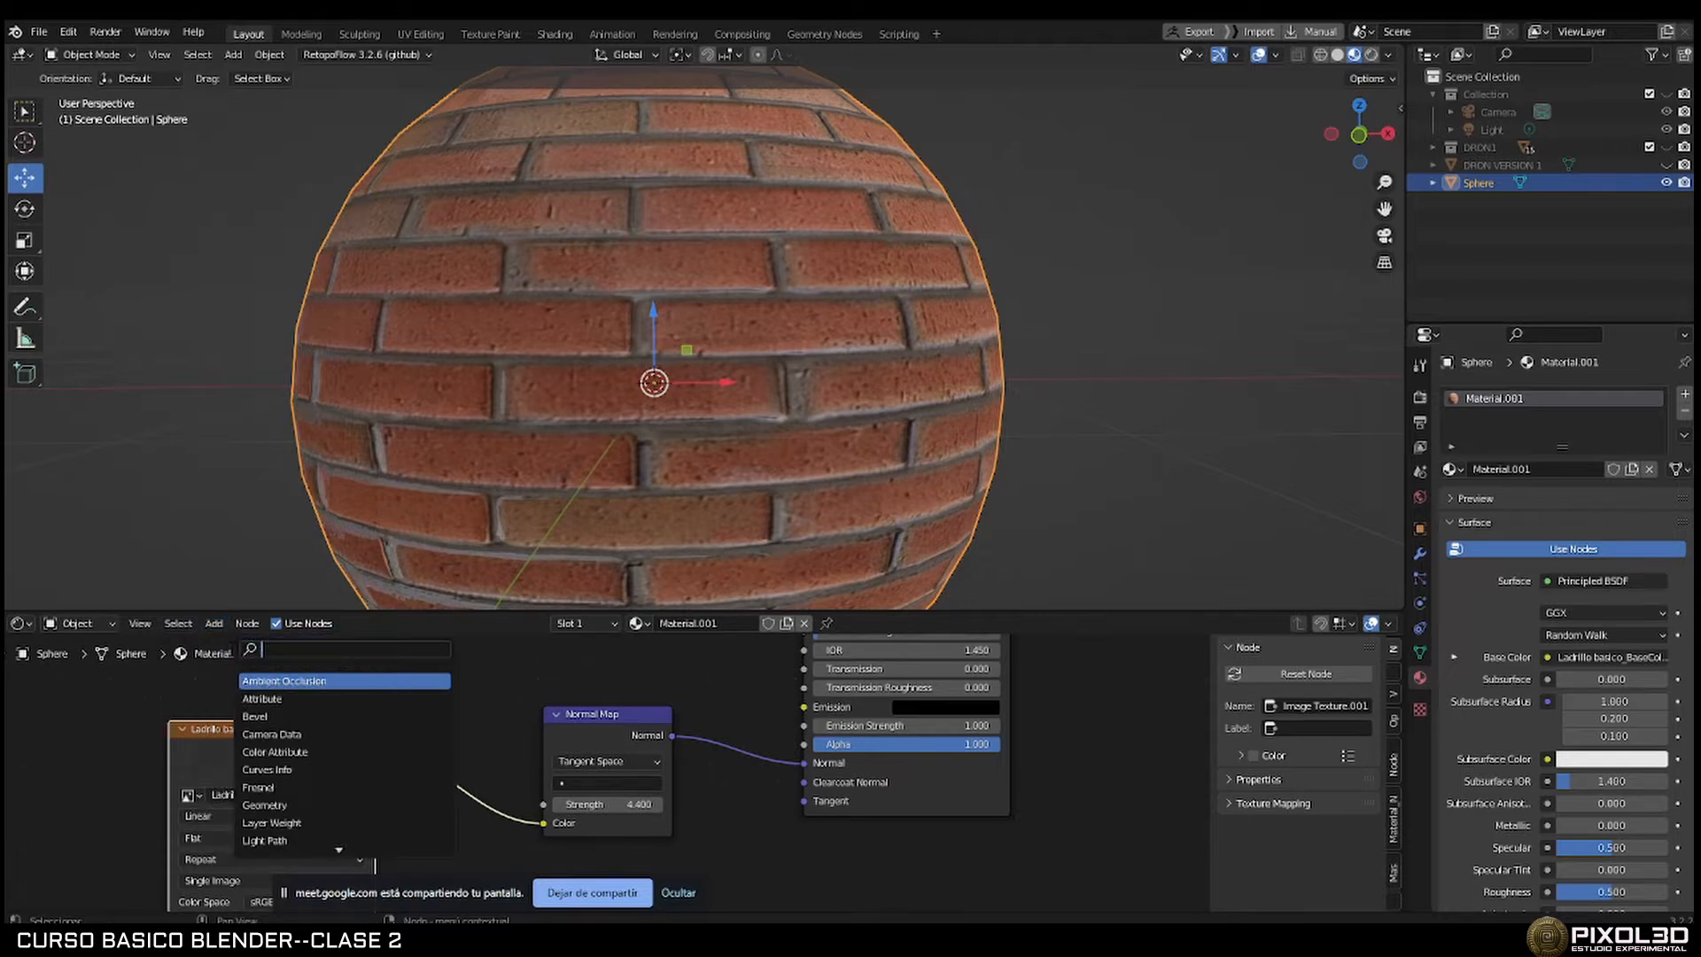
text(Invo)
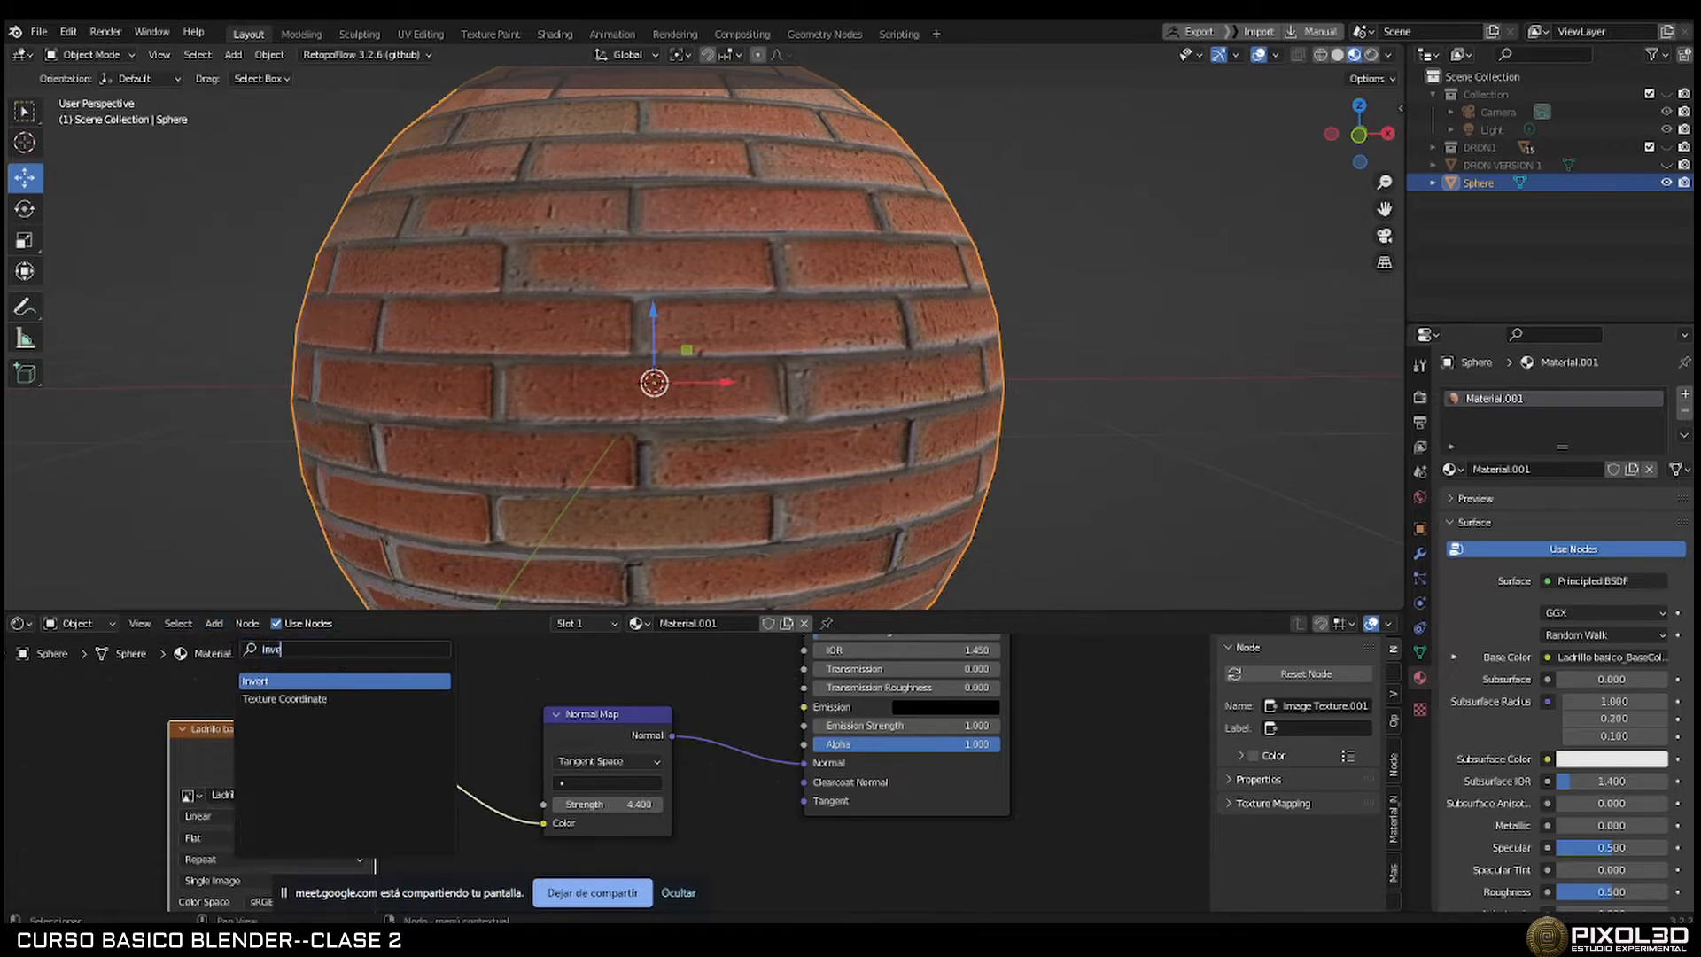
key(Return)
click(427, 773)
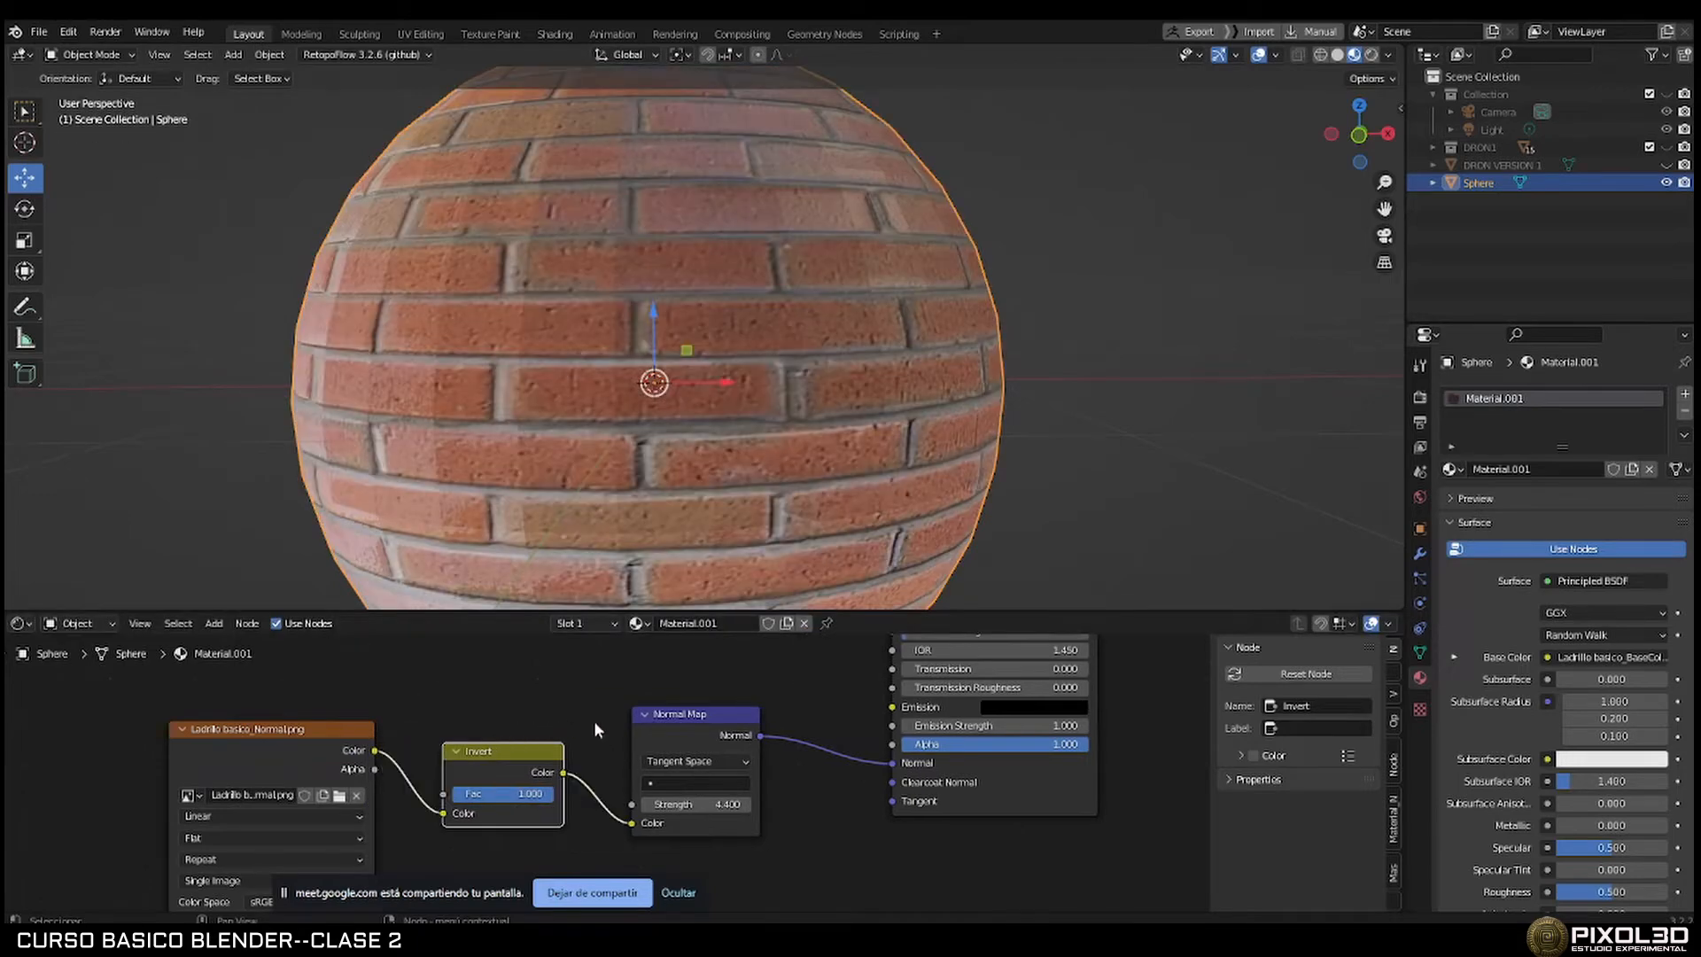
Set the Normal Map strength to 0.8 and inspect the inverted brick relief on the sphere.
click(696, 803)
text(0.4)
key(Return)
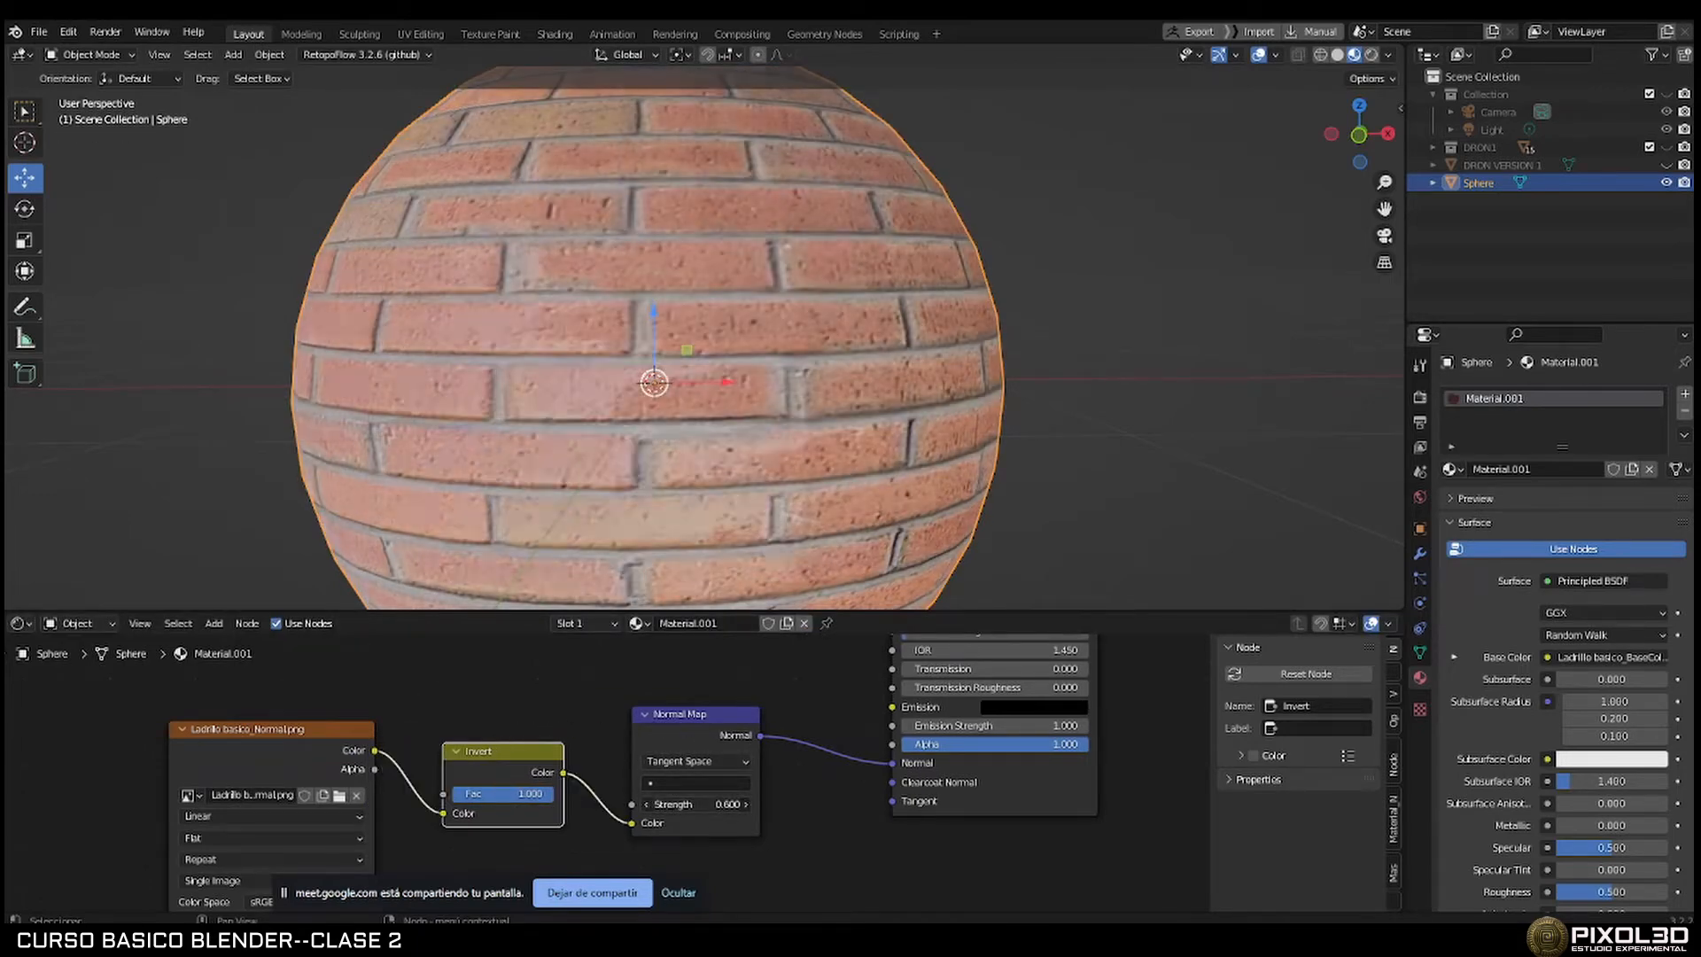
drag(695, 804, 706, 805)
mouse_move(902, 420)
middle_down()
mouse_move(901, 452)
mouse_move(877, 440)
middle_up()
scroll(877, 441, up, 2)
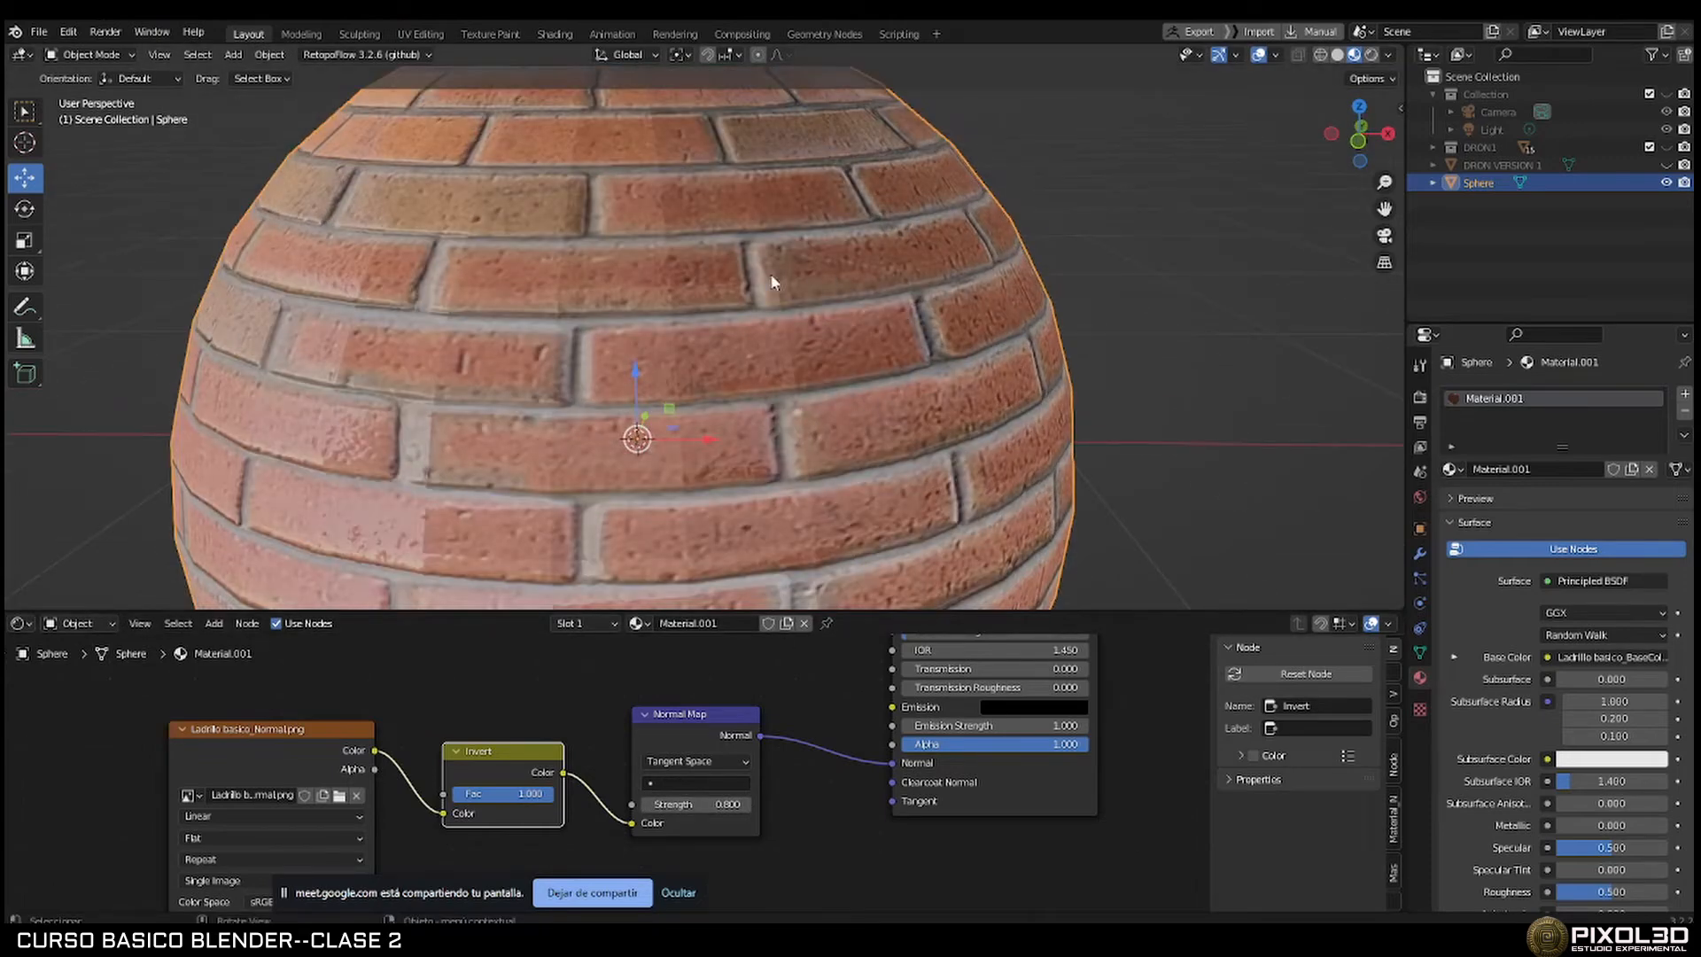
middle_drag(771, 282, 767, 424)
scroll(940, 264, down, 1)
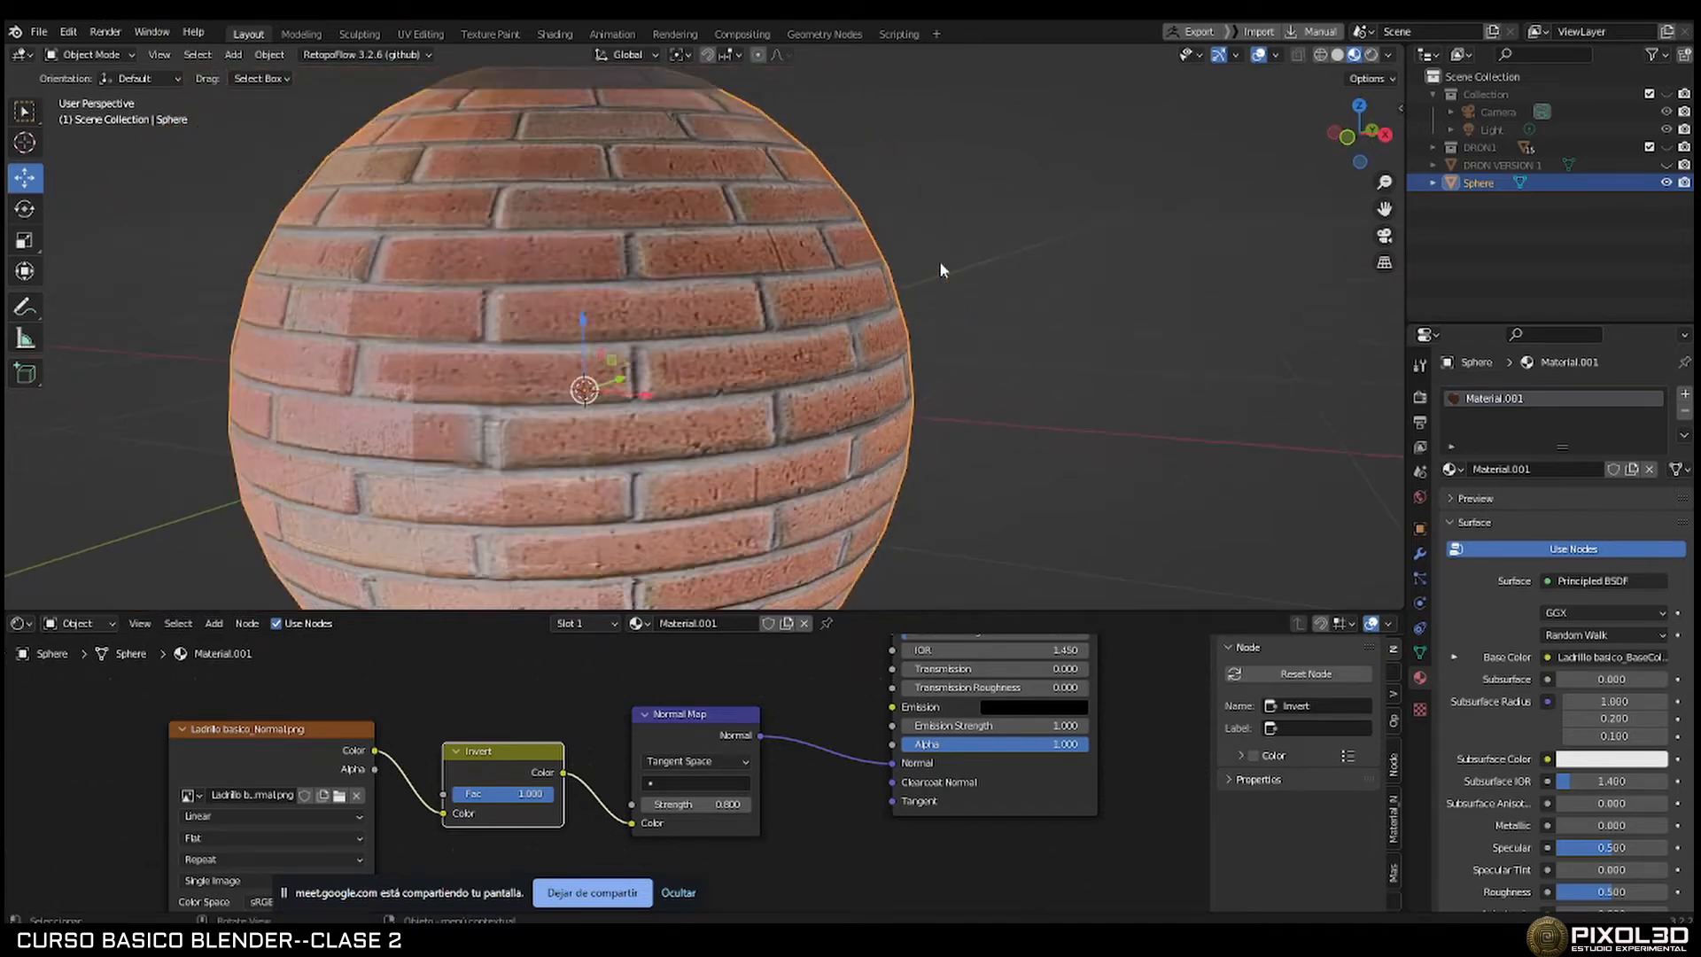
Check the brick sphere's mesh in Edit Mode and return to Object Mode.
key(Tab)
key(Tab)
key(Tab)
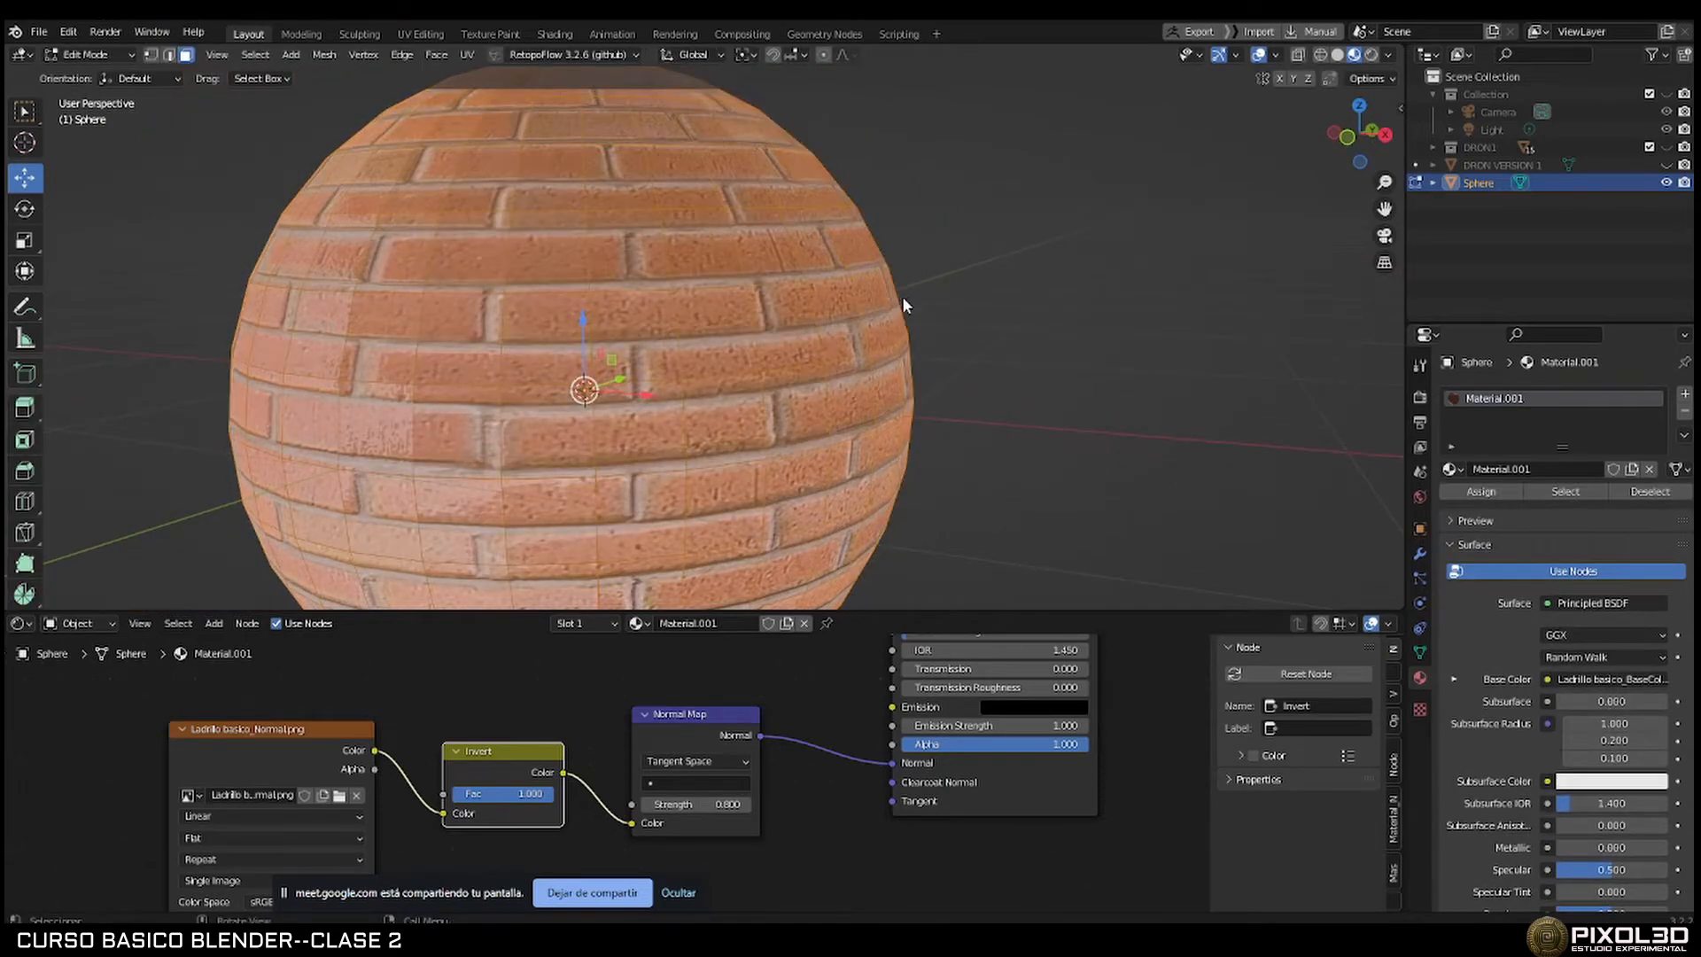
scroll(902, 296, down, 3)
middle_drag(884, 314, 836, 364)
key(Tab)
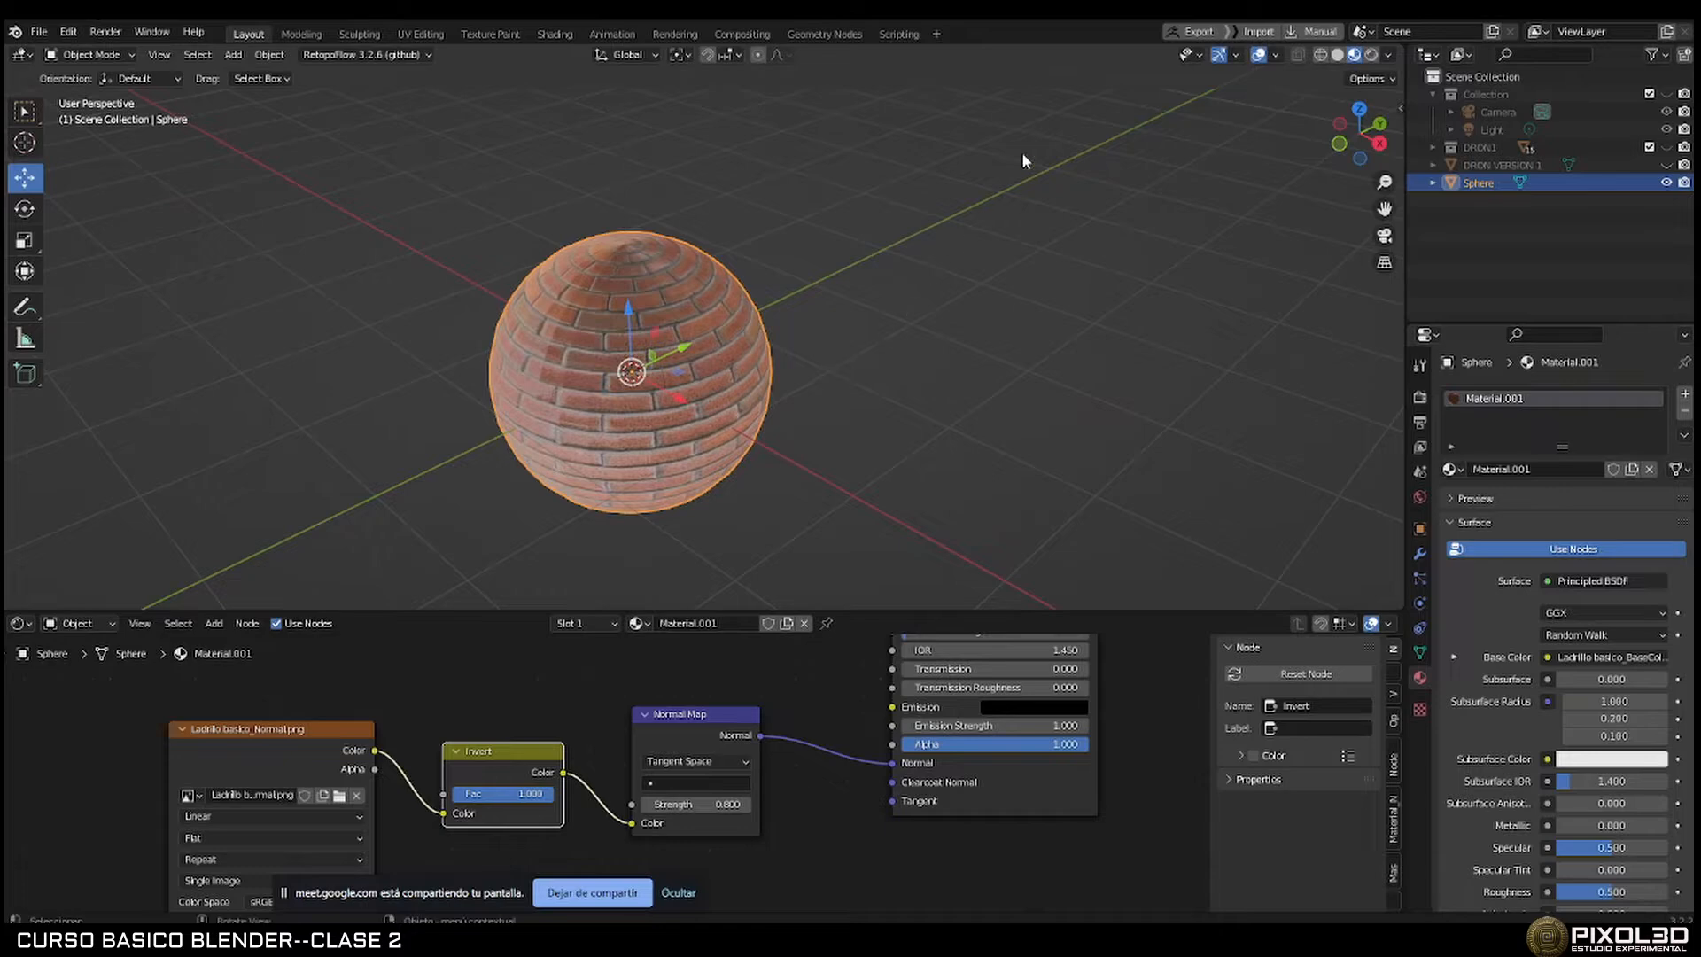
Examine the sphere's polygons in wireframe and Edit Mode, then return to Material Preview in Object Mode for a close view of the bricks.
click(1319, 55)
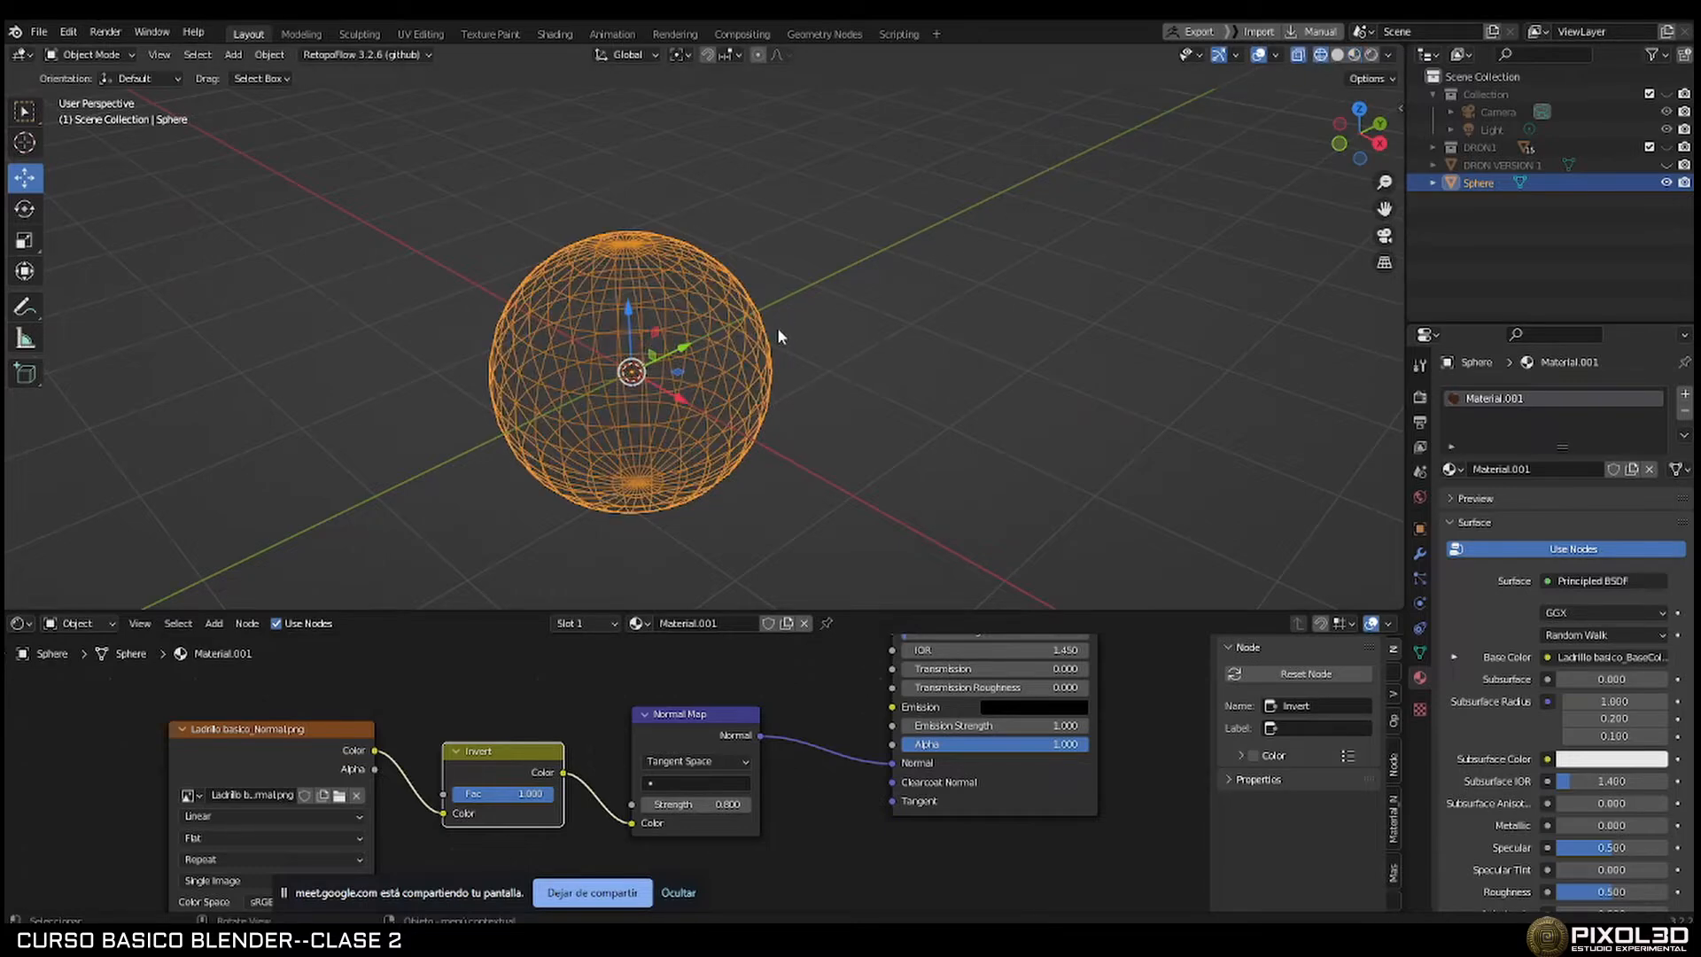
mouse_move(778, 327)
middle_down()
mouse_move(879, 279)
mouse_move(904, 304)
middle_up()
scroll(827, 264, up, 2)
key(Tab)
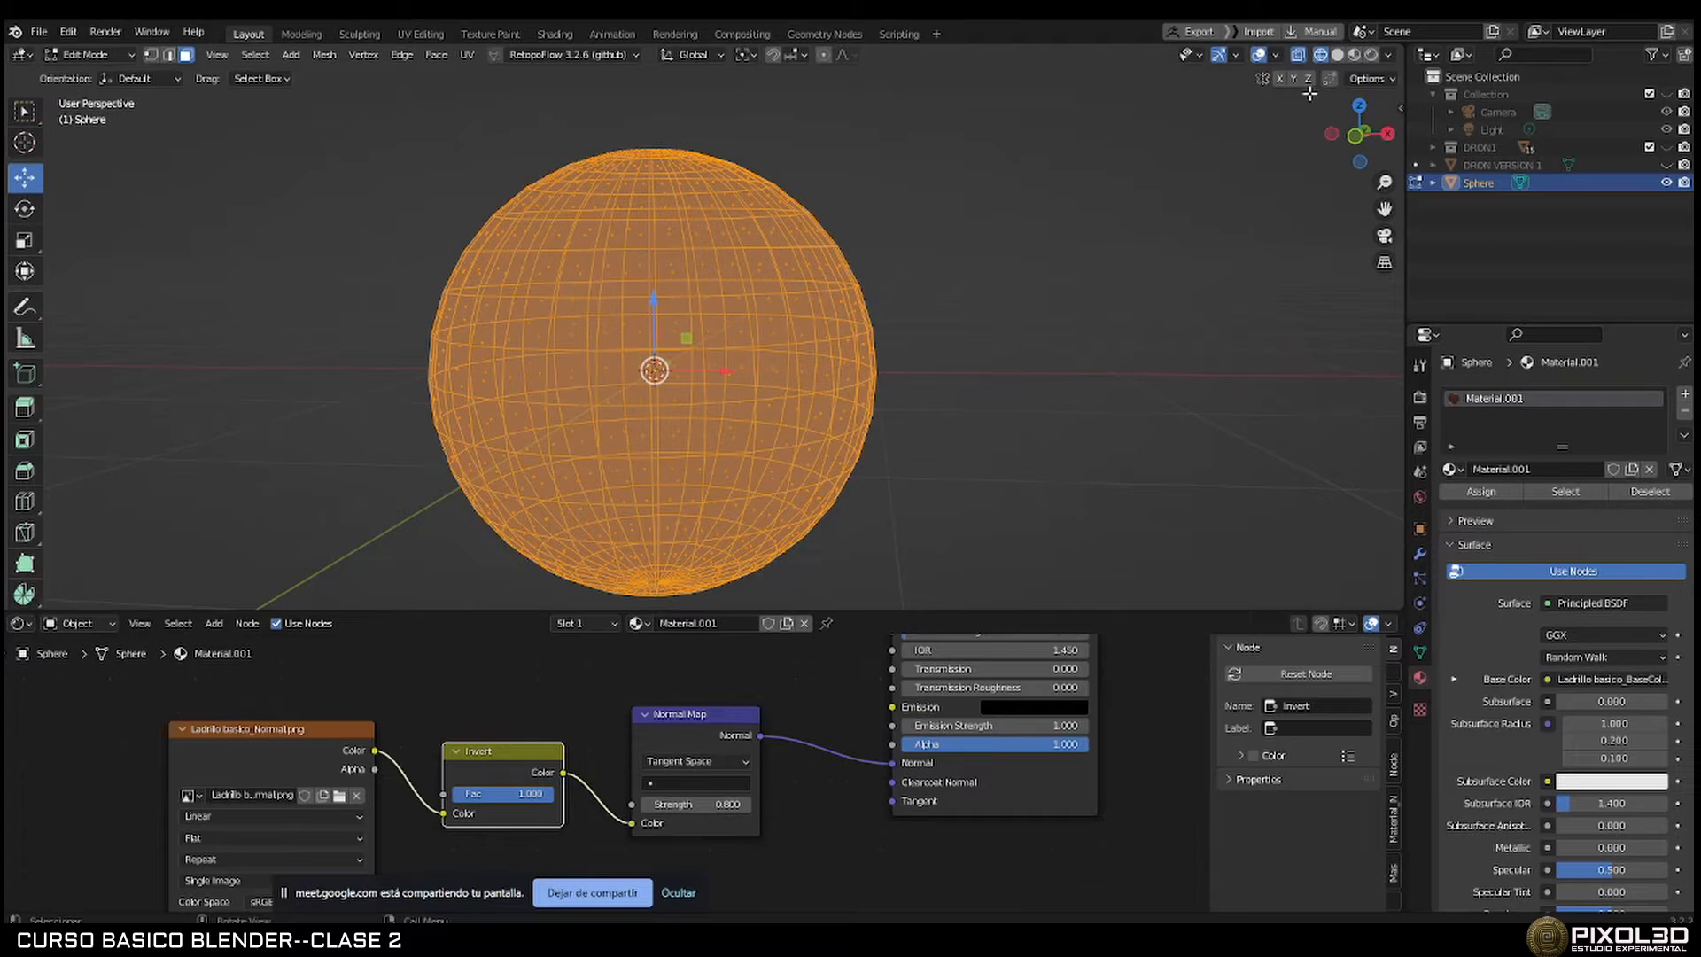
click(1372, 54)
click(1354, 55)
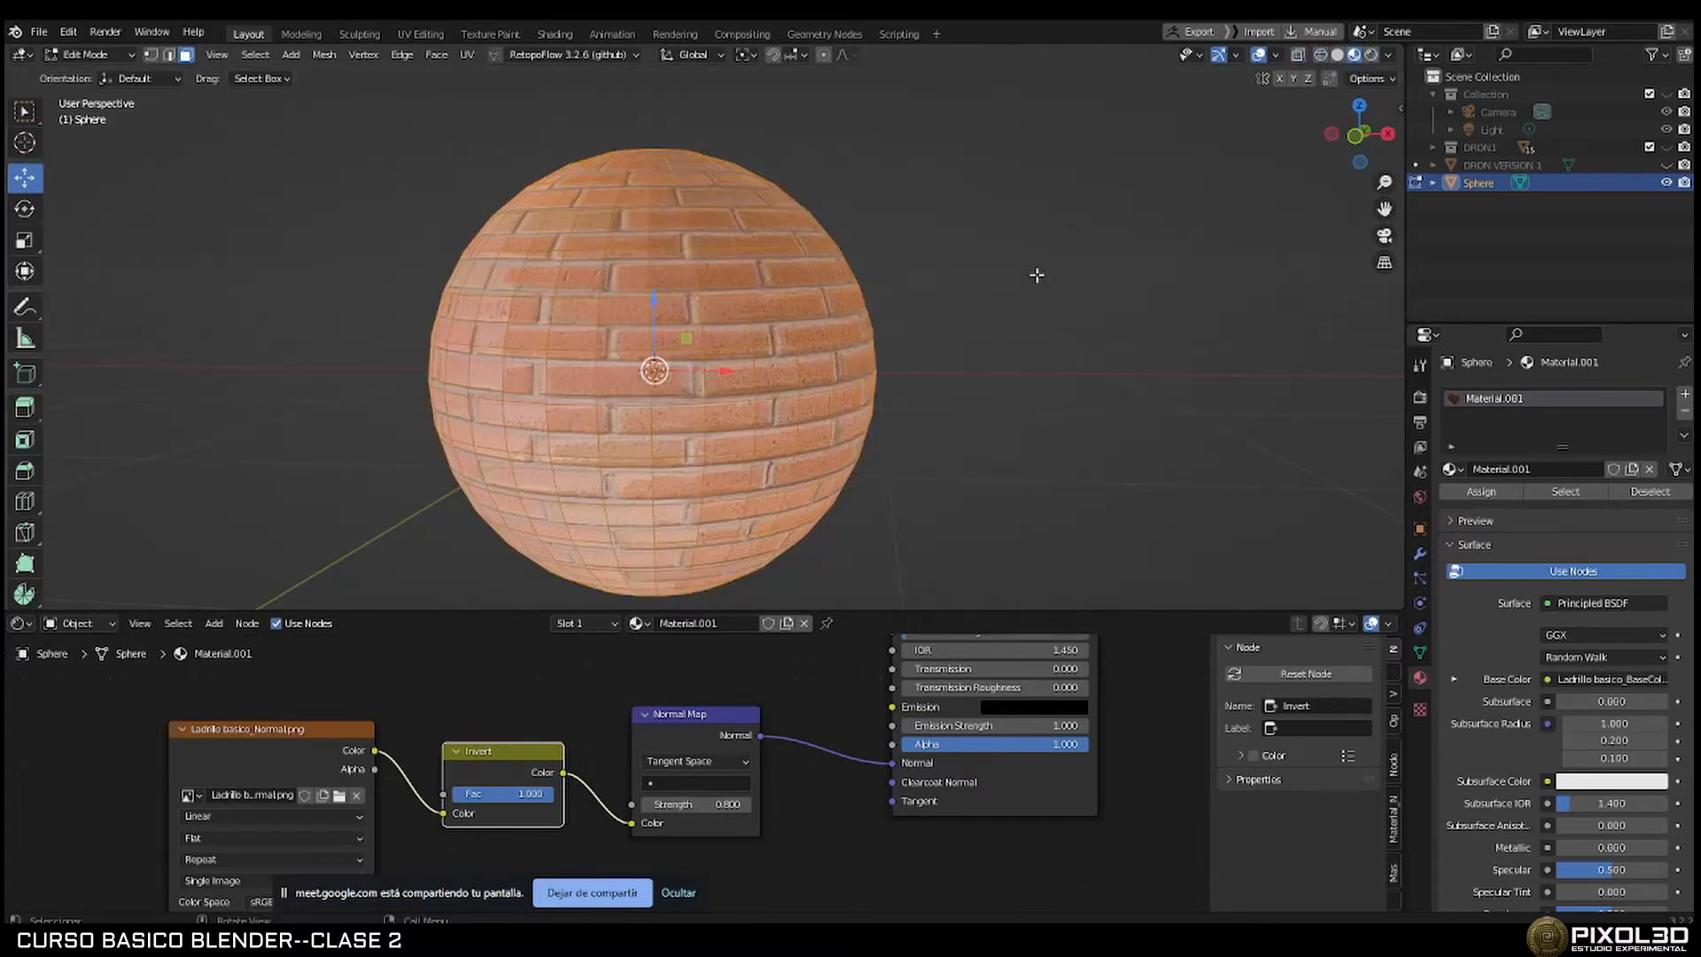
key(Tab)
scroll(898, 310, up, 6)
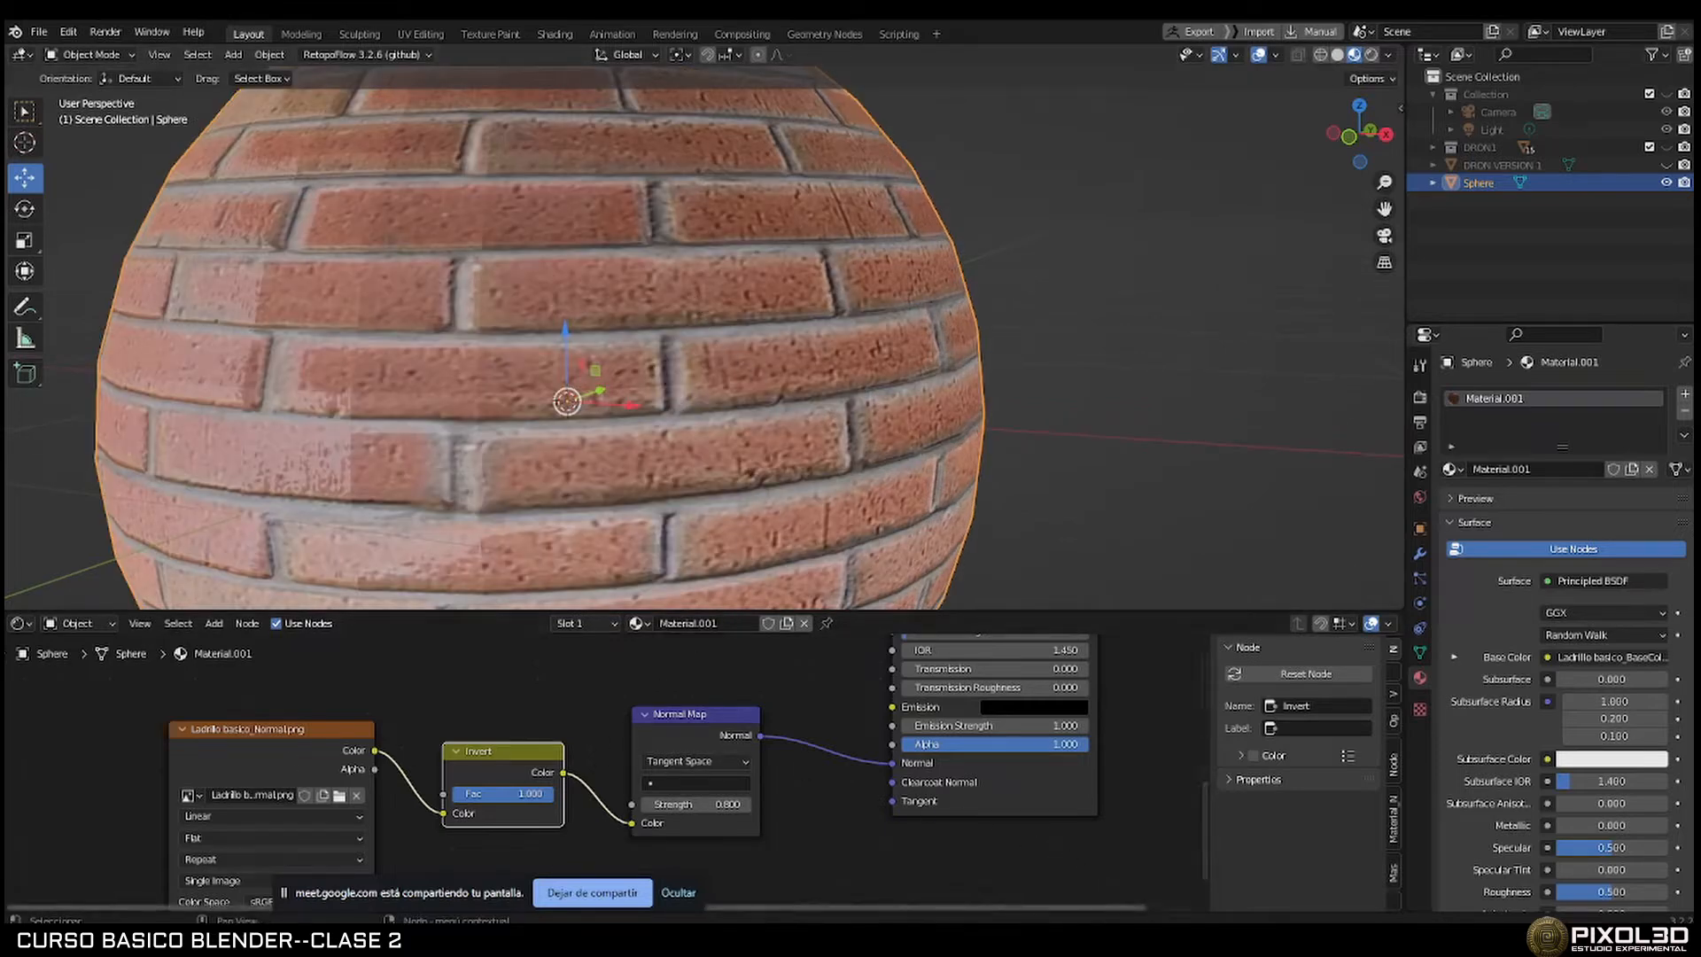
Switch to the PDF notes and read from the normal map section to the Edit Mode component selection and side toolbar tools on page 7.
click(1192, 939)
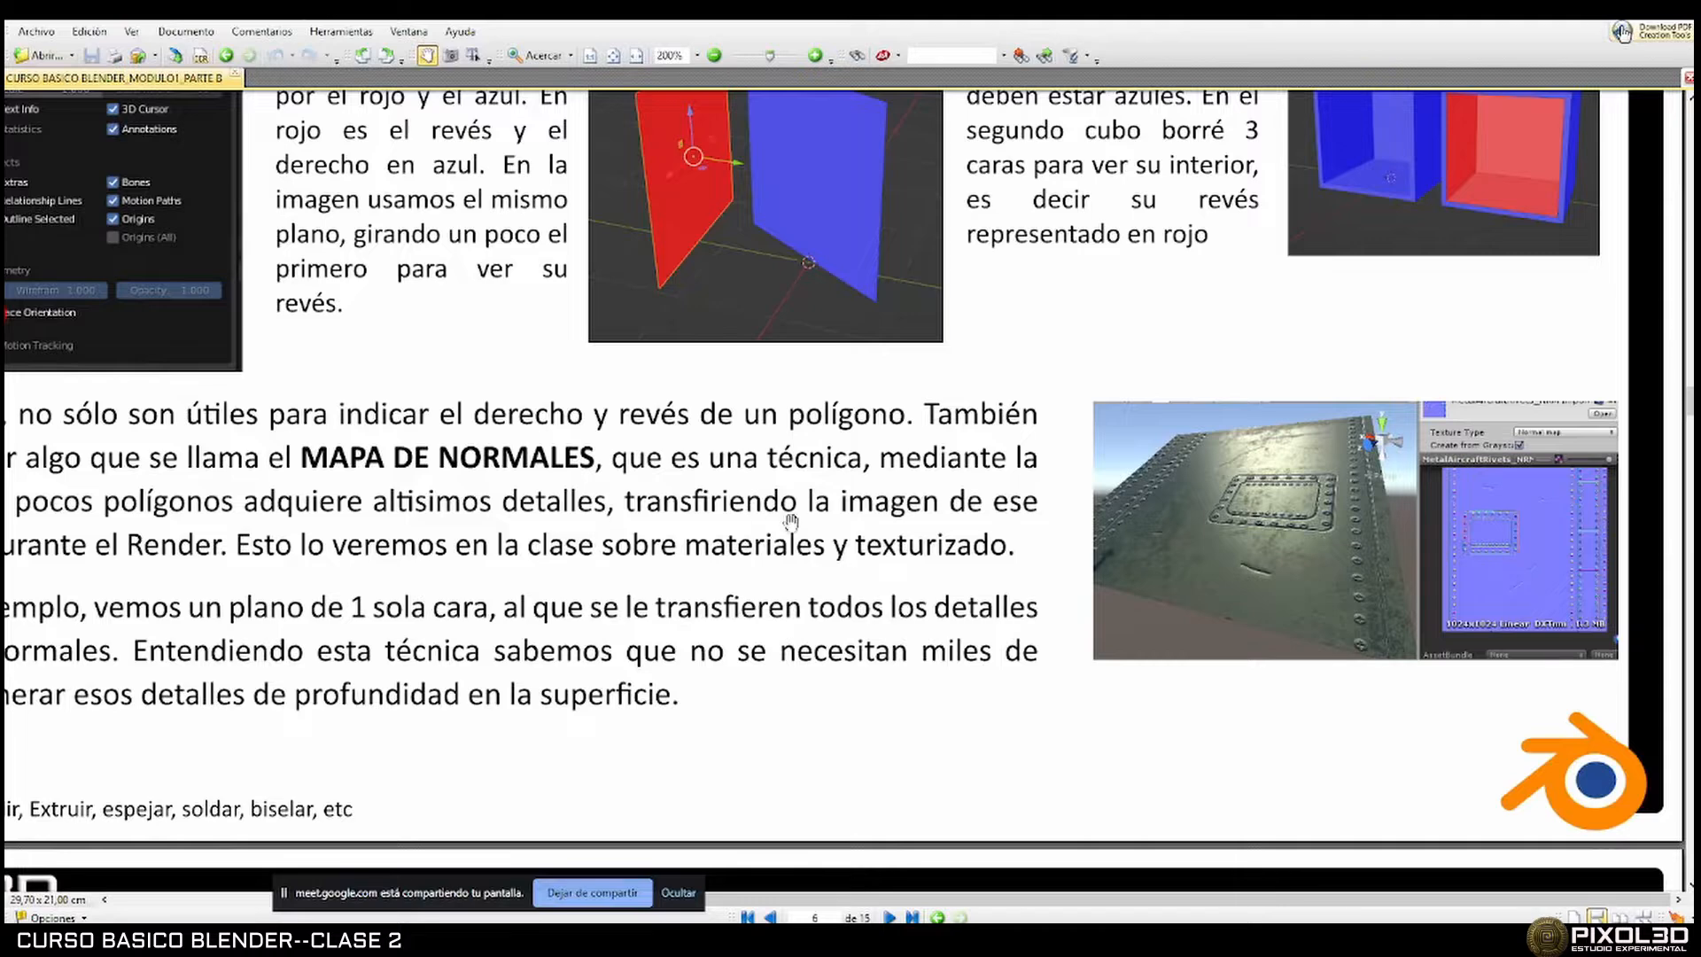
scroll(802, 524, up, 2)
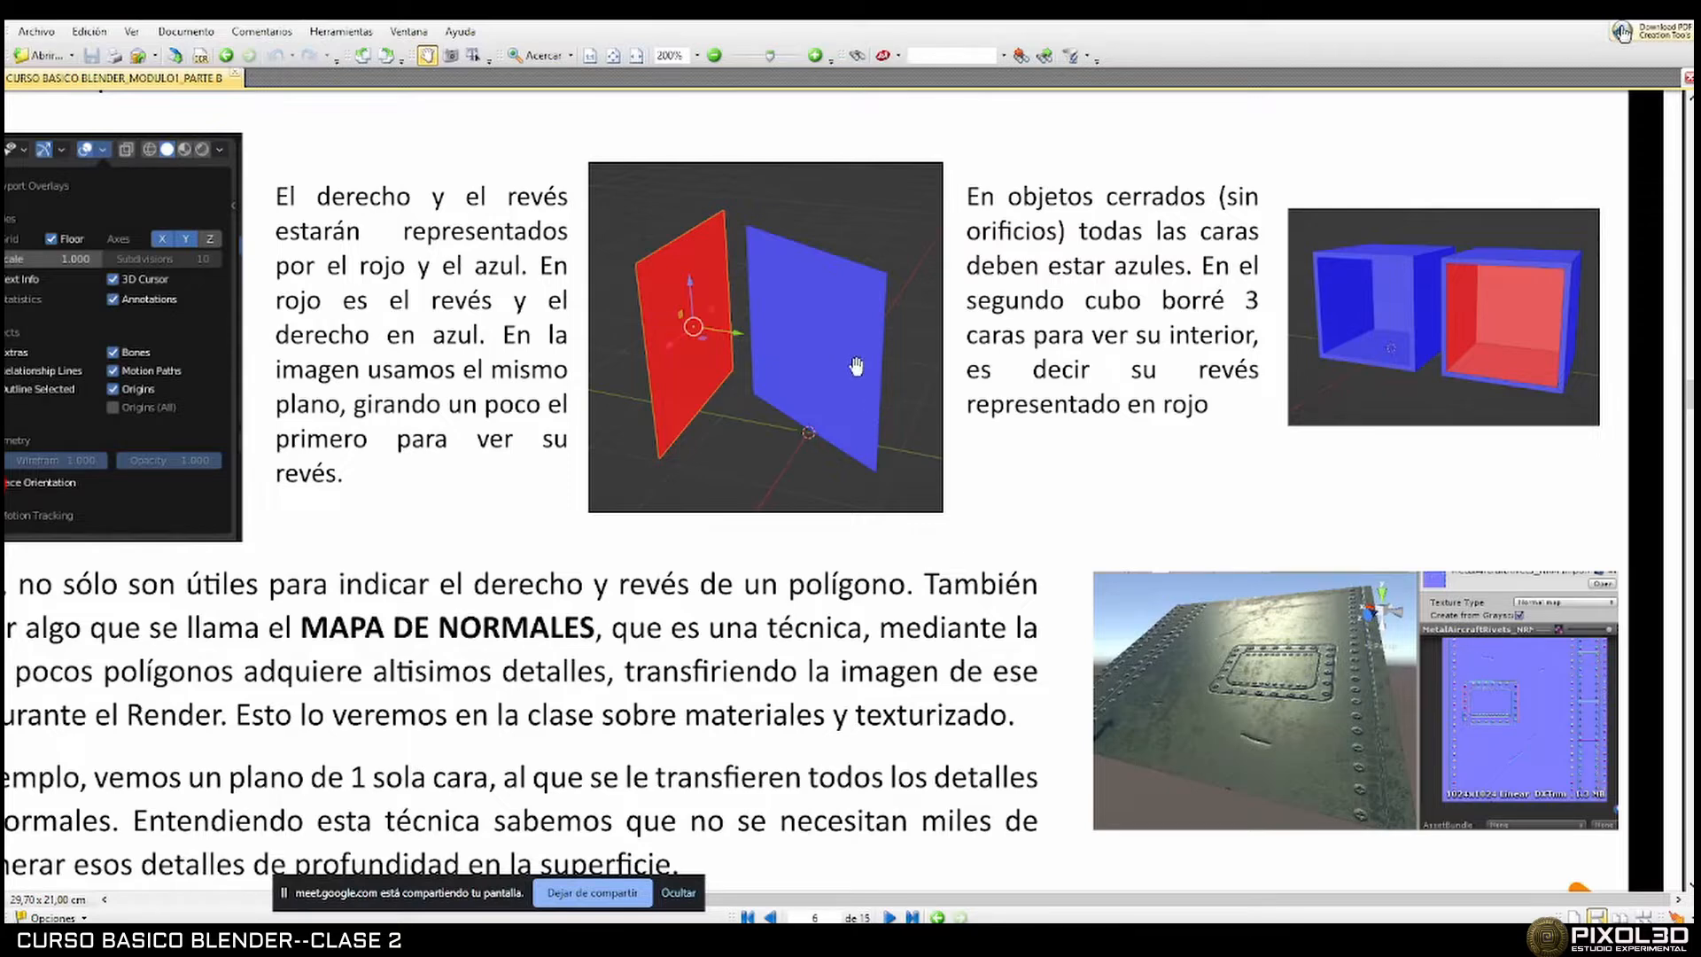
scroll(981, 624, down, 2)
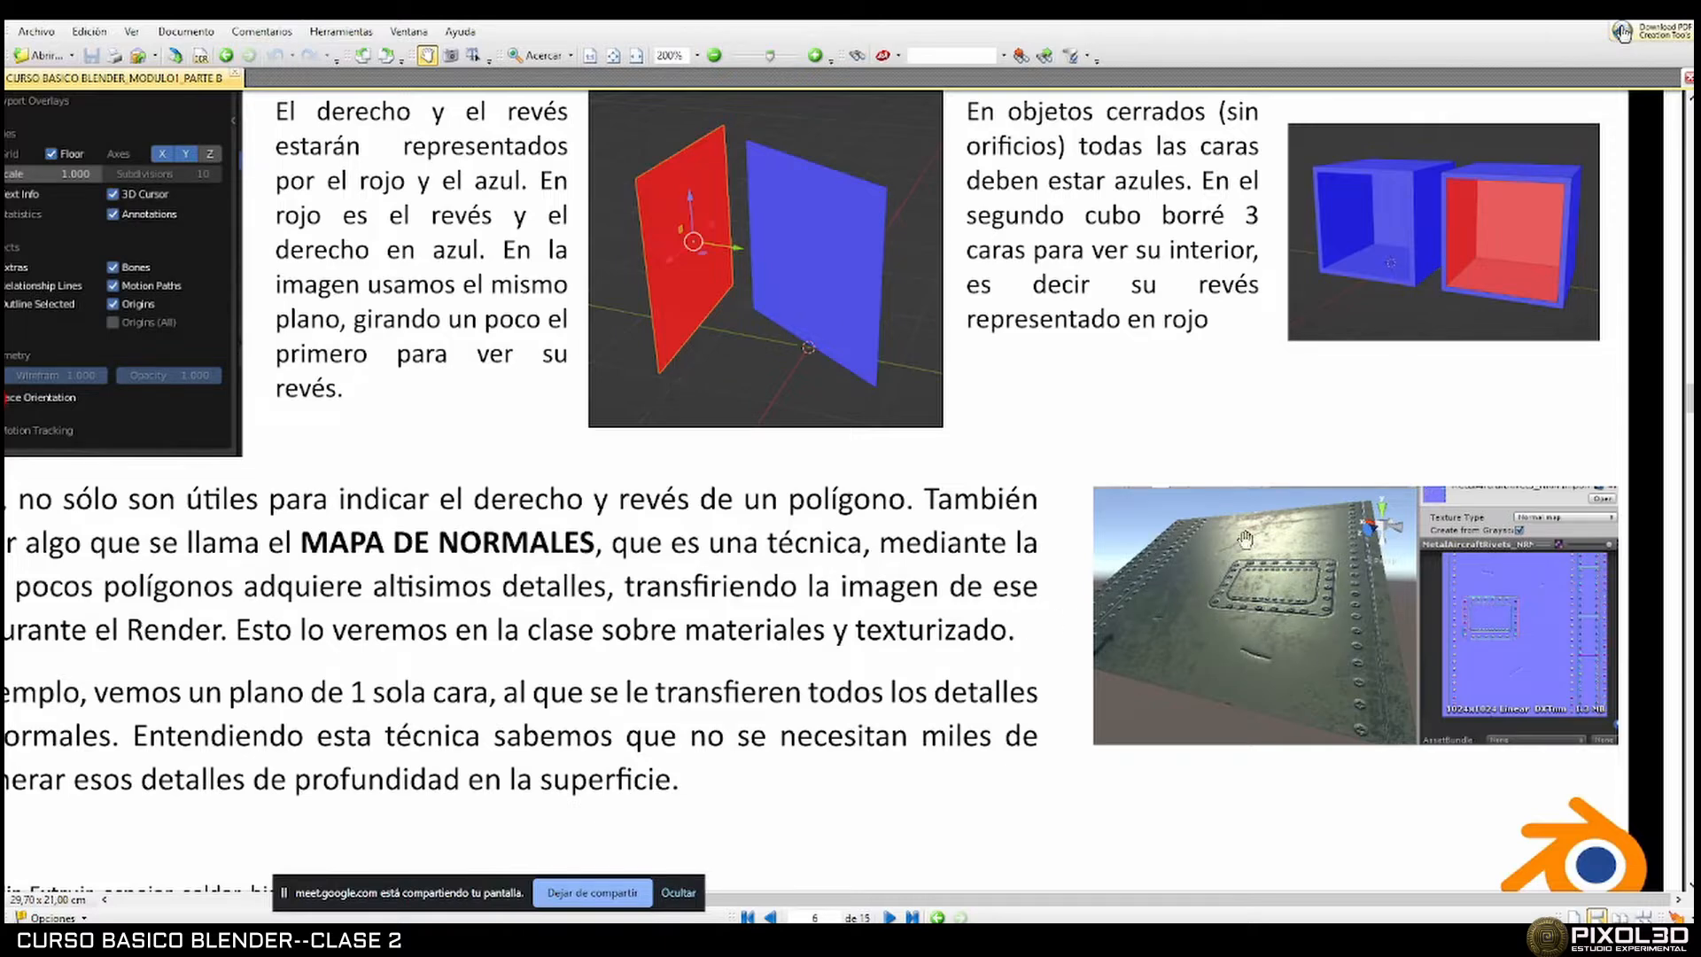
scroll(1045, 568, down, 3)
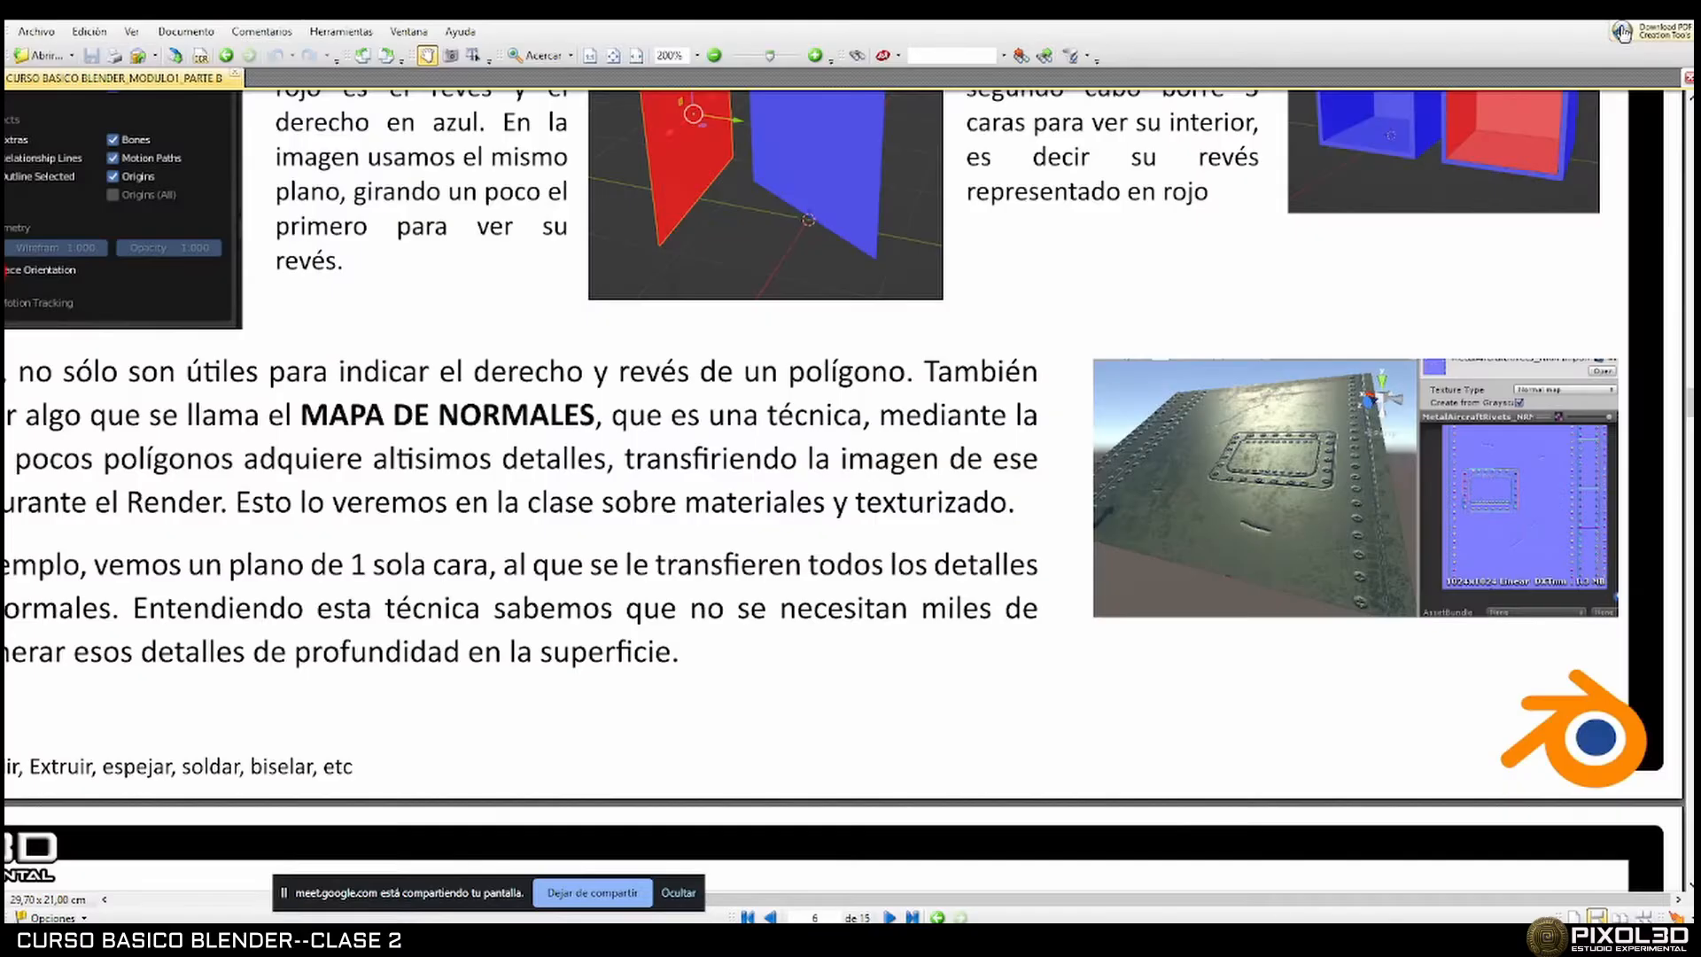
scroll(892, 554, down, 6)
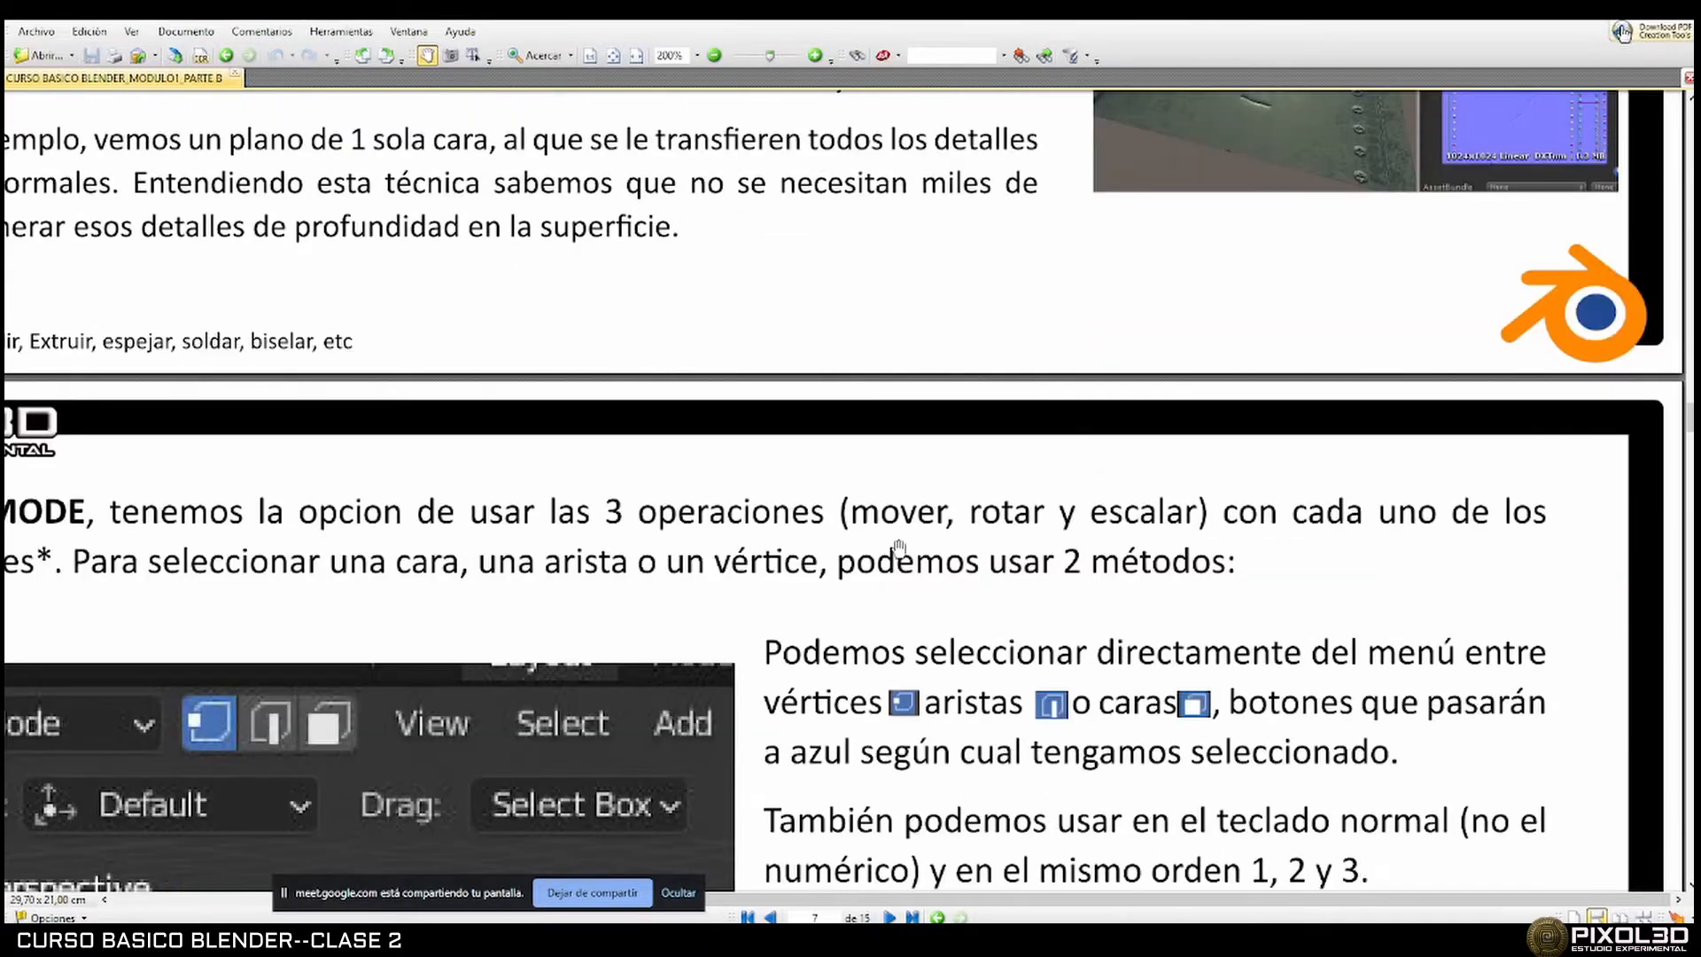
ctrl+scroll(939, 534, down, 2)
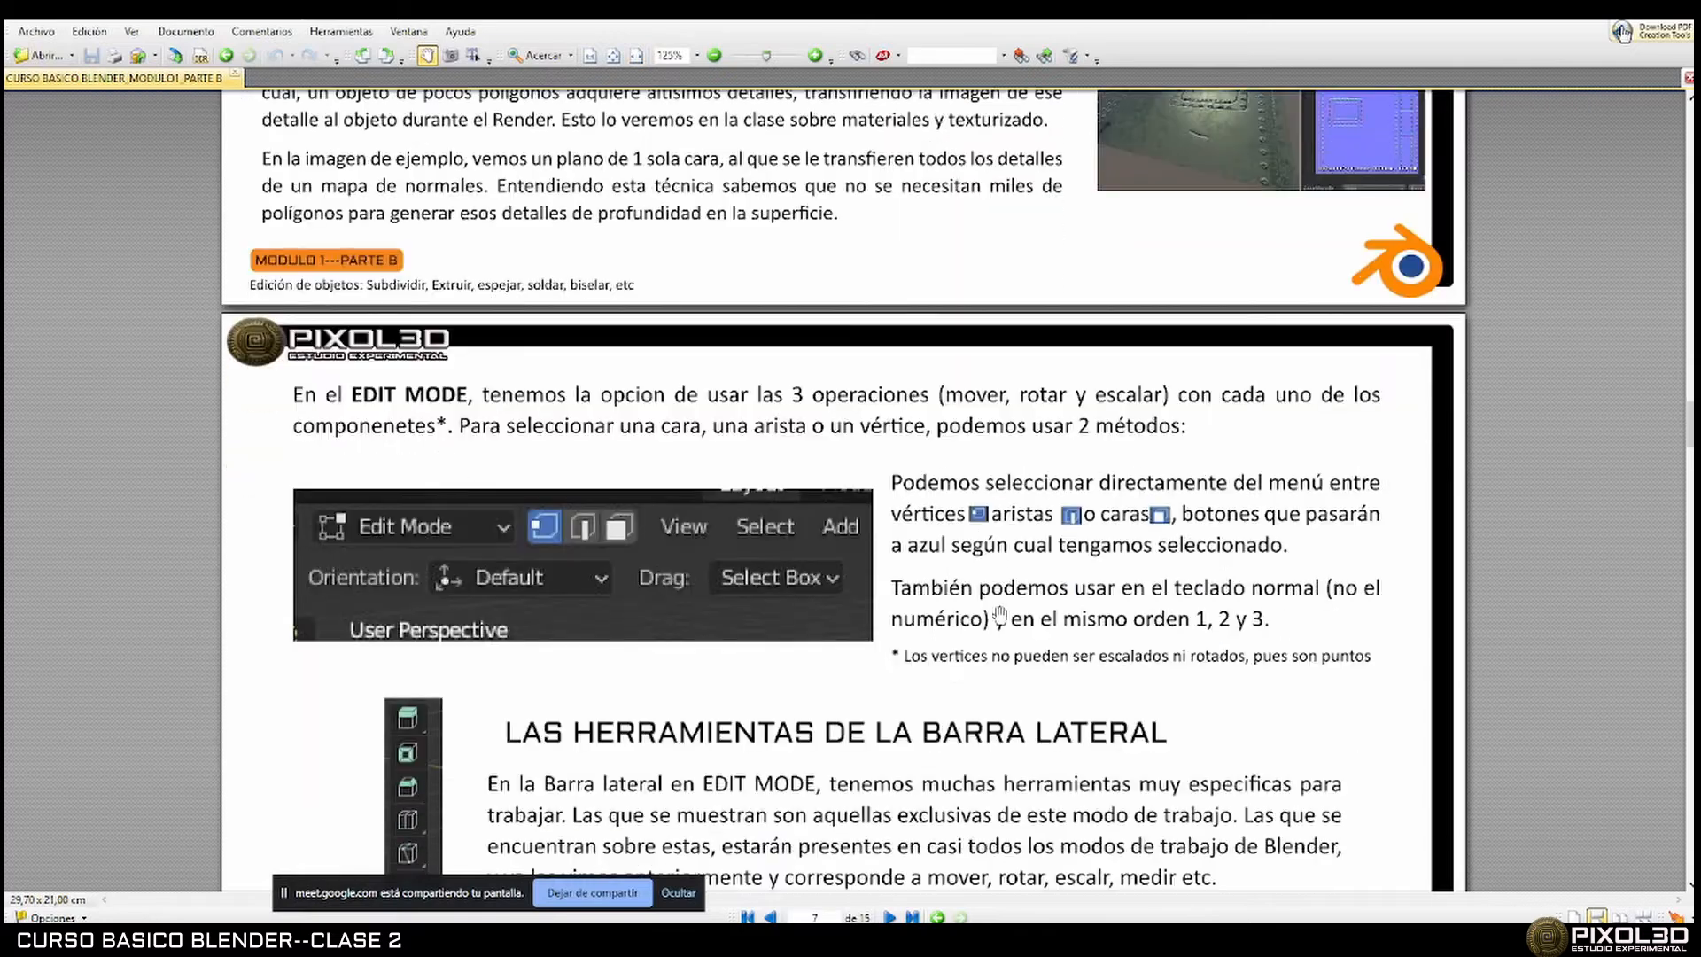
scroll(1000, 614, down, 5)
scroll(1001, 614, down, 1)
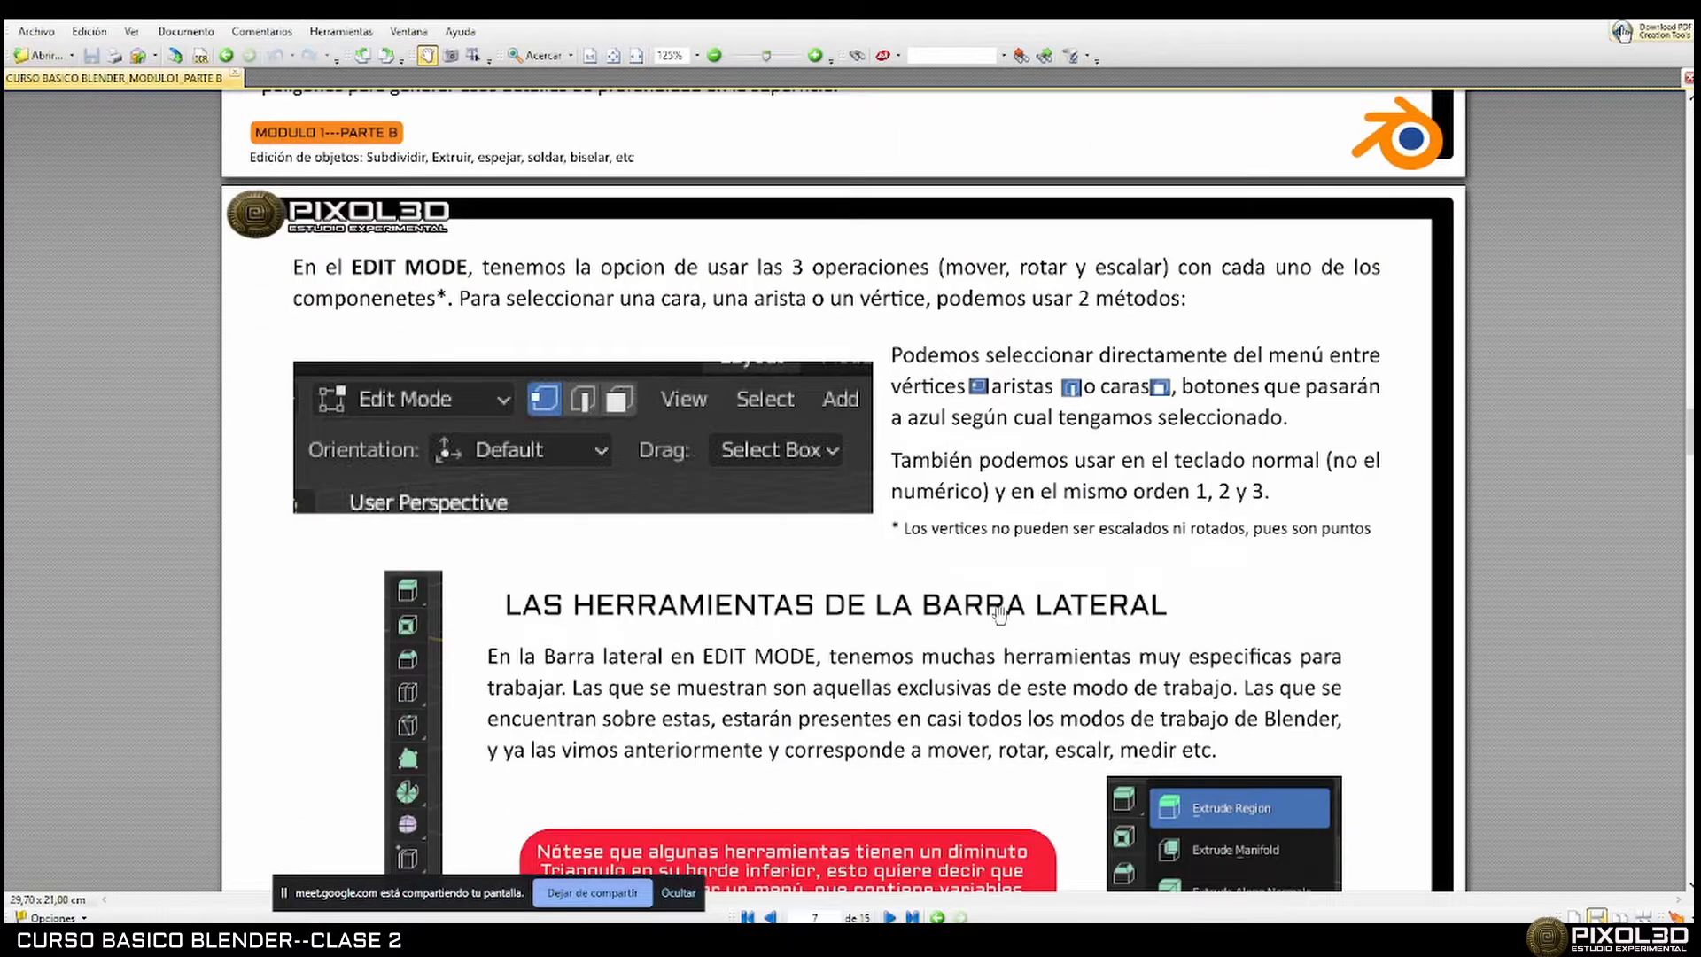
scroll(1000, 614, down, 5)
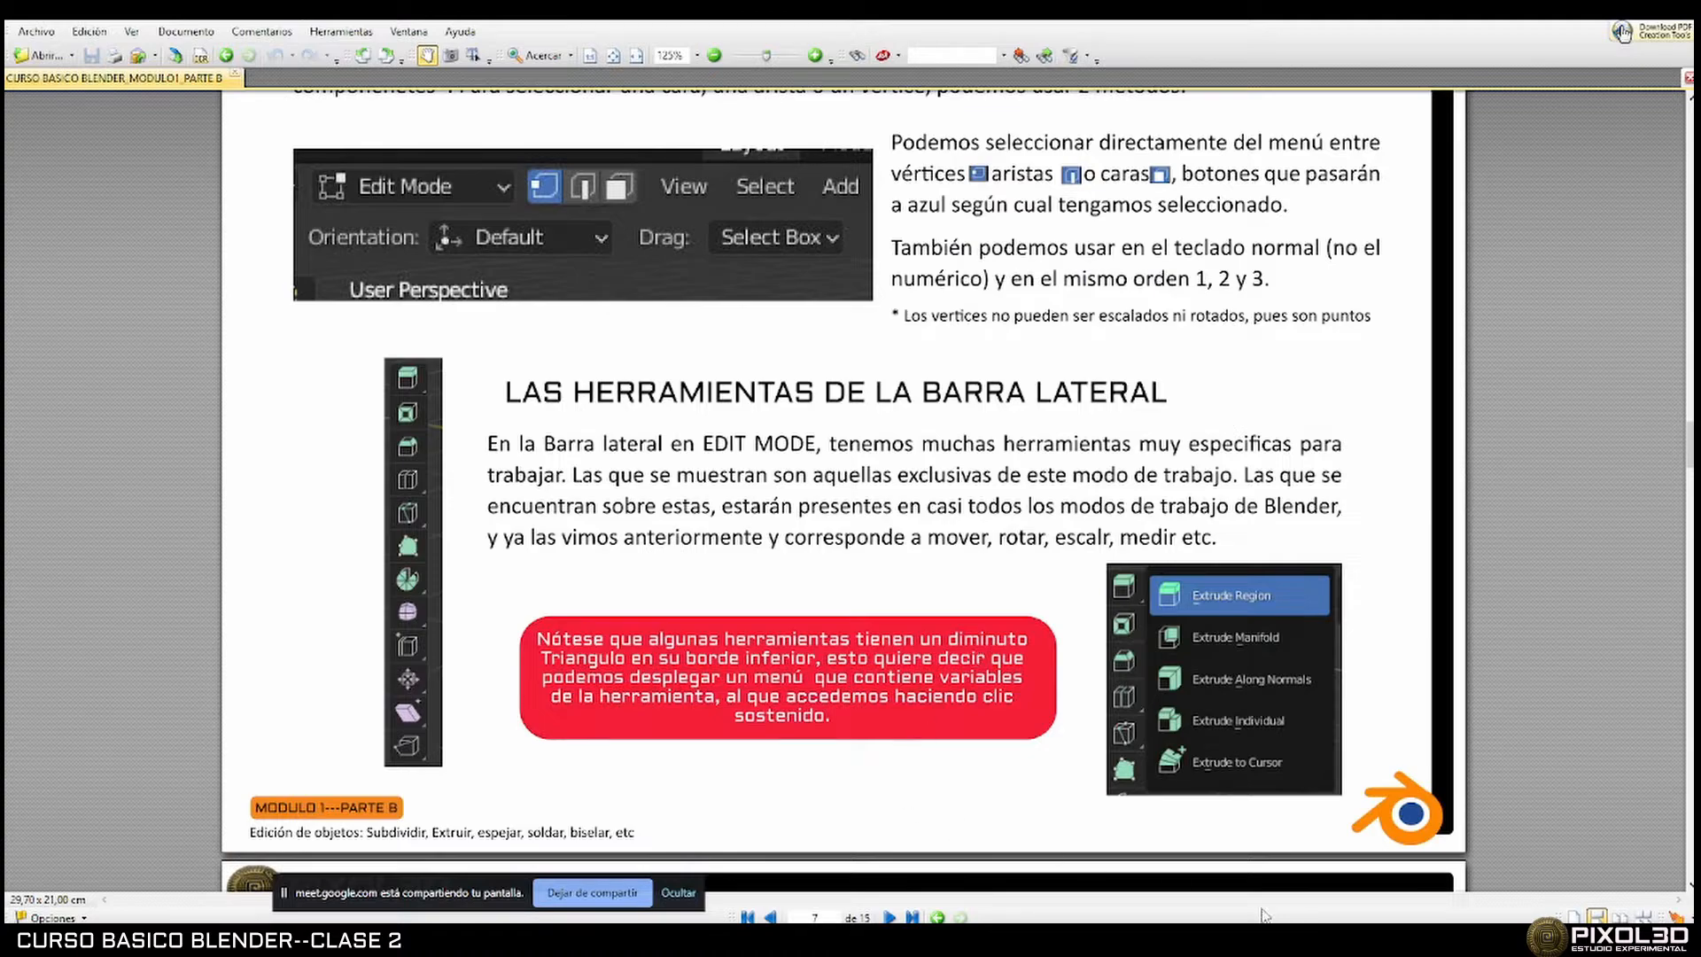
Switch back to Blender and delete the brick-textured sphere.
click(567, 939)
middle_drag(771, 326, 733, 372)
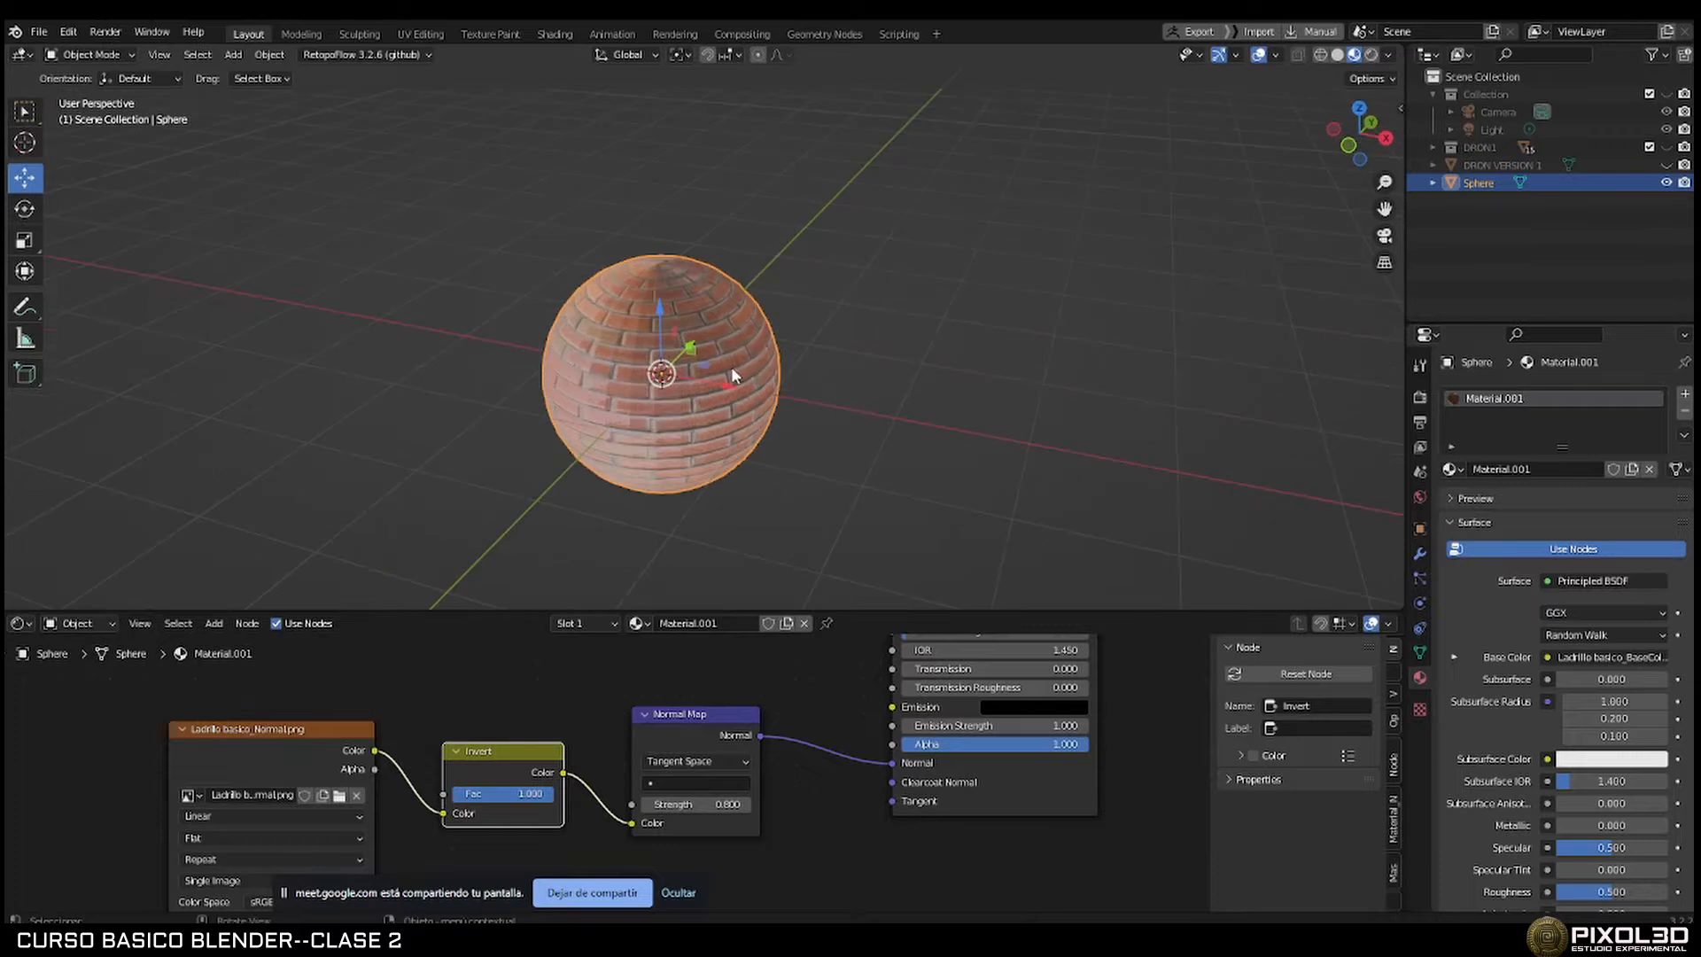
key(Delete)
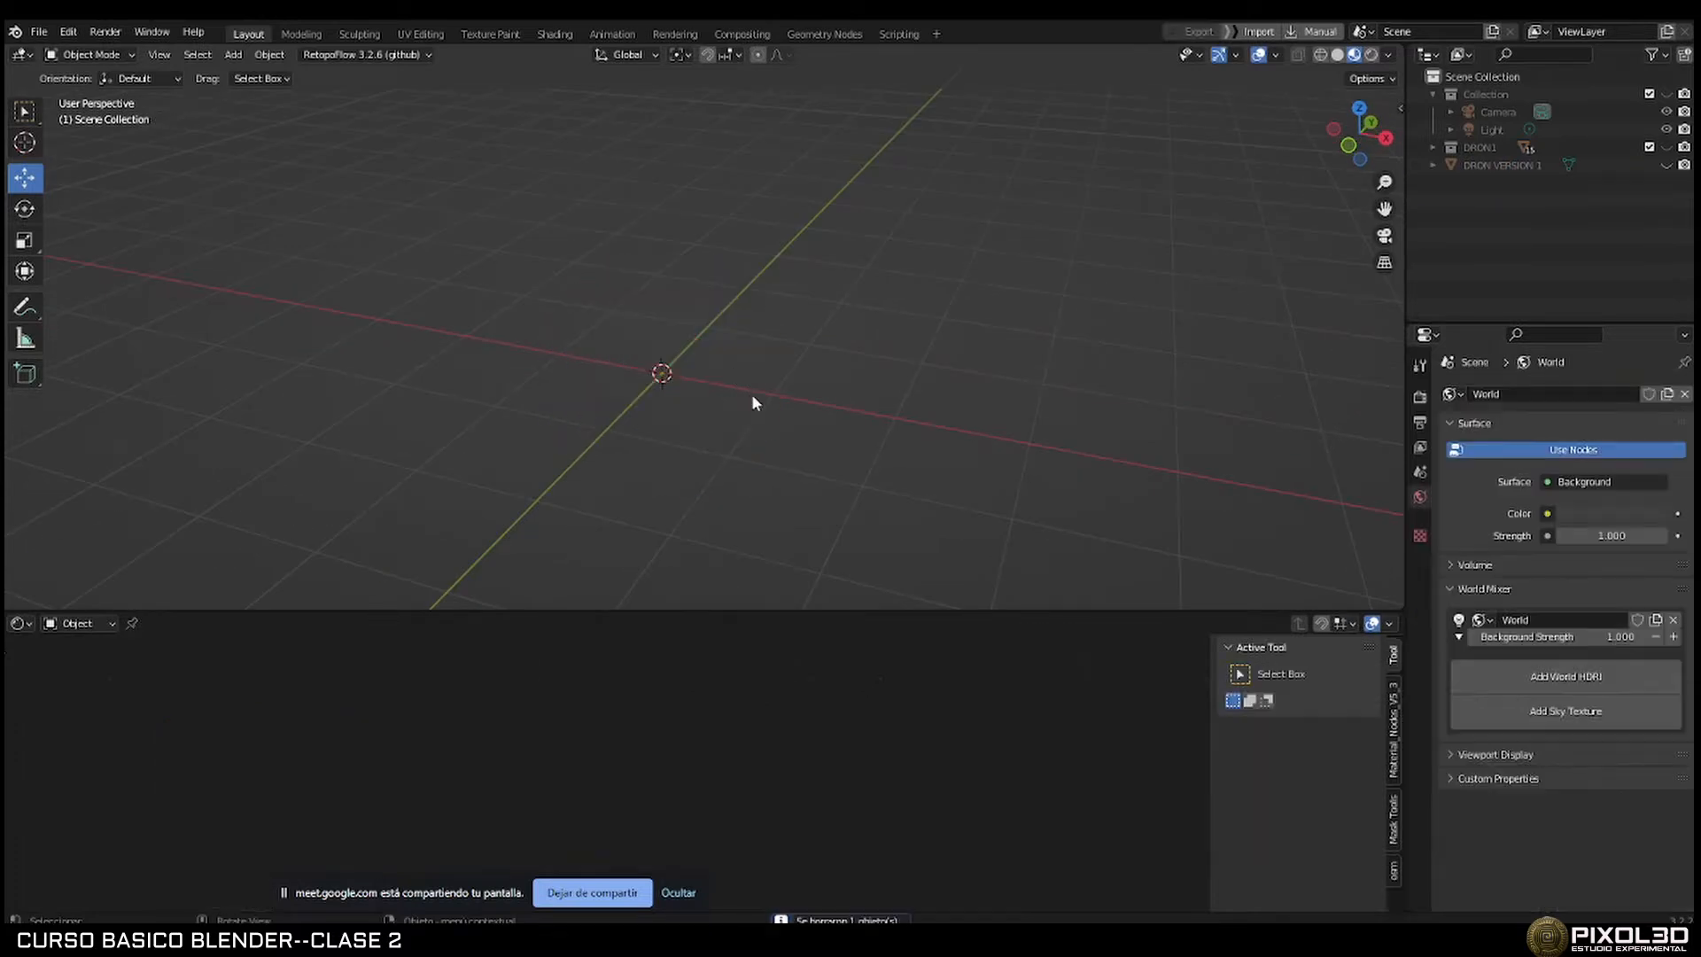
Add a cube mesh at the origin and display the viewport in wireframe.
key(shift+a)
mouse_move(753, 393)
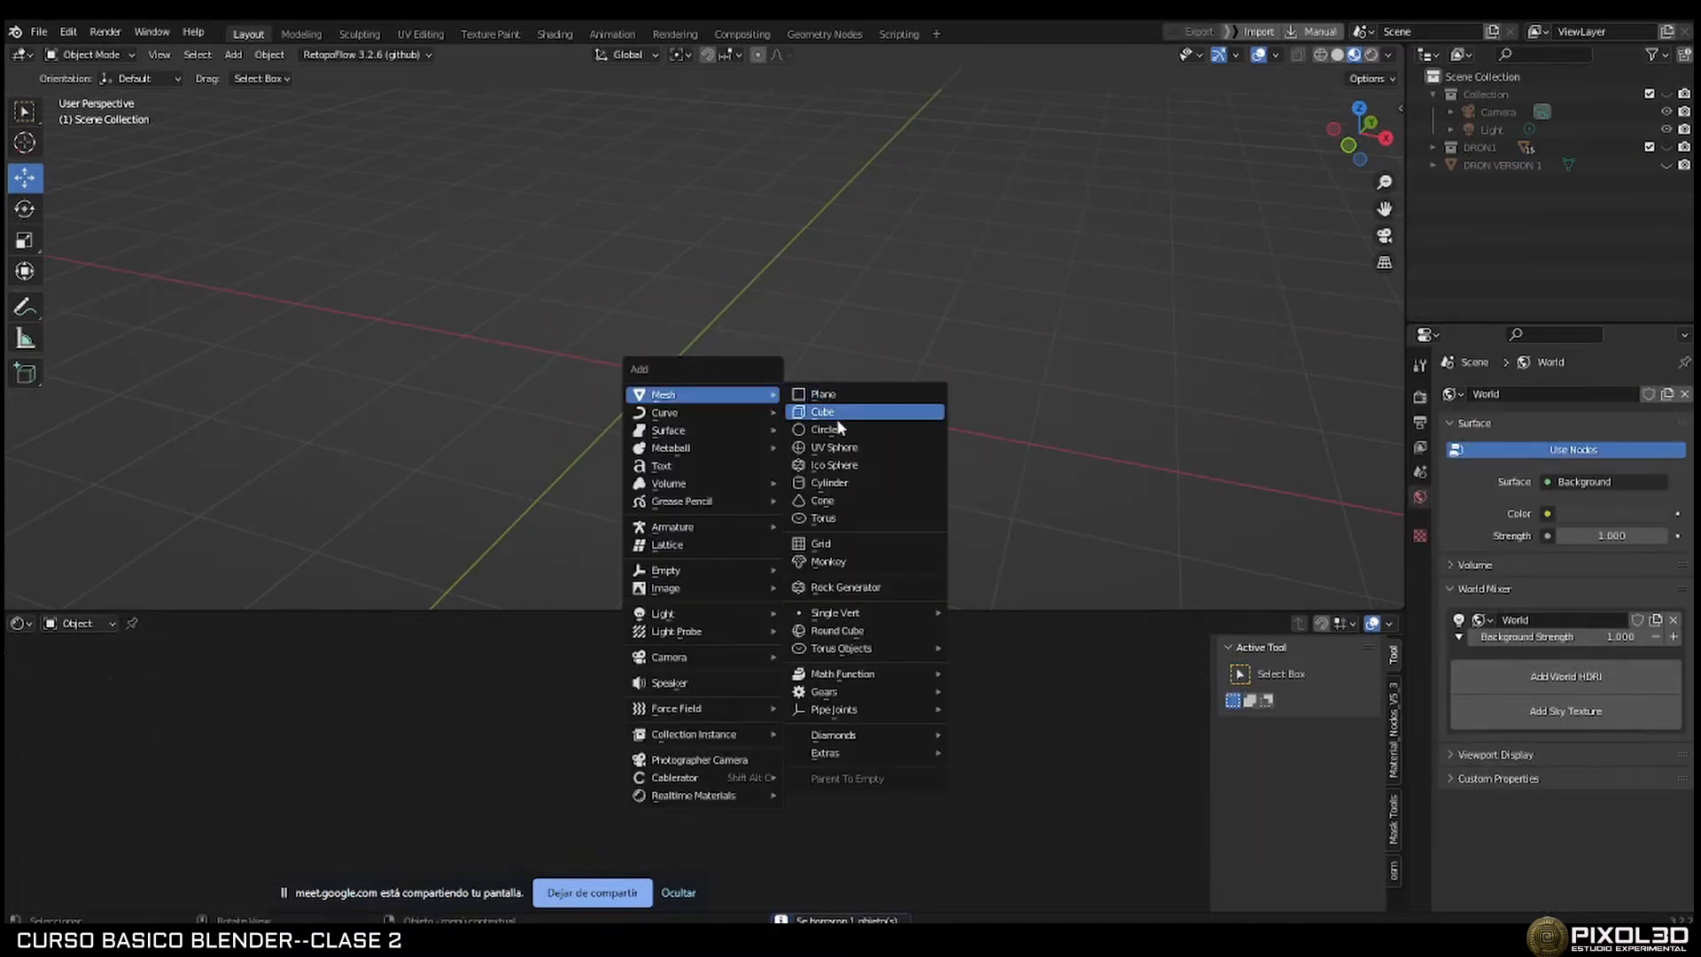
click(838, 416)
click(1320, 54)
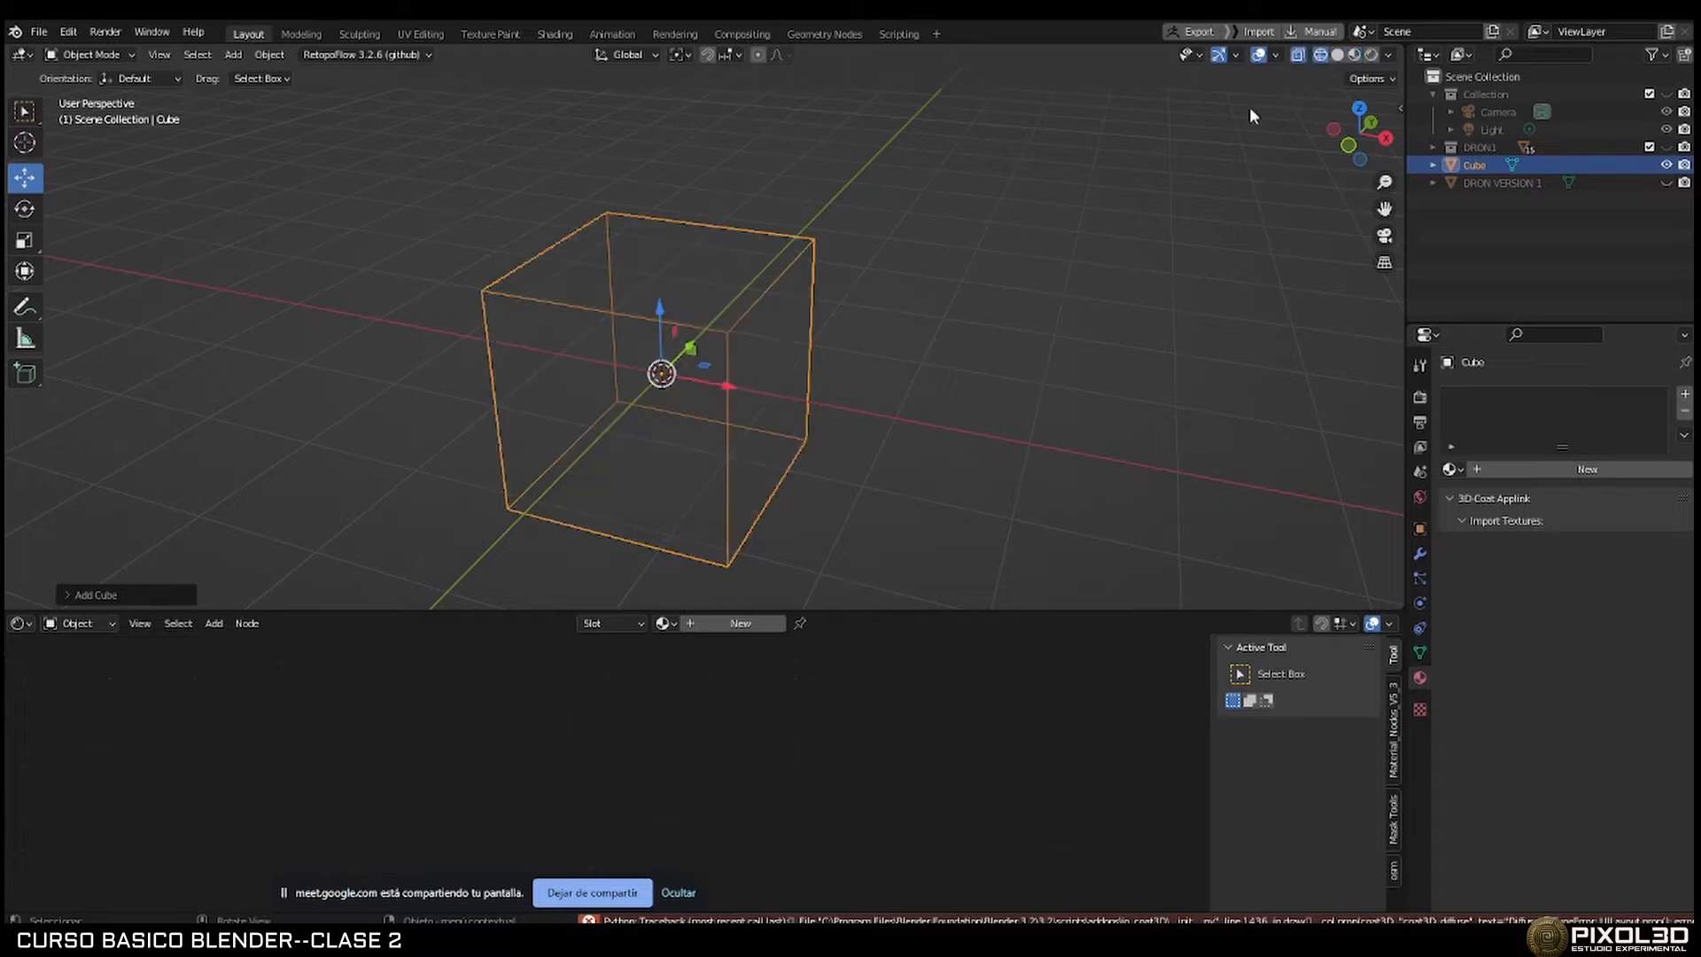
Display the viewport in solid shading and switch the cube to Edit Mode.
click(1337, 54)
middle_drag(1152, 204, 925, 225)
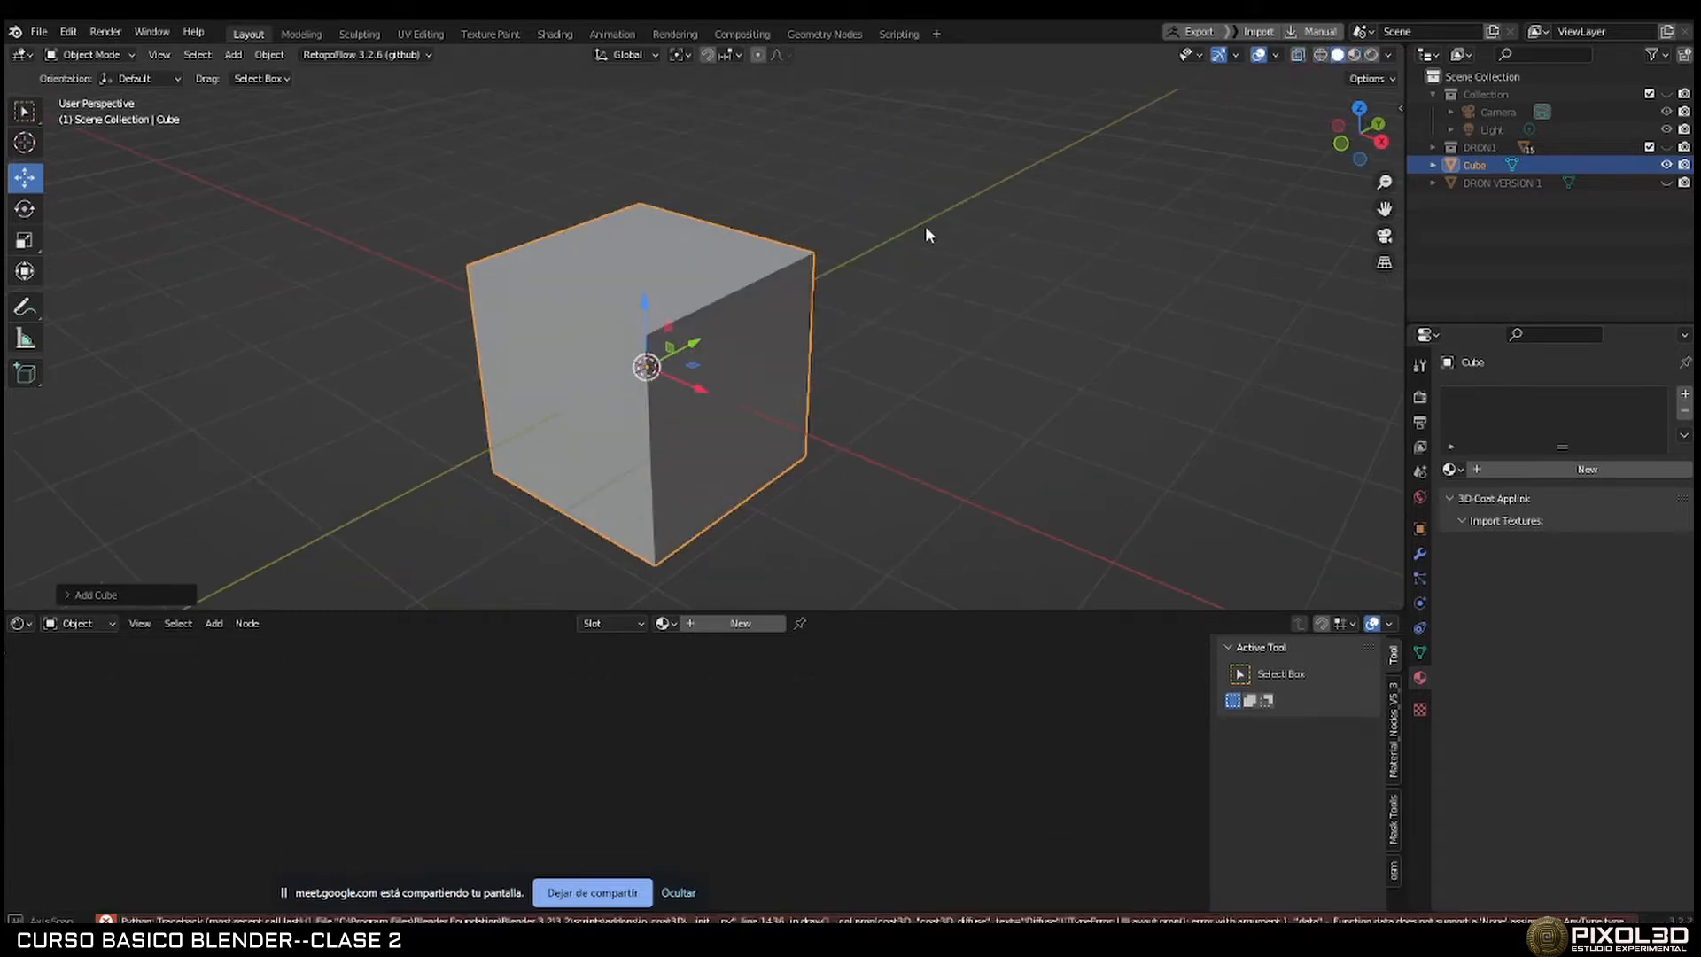
click(116, 57)
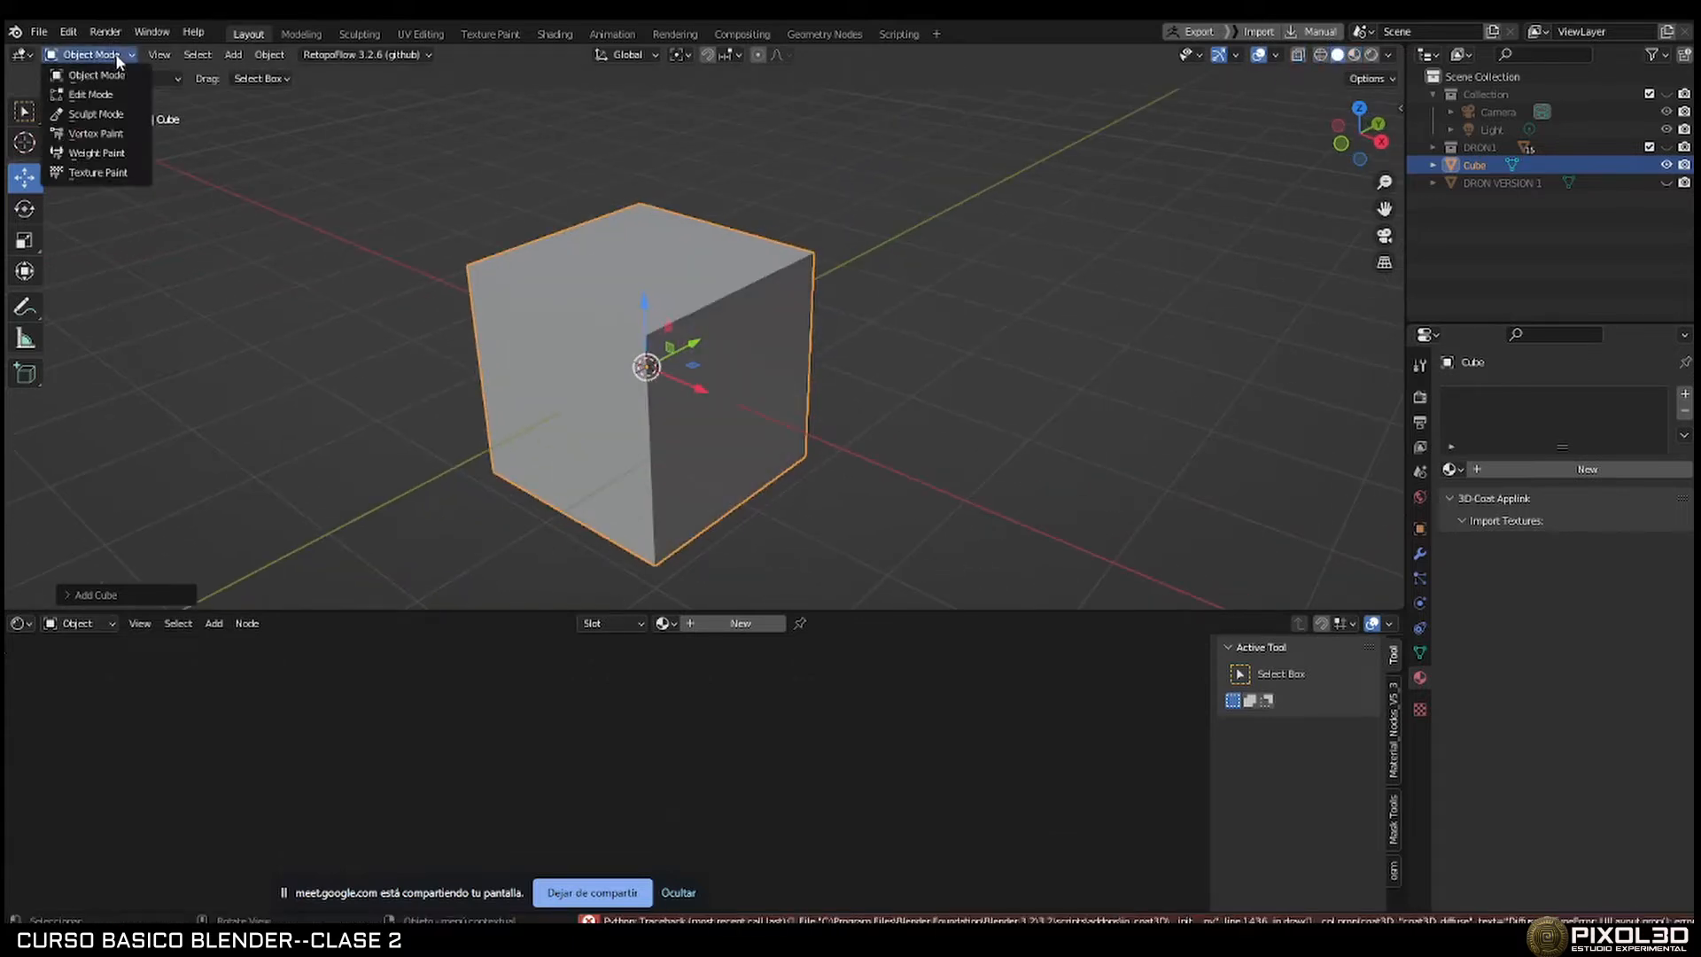
click(92, 94)
Toggle the cube repeatedly between Object Mode and Edit Mode, finishing in Edit Mode.
key(Tab)
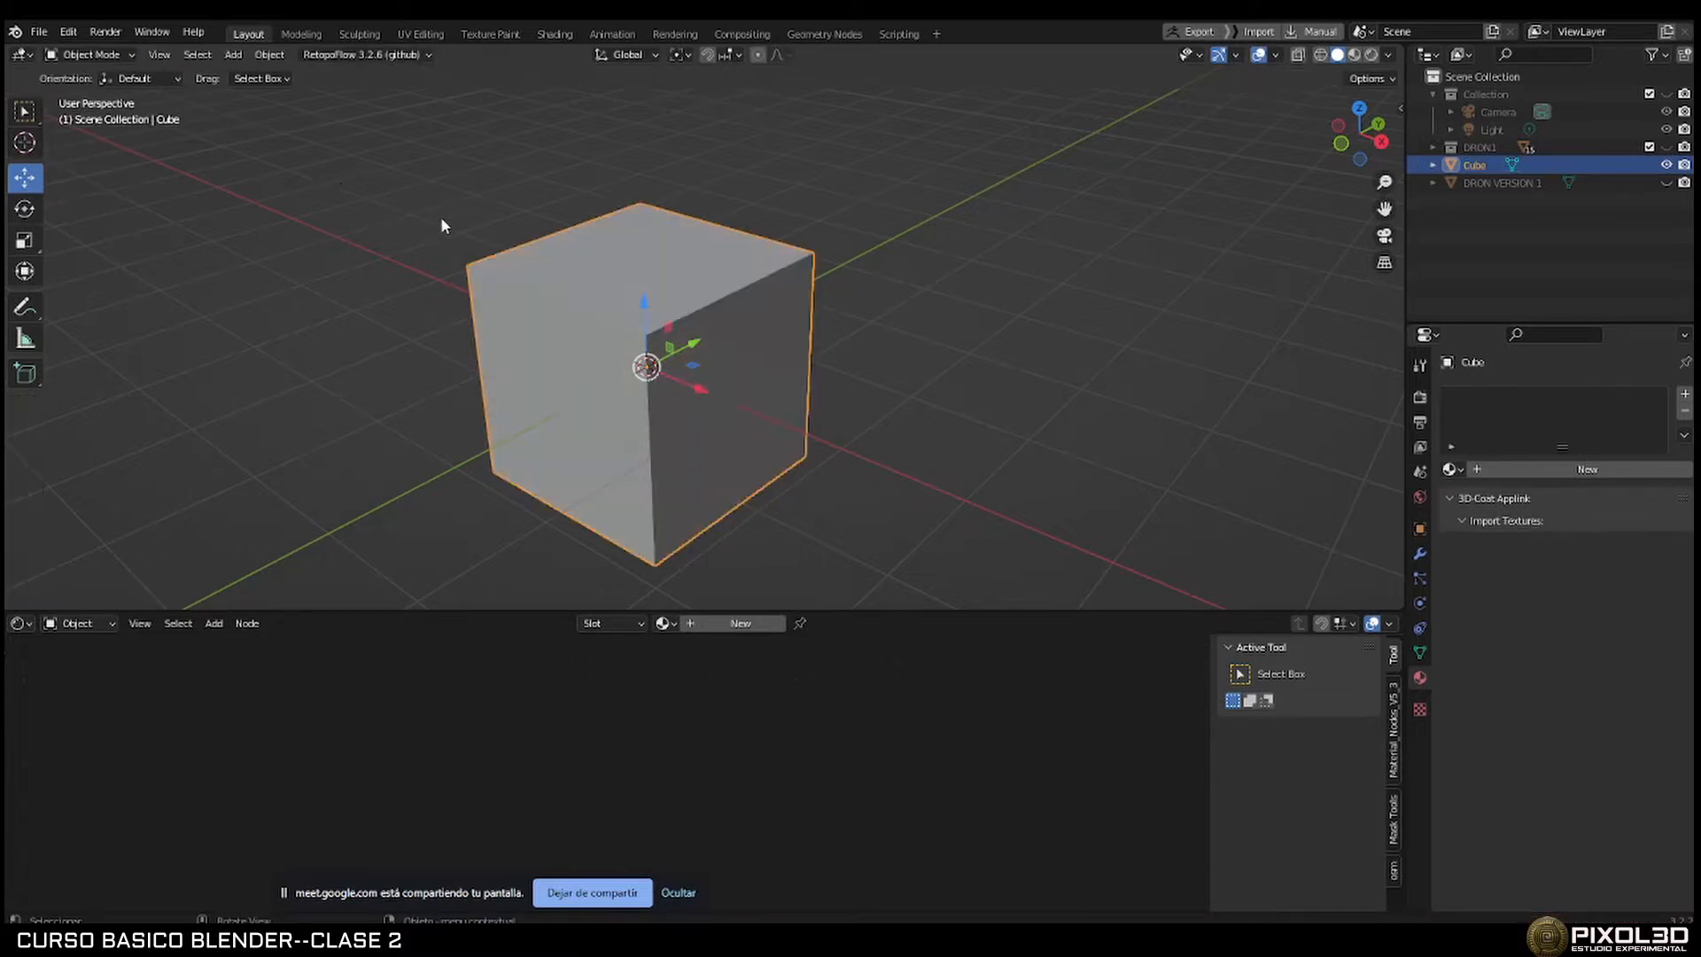
key(Tab)
key(Tab)
key(Tab)
key(Tab)
key(Tab)
key(Tab)
key(Tab)
key(Tab)
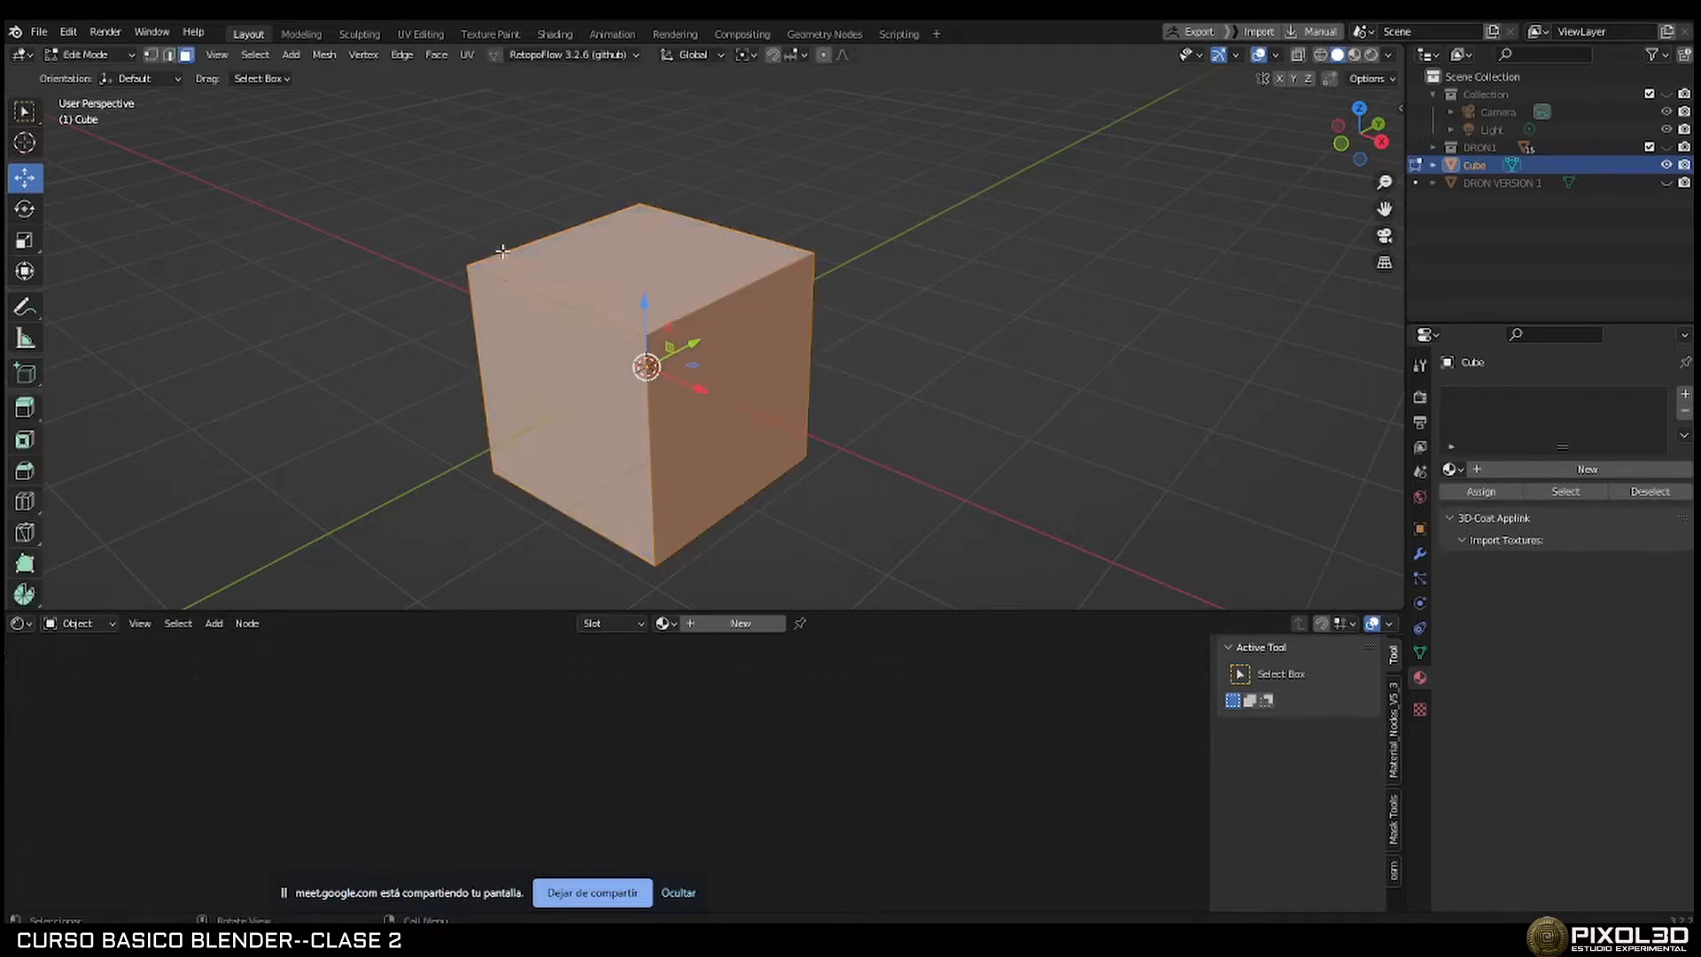
key(Tab)
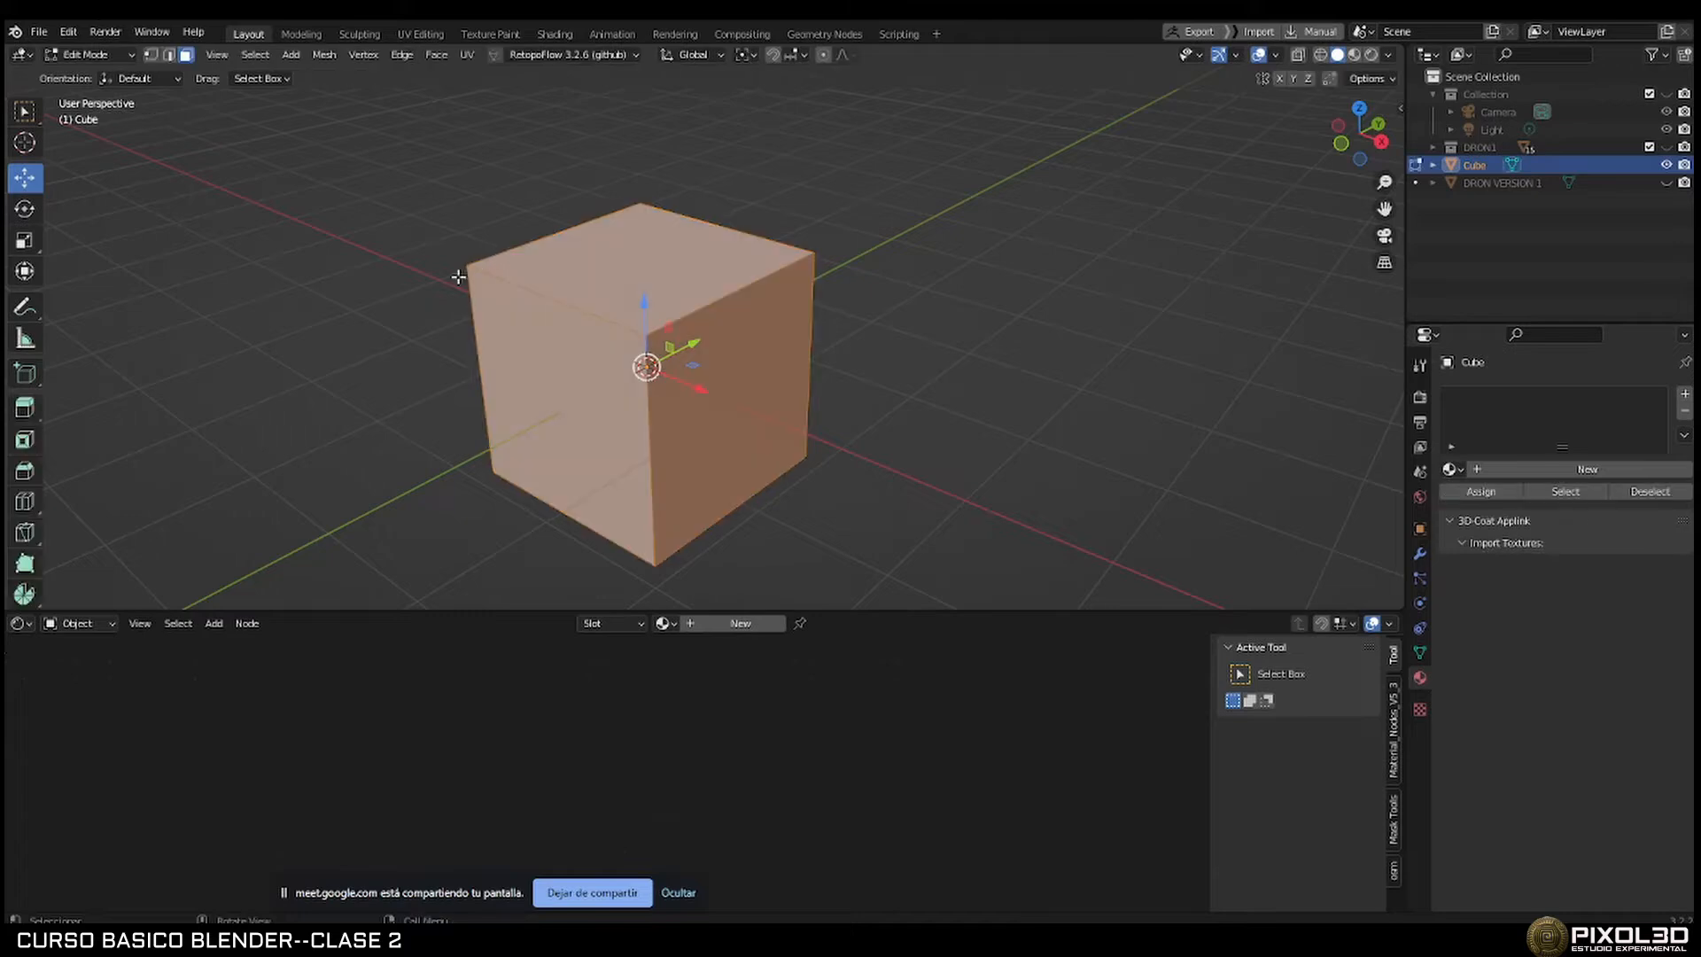
Deselect all of the cube's components and enlarge the 3D viewport over most of the node editor's area.
key(alt+a)
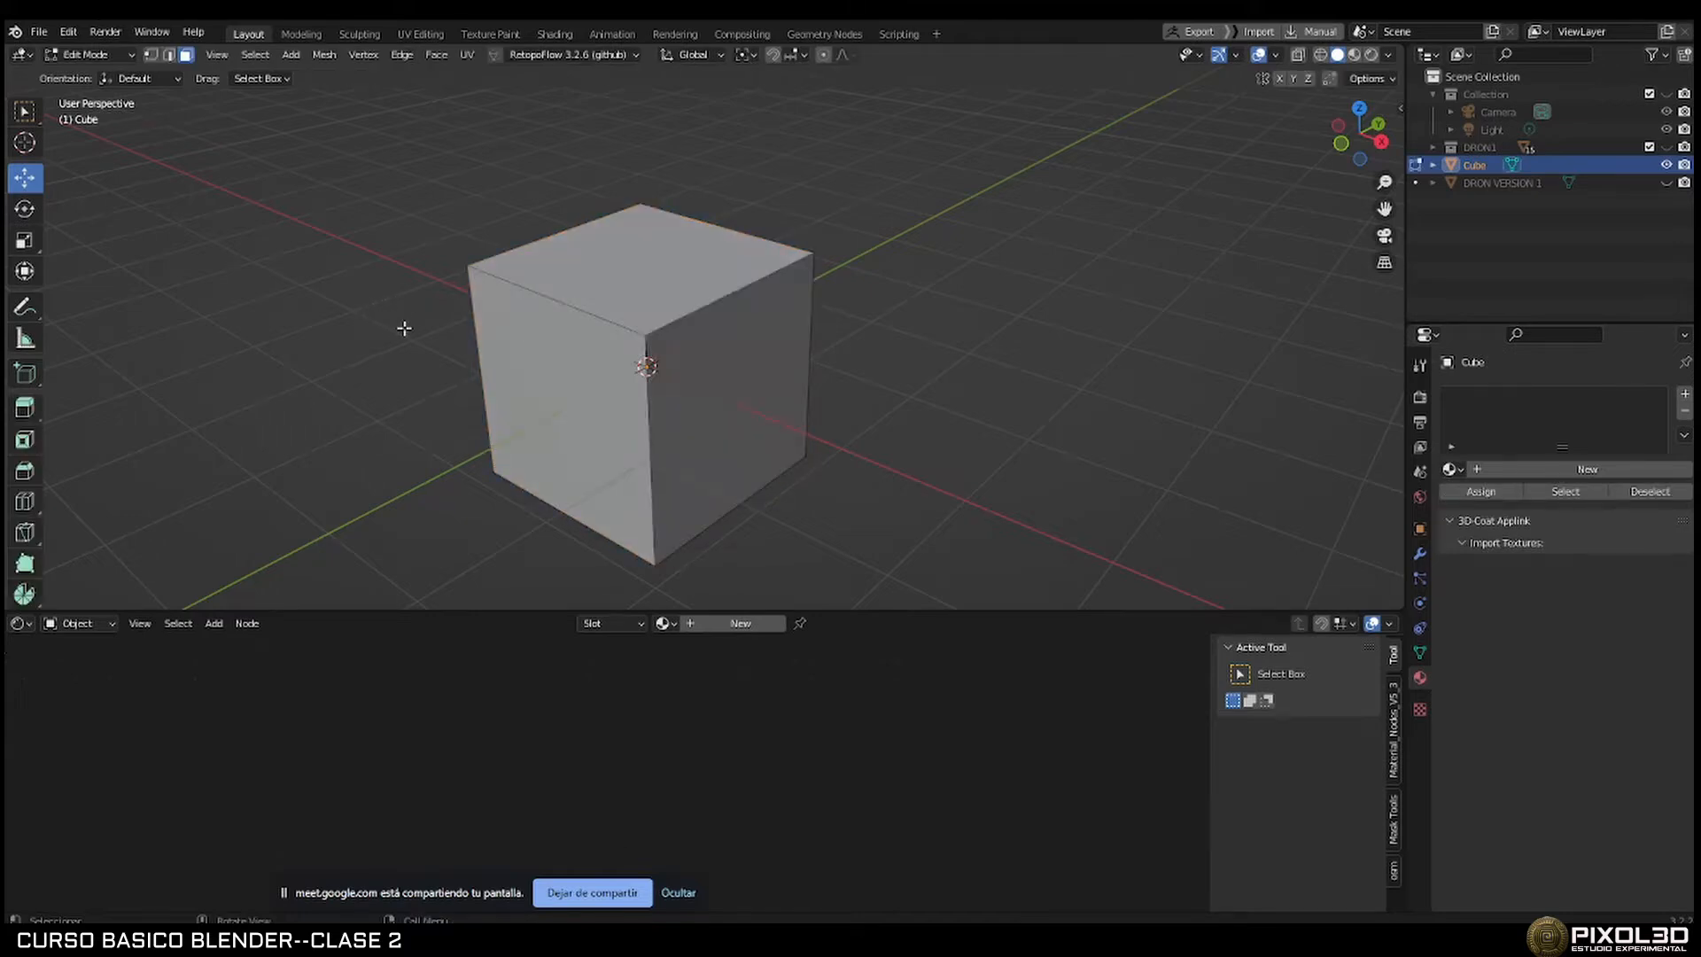
mouse_move(404, 328)
middle_down()
mouse_move(425, 349)
mouse_move(422, 320)
middle_up()
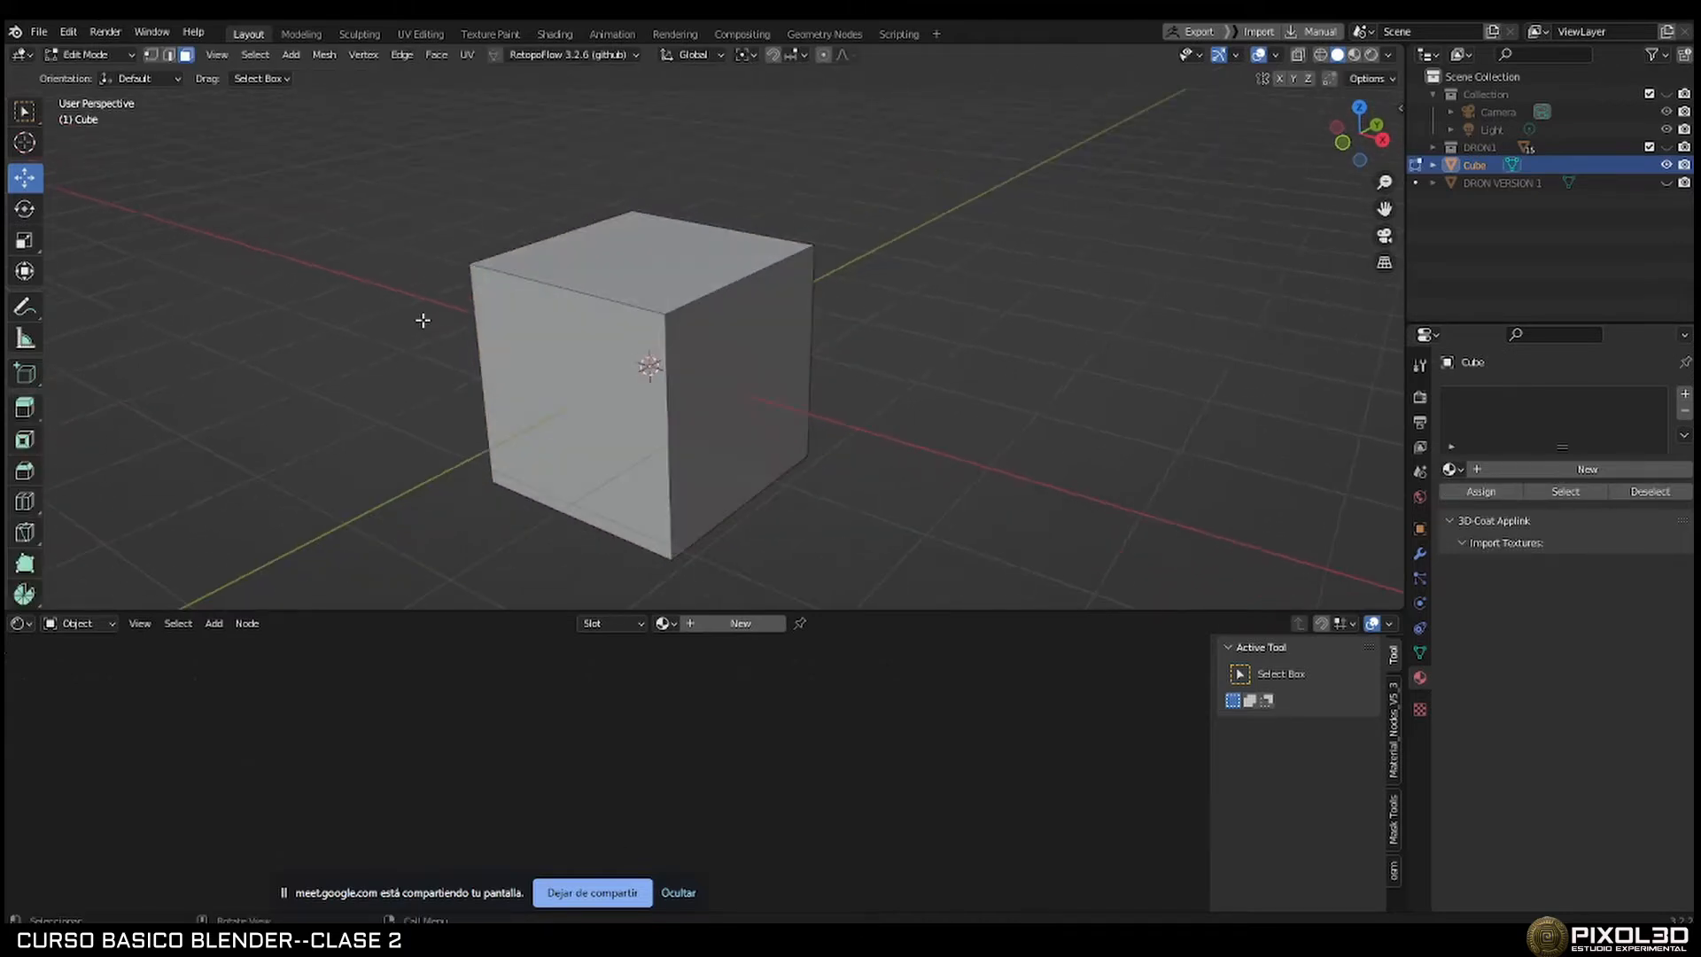
drag(842, 611, 832, 889)
shift+middle_drag(779, 596, 854, 509)
scroll(839, 502, up, 5)
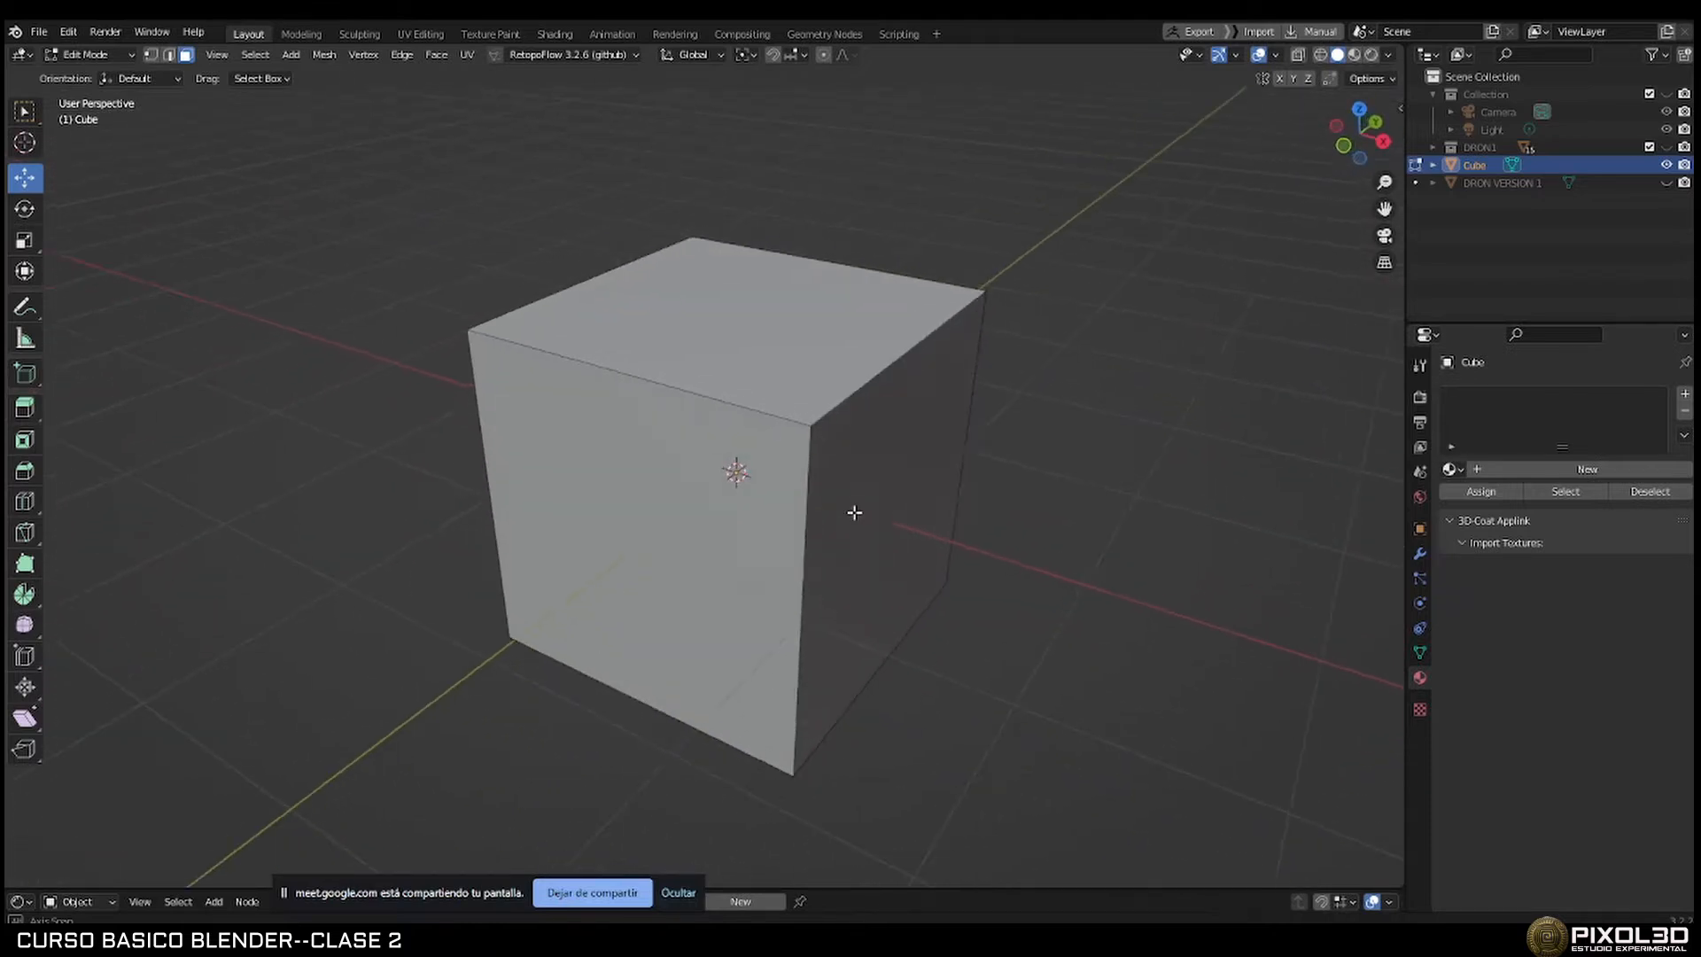
Cycle through vertex, edge and face selection, then move the cube's -Y face slightly inward along the Y axis.
click(150, 55)
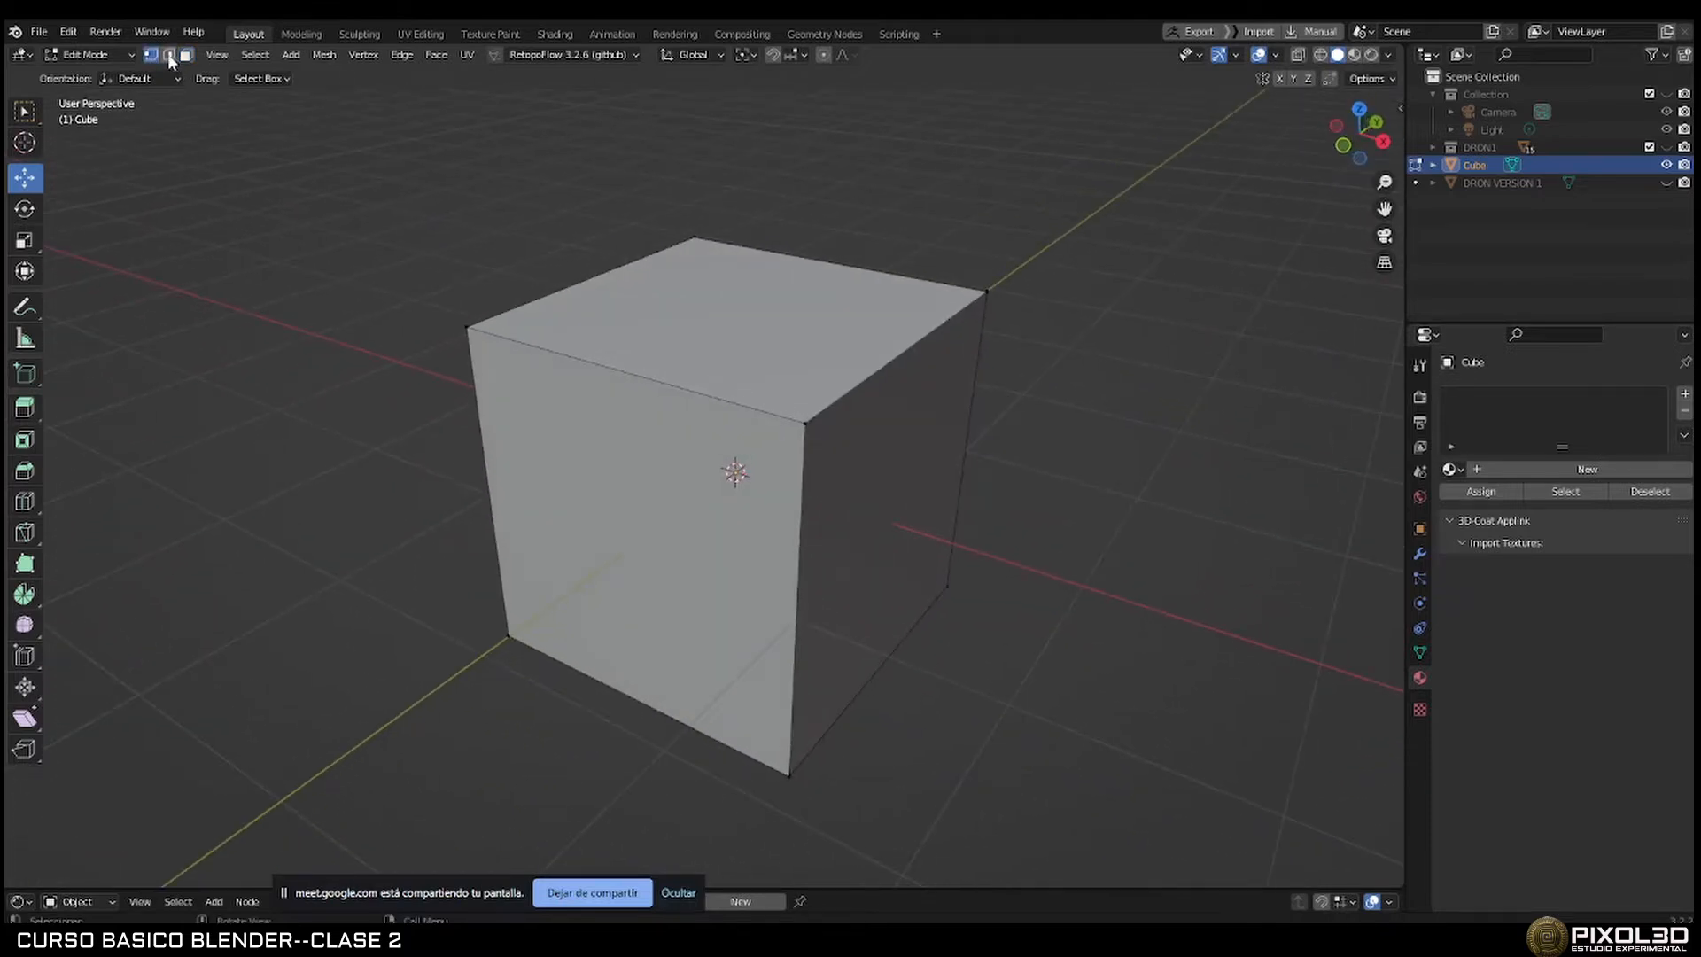
shift+click(169, 55)
shift+click(185, 55)
click(660, 391)
middle_drag(661, 391, 635, 530)
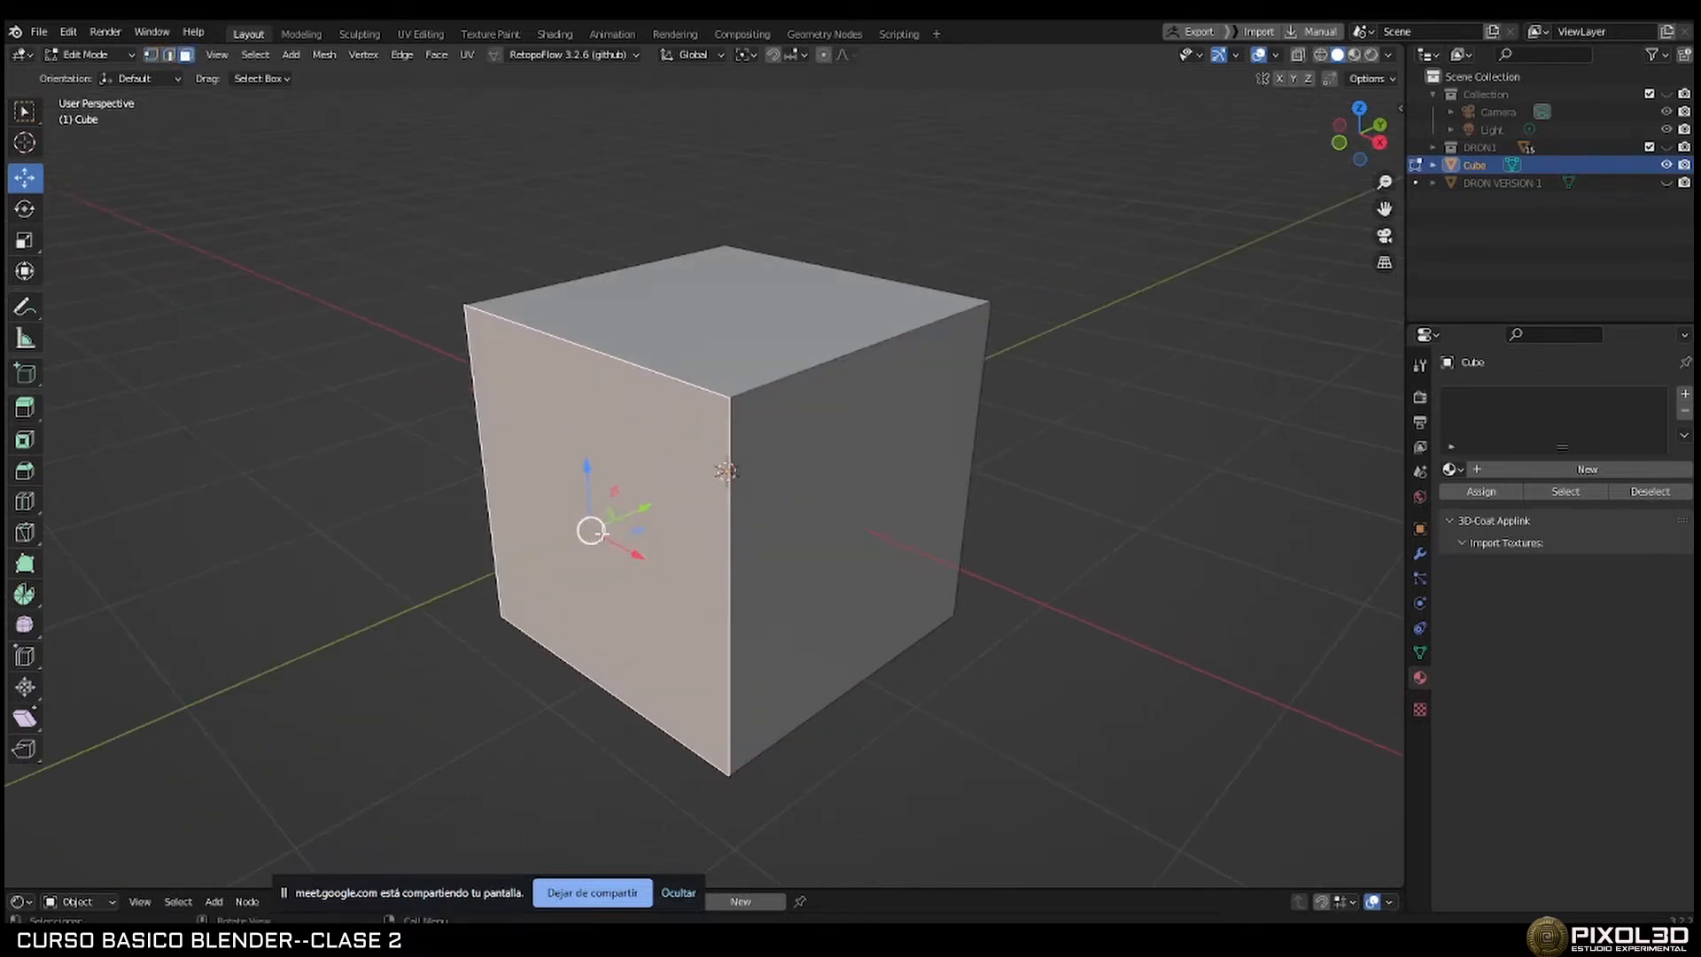
drag(650, 505, 525, 396)
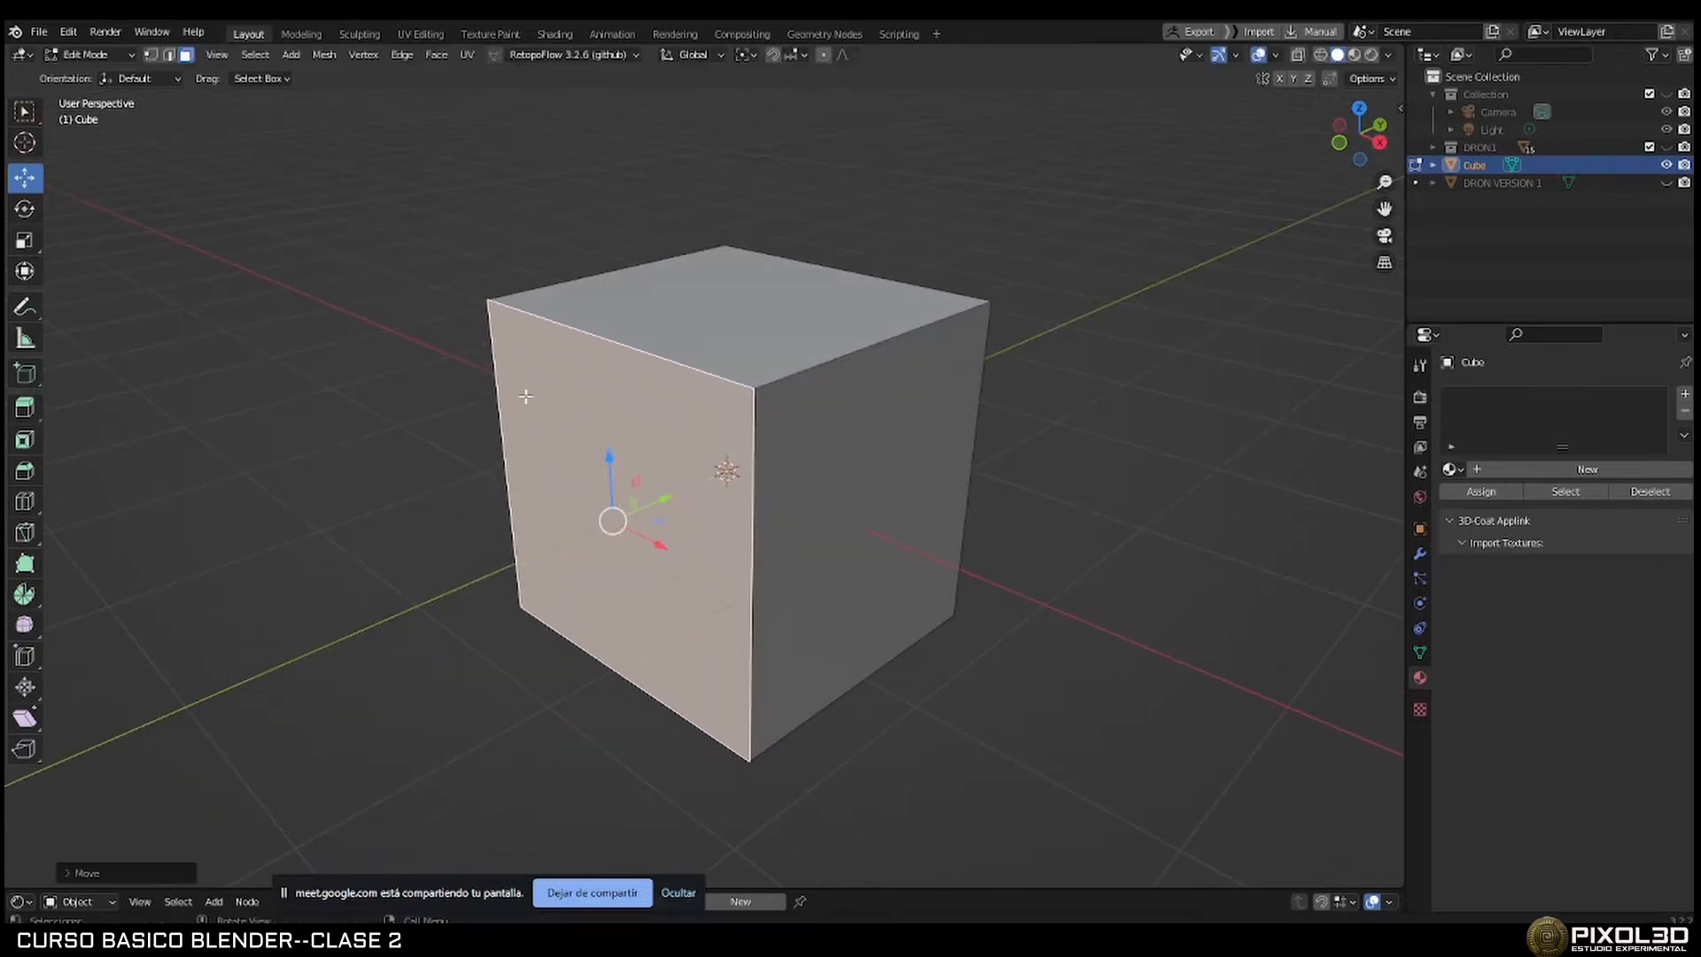
In vertex selection, lower the two upper vertices of the cube's -Y side about 0.81 m along Z to slope the top.
shift+click(149, 55)
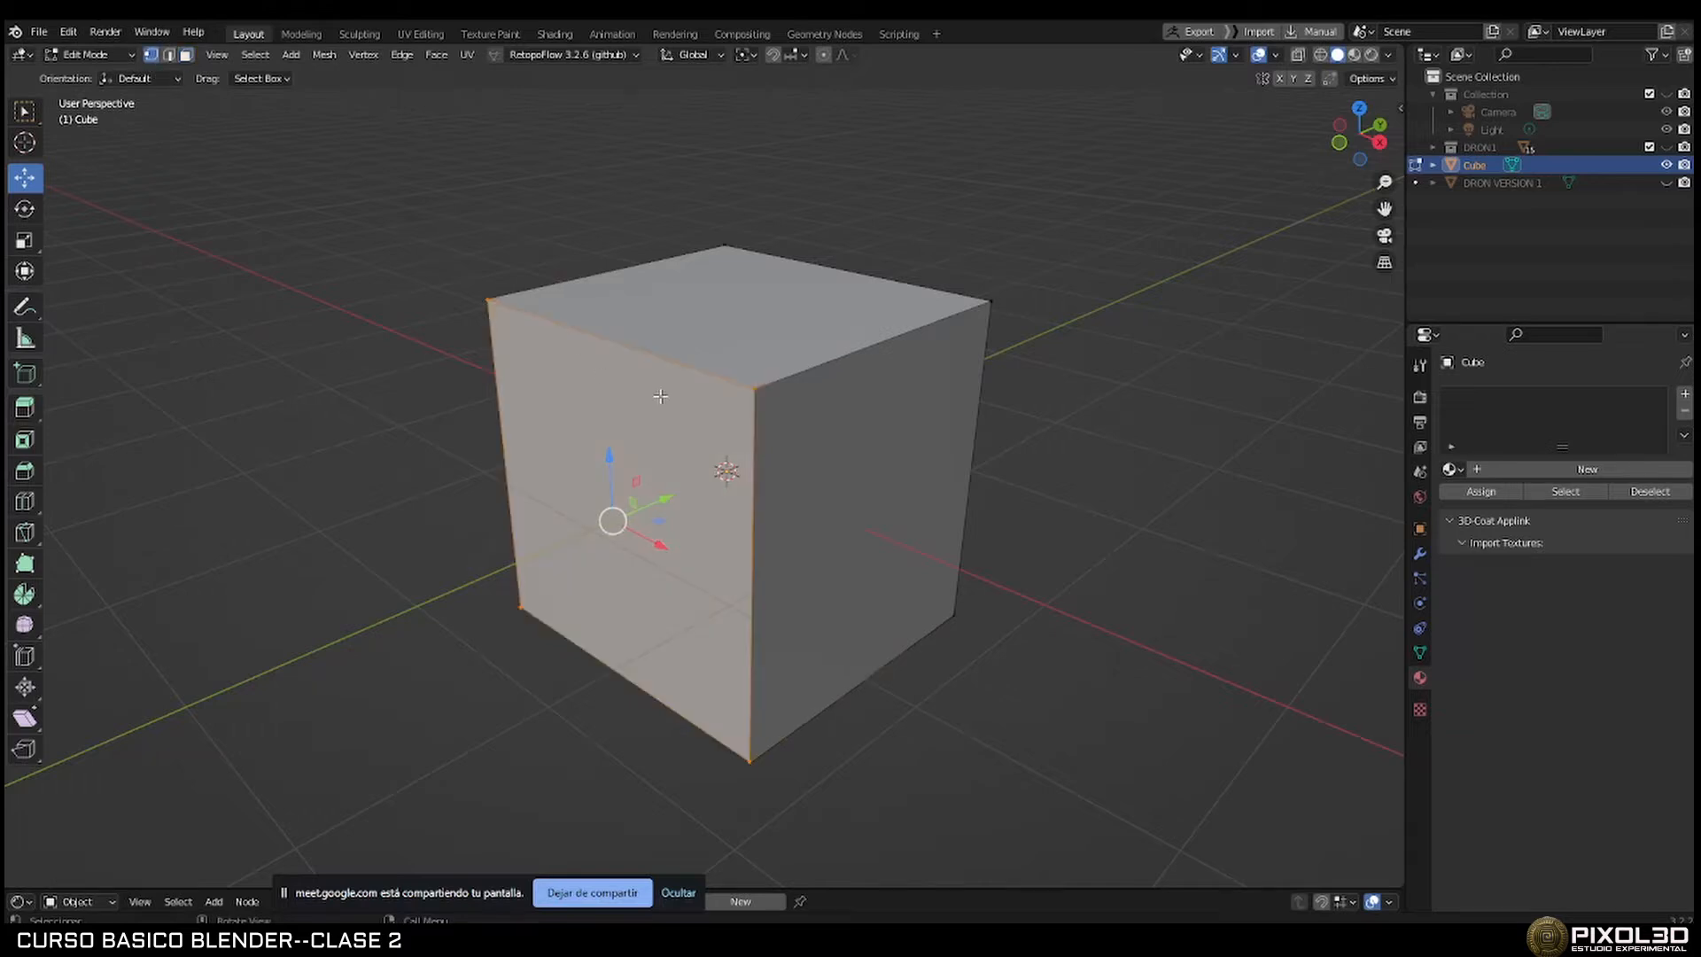
click(758, 386)
key(g)
key(z)
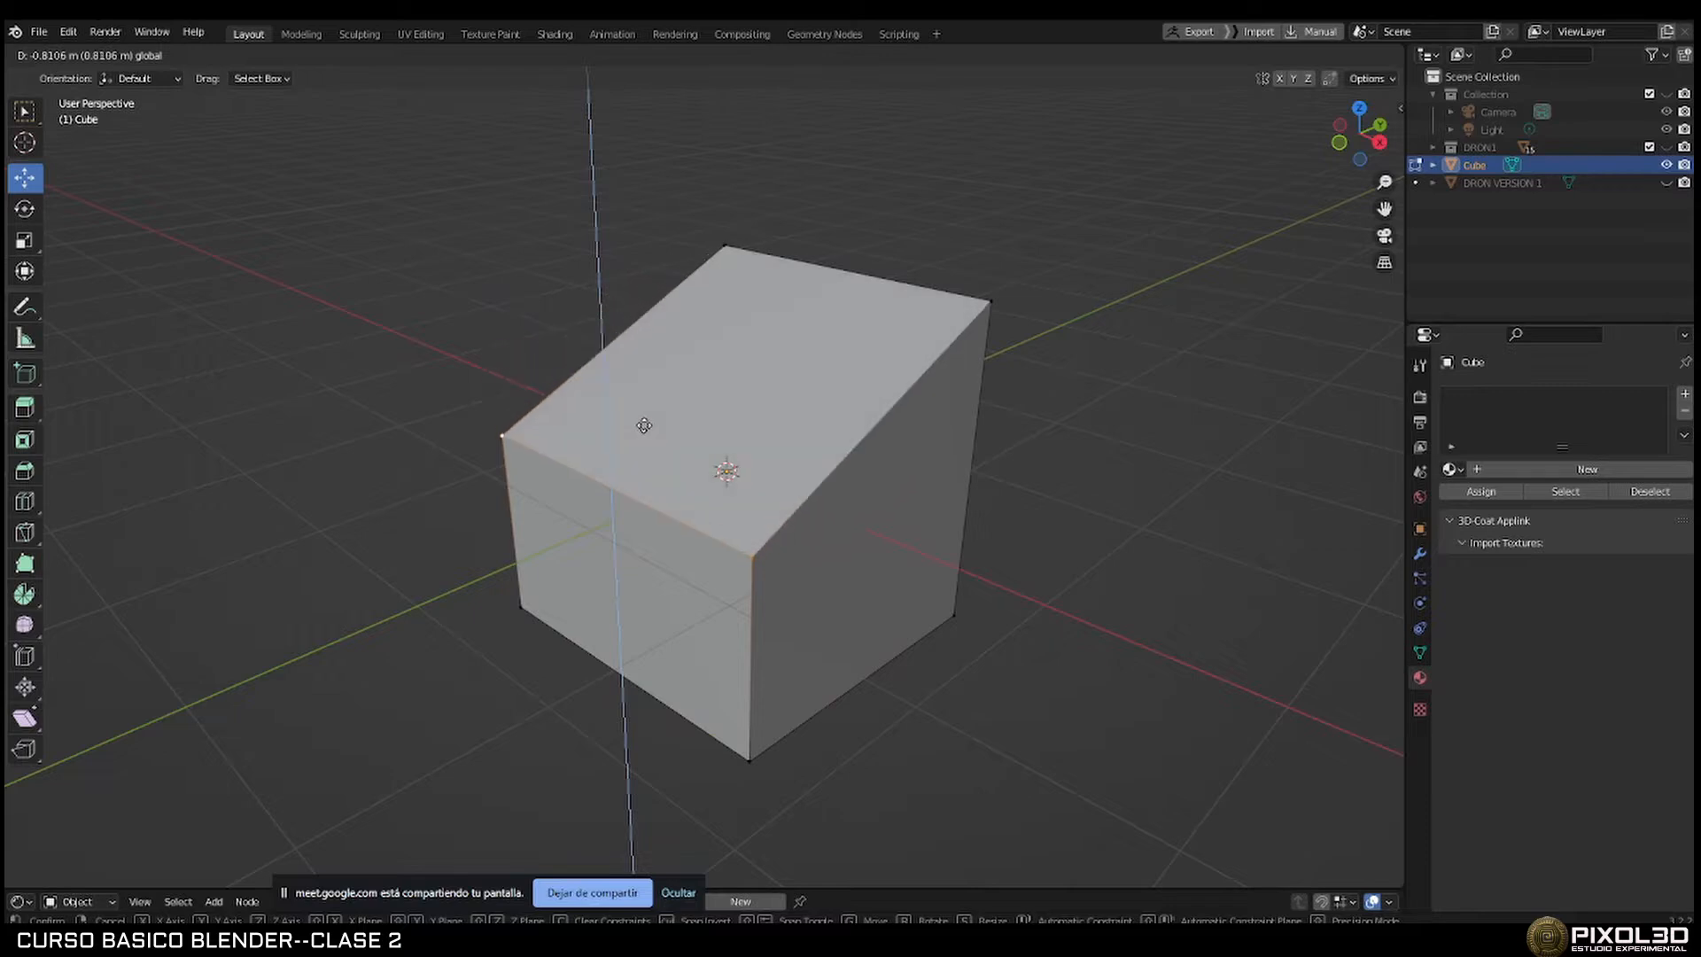
click(644, 425)
middle_drag(644, 426, 717, 454)
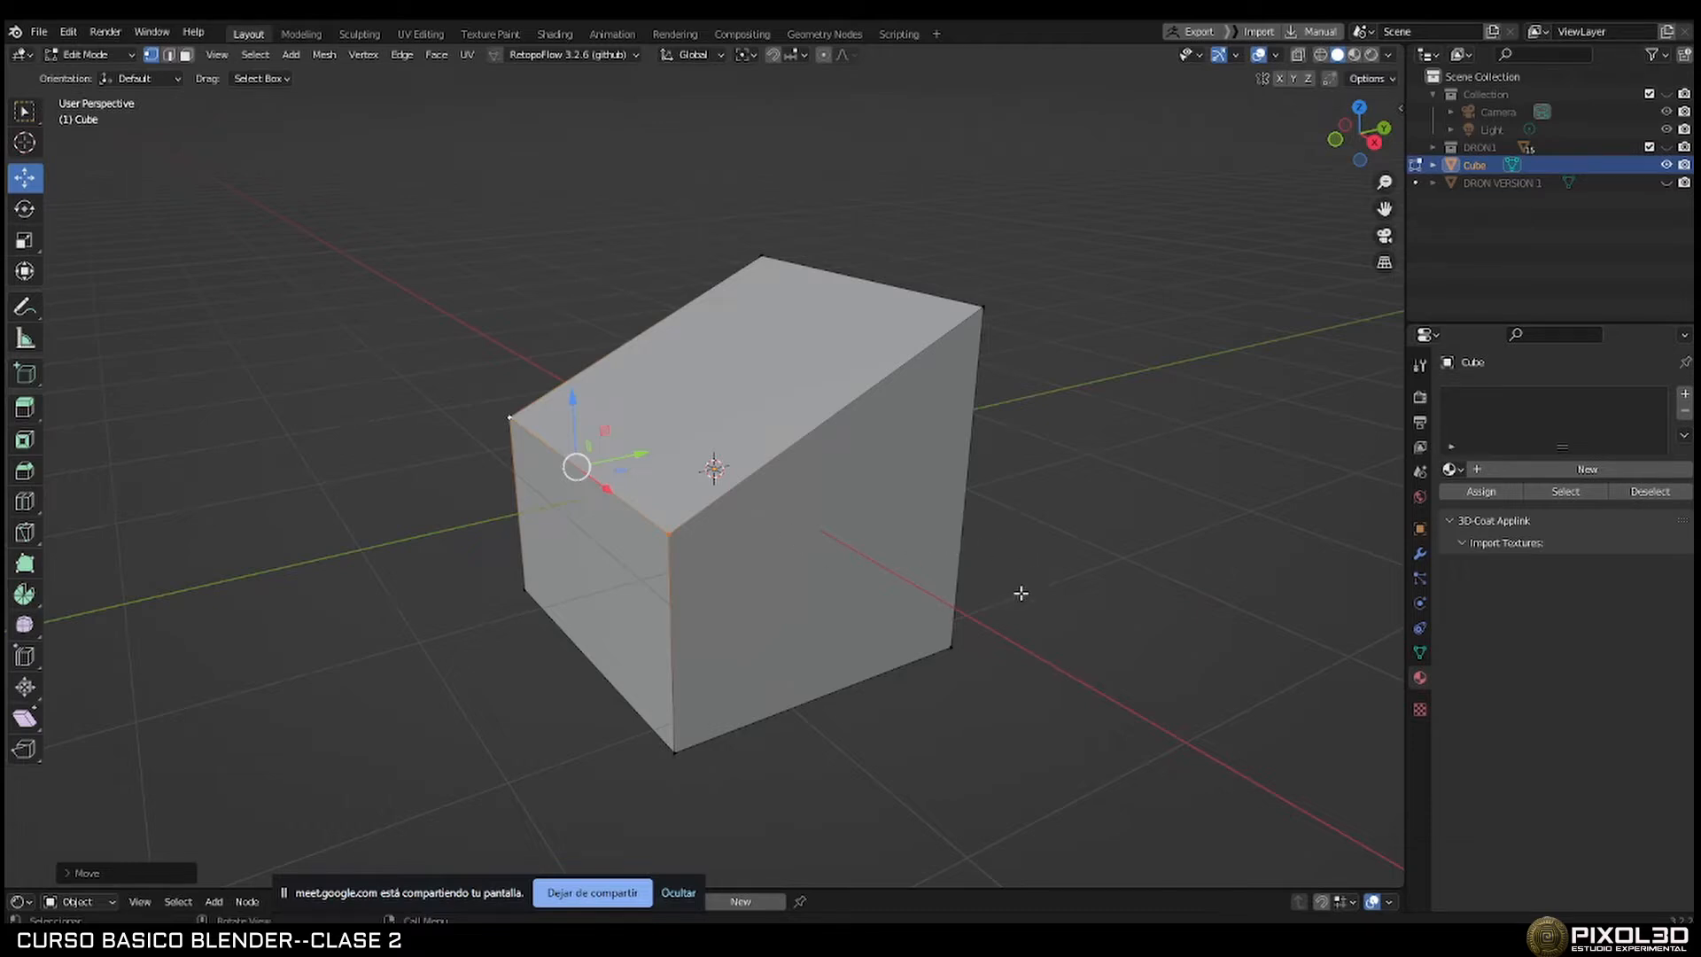
Clear the vertex selection on the sloped cube.
middle_drag(1021, 592, 788, 477)
middle_drag(536, 461, 809, 542)
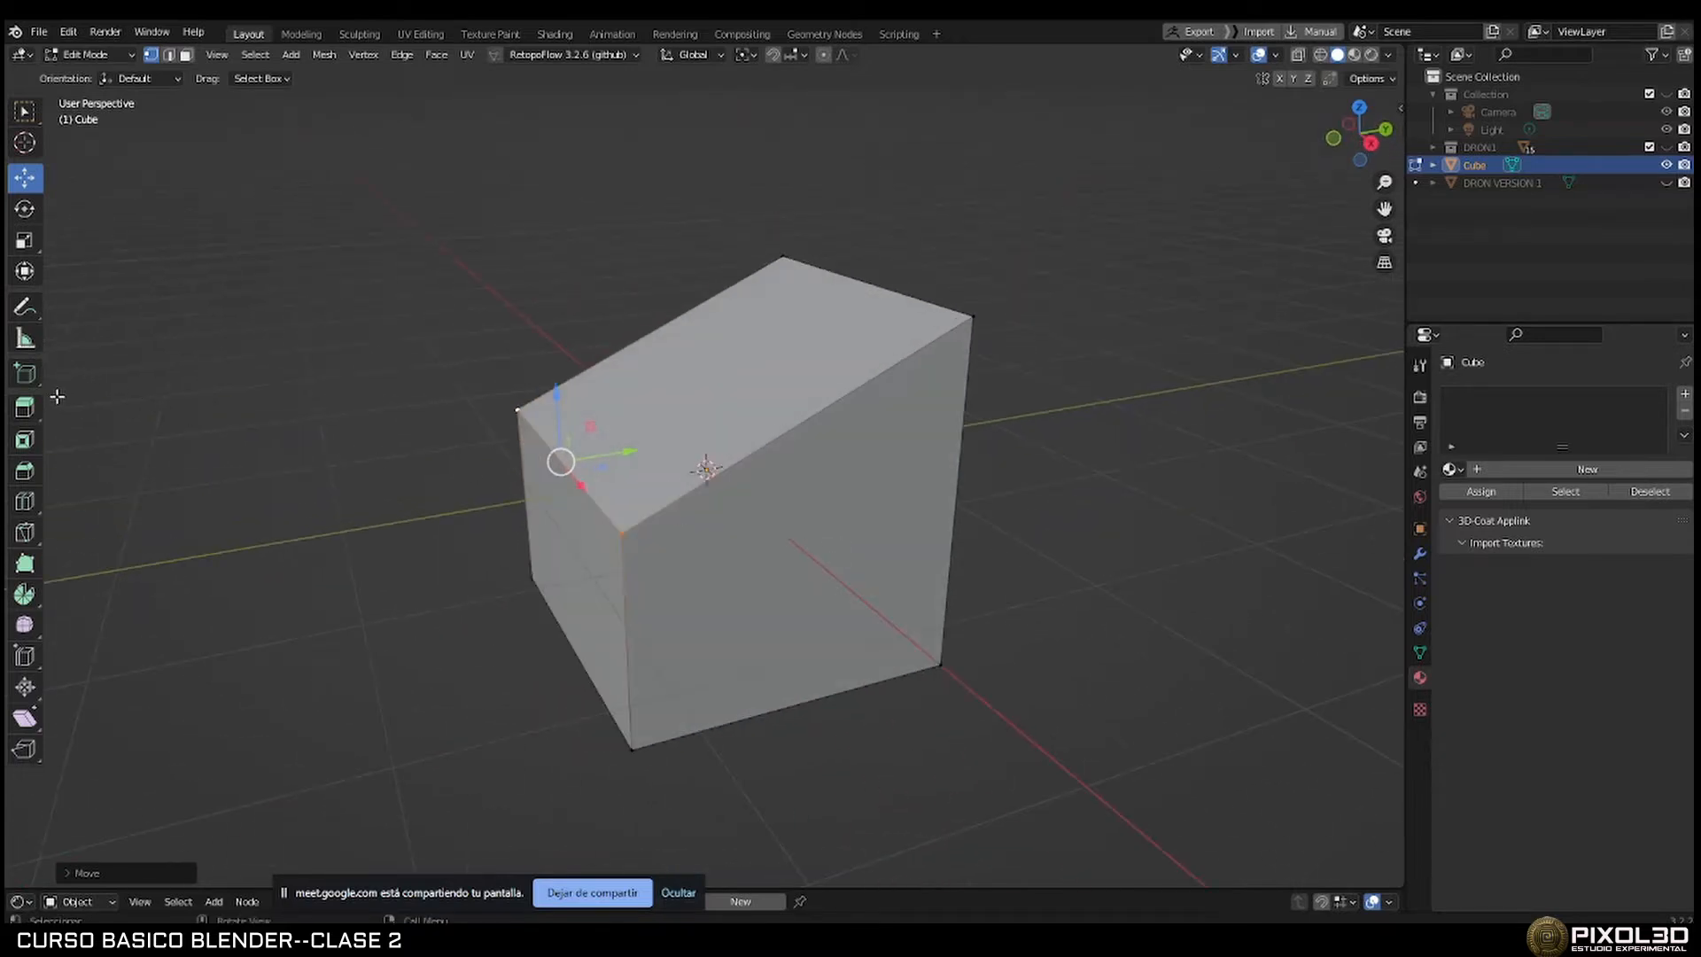
drag(56, 395, 4, 549)
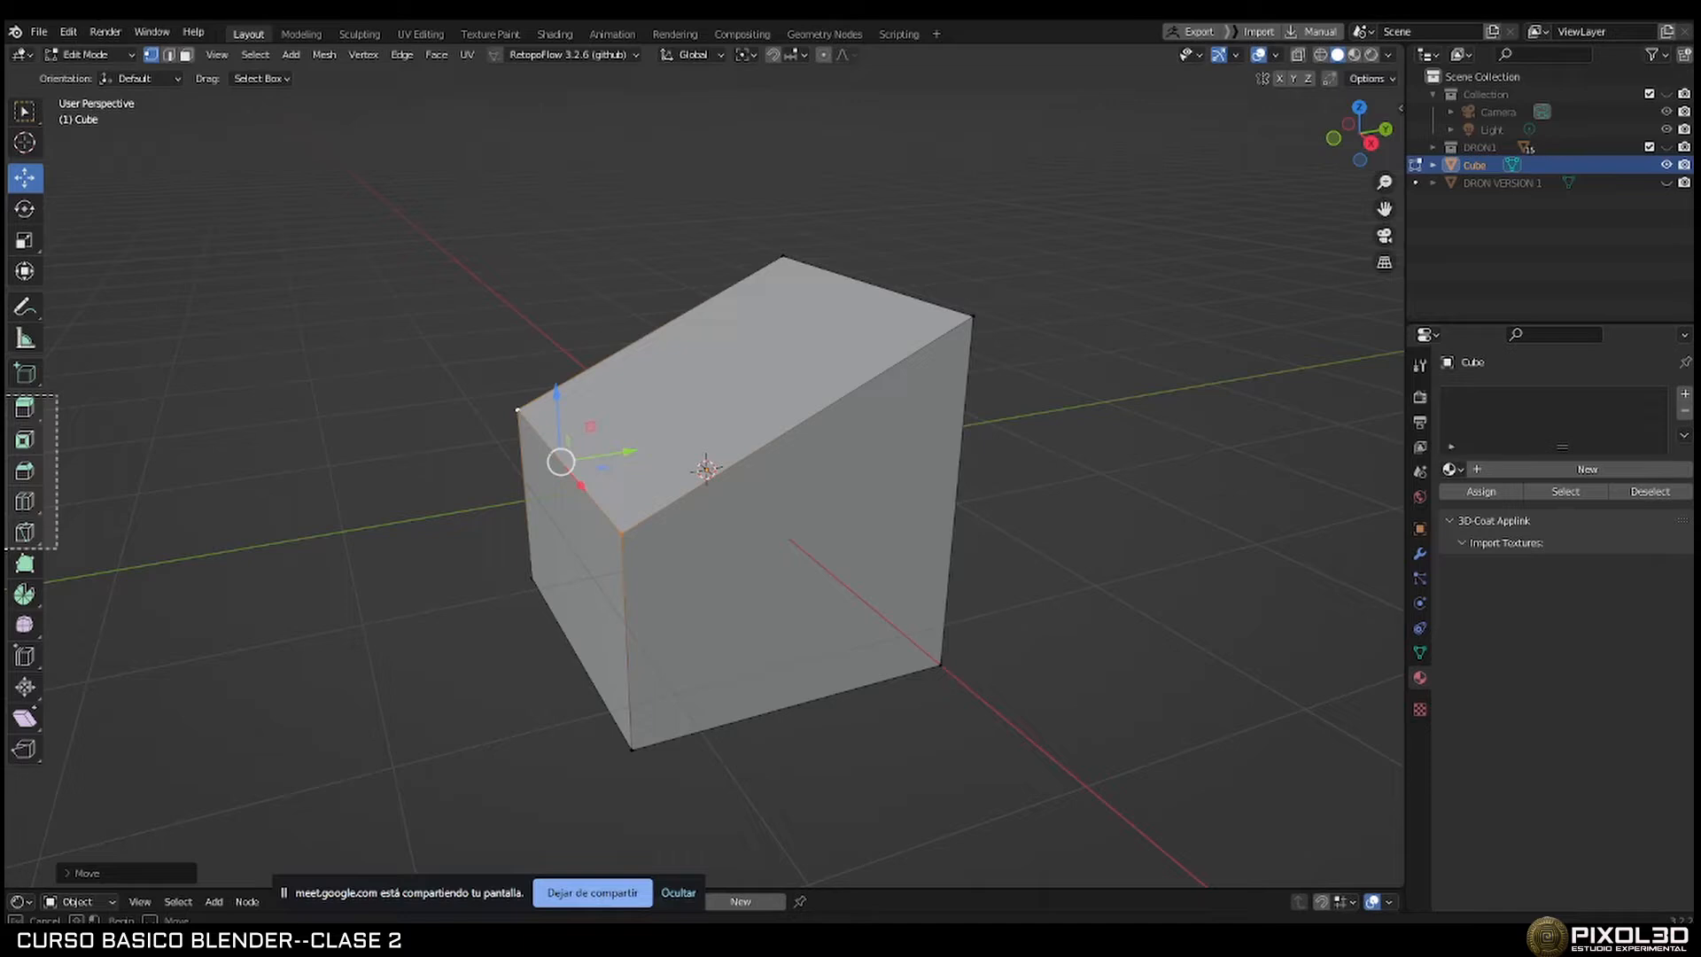
drag(4, 549, 5, 552)
drag(5, 552, 97, 539)
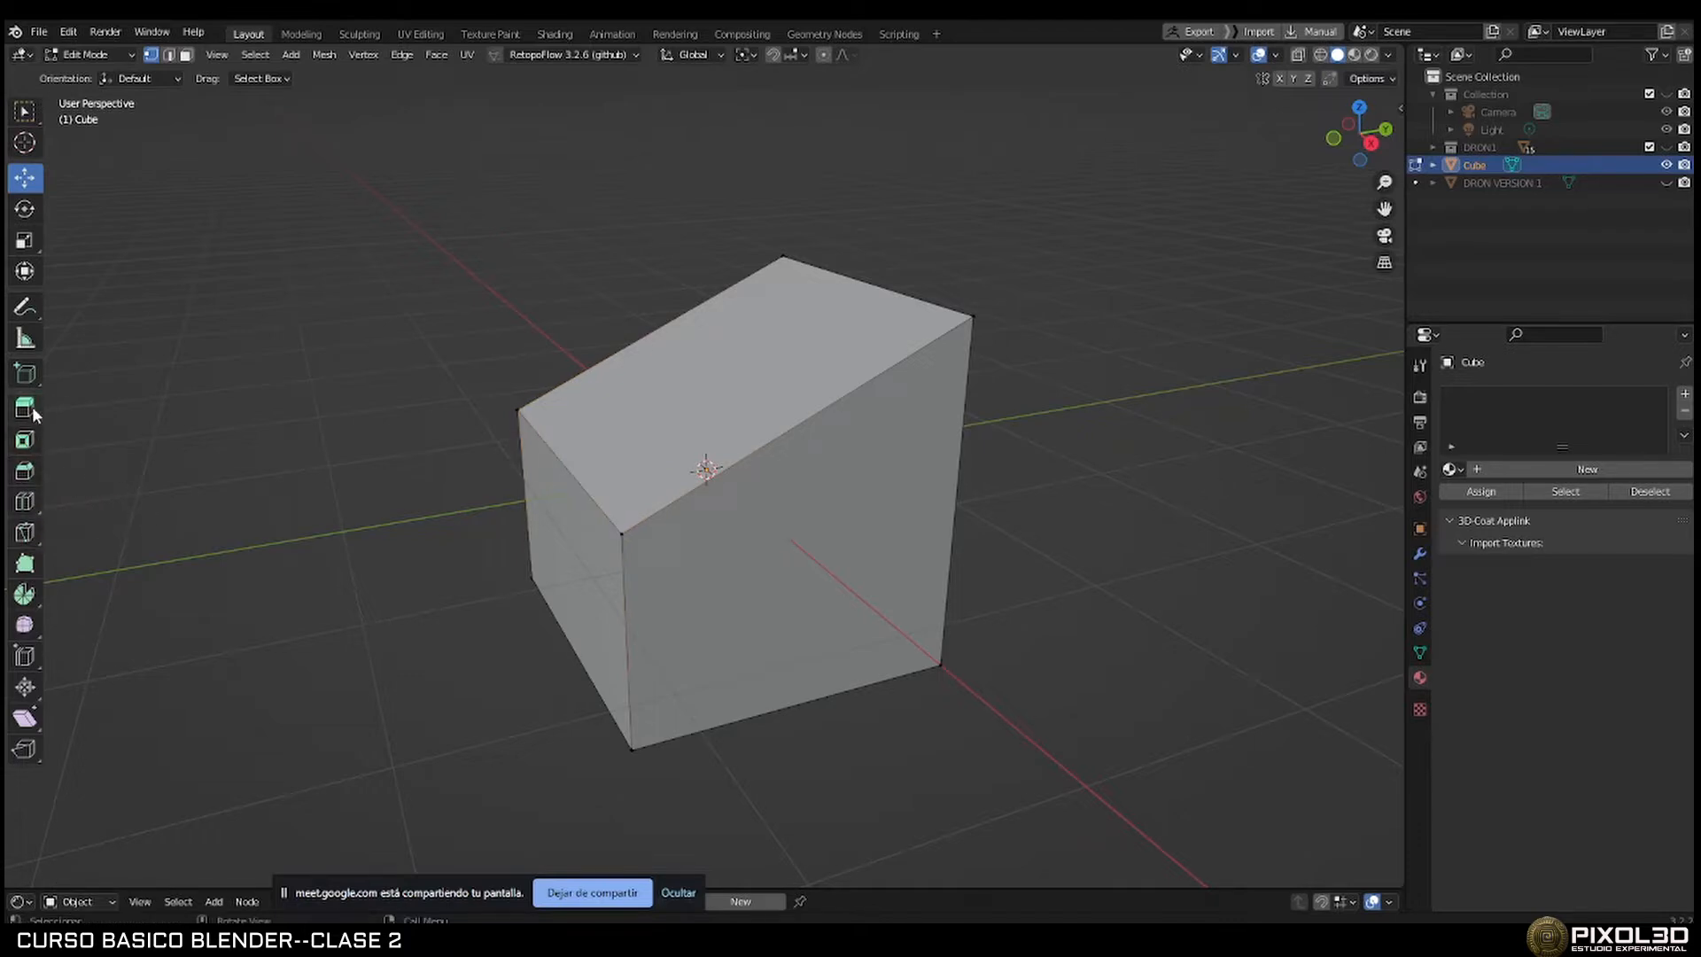
mouse_move(425, 471)
middle_down()
mouse_move(440, 471)
mouse_move(414, 476)
middle_up()
middle_drag(606, 470, 618, 565)
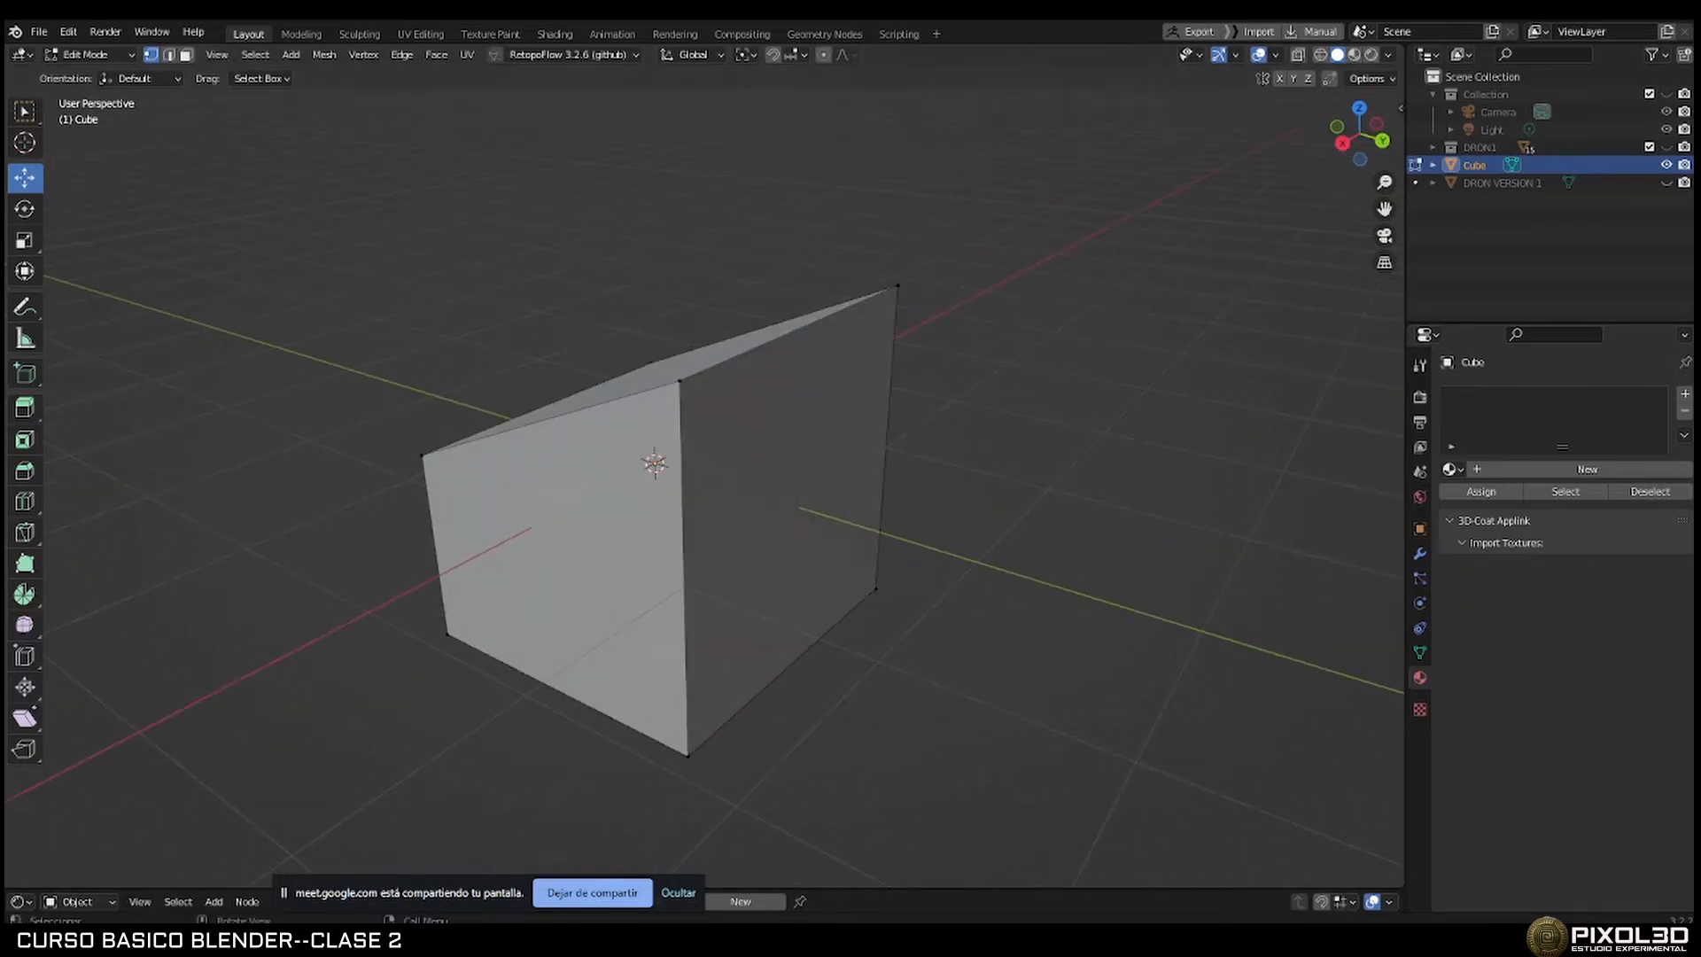
Compare the side toolbar section on page 7 of the PDF notes with the Edit Mode tools in Blender.
key(alt+Tab)
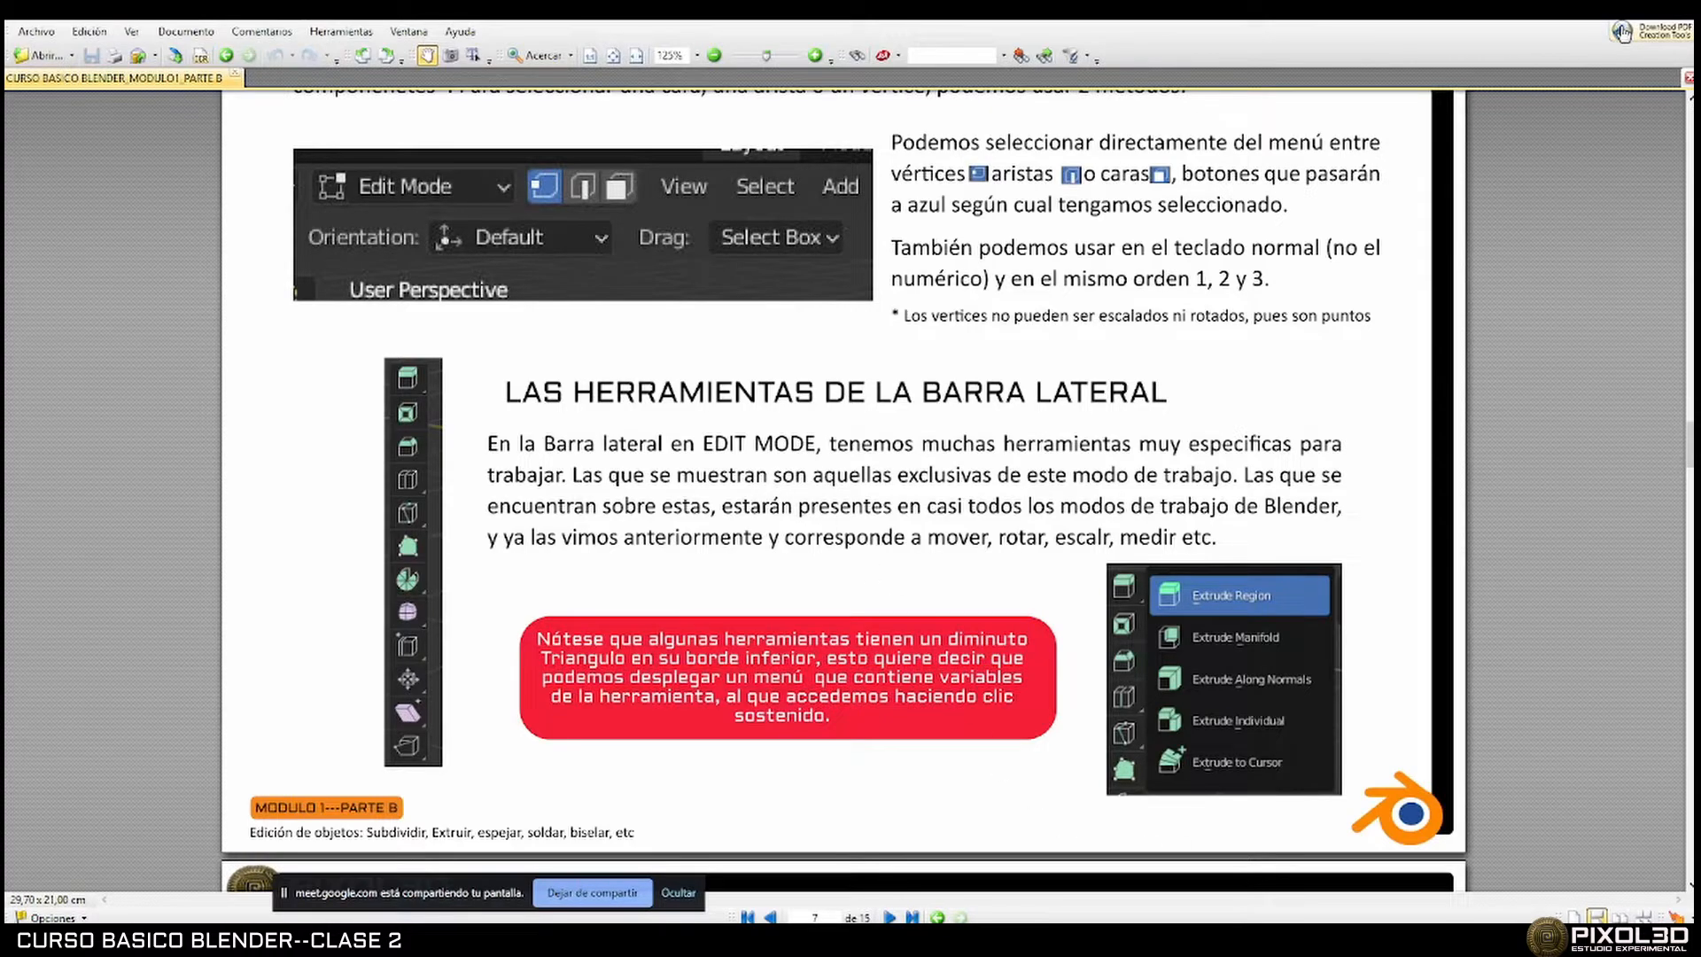
key(alt+Tab)
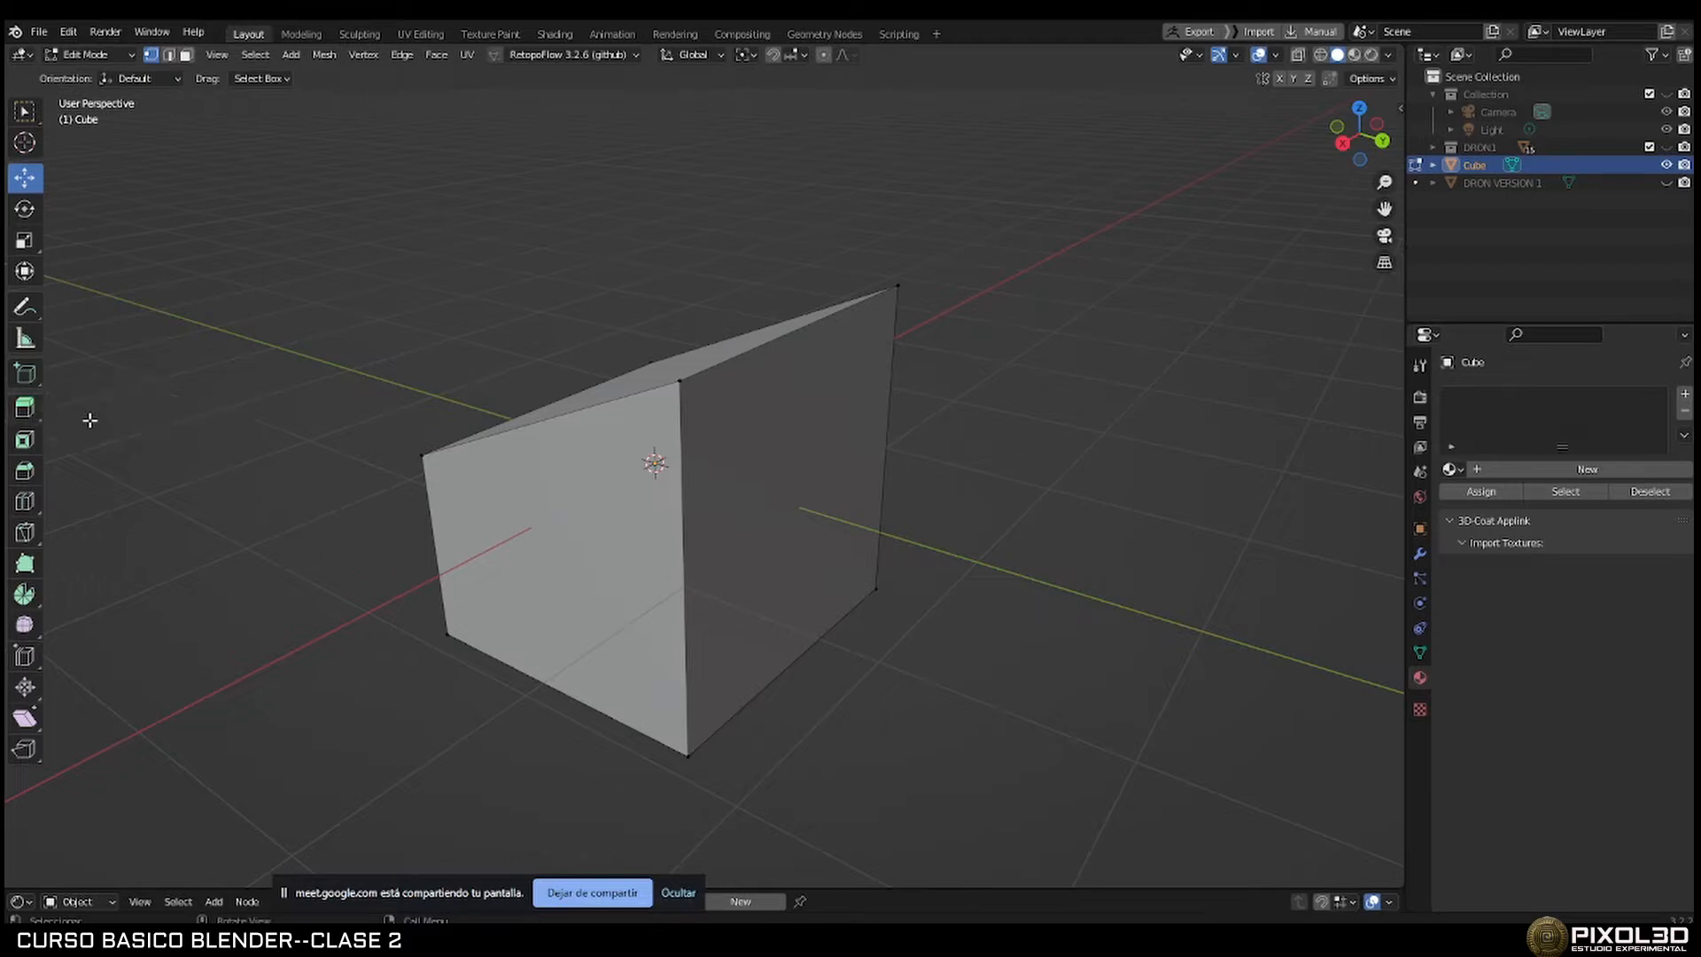
key(alt+Tab)
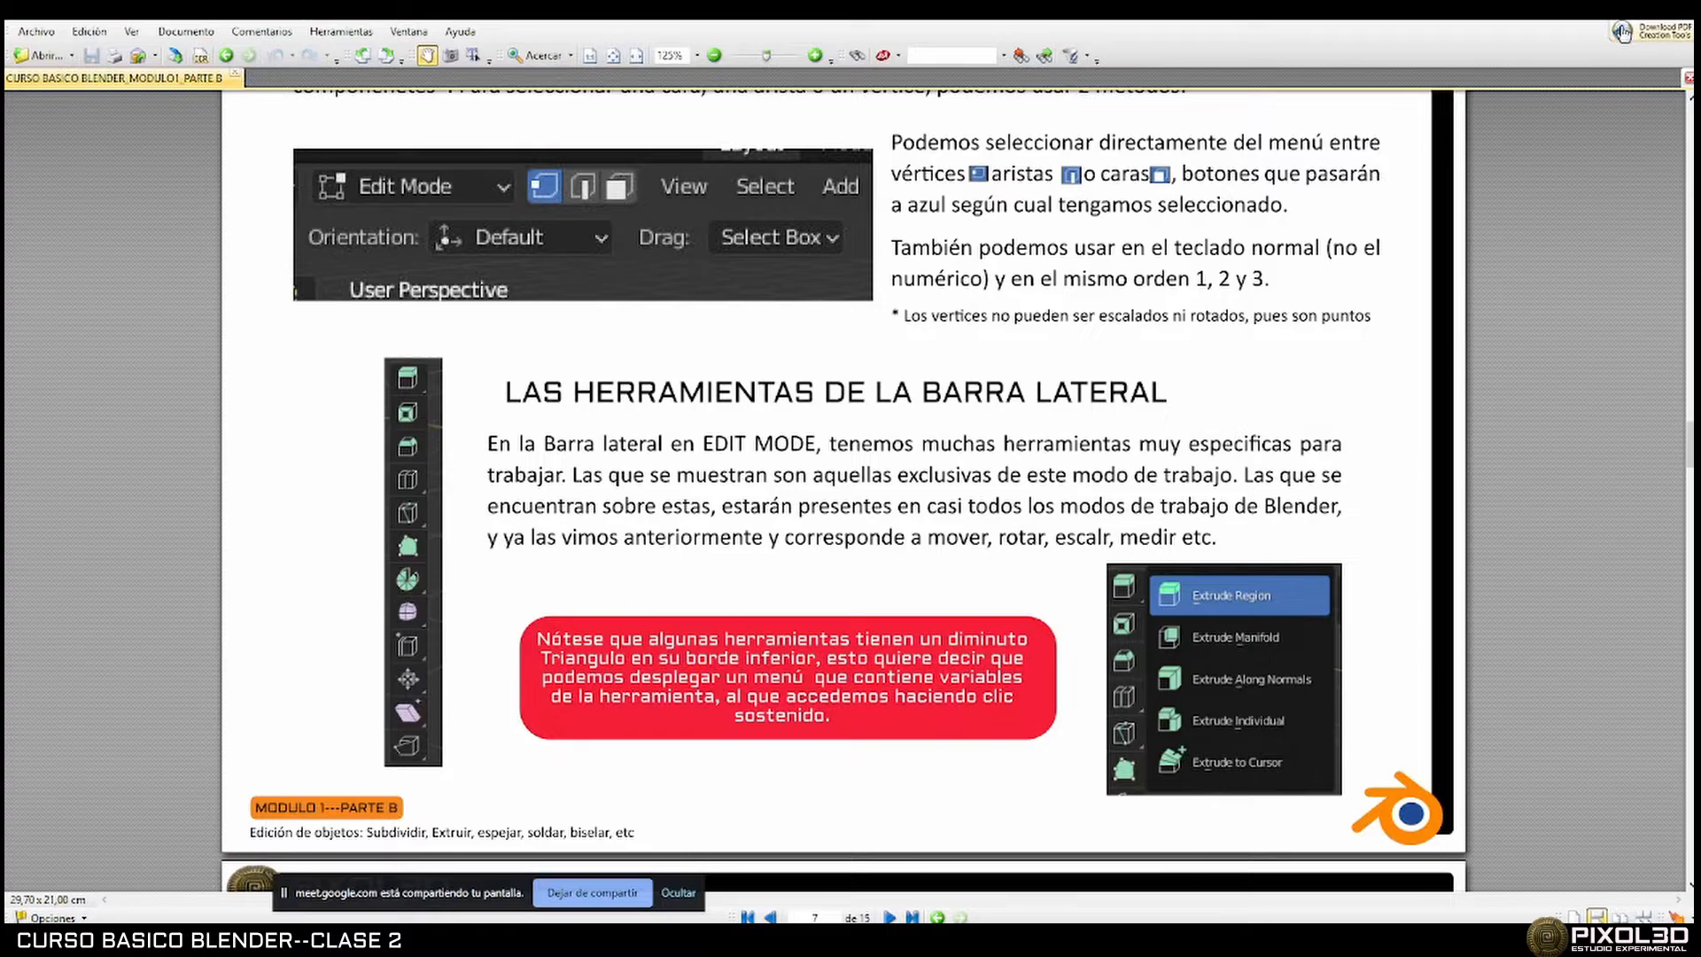
key(alt+Tab)
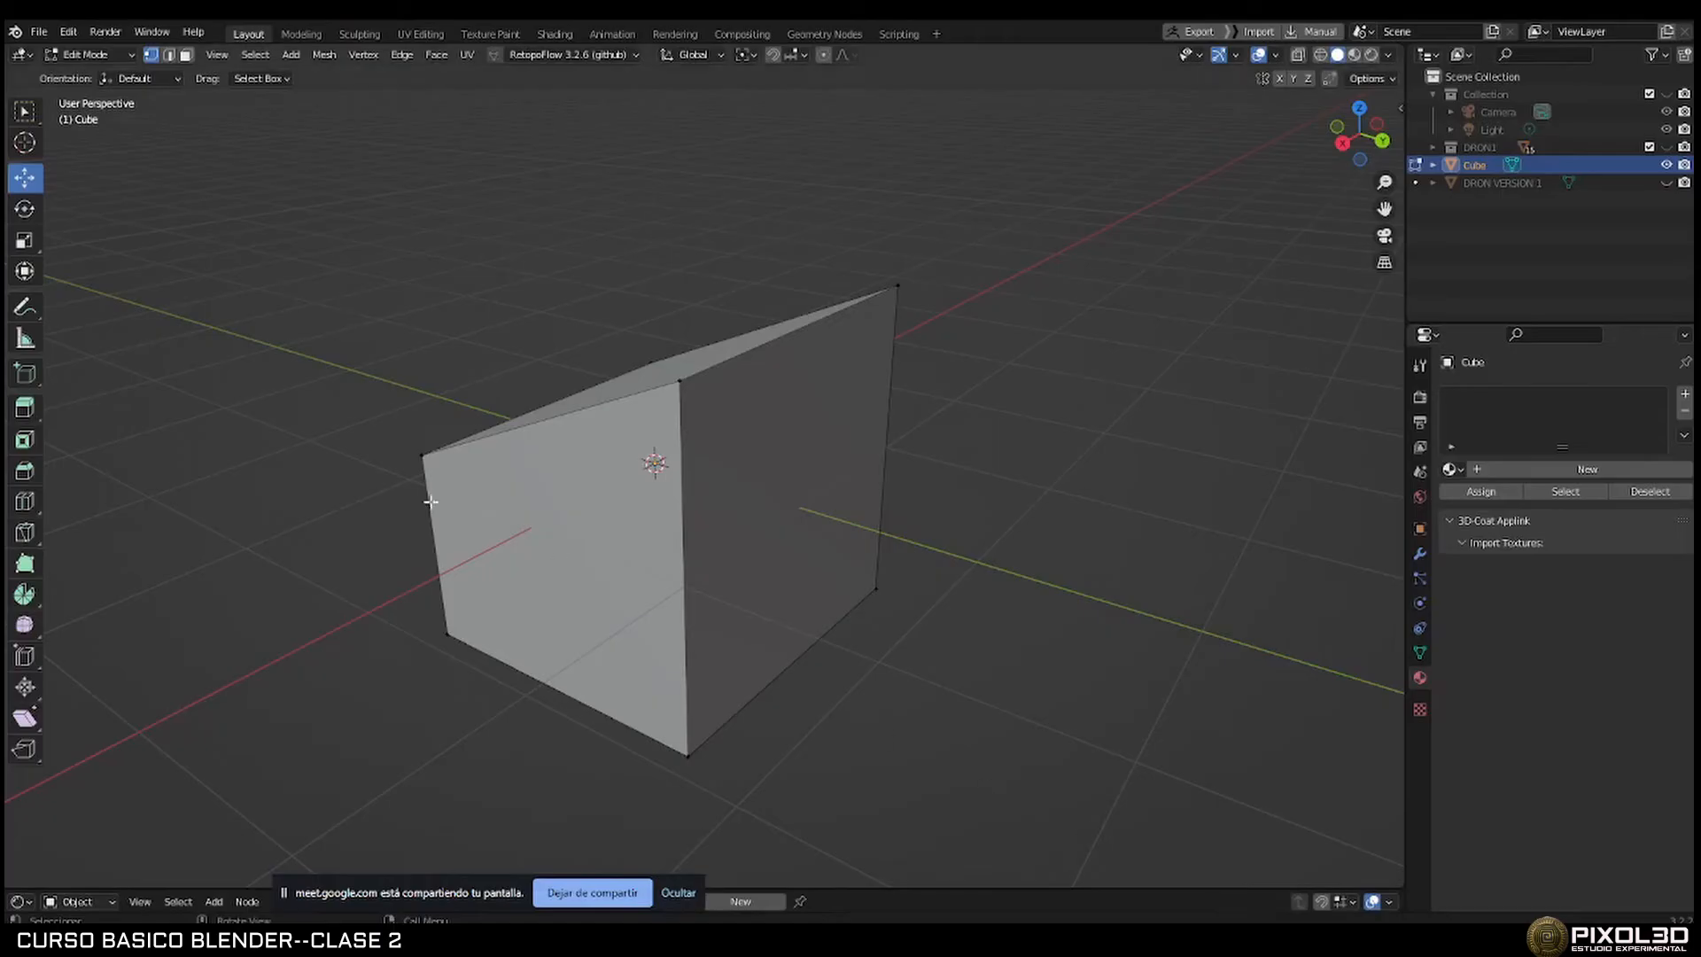
Examine the variants of the Extrude, Loop Cut and Knife tools in the Edit Mode toolbar.
click(37, 408)
click(36, 502)
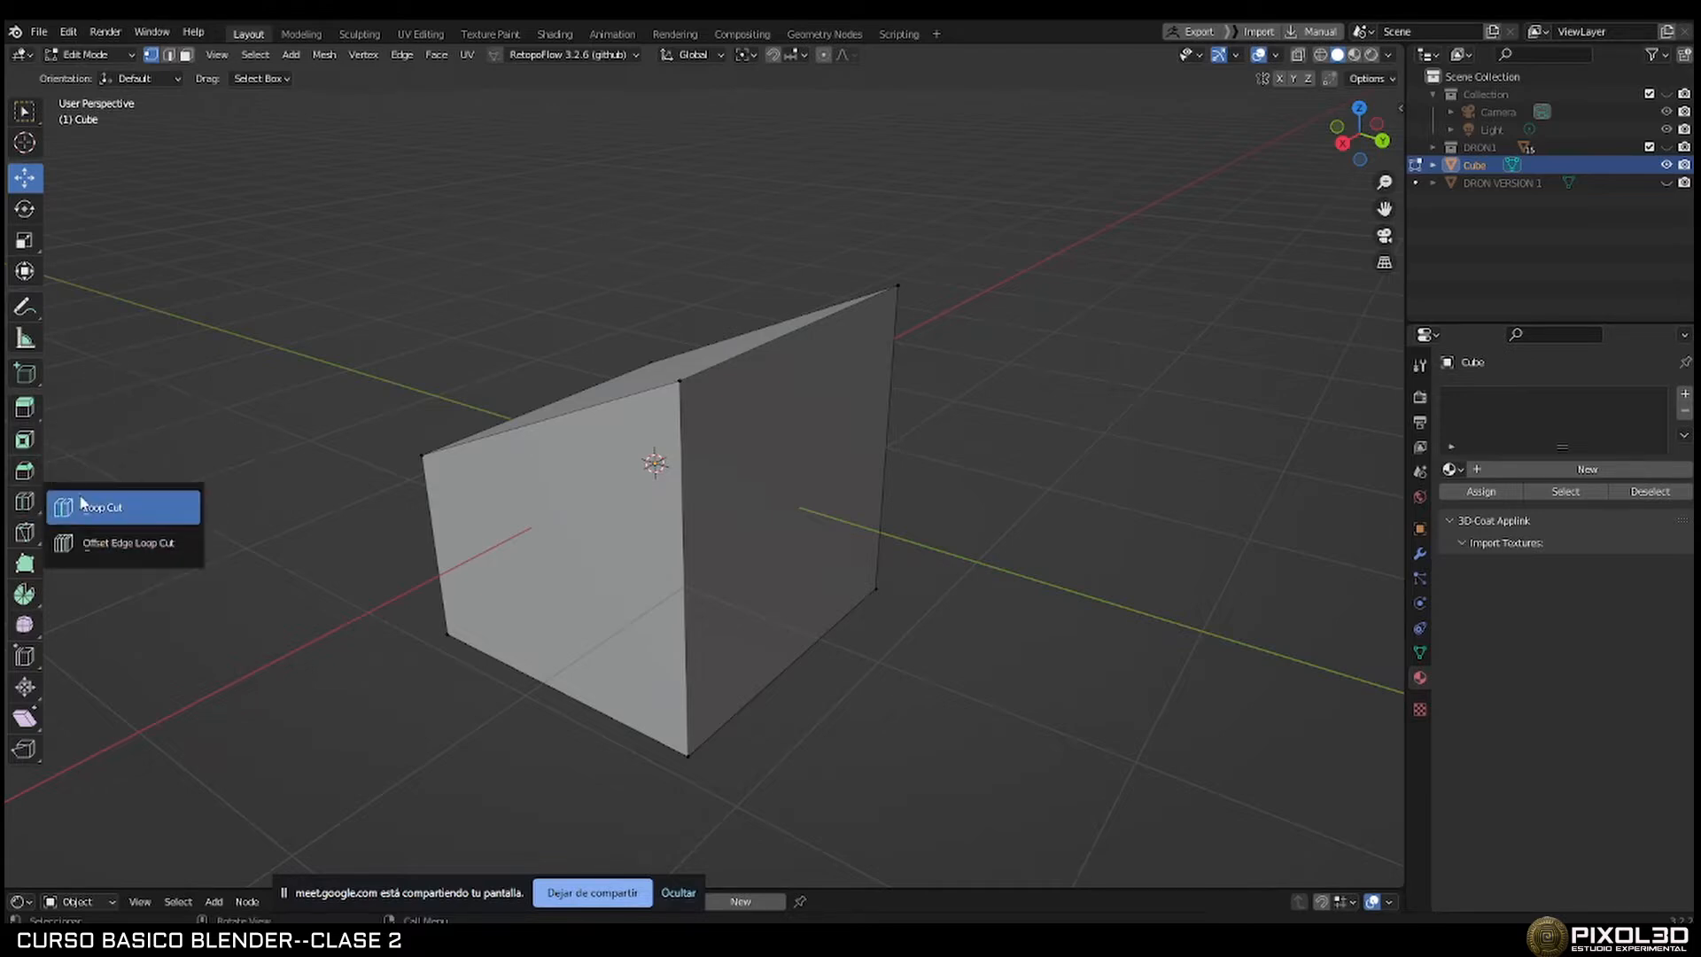
click(27, 534)
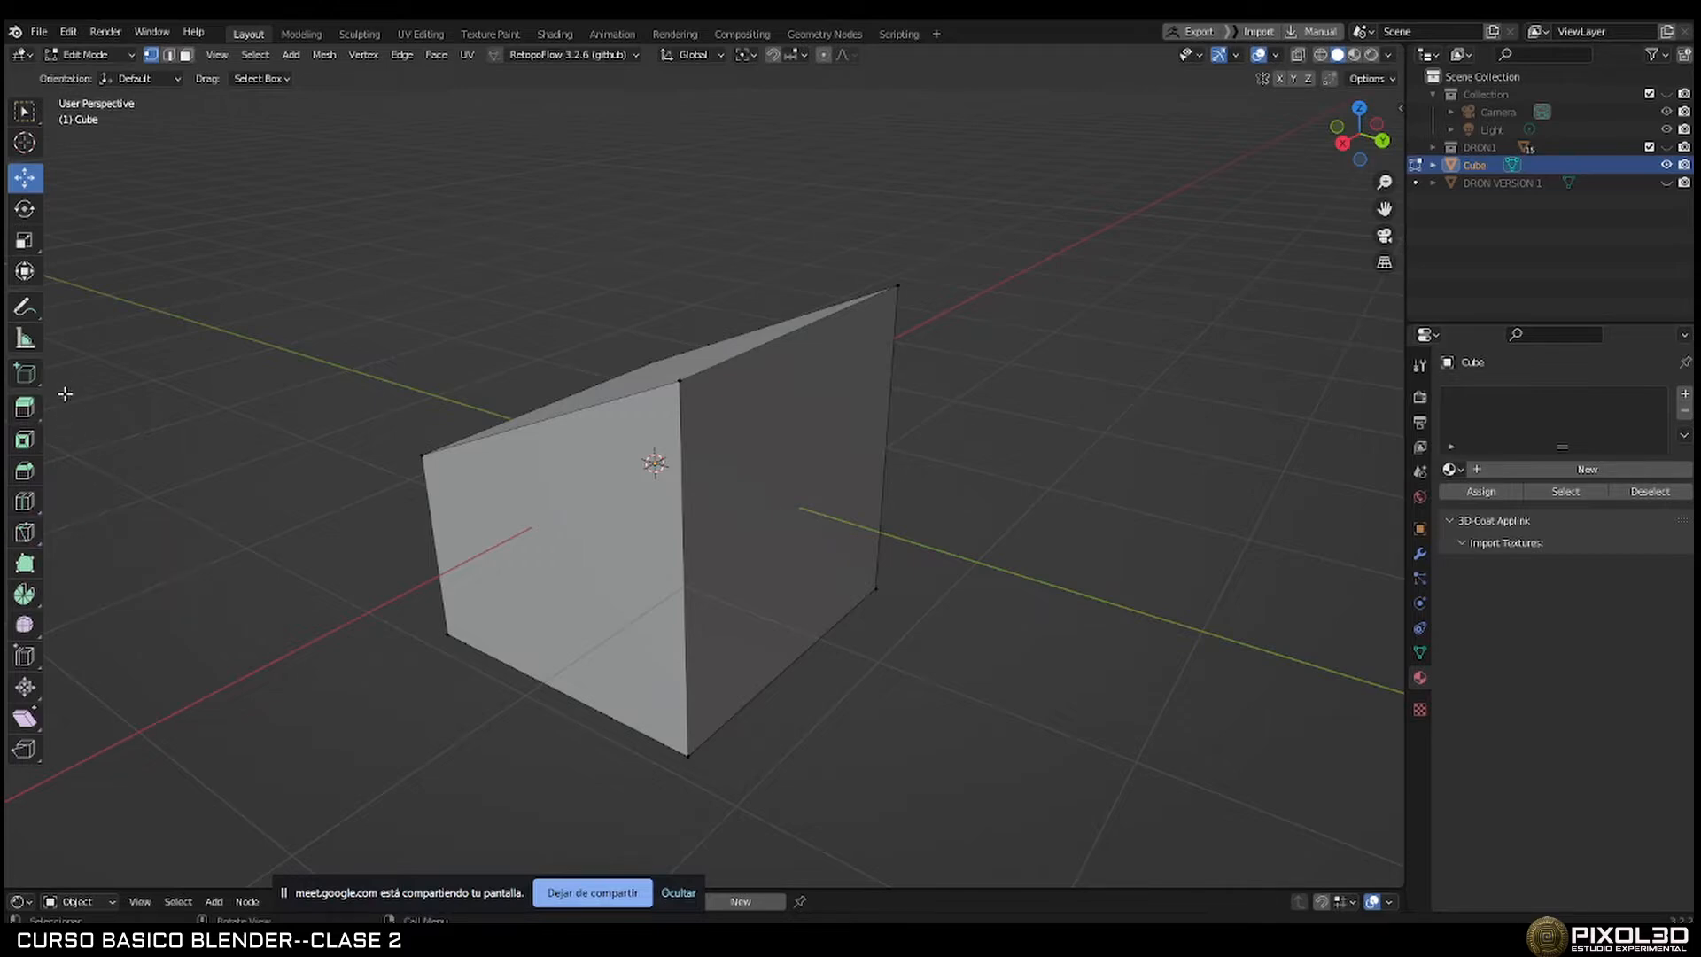
click(30, 413)
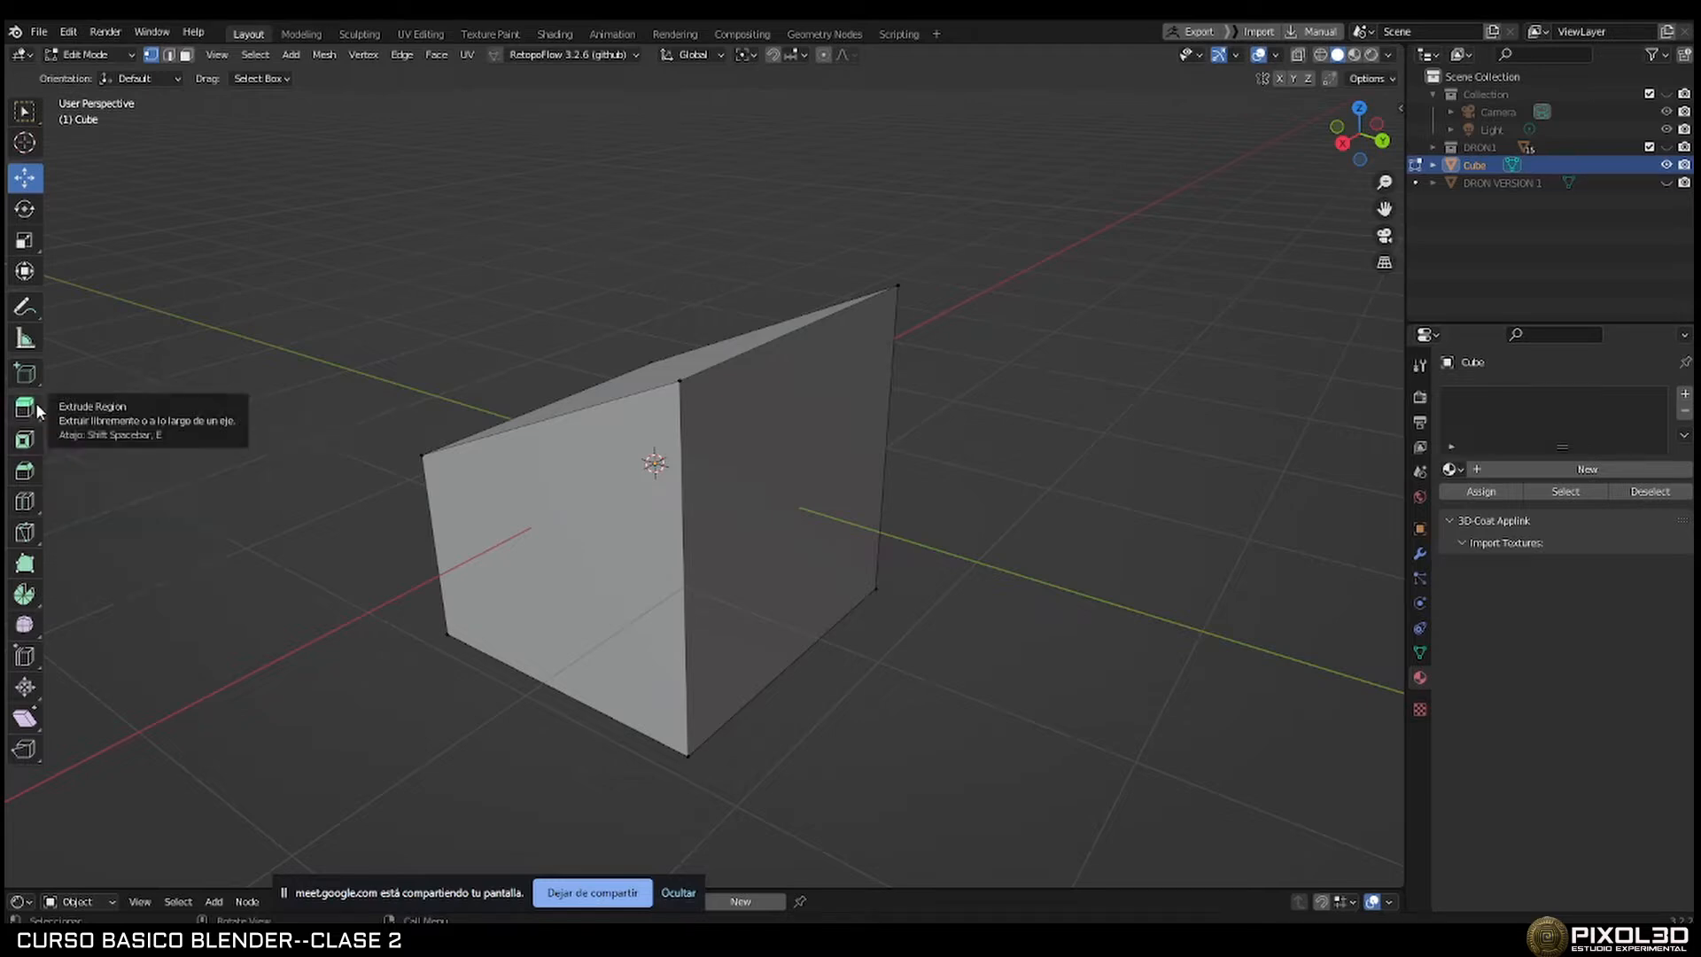
In face selection, use Extrude Region on the tall +Y end face, then extrude the new block's +X side face outward.
click(27, 407)
click(102, 416)
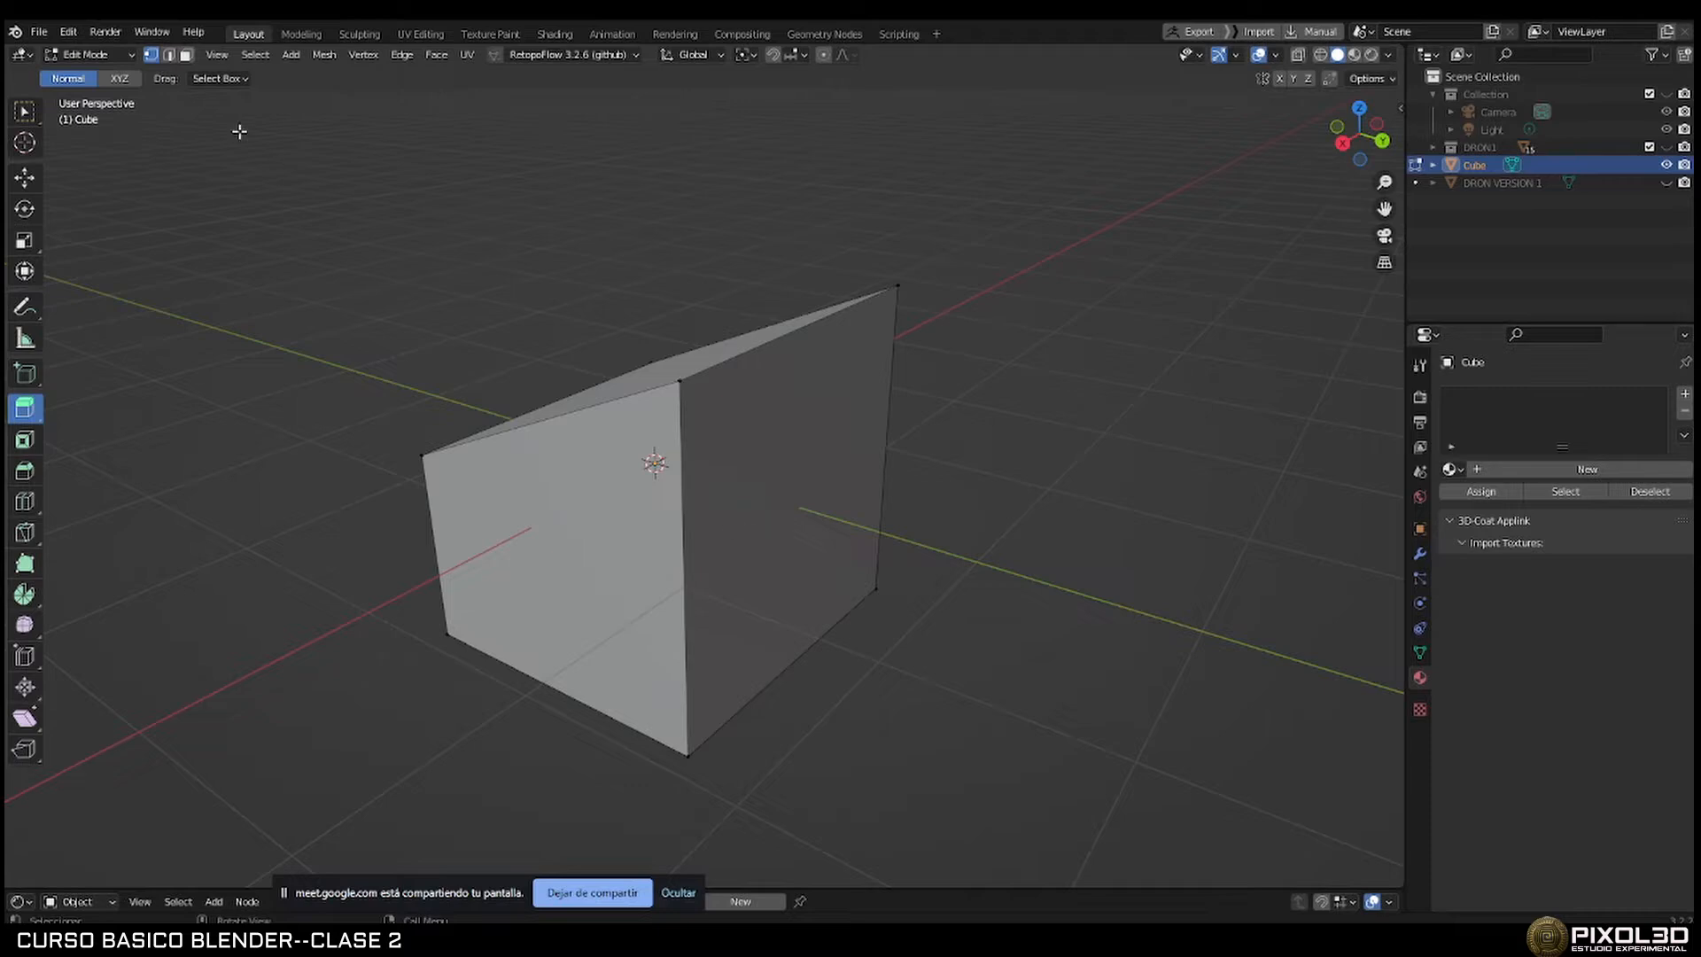
click(186, 55)
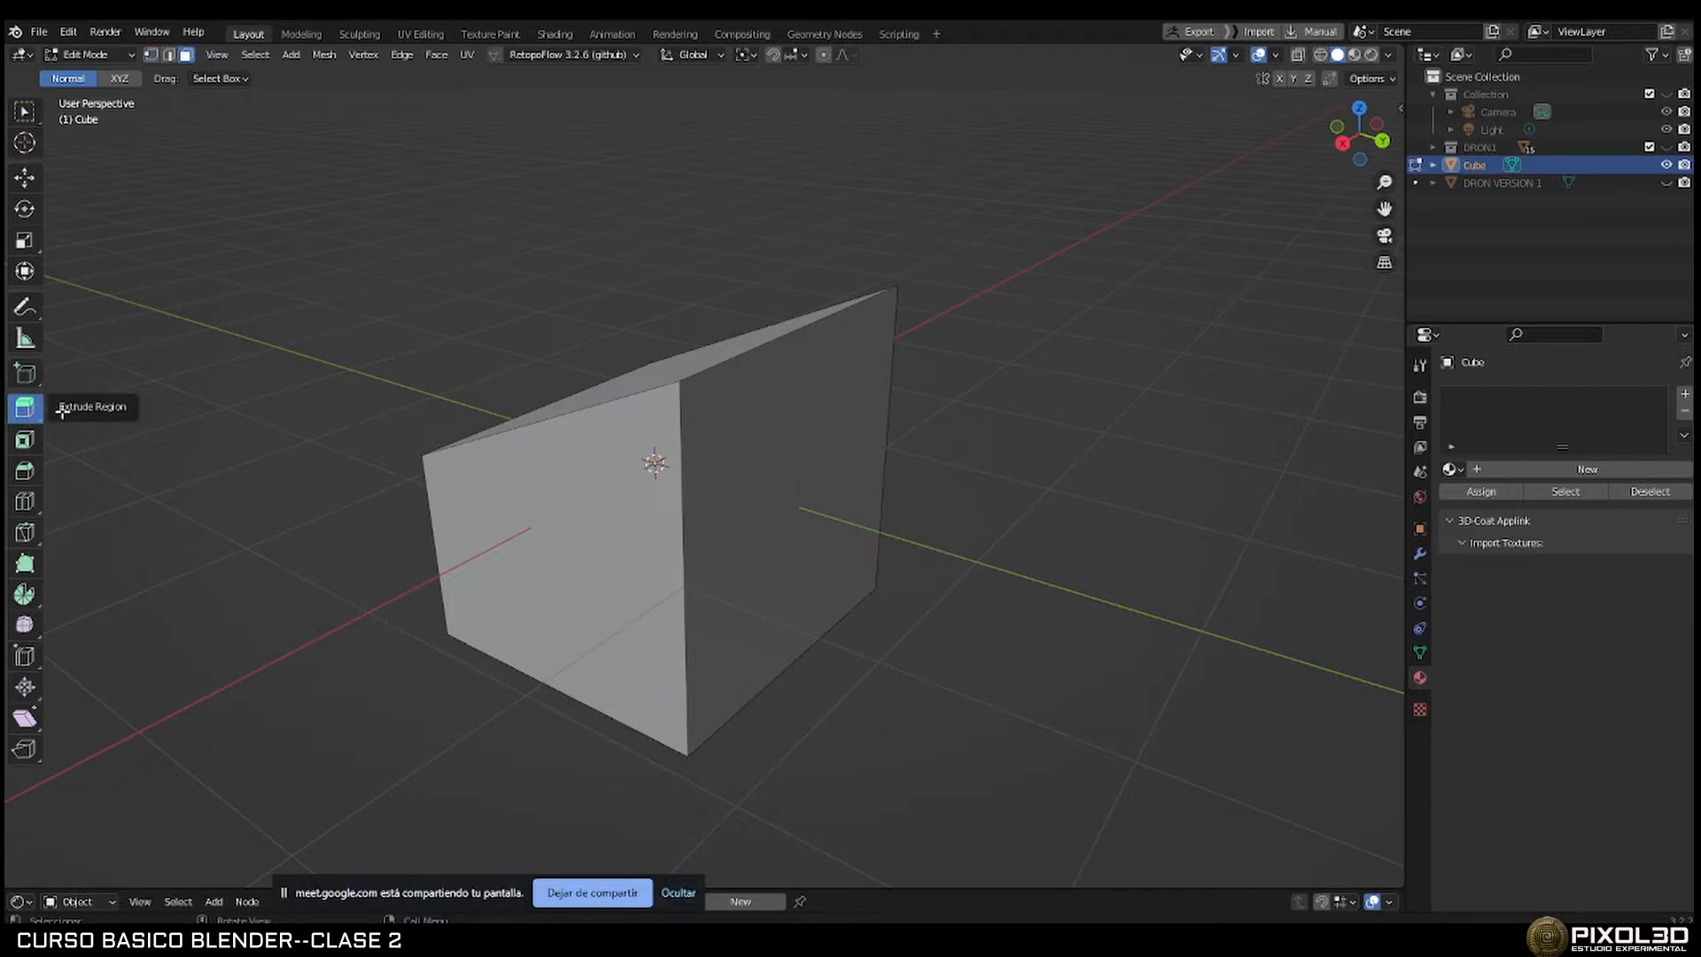
click(727, 449)
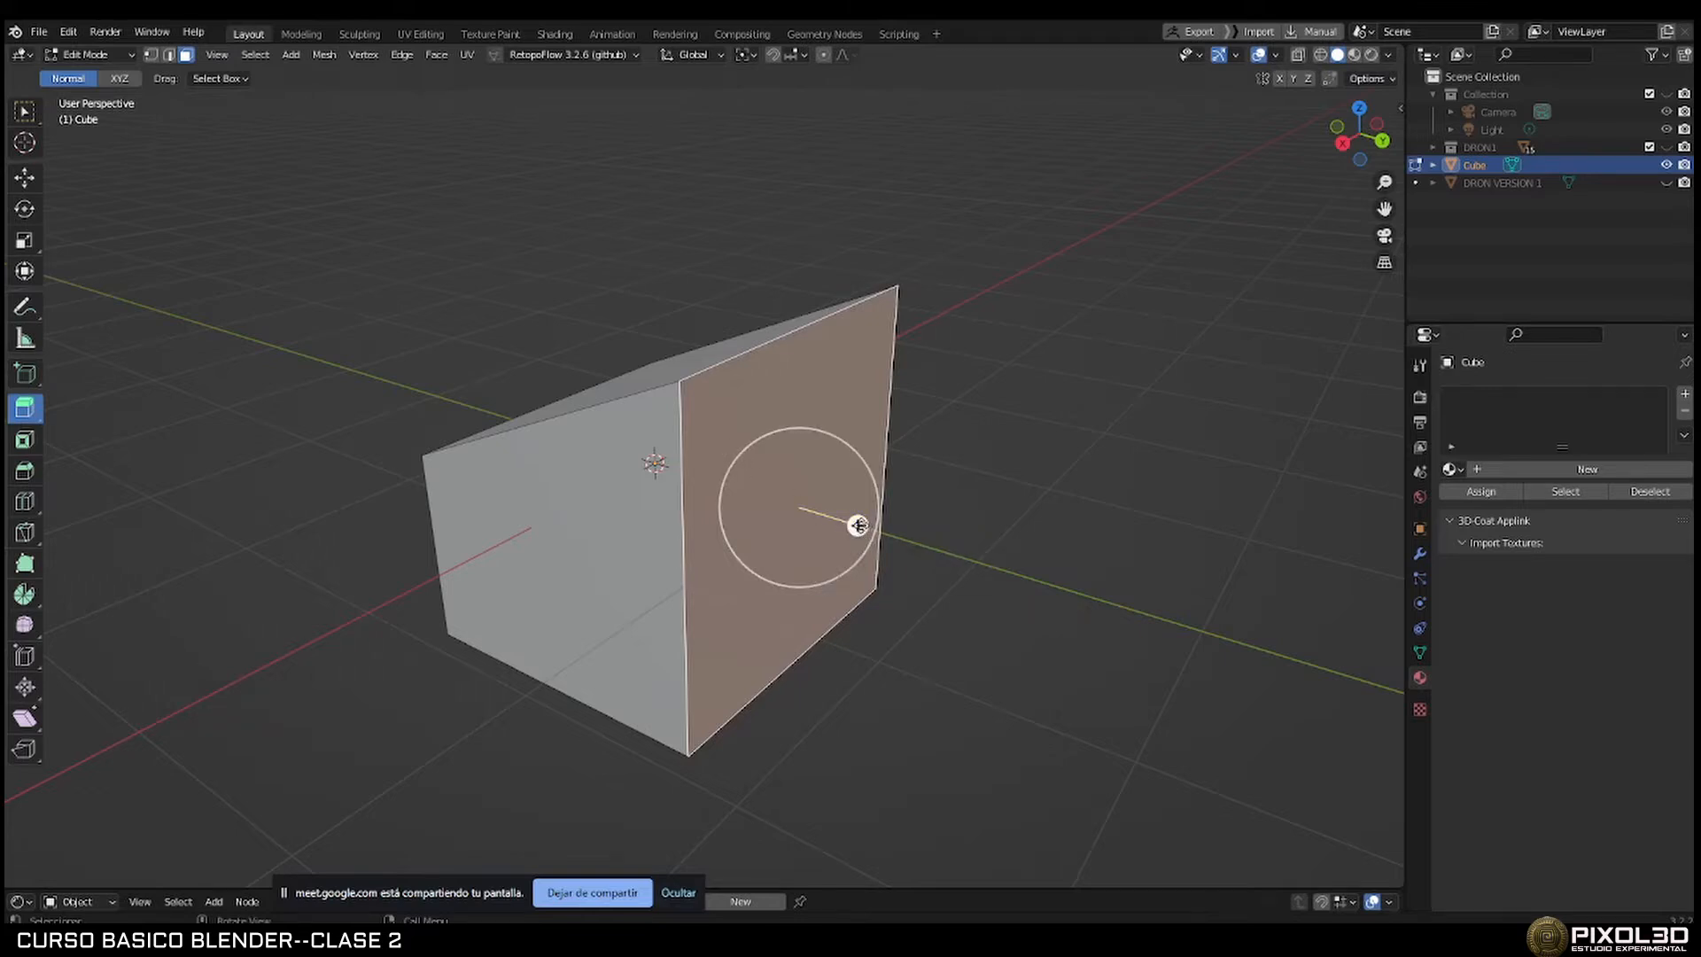
drag(858, 524, 1116, 605)
middle_drag(929, 542, 1076, 559)
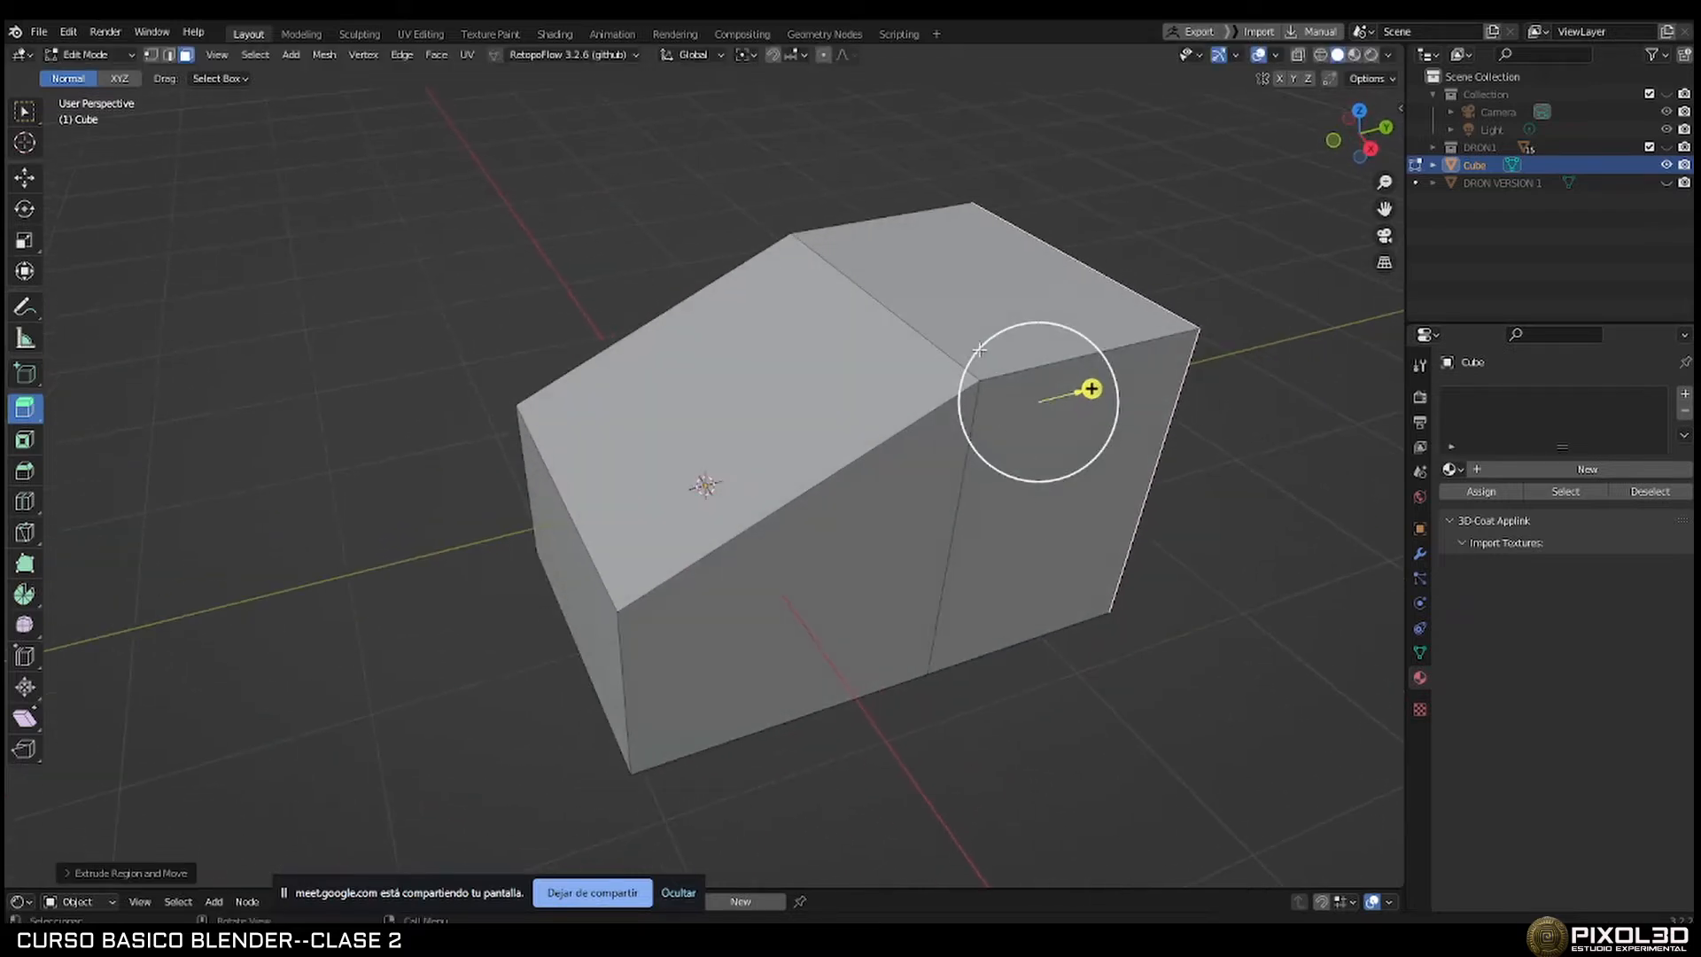
drag(1098, 554, 1235, 668)
Extrude the low -Y end face outward and extrude the top face of that new block upward.
click(536, 625)
drag(504, 594, 175, 684)
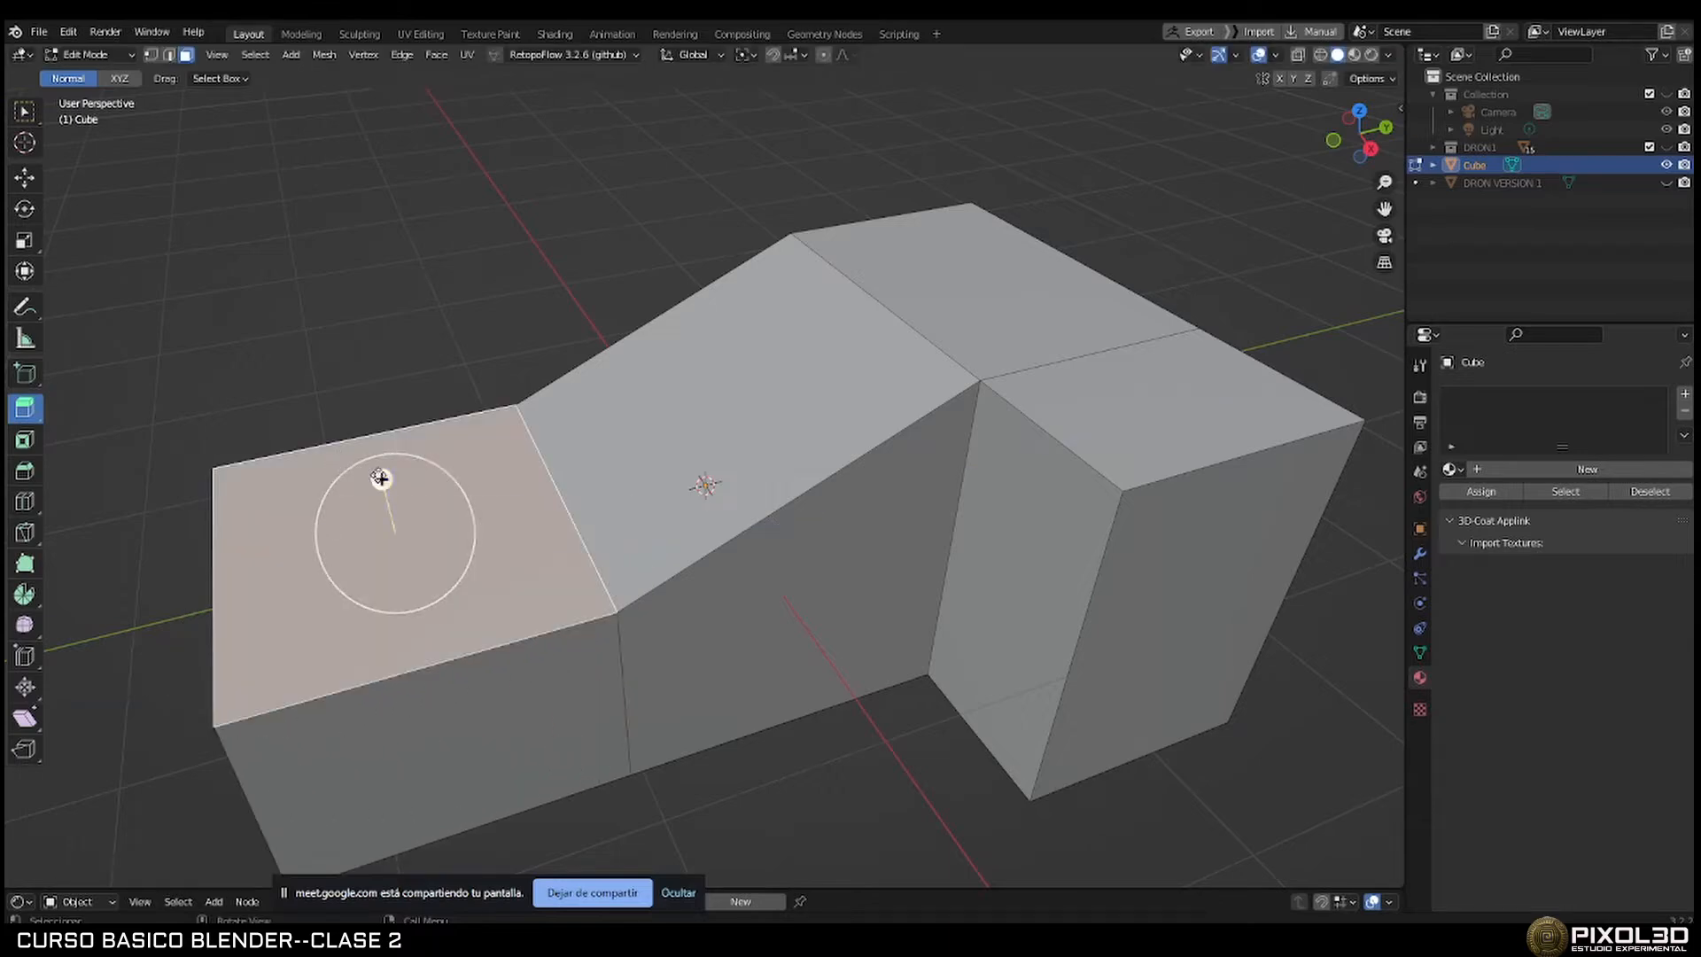
drag(381, 479, 349, 258)
middle_drag(349, 258, 617, 341)
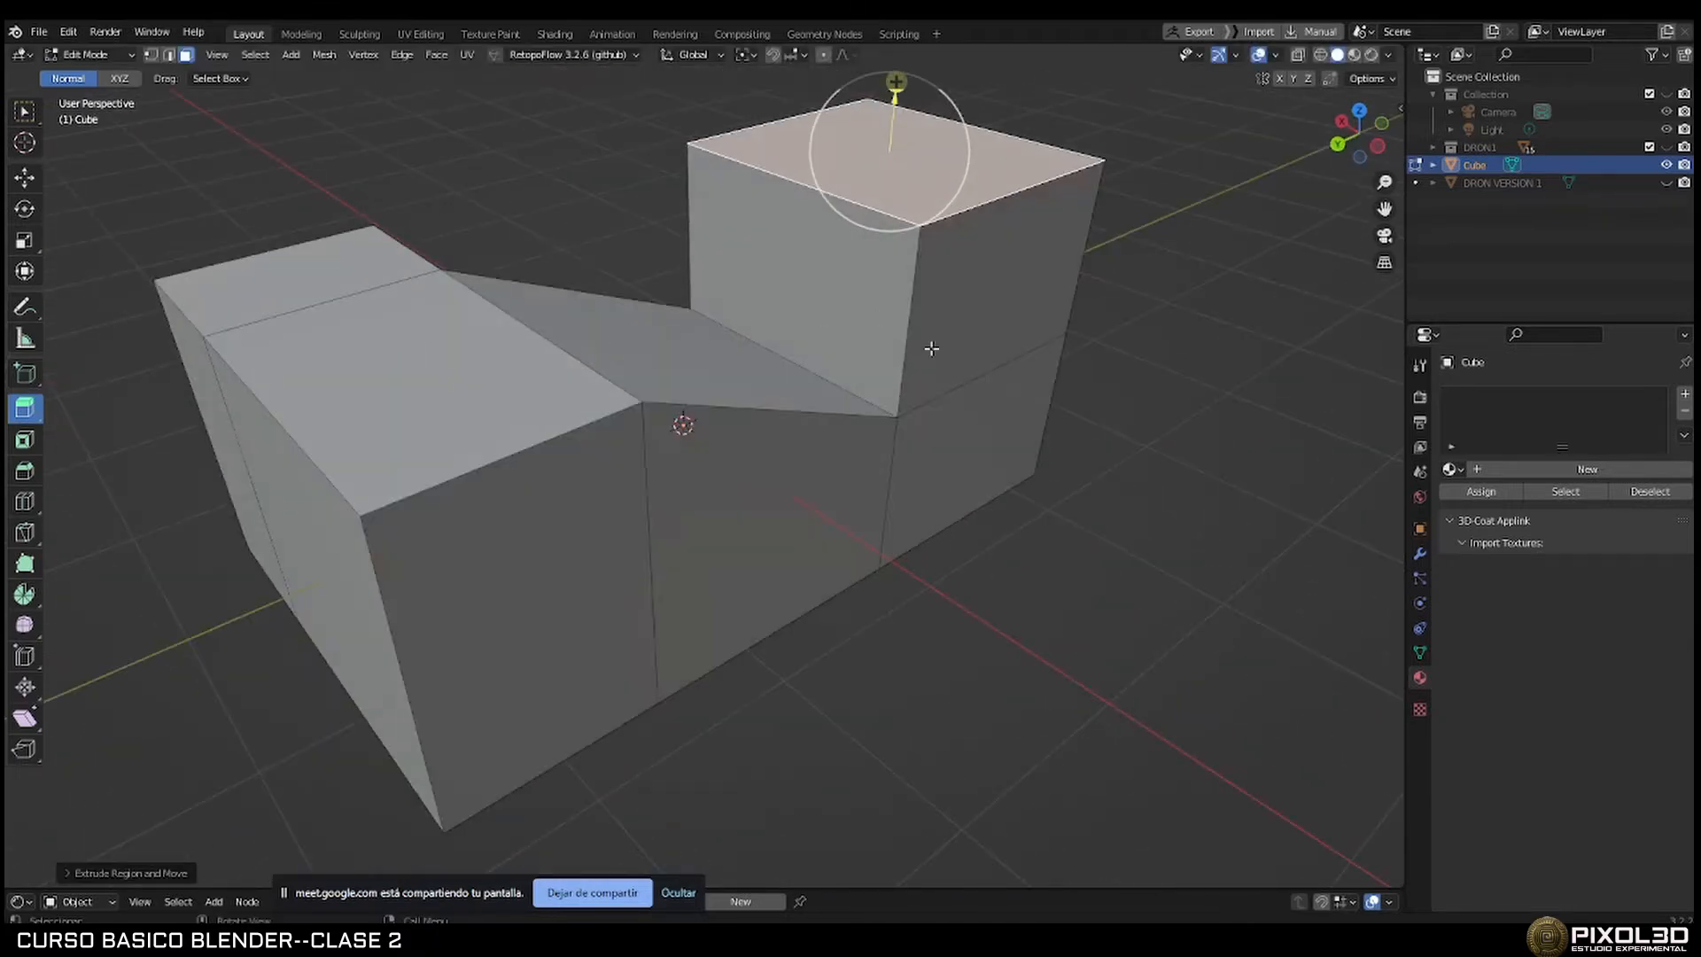
Extrude the low block's -X side face freely at an angle, then extrude its end face again straight along -X.
click(970, 421)
drag(1031, 478, 1315, 667)
middle_drag(1050, 537, 798, 496)
scroll(914, 507, down, 4)
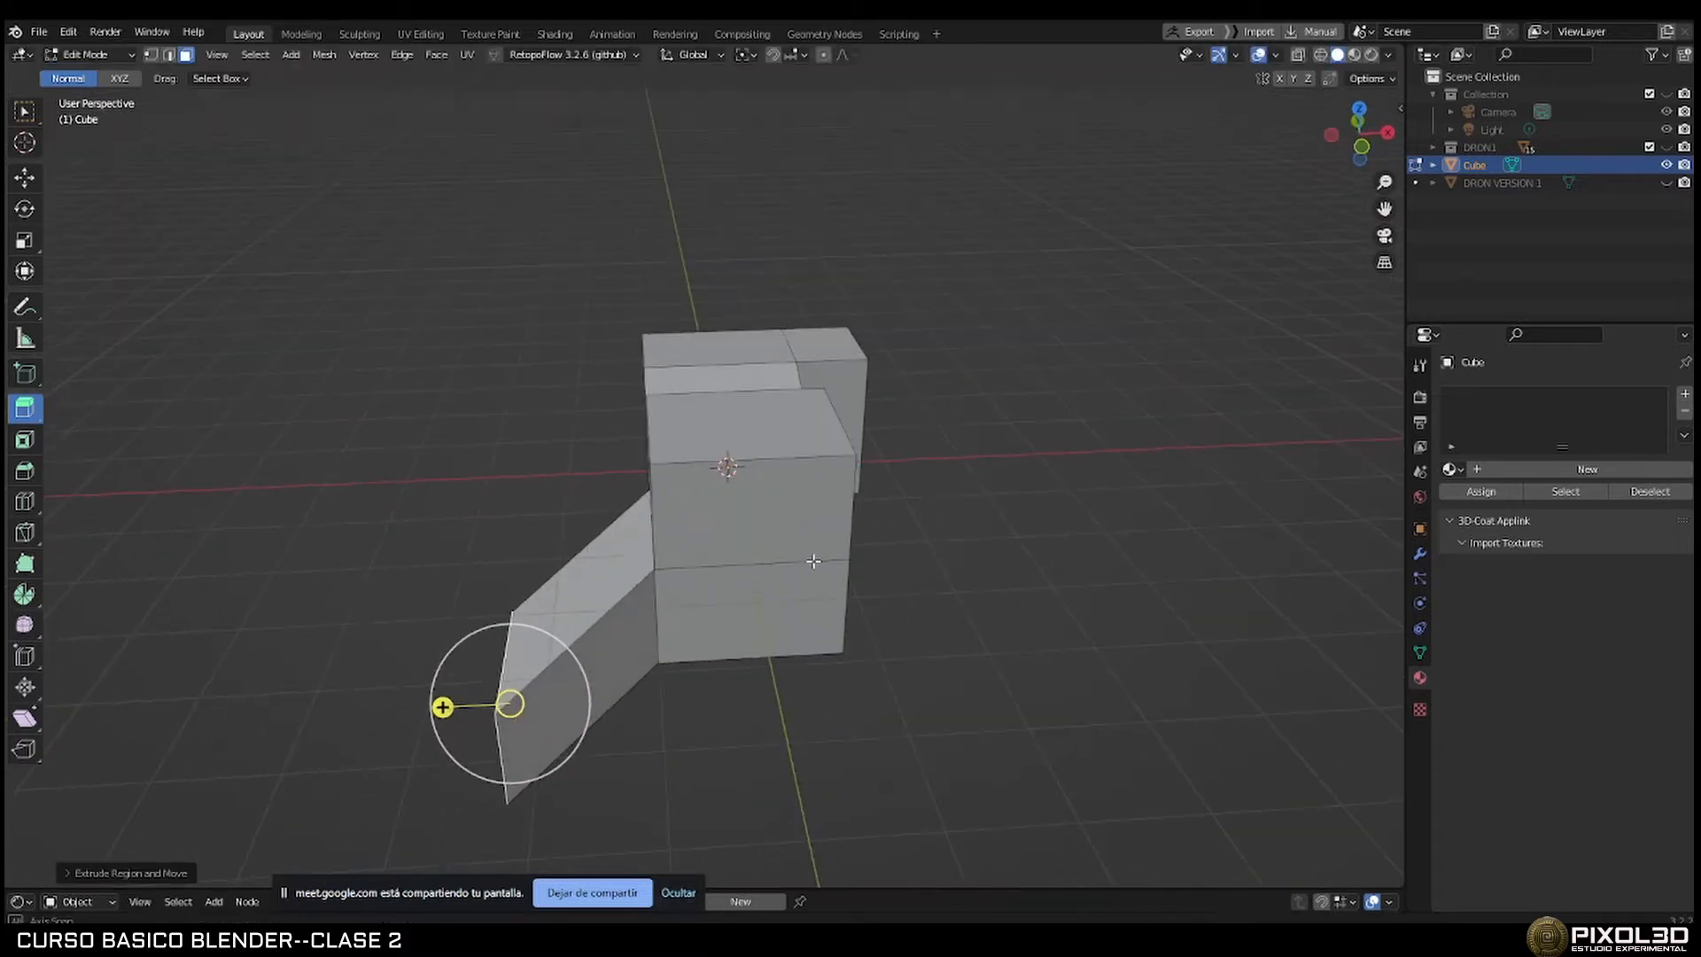
drag(444, 706, 190, 717)
middle_drag(190, 718, 867, 541)
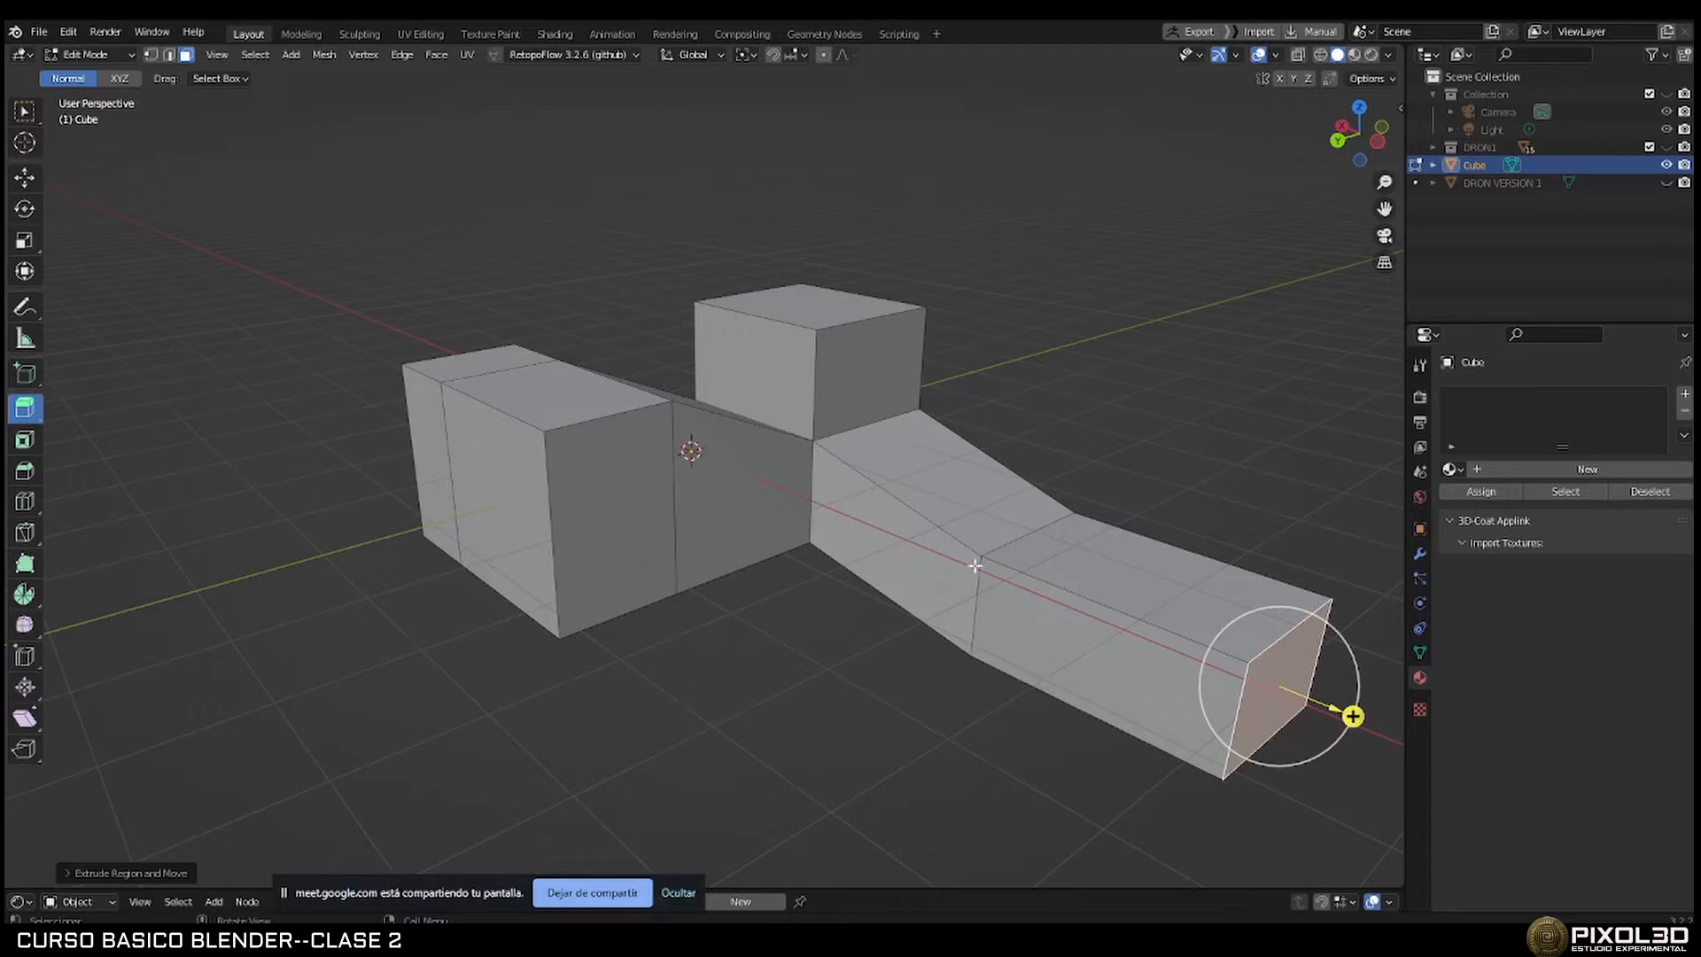
Extrude the -Y block's top face upward, scale it down to form a taper, and extrude the small face up as a neck.
middle_drag(975, 565, 809, 640)
click(732, 559)
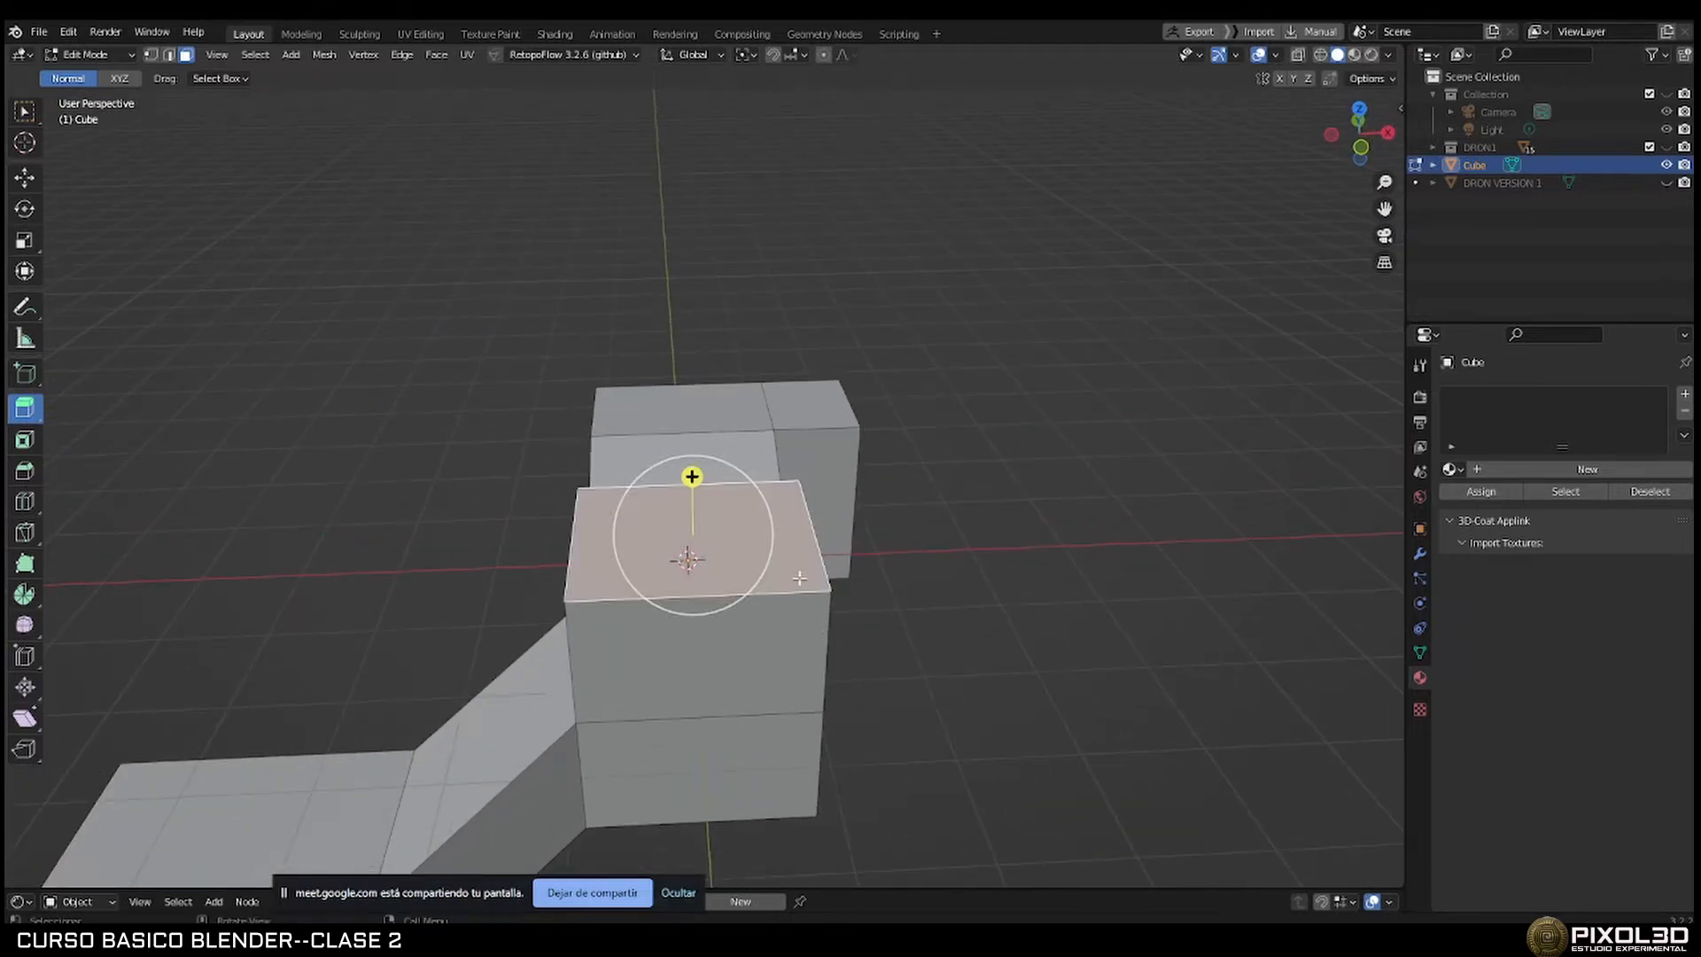
middle_drag(733, 559, 621, 434)
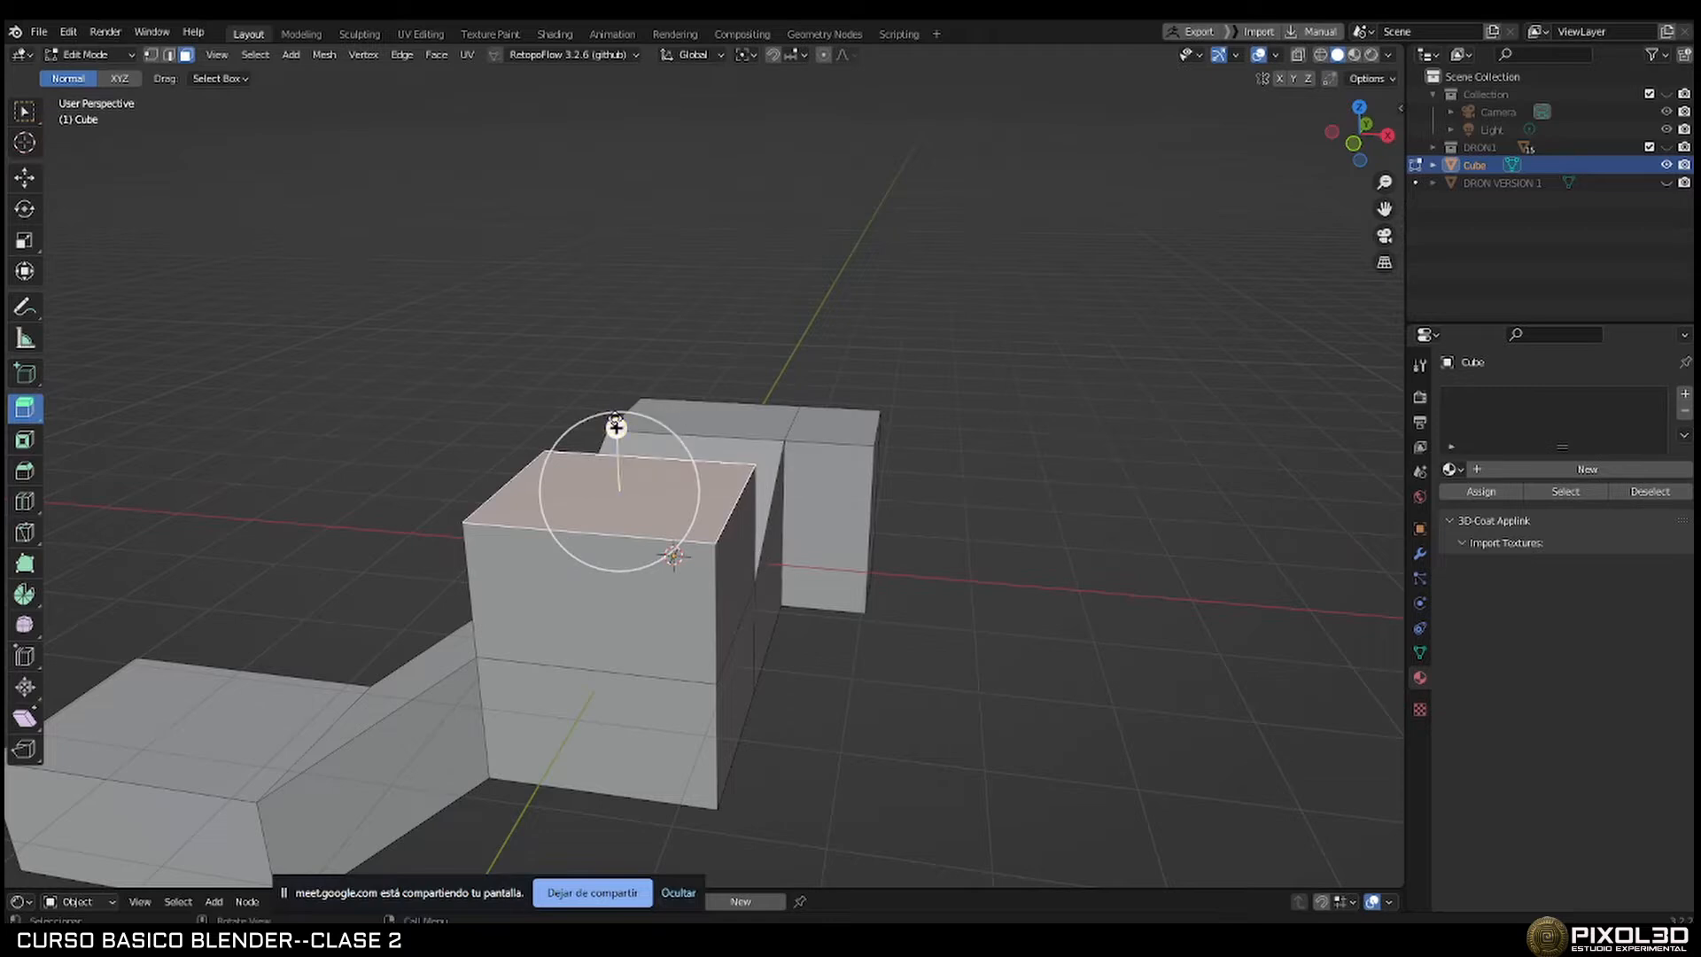
drag(616, 427, 634, 247)
key(s)
click(718, 378)
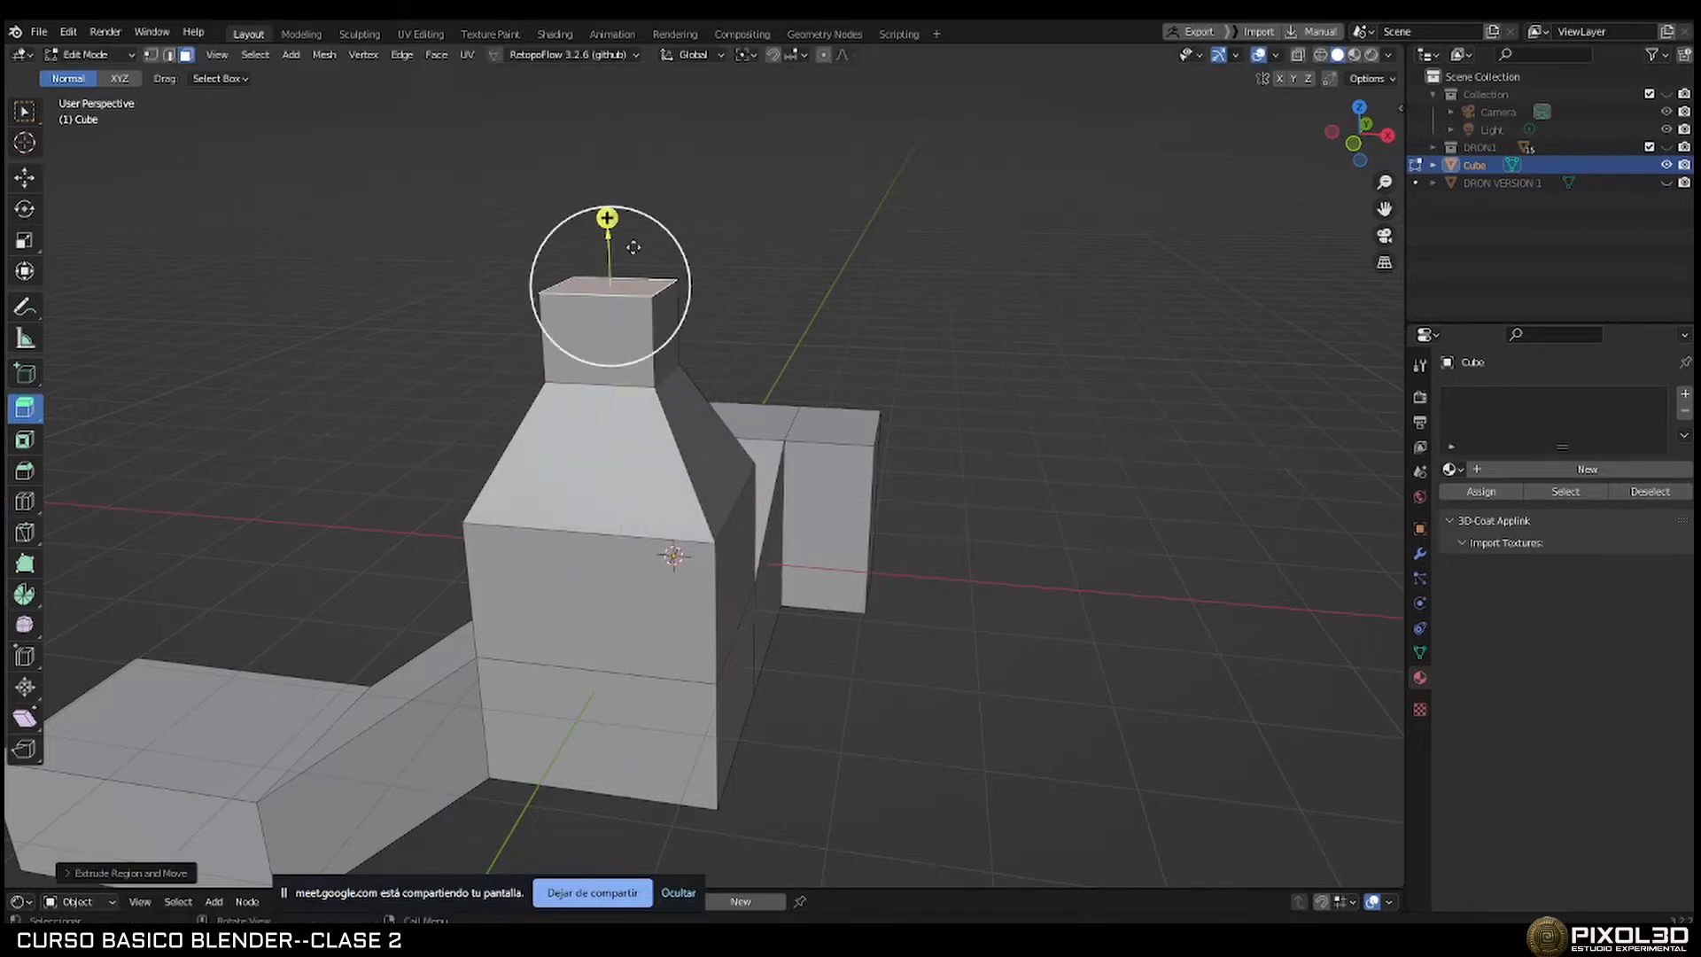
Rotate the neck's top face to tilt it, extrude it along its normal, and rotate the new end face upright.
middle_drag(633, 247, 617, 287)
key(r)
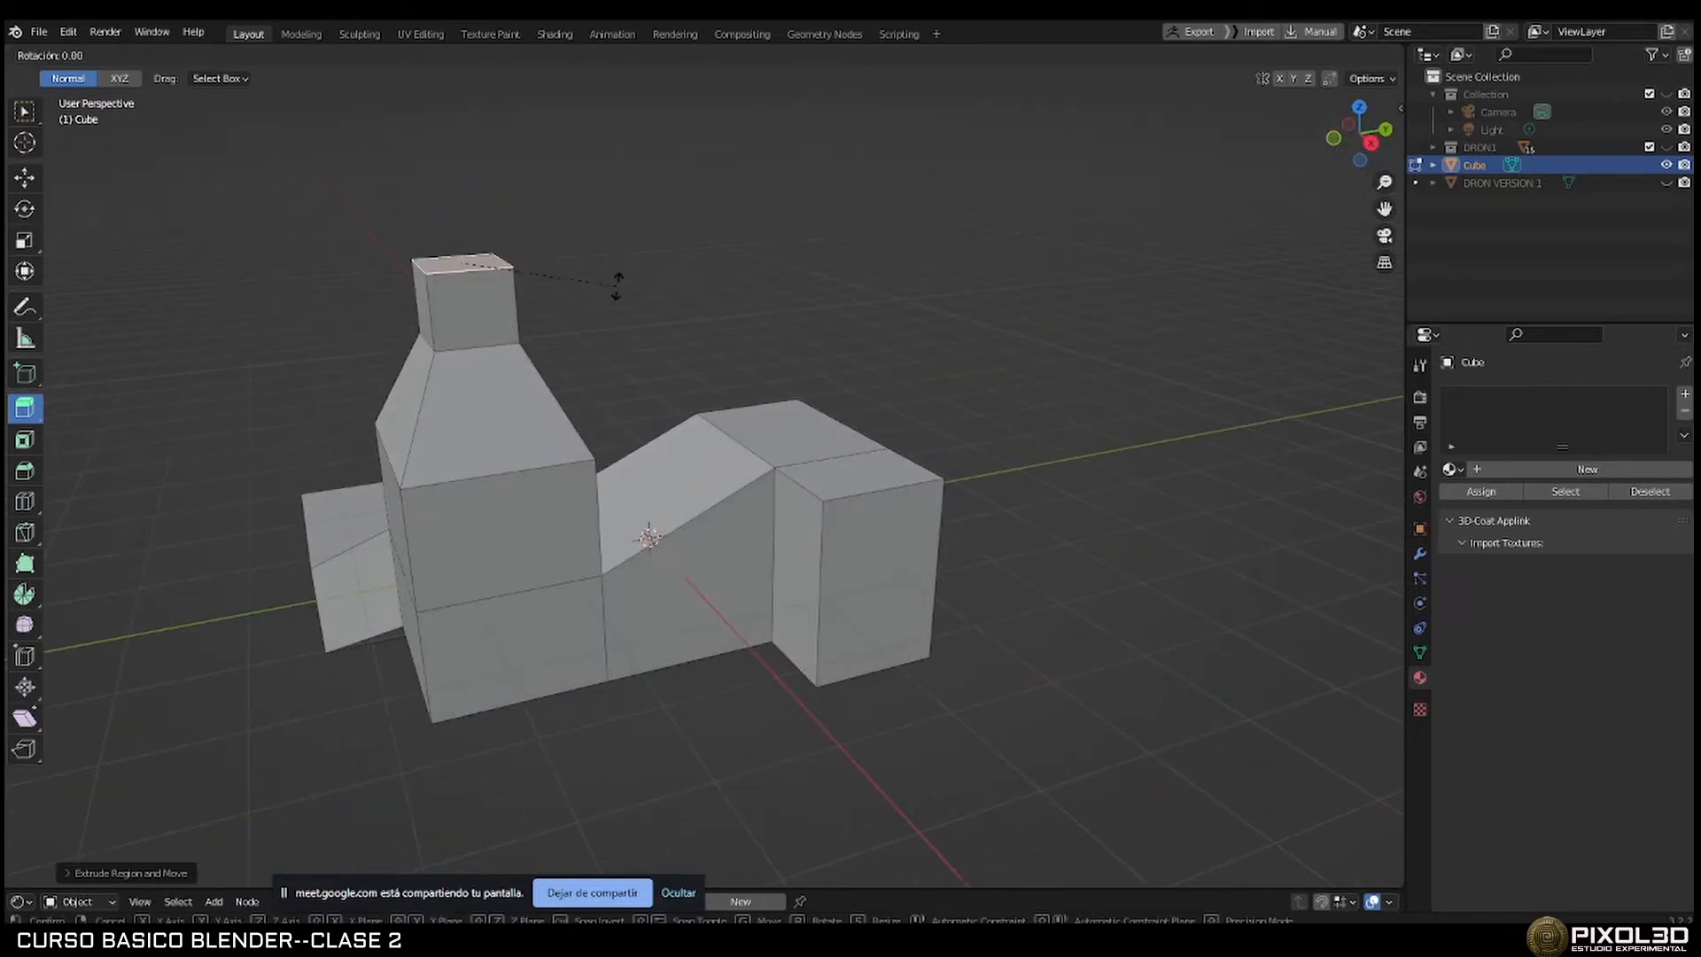
click(543, 204)
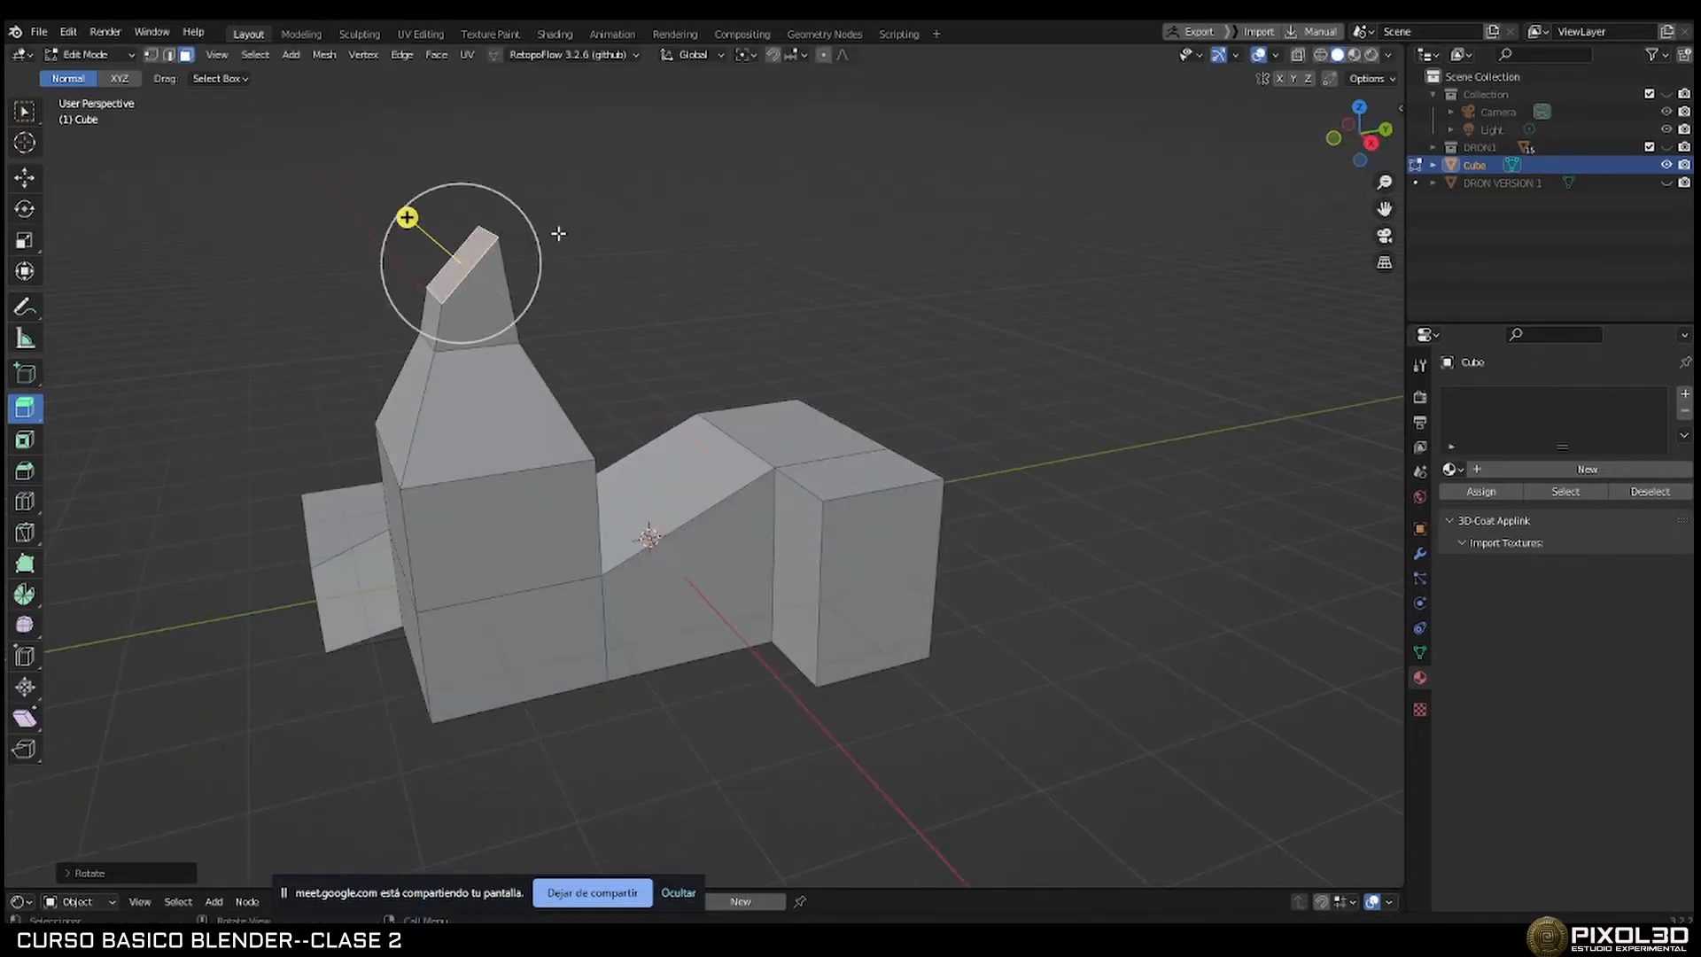
drag(407, 217, 297, 164)
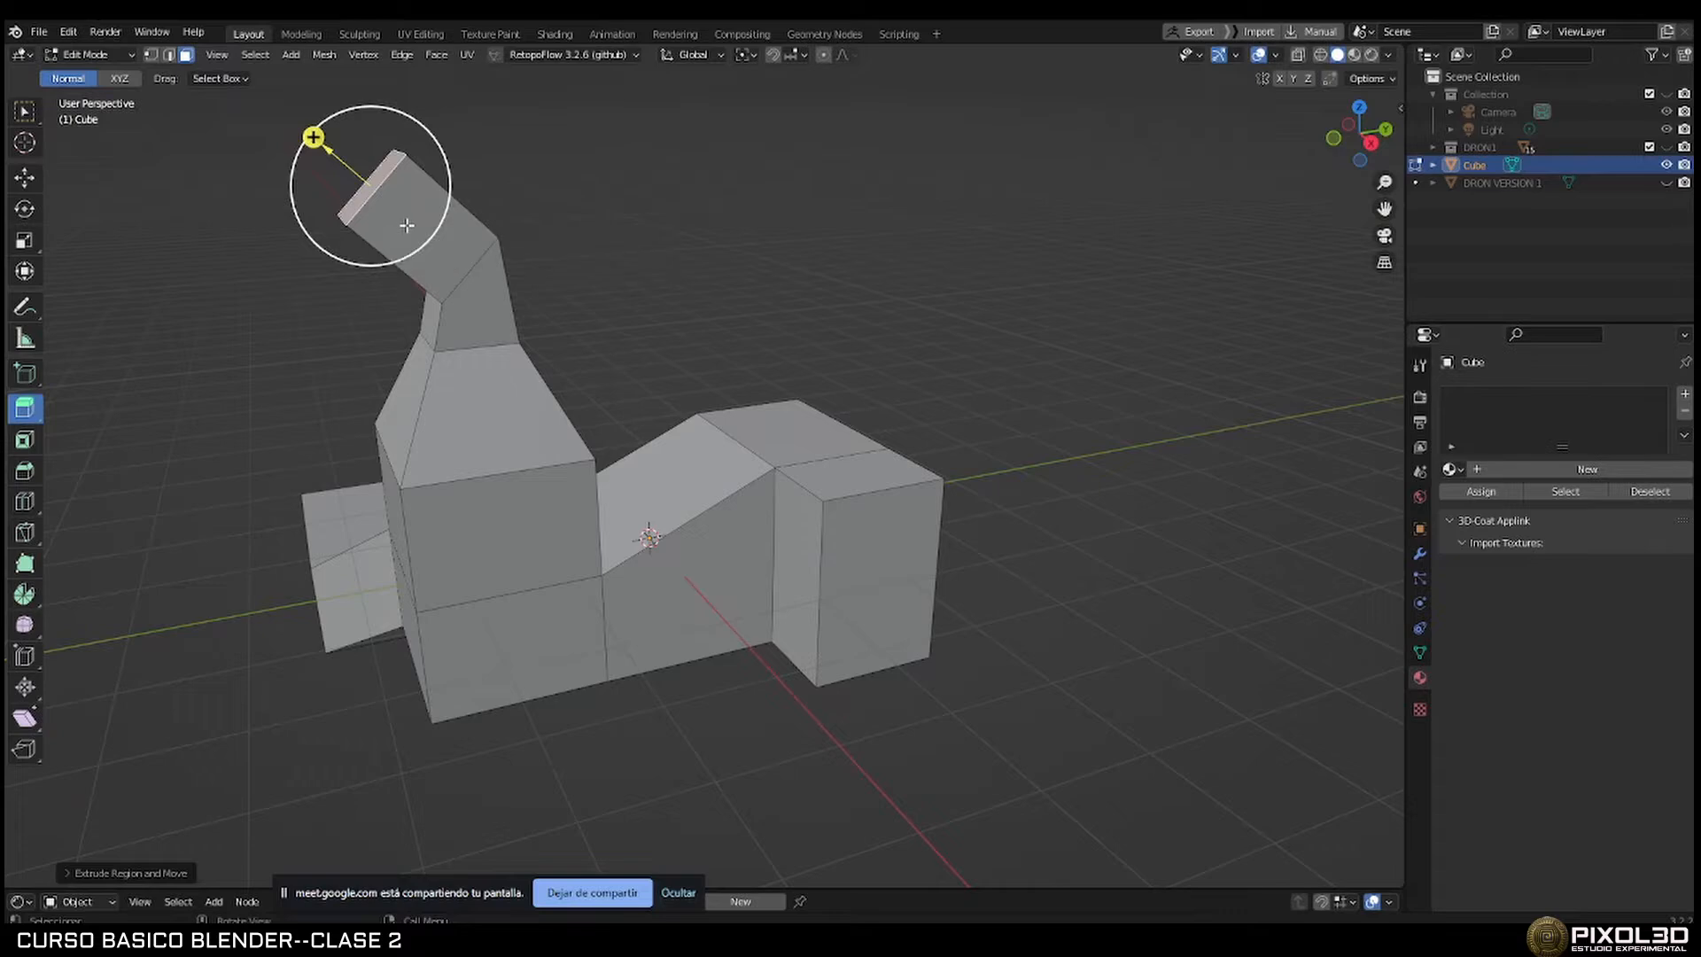
key(r)
click(412, 191)
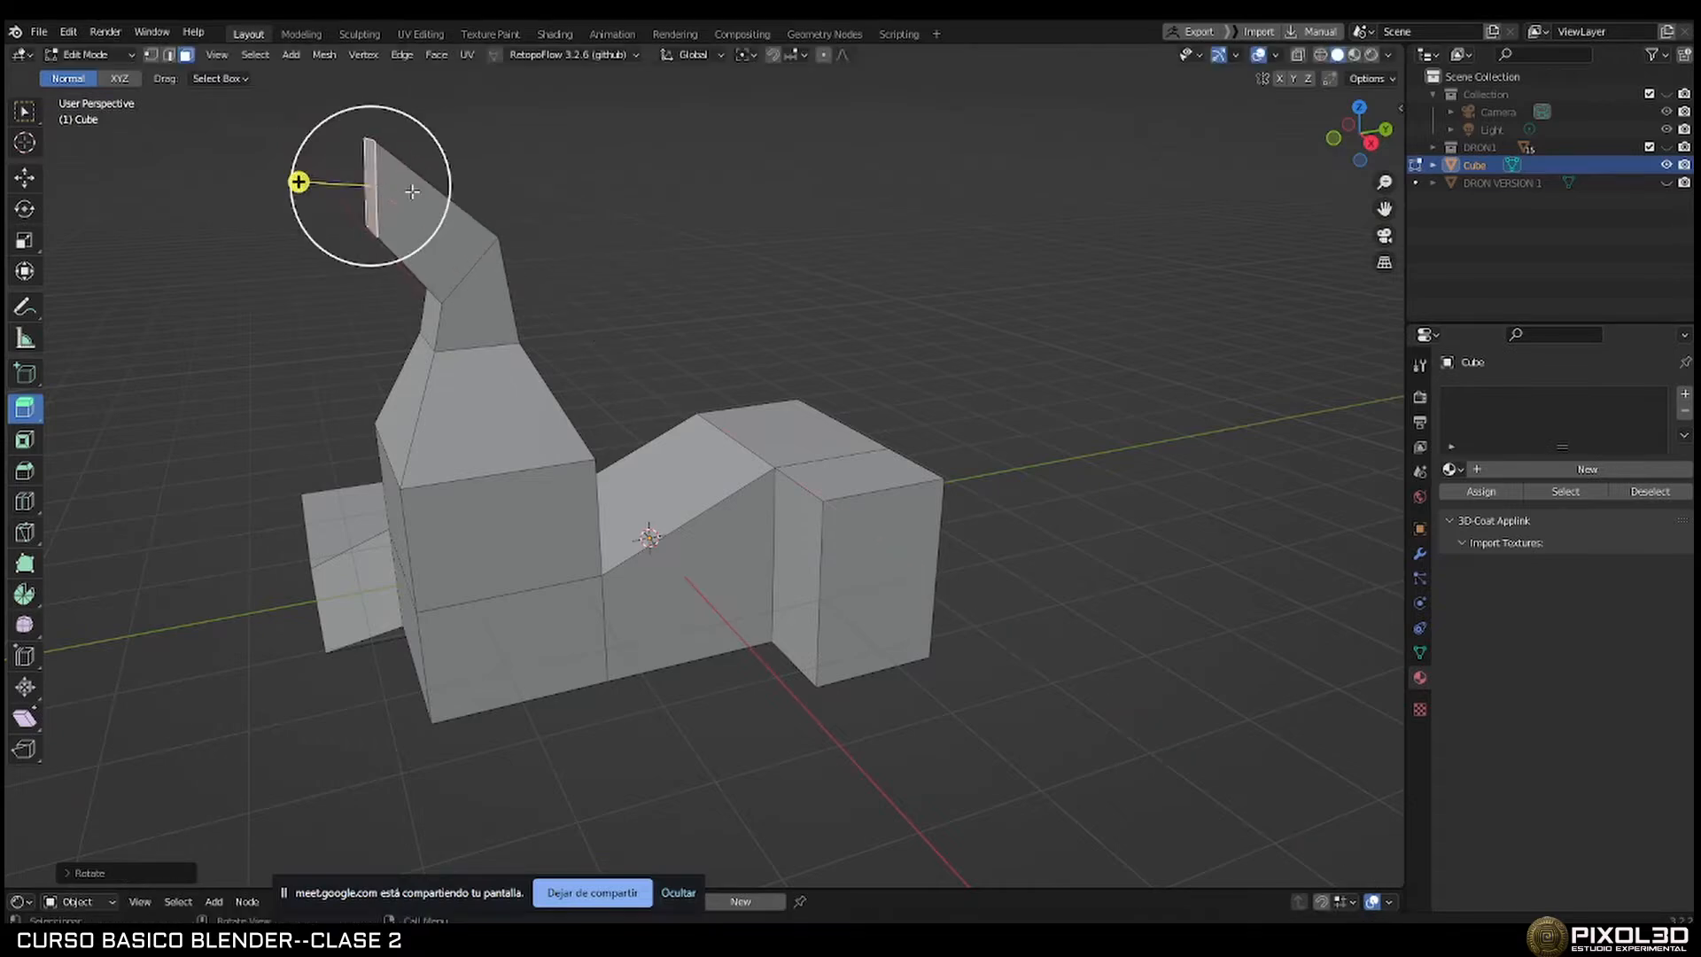
Extrude the neck's upright end face outward toward -Y twice to form a horizontal arm.
drag(299, 182, 174, 203)
shift+middle_drag(293, 328, 492, 365)
middle_drag(491, 365, 667, 436)
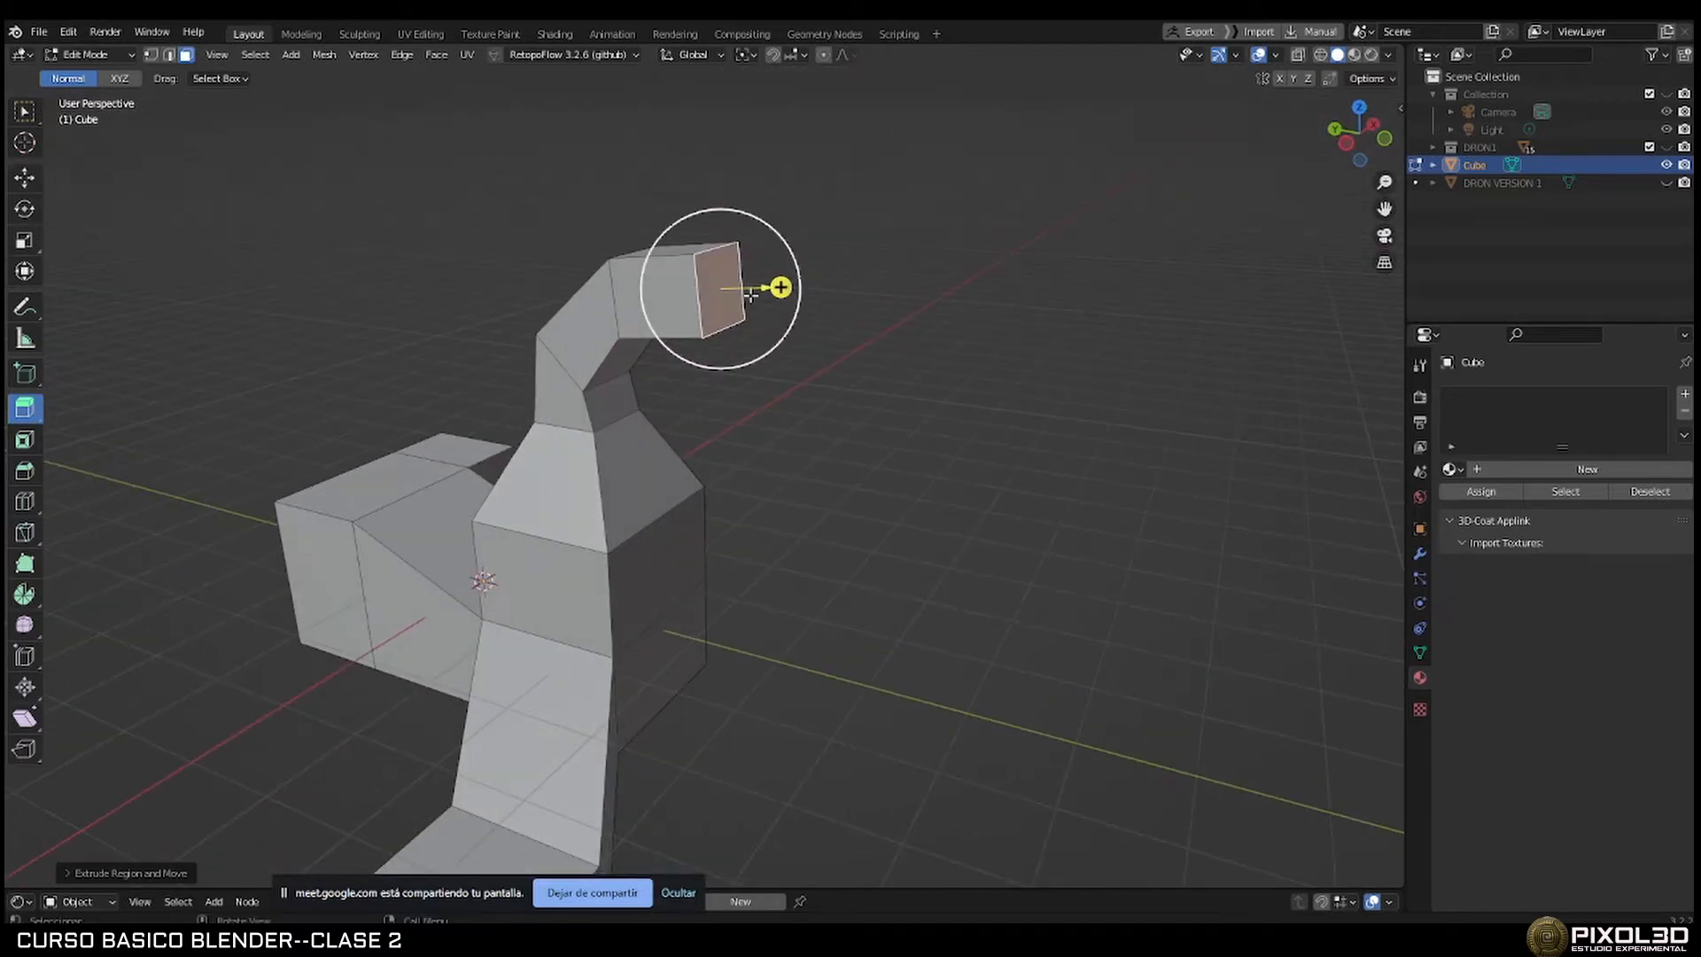
drag(780, 287, 888, 301)
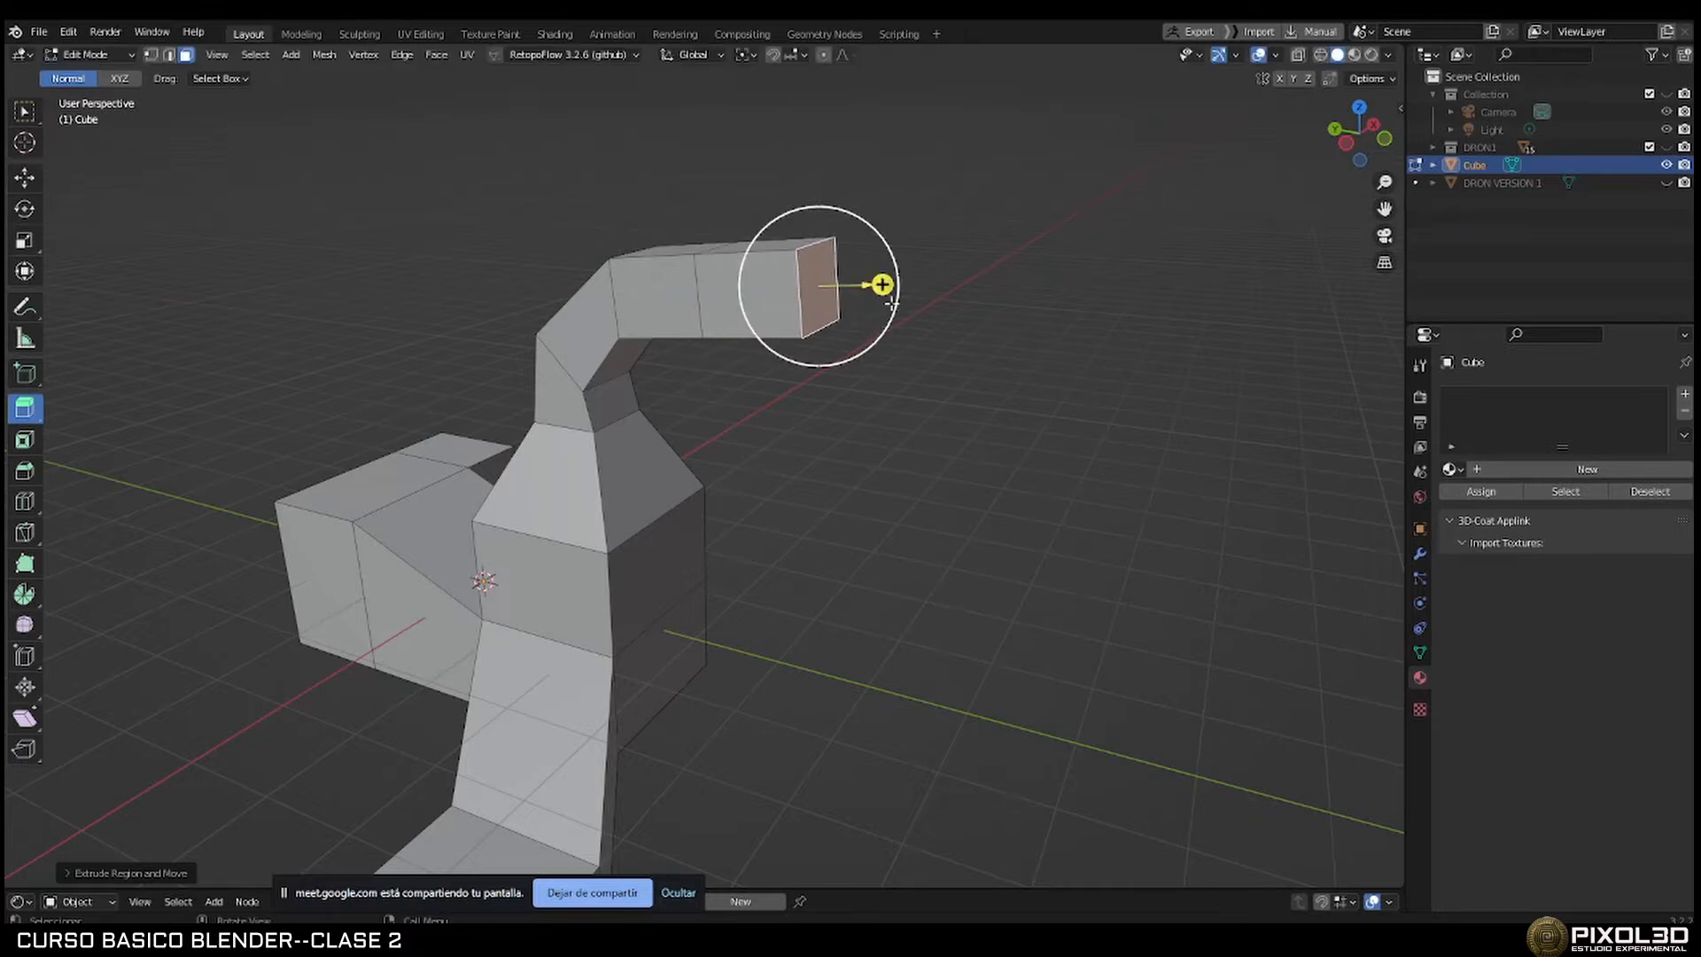
middle_drag(785, 312, 749, 302)
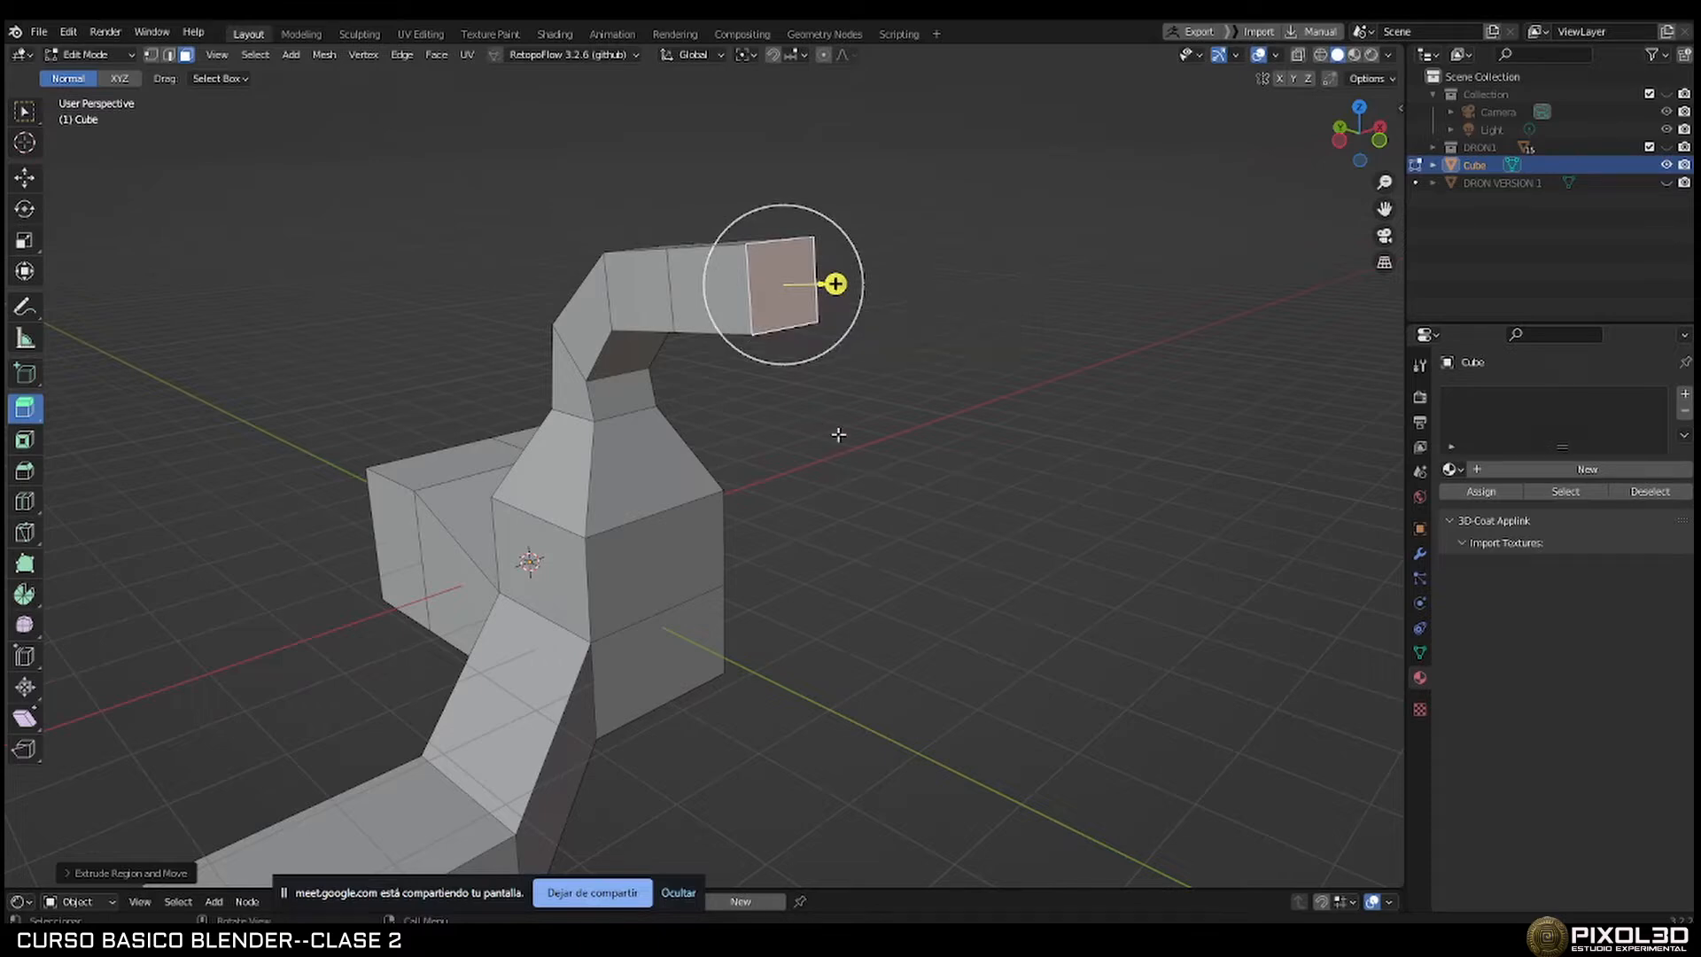
Extrude the low arm's -X end face outward, then extrude the new block's top face upward in two sections.
middle_drag(838, 434, 759, 537)
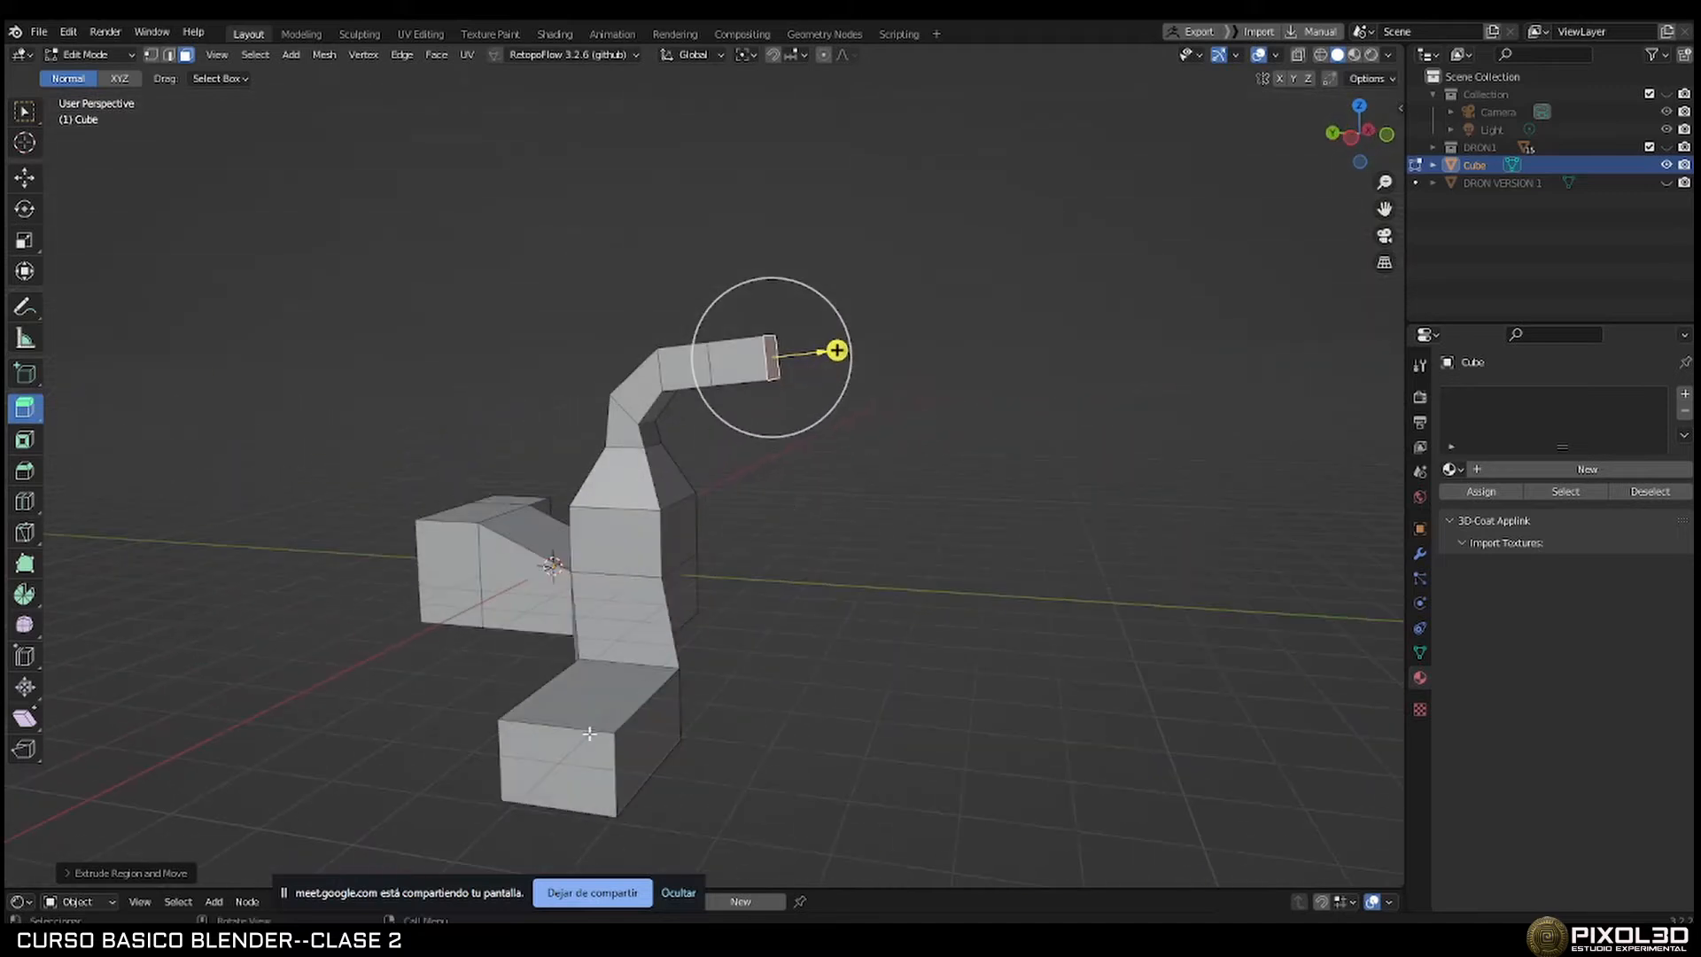
click(566, 766)
middle_drag(566, 767, 363, 744)
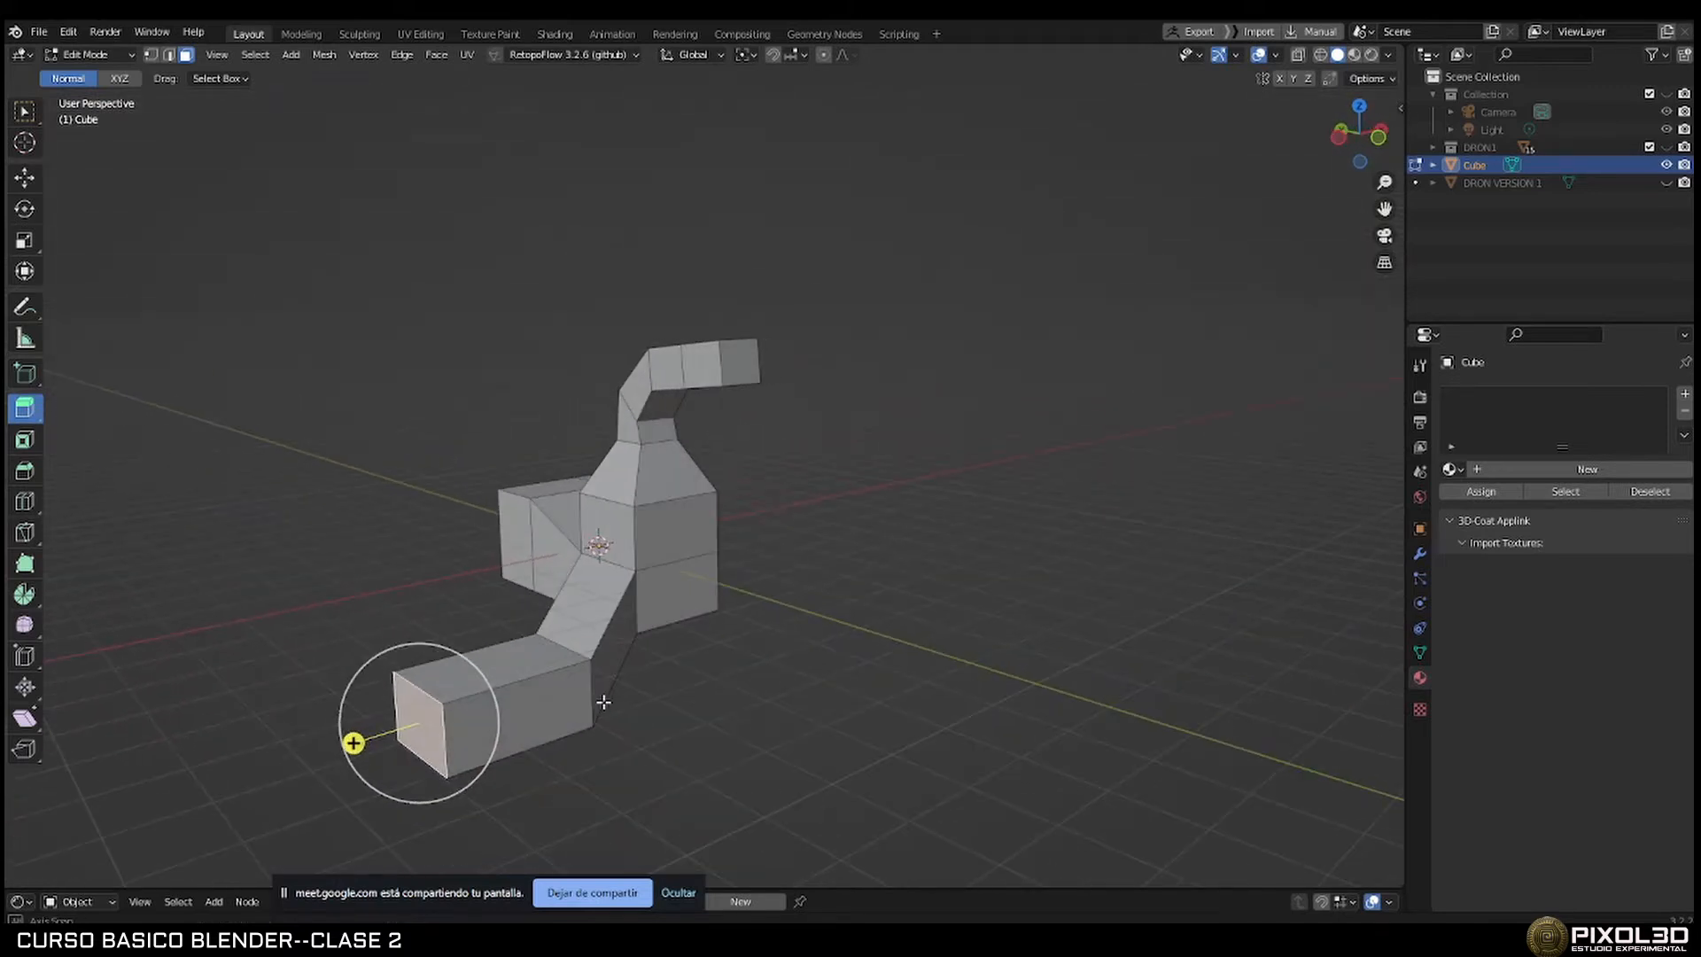
drag(354, 742, 235, 777)
click(367, 704)
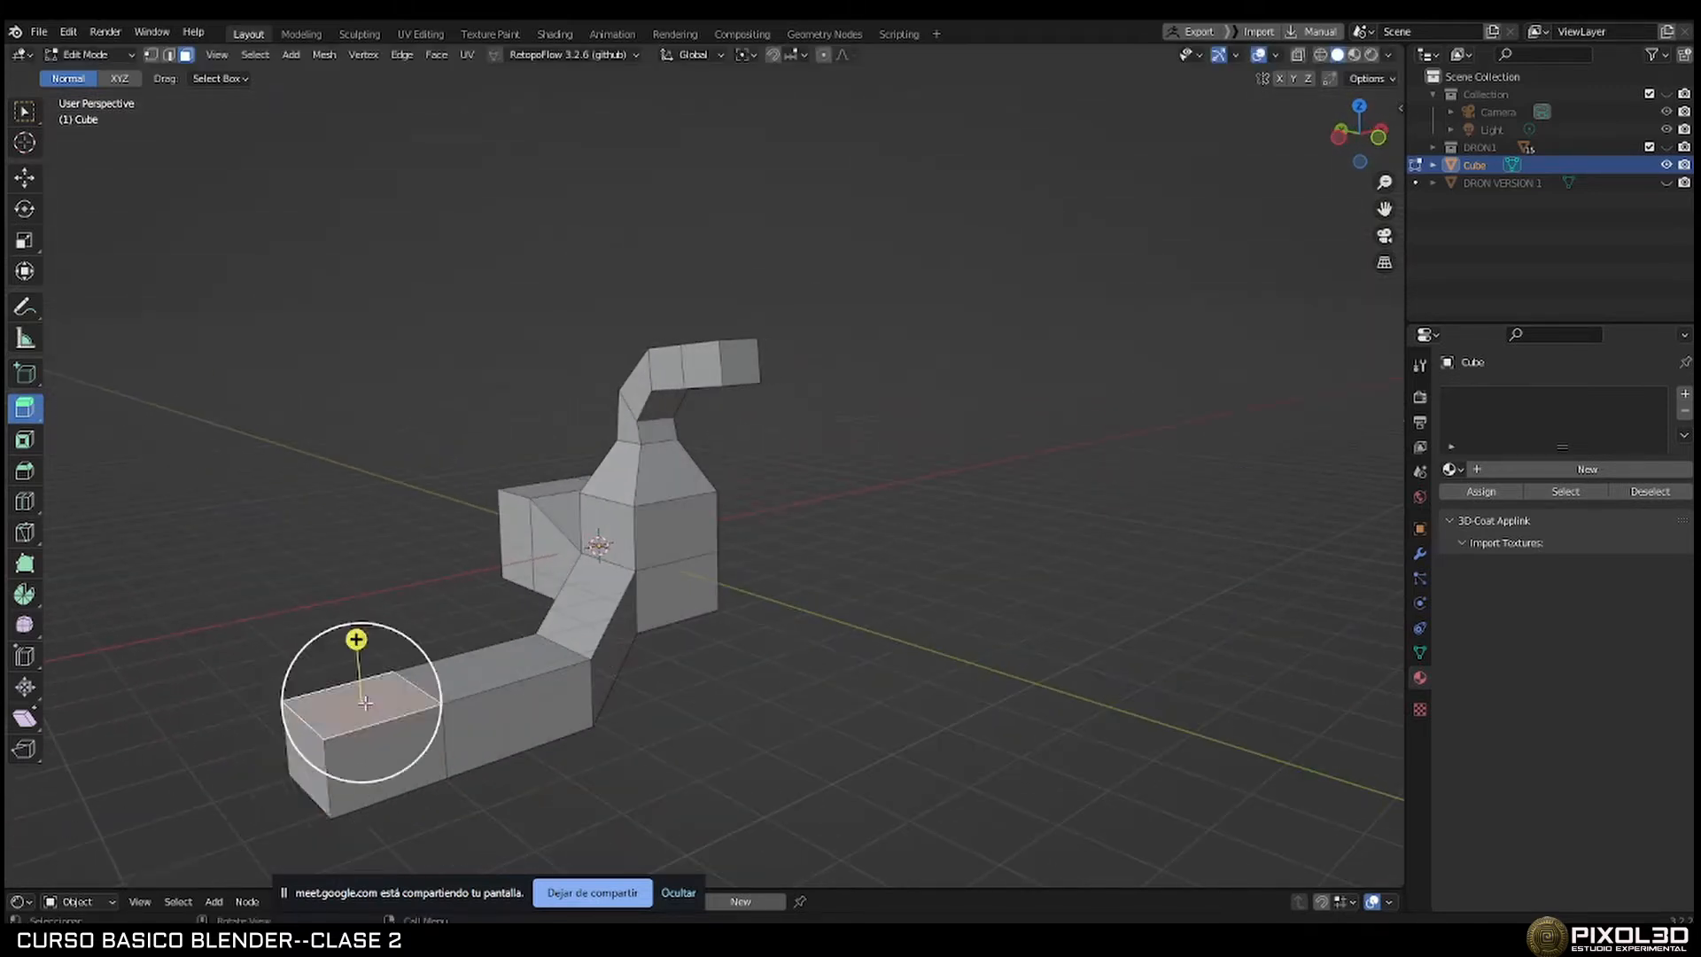
drag(356, 639, 348, 377)
Extrude the +X side face of the new column's uppermost section toward the neck.
middle_drag(461, 472, 330, 464)
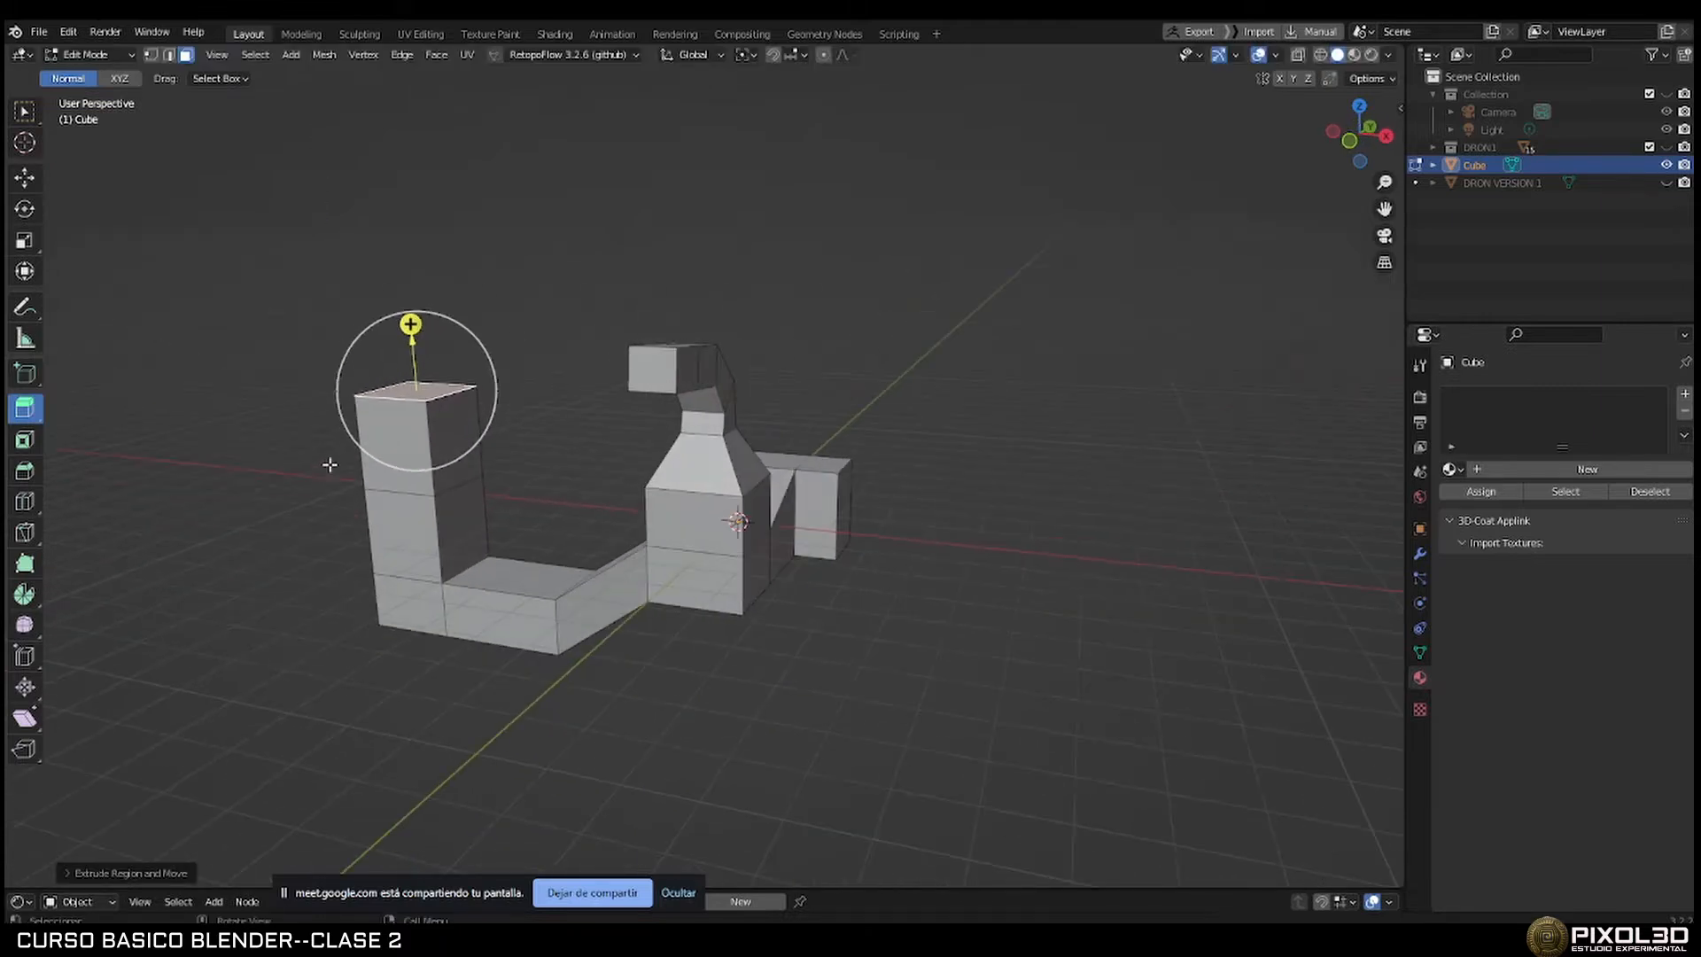
click(446, 427)
drag(513, 445, 634, 452)
middle_drag(634, 452, 696, 481)
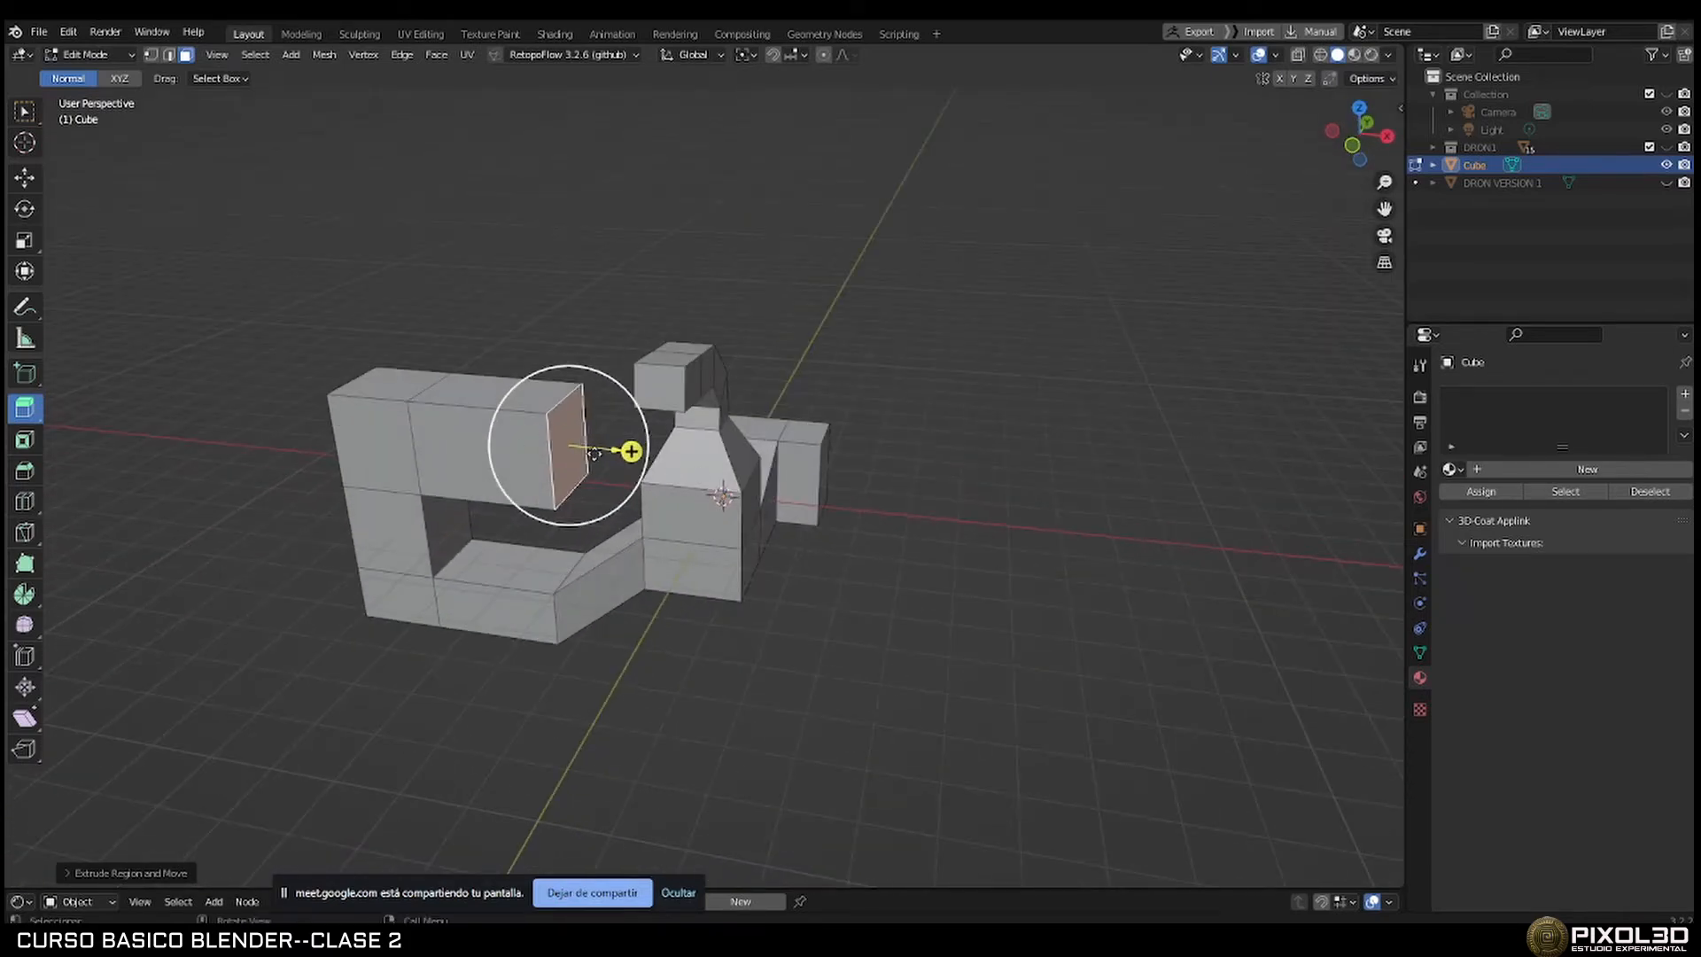
Extrude the top face of the cube's raised block upward, and the side face of the new block outward.
click(467, 396)
drag(490, 328, 493, 267)
middle_drag(492, 268, 593, 328)
click(917, 348)
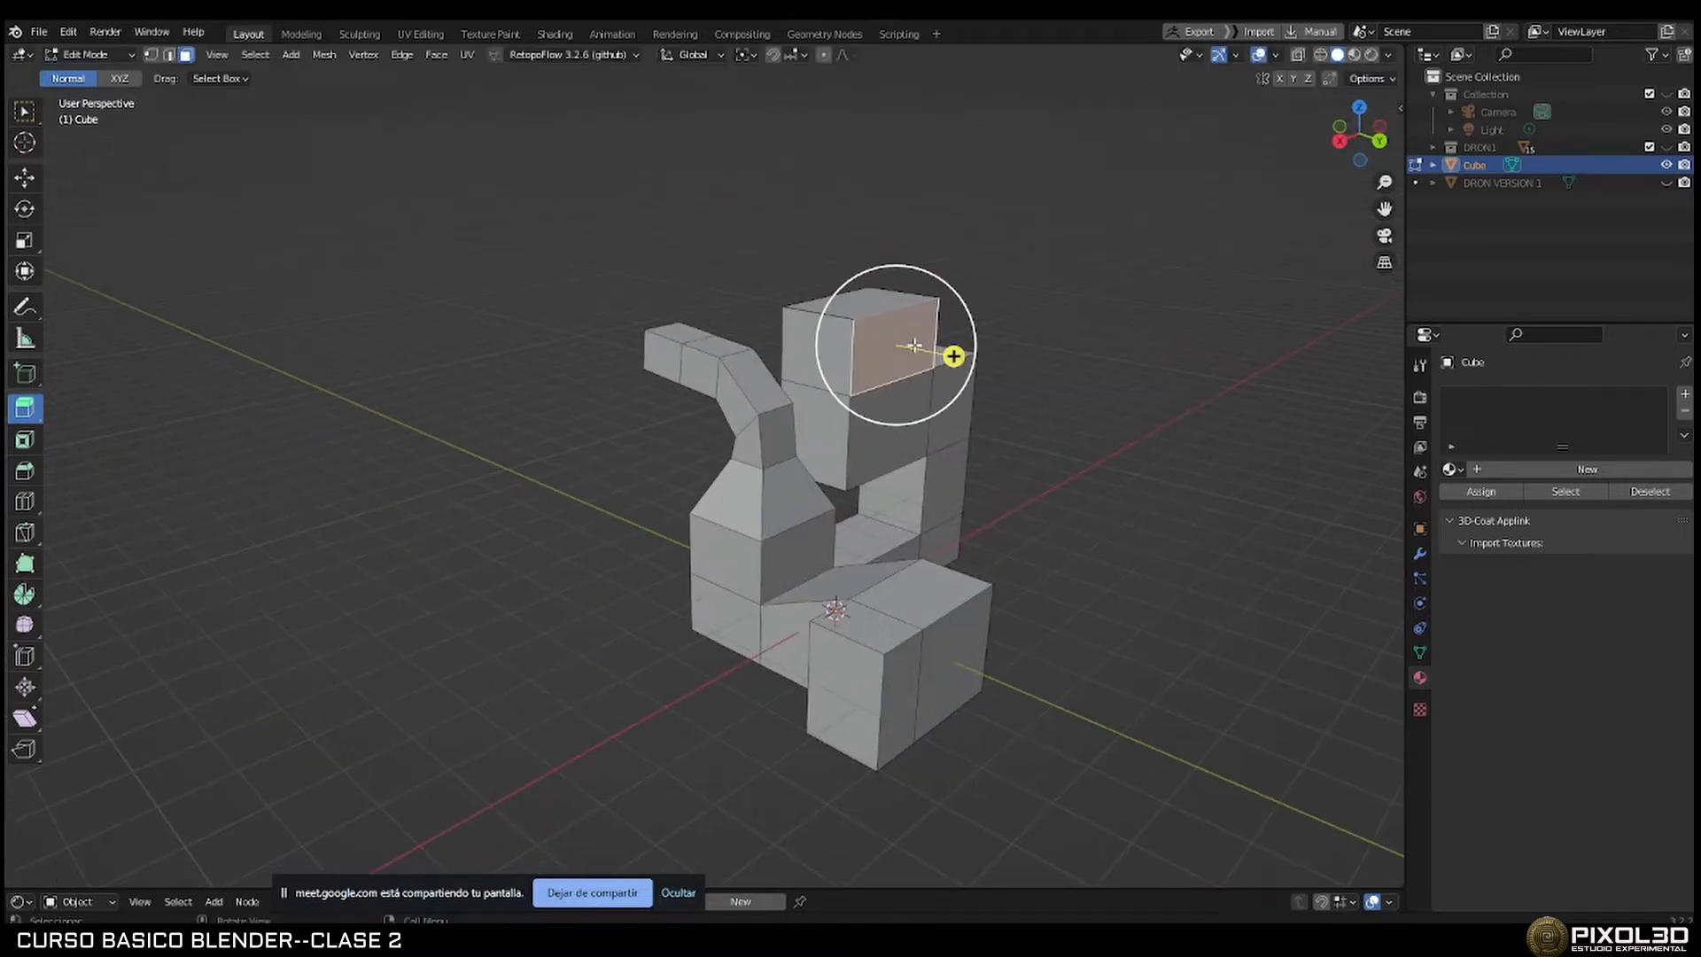
drag(958, 361, 1052, 378)
middle_drag(950, 464, 888, 438)
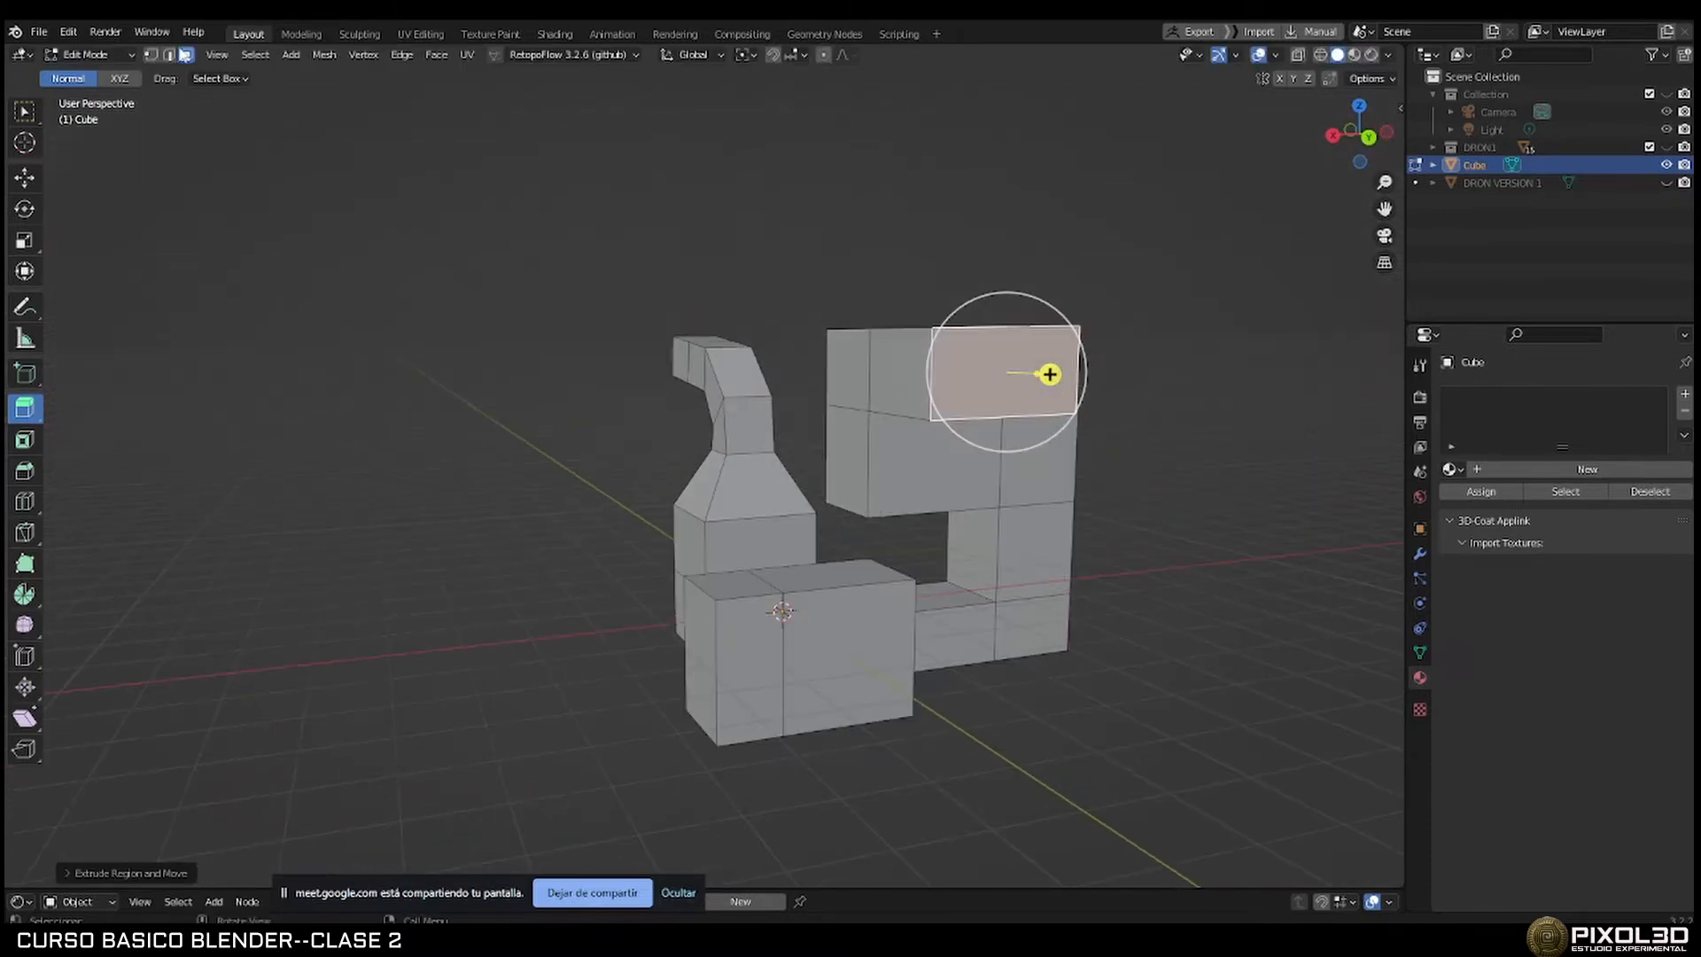
In edge selection mode, extrude one top edge of the upper block diagonally up and outward into a thin flap.
click(169, 55)
middle_drag(574, 431, 760, 438)
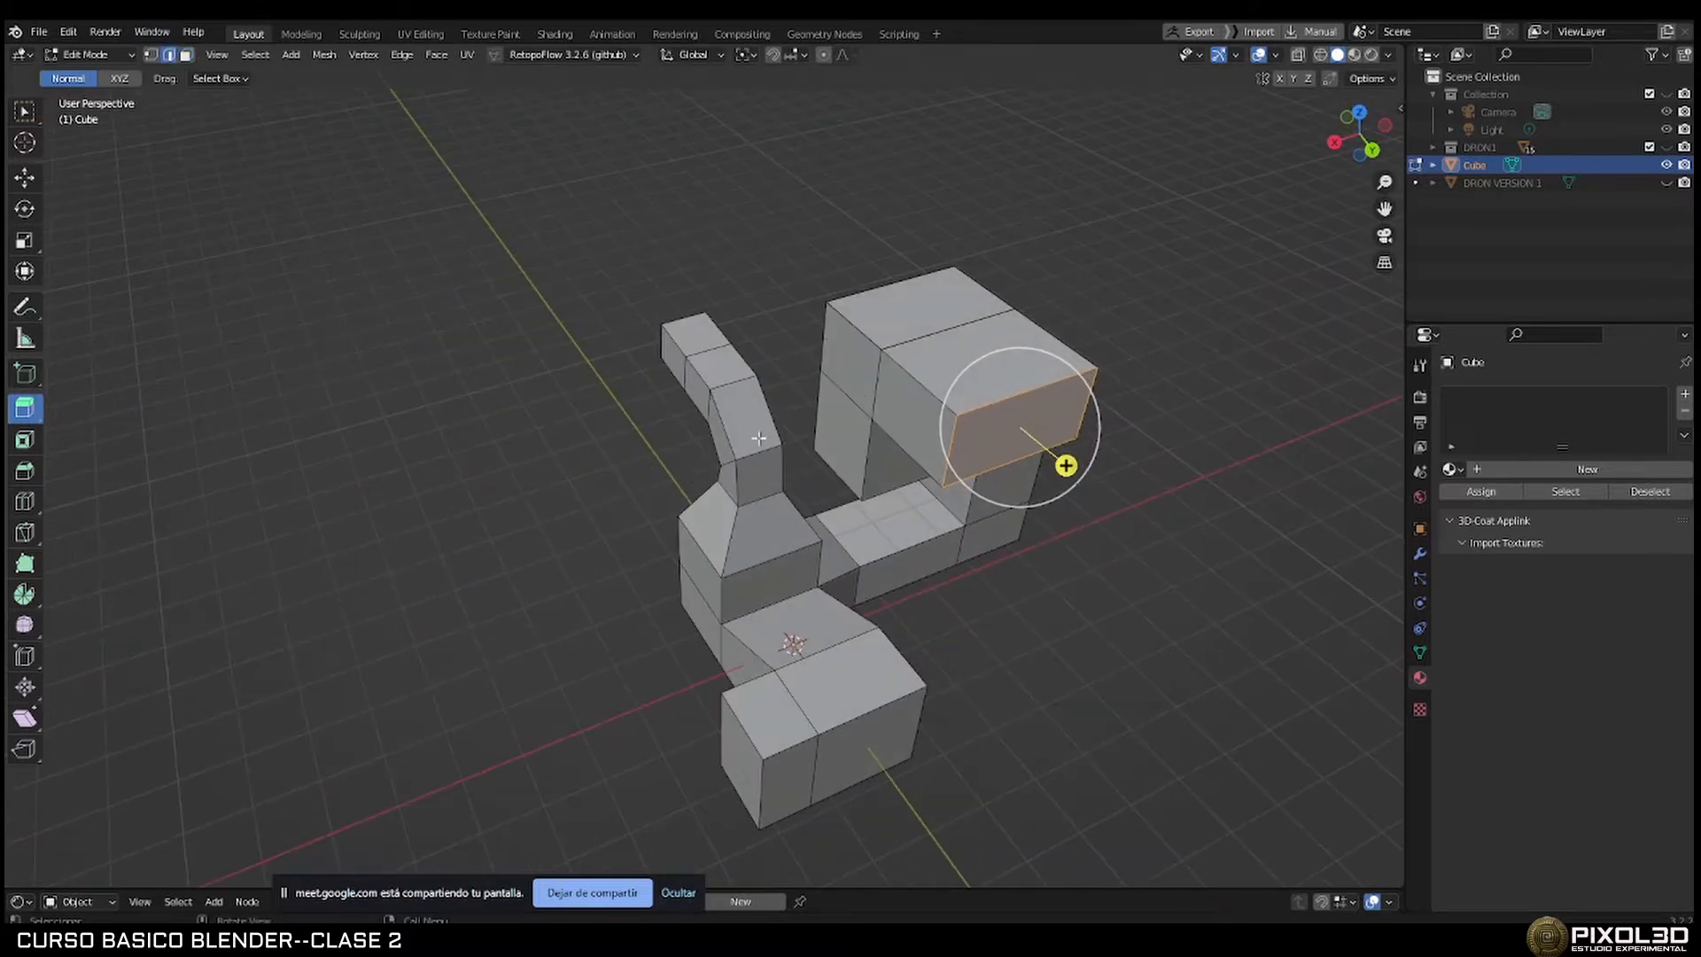
click(972, 295)
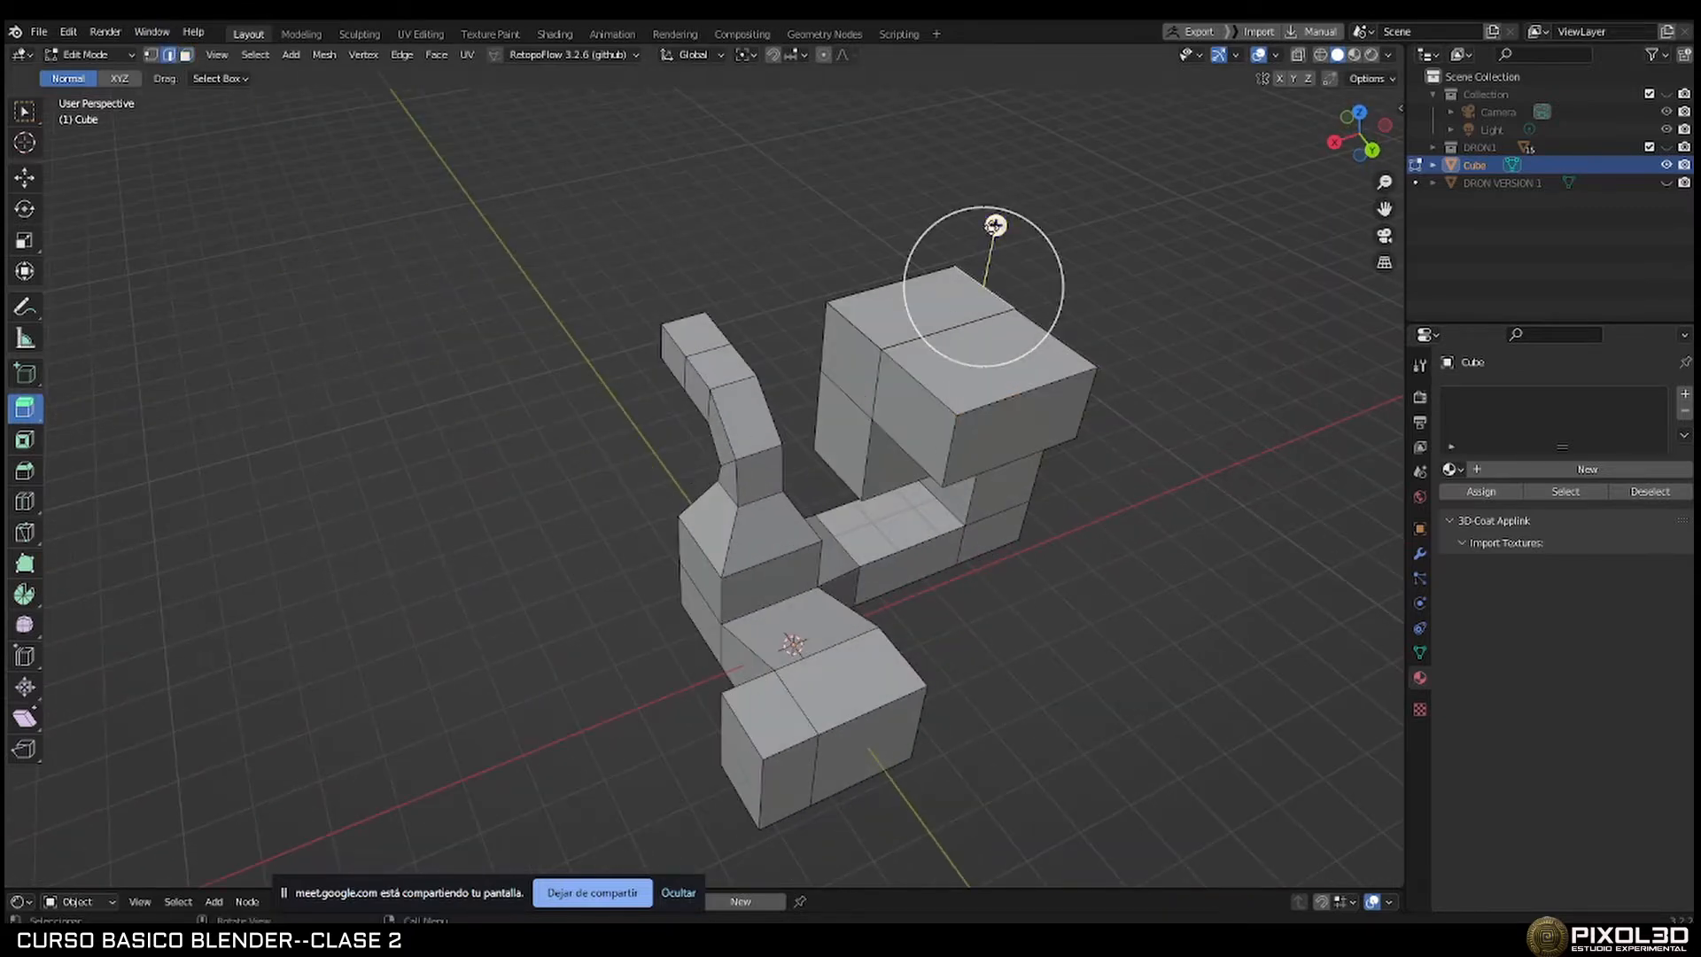
drag(992, 228, 1047, 179)
middle_drag(1047, 179, 873, 170)
middle_drag(779, 289, 801, 403)
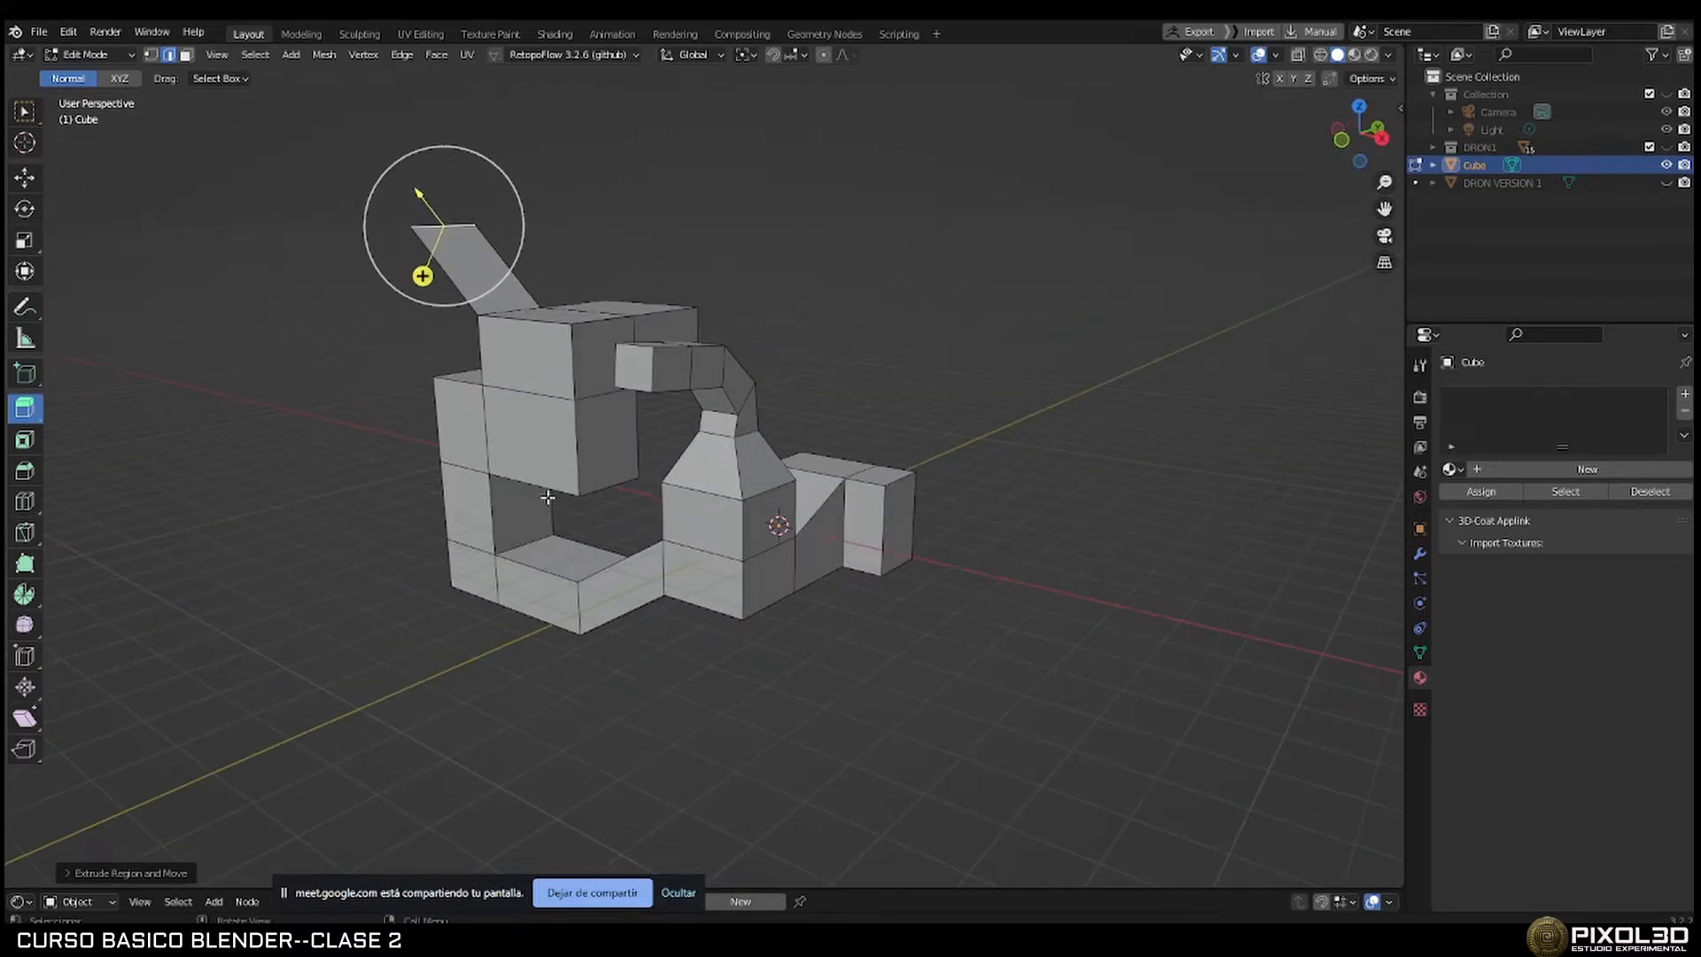
middle_drag(521, 486, 581, 497)
shift+middle_drag(514, 453, 668, 520)
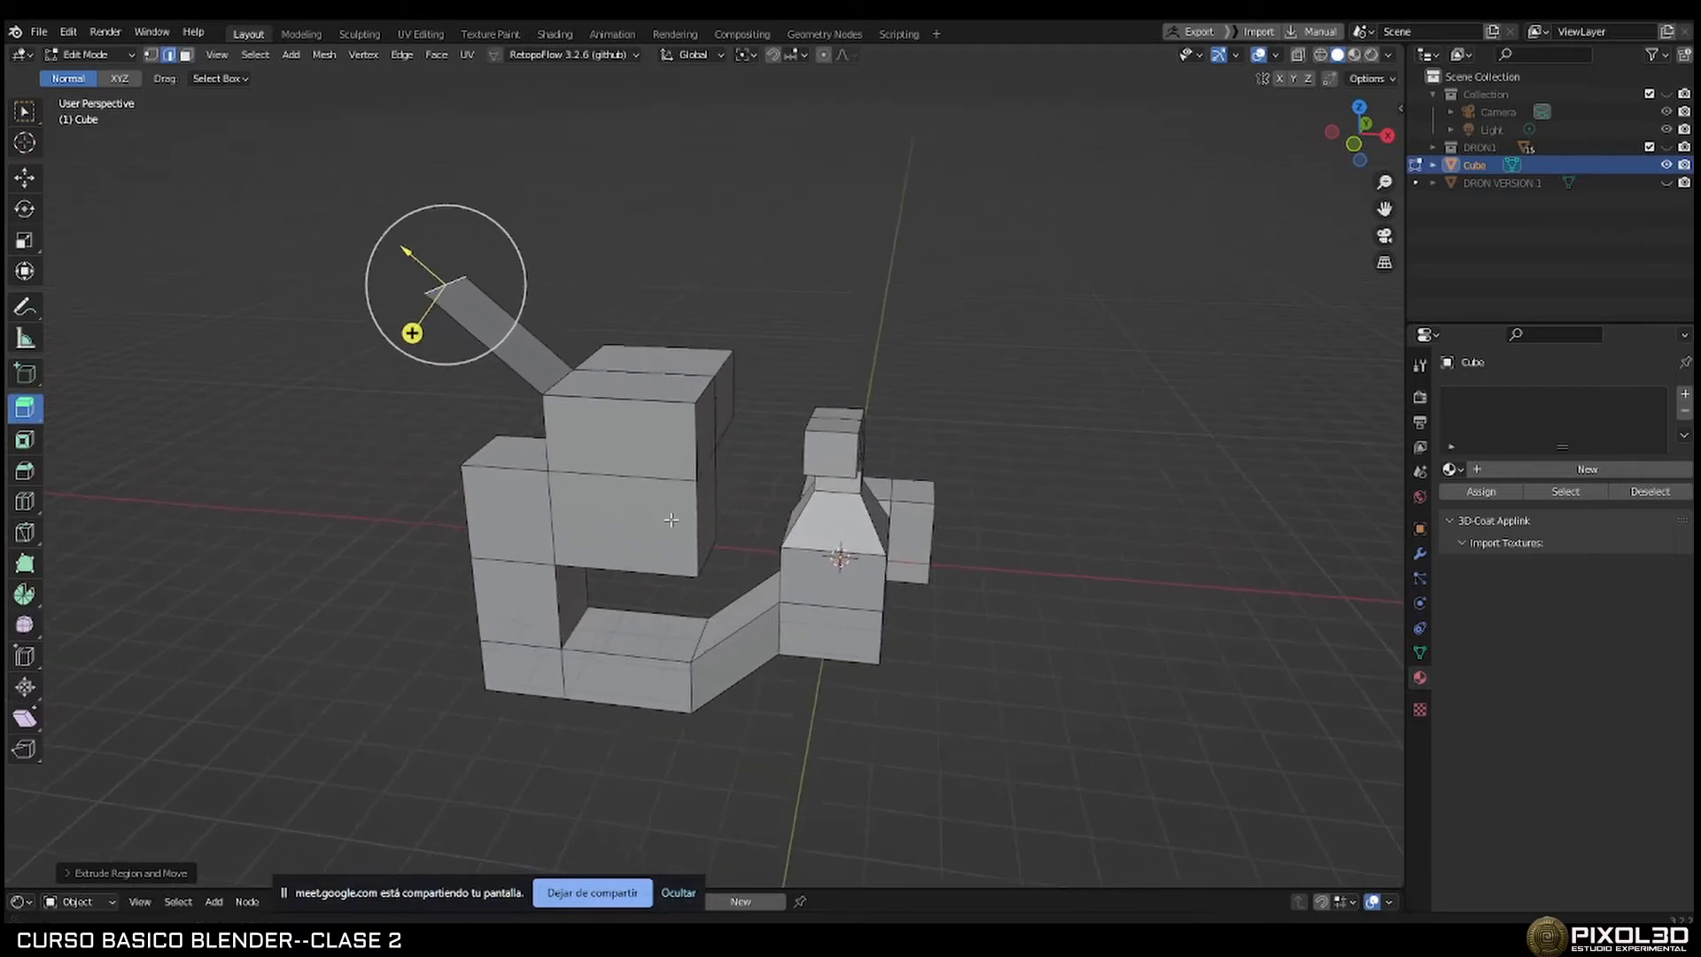
Switch to the course PDF, examine the EXTRUIR section and its example images of extruded shapes up close, and return to Blender.
click(1116, 923)
scroll(738, 470, down, 7)
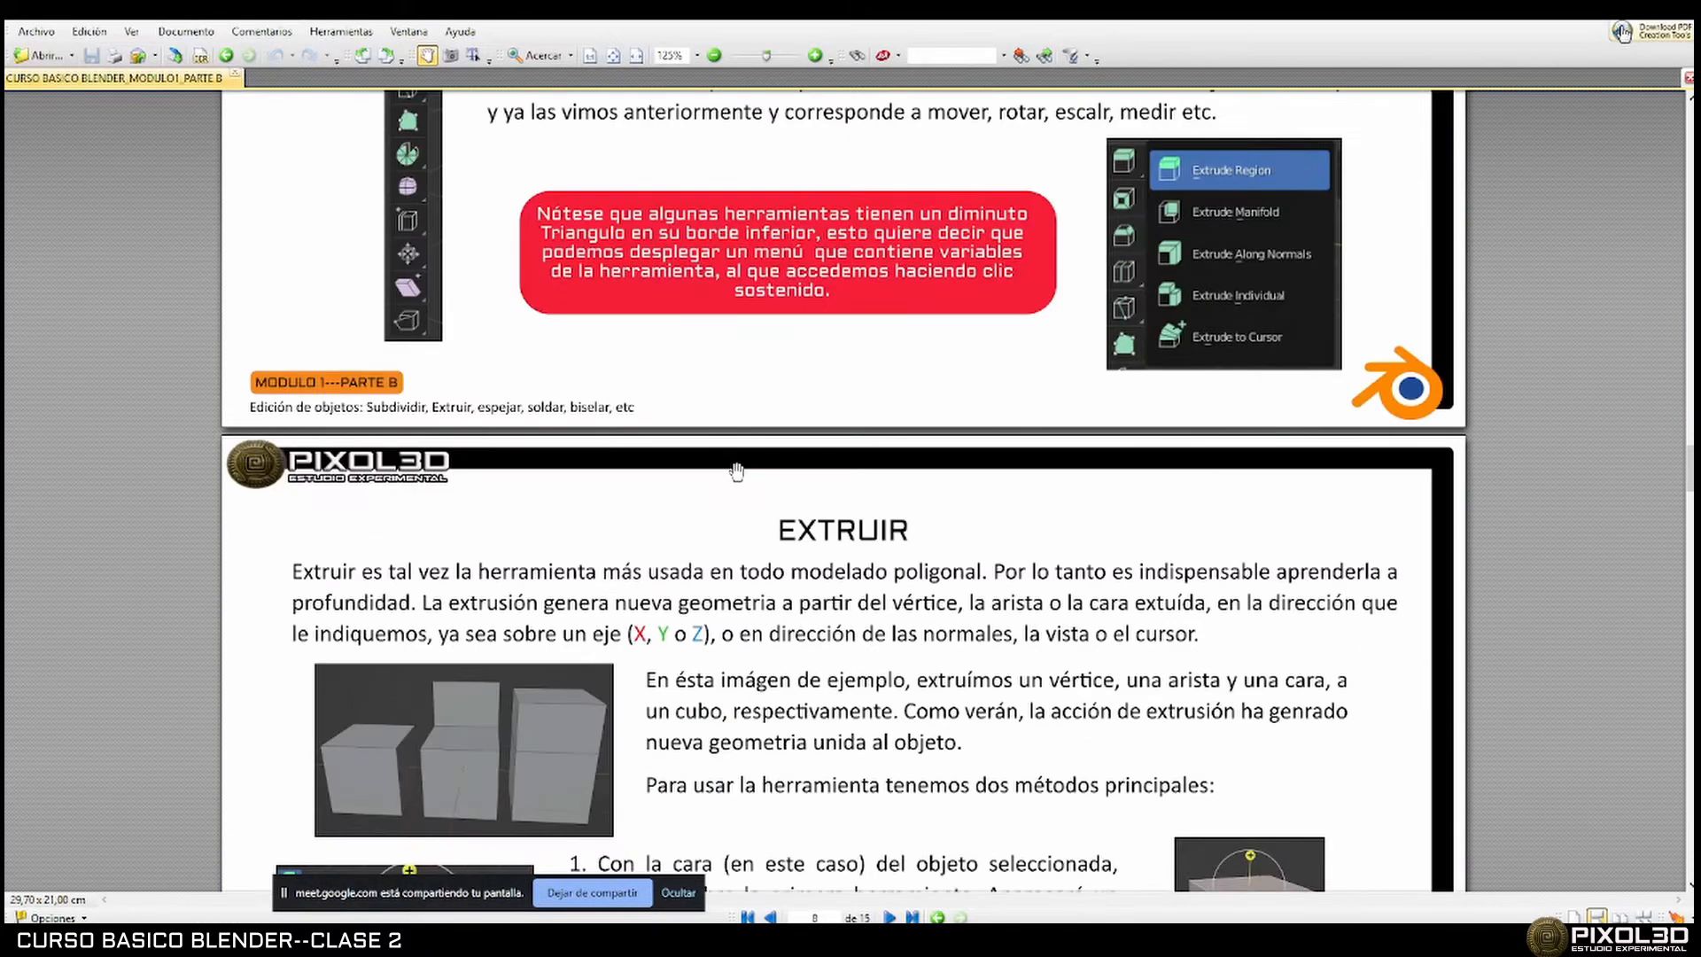
scroll(738, 471, down, 3)
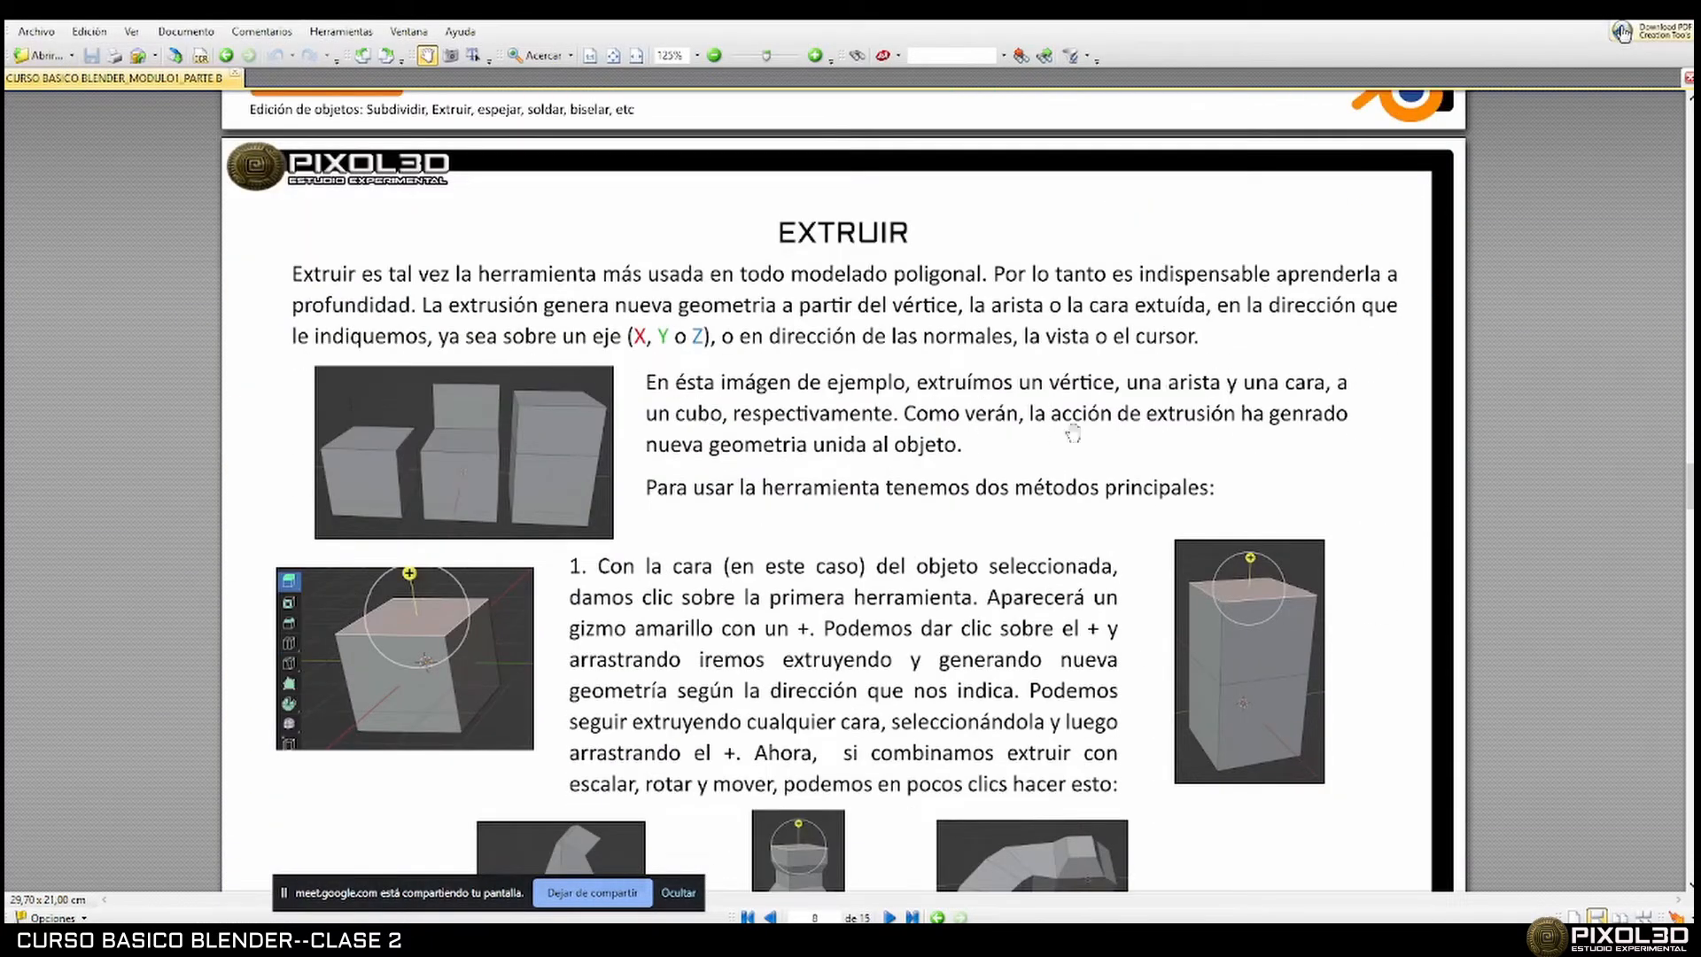
scroll(685, 479, down, 3)
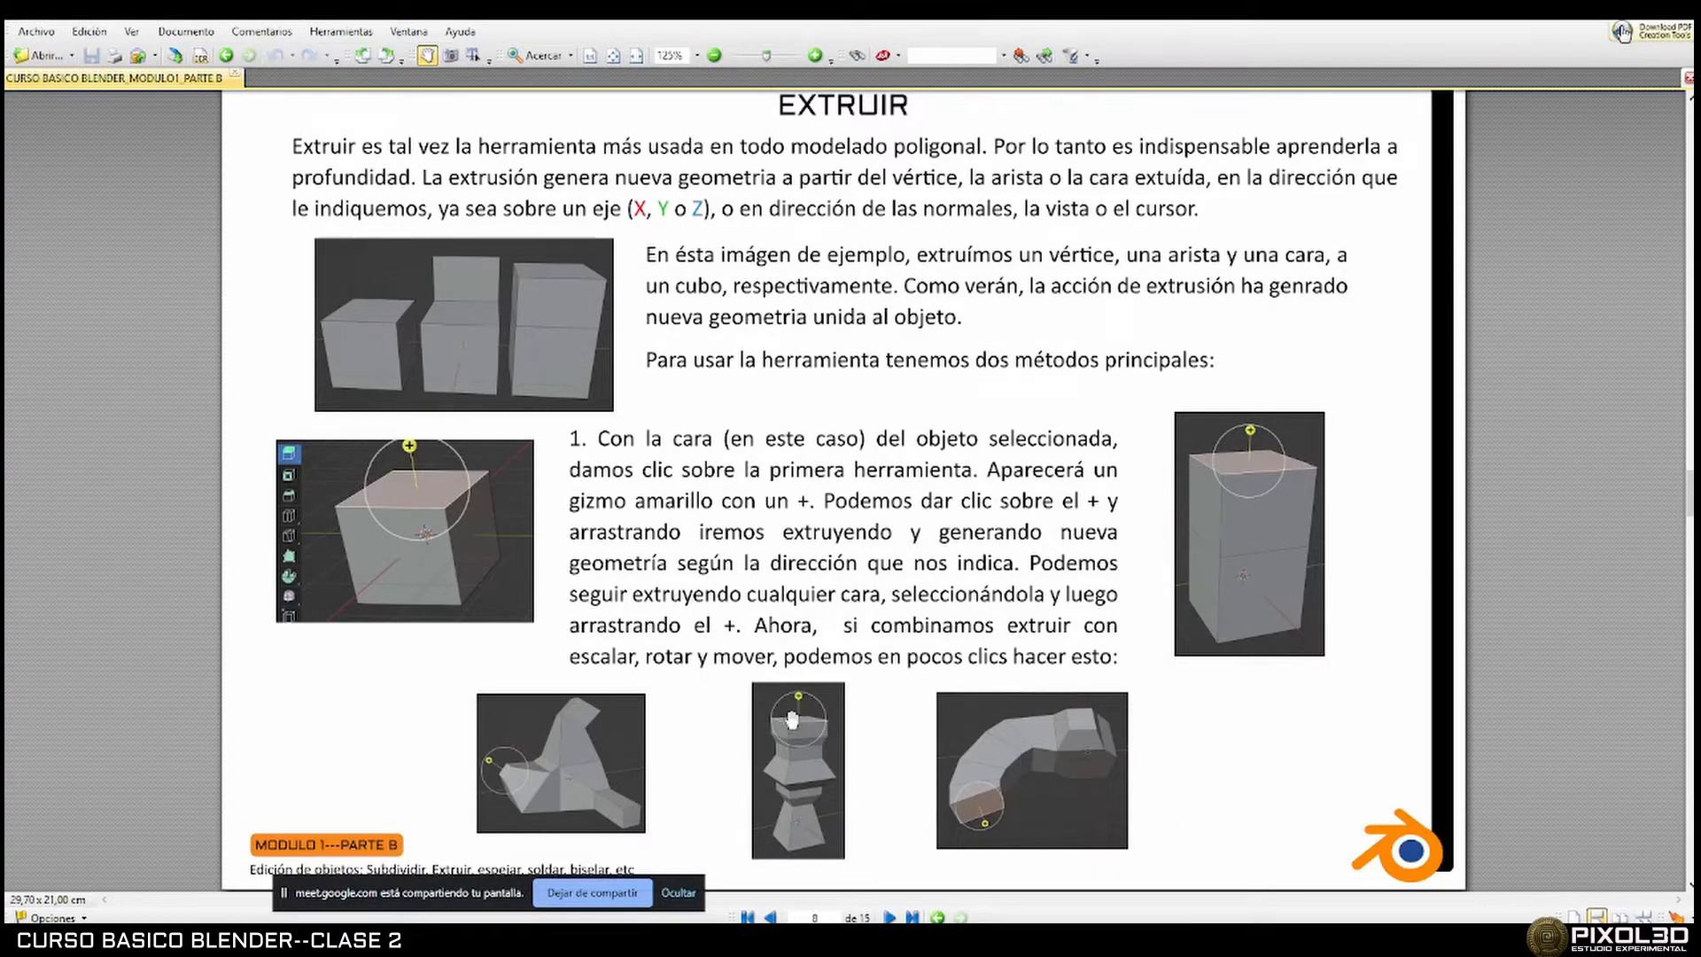
scroll(850, 713, up, 3)
scroll(881, 704, down, 5)
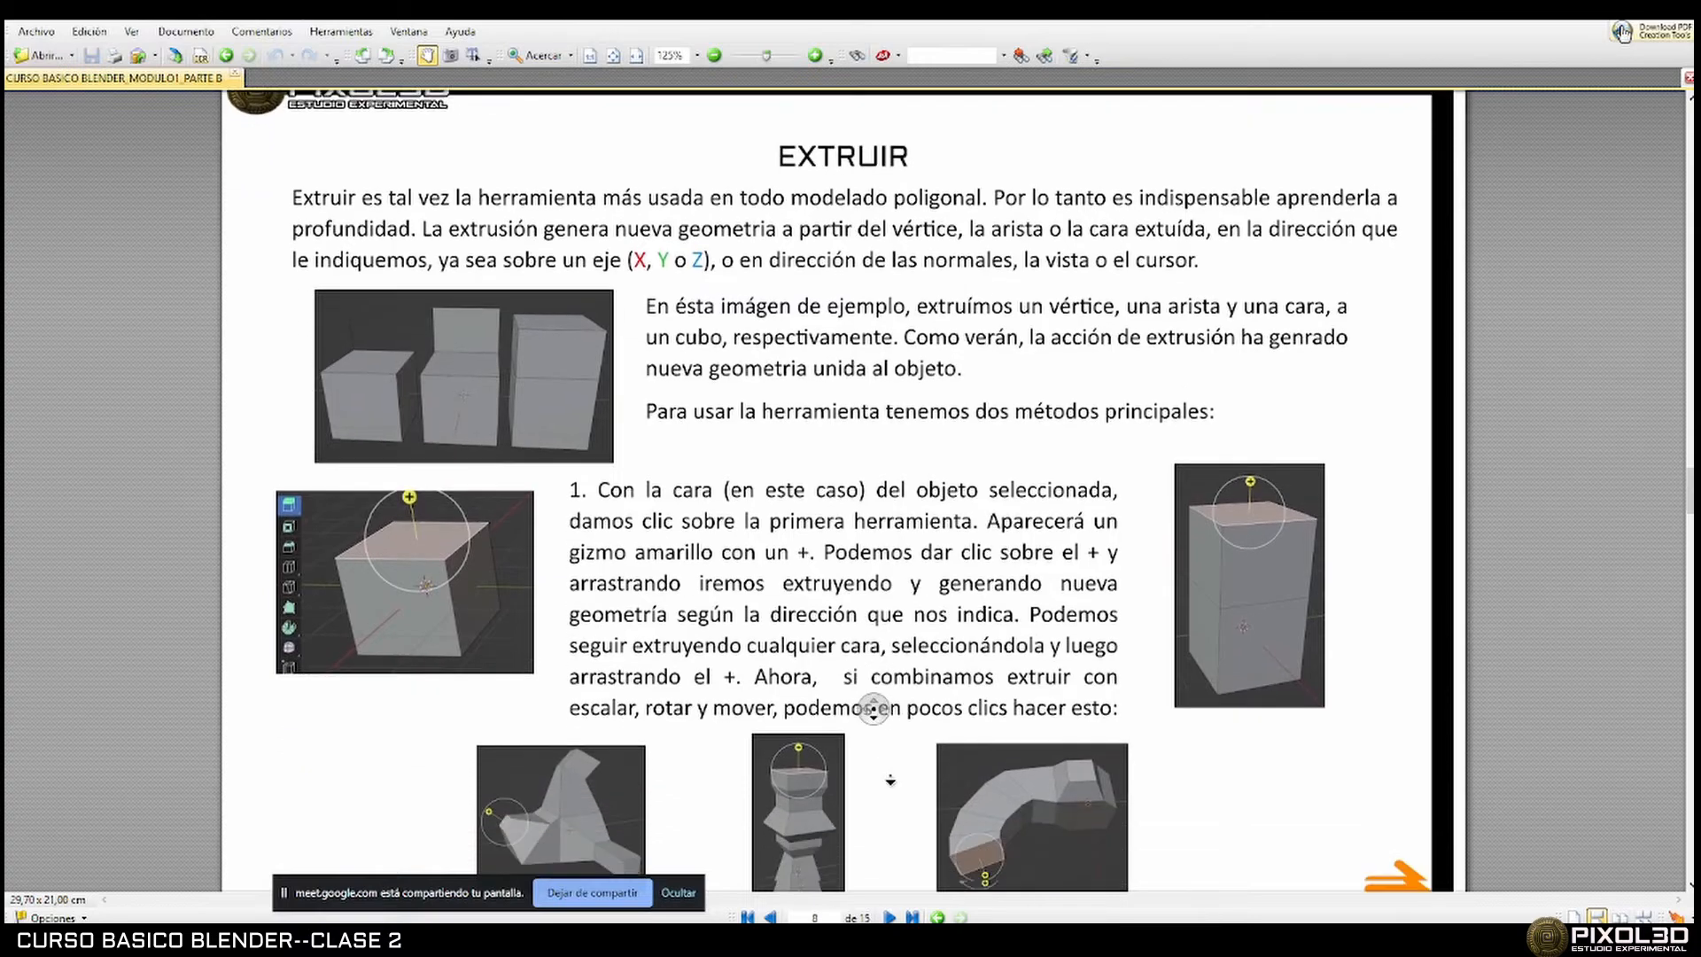
scroll(887, 791, down, 3)
ctrl+scroll(833, 732, up, 3)
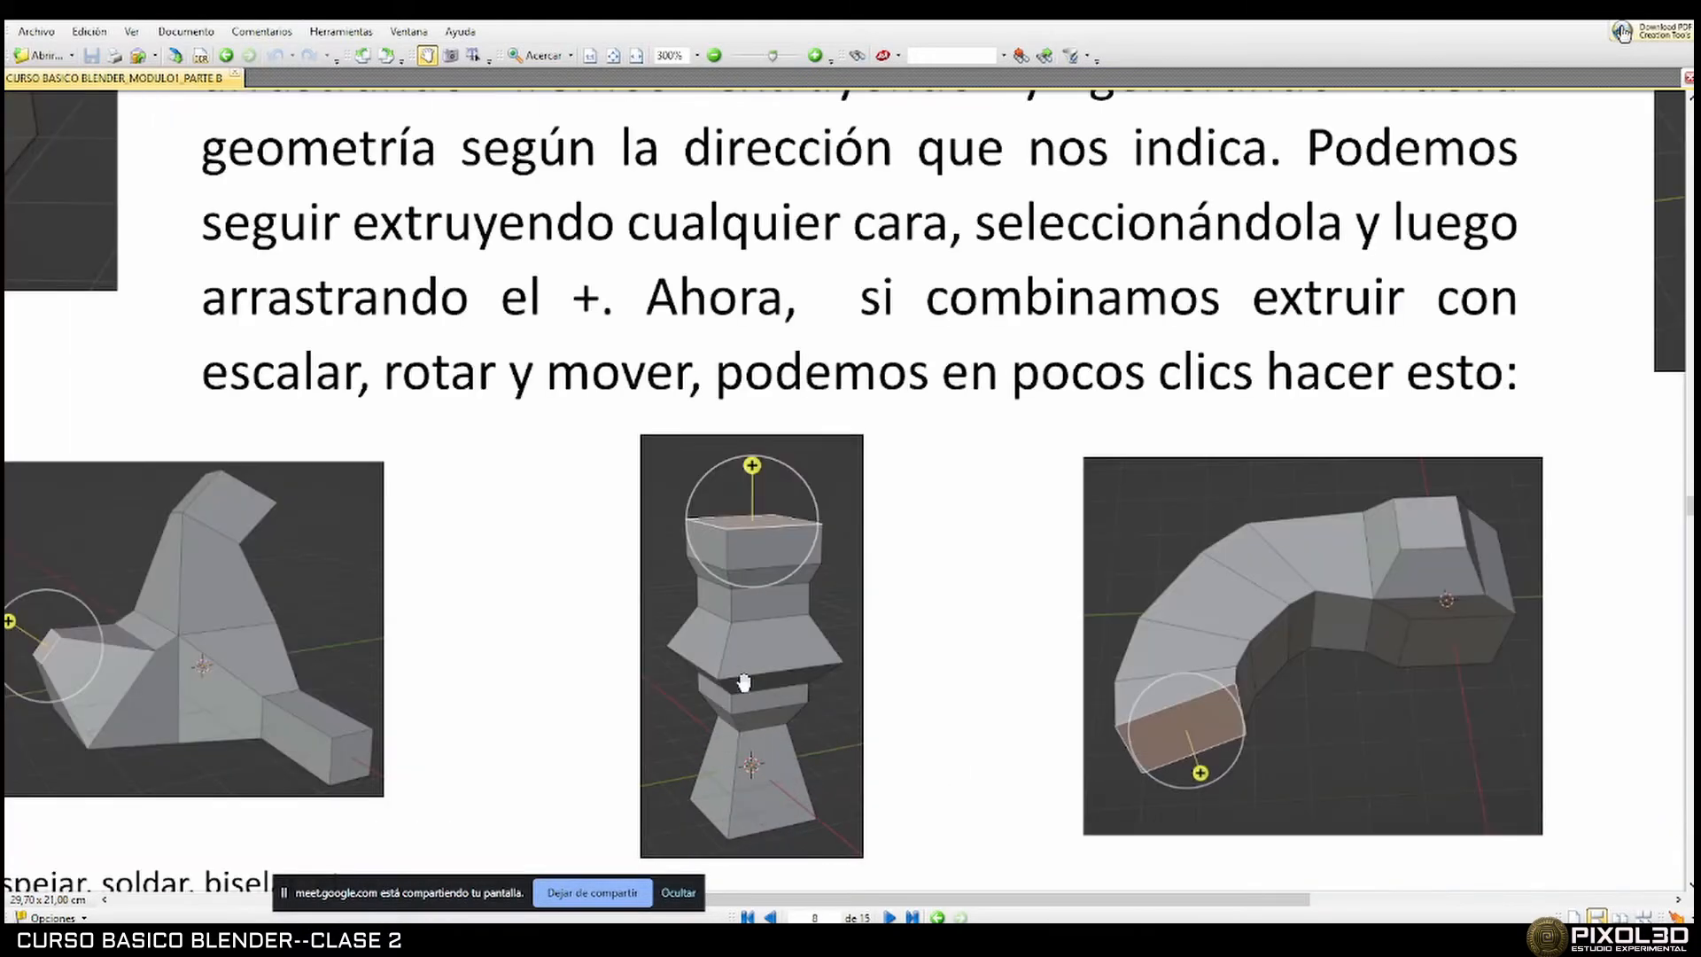
click(1303, 926)
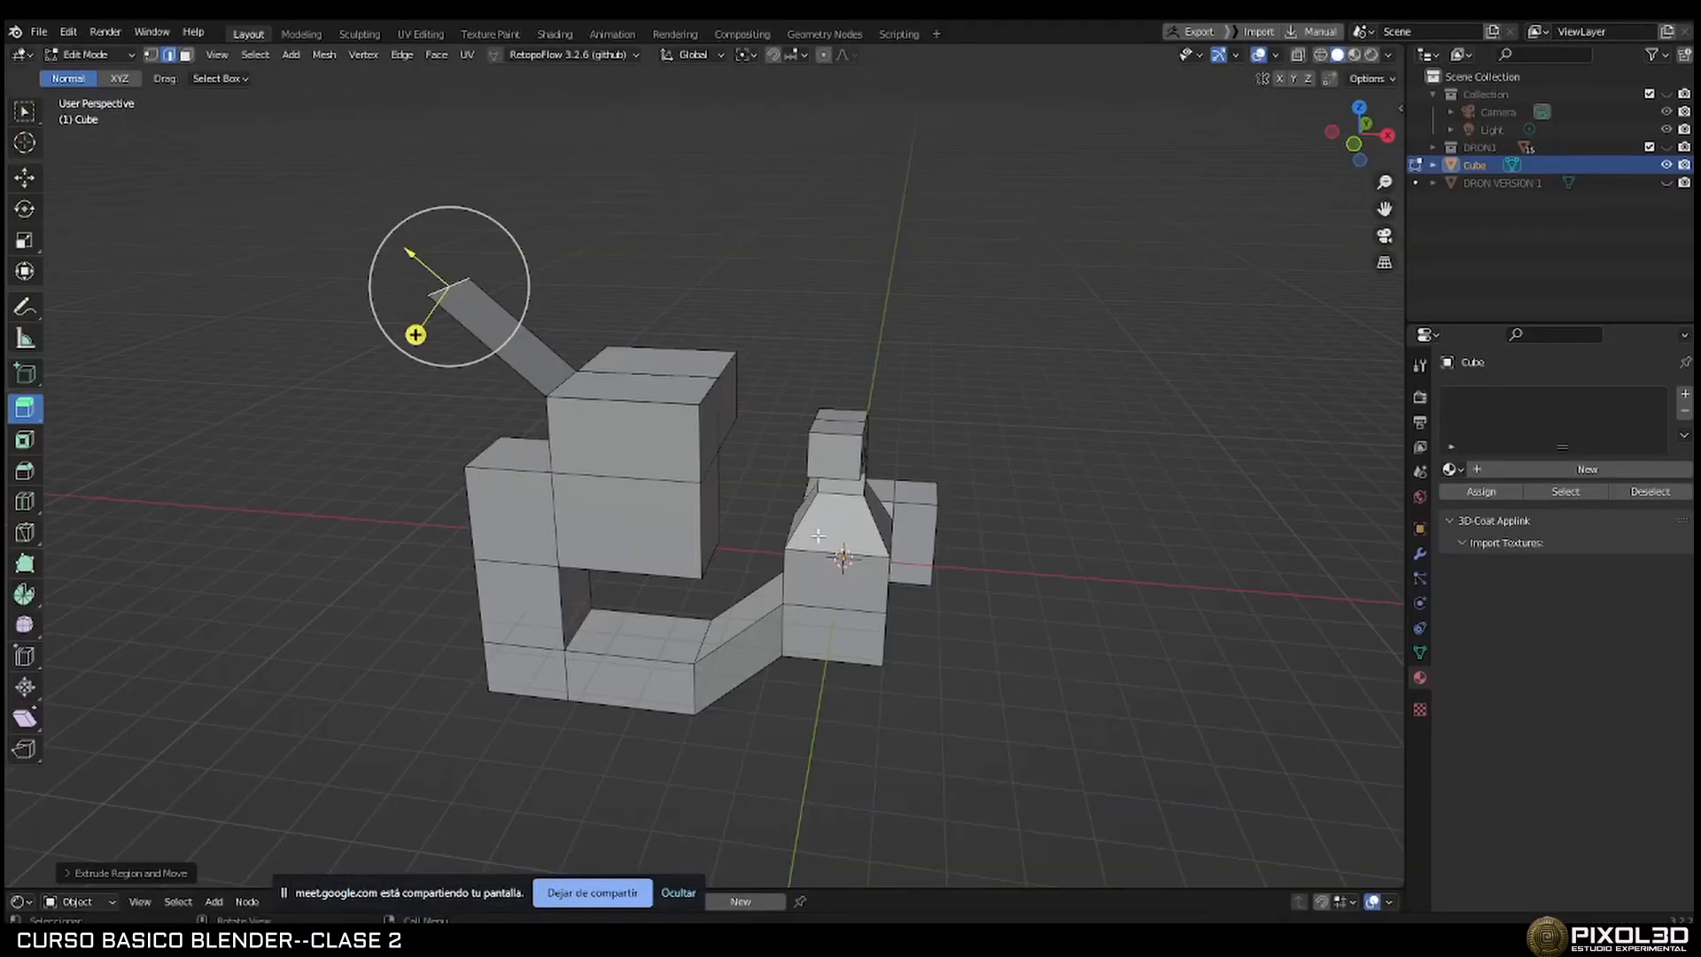
Leave Edit Mode and delete the extruded cube object from the scene.
key(Tab)
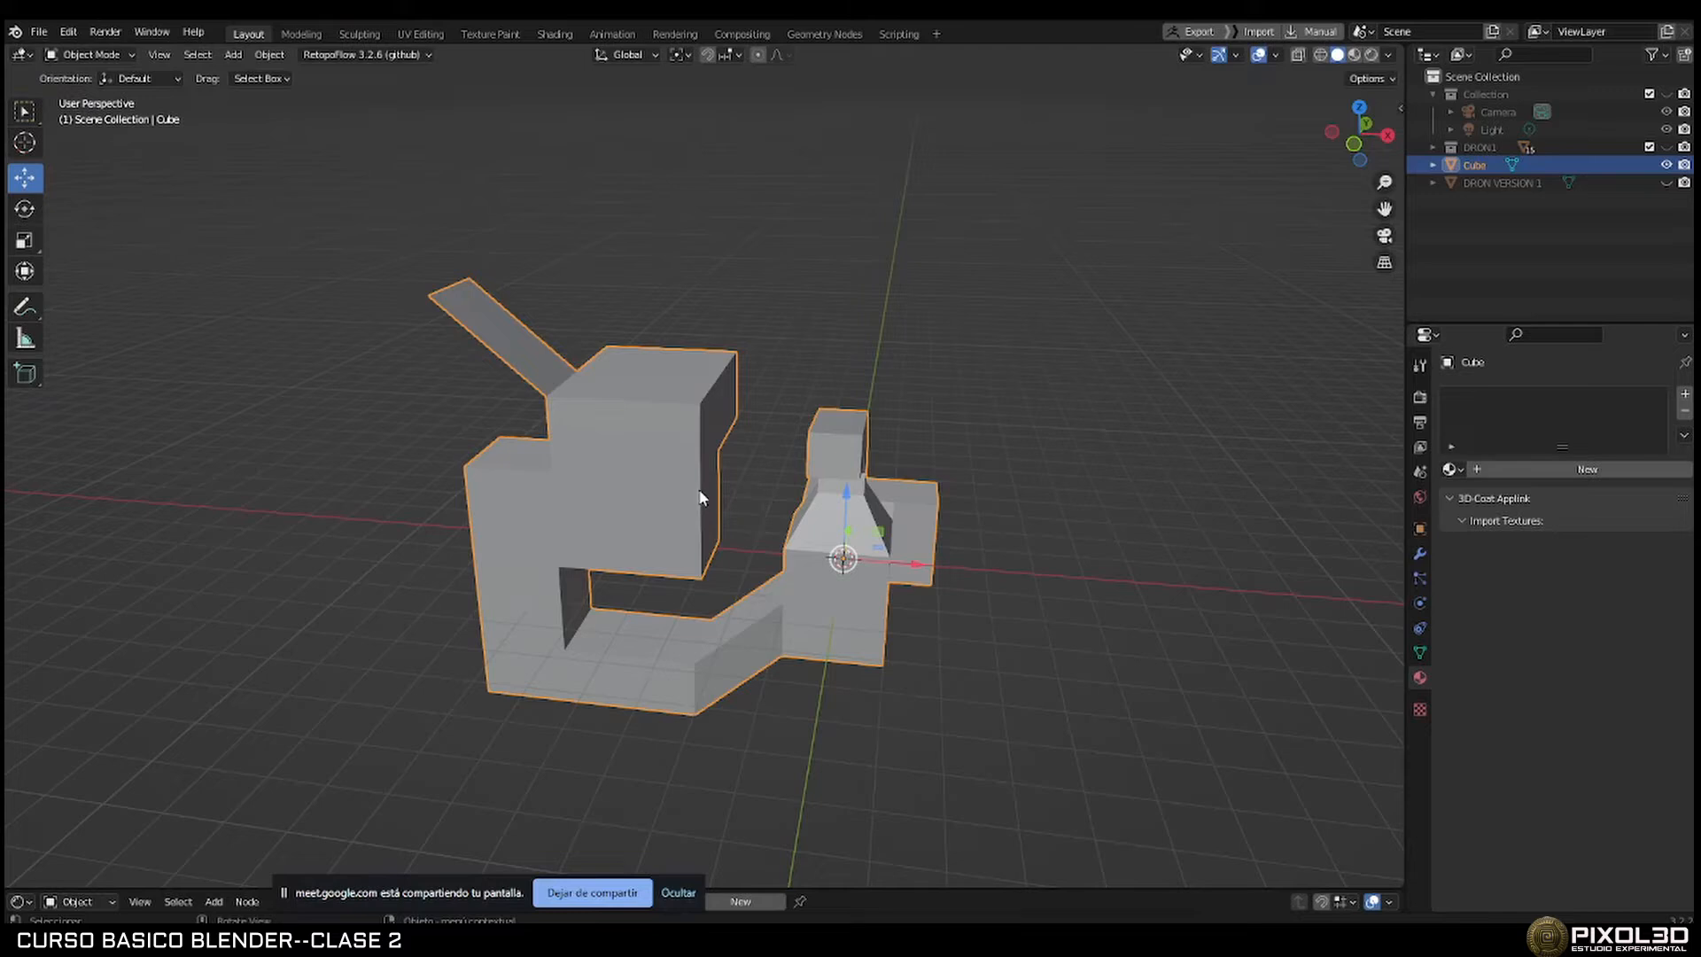
key(Delete)
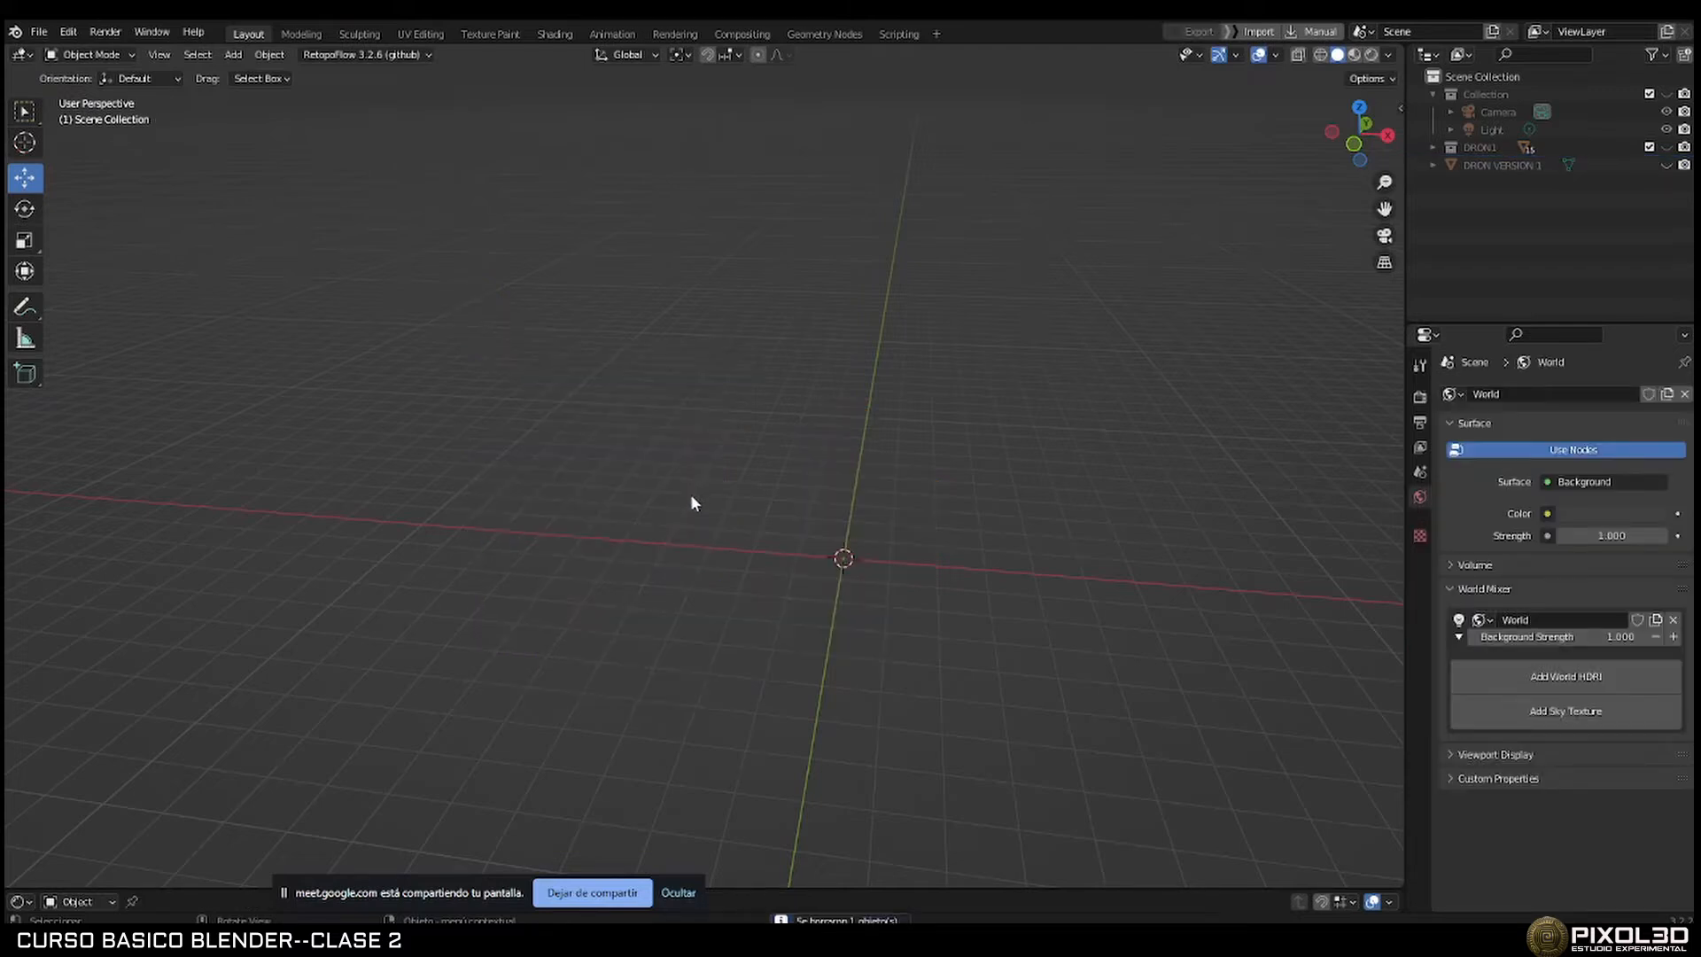
middle_drag(729, 528, 695, 532)
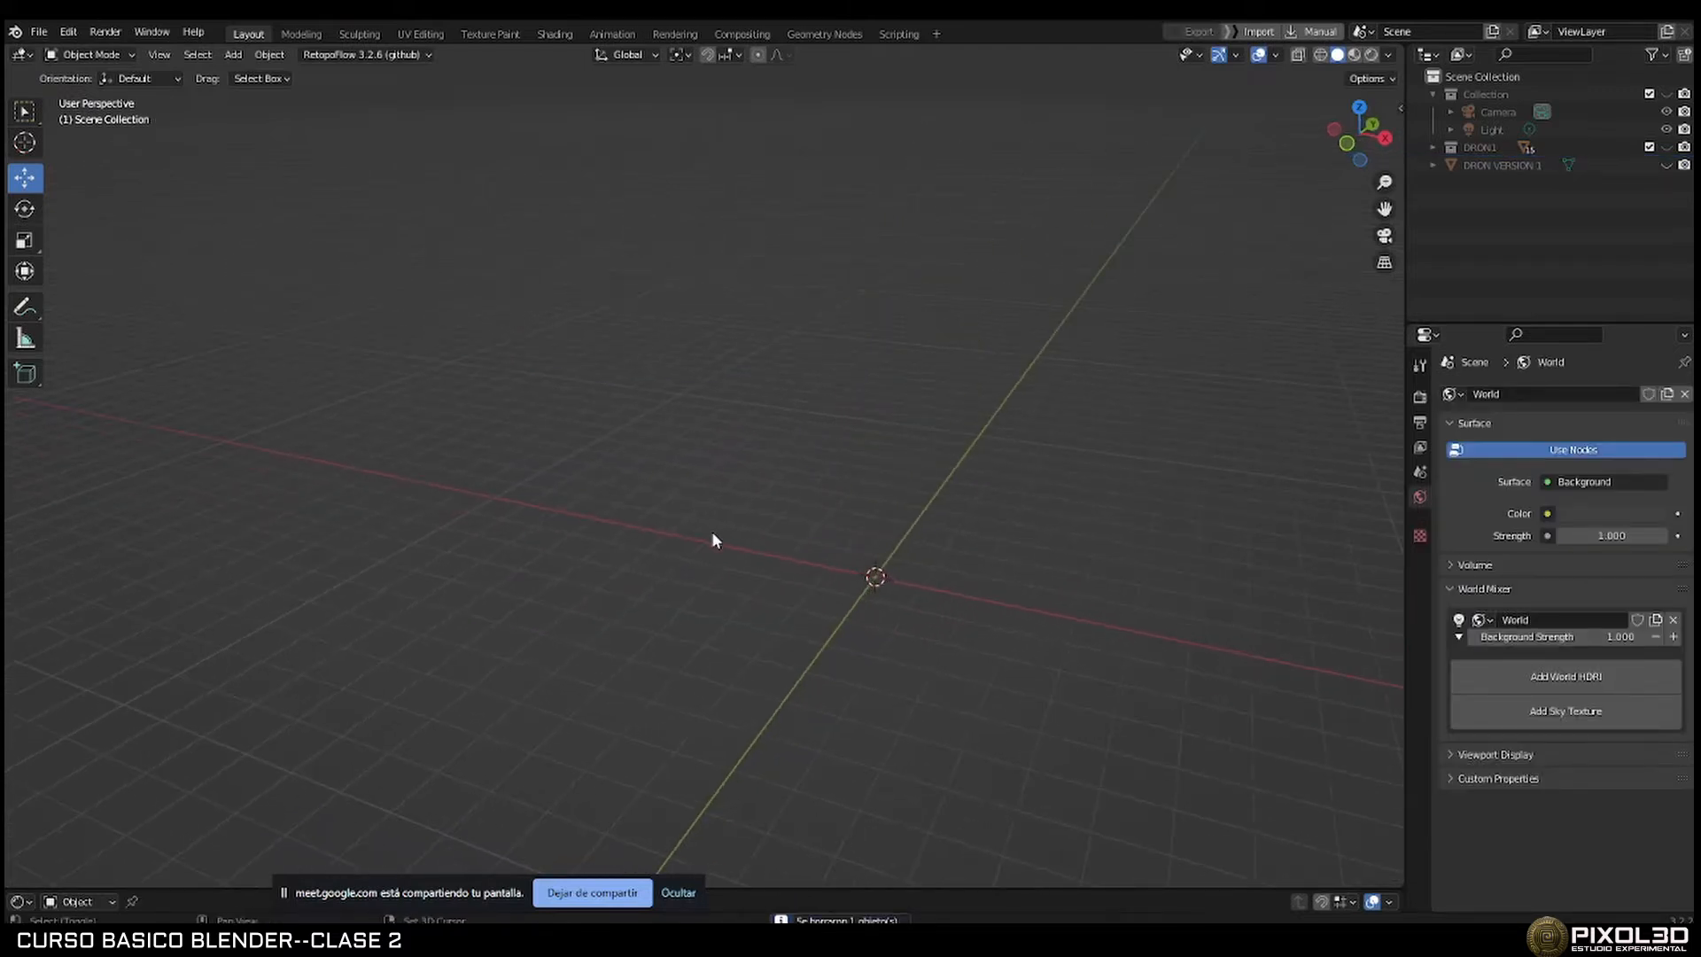
Add a mesh plane at the center of the scene.
key(shift+a)
mouse_move(736, 510)
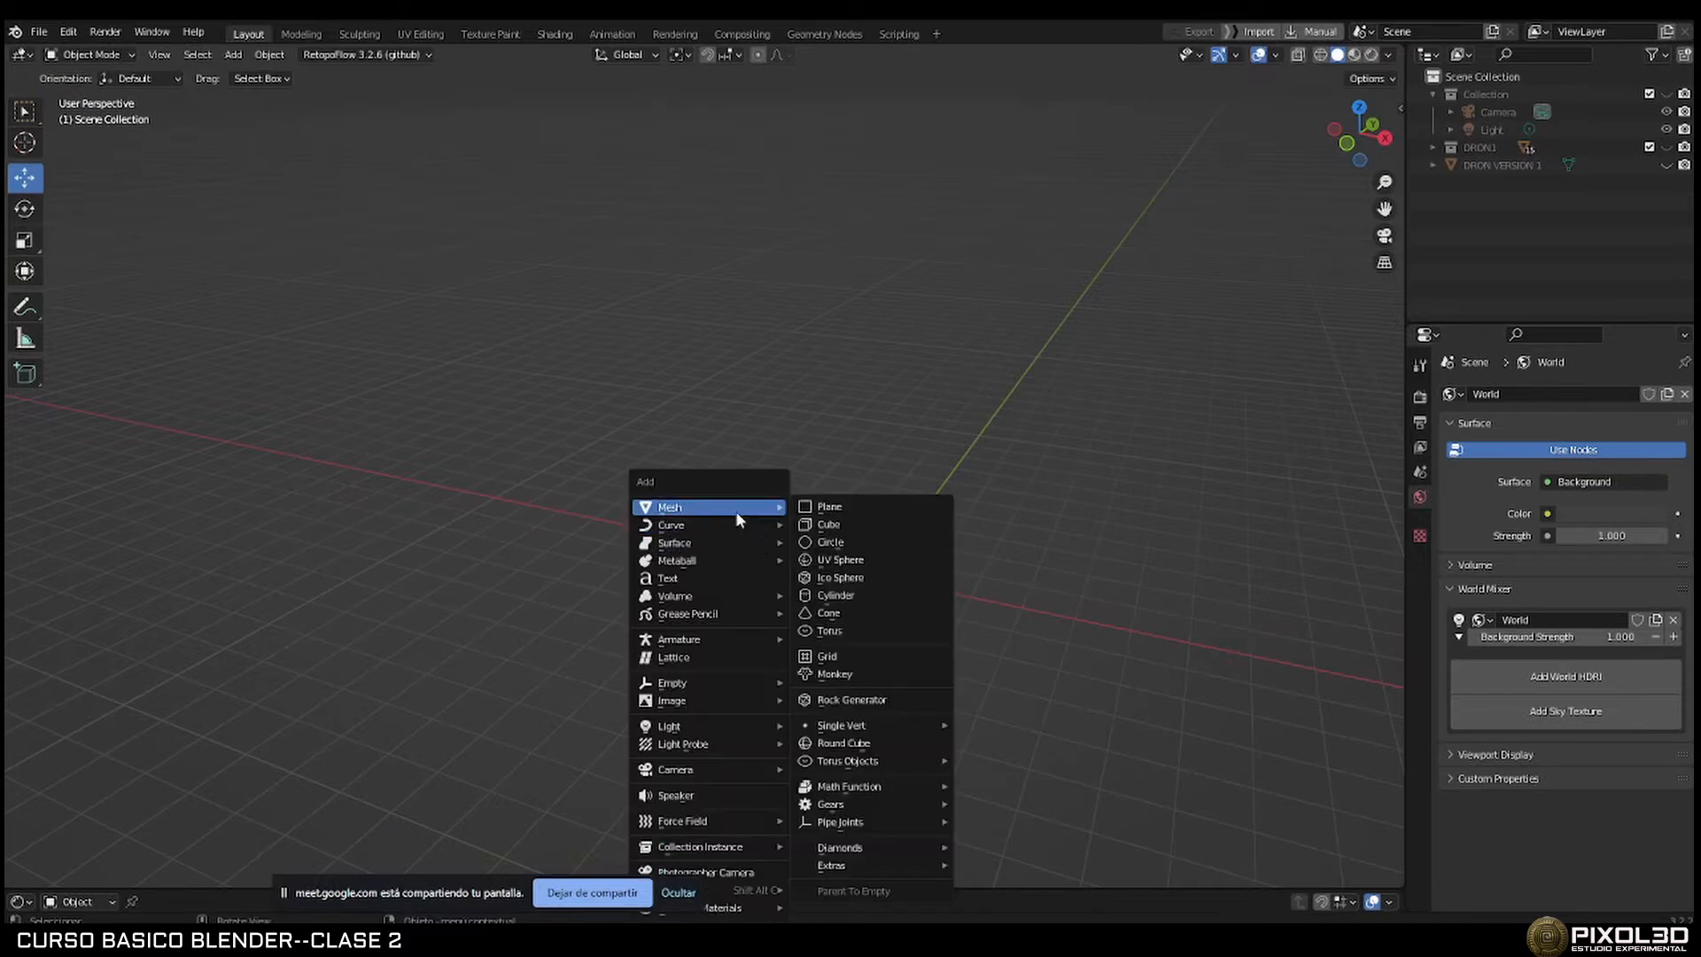
click(827, 510)
middle_drag(940, 572, 772, 563)
scroll(771, 558, up, 3)
middle_drag(895, 575, 803, 546)
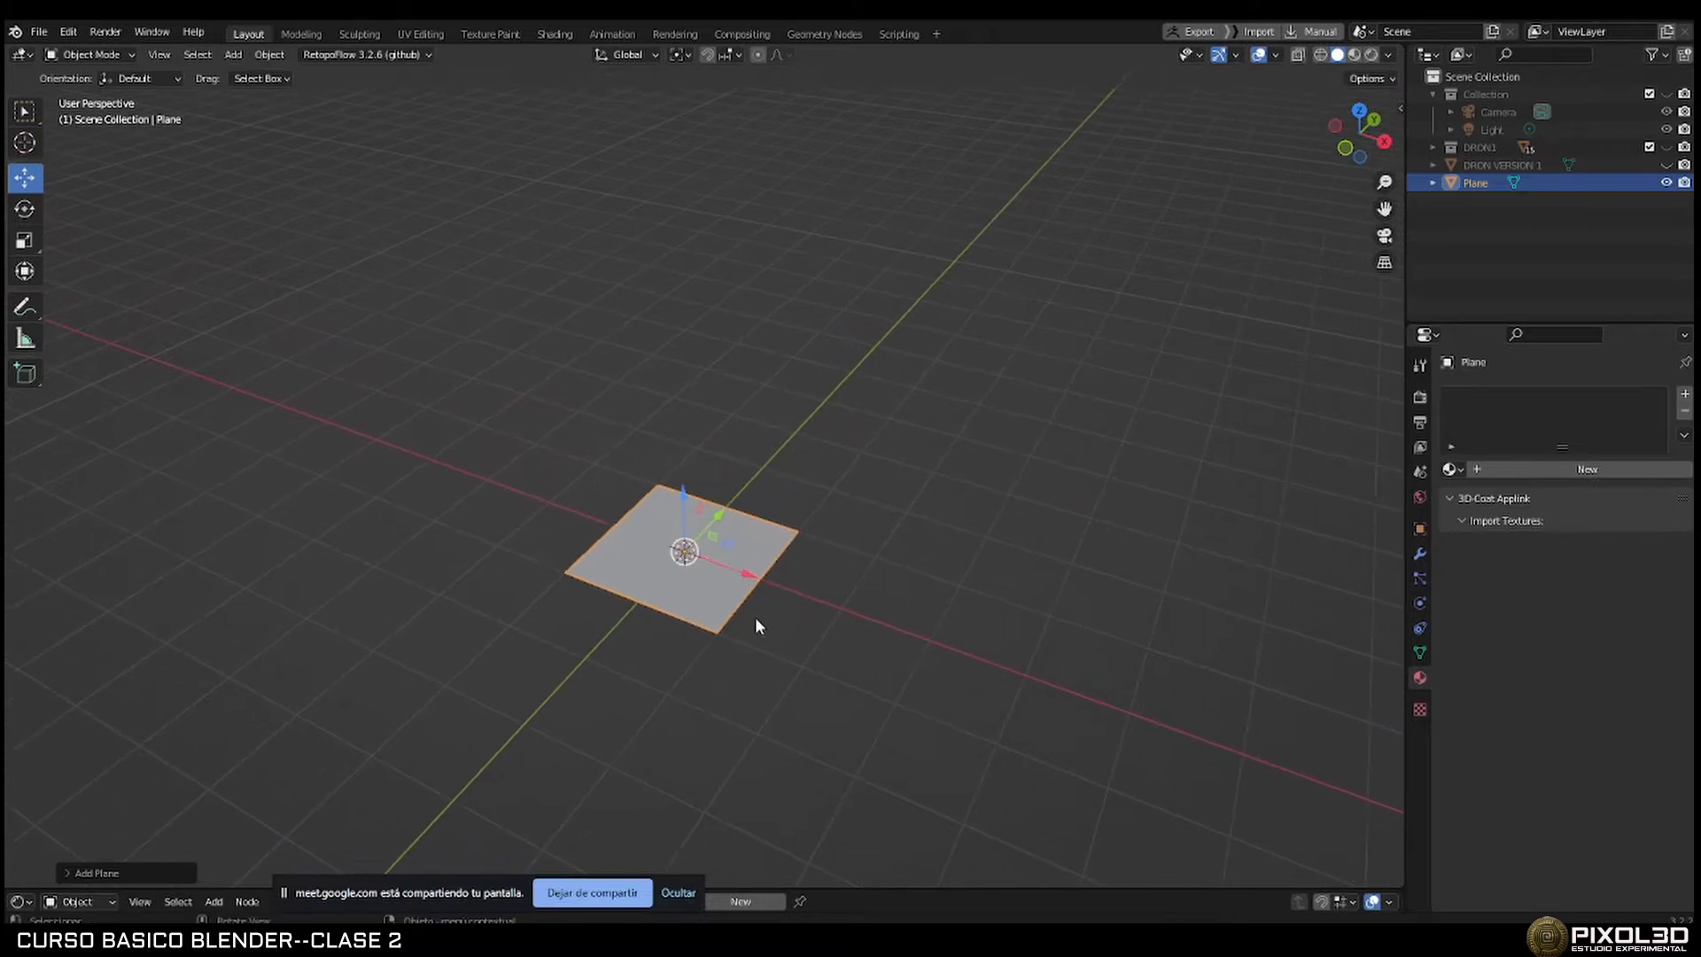
In Edit Mode, extrude the plane's face upward about 1.2 m into a block, using Extrude Region with the Move tool active.
key(Tab)
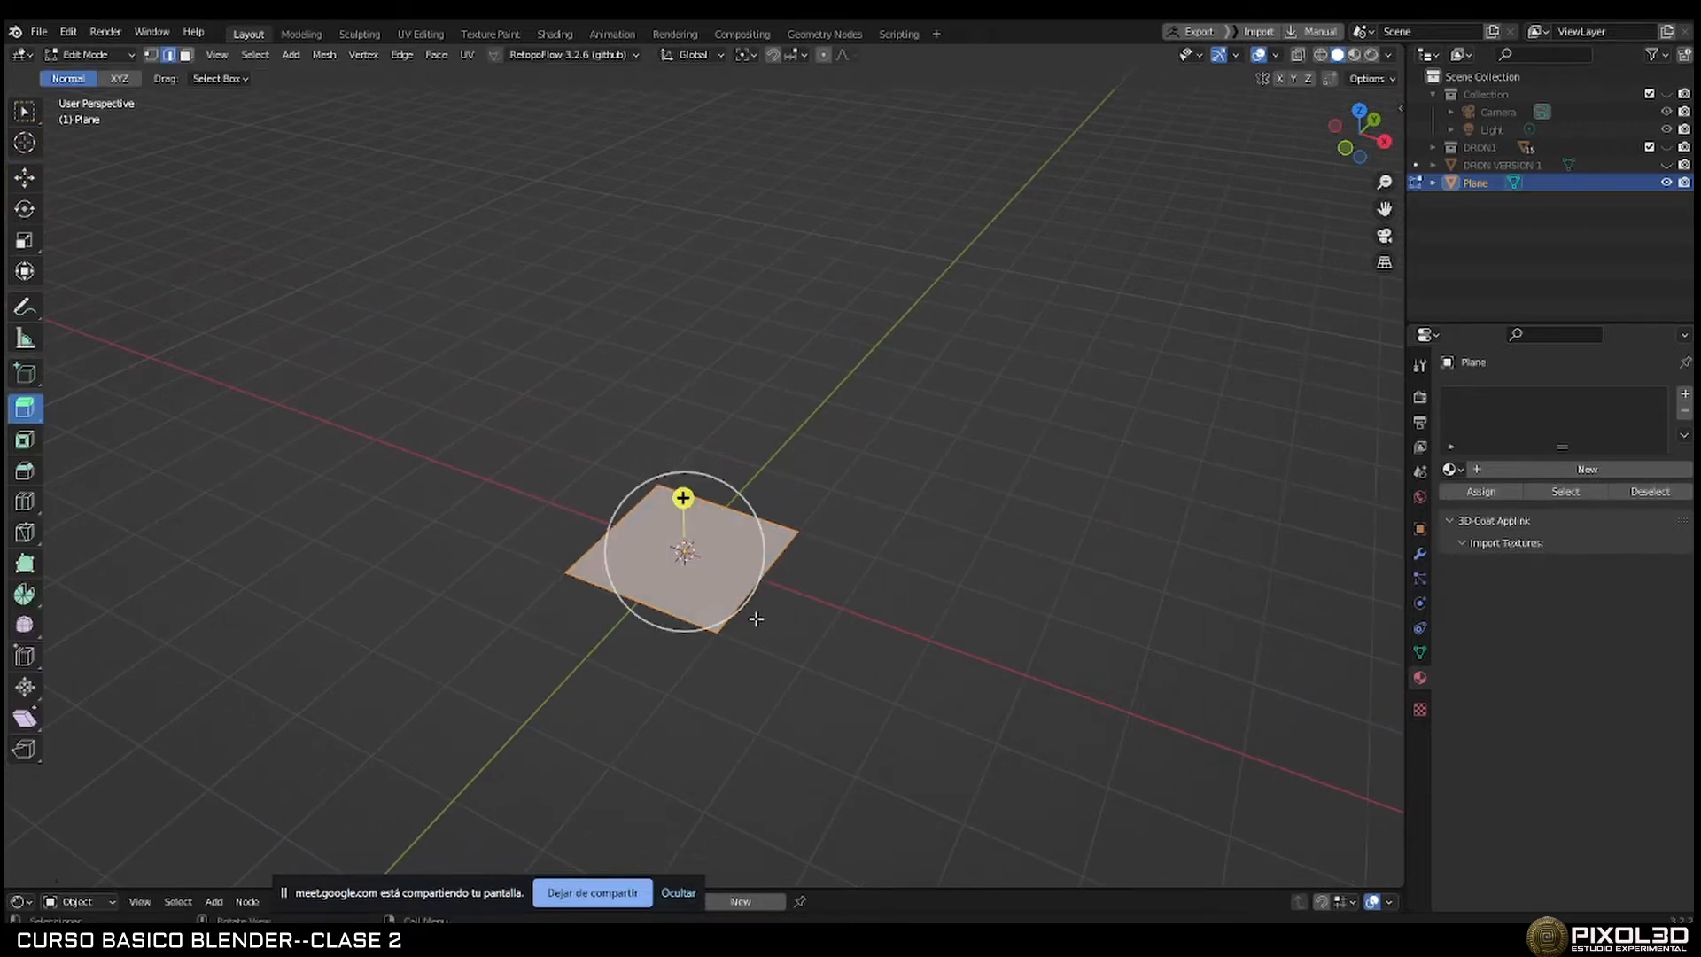
middle_drag(695, 547, 683, 505)
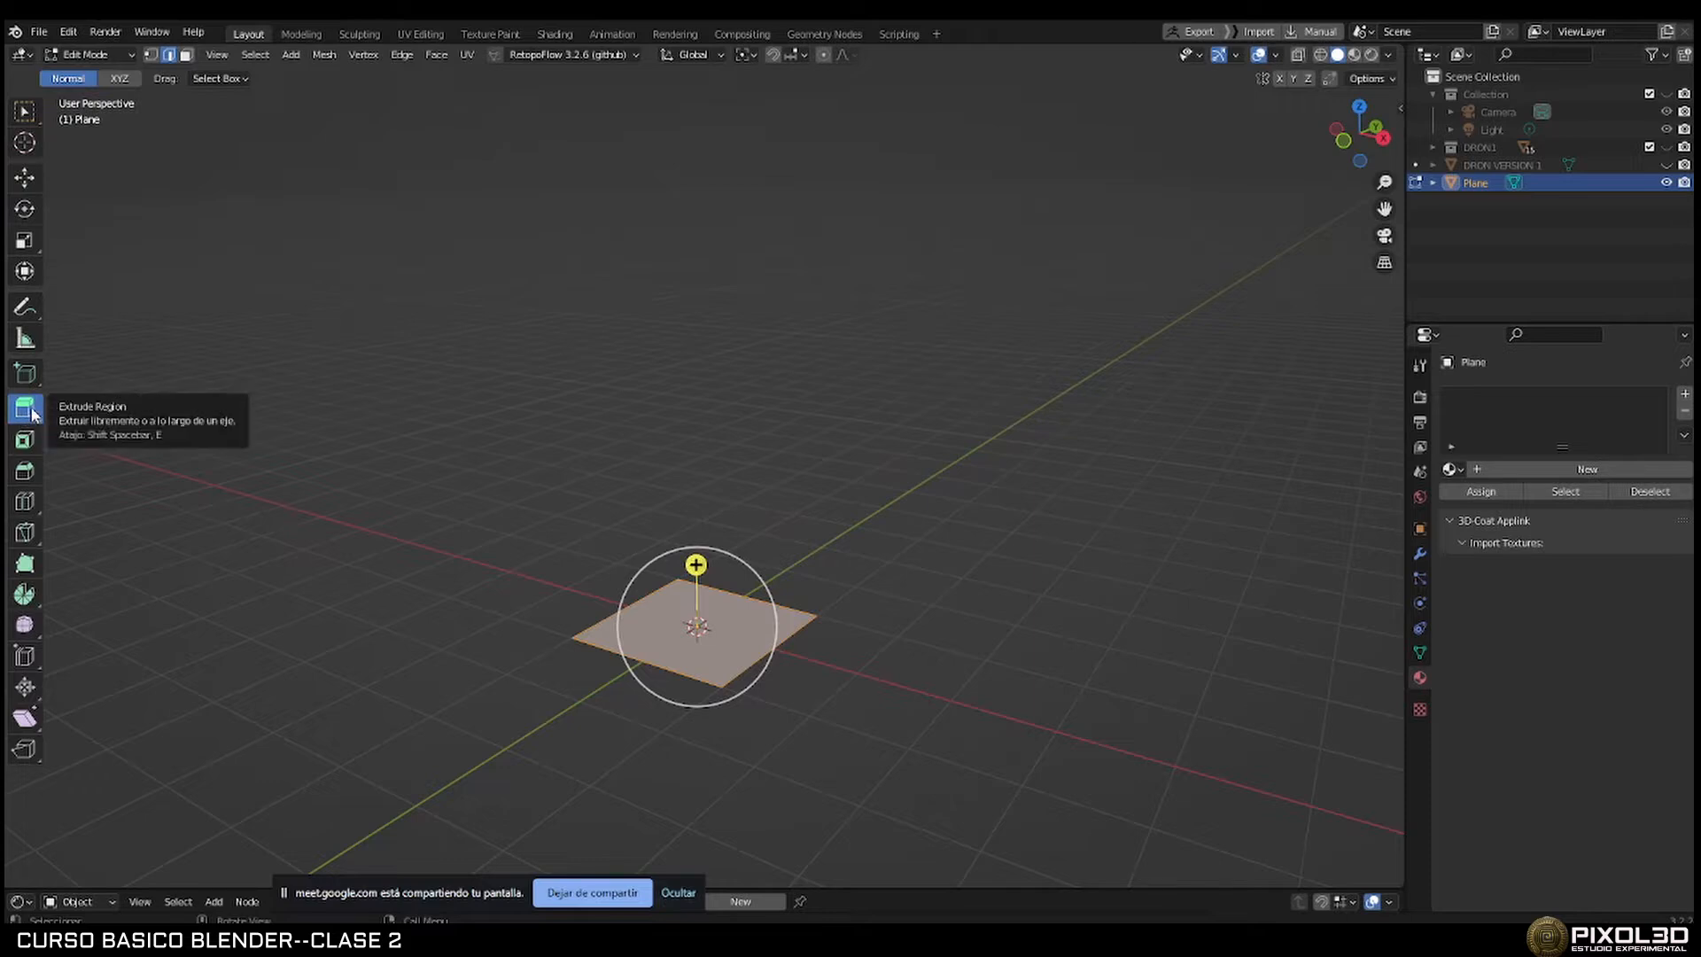
click(30, 181)
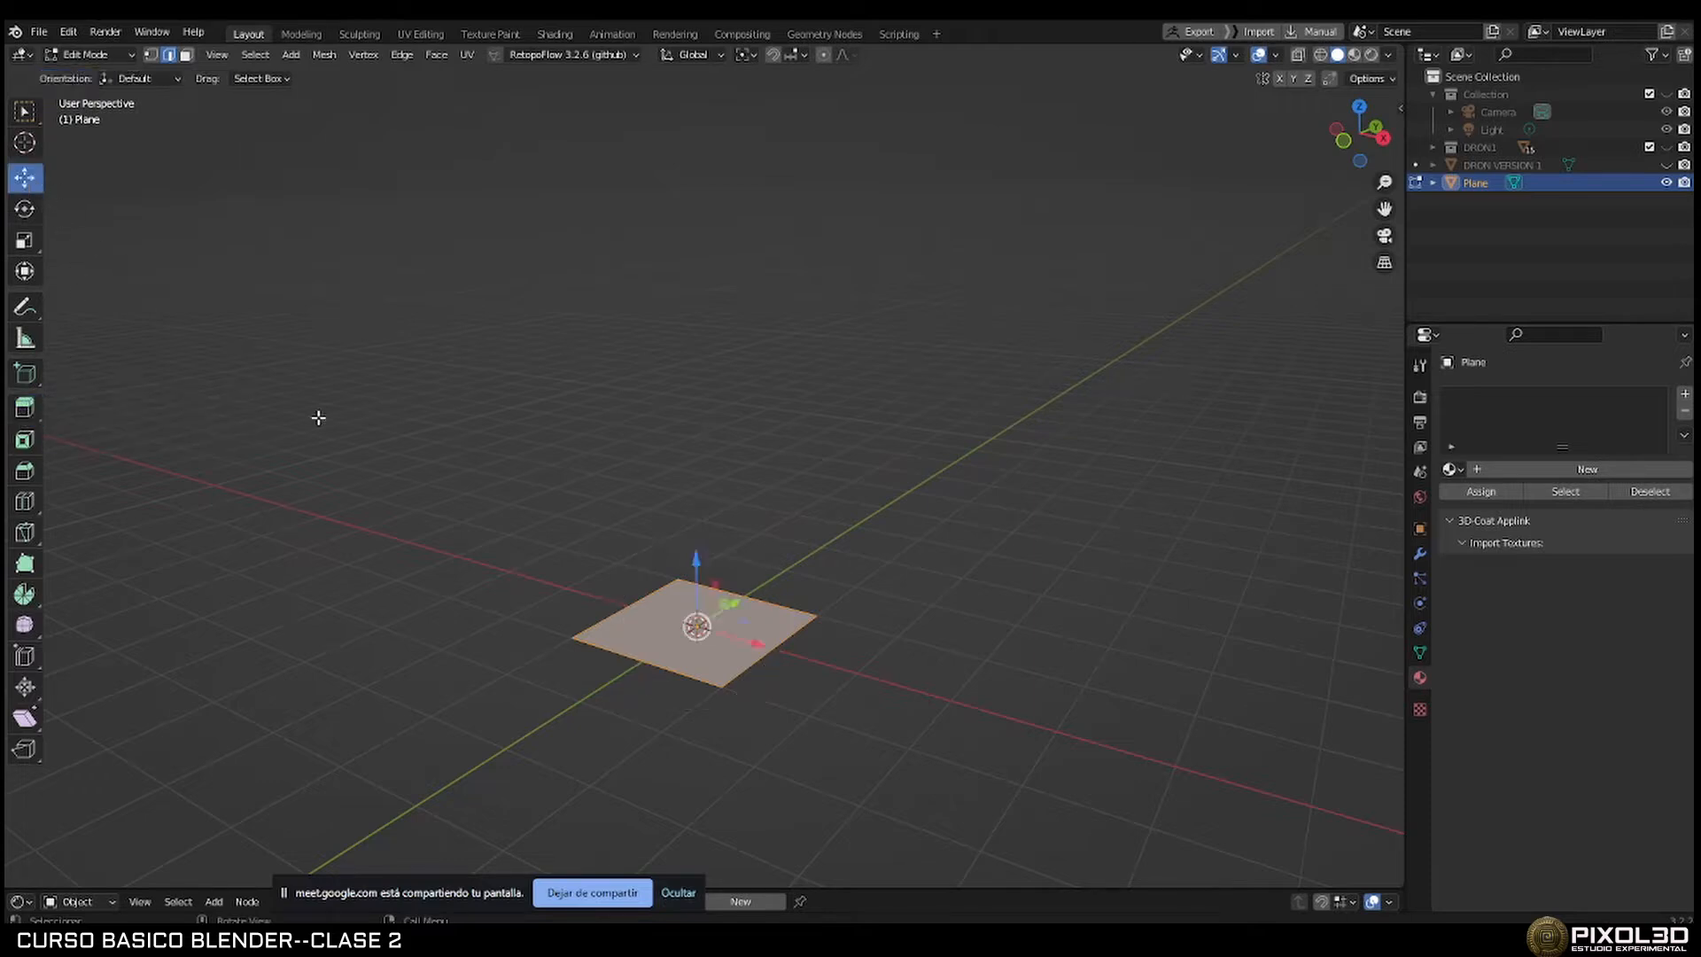
middle_drag(532, 493, 526, 483)
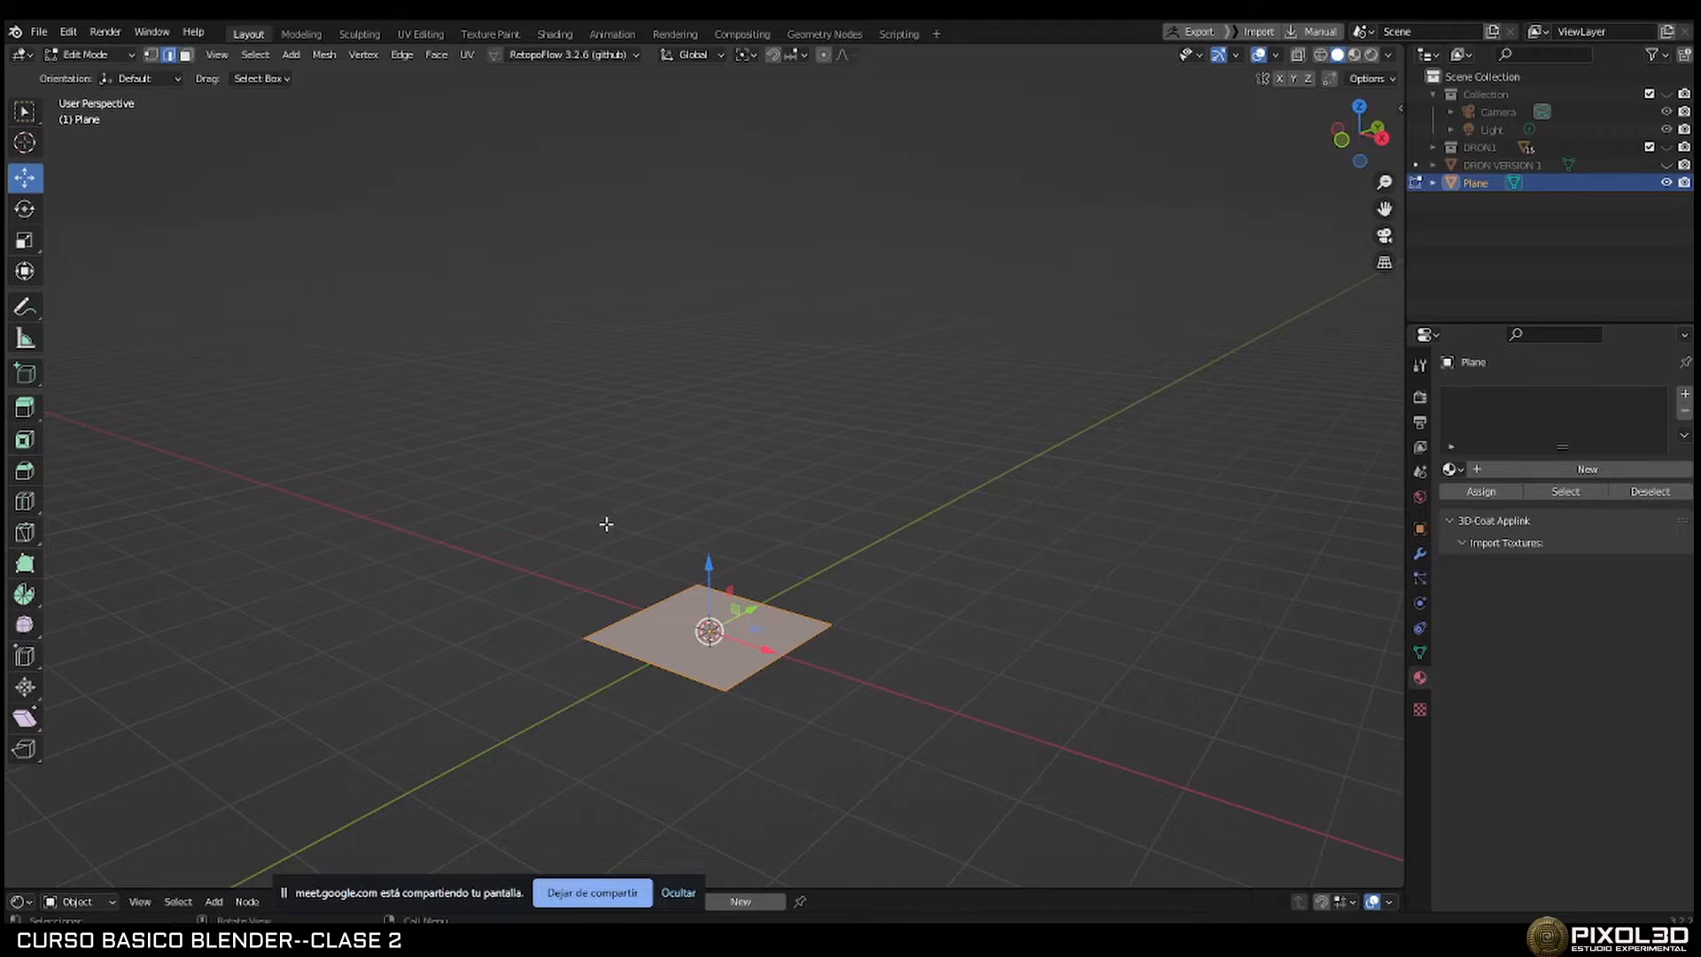
shift+middle_drag(606, 522, 623, 467)
scroll(732, 546, up, 2)
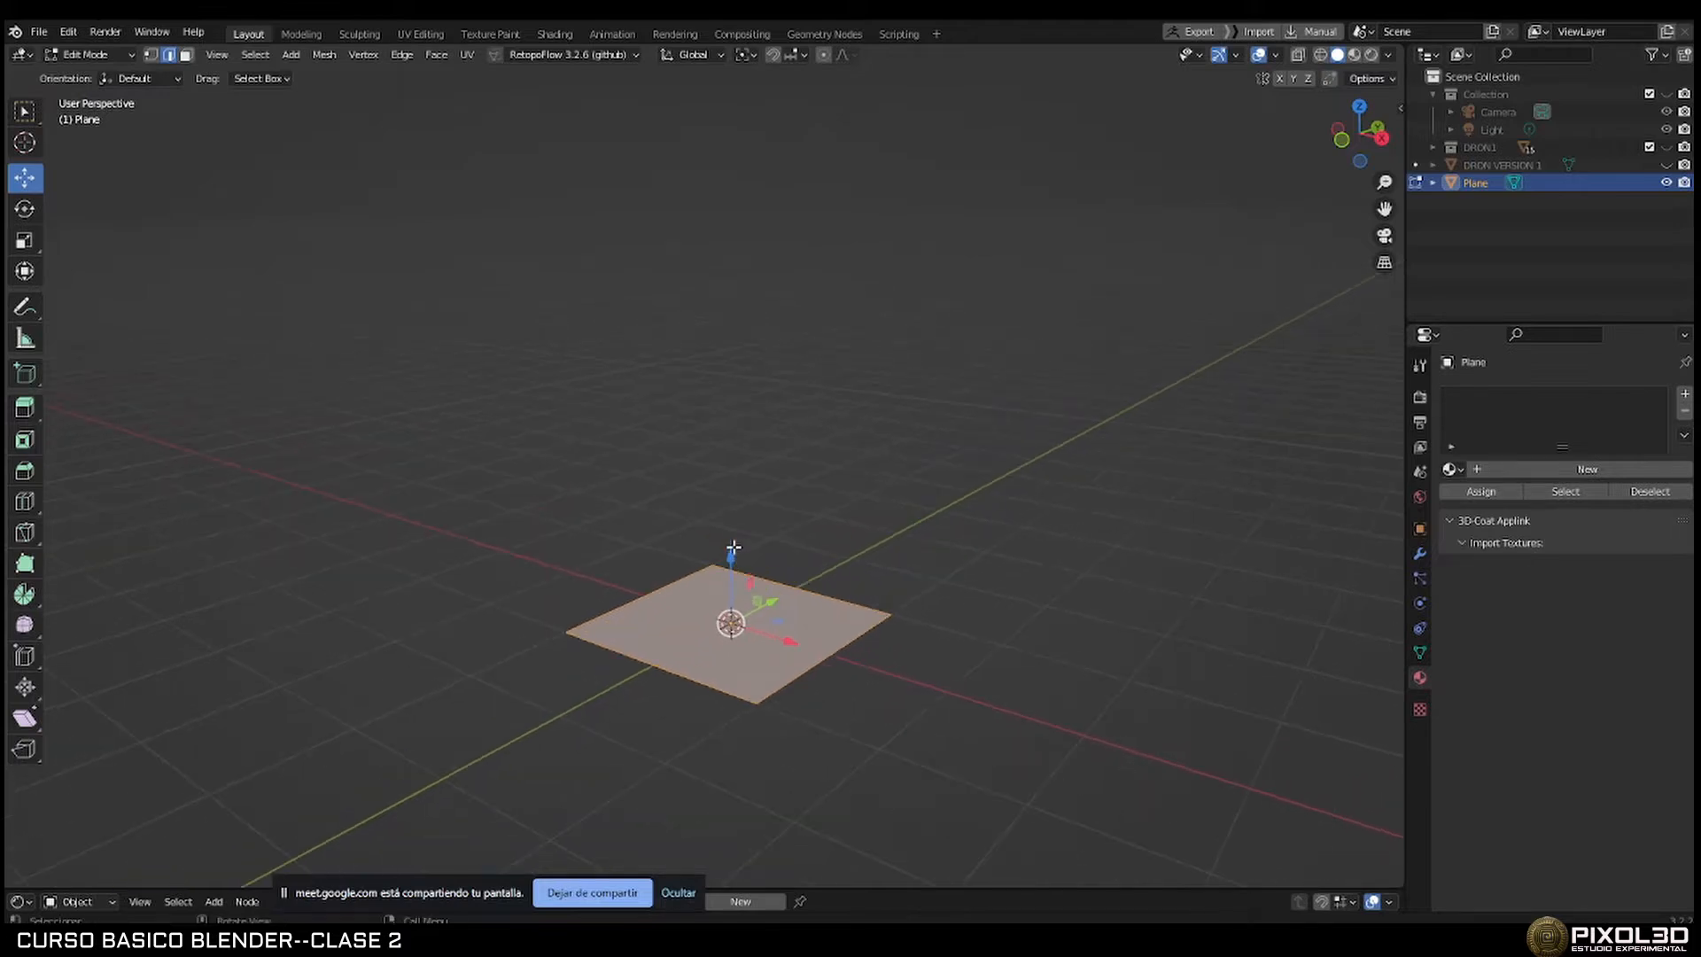
key(e)
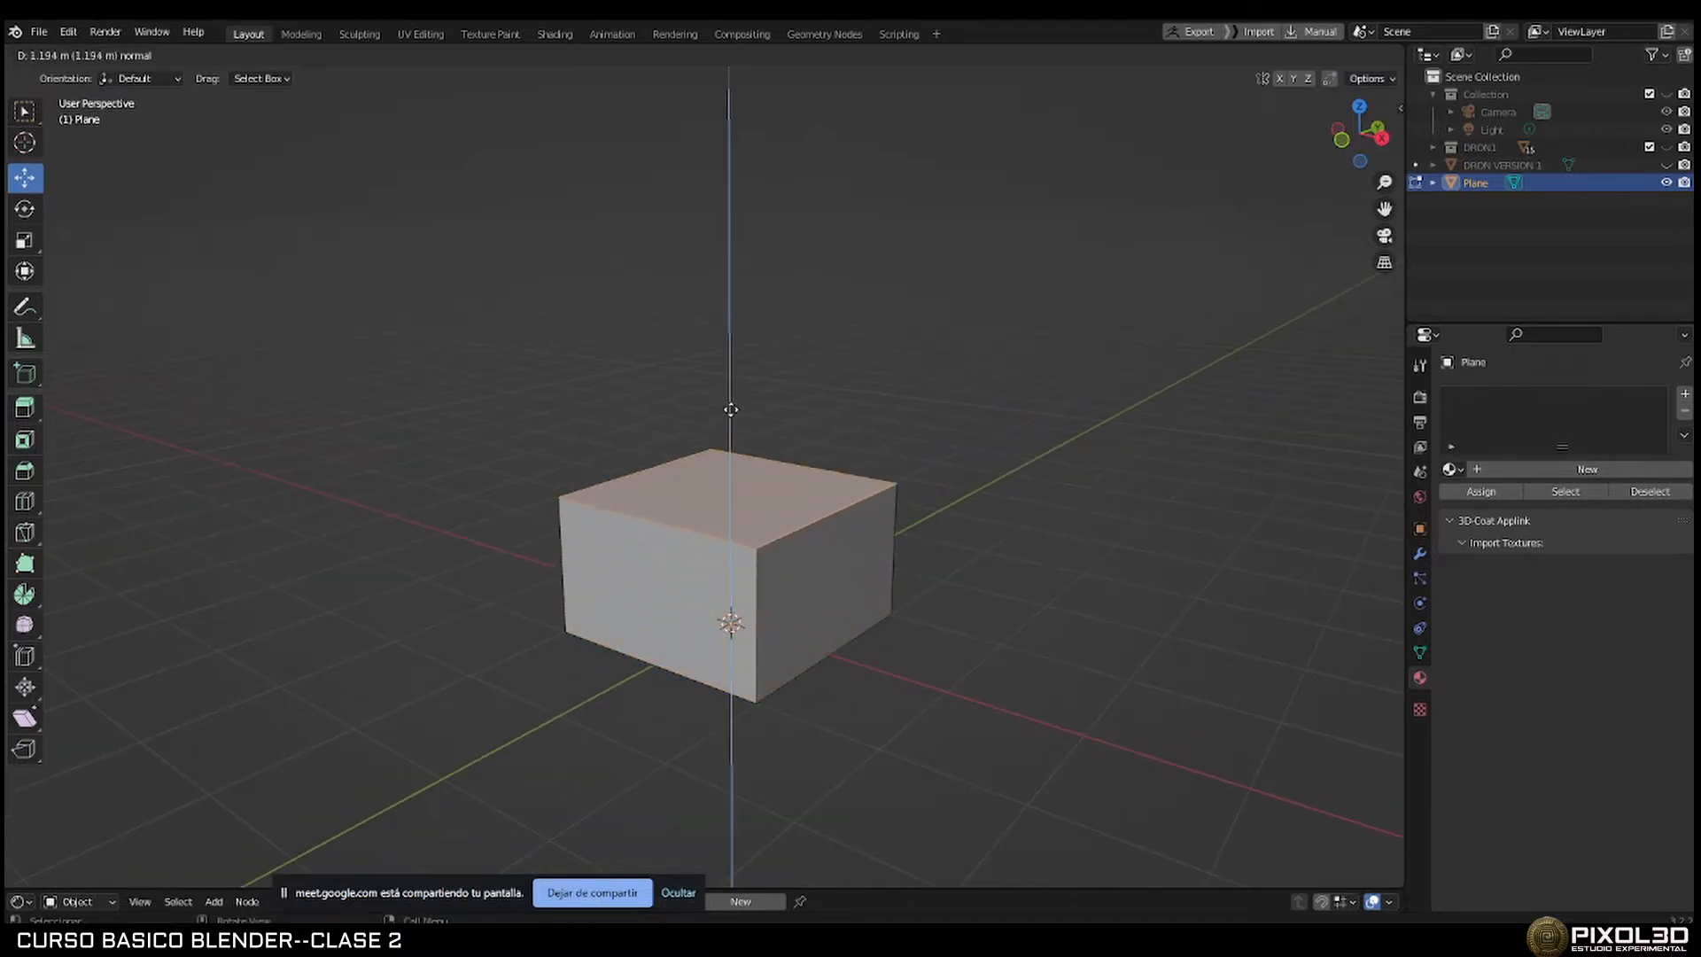
click(730, 397)
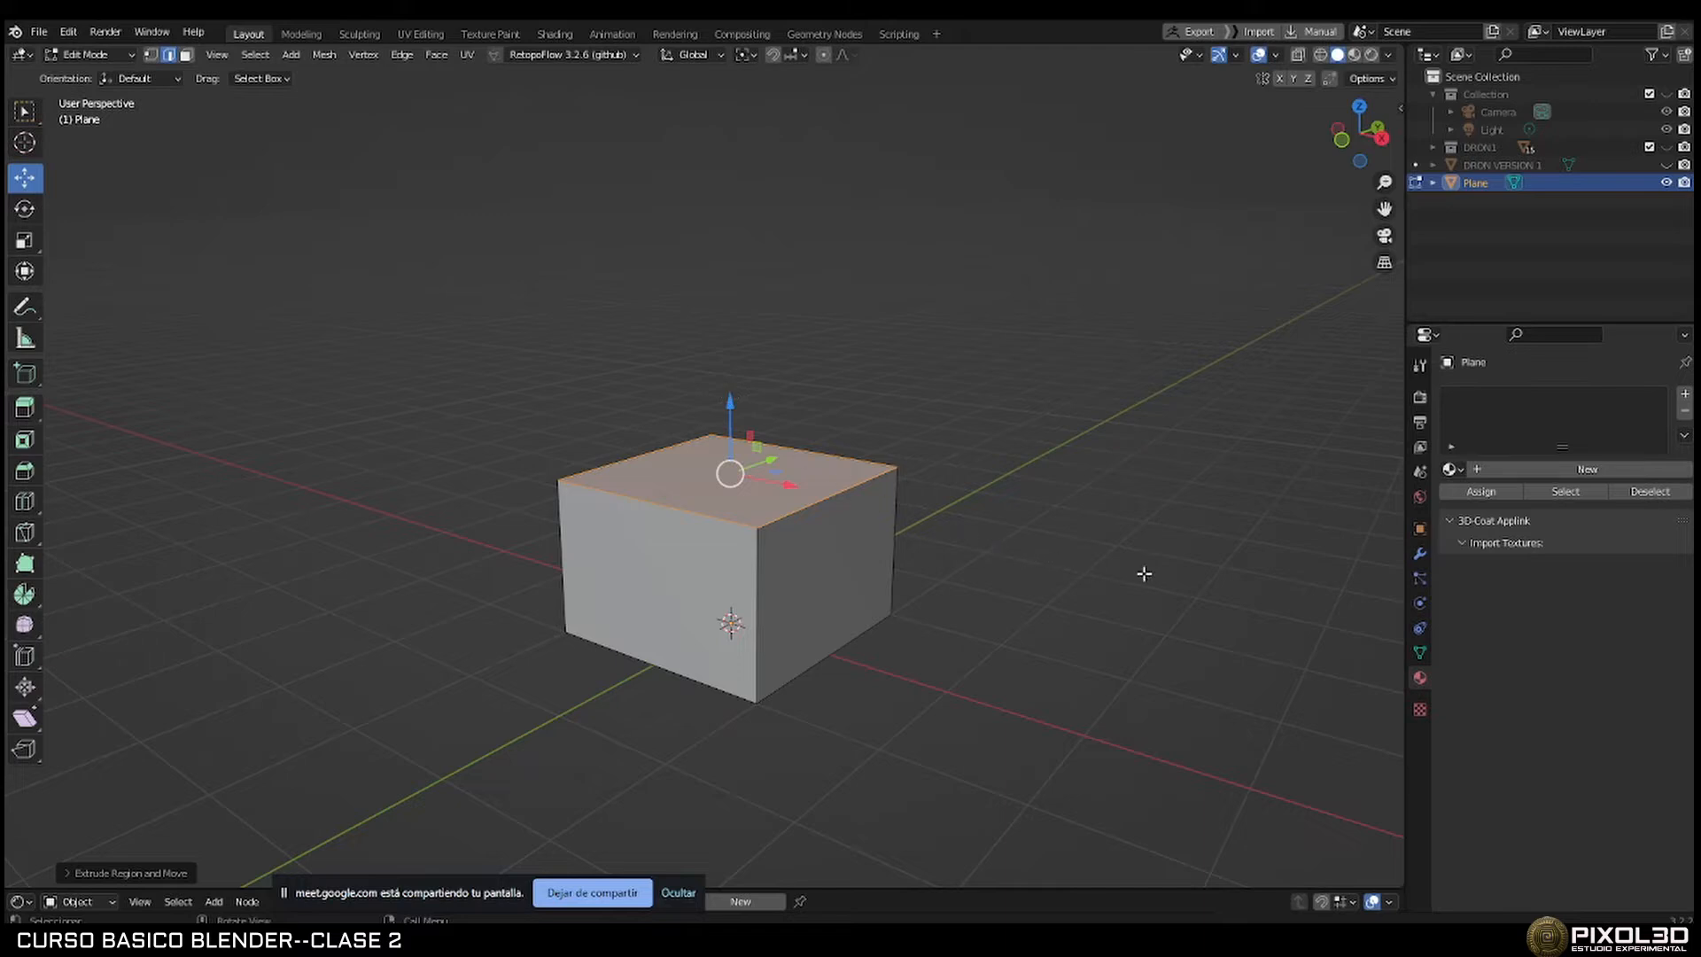
Scale the block's top face down to about half to taper the sides, and extrude it about 0.8 m upward into a neck.
key(s)
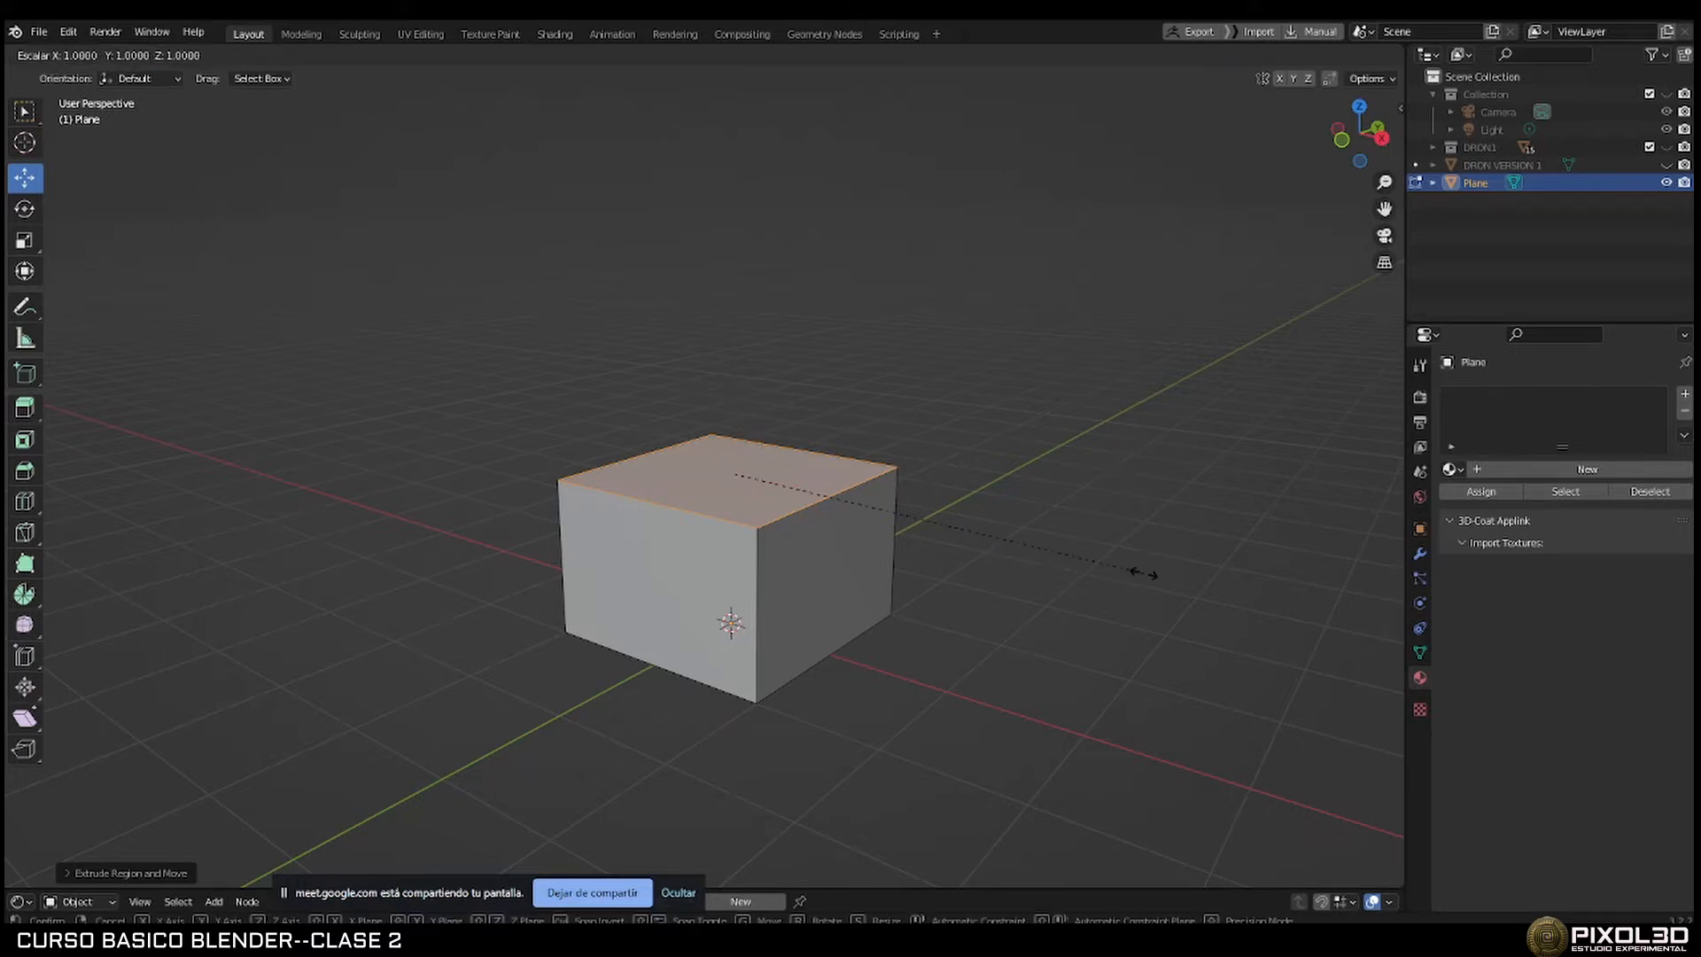
click(911, 527)
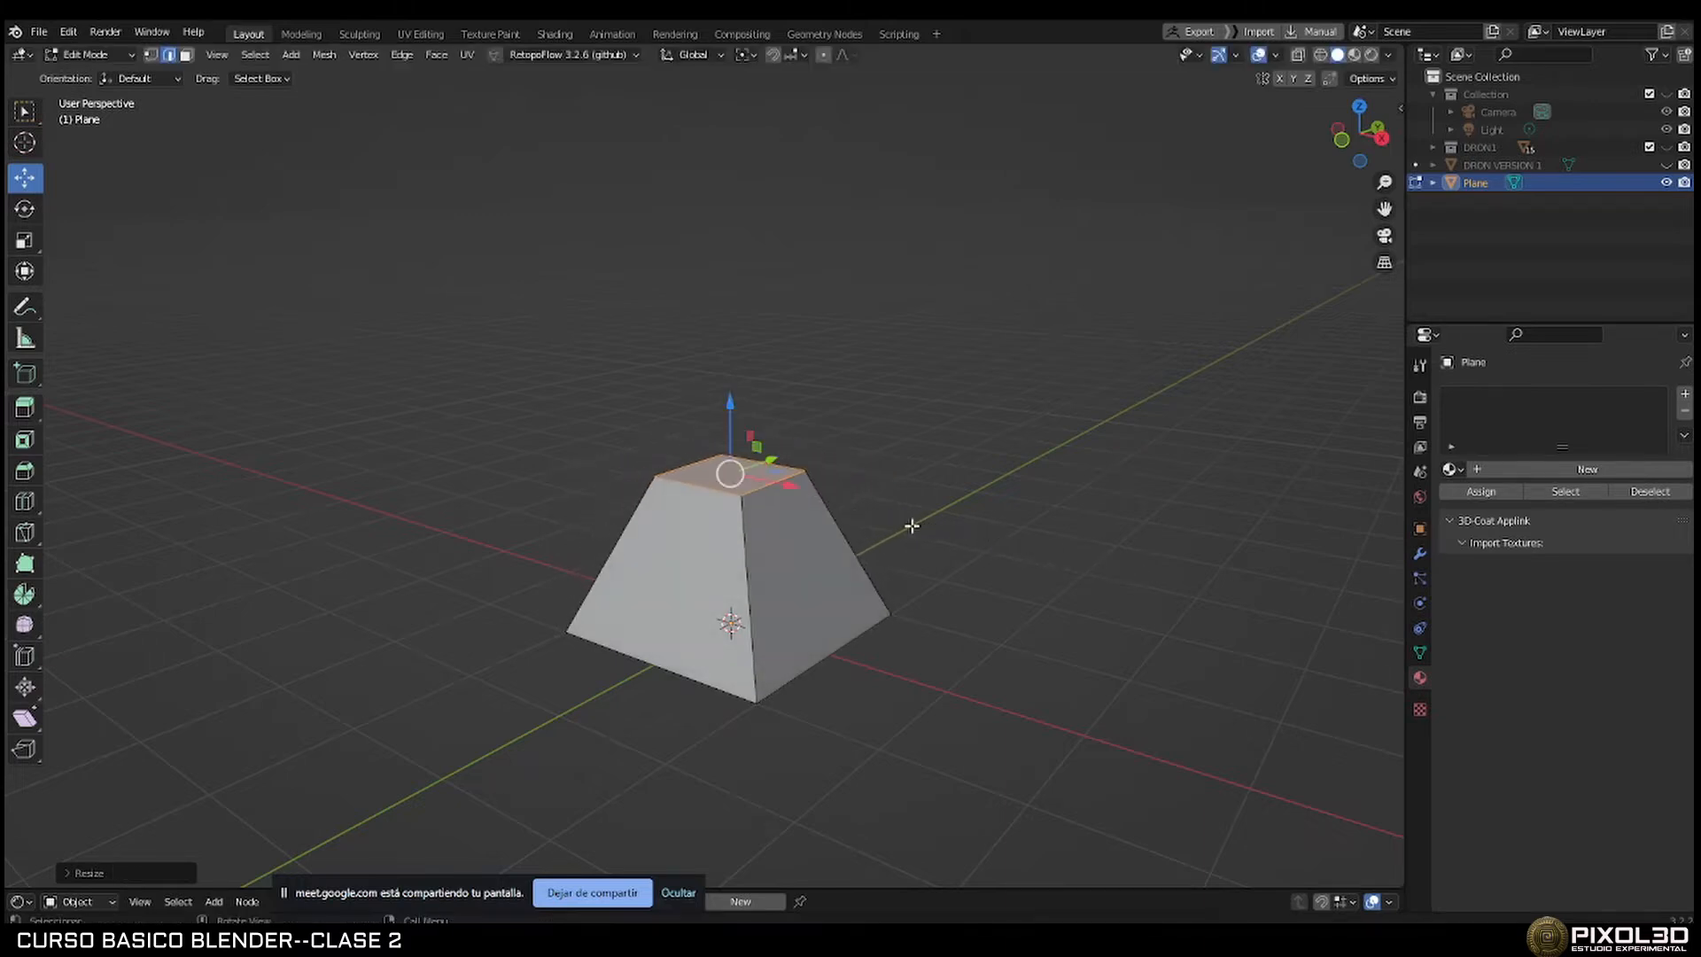
key(e)
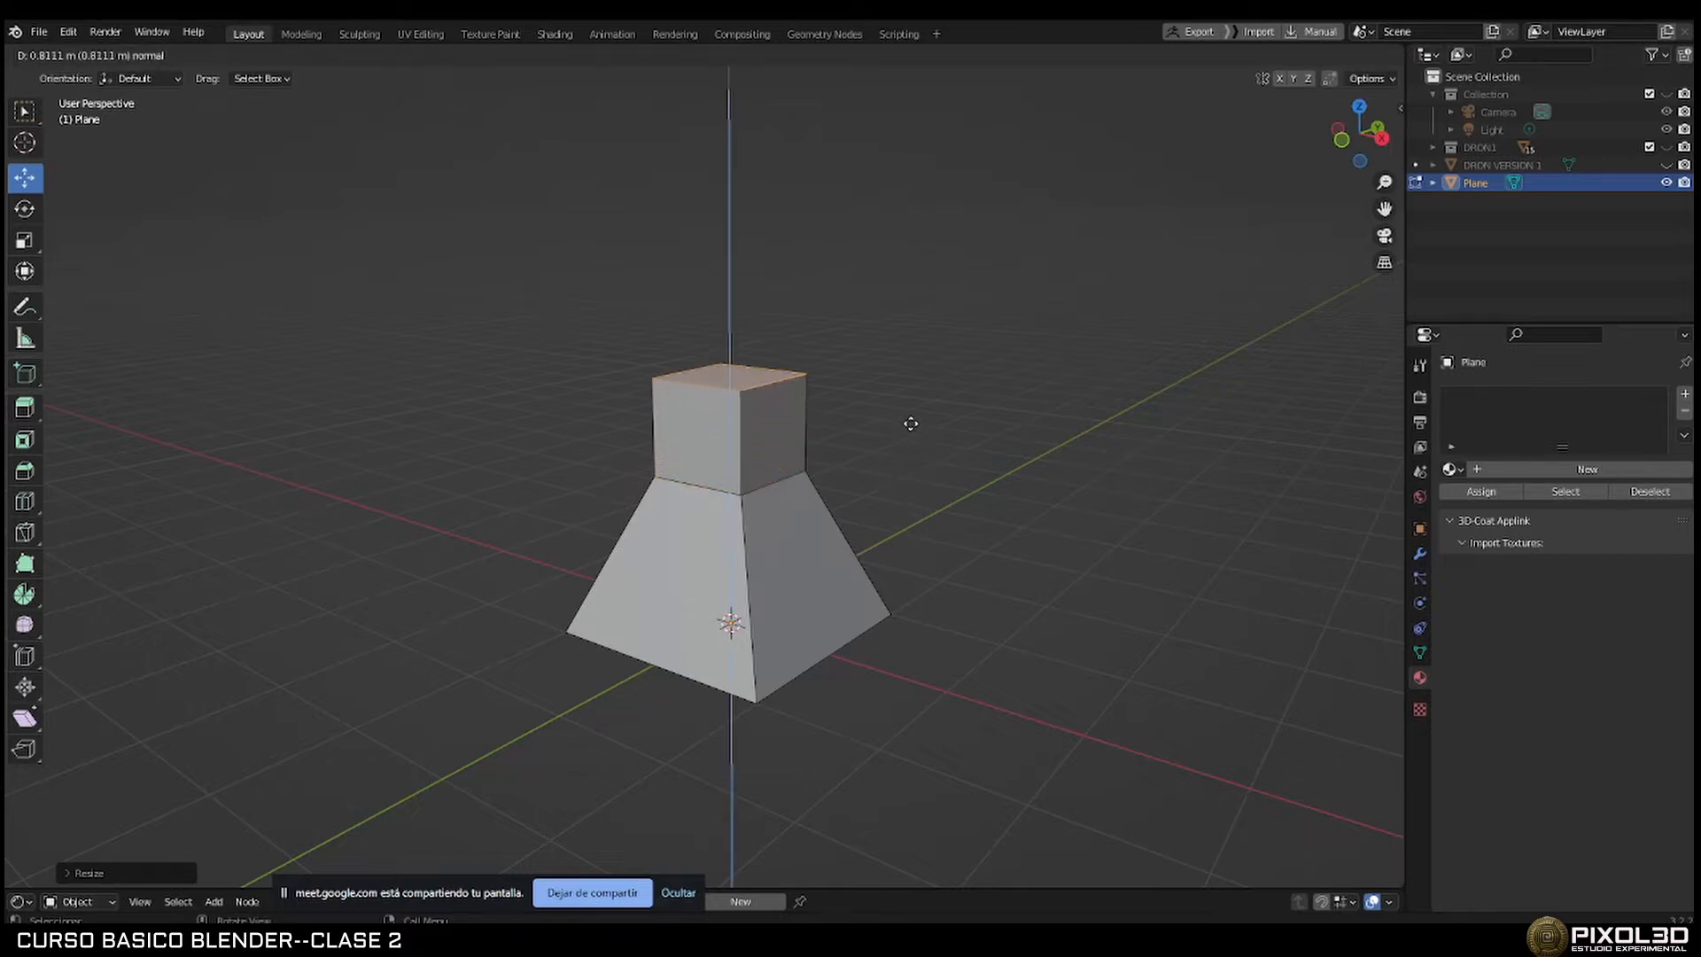
click(911, 420)
middle_drag(857, 400, 861, 423)
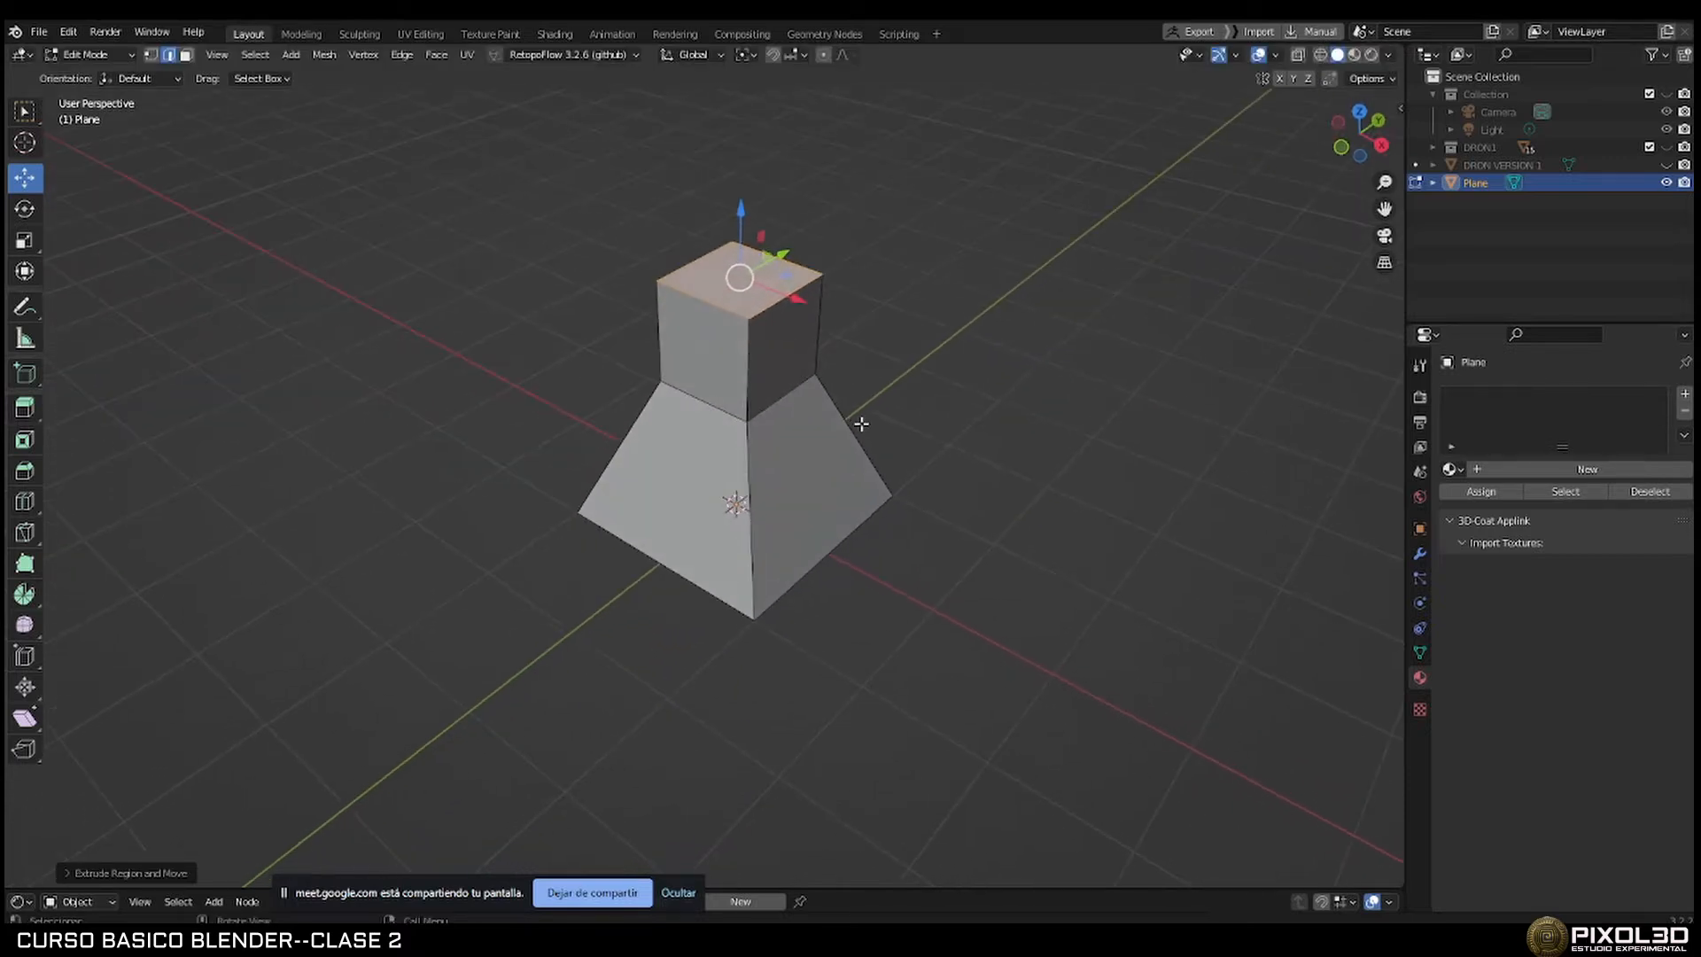
In face selection mode, extrude the neck's top face in place and scale it outward to more than twice its width.
click(690, 348)
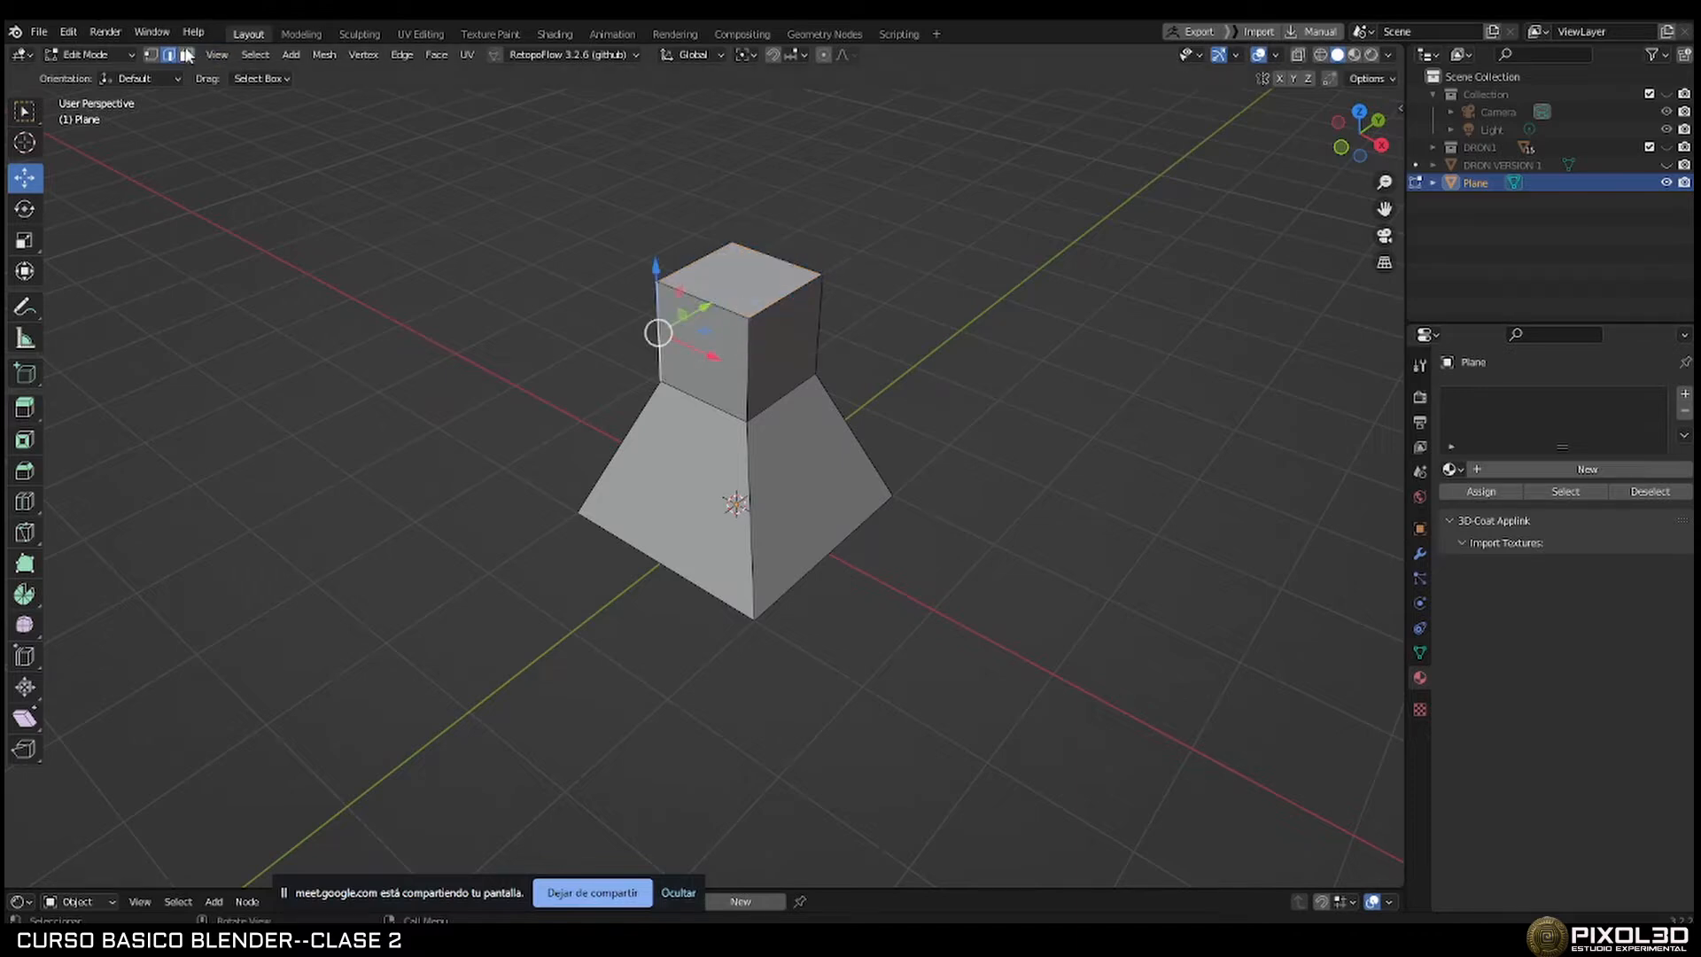
click(186, 54)
click(693, 230)
click(709, 351)
middle_drag(709, 351, 803, 349)
click(700, 365)
middle_drag(700, 365, 793, 543)
scroll(776, 492, up, 2)
scroll(805, 534, down, 2)
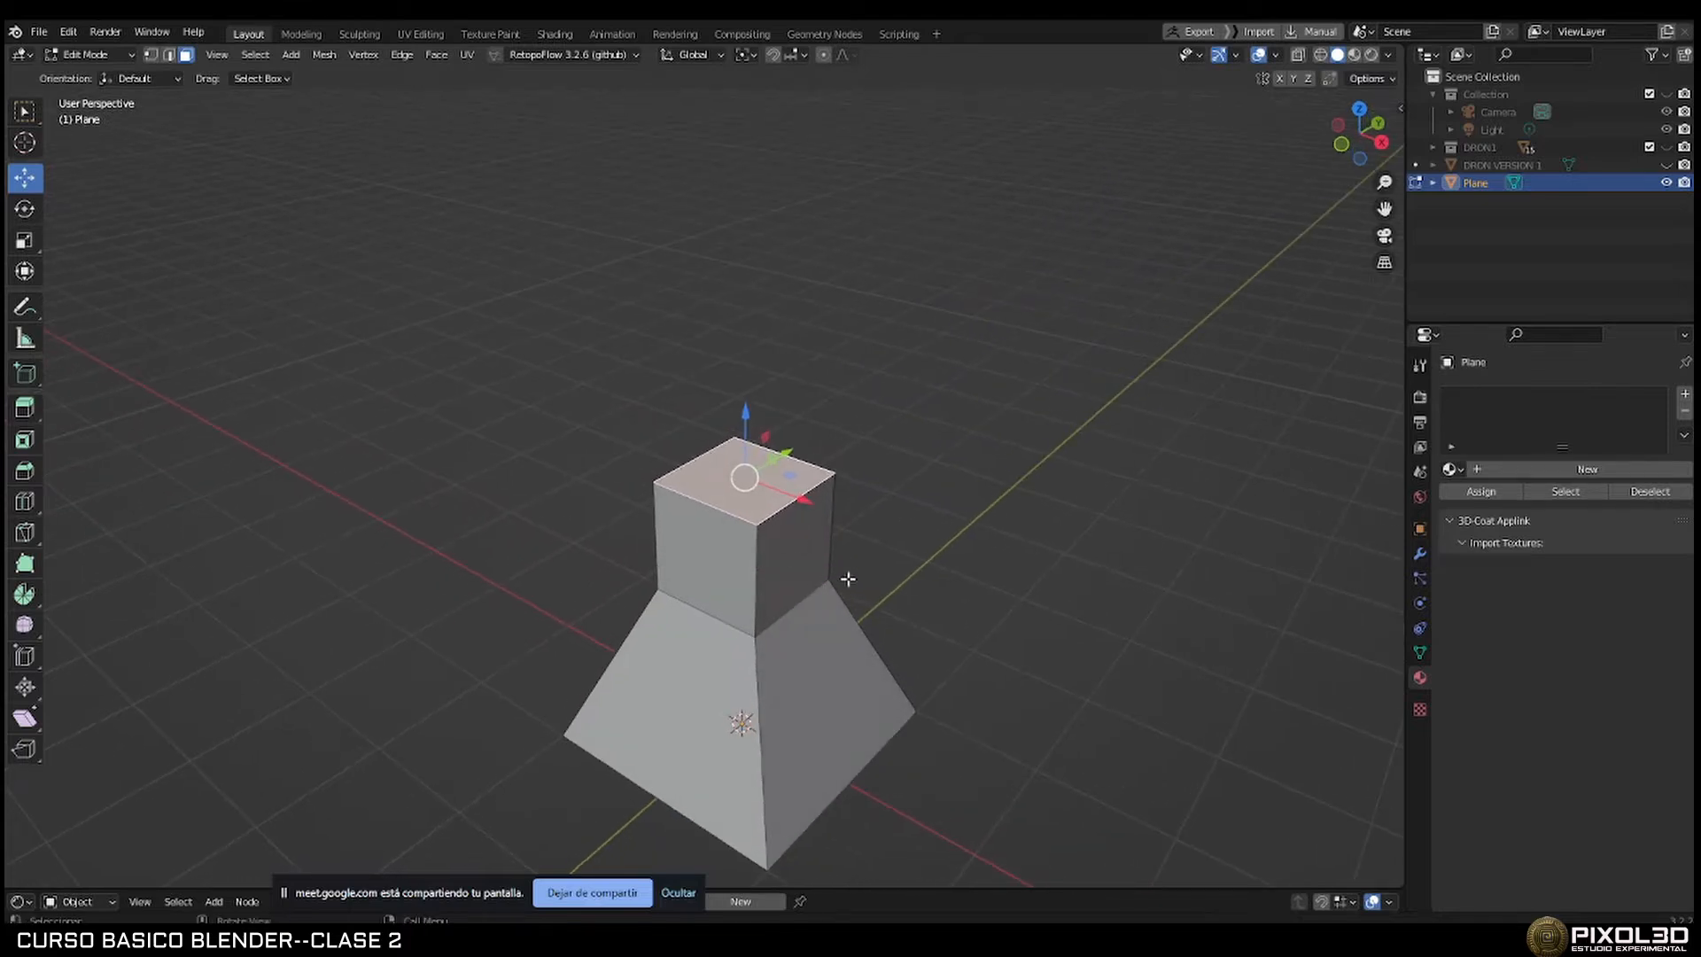
key(e)
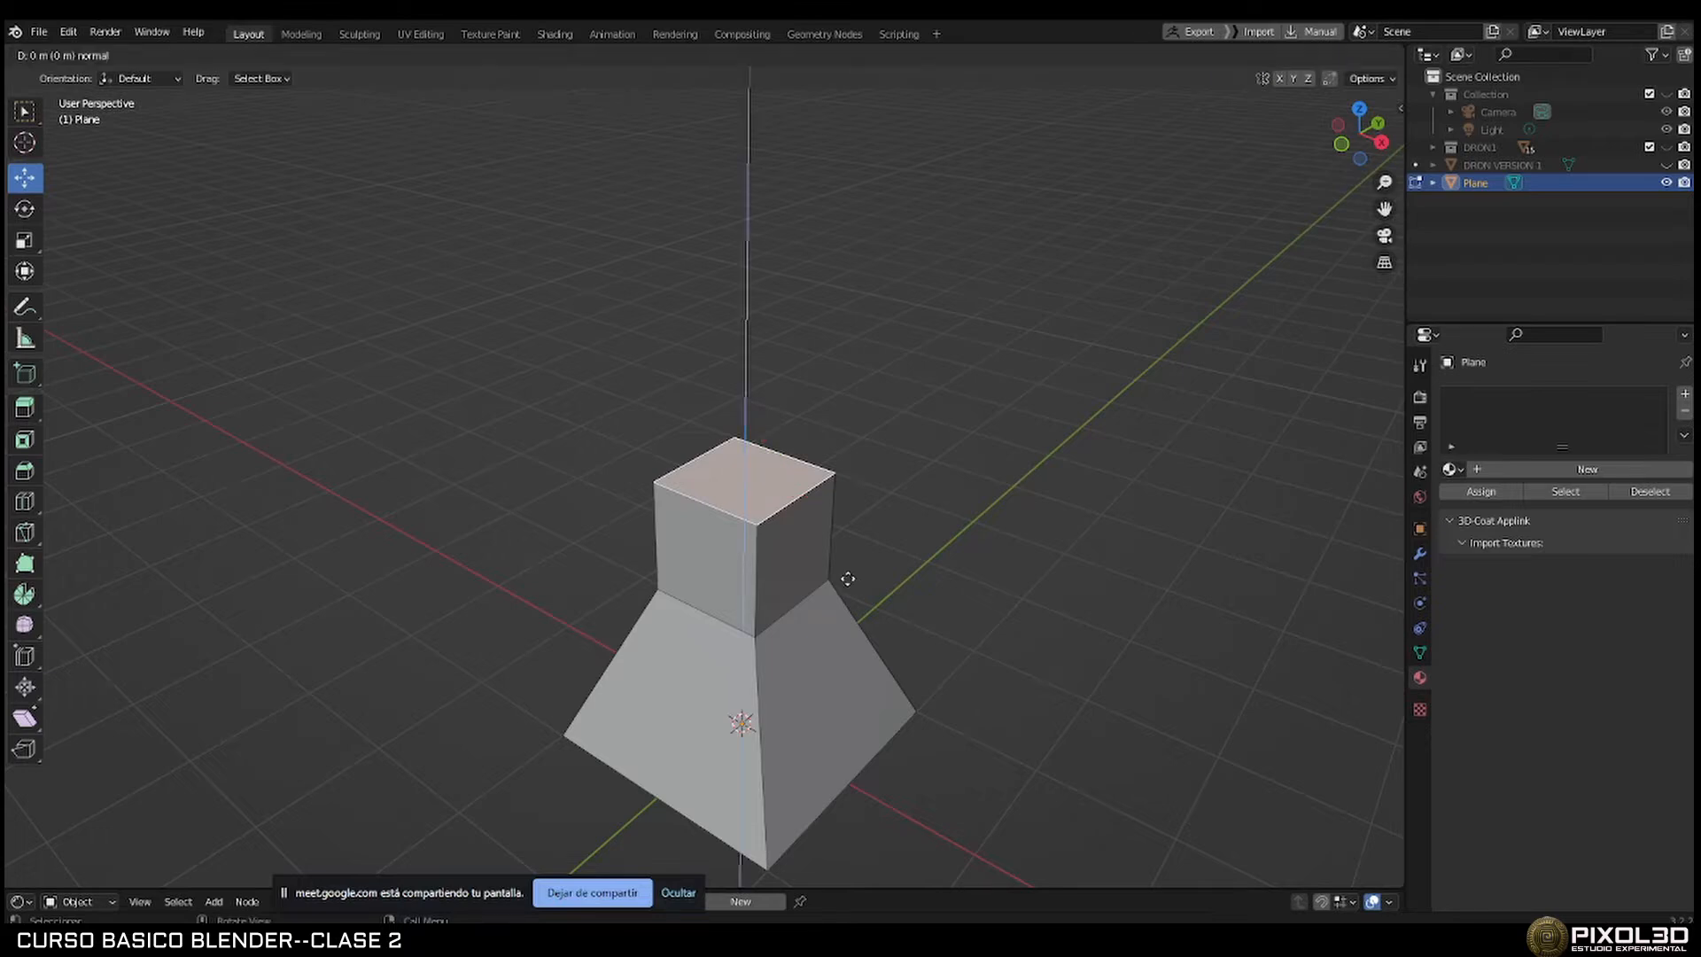
right_click(847, 578)
key(s)
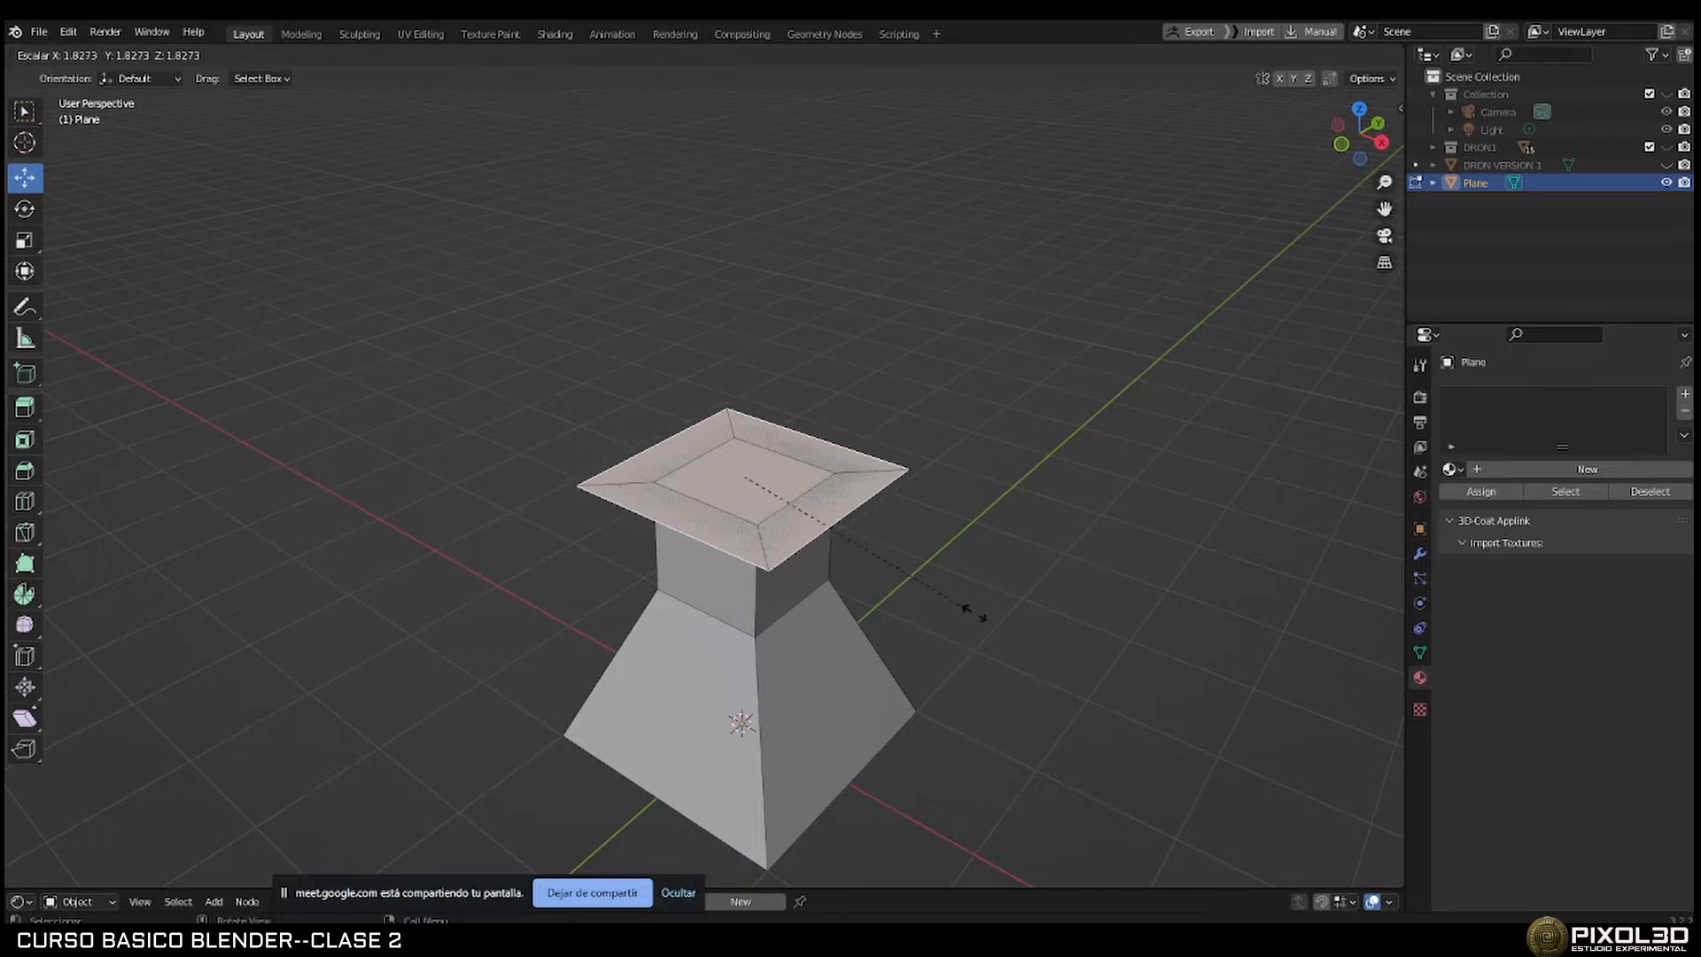
click(1054, 629)
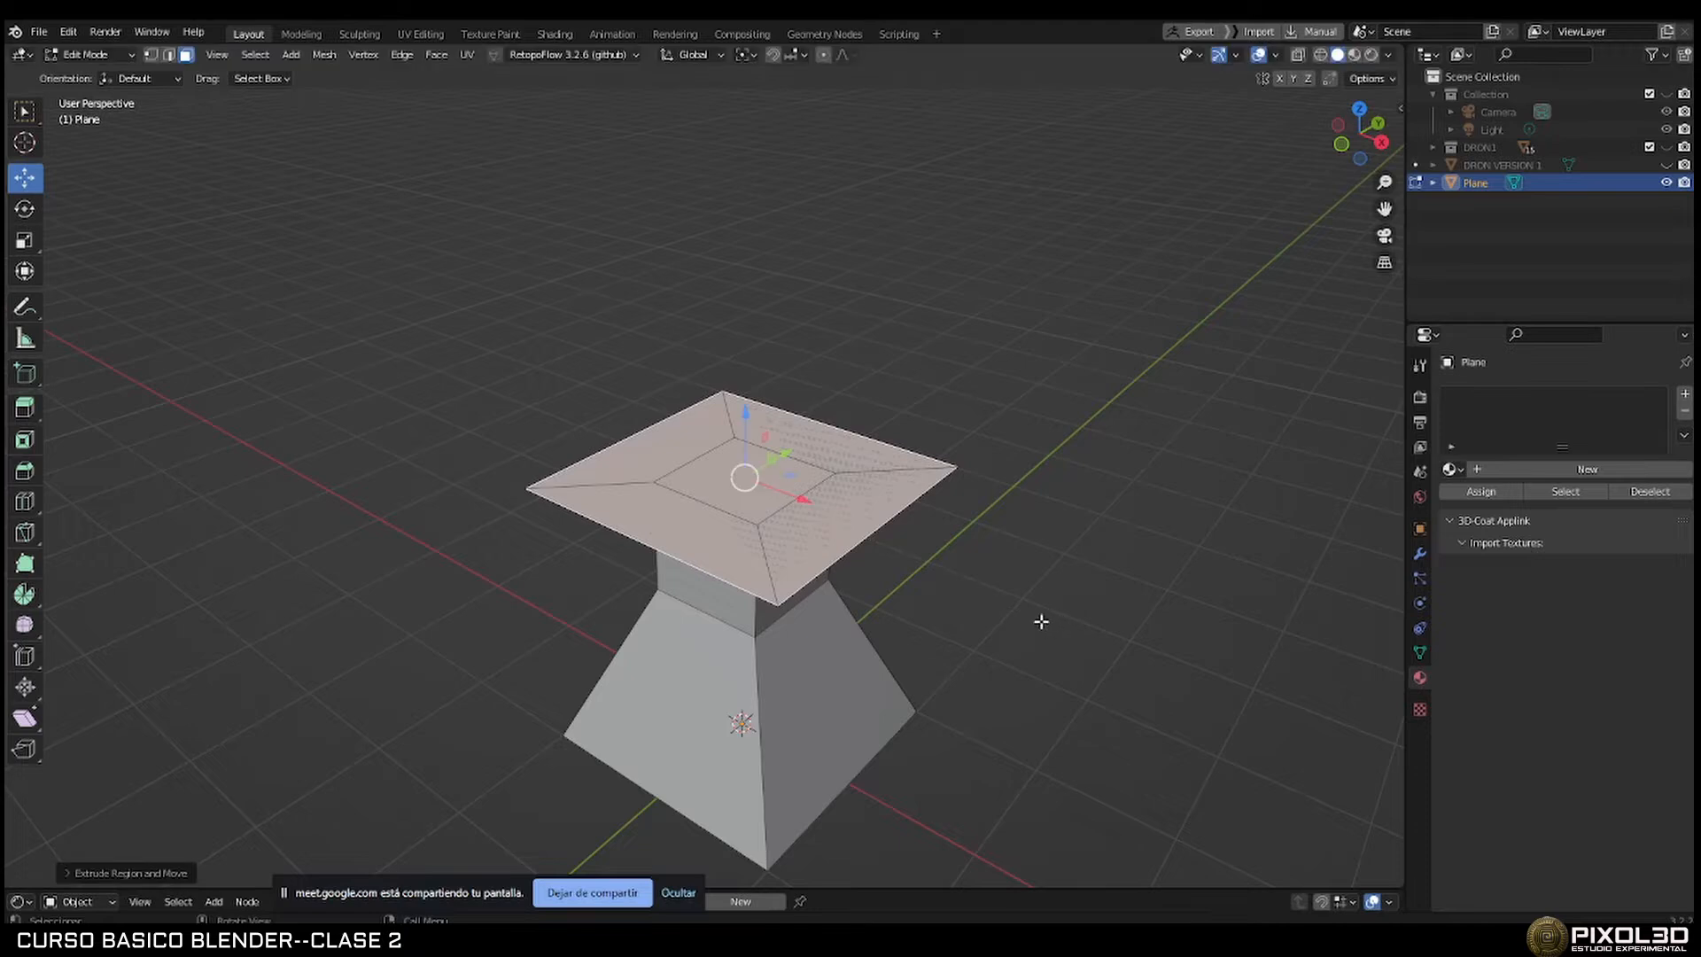
Extrude the widened top surface upward into a thick square slab.
key(e)
click(1025, 505)
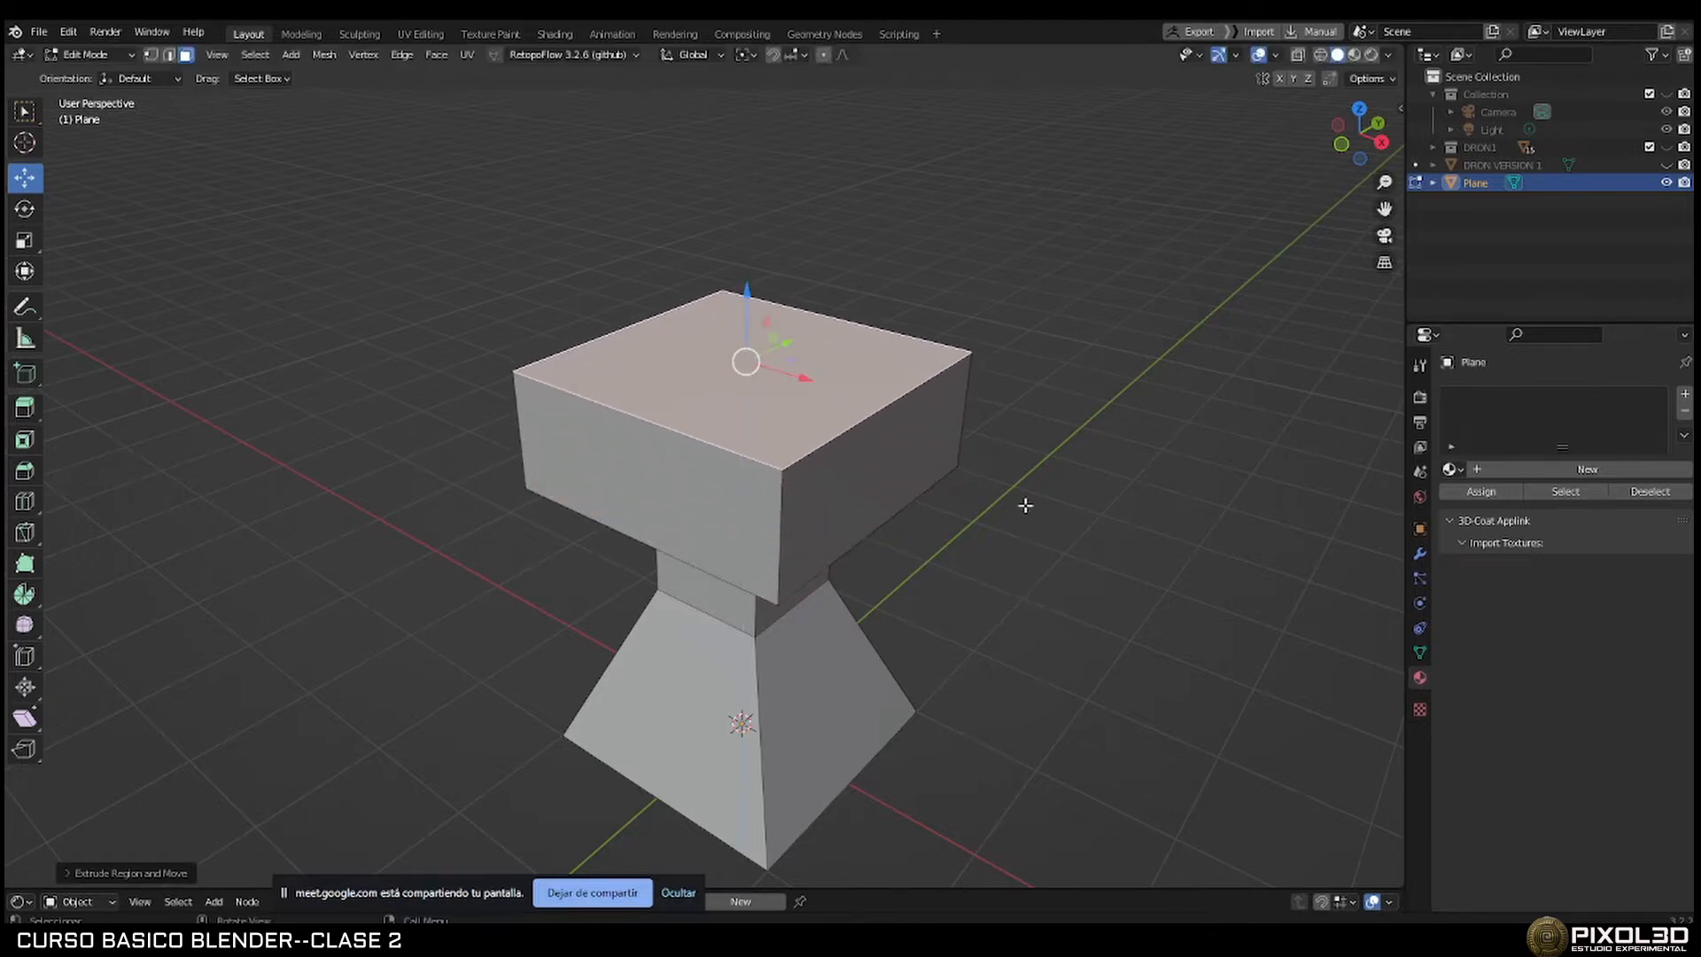
mouse_move(927, 558)
middle_down()
mouse_move(912, 380)
mouse_move(924, 577)
middle_up()
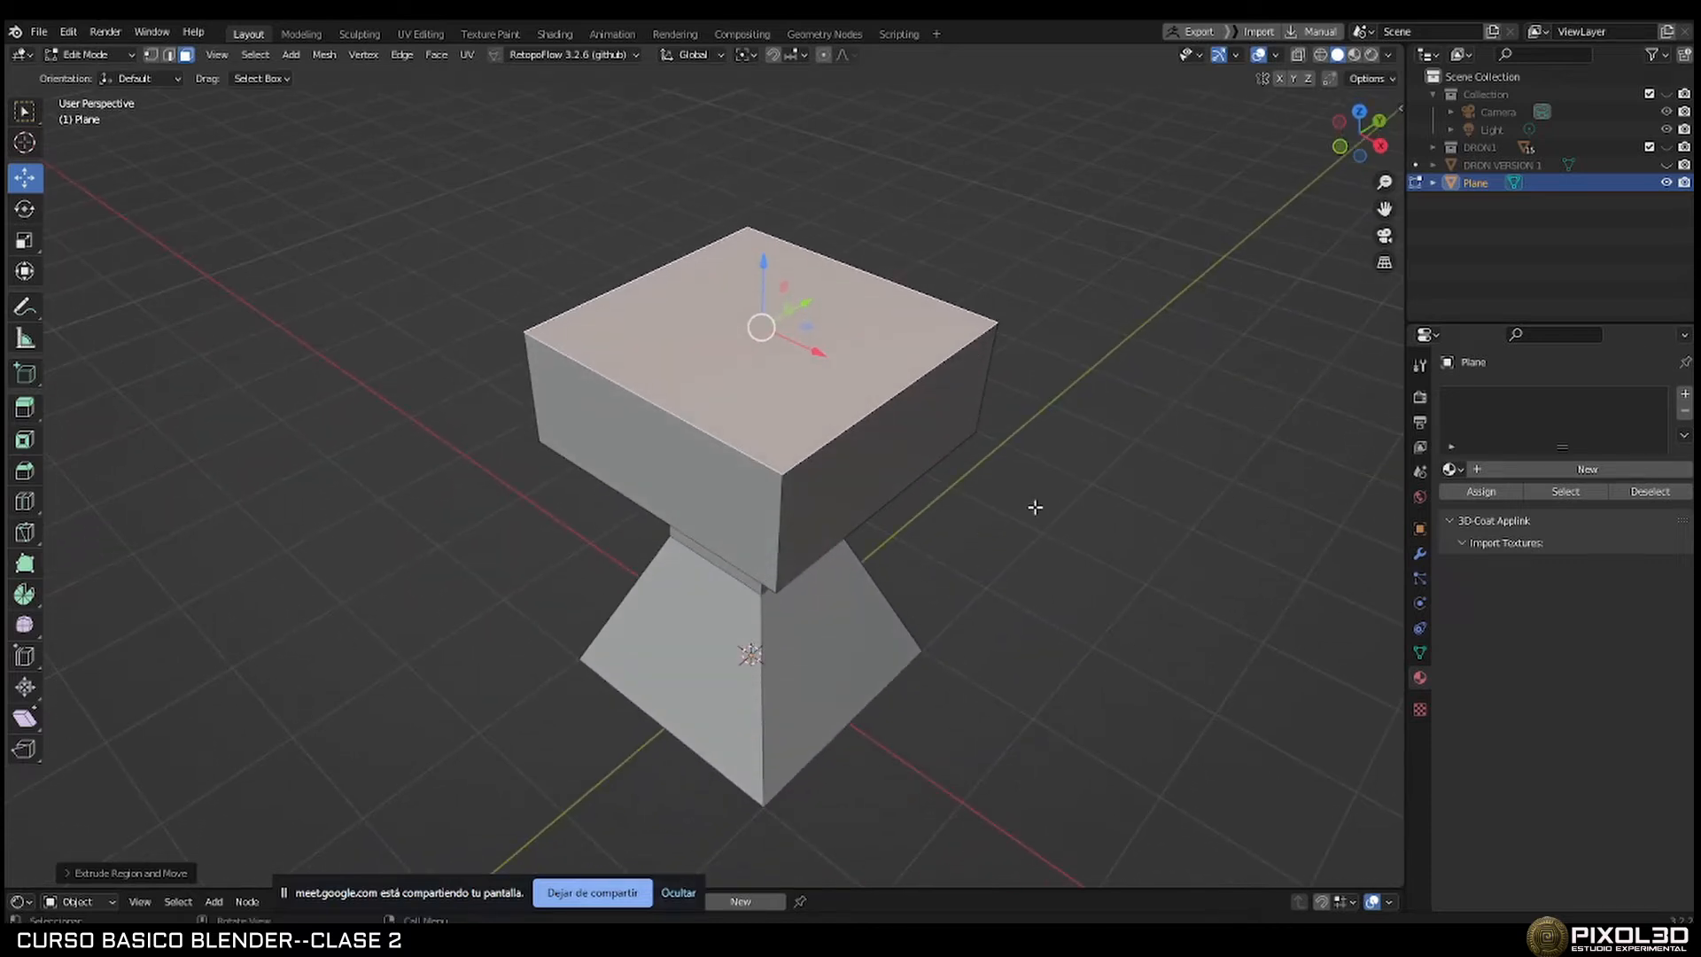
Extrude the slab's top face in place, scale it inward to about 0.7, and extrude it about 0.35 m downward into a recess.
key(e)
key(s)
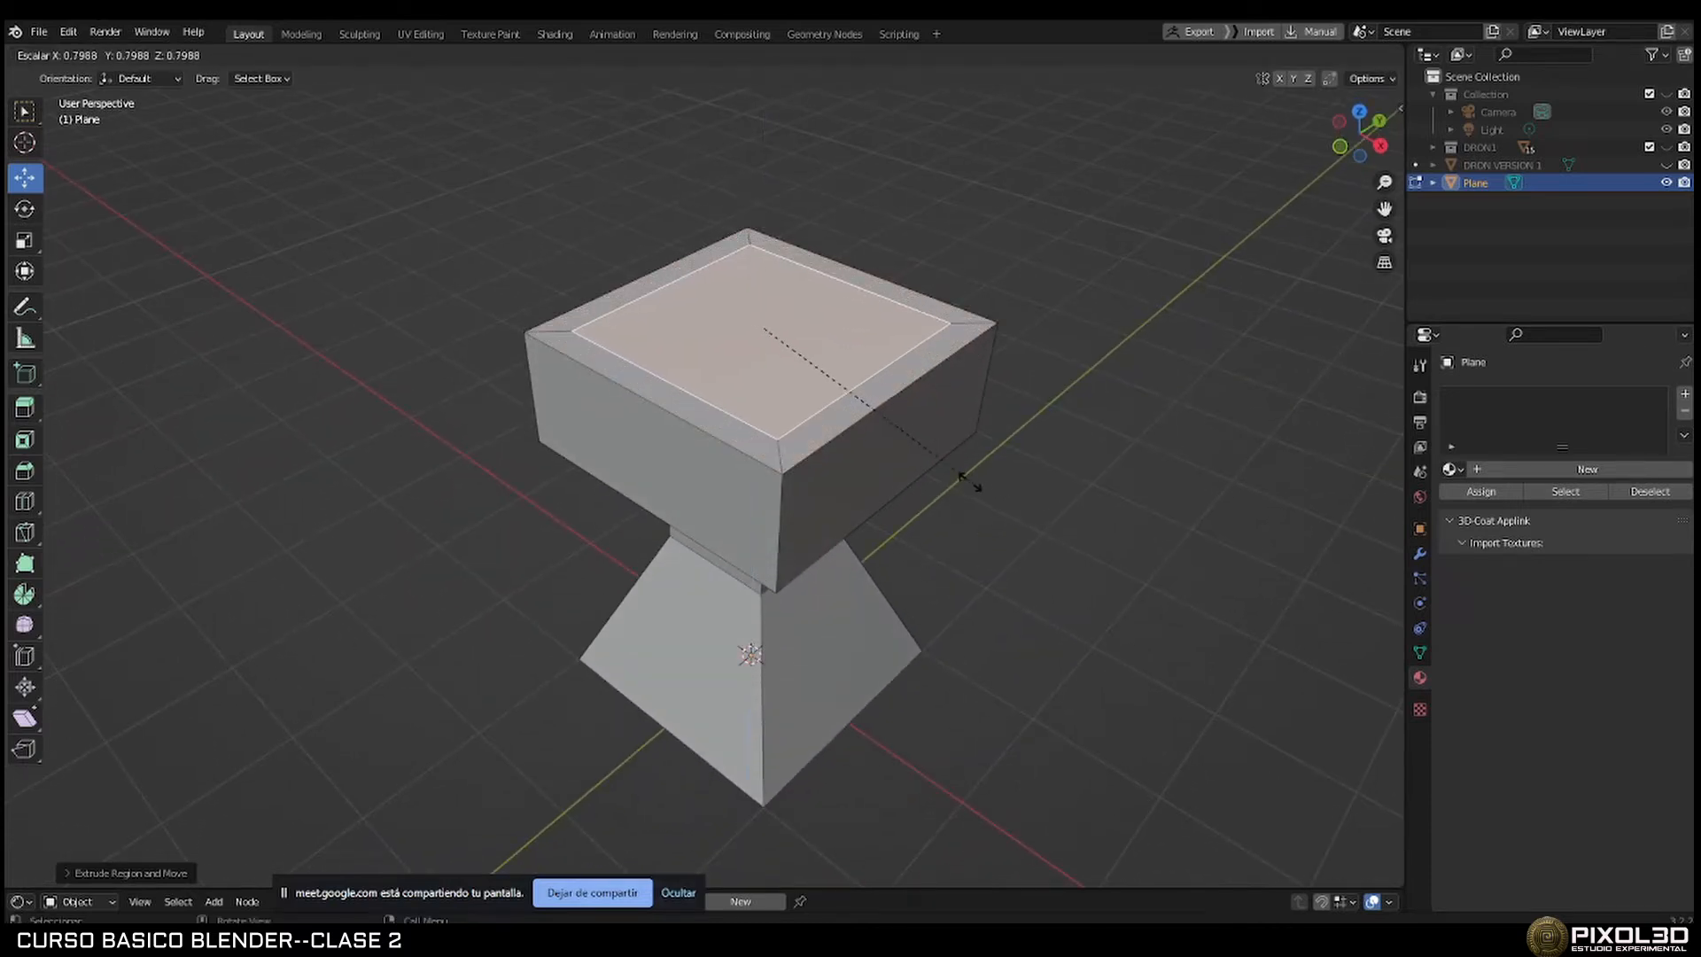
click(931, 472)
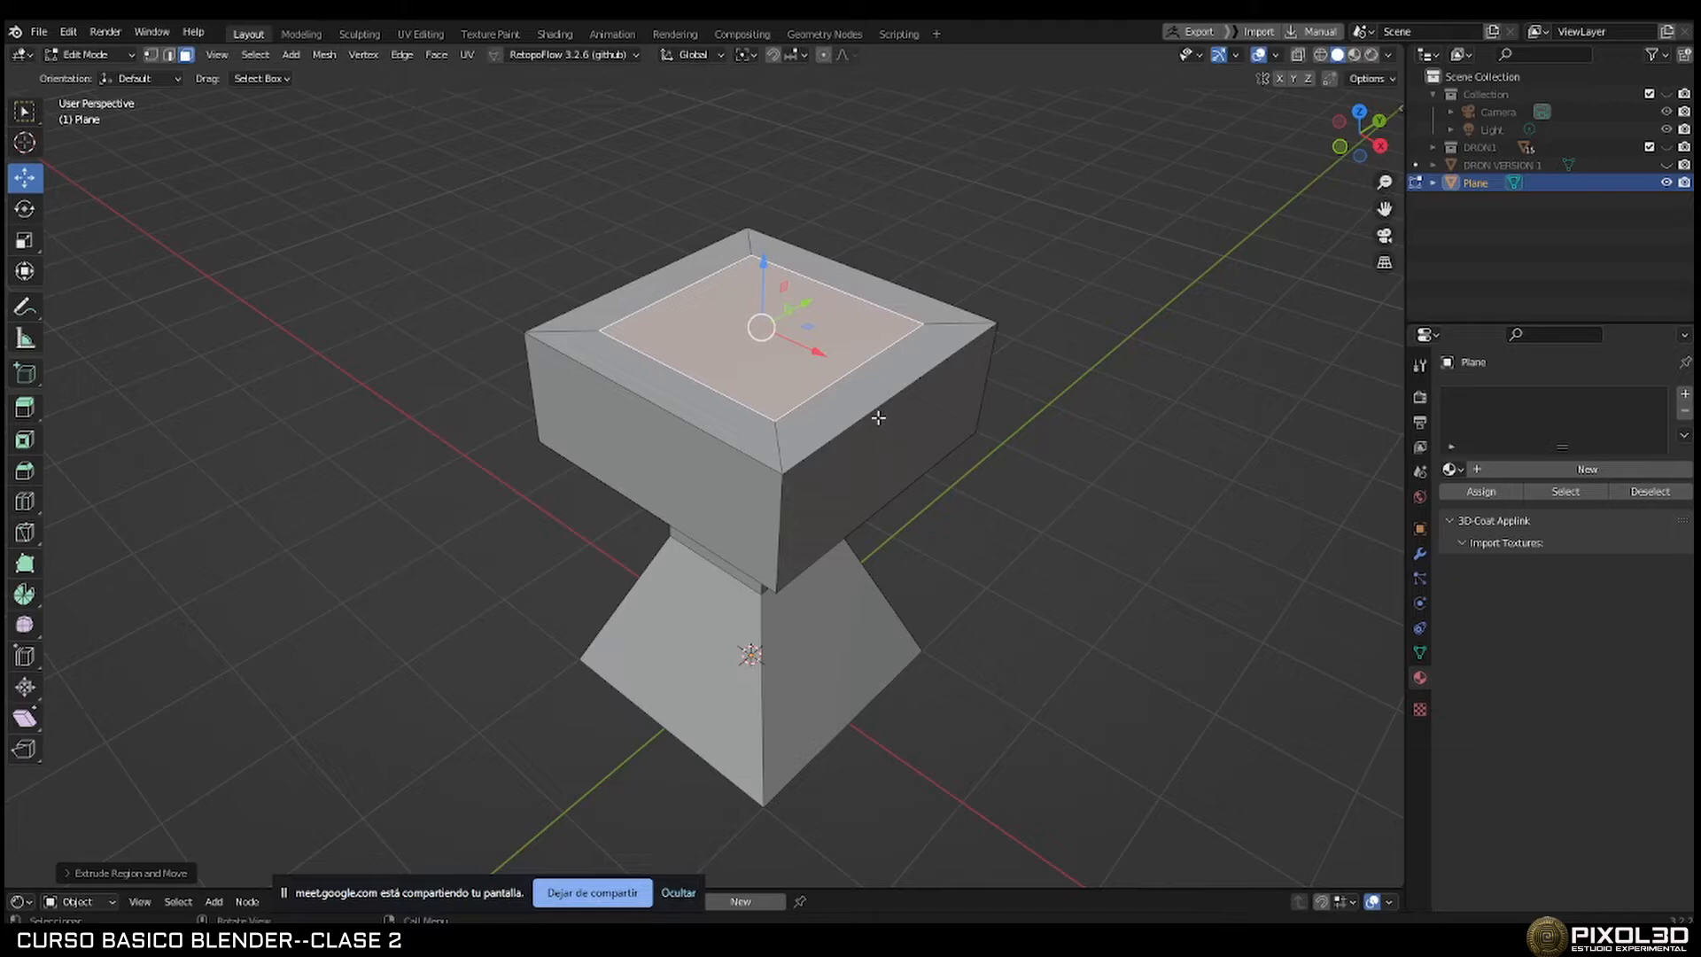
key(e)
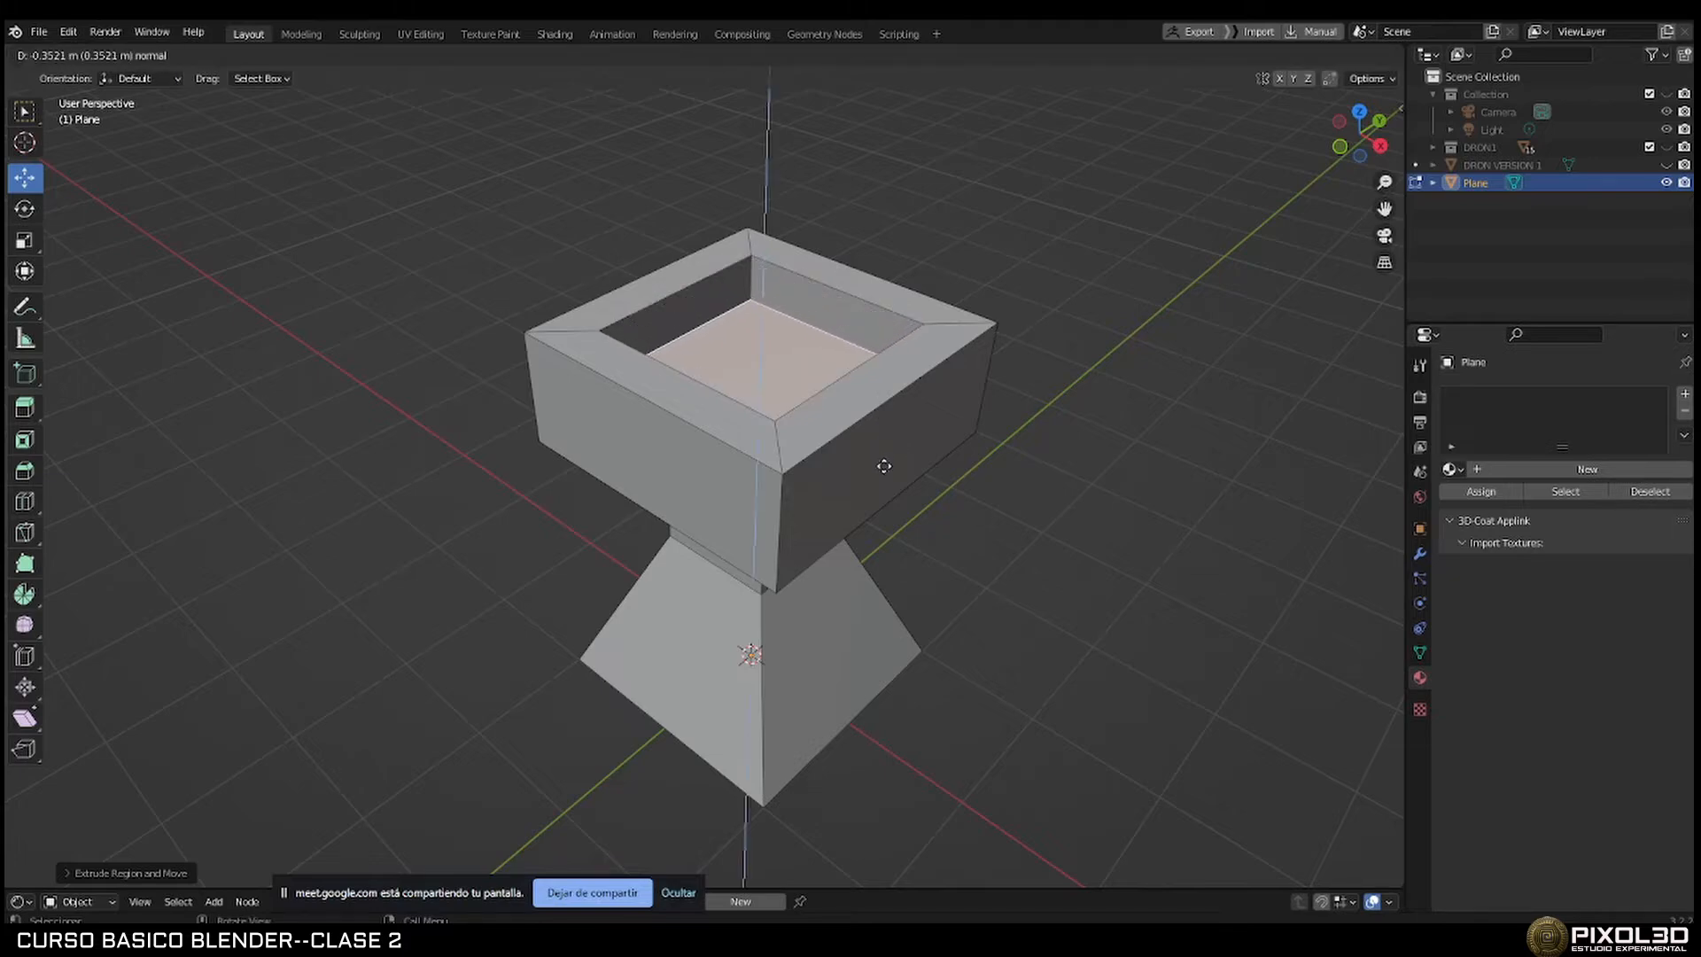
click(884, 469)
Create a smaller inner face about half the size of the recess floor and extrude it upward into a central post.
middle_drag(859, 489, 692, 486)
scroll(786, 523, up, 1)
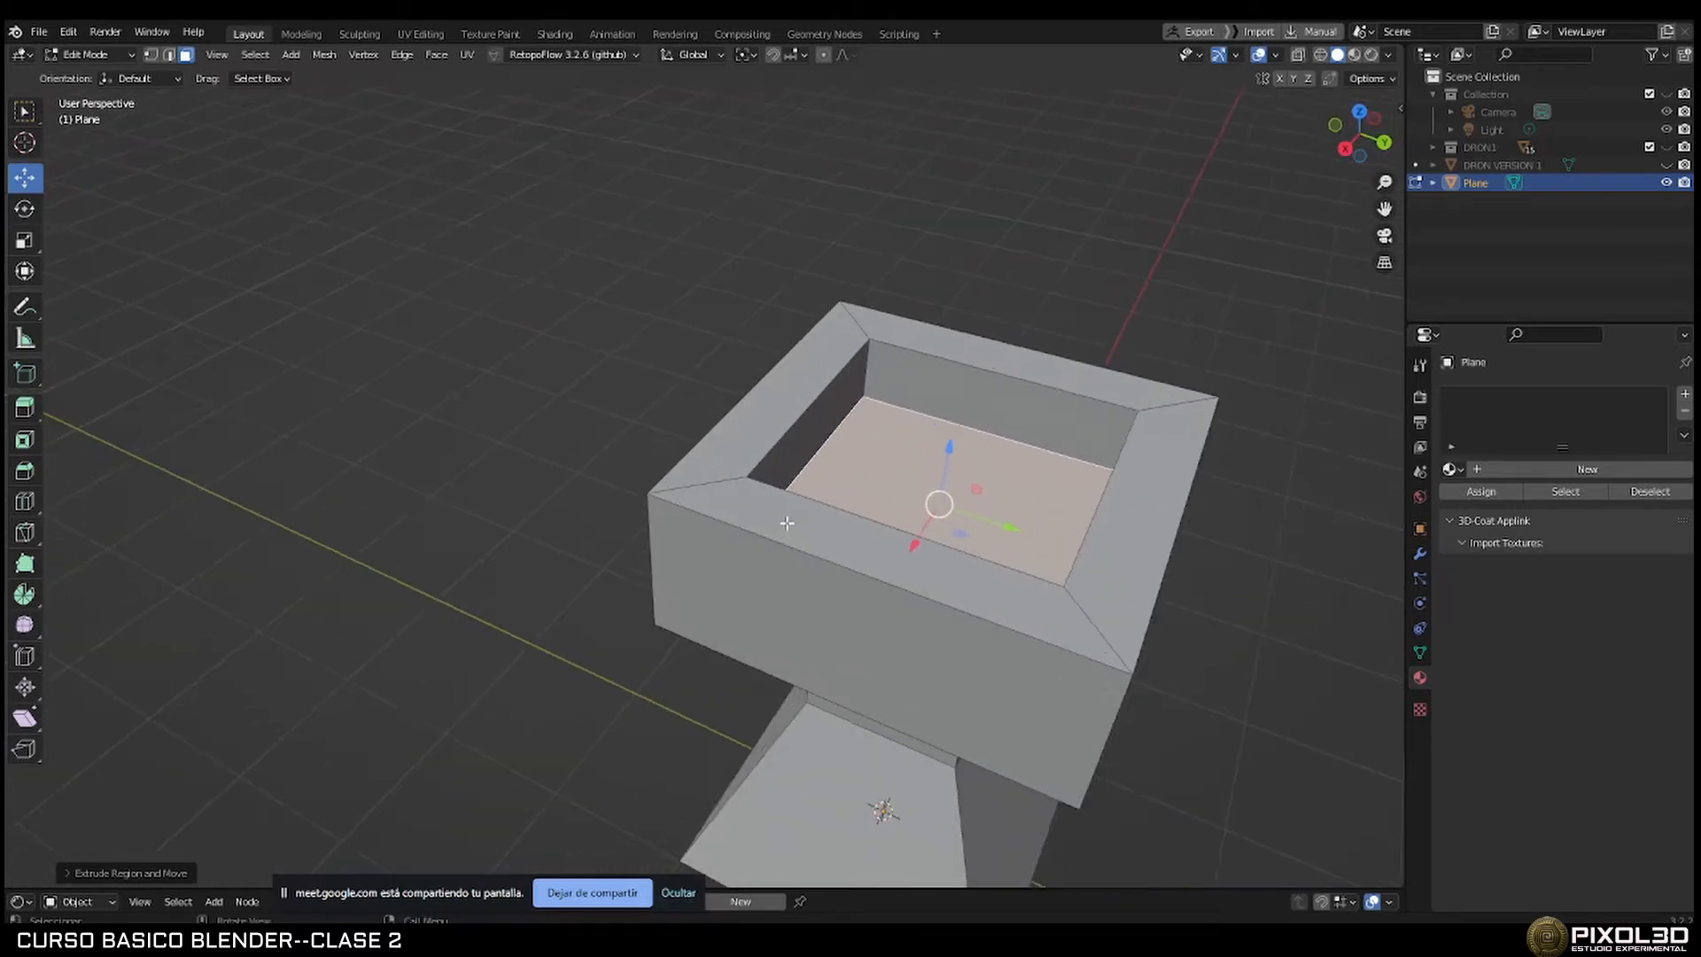
middle_drag(786, 523, 618, 362)
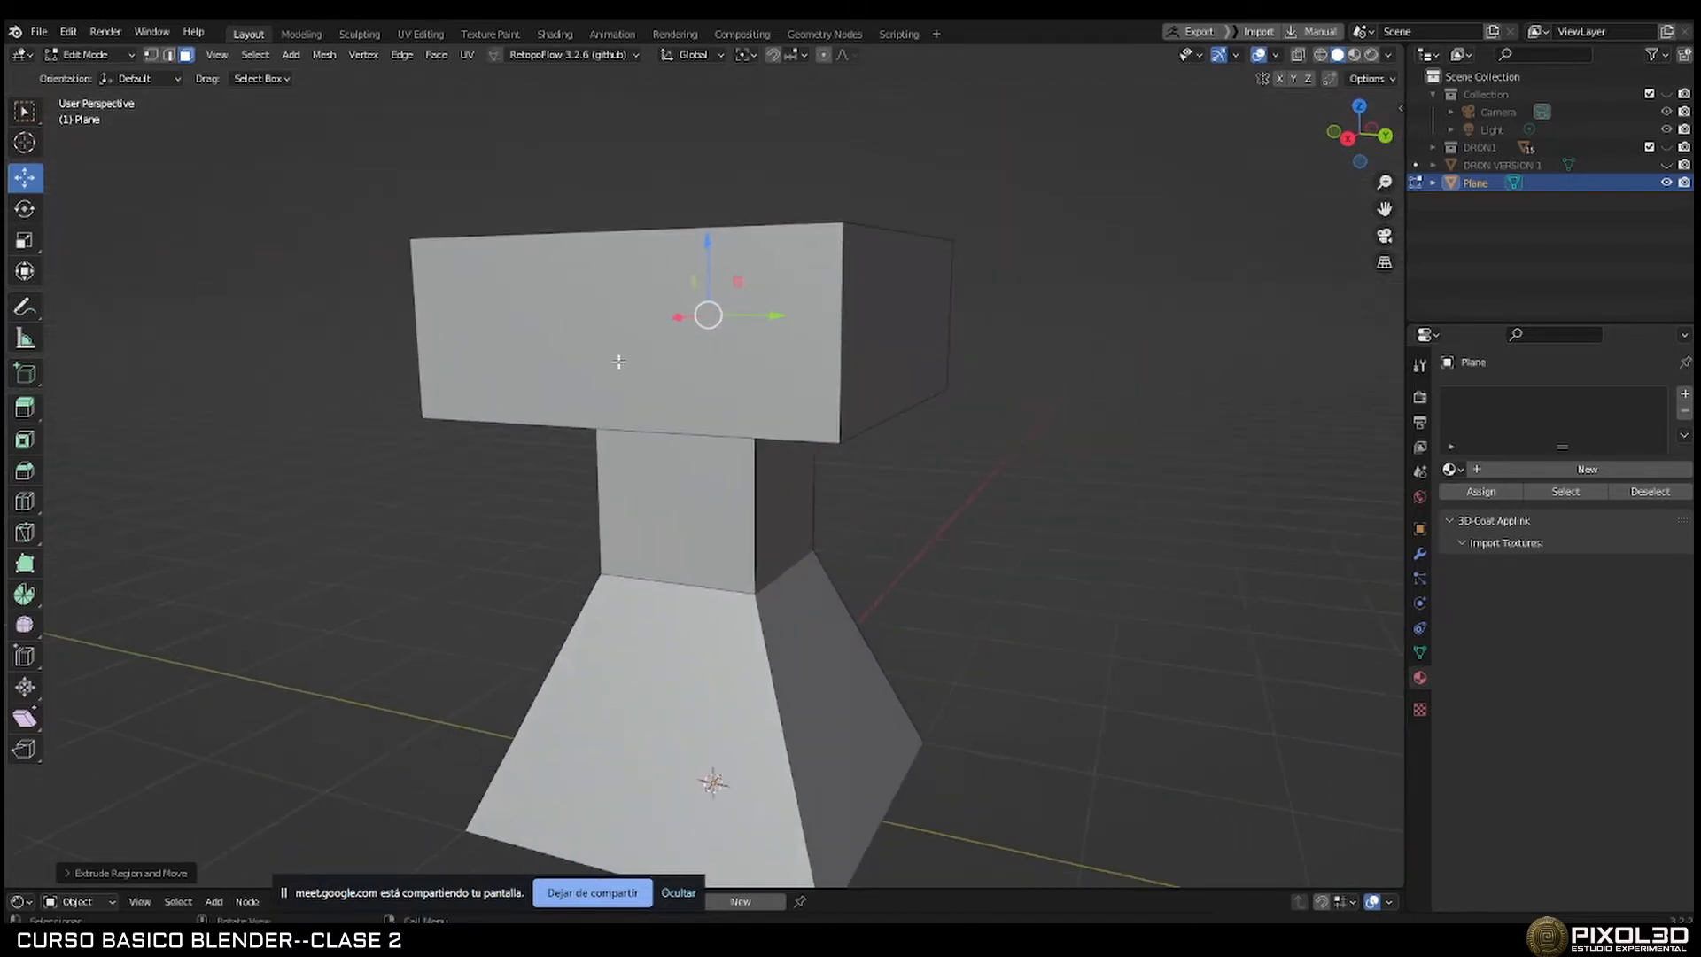
middle_drag(730, 483, 964, 549)
middle_drag(843, 520, 594, 549)
scroll(771, 537, down, 3)
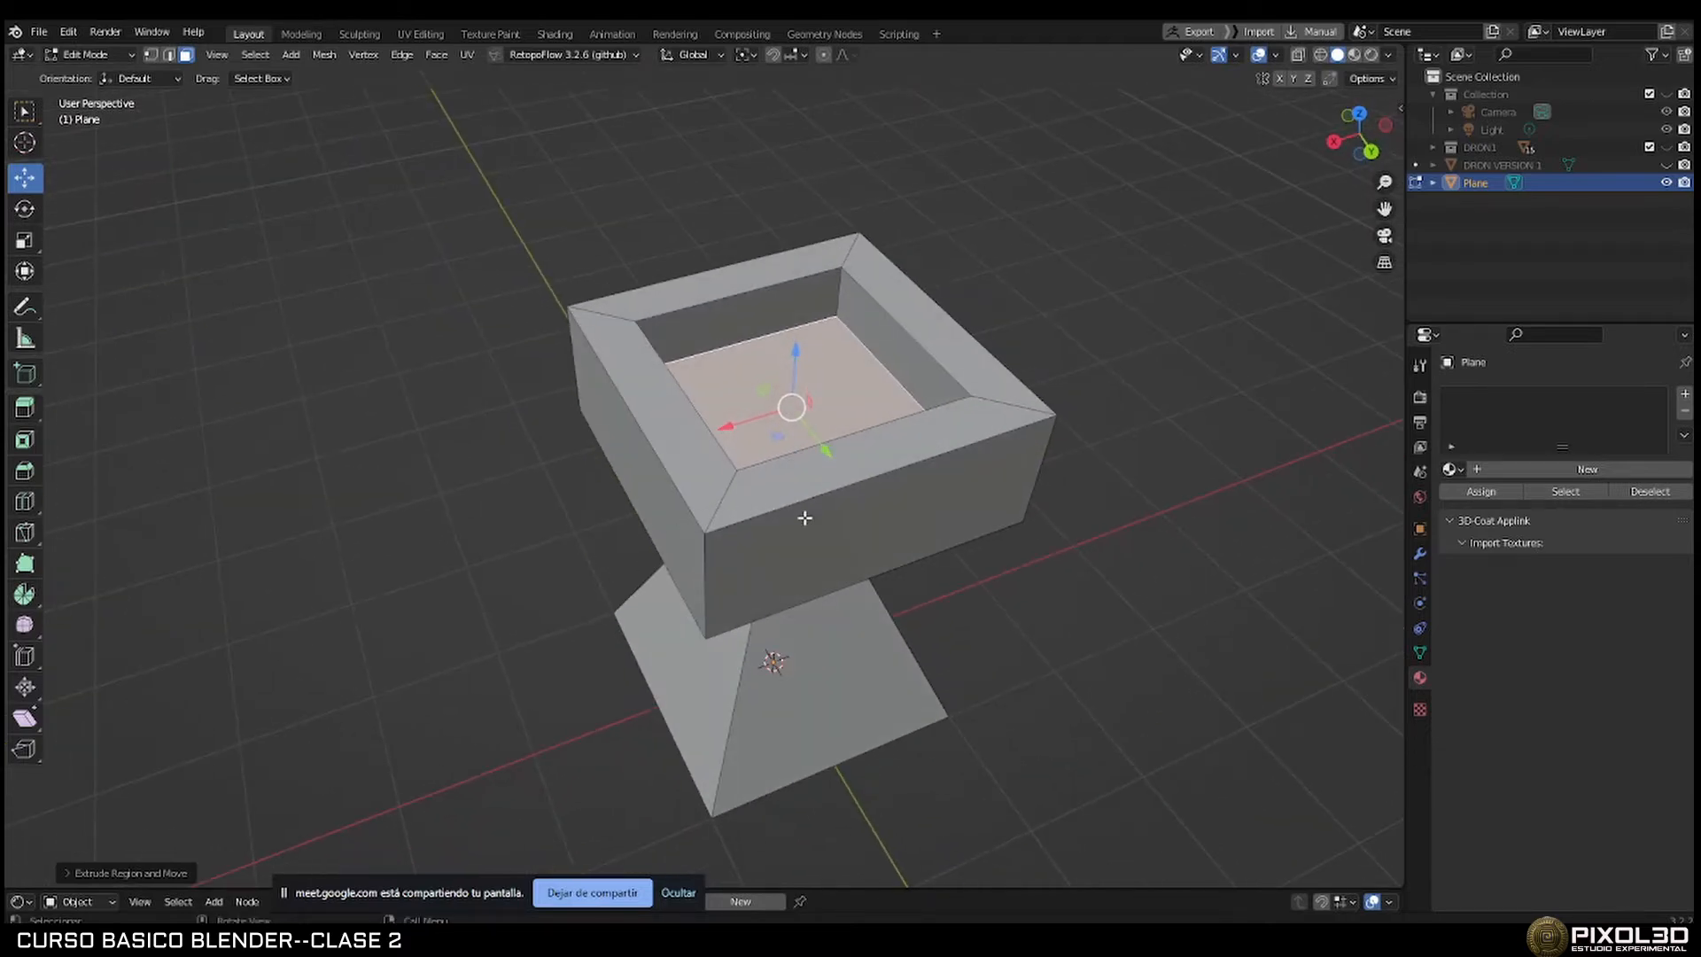
middle_drag(804, 518, 515, 491)
key(i)
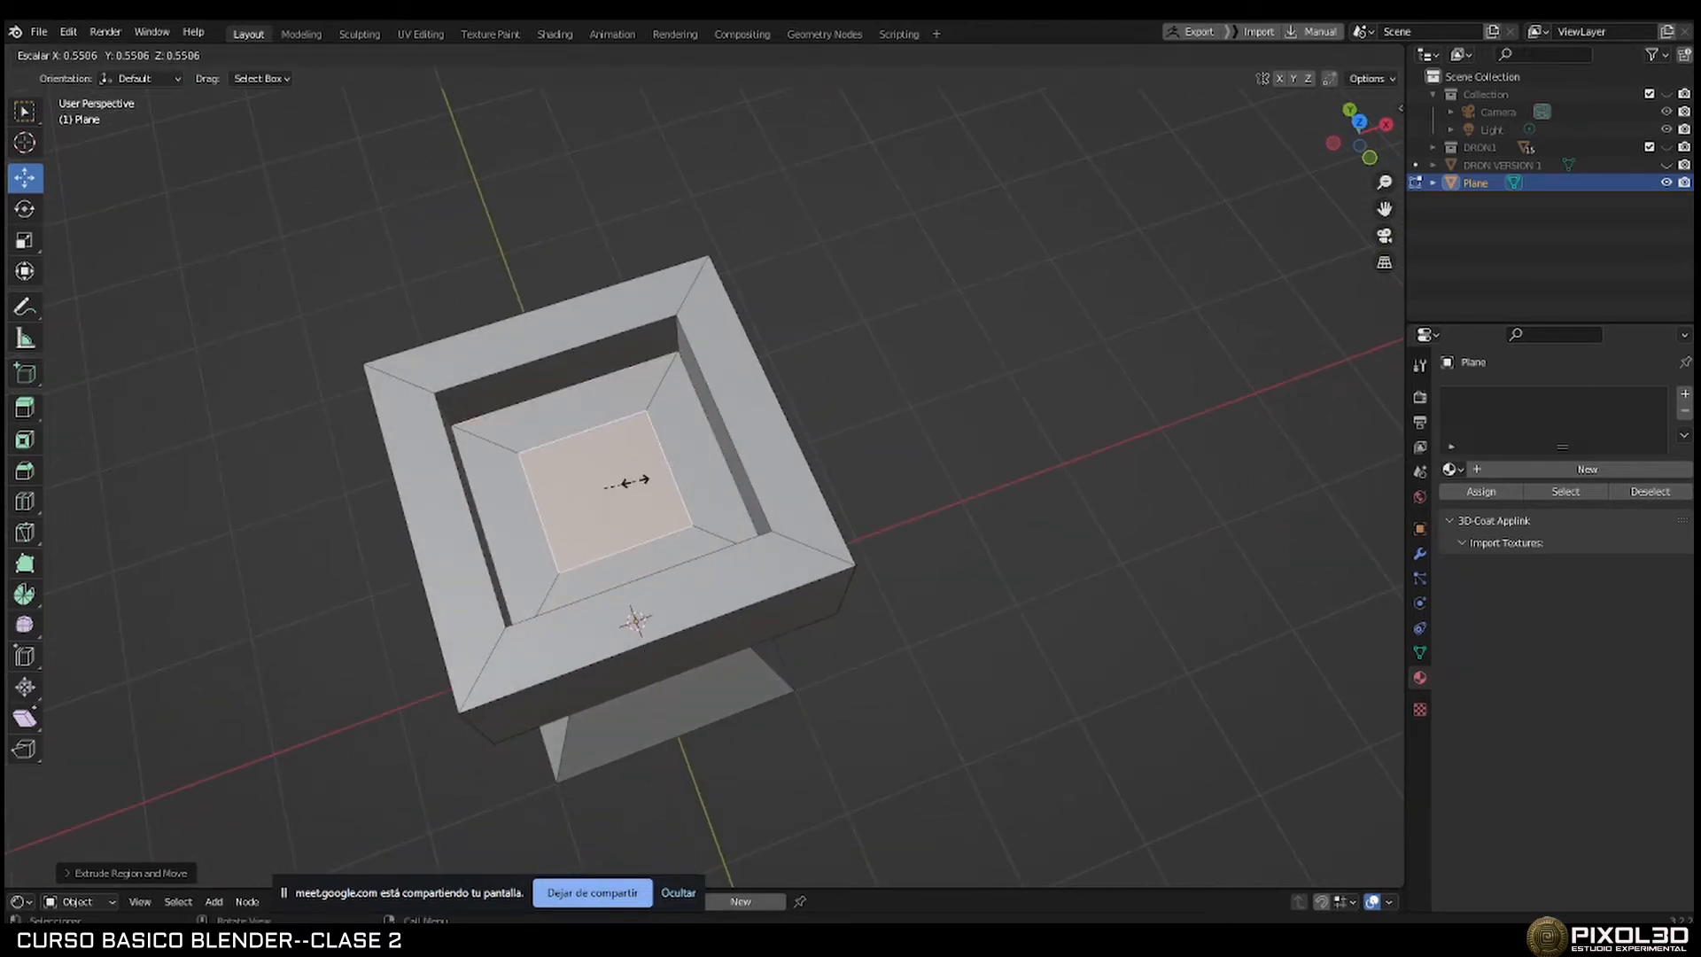
click(636, 486)
middle_drag(636, 486, 774, 511)
key(e)
click(600, 409)
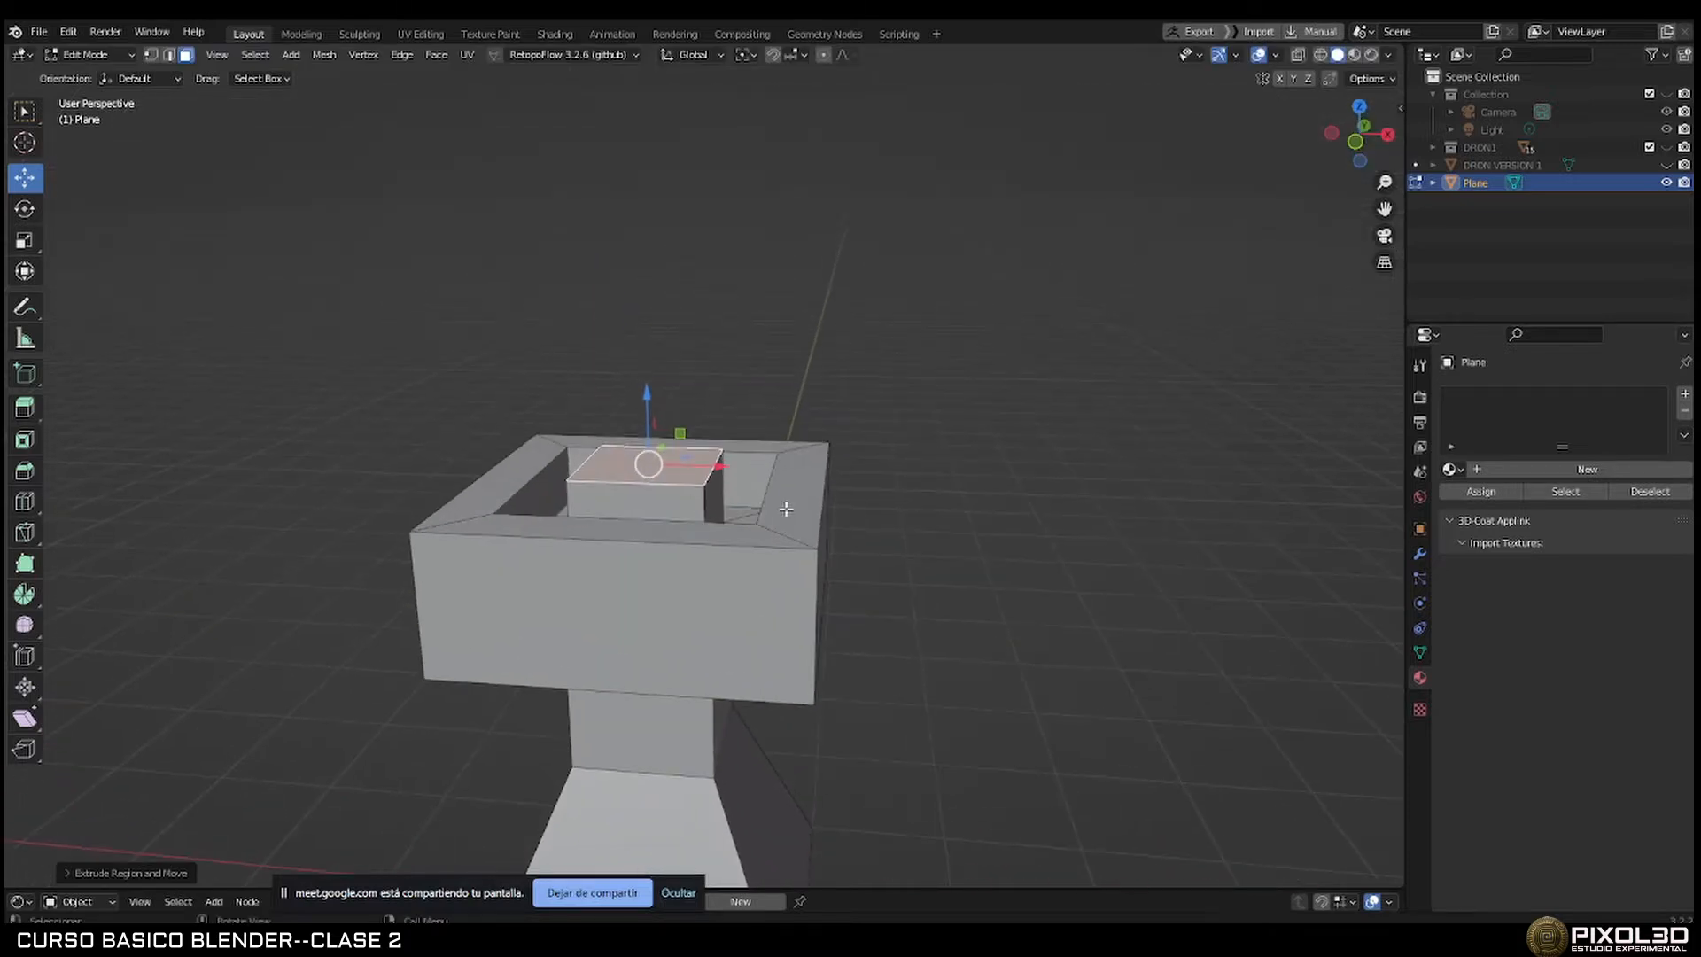
Scale the central post's top face inward slightly and extrude it upward above the slab's rim.
key(s)
click(752, 498)
key(e)
click(743, 389)
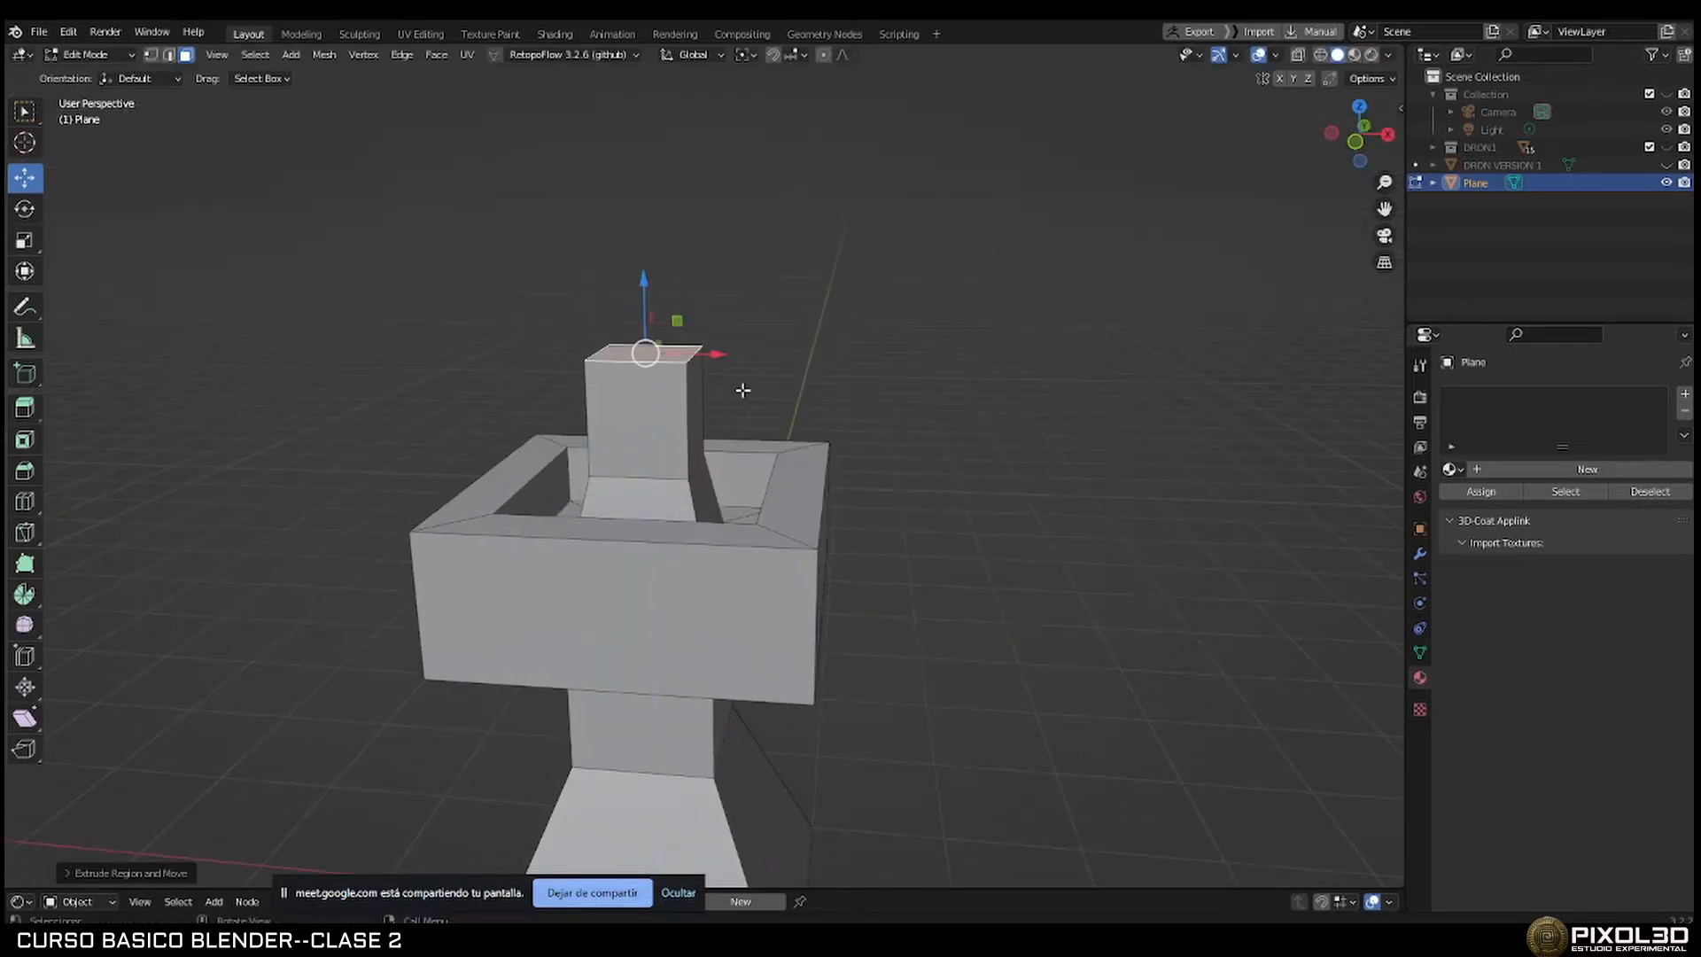
Scale the raised top face outward to nearly double its width and extrude it upward into another section.
key(s)
click(877, 414)
key(e)
click(833, 347)
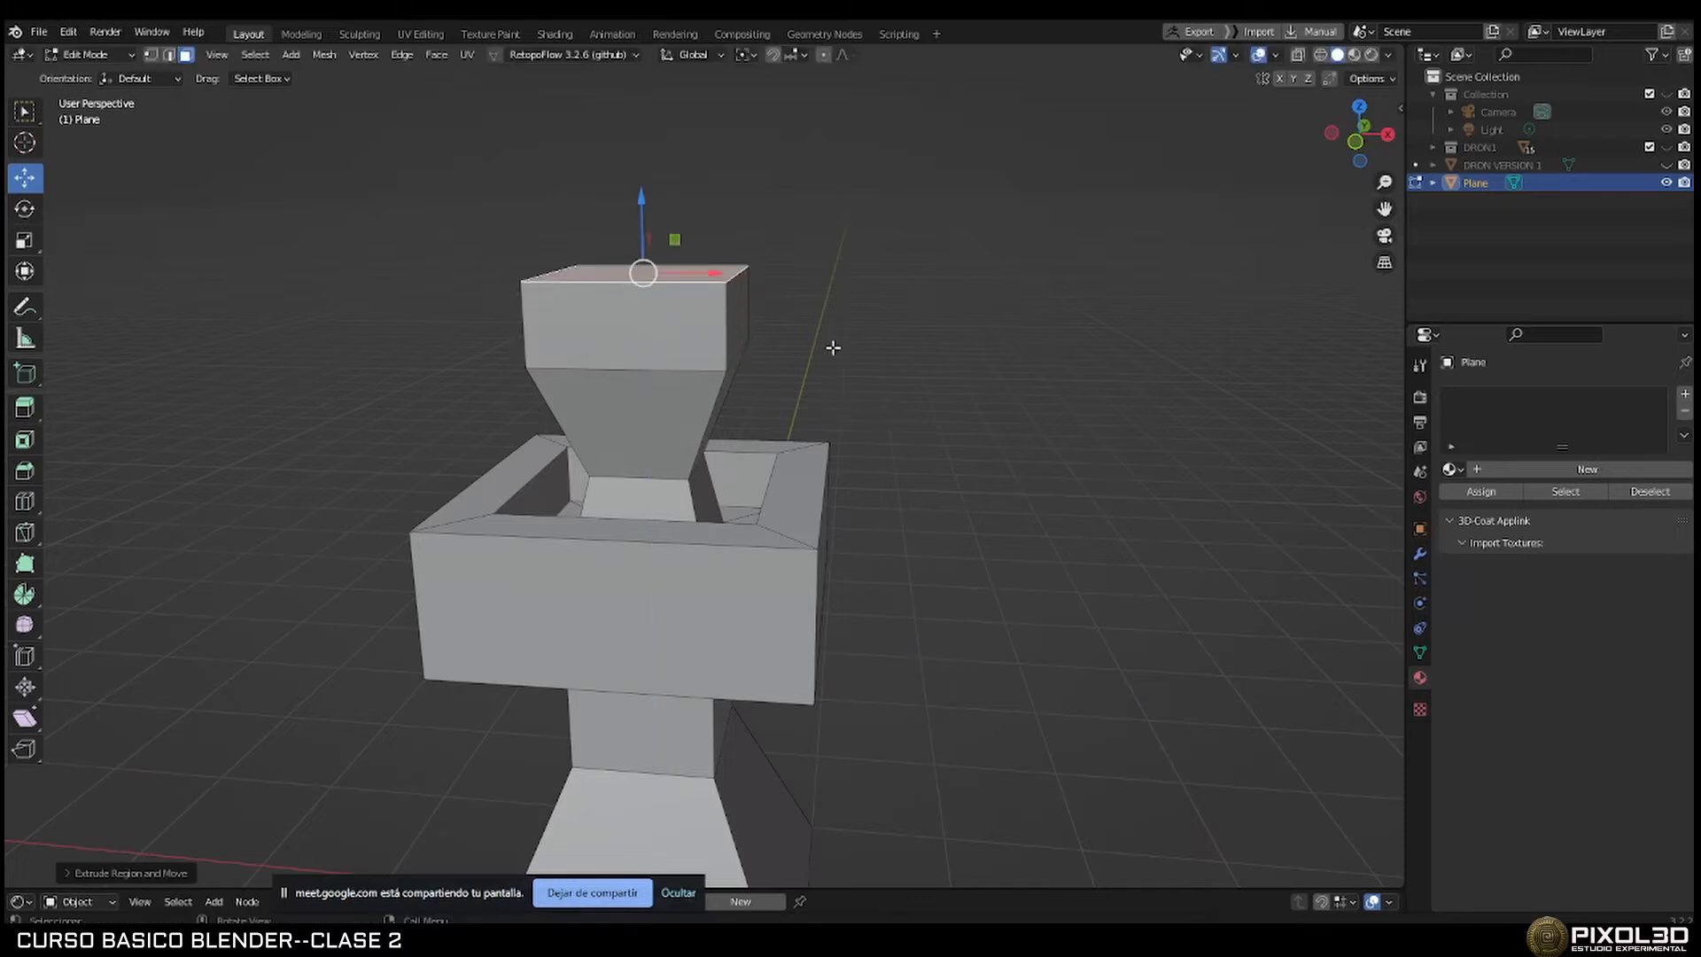
Scale the wide top face inward to narrow the column and extrude it upward into a longer section.
key(s)
click(771, 353)
key(e)
click(763, 204)
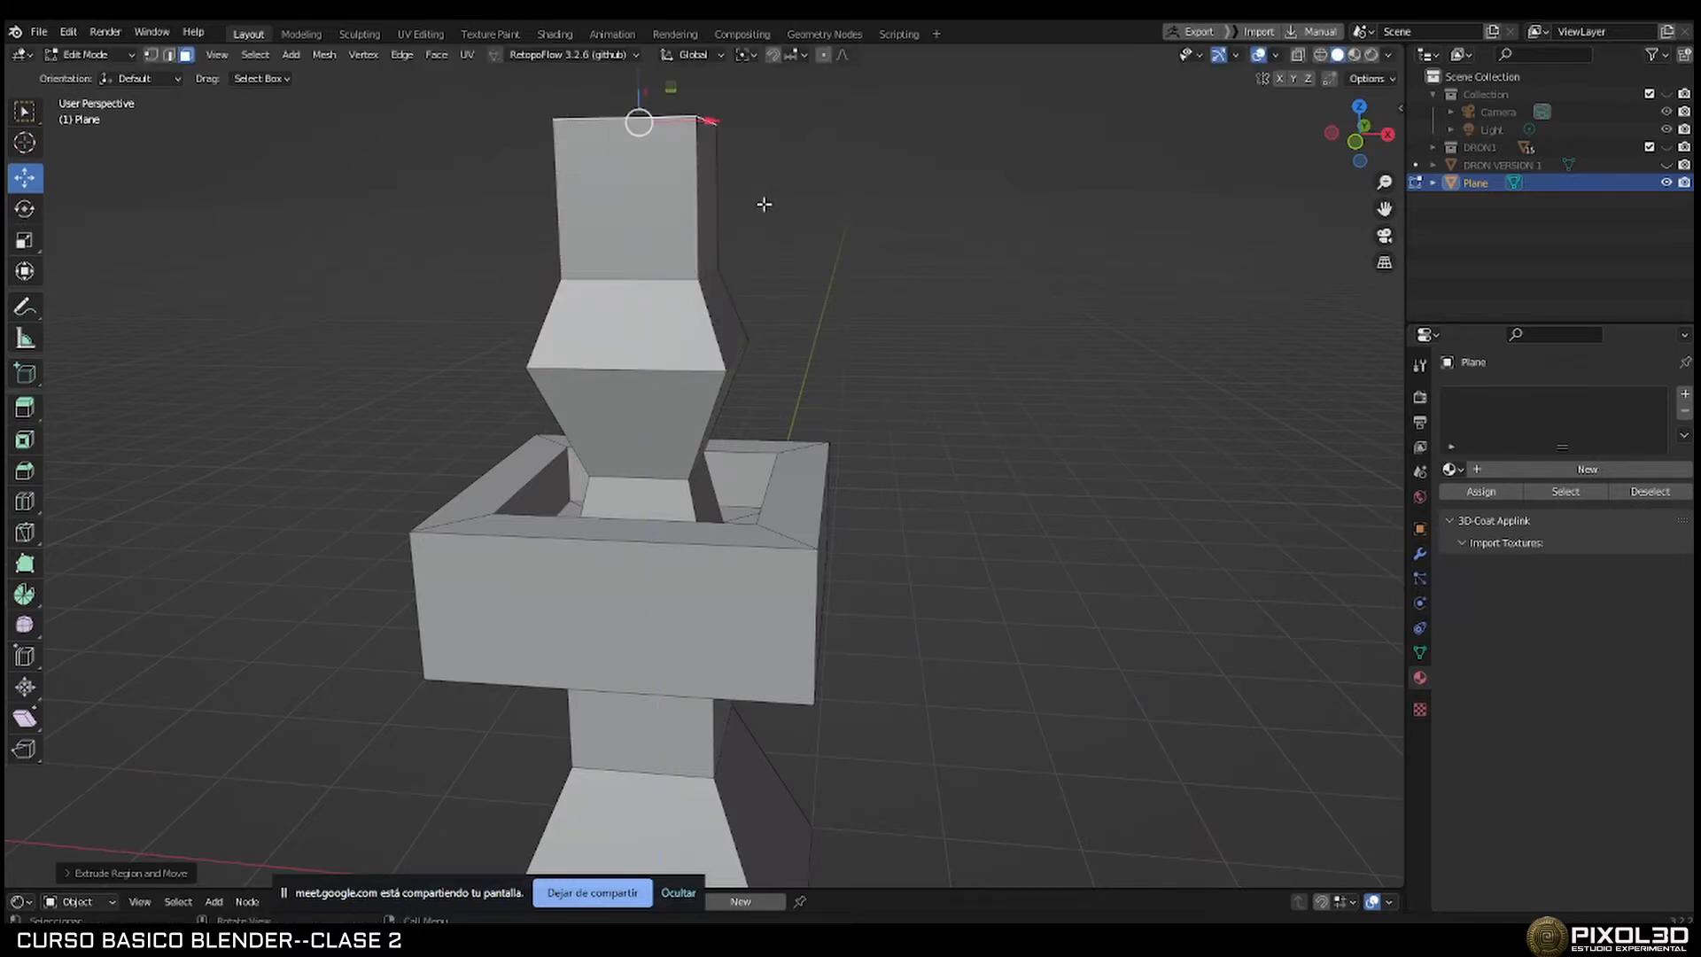
Flare the column's top face outward to more than one and a half times its width.
key(s)
click(972, 273)
shift+middle_drag(972, 273, 893, 477)
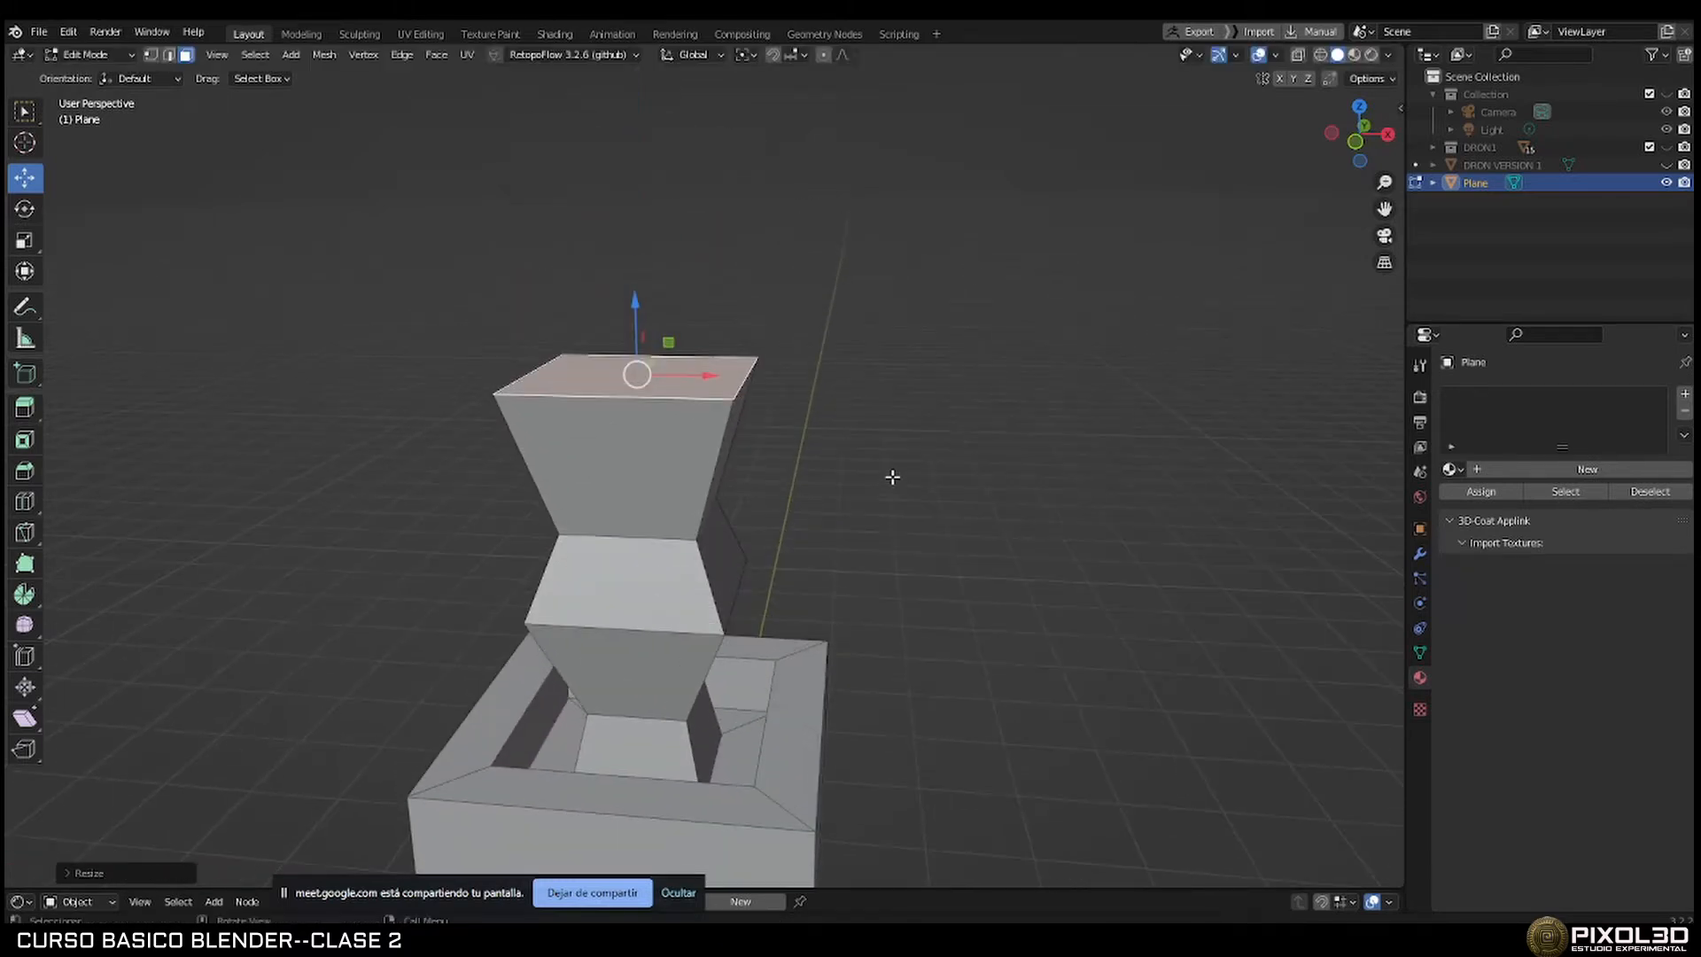
key(s)
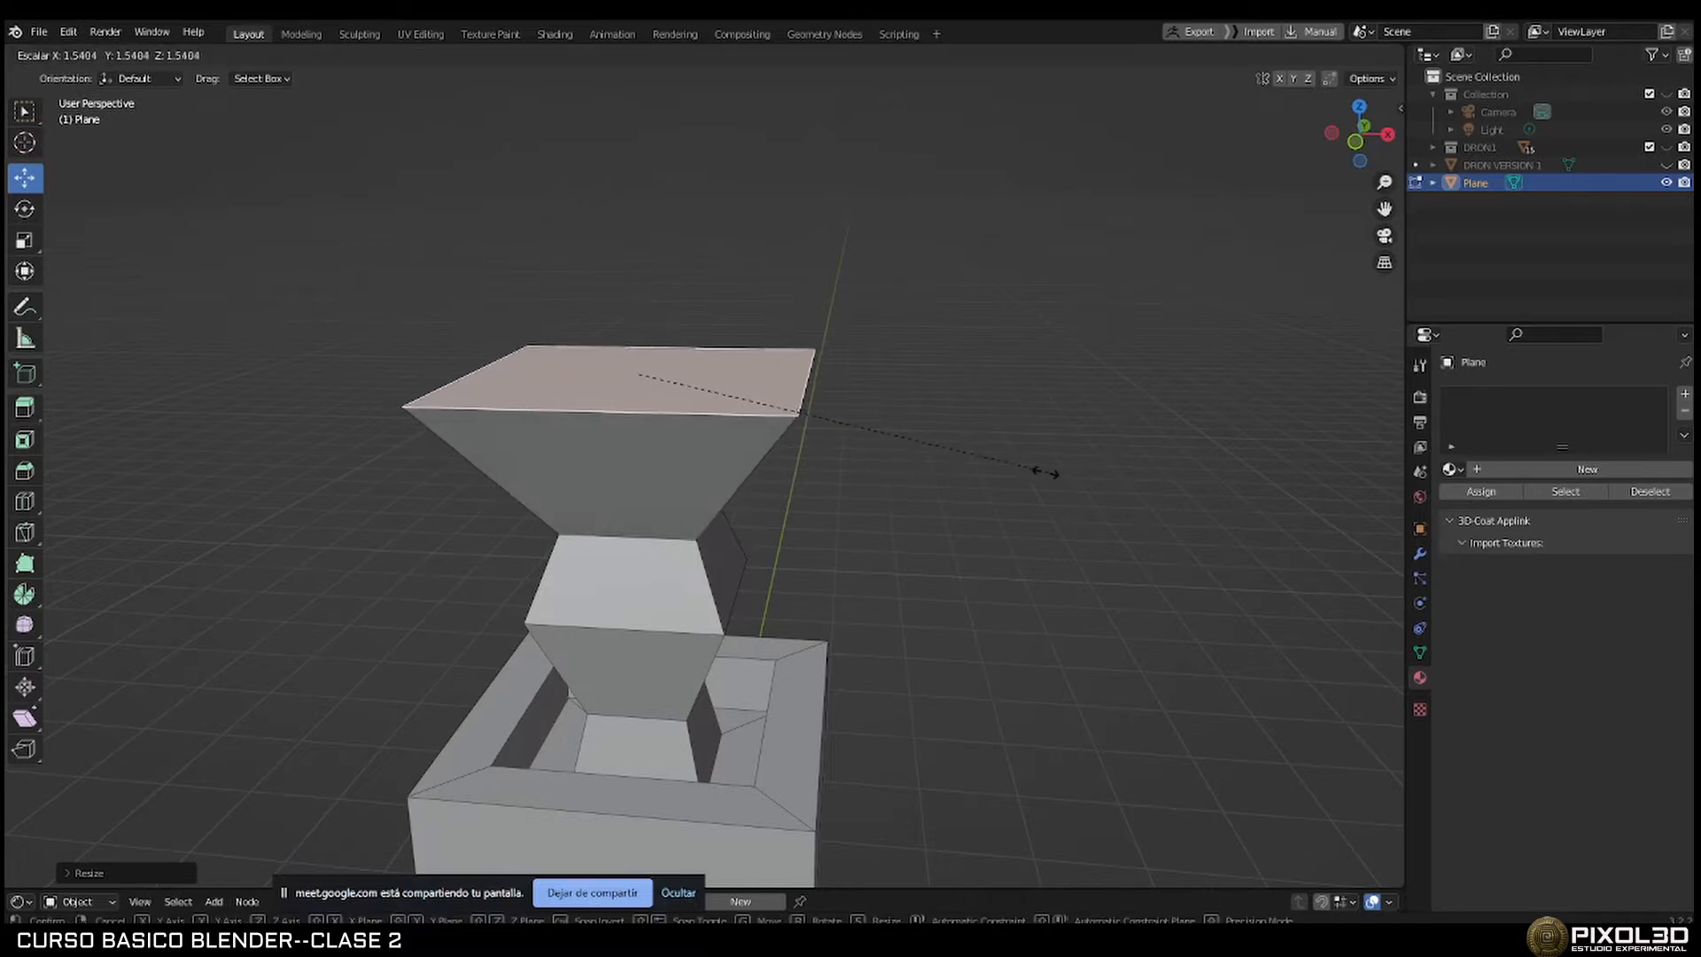
click(893, 463)
Extrude the flared top face in place, scale it inward, and extrude it downward into a recess.
key(e)
key(s)
click(815, 446)
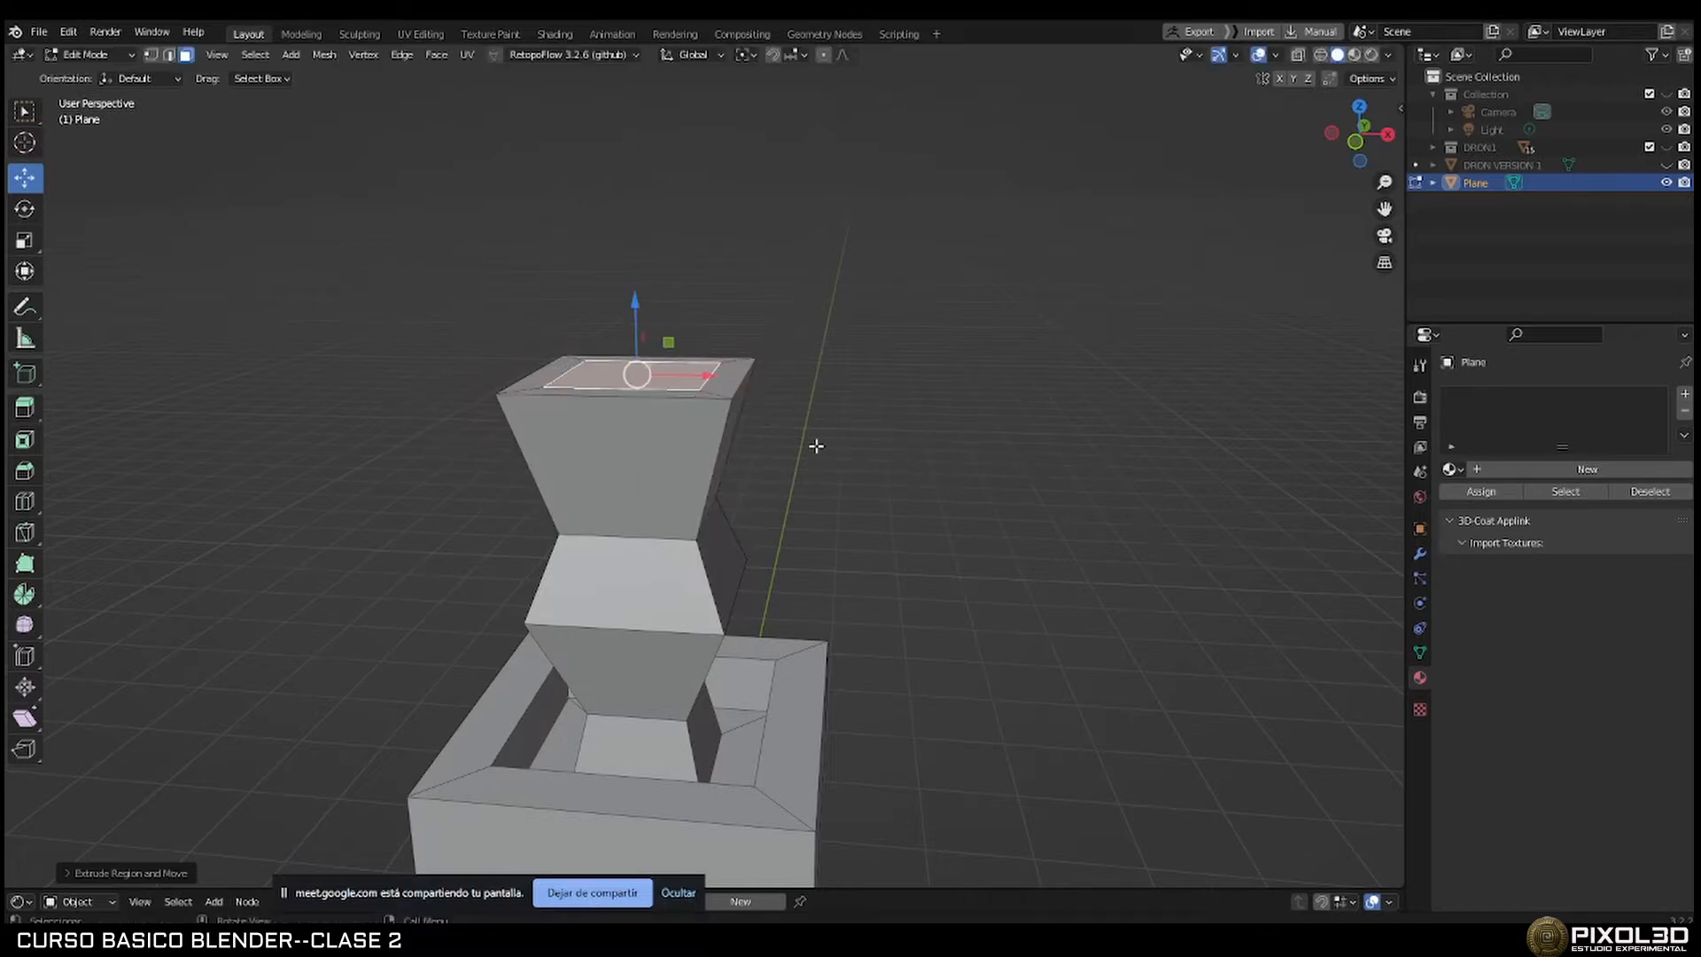
middle_drag(814, 445, 750, 488)
key(e)
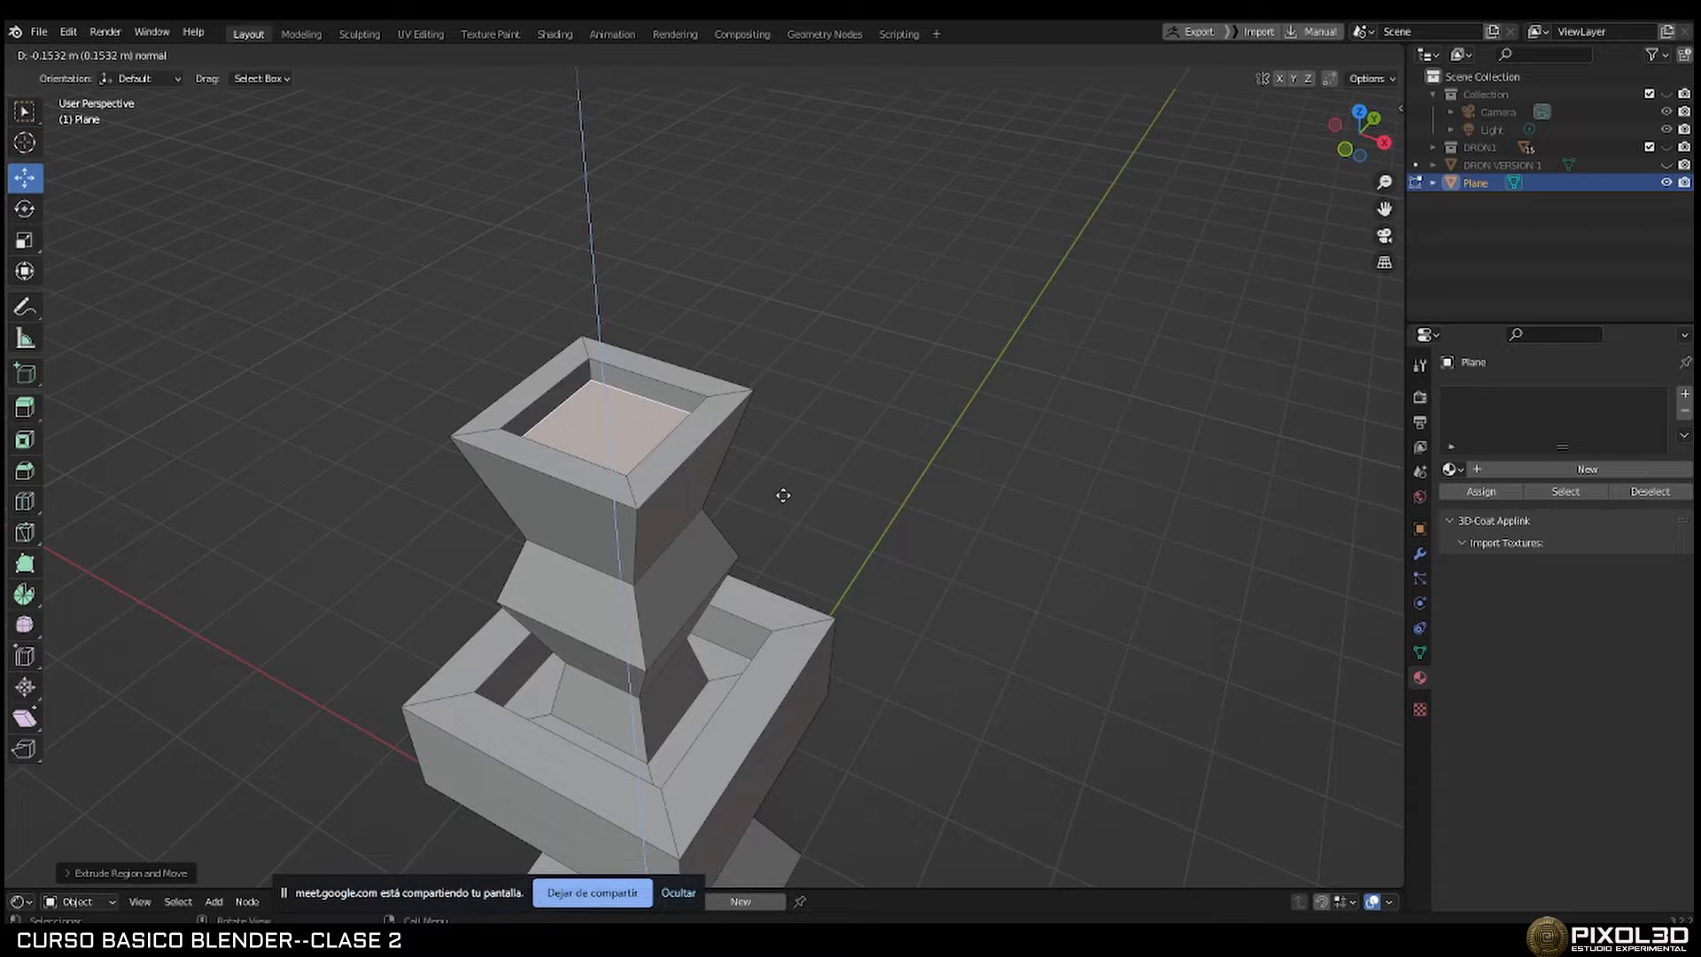
click(832, 500)
Create a smaller face in the upper recess floor and extrude it upward into a tall, thin spire.
key(s)
click(724, 480)
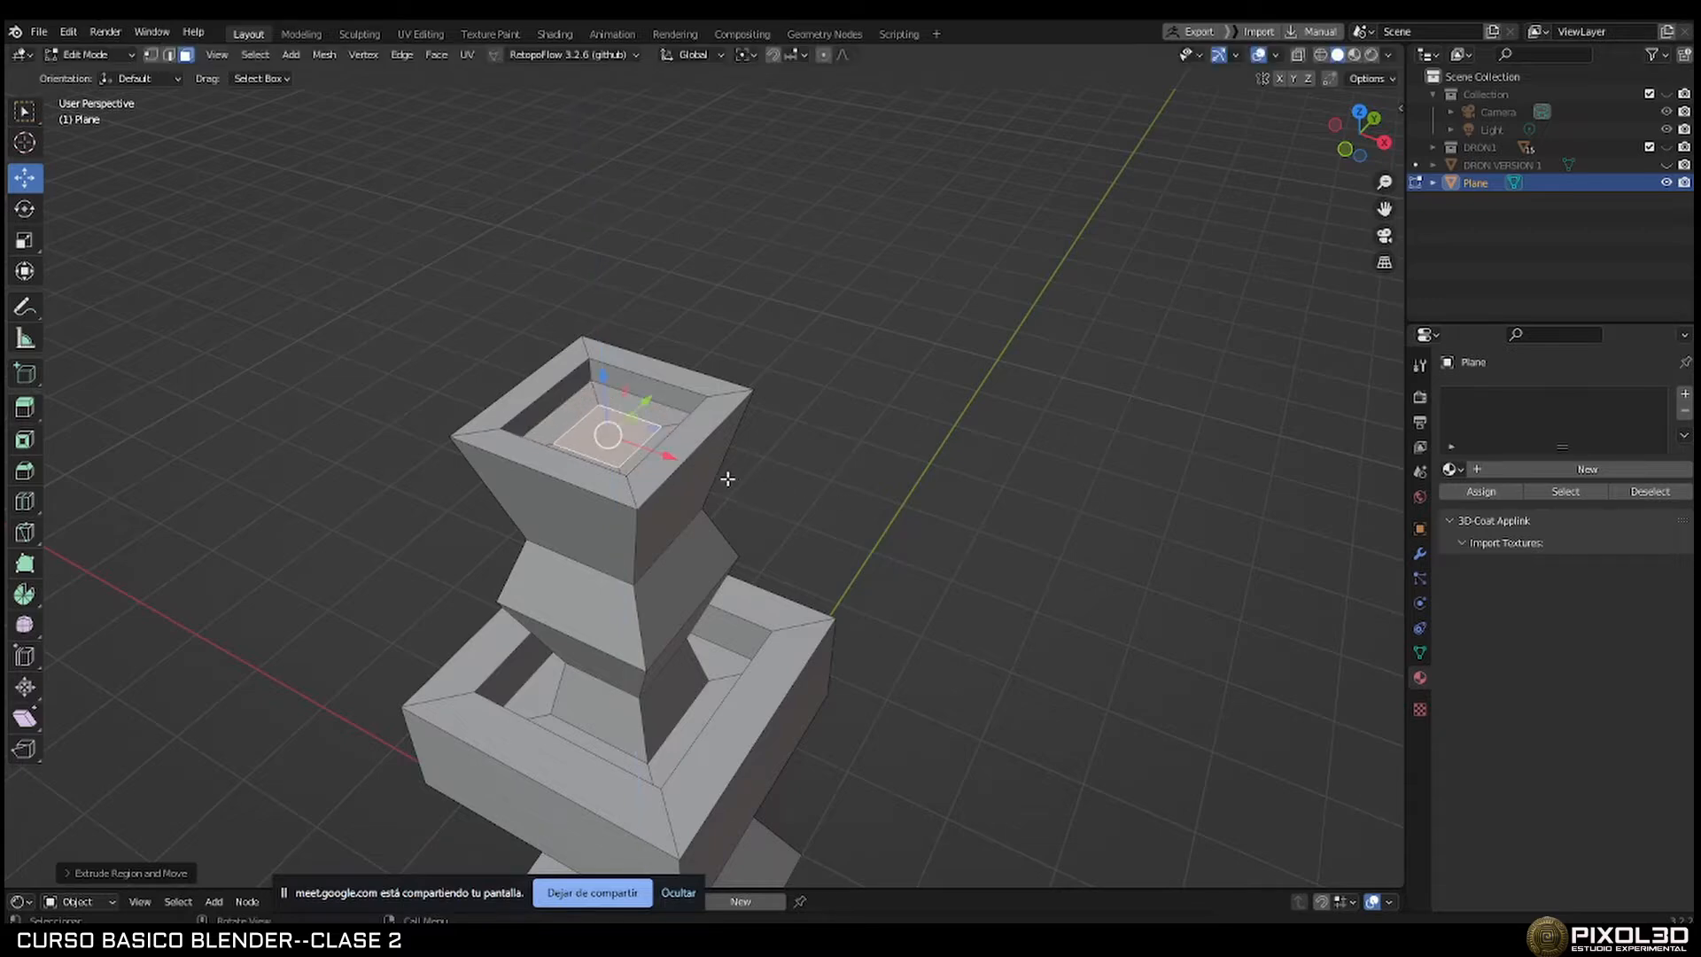
key(e)
click(687, 289)
middle_drag(687, 289, 838, 626)
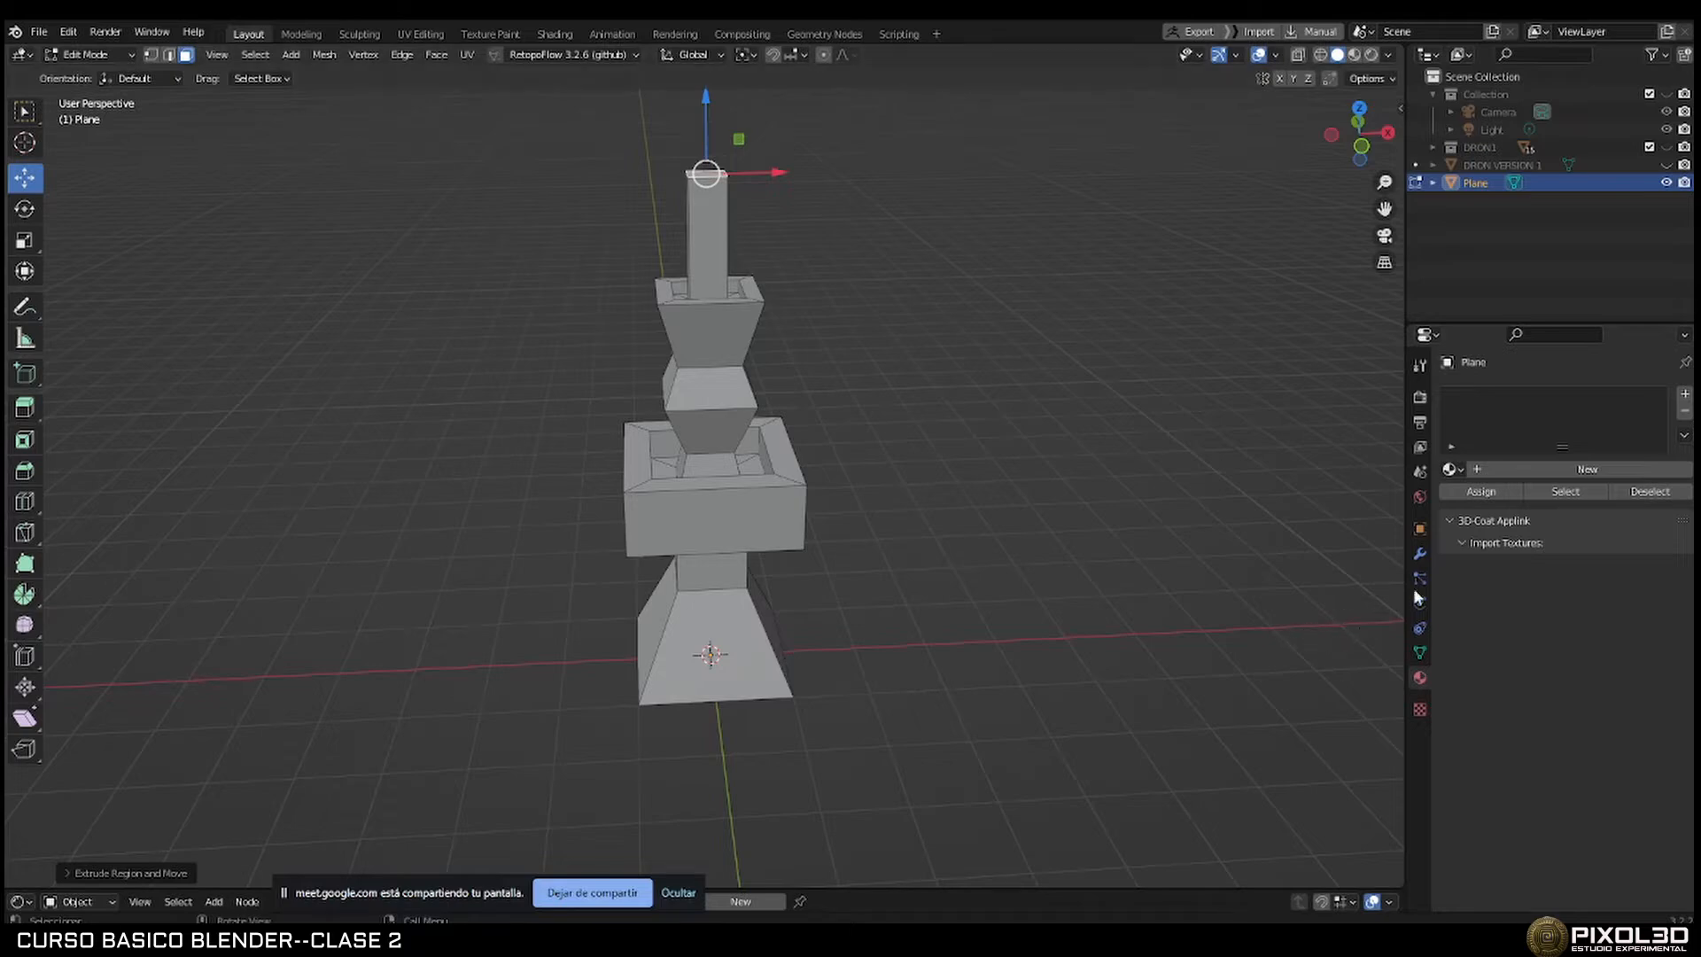
Add a Subdivision Surface modifier to the tower and set its viewport level to 4.
click(1420, 554)
click(1503, 395)
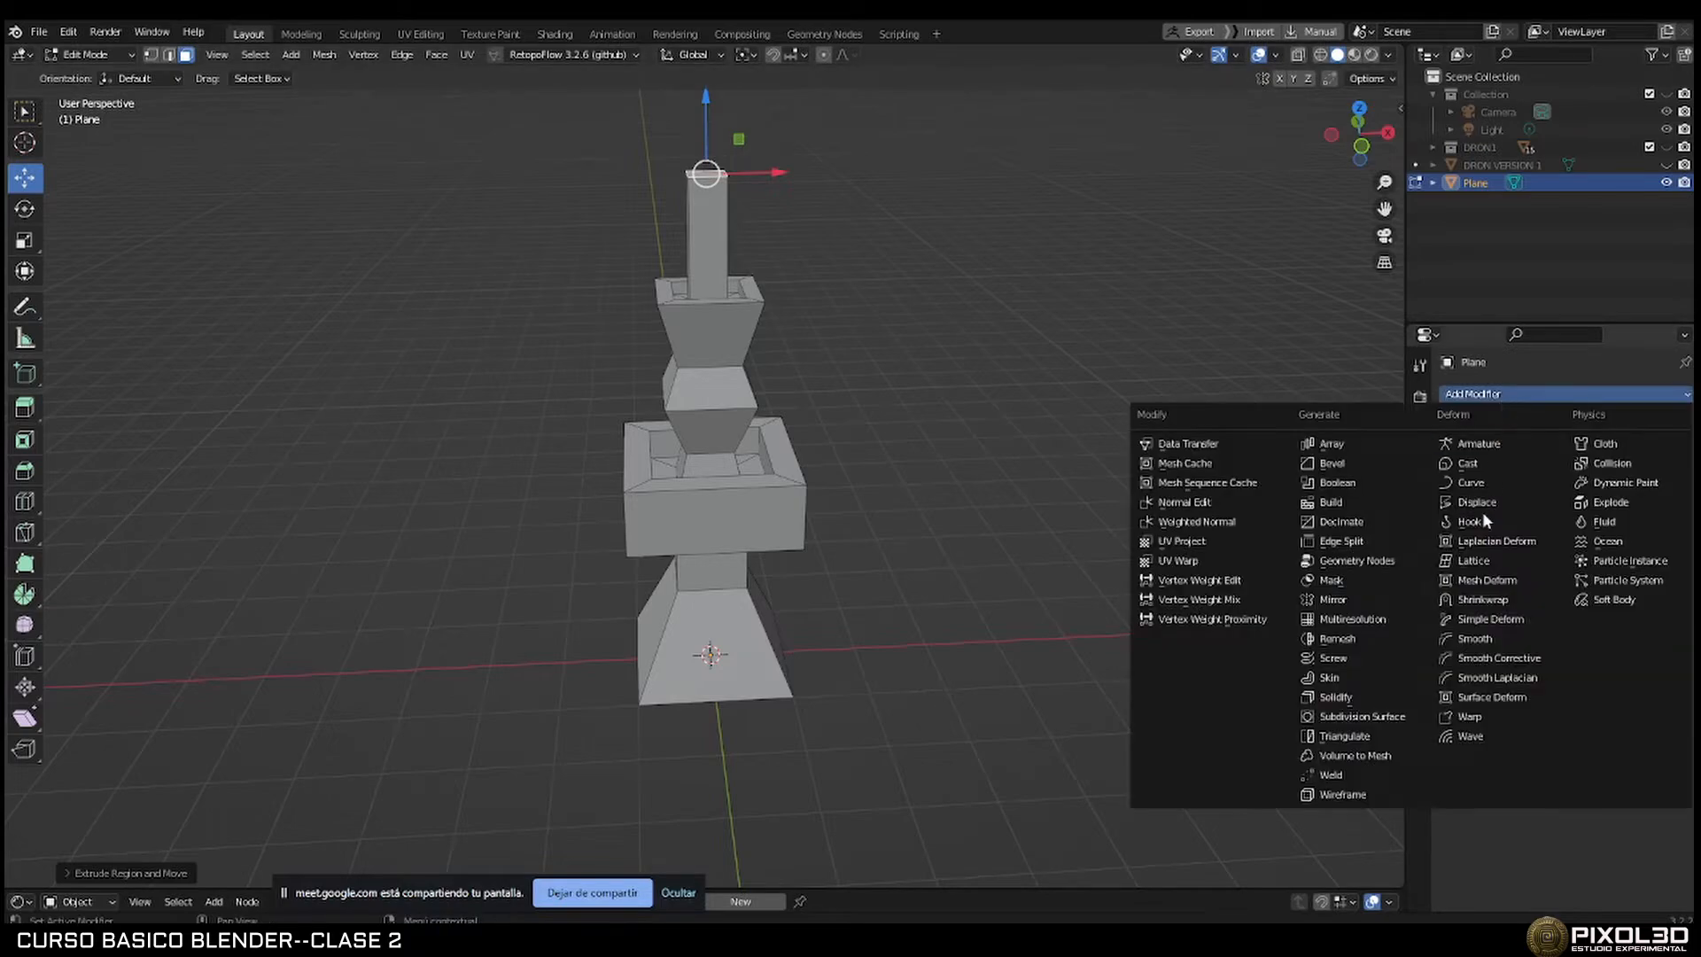
click(1382, 717)
middle_drag(1356, 706, 964, 570)
scroll(804, 525, up, 5)
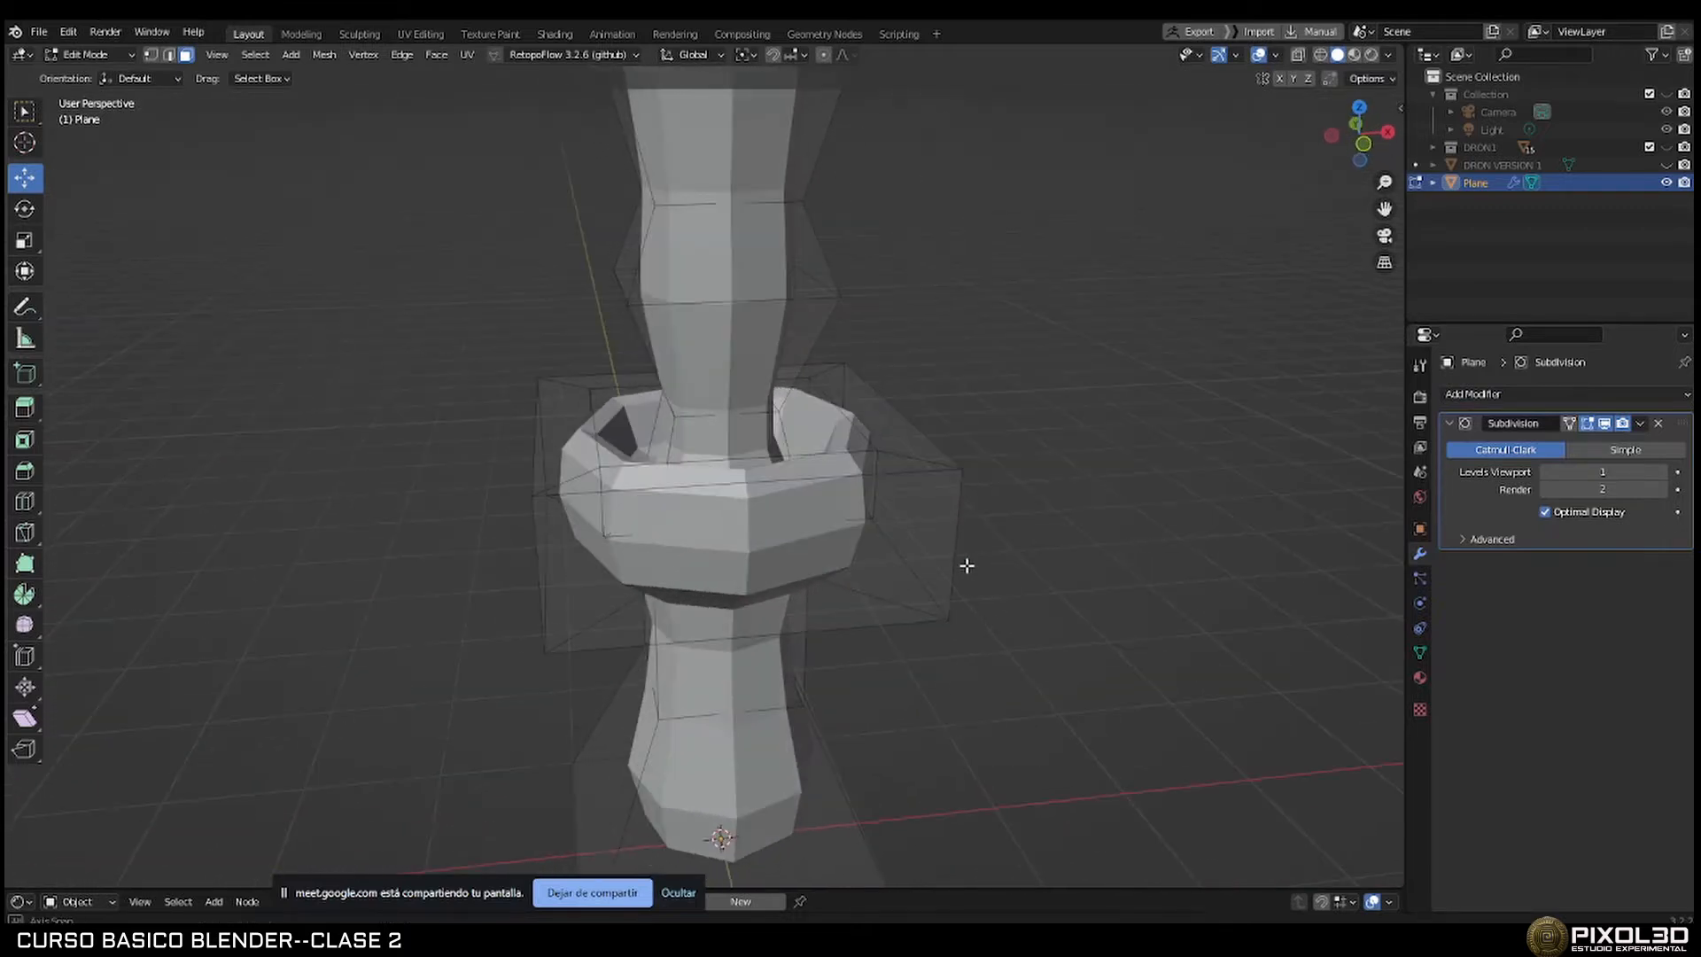
click(1674, 472)
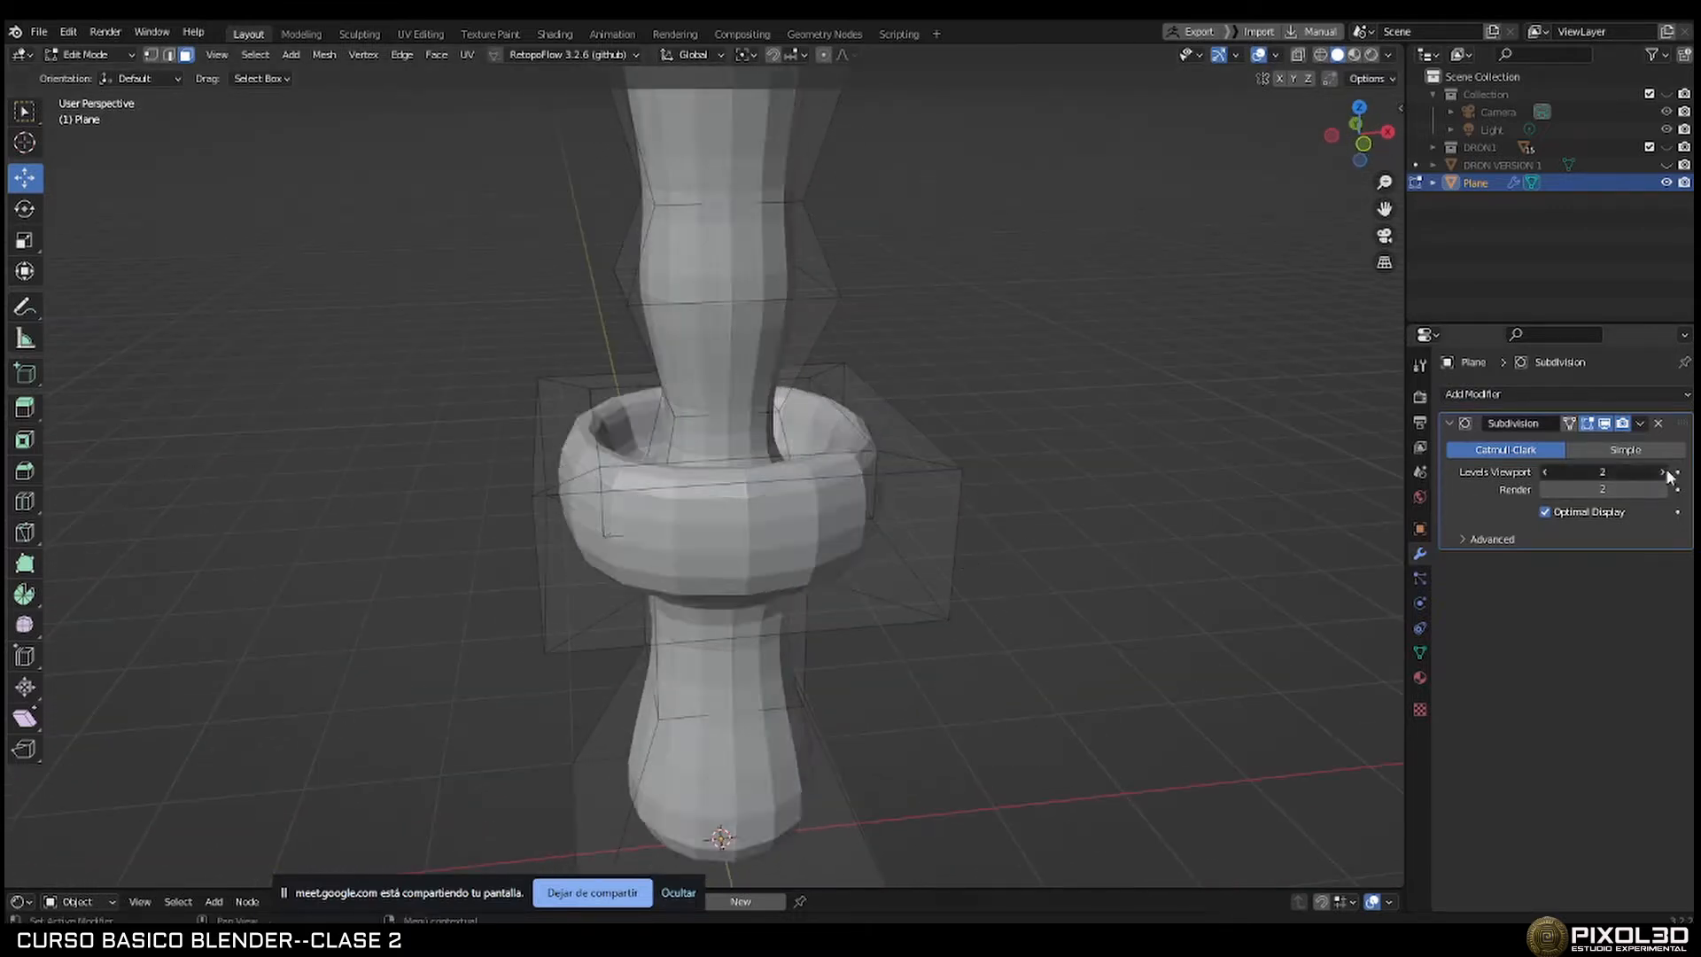
click(1675, 473)
click(1674, 473)
right_click(833, 524)
mouse_move(816, 518)
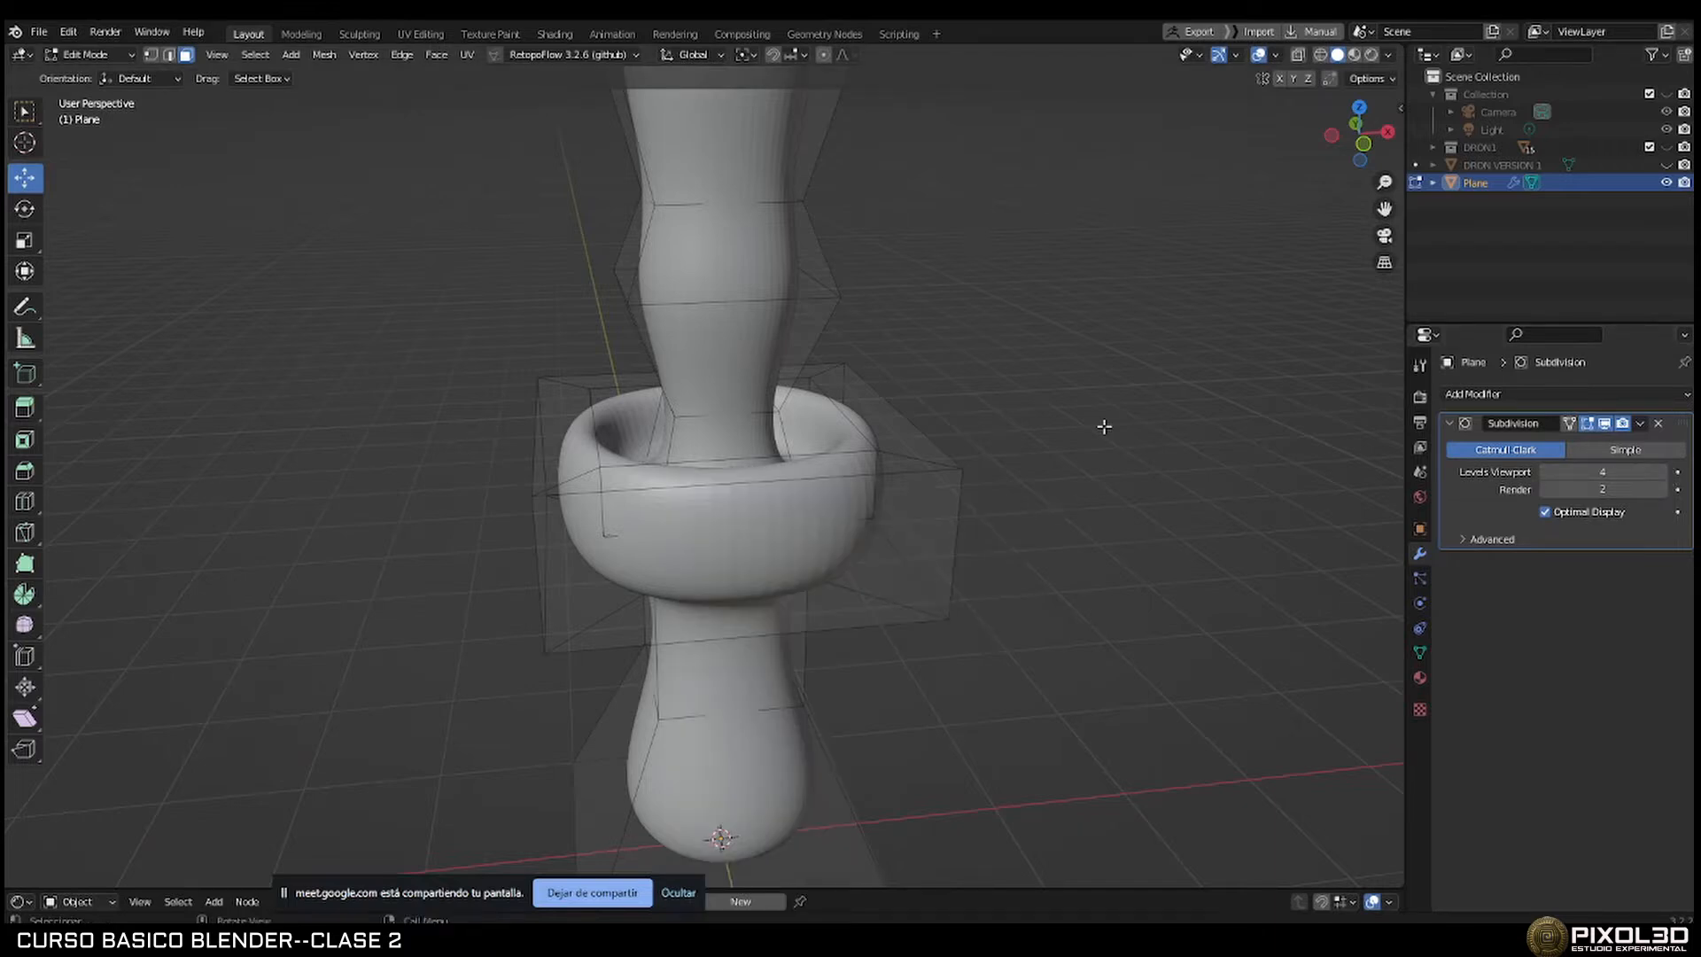
View the smoothed tower in Object Mode, remove its Subdivision modifier, and return to Edit Mode.
key(Tab)
middle_drag(1051, 451, 1063, 516)
scroll(875, 439, down, 4)
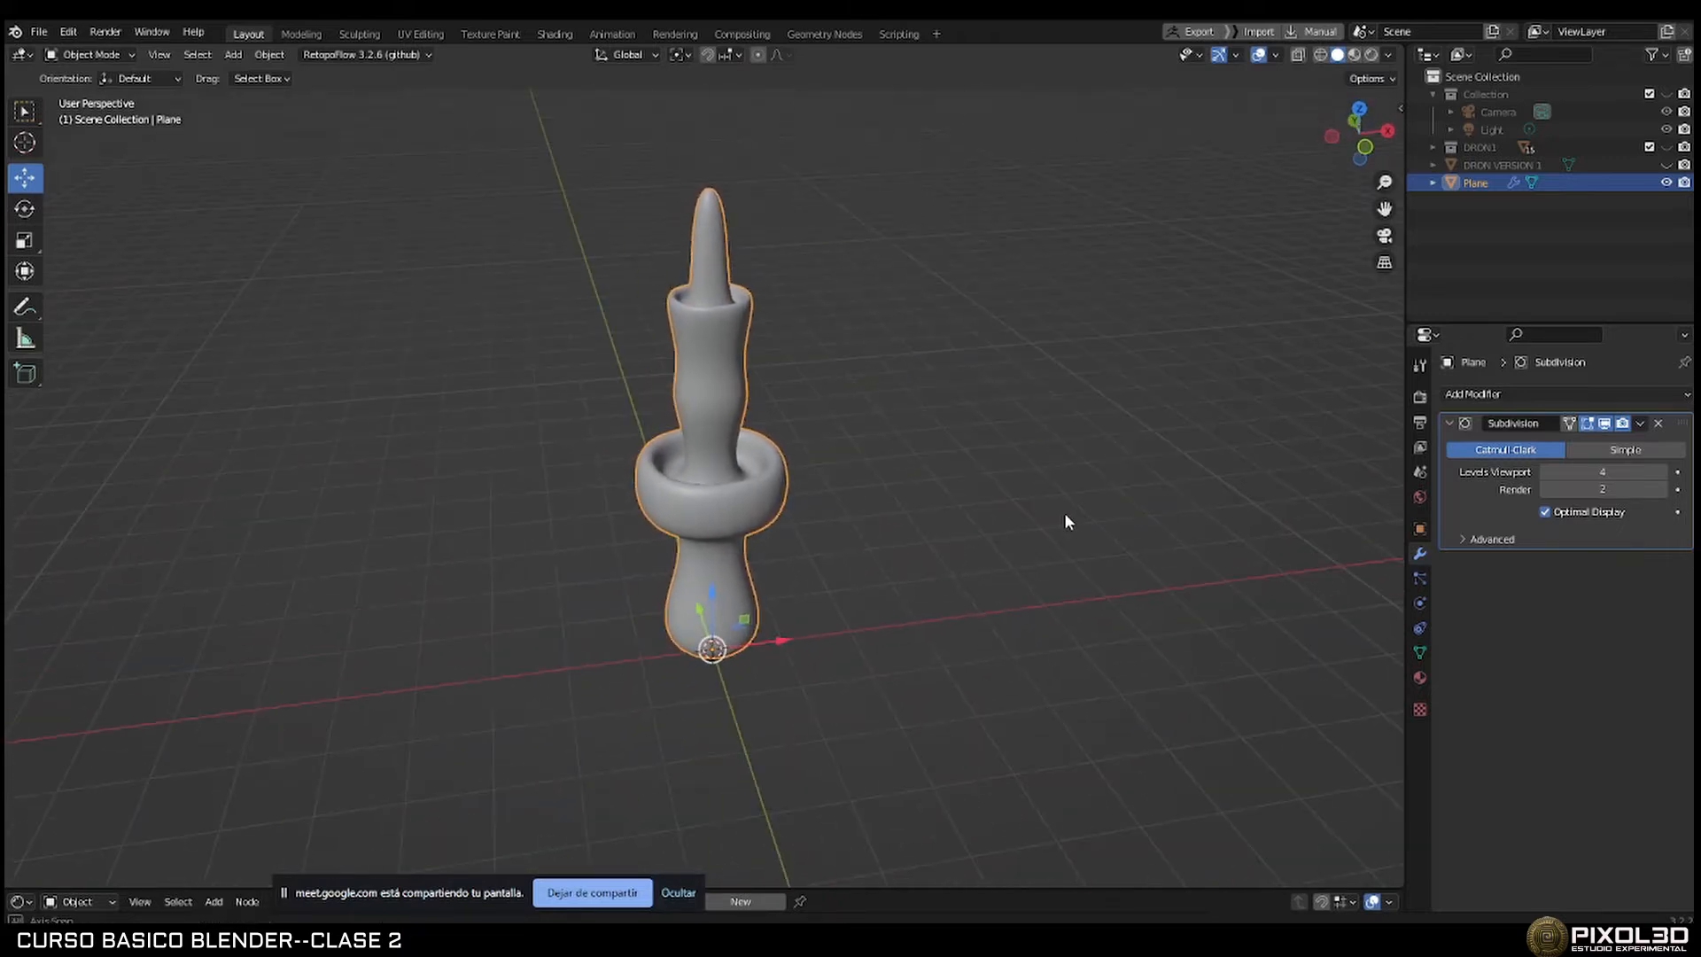
click(1659, 422)
middle_drag(930, 479, 550, 463)
key(Tab)
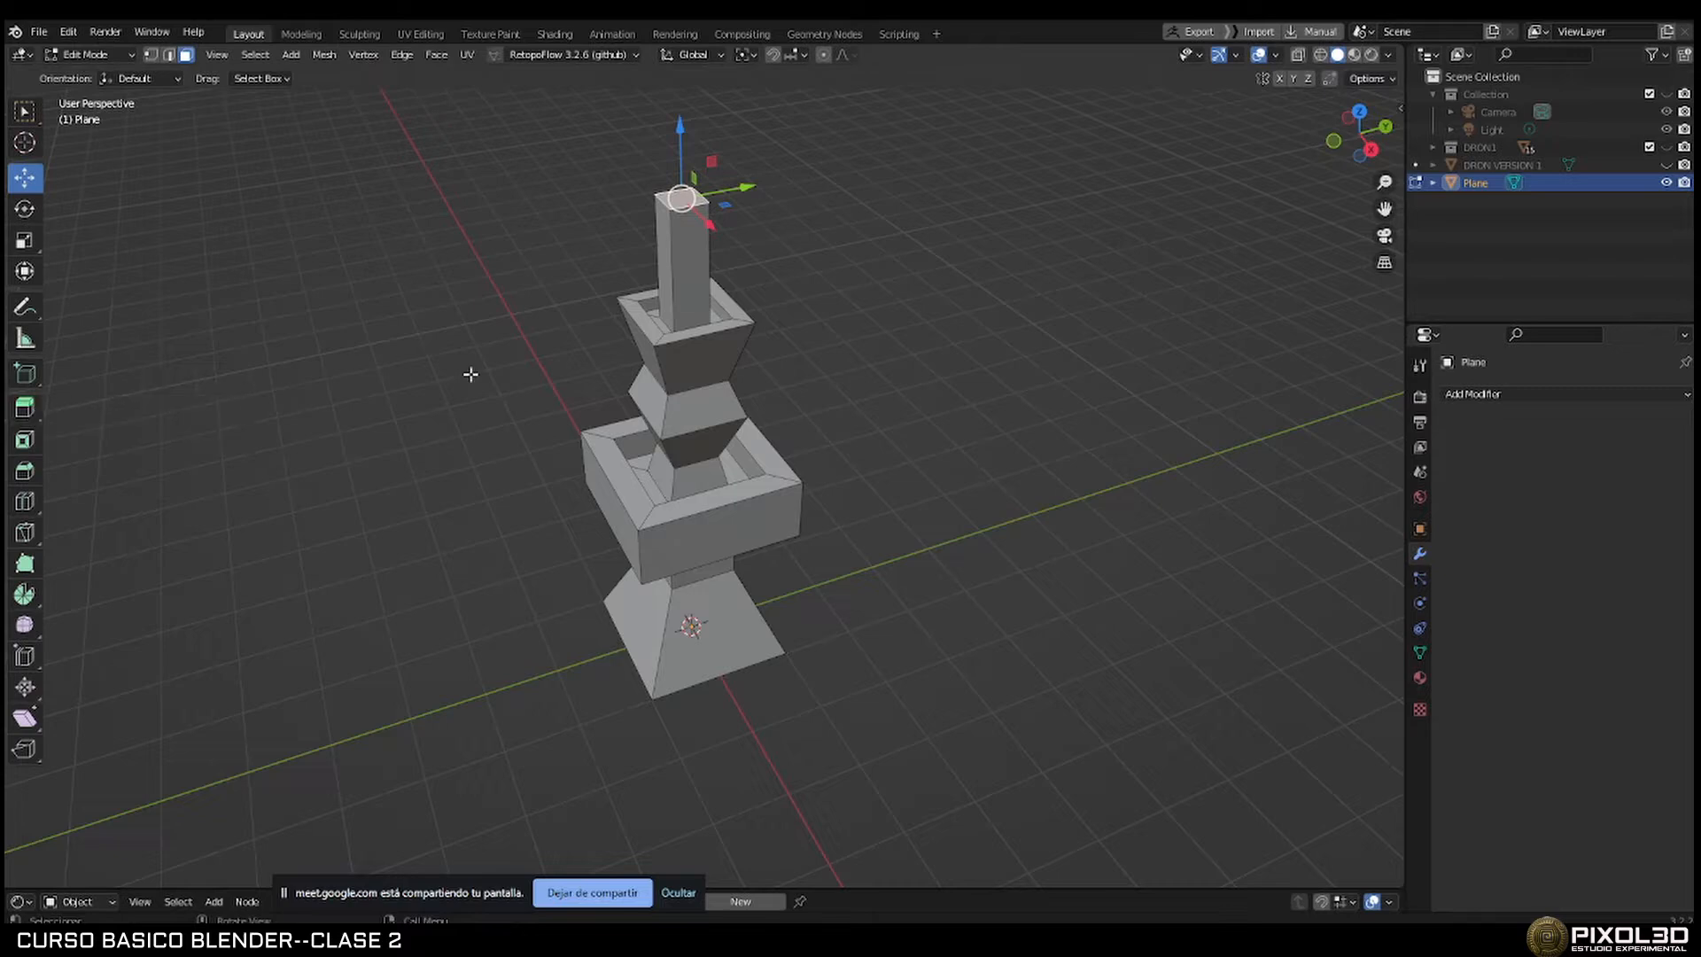
middle_drag(662, 340, 866, 605)
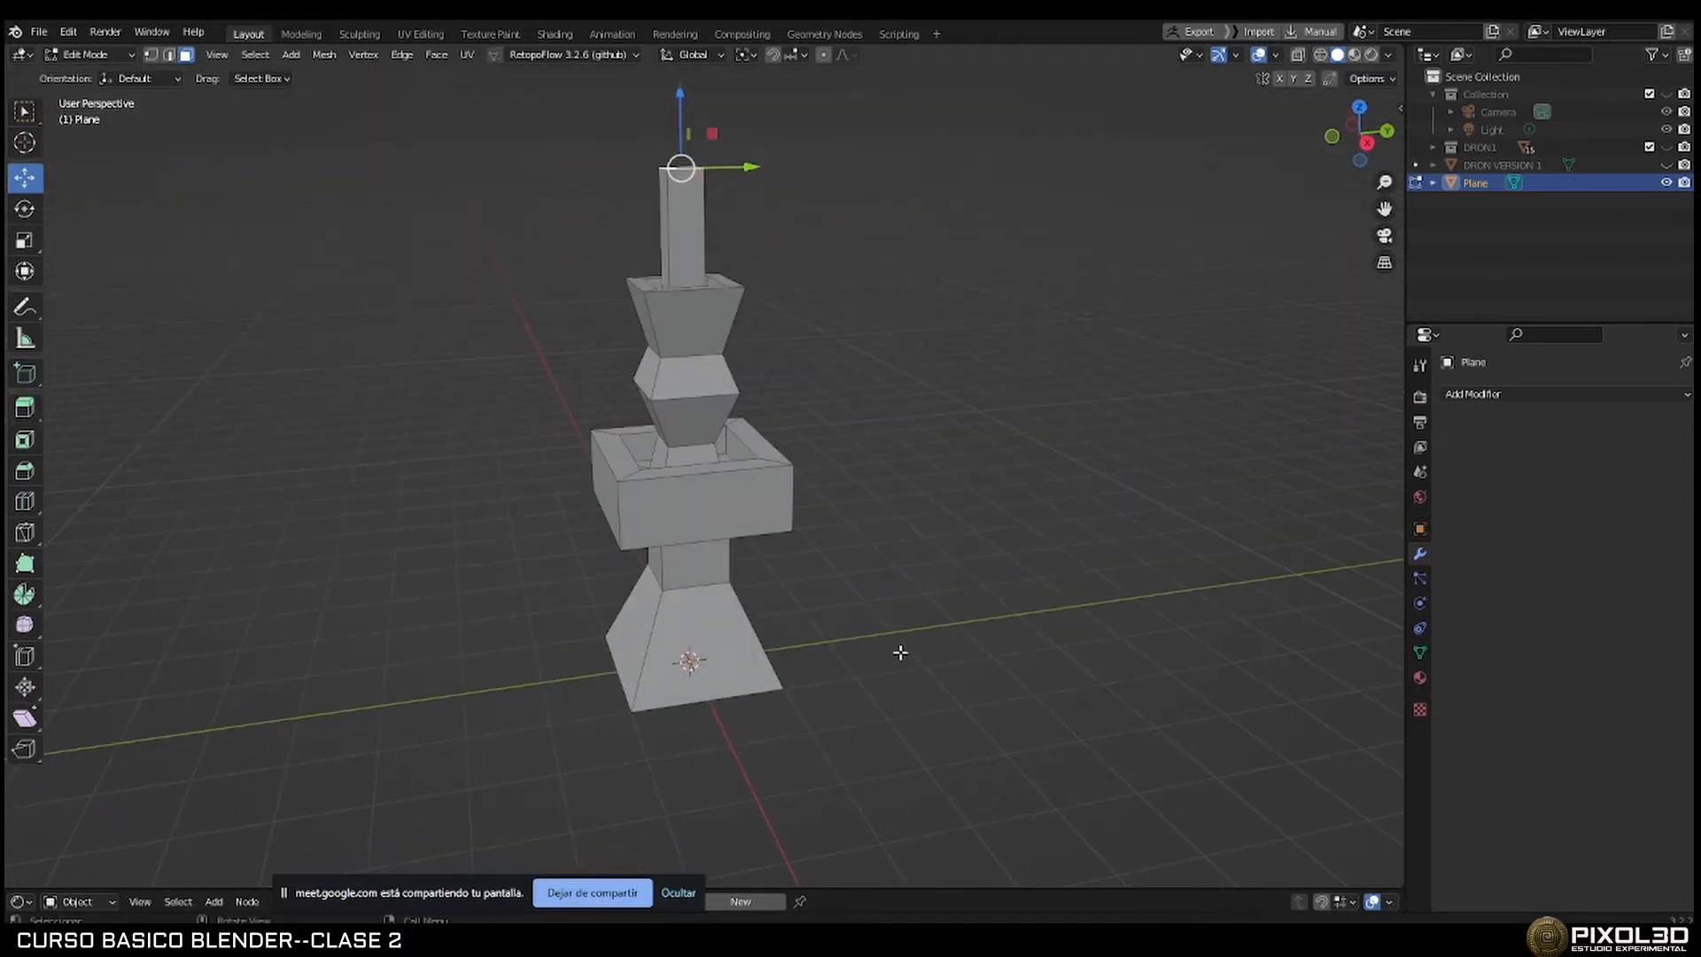
middle_drag(914, 550, 901, 577)
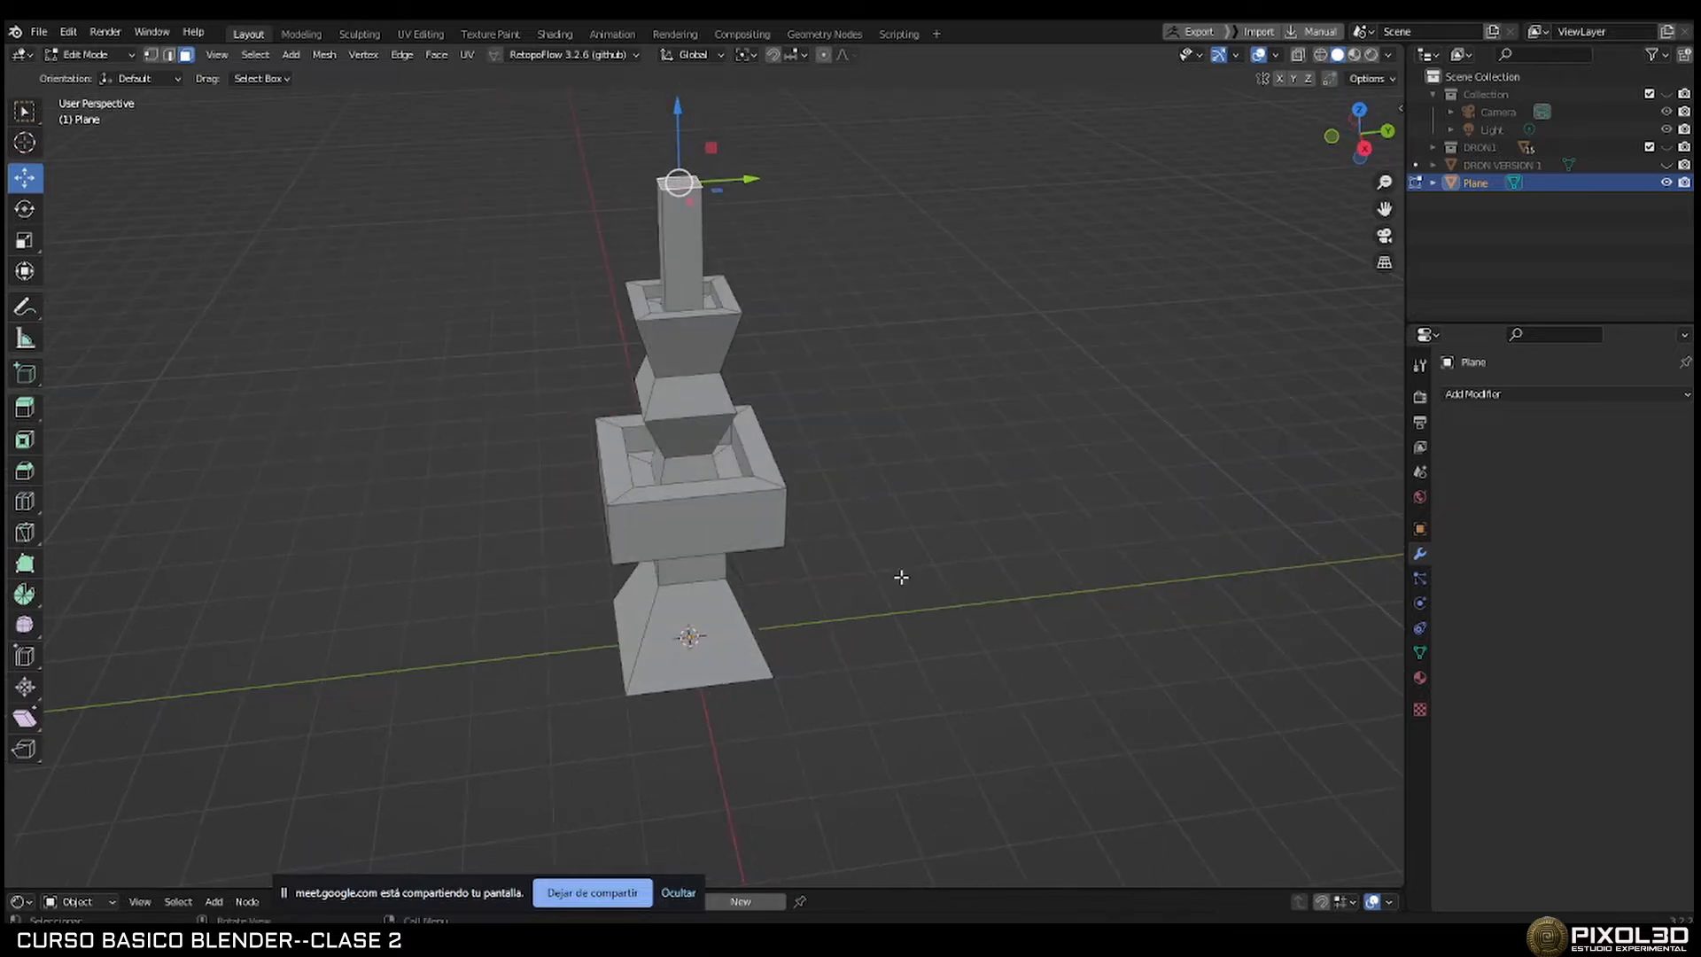
key(Tab)
key(Tab)
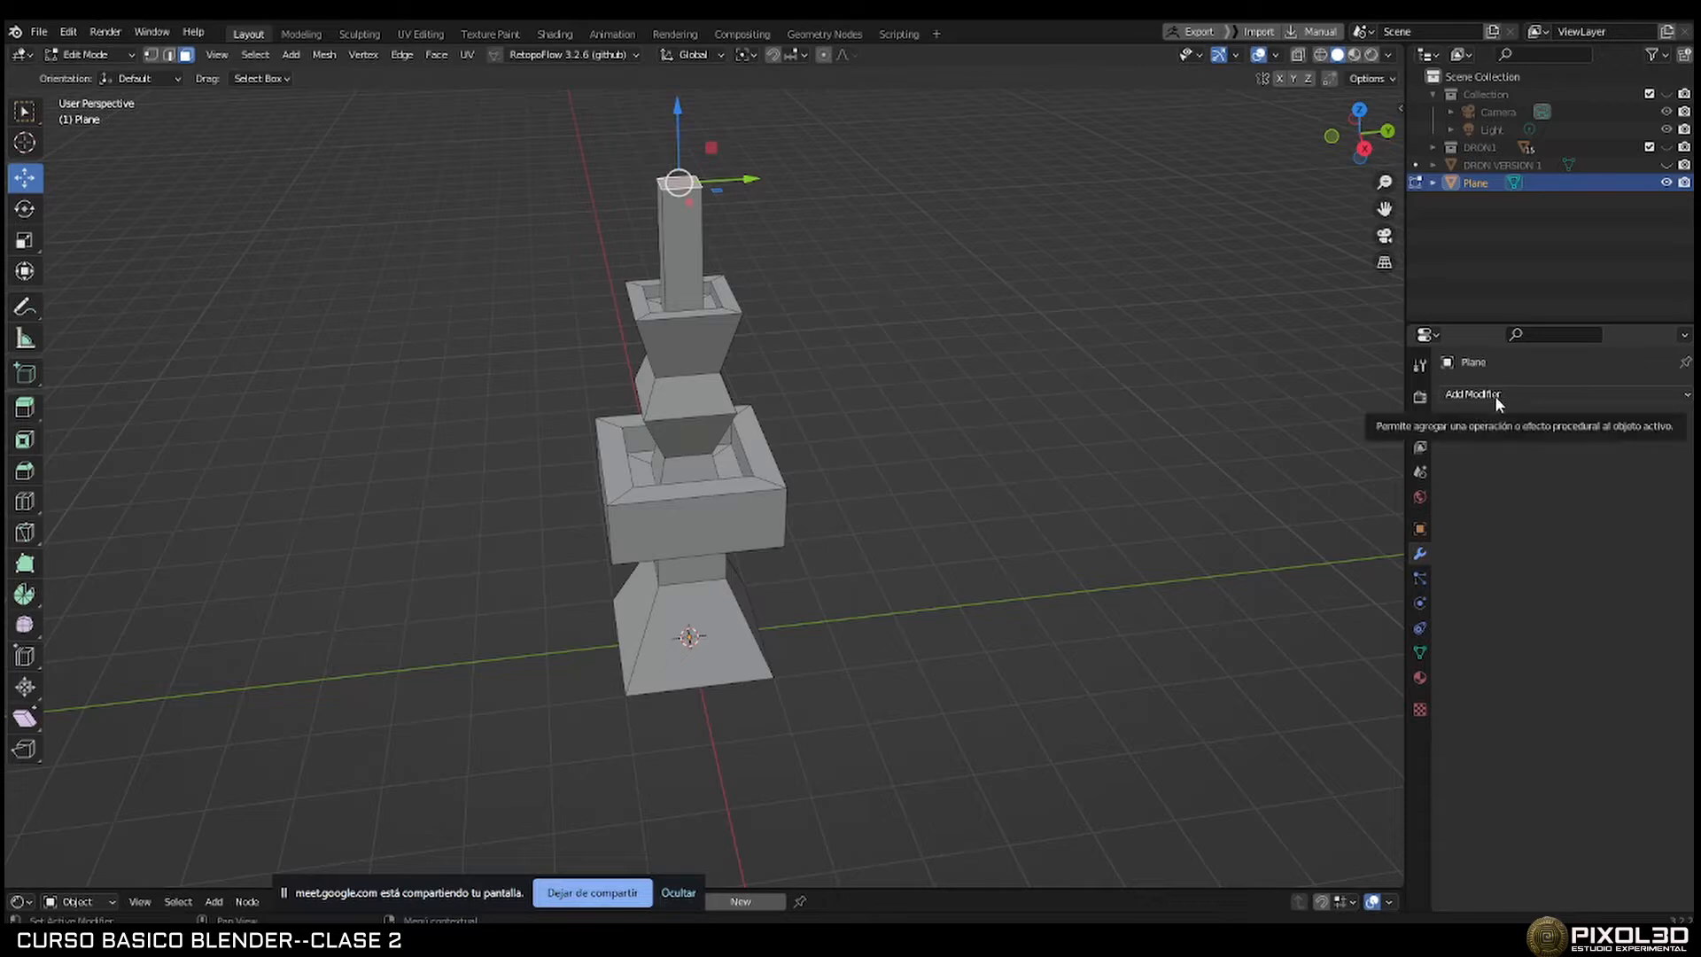
middle_drag(1151, 469, 760, 460)
In Object Mode, add a mesh cube and move it along Y beside the tower and slightly upward.
key(Tab)
shift+middle_drag(857, 512, 737, 485)
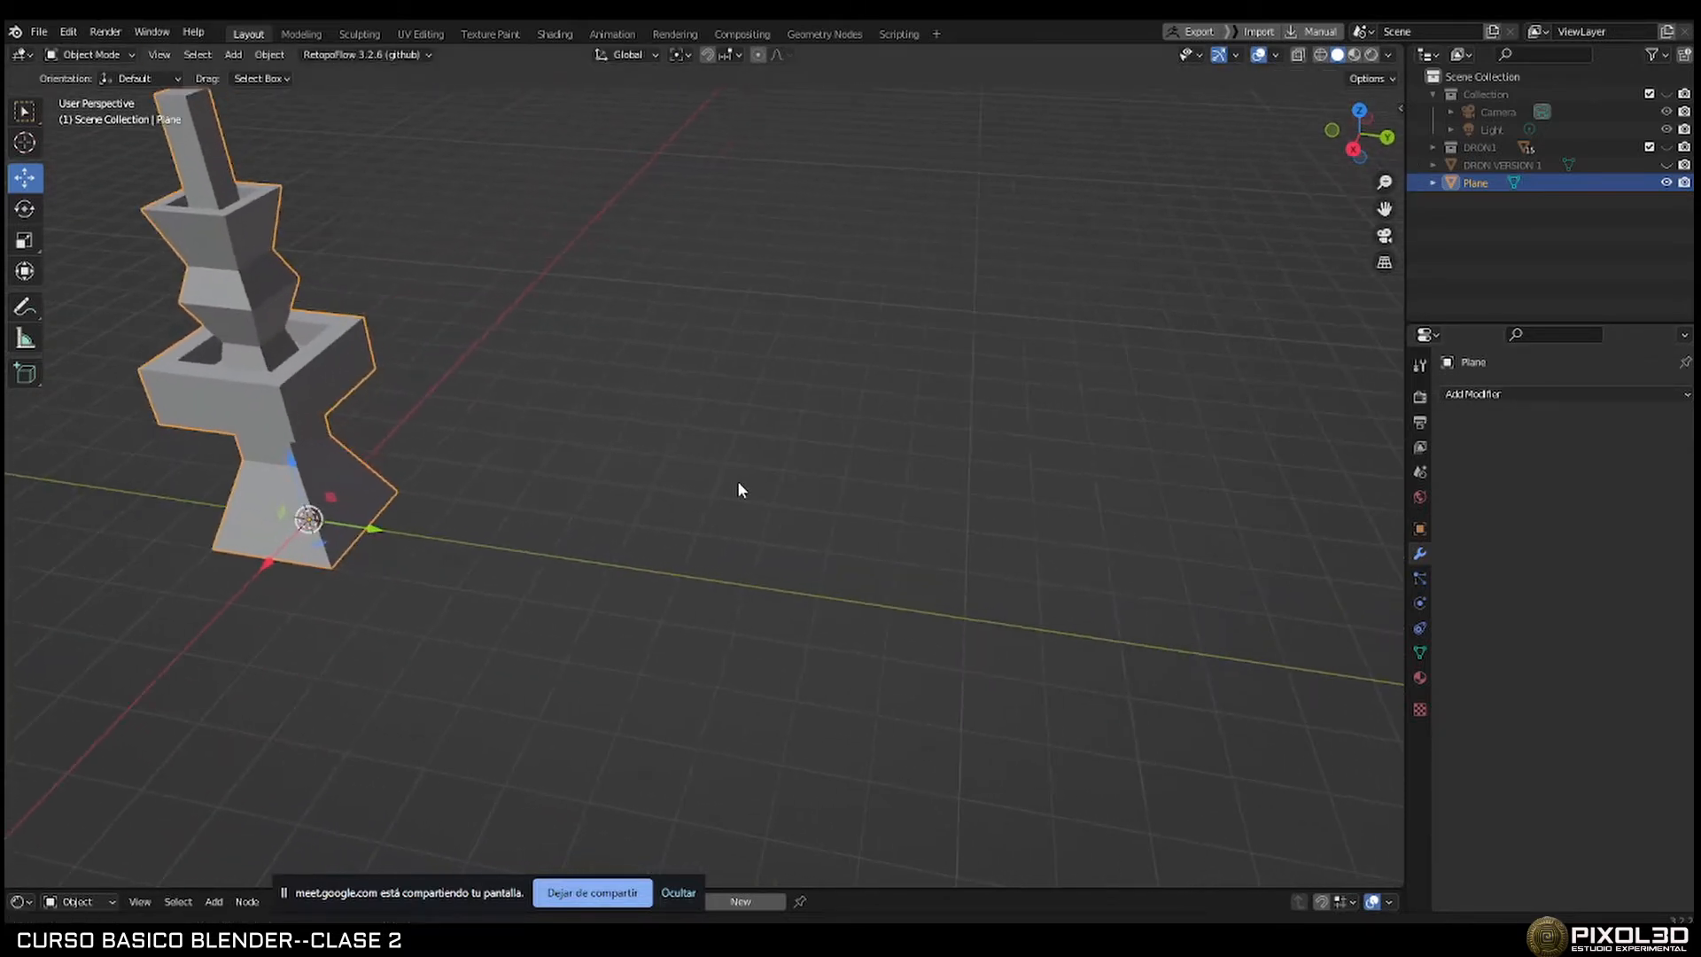
key(shift+a)
mouse_move(774, 475)
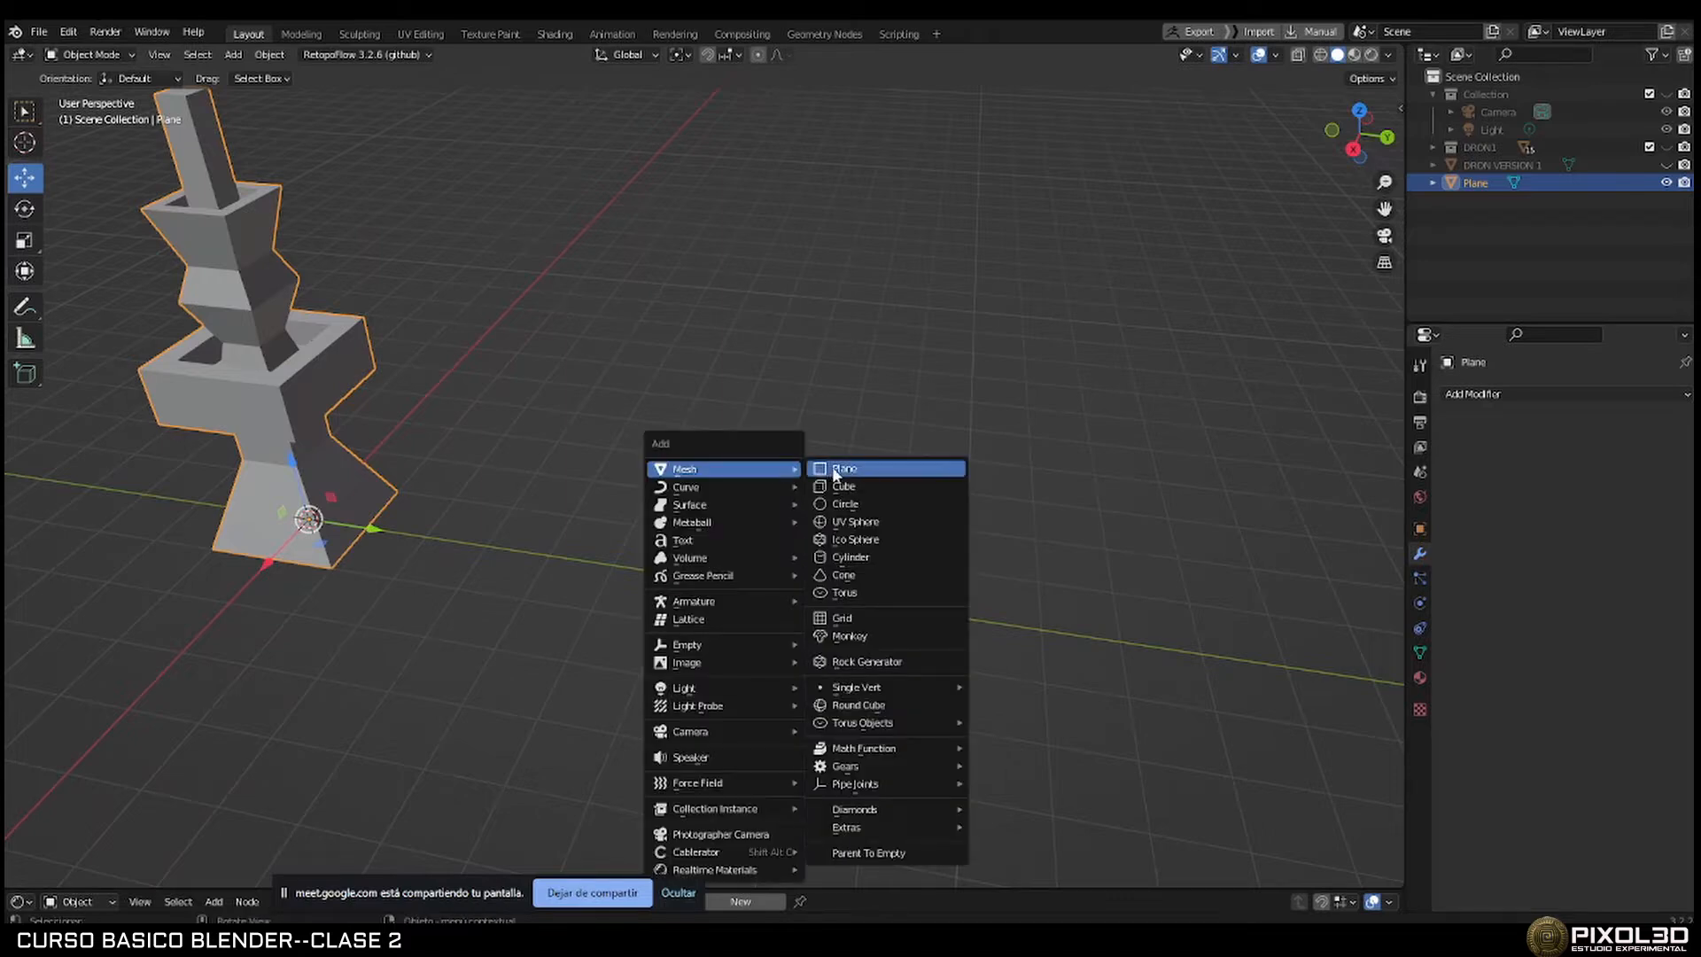
click(858, 487)
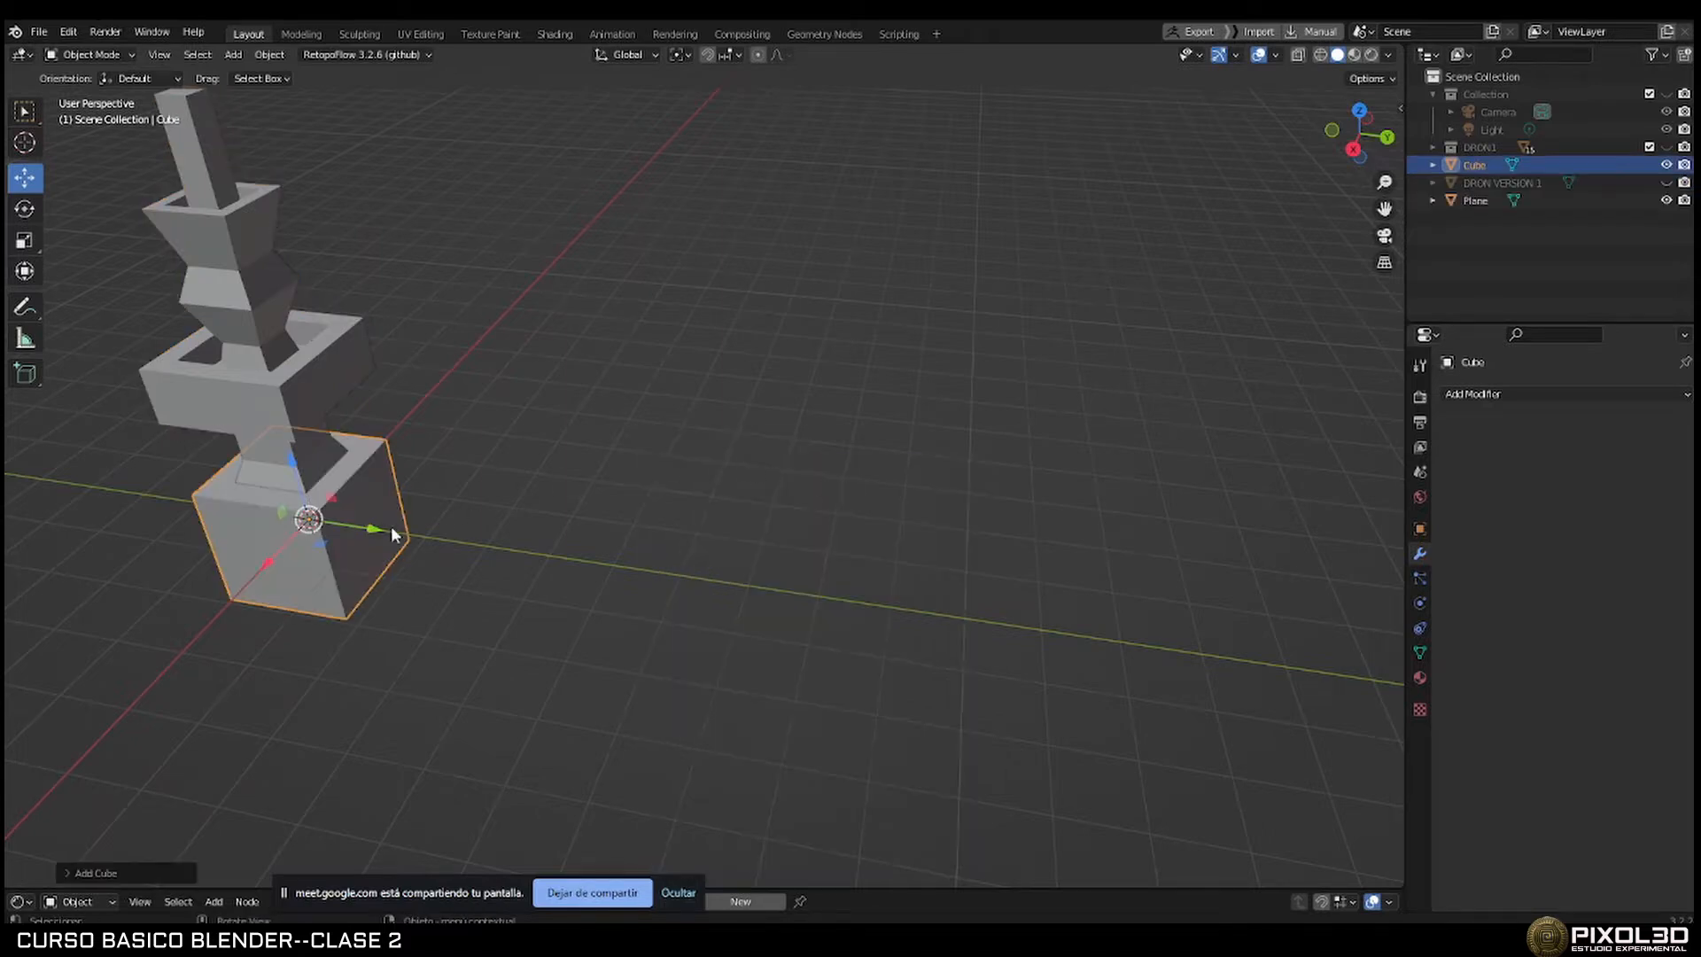
drag(390, 532, 599, 549)
drag(536, 495, 530, 439)
key(shift+a)
mouse_move(756, 528)
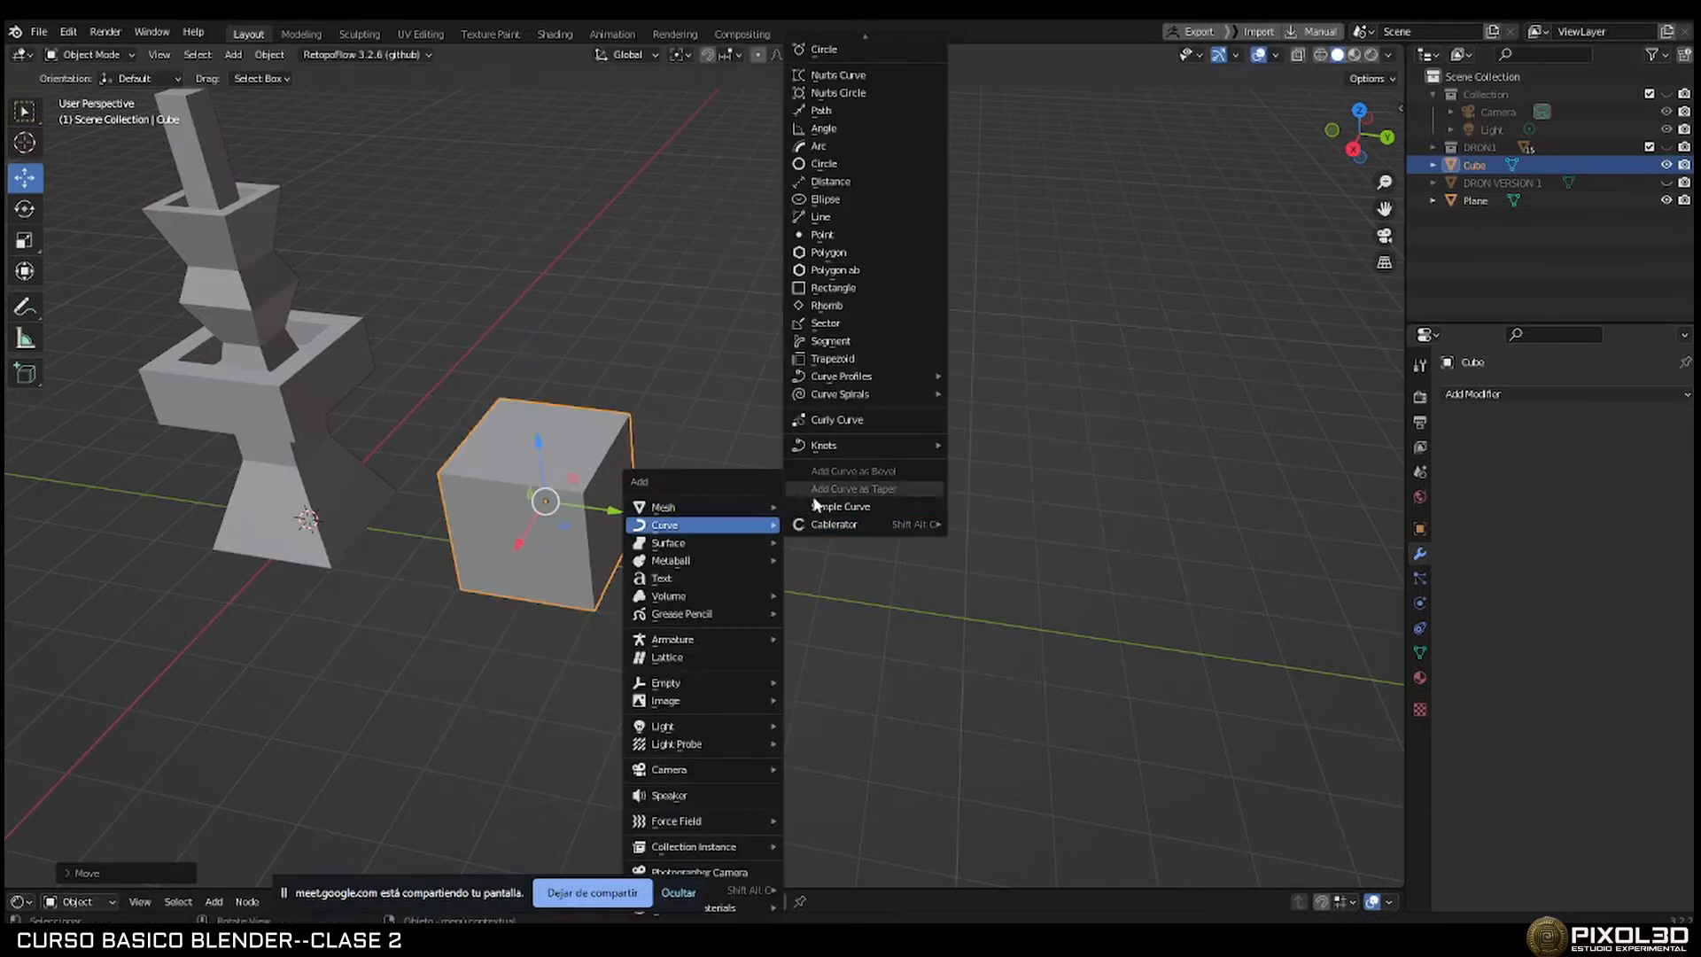
Select the tower and add an Array modifier with a count of 2 and a relative X offset of 1.
middle_drag(1133, 436, 1413, 445)
scroll(822, 489, up, 1)
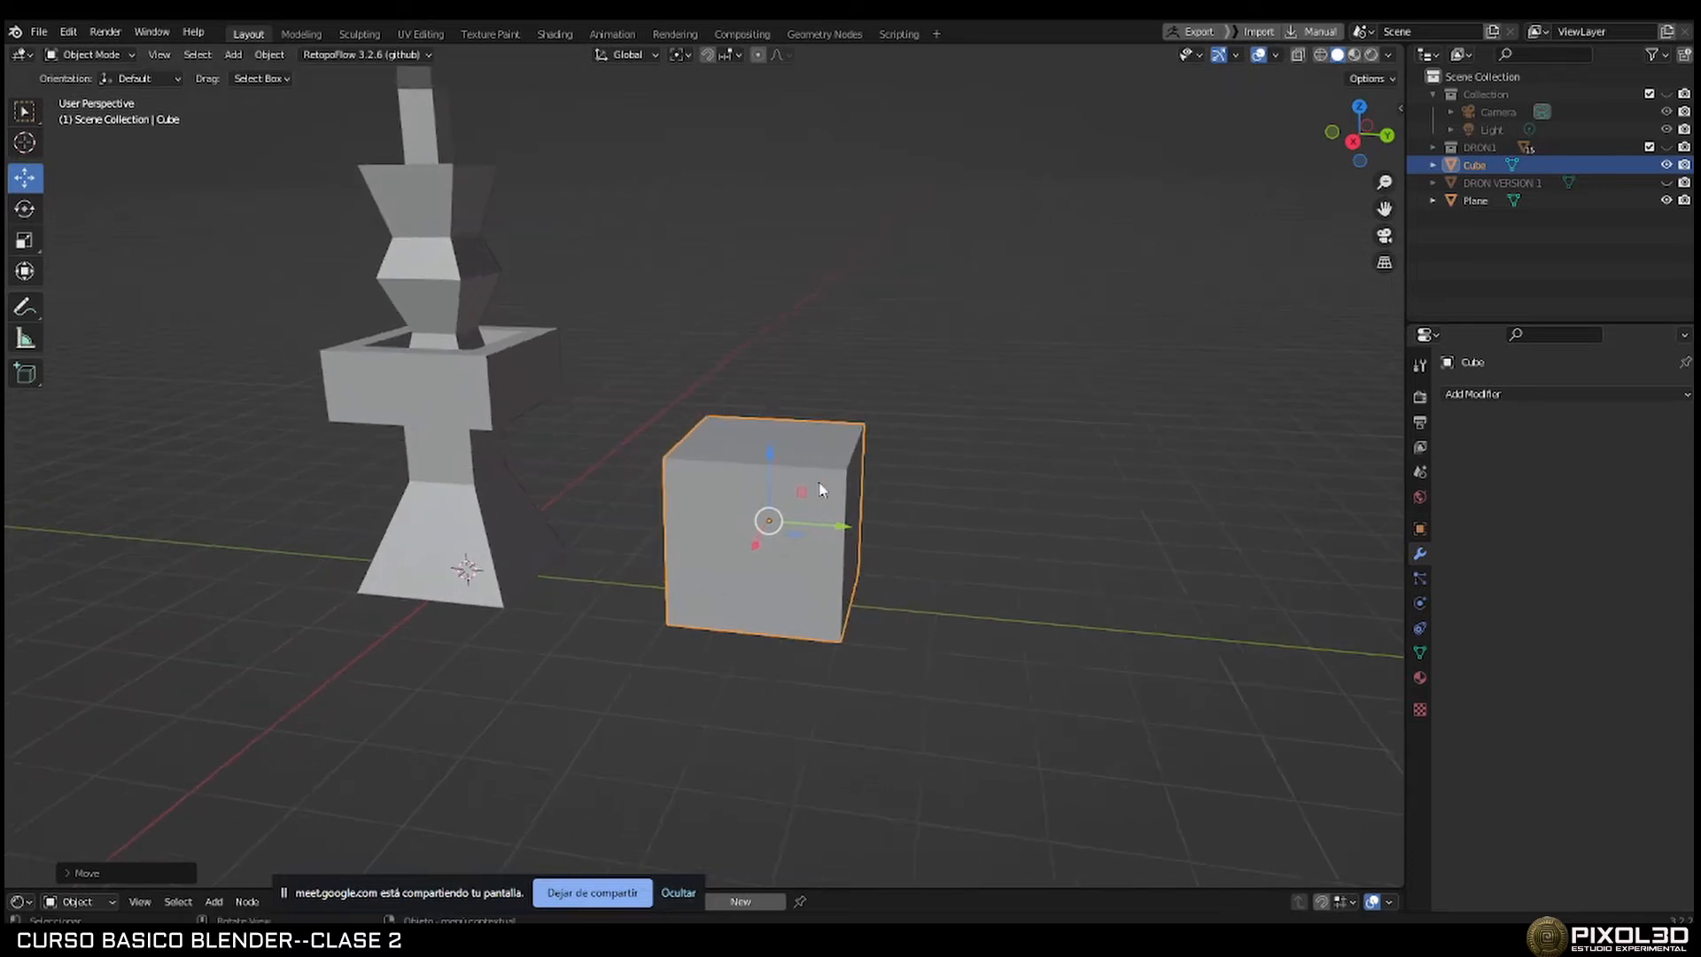
shift+middle_drag(676, 394, 731, 519)
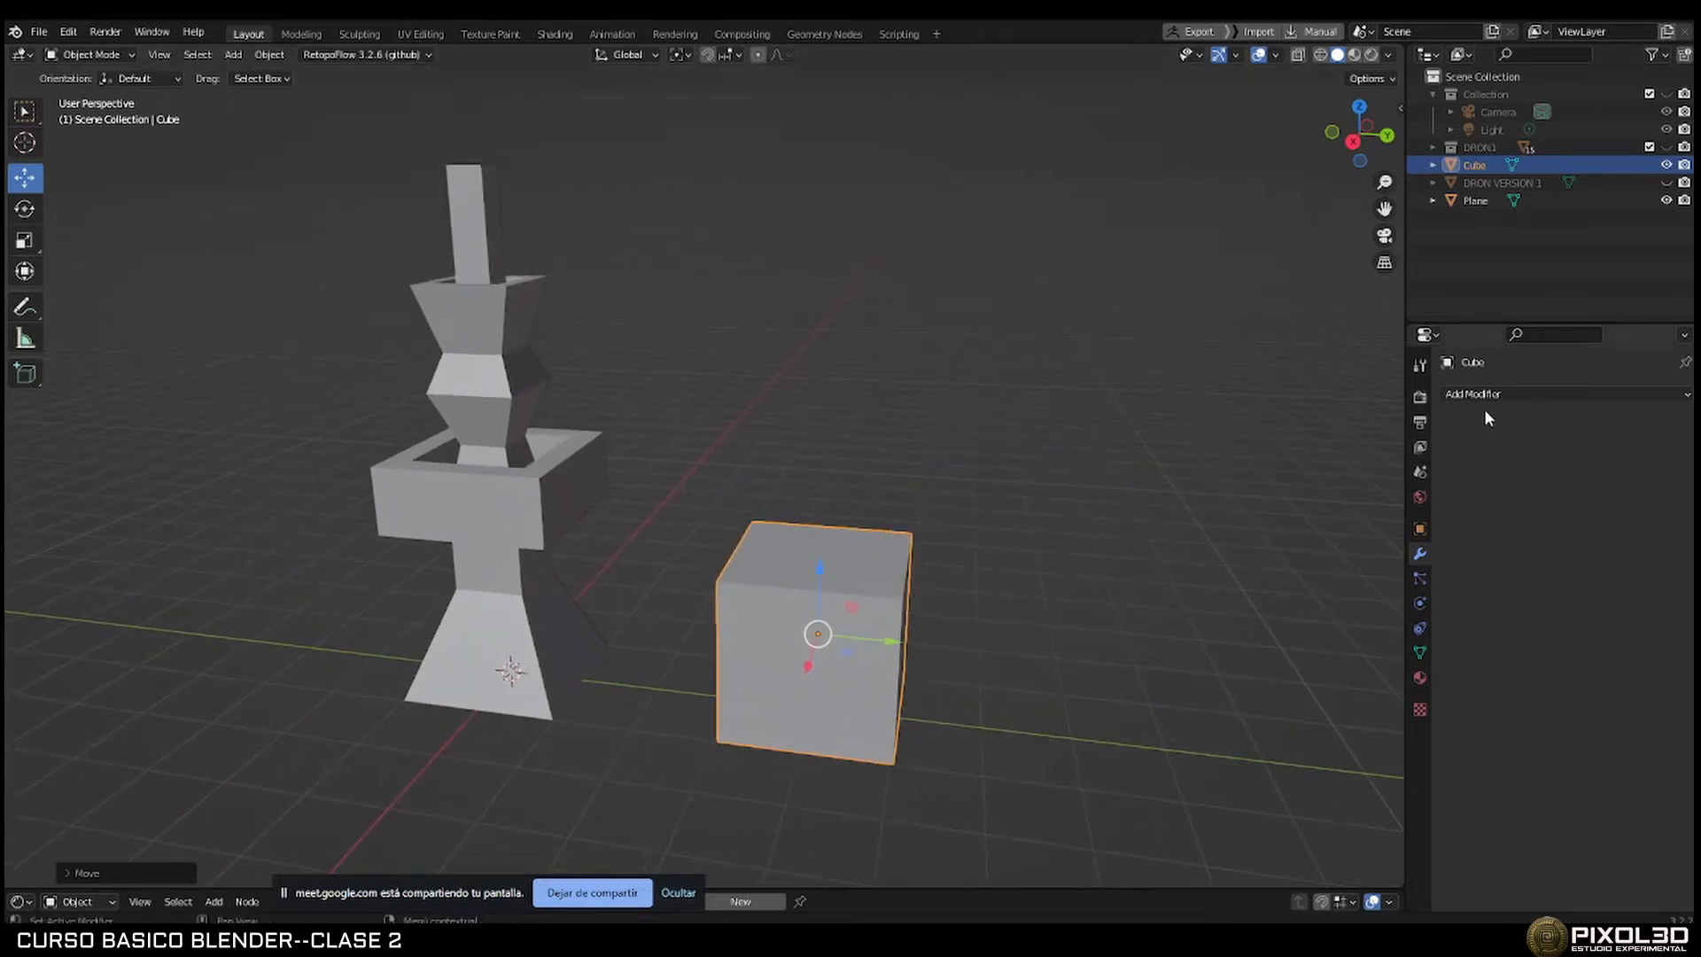
click(486, 498)
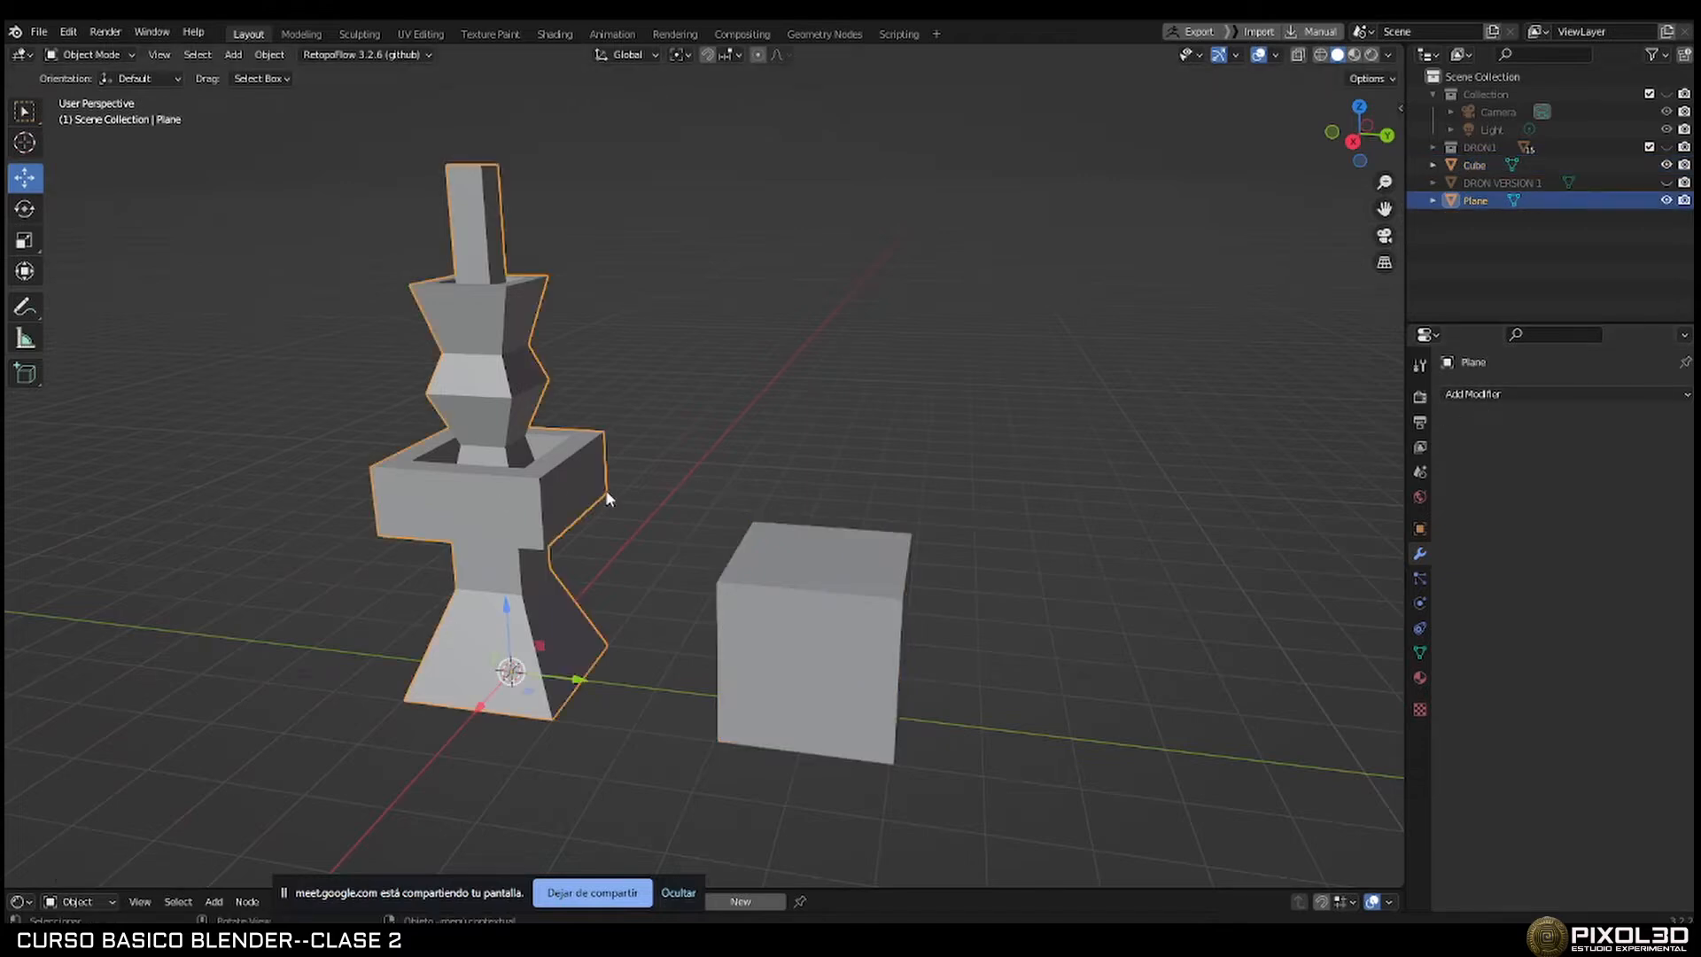
click(1502, 394)
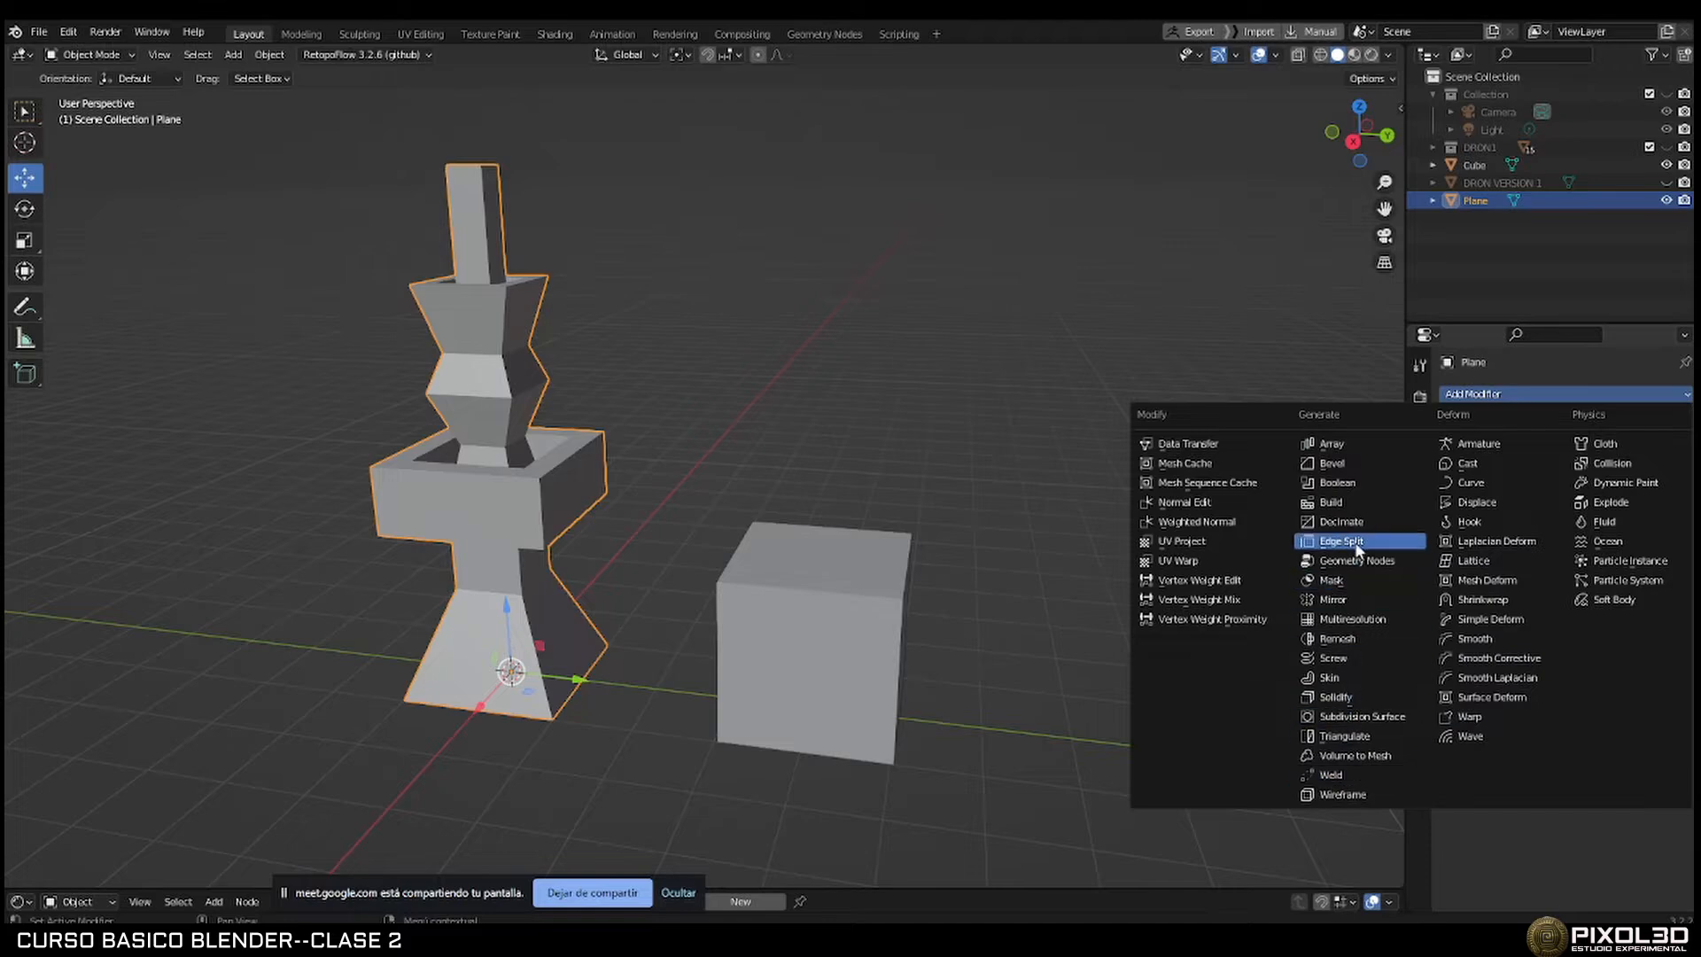
click(1347, 443)
scroll(1028, 456, down, 3)
middle_drag(1028, 455, 1347, 477)
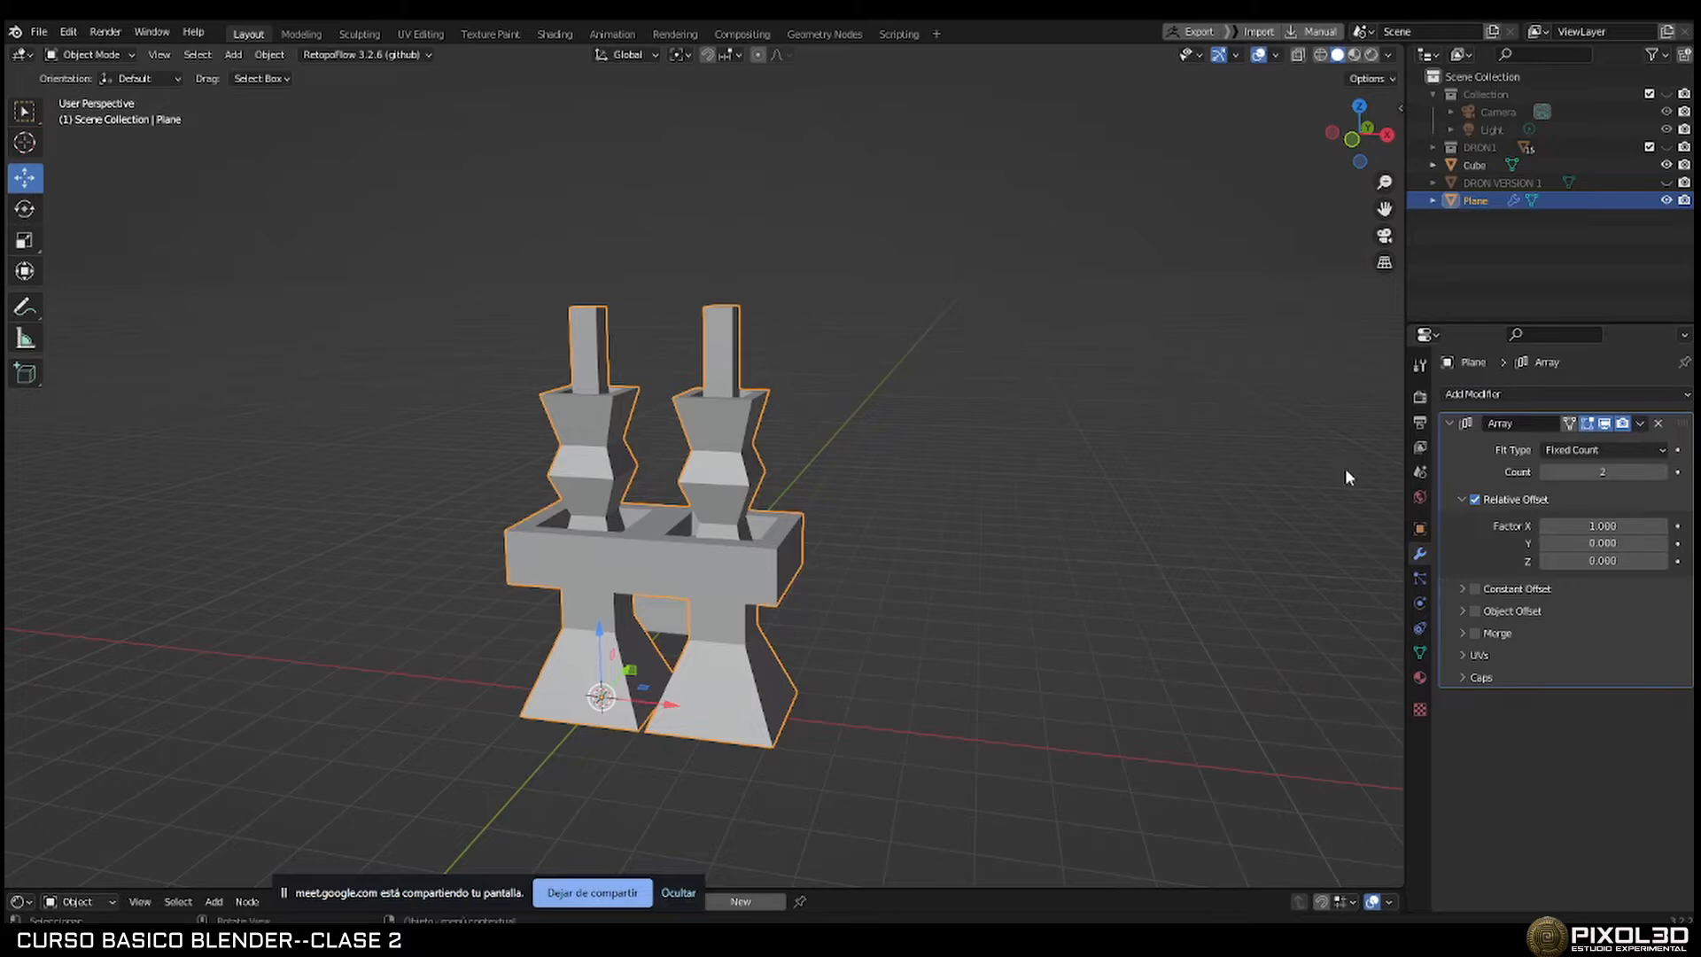
Set the tower's Array modifier count to 10.
click(1662, 472)
click(1662, 472)
click(1662, 472)
click(1662, 472)
scroll(1143, 443, down, 3)
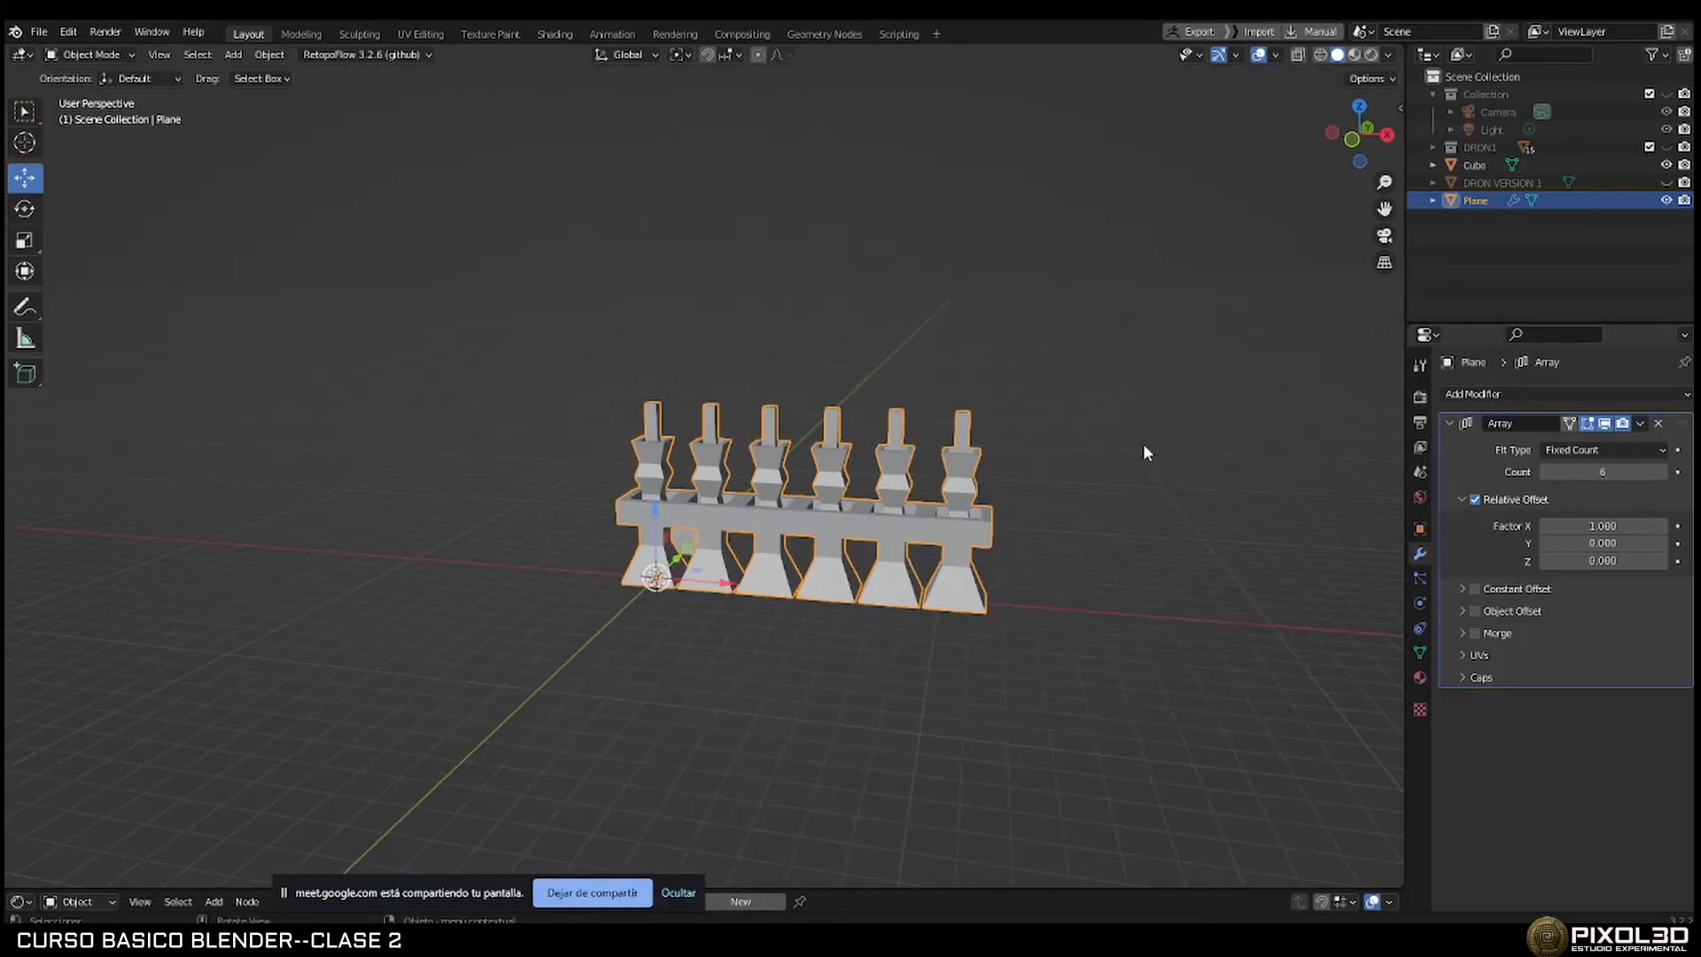
click(1662, 472)
click(1662, 472)
click(1662, 472)
click(1663, 472)
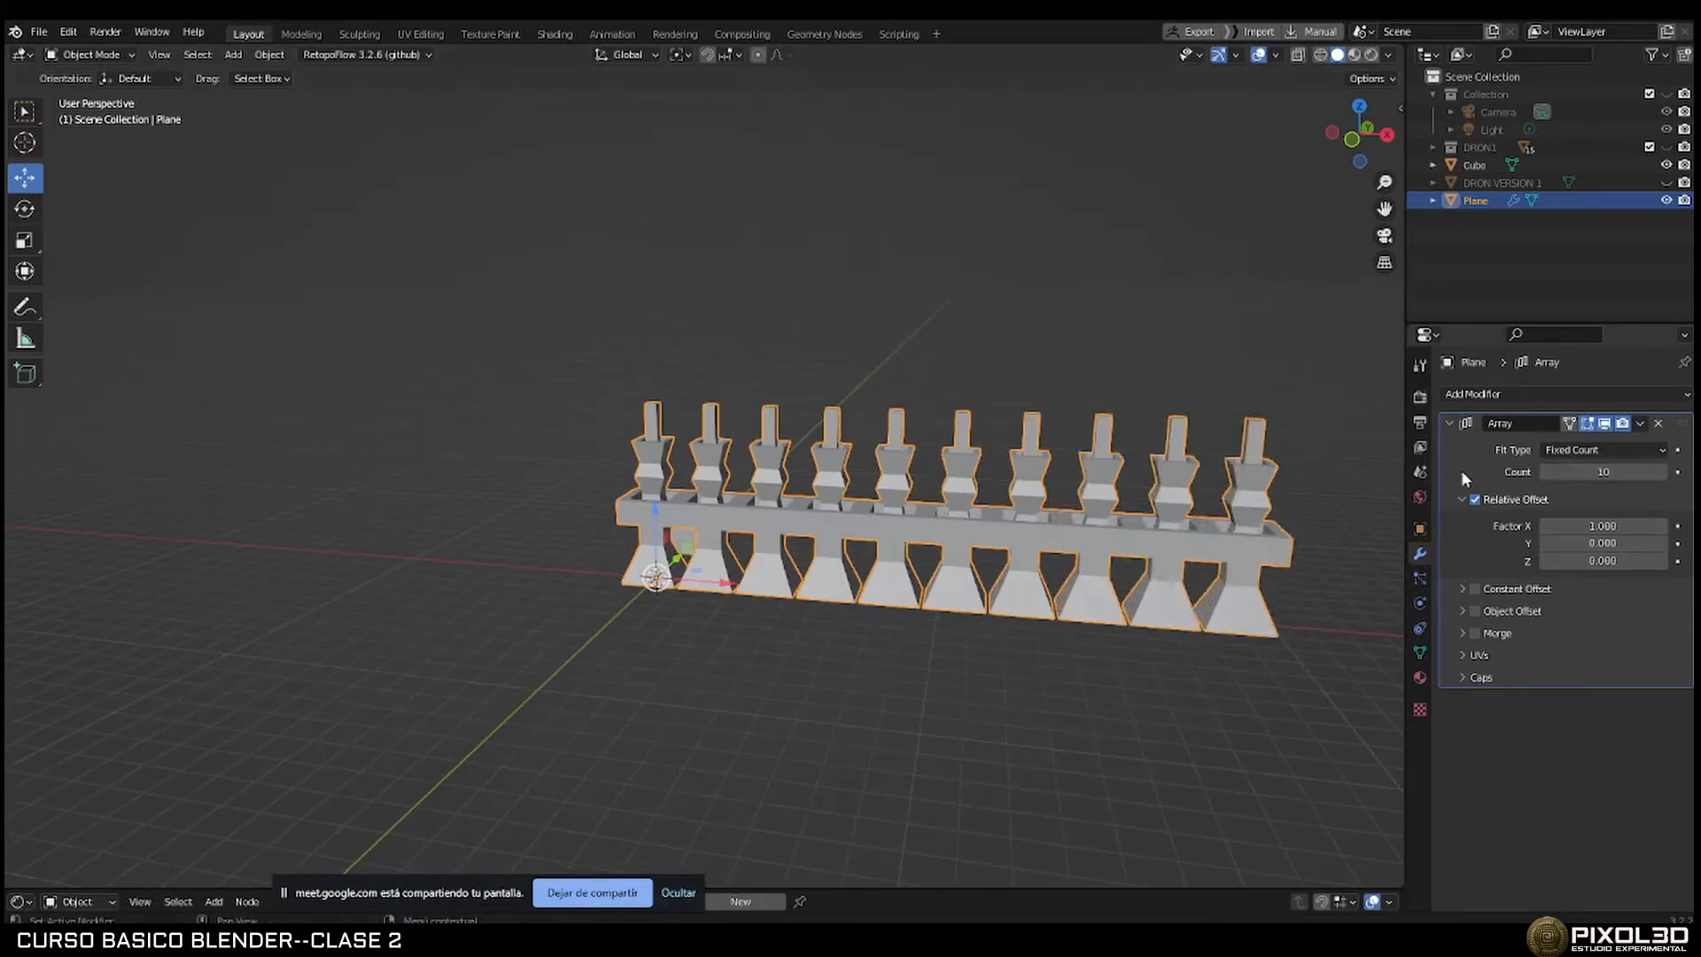
middle_drag(1382, 470, 1099, 500)
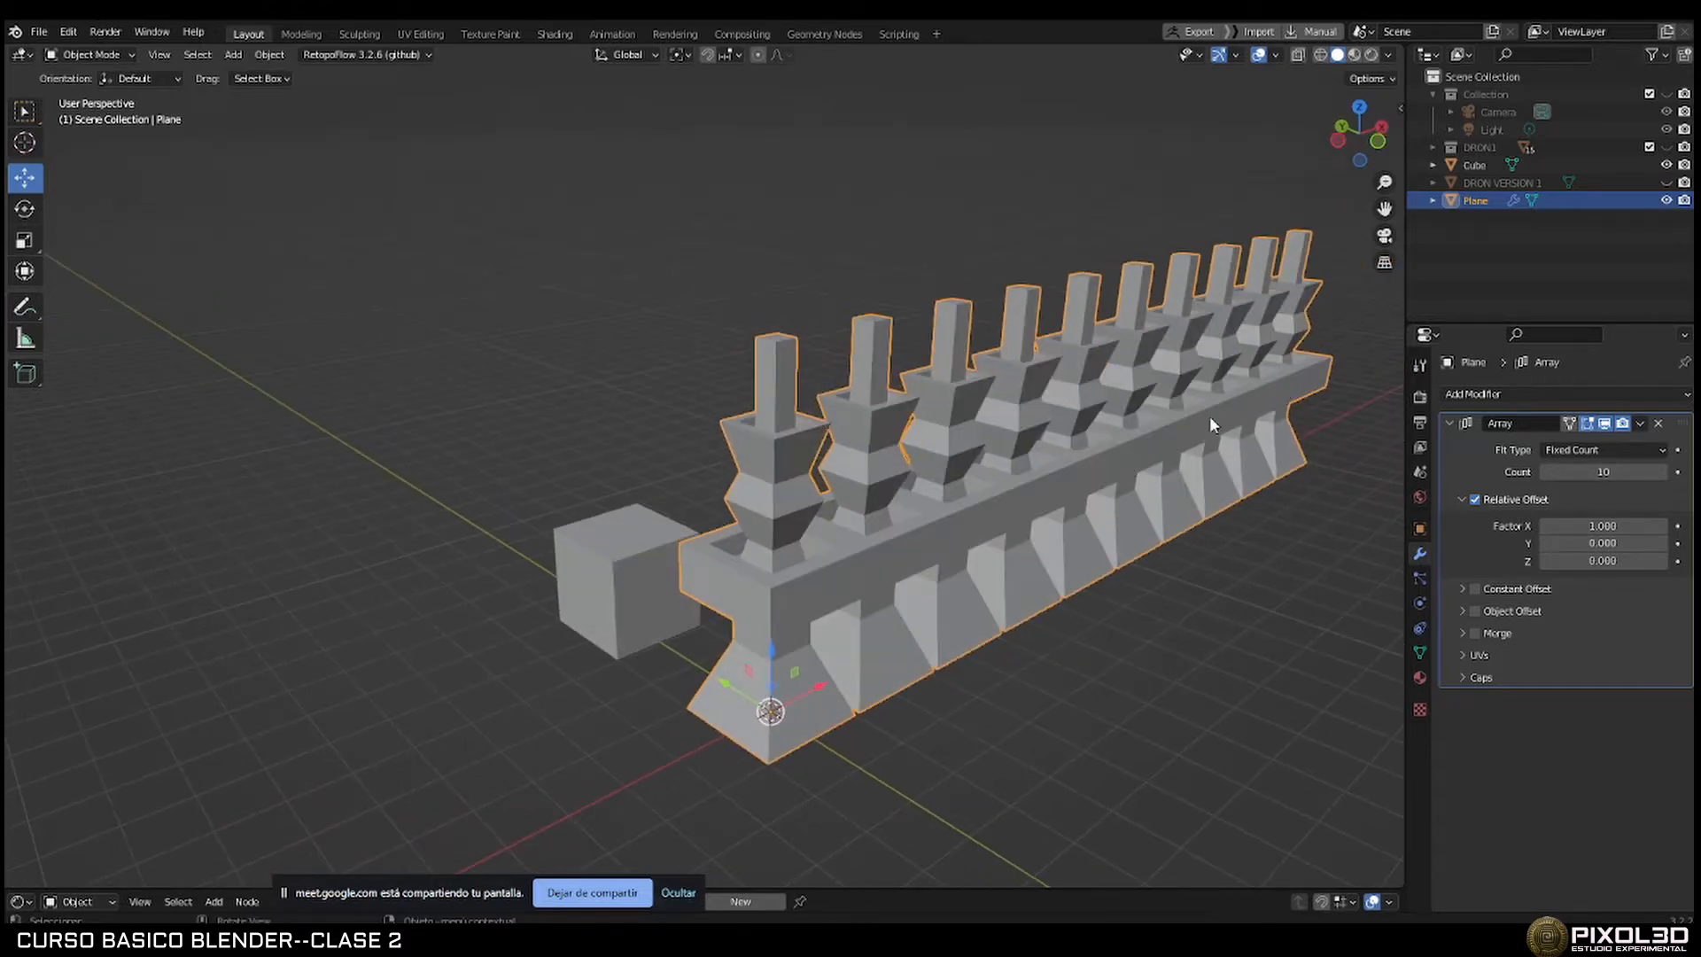
In Edit Mode, move the tower's top face slightly and scale it up to flare the tip outward.
key(Tab)
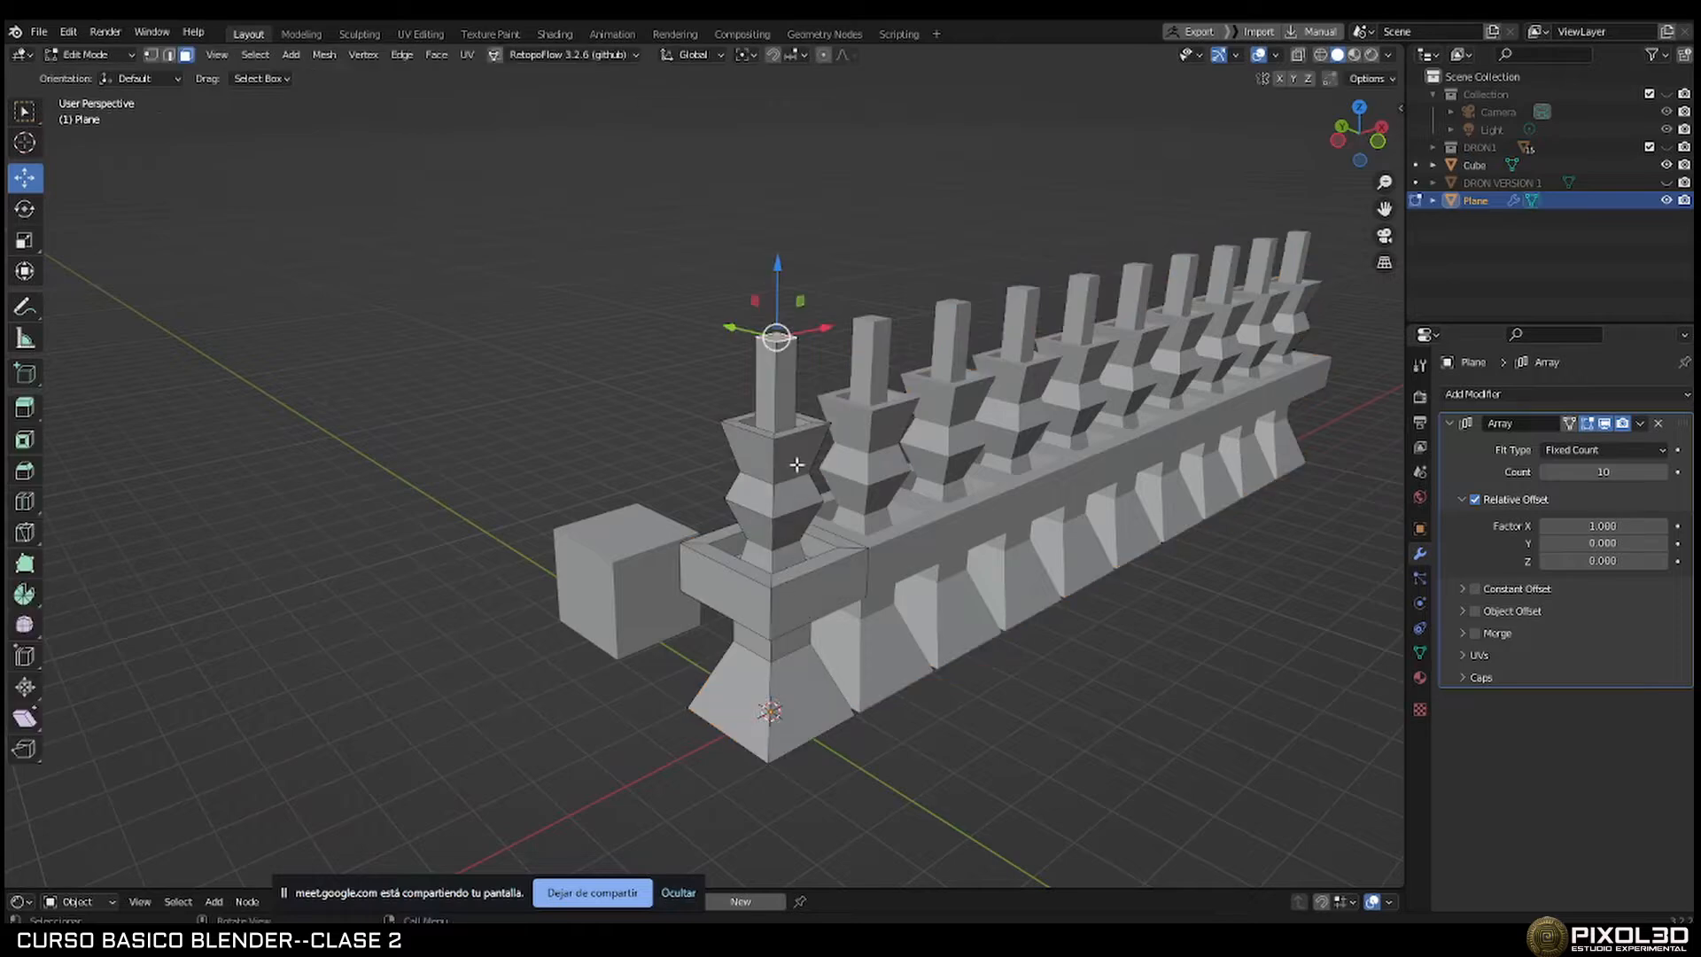
mouse_move(803, 420)
middle_down()
mouse_move(789, 438)
mouse_move(782, 410)
middle_up()
drag(745, 272, 803, 293)
key(s)
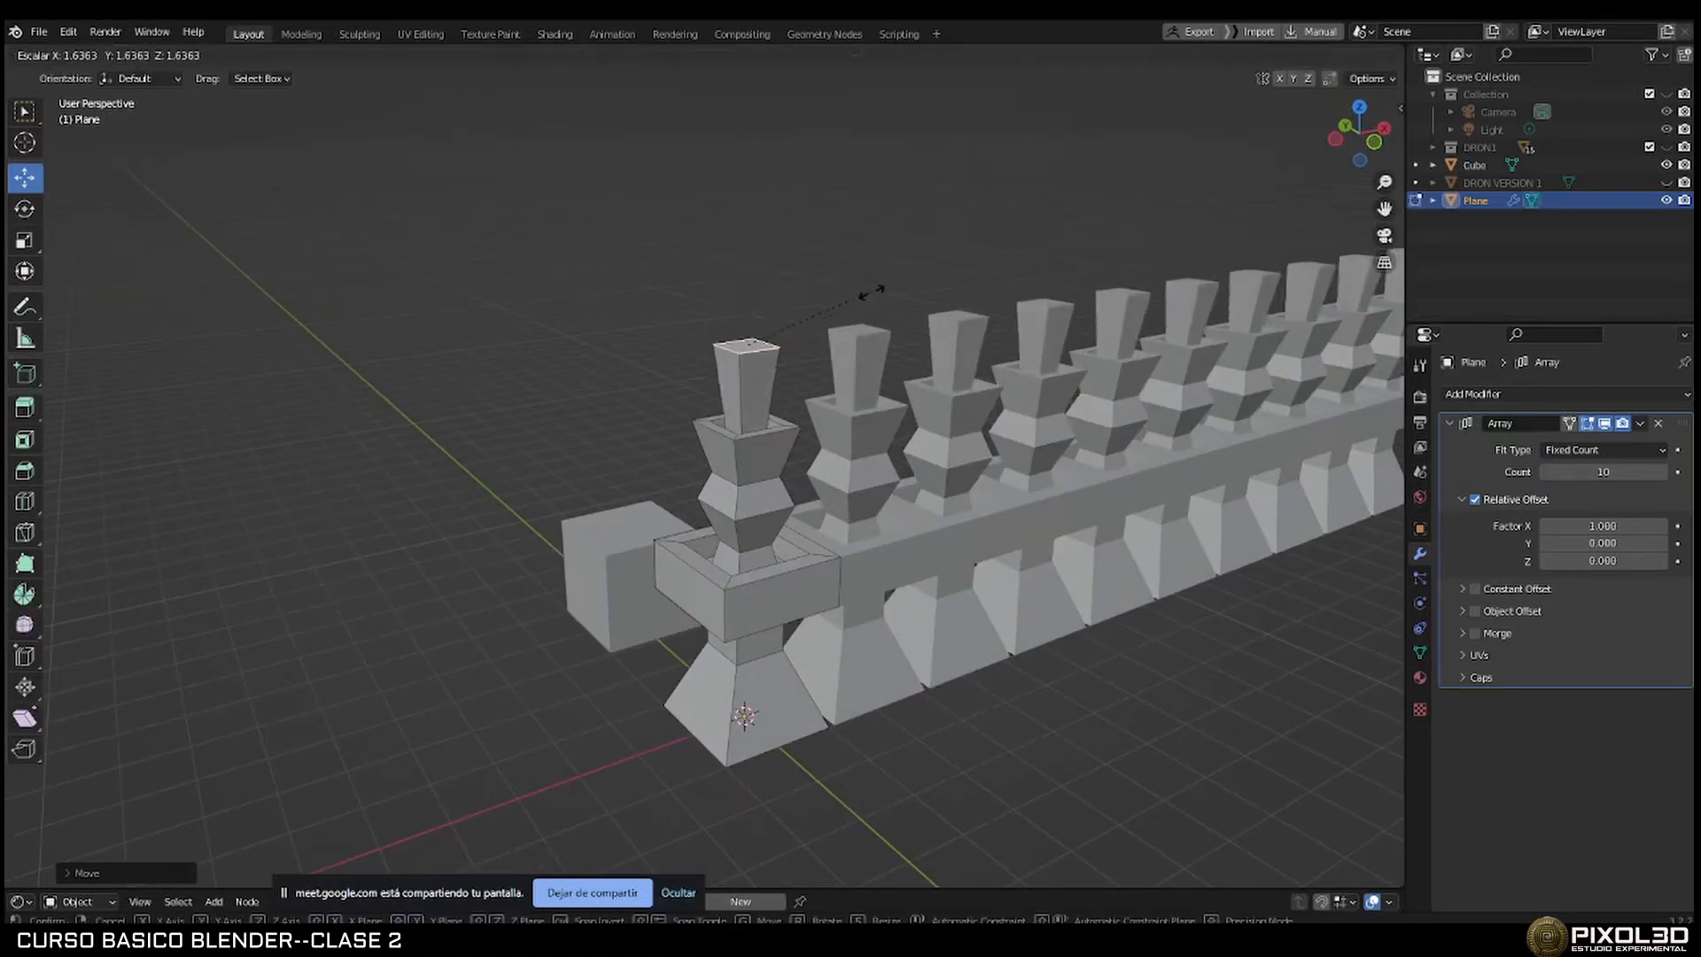
click(913, 291)
middle_drag(1010, 399, 811, 548)
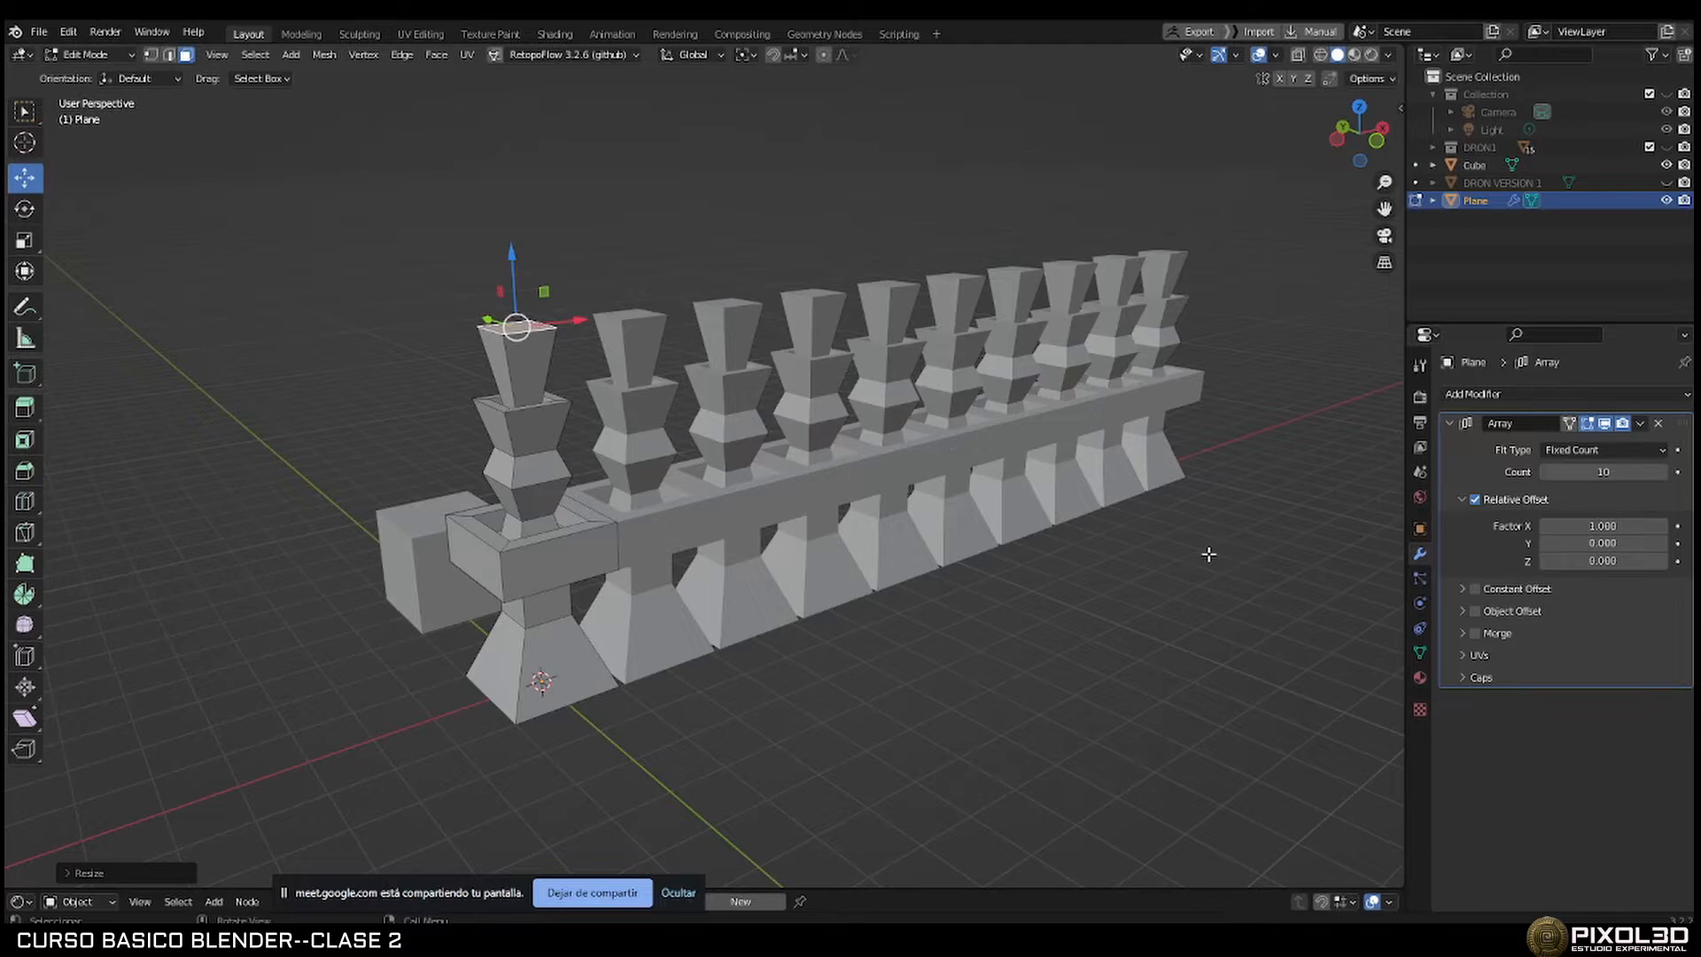
middle_drag(983, 557, 508, 412)
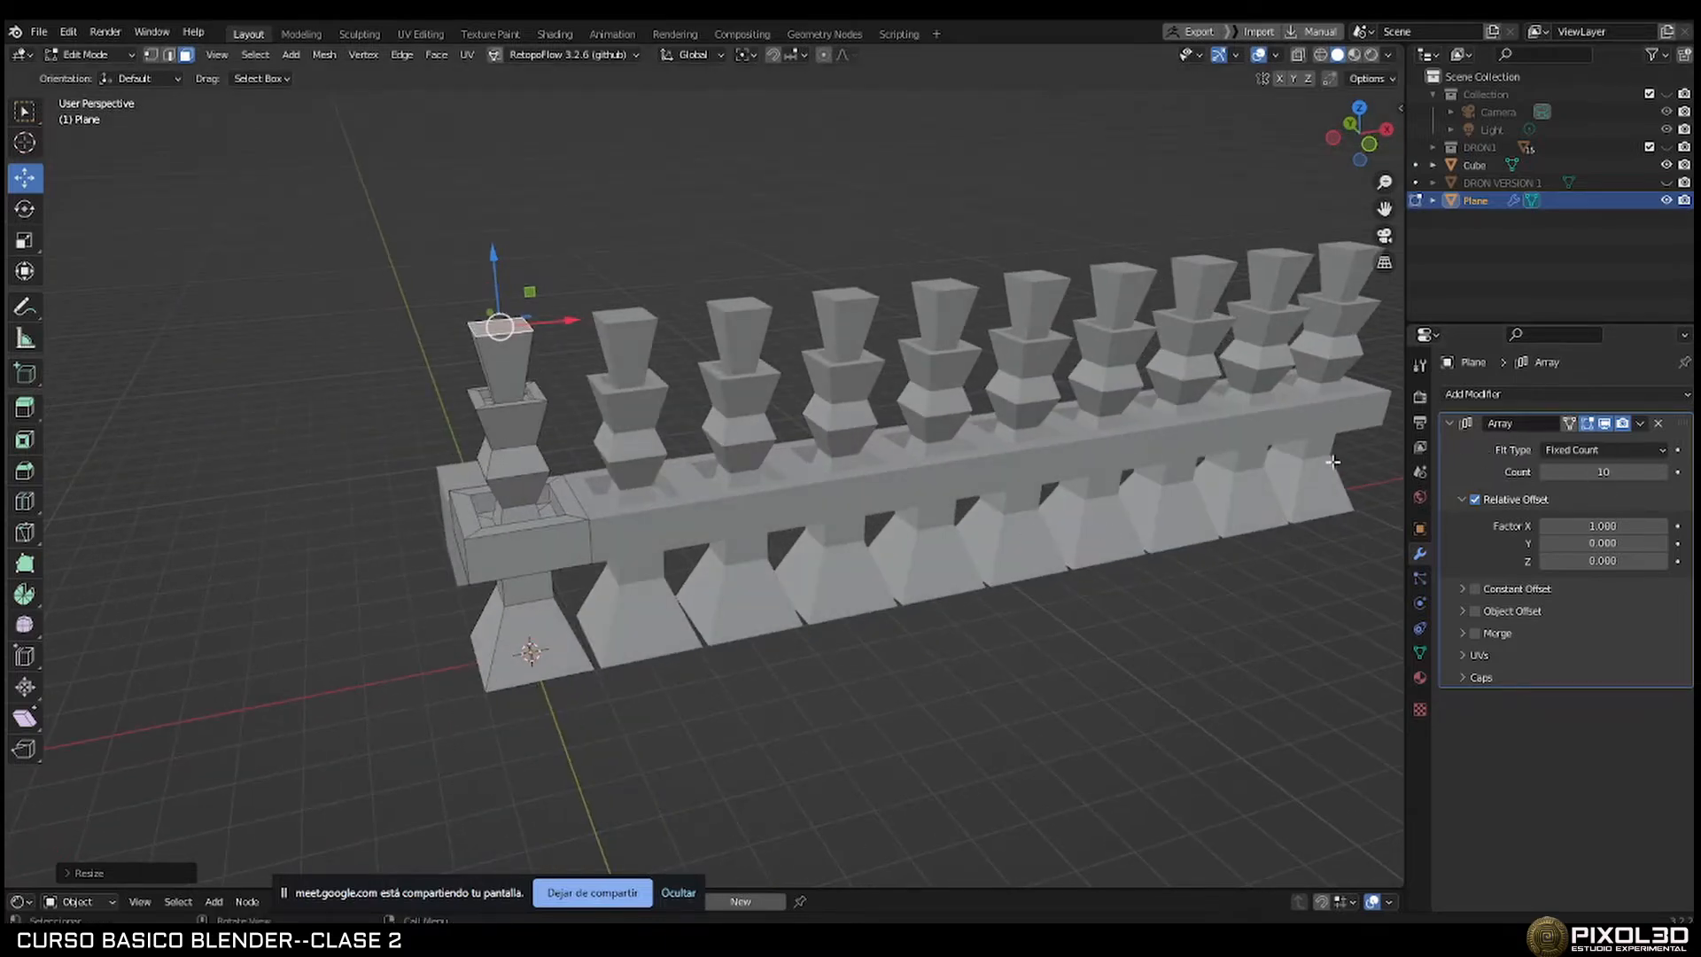
middle_drag(896, 462, 717, 445)
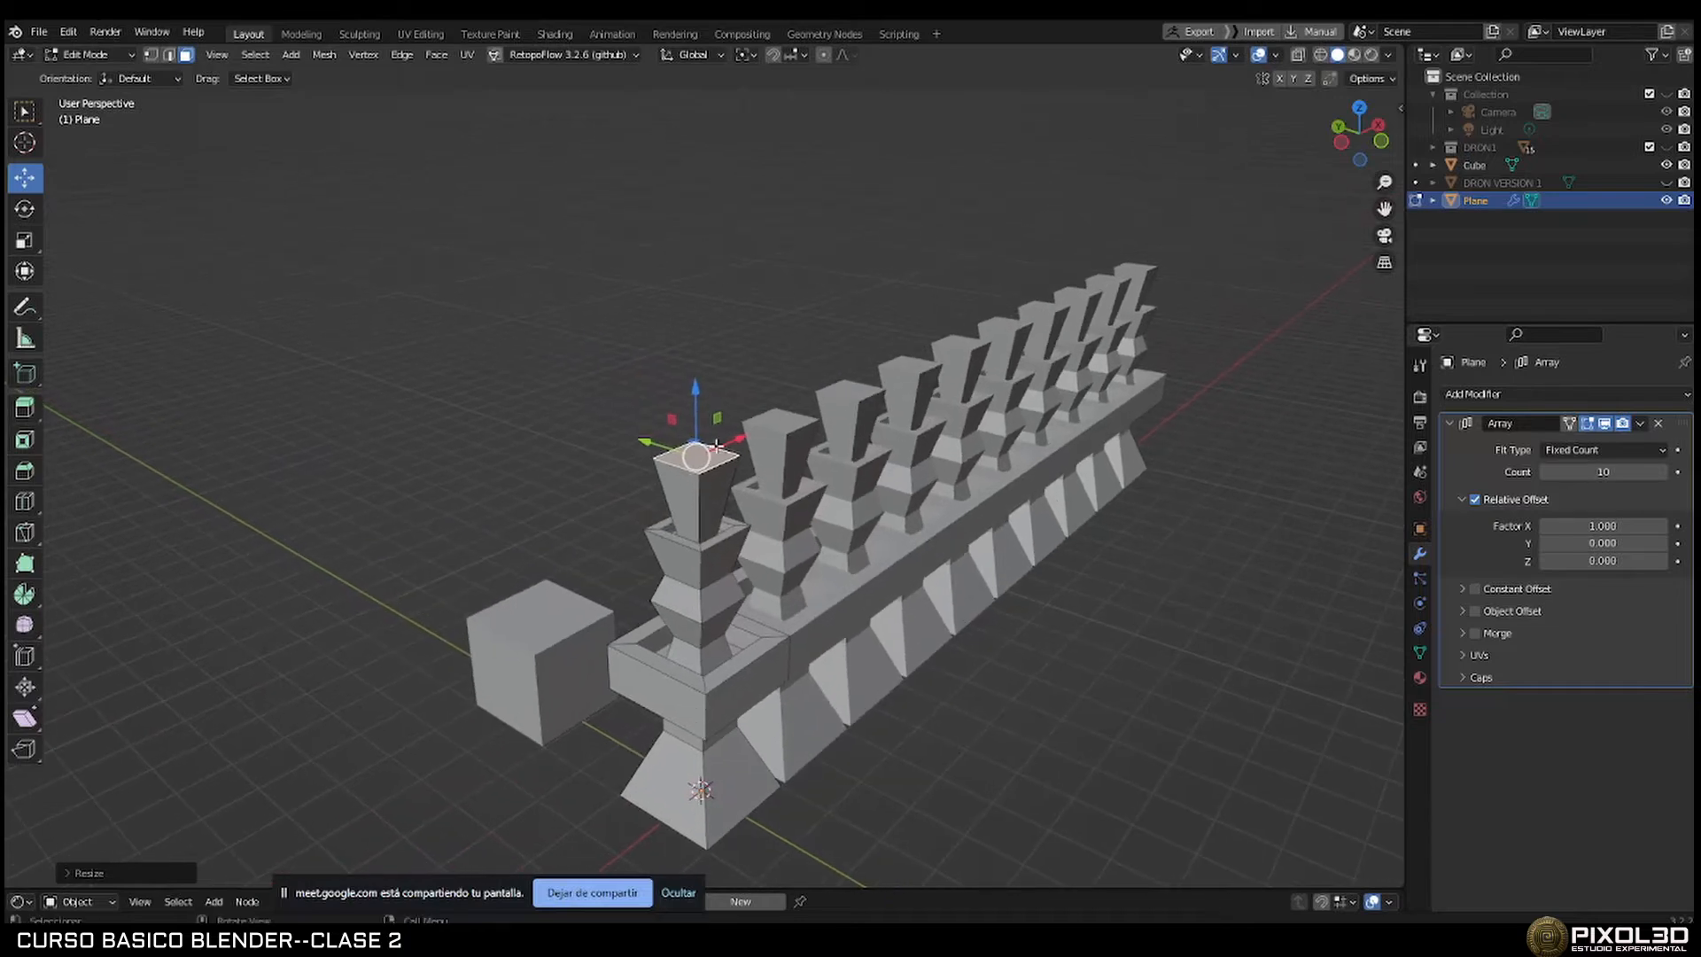
Extrude the tower's top face upward and scale it down to form a tapered cap.
scroll(717, 446, up, 3)
key(e)
click(781, 364)
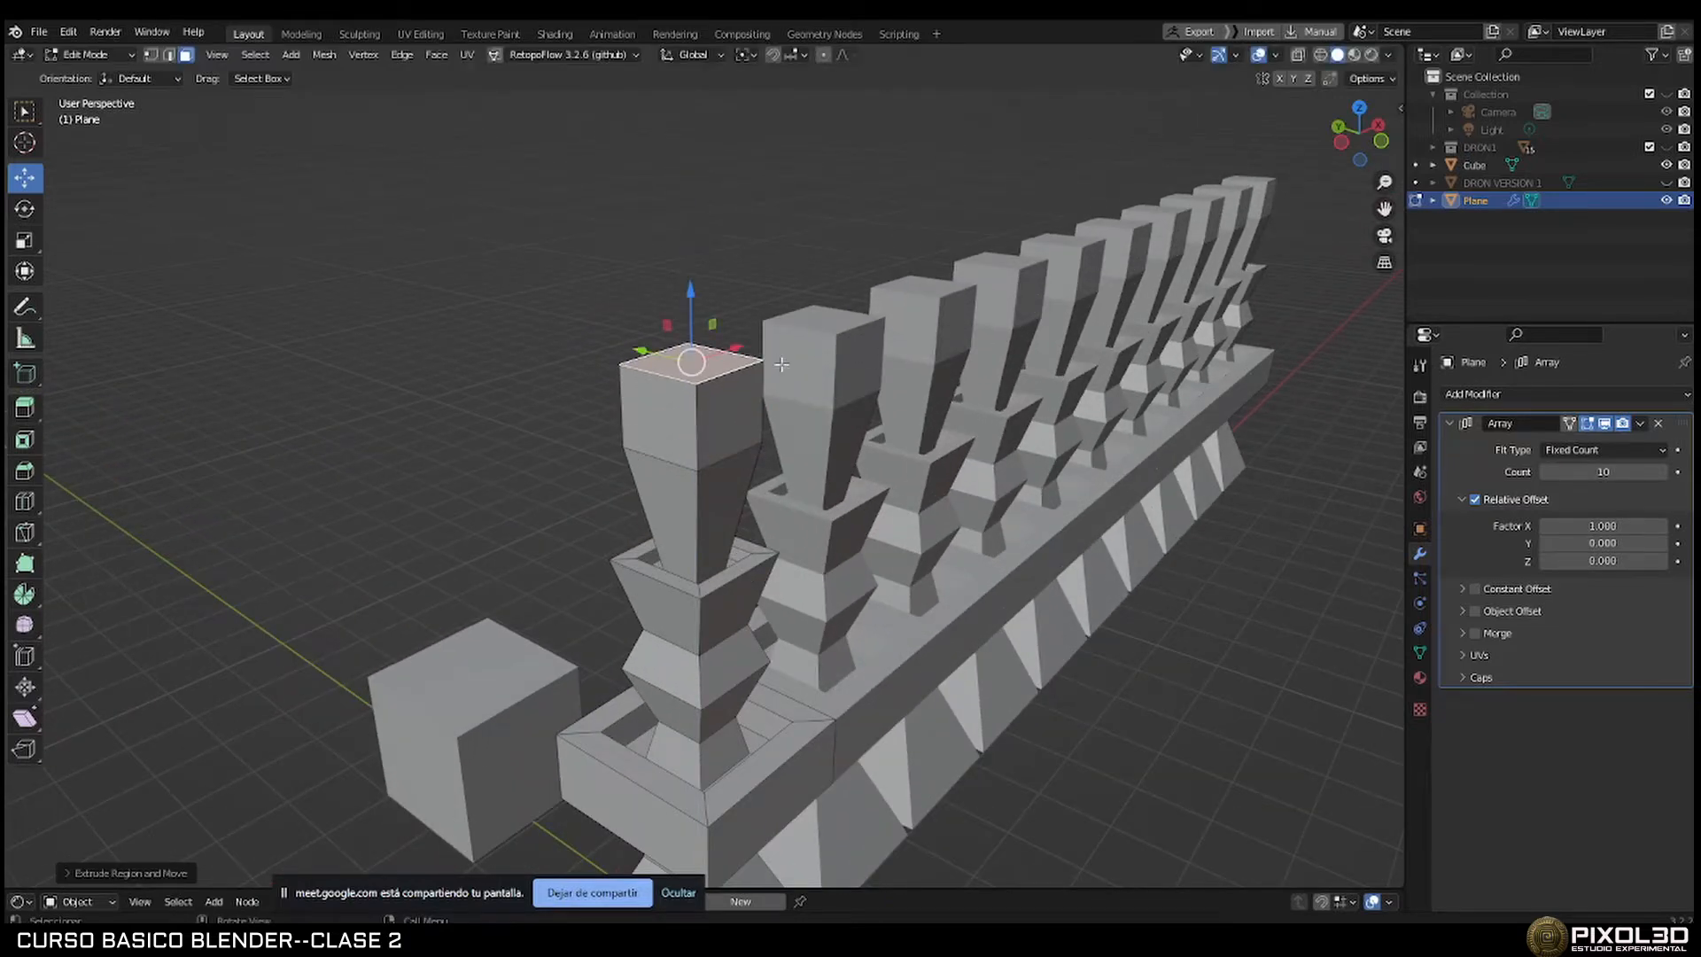
middle_drag(896, 415, 862, 402)
key(s)
click(795, 401)
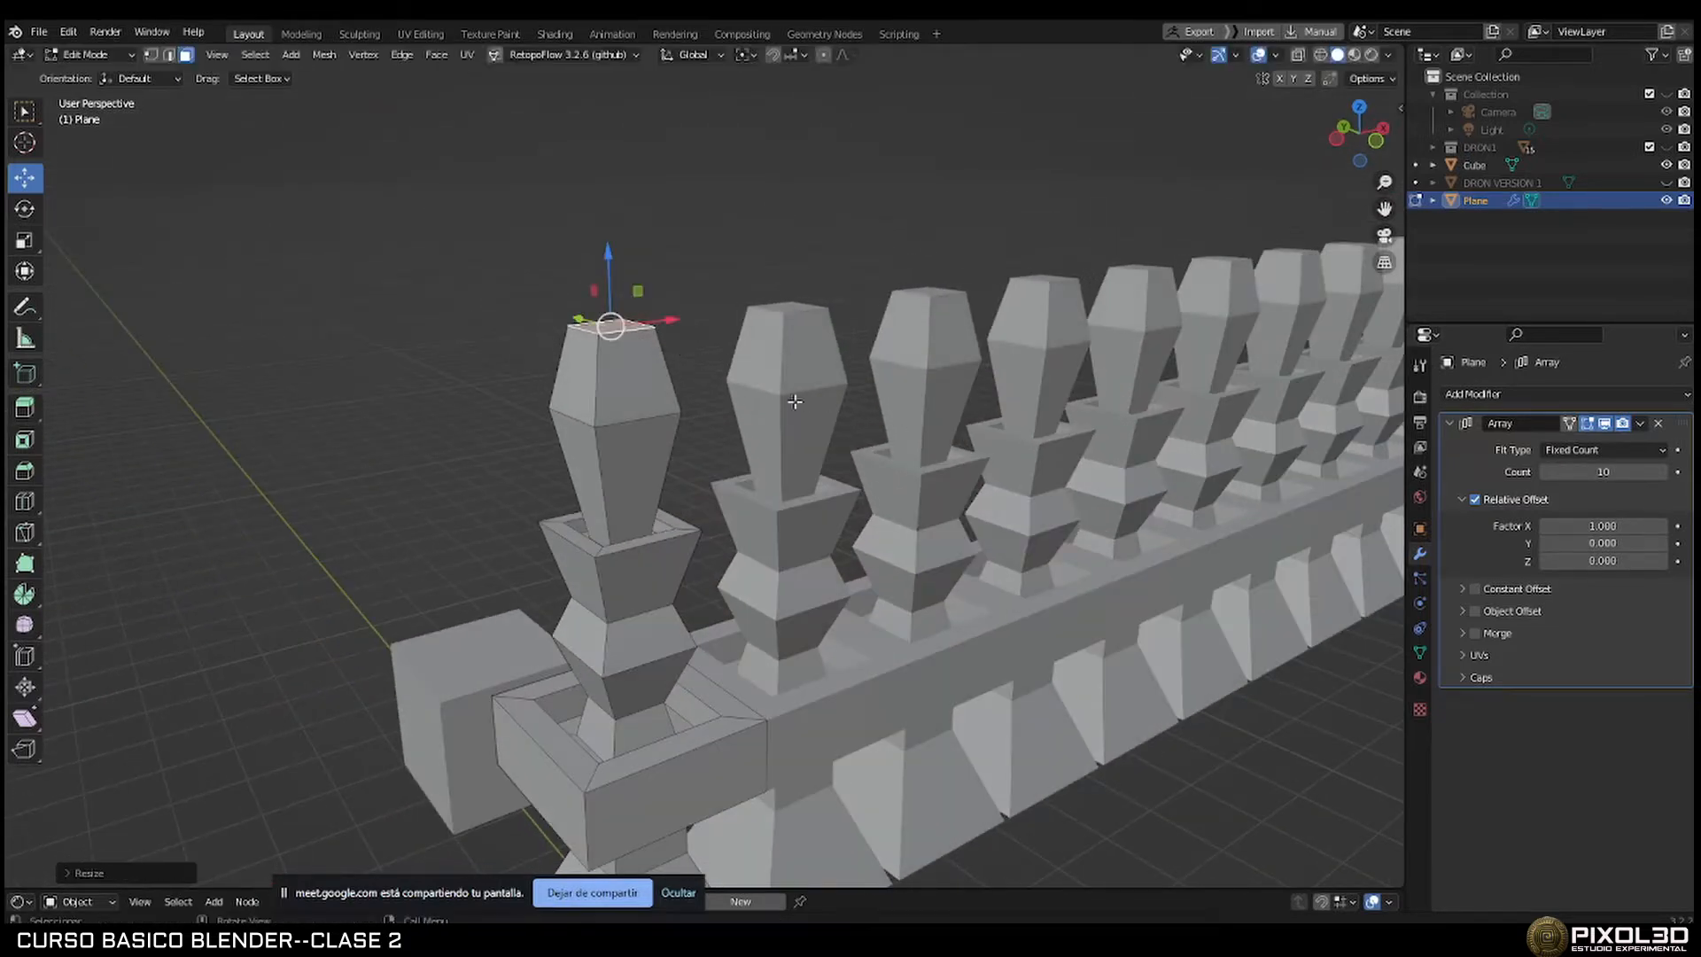
scroll(978, 464, down, 5)
middle_drag(979, 463, 1070, 535)
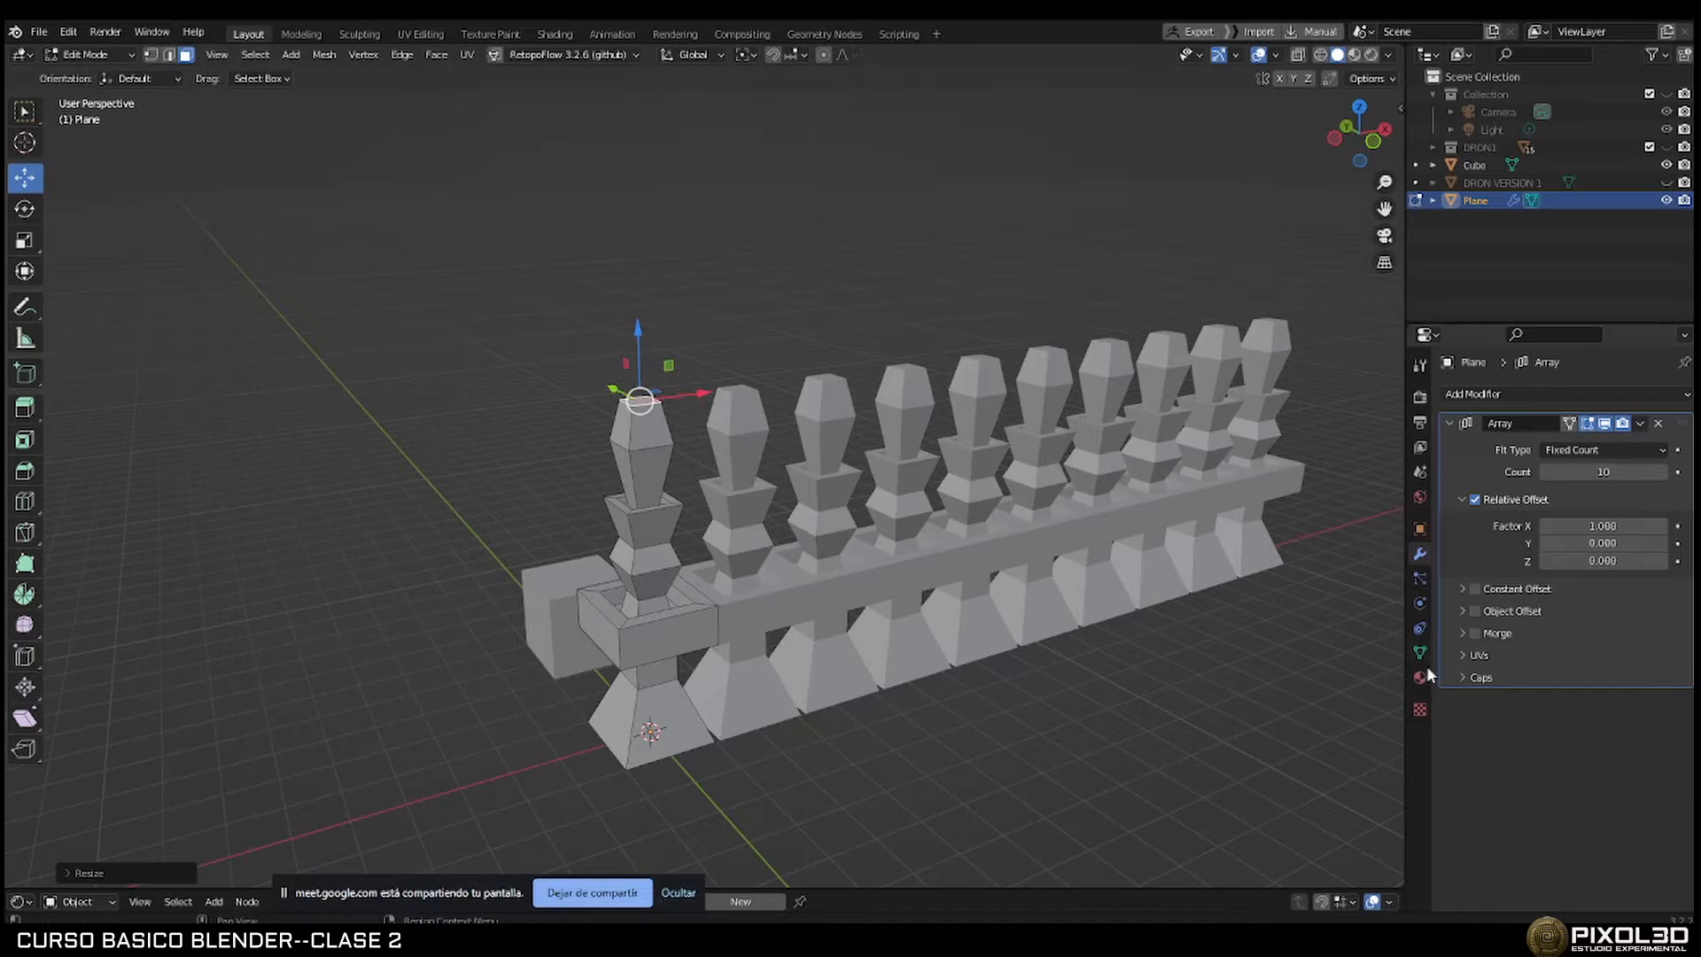
Return to Object Mode and review the row of arrayed towers.
scroll(1050, 502, down, 6)
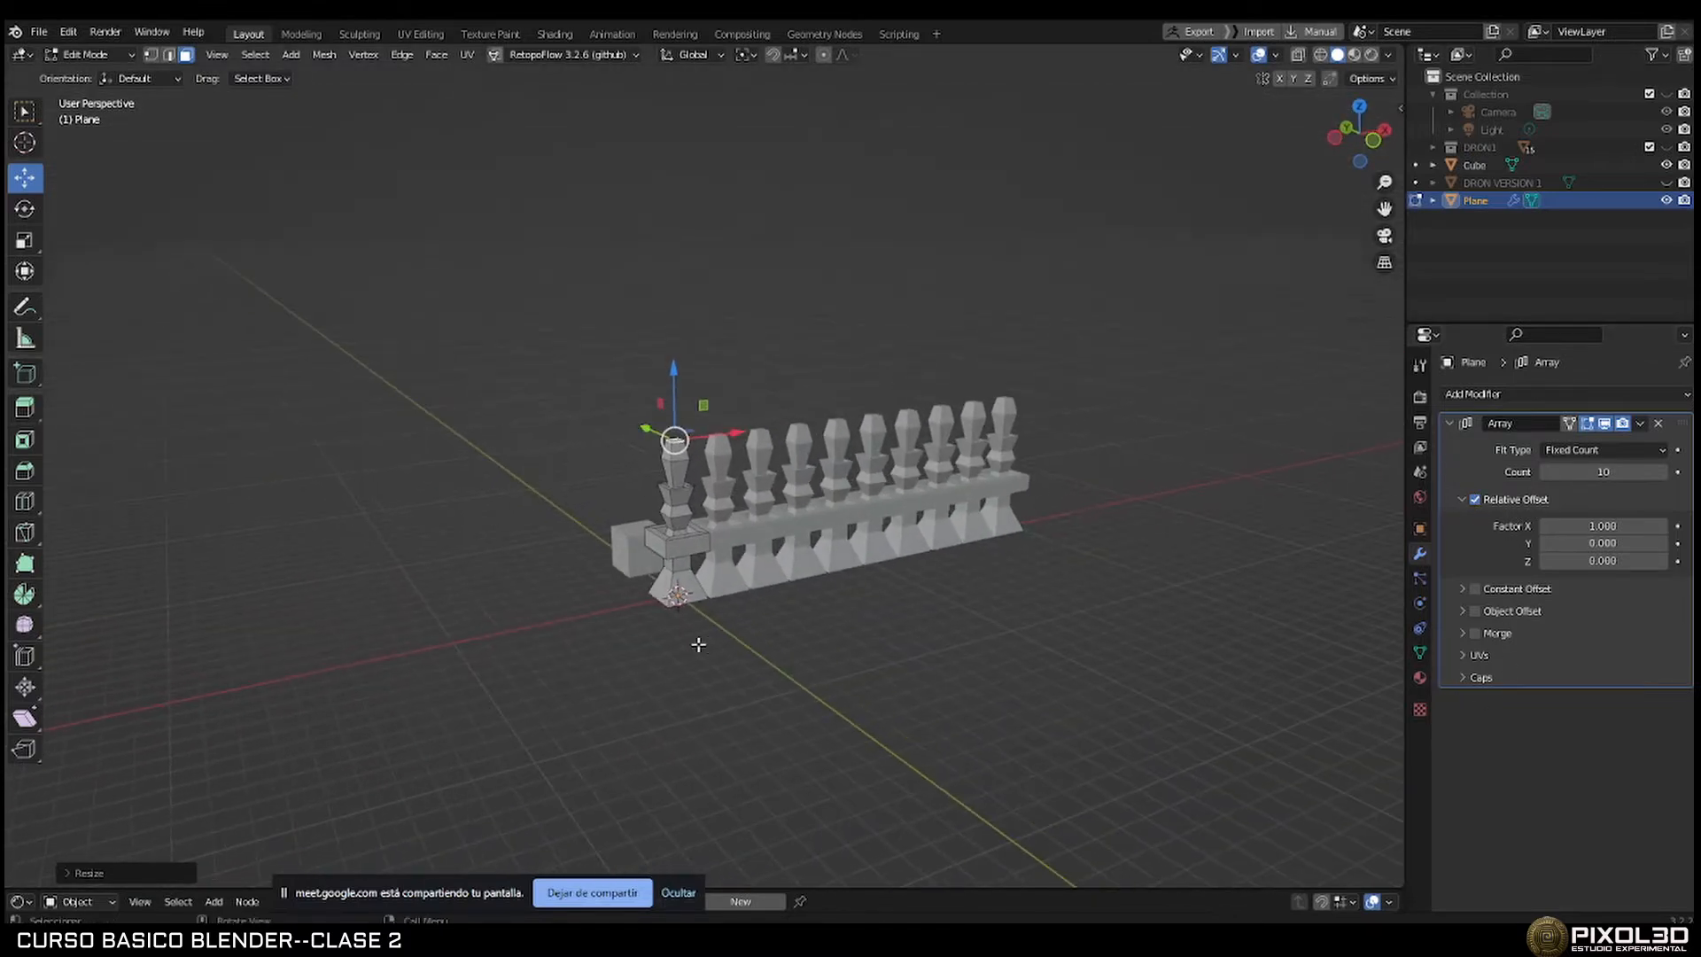
middle_drag(771, 615, 723, 580)
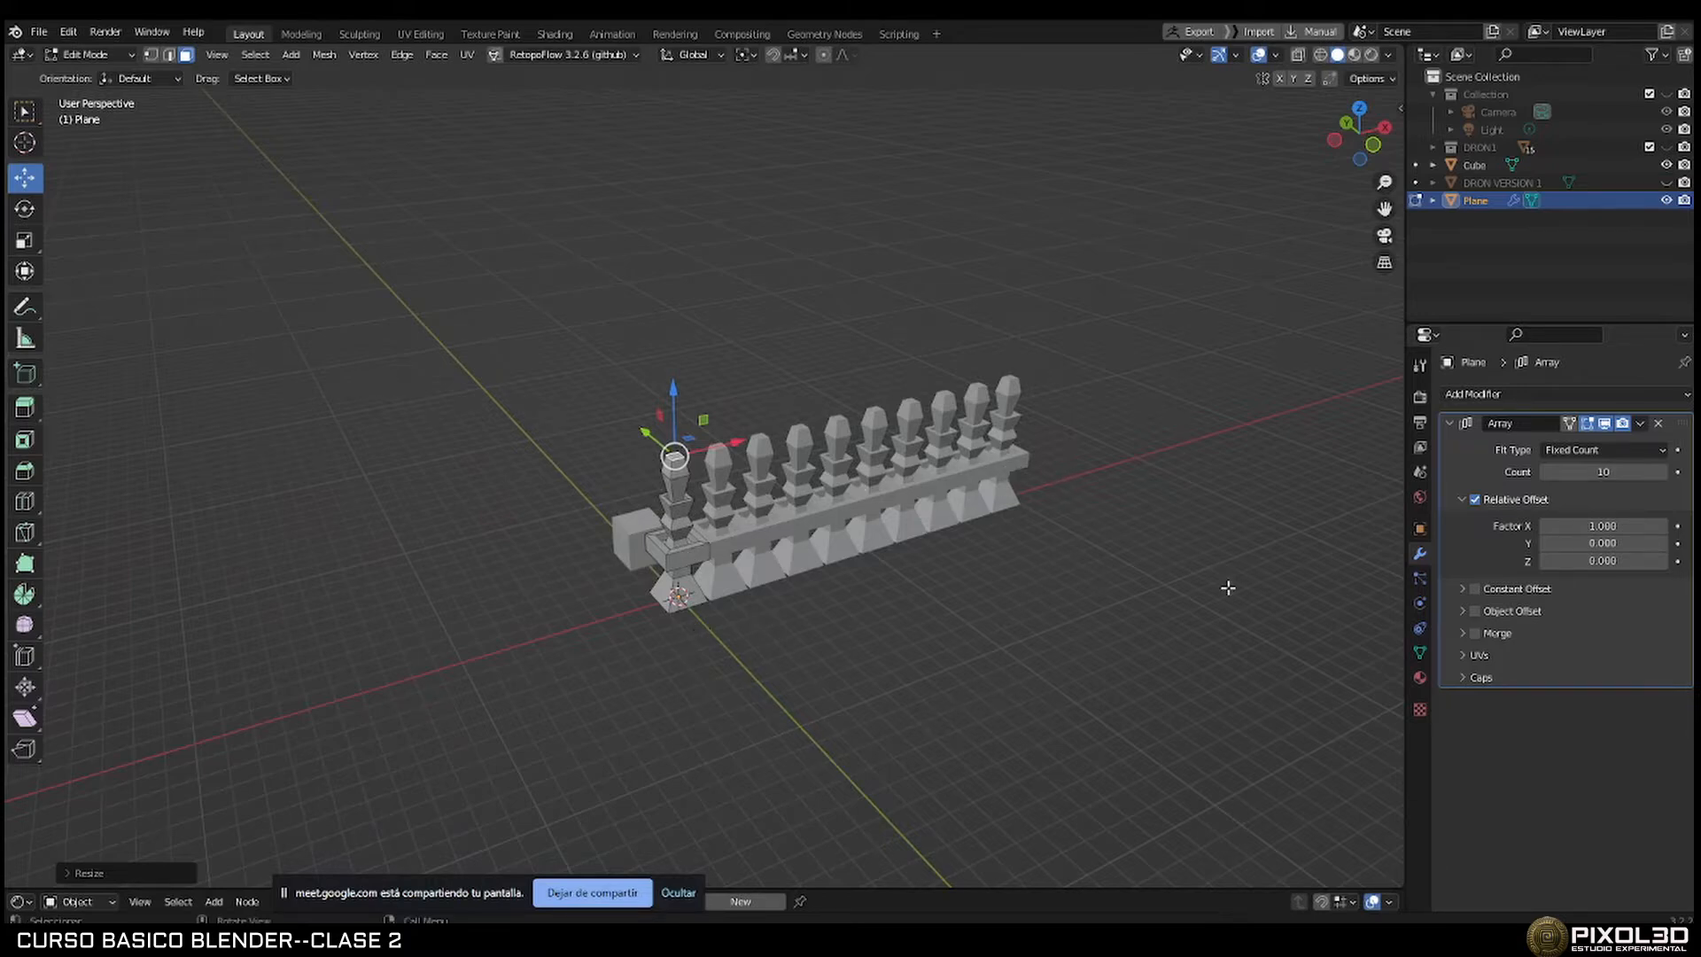
scroll(824, 637, up, 5)
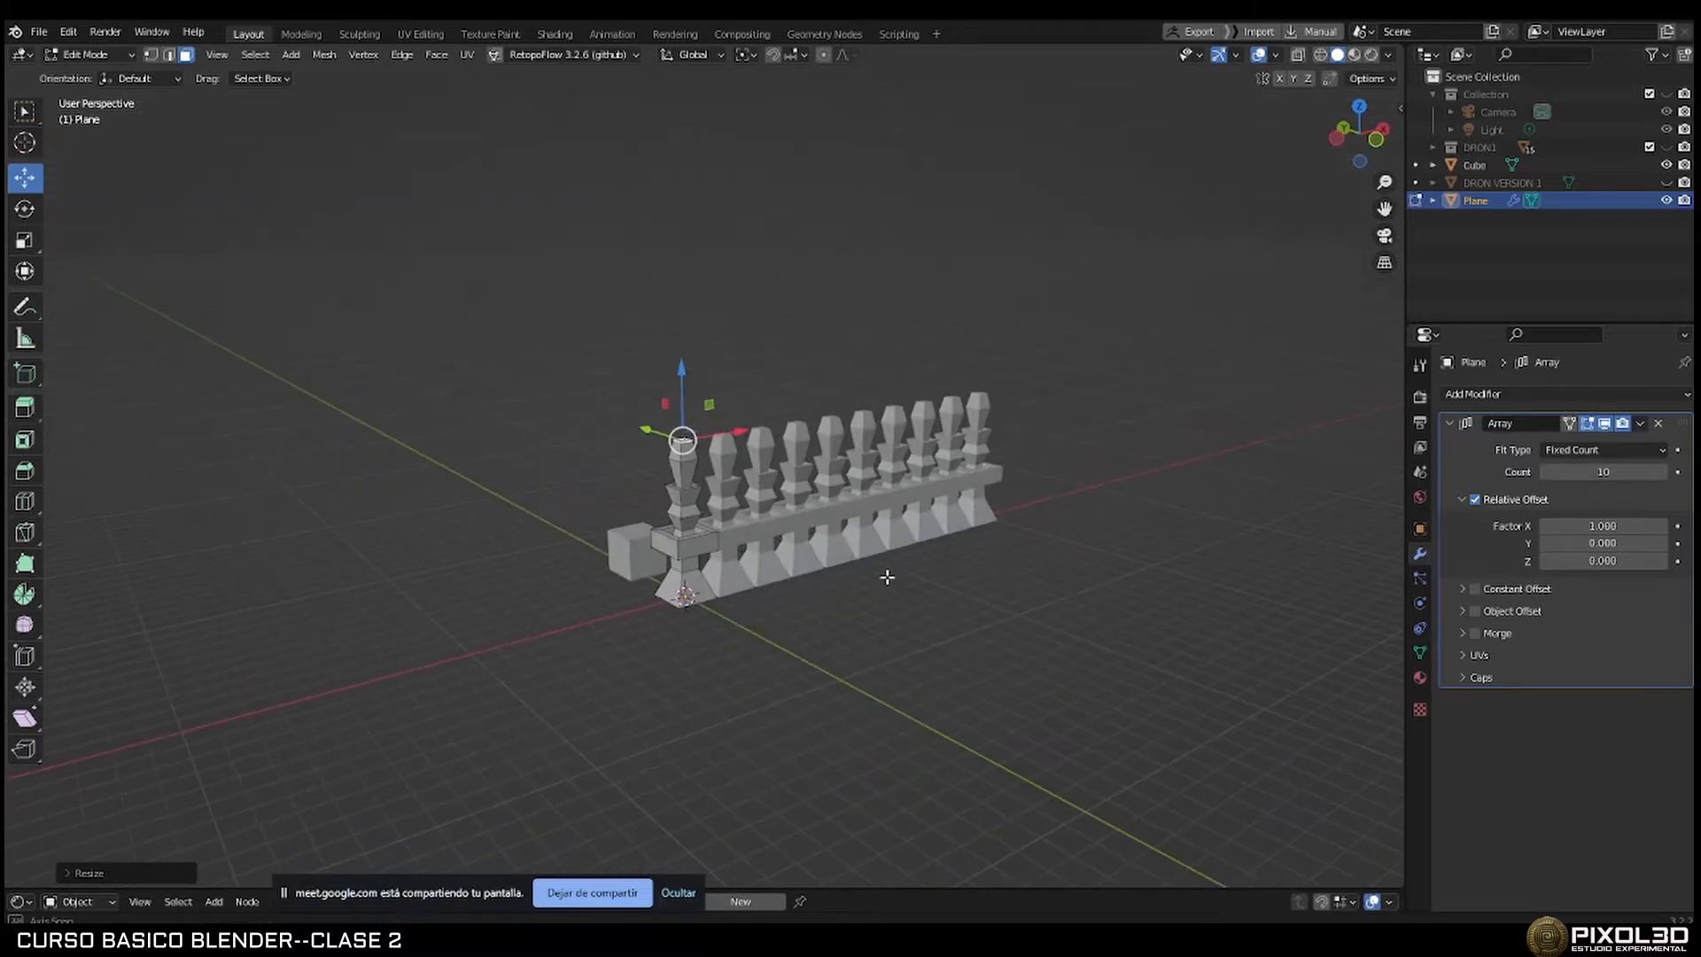
key(Tab)
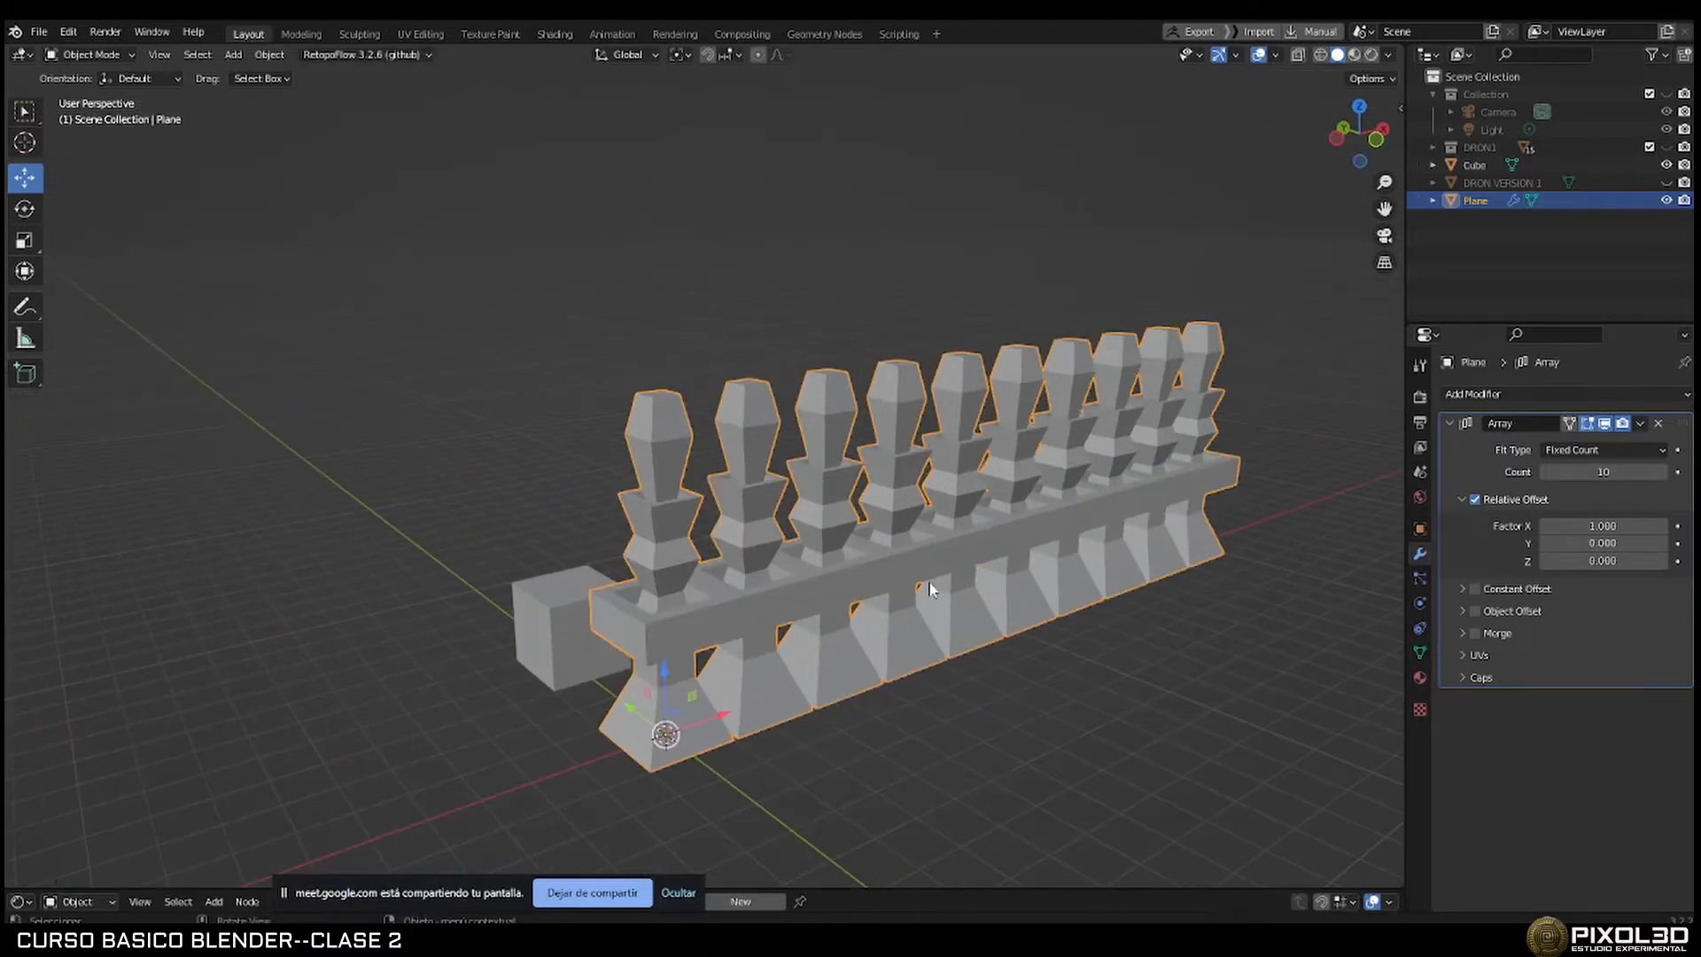
middle_drag(1012, 517, 991, 583)
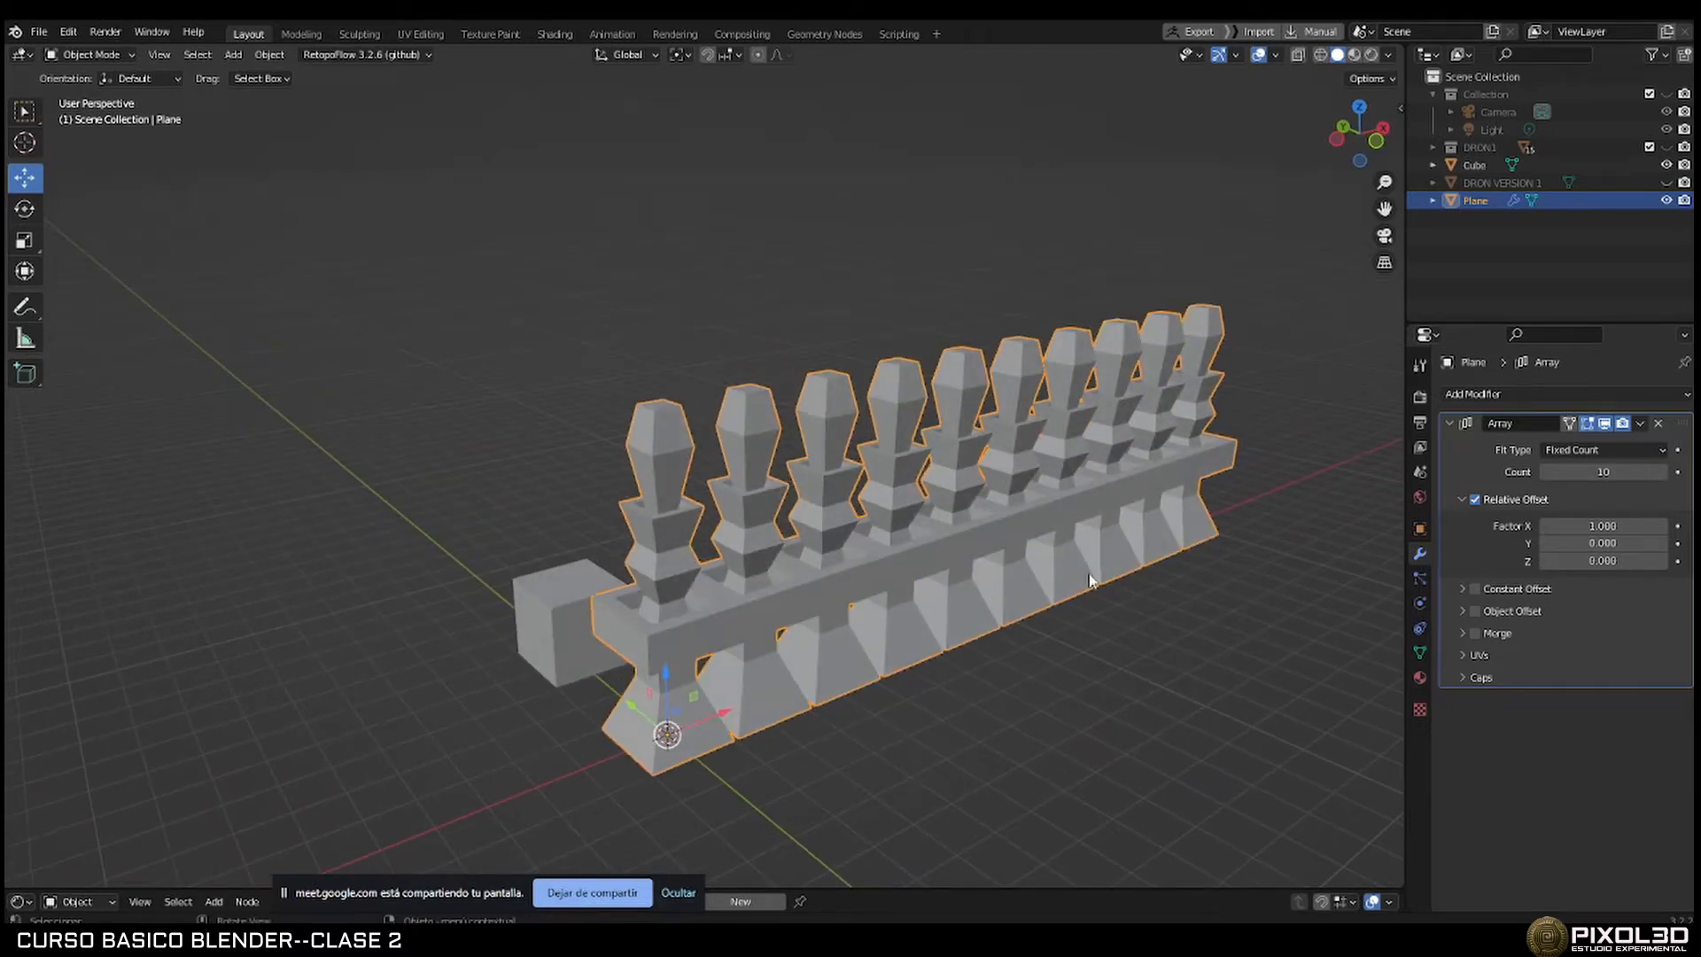
Try the Fit Length and Fit Curve types on the Array modifier, and return it to Fixed Count.
click(1590, 452)
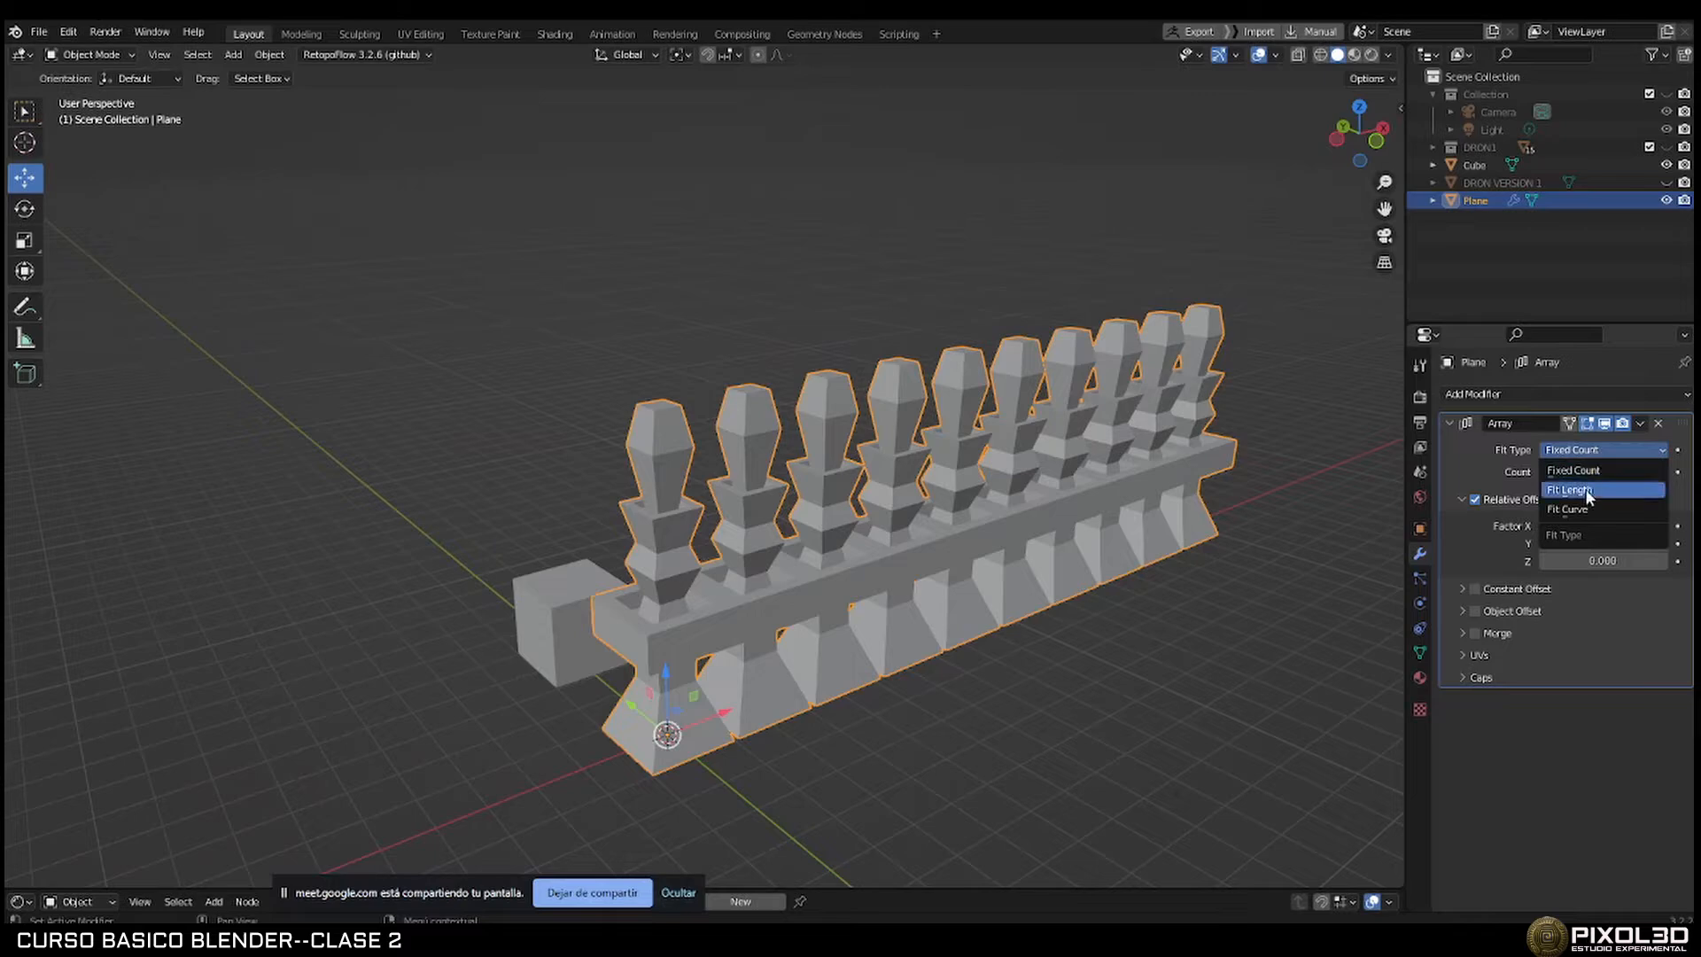
click(1586, 490)
click(1606, 450)
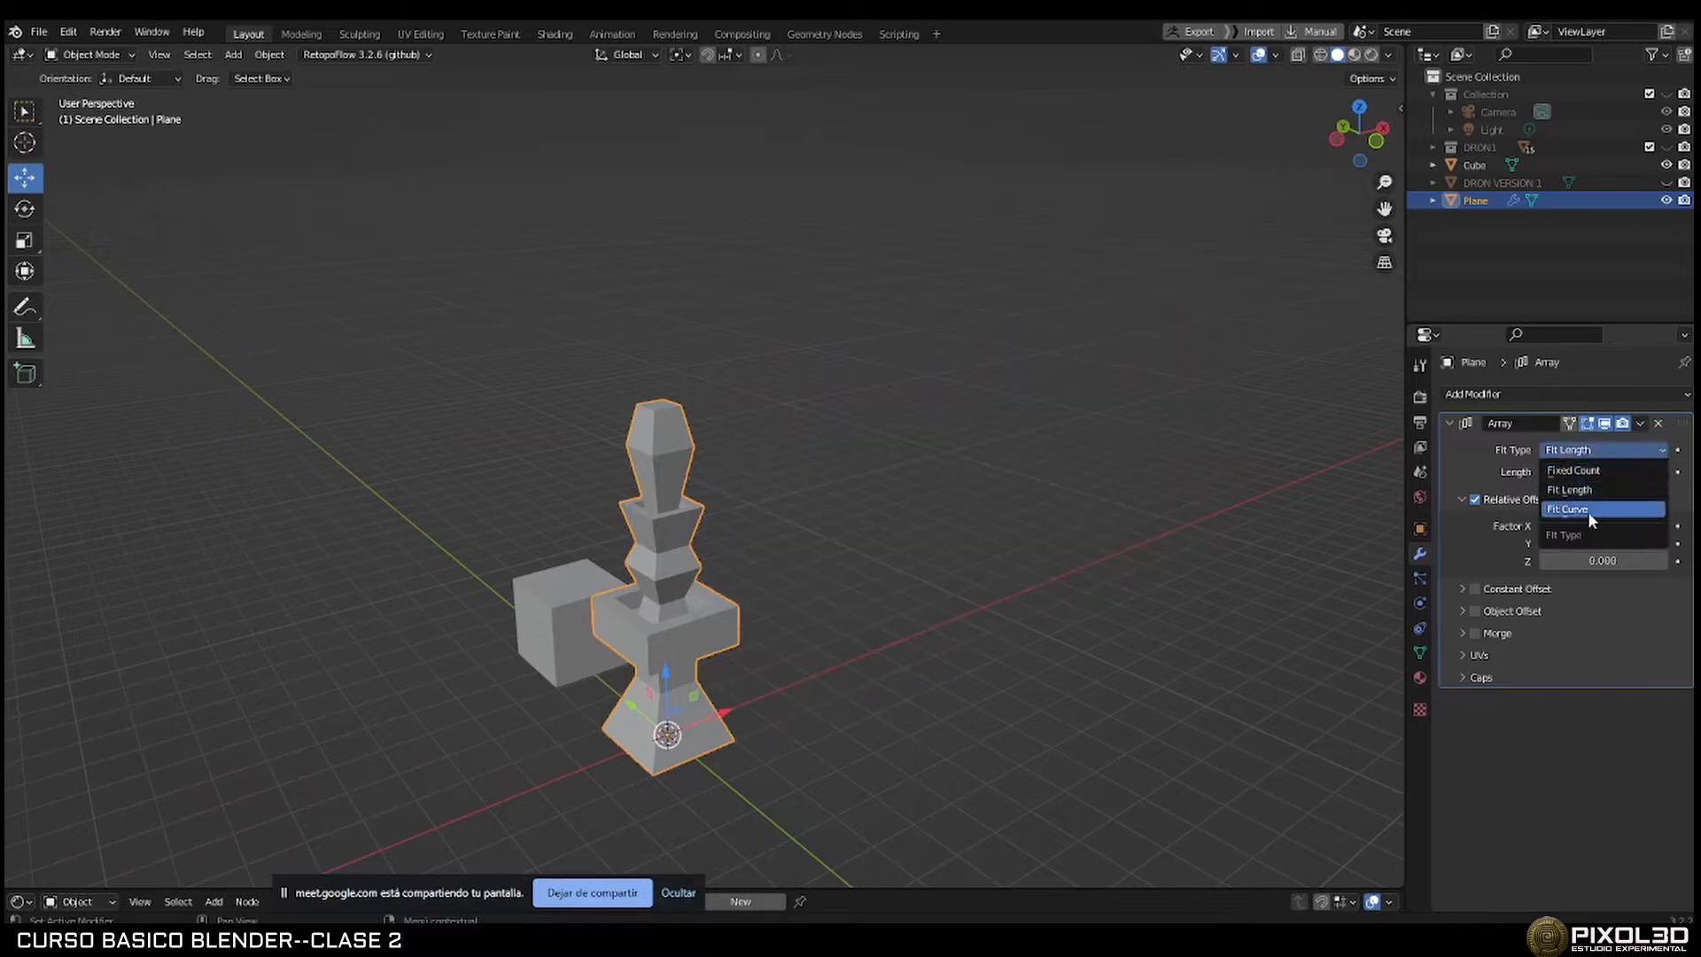
click(1587, 510)
click(1603, 452)
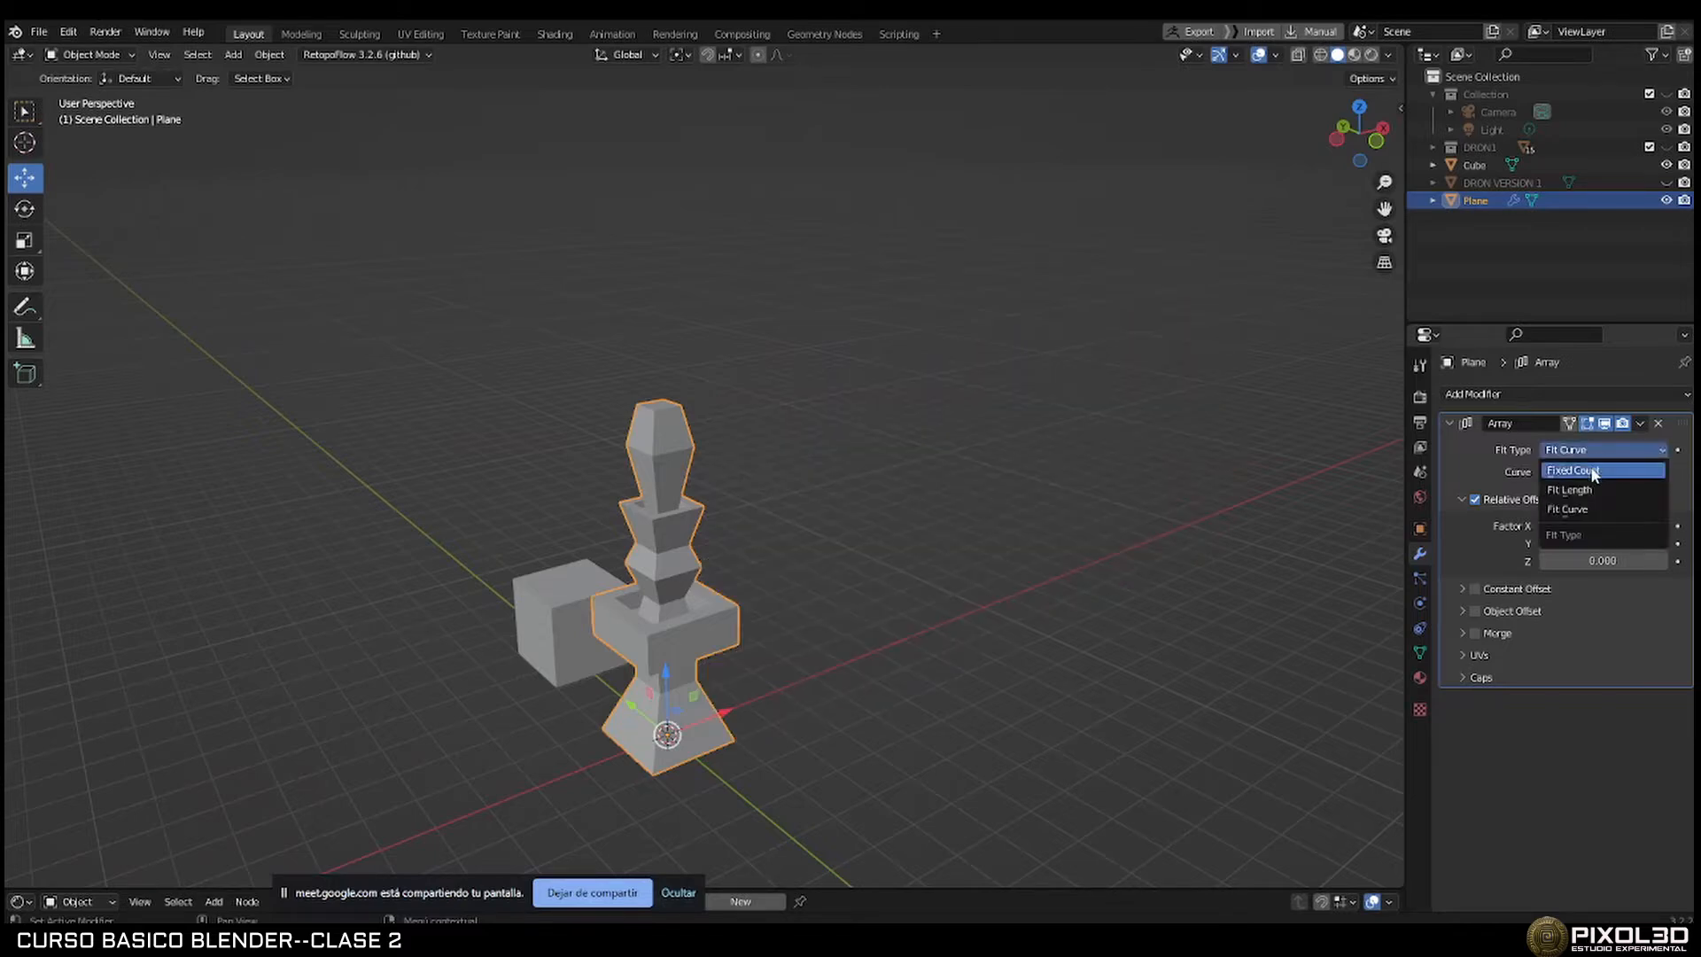
click(1594, 469)
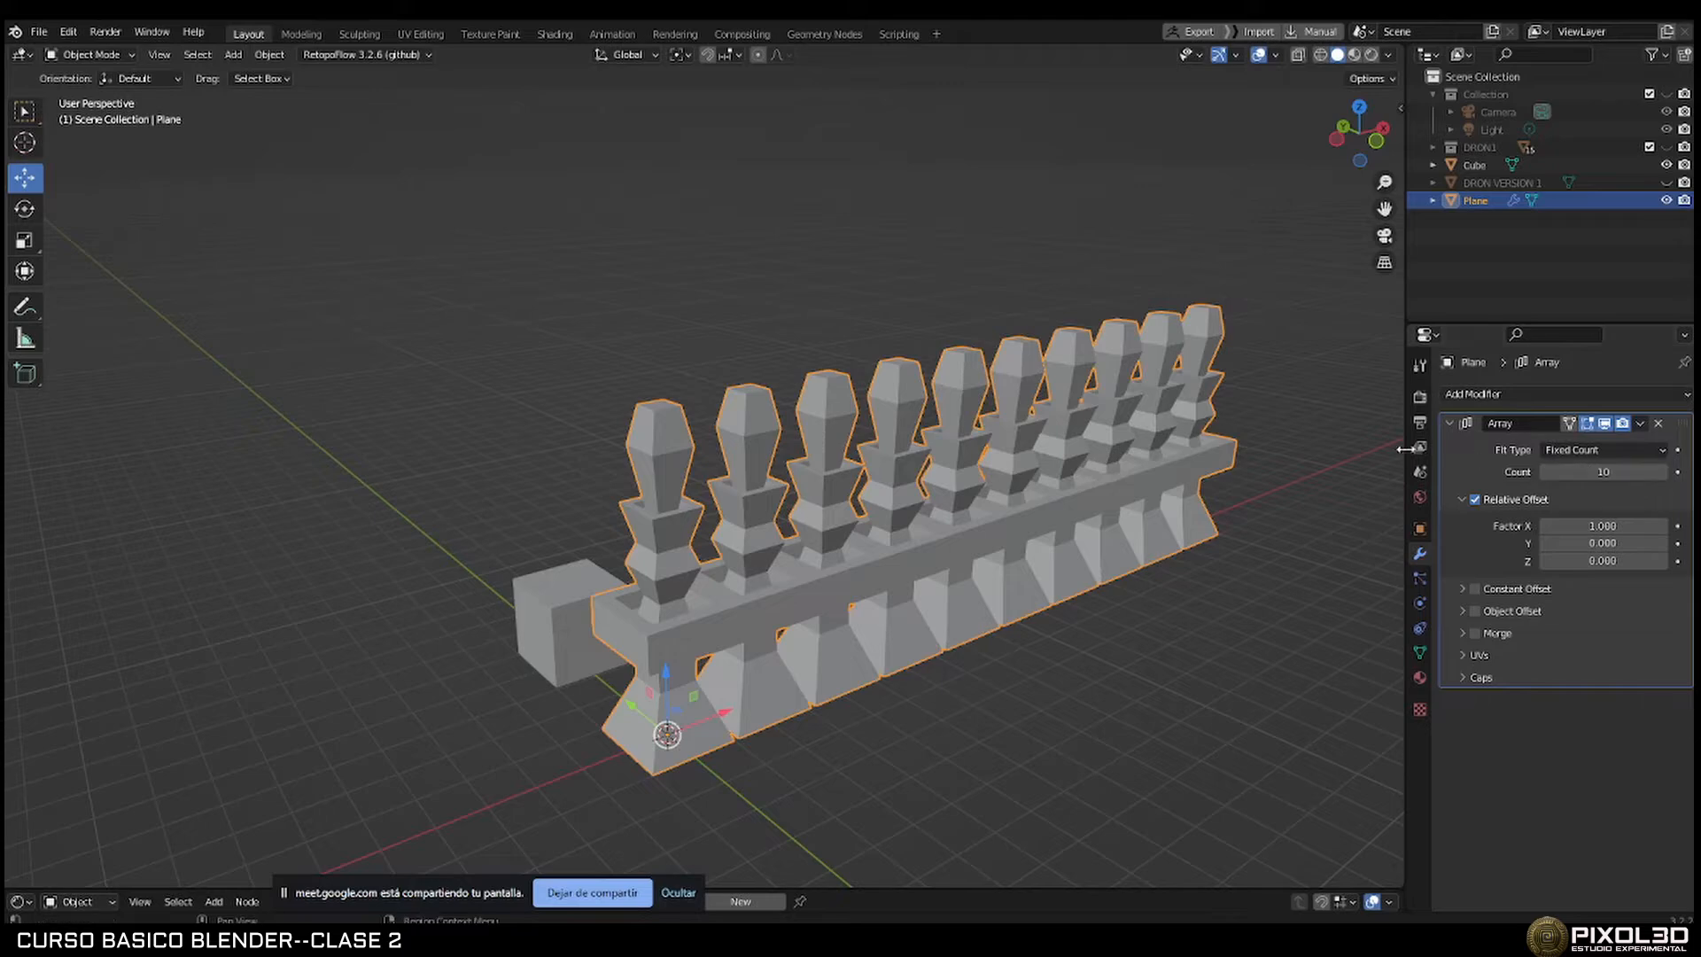
Replace the tower's Array modifier with a Bevel modifier and inspect the bevels around the upper sections.
click(1656, 424)
middle_drag(1030, 524, 981, 523)
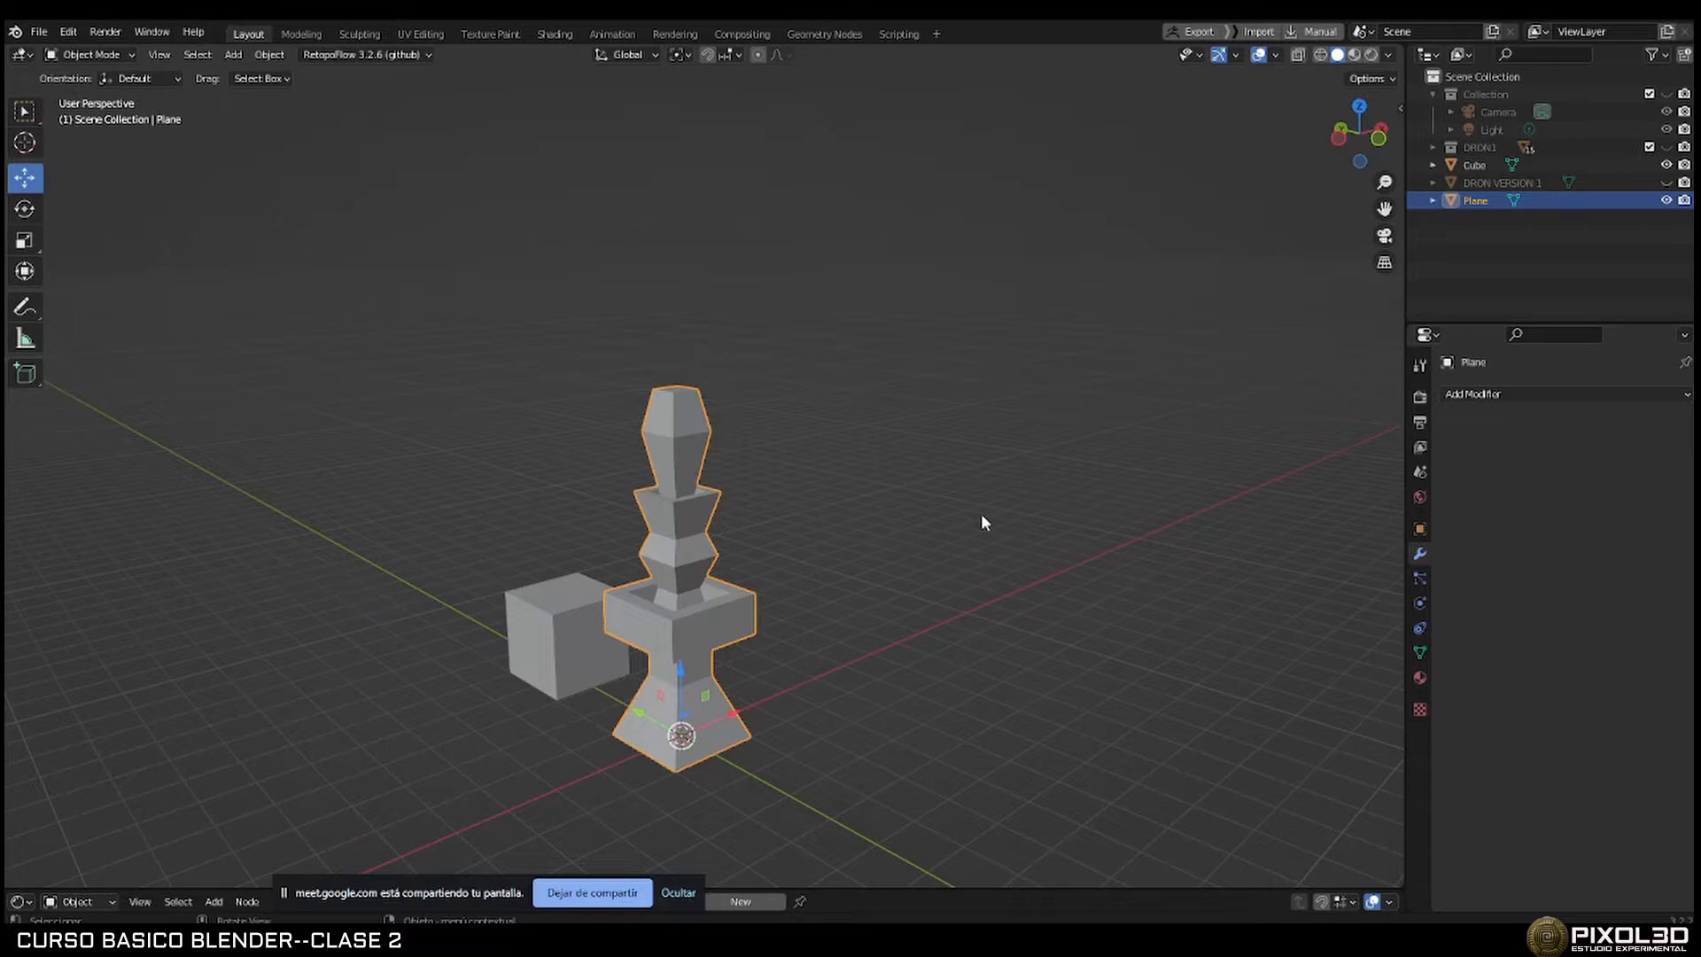
click(1514, 395)
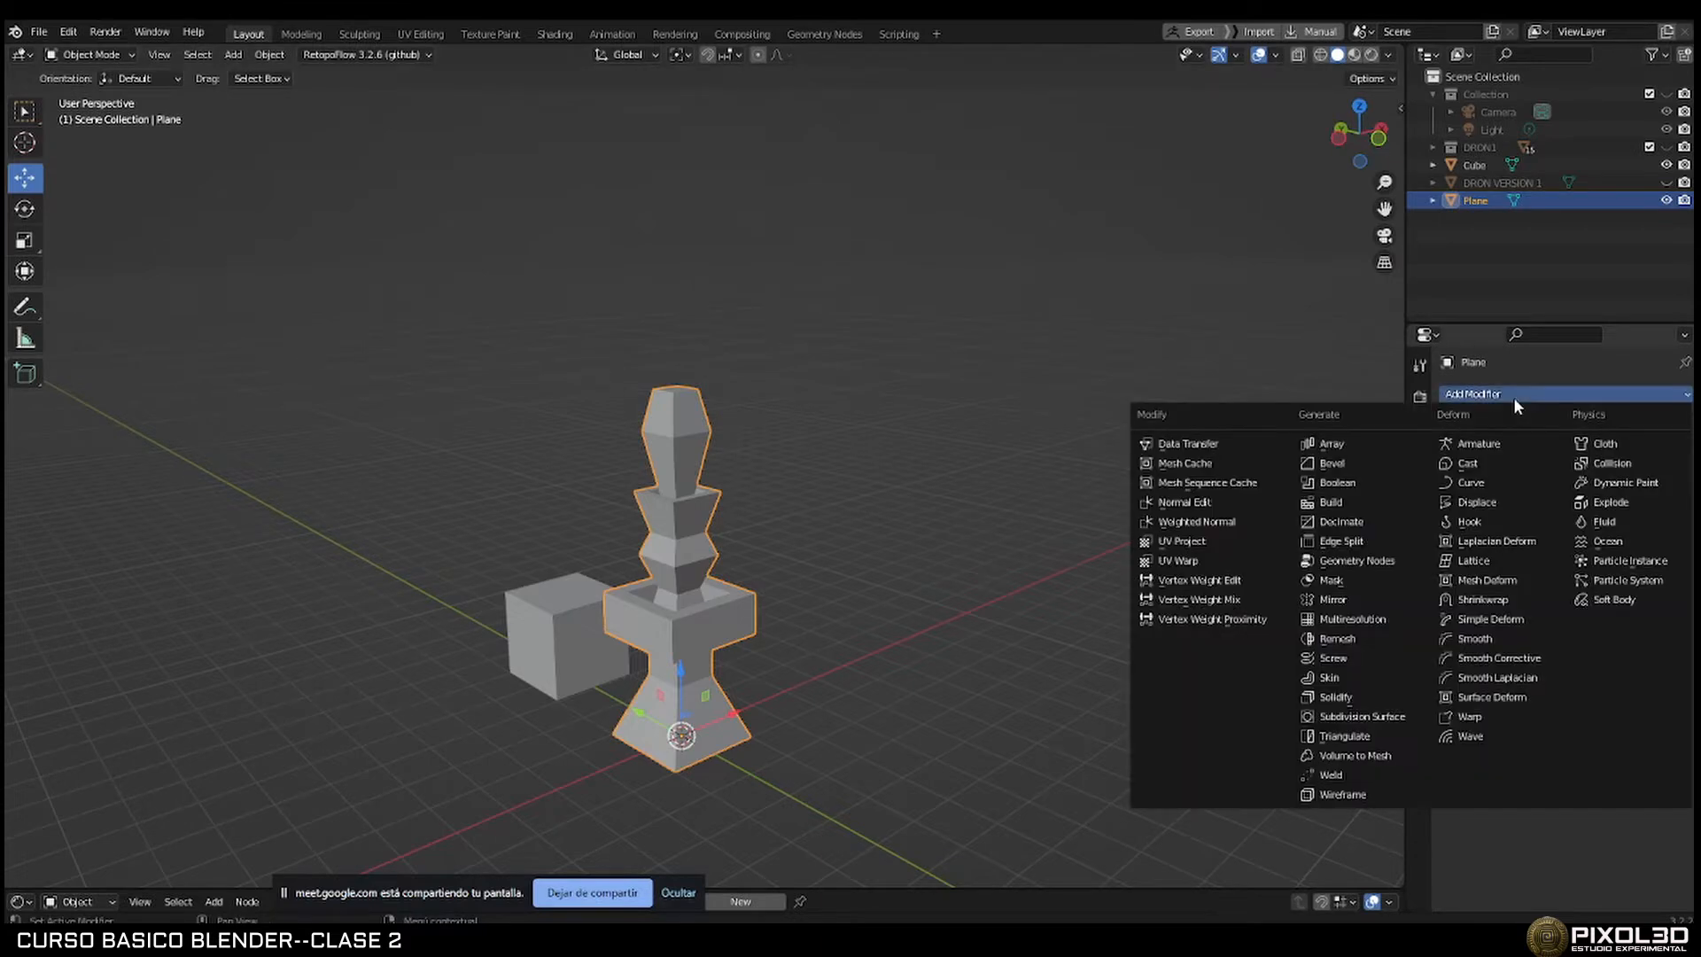
click(1341, 464)
scroll(703, 512, up, 5)
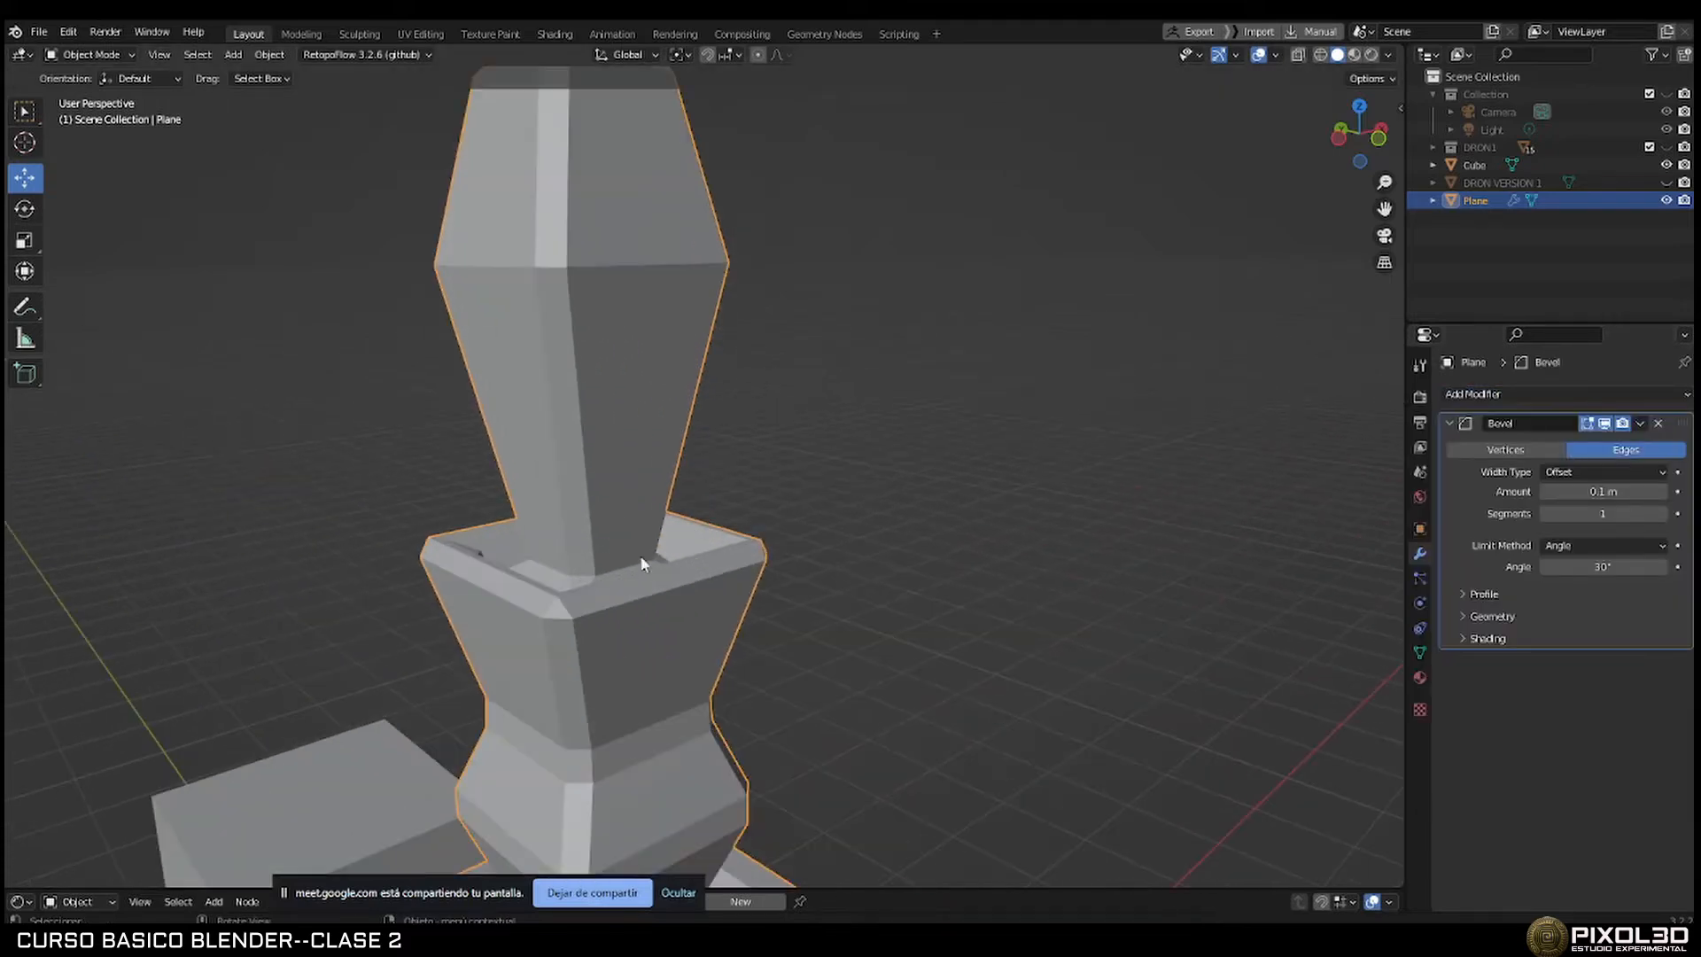
middle_drag(613, 387, 626, 466)
middle_drag(703, 646, 709, 594)
scroll(641, 347, up, 2)
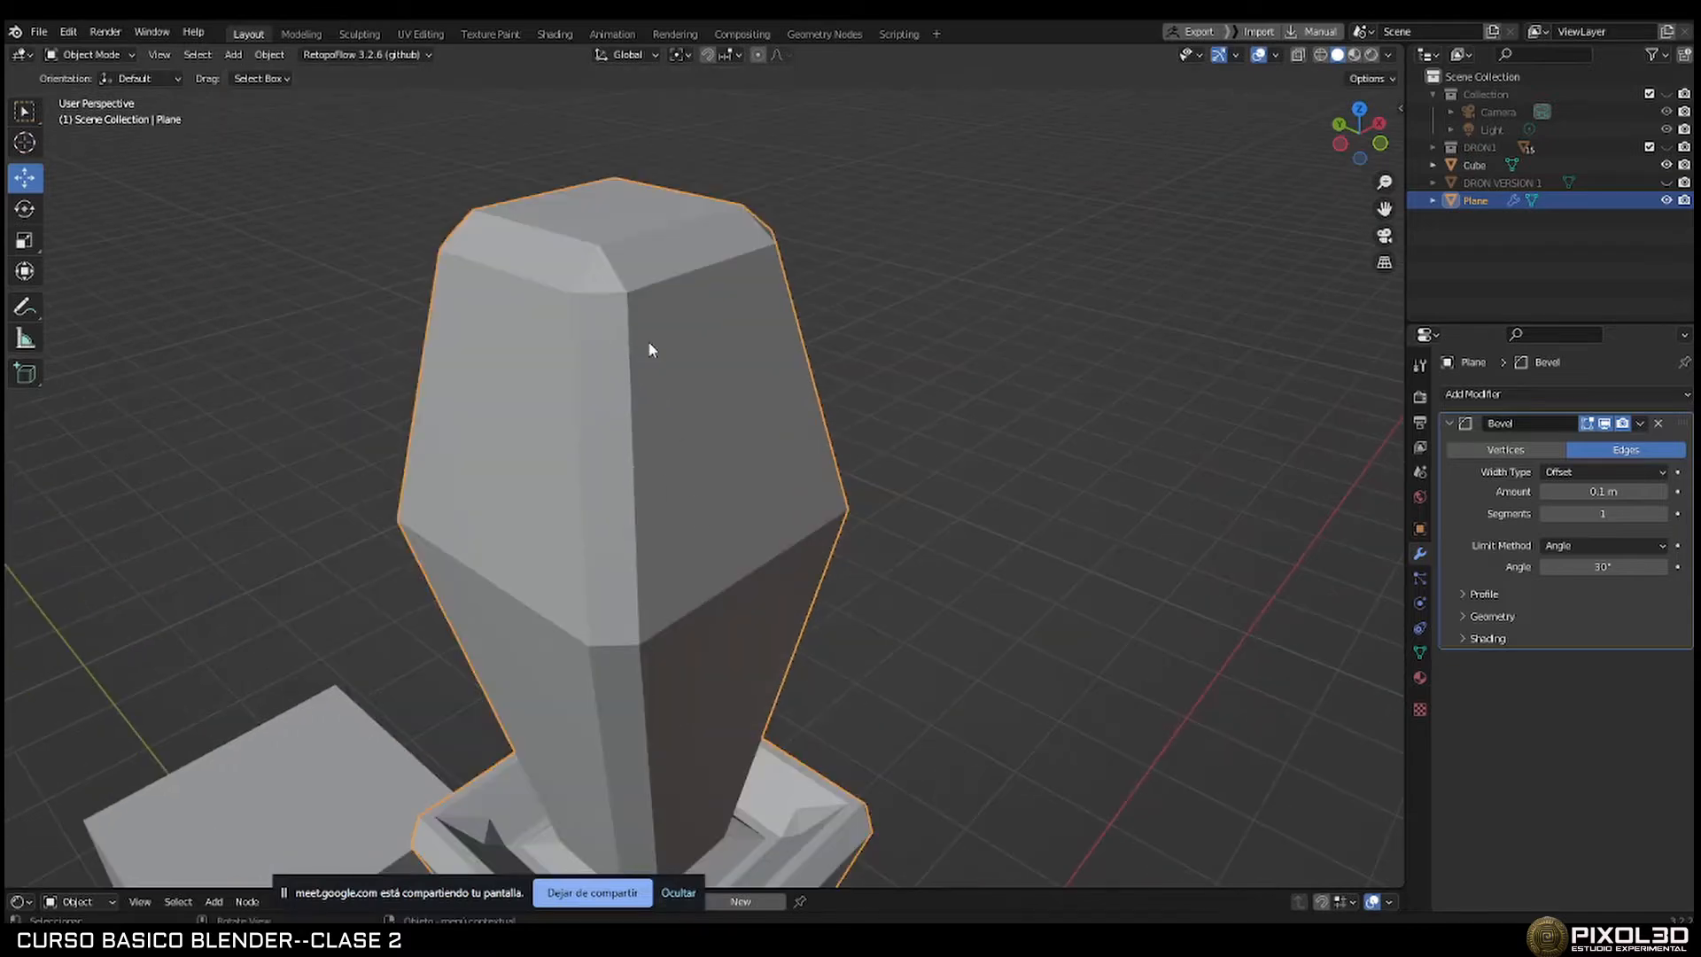
key(Tab)
key(Tab)
middle_drag(668, 427, 663, 368)
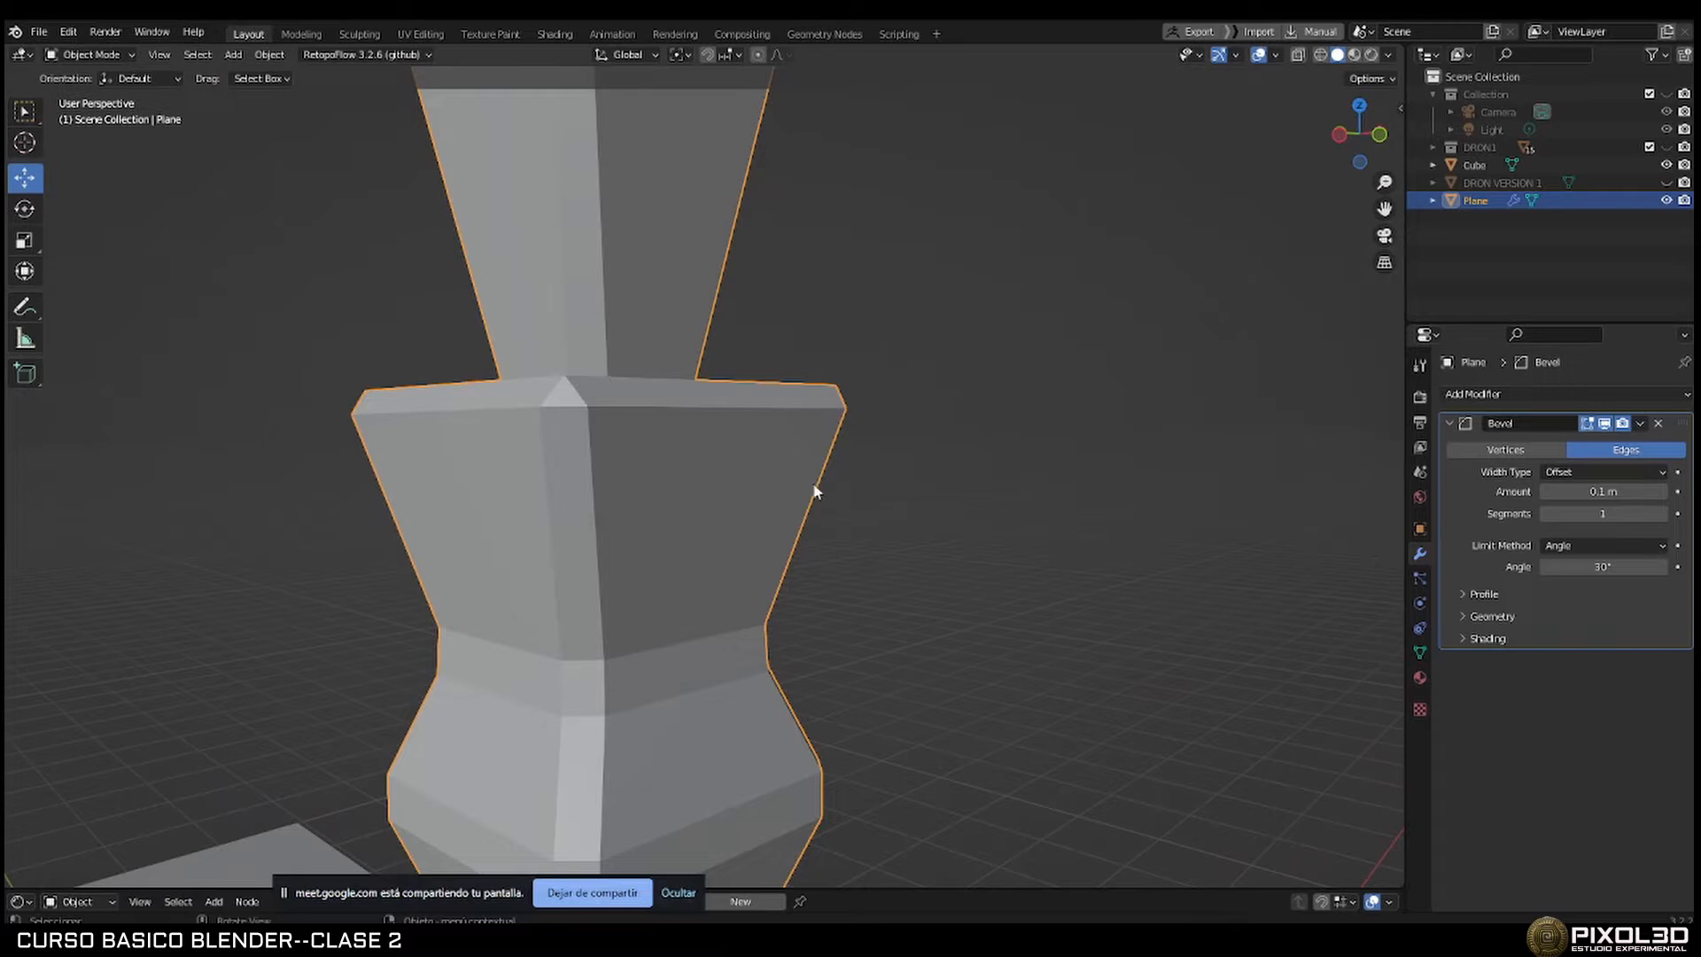
Set the Bevel modifier's segments to 5 to round the tower's edges.
click(1661, 514)
click(1660, 514)
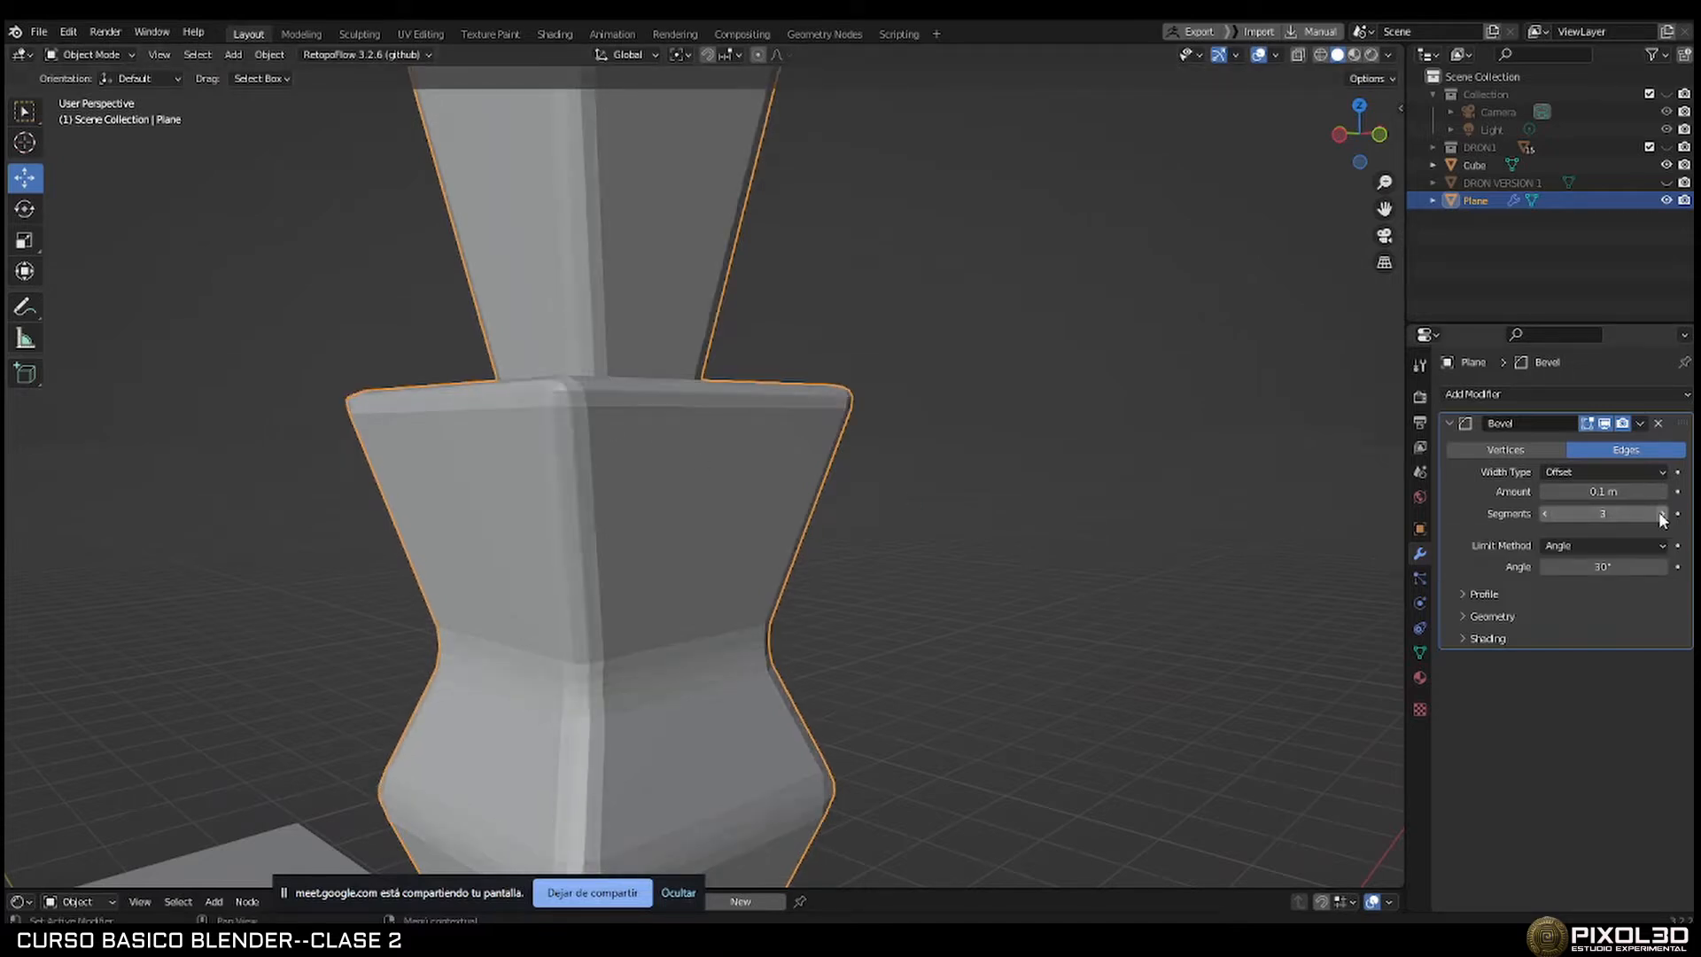
click(1661, 514)
click(1660, 514)
middle_drag(1185, 484, 1155, 497)
scroll(1154, 497, down, 4)
shift+middle_drag(1083, 591, 1101, 532)
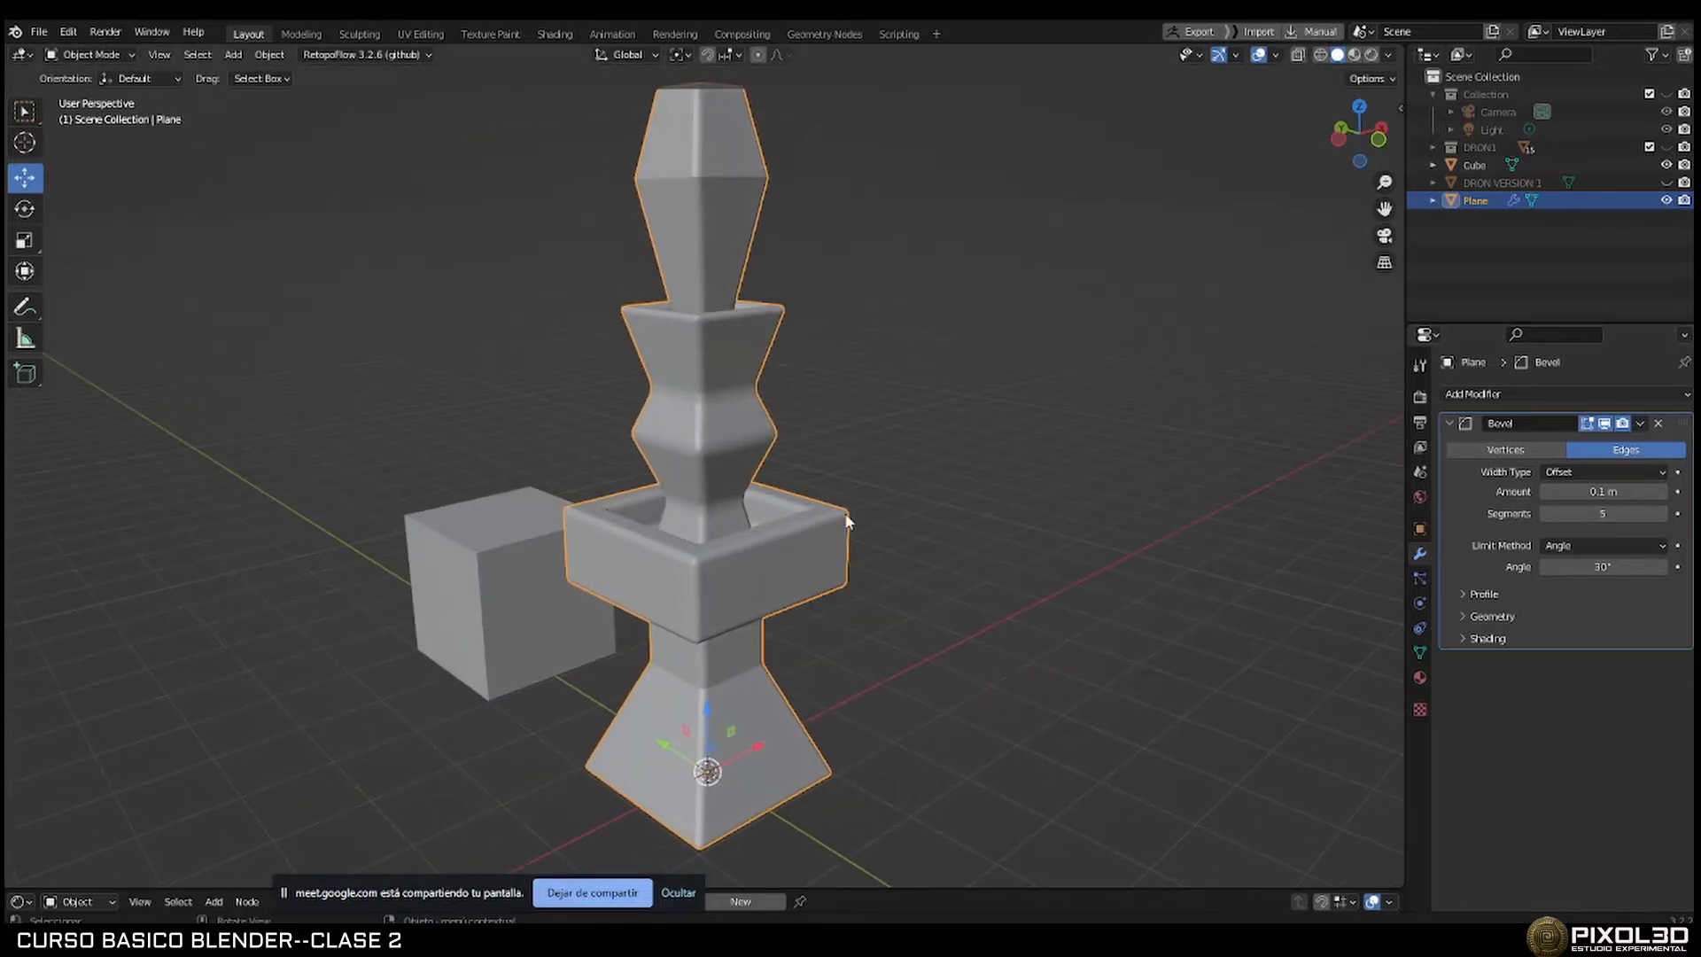
Examine the tower's rounded edges up close and from different angles.
scroll(759, 518, up, 3)
scroll(770, 512, down, 4)
middle_drag(891, 487, 771, 505)
scroll(709, 492, up, 3)
scroll(718, 539, up, 4)
scroll(719, 542, down, 2)
scroll(769, 509, down, 3)
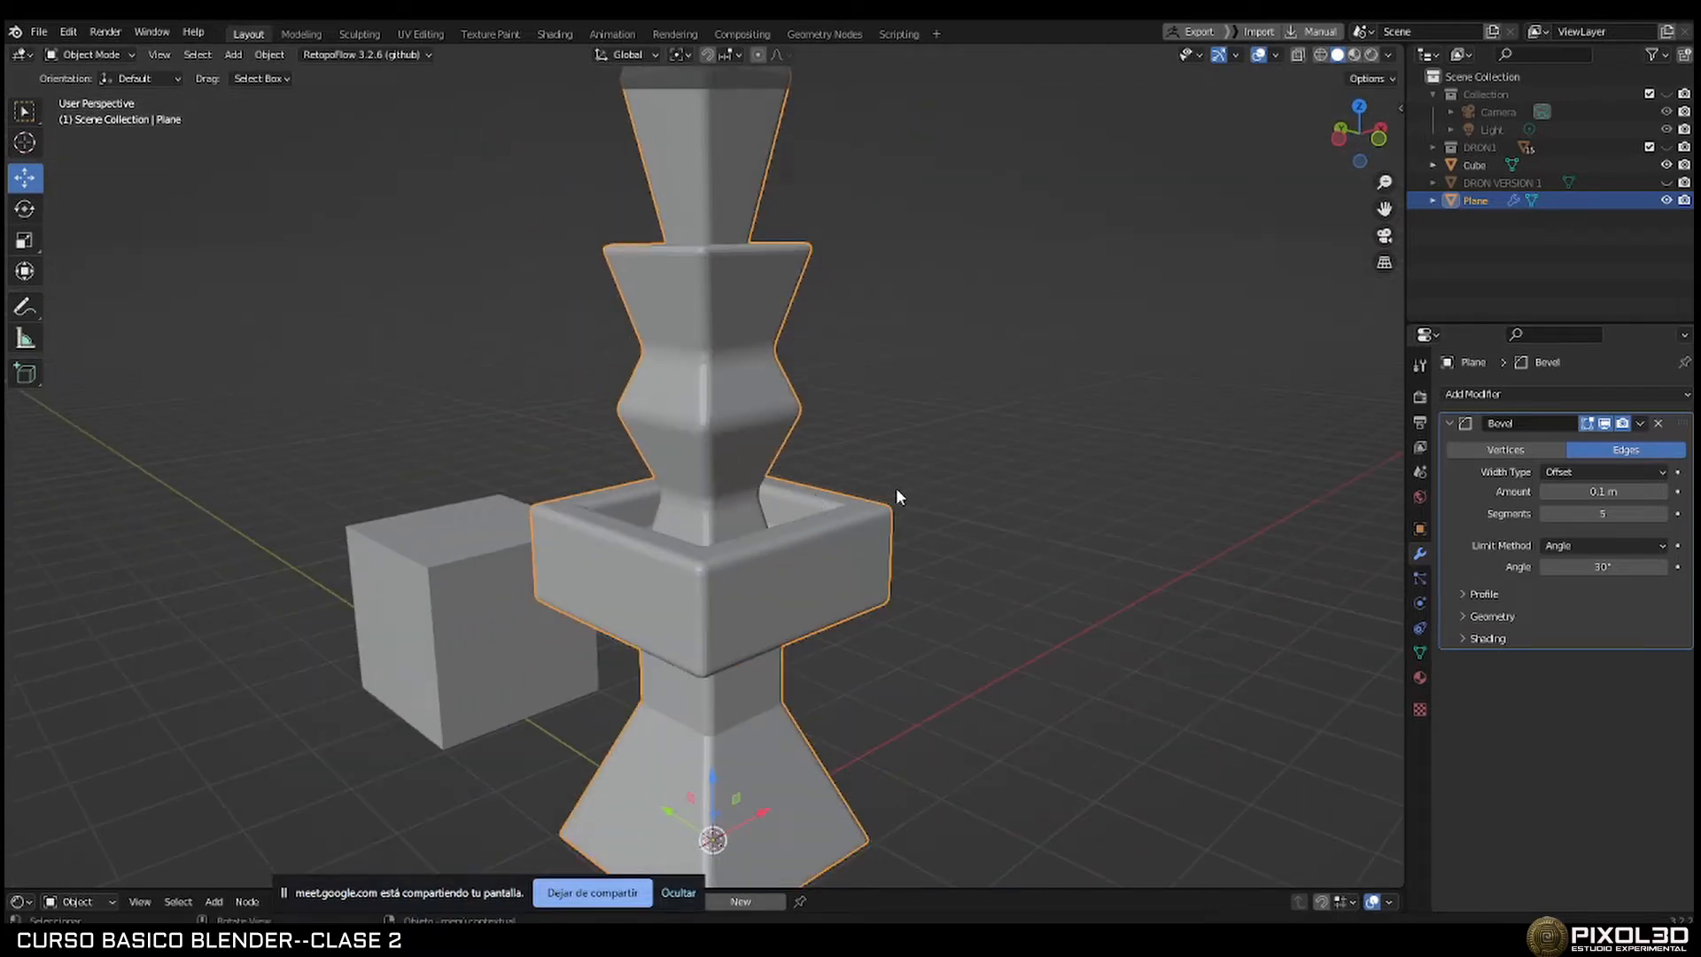
mouse_move(897, 492)
middle_down()
mouse_move(864, 512)
mouse_move(893, 487)
mouse_move(930, 496)
middle_up()
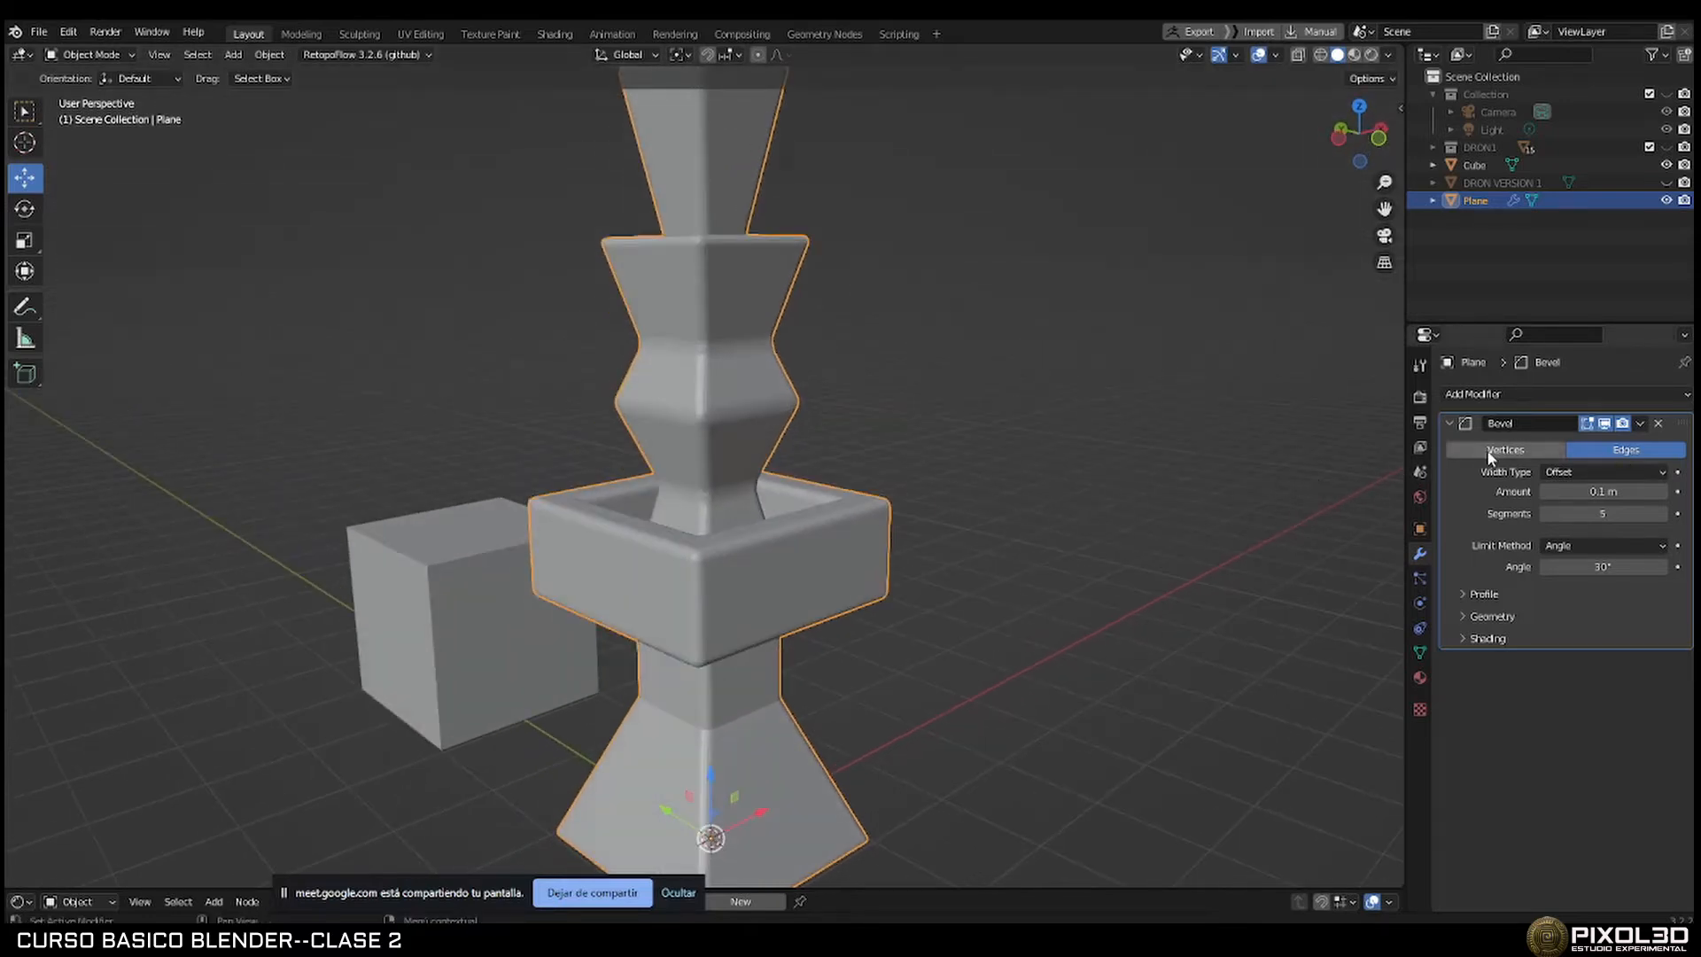
Remove the Bevel modifier from the tower and add a Build modifier.
click(1658, 423)
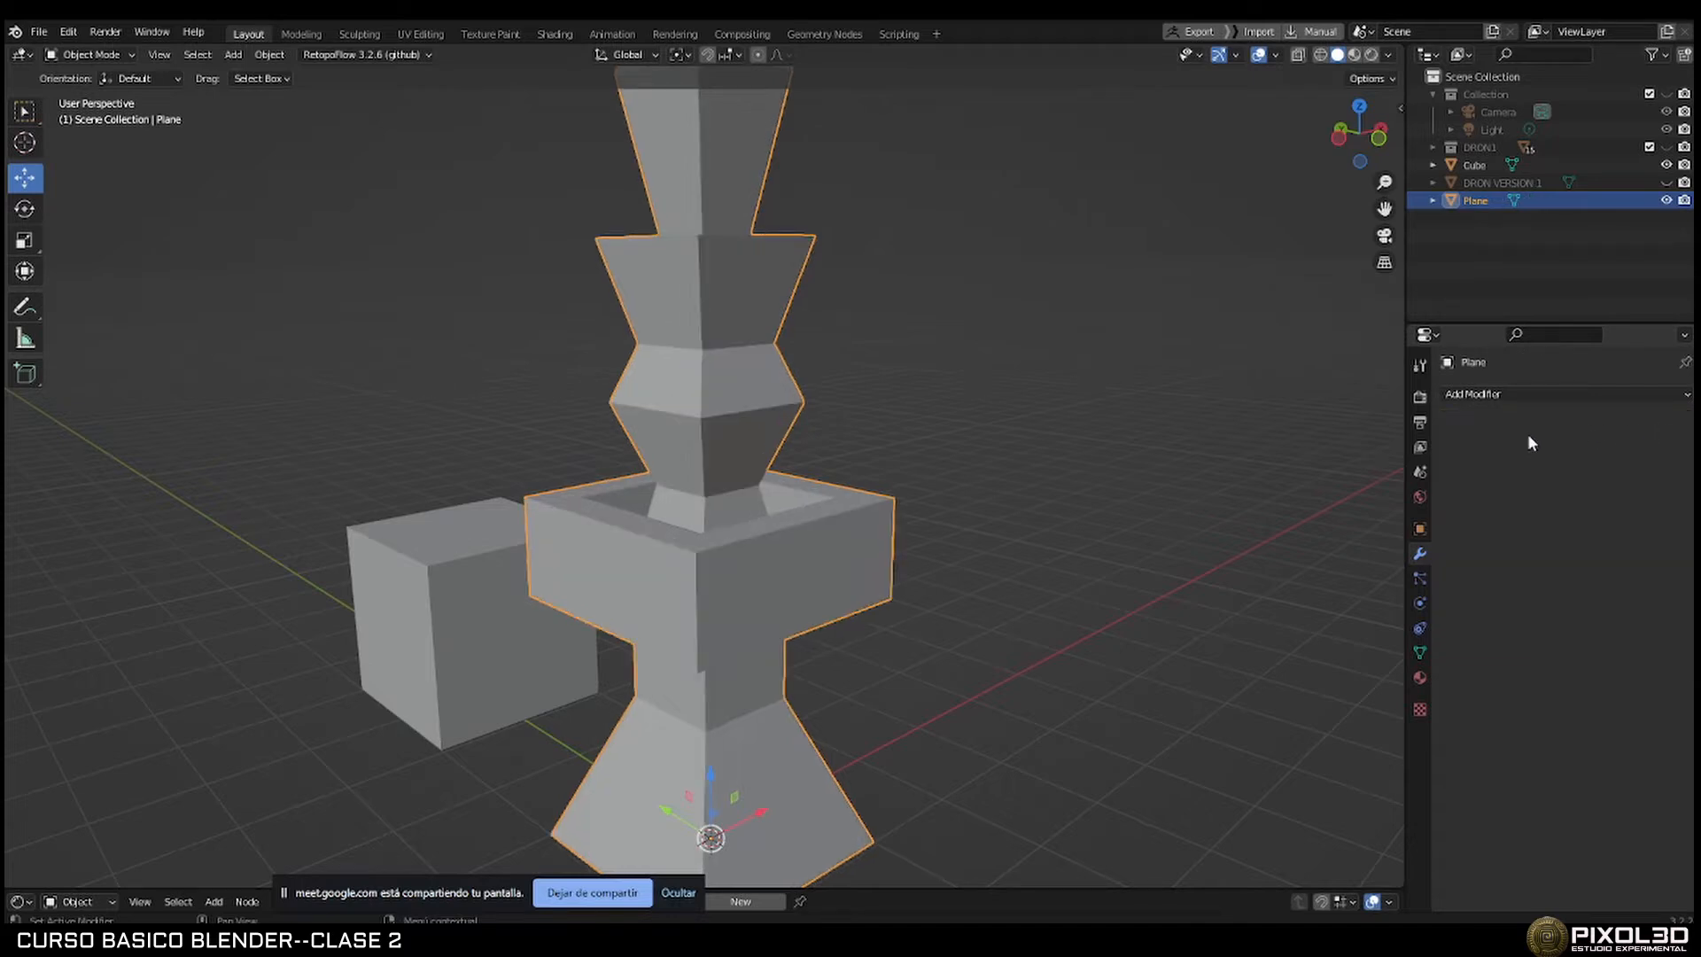
middle_drag(806, 408, 835, 399)
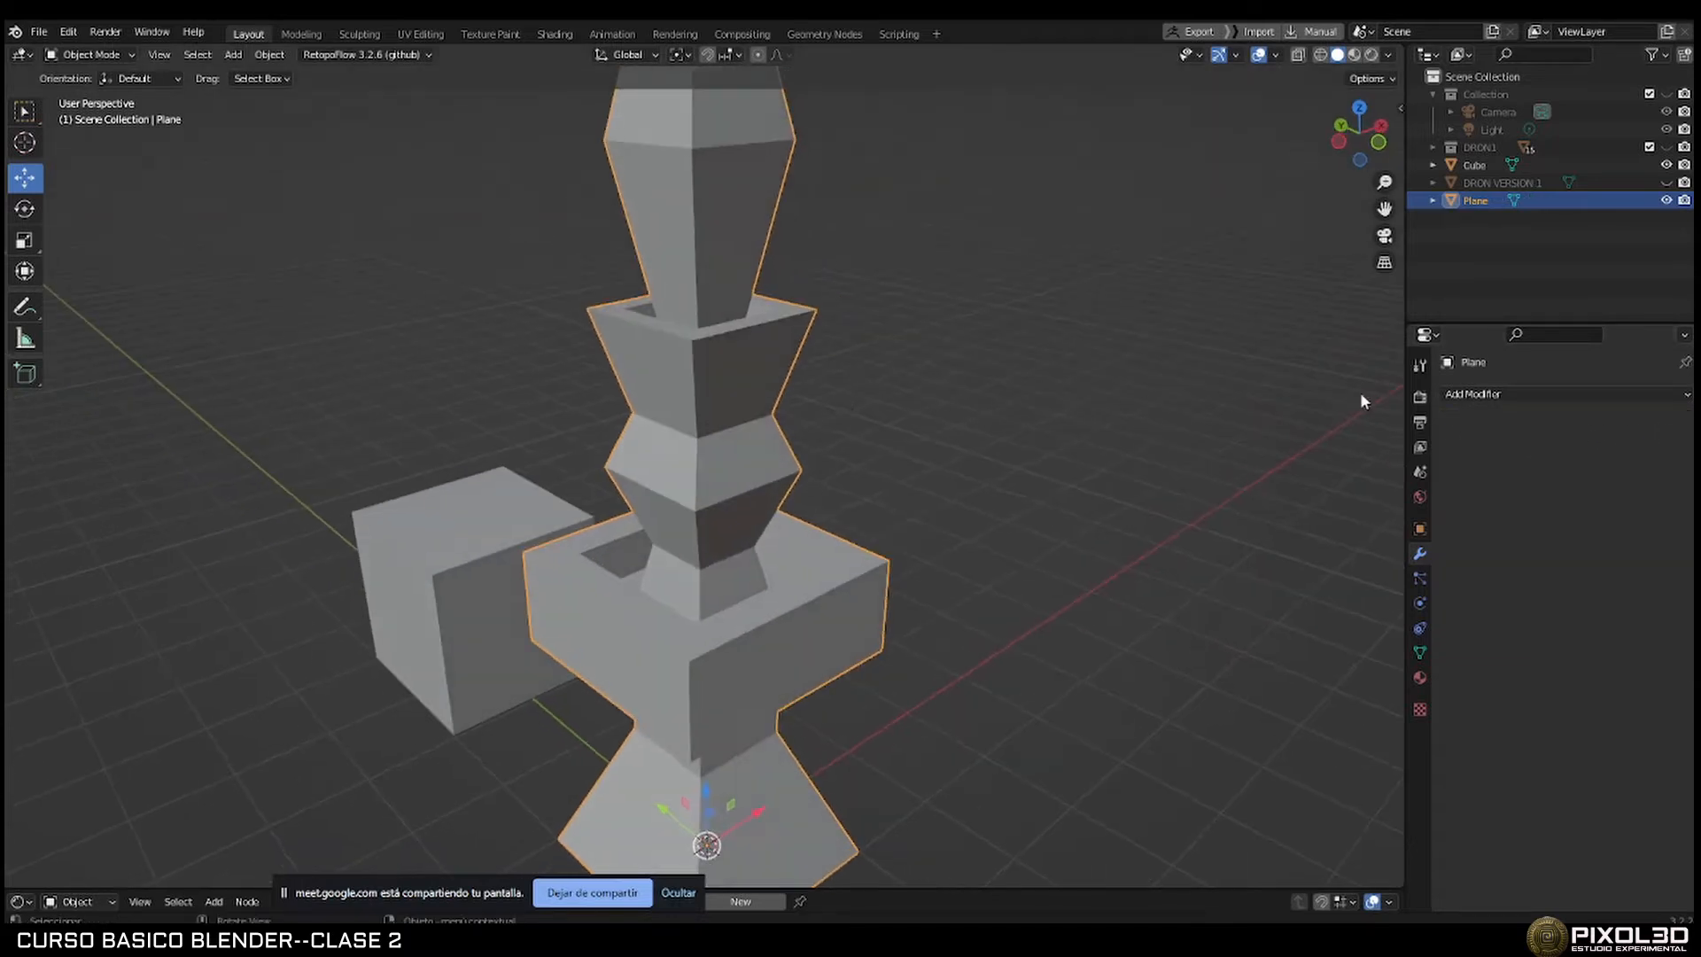
click(1536, 398)
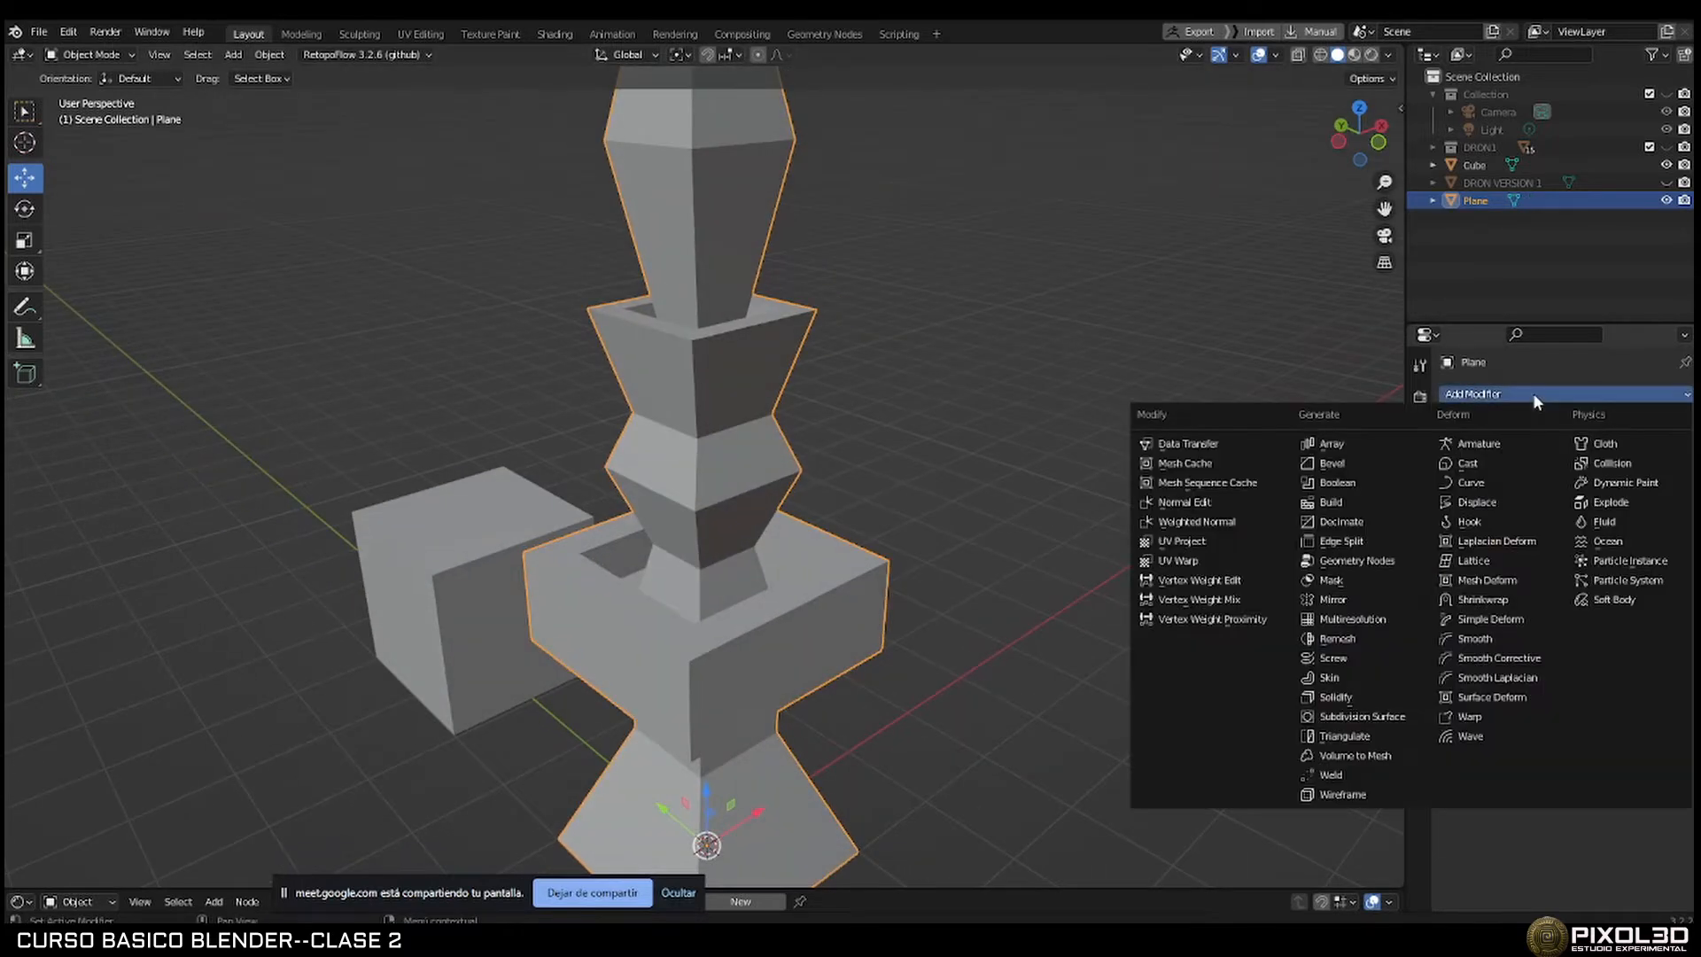
click(1371, 502)
shift+middle_drag(1102, 550, 1063, 391)
Lower the Build modifier's Start Frame to -113.4 to reconstruct the tower, and remove the modifier.
drag(1570, 449, 1351, 449)
scroll(1246, 372, down, 4)
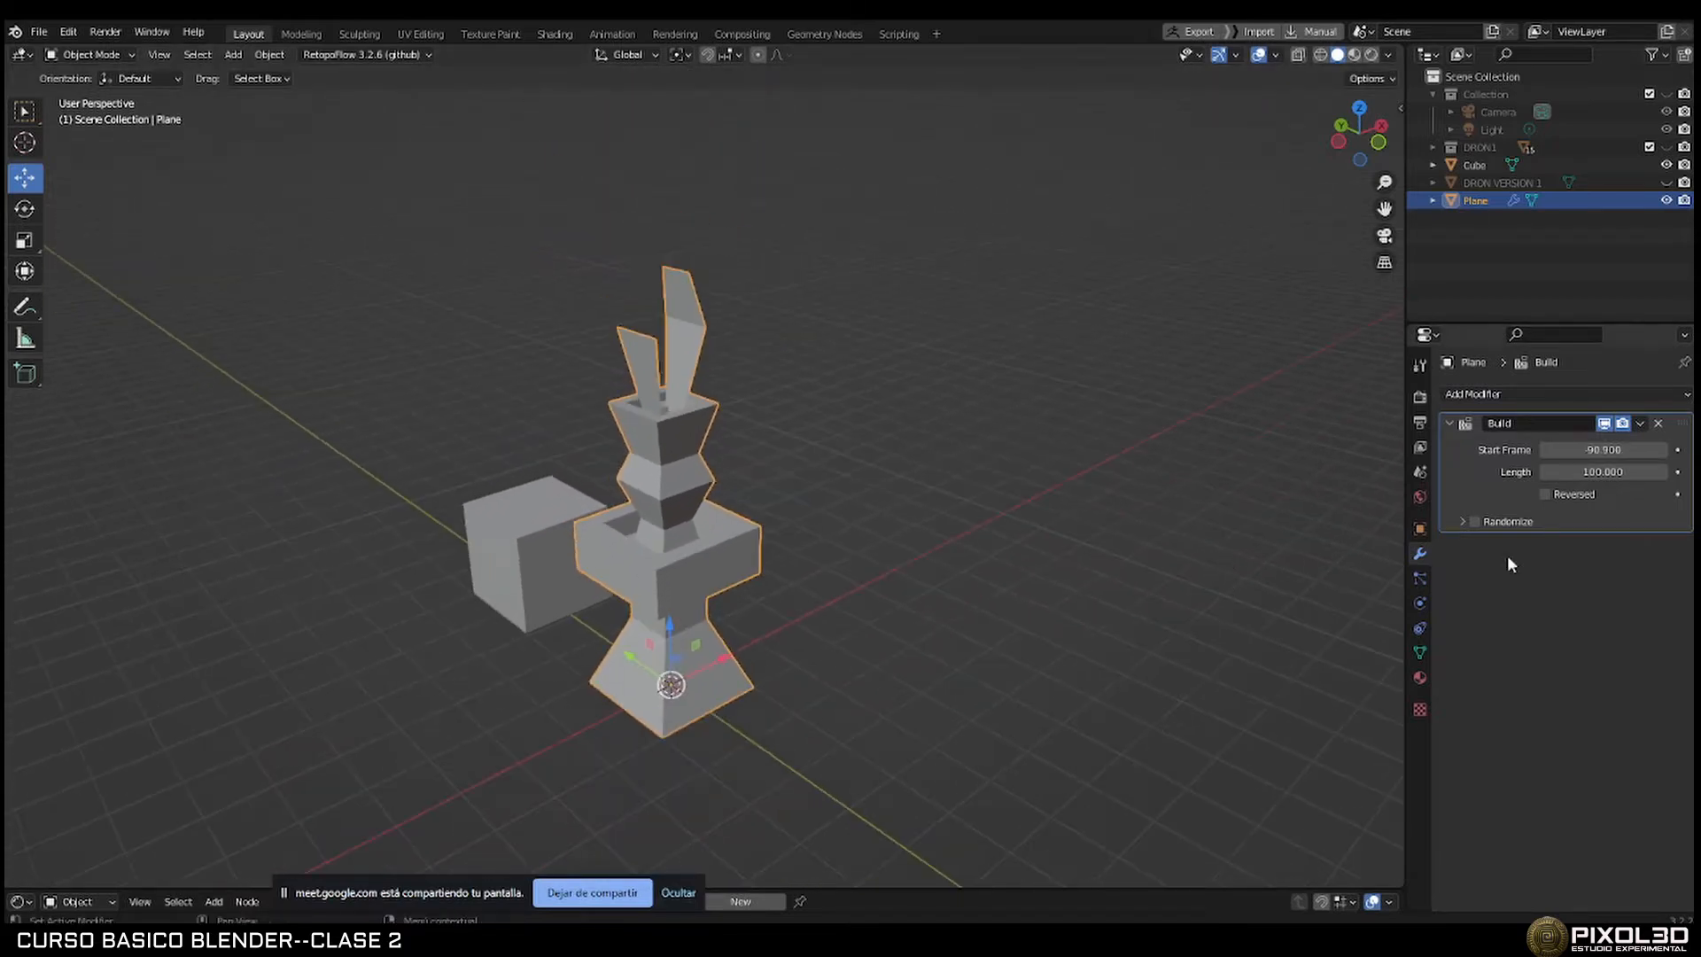
mouse_move(1604, 449)
mouse_down()
mouse_move(1586, 449)
mouse_move(1679, 450)
mouse_move(1604, 449)
mouse_up()
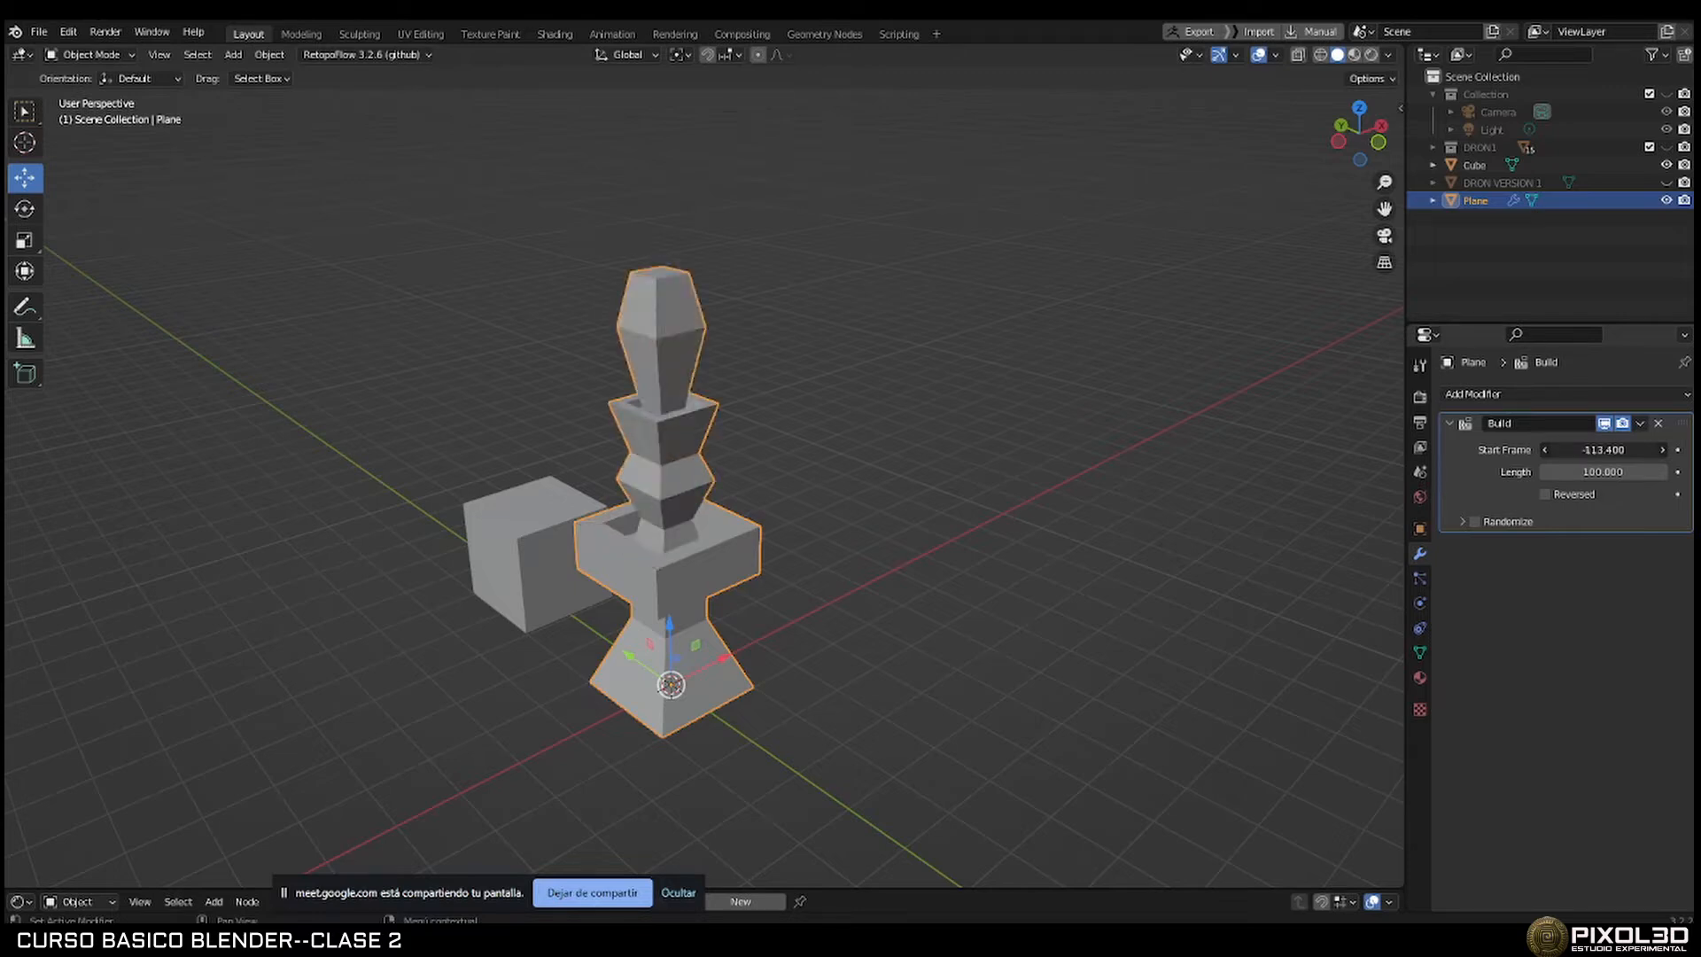
click(1657, 424)
click(1502, 394)
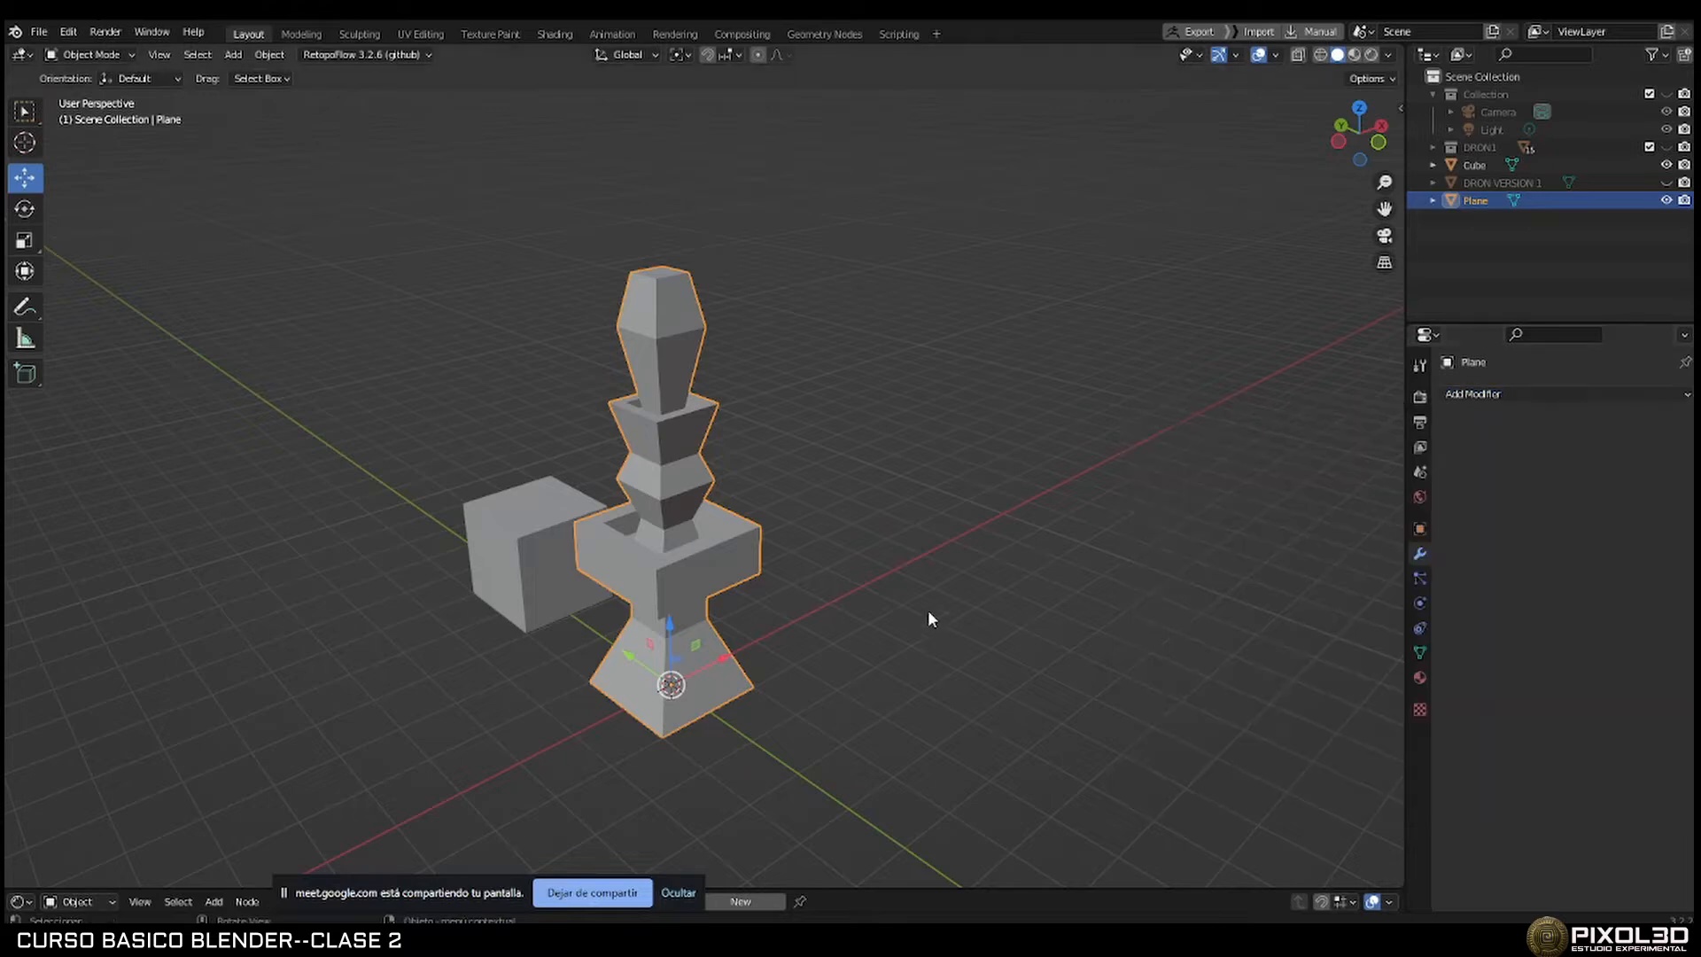
Move the tower along the X axis, away from the world origin.
click(925, 610)
click(707, 656)
drag(721, 666, 933, 610)
Add a new cube mesh at the 3D cursor in front of the tower.
shift+middle_drag(963, 530, 849, 487)
click(873, 508)
key(shift+a)
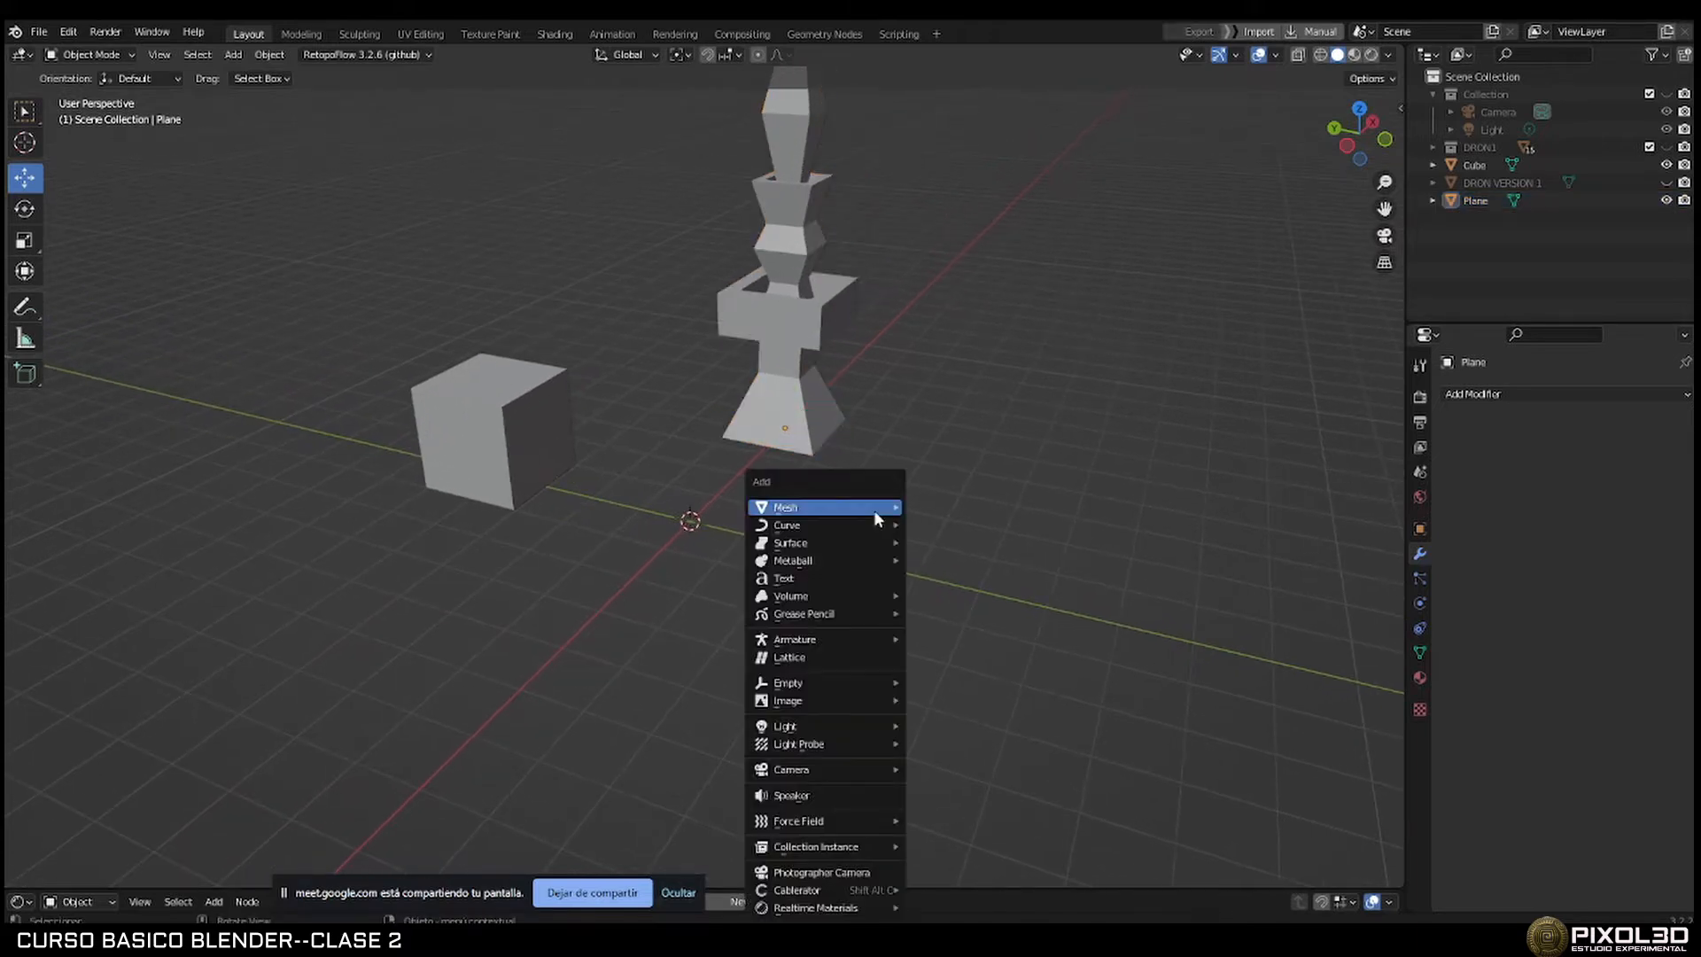
mouse_move(877, 509)
click(965, 531)
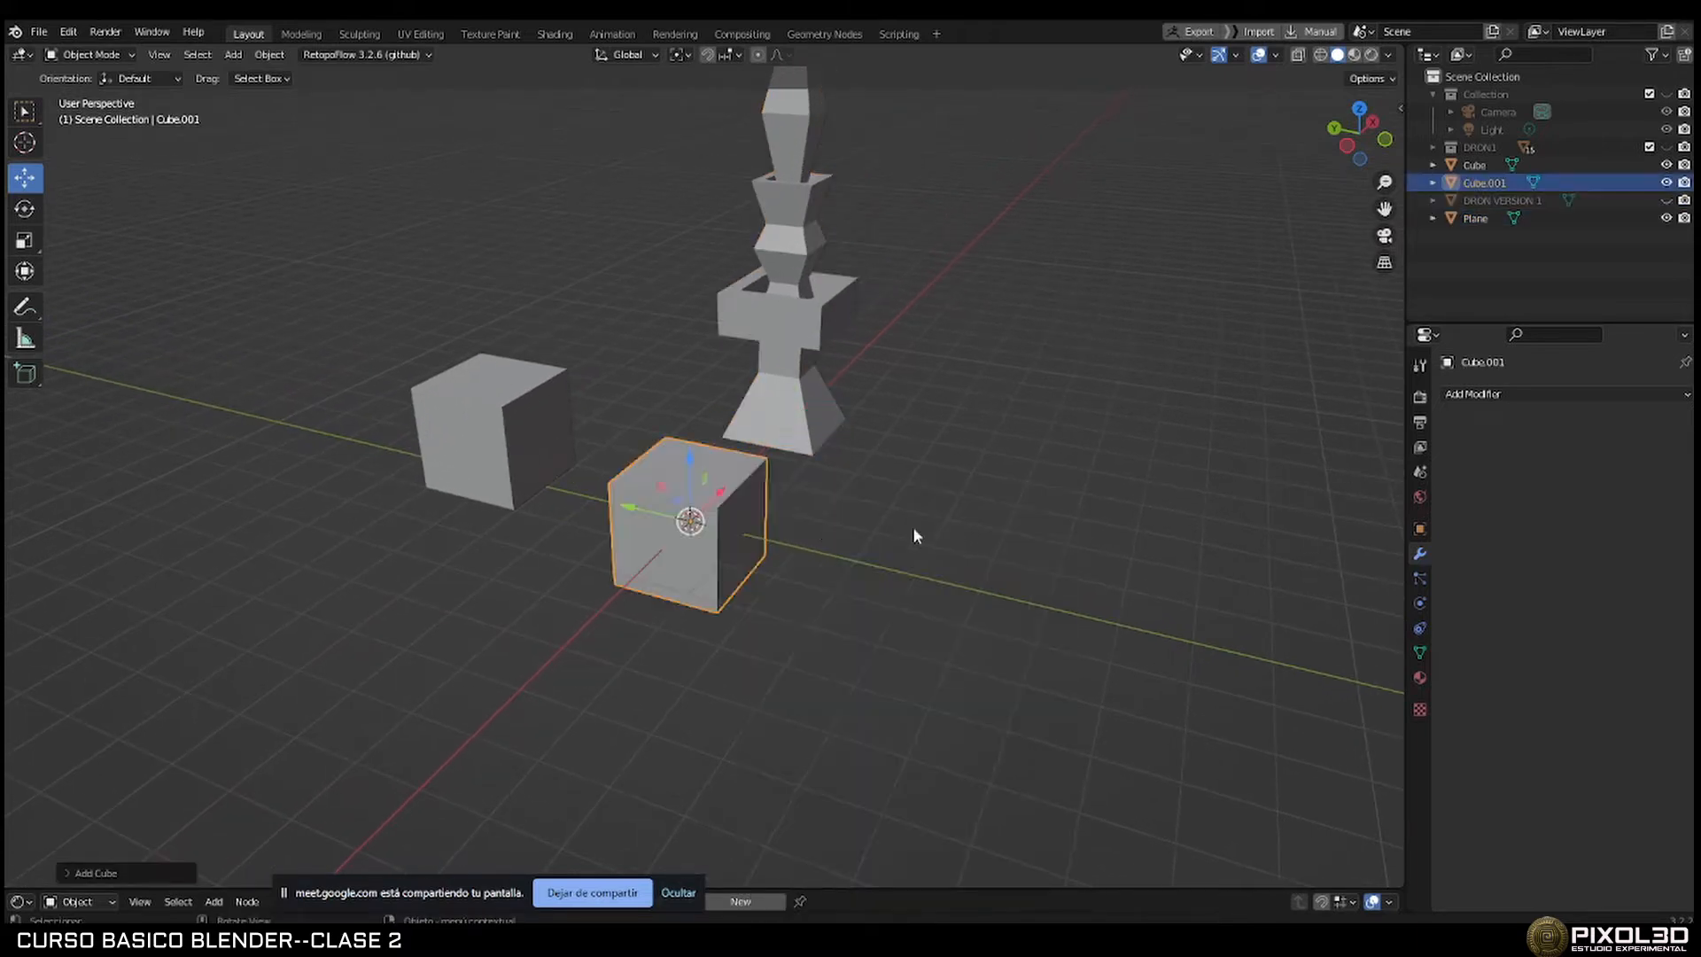
Cut one vertical edge loop through the middle of the new cube in Edit Mode.
key(Tab)
scroll(723, 526, up, 5)
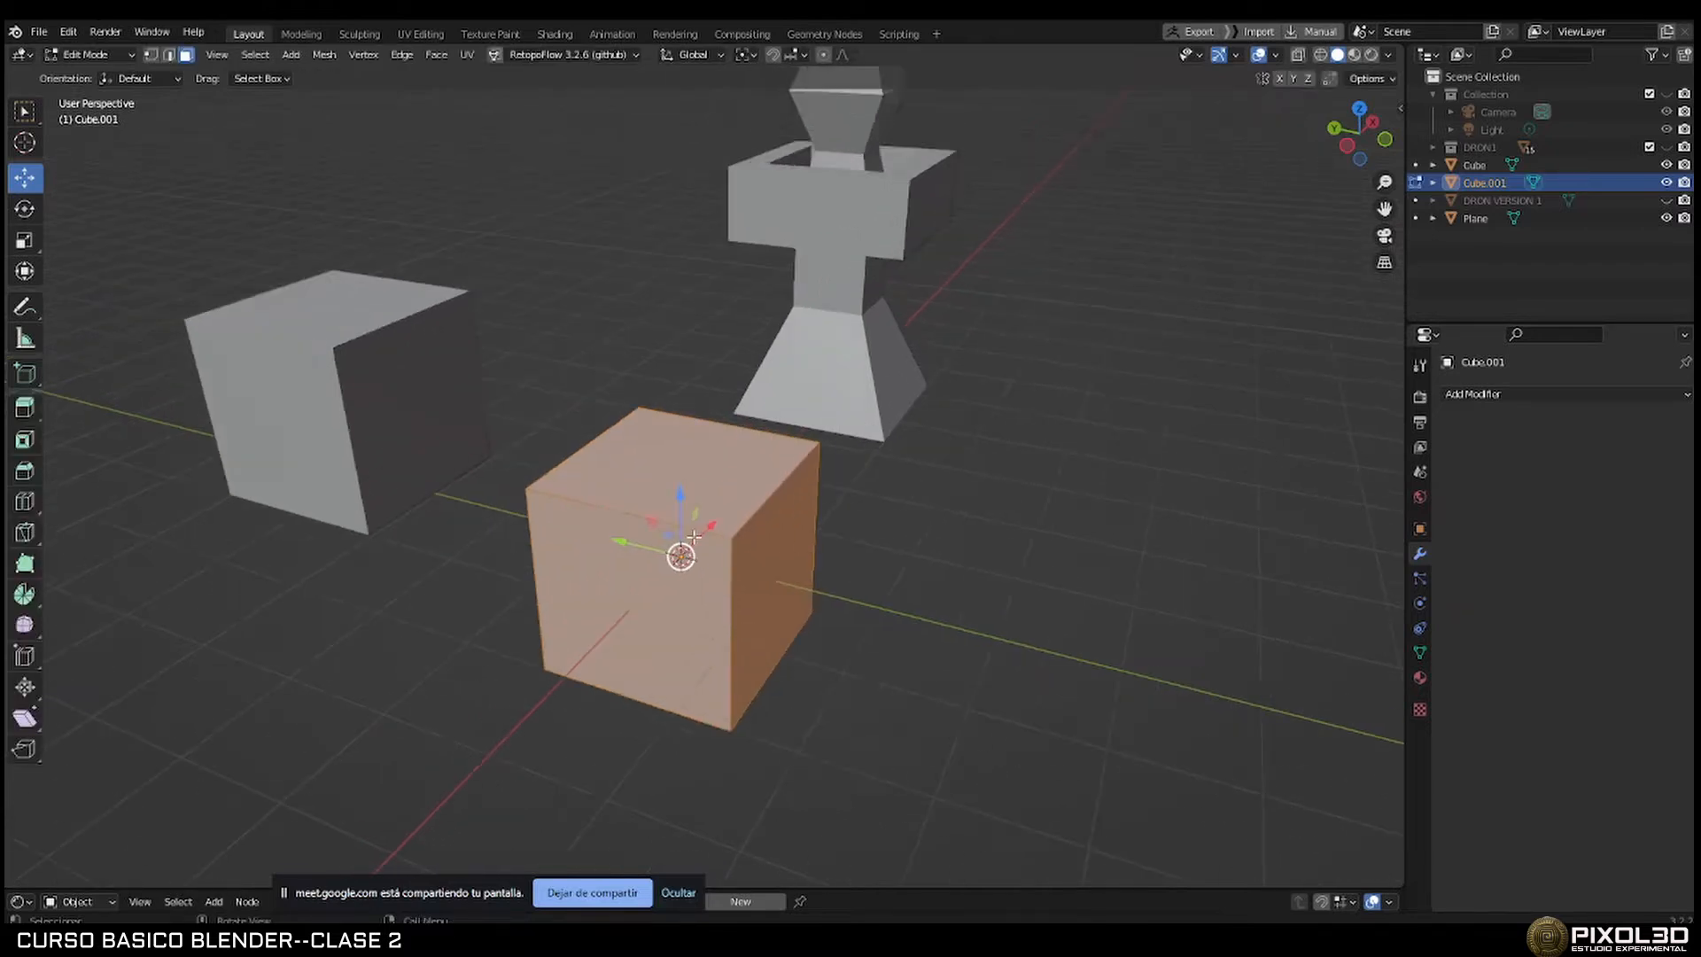
key(ctrl+r)
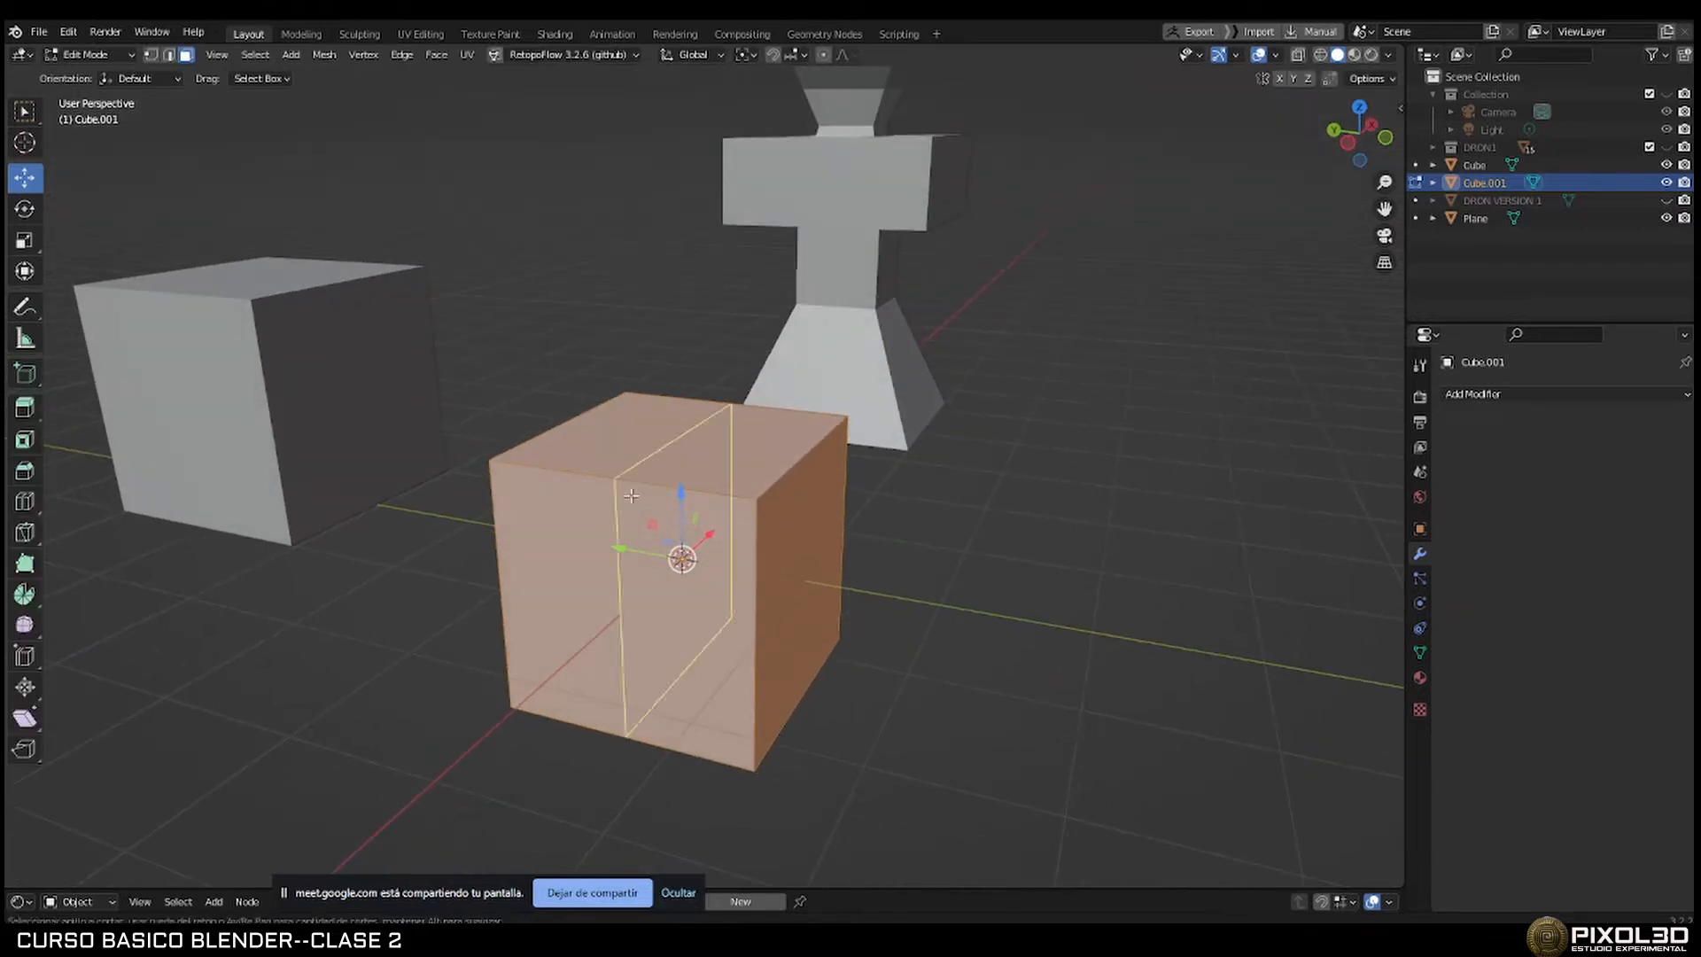
click(631, 496)
middle_drag(655, 518, 666, 417)
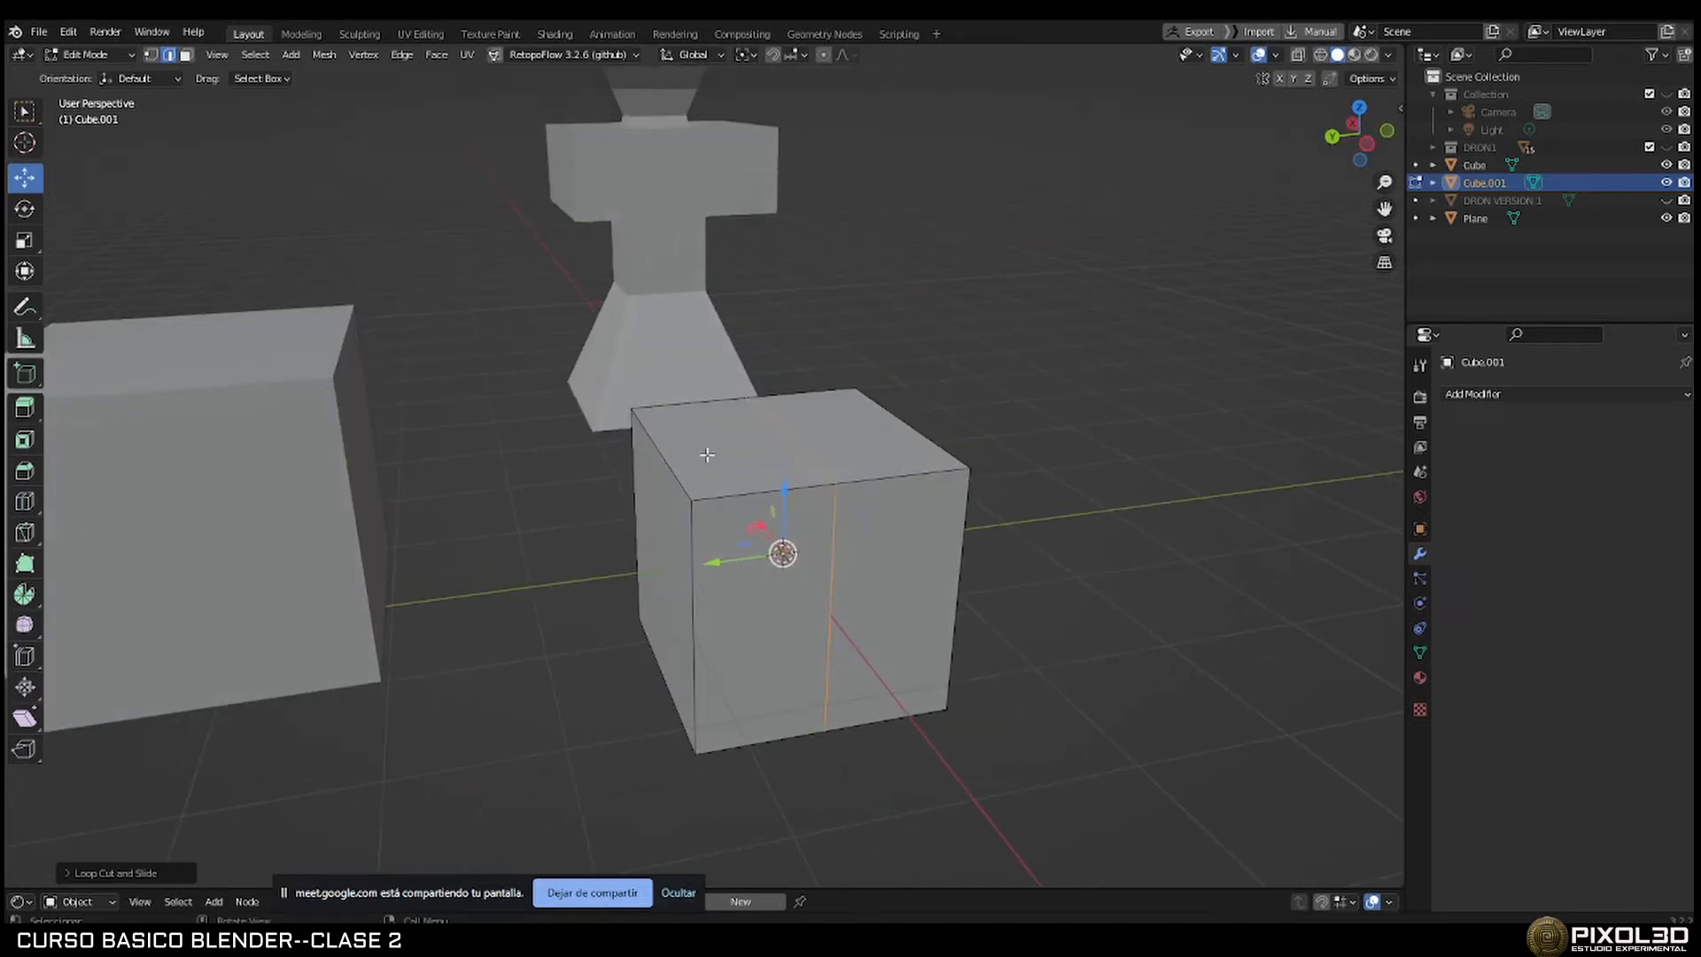
Delete the vertices on one side of the loop cut so only half the cube is left, and return to Object Mode.
key(1)
middle_drag(701, 463, 661, 469)
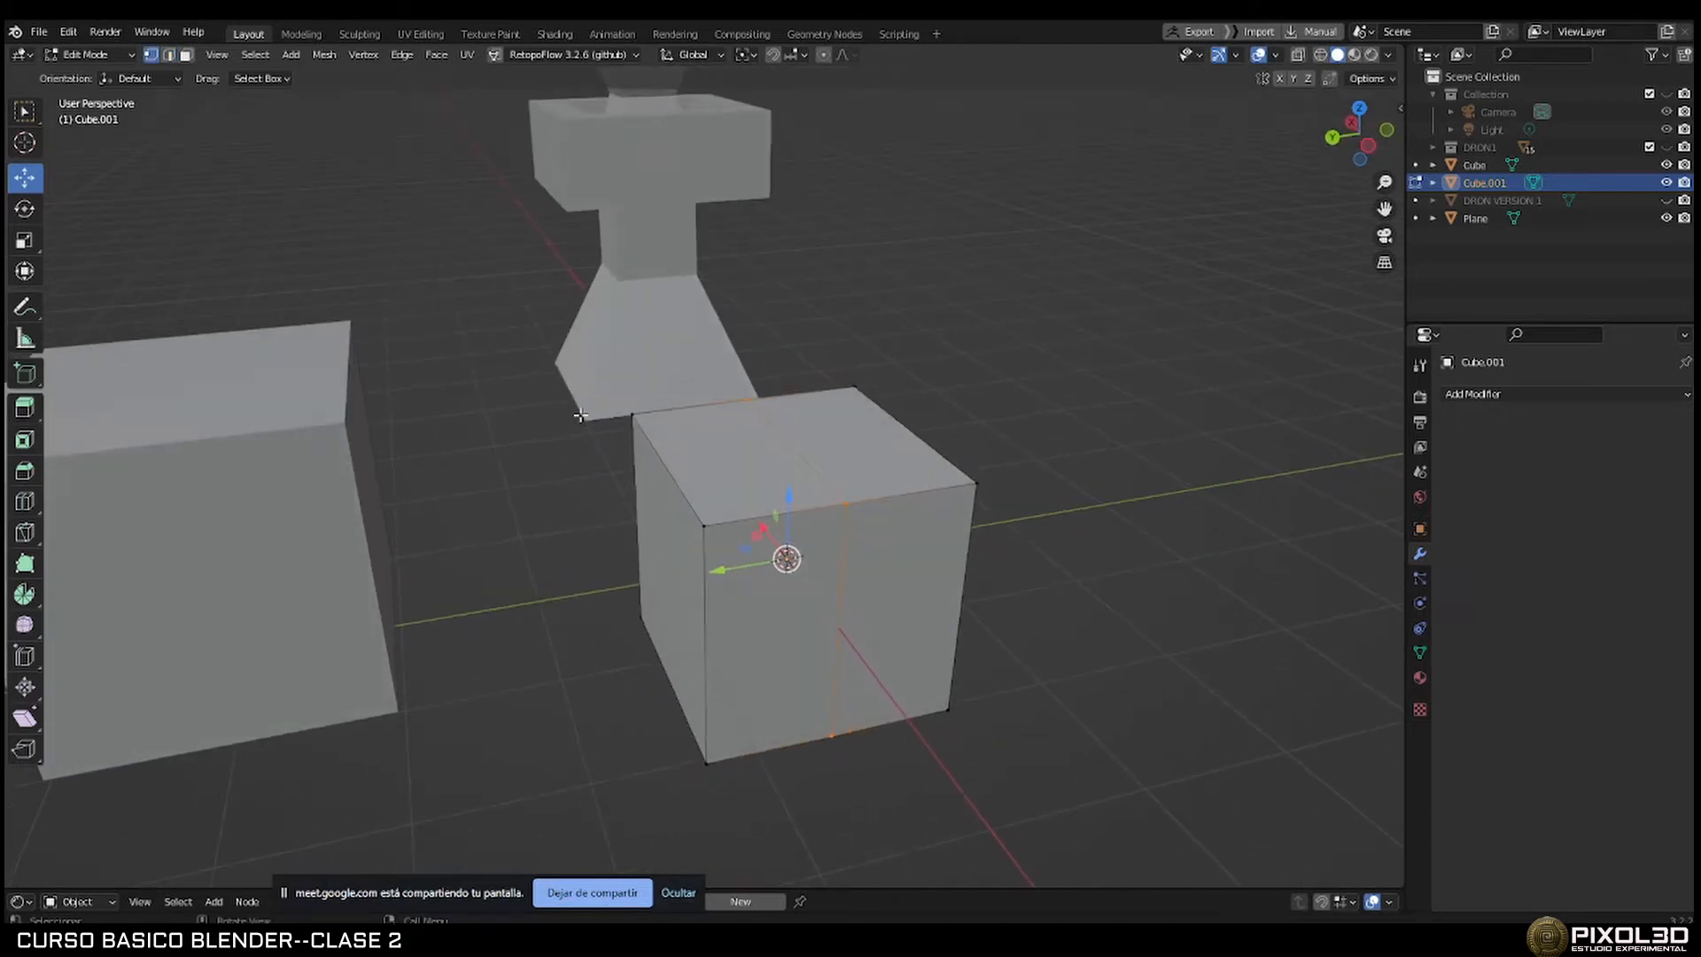
drag(570, 402, 733, 796)
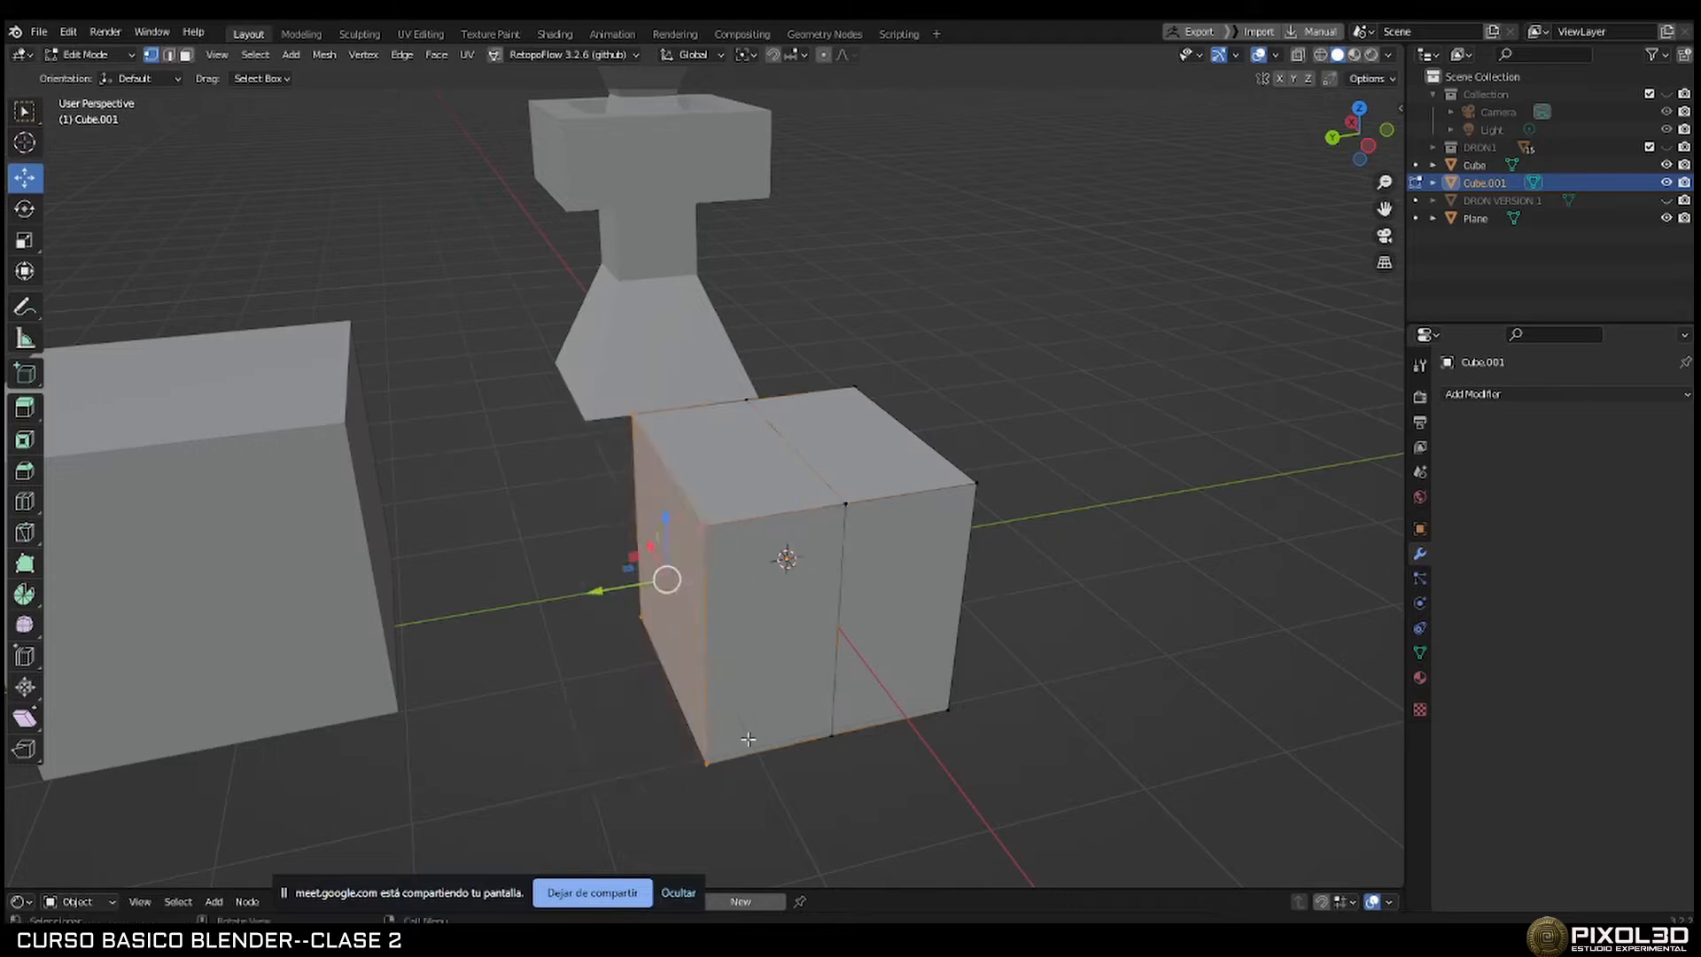
key(x)
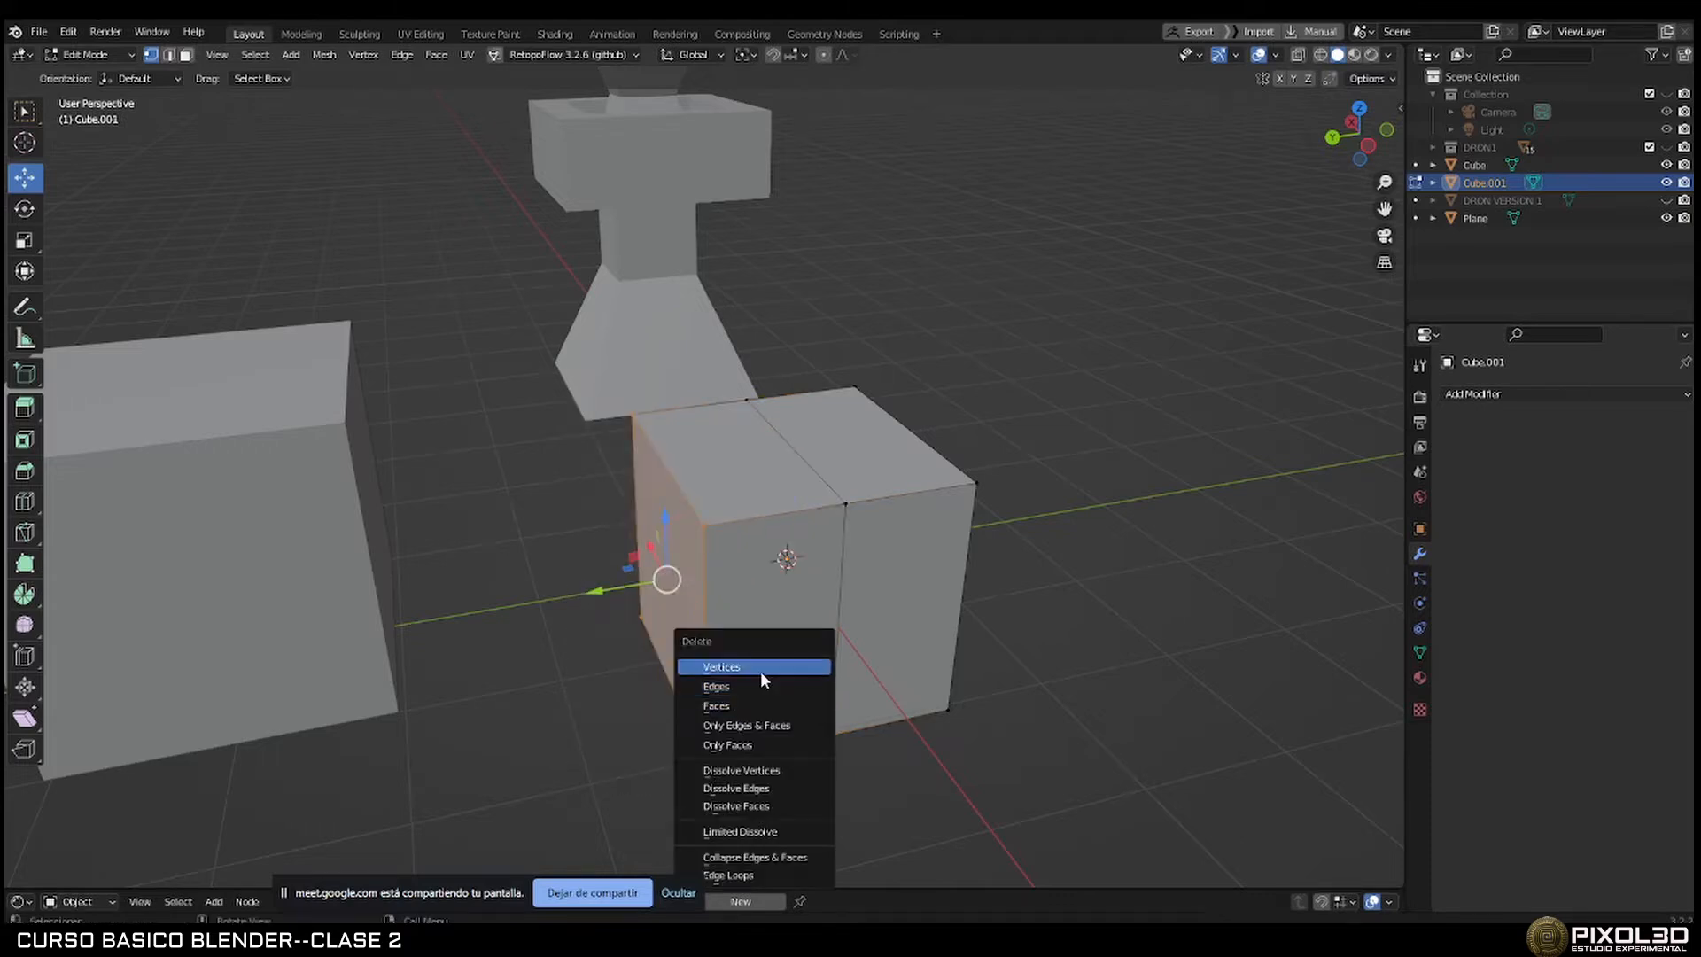
click(760, 671)
middle_drag(969, 600, 981, 545)
key(Tab)
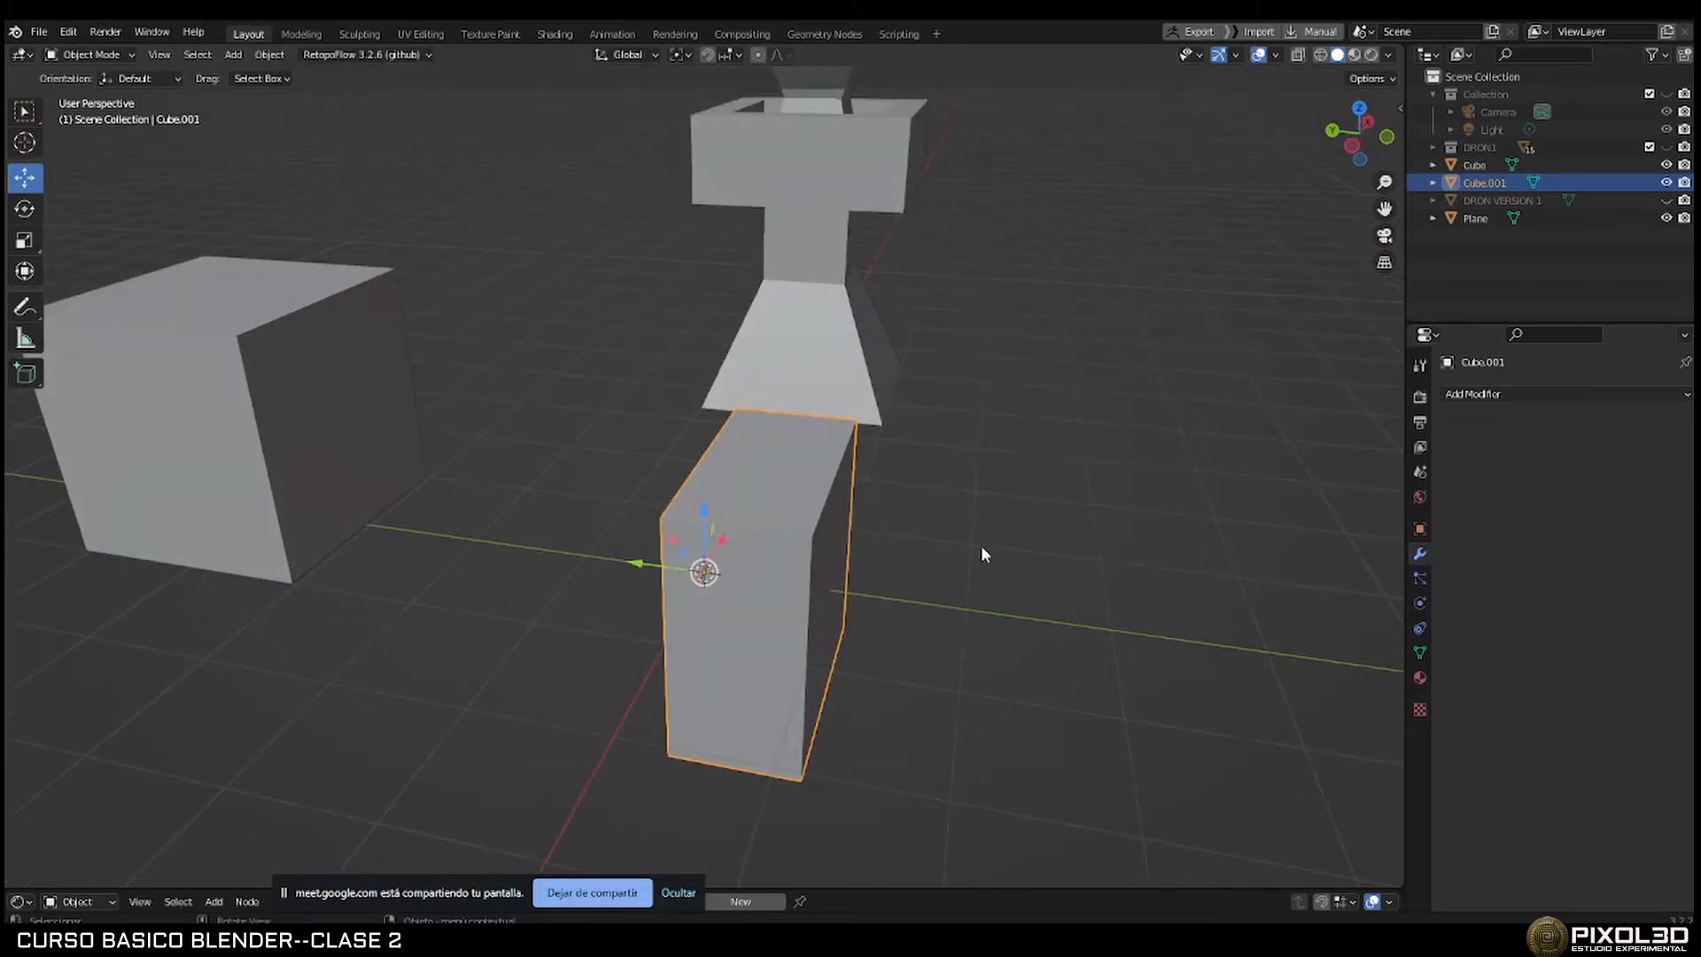
Add a Mirror modifier to the half cube and mirror it across the Y axis only.
click(1512, 394)
click(1287, 586)
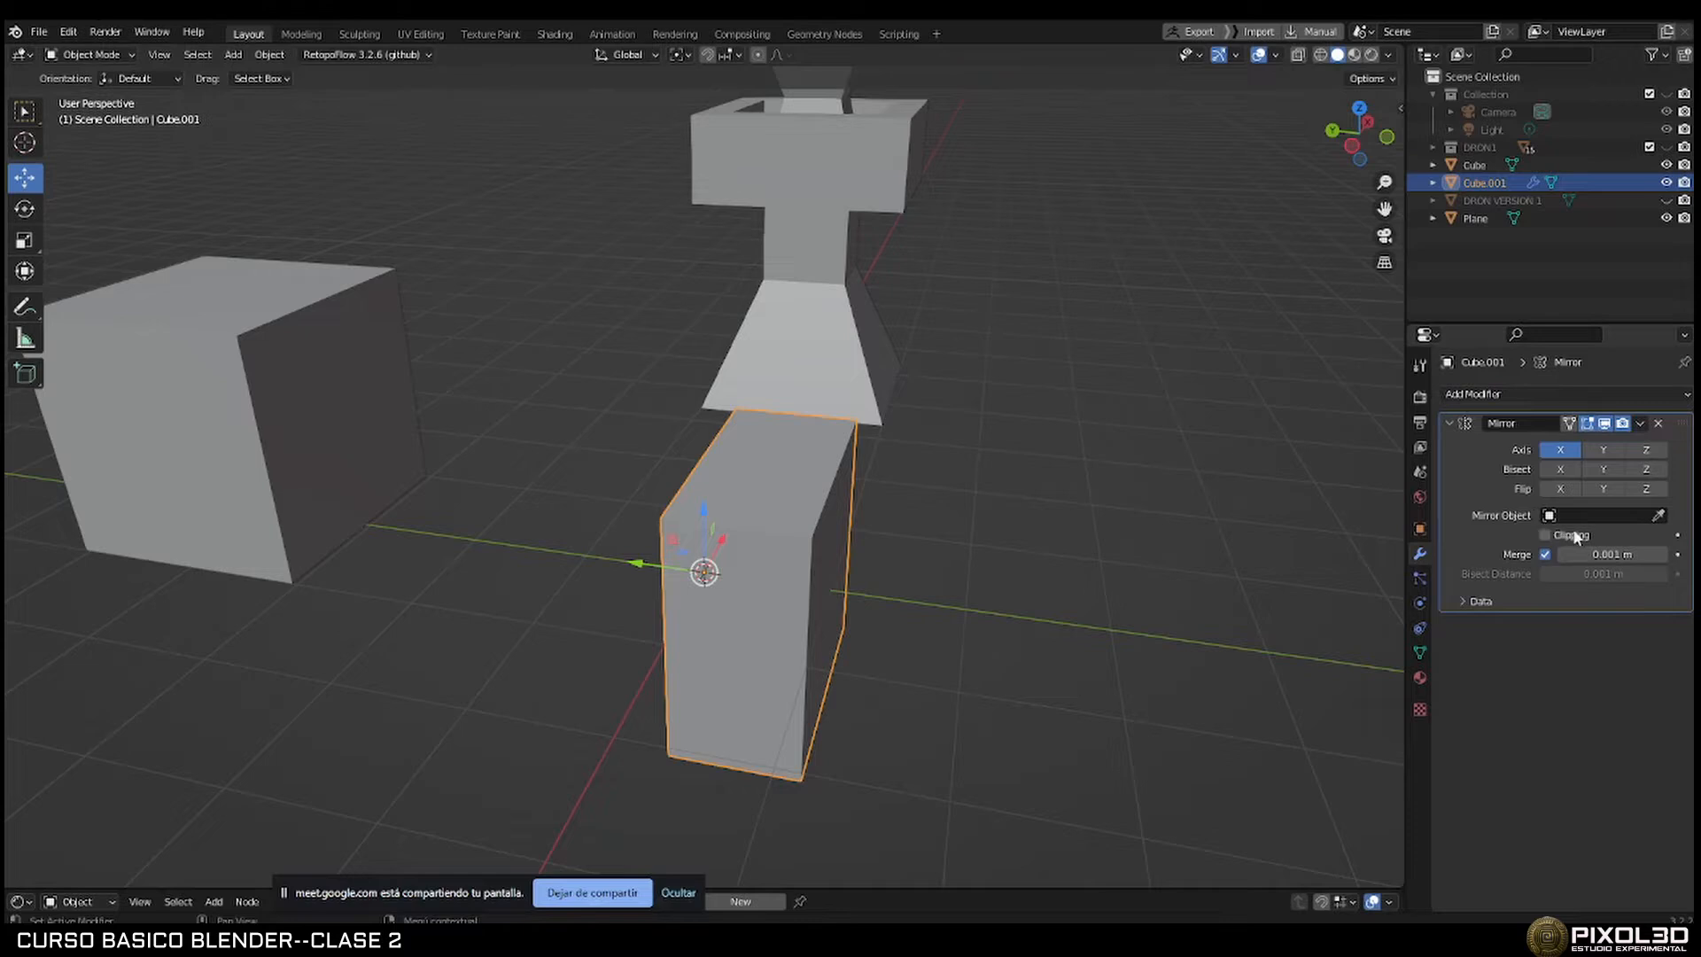
mouse_move(1052, 521)
middle_down()
mouse_move(1156, 493)
mouse_move(1078, 501)
middle_up()
click(1604, 449)
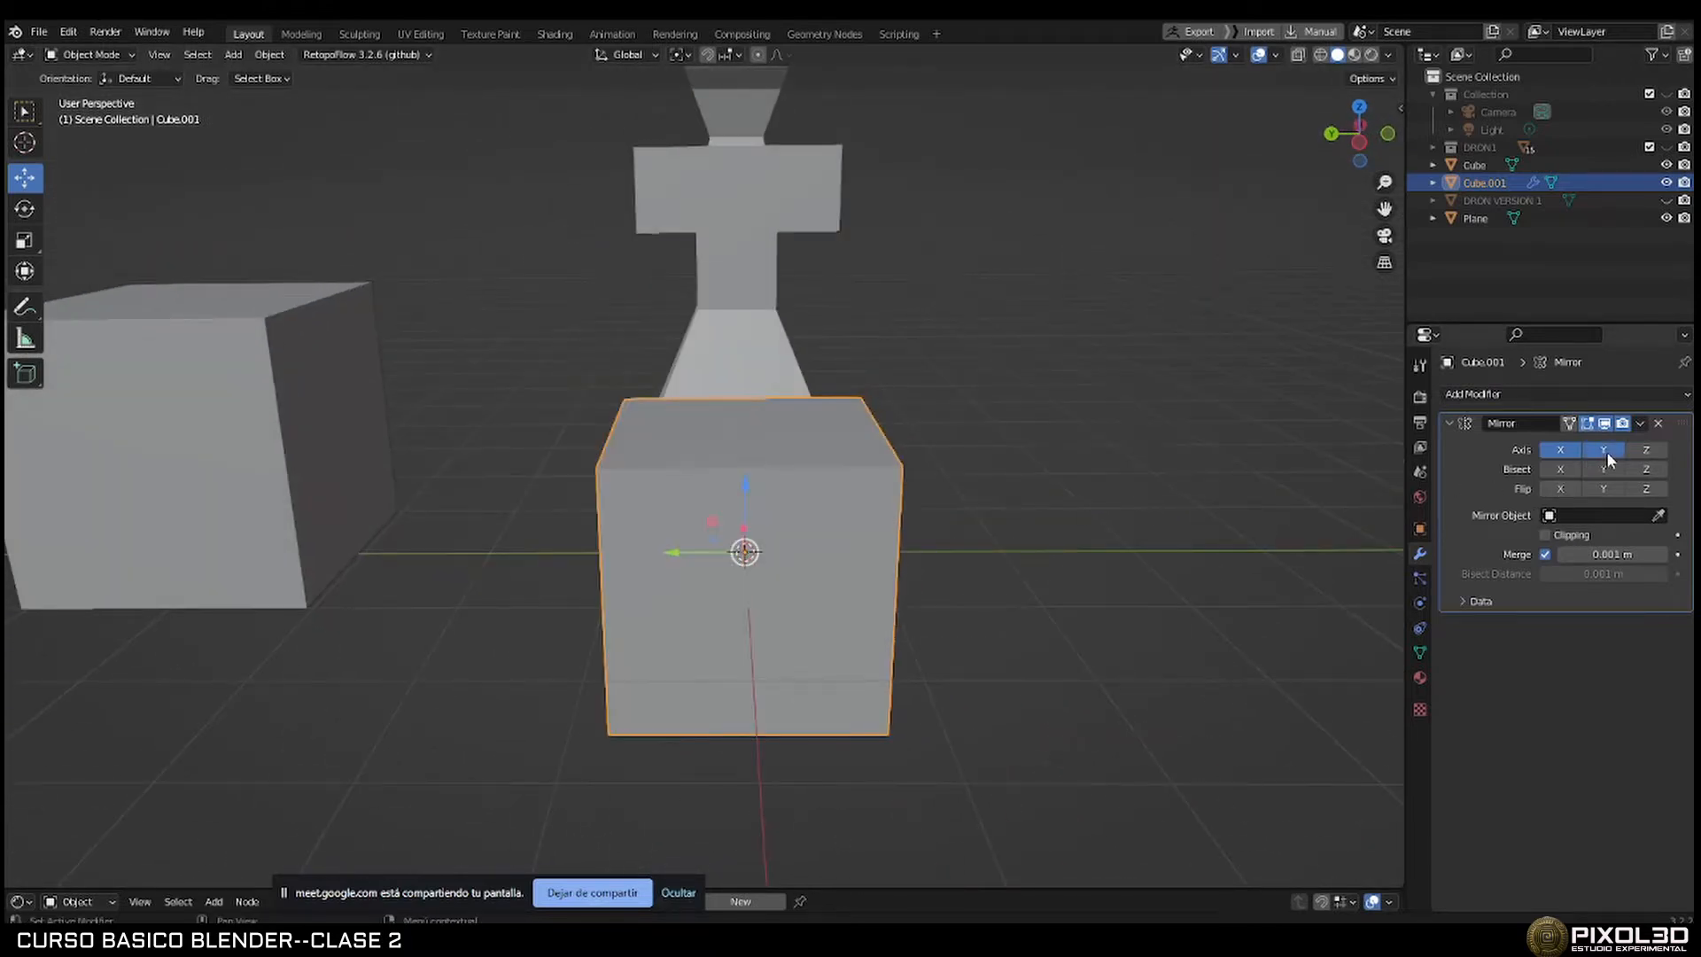
click(1560, 450)
middle_drag(1256, 465, 1125, 482)
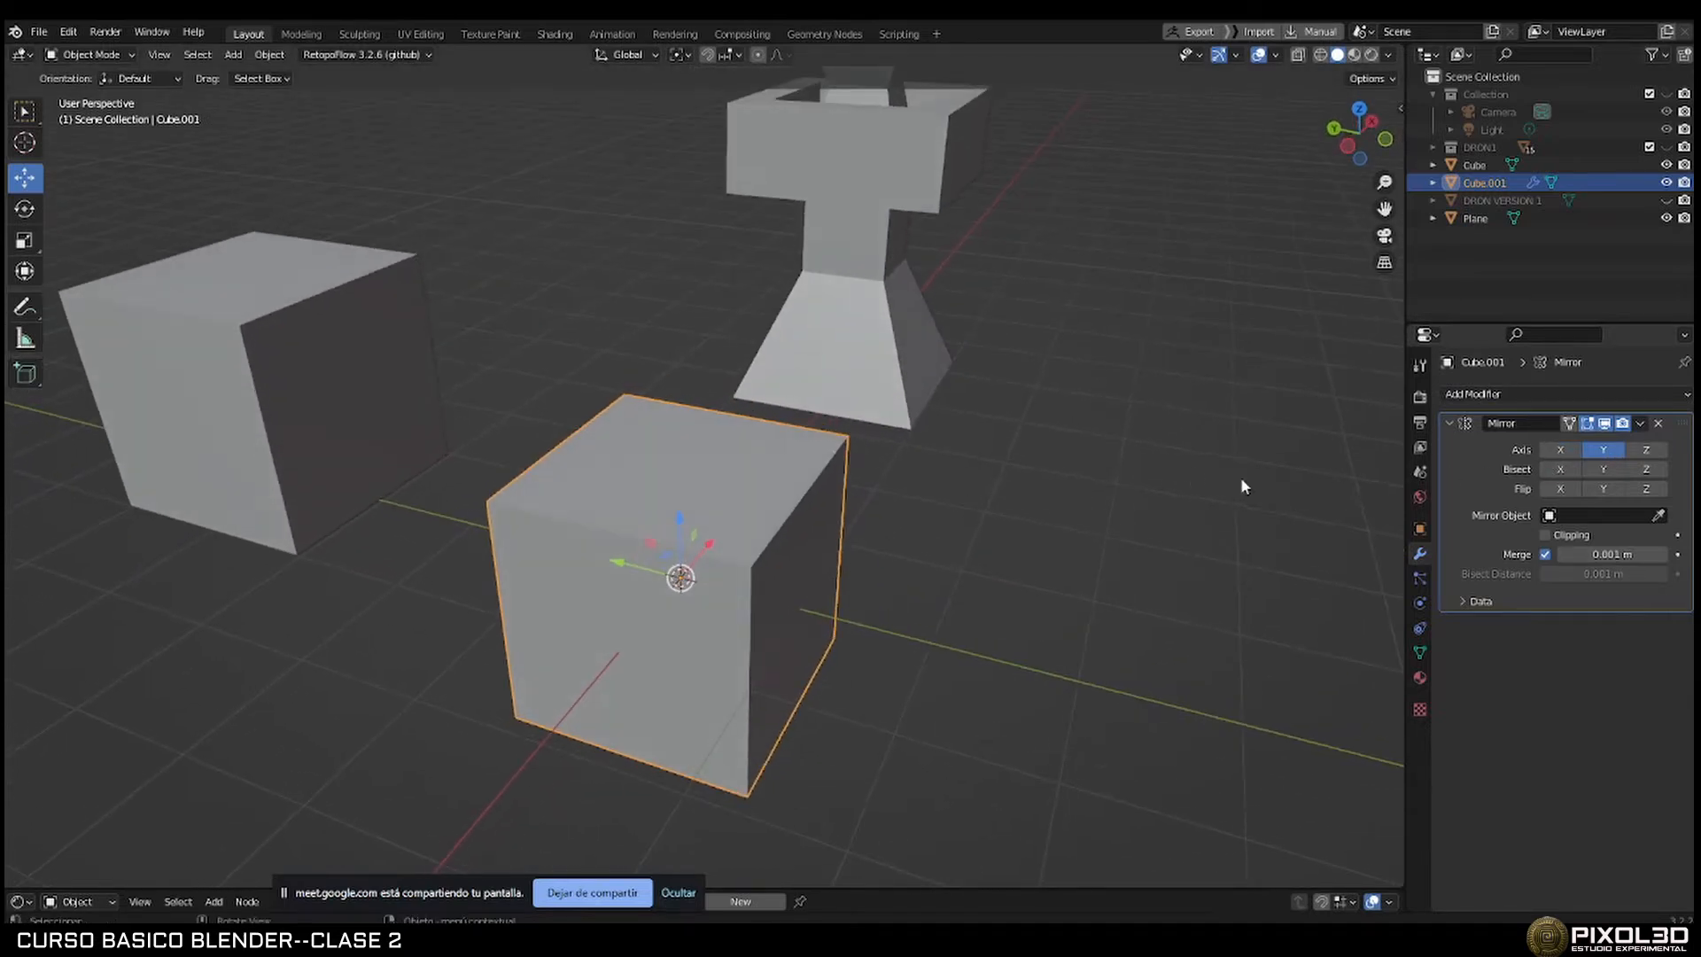
Enable Clipping on the Mirror modifier and move the half cube's outer end face outward along the Y axis.
click(1546, 535)
key(Tab)
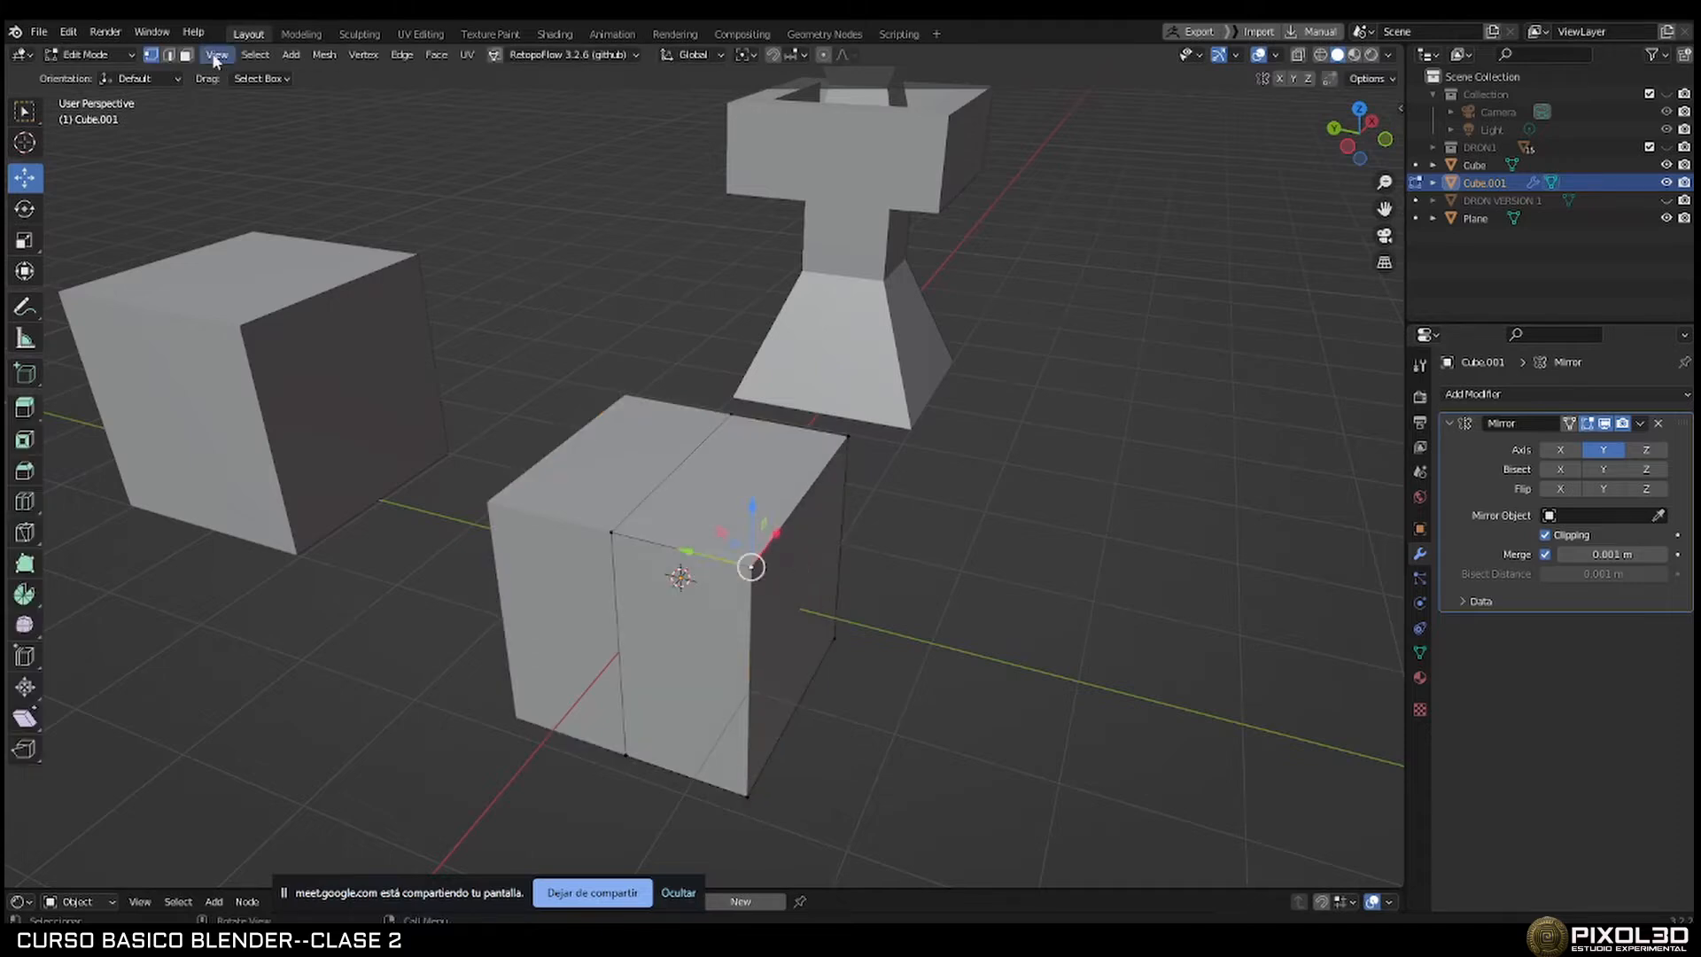
click(186, 54)
click(807, 583)
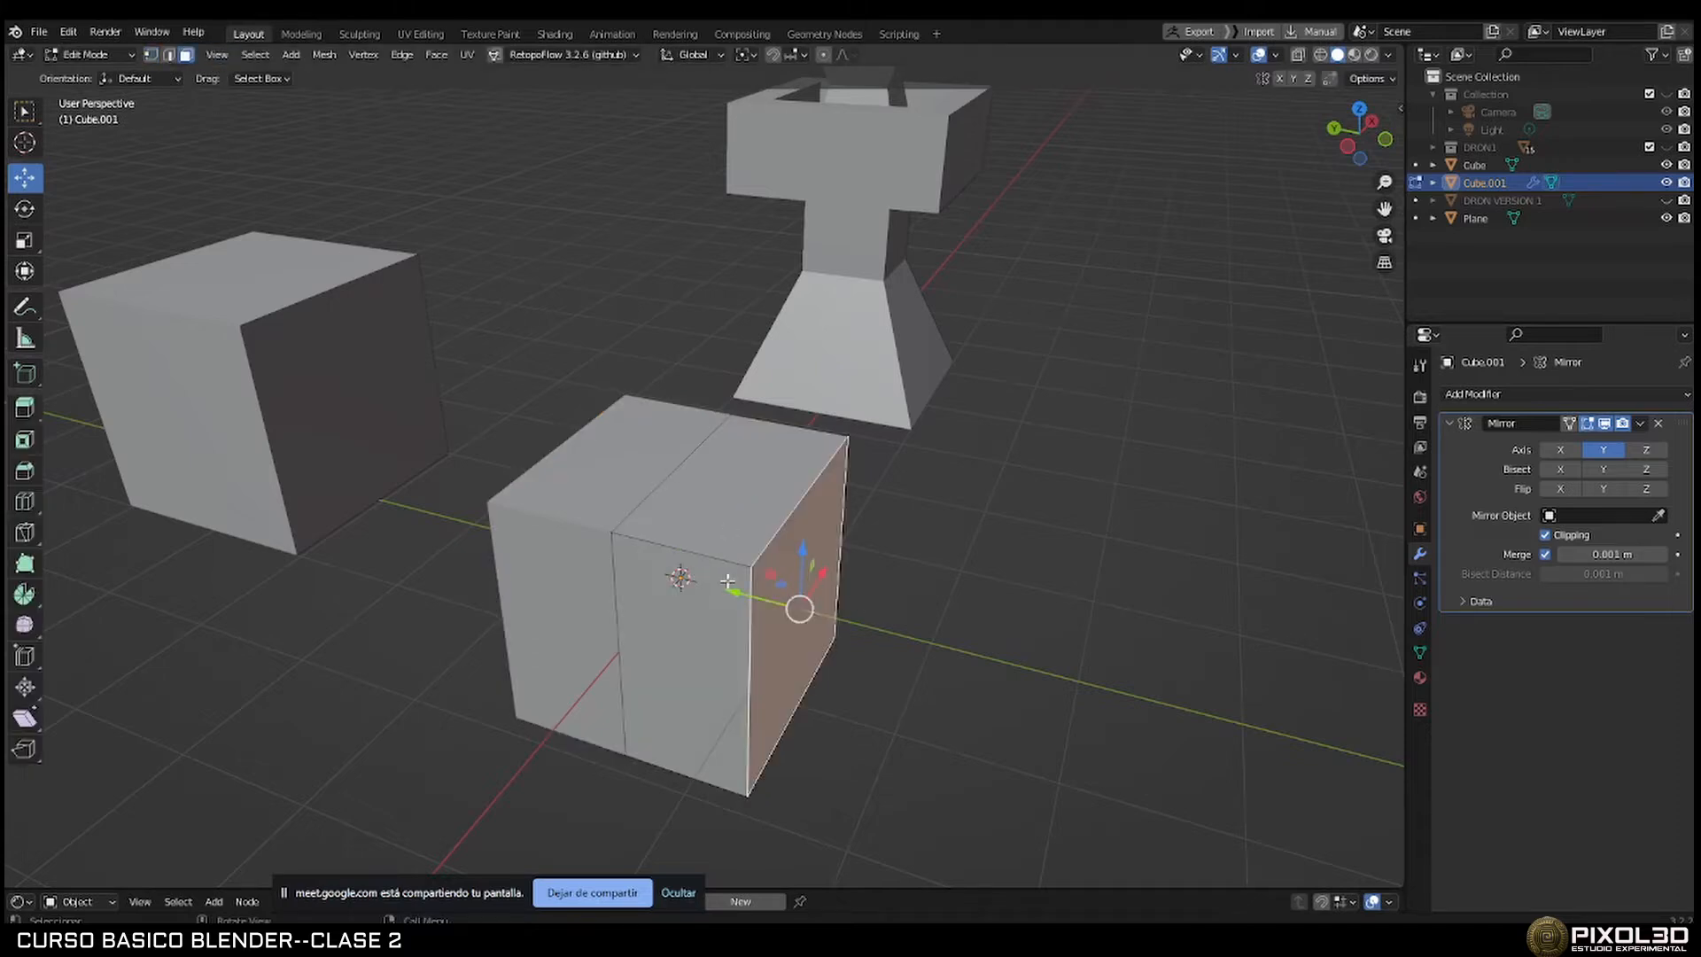
drag(733, 591, 864, 619)
Extrude the top face of the mirrored half upward and scale it down into a tapered roof.
click(811, 542)
middle_drag(799, 574, 758, 577)
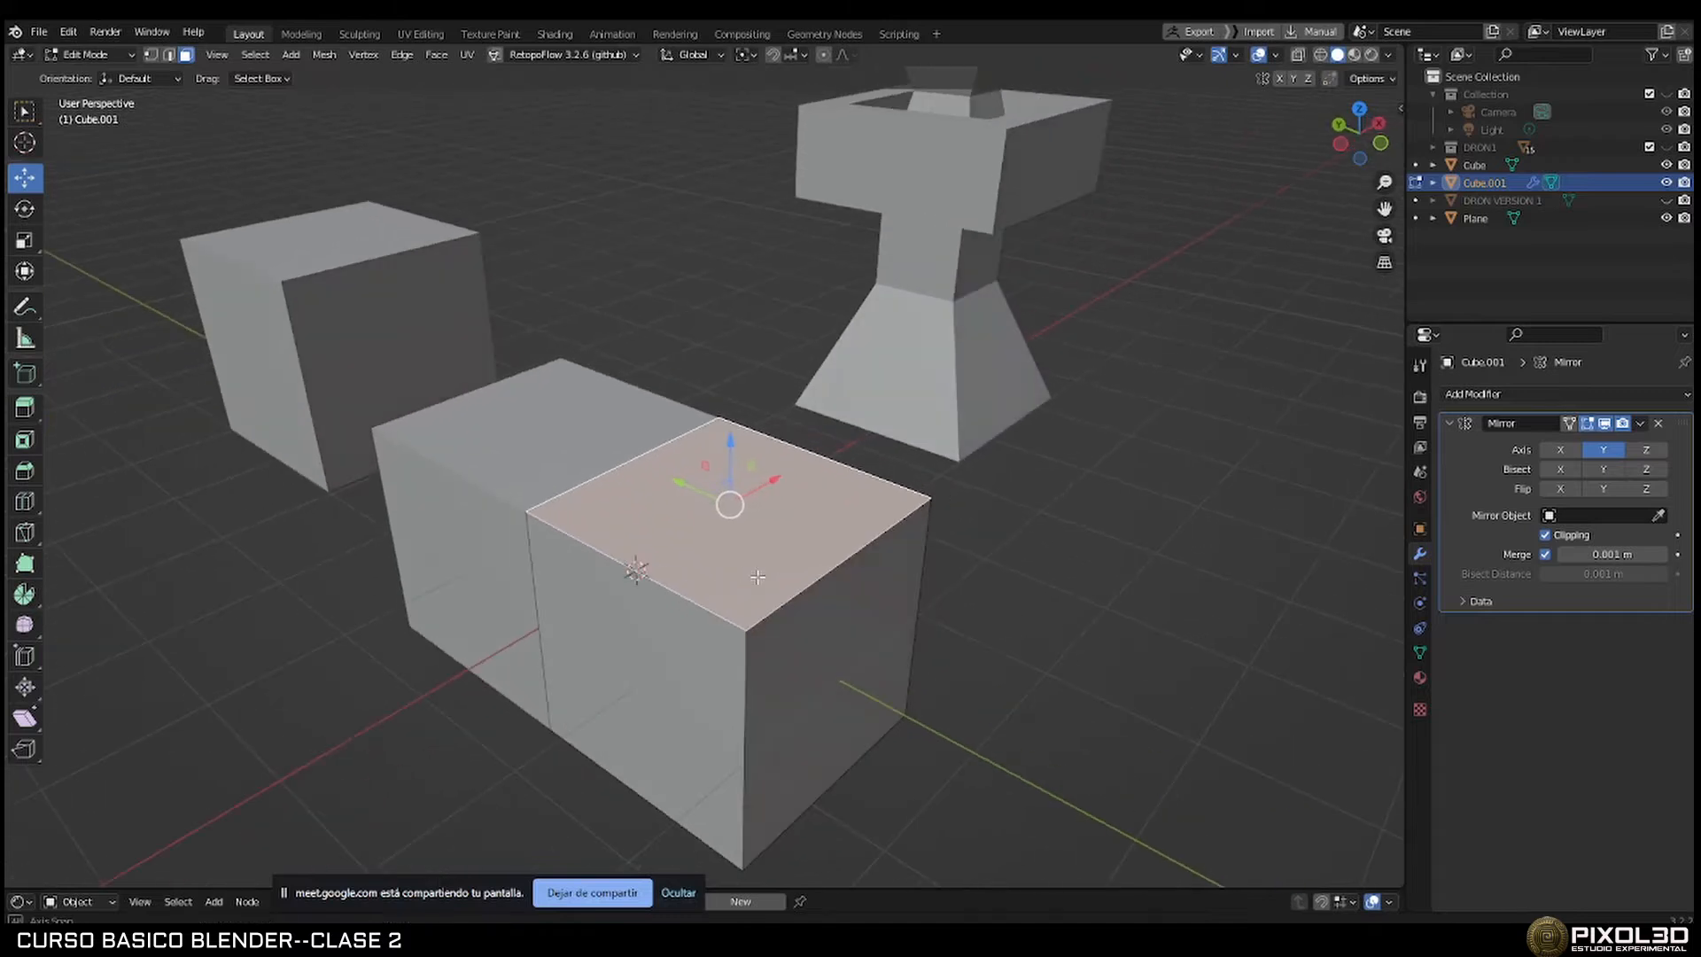
key(e)
click(744, 483)
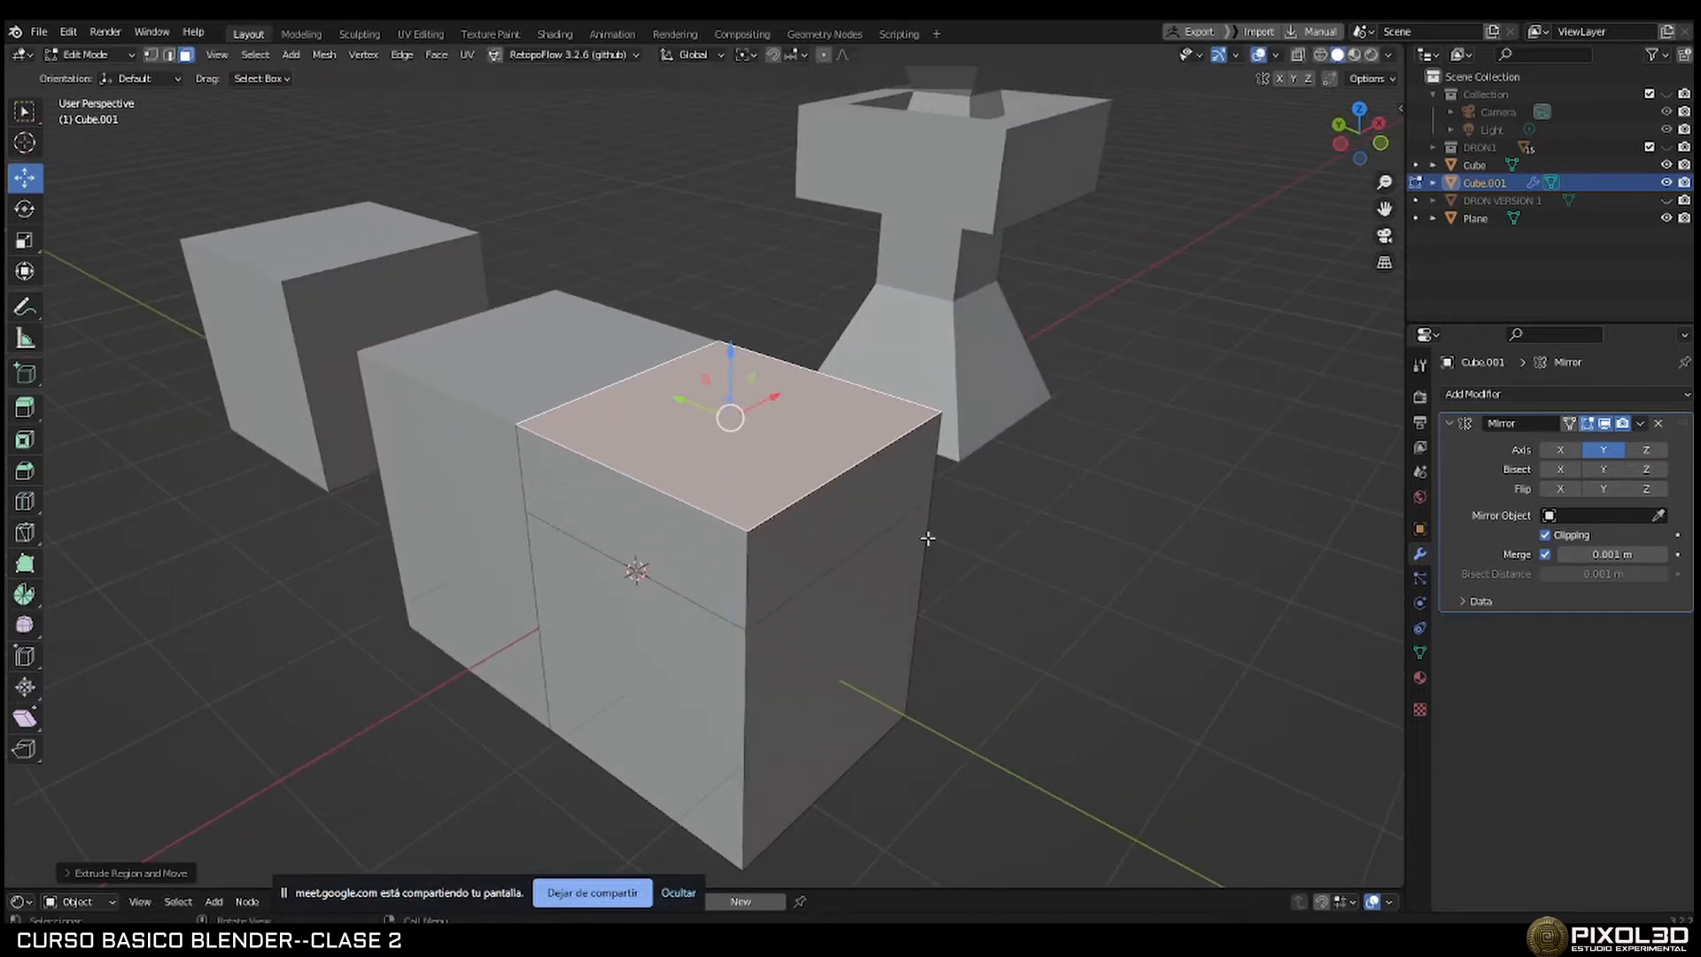
key(s)
click(775, 483)
middle_drag(864, 595, 862, 460)
Extrude the outer end face in place and scale it down into a smaller inner face.
click(866, 510)
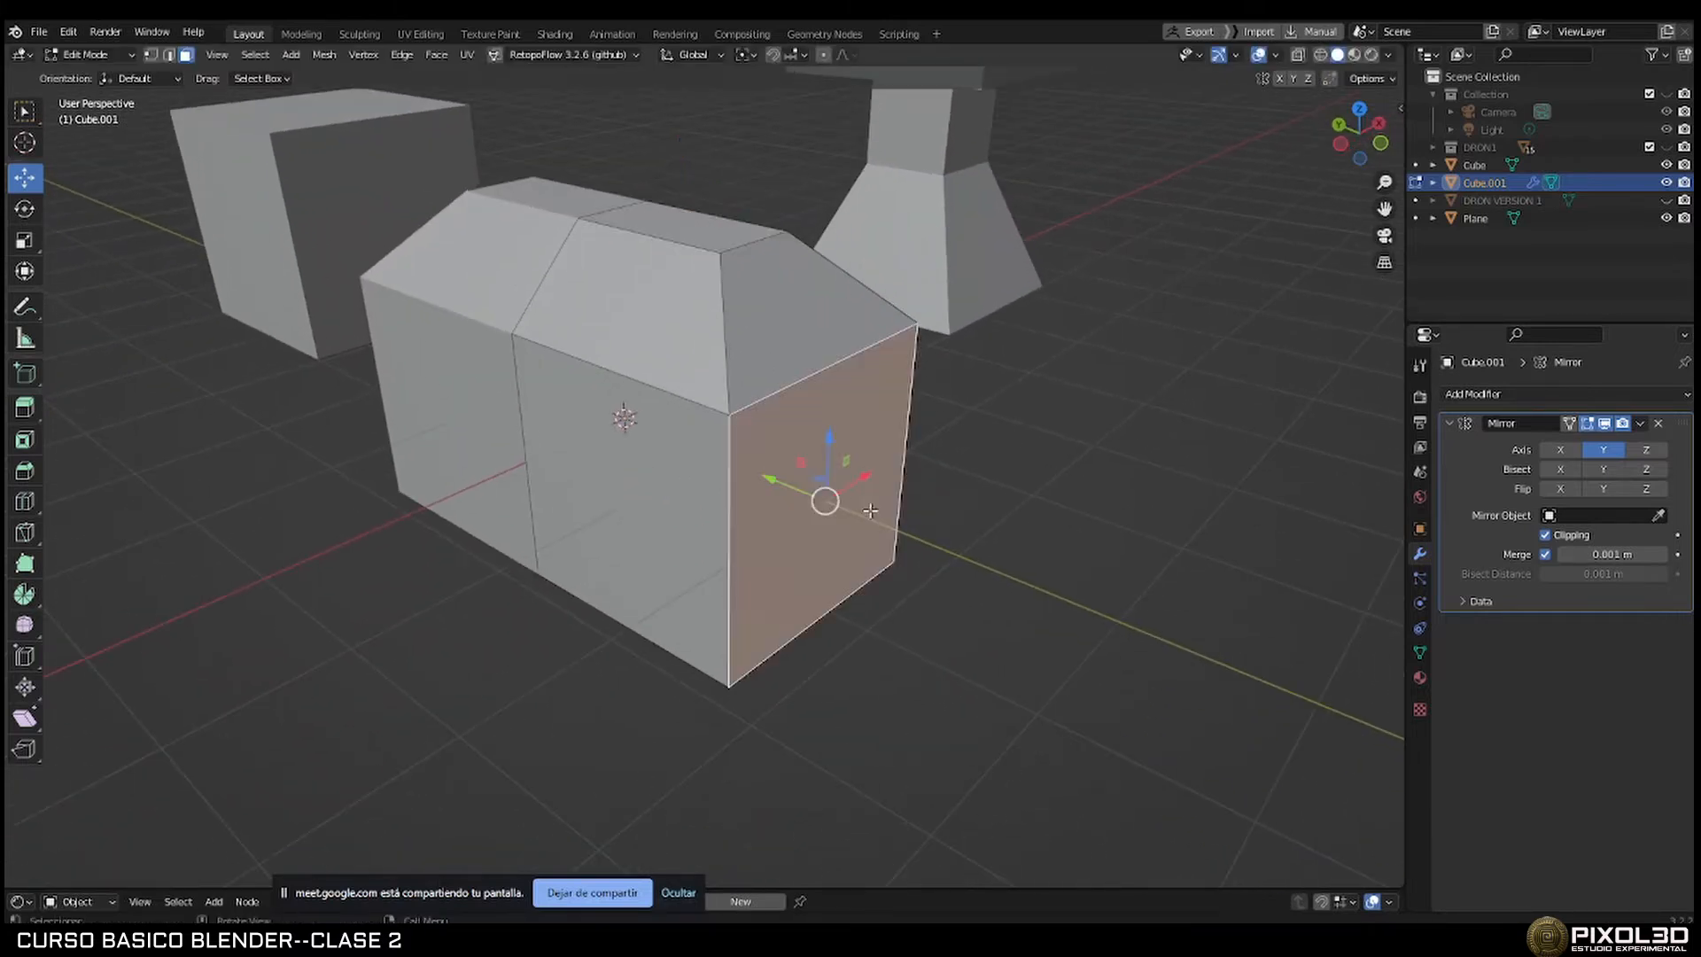
key(s)
click(875, 506)
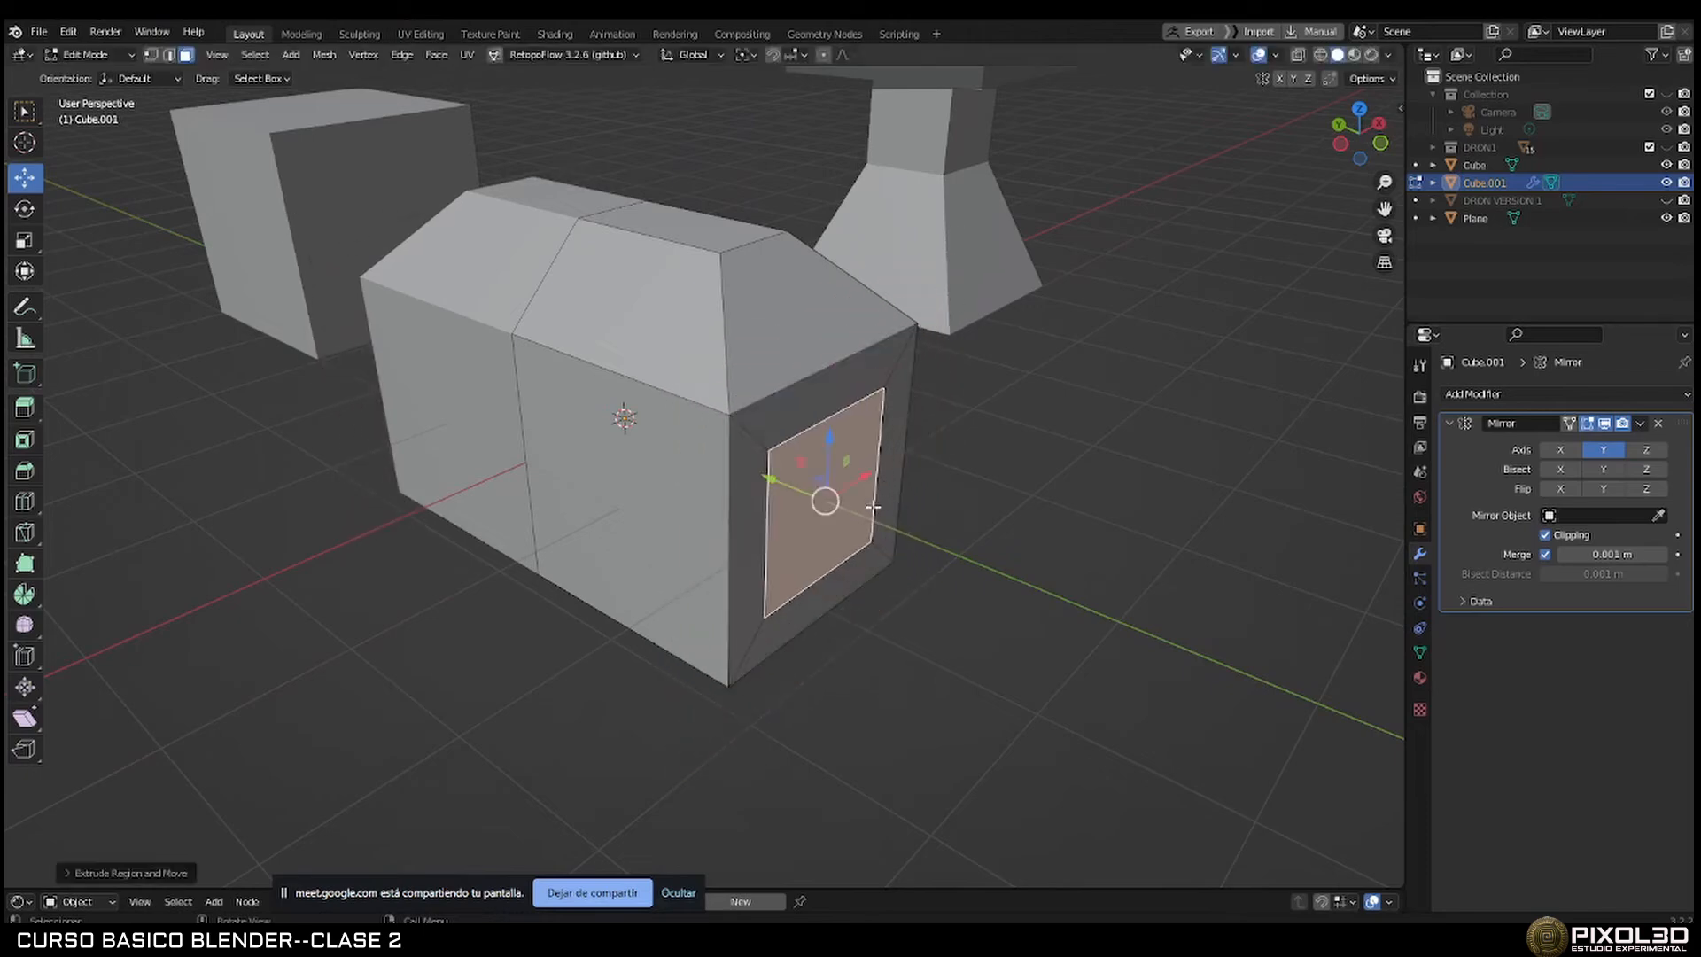
middle_drag(781, 518, 844, 463)
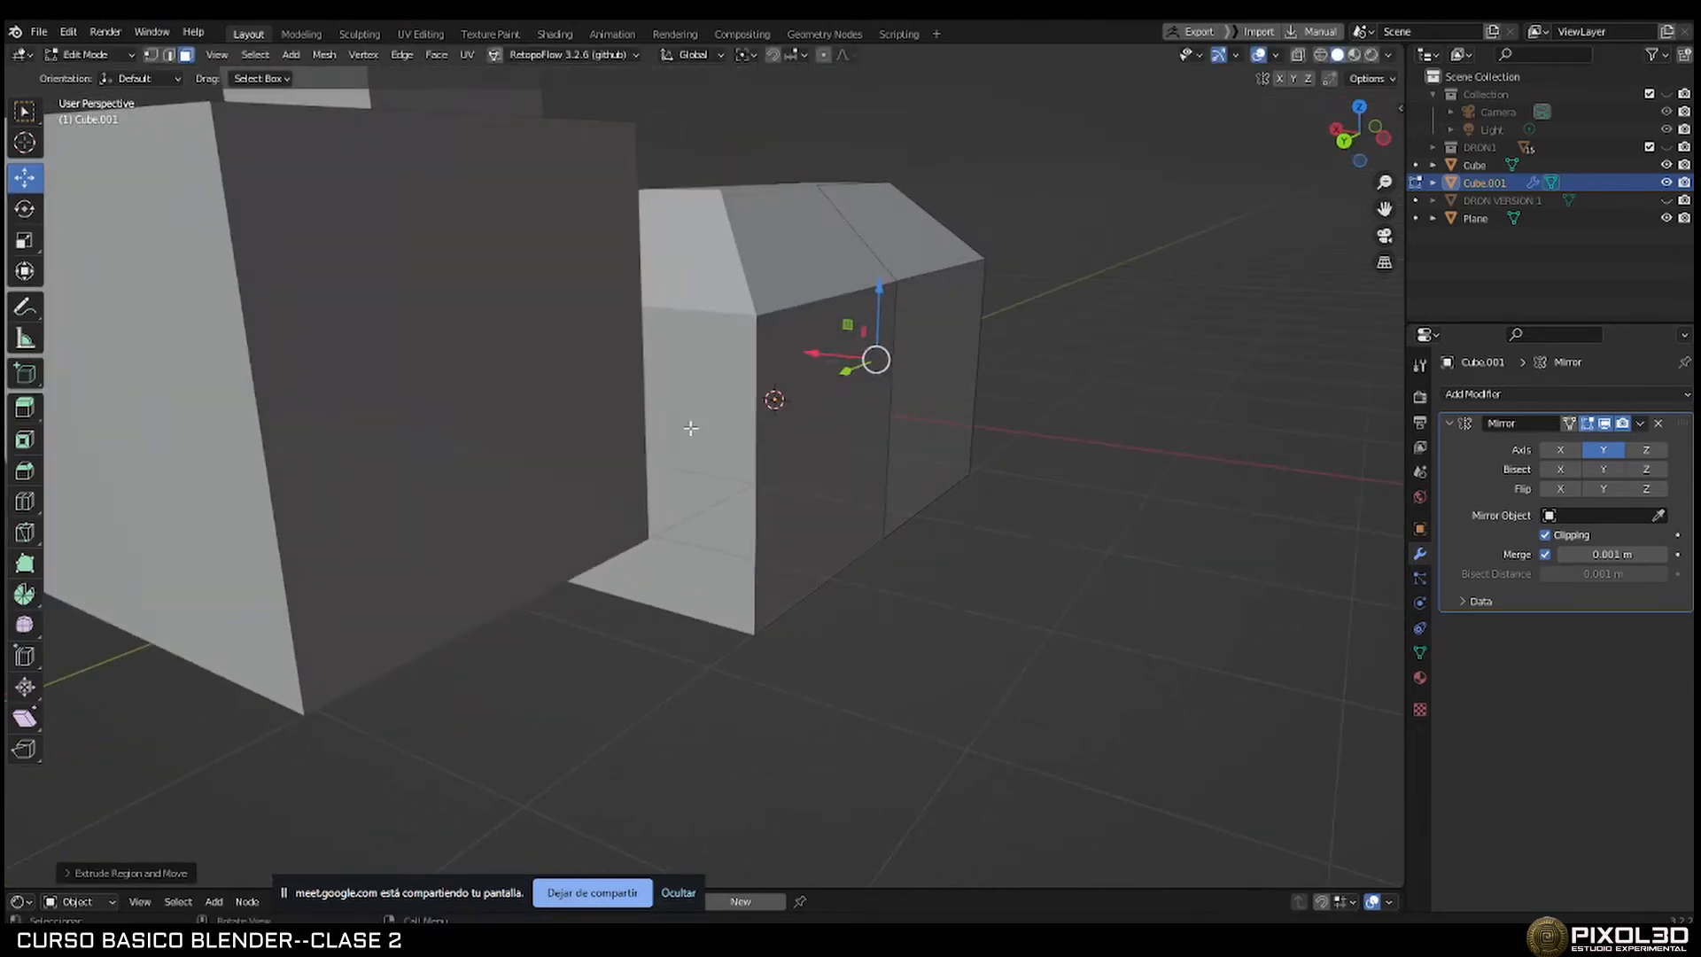
middle_drag(691, 428, 717, 460)
key(s)
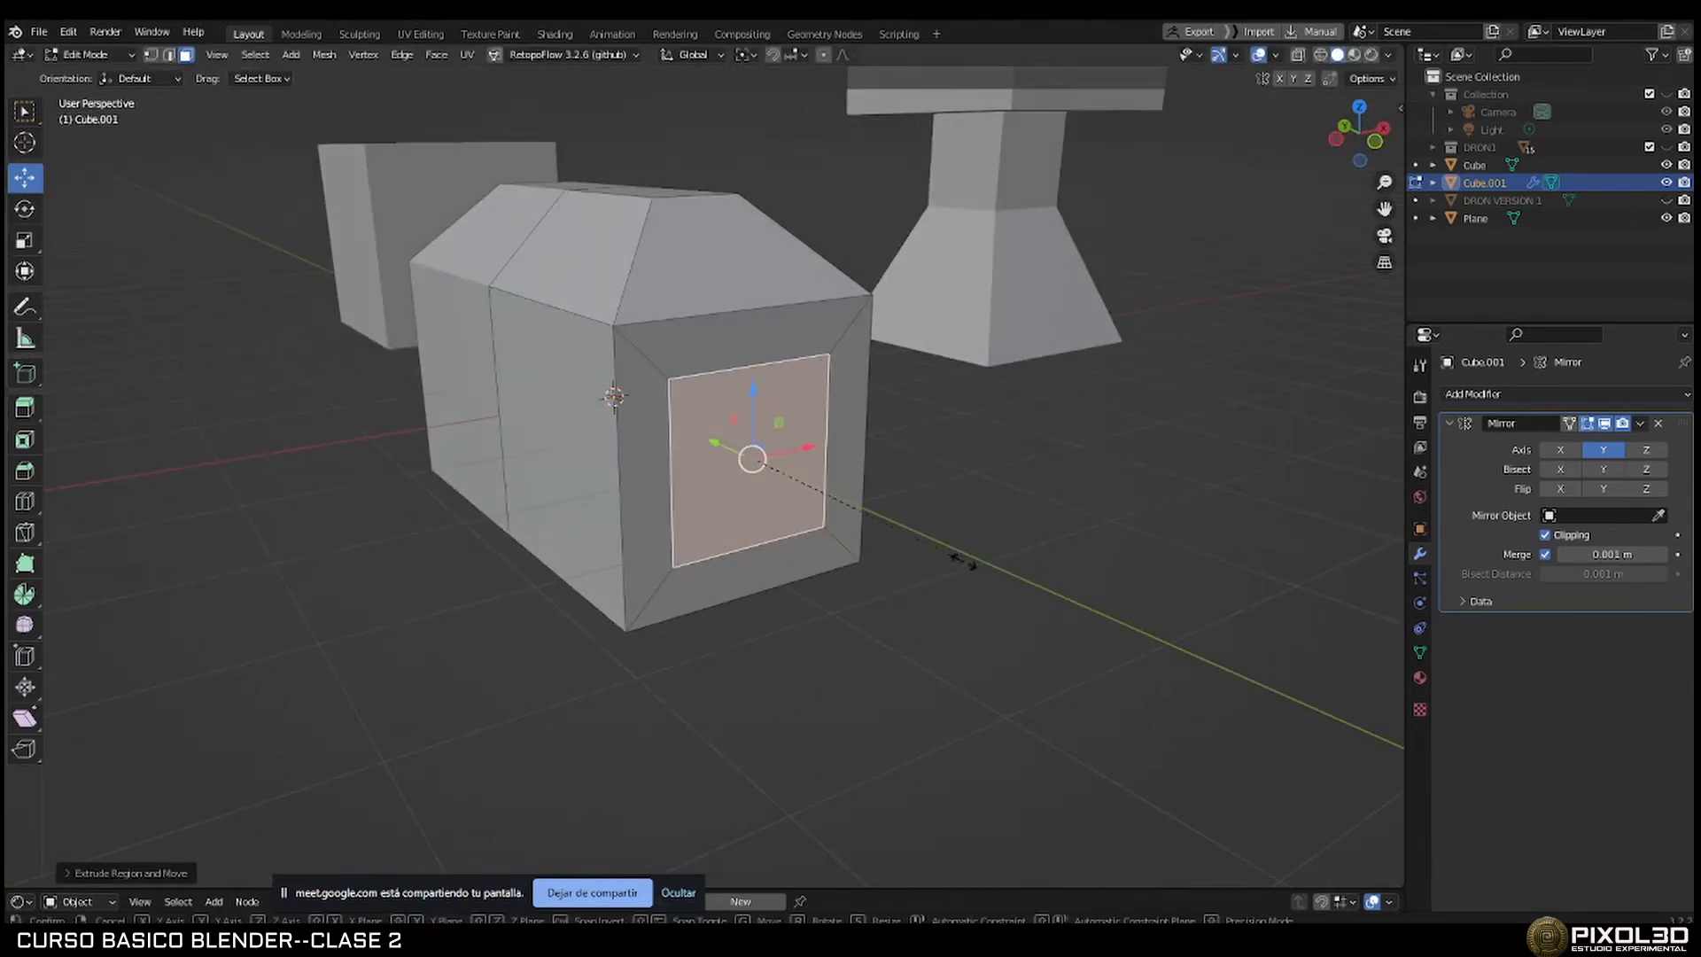
click(899, 536)
Extrude the inner end face outward into a protruding block and return to Object Mode.
key(e)
click(1088, 597)
middle_drag(842, 526, 789, 473)
scroll(915, 551, down, 3)
key(Tab)
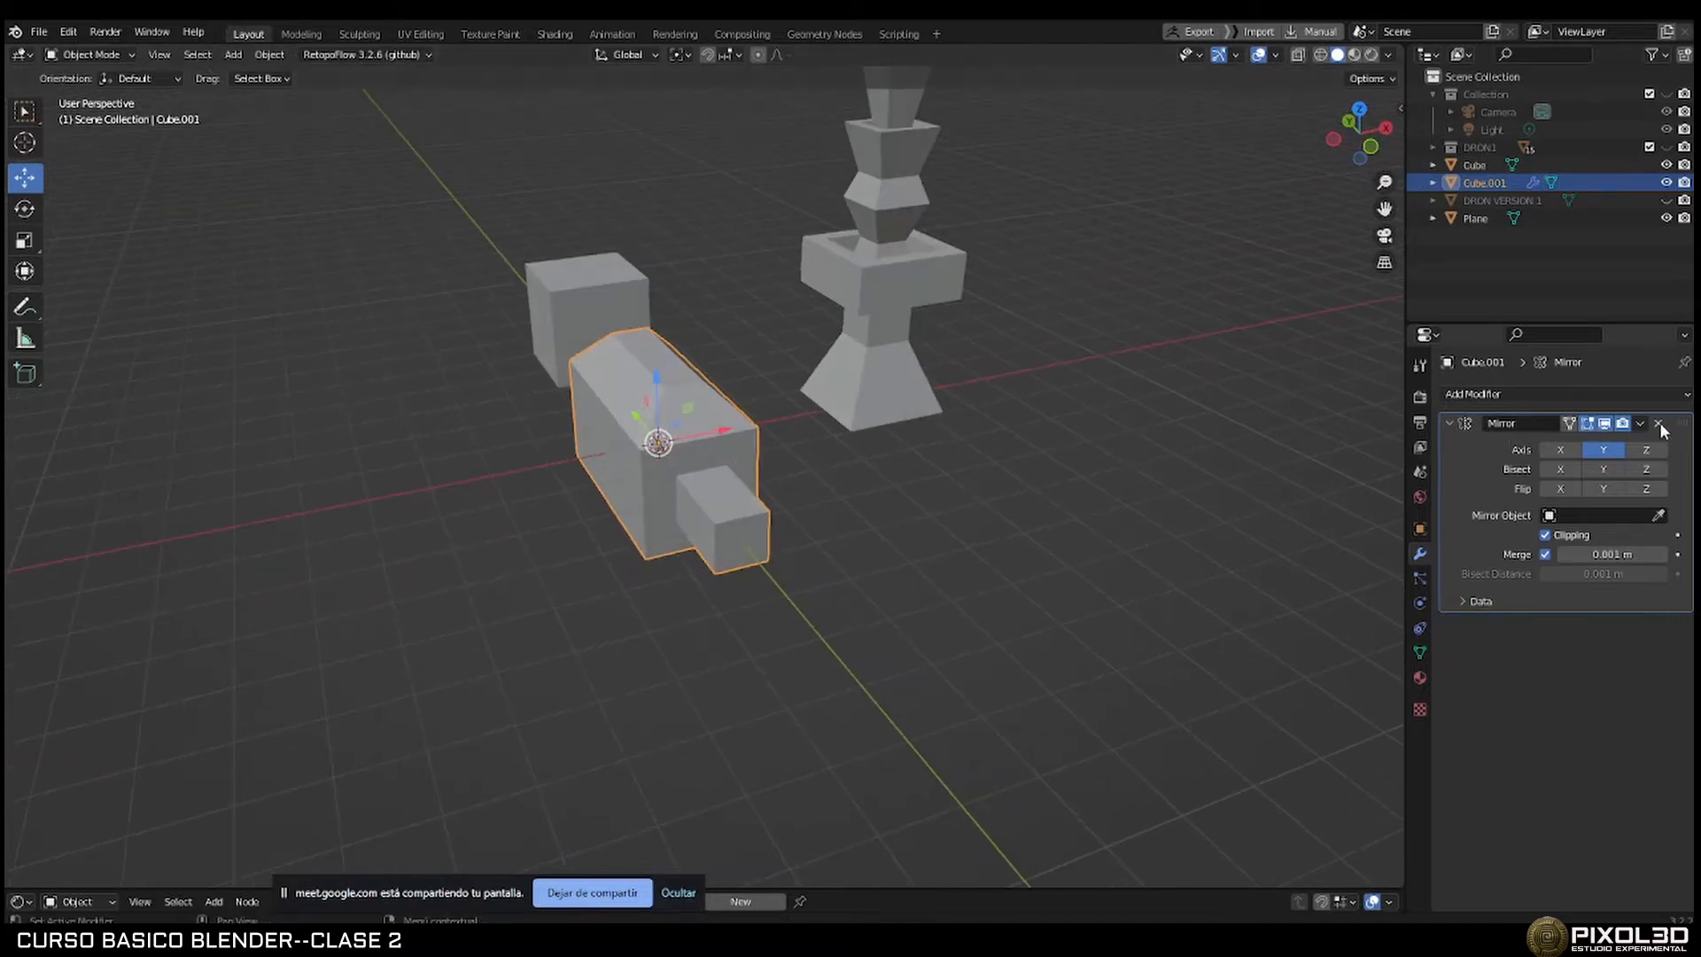
Remove the Mirror modifier from the shape and add a Multiresolution modifier.
click(1658, 424)
click(1583, 391)
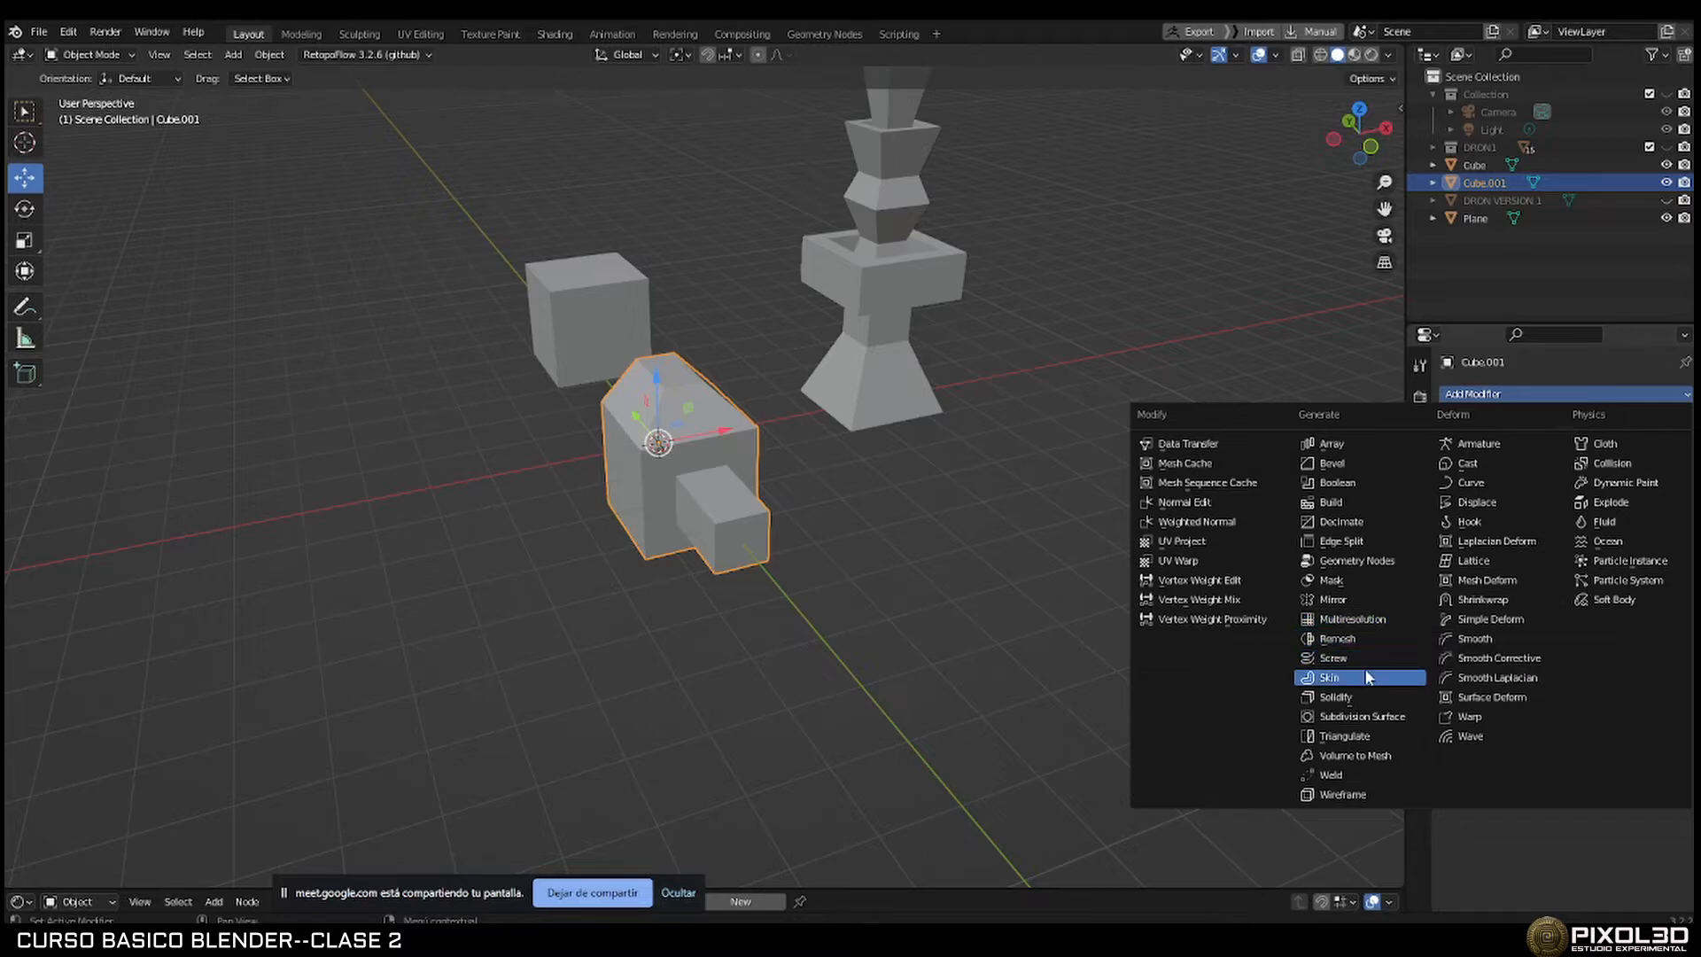
click(1370, 620)
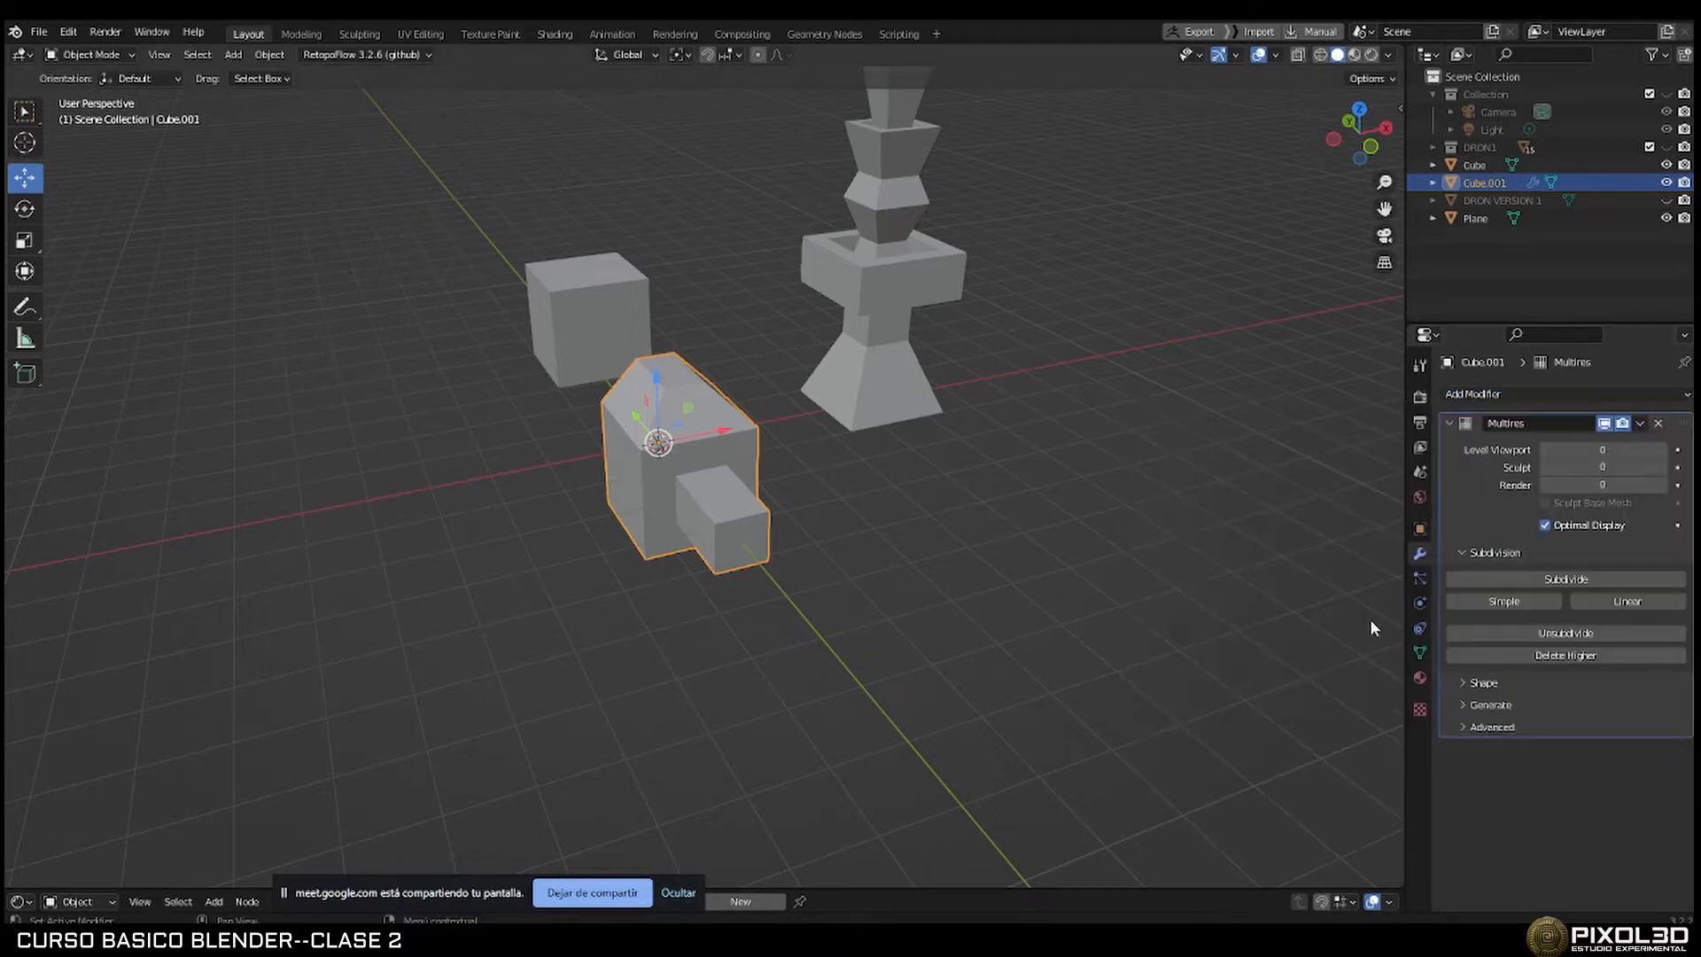
Examine the shape with its Multiresolution modifier from several angles, in both Object Mode and Edit Mode.
middle_drag(1001, 569, 1040, 609)
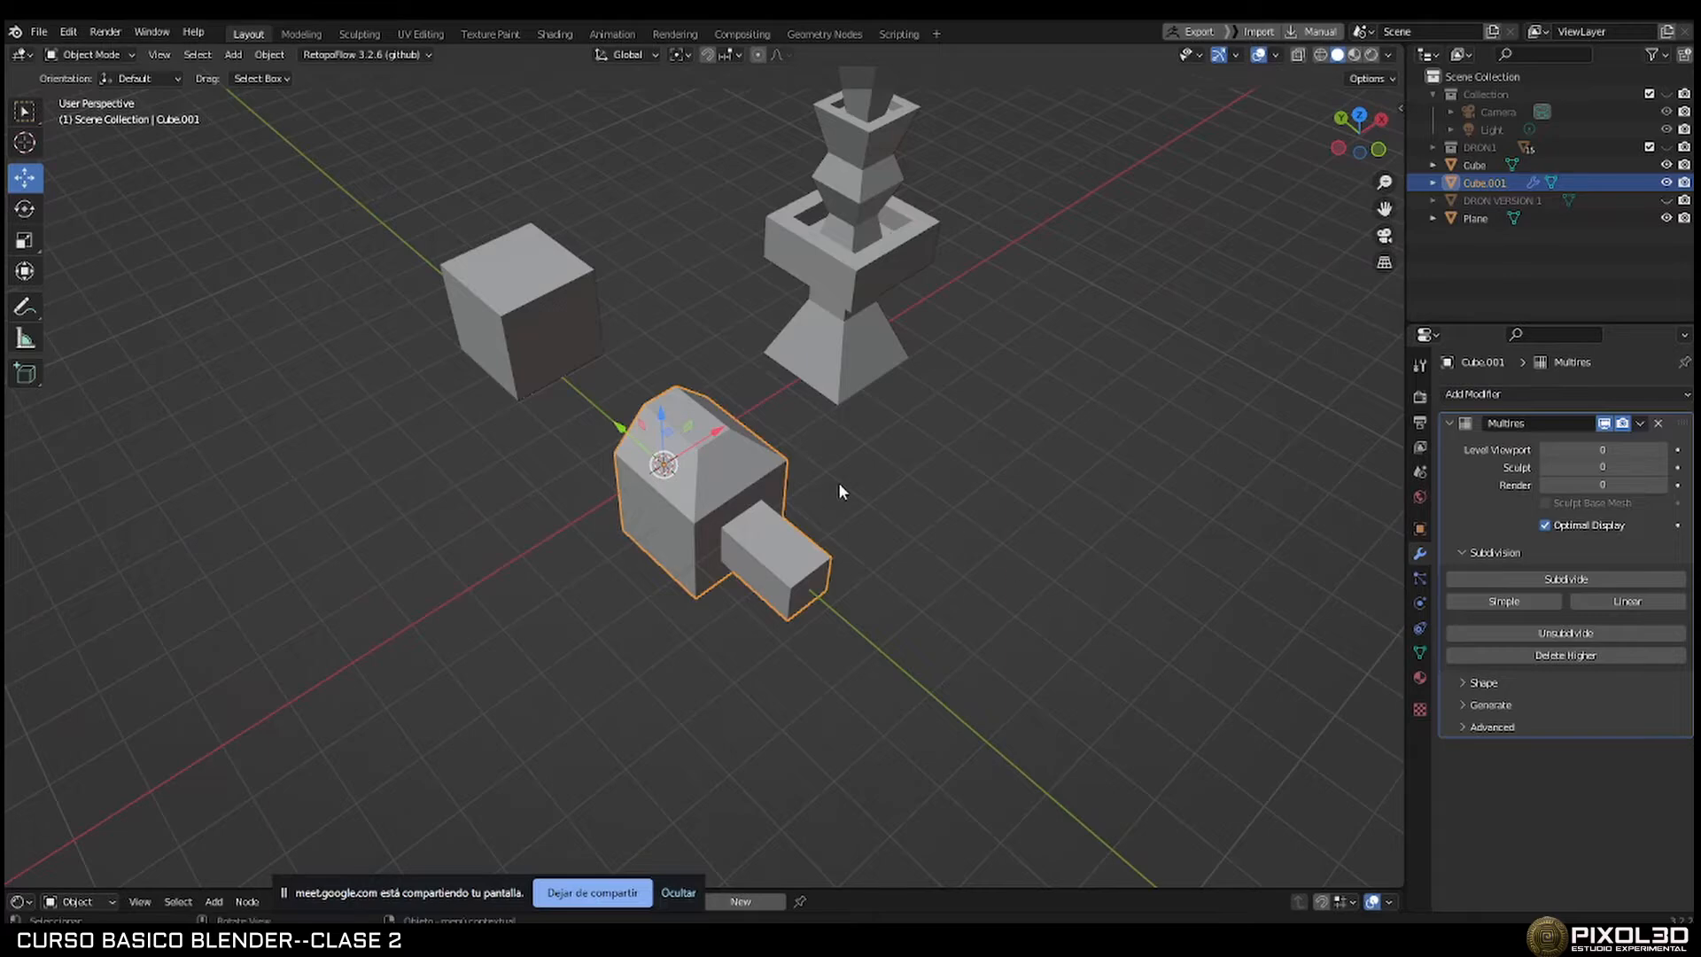
scroll(820, 501, up, 5)
middle_drag(800, 519, 877, 492)
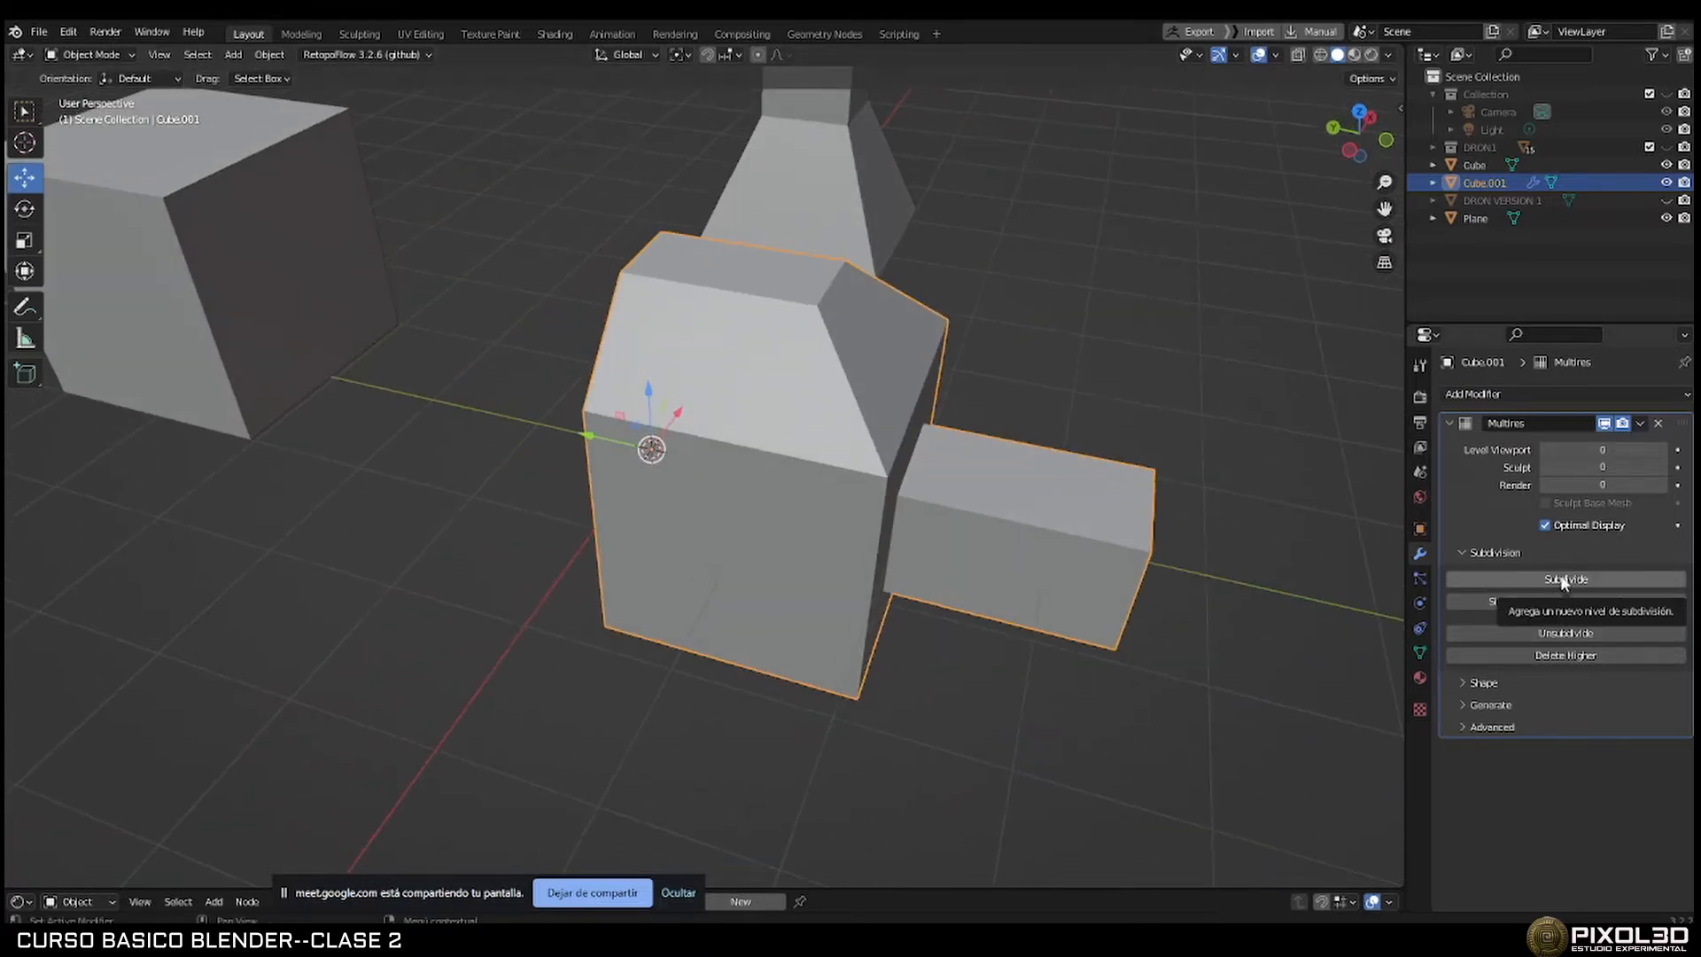
middle_drag(1230, 502, 720, 397)
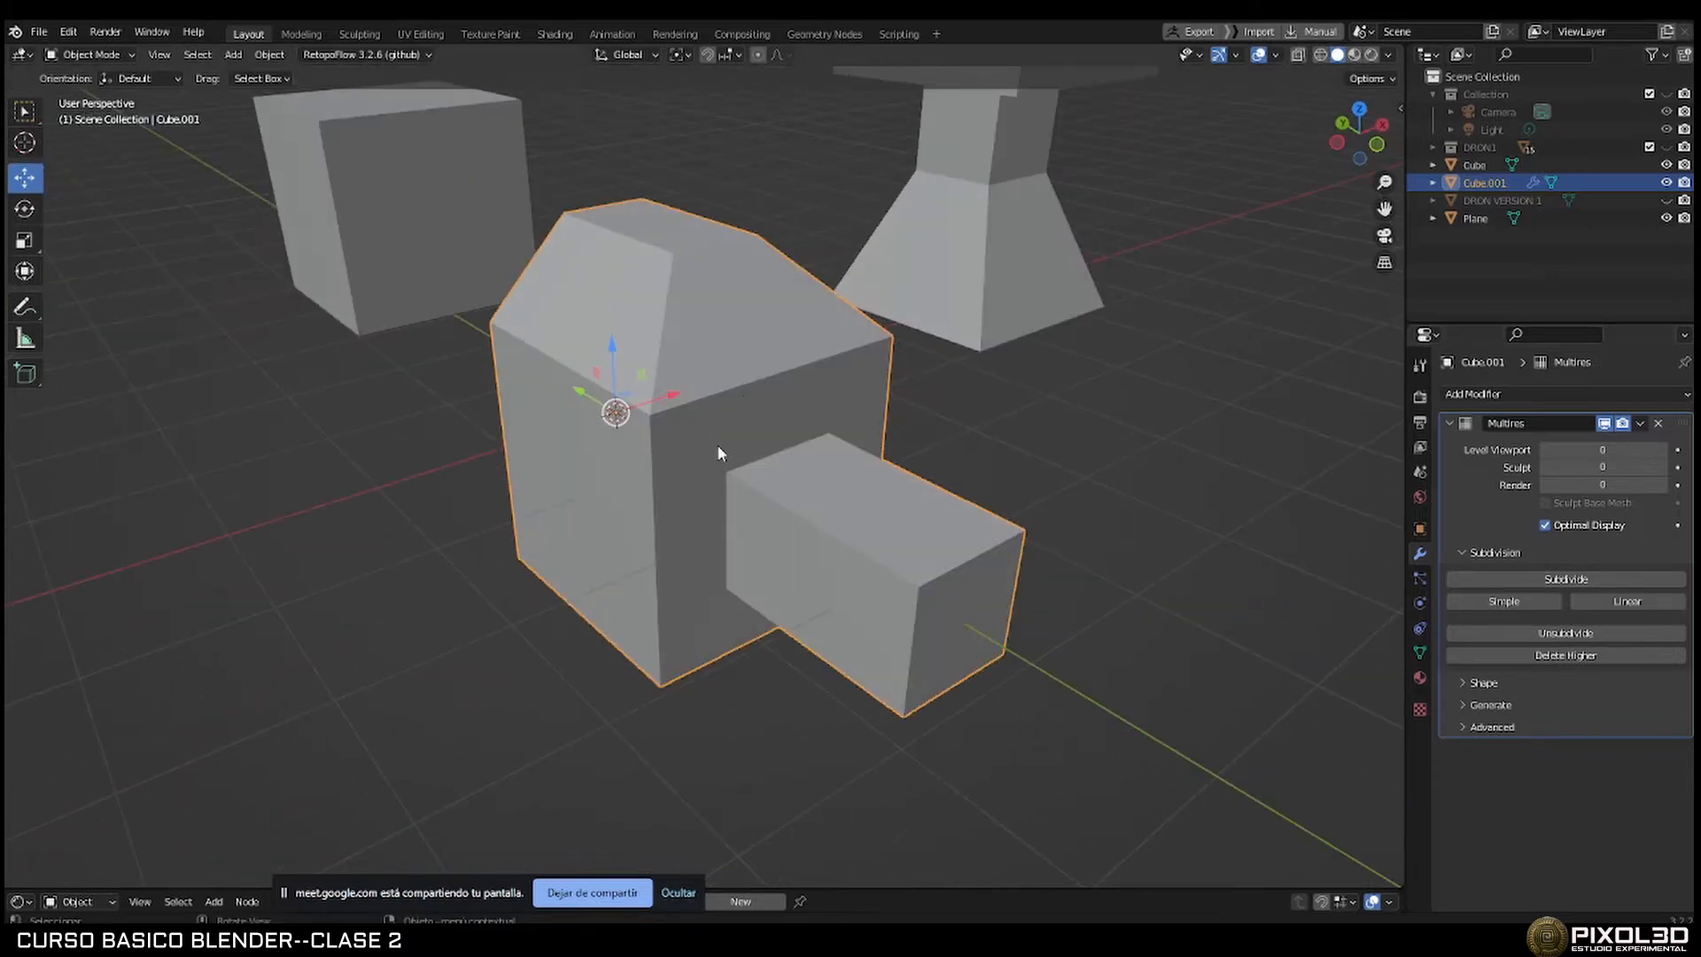
key(Tab)
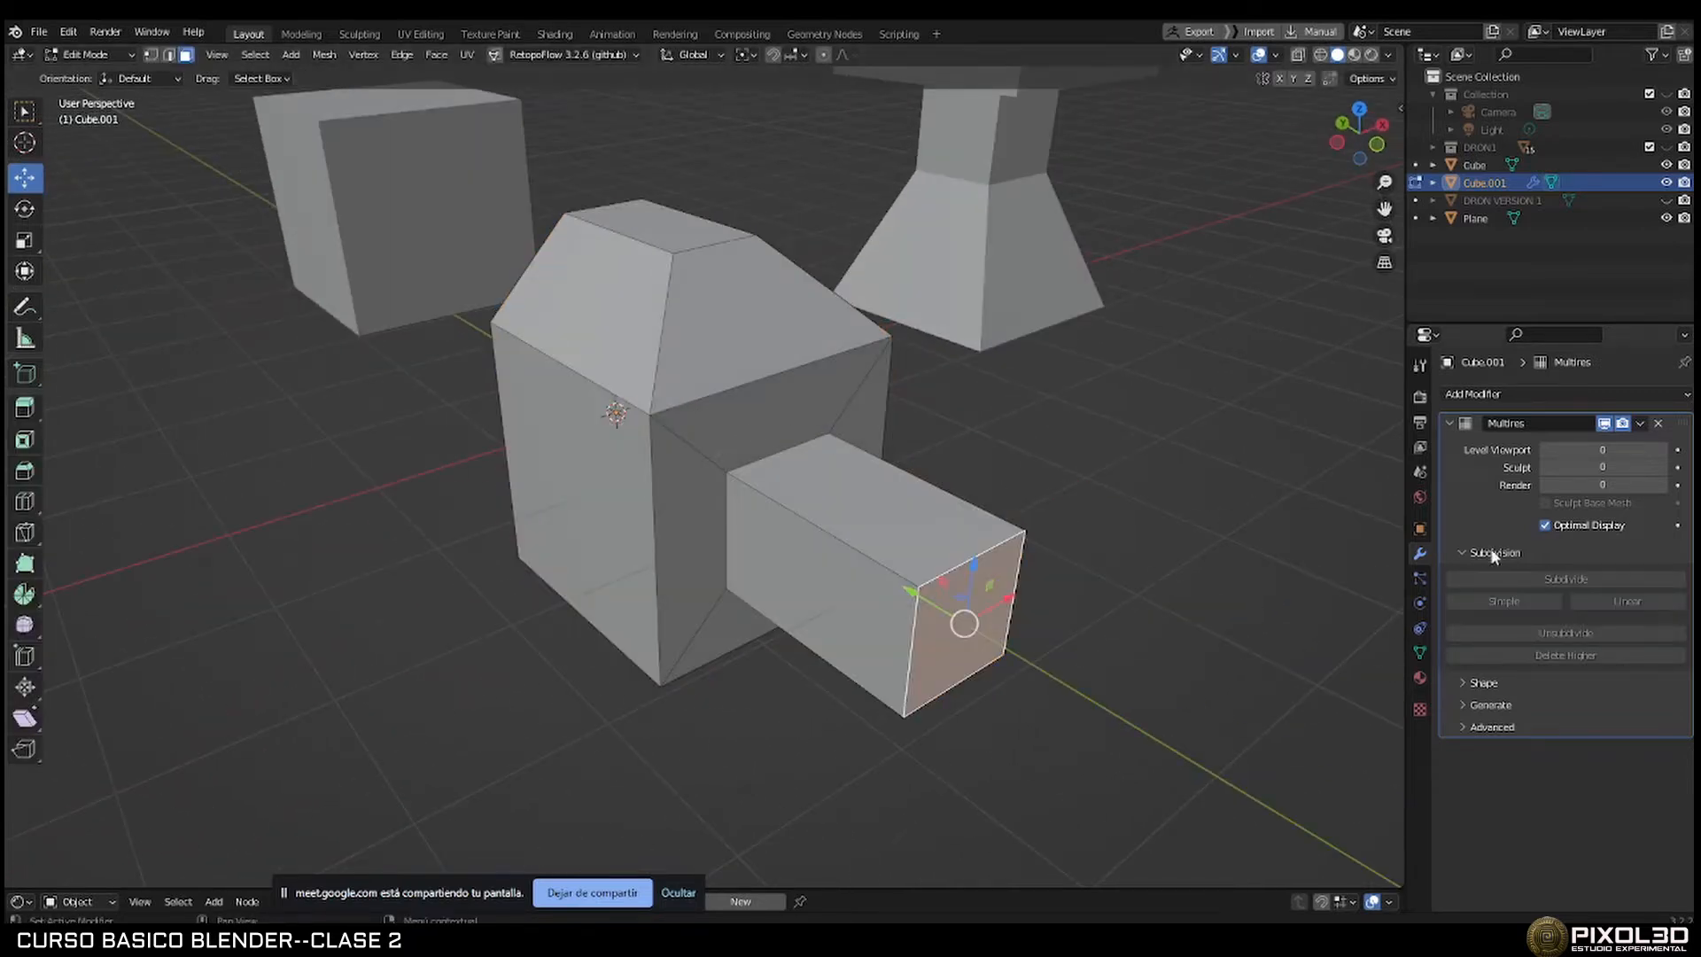
key(Tab)
middle_drag(969, 436, 912, 470)
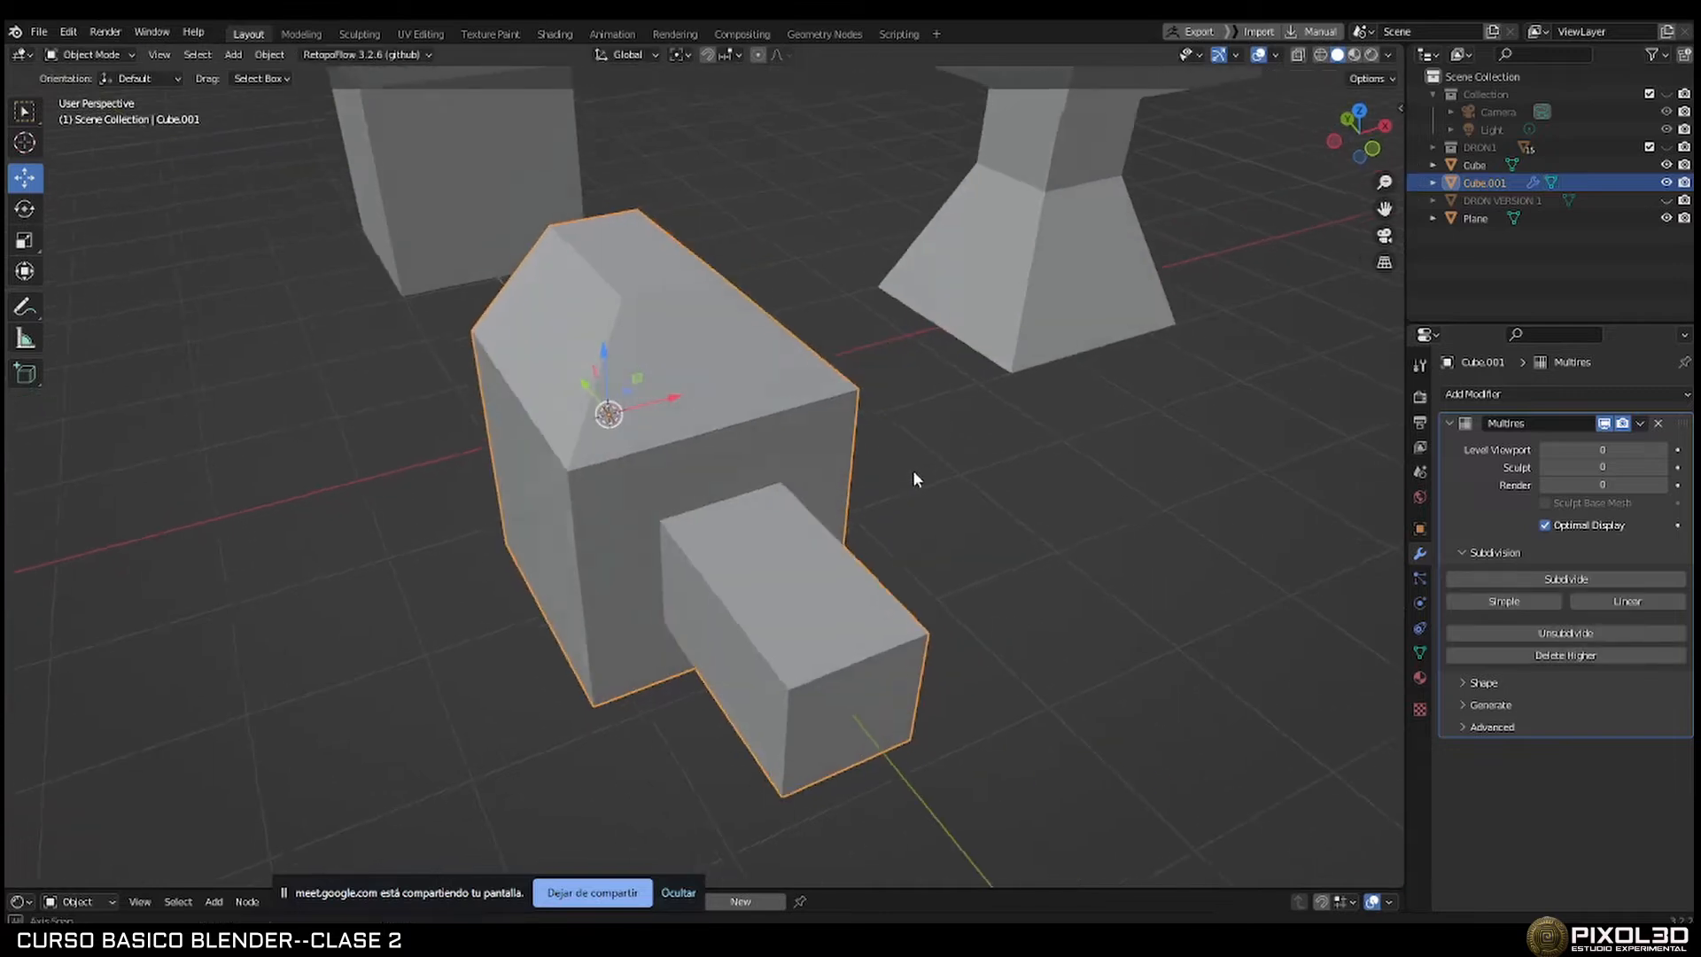
Remove the Multiresolution modifier from the shape and add a Screw modifier.
click(1658, 424)
click(1530, 394)
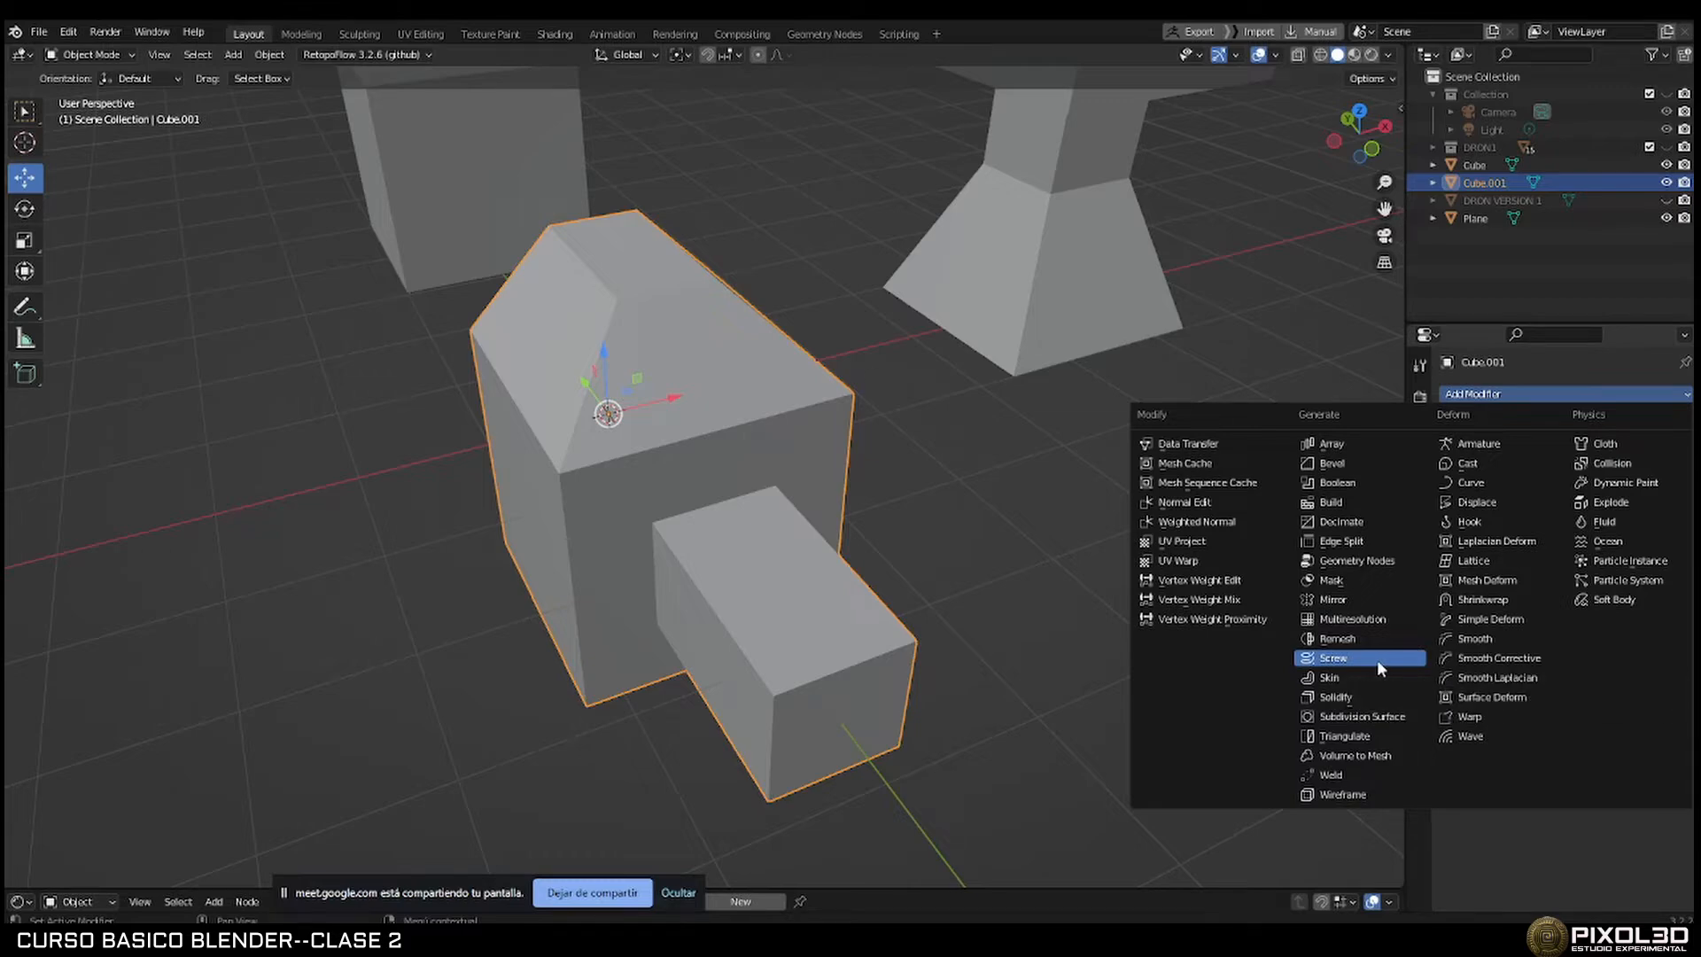
click(1379, 659)
mouse_move(1173, 614)
middle_down()
mouse_move(1142, 608)
mouse_move(1153, 593)
middle_up()
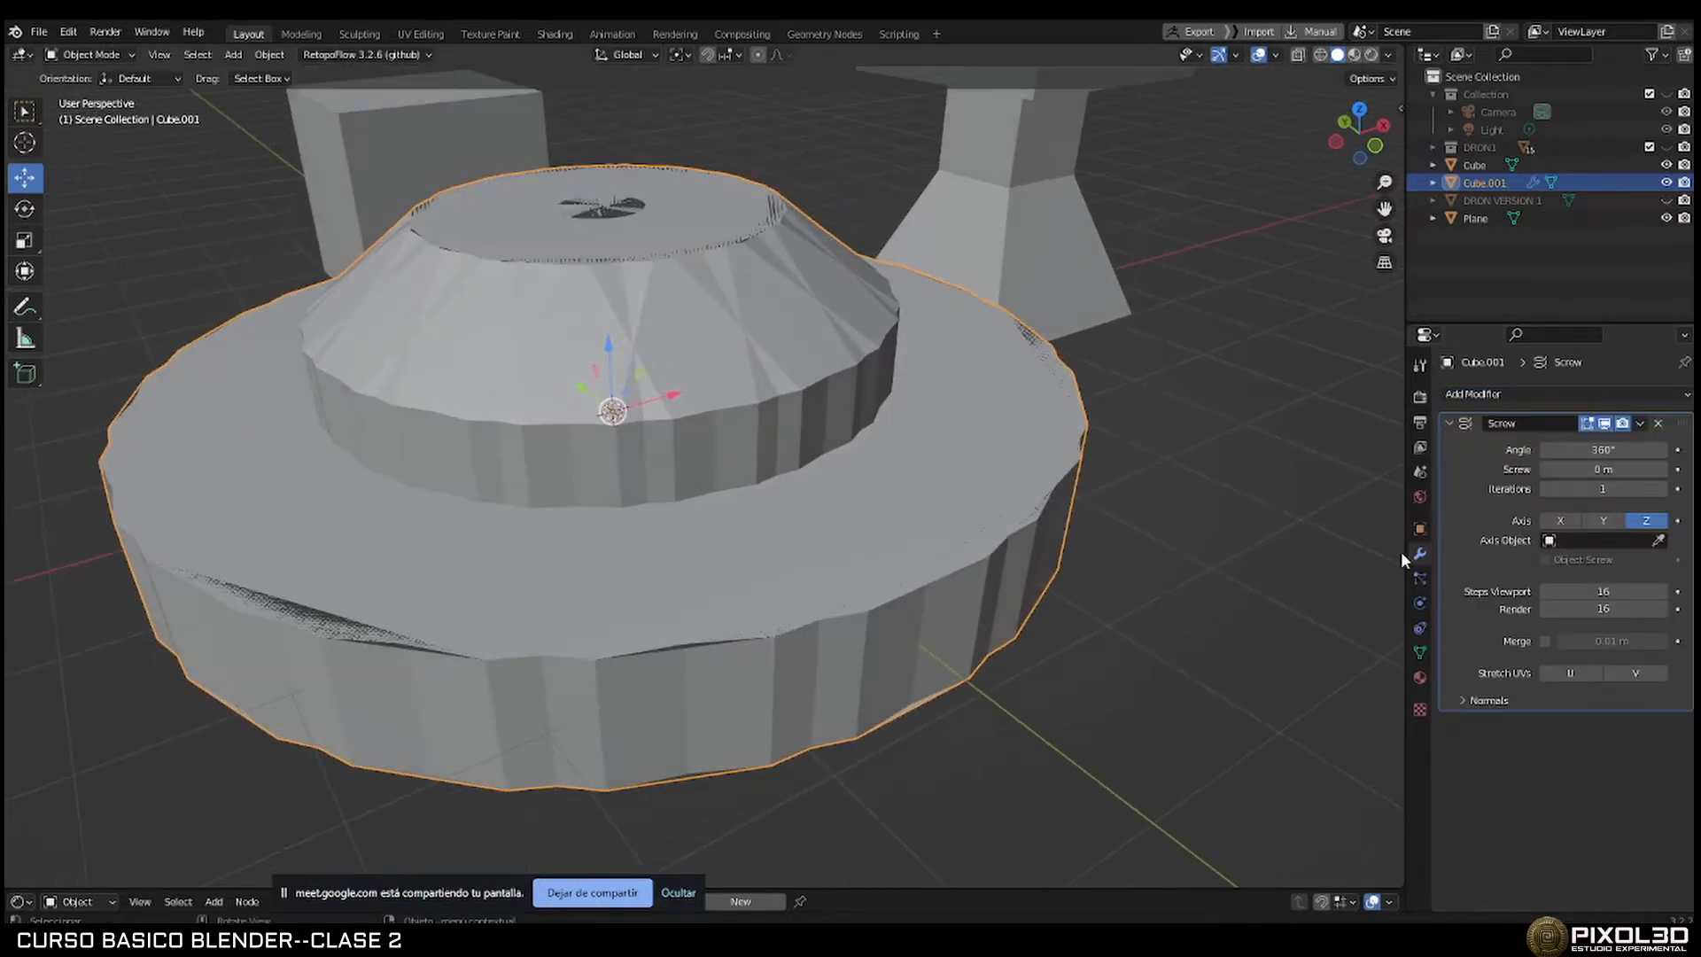
Inspect the revolved shape and reduce the Screw modifier's Angle to 225°.
middle_drag(1219, 465, 1080, 486)
scroll(1193, 502, down, 5)
scroll(771, 482, up, 3)
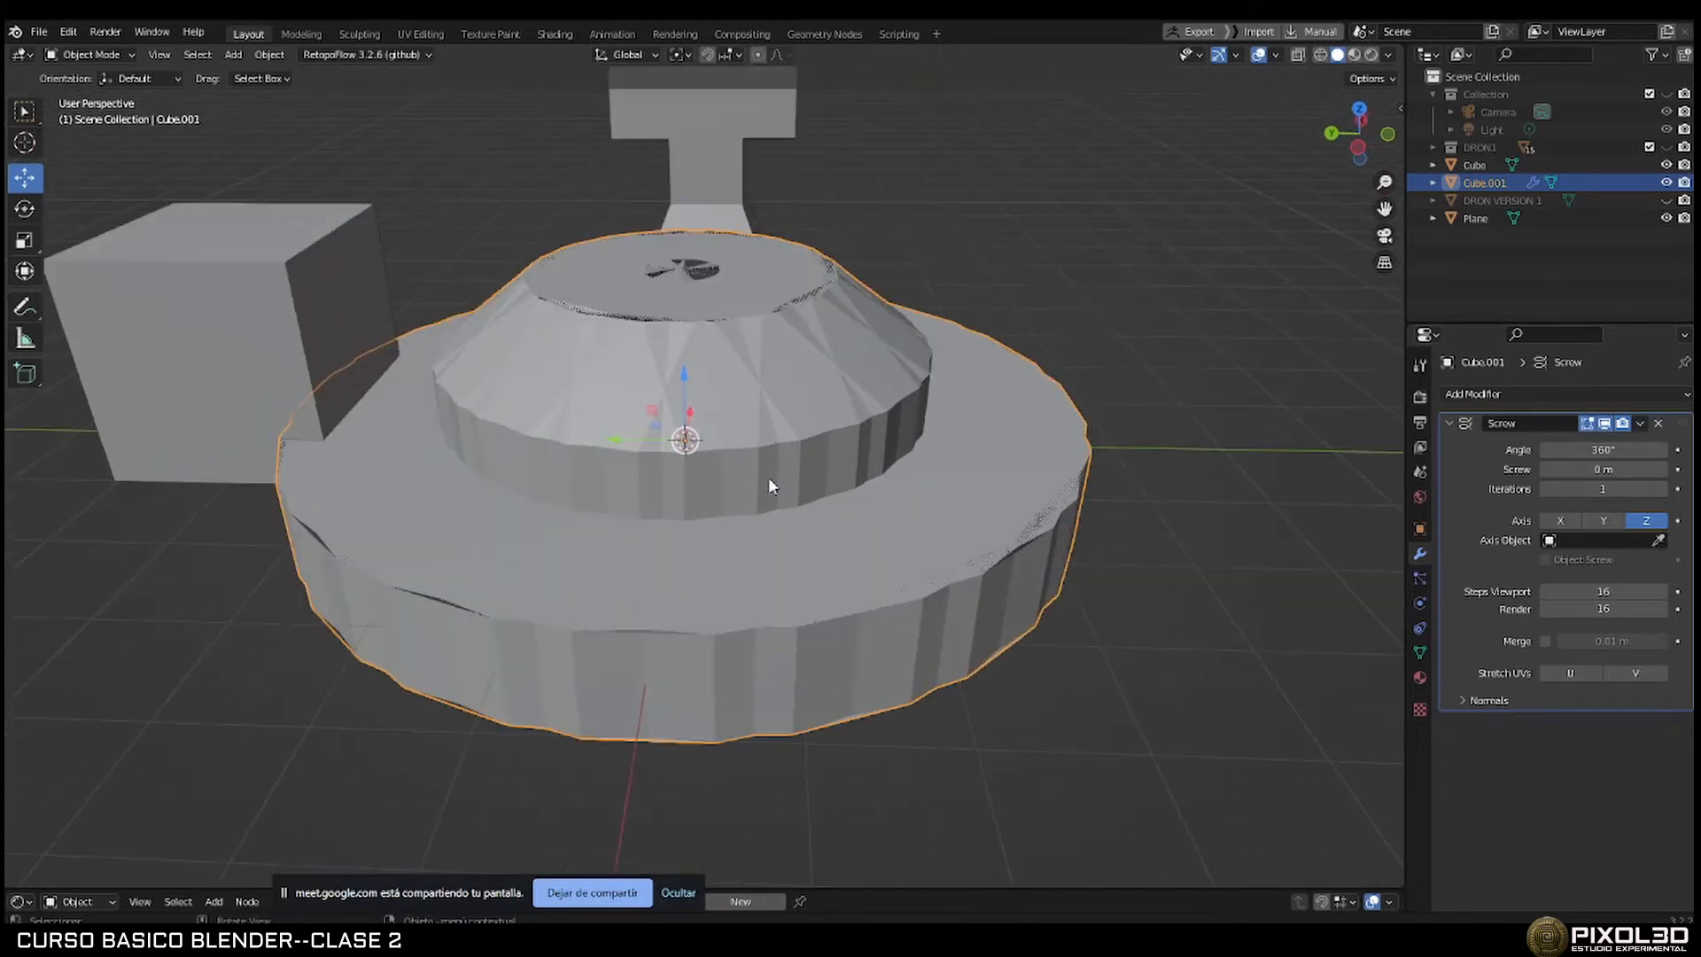
middle_drag(771, 482, 862, 516)
drag(1605, 450, 1526, 450)
Try a Screw modifier on the tower and remove it again.
shift+middle_drag(1242, 319, 1014, 573)
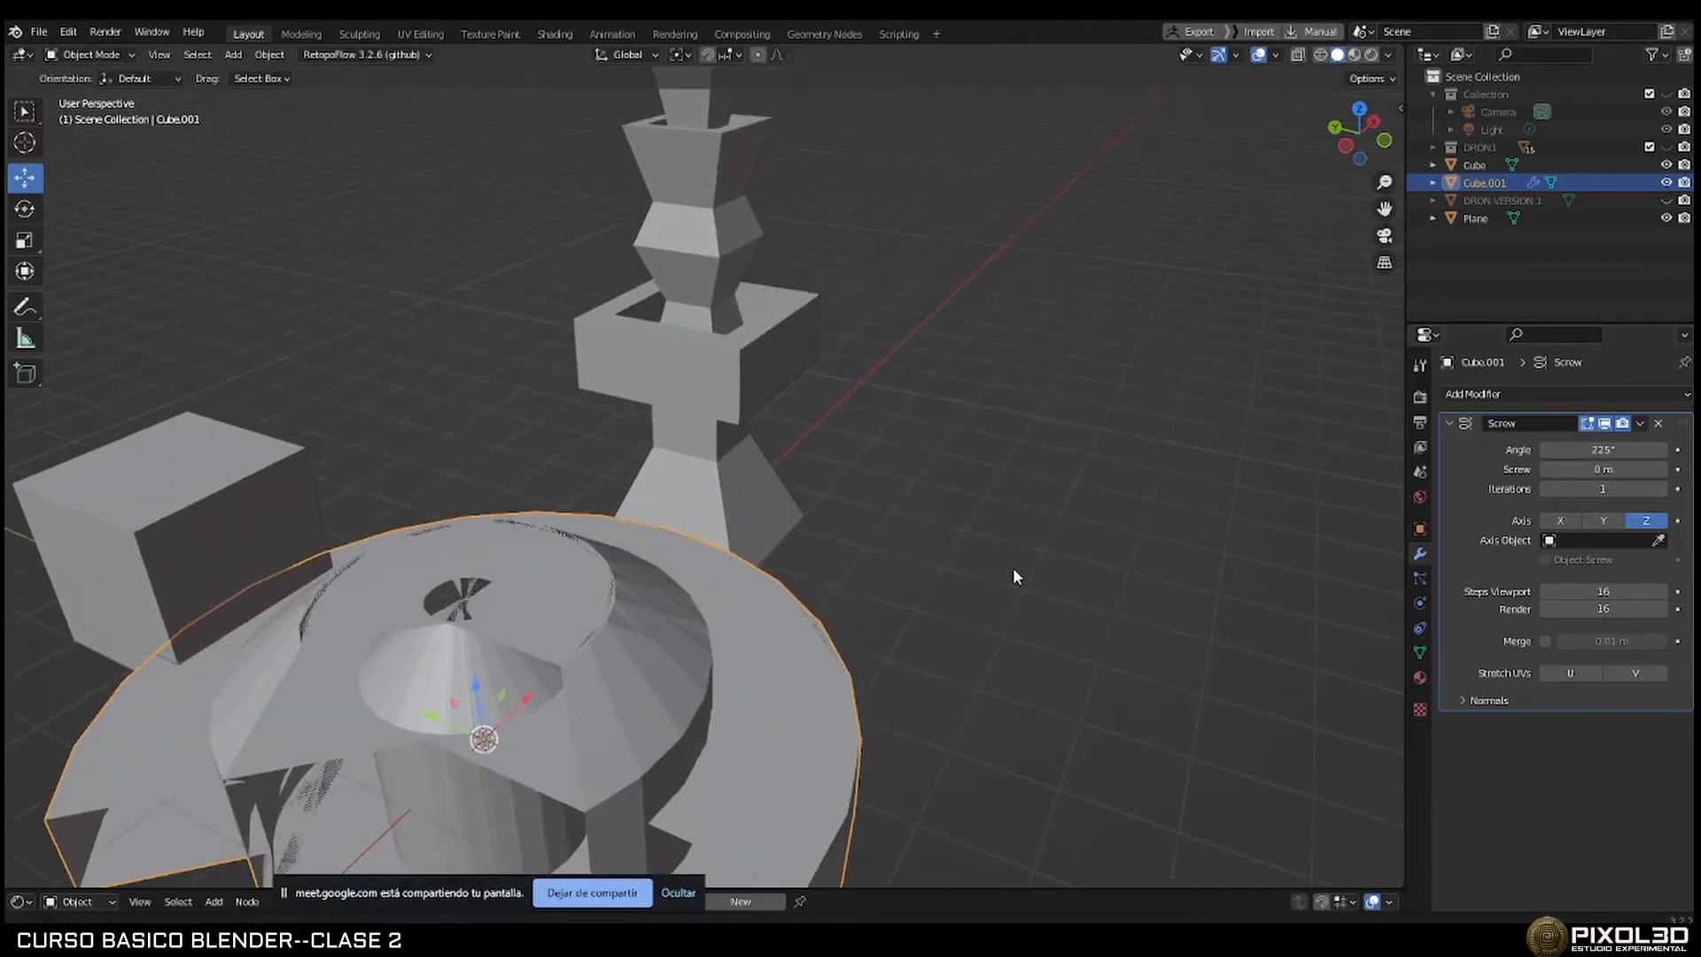
click(669, 376)
click(1549, 395)
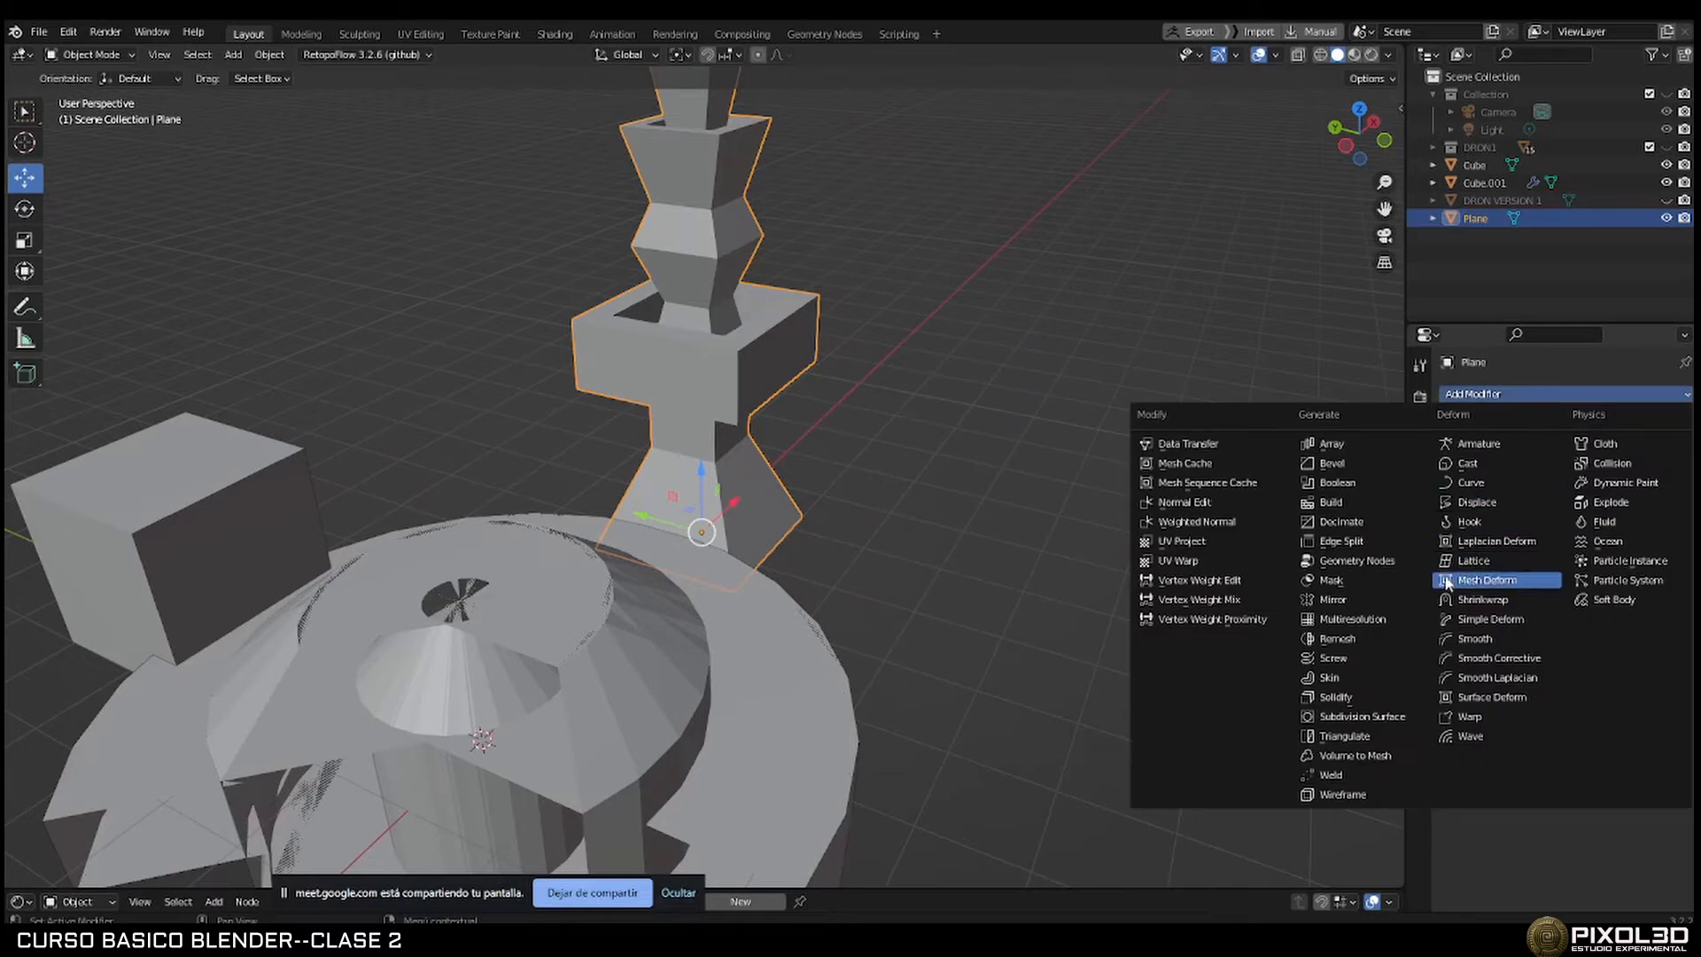
click(1375, 660)
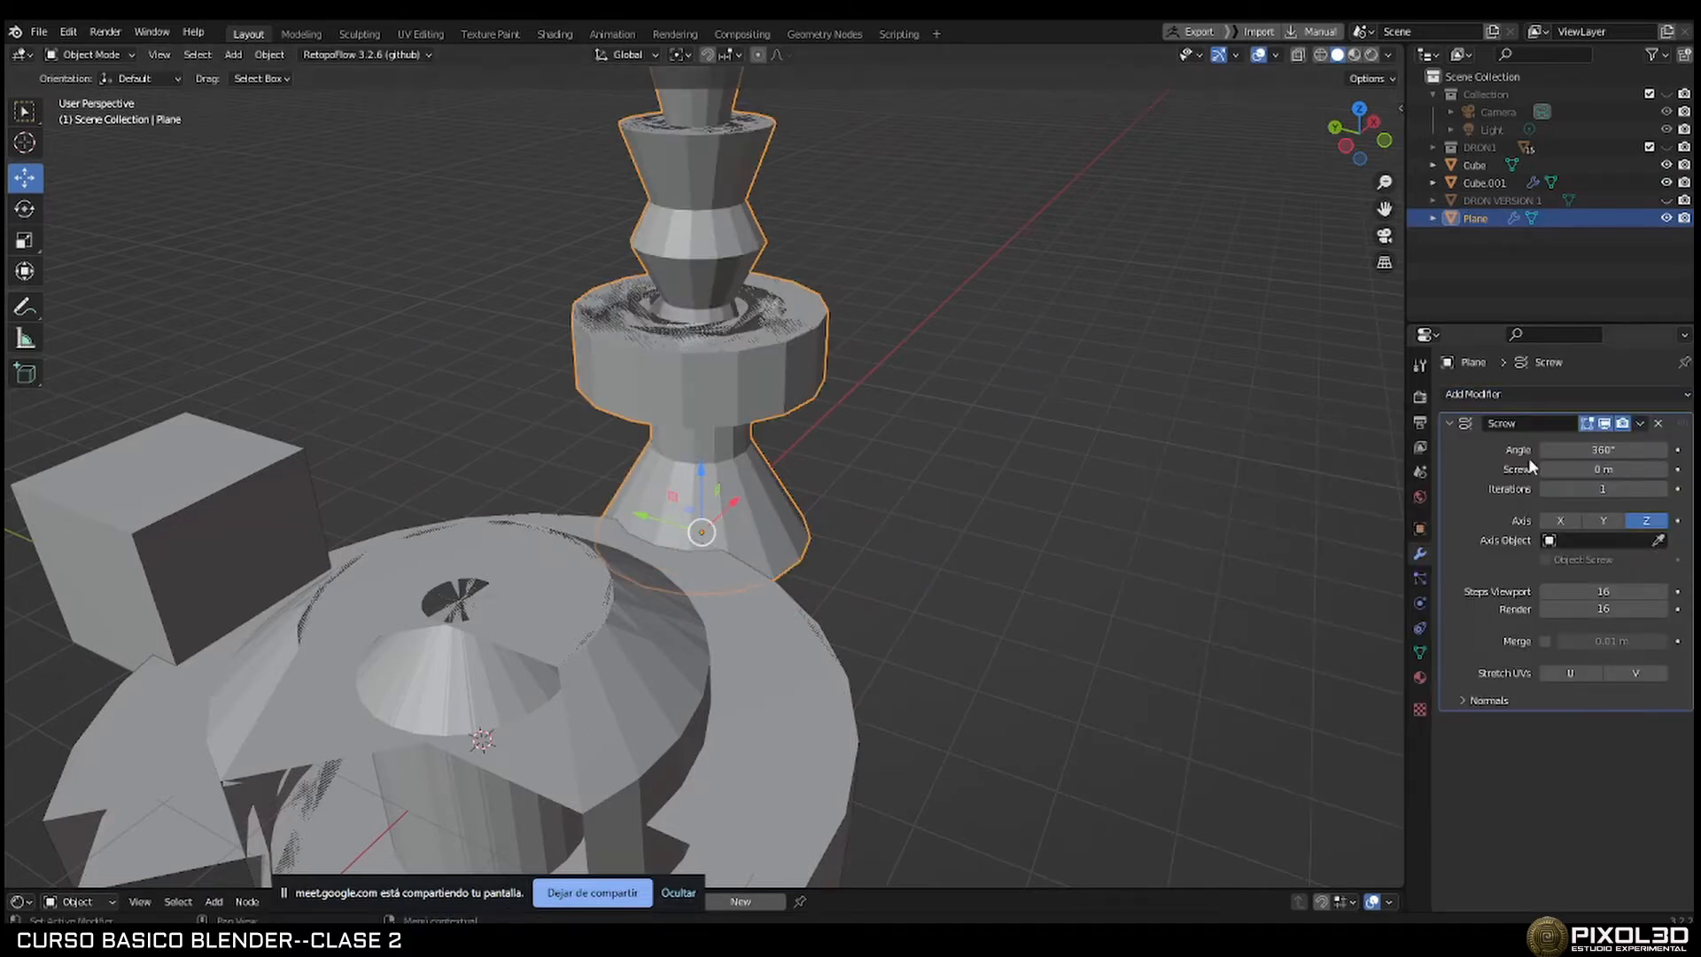
click(1656, 424)
middle_drag(974, 393, 943, 463)
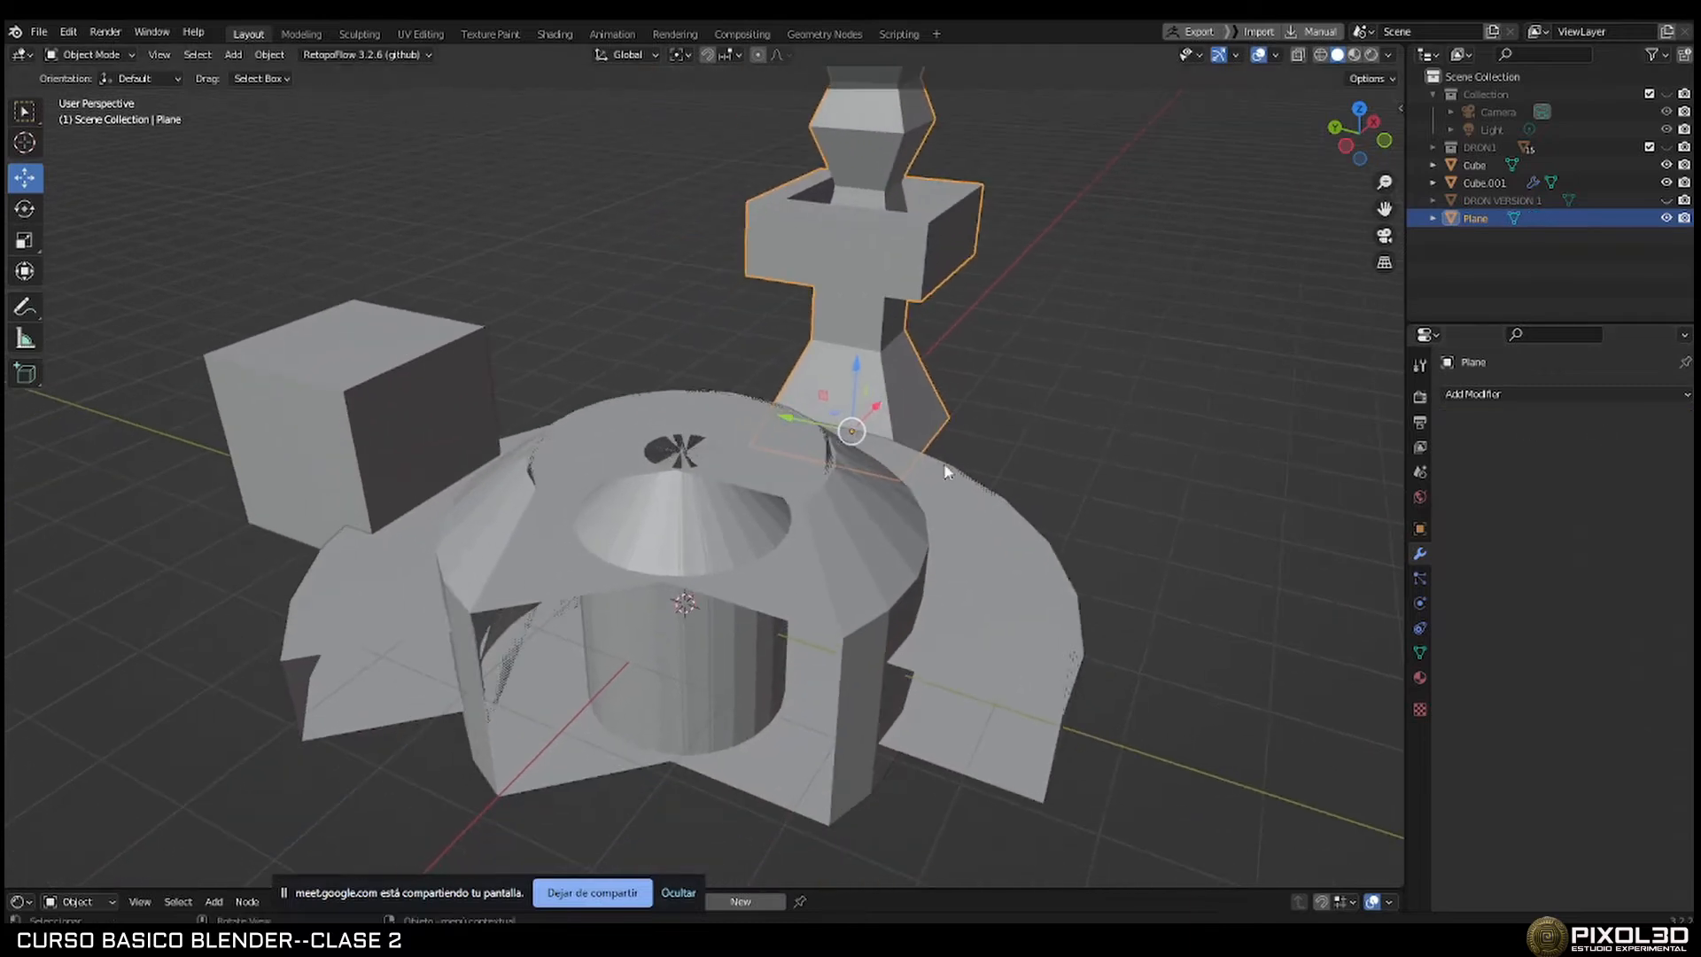
Remove the Screw modifier from the revolved shape in front of the tower.
click(957, 578)
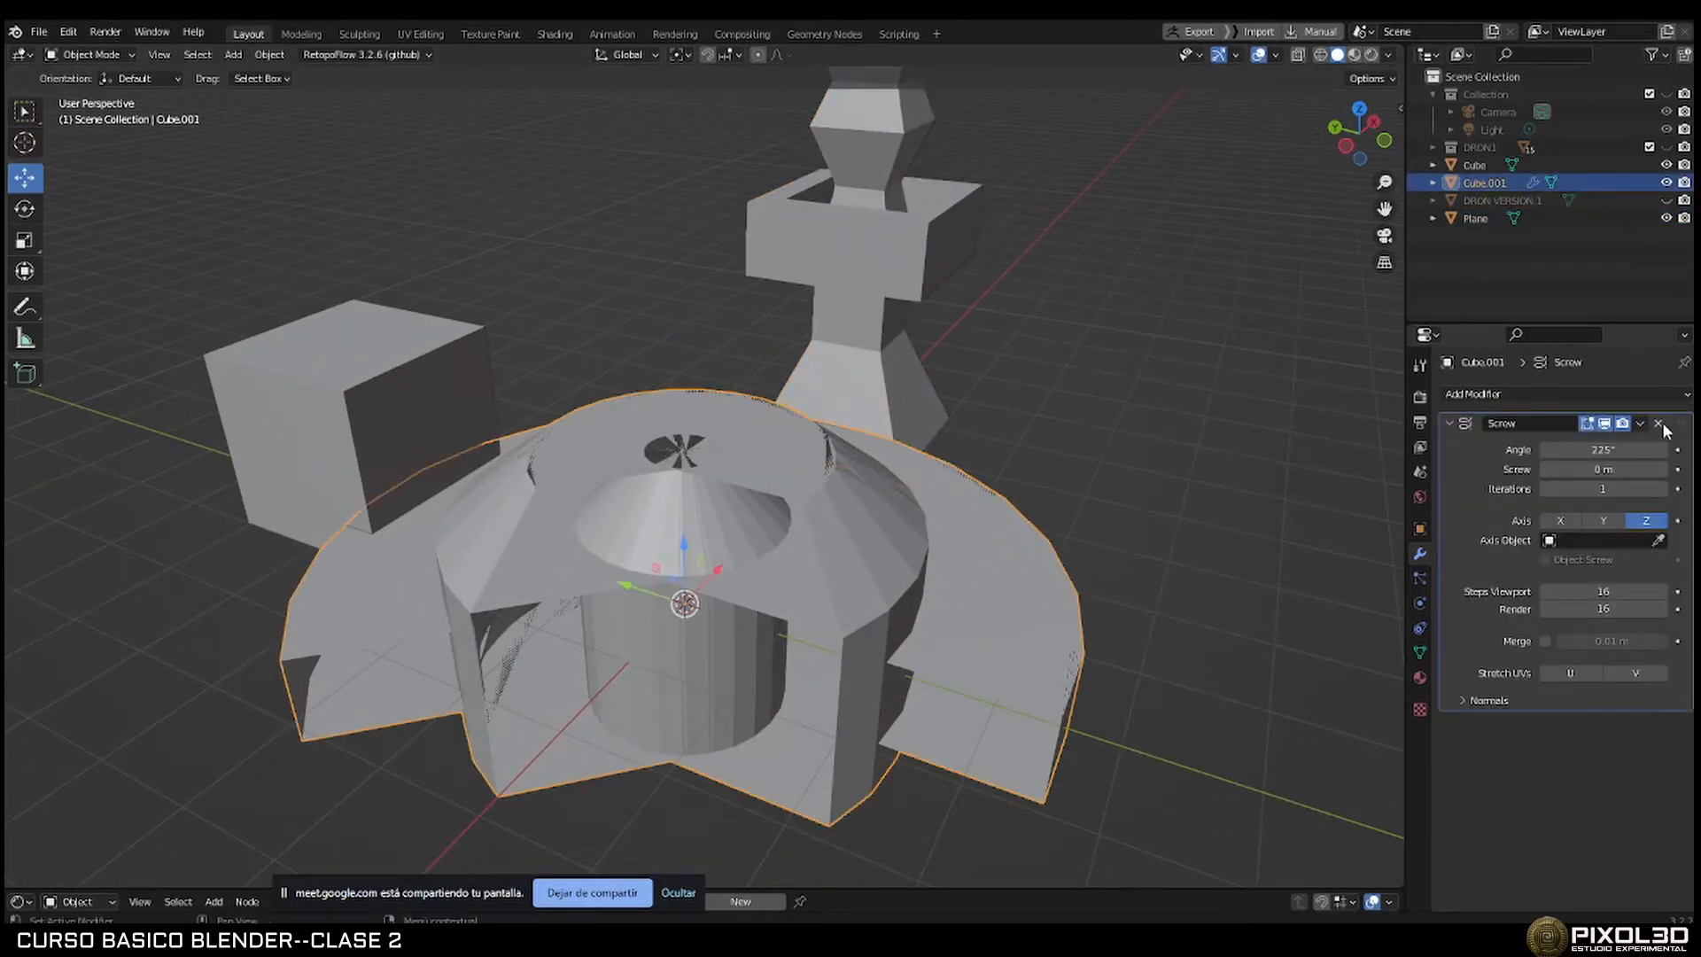
click(1659, 423)
click(1522, 394)
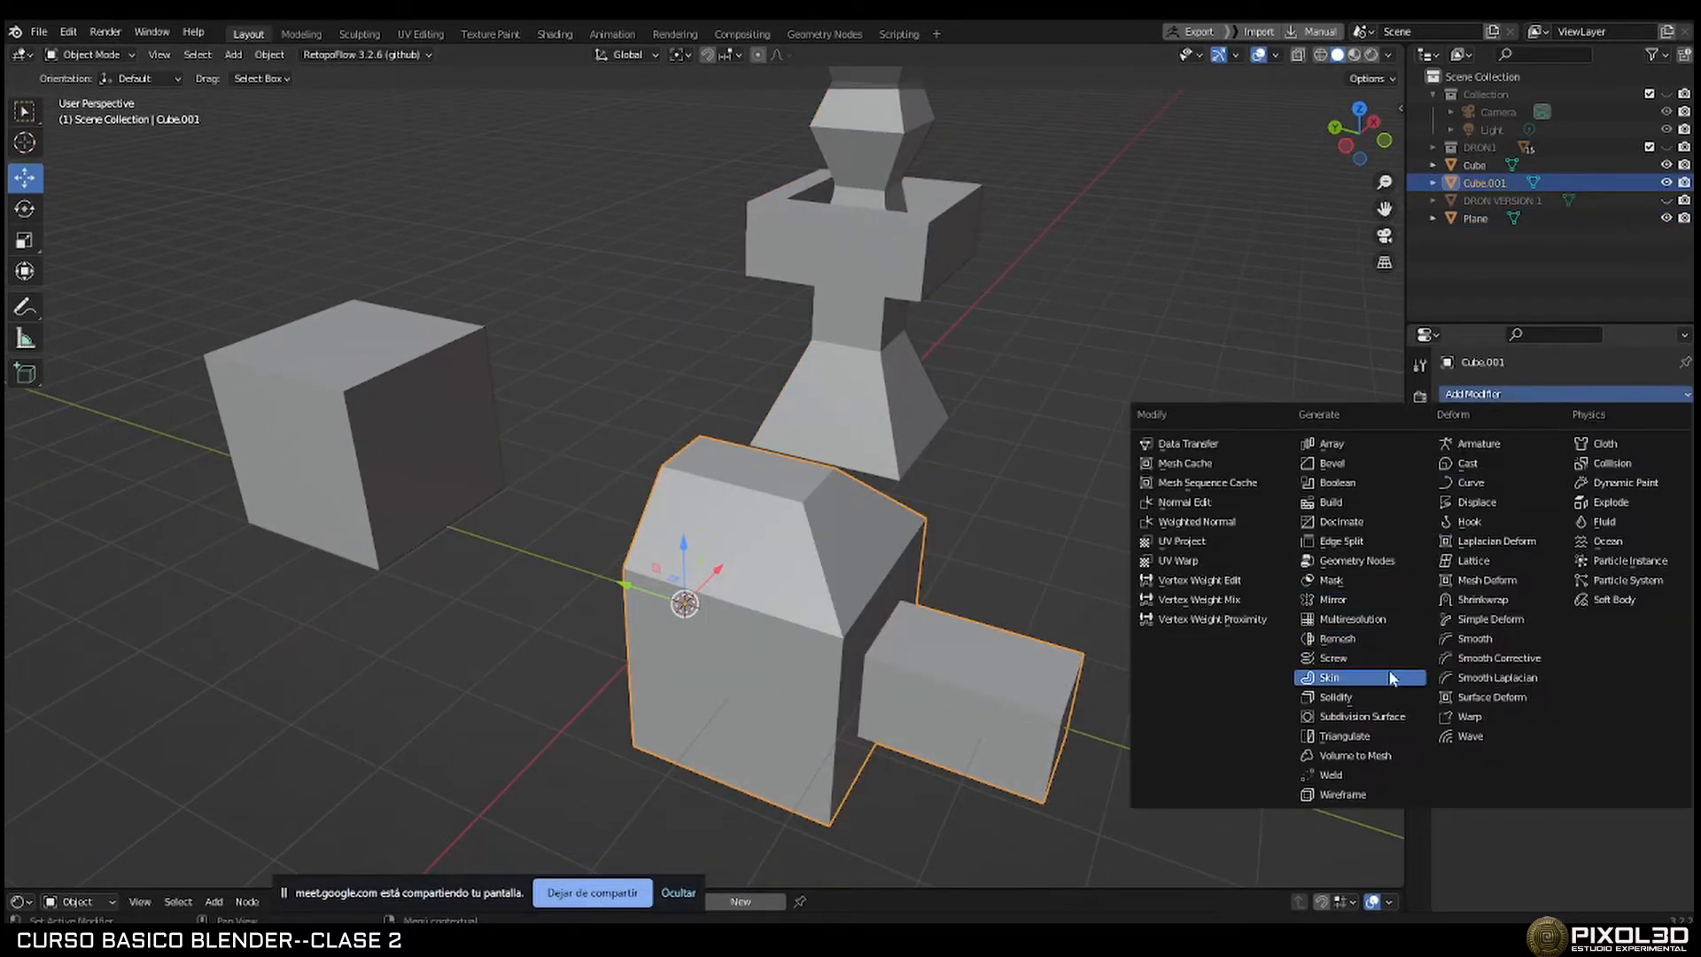
click(1090, 479)
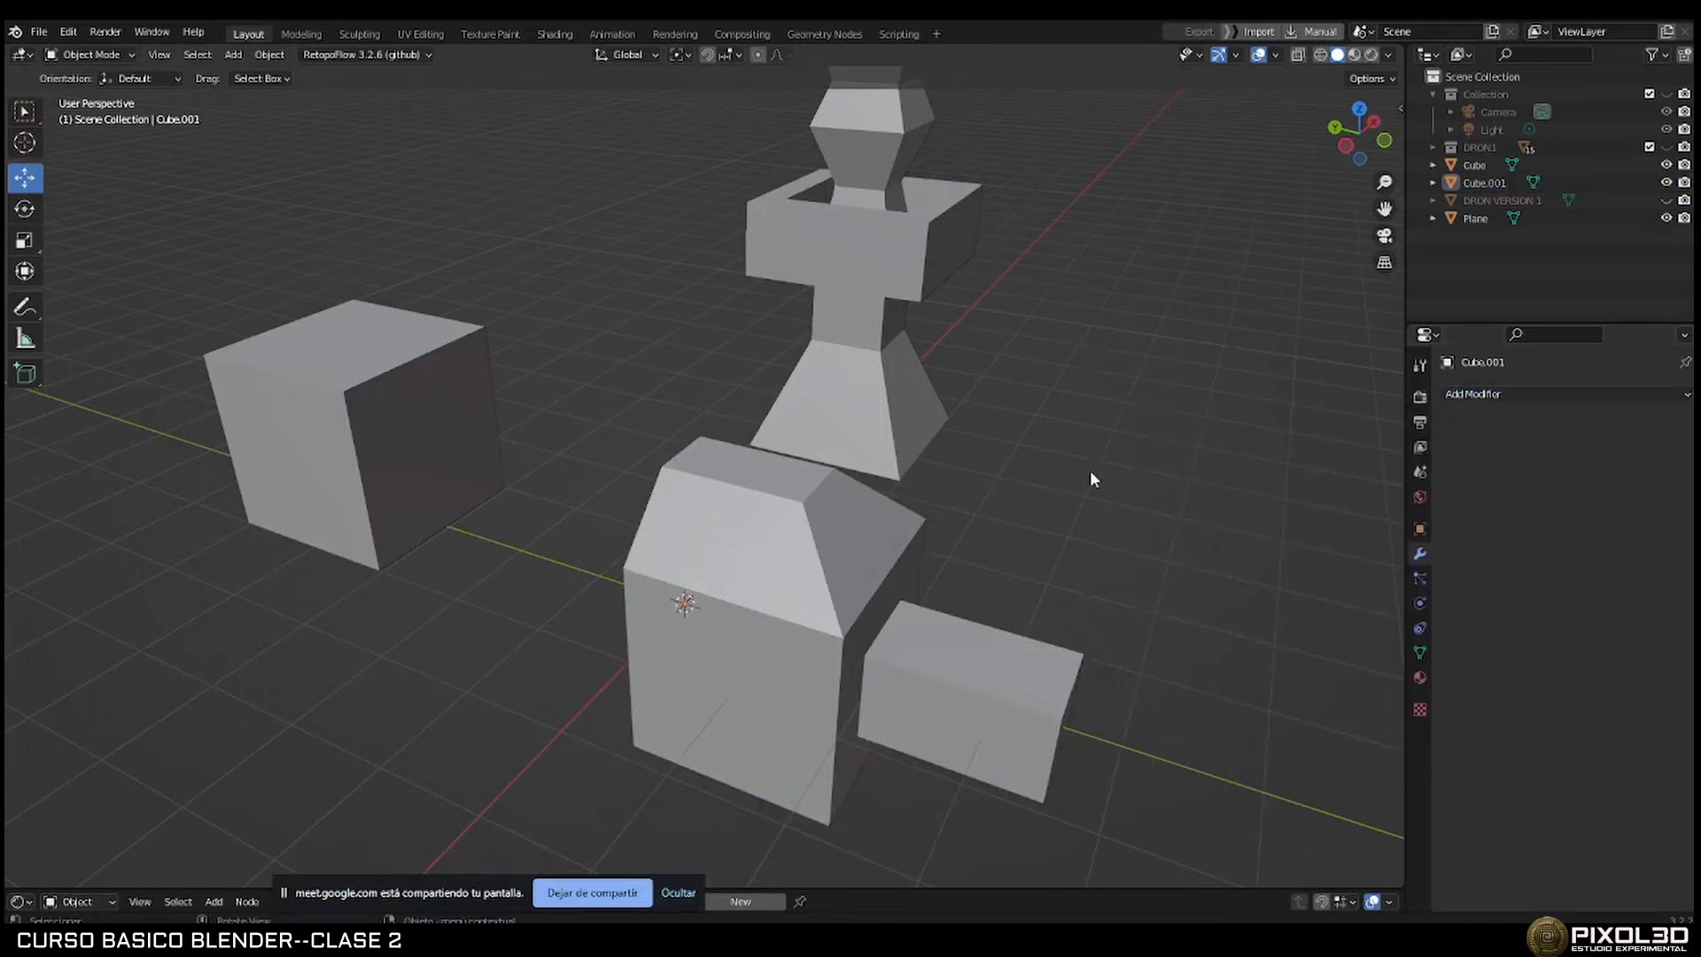
Delete the shape in front of the tower and add a new mesh plane at the 3D cursor.
scroll(1003, 448, down, 3)
click(779, 537)
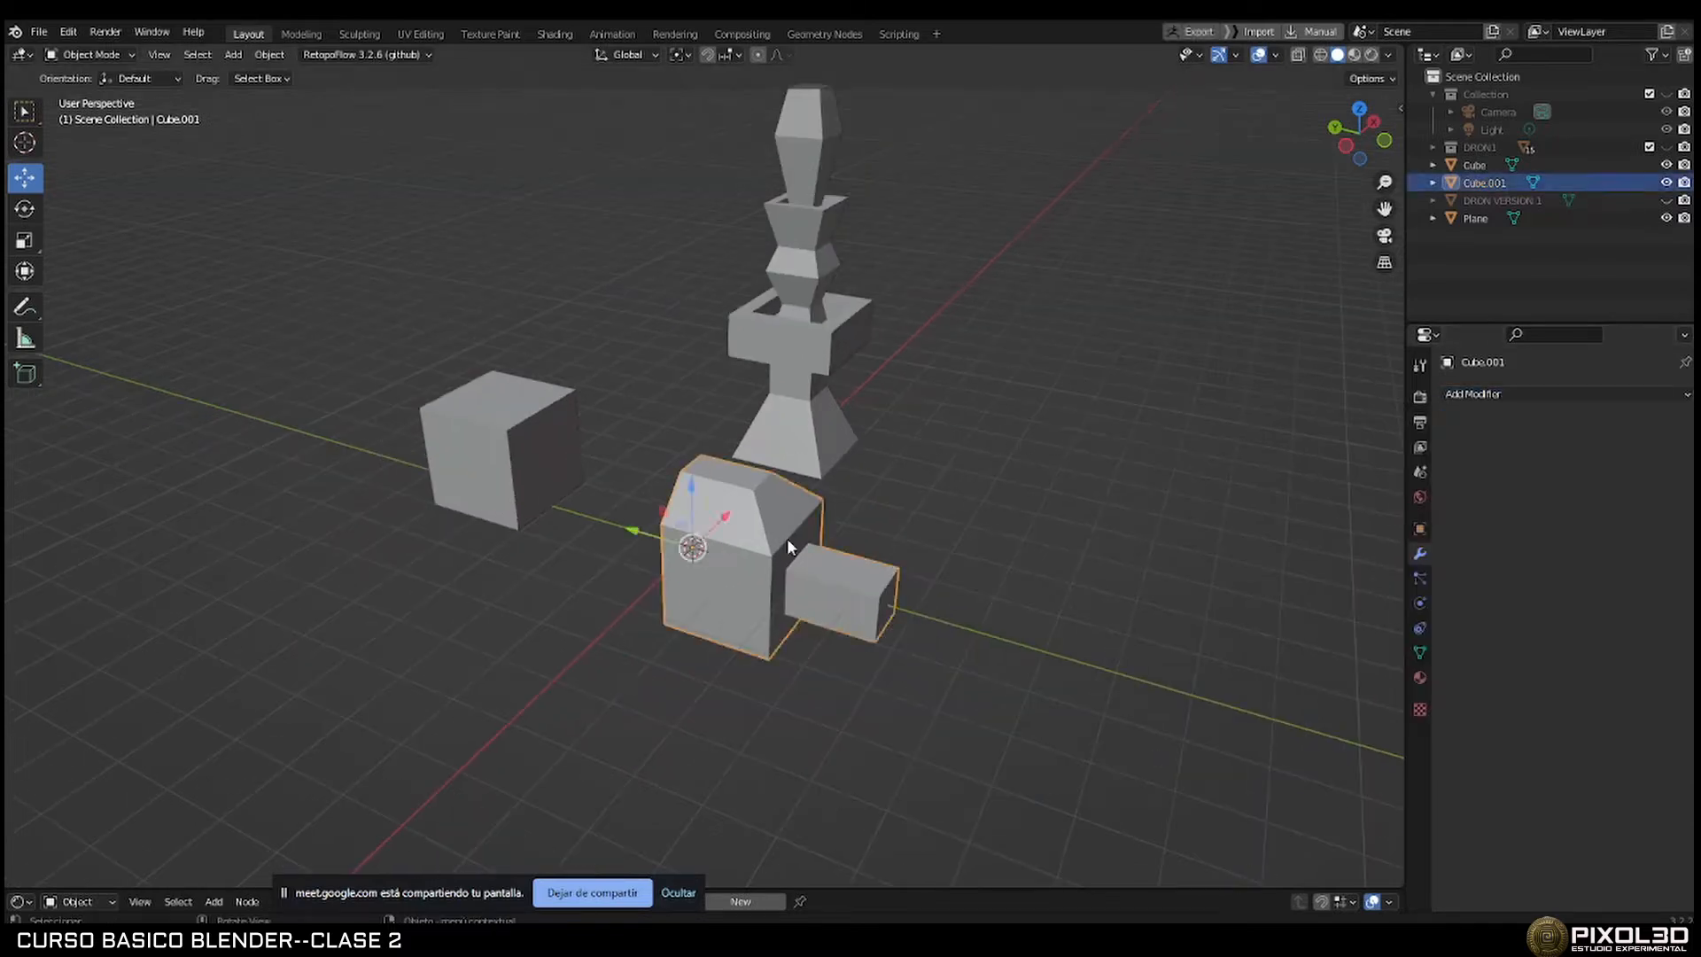
key(Delete)
key(shift+a)
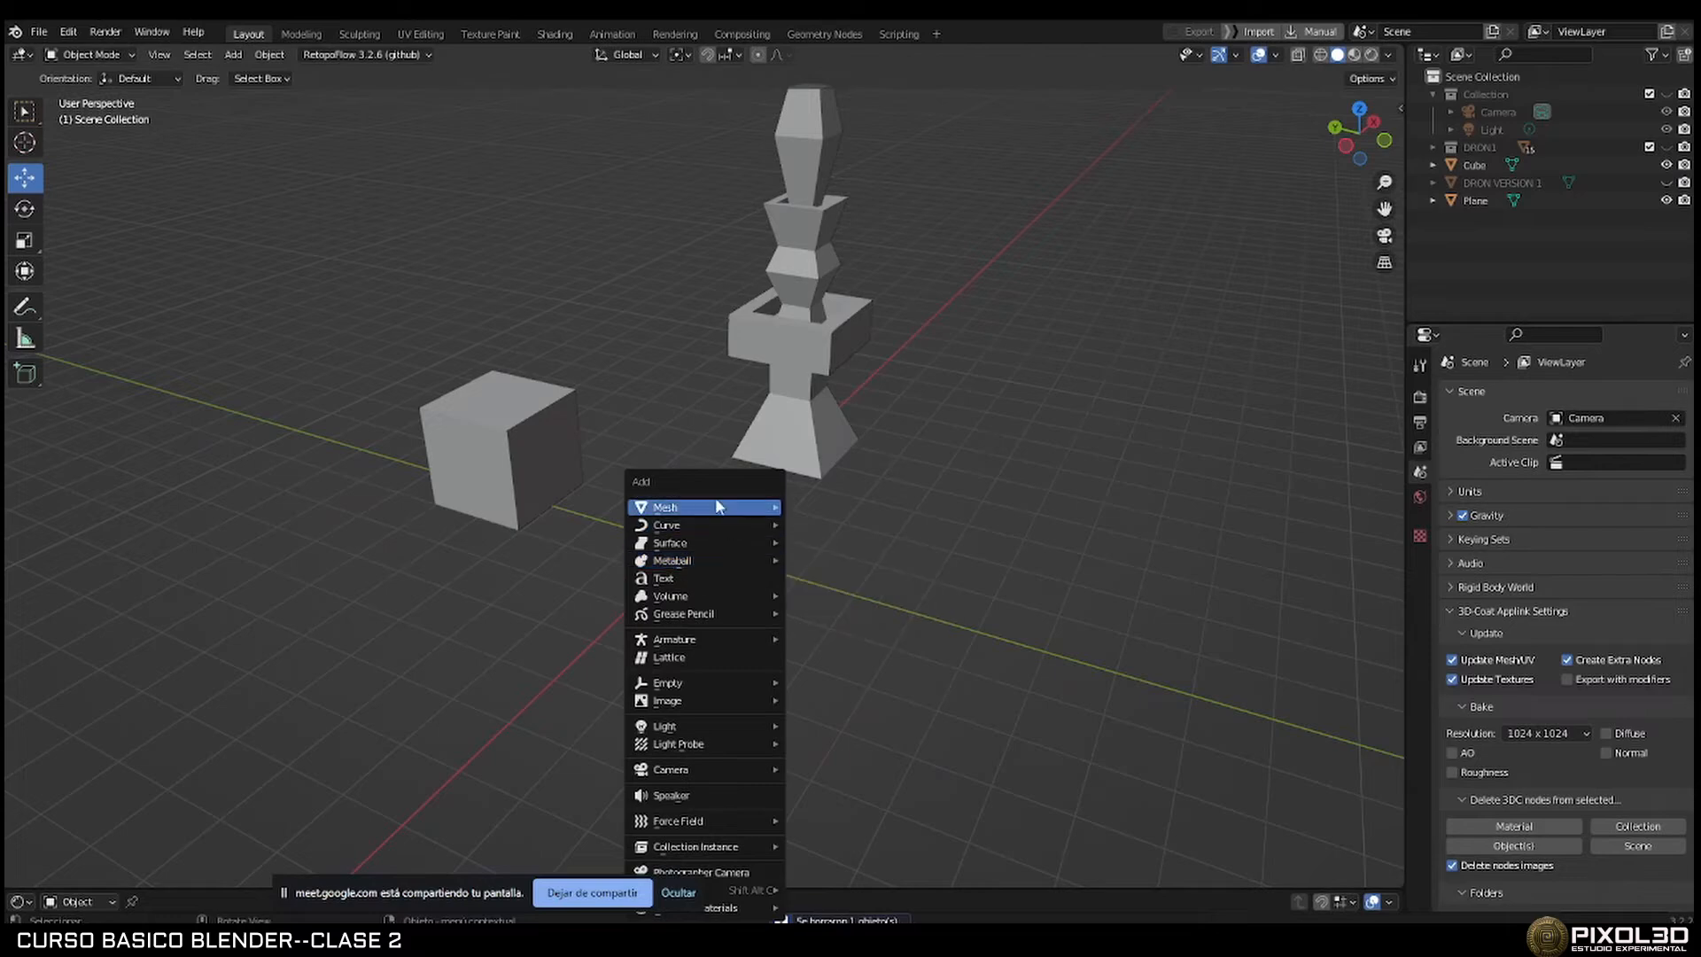
mouse_move(720, 505)
click(818, 508)
scroll(730, 562, up, 3)
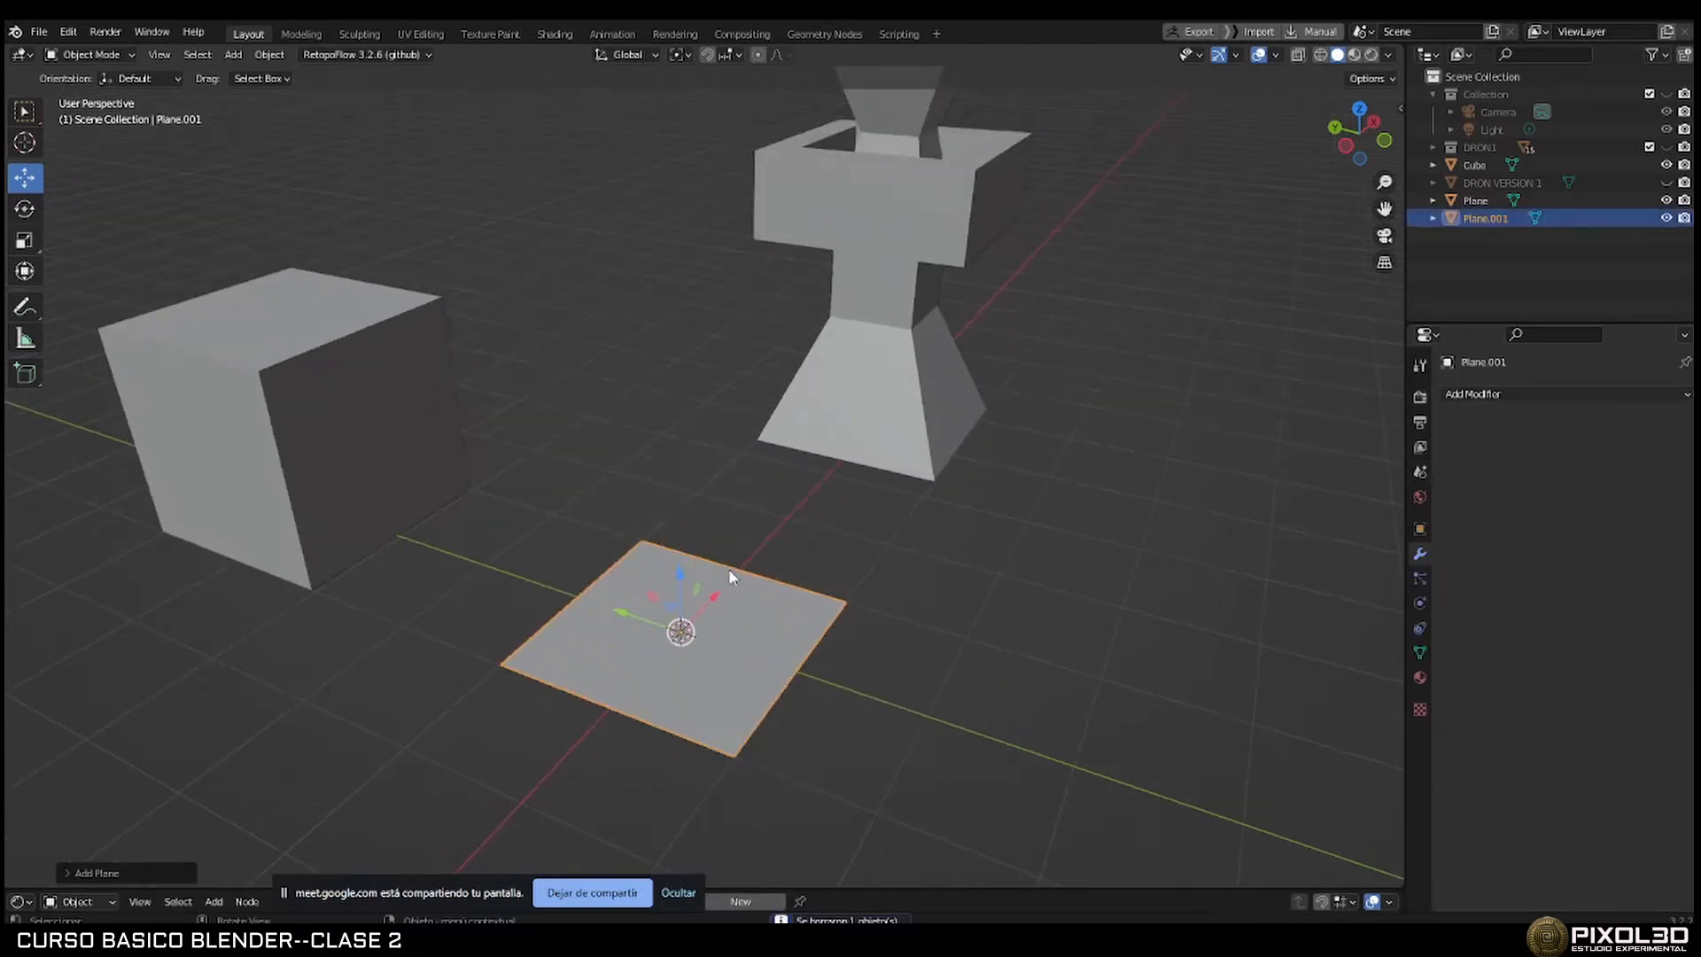
Reshape the new plane into an irregular quadrilateral by moving two opposite corner vertices in Edit Mode.
key(Tab)
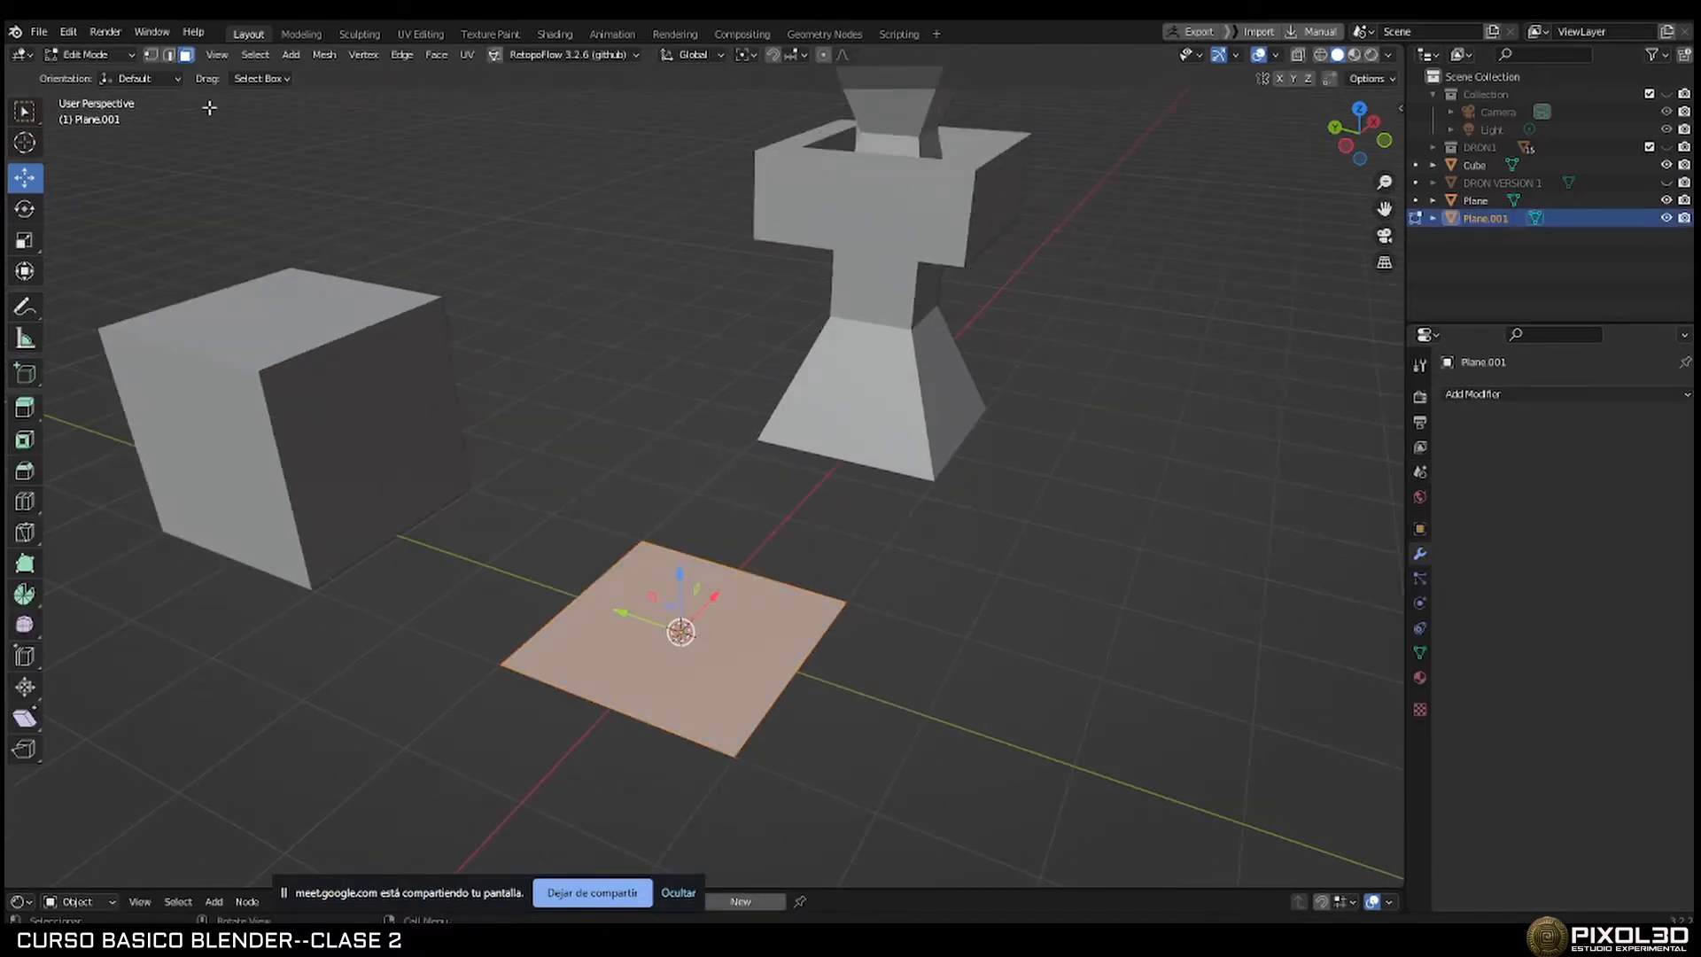
click(154, 55)
click(654, 538)
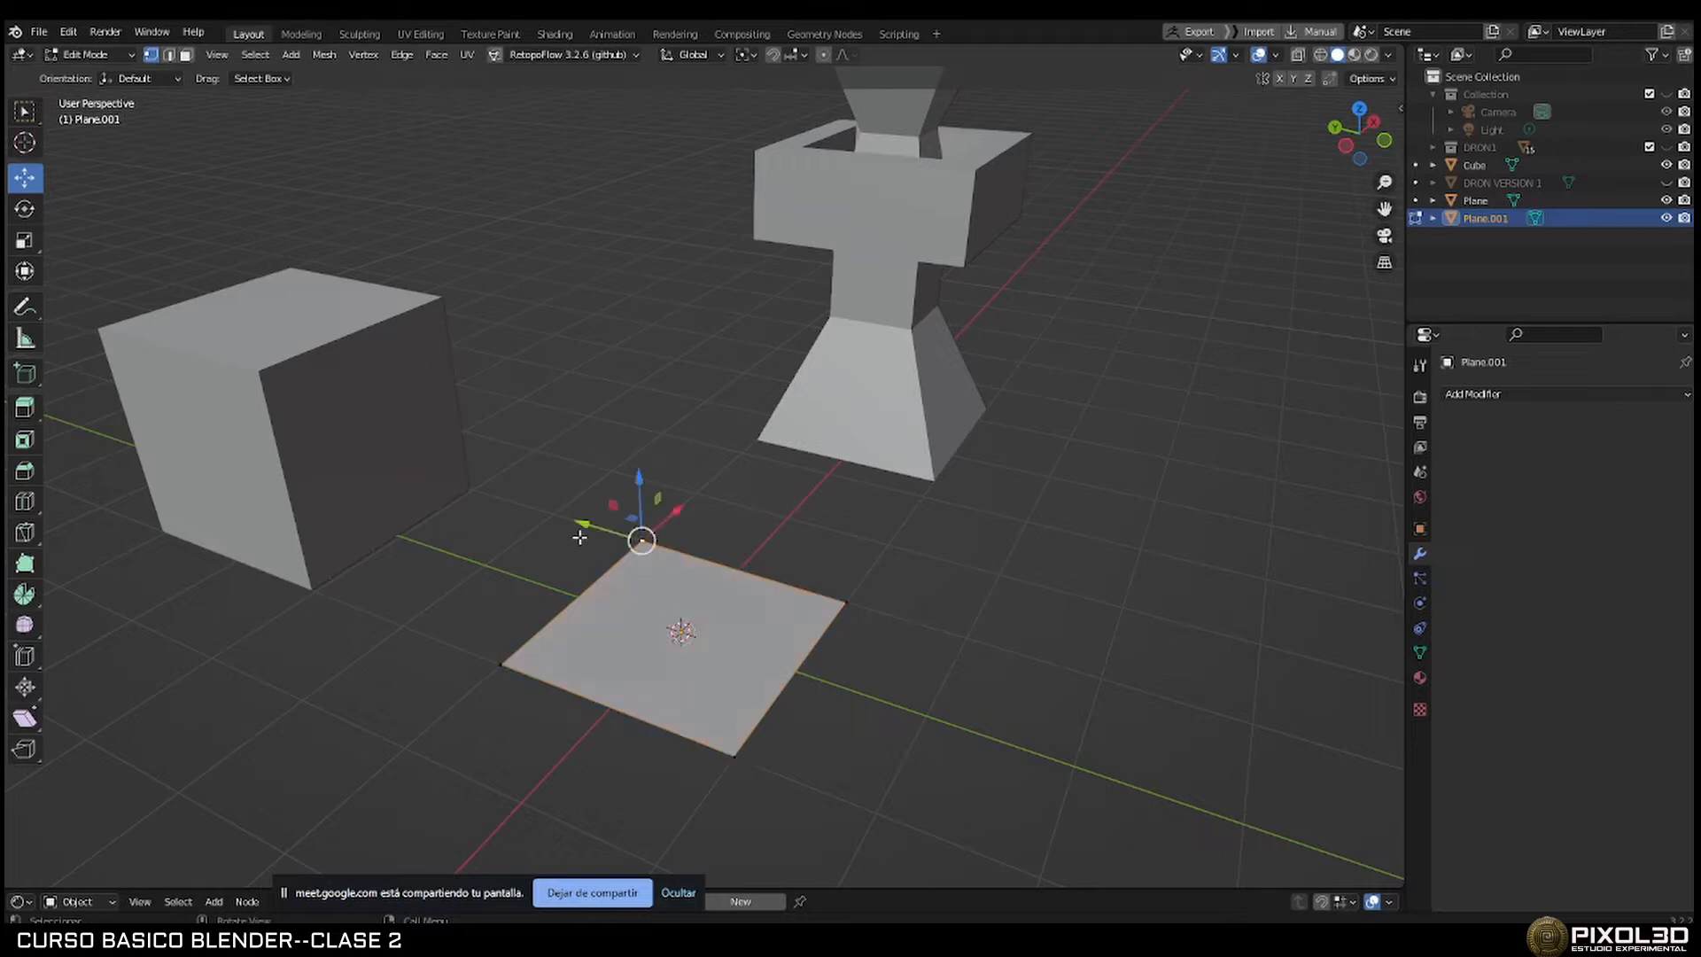
drag(654, 539, 779, 577)
click(740, 759)
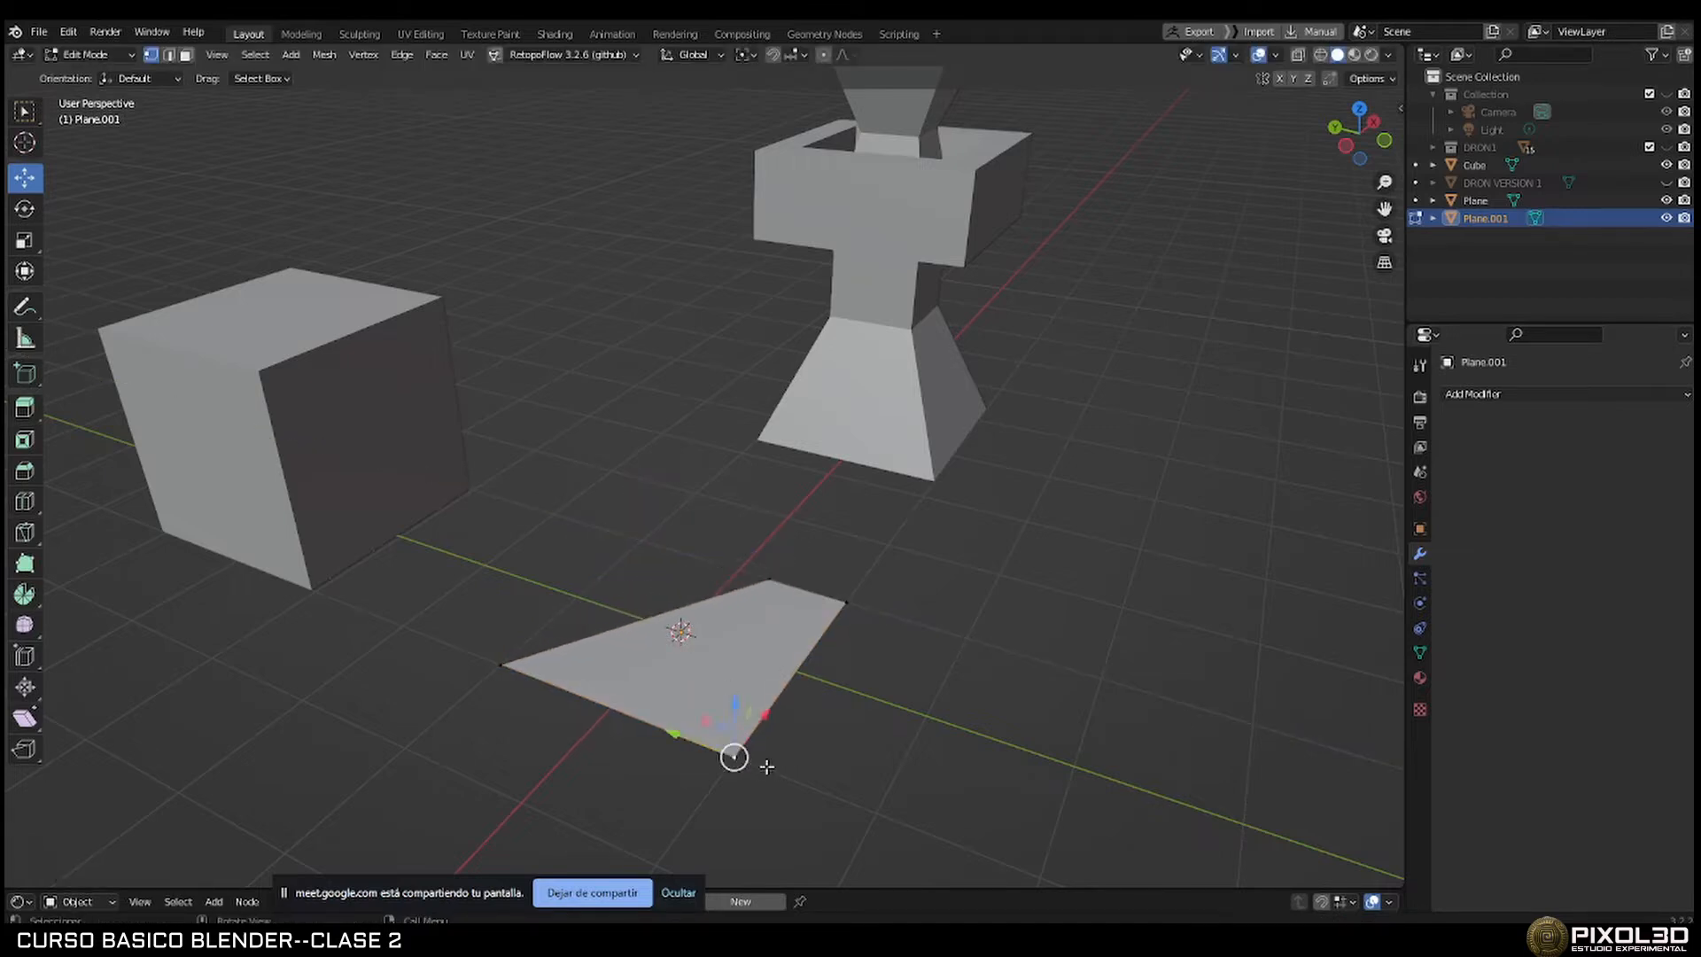
drag(740, 759, 887, 816)
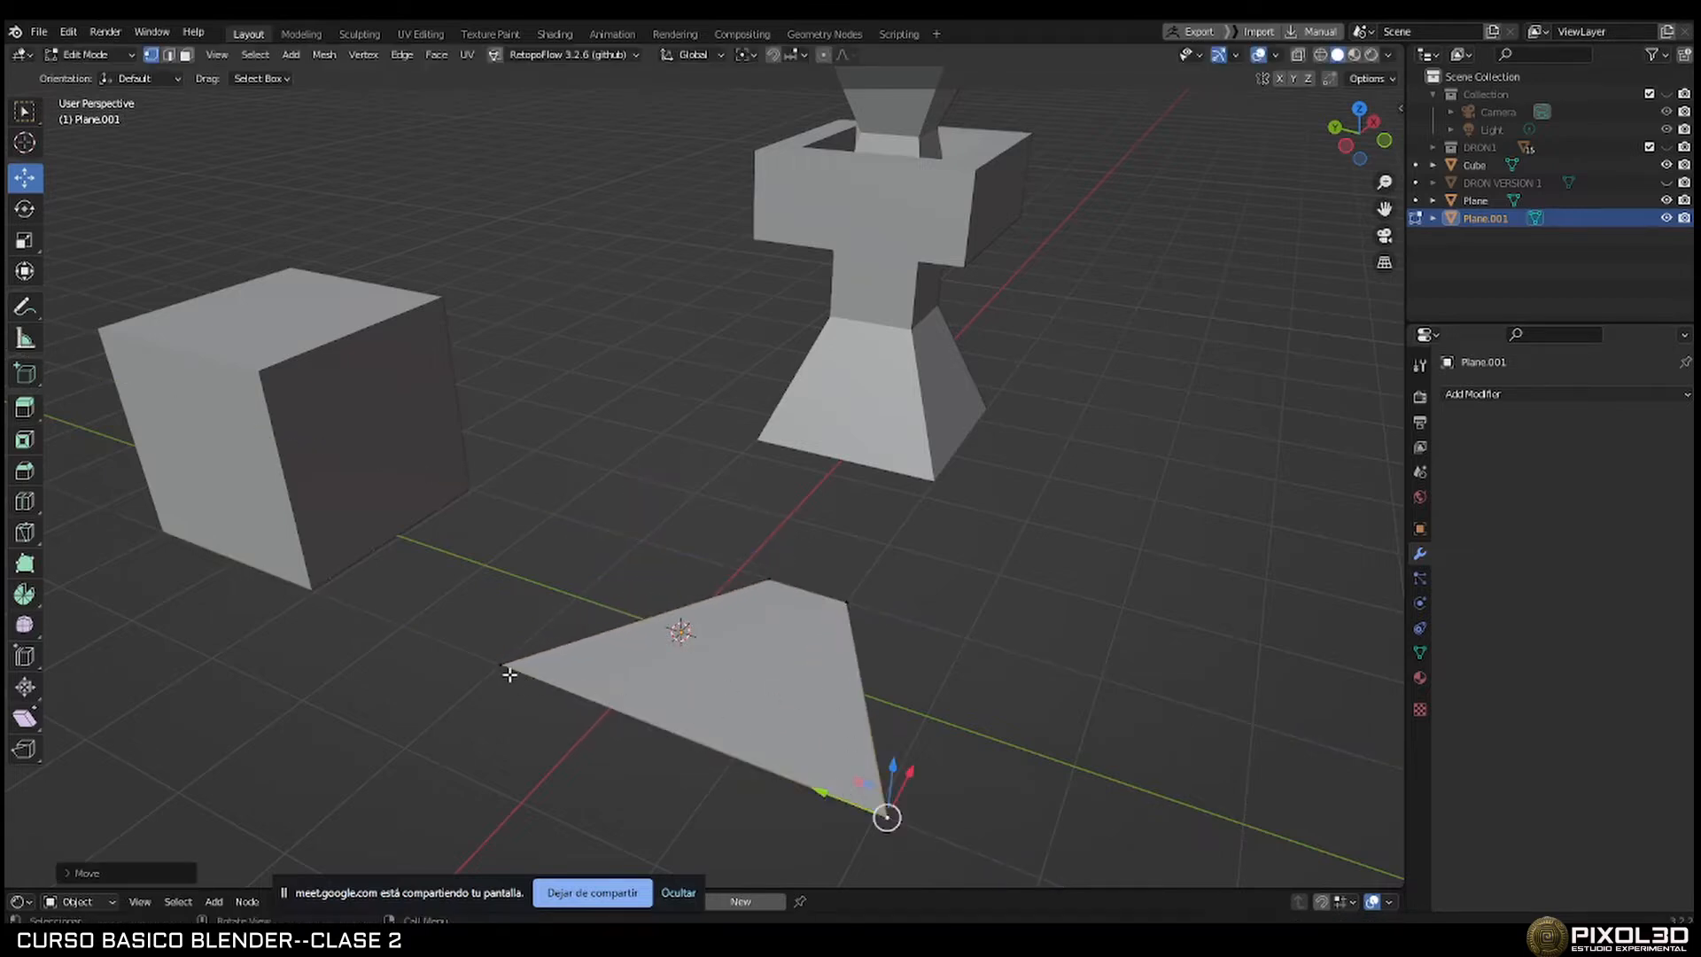
click(554, 692)
middle_drag(801, 667, 774, 640)
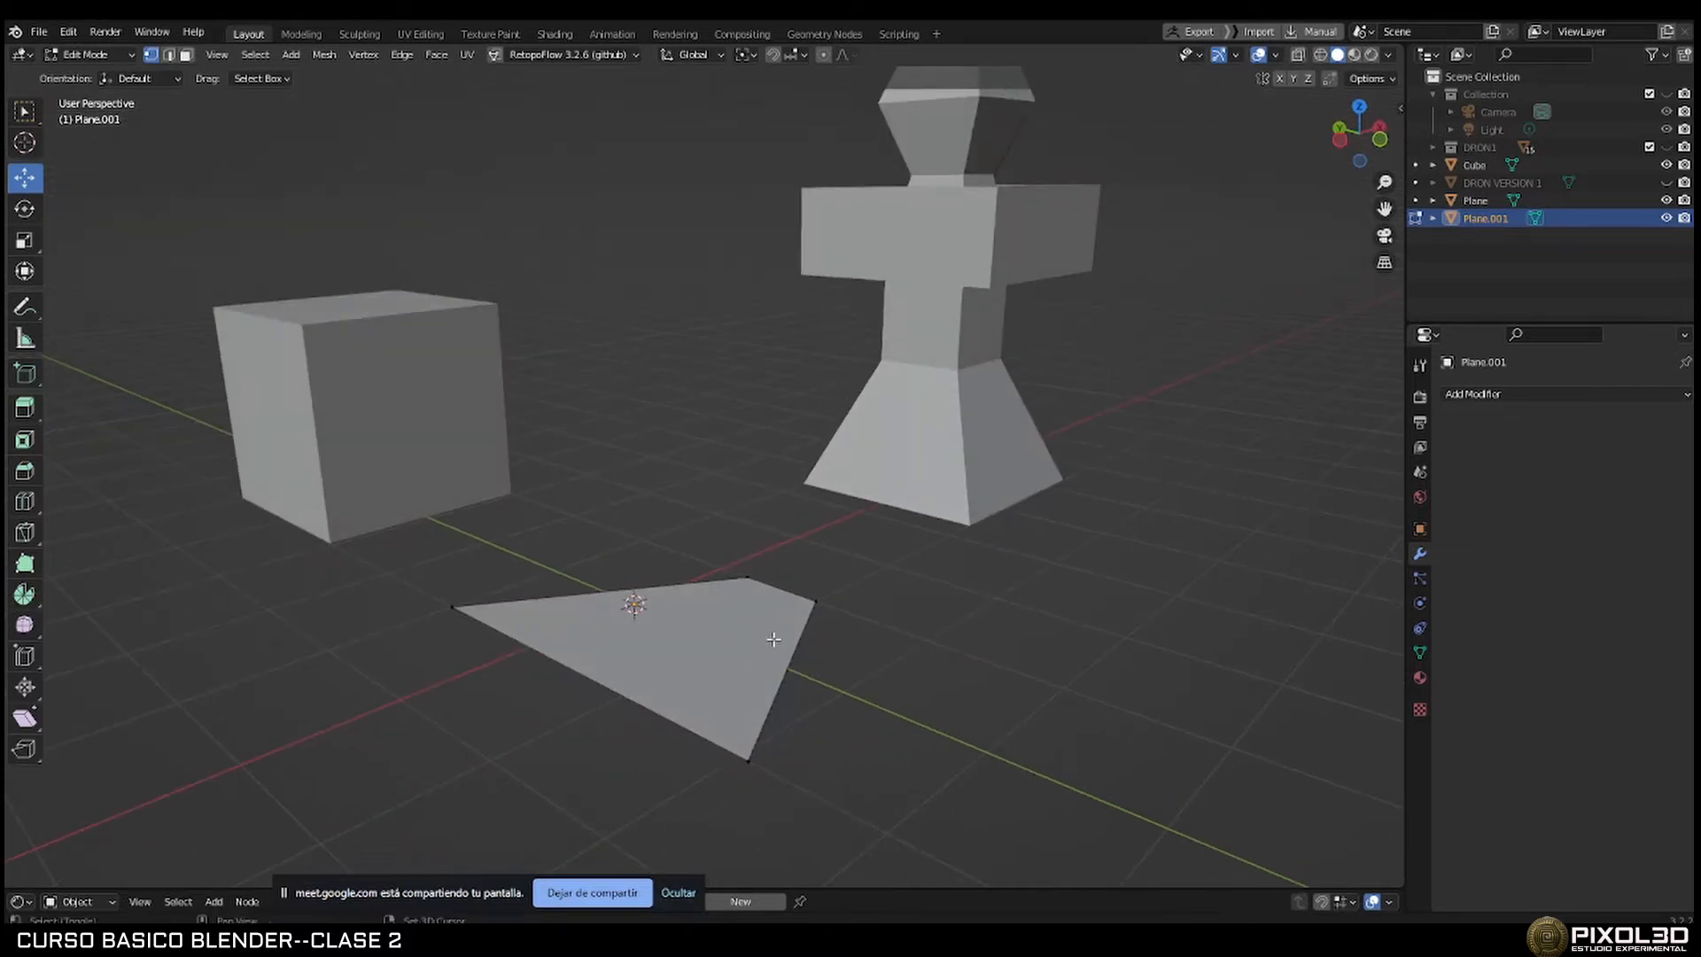
Extrude the short edge of the reshaped plane about 0.74 m upward along Z to form a vertical wall.
key(Tab)
scroll(753, 611, up, 5)
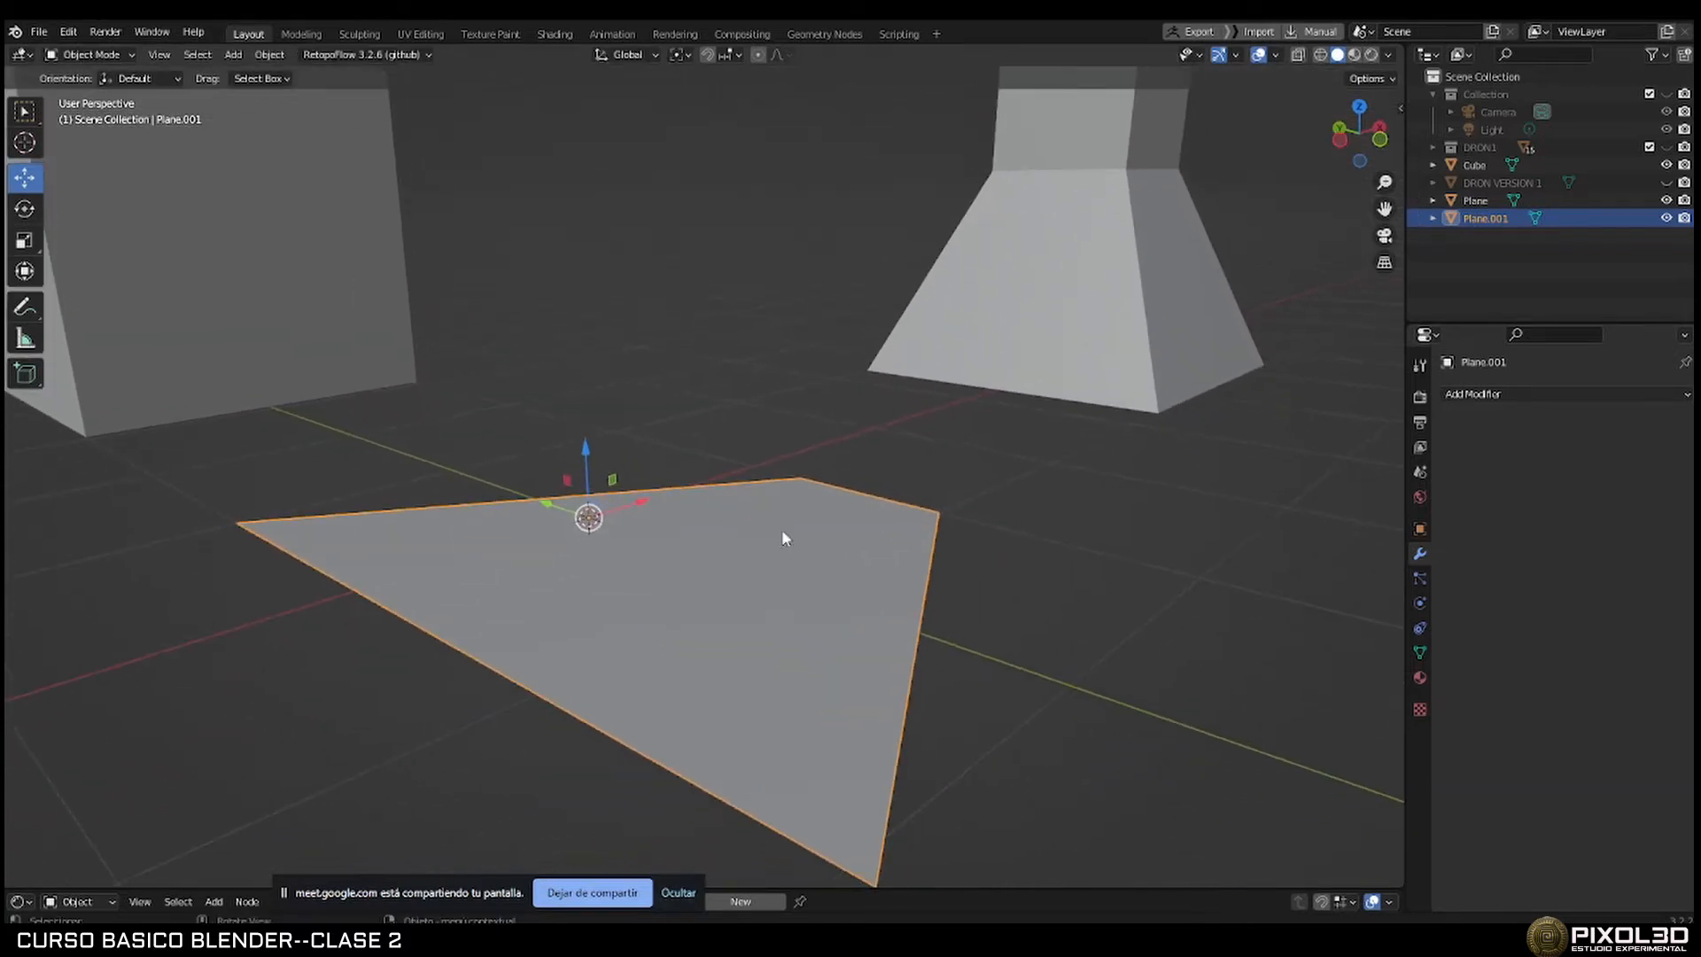
key(Tab)
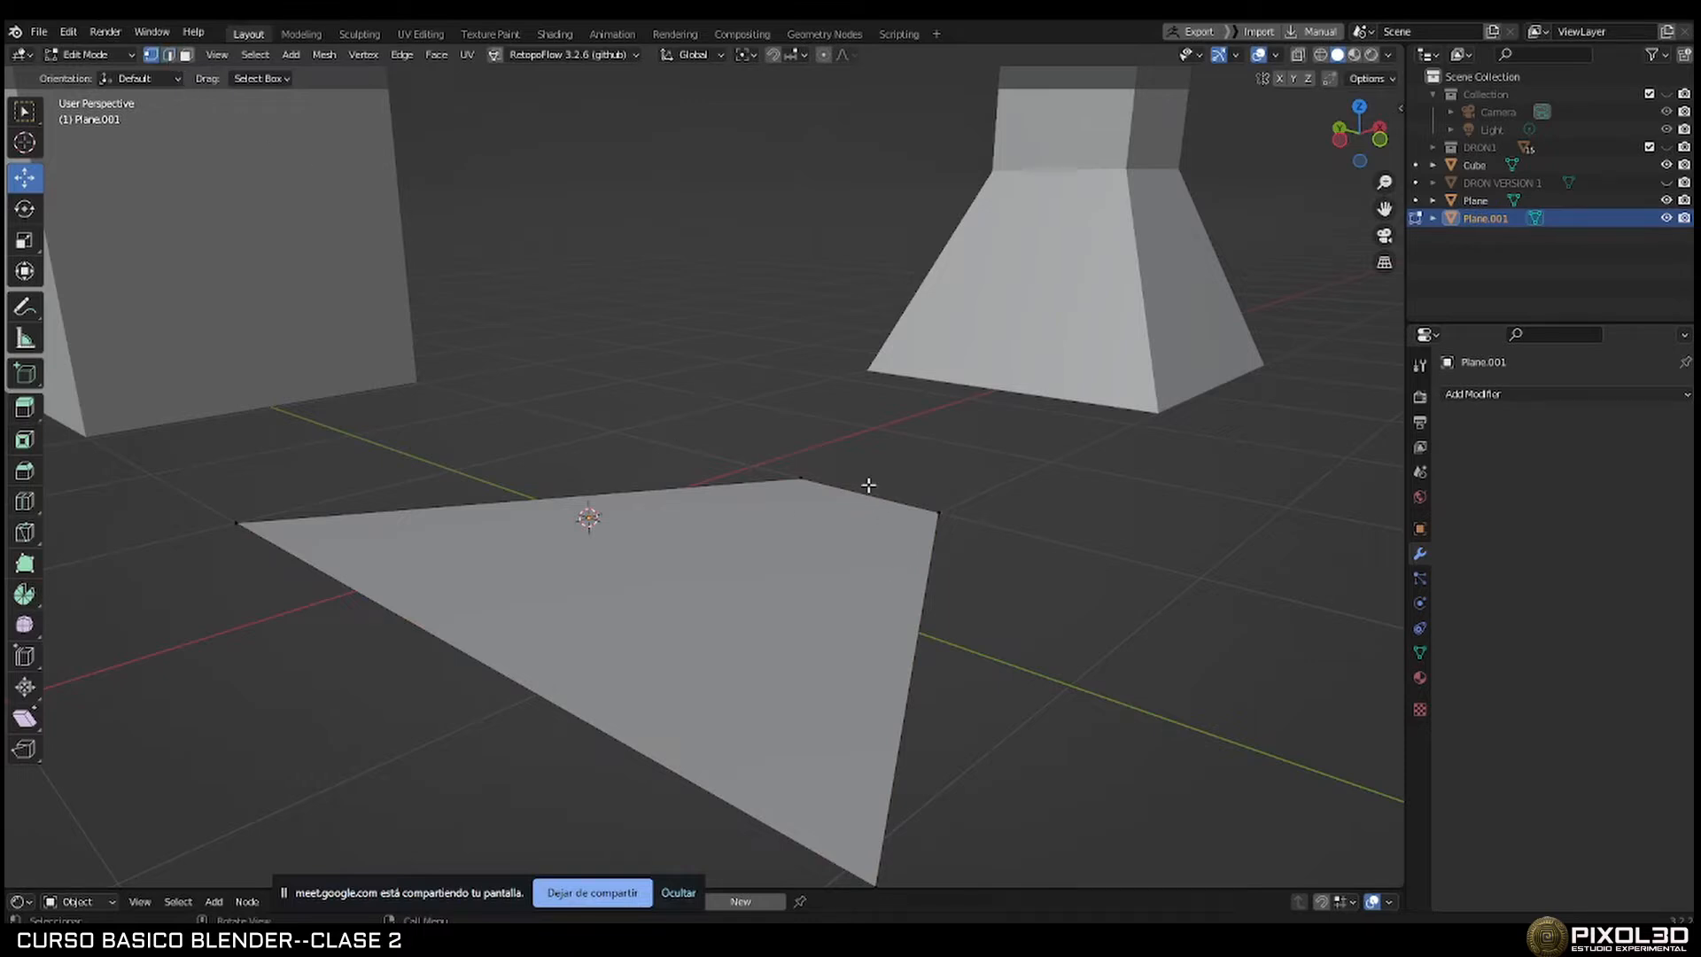
key(2)
click(870, 499)
key(e)
key(z)
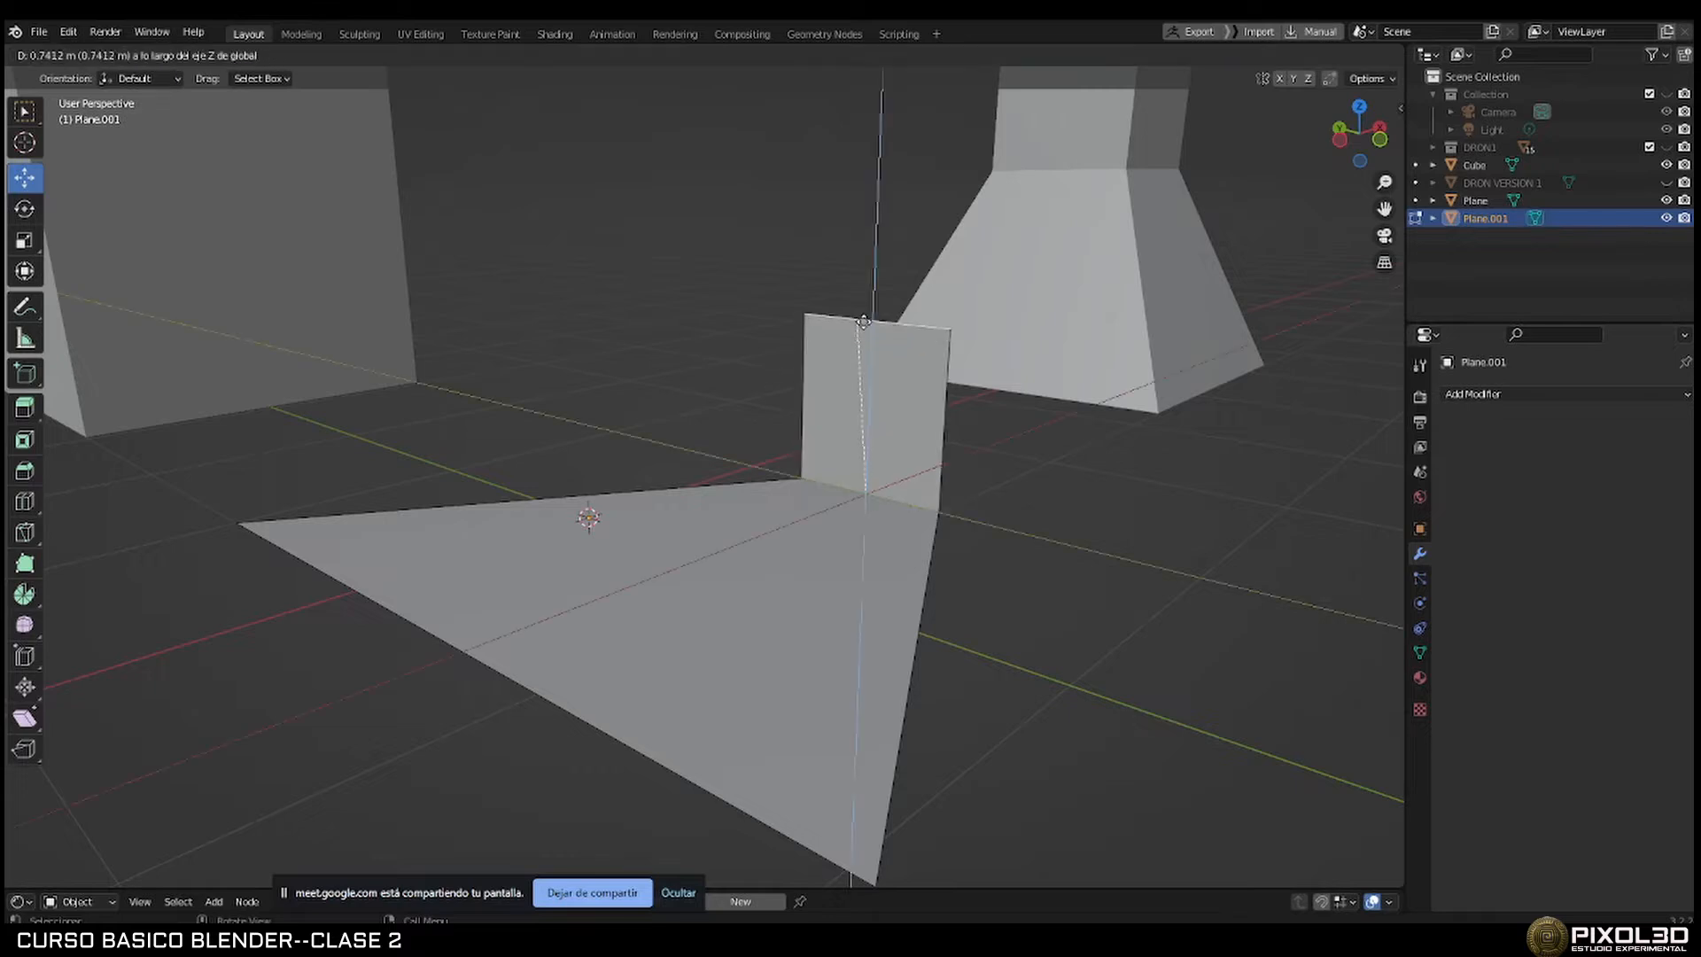
click(878, 310)
middle_drag(877, 310, 767, 422)
scroll(753, 418, up, 4)
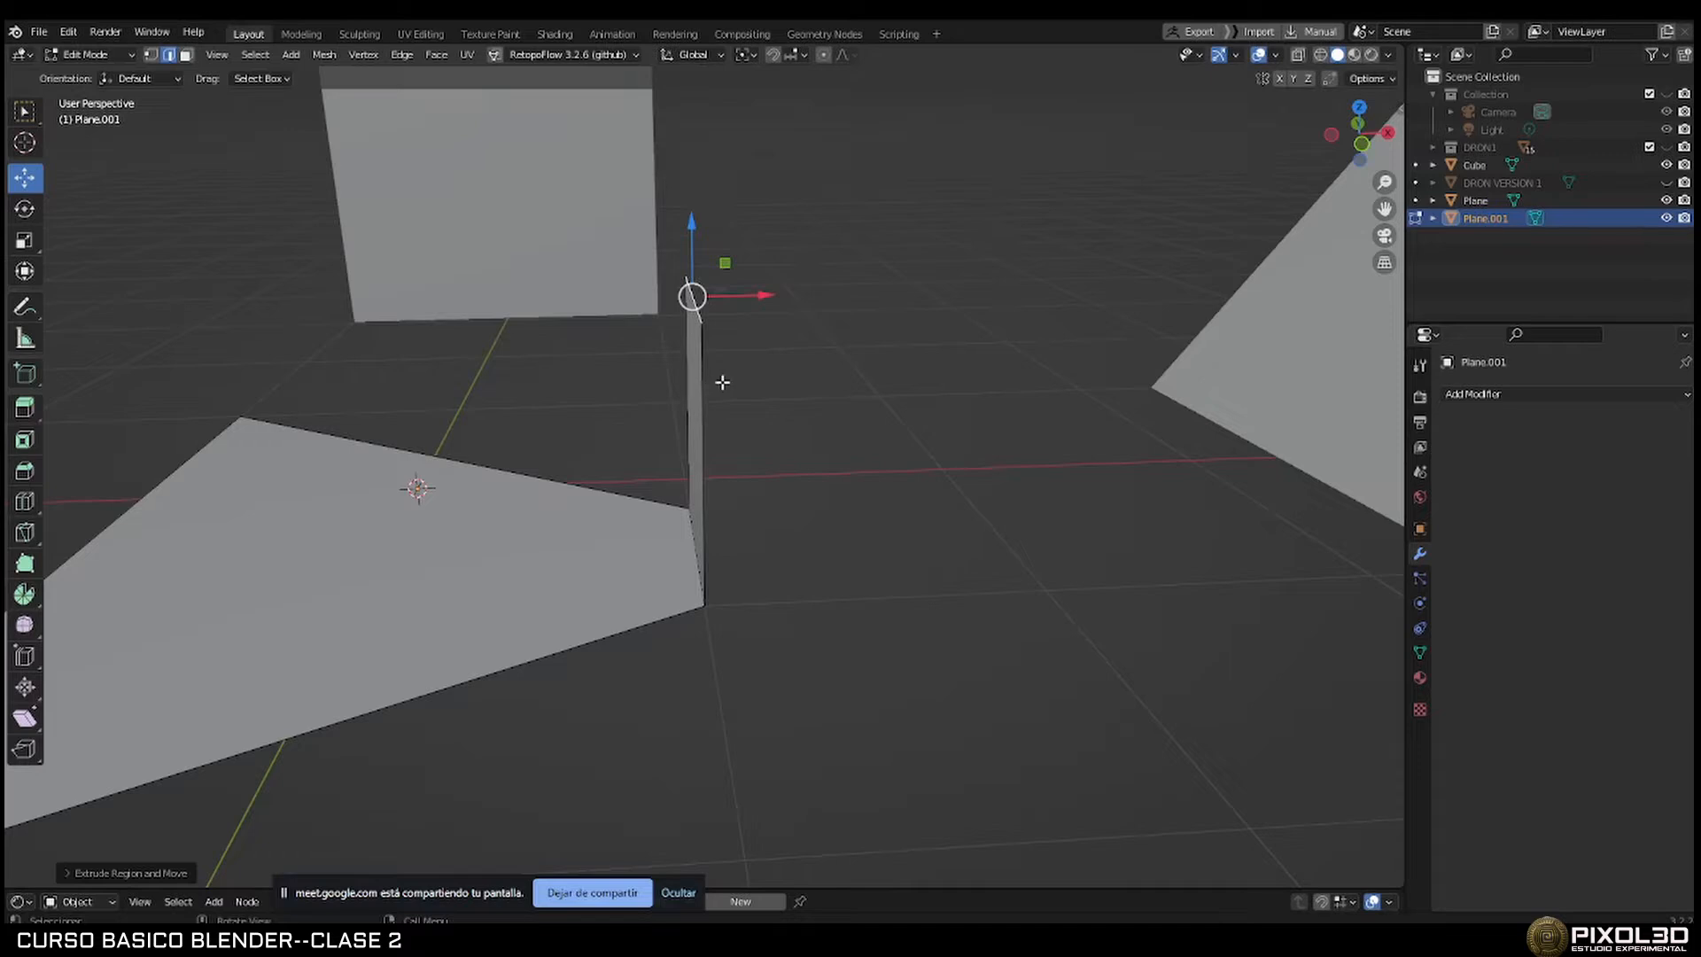
Add a Solidify modifier to the reshaped plane and set its Thickness to 0.11 m.
click(1472, 393)
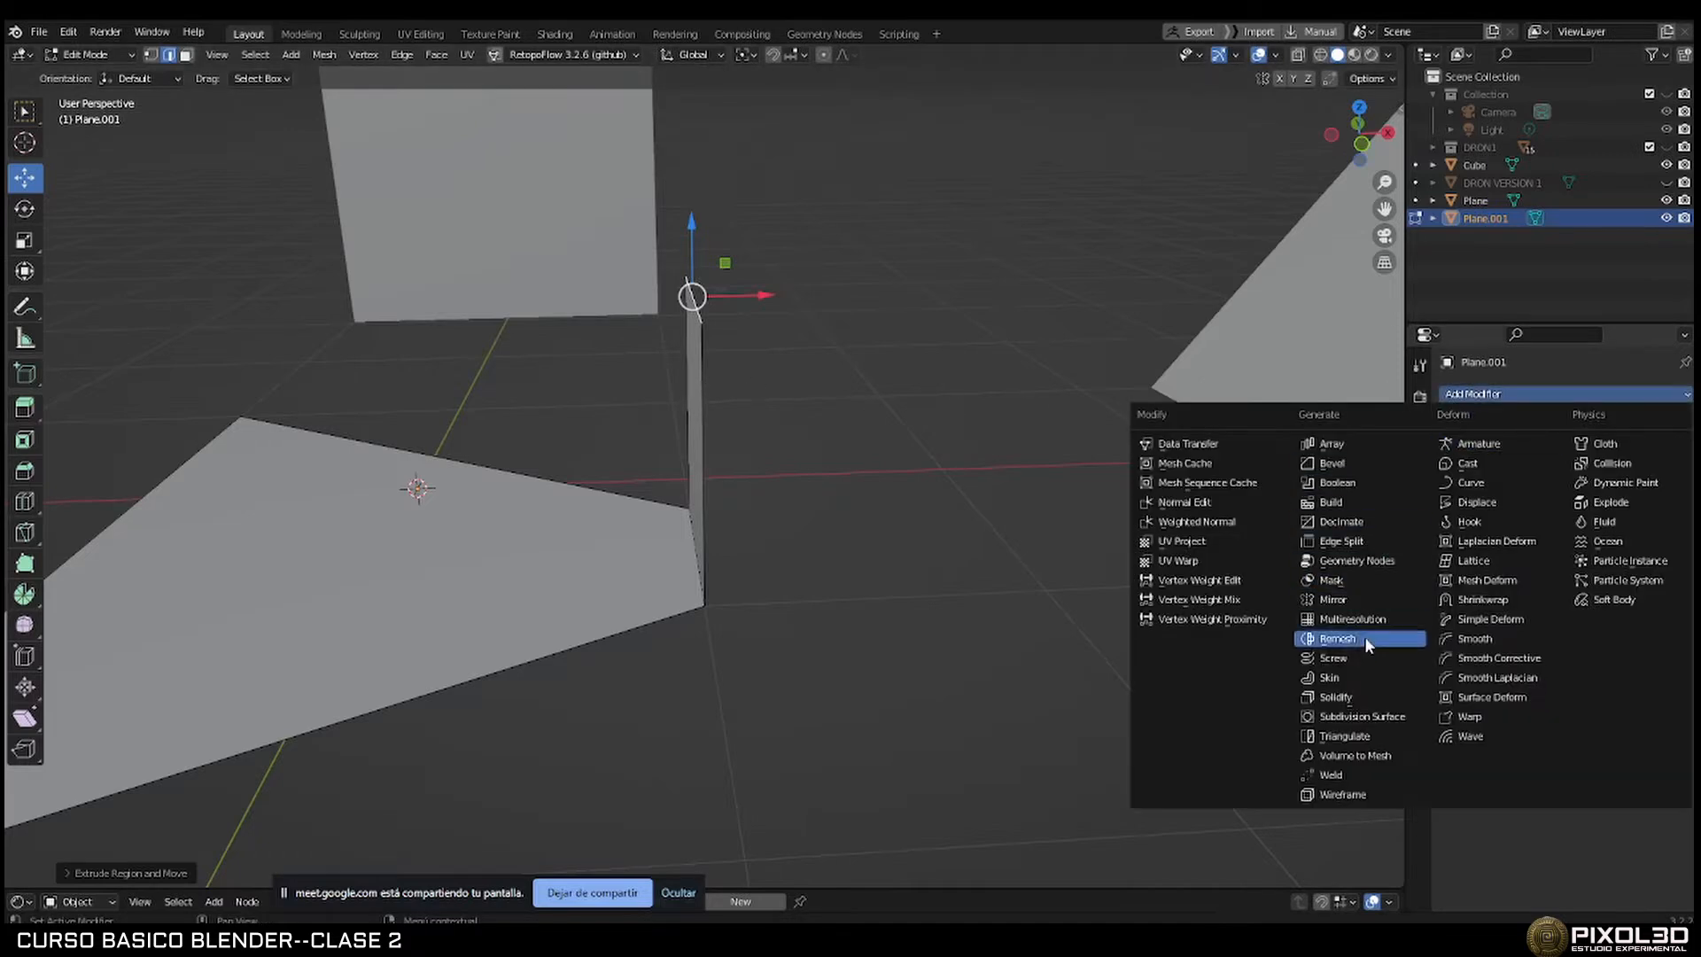
click(1382, 697)
middle_drag(941, 519, 840, 467)
scroll(868, 443, up, 1)
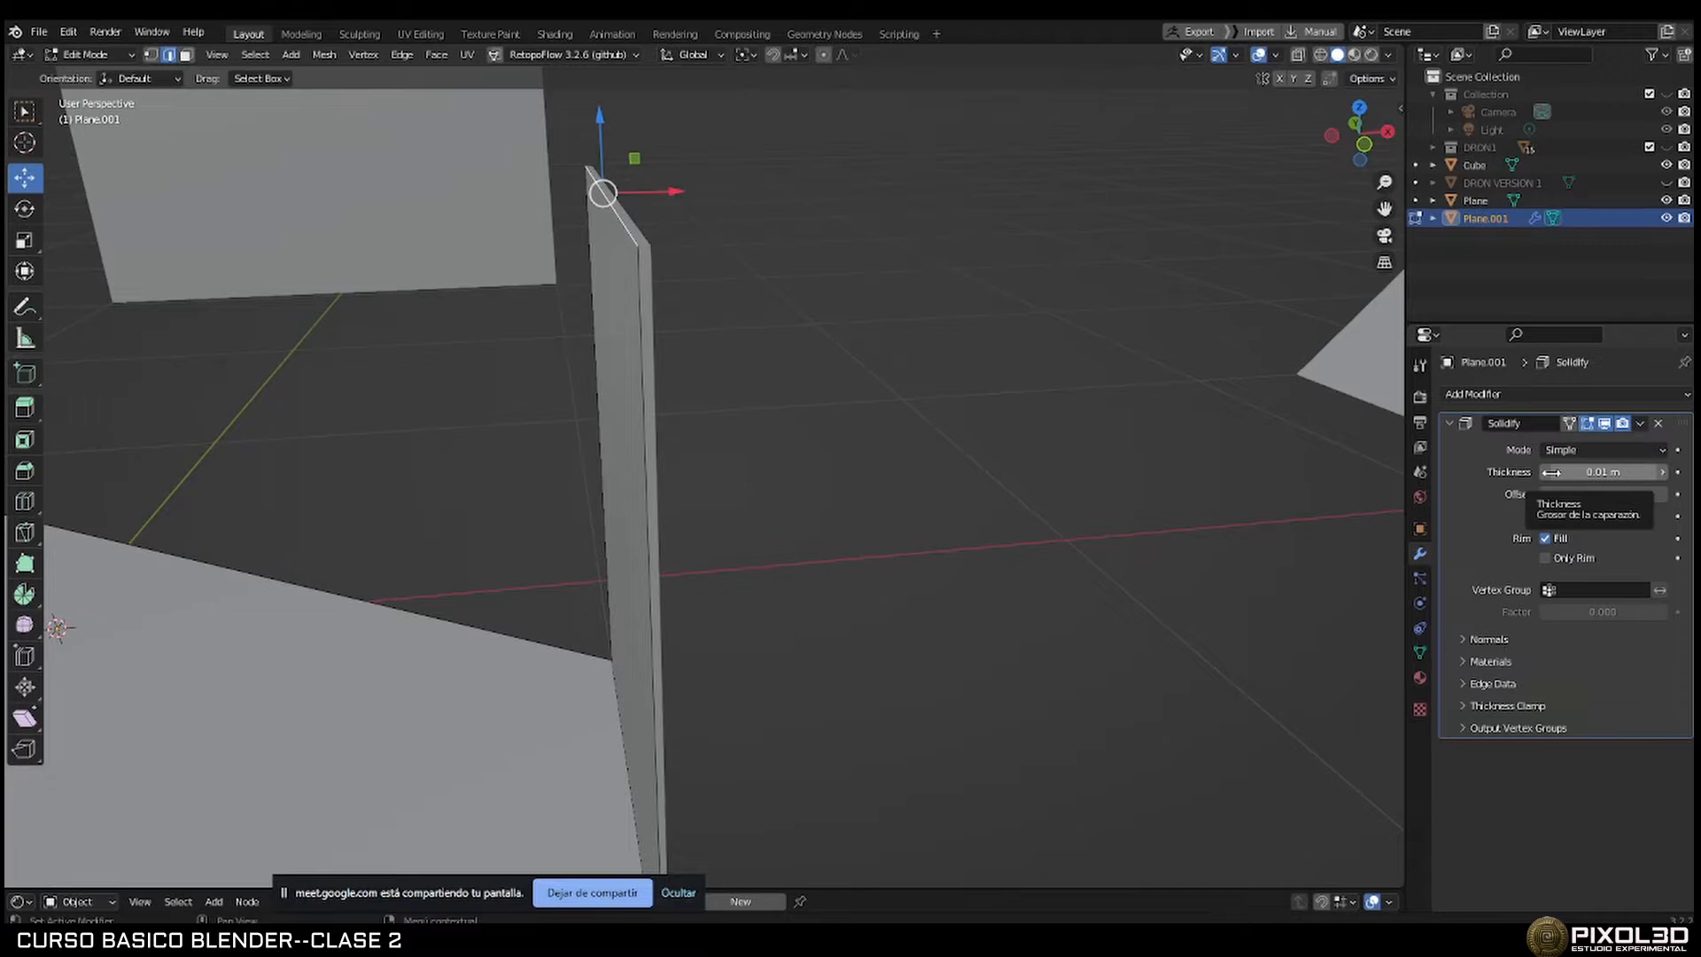
drag(1551, 472, 1595, 472)
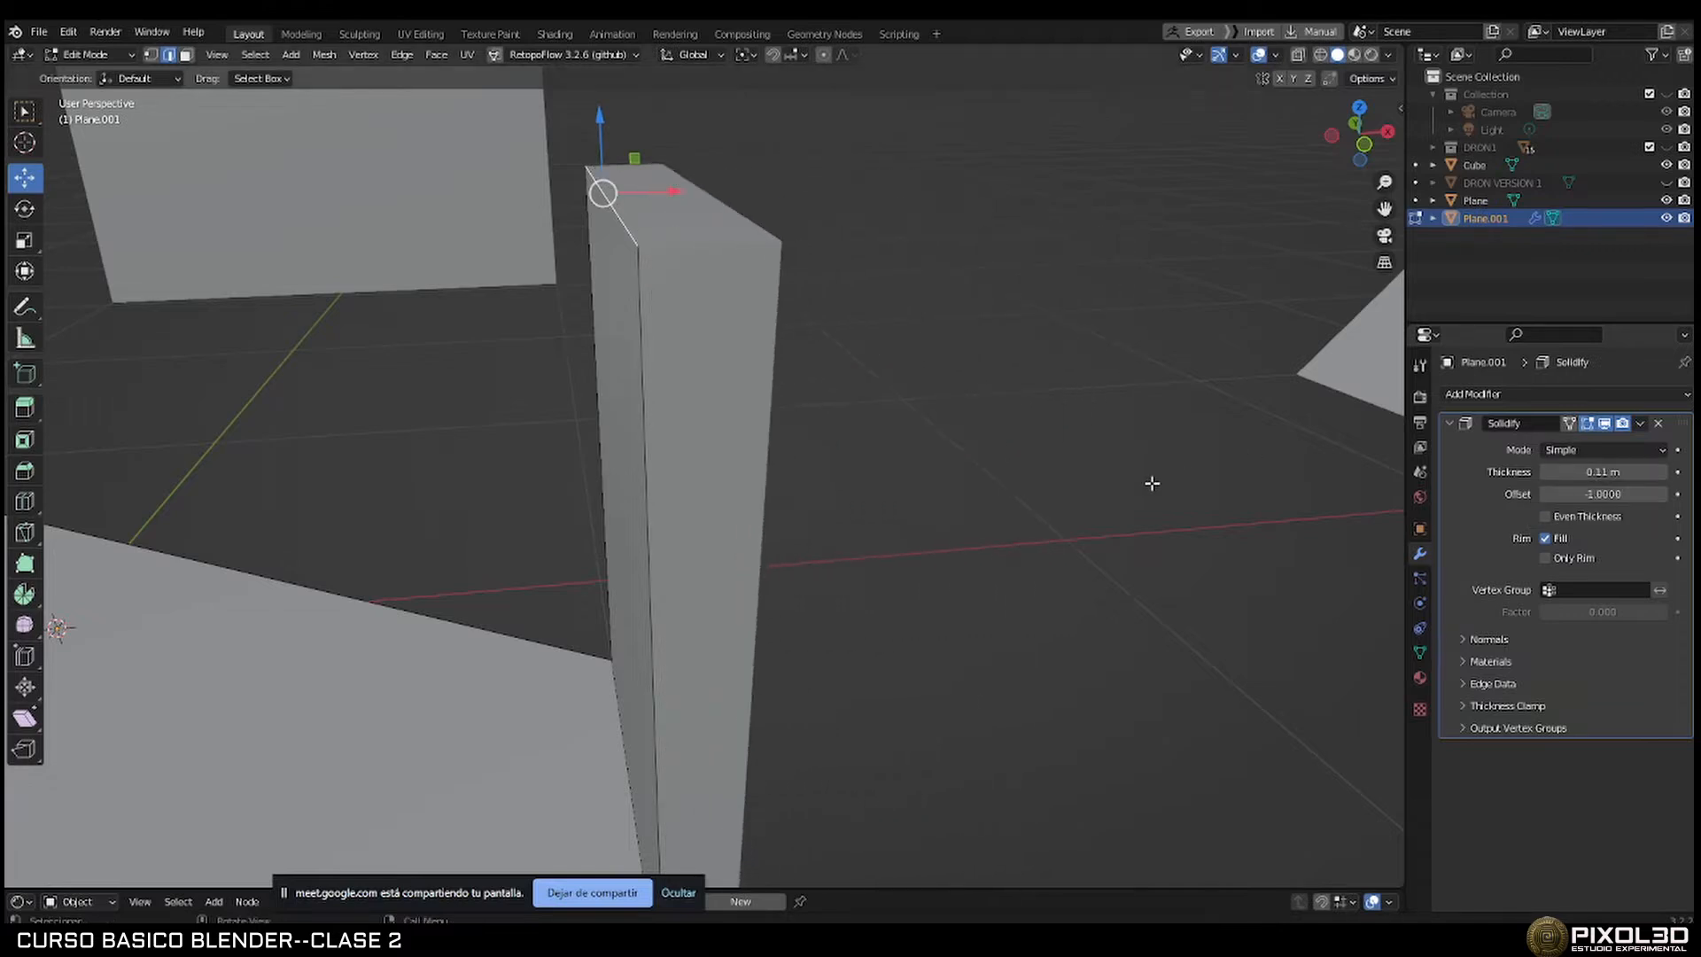
Increase the Solidify Thickness to 0.33 m and check the thickened shape from several angles.
scroll(1151, 484, down, 5)
middle_drag(1075, 514, 1128, 475)
mouse_move(1588, 472)
mouse_down()
mouse_move(1670, 472)
mouse_move(1558, 472)
mouse_move(1598, 472)
mouse_move(1584, 472)
mouse_up()
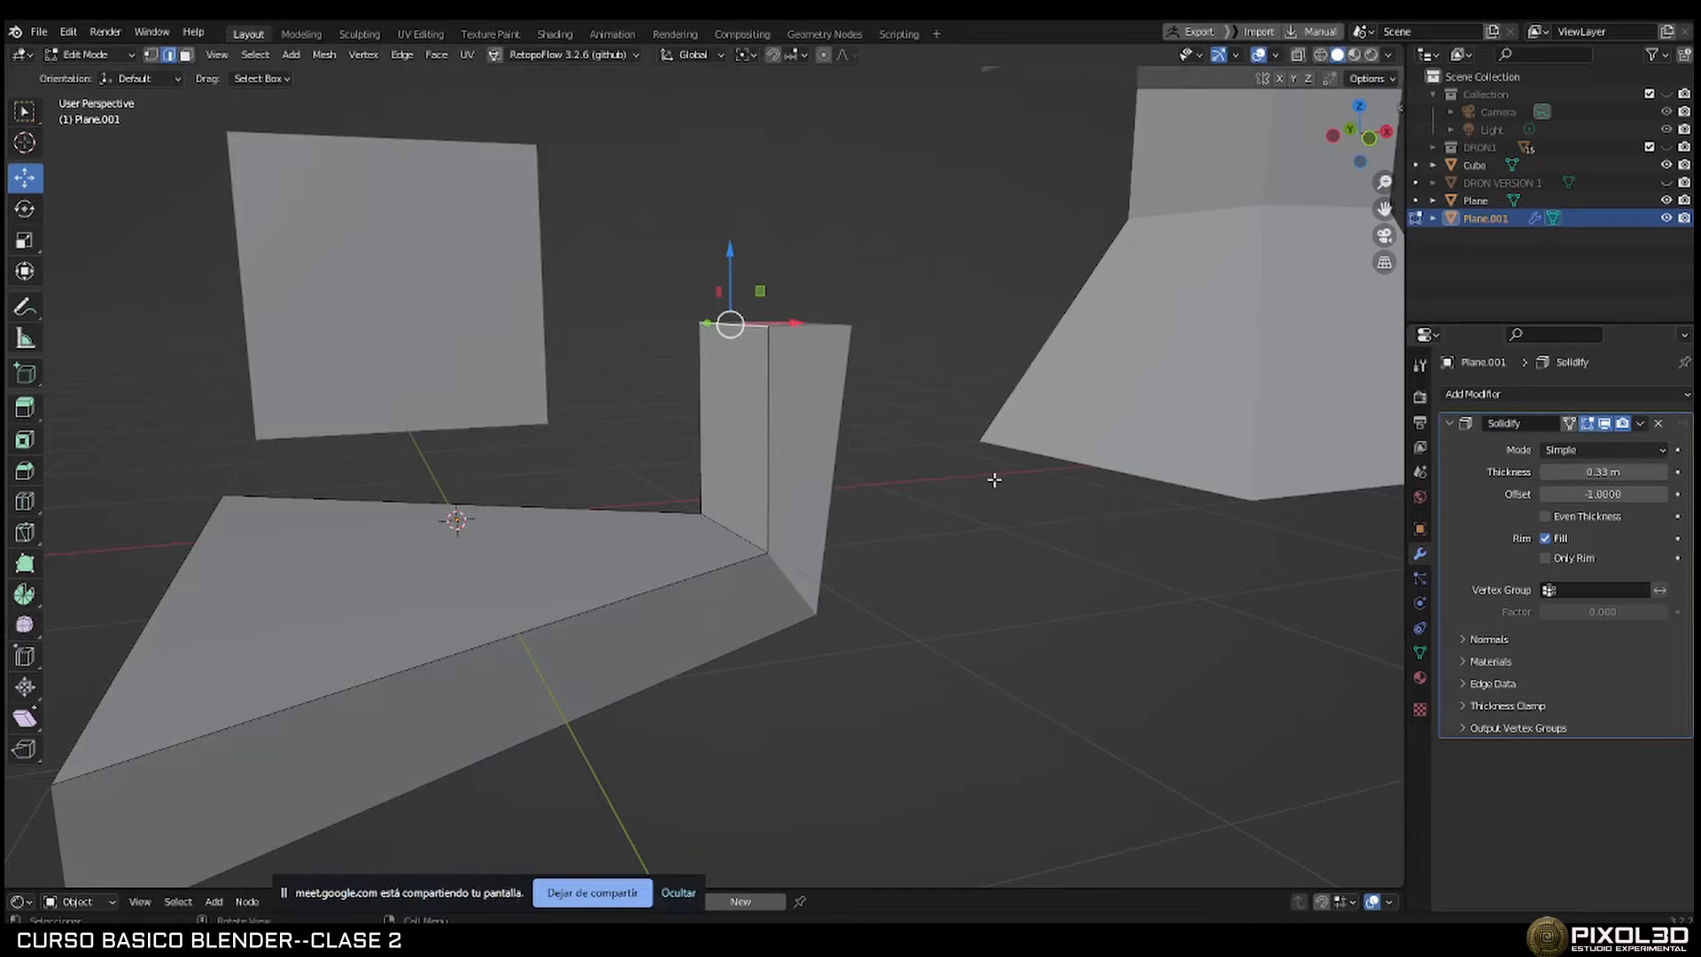
middle_drag(992, 482, 1007, 527)
scroll(1035, 493, down, 3)
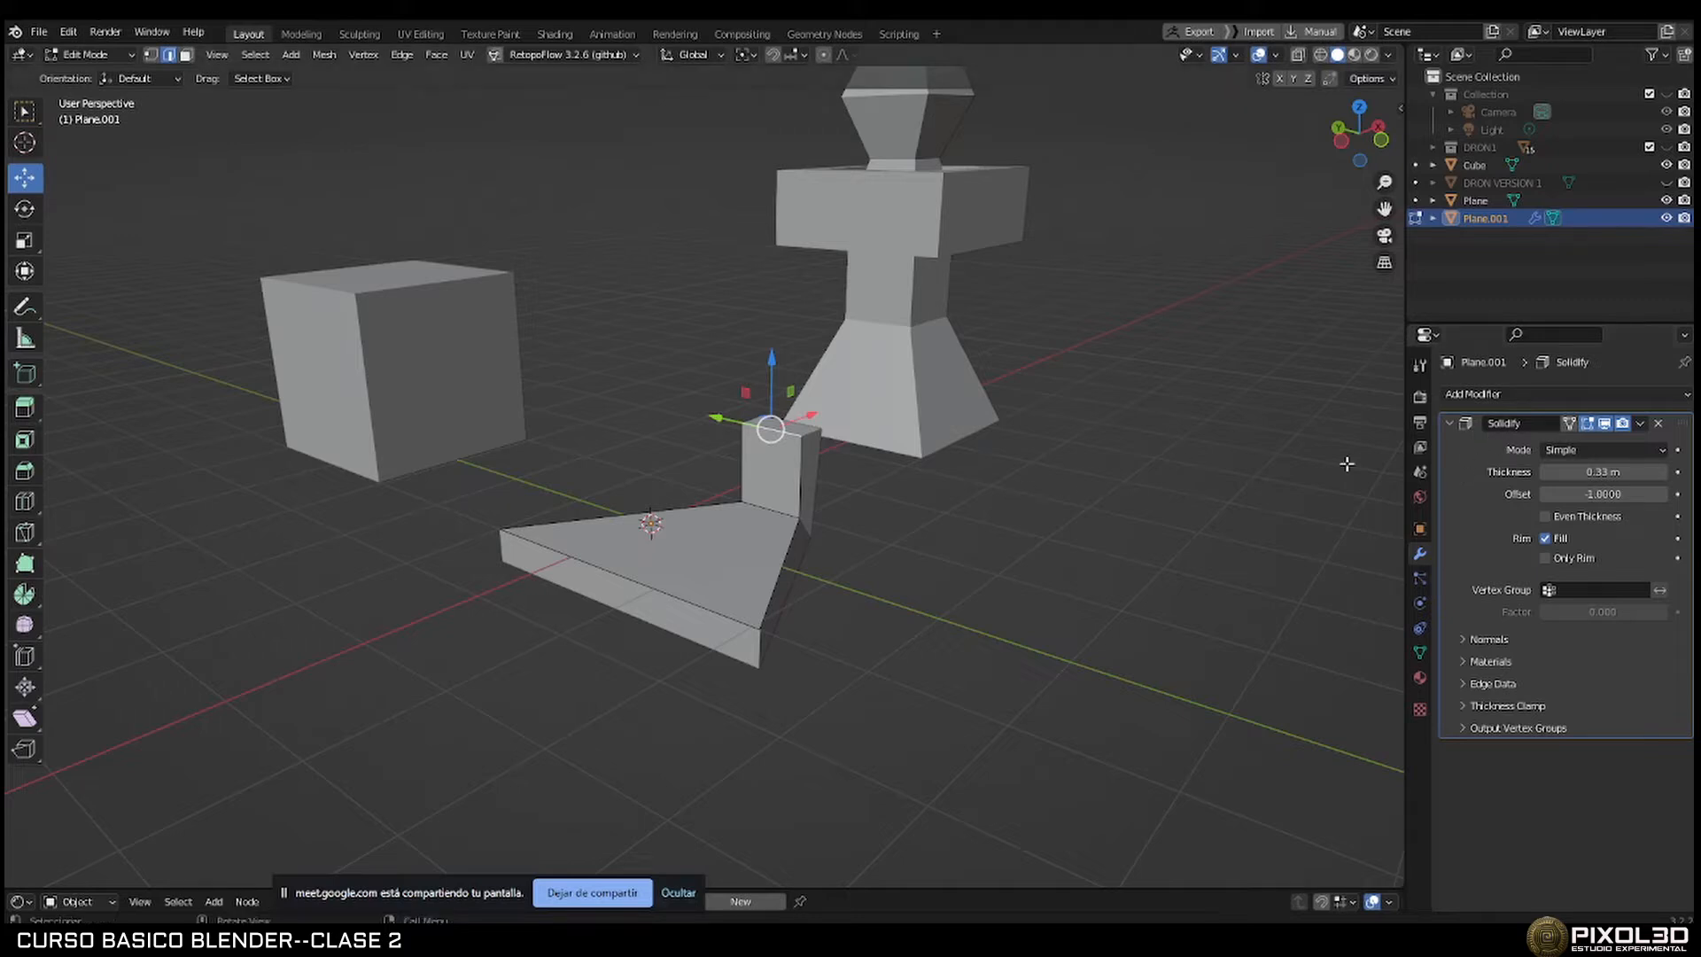
Apply the Solidify modifier in Object Mode and inspect the resulting geometry in Edit Mode.
click(1640, 424)
key(Tab)
click(1640, 425)
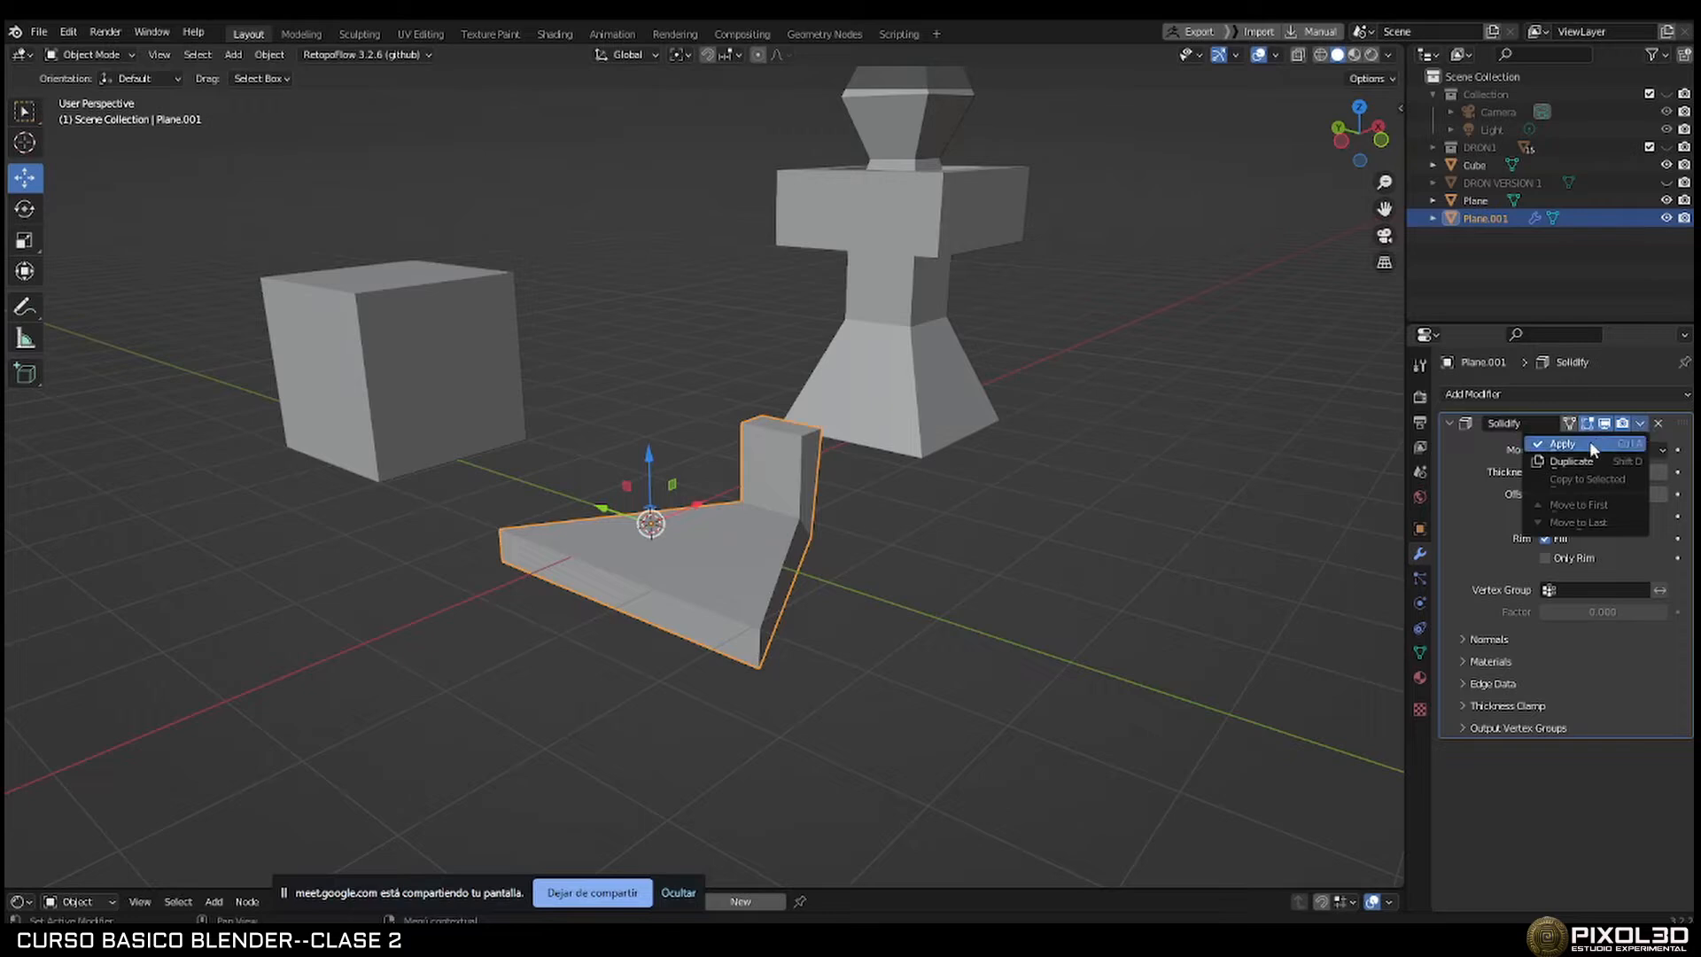
click(1564, 446)
key(Tab)
scroll(917, 487, up, 6)
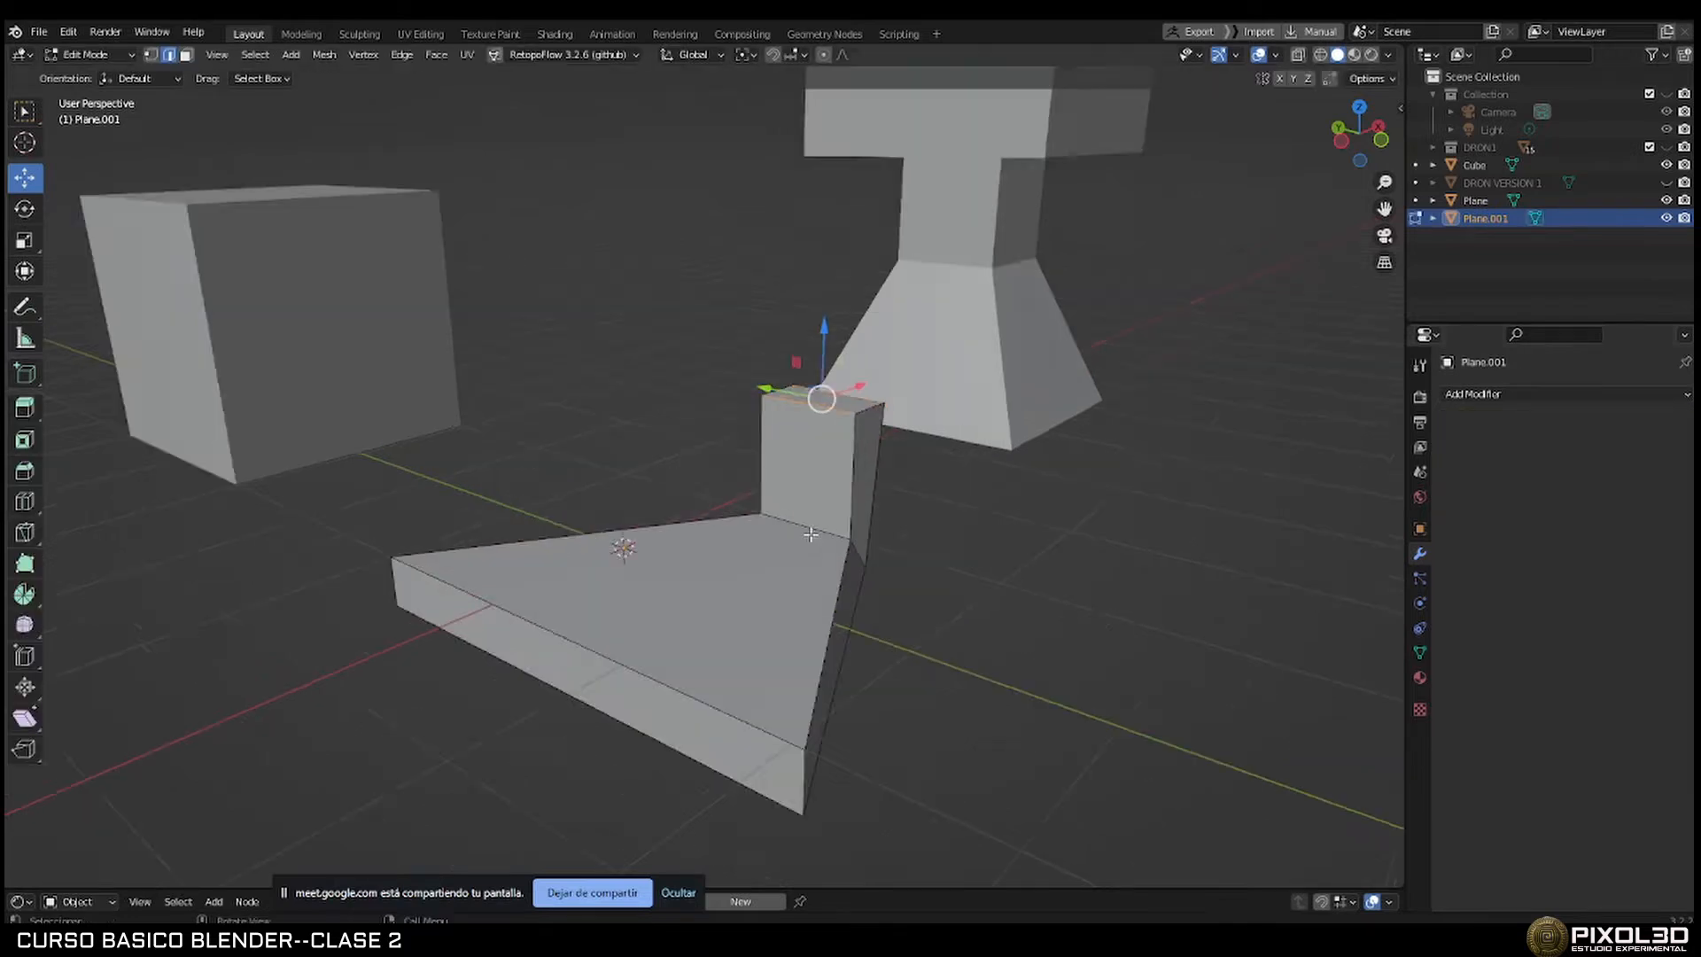
middle_drag(840, 577, 837, 569)
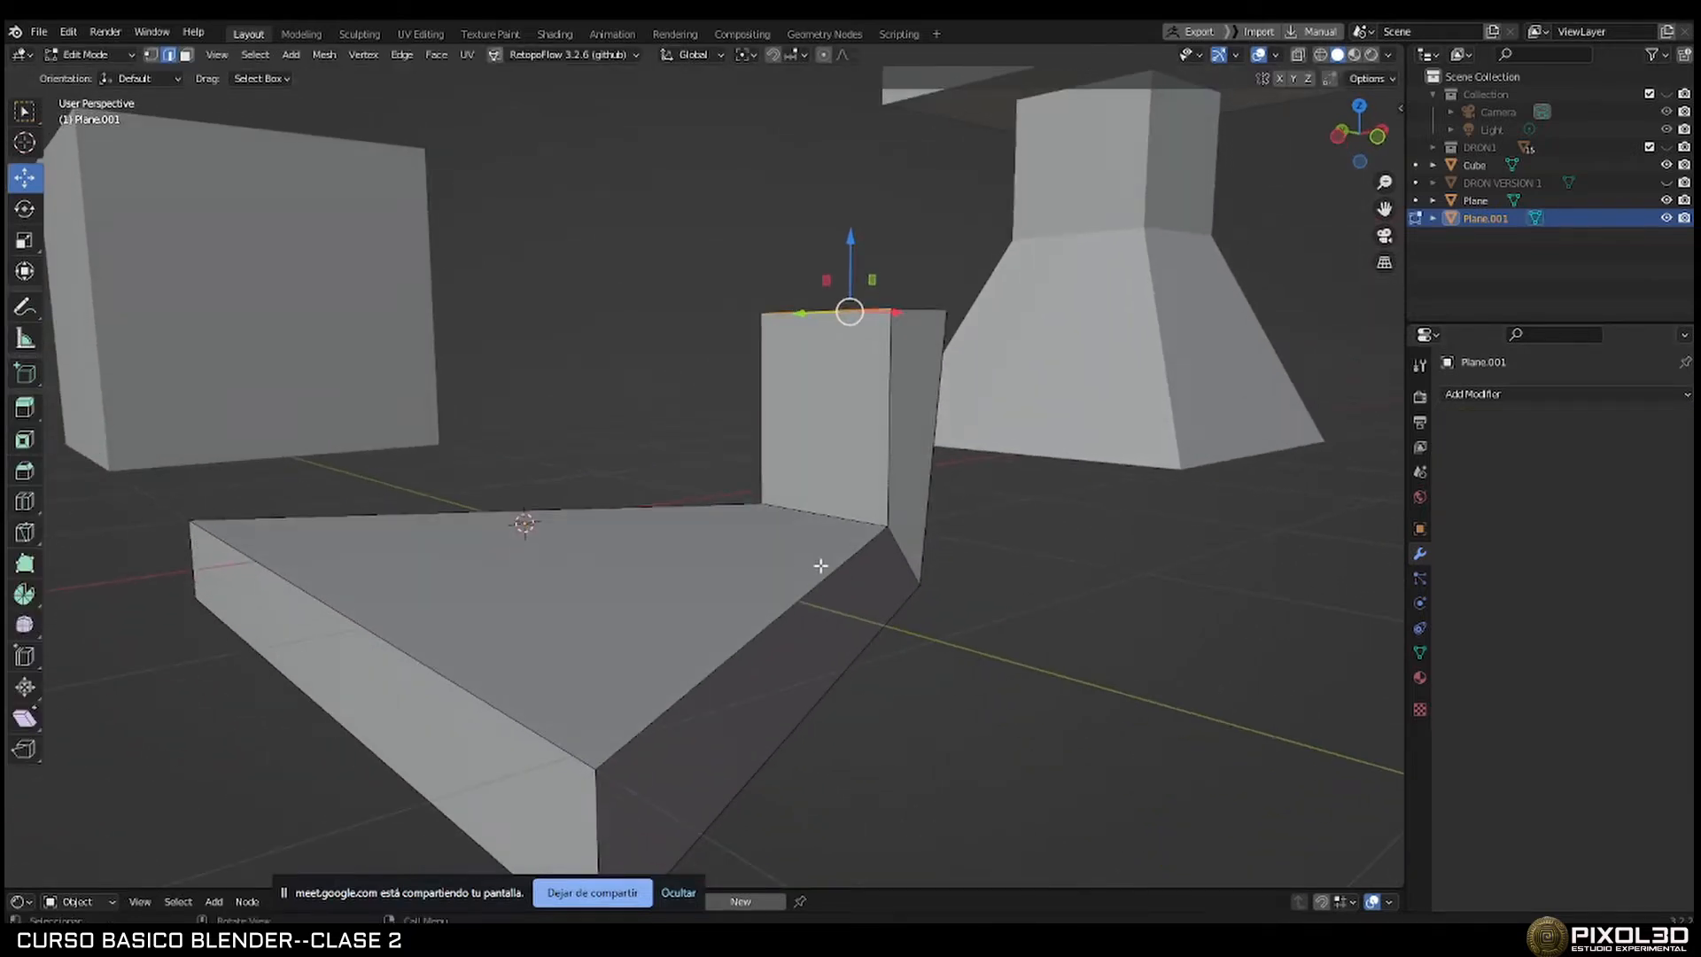
scroll(851, 571, up, 1)
scroll(904, 598, down, 2)
key(alt+Tab)
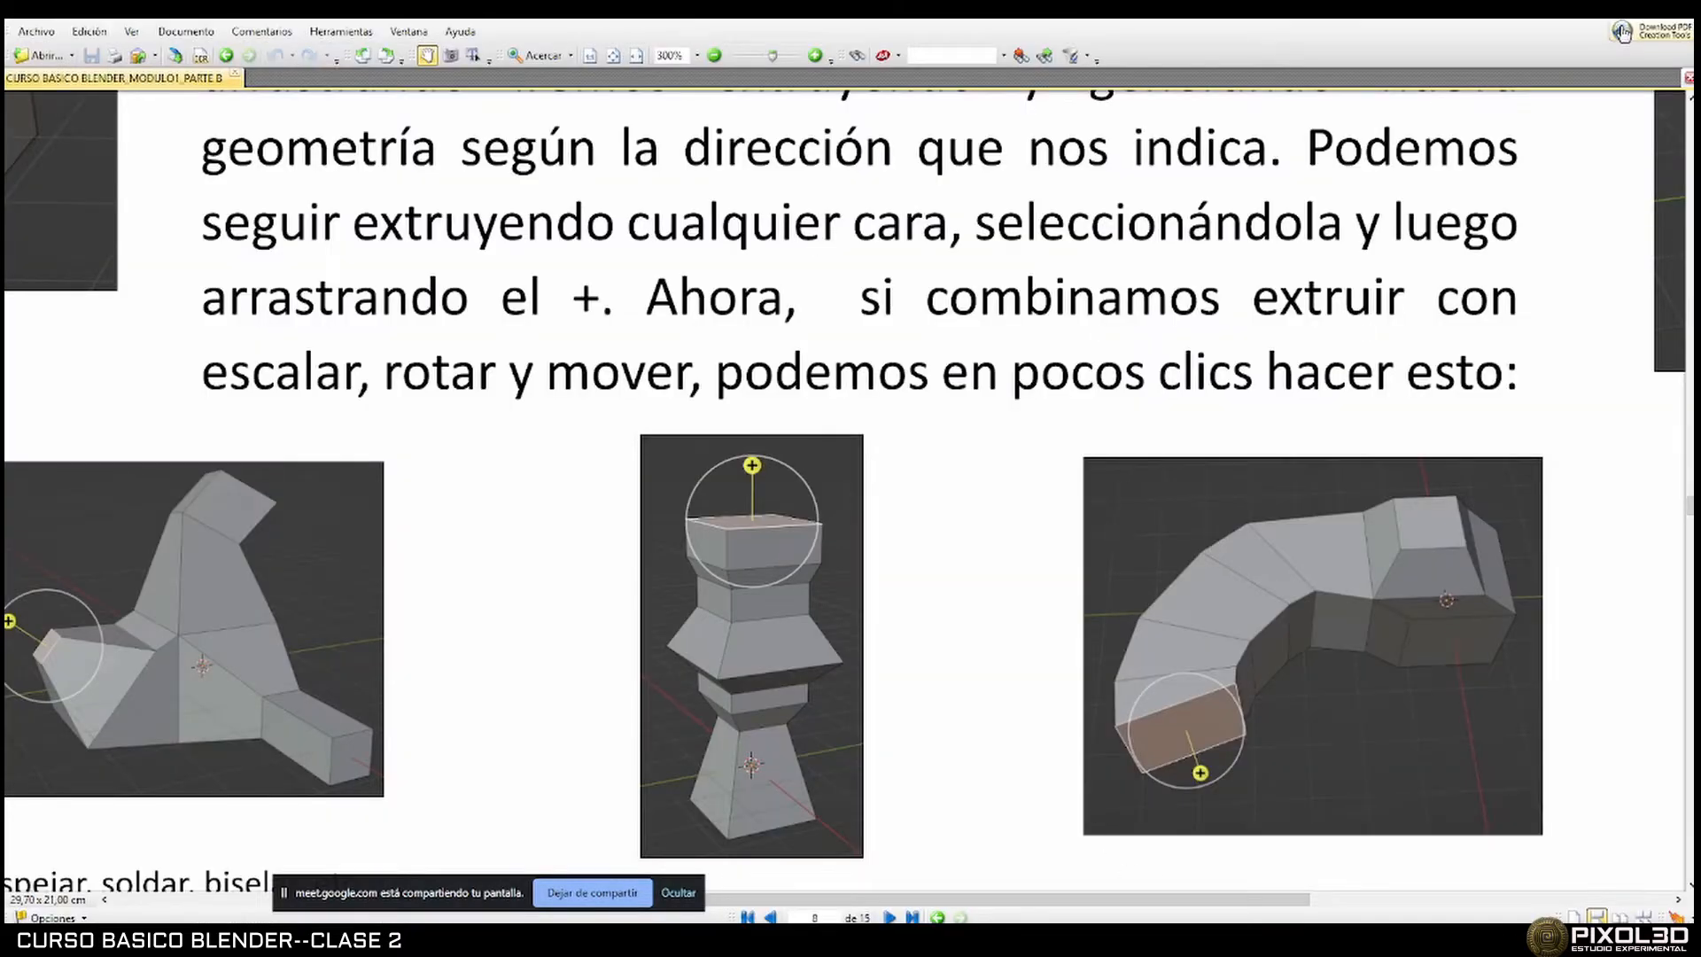
key(alt+Tab)
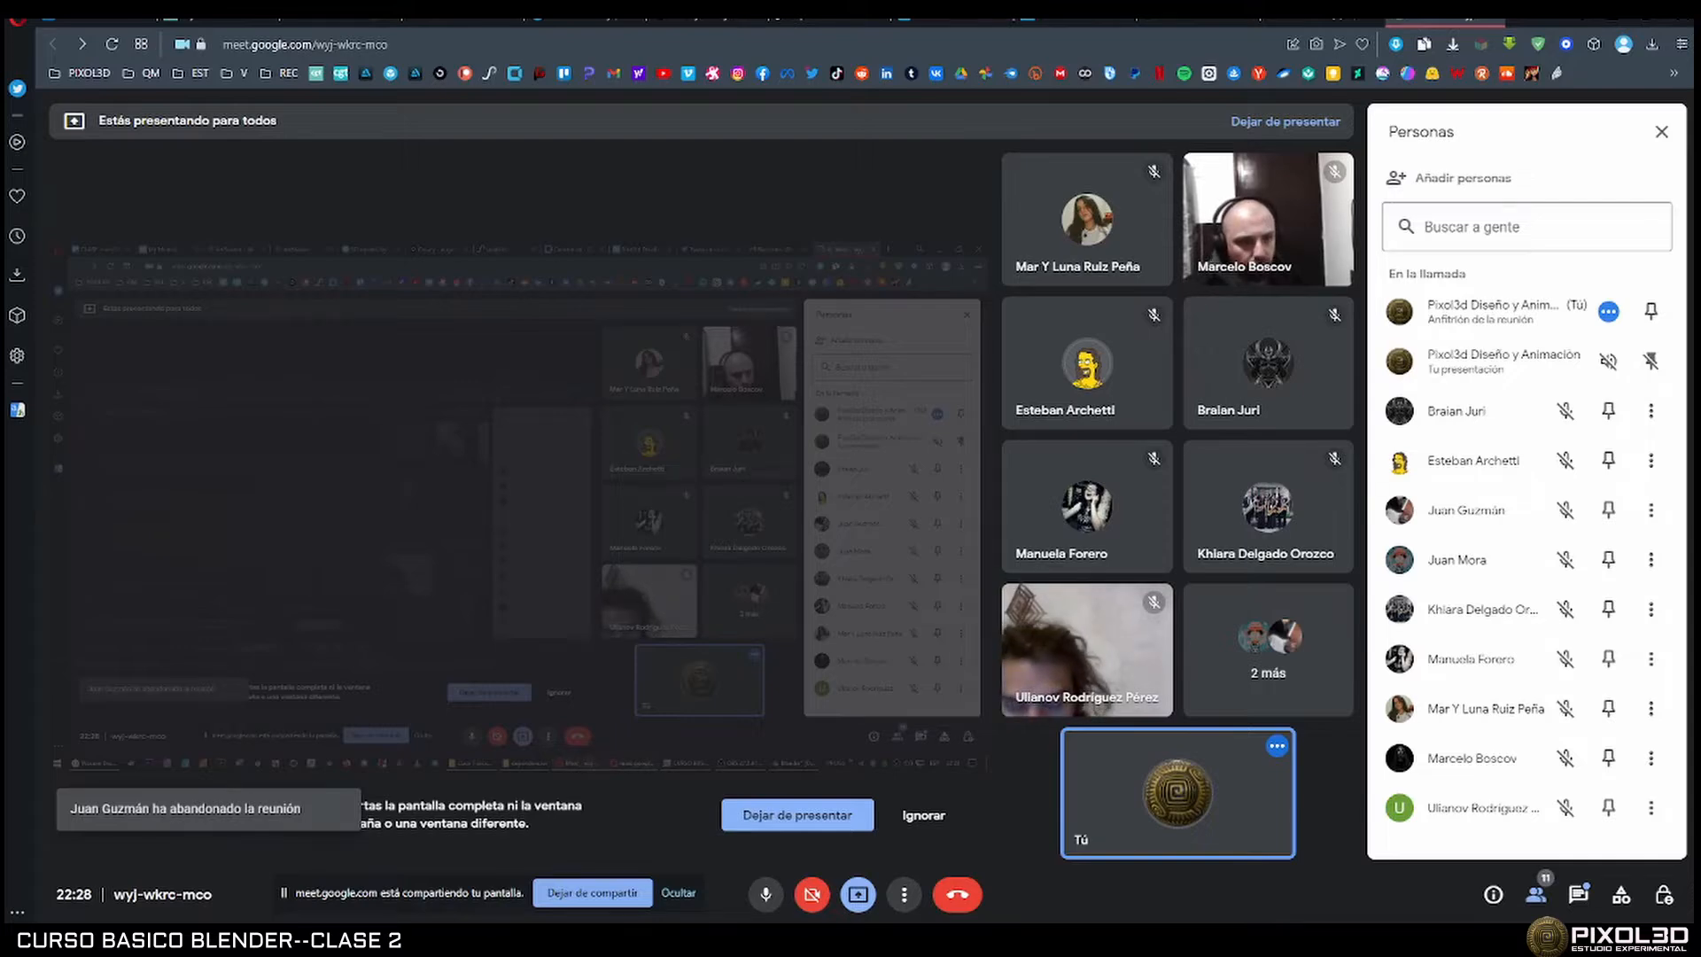
key(alt+Tab)
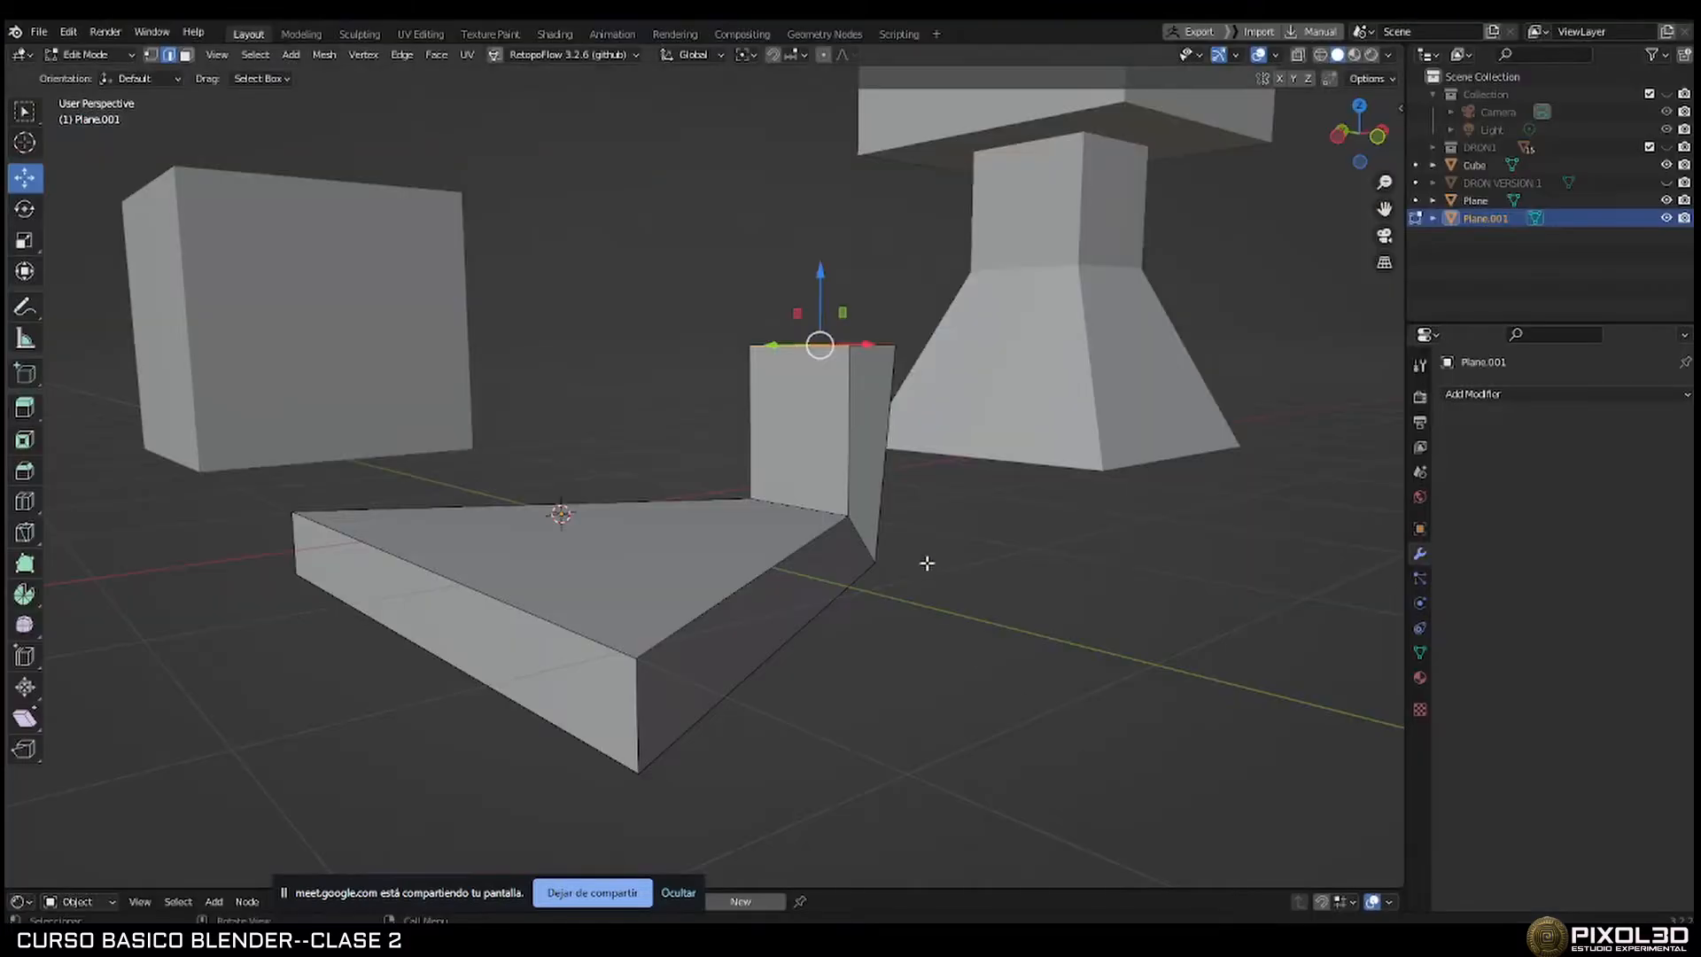
Return to Object Mode and delete the solidified shape.
middle_drag(922, 561, 968, 573)
scroll(832, 539, down, 5)
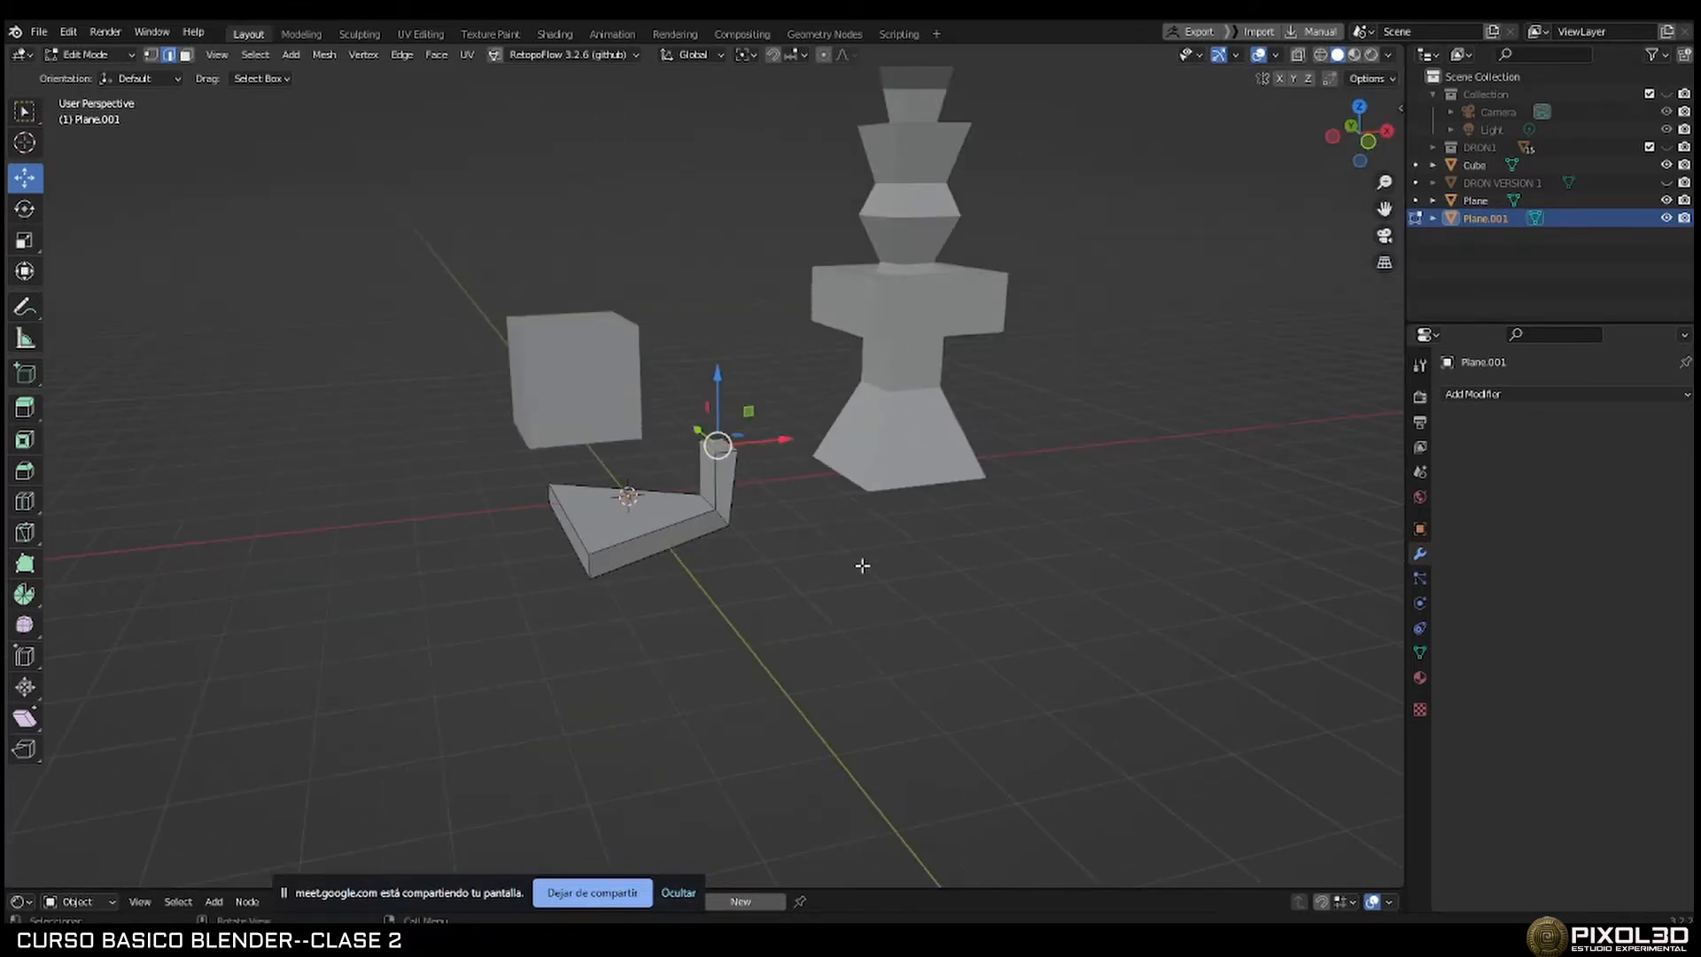
key(Tab)
key(Delete)
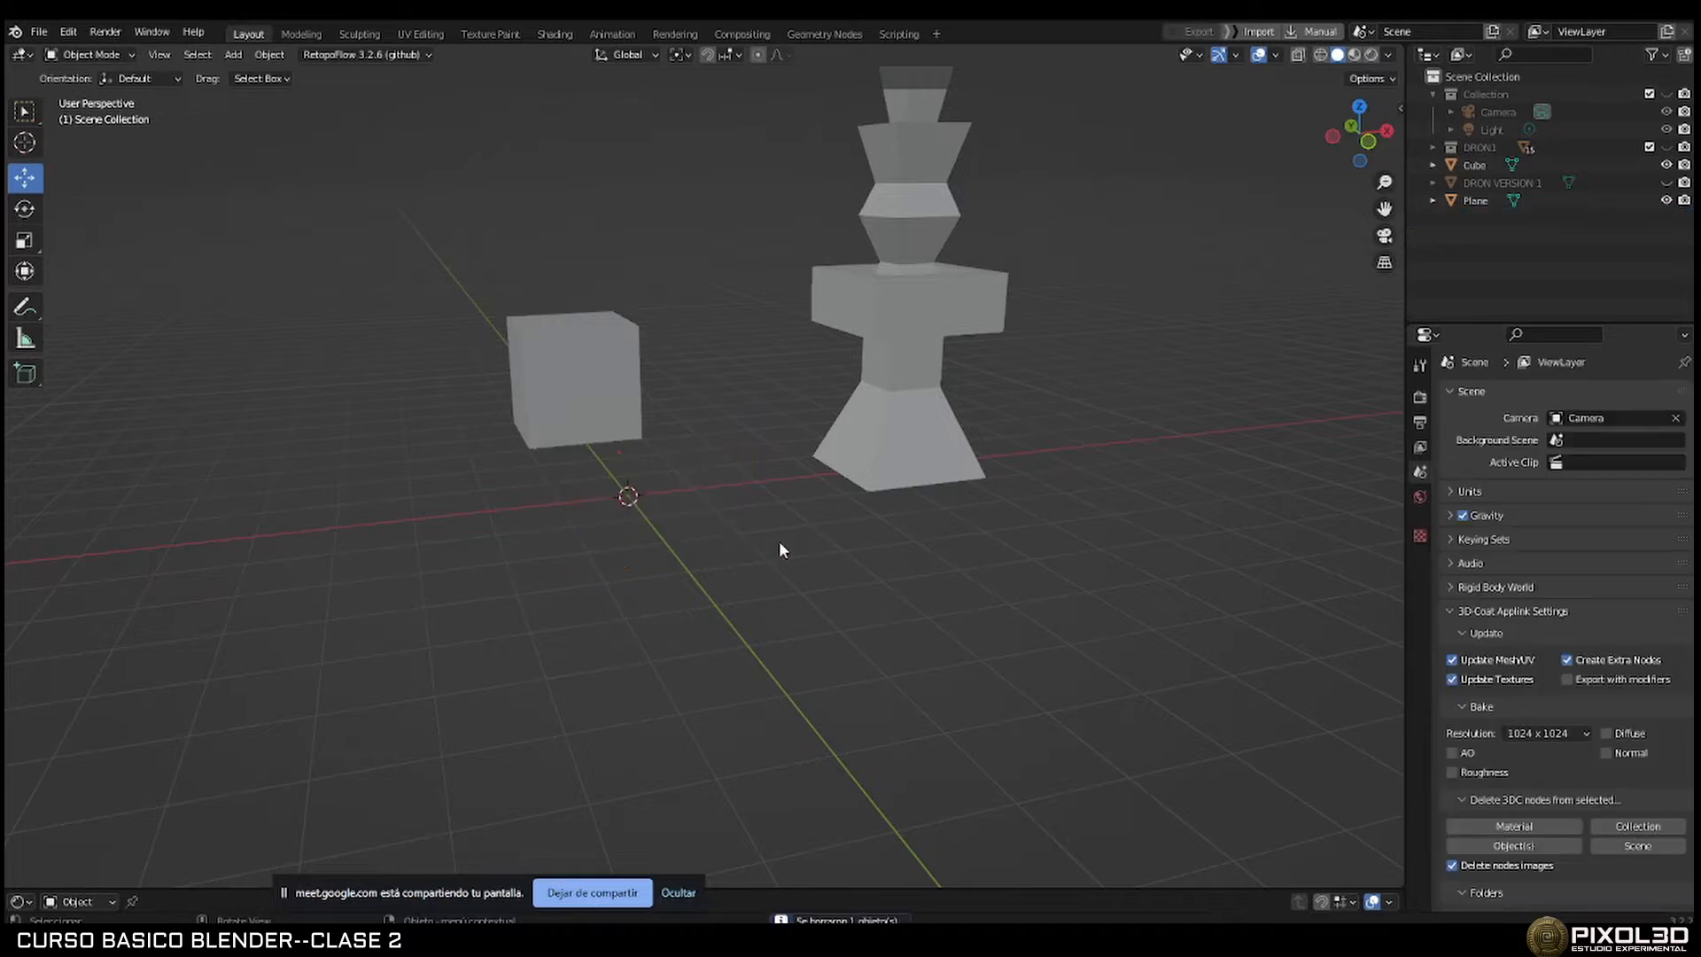
Select the tower and add a Subdivision Surface modifier to it.
middle_drag(779, 544, 832, 549)
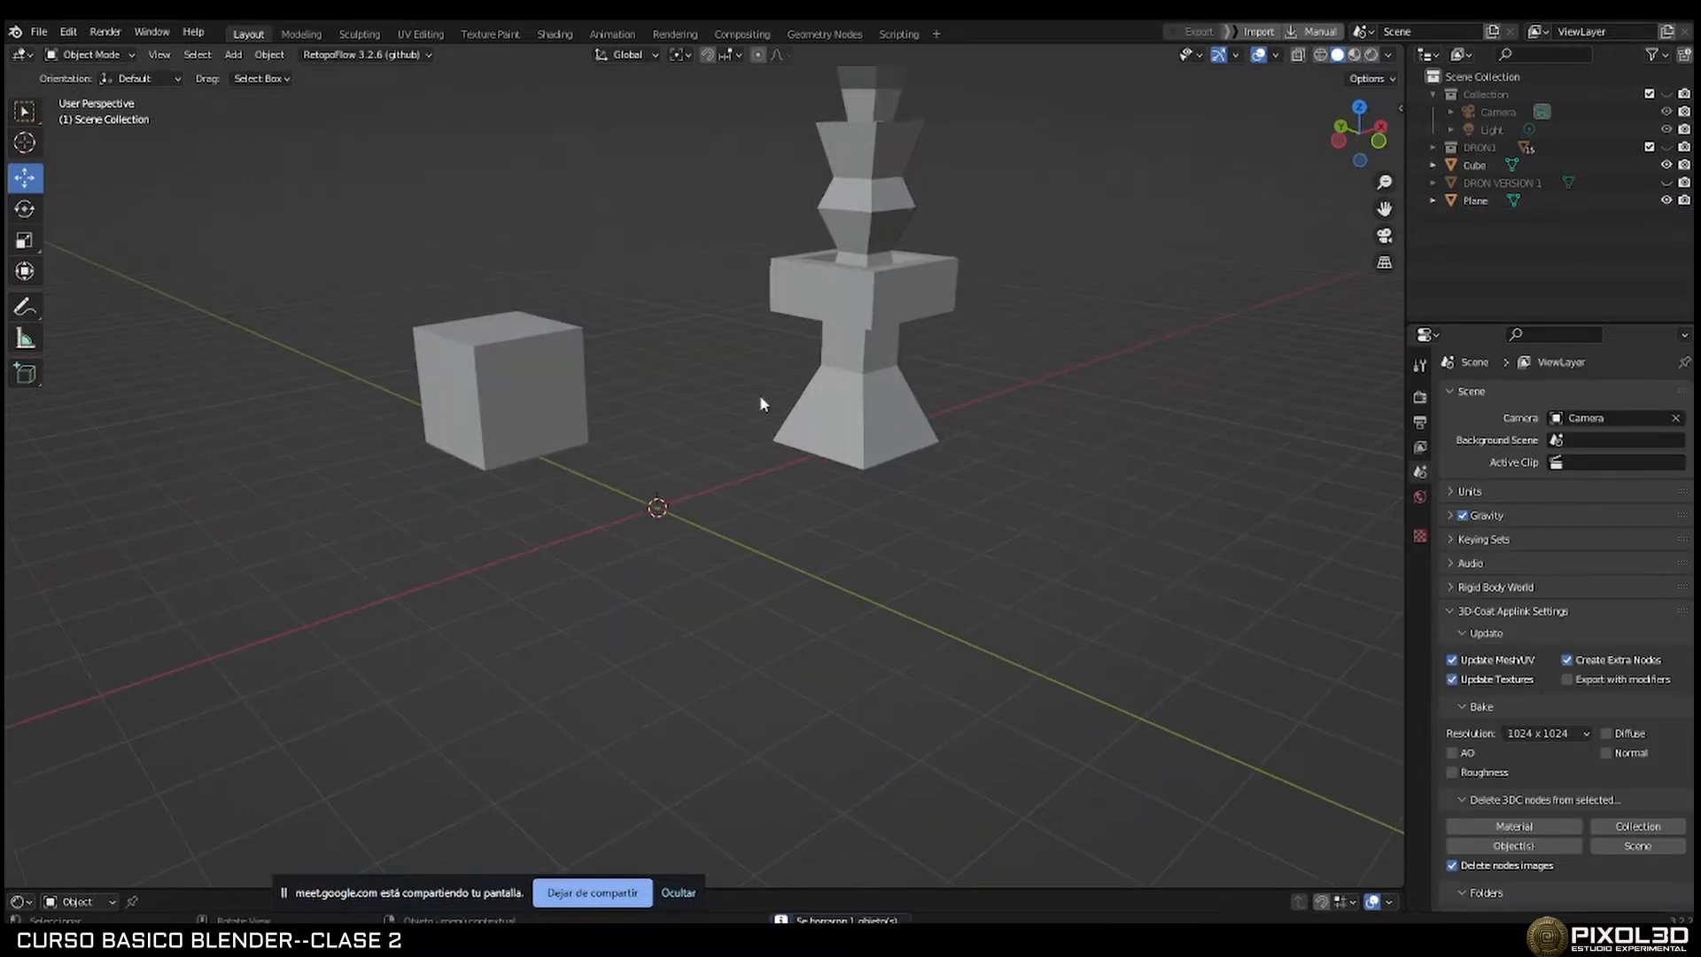
click(872, 398)
click(1463, 395)
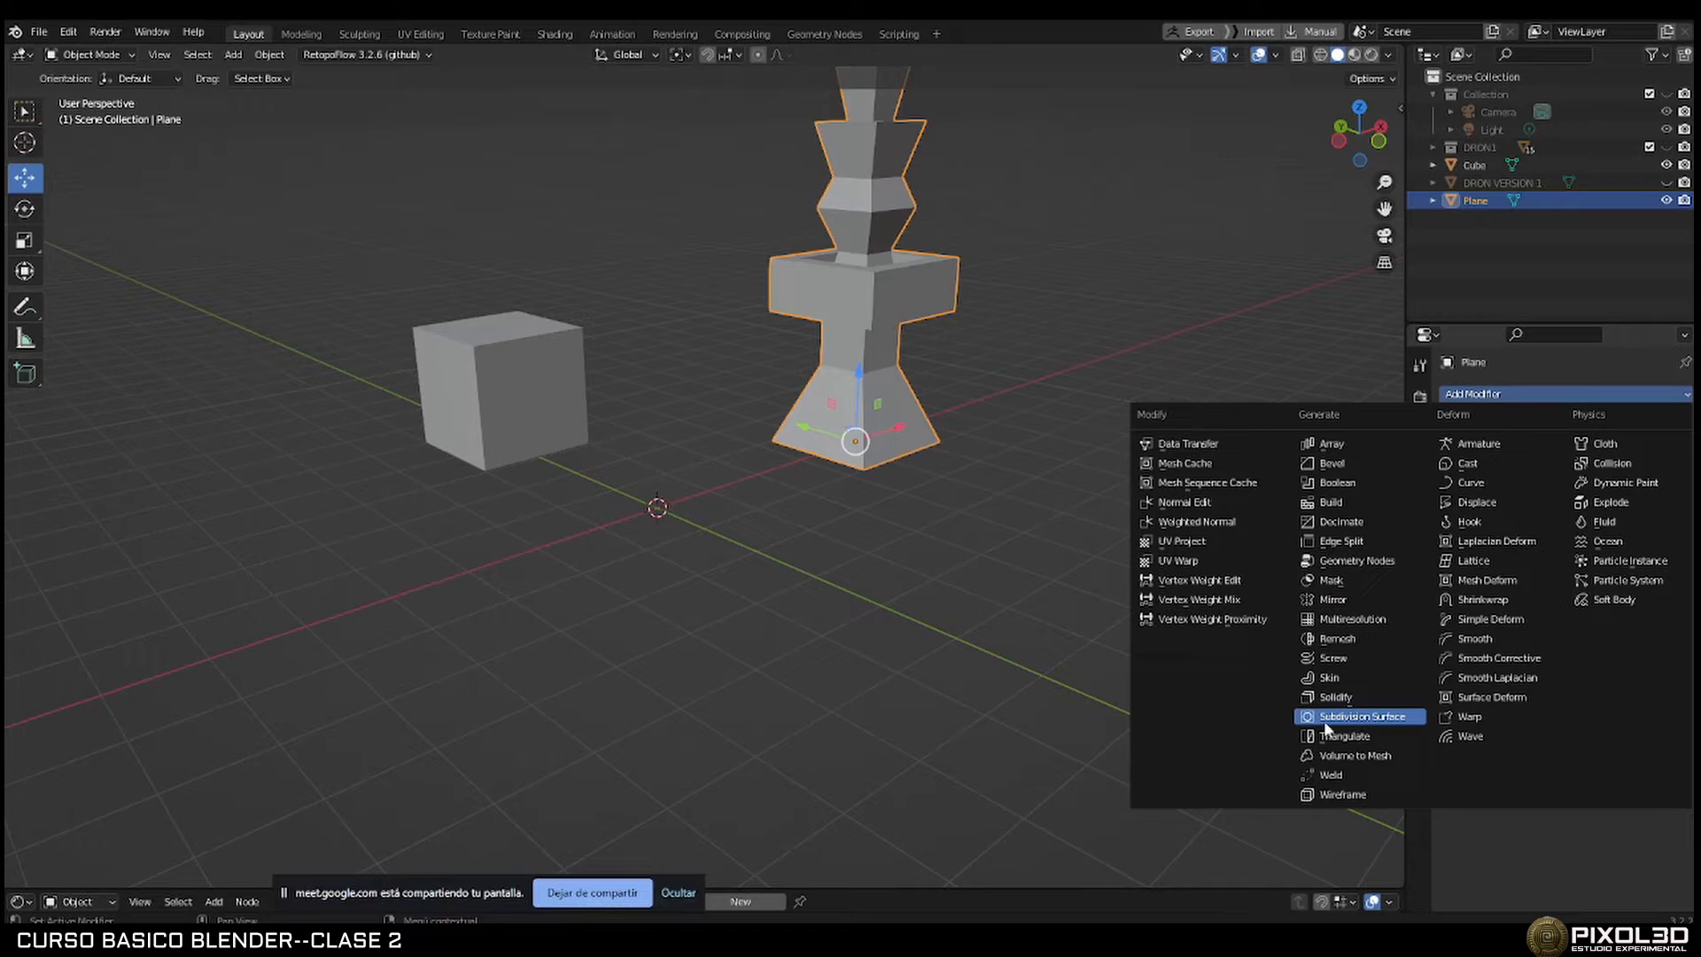
click(1382, 719)
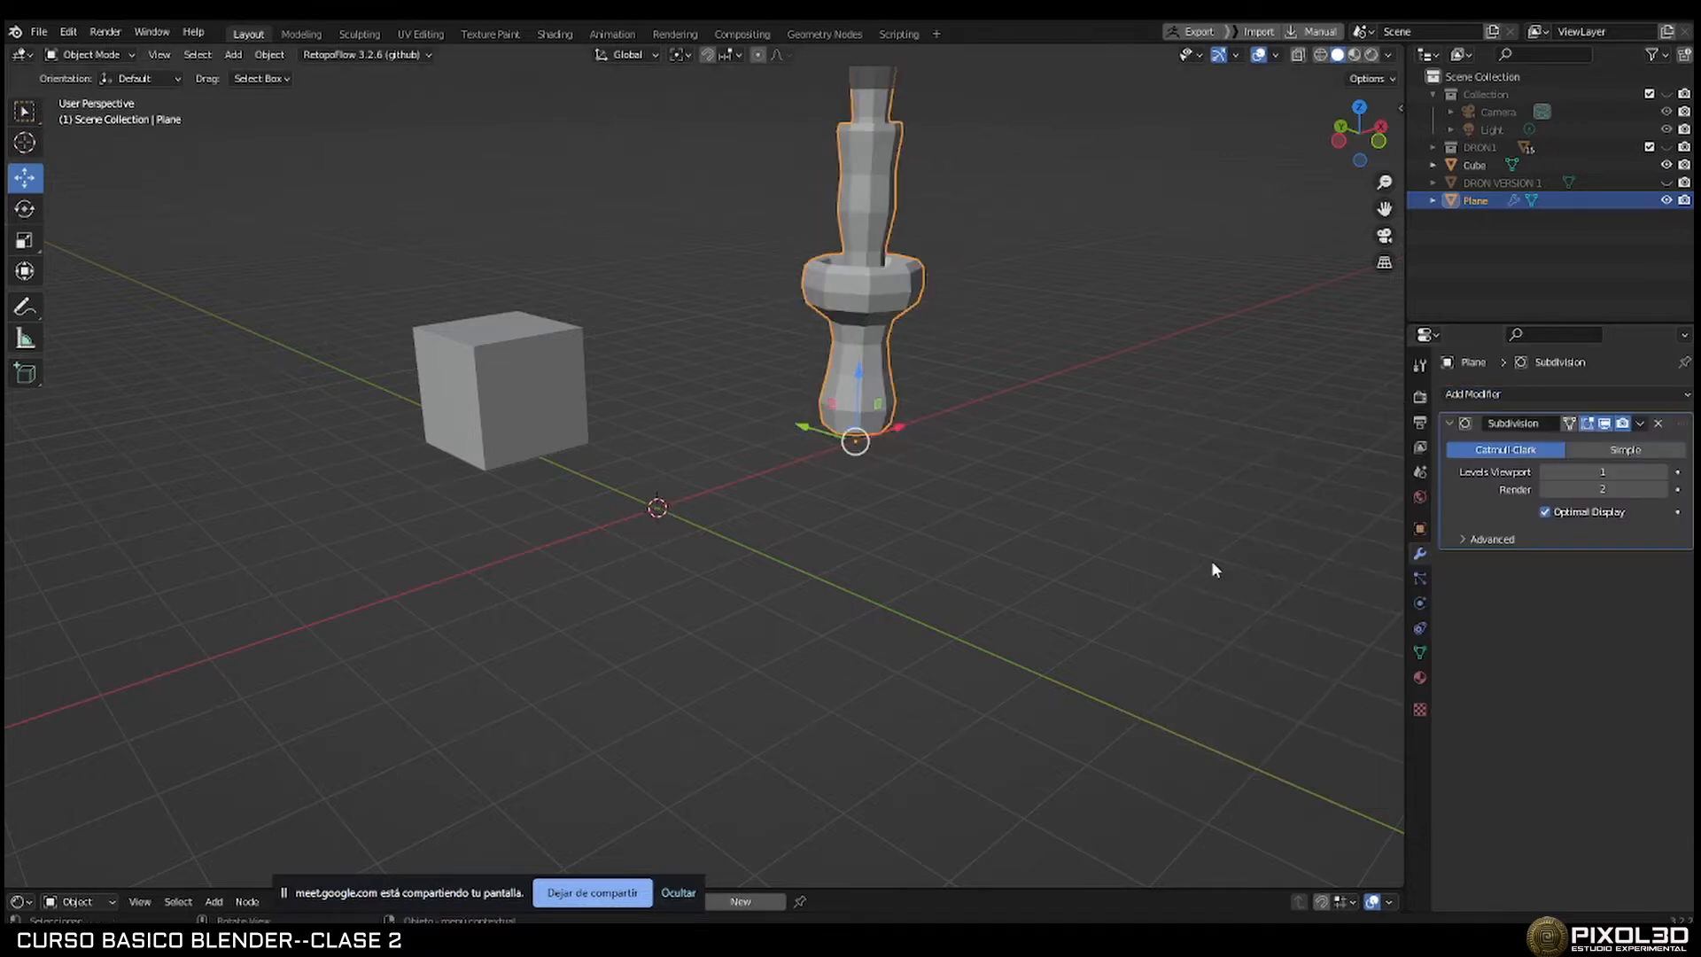
Raise the tower's Subdivision Levels Viewport to 4, keeping the stepped middle section in close view.
shift+middle_drag(1046, 411, 1028, 647)
scroll(1002, 562, up, 3)
shift+middle_drag(1114, 503, 972, 512)
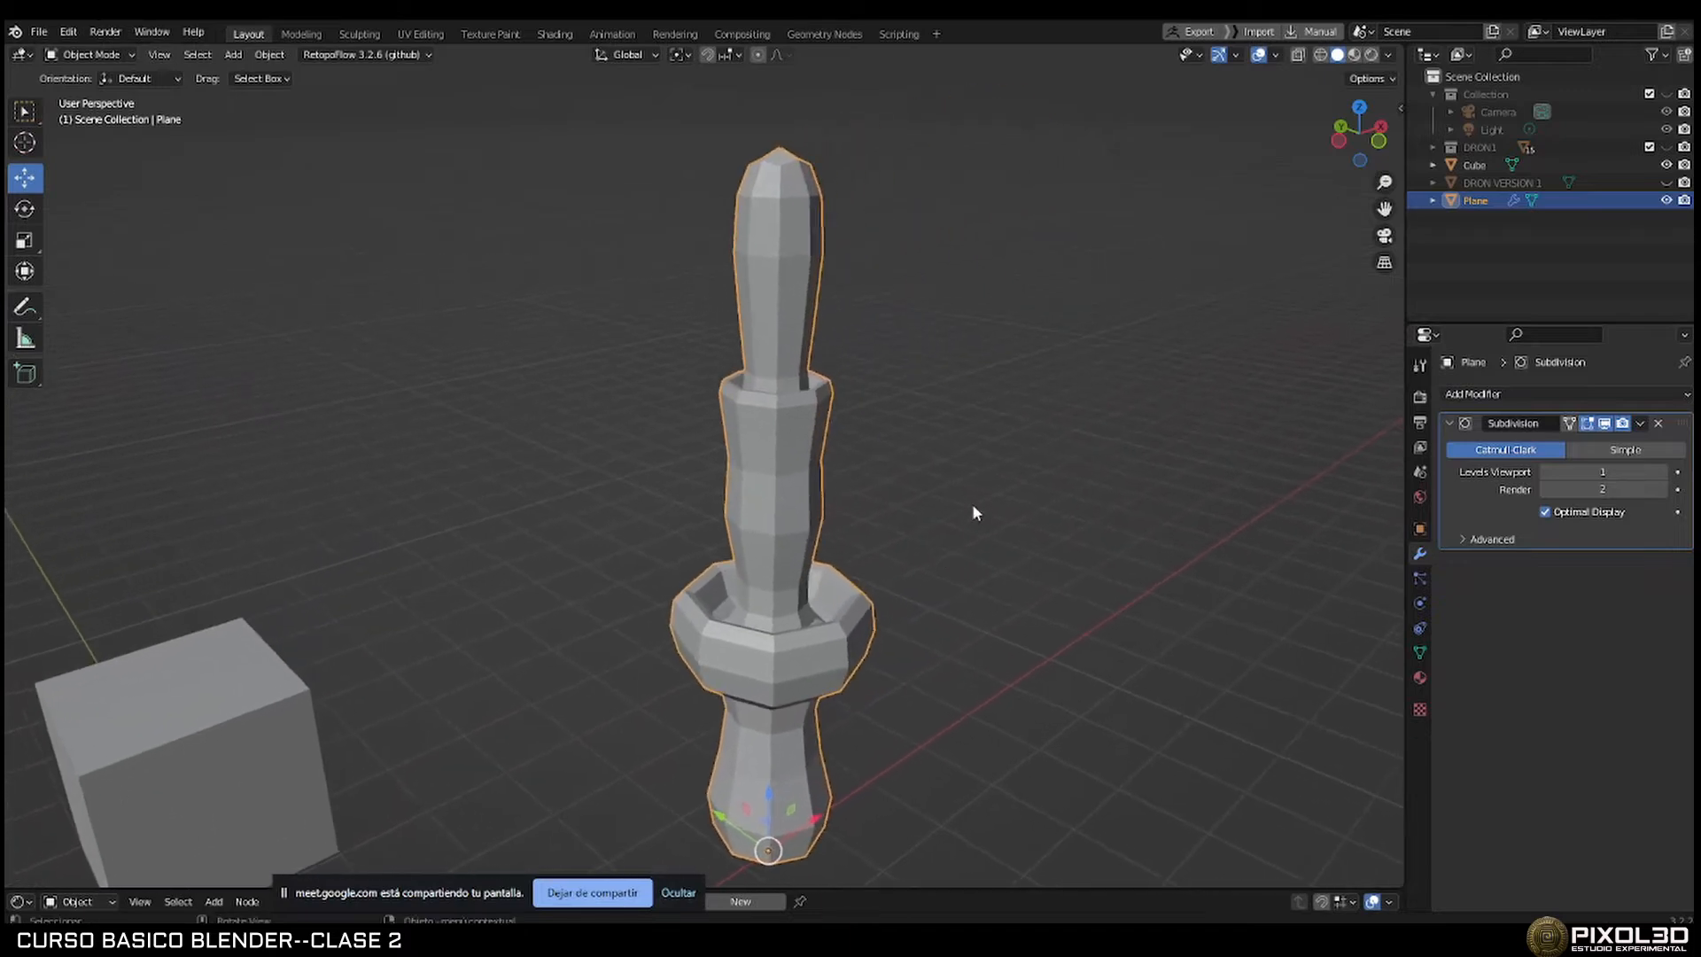
scroll(972, 512, up, 2)
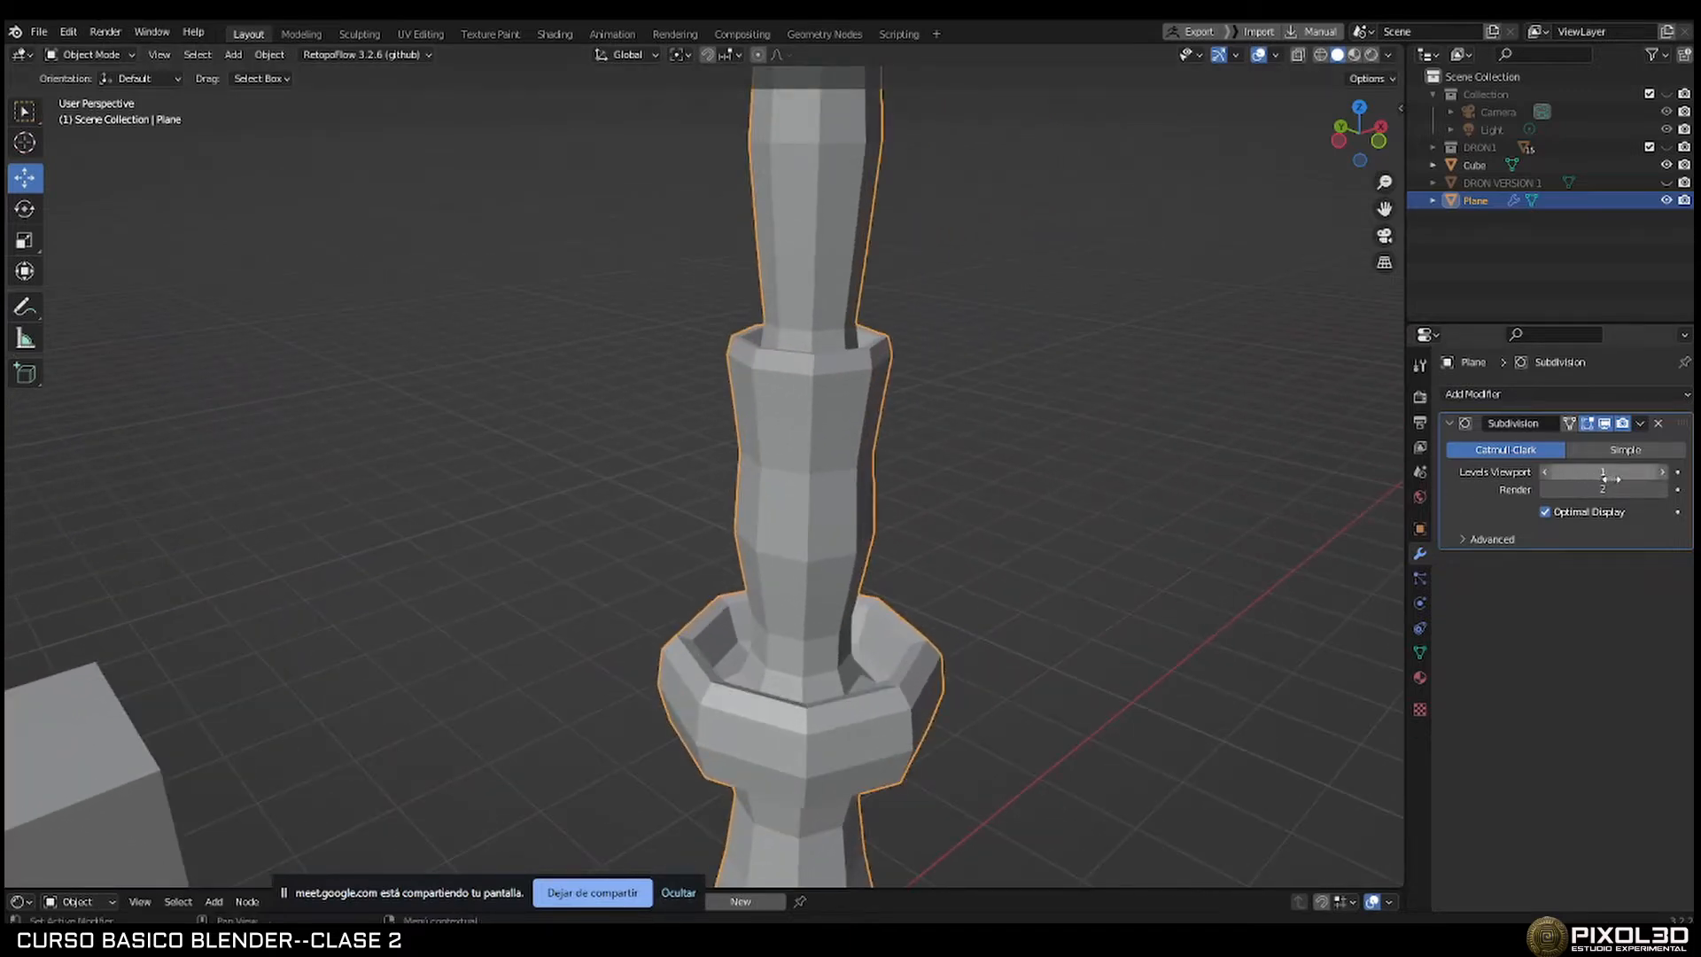
click(1663, 474)
click(1663, 473)
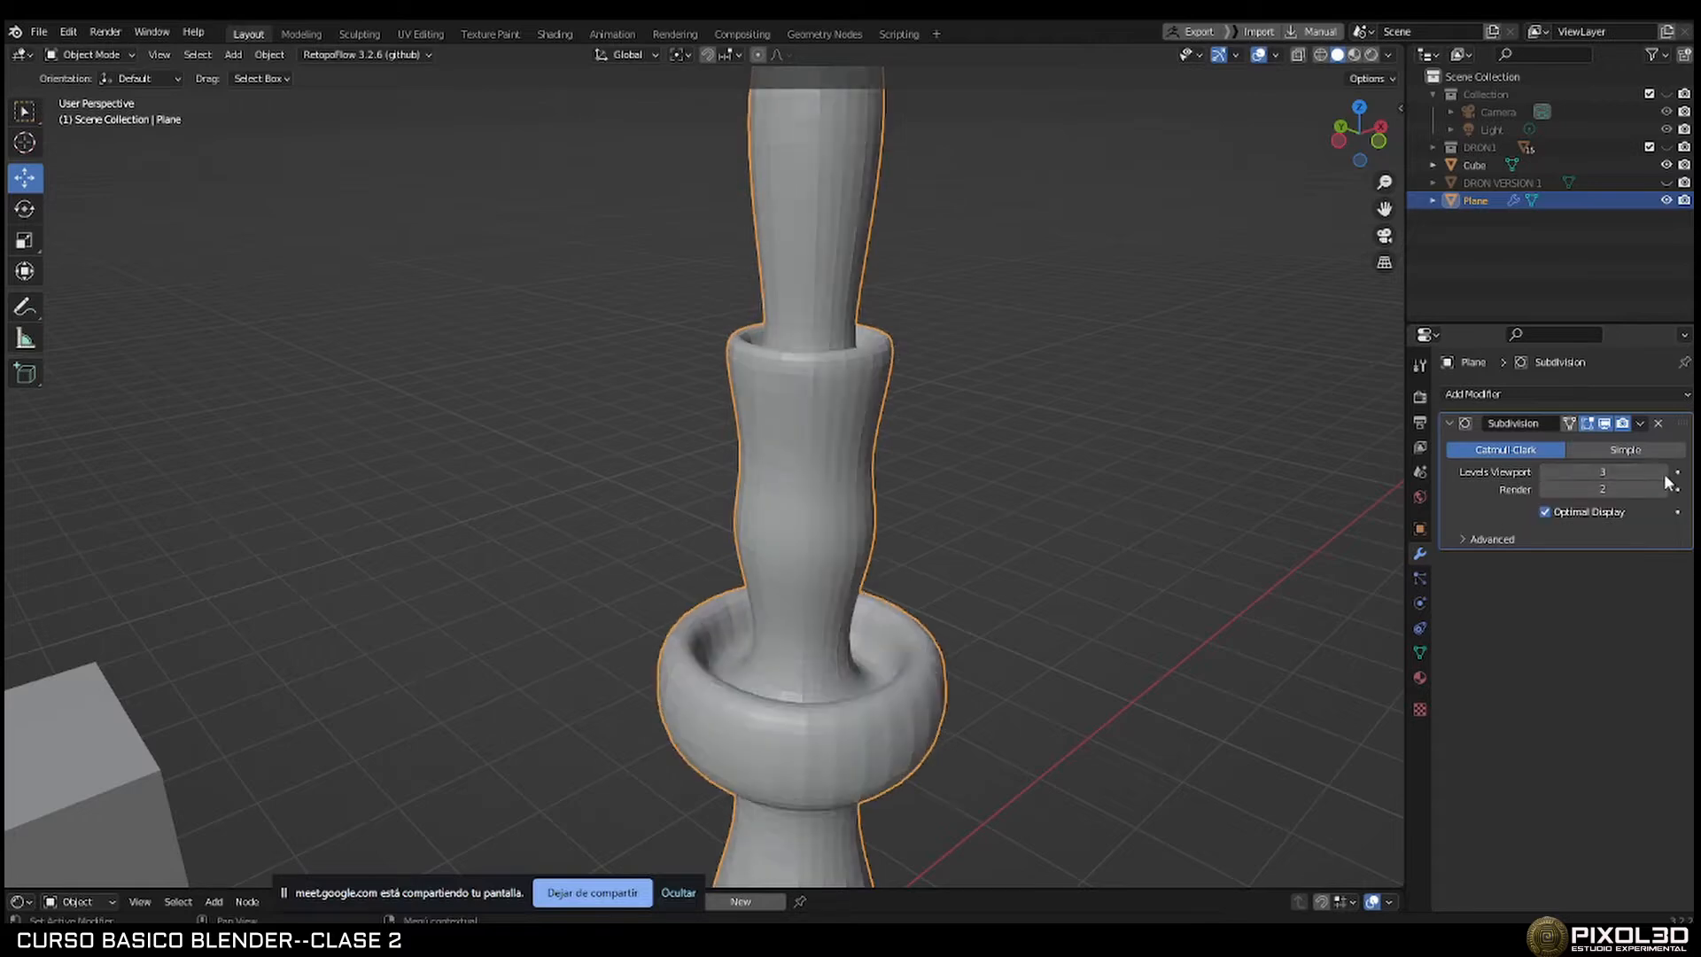
click(1663, 473)
click(1663, 473)
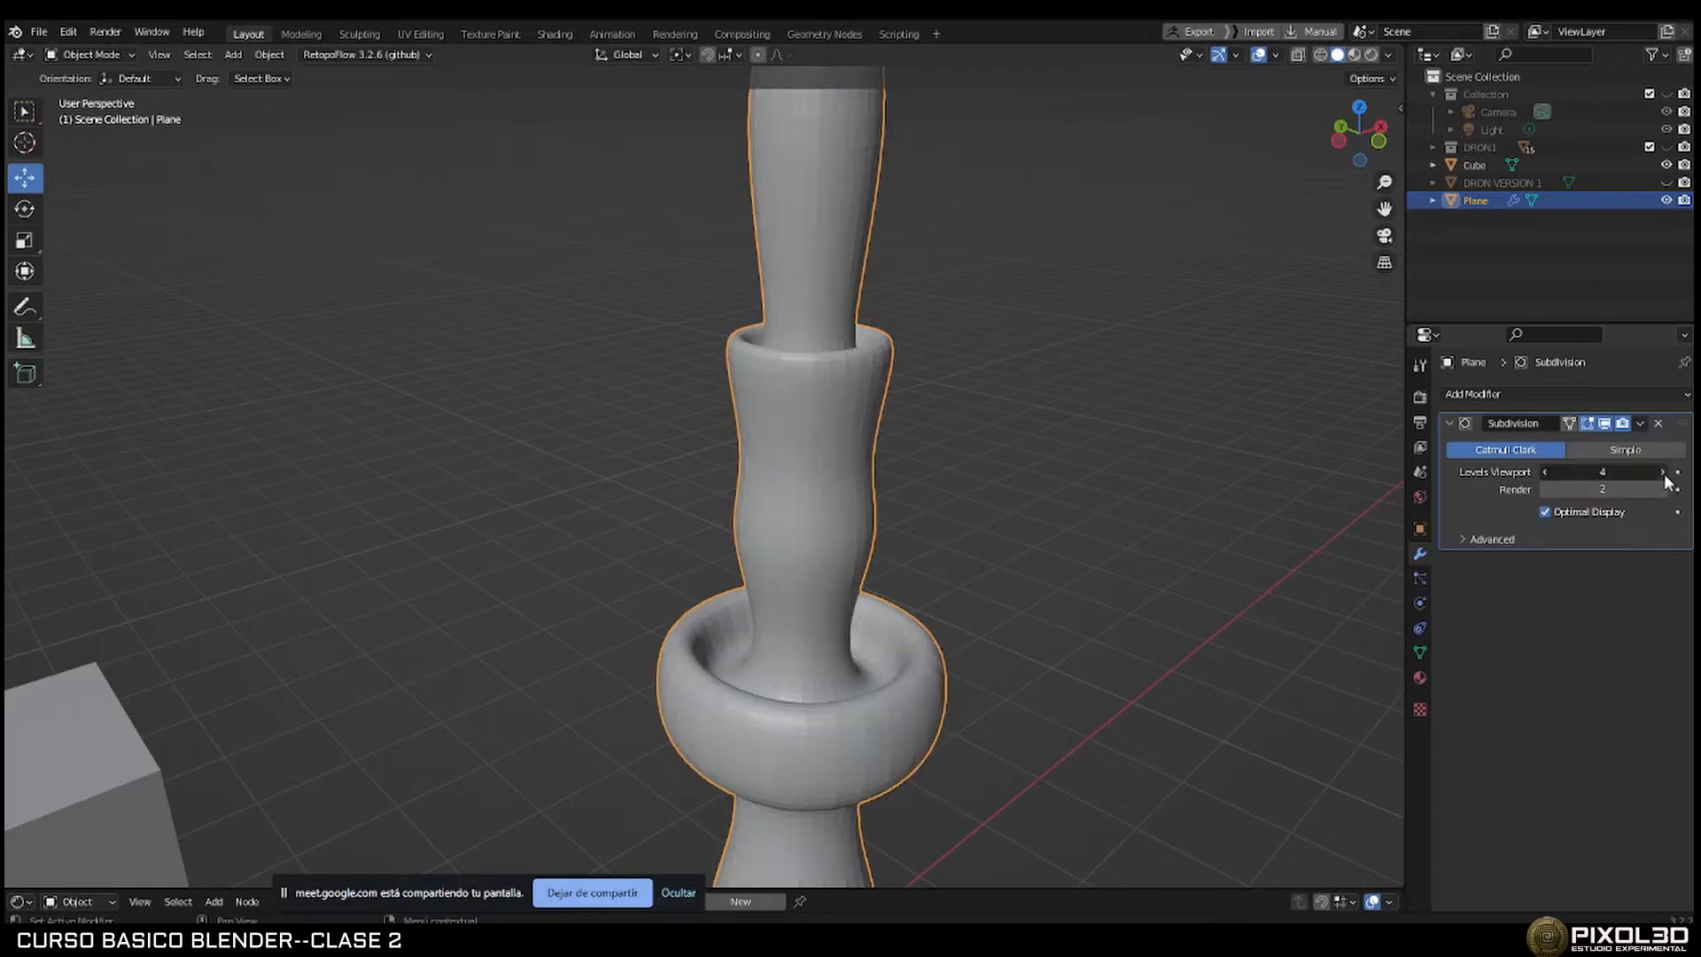
Set the tower's Subdivision Levels Viewport to 5 and inspect the whole smoothed shape.
scroll(953, 382, up, 3)
scroll(950, 374, down, 6)
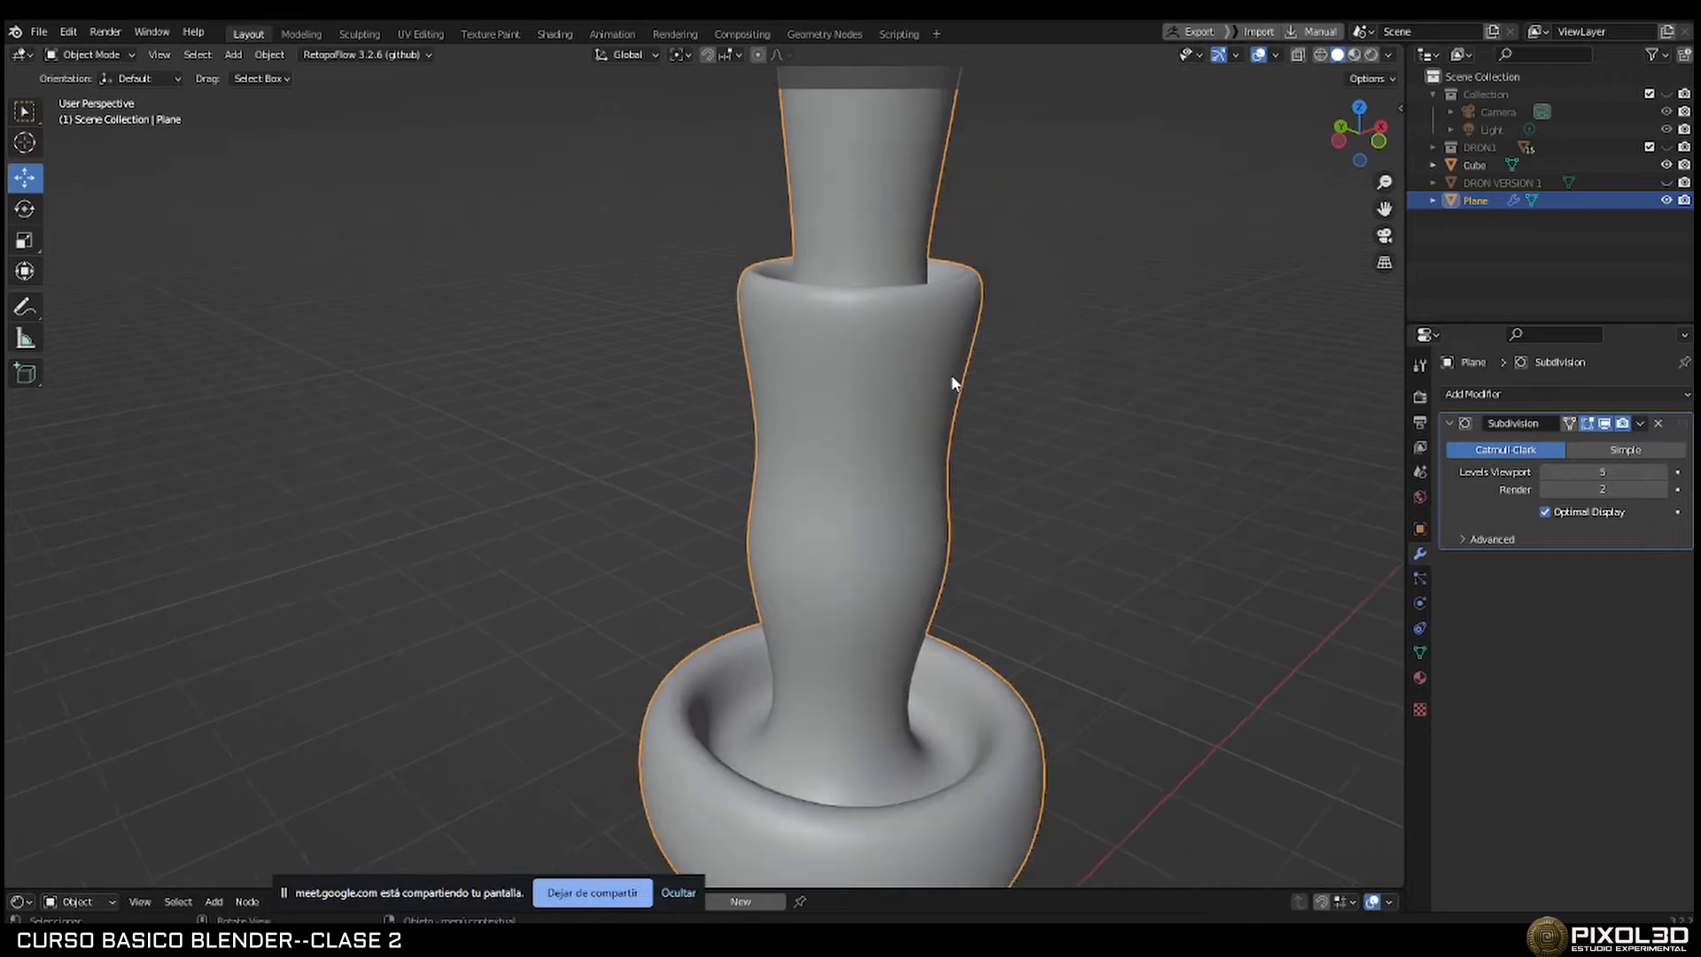
middle_drag(890, 472, 857, 457)
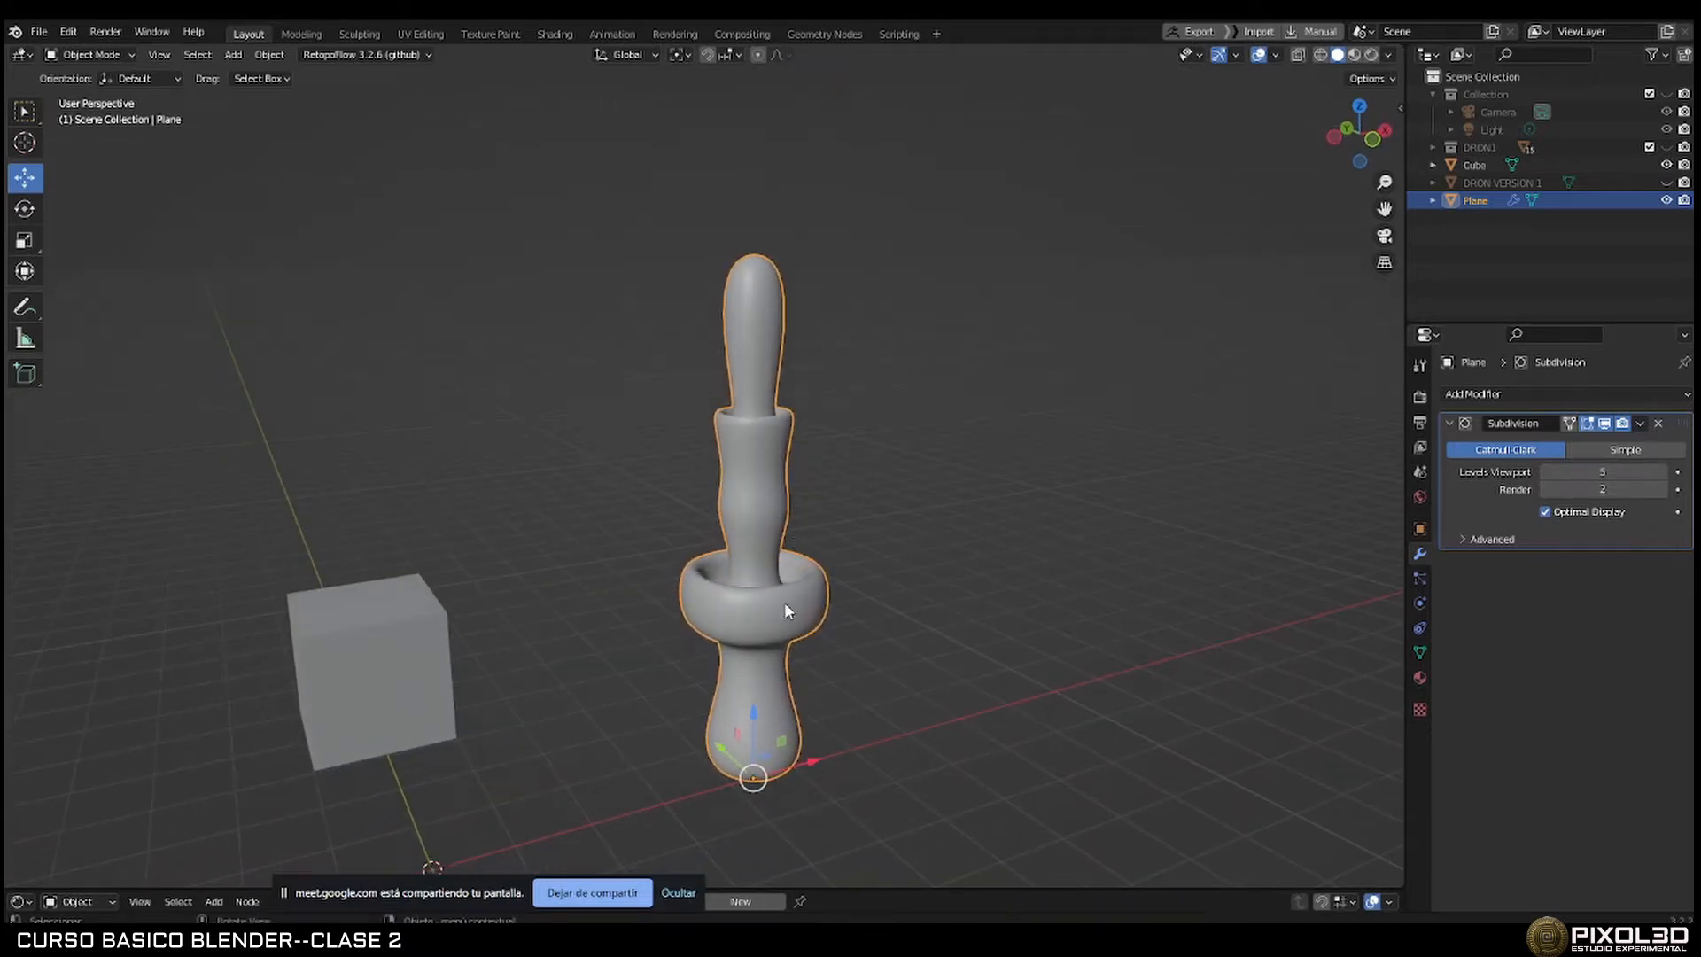
middle_drag(853, 647, 854, 523)
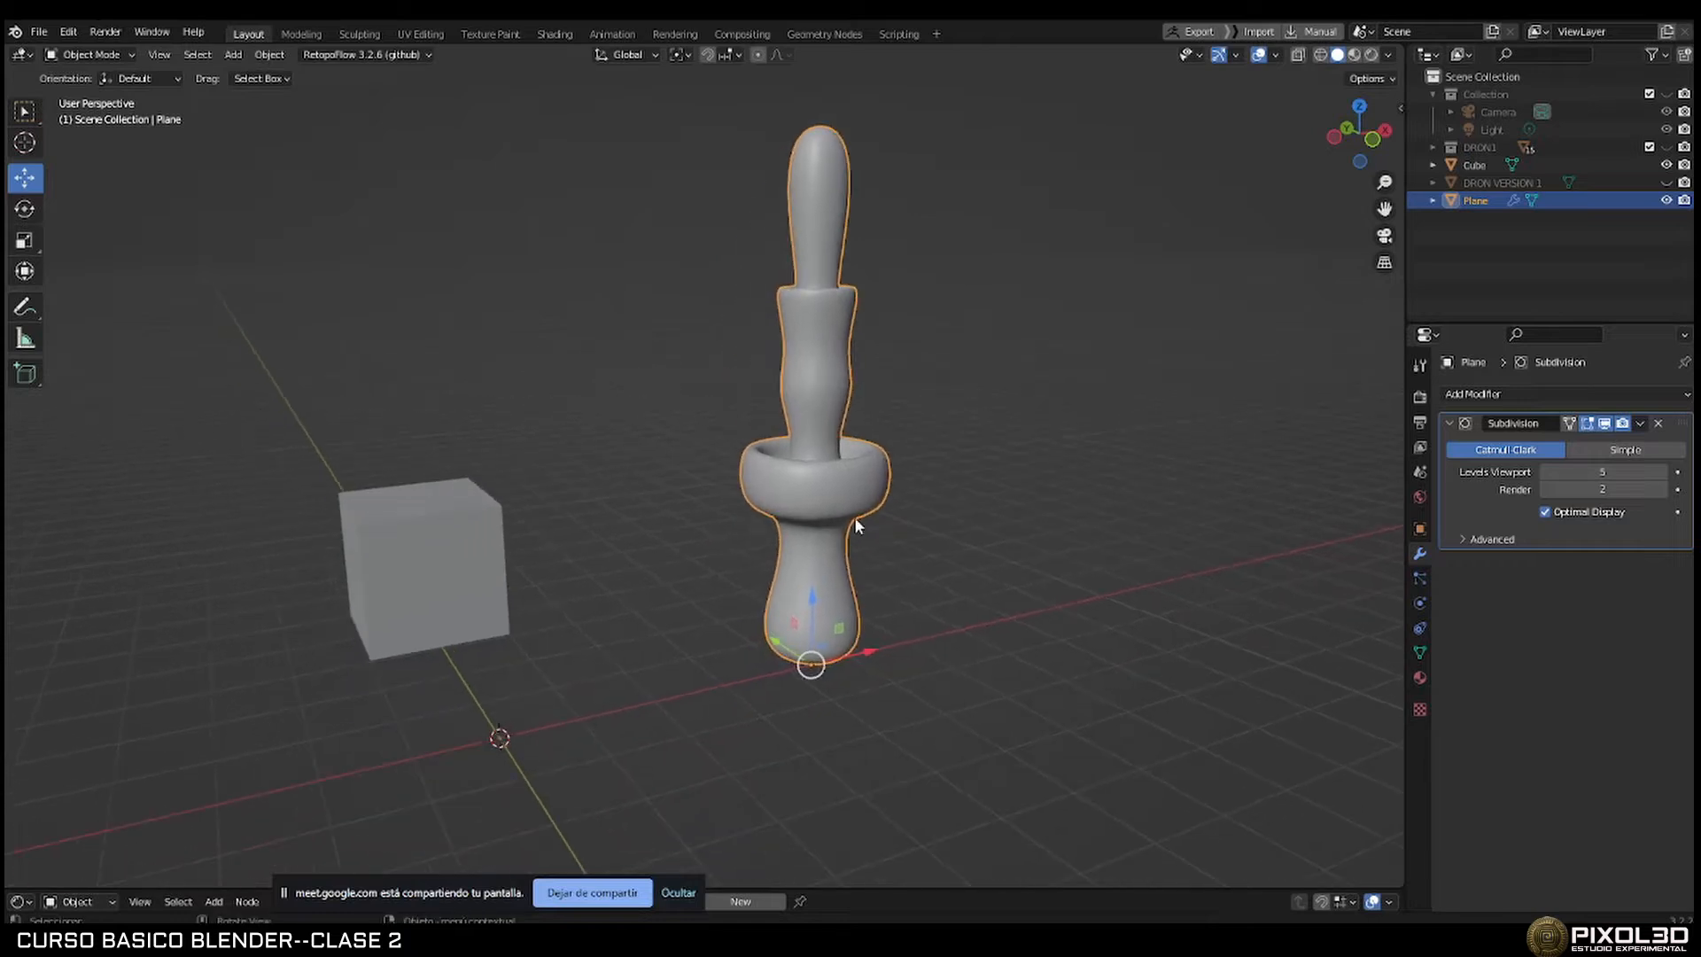
In Edit Mode, add a loop cut around the tower's flared base and slide it close to the base's lower edge.
scroll(839, 627, up, 4)
shift+middle_drag(928, 694, 901, 606)
key(Tab)
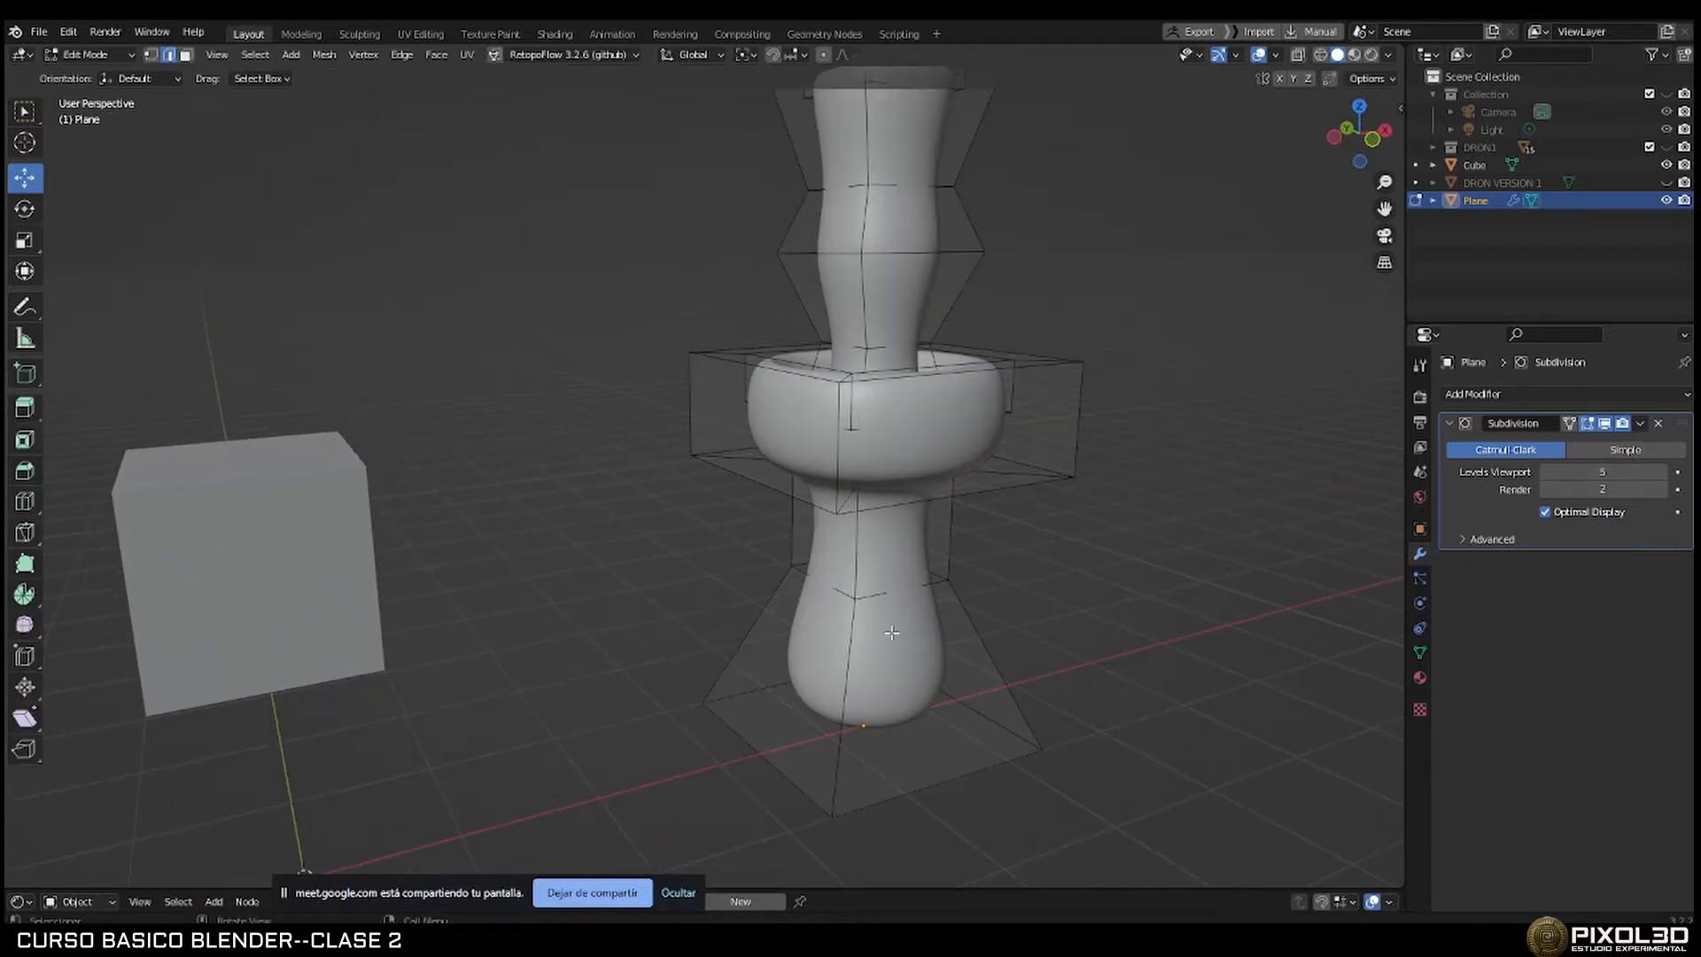
shift+middle_drag(917, 672, 906, 597)
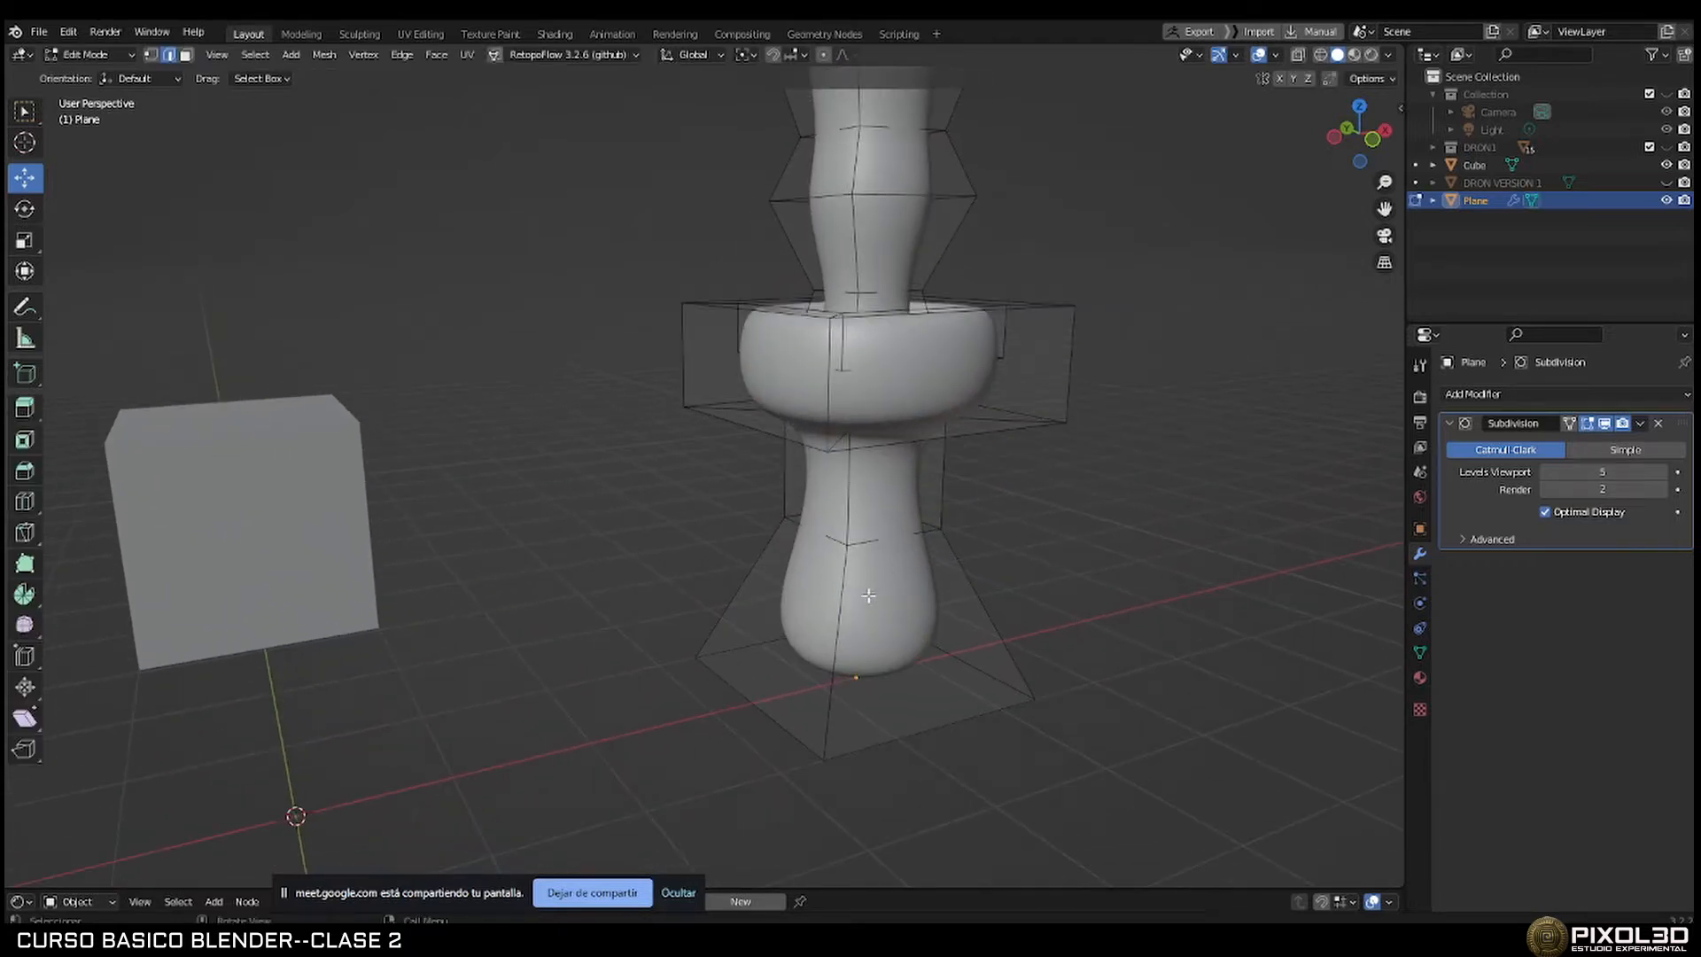
key(ctrl+r)
click(801, 596)
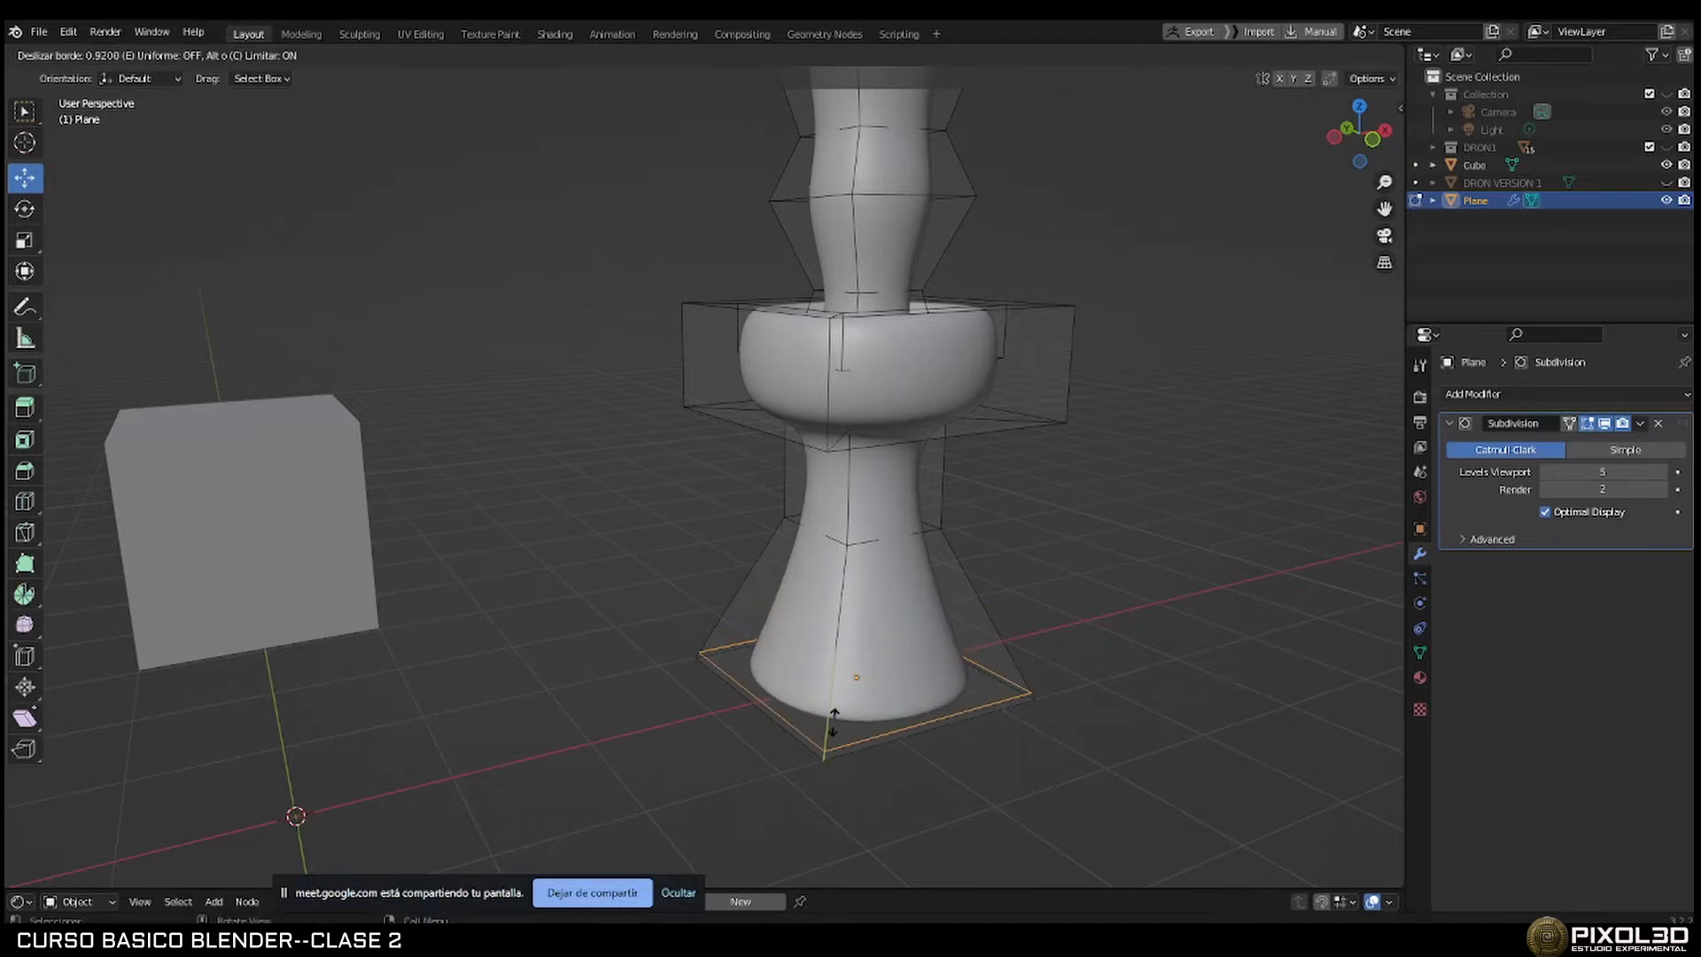
click(842, 706)
Add two loop cuts around the tower's wide ring, one close to its upper edge and one close to its lower edge.
shift+middle_drag(949, 505, 936, 646)
key(ctrl+r)
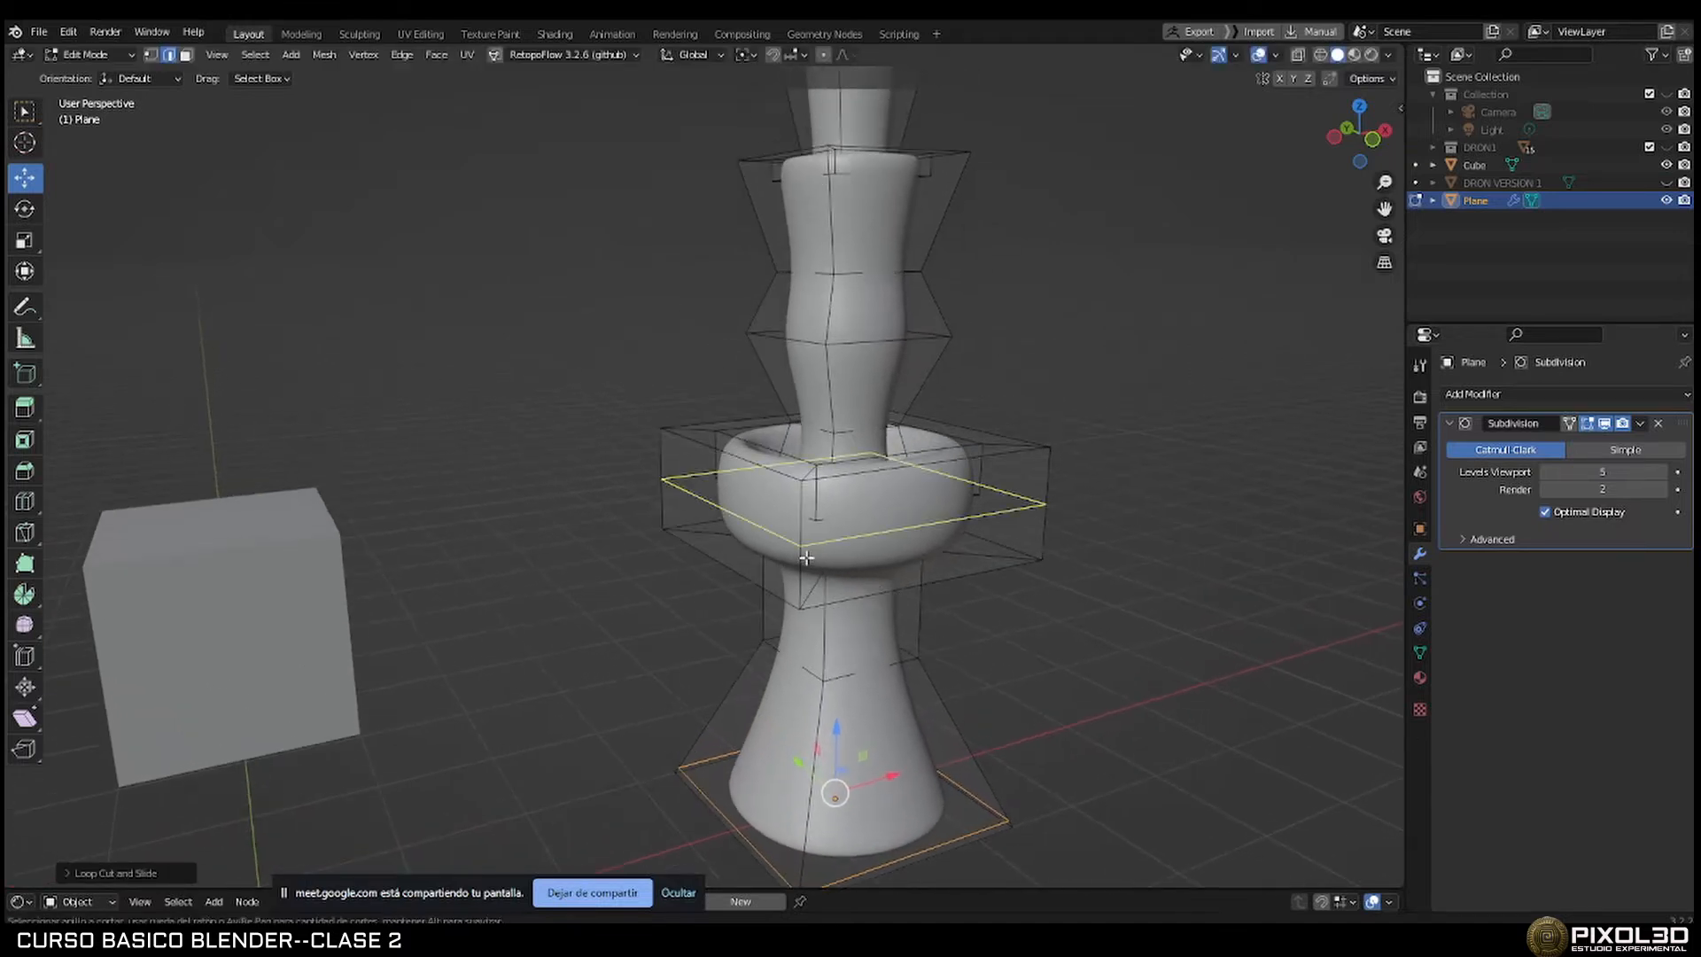
click(809, 510)
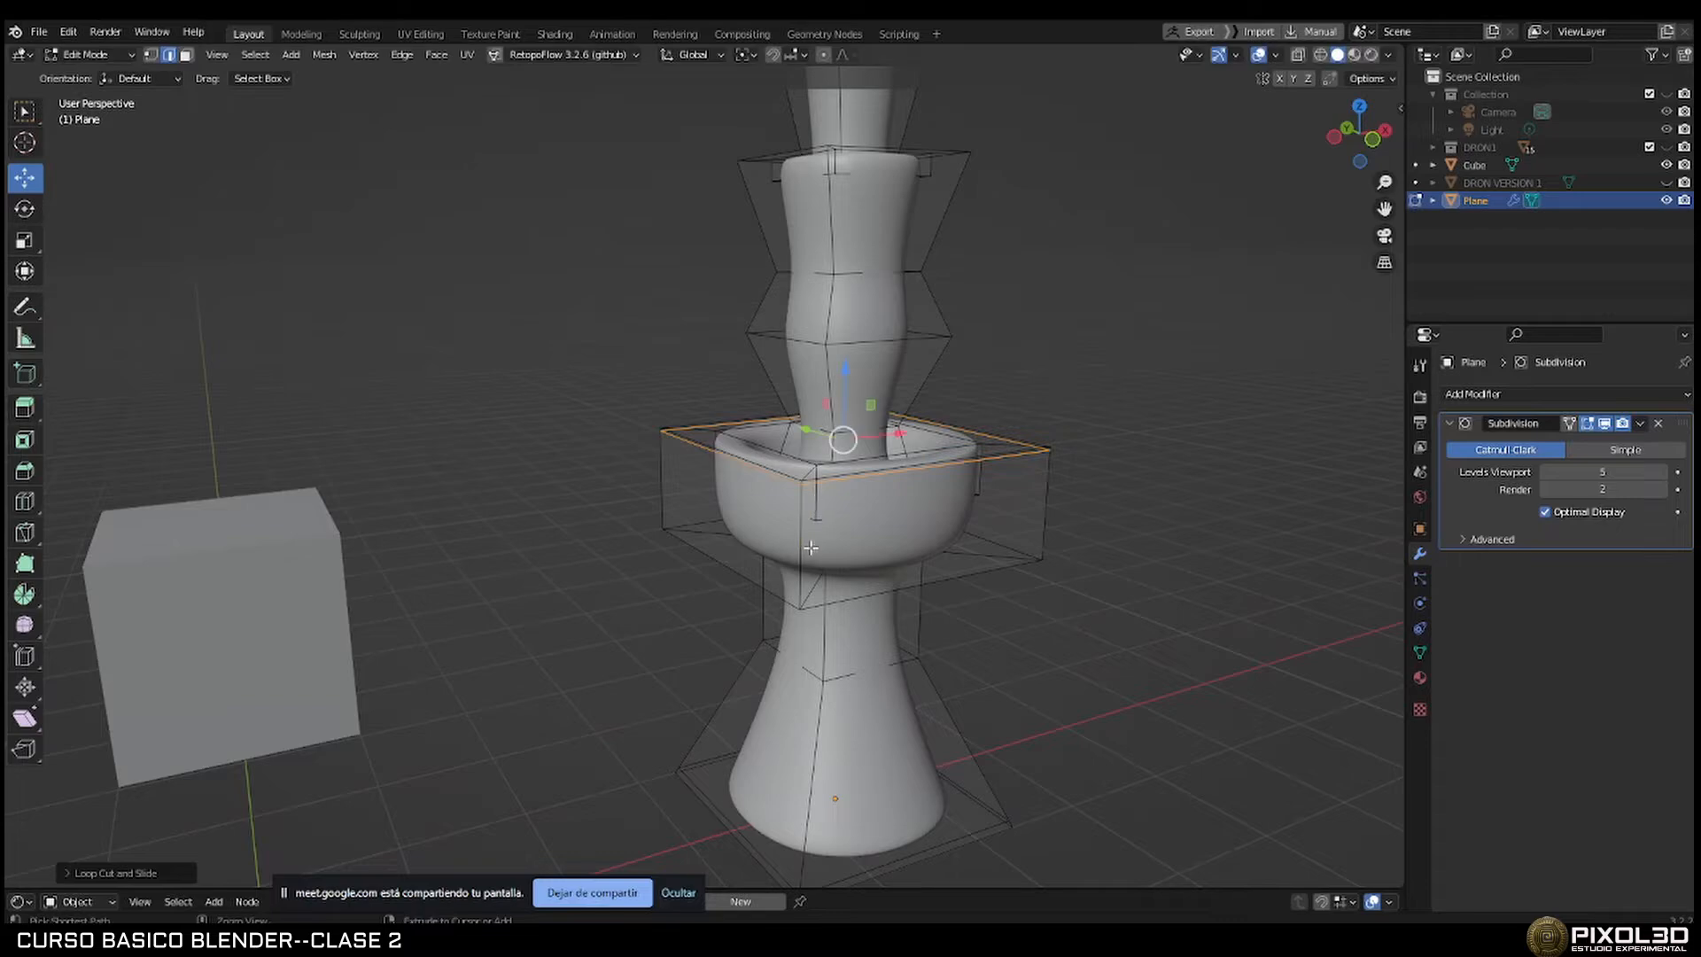
click(819, 600)
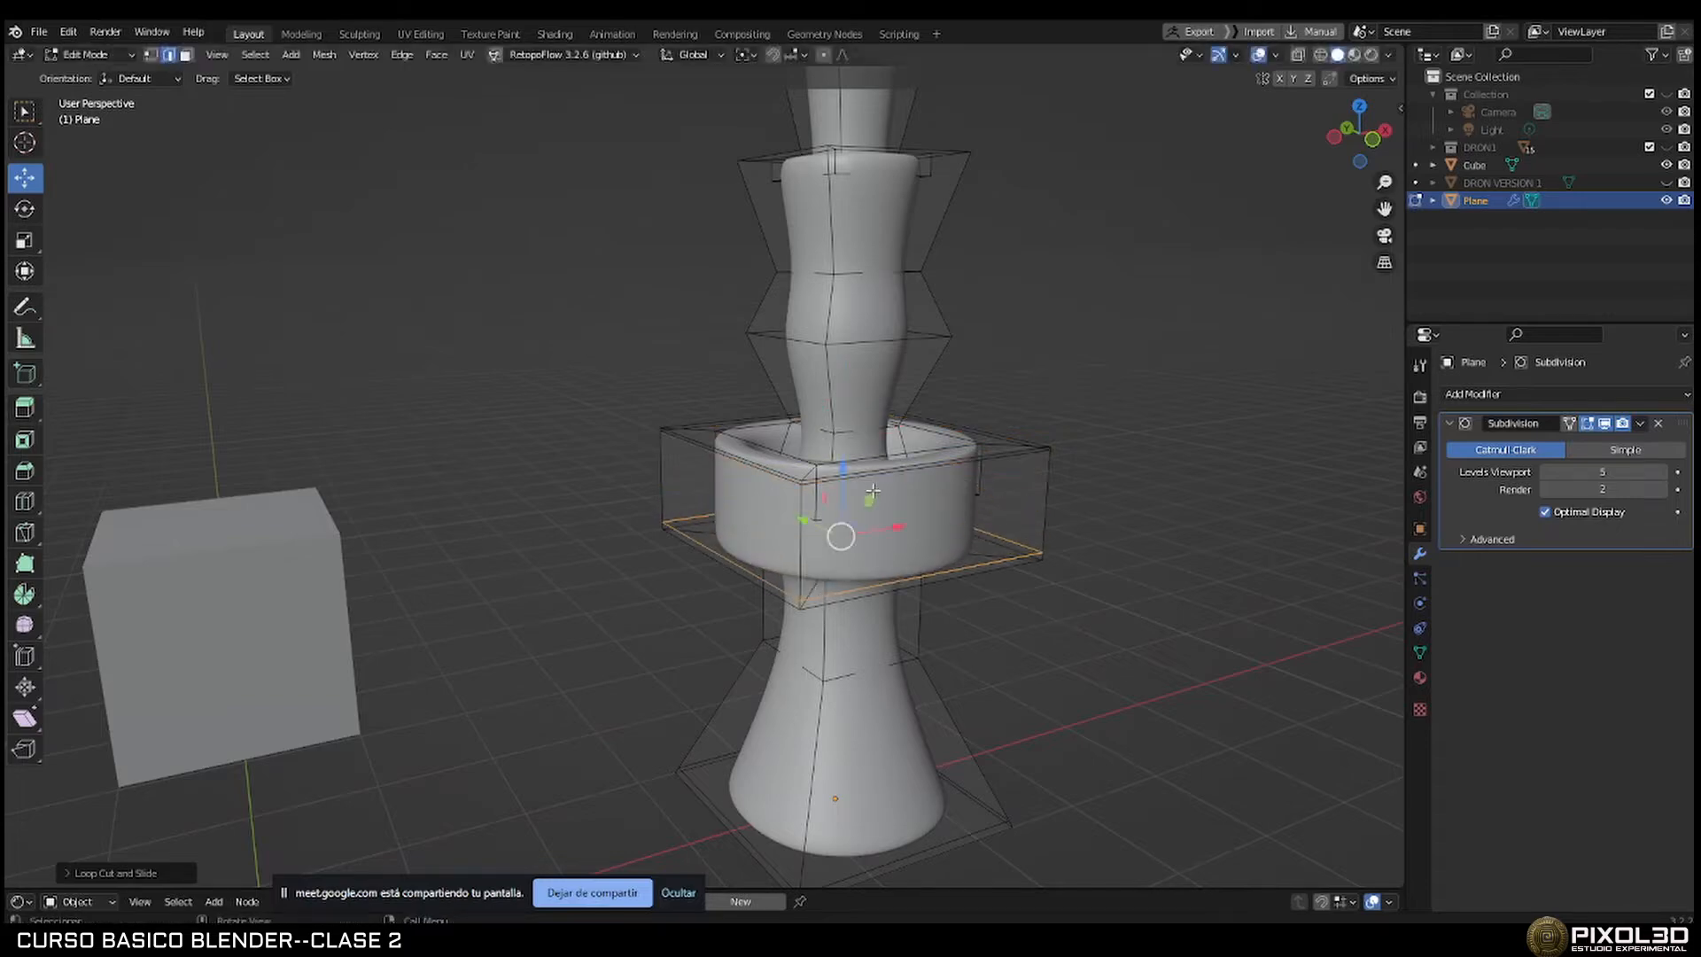
Check the sharpened ring, return to Object Mode and remove the tower's Subdivision modifier.
middle_drag(819, 600, 922, 625)
scroll(943, 636, up, 3)
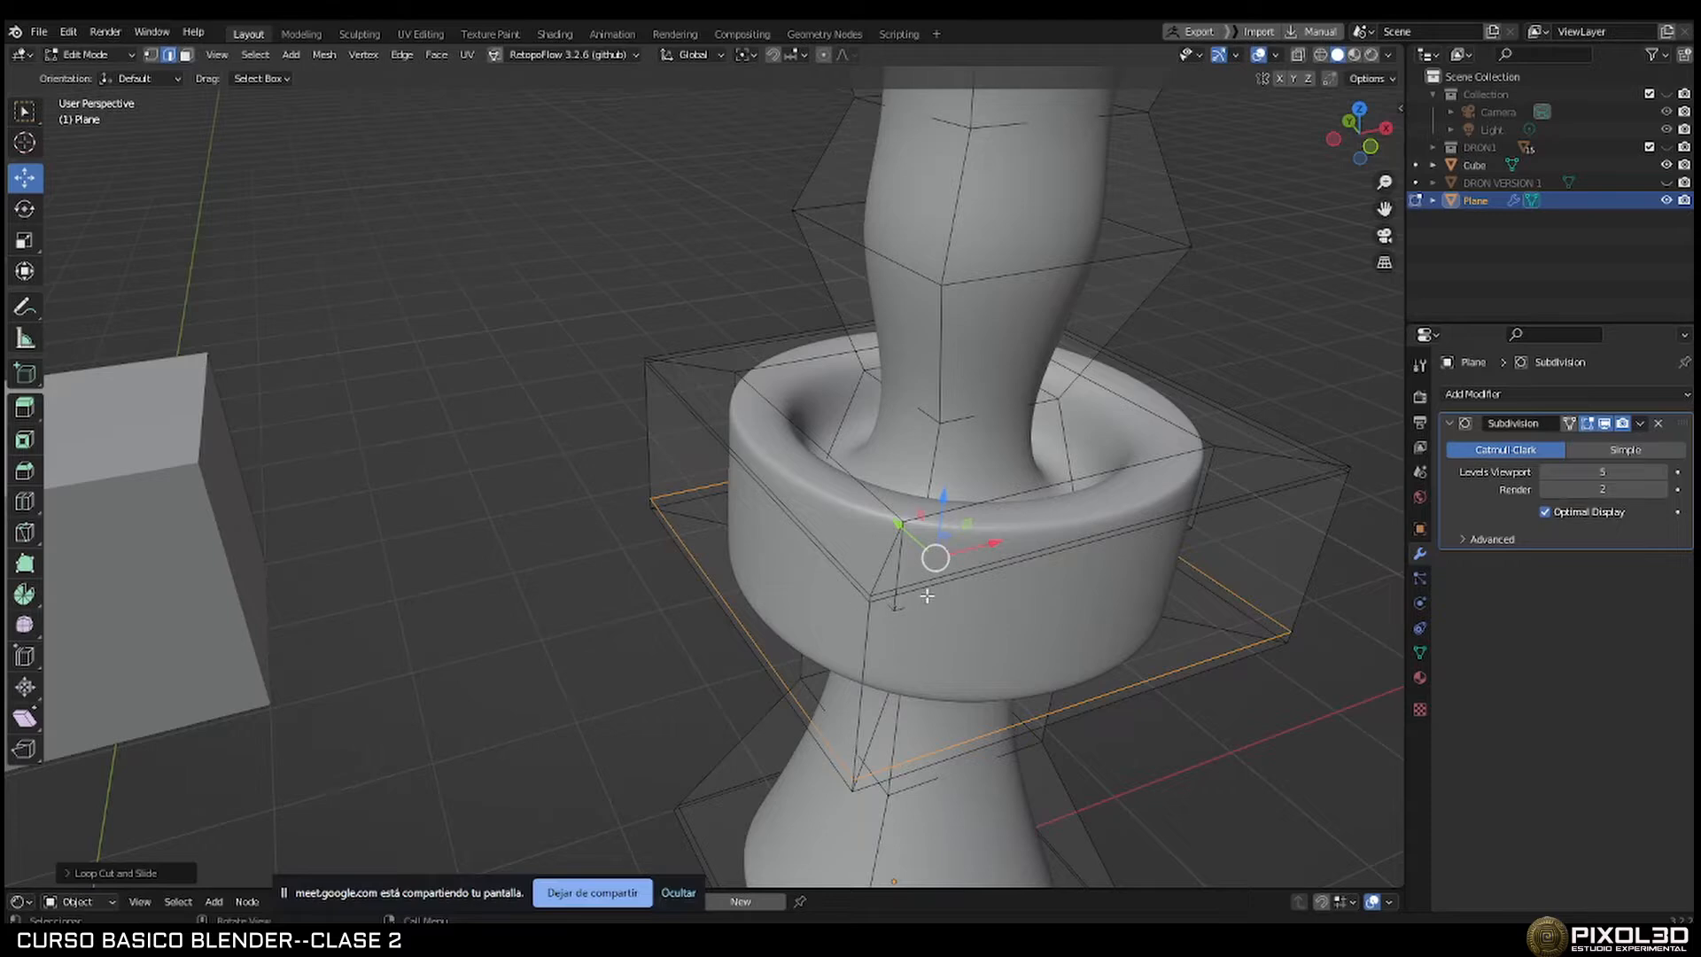
middle_drag(927, 595, 1107, 434)
scroll(992, 487, down, 6)
key(Tab)
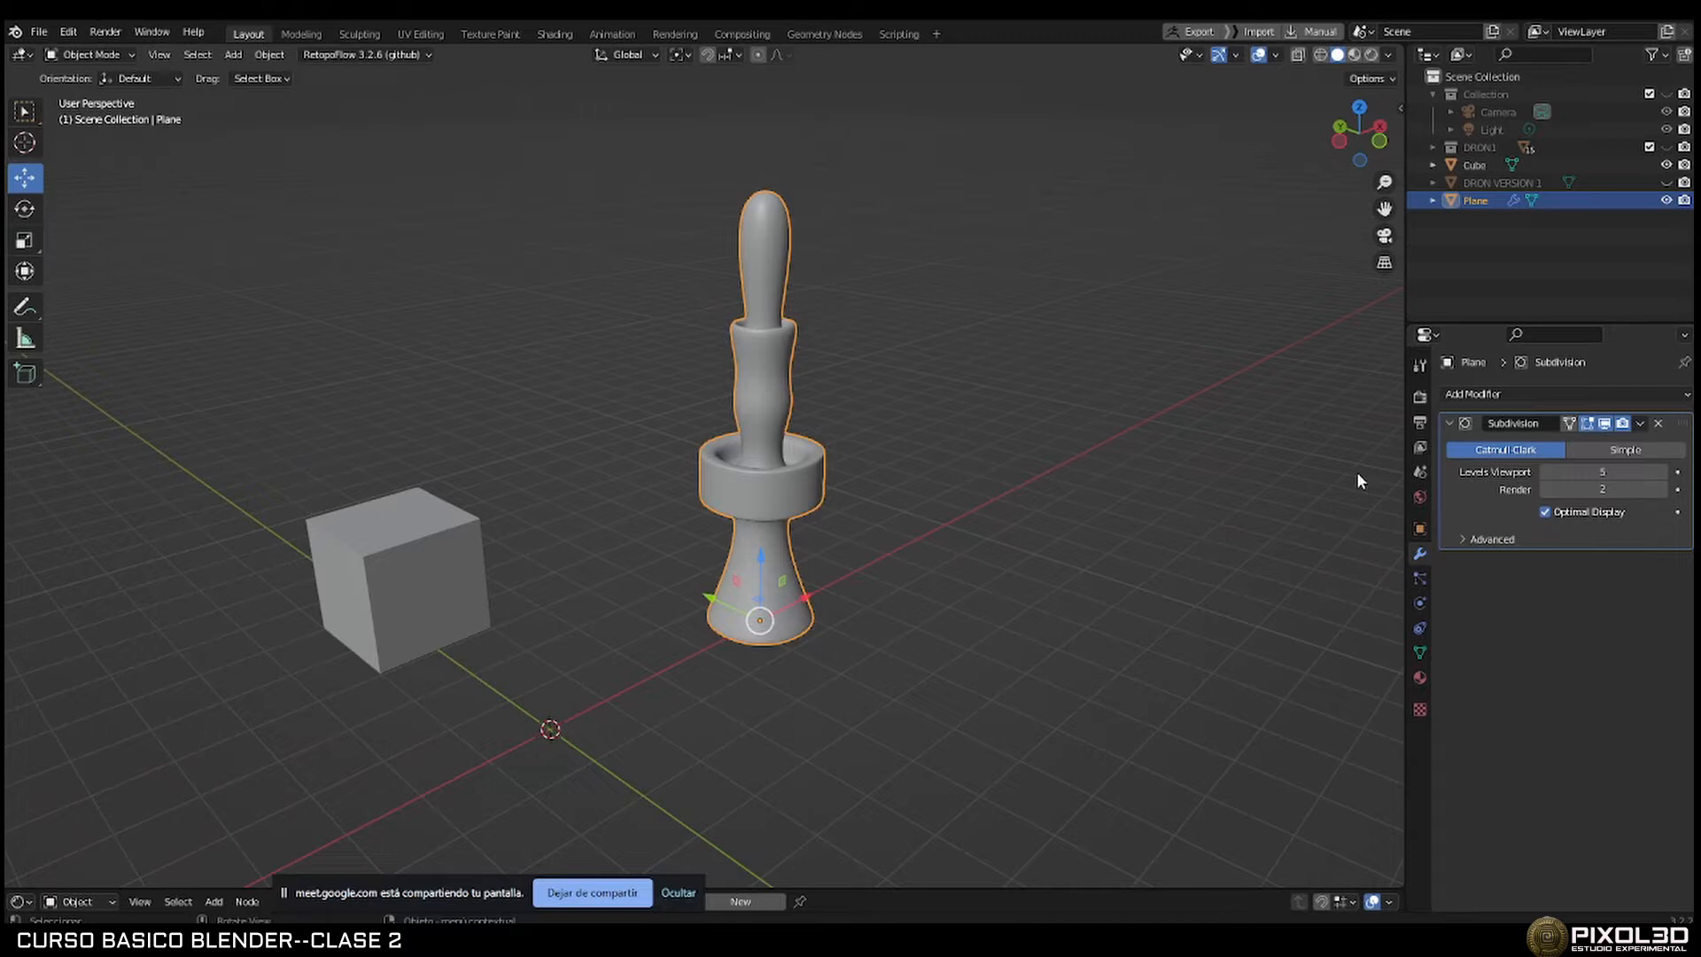
click(1657, 423)
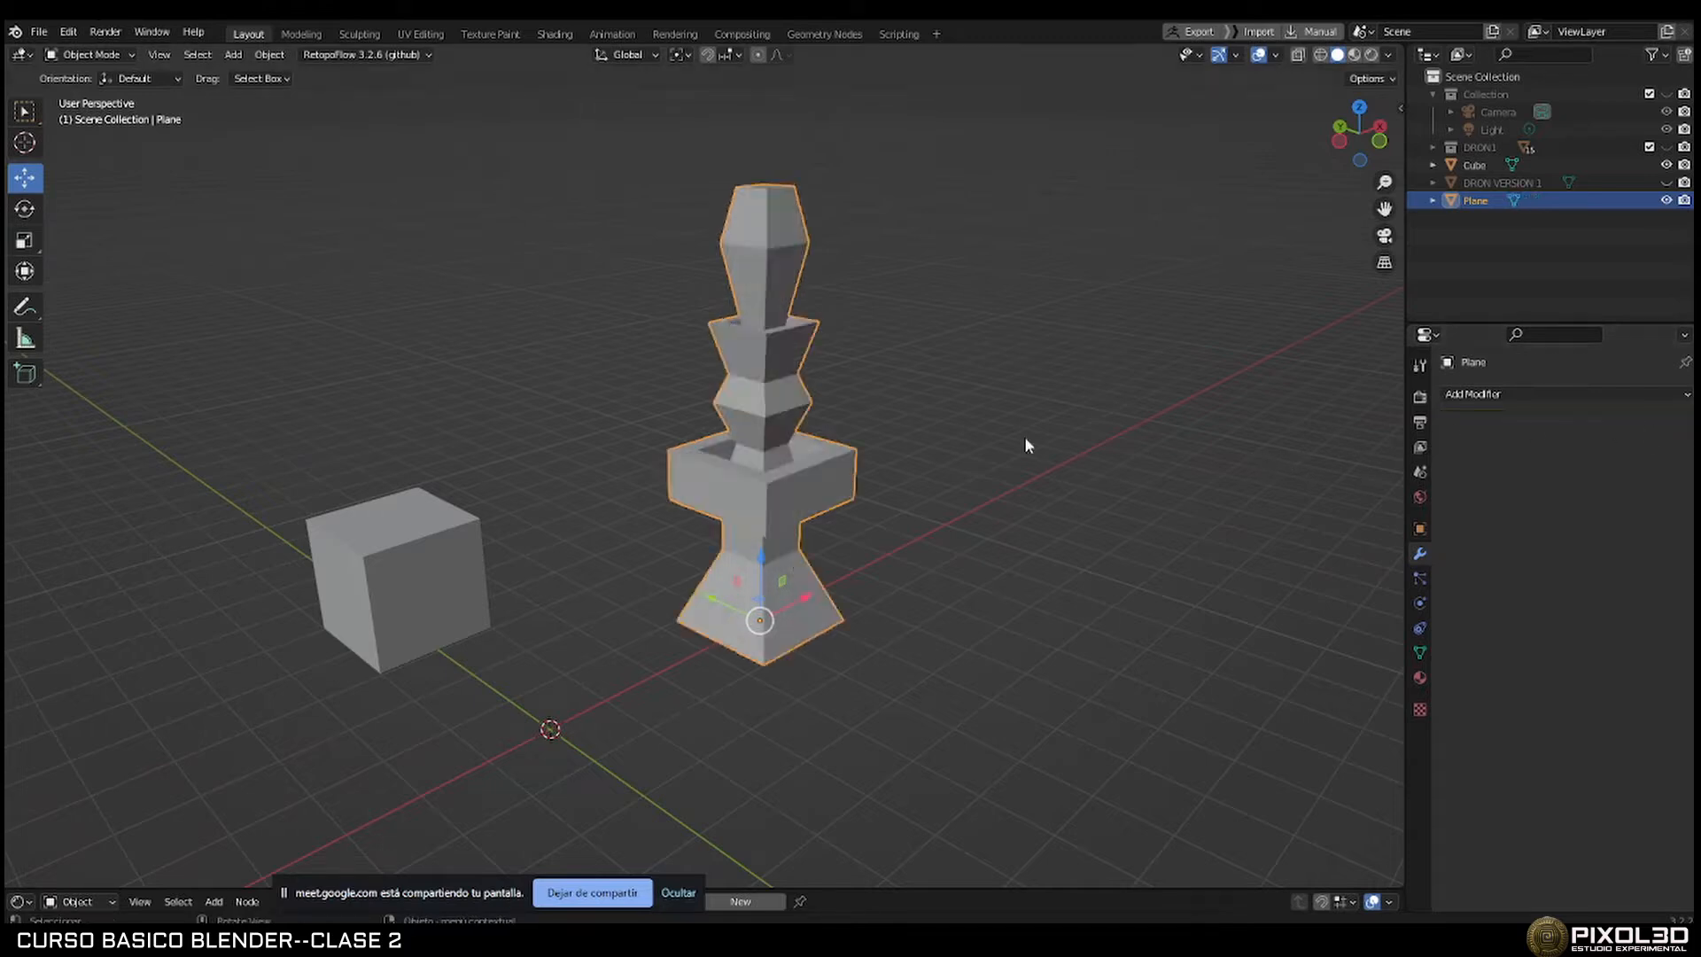
middle_drag(1025, 436, 985, 490)
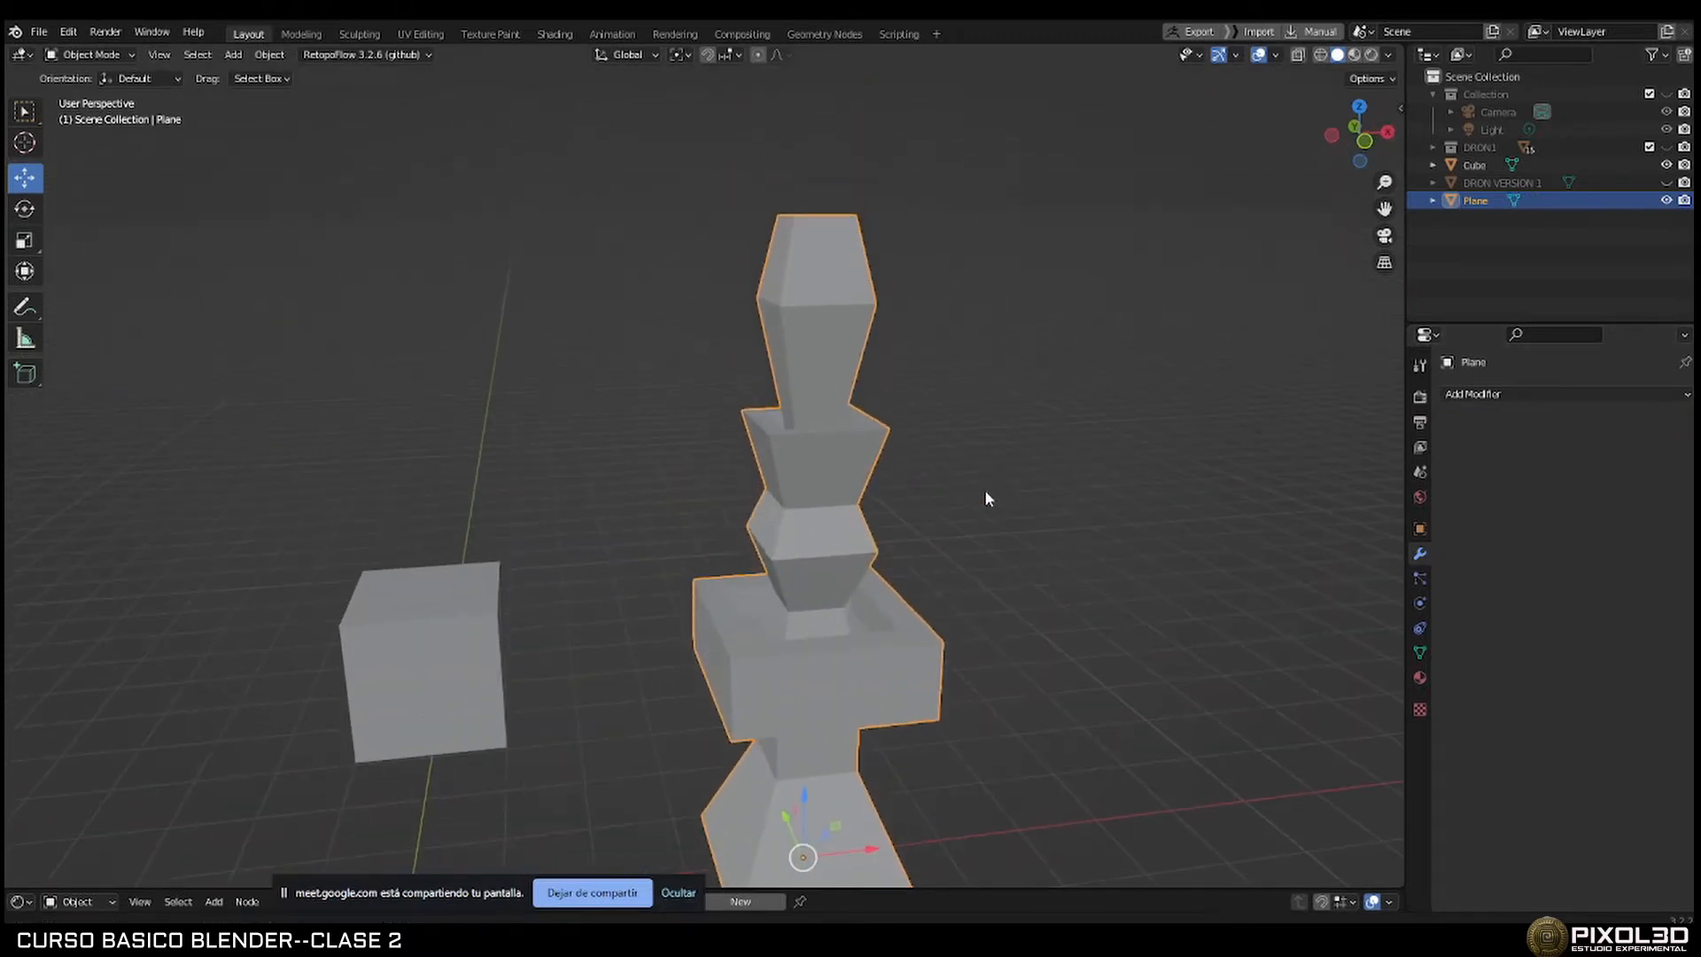
scroll(923, 536, down, 3)
middle_drag(922, 535, 1384, 438)
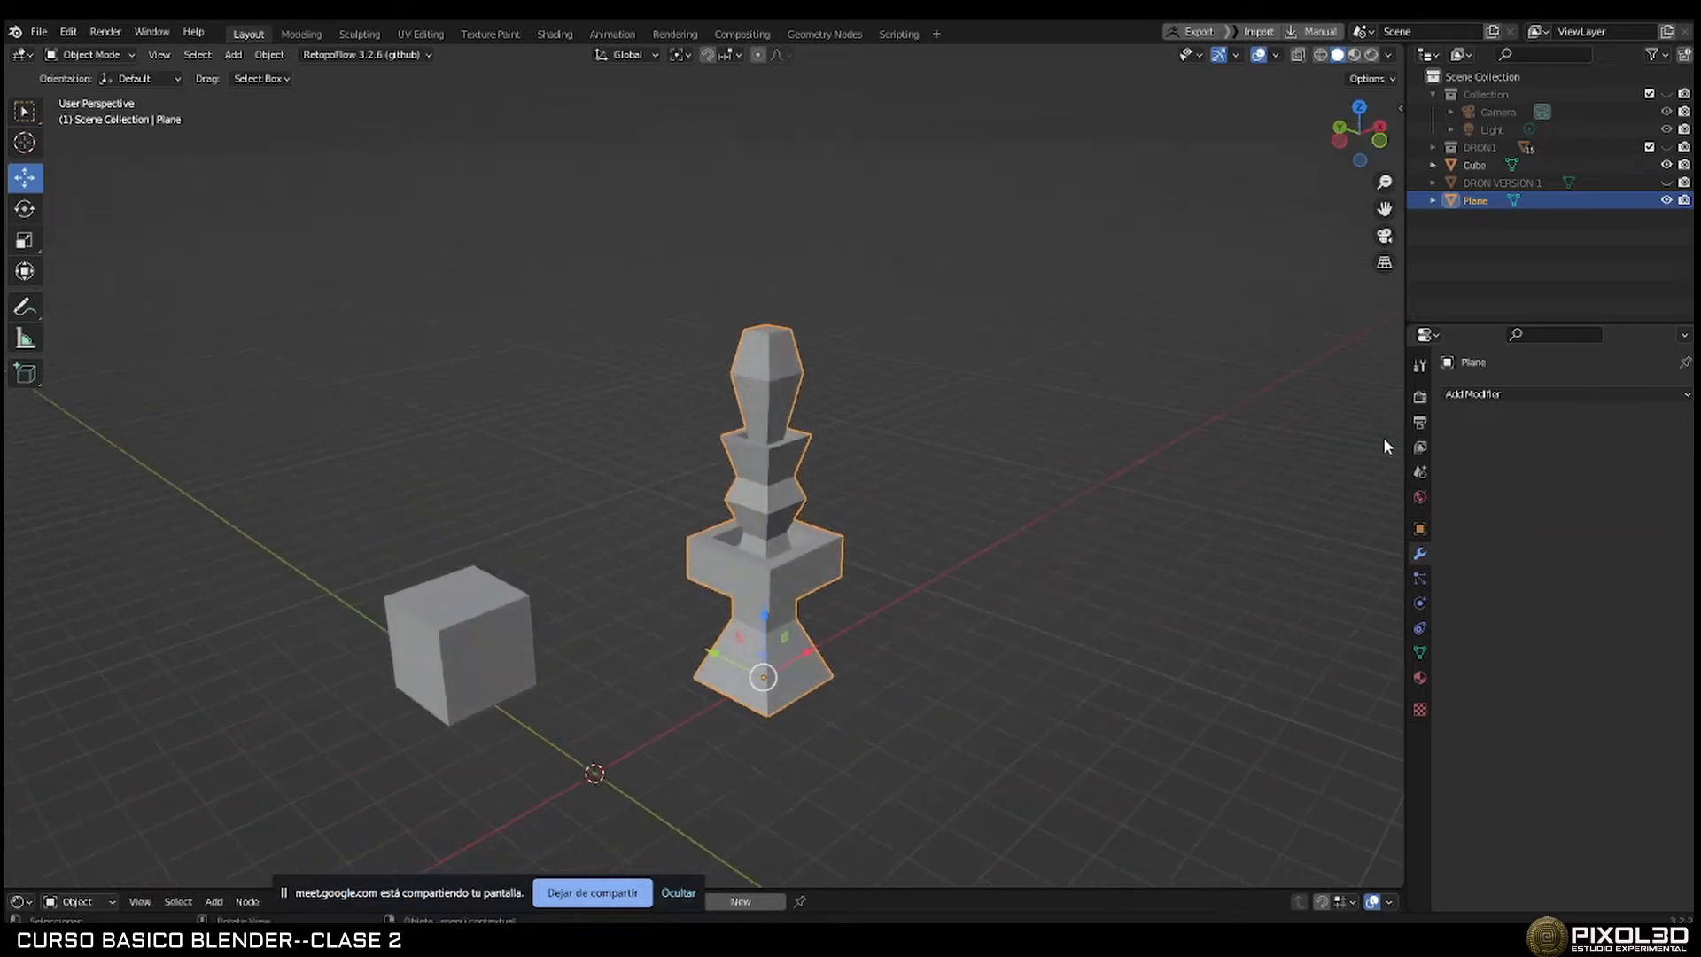
Add a Subdivision Surface modifier to the tower again and apply Shade Smooth.
click(1506, 397)
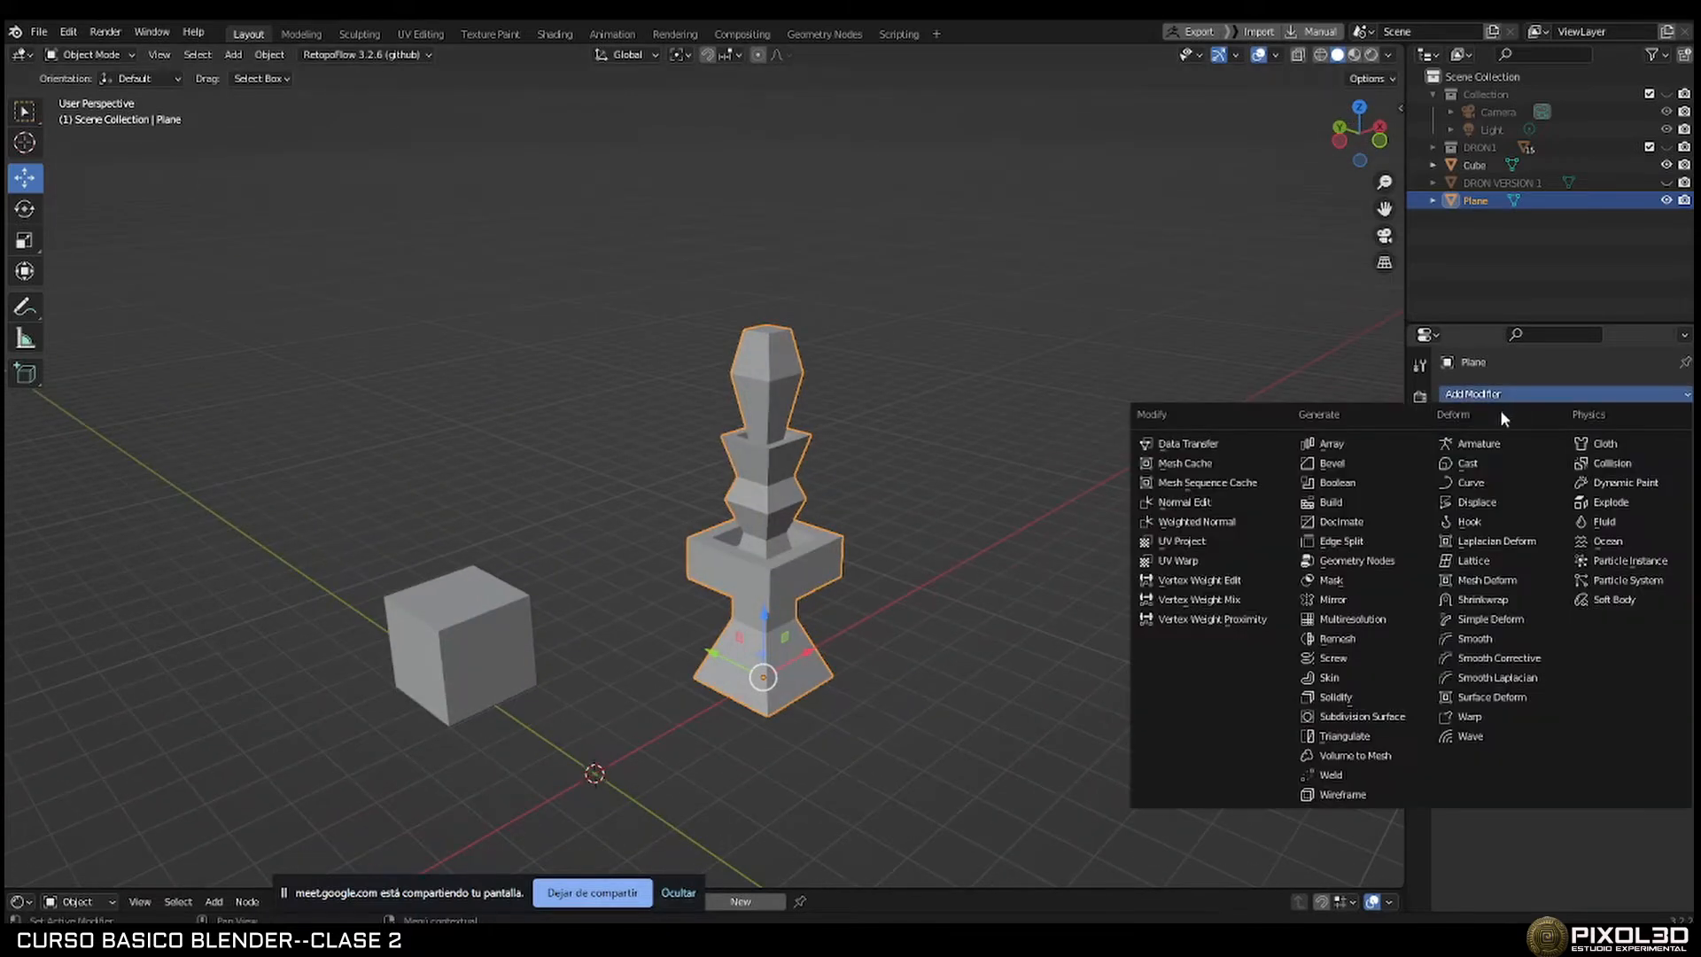
click(1362, 716)
scroll(780, 429, up, 3)
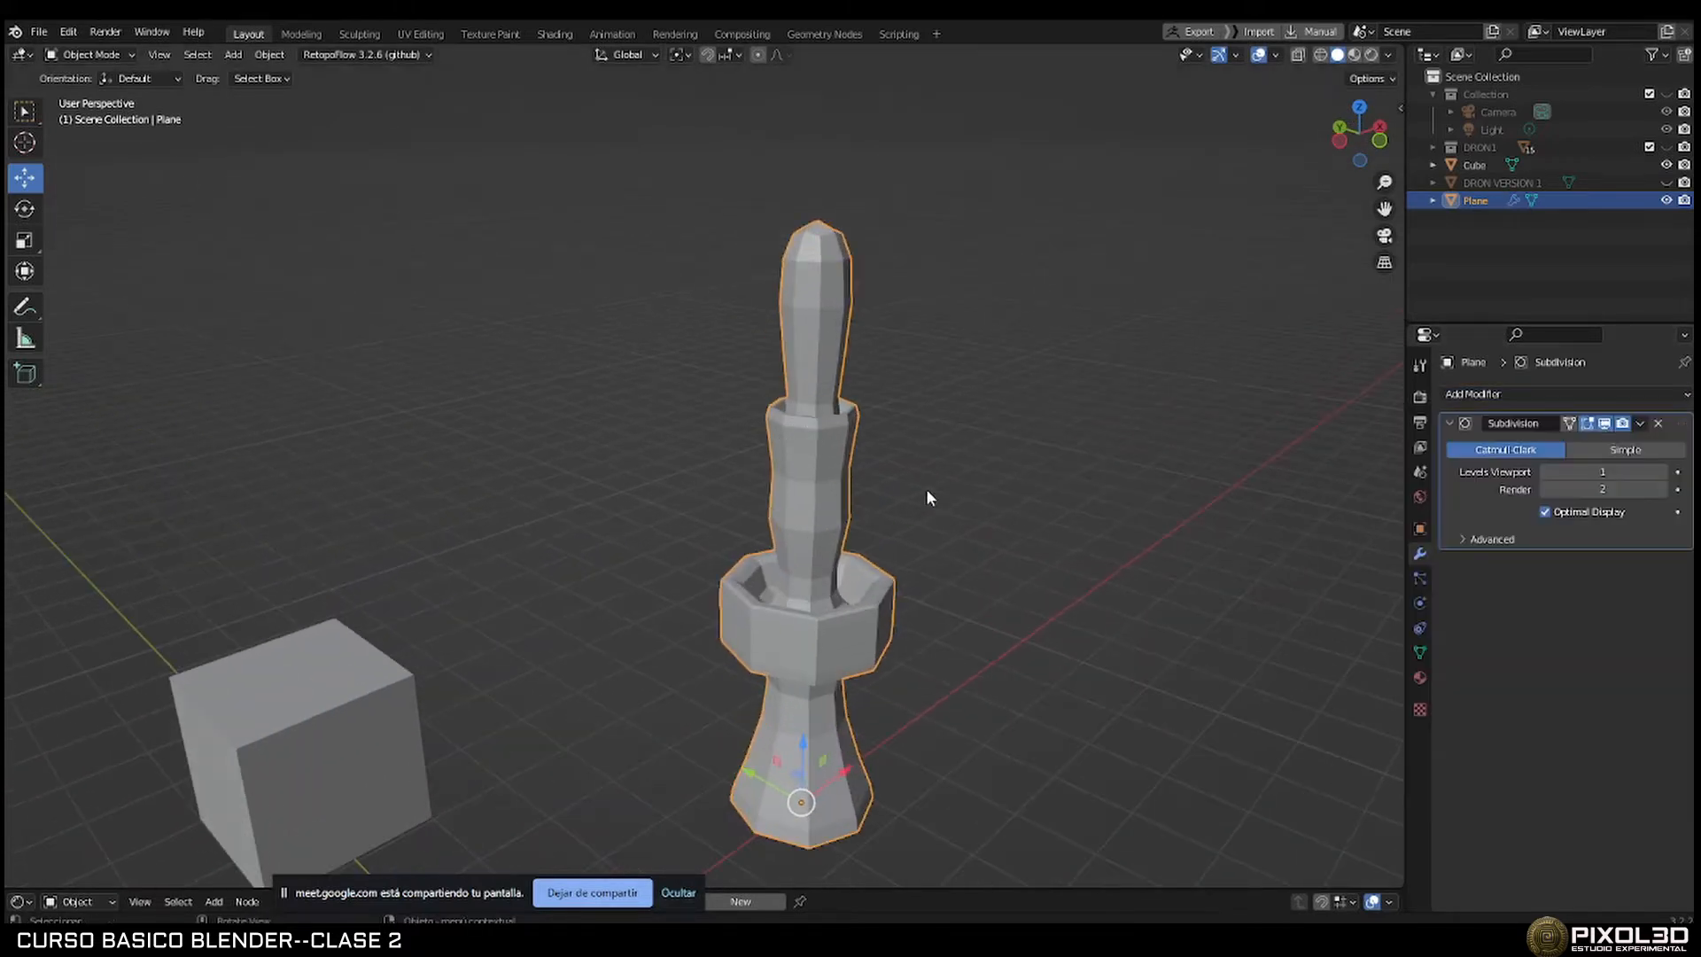
middle_drag(927, 497, 873, 494)
right_click(827, 401)
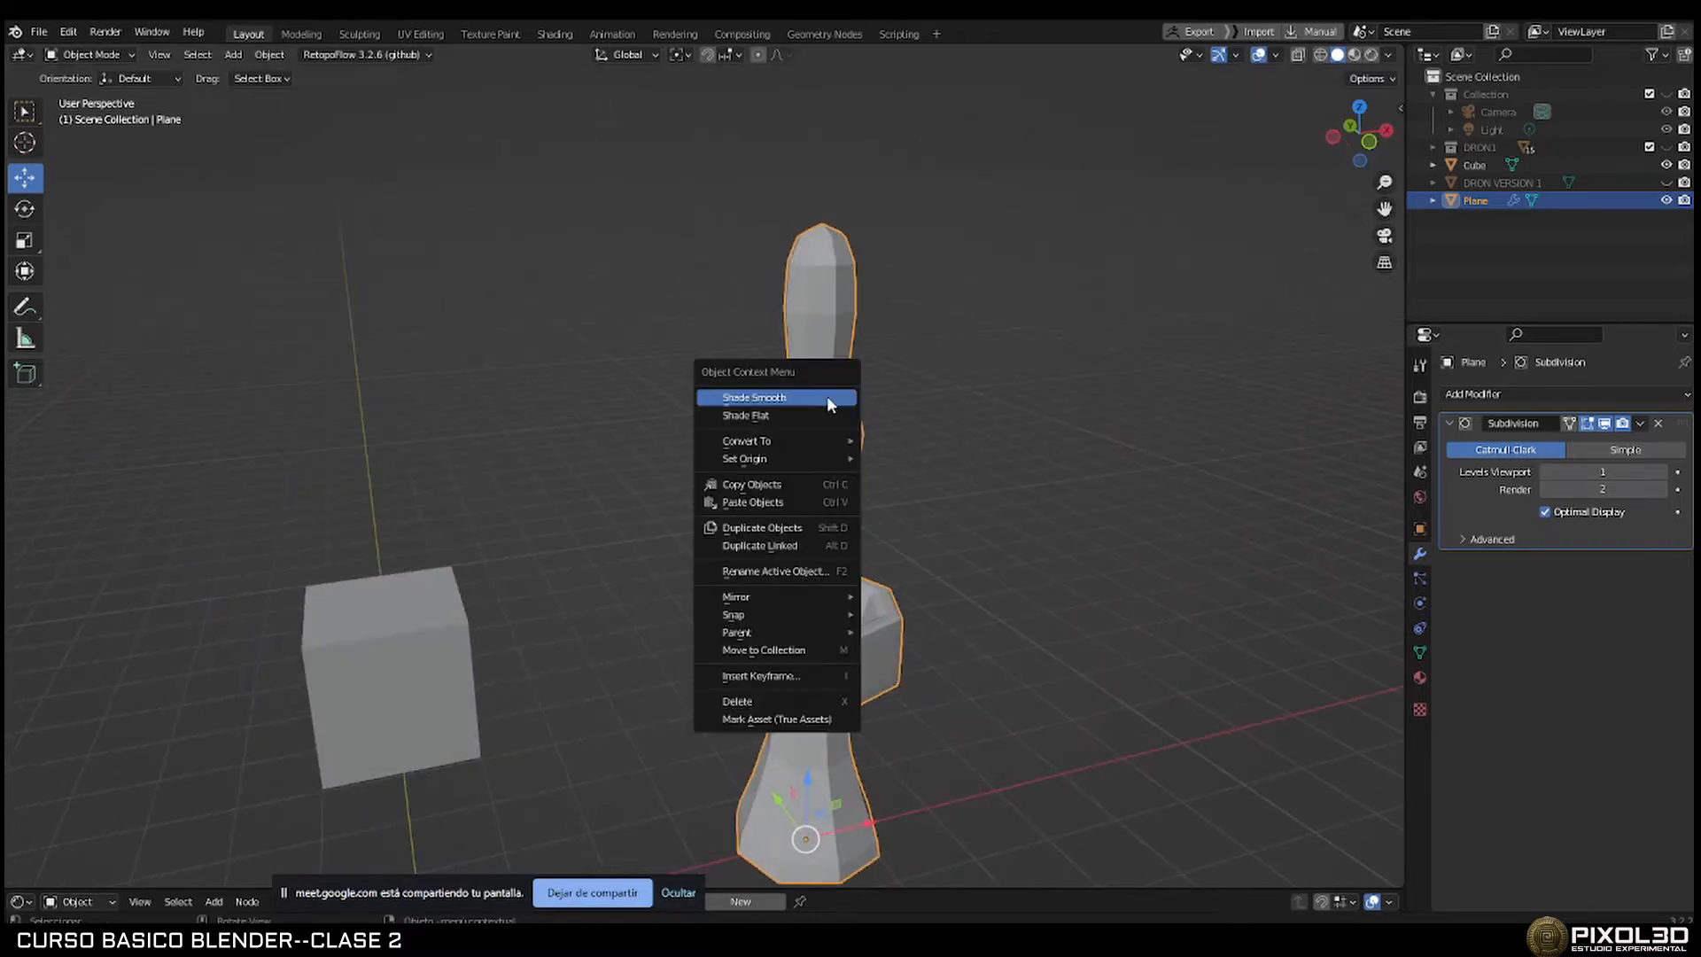
click(826, 397)
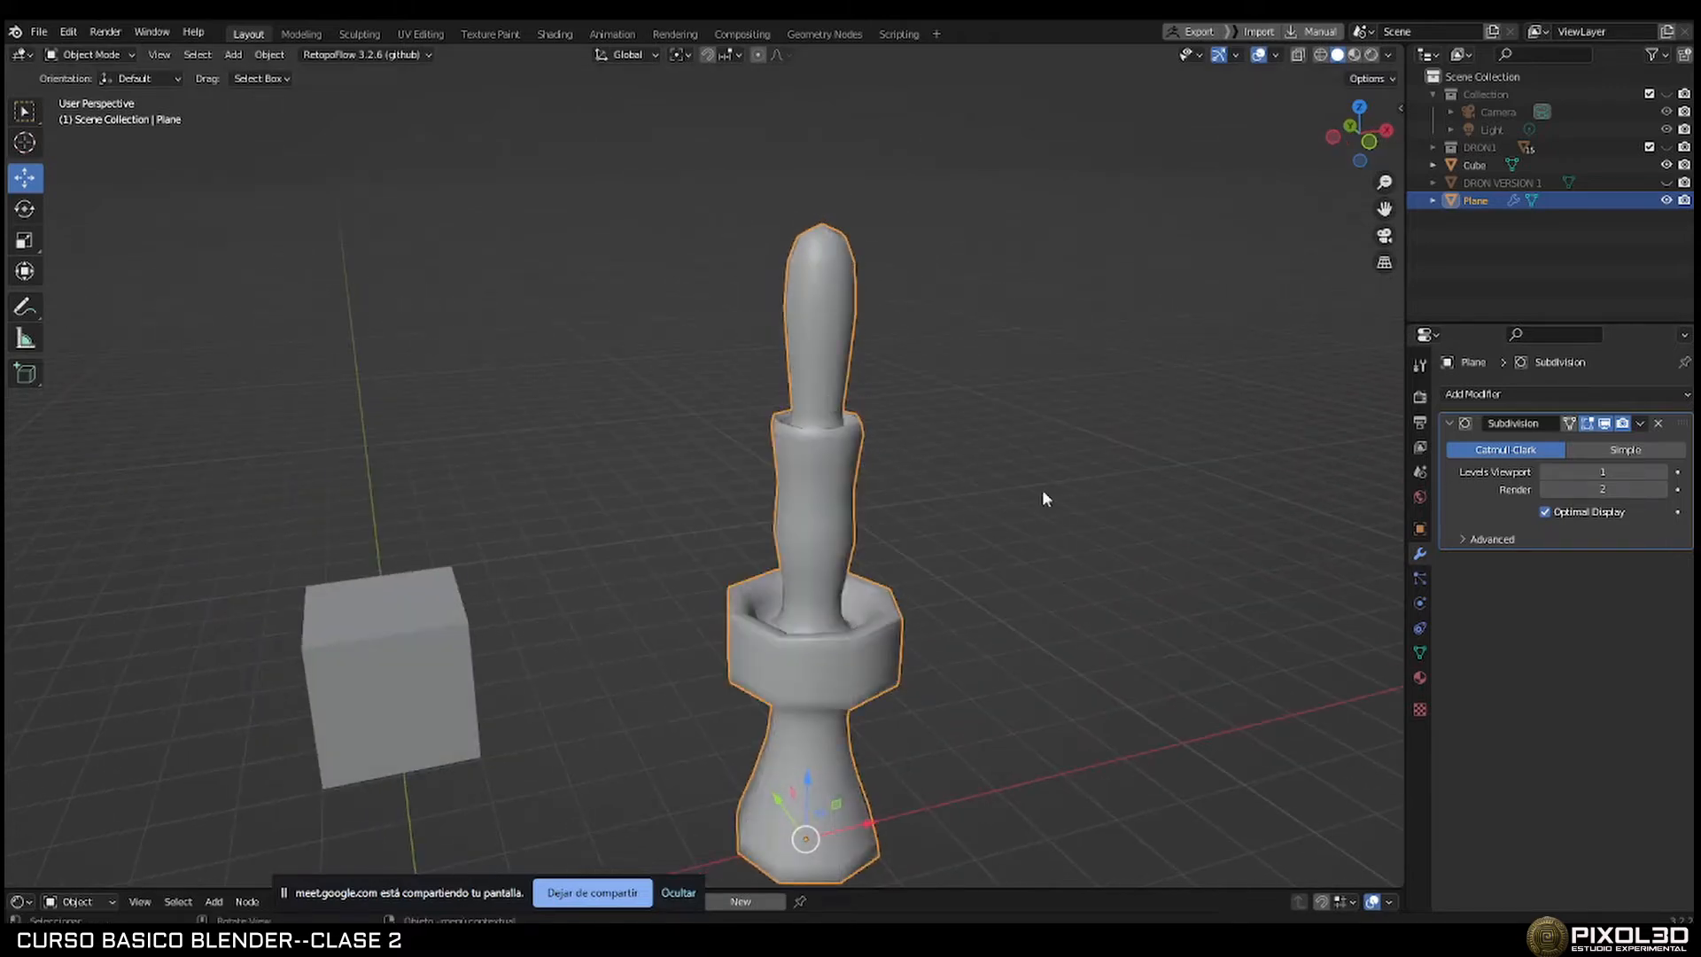
Set the tower's Subdivision Levels Viewport to 3 and check its editing cage against the smoothed surface.
click(1664, 472)
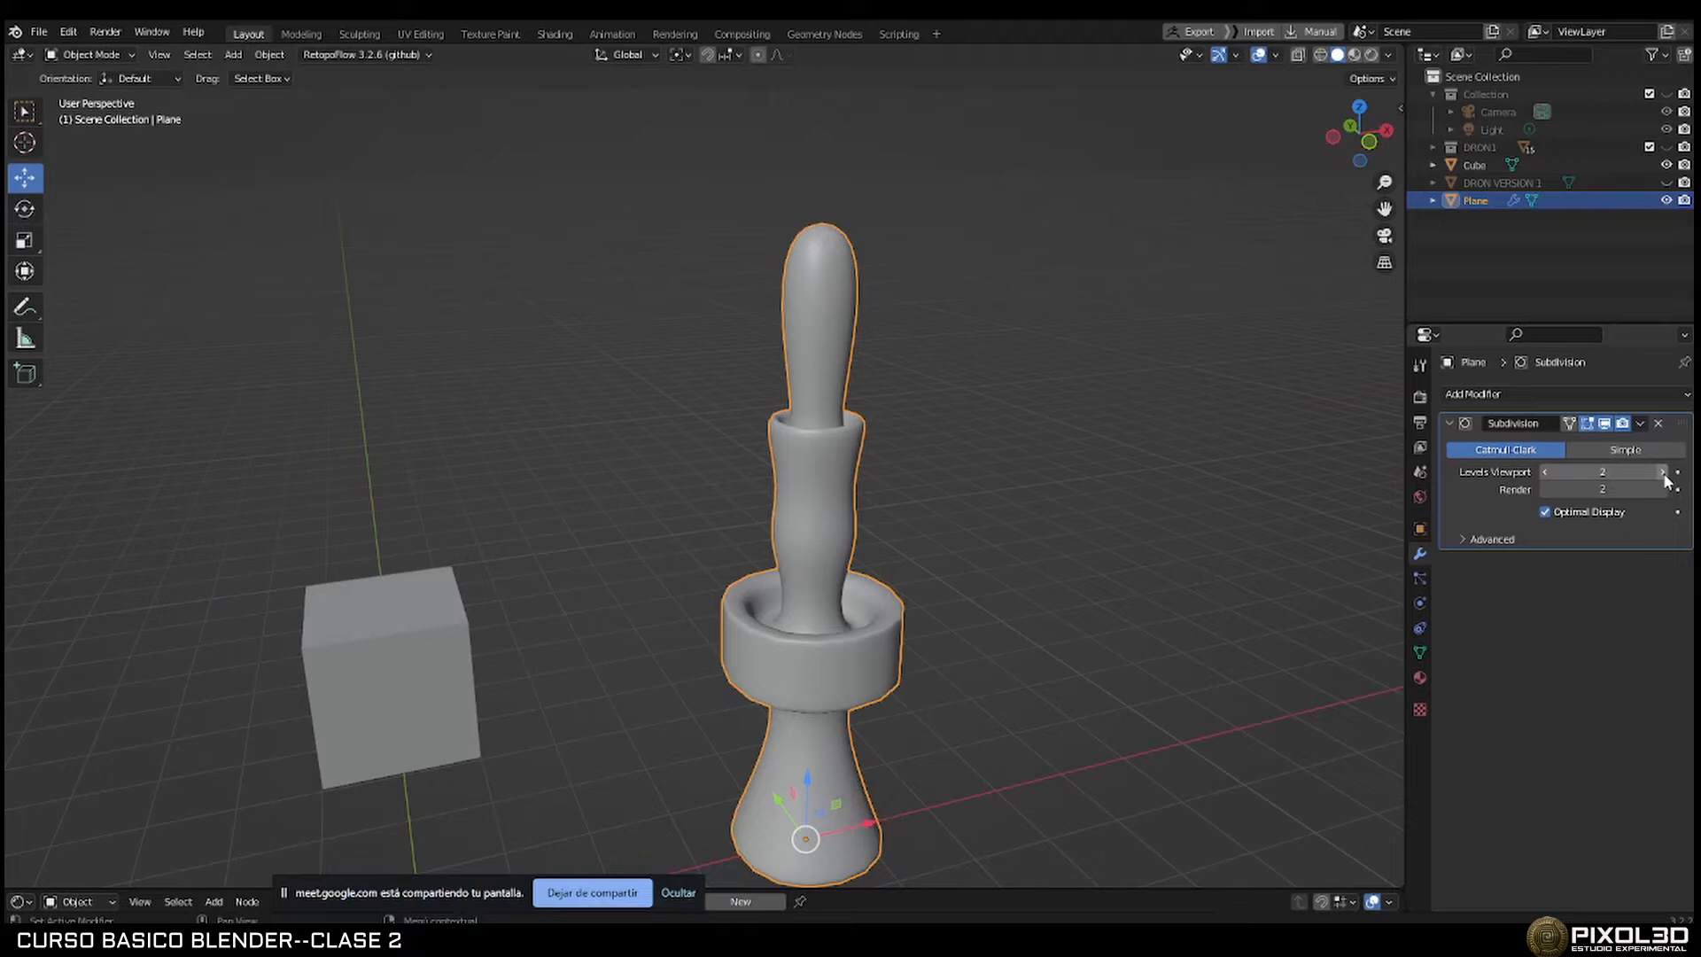
click(1663, 471)
middle_drag(1337, 541, 1006, 500)
scroll(1009, 502, up, 3)
shift+middle_drag(1123, 488, 1046, 460)
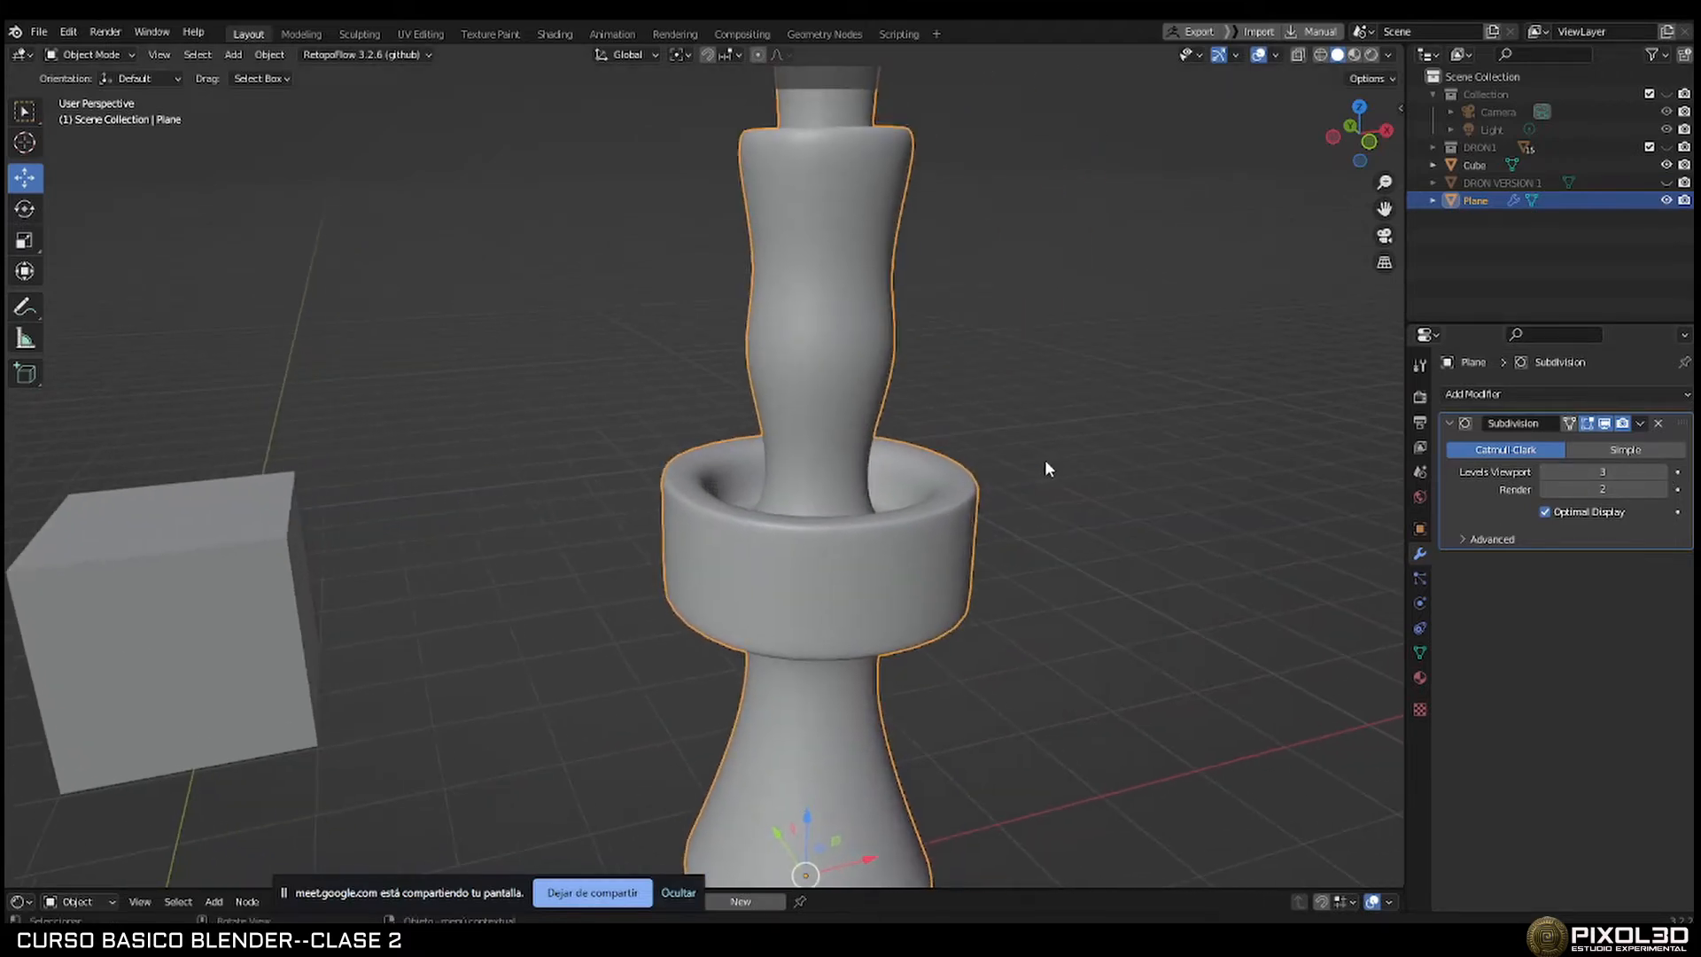
scroll(1046, 460, down, 5)
key(Tab)
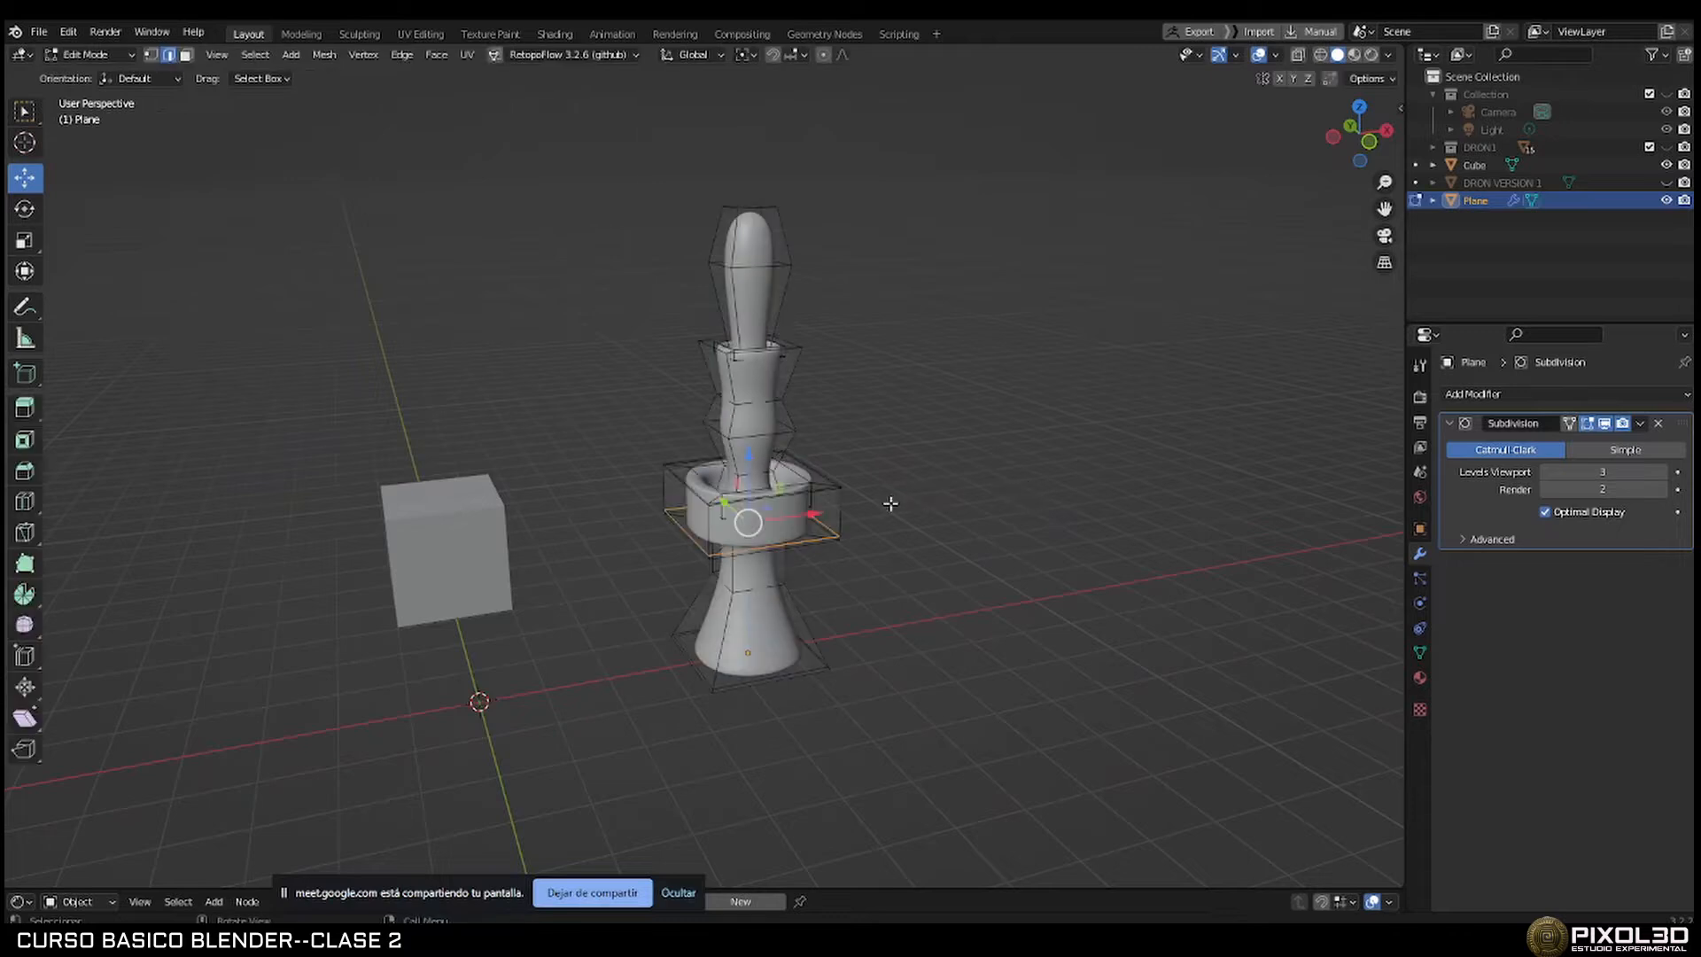
key(Tab)
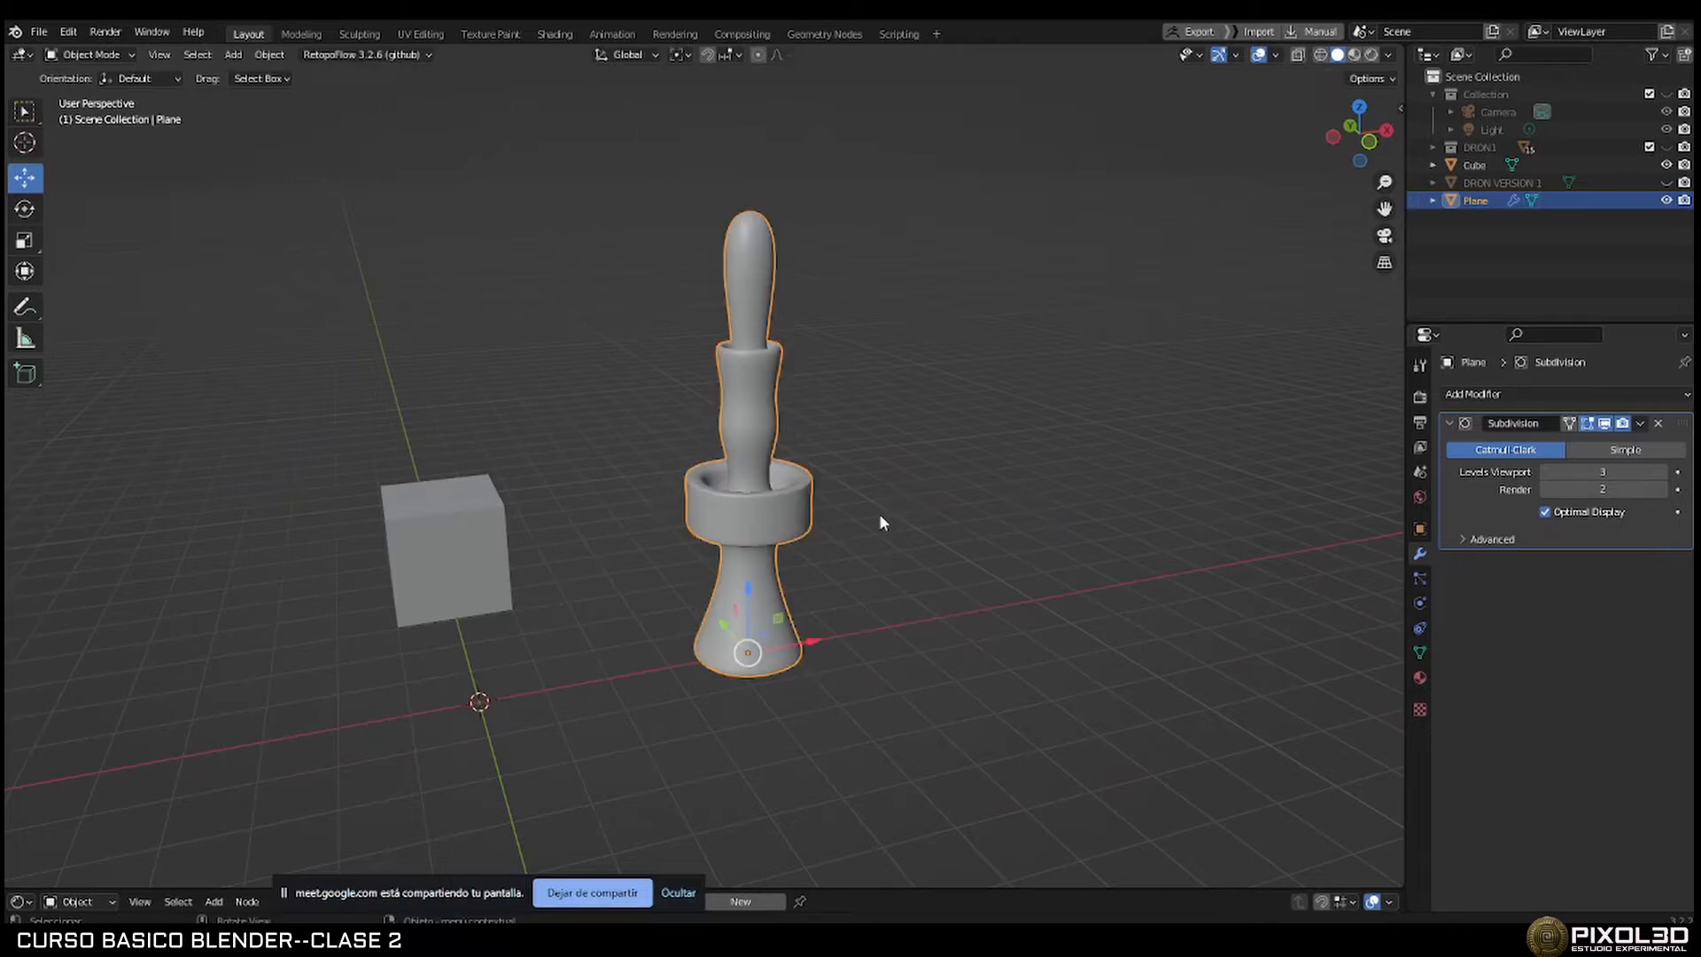
Duplicate the tower and move the copy along the X axis to stand beside the original, nearer the cube.
key(shift+d)
right_click(1045, 512)
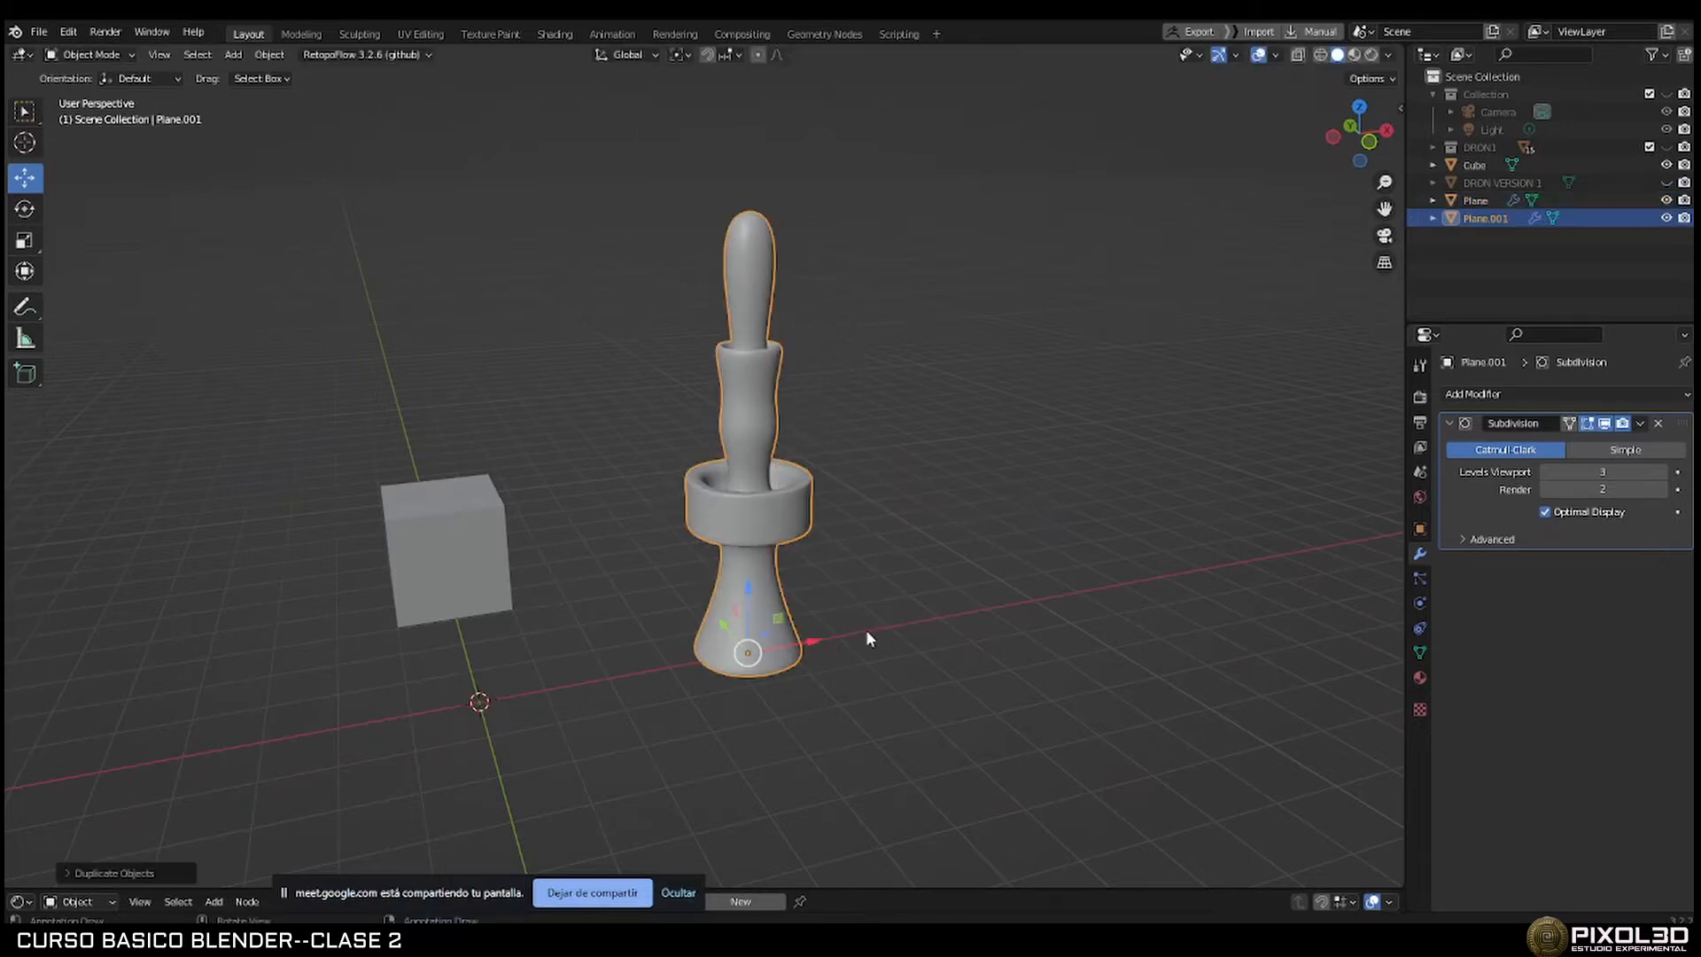
drag(812, 639, 590, 691)
Apply the original tower's Subdivision modifier and inspect its real mesh density in Edit Mode.
click(745, 535)
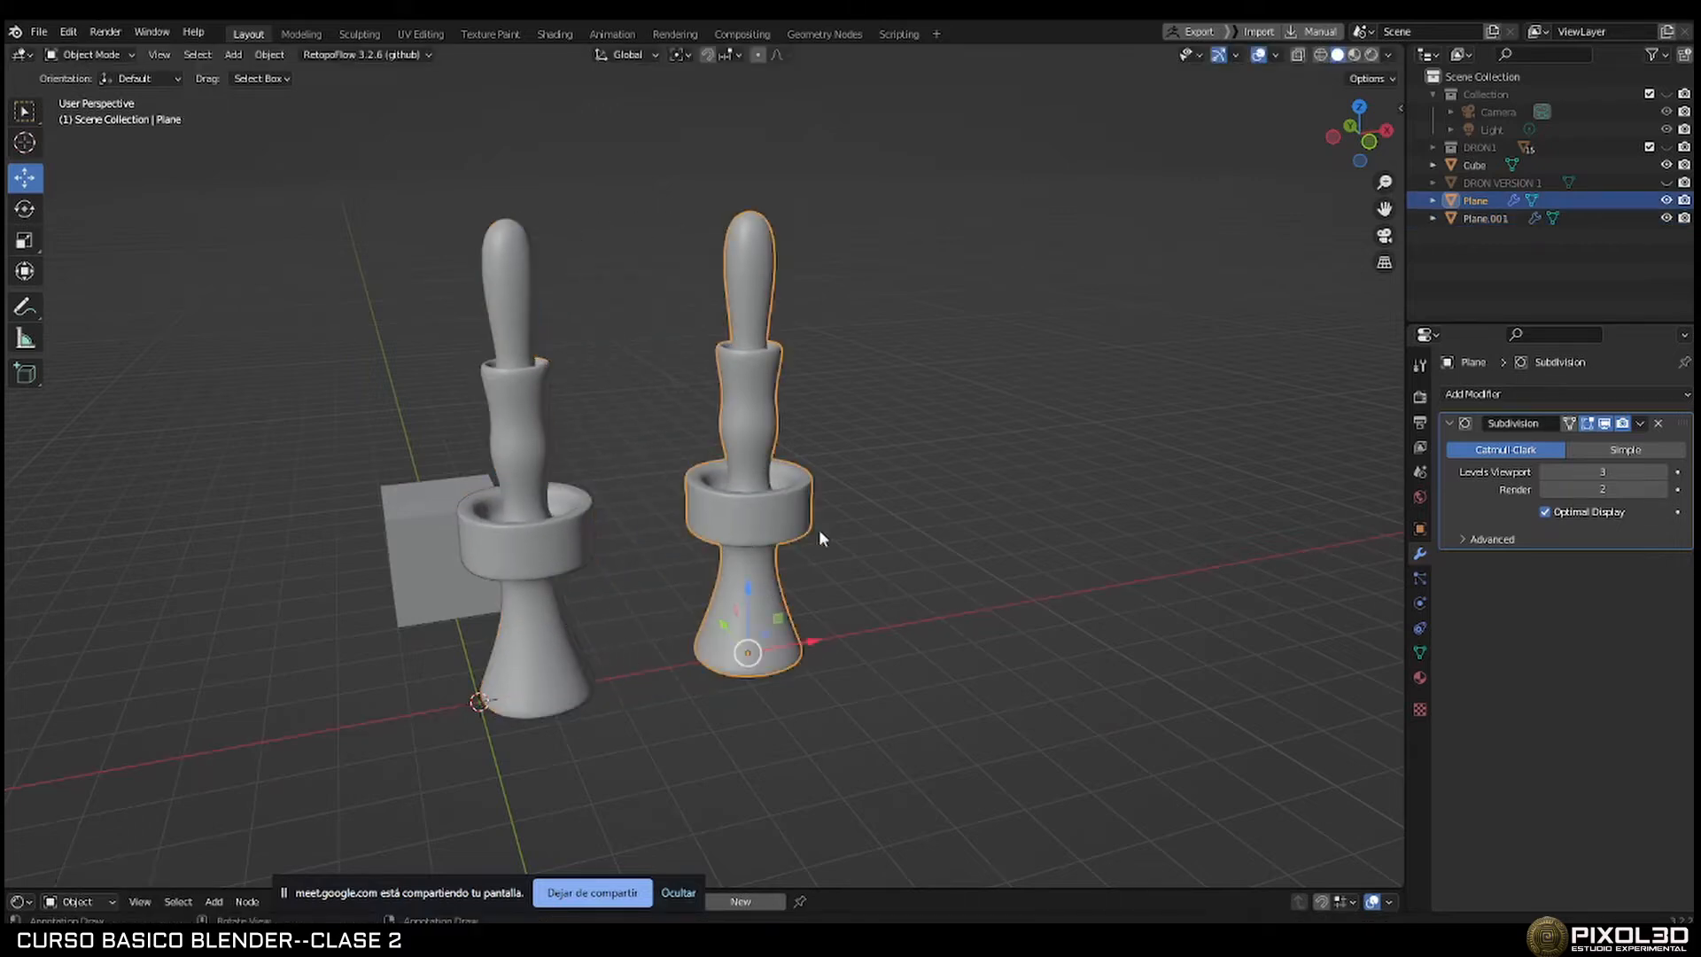
click(1641, 423)
click(1617, 443)
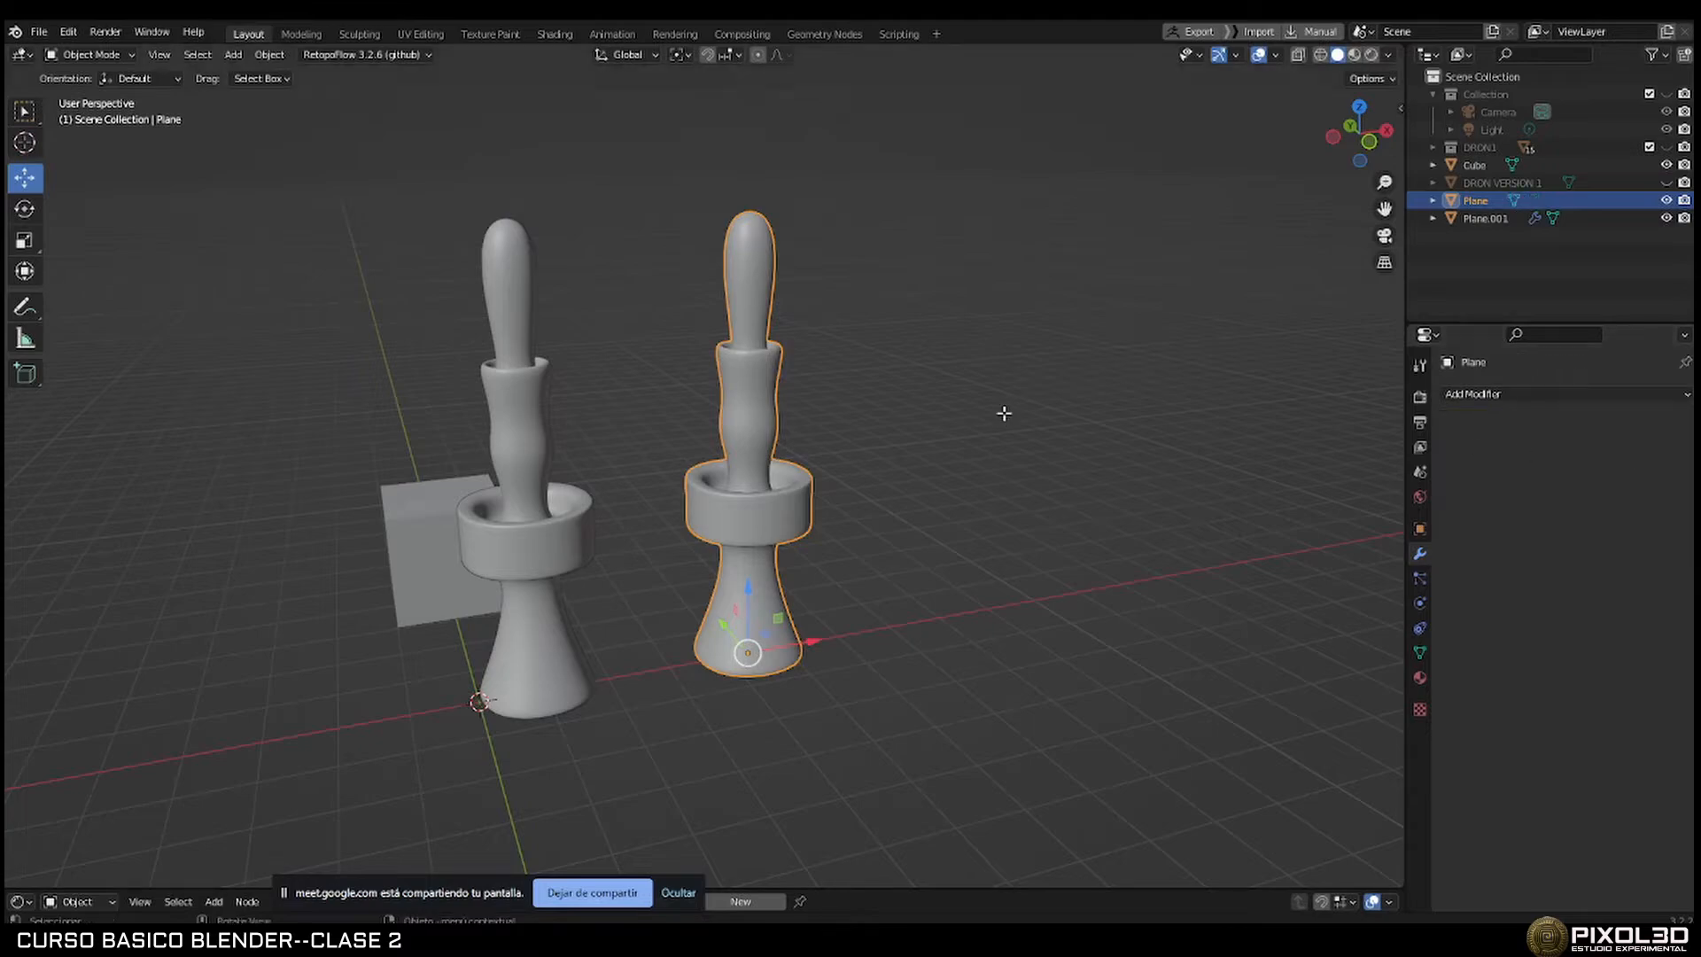
key(Tab)
scroll(715, 361, up, 9)
middle_drag(944, 454, 879, 449)
scroll(875, 462, down, 8)
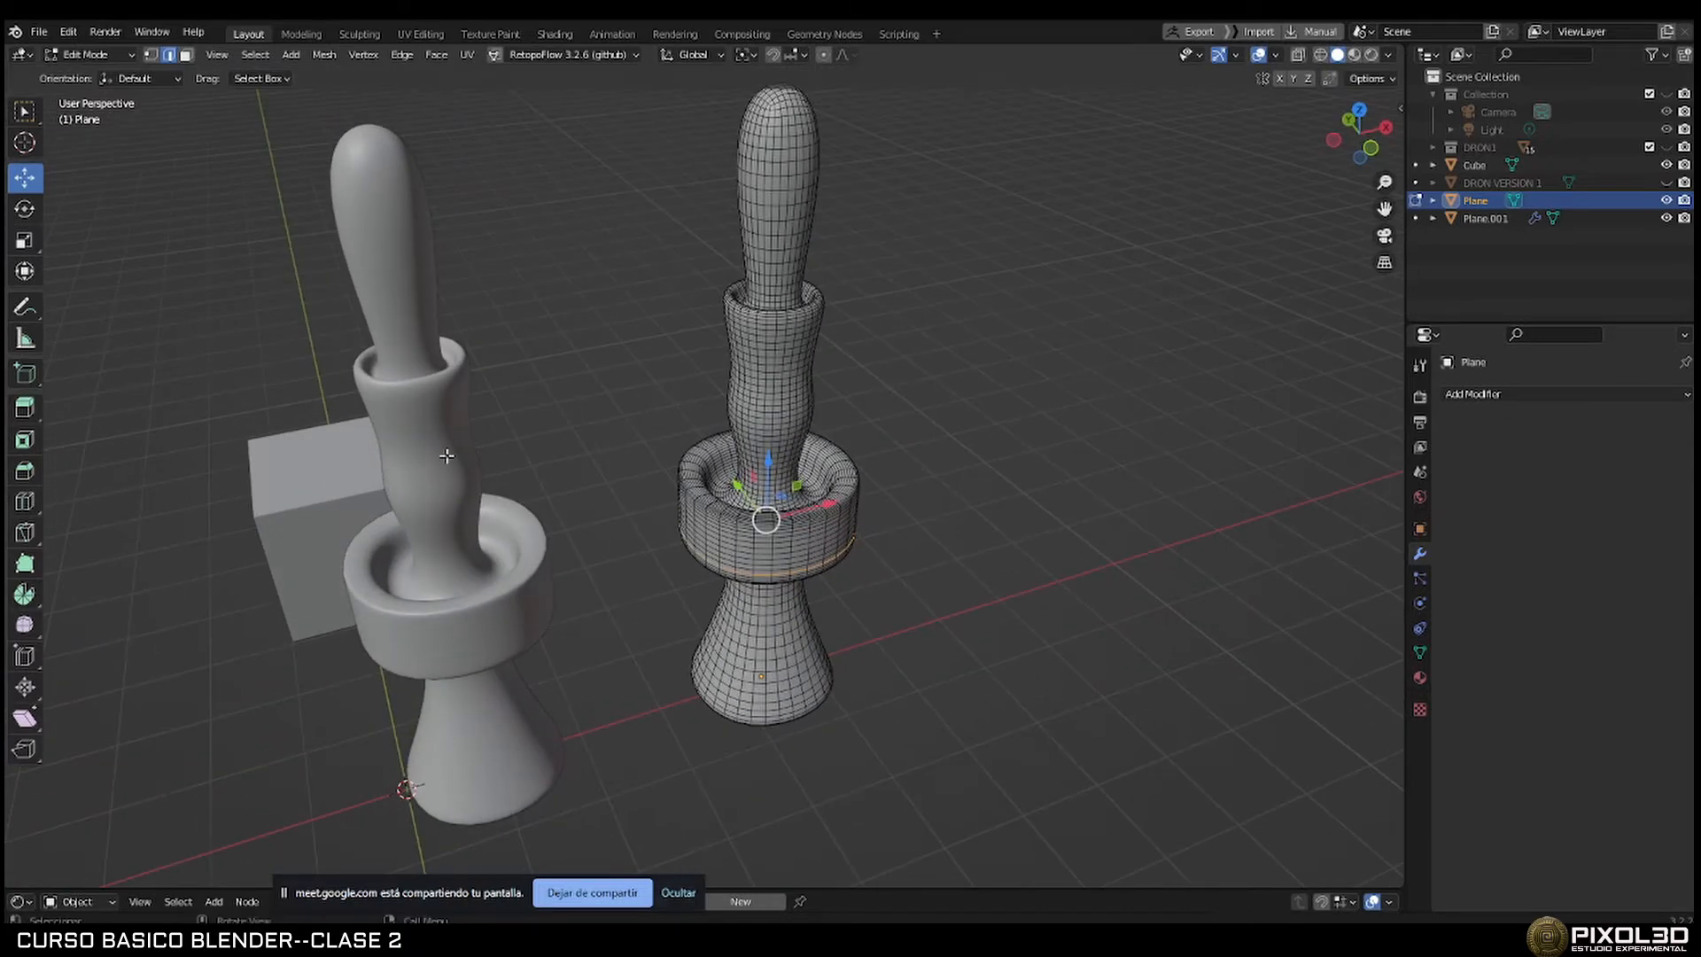
Inspect the copied tower's cage in Edit Mode, remove its Subdivision modifier and return to Object Mode.
key(Tab)
click(413, 469)
key(Tab)
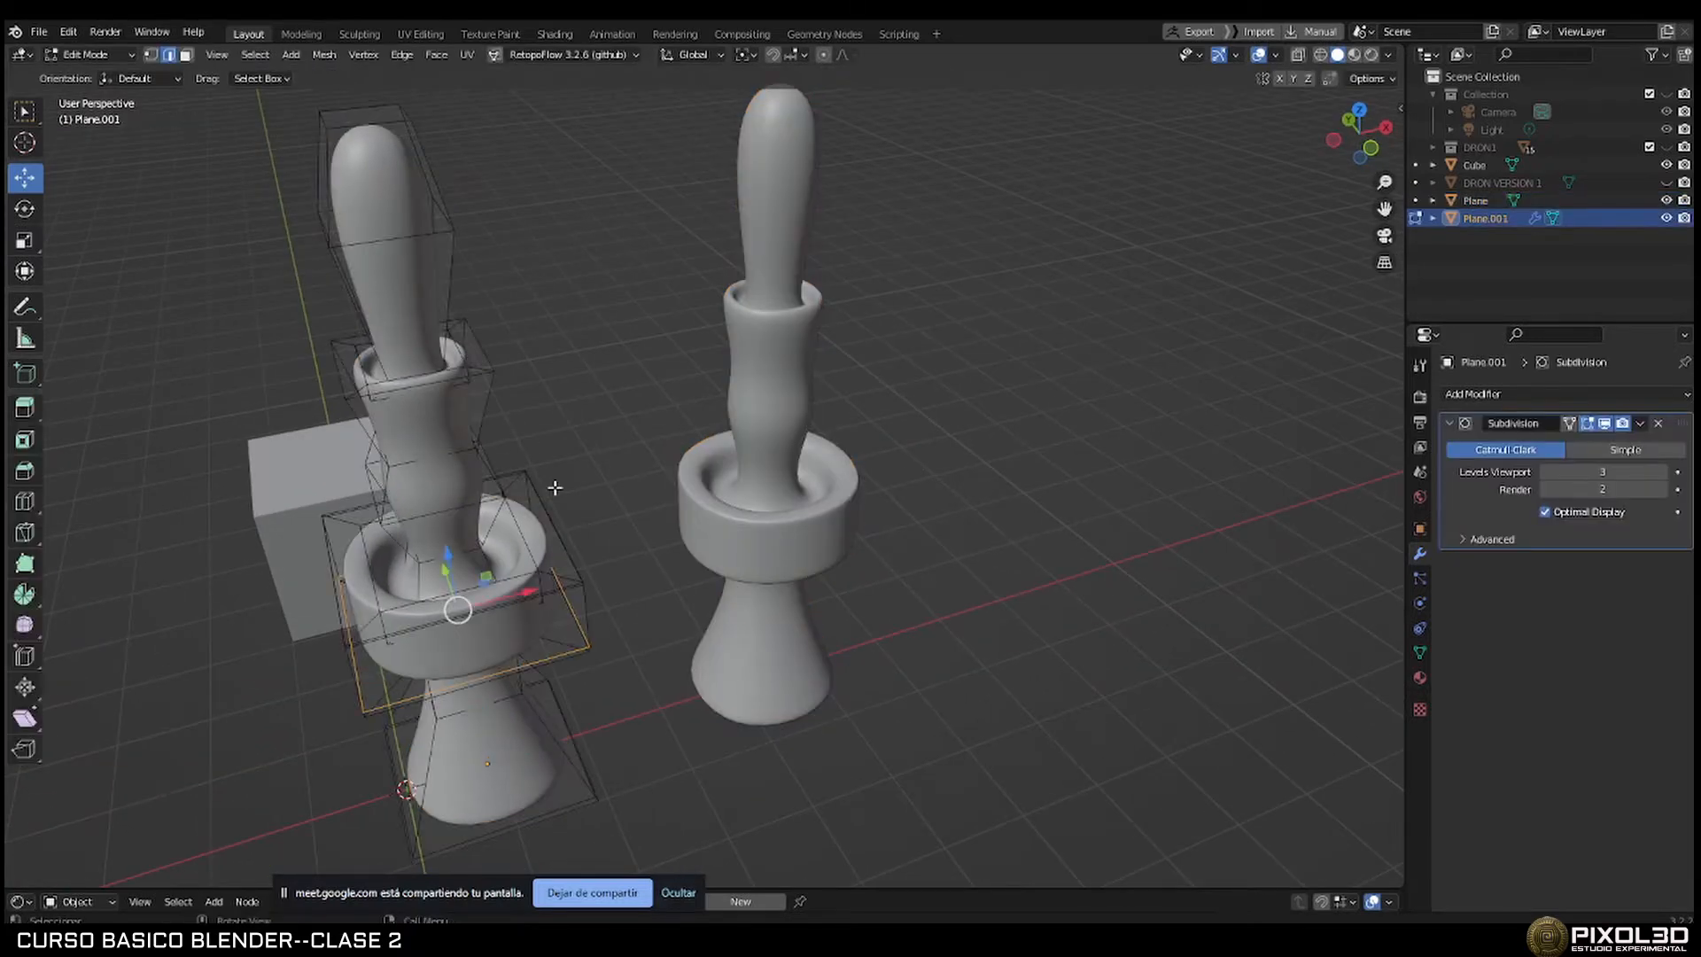
middle_drag(554, 485, 977, 463)
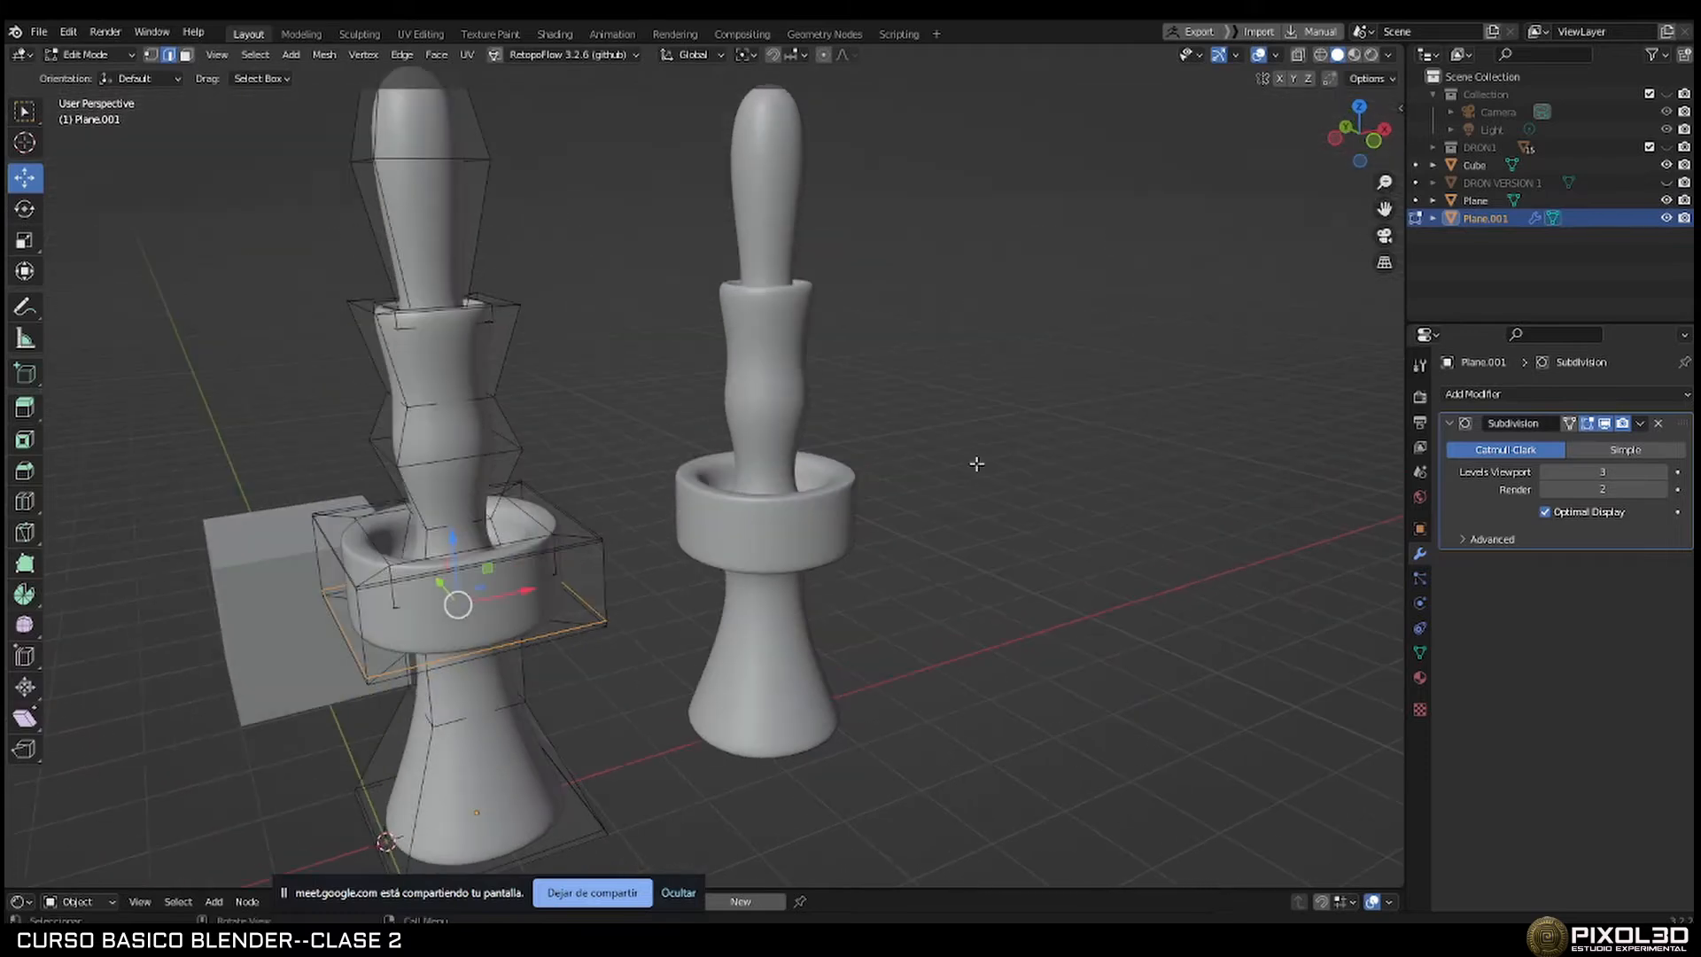
click(1658, 423)
middle_drag(880, 429, 765, 451)
alt+click(542, 387)
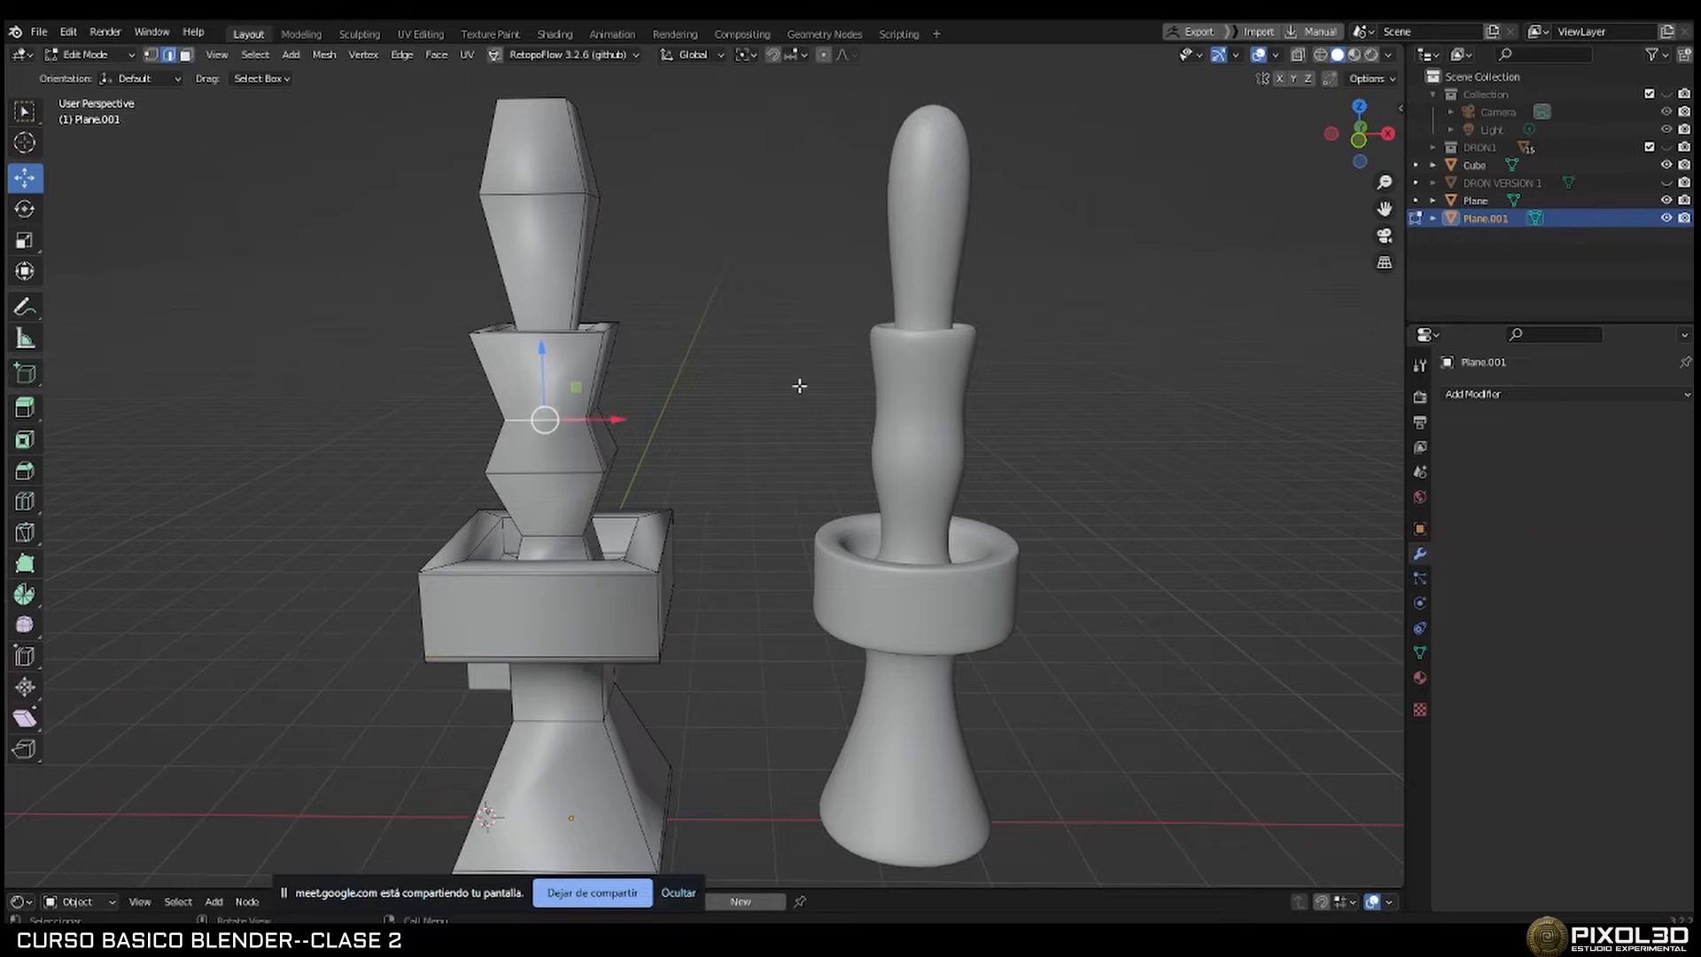
key(Tab)
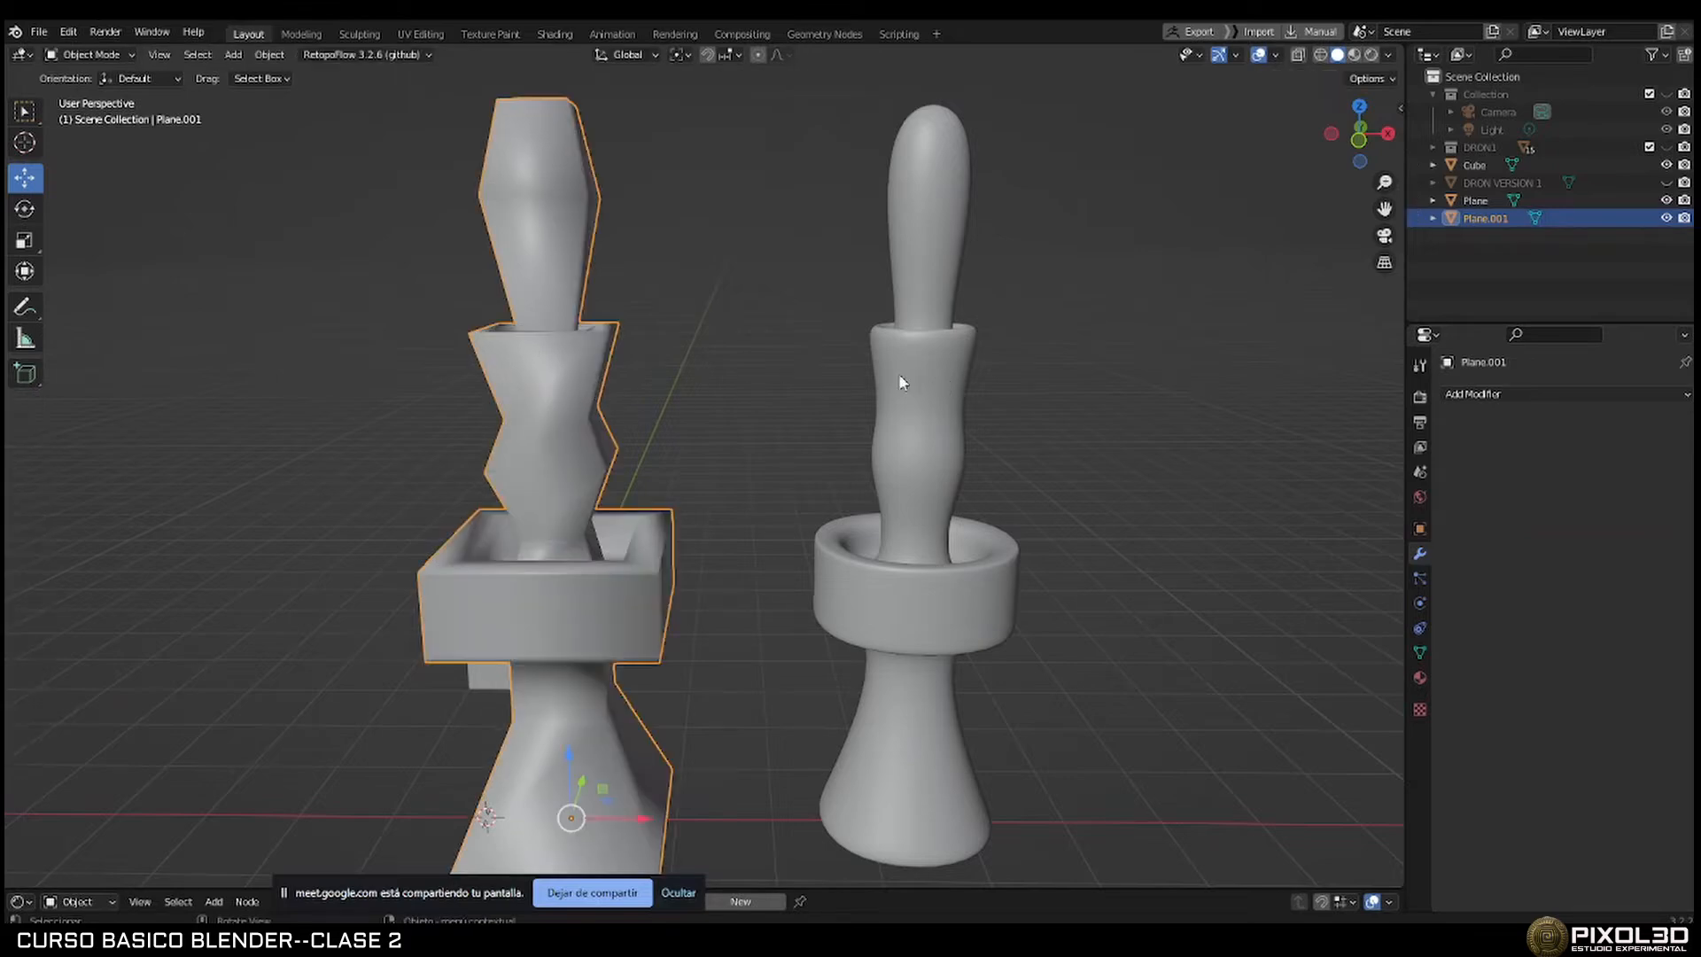
Compare both towers, then add a Subdivision Surface modifier to the blocky copy.
click(903, 381)
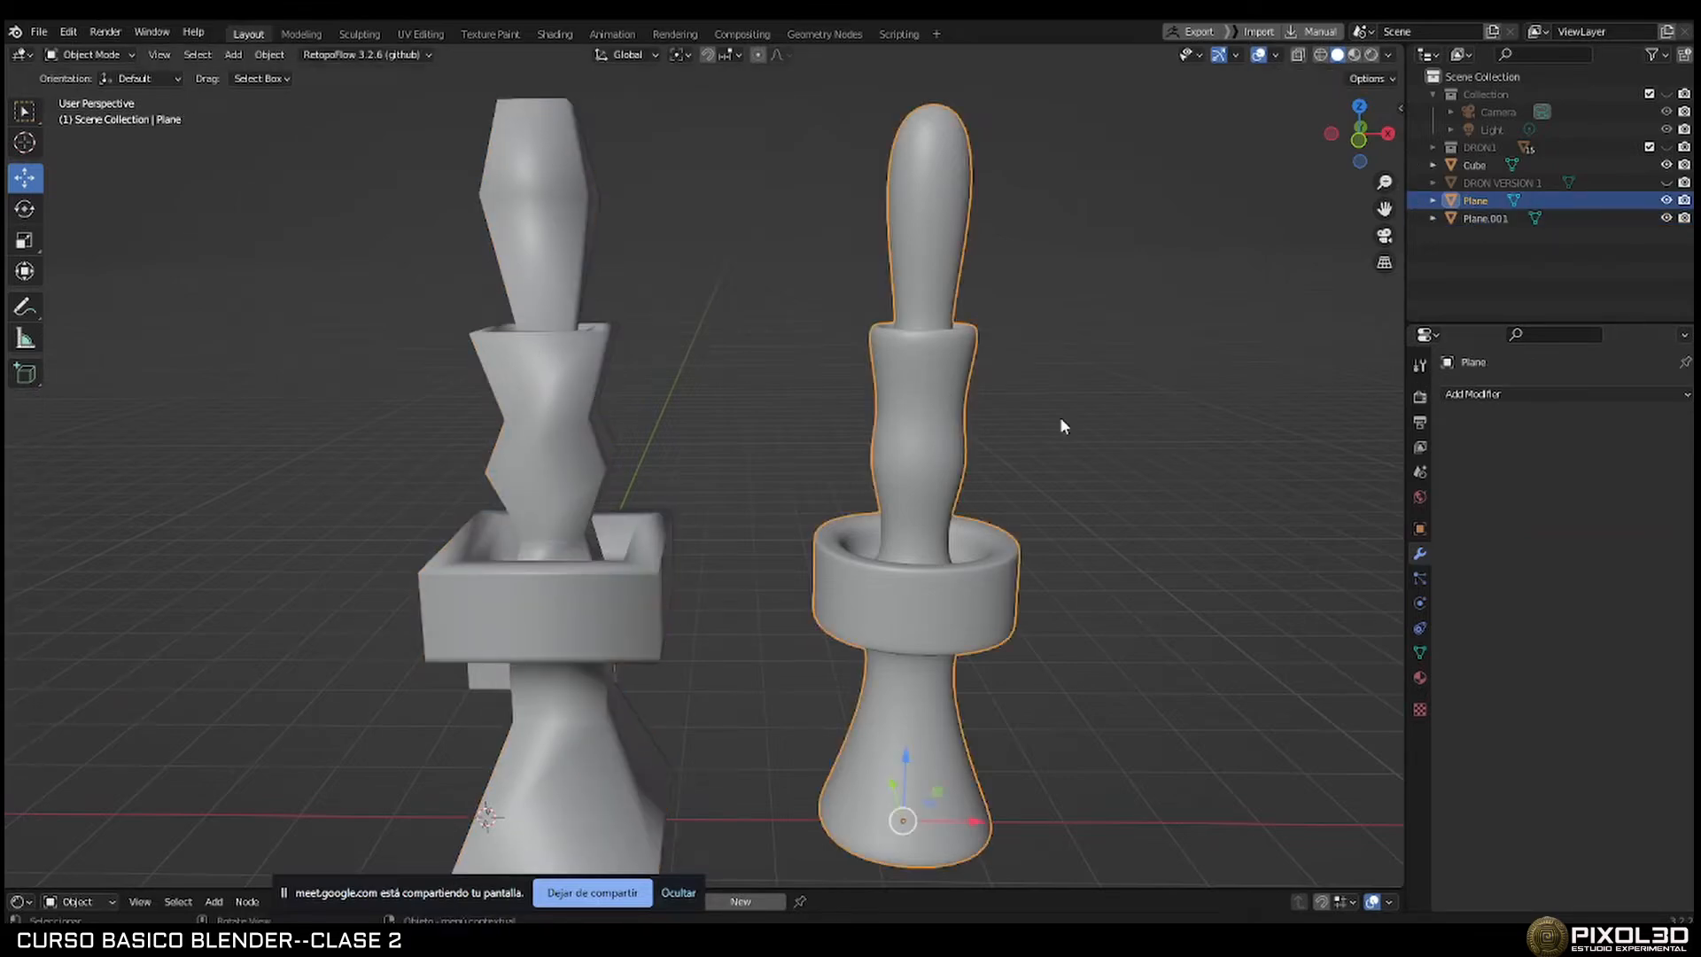
scroll(932, 435, down, 2)
middle_drag(920, 455, 949, 493)
scroll(911, 507, down, 2)
click(638, 474)
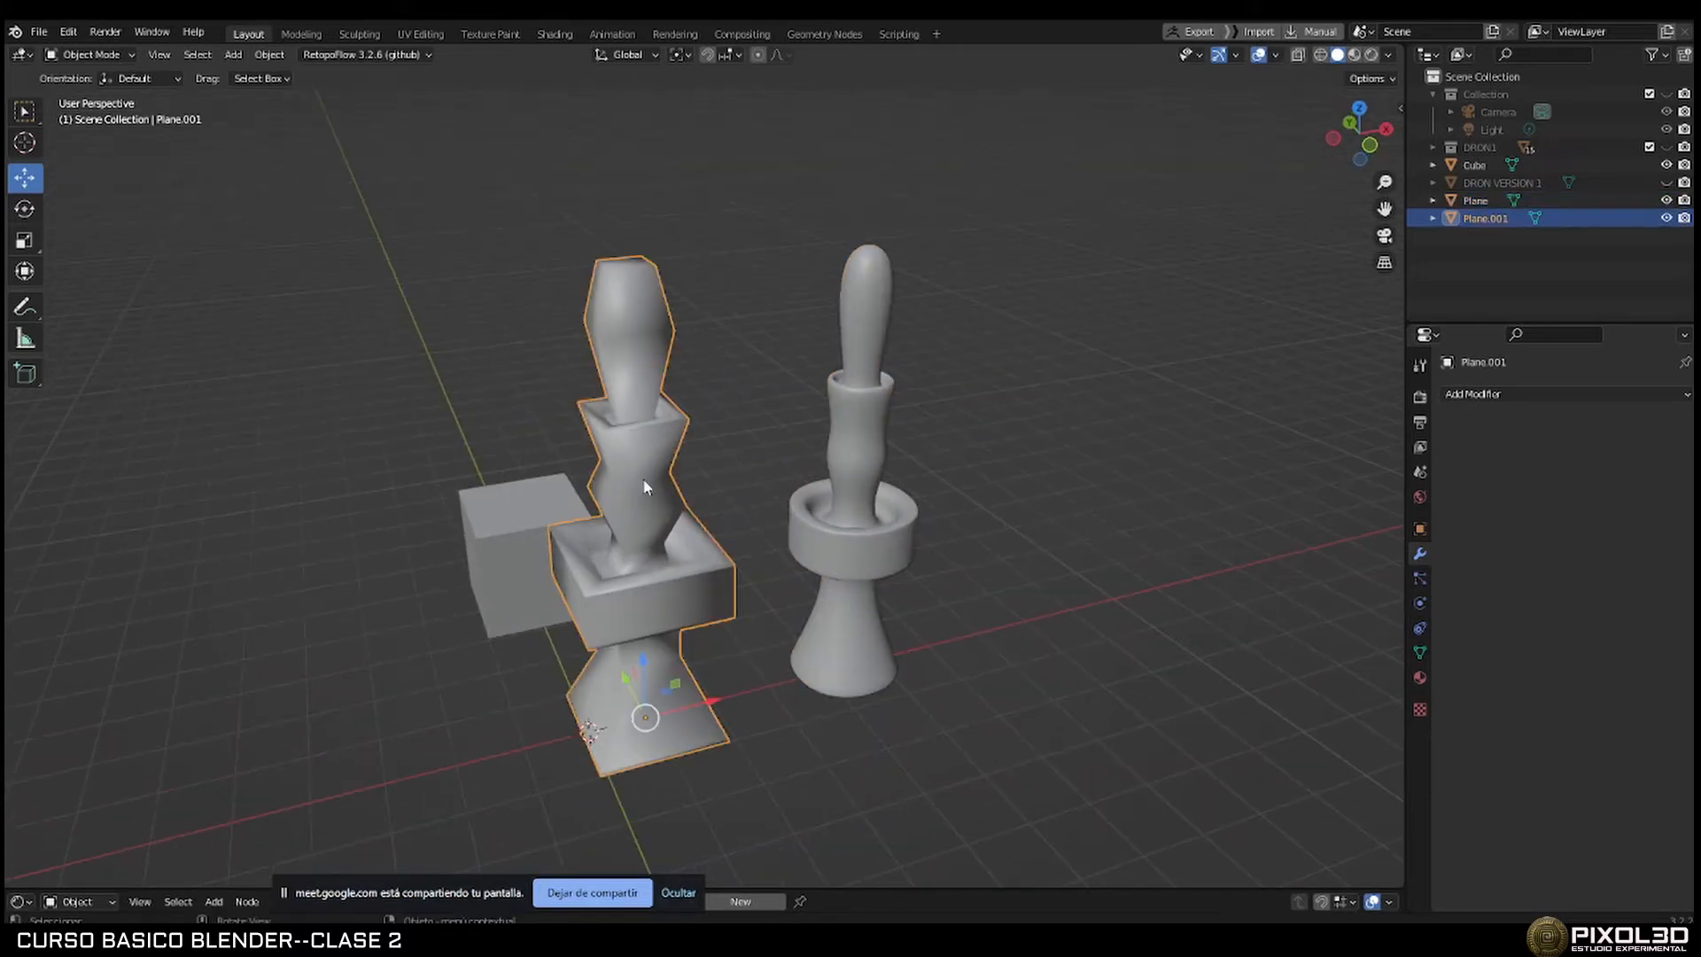
click(1488, 395)
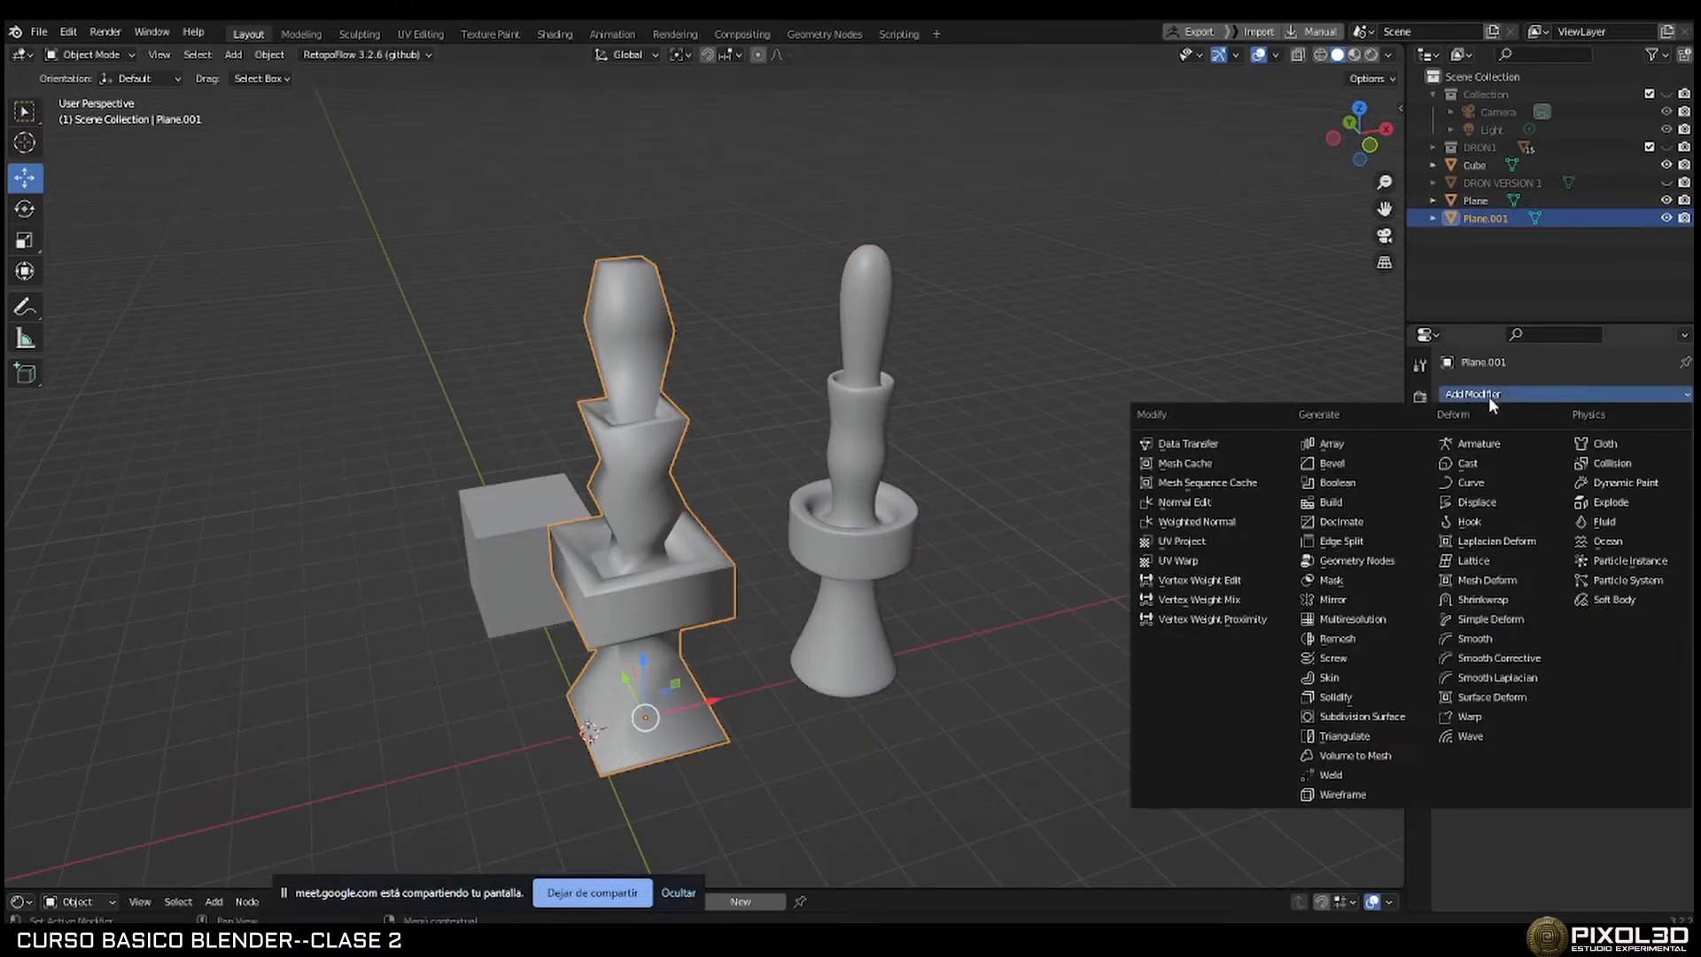
click(1360, 716)
Set the copied tower's Subdivision Levels Viewport to 2.
middle_drag(829, 527, 926, 471)
scroll(788, 489, up, 5)
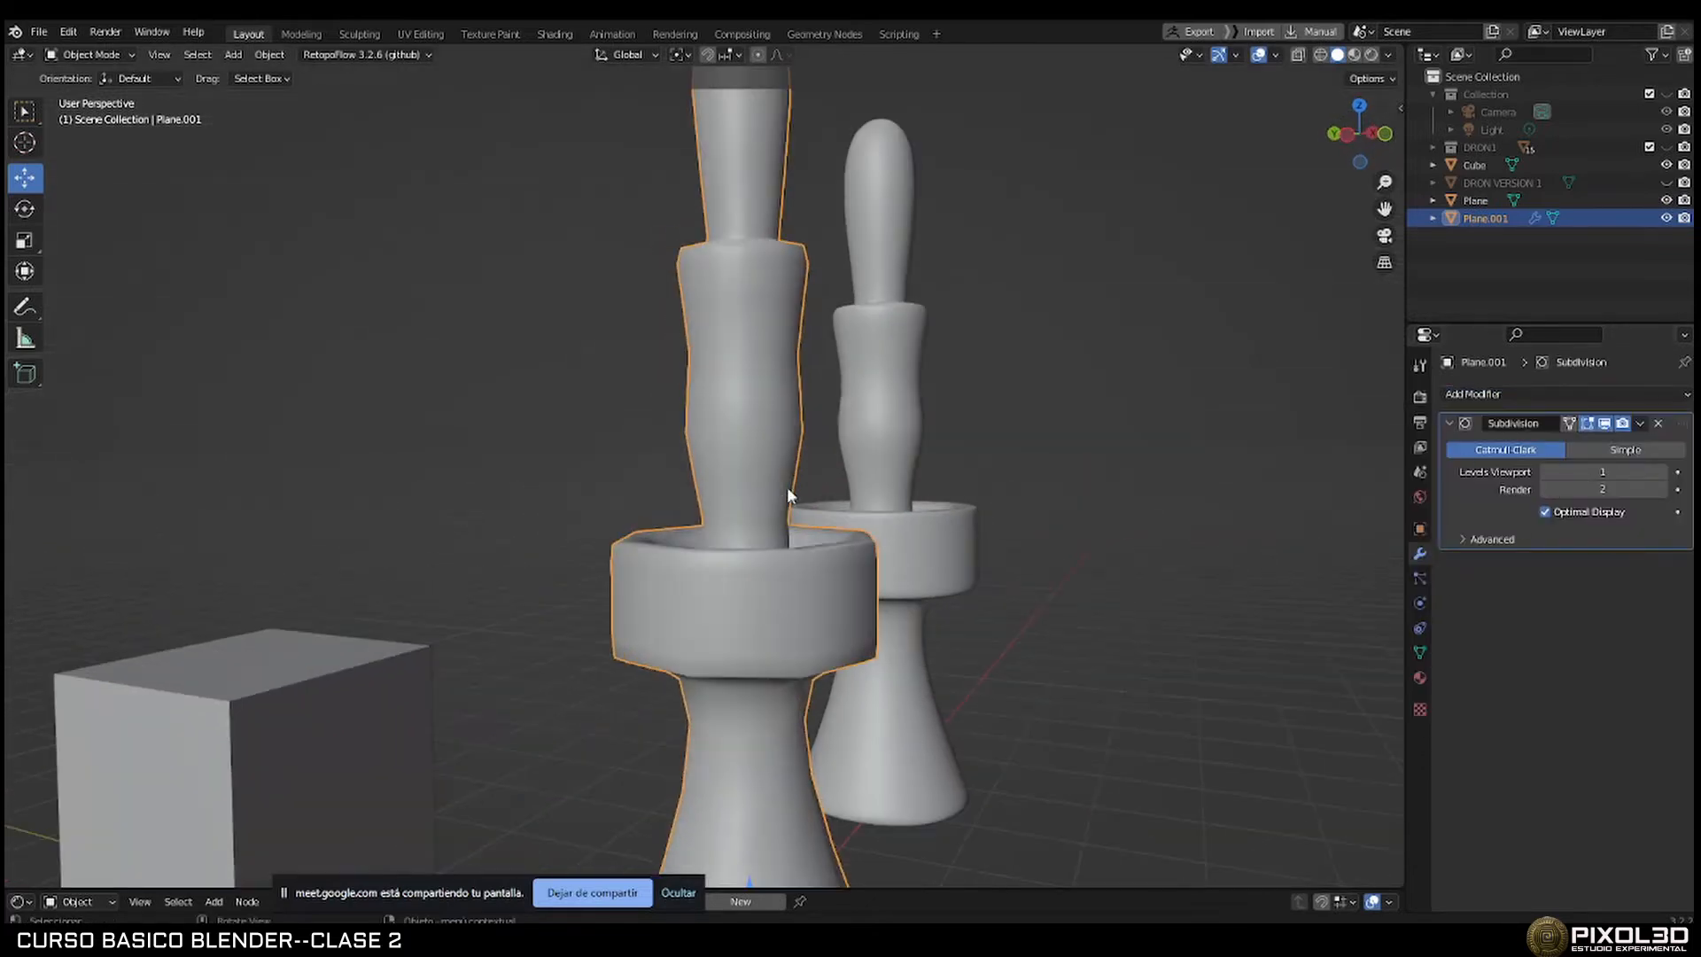
click(1663, 472)
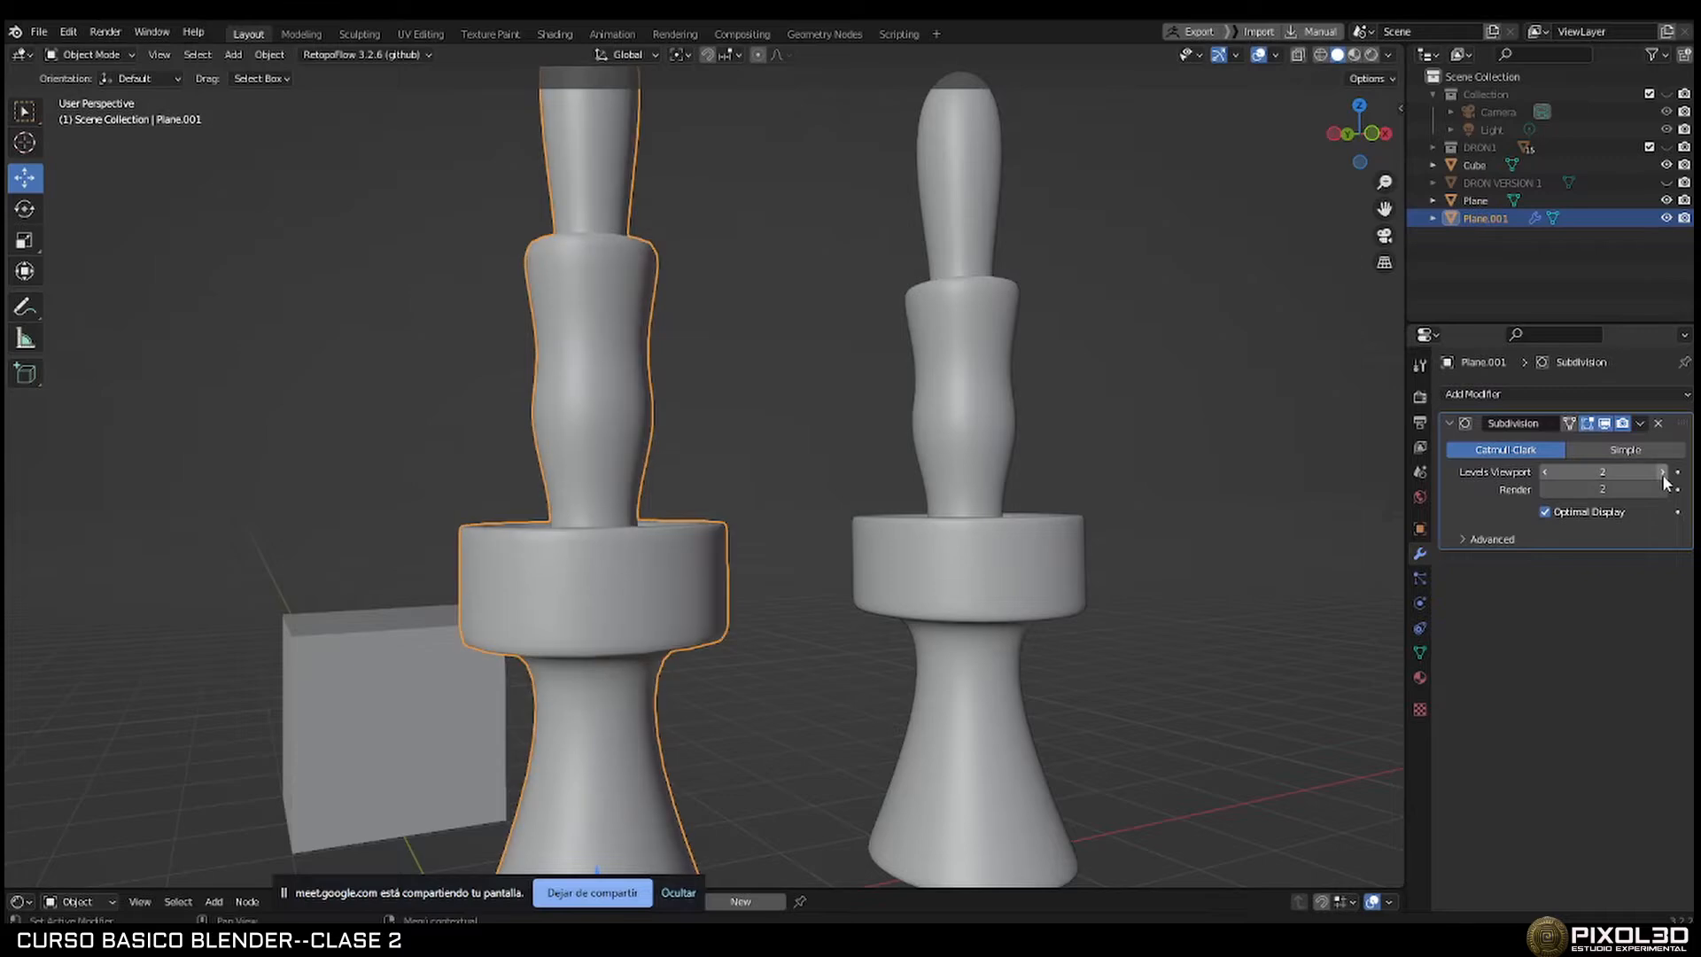
Set the copied tower's Subdivision Levels Viewport to 3.
click(1663, 472)
middle_drag(1035, 402, 1119, 464)
scroll(1079, 451, down, 5)
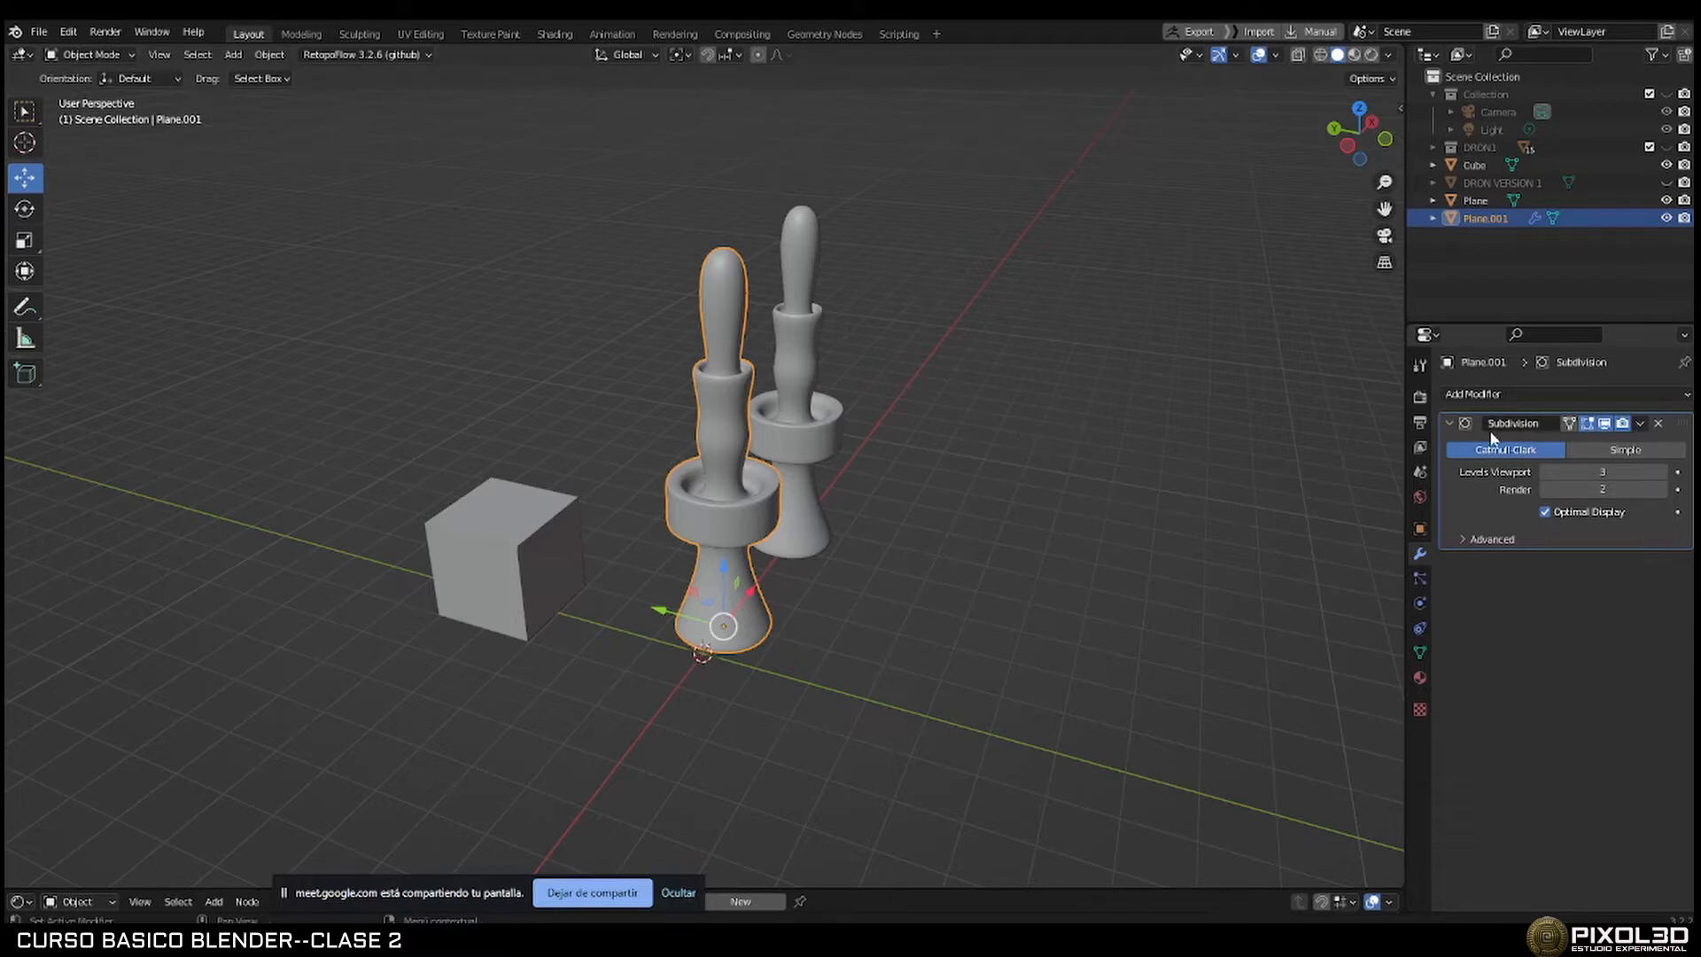
Compare the surface smoothness of the copied and original towers from several angles.
scroll(762, 450, up, 3)
middle_drag(842, 442, 793, 415)
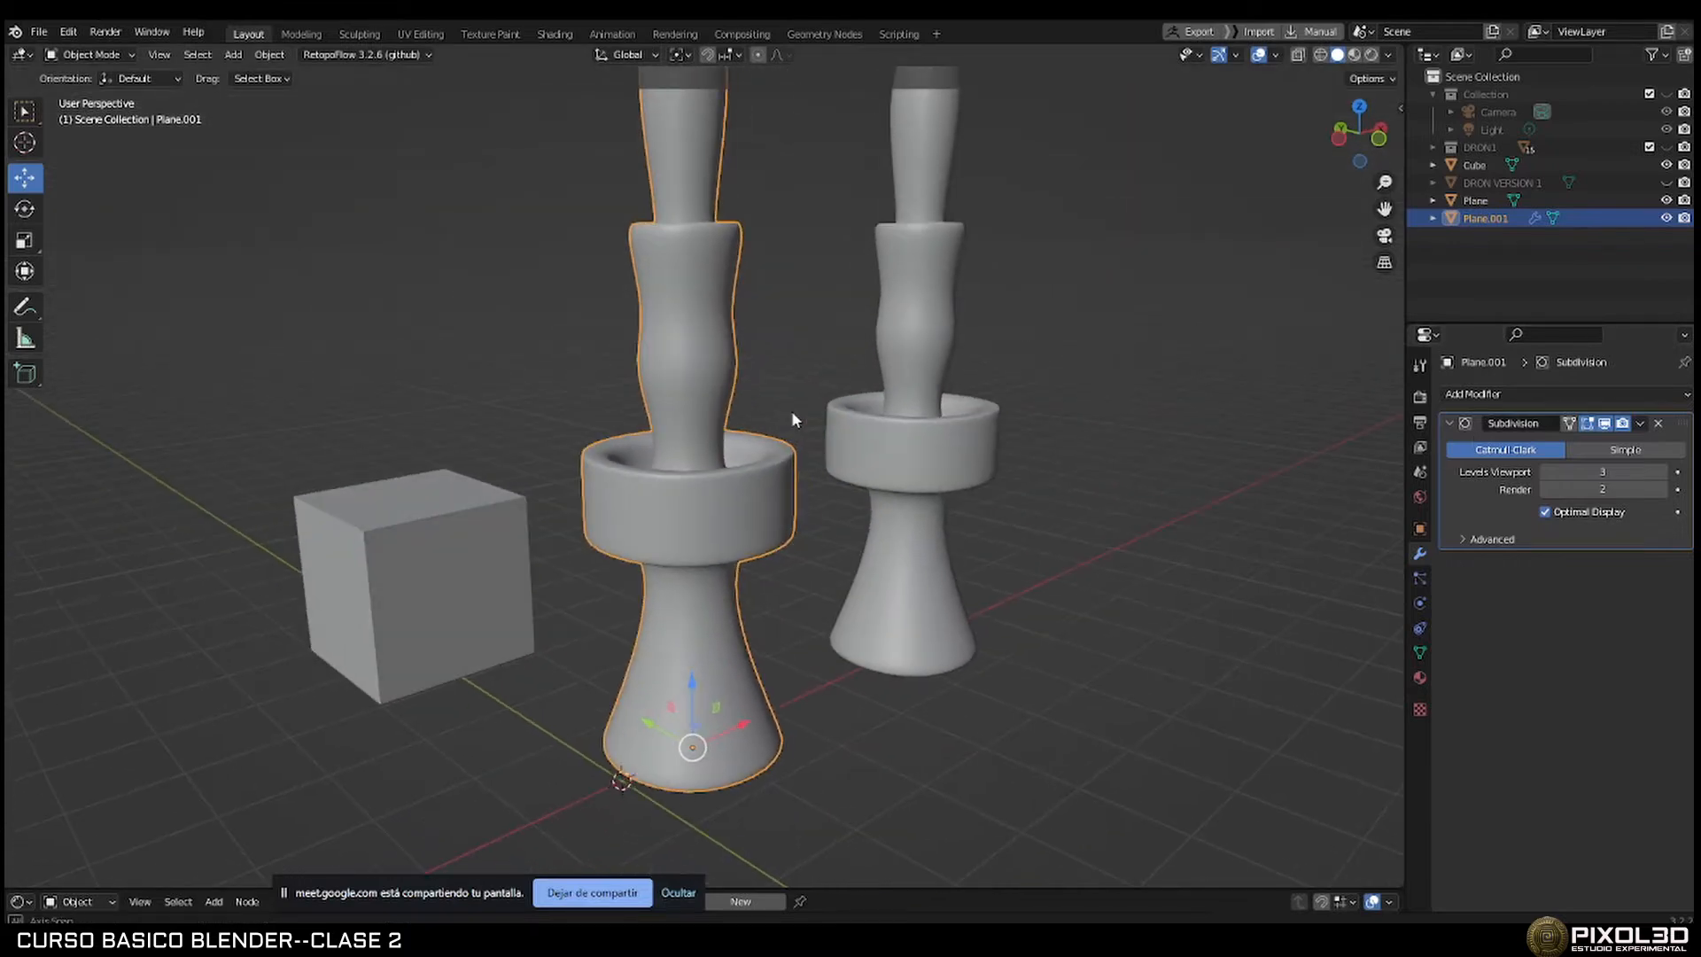
scroll(1021, 408, down, 3)
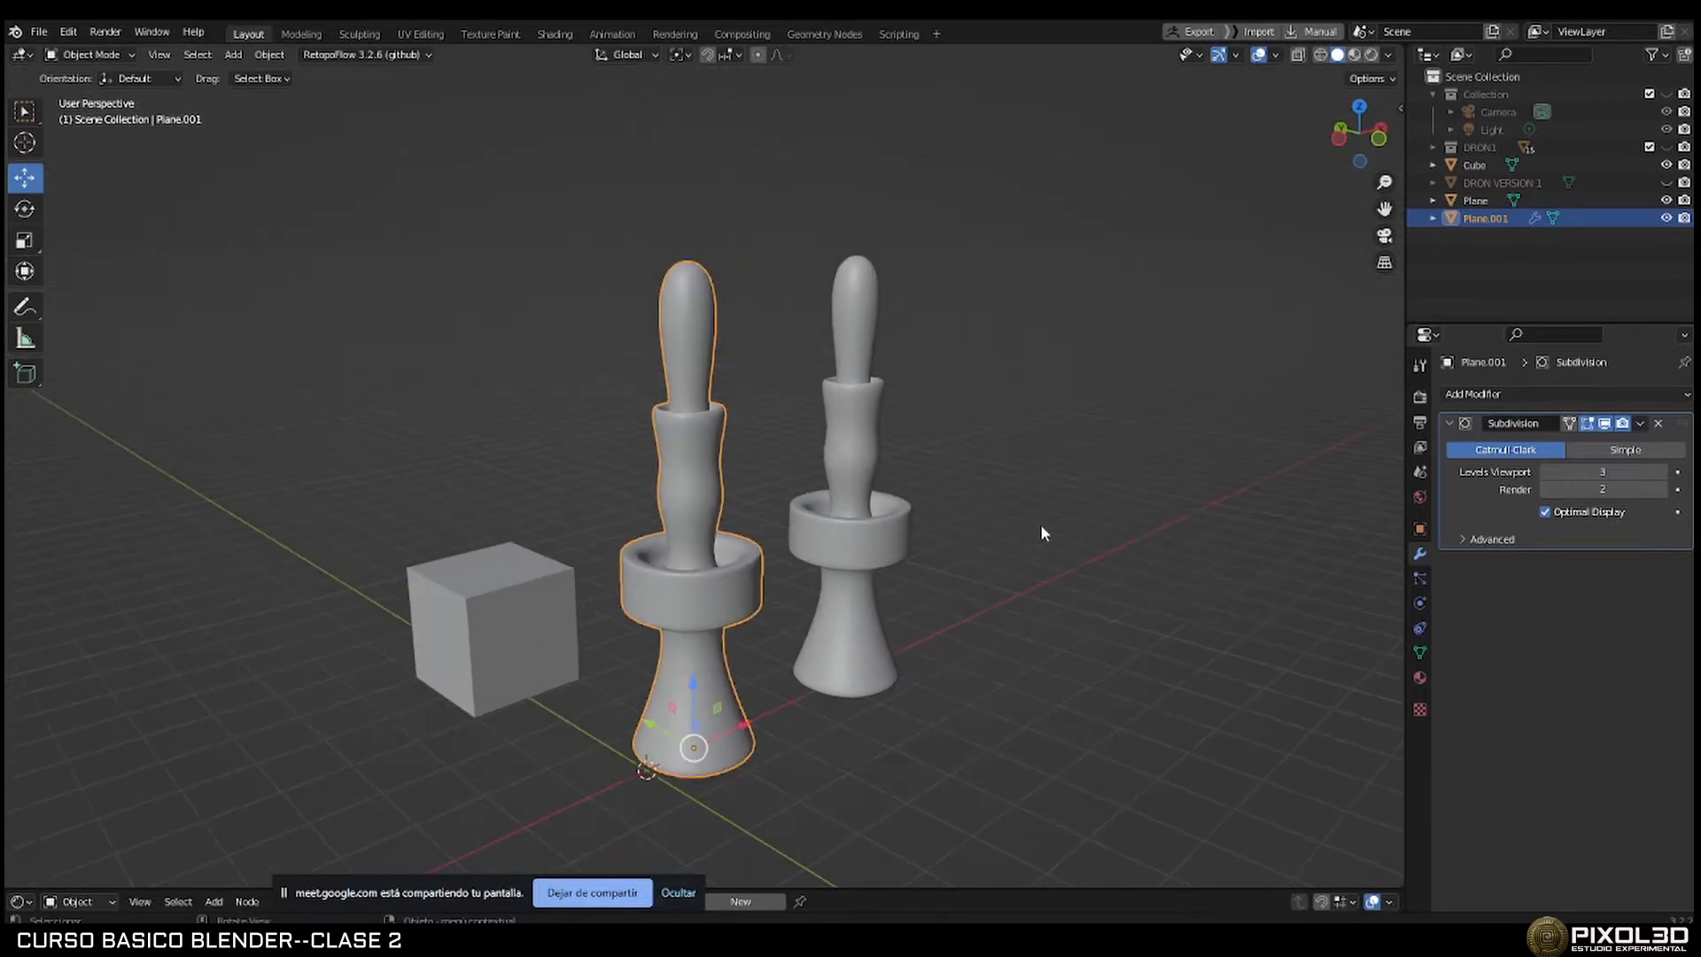
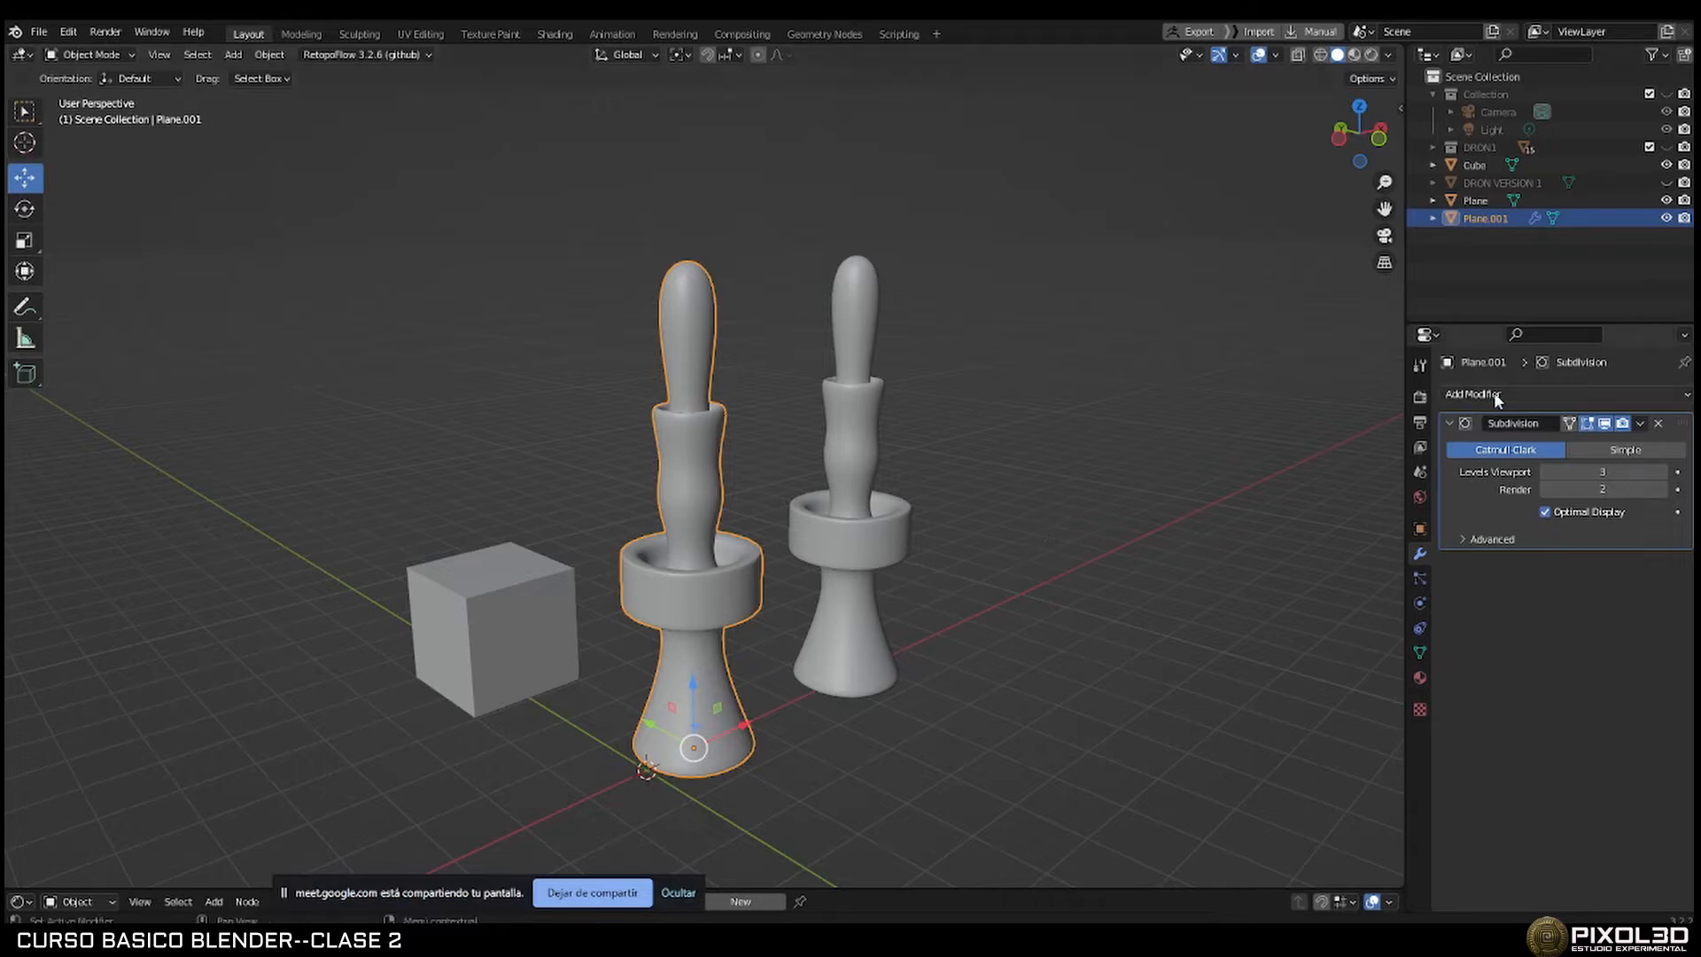
scroll(818, 531, up, 2)
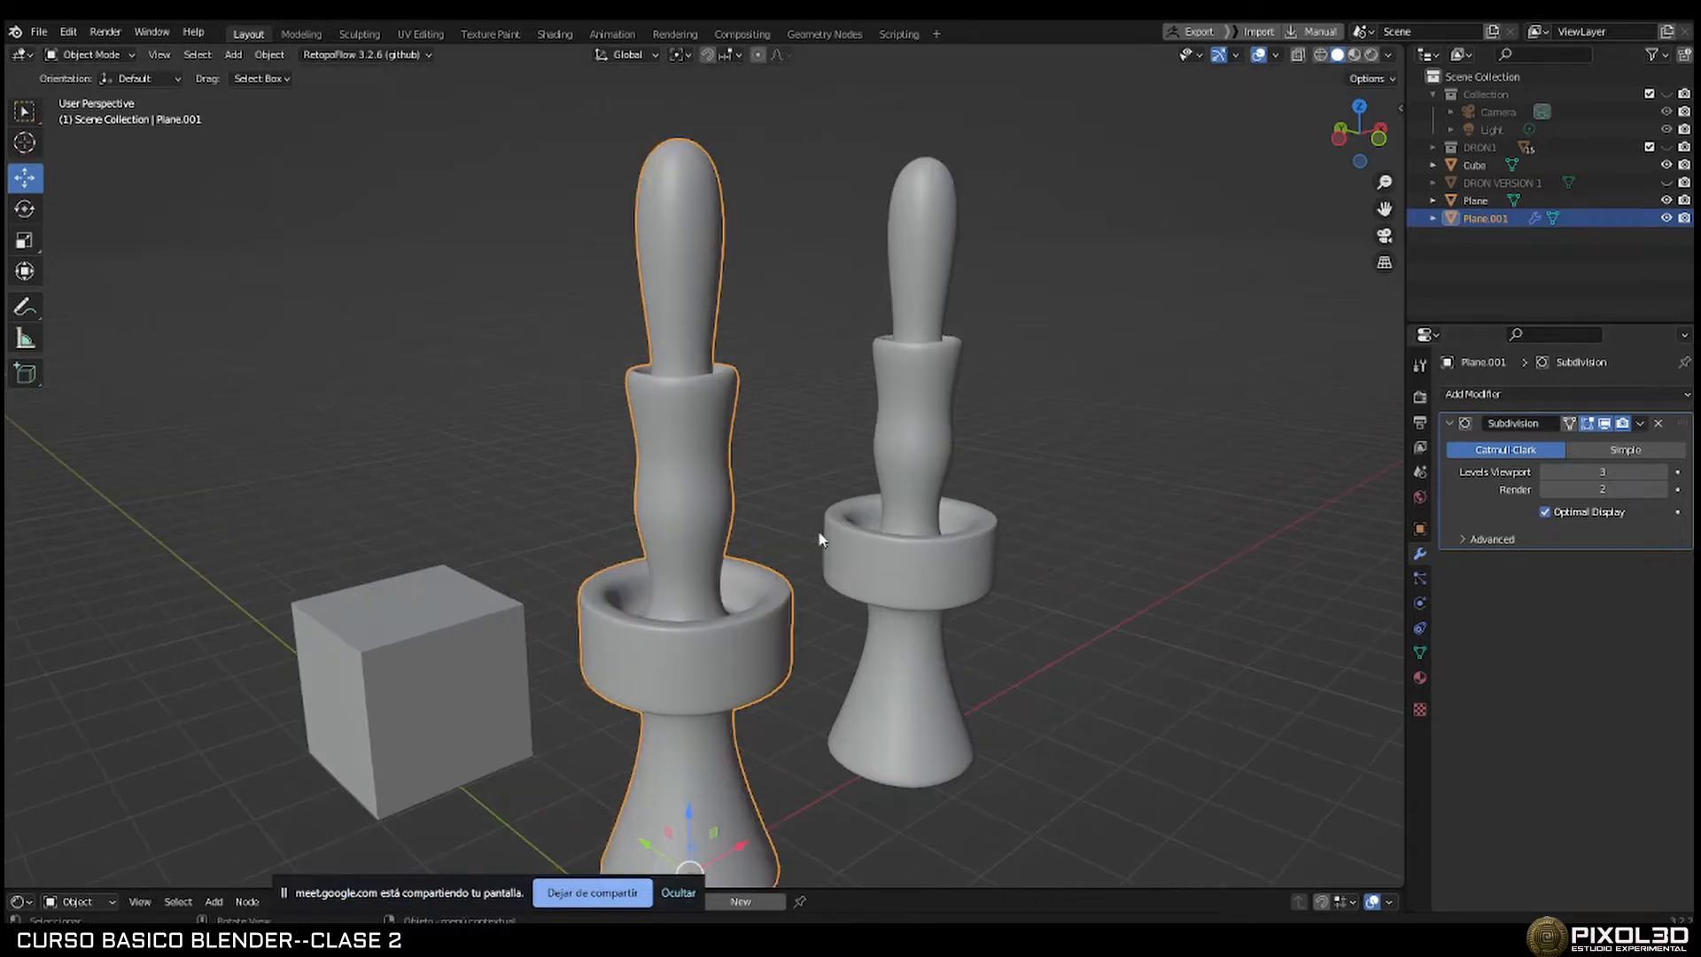
scroll(1114, 458, down, 2)
scroll(778, 557, up, 2)
middle_drag(812, 543, 743, 586)
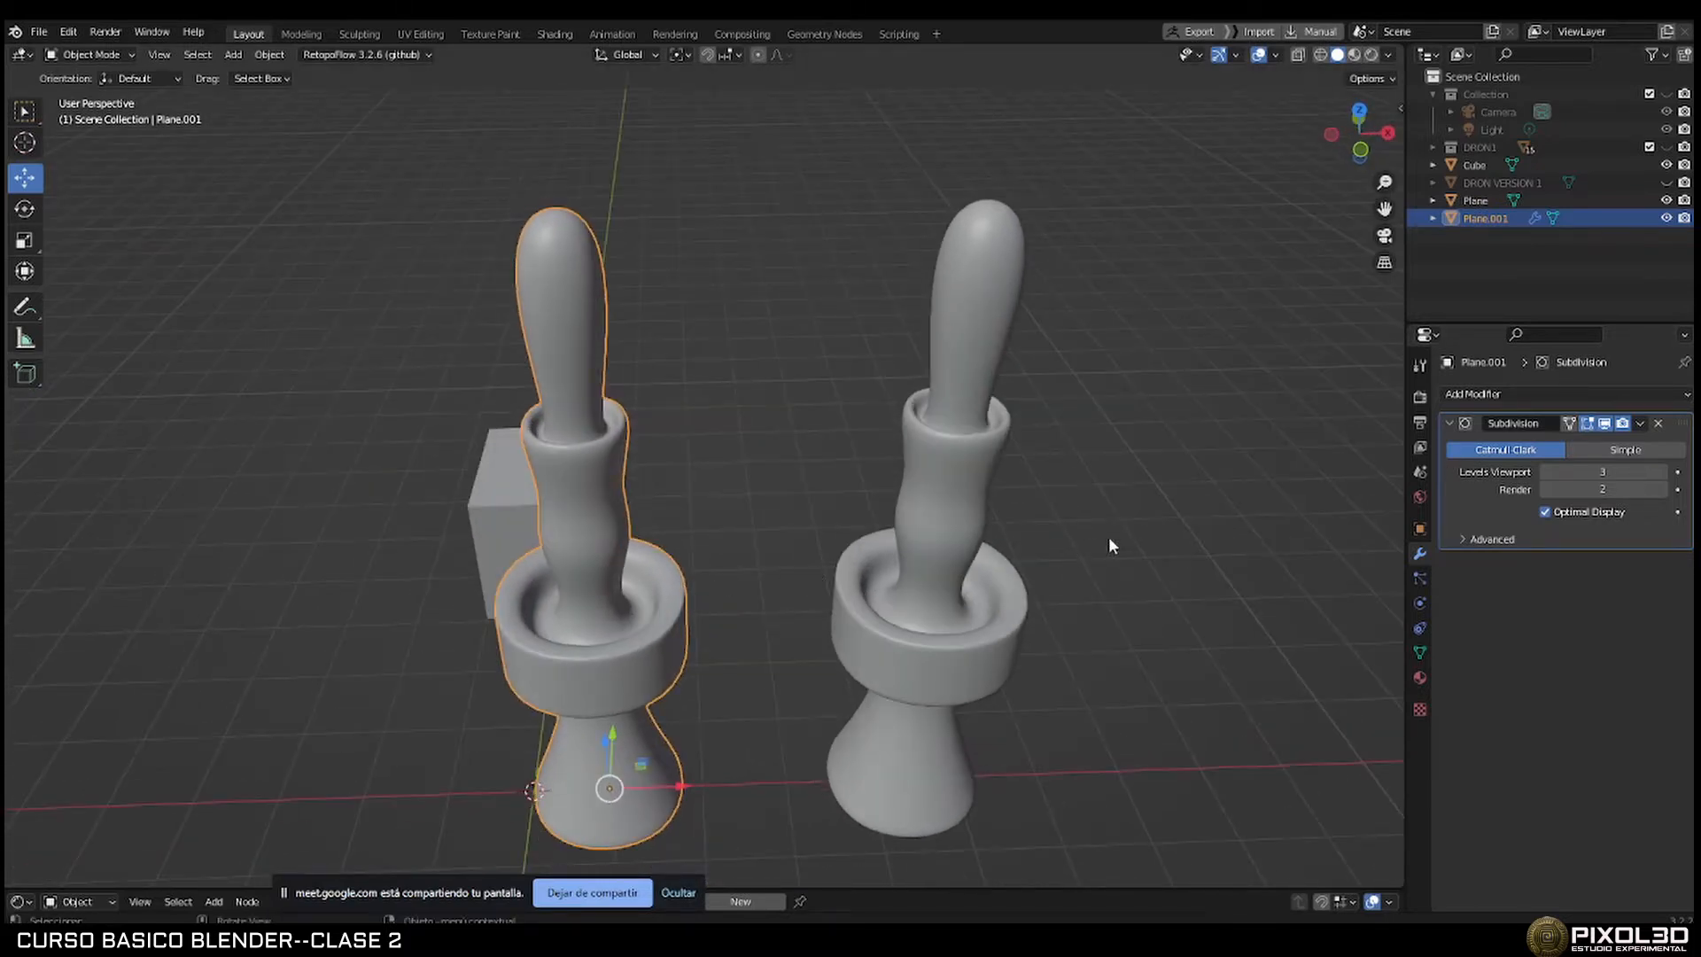
middle_drag(1048, 565, 986, 513)
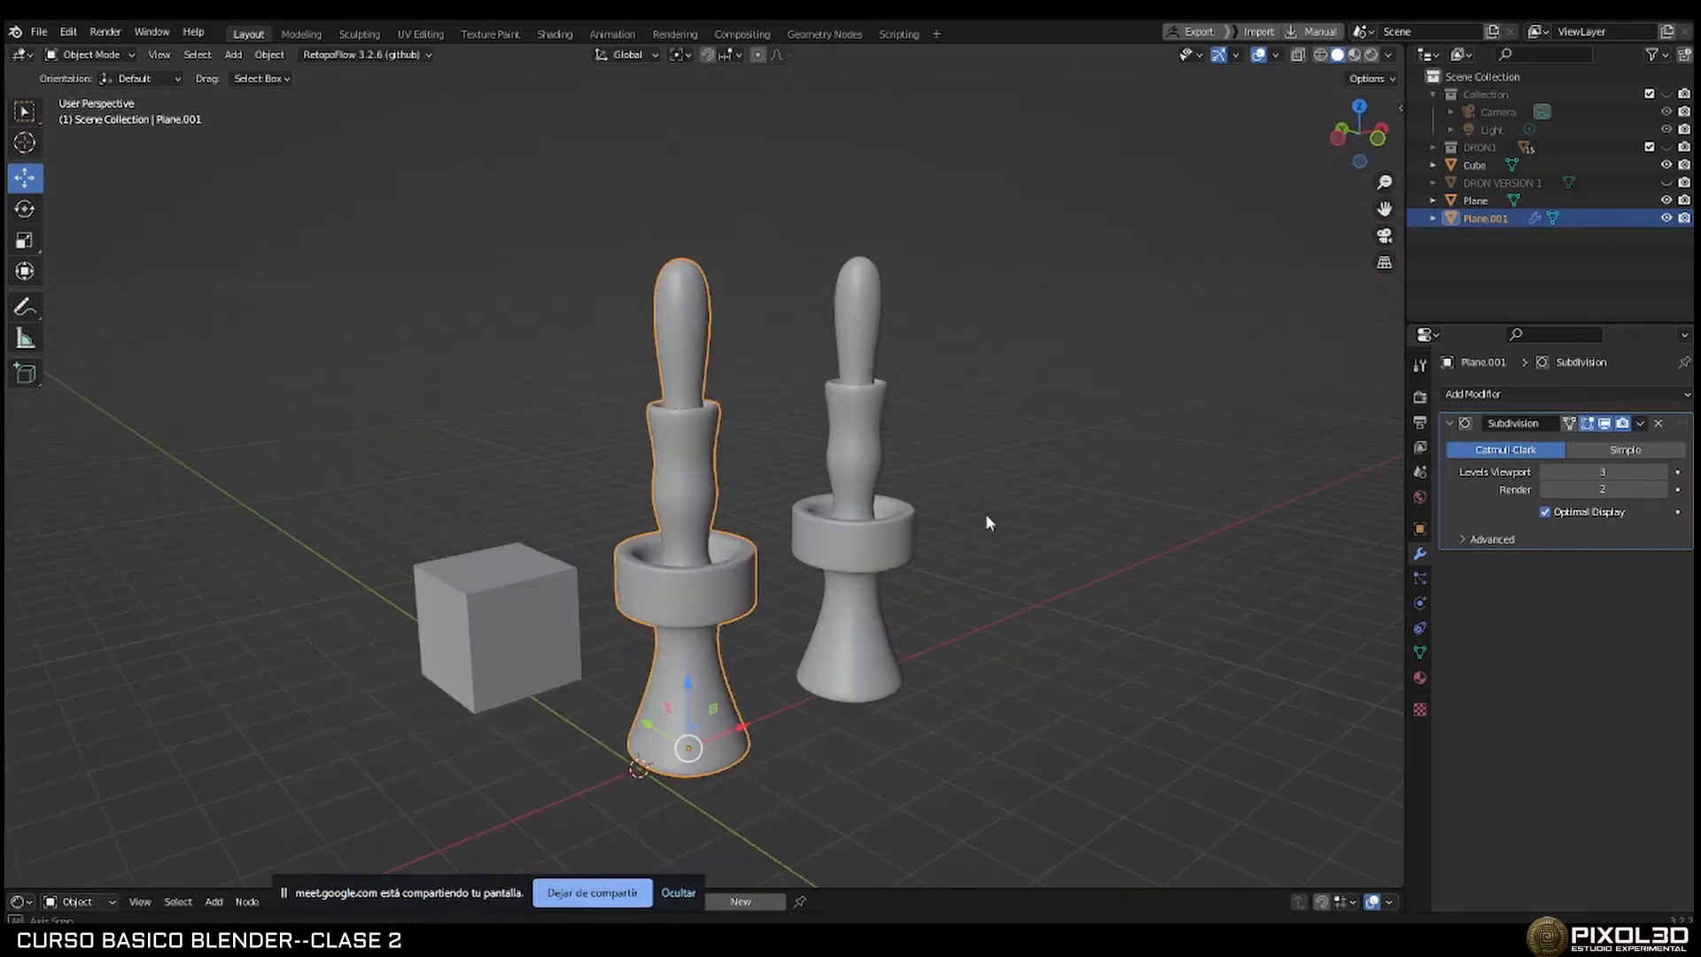
scroll(932, 558, up, 3)
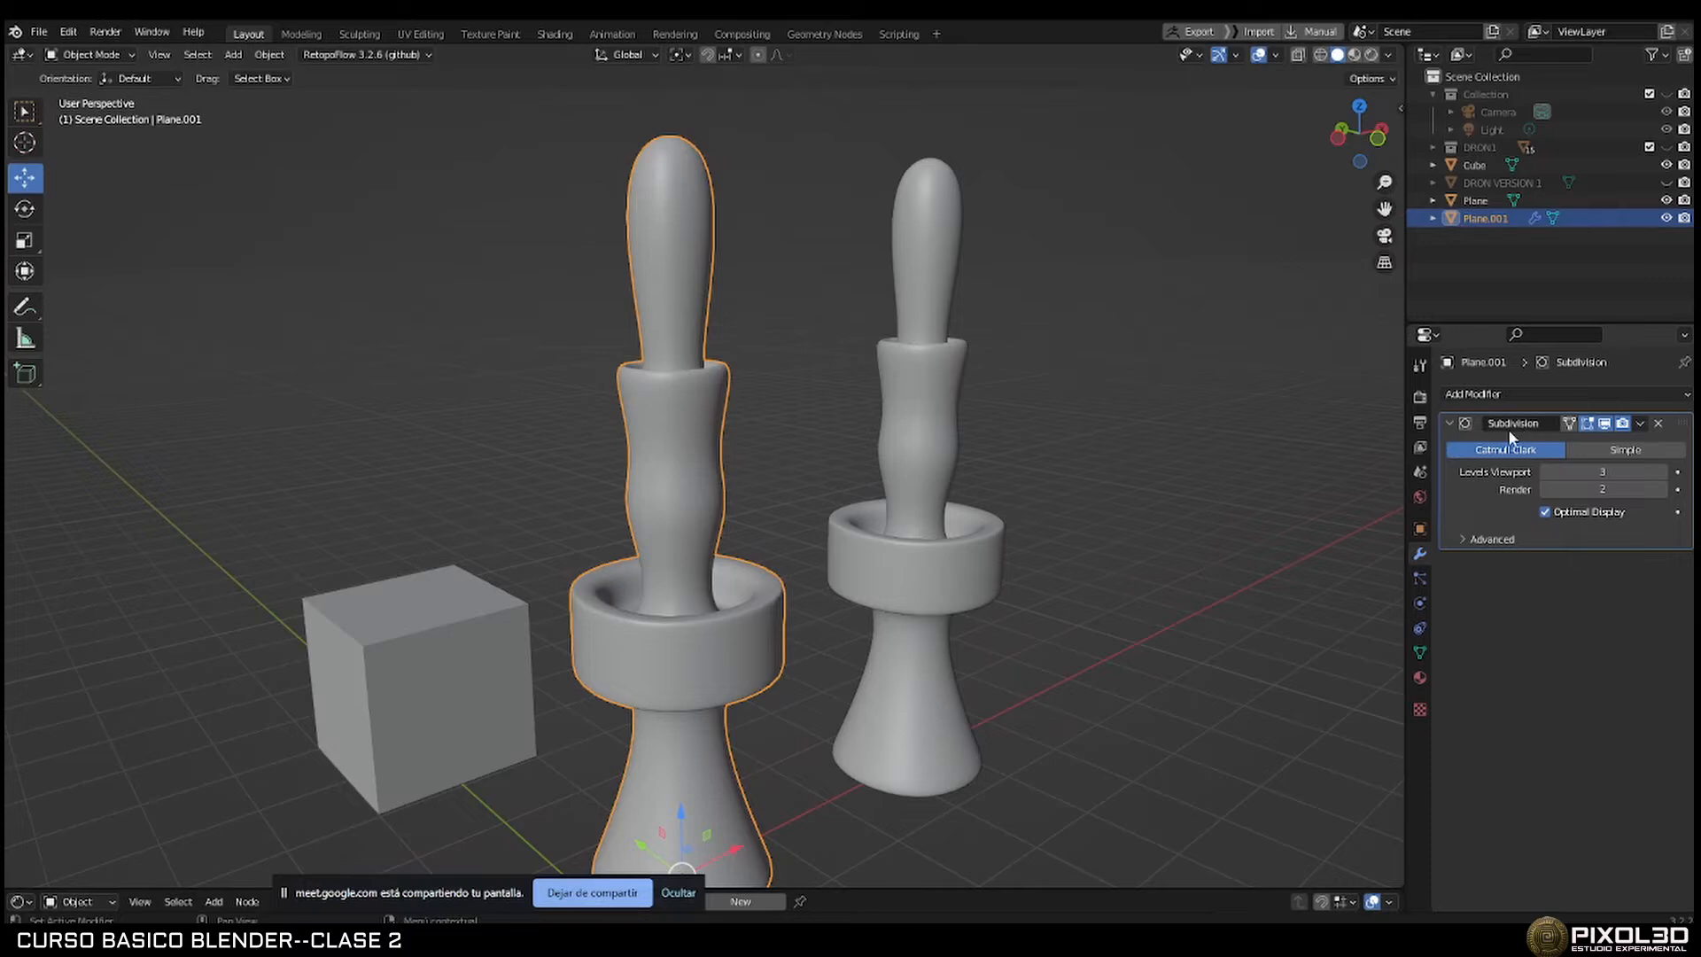
middle_drag(1008, 508, 933, 500)
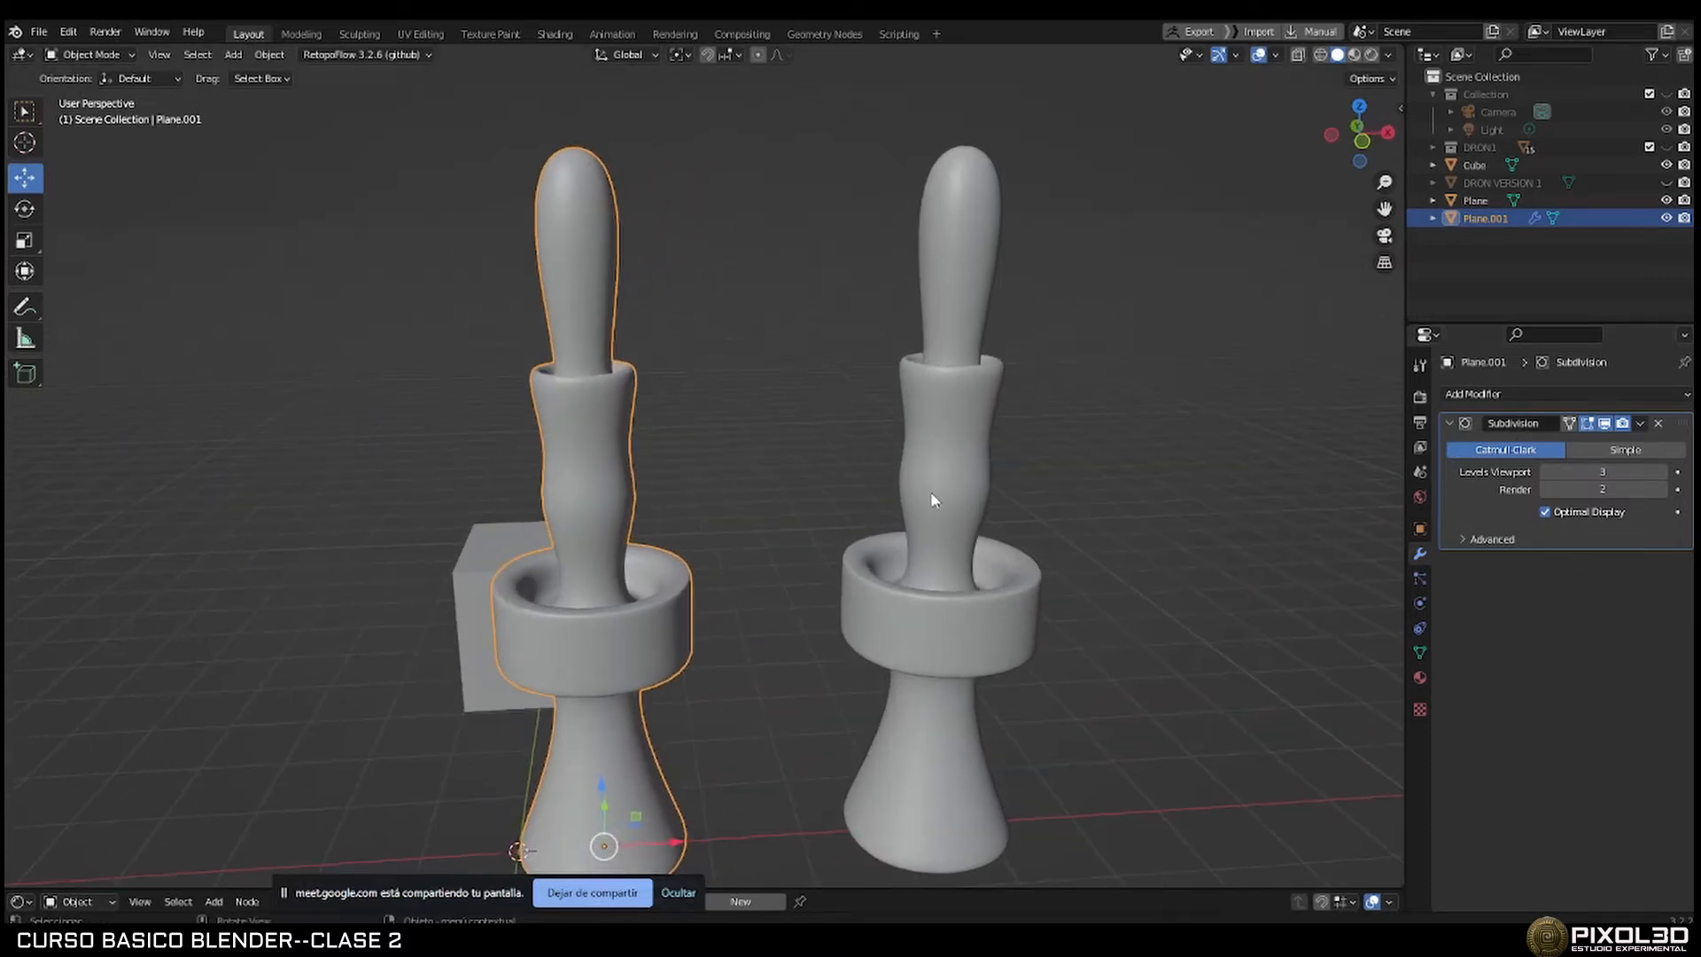
Delete the original tower whose Subdivision modifier was applied, keeping the copied tower and the cube.
click(952, 498)
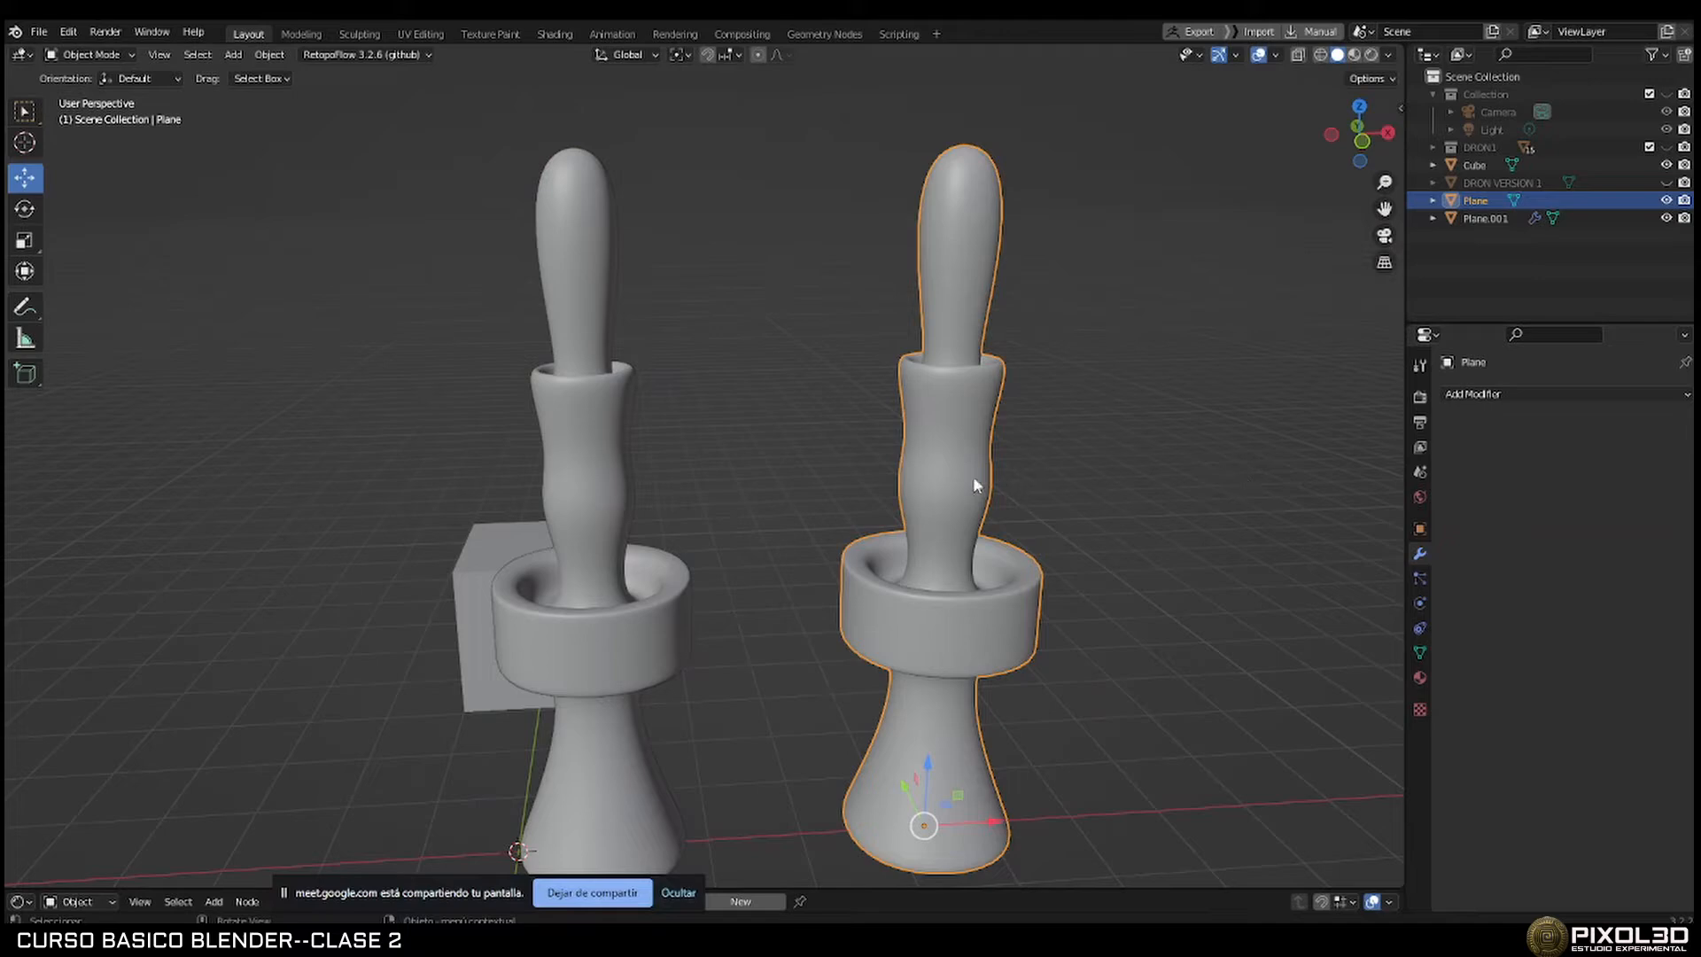
key(Delete)
scroll(973, 479, up, 1)
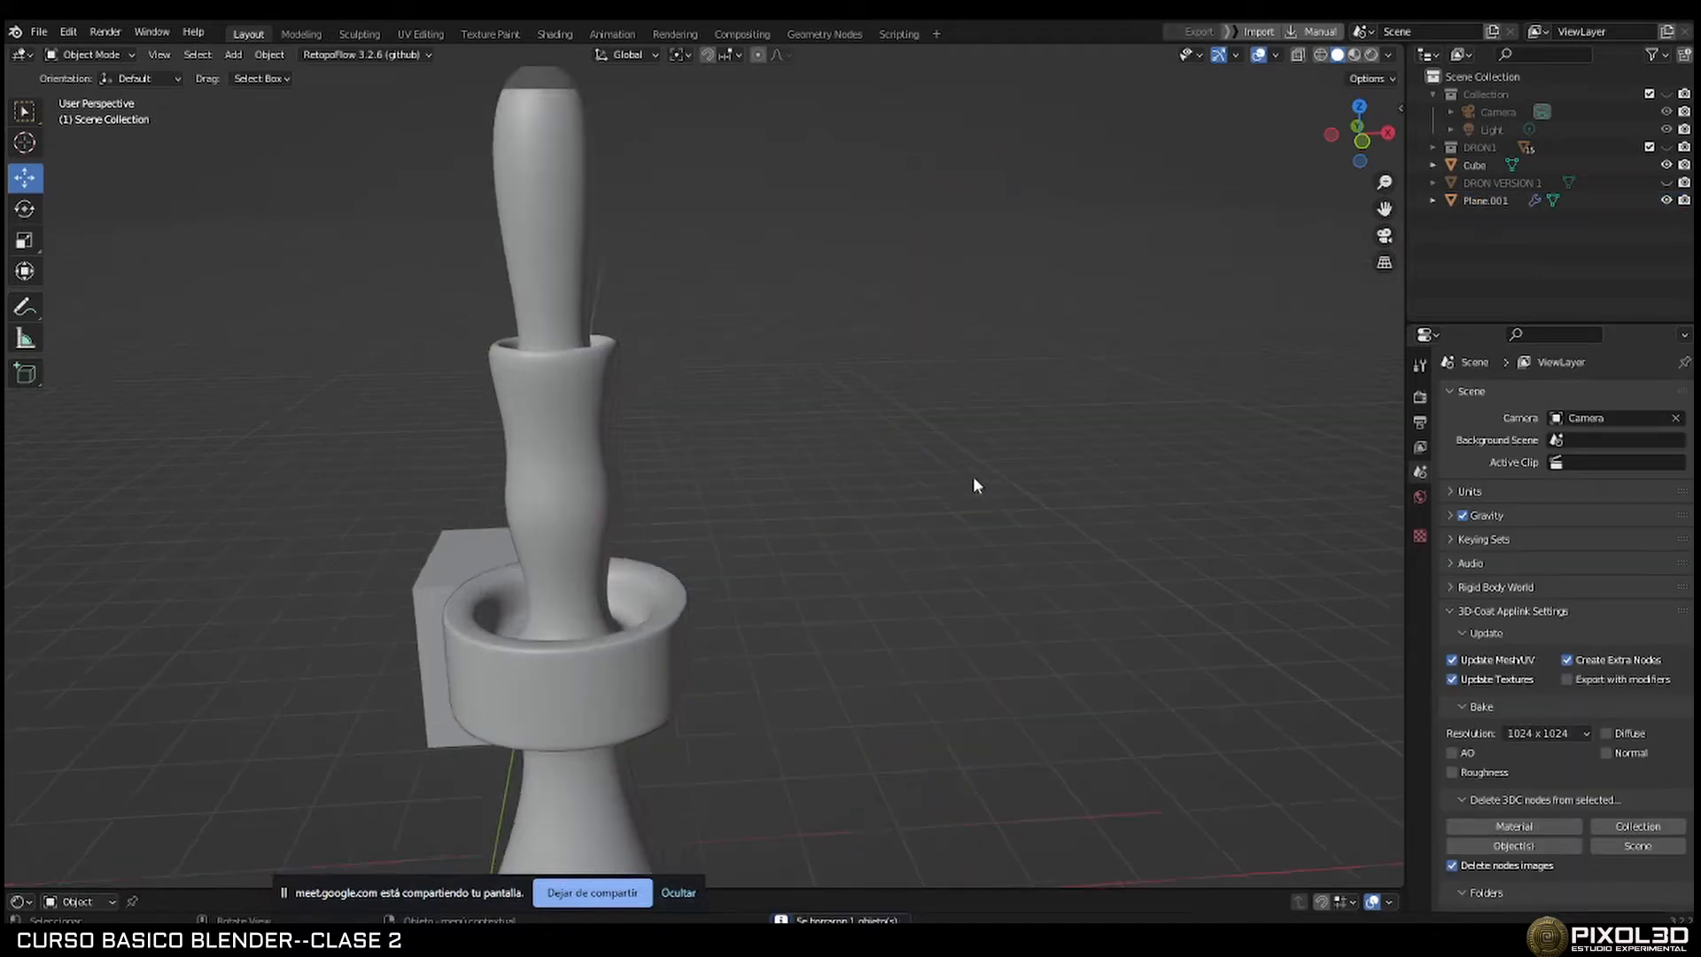
scroll(972, 478, down, 3)
middle_drag(801, 530, 903, 542)
In Edit Mode, subdivide the front vertical corner edge of the remaining tower's top section.
click(710, 508)
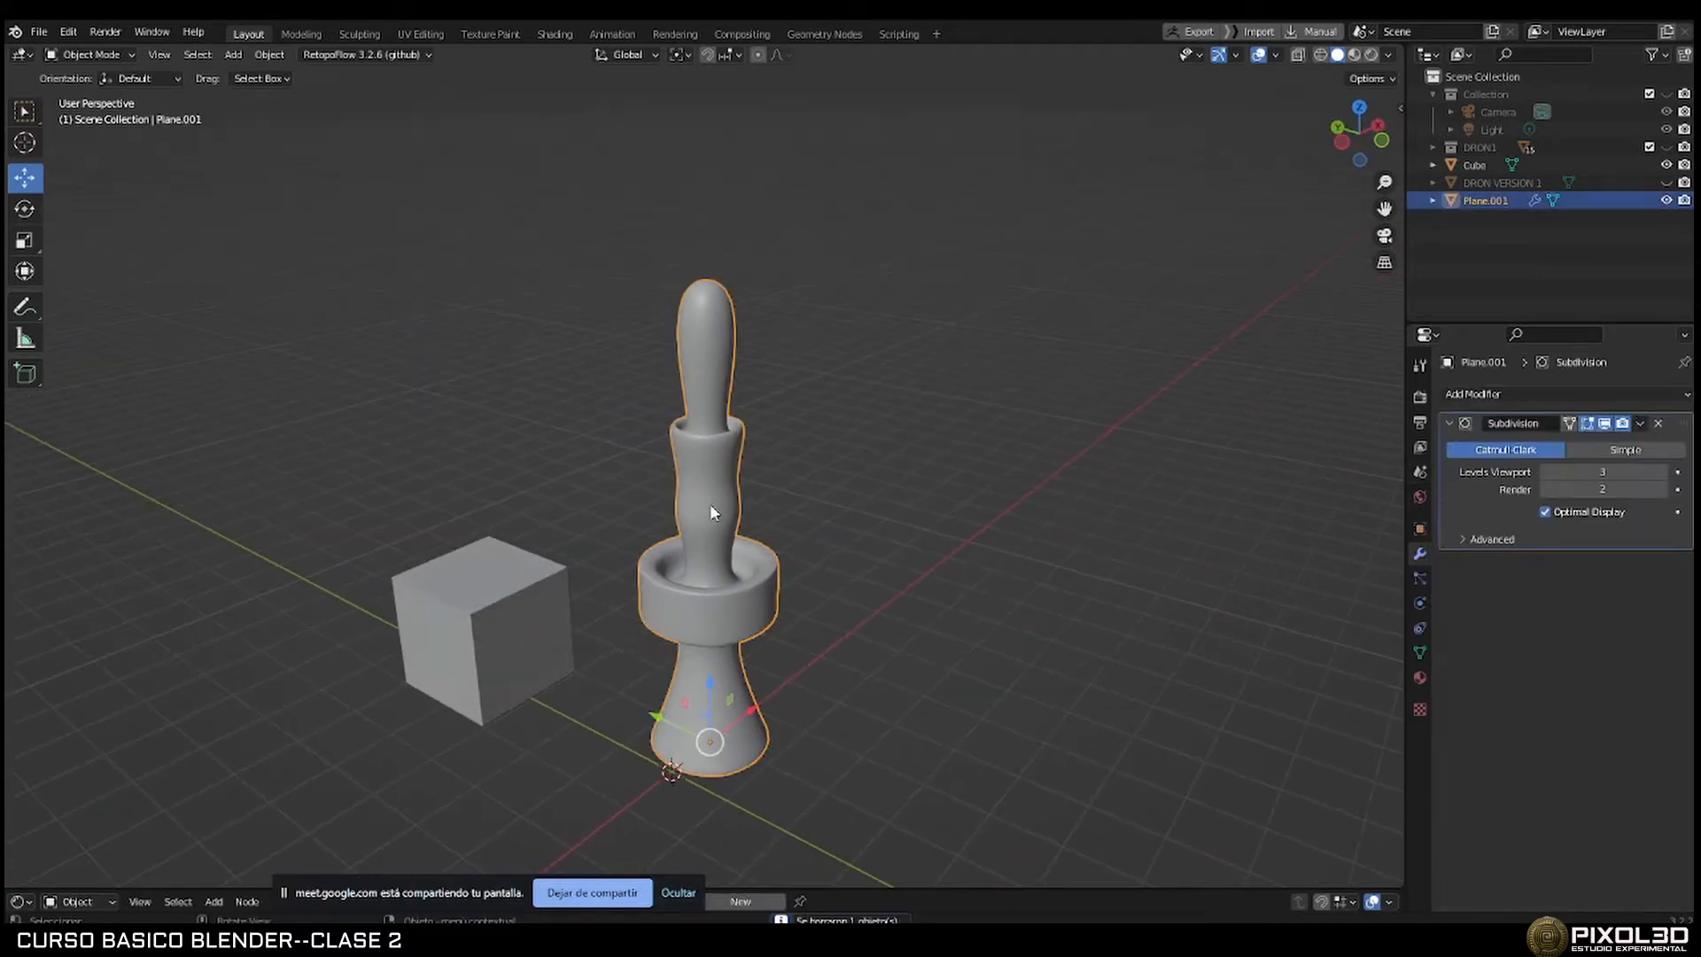
key(Tab)
scroll(747, 524, up, 4)
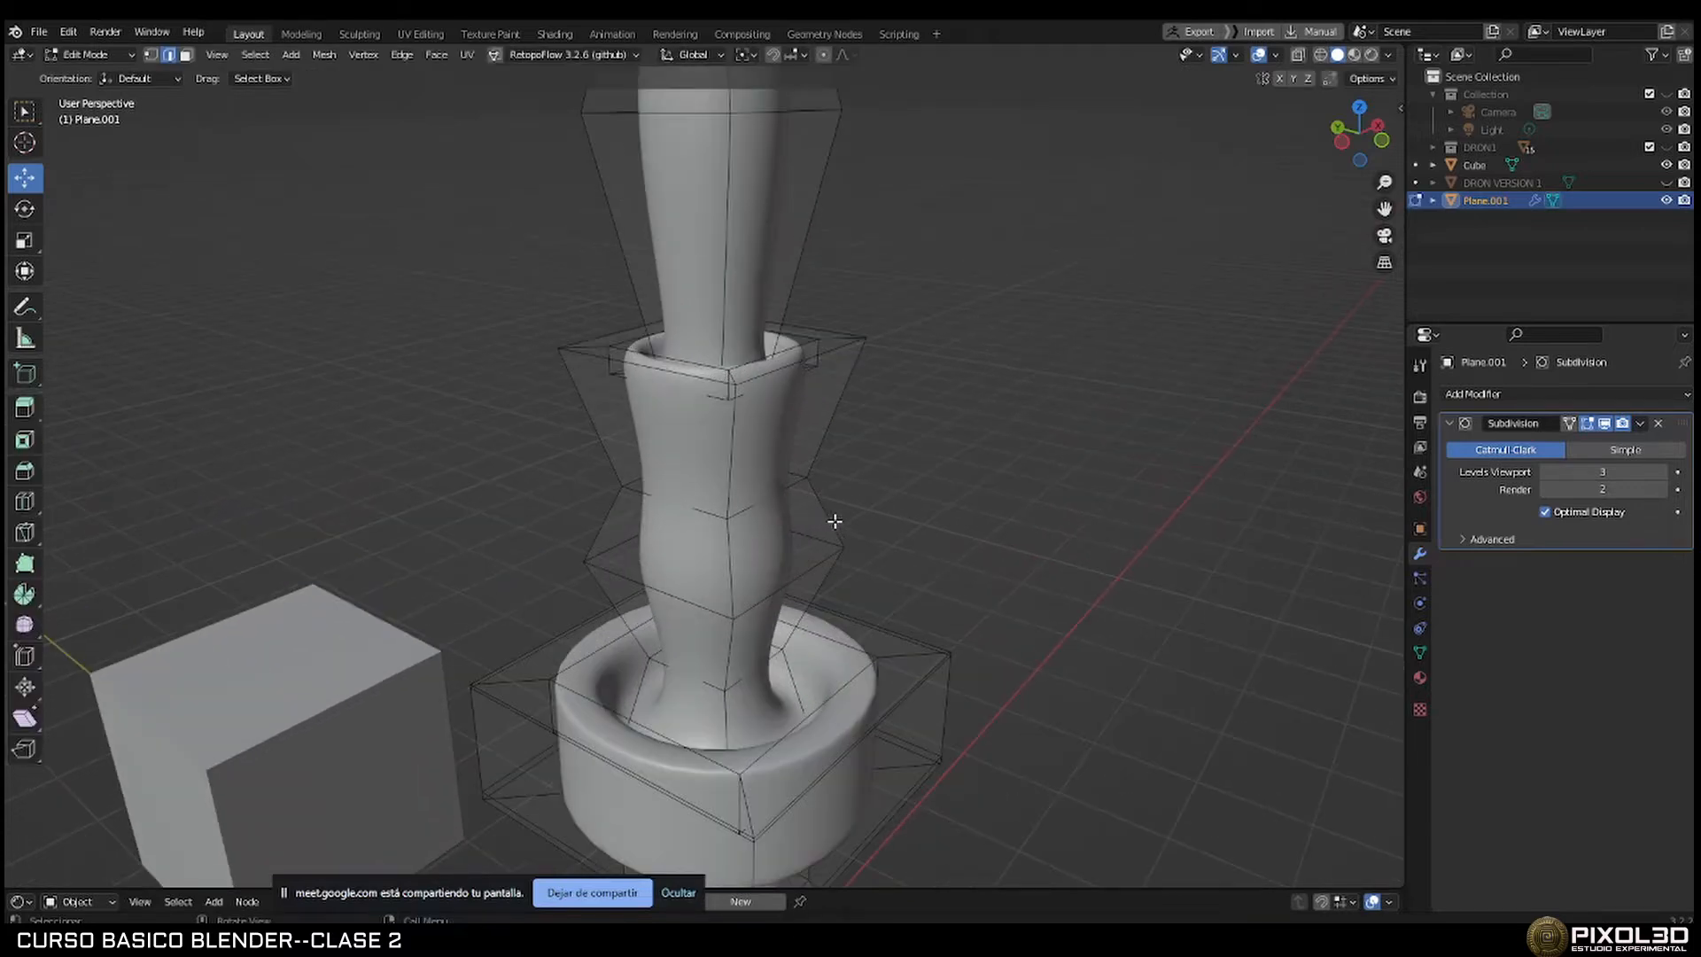
middle_drag(836, 520, 828, 576)
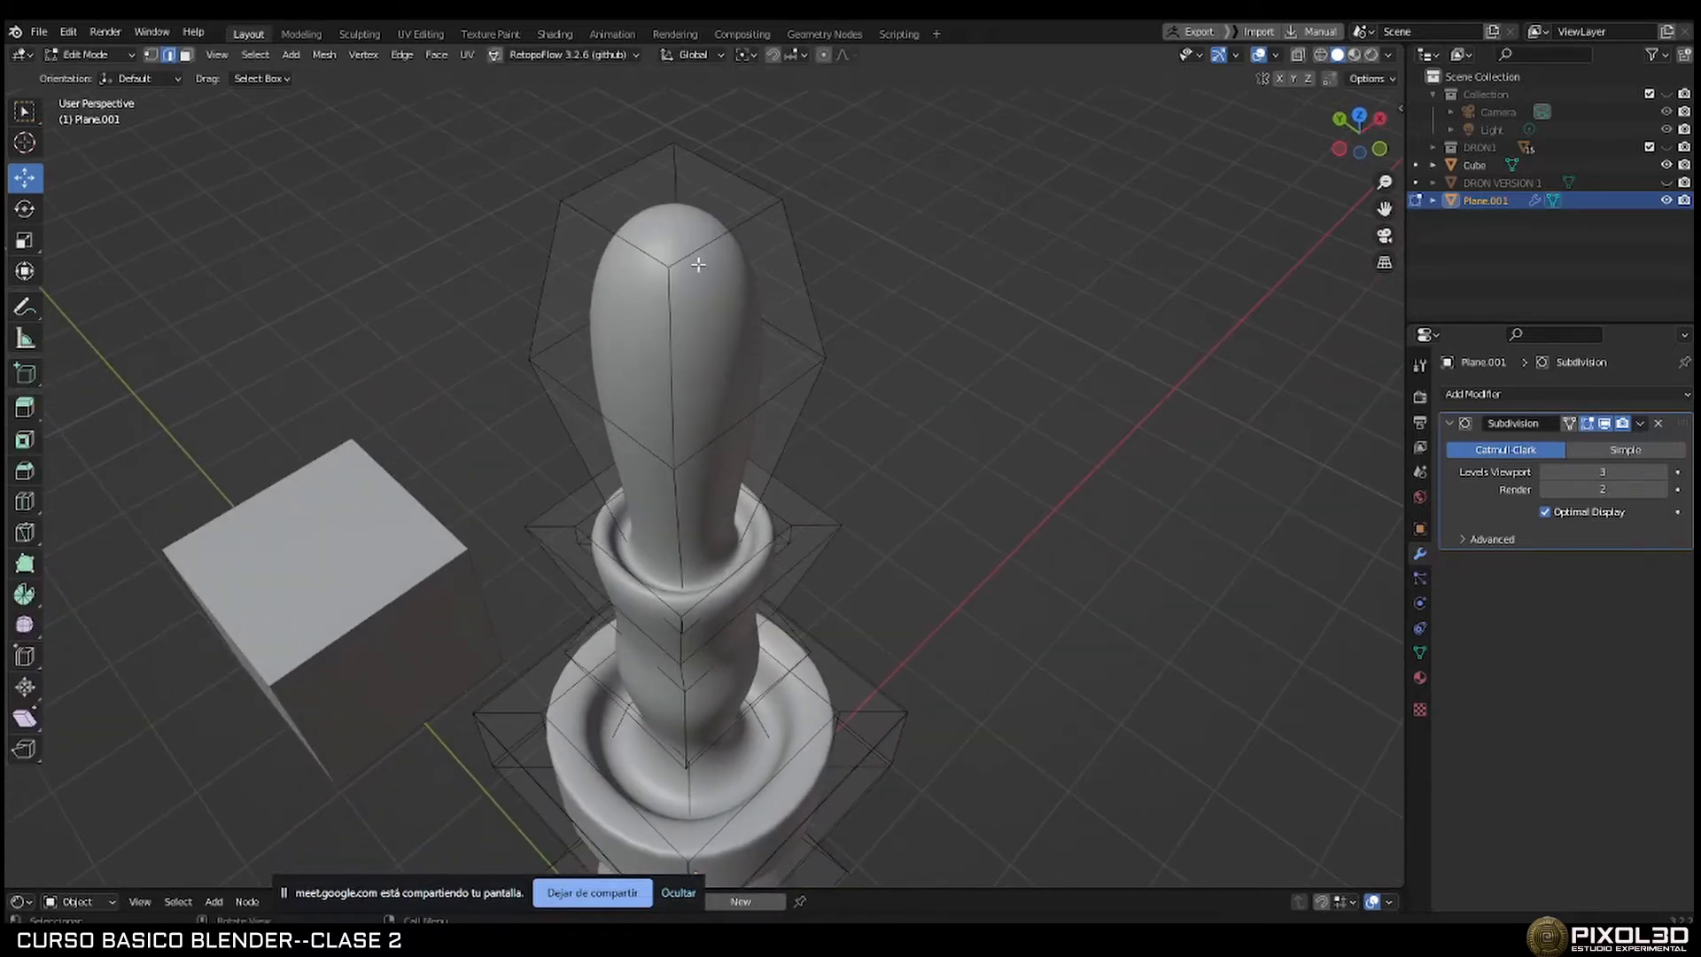
middle_drag(709, 242, 703, 337)
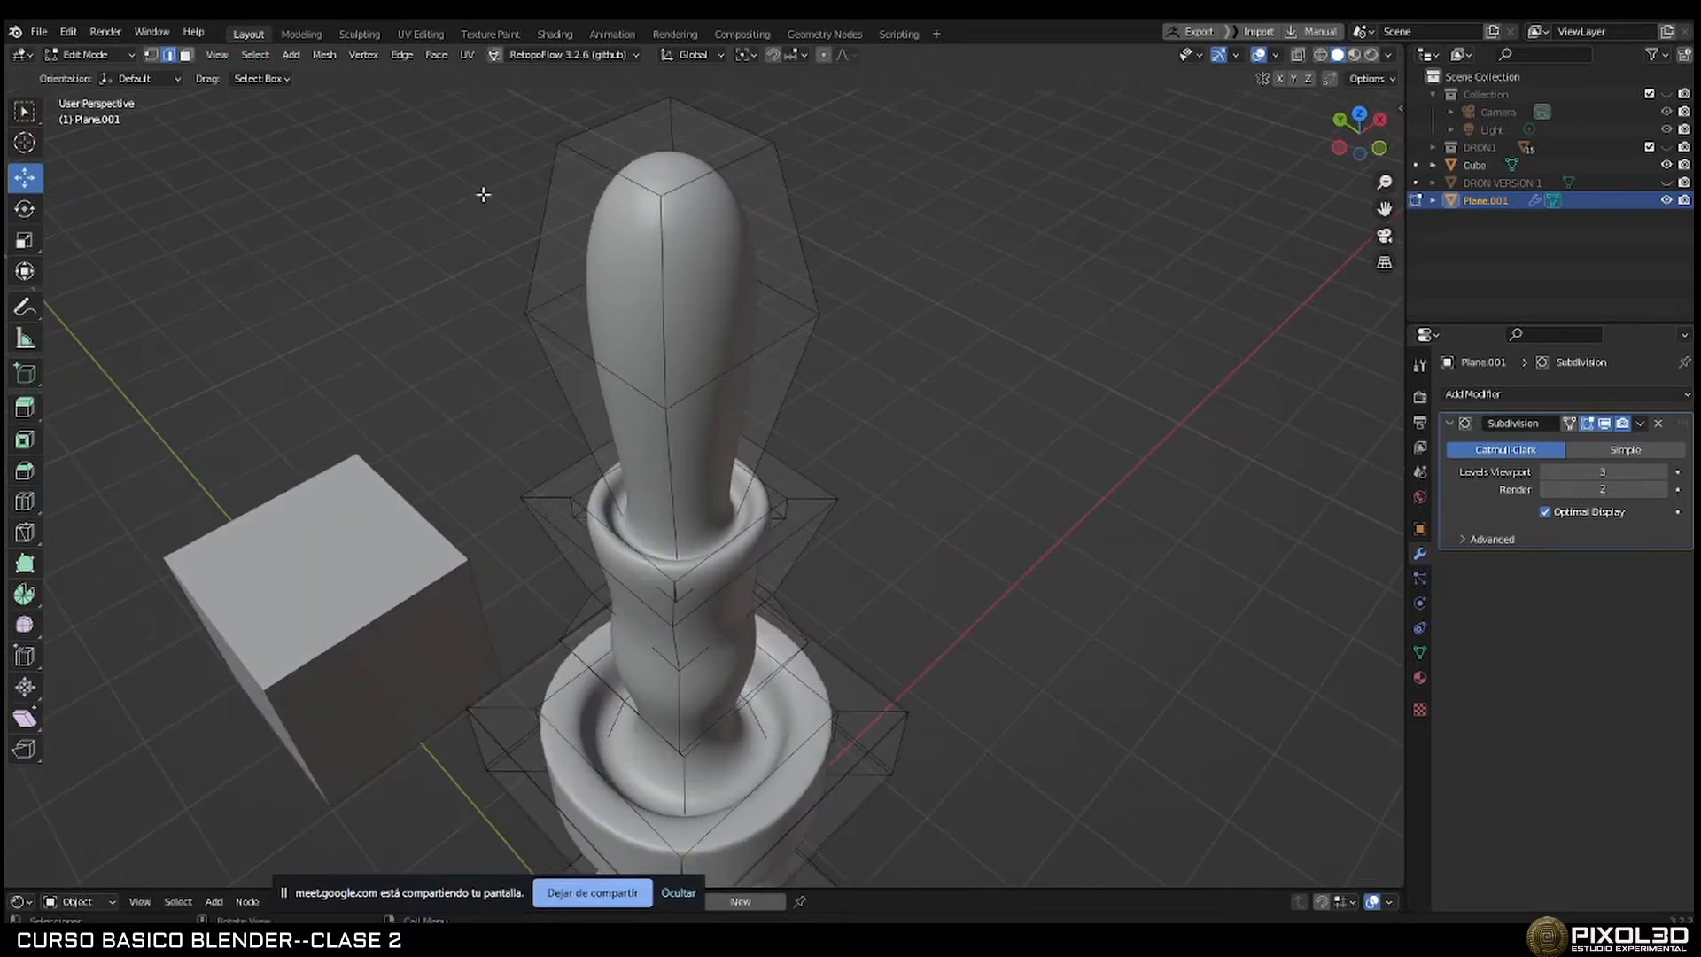
click(661, 289)
right_click(715, 276)
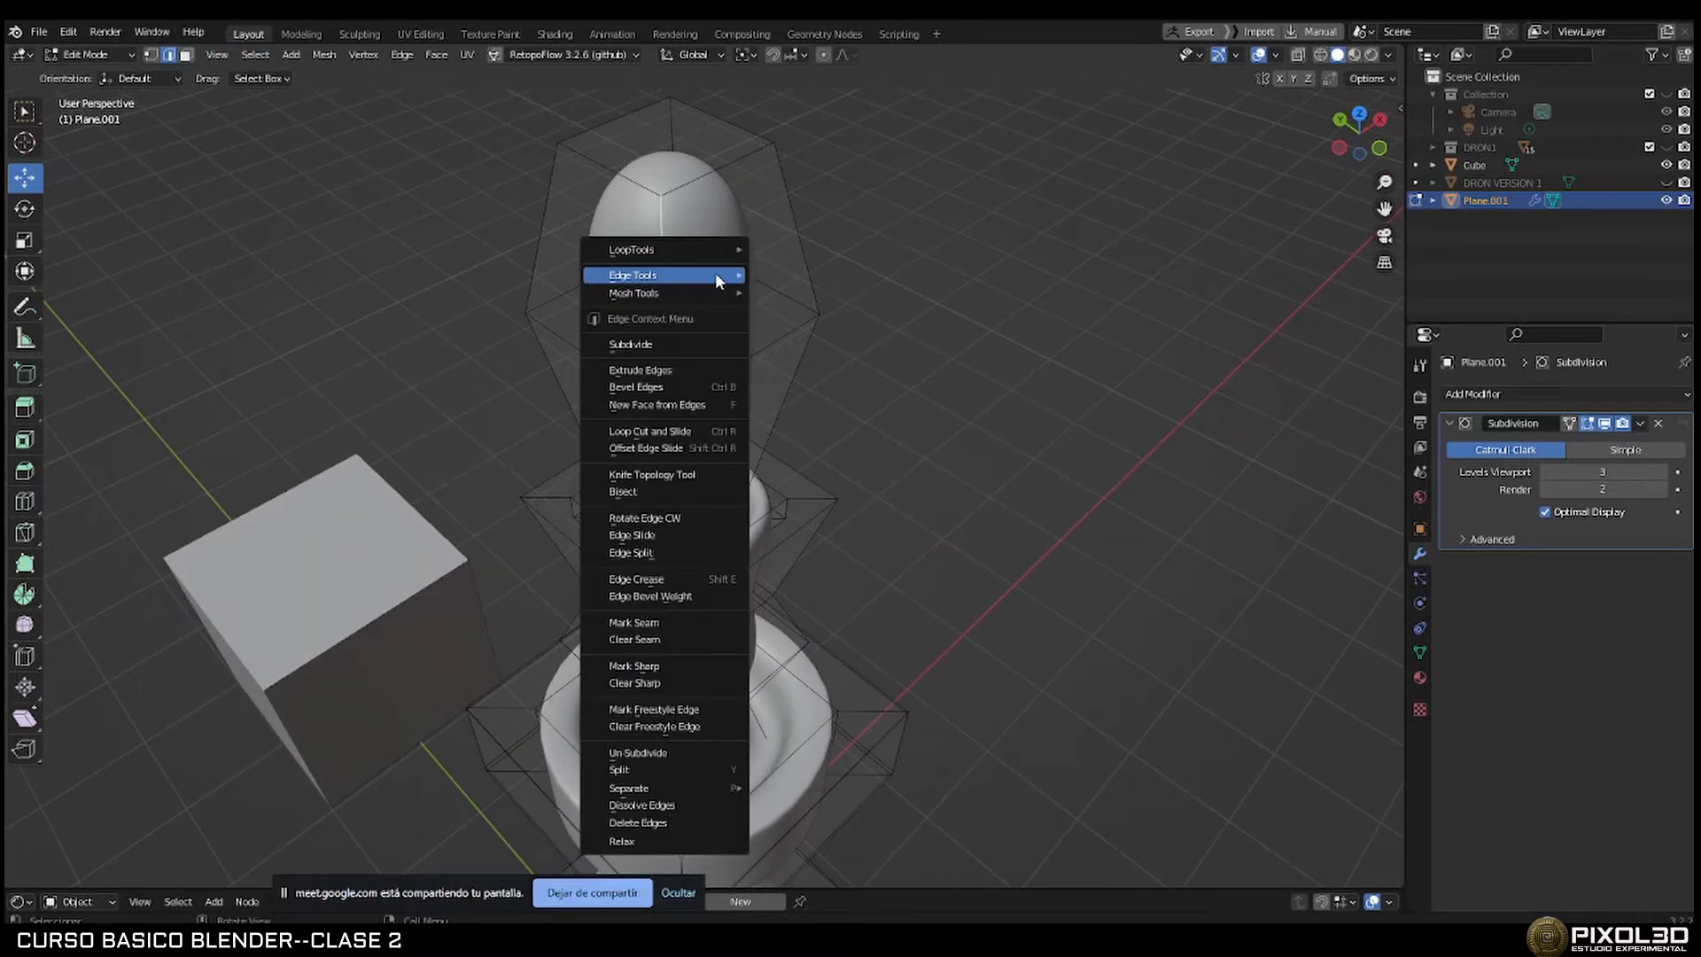
mouse_move(693, 252)
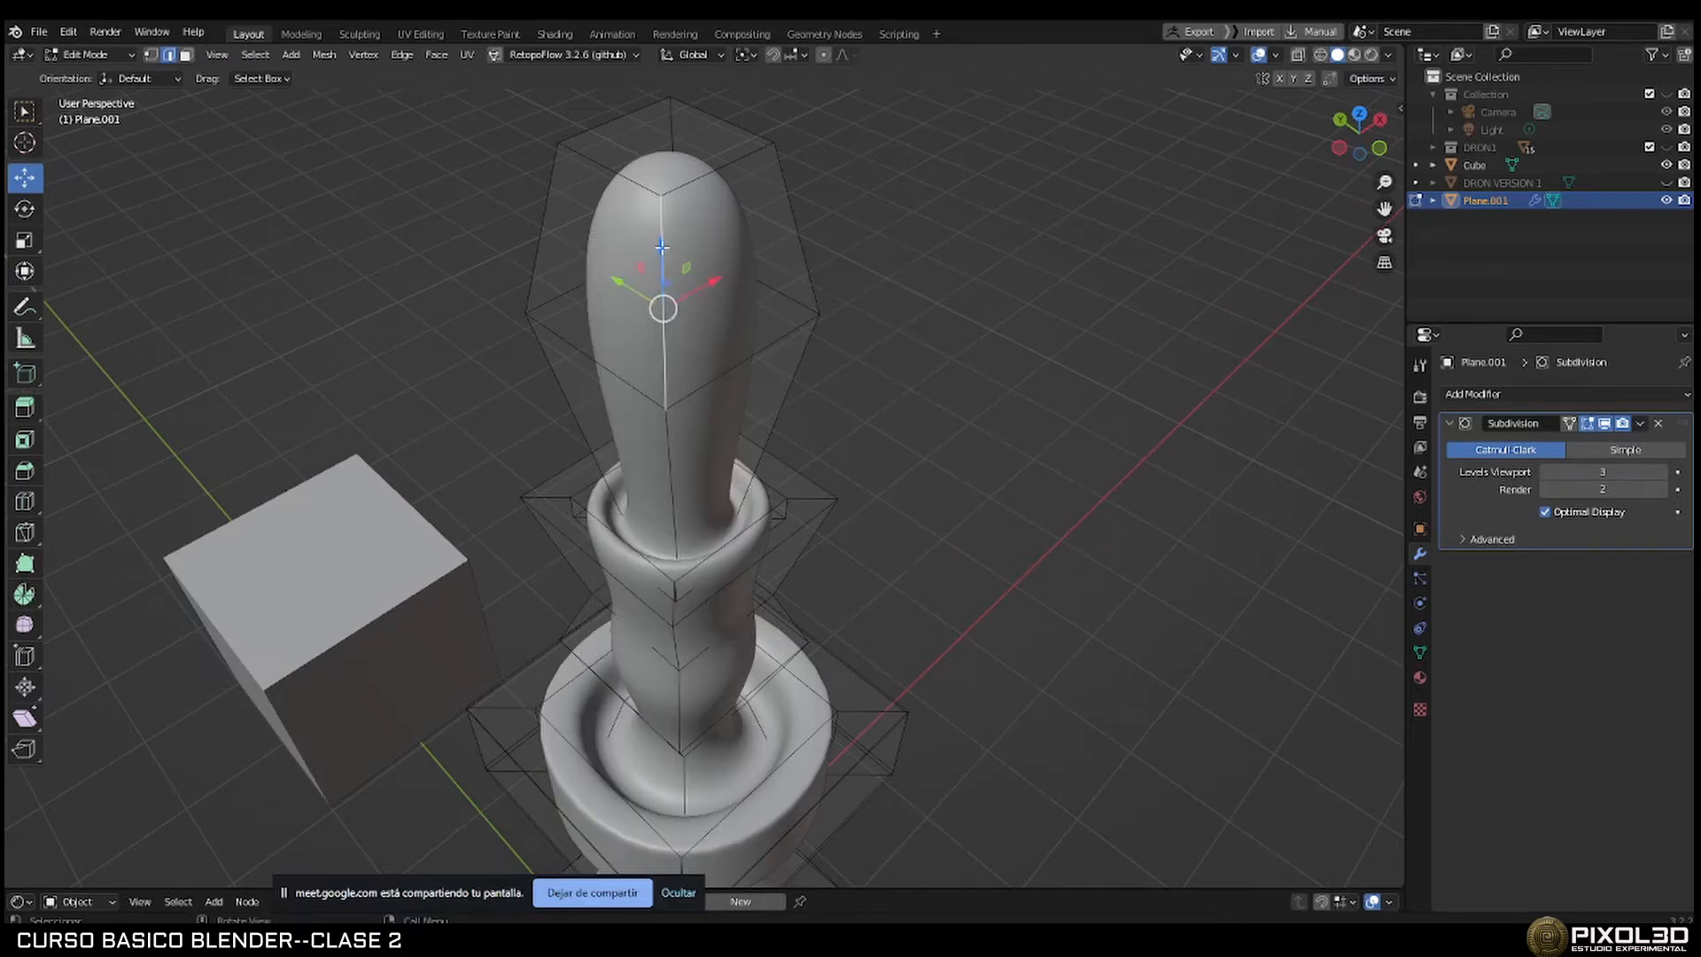
right_click(736, 246)
click(712, 317)
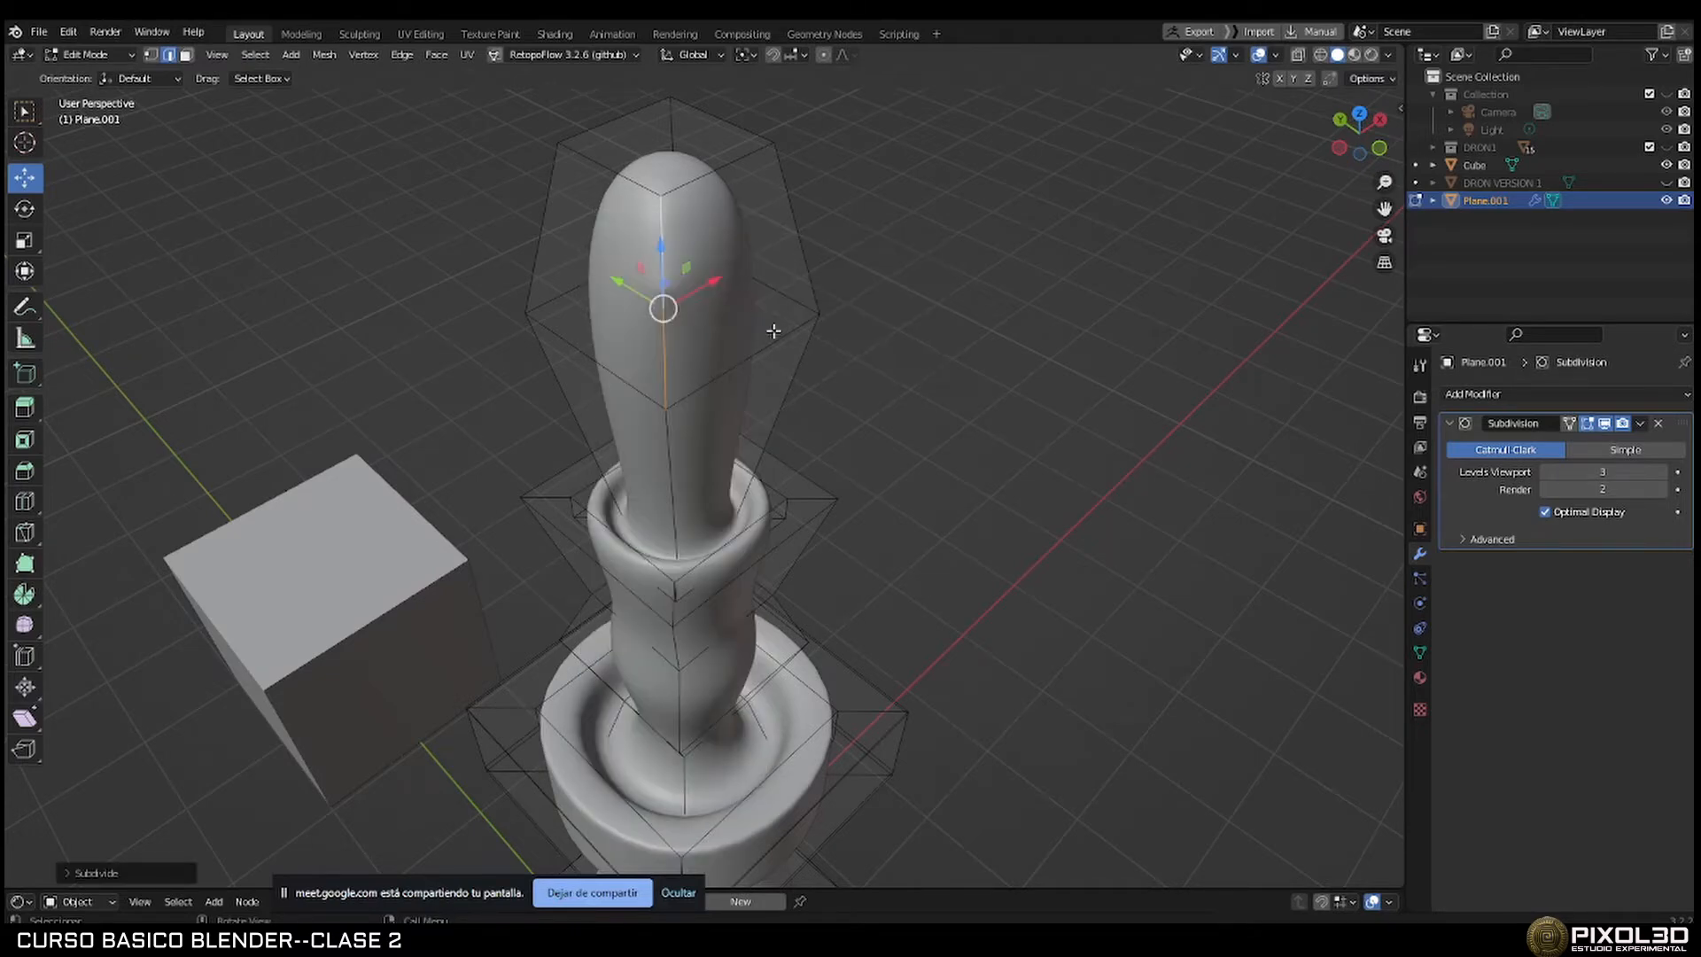
Return to Object Mode and examine the shading around the subdivided edge on the tower's tip.
middle_drag(776, 330, 691, 505)
key(Tab)
scroll(740, 333, up, 5)
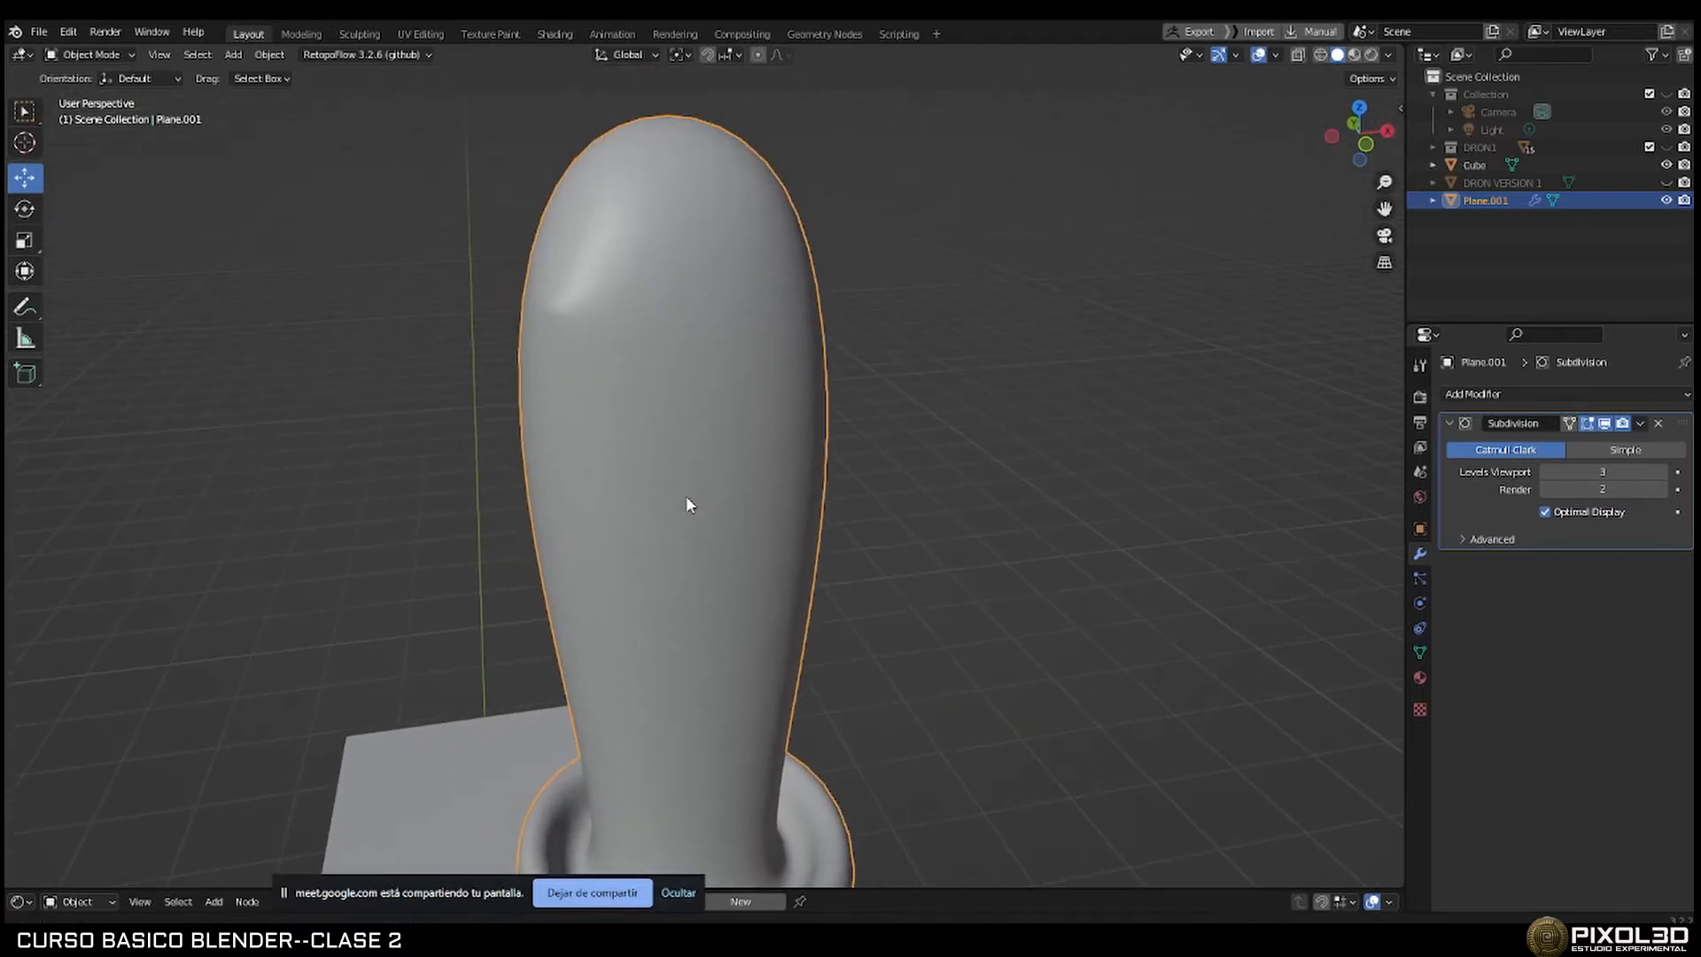
middle_drag(618, 342, 657, 349)
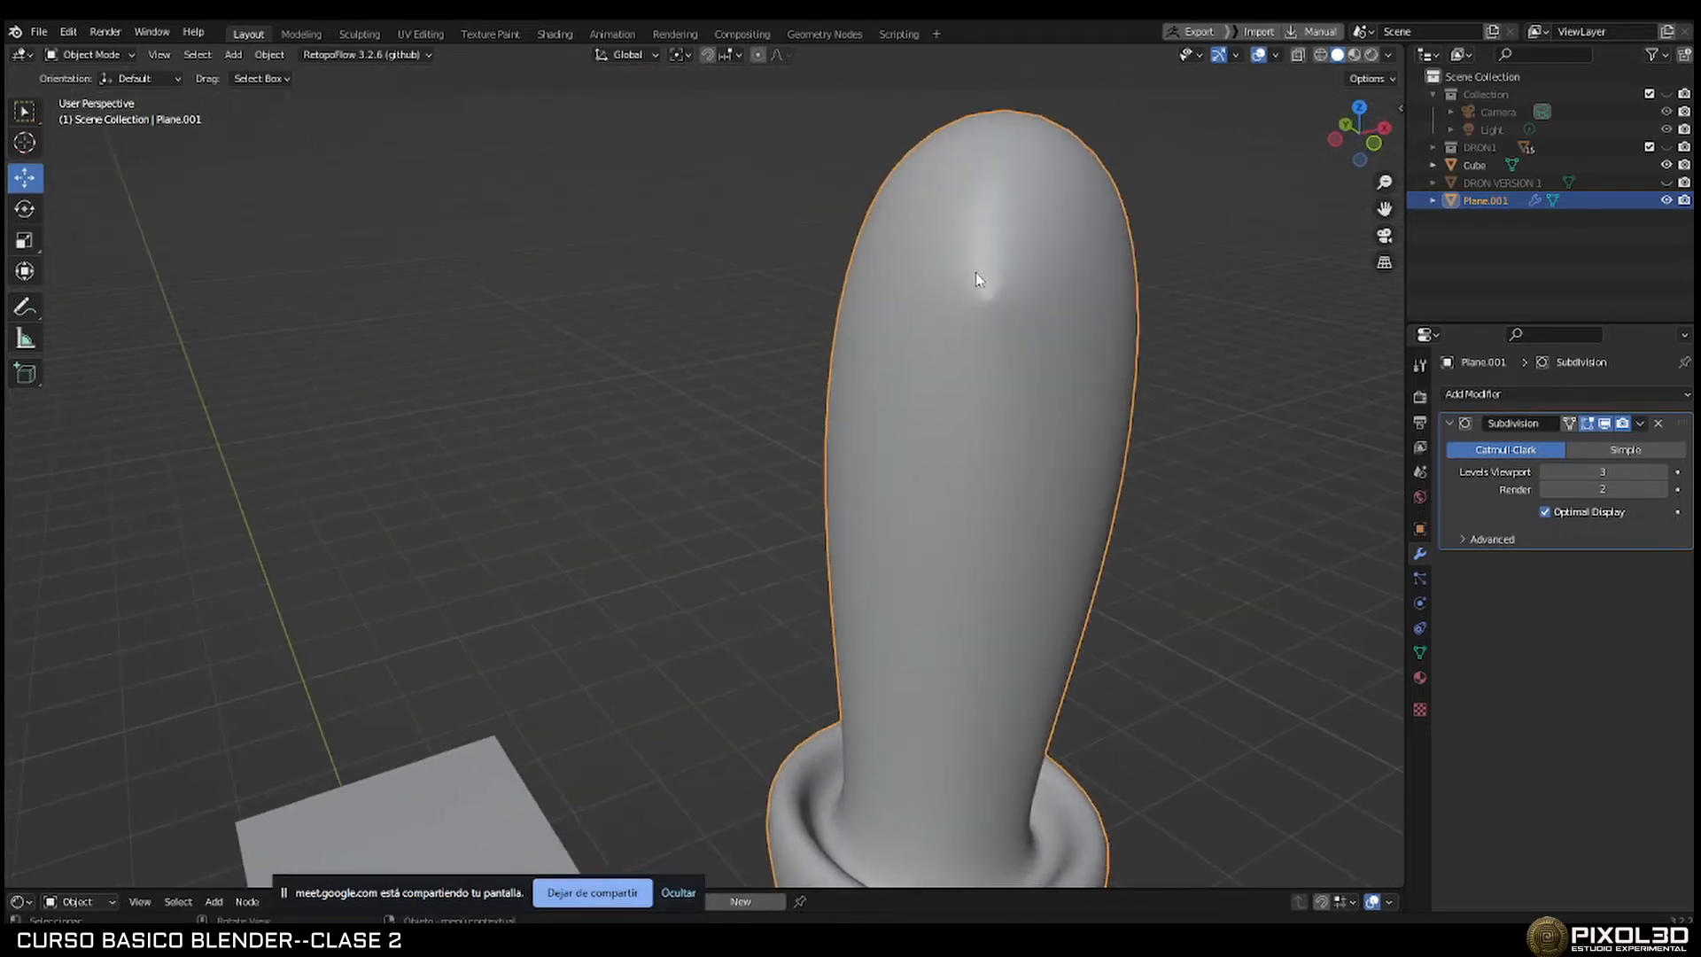
middle_drag(972, 343, 910, 338)
In Edit Mode with vertex selection, move the new midpoint vertex outward along X, away from the tower's top section.
key(Tab)
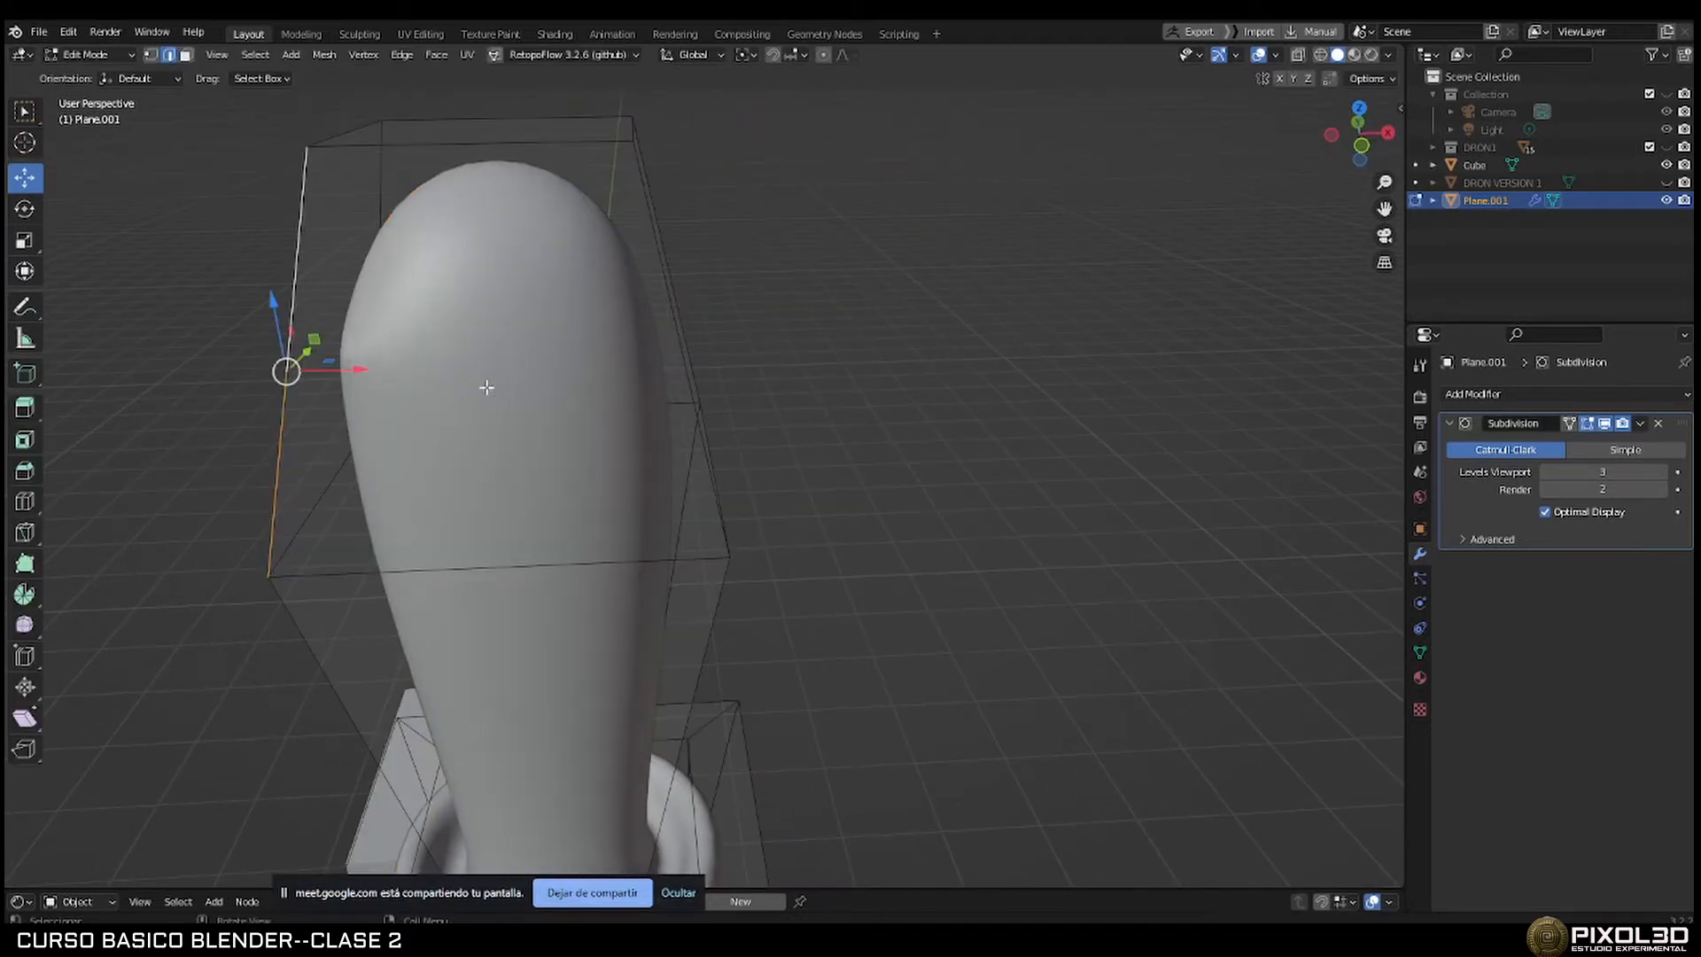
click(152, 55)
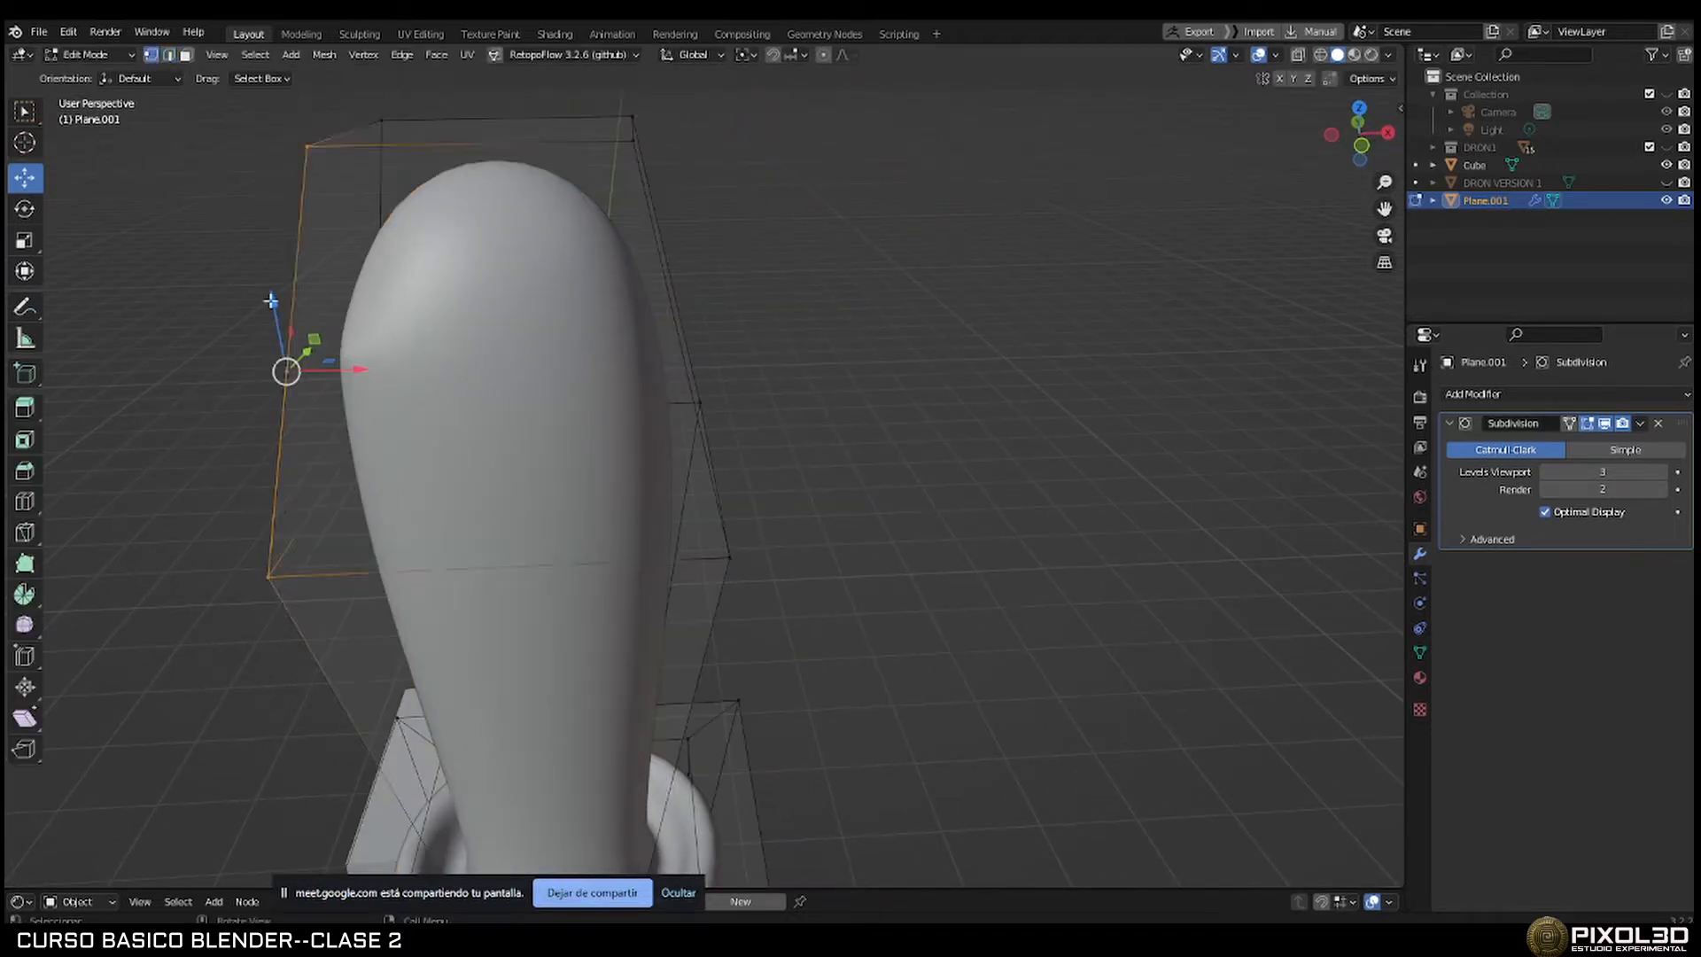
drag(361, 369, 253, 373)
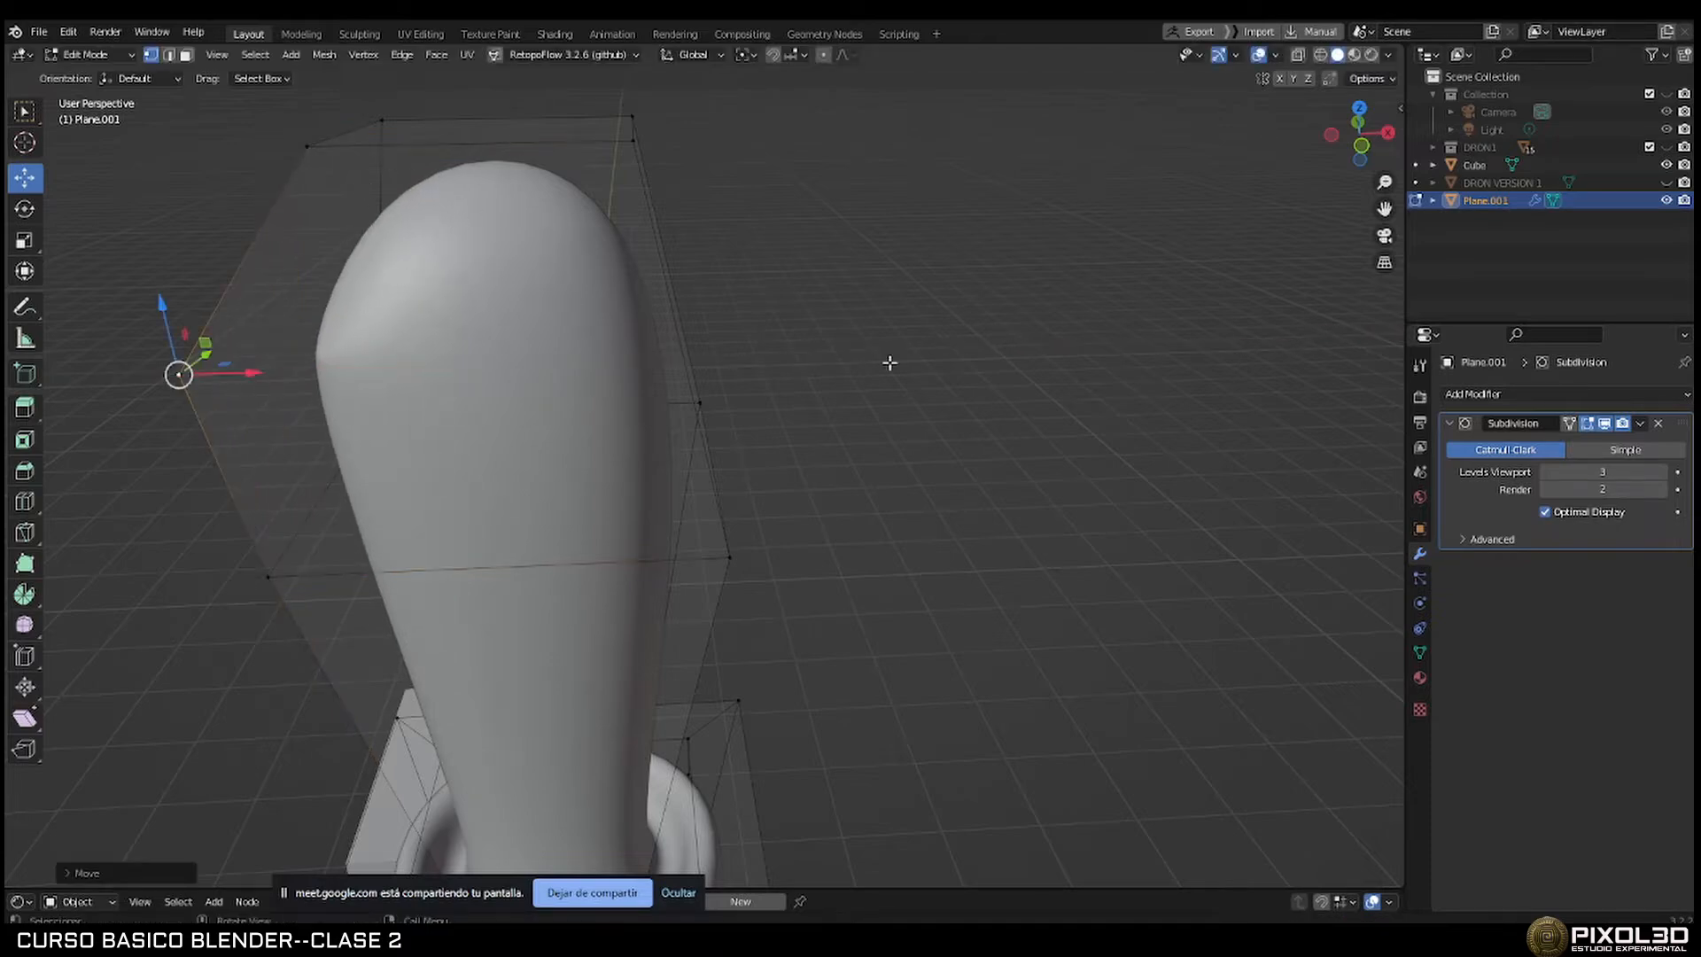
key(Tab)
key(Tab)
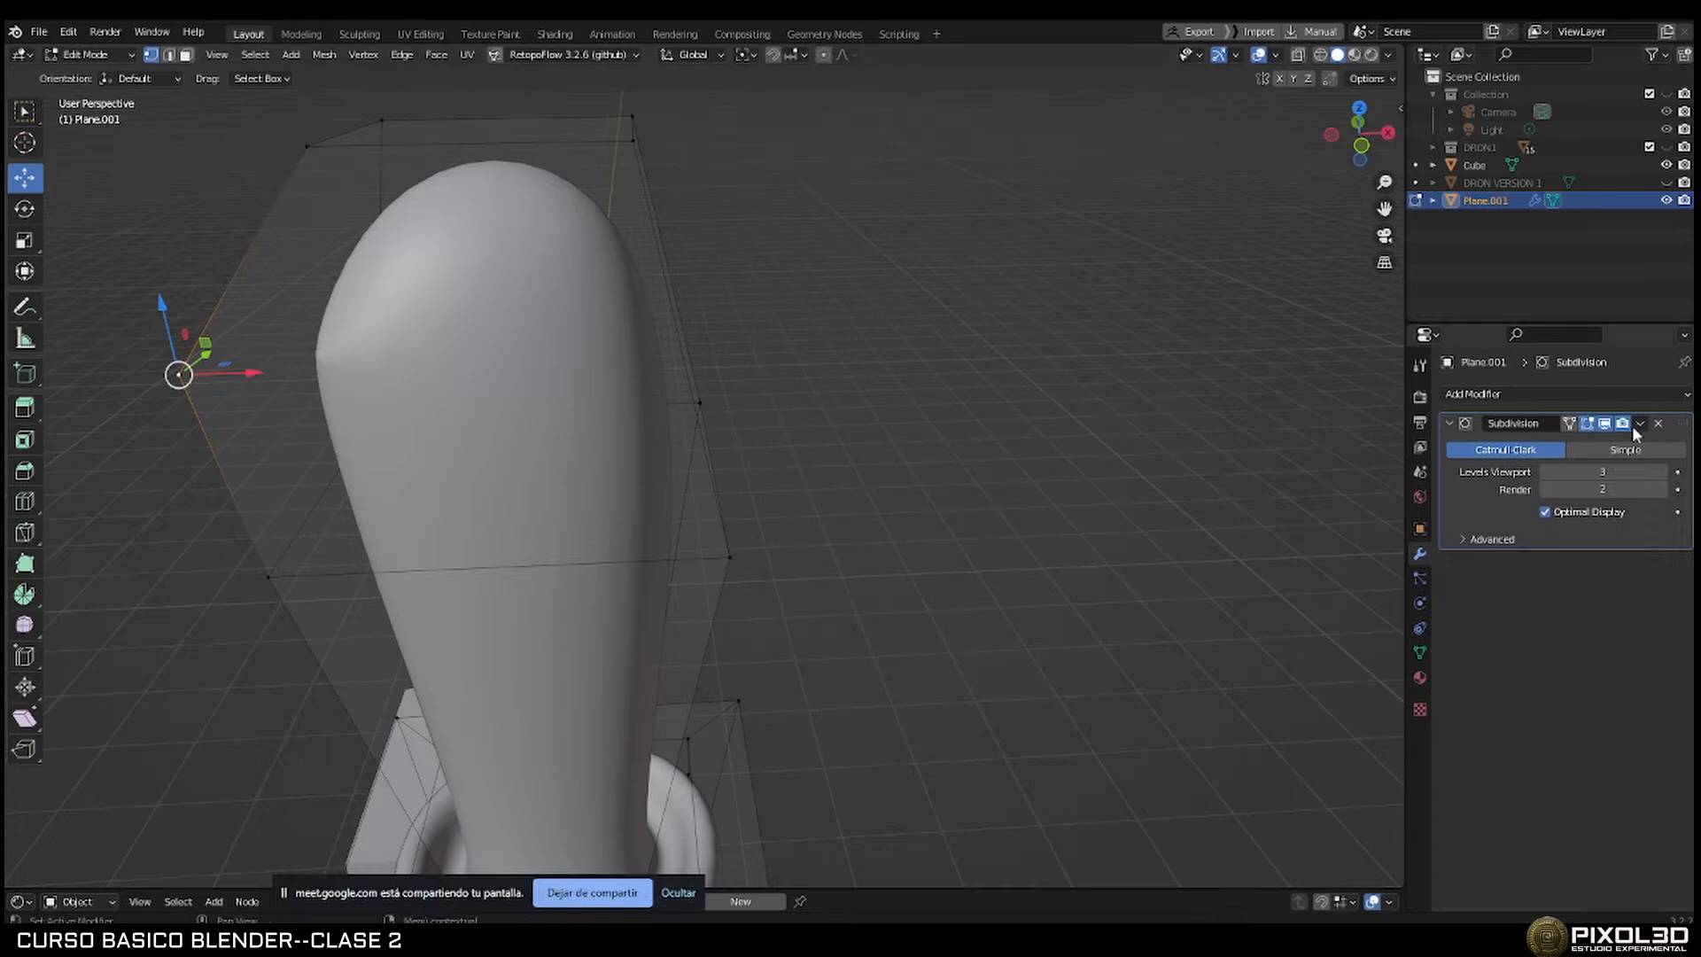
Turn off the Subdivision modifier's Edit Mode display and examine the cage face beside the moved vertex using face selection.
click(1587, 426)
shift+middle_drag(543, 299, 692, 337)
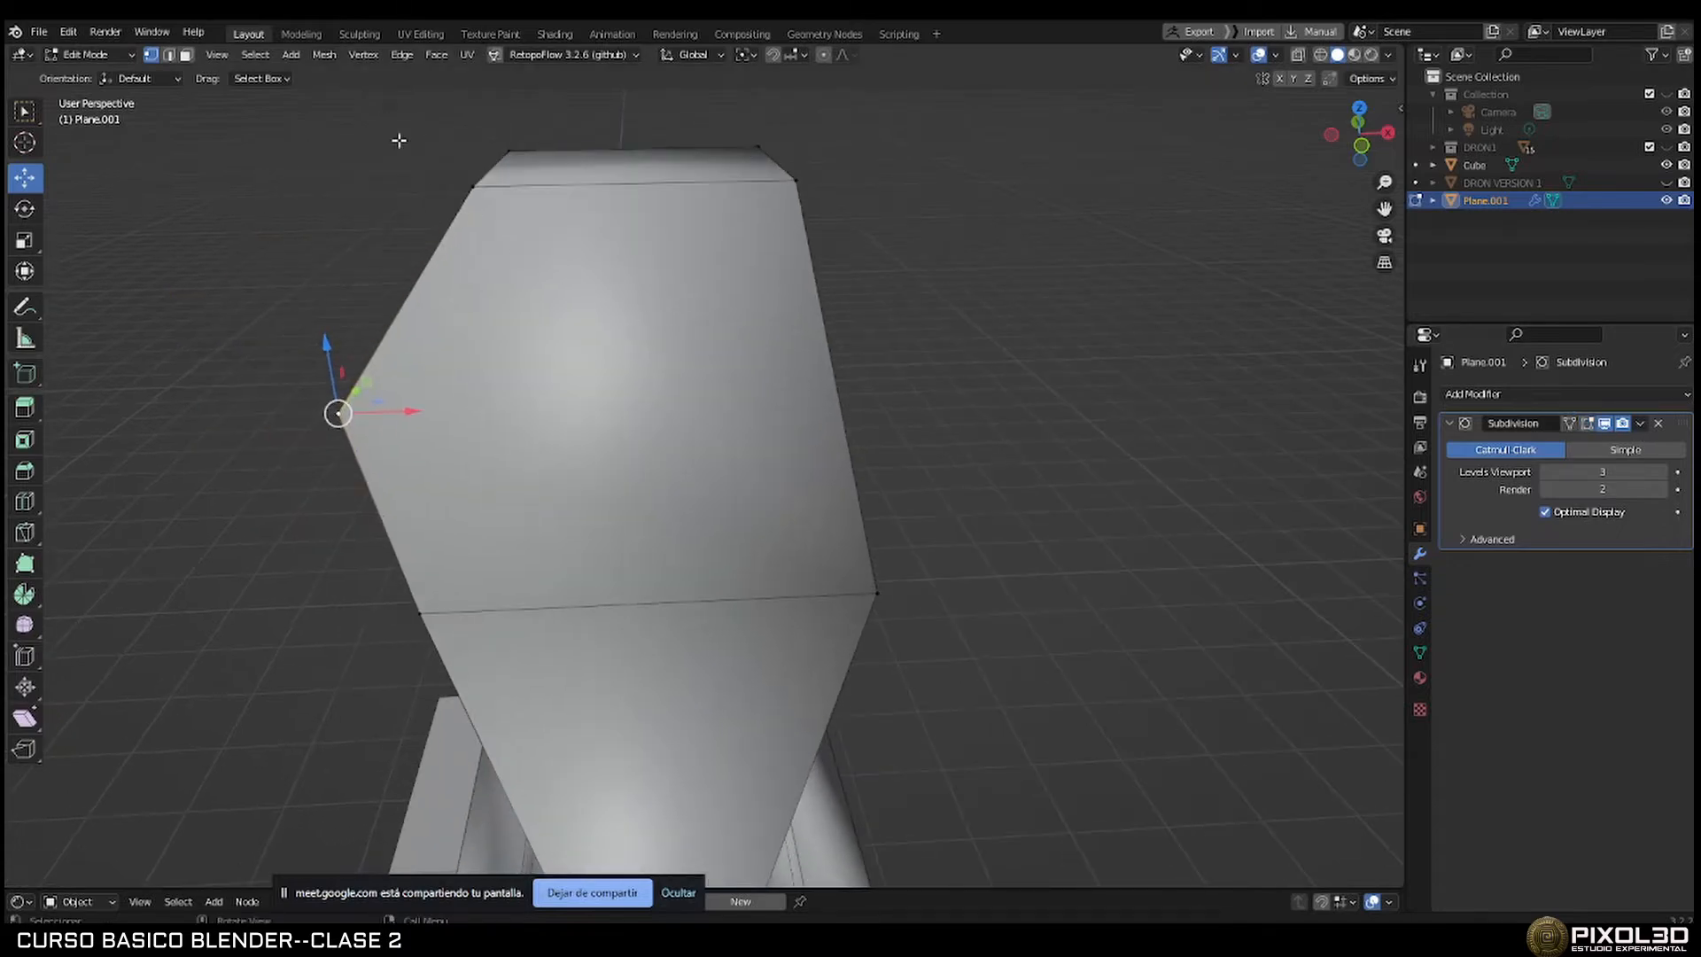
click(185, 54)
middle_drag(470, 350, 497, 346)
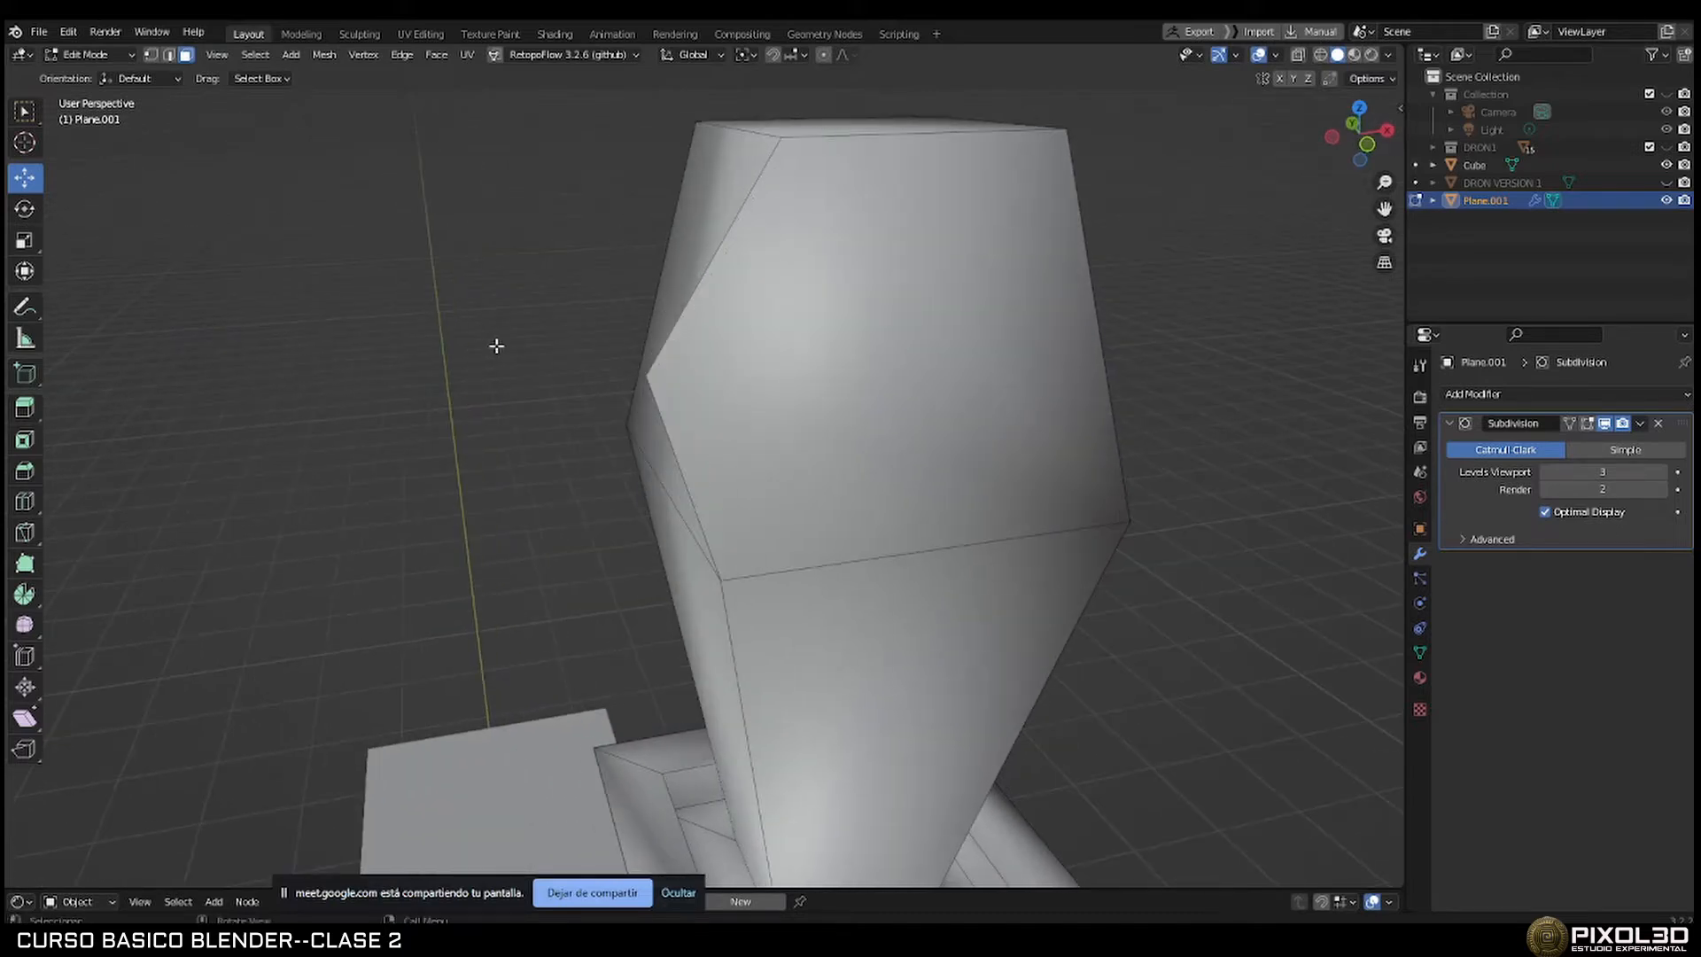
middle_drag(793, 382, 865, 380)
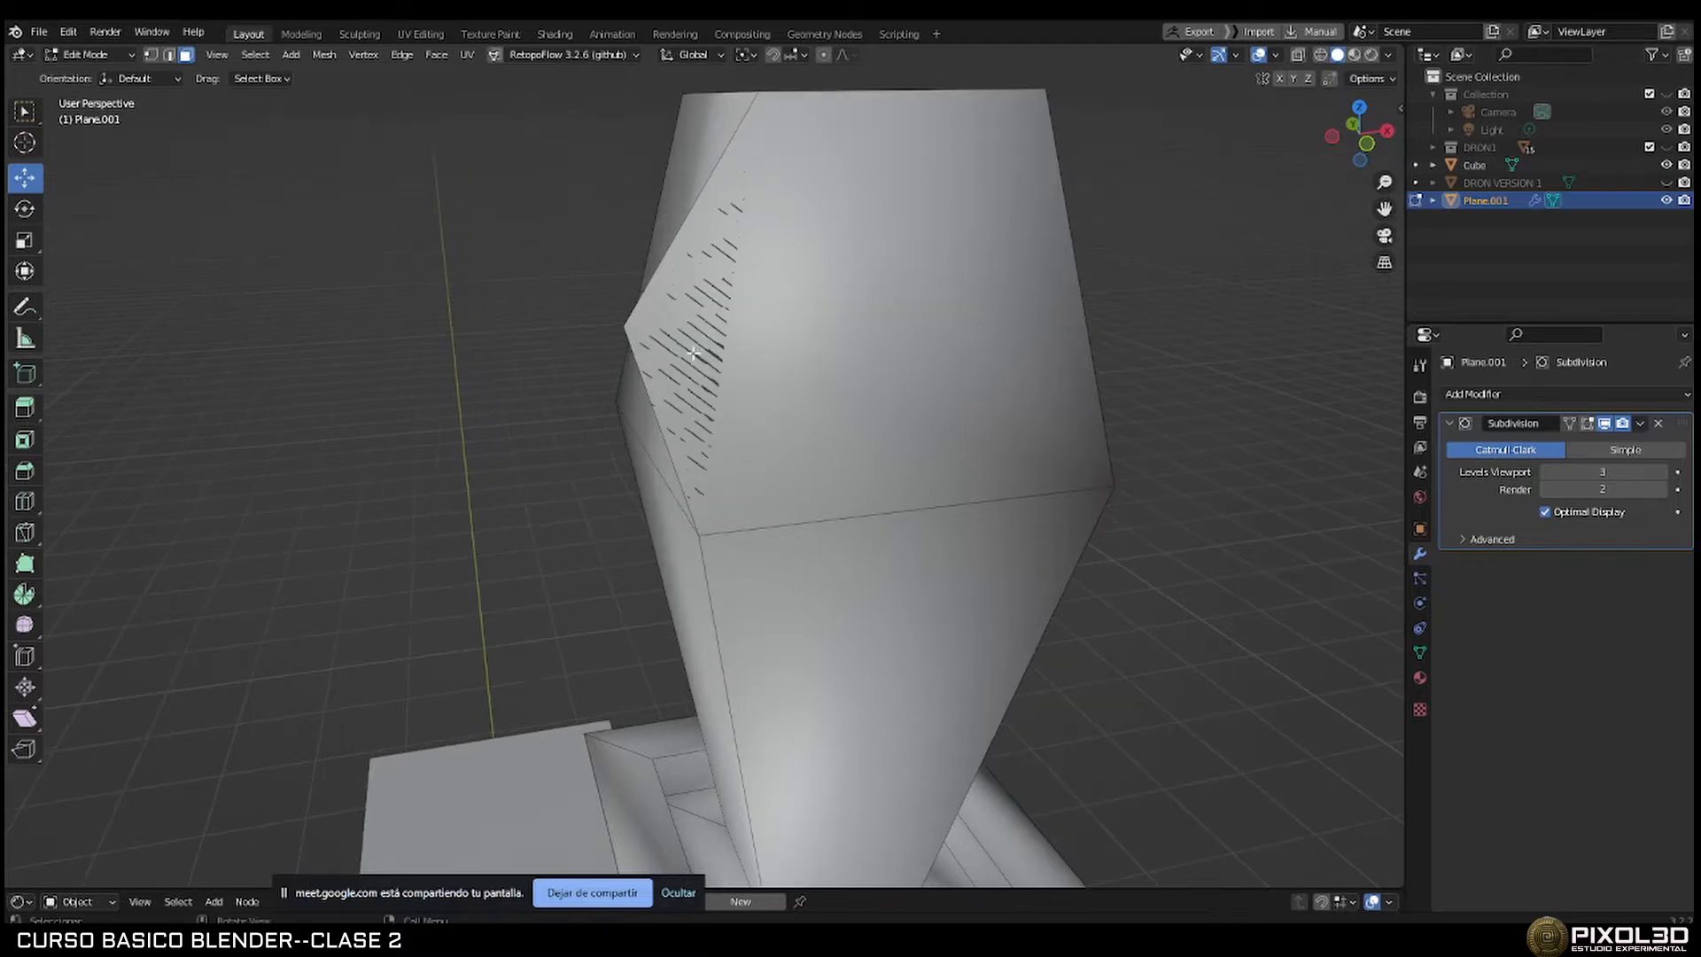
mouse_move(693, 352)
middle_down()
mouse_move(755, 360)
mouse_move(671, 353)
middle_up()
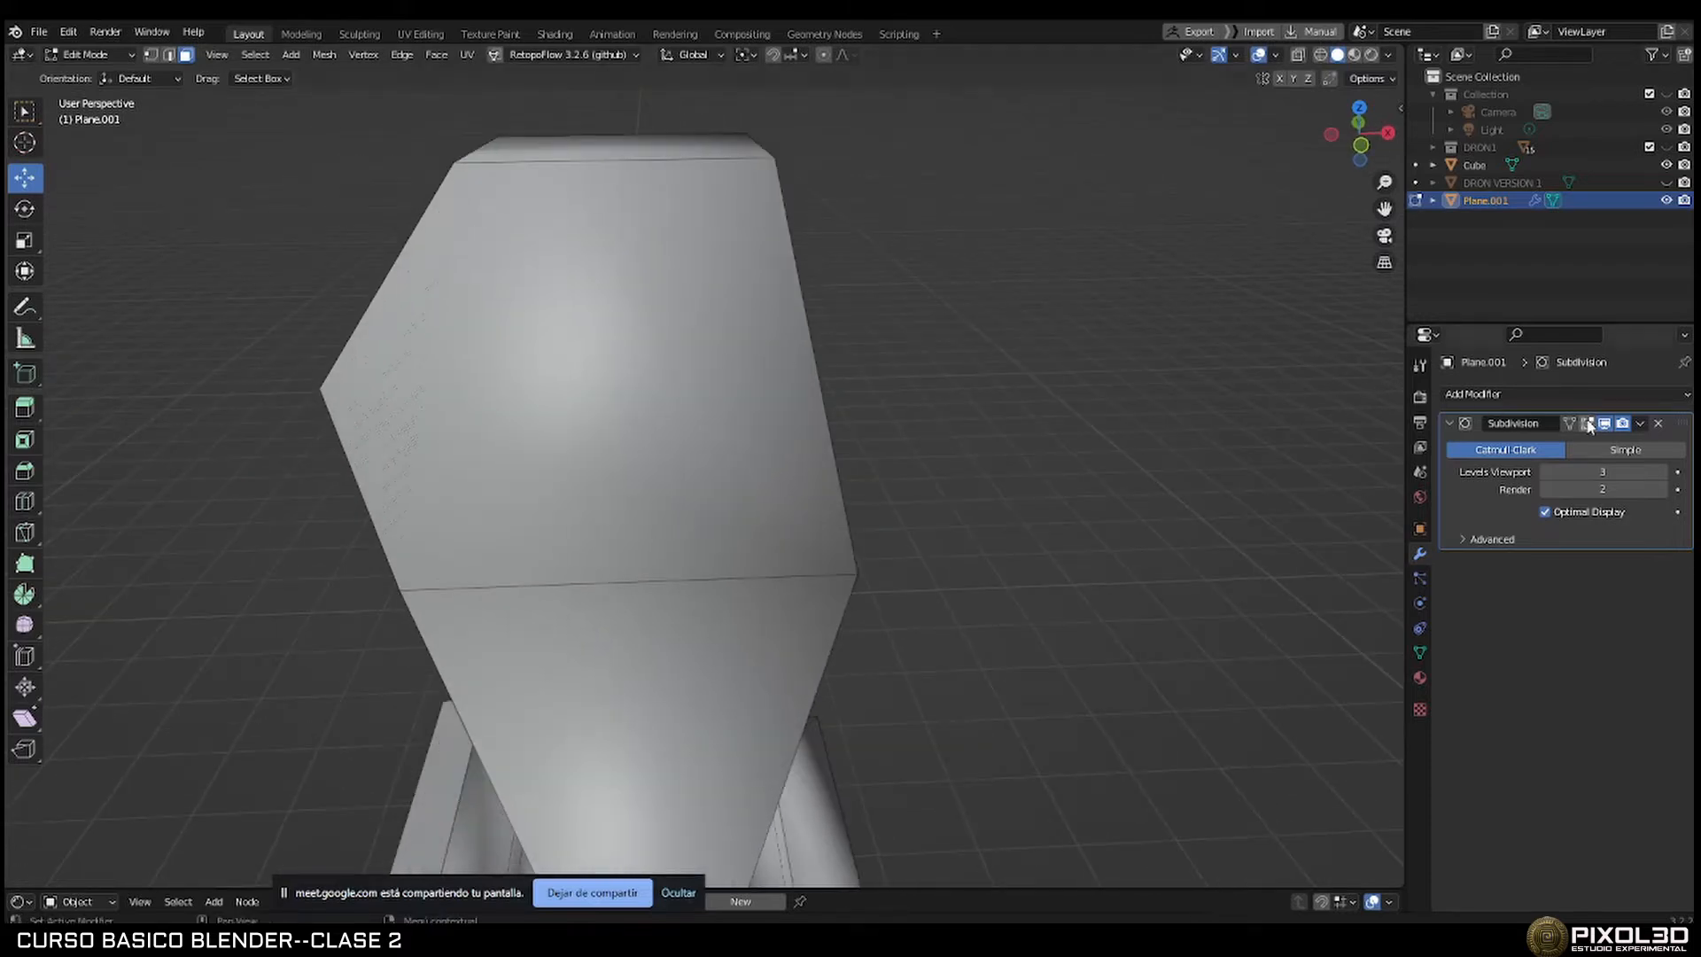
Turn the Subdivision modifier's Edit Mode display back on and inspect the smoothed tip near the moved vertex.
click(1587, 423)
scroll(574, 352, up, 5)
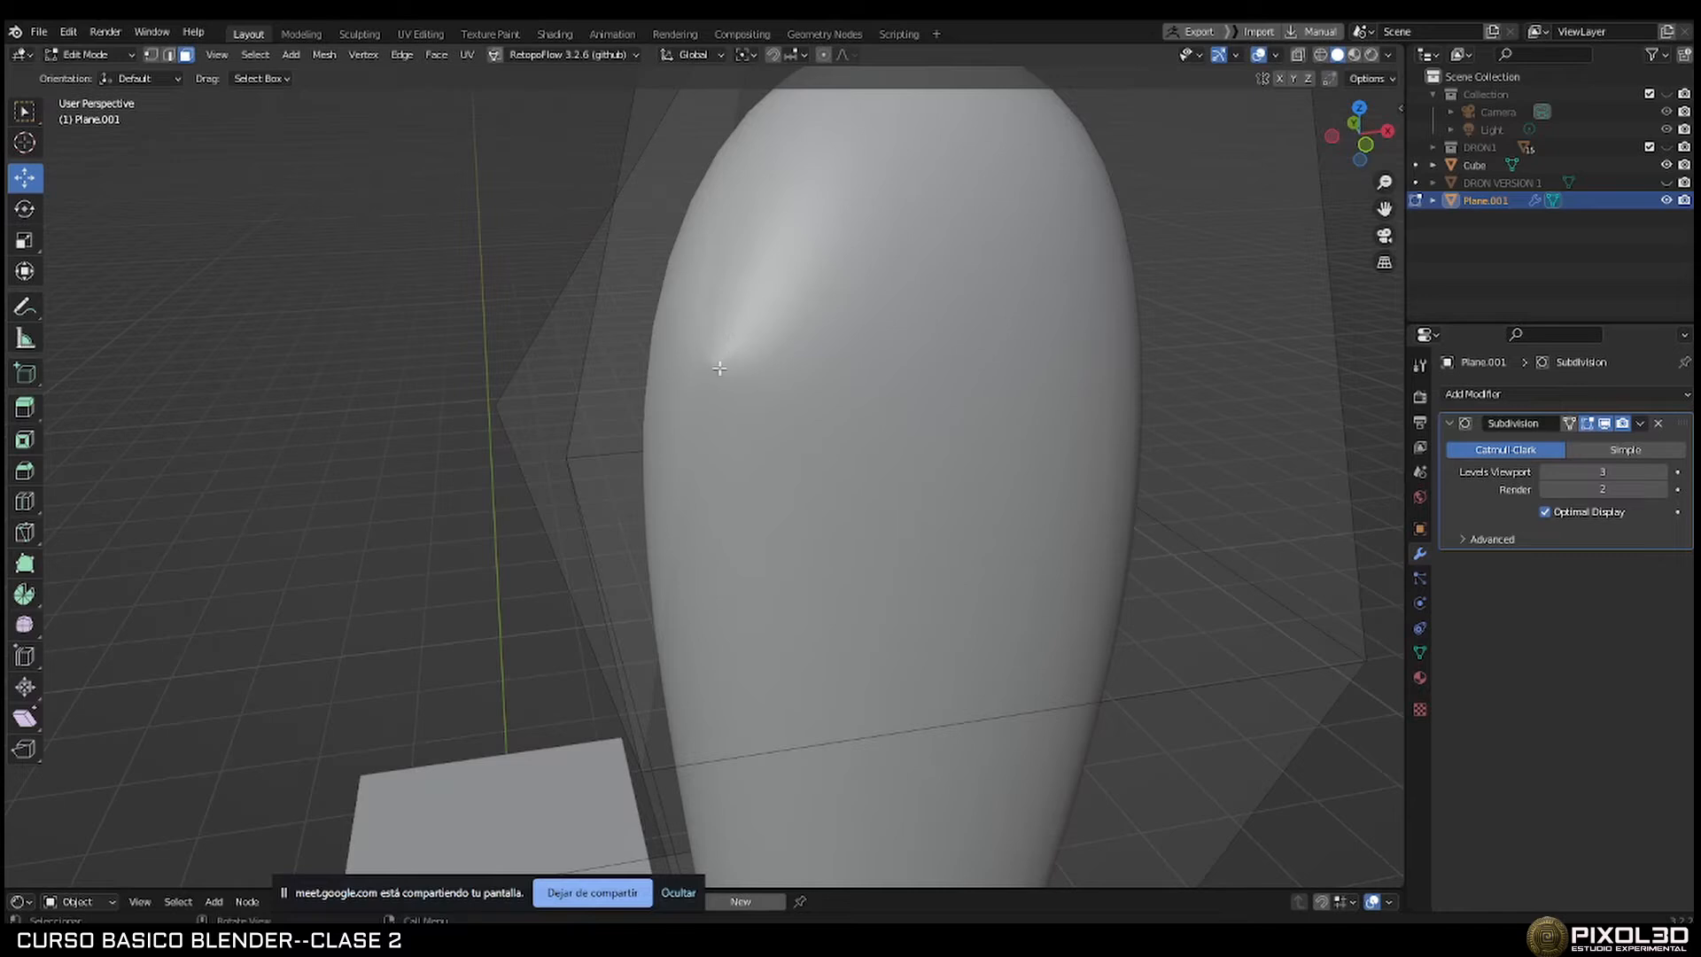
scroll(720, 368, down, 6)
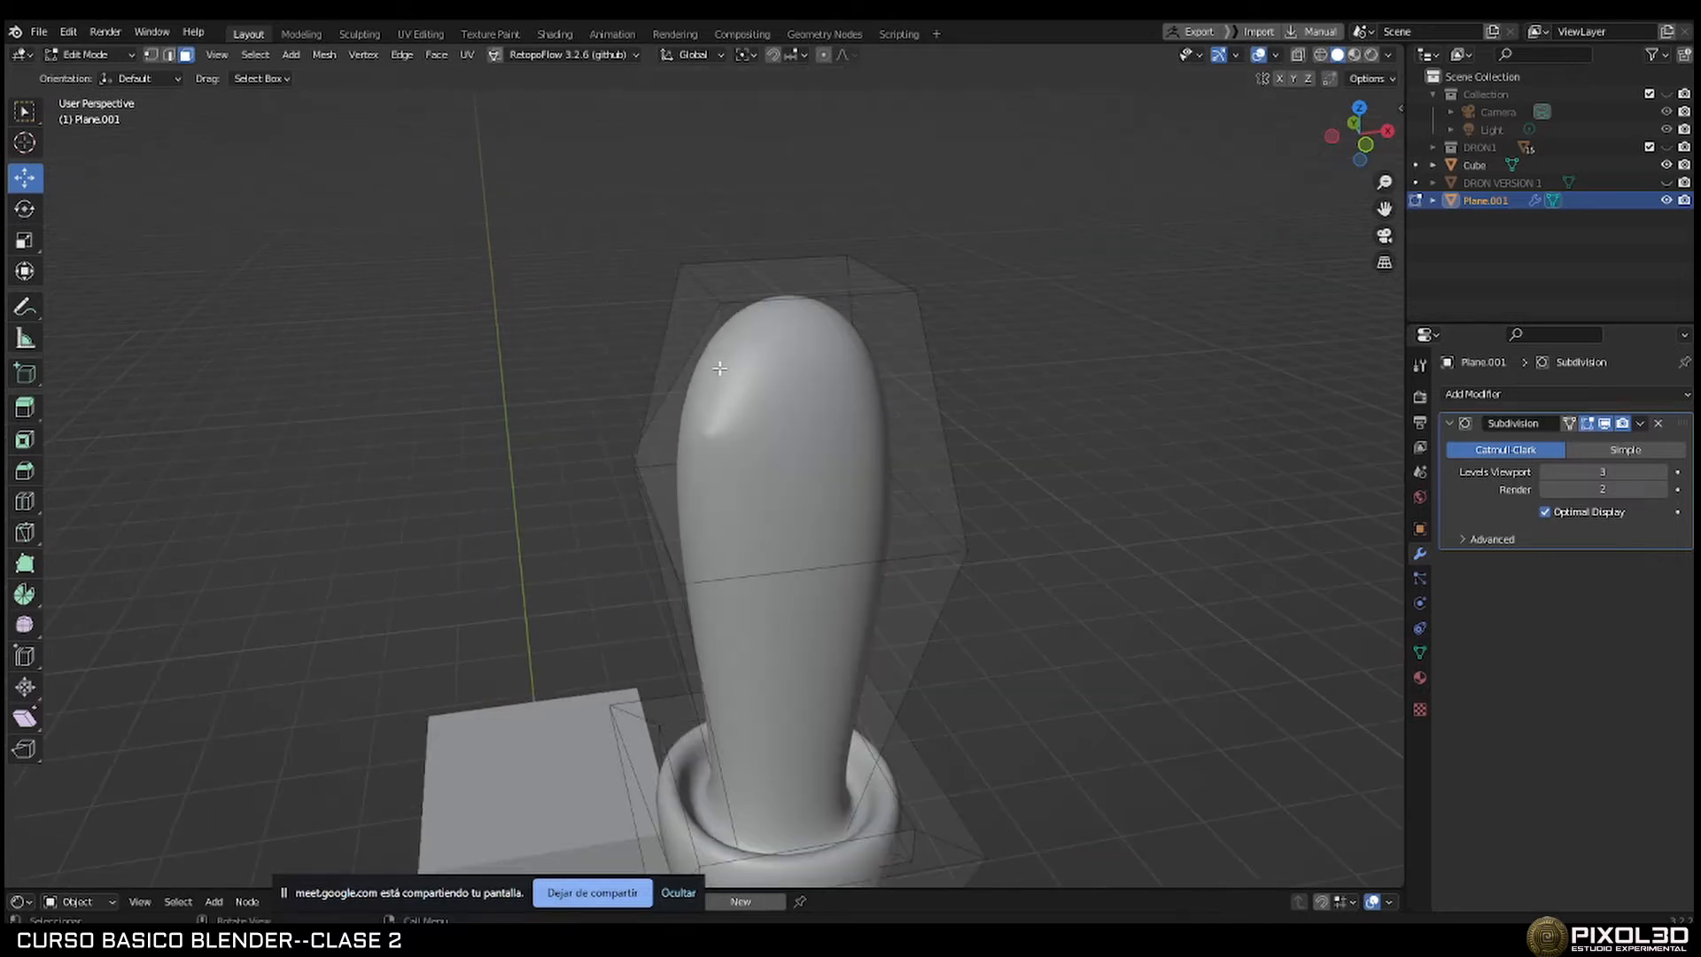
Try Subdivision Levels Viewport at 4, reduce it to 2 and check the tip's shading.
click(1662, 472)
click(1545, 473)
click(1545, 473)
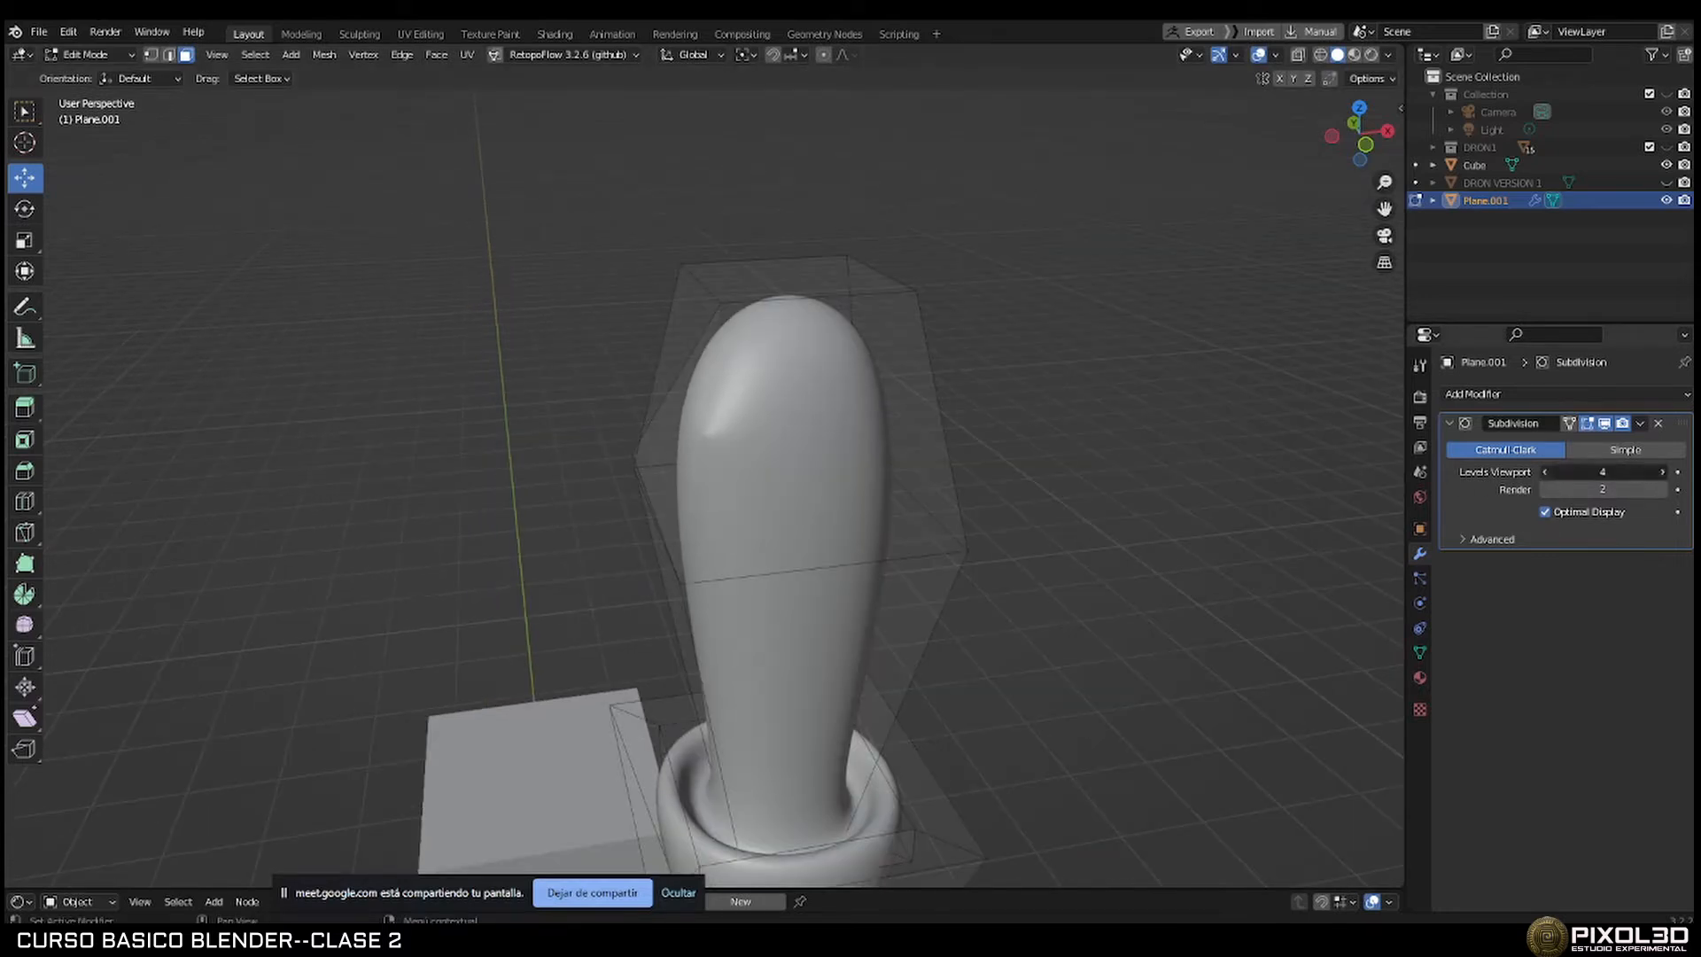
scroll(689, 387, up, 5)
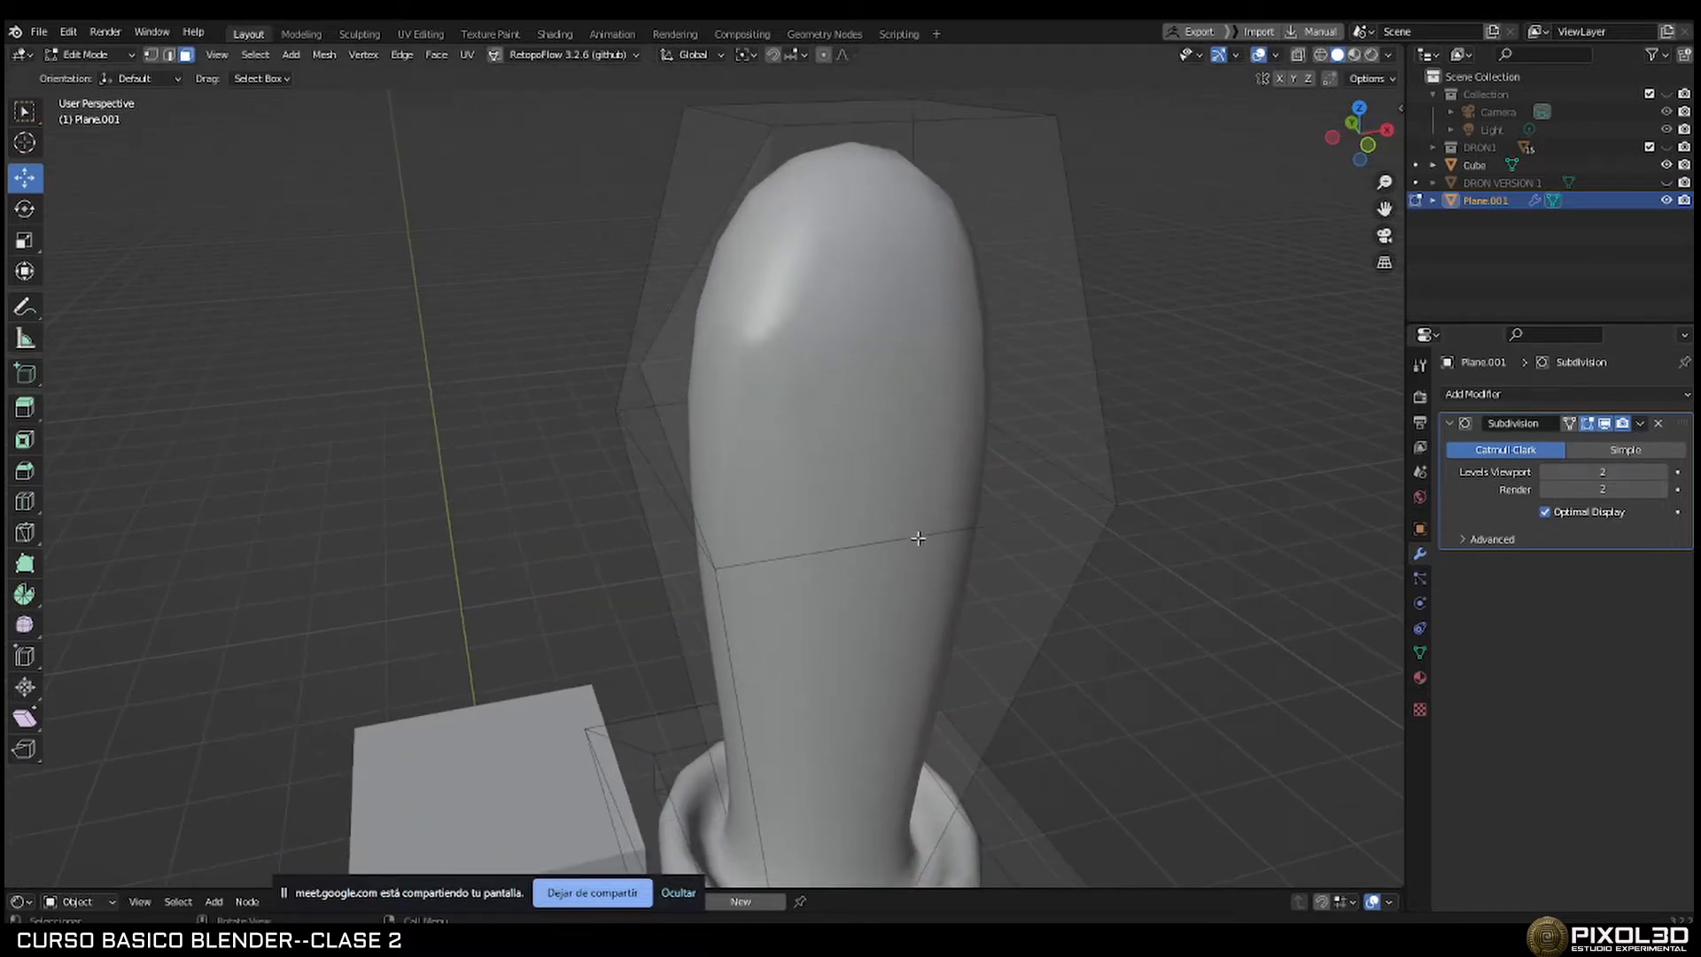
scroll(1061, 671, down, 5)
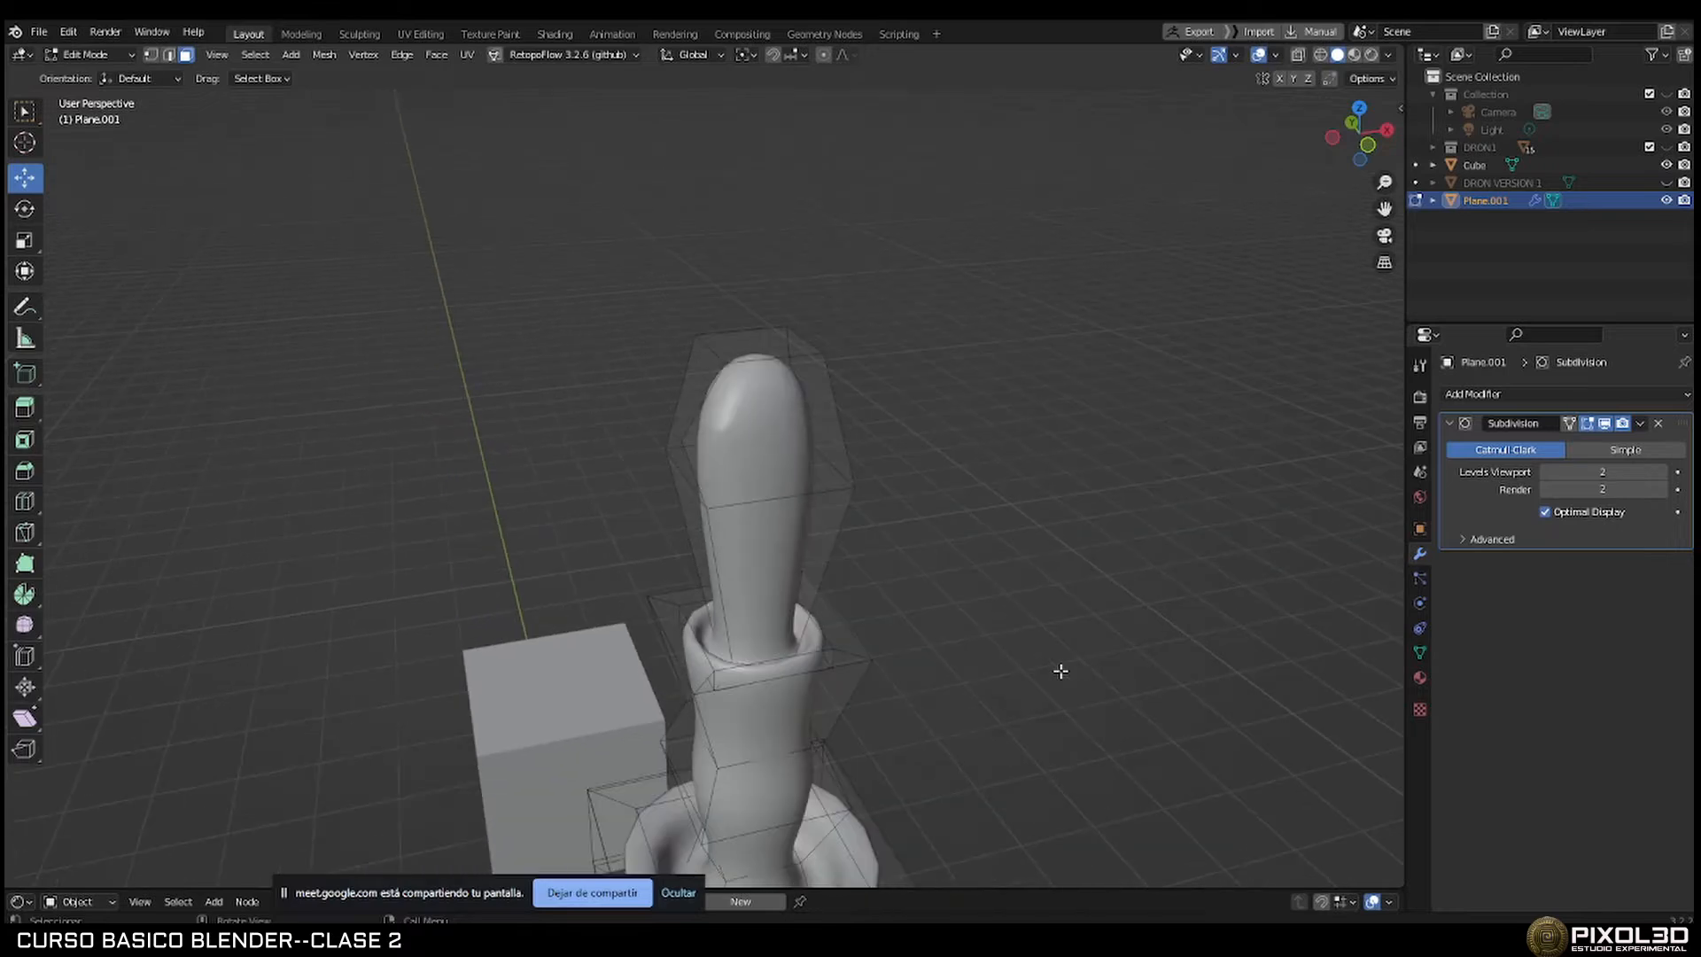
Return to Object Mode and delete the remaining tower, keeping only the cube visible.
key(Tab)
middle_drag(996, 648, 906, 422)
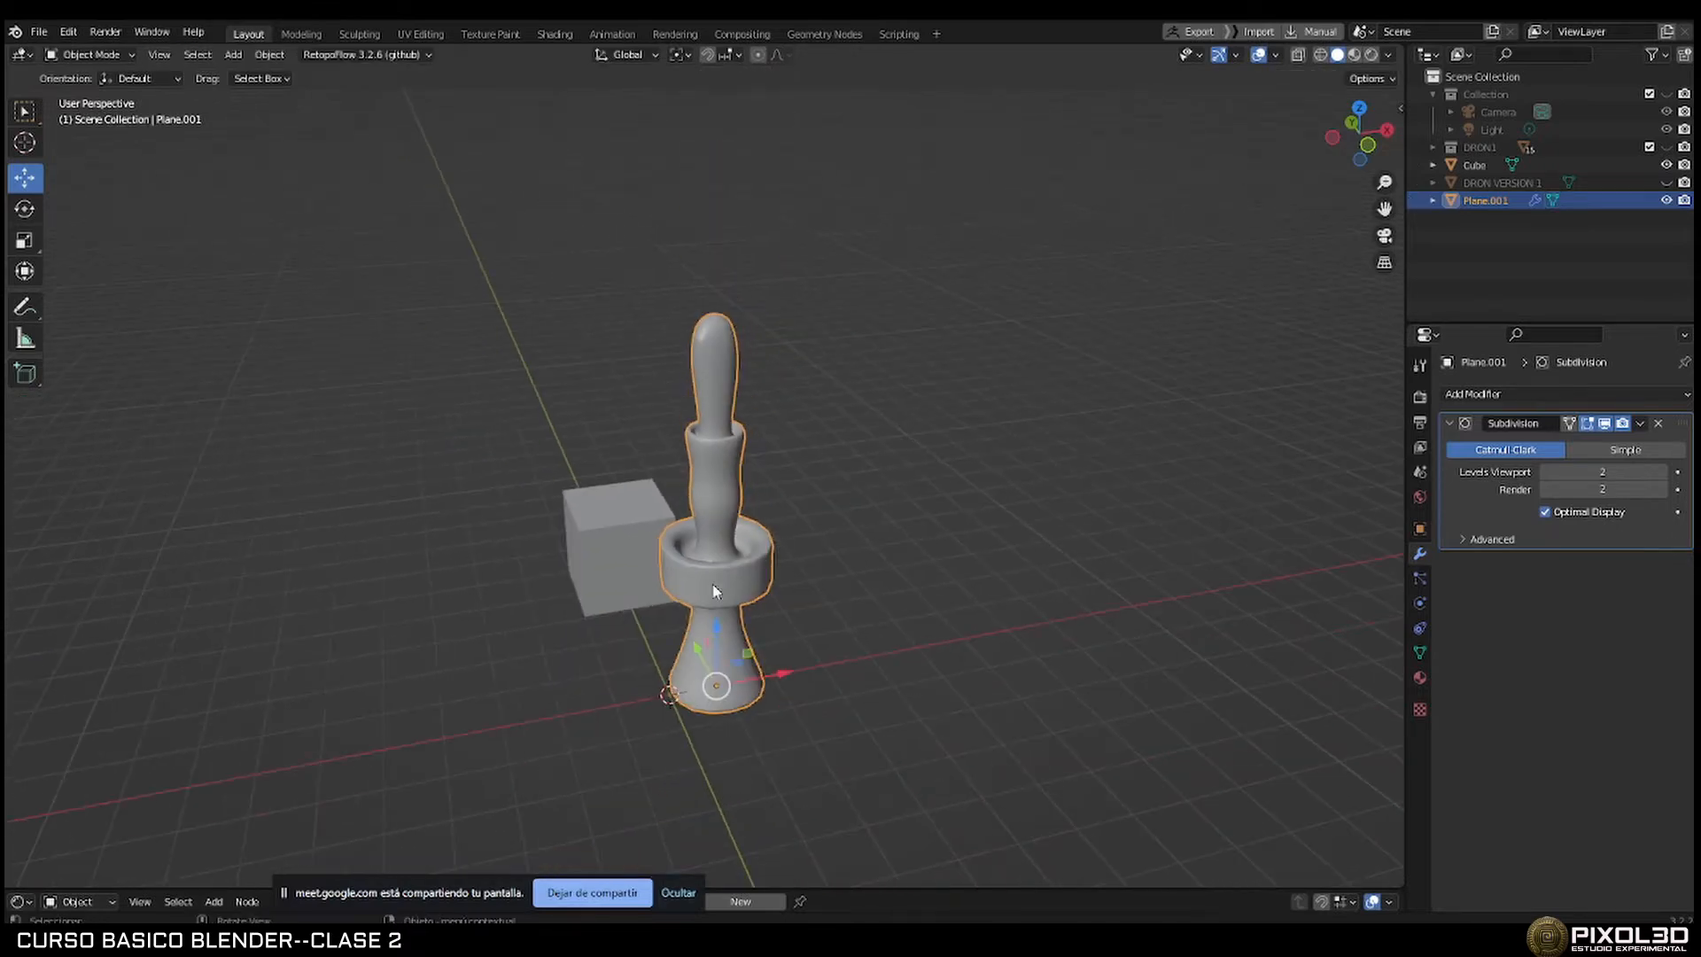
key(Delete)
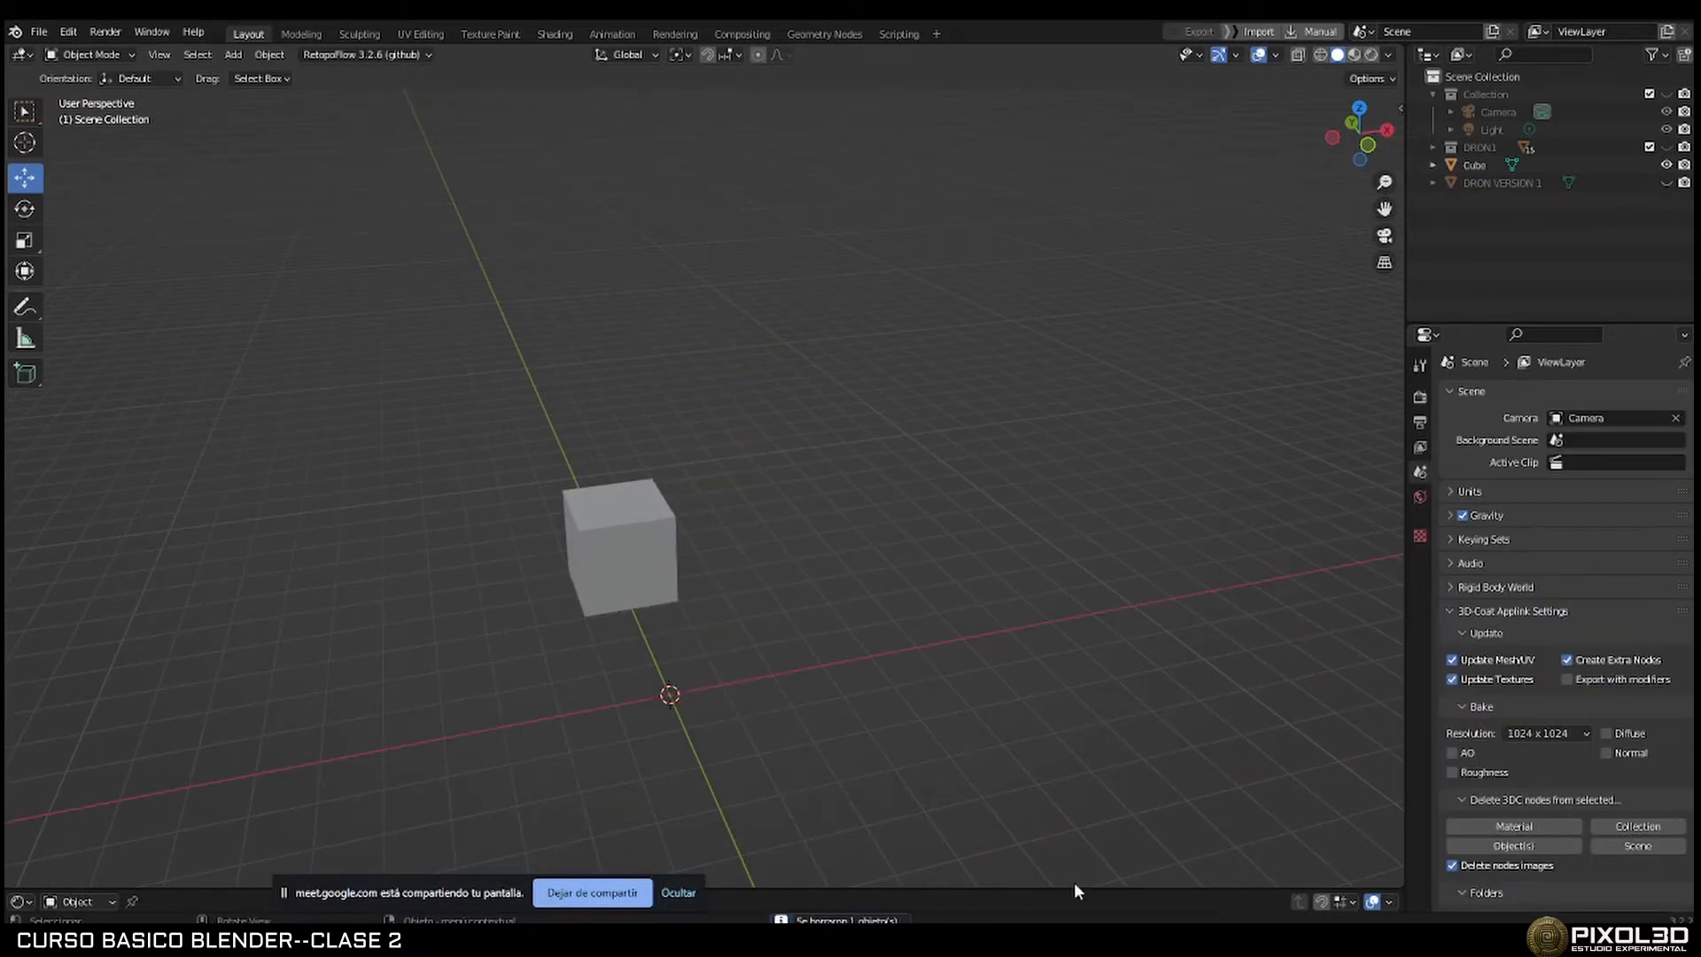
Switch to the course PDF, review its pages on the extrusion methods and extrude tool variants, and return to Blender.
key(alt+Tab)
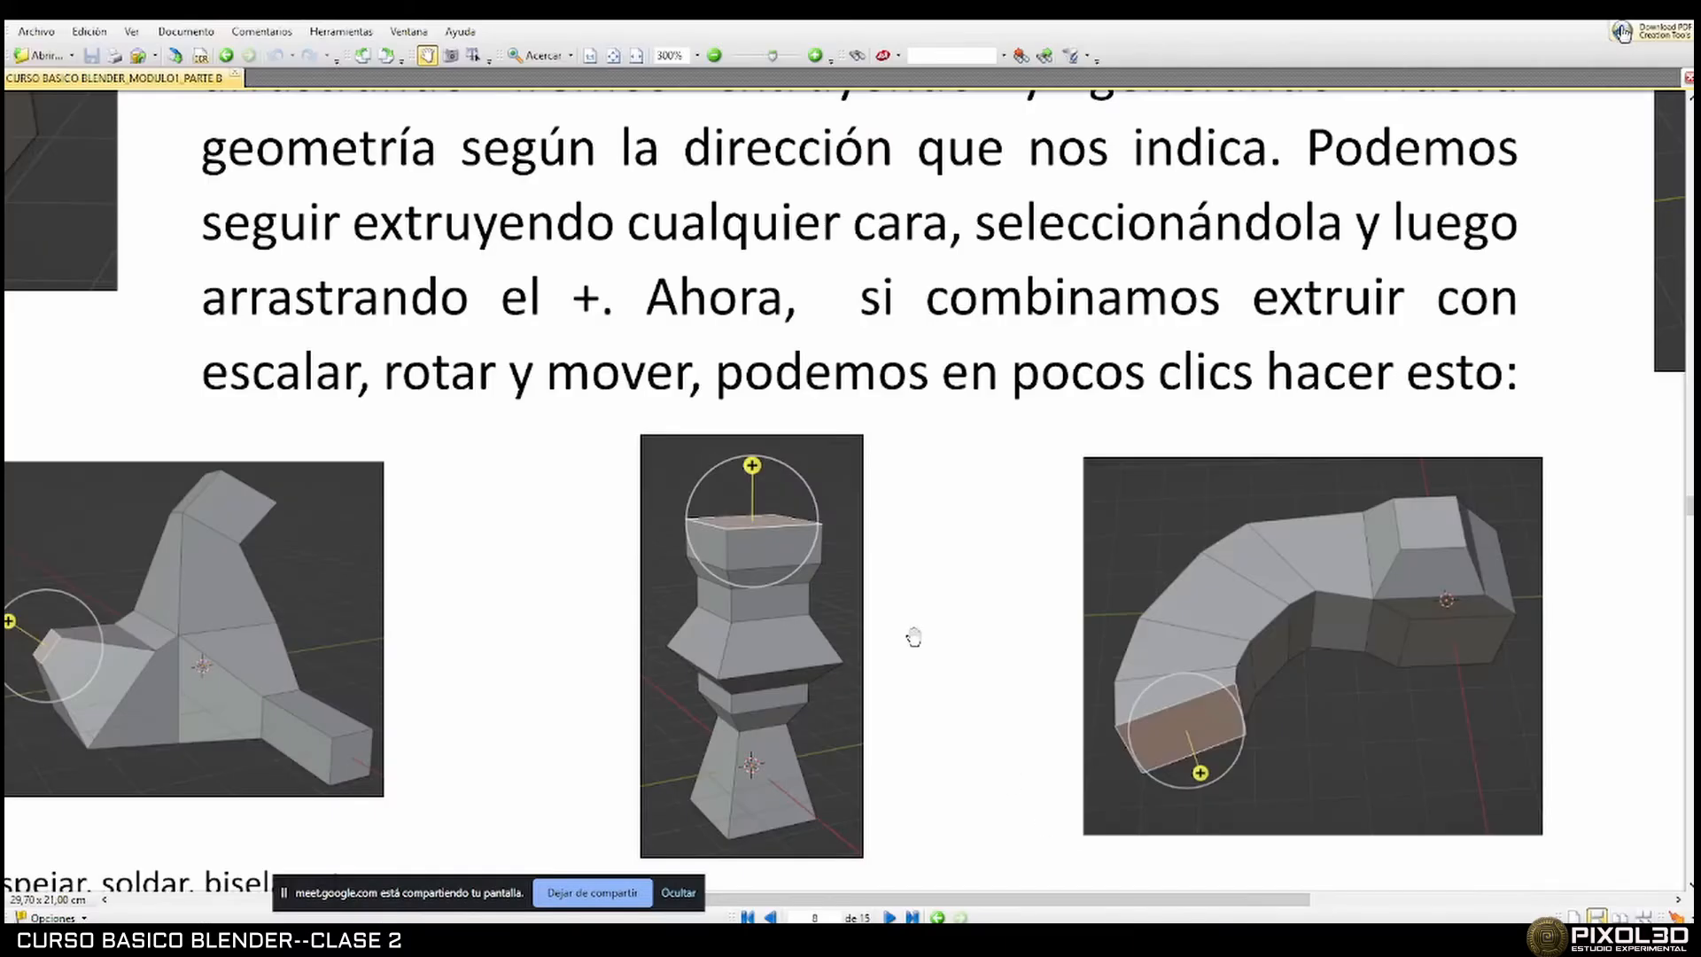
ctrl+scroll(914, 638, down, 3)
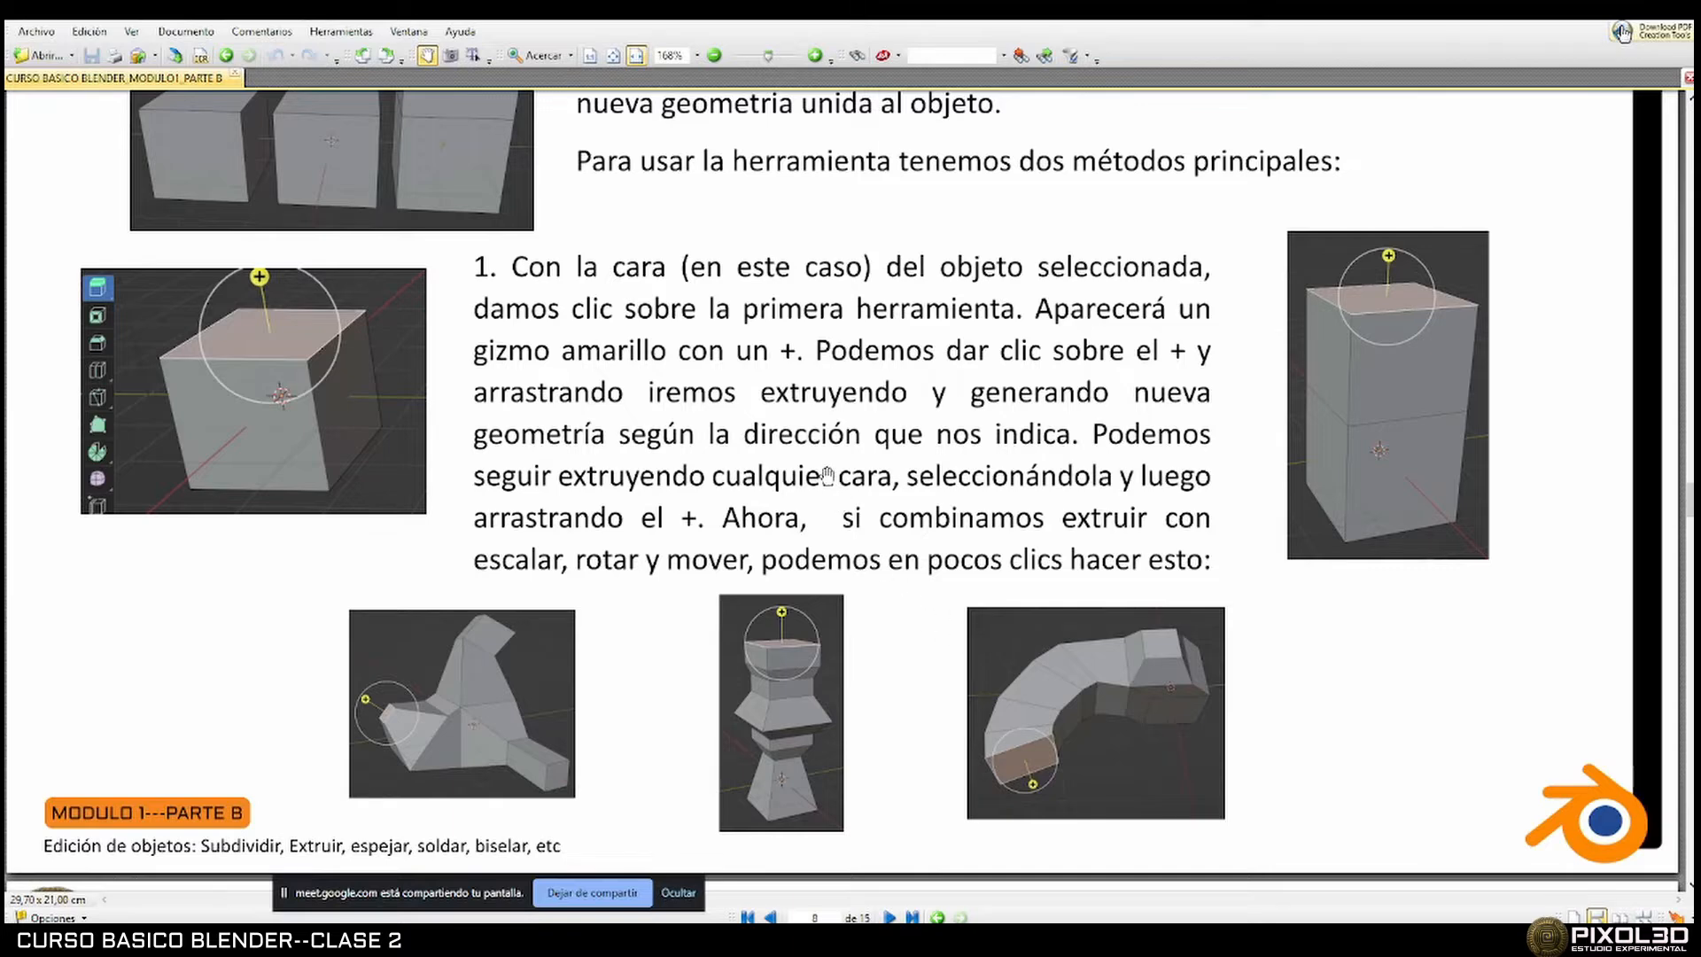
scroll(861, 466, up, 3)
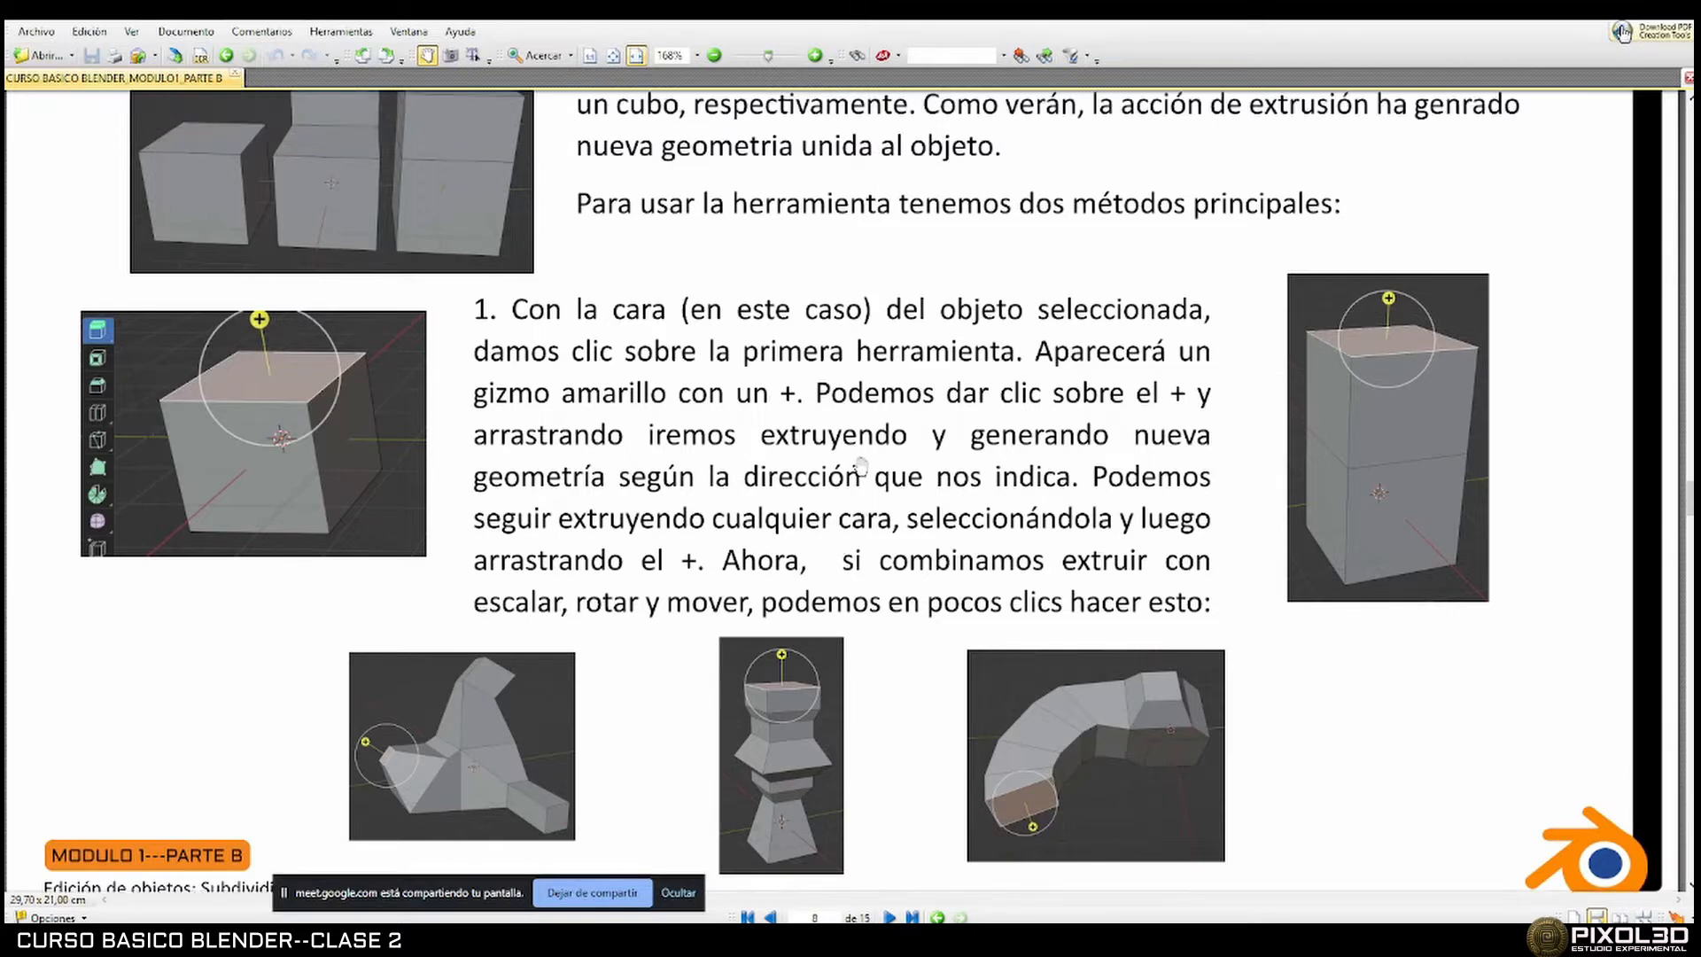
scroll(861, 465, down, 3)
scroll(862, 466, down, 3)
scroll(862, 466, down, 6)
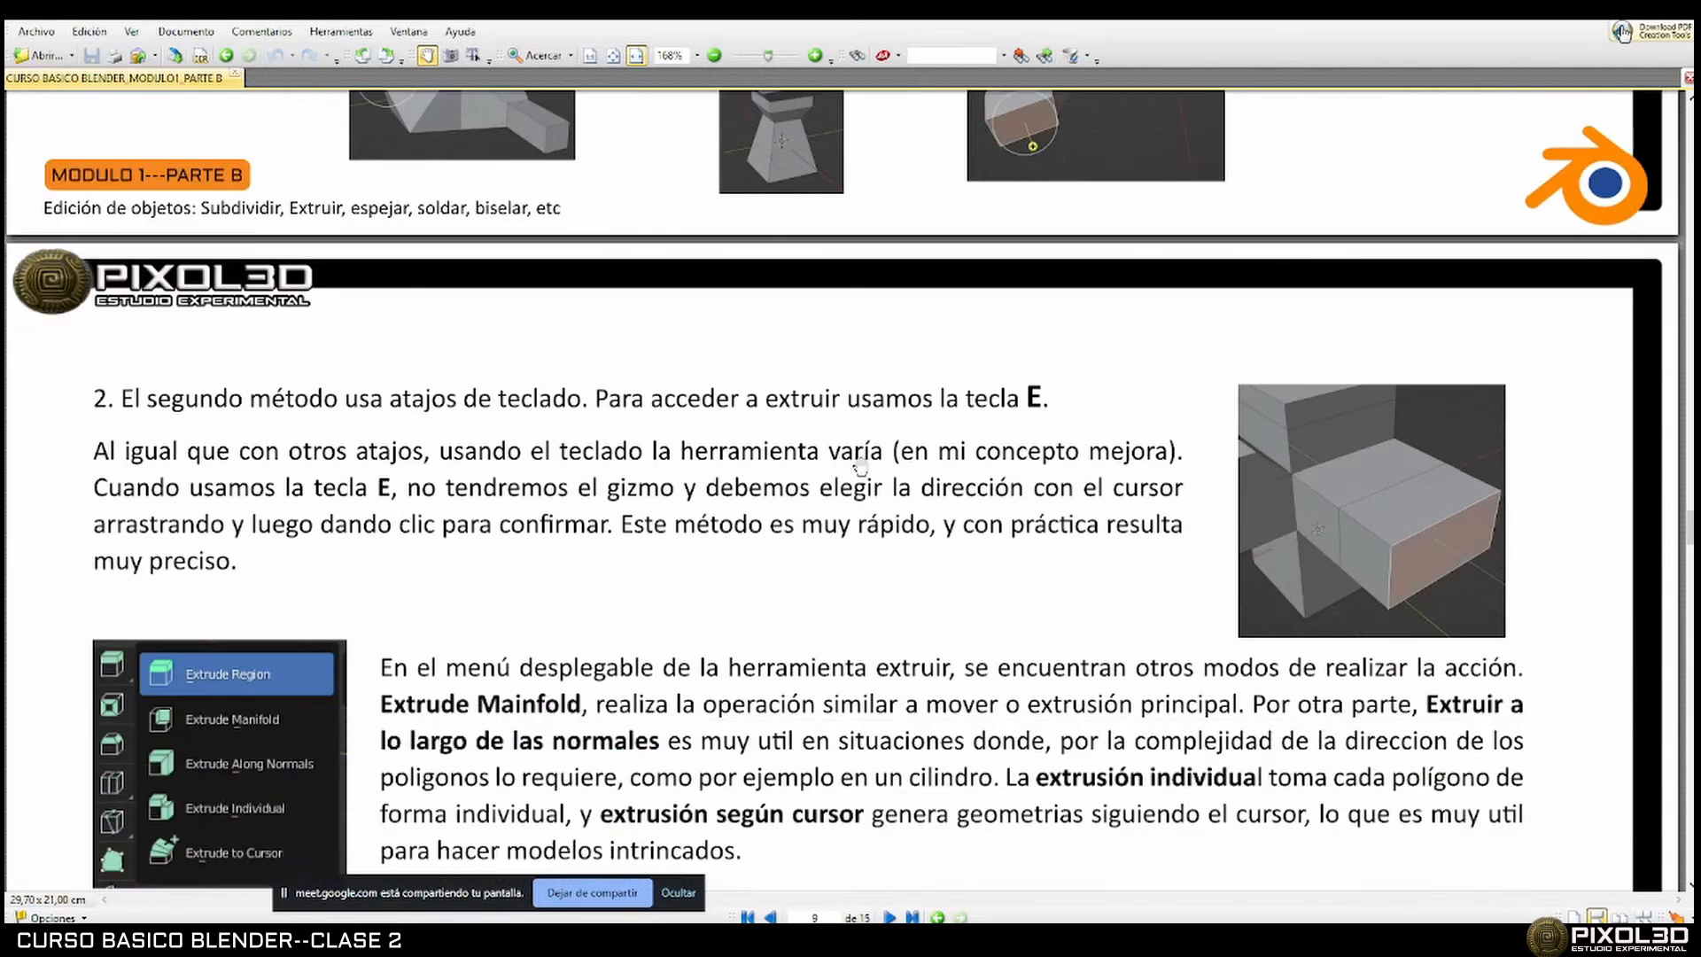
scroll(861, 467, down, 3)
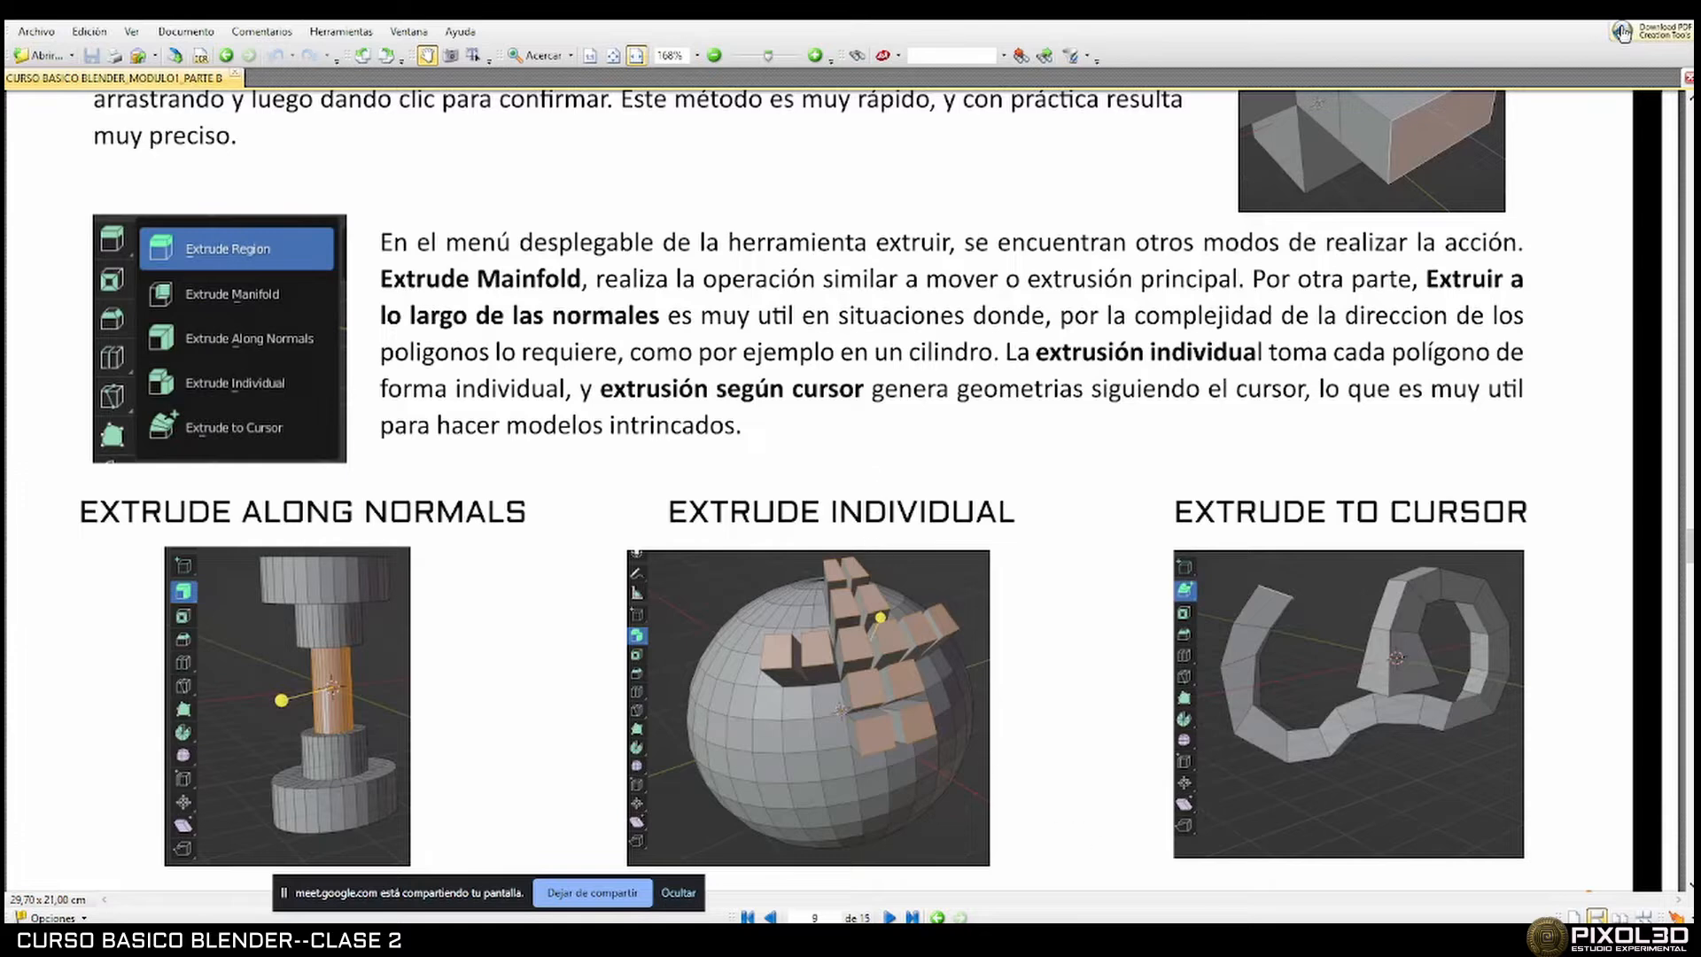
click(1161, 939)
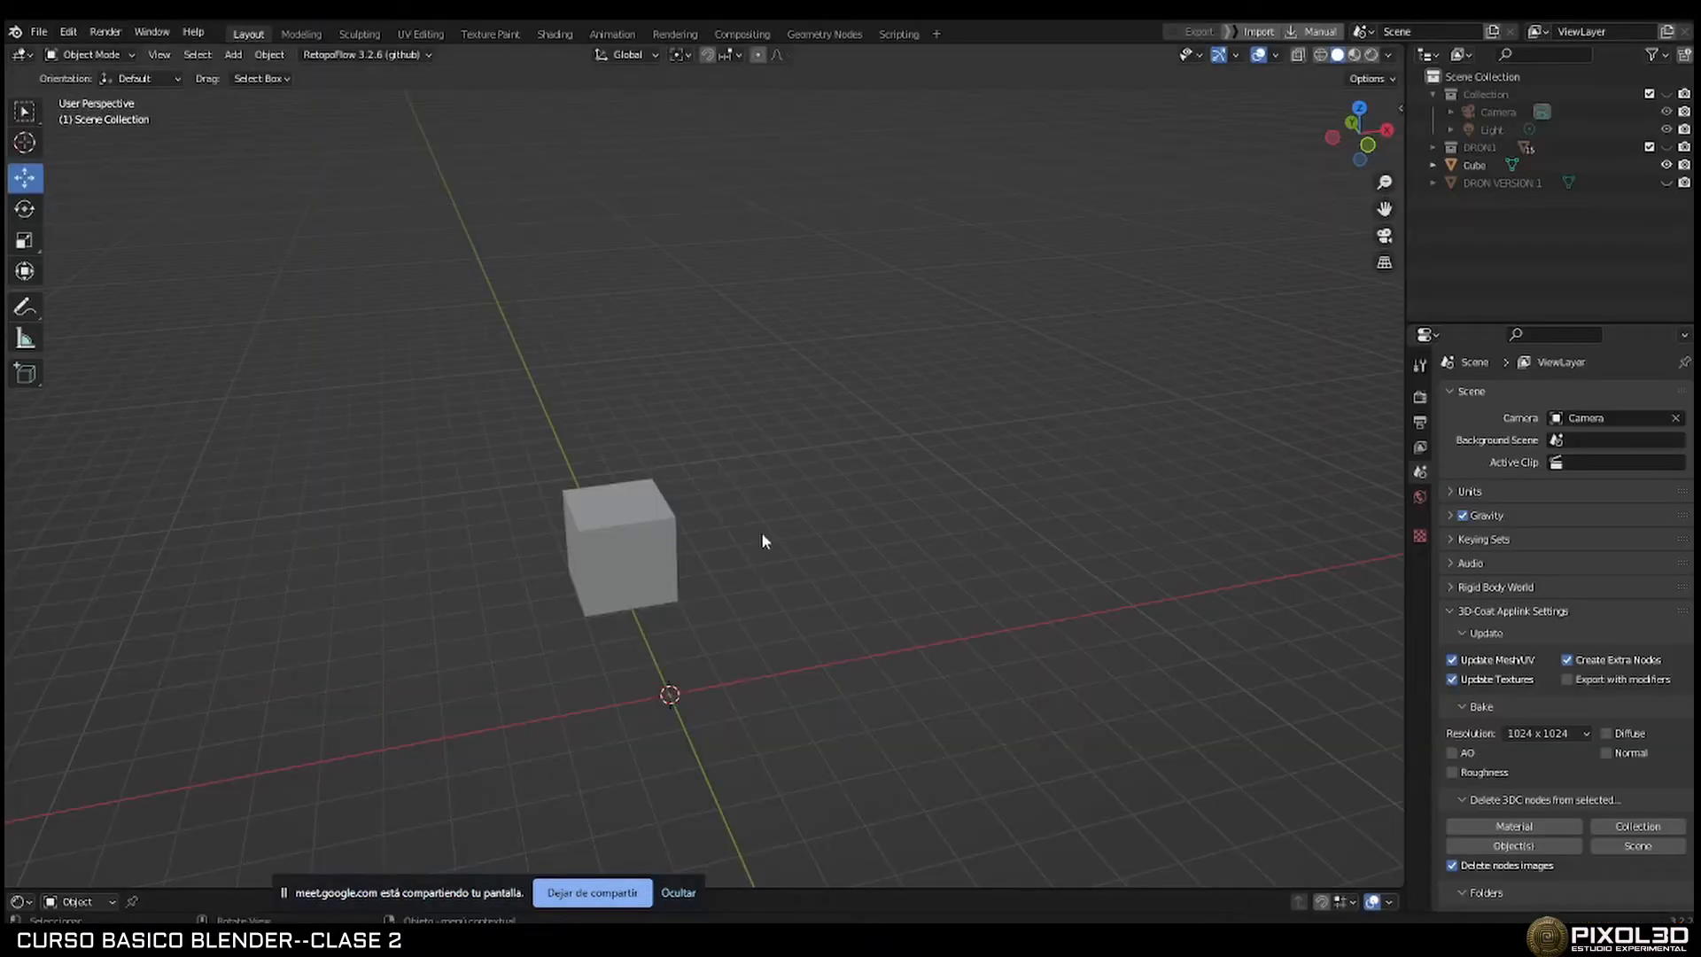
Enter Edit Mode on the cube and extrude its top face upward with Extrude Region to add a second block.
click(640, 547)
shift+middle_drag(716, 560, 897, 553)
scroll(776, 518, up, 2)
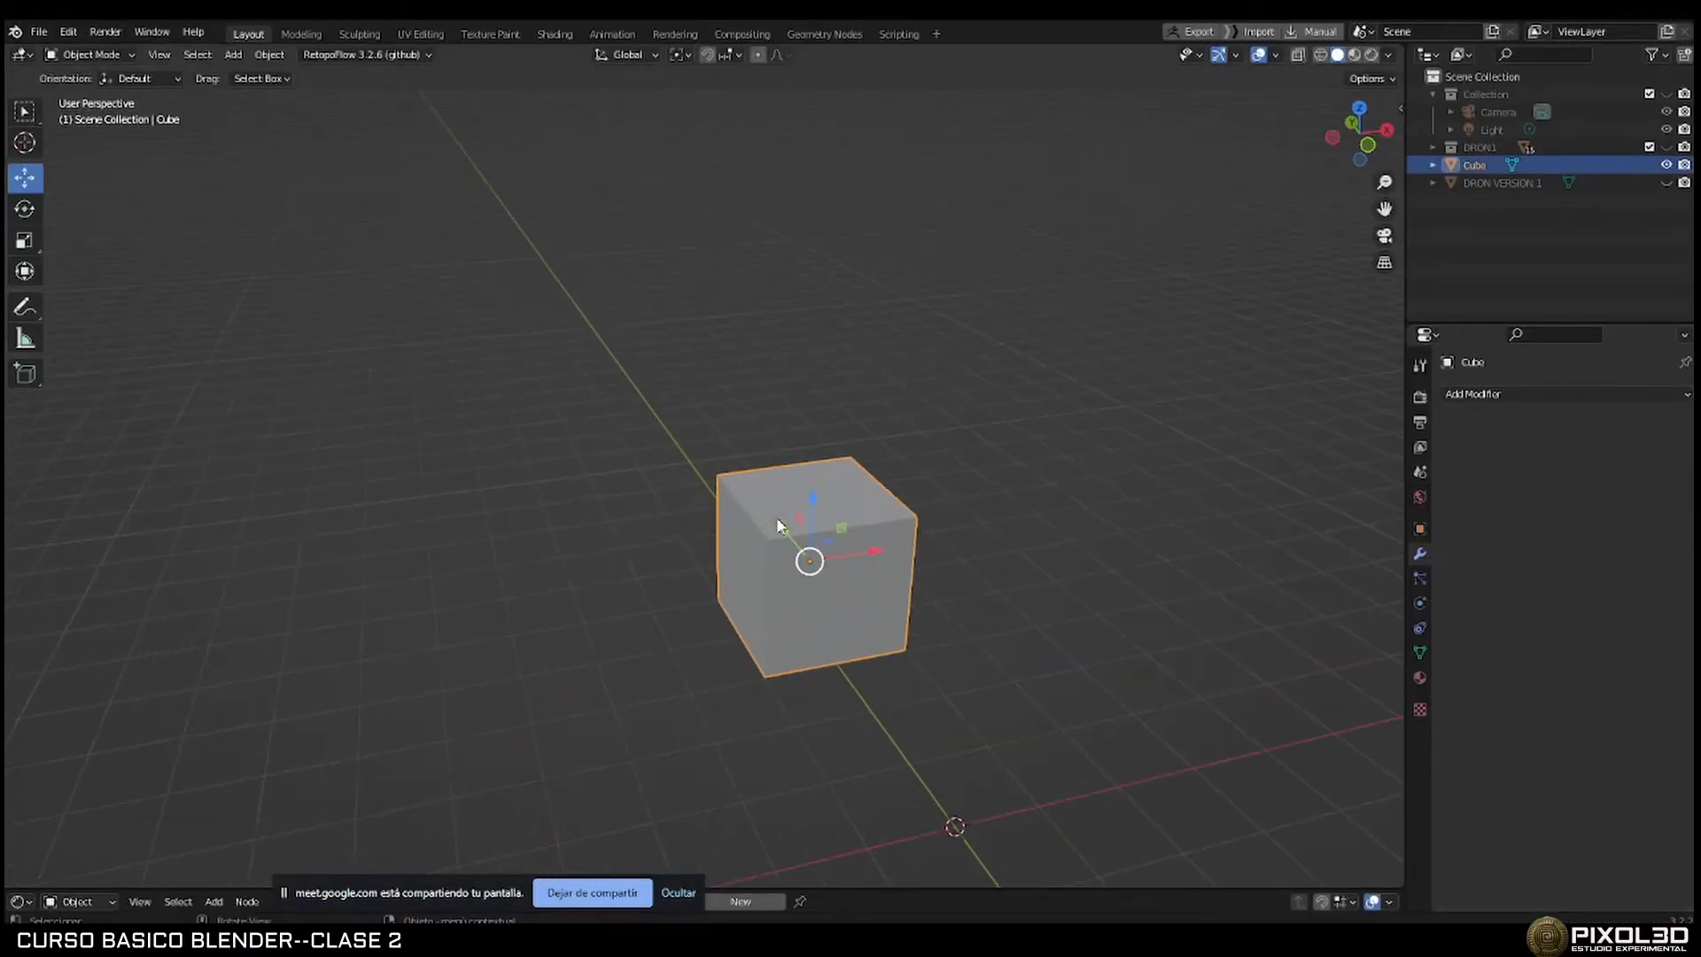
key(Tab)
click(831, 492)
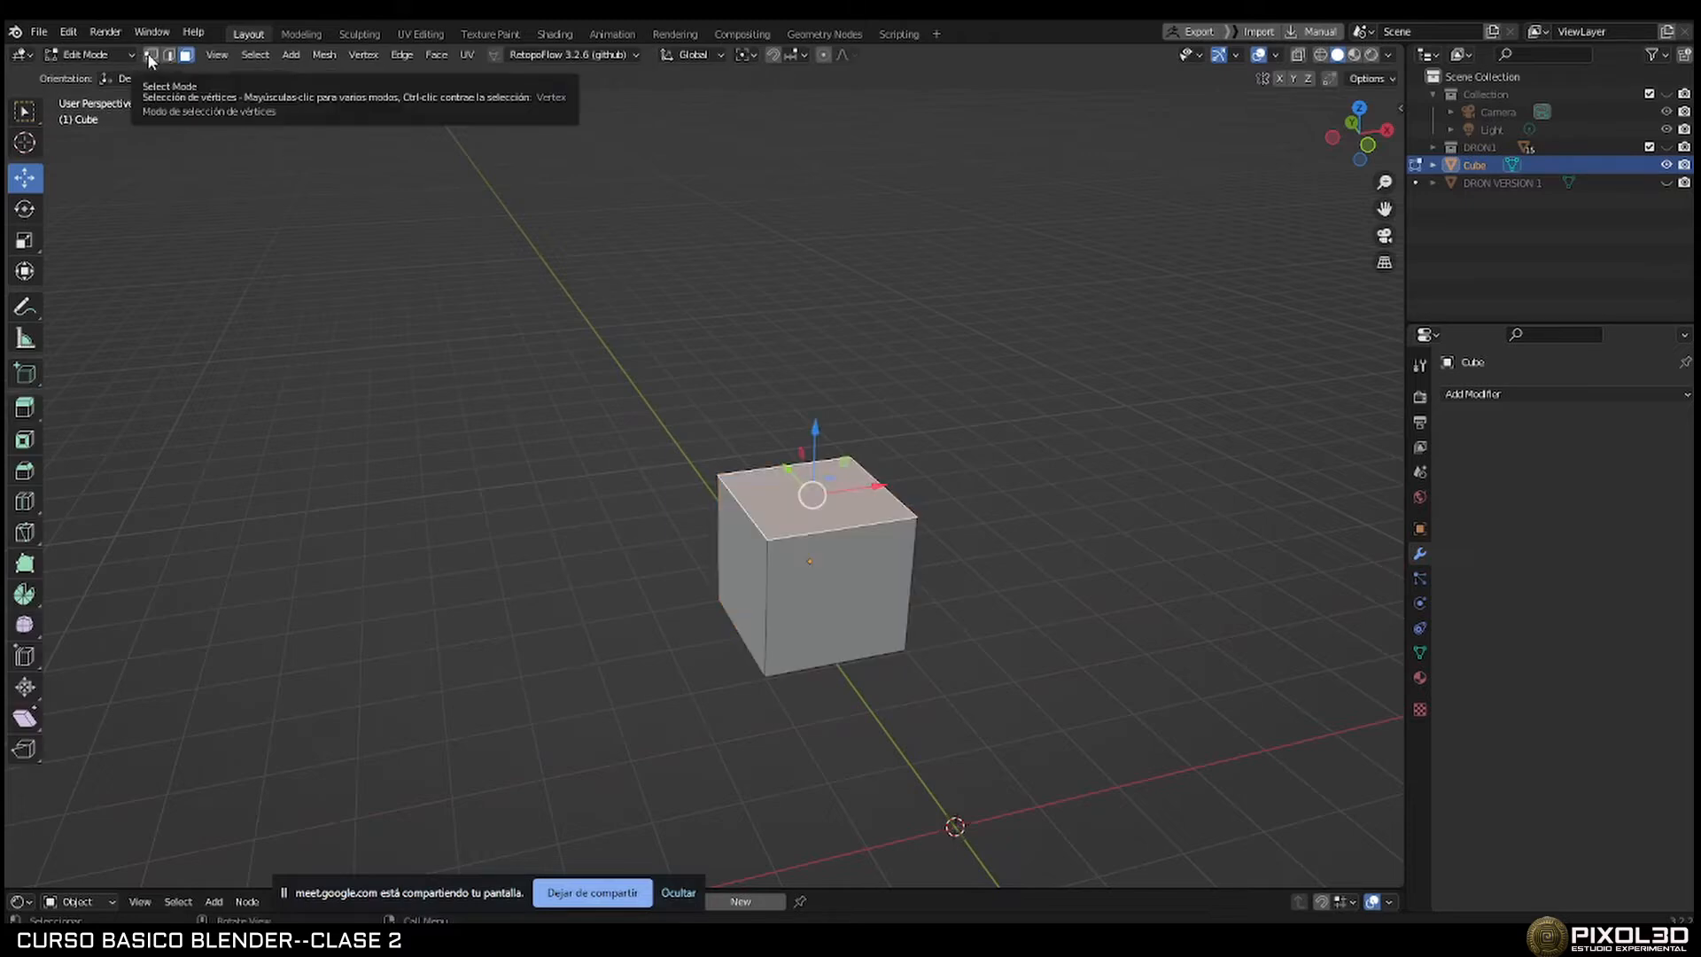
scroll(786, 549, up, 2)
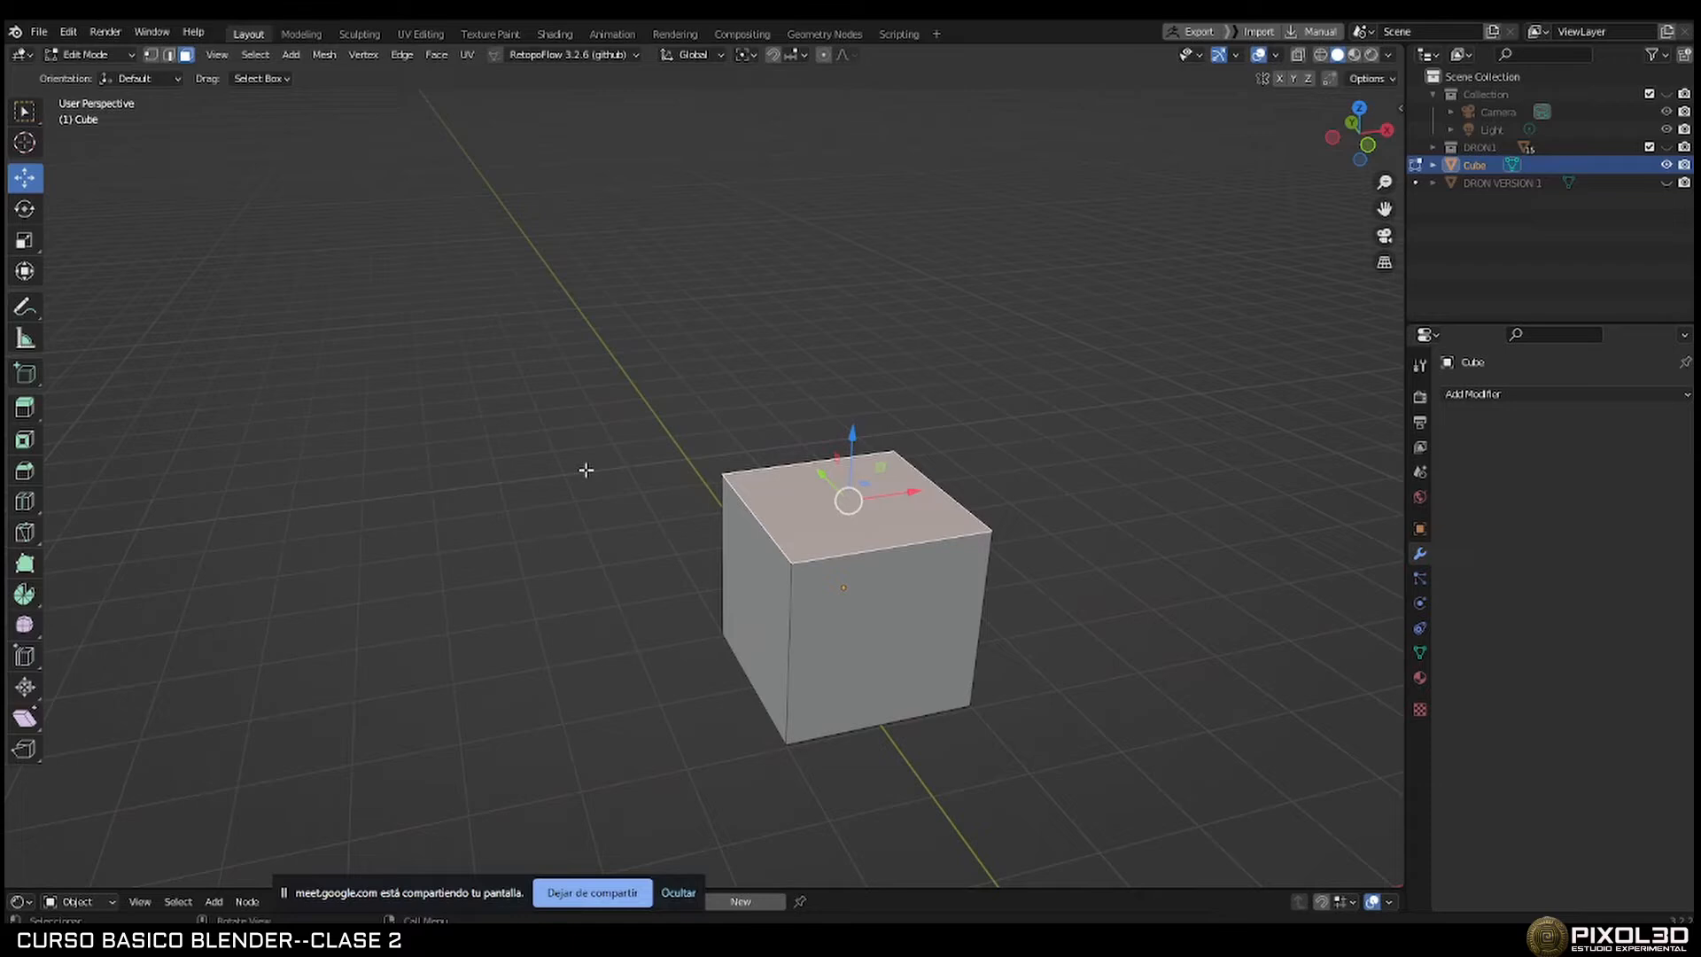
click(24, 408)
drag(851, 440, 859, 309)
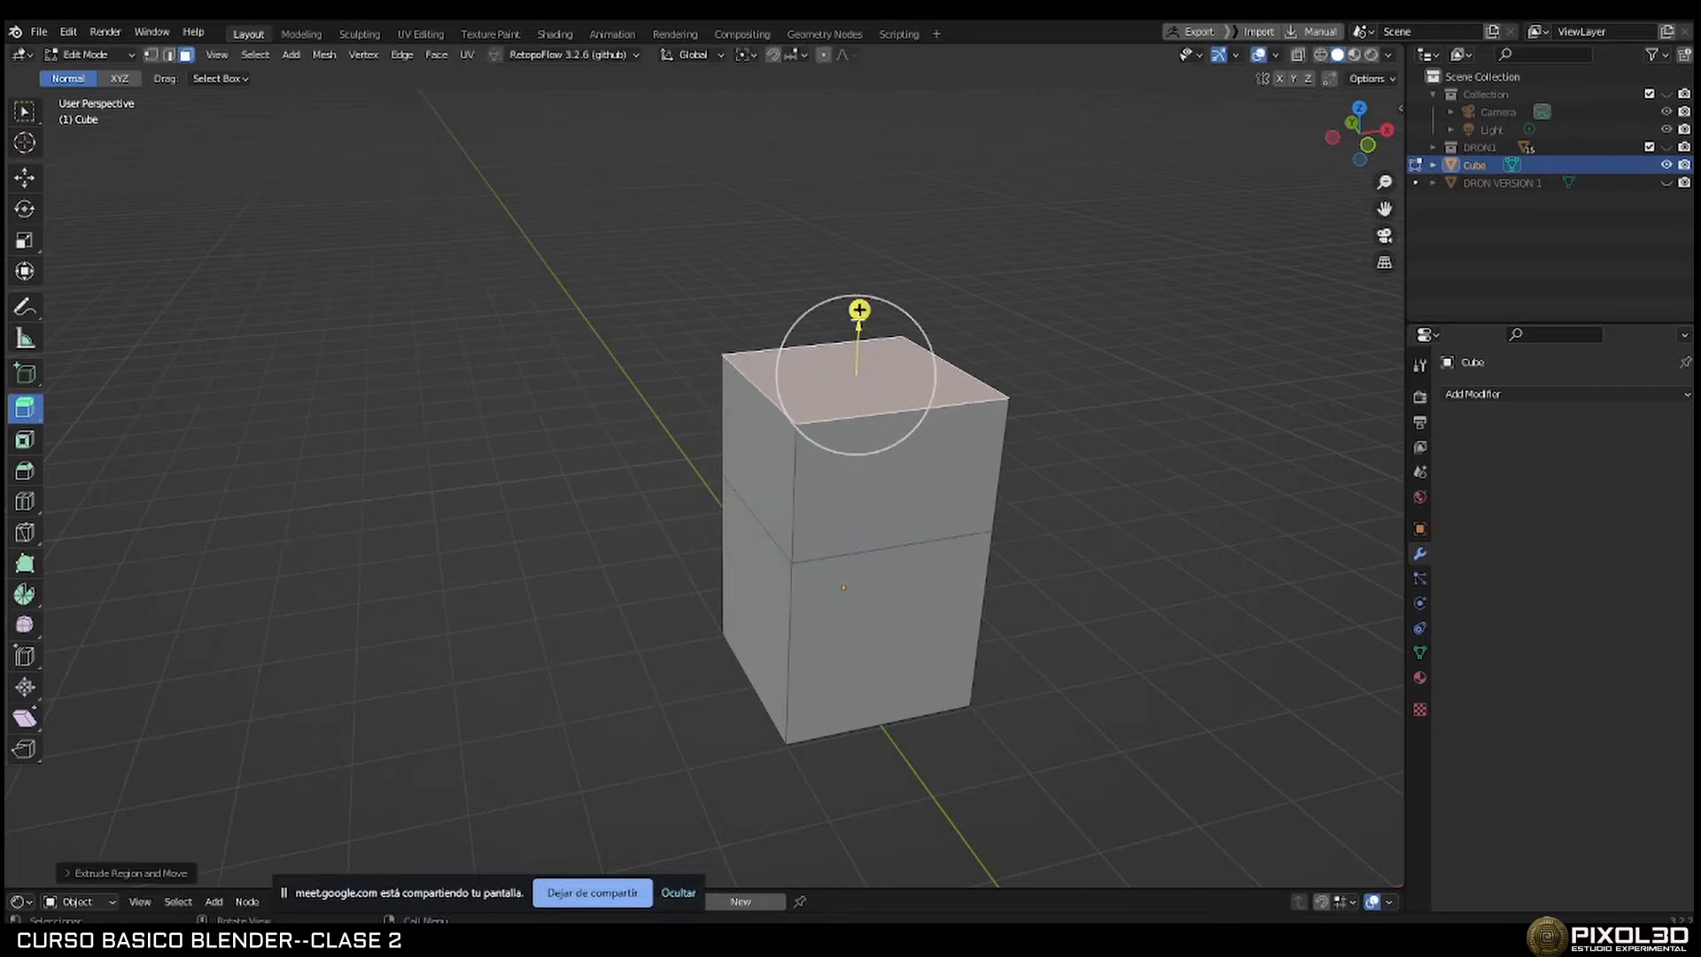
Lower the top face slightly with Extrude Manifold and raise it partway along Z with the Move tool.
click(34, 404)
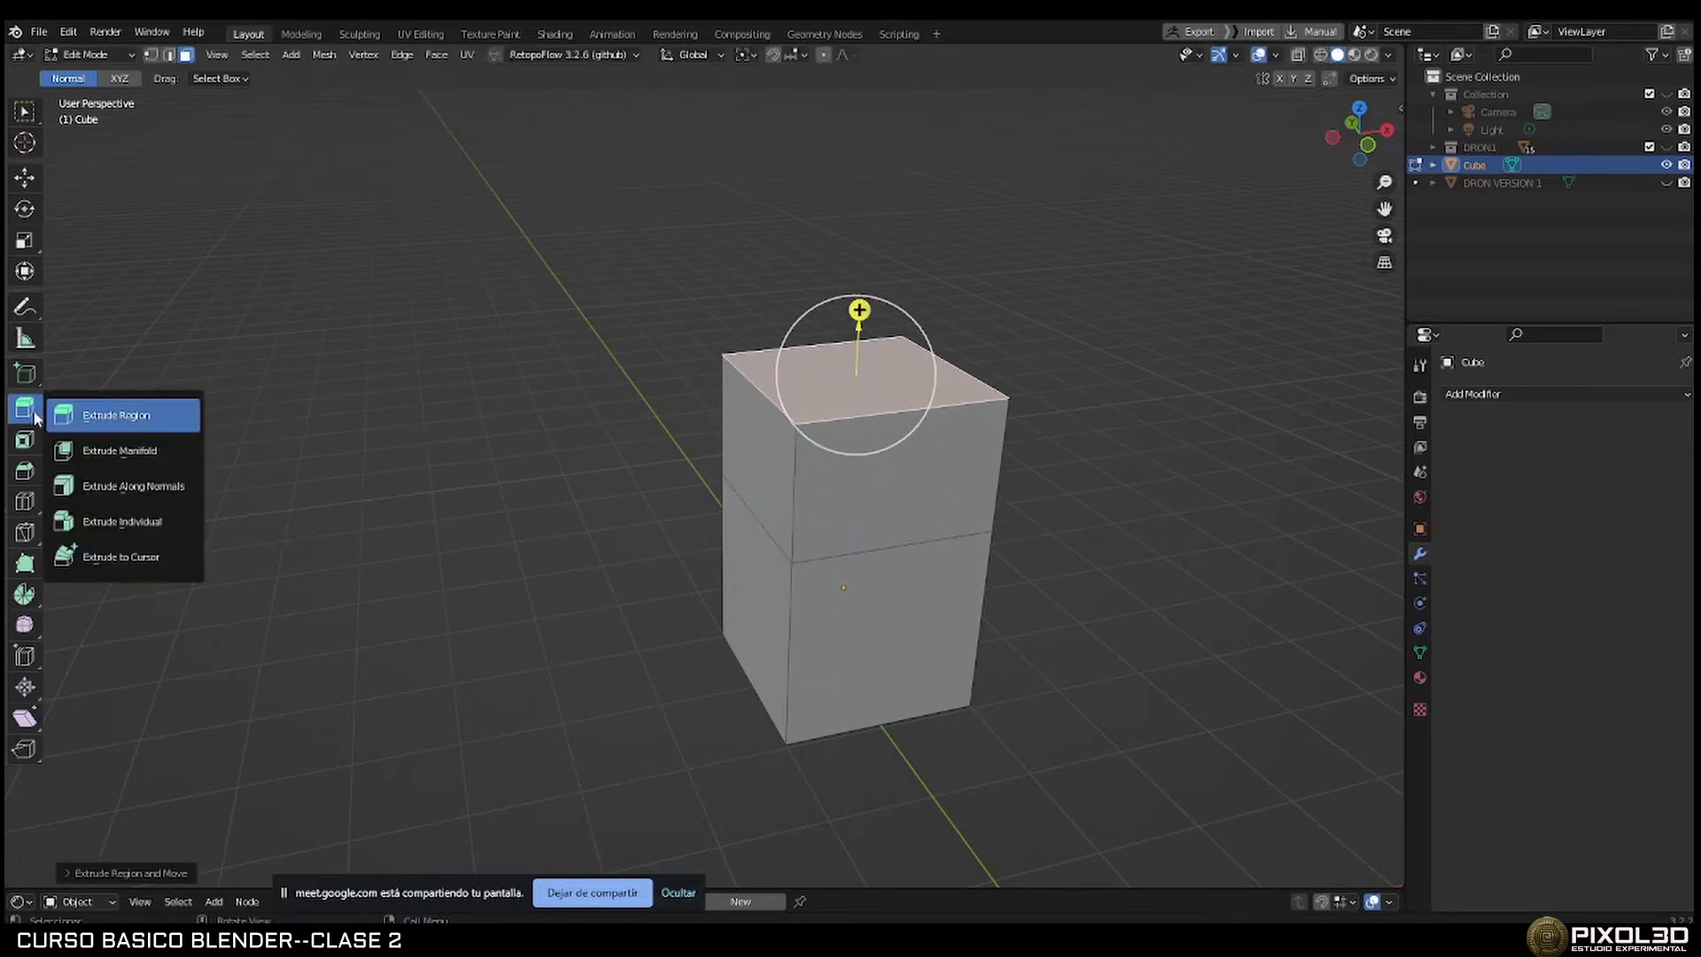
click(132, 454)
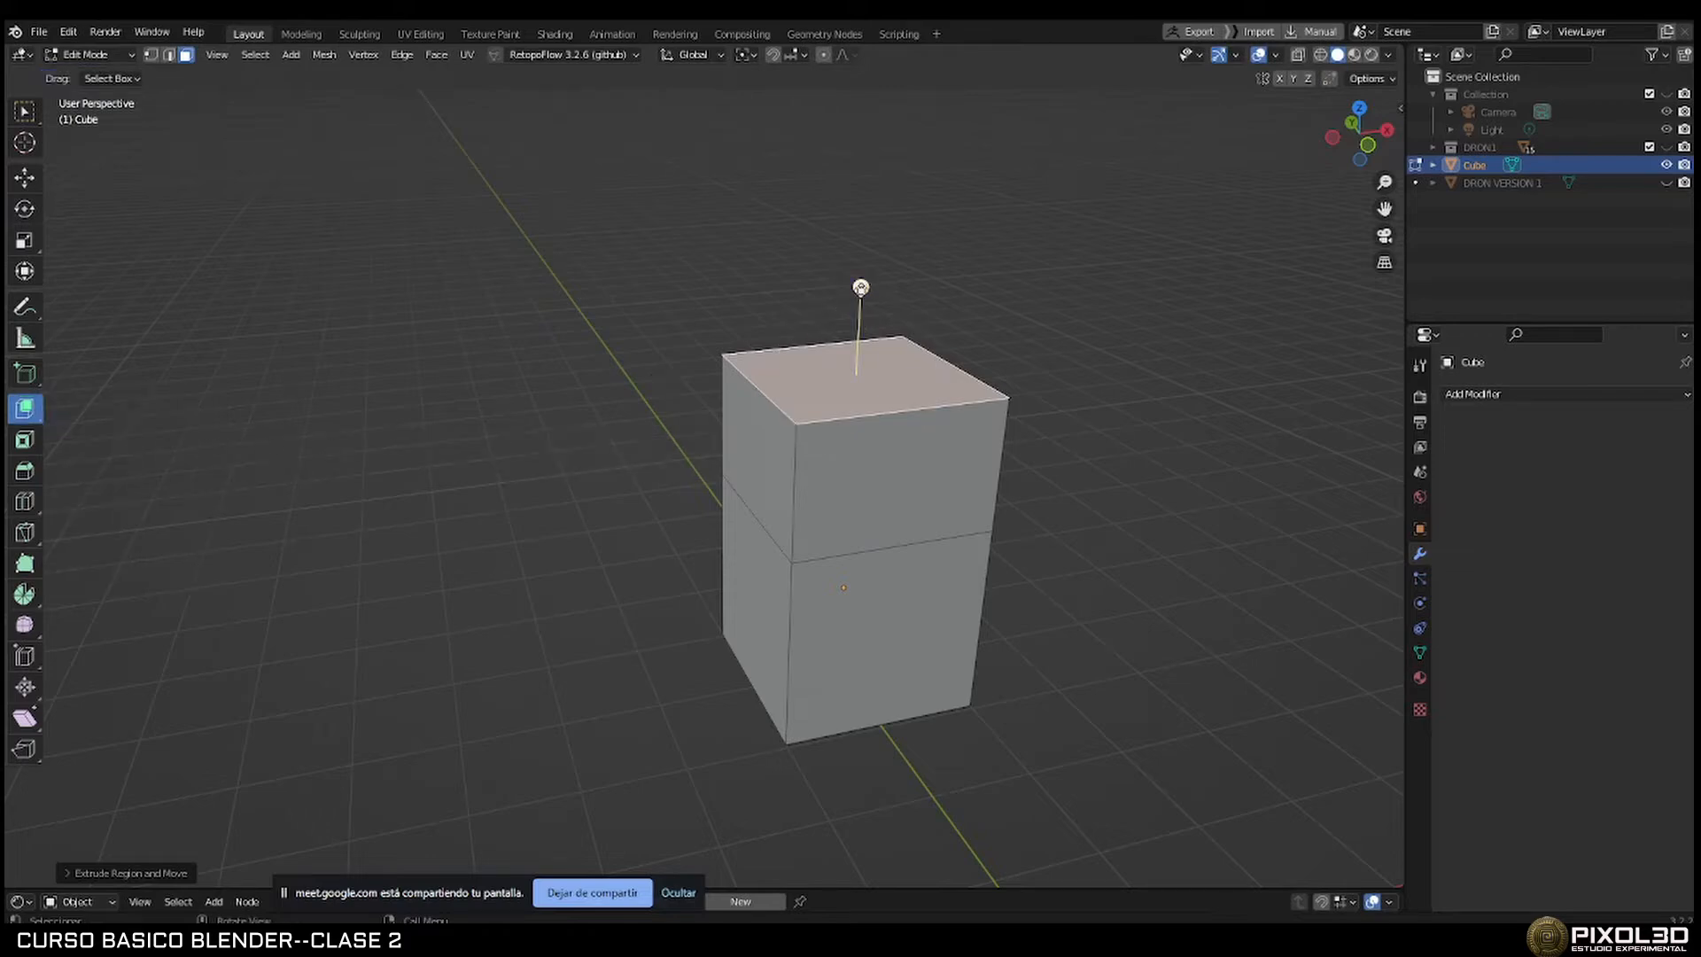
drag(859, 310, 889, 342)
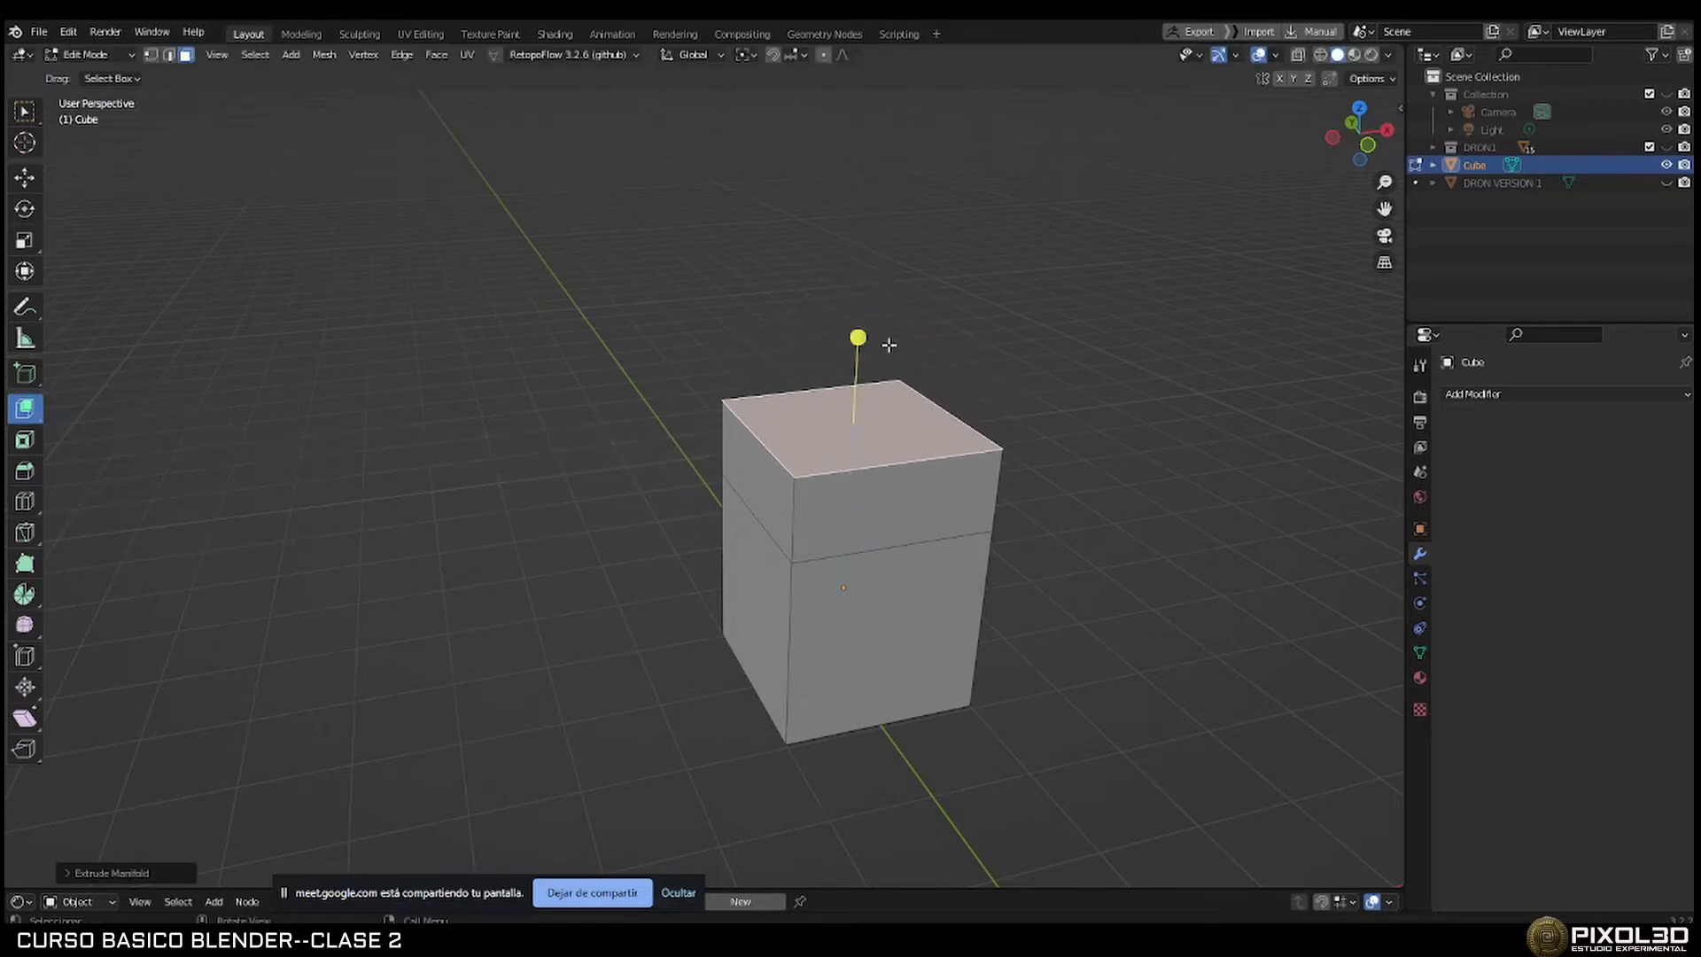
click(31, 181)
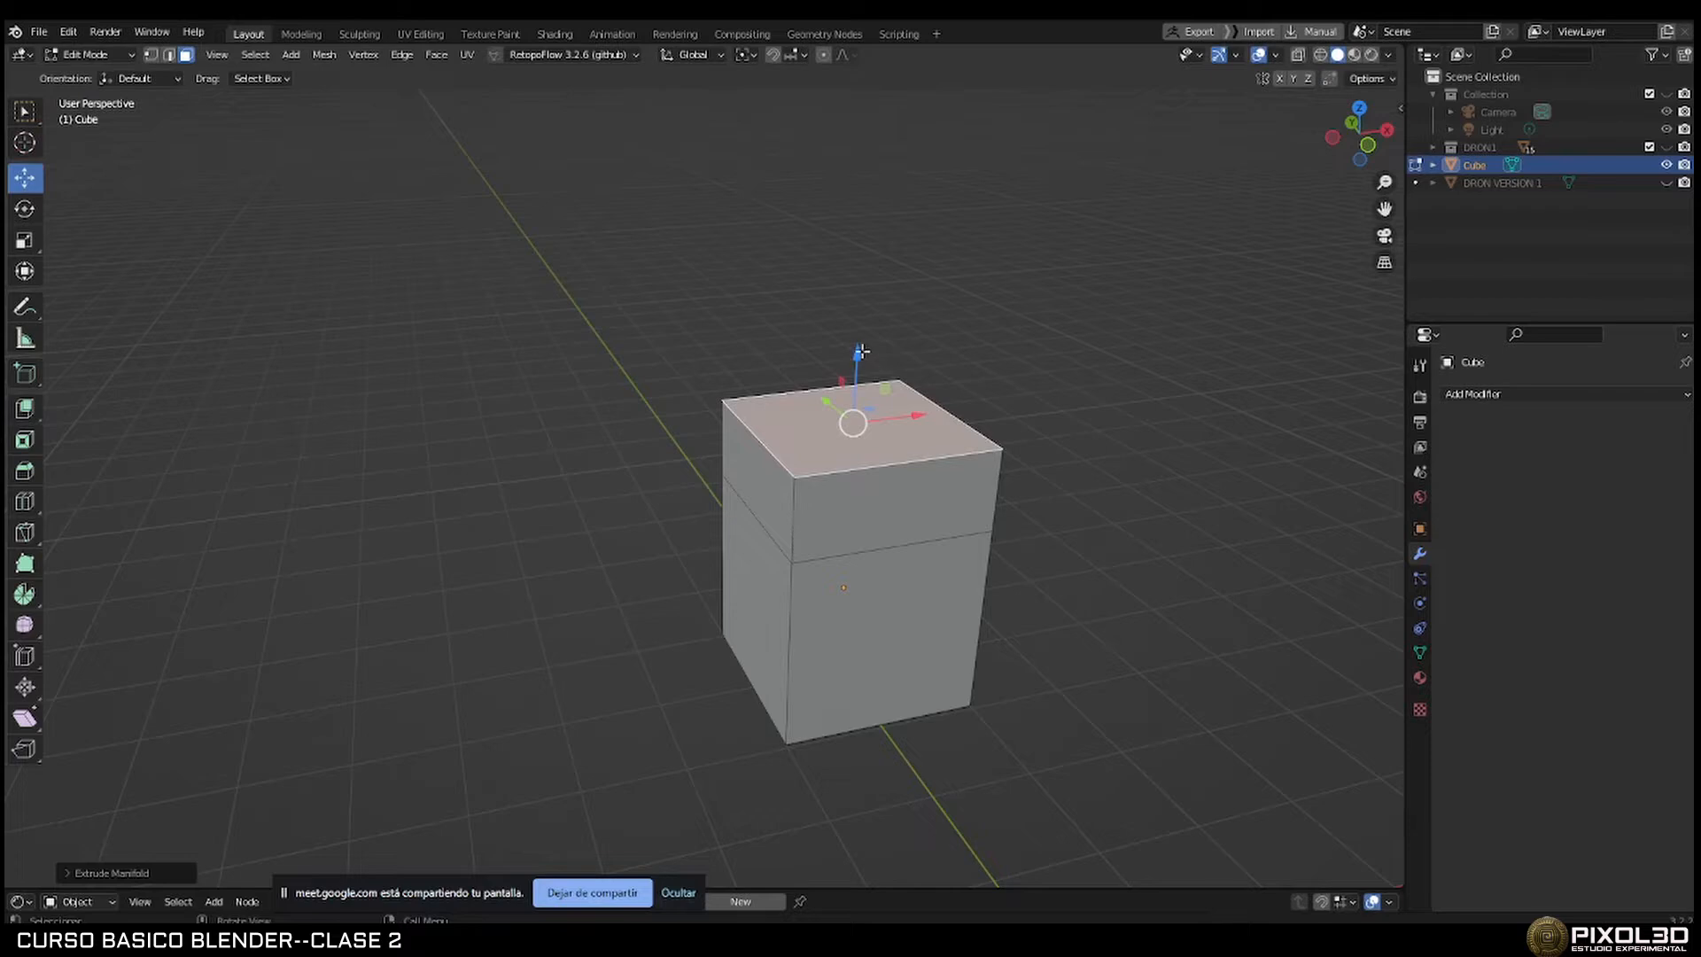
drag(858, 356, 854, 310)
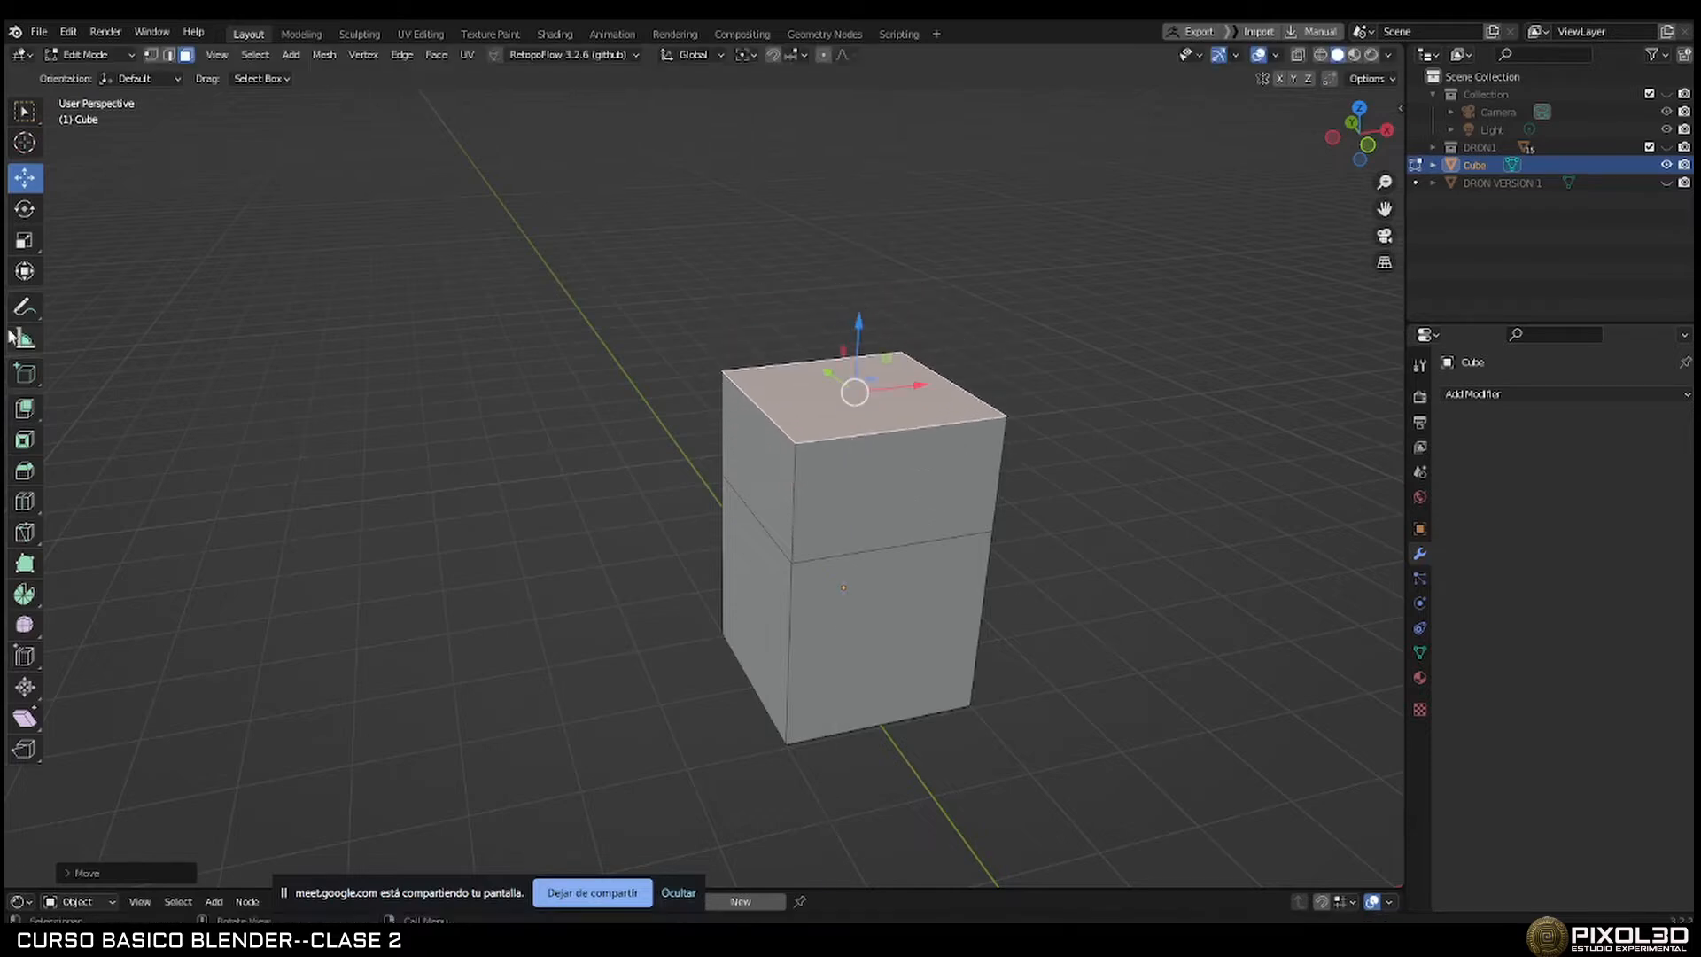
Extrude the top face upward with Extrude Along Normals to add a third block.
click(26, 417)
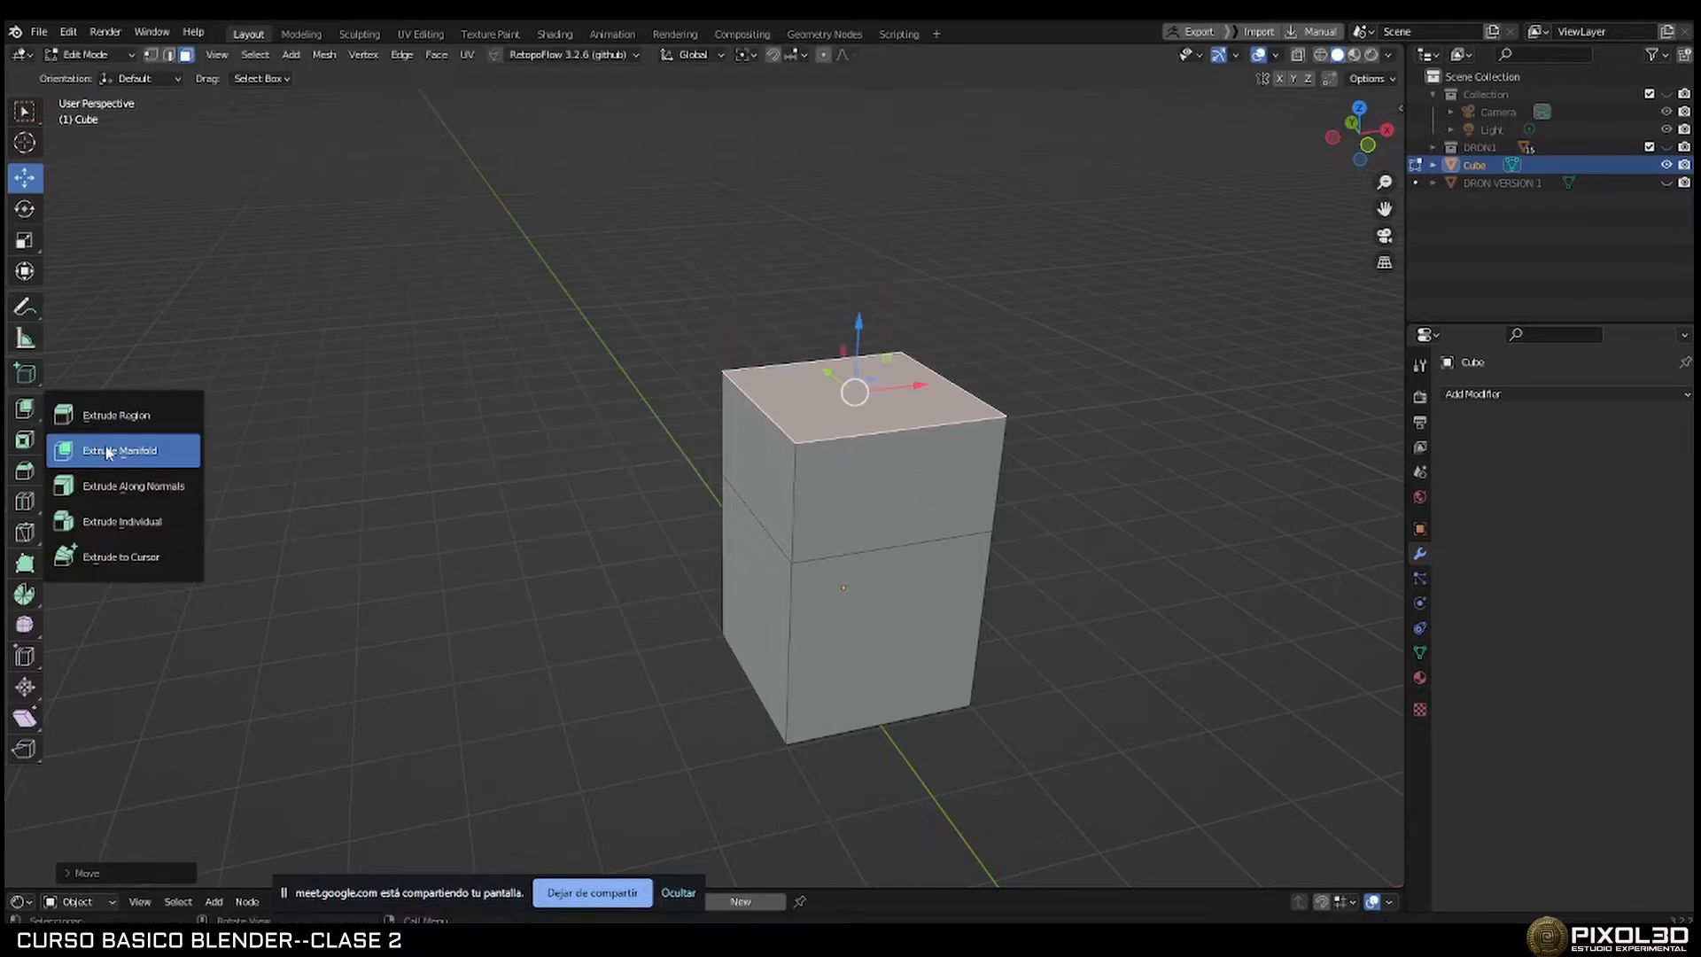
click(135, 486)
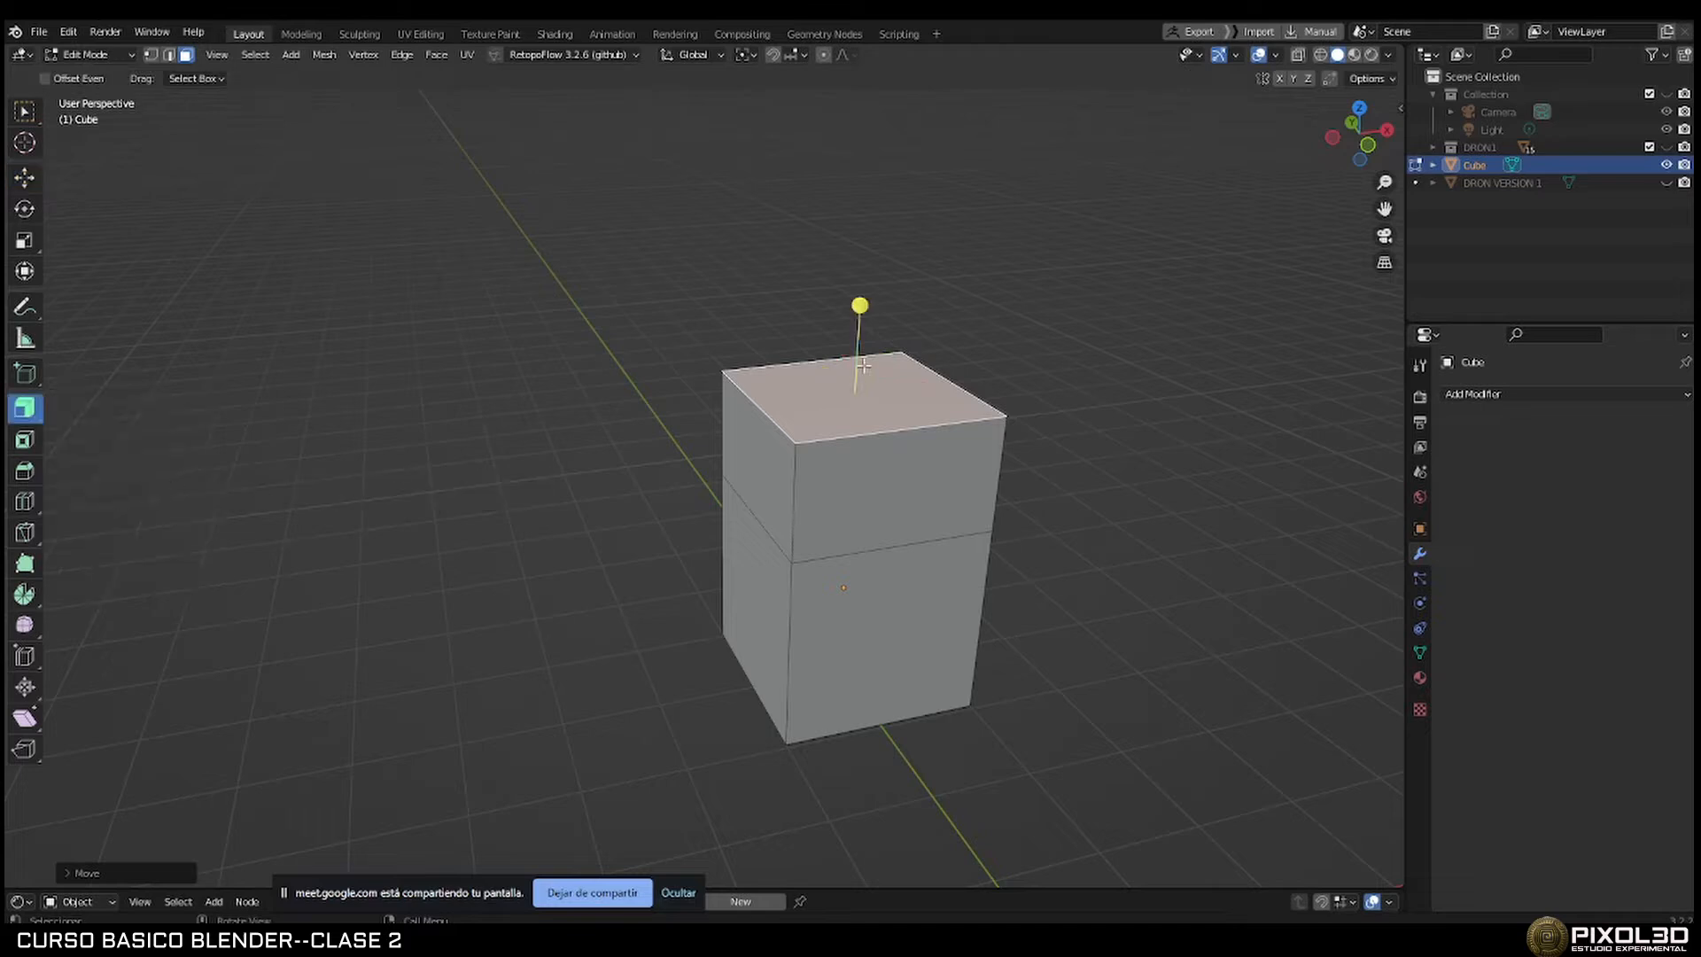
drag(859, 307, 863, 170)
Try Extrude Along Normals on one side face of the top block, outward and inward, and undo the extrusion.
click(732, 364)
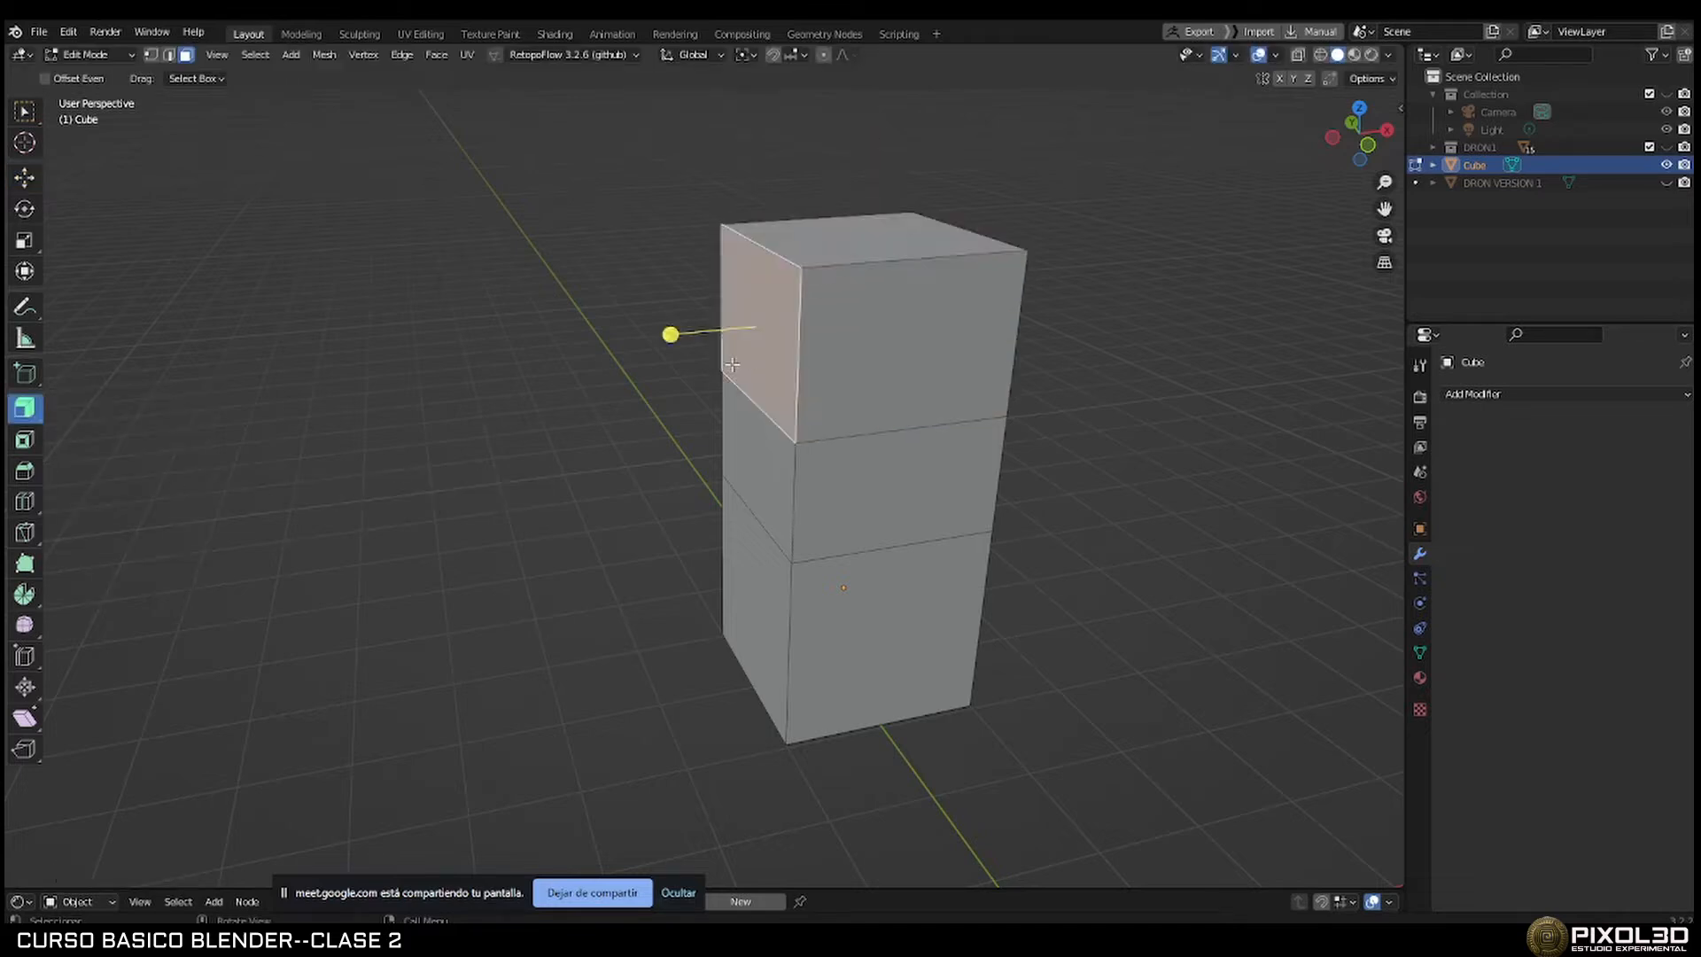
drag(670, 334, 475, 332)
drag(649, 333, 751, 334)
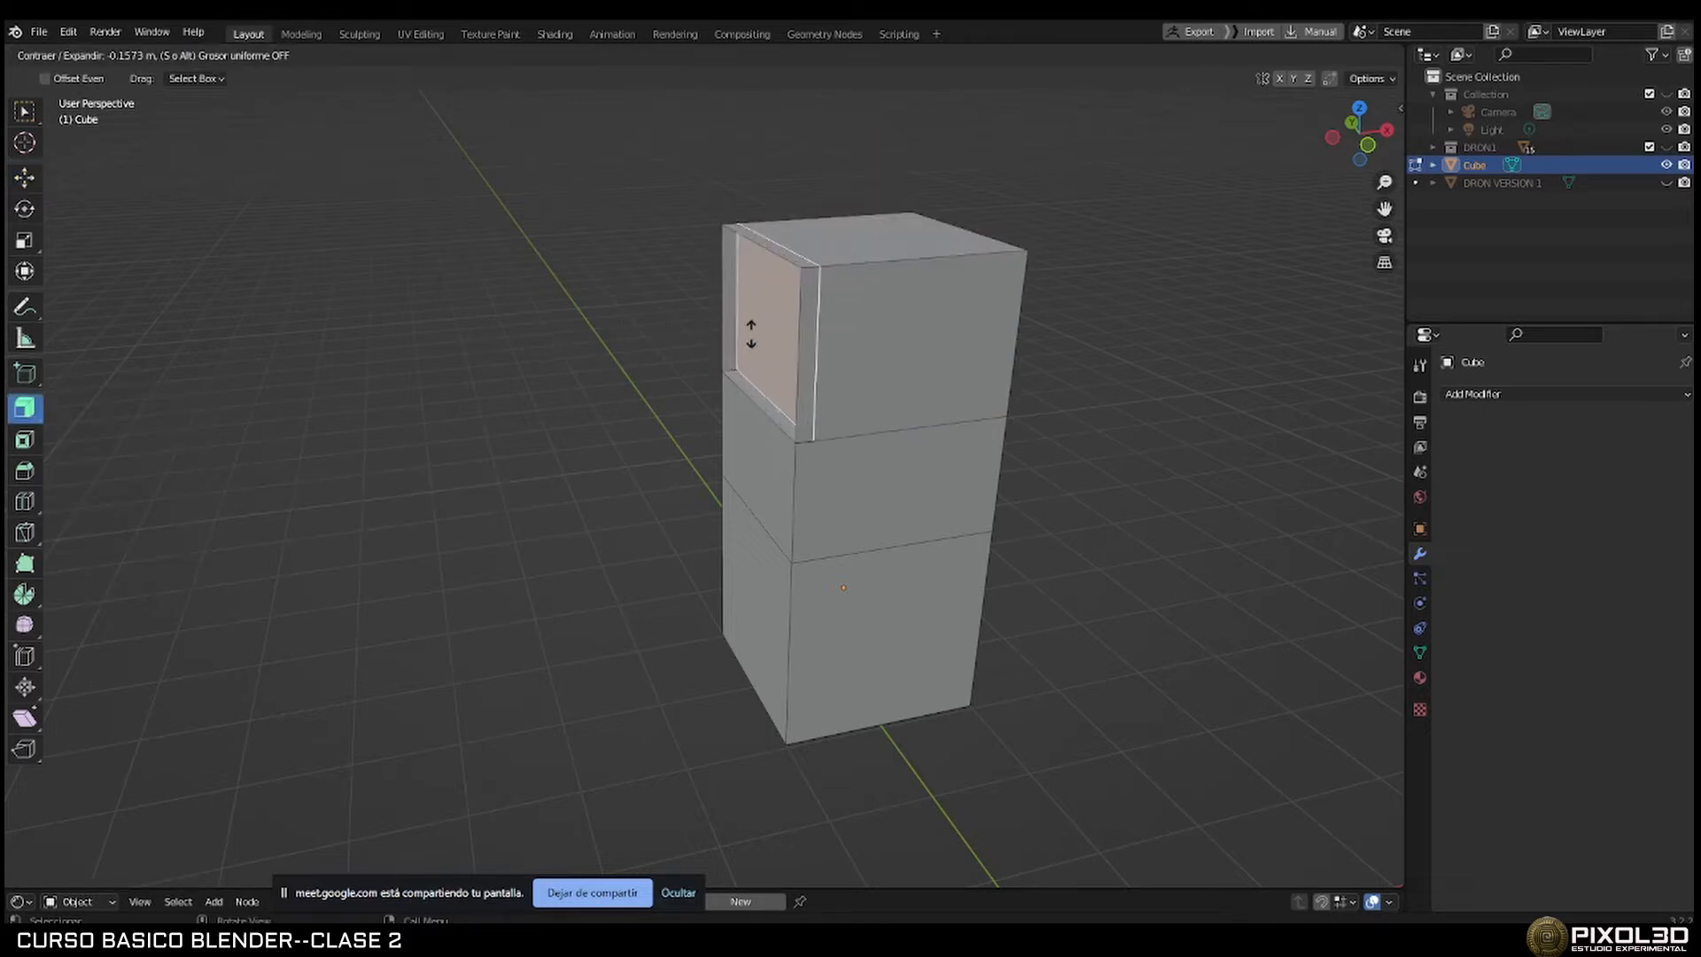
drag(424, 334, 426, 334)
key(ctrl+z)
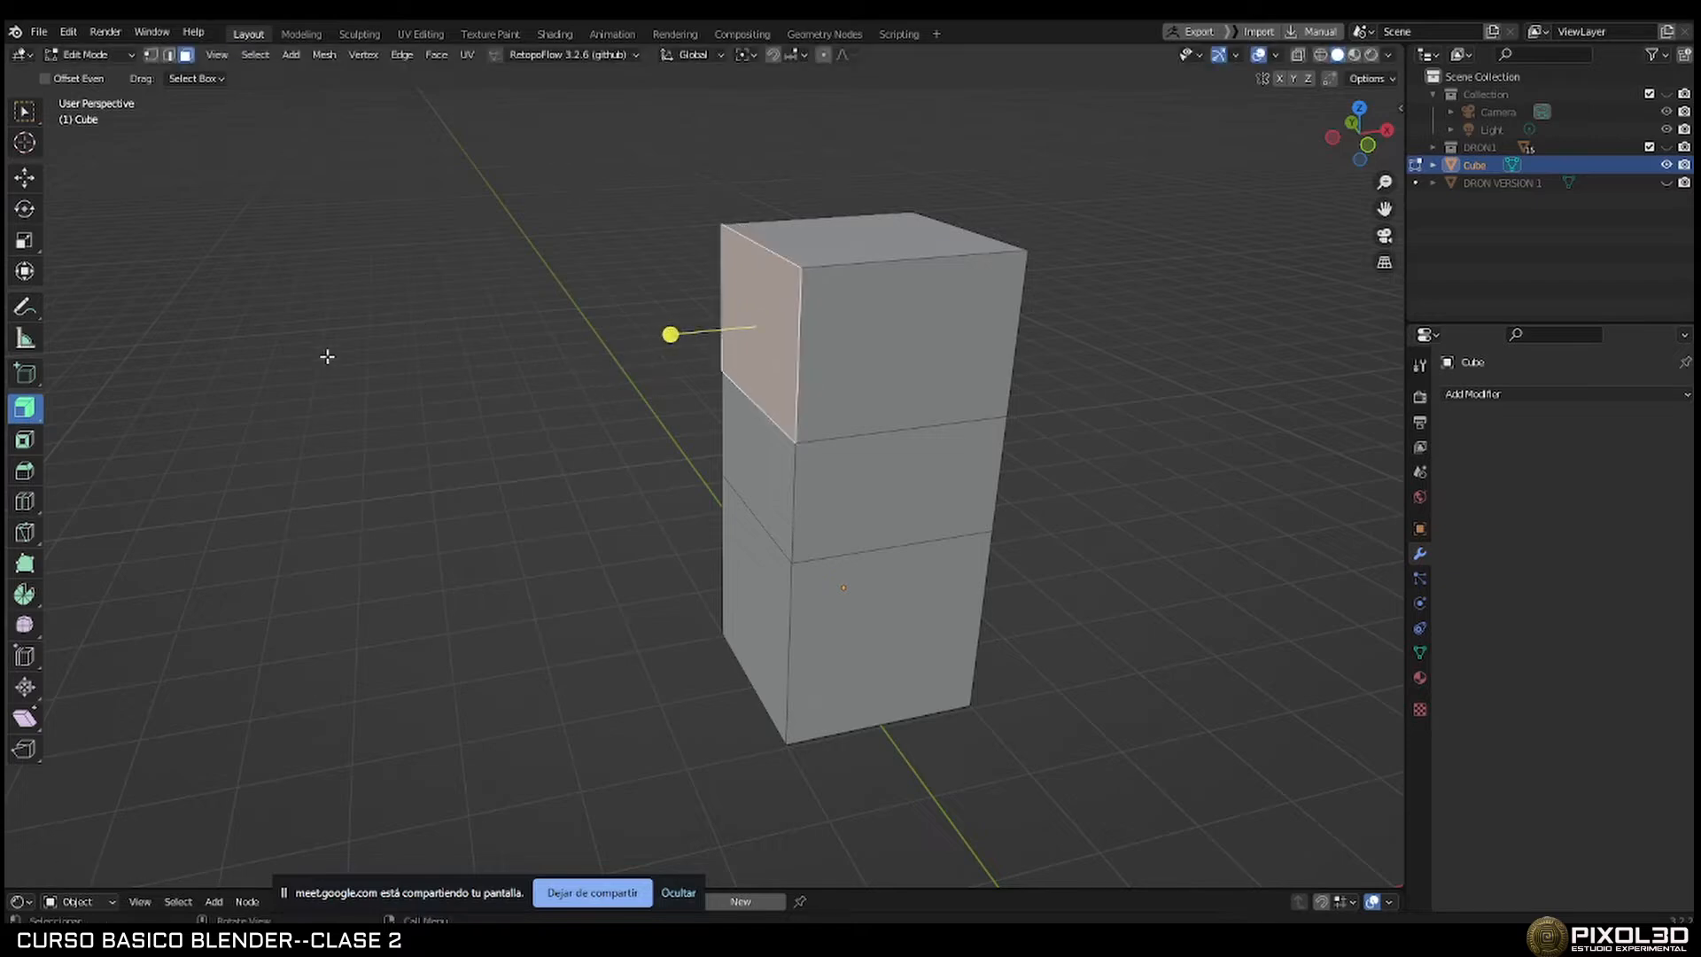
Activate Extrude Individual and add the other side faces of the top block to the selection, covering all four sides.
middle_drag(586, 399, 538, 402)
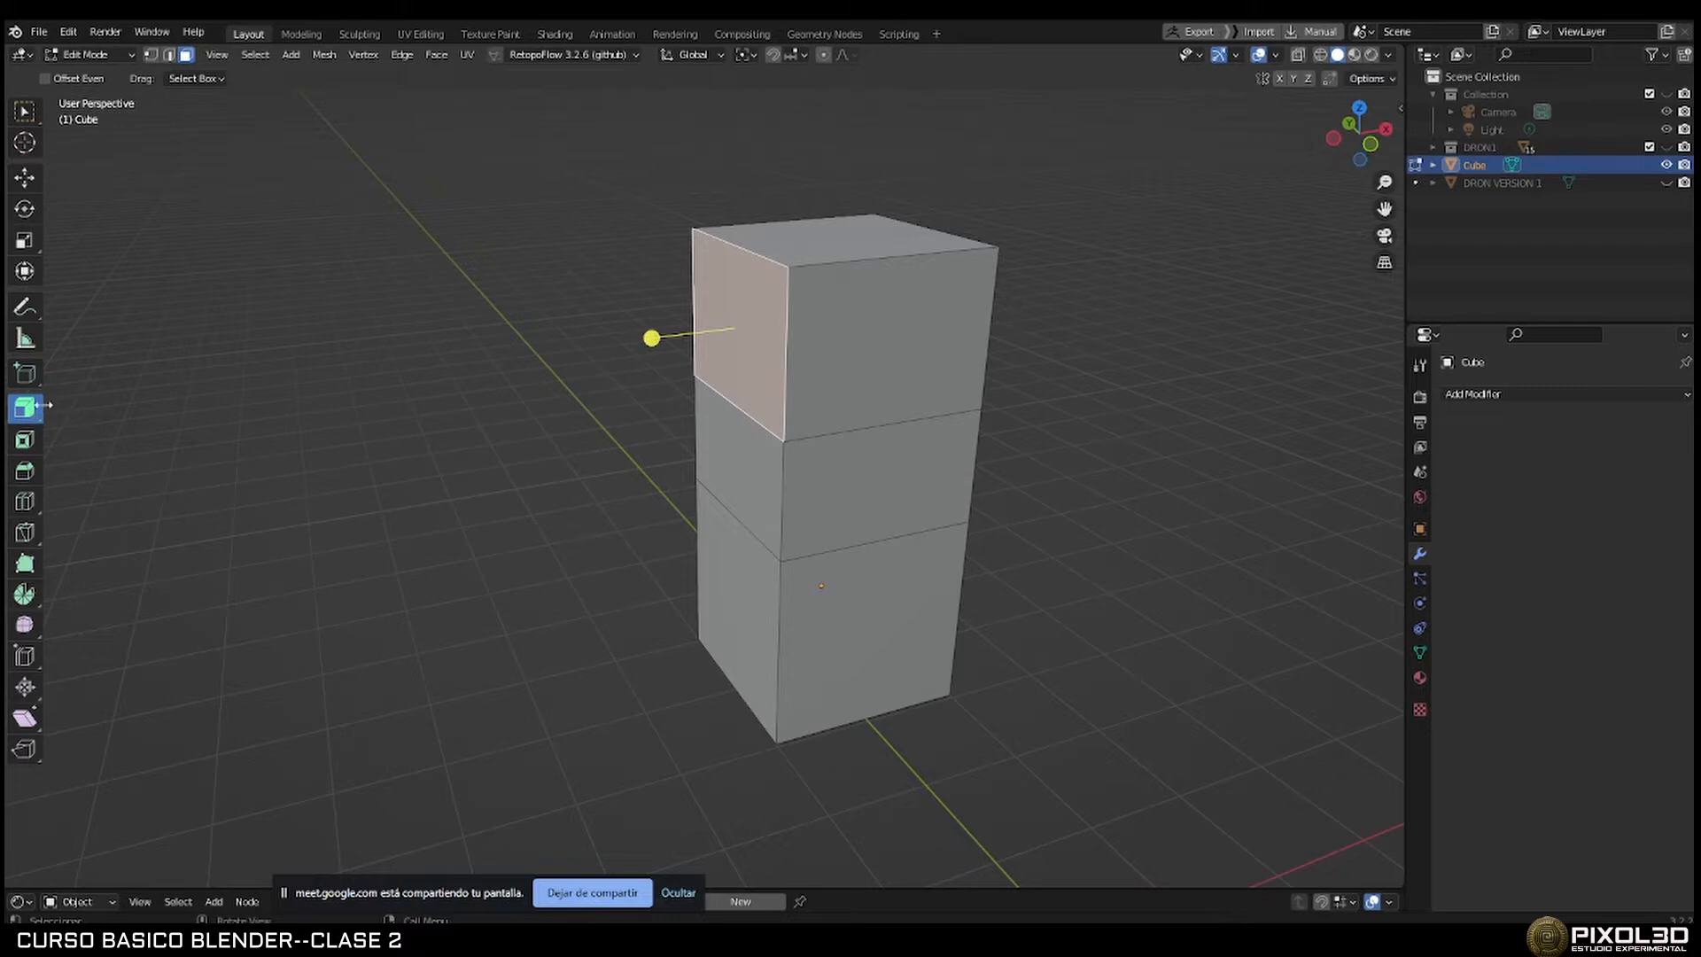
click(24, 410)
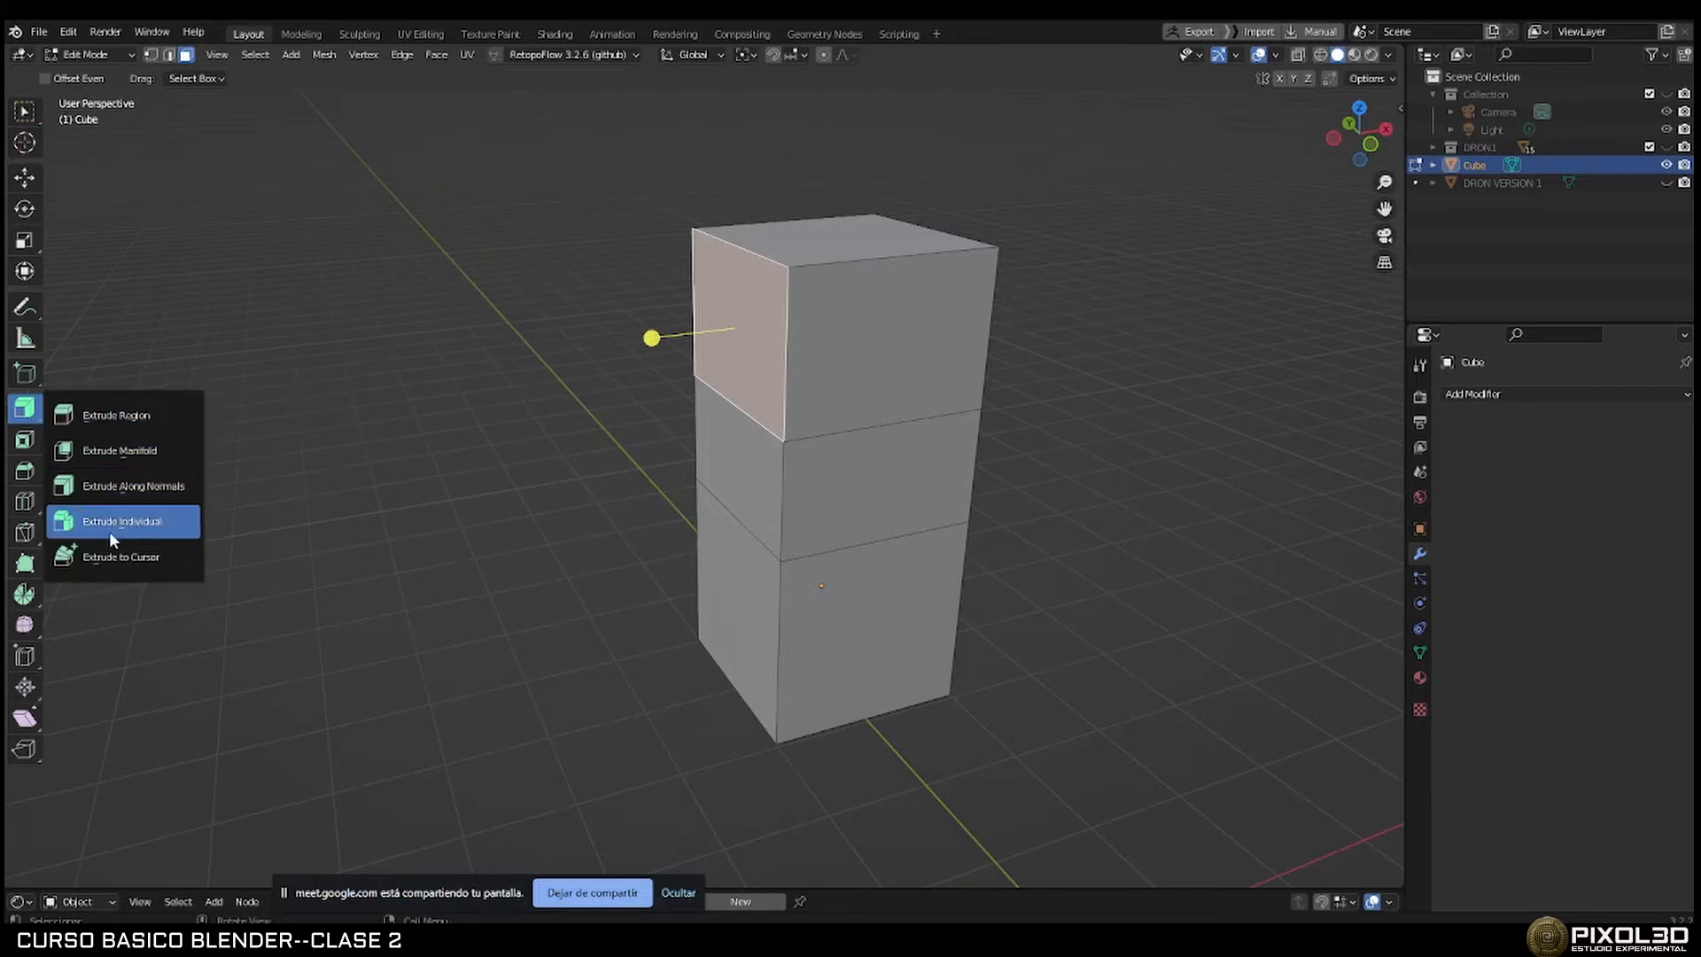
click(141, 524)
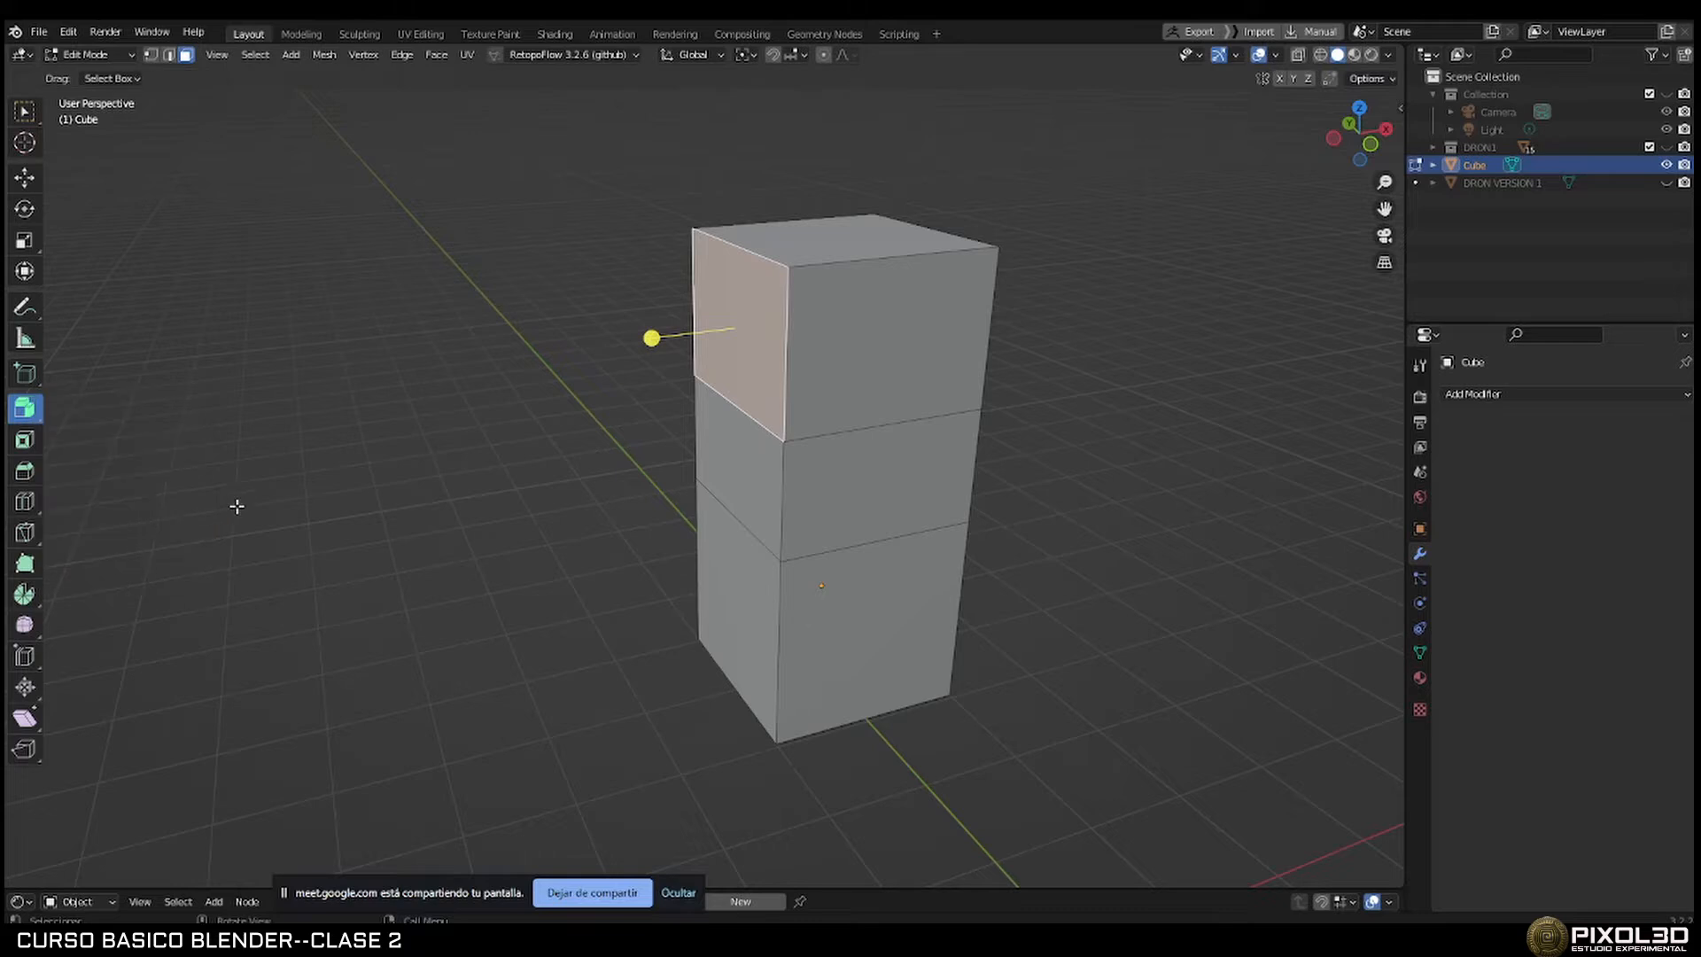
middle_drag(749, 388, 733, 381)
shift+click(911, 373)
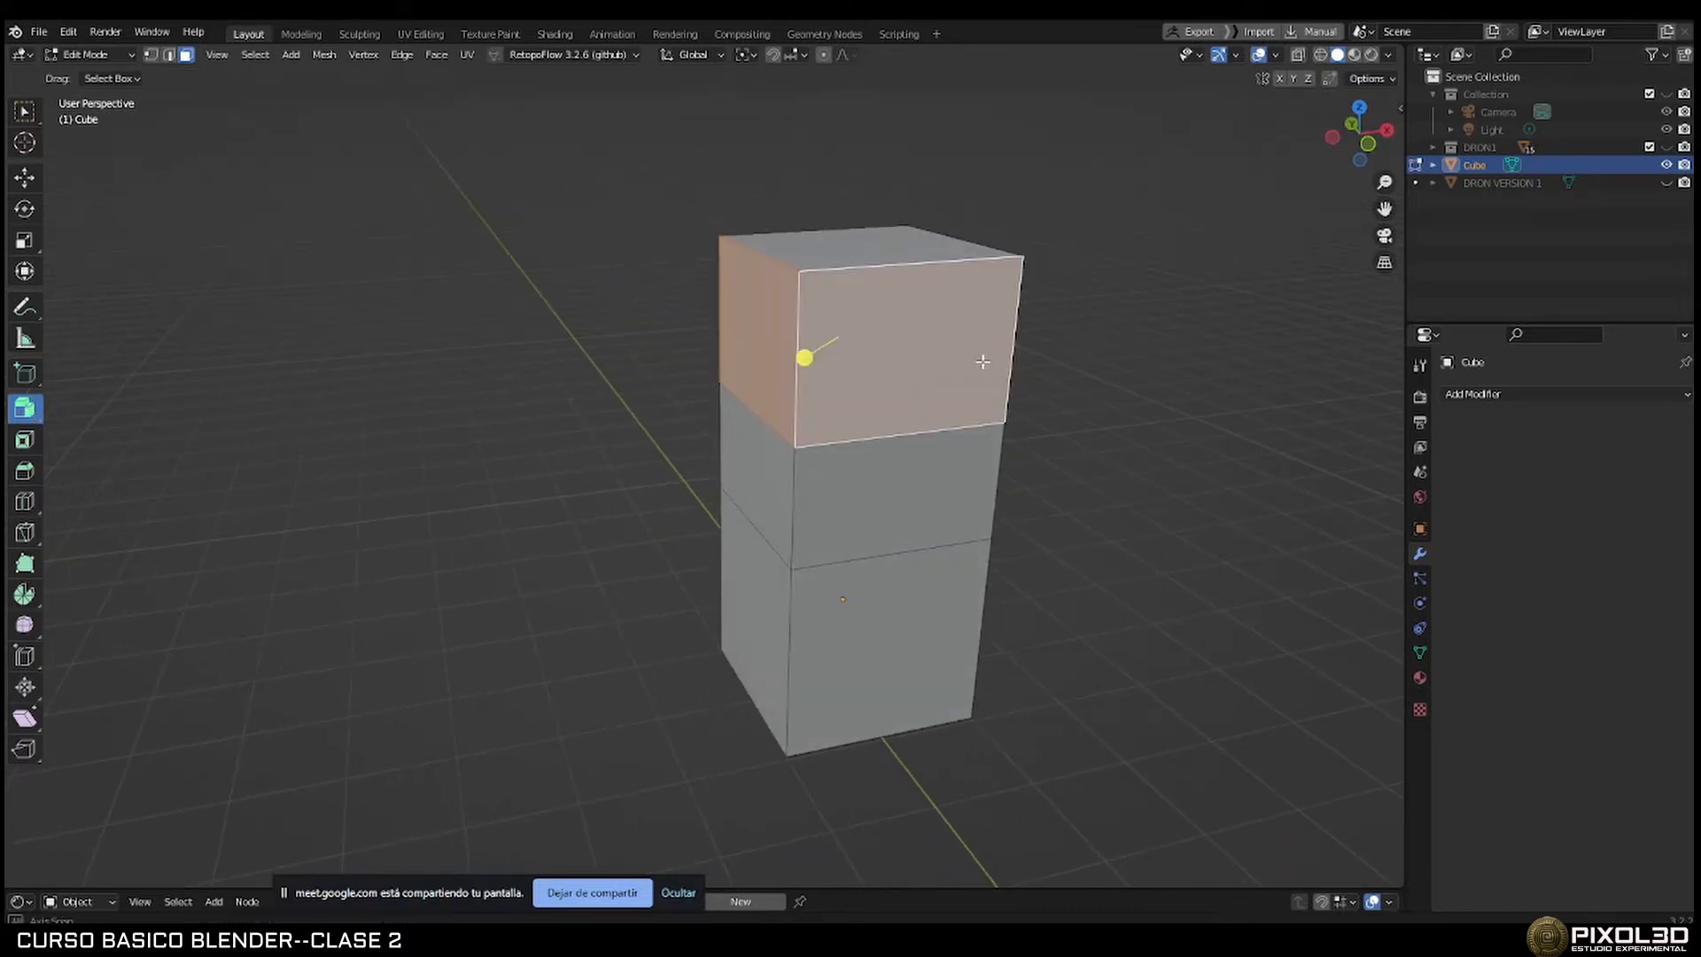
middle_drag(984, 362, 827, 388)
shift+click(1151, 514)
middle_drag(1151, 513, 782, 463)
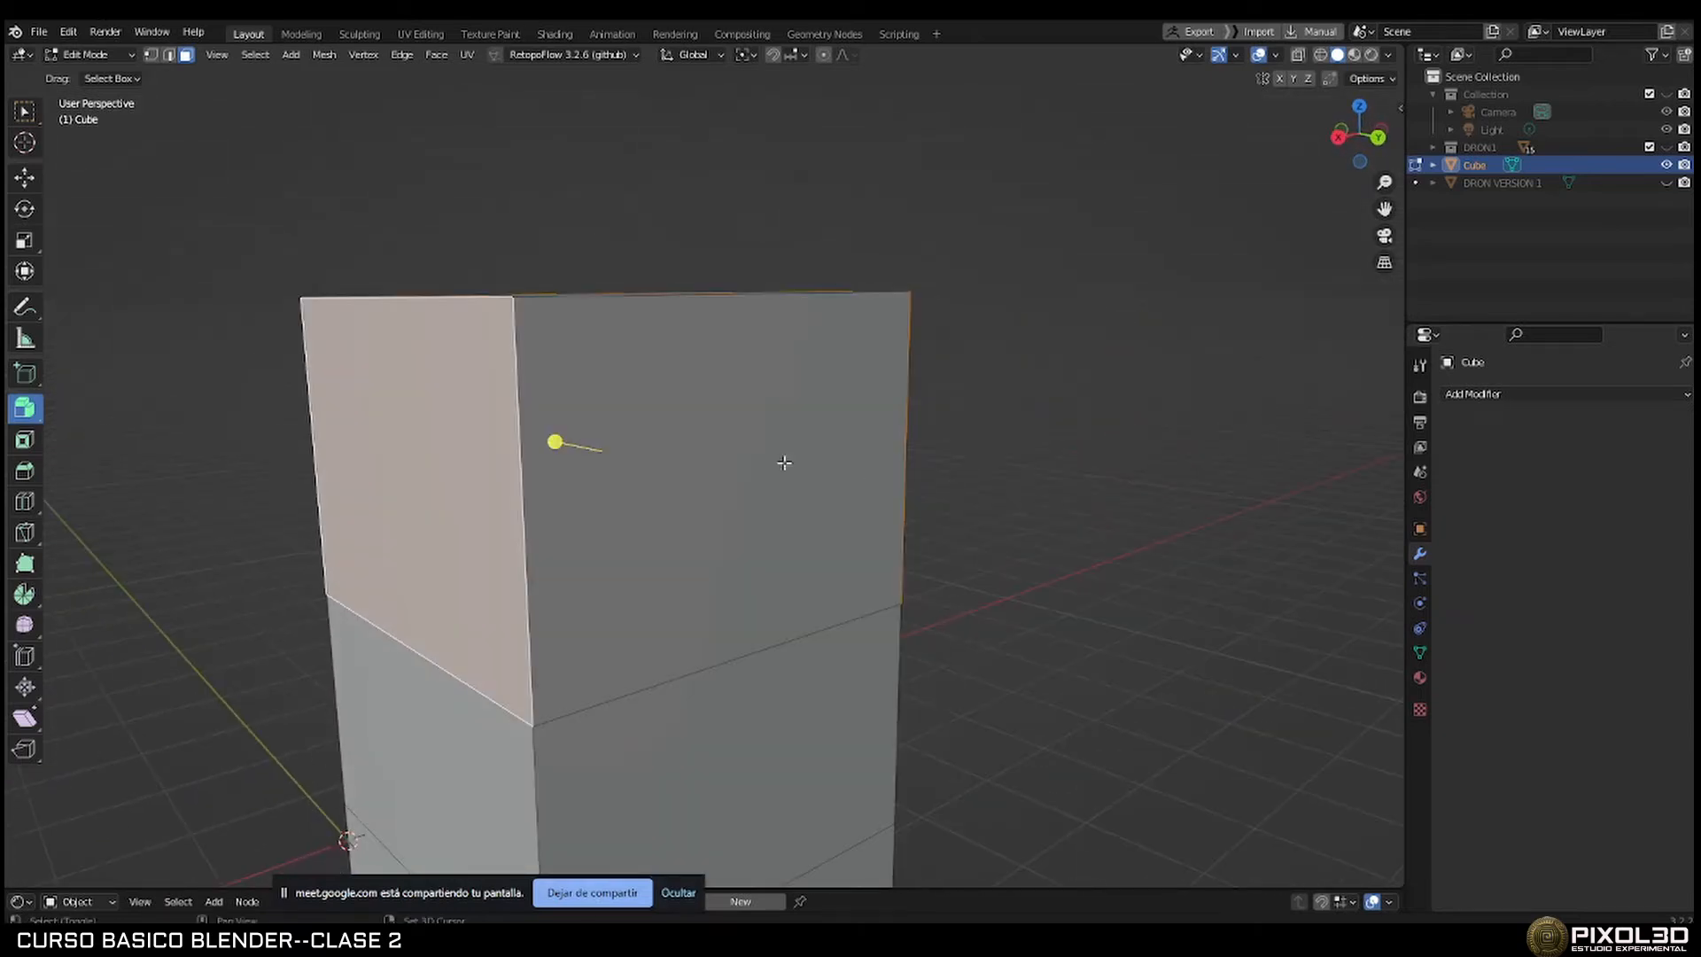
shift+click(327, 417)
Try extruding the four selected side faces upward with Extrude Region and undo each attempt.
click(21, 420)
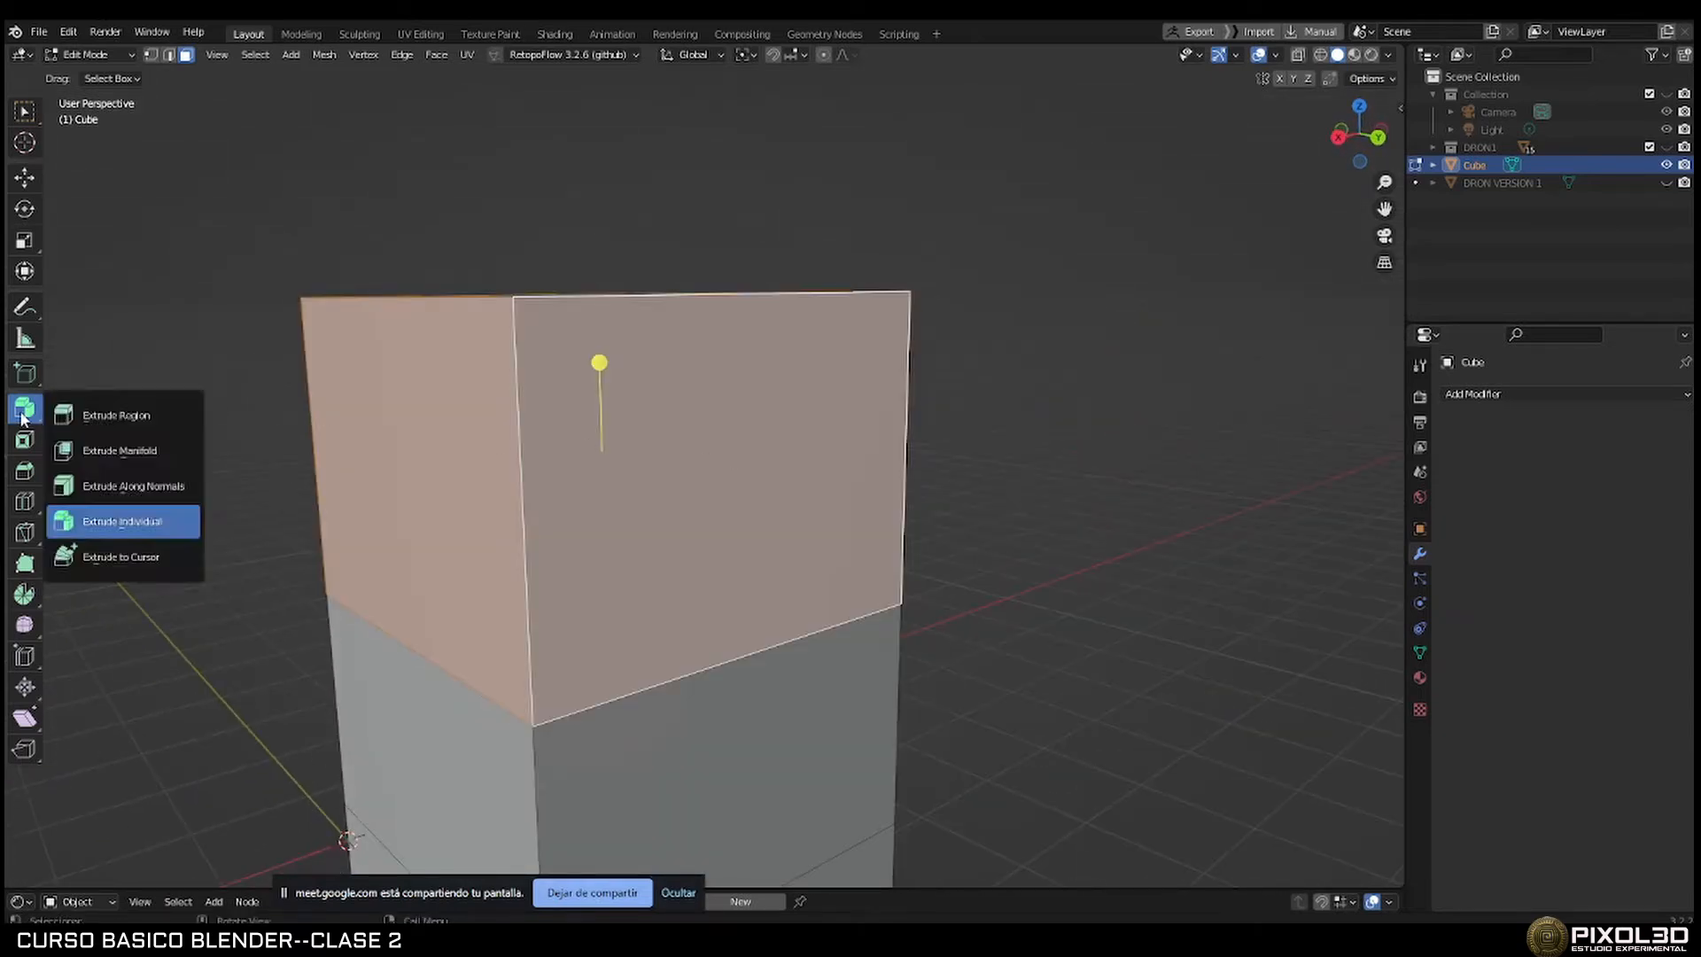
click(124, 414)
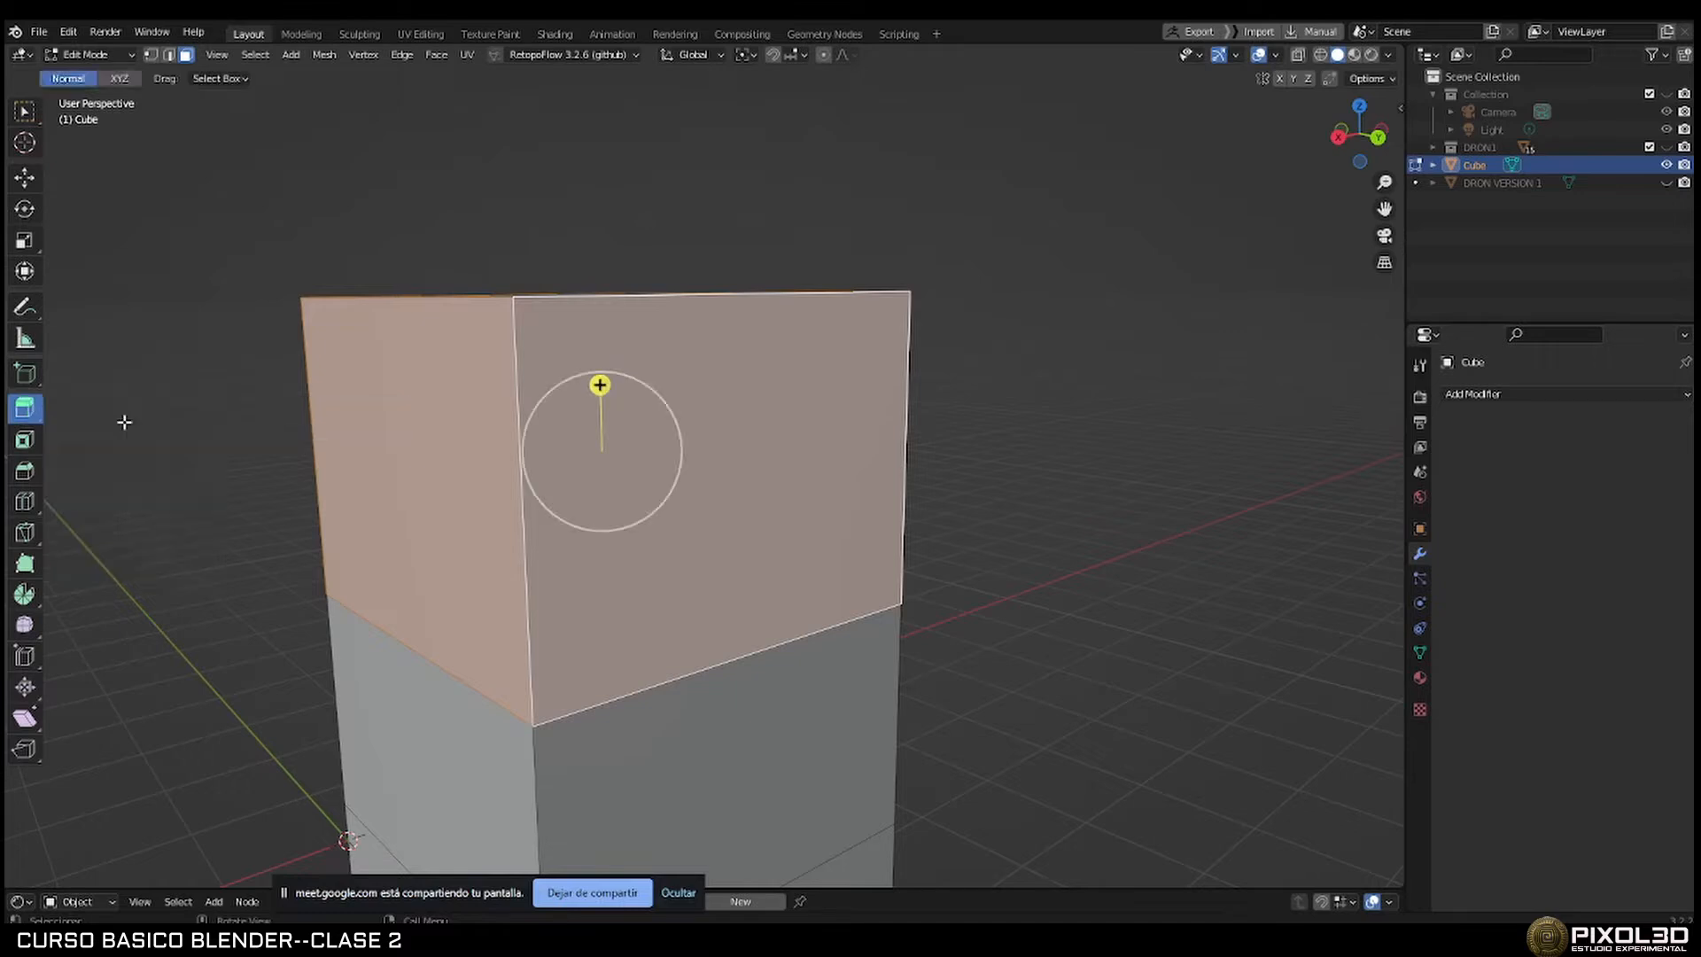
middle_drag(332, 438, 408, 454)
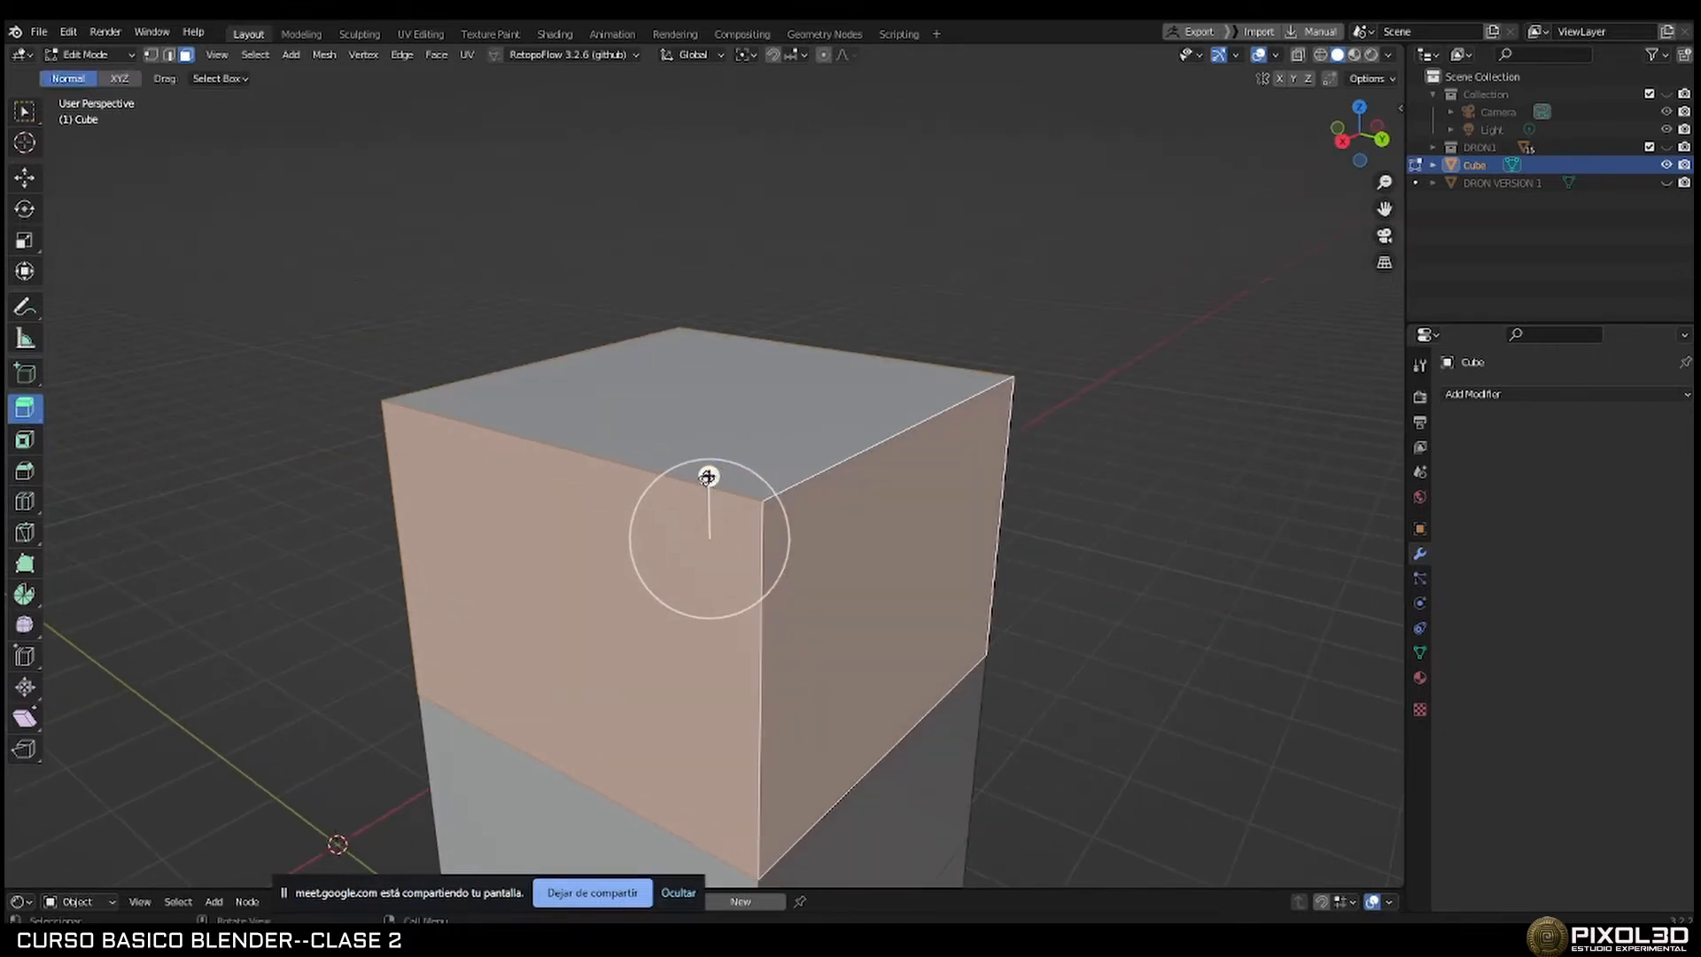
drag(708, 476, 709, 402)
key(ctrl+z)
drag(707, 475, 713, 357)
middle_drag(820, 365, 797, 372)
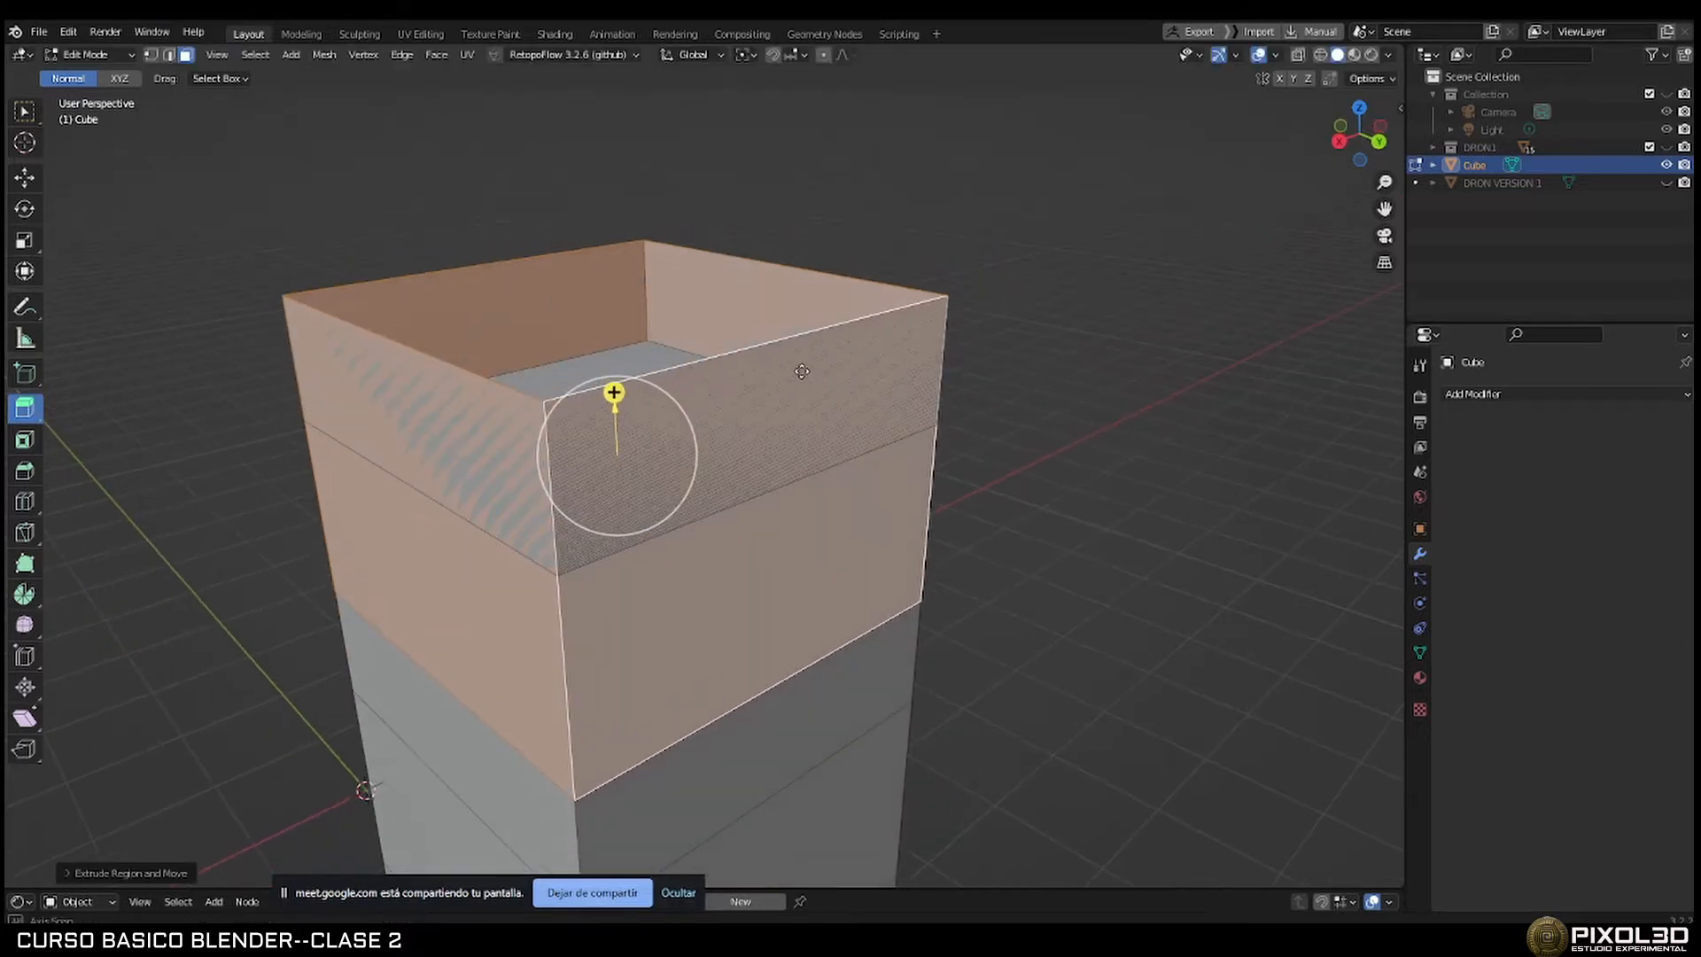
key(ctrl+z)
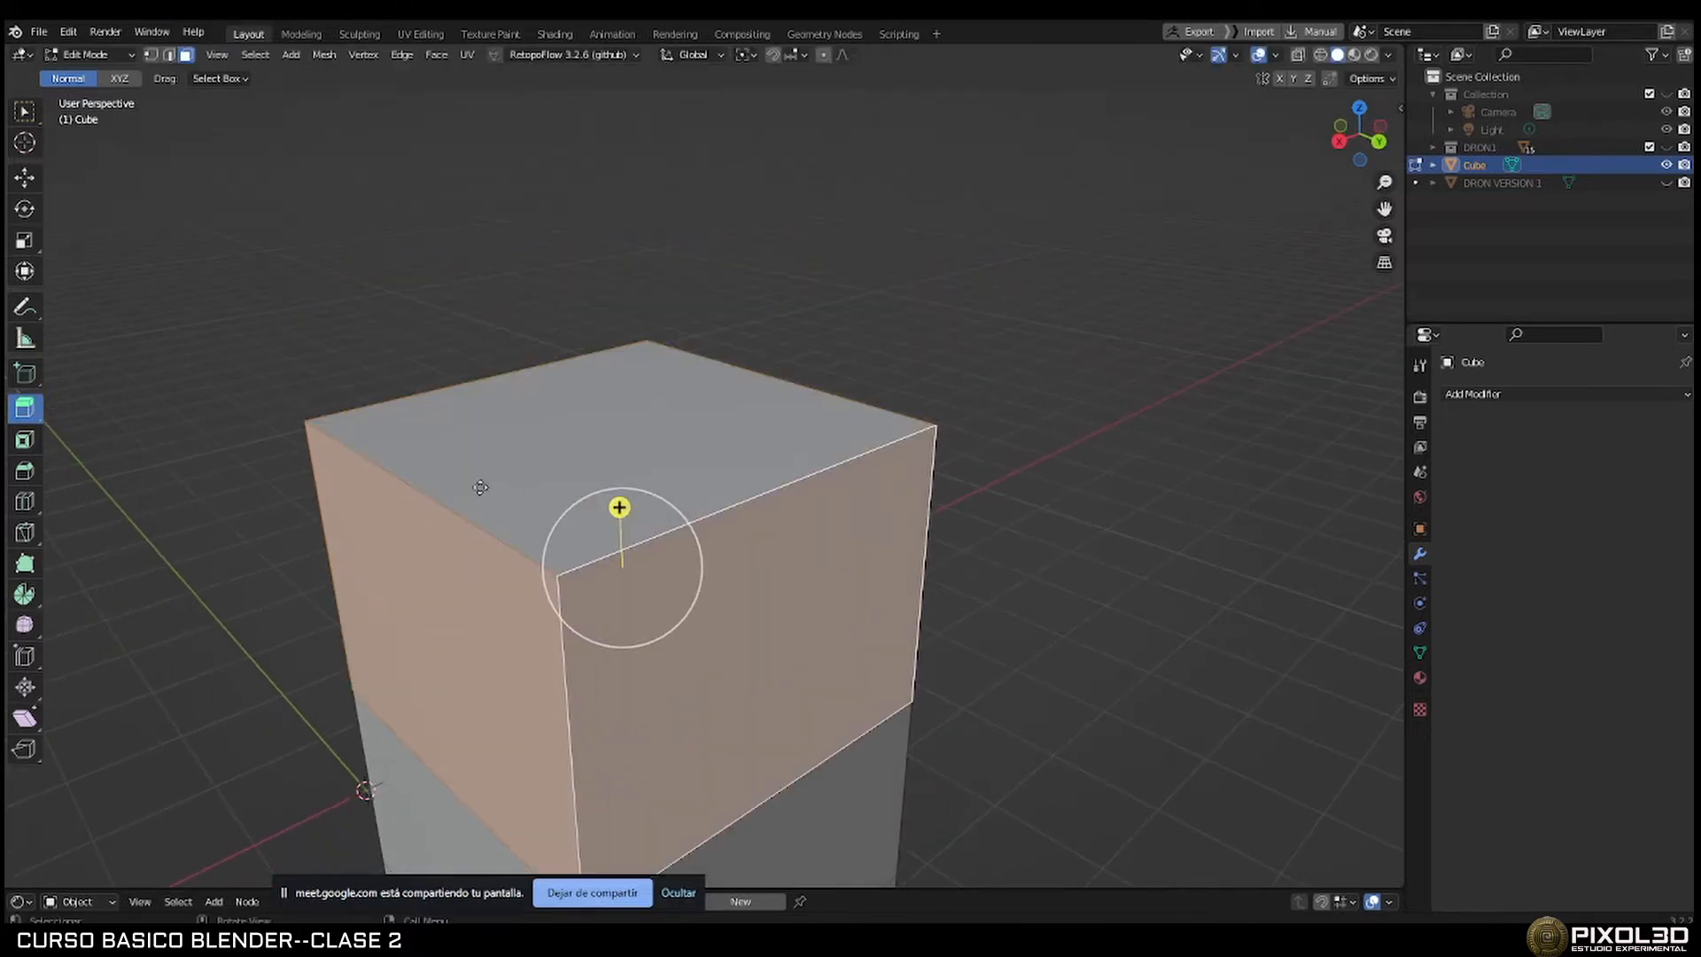
Try Extrude Along Normals outward on the top block's four side faces, inspect the widened cap and undo it.
click(33, 411)
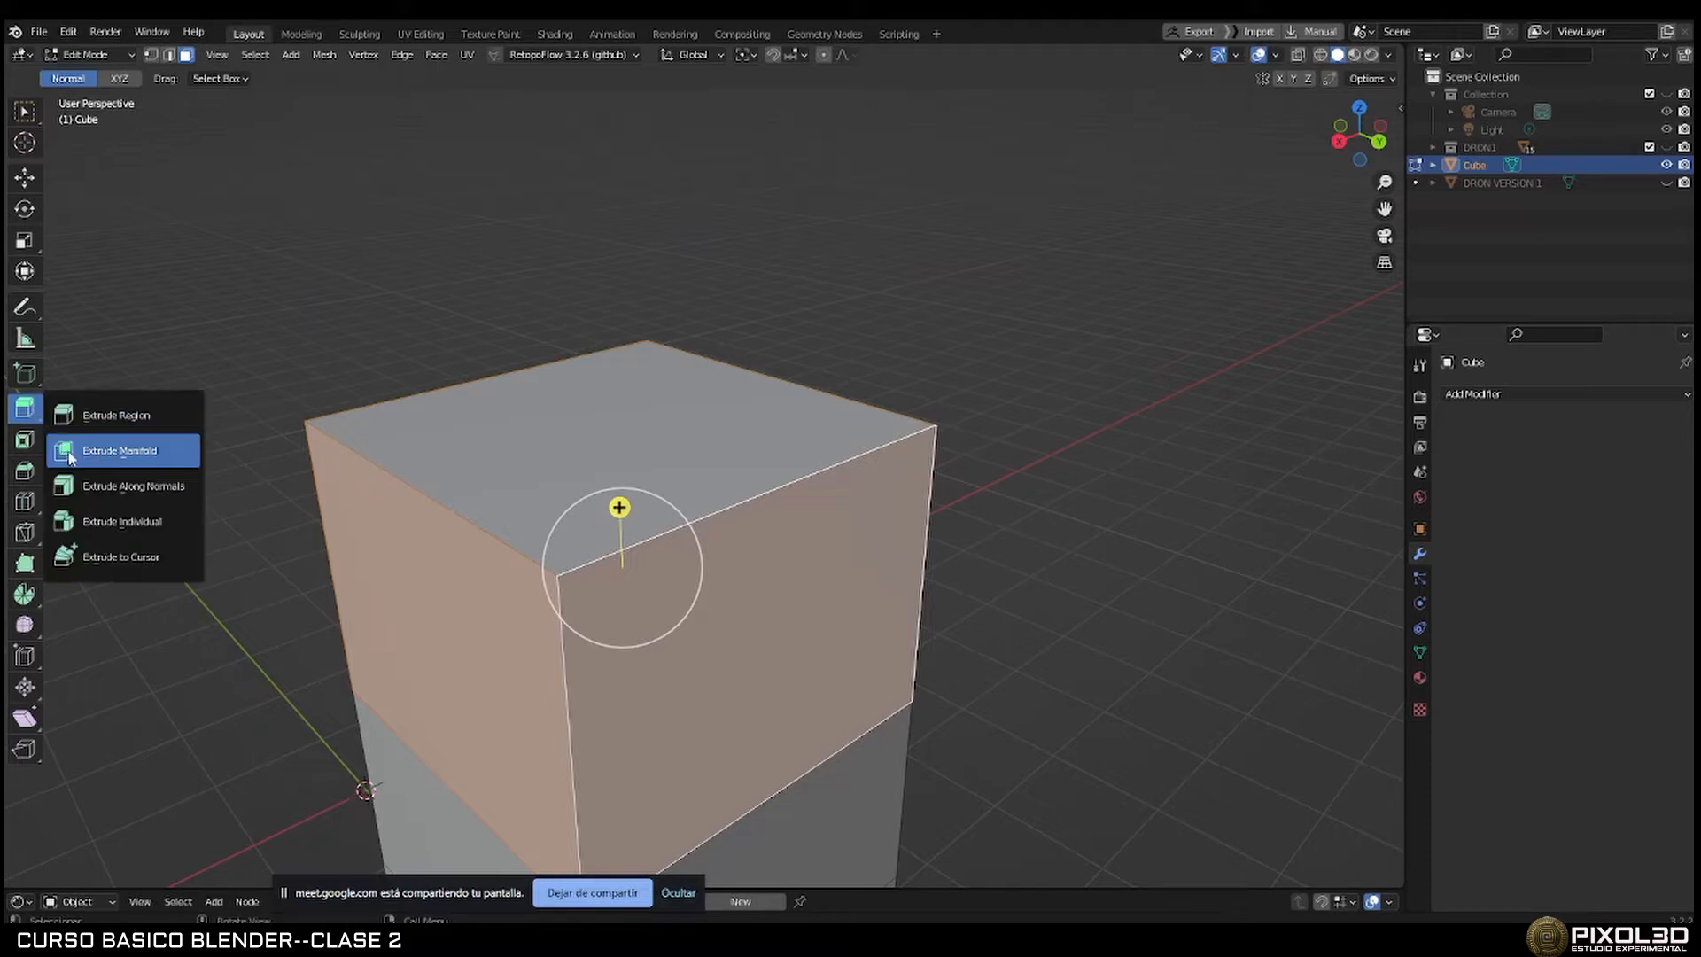
click(108, 487)
drag(619, 507, 692, 273)
scroll(693, 273, down, 3)
middle_drag(654, 404, 695, 403)
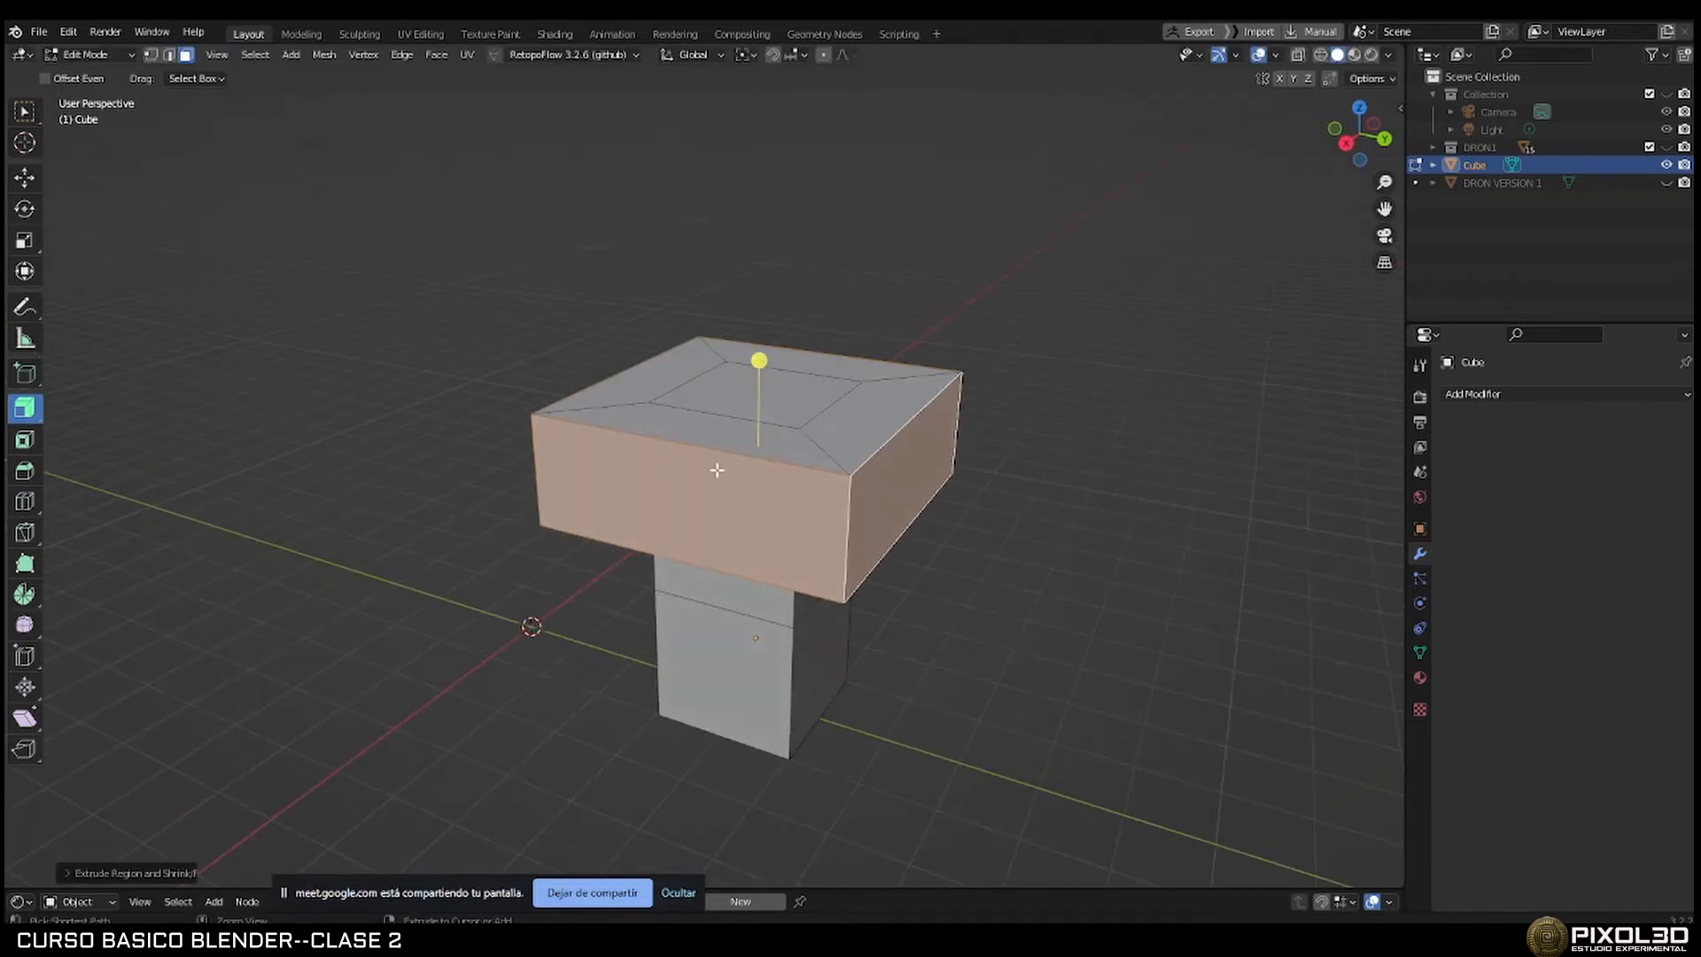
key(ctrl+z)
Extrude the top block's four selected side faces outward with Extrude Individual, forming four separate arms.
scroll(735, 514, up, 3)
middle_drag(742, 520, 691, 527)
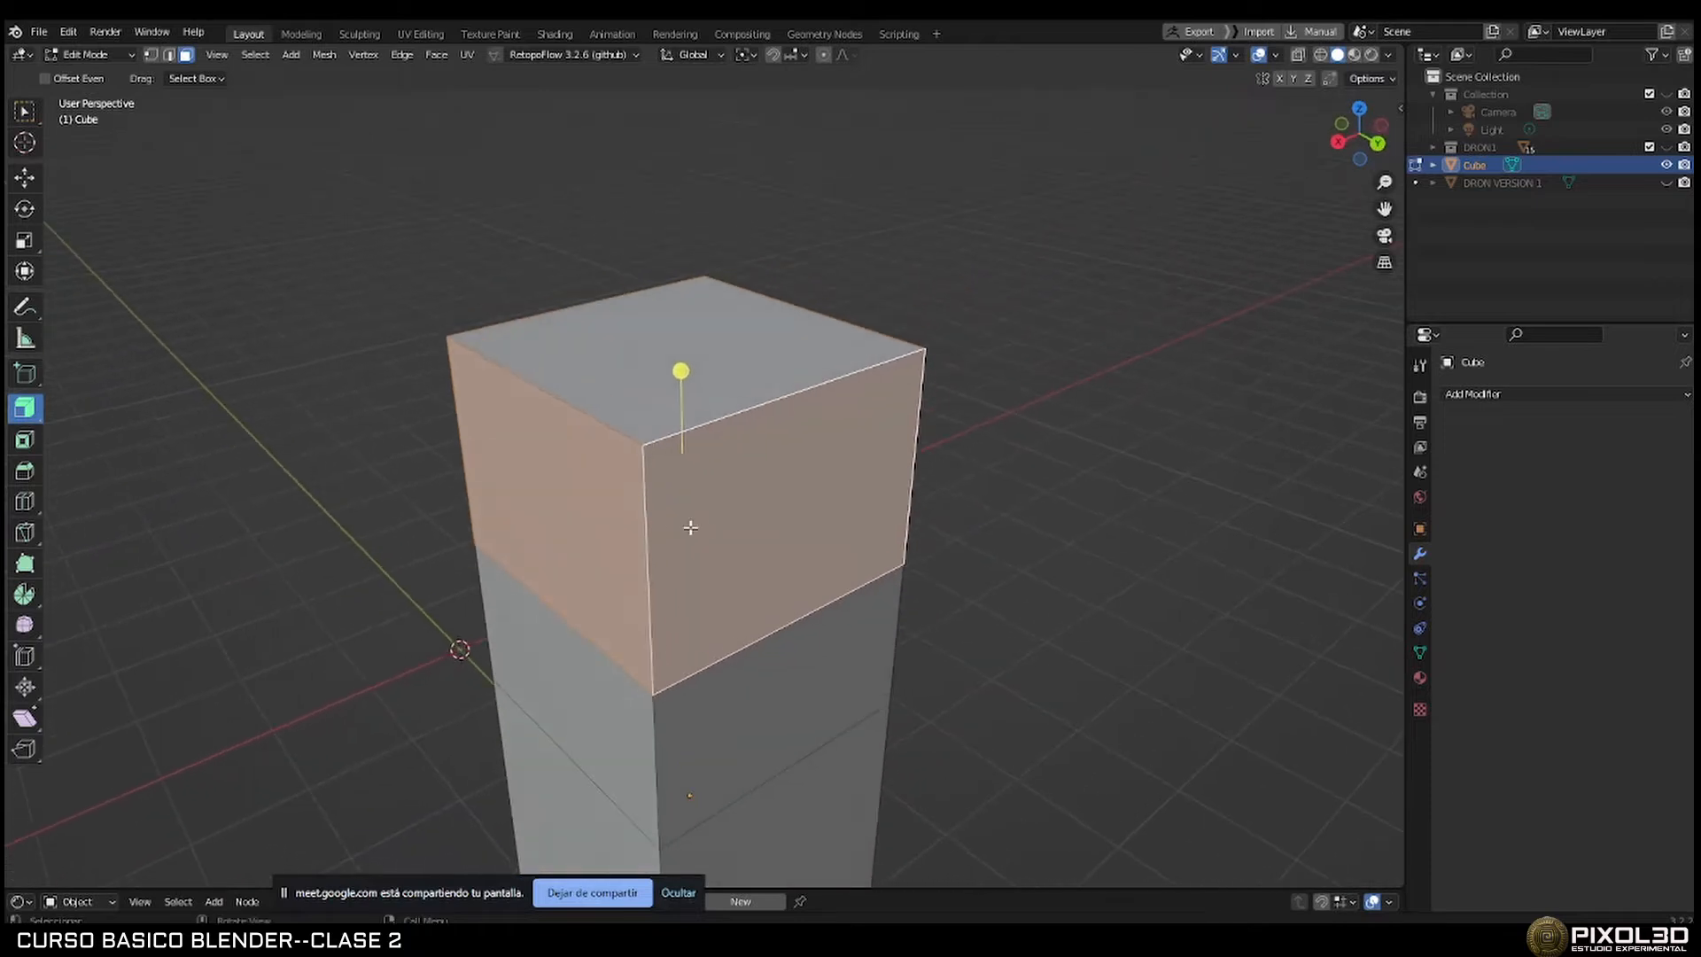
middle_drag(768, 571, 762, 502)
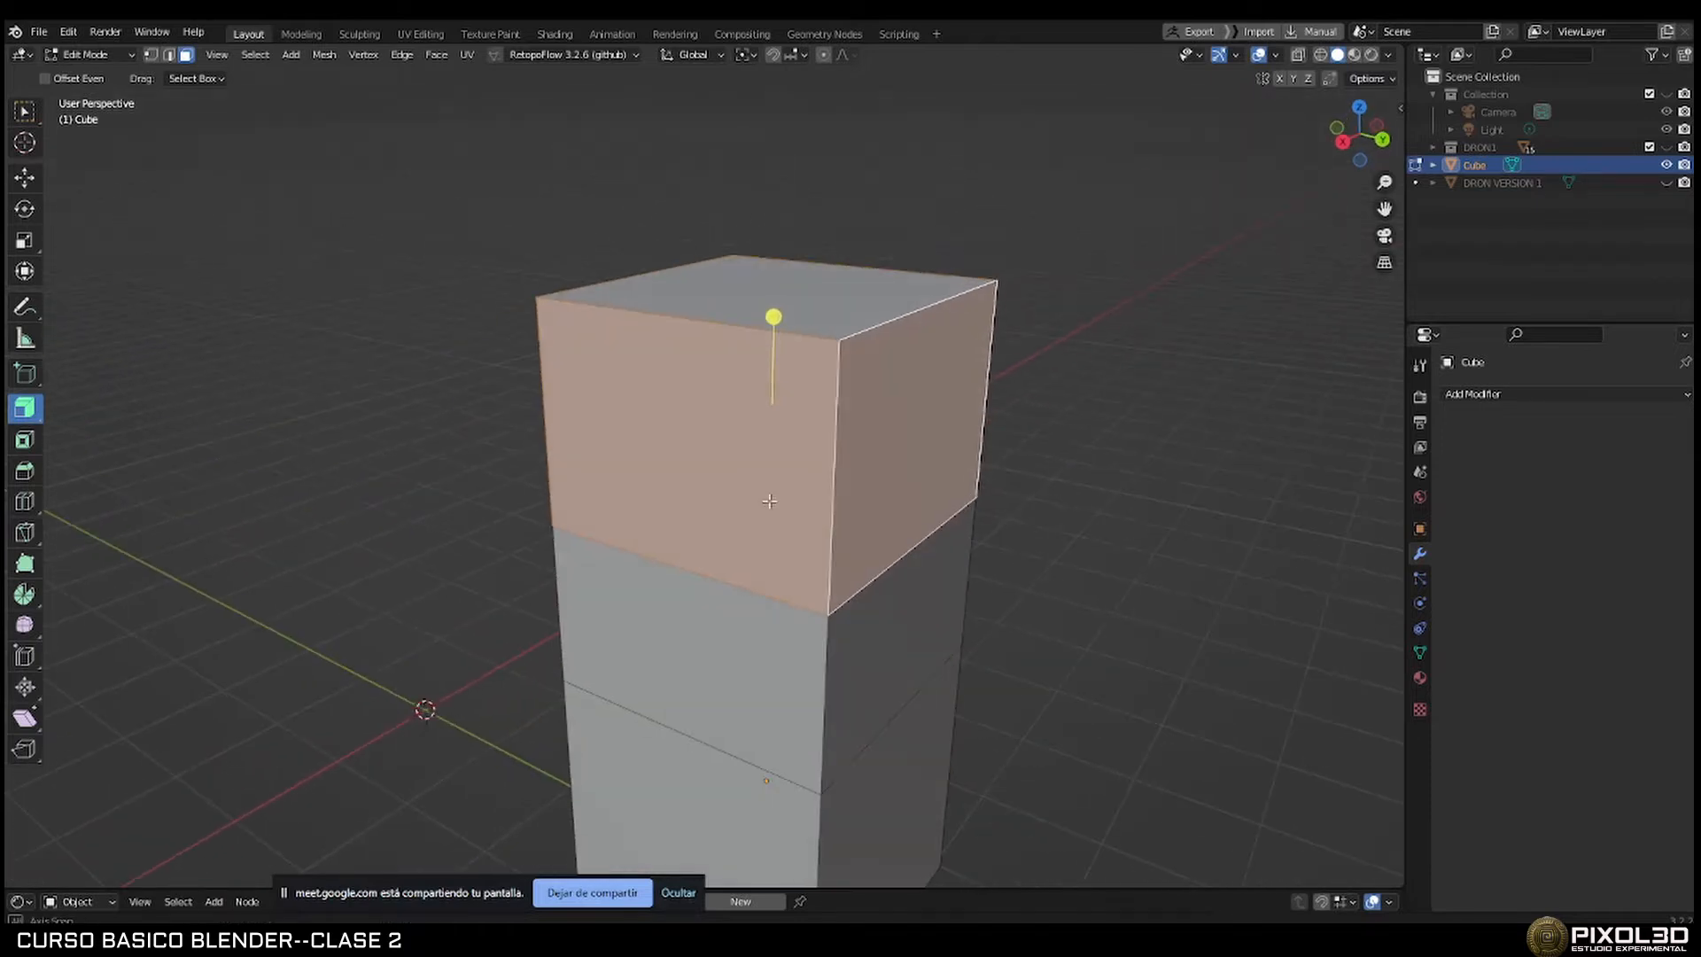
click(31, 409)
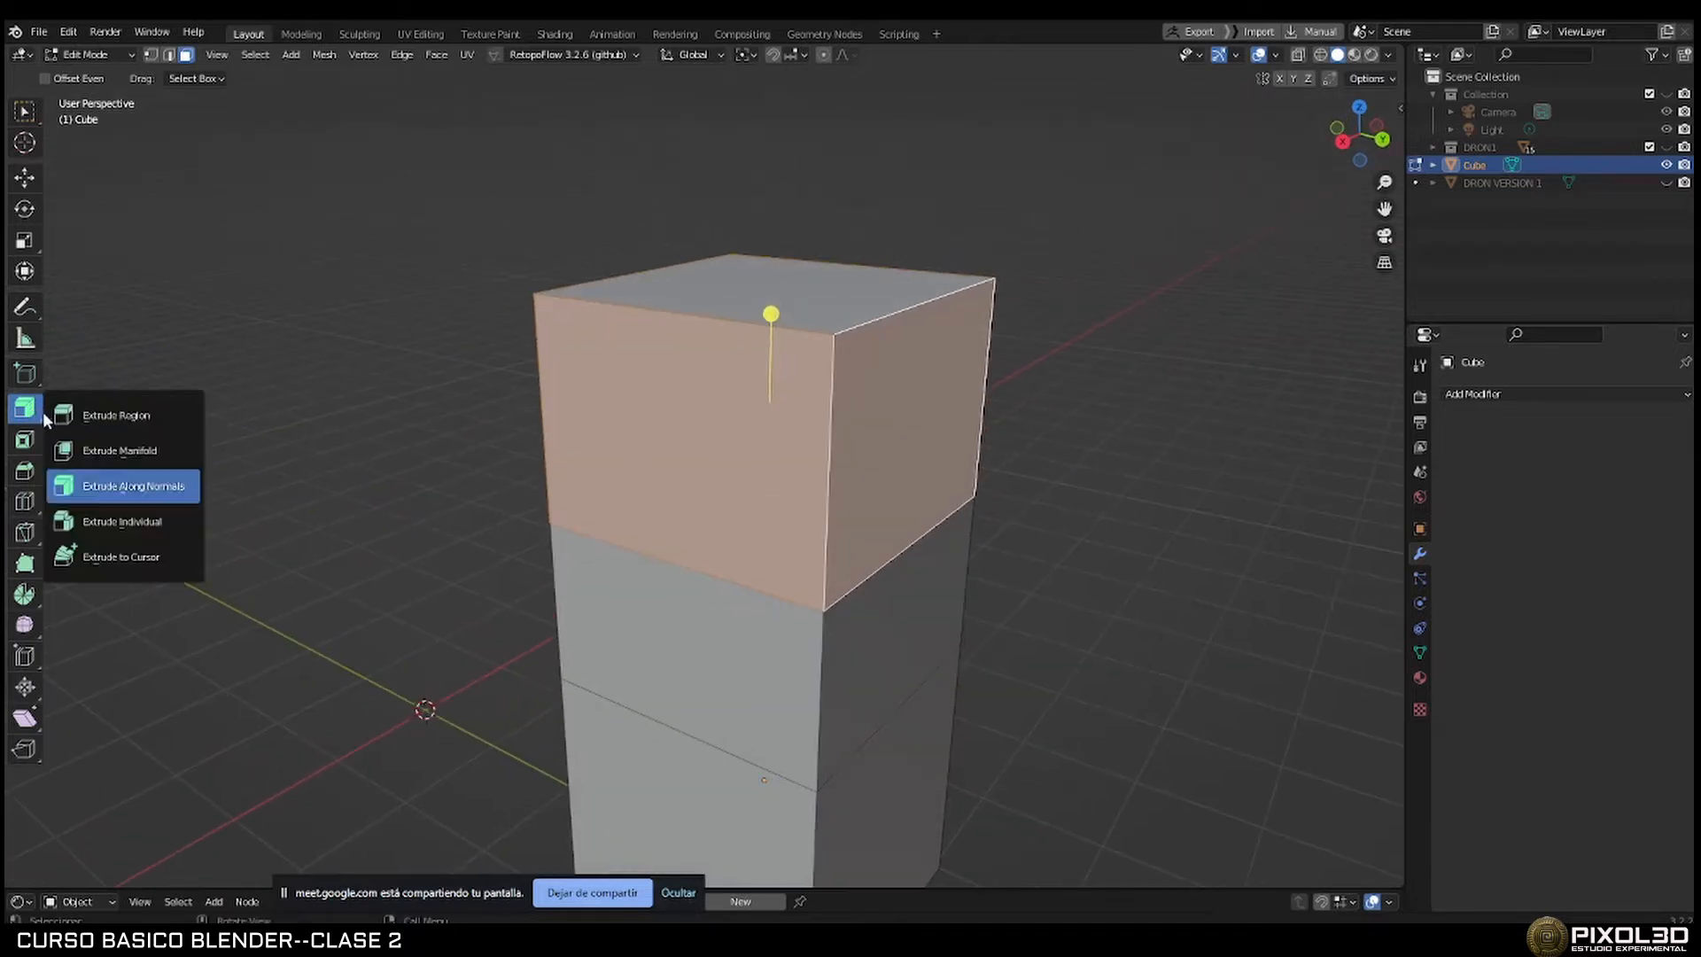
click(124, 523)
drag(771, 314, 767, 237)
Select the top faces of the four arms and extrude them upward with Extrude Individual.
middle_drag(567, 372, 502, 404)
click(433, 421)
shift+click(501, 289)
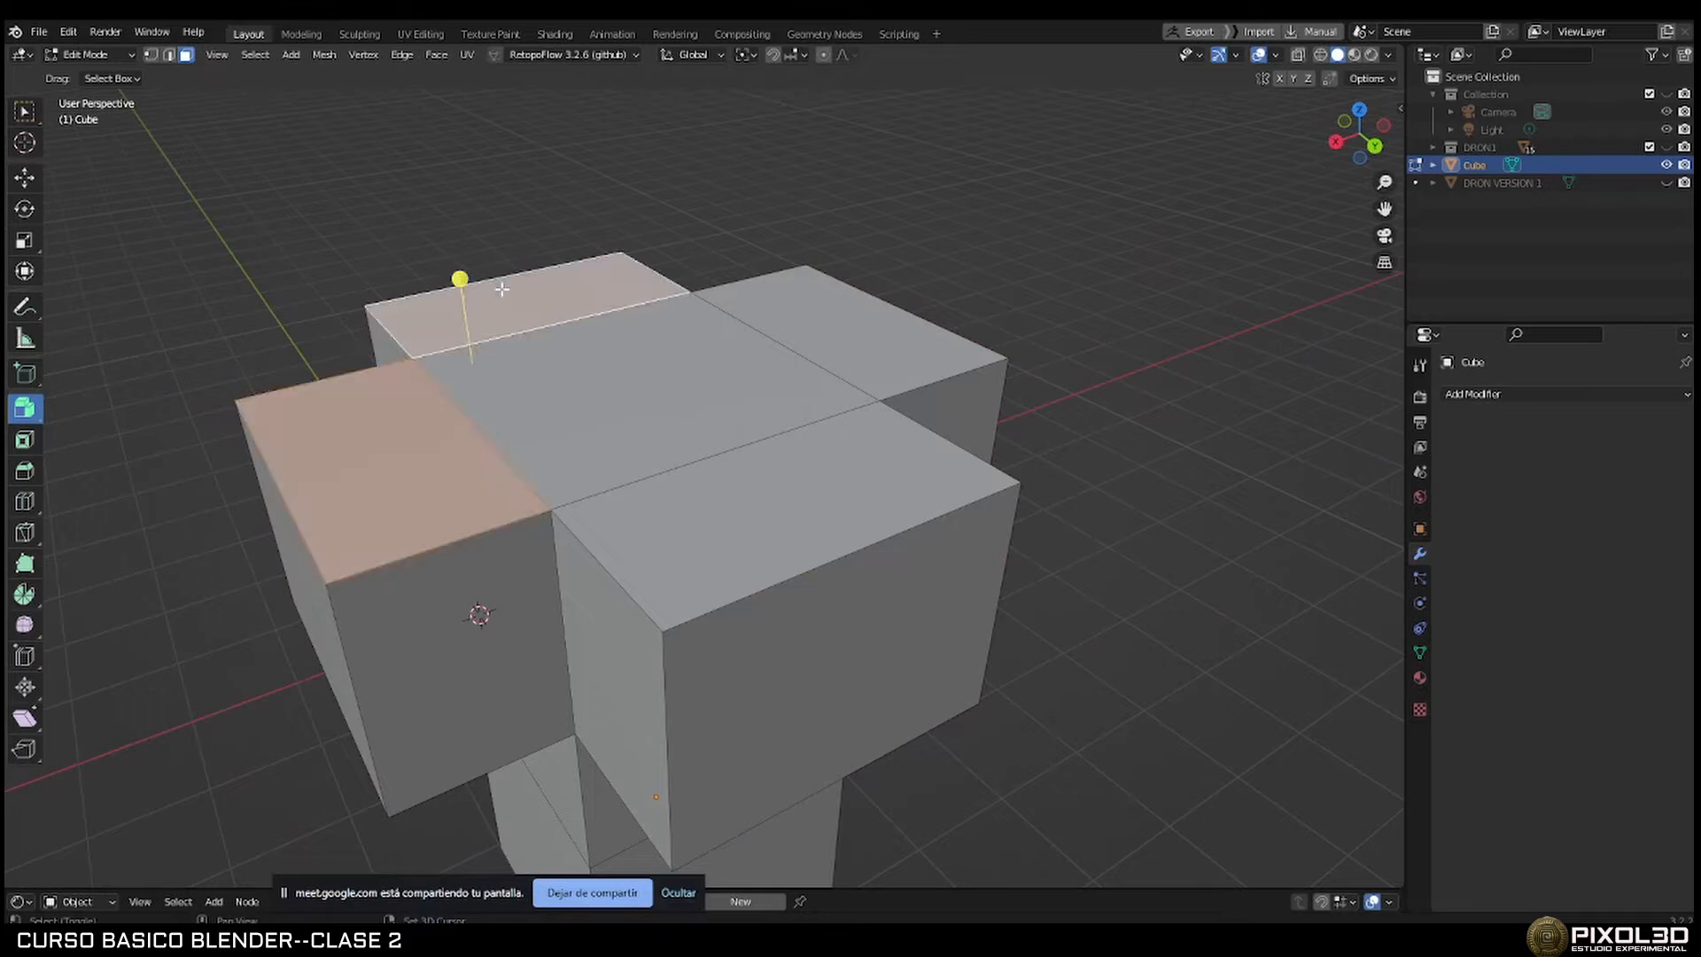
shift+click(802, 313)
shift+click(784, 494)
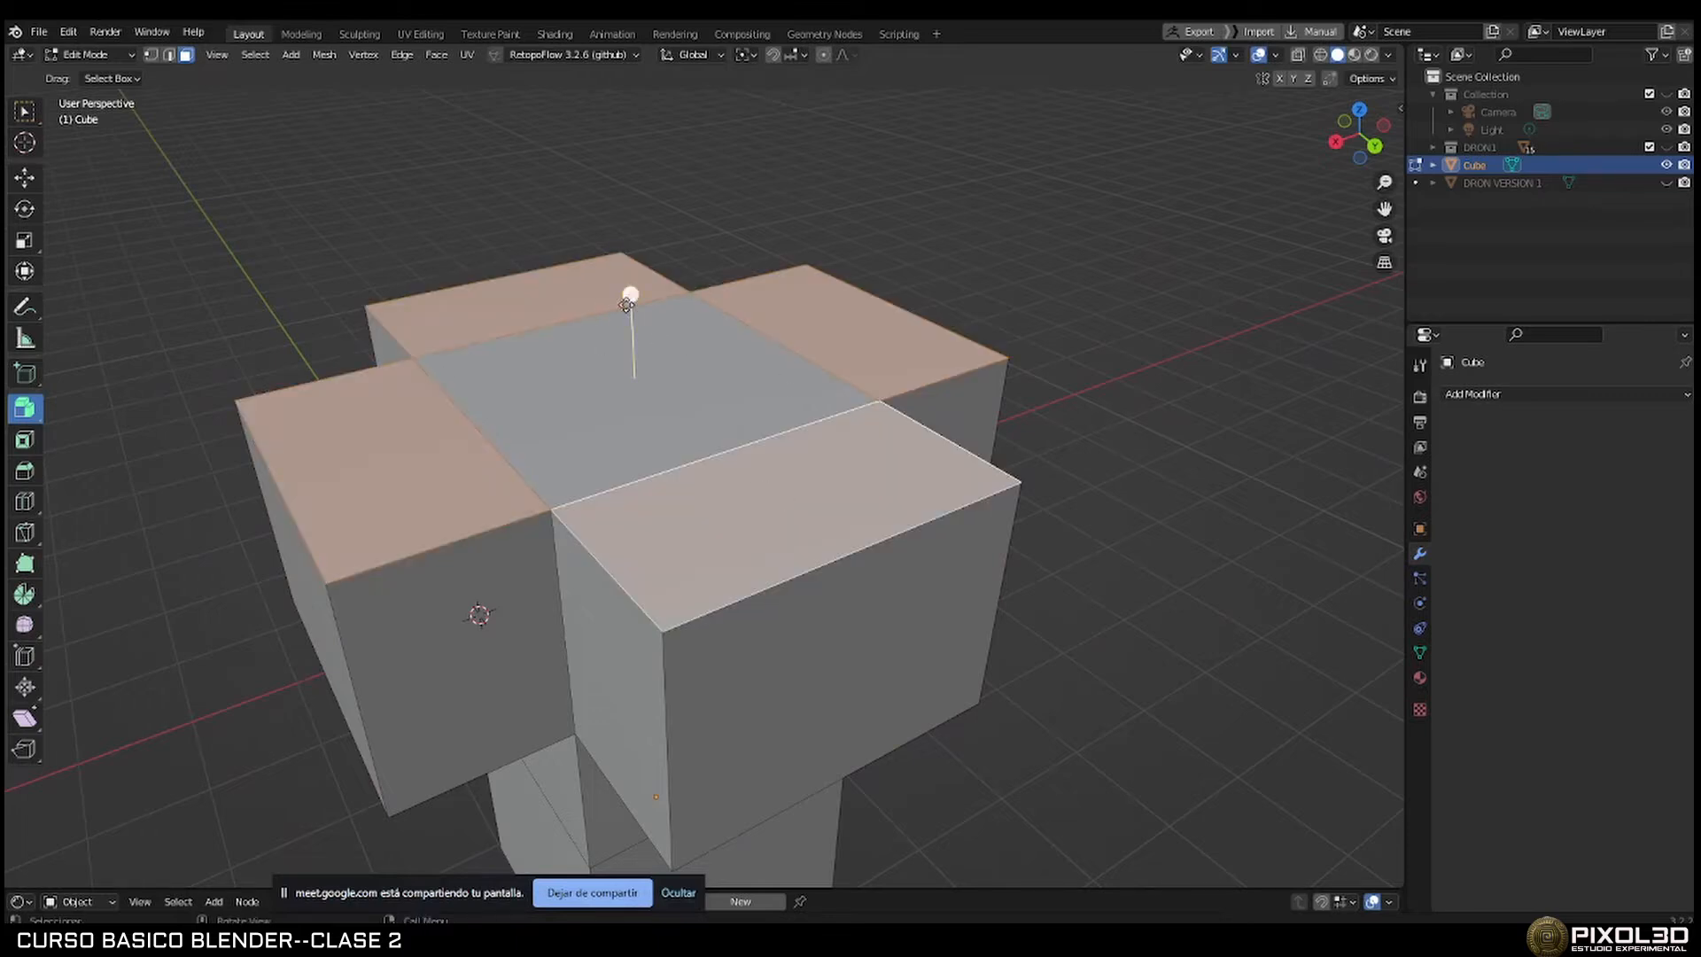
drag(630, 293, 634, 246)
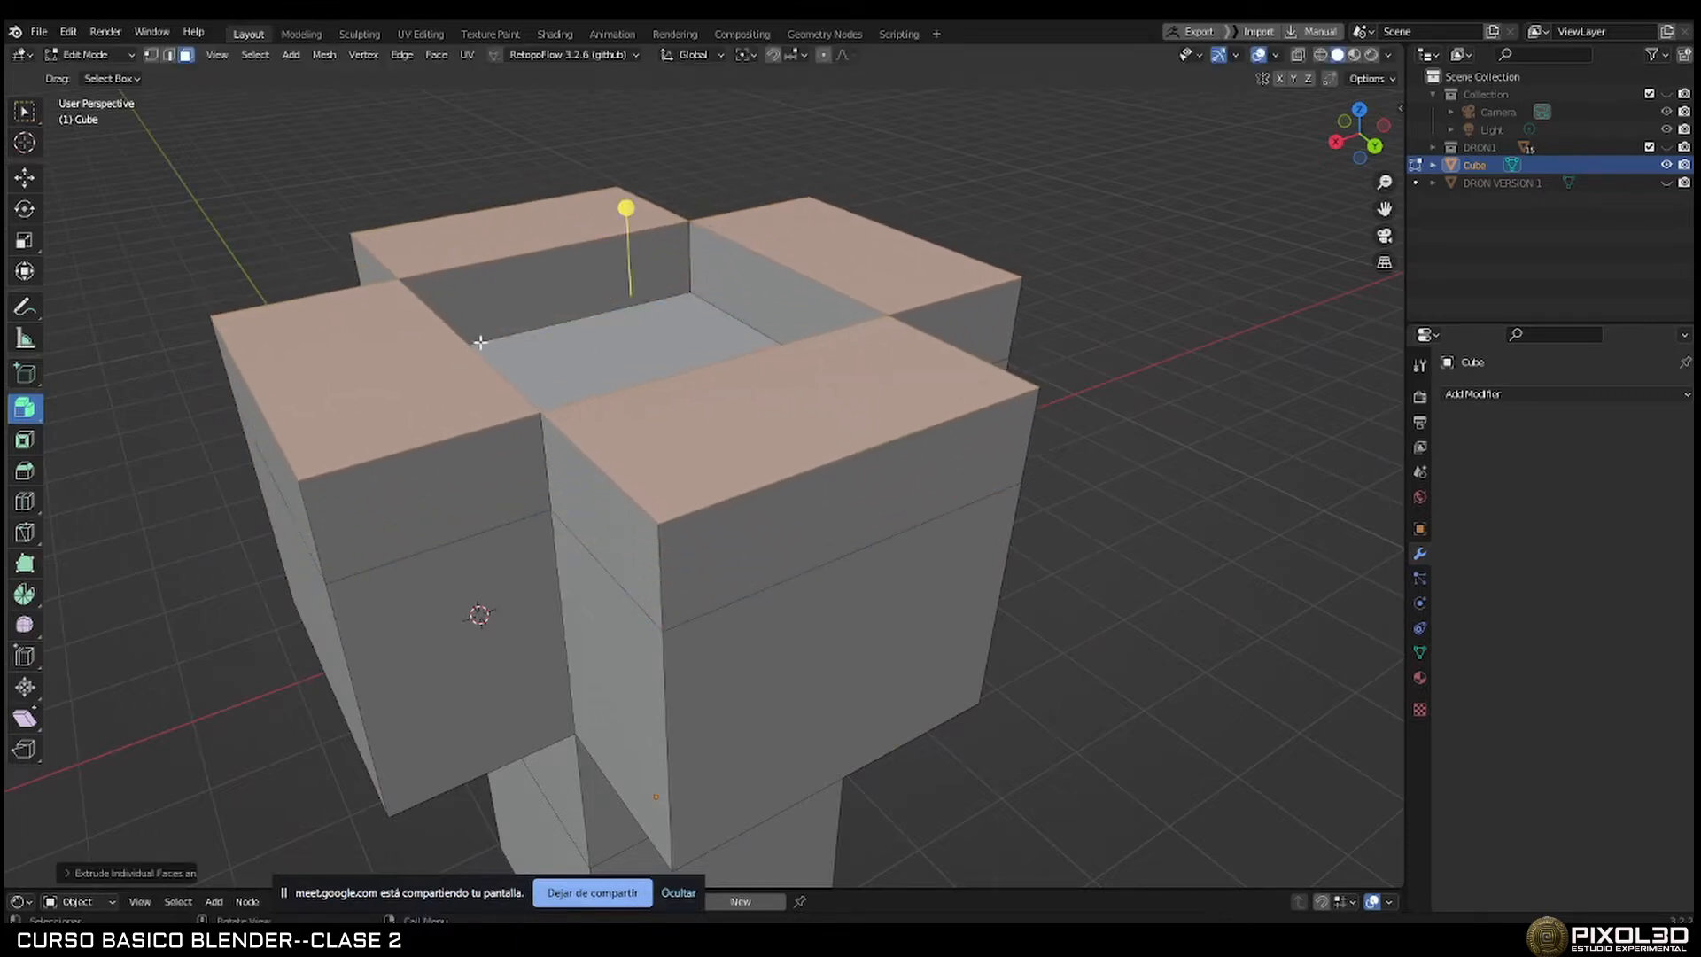
Collect the outer side faces of the arms around the block into one selection.
middle_drag(407, 424, 603, 399)
click(609, 399)
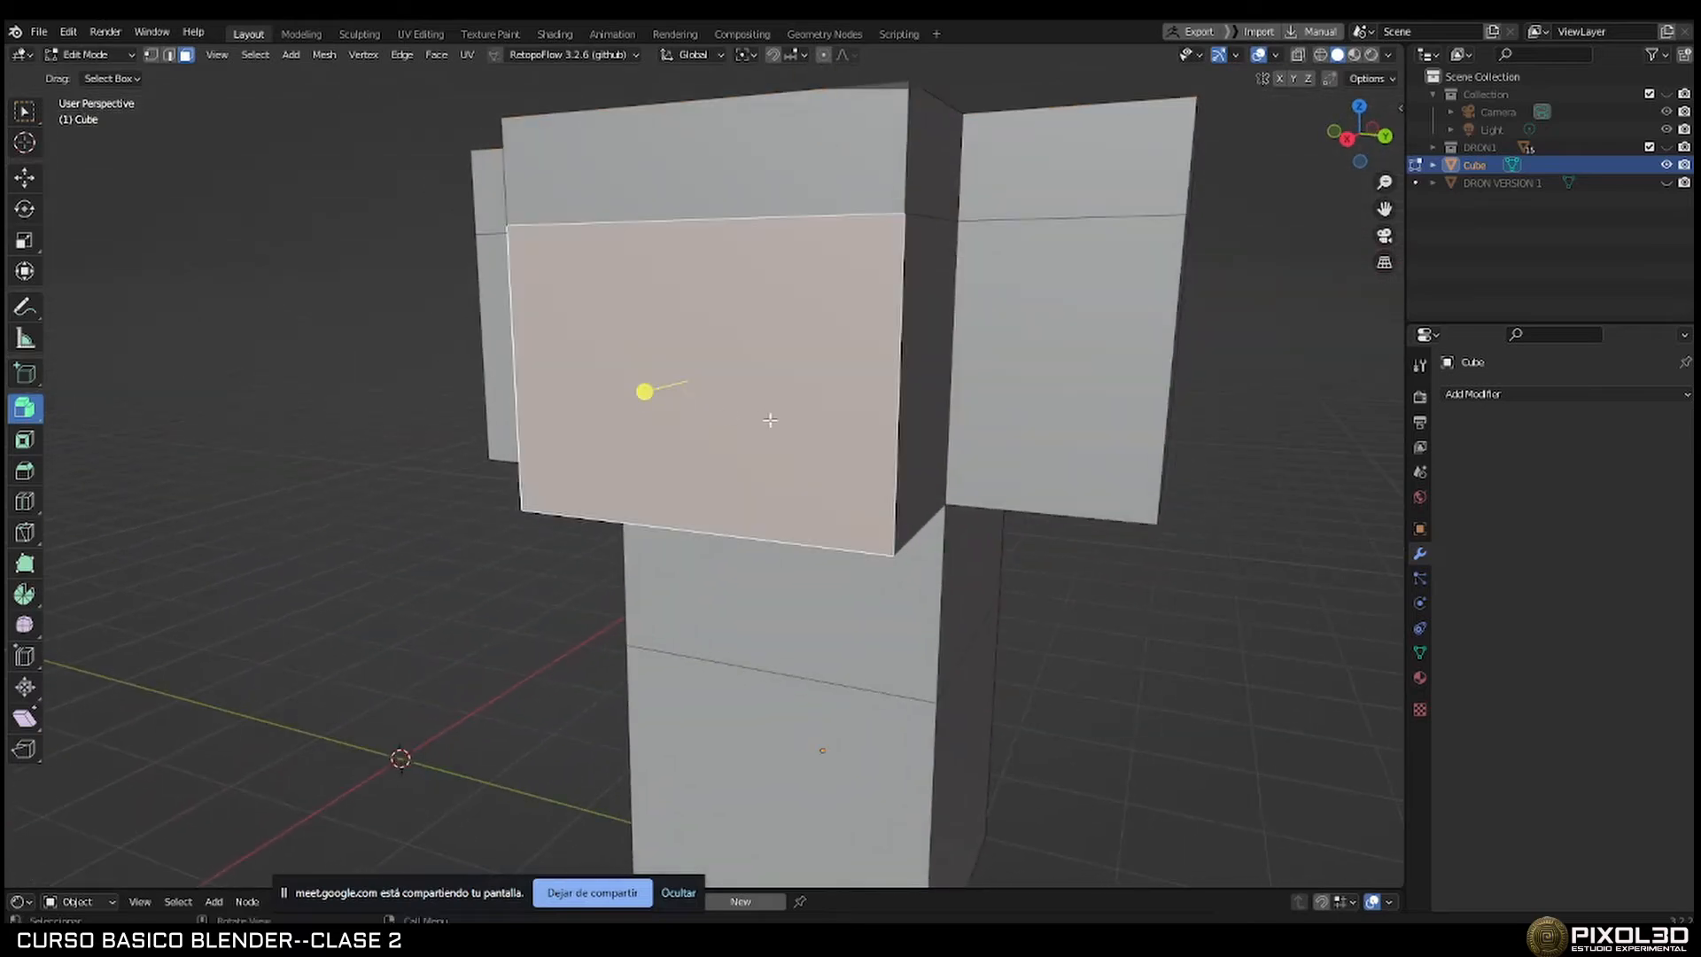
middle_drag(771, 418, 570, 394)
scroll(666, 423, down, 2)
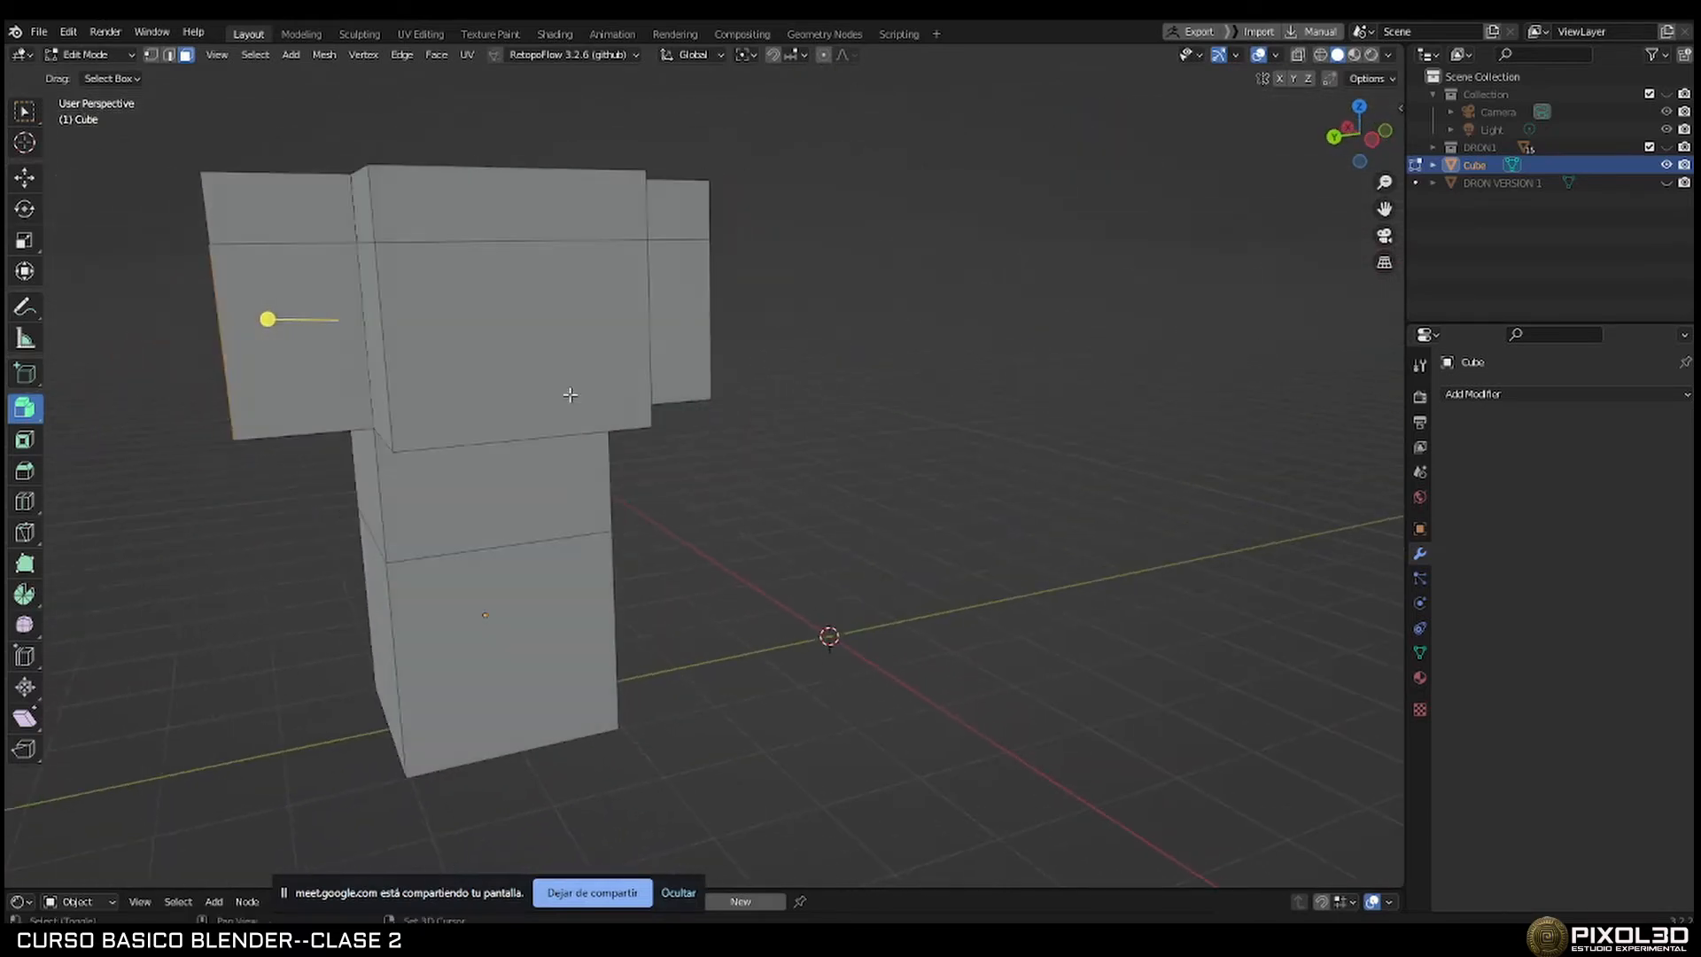
shift+click(570, 344)
middle_drag(767, 384, 535, 387)
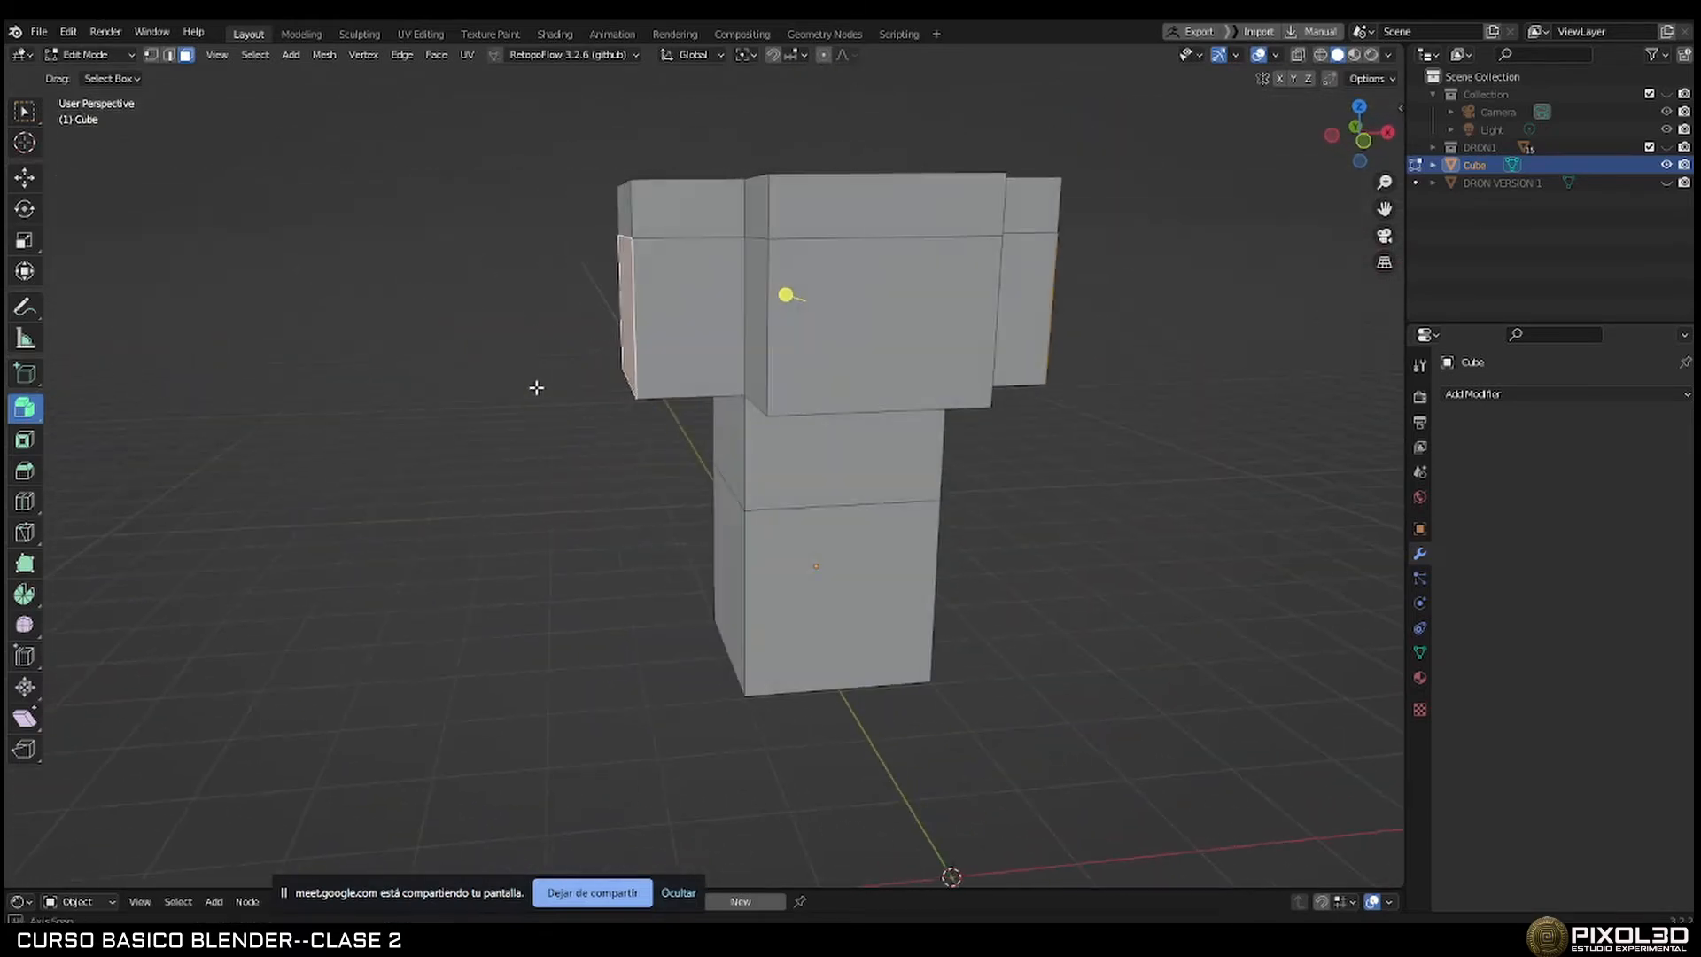
shift+click(891, 346)
middle_drag(947, 381, 788, 381)
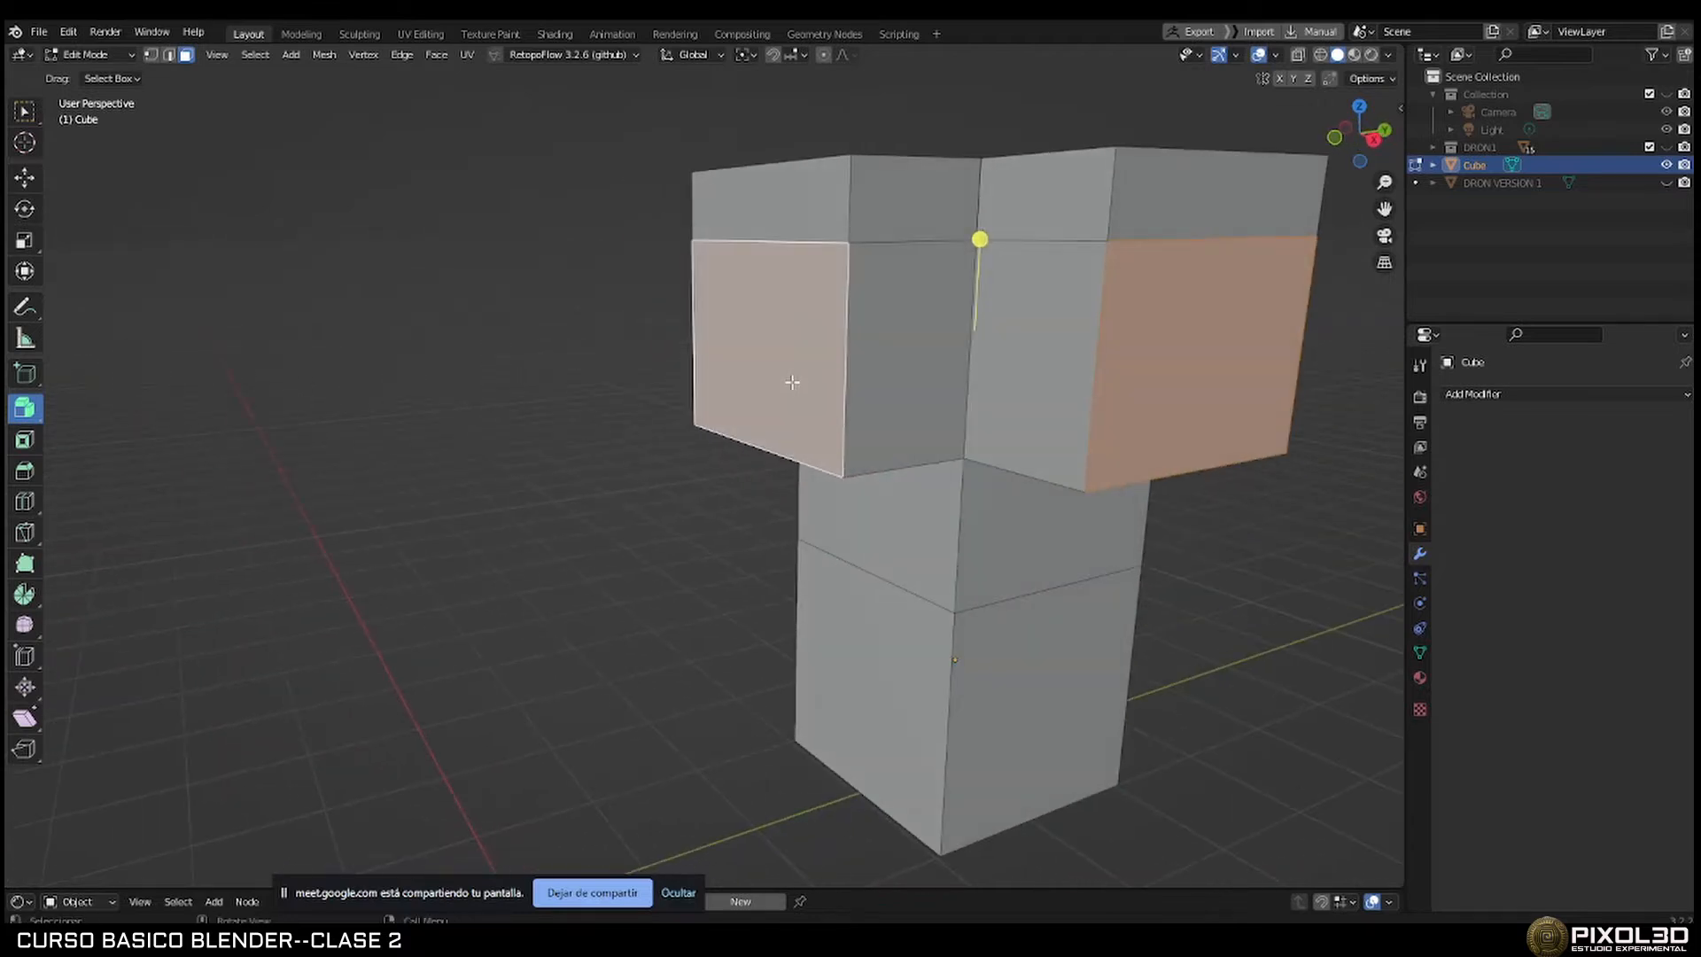
Select faces on different sides, including an arm's top, another arm's outer side and the lower body, and extrude them individually.
middle_drag(864, 435, 699, 477)
click(696, 657)
click(655, 498)
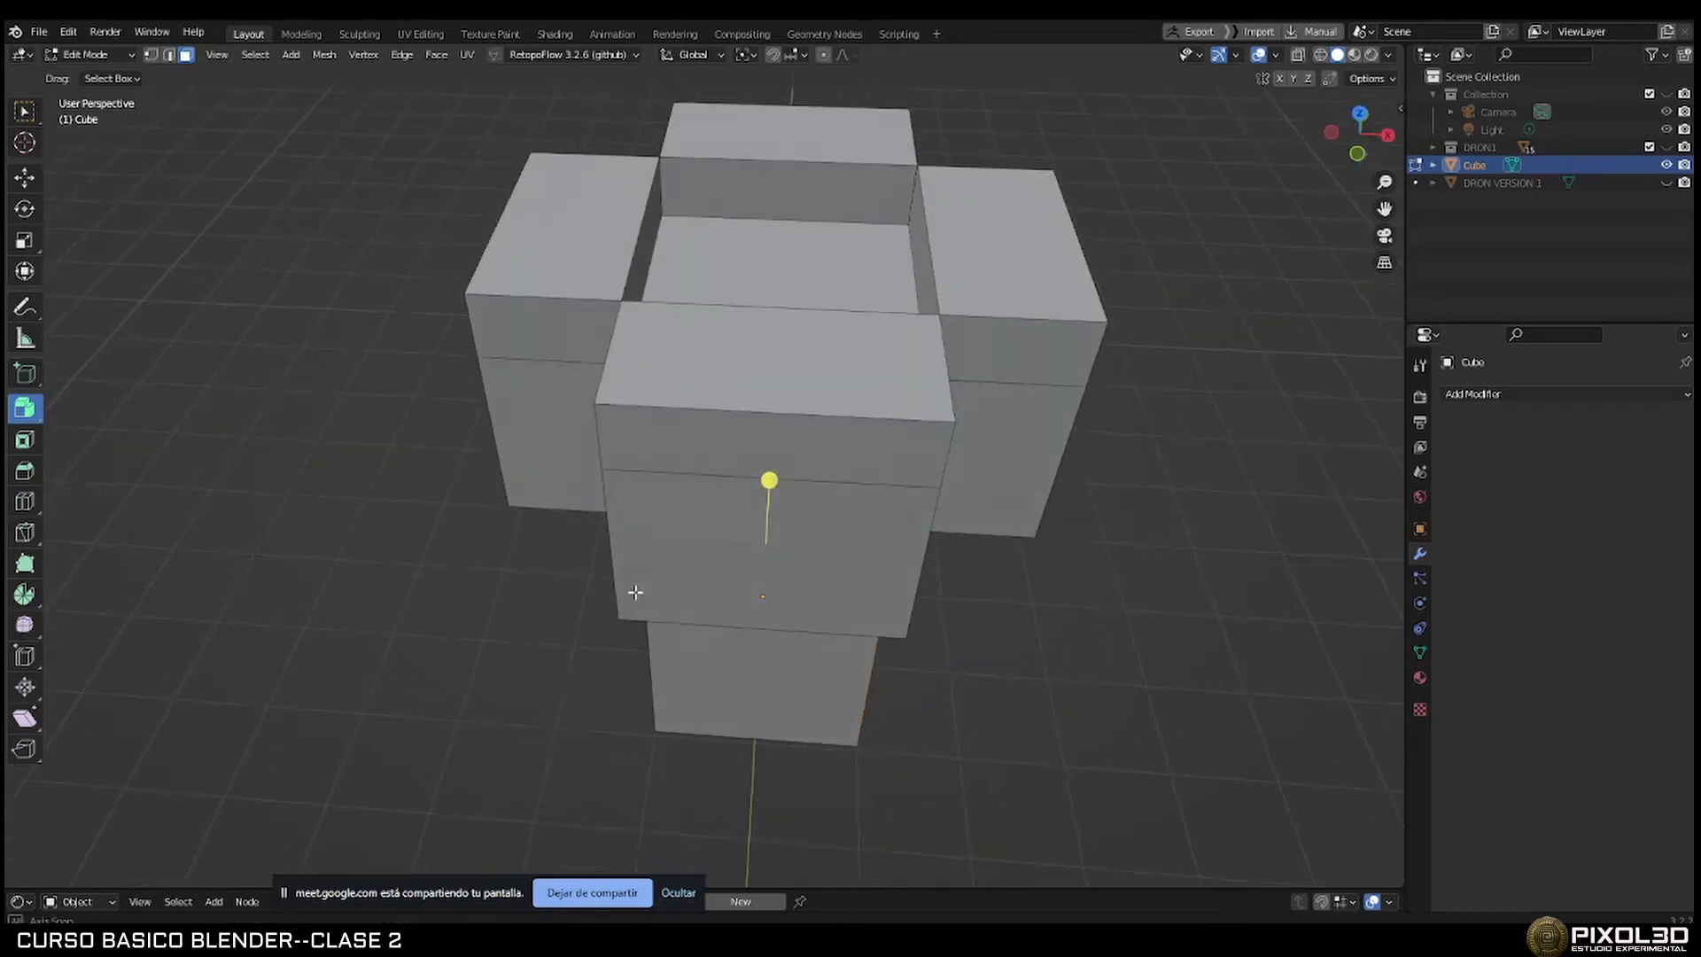
click(760, 390)
mouse_move(922, 469)
middle_down()
mouse_move(790, 464)
mouse_move(779, 497)
mouse_move(698, 301)
mouse_move(414, 475)
mouse_move(407, 410)
mouse_move(456, 361)
mouse_move(638, 456)
mouse_move(922, 451)
mouse_move(902, 493)
mouse_move(676, 487)
mouse_move(706, 353)
mouse_move(692, 426)
middle_up()
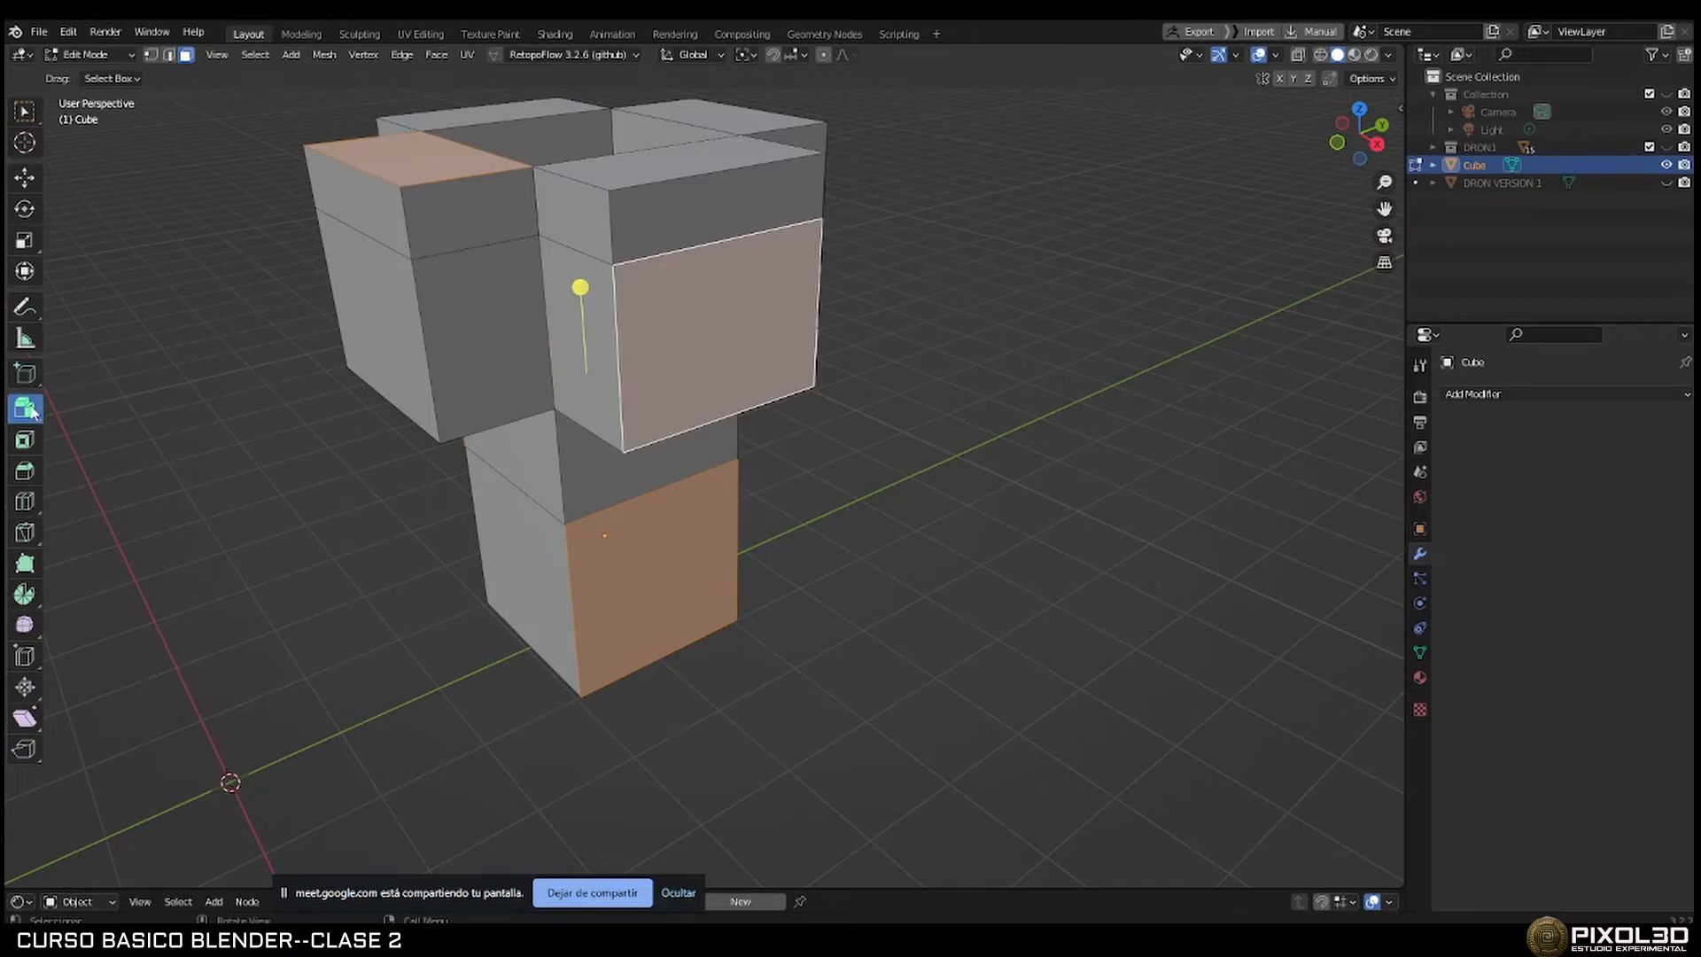
drag(33, 410, 119, 515)
drag(580, 285, 592, 187)
Choose the Extrude to Cursor tool, select only the tallest column's top face and switch to the back orthographic view.
shift+middle_drag(629, 188, 607, 443)
scroll(733, 434, down, 3)
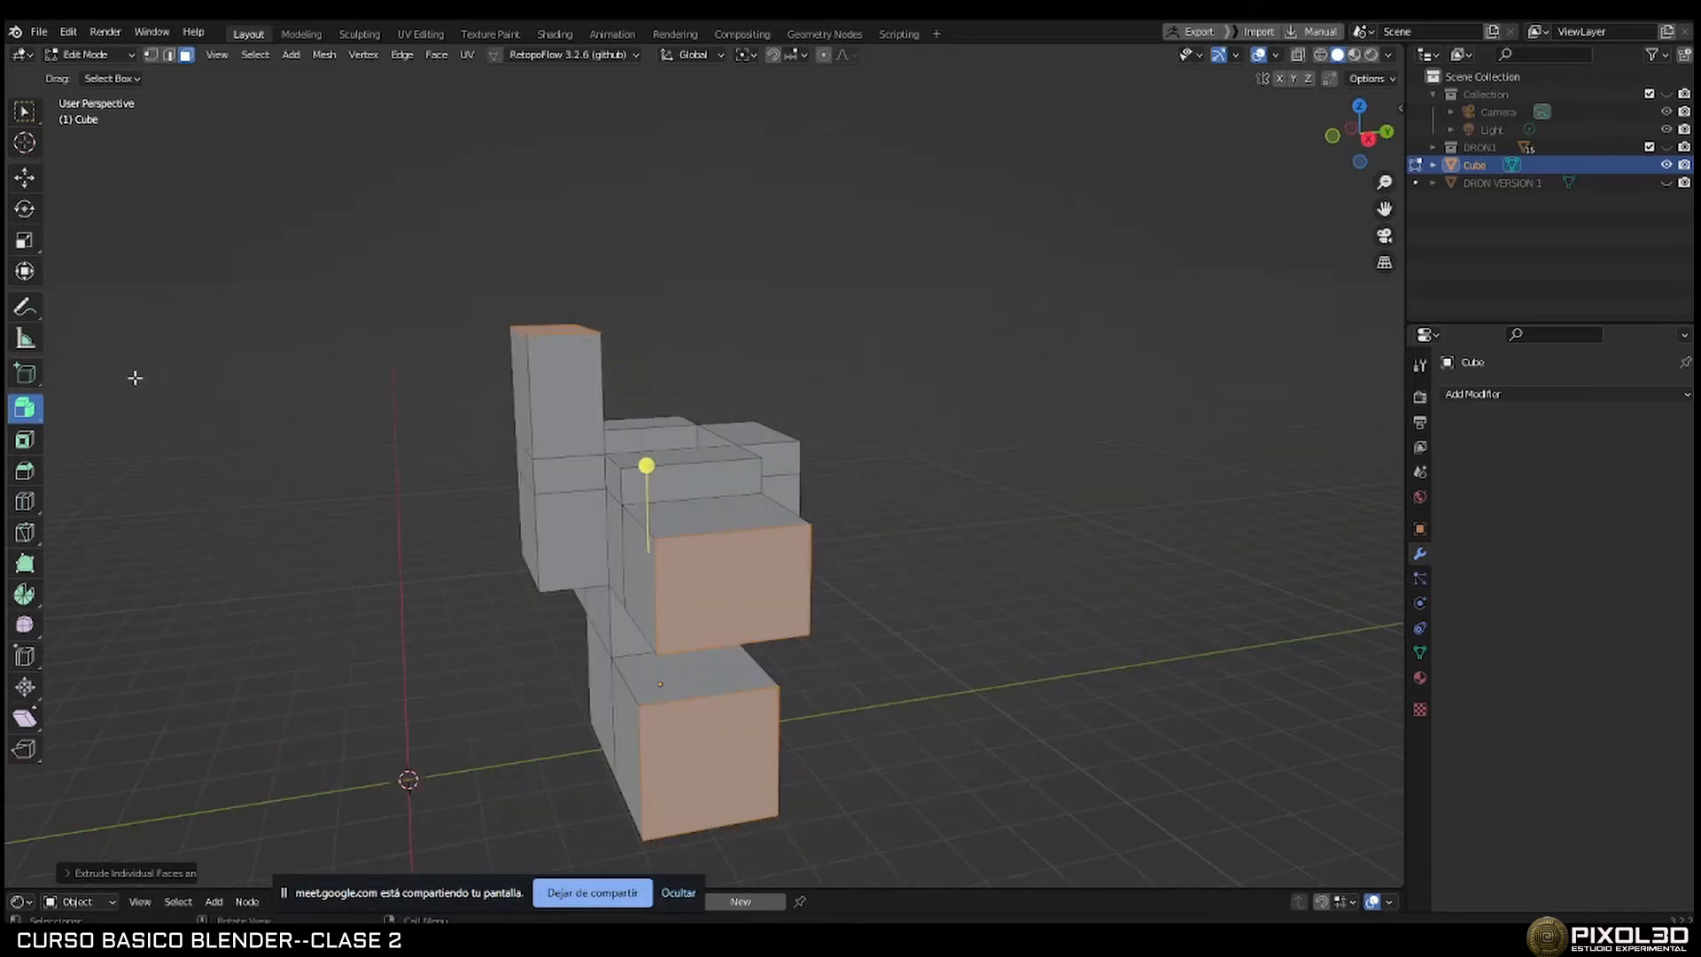
click(24, 409)
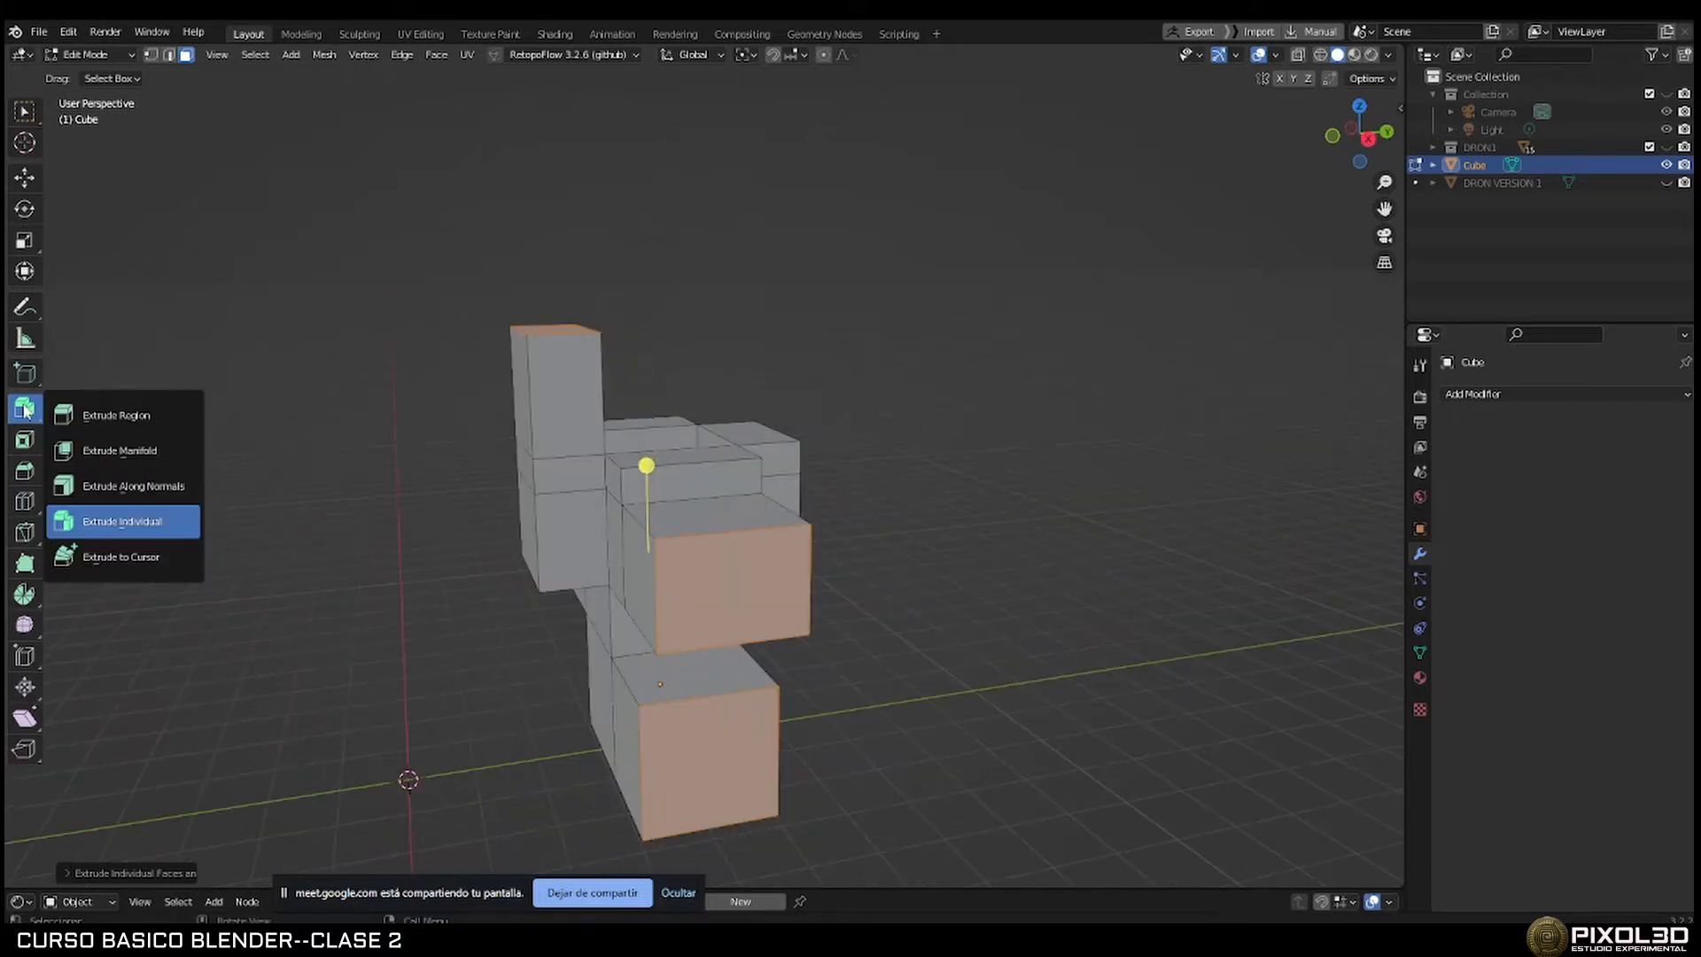
click(130, 564)
click(26, 178)
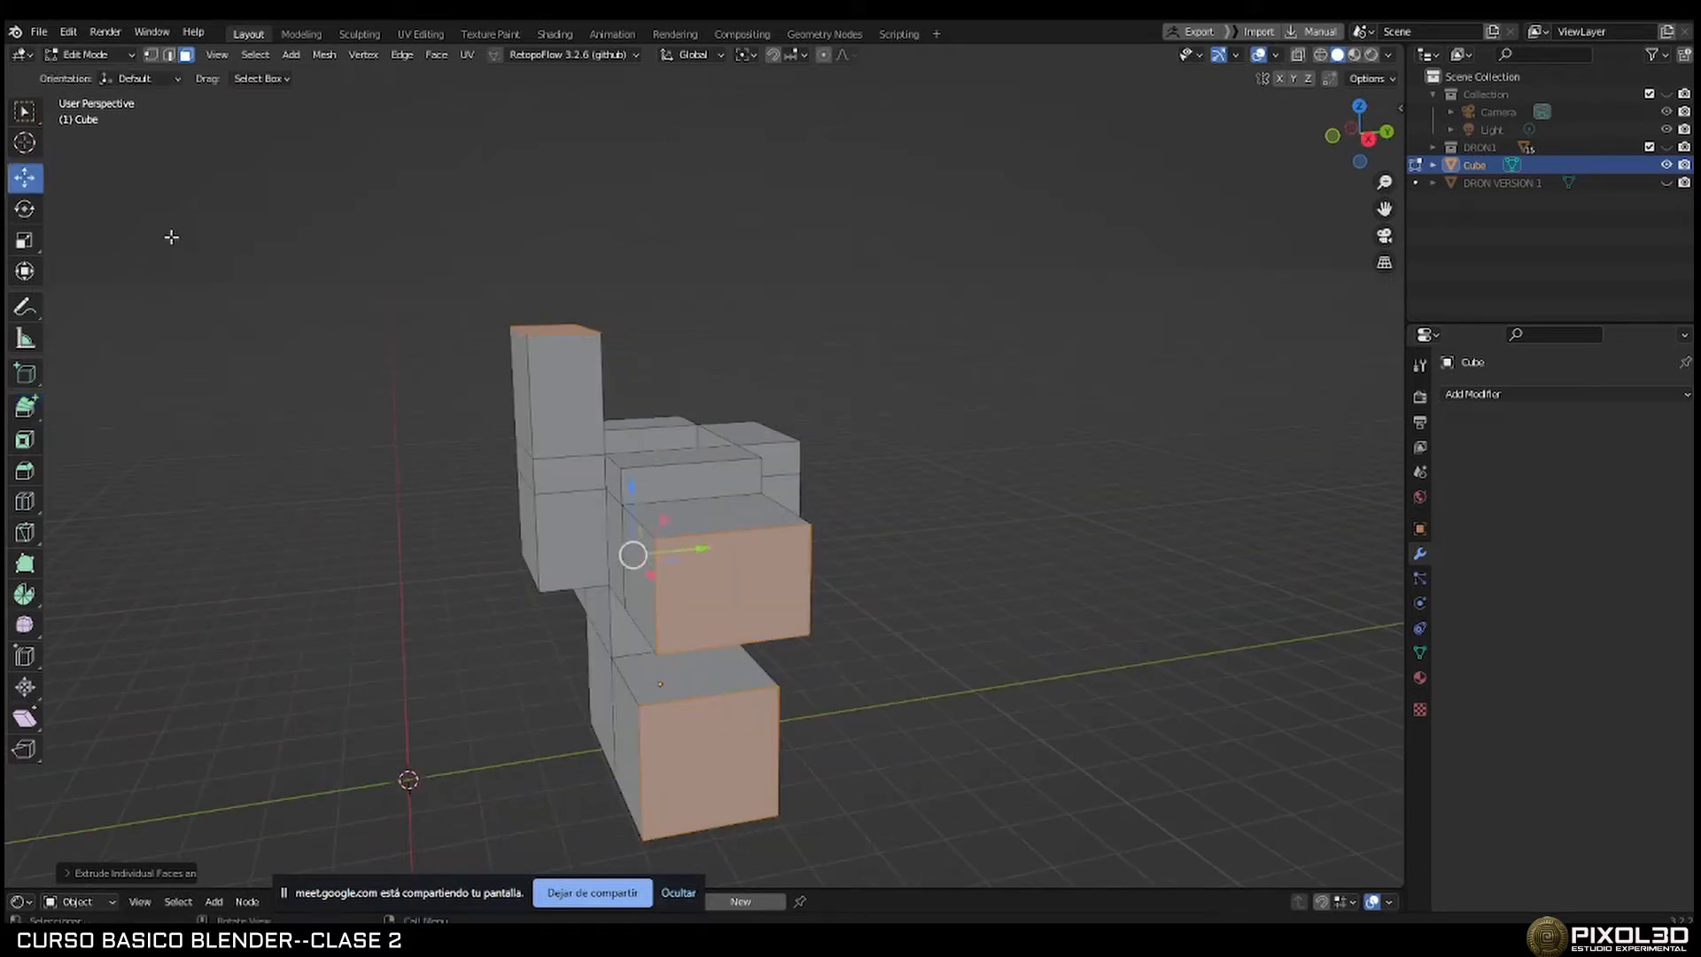
middle_drag(621, 366, 857, 399)
click(812, 358)
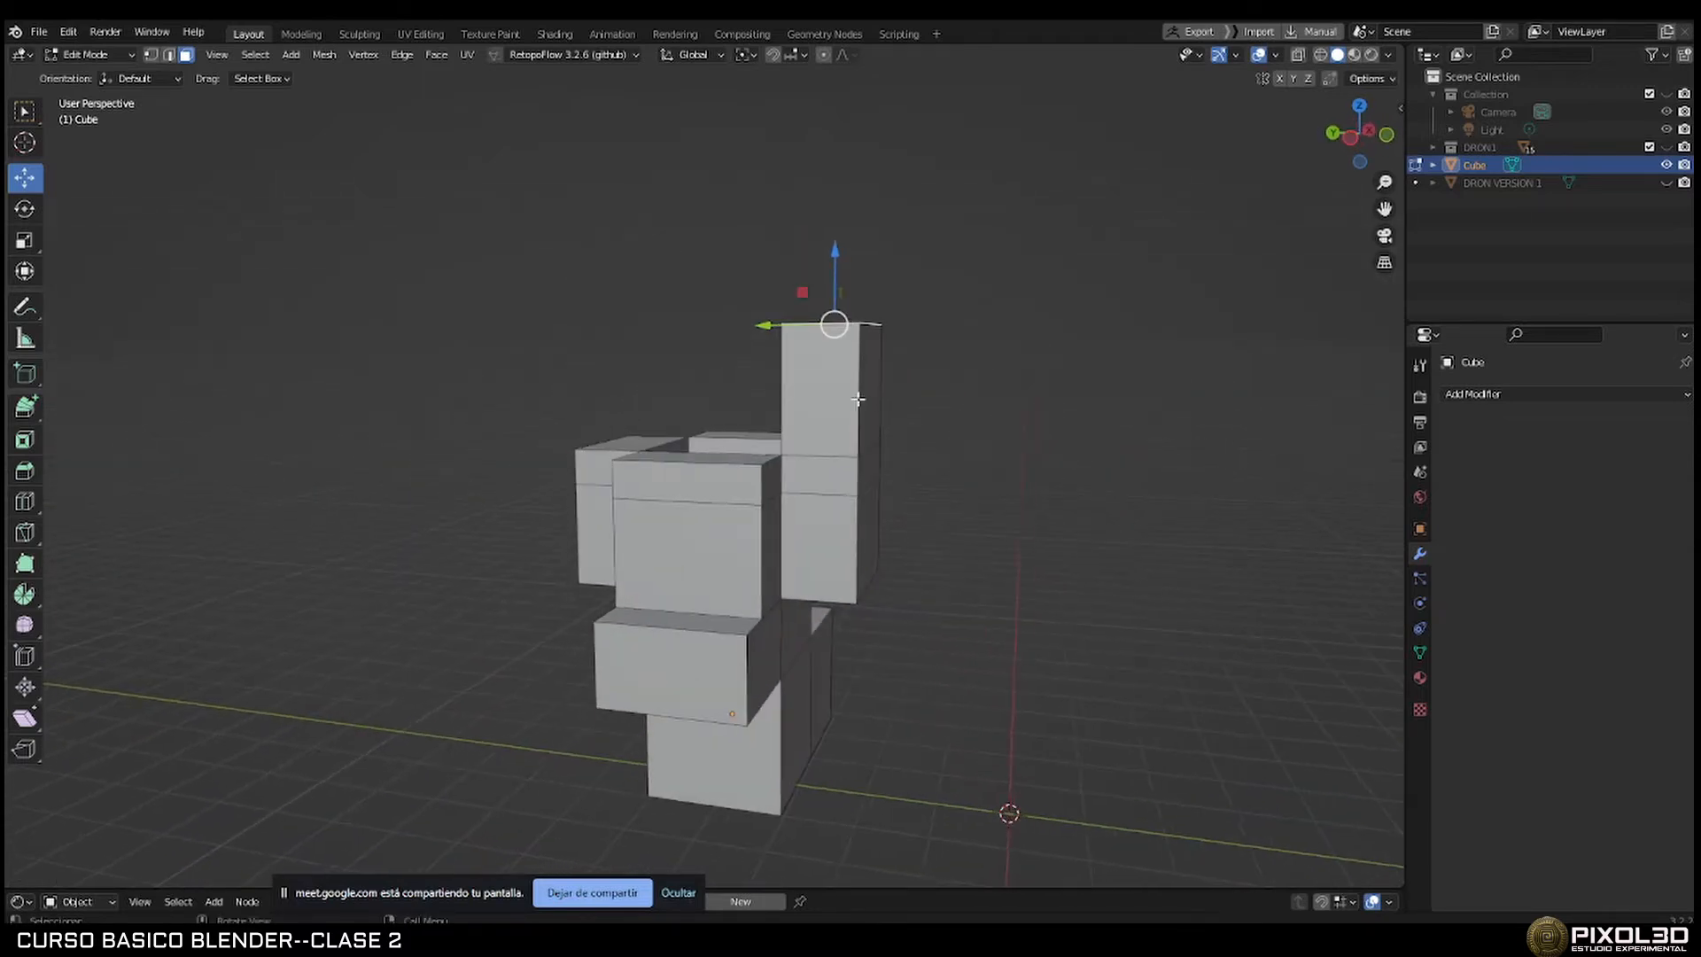
click(1353, 139)
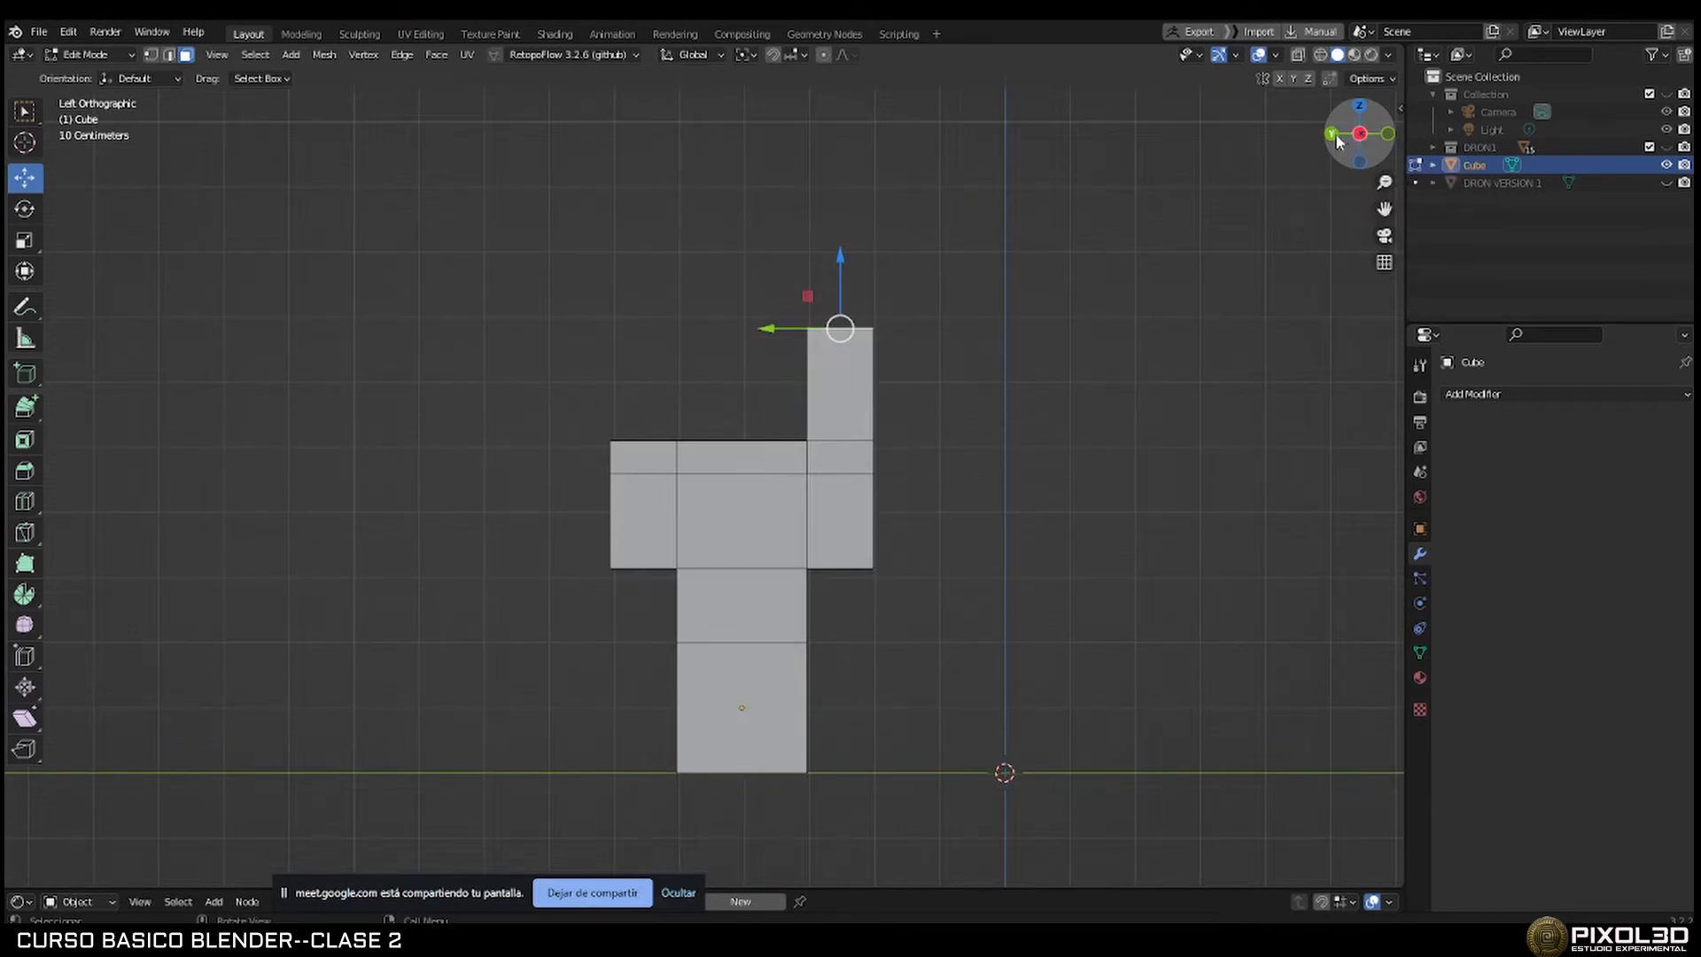
click(1333, 134)
shift+middle_drag(901, 290, 585, 299)
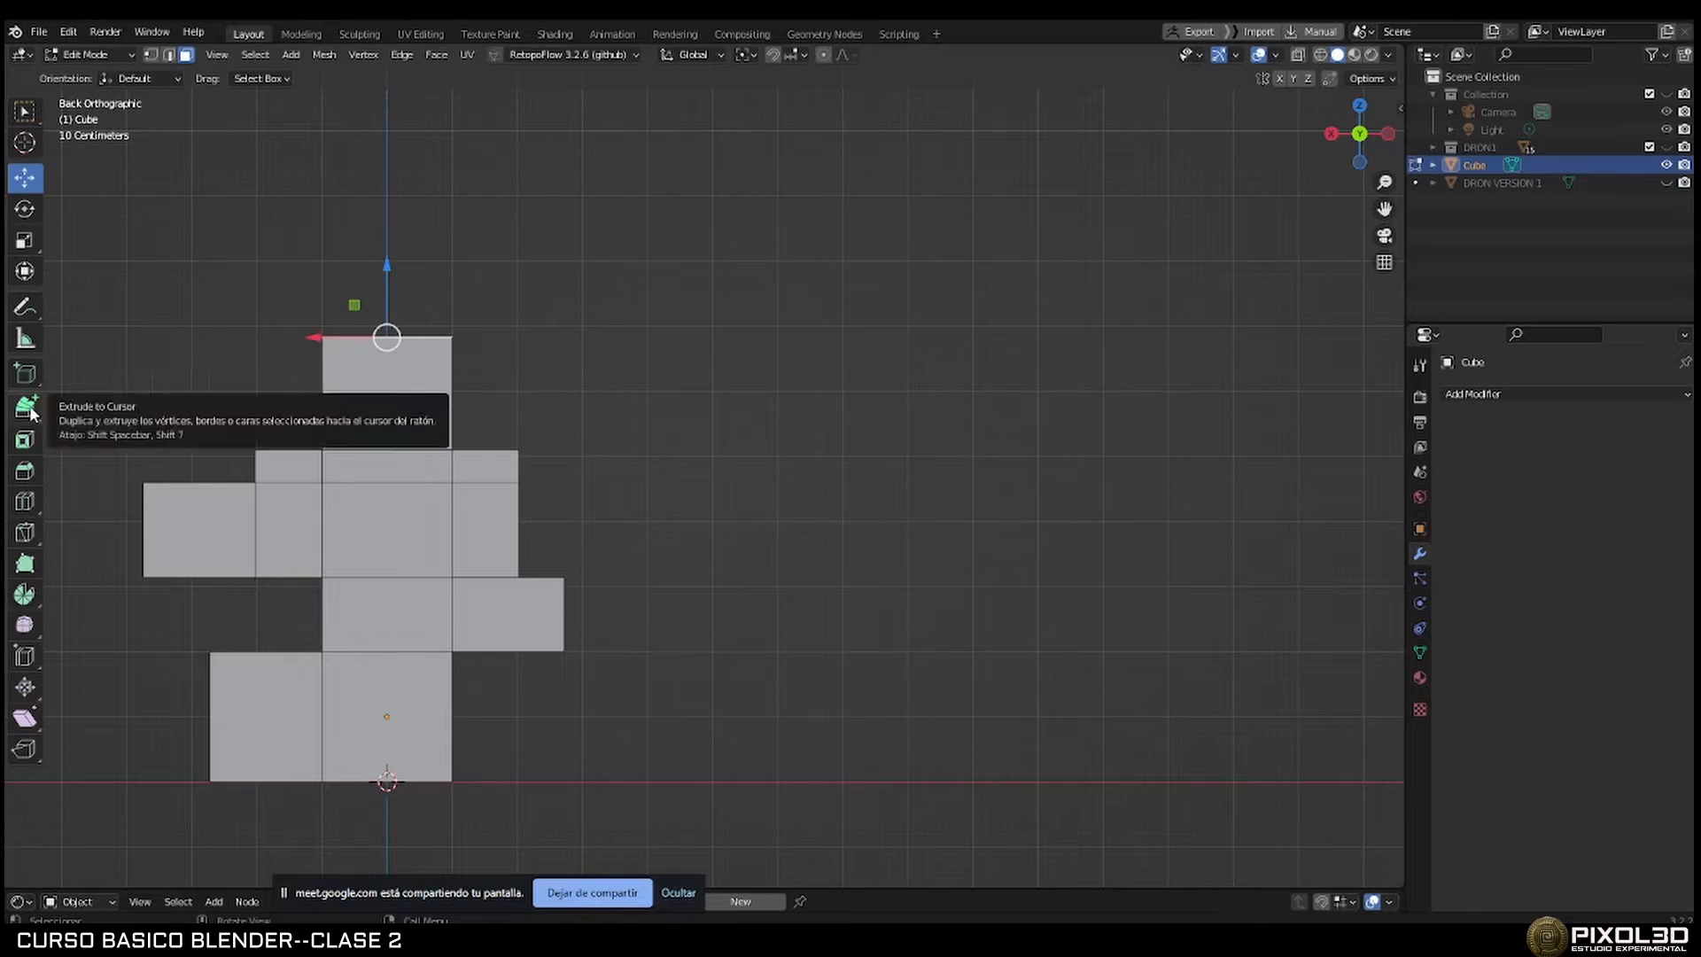
Extrude the column's top face to the cursor in successive segments that arch over sideways and back down.
click(27, 409)
click(443, 274)
click(510, 257)
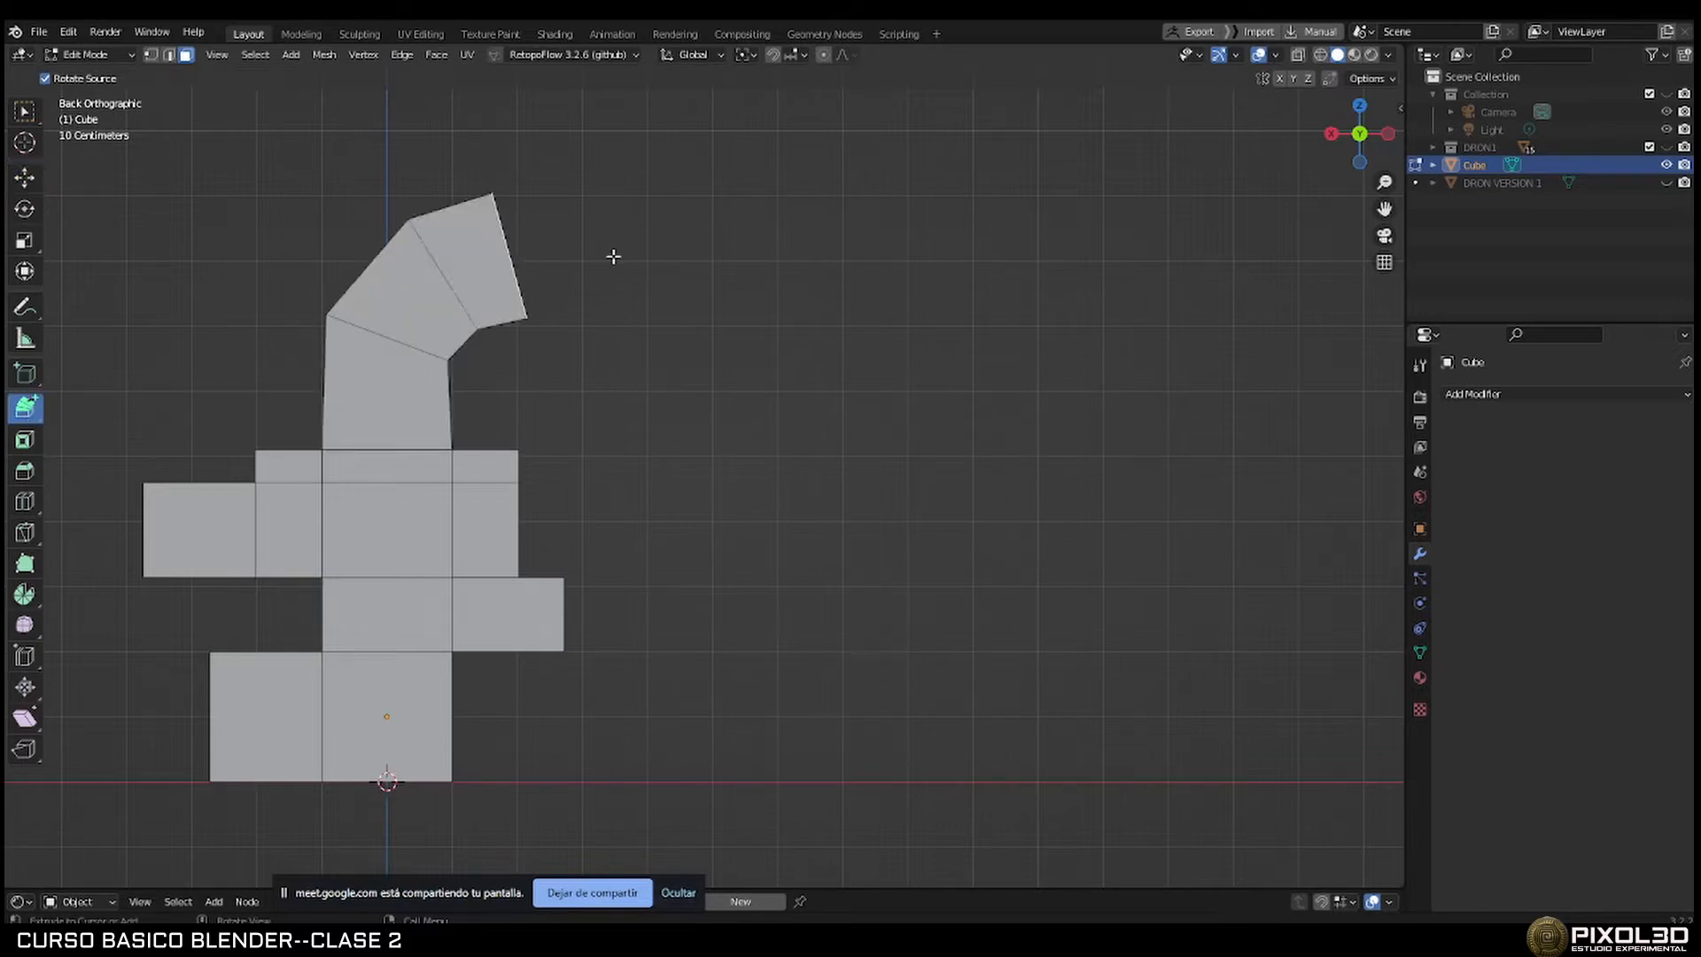
click(631, 255)
click(703, 285)
click(715, 414)
click(694, 531)
click(705, 643)
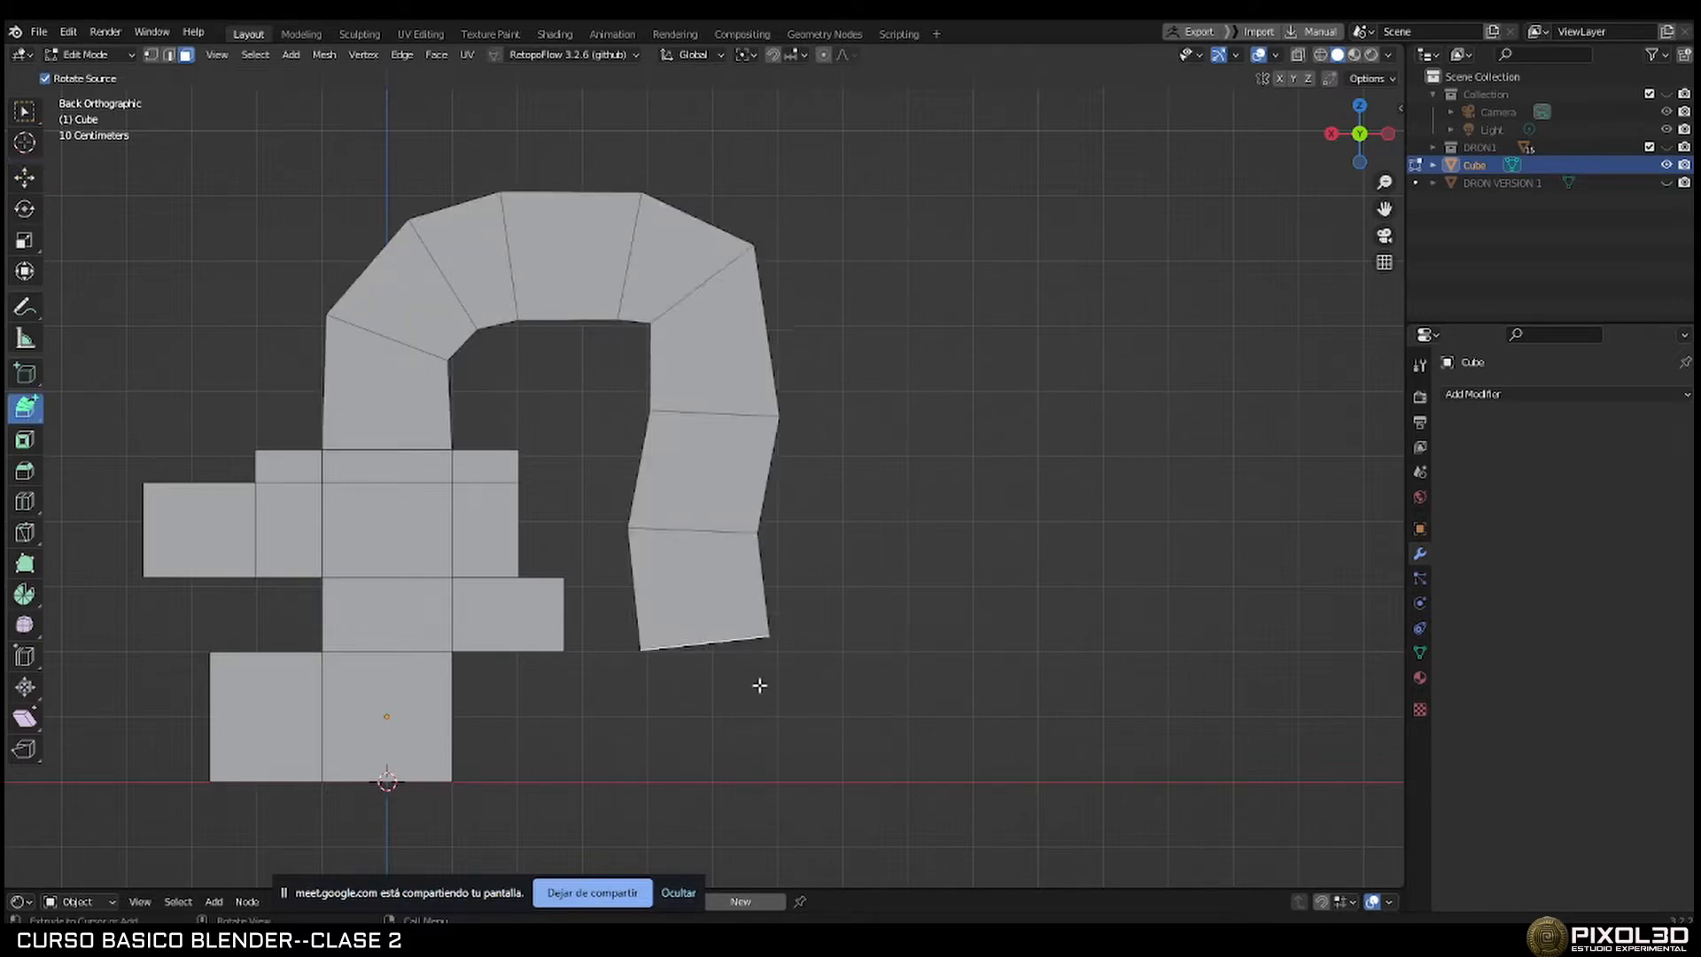
Continue the chain with Extrude to Cursor through a U-shaped bend near the ground and back upward.
click(811, 709)
click(955, 712)
click(1063, 655)
click(1101, 518)
click(1099, 392)
click(1063, 306)
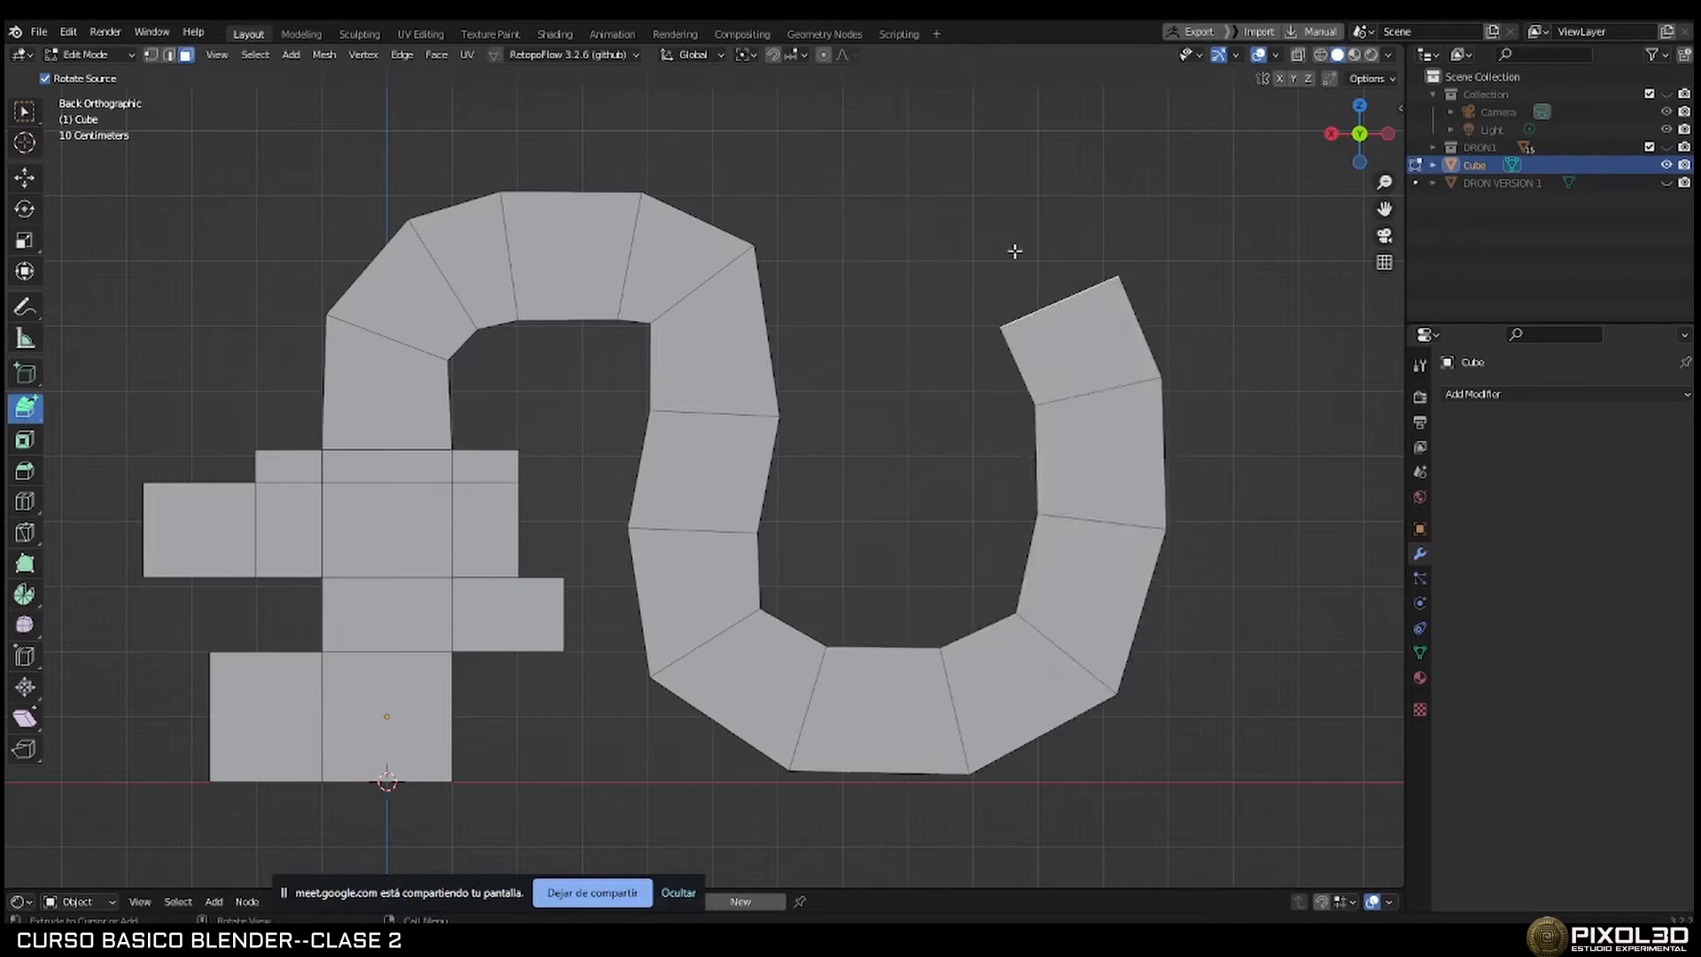
click(968, 211)
click(966, 128)
Extrude more segments to the cursor to form a second, higher arch that turns back down.
shift+middle_drag(1135, 168, 885, 348)
click(898, 160)
click(1099, 200)
click(1207, 347)
click(1182, 560)
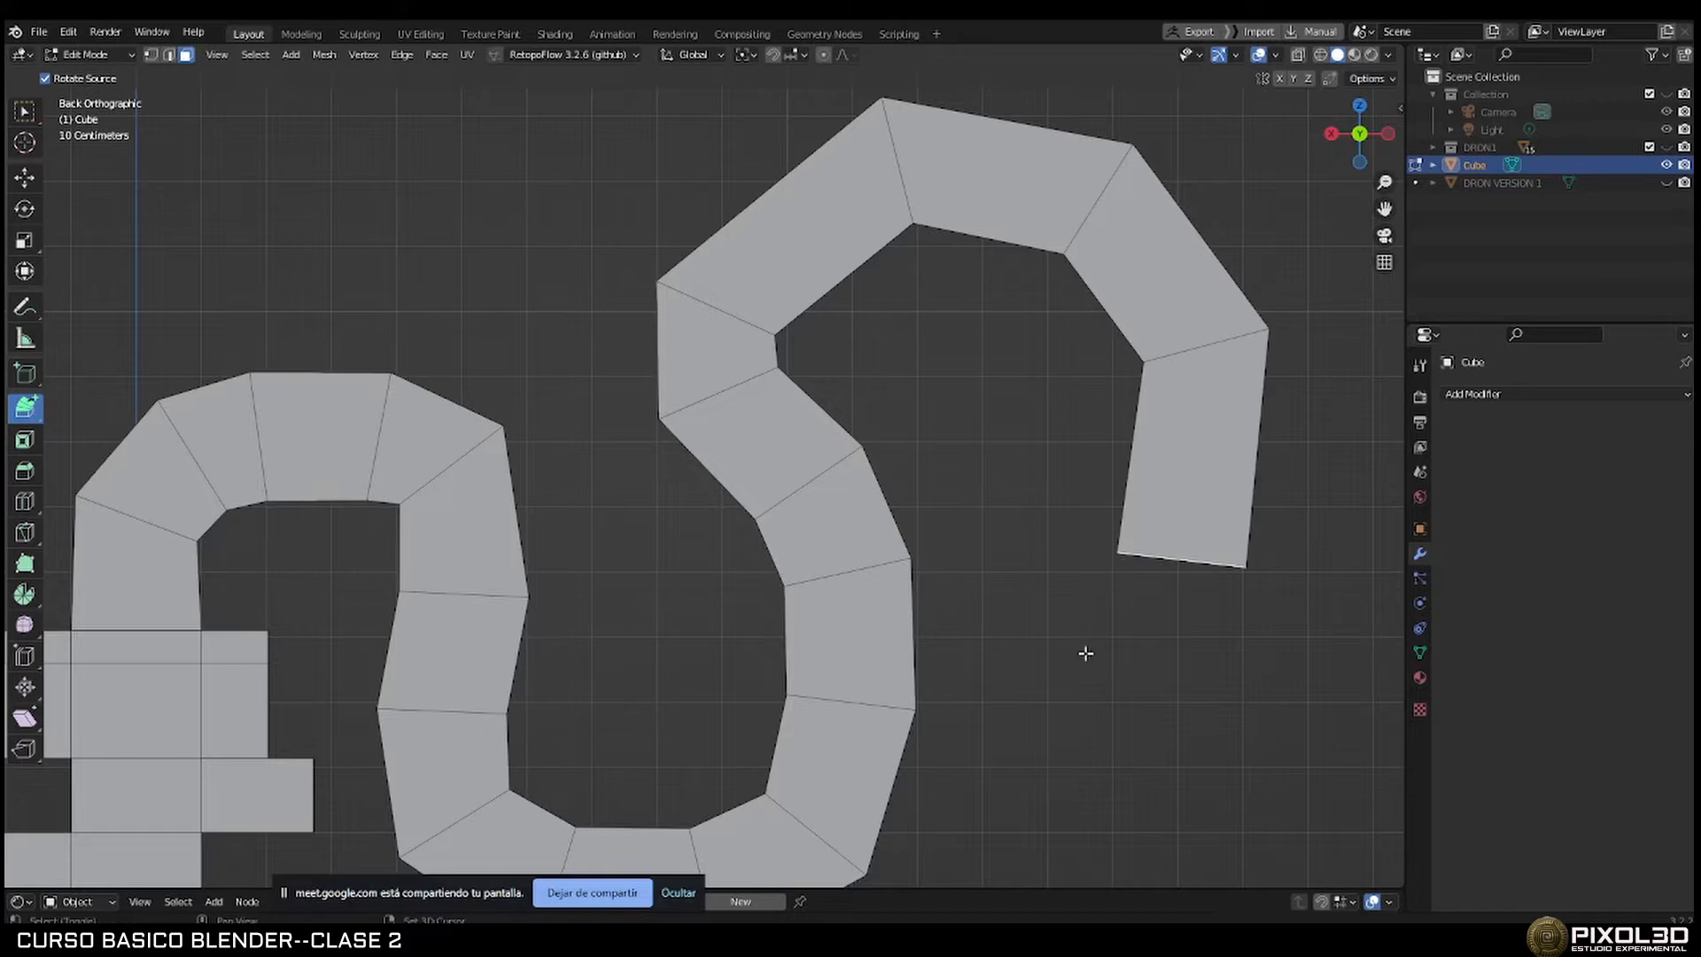
Finish the snake-like chain by extruding to the cursor down to the ground and up into a short hook.
shift+middle_drag(1087, 653, 959, 366)
click(1021, 482)
click(1268, 595)
click(1311, 445)
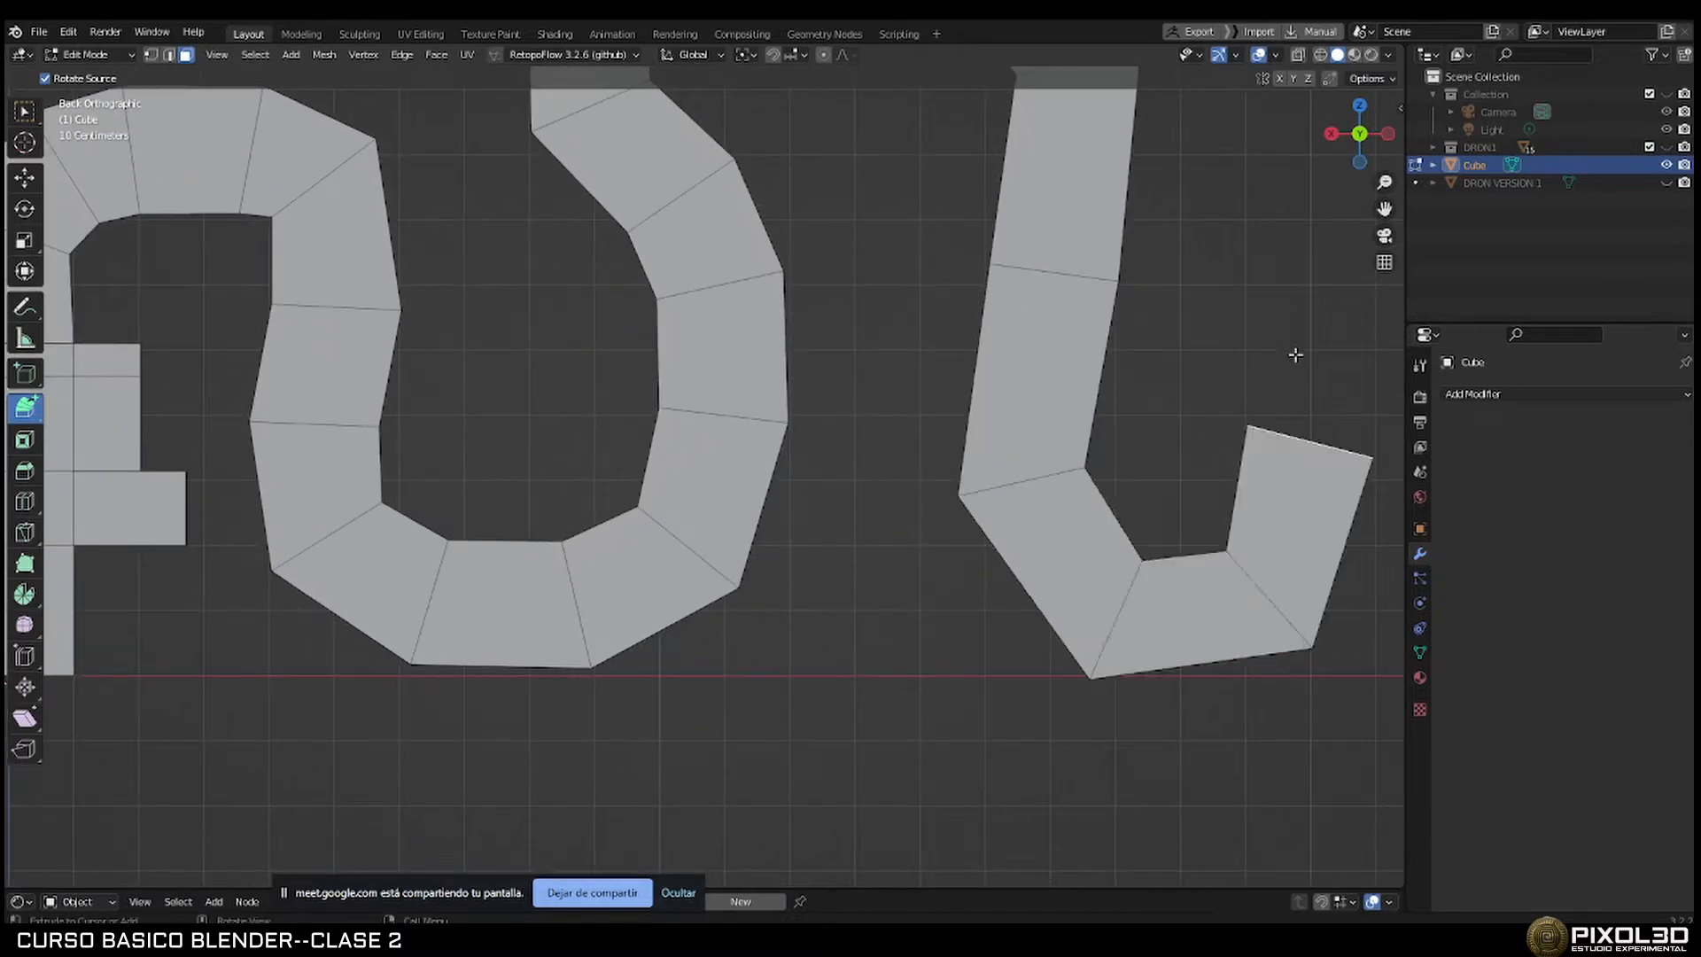
click(1290, 331)
Select the top face of the side arm's outermost block and rotate it into a slope.
scroll(1193, 355, down, 6)
middle_drag(1193, 355, 209, 365)
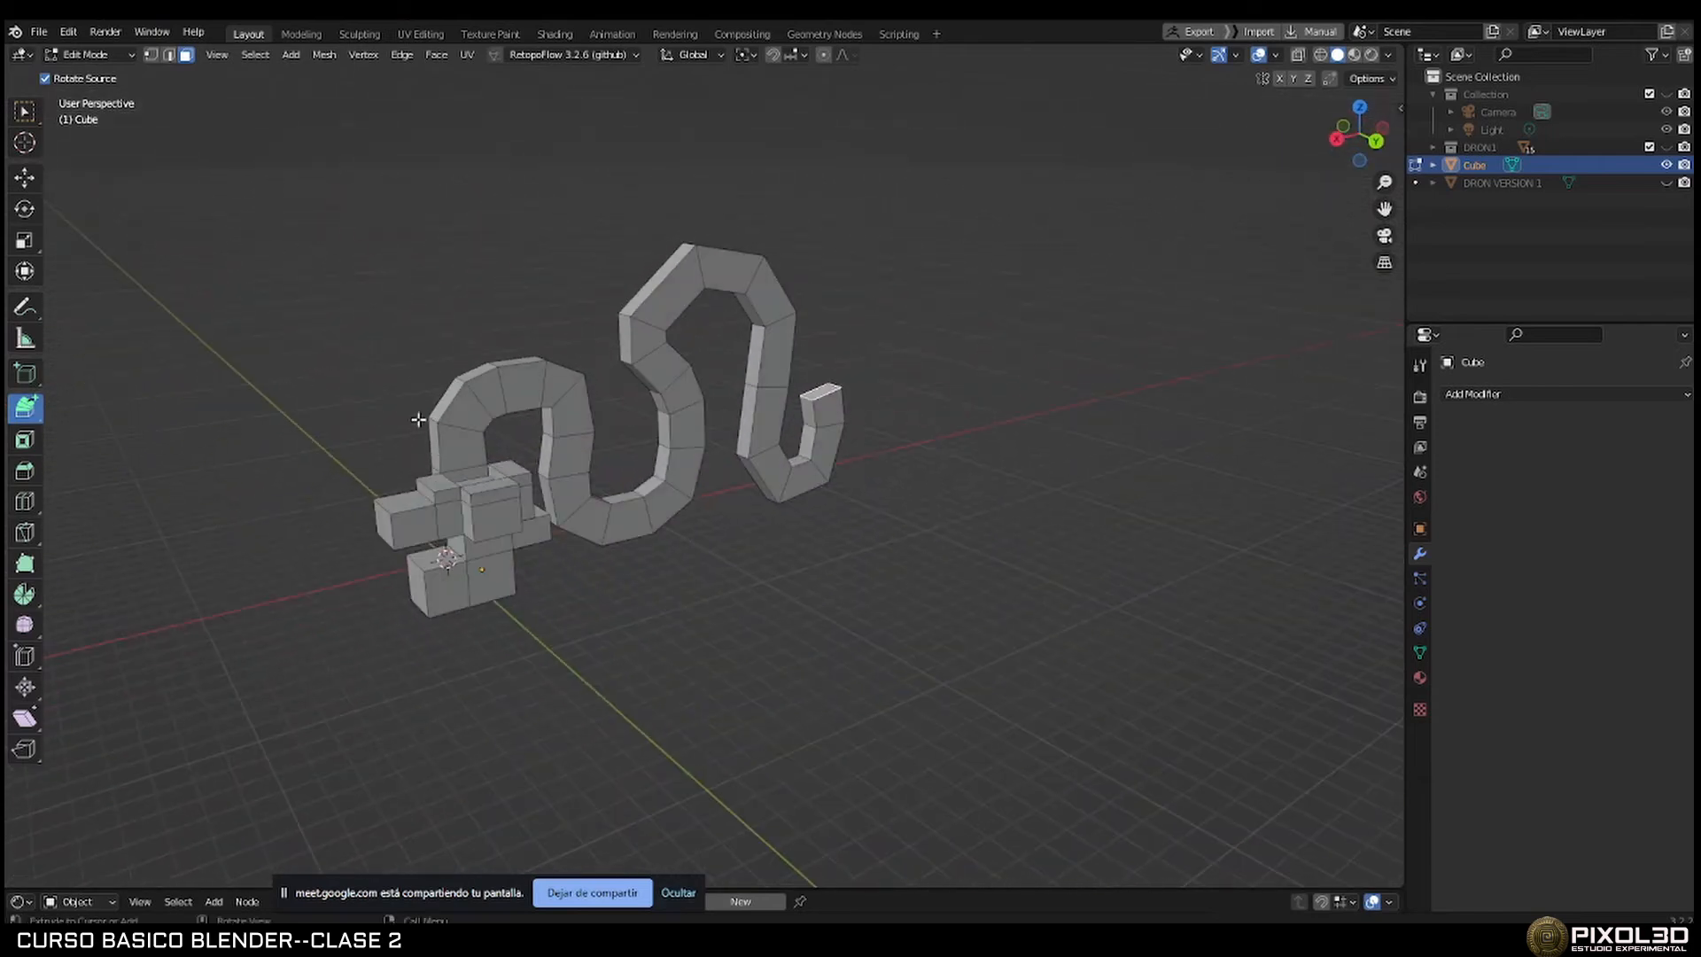
scroll(421, 418, up, 3)
middle_drag(482, 433, 546, 447)
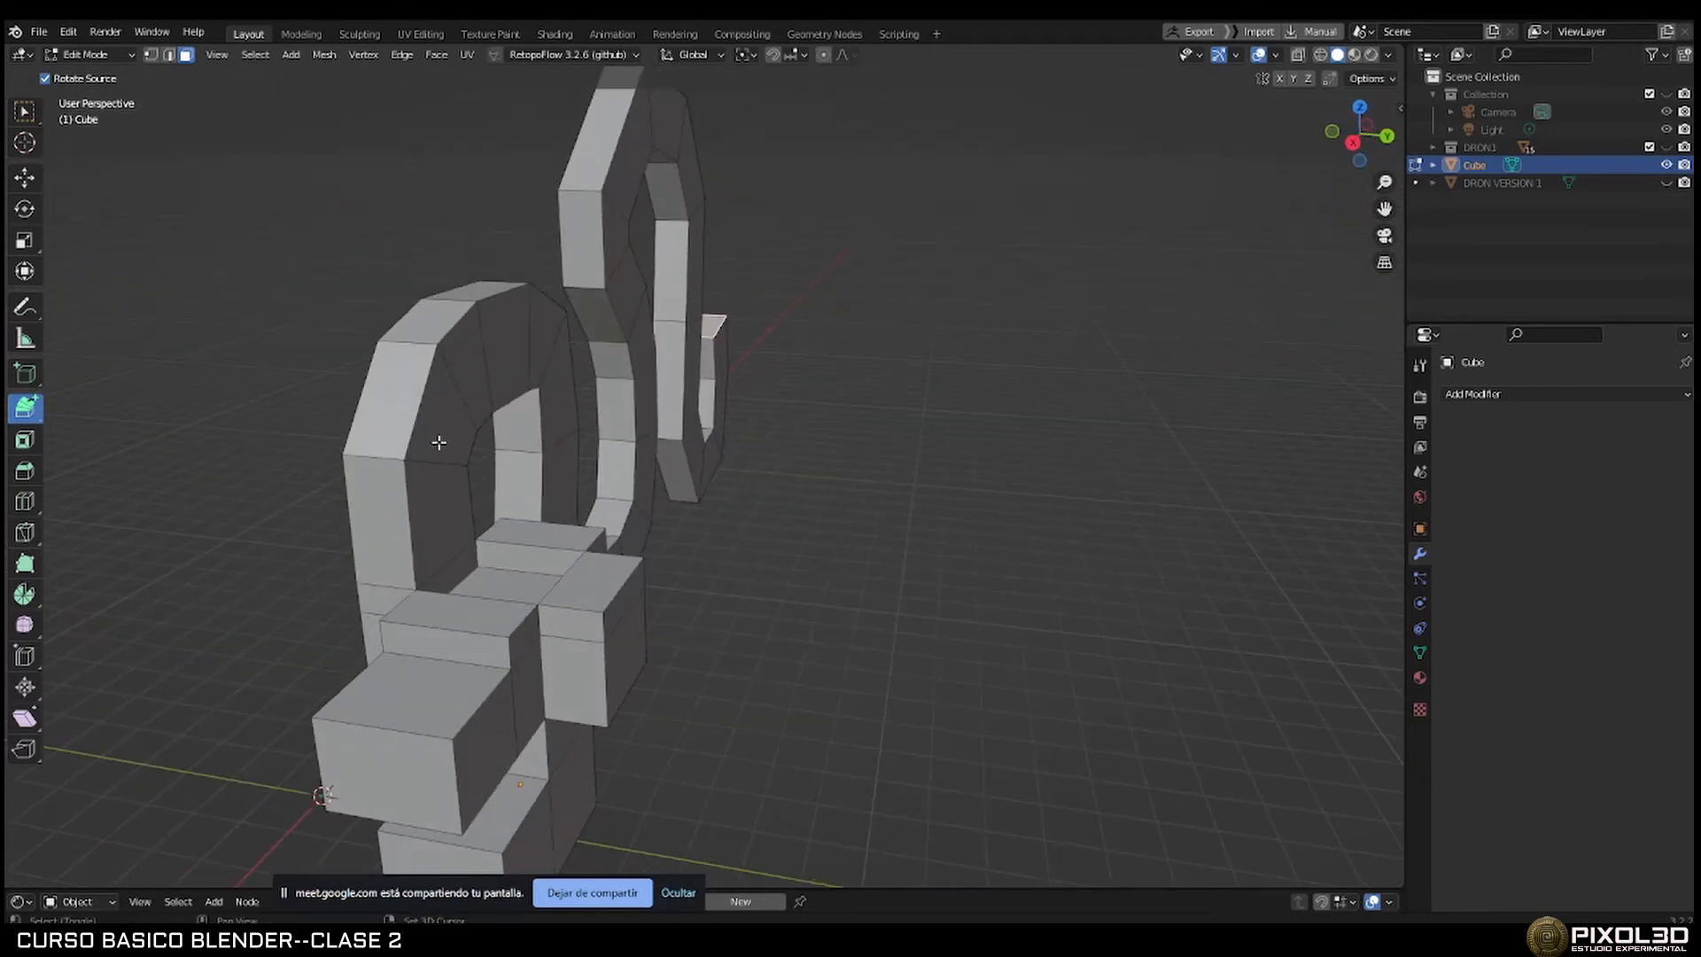
middle_drag(450, 403, 271, 259)
click(25, 178)
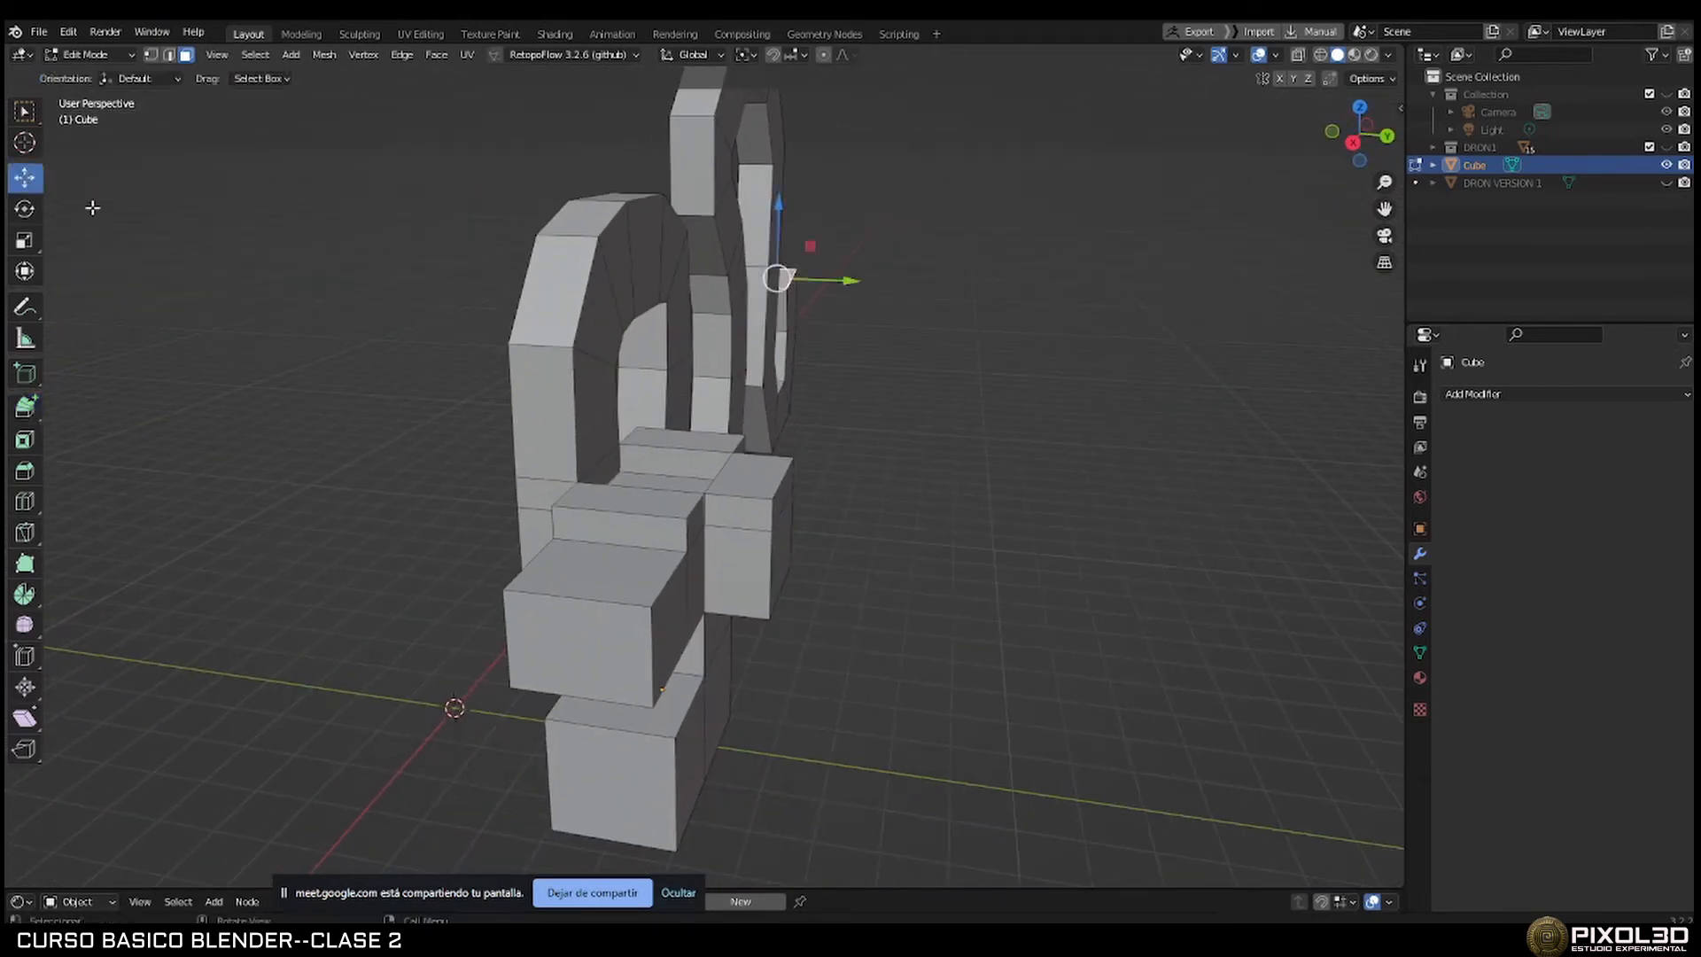
click(575, 542)
middle_drag(585, 540, 860, 485)
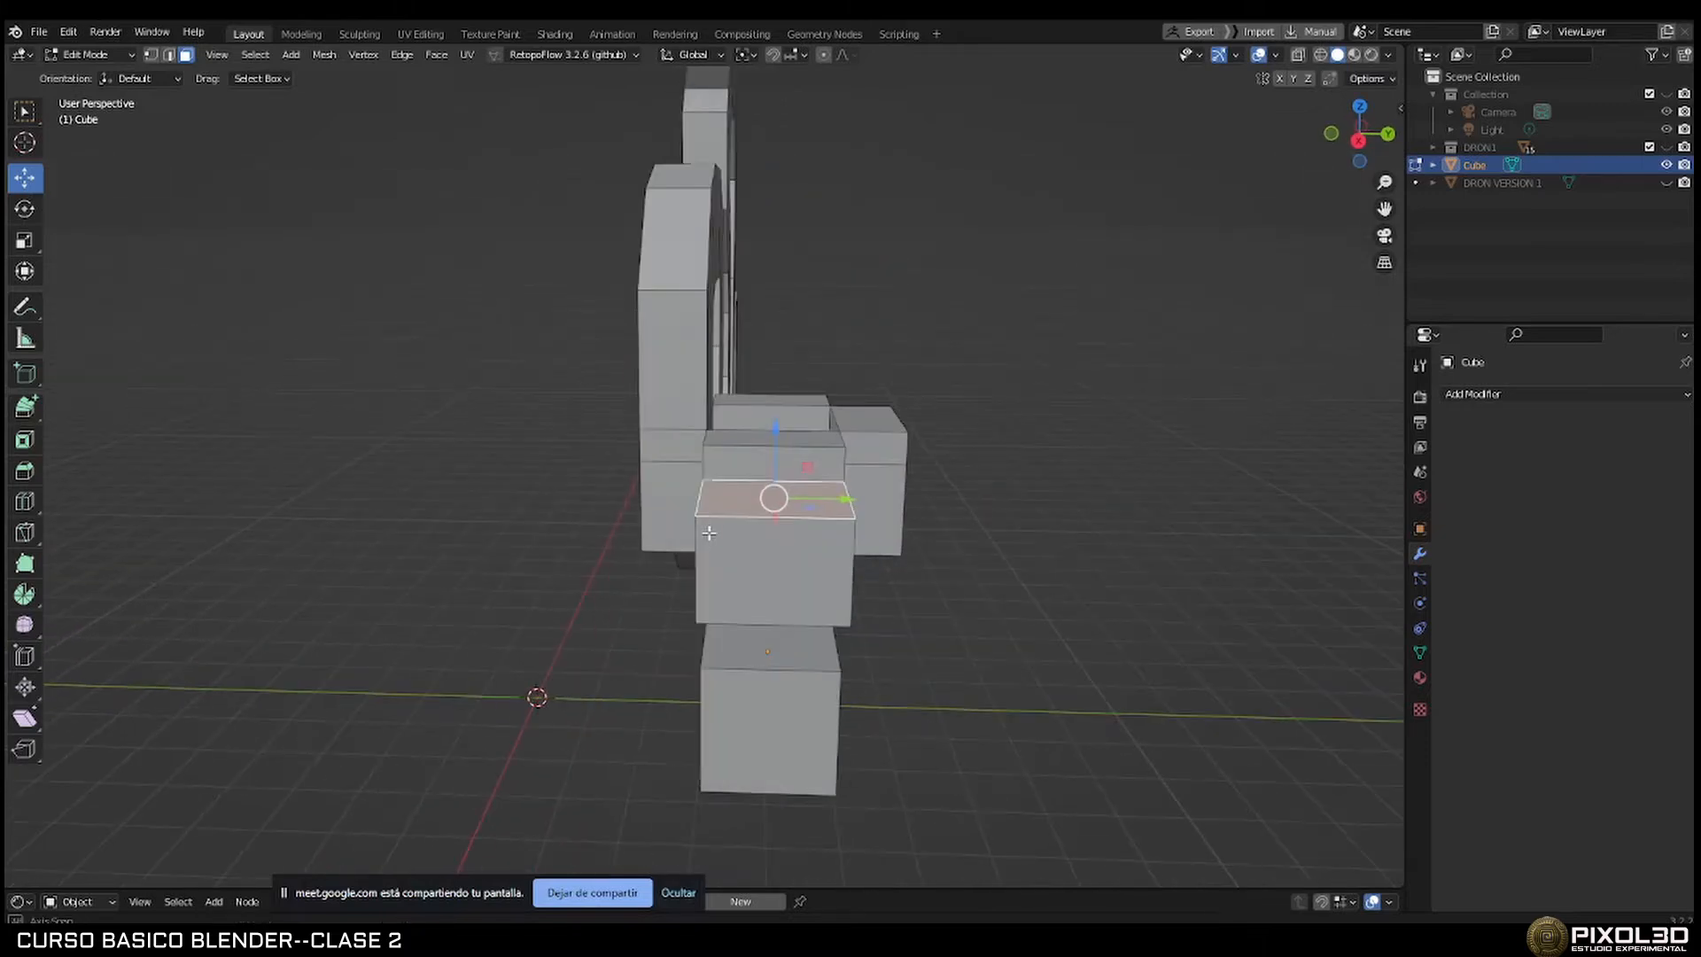
key(r)
click(878, 467)
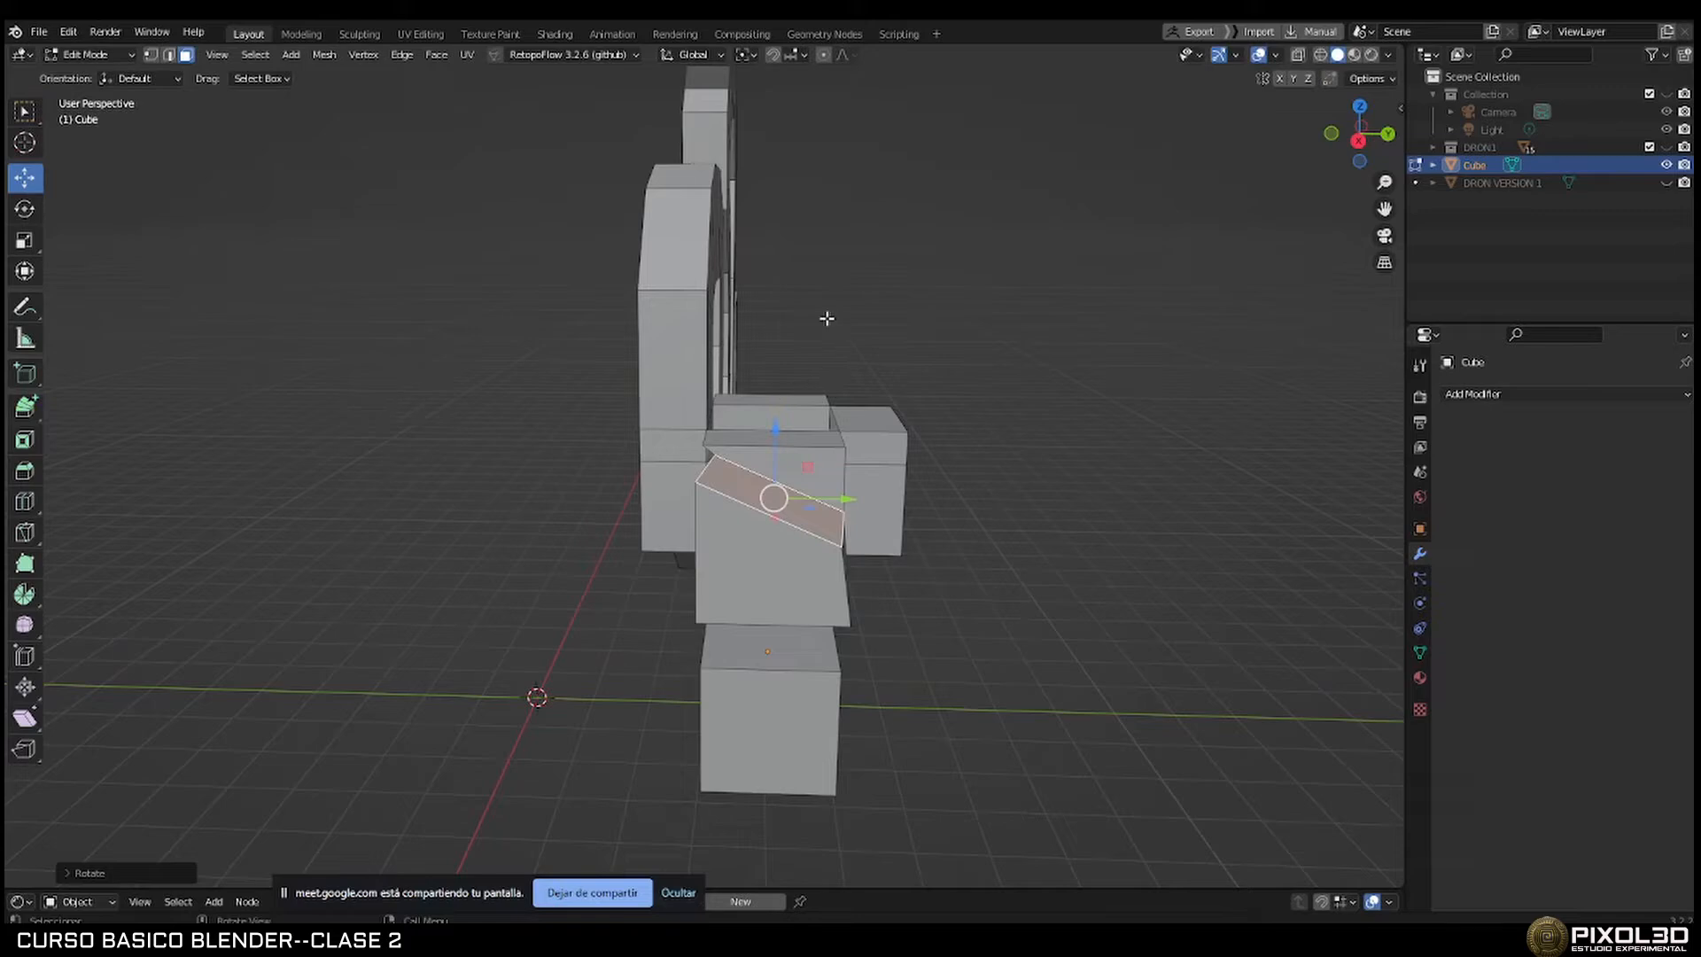
click(978, 414)
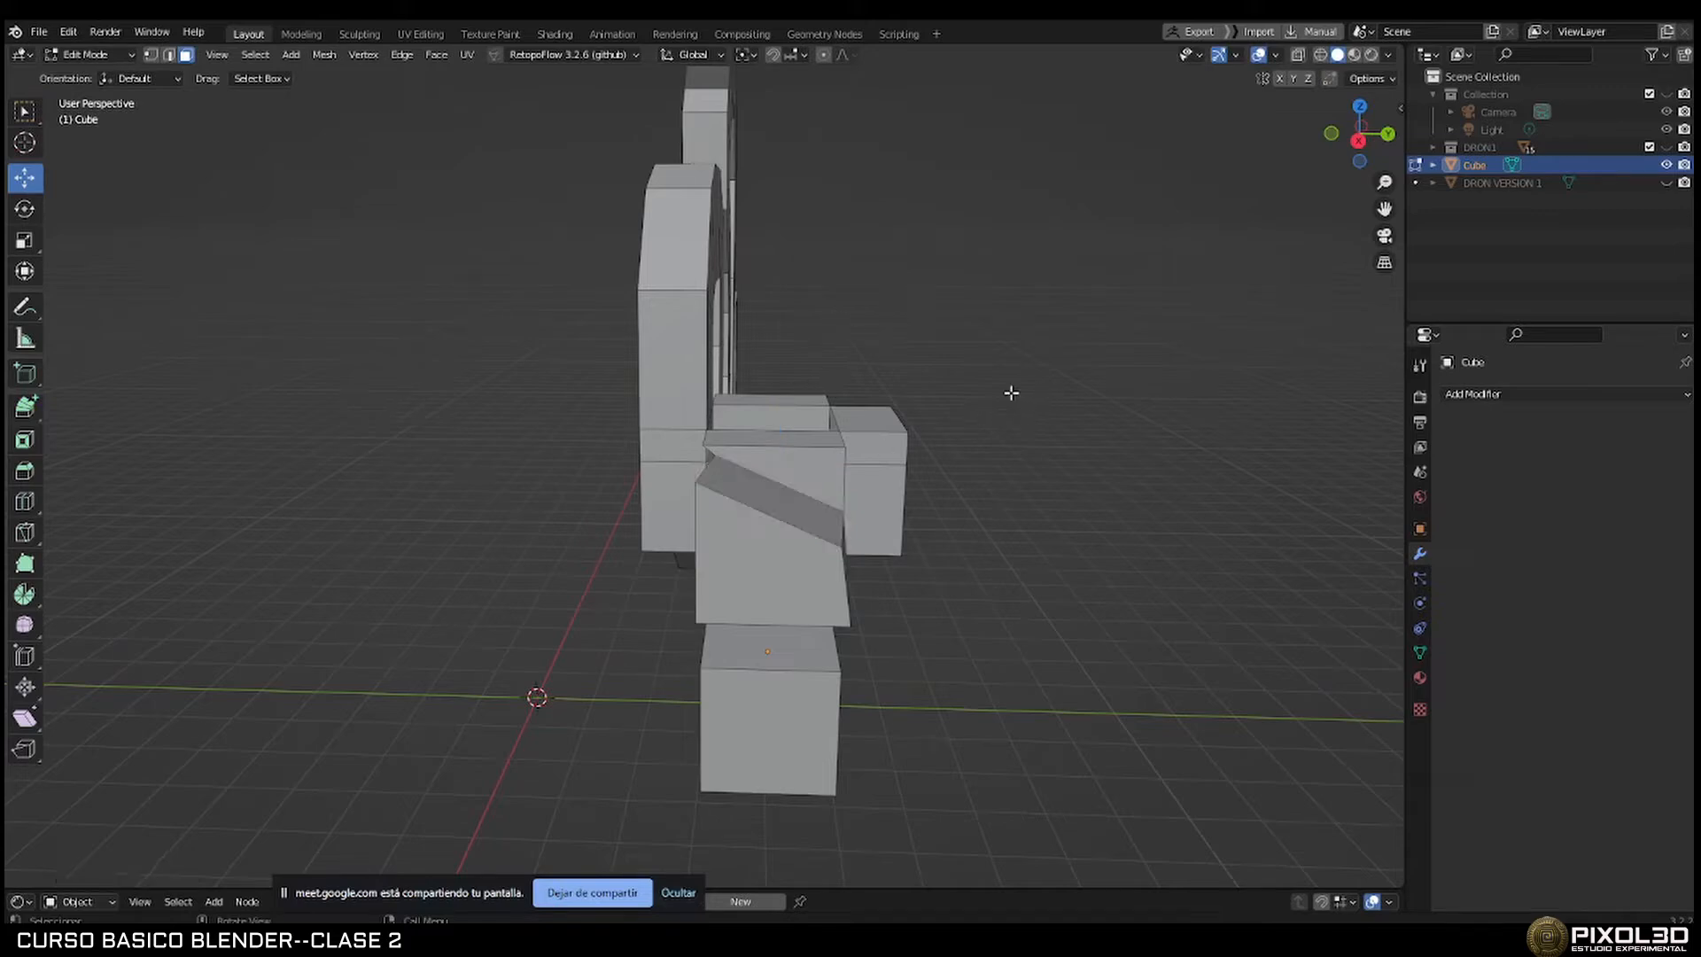
click(766, 497)
click(947, 404)
middle_drag(879, 419, 471, 469)
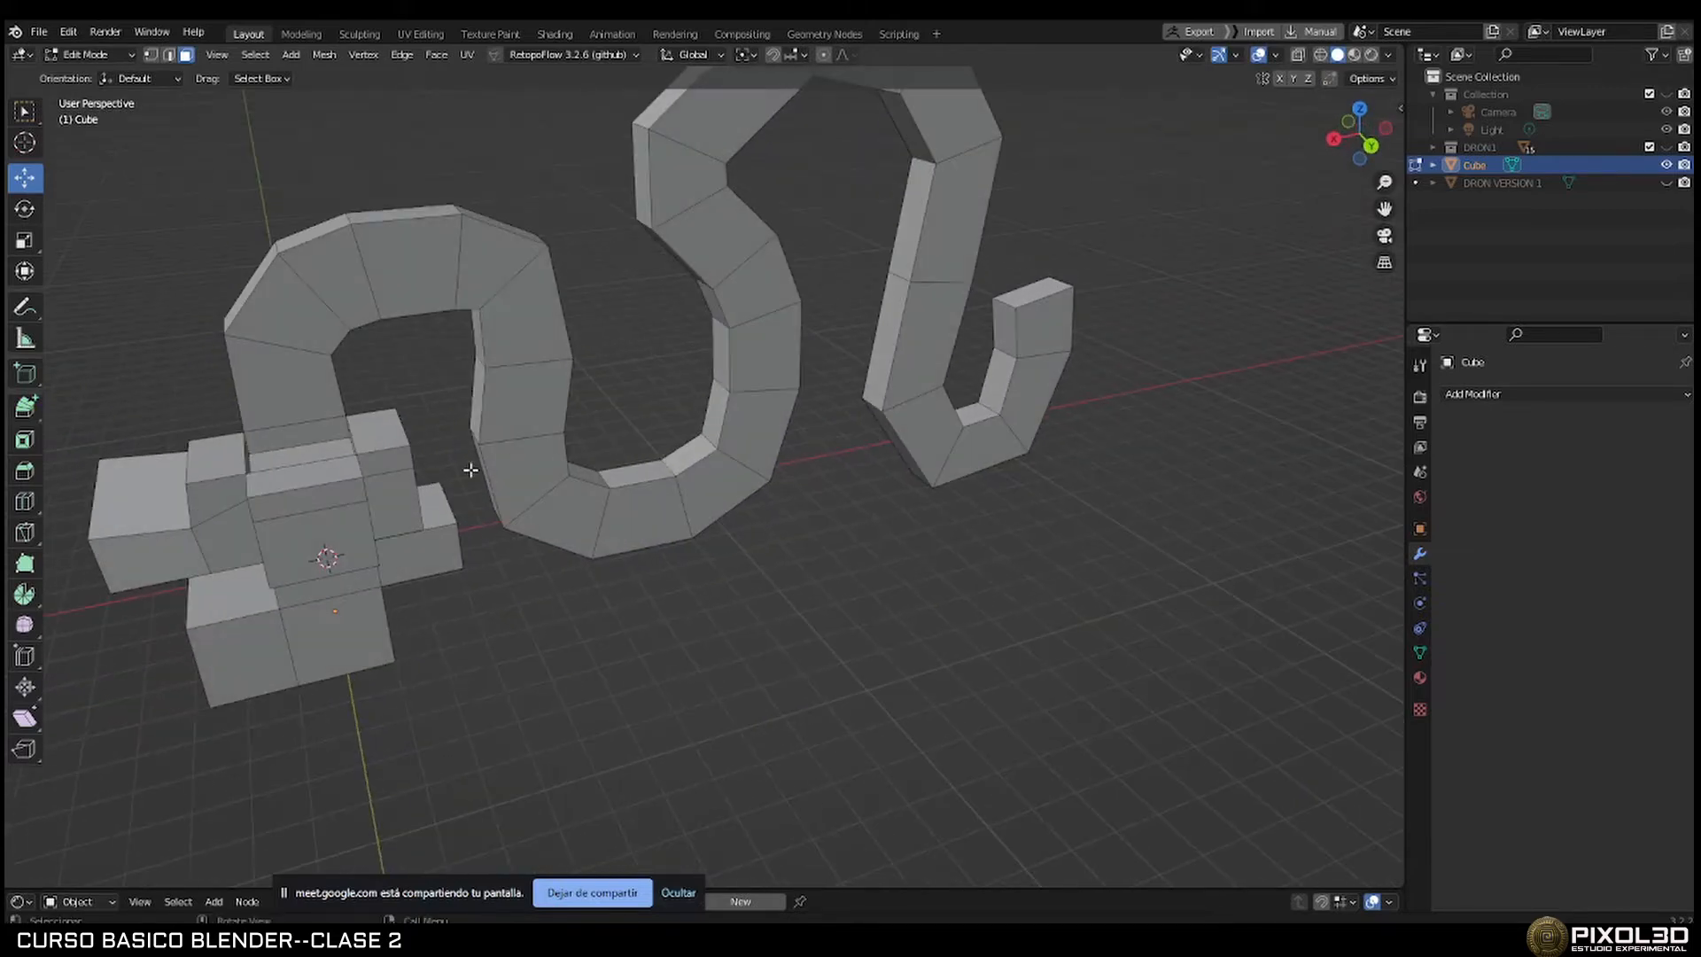
click(330, 548)
middle_drag(452, 568, 771, 614)
click(818, 620)
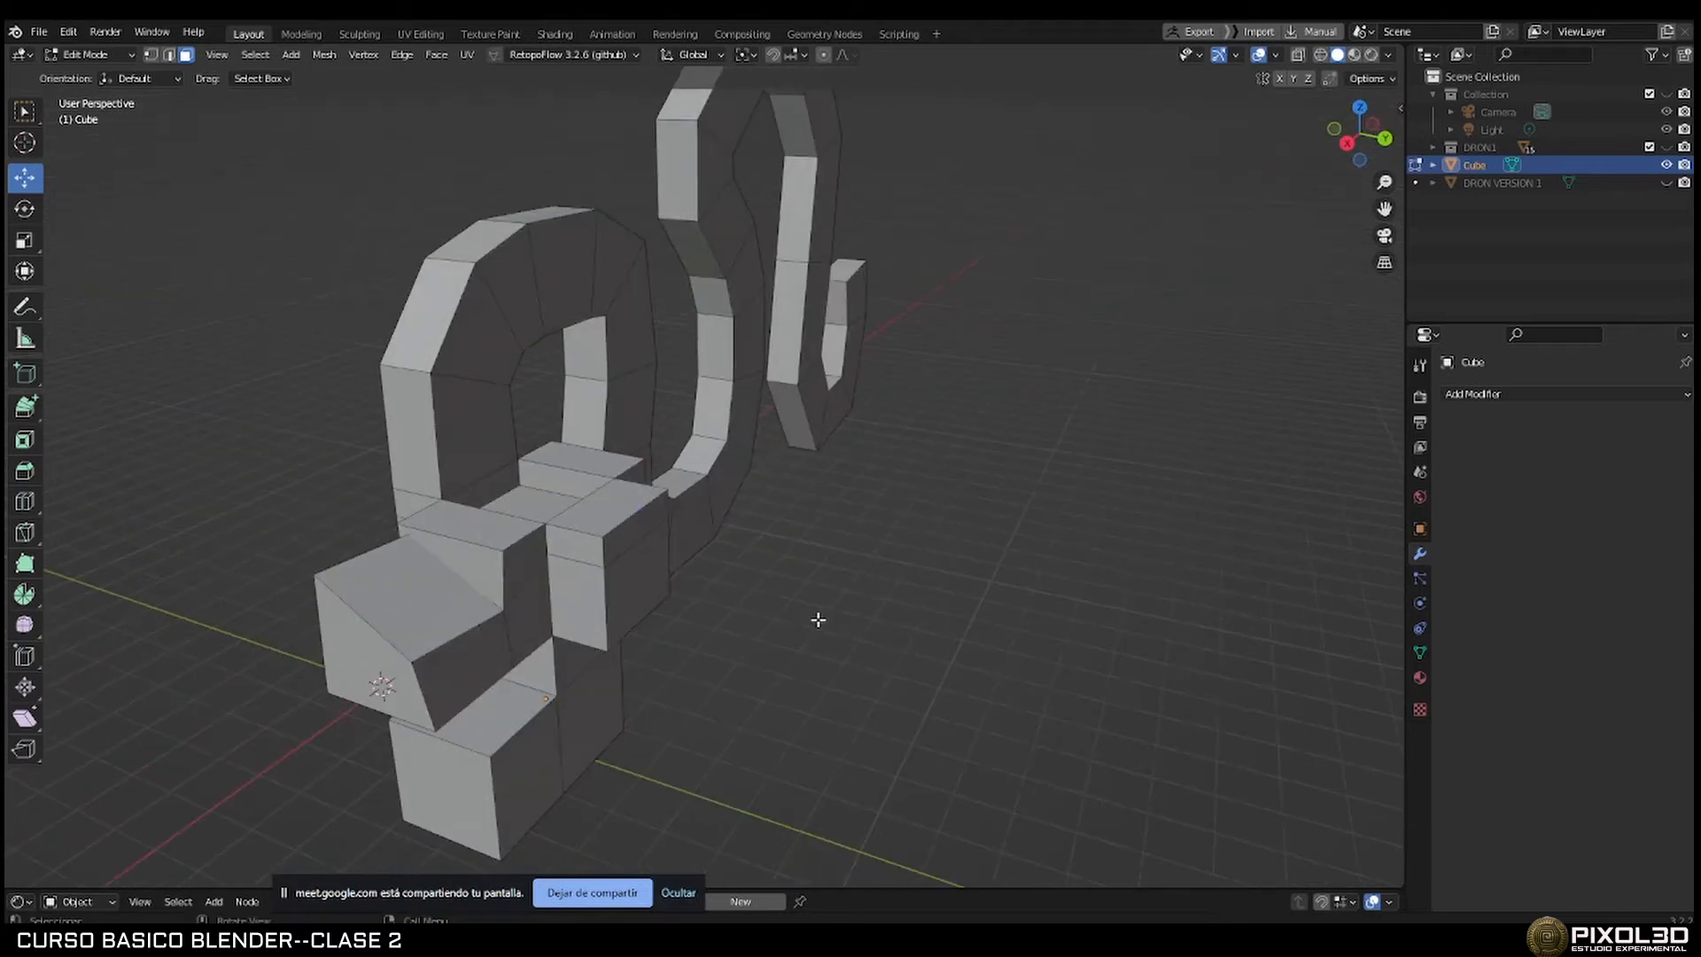
Select the outer side face of the front arm and extrude it diagonally down to the ground area with Extrude to Cursor.
click(38, 407)
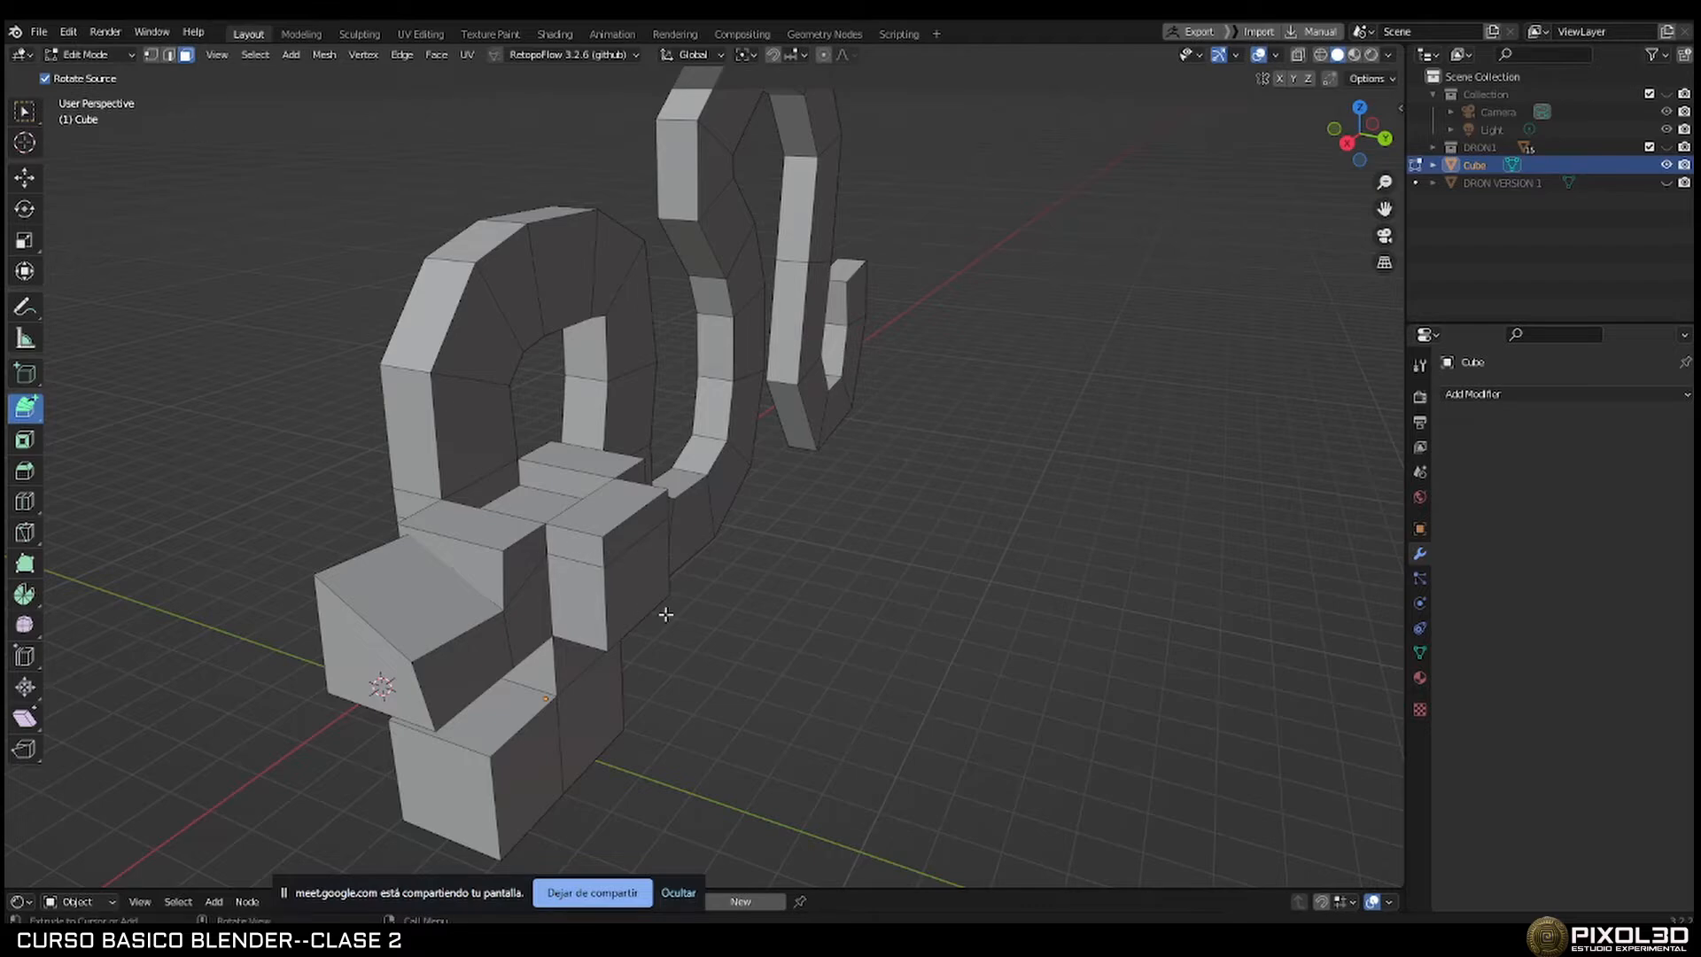
middle_drag(666, 614, 407, 408)
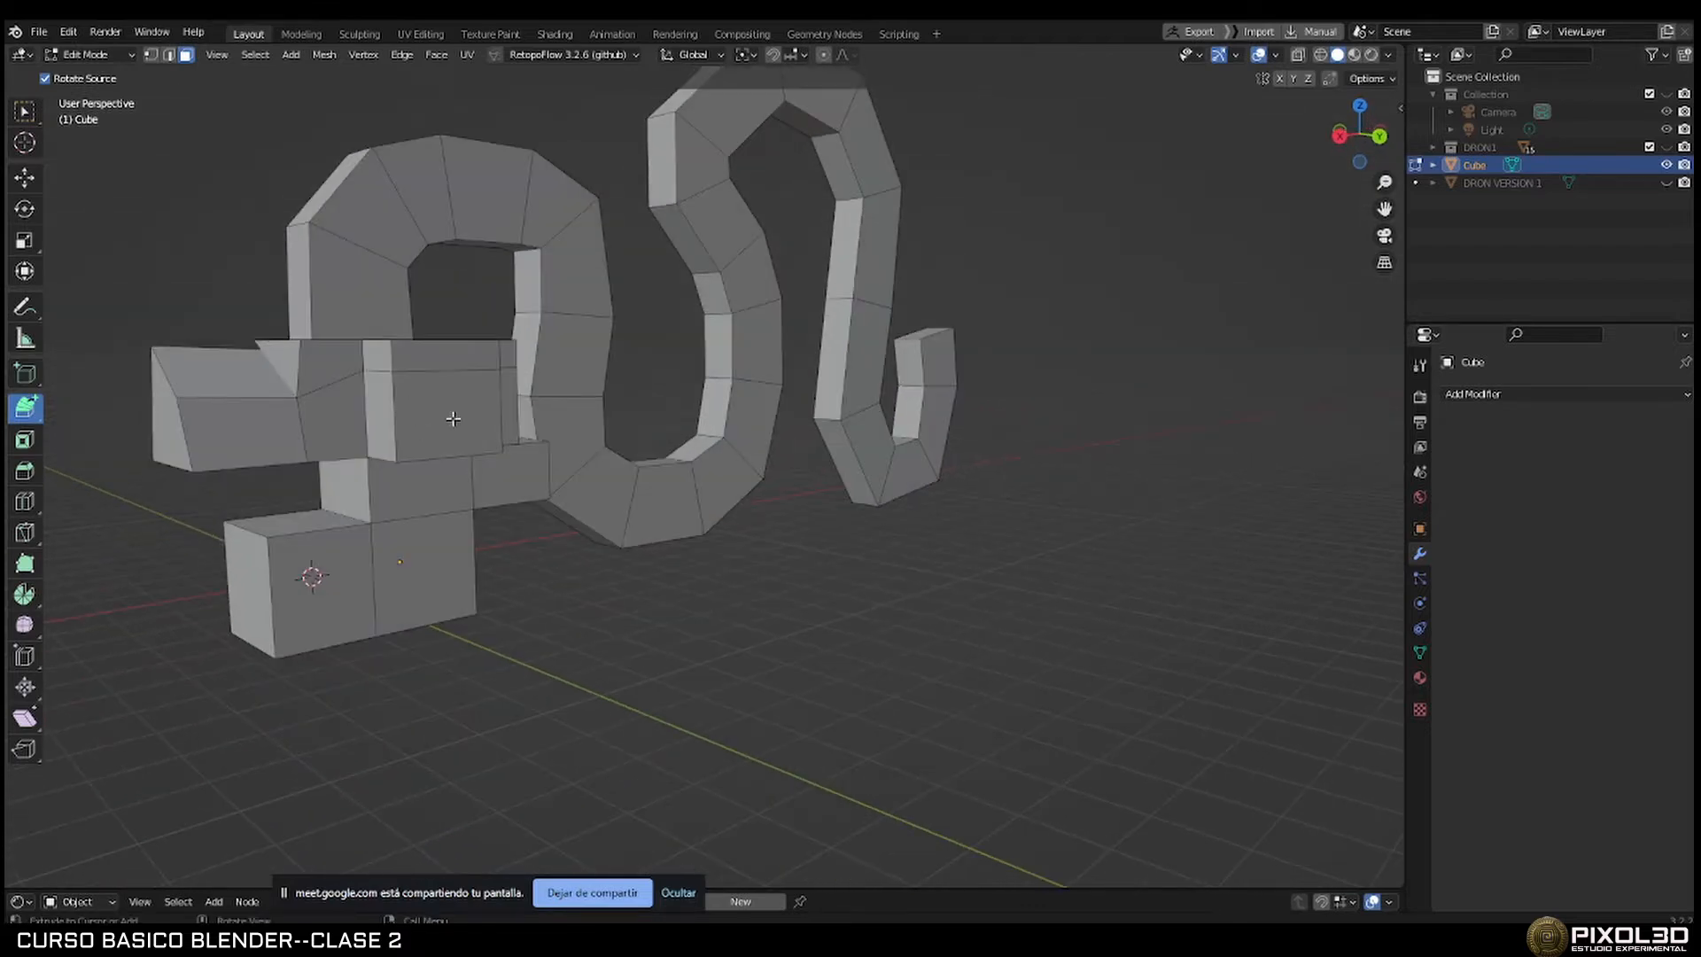
click(24, 177)
click(437, 423)
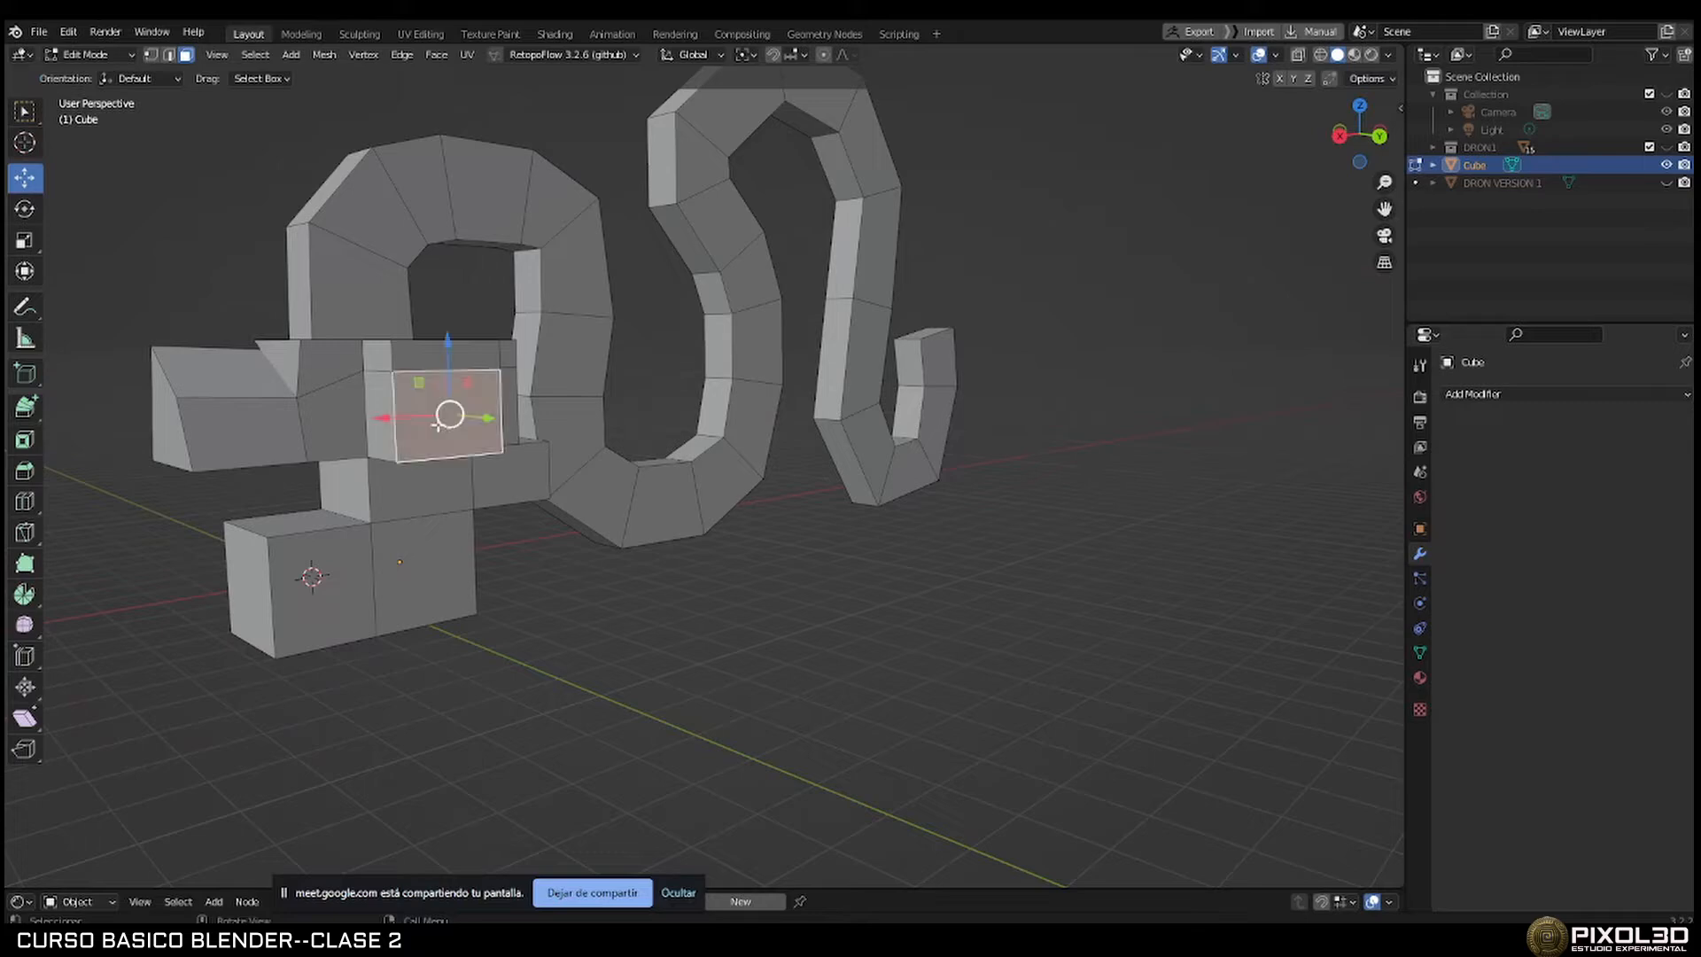
click(25, 407)
click(643, 612)
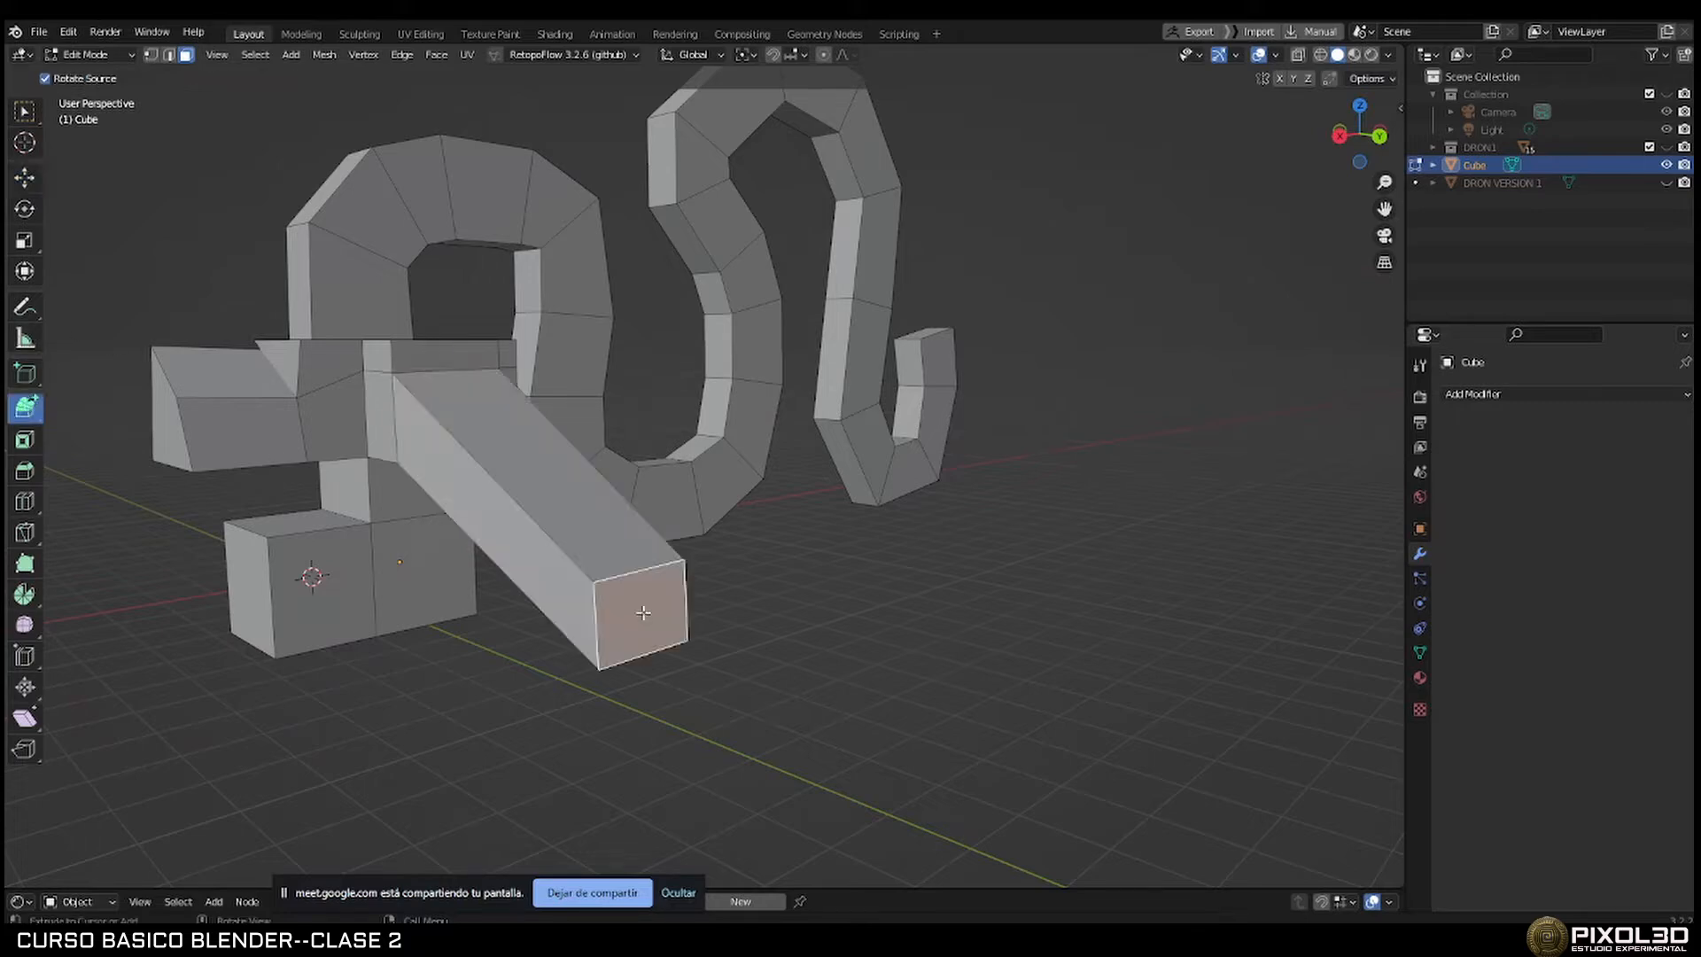
Extrude four more segments to the cursor from the front arm's end, curving it along the ground and upward.
click(795, 648)
click(954, 624)
click(1082, 489)
click(1082, 381)
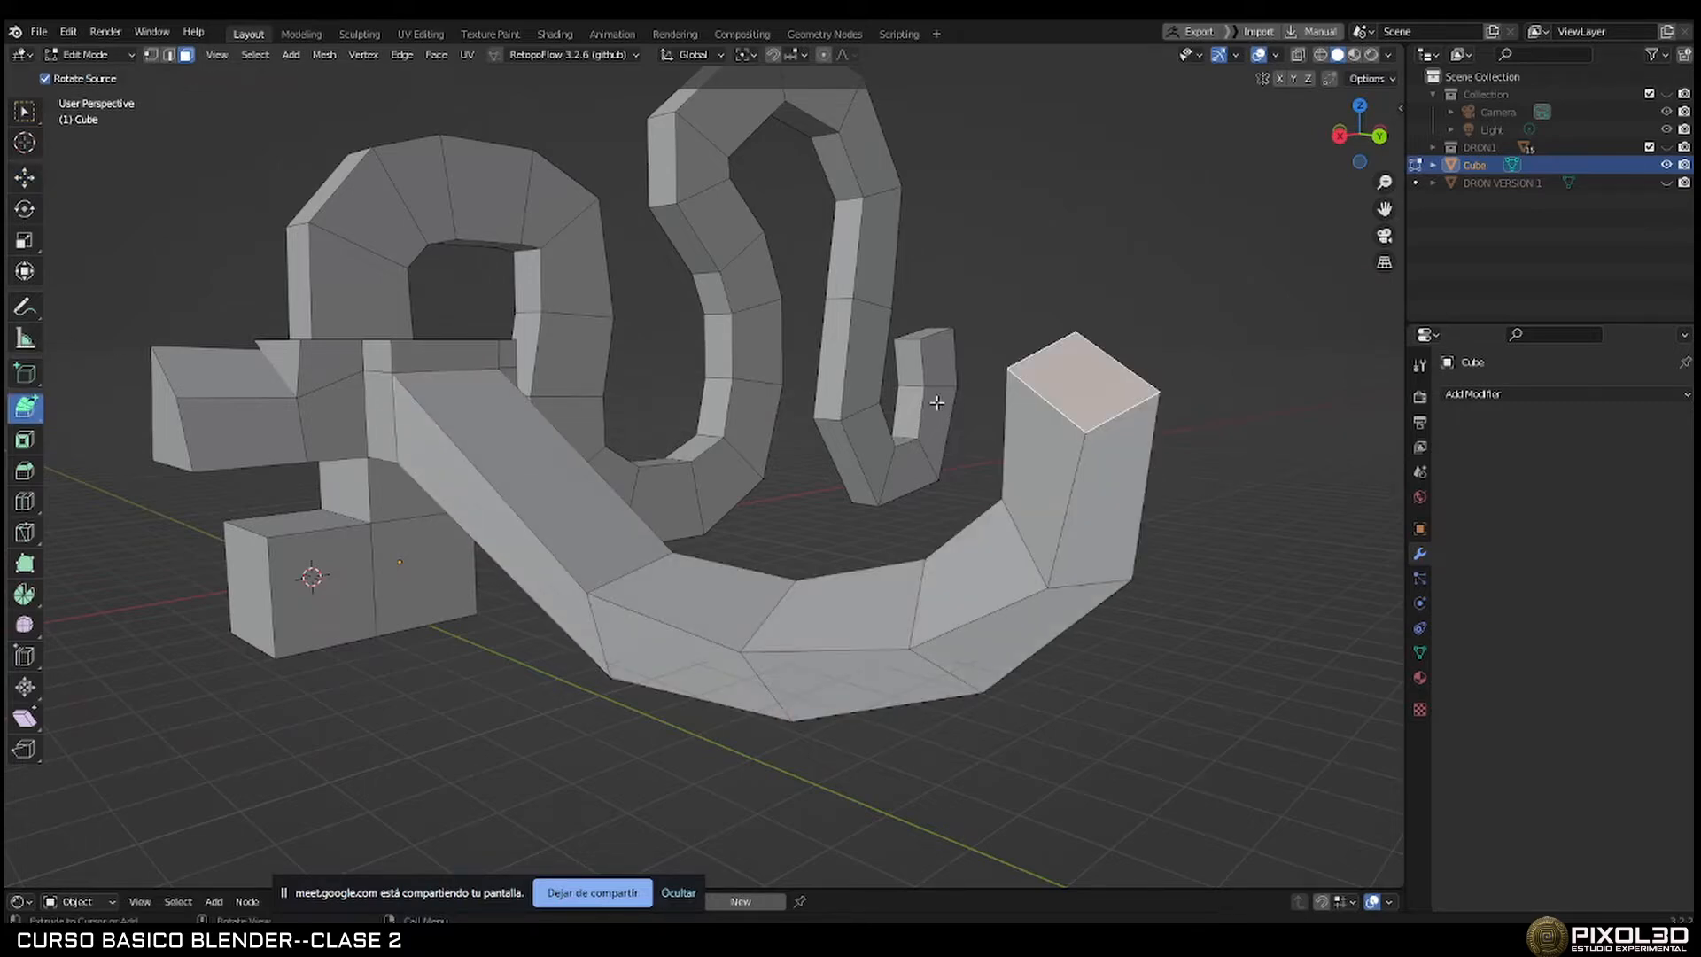
Extrude two further segments to the cursor from the front arm's end, bending it back toward the tall arch.
middle_drag(1082, 380, 980, 474)
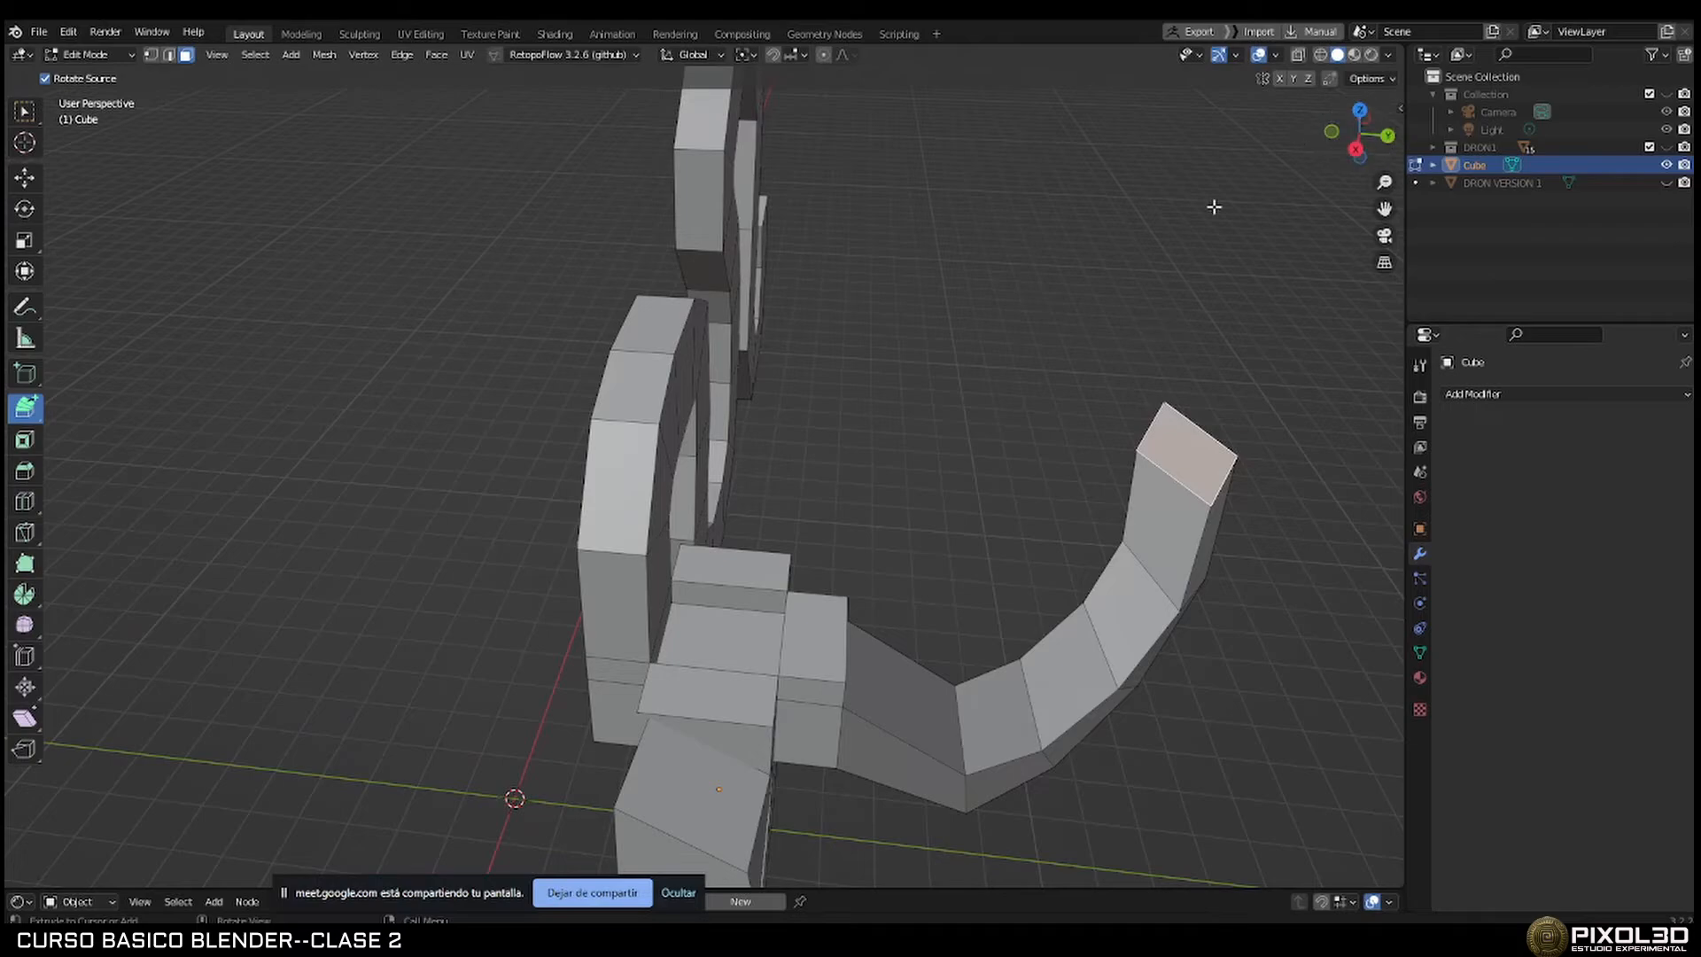
middle_drag(1211, 201, 1116, 278)
click(1021, 395)
middle_drag(946, 390, 787, 358)
click(697, 394)
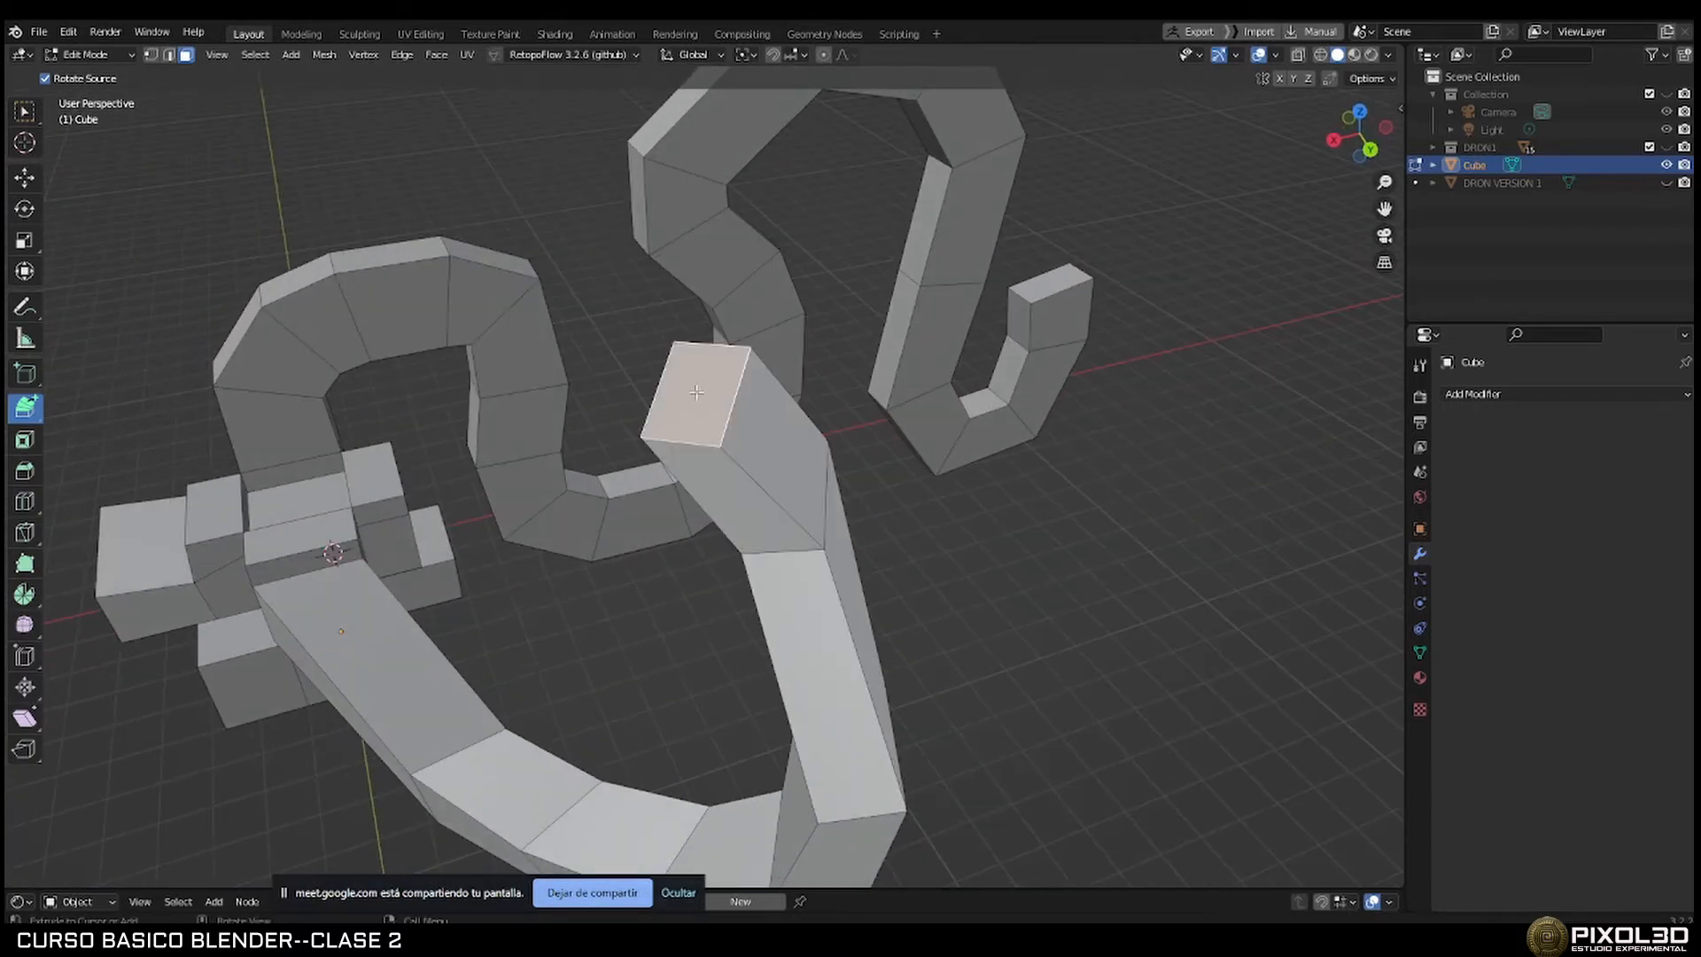
Return to Object Mode and delete the extruded snake-like cube object.
middle_drag(696, 394, 1101, 267)
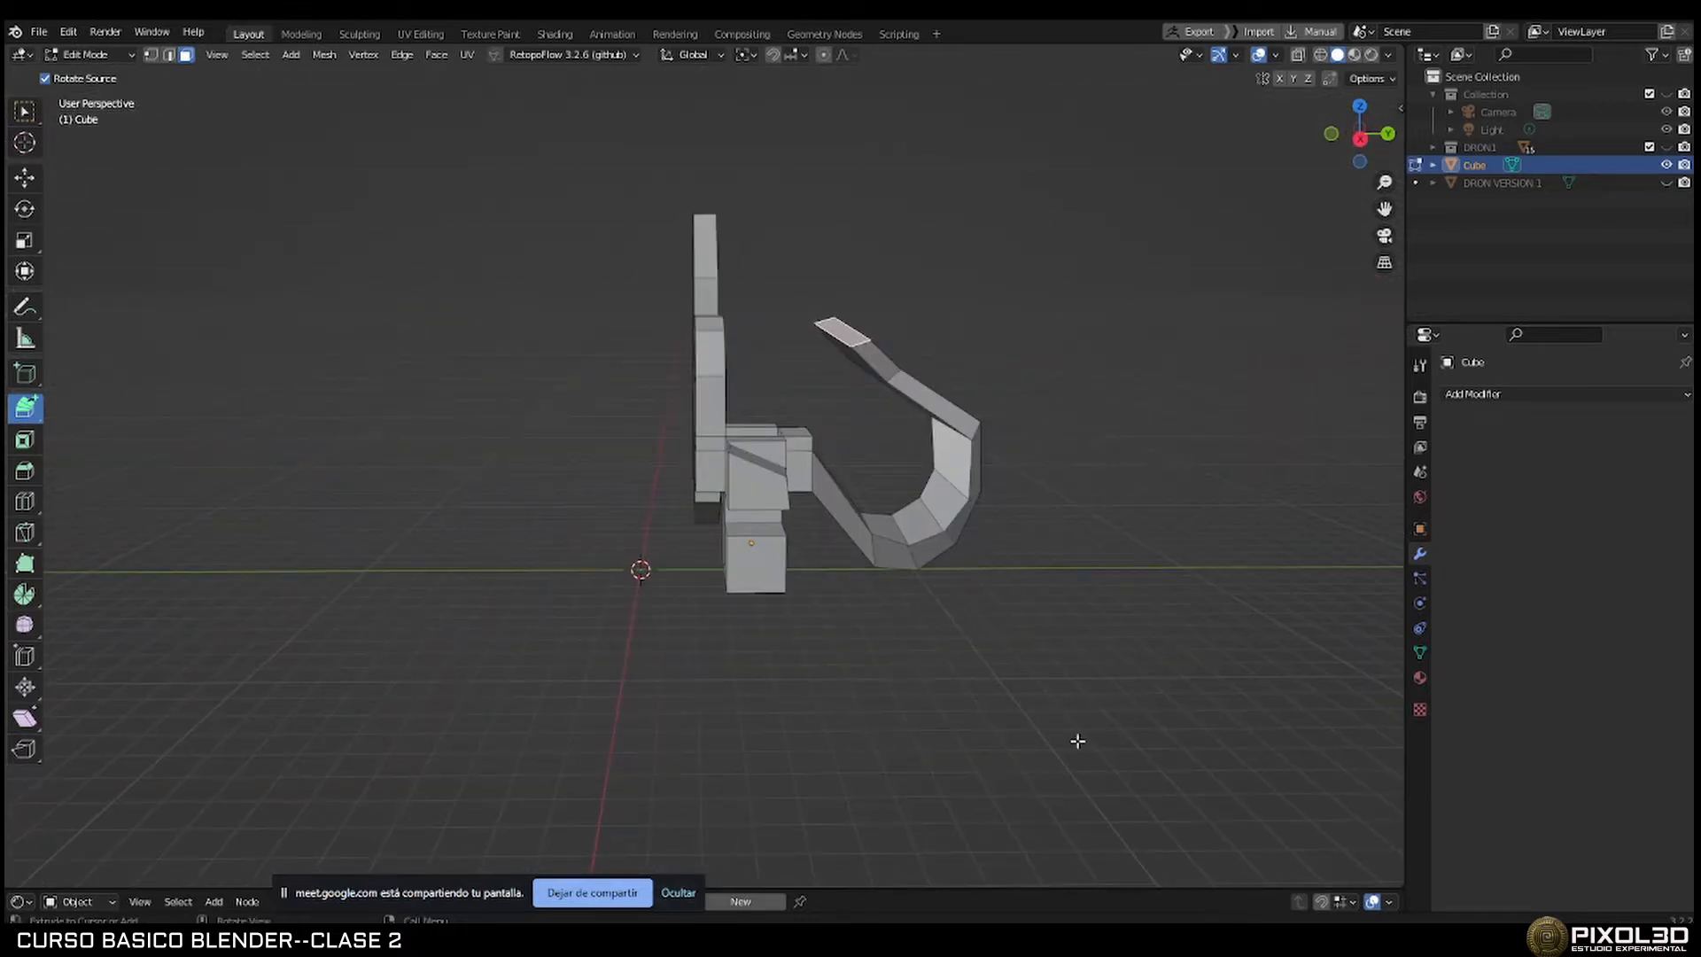
middle_drag(1034, 647, 883, 640)
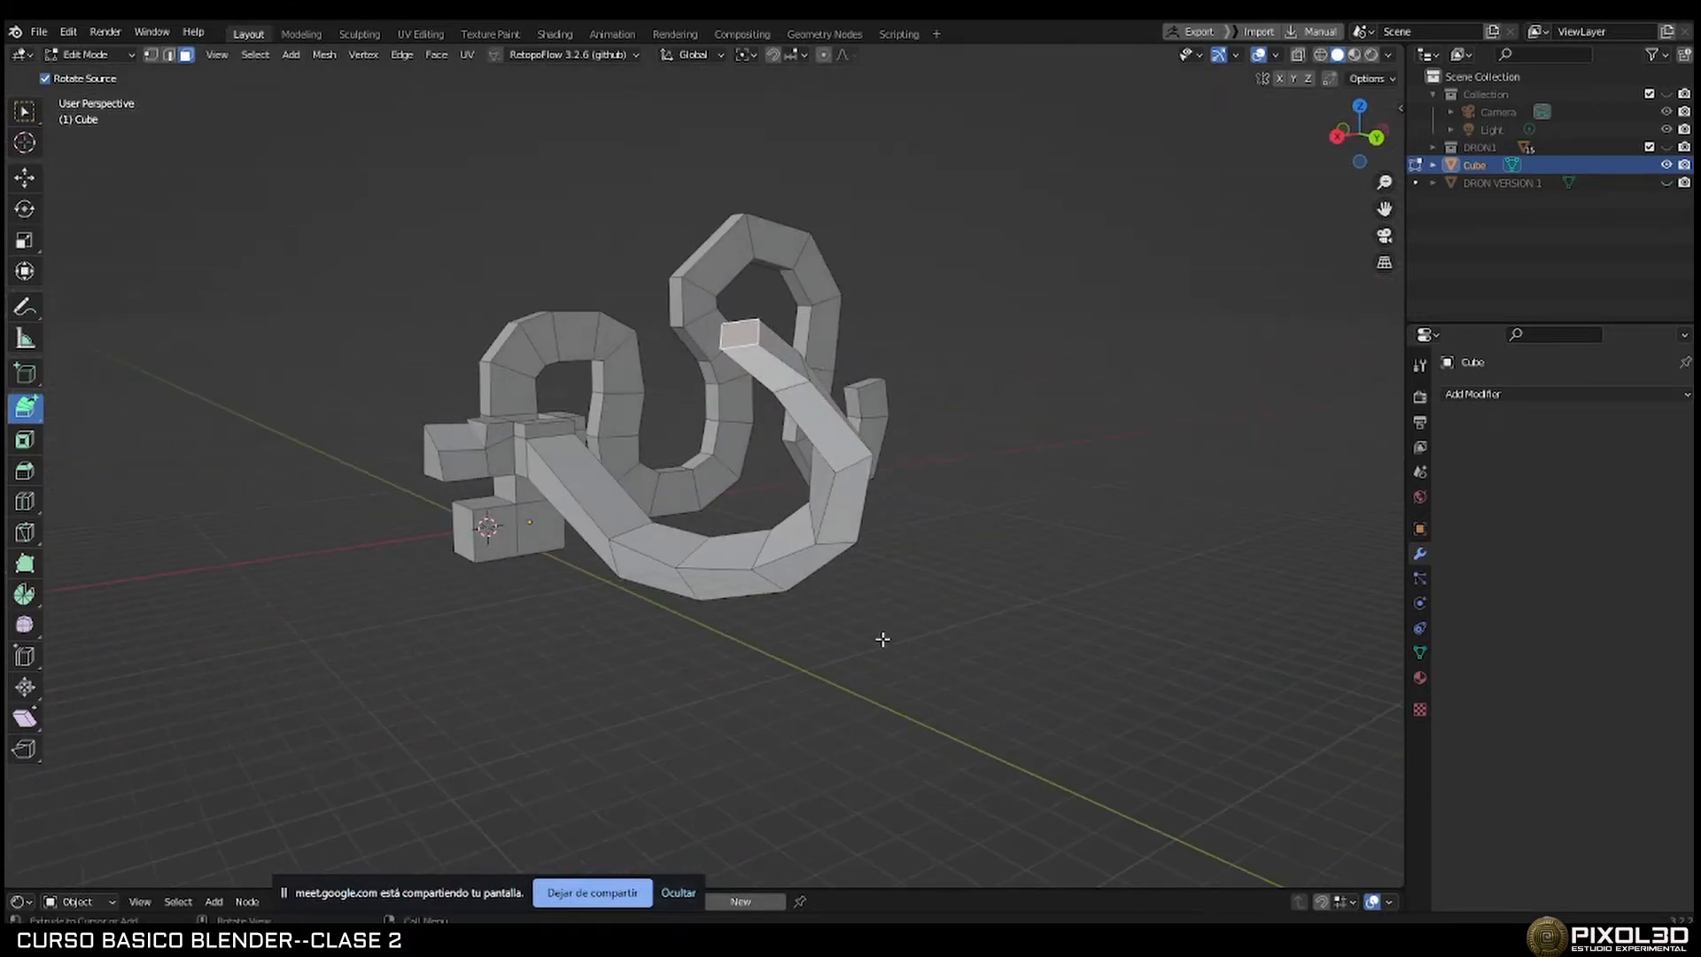
key(Tab)
middle_drag(586, 505, 587, 518)
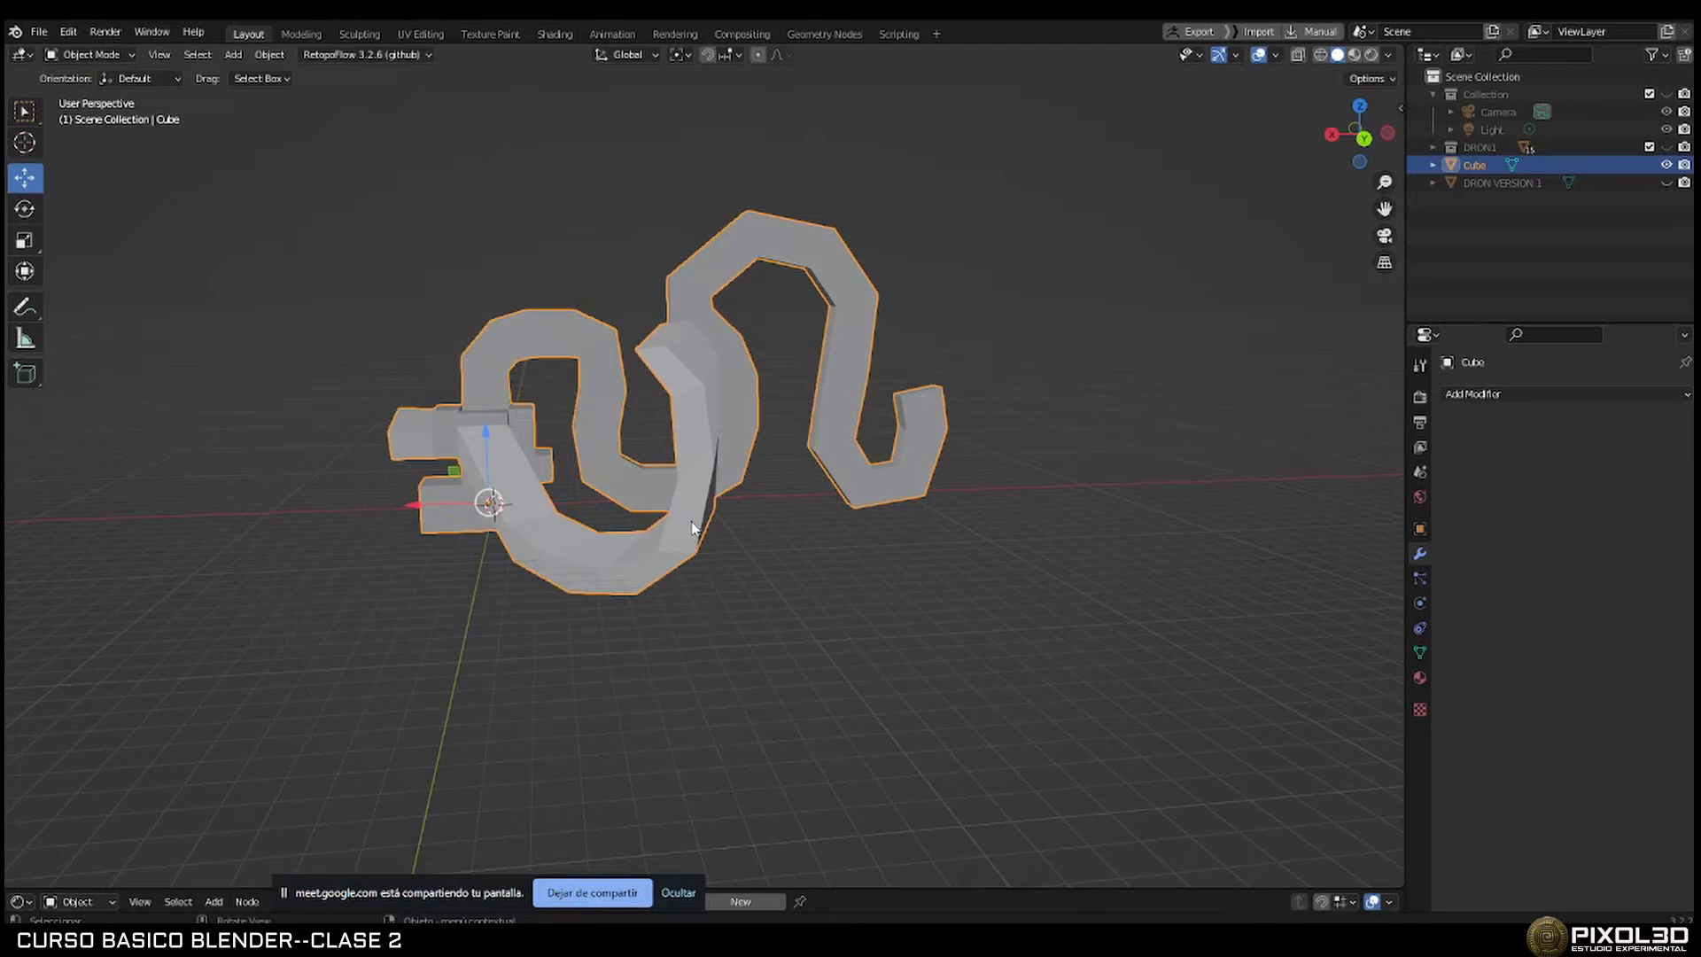
middle_drag(692, 529, 789, 539)
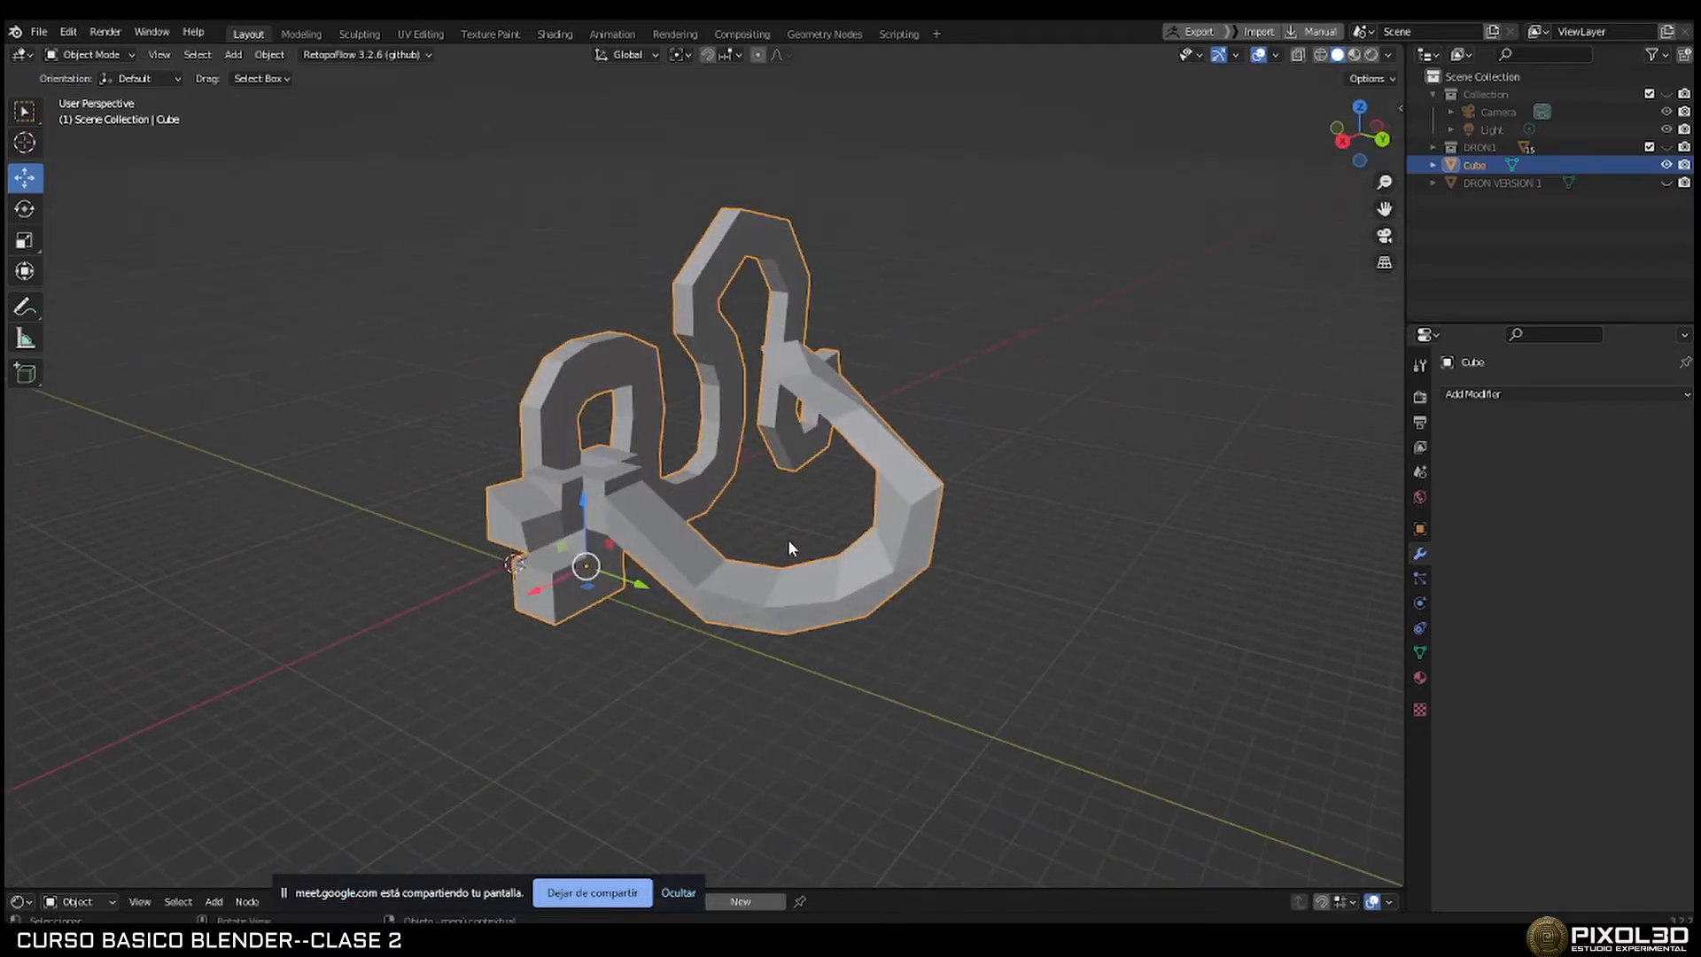
key(Delete)
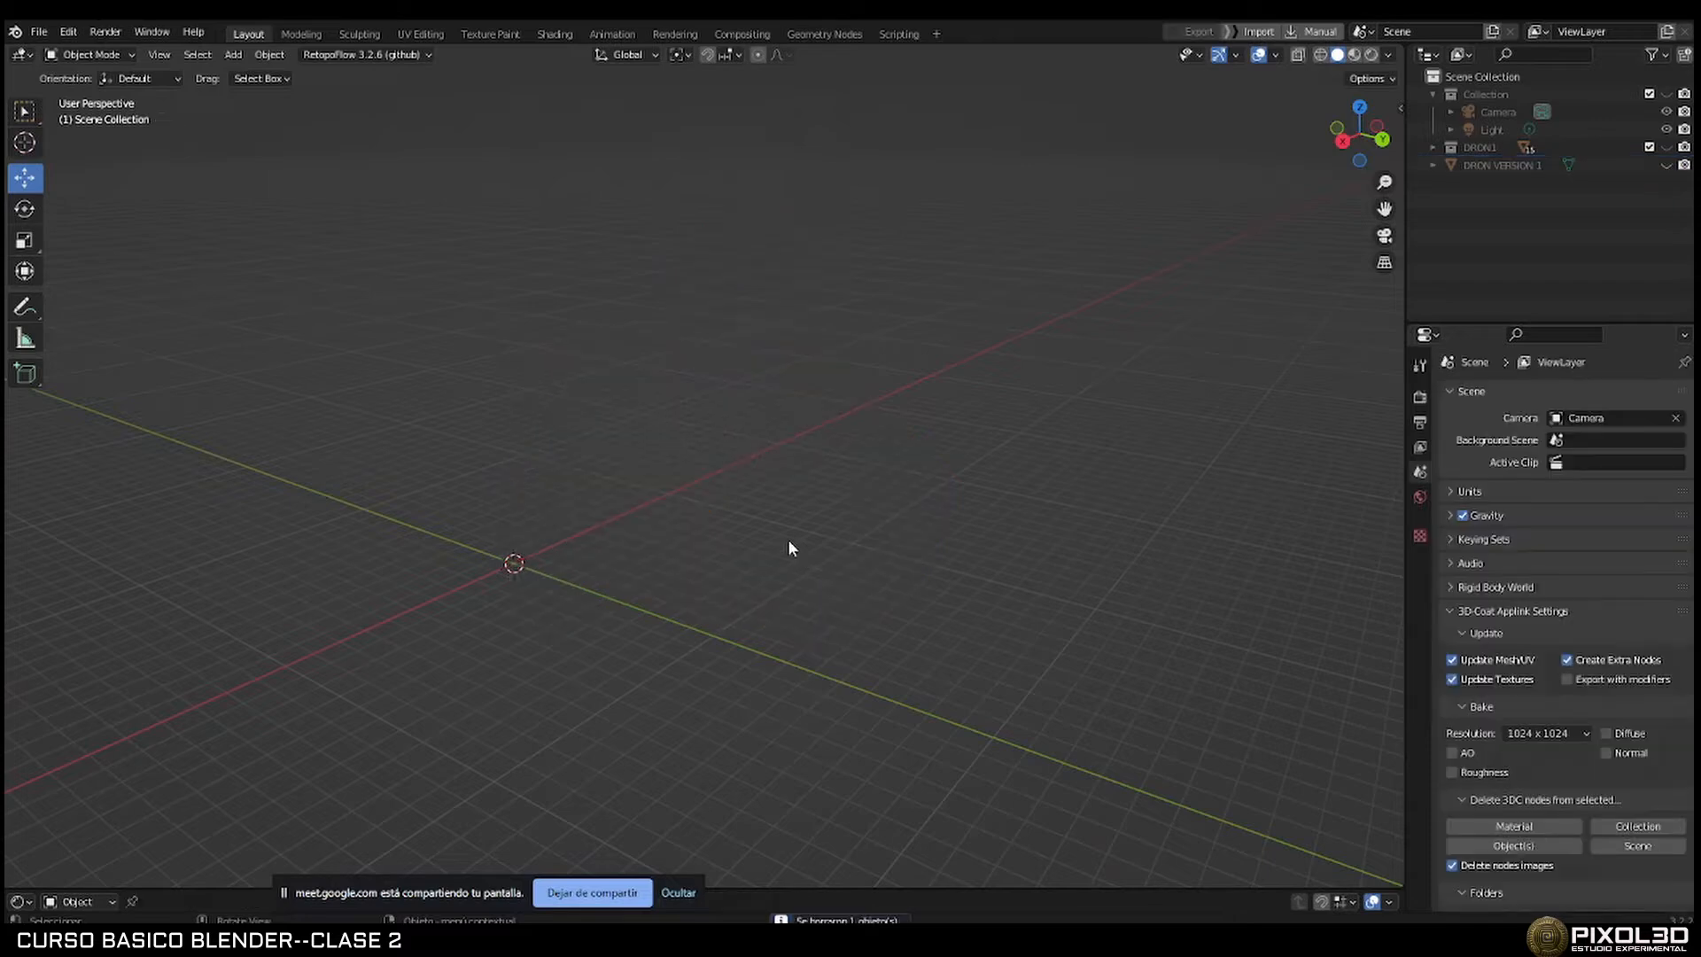
Add a new mesh cube at the world origin, frame it in view and enter Edit Mode.
middle_drag(788, 540, 800, 596)
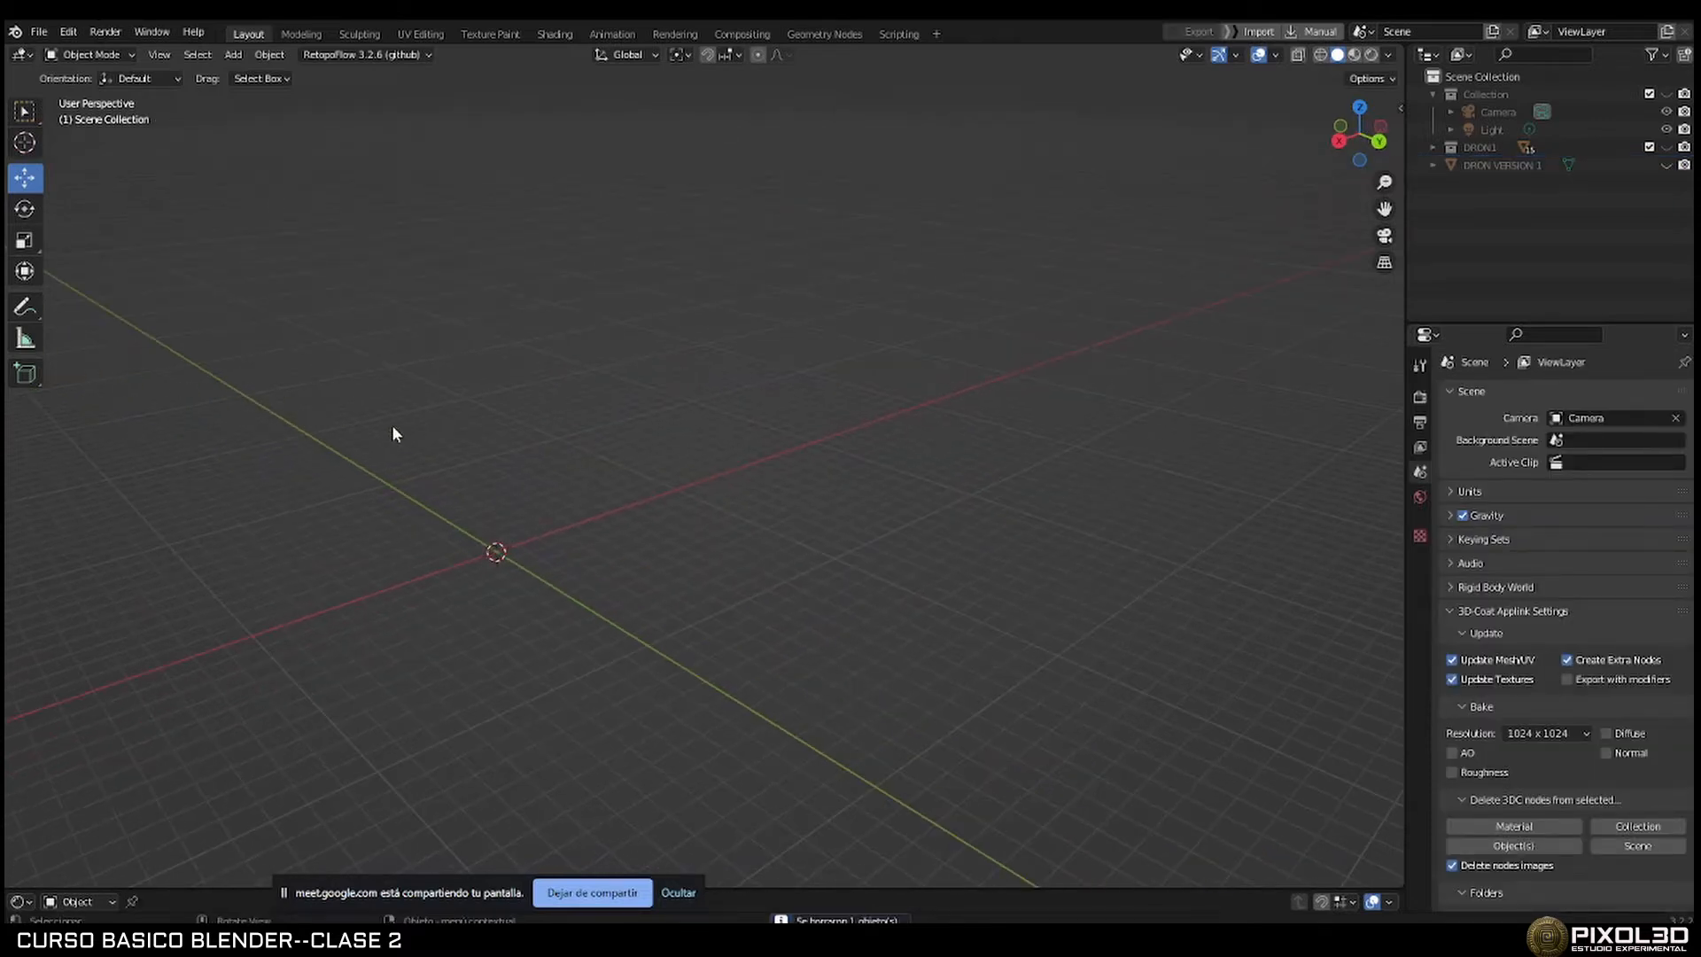
key(shift+a)
mouse_move(613, 507)
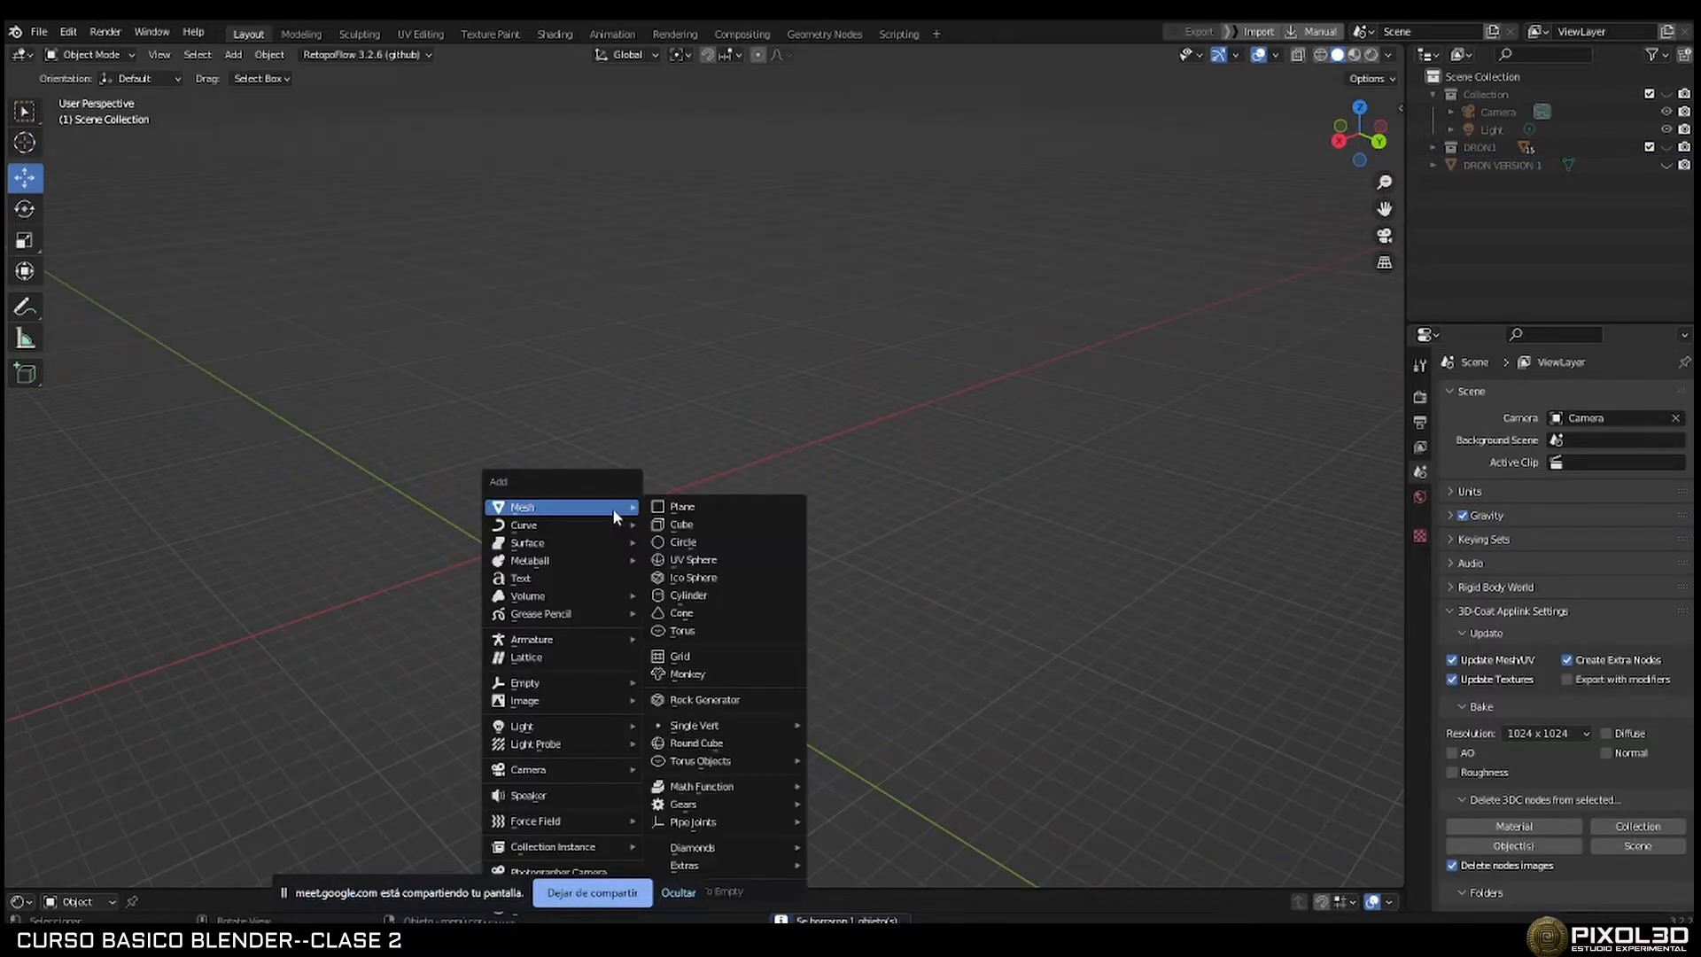
click(715, 524)
key(KP_Decimal)
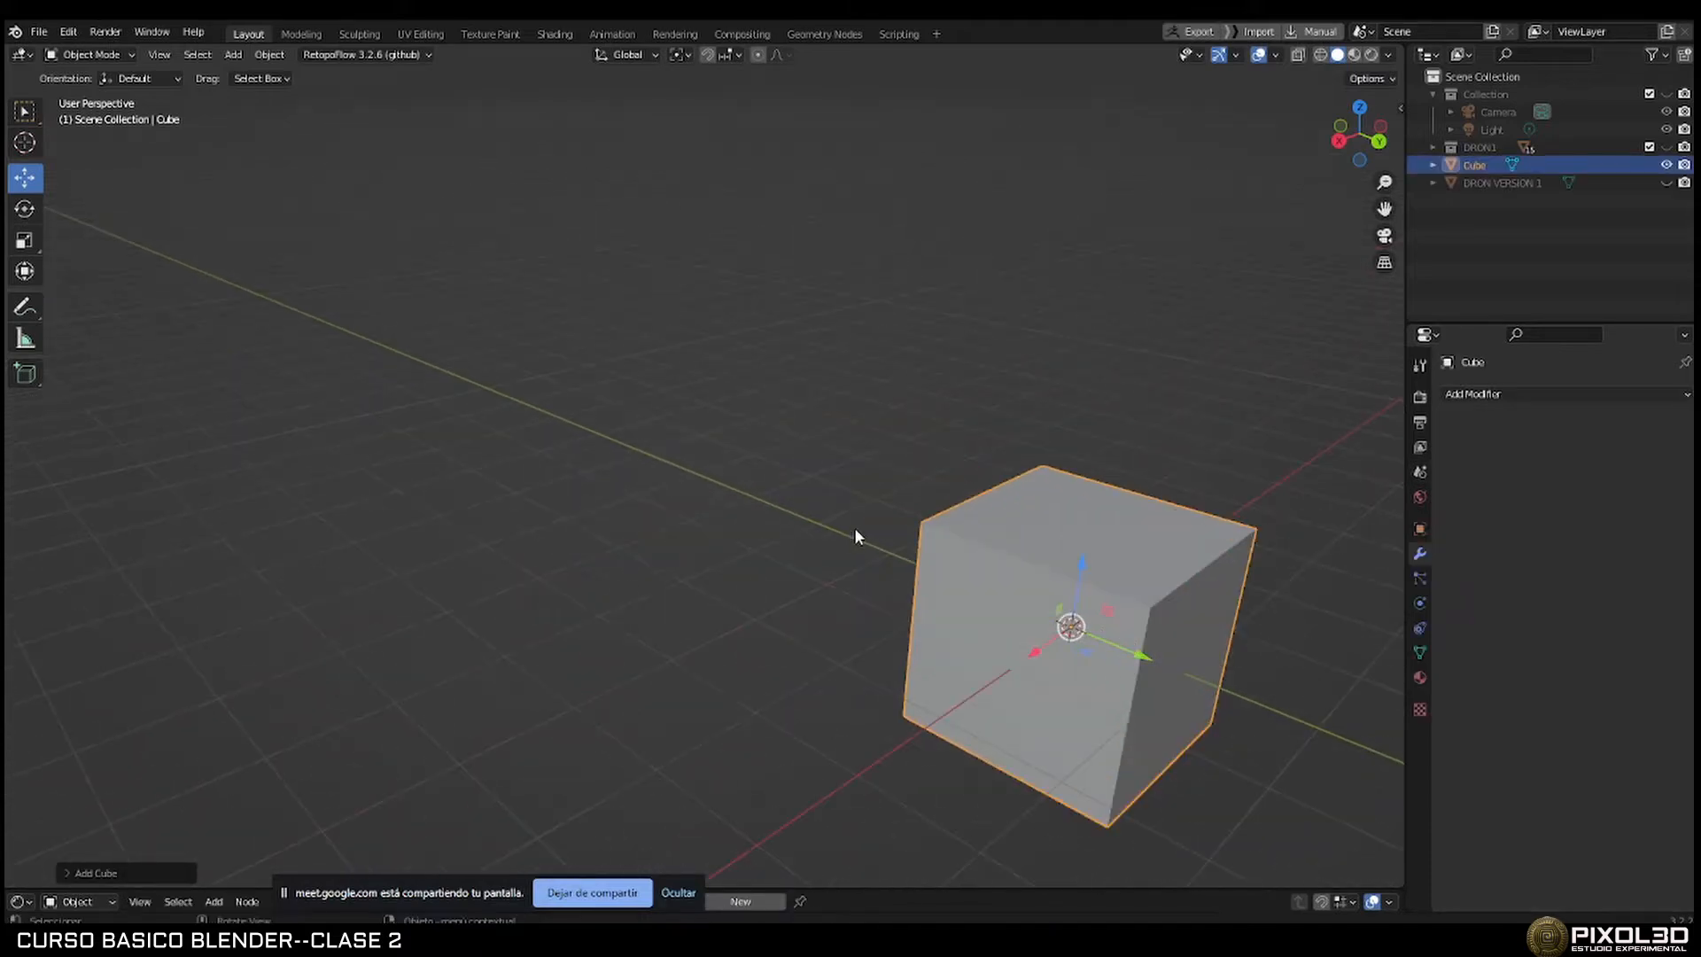
key(Tab)
shift+middle_drag(1052, 568, 874, 521)
Undo the stray extrusion to the cursor and select only the cube's top face with the Move tool active.
click(830, 465)
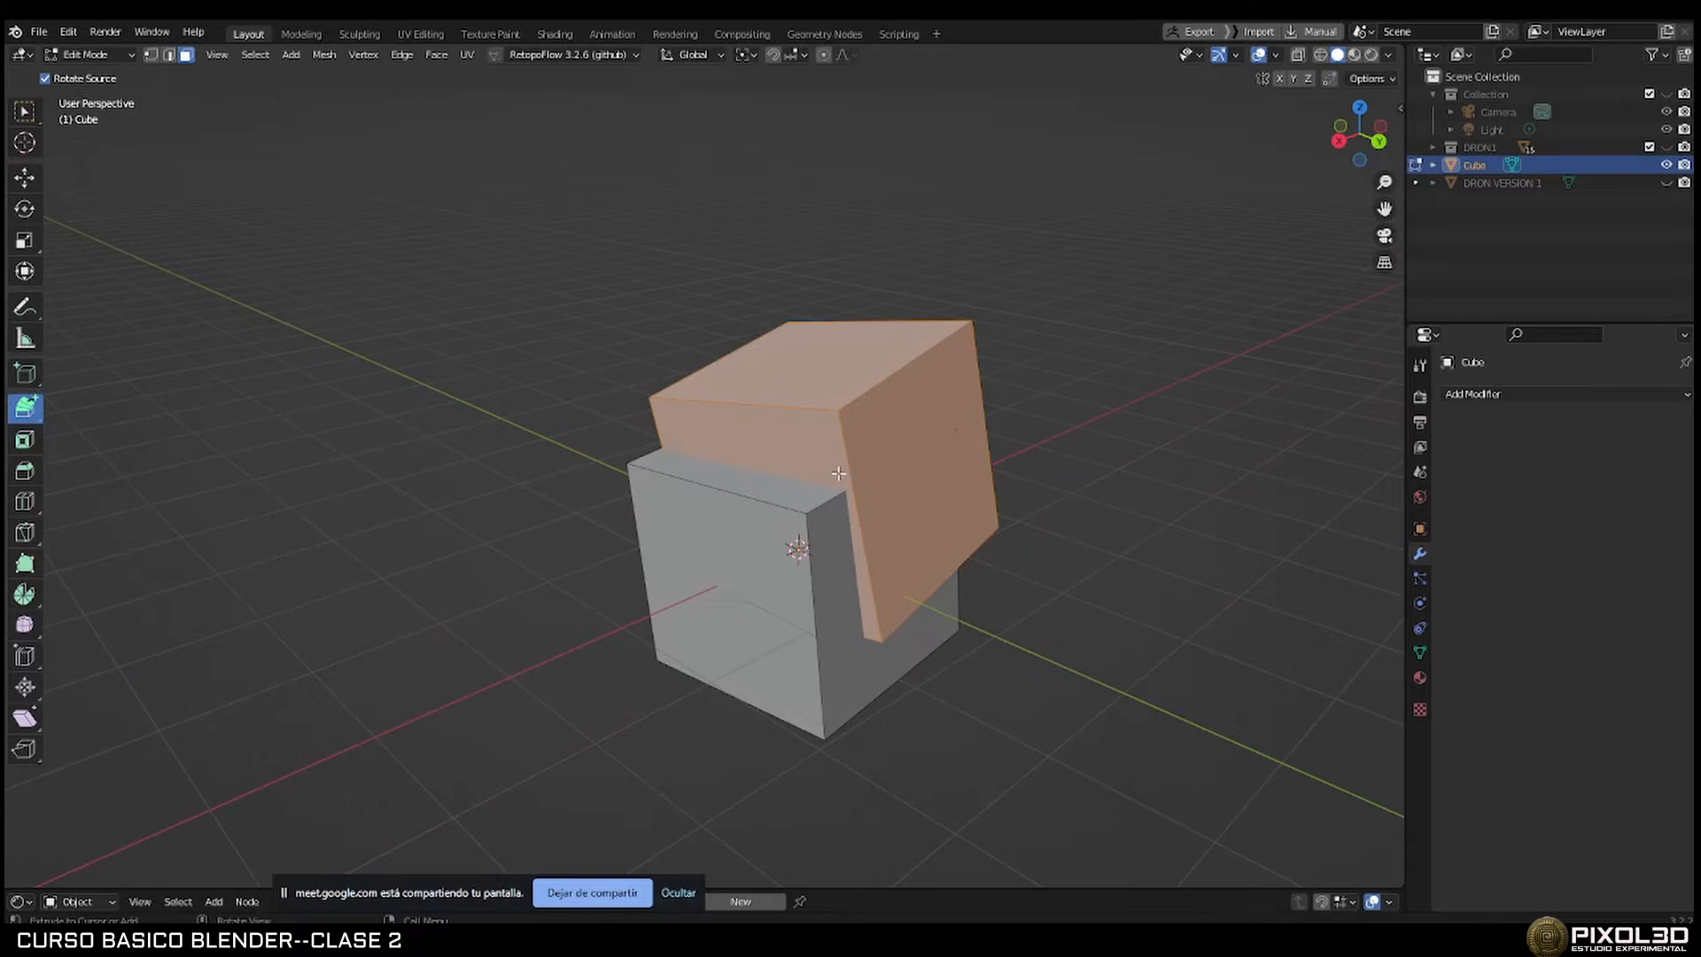
key(ctrl+z)
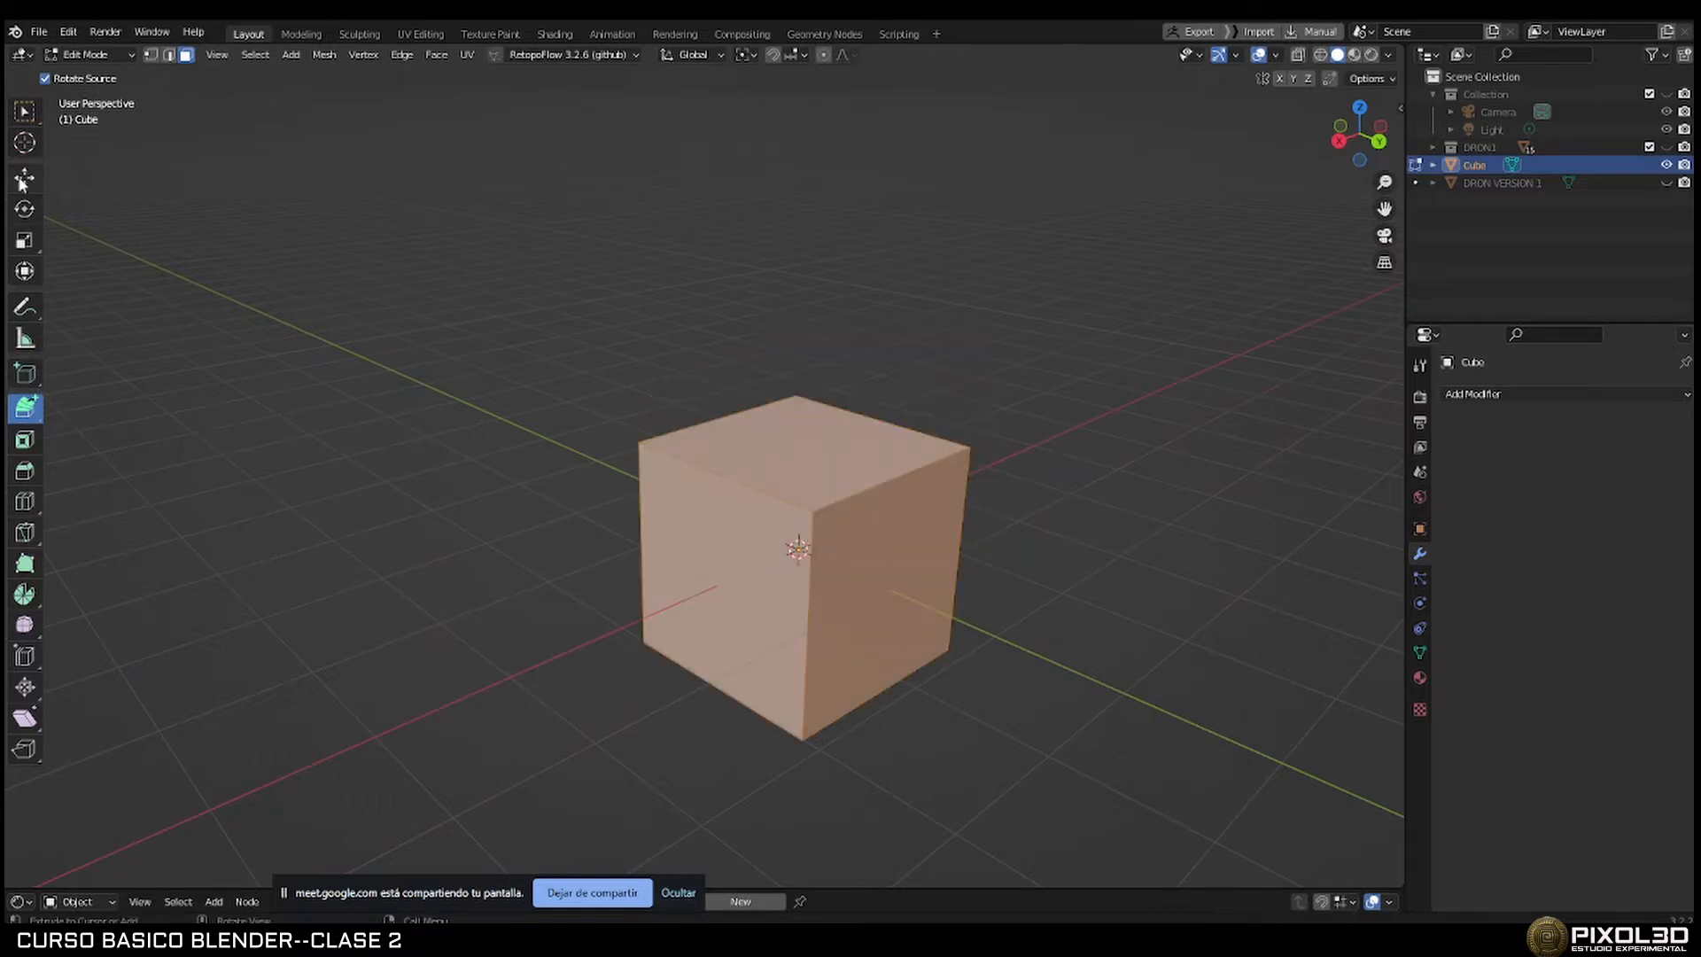
click(24, 178)
click(811, 465)
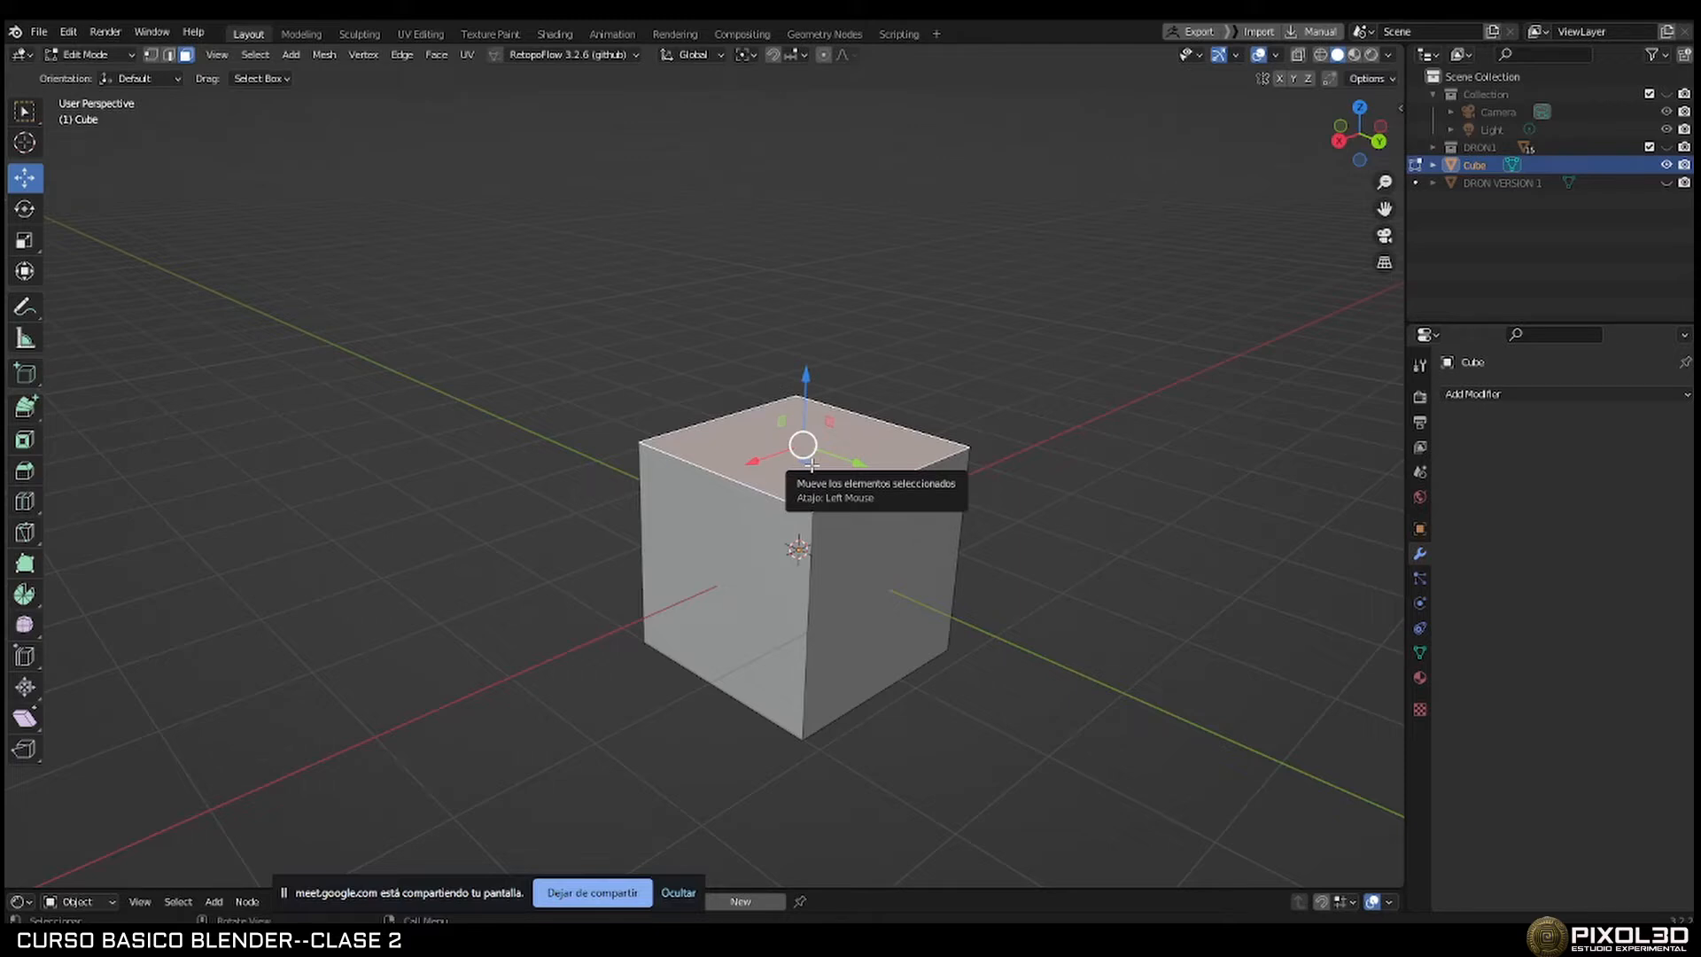
Delete the cube and add a Bezier curve at the scene origin.
key(Tab)
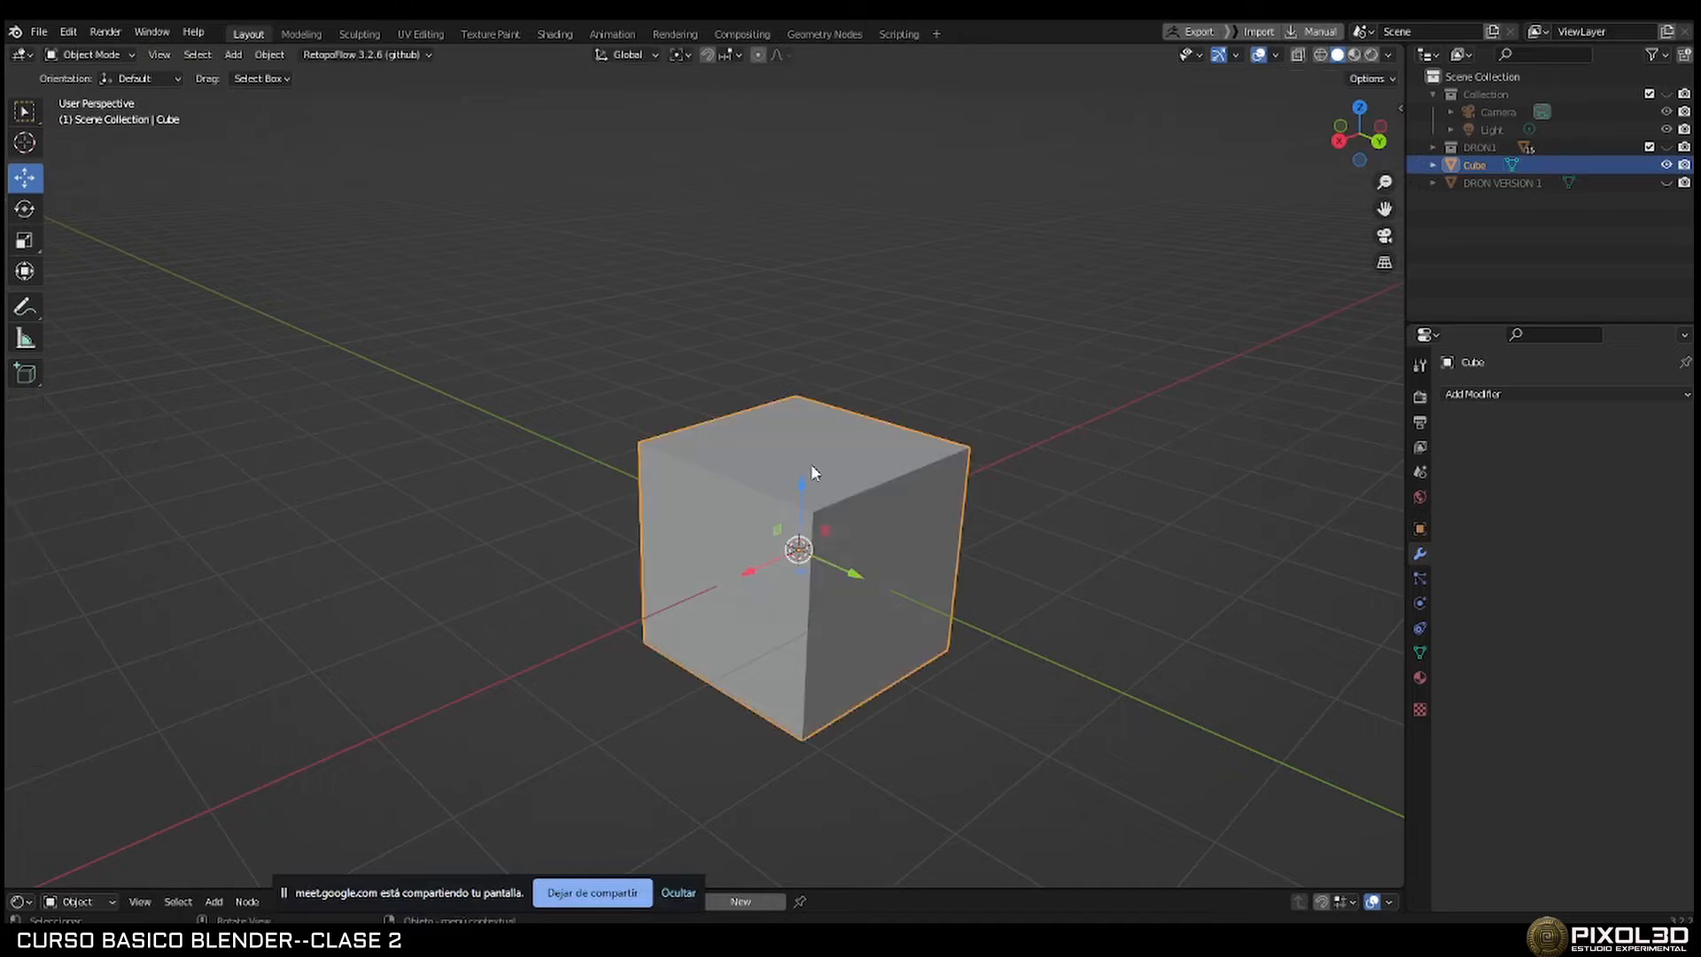
key(Delete)
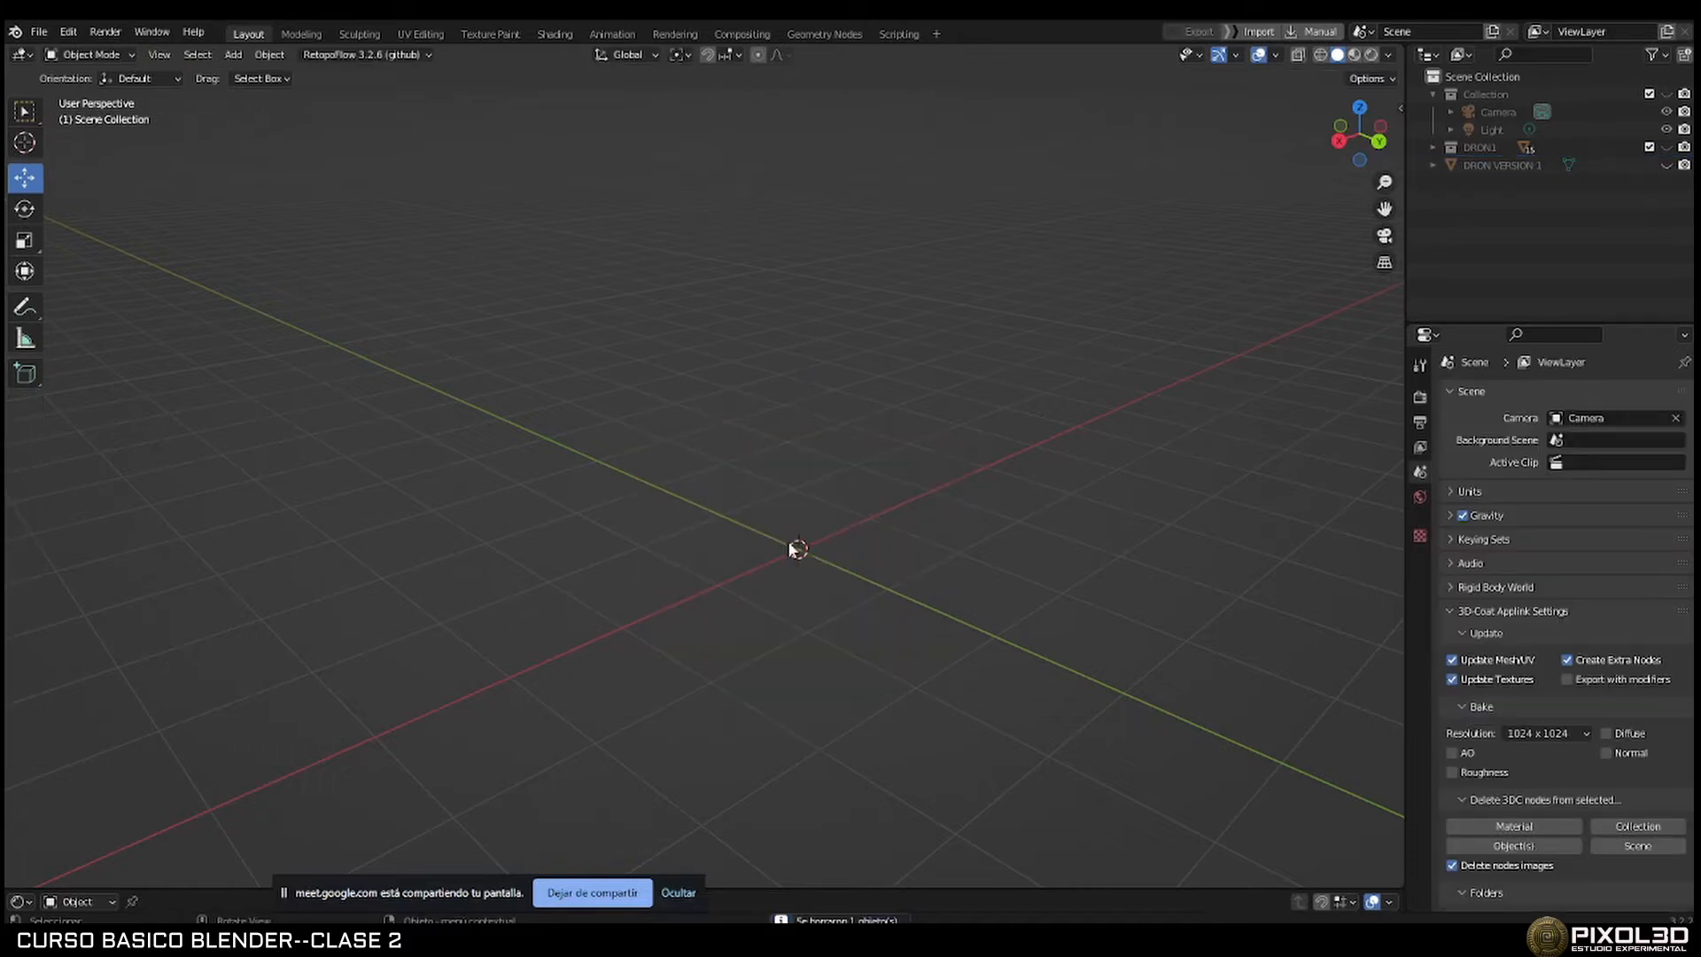
key(shift+a)
mouse_move(772, 523)
key(shift+a)
mouse_move(697, 456)
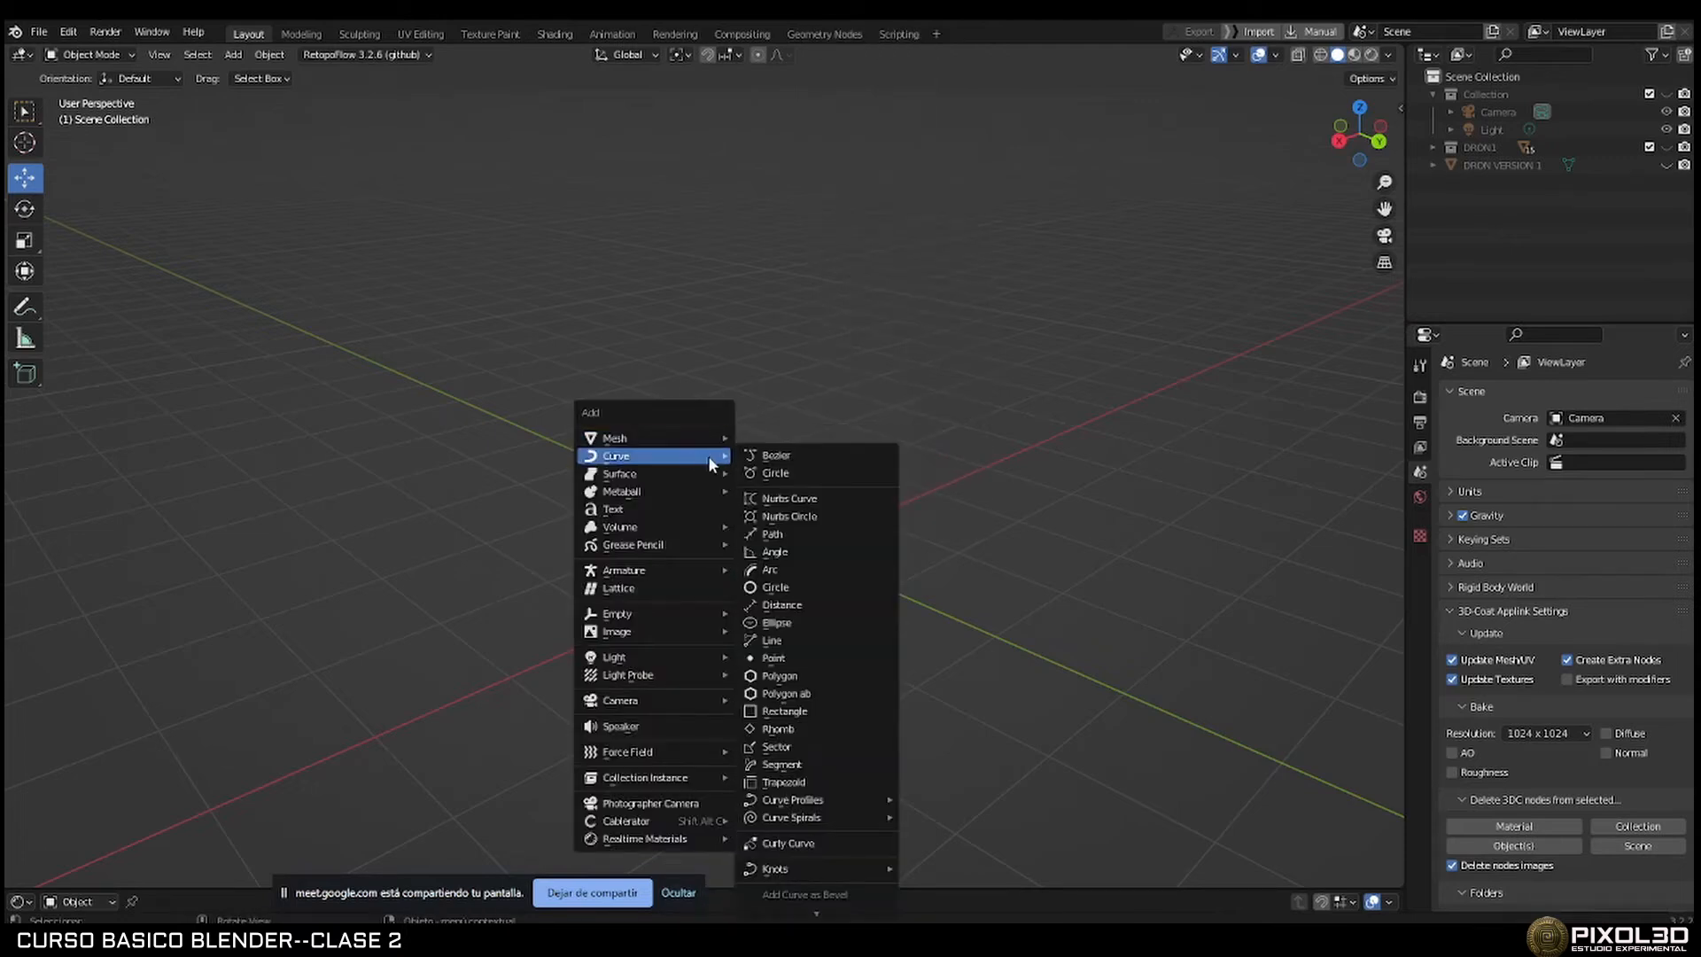
click(769, 456)
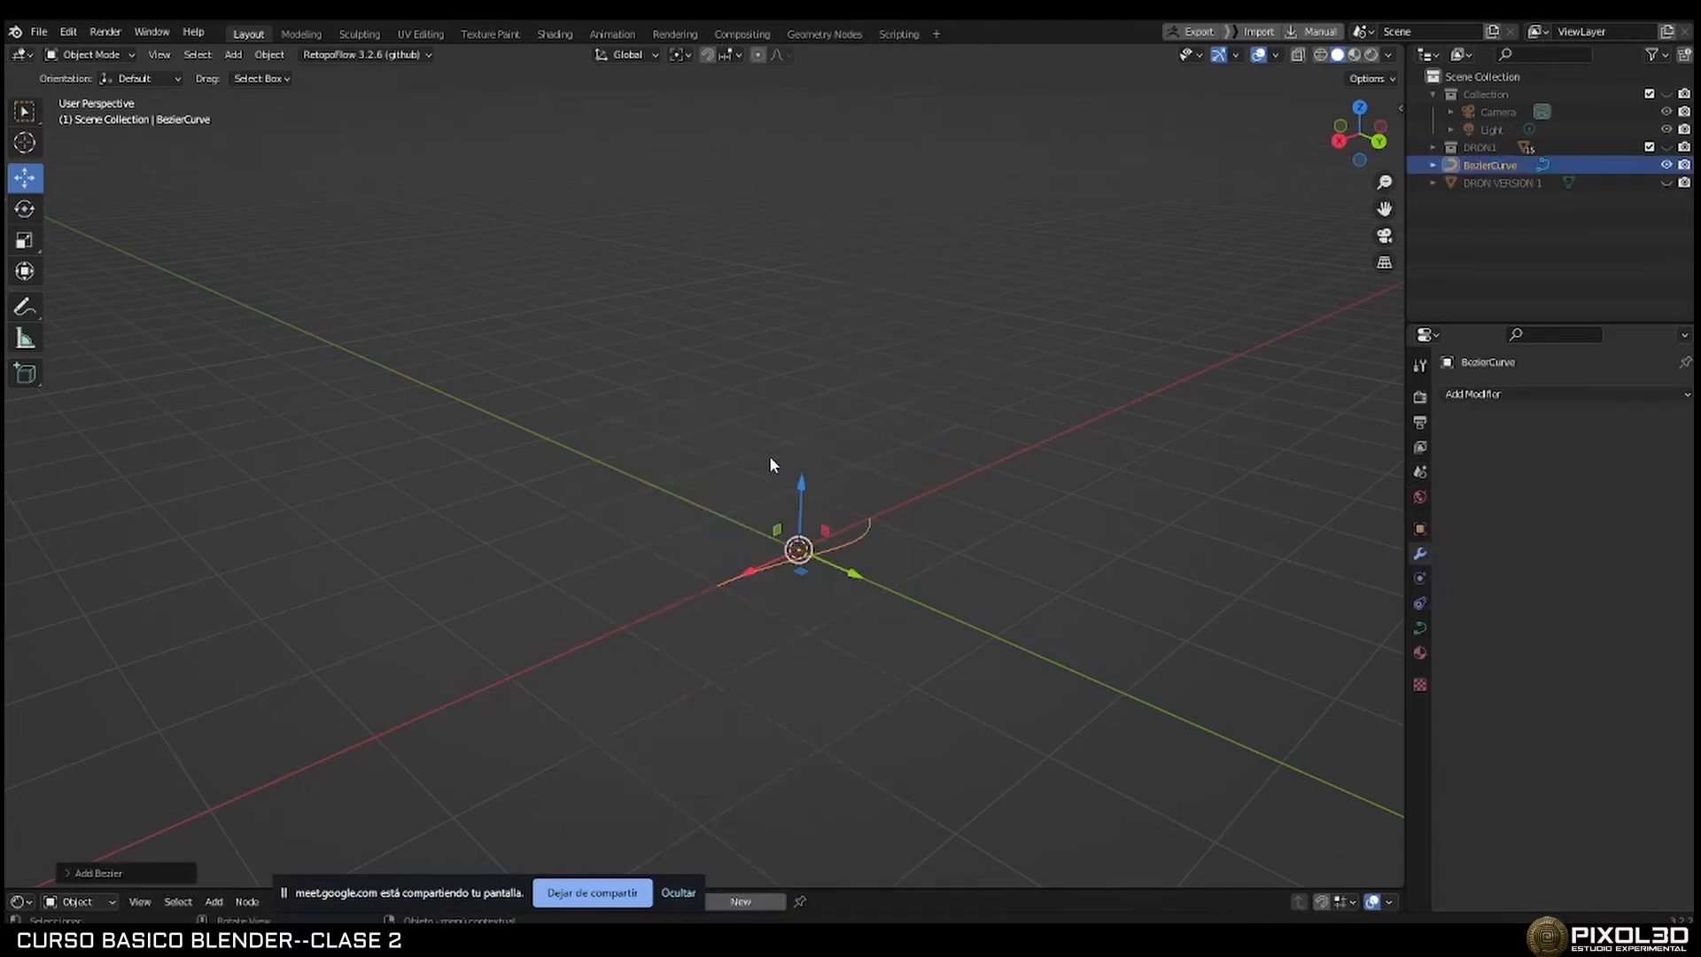
scroll(876, 583, up, 4)
shift+middle_drag(967, 585, 742, 492)
shift+middle_drag(779, 560, 846, 522)
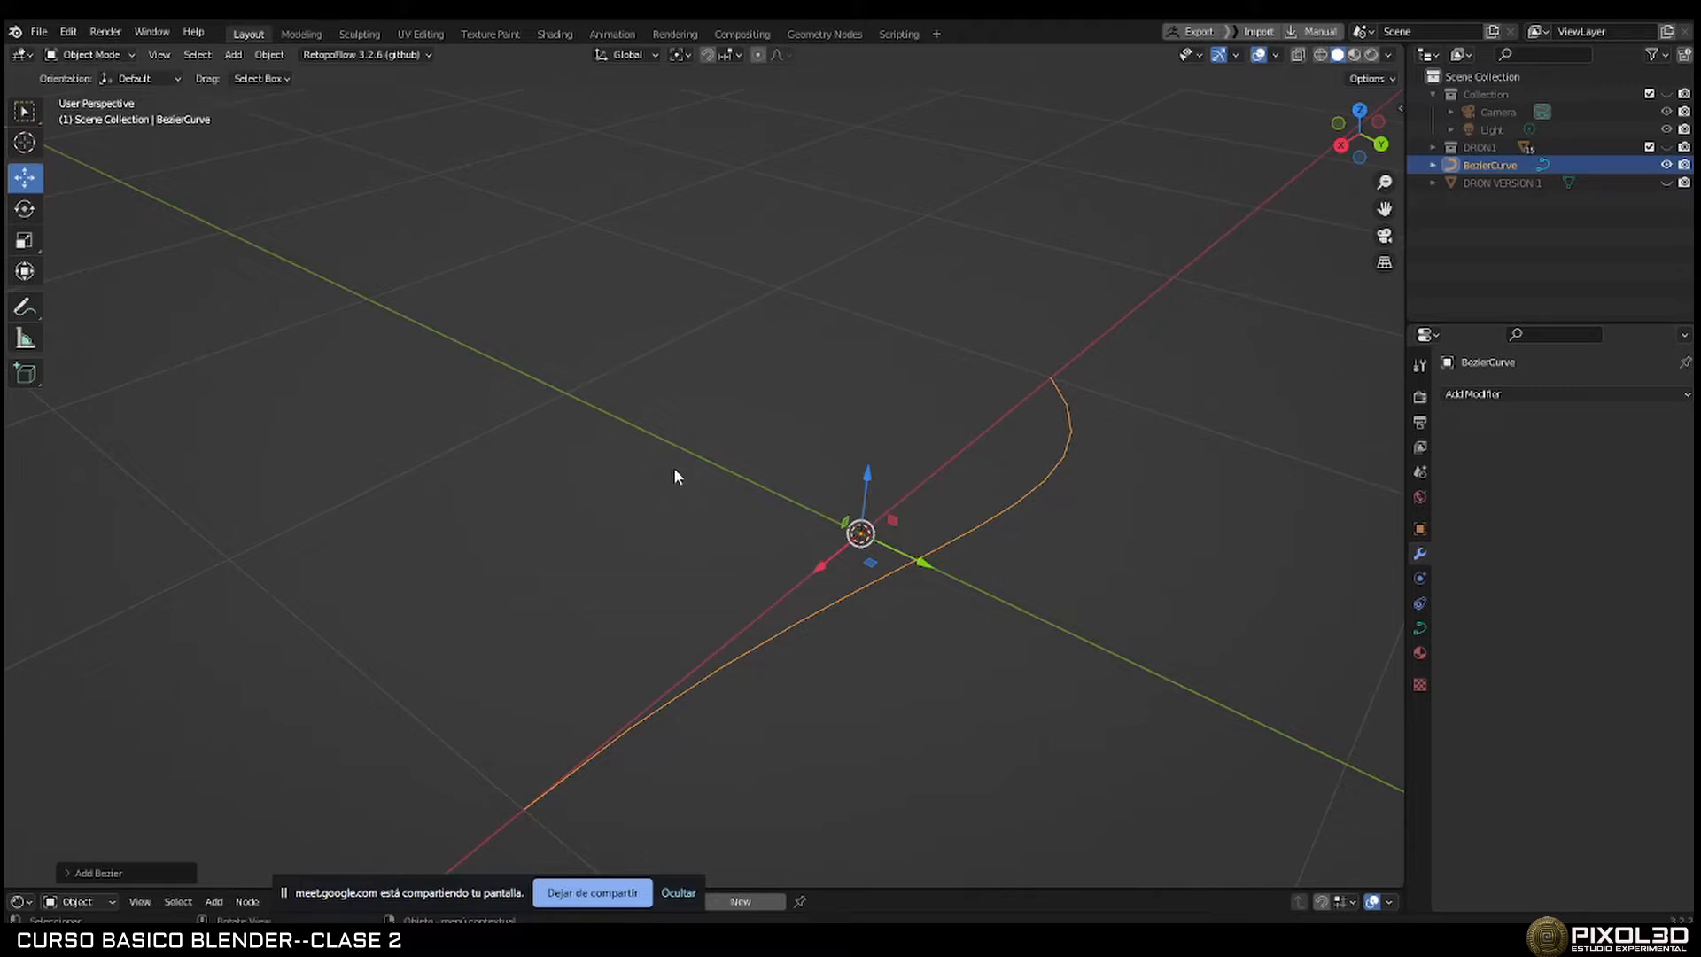
Enter Edit Mode on the Bezier curve and select its two end control points in turn.
key(Tab)
middle_drag(699, 478, 839, 474)
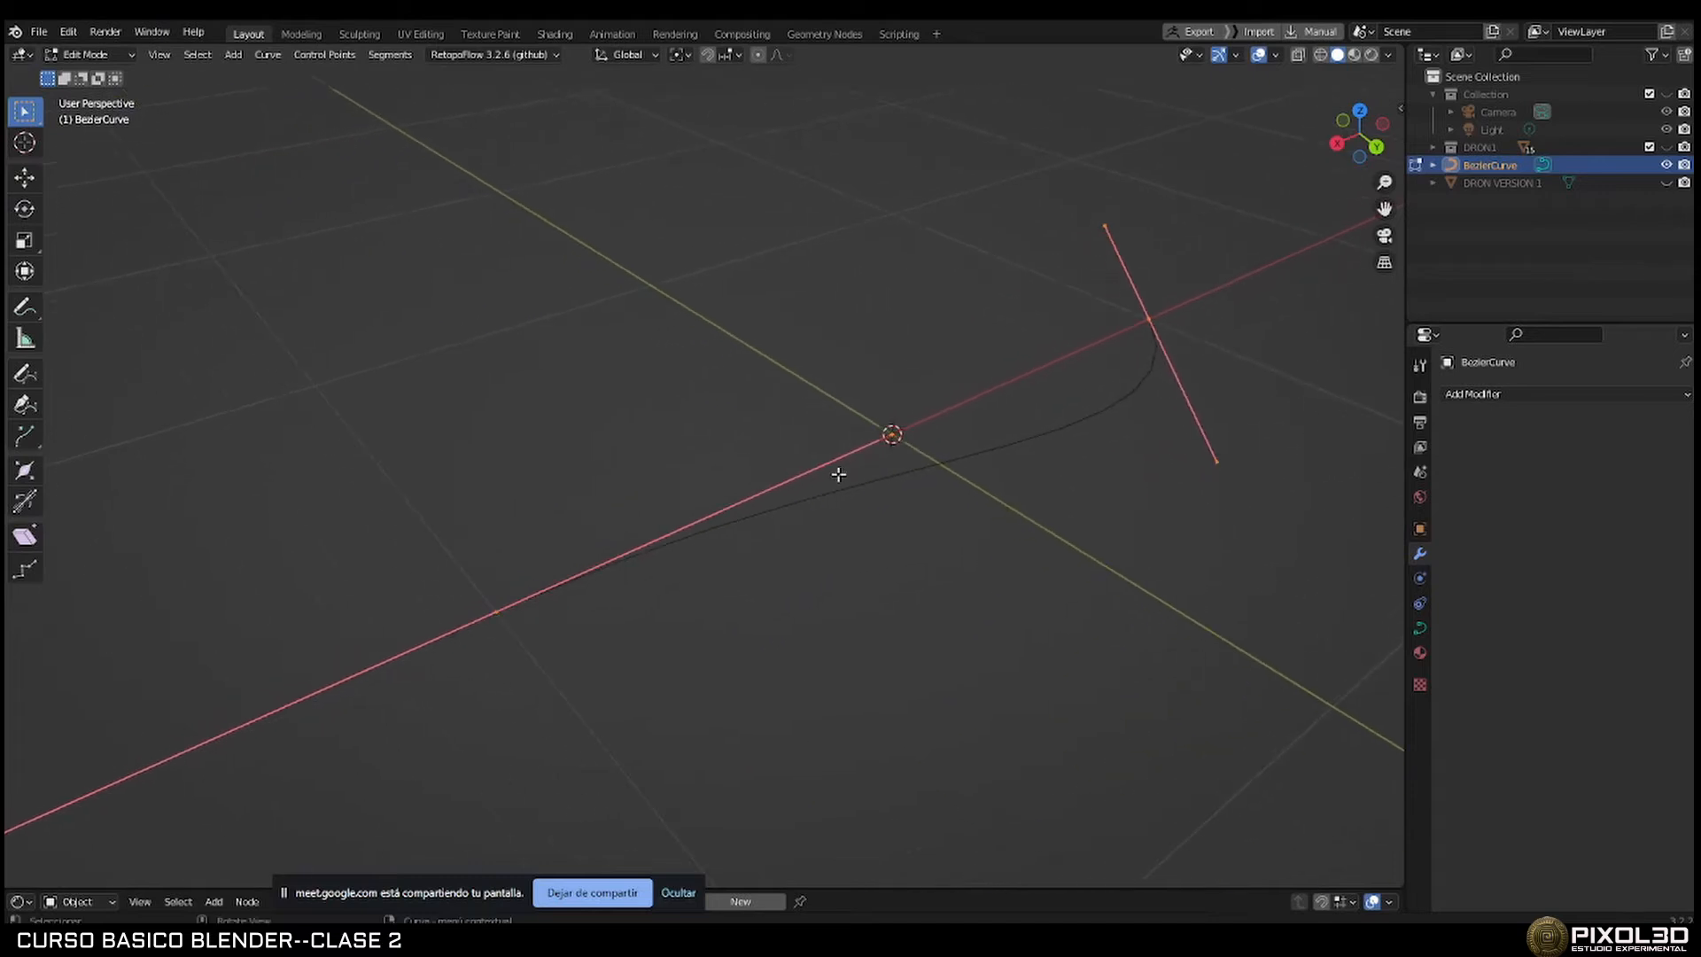
click(500, 609)
middle_drag(575, 604, 882, 469)
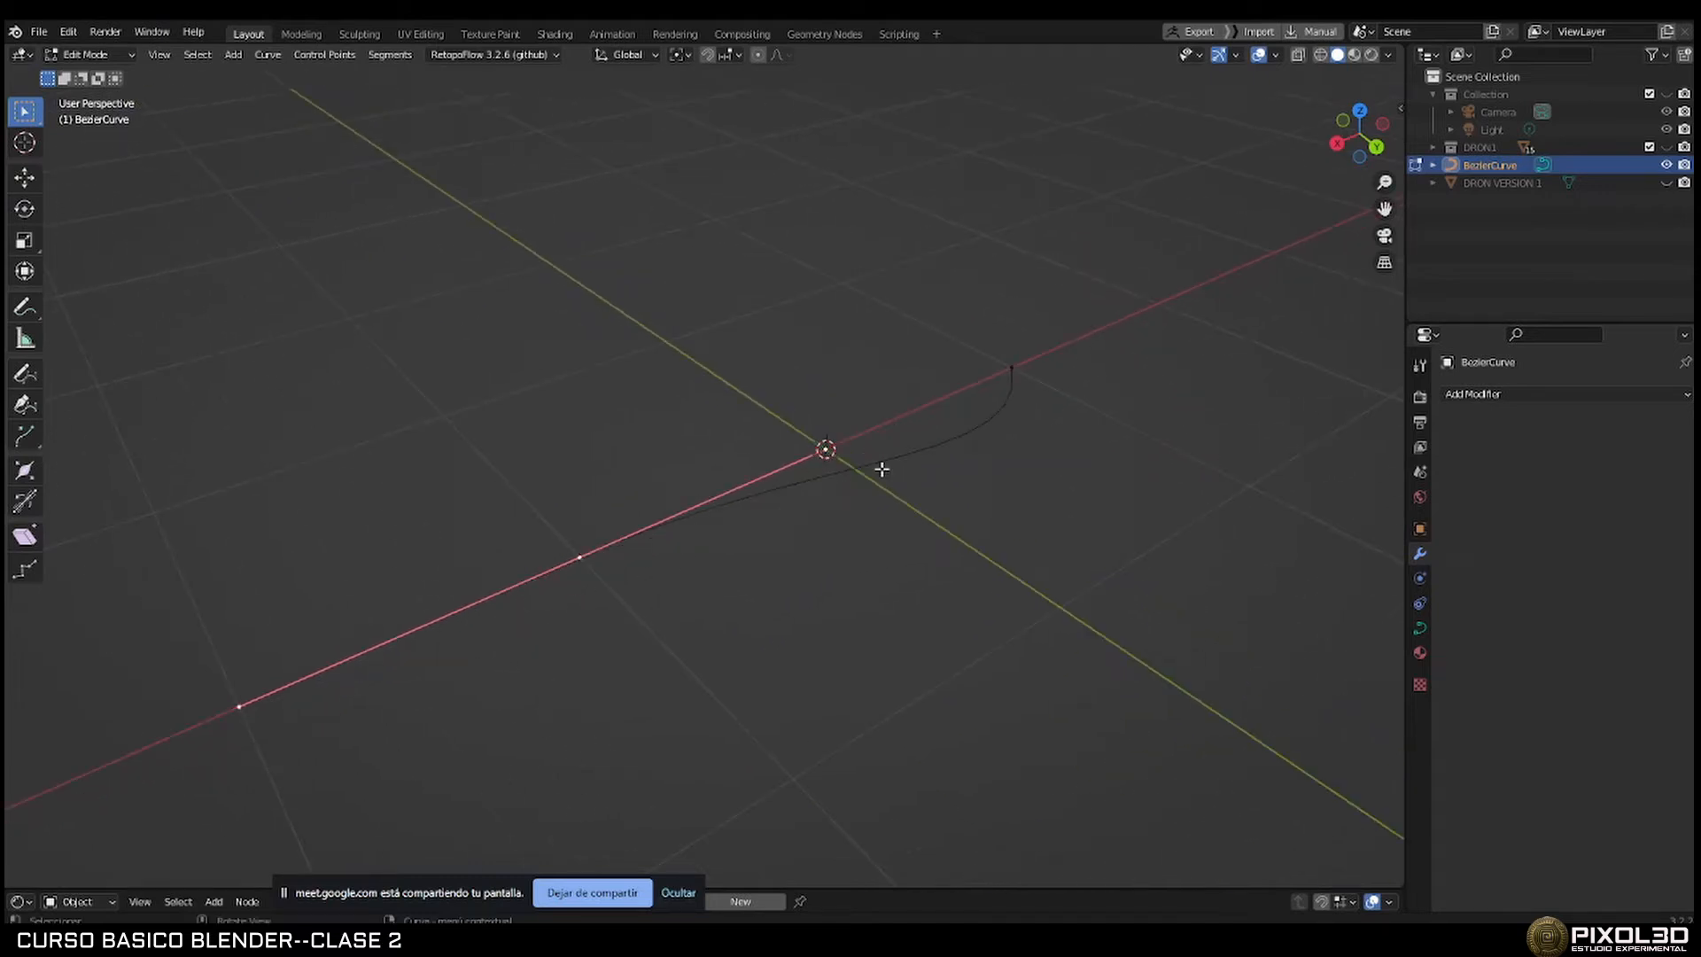
click(1002, 366)
drag(1032, 469, 1063, 471)
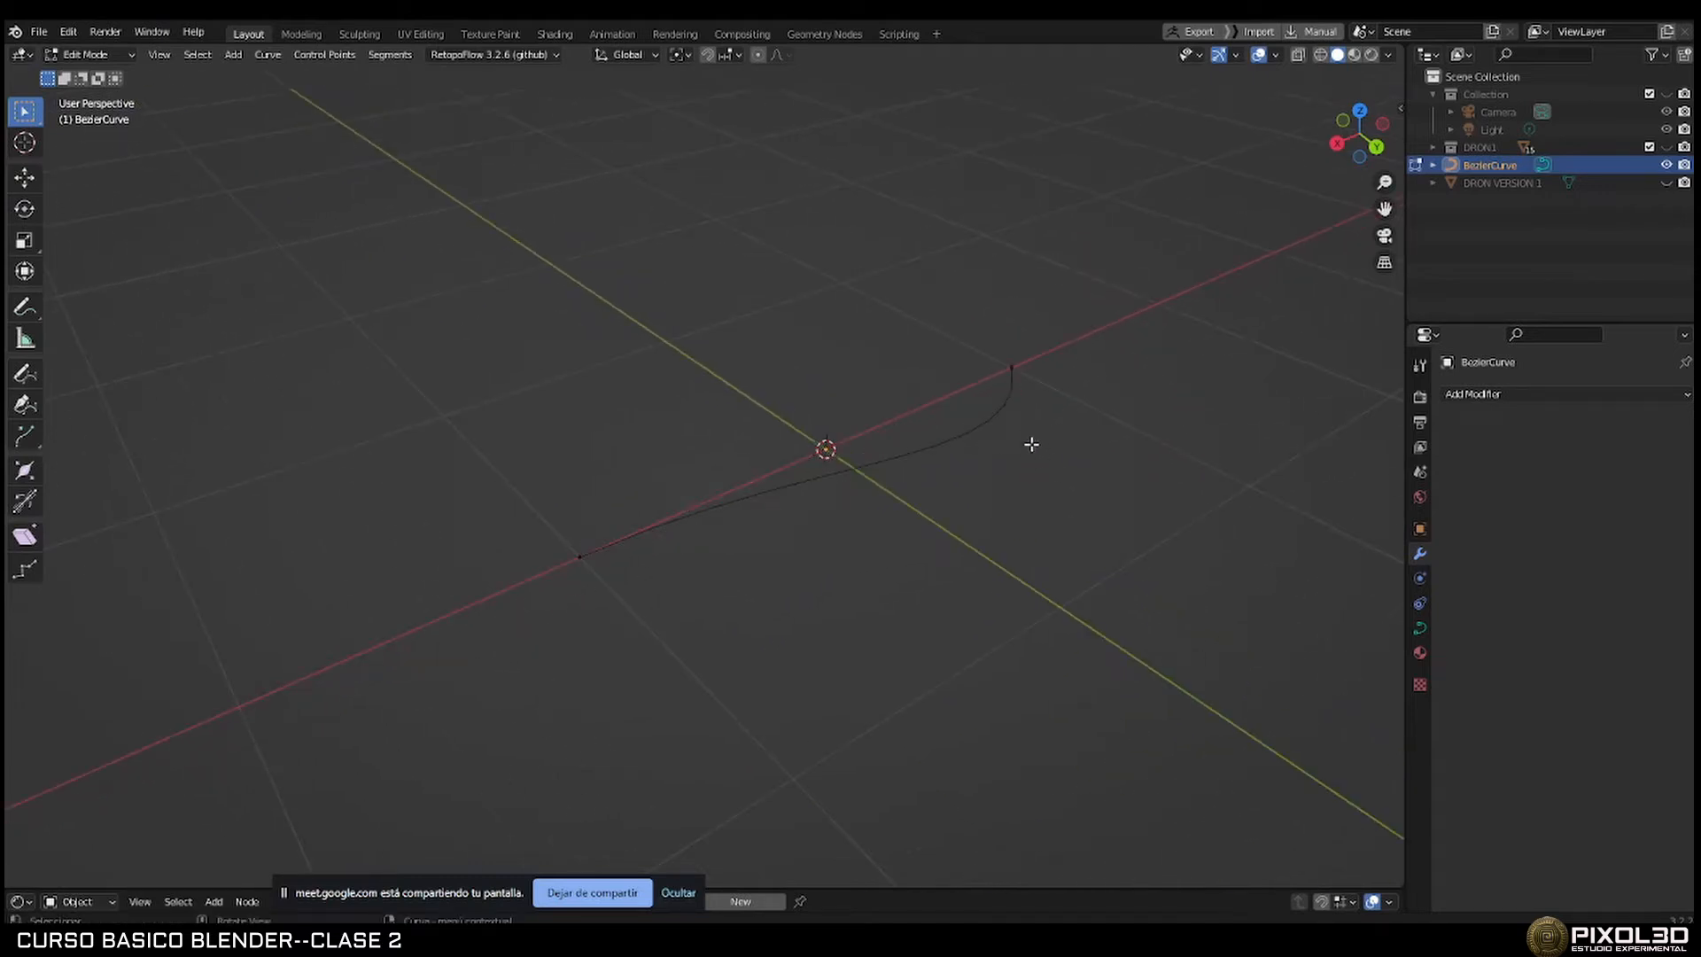
Activate the Move tool and shift the outer handle of the curve's far end point slightly.
click(1010, 368)
click(25, 180)
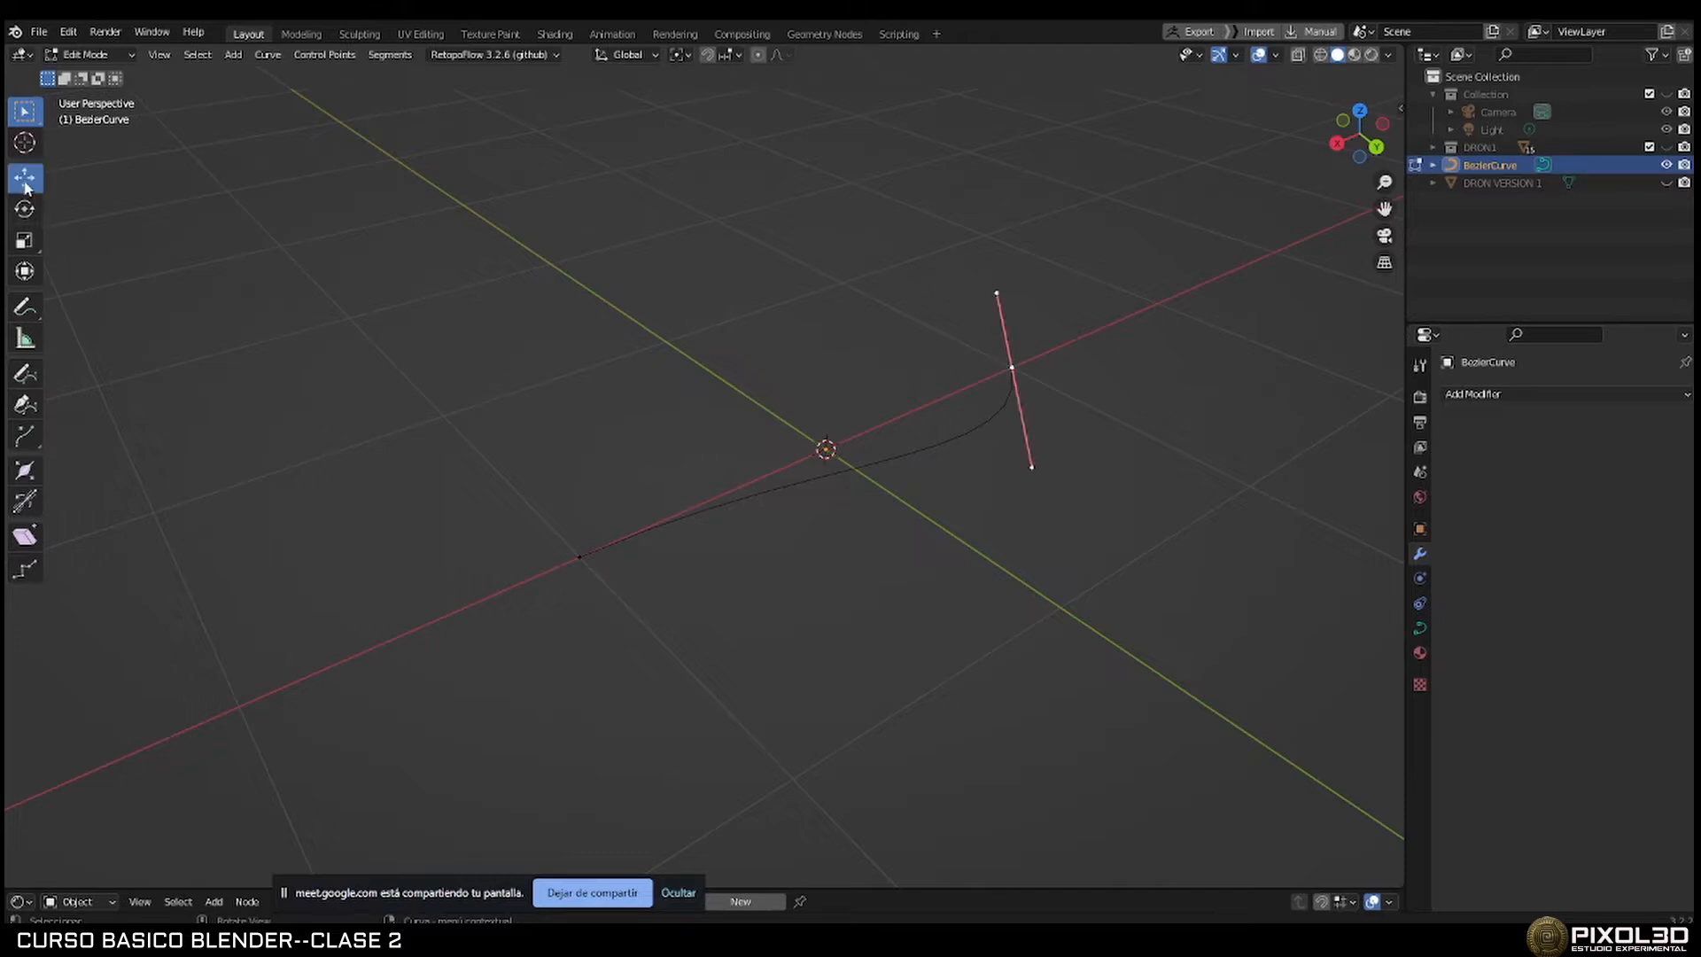
click(1032, 467)
drag(1037, 494, 1094, 492)
middle_drag(1094, 492, 789, 532)
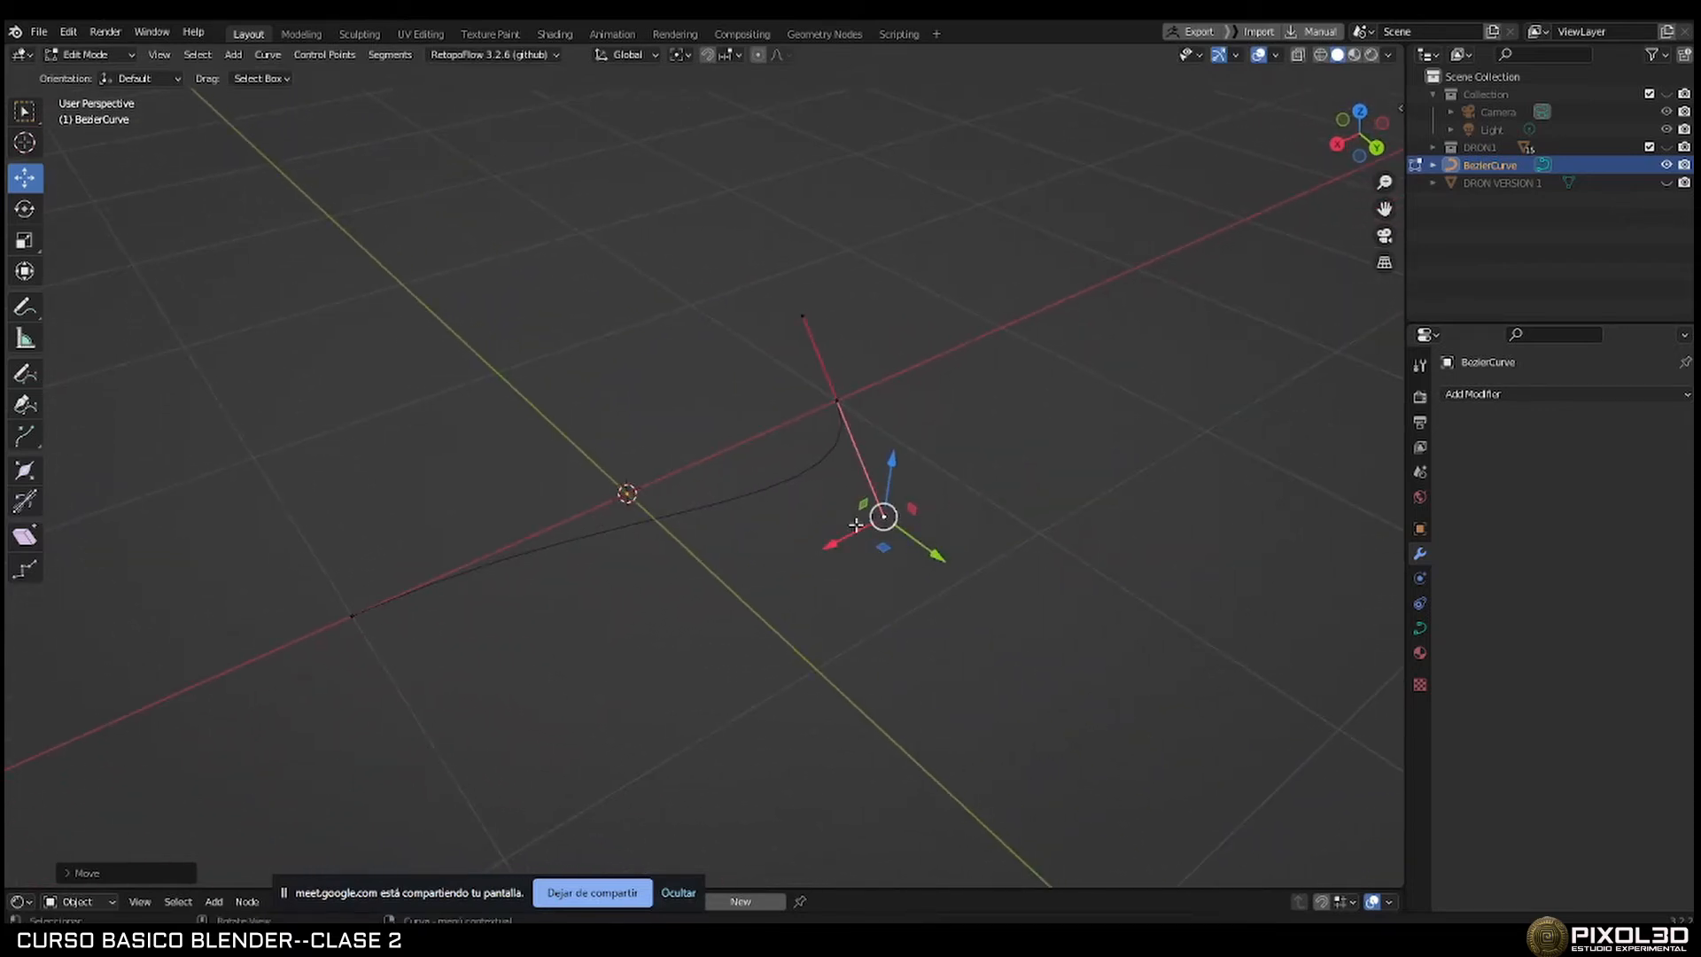
Give the curve thickness by setting a round bevel Depth of 0.13 m in its geometry settings.
key(Tab)
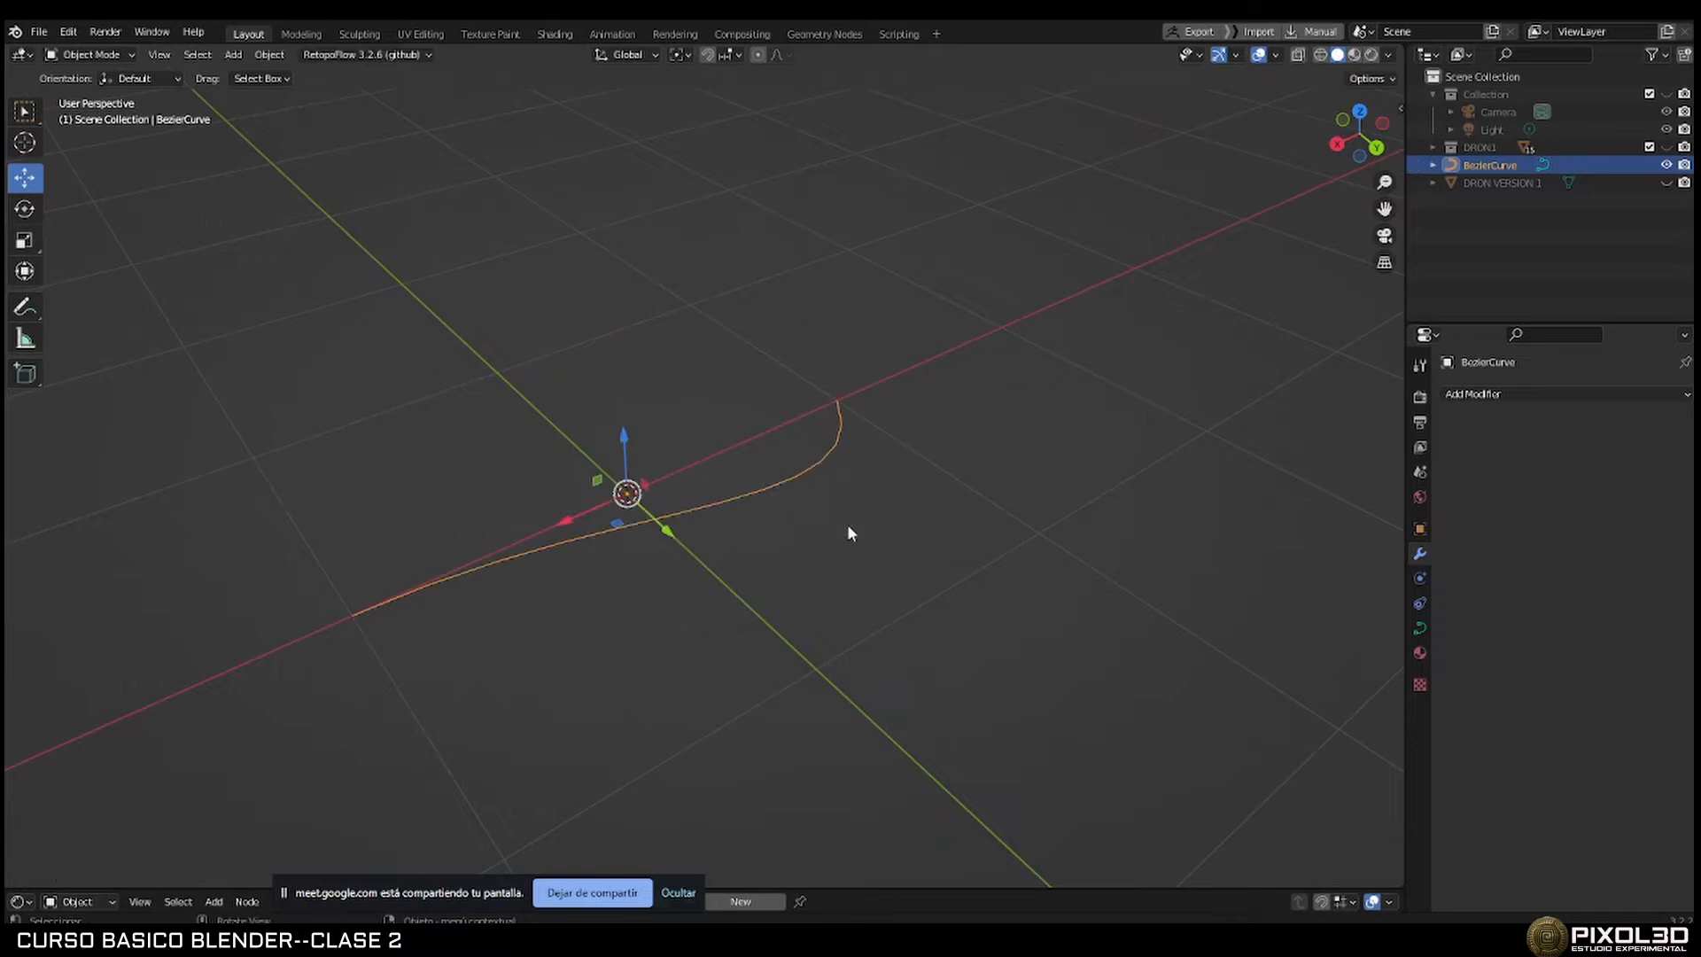
key(Tab)
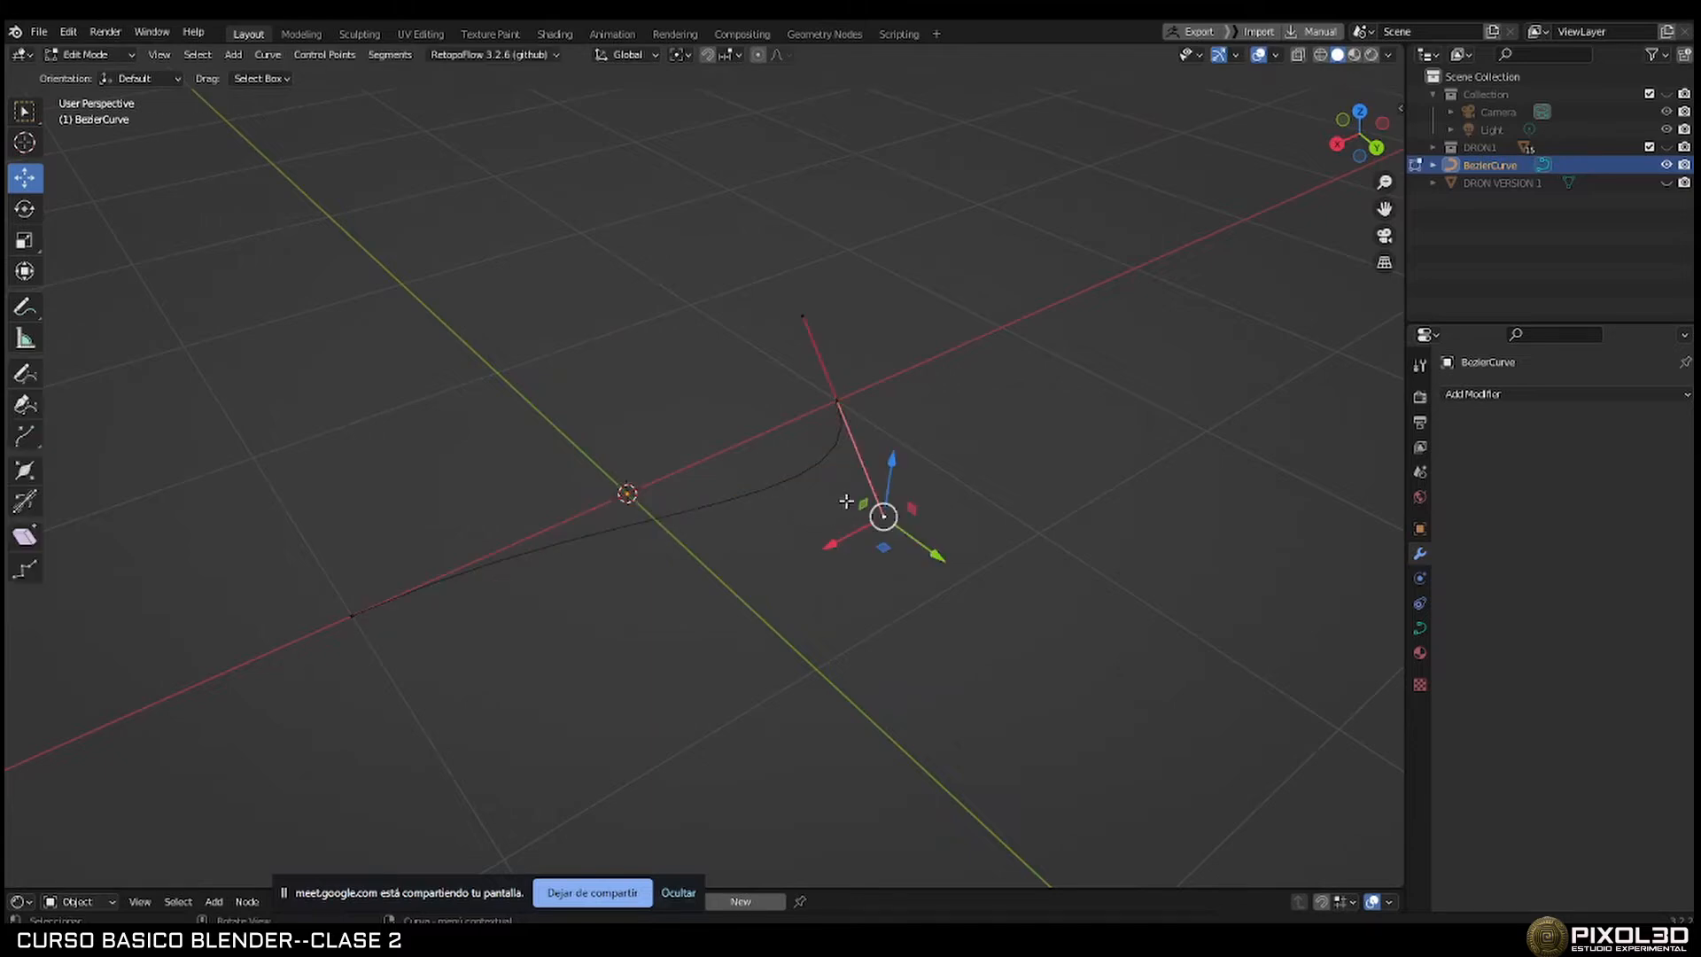
click(1420, 628)
click(1450, 686)
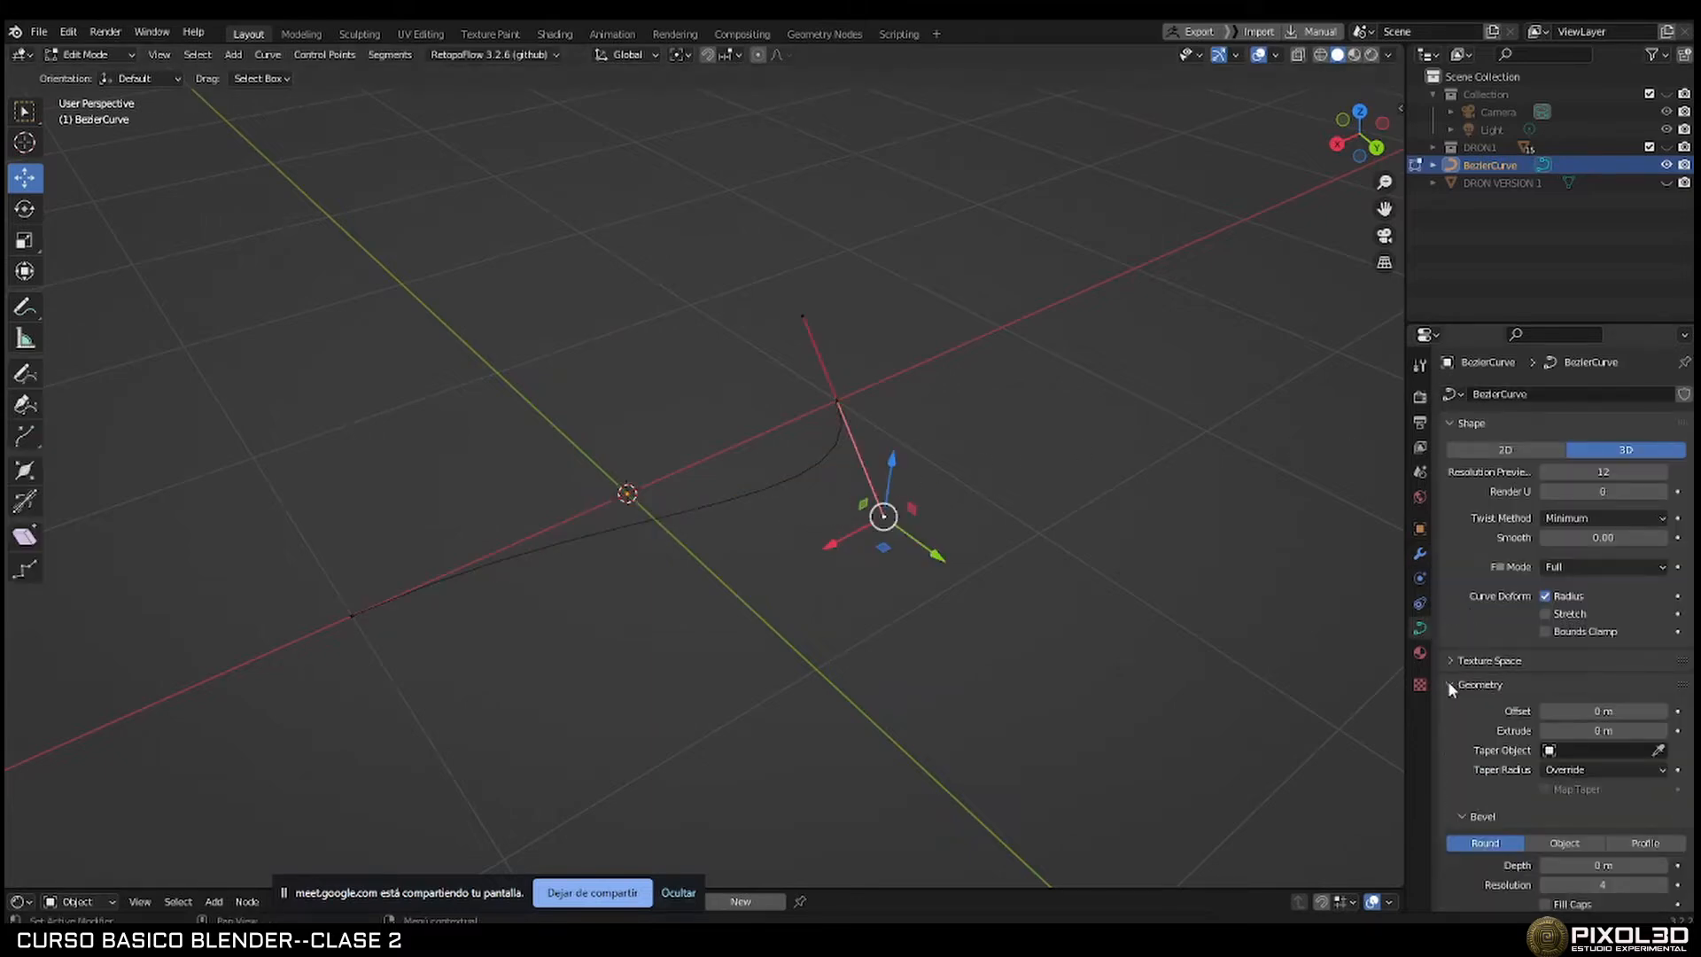
scroll(1483, 679, down, 2)
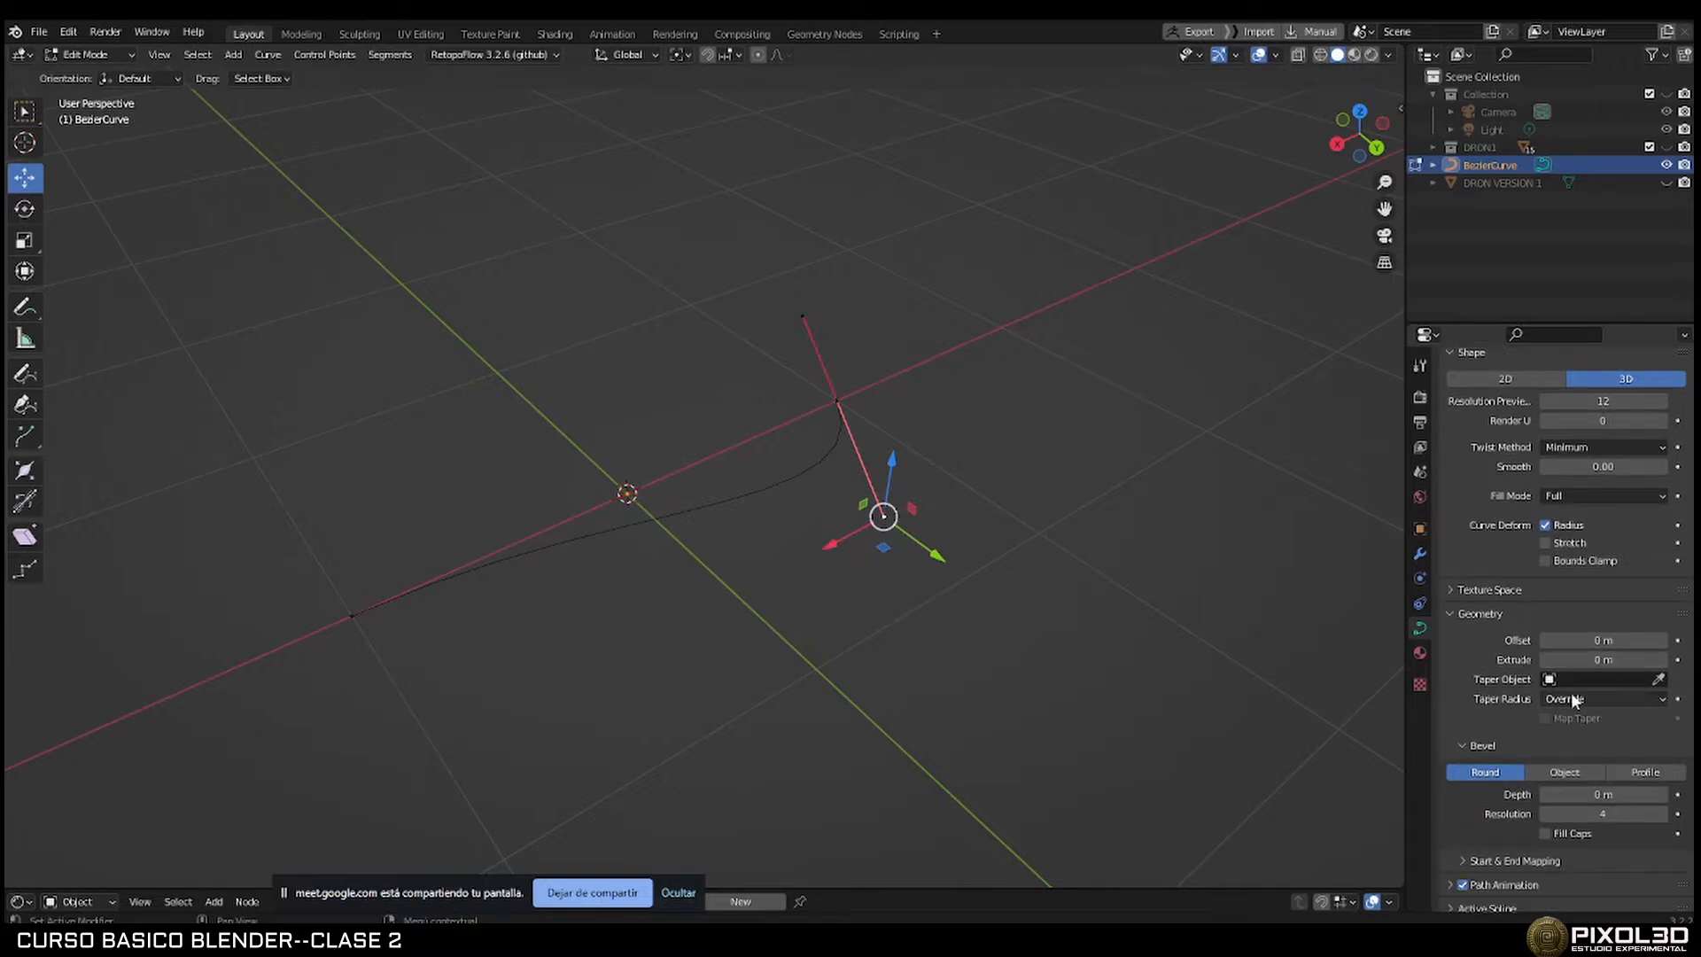
mouse_move(1586, 794)
mouse_down()
mouse_move(1648, 794)
mouse_move(1603, 794)
mouse_up()
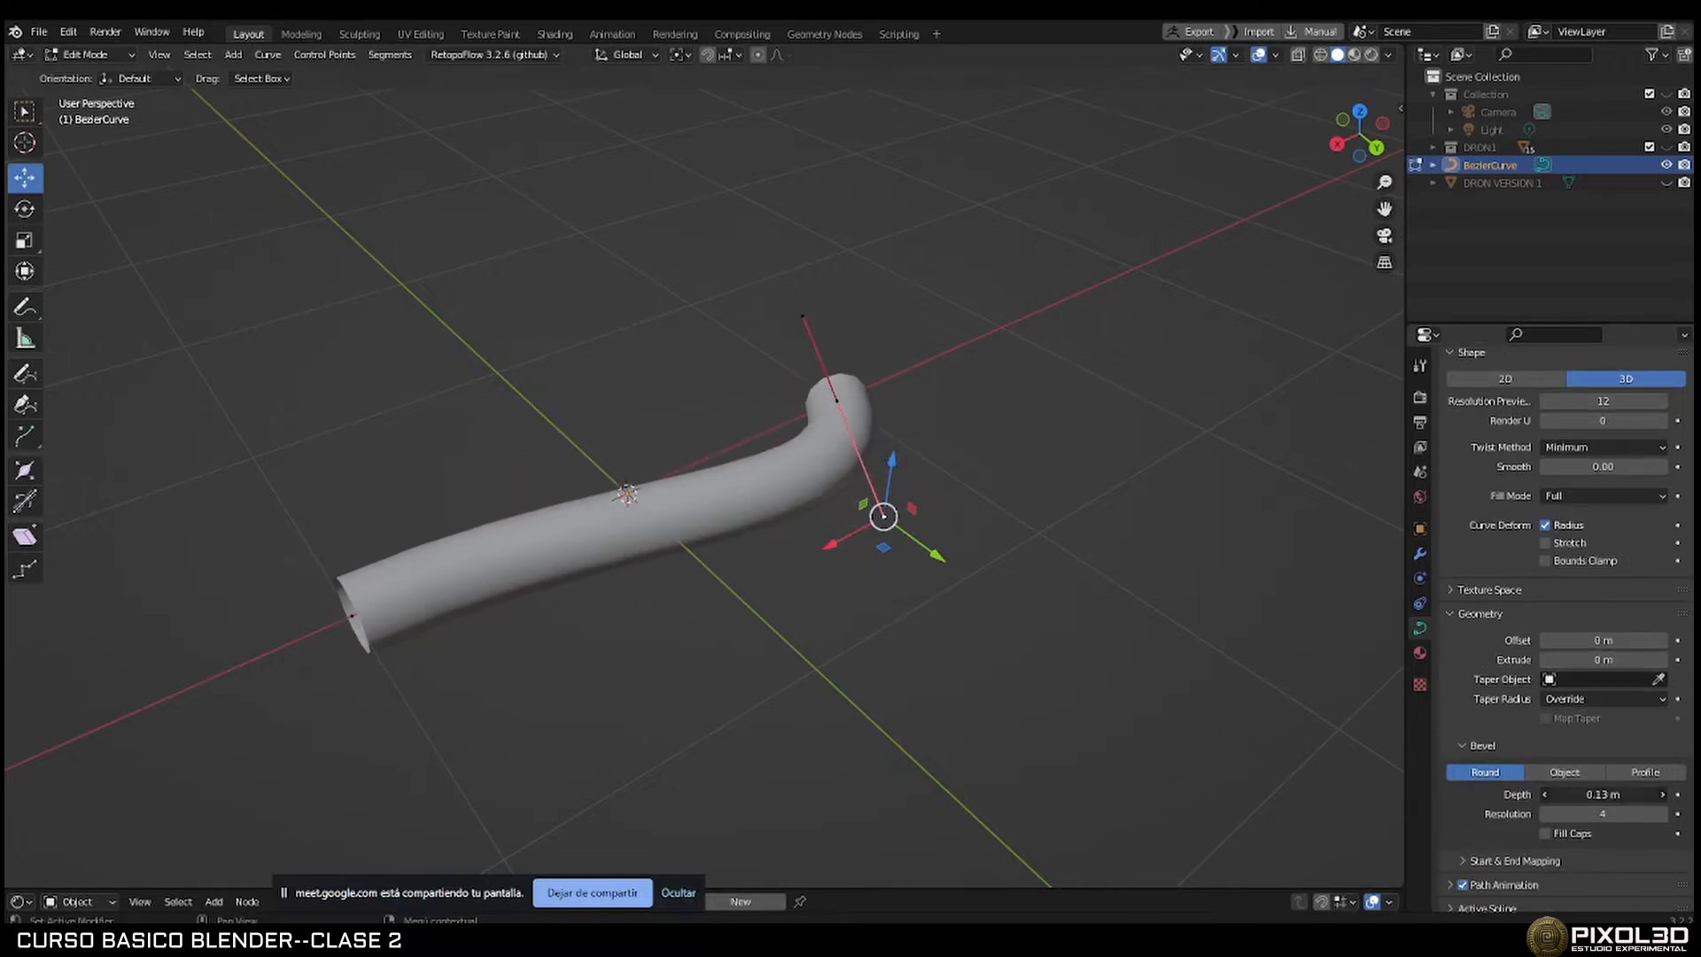
middle_drag(1135, 593, 1074, 572)
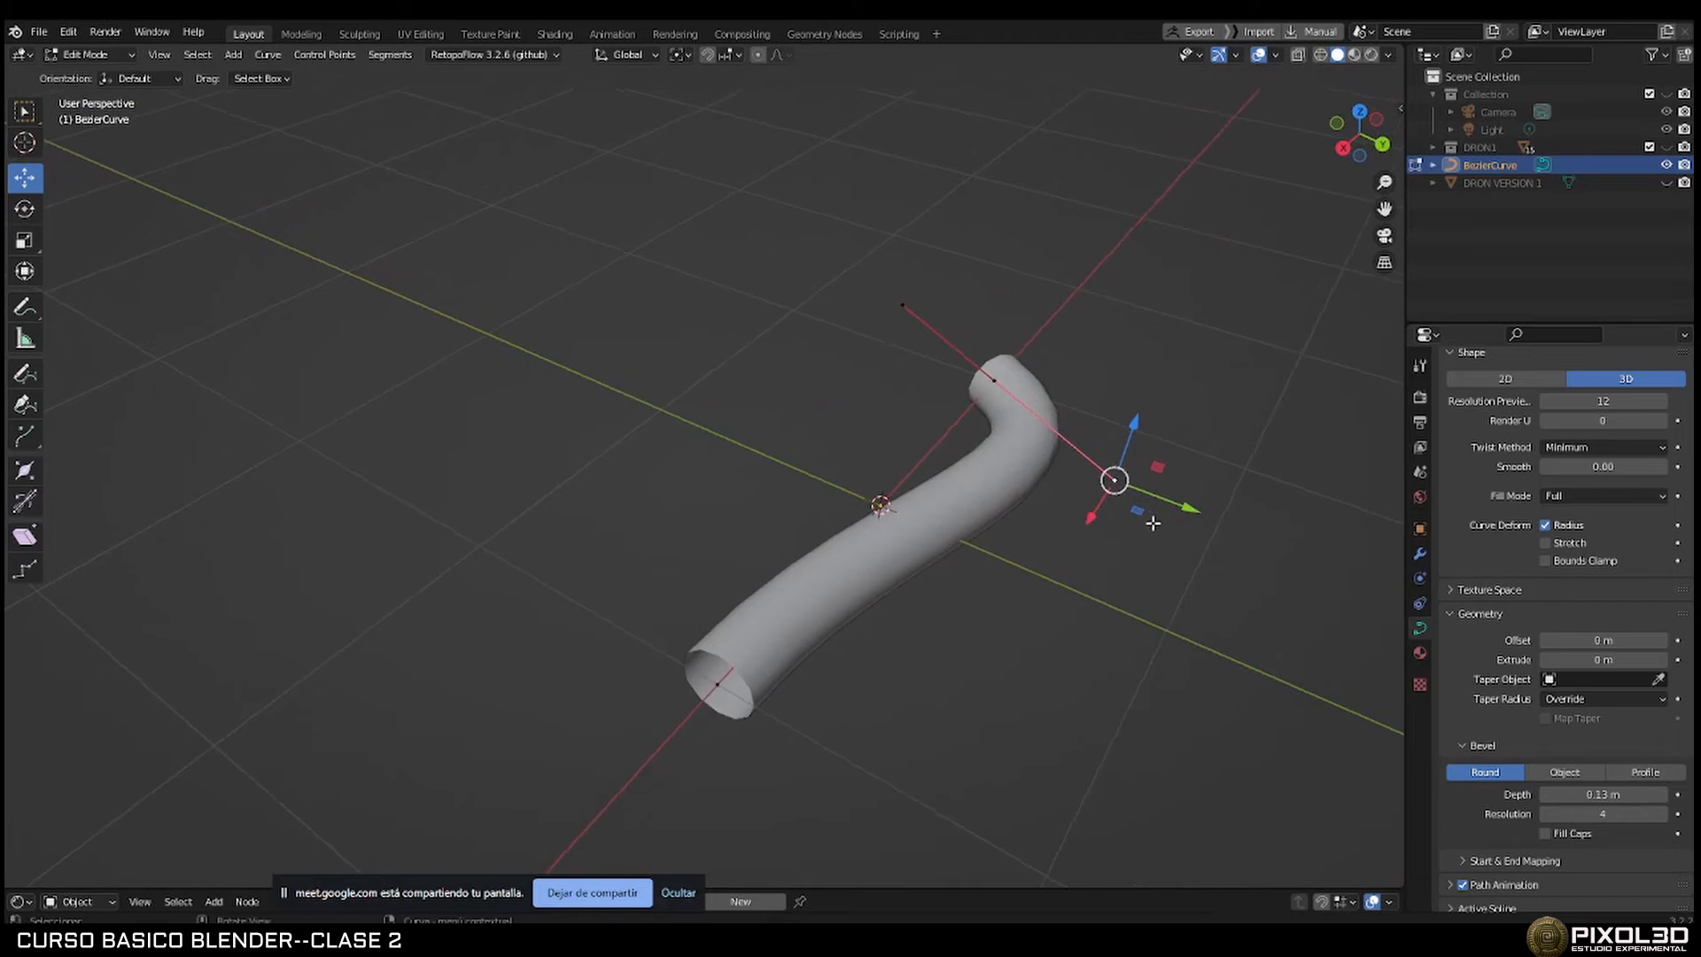
Straighten the tube by moving the far end's handle, and pull the near end point outward to lengthen it.
drag(1145, 508, 903, 491)
middle_drag(732, 691, 824, 668)
key(g)
click(158, 598)
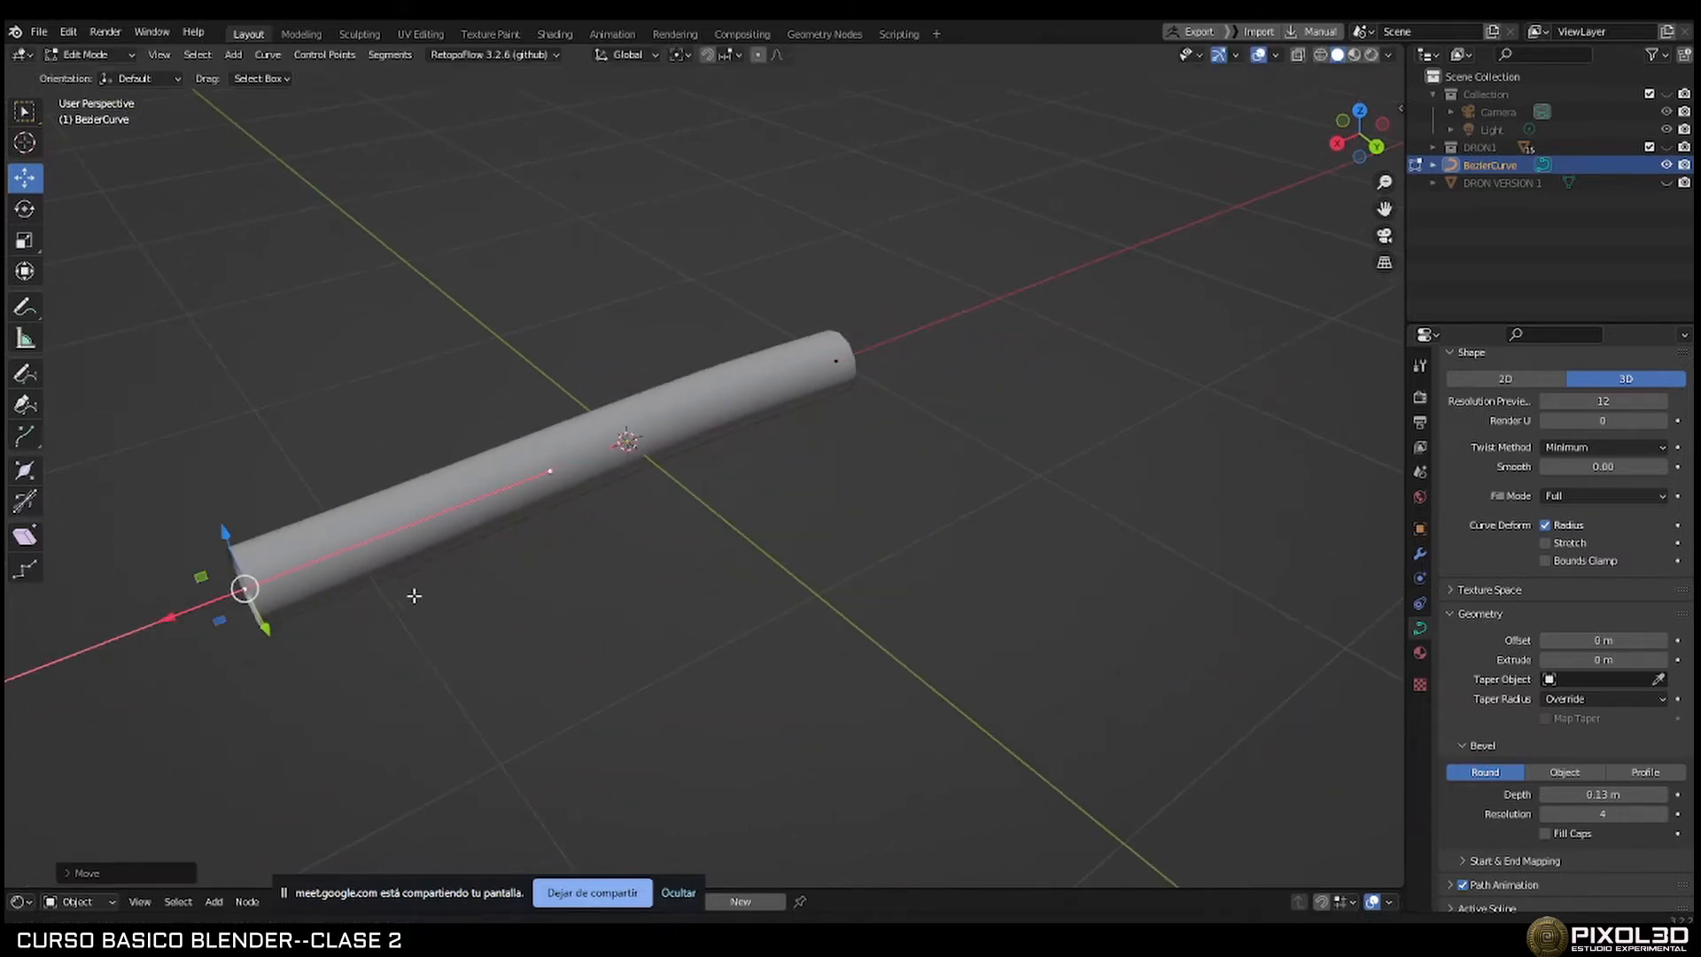
shift+middle_drag(157, 598, 710, 551)
scroll(994, 592, down, 5)
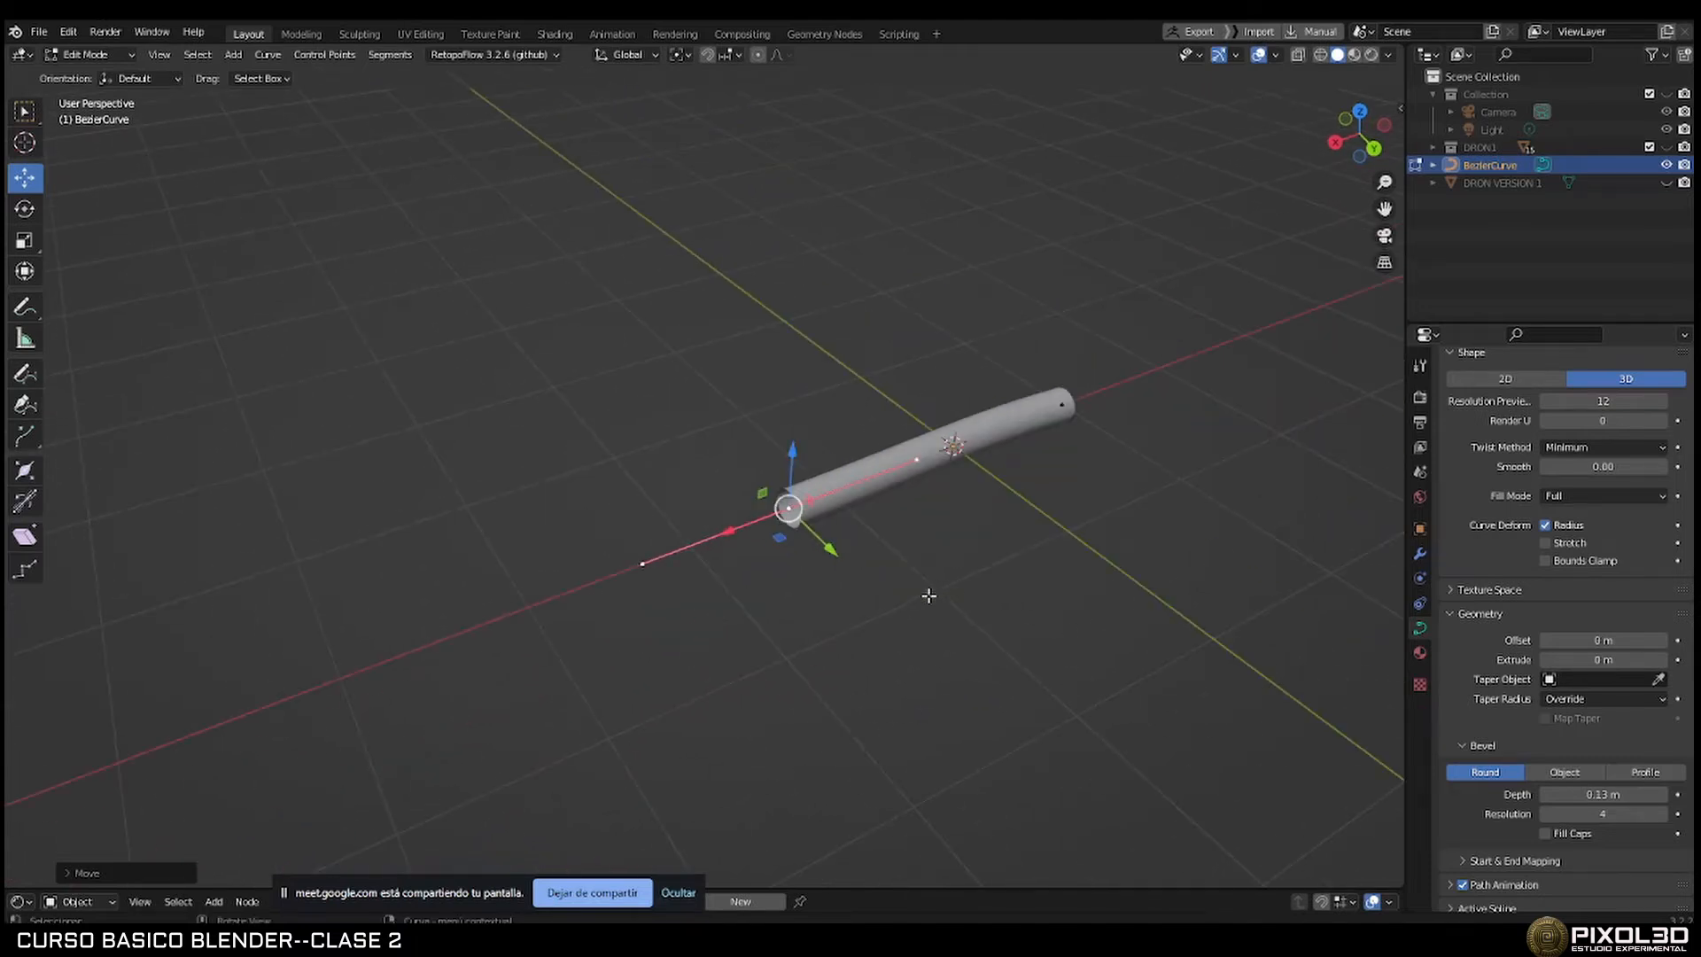
Extrude three more control points from the tube's near end to form a winding path.
key(e)
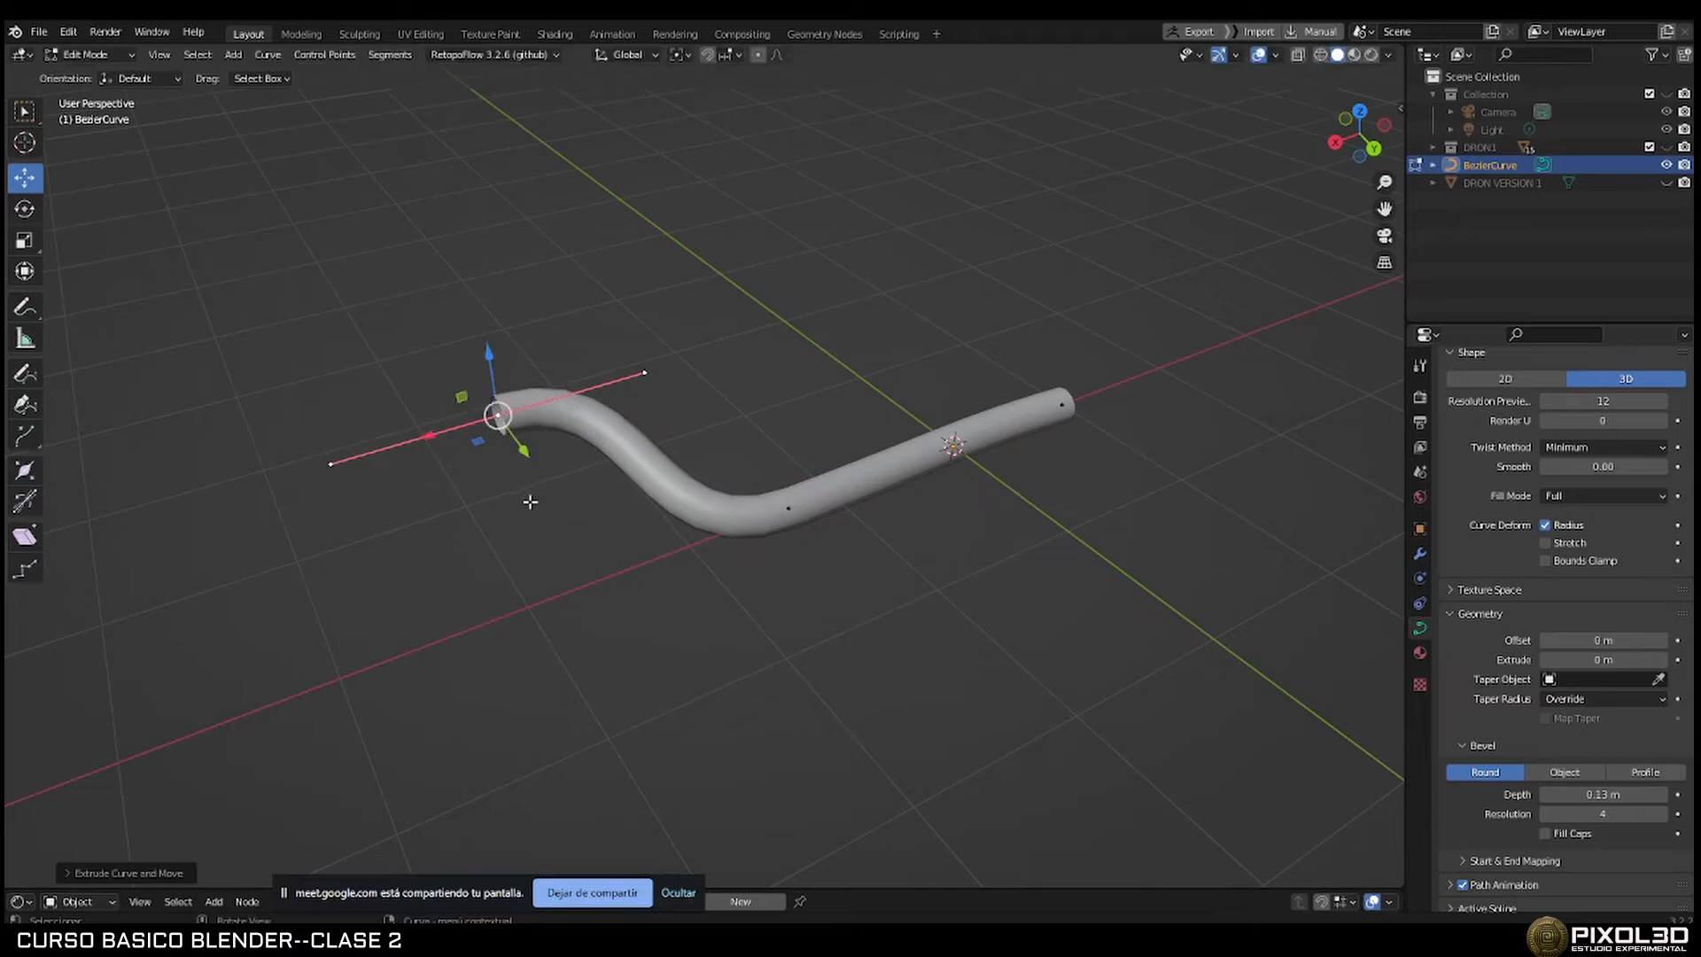
click(351, 746)
key(e)
click(777, 851)
key(e)
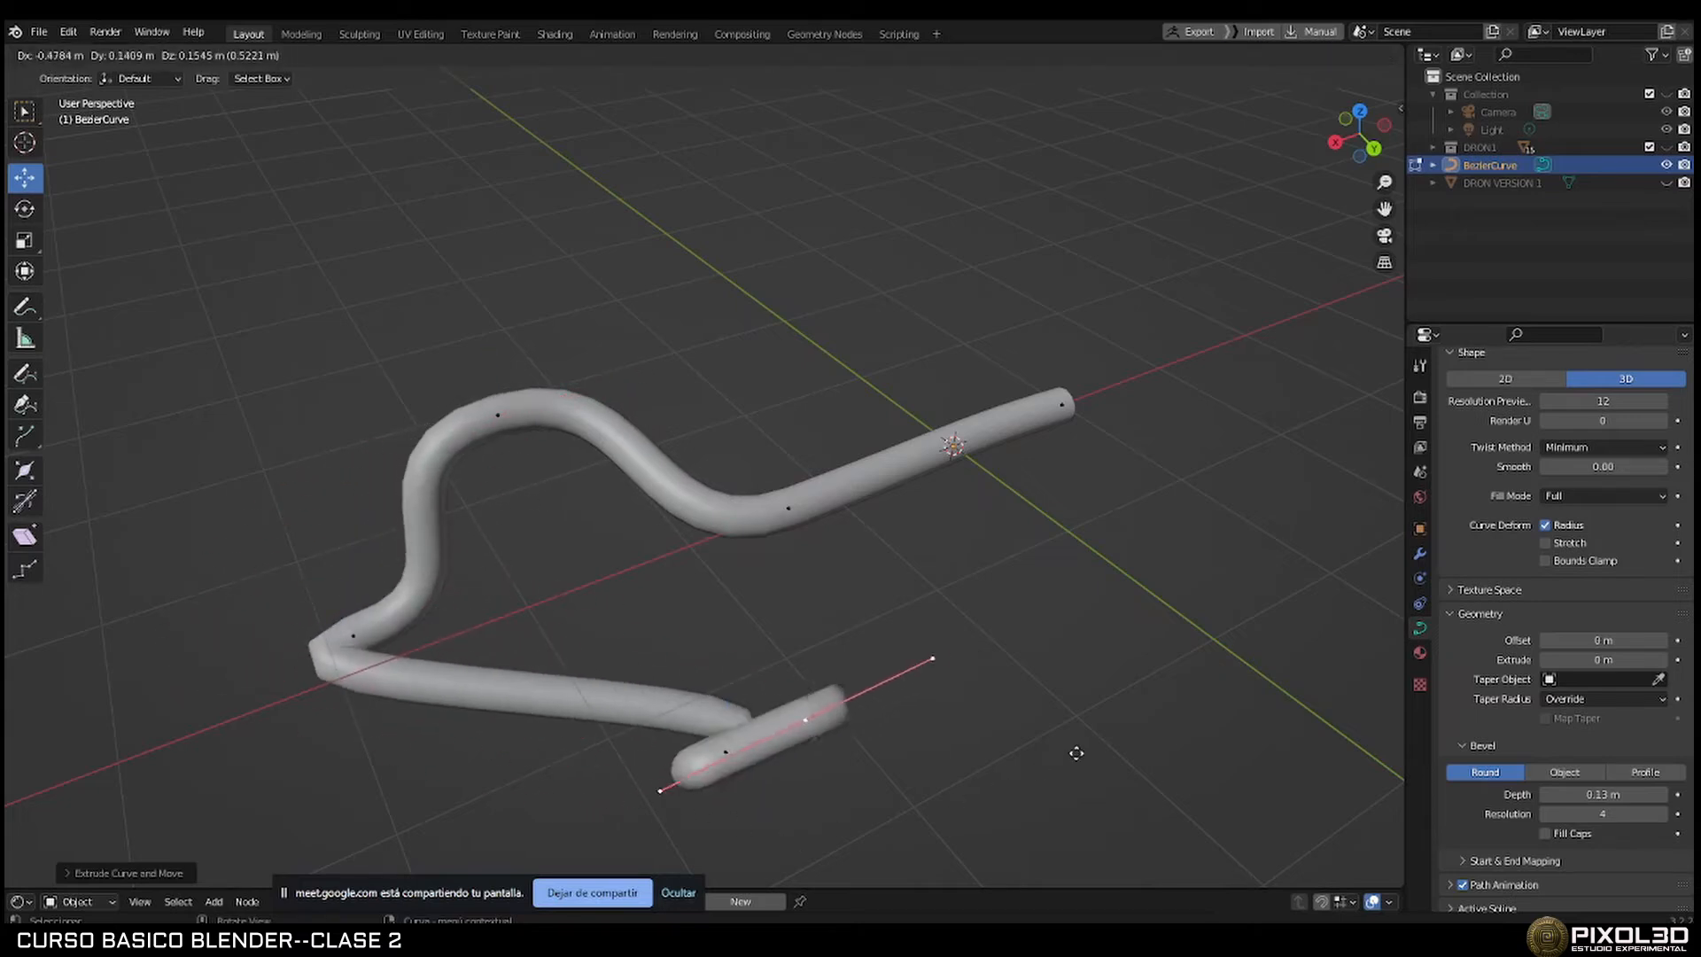
click(1216, 711)
Move the handle of the last extruded point upward to bend the tube's end.
middle_drag(1071, 625, 1002, 453)
key(g)
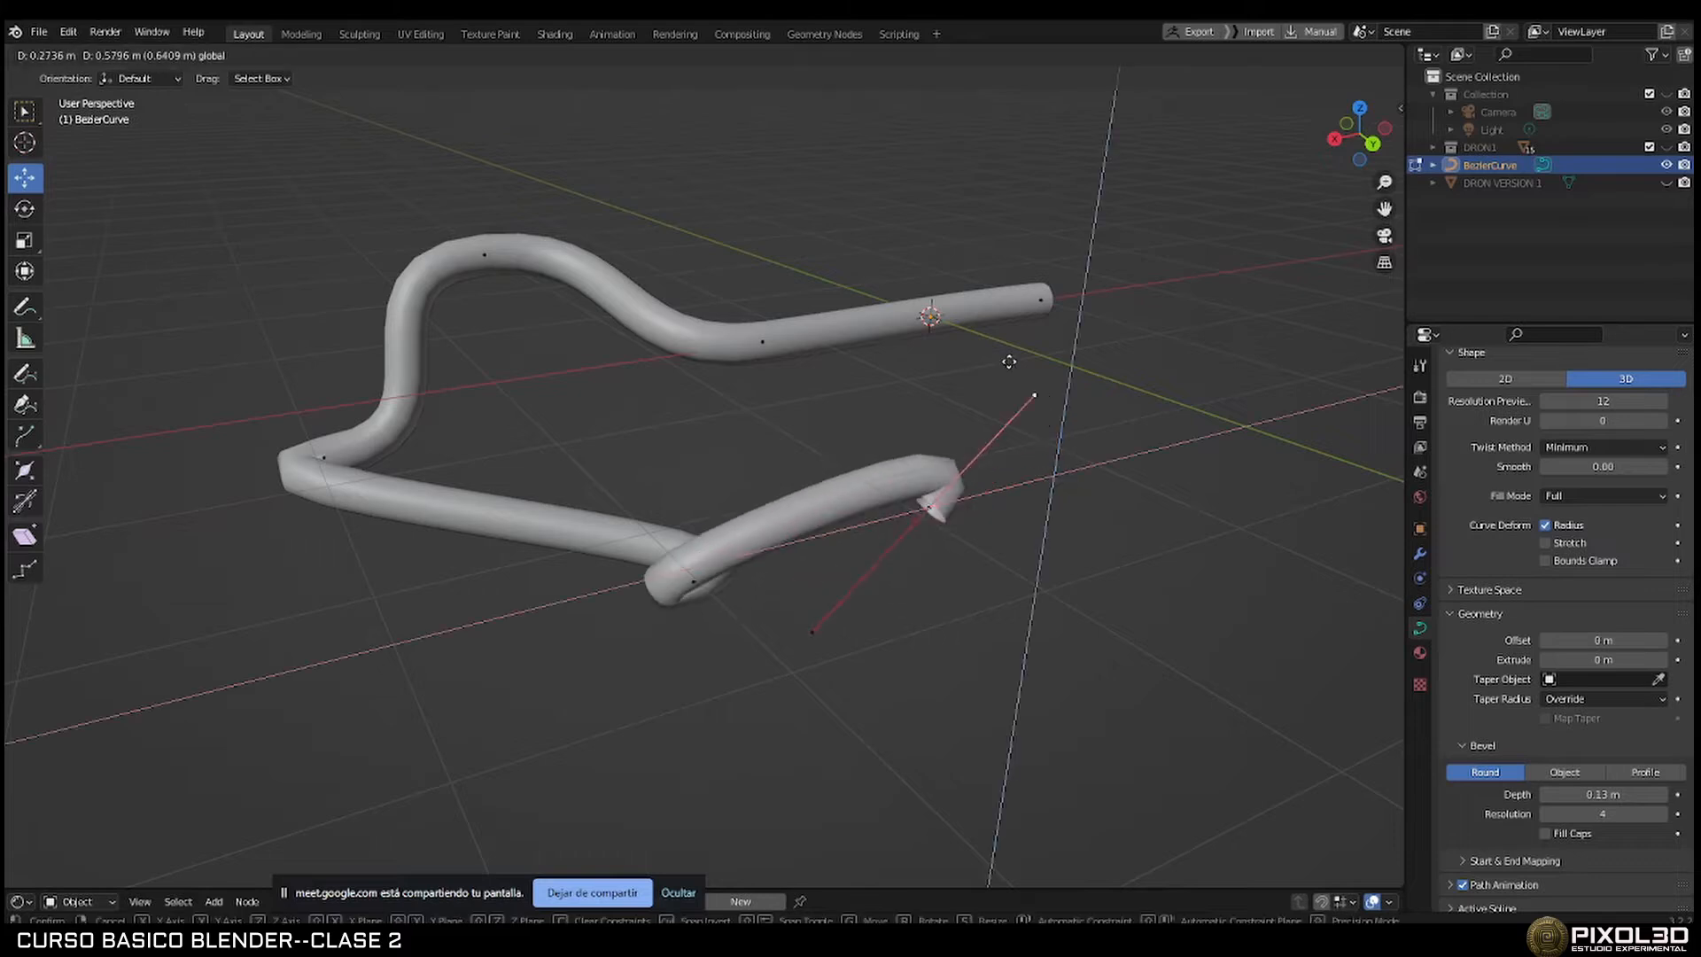
click(858, 363)
middle_drag(747, 467, 786, 487)
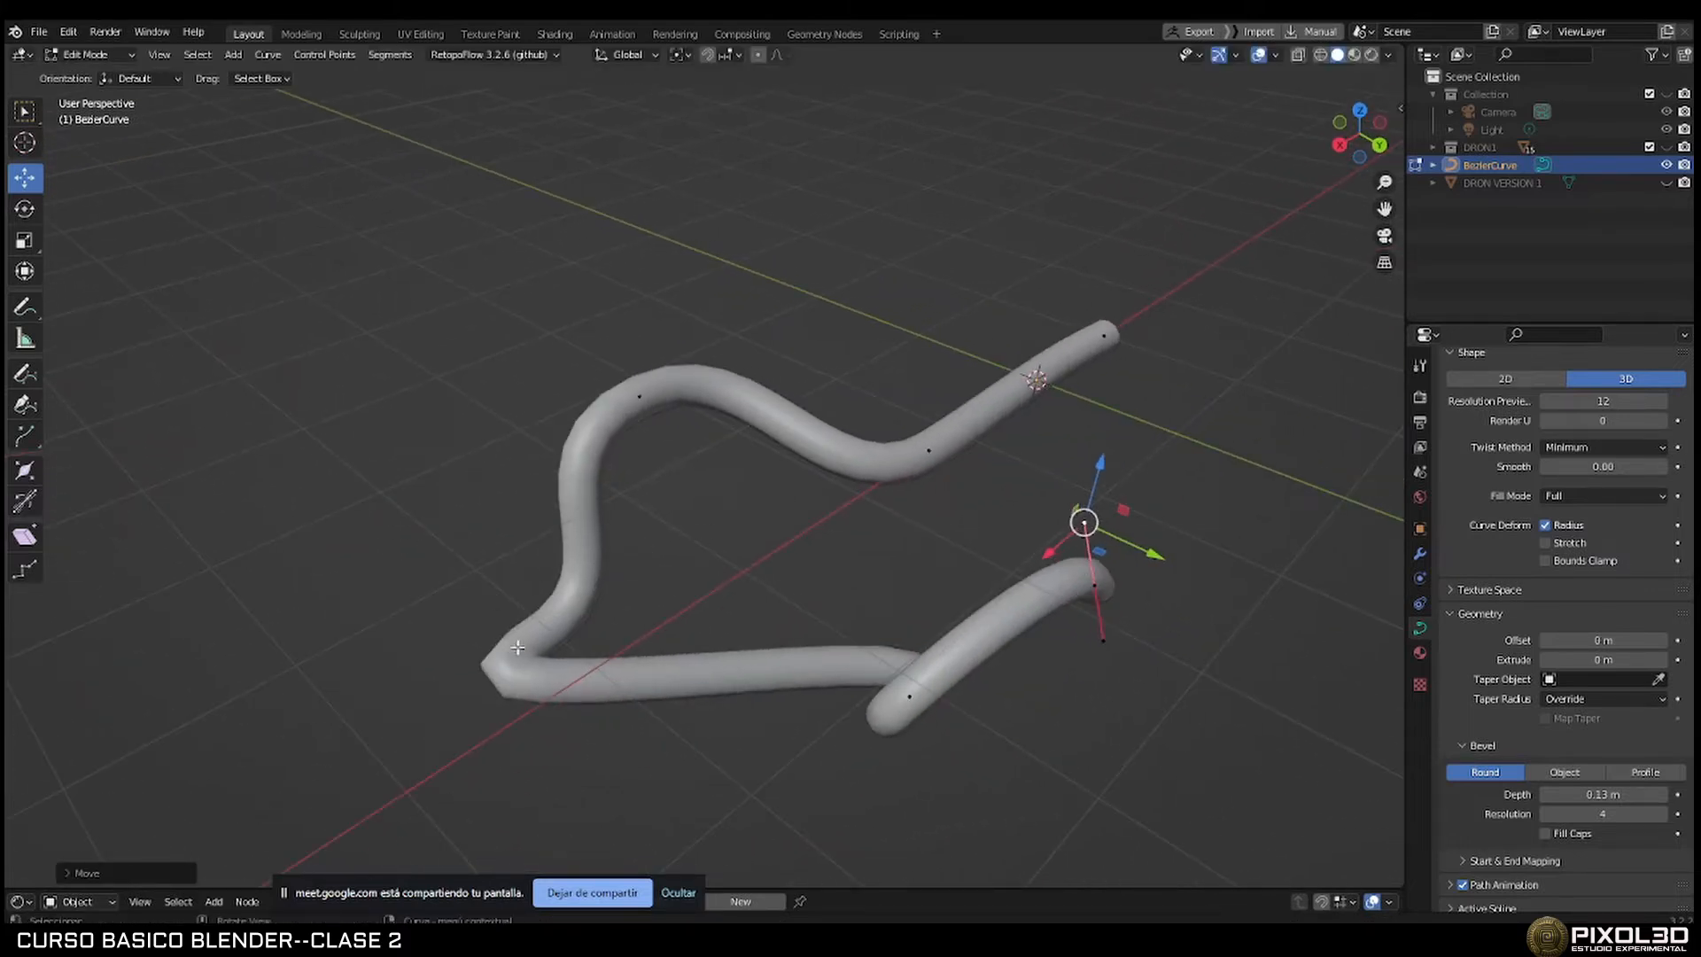
Move the control point at the tube's sharp corner inward along the X axis.
click(517, 647)
key(g)
key(x)
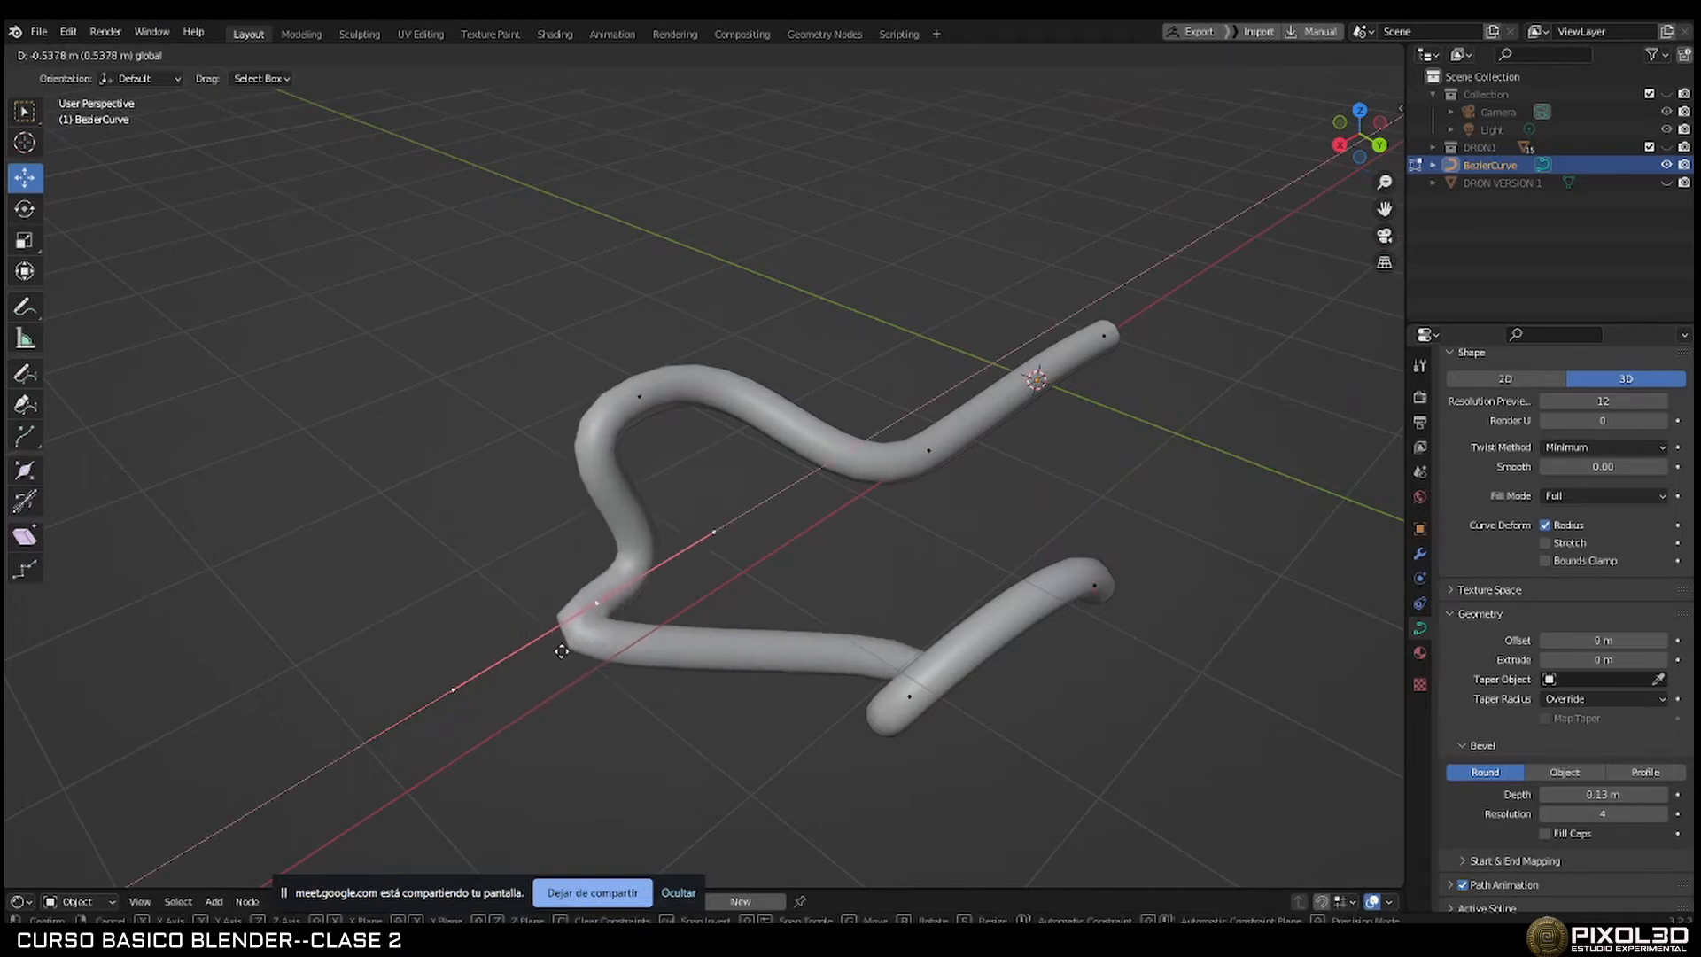
click(604, 646)
Swing the corner point's handle to the opposite side to smooth the kink in the tube.
drag(750, 509, 705, 483)
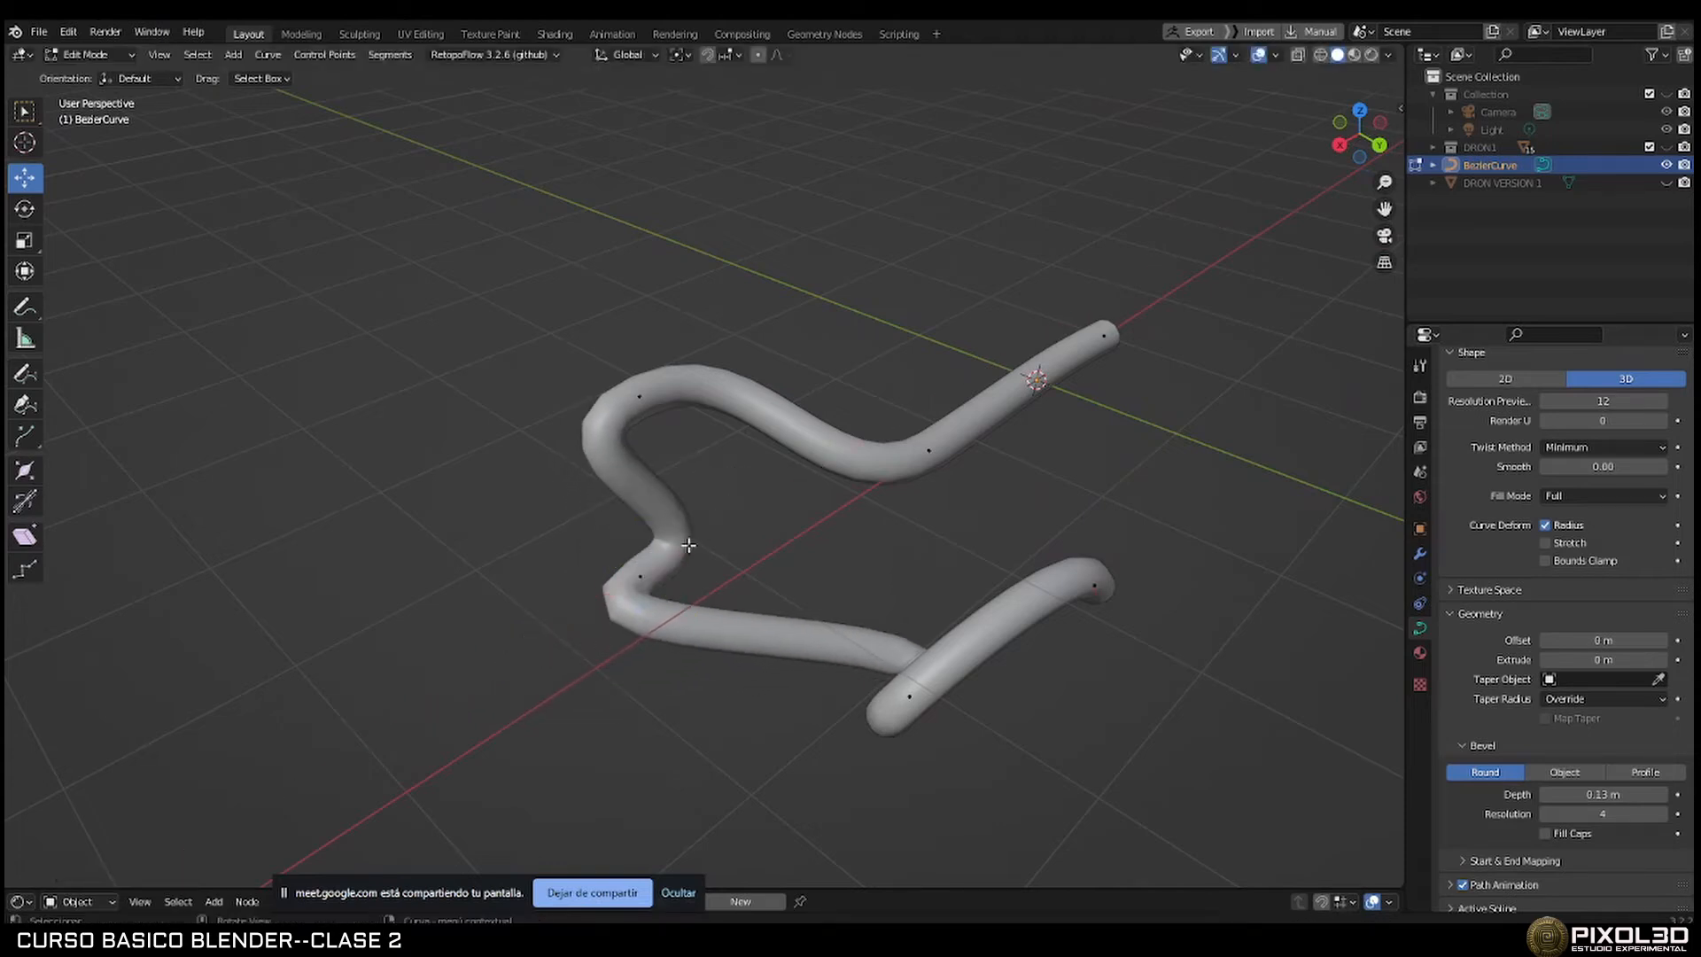
click(637, 571)
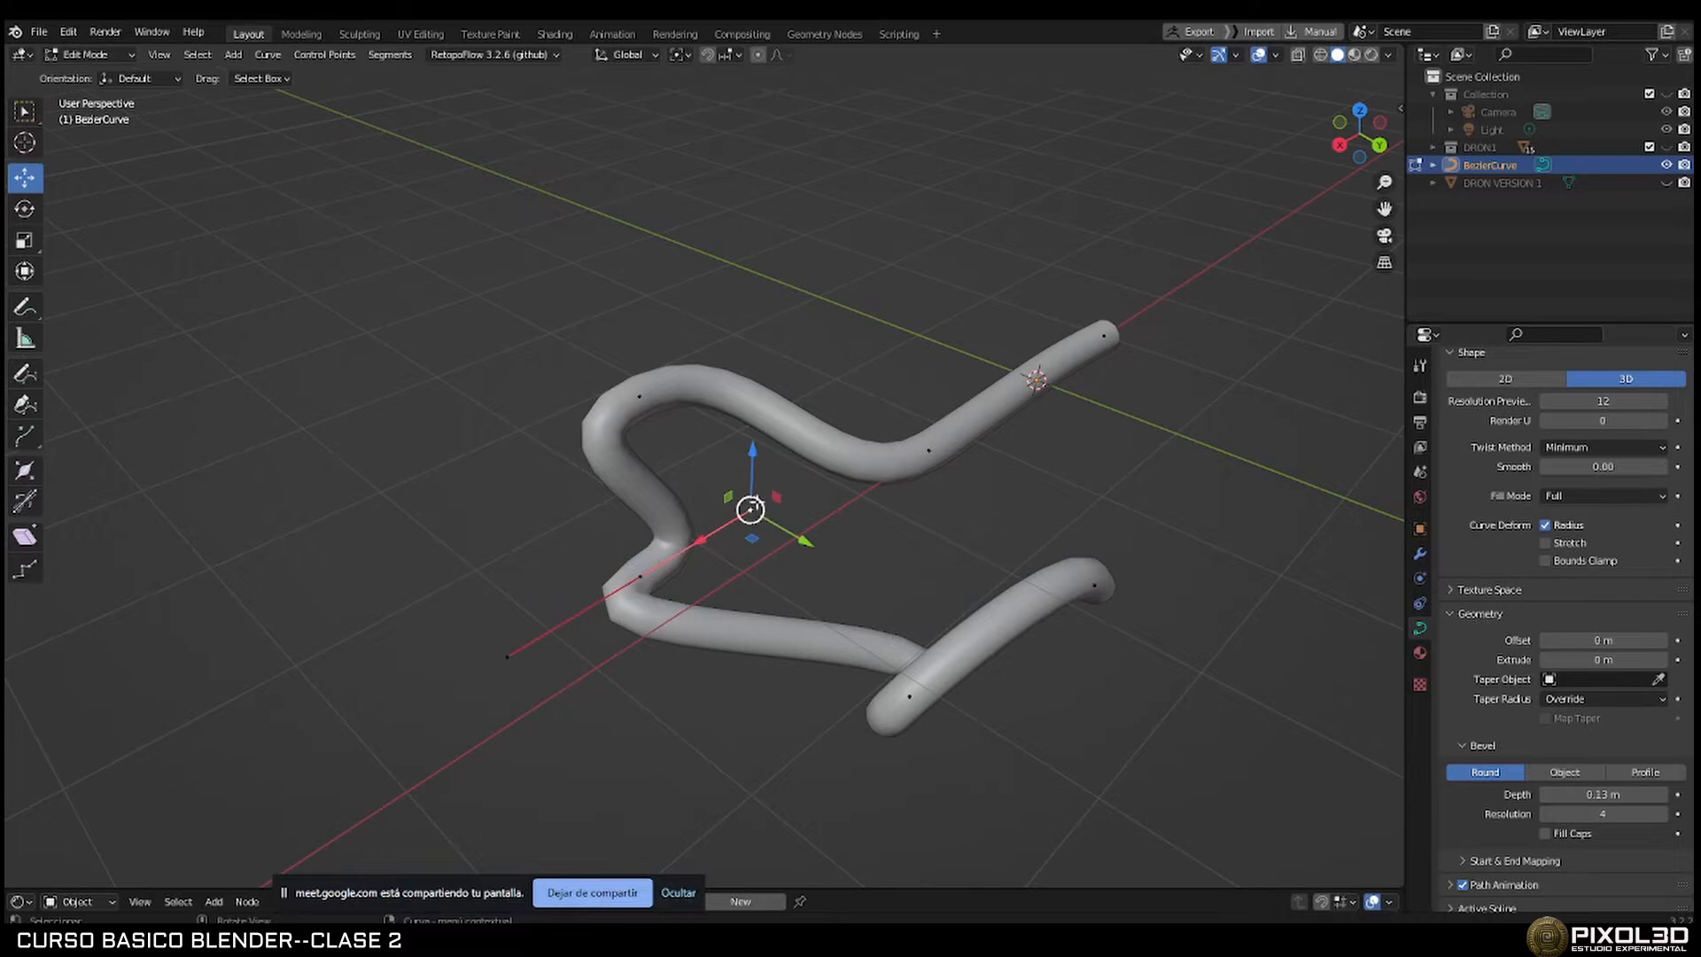
key(g)
drag(643, 565, 537, 589)
middle_drag(721, 555, 667, 443)
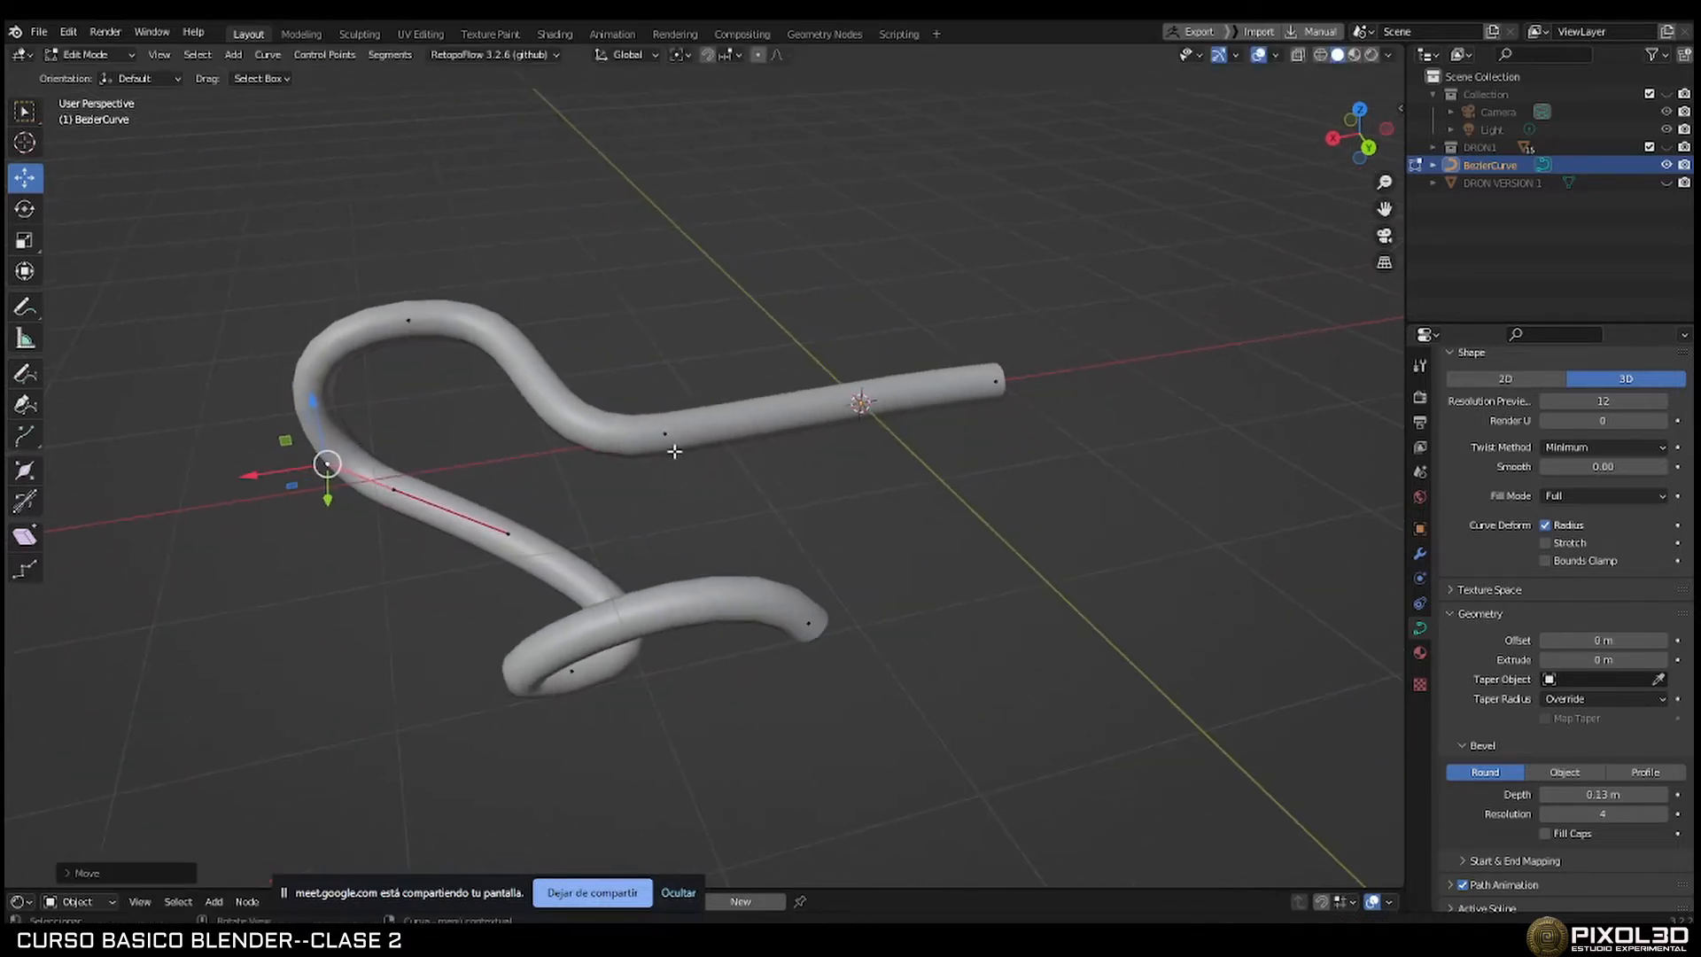
Adjust the handle of the point where the straight section meets the first bend, and return to Object Mode.
click(664, 433)
drag(502, 459, 584, 367)
click(666, 434)
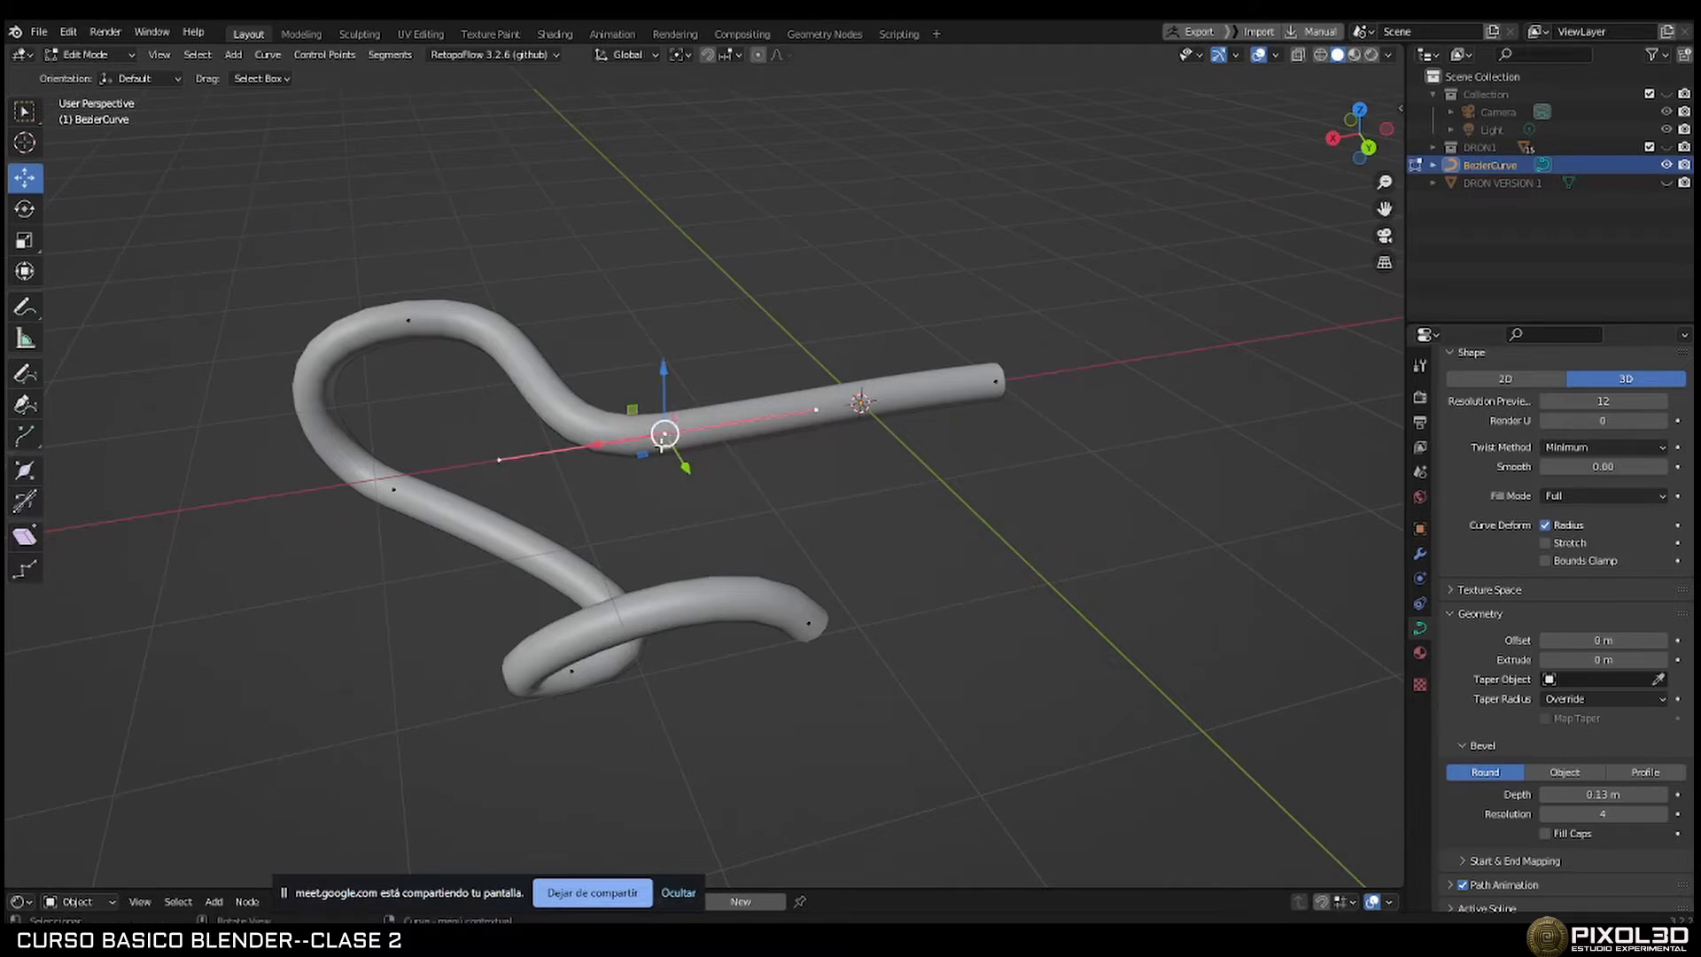
click(500, 460)
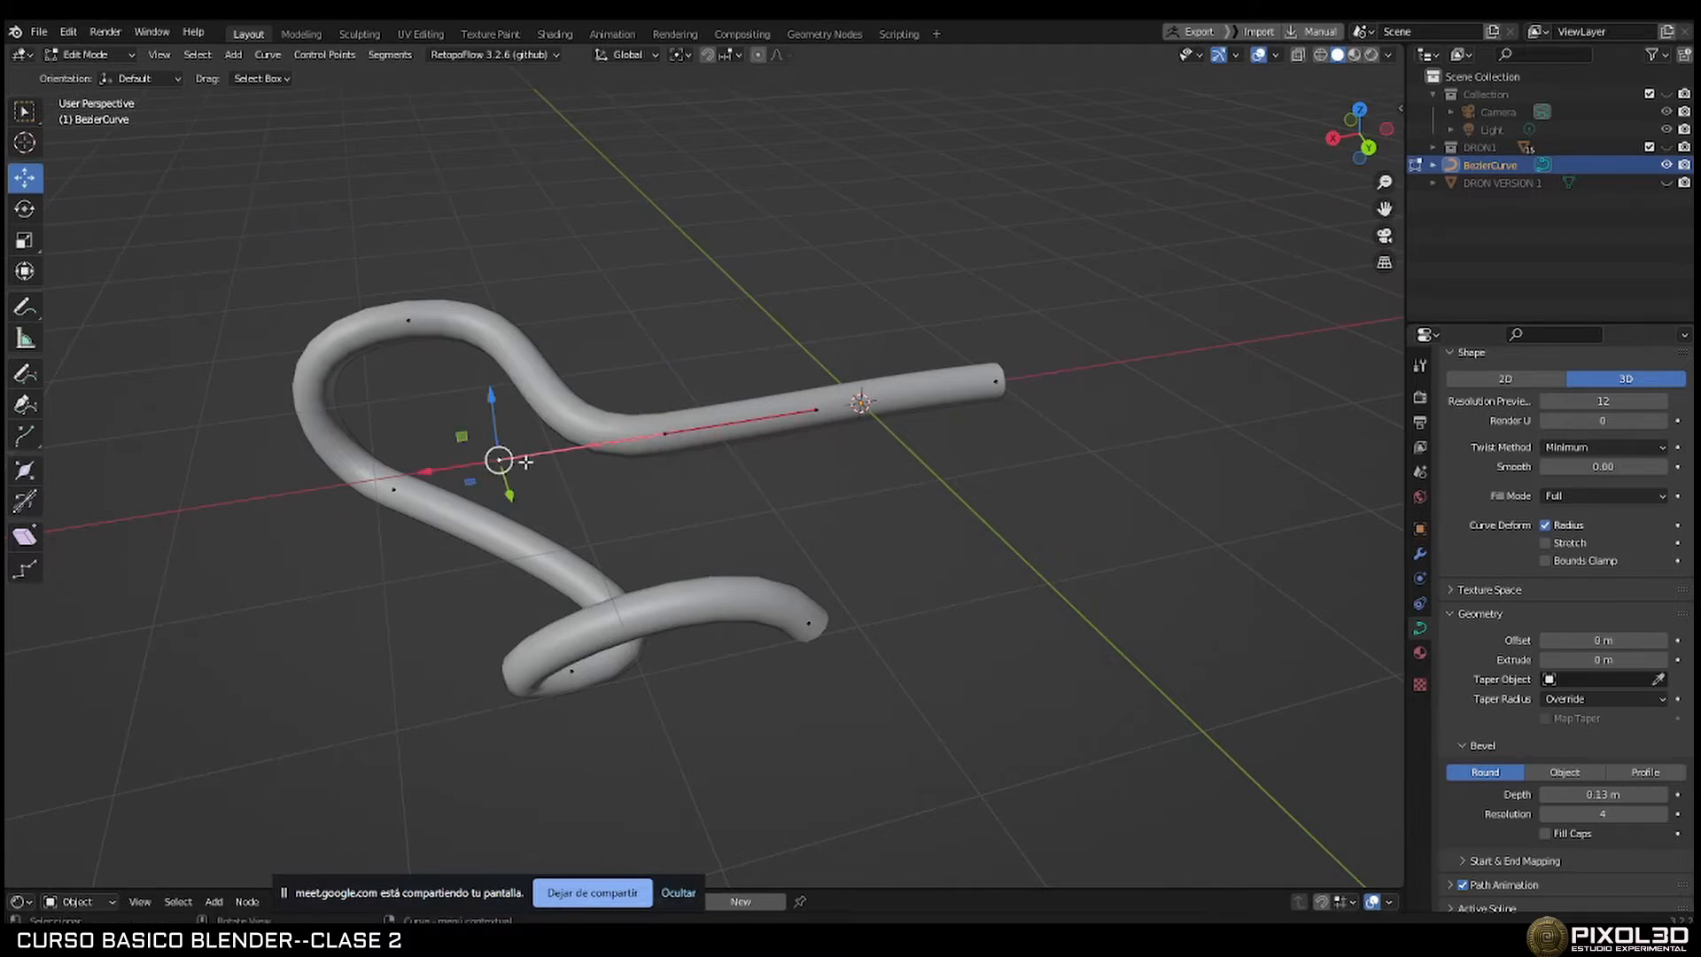
key(g)
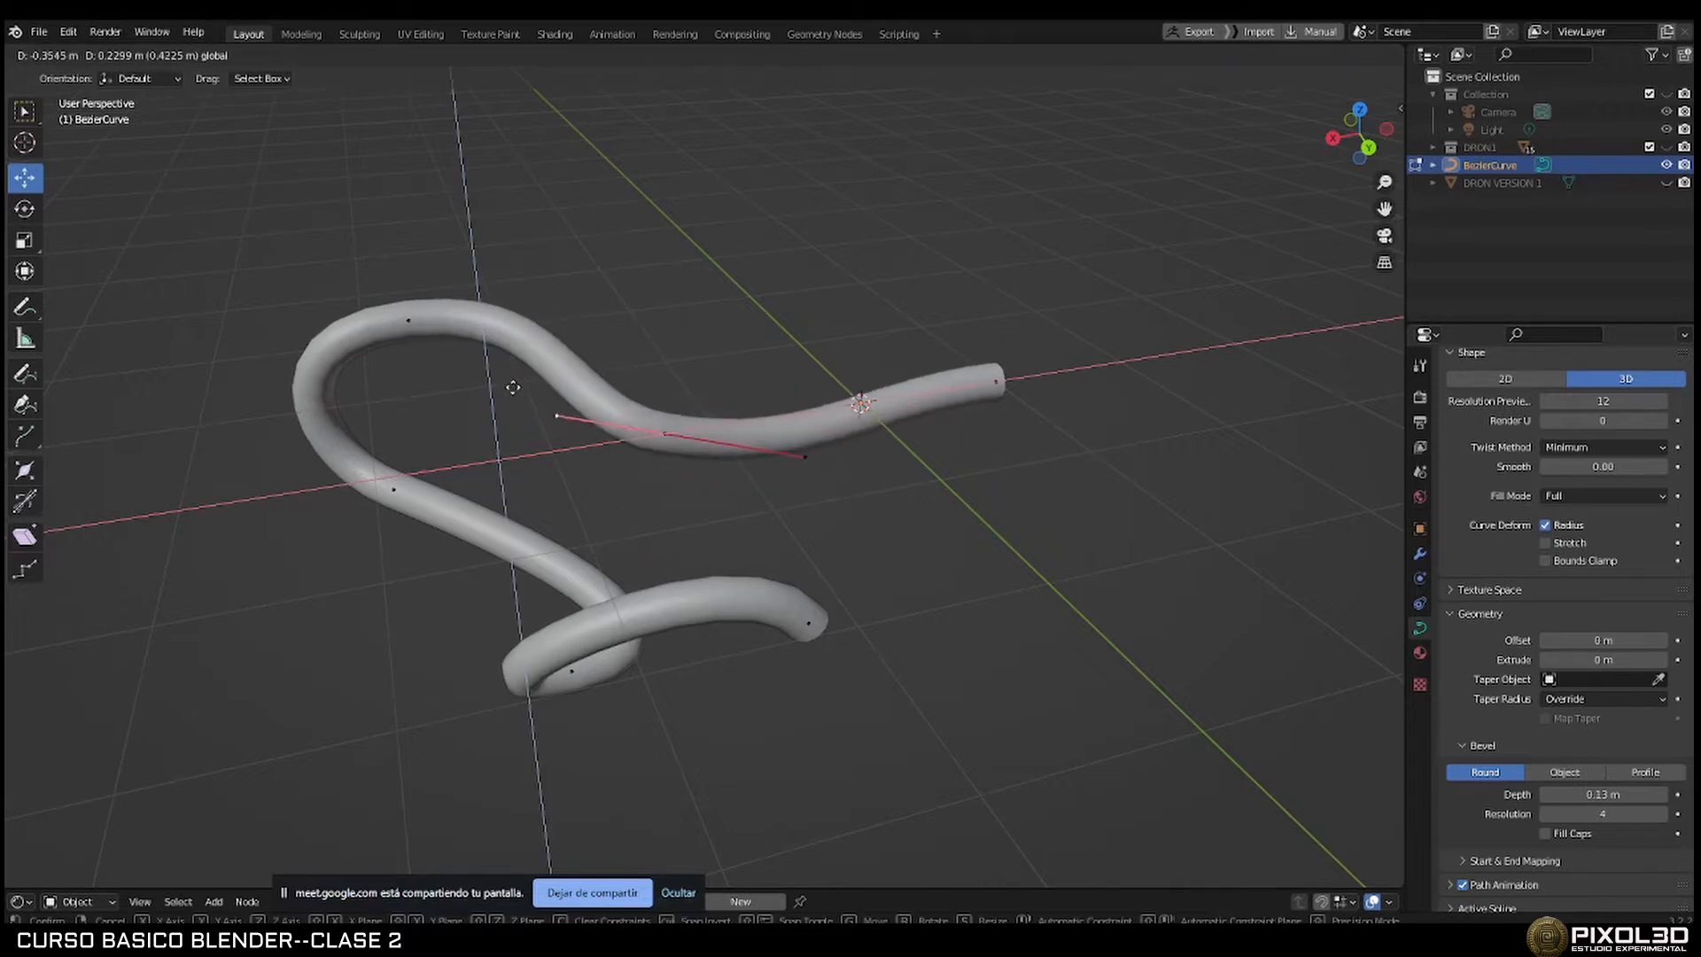
drag(448, 386, 445, 408)
mouse_move(549, 456)
middle_down()
mouse_move(634, 497)
mouse_move(553, 457)
middle_up()
scroll(827, 481, down, 6)
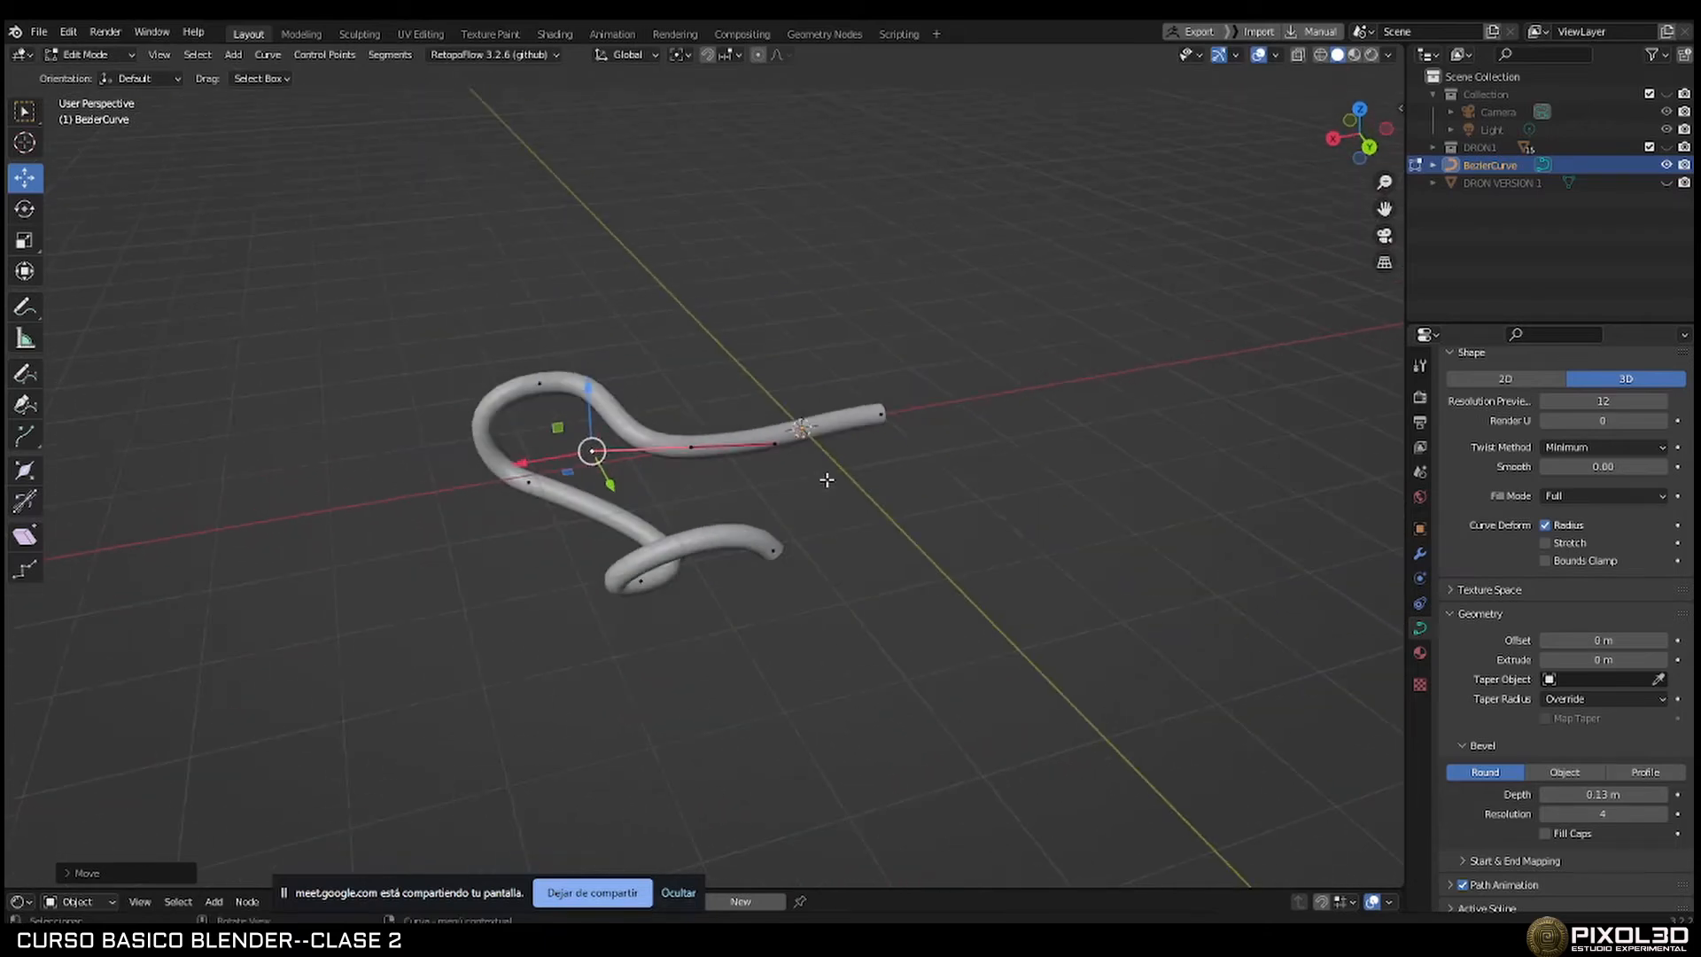
key(Tab)
middle_drag(827, 482, 900, 521)
middle_drag(1026, 578, 987, 575)
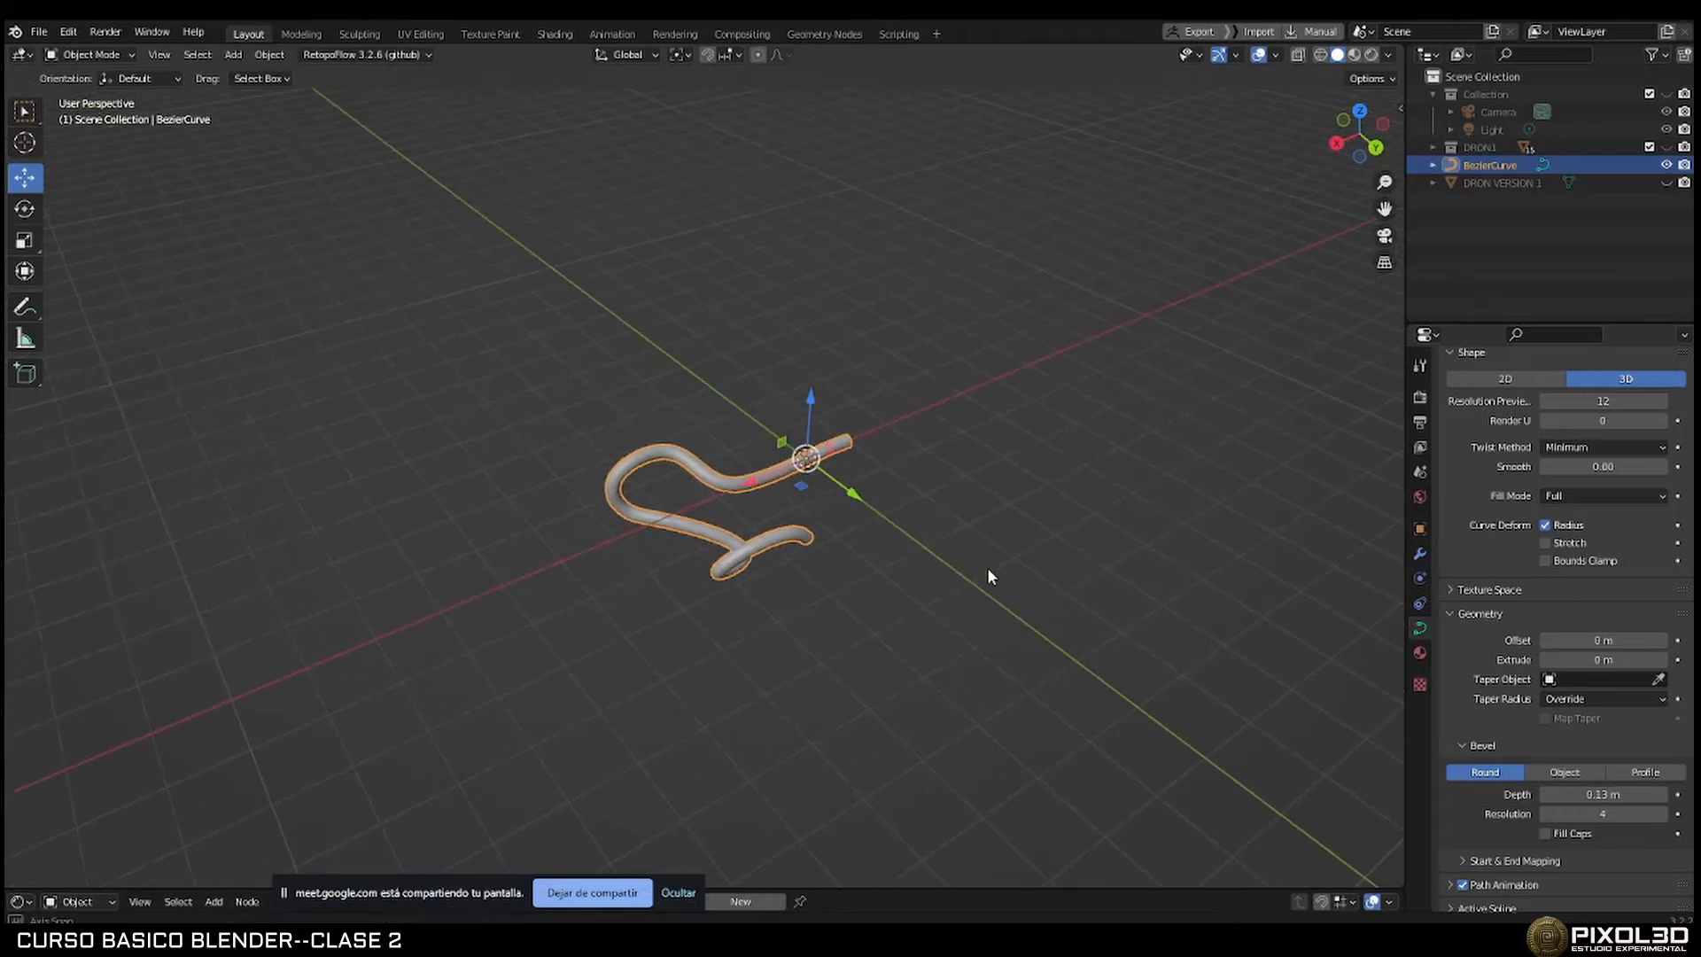
Undo the handle adjustments, extruded control points and bevel depth of the curve.
key(ctrl+z)
key(ctrl+z)
key(ctrl+z)
key(ctrl+z)
key(ctrl+z)
key(ctrl+z)
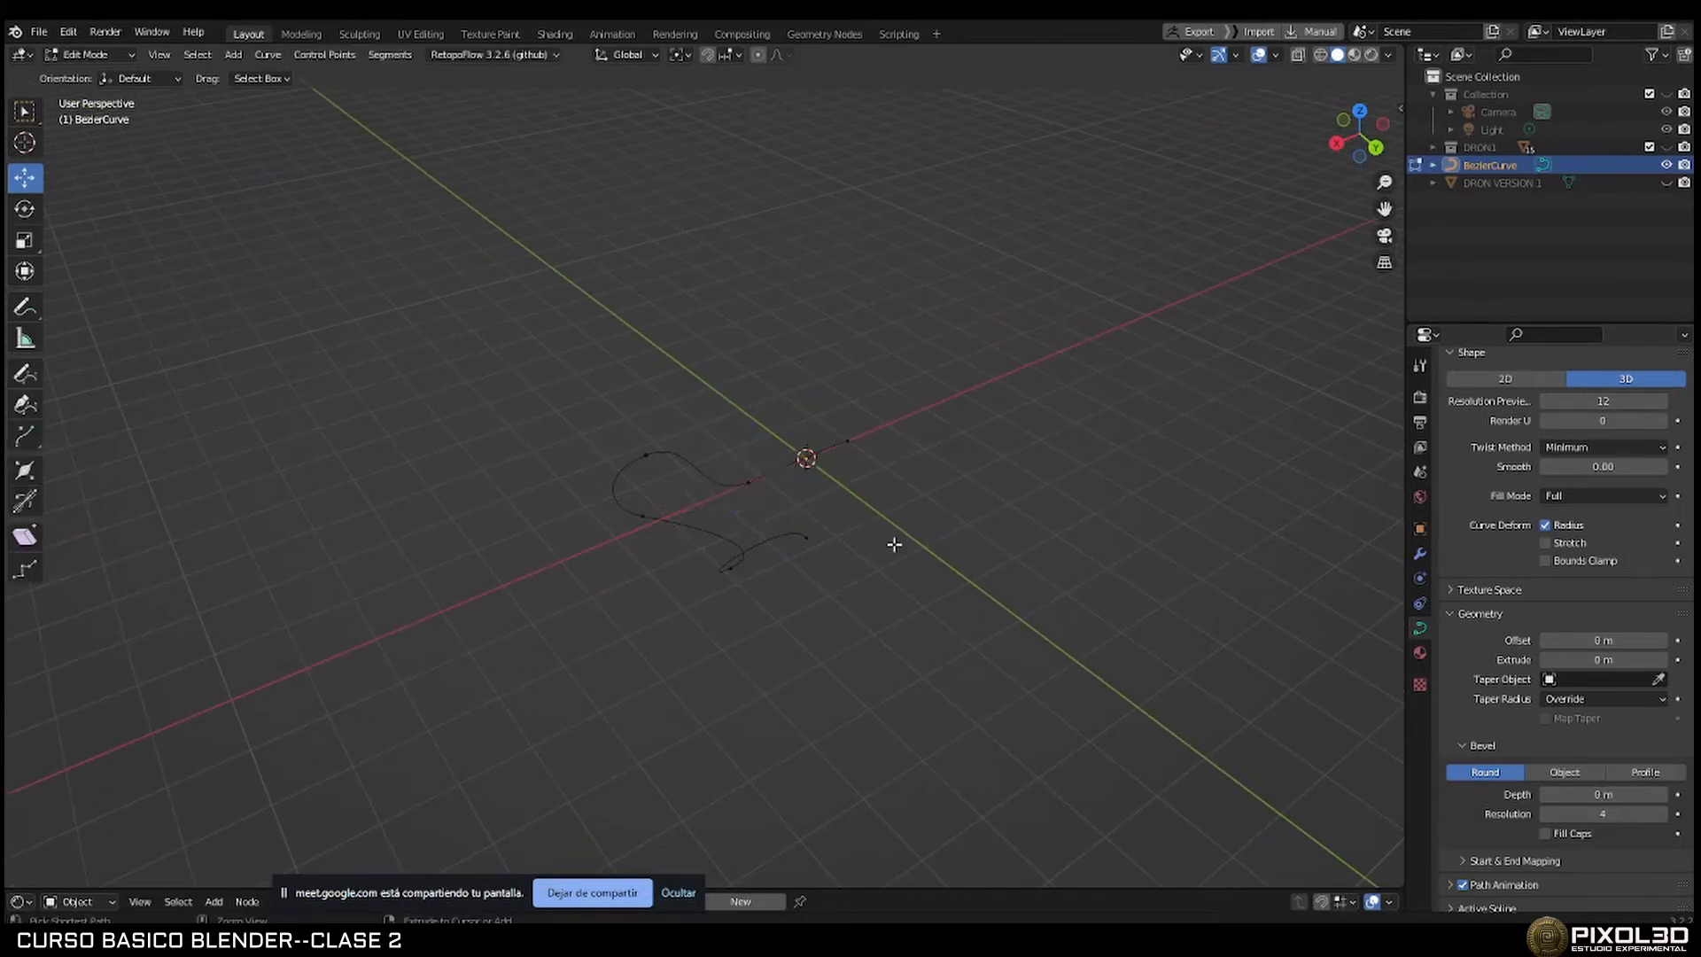
key(ctrl+z)
key(ctrl+z)
key(ctrl+z)
key(ctrl+z)
key(ctrl+z)
key(ctrl+z)
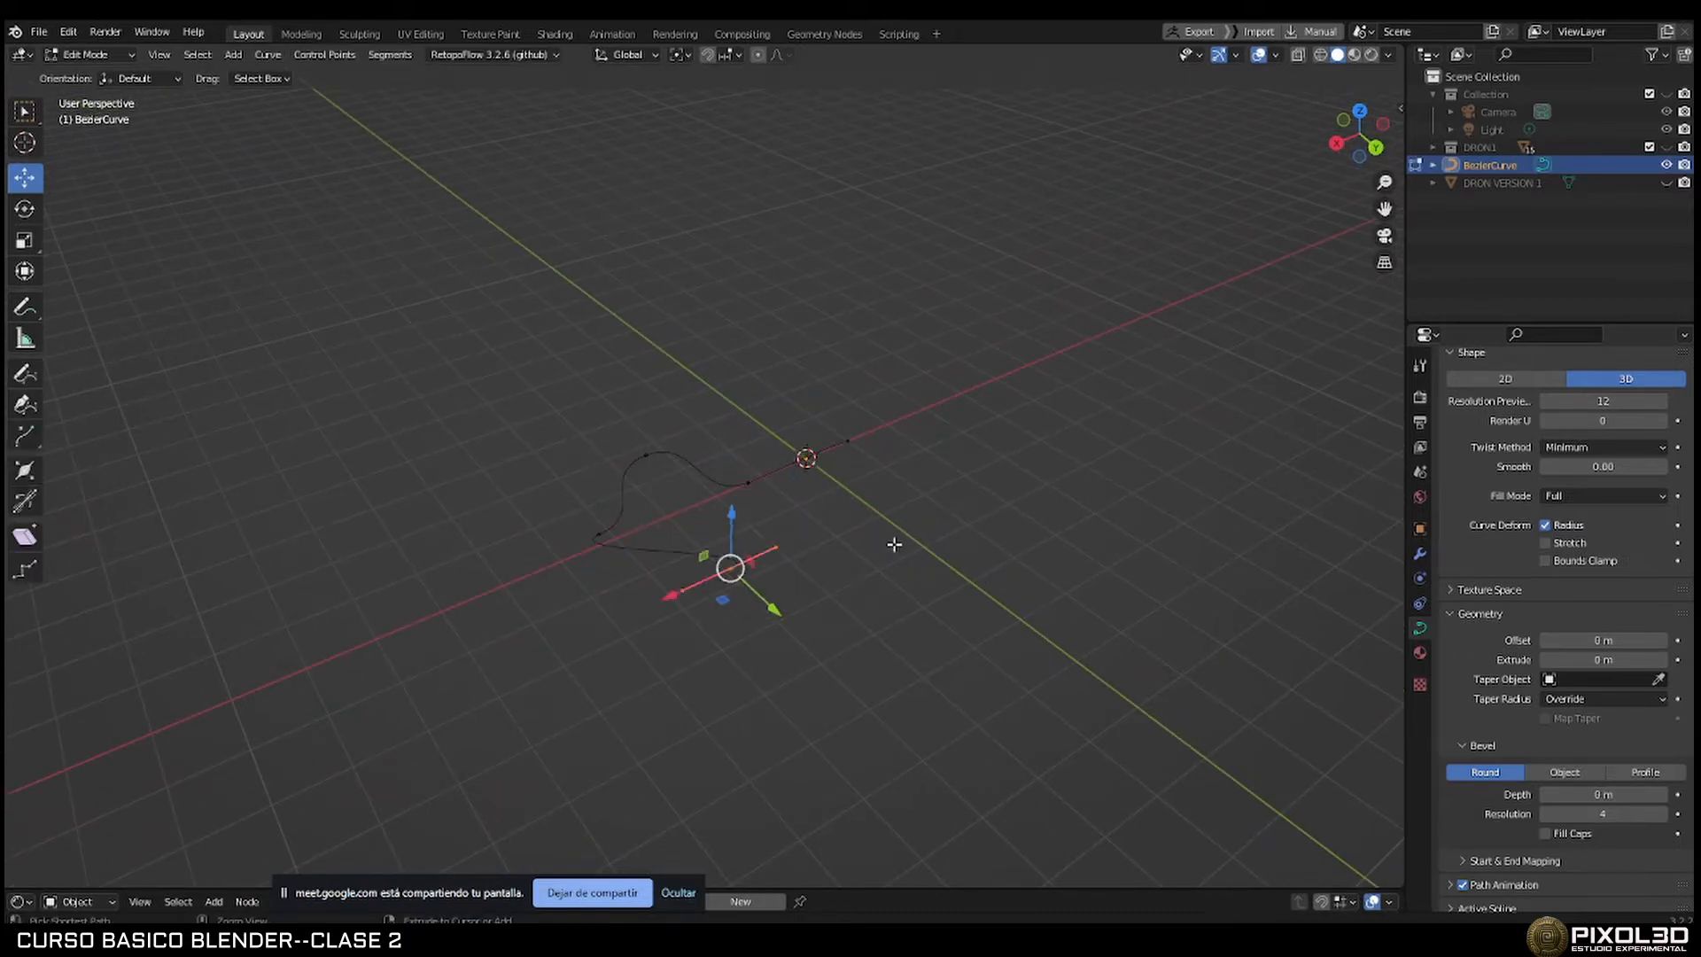
Return the reverted curve to Object Mode and deselect it.
scroll(808, 498, up, 4)
middle_drag(944, 500, 778, 514)
click(829, 460)
key(Tab)
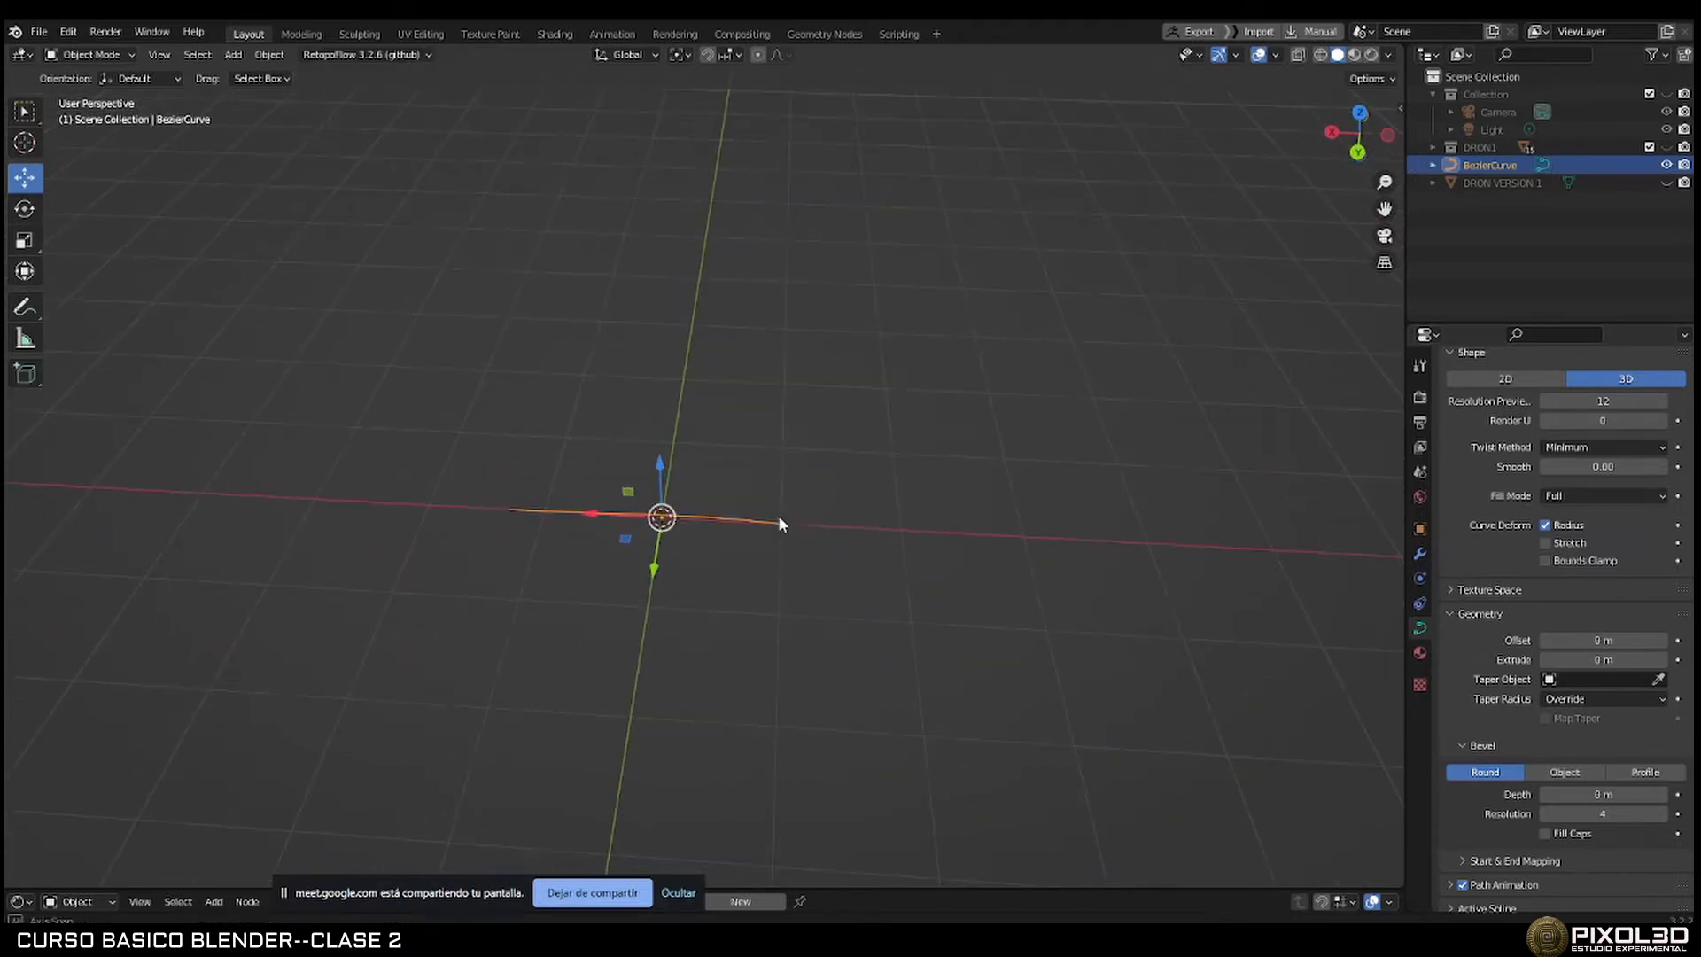
click(880, 512)
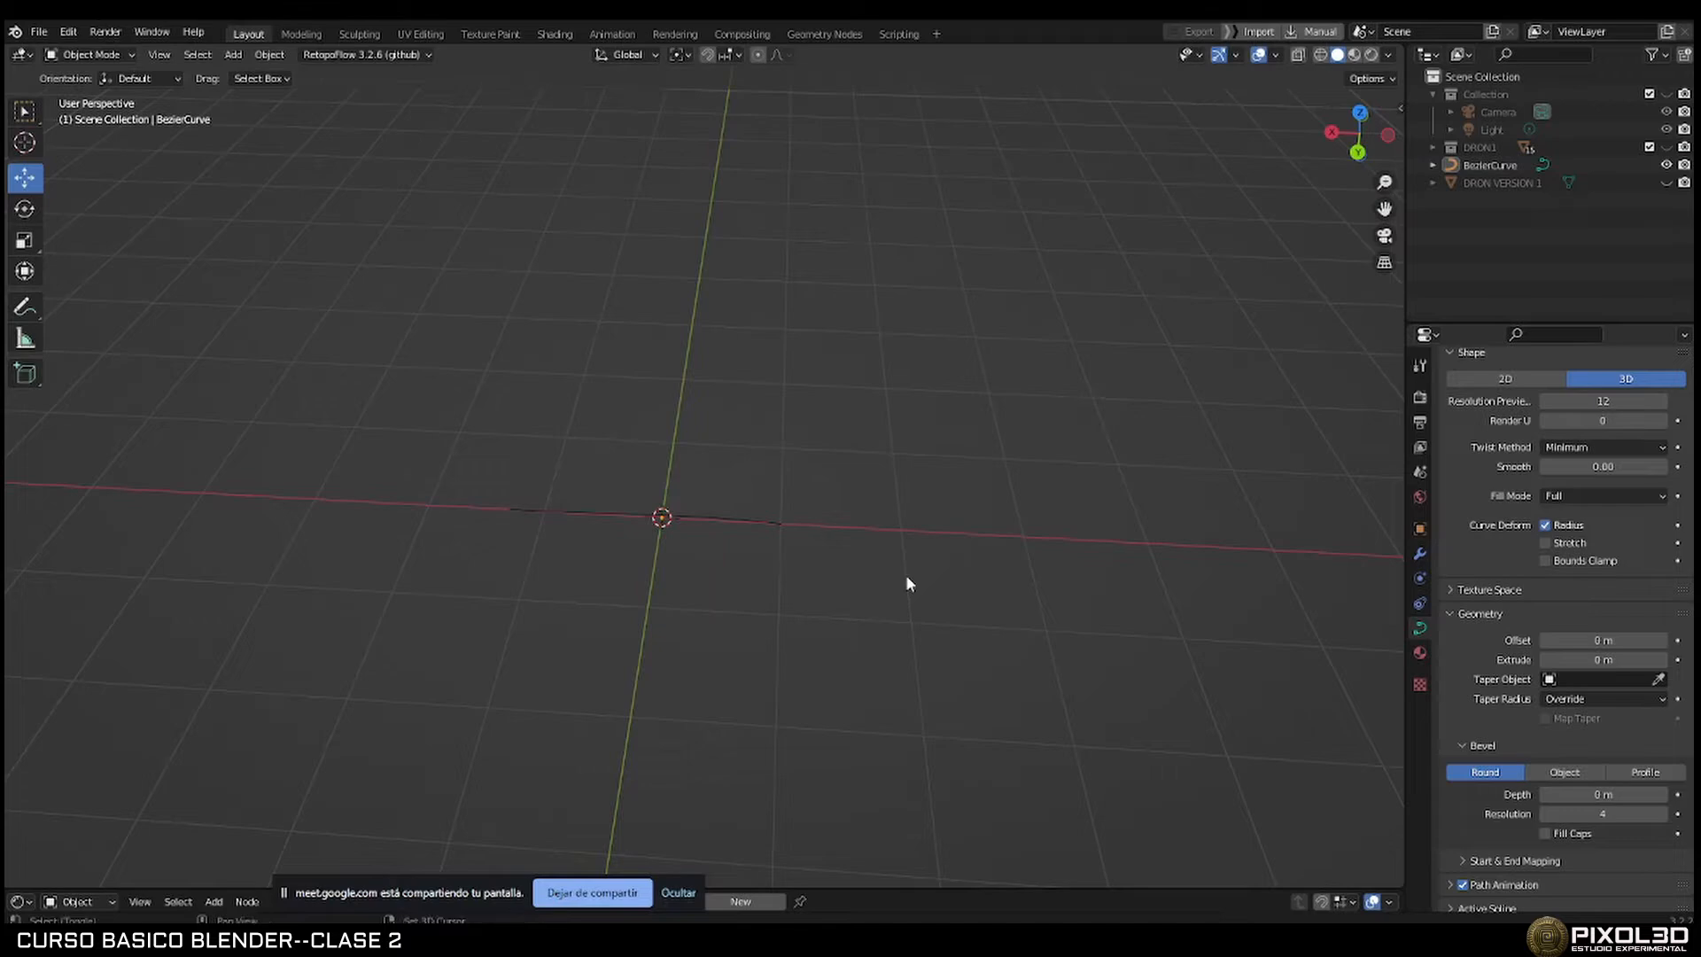
Add a text object at the world origin.
key(shift+a)
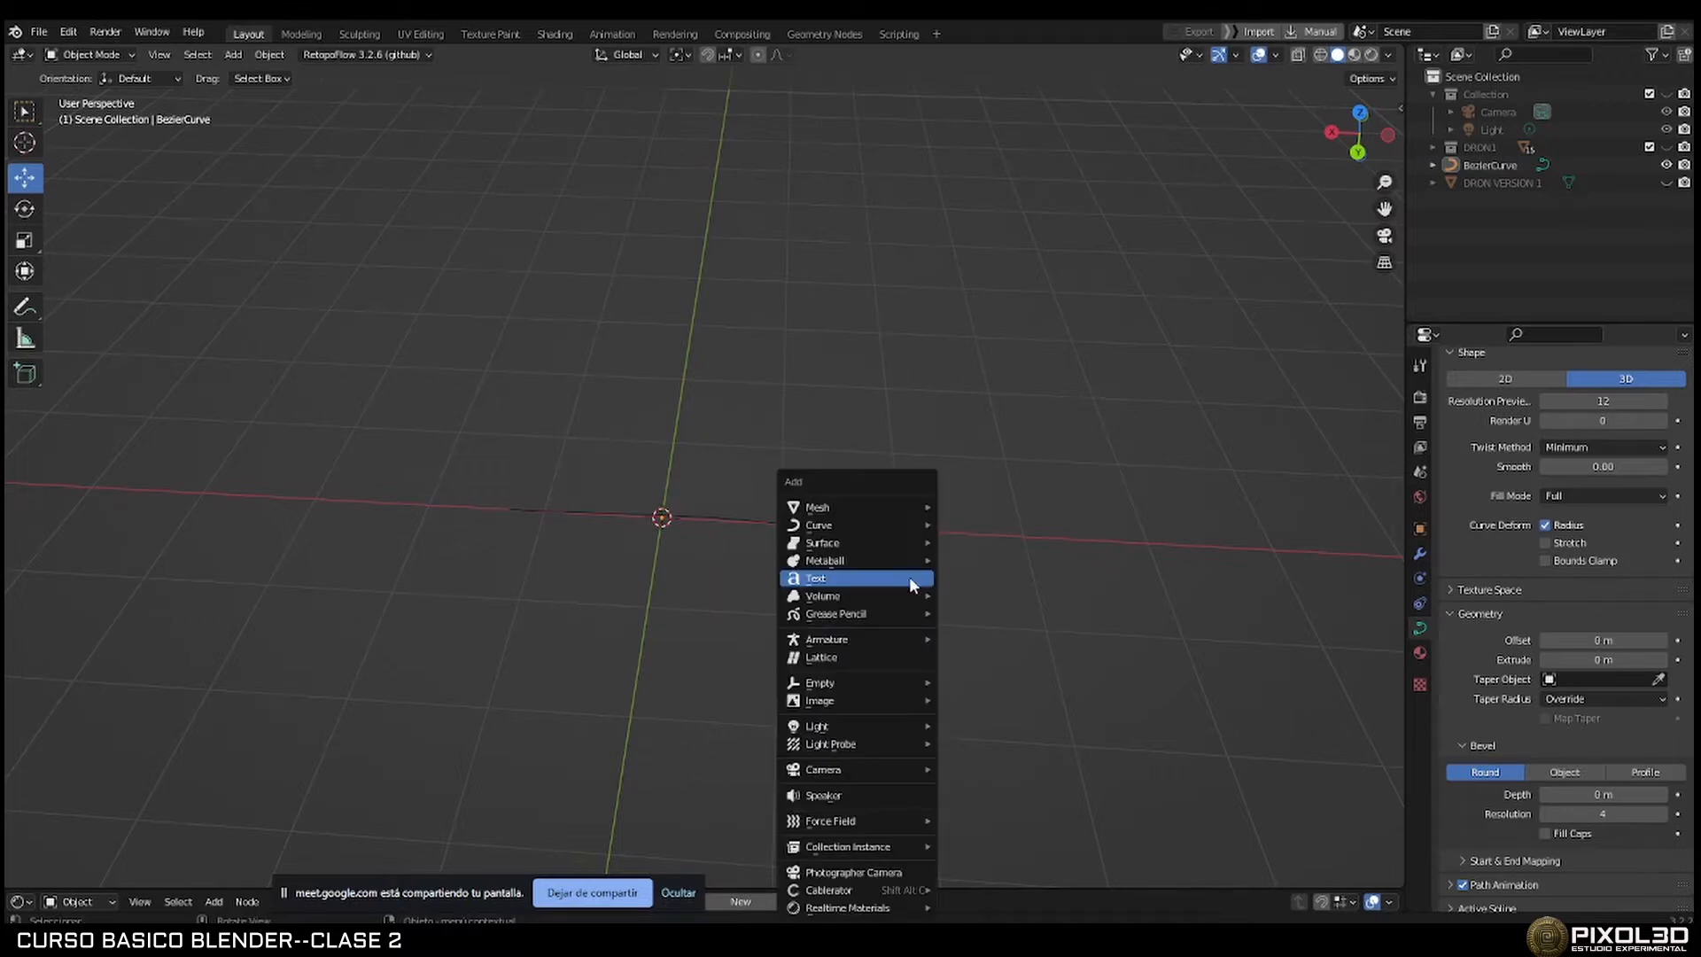
click(909, 576)
middle_drag(794, 570, 1143, 615)
shift+middle_drag(946, 401, 860, 700)
scroll(794, 487, up, 3)
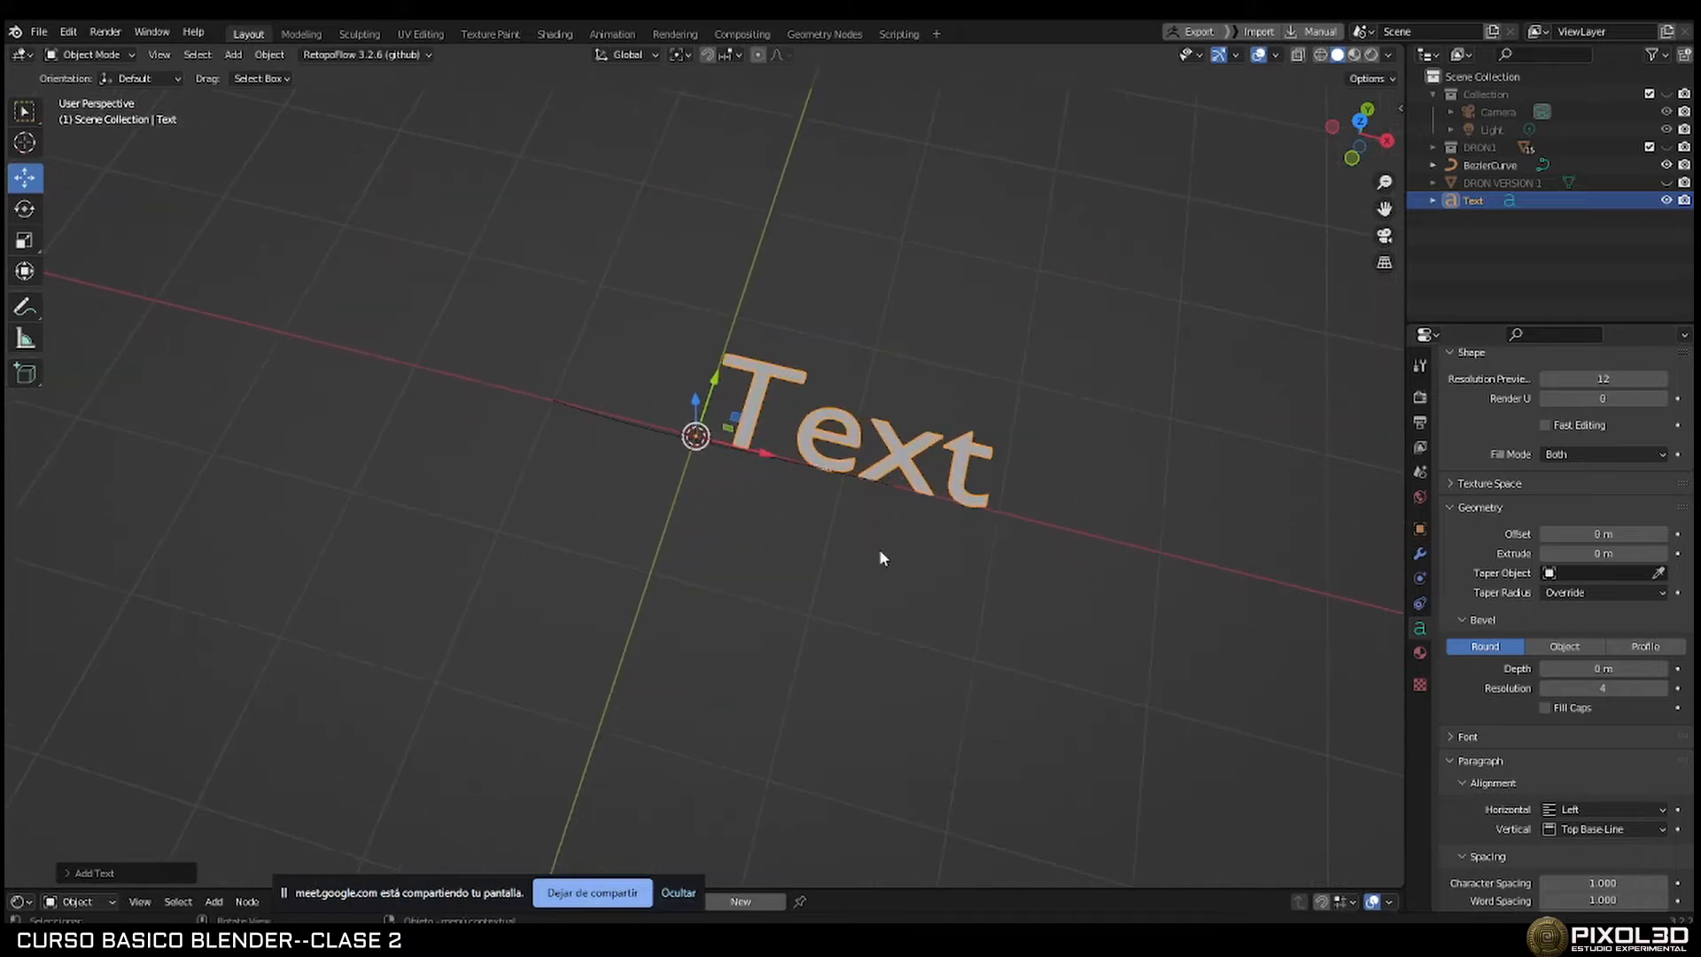
middle_drag(882, 557, 762, 609)
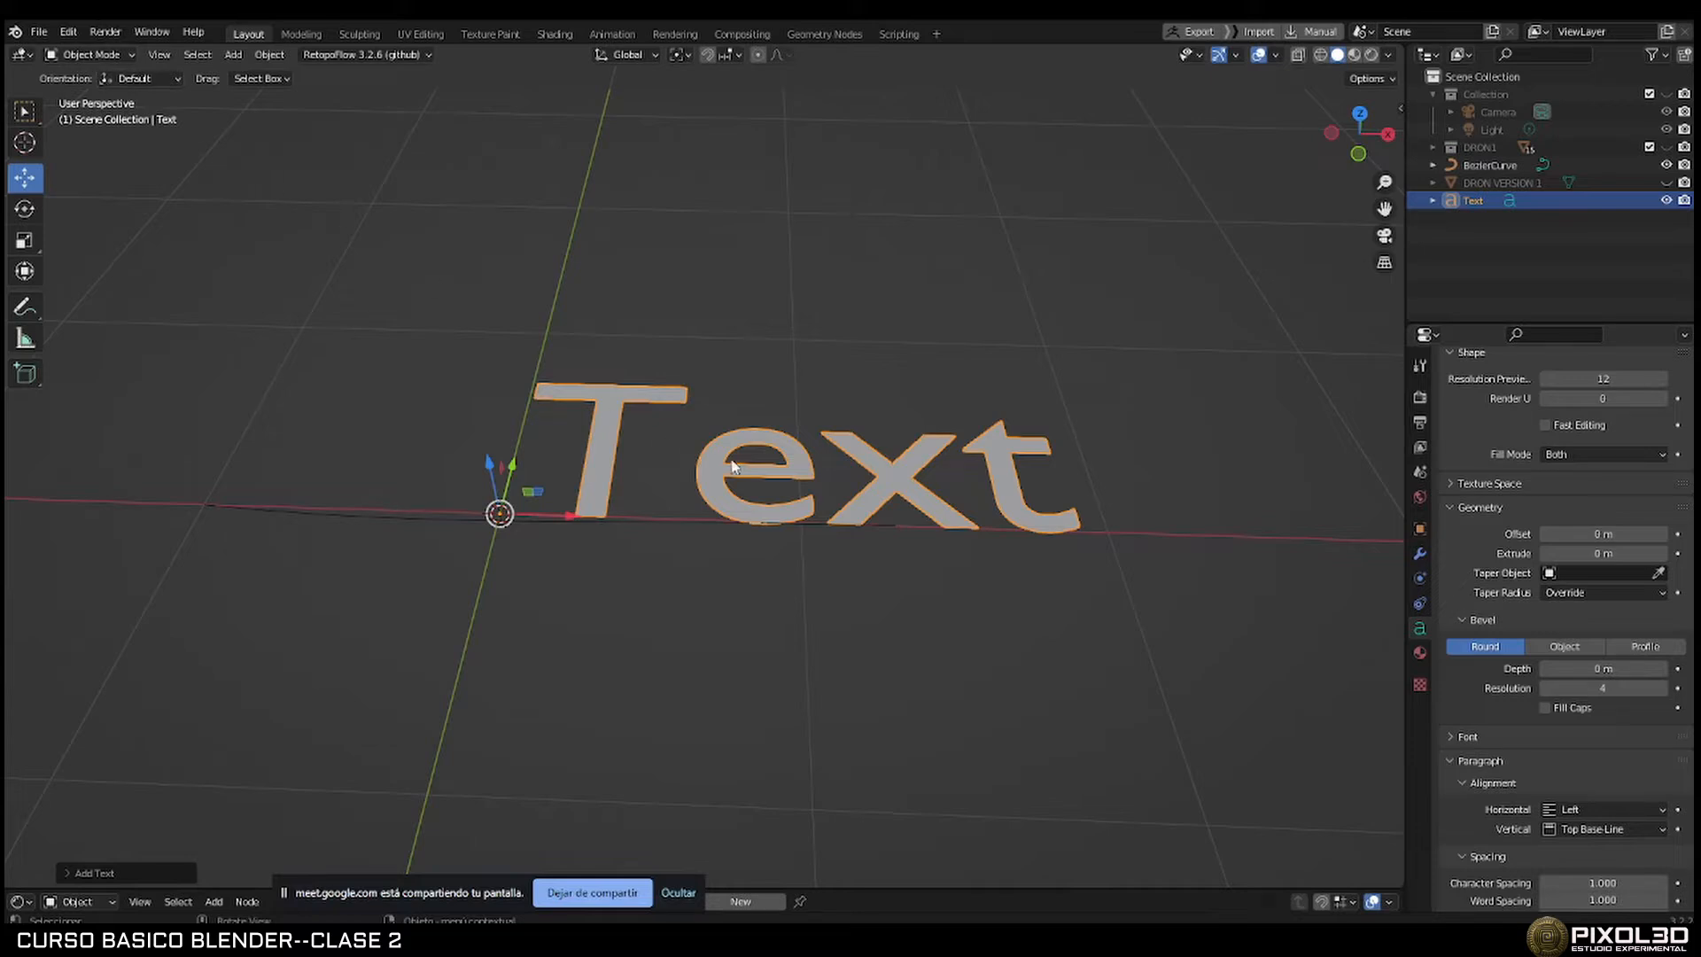
Enter Edit Mode on the text object and replace its default wording with HOLA.
key(Tab)
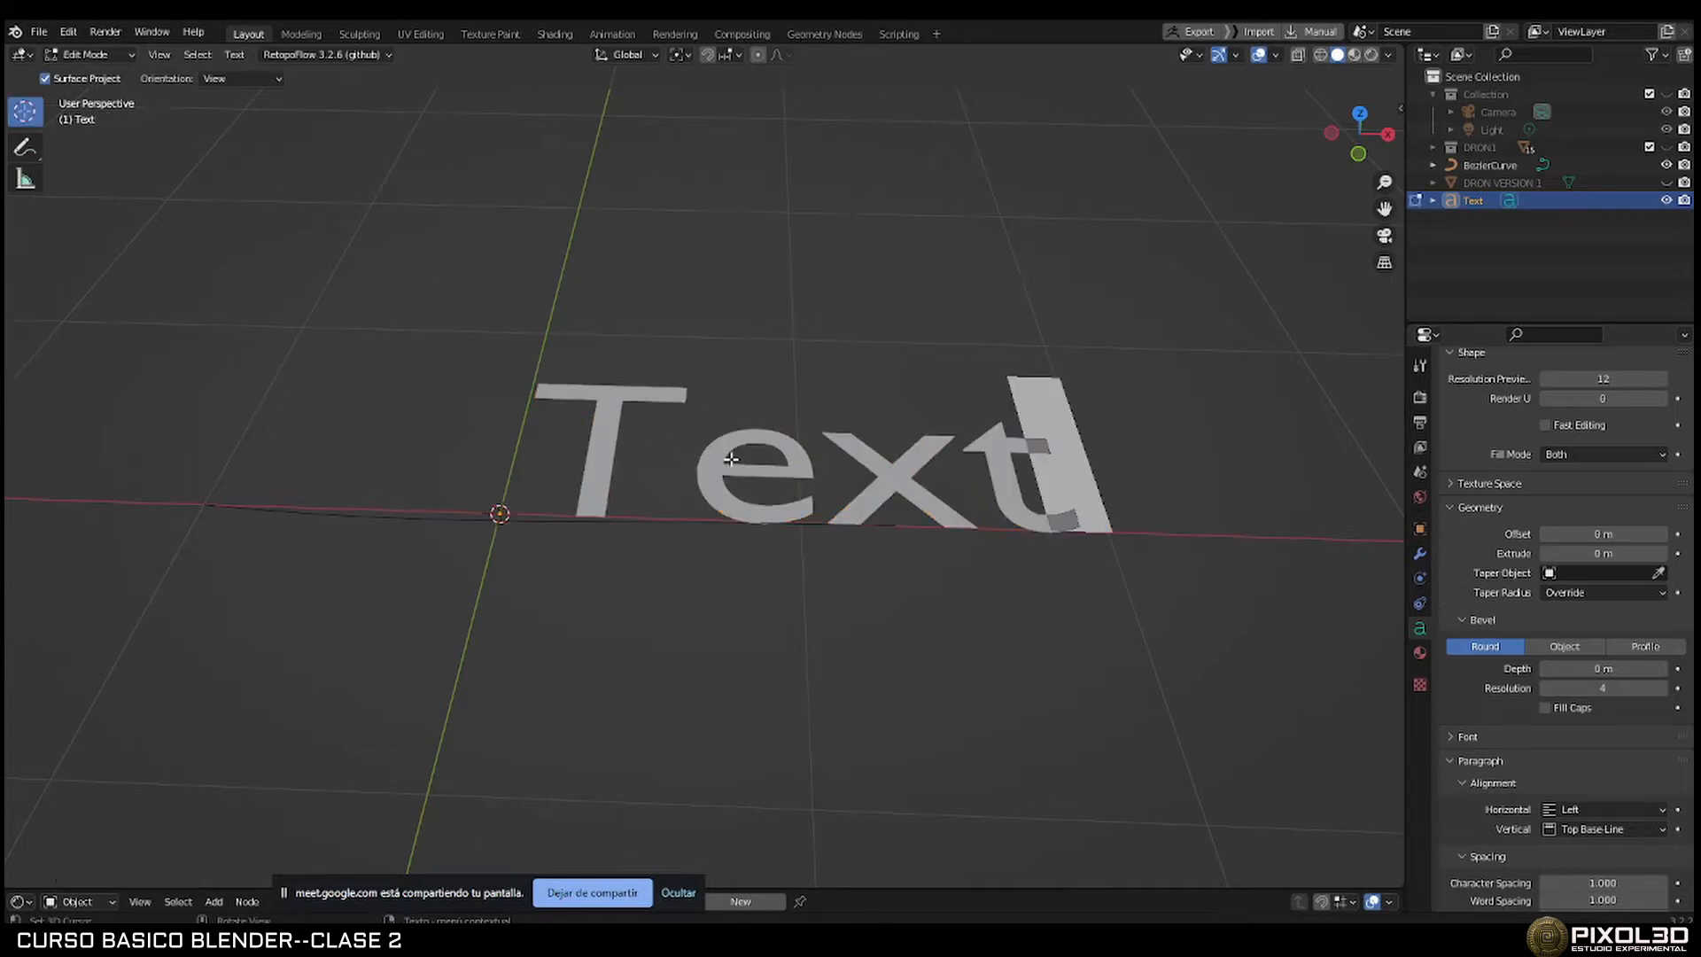
key(BackSpace)
key(BackSpace)
key(BackSpace)
key(BackSpace)
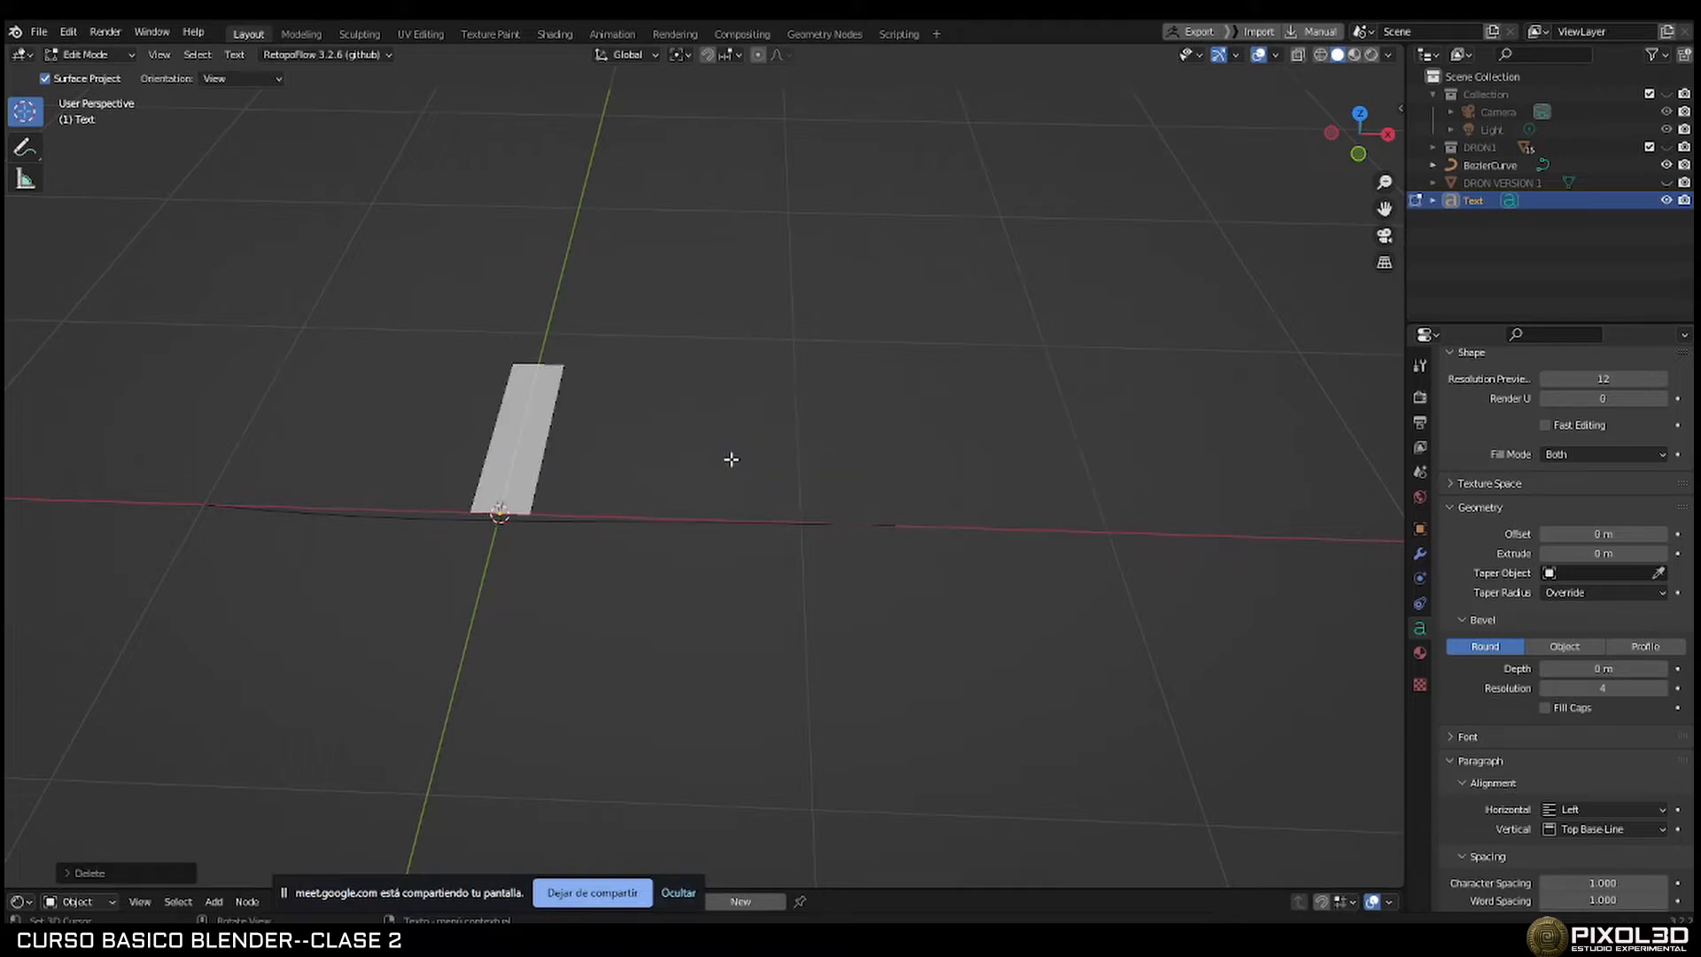
text(HOLA)
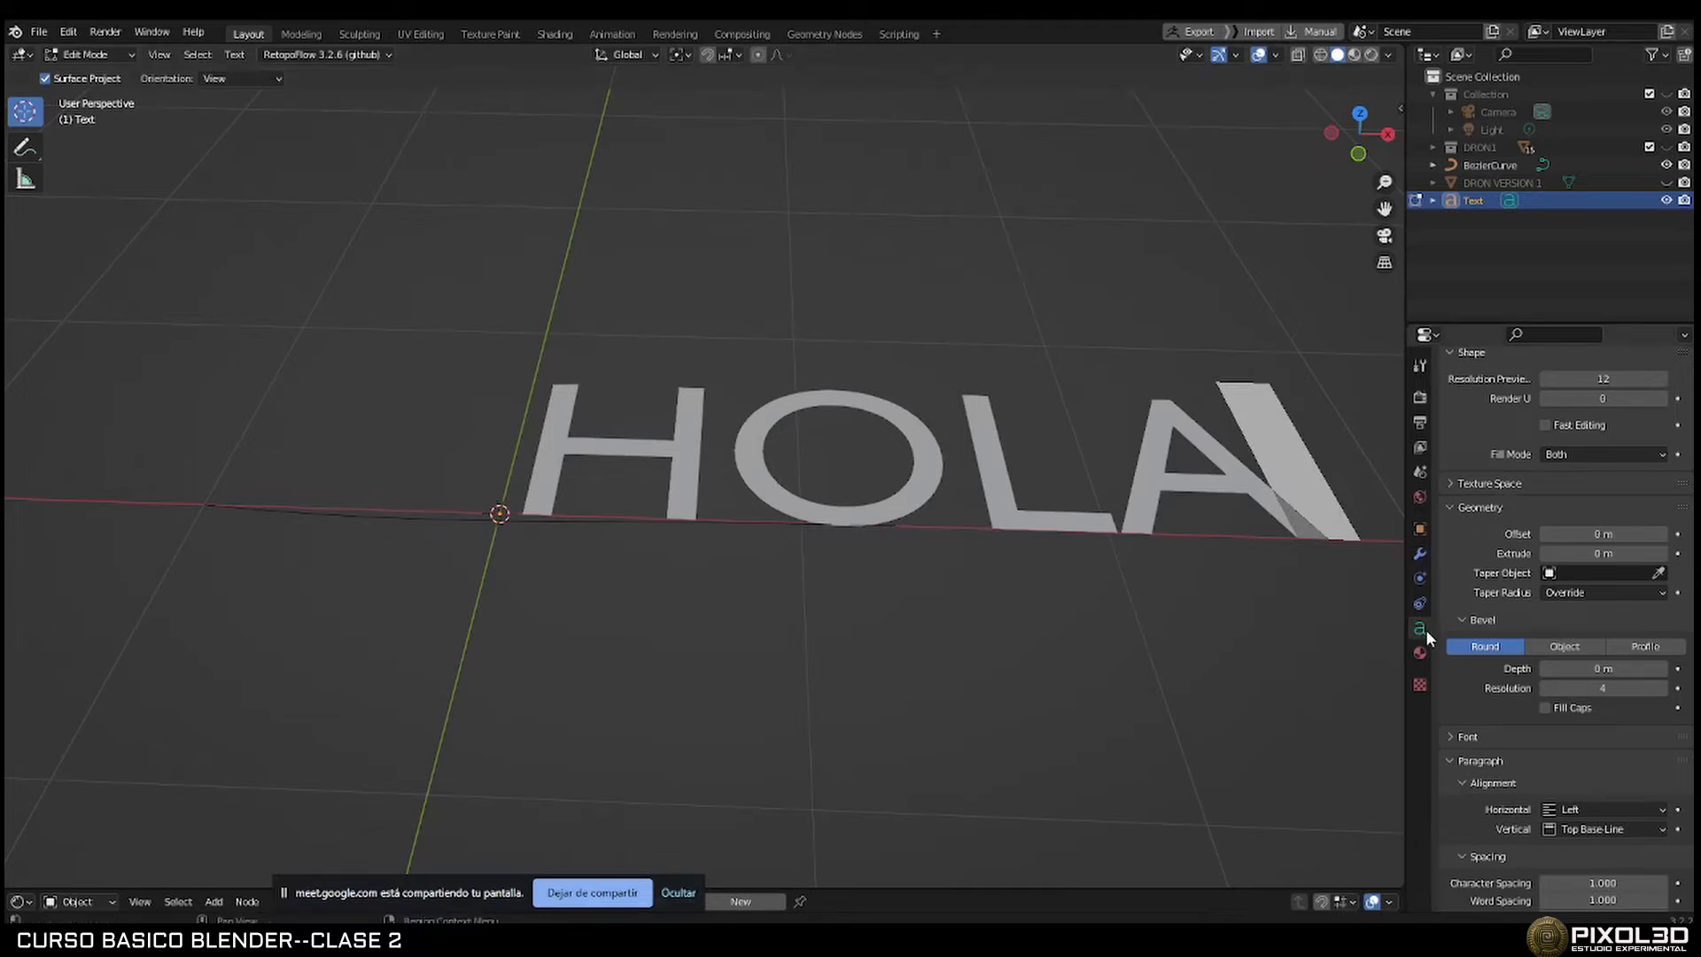
Set the text's horizontal paragraph alignment to Center.
scroll(1478, 565, down, 3)
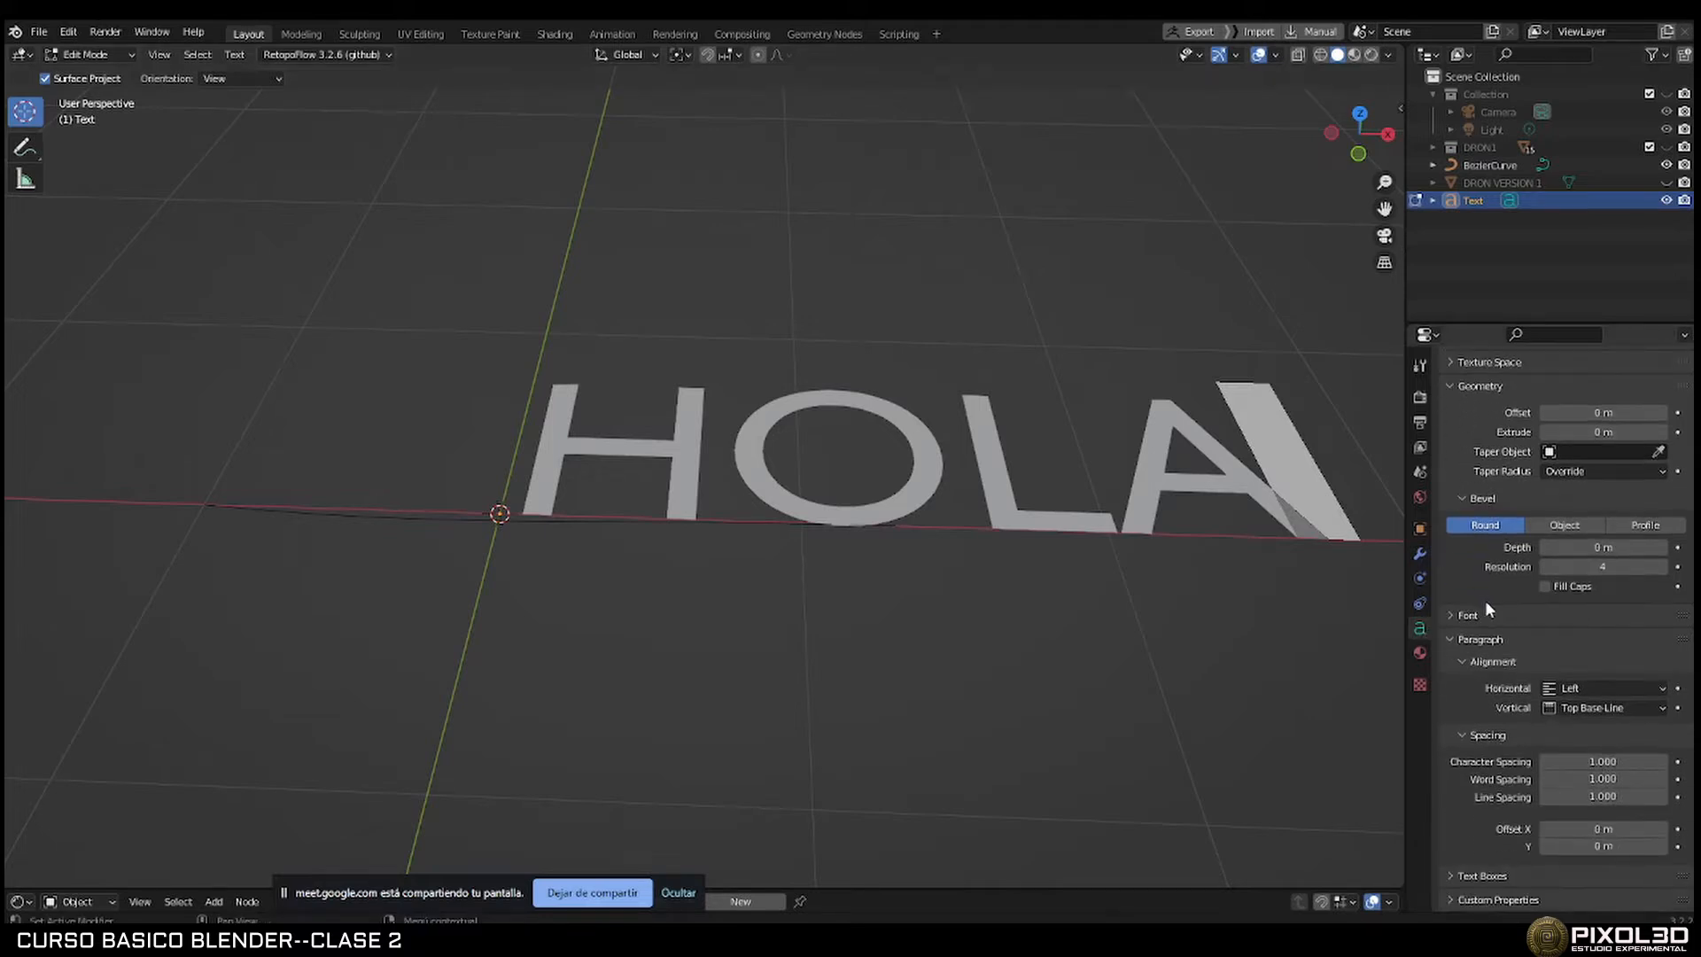
click(1583, 687)
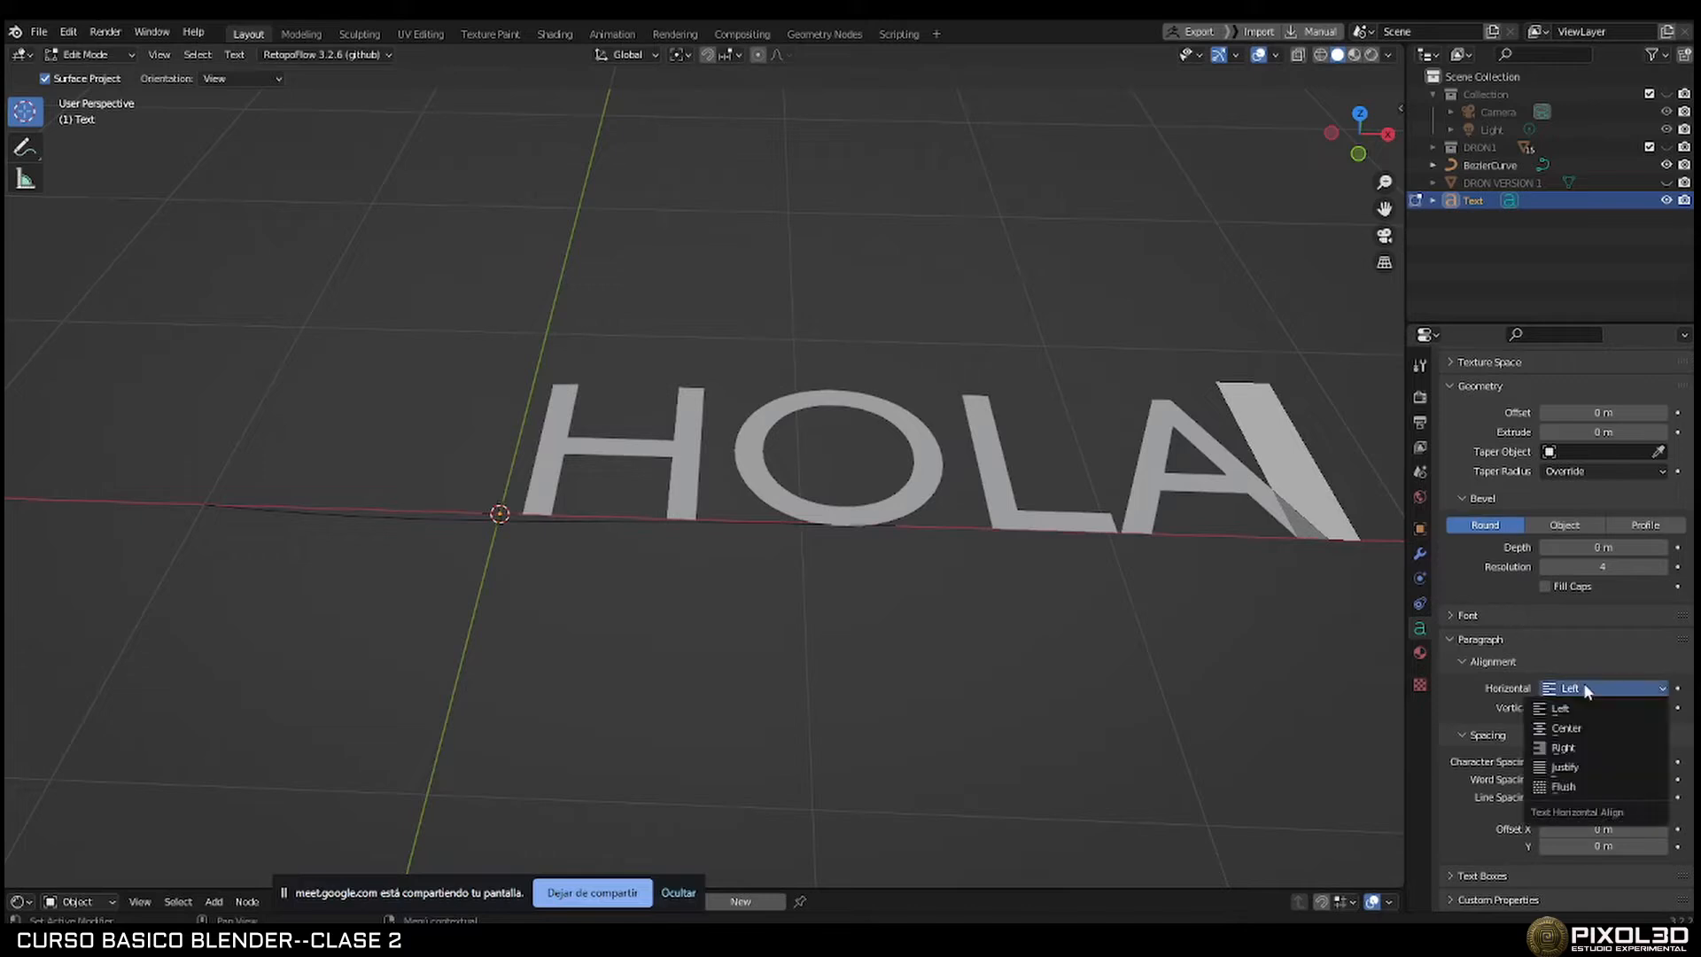
click(1580, 727)
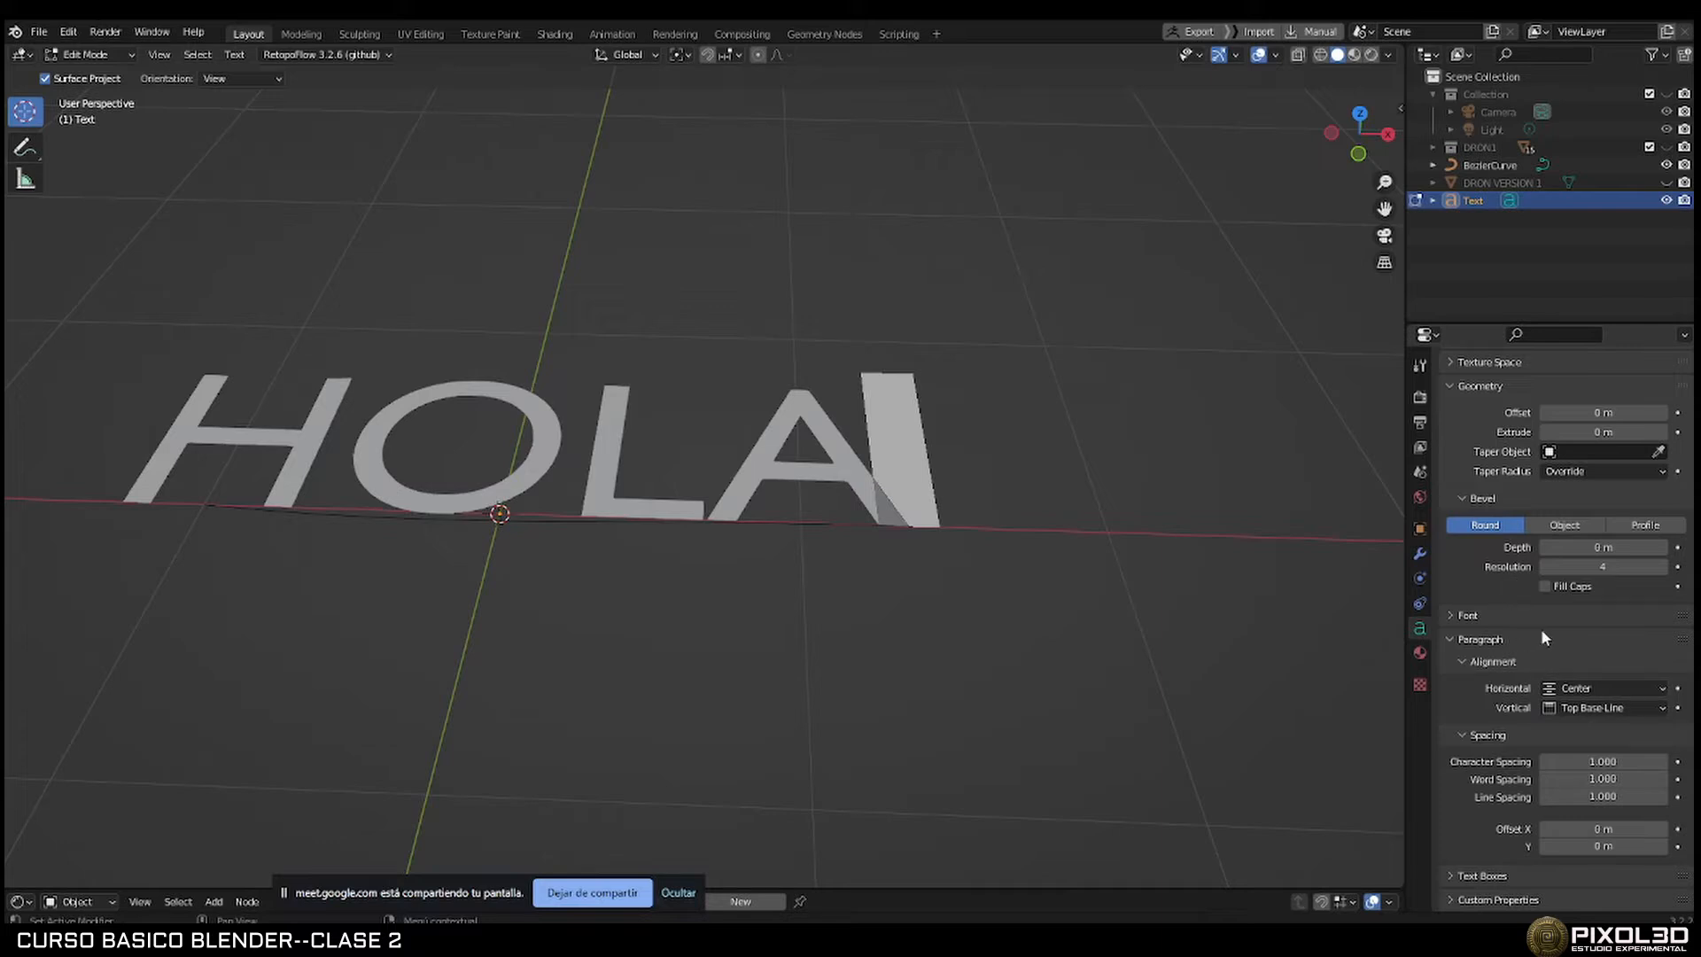
Give the HOLA letters a round bevel with a depth of 0.03 m.
middle_drag(1079, 490, 1127, 476)
scroll(1100, 490, up, 3)
middle_drag(1090, 536, 1421, 568)
mouse_move(1595, 547)
mouse_down()
mouse_move(1665, 547)
mouse_move(1571, 549)
mouse_up()
middle_drag(1098, 434, 1045, 464)
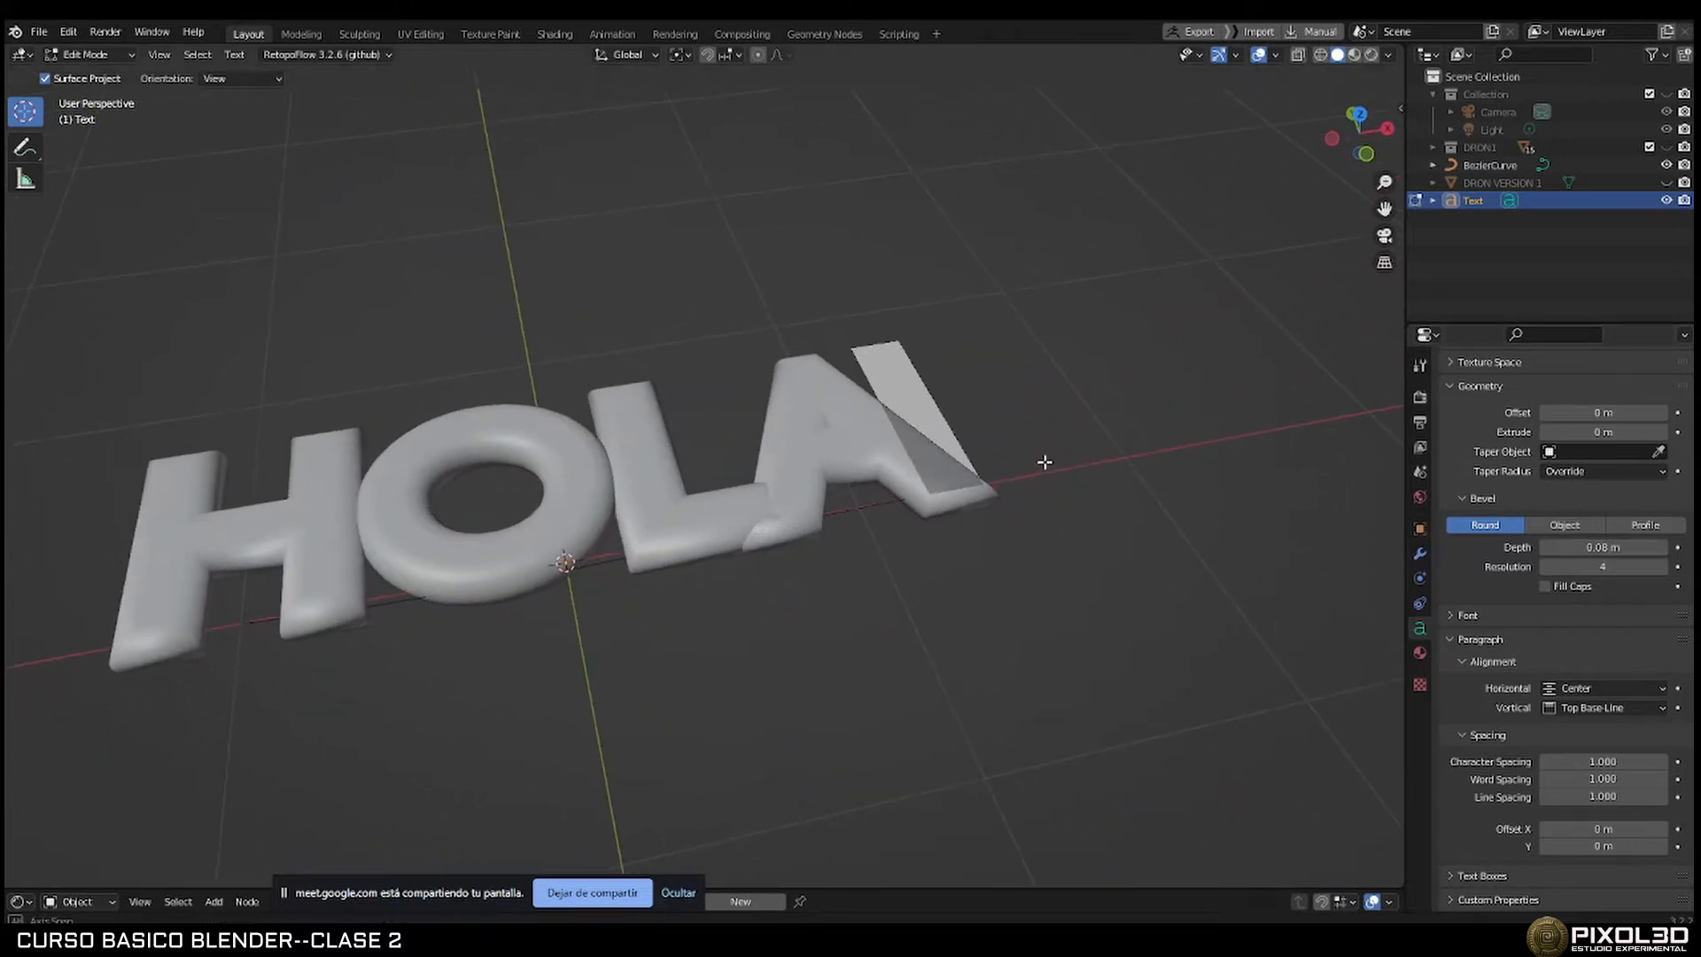
drag(1604, 547, 1569, 548)
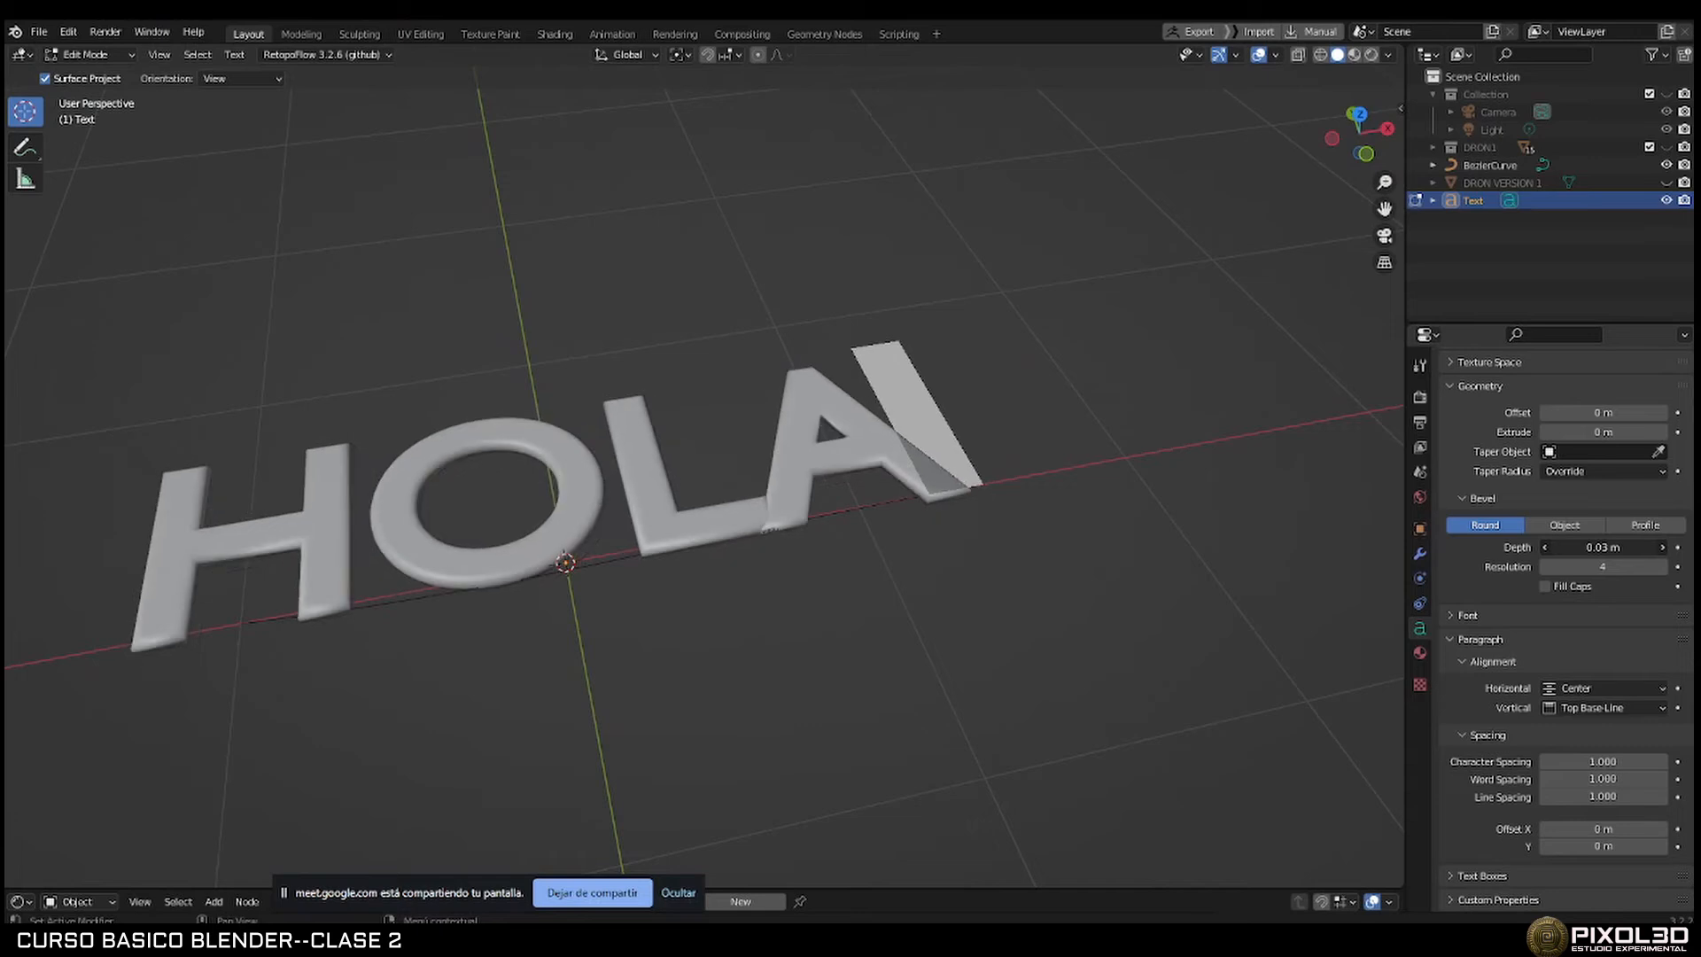
middle_drag(1131, 497, 1168, 518)
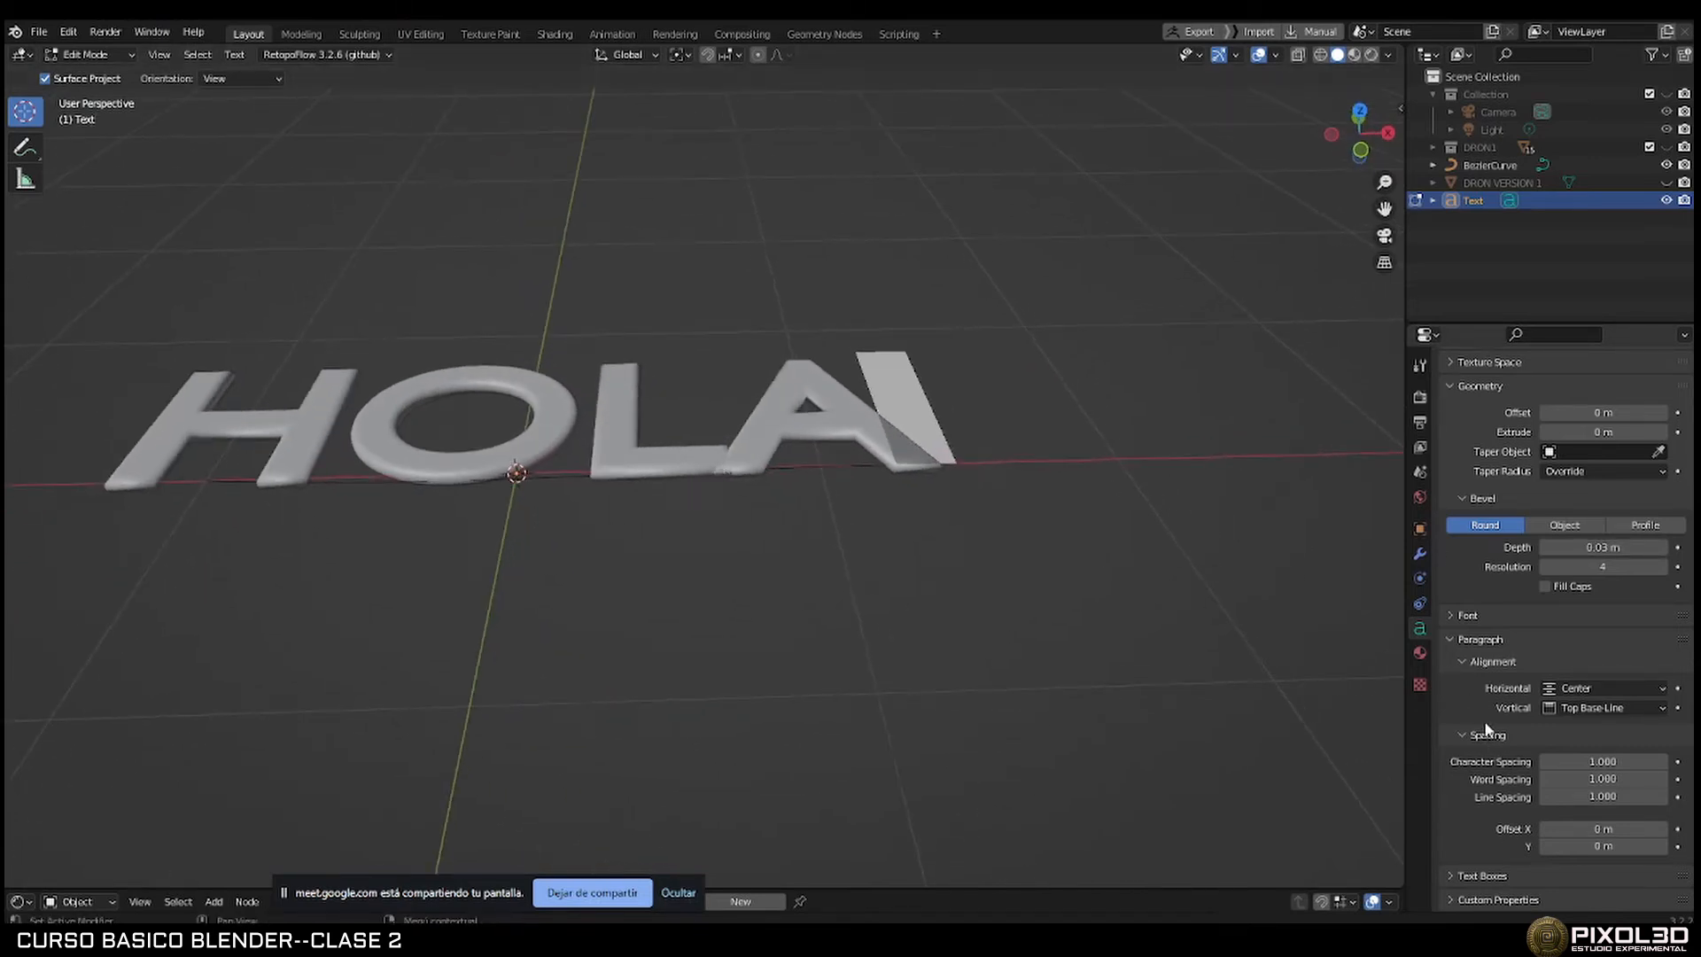
Expand the text box settings, try the Profile bevel type on the letters, and switch back to Round.
click(1452, 877)
scroll(1460, 802, down, 4)
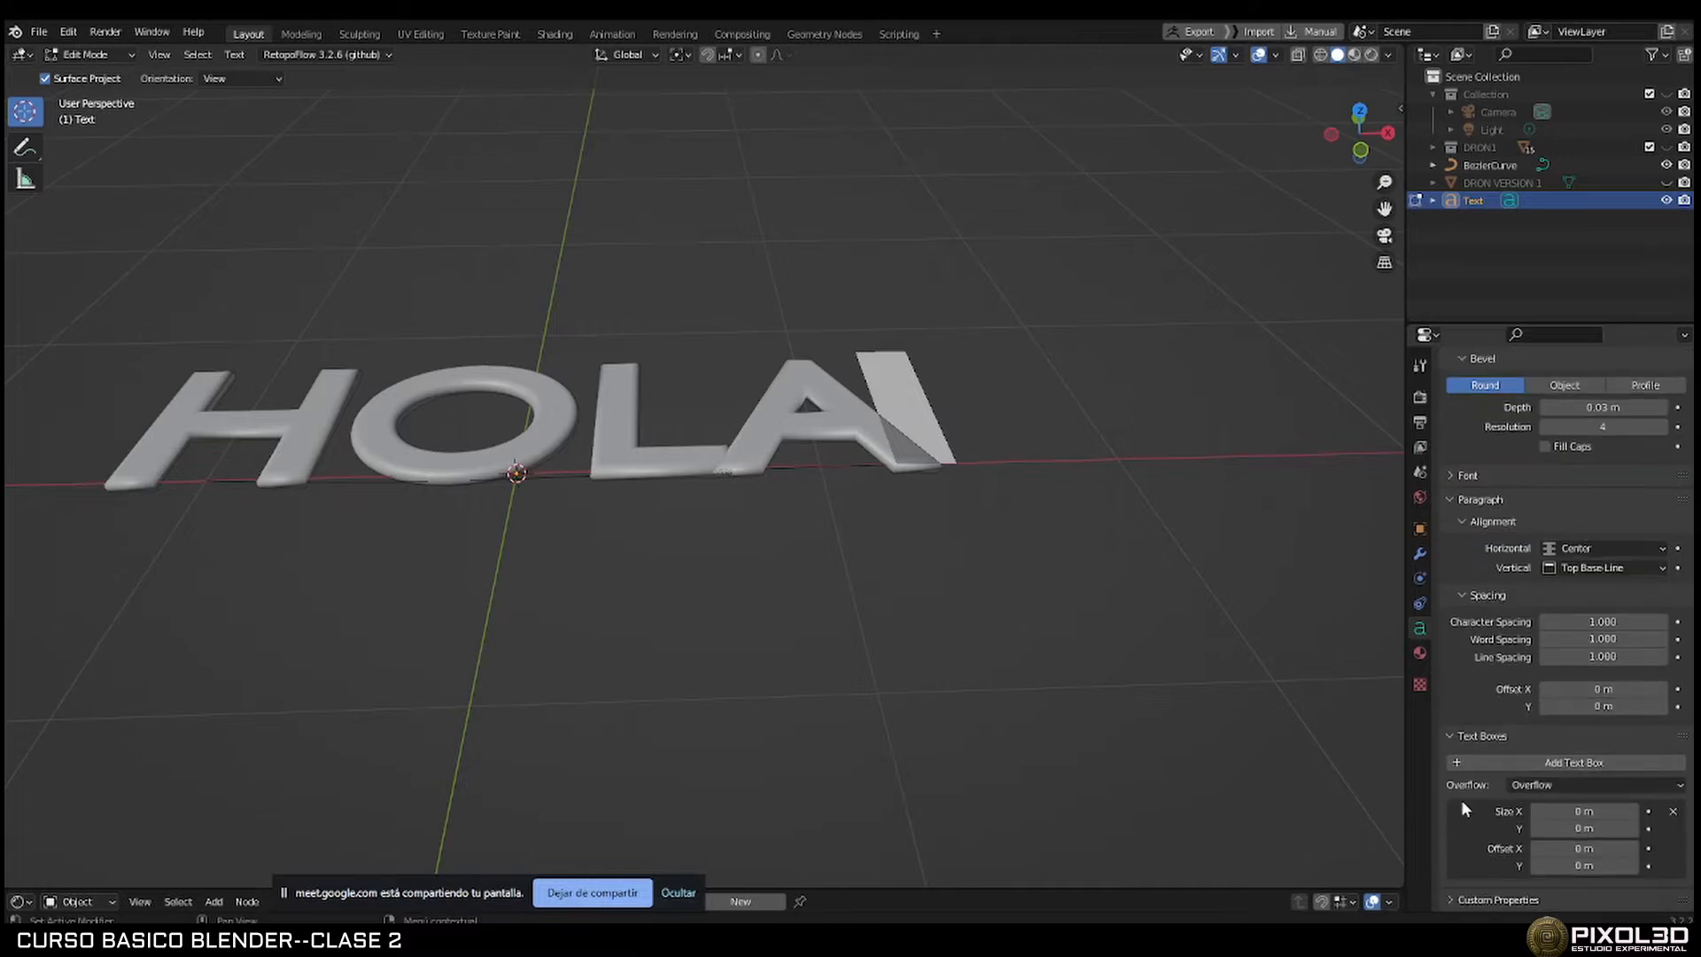
scroll(1489, 749, up, 9)
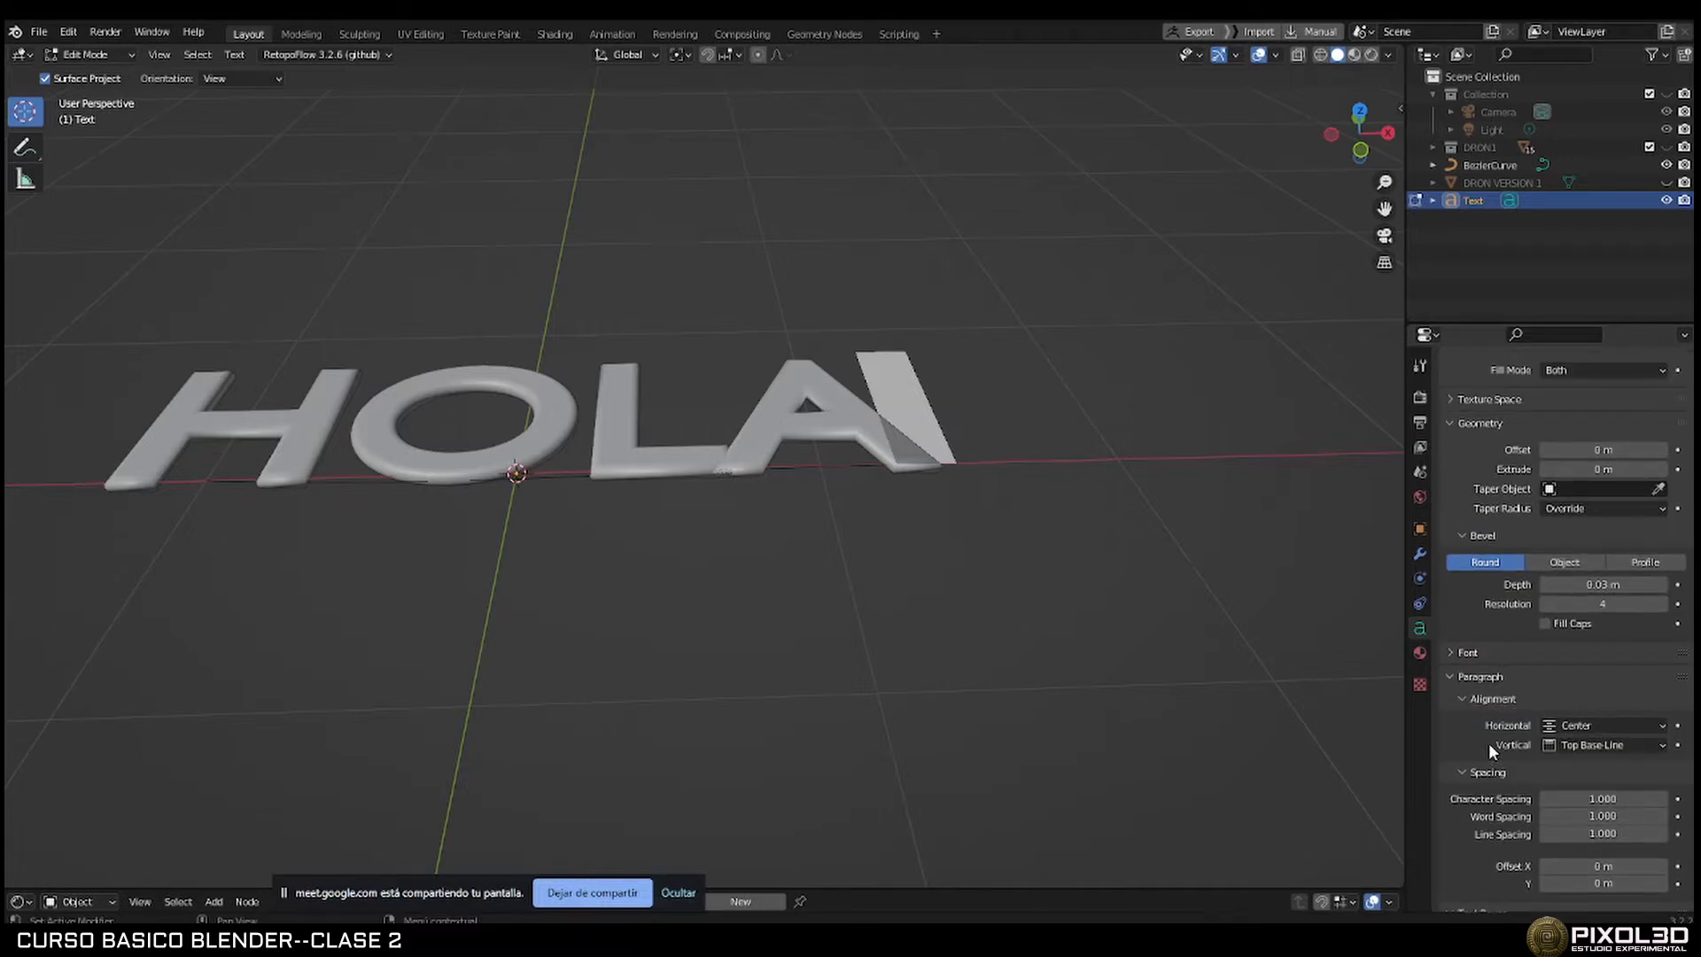
scroll(1488, 743, down, 3)
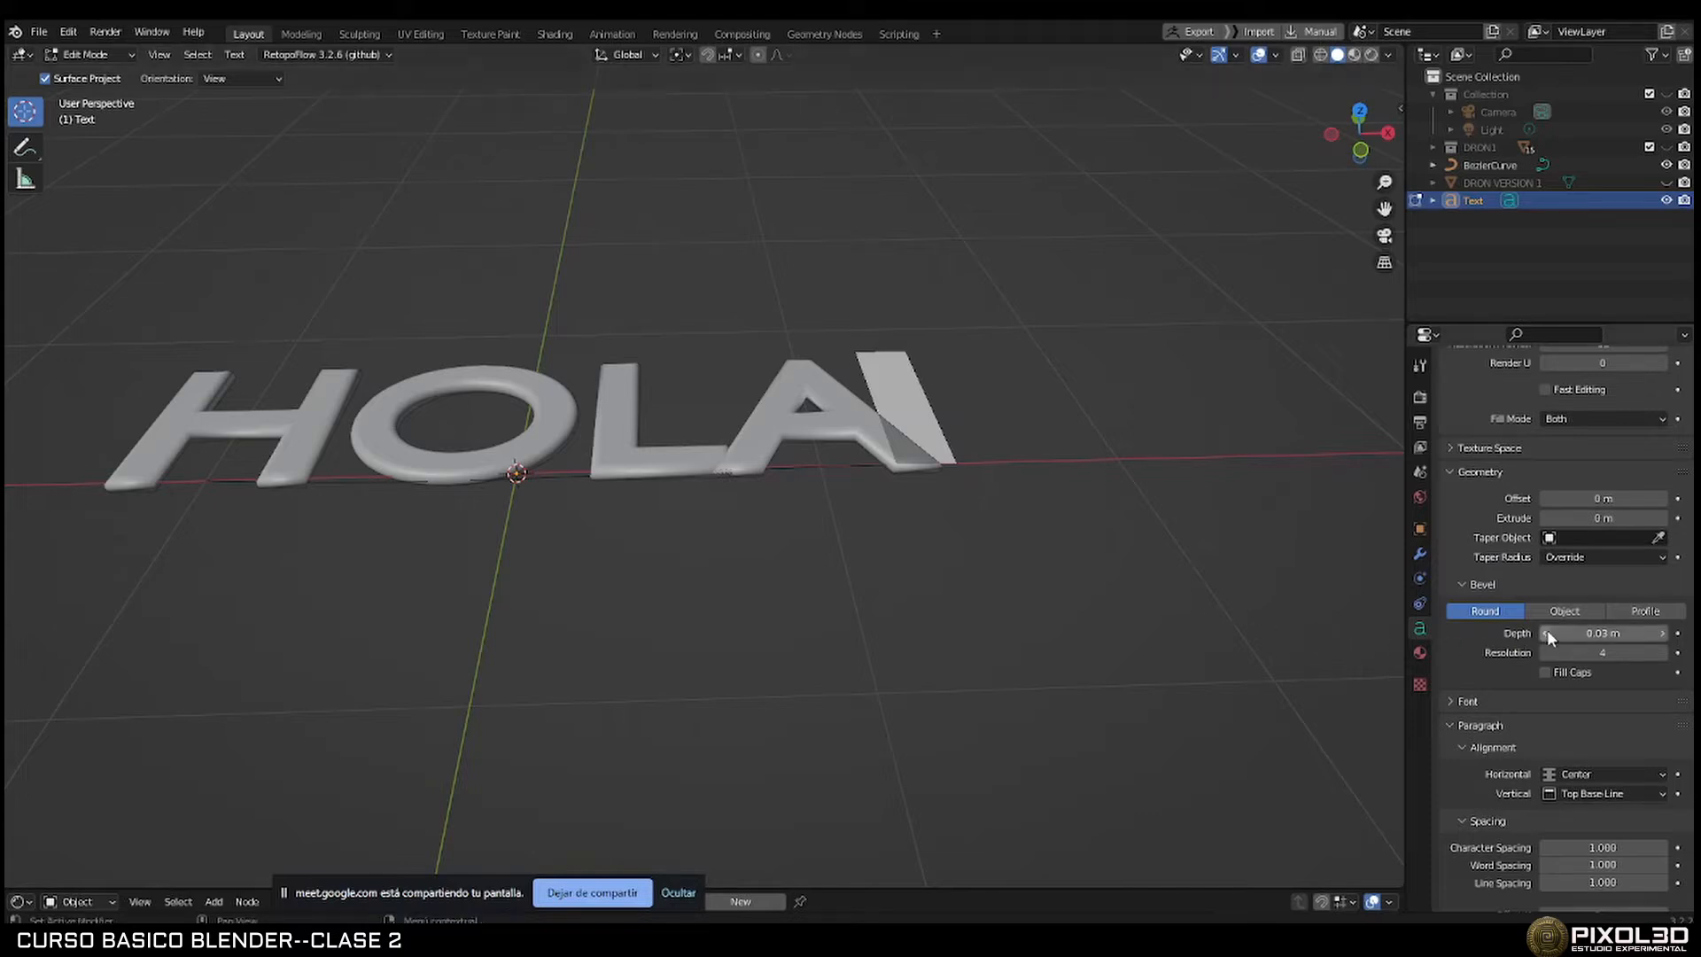
click(1641, 610)
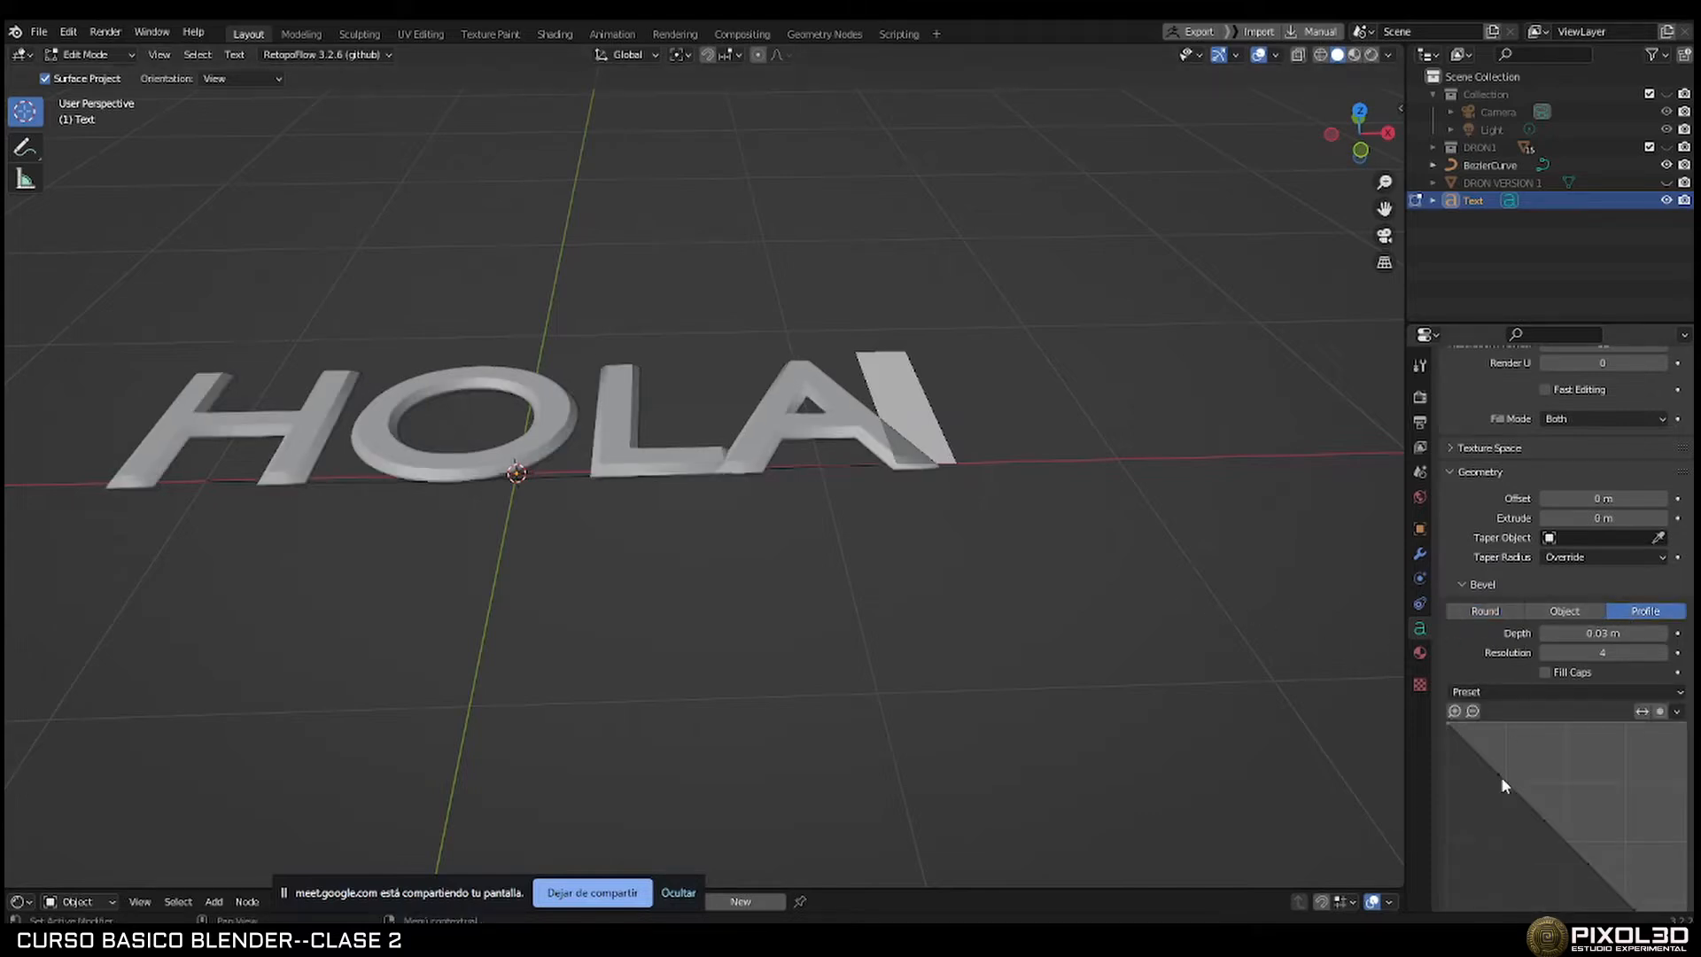
click(1485, 612)
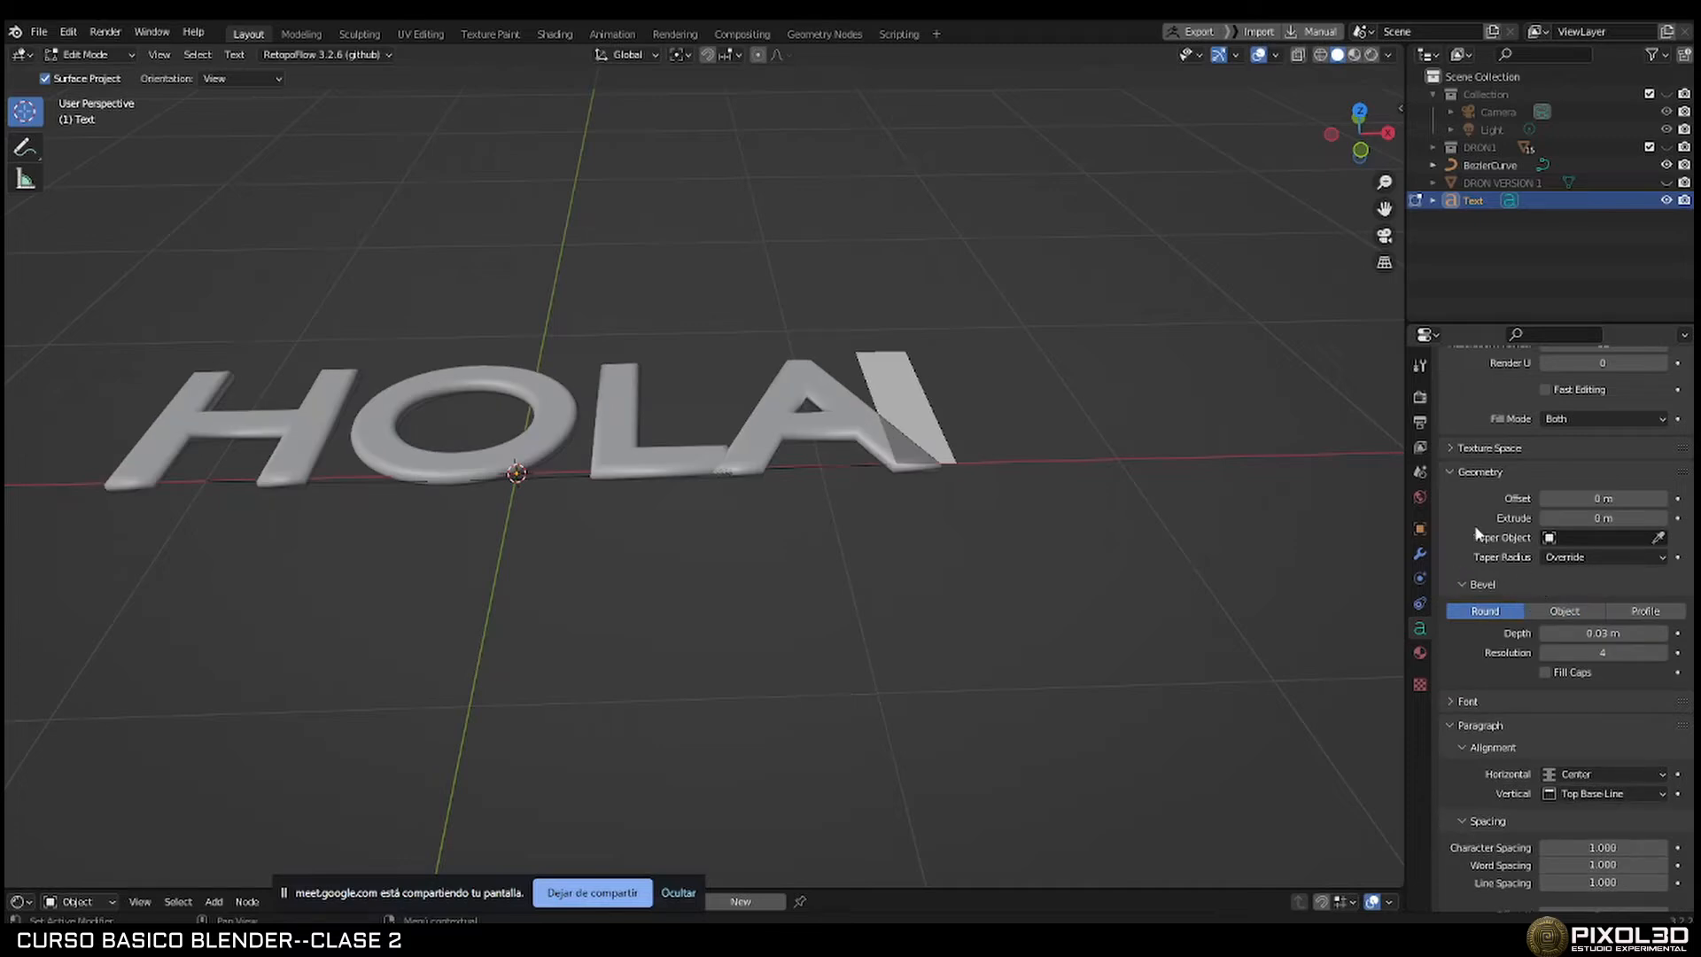
Examine the text's texture space, geometry, alignment, spacing and text box settings.
click(1449, 448)
click(1450, 449)
scroll(1471, 582, down, 5)
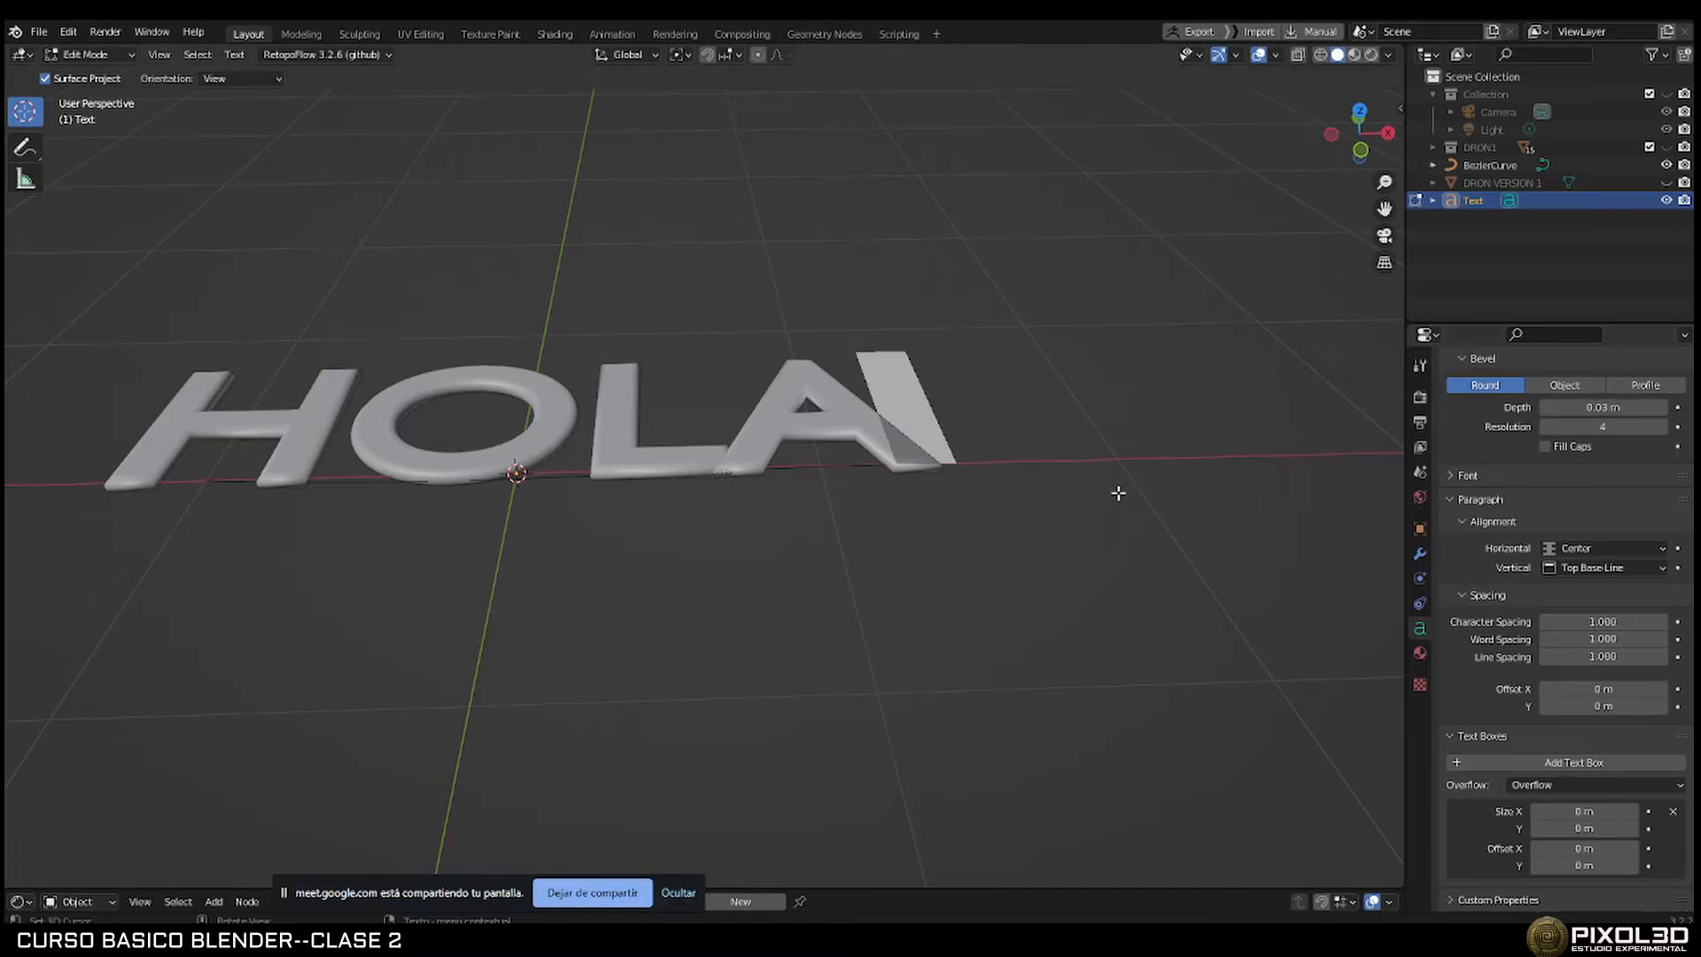
key(Tab)
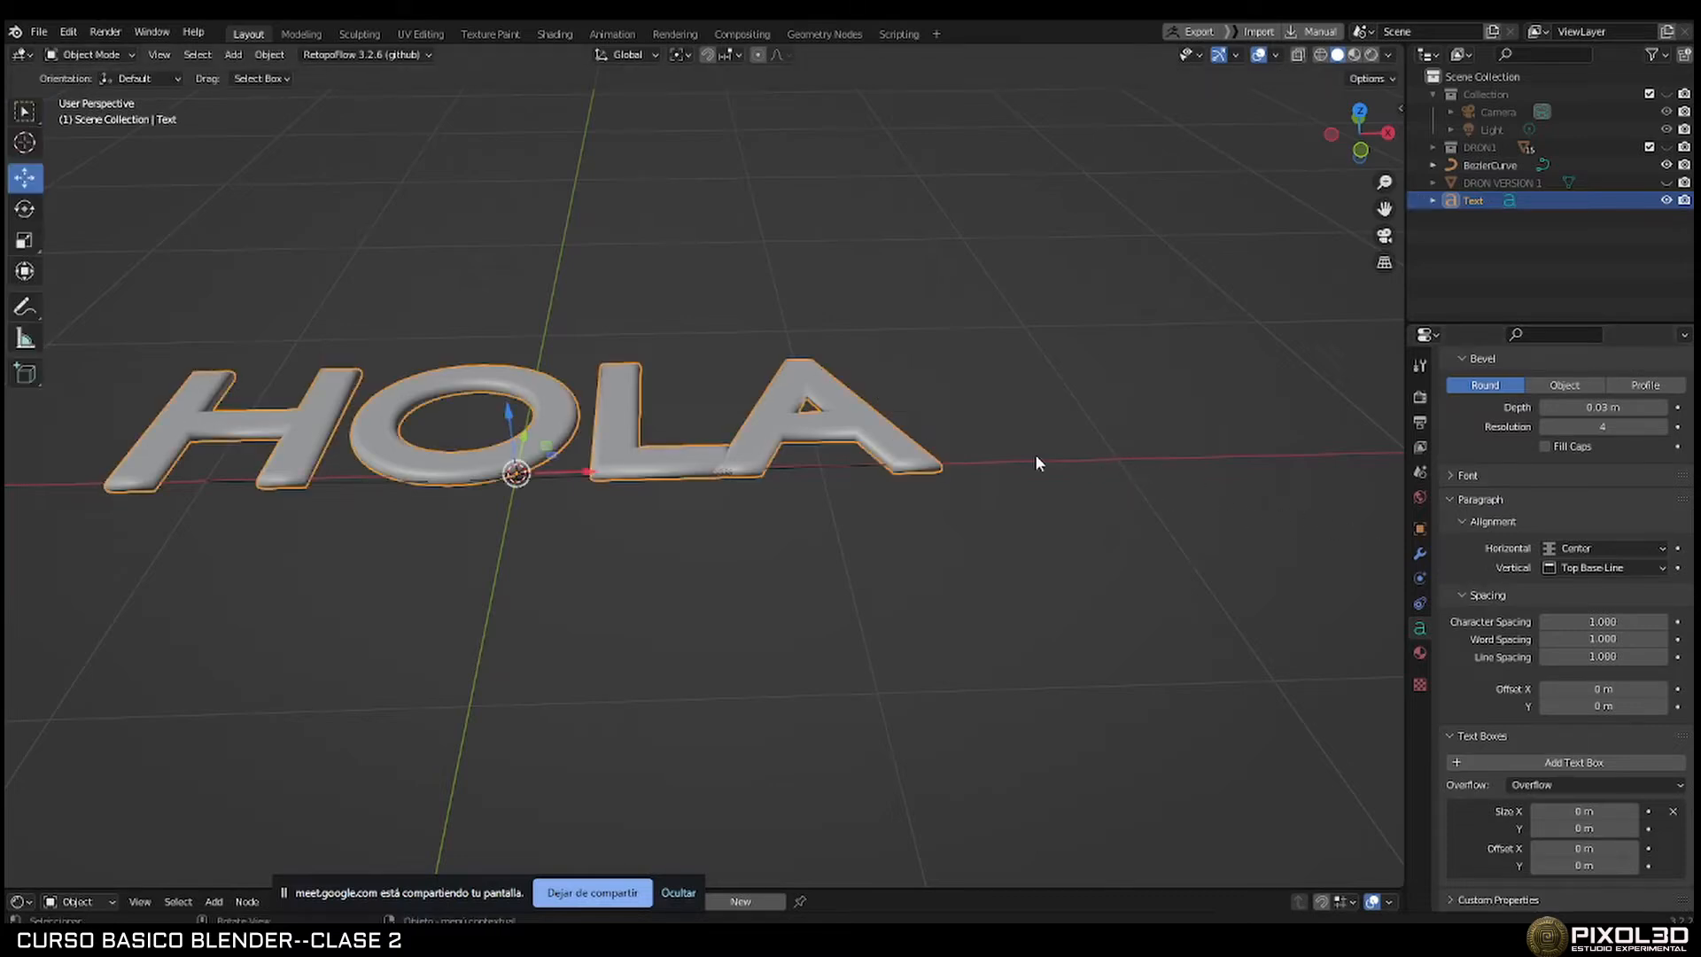
key(Tab)
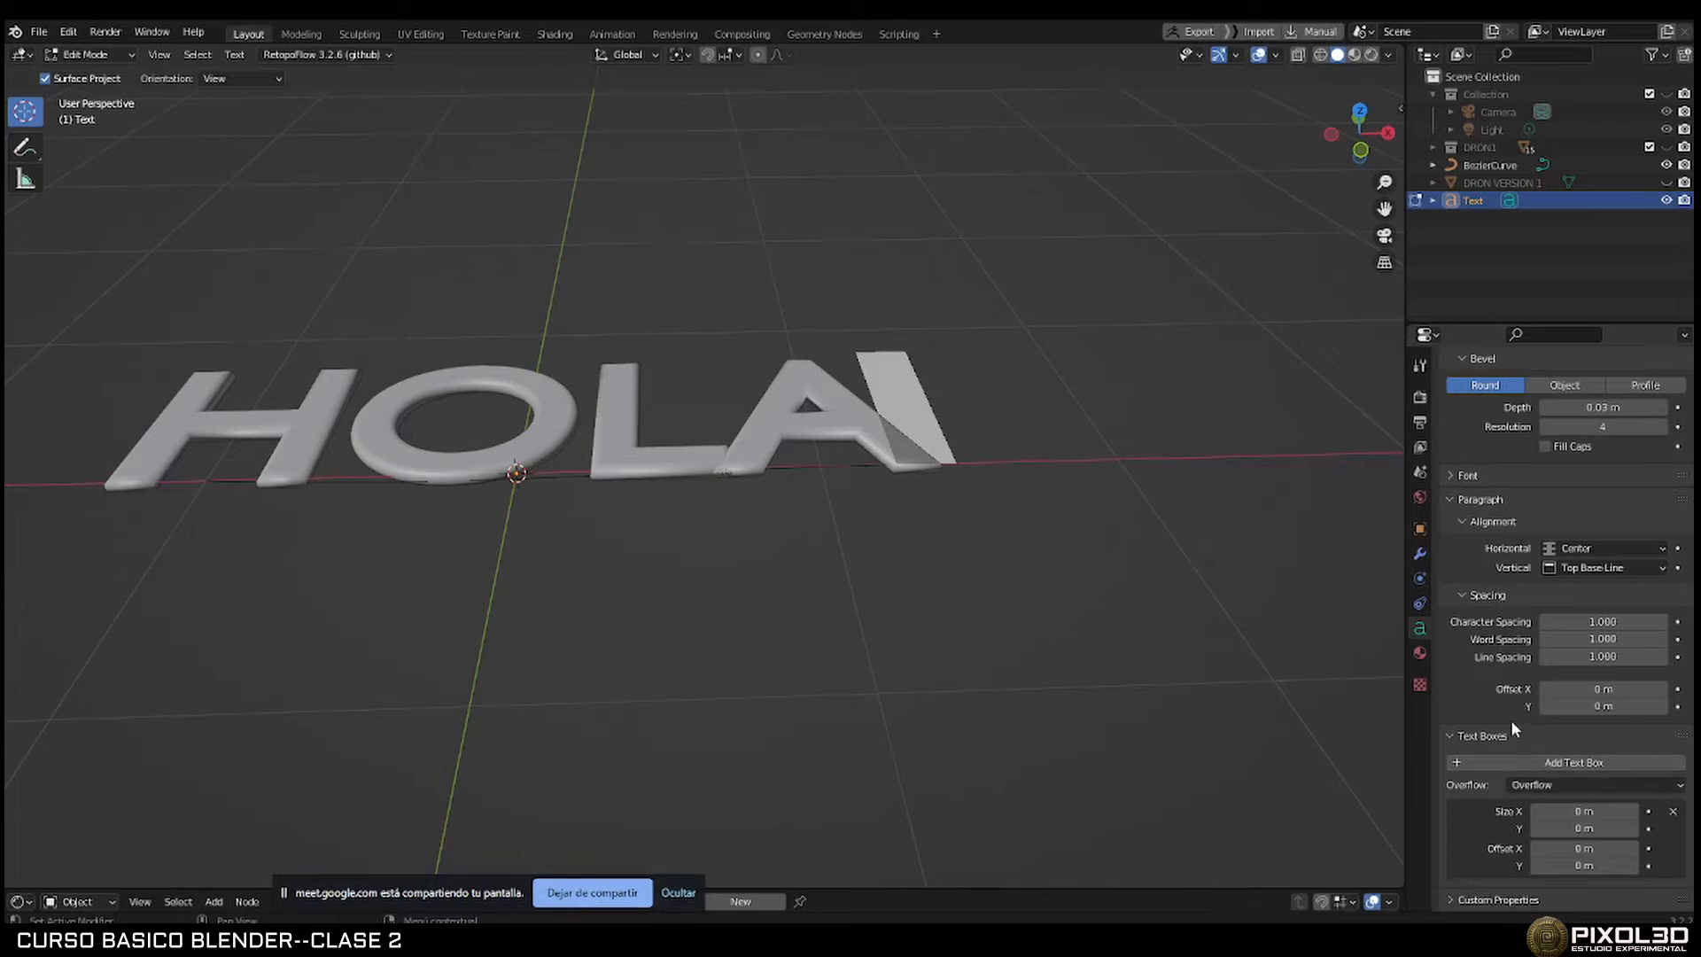
scroll(1507, 716, up, 5)
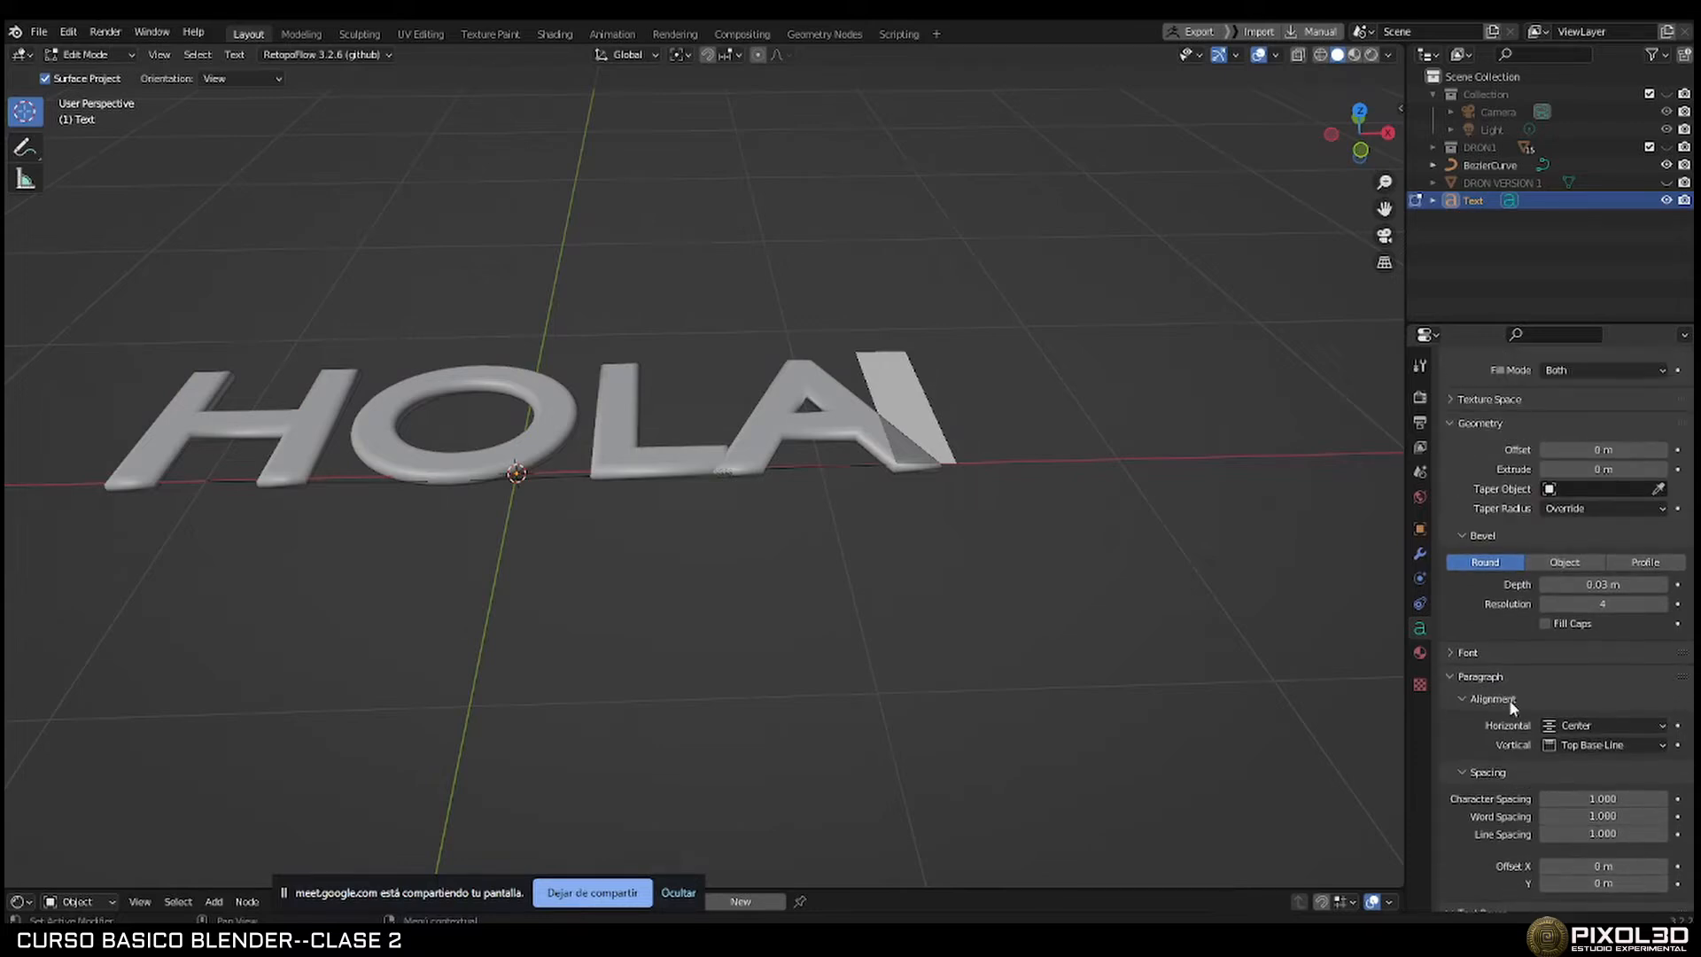
scroll(1508, 699, up, 4)
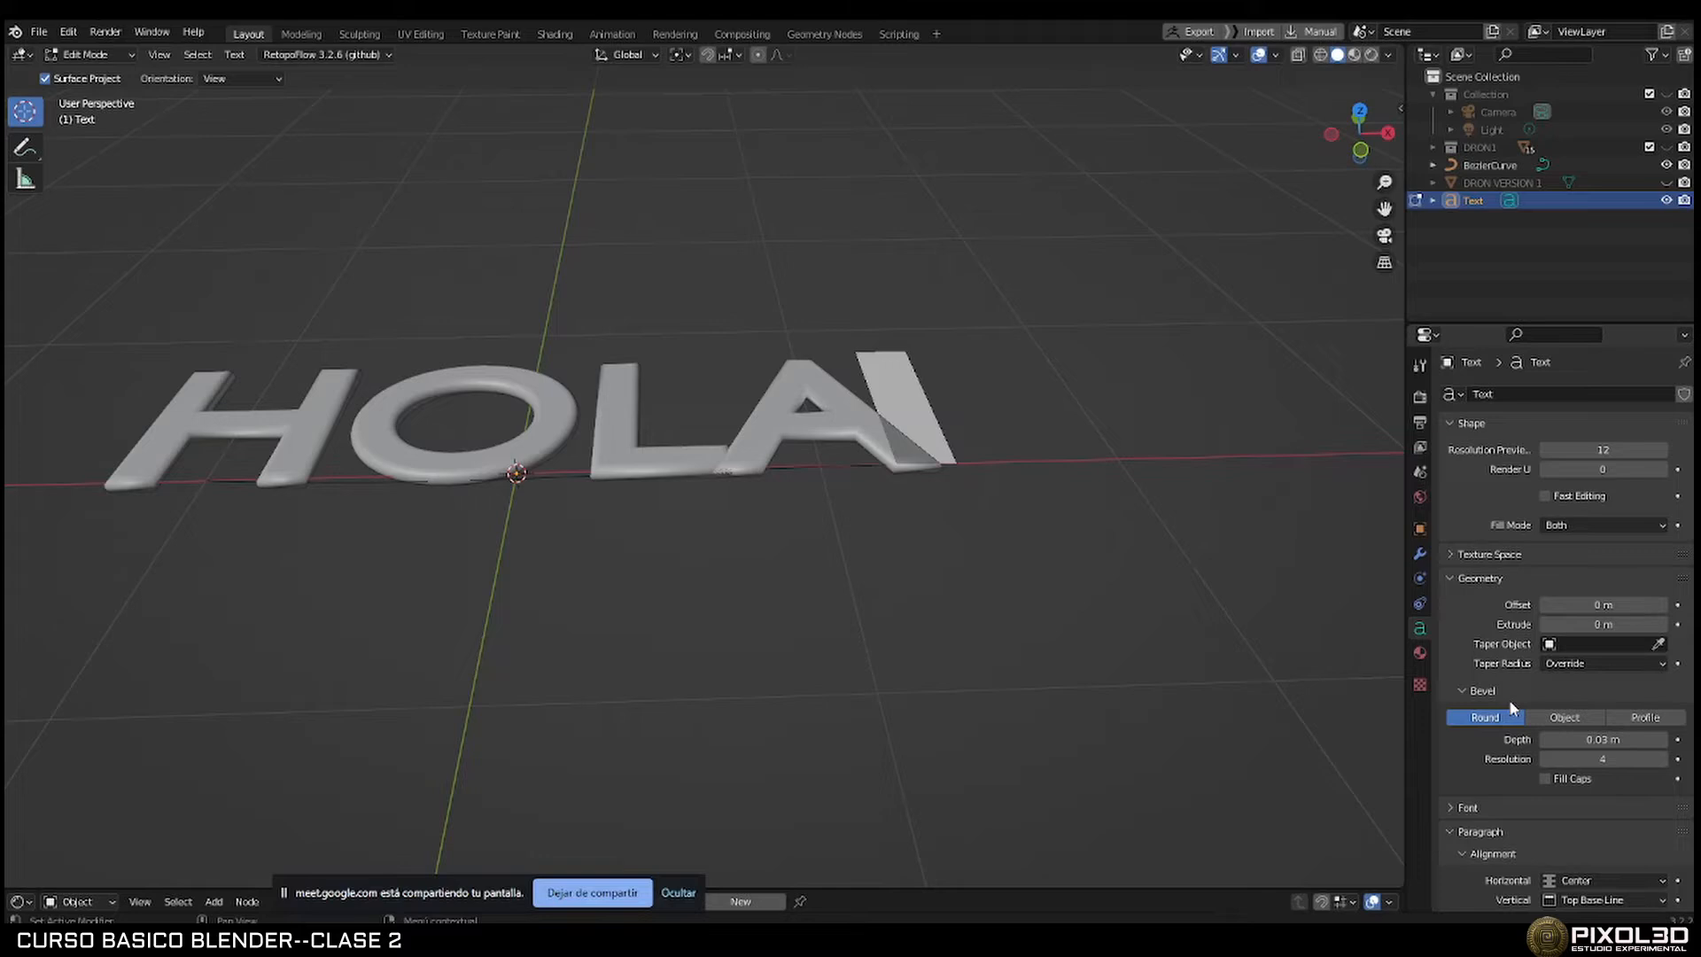
click(1451, 554)
click(1450, 554)
scroll(1478, 603, down, 5)
scroll(1478, 610, down, 4)
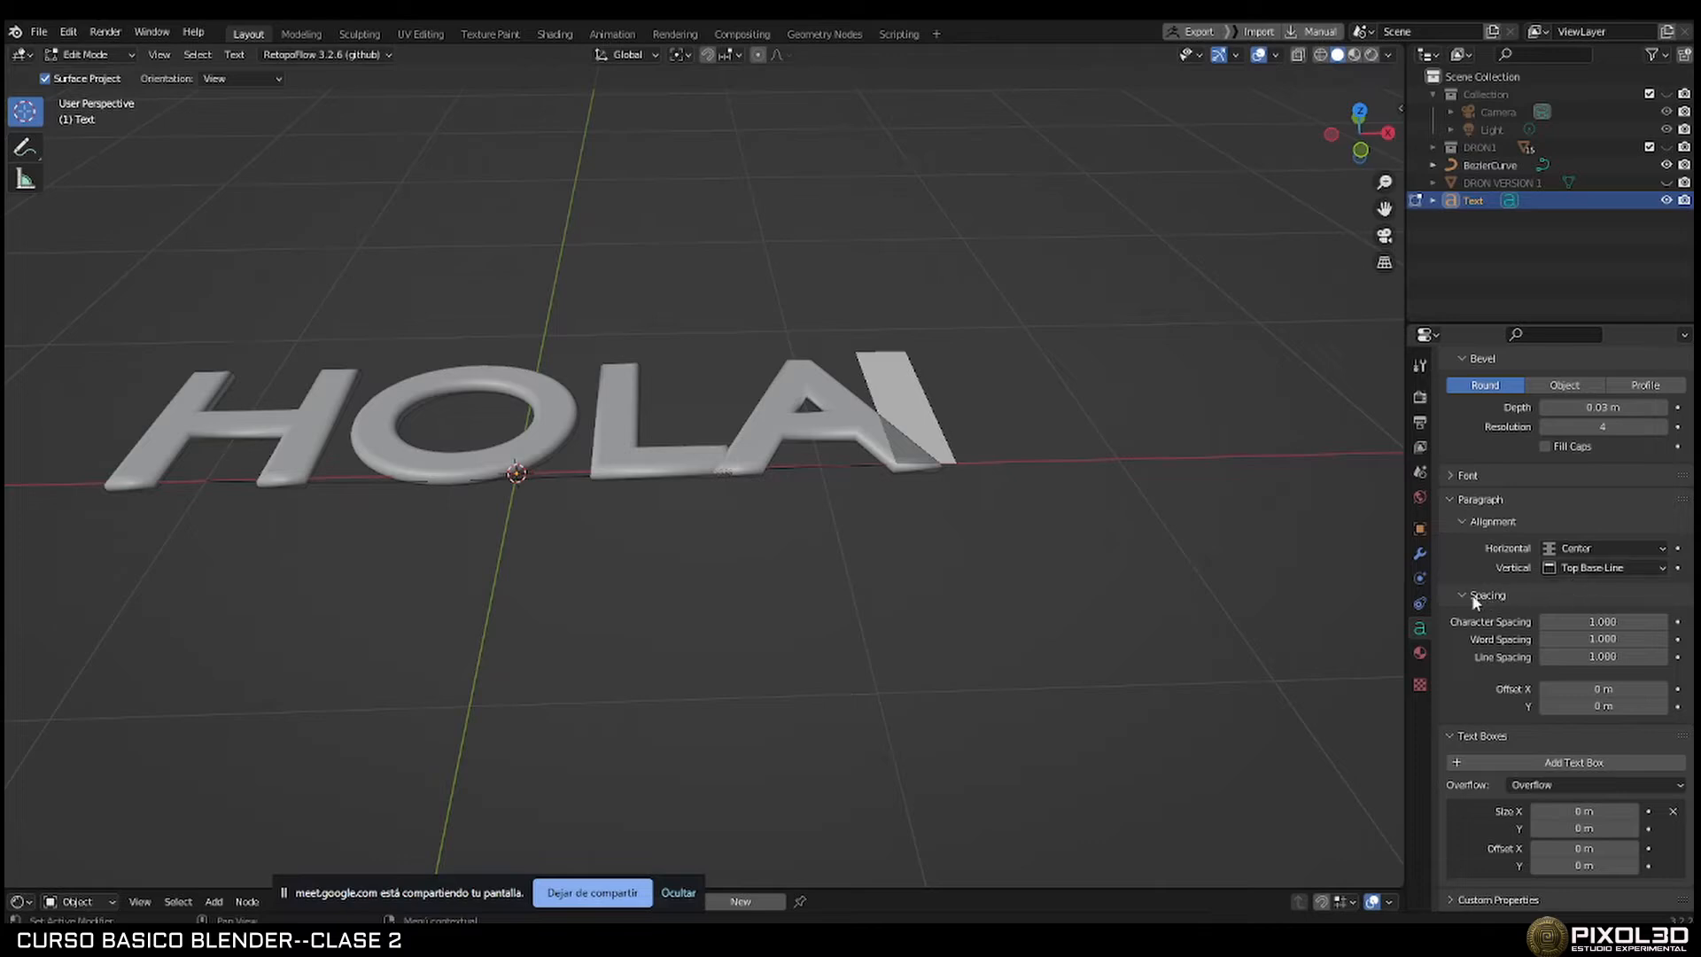
click(1662, 569)
click(1447, 736)
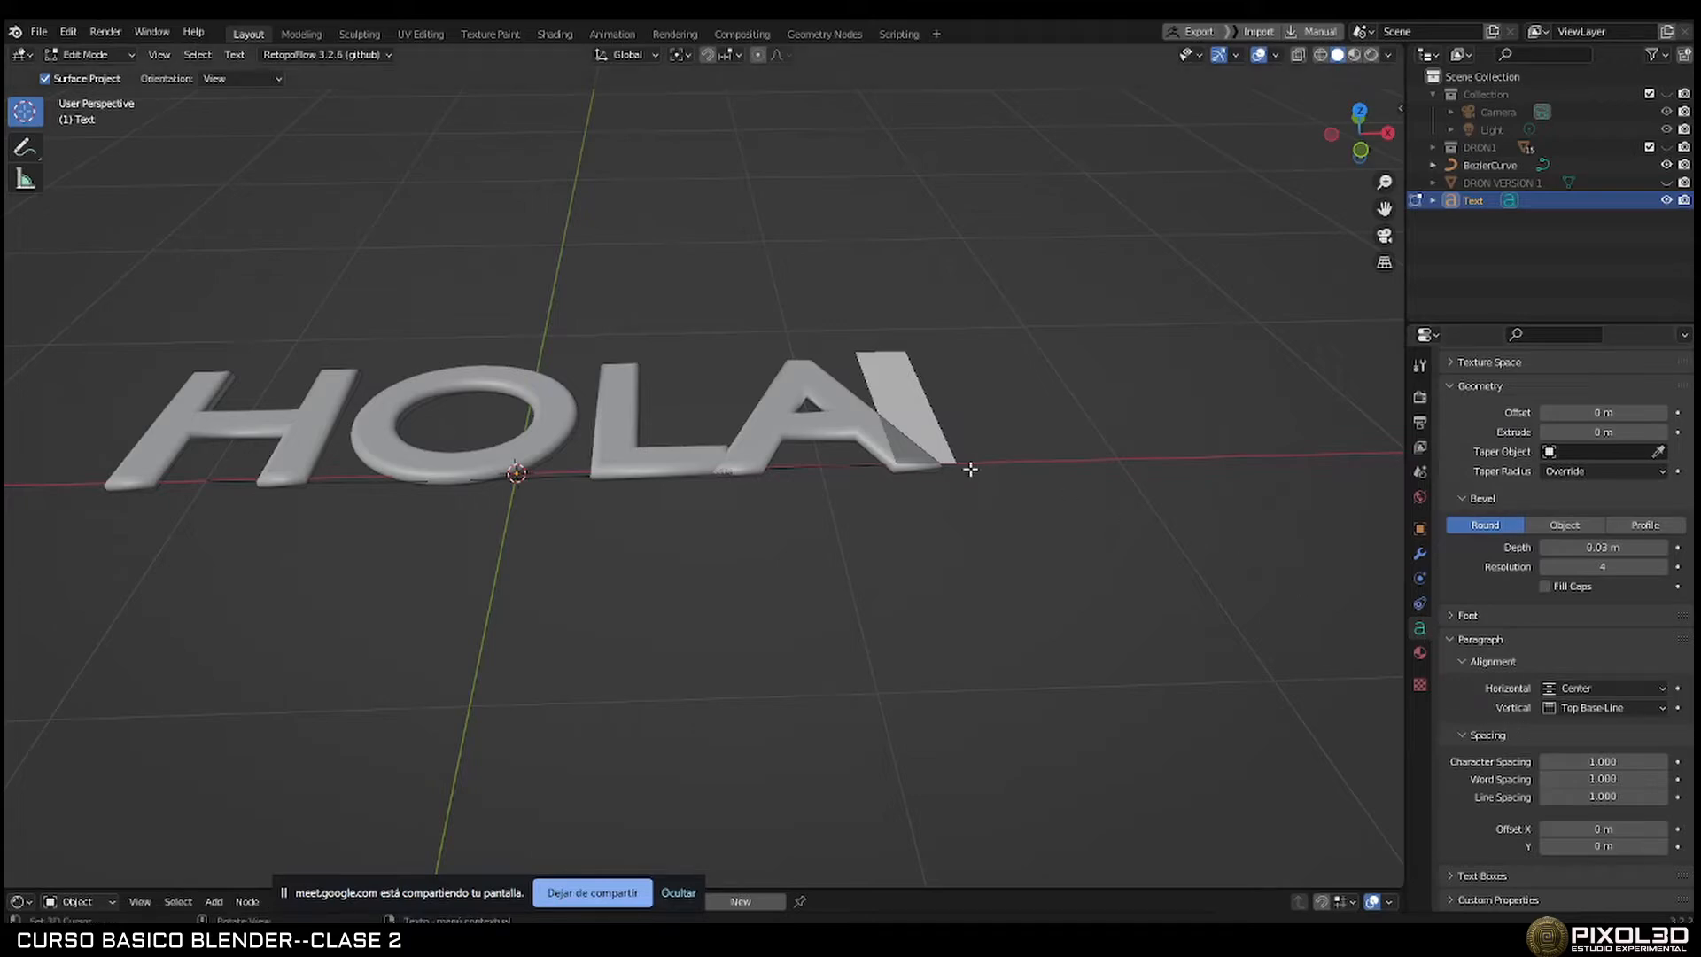
Render the current frame to check the HOLA text, and close the render window.
key(F12)
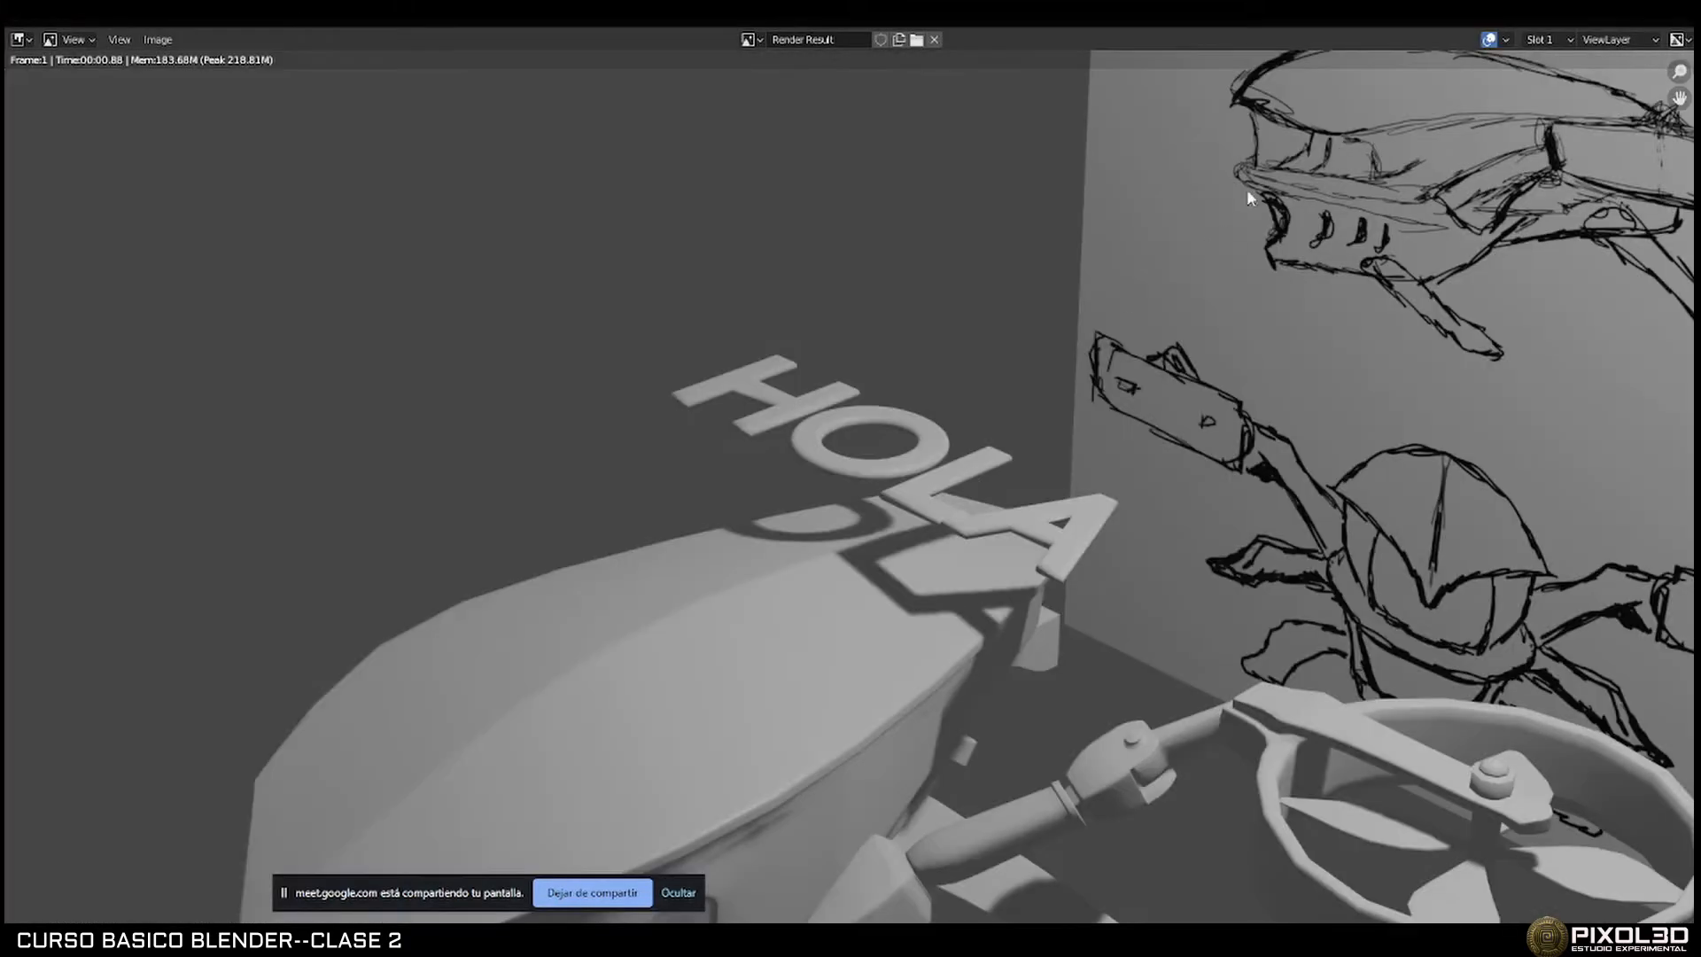
click(1678, 21)
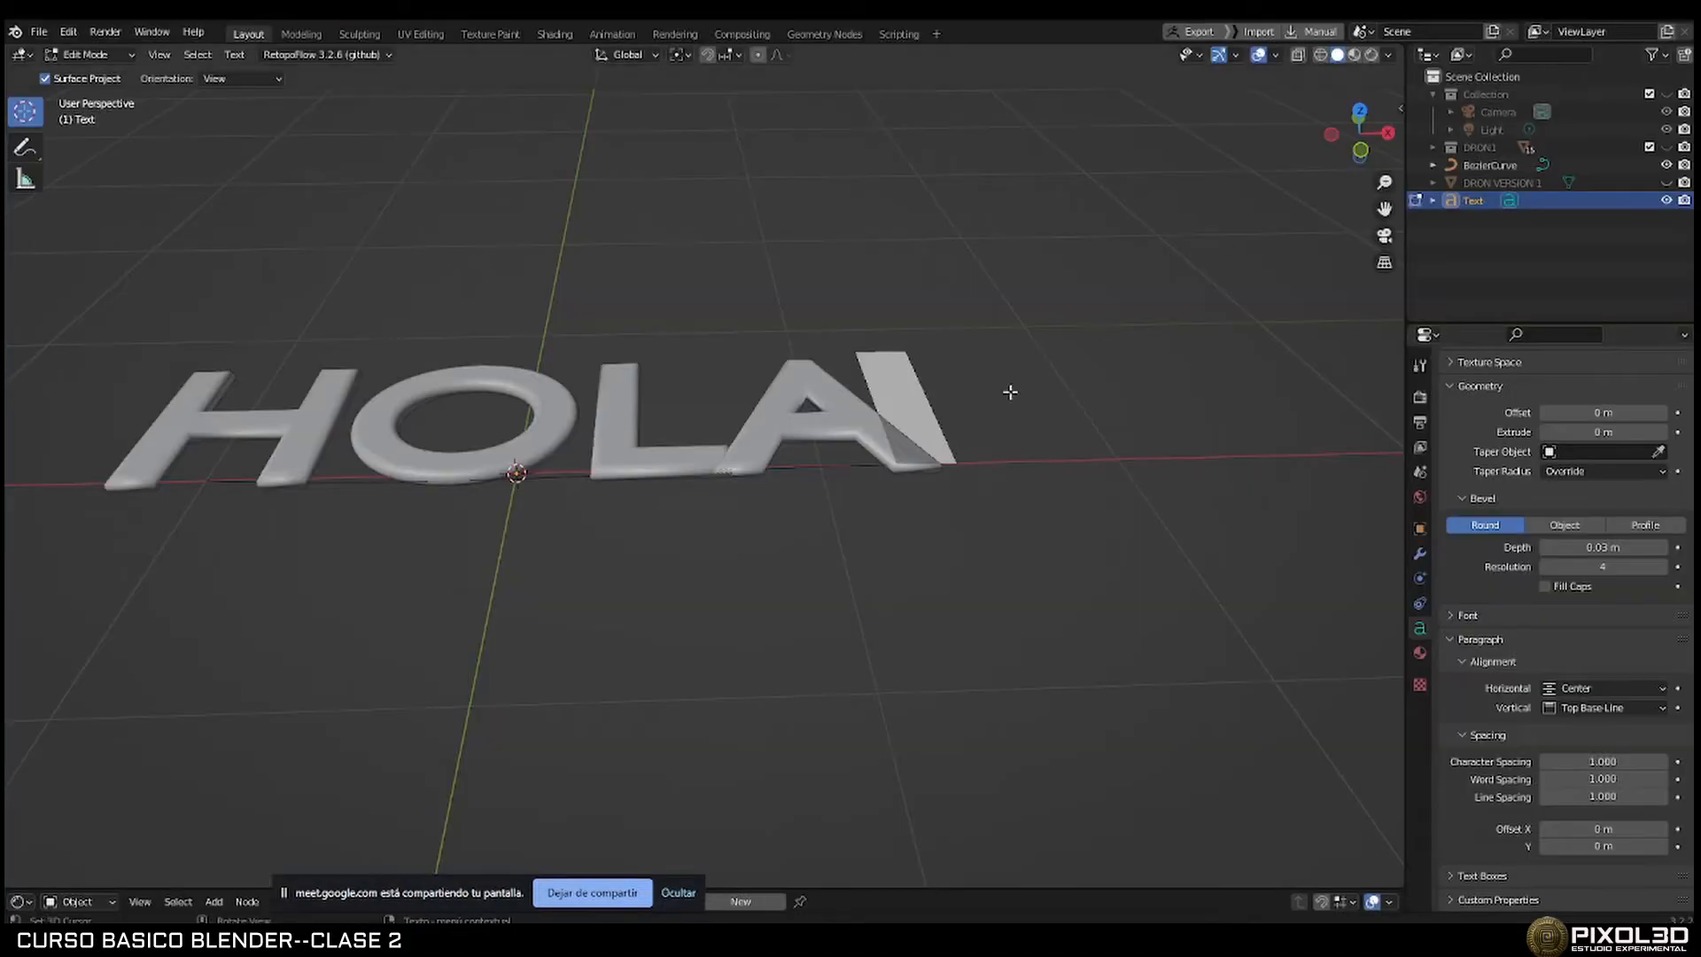
Return to Object Mode and scale the HOLA text down uniformly.
key(Tab)
middle_drag(1005, 479, 994, 536)
key(s)
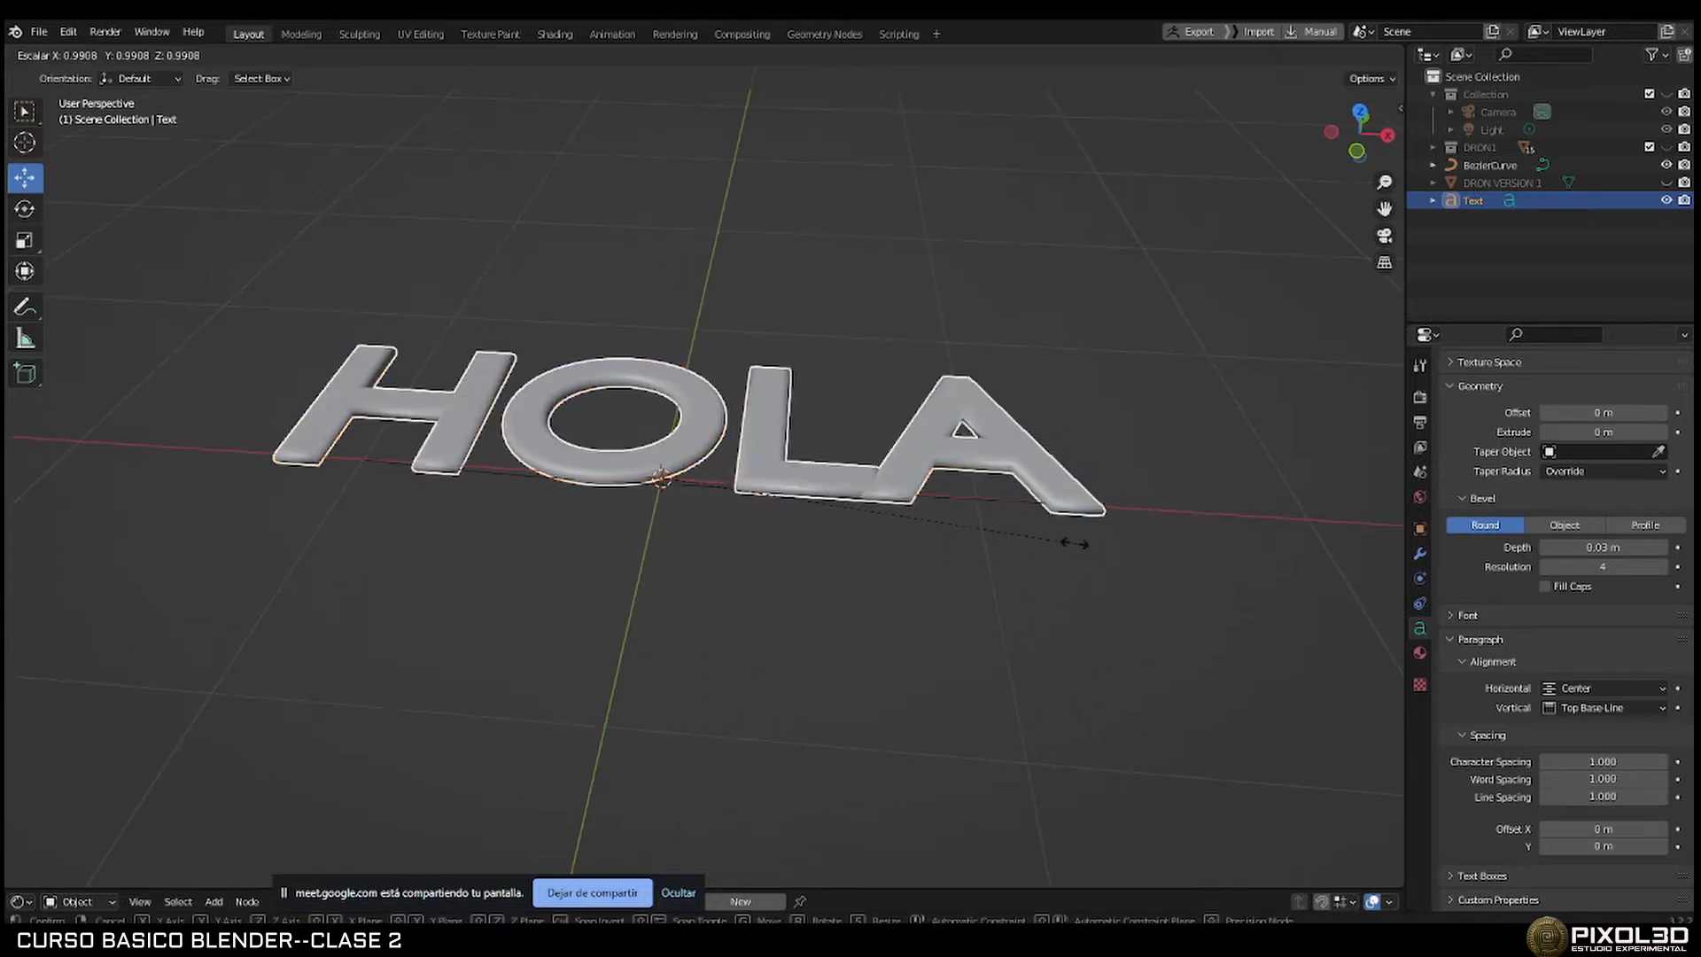
click(771, 495)
middle_drag(769, 496, 691, 501)
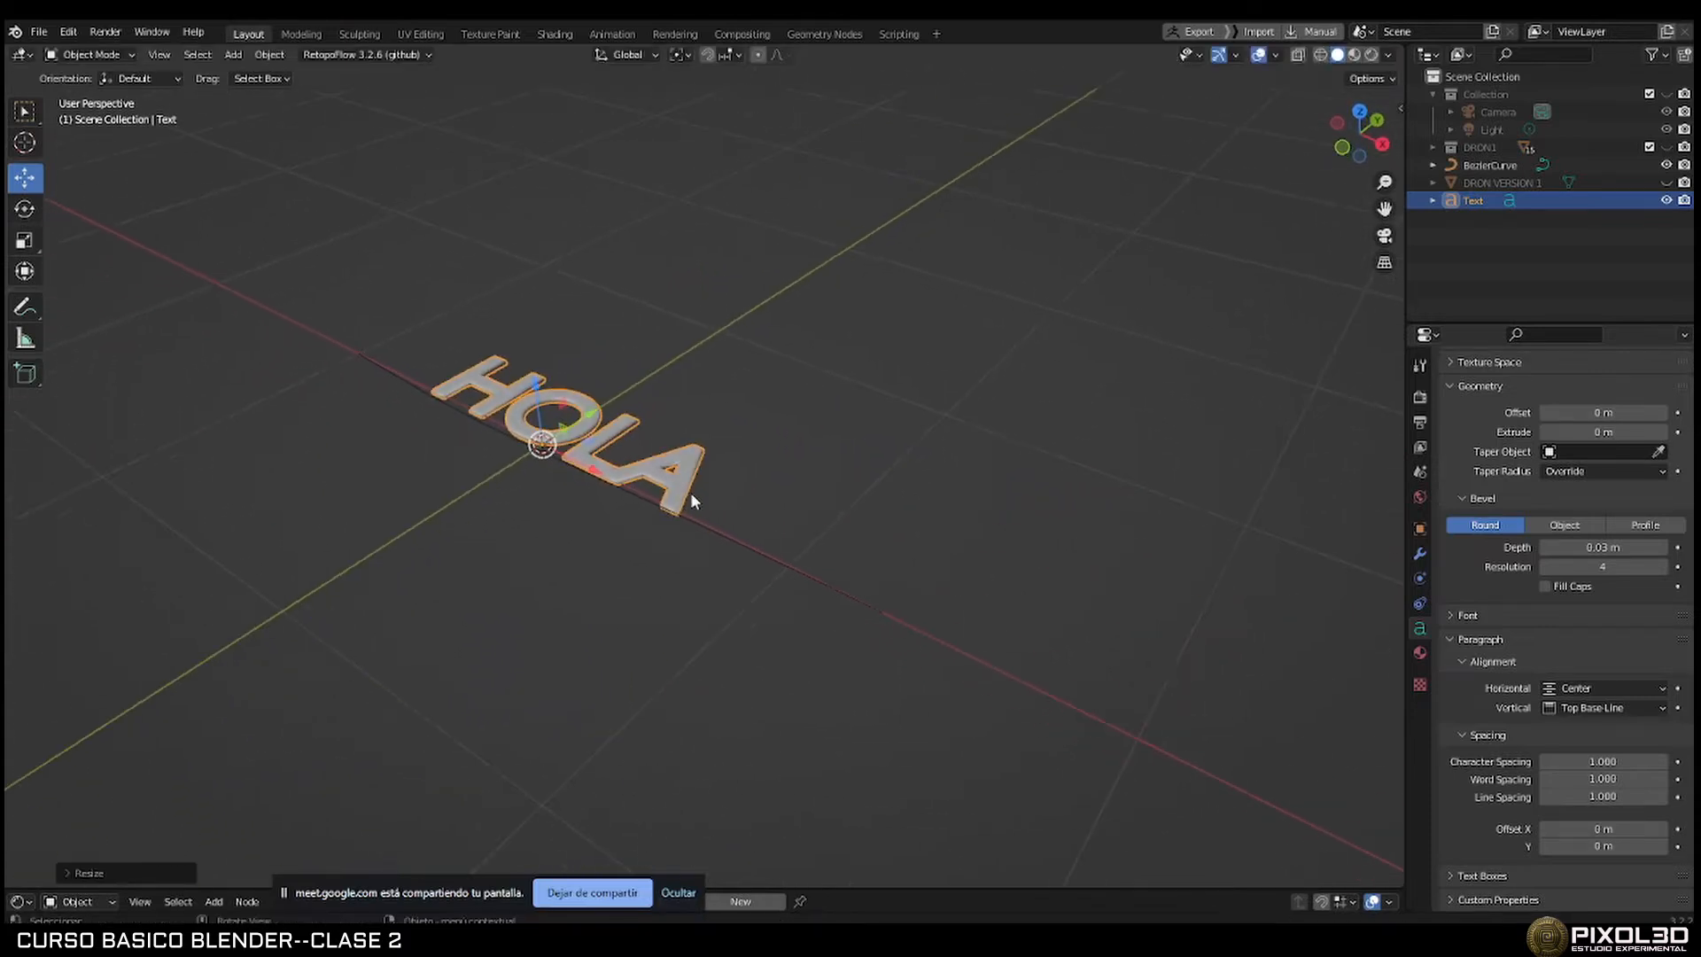
Rotate the HOLA text about the X axis so that it stands upright on the grid.
click(23, 208)
middle_drag(424, 337, 700, 443)
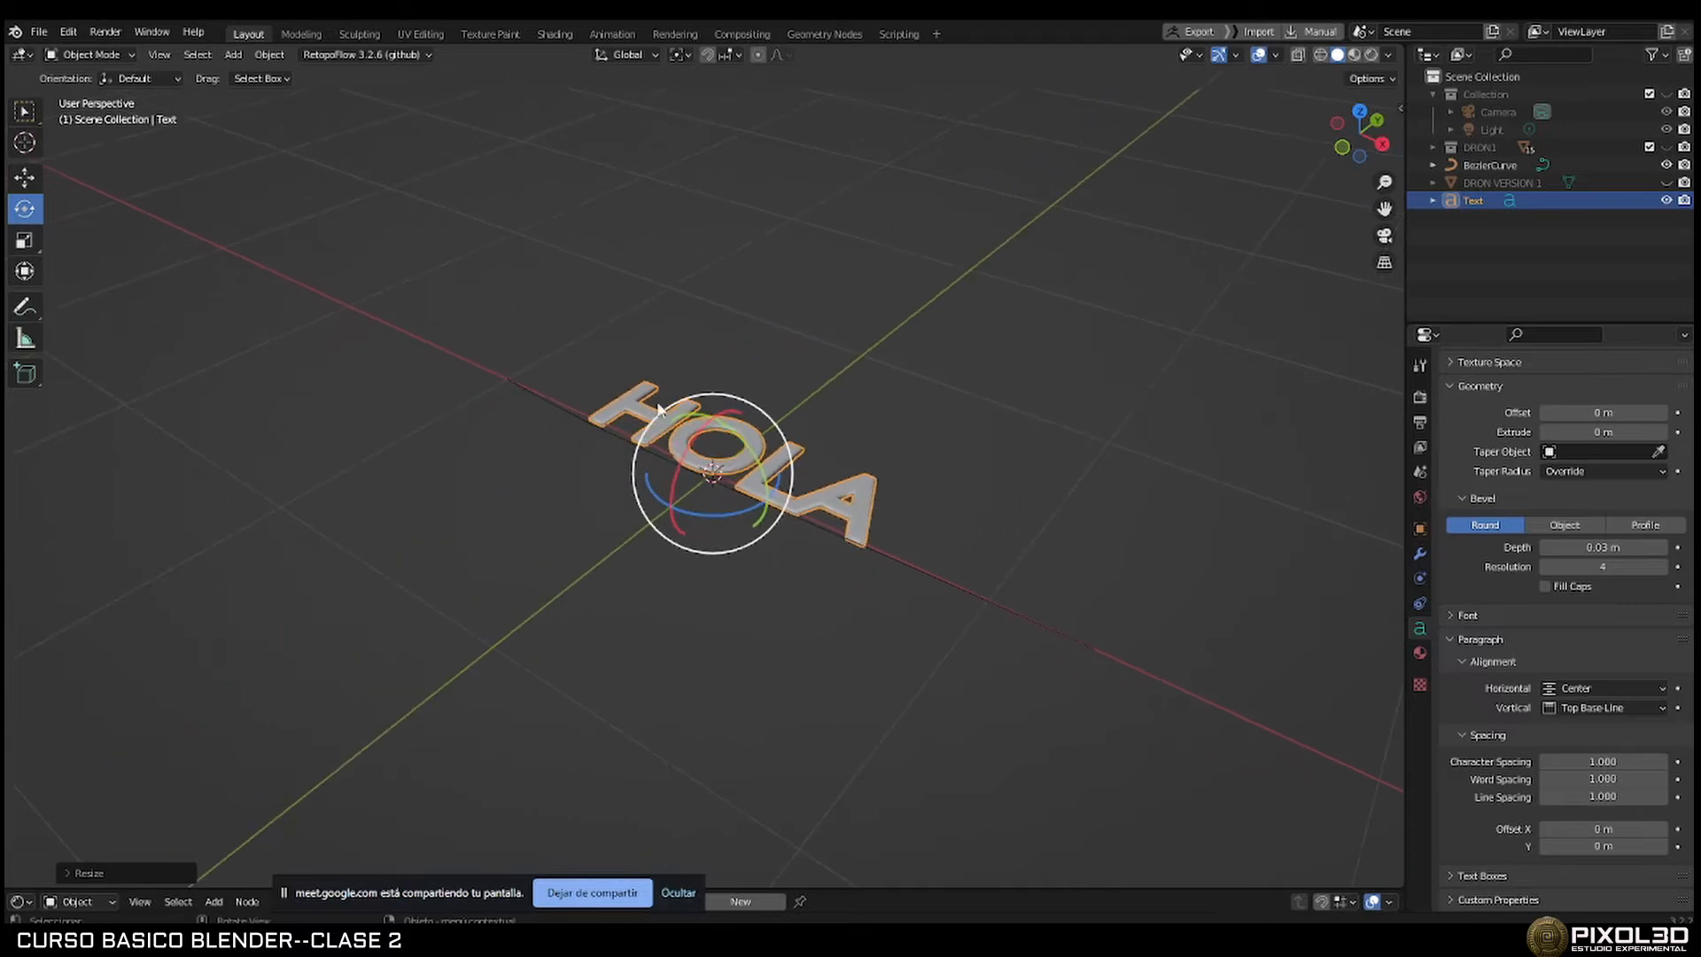
drag(692, 443, 663, 519)
middle_drag(663, 520, 900, 480)
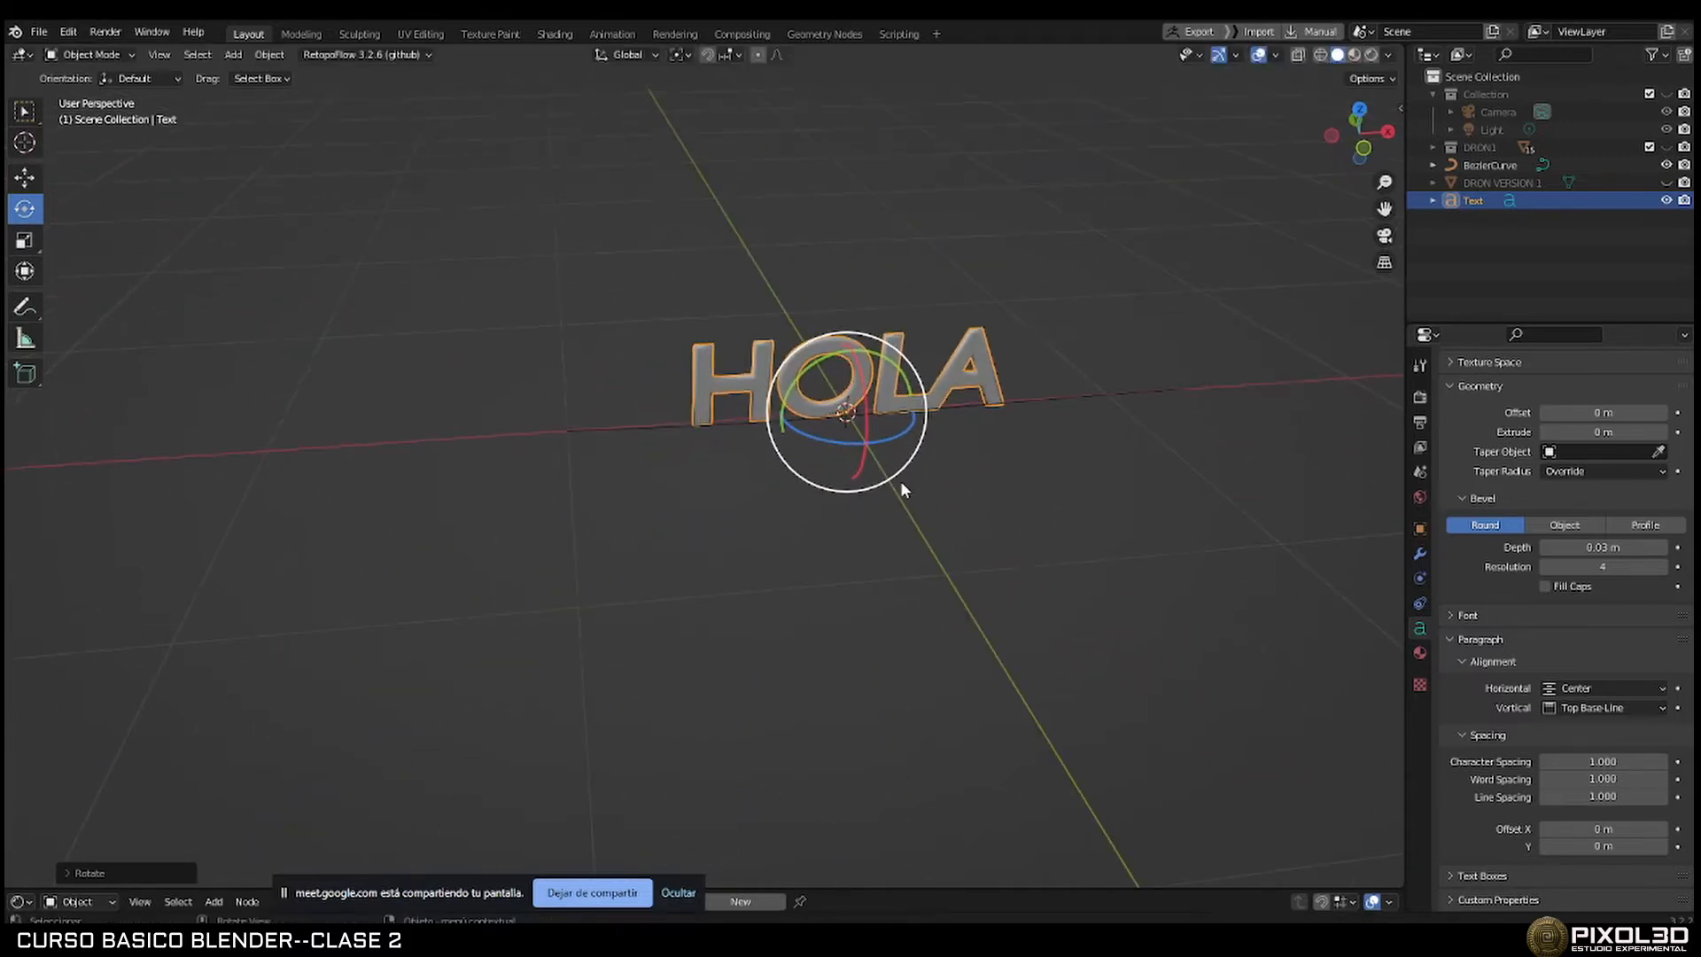
key(Tab)
key(Tab)
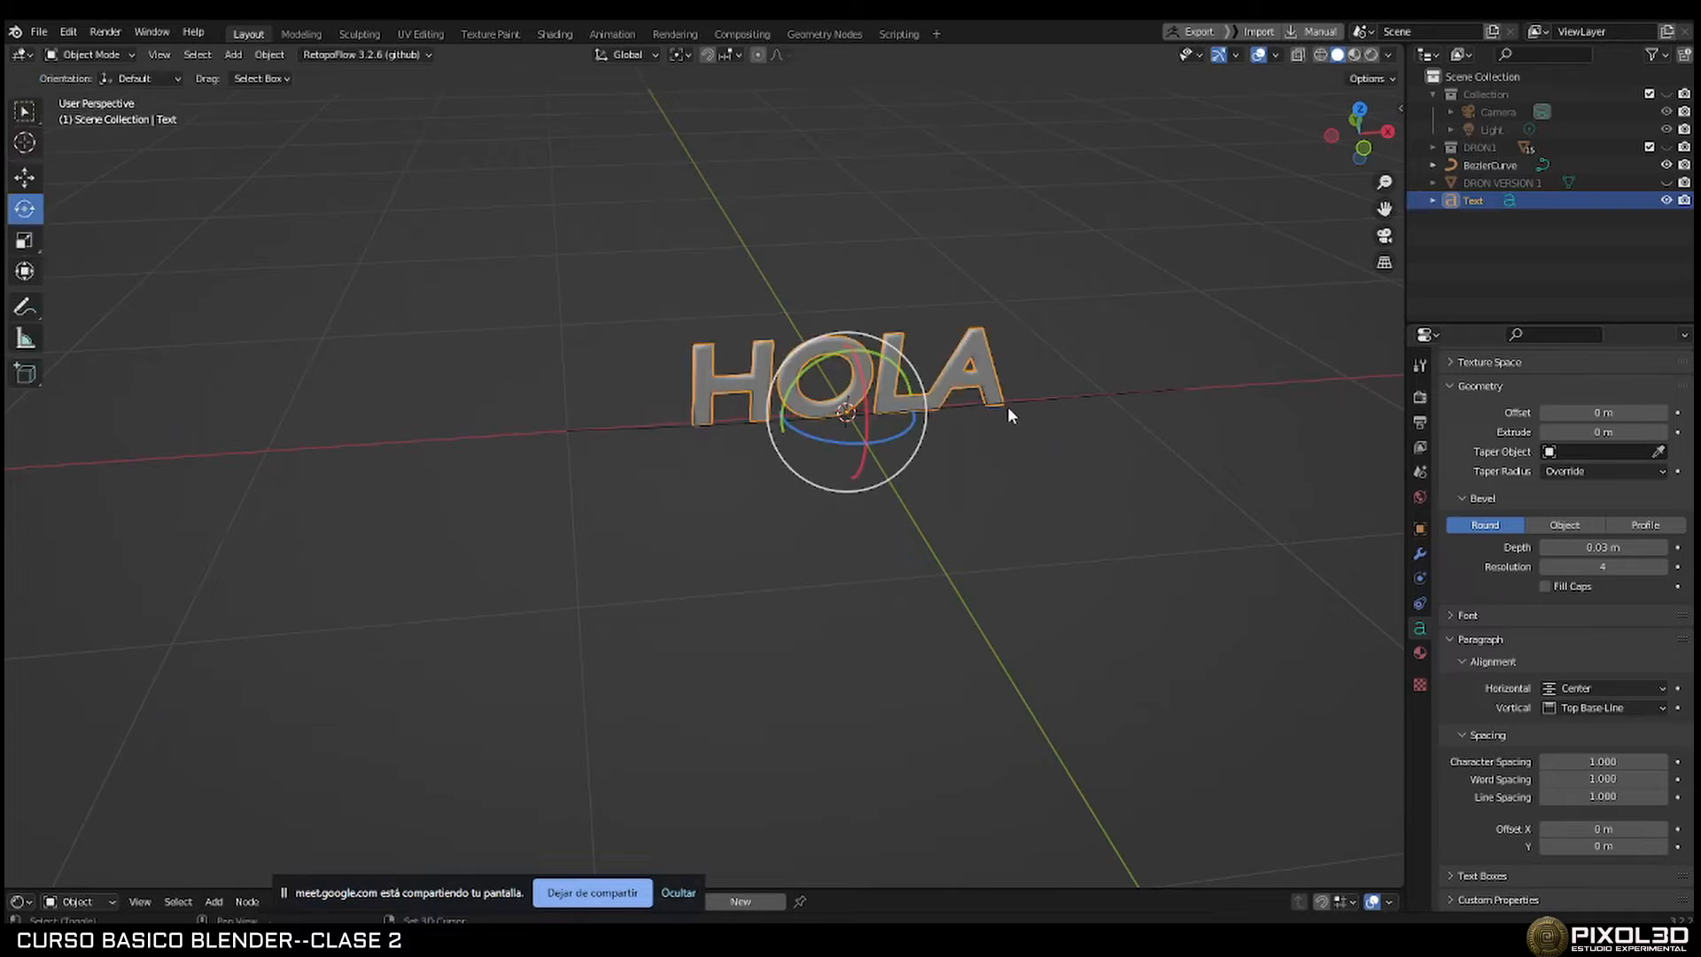
Try the Object bevel type on the upright HOLA text and restore the Round bevel.
middle_drag(1010, 417, 927, 448)
scroll(1143, 493, up, 3)
middle_drag(1141, 485, 1099, 438)
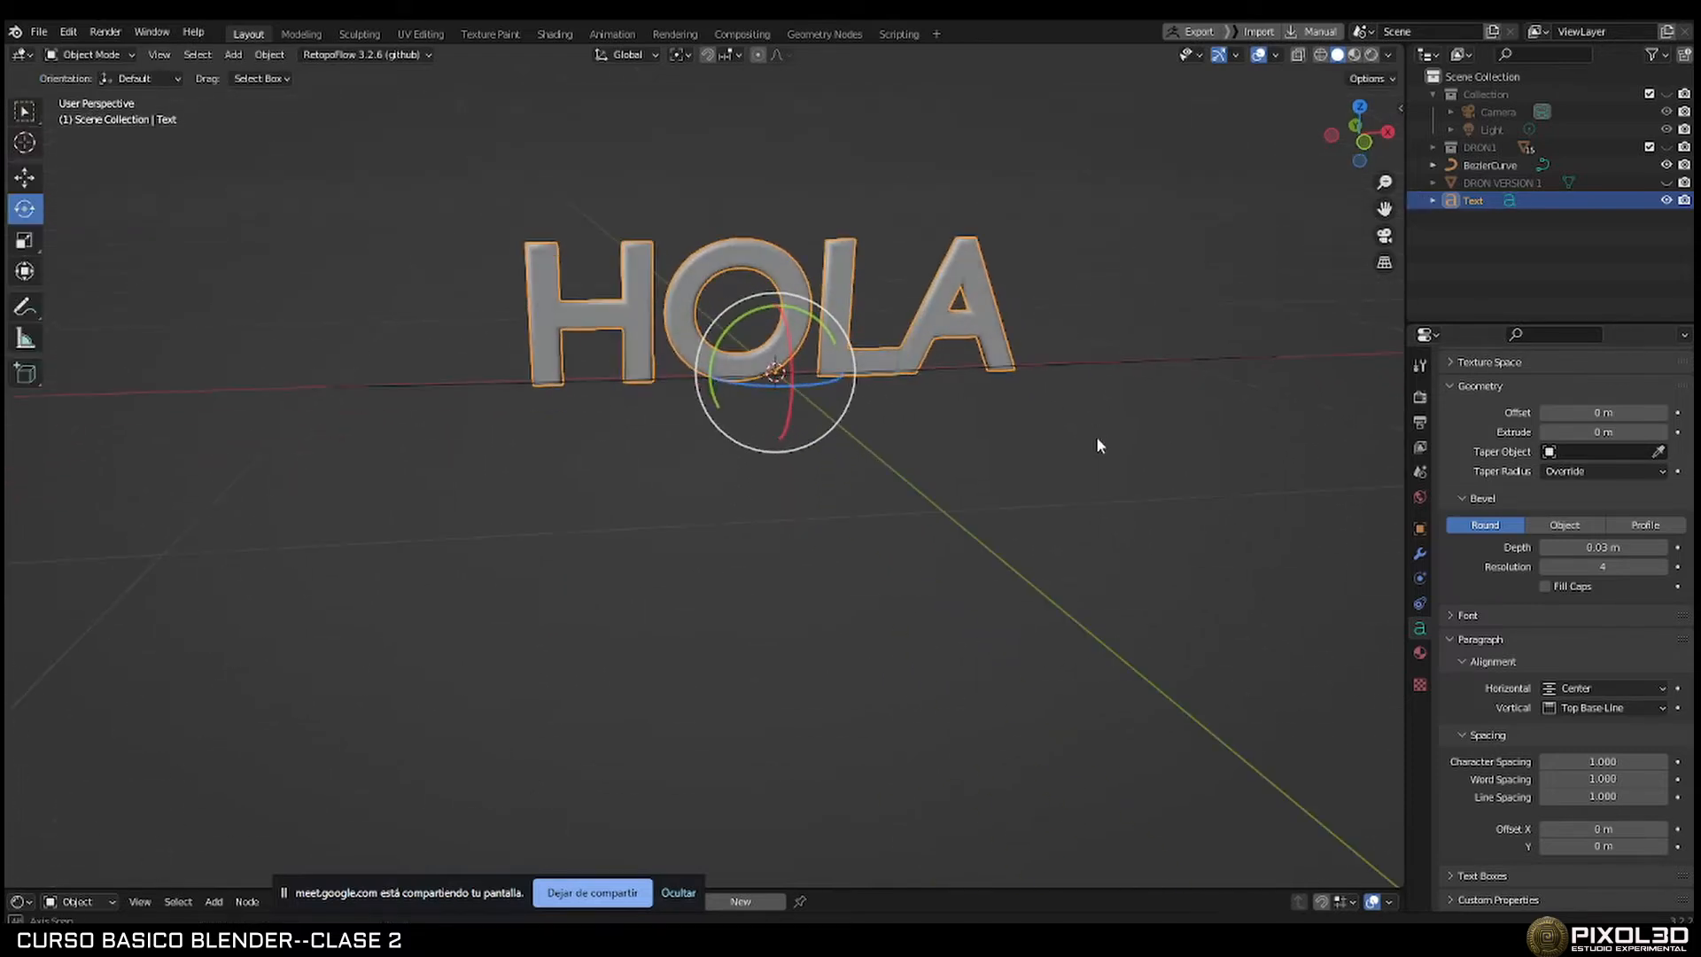
scroll(1004, 488, down, 2)
mouse_move(1005, 488)
middle_down()
mouse_move(1005, 416)
mouse_move(992, 459)
middle_up()
scroll(1040, 386, up, 2)
scroll(1129, 490, up, 2)
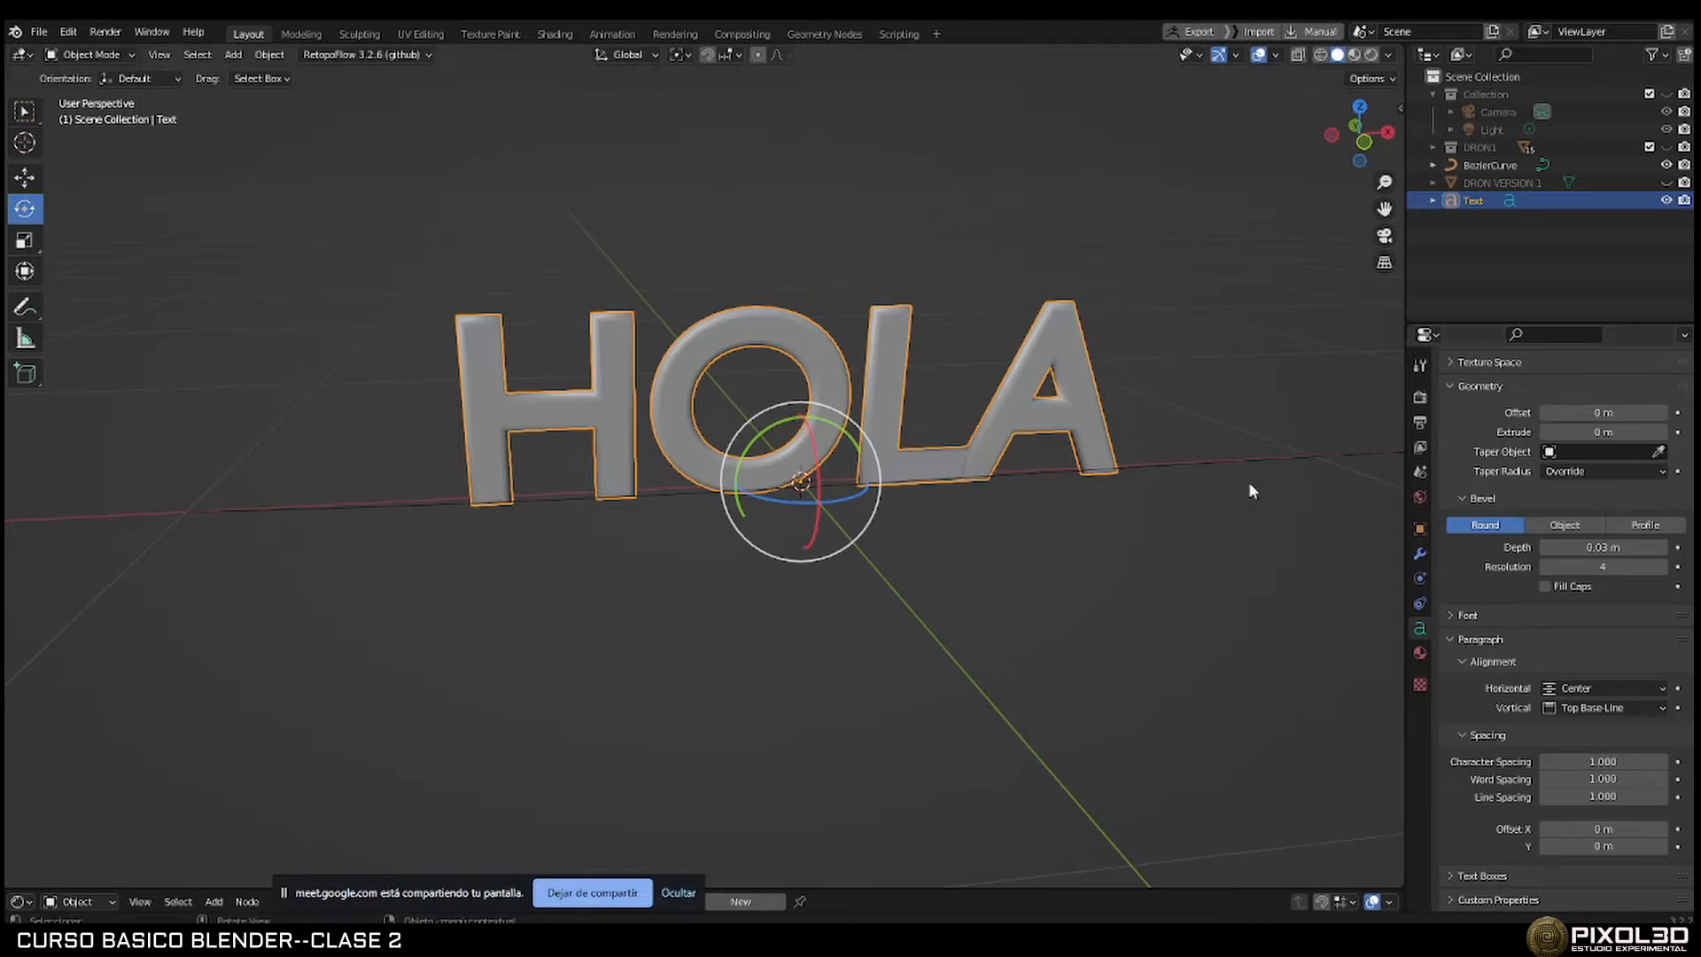
click(1584, 525)
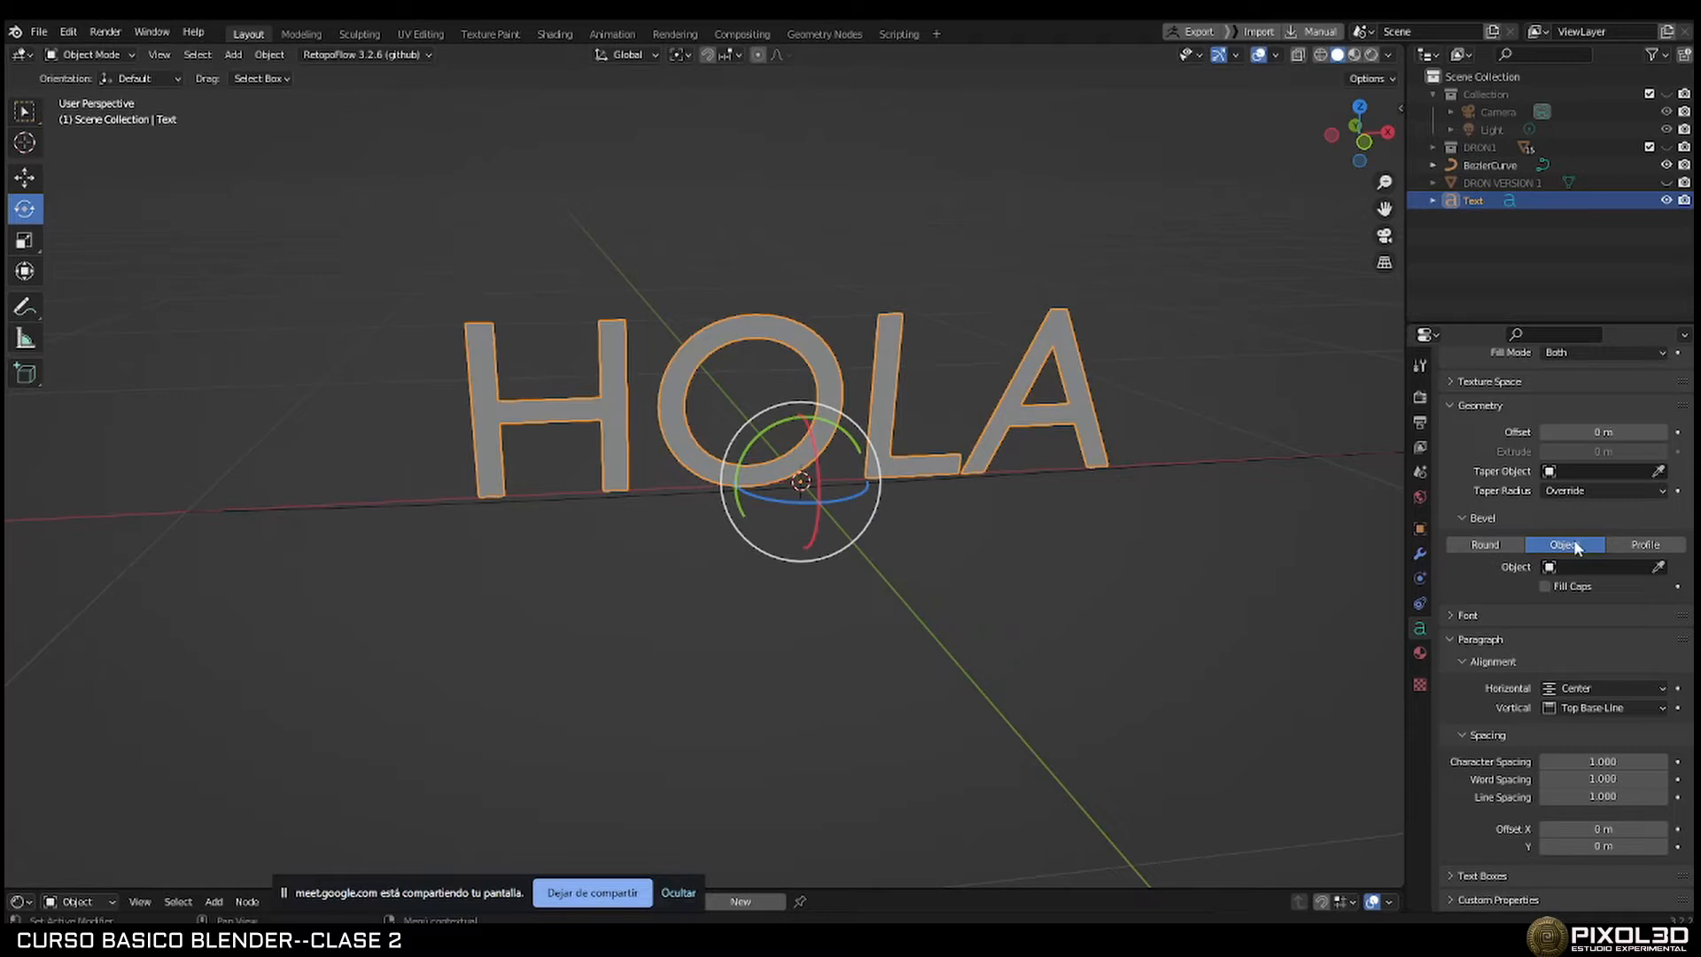
click(1485, 544)
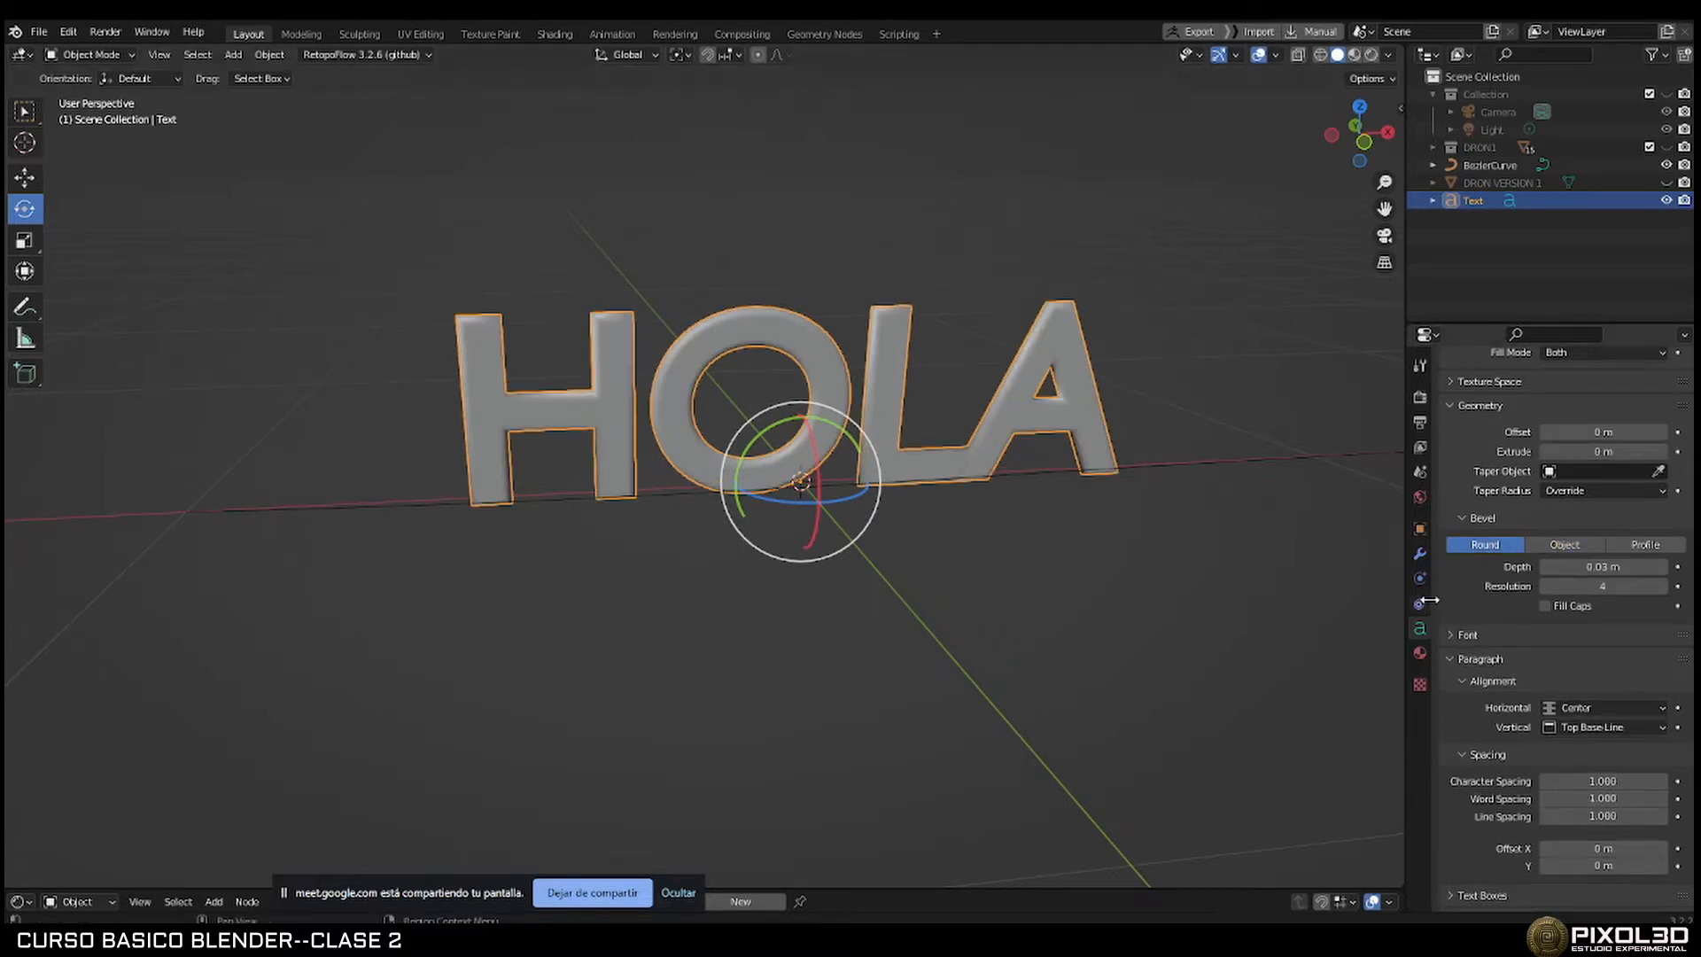
click(1419, 554)
click(1485, 395)
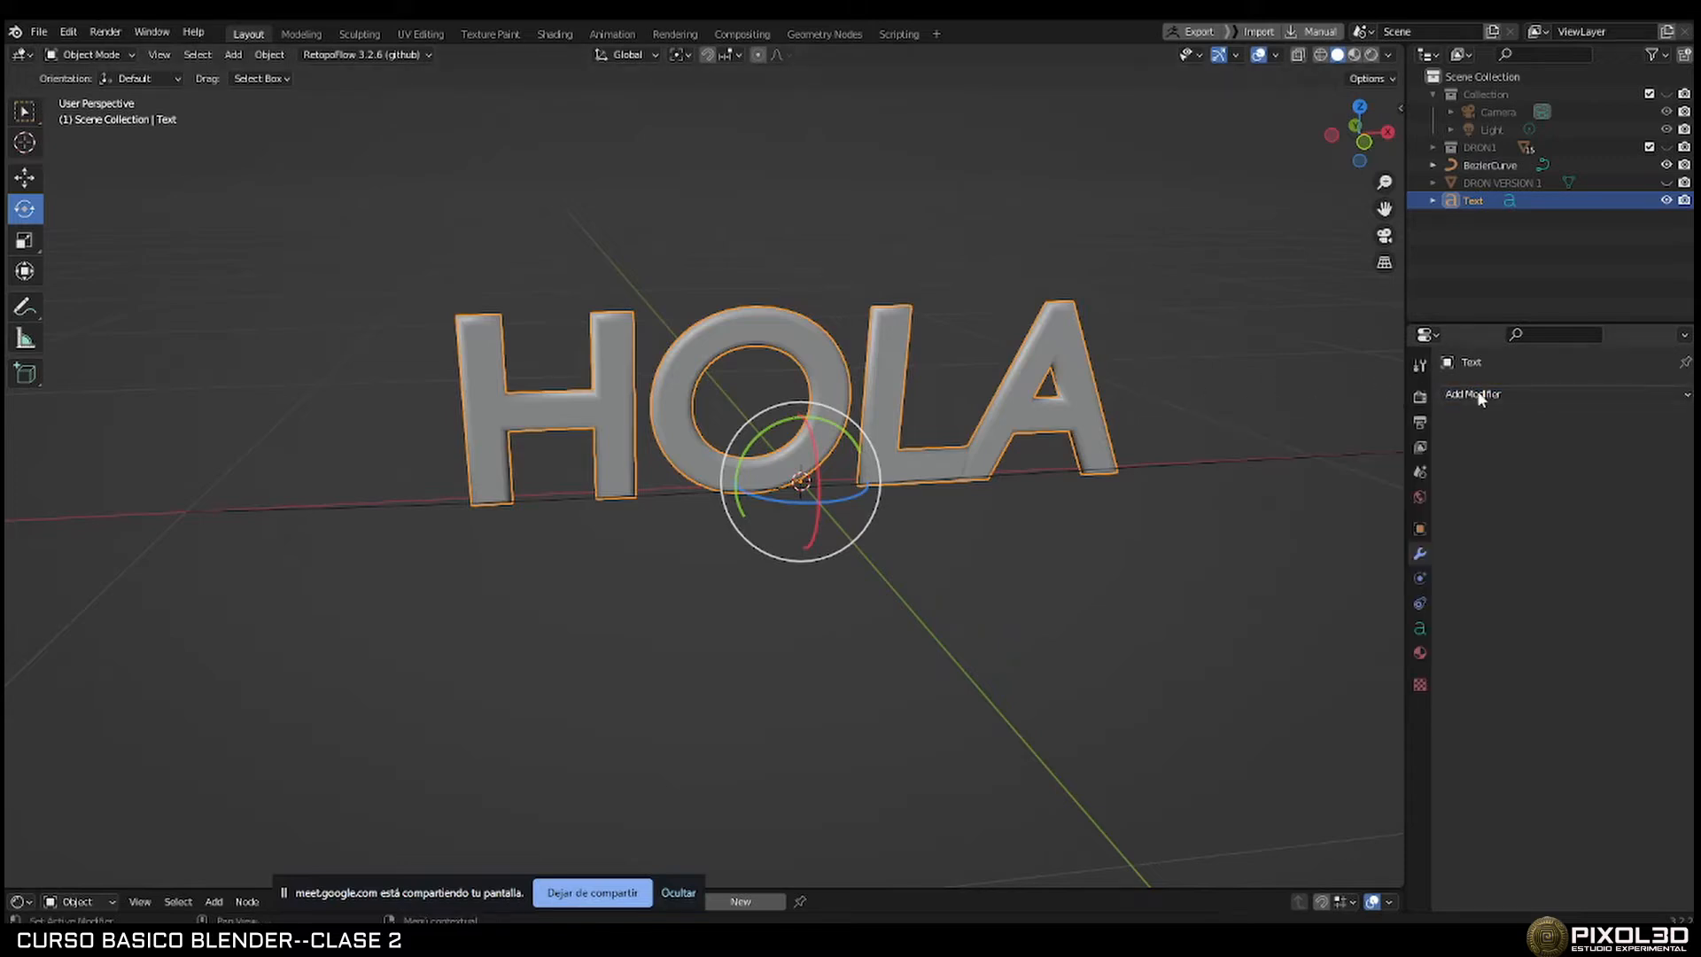
click(1478, 395)
click(1108, 471)
middle_drag(1177, 475, 1027, 549)
scroll(930, 535, up, 4)
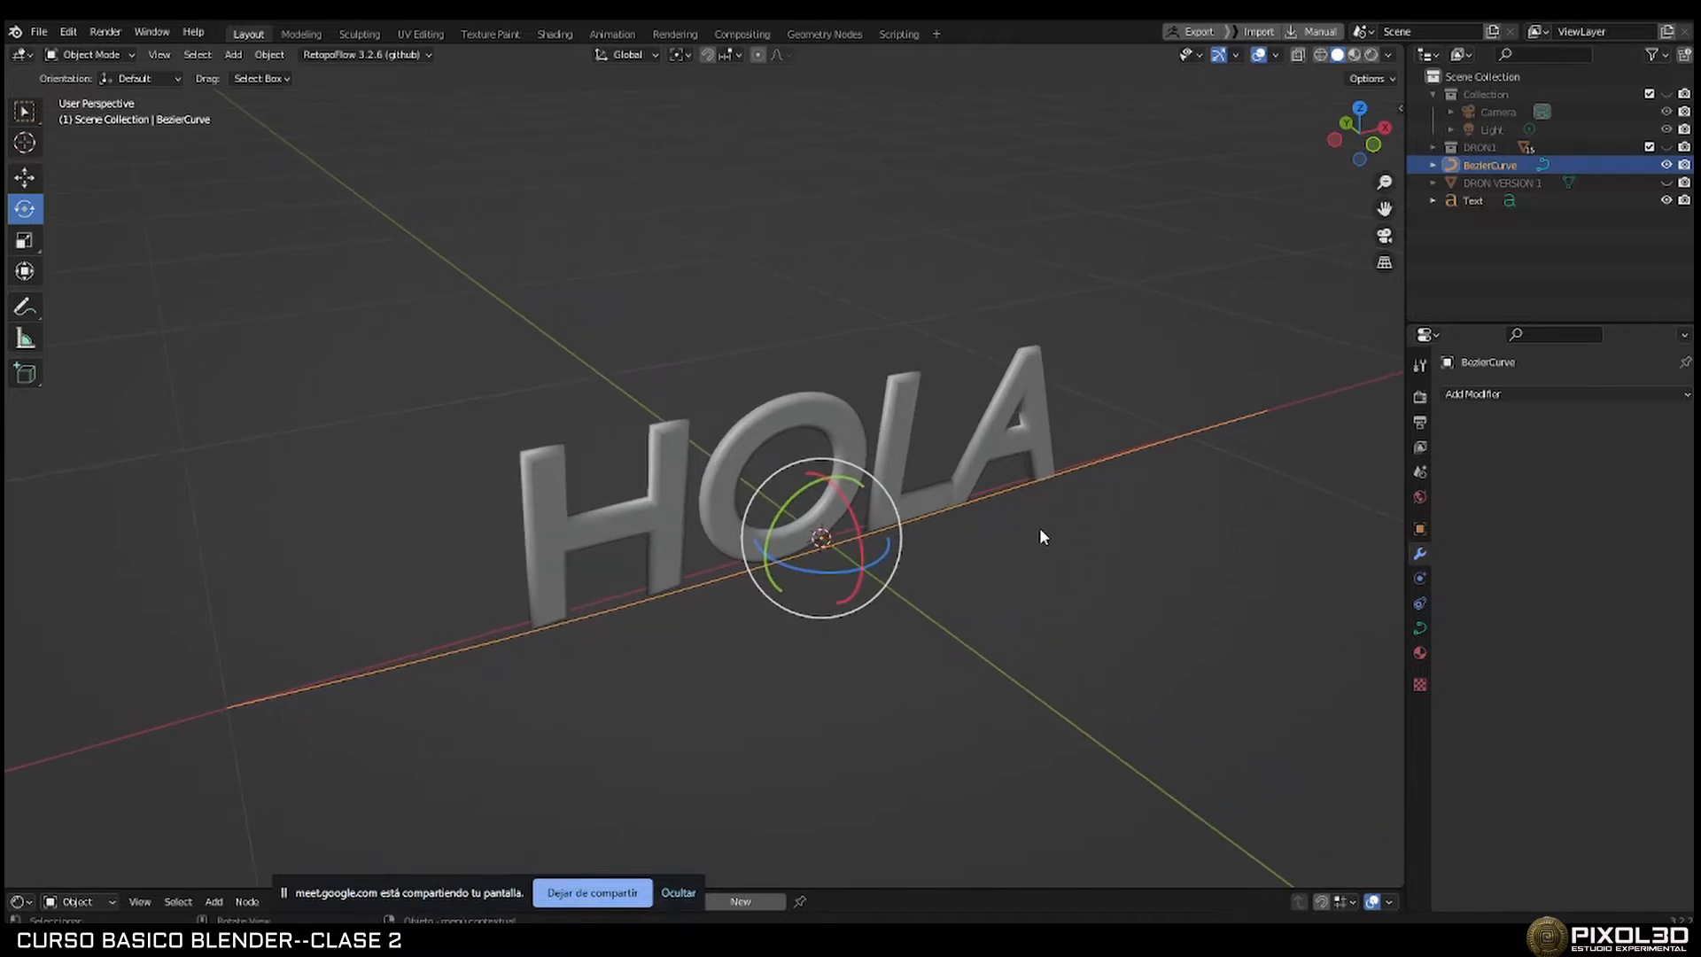
click(815, 402)
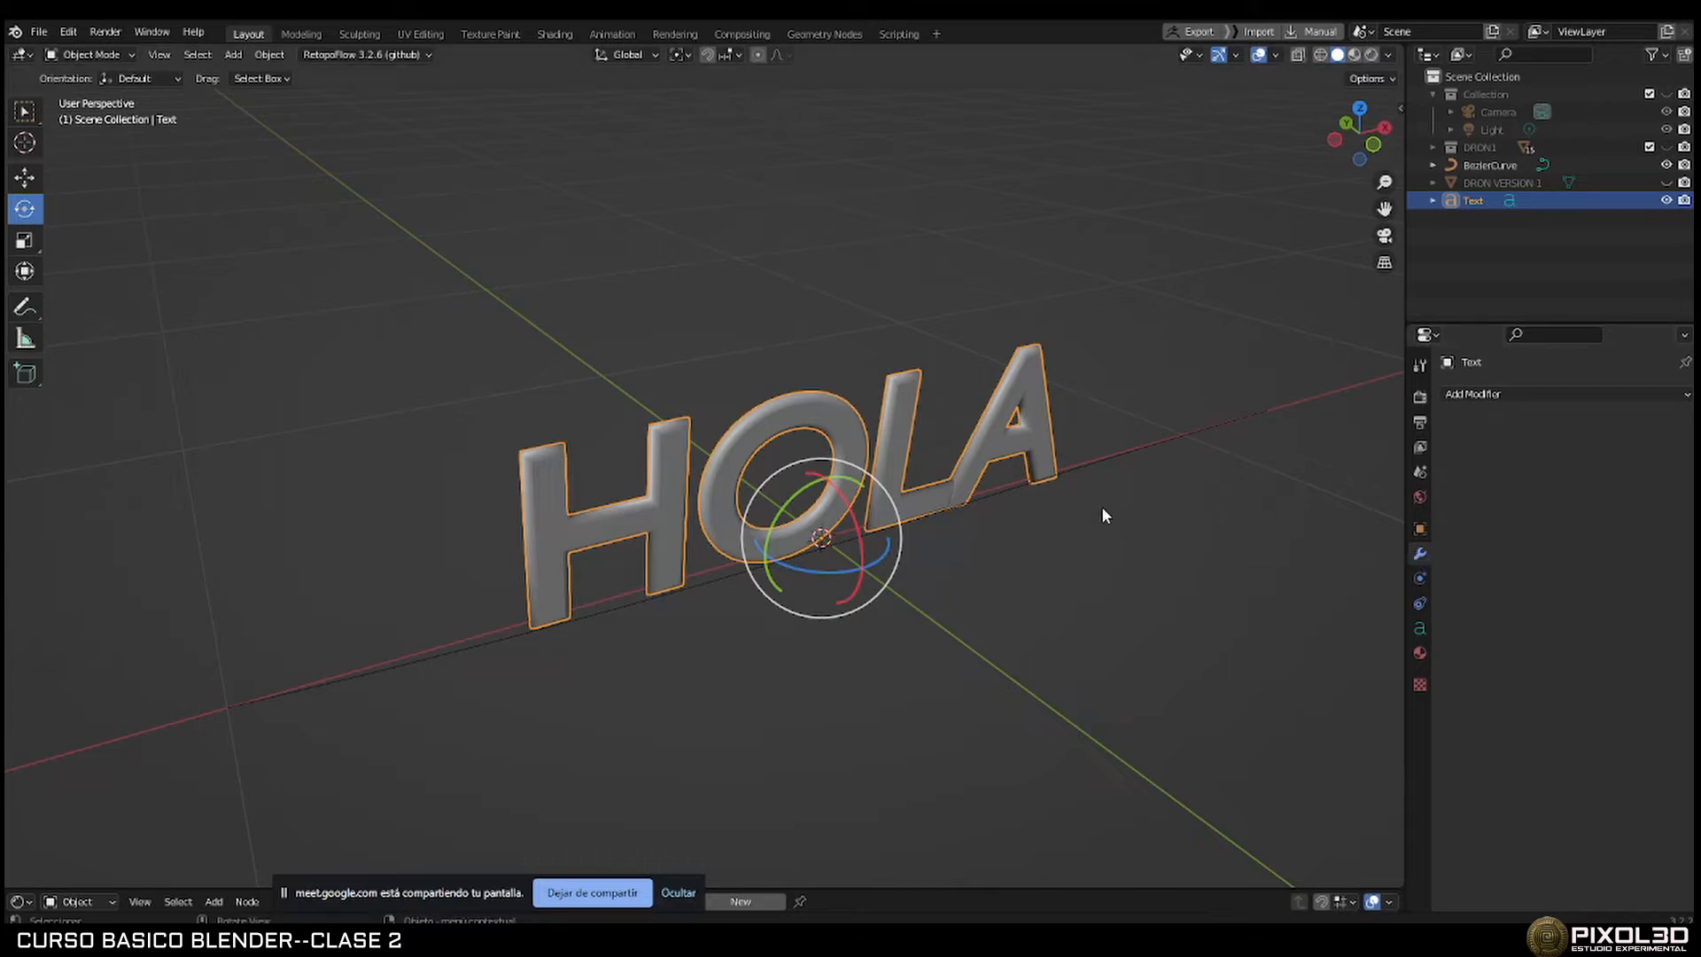
Edit the Bezier curve beneath the HOLA text and move its right end's inner handle forward to bend the curve.
click(1109, 460)
middle_drag(1108, 494, 1089, 505)
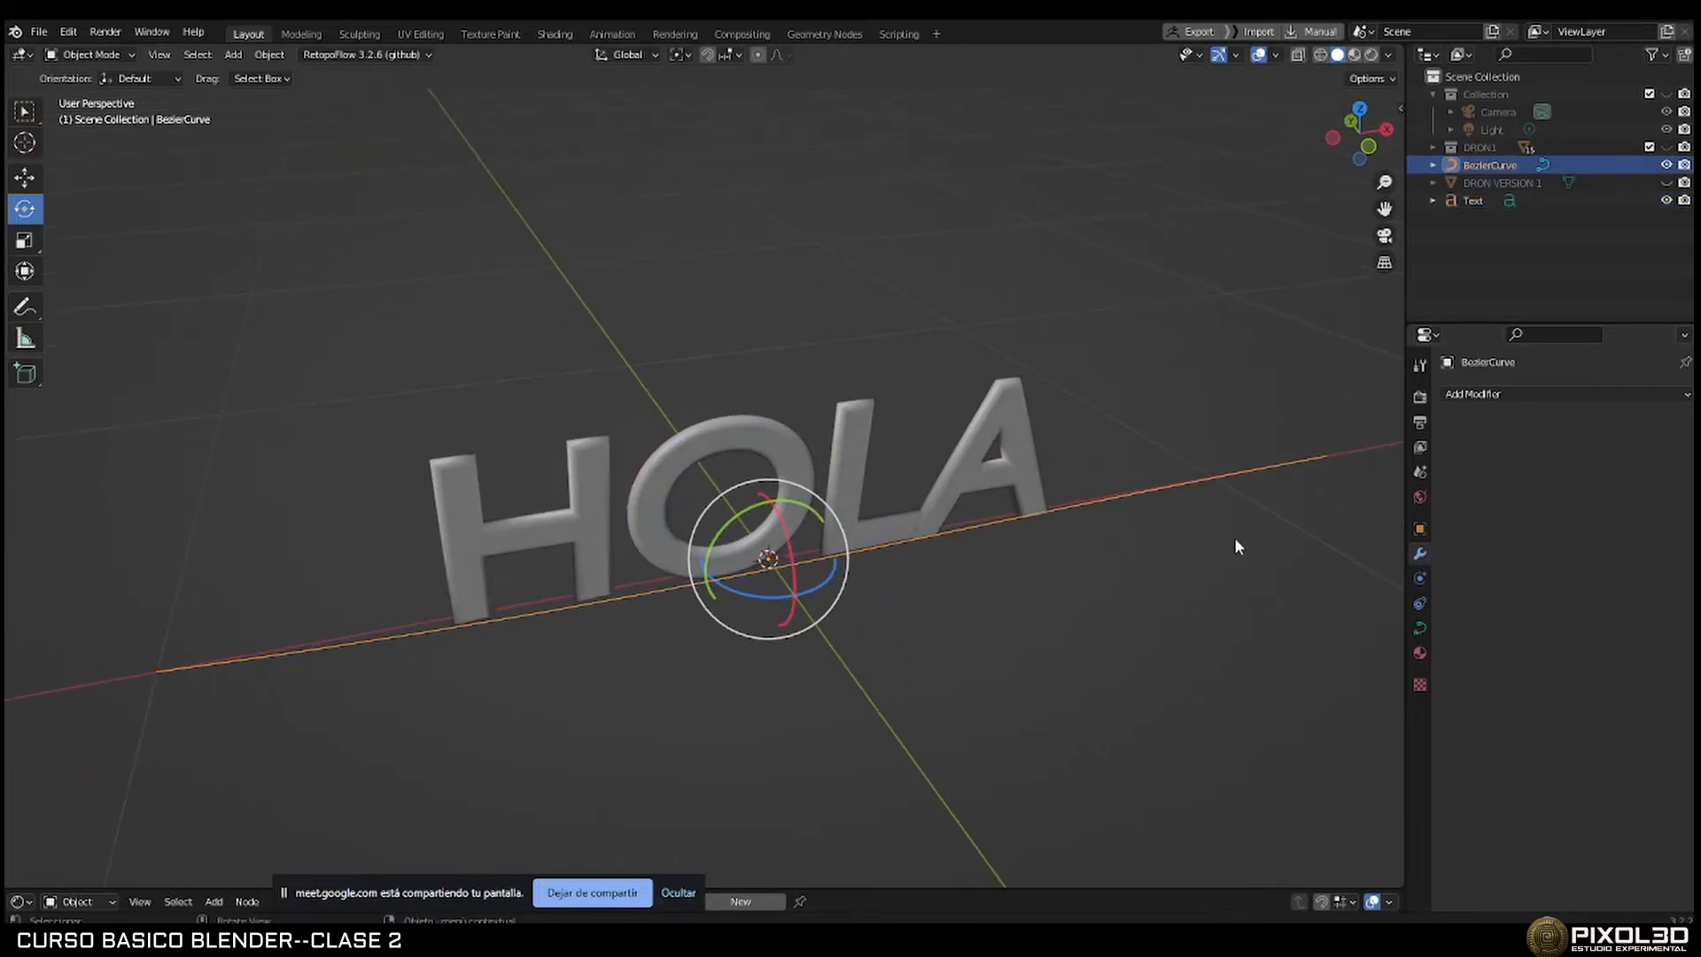
click(1419, 628)
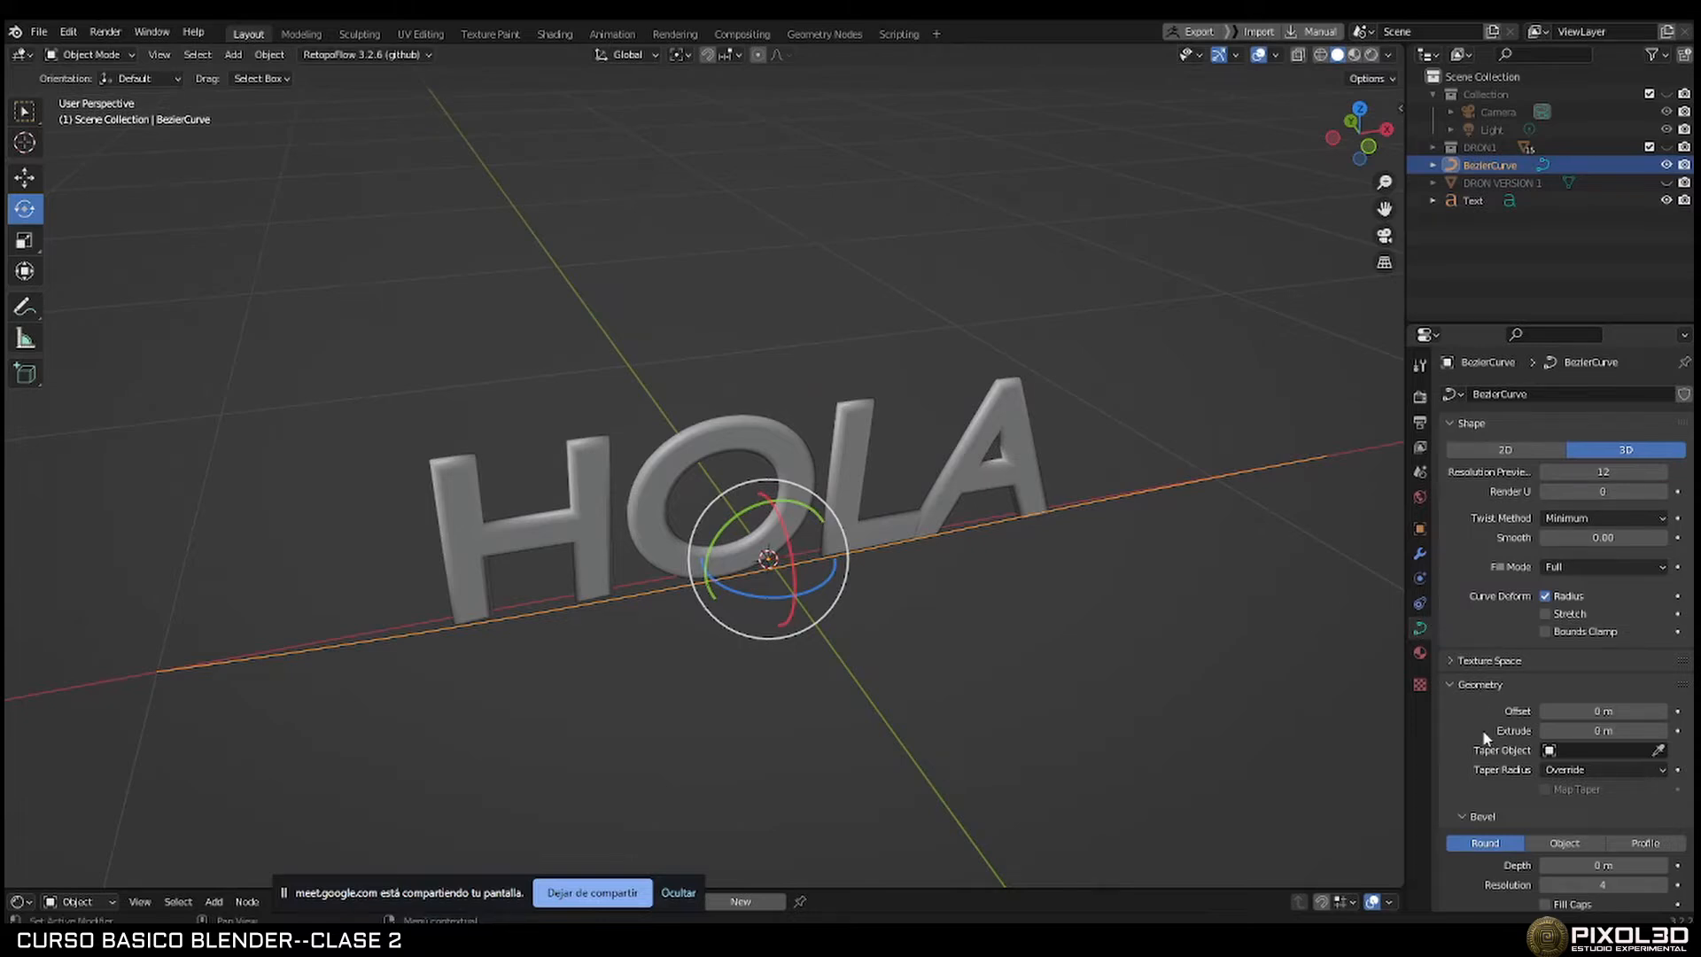
scroll(1460, 708, down, 1)
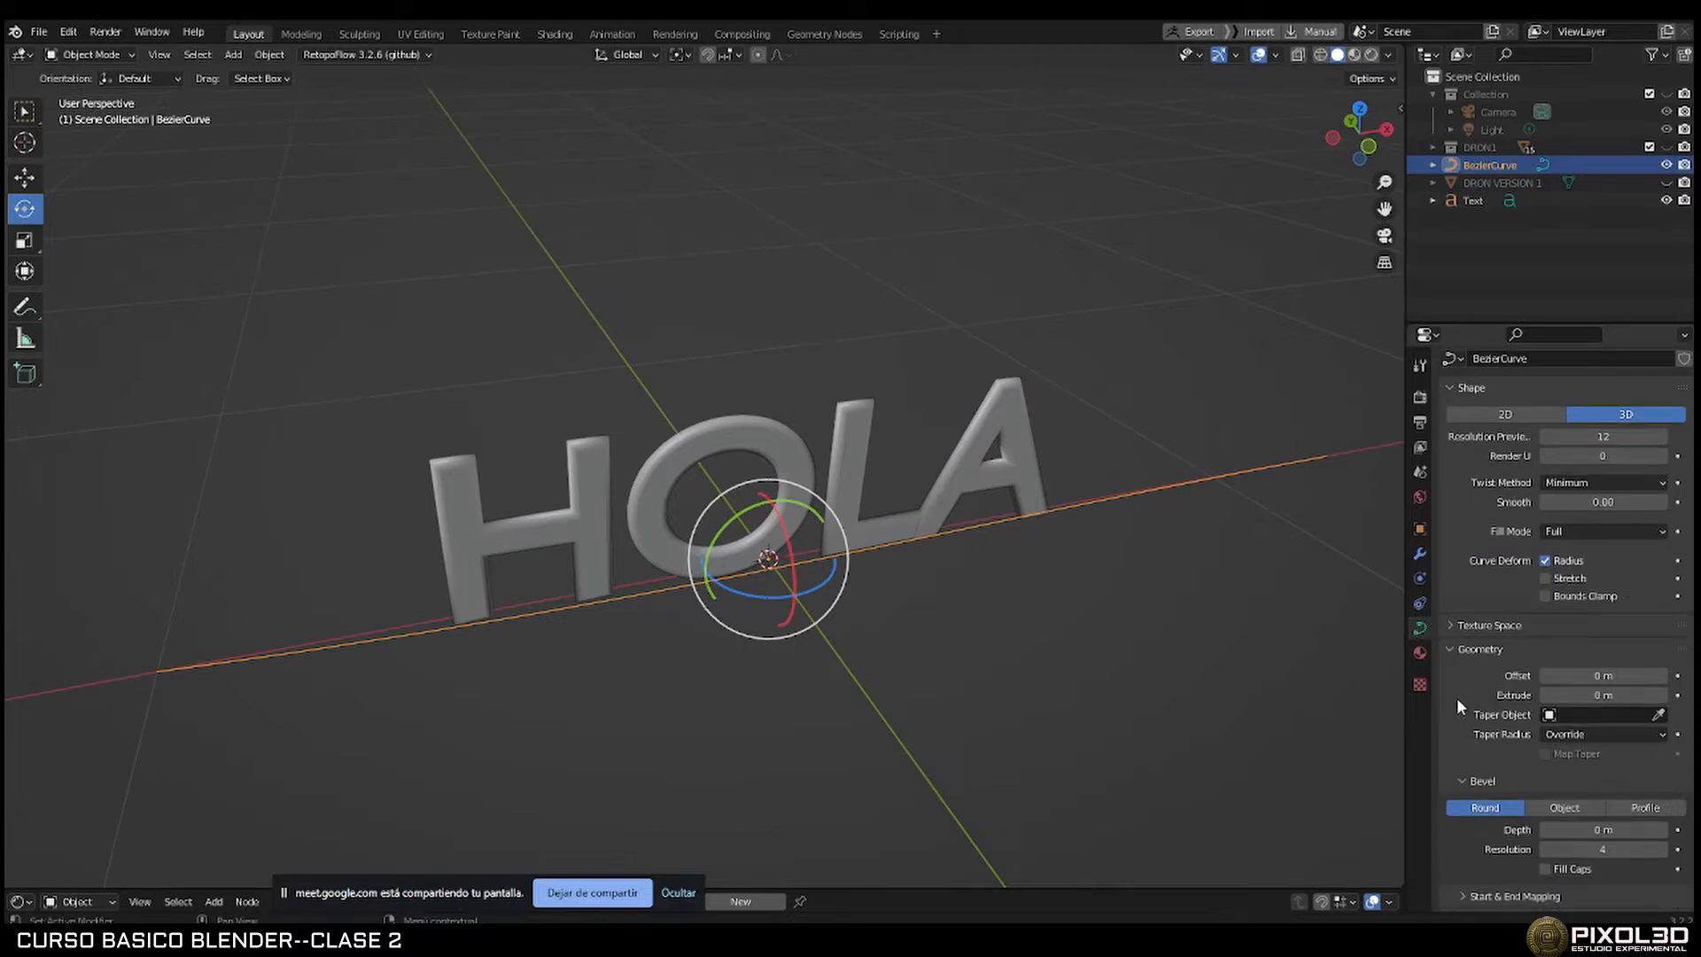
middle_drag(1111, 551, 1112, 610)
key(Tab)
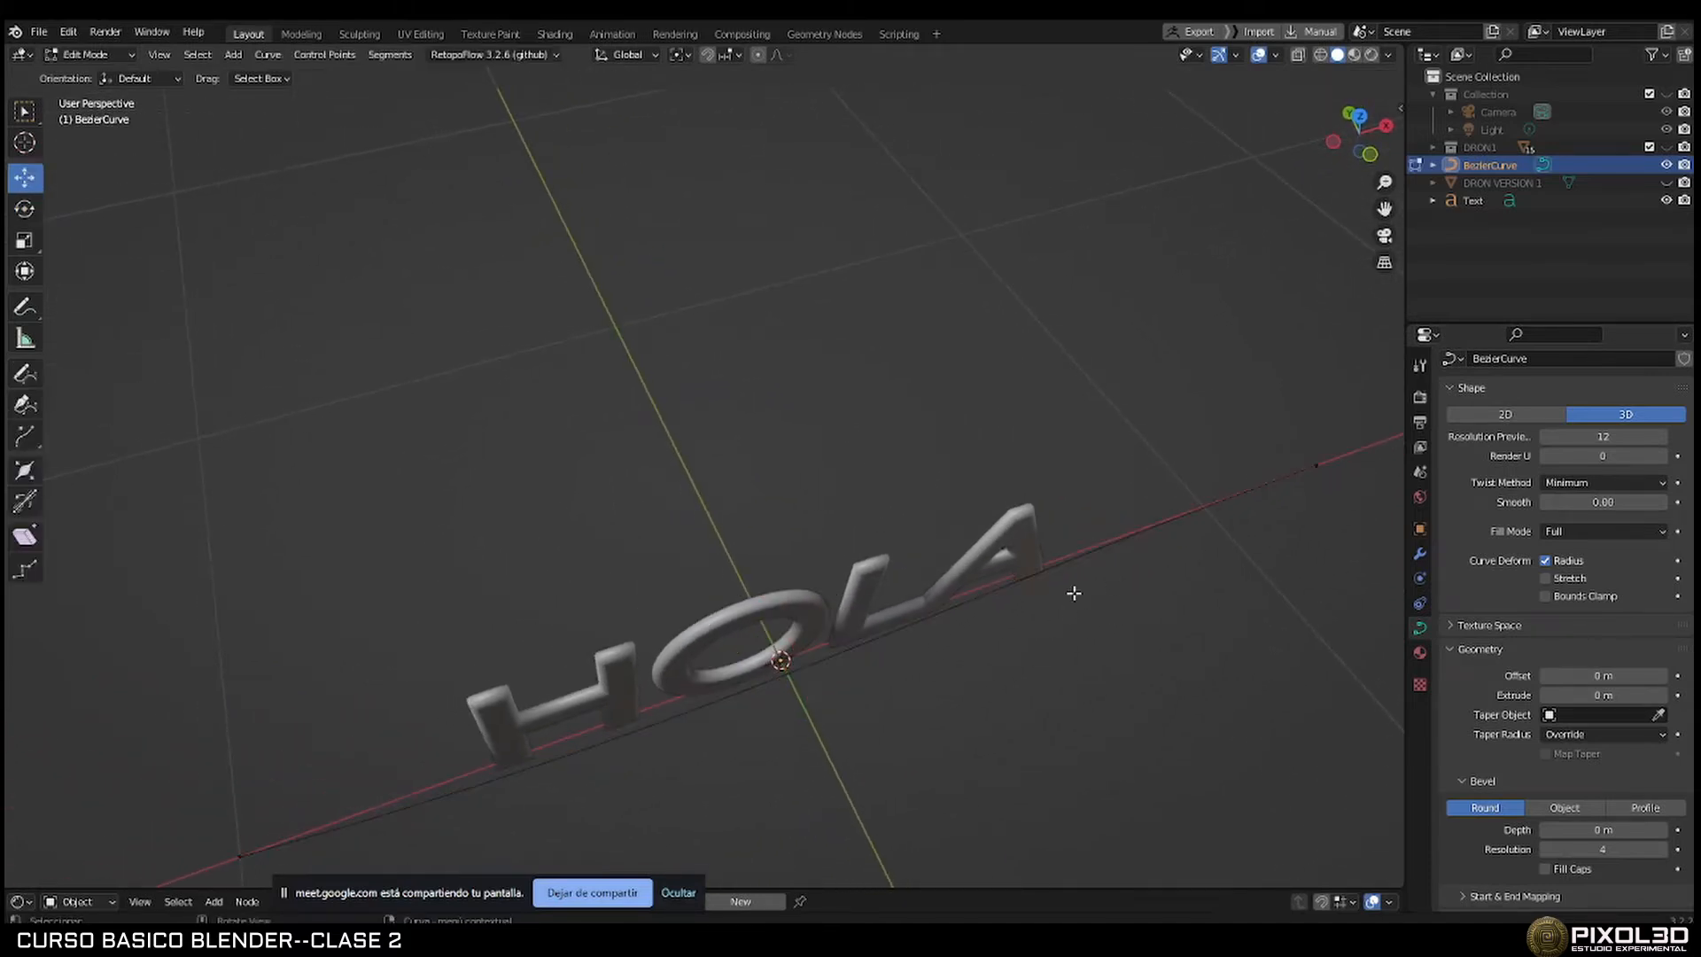
scroll(1090, 577, down, 2)
click(1049, 471)
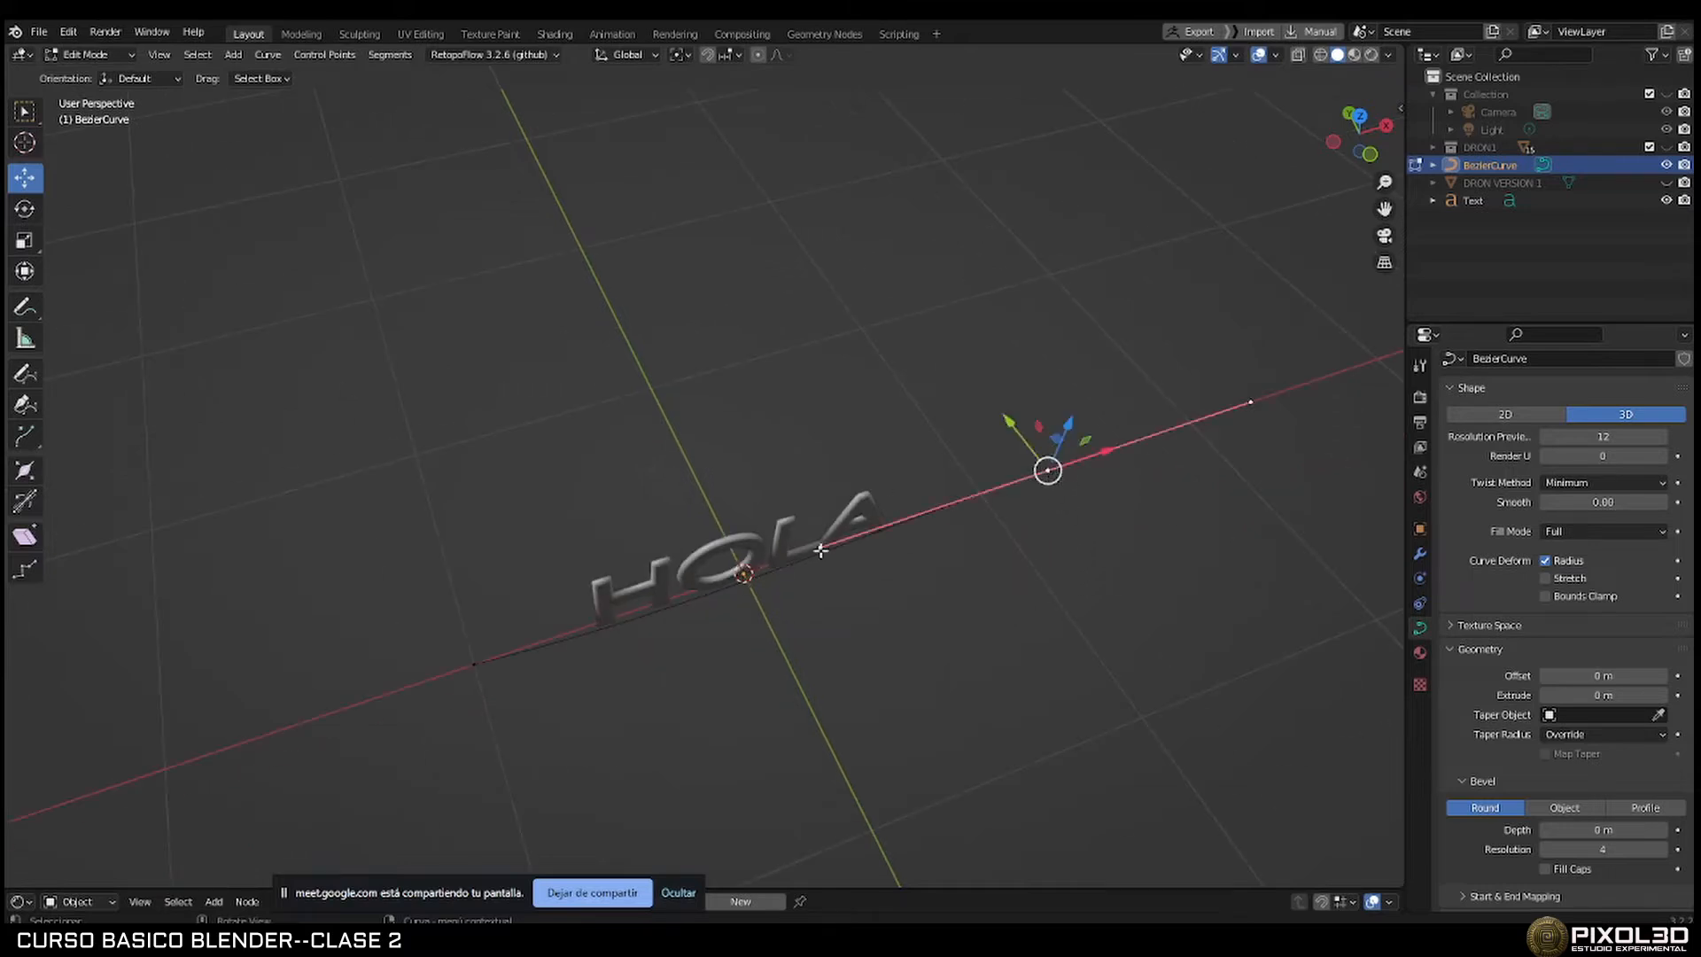
click(822, 553)
drag(785, 500, 857, 620)
middle_drag(857, 620, 782, 549)
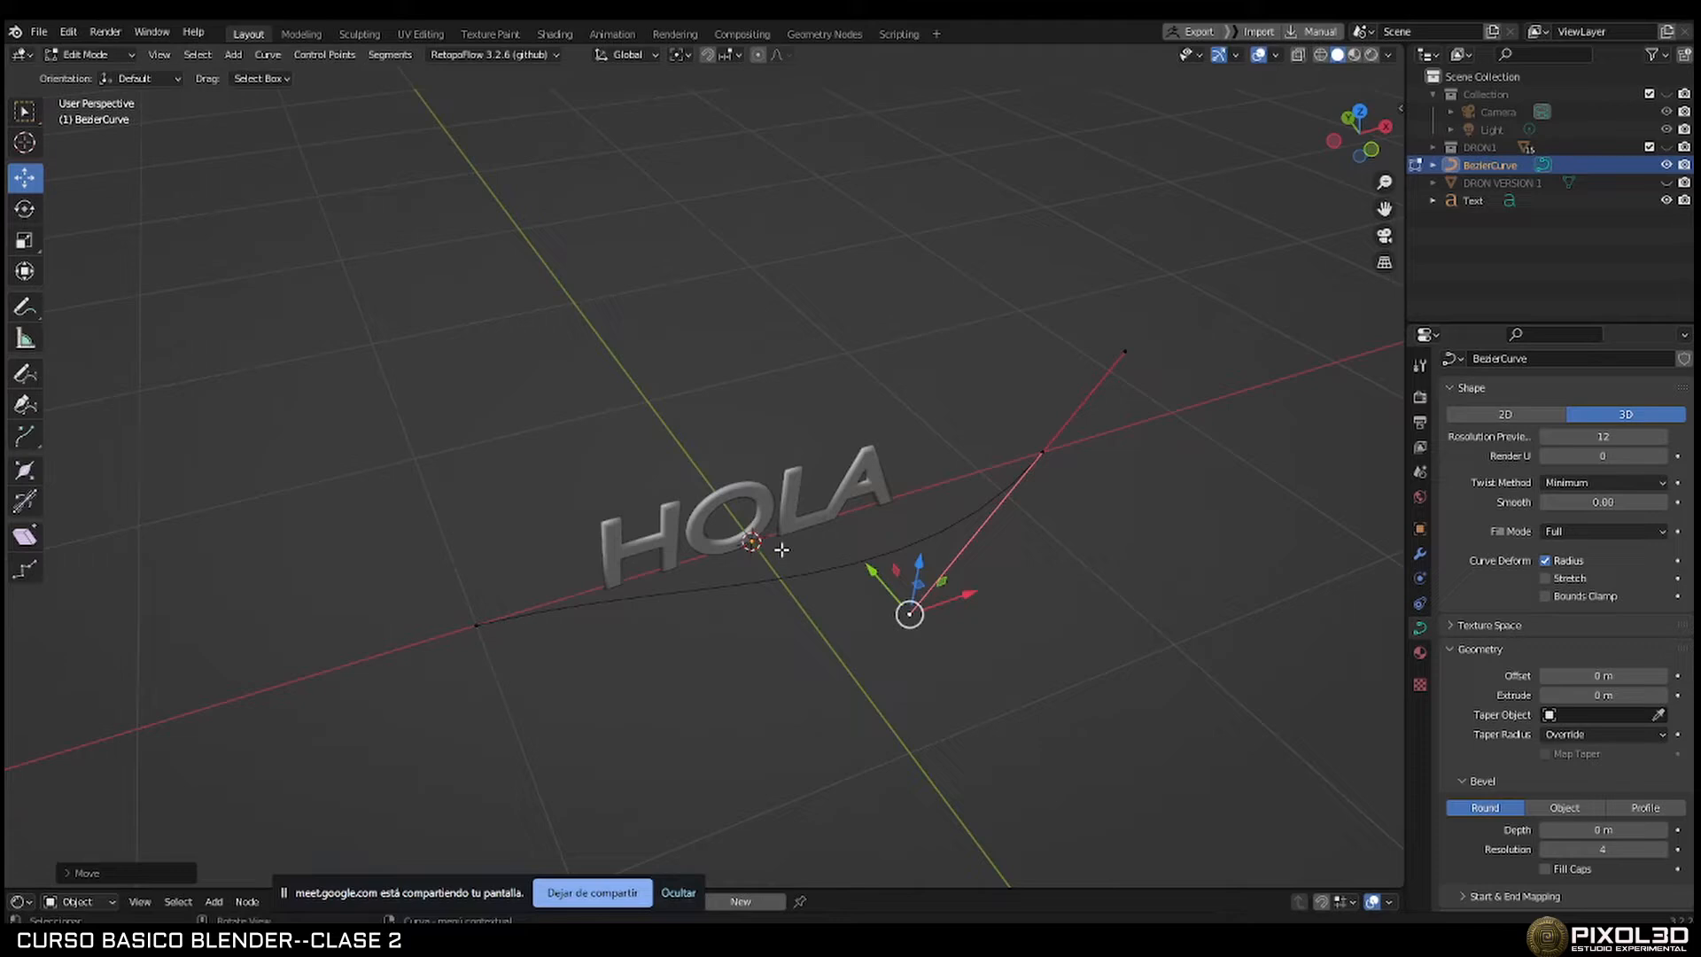
Add a Curve modifier to the HOLA text in Object Mode and assign BezierCurve as its Curve Object.
key(Tab)
click(753, 497)
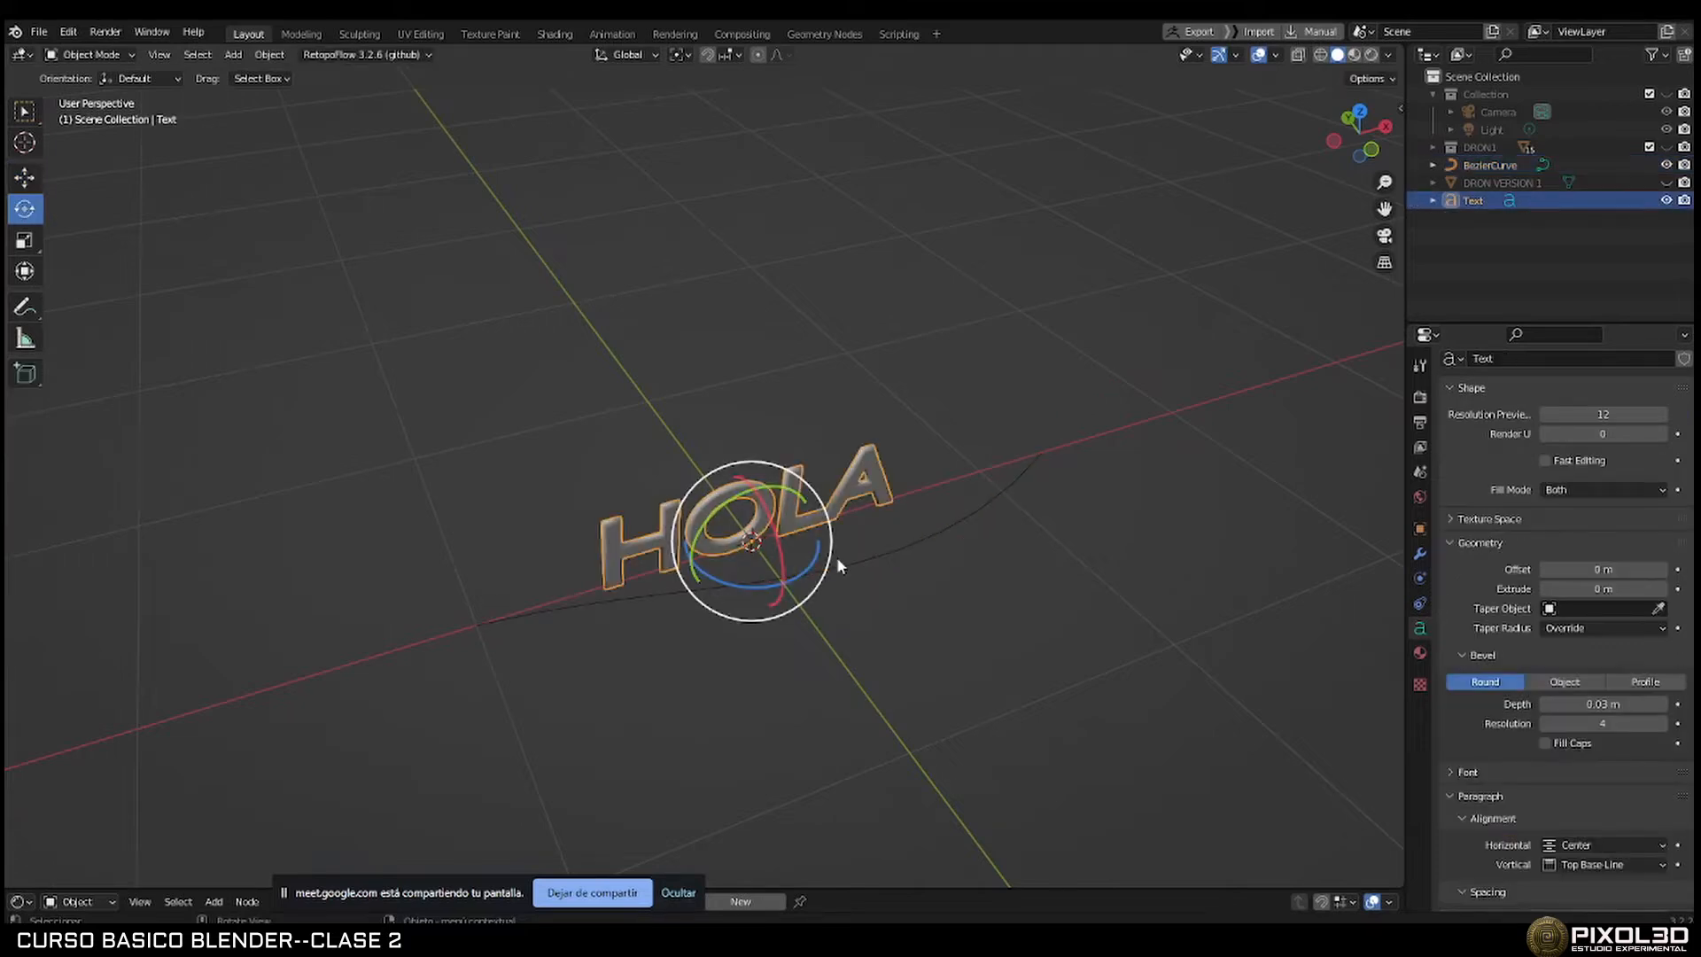
middle_drag(836, 556, 904, 544)
scroll(939, 545, up, 4)
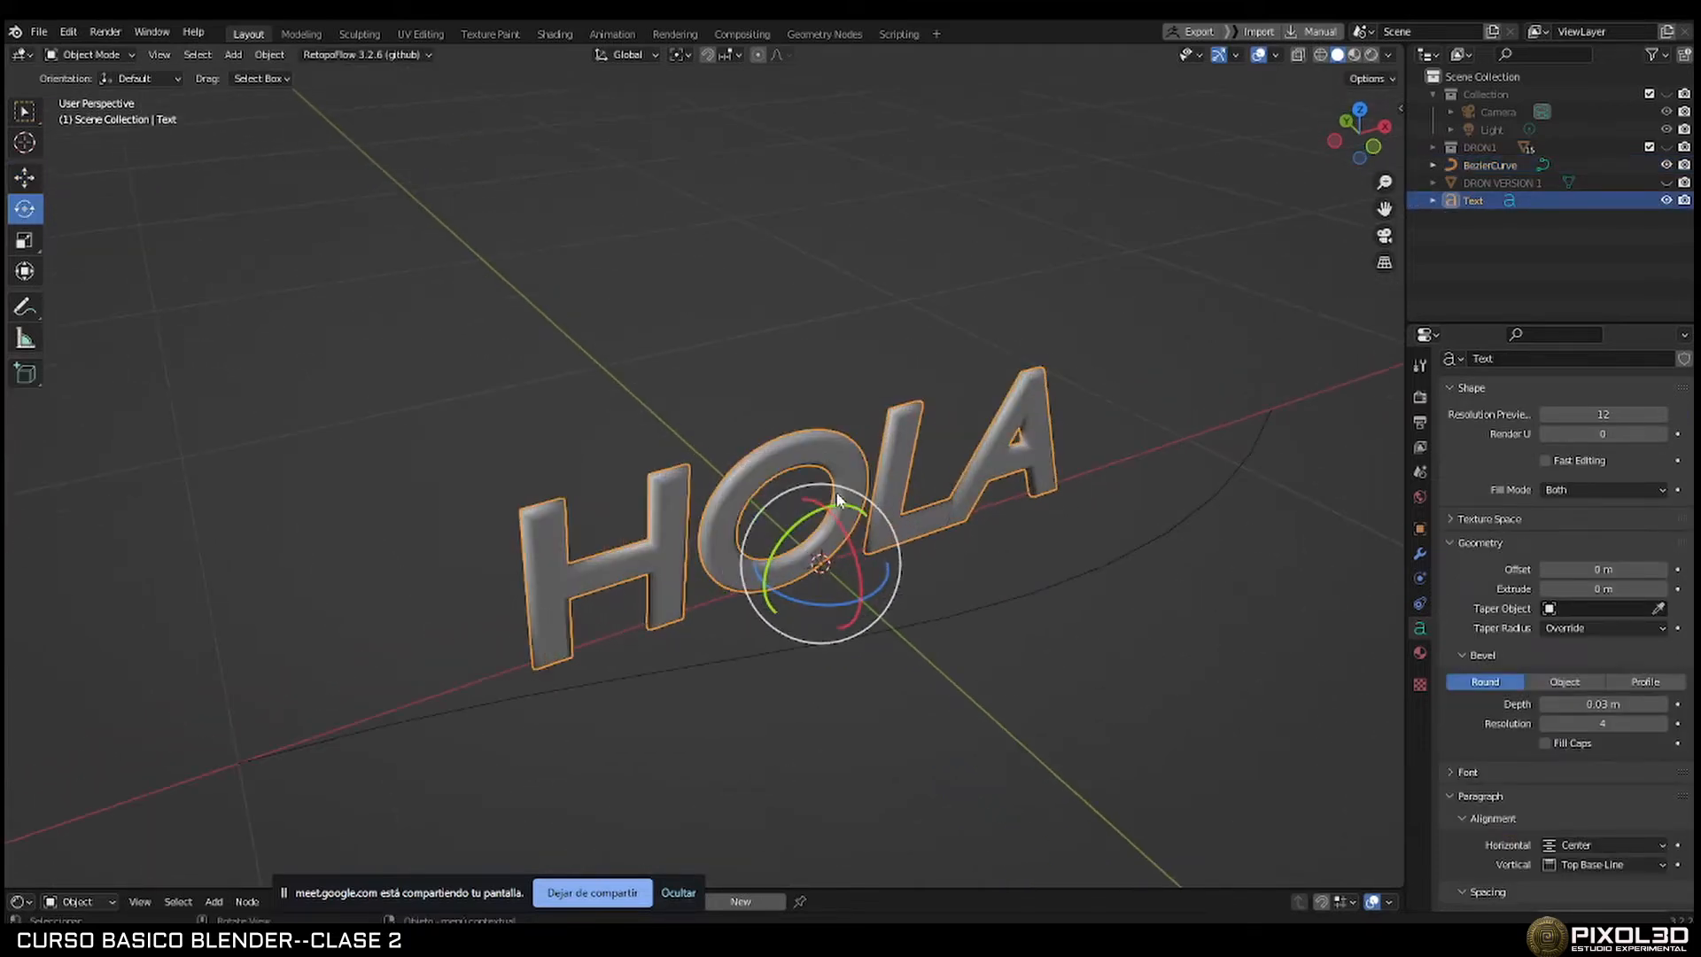
middle_drag(1049, 541, 1027, 534)
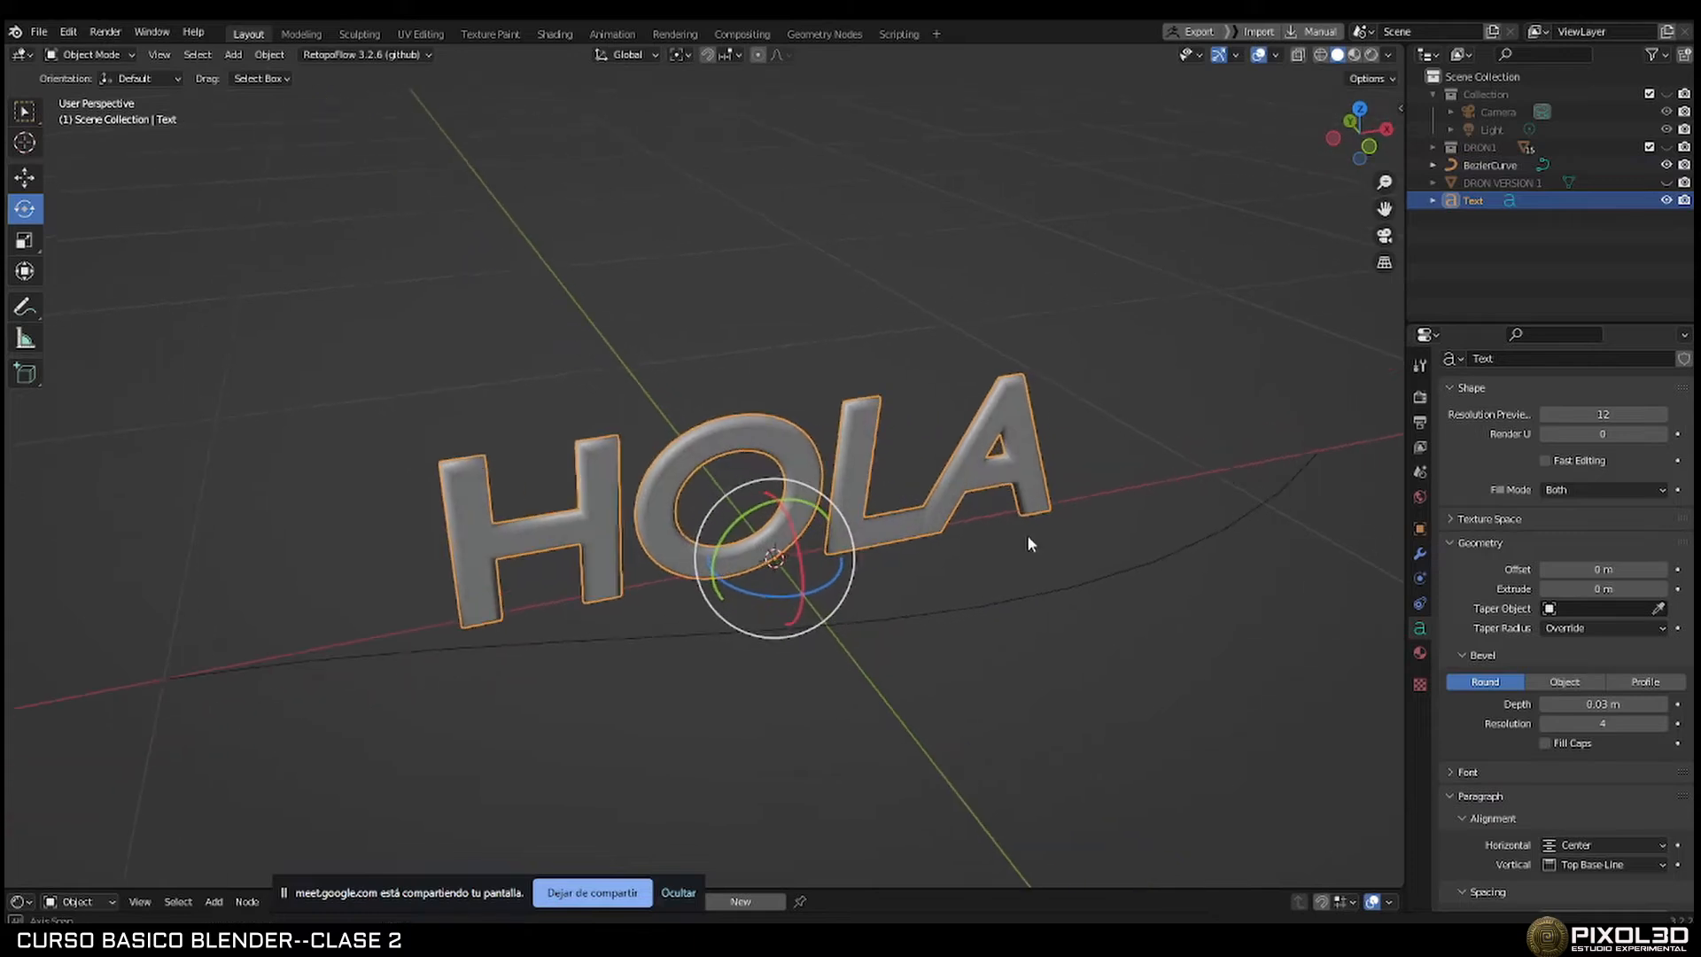
click(1420, 556)
click(1502, 394)
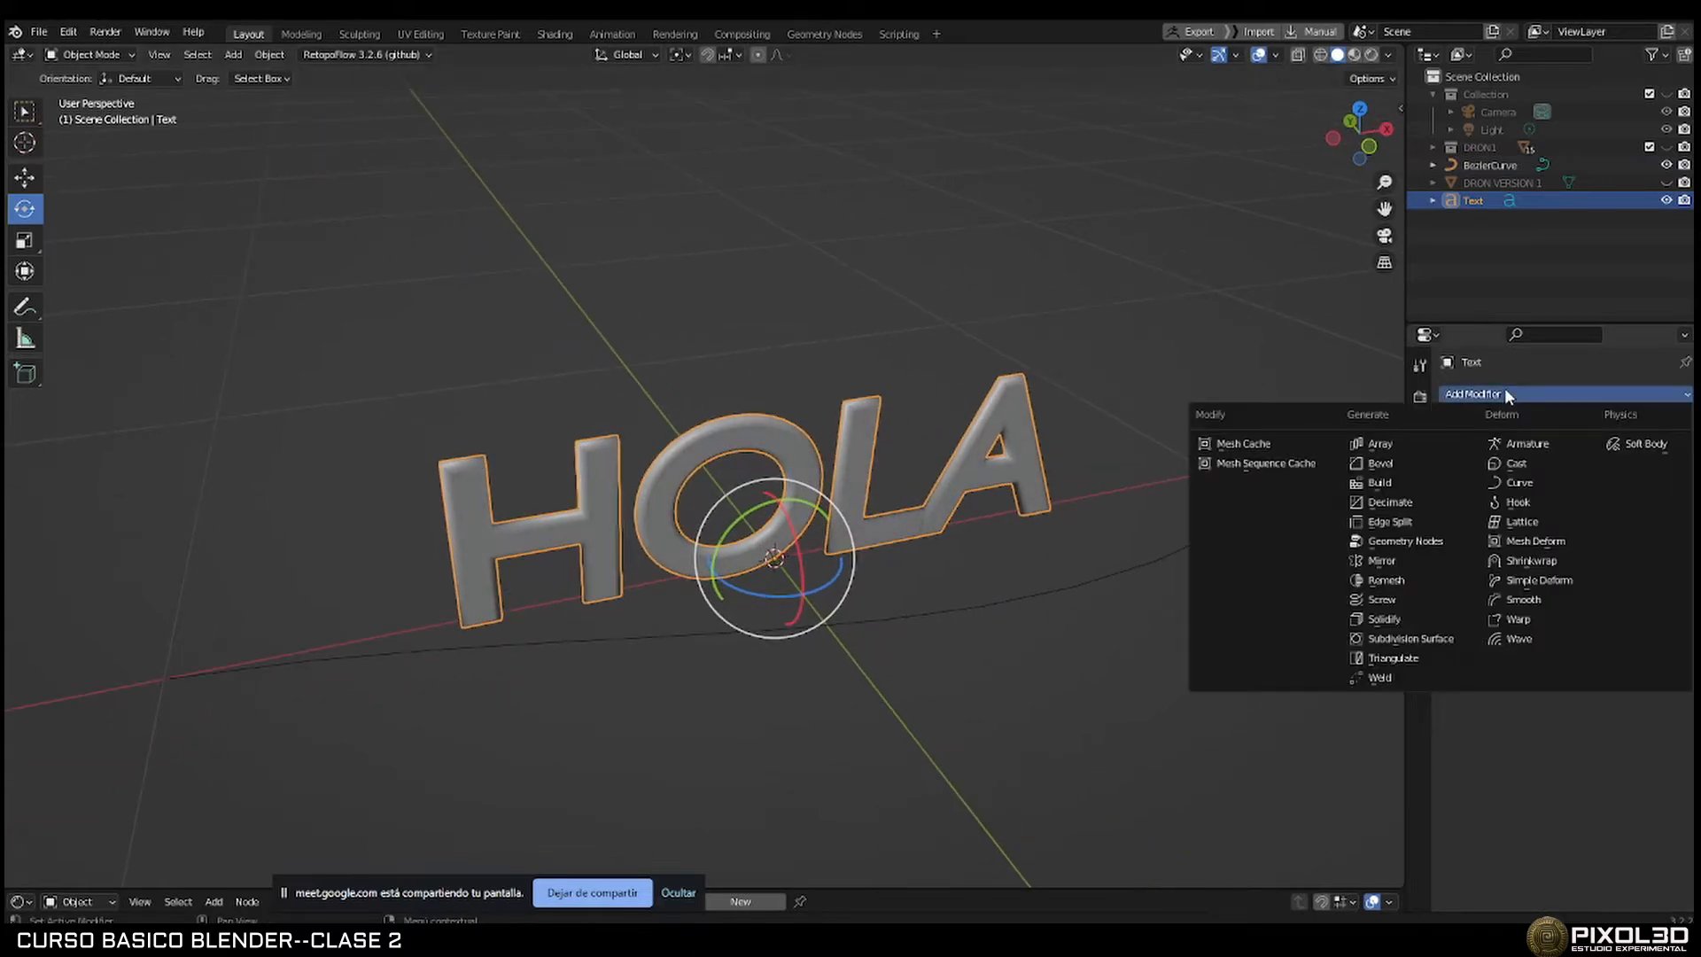
click(1498, 395)
click(1514, 483)
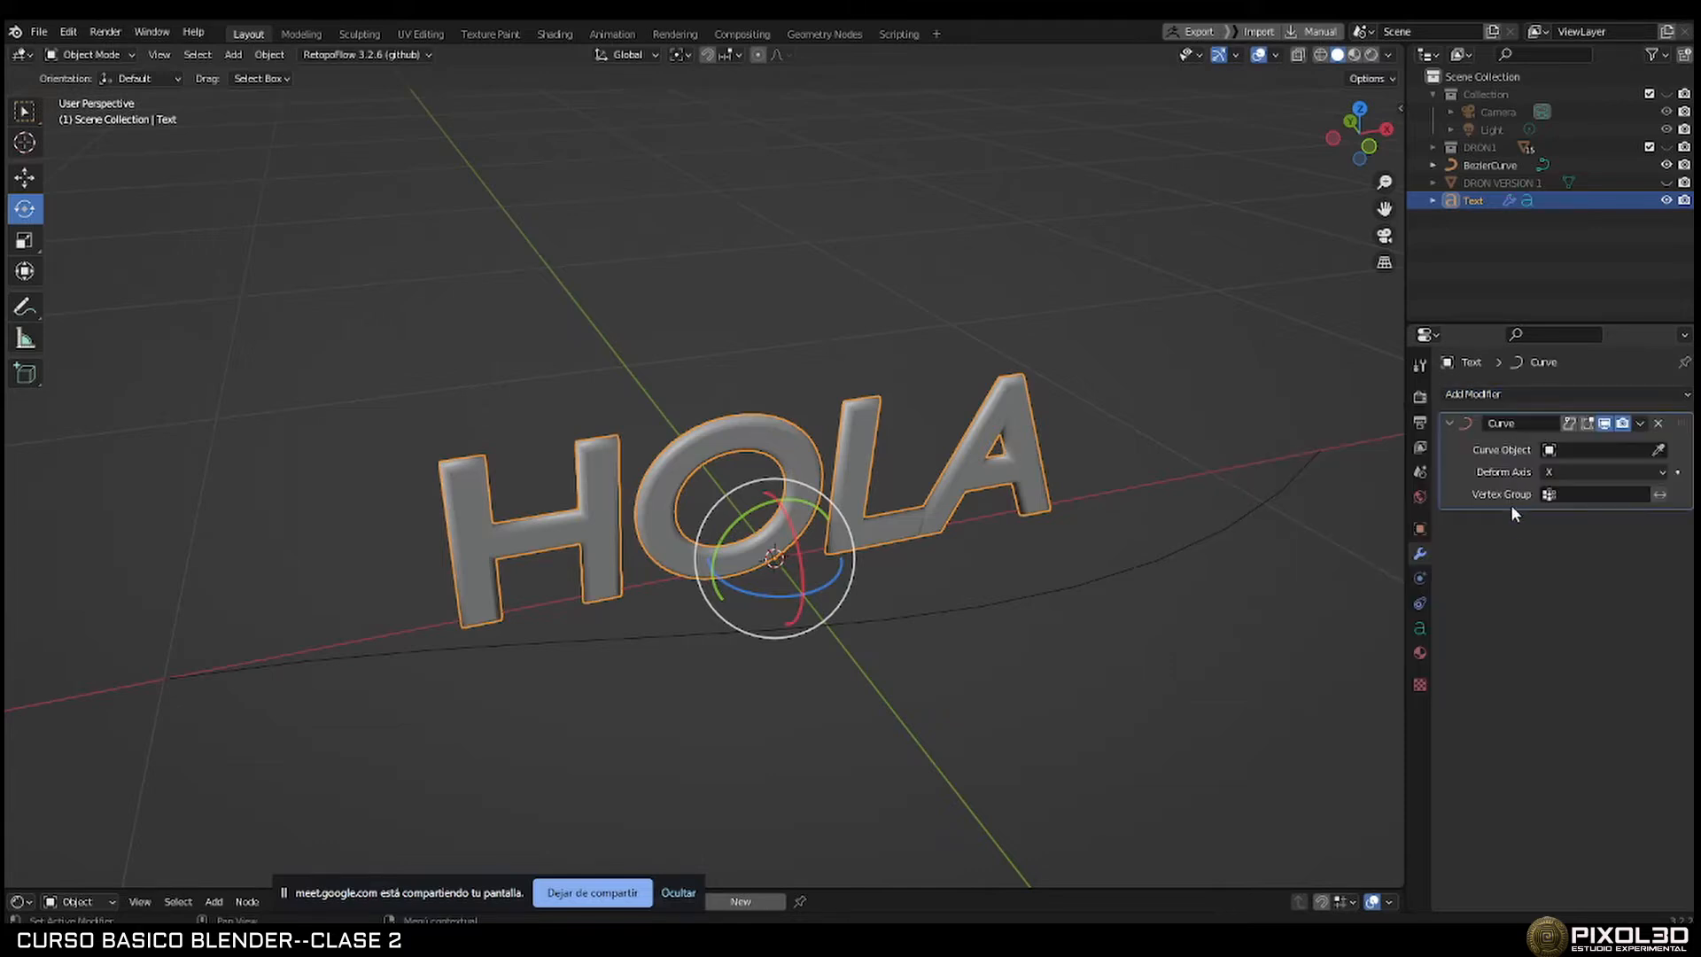
click(1658, 452)
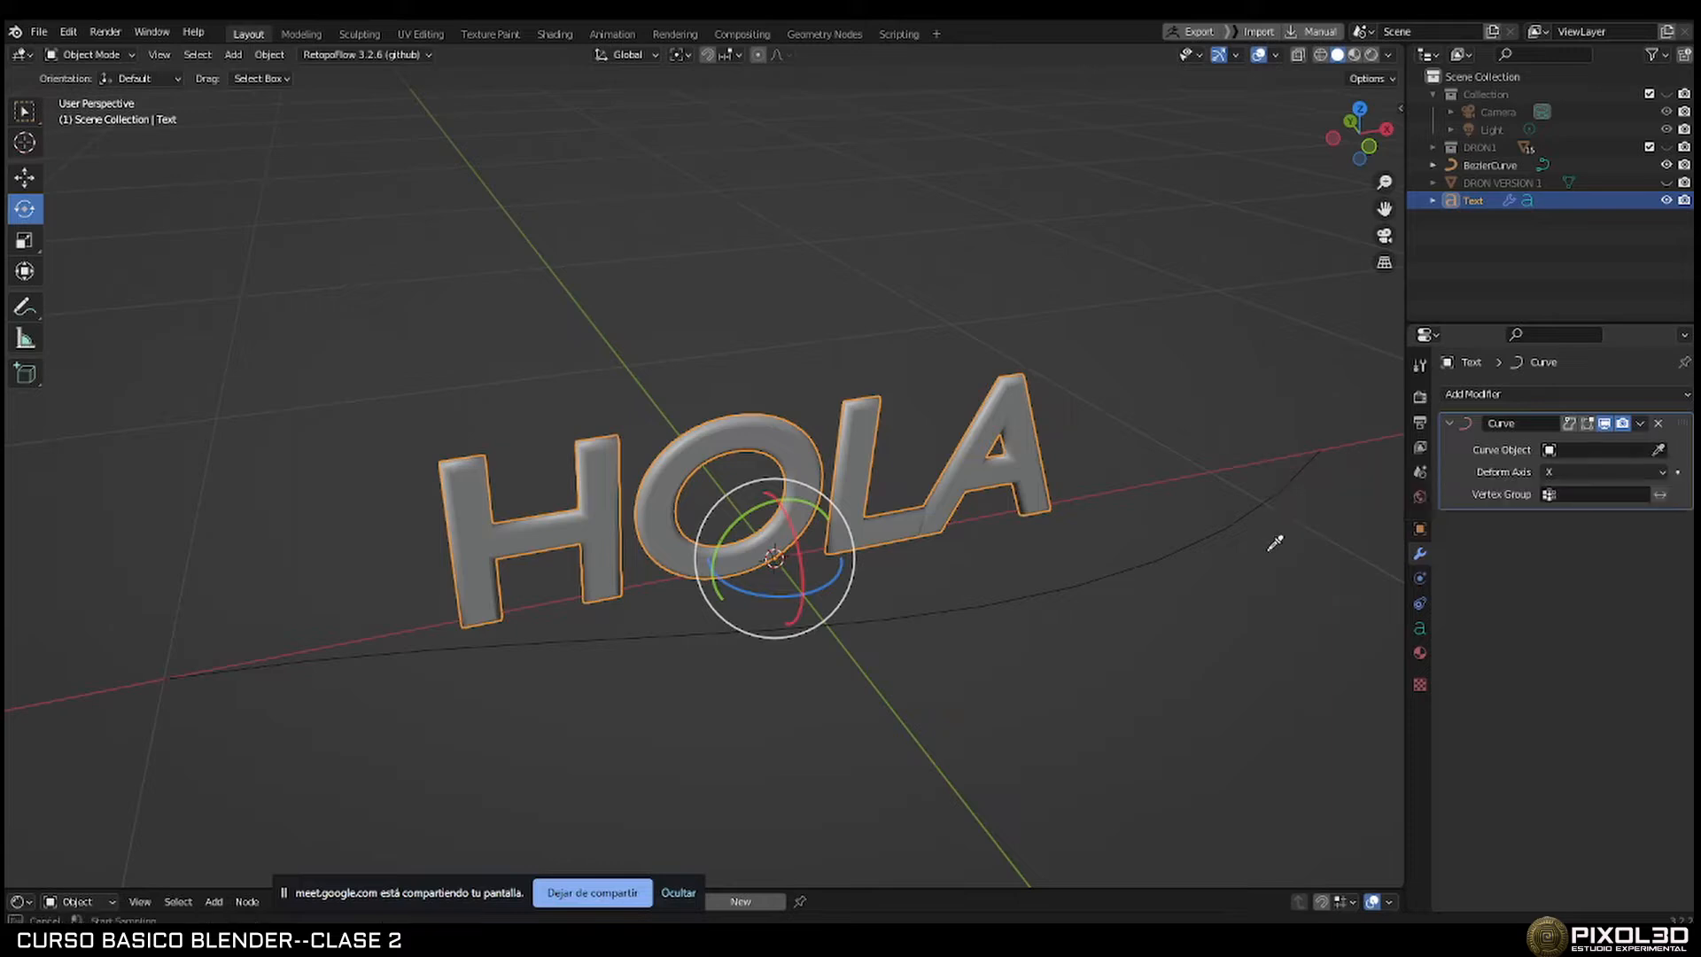
click(1156, 560)
Move the curve-deformed HOLA text along the X axis with the Move tool.
scroll(1044, 537, down, 4)
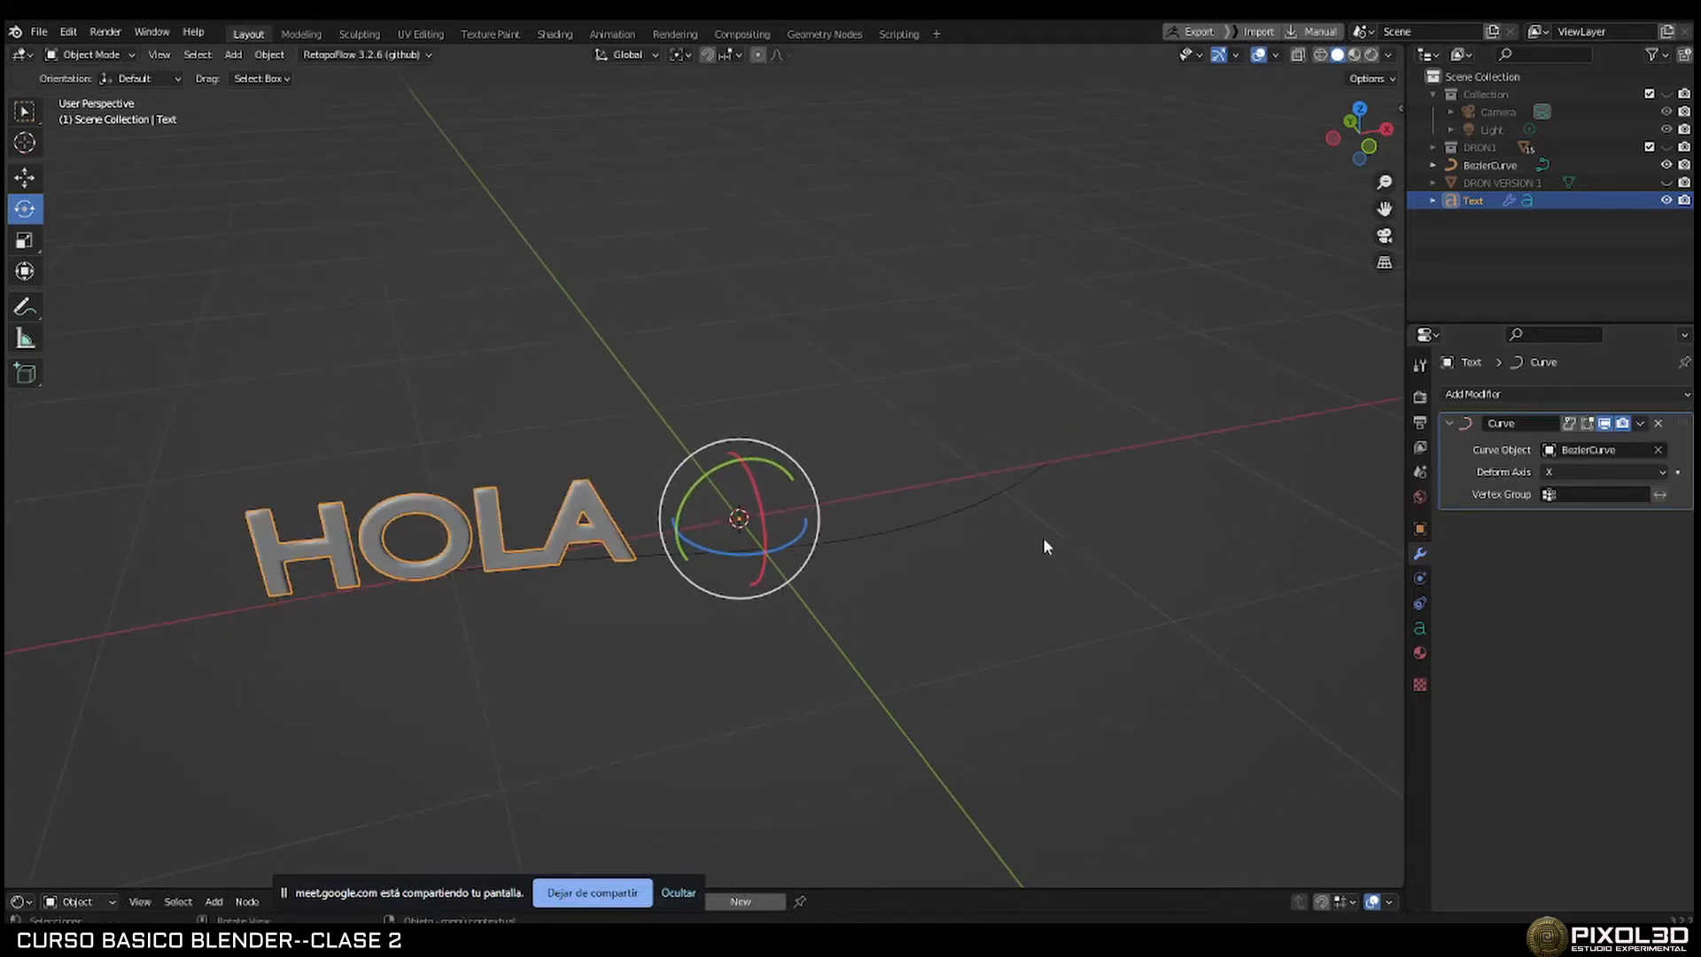
middle_drag(1043, 537, 978, 528)
click(24, 177)
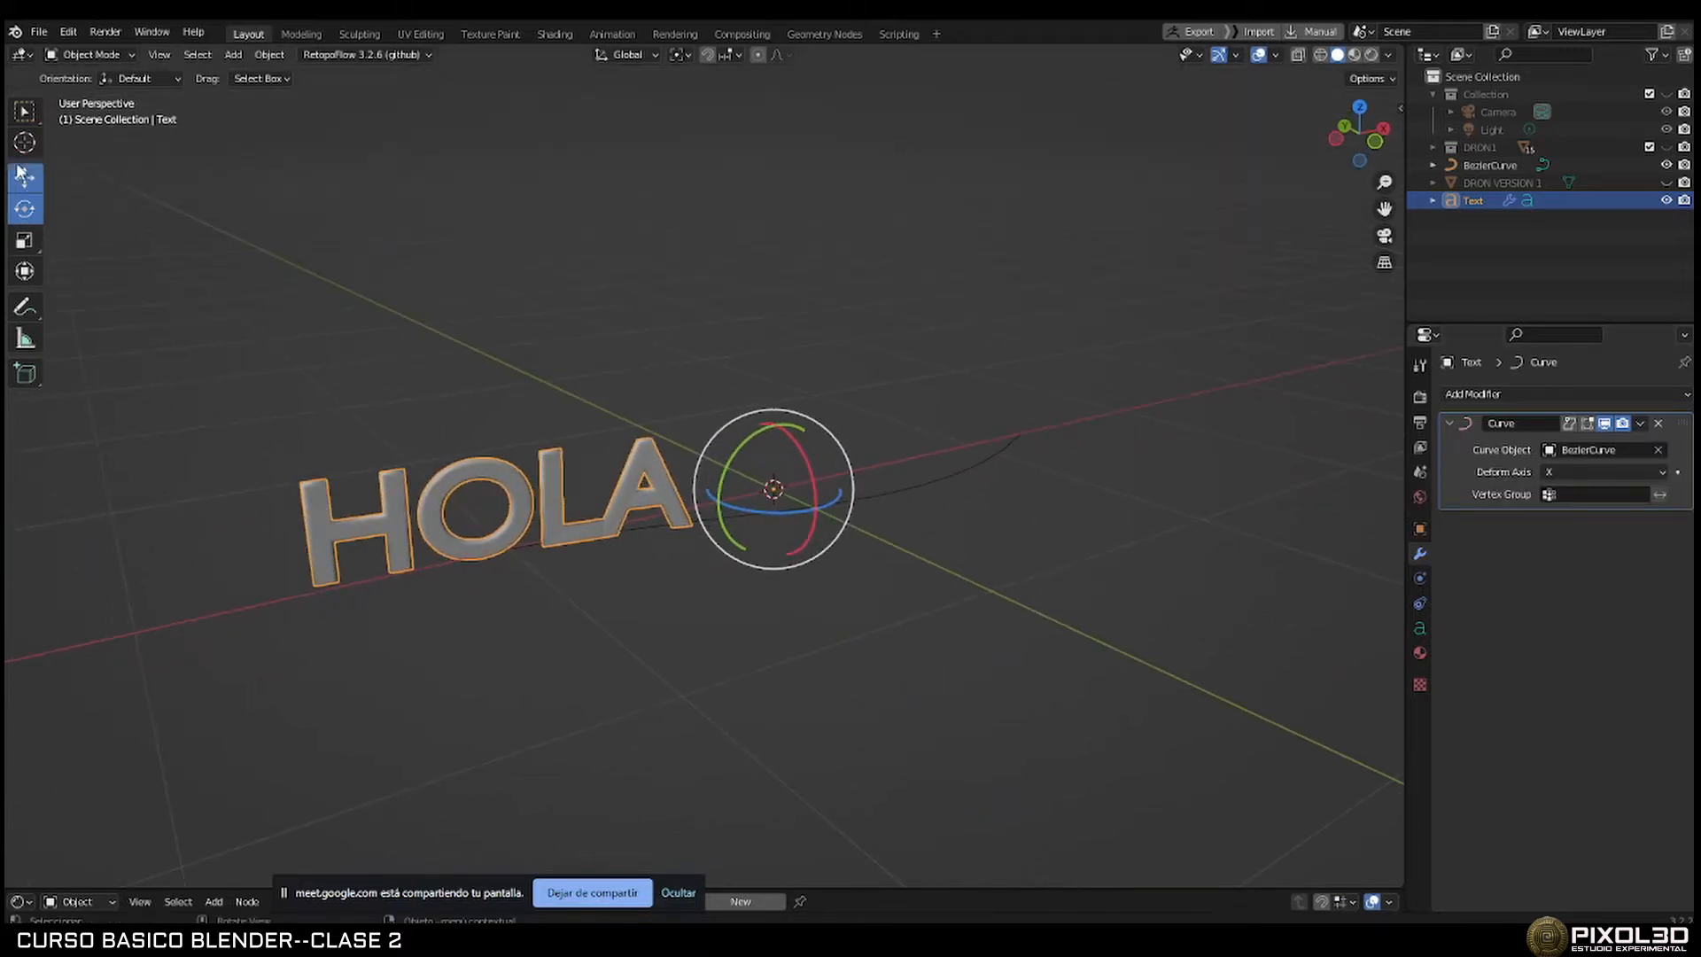
drag(825, 476, 964, 444)
middle_drag(964, 444, 911, 562)
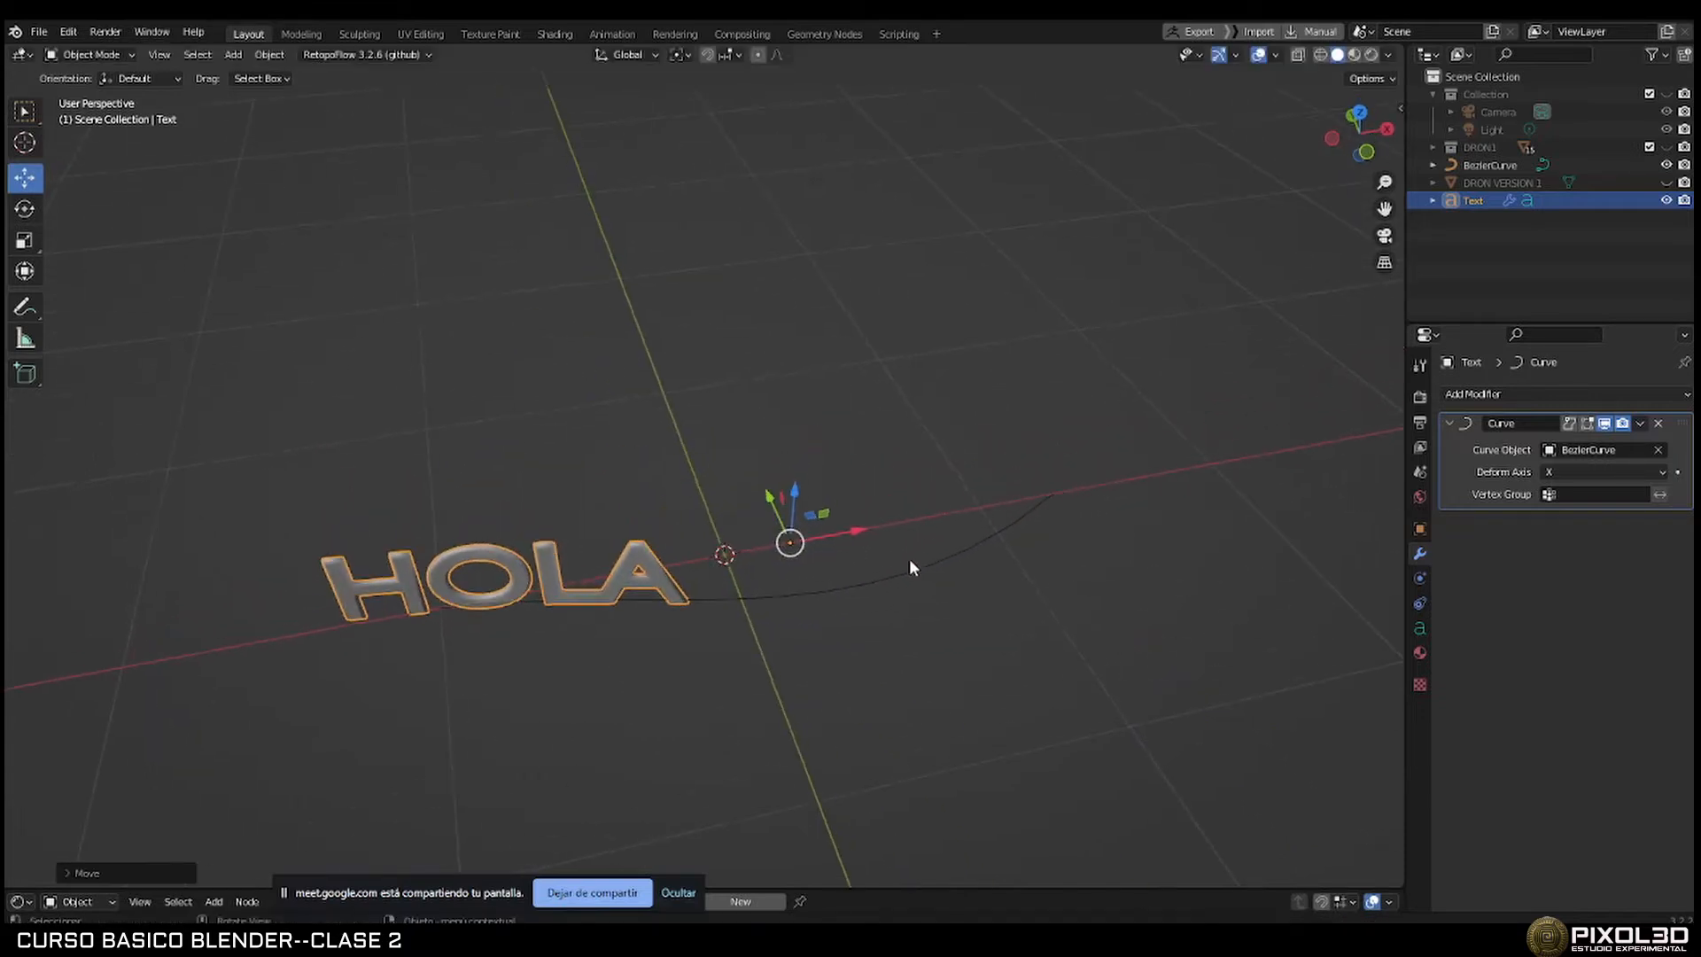
Edit the Bezier curve, moving its right end's inner handle outward and the end point itself back towards the grid centre.
click(911, 576)
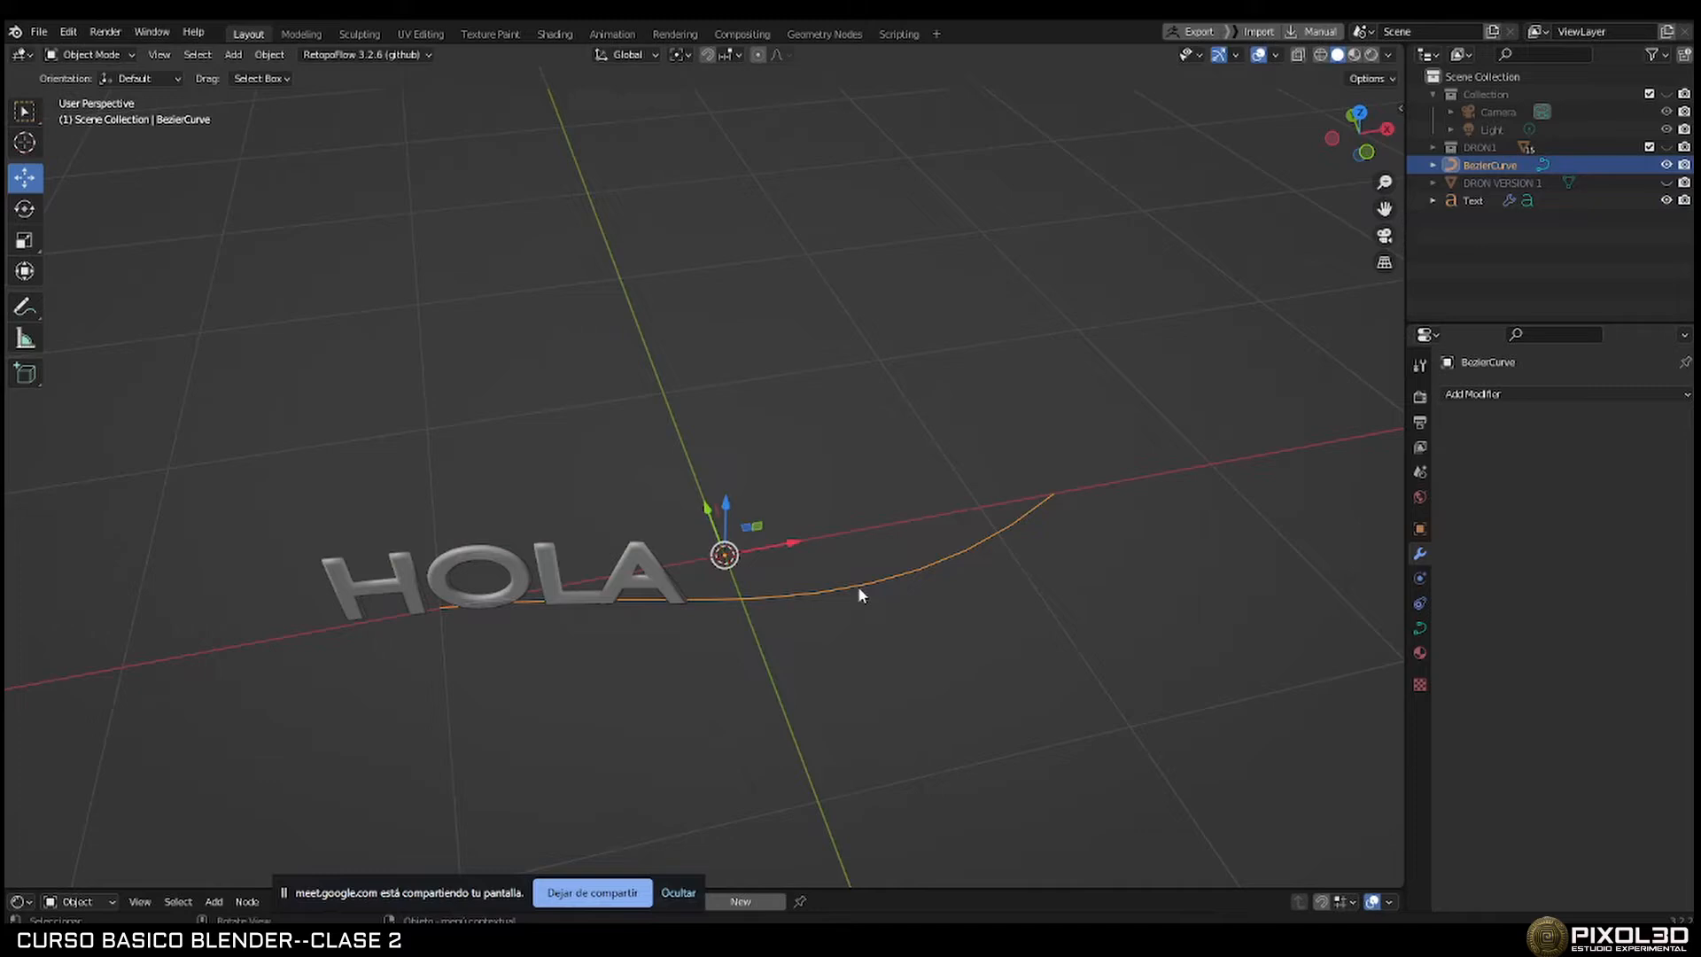
key(Tab)
drag(928, 651, 1168, 751)
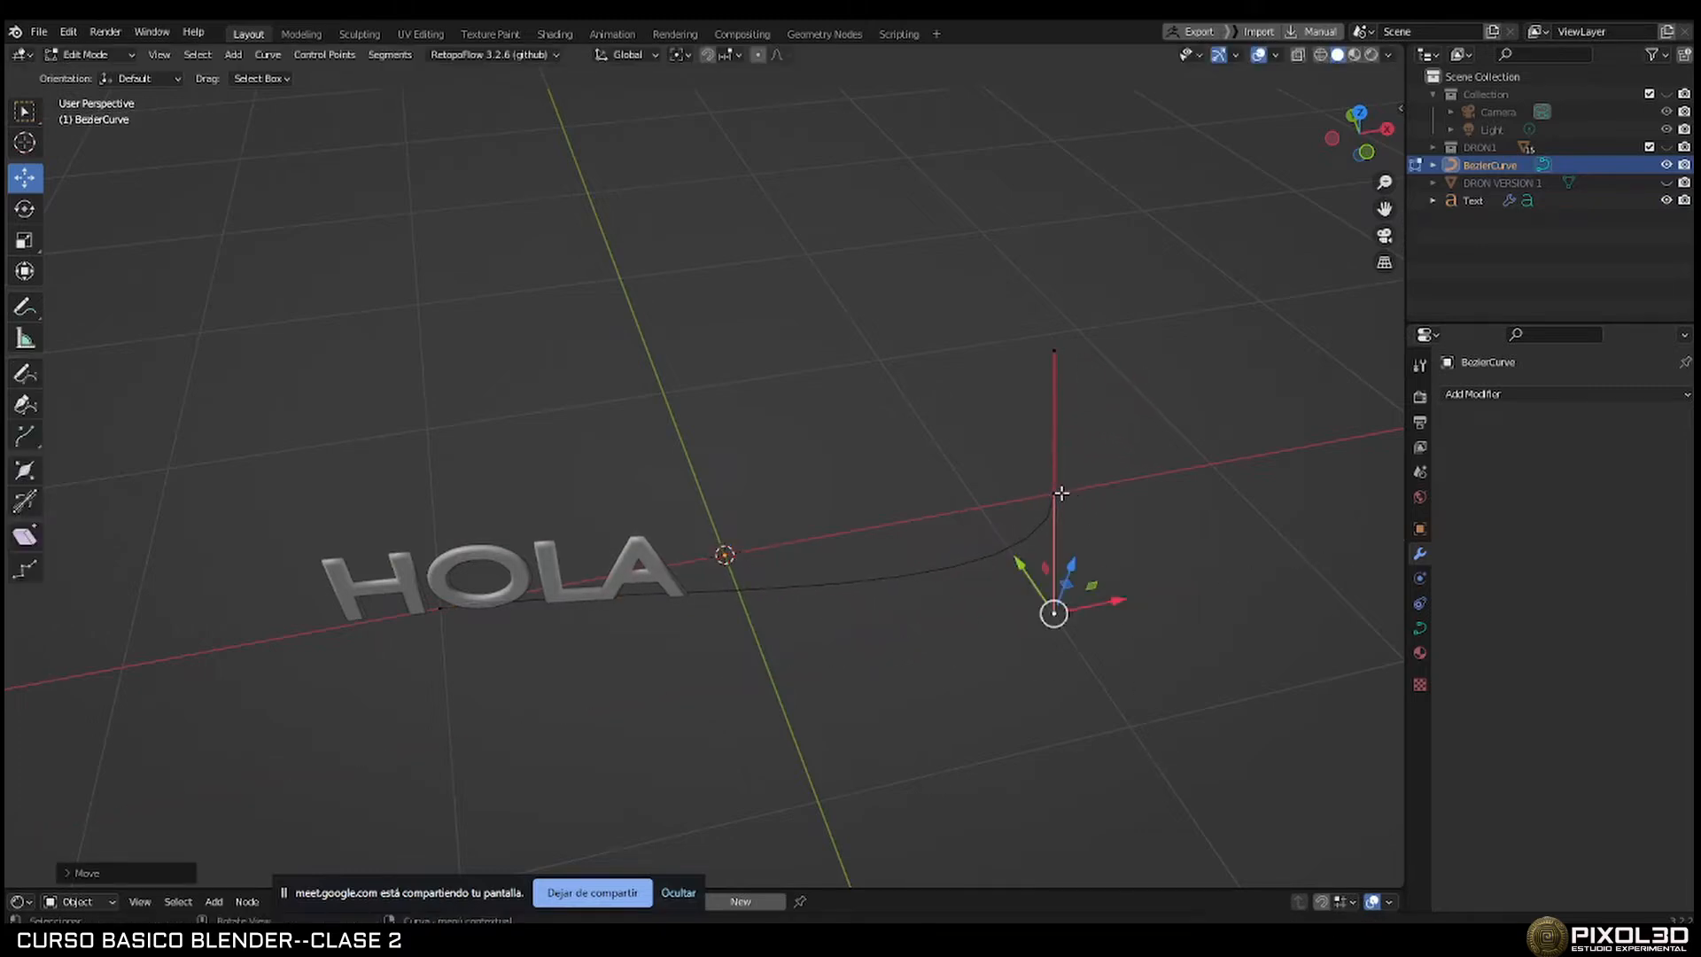
middle_drag(1095, 470, 1100, 541)
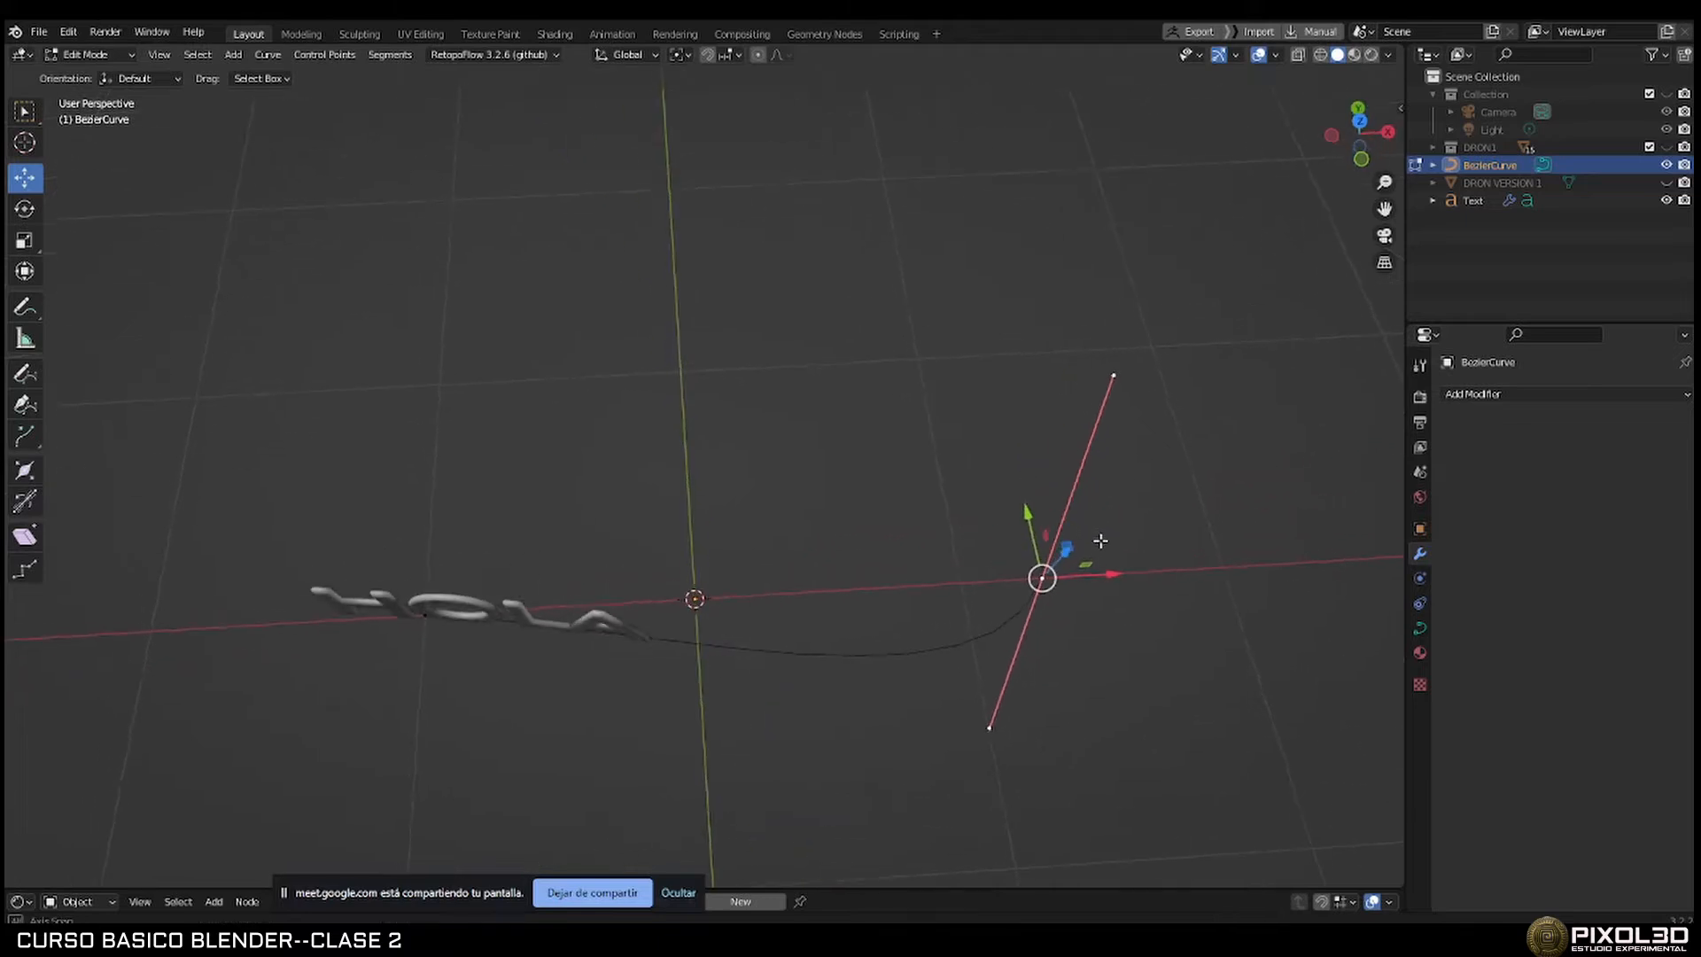
drag(1066, 550, 769, 667)
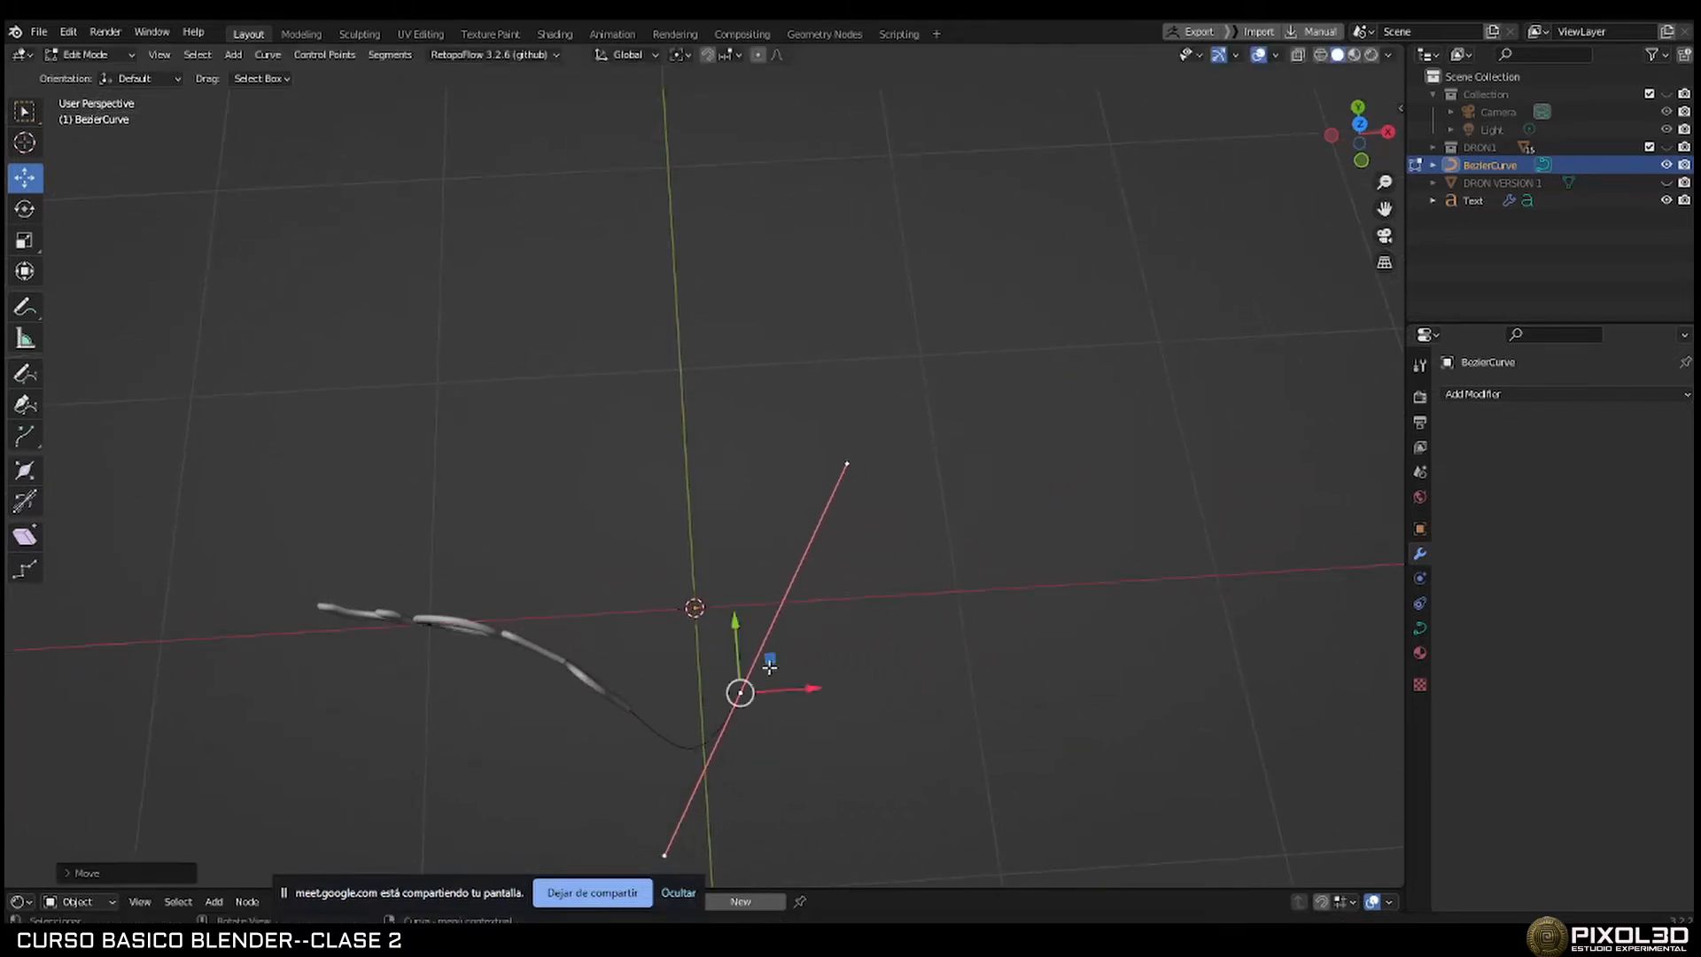
Move the inner handle of the curve's right end across to the left to sharpen the bend under the letters.
middle_drag(769, 667, 847, 619)
click(762, 754)
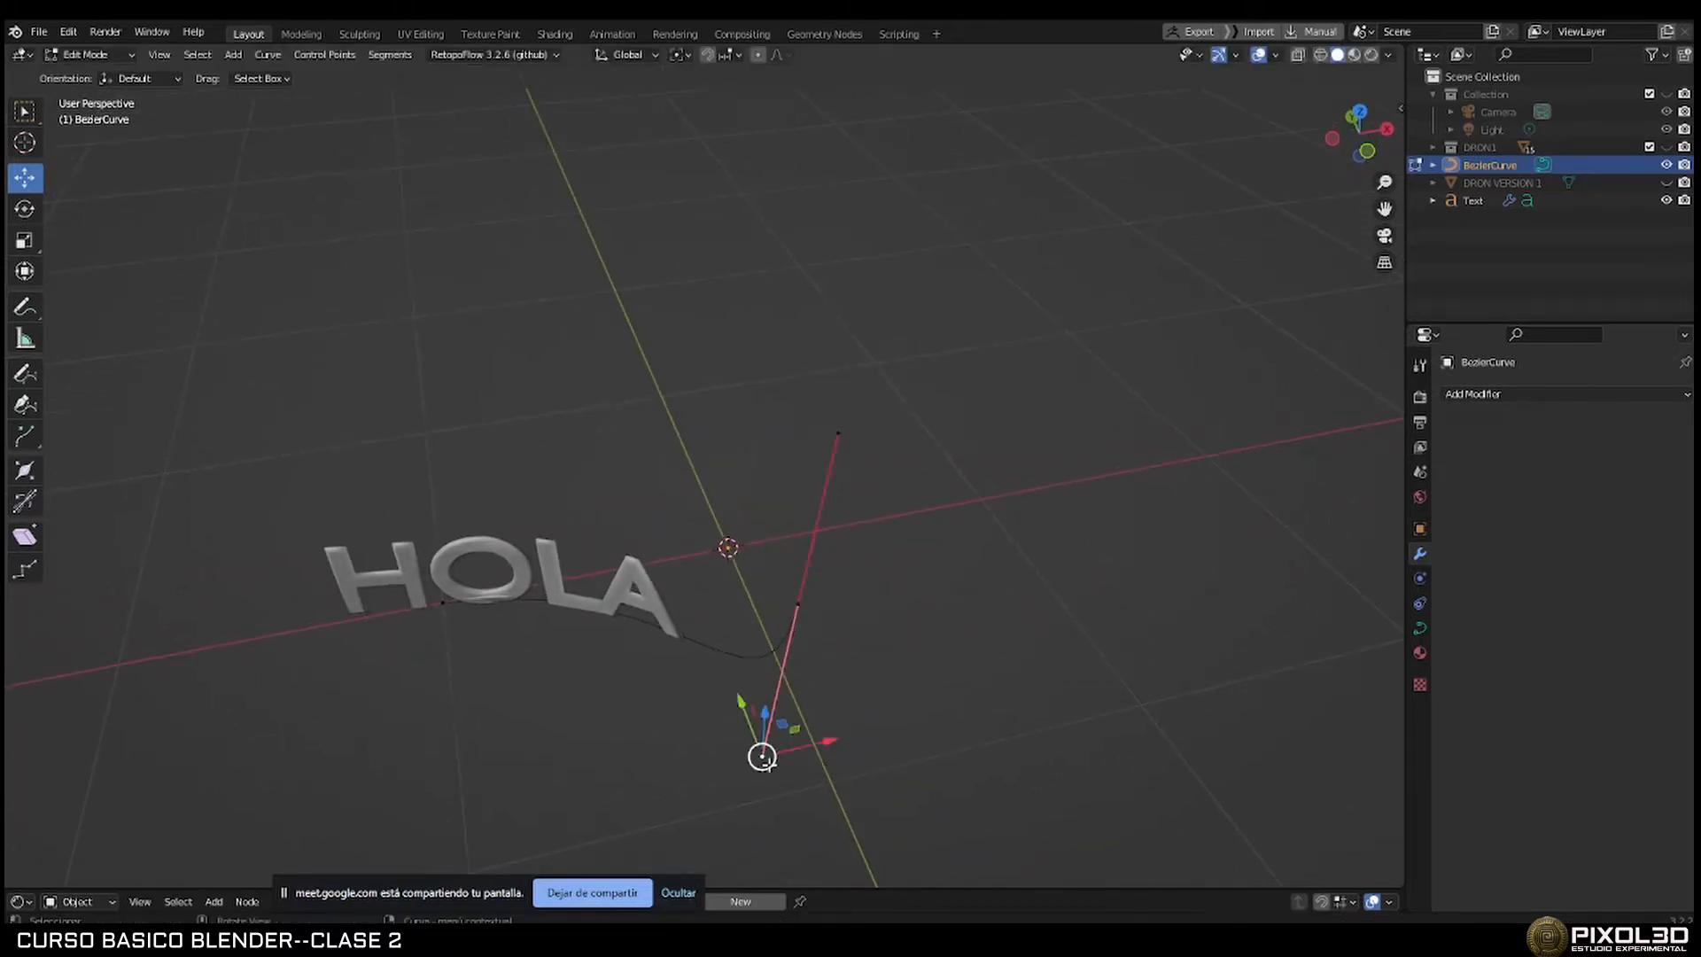
key(g)
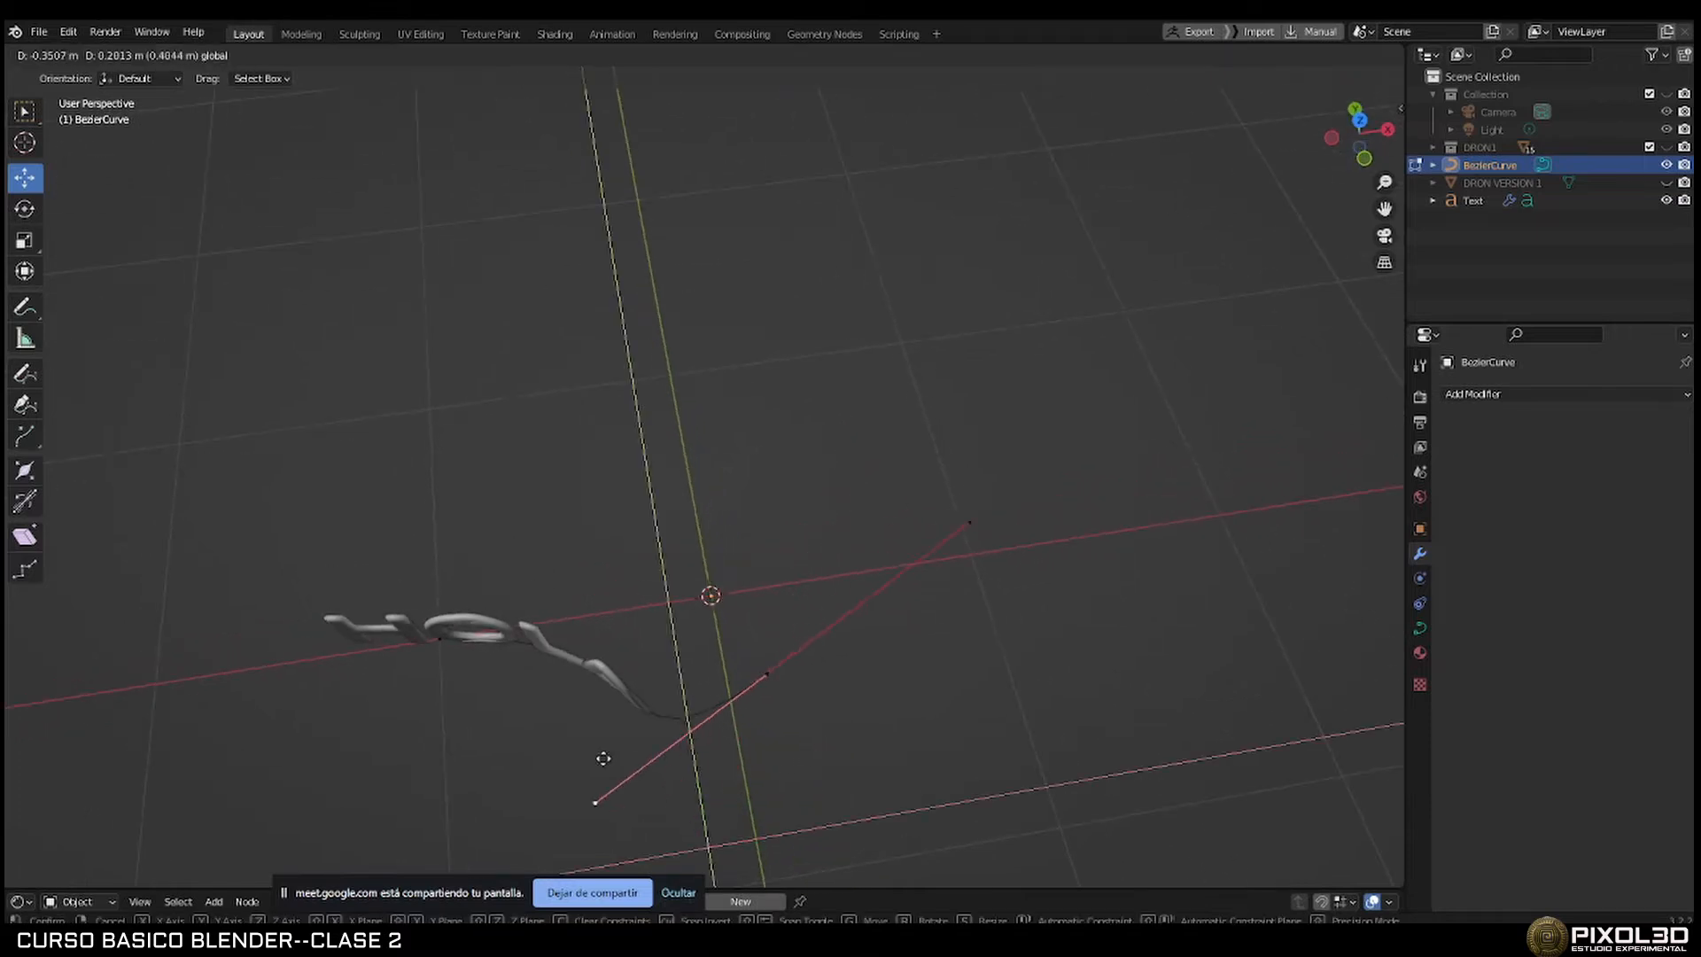
click(312, 764)
middle_drag(410, 749, 656, 515)
click(582, 488)
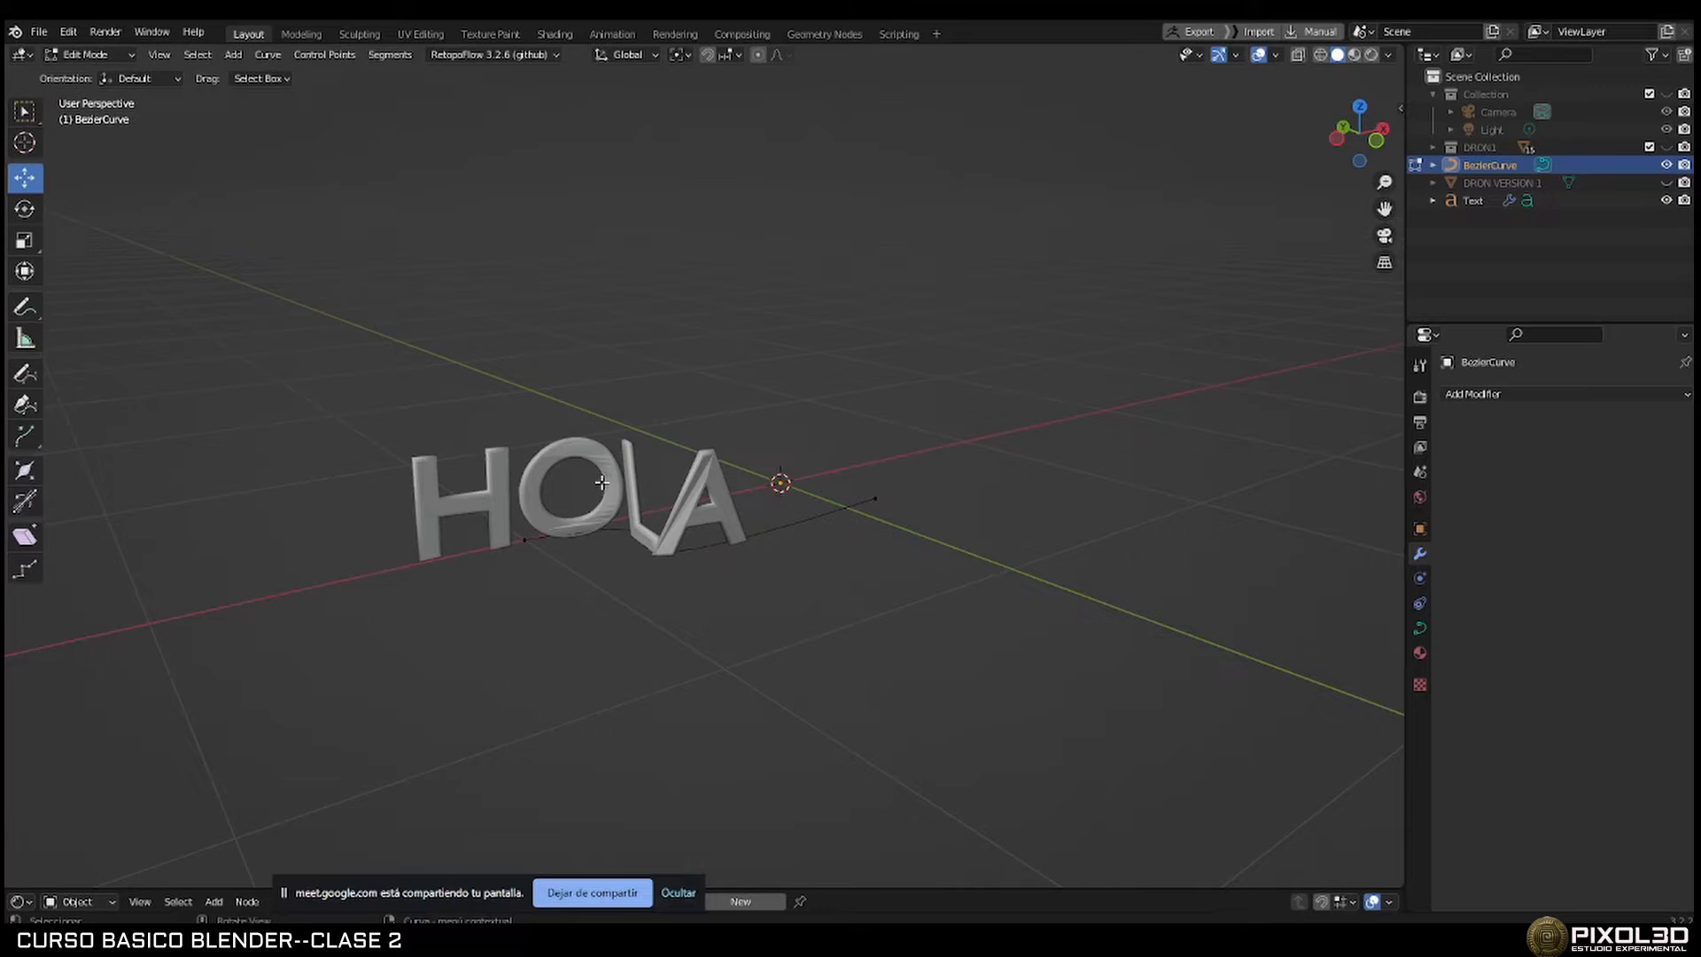
Return to Object Mode and slide the HOLA text along the X axis to test how it follows the curve.
key(Tab)
click(634, 474)
key(g)
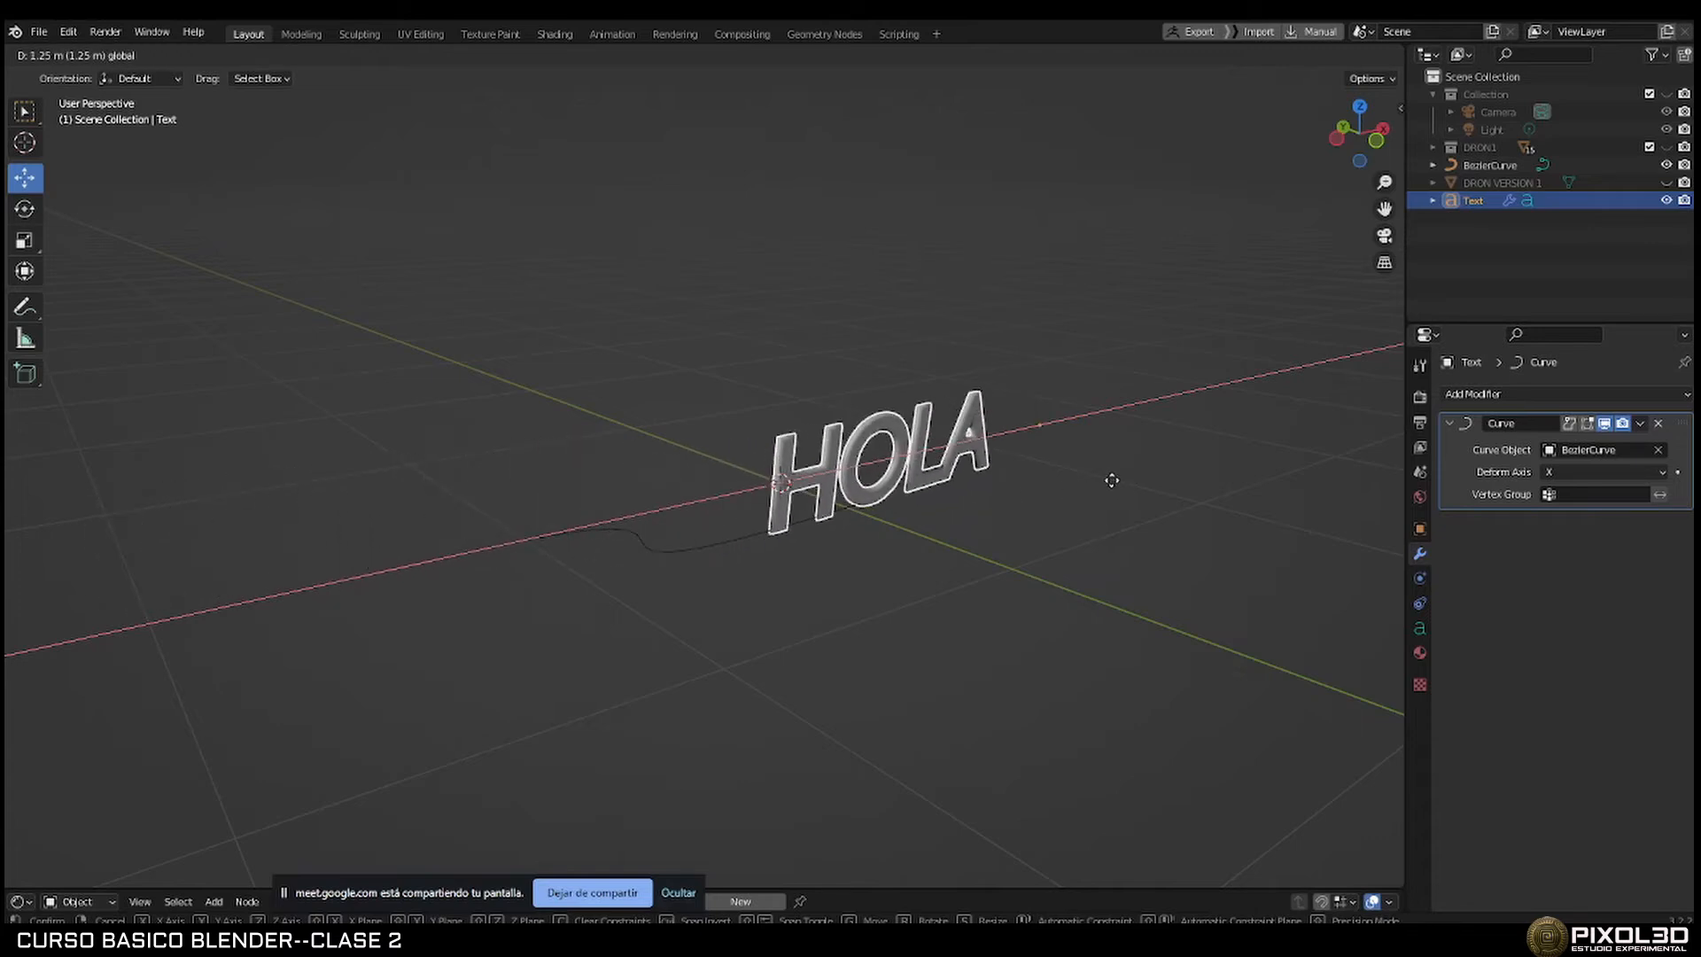
click(716, 542)
Edit the Bezier curve and move the outer handle of its left control point backward to change the curve's starting direction.
click(716, 542)
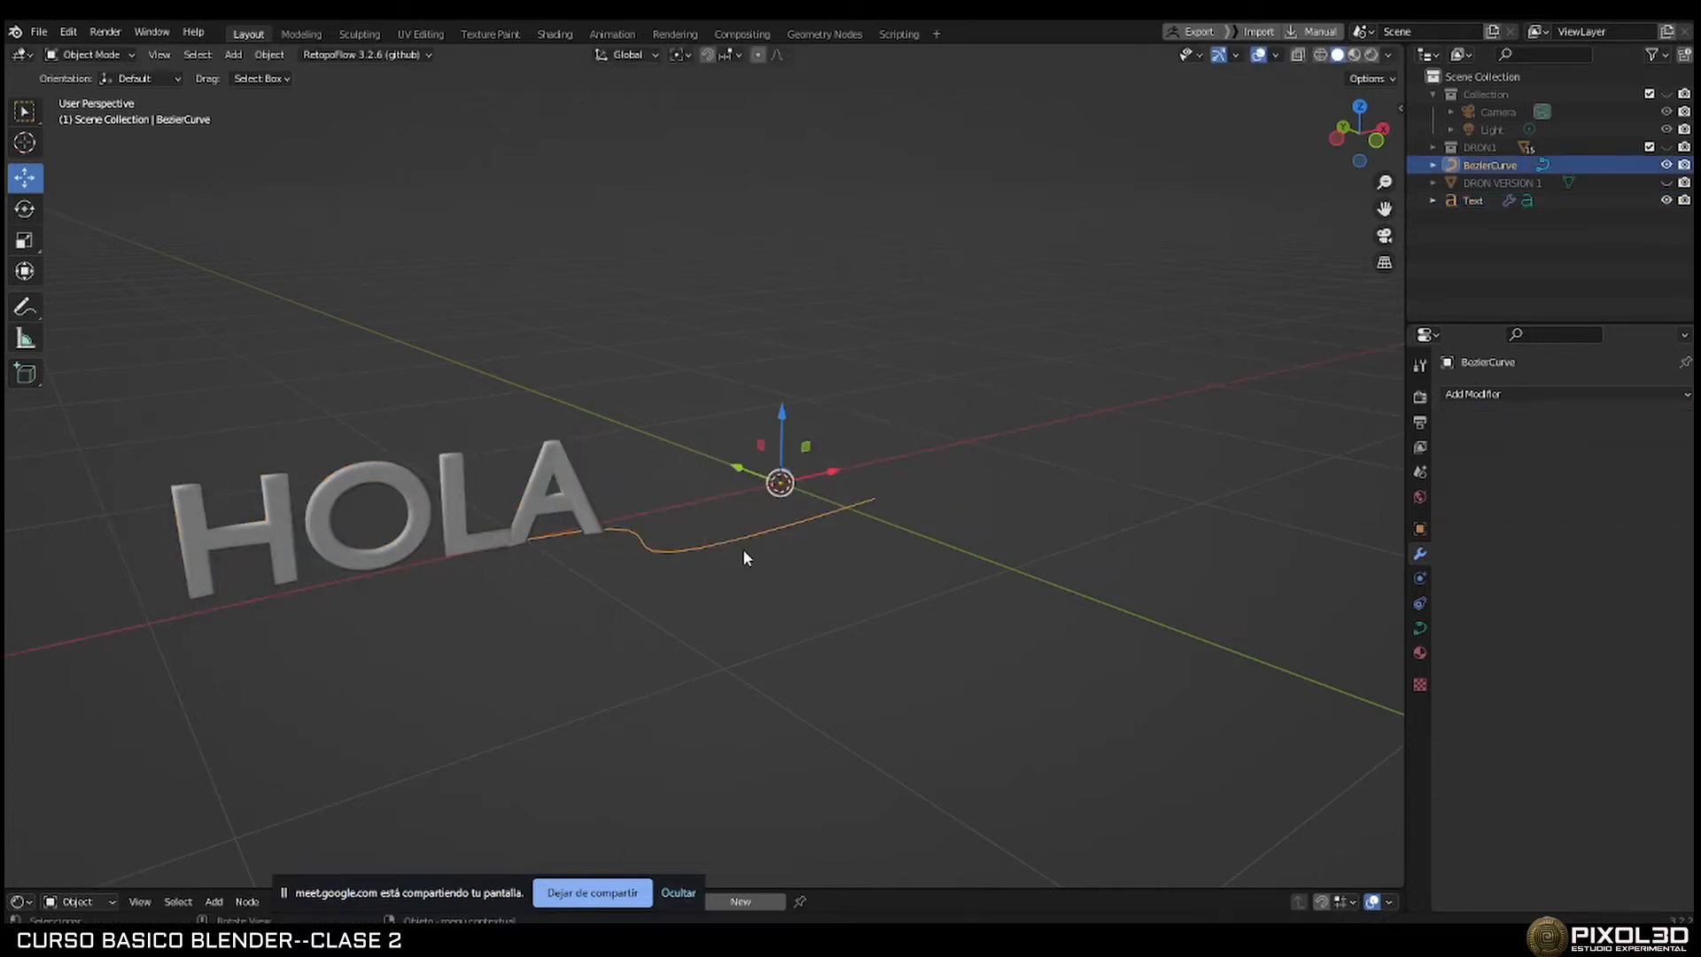
middle_drag(742, 549, 726, 572)
key(Tab)
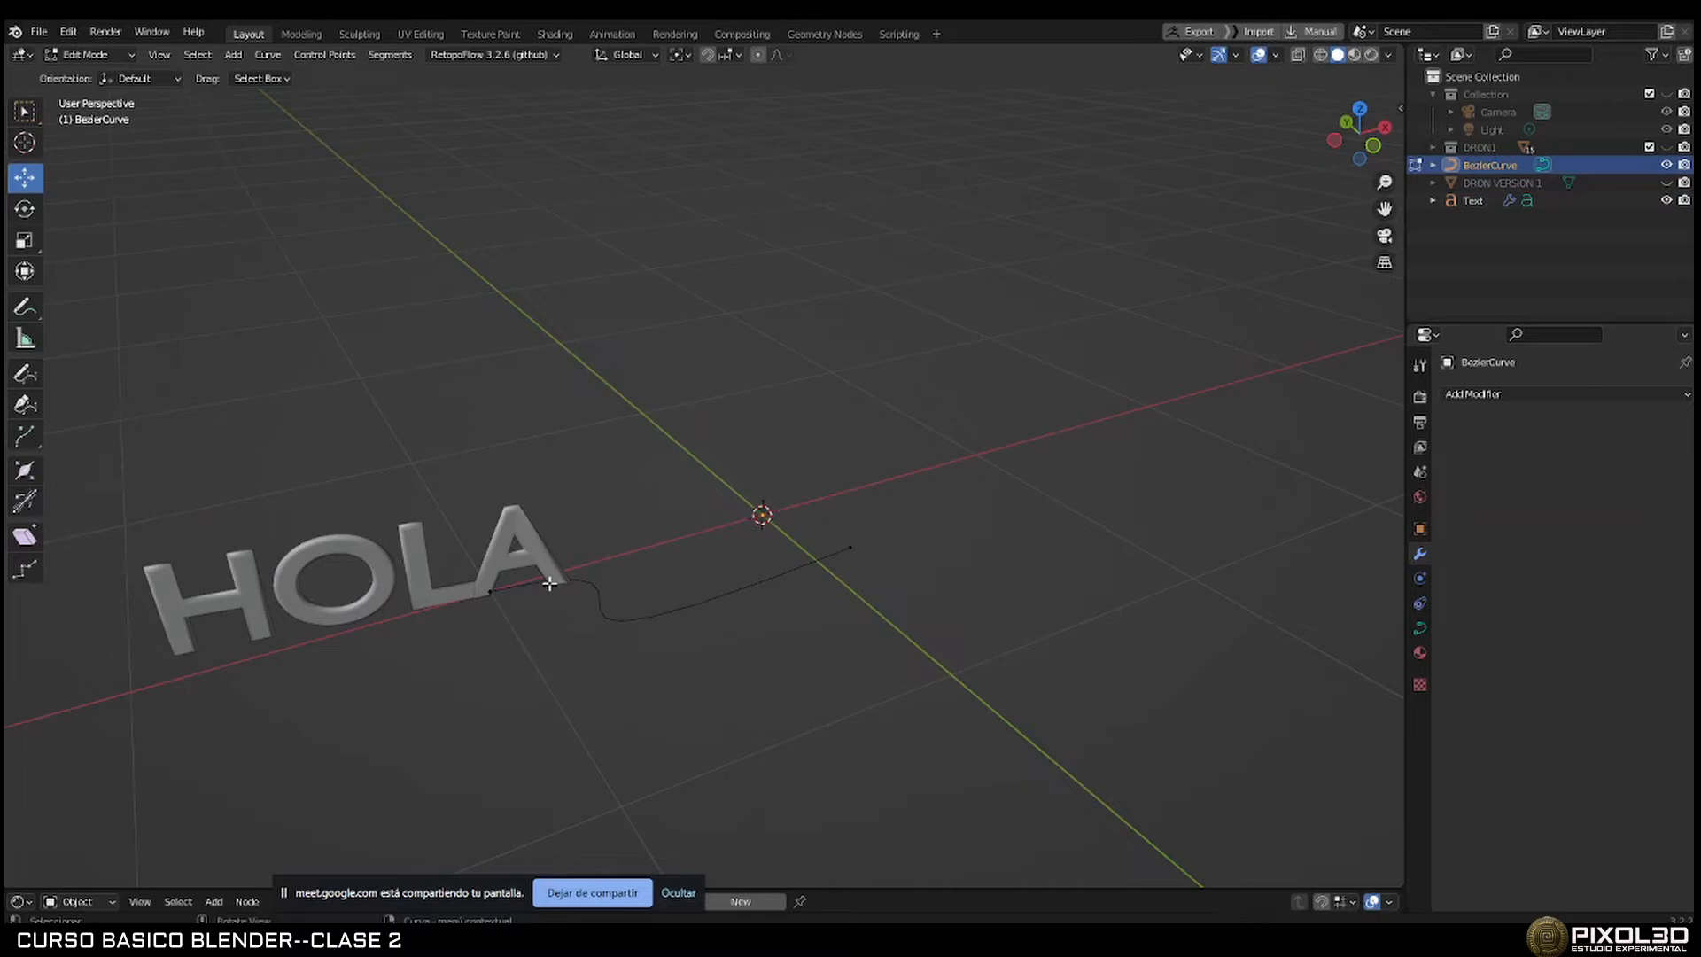
click(490, 591)
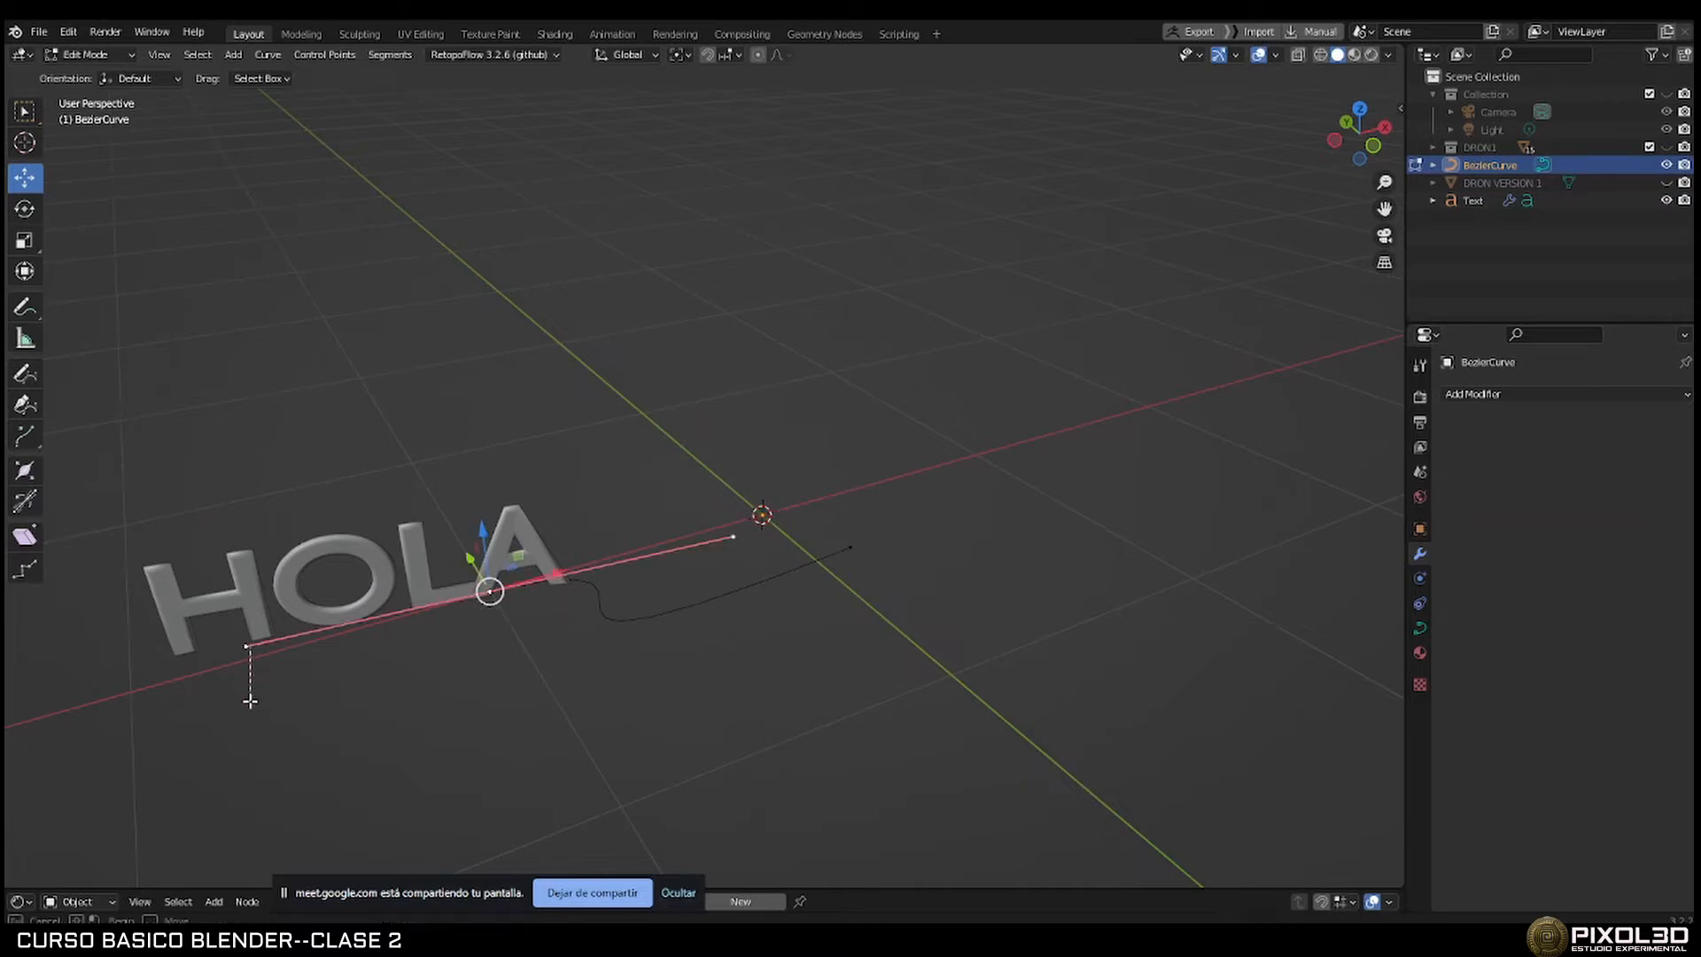
click(248, 645)
middle_drag(331, 615, 454, 499)
key(g)
click(433, 604)
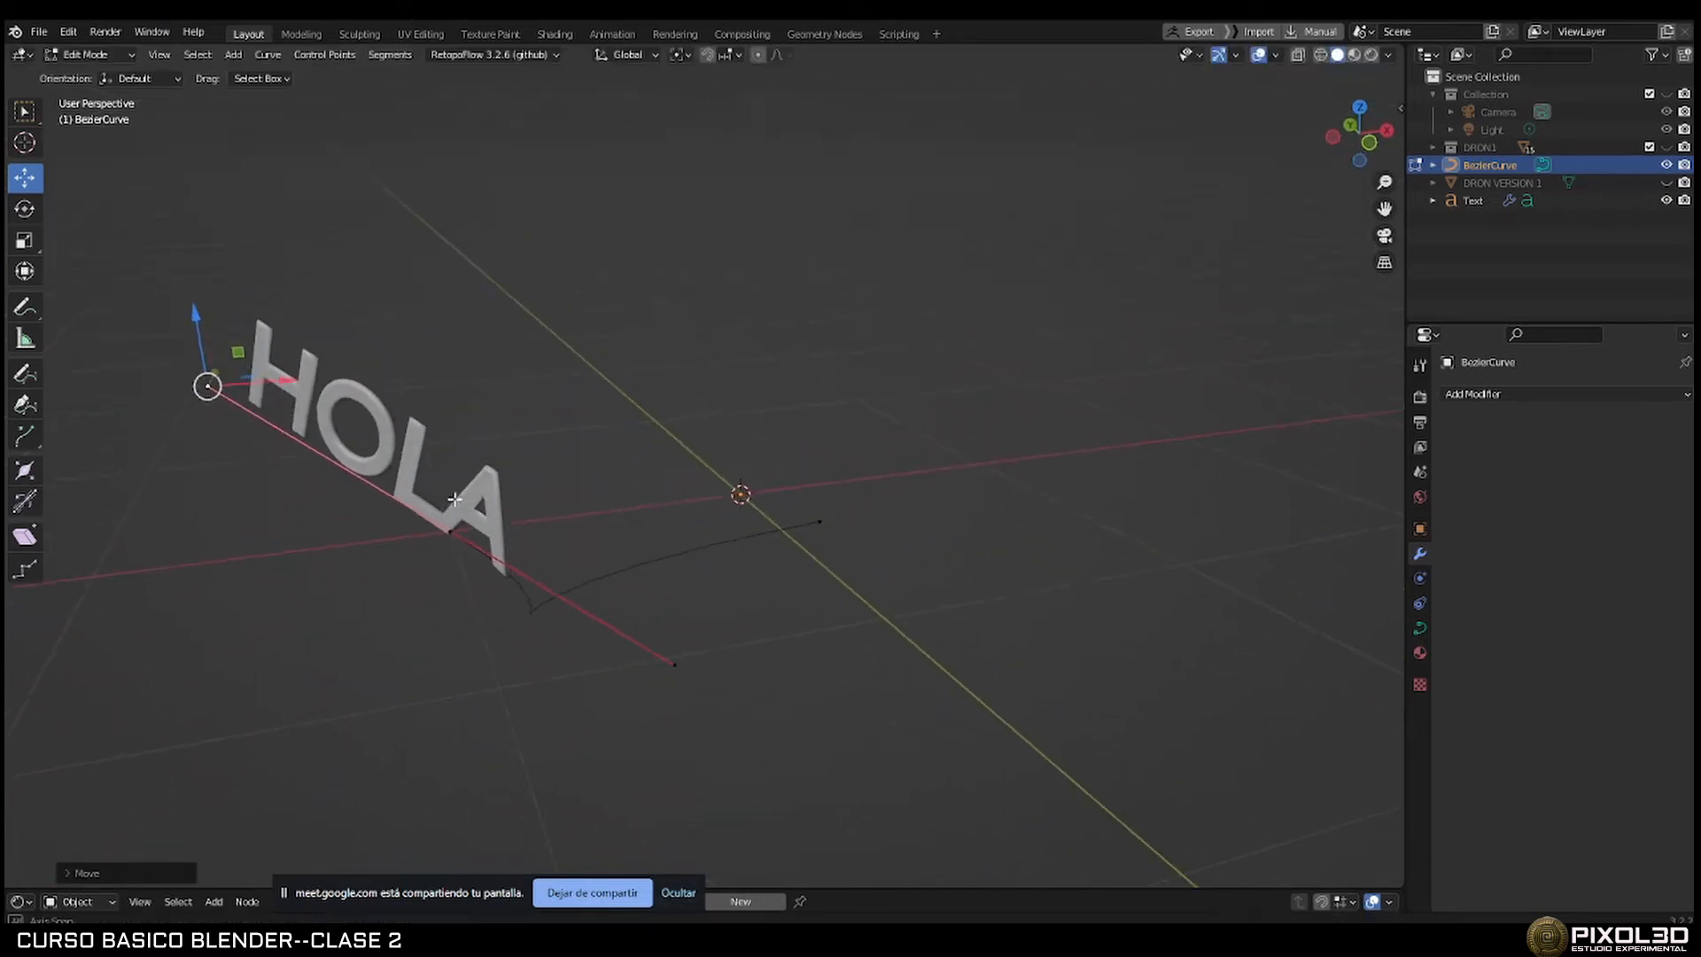
Return to Object Mode, select the HOLA text and move it freely relative to the reshaped curve.
key(Tab)
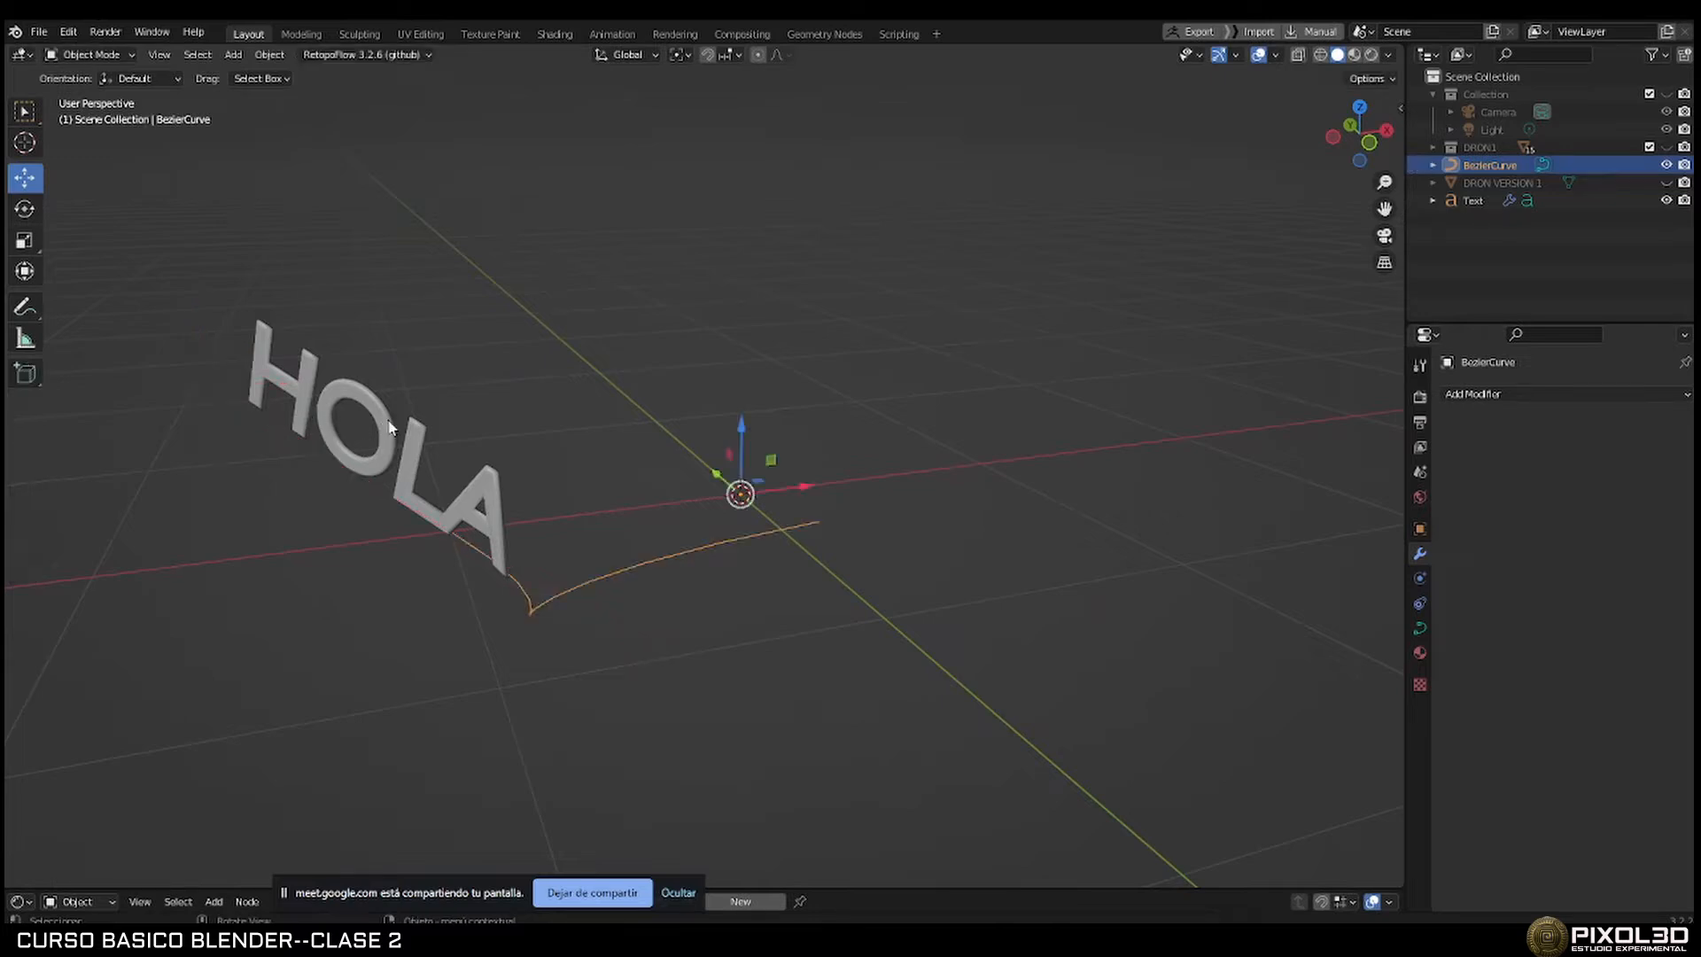
click(394, 429)
middle_drag(646, 502, 597, 521)
key(g)
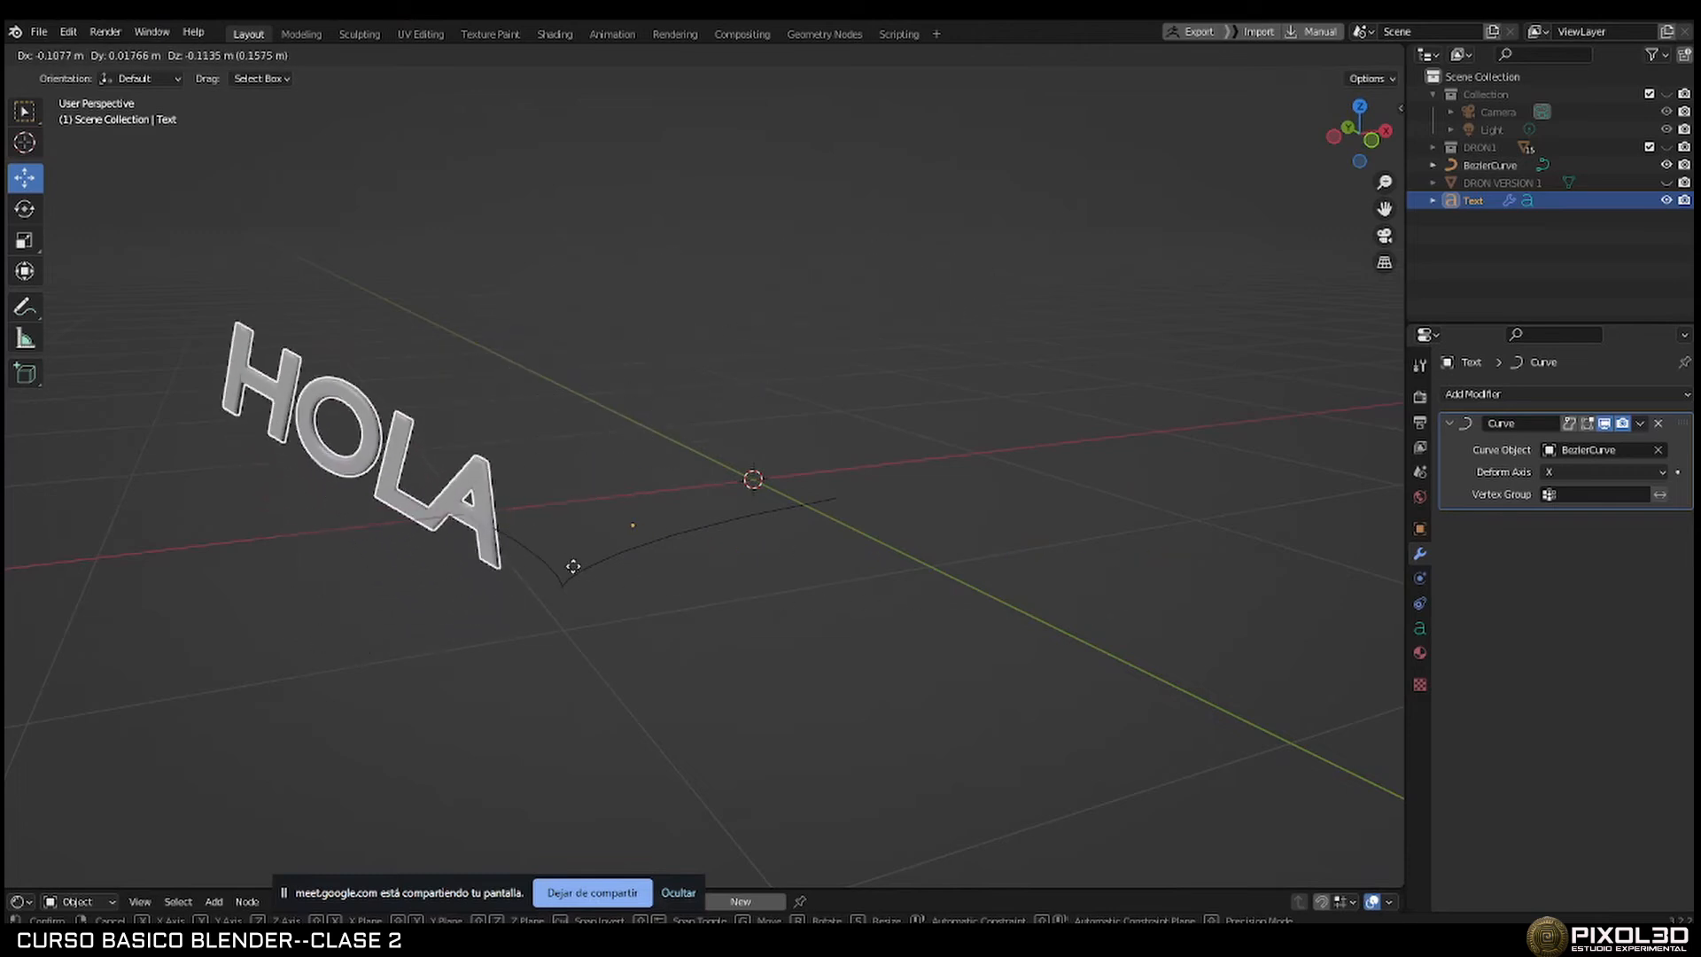
click(578, 564)
Select the Bezier curve and give it a round bevel with a depth of 0.02 m.
mouse_move(695, 532)
middle_down()
mouse_move(647, 567)
mouse_move(756, 544)
mouse_move(785, 591)
mouse_move(692, 557)
middle_up()
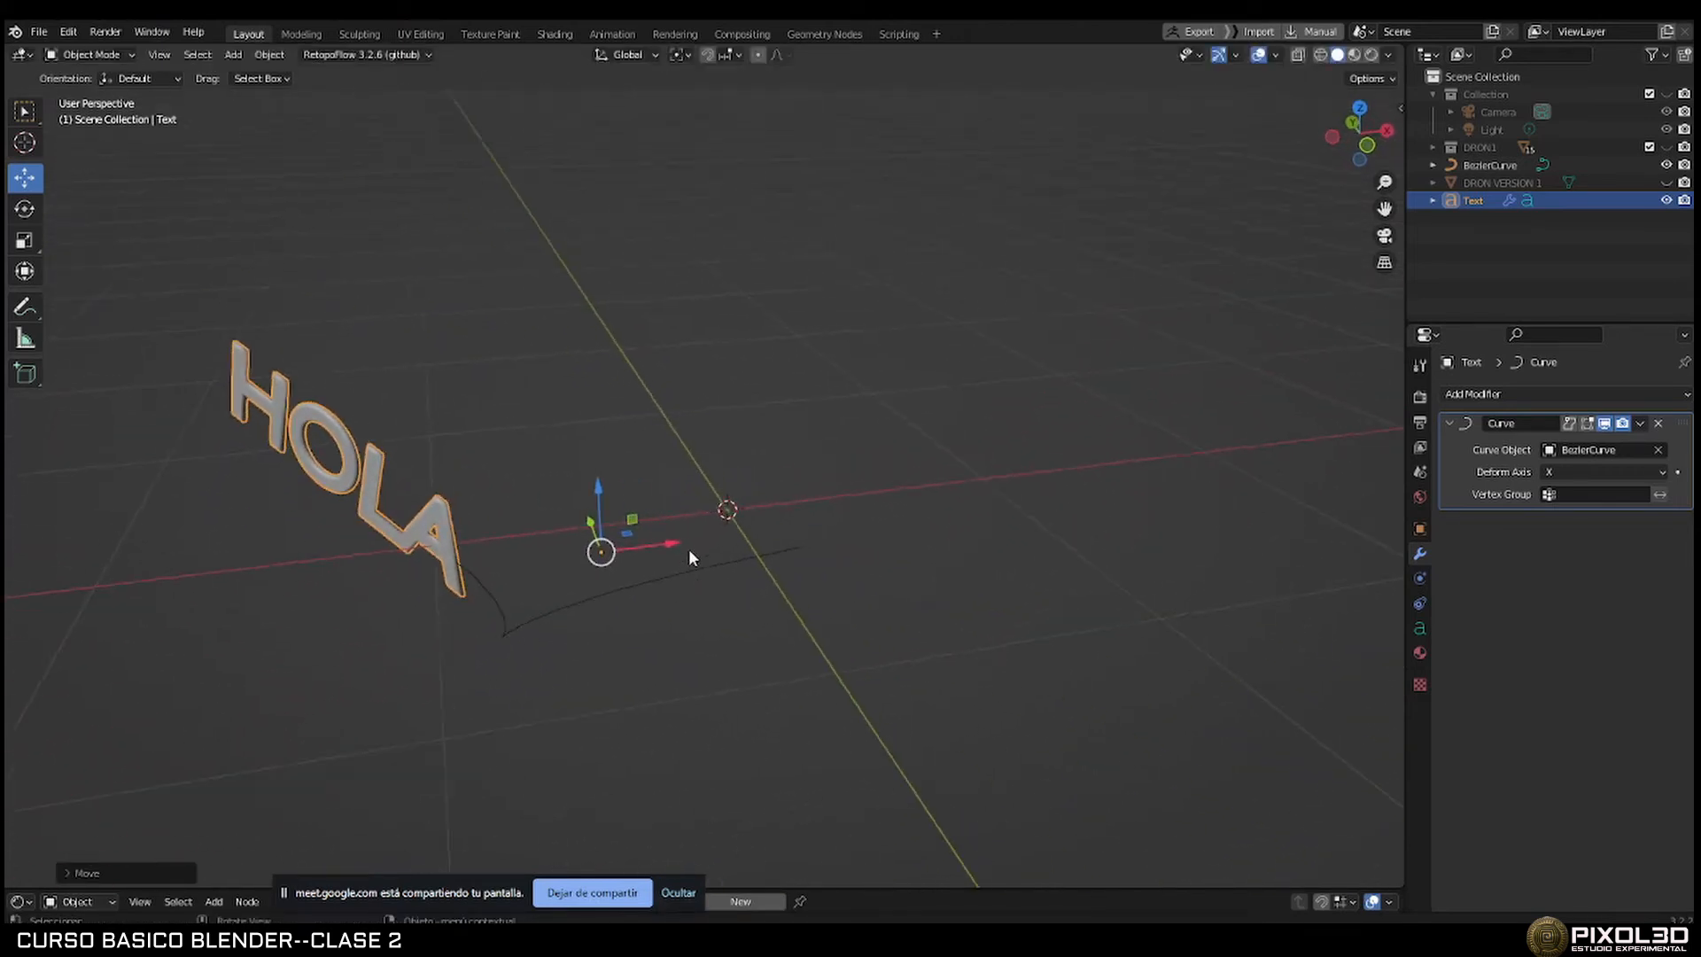
click(745, 561)
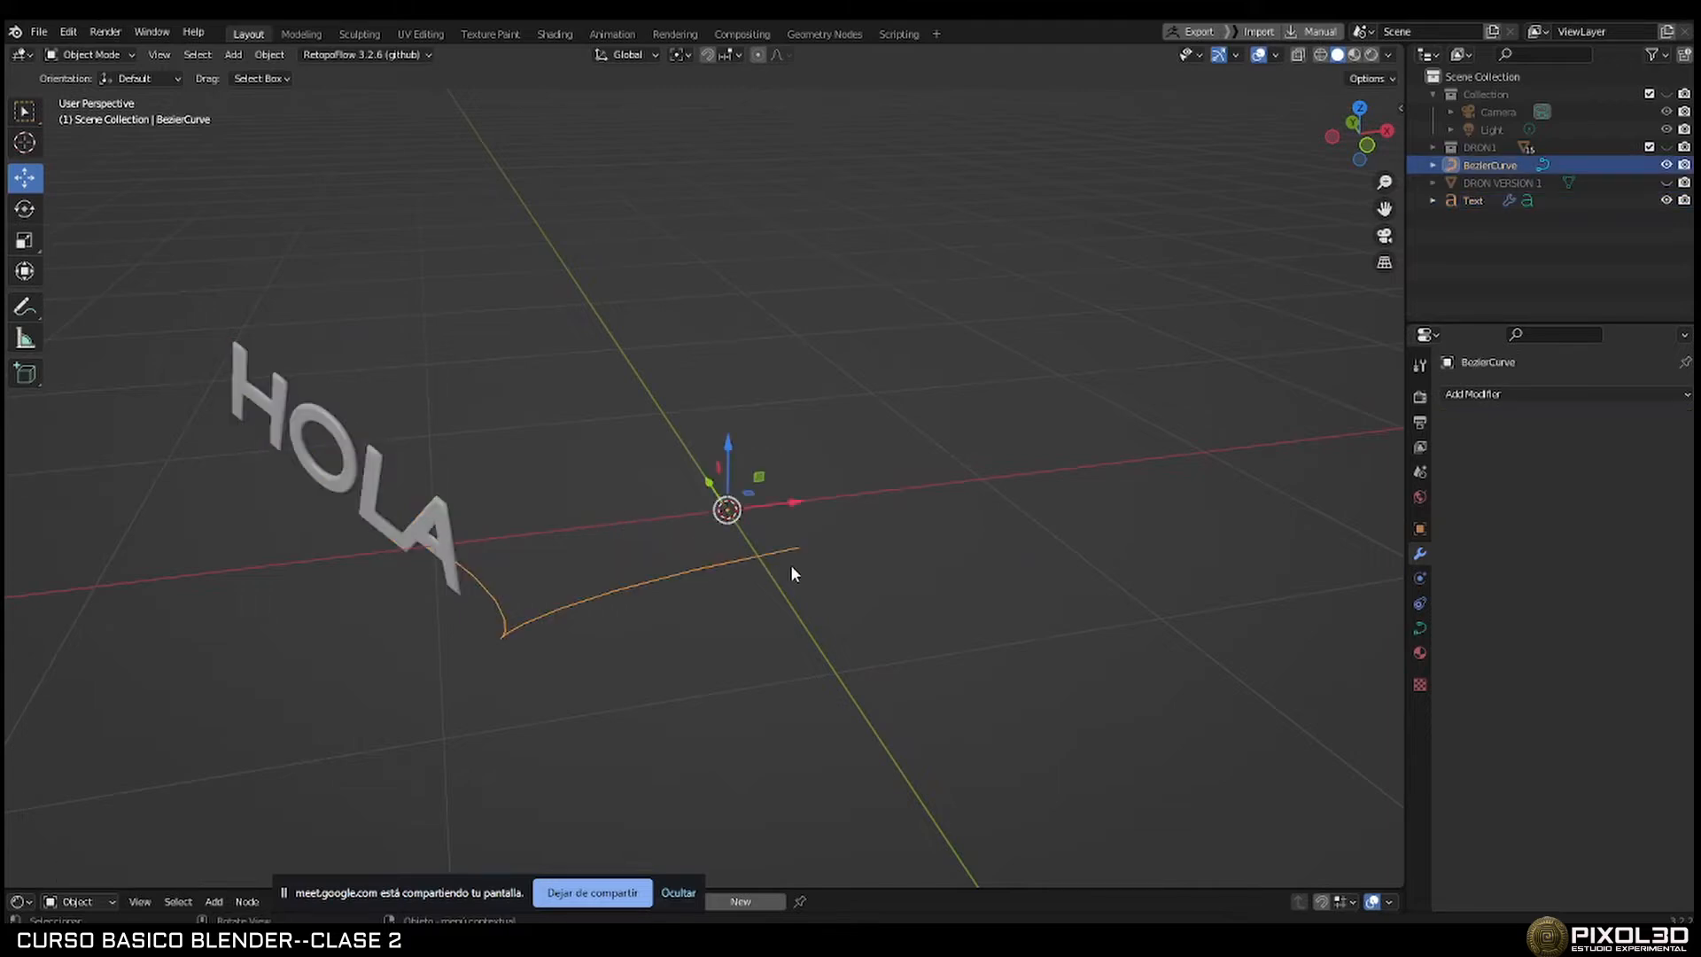
click(1420, 627)
scroll(1461, 709, down, 3)
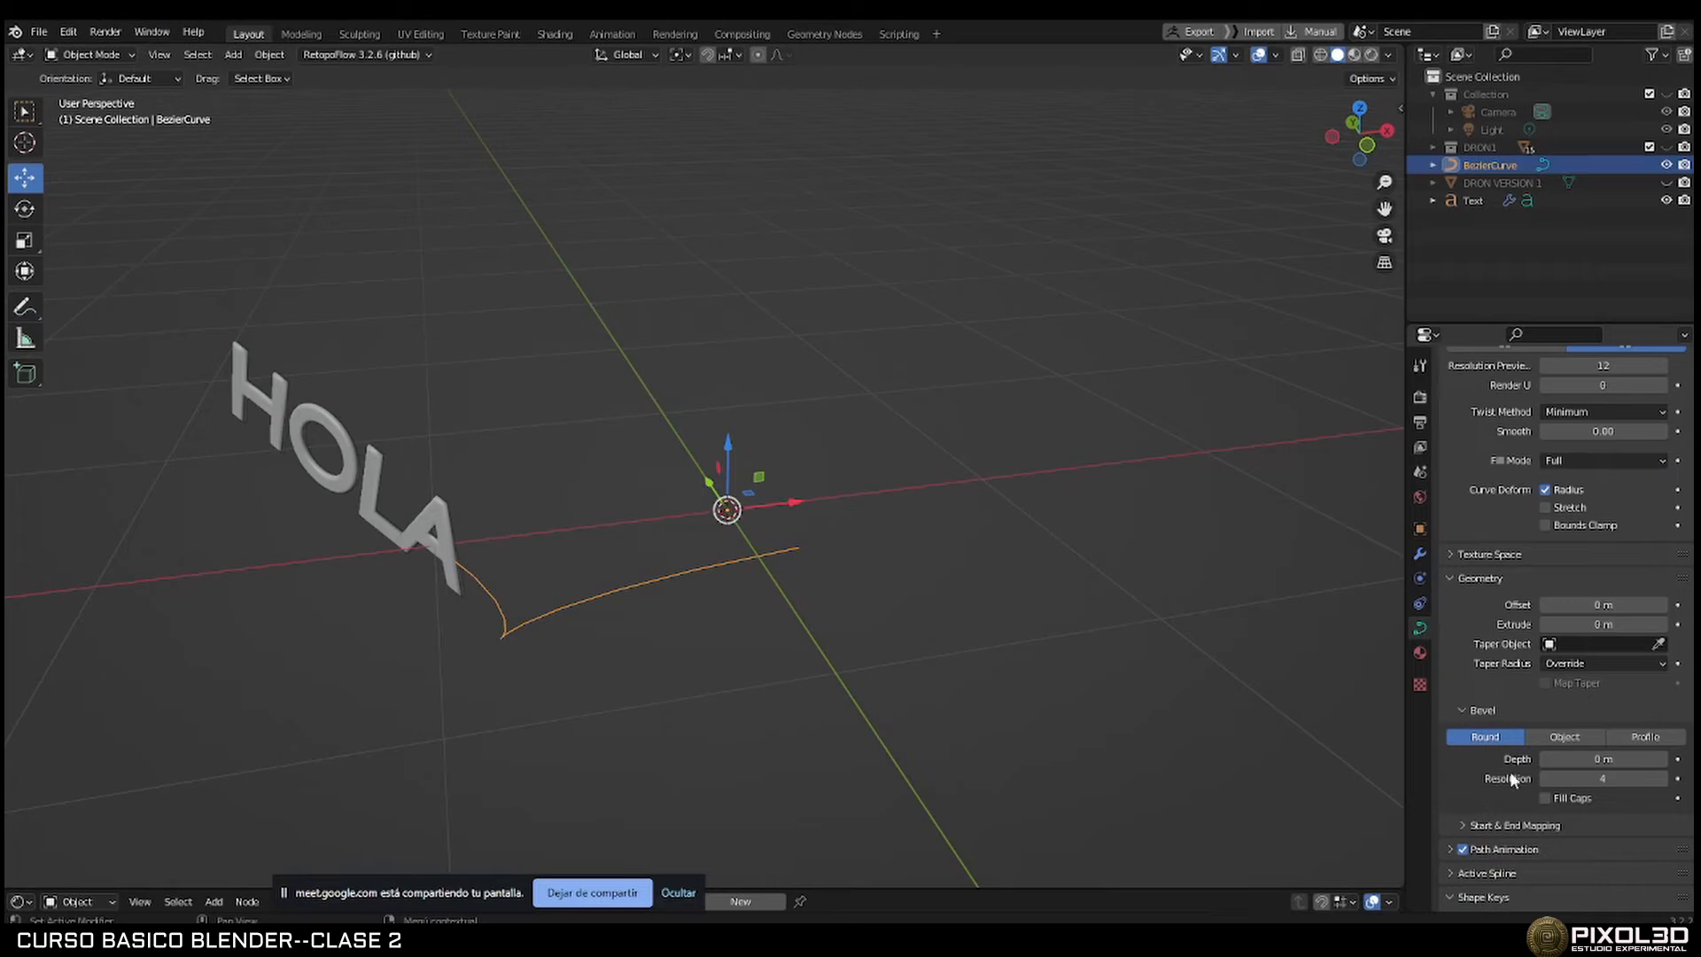
mouse_move(1595, 758)
mouse_down()
mouse_move(1666, 758)
mouse_move(1591, 758)
mouse_up()
middle_drag(1155, 674, 1081, 613)
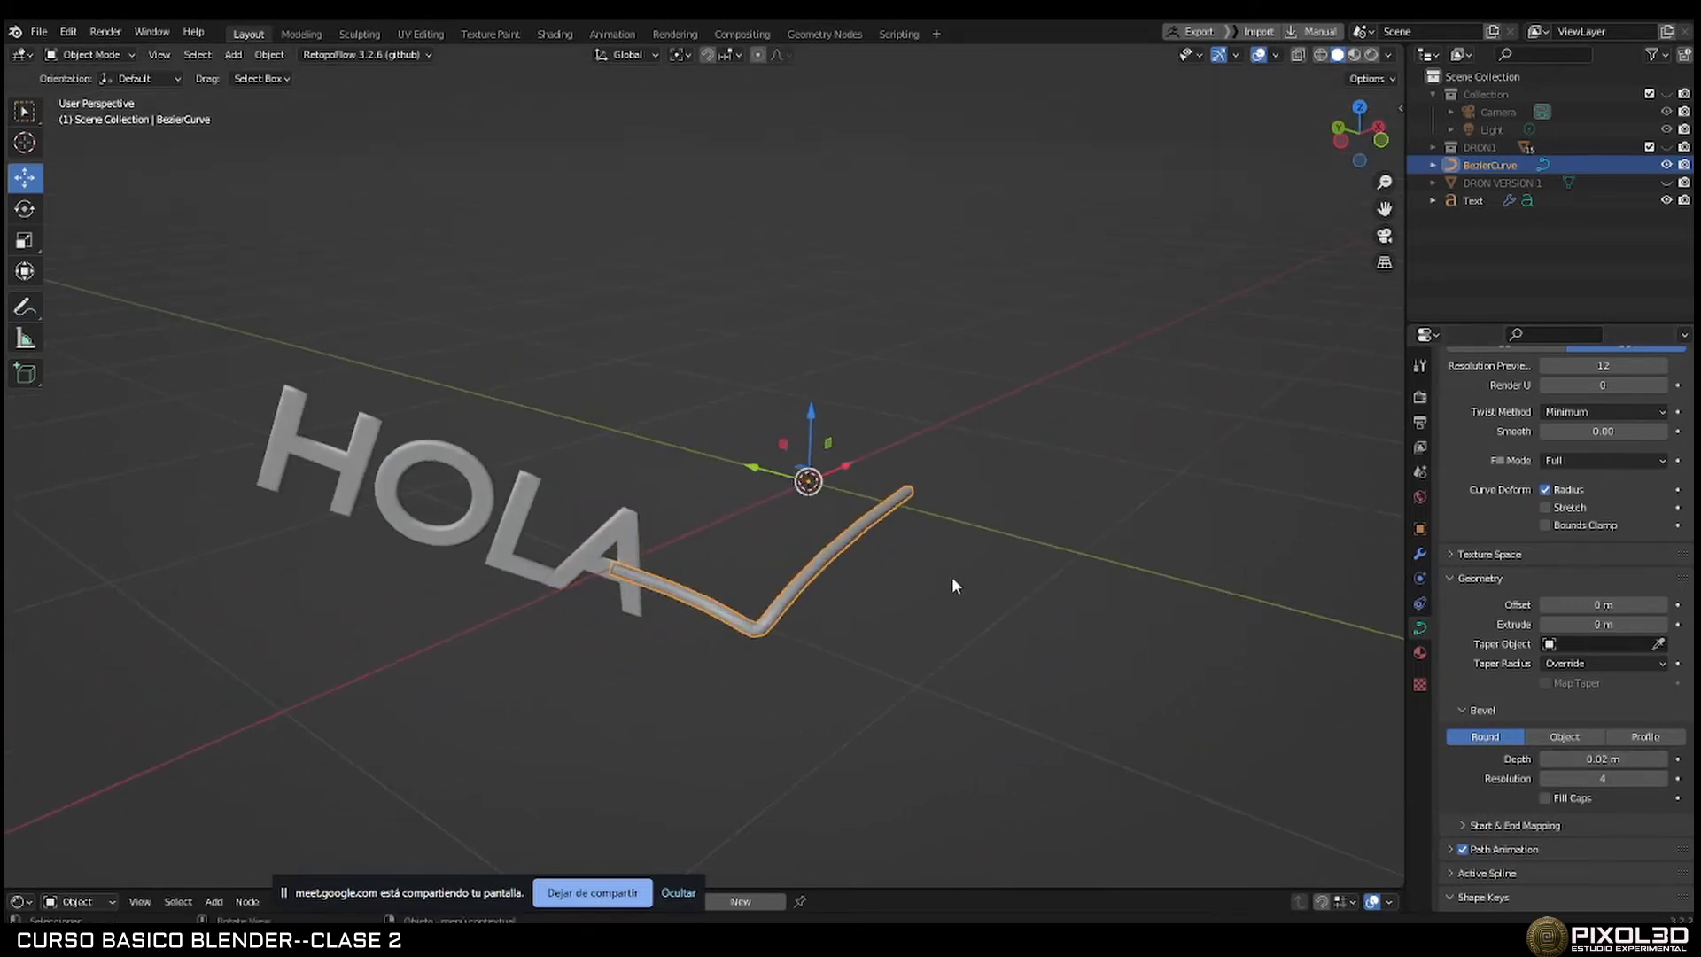
middle_drag(951, 585, 873, 606)
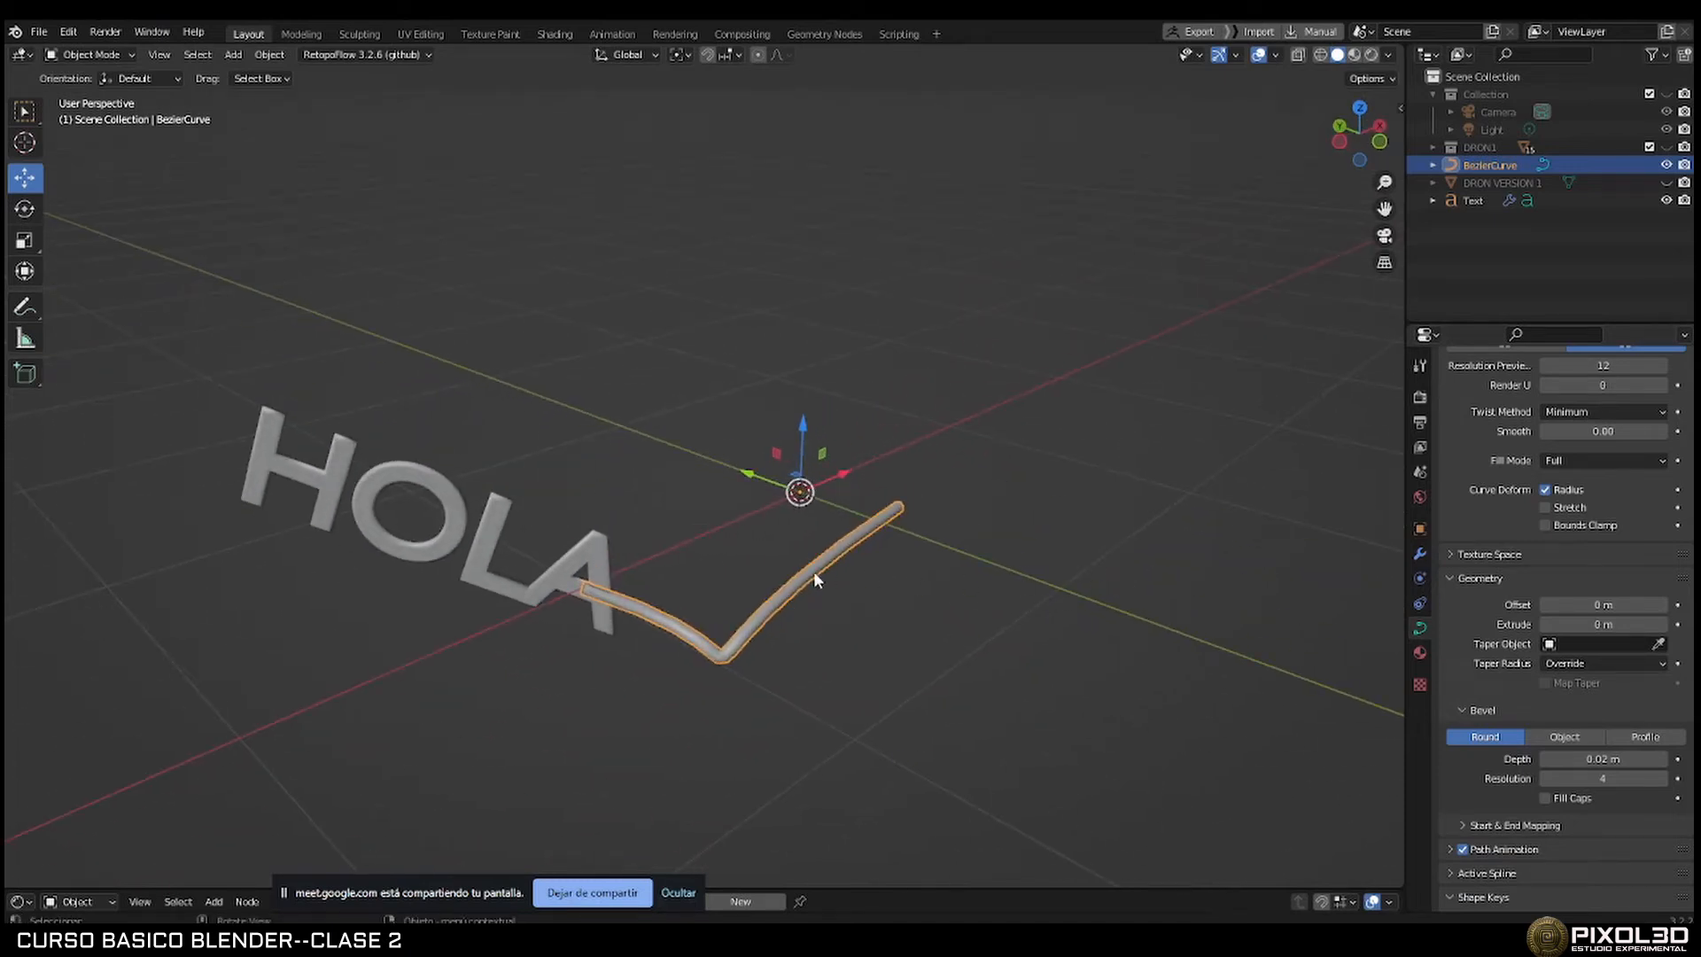
middle_drag(810, 571, 707, 578)
Delete the HOLA text and apply Shade Smooth to the bevelled Bezier curve.
click(581, 547)
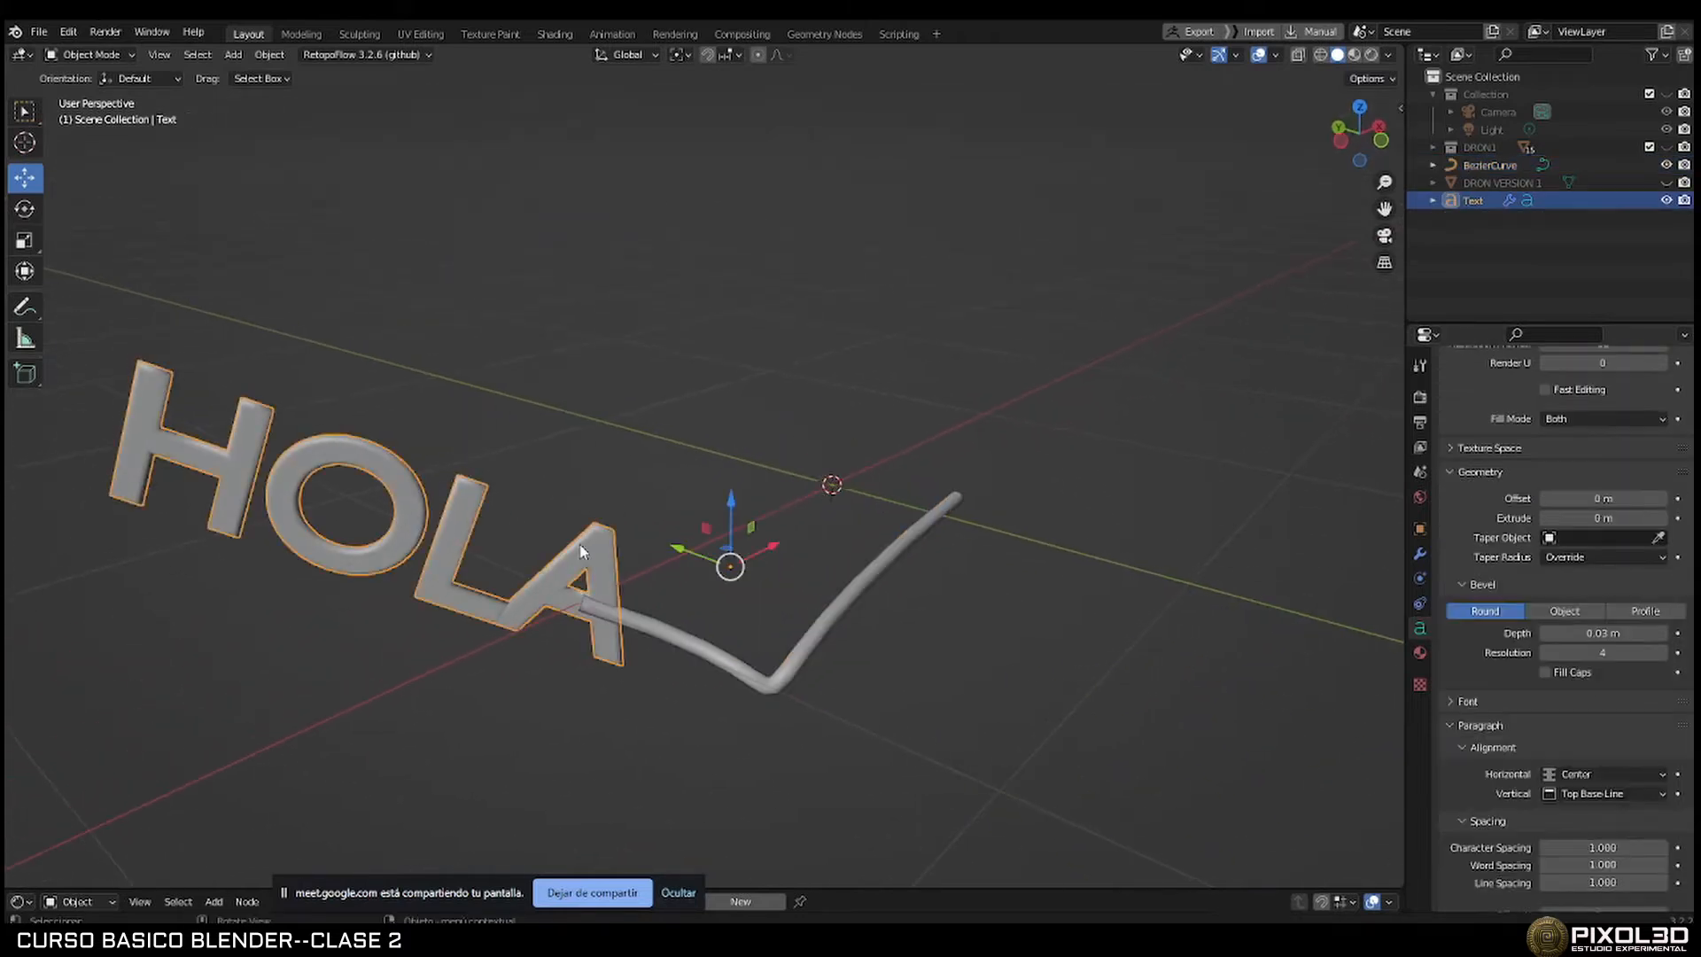
key(Delete)
click(647, 606)
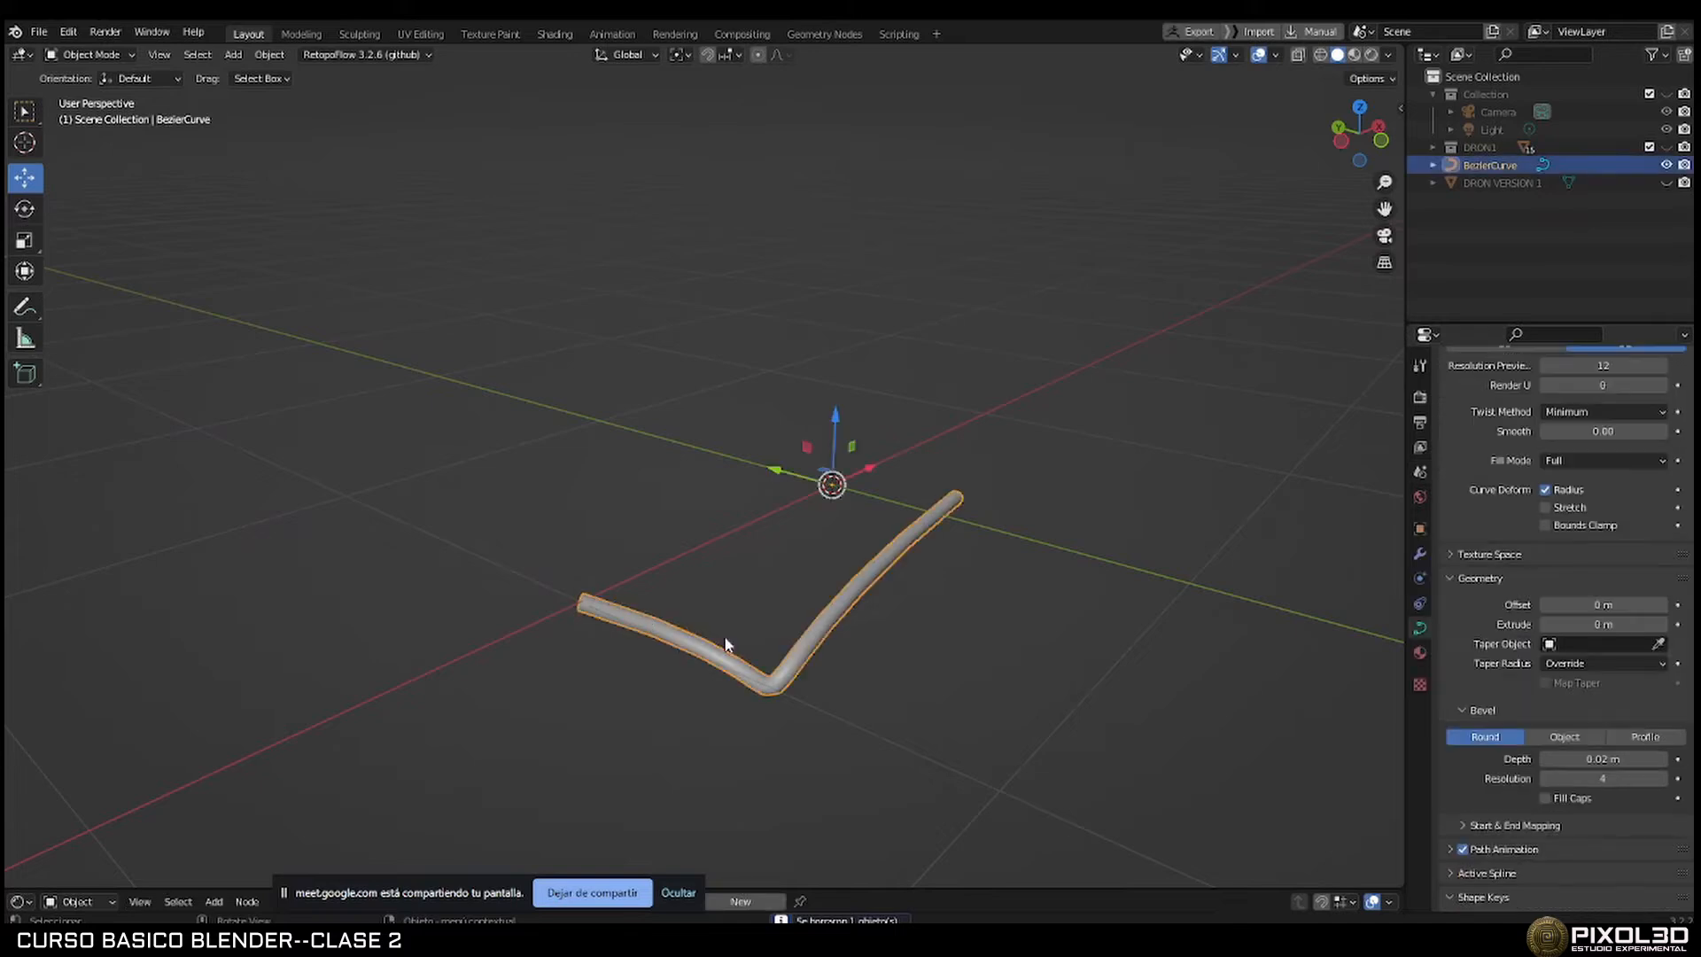
middle_drag(798, 645, 756, 626)
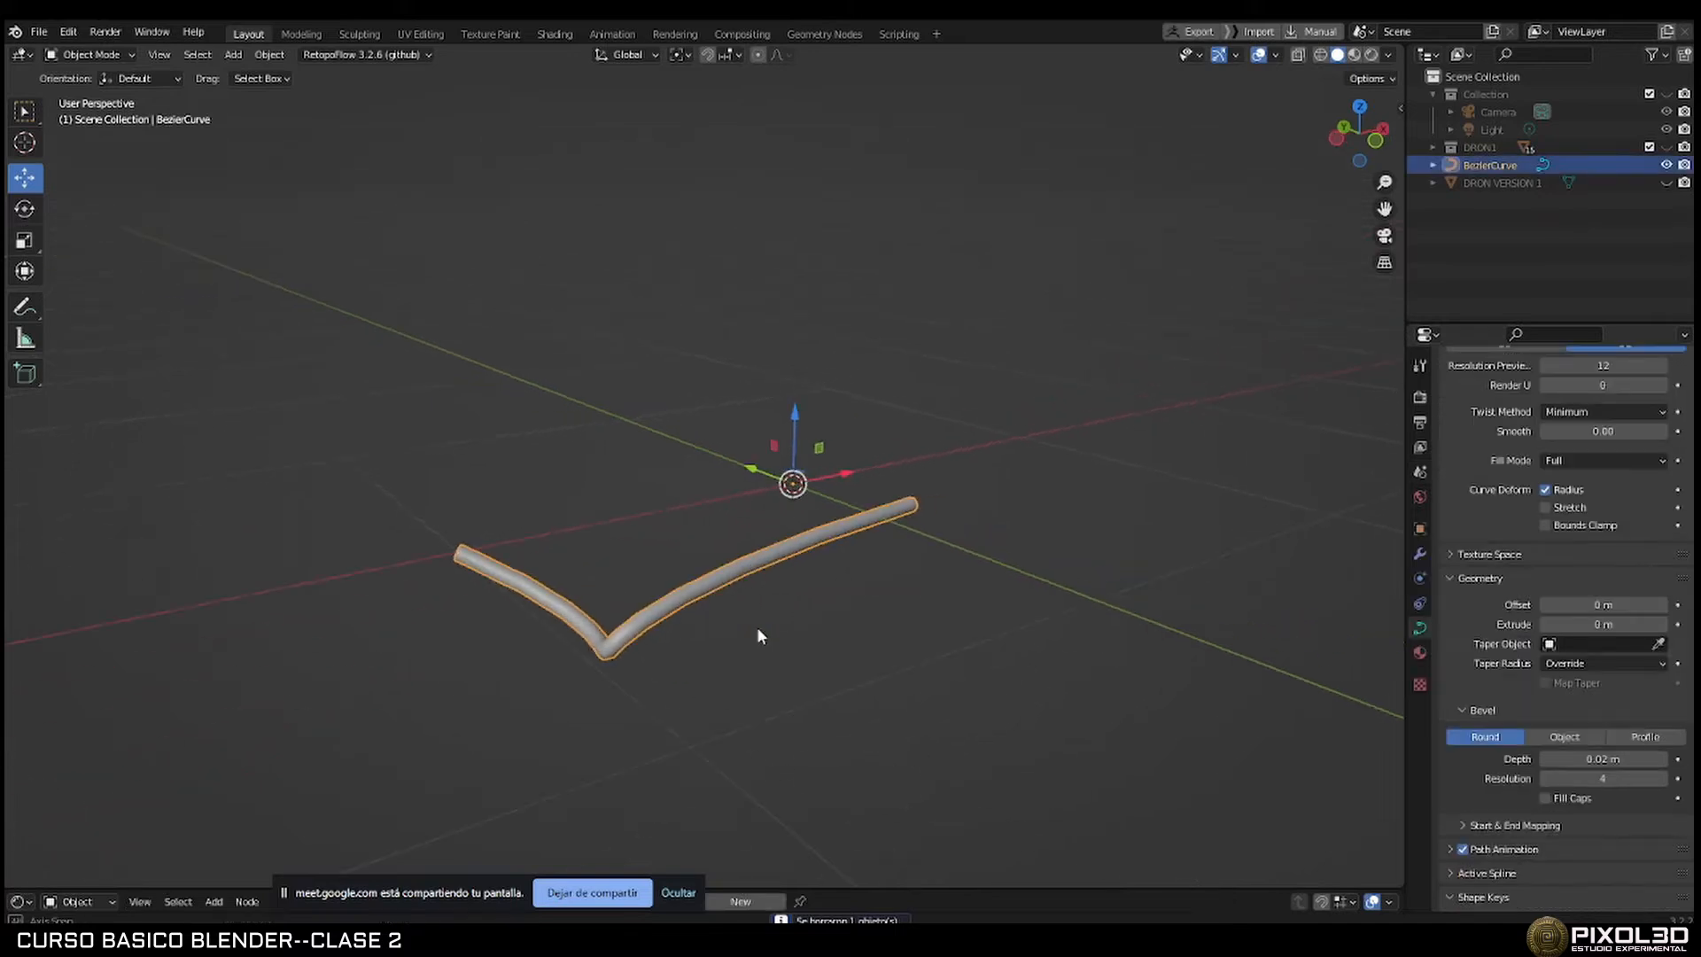
right_click(756, 572)
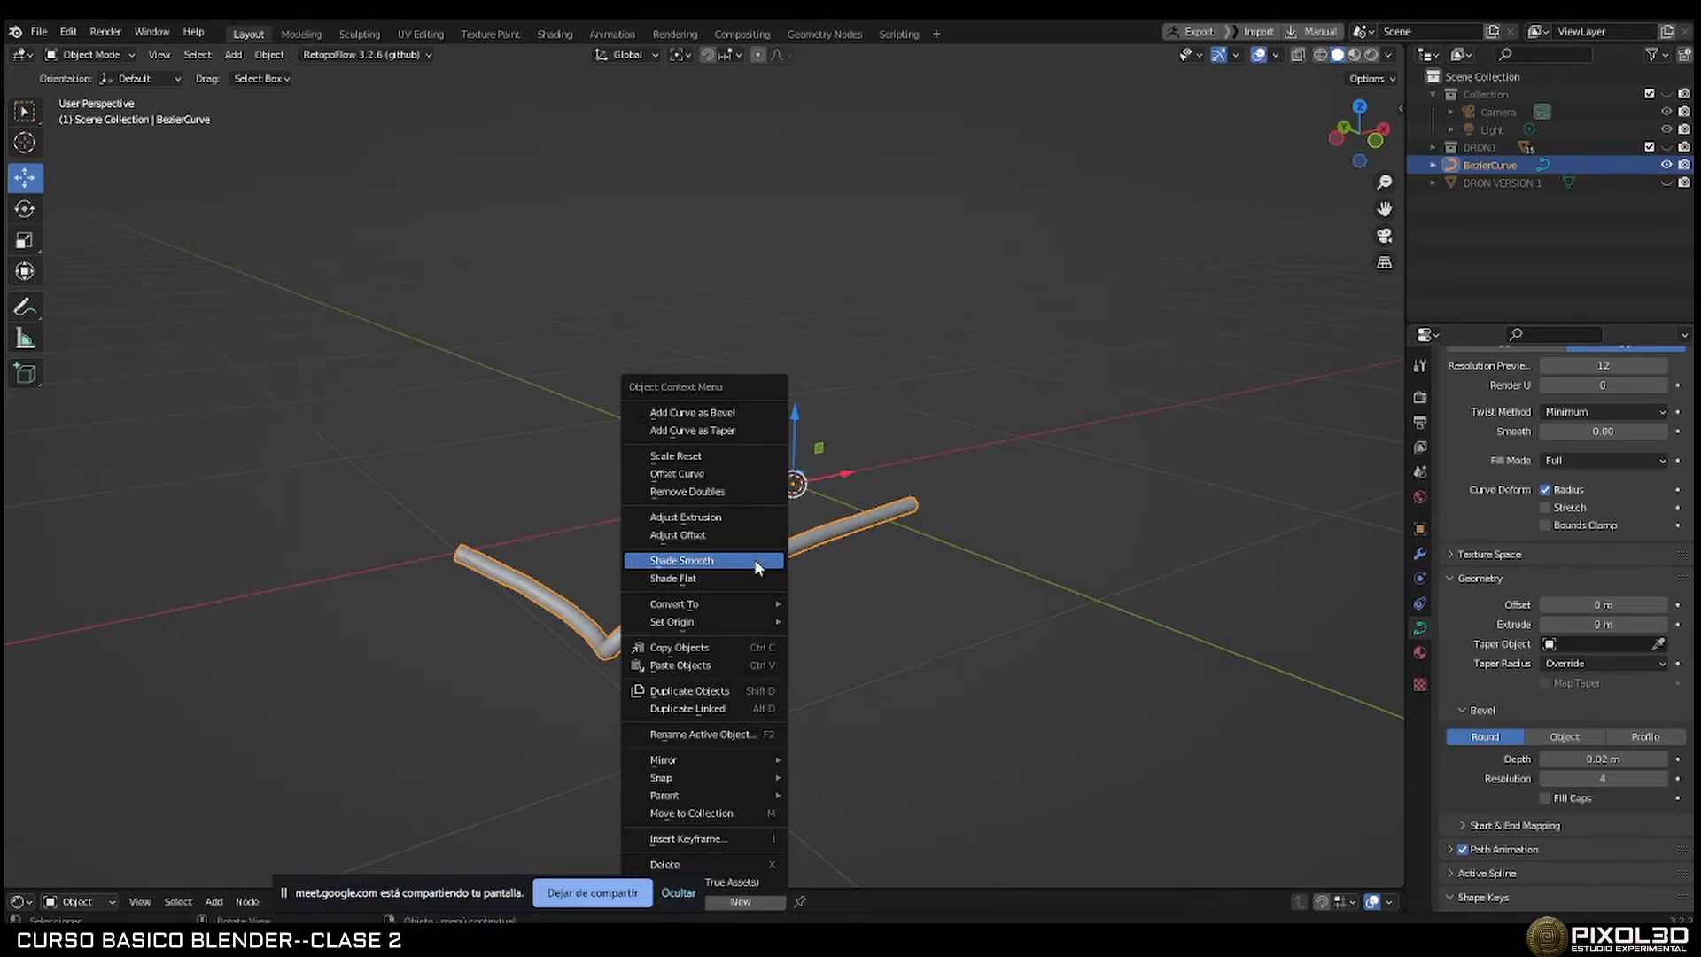
click(759, 563)
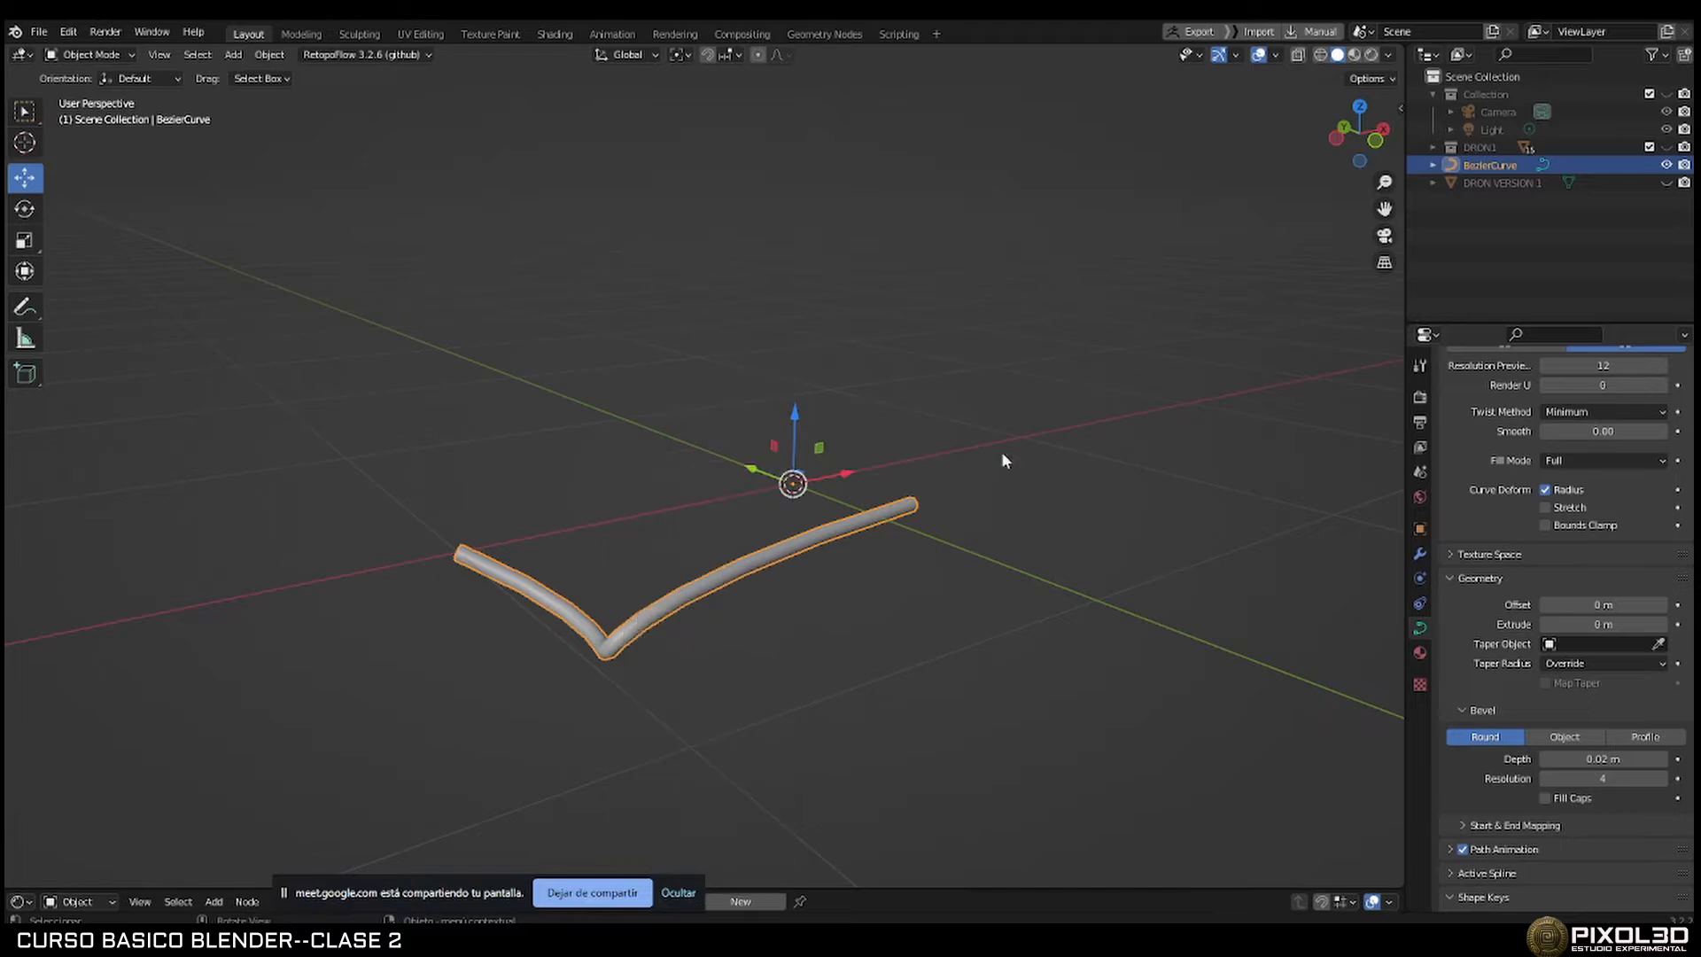
Reselect the BezierCurve object and convert it to a mesh.
click(1452, 183)
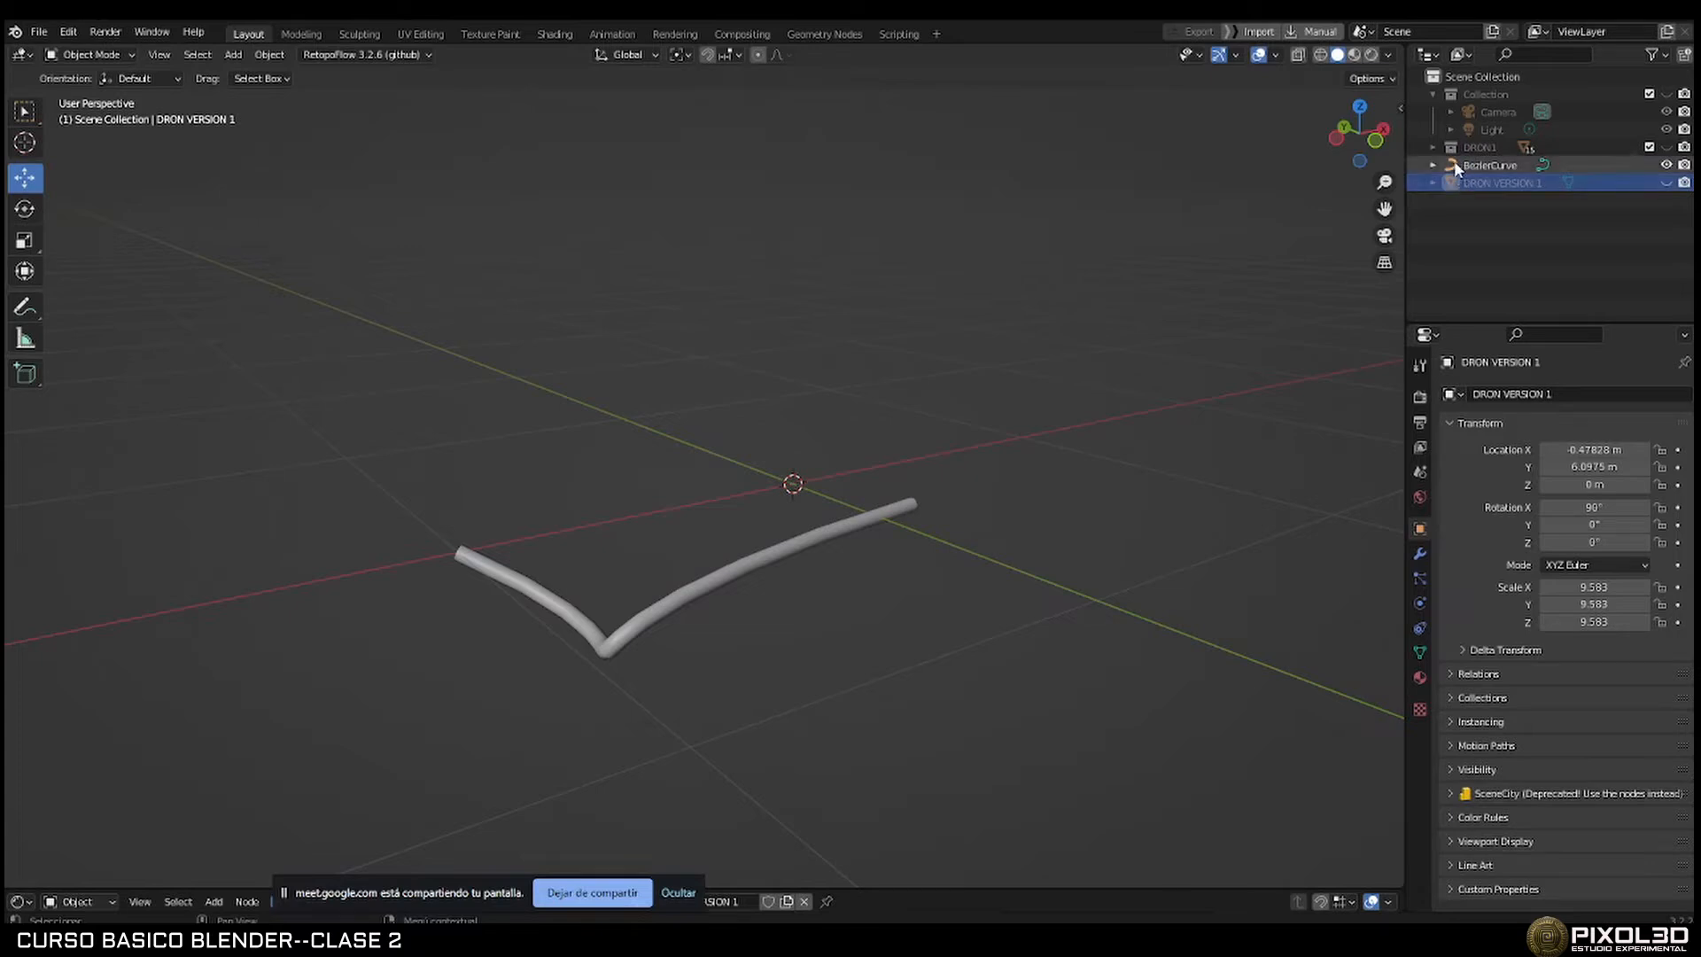
click(1453, 165)
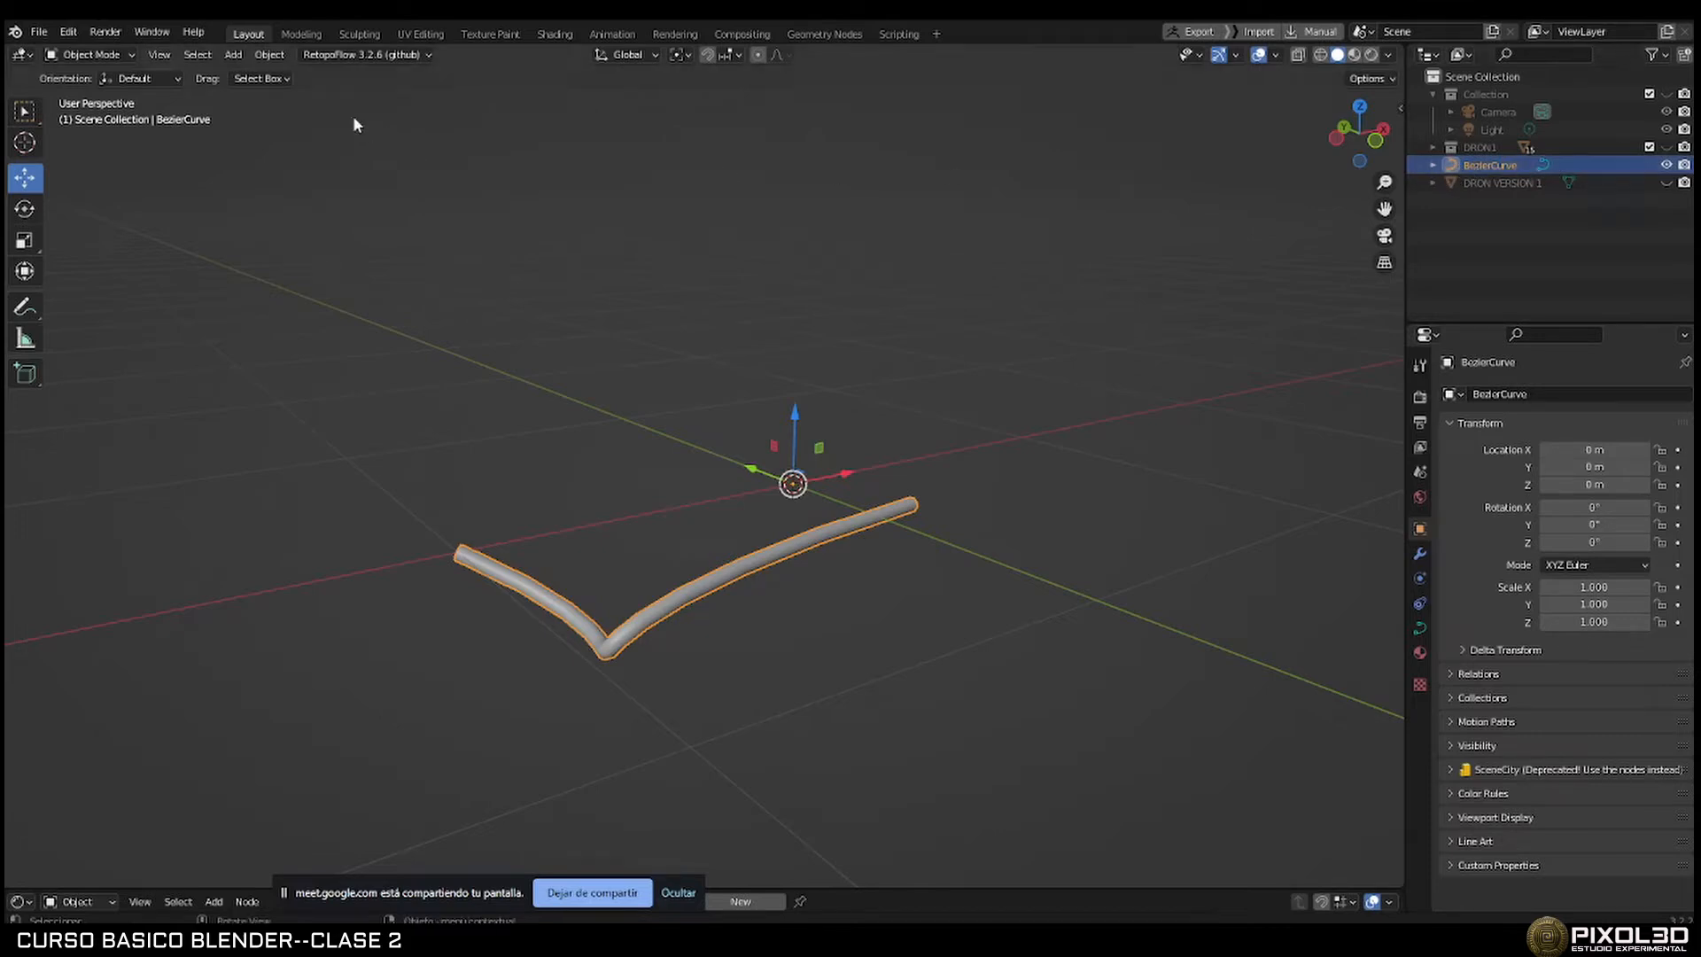
click(268, 55)
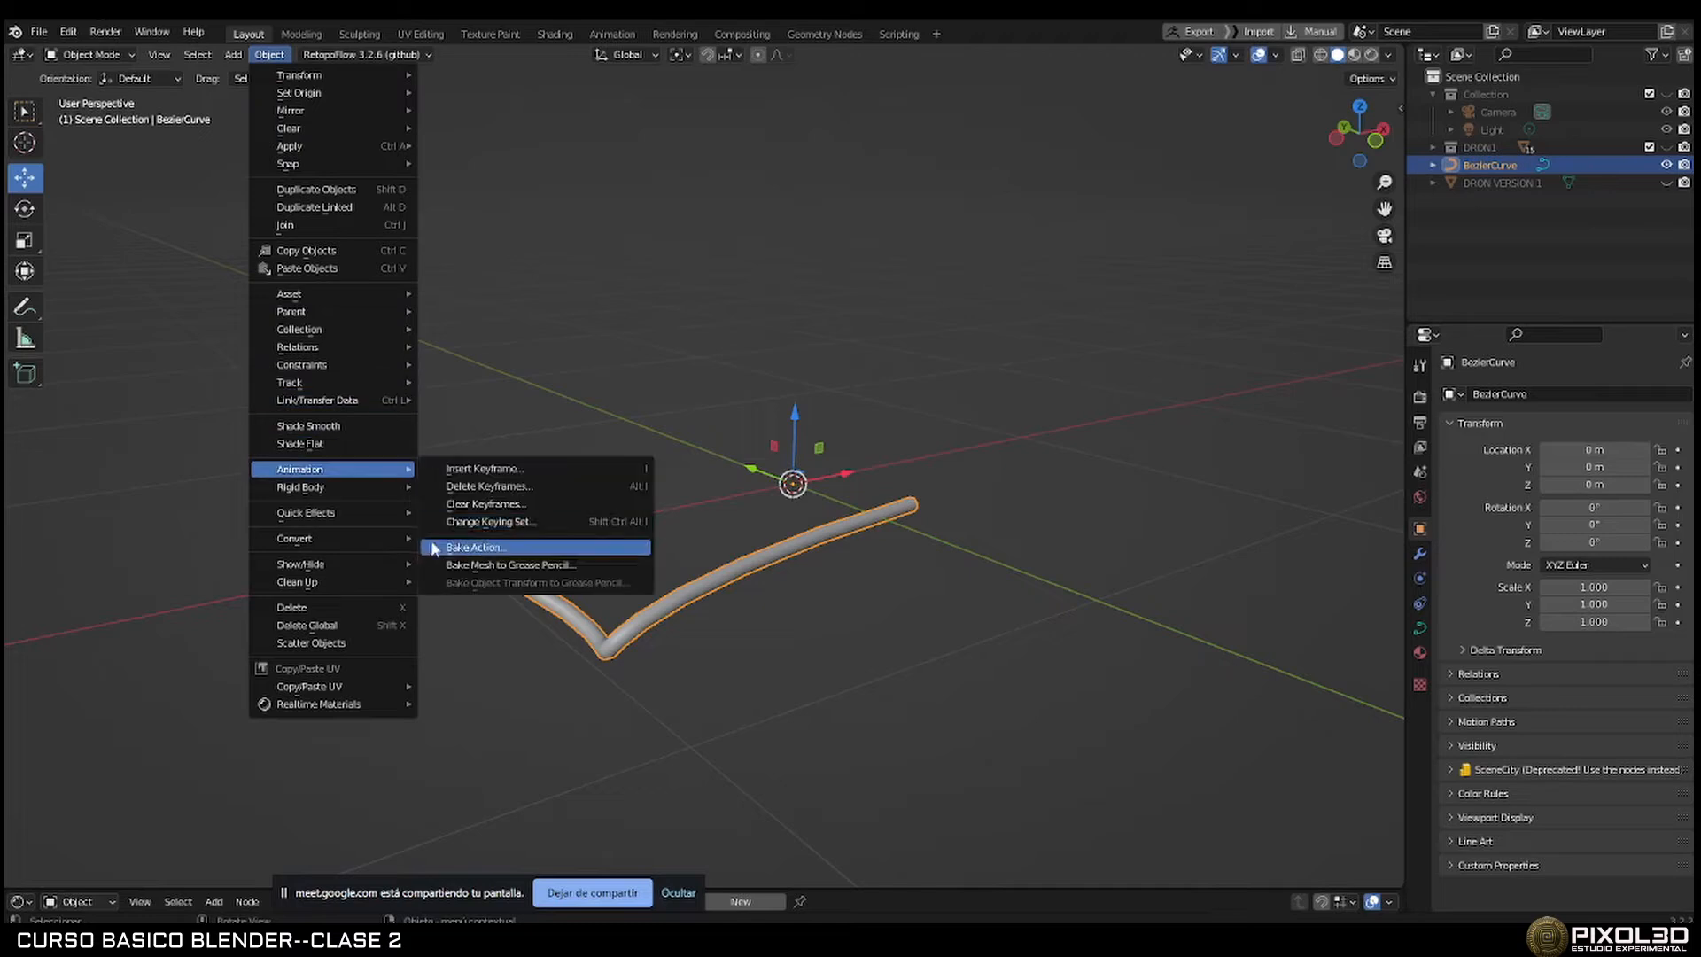
mouse_move(372, 543)
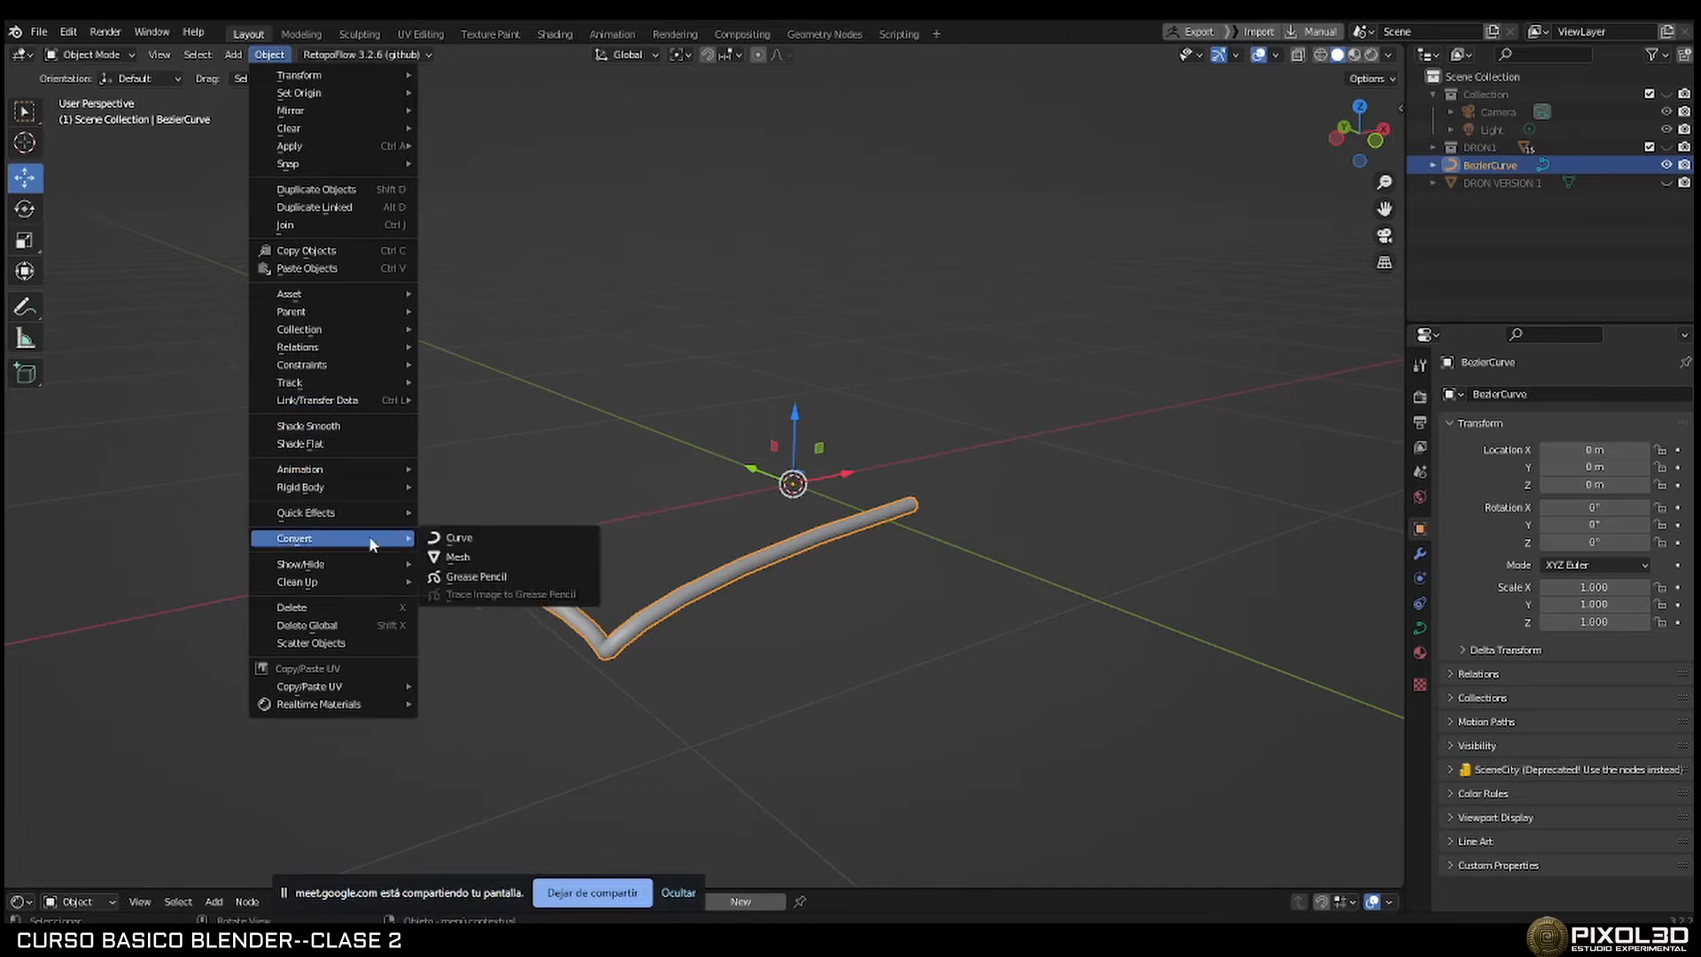
click(459, 555)
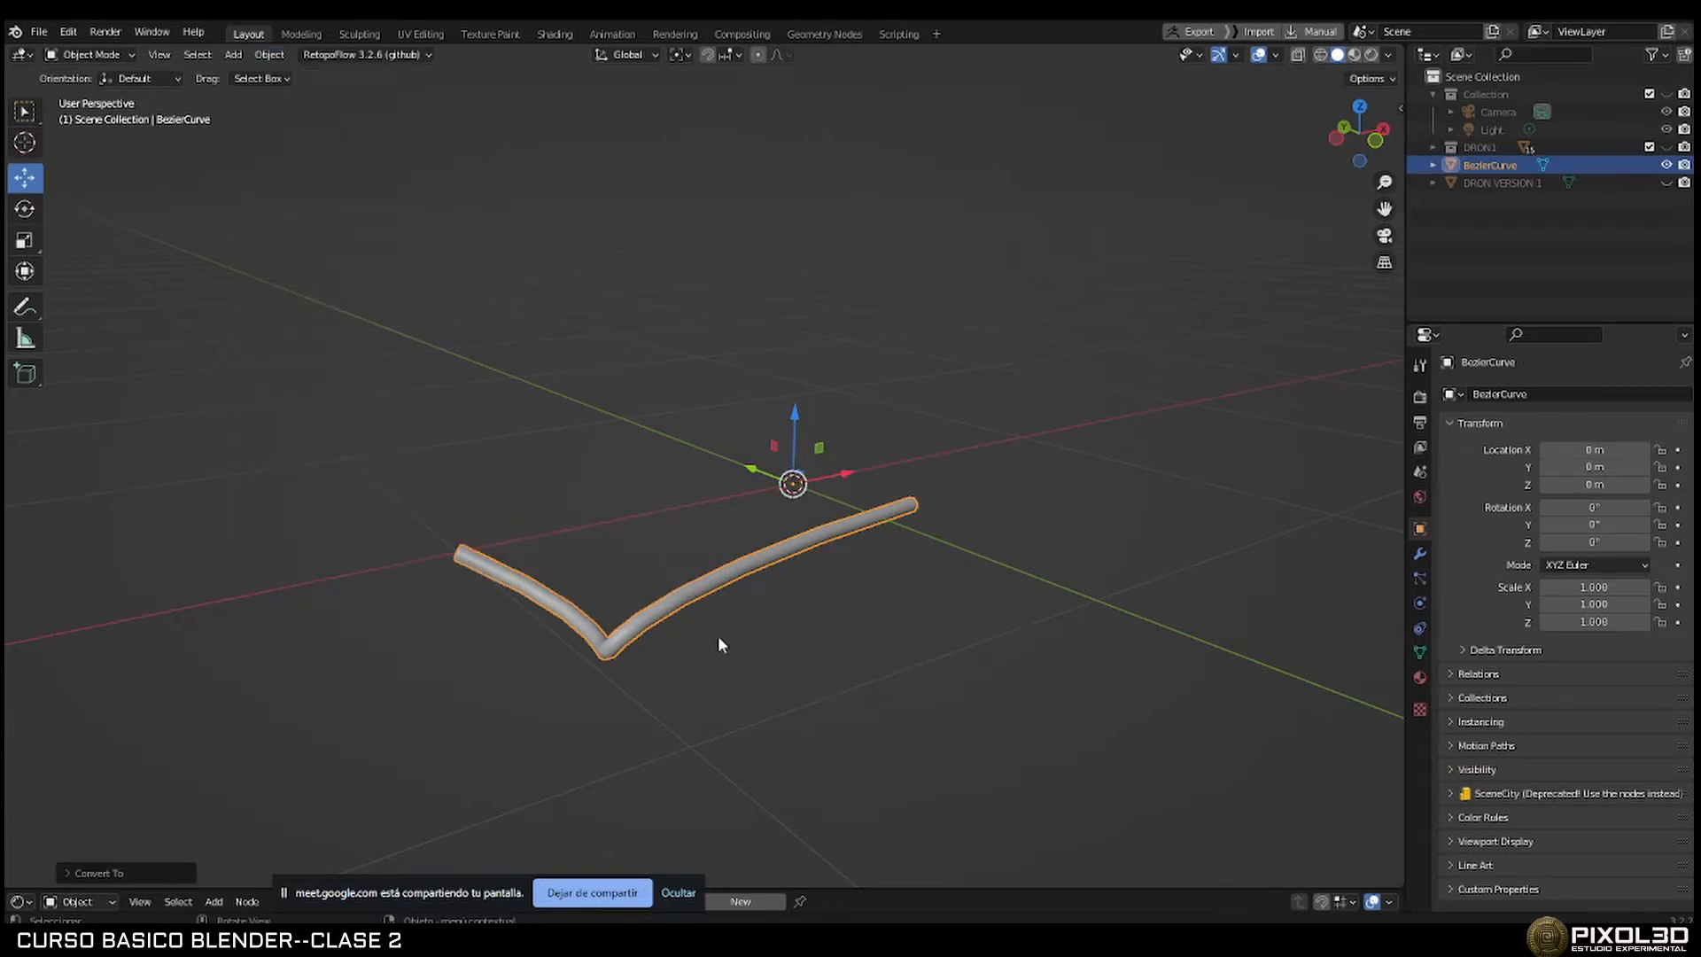
Enter Edit Mode on the converted tube and examine its faces and edge loops along the bend.
key(Tab)
scroll(726, 620, up, 10)
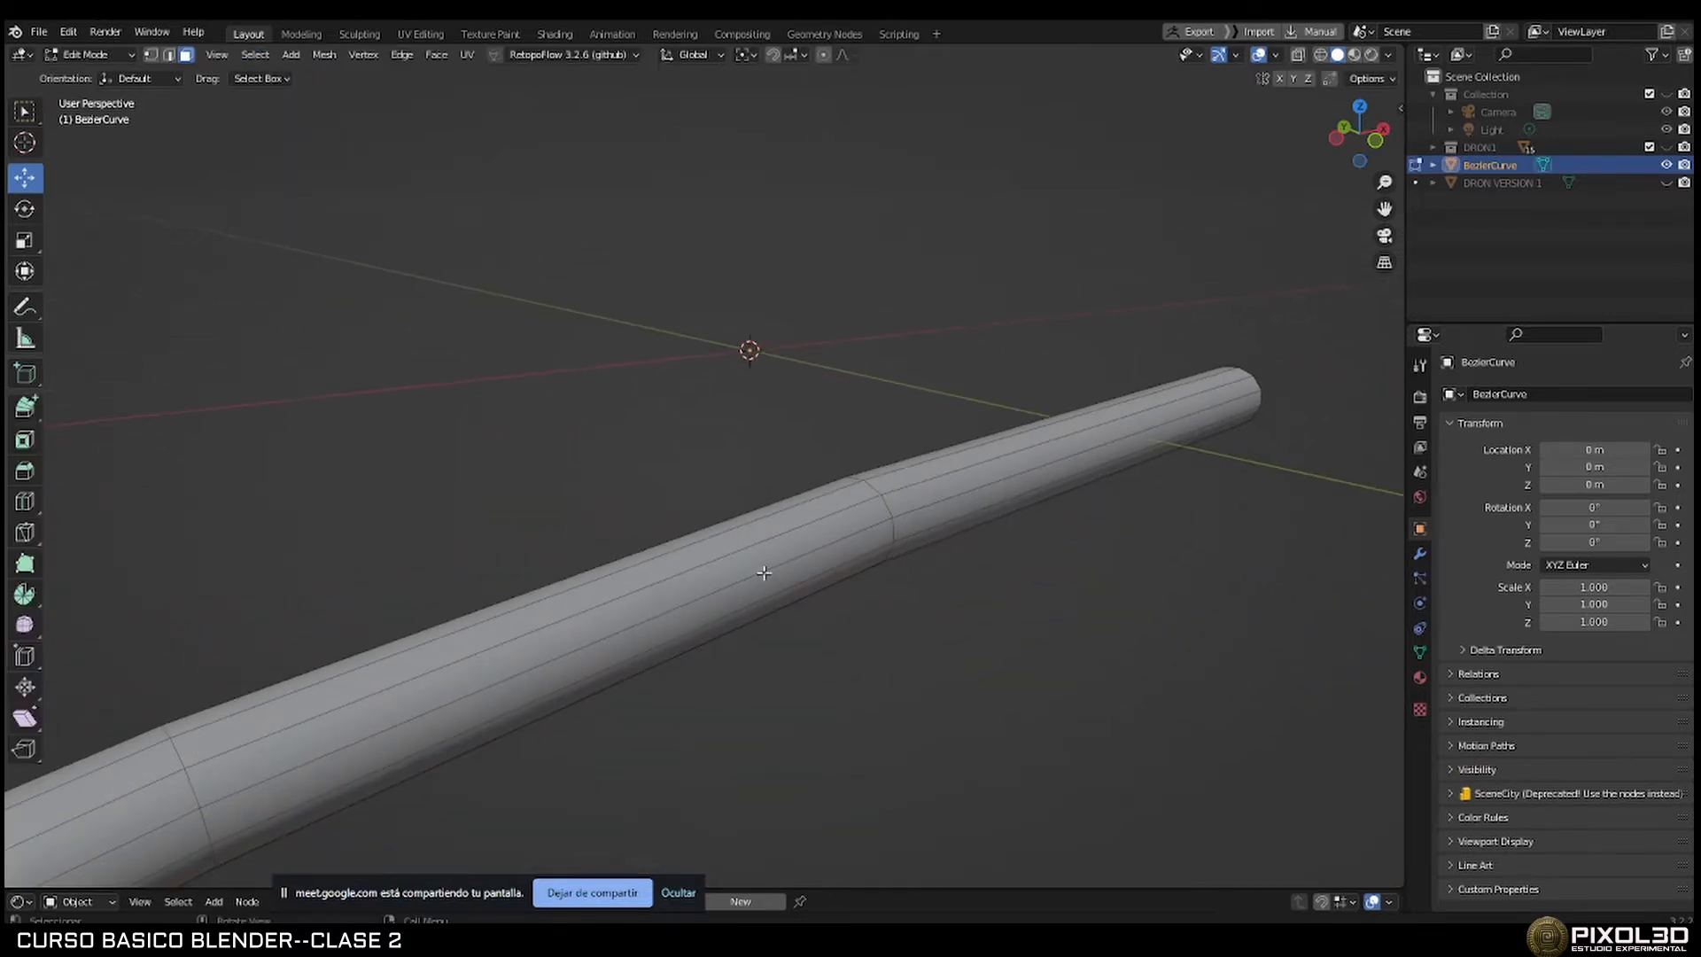
scroll(868, 542, down, 5)
middle_drag(878, 531, 761, 530)
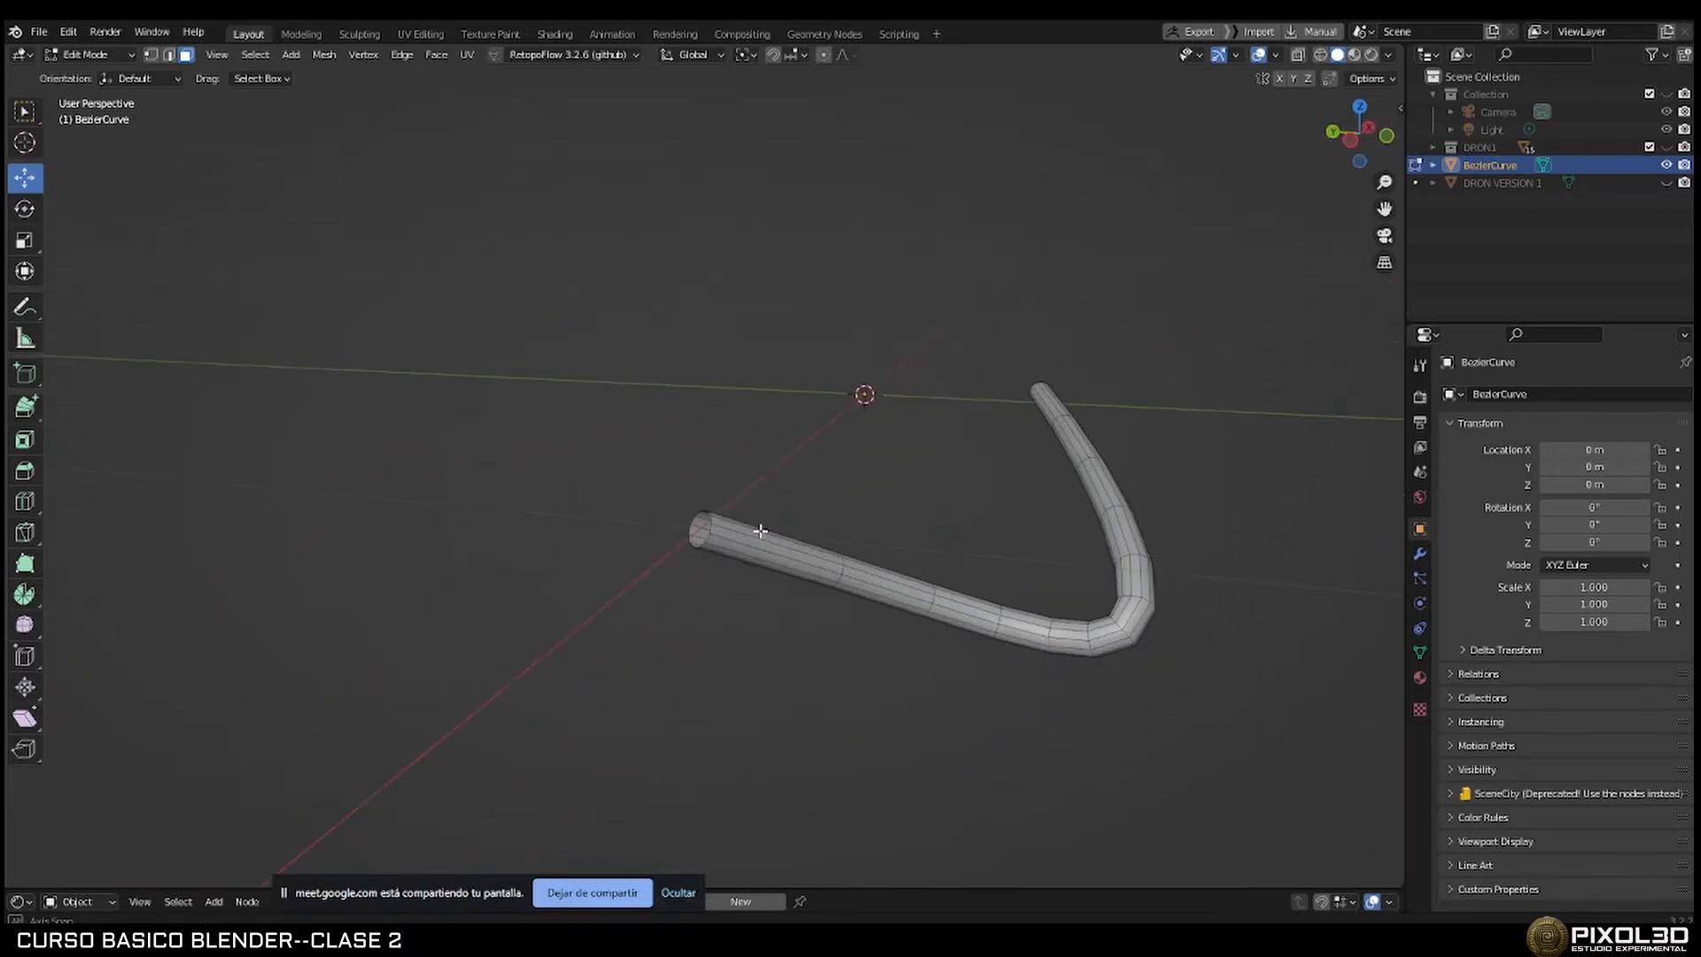
scroll(961, 592, up, 5)
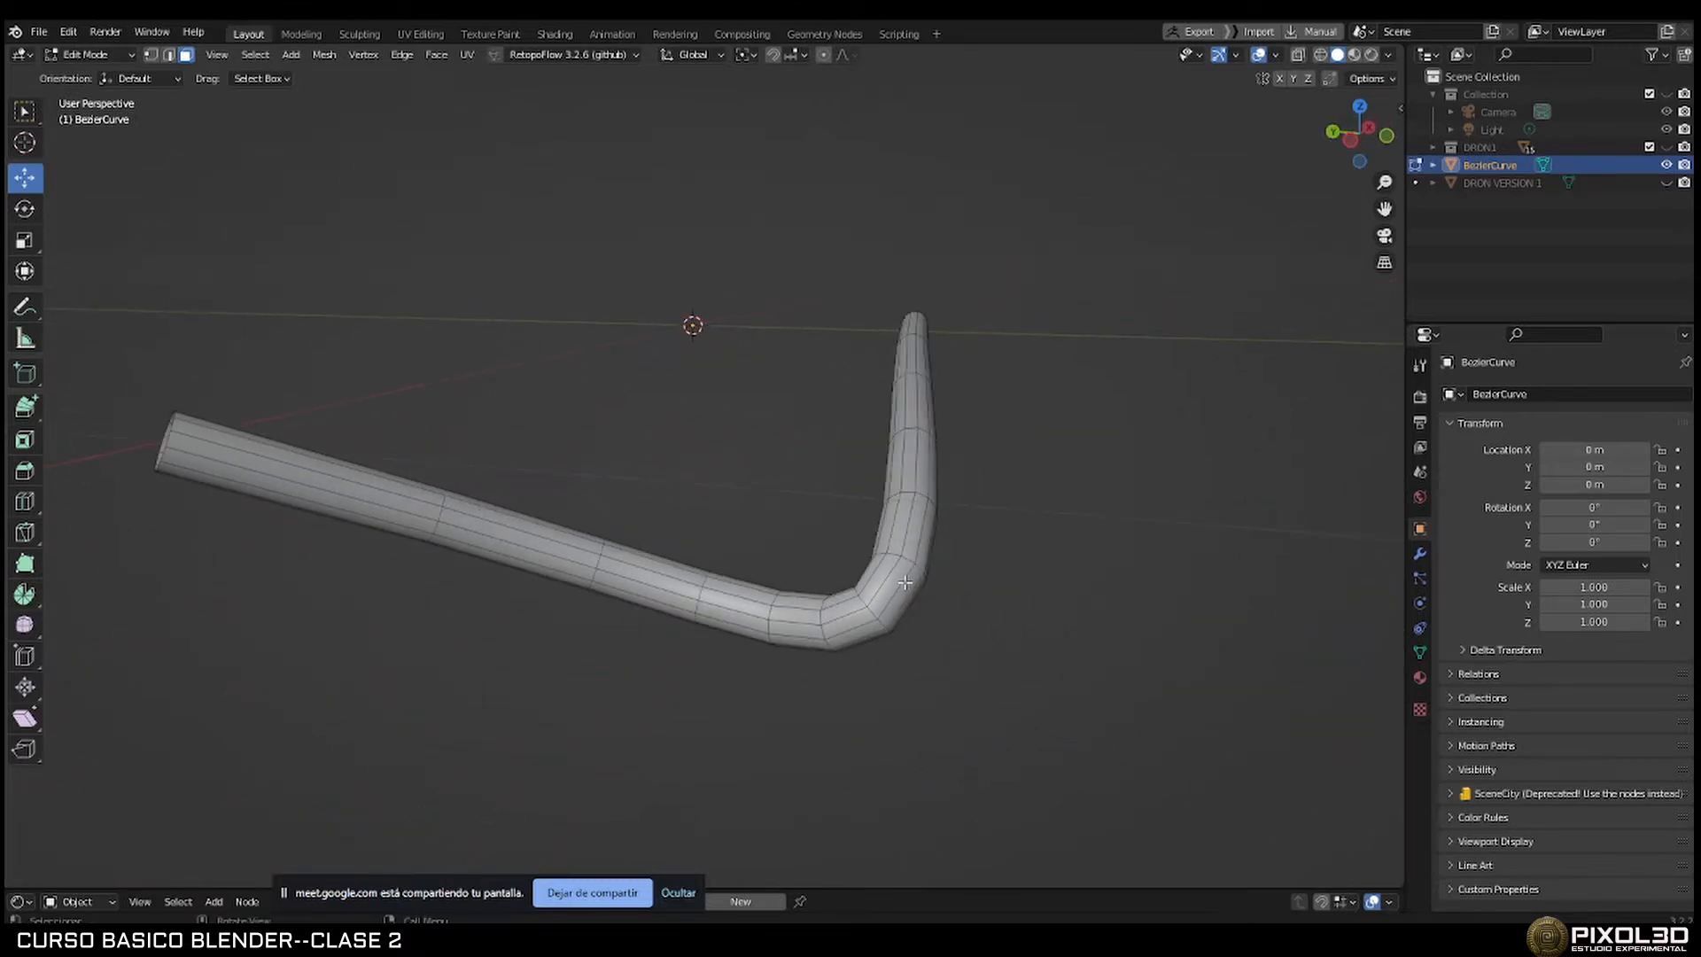
Return to Object Mode and delete the converted tube from the scene.
key(Tab)
middle_drag(924, 543, 824, 561)
scroll(824, 562, down, 3)
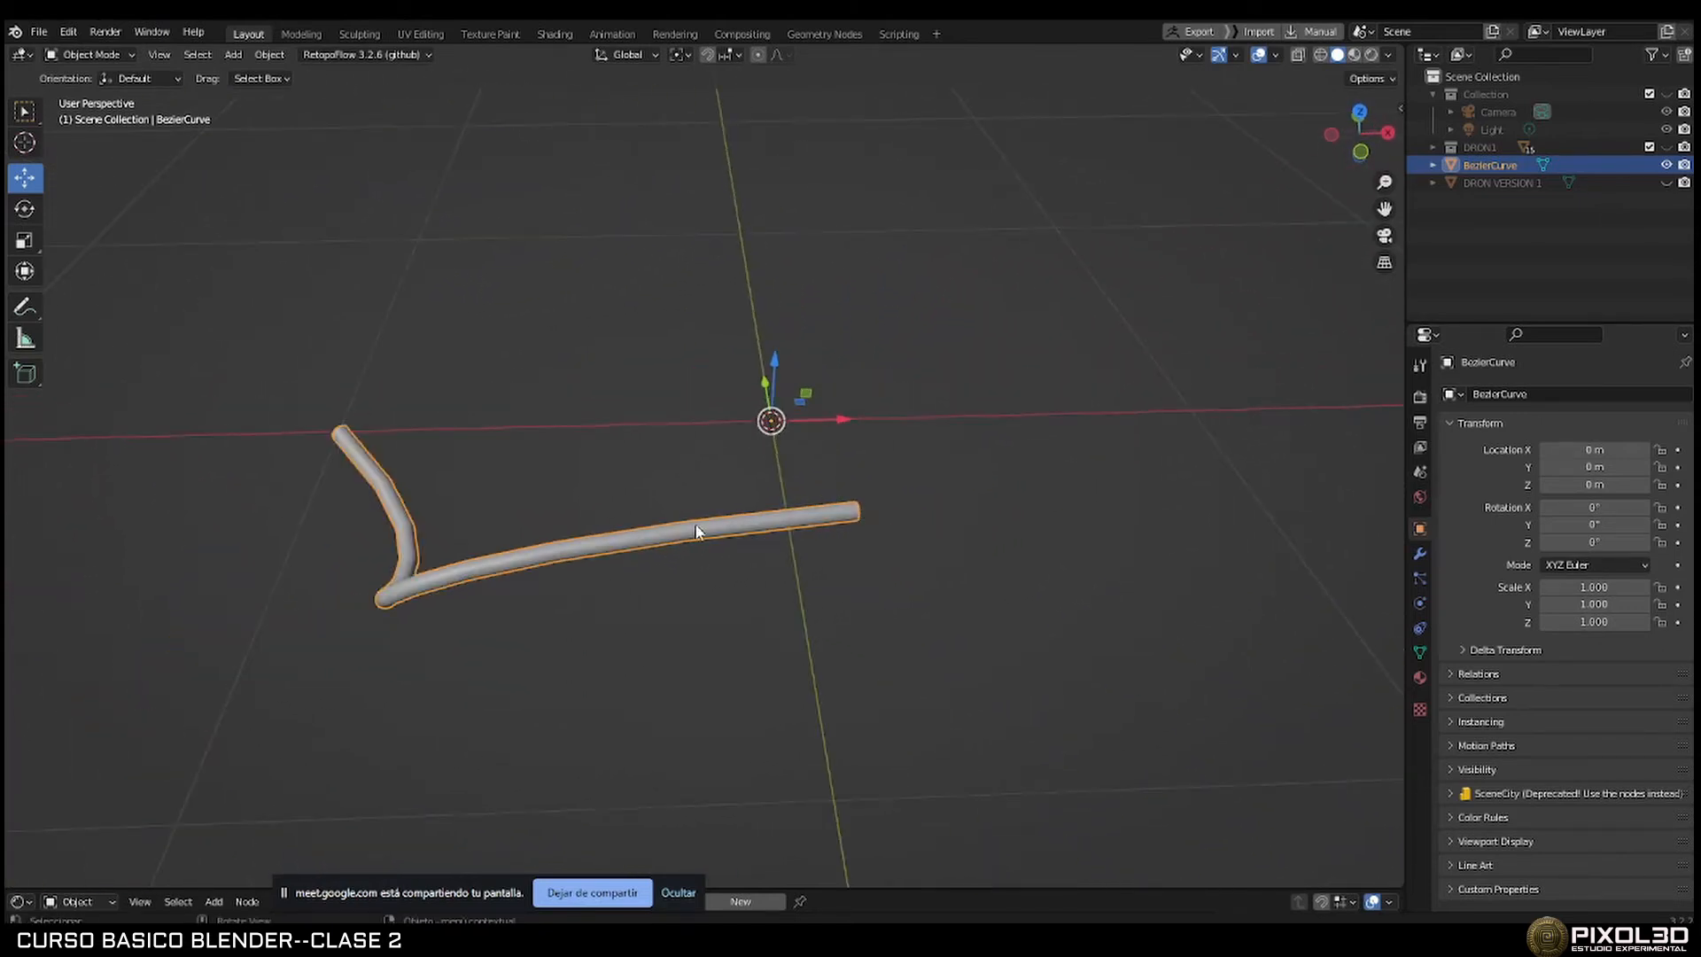
key(Delete)
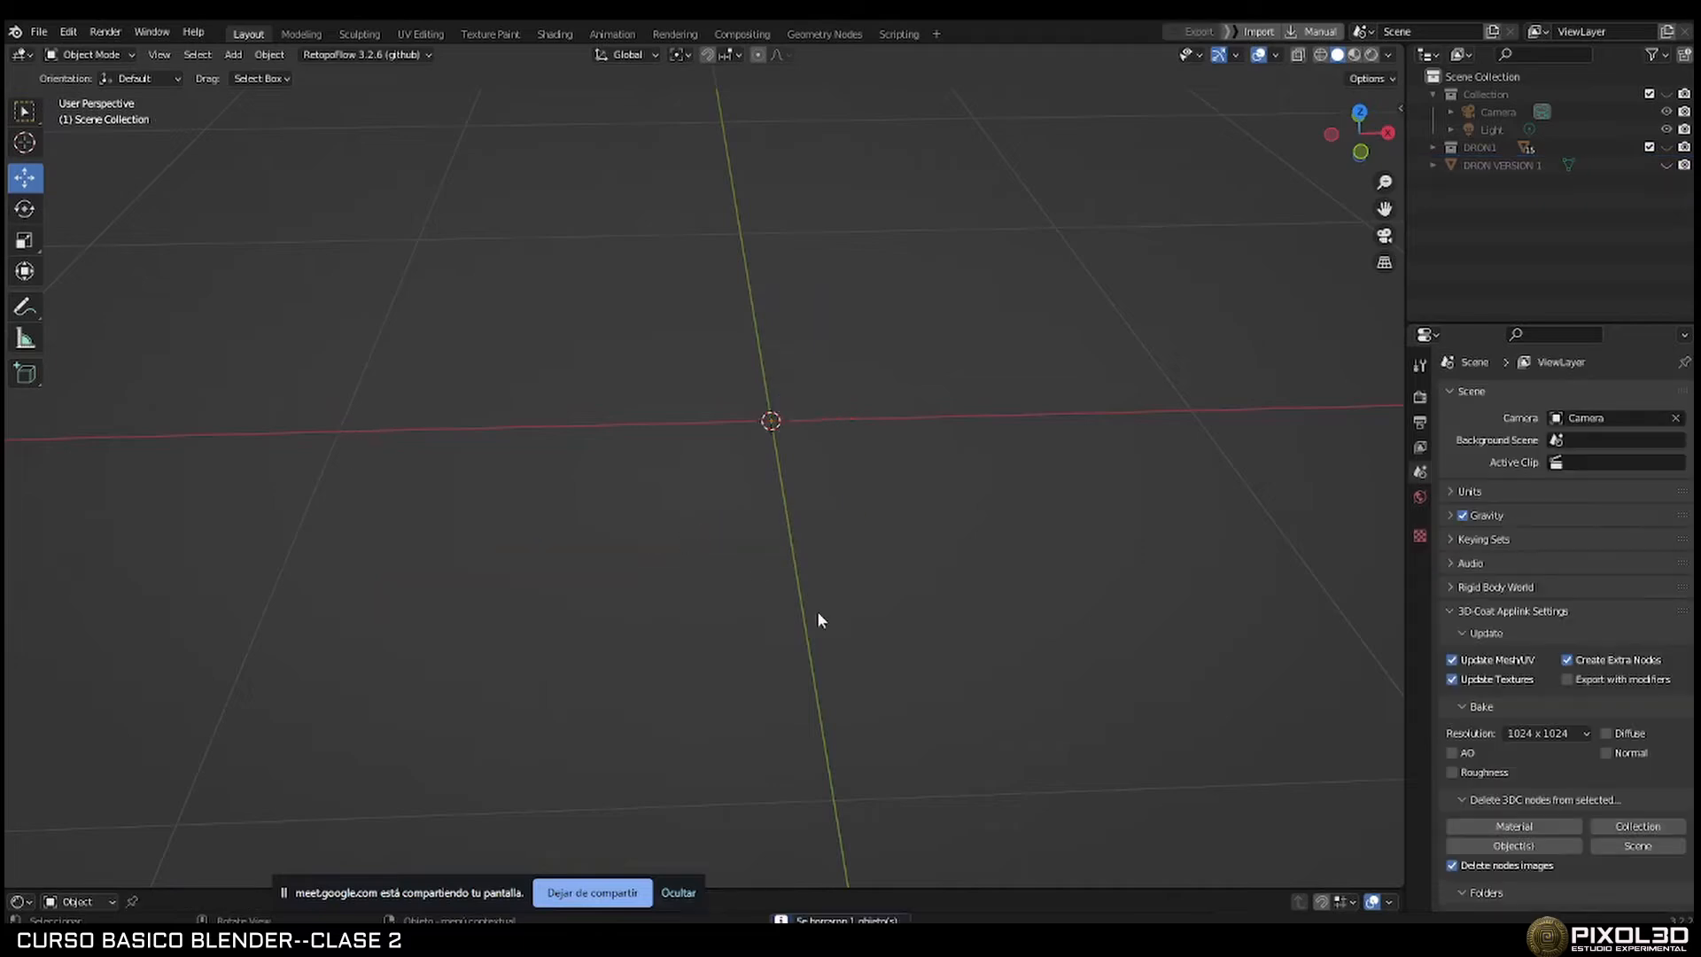
Switch to the PDF course guide and read on through the Insert Faces and Bevel sections.
key(alt+Tab)
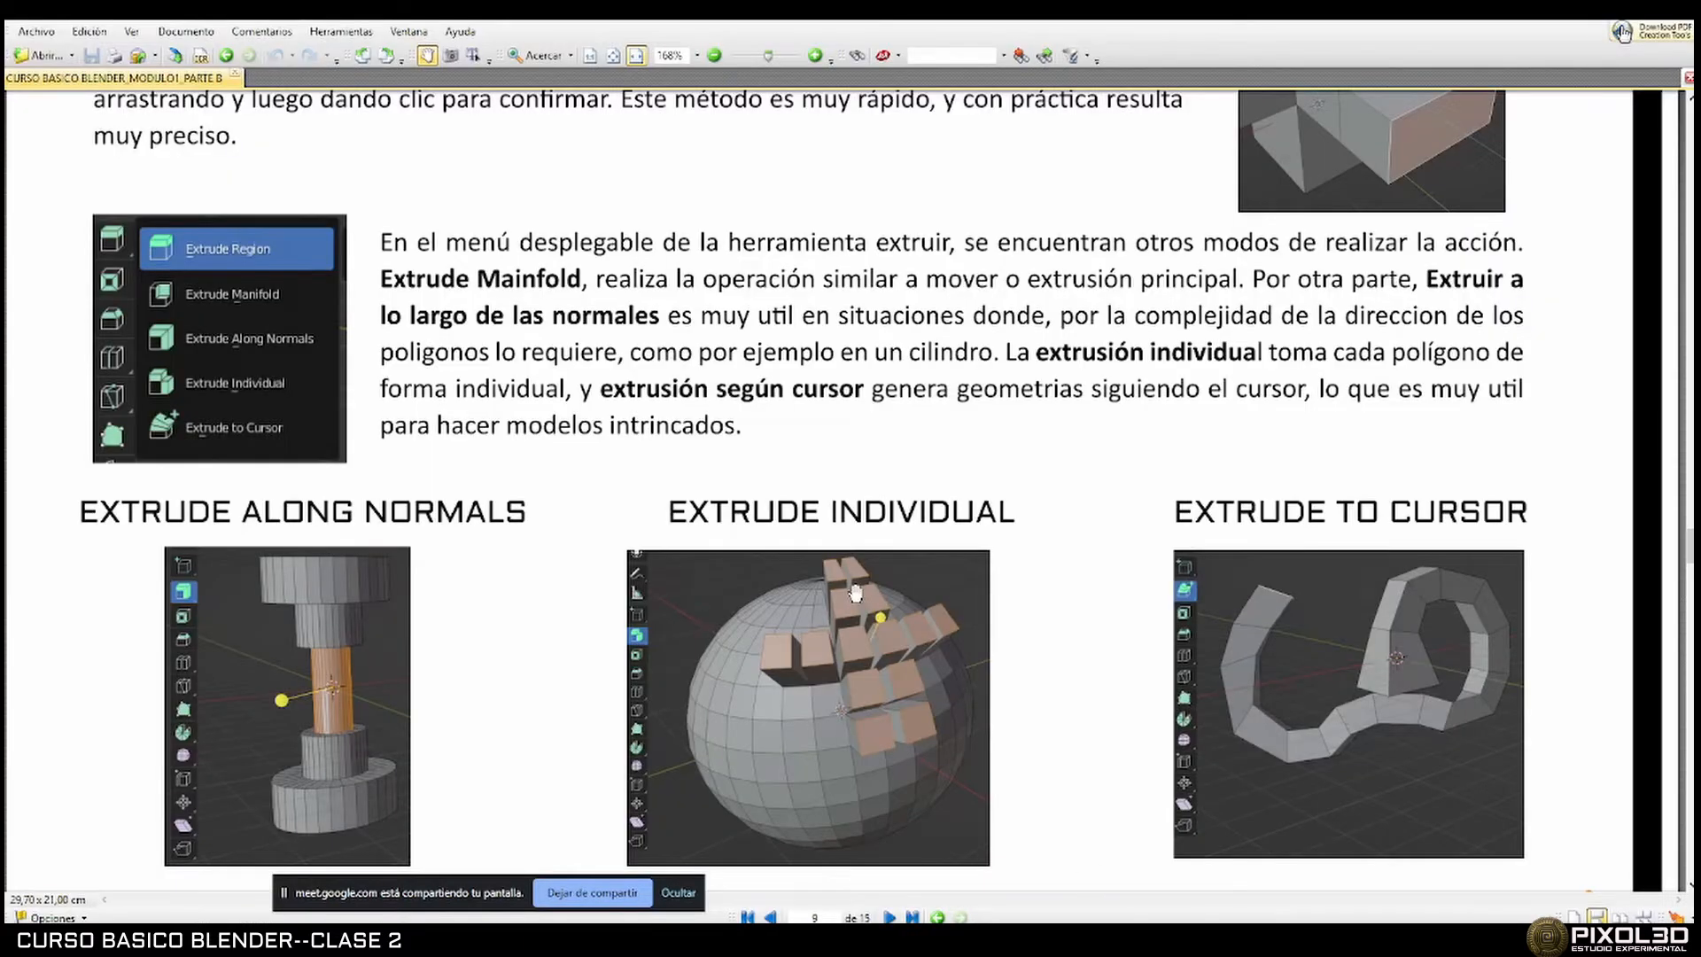
scroll(855, 593, down, 8)
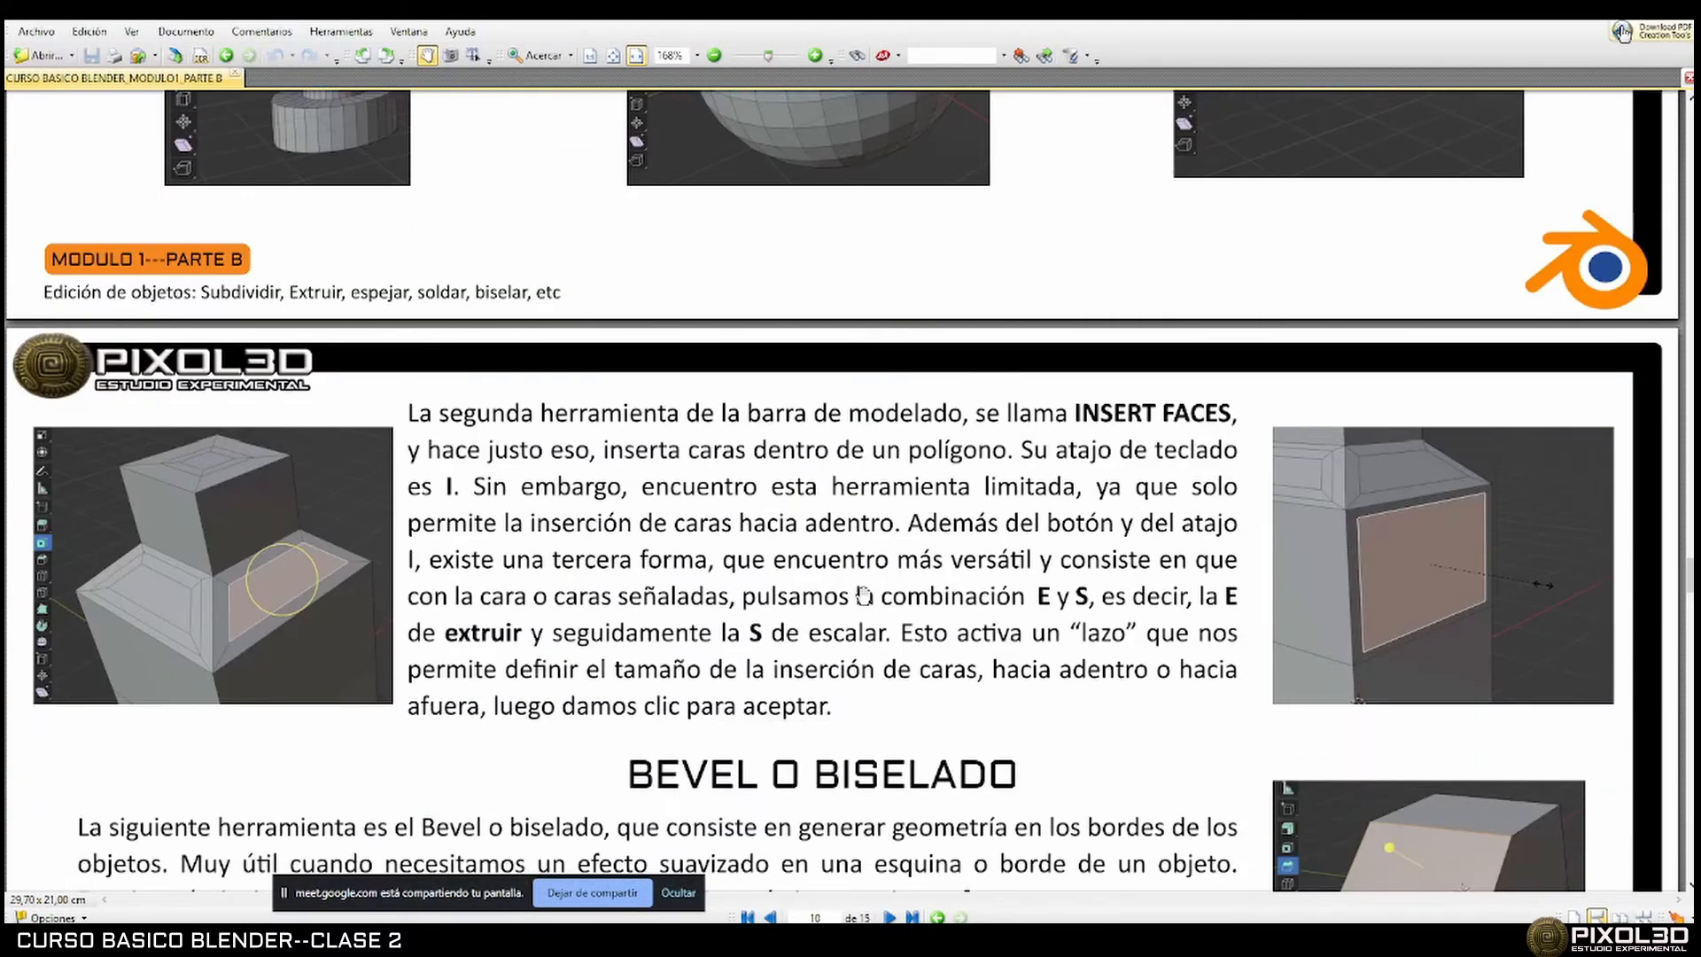
scroll(864, 595, down, 4)
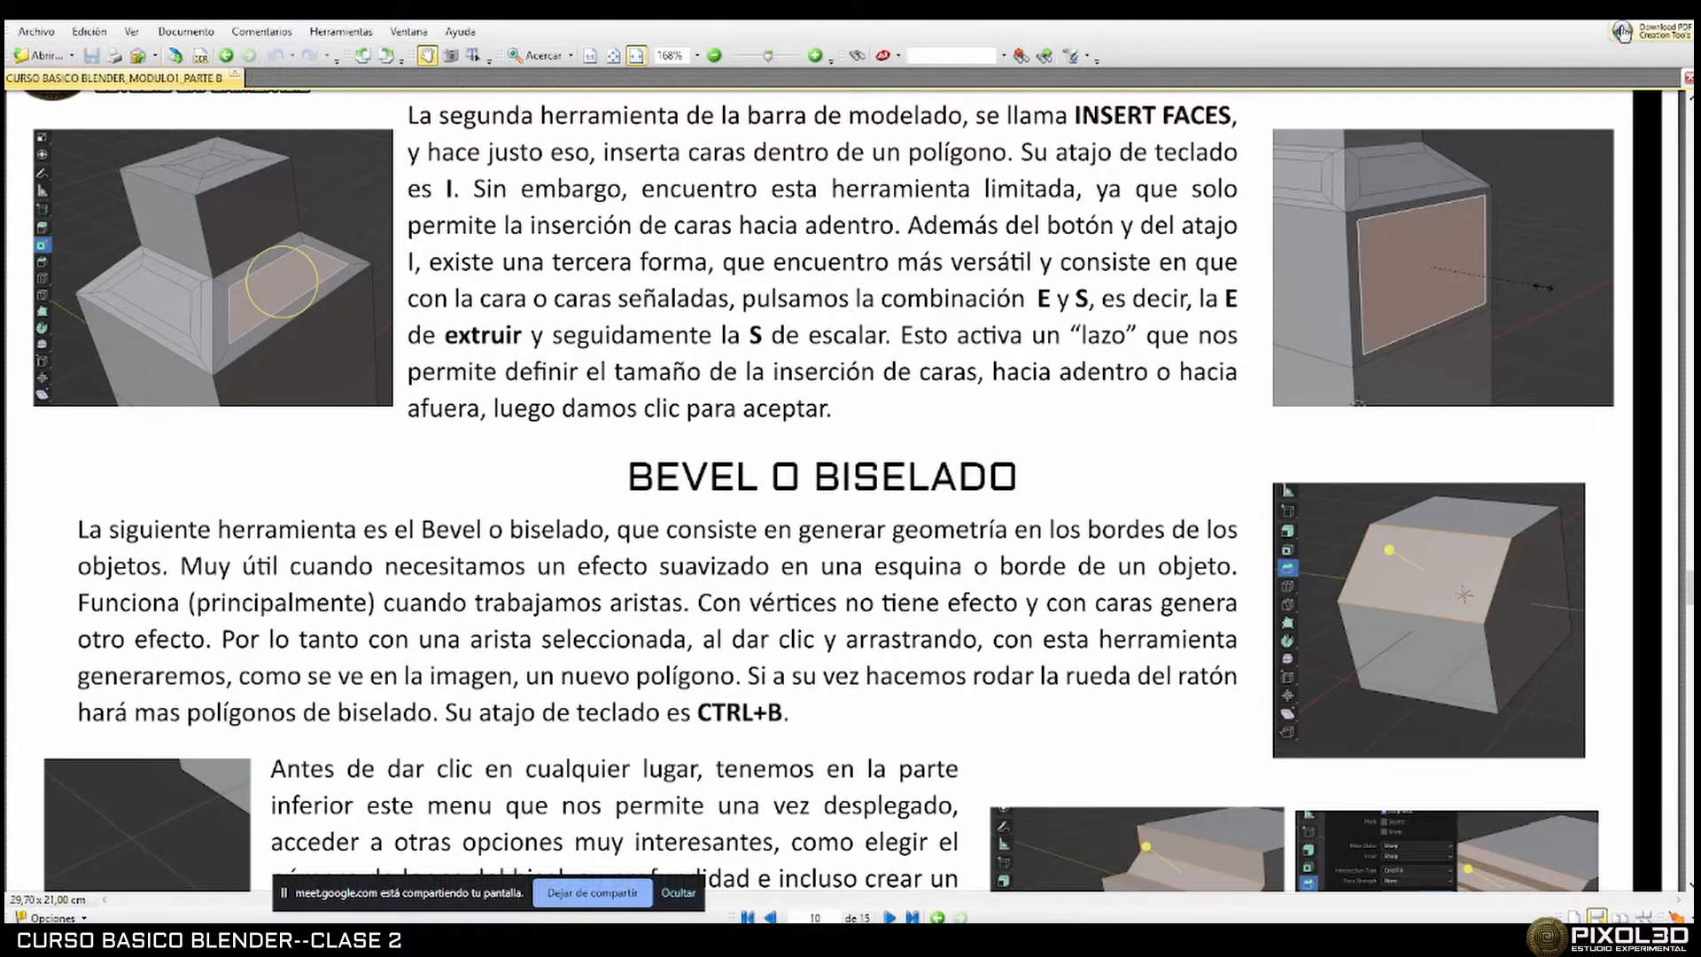
Switch back to Blender and add a mesh cube at the scene origin.
key(alt+Tab)
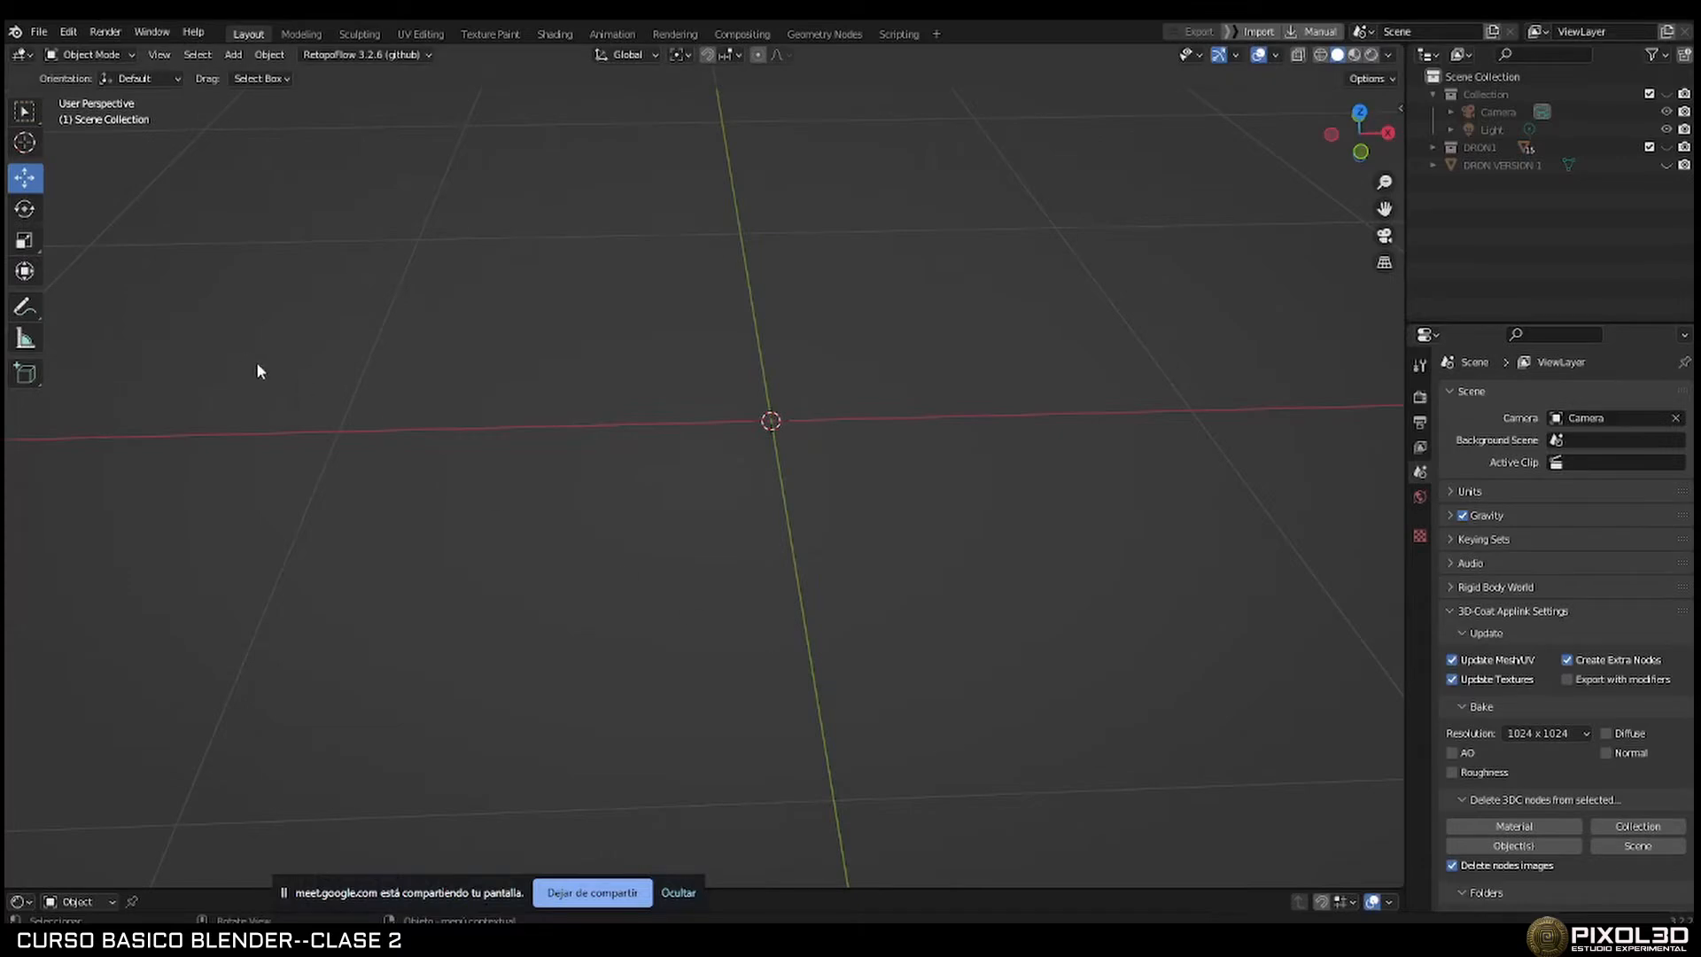
key(shift+a)
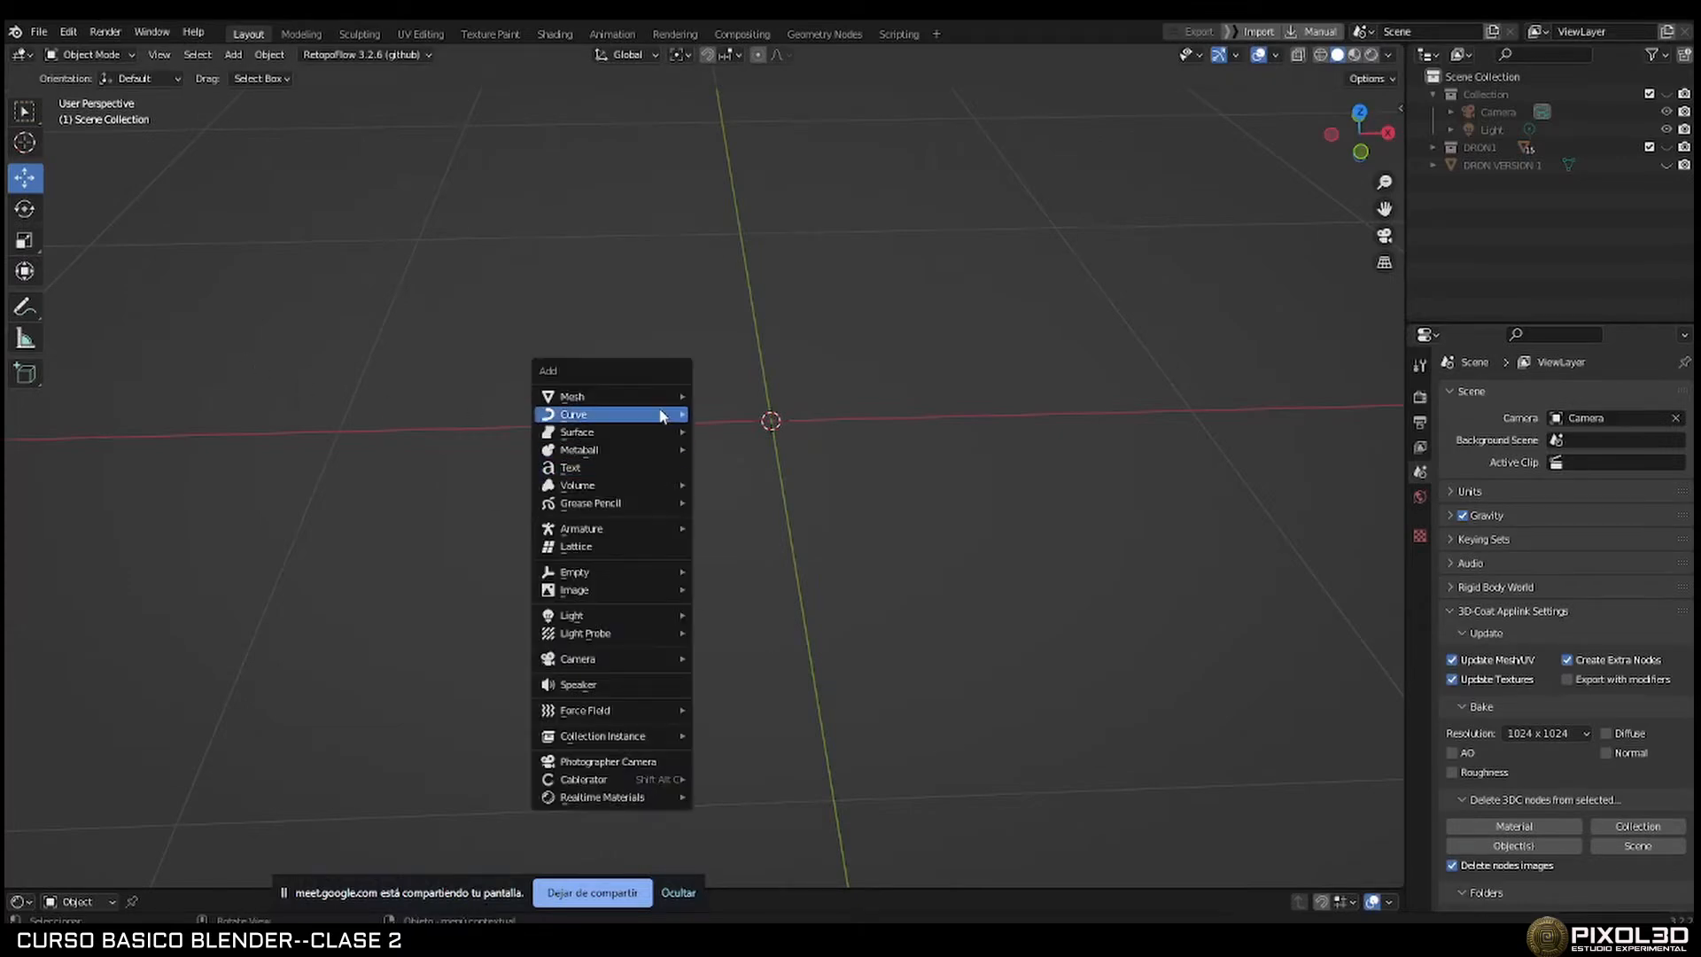
mouse_move(684, 395)
click(749, 414)
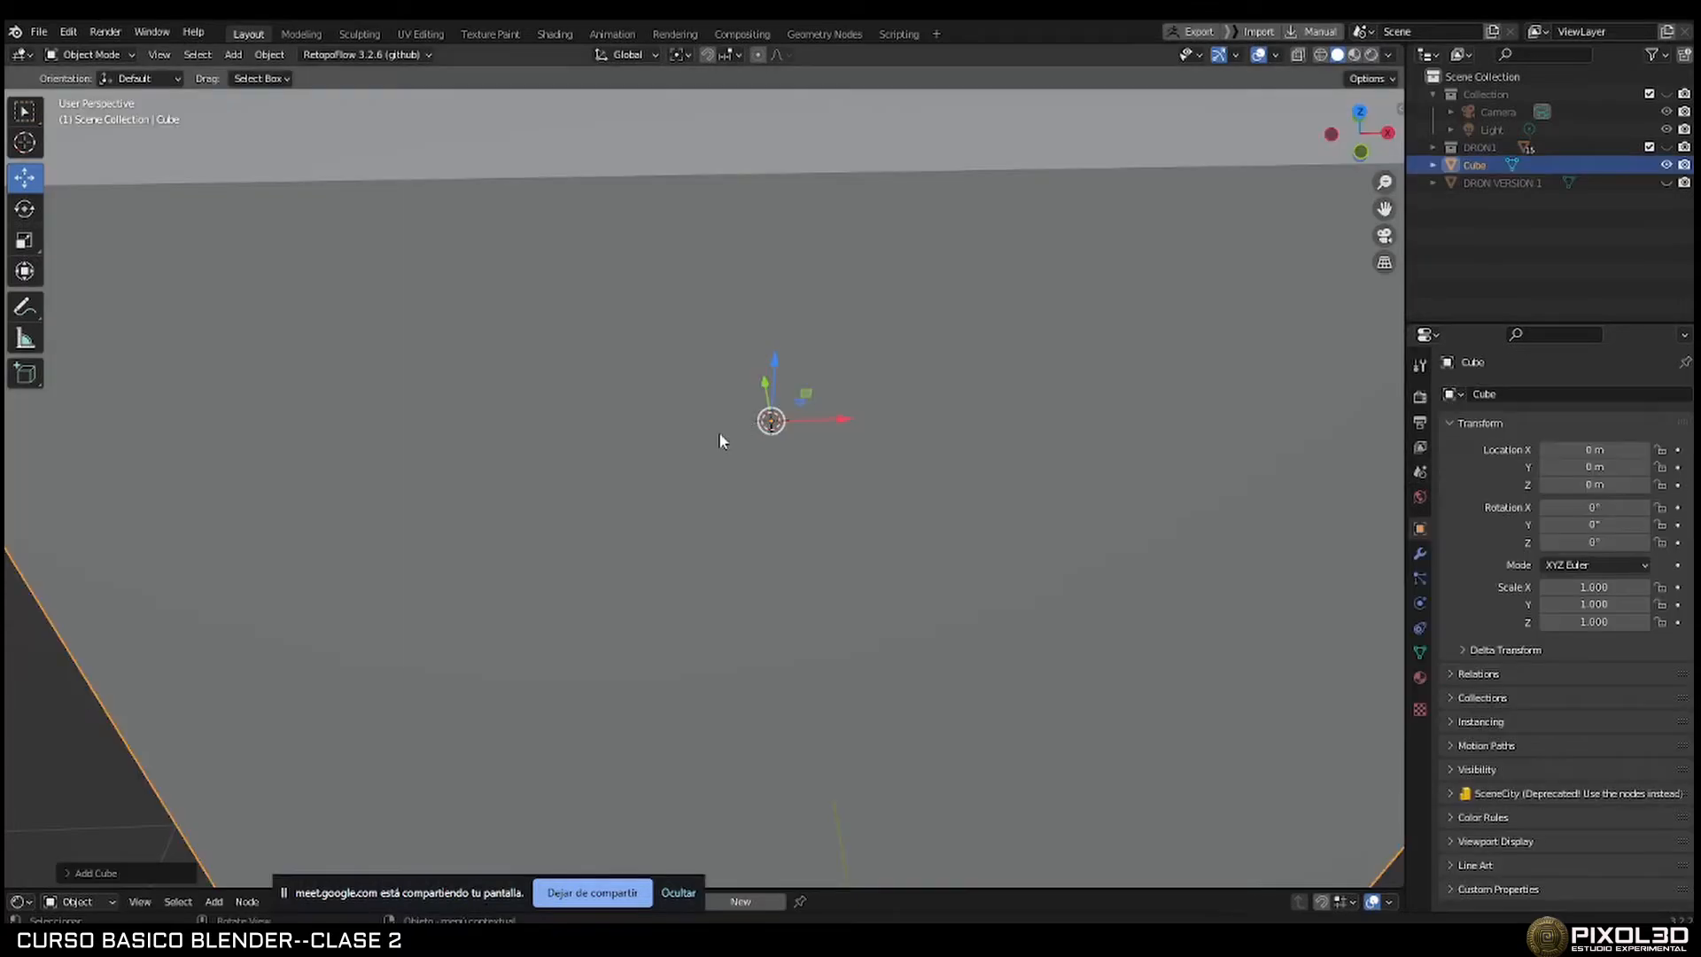
scroll(719, 441, down, 5)
middle_drag(715, 455, 630, 448)
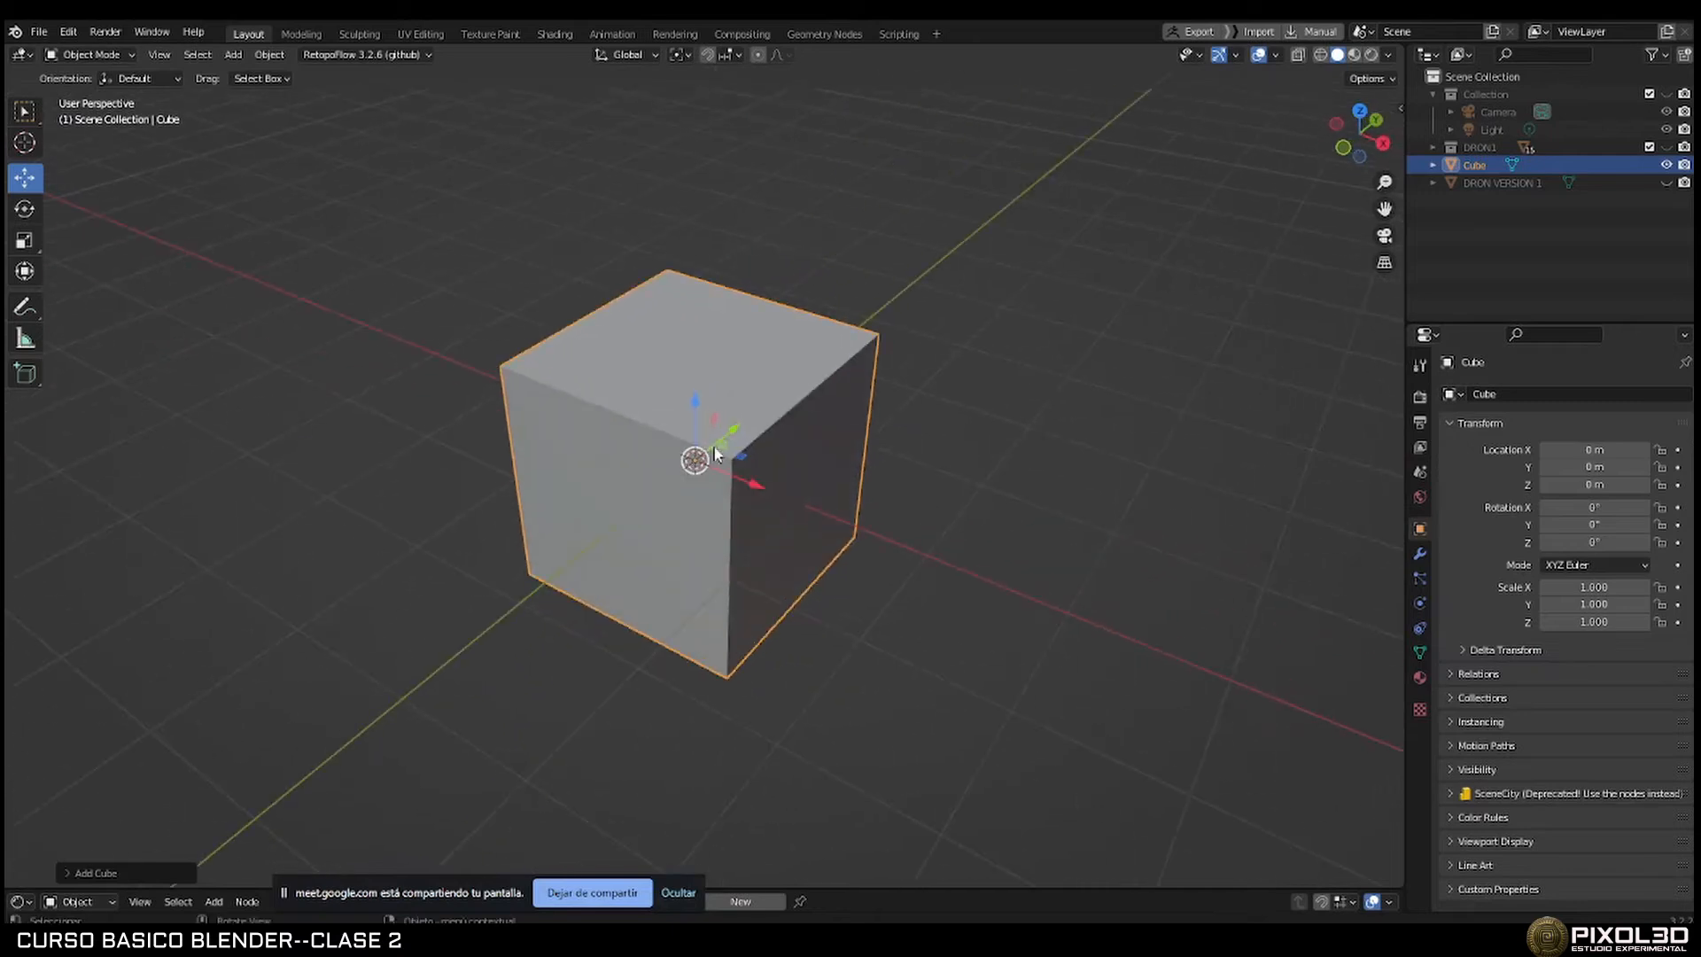
In Edit Mode, select one top edge of the cube using edge selection and activate the Bevel tool.
key(Tab)
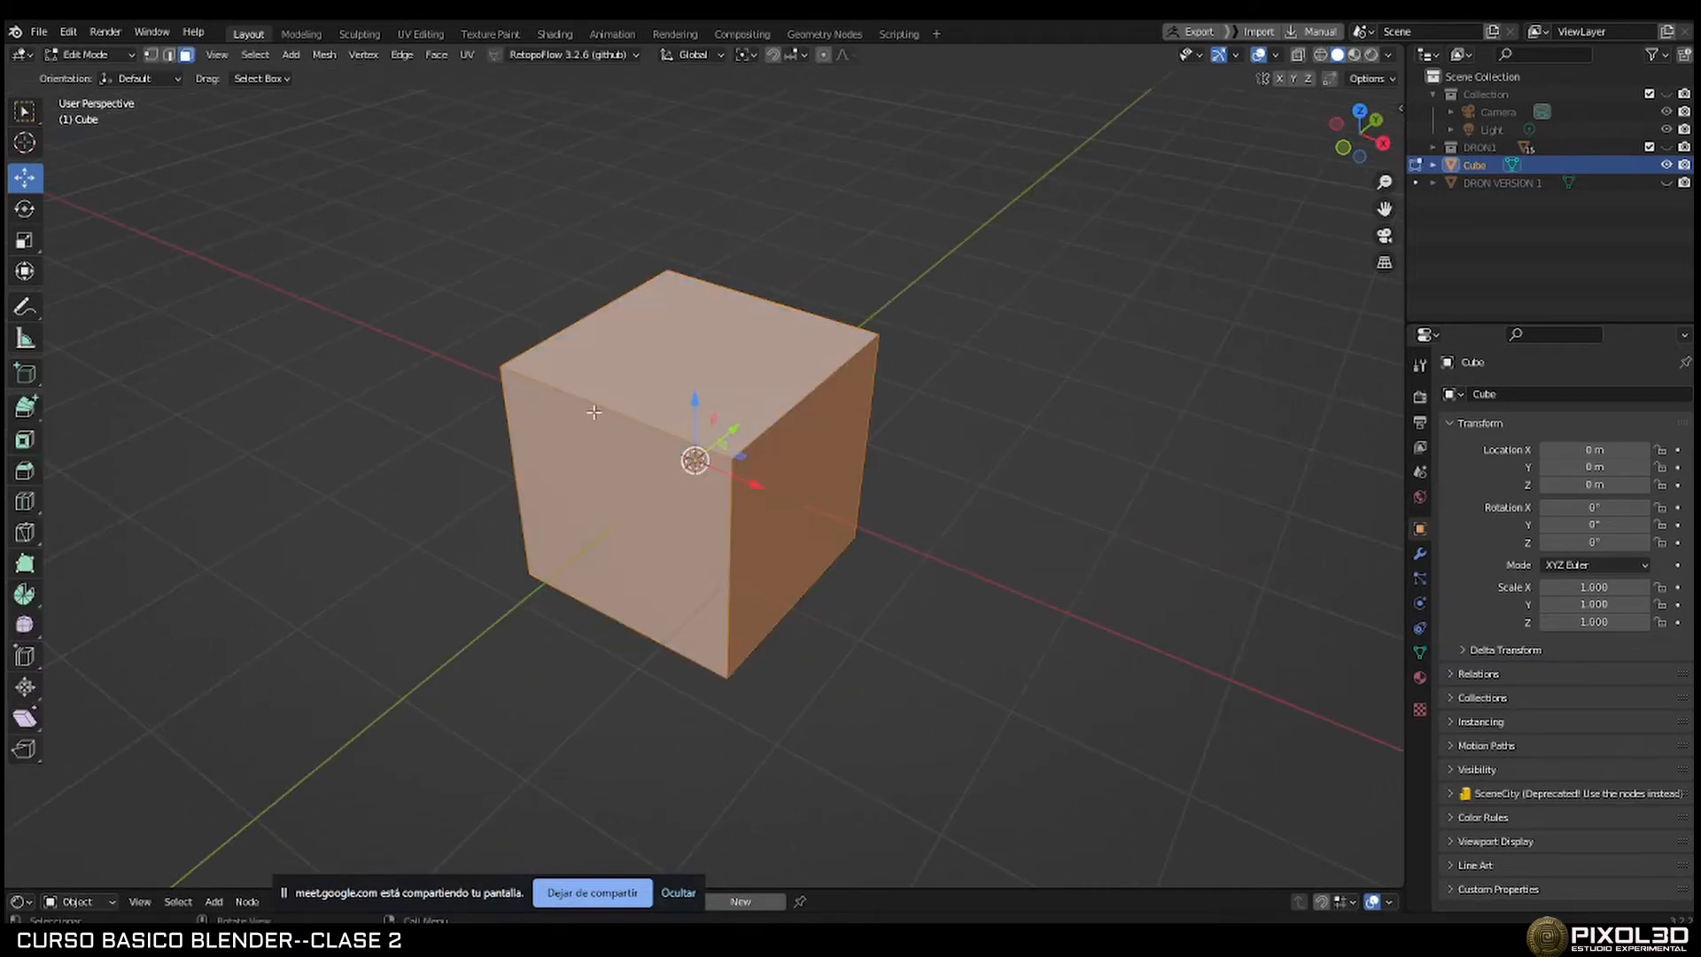
click(168, 54)
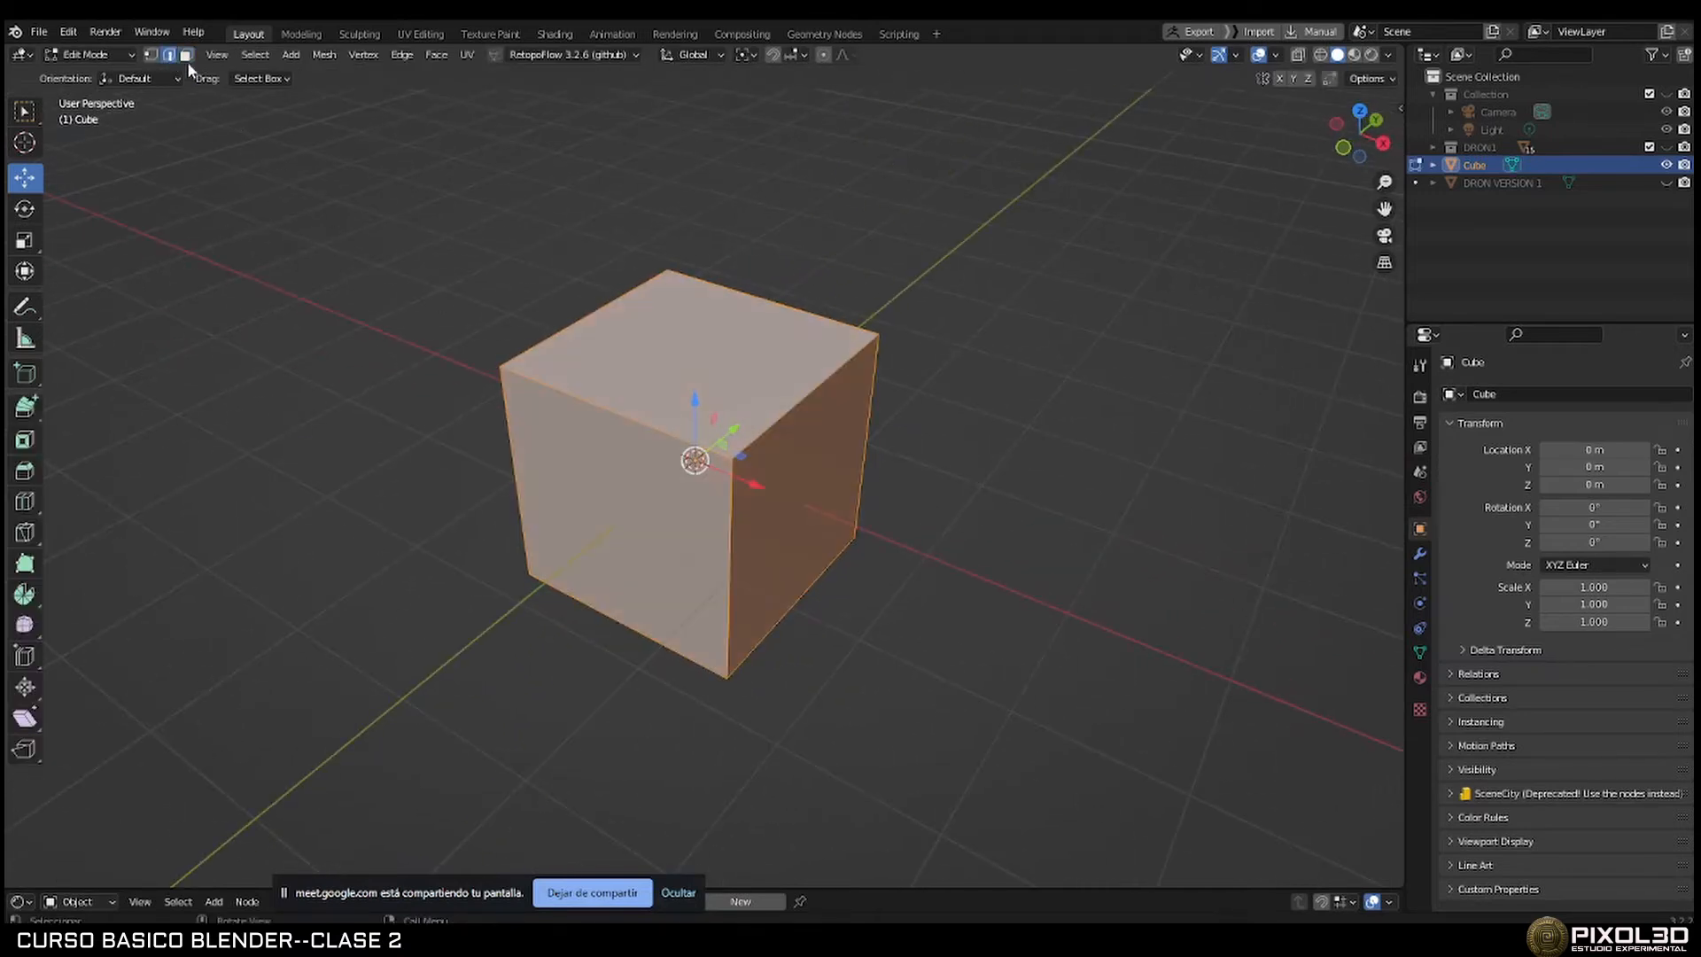
click(587, 400)
middle_drag(587, 403, 542, 415)
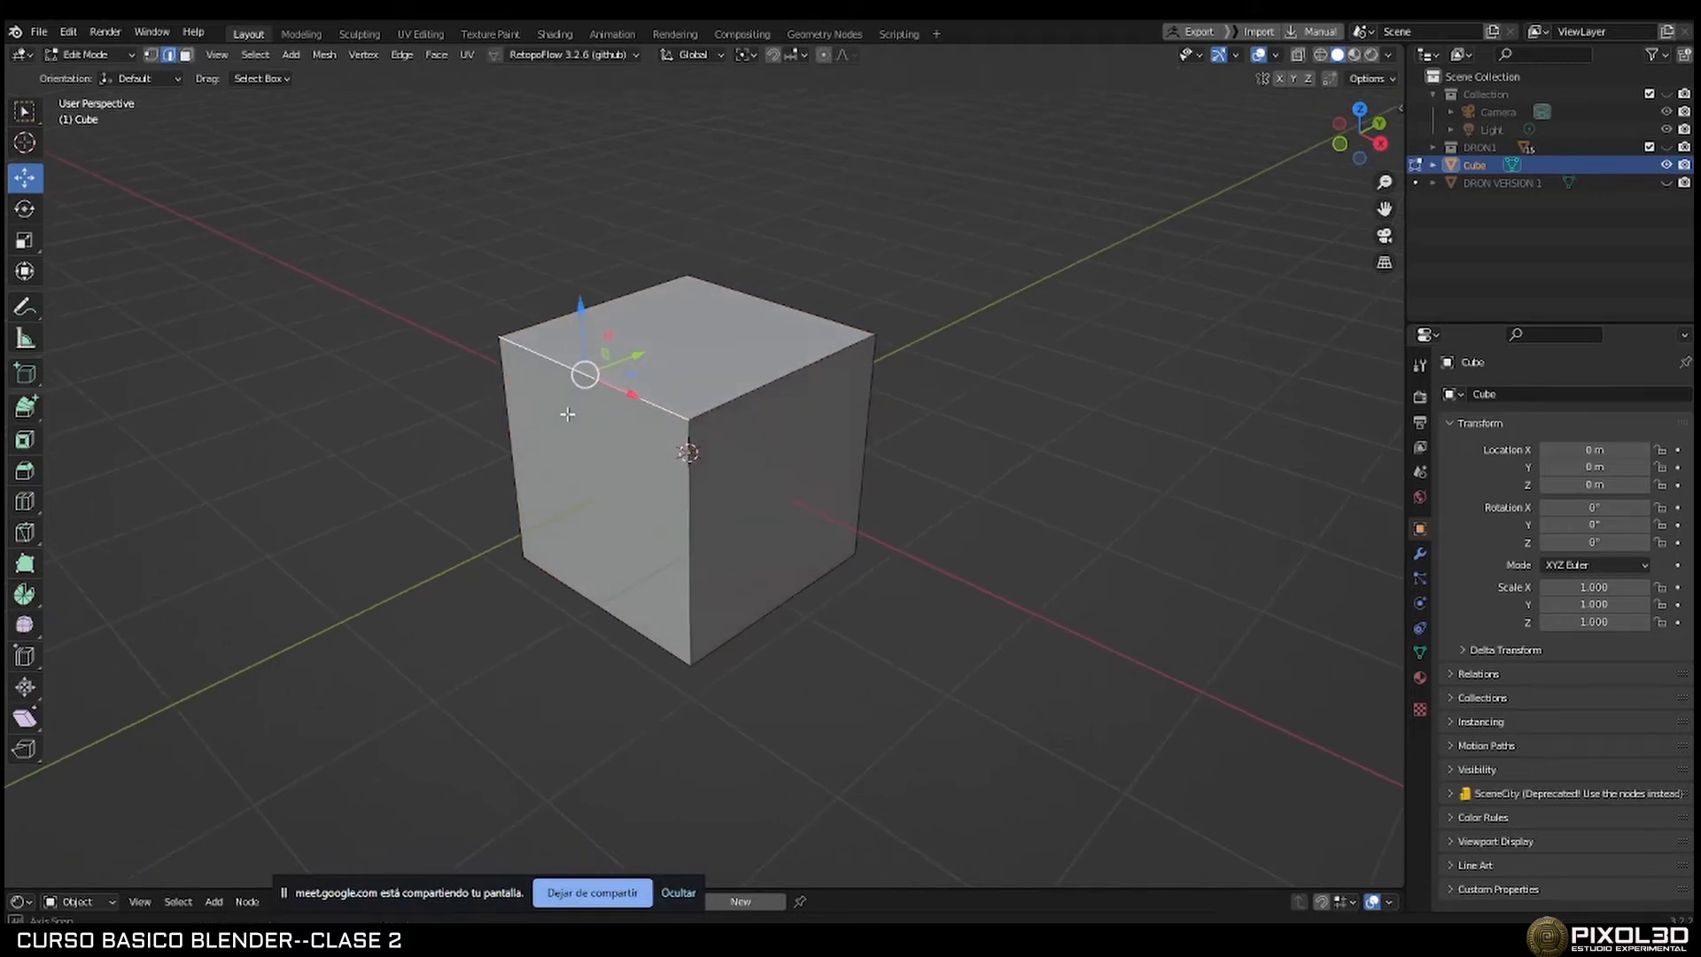
click(27, 474)
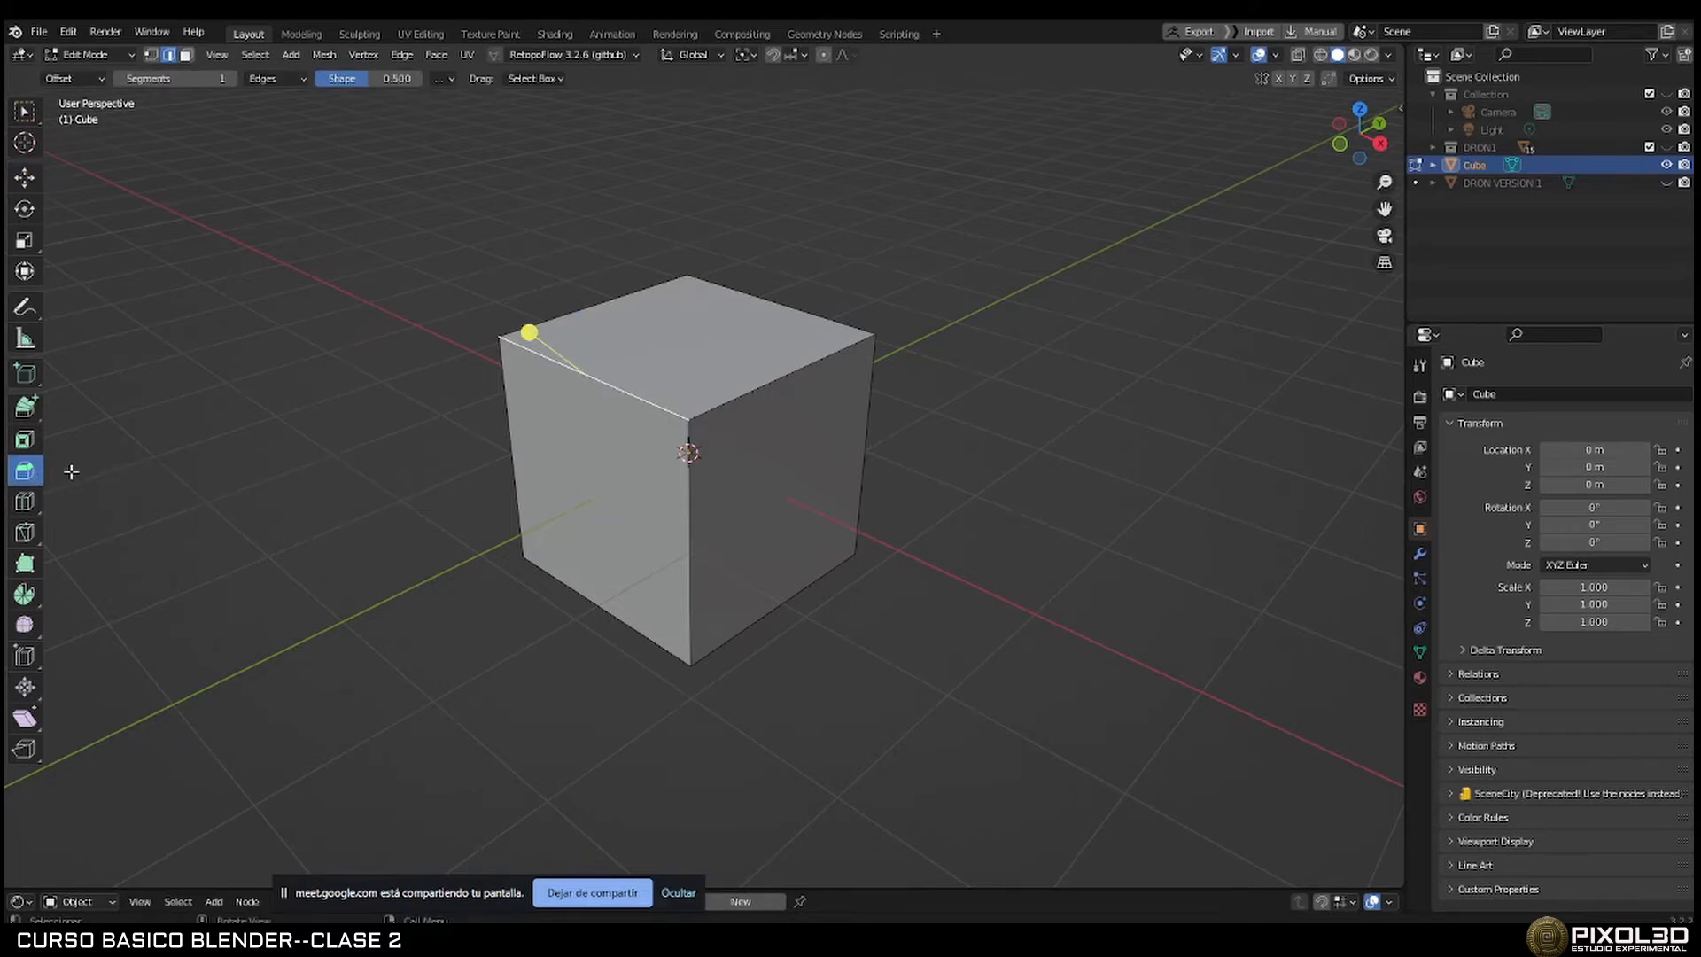
middle_drag(444, 431, 418, 418)
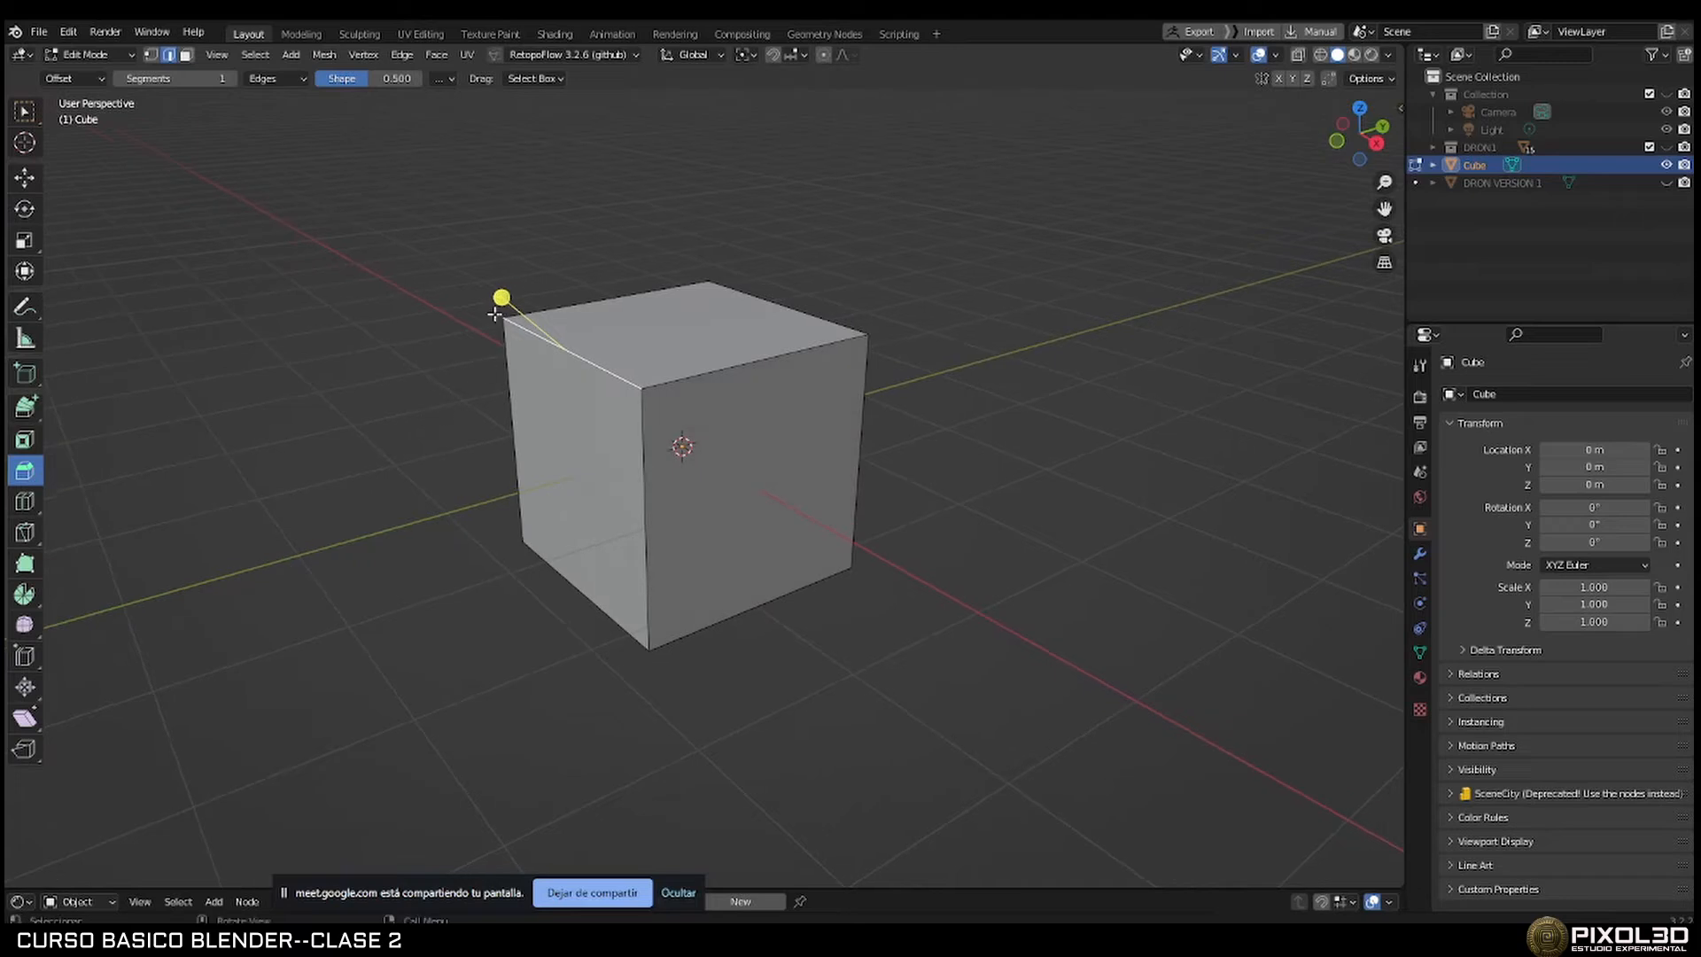
Try a wide one-segment bevel and a second bevel on the cube's selected top edge, and undo both.
drag(501, 296, 442, 244)
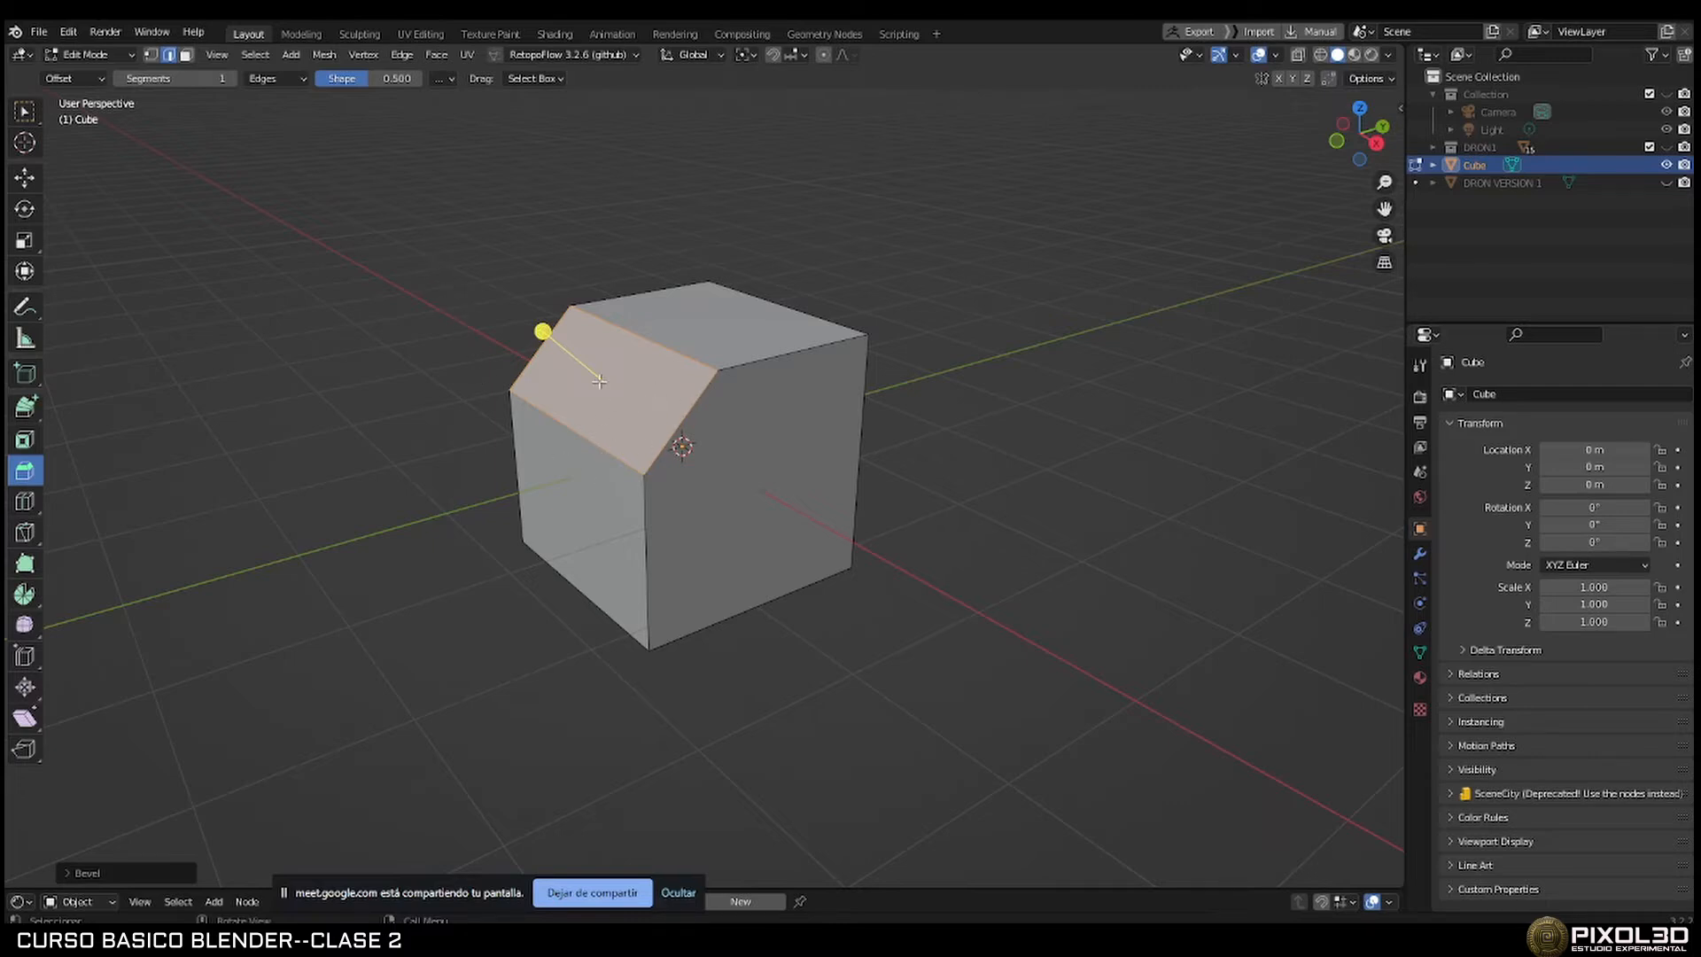
mouse_move(542, 332)
mouse_down()
mouse_move(562, 340)
mouse_move(493, 289)
mouse_move(543, 327)
mouse_up()
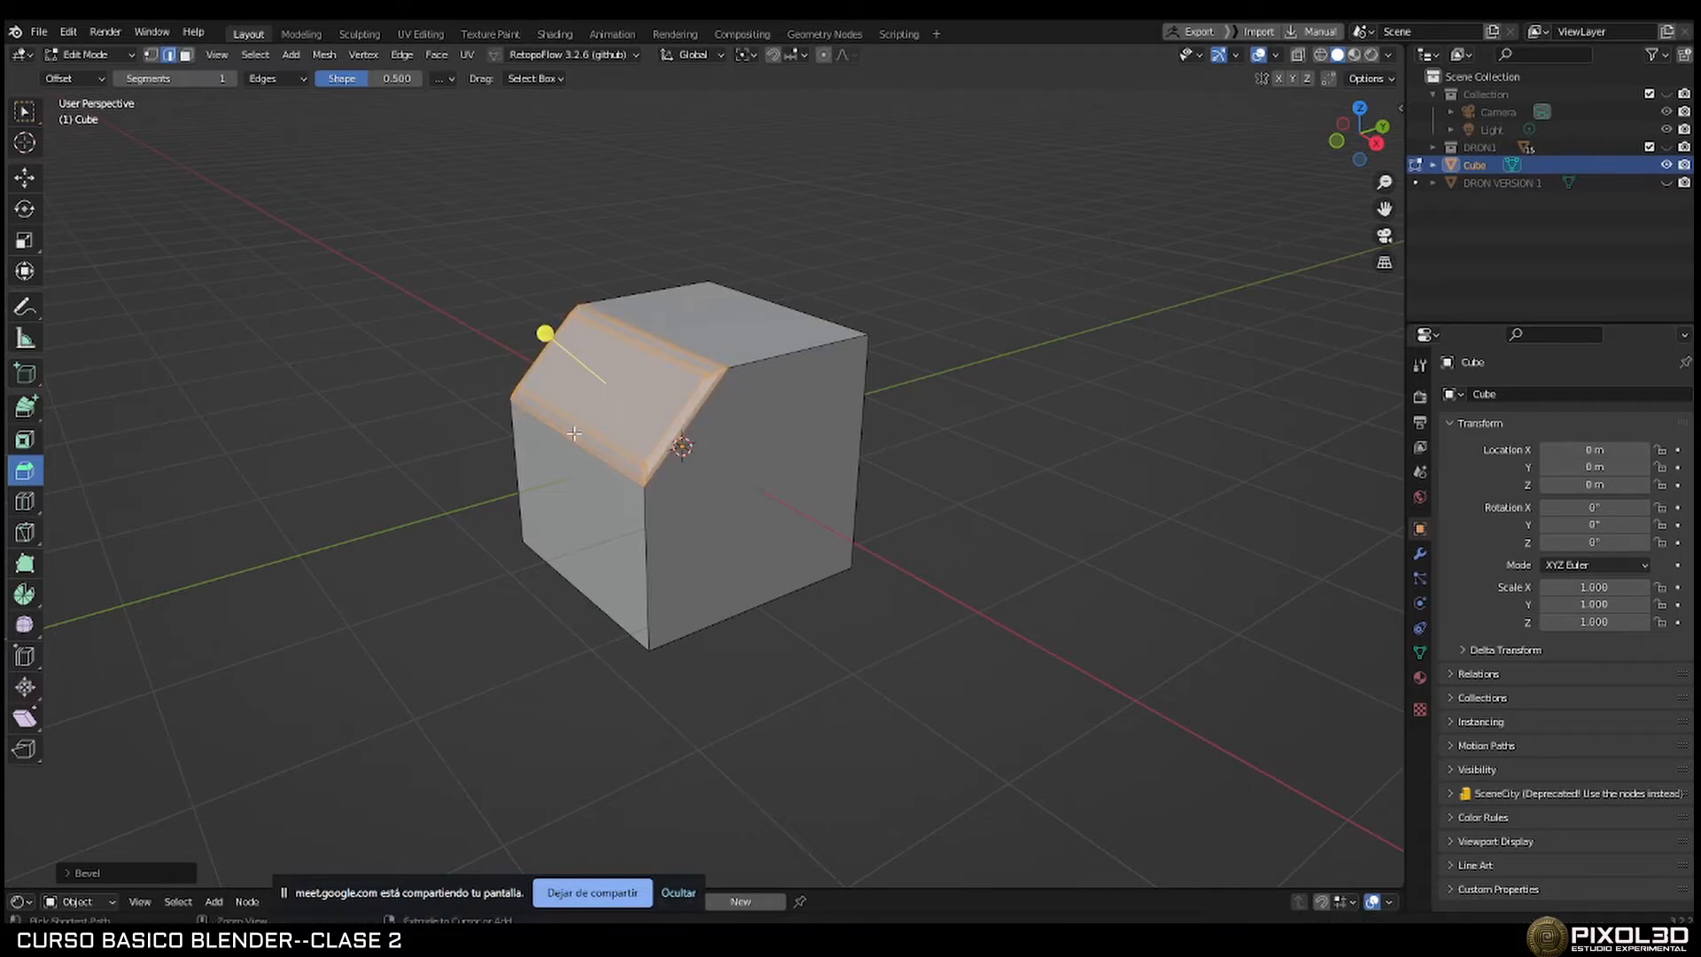
key(ctrl+z)
key(ctrl+z)
key(ctrl+z)
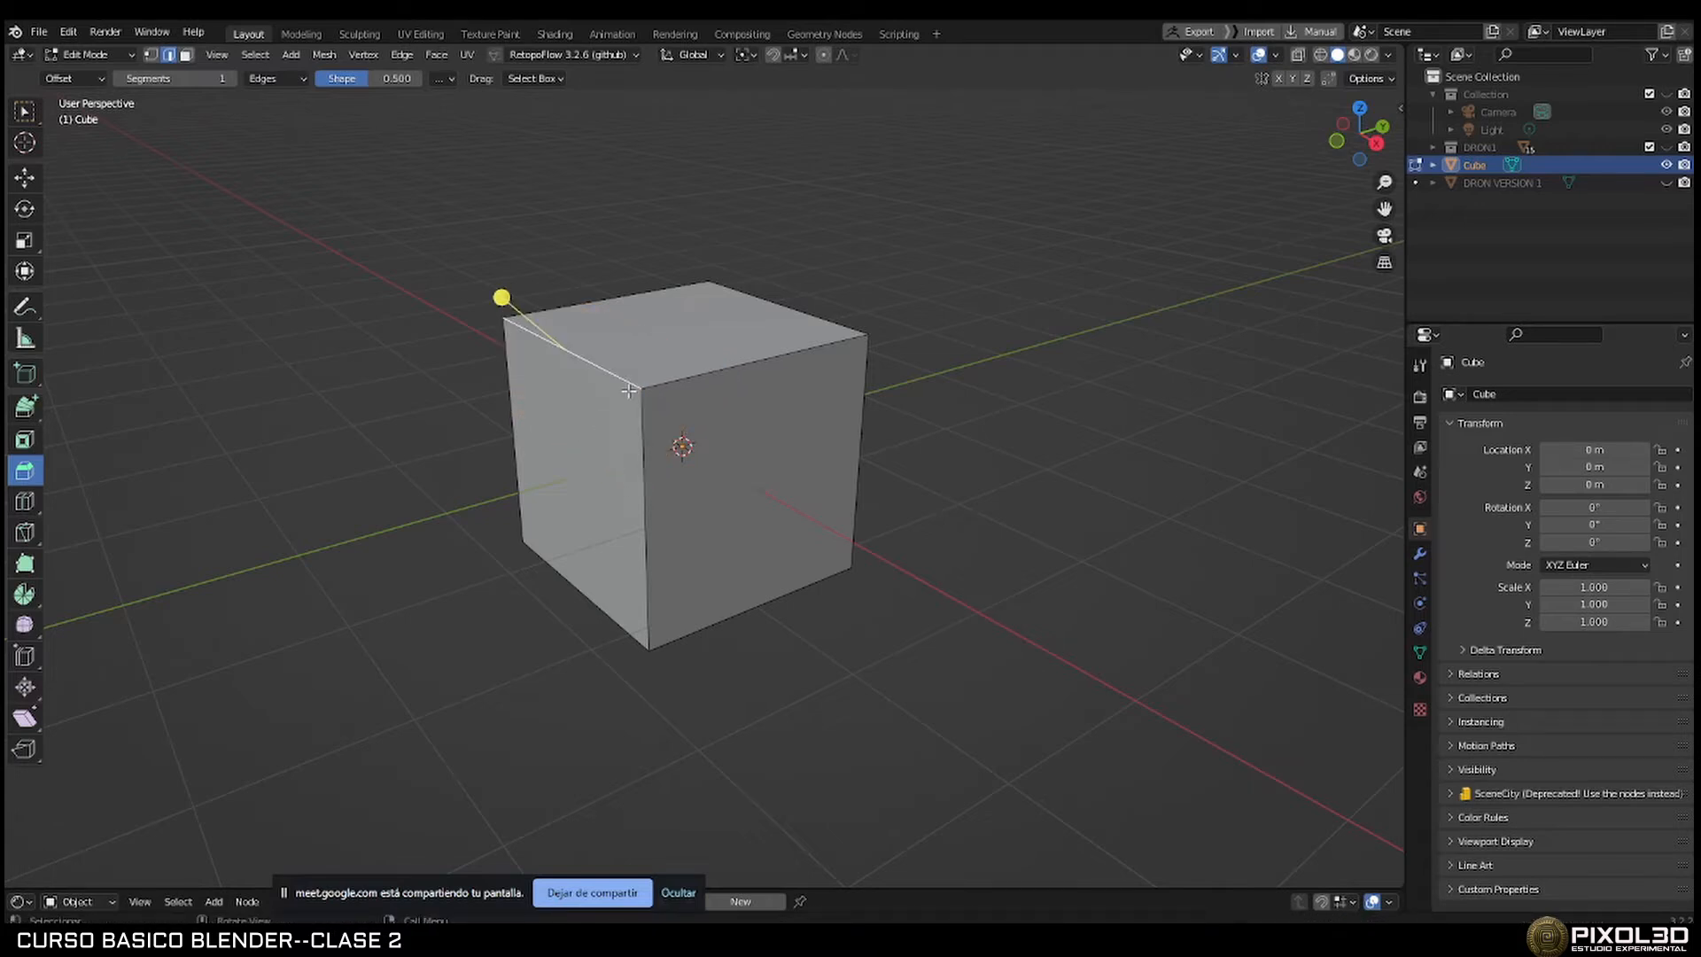
Try a one-segment bevel on the cube's selected top edge.
drag(504, 298, 424, 218)
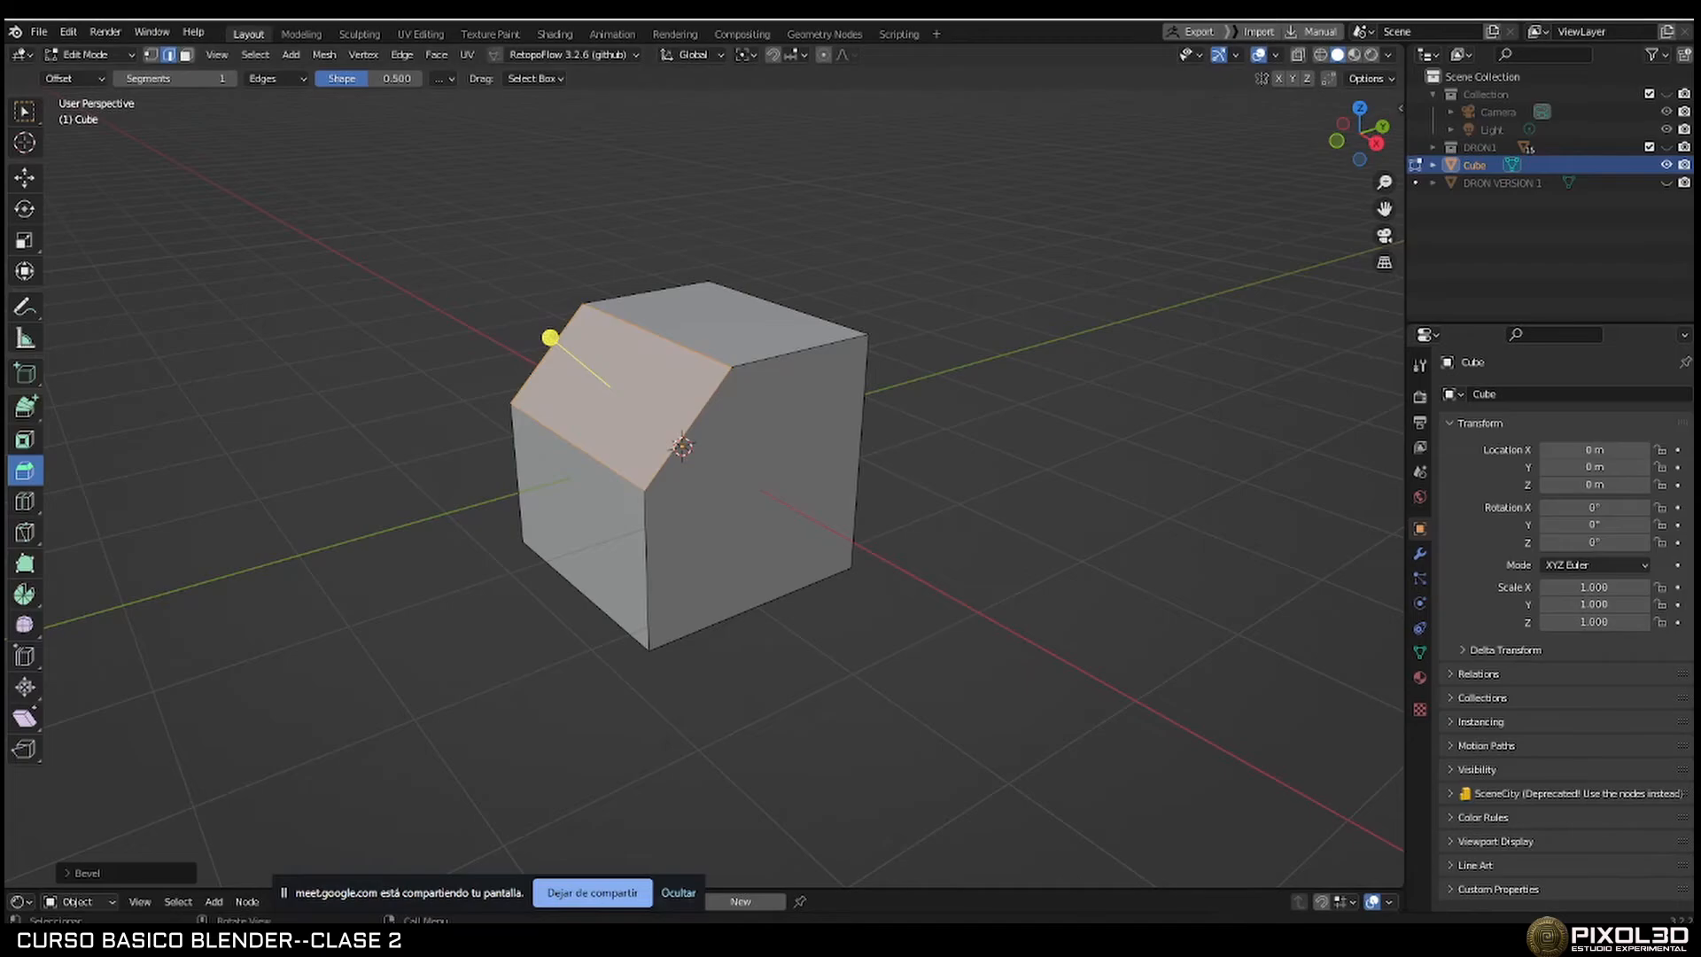
Switch to the PDF course guide and review the Bevel section and its custom profile examples.
key(alt+Tab)
scroll(844, 564, down, 10)
scroll(844, 564, down, 10)
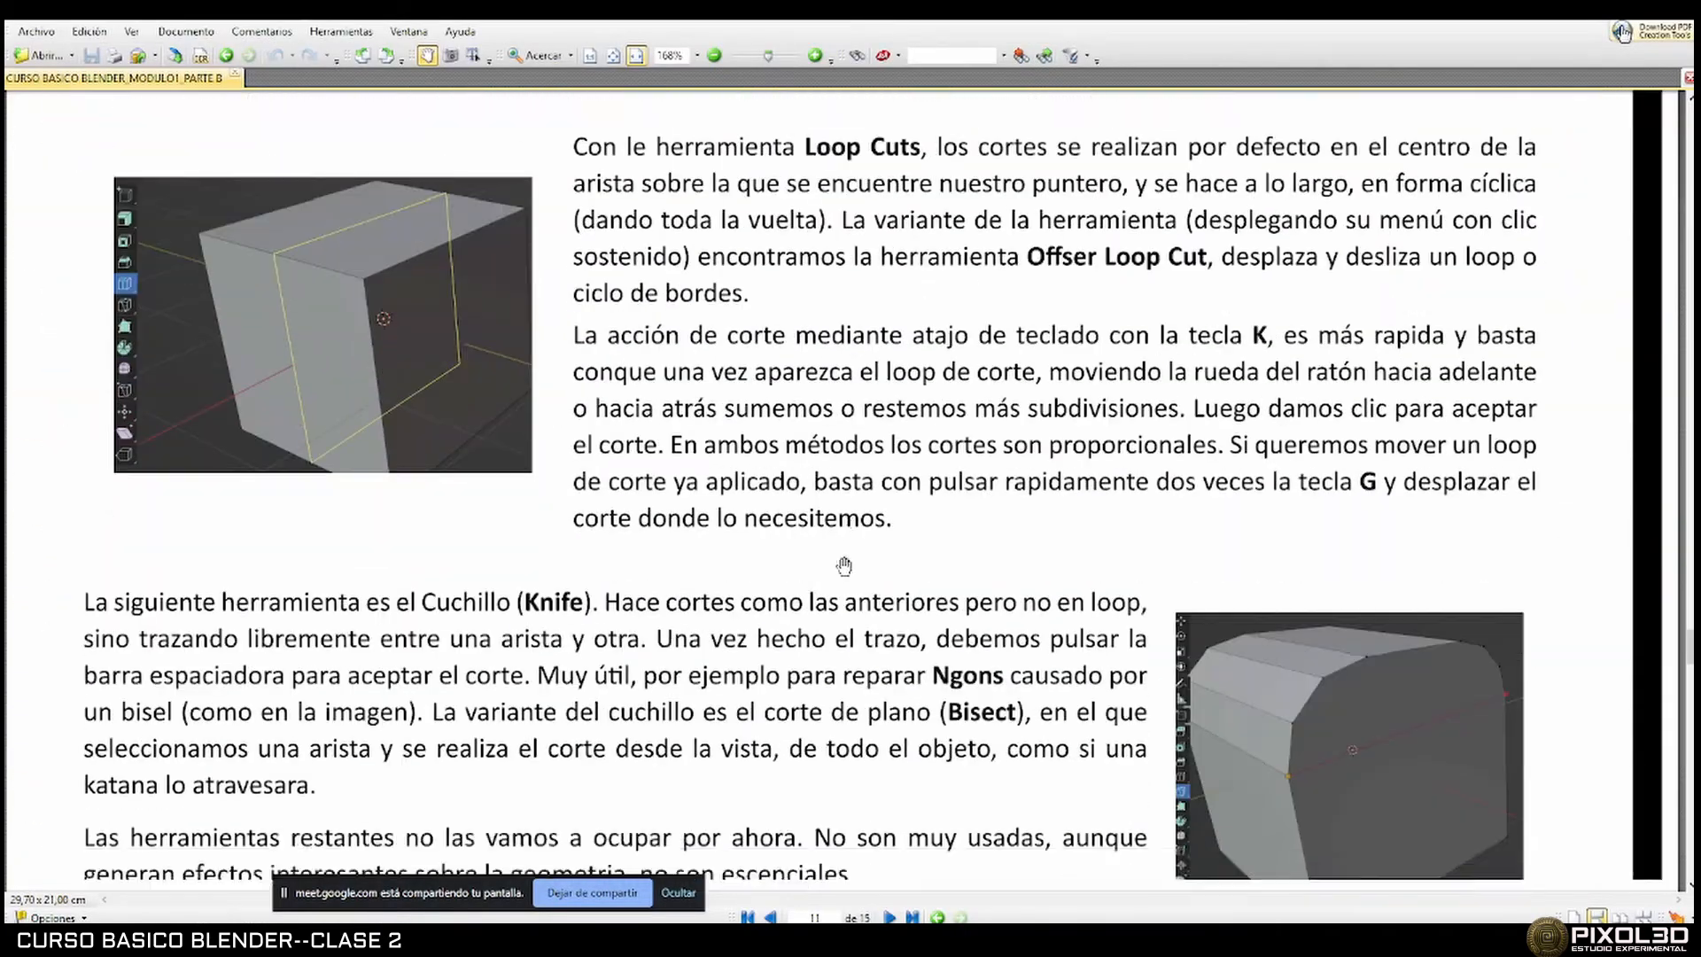
scroll(844, 564, up, 10)
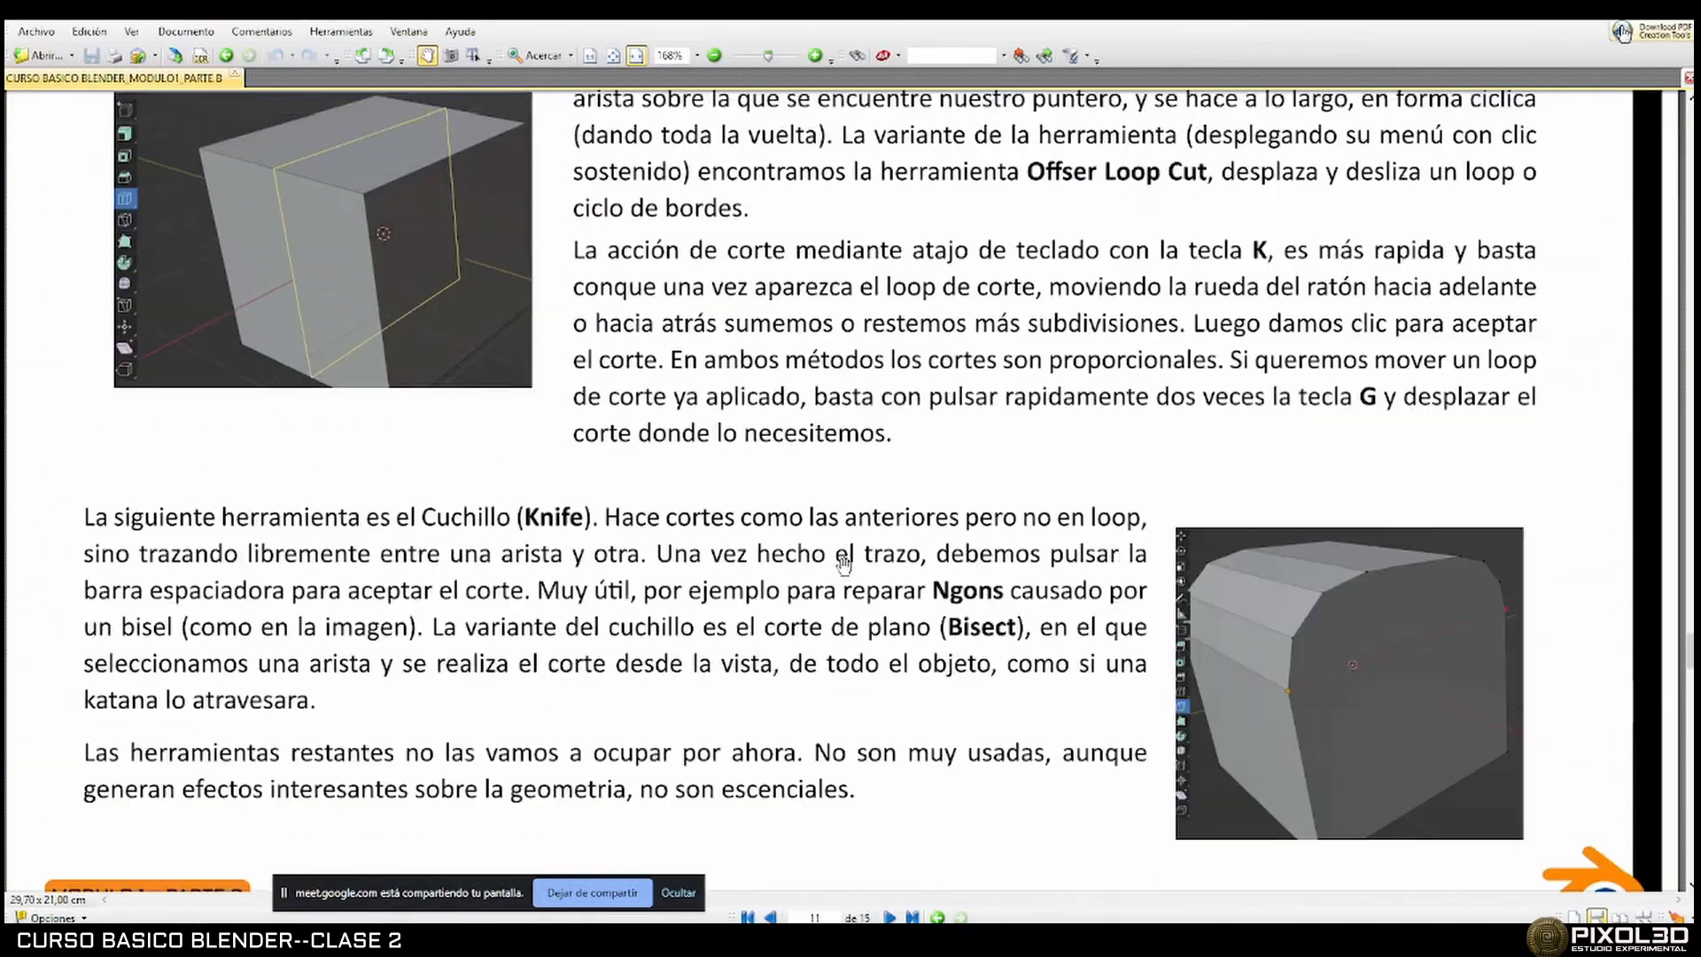
scroll(844, 564, up, 1)
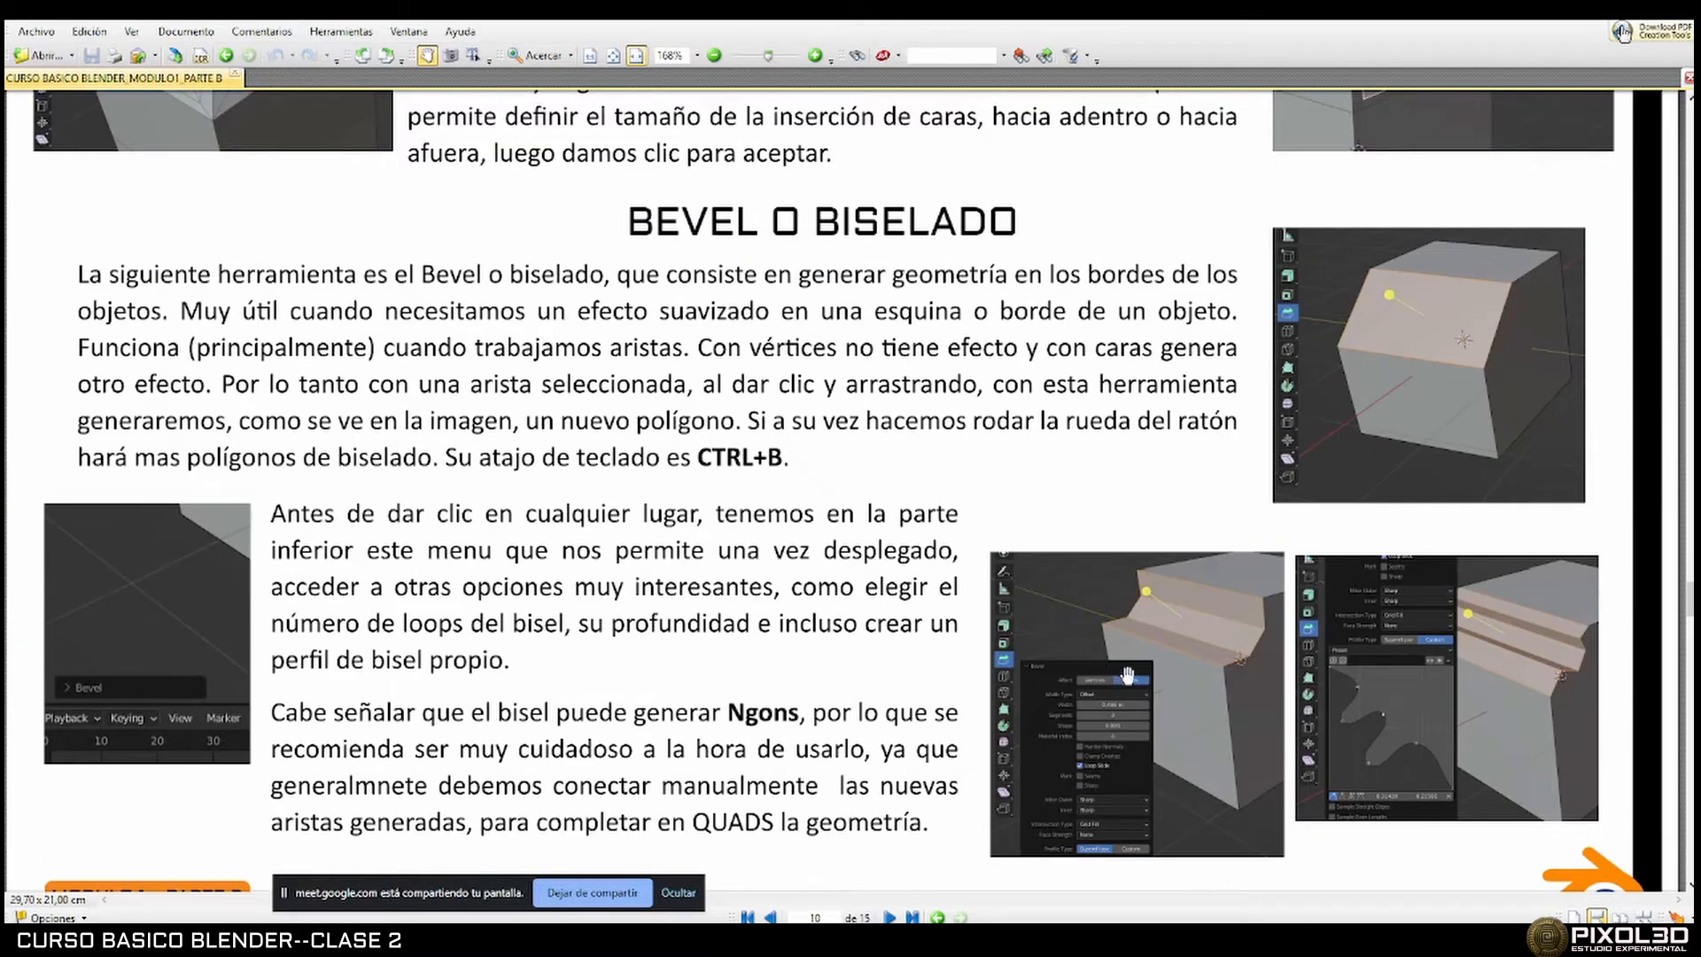
Switch back to Blender, undo the current bevel and bevel the cube's top edge with a width of about 0.55 m.
key(alt+Tab)
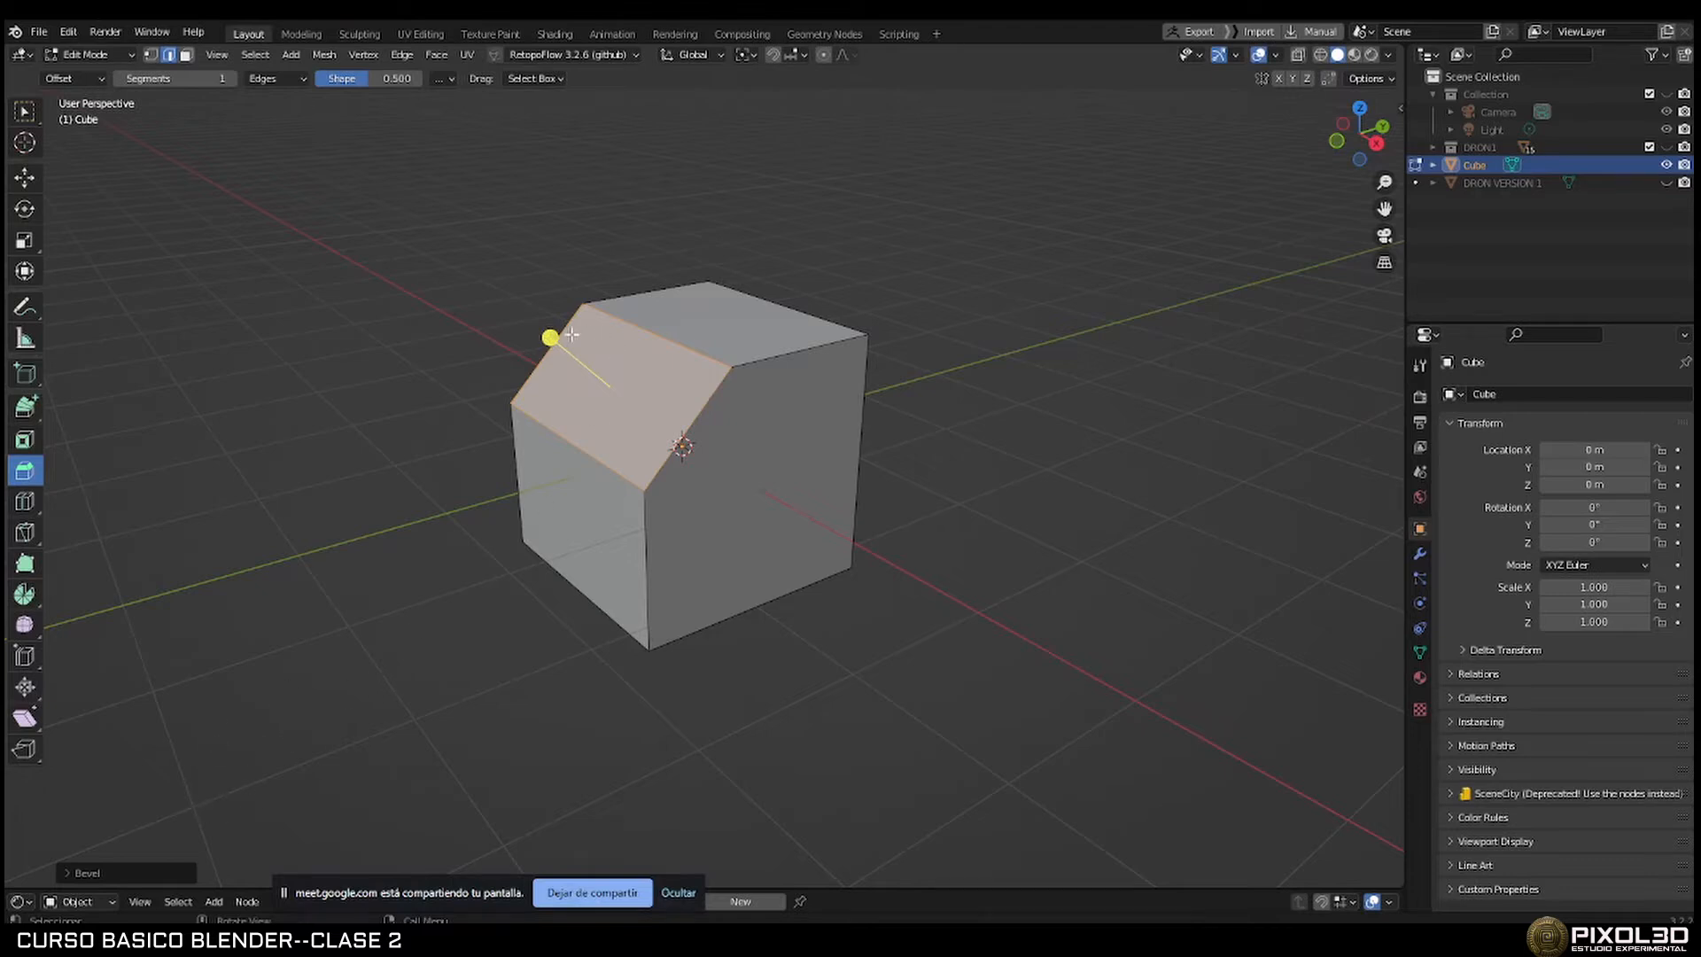
drag(543, 342, 441, 240)
key(ctrl+z)
key(ctrl+z)
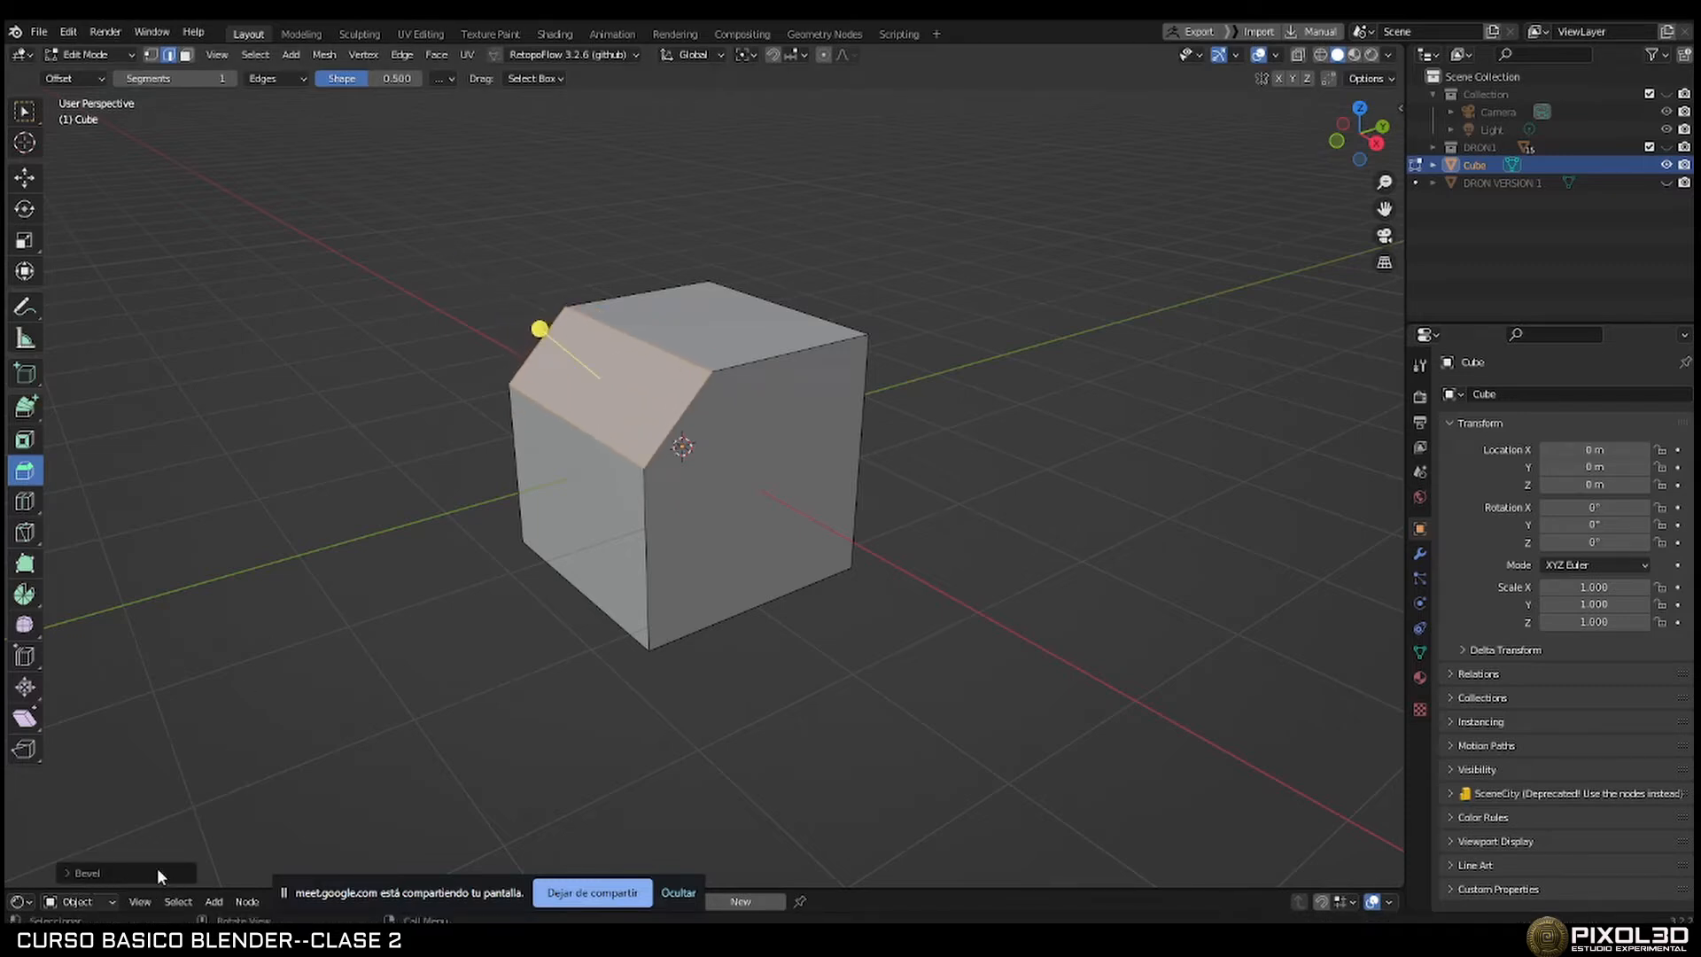
Expand the Bevel operation's settings and set the segments to 4.
click(69, 872)
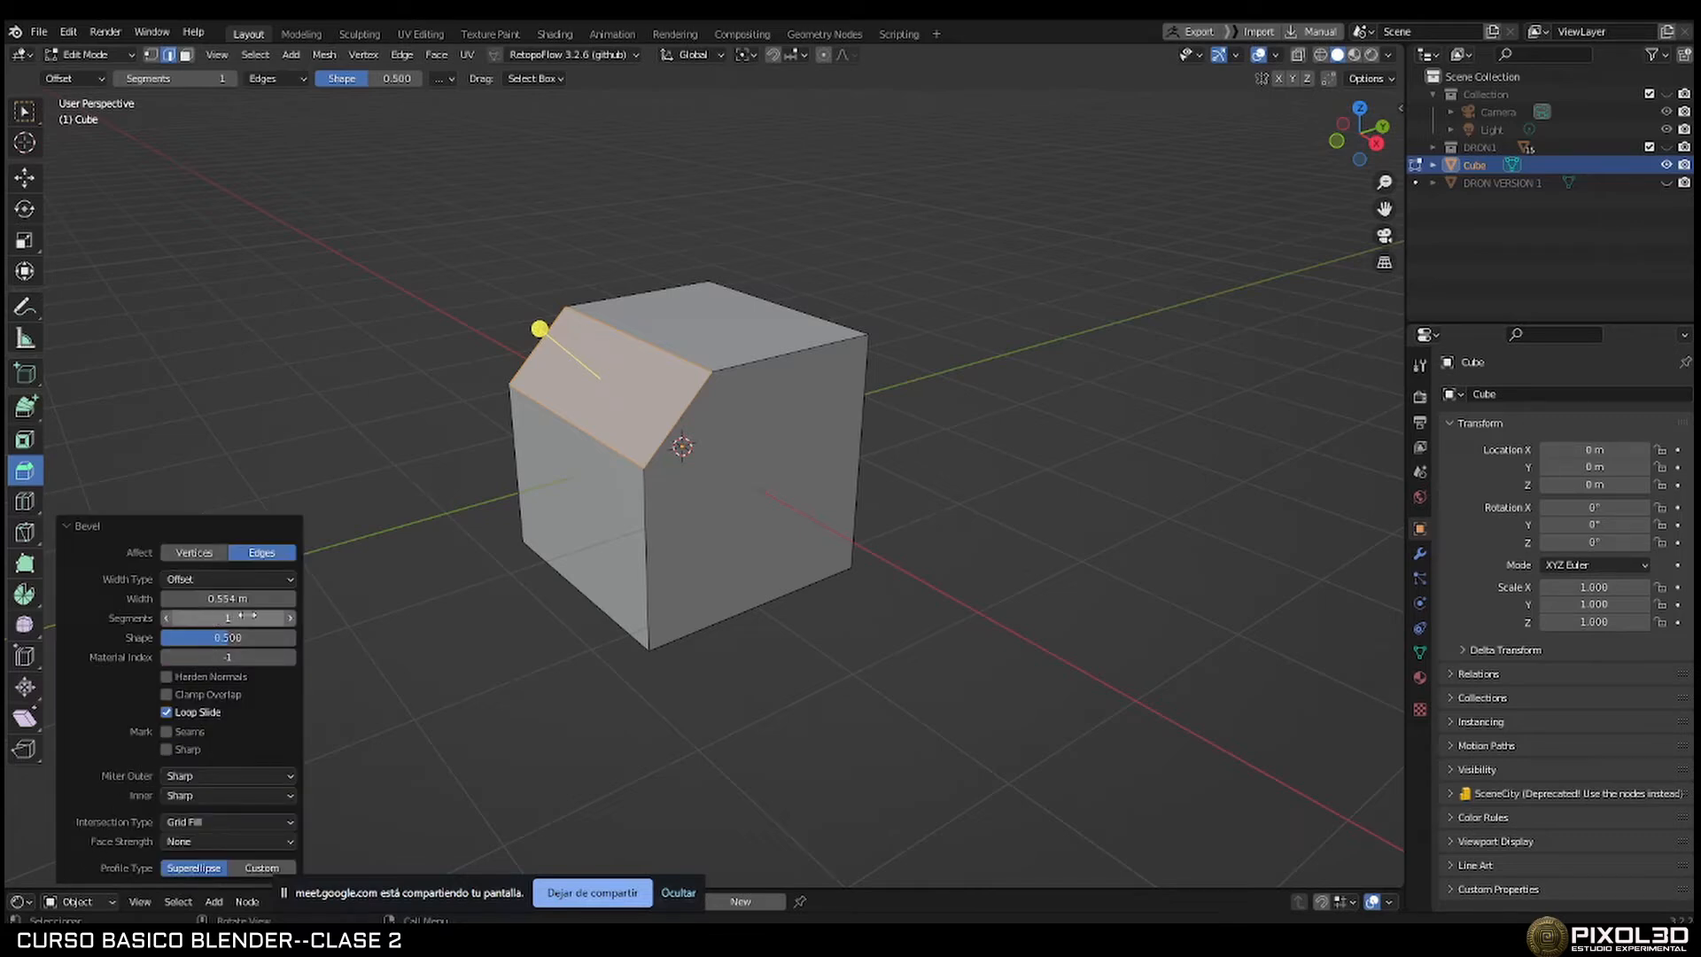
click(285, 617)
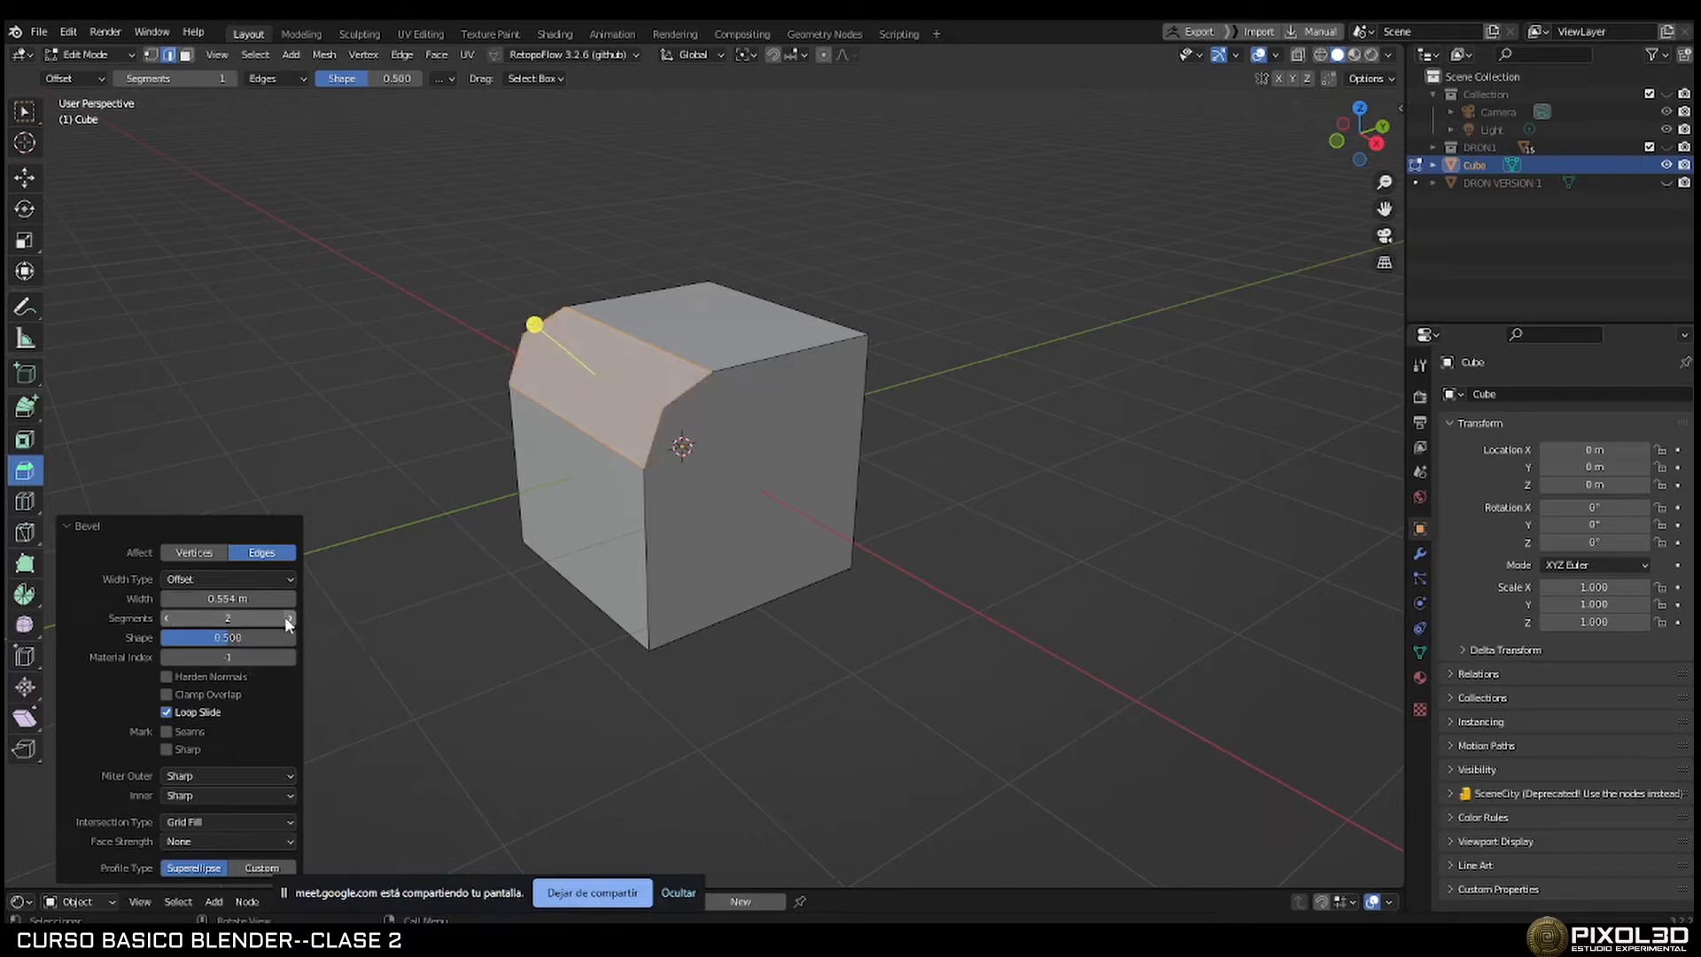
click(286, 617)
click(286, 617)
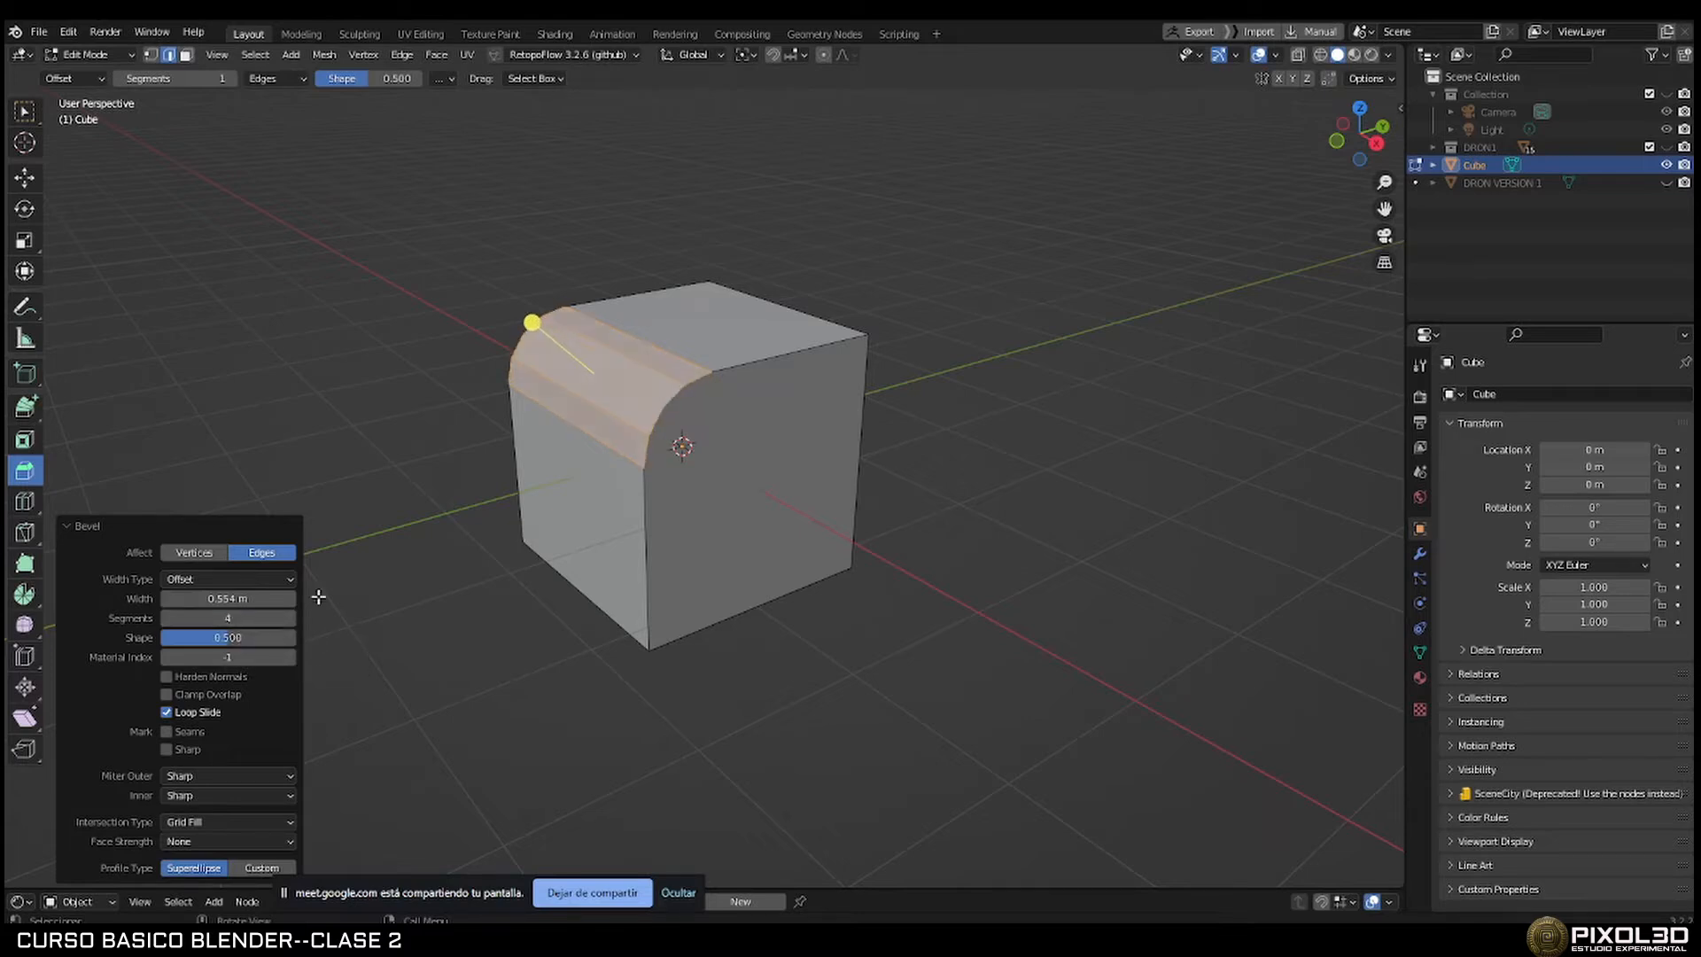
scroll(598, 365, up, 3)
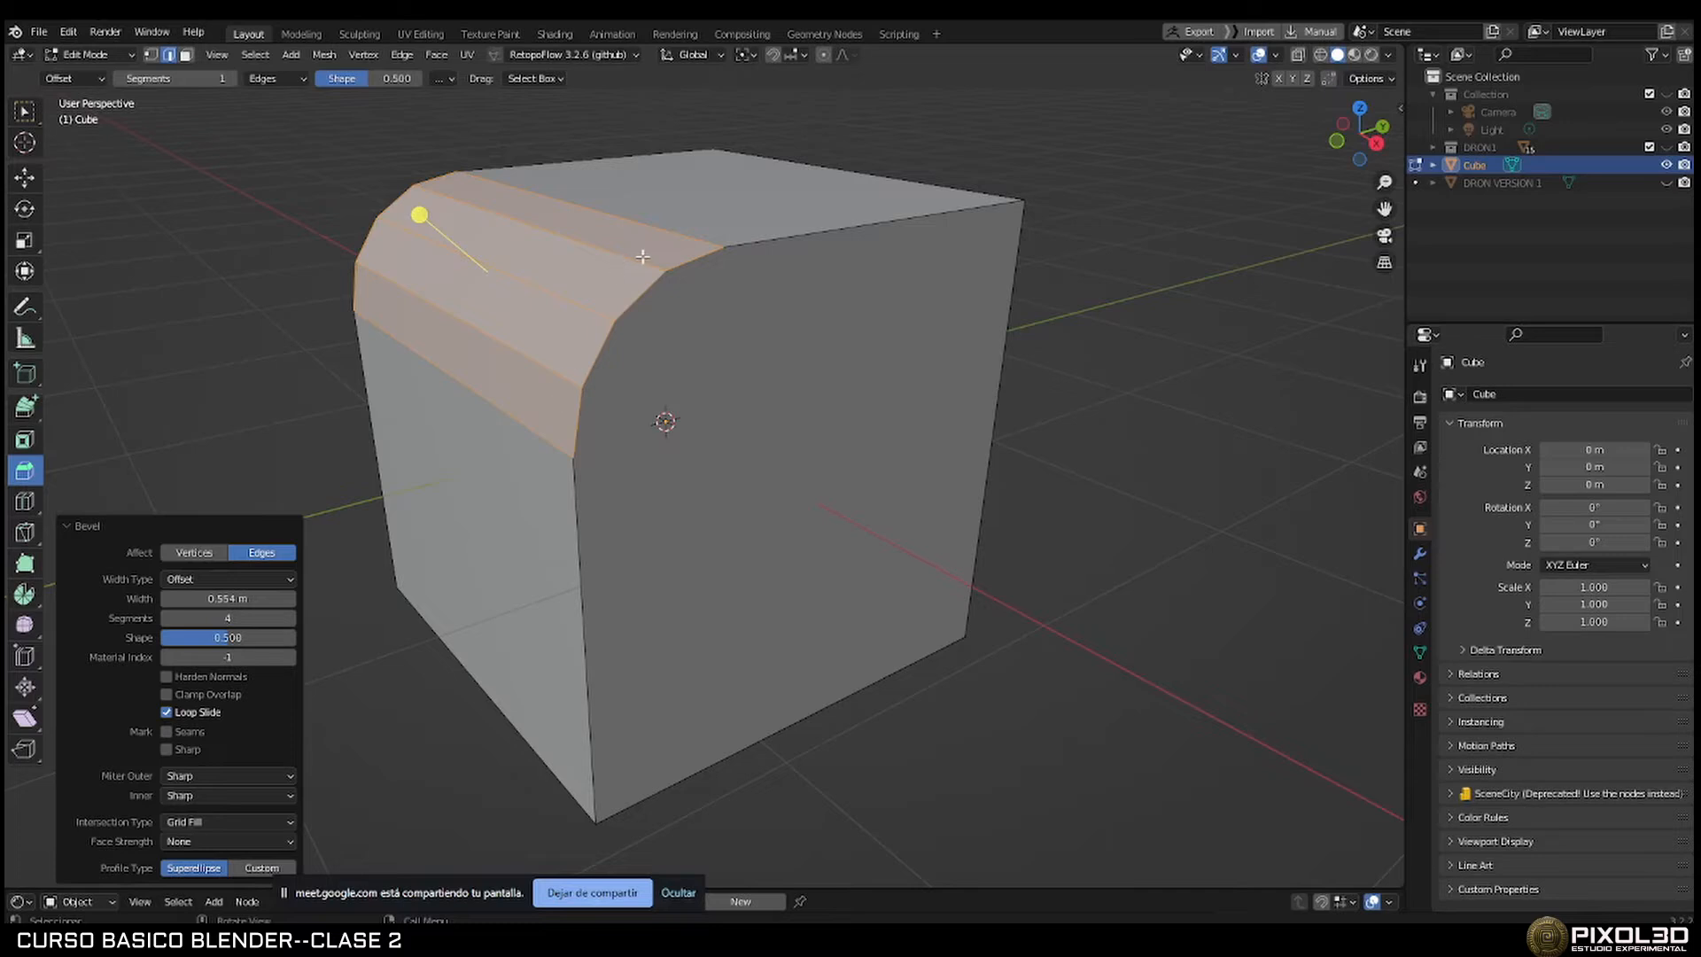
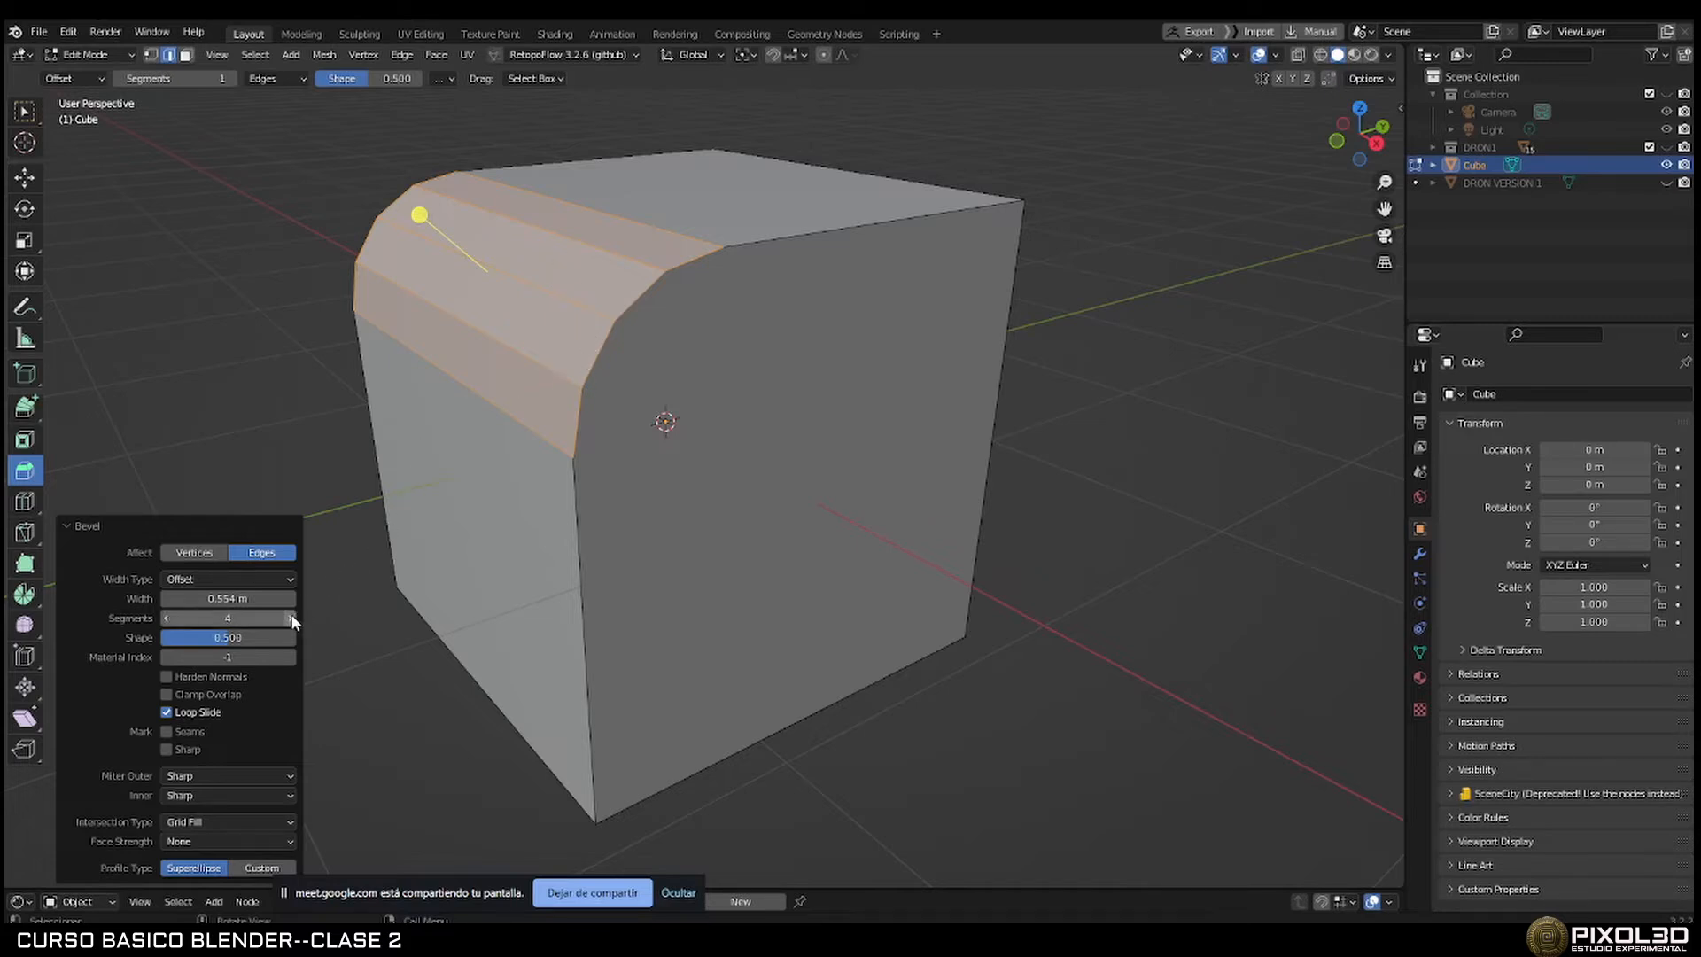
Make the bevel concave by setting its Shape to 0.143.
drag(228, 638, 179, 635)
scroll(326, 706, down, 5)
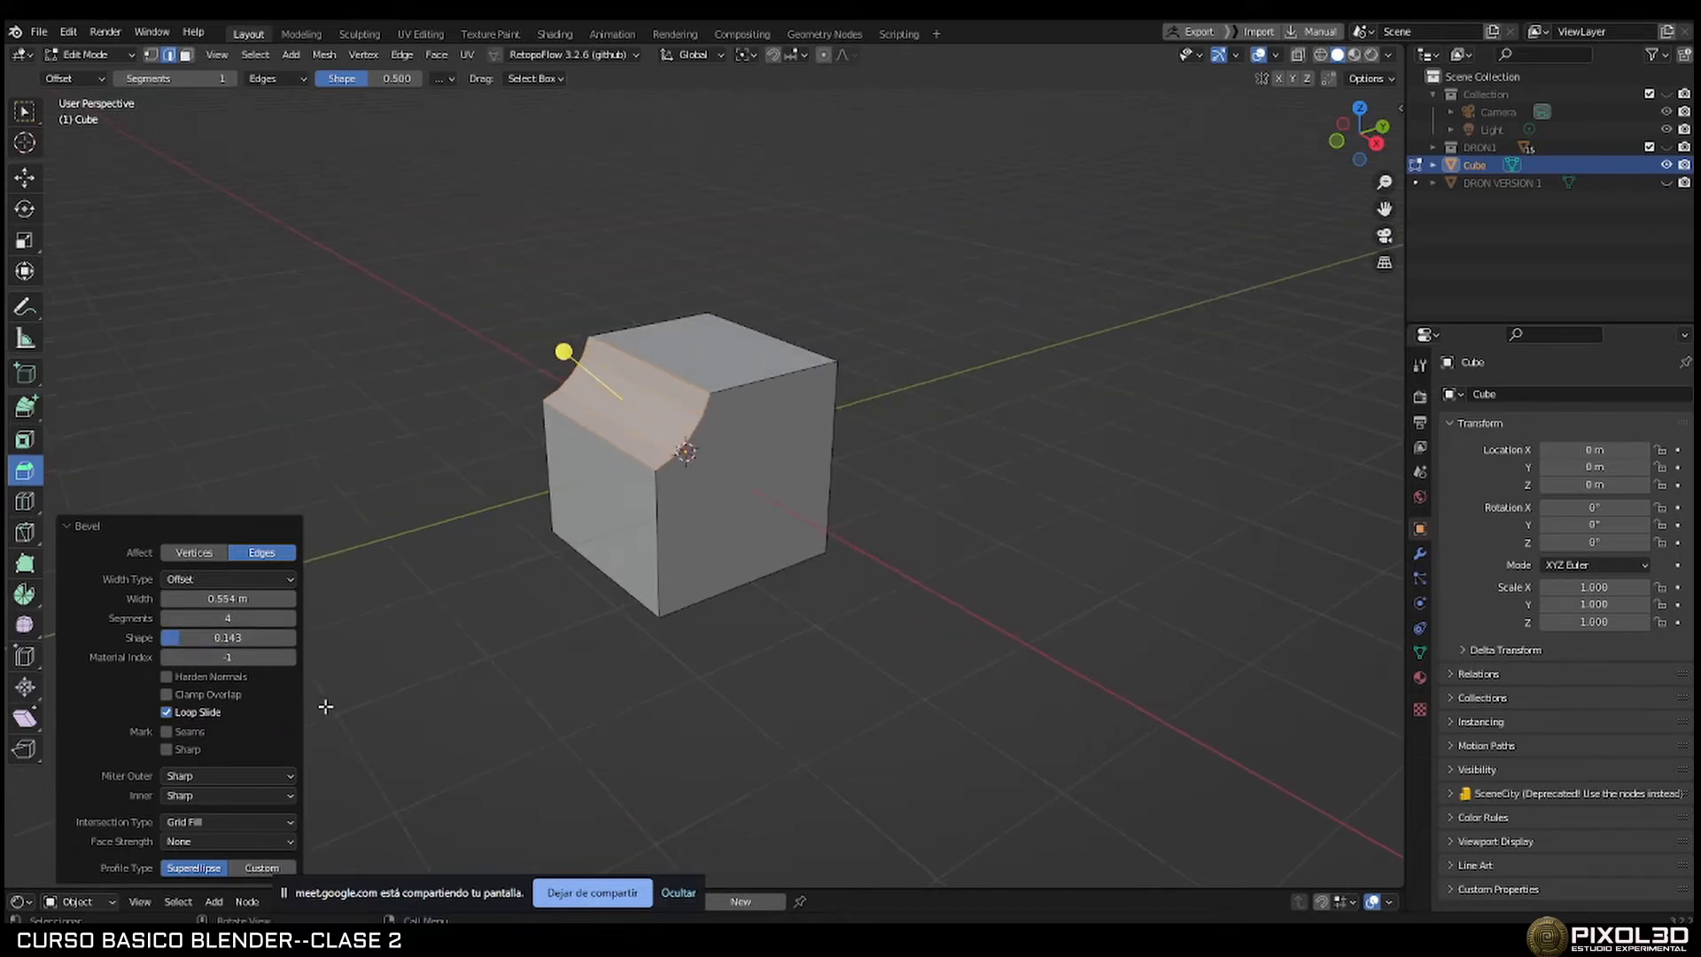
scroll(486, 602, up, 5)
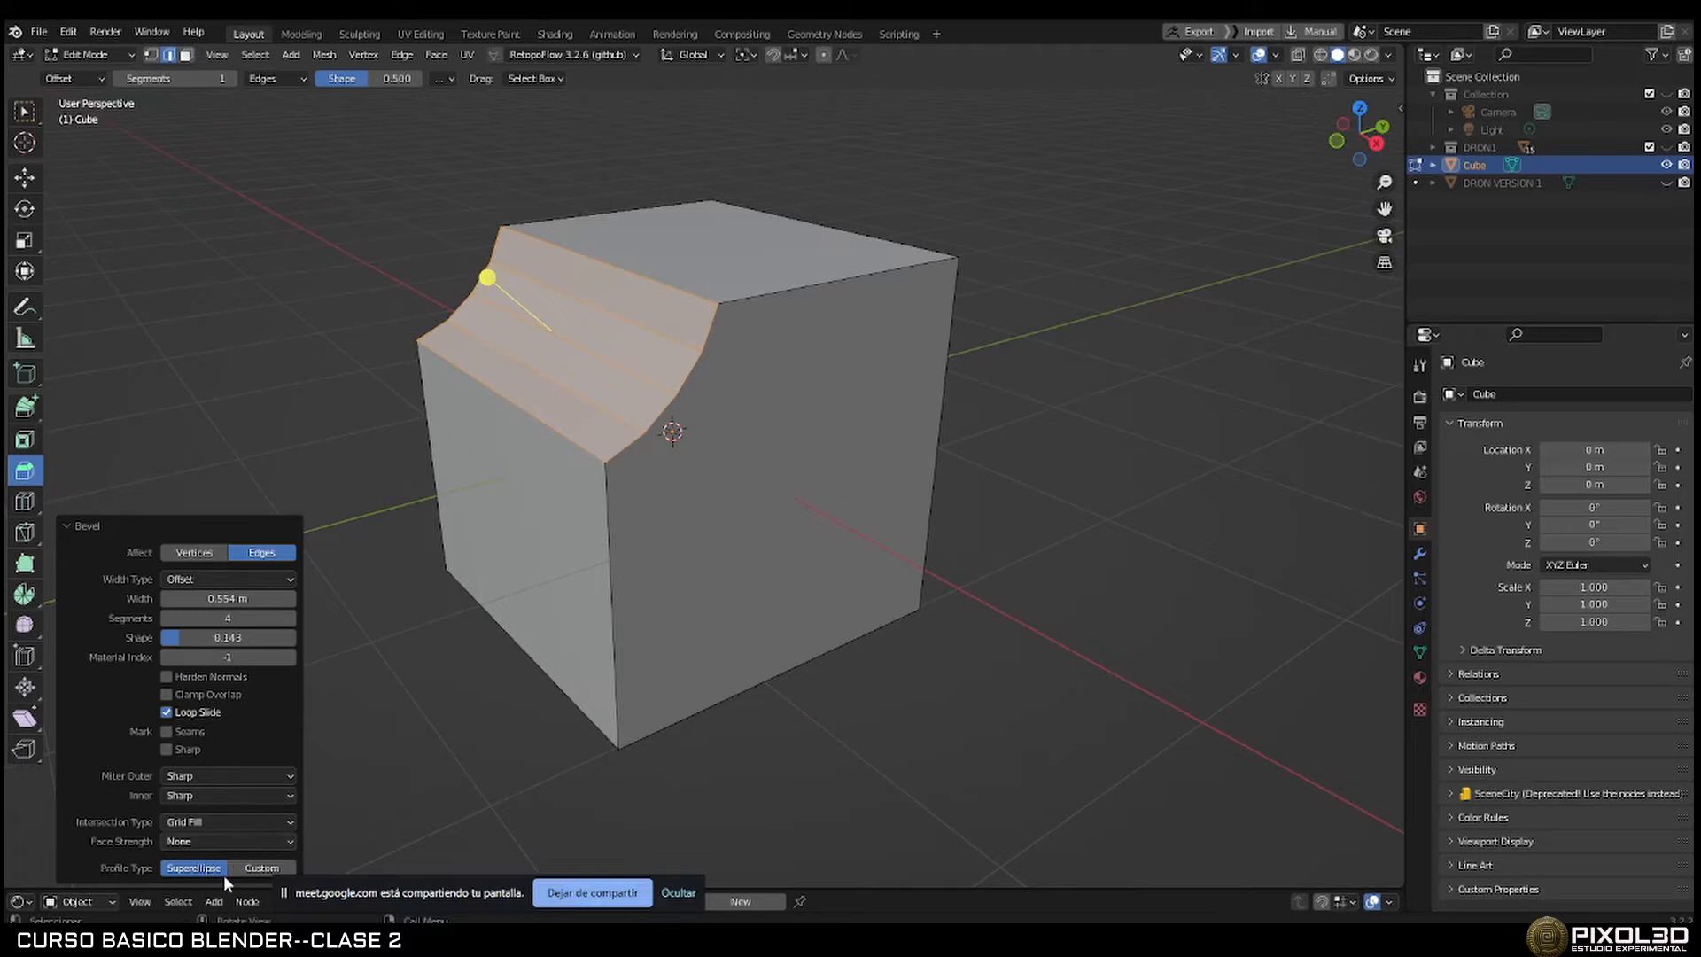
Switch the bevel's profile type to Custom, shape a wavy profile with five inner control points and set the segments to 7.
click(257, 867)
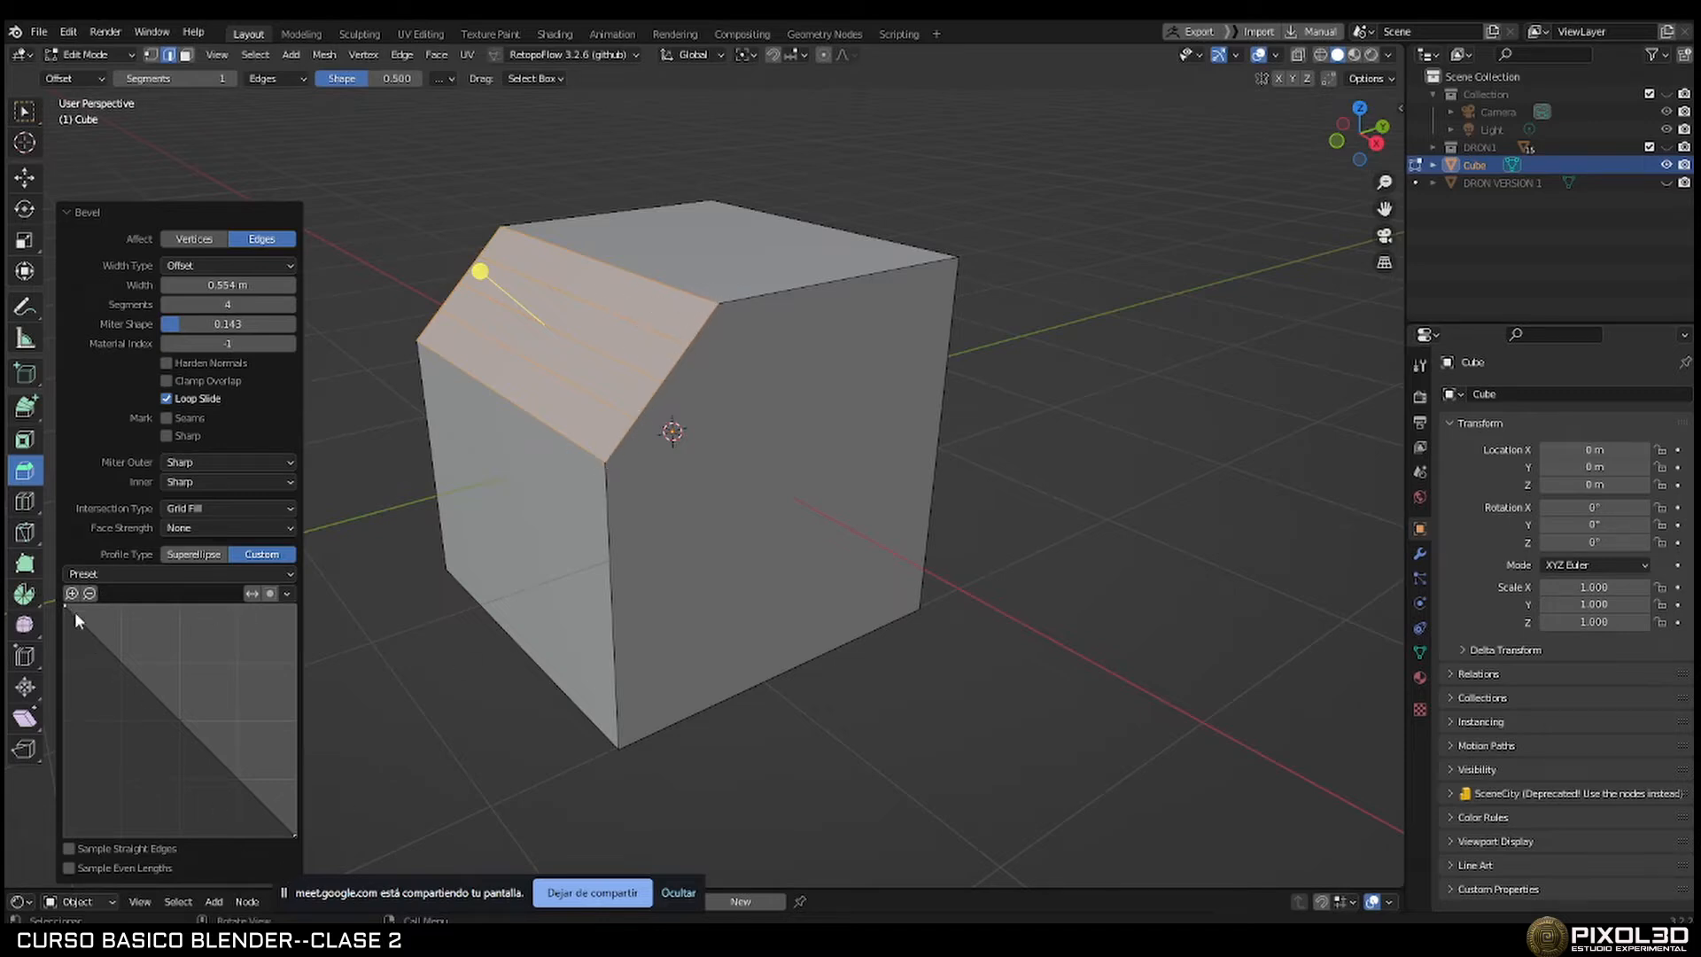
drag(104, 650, 149, 720)
mouse_move(200, 774)
mouse_down()
mouse_move(236, 718)
mouse_move(209, 791)
mouse_up()
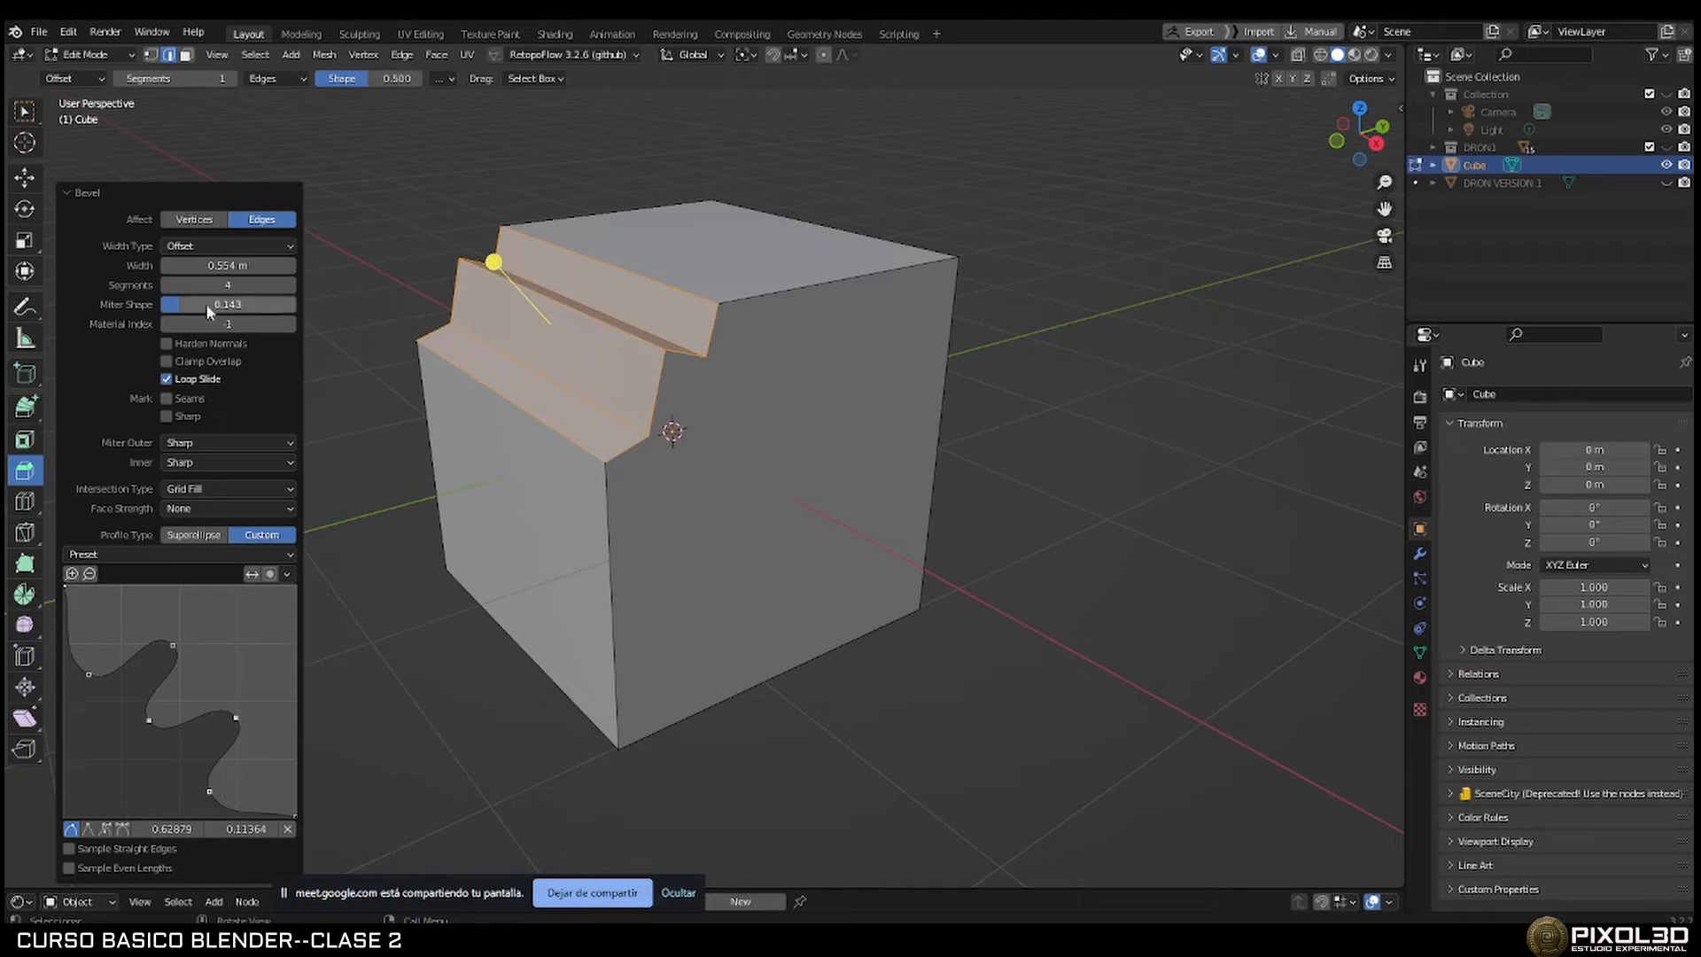
click(290, 286)
click(289, 285)
click(290, 286)
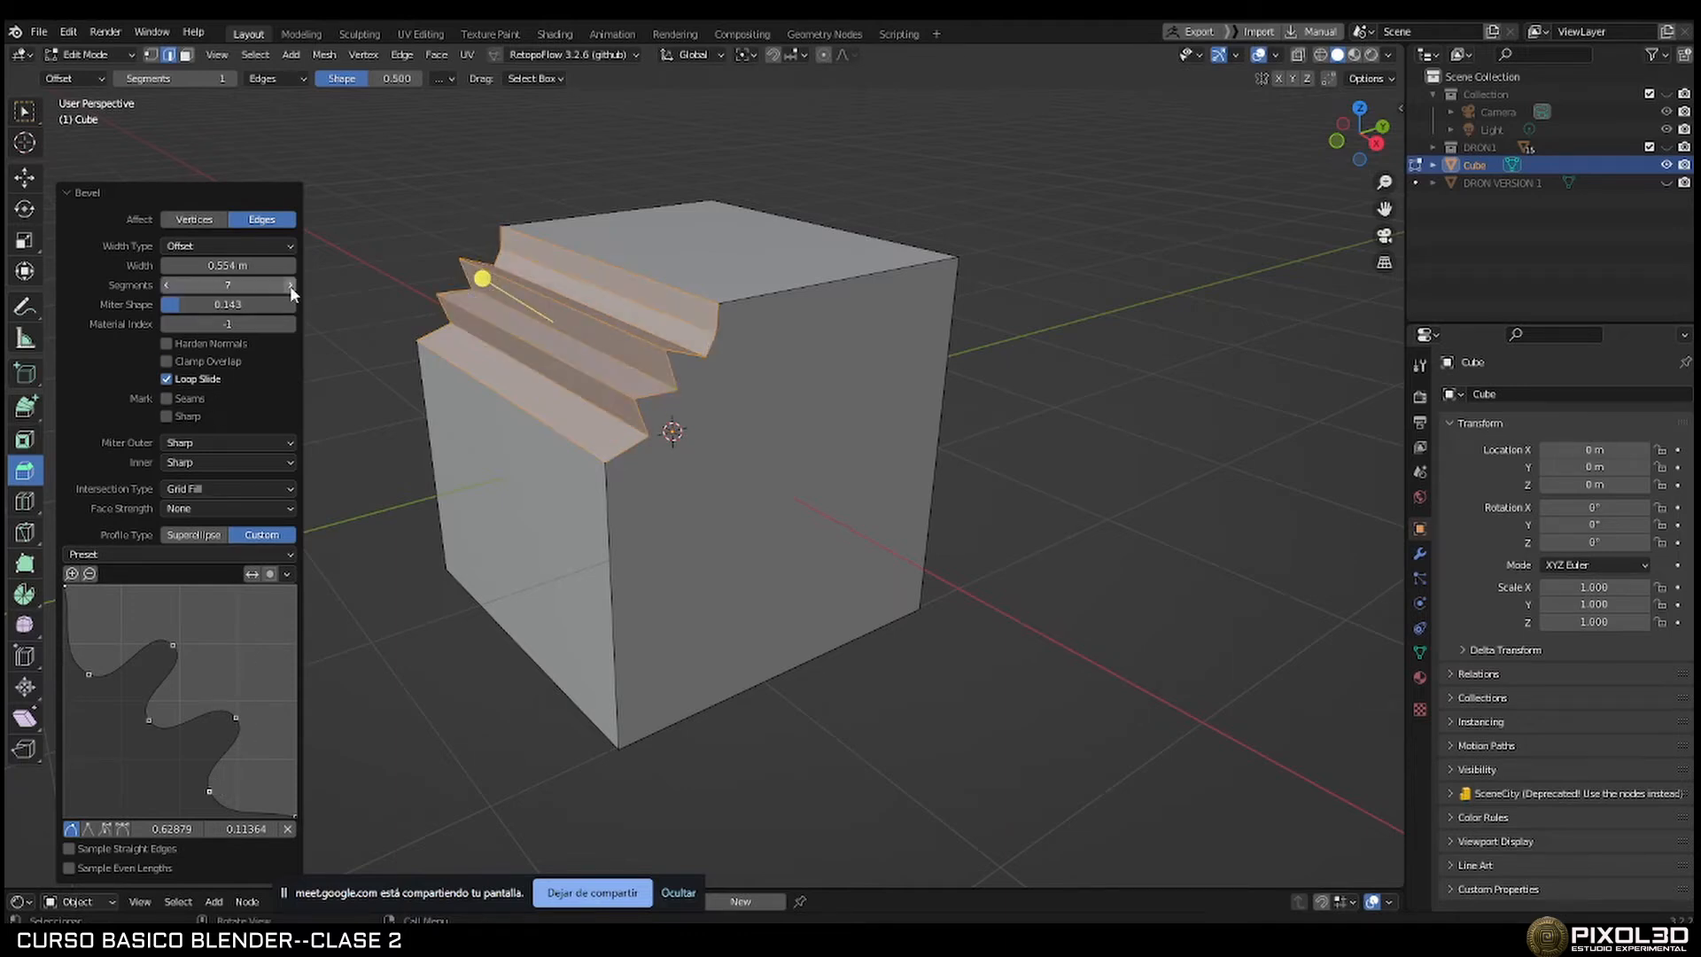
middle_drag(496, 406, 548, 408)
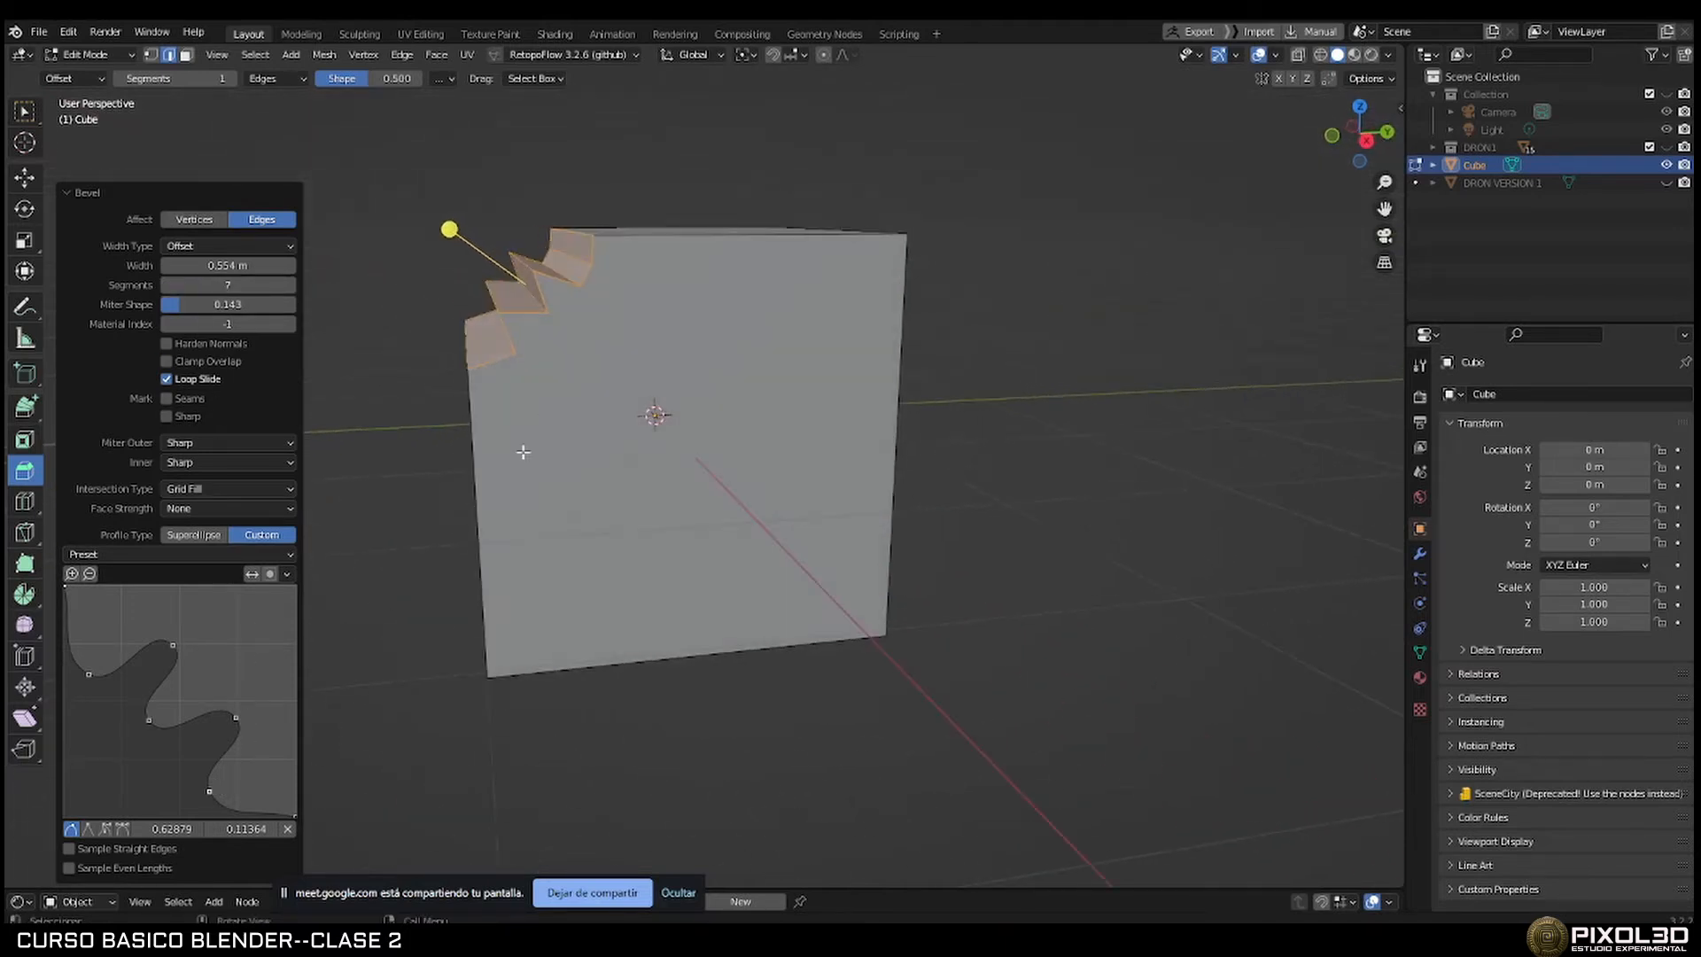
Reposition the custom profile's control points to form one deep valley followed by a large rounded hump.
mouse_move(172, 646)
mouse_down()
mouse_move(159, 671)
mouse_move(148, 651)
mouse_up()
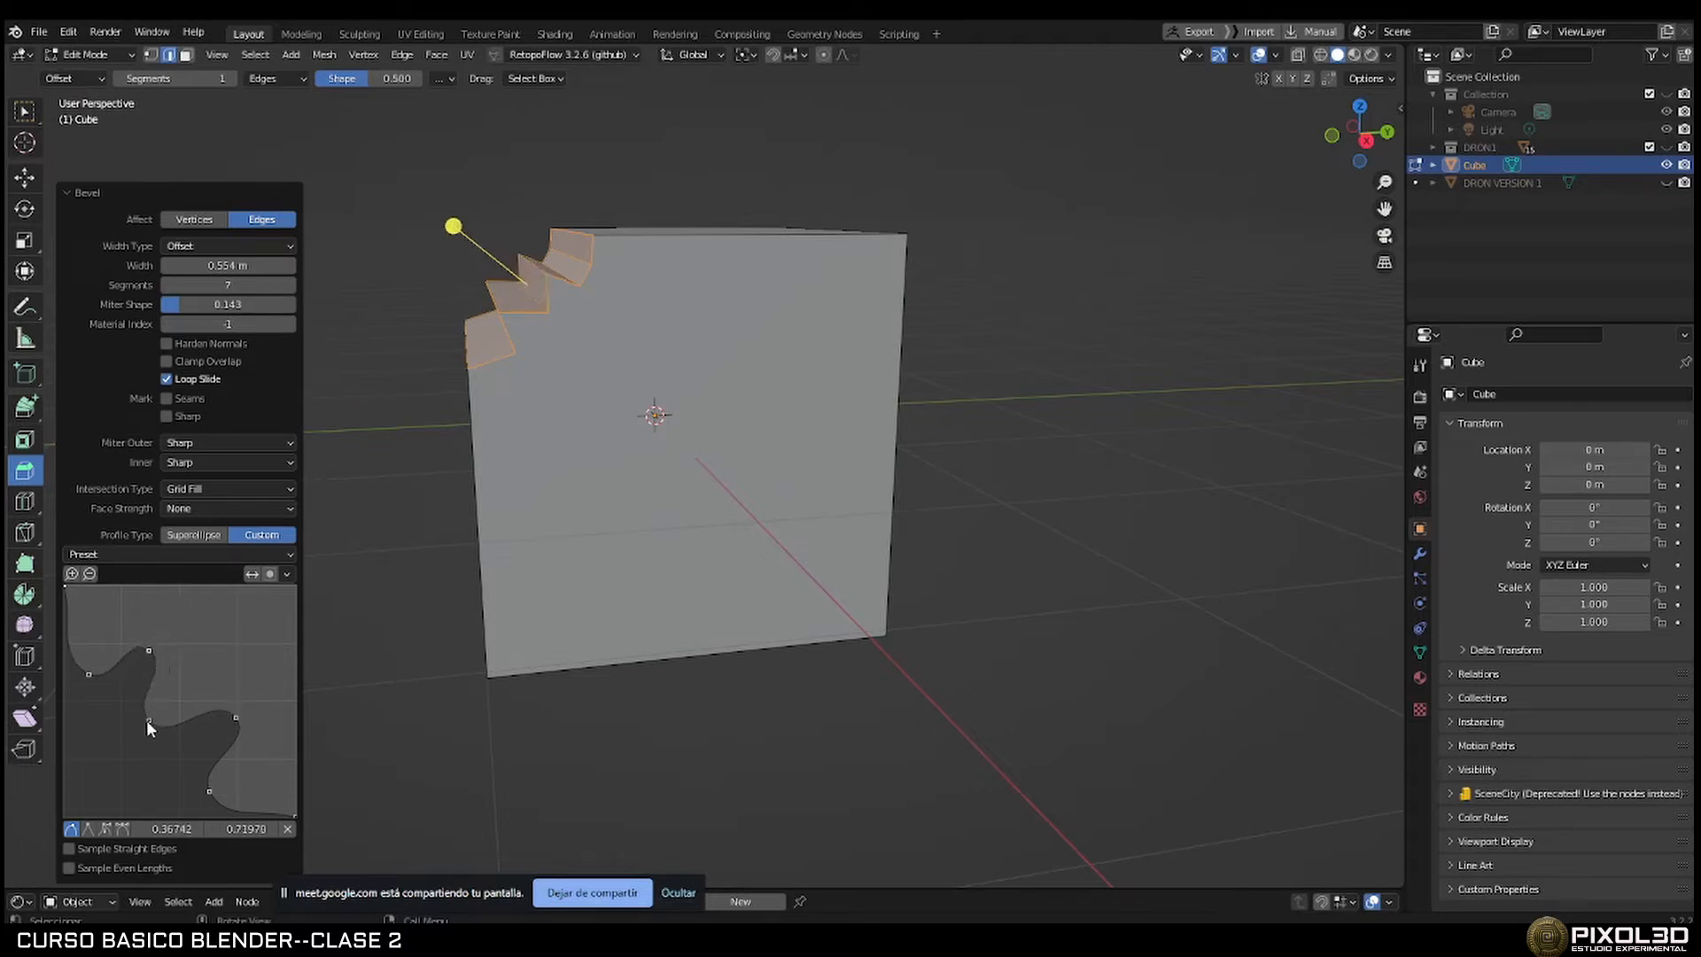
drag(148, 721, 252, 748)
drag(104, 675, 141, 734)
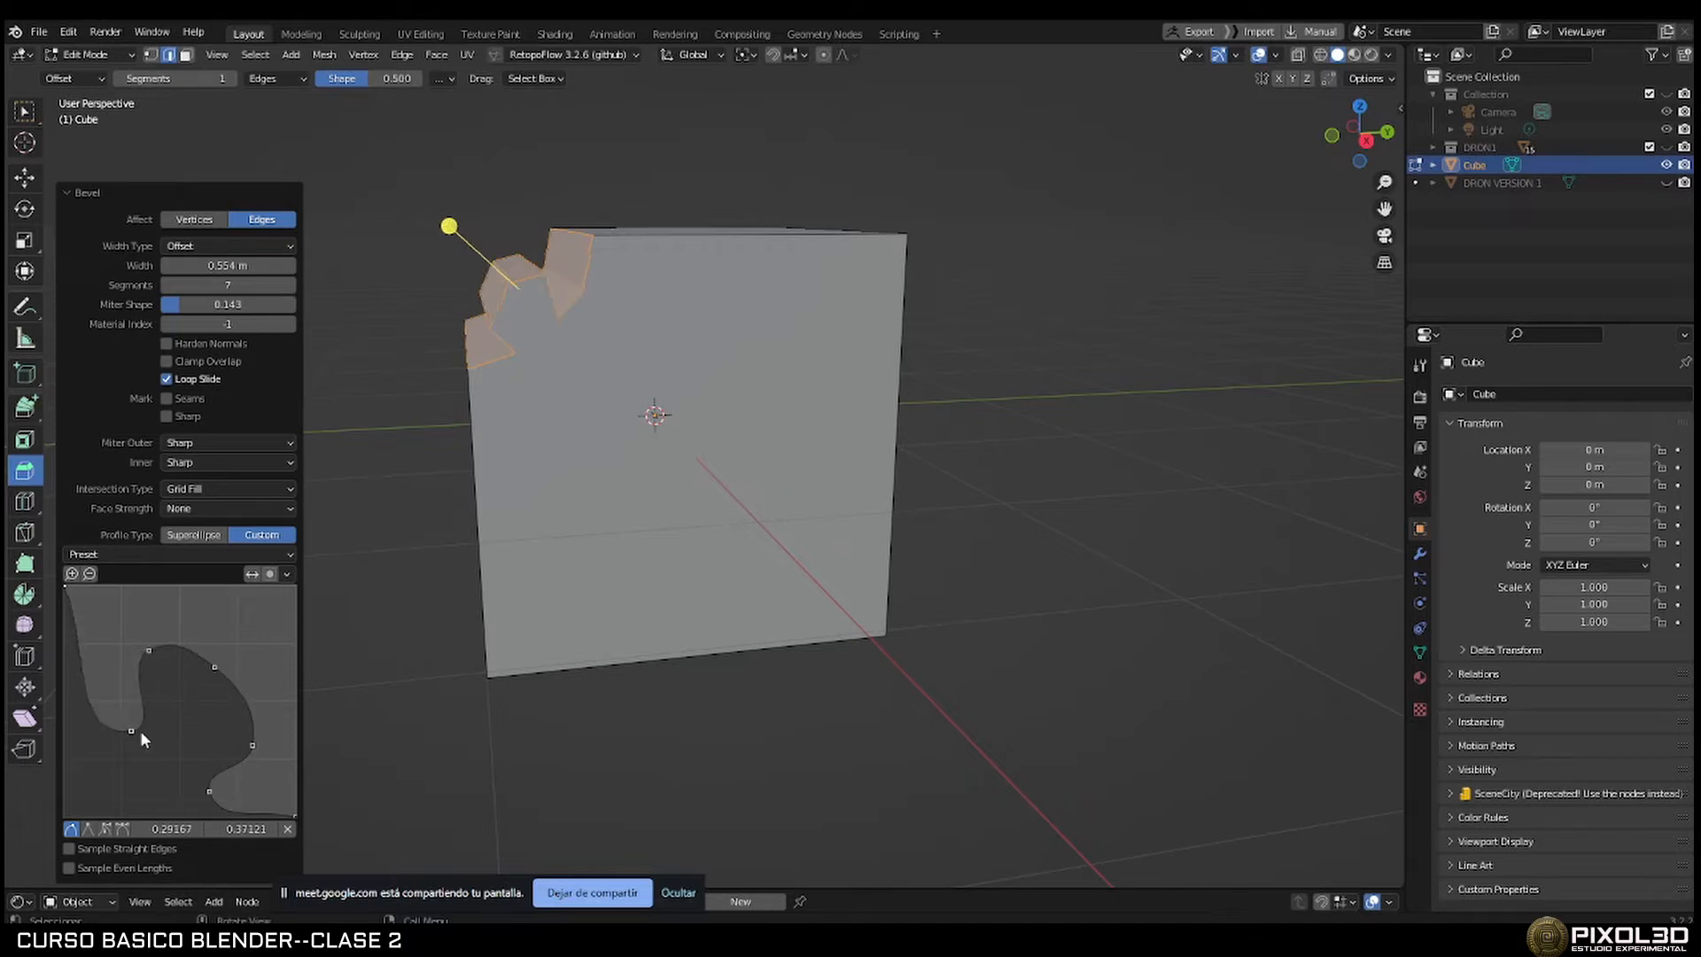
middle_drag(339, 598, 454, 485)
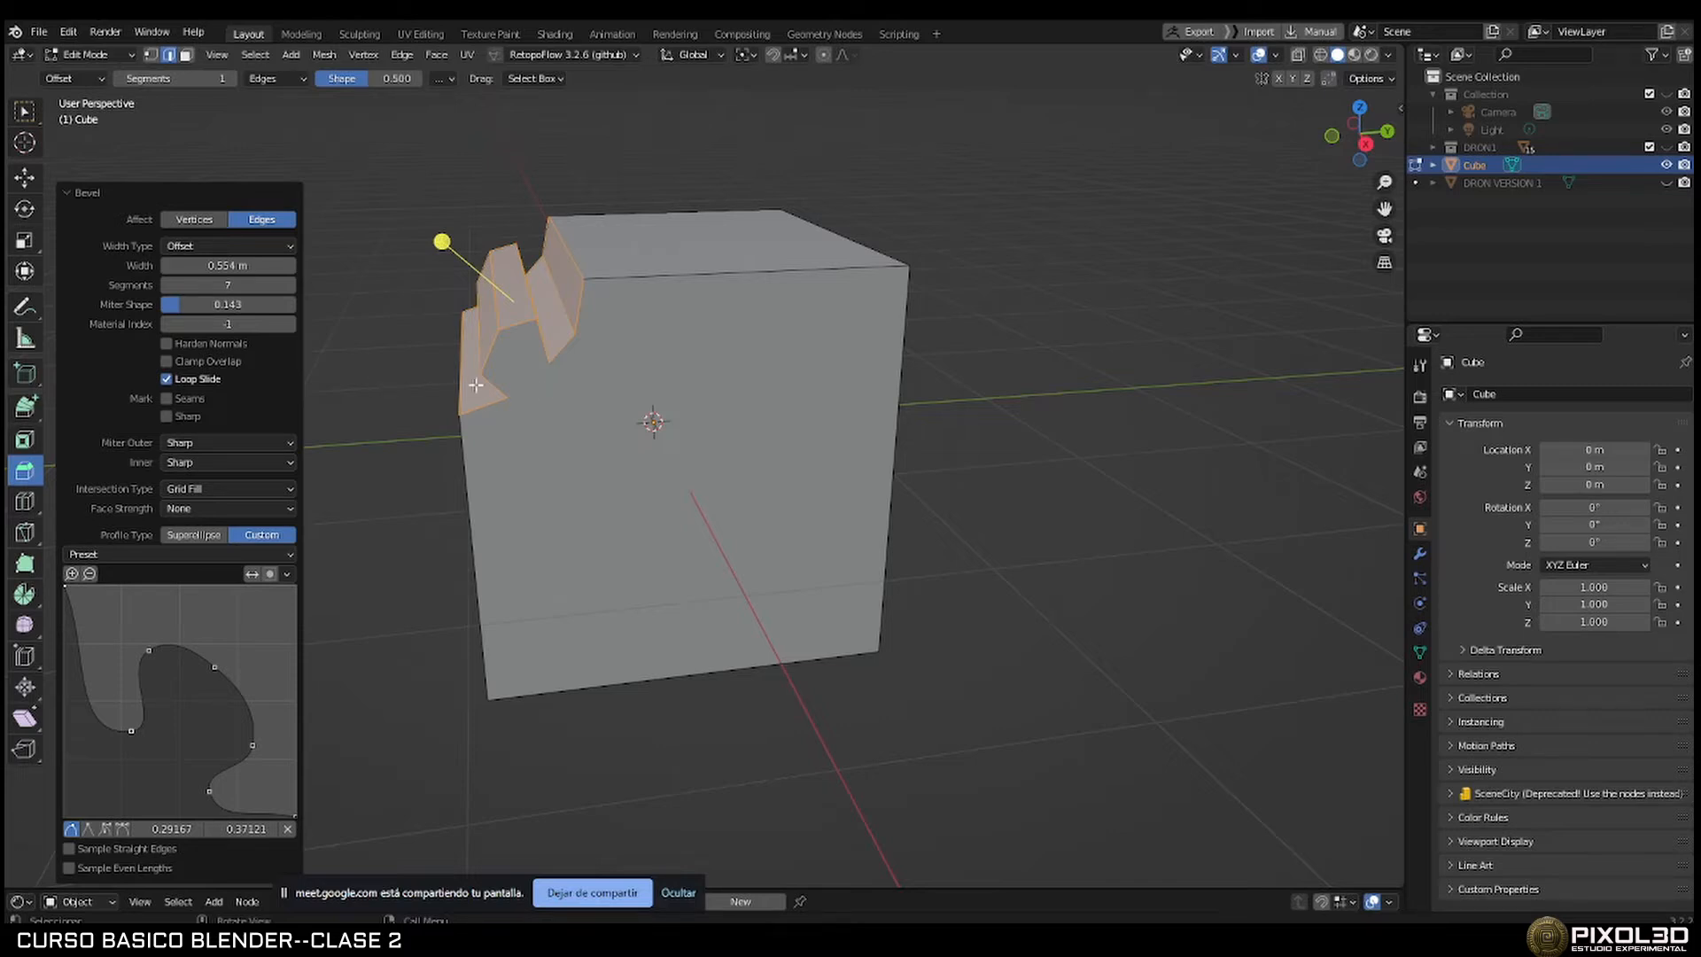
middle_drag(476, 384, 590, 343)
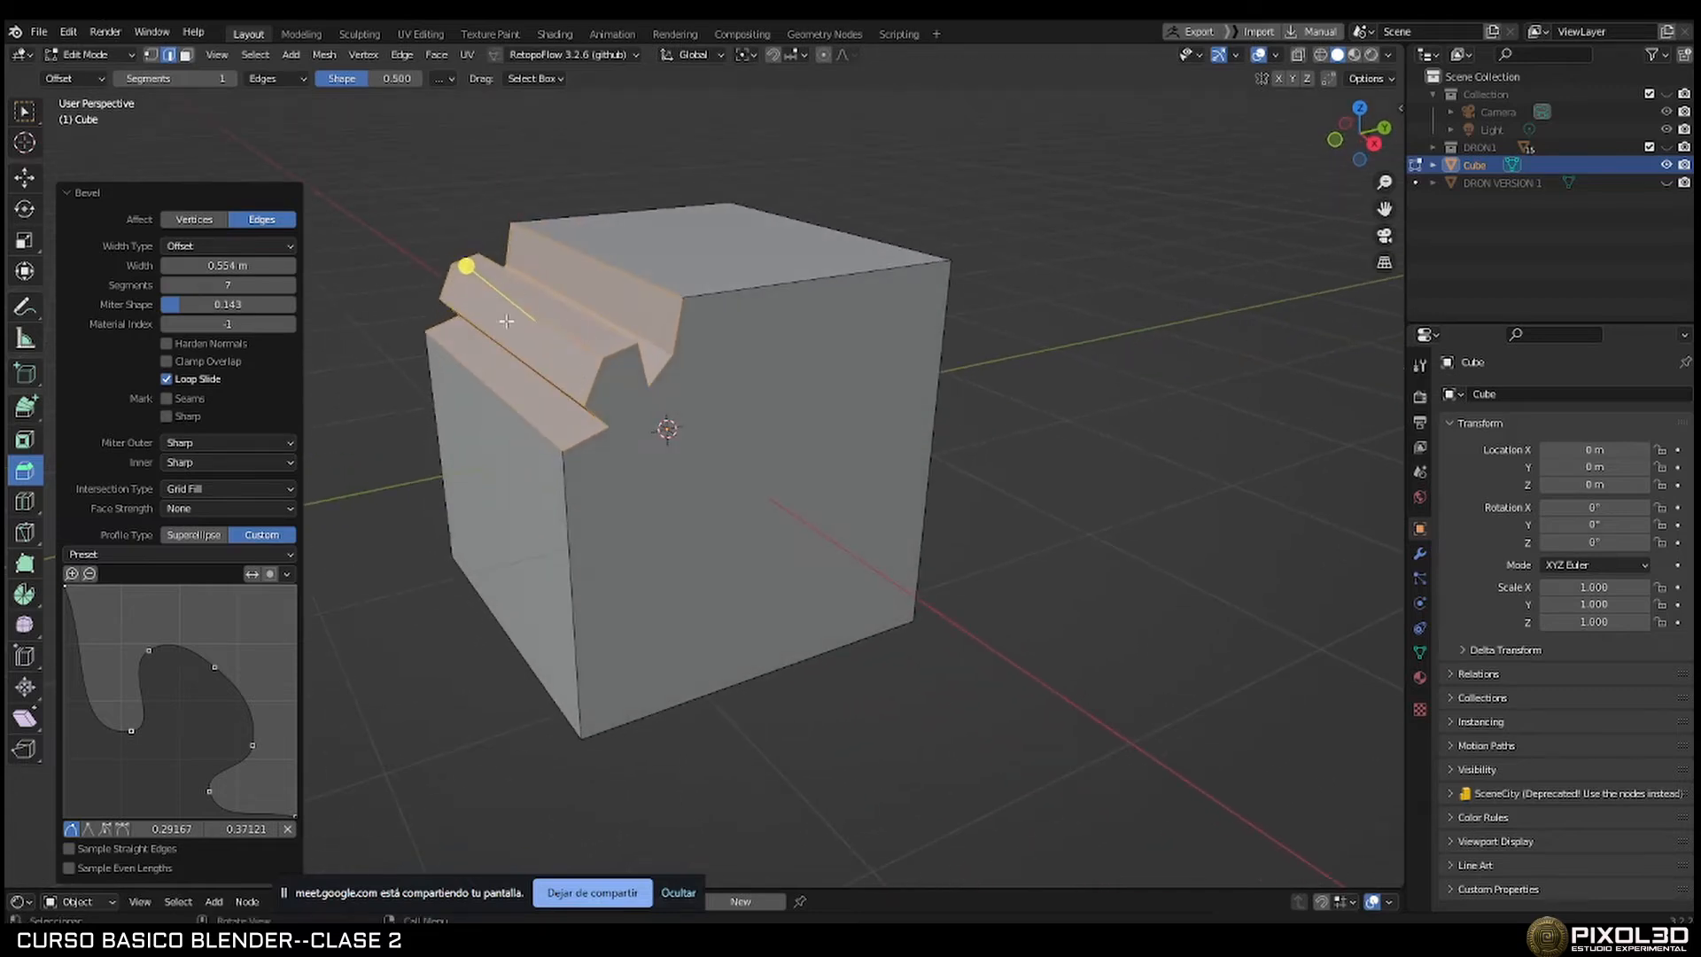
scroll(505, 321, up, 4)
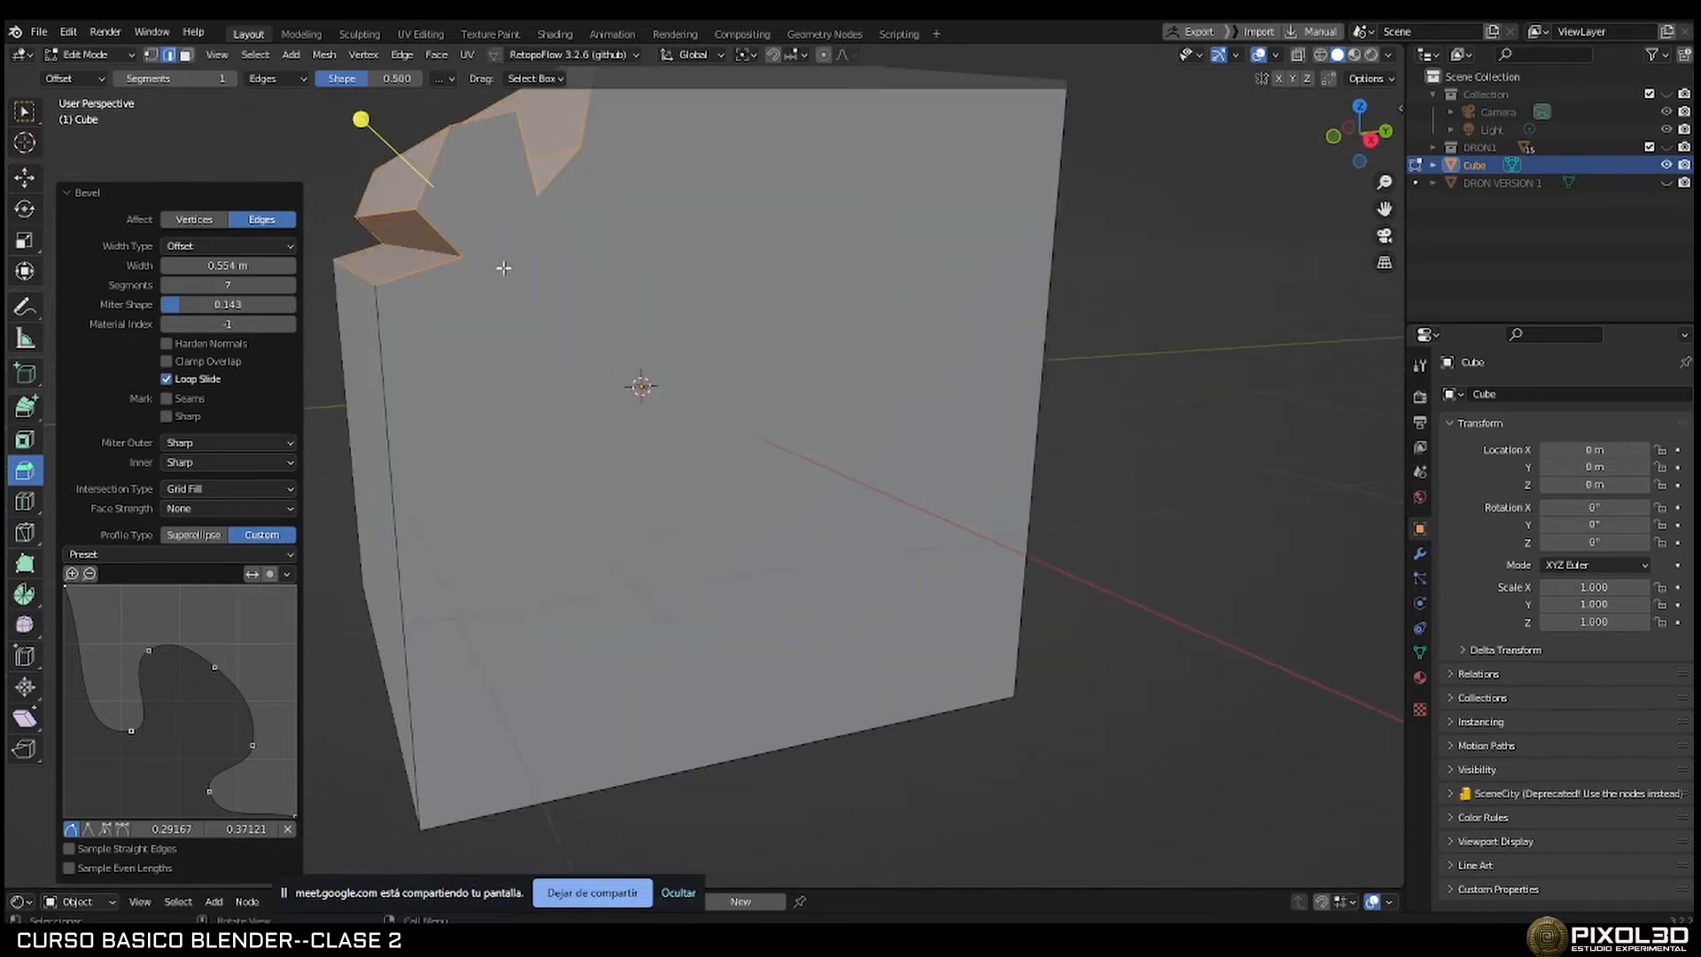
Widen the hump of the custom profile, add a point on its inner slope and give that point Aligned Free Handles.
drag(151, 645, 233, 646)
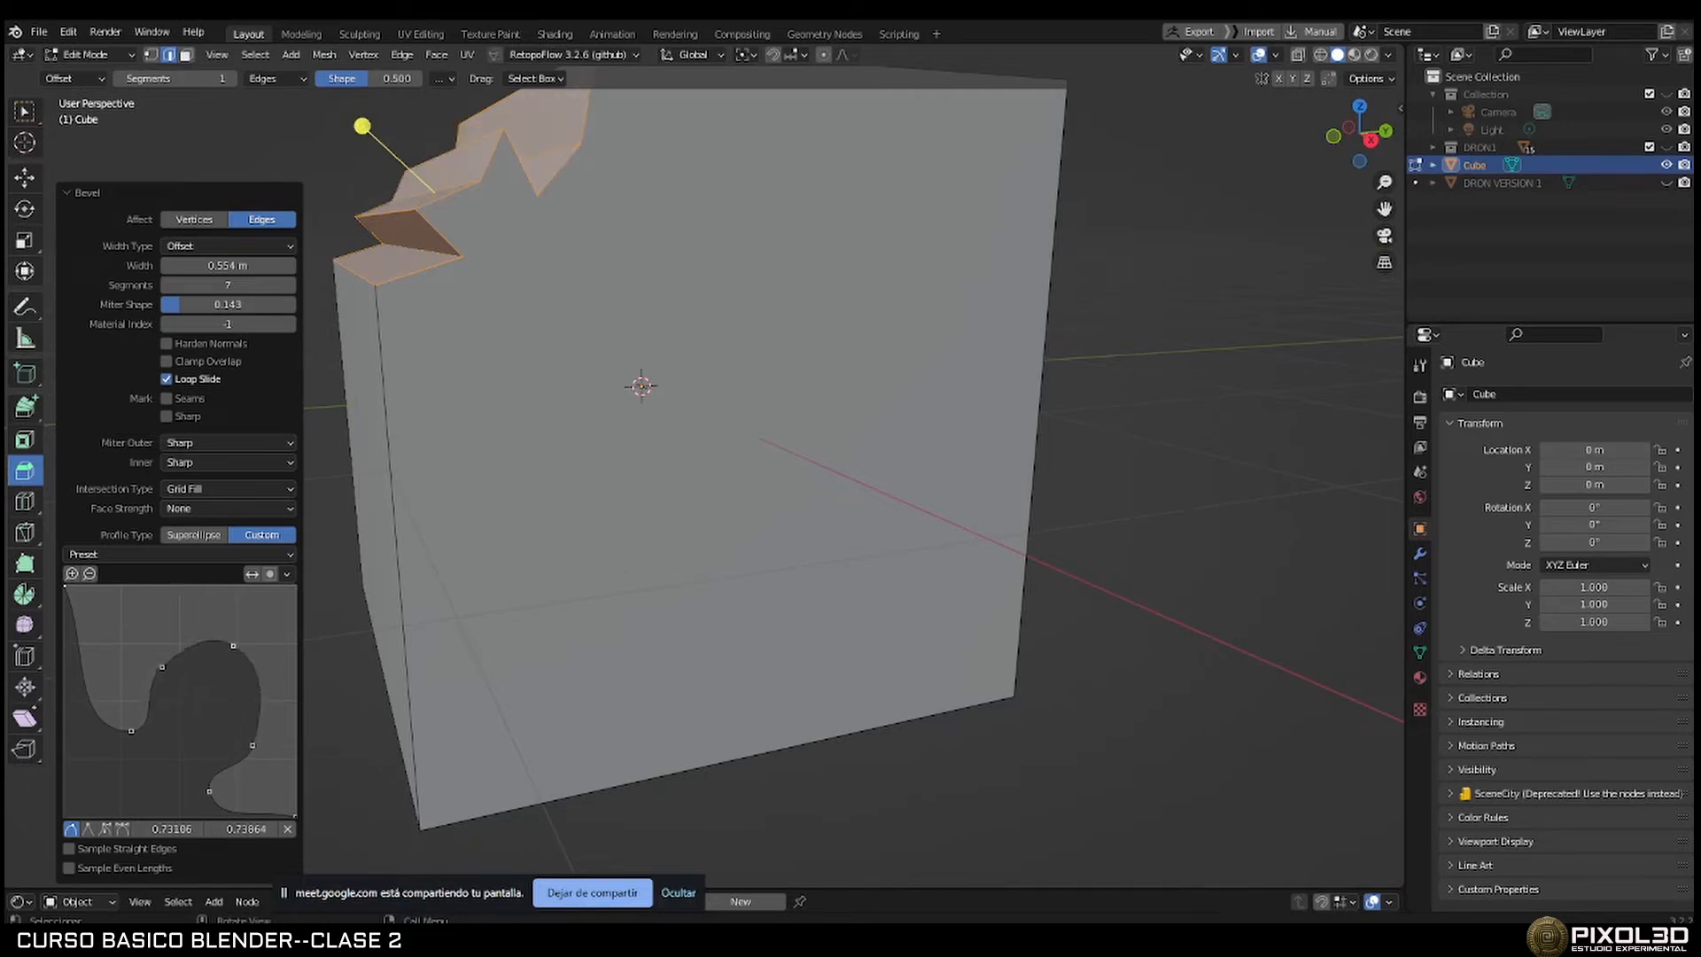
drag(150, 708, 153, 693)
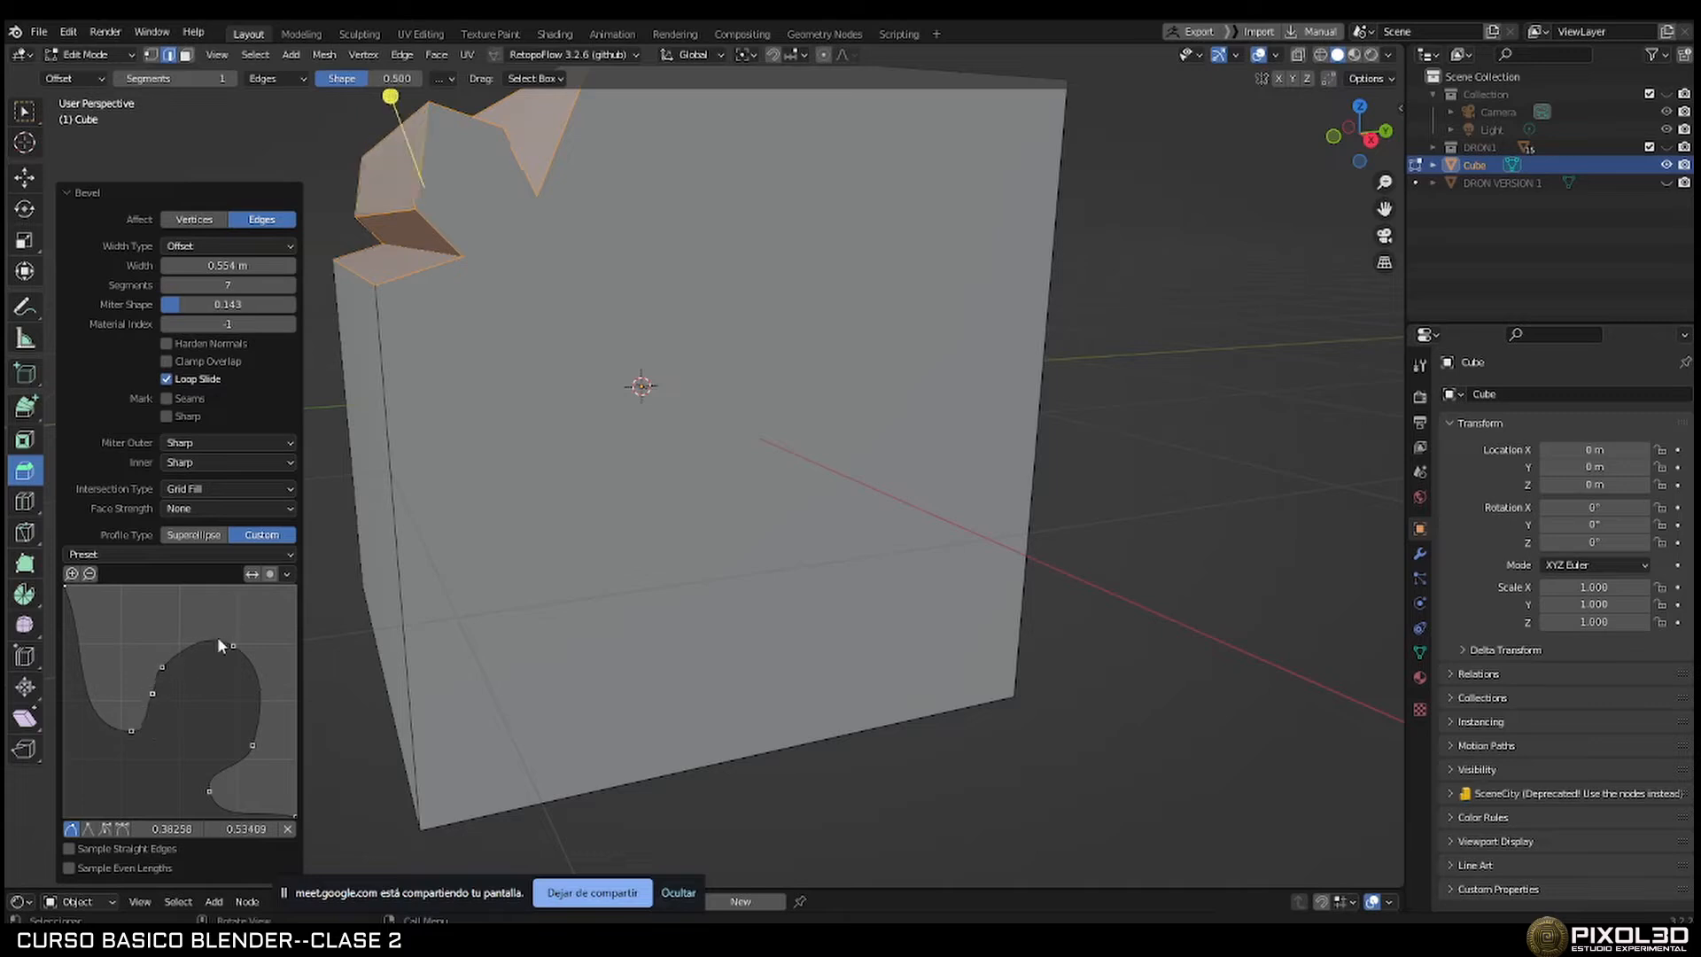
click(290, 573)
click(123, 828)
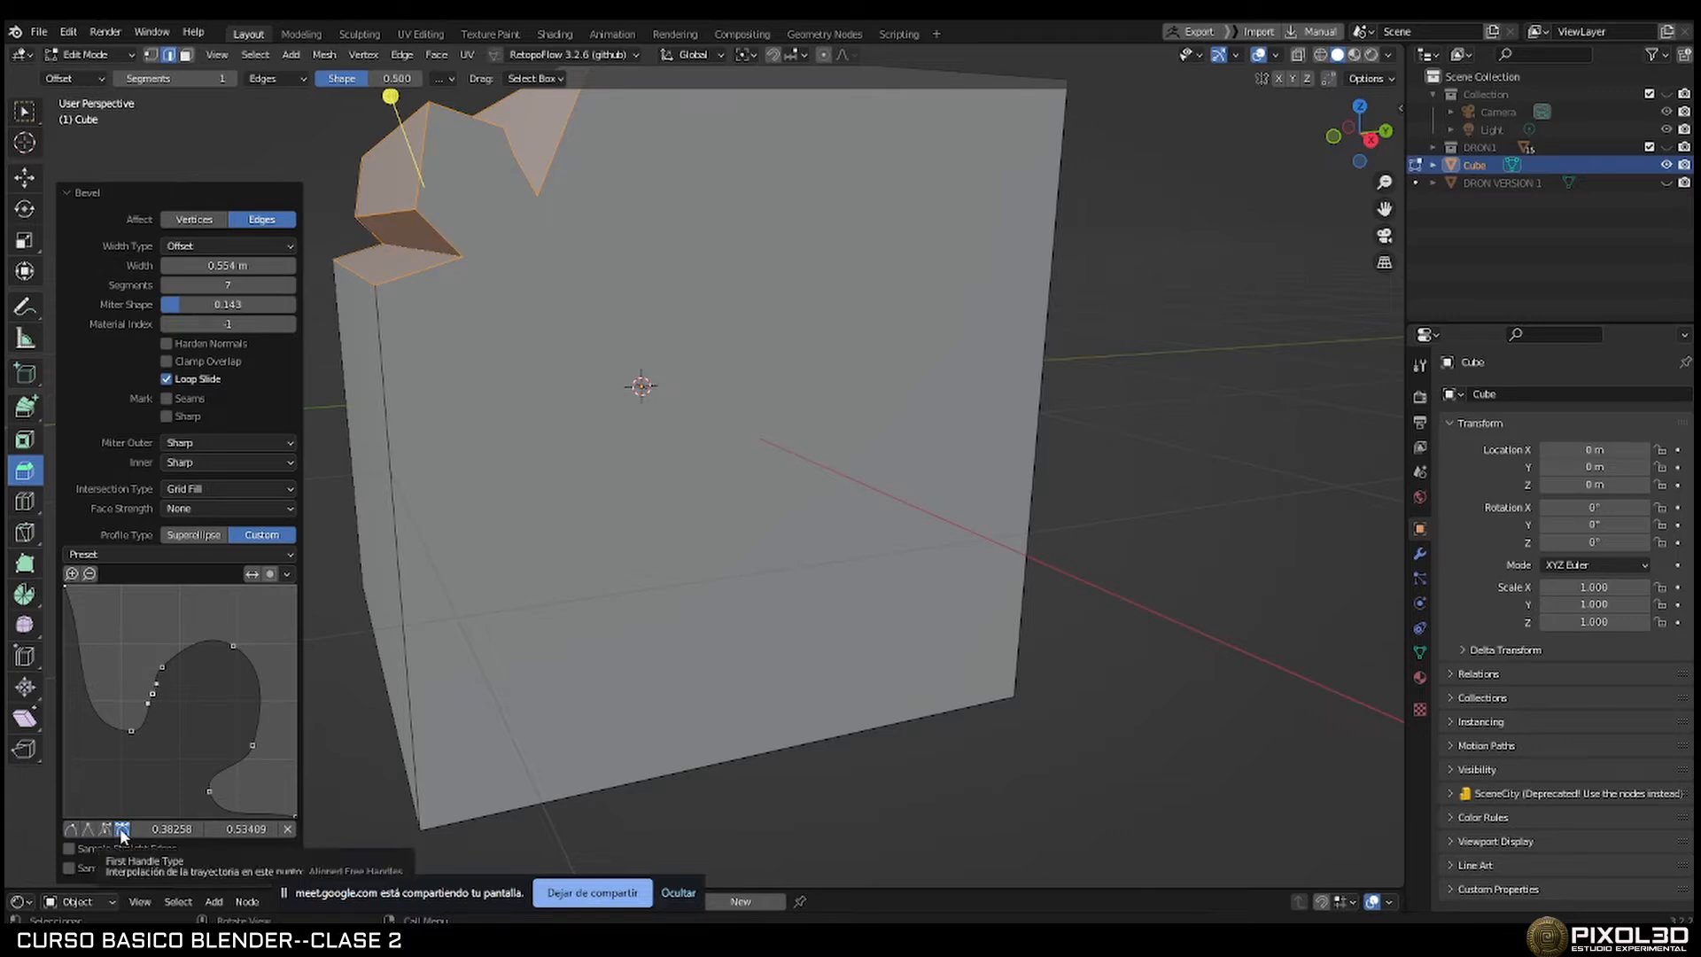
Raise the profile point at the start of the hump, change its handle type and stretch its handle toward the curve's start.
drag(146, 703, 182, 630)
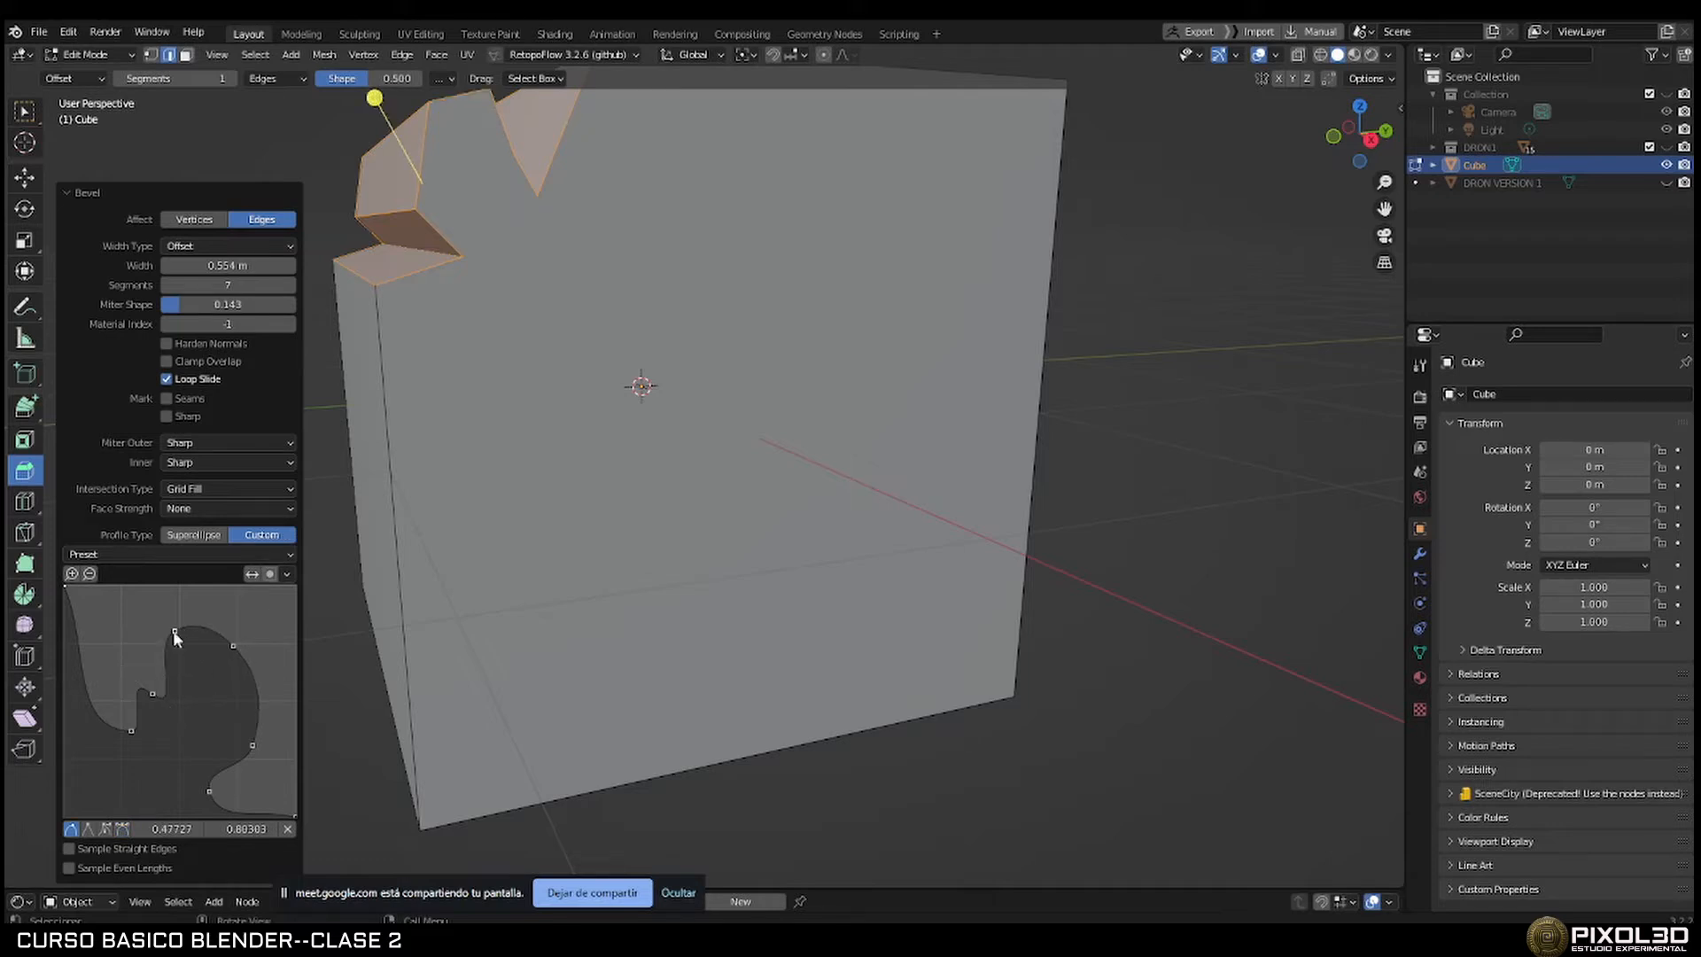
click(106, 828)
drag(149, 638, 99, 589)
Smooth the custom-profile bevel by setting its segments to 35.
middle_drag(500, 401, 538, 452)
scroll(509, 442, down, 4)
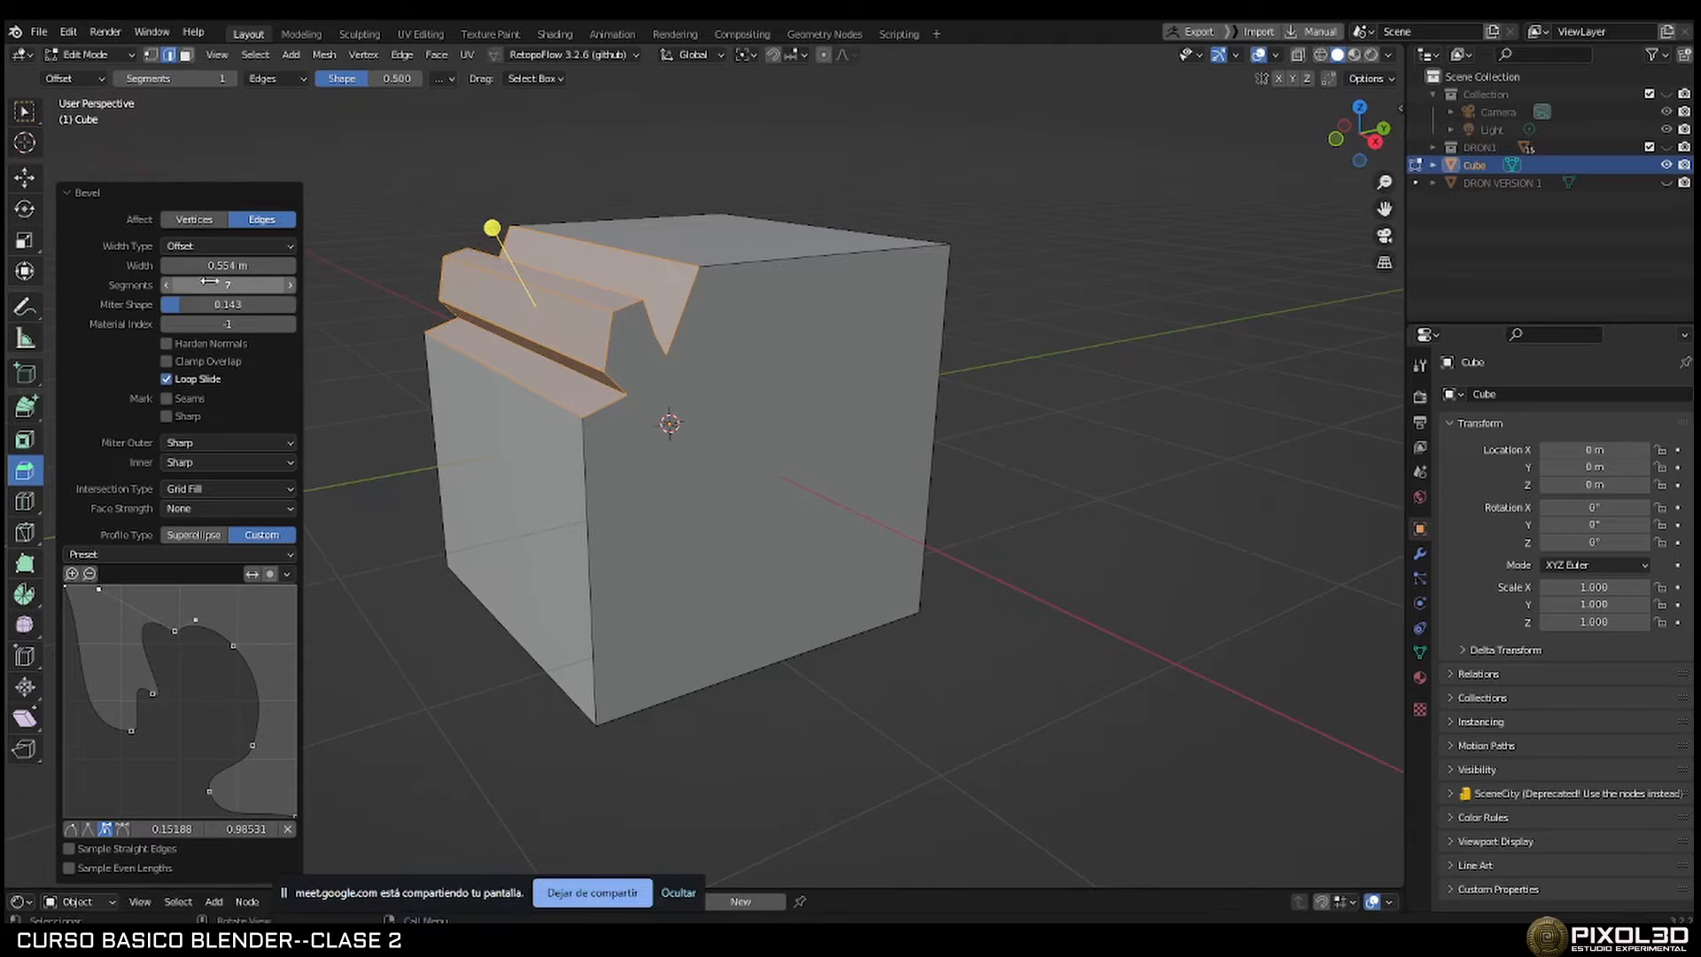
drag(209, 285, 256, 286)
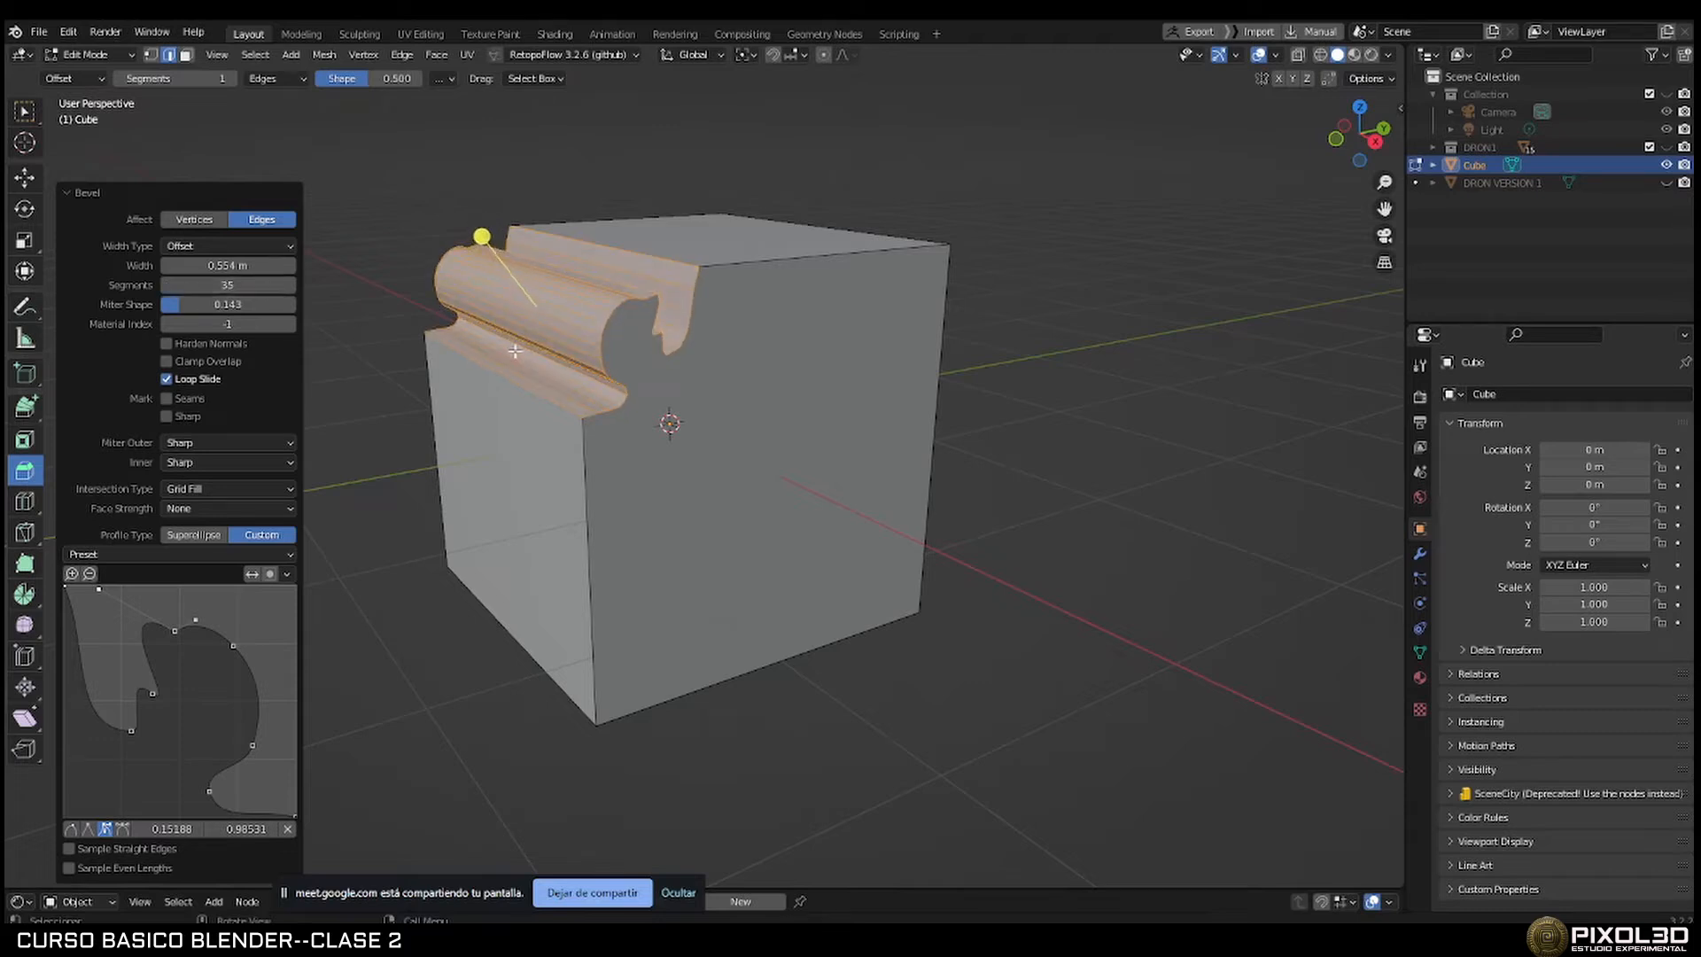
Examine the moulded bevel on the cube from both ends, from above and close up, comparing it with the profile curve.
middle_drag(519, 351, 474, 328)
scroll(523, 235, up, 1)
scroll(524, 235, up, 1)
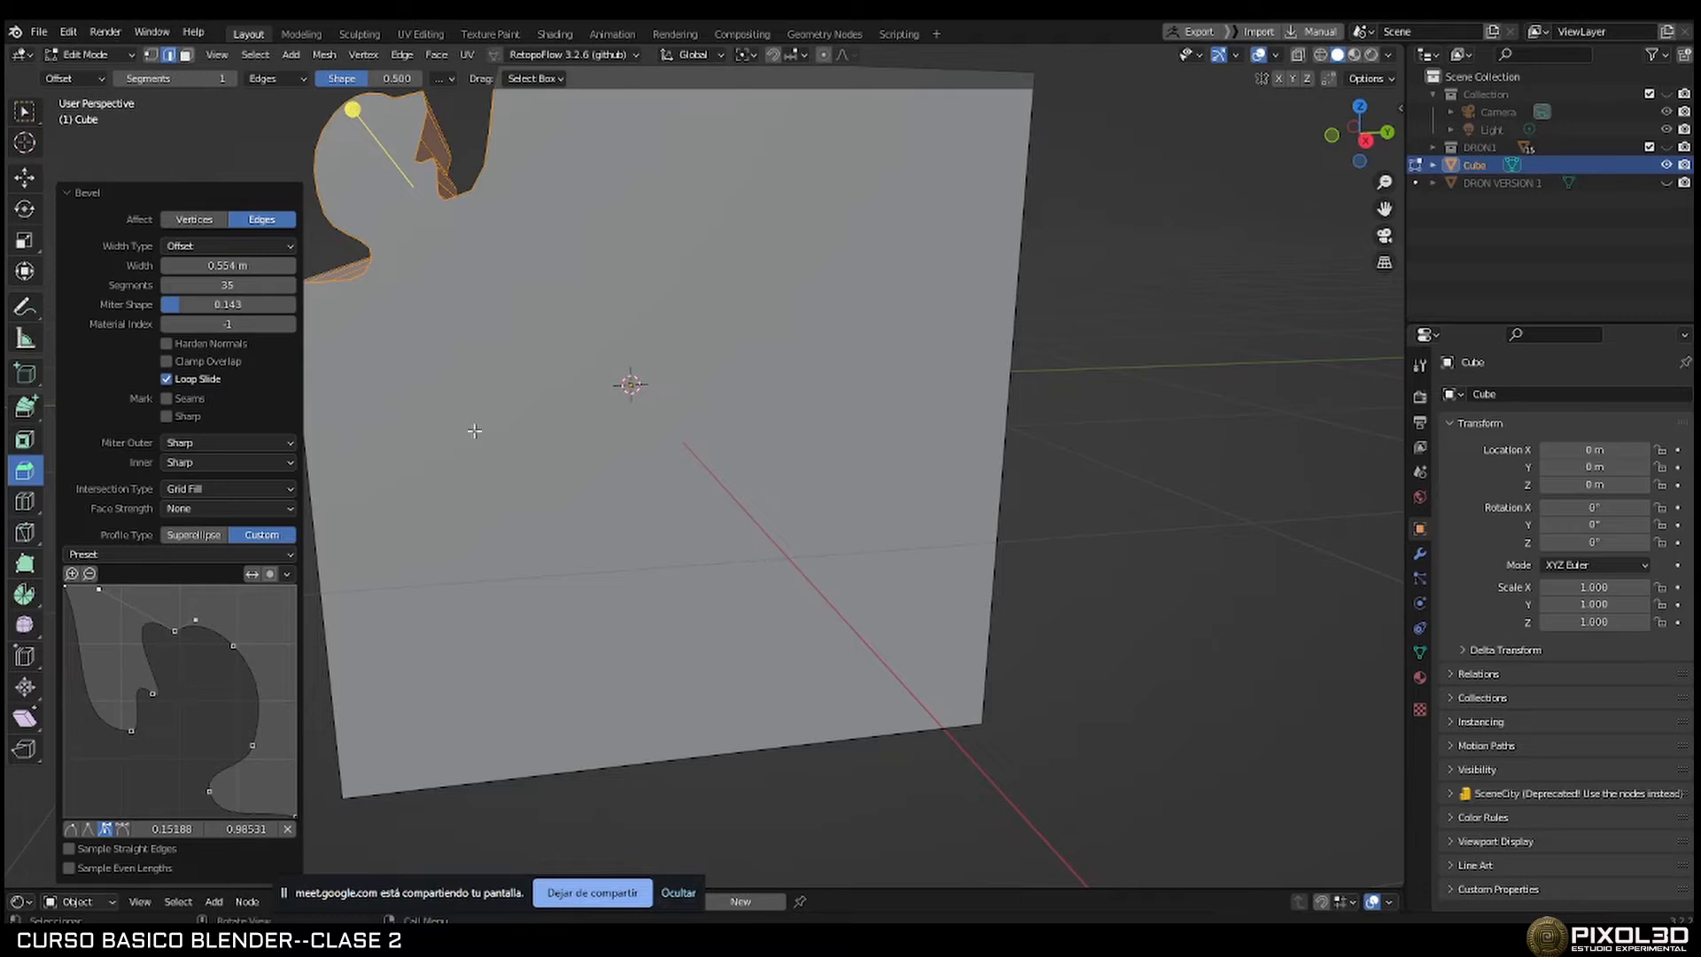
middle_drag(475, 431, 568, 553)
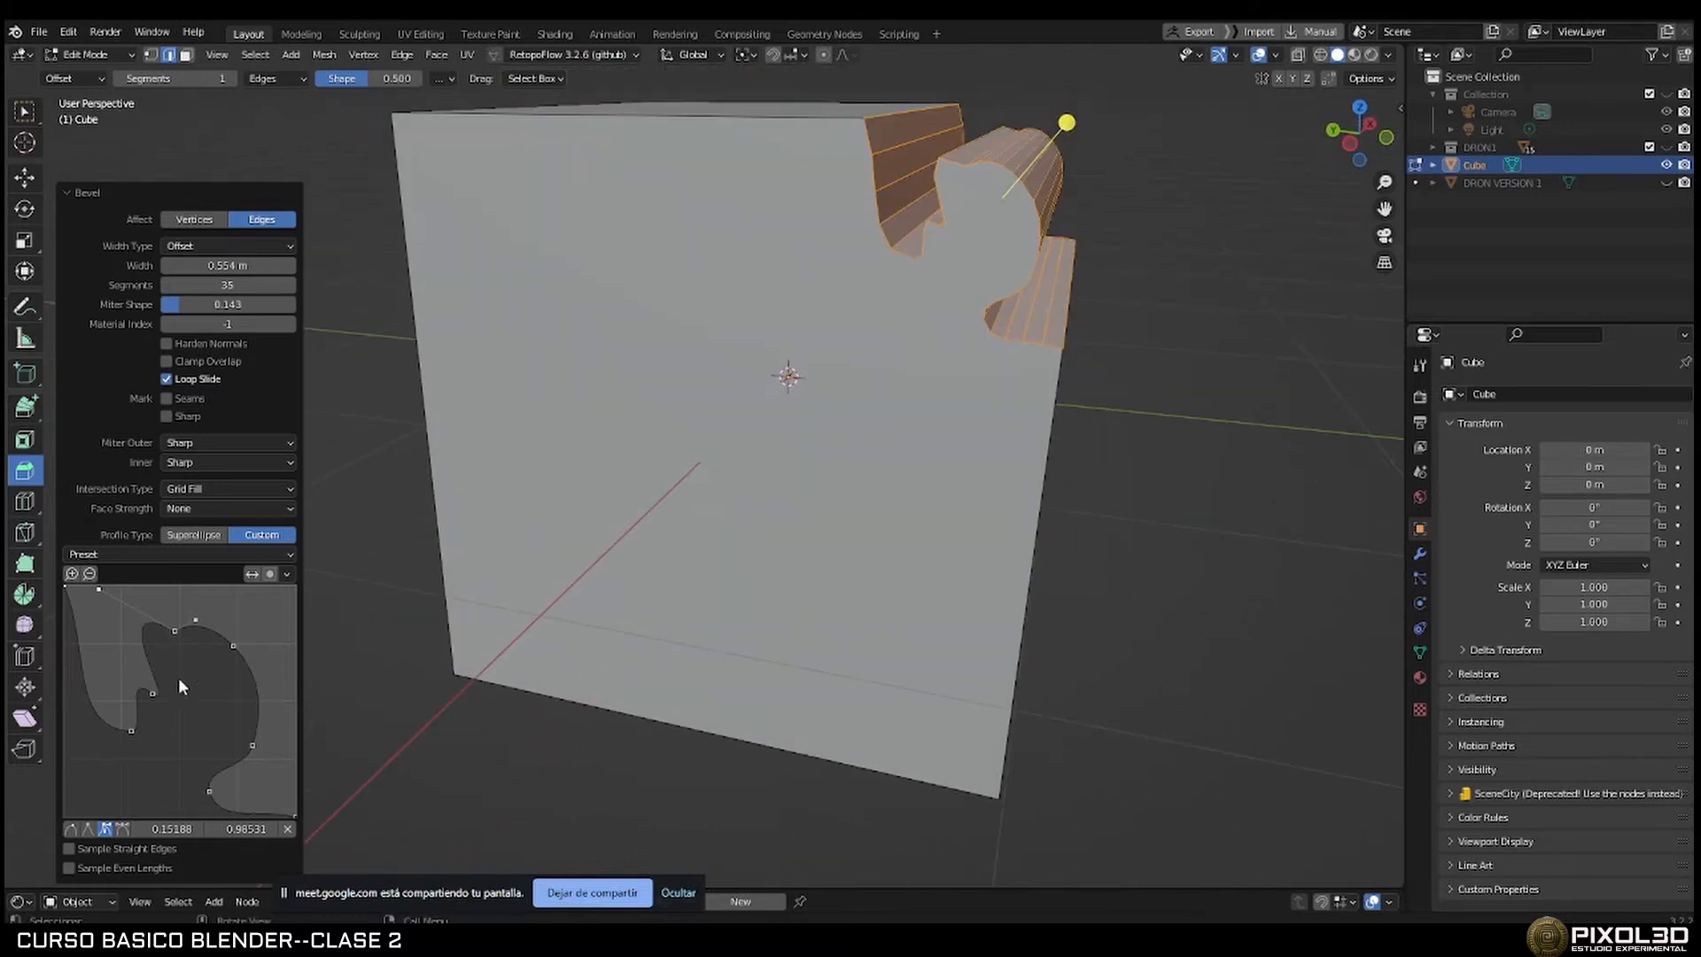
middle_drag(885, 346, 929, 263)
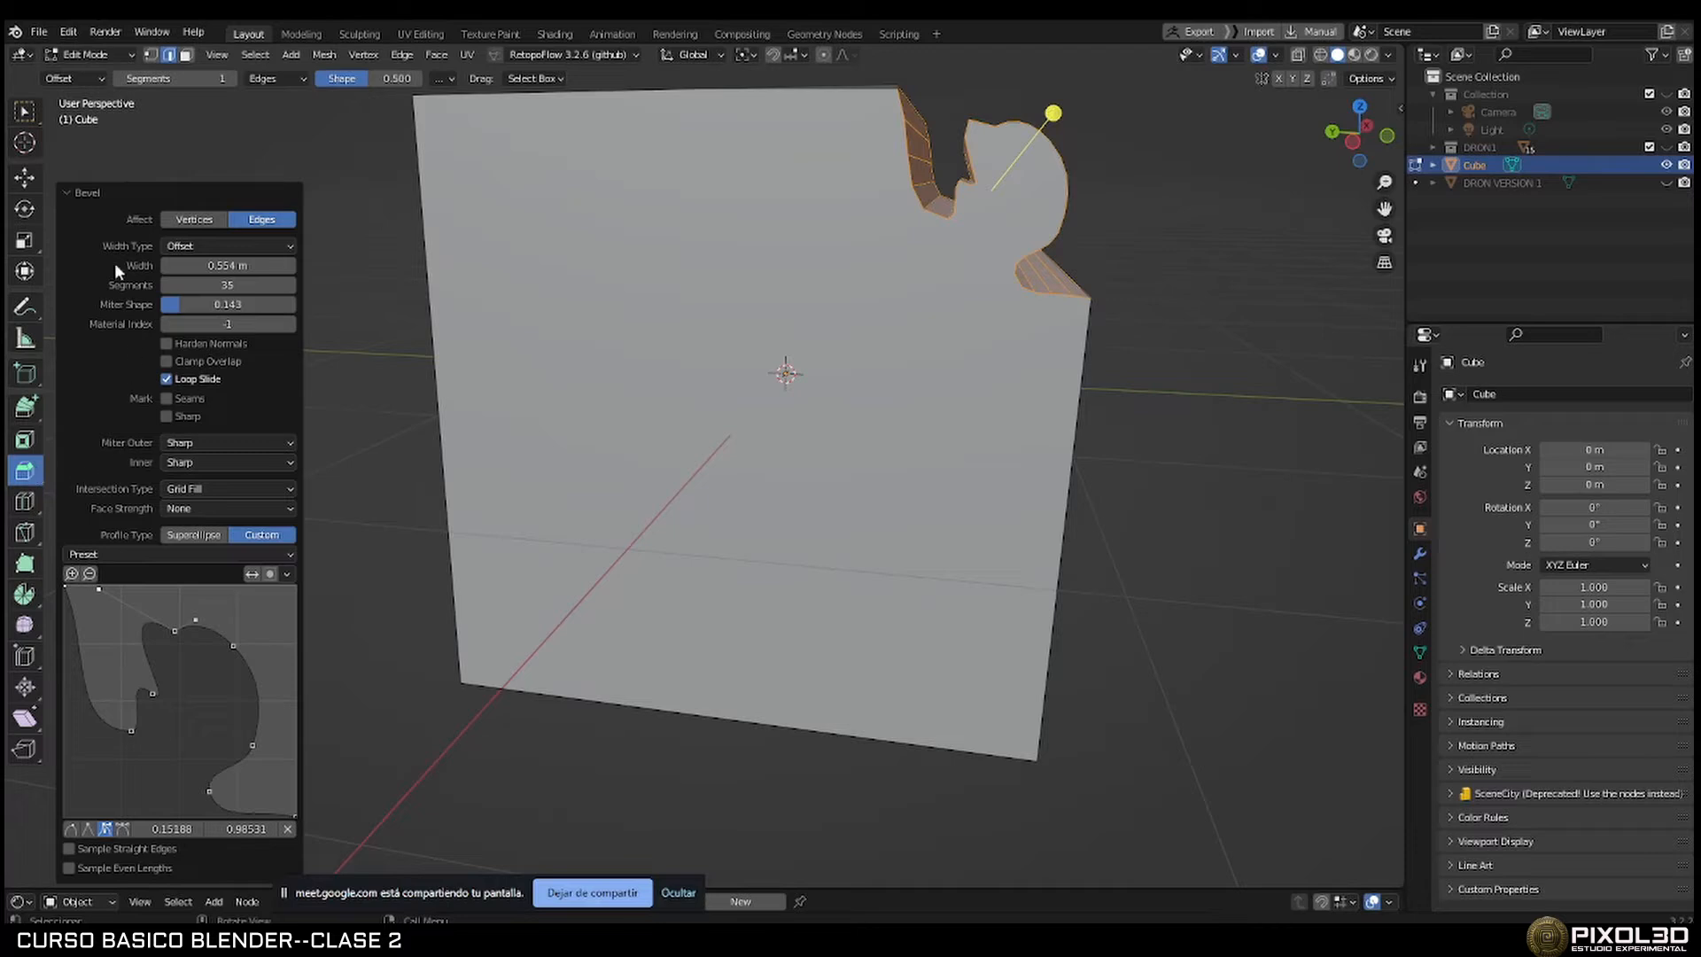
middle_drag(709, 399, 817, 440)
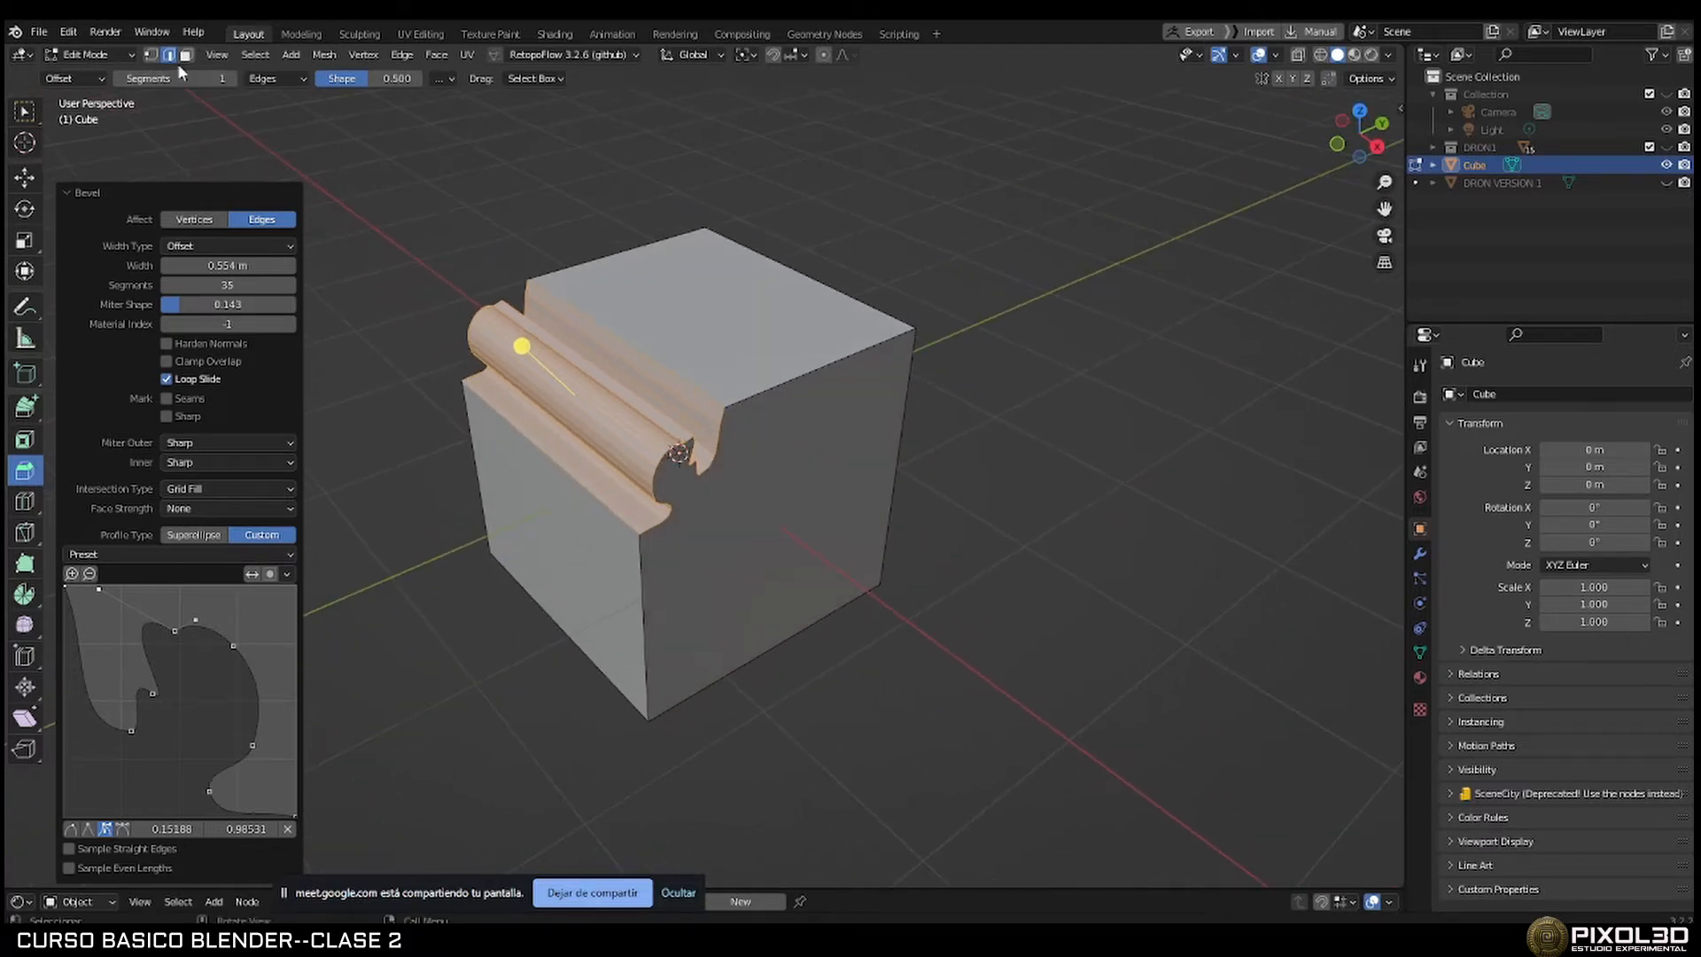
mouse_move(720, 409)
middle_down()
mouse_move(687, 381)
mouse_move(706, 400)
middle_up()
scroll(706, 401, up, 3)
middle_drag(576, 414, 675, 391)
scroll(703, 369, down, 3)
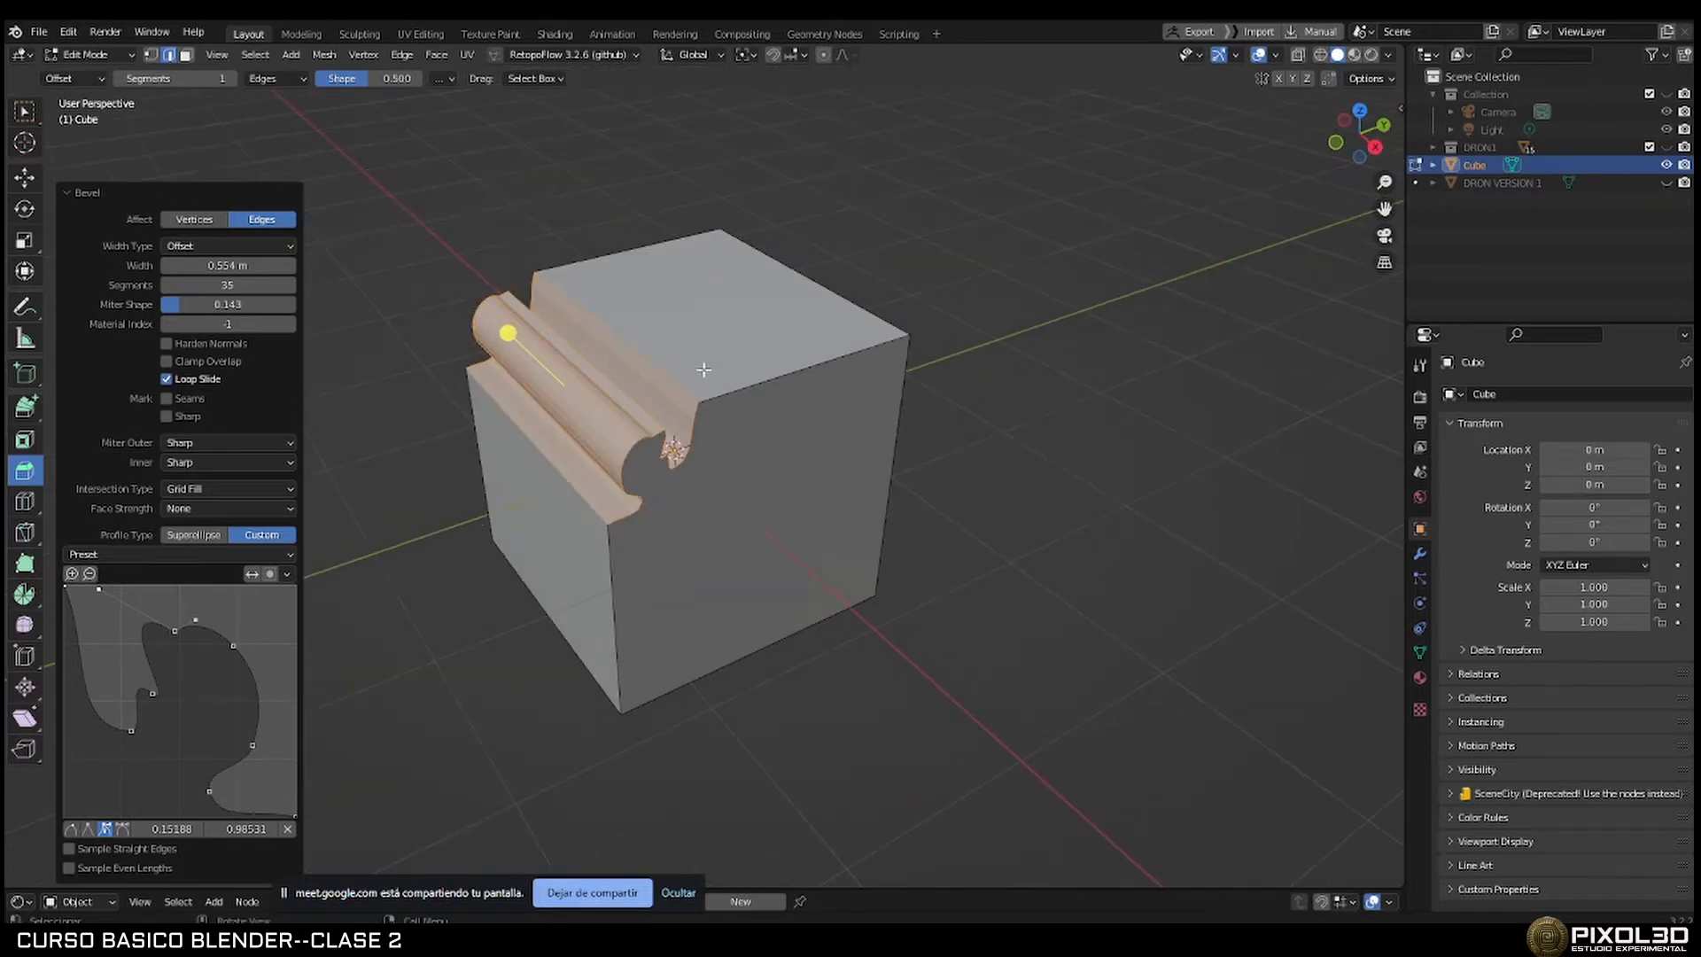
Return to Object Mode and delete the bevelled cube.
key(Tab)
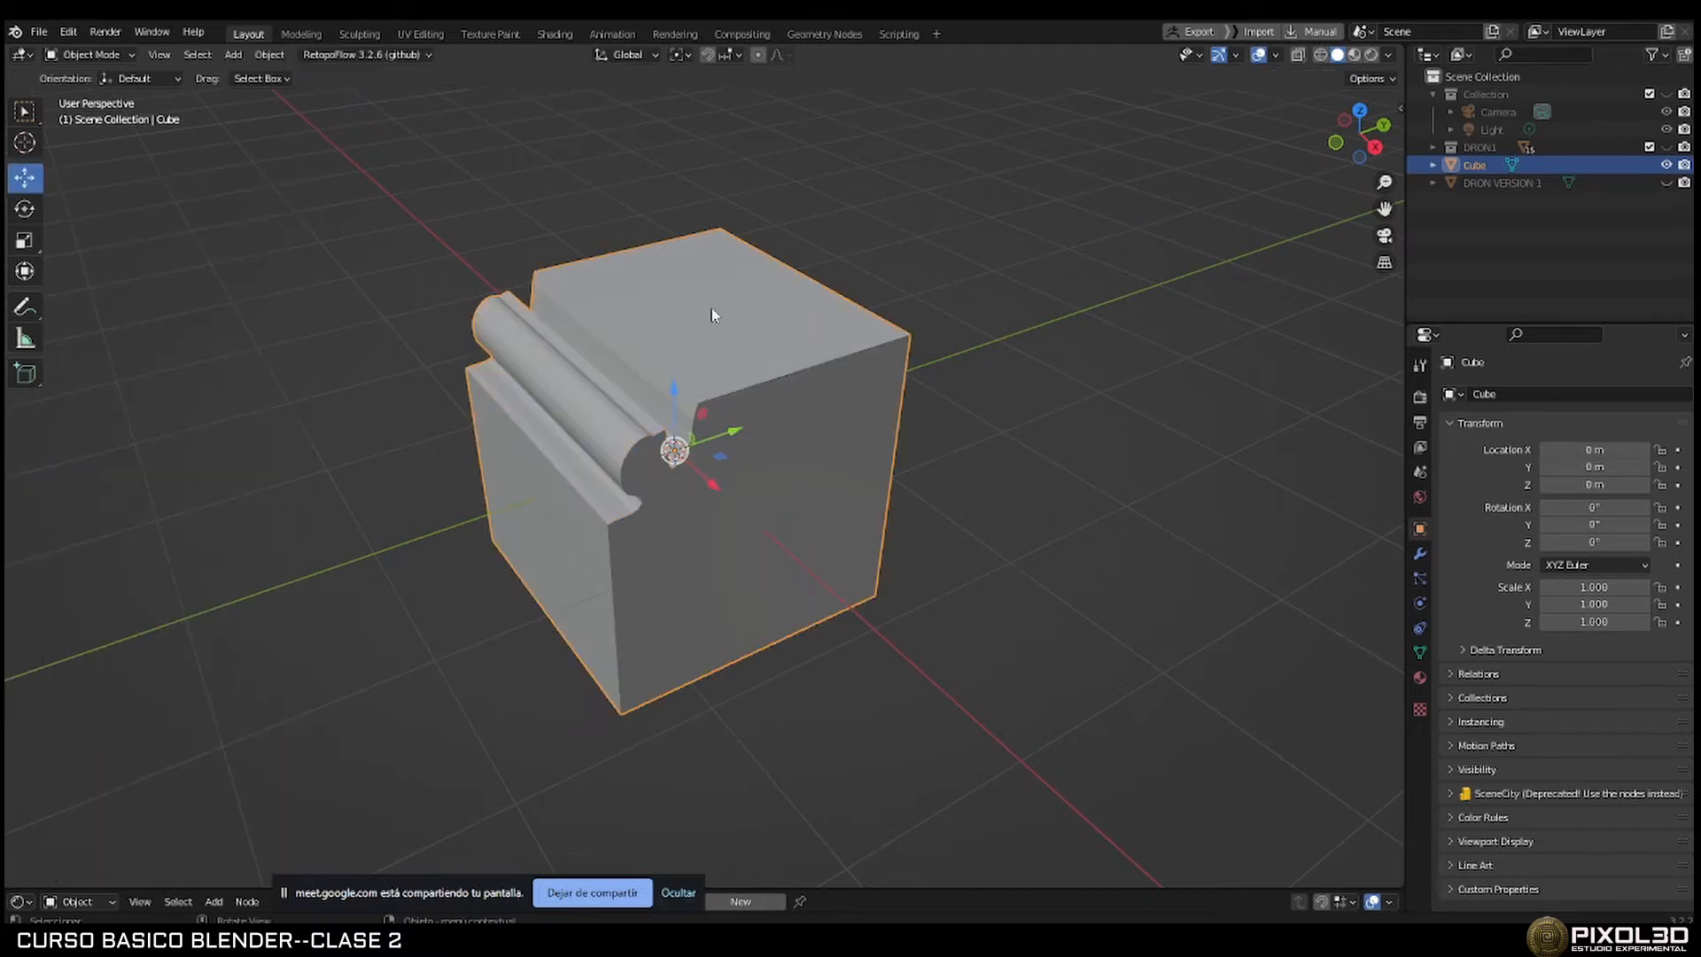
key(Delete)
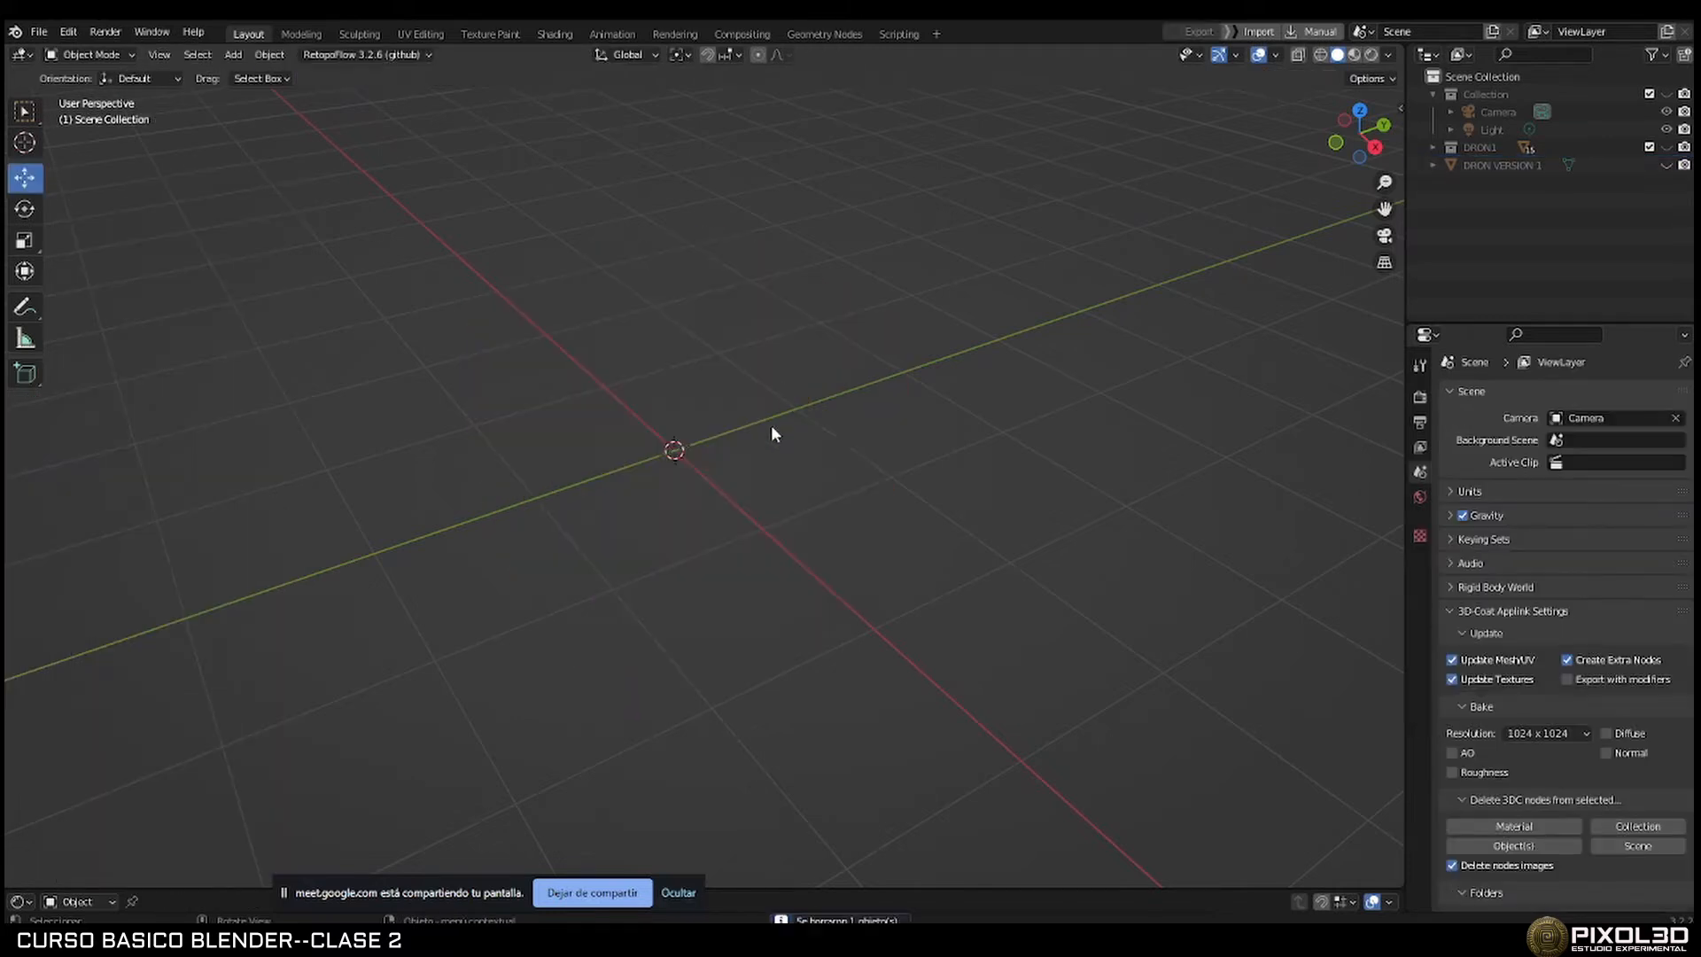
key(shift+a)
mouse_move(772, 429)
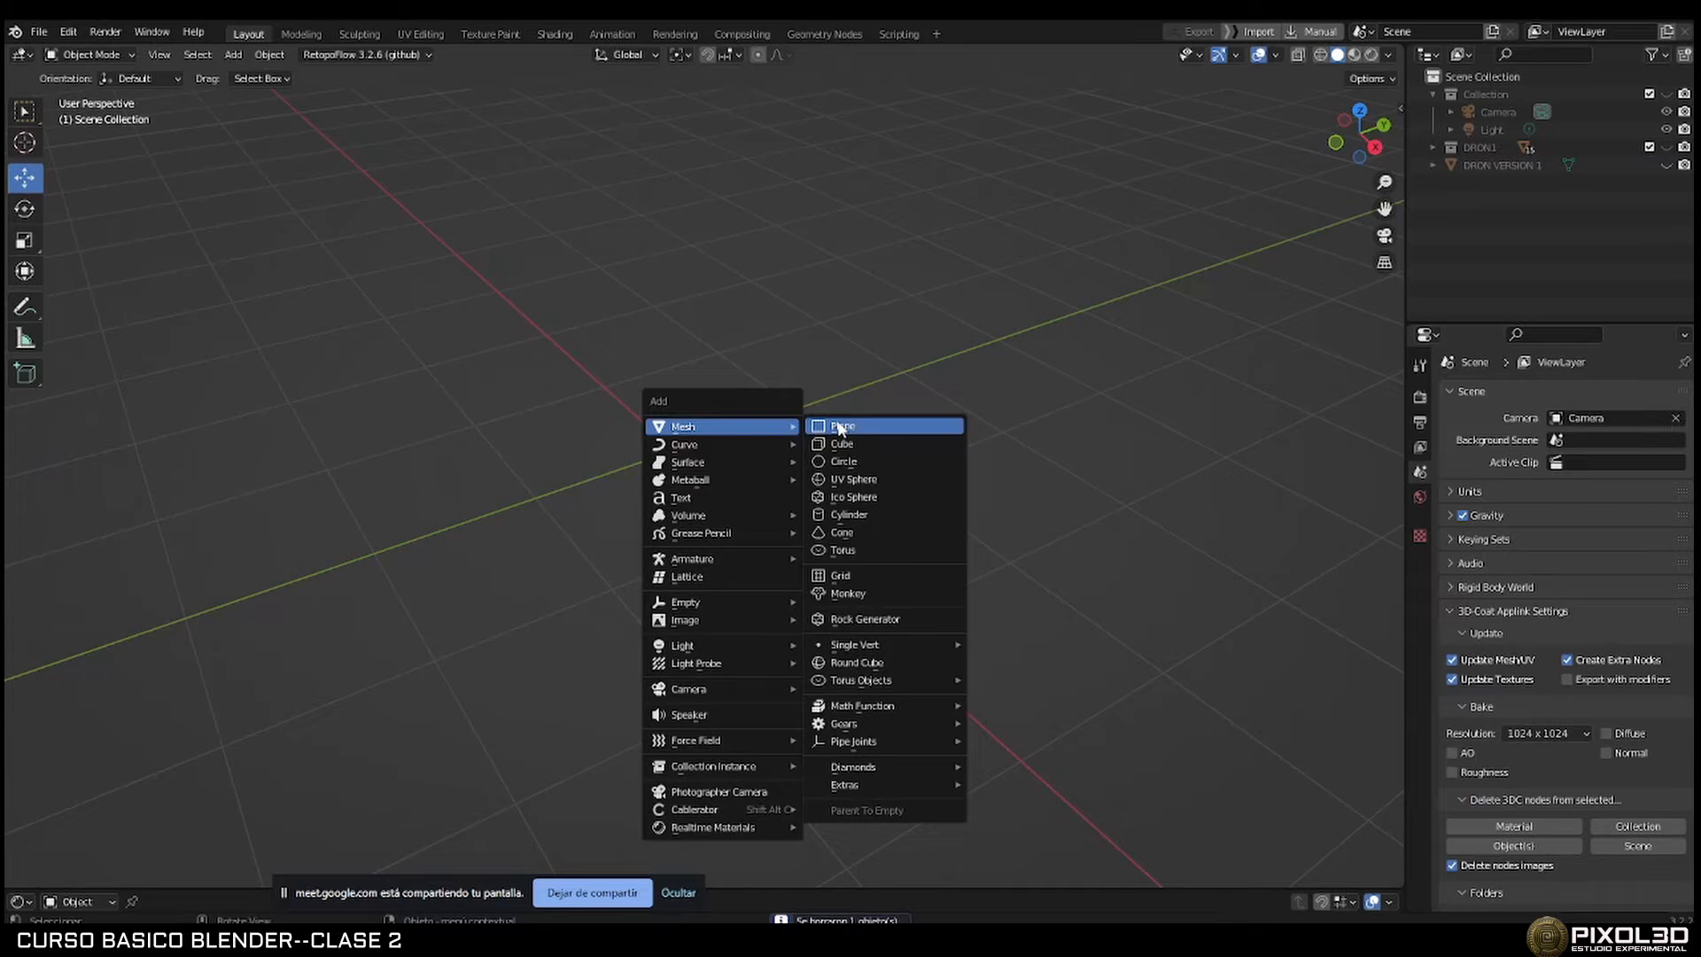
click(841, 429)
right_click(786, 436)
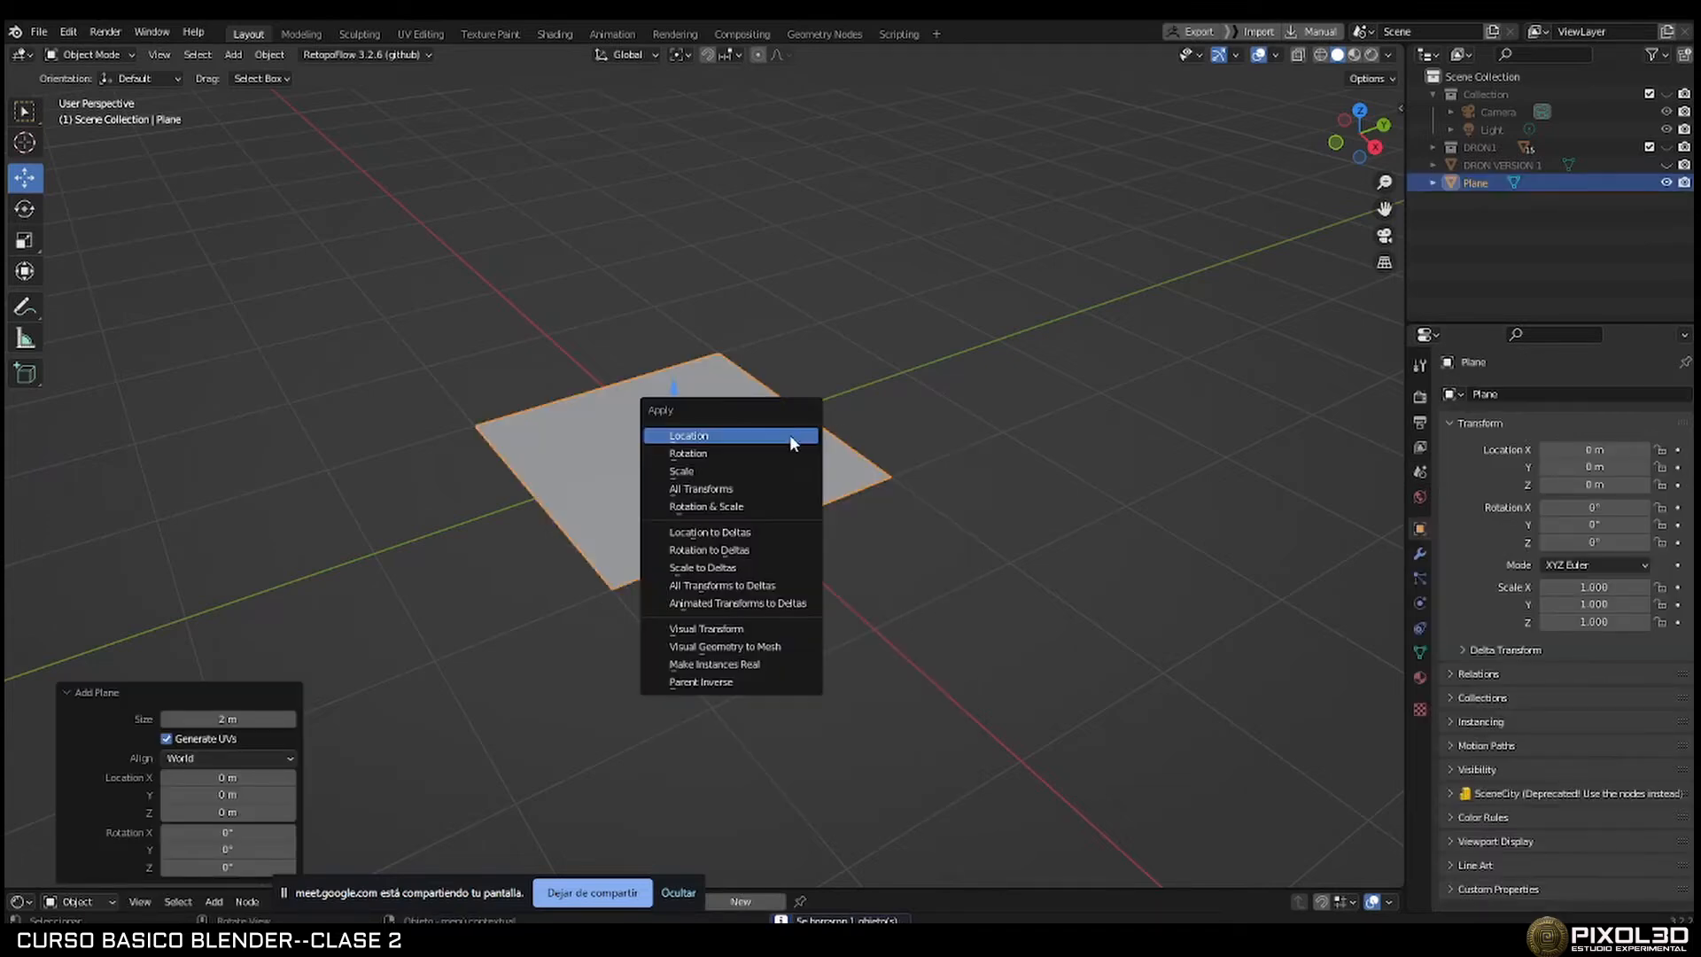
click(848, 388)
key(ctrl+z)
key(Delete)
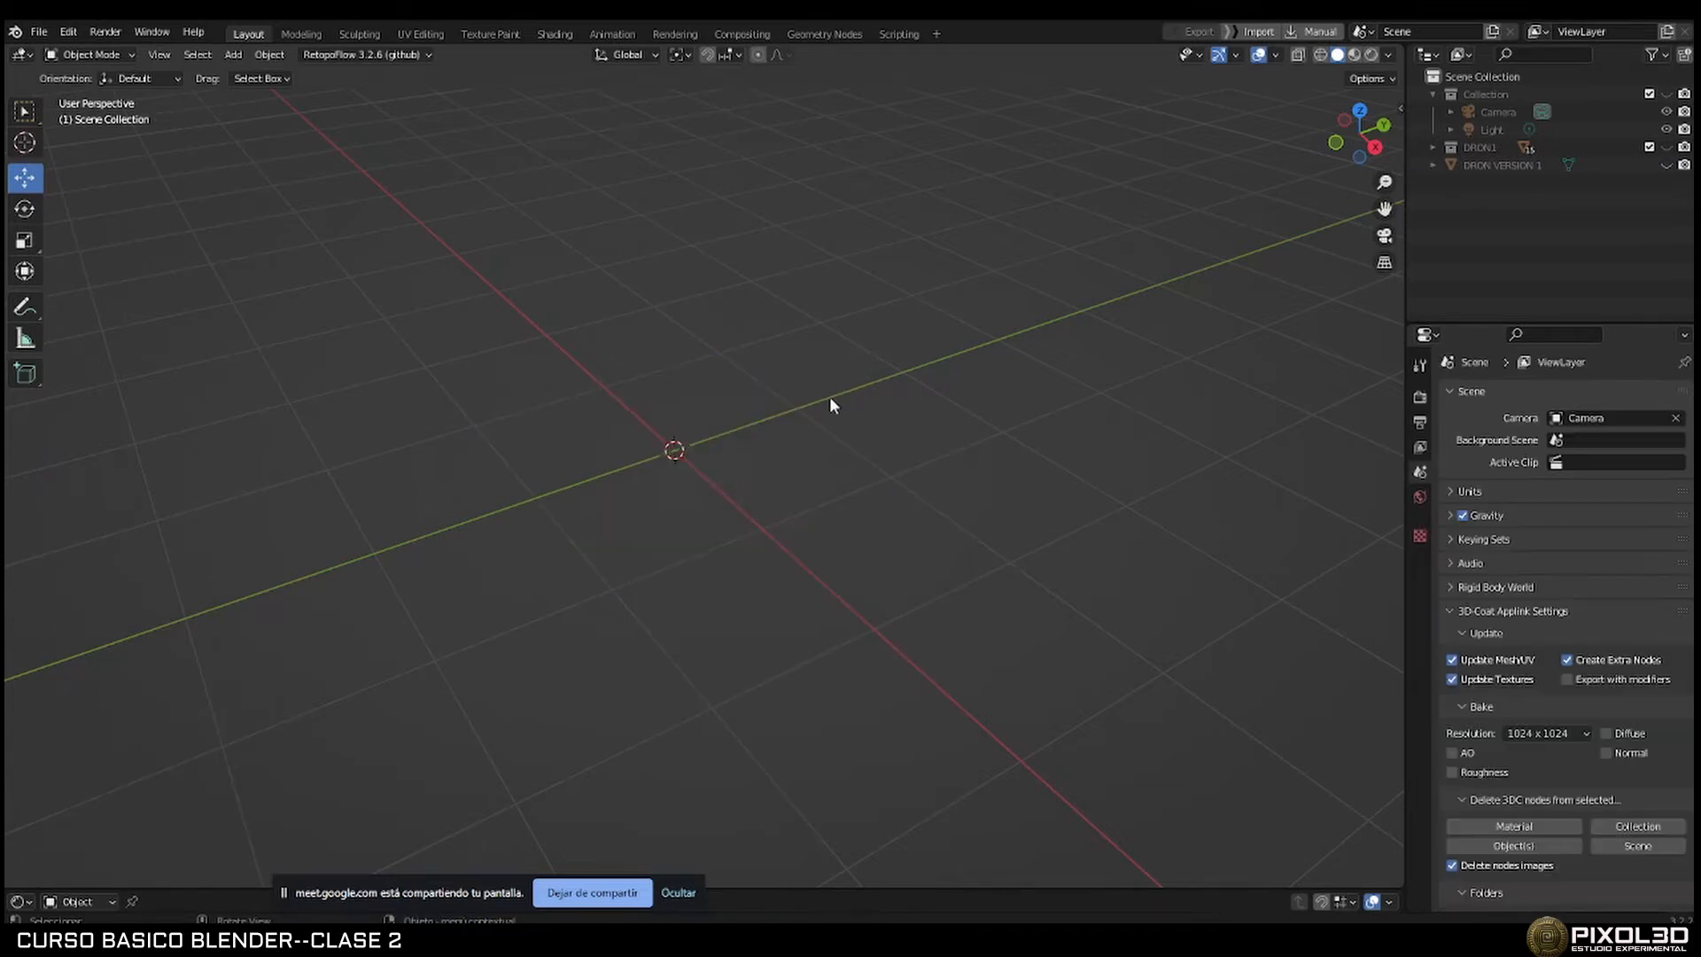
Add a cube at the origin and enter Edit Mode with the Move tool active.
key(shift+a)
mouse_move(836, 403)
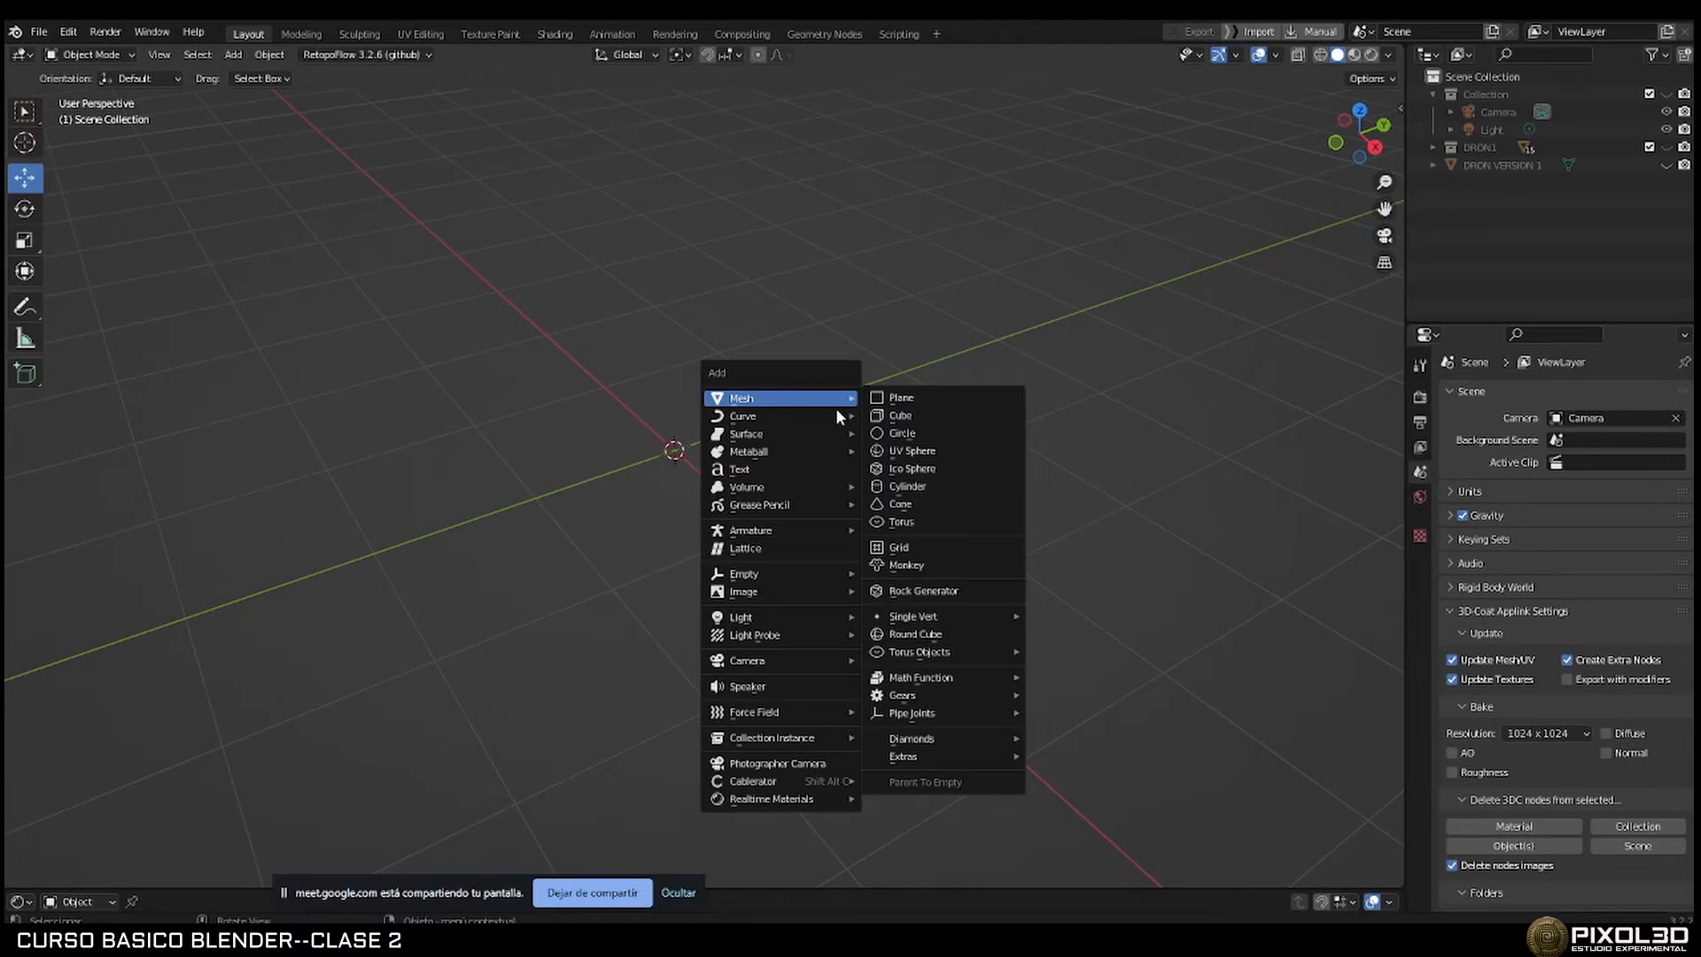
click(918, 415)
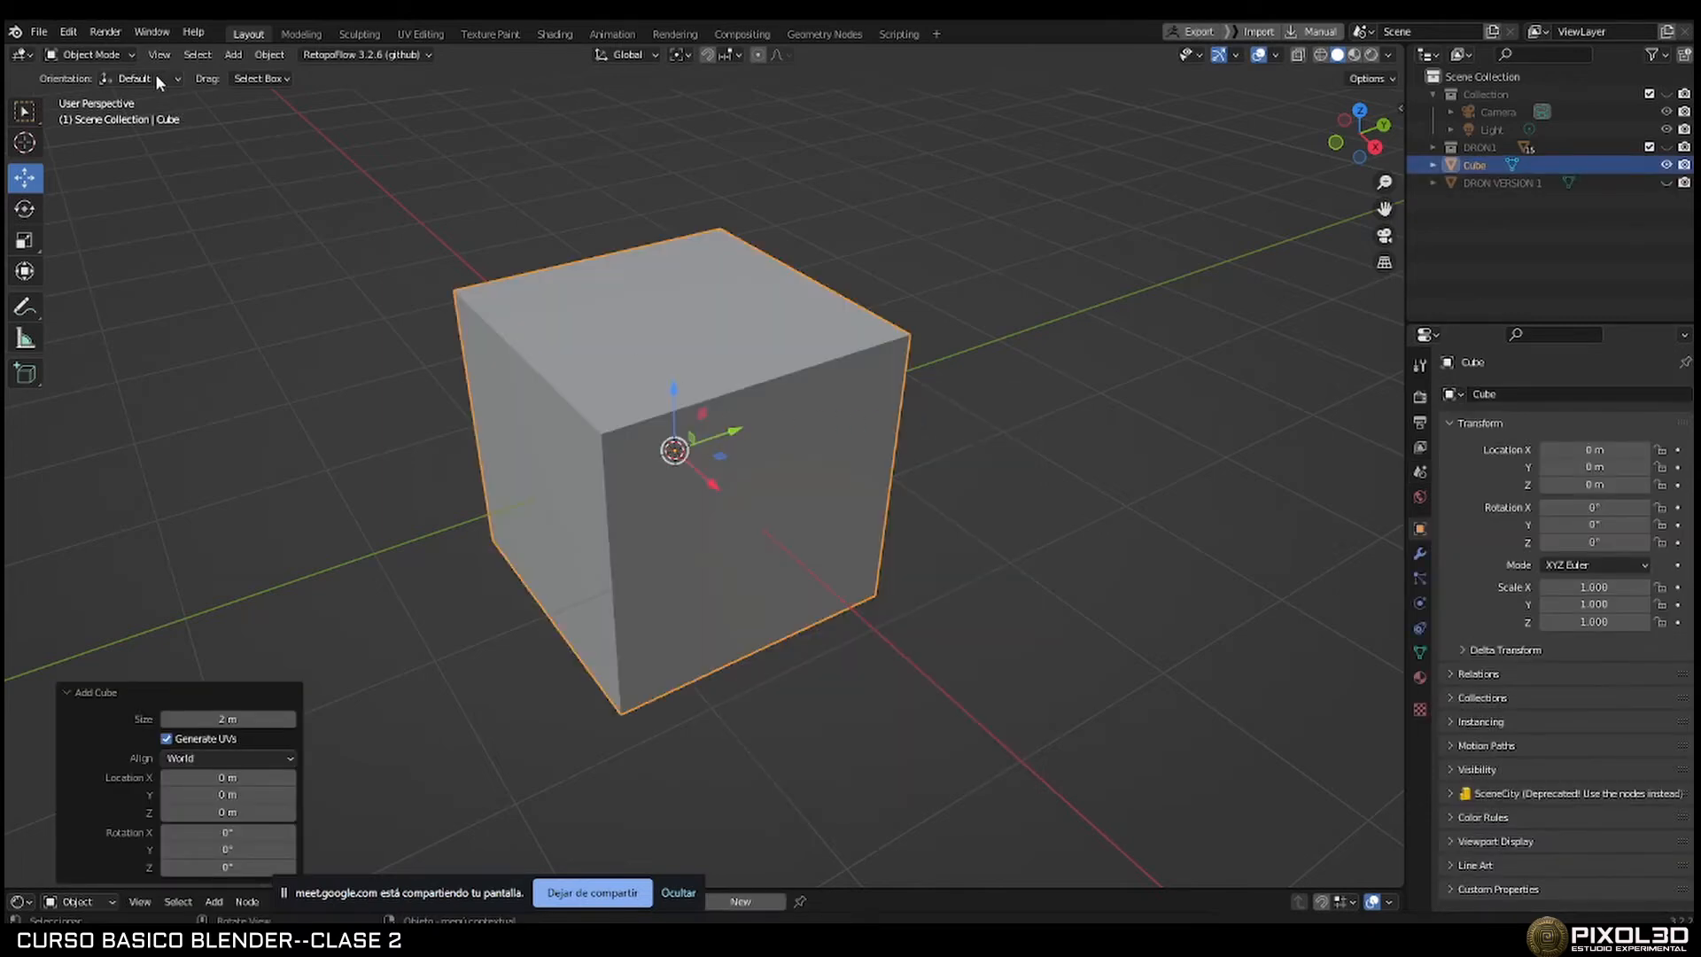
key(Tab)
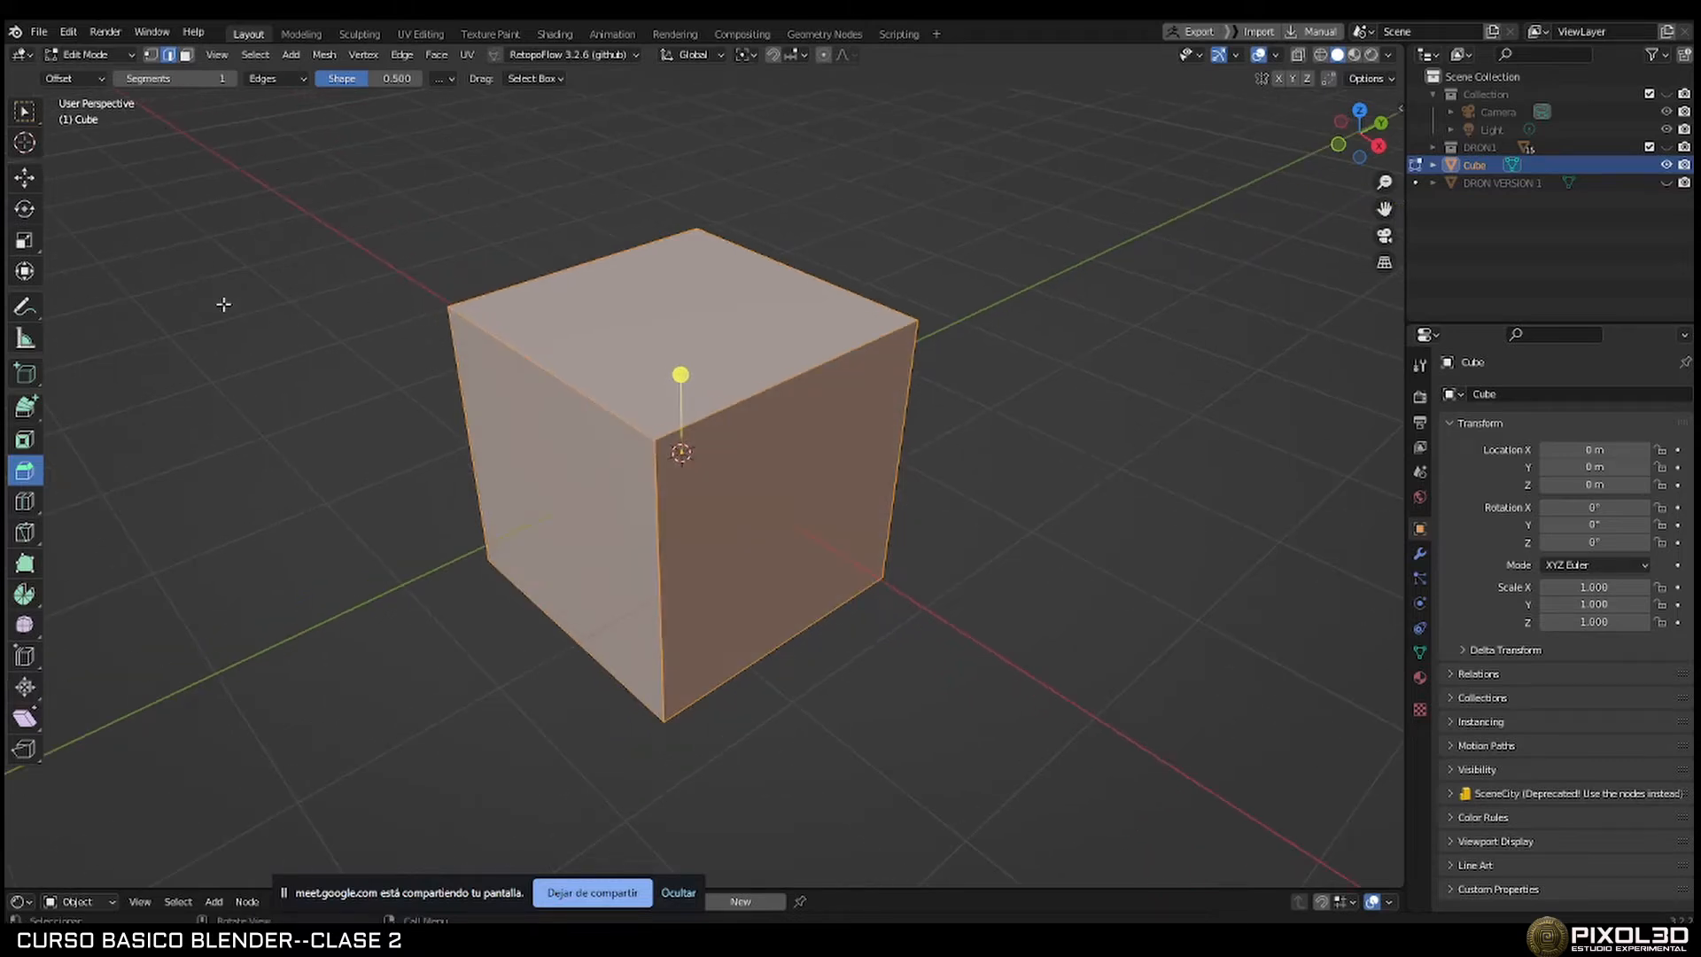
click(24, 178)
Select the four edges around the cube's top face.
click(593, 400)
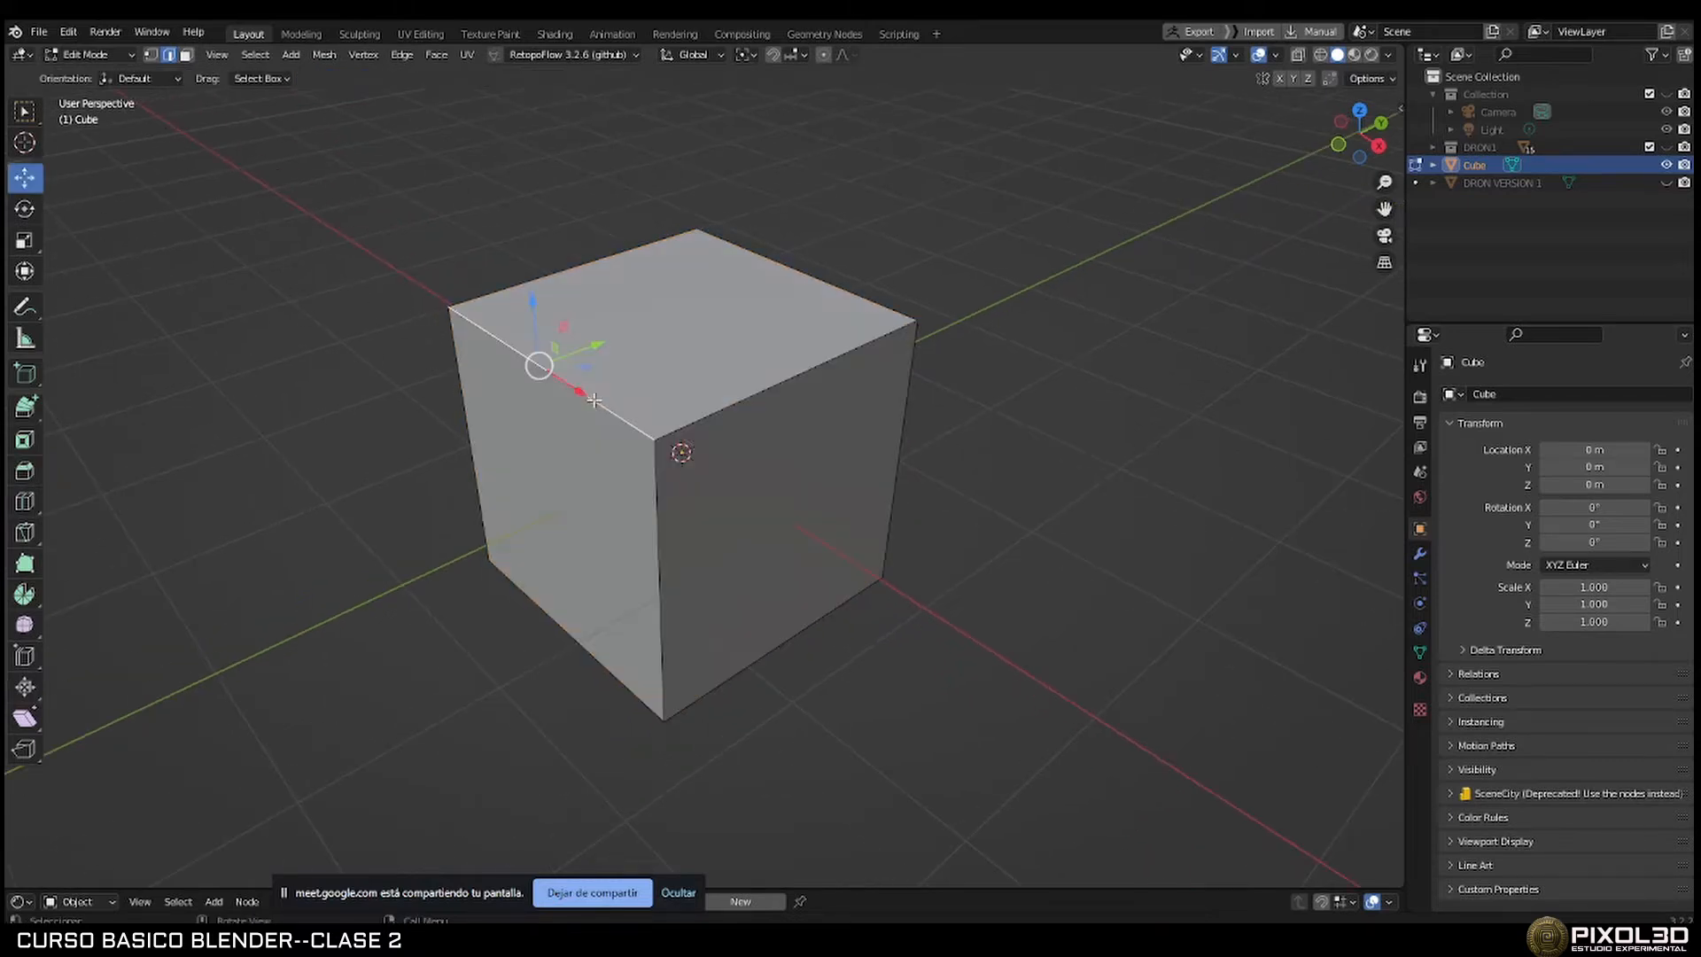
middle_drag(594, 400, 672, 439)
shift+click(726, 410)
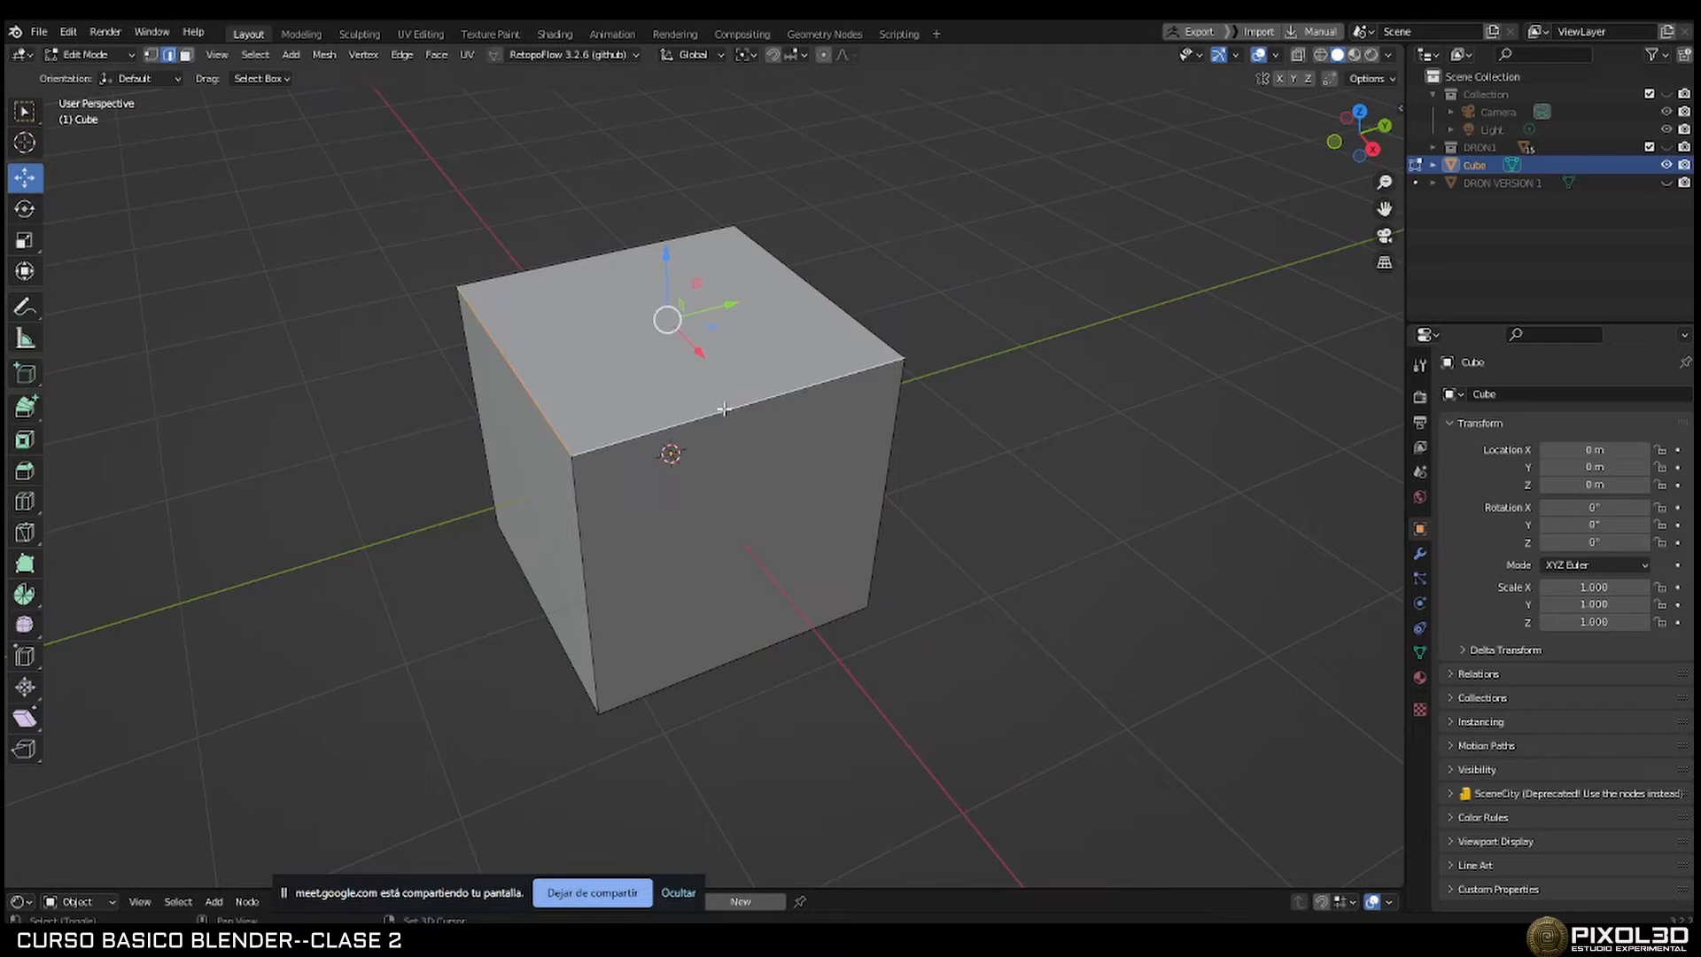
shift+click(819, 316)
shift+click(568, 268)
middle_drag(540, 348, 622, 471)
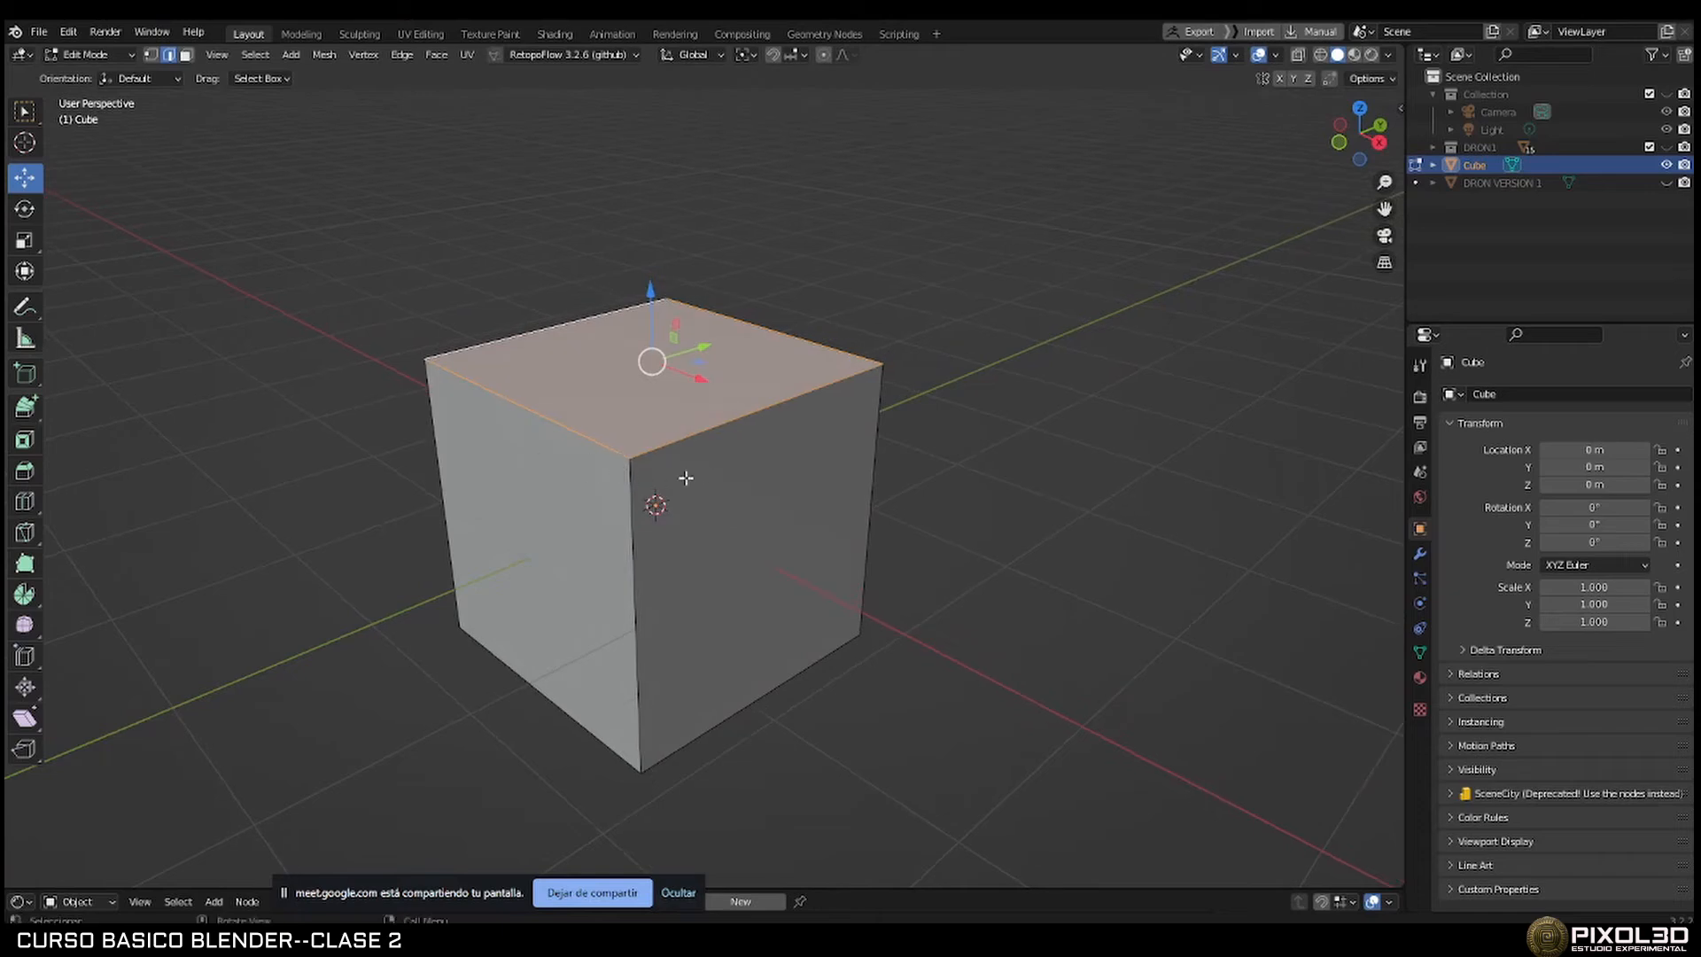
Add one horizontal loop cut around the cube, slid slightly above the middle by a factor of about 0.161.
key(ctrl+r)
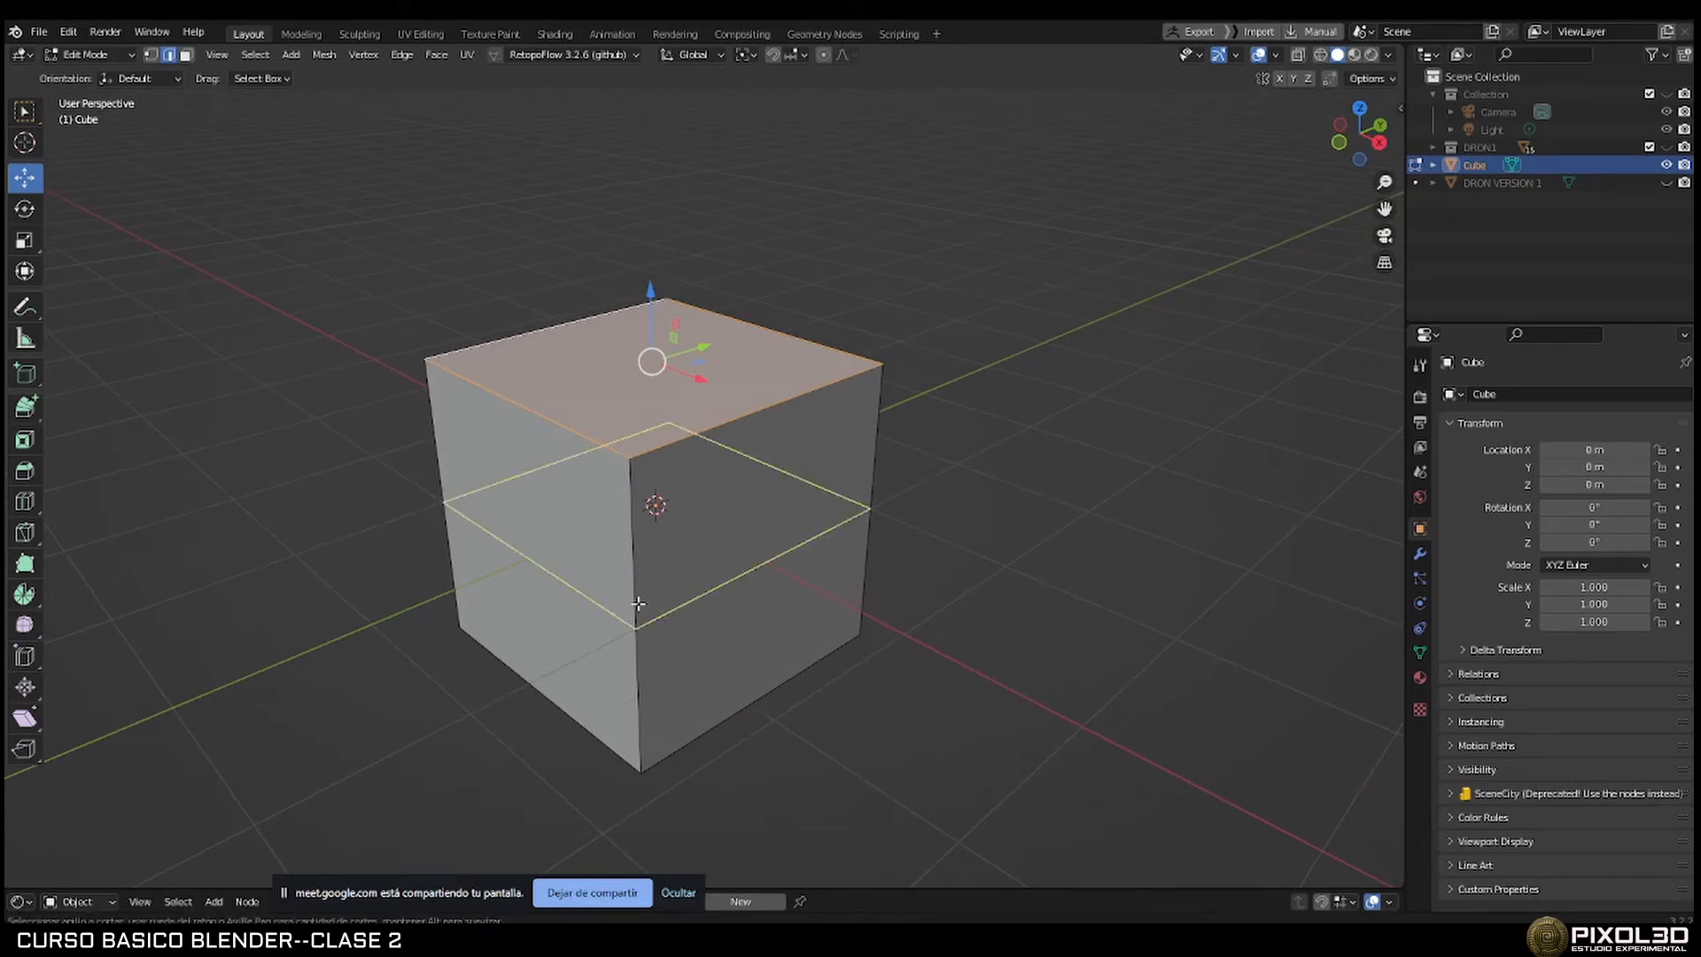
click(638, 603)
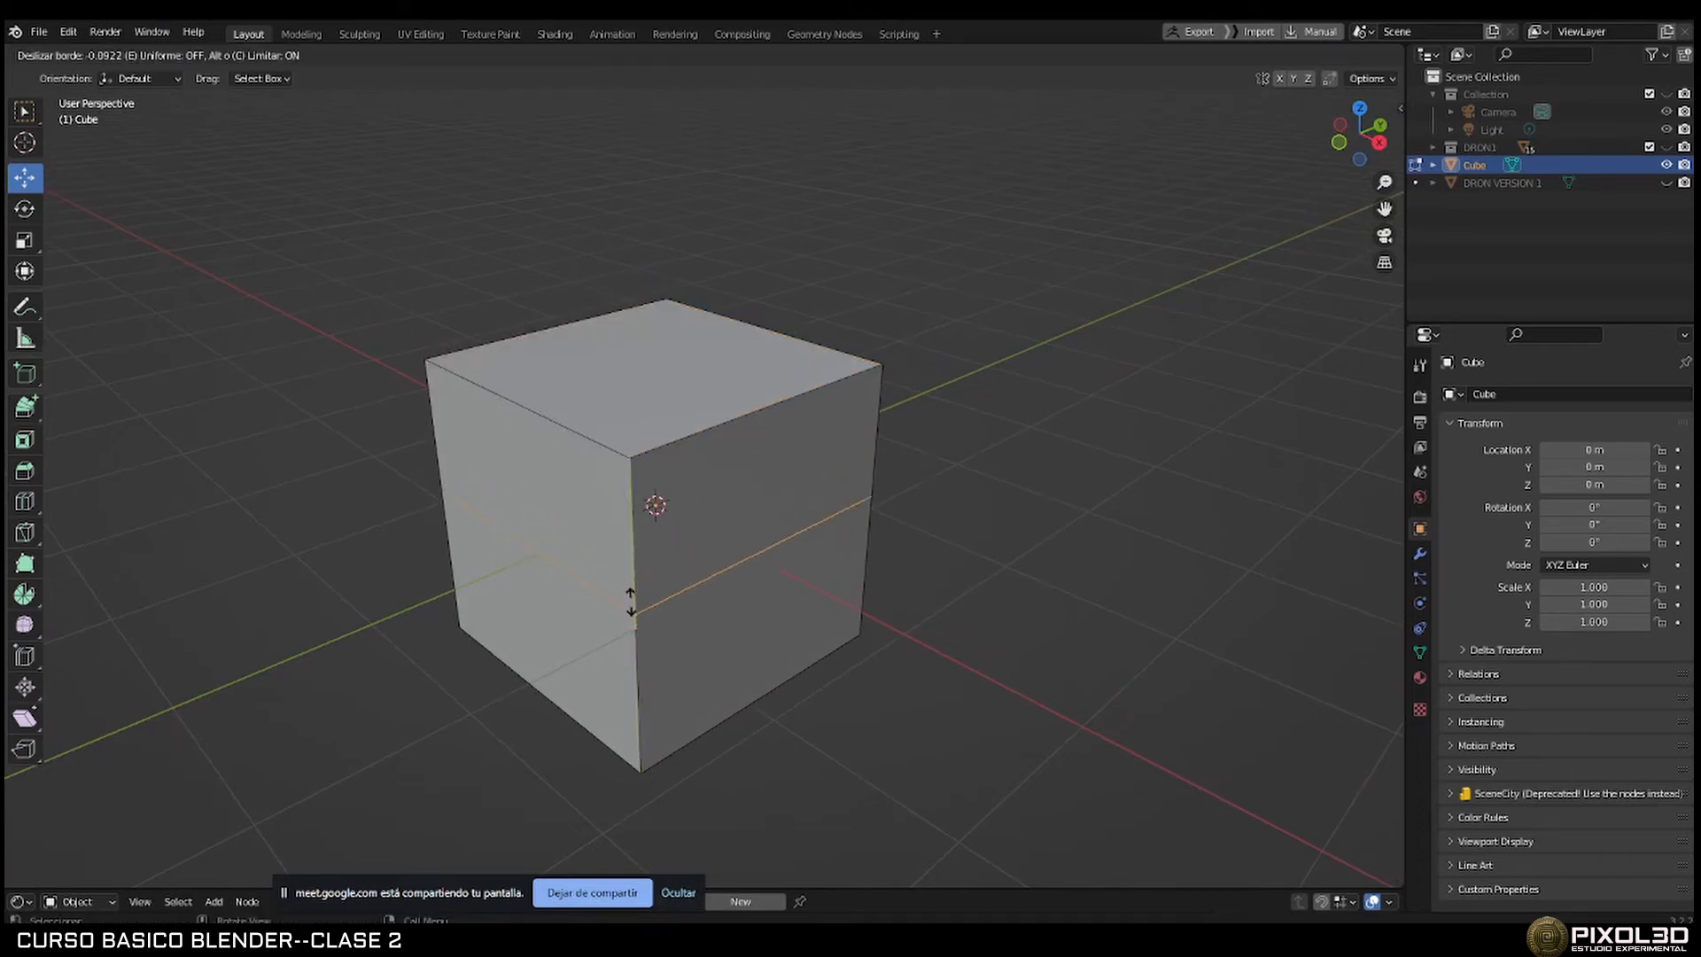
click(641, 538)
middle_drag(640, 538, 513, 482)
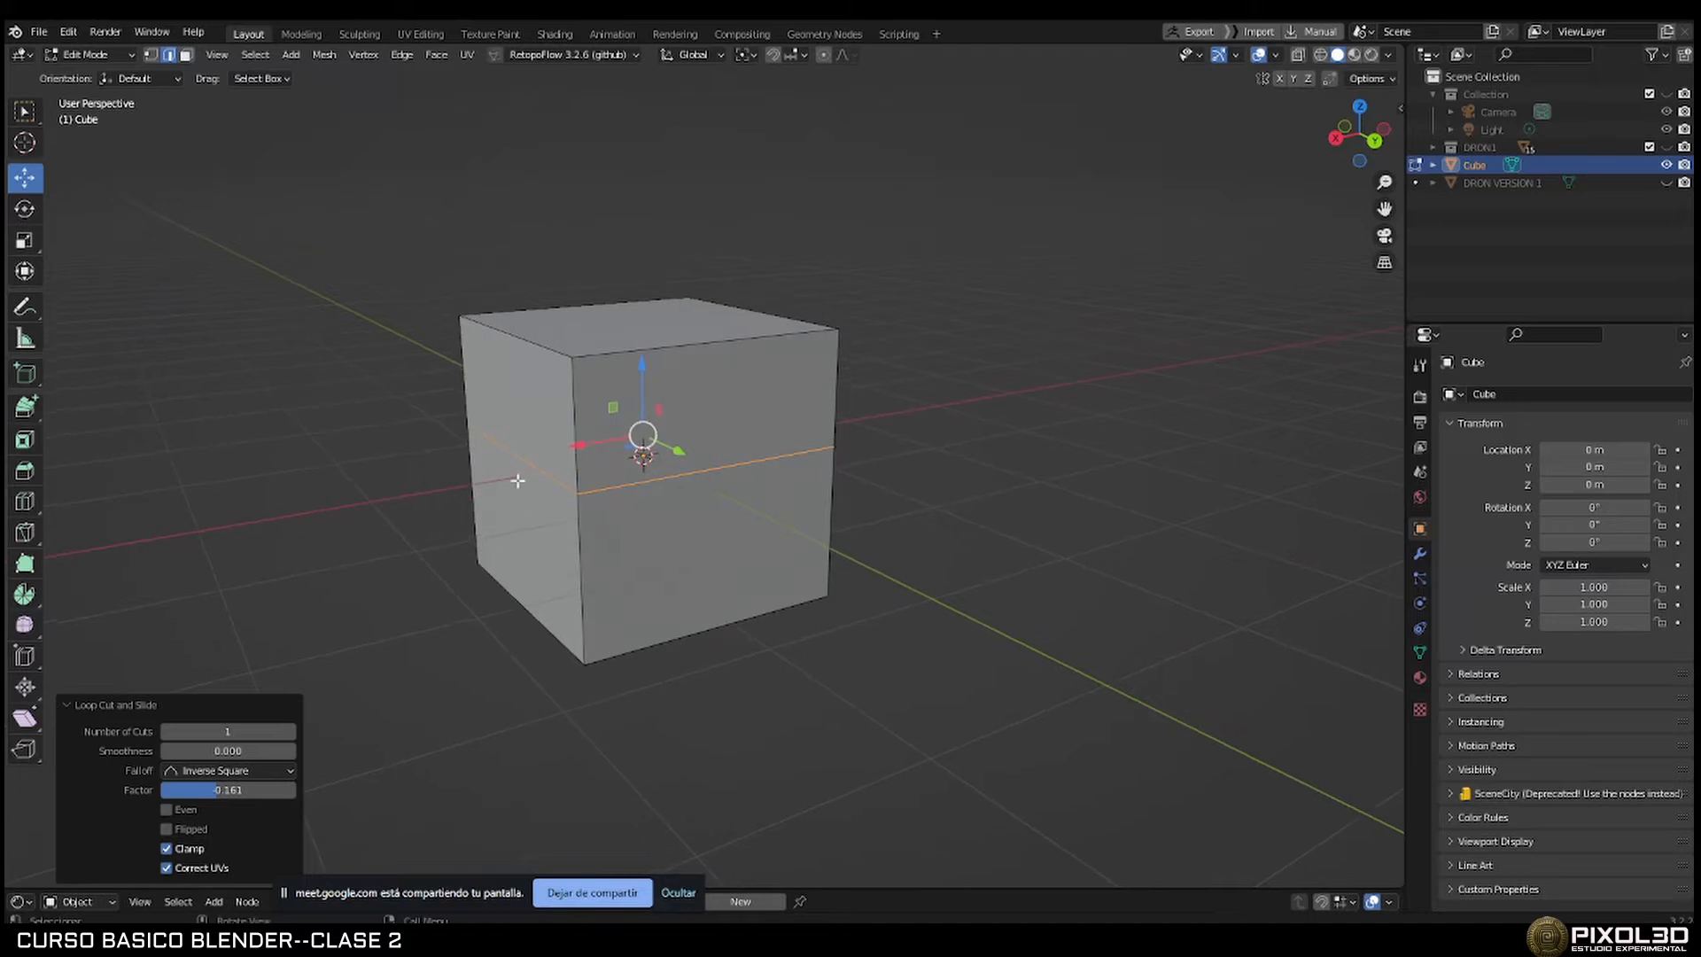
Bevel the cube's four top edges together with a width of about 0.199 m and 3 segments.
click(624, 354)
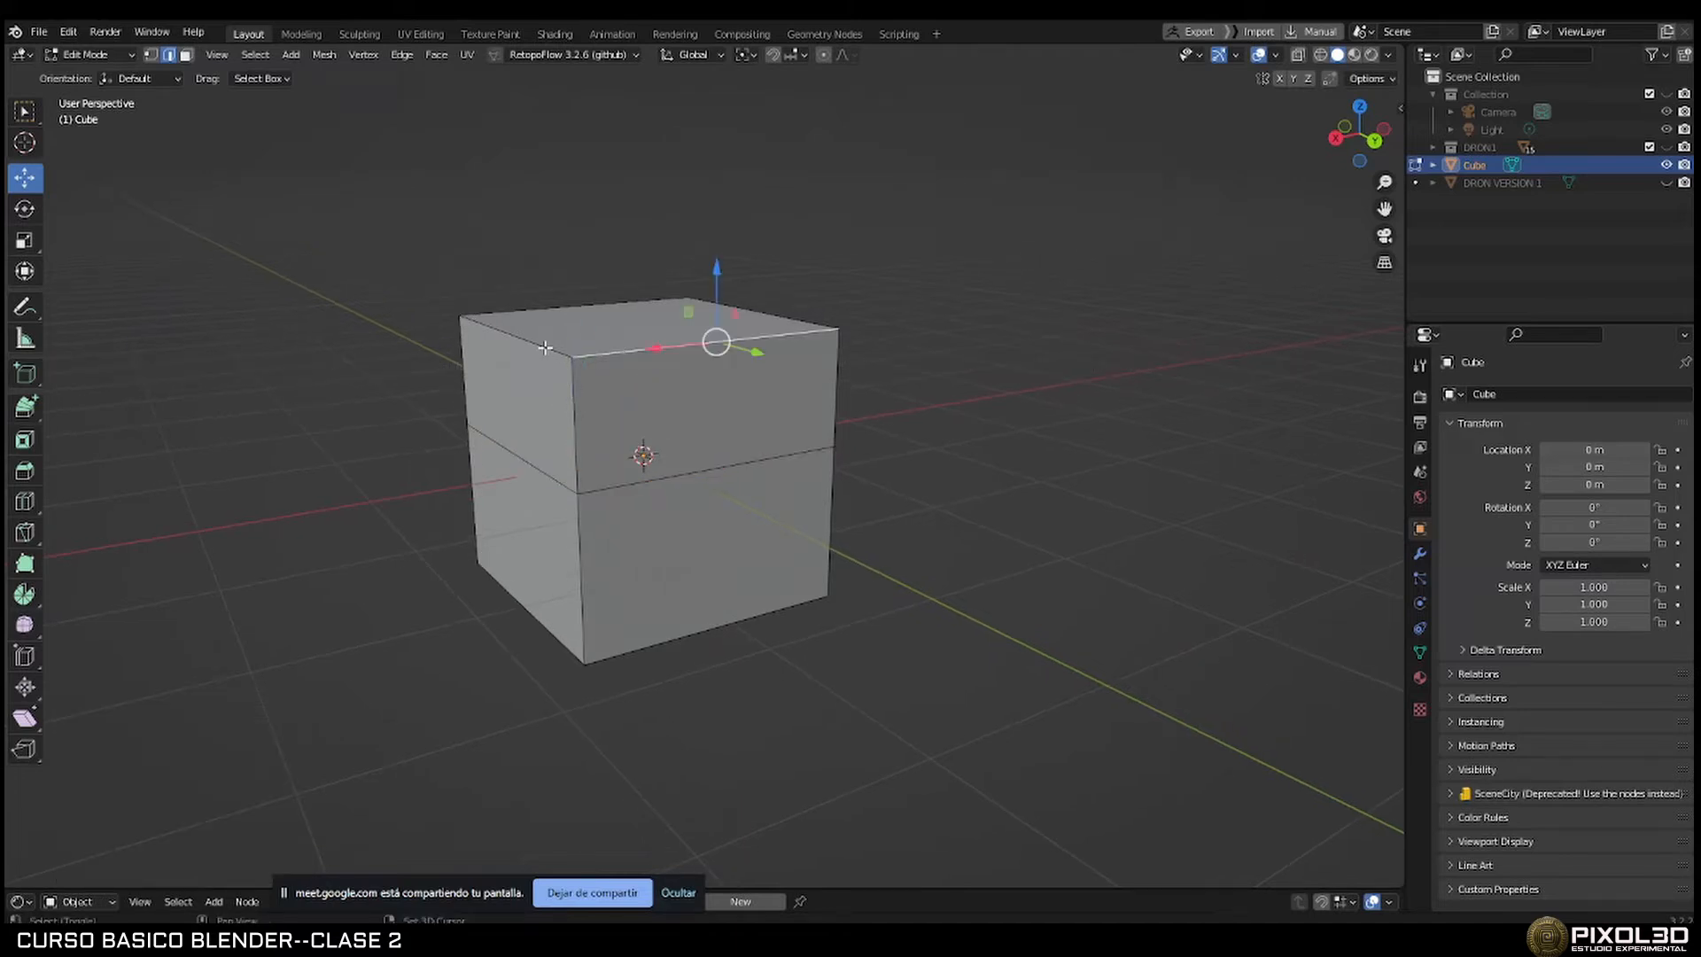
middle_drag(512, 346, 509, 403)
shift+click(530, 276)
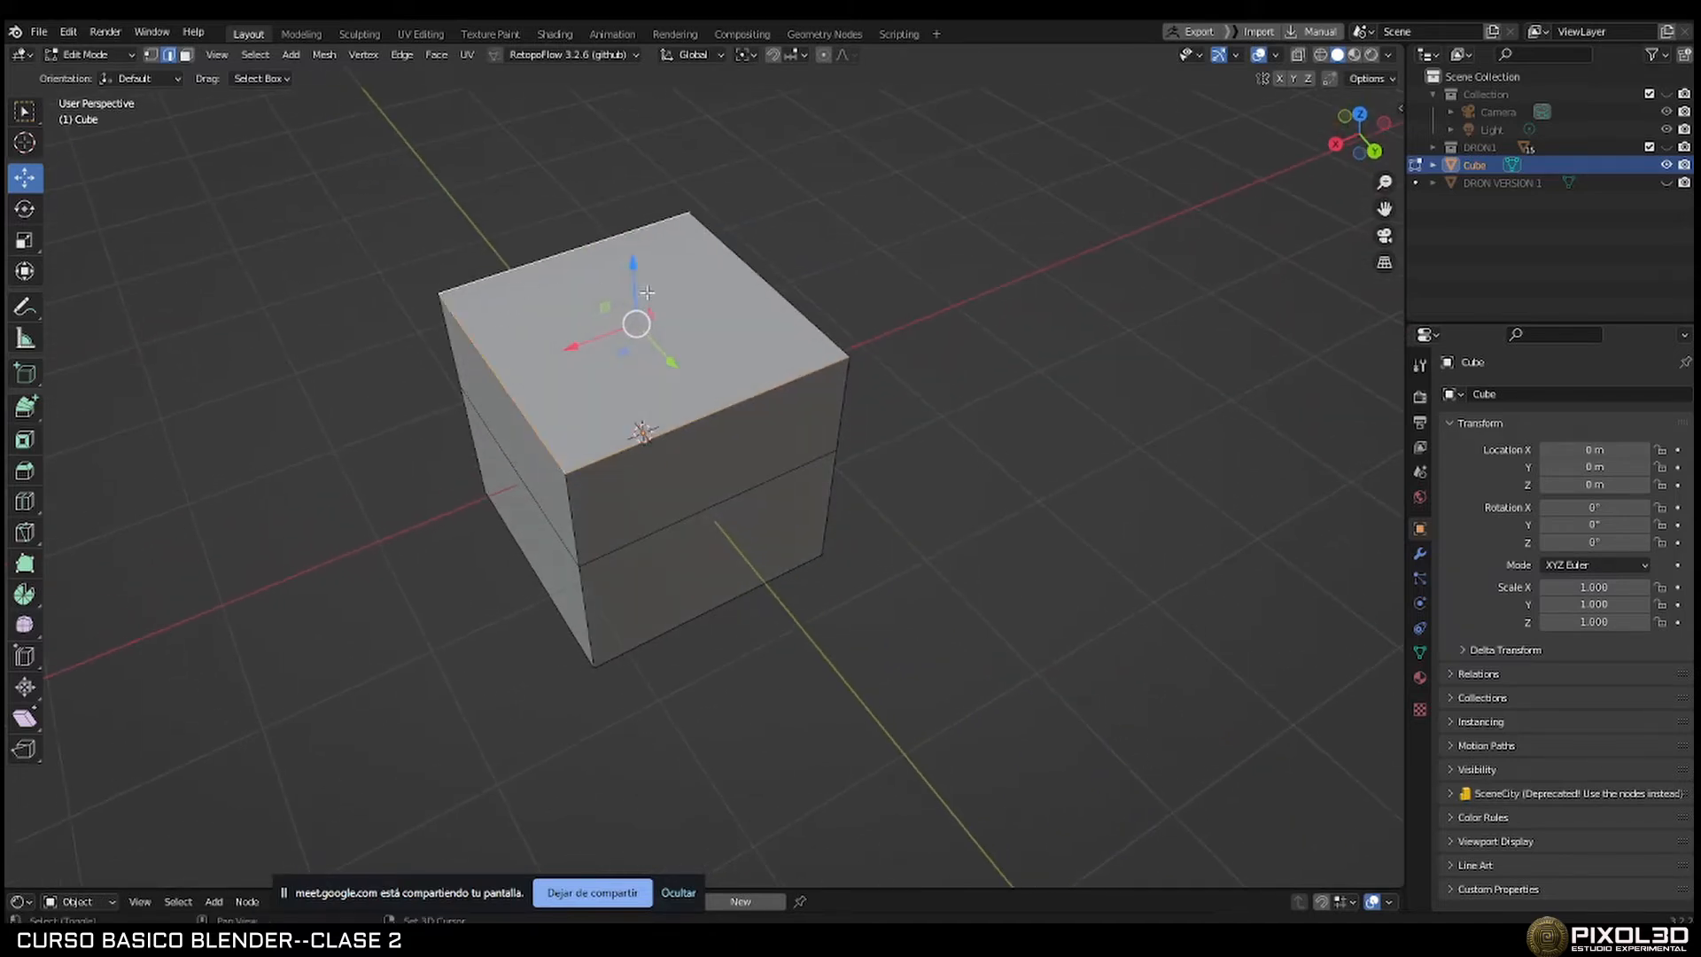
shift+click(759, 279)
scroll(655, 397, up, 4)
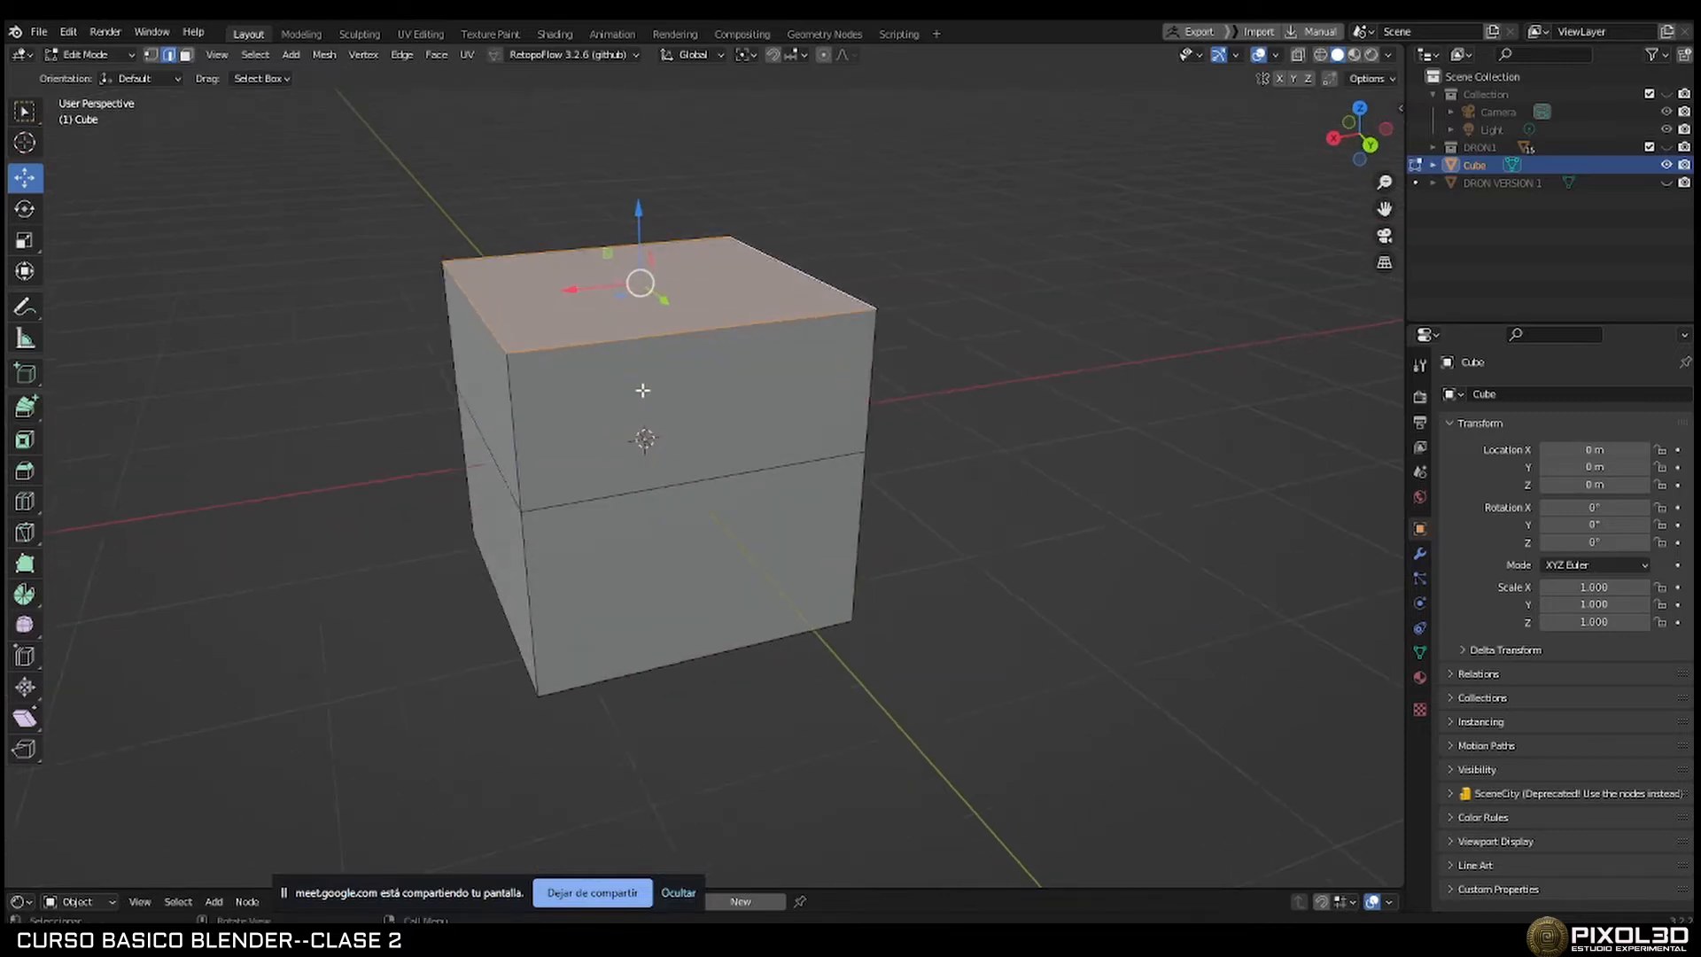
shift+middle_drag(655, 396, 735, 418)
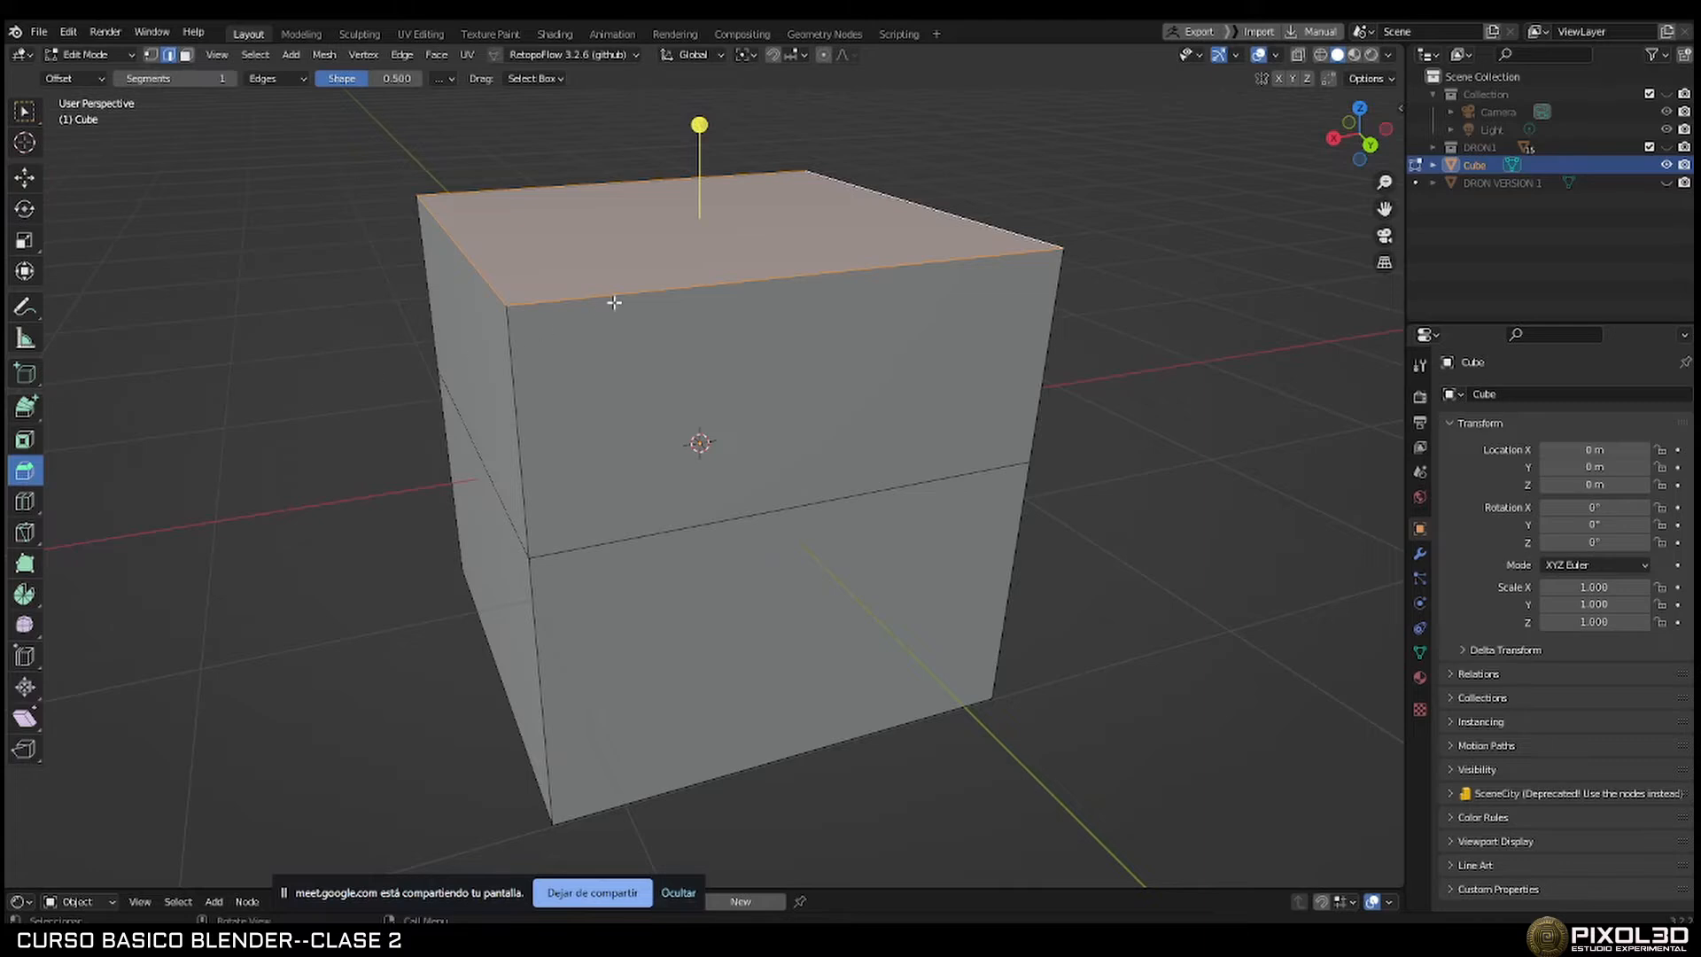
shift+middle_drag(614, 302, 618, 379)
drag(700, 200, 709, 156)
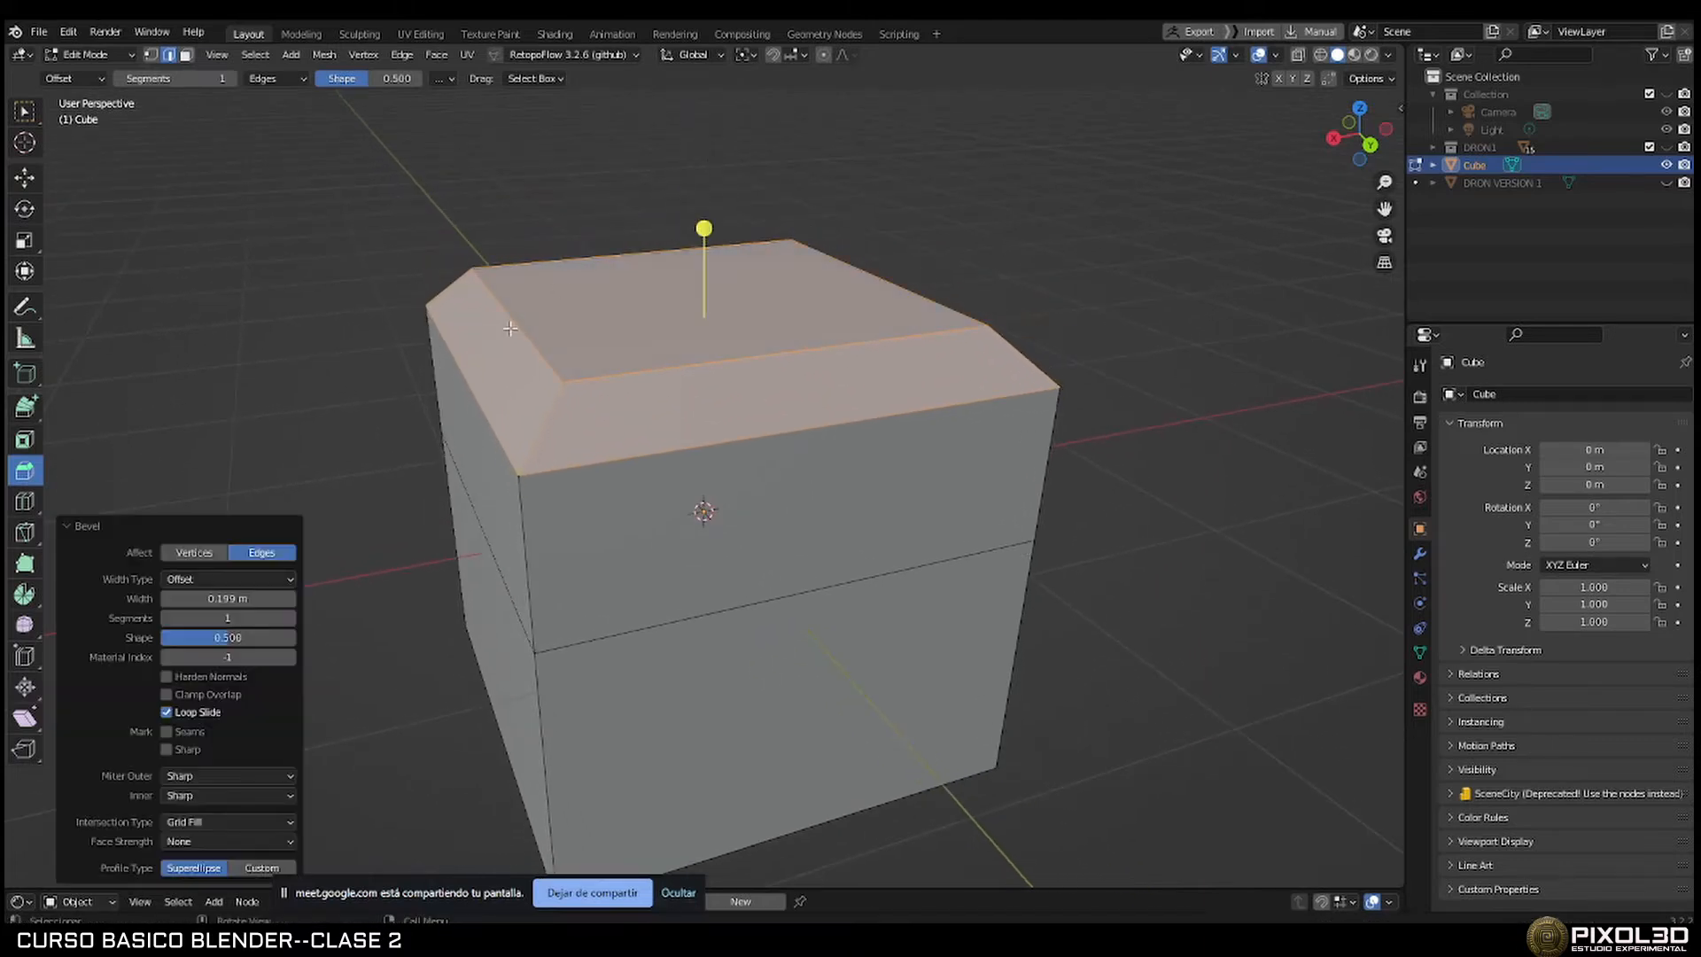
click(291, 618)
click(291, 617)
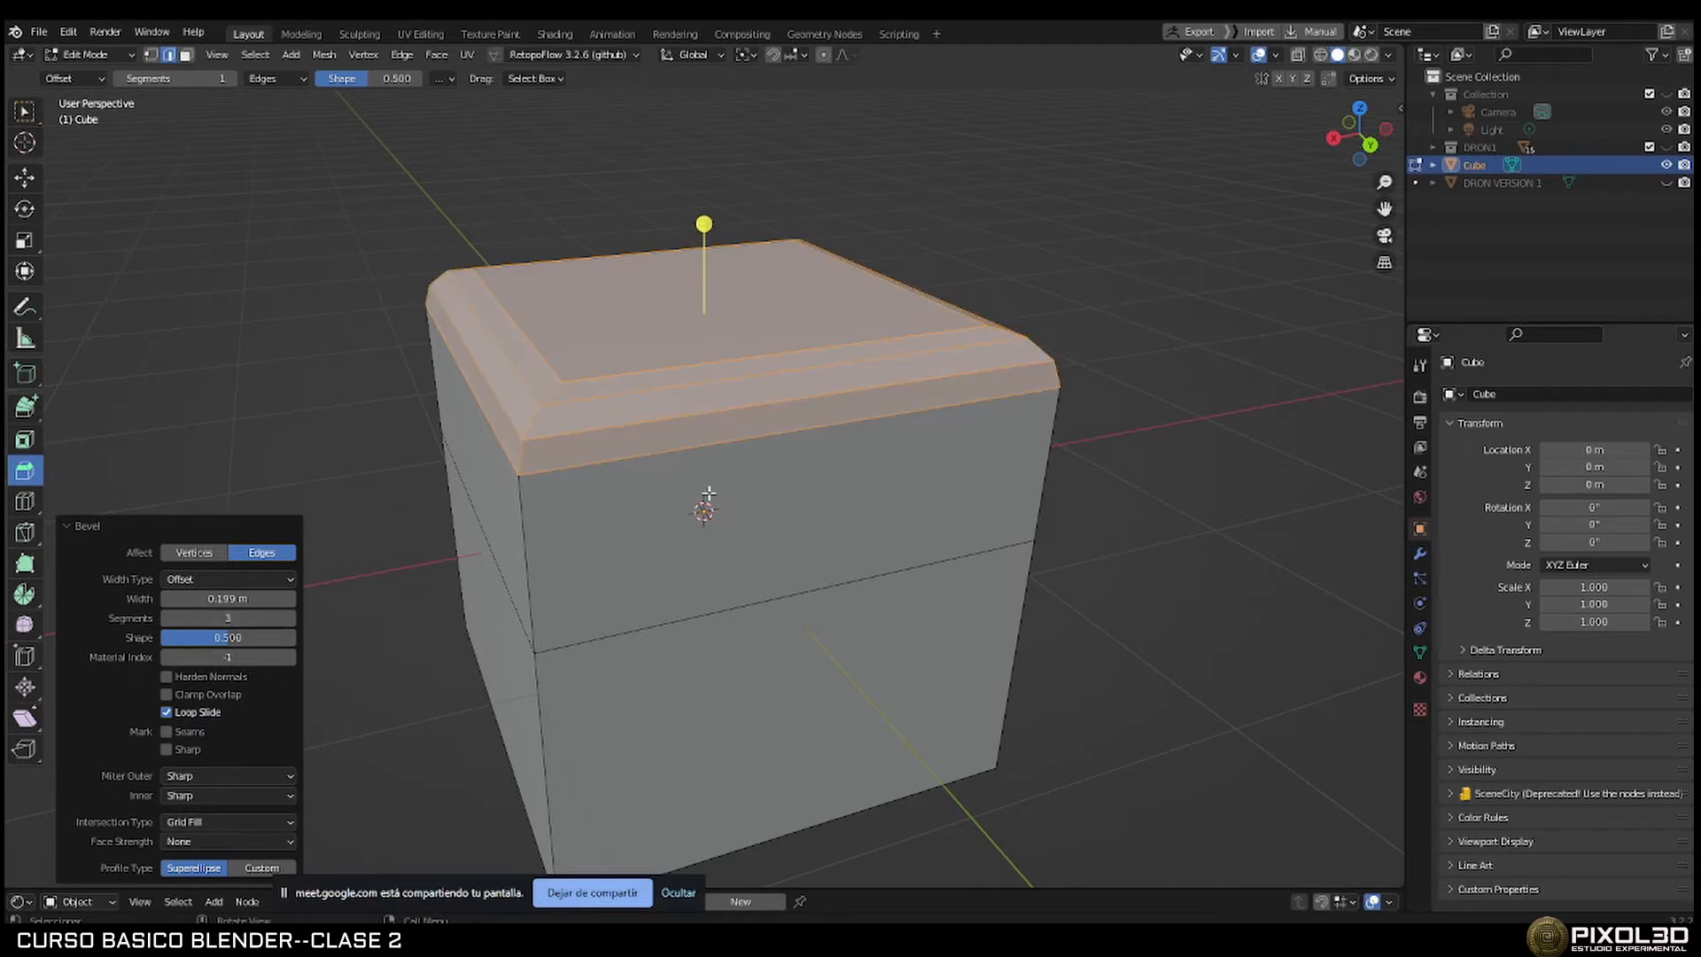
Examine the bevelled top edges and corners from several sides, in Edit Mode and in Object Mode.
middle_drag(709, 494, 653, 510)
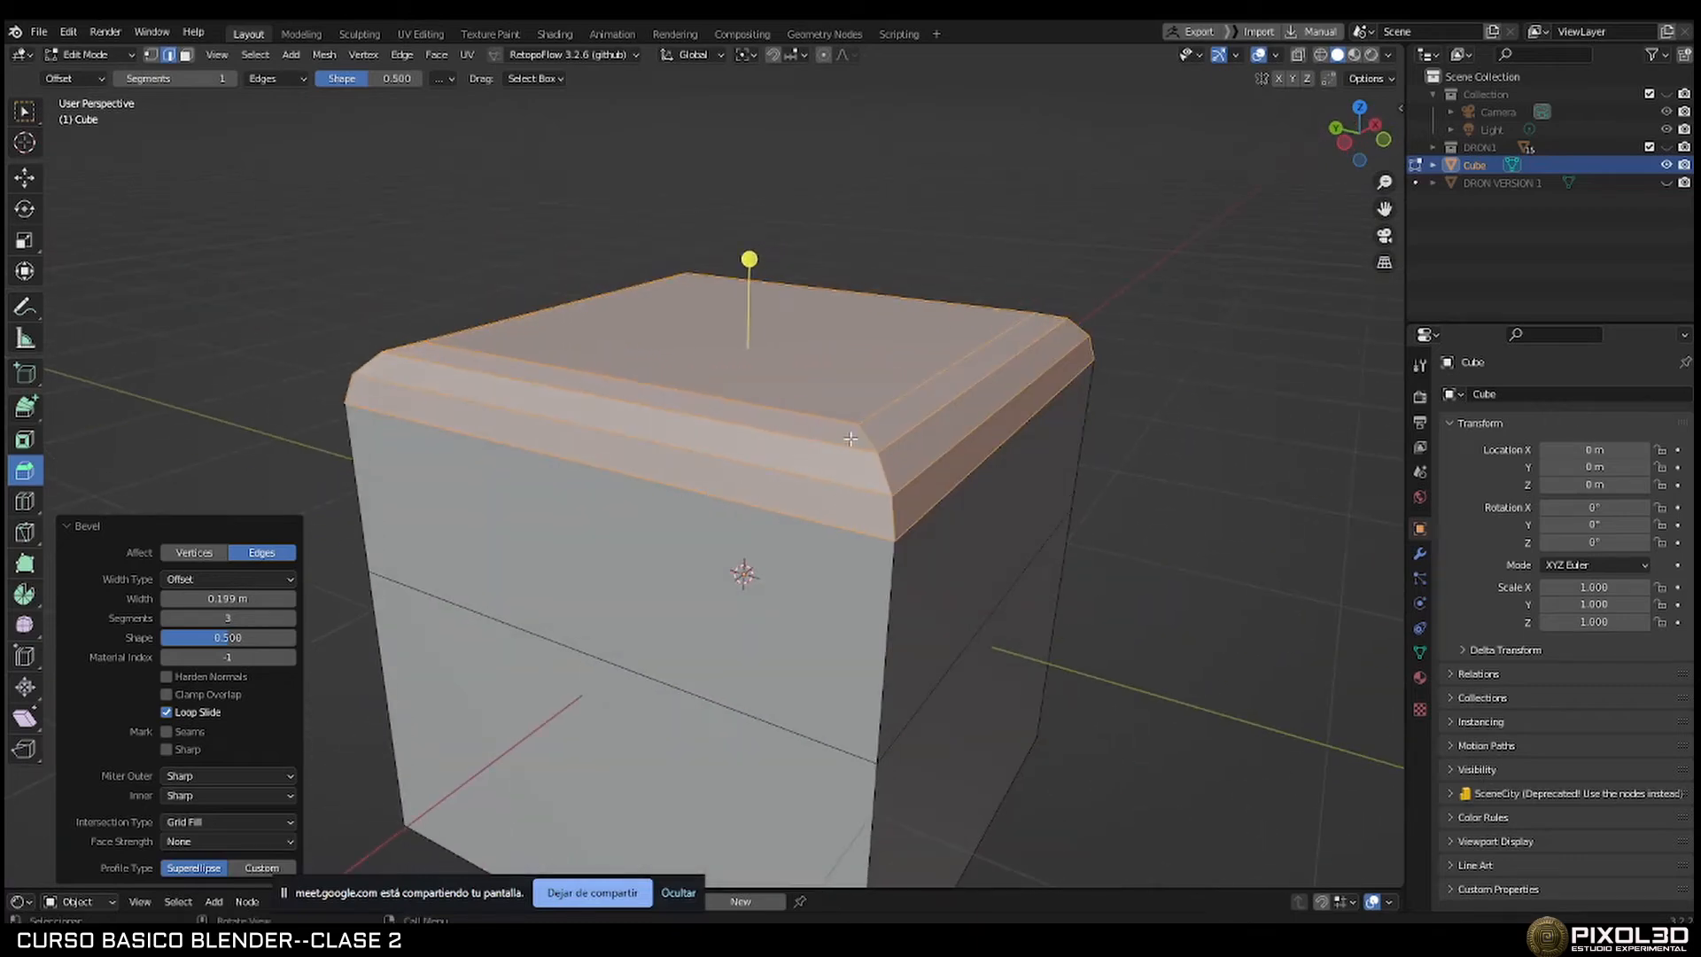
middle_drag(851, 438, 502, 521)
scroll(778, 439, up, 3)
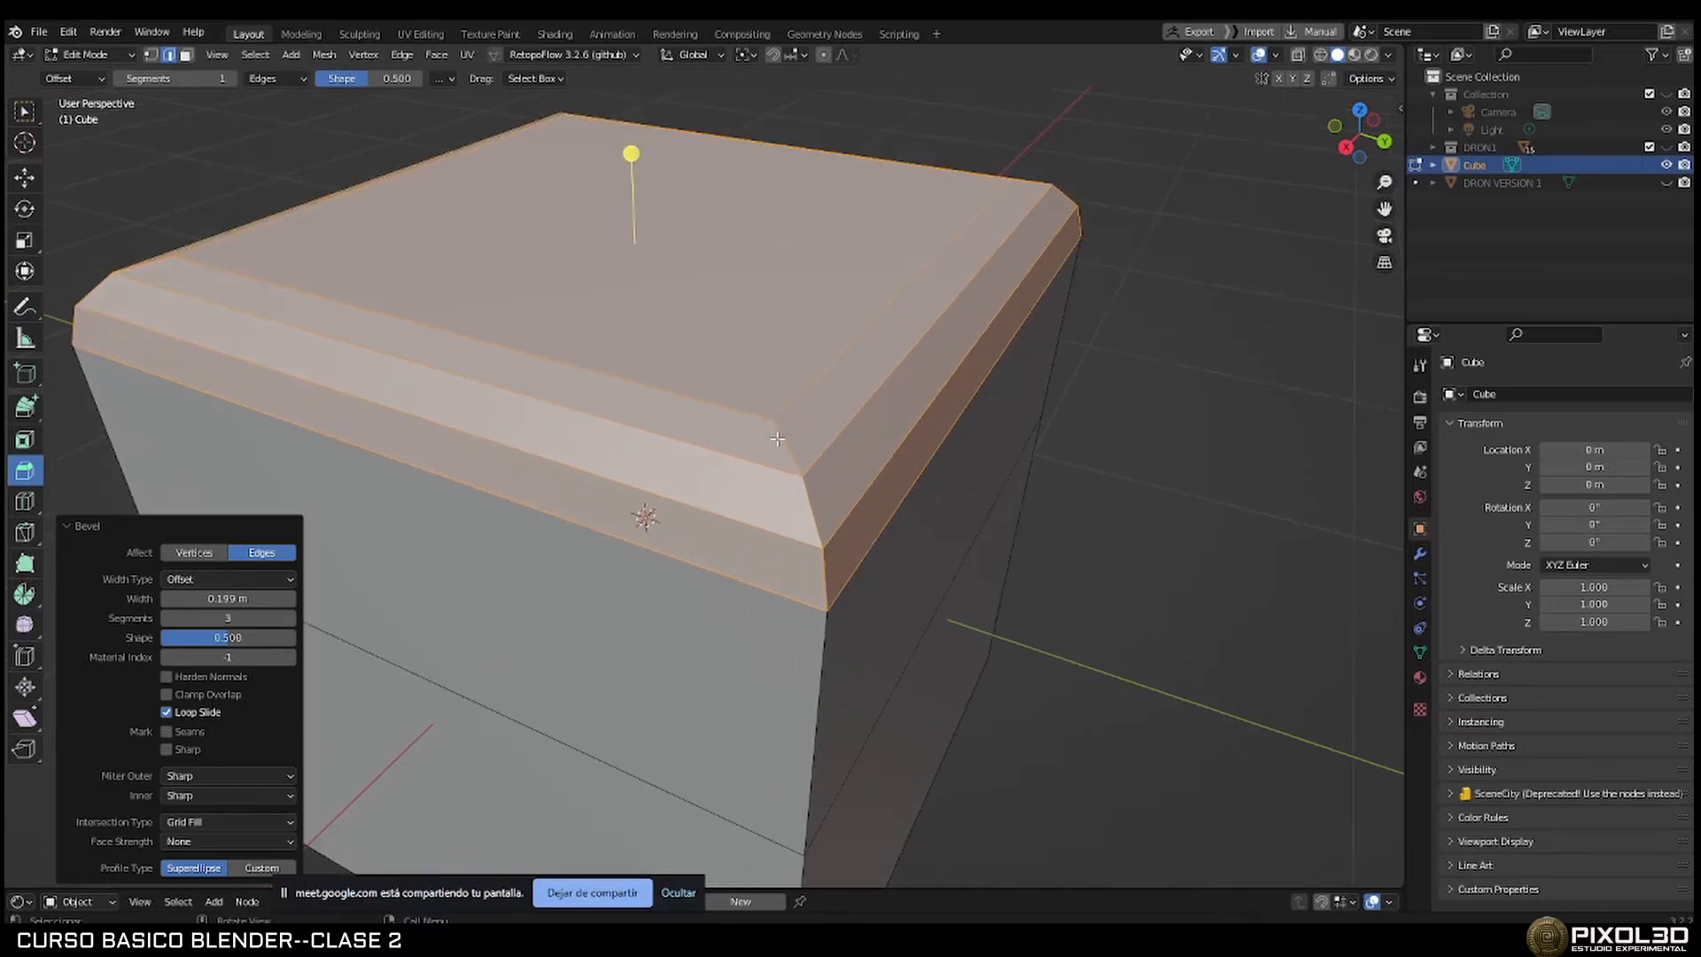
scroll(778, 438, down, 2)
middle_drag(778, 439, 638, 416)
key(Tab)
scroll(651, 428, down, 3)
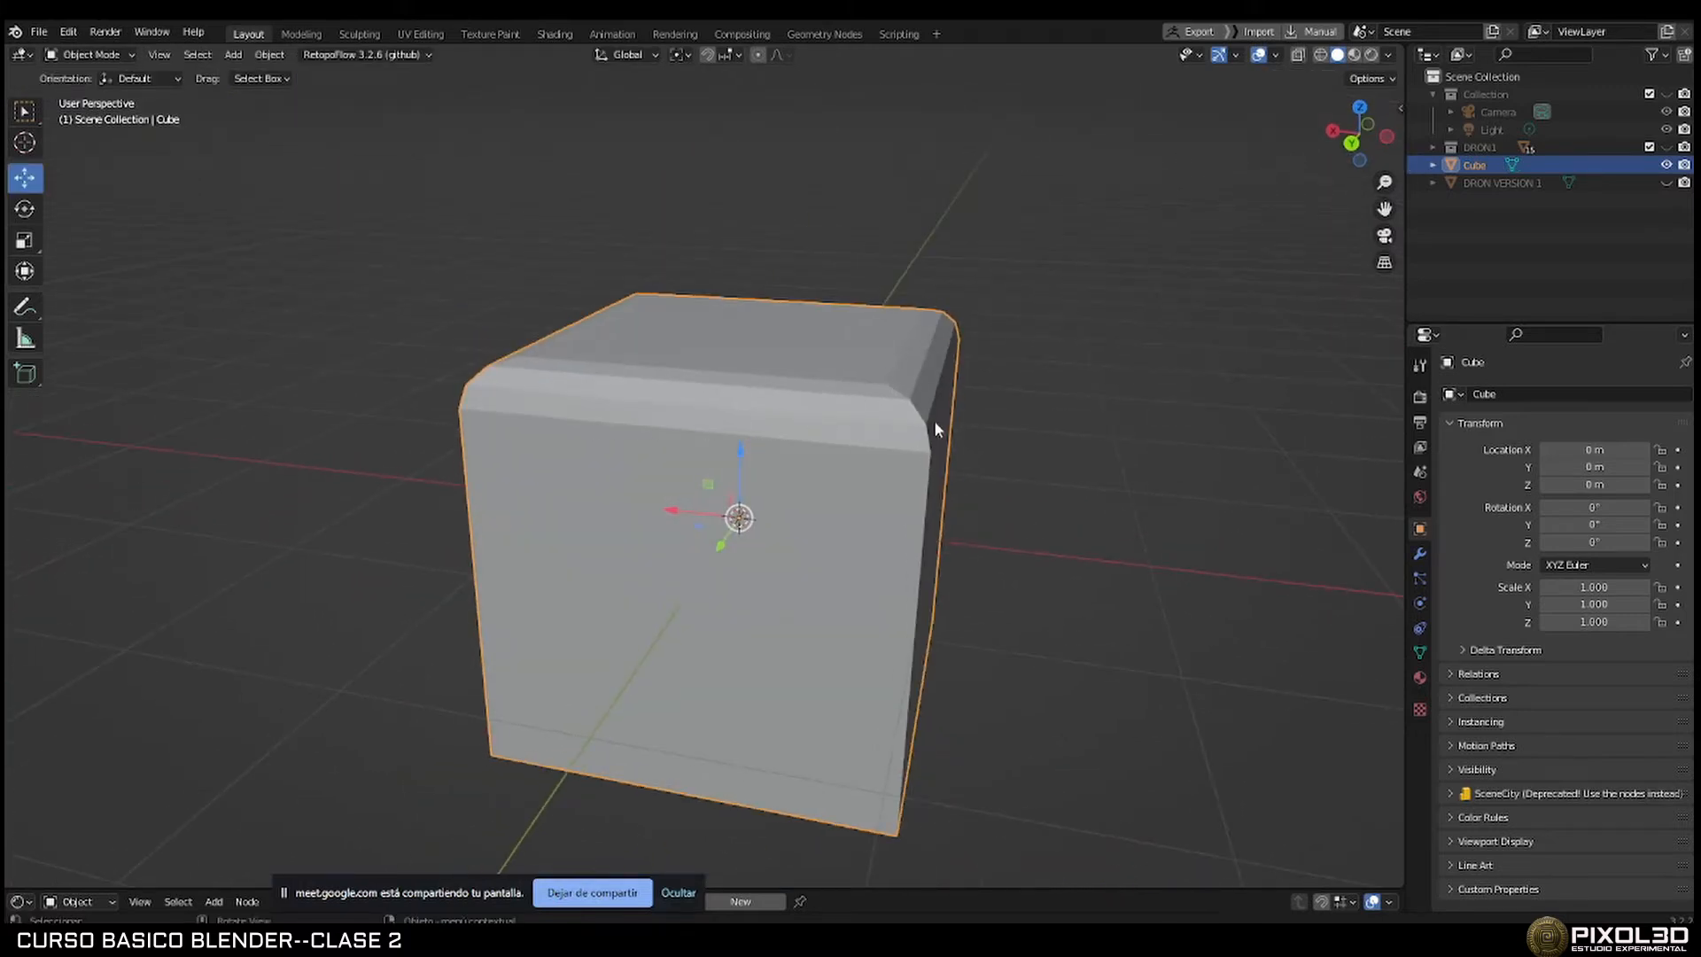
middle_drag(968, 335, 736, 426)
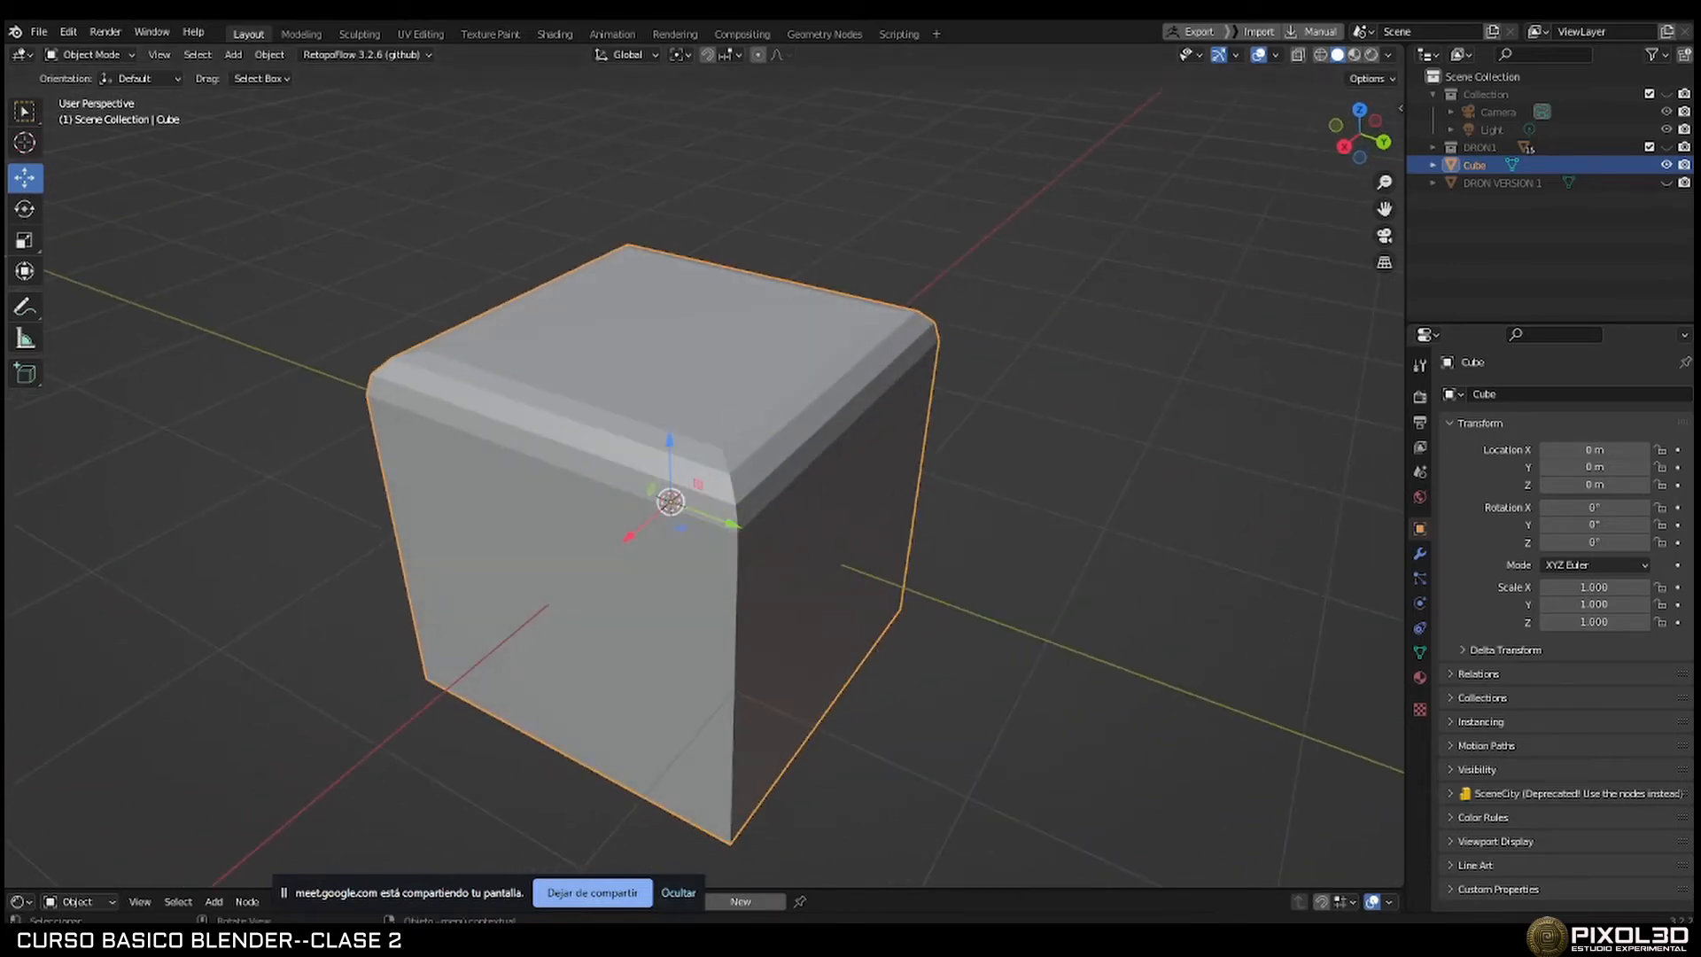
Check the bevel section of the course PDF and switch back to Blender.
key(alt+Tab)
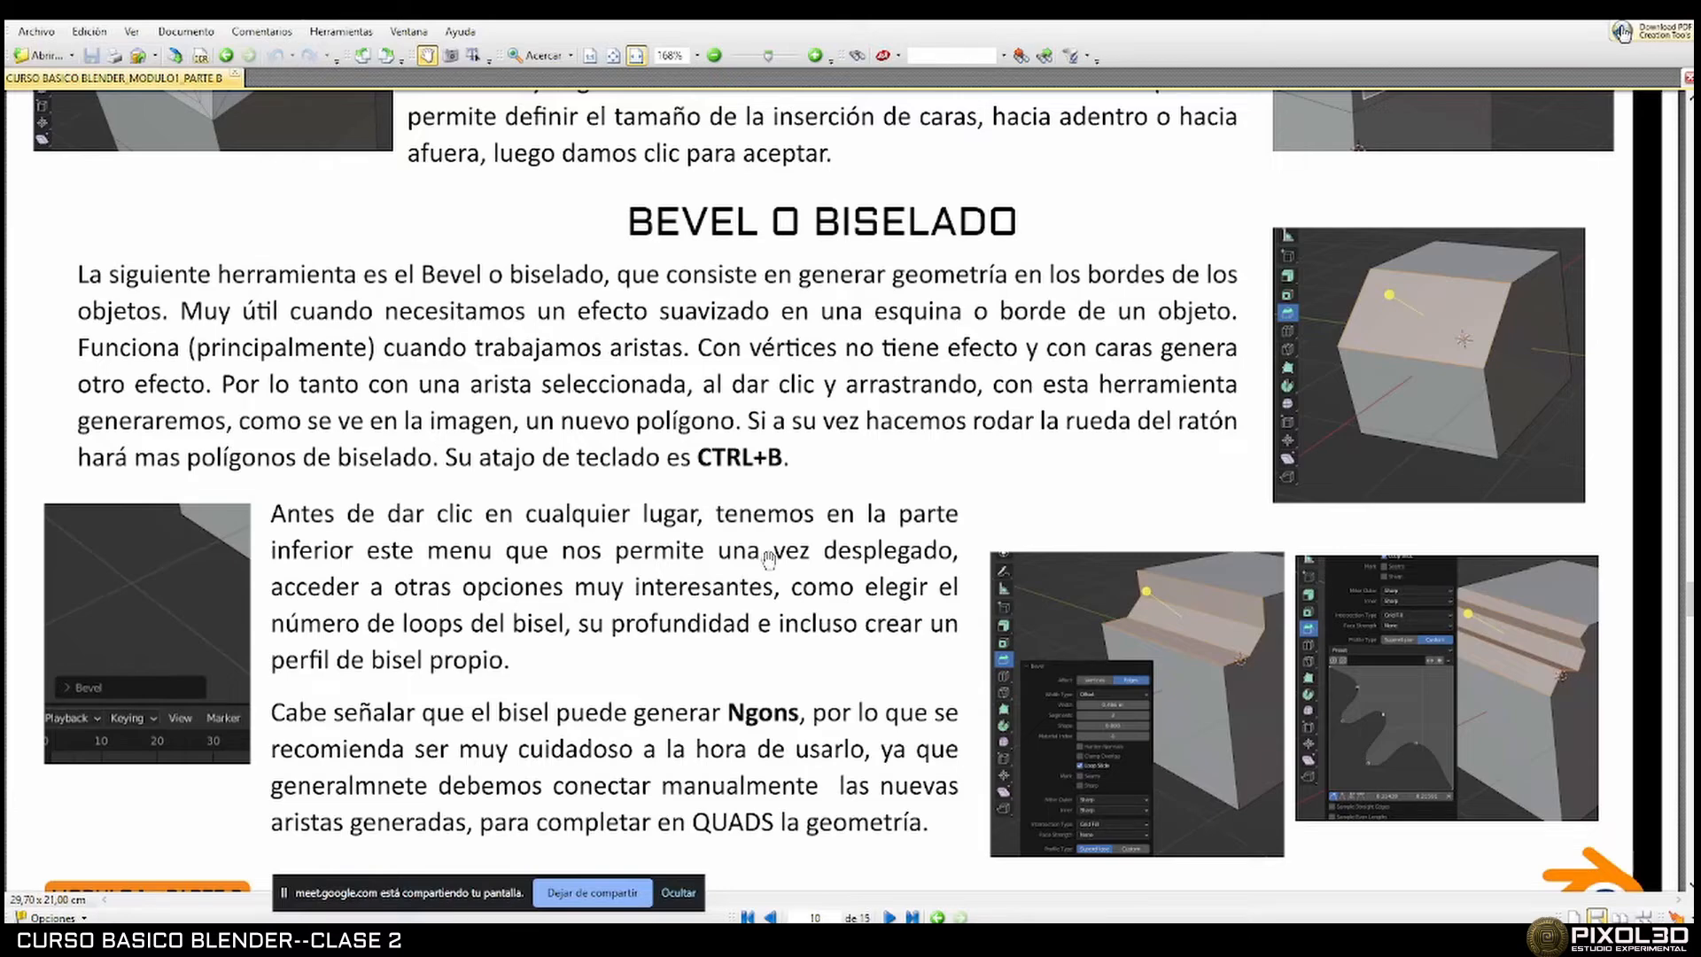
scroll(768, 558, down, 3)
key(alt+Tab)
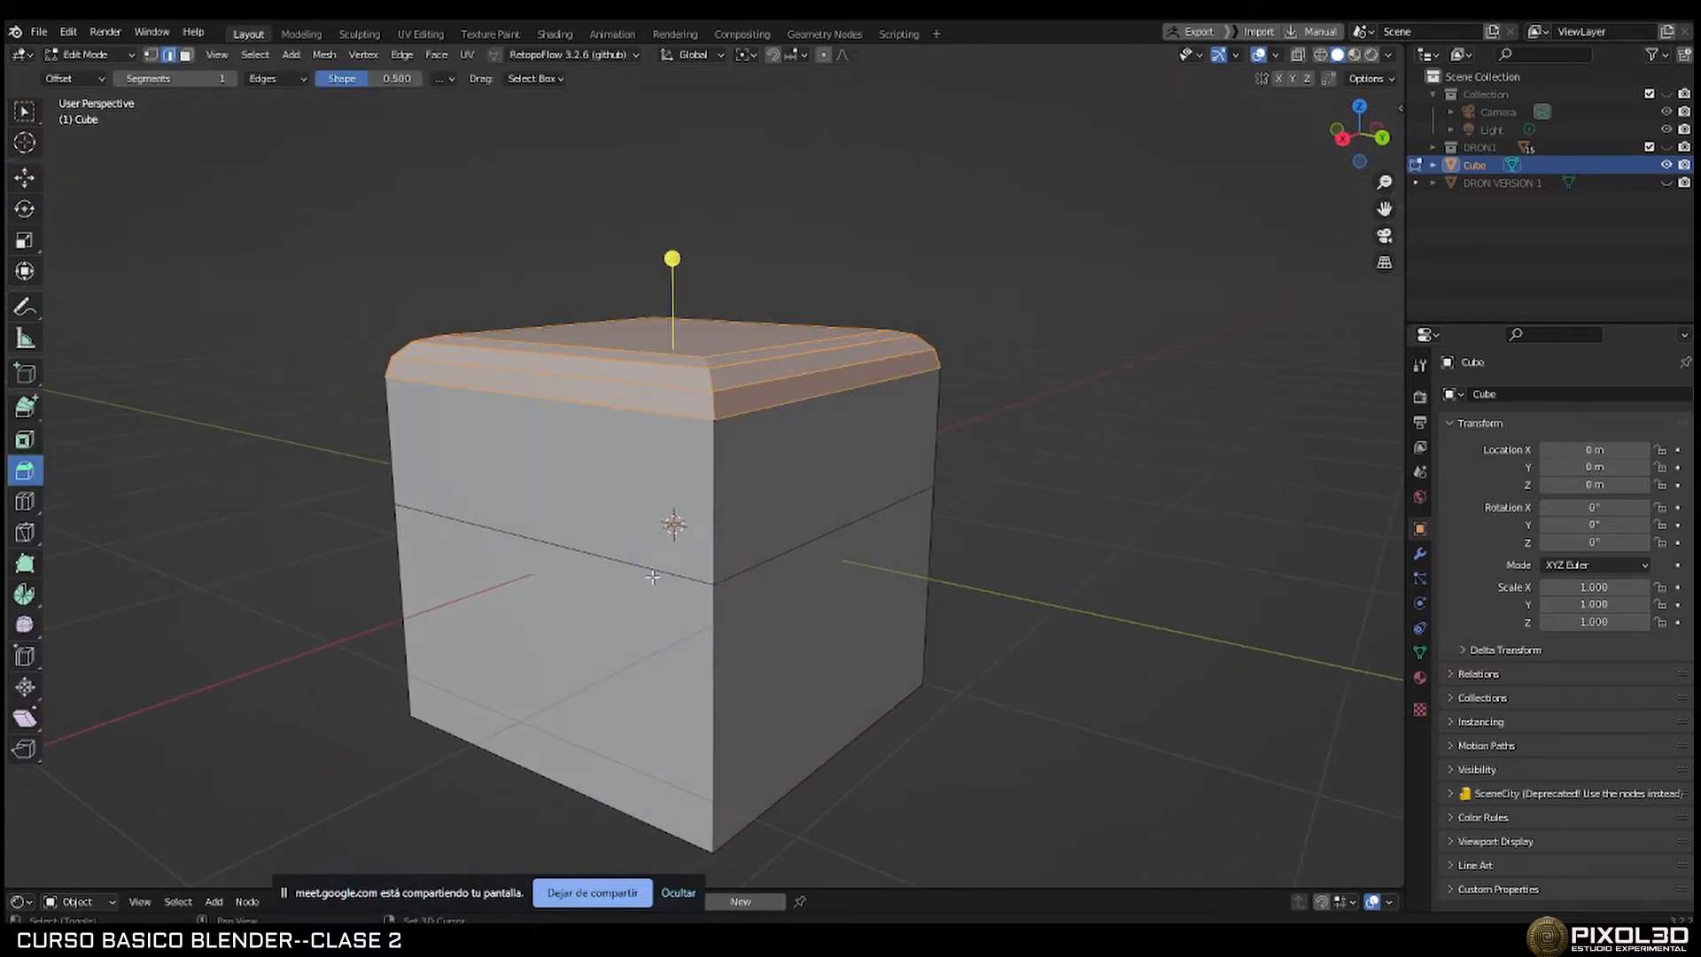
Select the four edges around the cube's bottom face in Edit Mode, with the Move tool active.
middle_drag(646, 574, 680, 476)
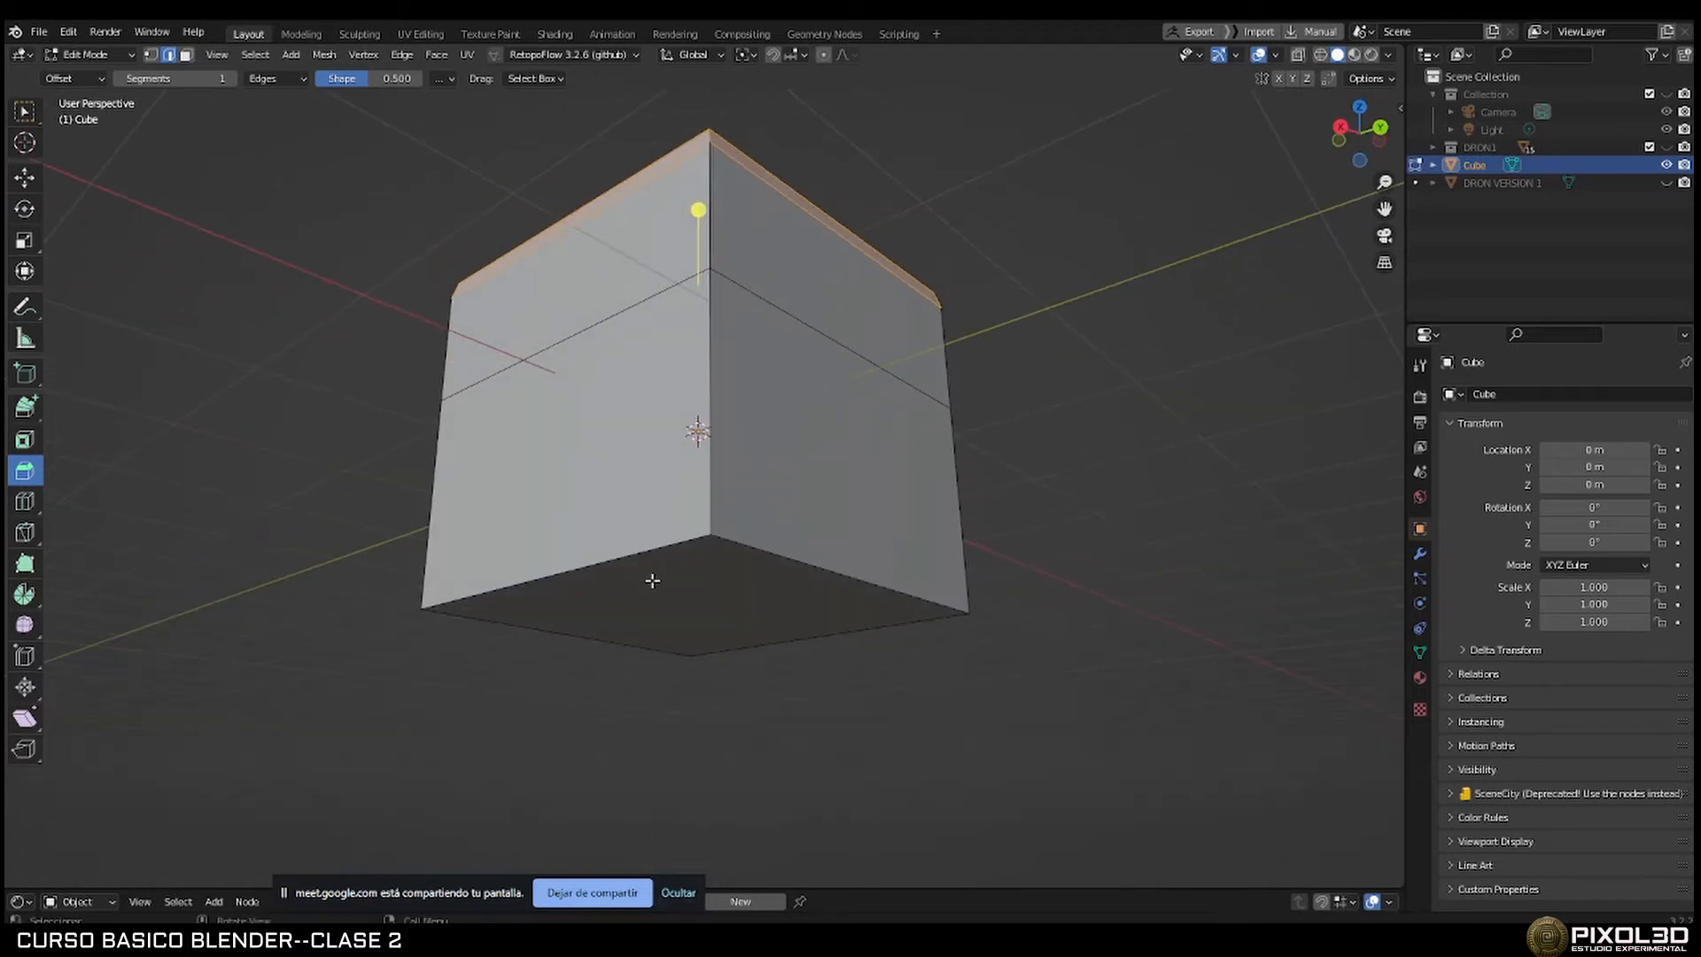
click(653, 553)
middle_drag(736, 551, 676, 547)
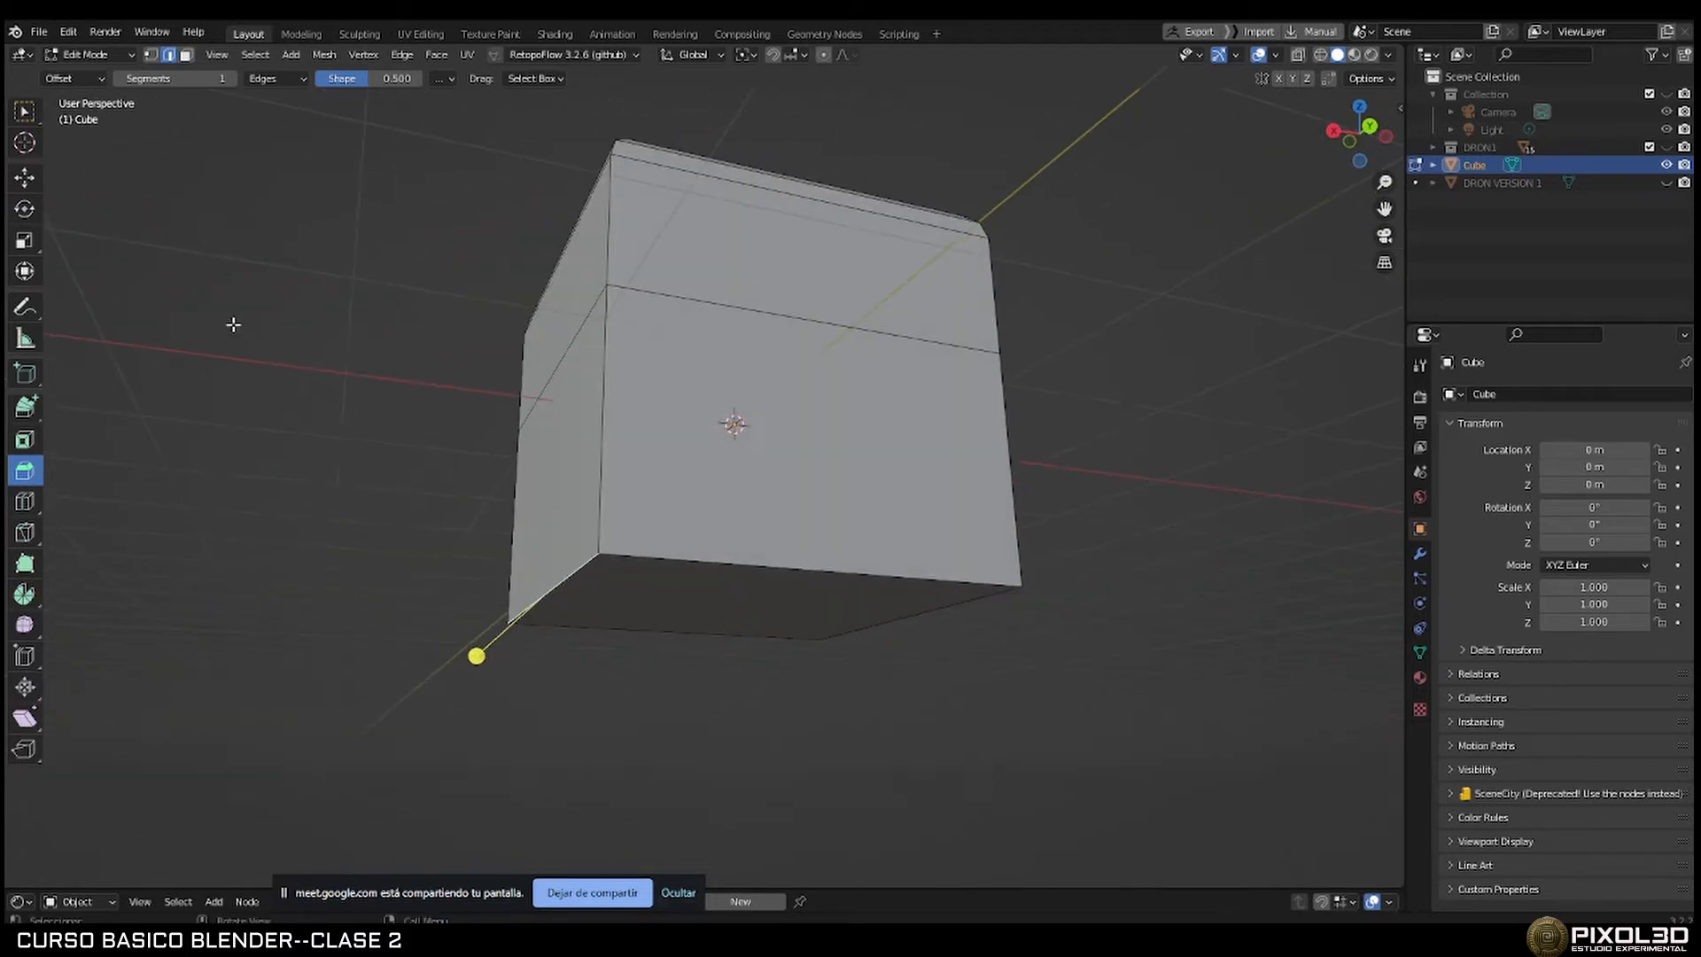
click(25, 178)
click(735, 631)
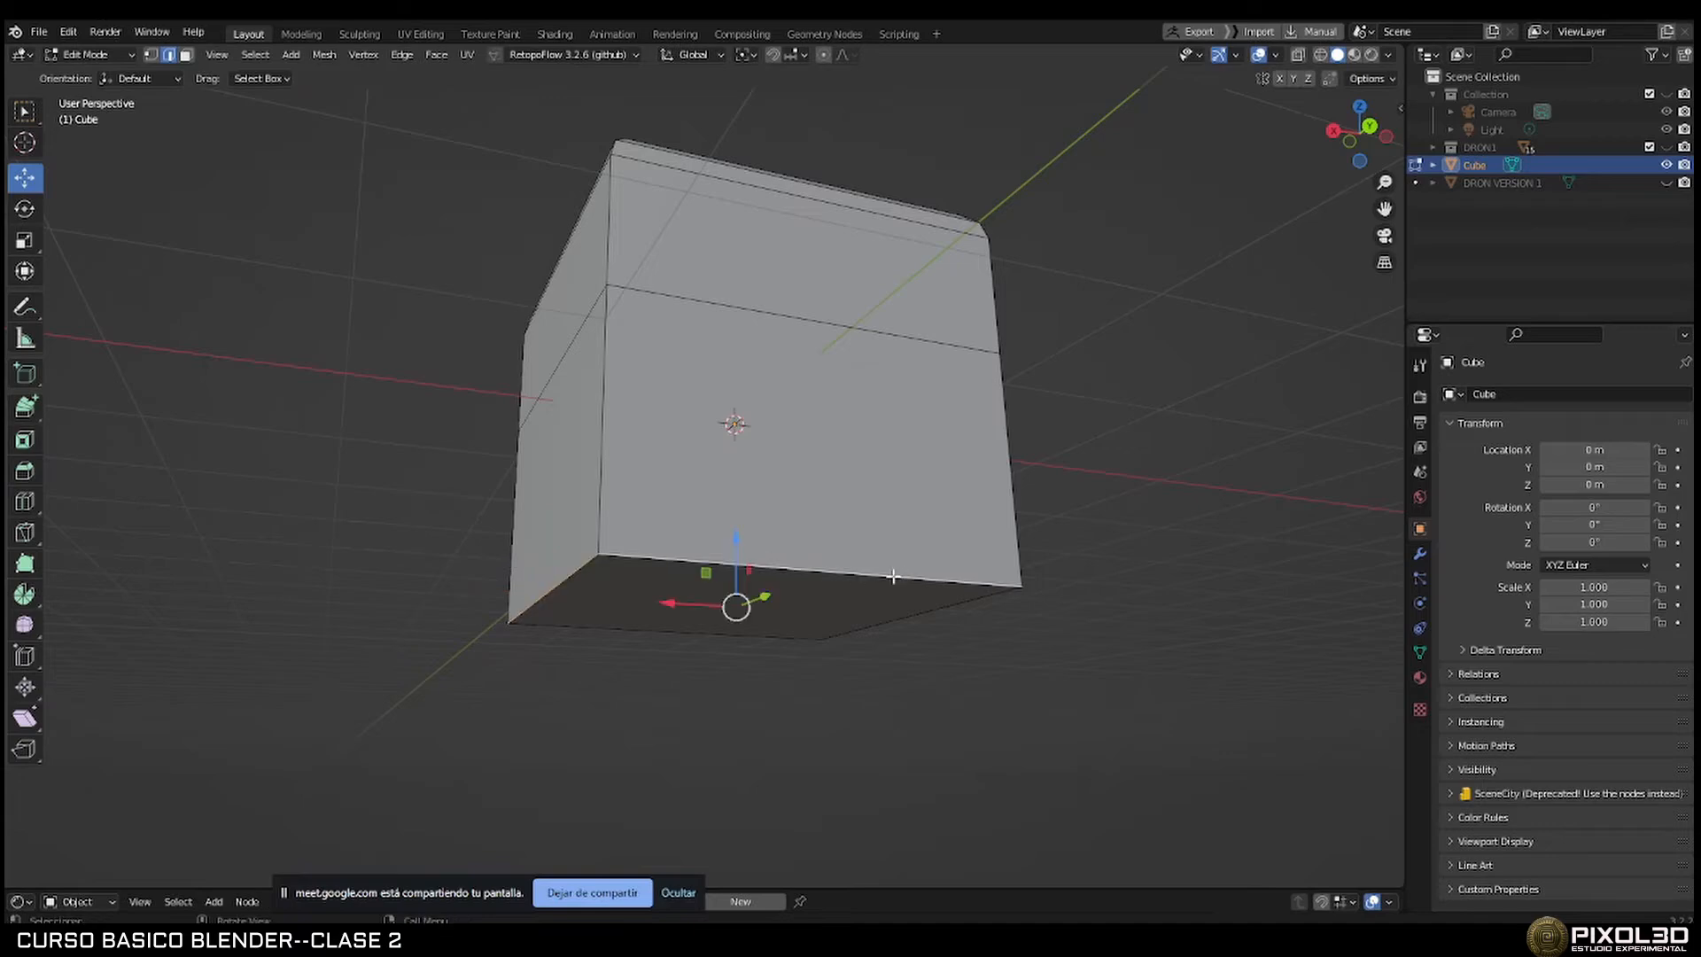
middle_drag(735, 631, 700, 581)
shift+click(922, 560)
middle_drag(1002, 585, 782, 567)
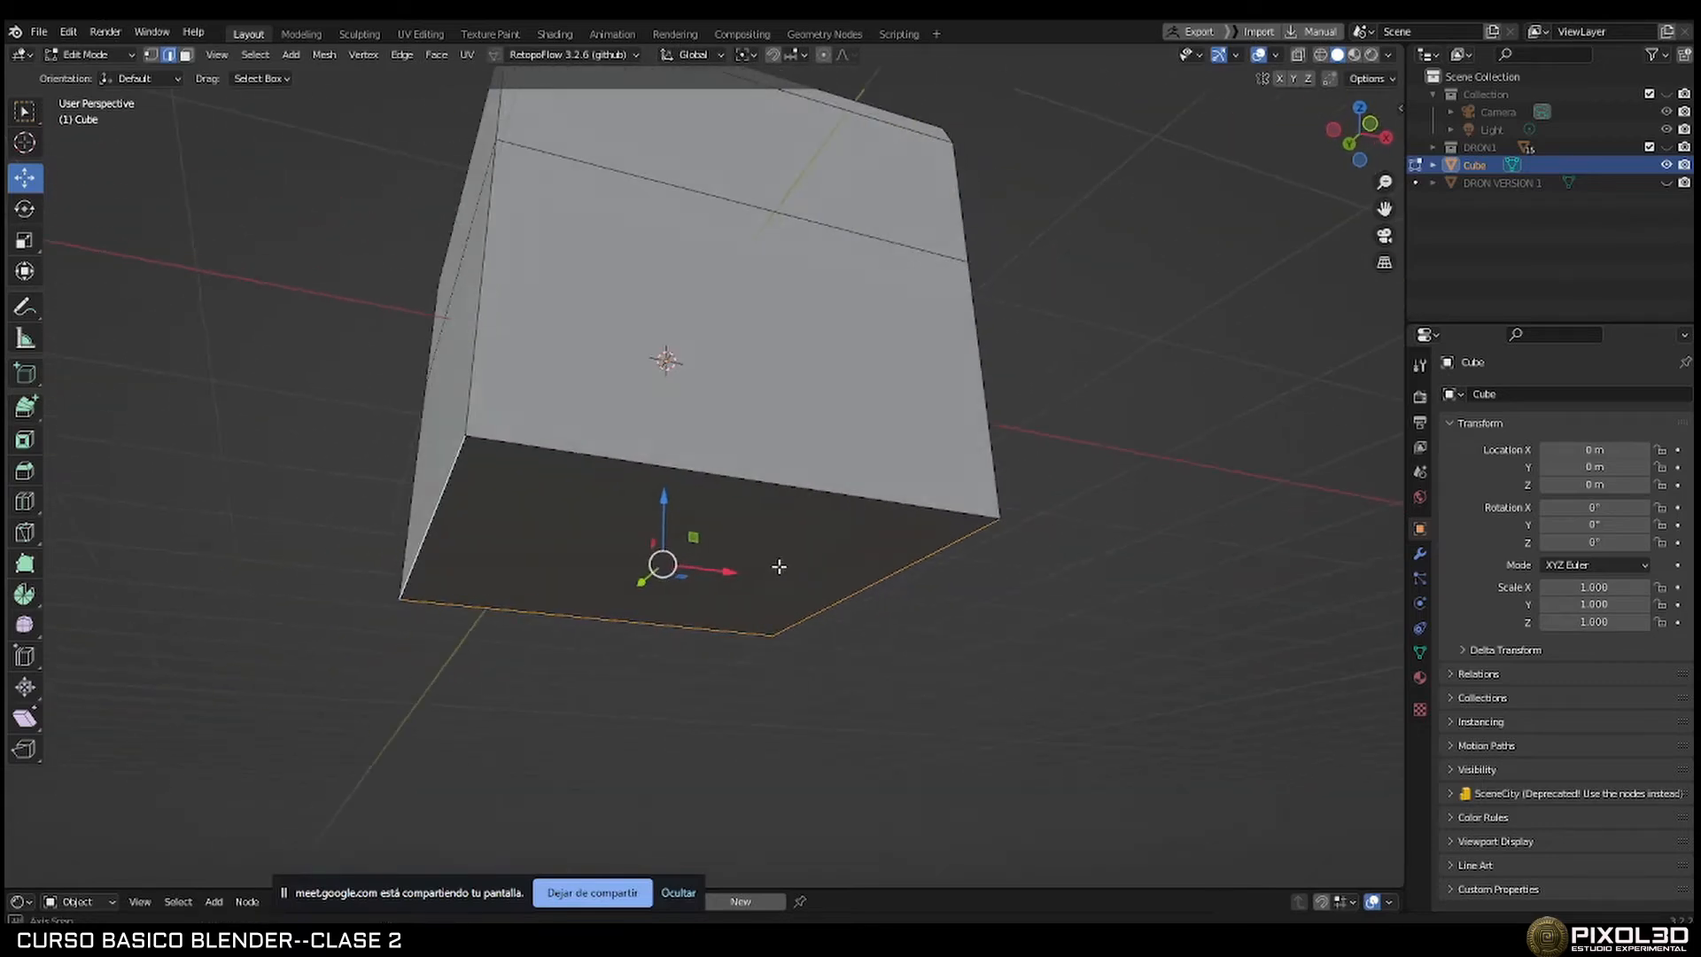
shift+click(836, 498)
middle_drag(942, 563, 815, 618)
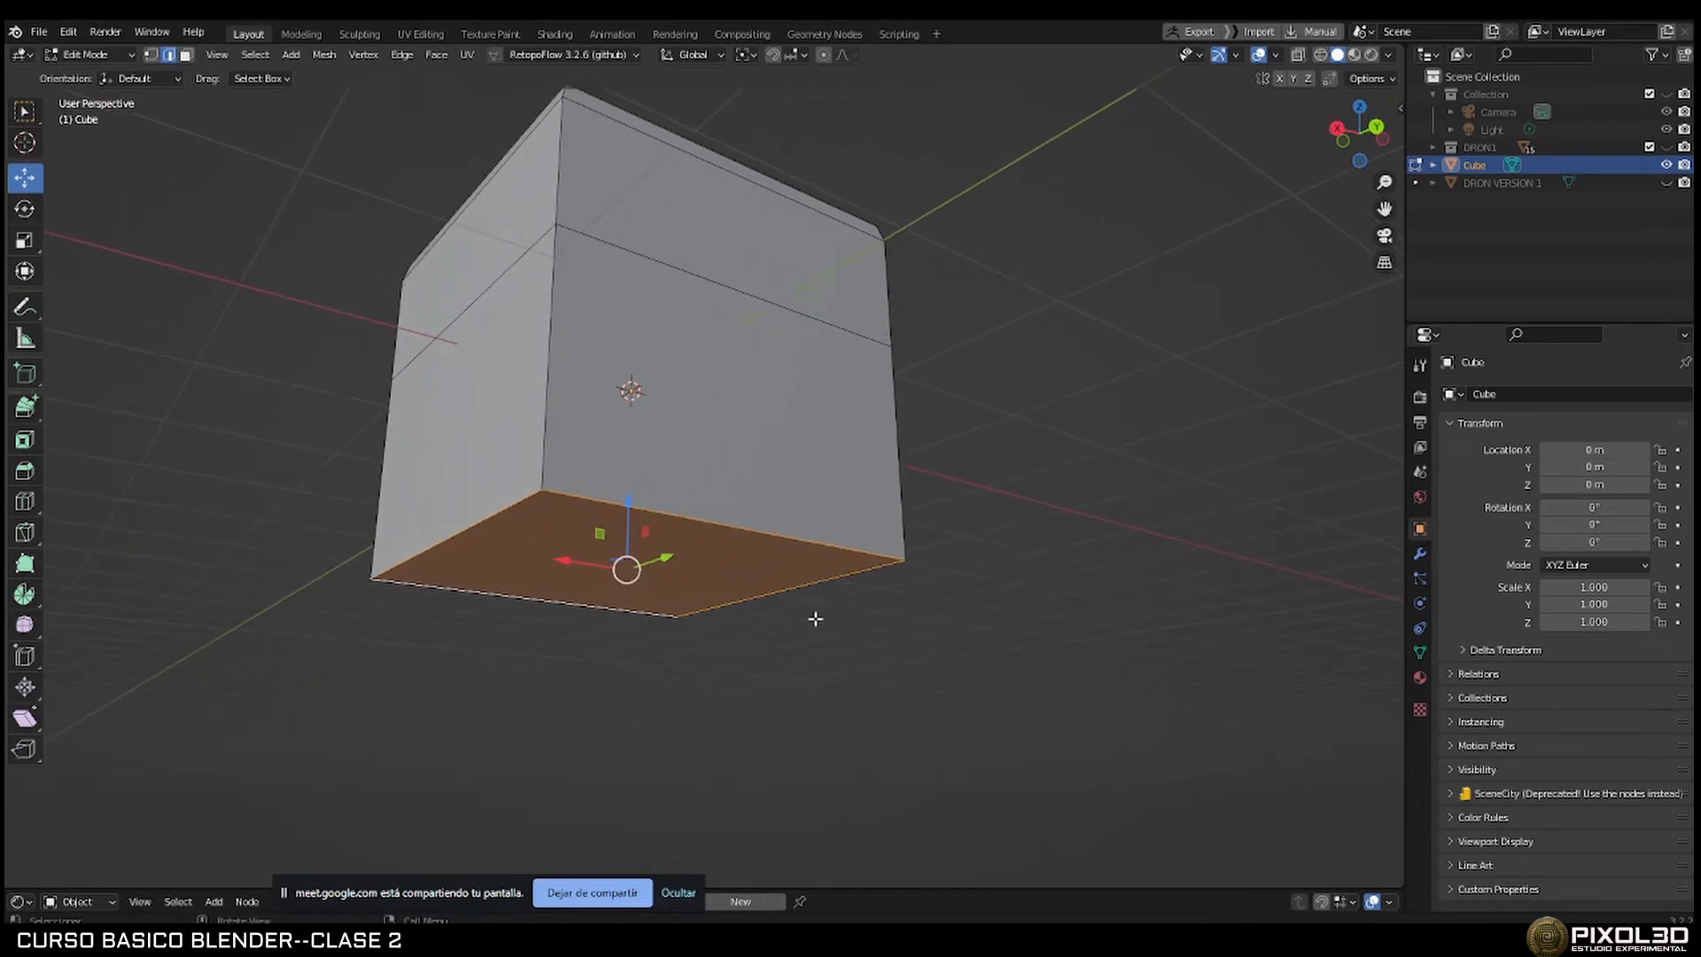
Bevel the selected bottom edges with a width of about 0.215 m and set the segments to 3.
key(ctrl+b)
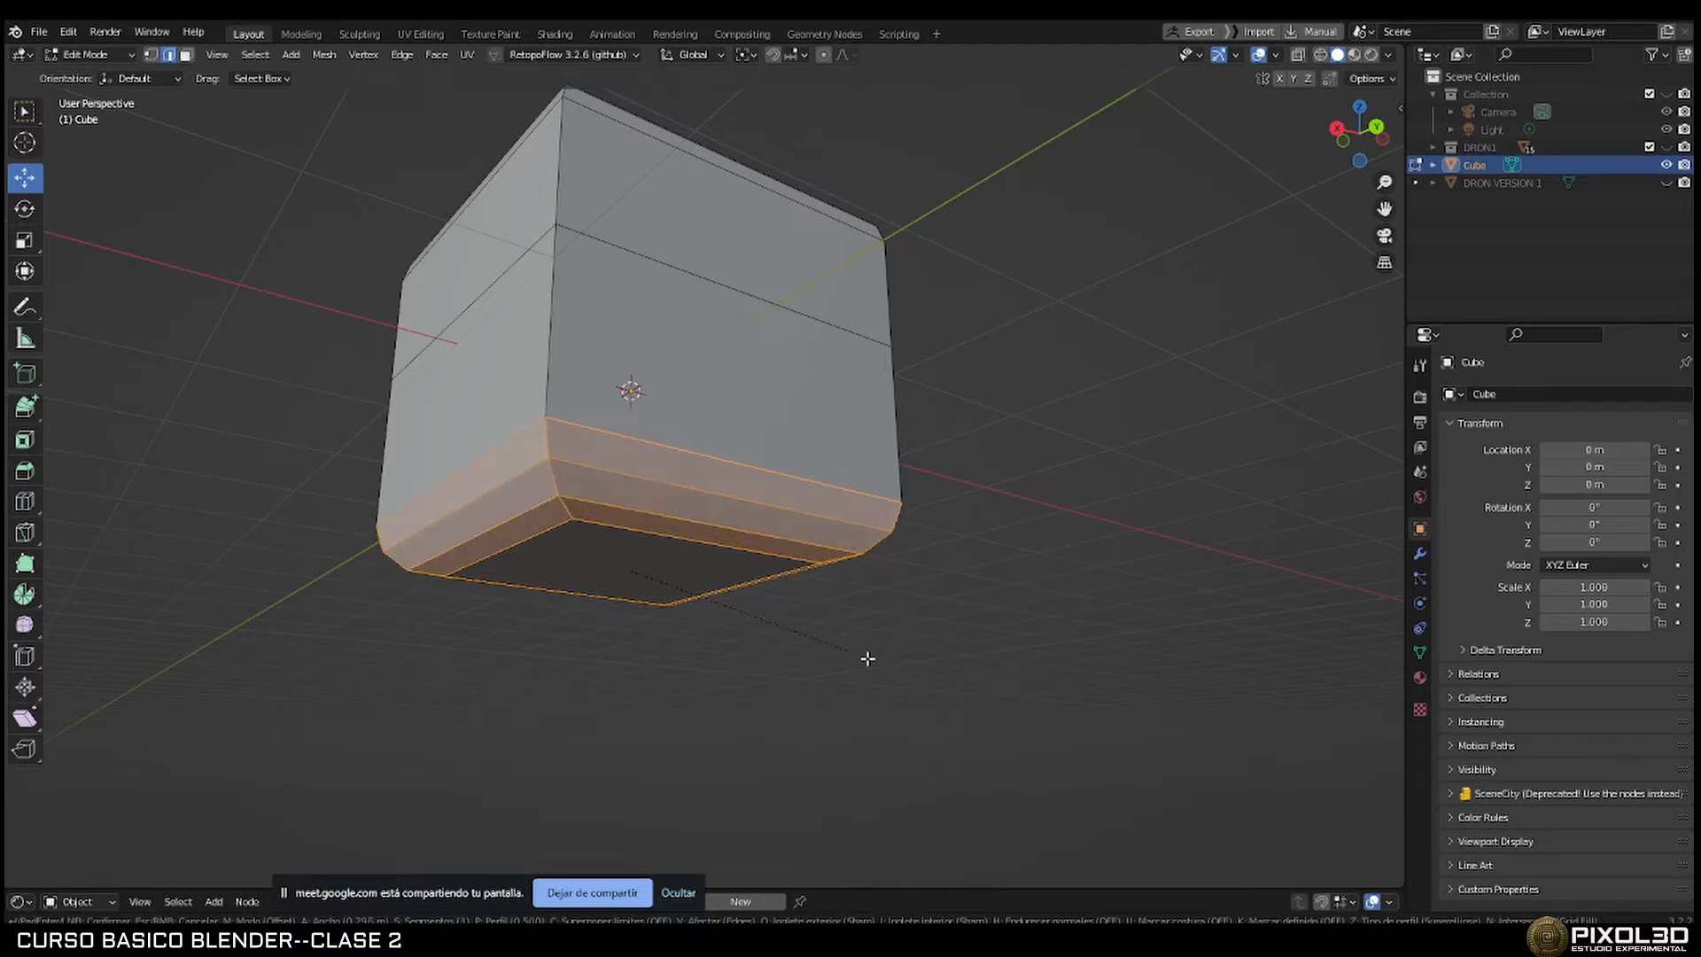
scroll(867, 658, up, 5)
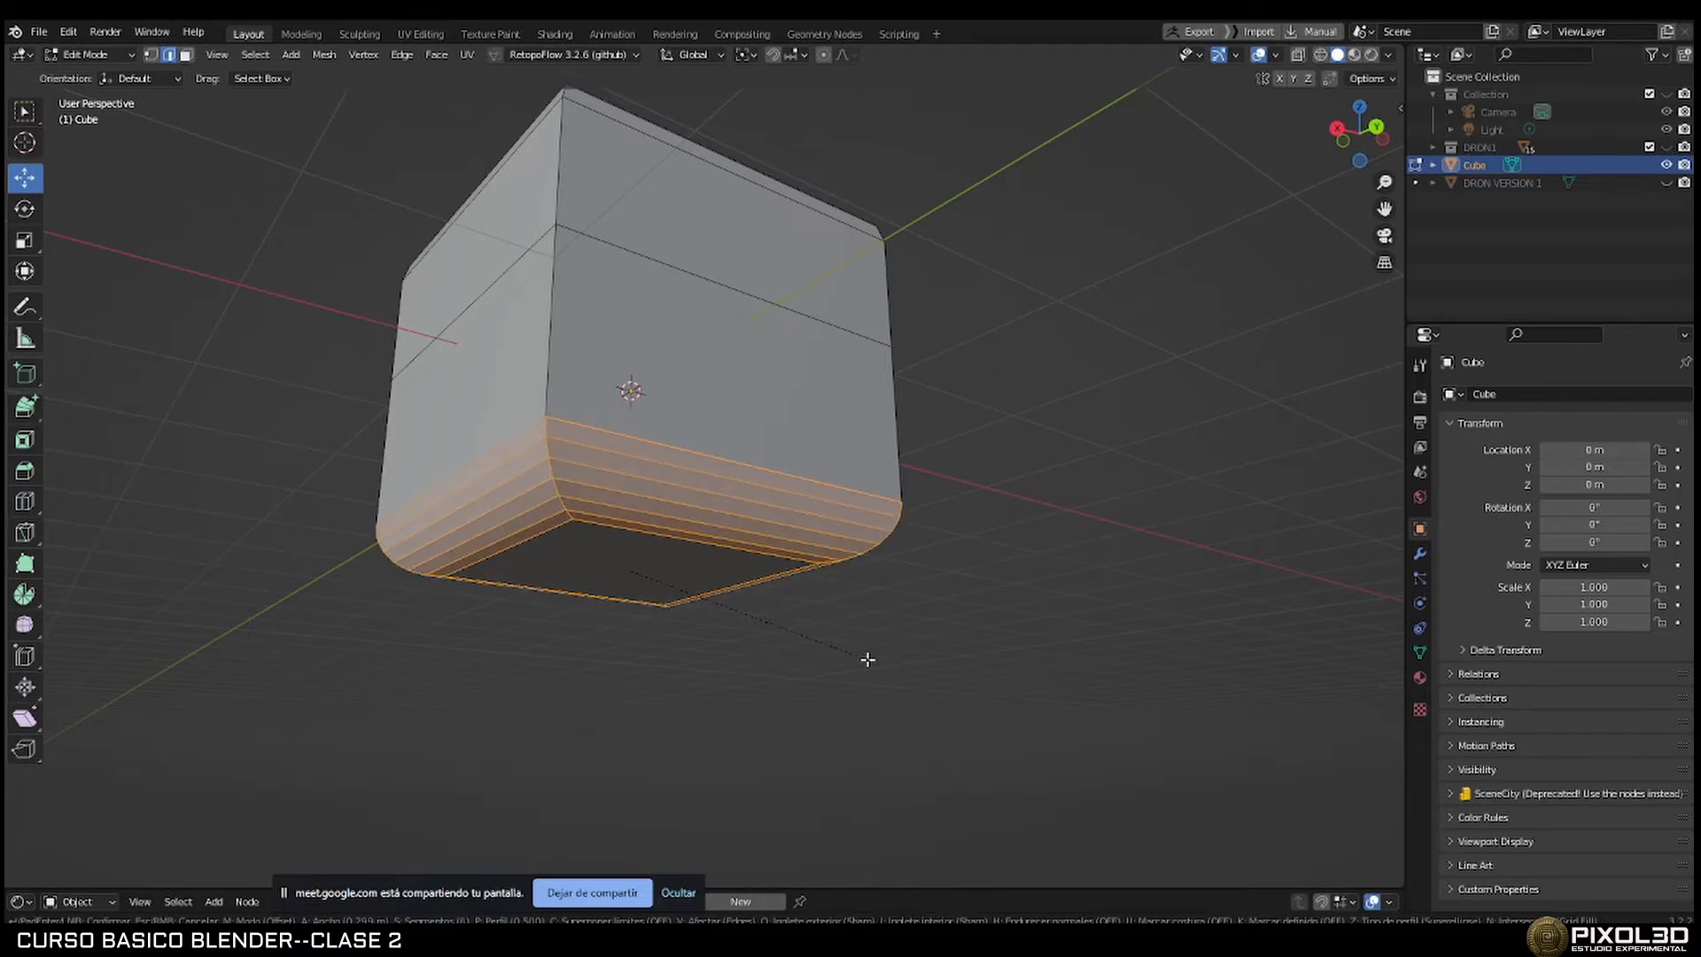
scroll(868, 659, up, 1)
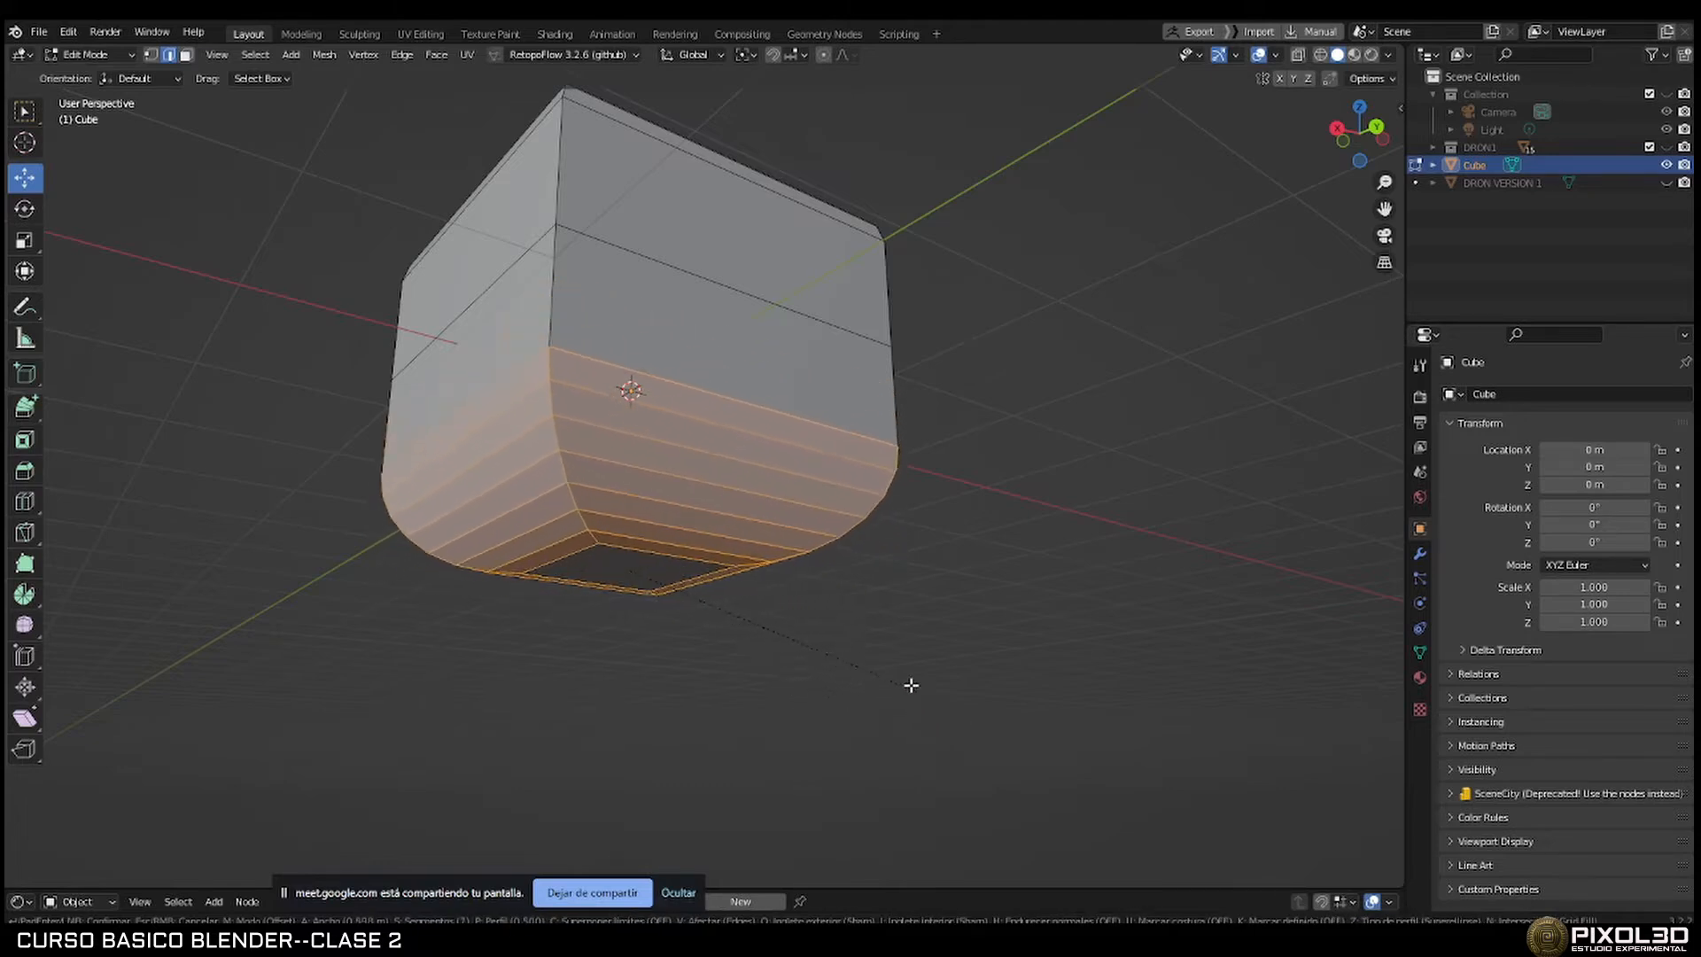
scroll(886, 655, down, 2)
scroll(873, 652, down, 3)
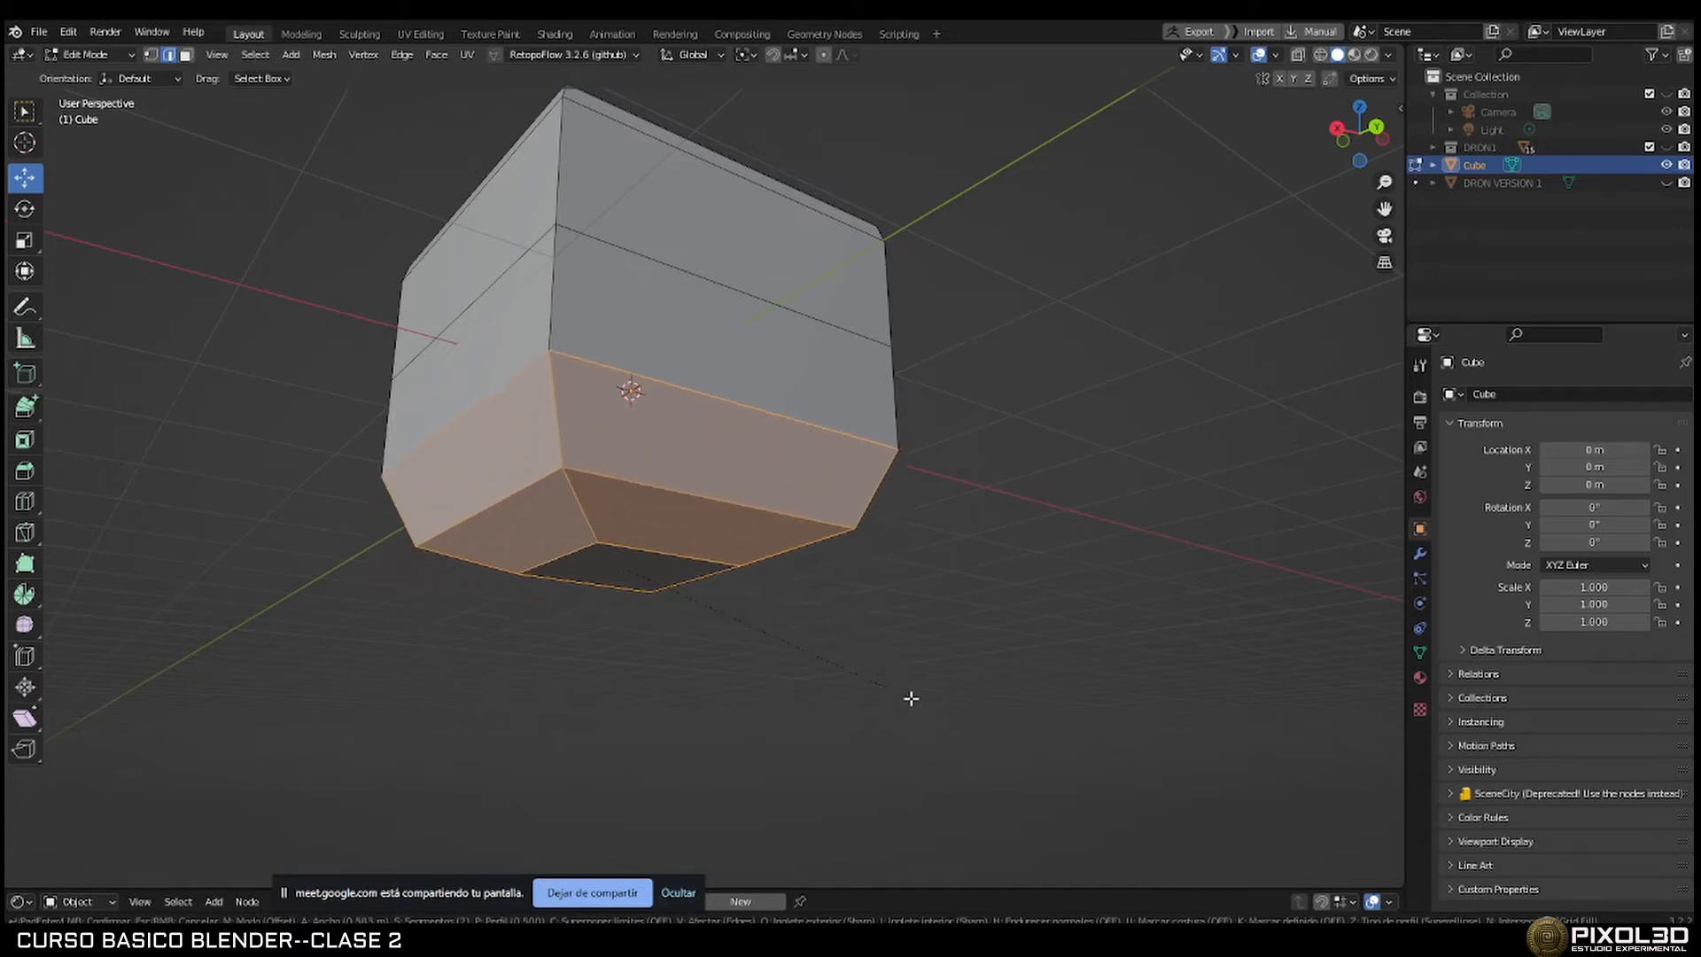
click(856, 643)
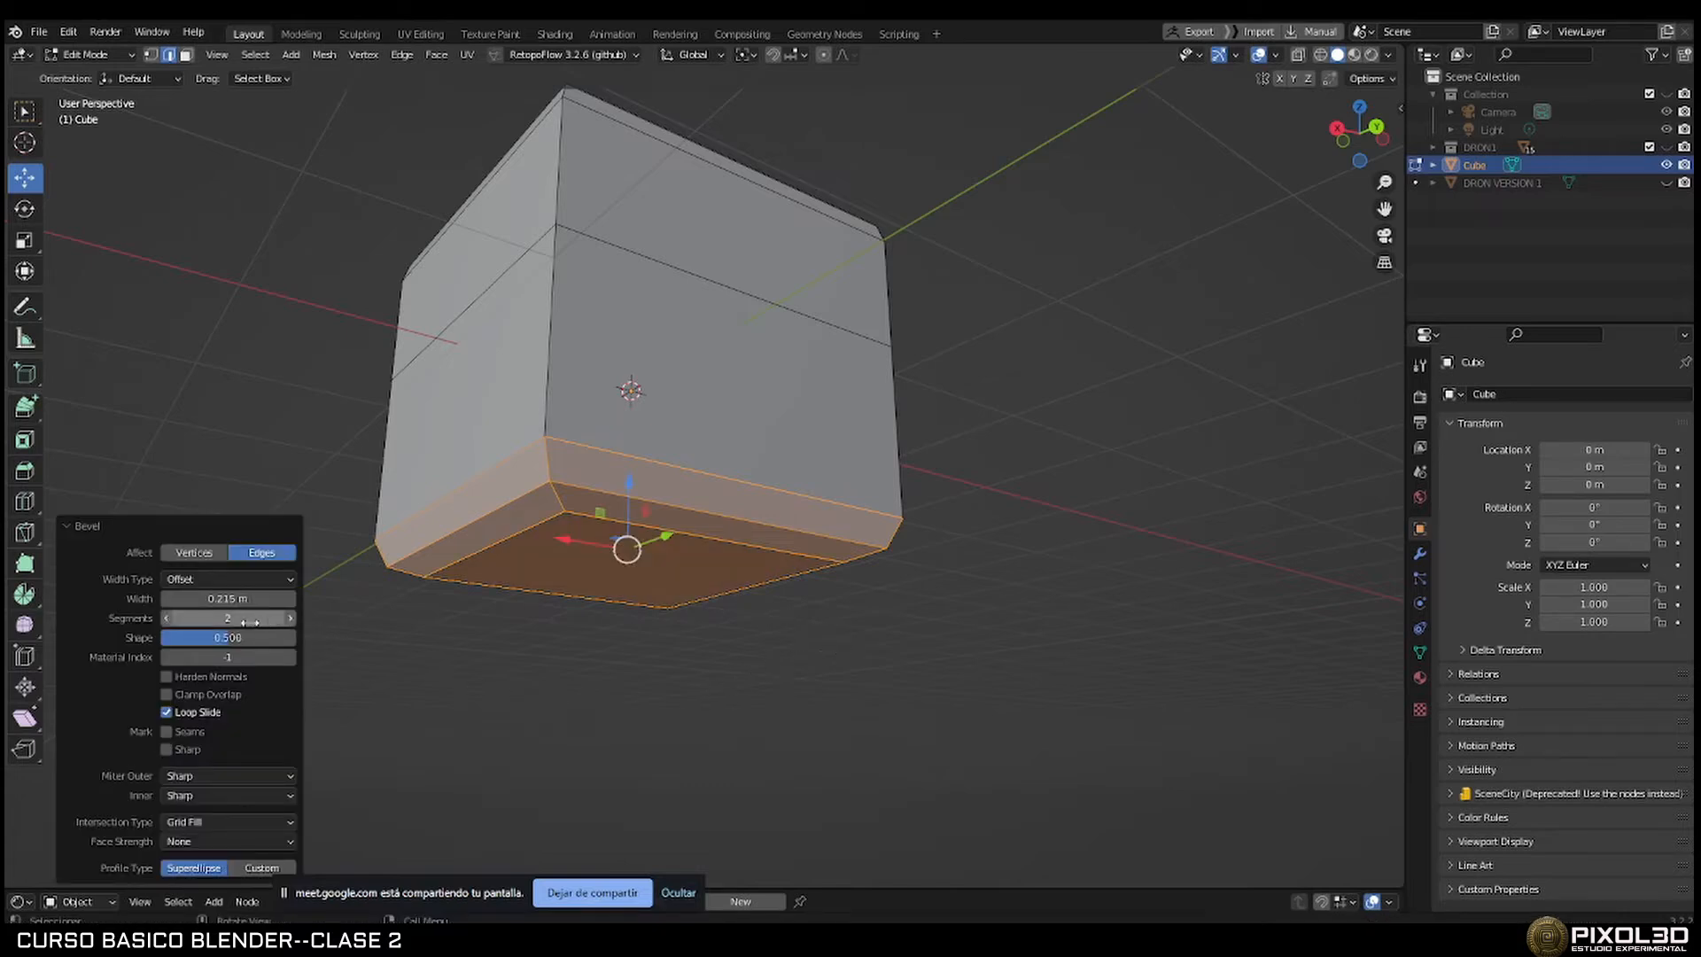
click(72, 522)
click(71, 866)
drag(183, 618, 204, 617)
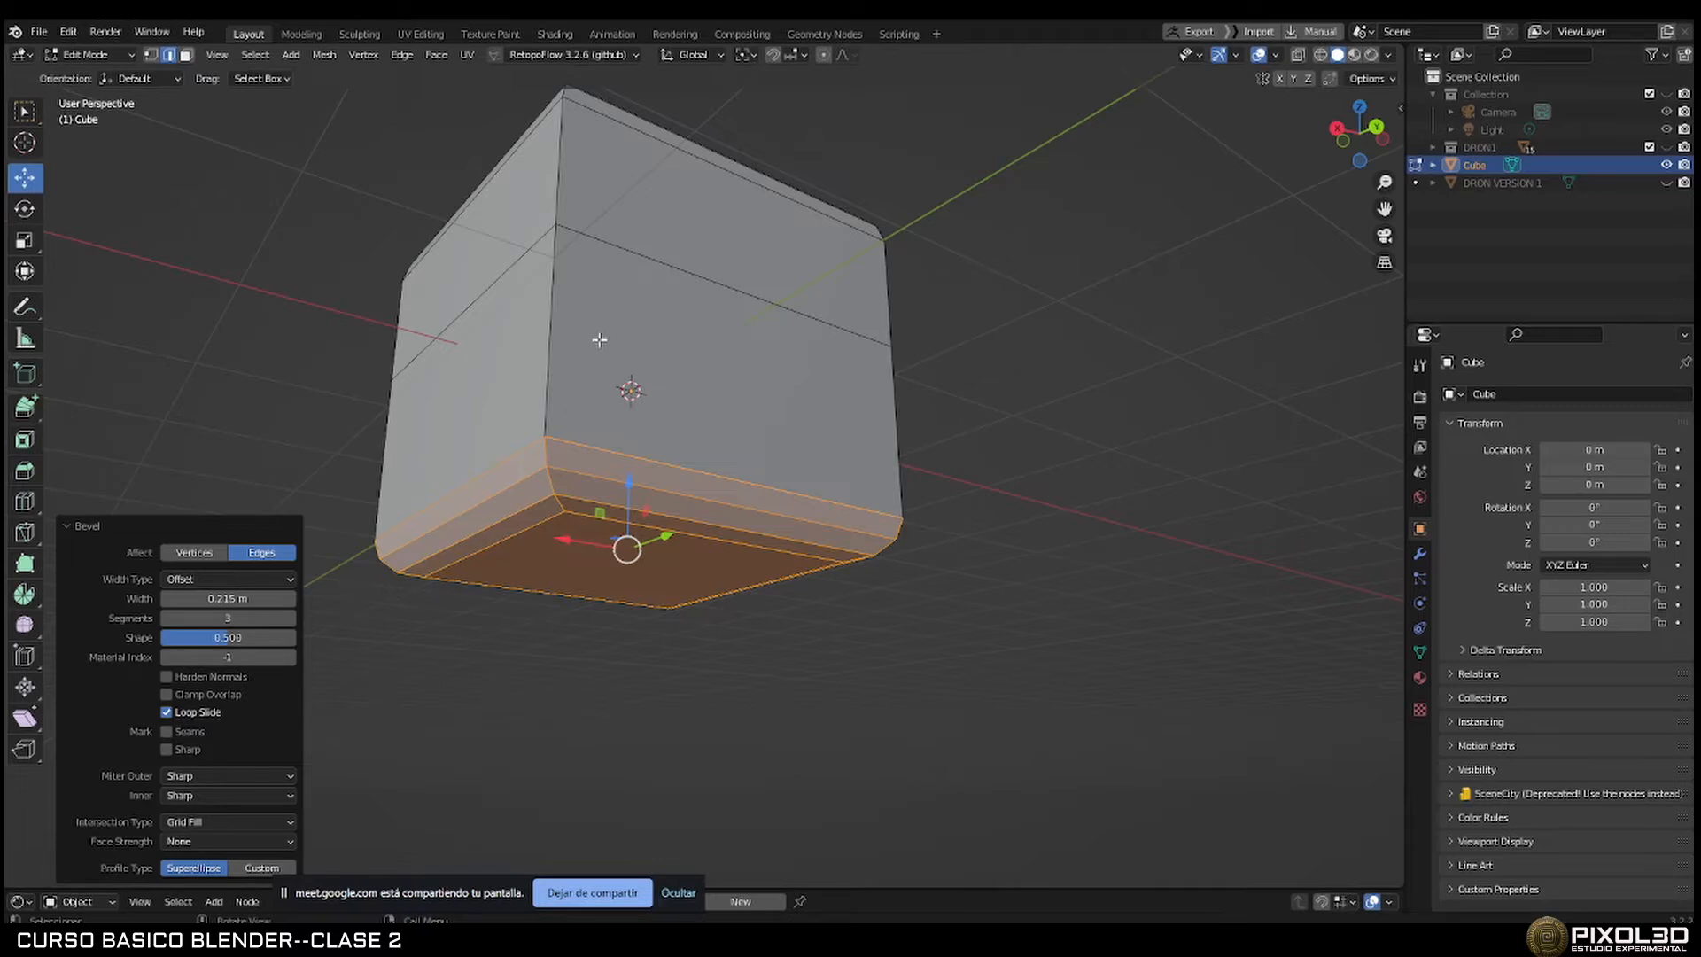
Bevel the horizontal edge loop around the middle of the cube with a width of about 0.26 m and 3 segments.
click(572, 359)
mouse_move(584, 406)
middle_down()
mouse_move(672, 413)
mouse_move(638, 368)
mouse_move(591, 395)
middle_up()
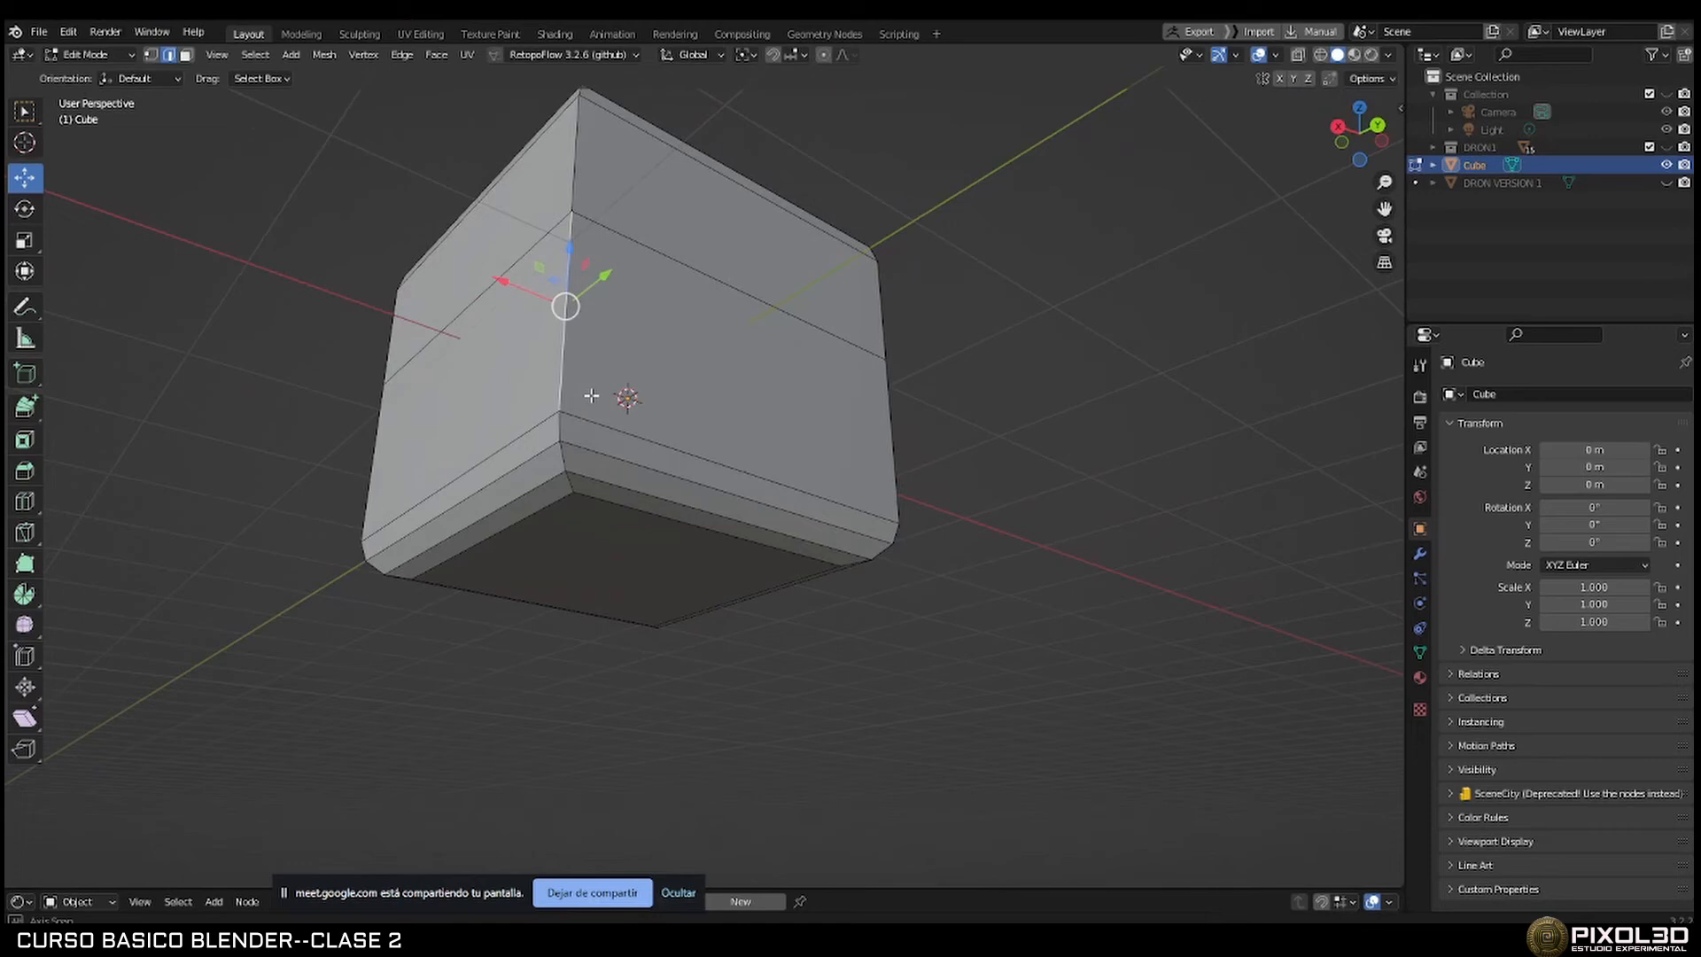
middle_drag(647, 468, 674, 595)
scroll(674, 596, down, 3)
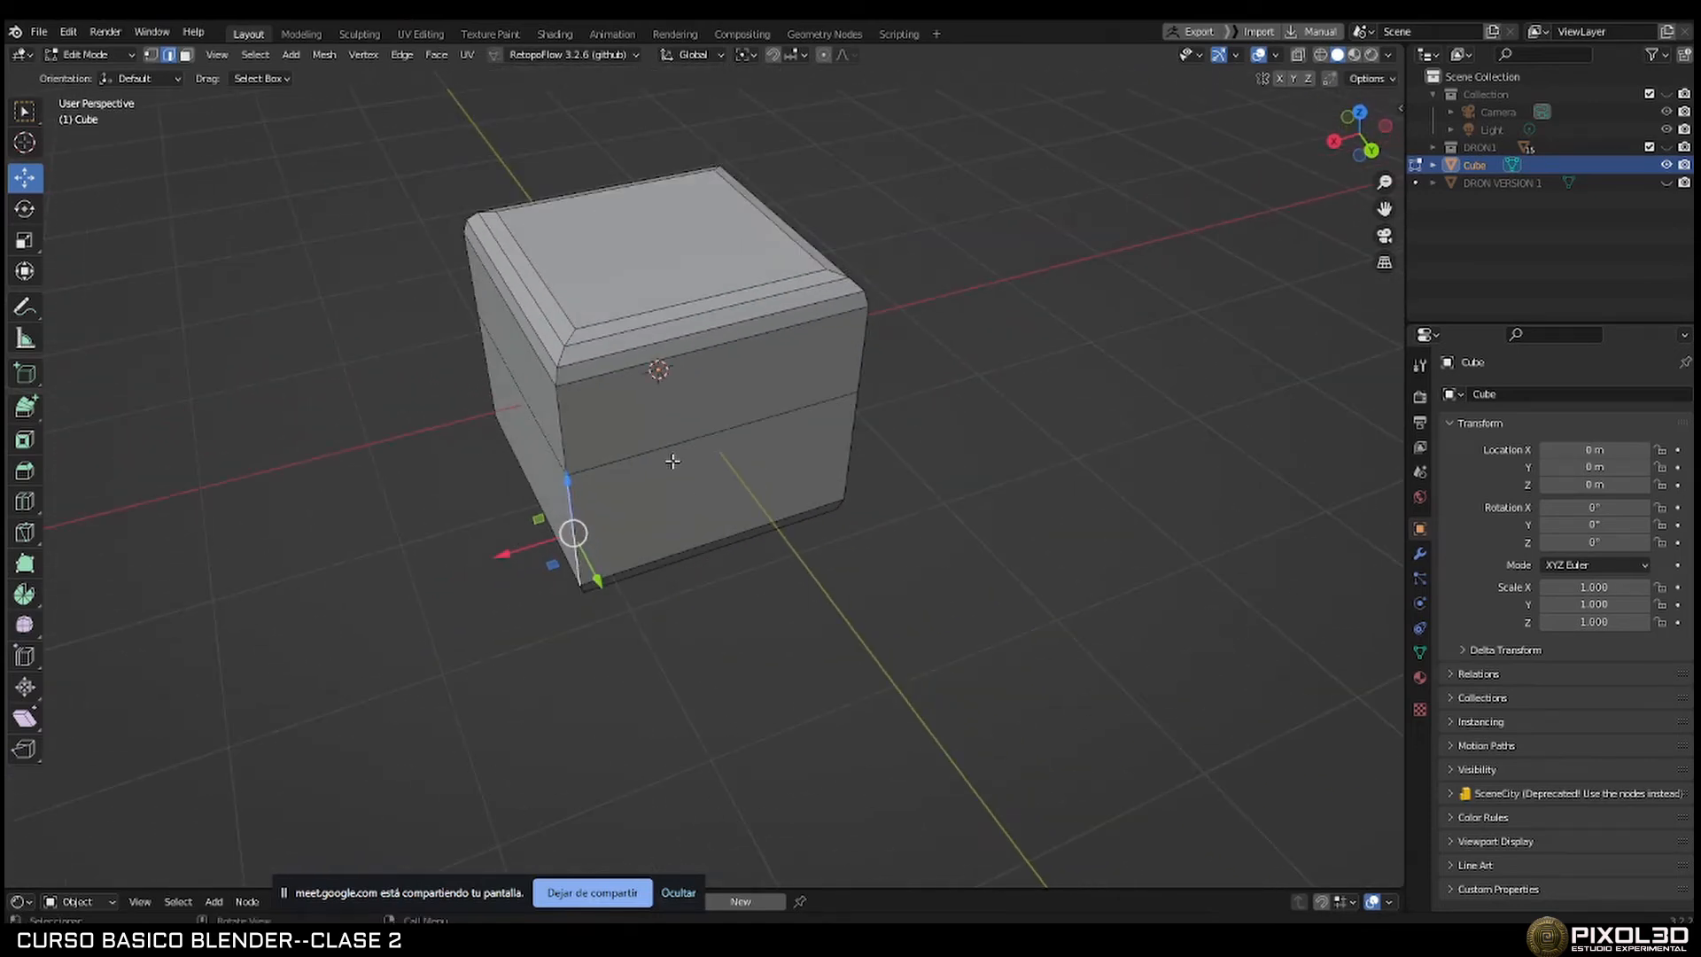
alt+click(695, 443)
middle_drag(695, 443, 640, 452)
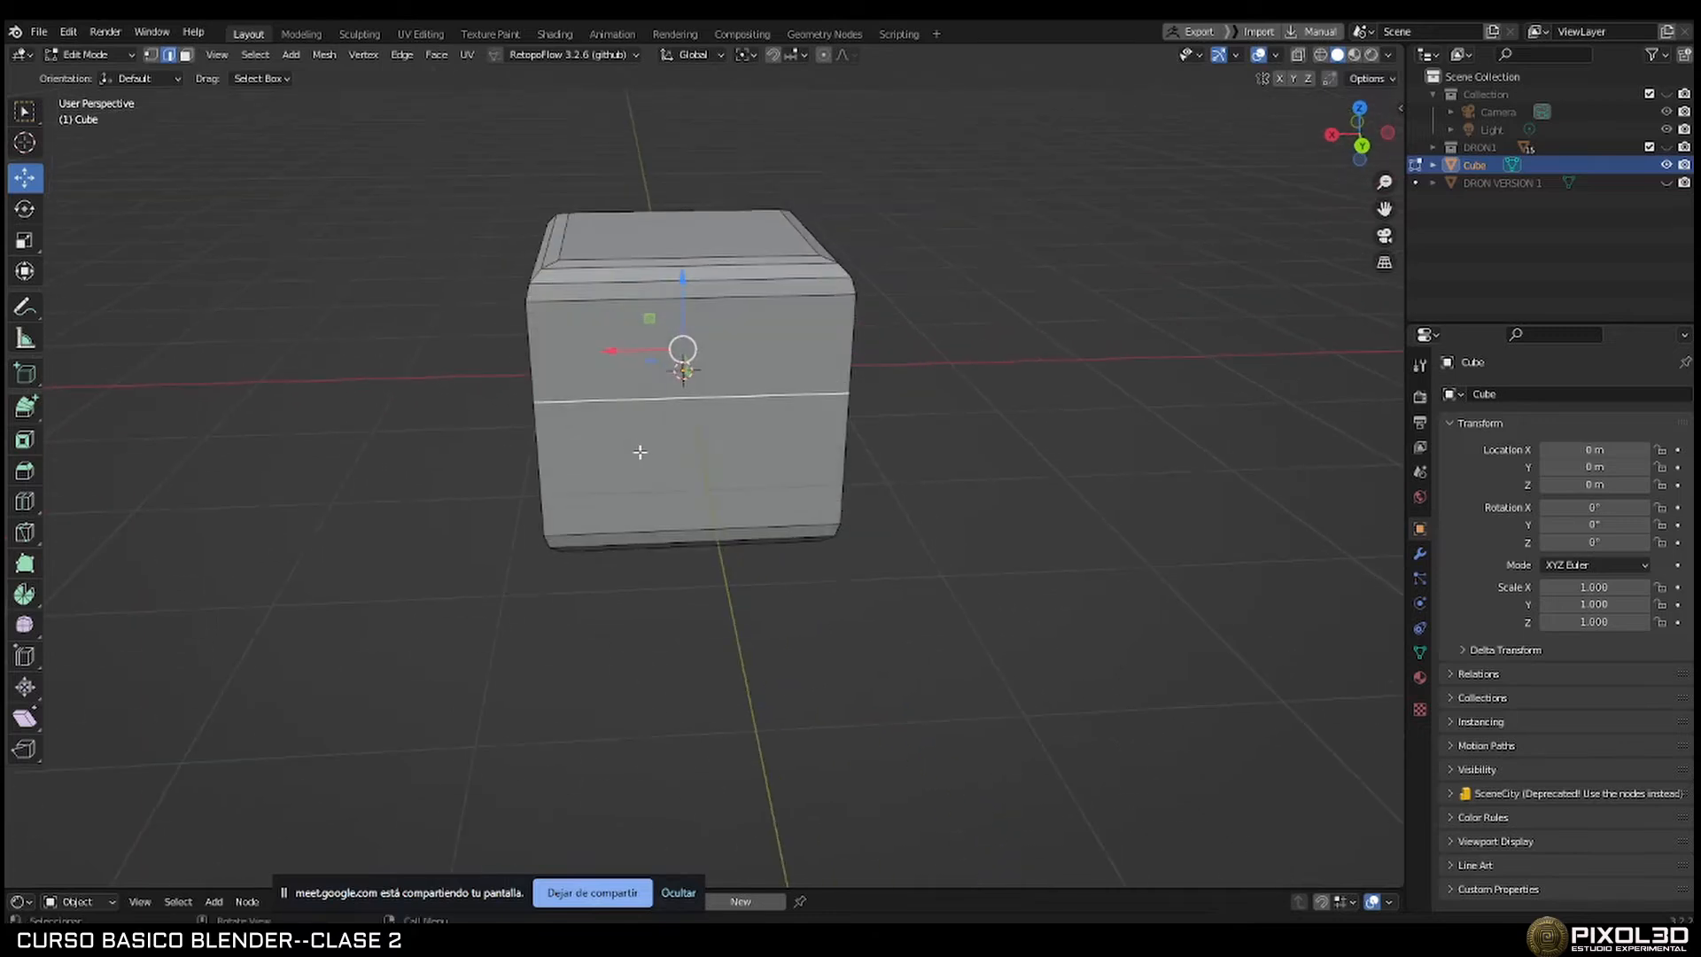
key(ctrl+b)
scroll(749, 554, up, 2)
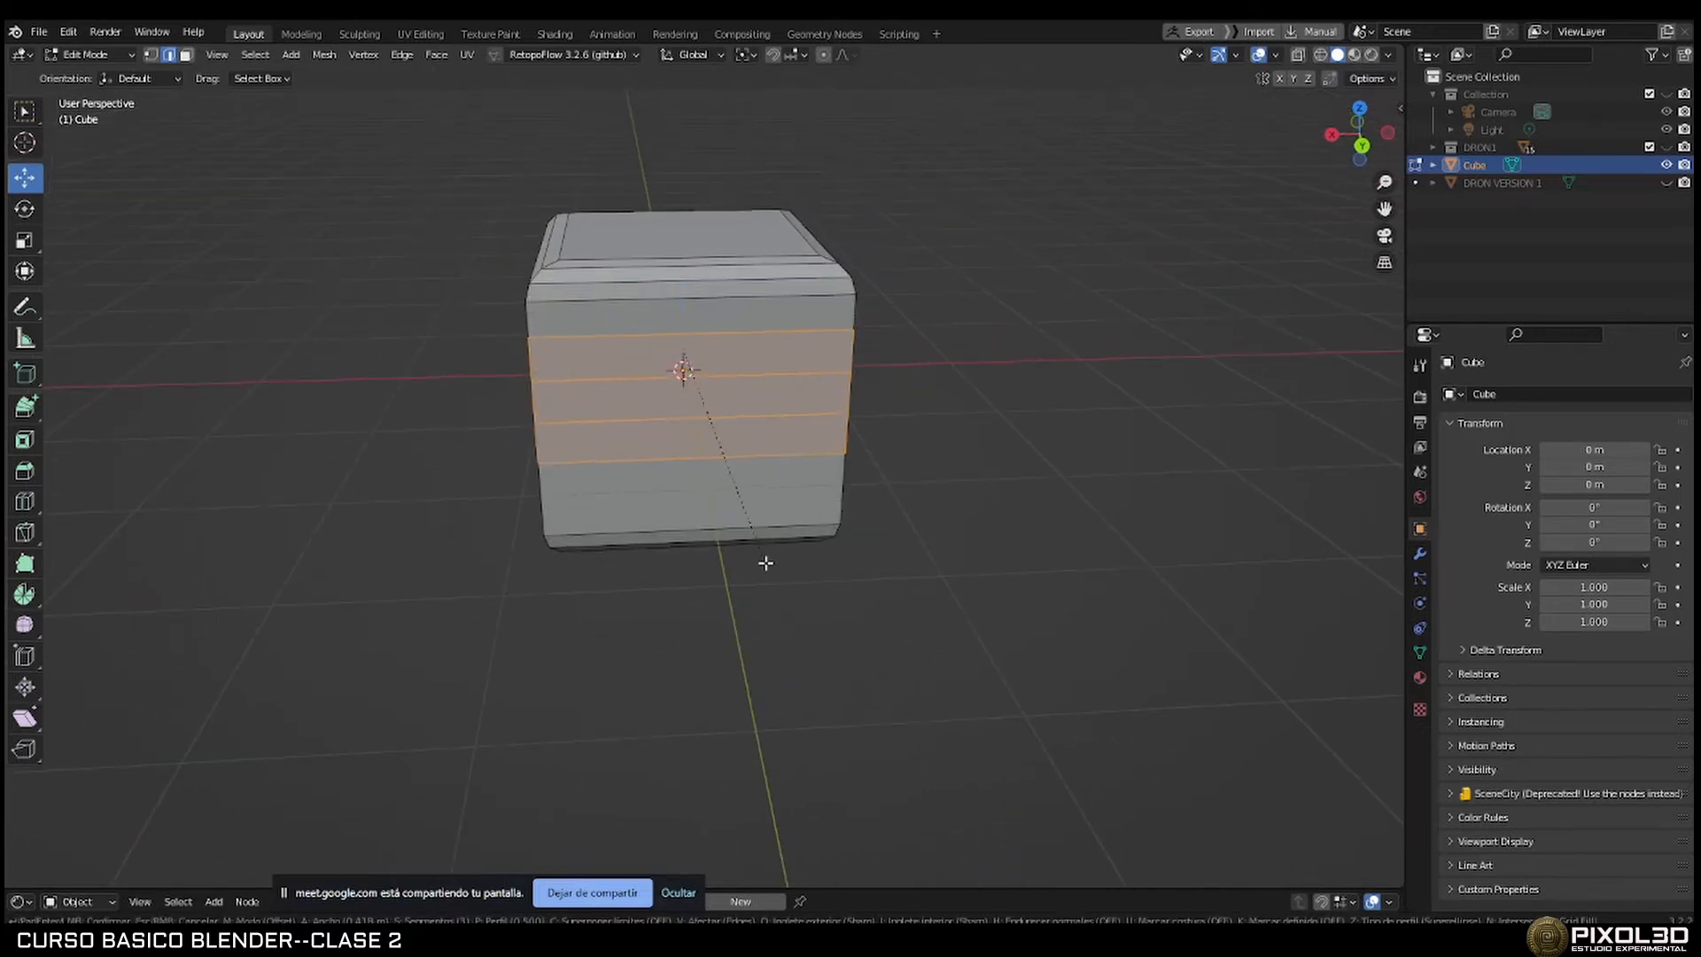
click(757, 543)
Return to Object Mode and delete the bevelled cube.
middle_drag(813, 550, 654, 477)
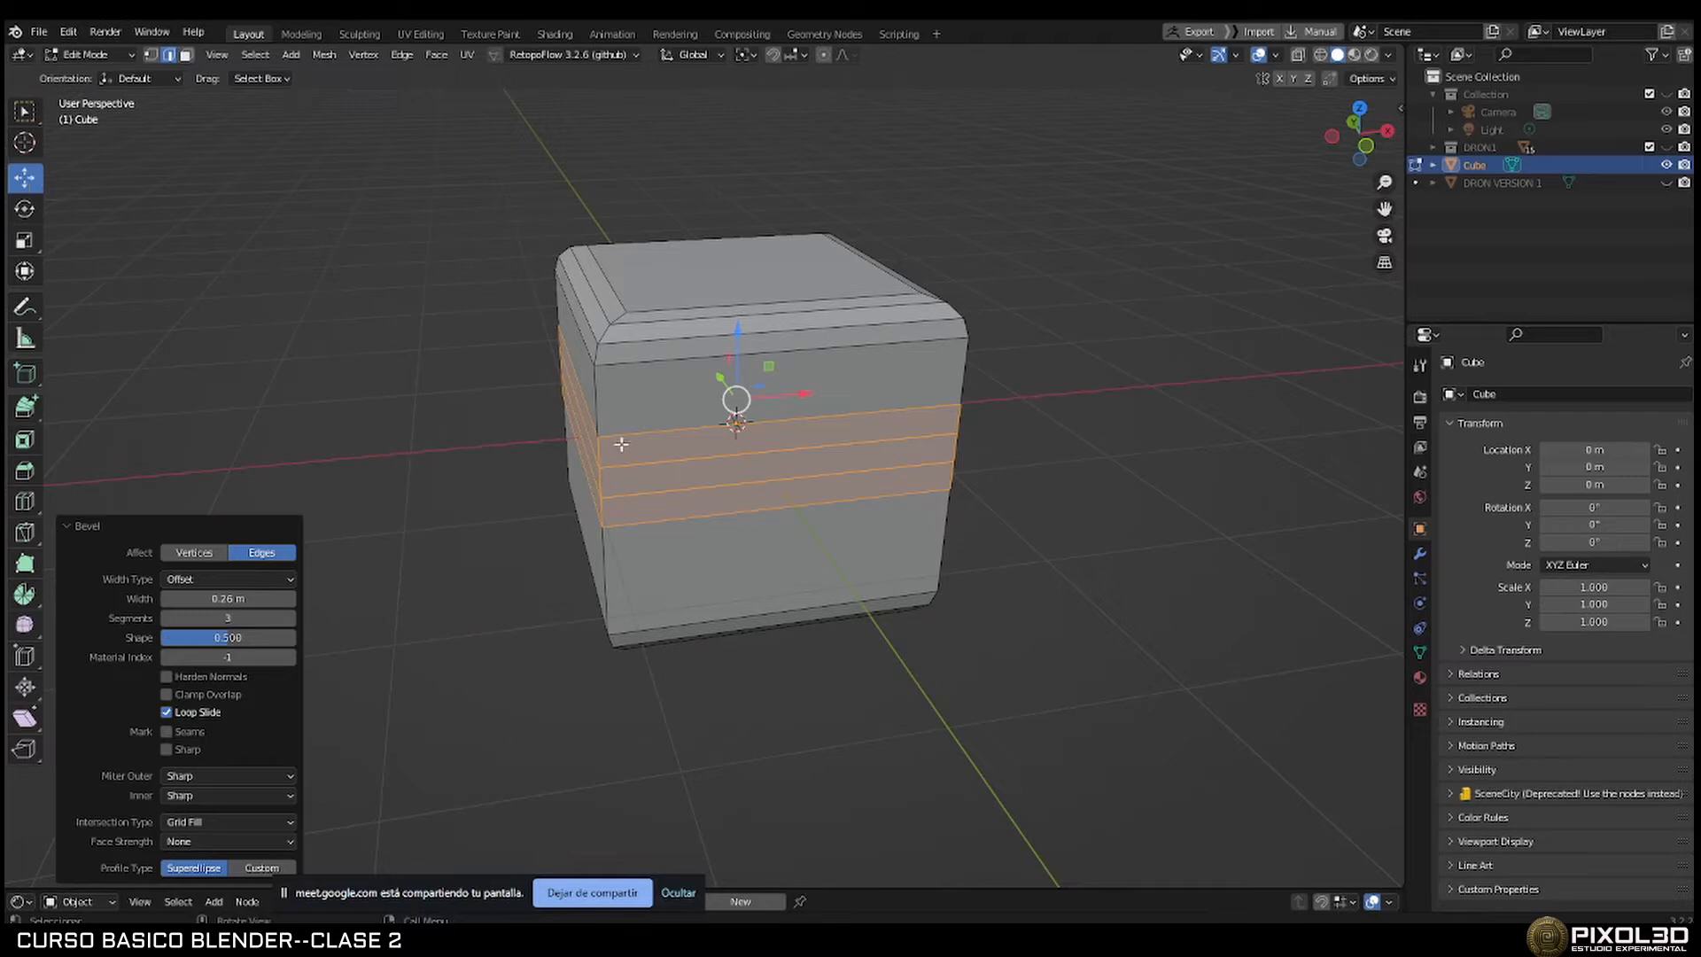
key(Tab)
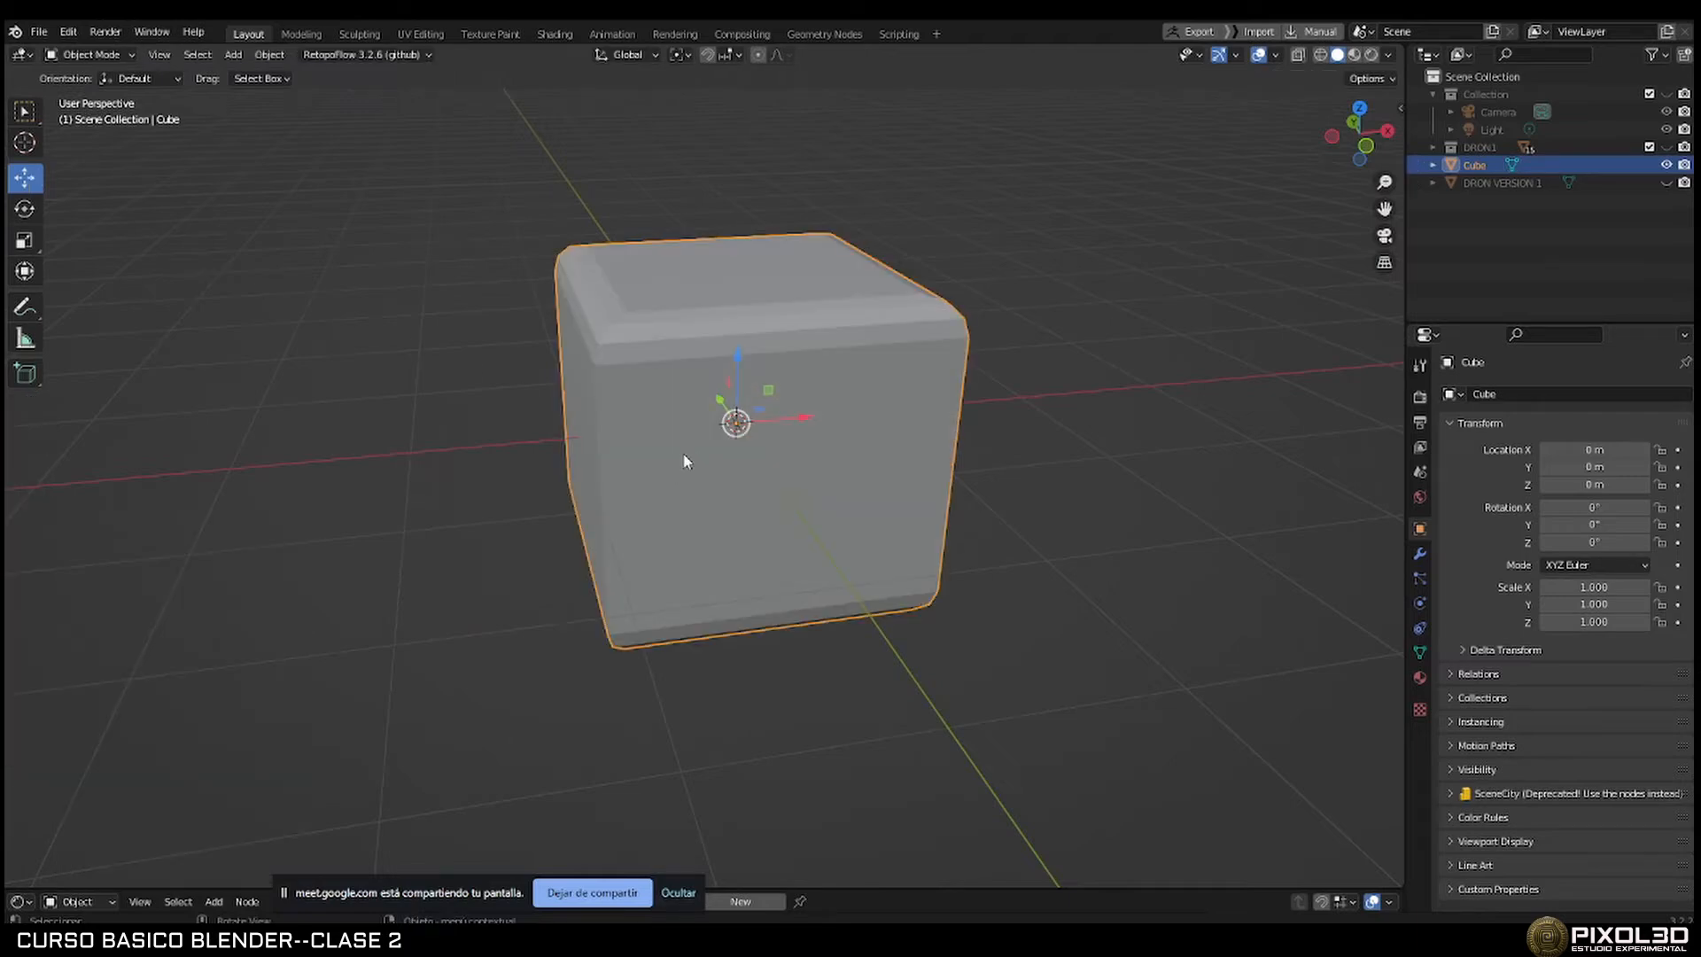
key(Delete)
Read the bevel page and the Loop Cuts part of the cutting tools page in the course PDF, and switch back to Blender.
key(alt+Tab)
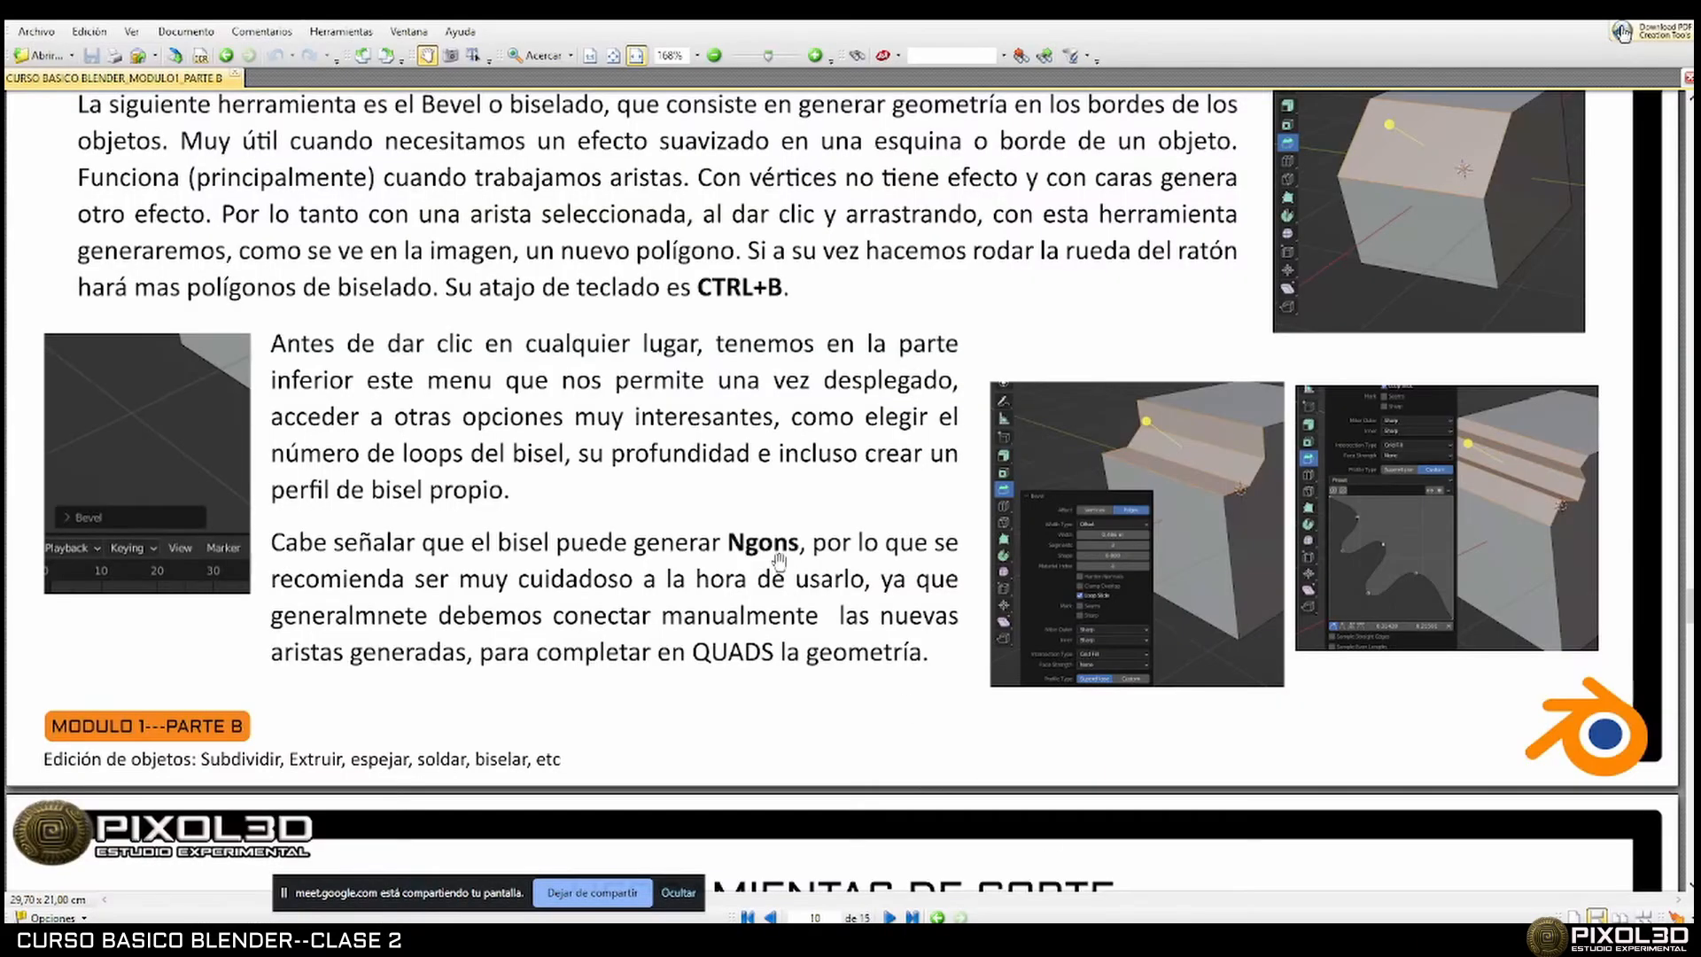
scroll(808, 558, up, 1)
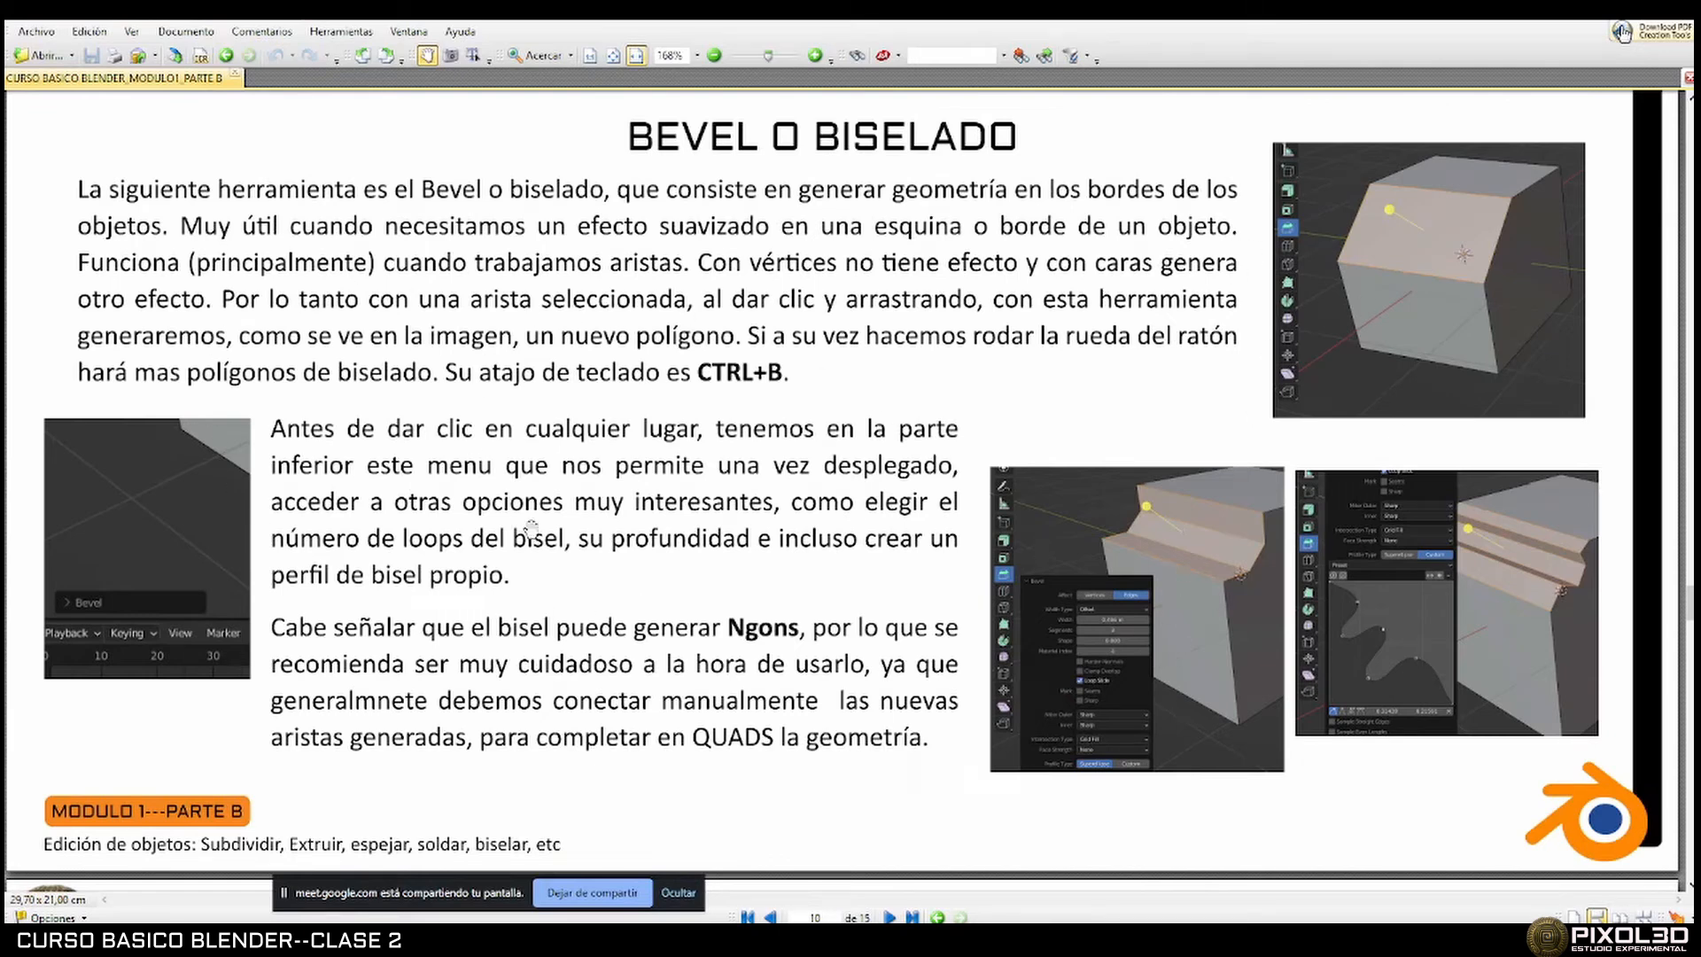
scroll(860, 537, down, 7)
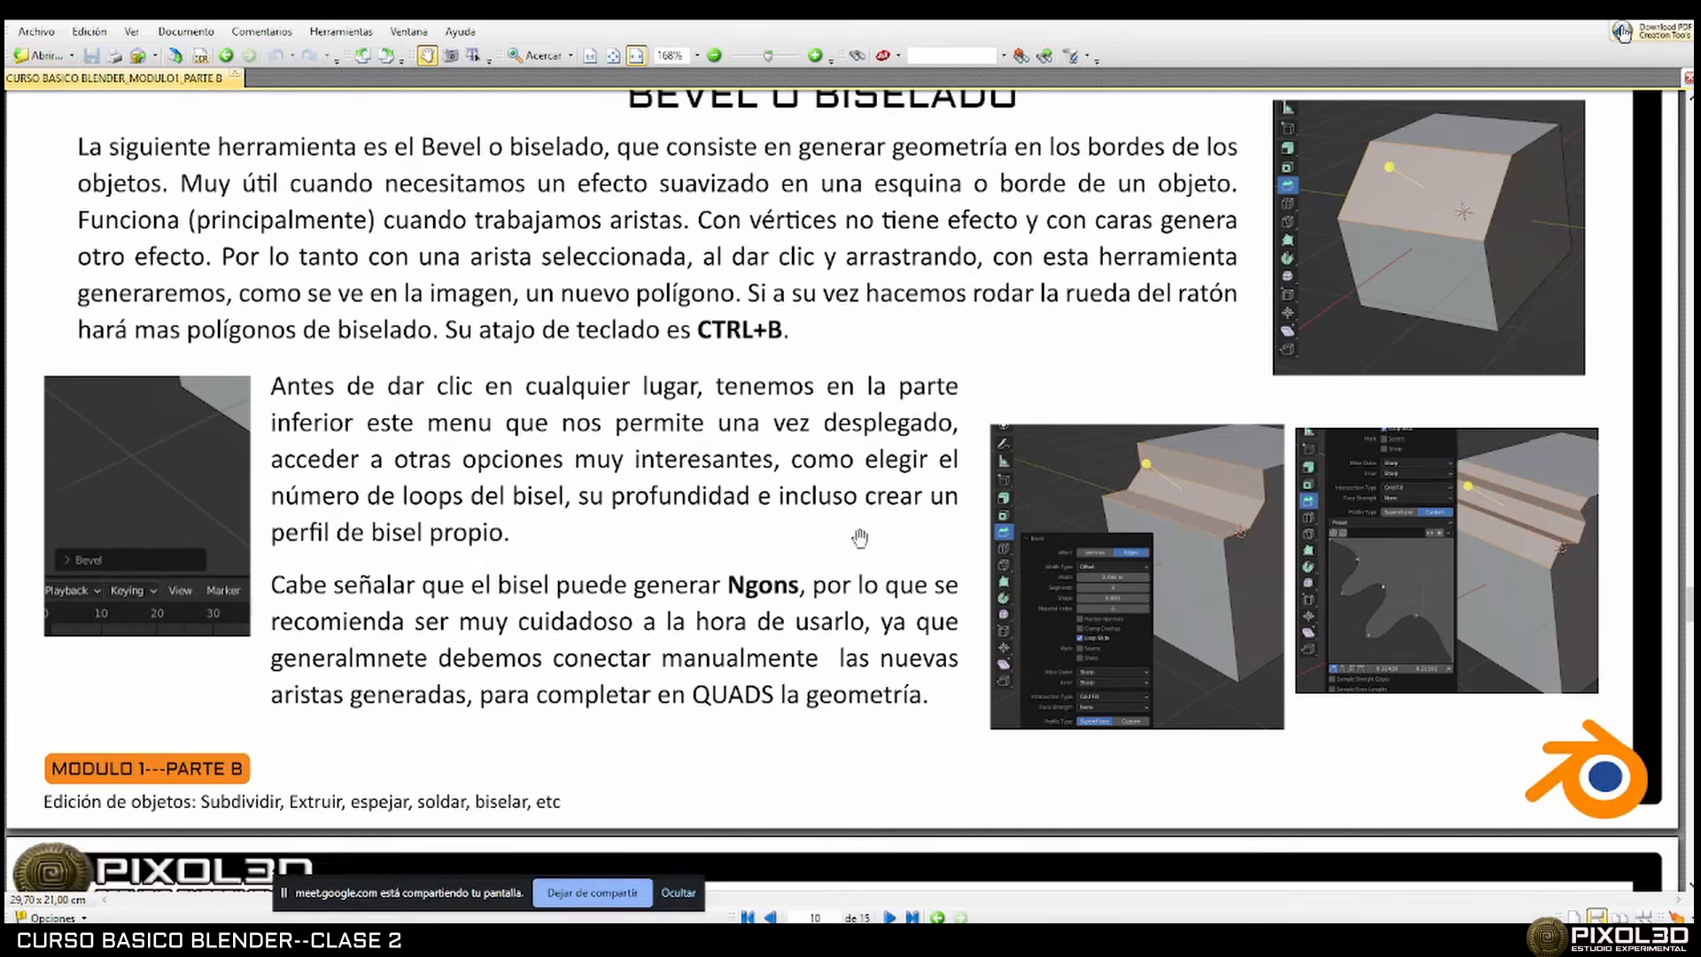
scroll(860, 537, down, 4)
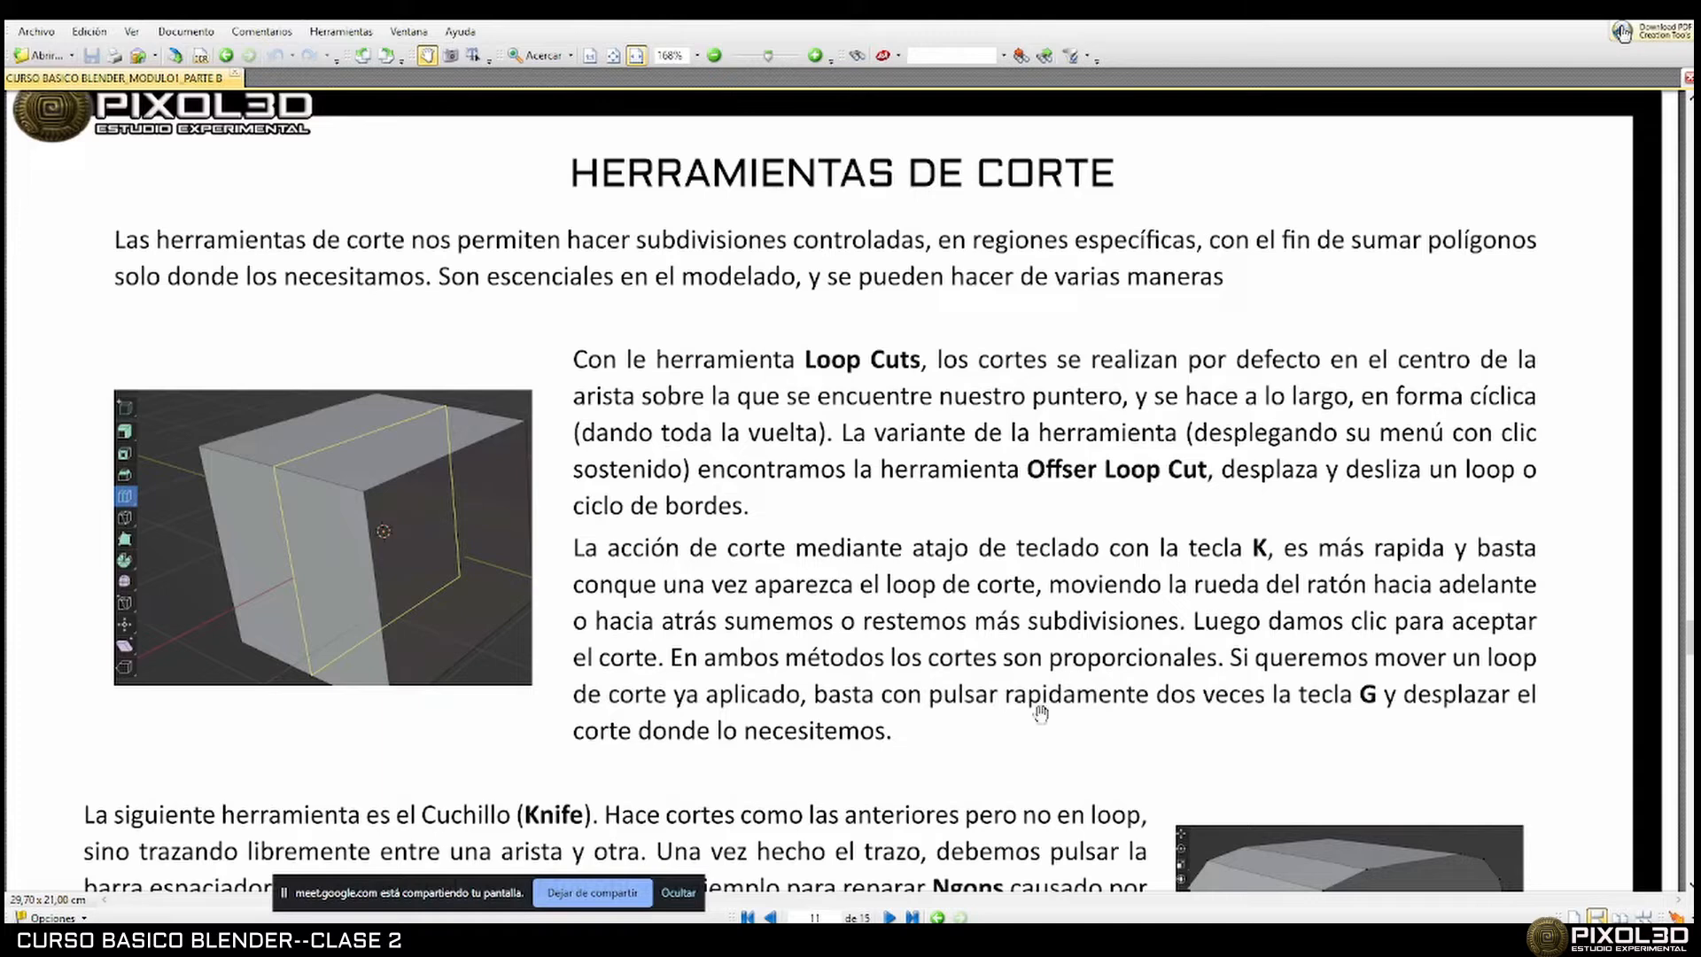
key(alt+Tab)
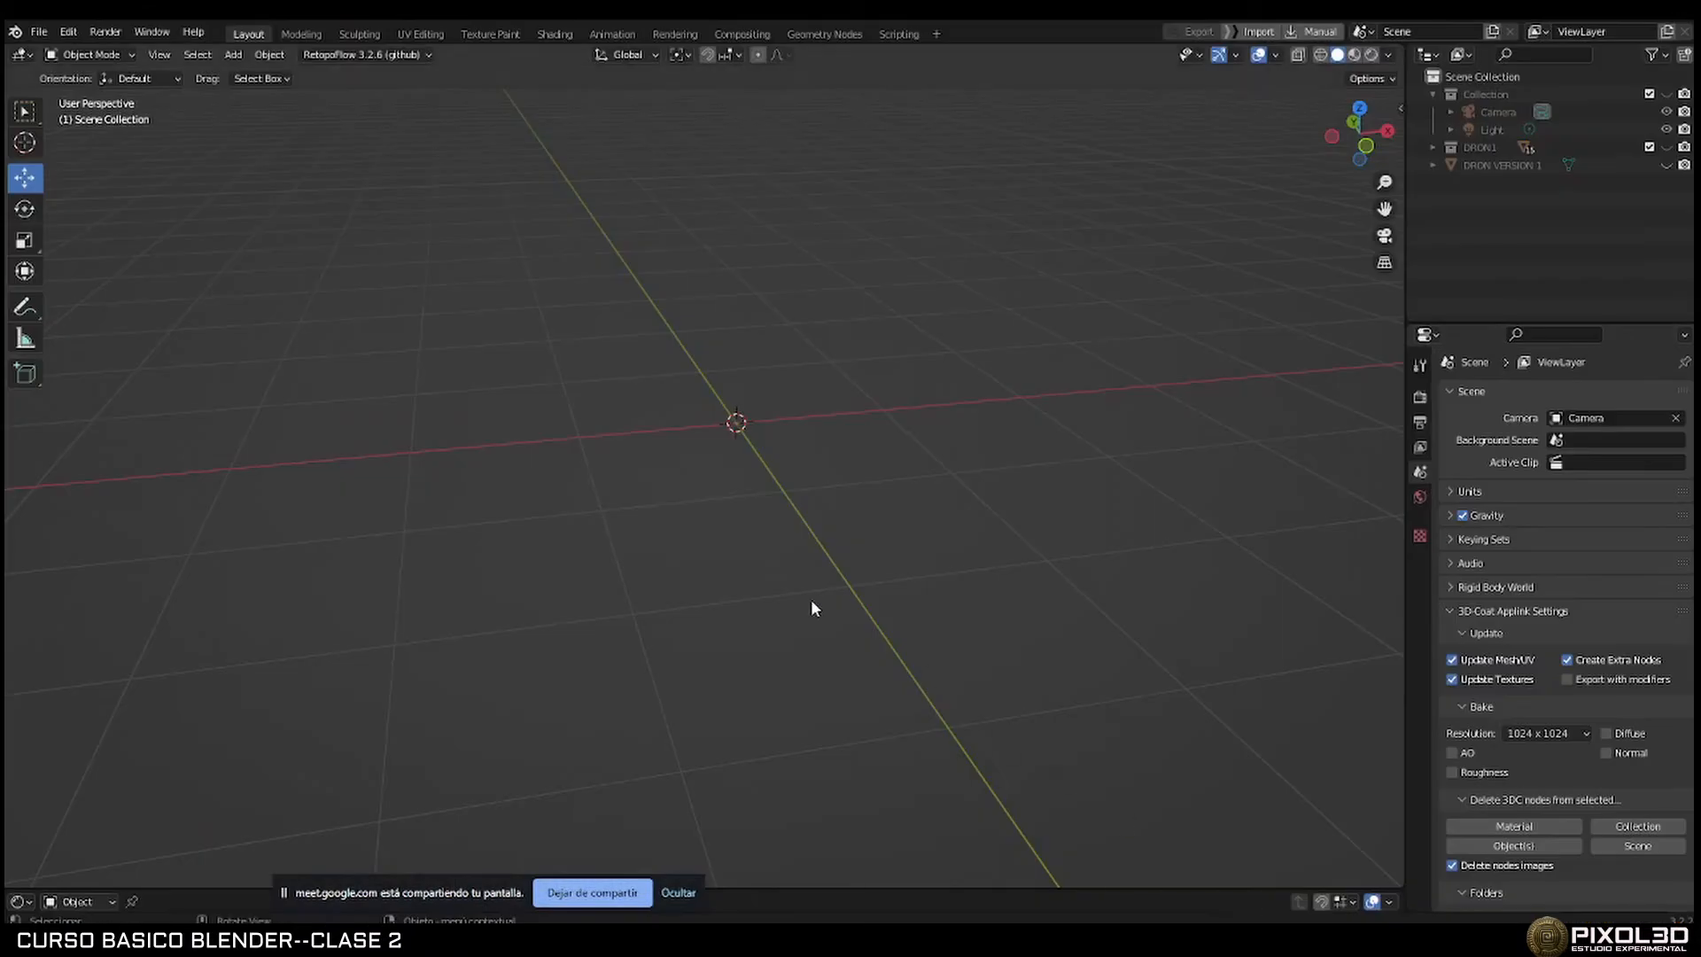
Add a new mesh cube and enter Edit Mode with nothing selected.
key(shift+a)
mouse_move(787, 504)
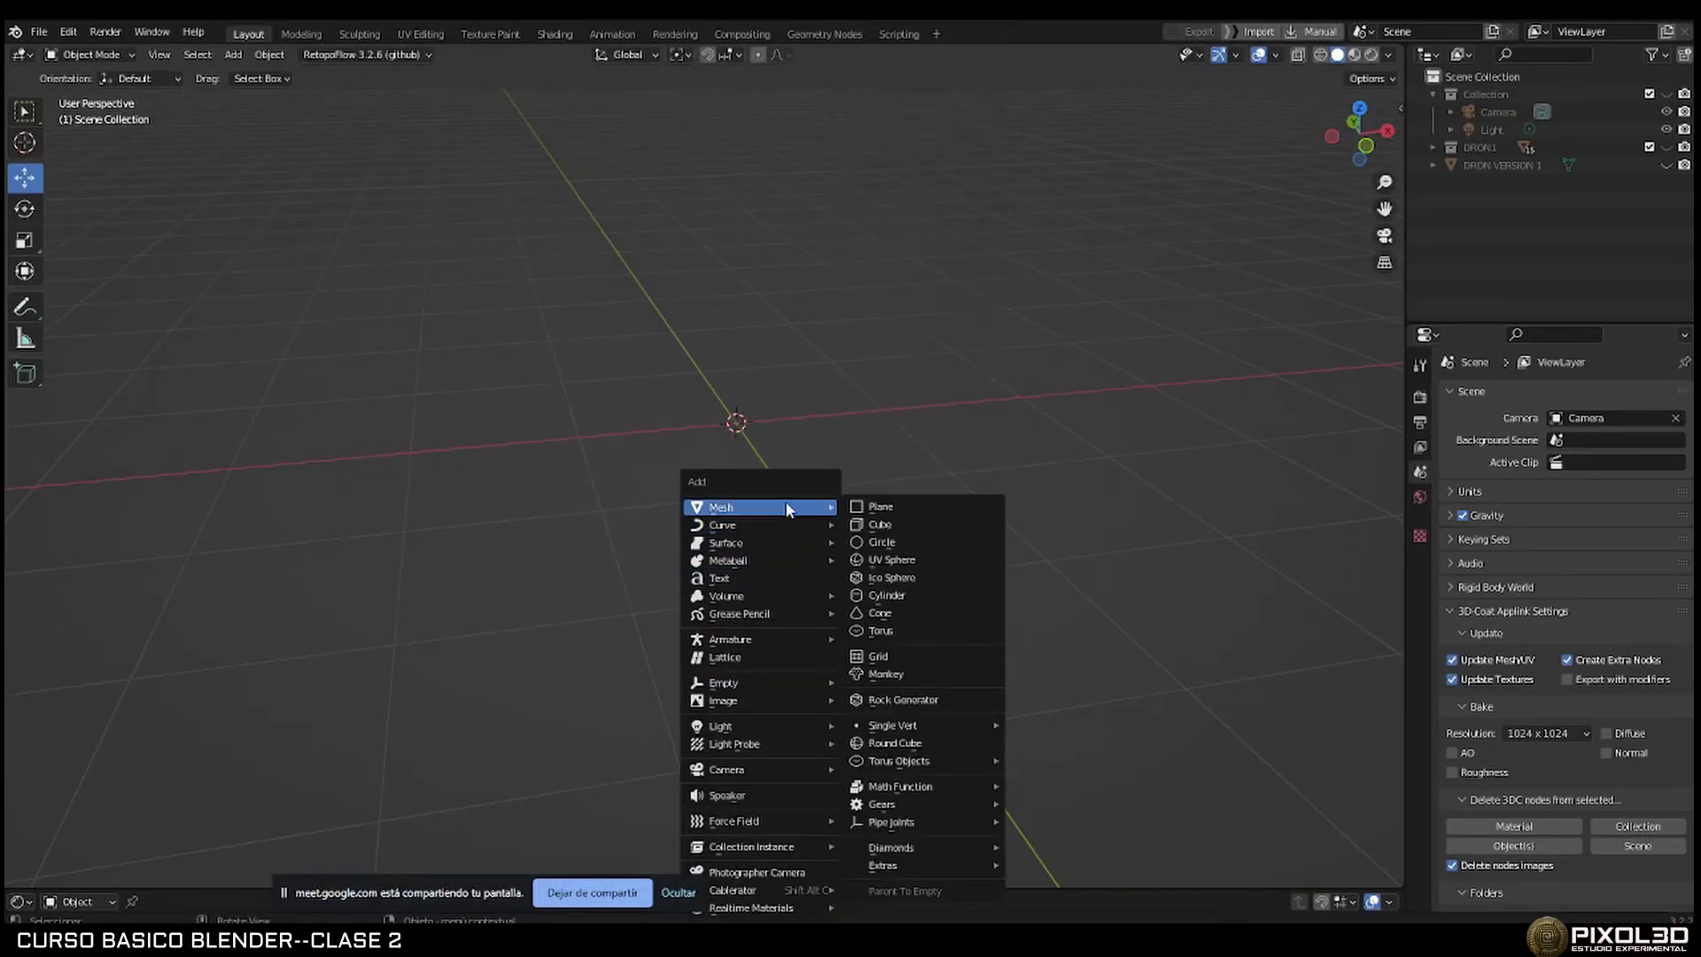
click(880, 524)
middle_drag(802, 472, 916, 498)
key(Tab)
click(989, 503)
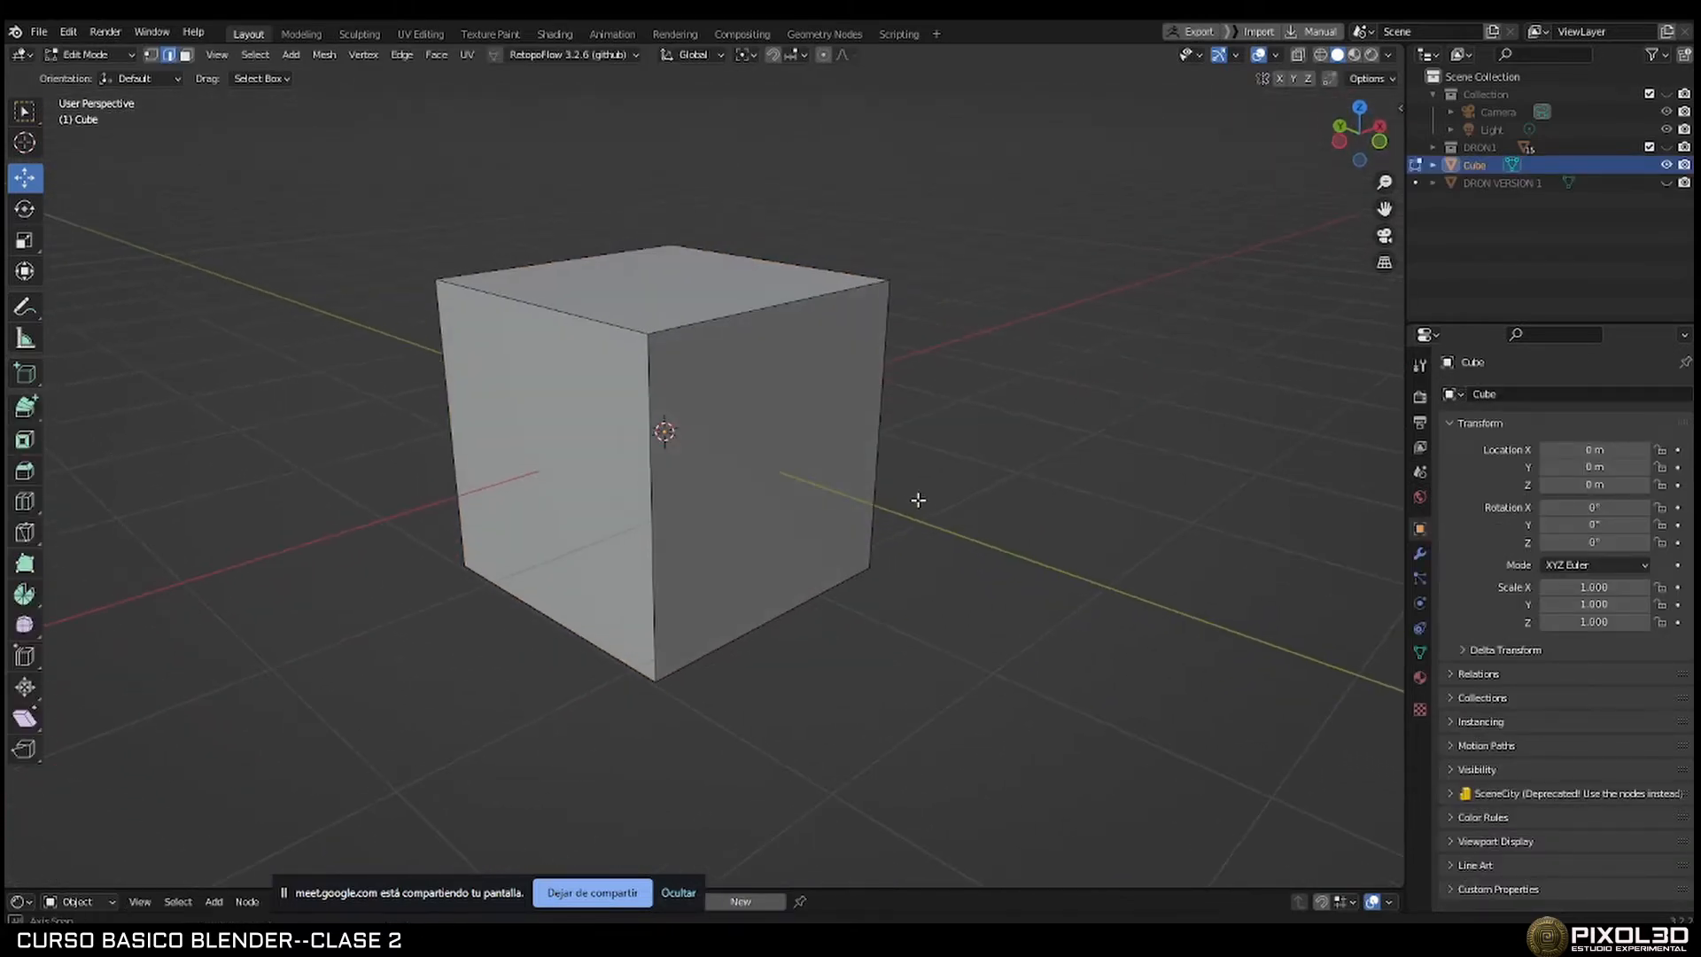
With the Loop Cut tool, add single centred loop cuts around the cube in all three directions.
click(34, 498)
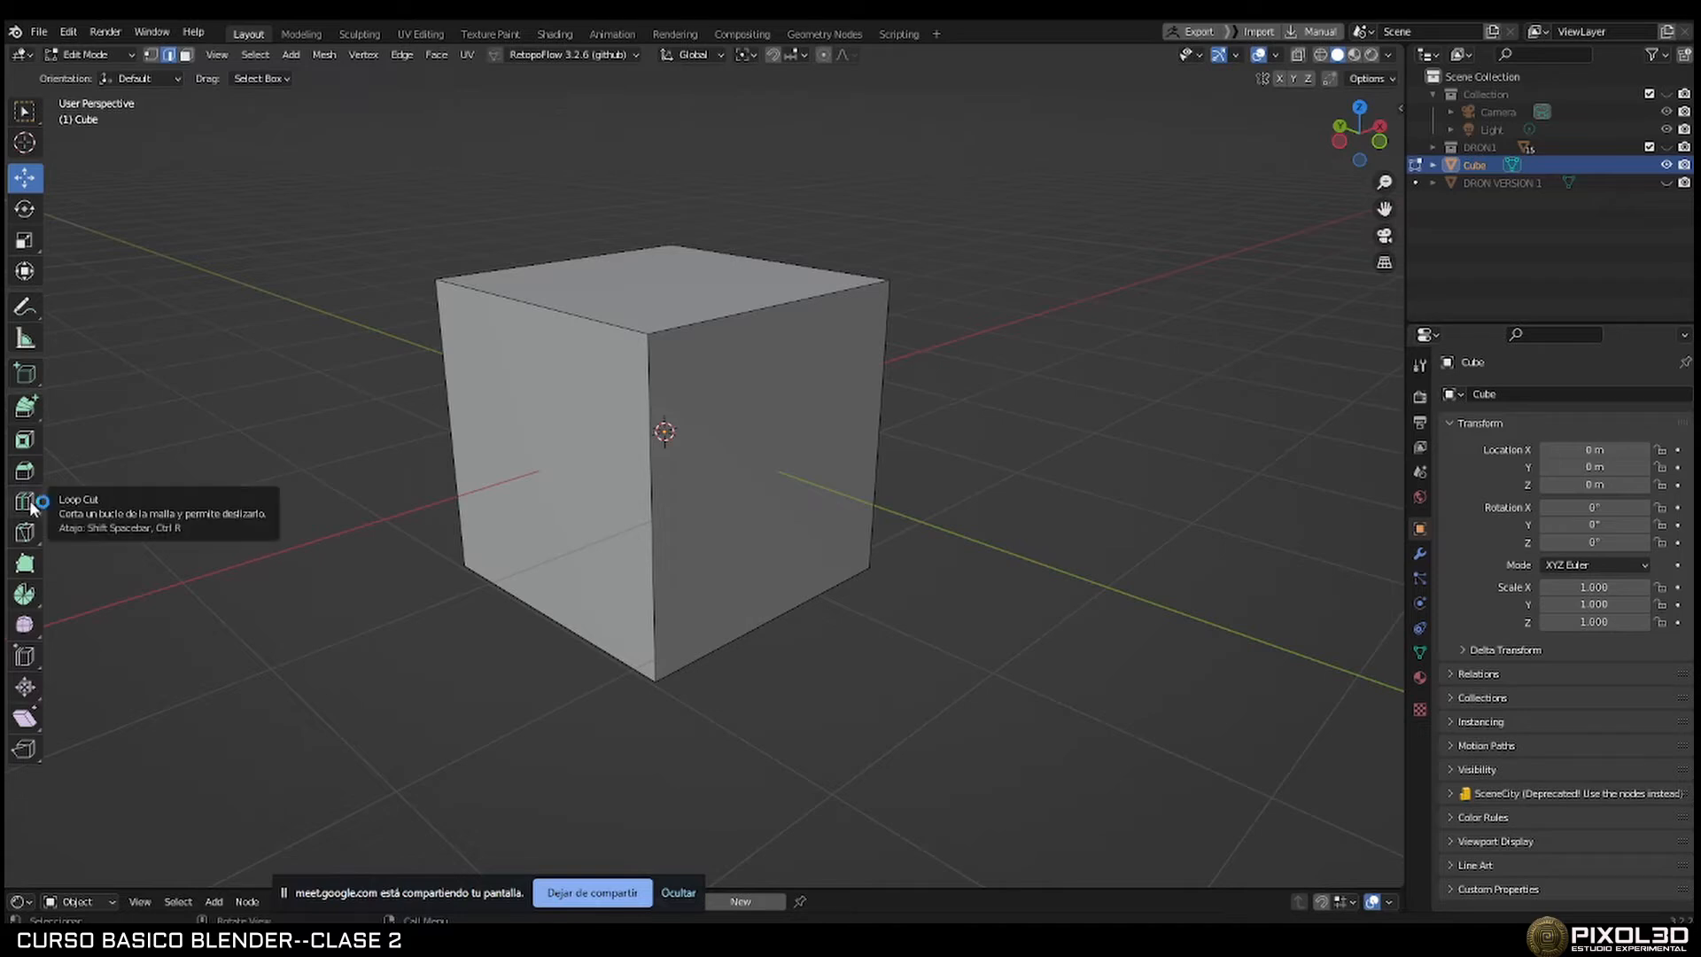
click(32, 504)
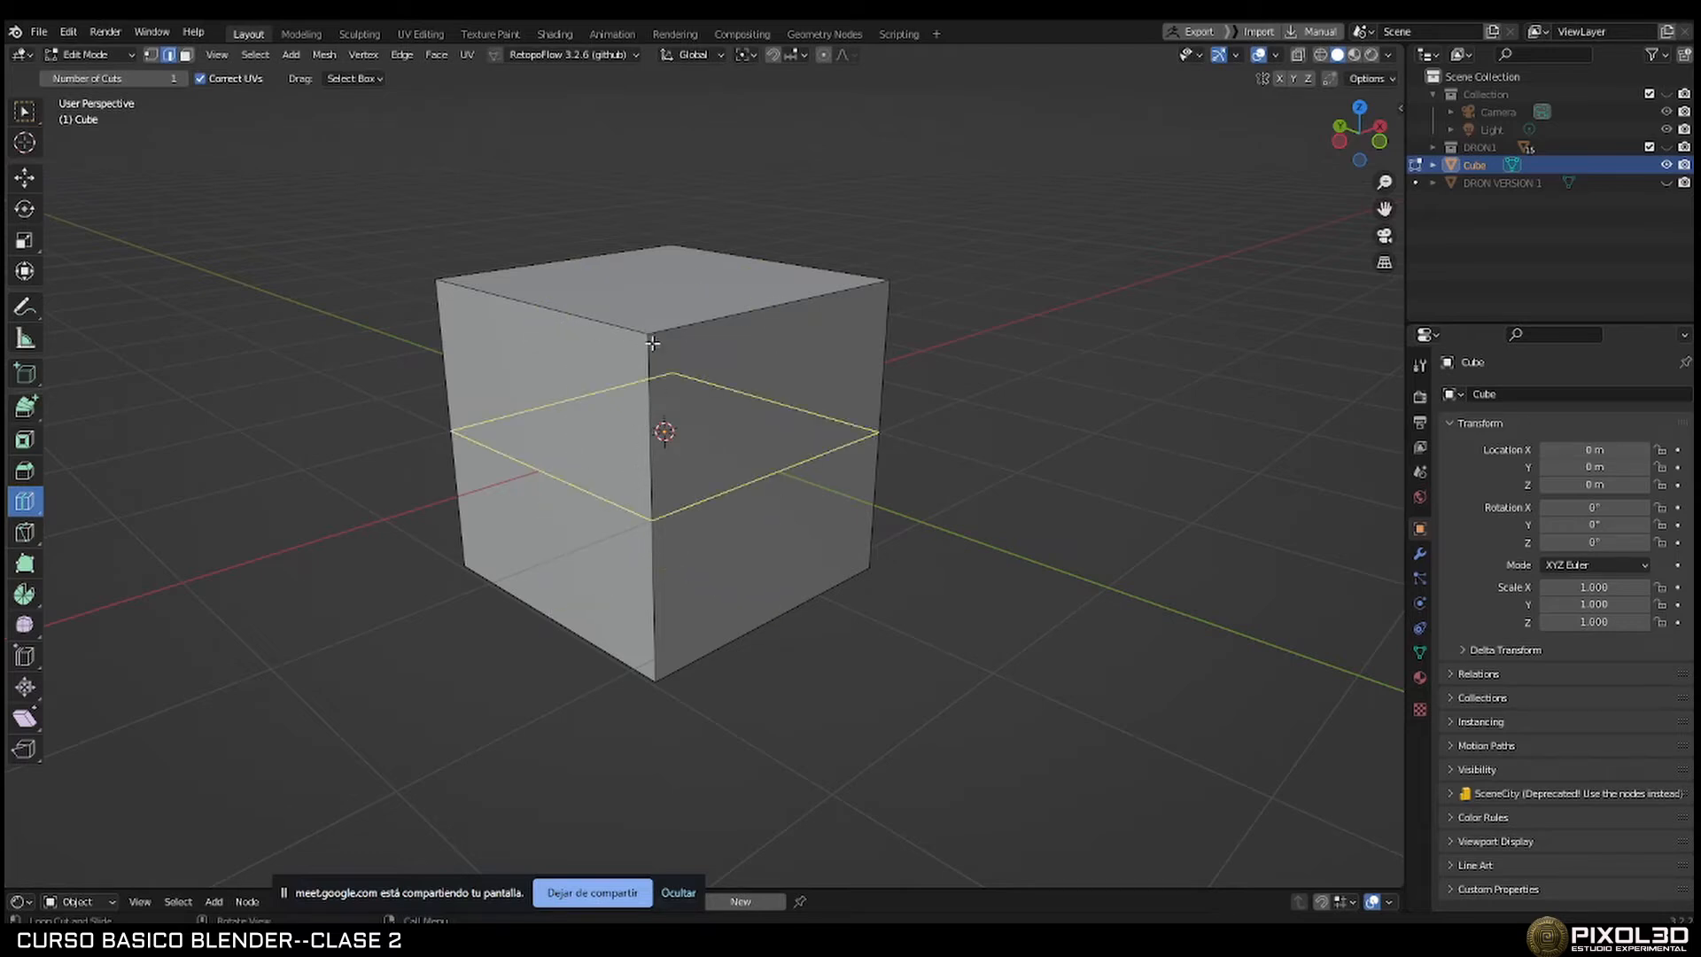
click(648, 517)
click(532, 306)
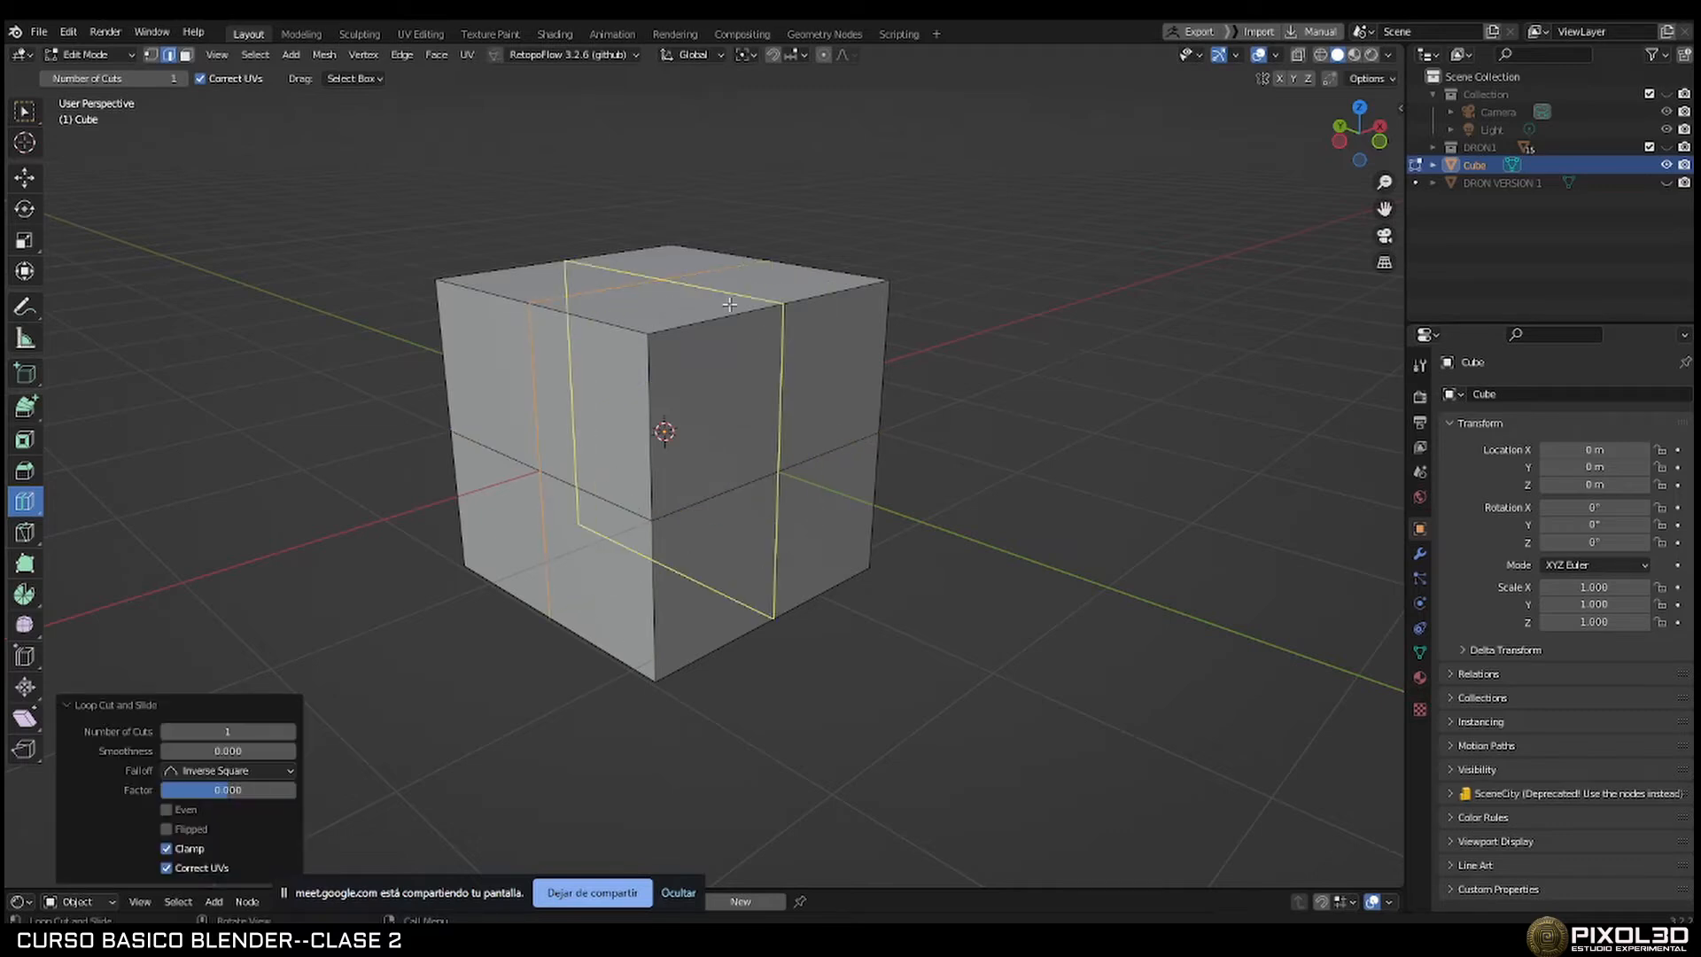
middle_drag(729, 303, 769, 324)
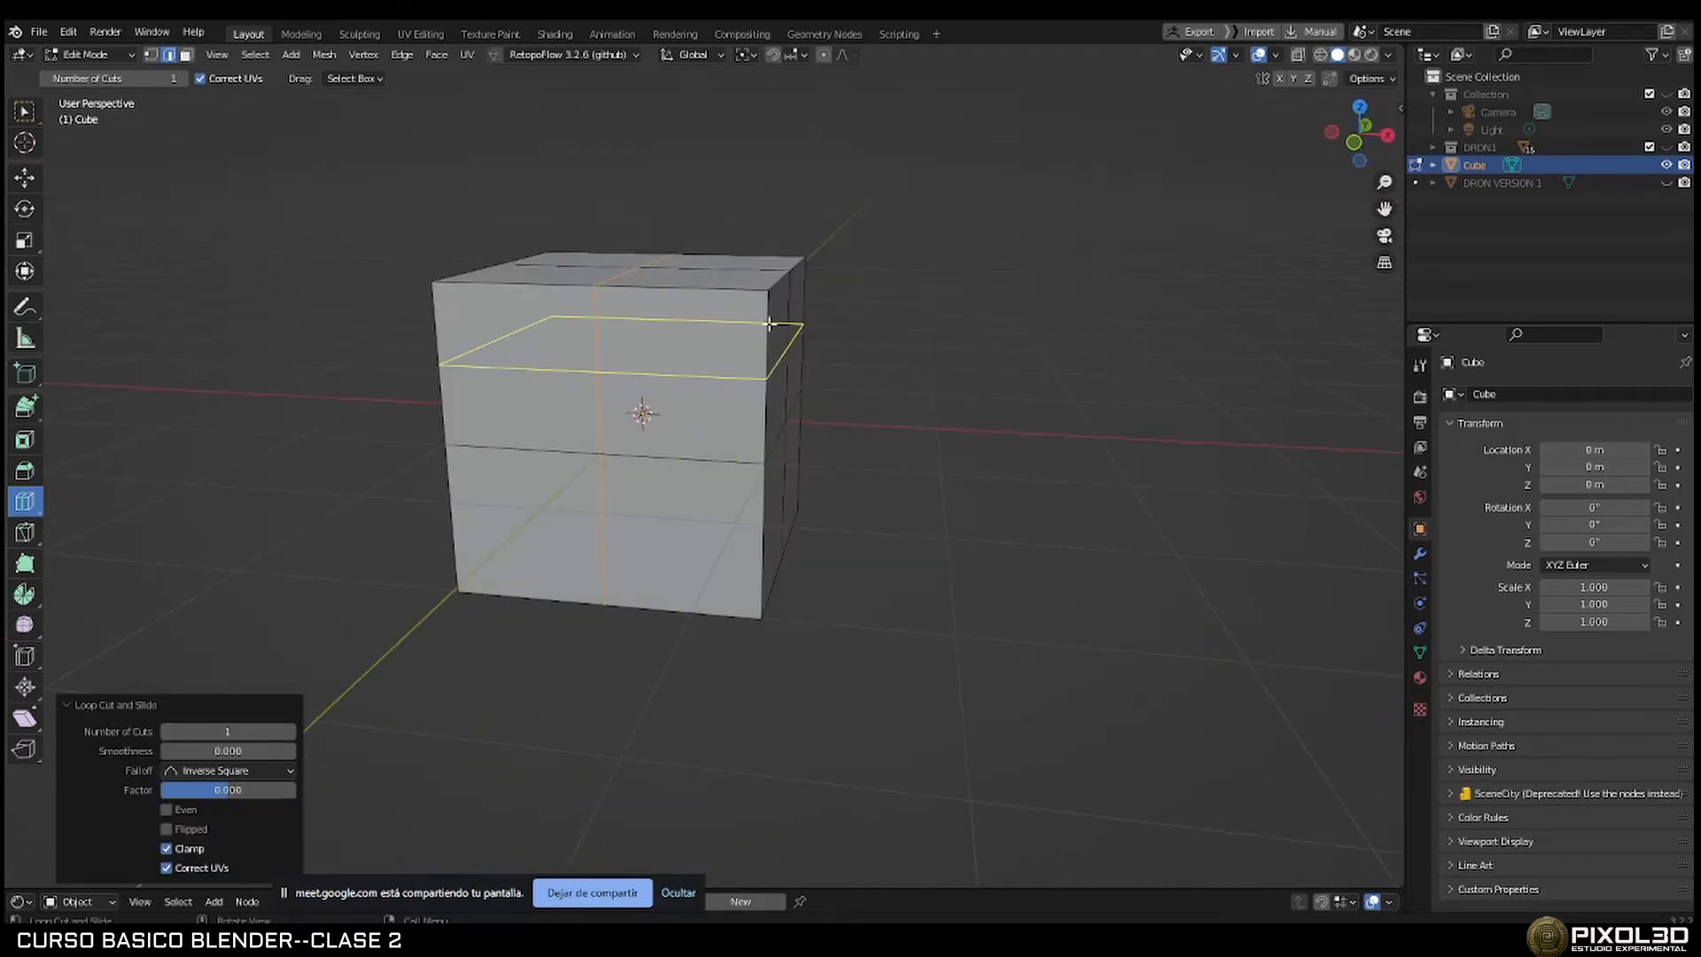
Add further centred loop cuts between the existing ones until every cube face is divided into a 4 by 4 grid.
click(768, 326)
click(756, 524)
middle_drag(730, 517, 541, 516)
click(547, 348)
click(786, 321)
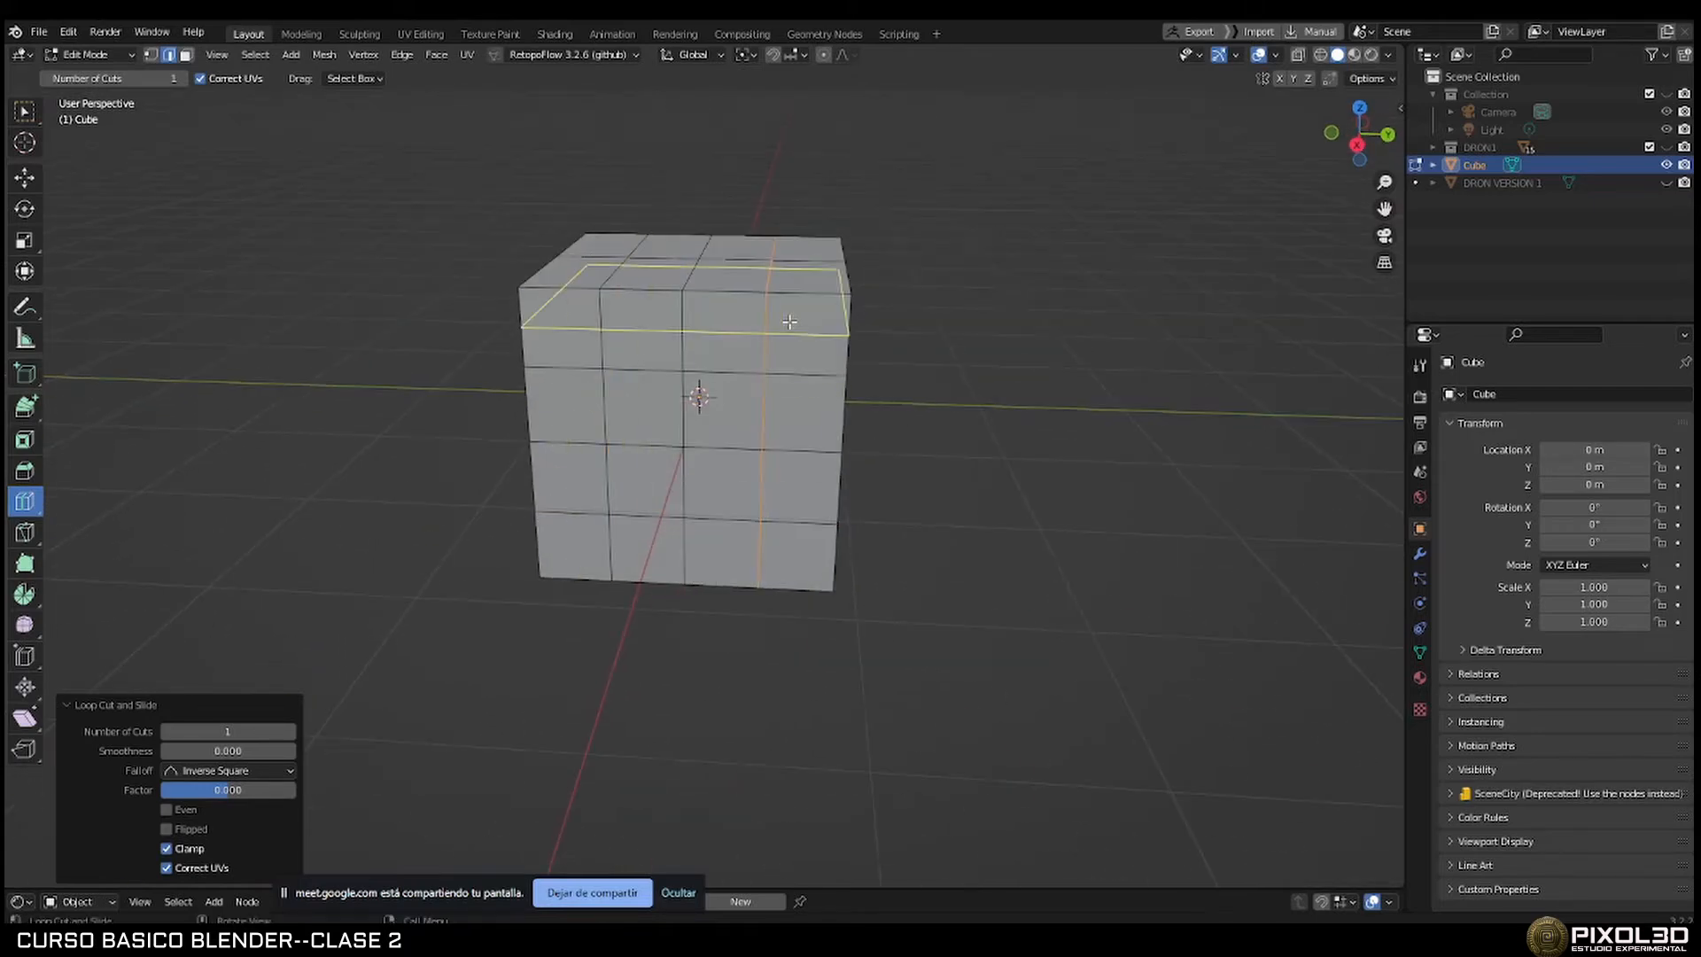
middle_drag(771, 444, 1034, 441)
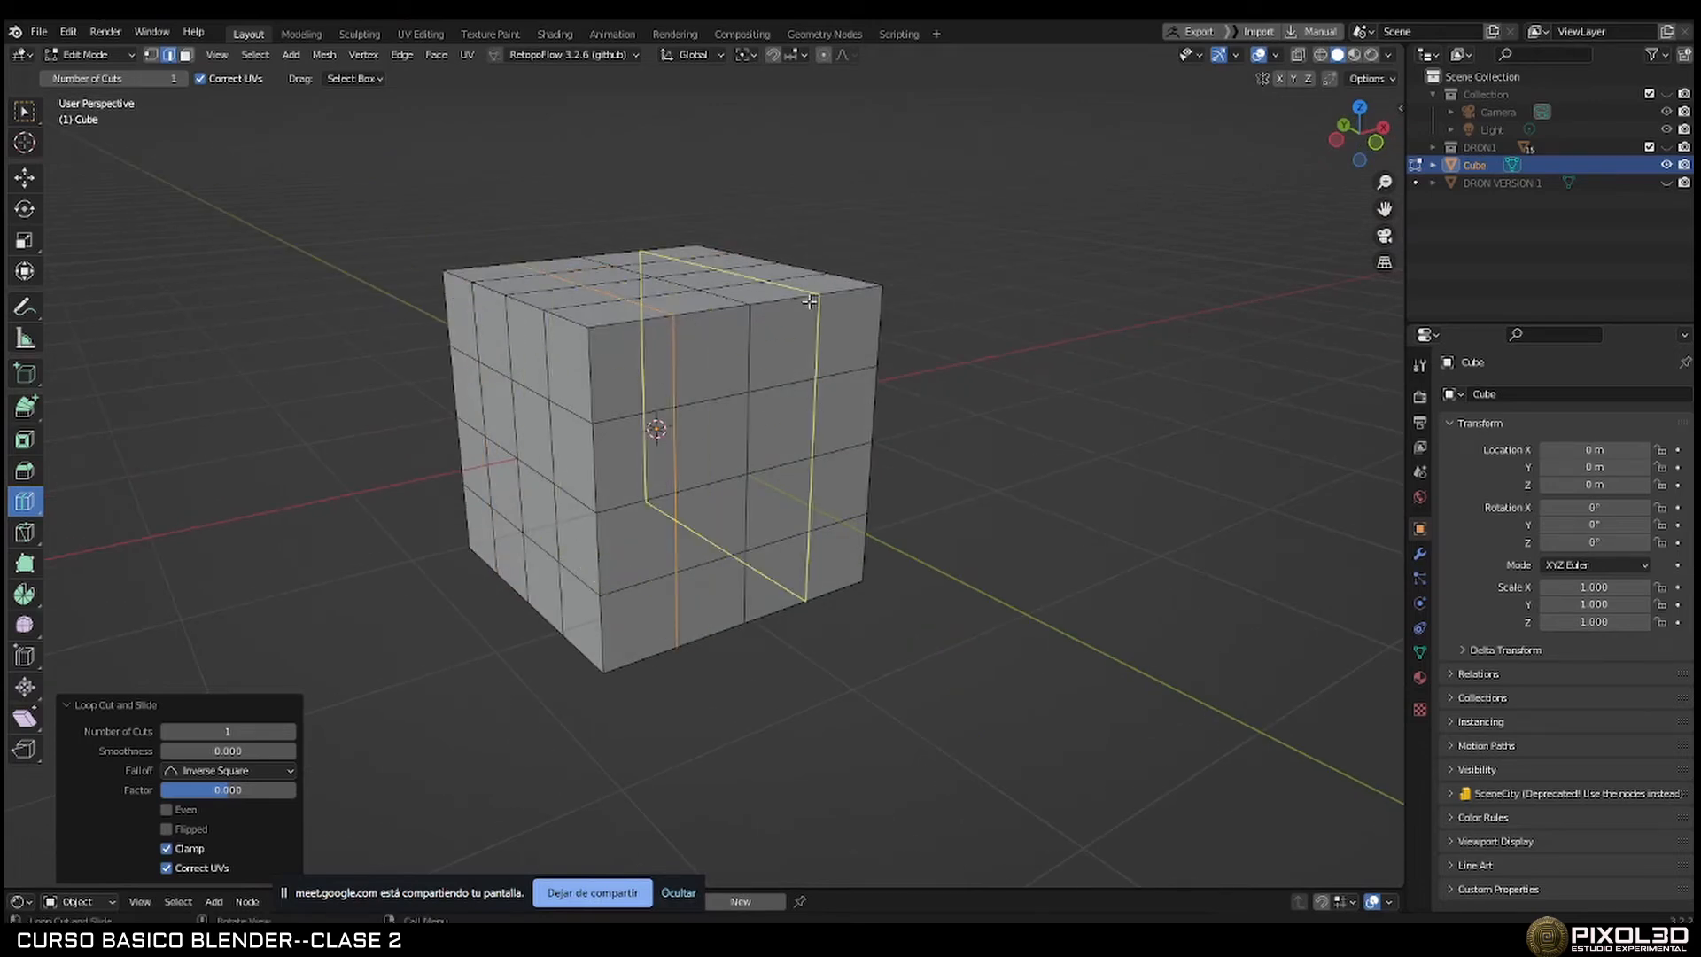
middle_drag(810, 305, 829, 433)
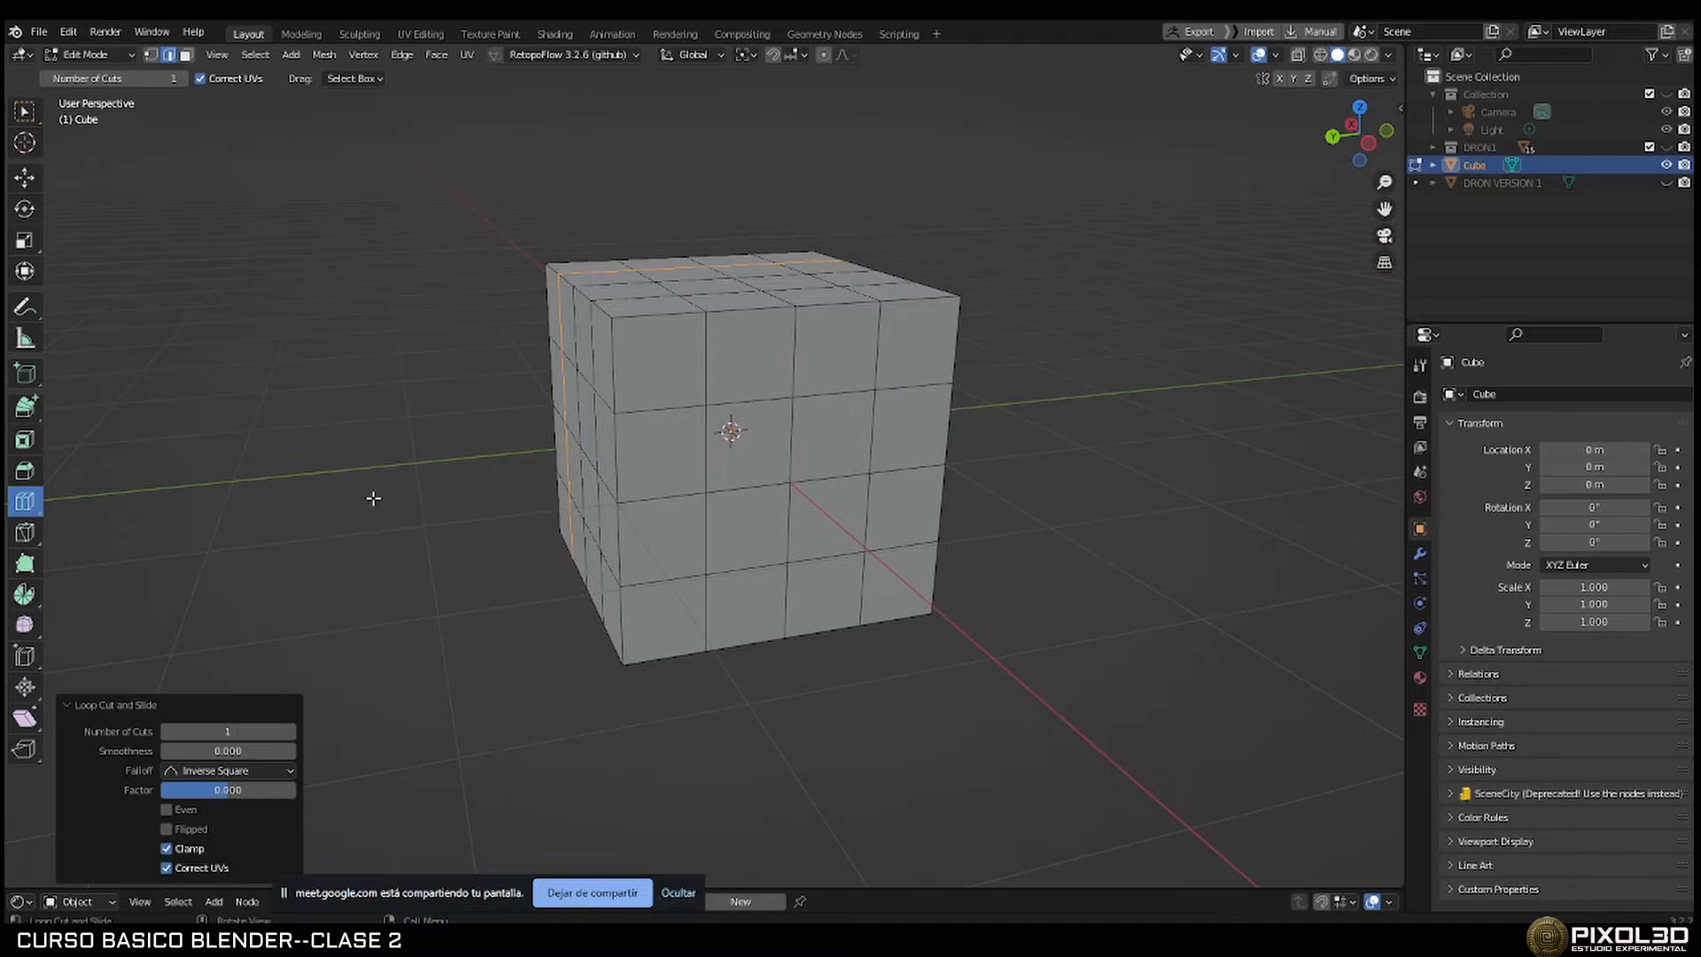
key(Tab)
key(Tab)
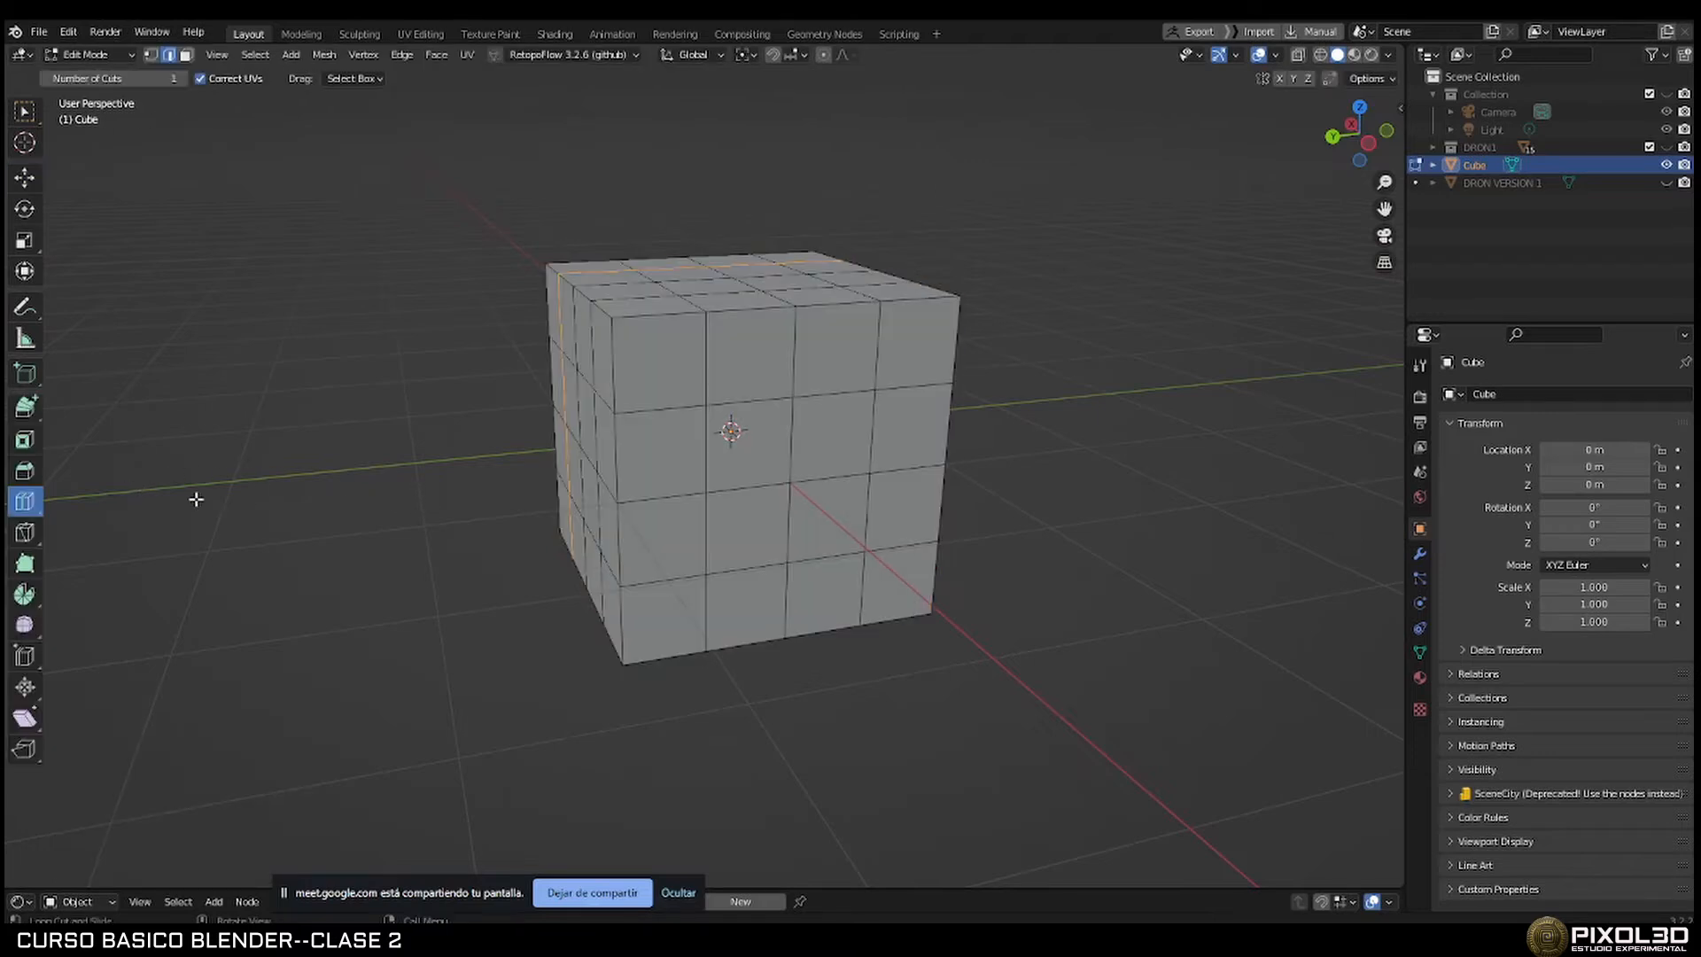
Add offset loops on both sides of the selected vertical loop with Offset Edge Loop Cut, using a factor of about 0.535.
click(29, 505)
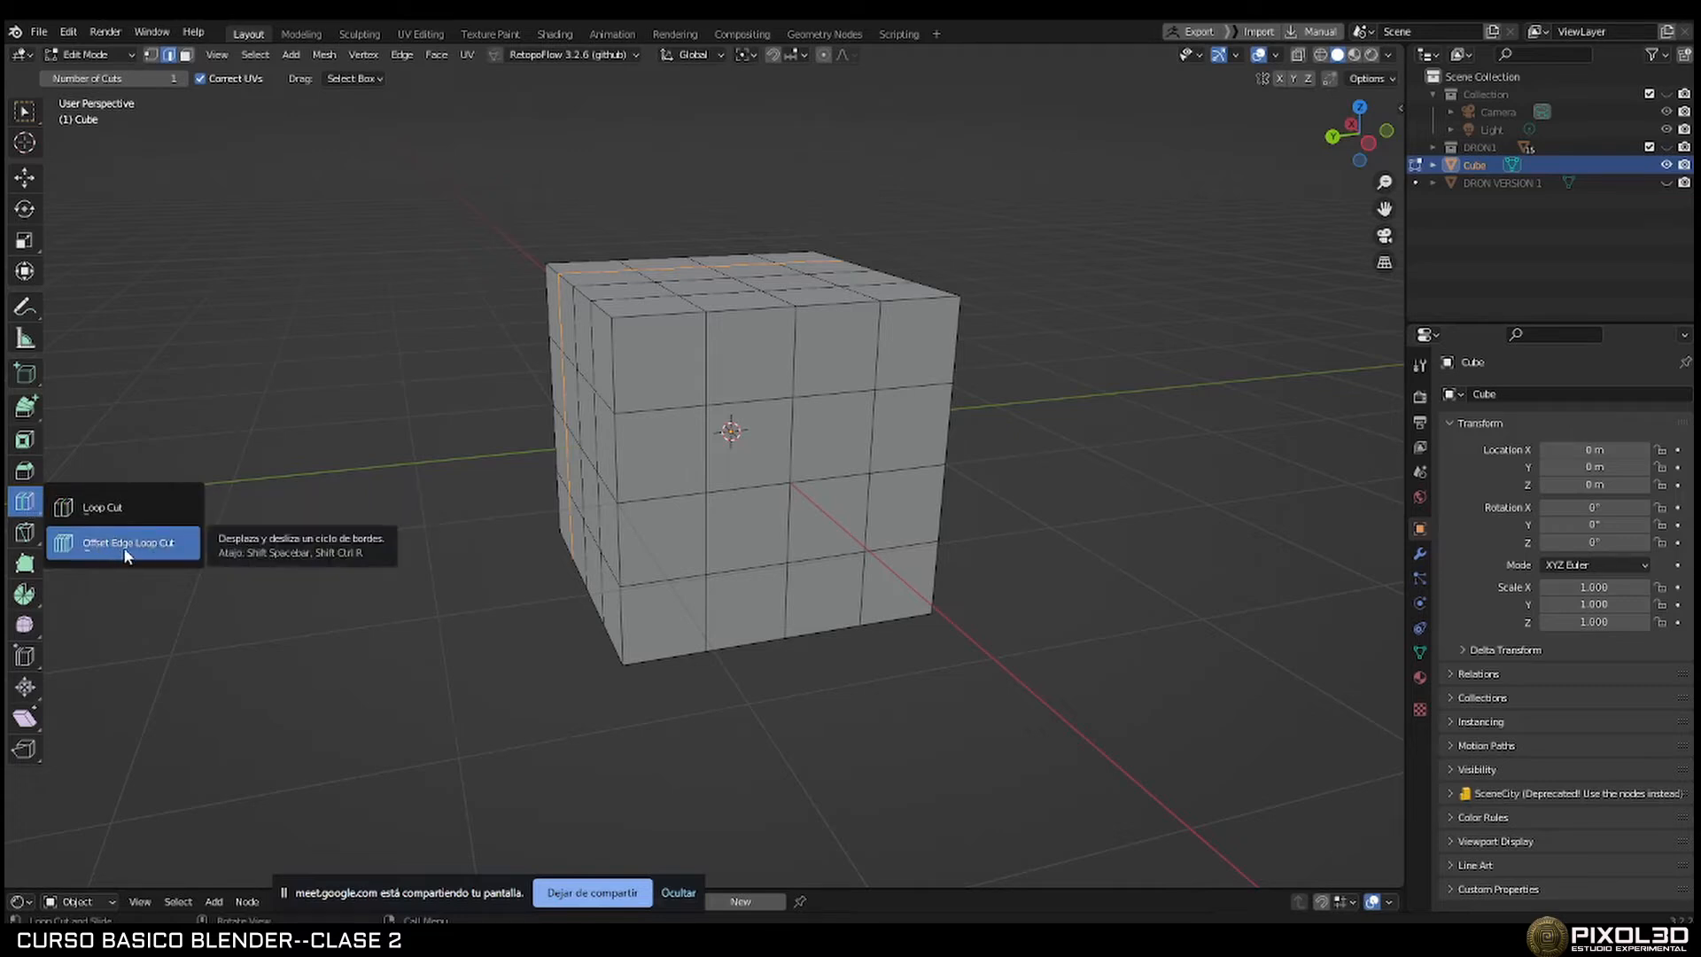
click(149, 546)
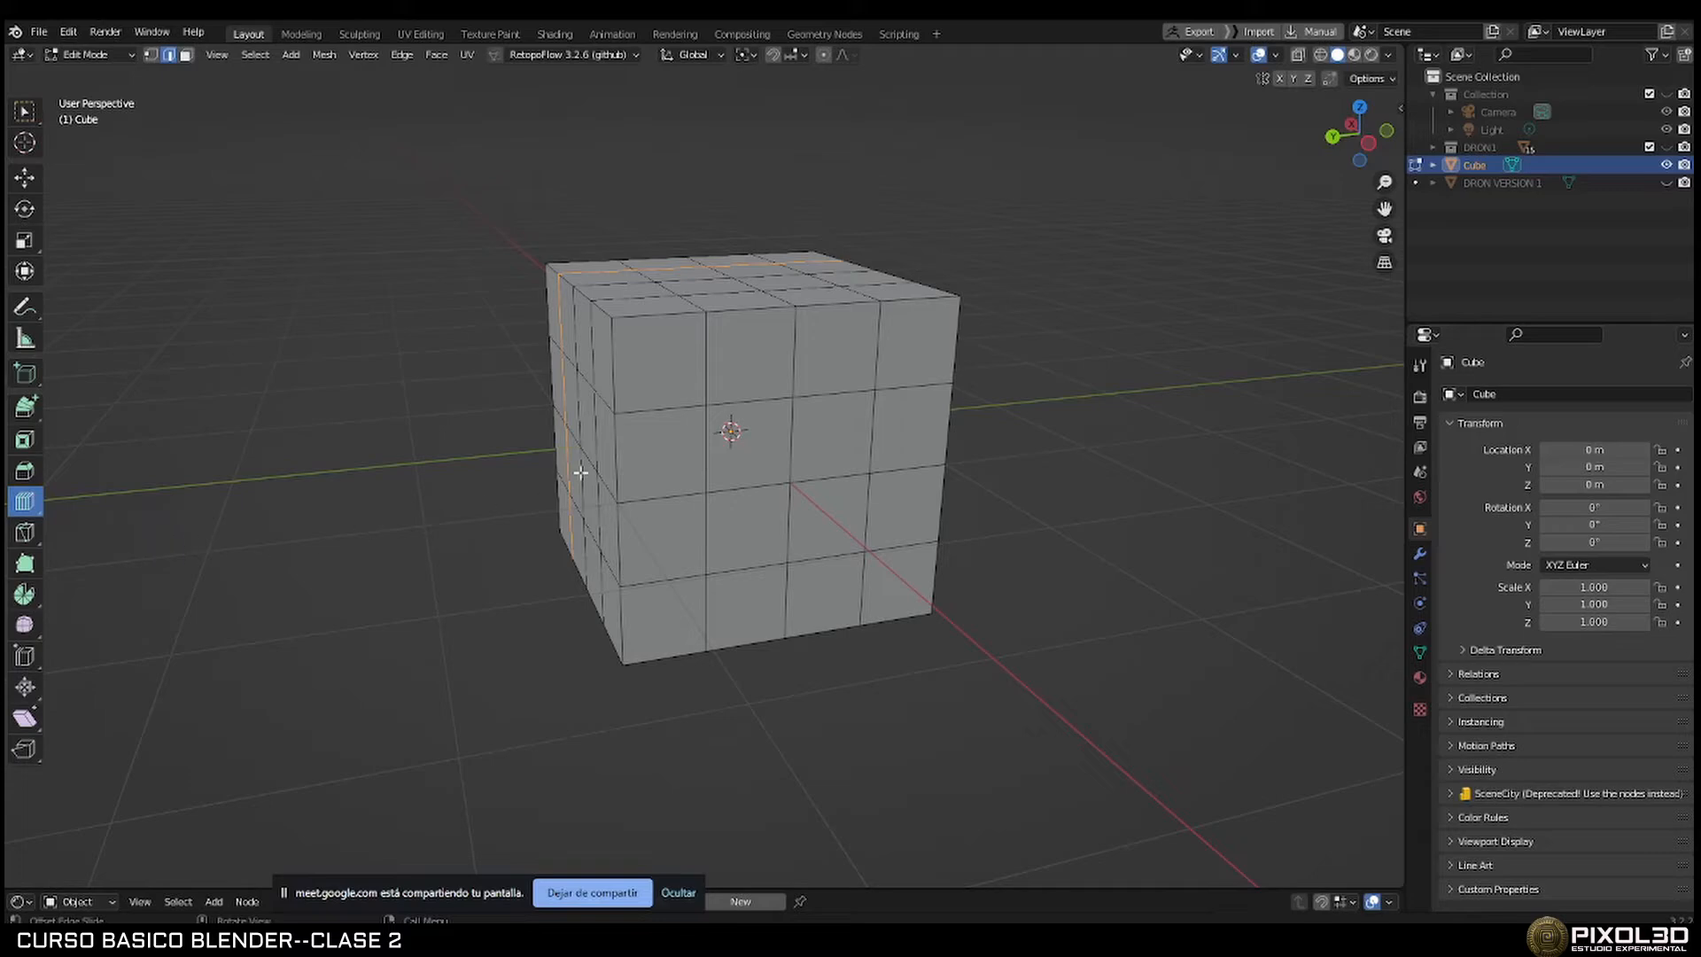
middle_drag(638, 381, 718, 404)
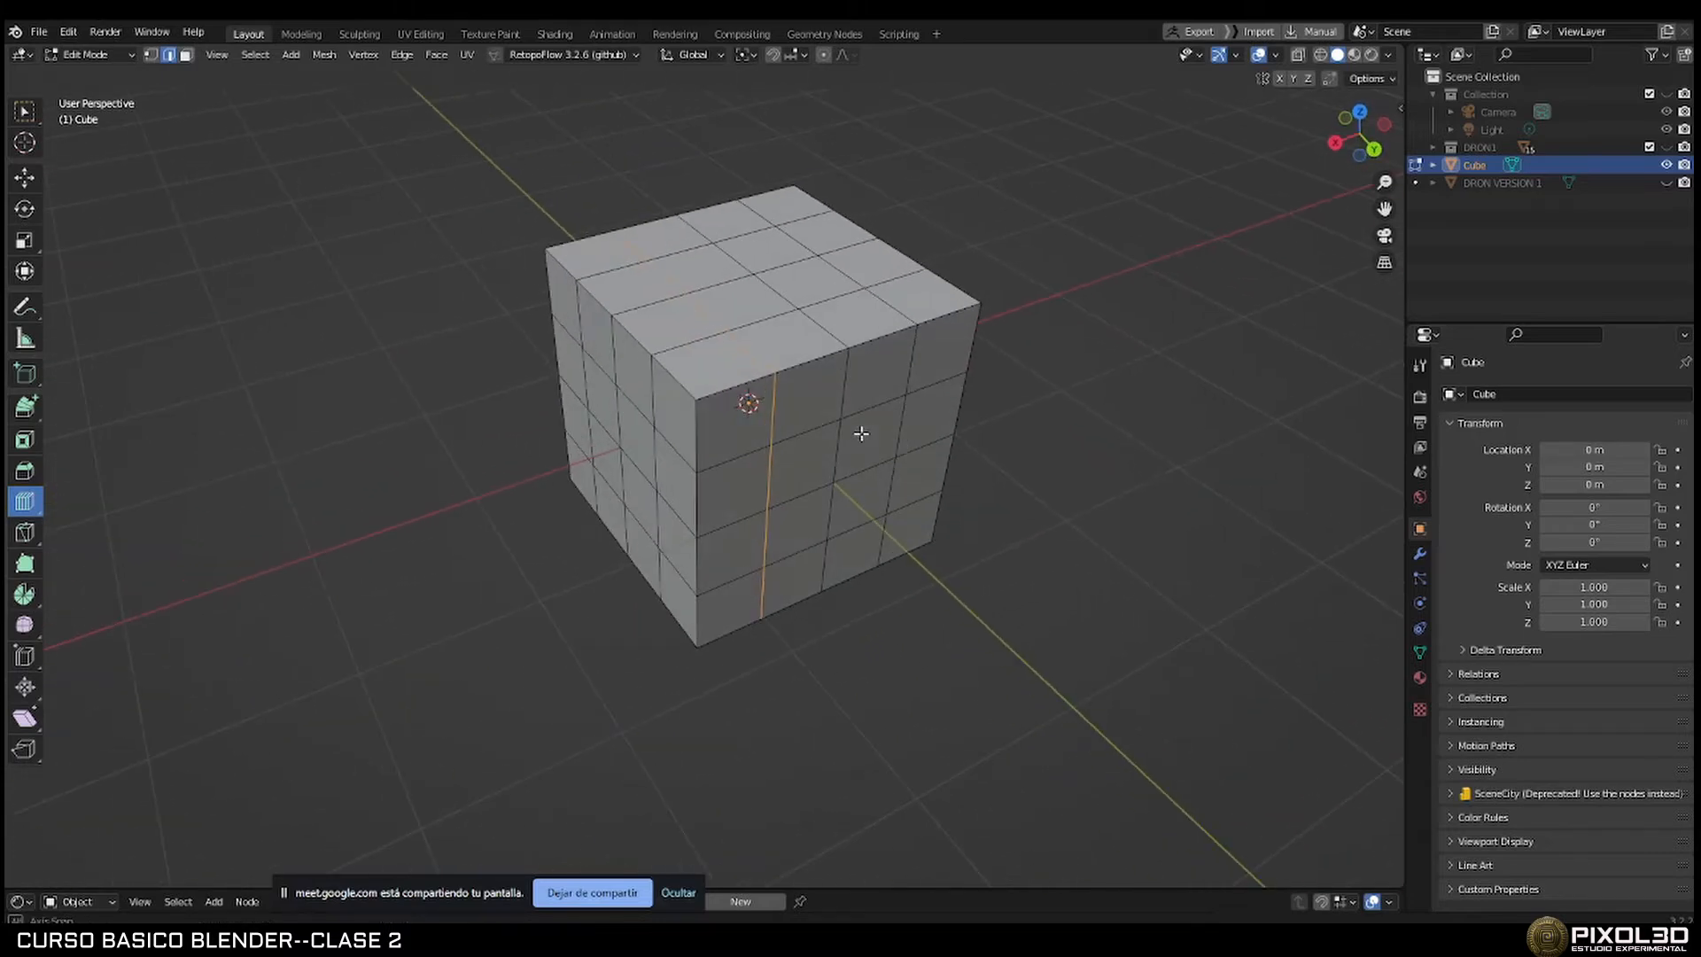
drag(700, 399, 701, 470)
middle_drag(675, 502, 730, 512)
middle_drag(709, 420, 725, 405)
Slide the pair of offset edge loops twice, with factors of about -0.395 and -1.
key(g)
key(g)
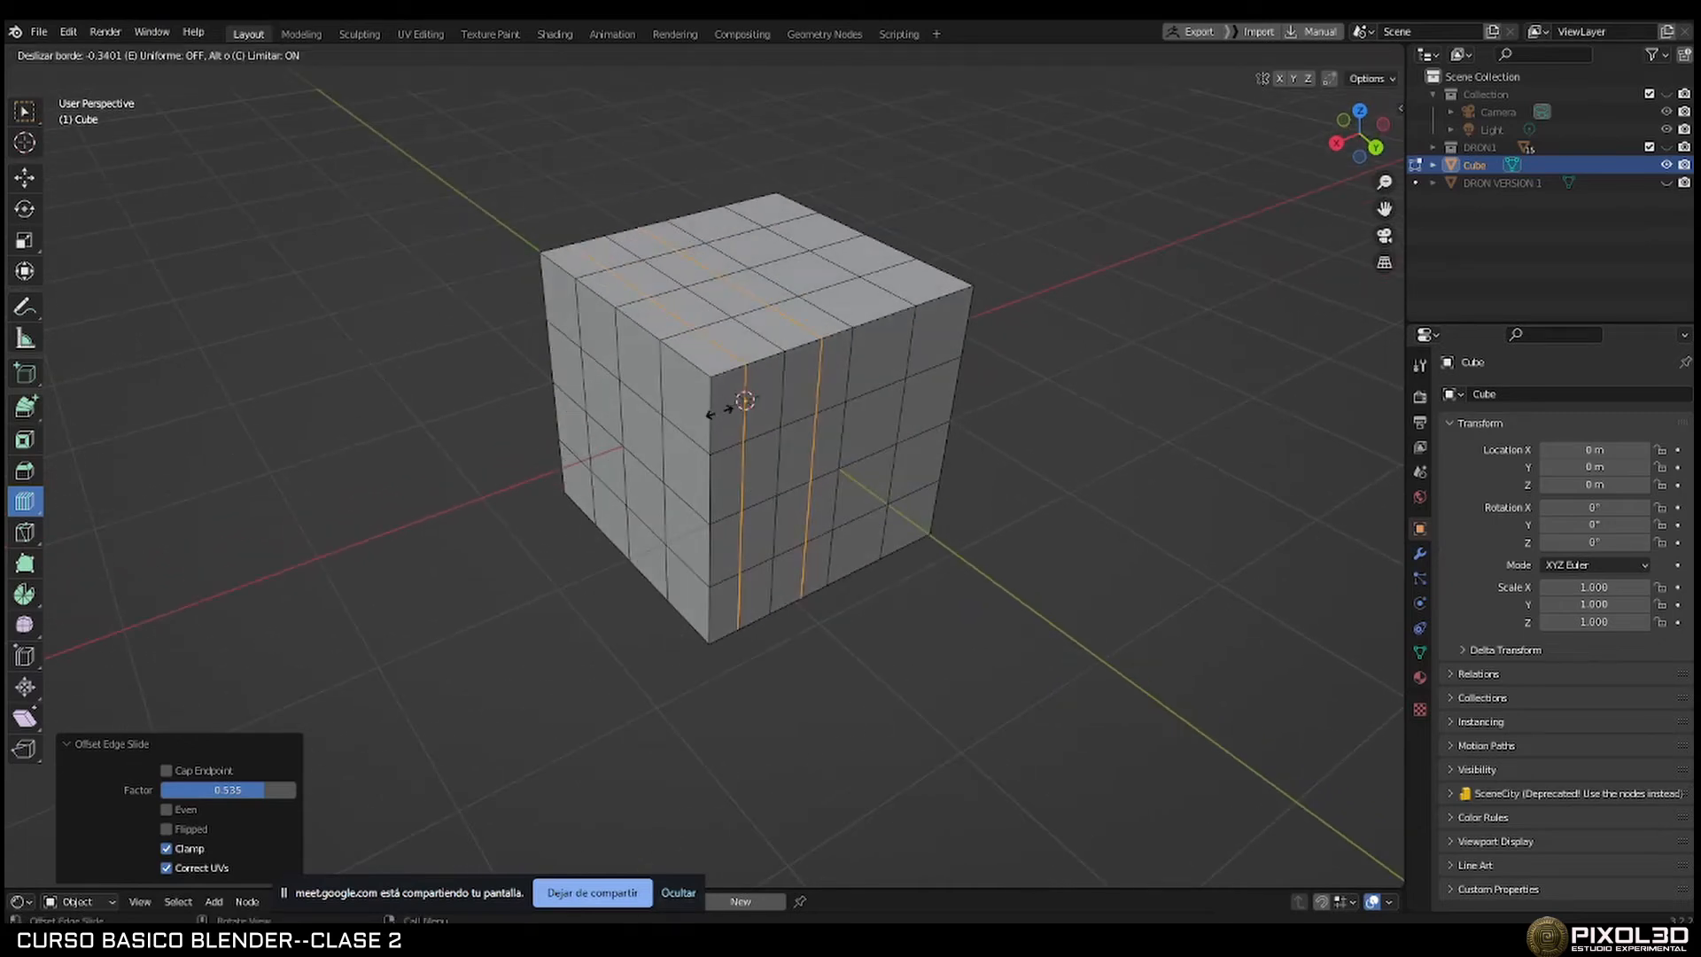
click(711, 387)
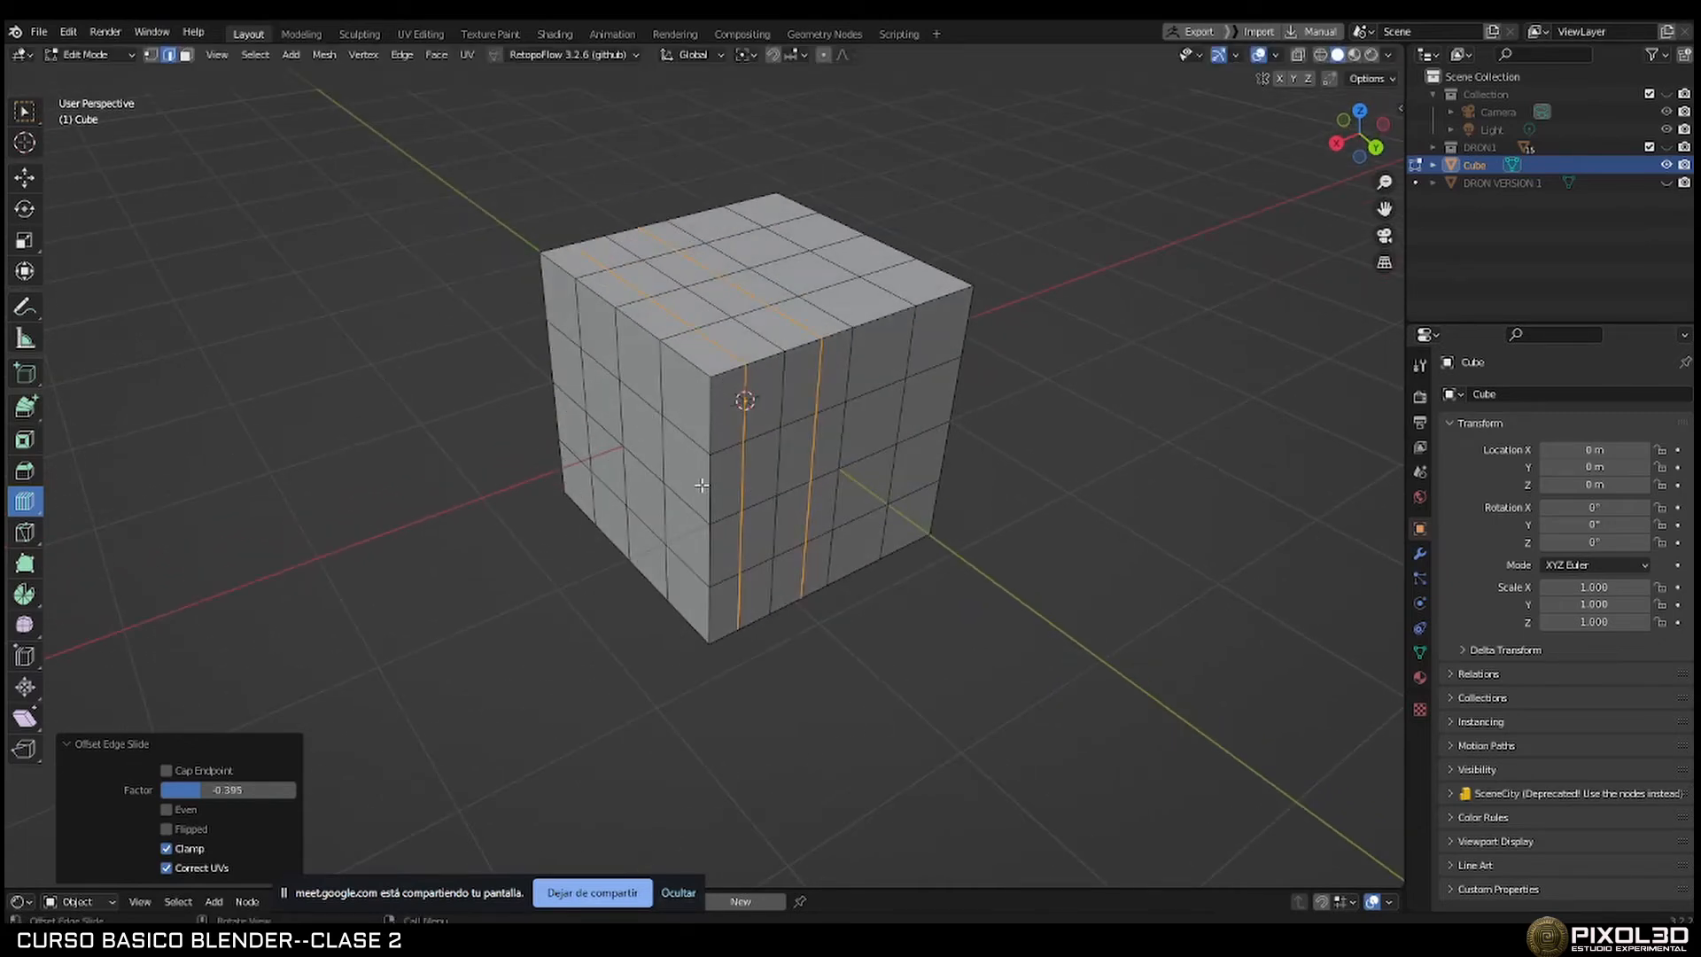
key(g)
key(g)
click(935, 395)
scroll(824, 346, up, 6)
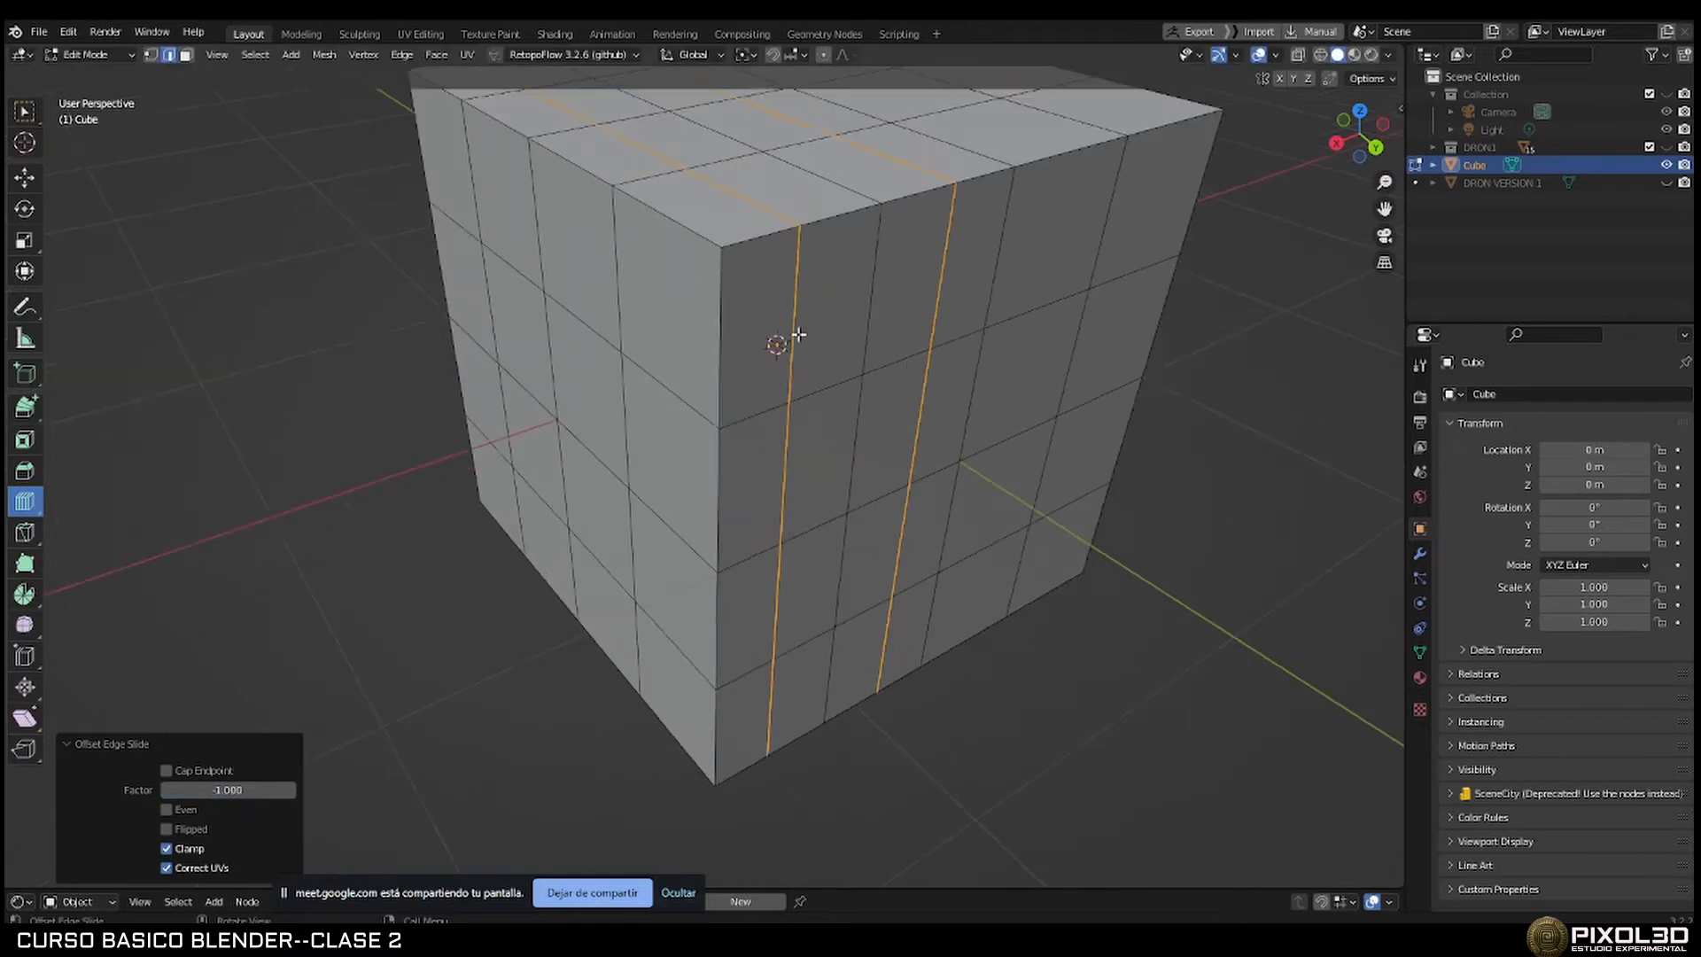
scroll(797, 374, down, 5)
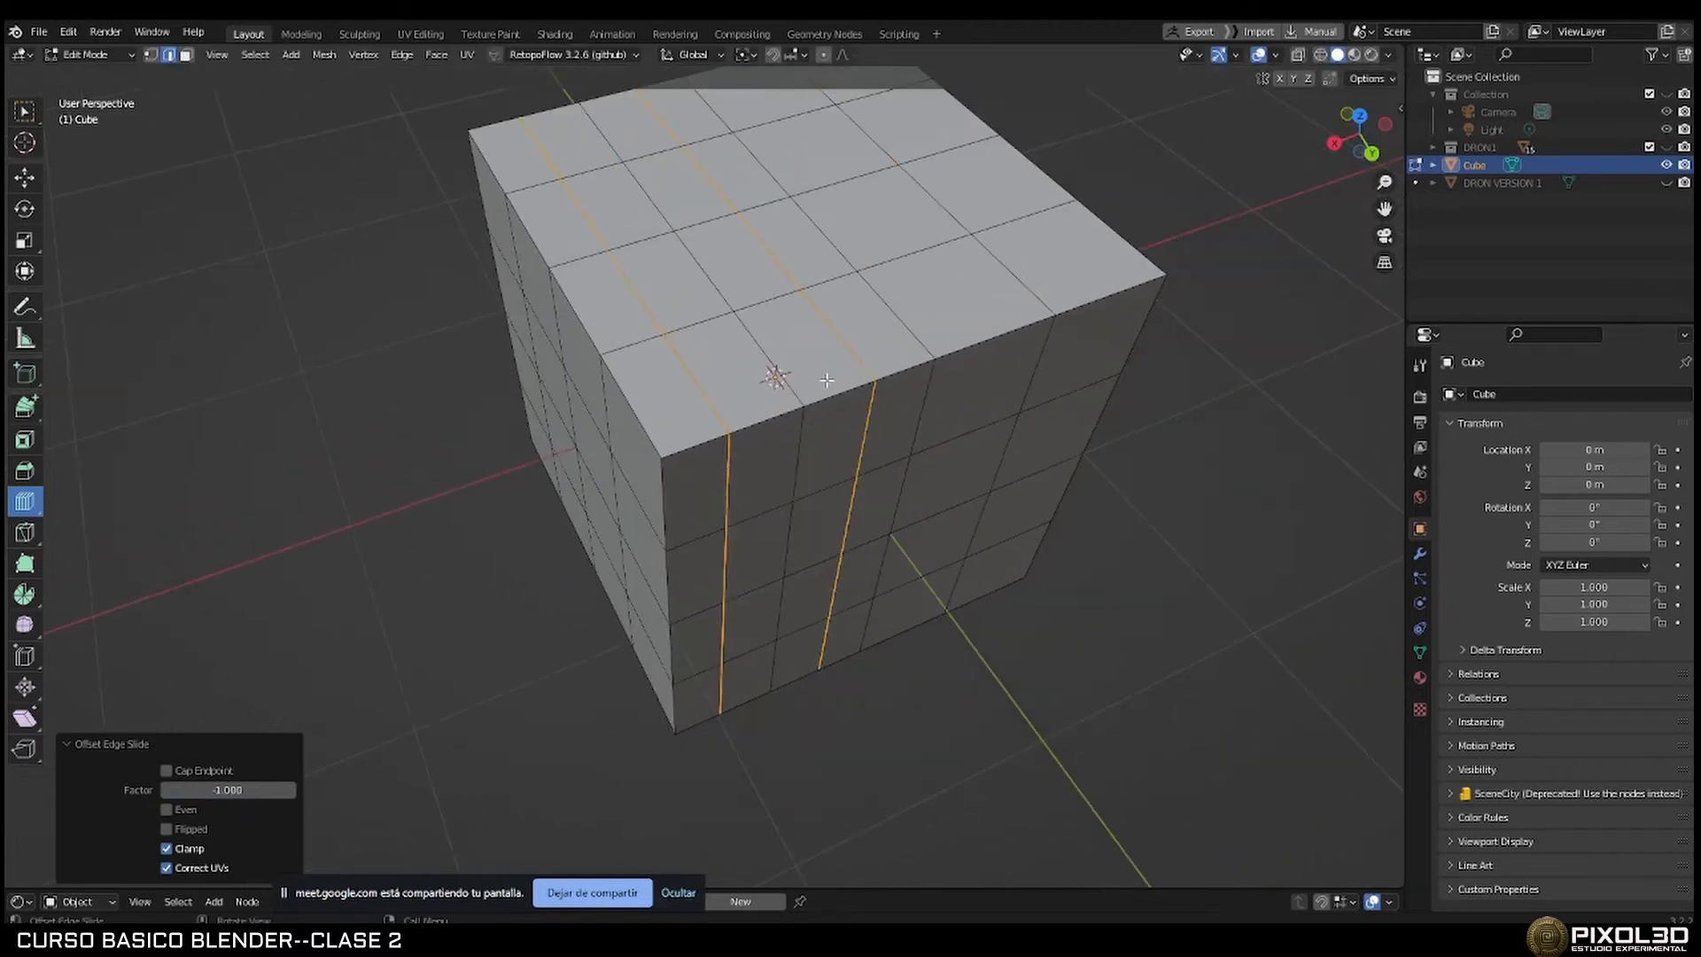
scroll(745, 372, up, 8)
scroll(778, 360, down, 6)
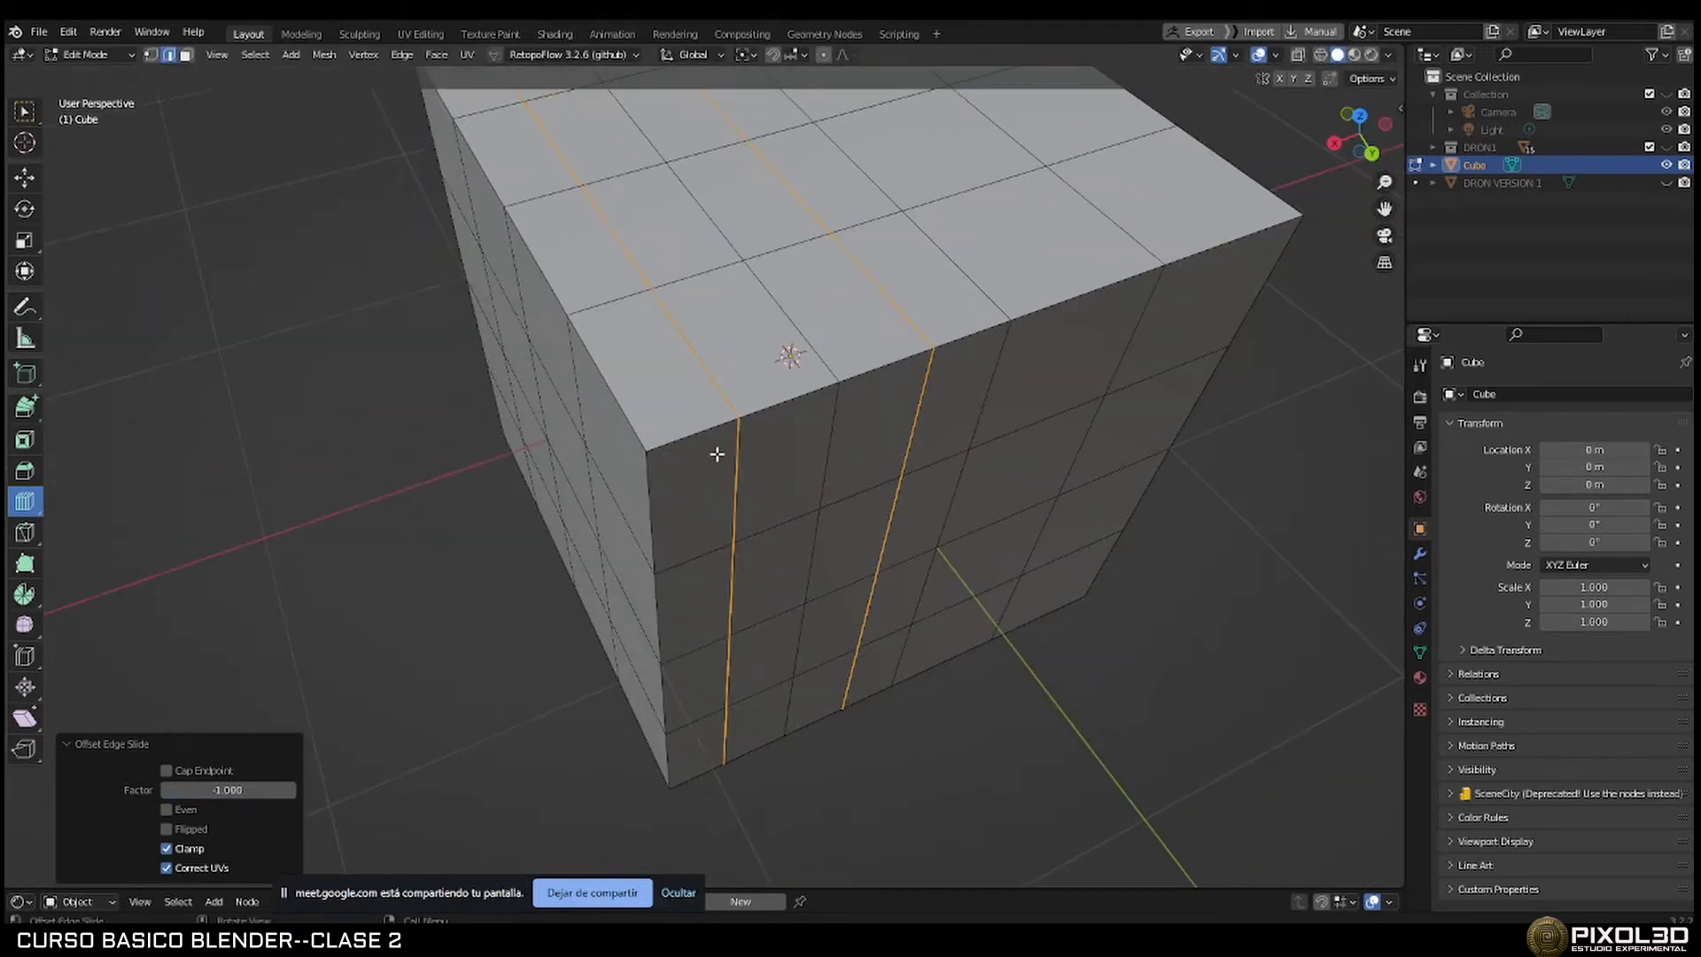
middle_drag(716, 454, 710, 384)
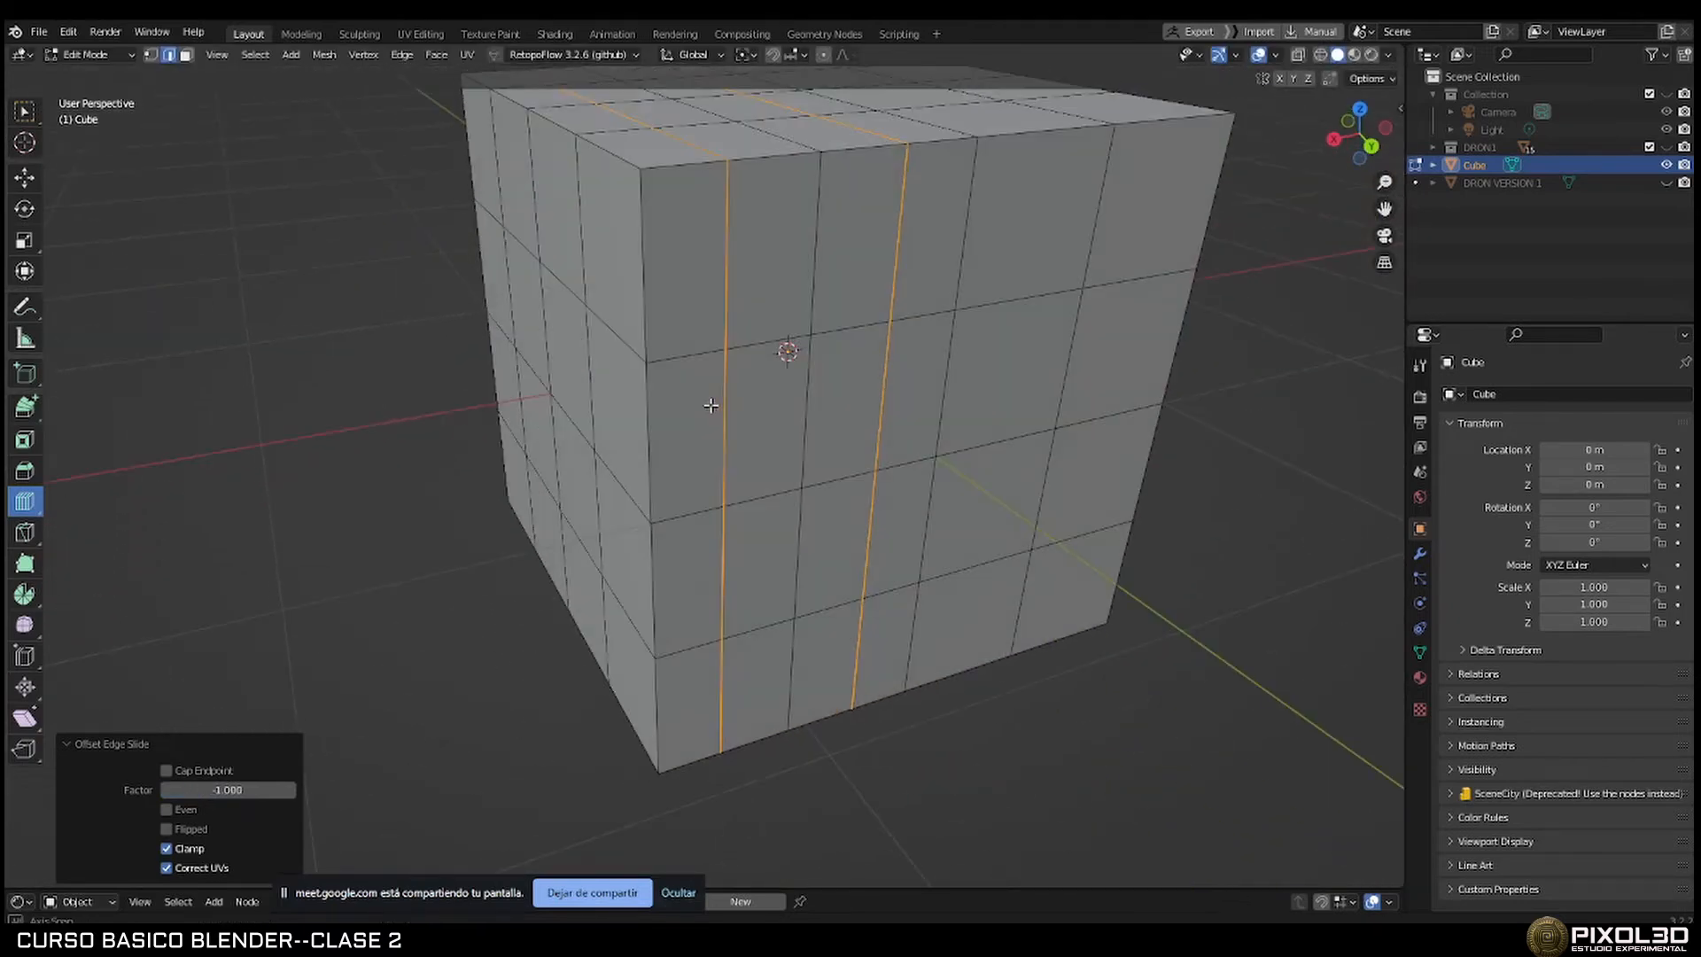
Switch to the Loop Cut tool and add a vertical loop slid close to the neighbouring edge, with a factor of about 0.888.
click(29, 503)
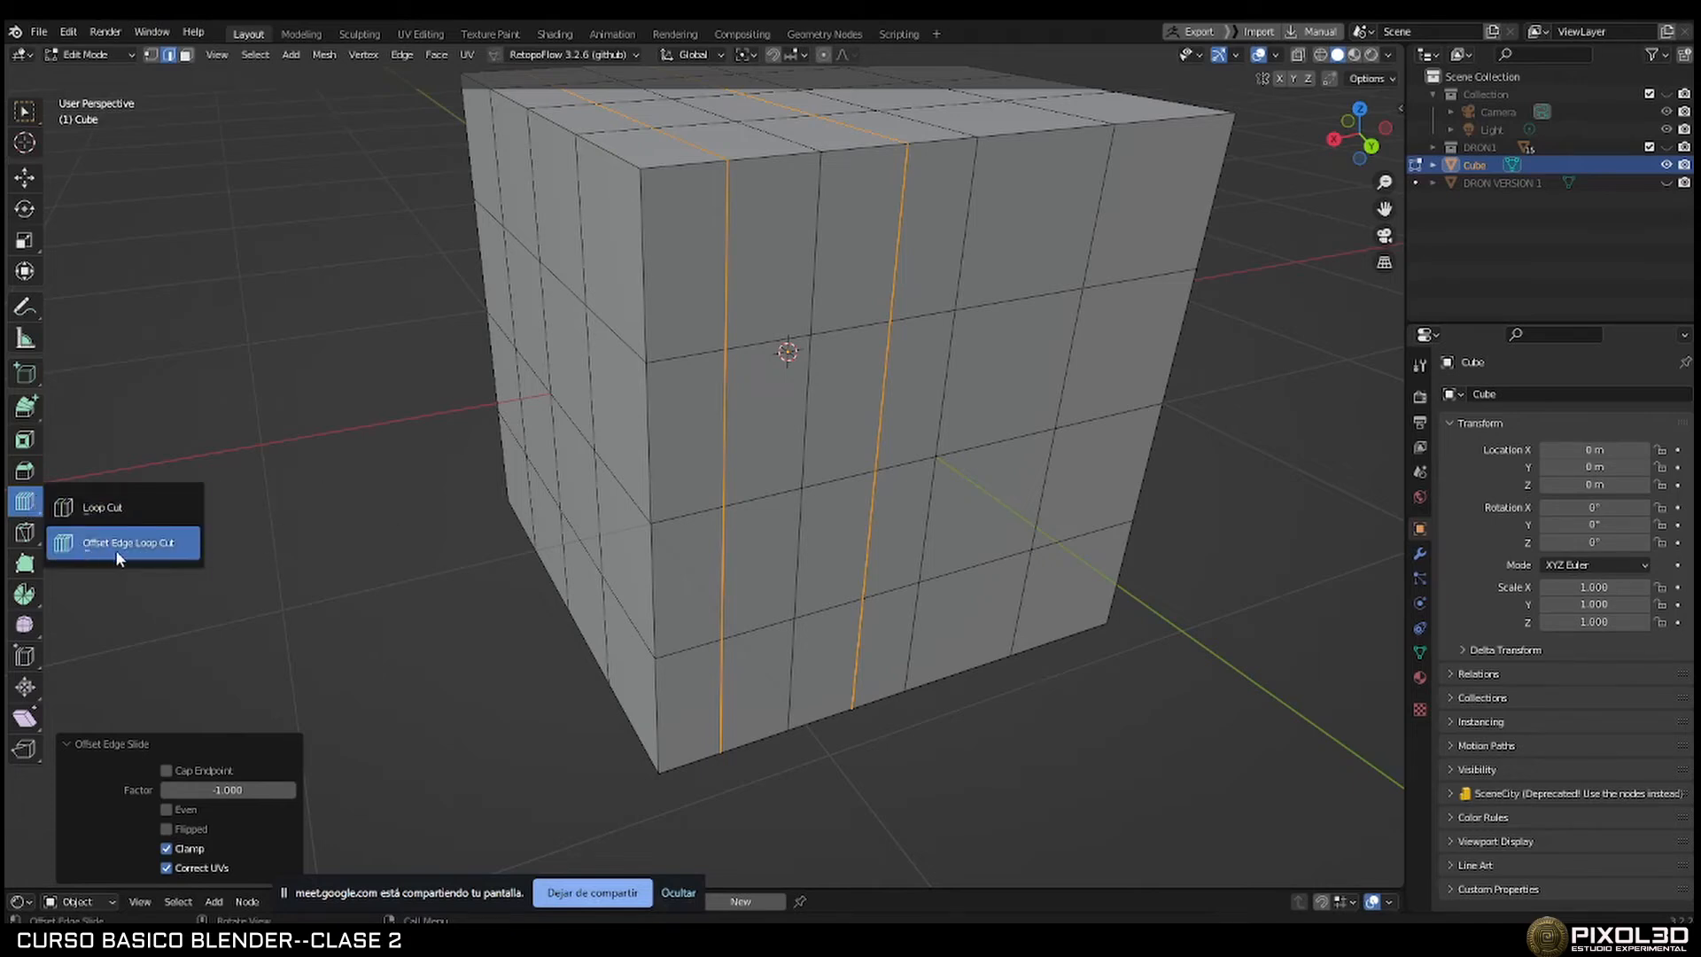
click(133, 502)
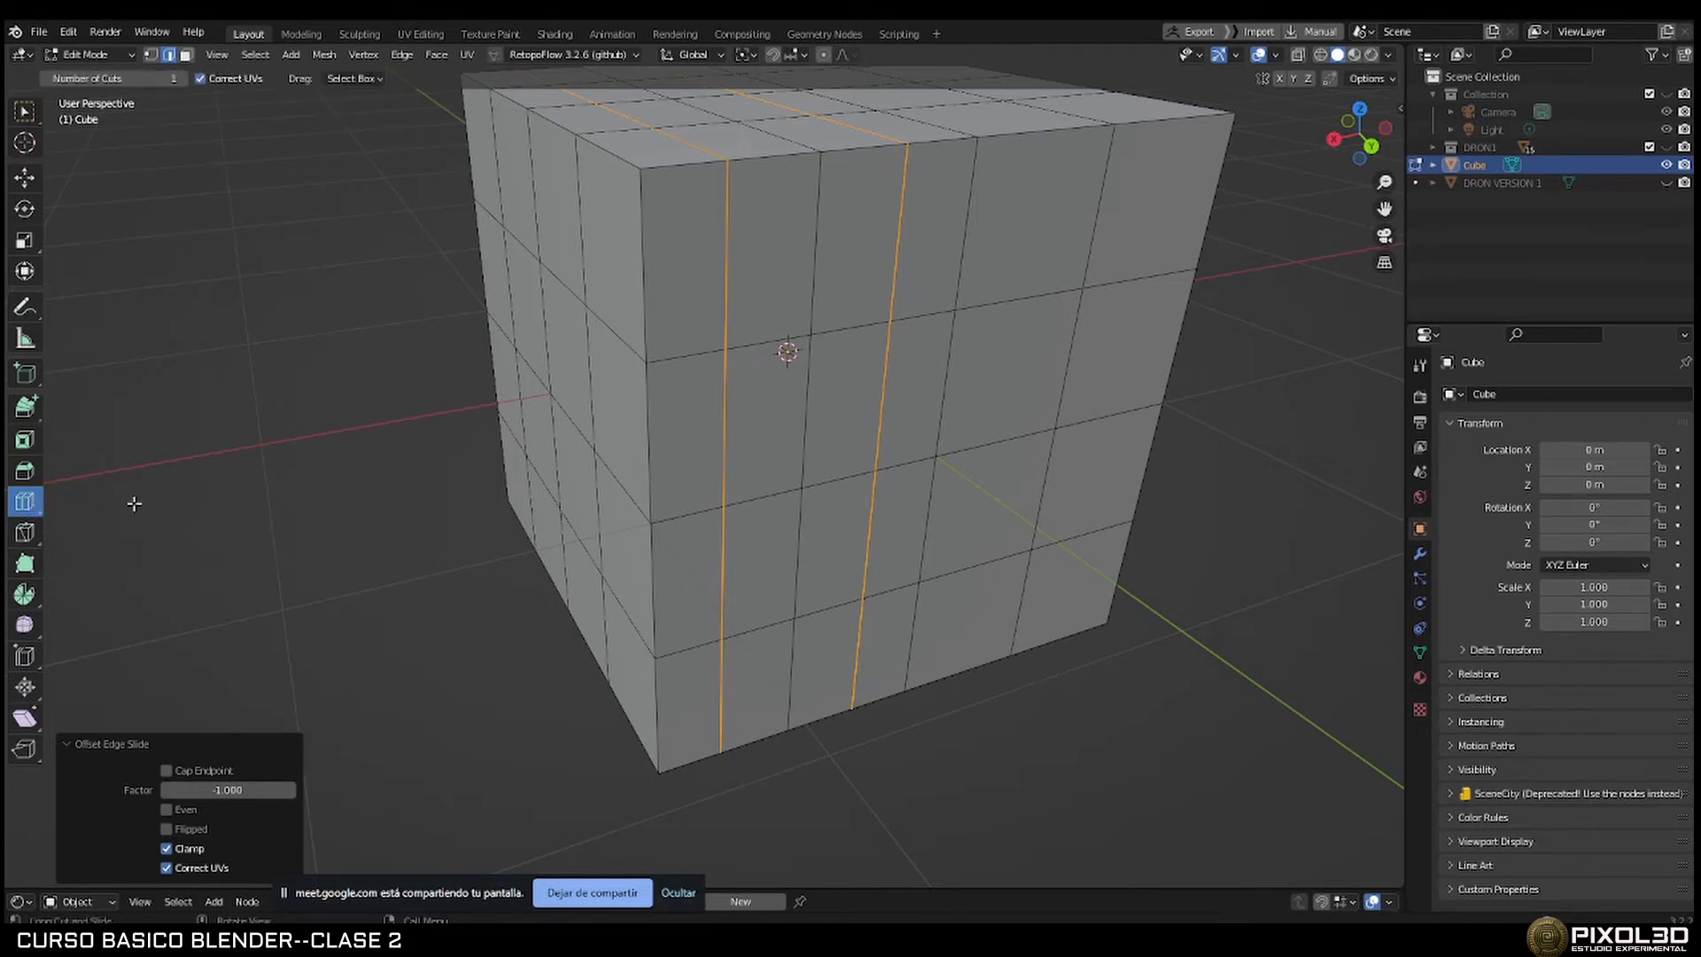
middle_drag(619, 403, 543, 428)
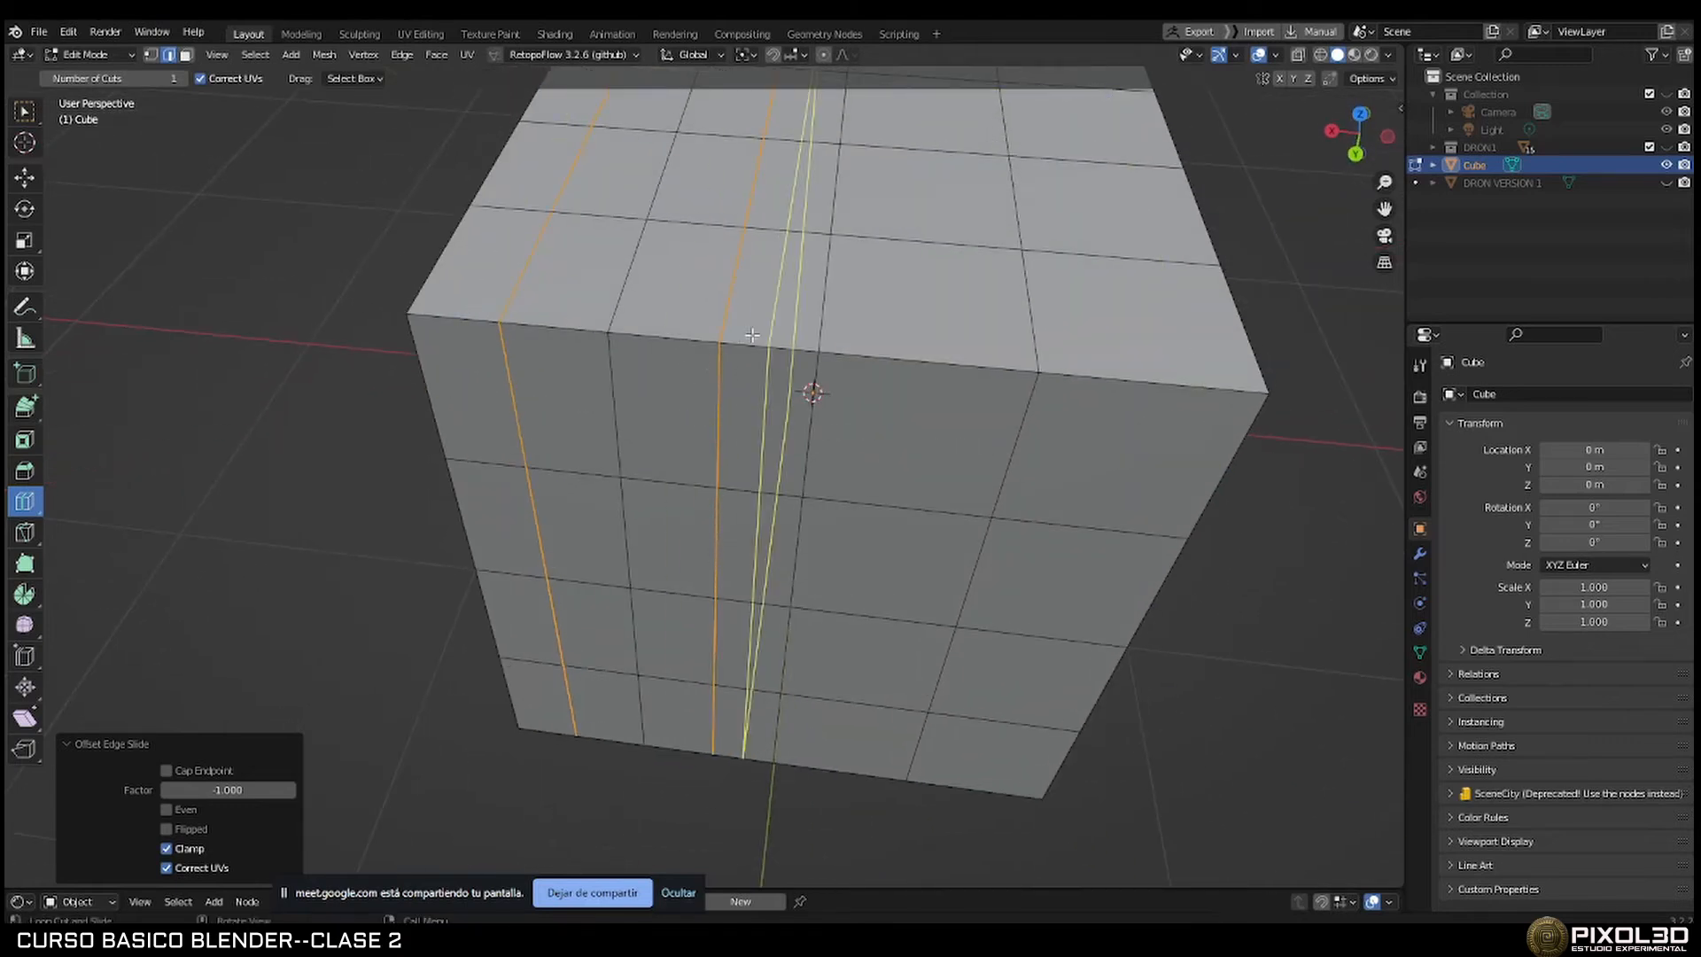
drag(752, 334, 908, 348)
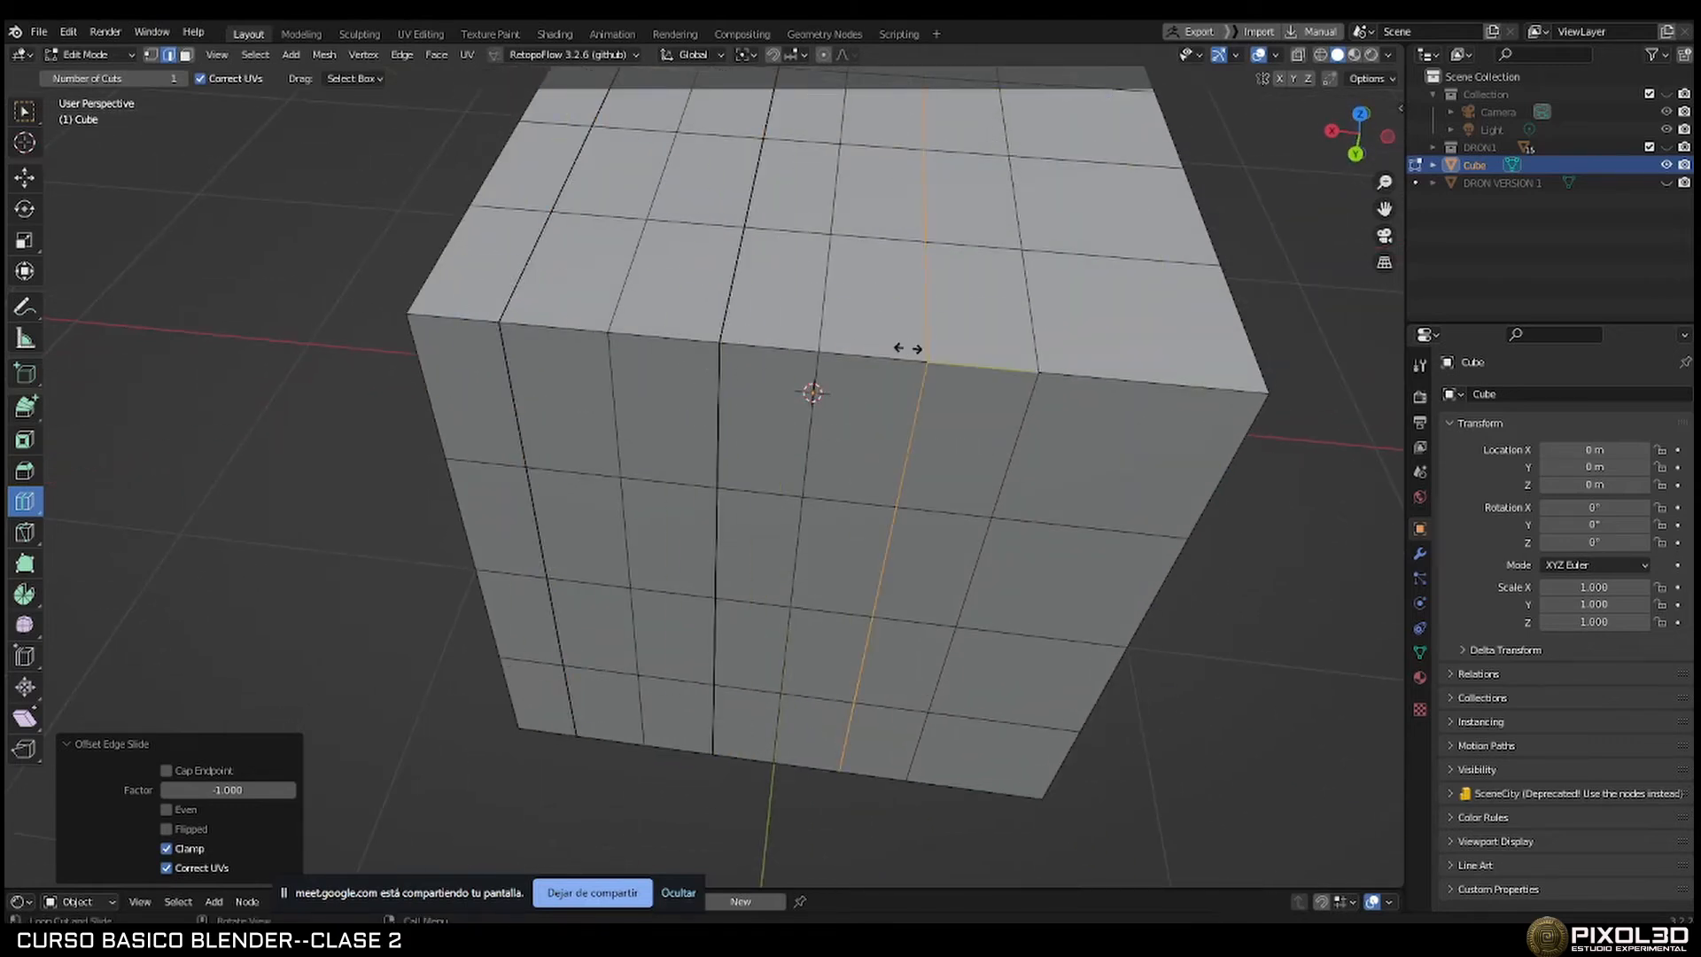
key(g)
key(g)
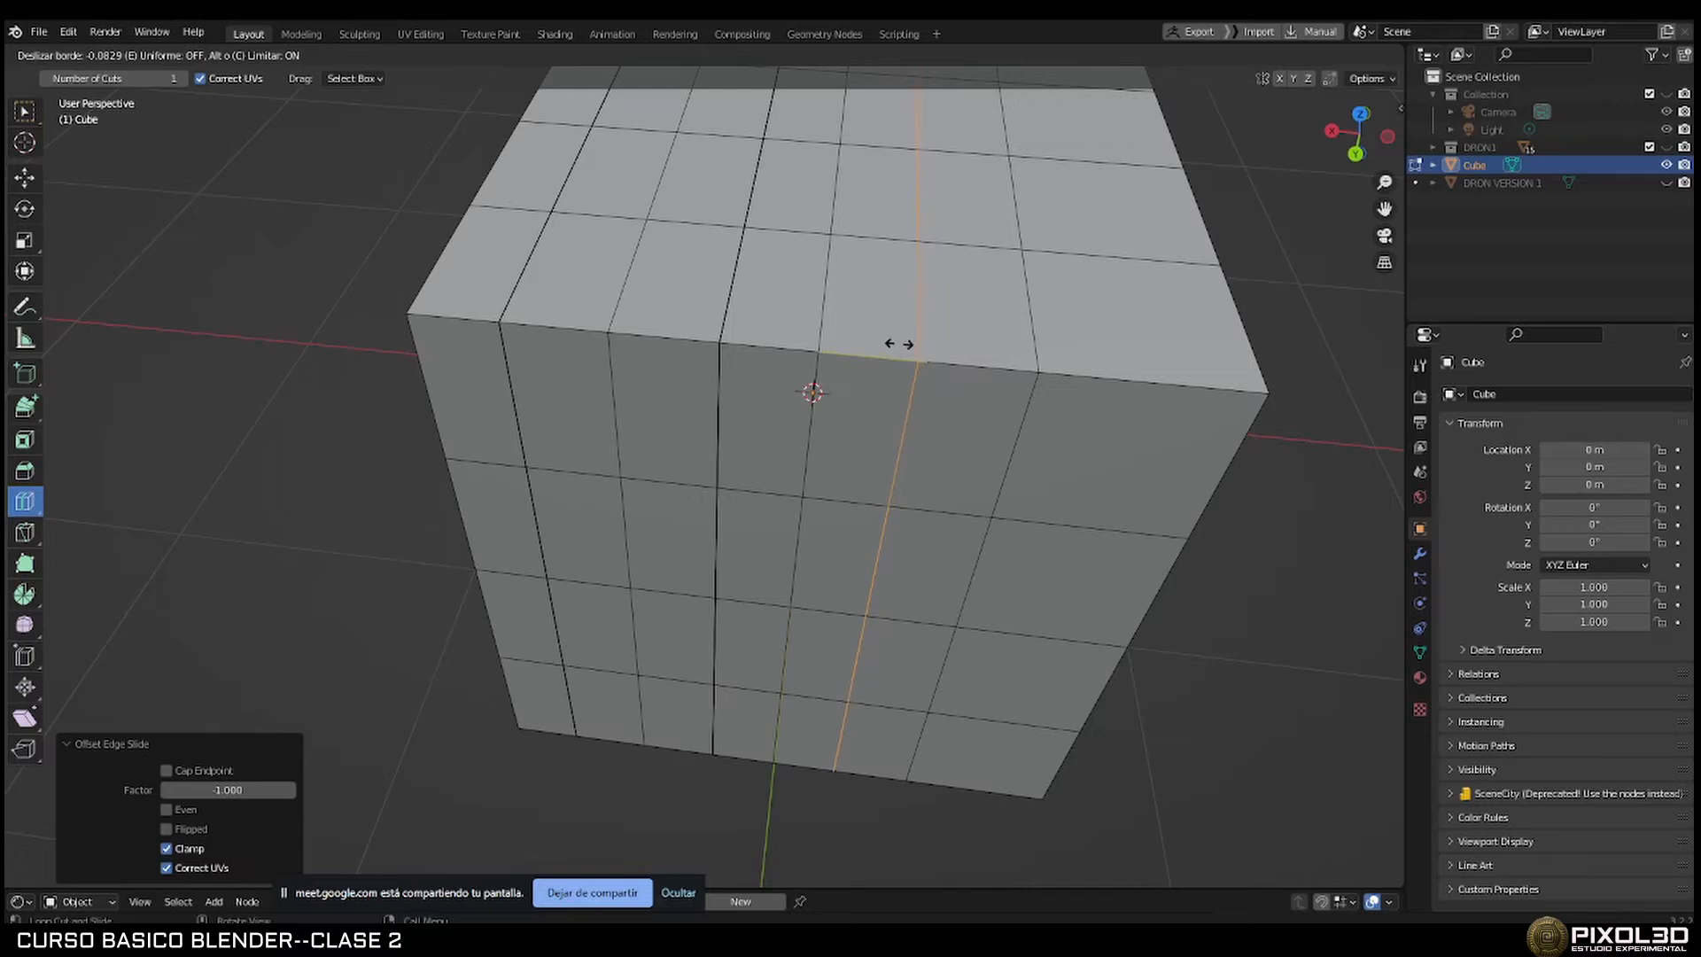
click(1002, 346)
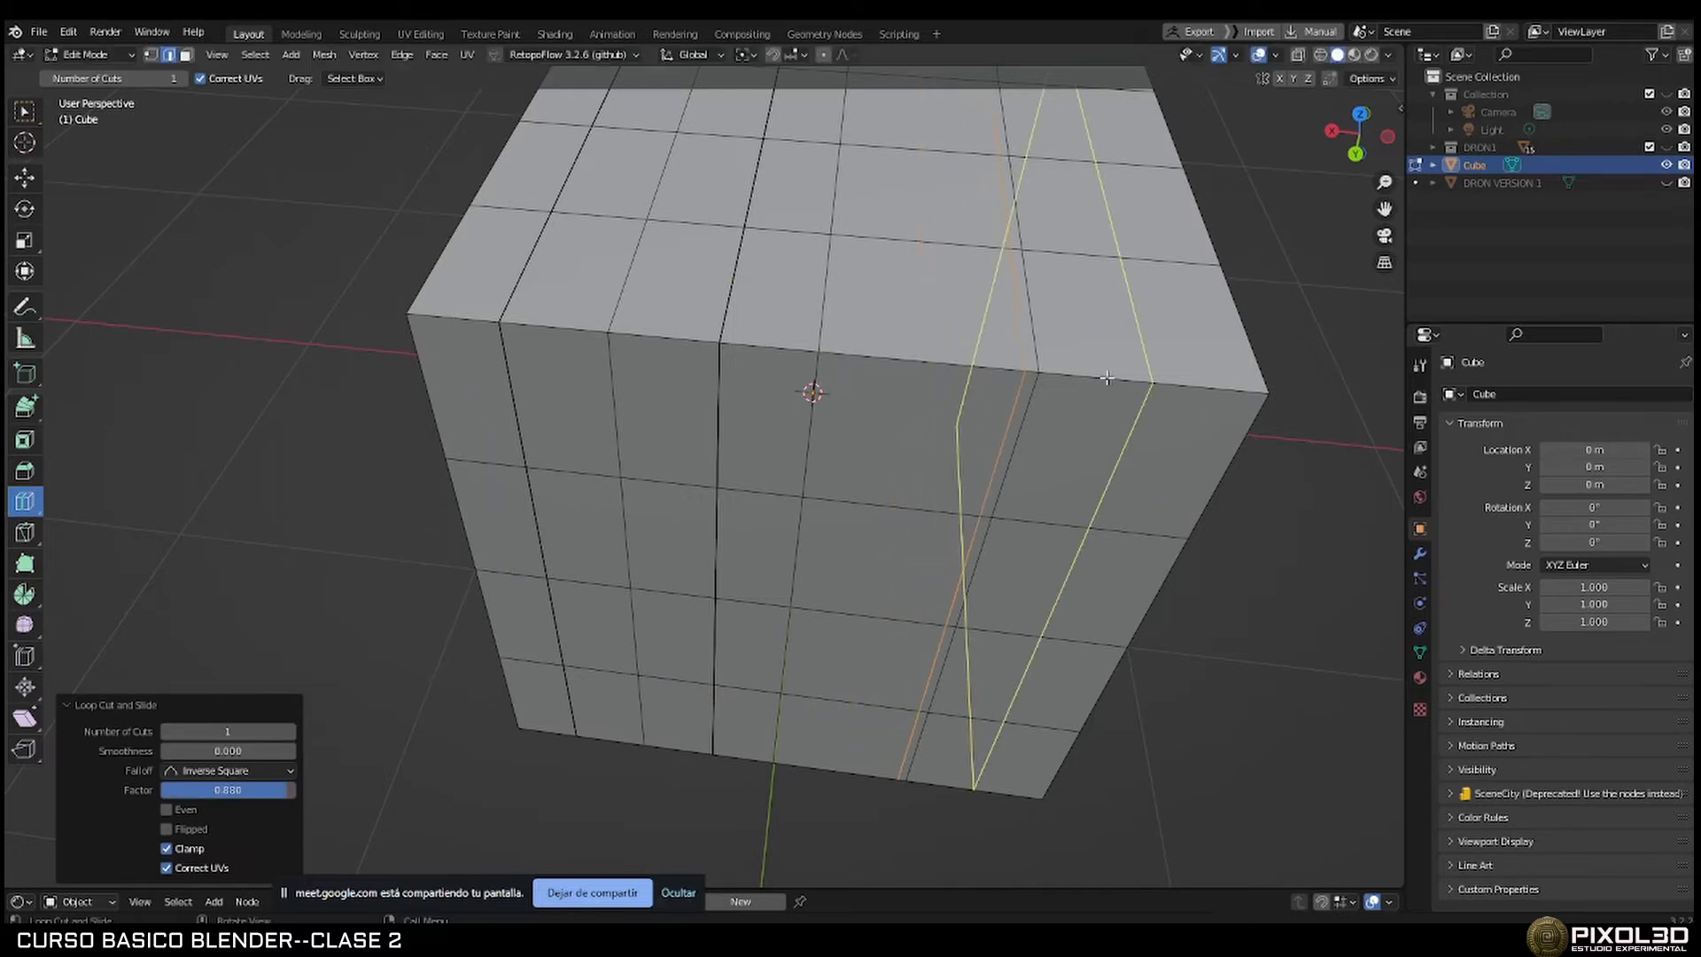
Add a vertical loop near the cube's corner and a horizontal one near its top edge, with factors of about 0.915 and -0.897.
drag(1135, 374, 1239, 382)
middle_drag(1026, 380, 892, 378)
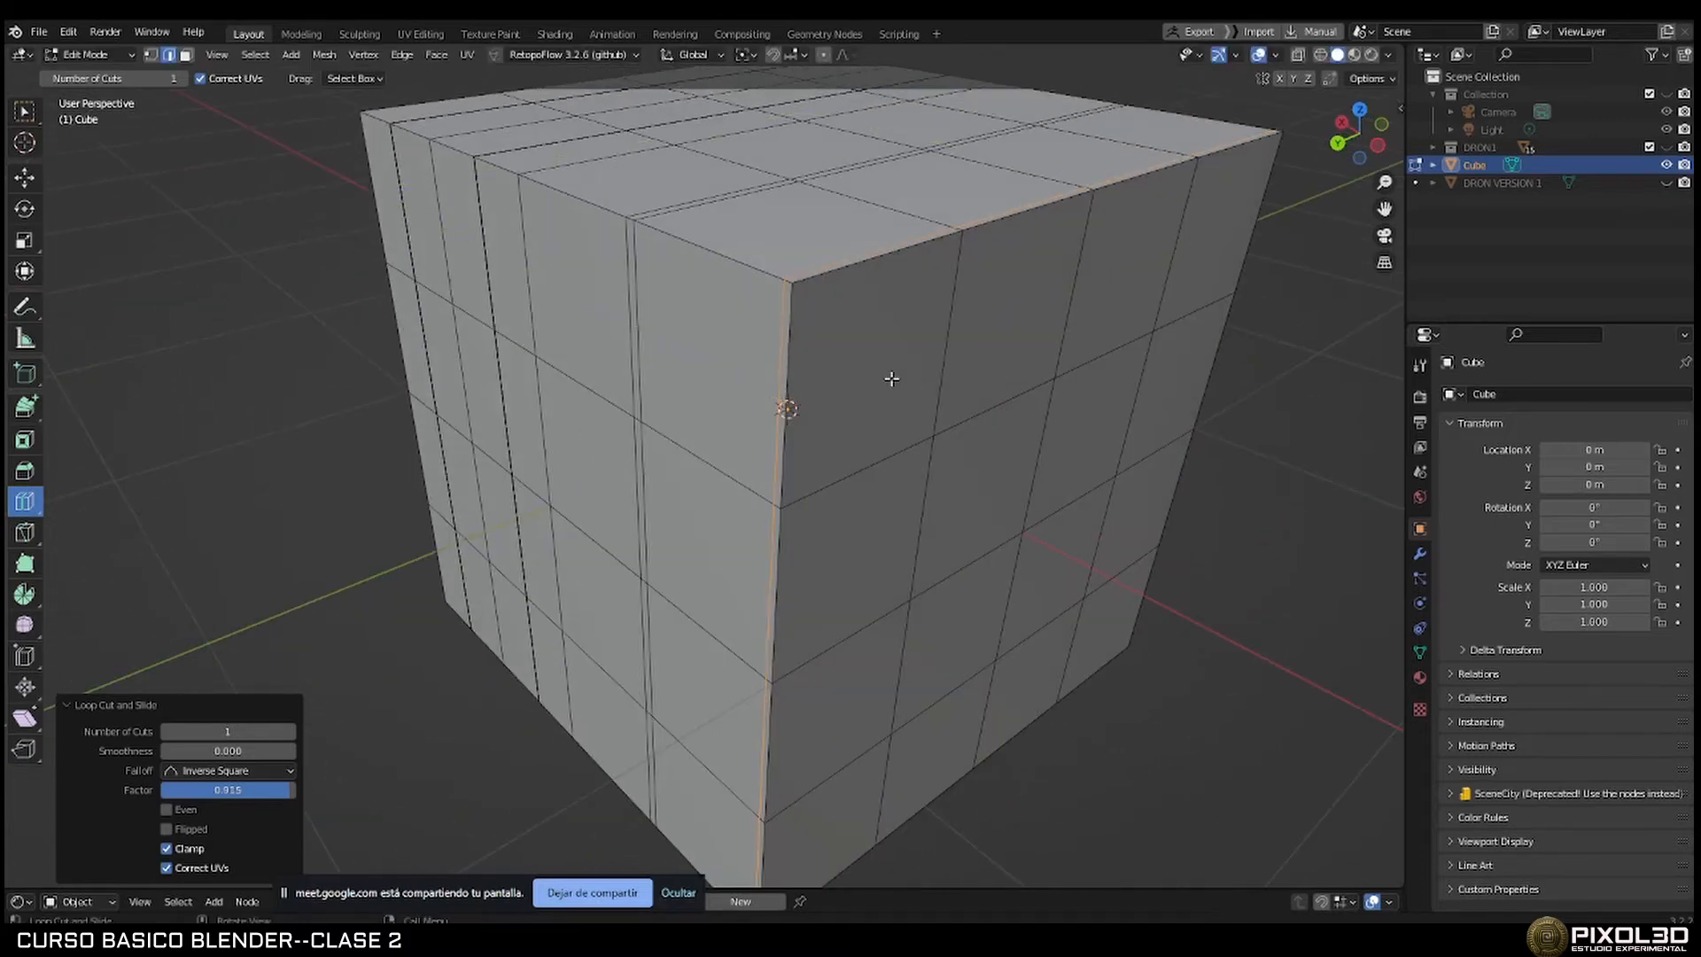
drag(802, 370, 805, 260)
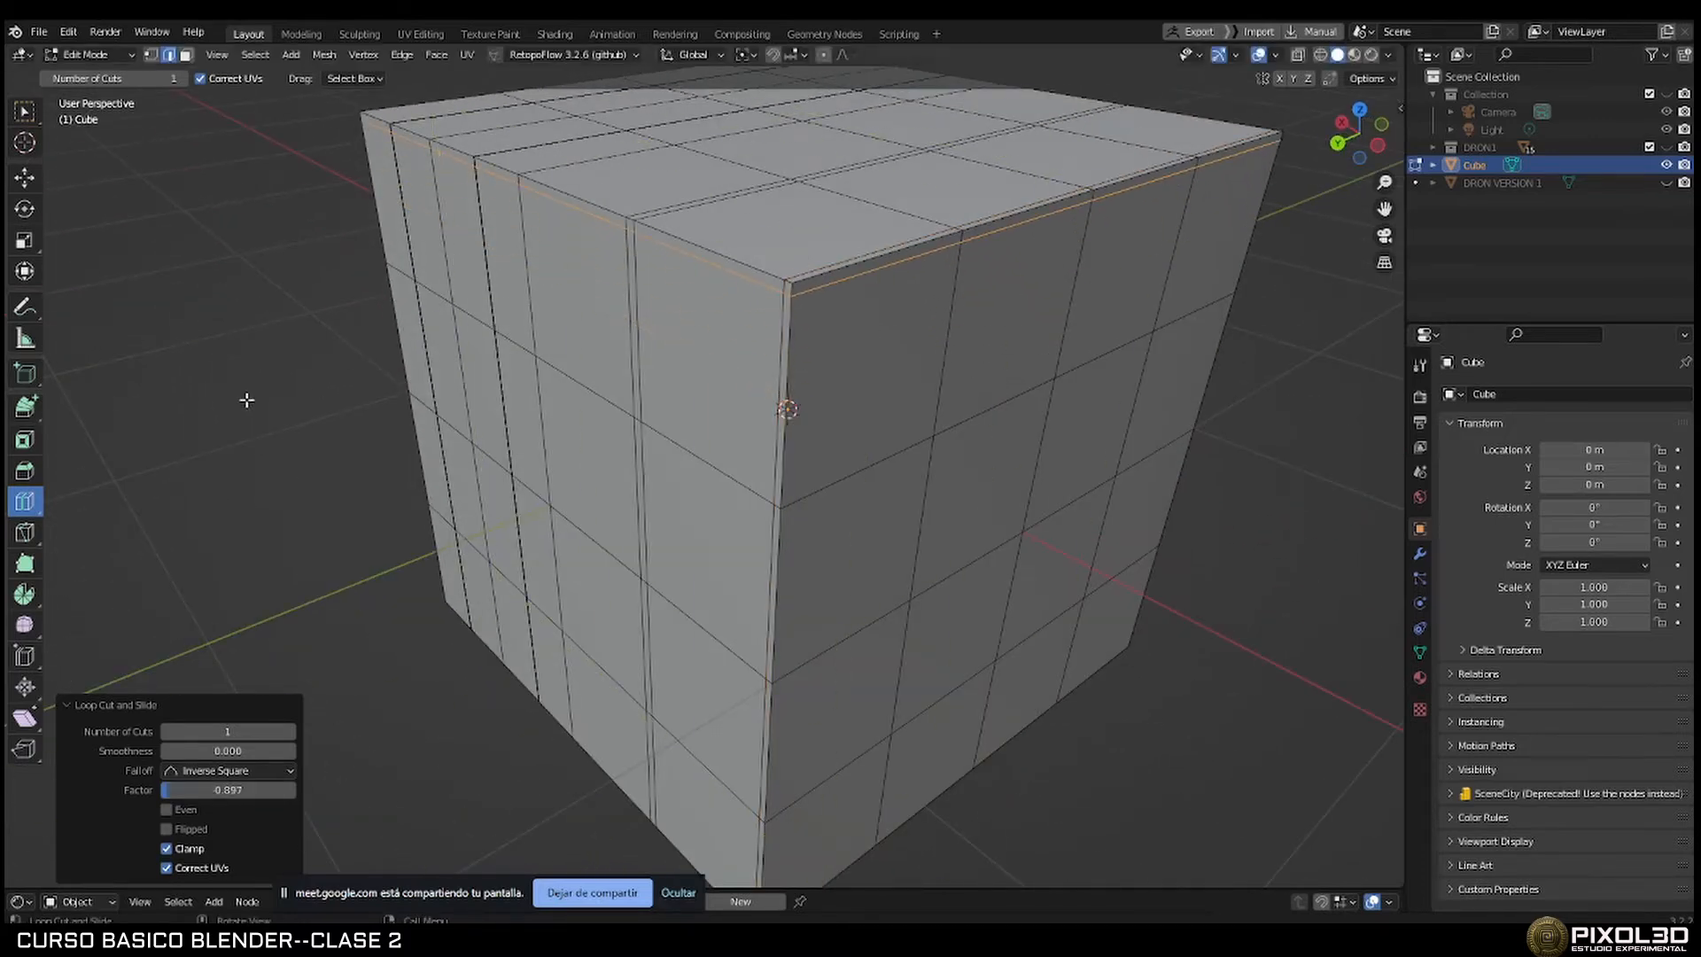
click(24, 503)
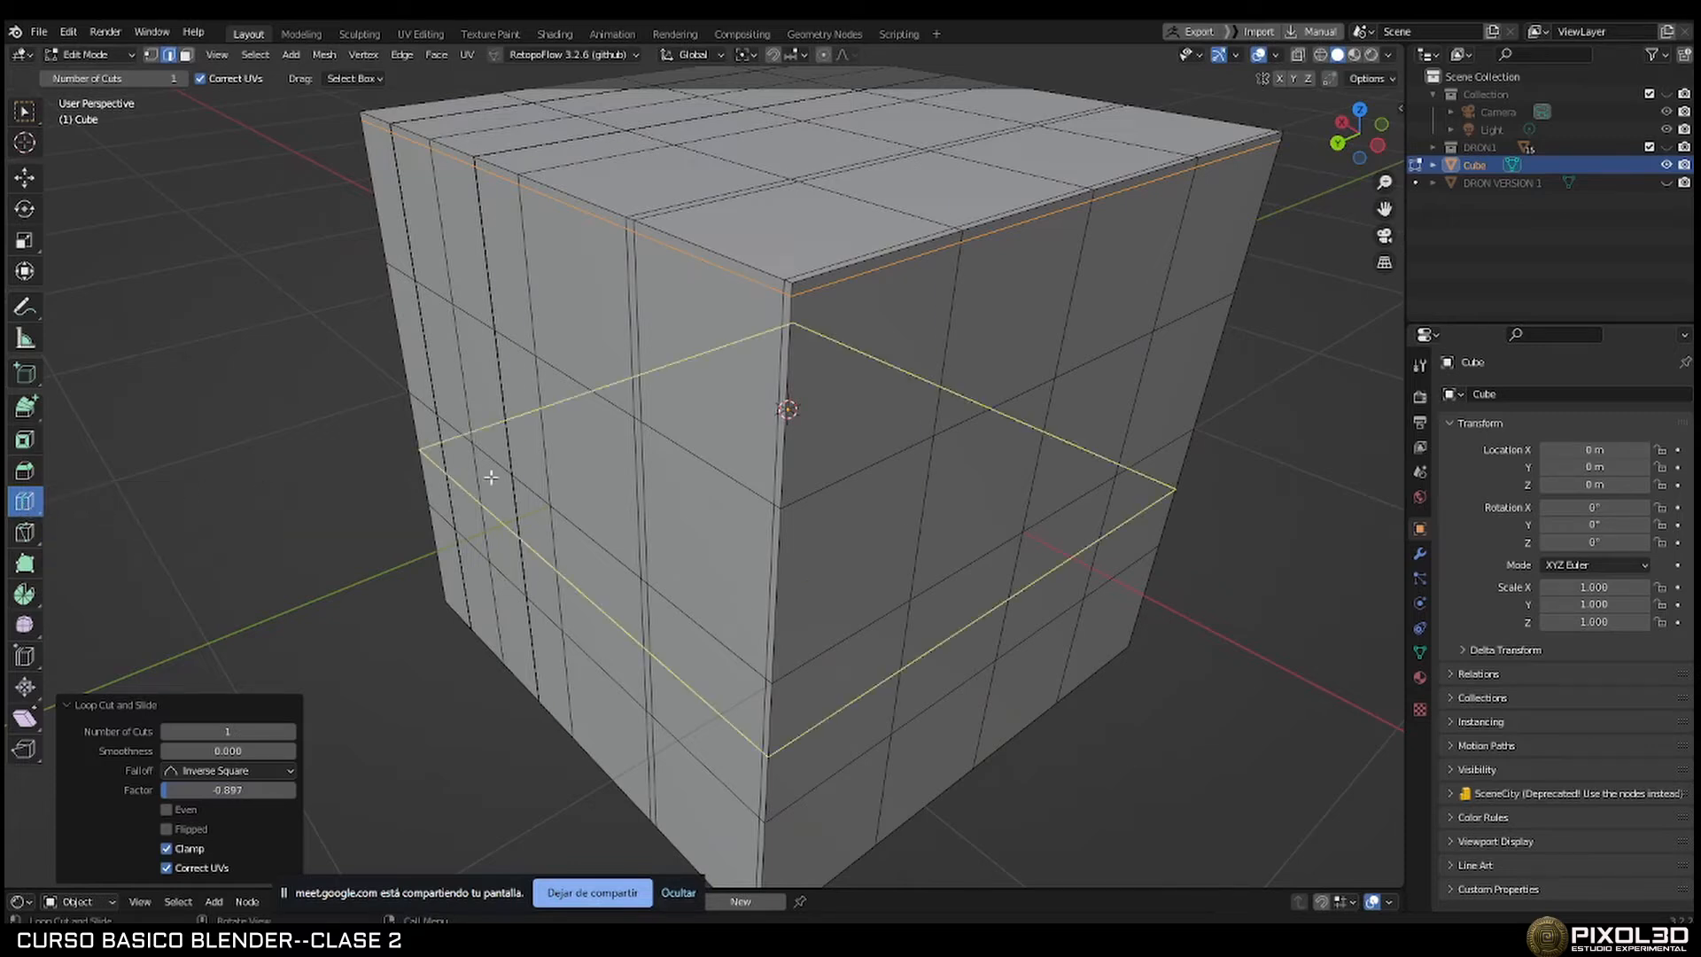
scroll(547, 463, down, 3)
middle_drag(646, 465, 684, 445)
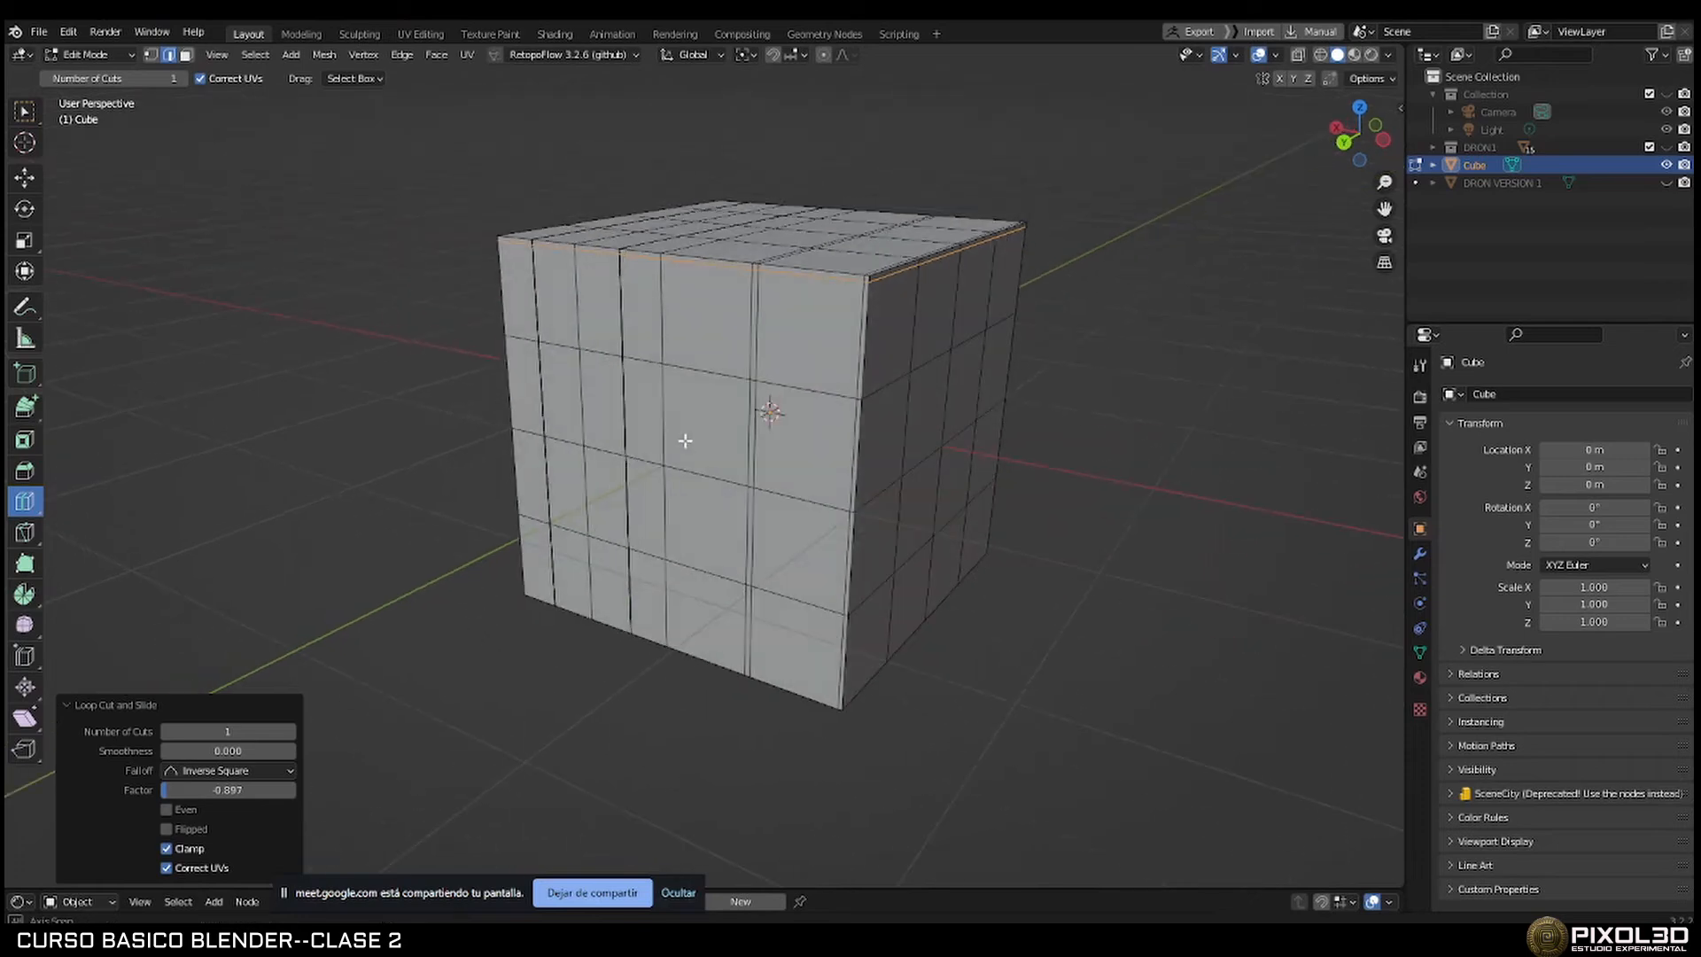
Activate the Move tool, clear the selection and add a centred vertical loop cut in the third column of the adjacent face.
click(24, 180)
click(353, 334)
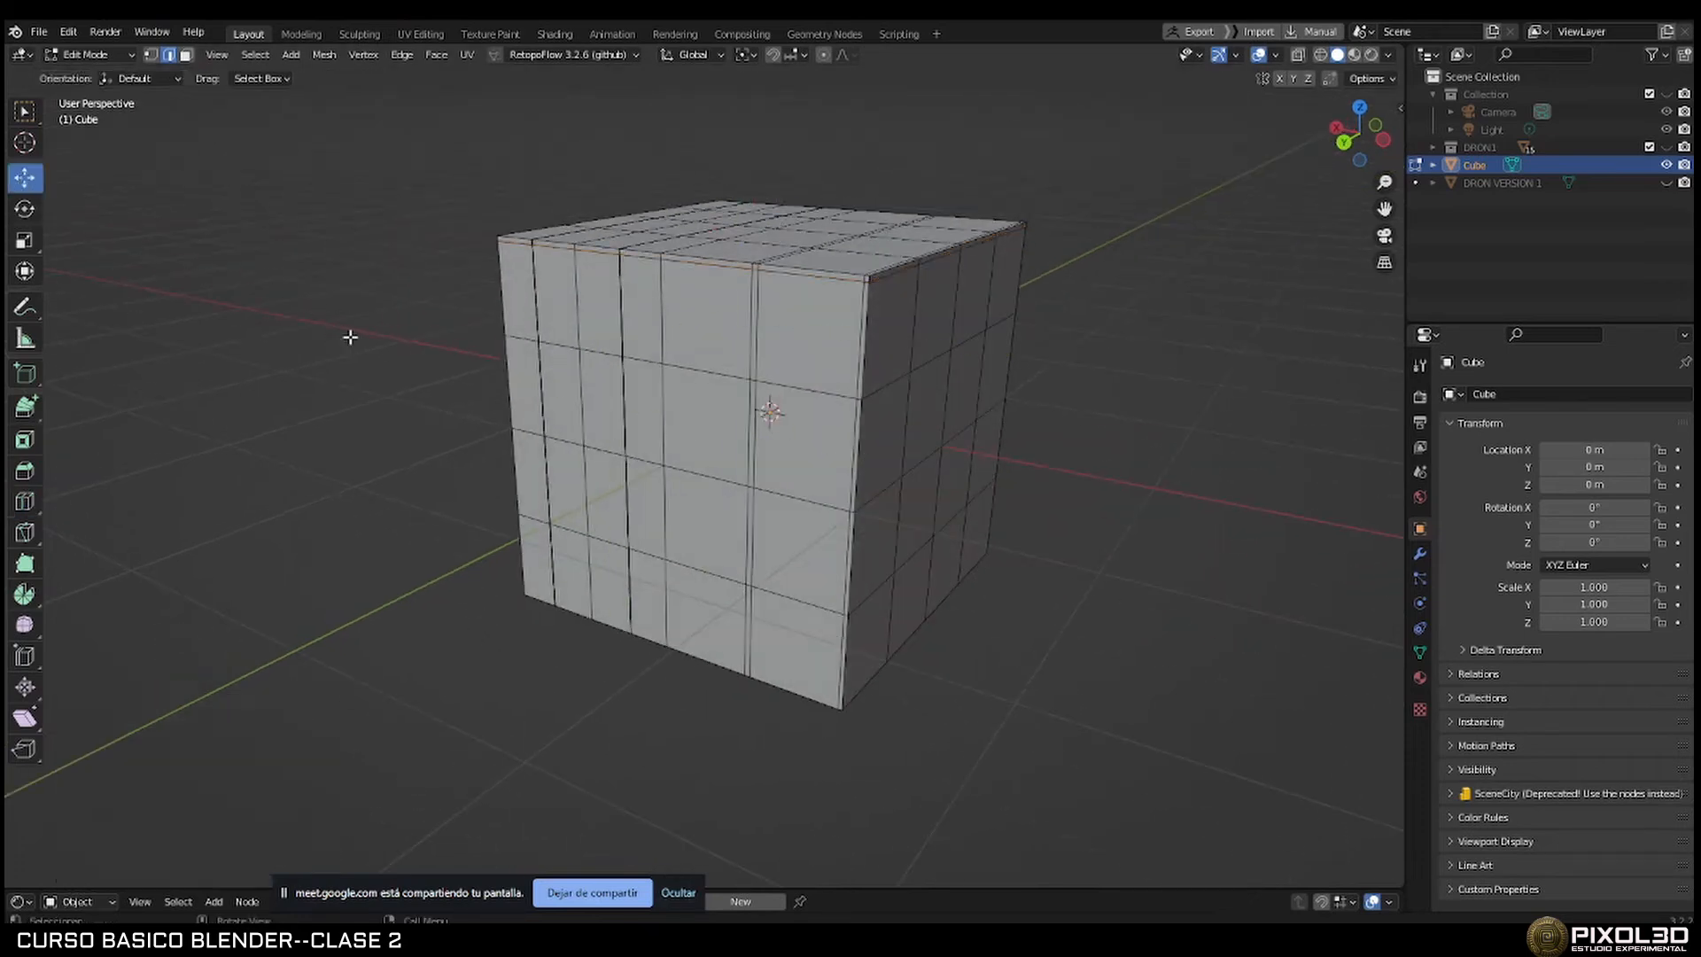
middle_drag(354, 334, 331, 375)
key(ctrl+r)
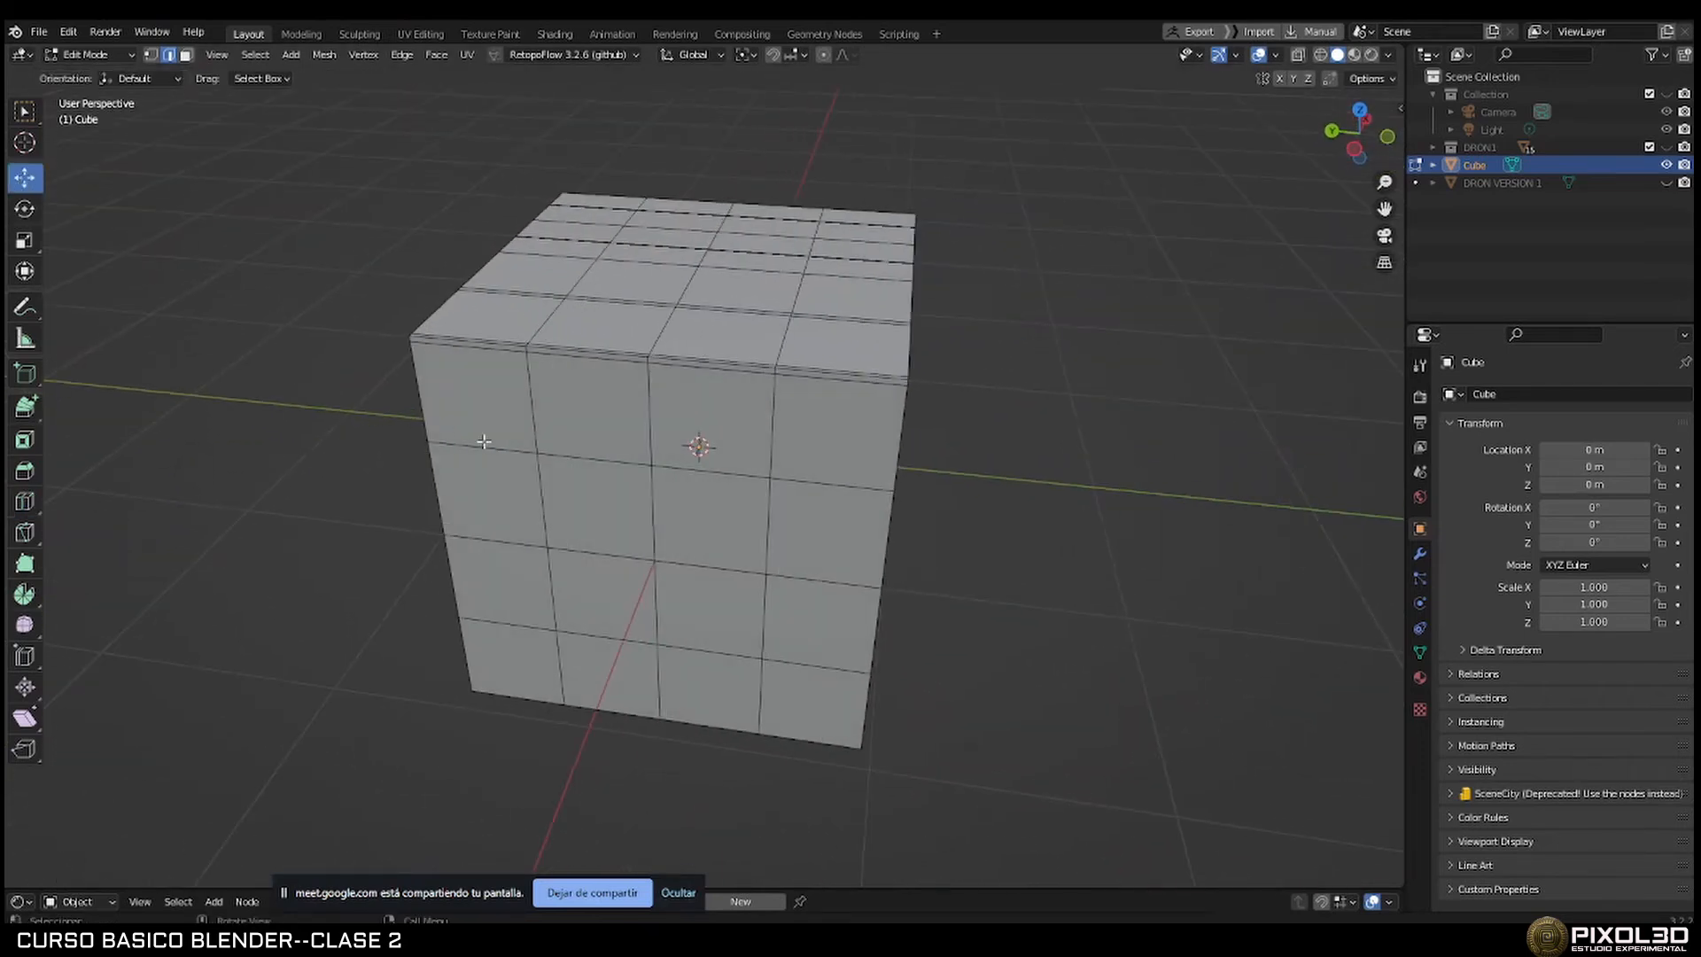
click(697, 386)
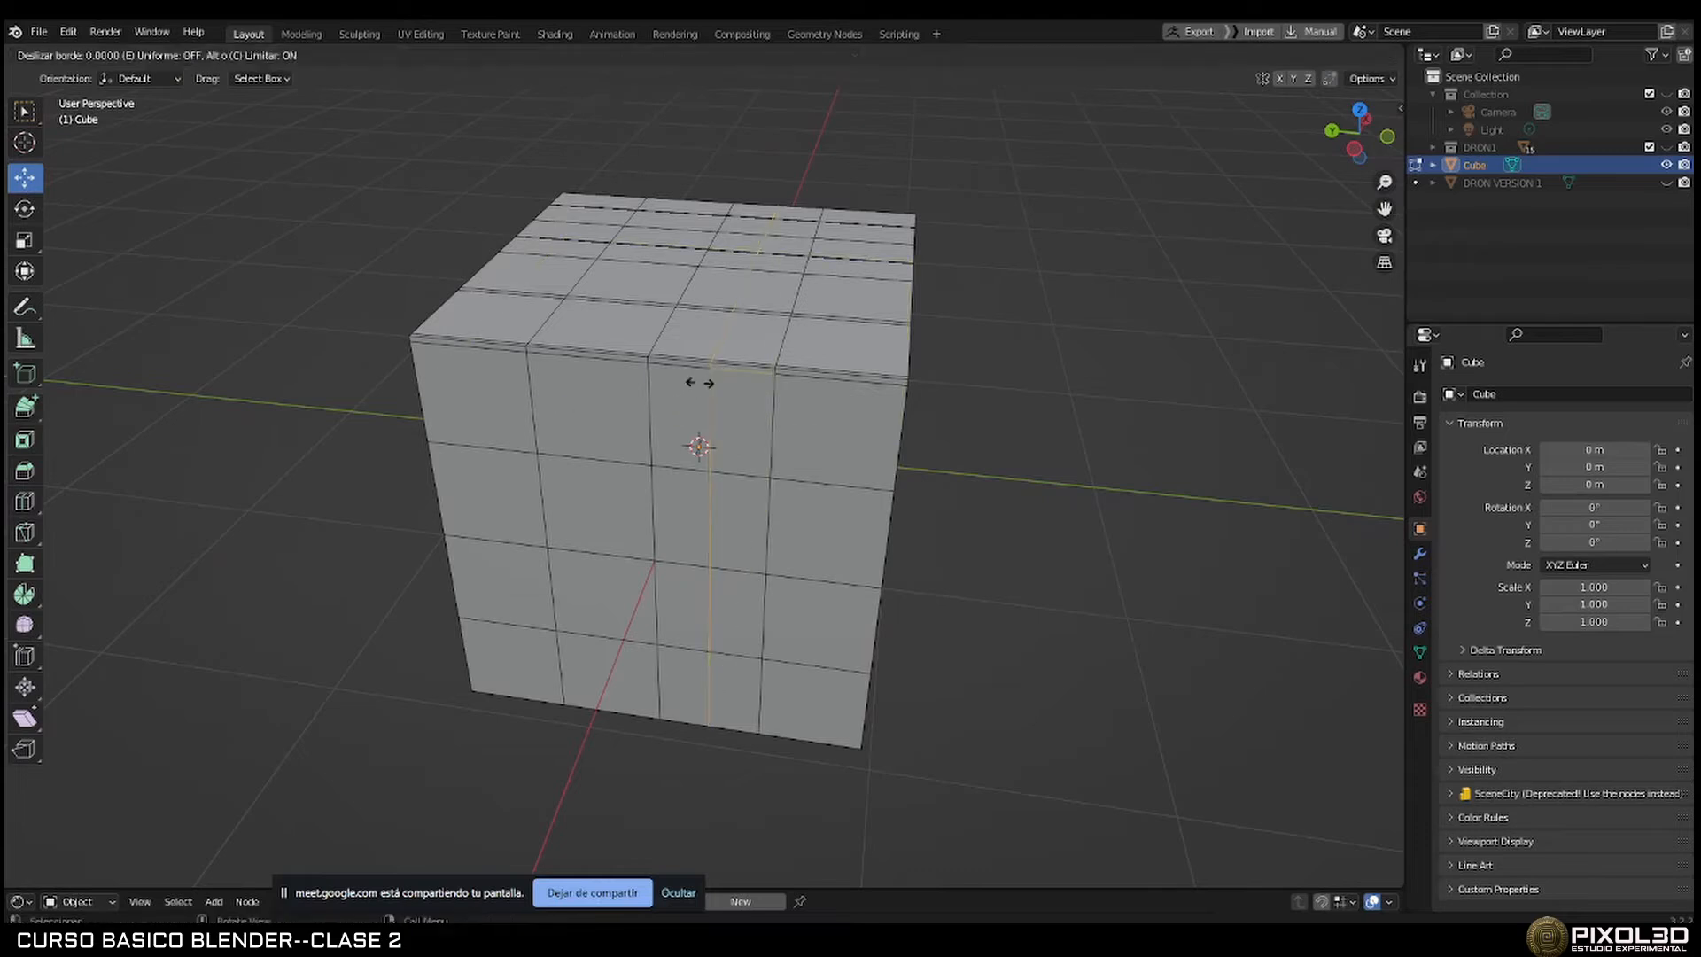
right_click(701, 382)
Add three vertical loop cuts, two slid near the face's outer corners with factors of about 0.776 and -0.727, one beside an inner edge.
key(ctrl+r)
click(845, 401)
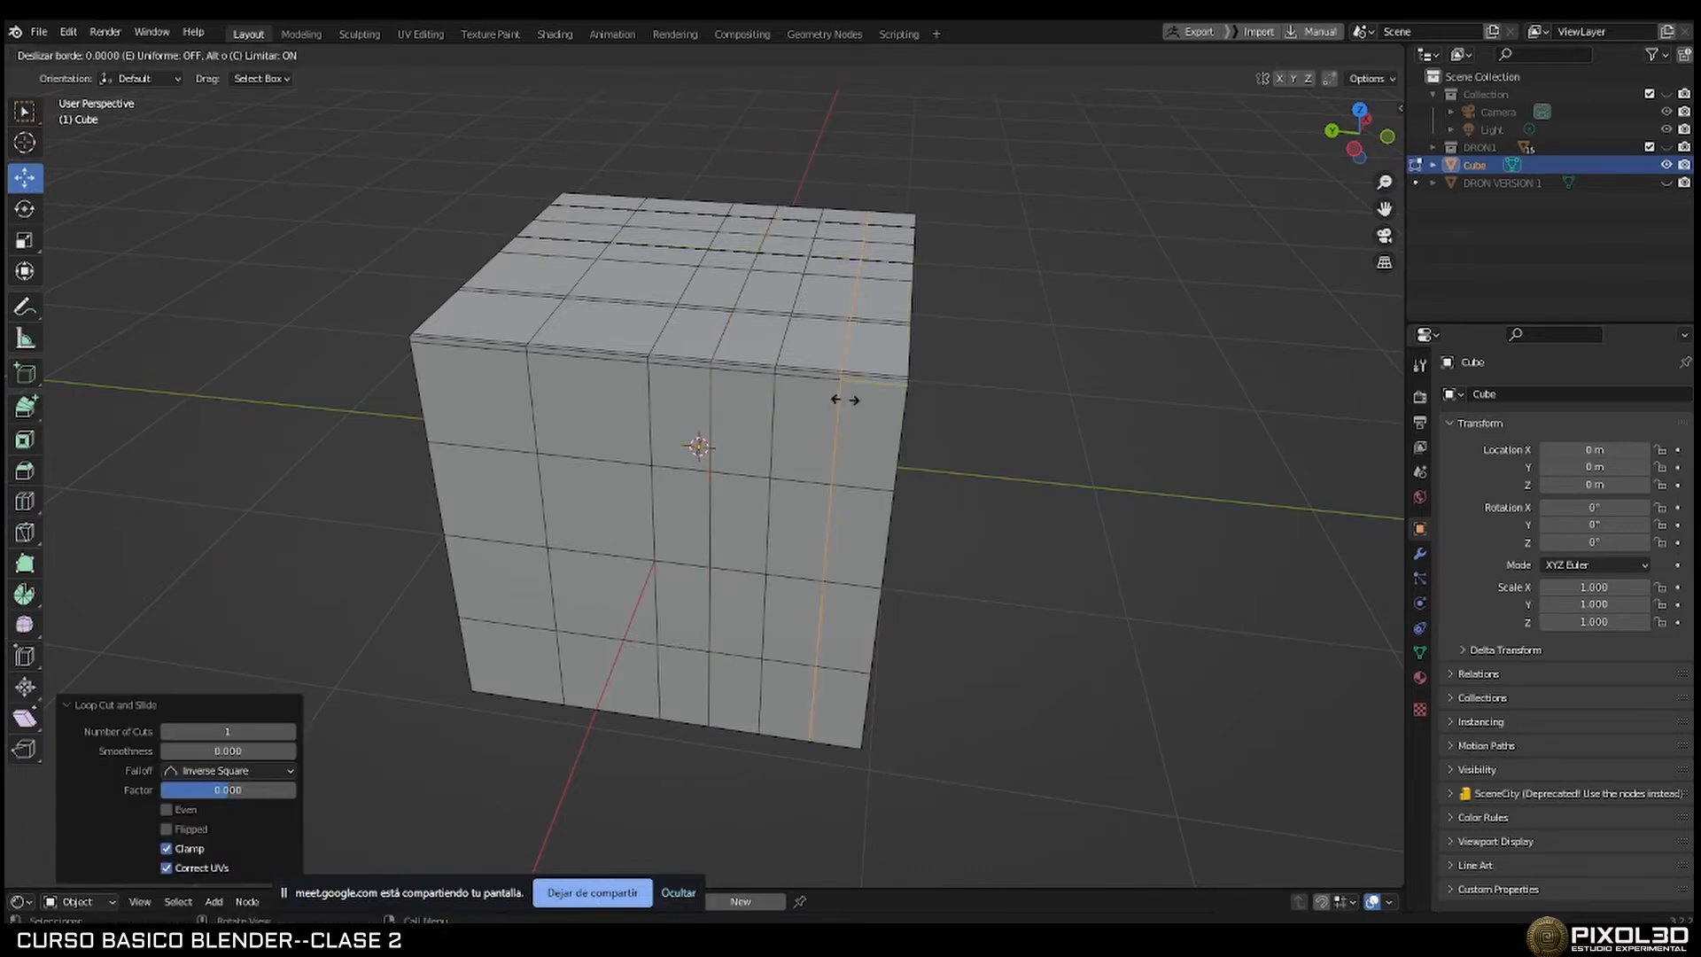
click(898, 405)
key(ctrl+r)
click(592, 364)
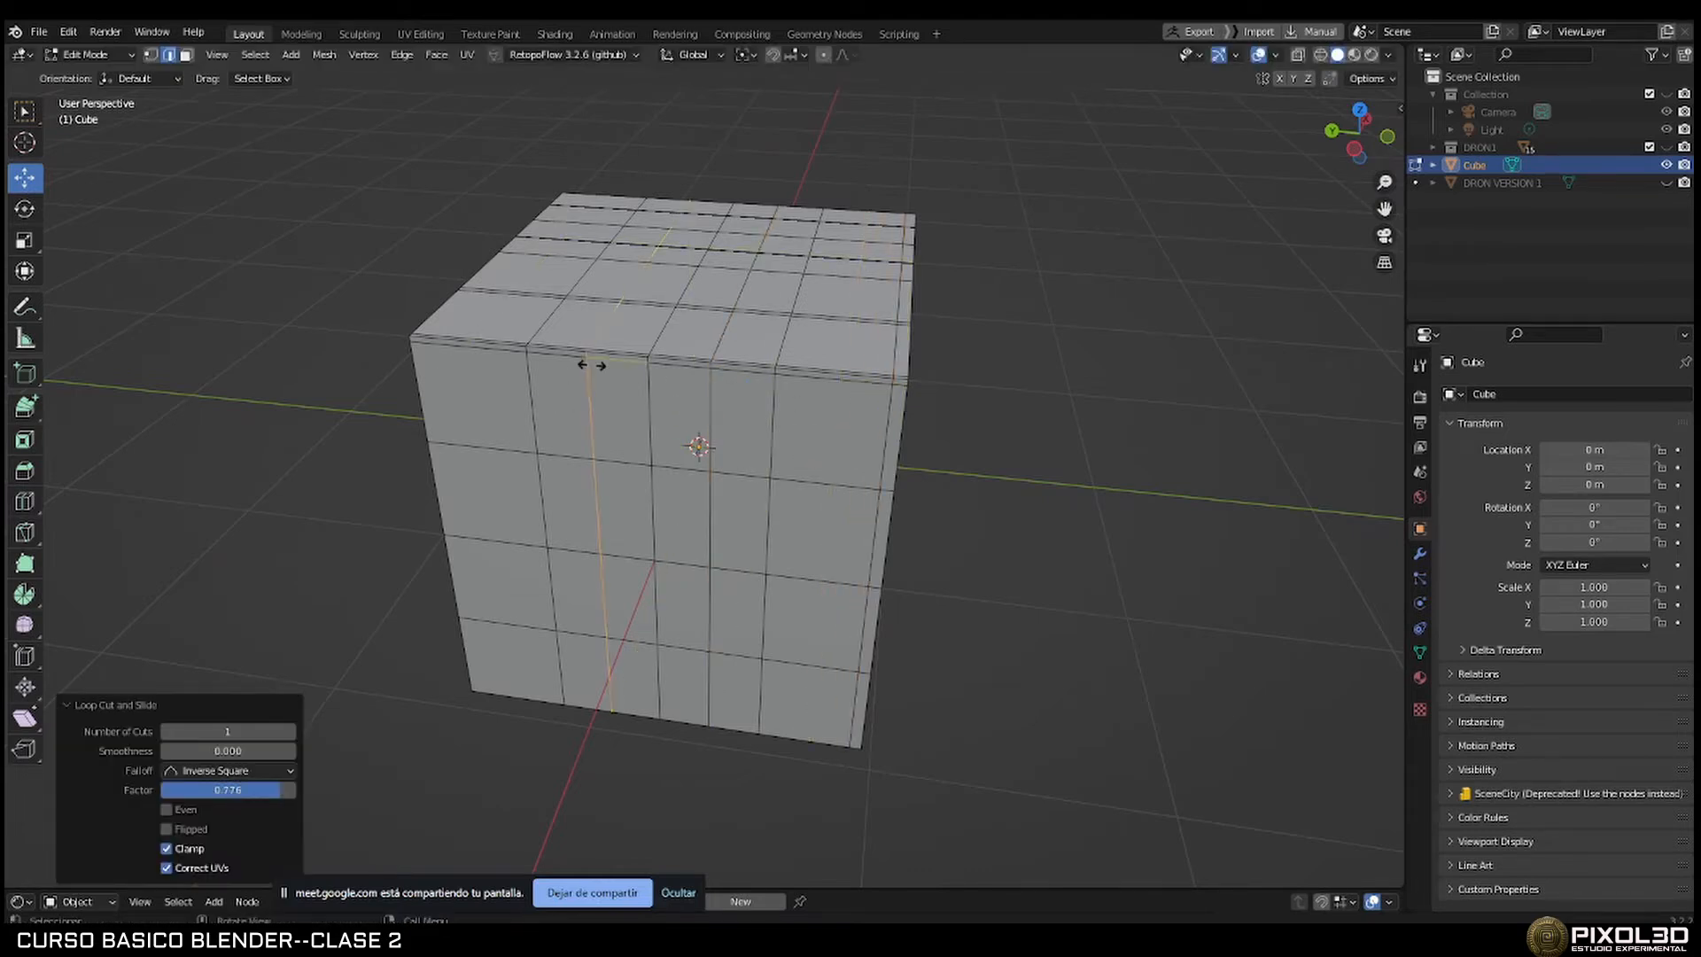
click(546, 361)
key(ctrl+r)
click(458, 347)
click(417, 345)
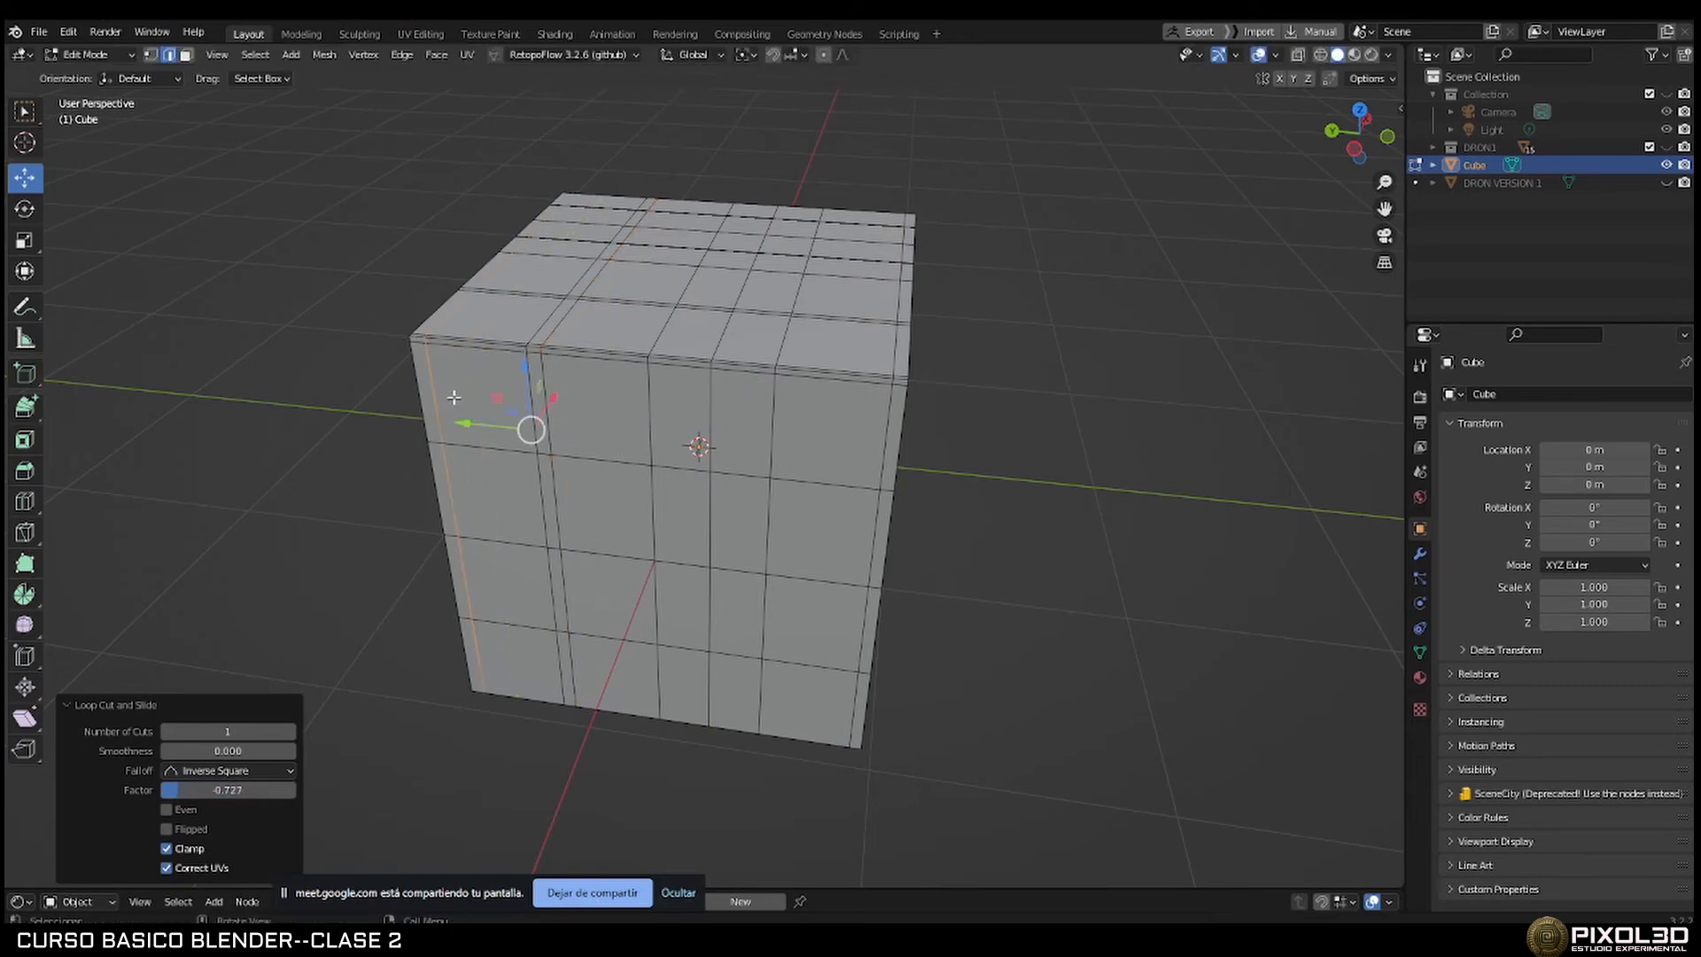
middle_drag(454, 397, 521, 407)
key(ctrl+r)
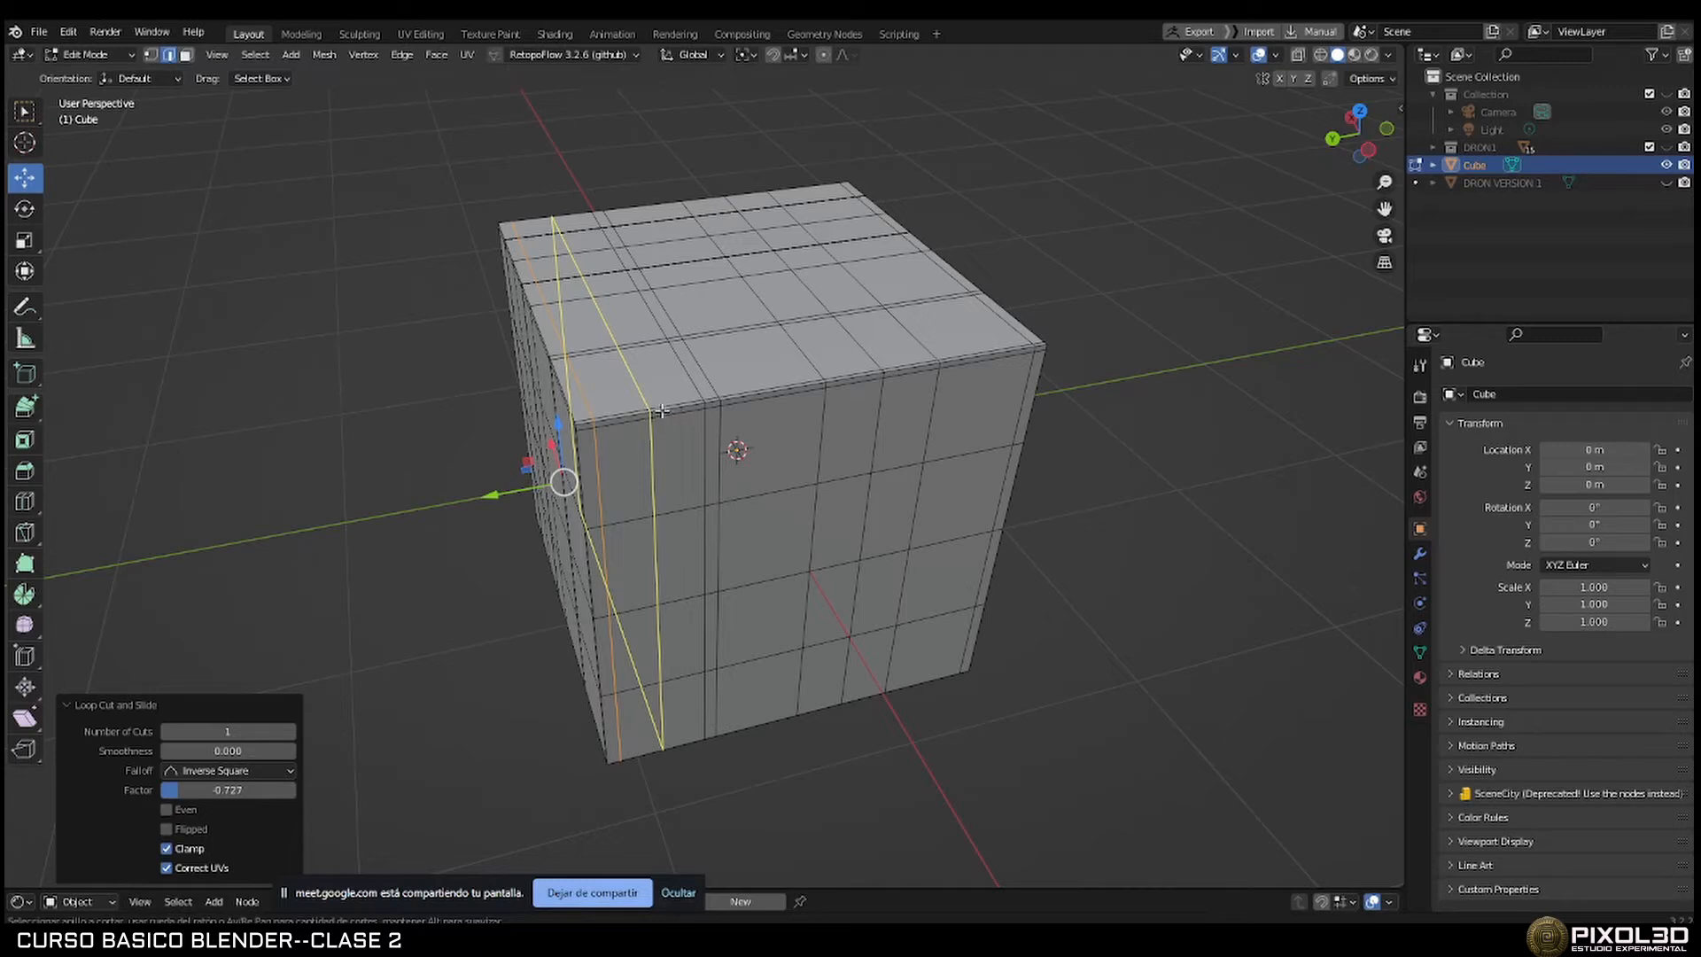
key(Escape)
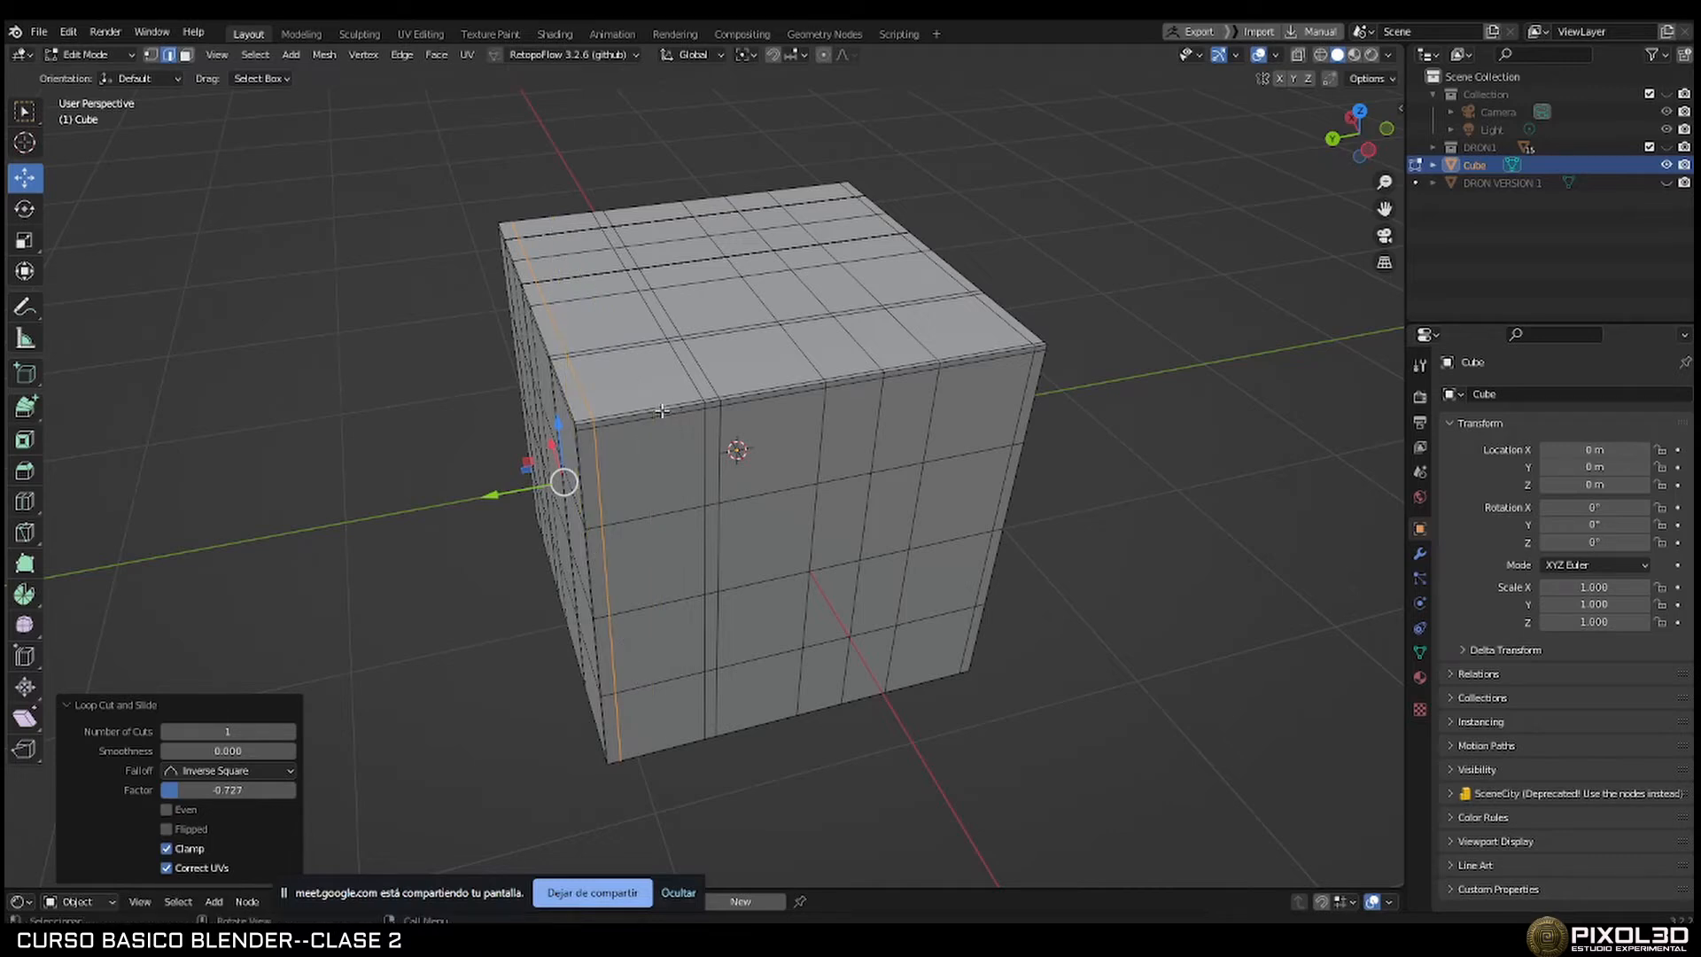
middle_drag(716, 422, 576, 449)
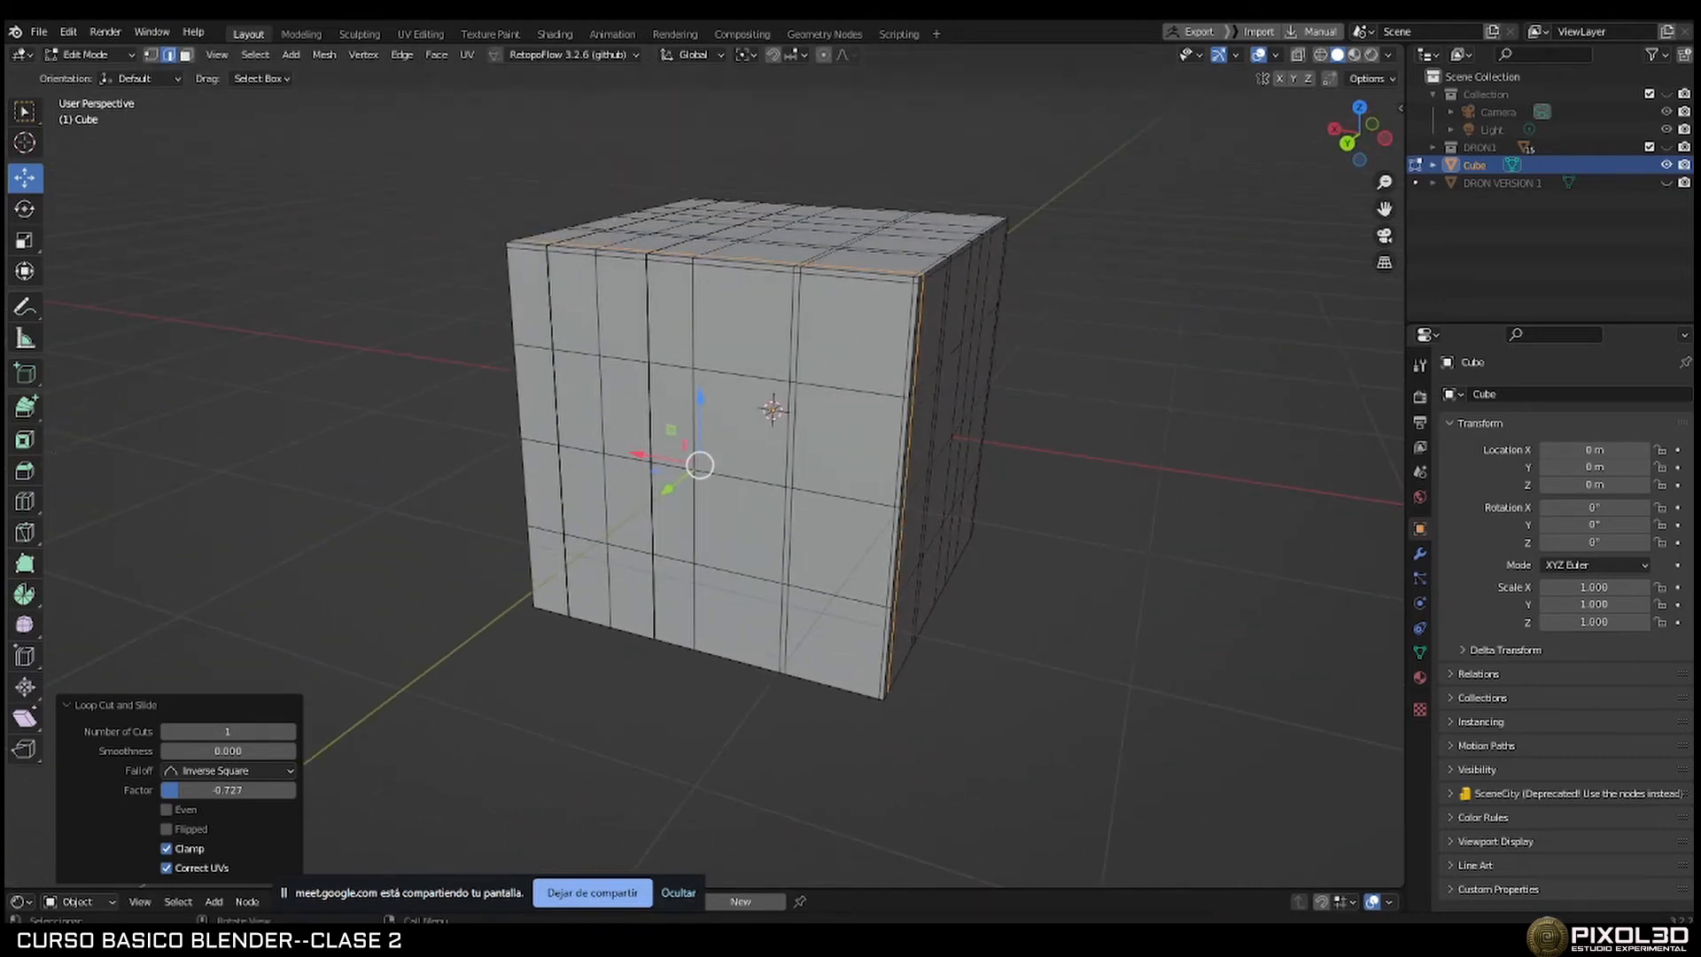
Switch to the course PDF, review the loop cut section under HERRAMIENTAS DE CORTE, and return to Blender.
click(1099, 939)
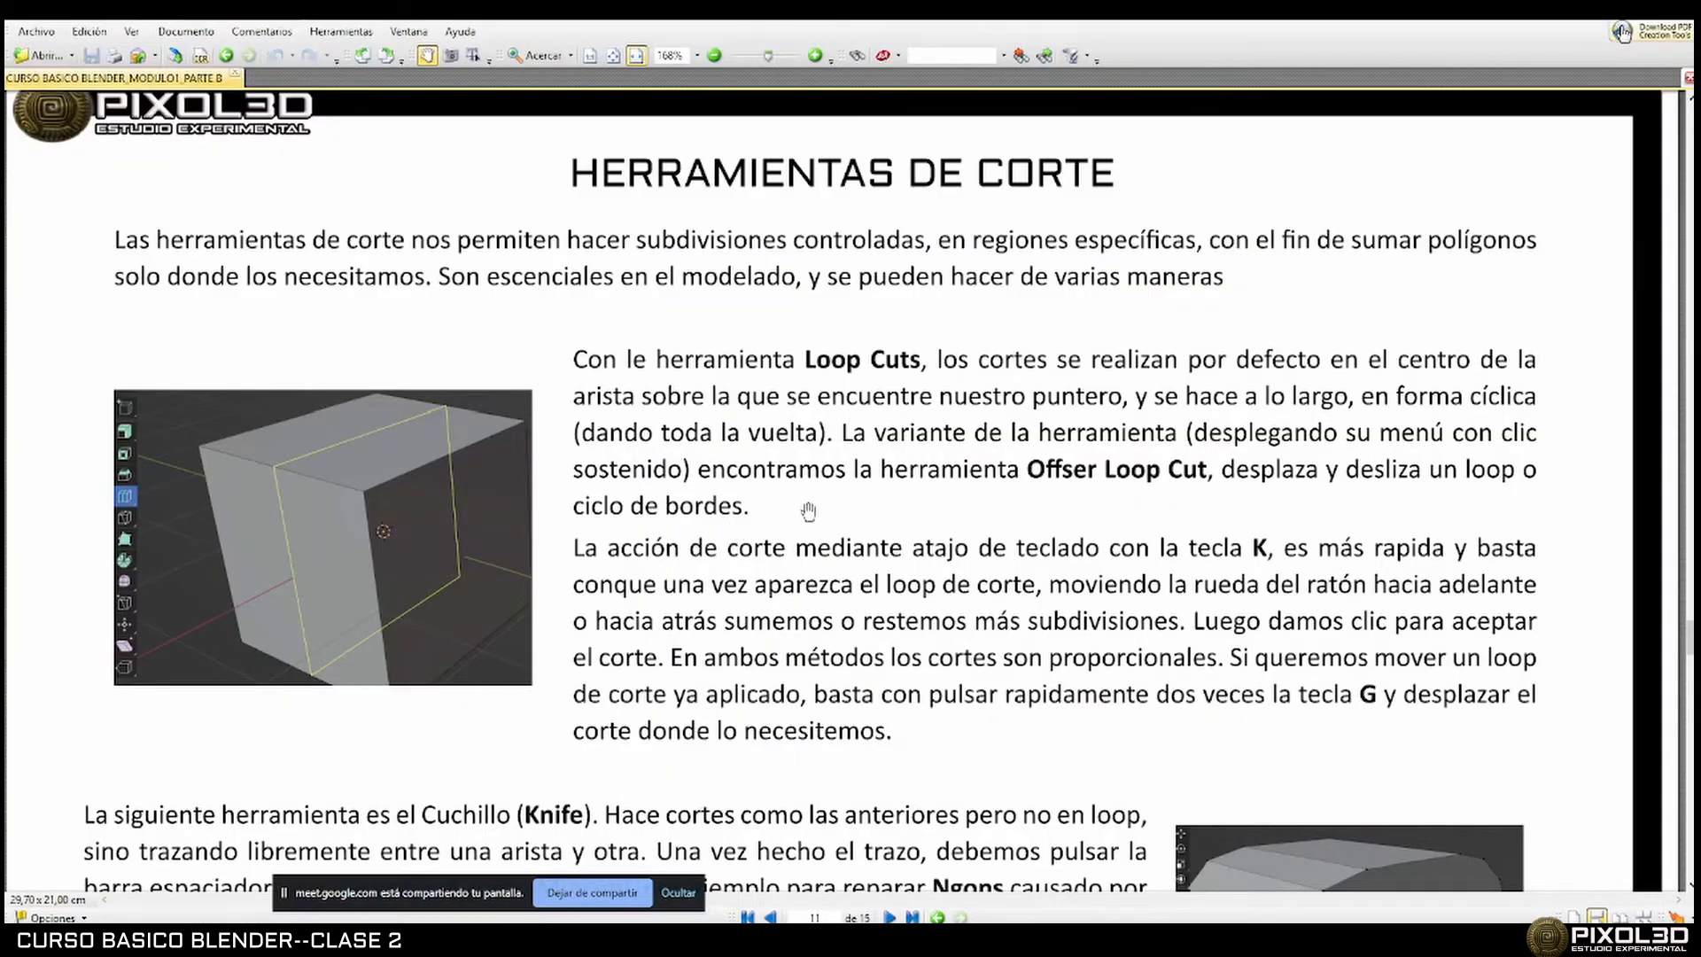
scroll(930, 524, down, 3)
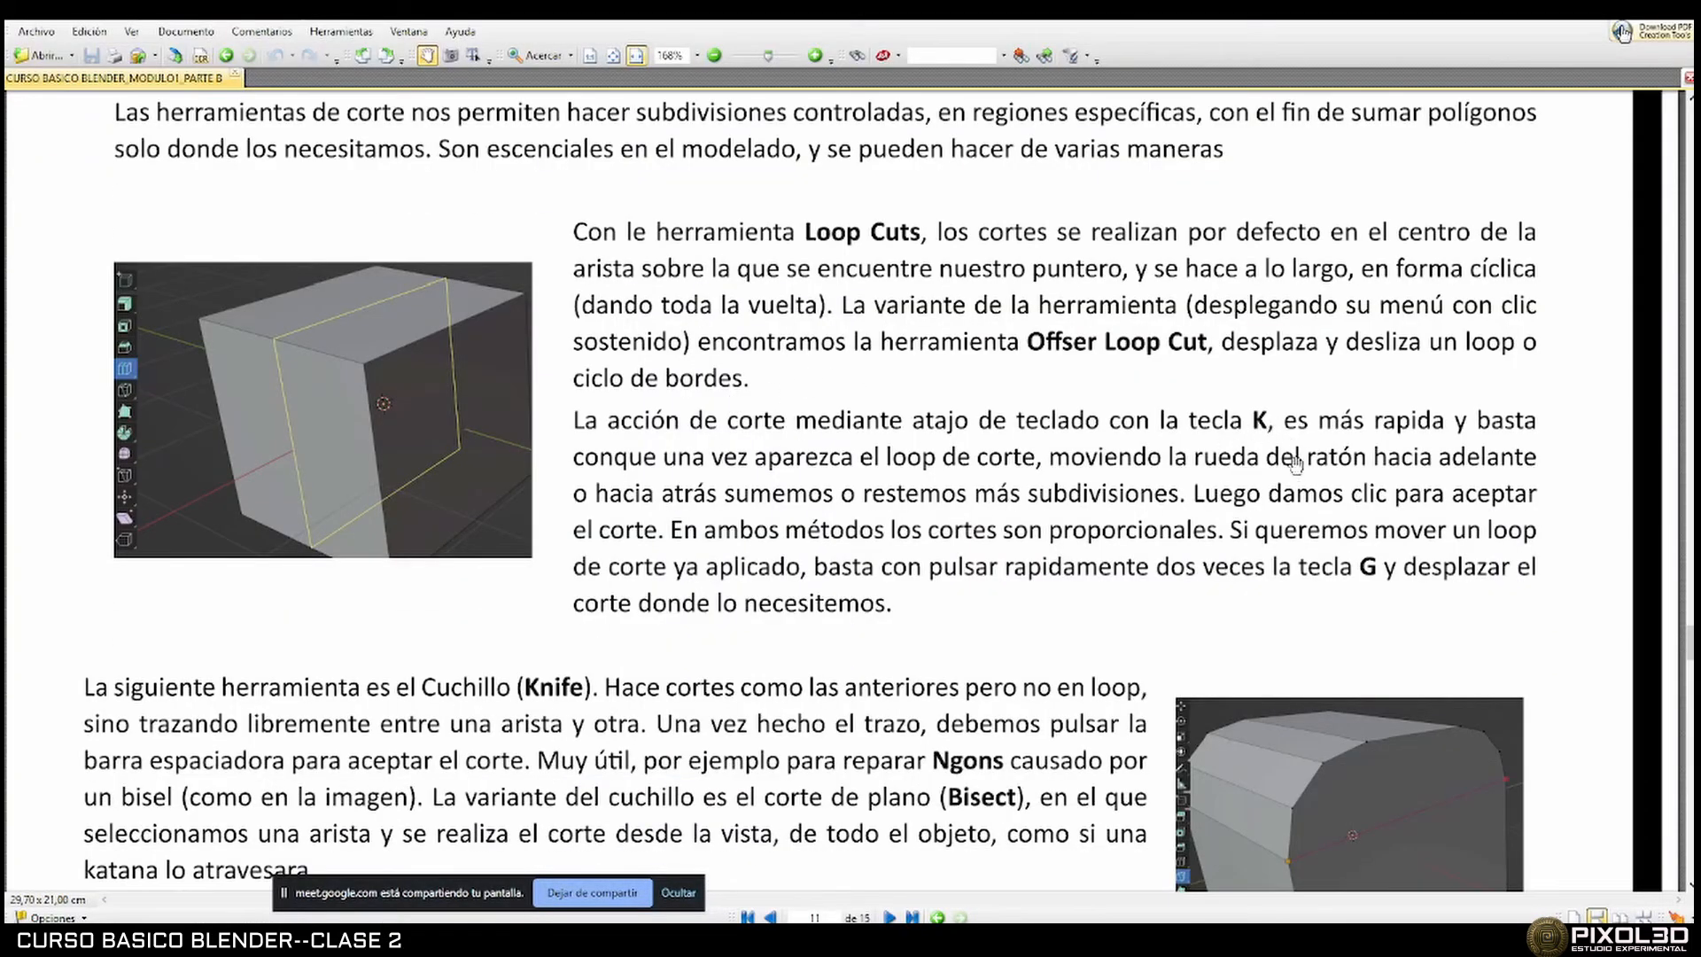
click(1098, 939)
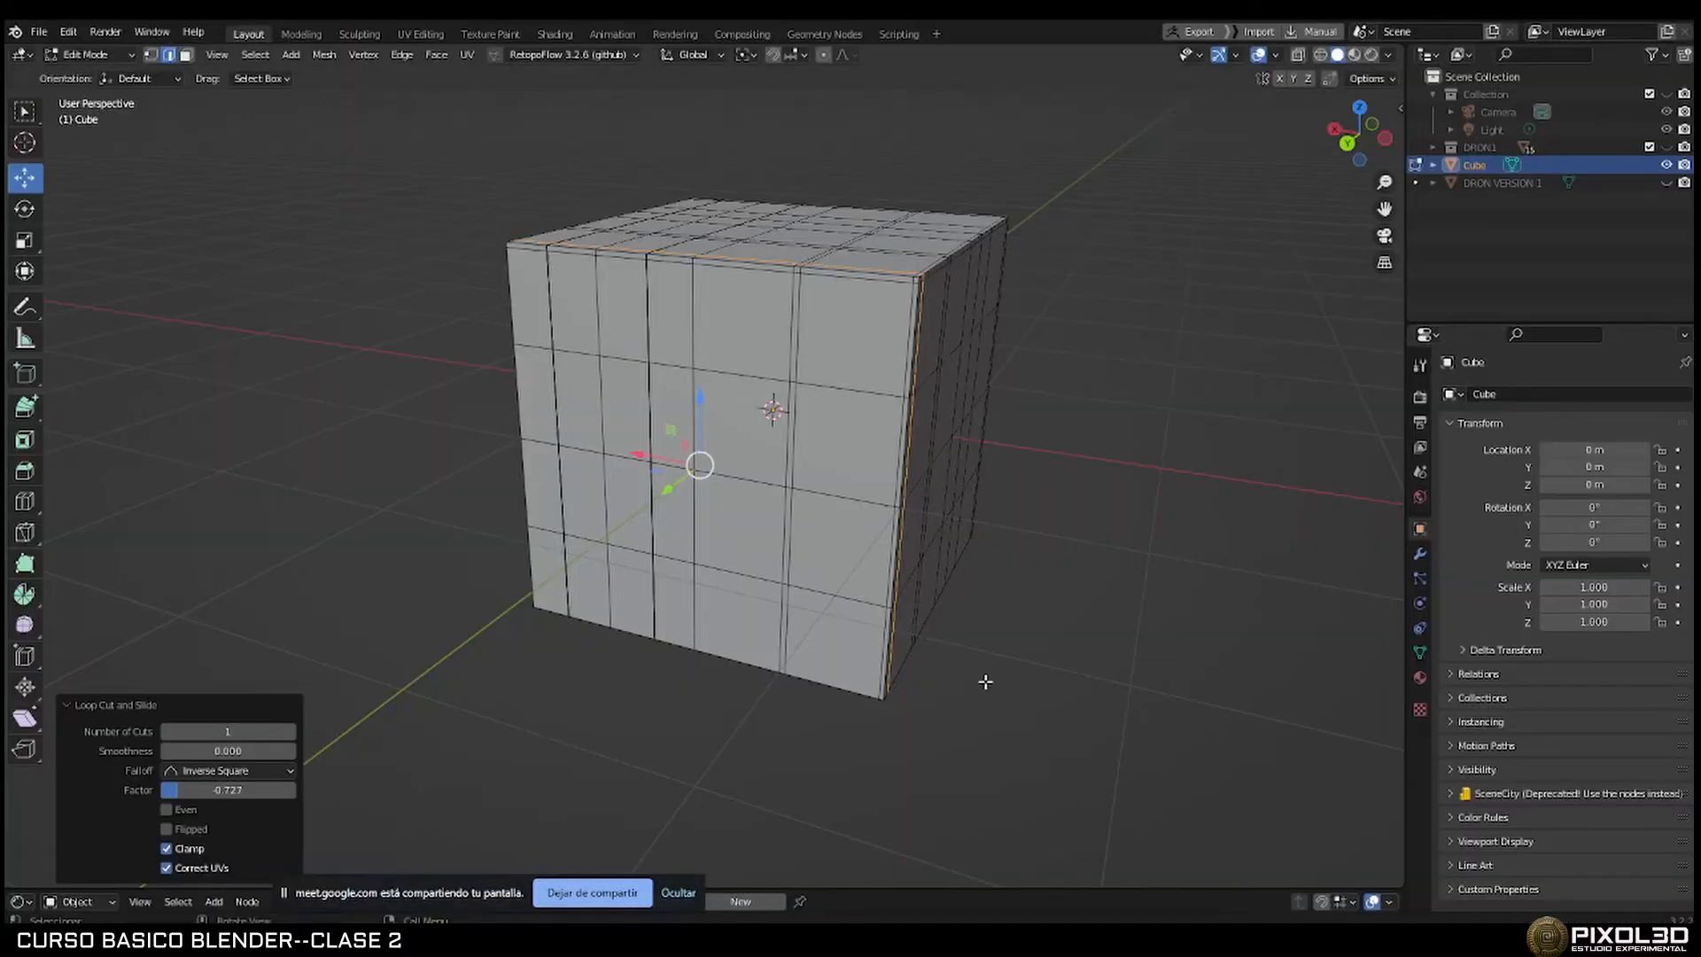
Move the selected vertical edge loop along Y toward the cube's corner in two moves of about 0.0178 m and 0.0197 m.
middle_drag(711, 467, 651, 498)
scroll(660, 488, up, 3)
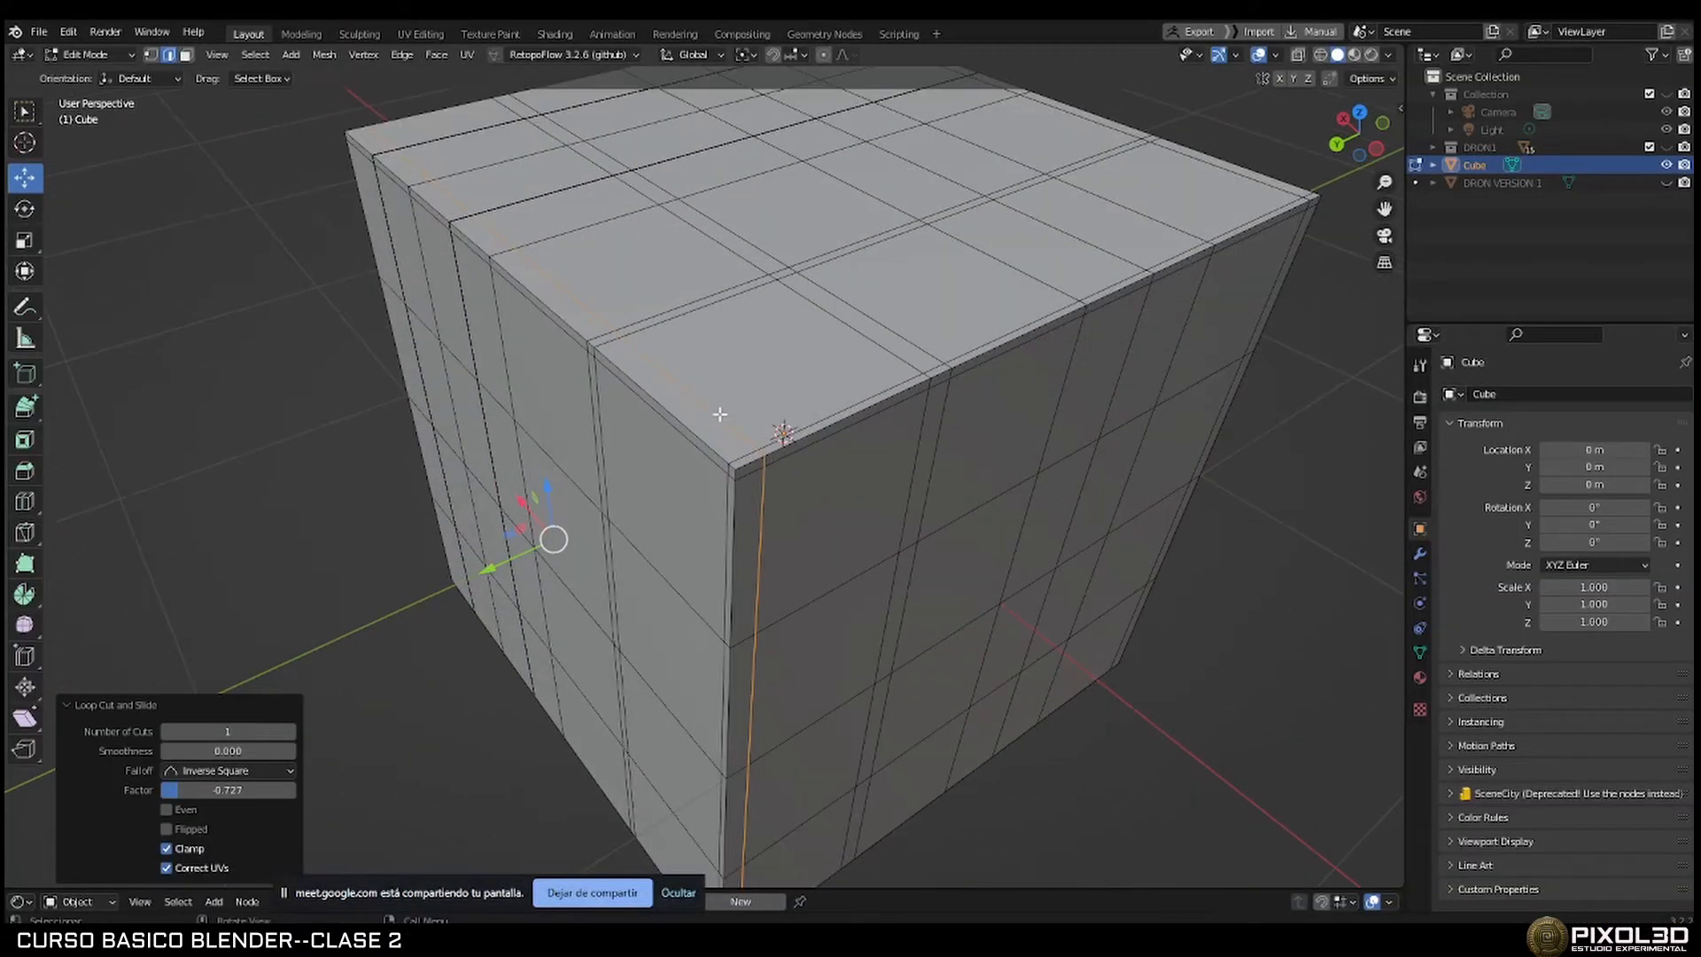
middle_drag(720, 413, 482, 310)
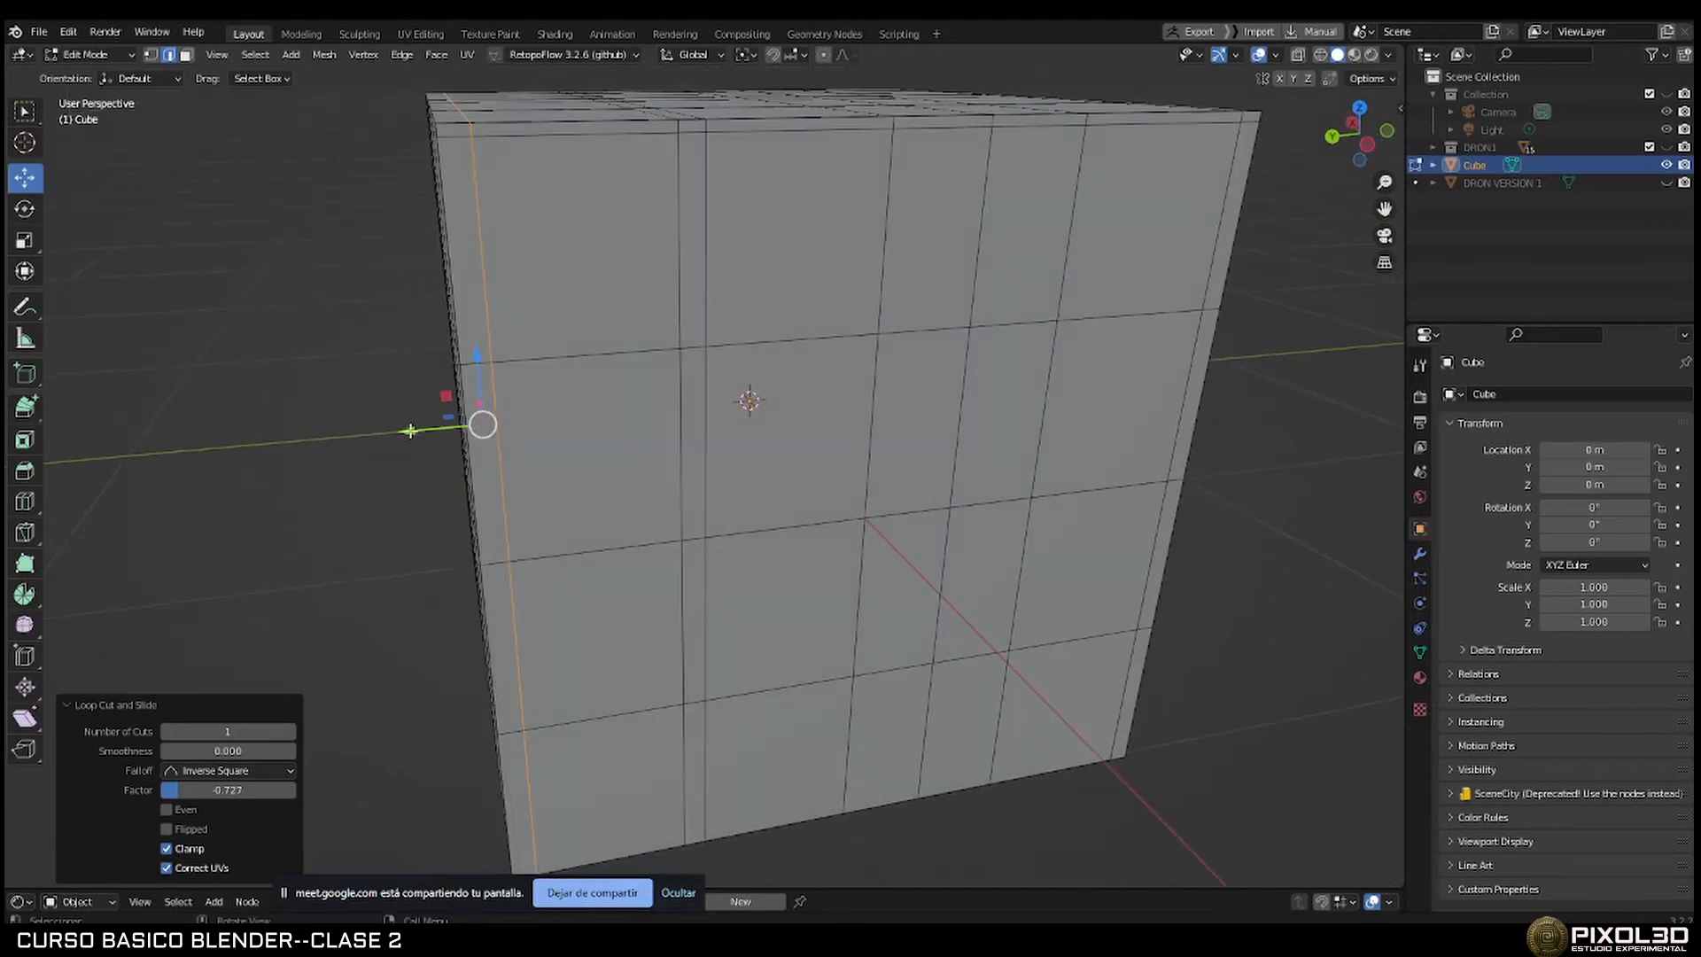
mouse_move(419, 432)
mouse_down()
mouse_move(492, 426)
mouse_move(420, 429)
mouse_up()
scroll(510, 446, down, 5)
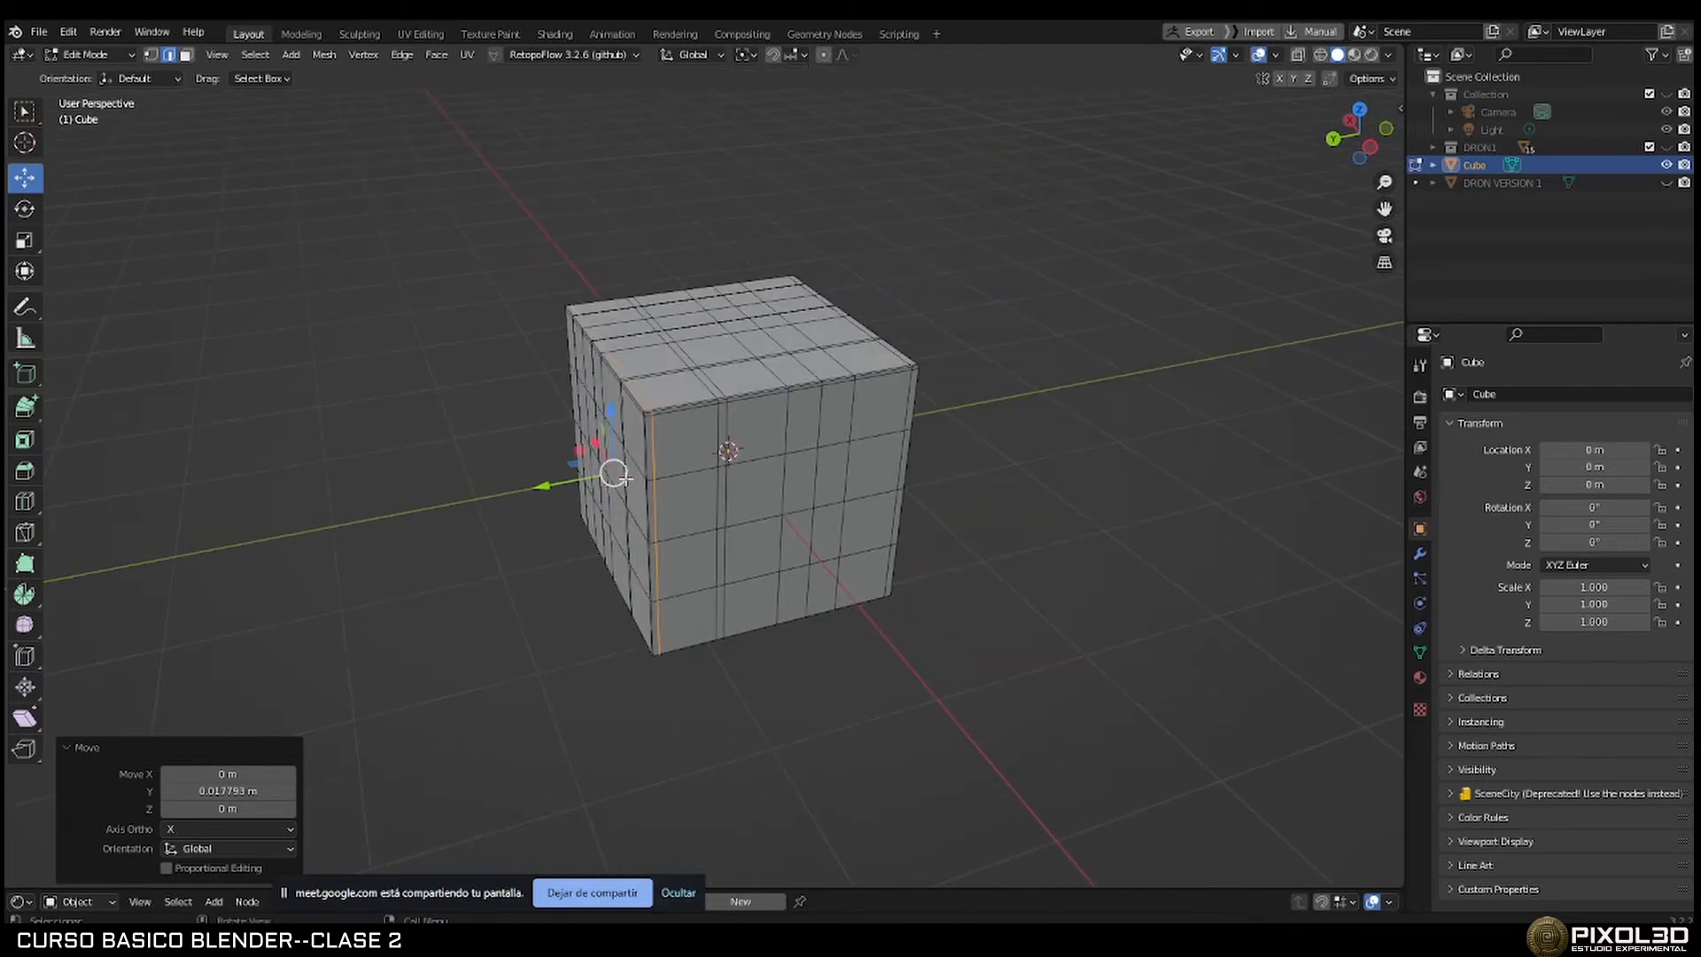
middle_drag(626, 480, 664, 486)
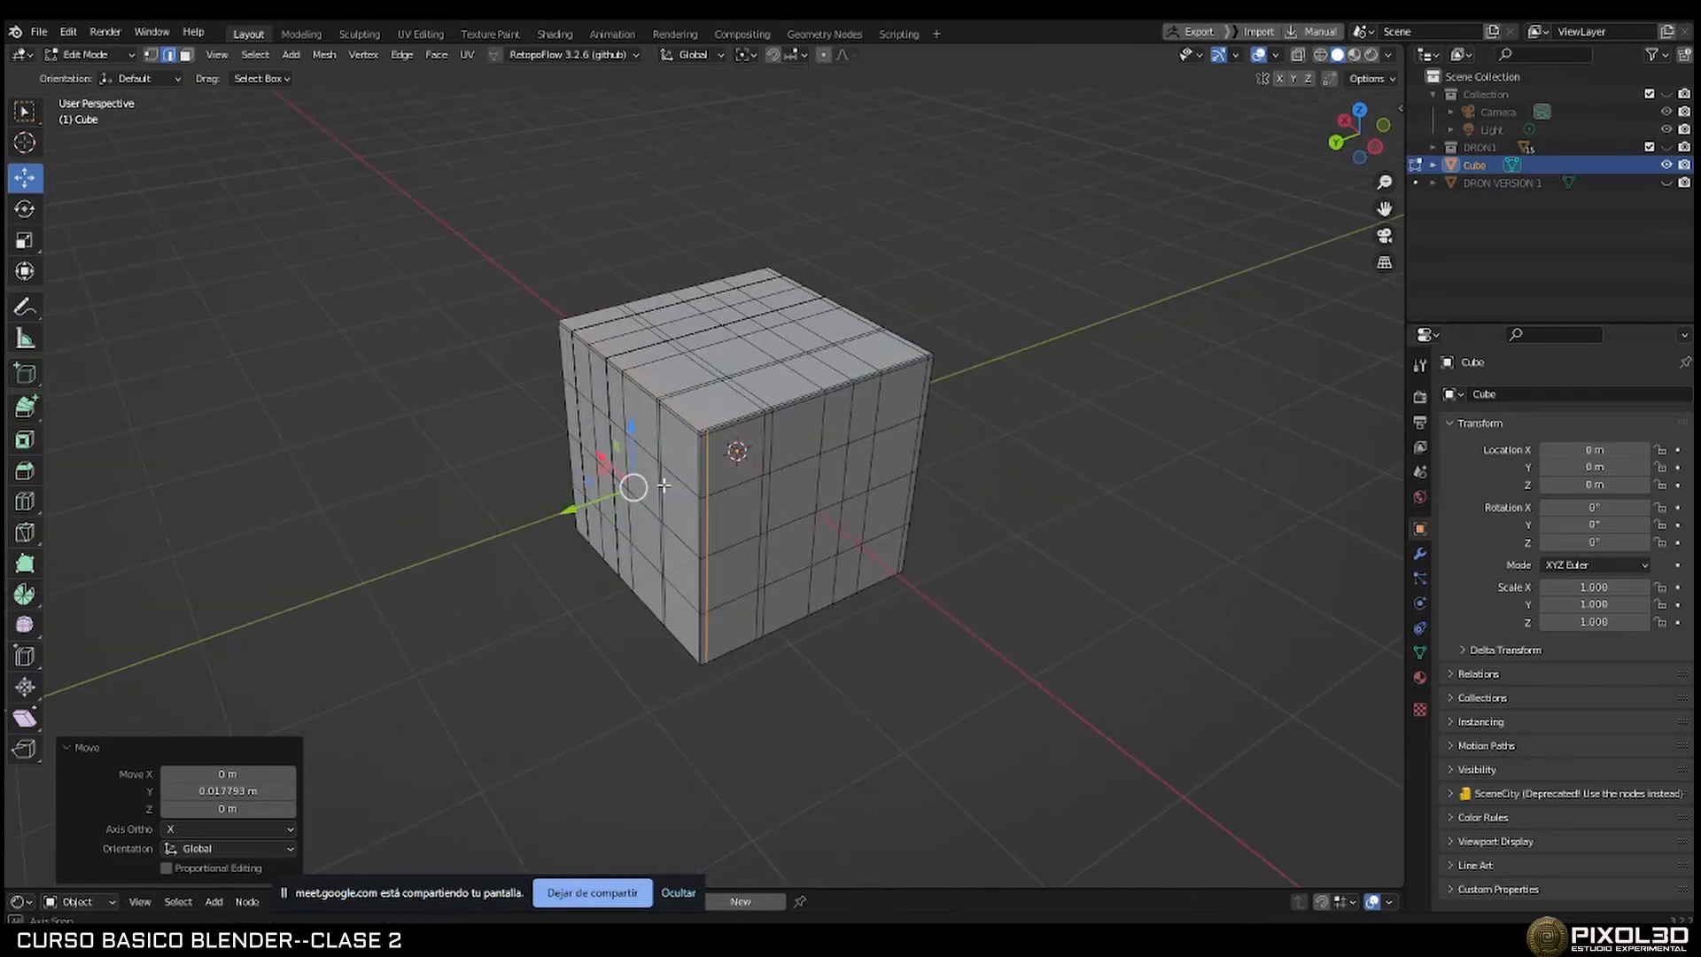
scroll(693, 433, up, 4)
middle_drag(691, 429, 490, 478)
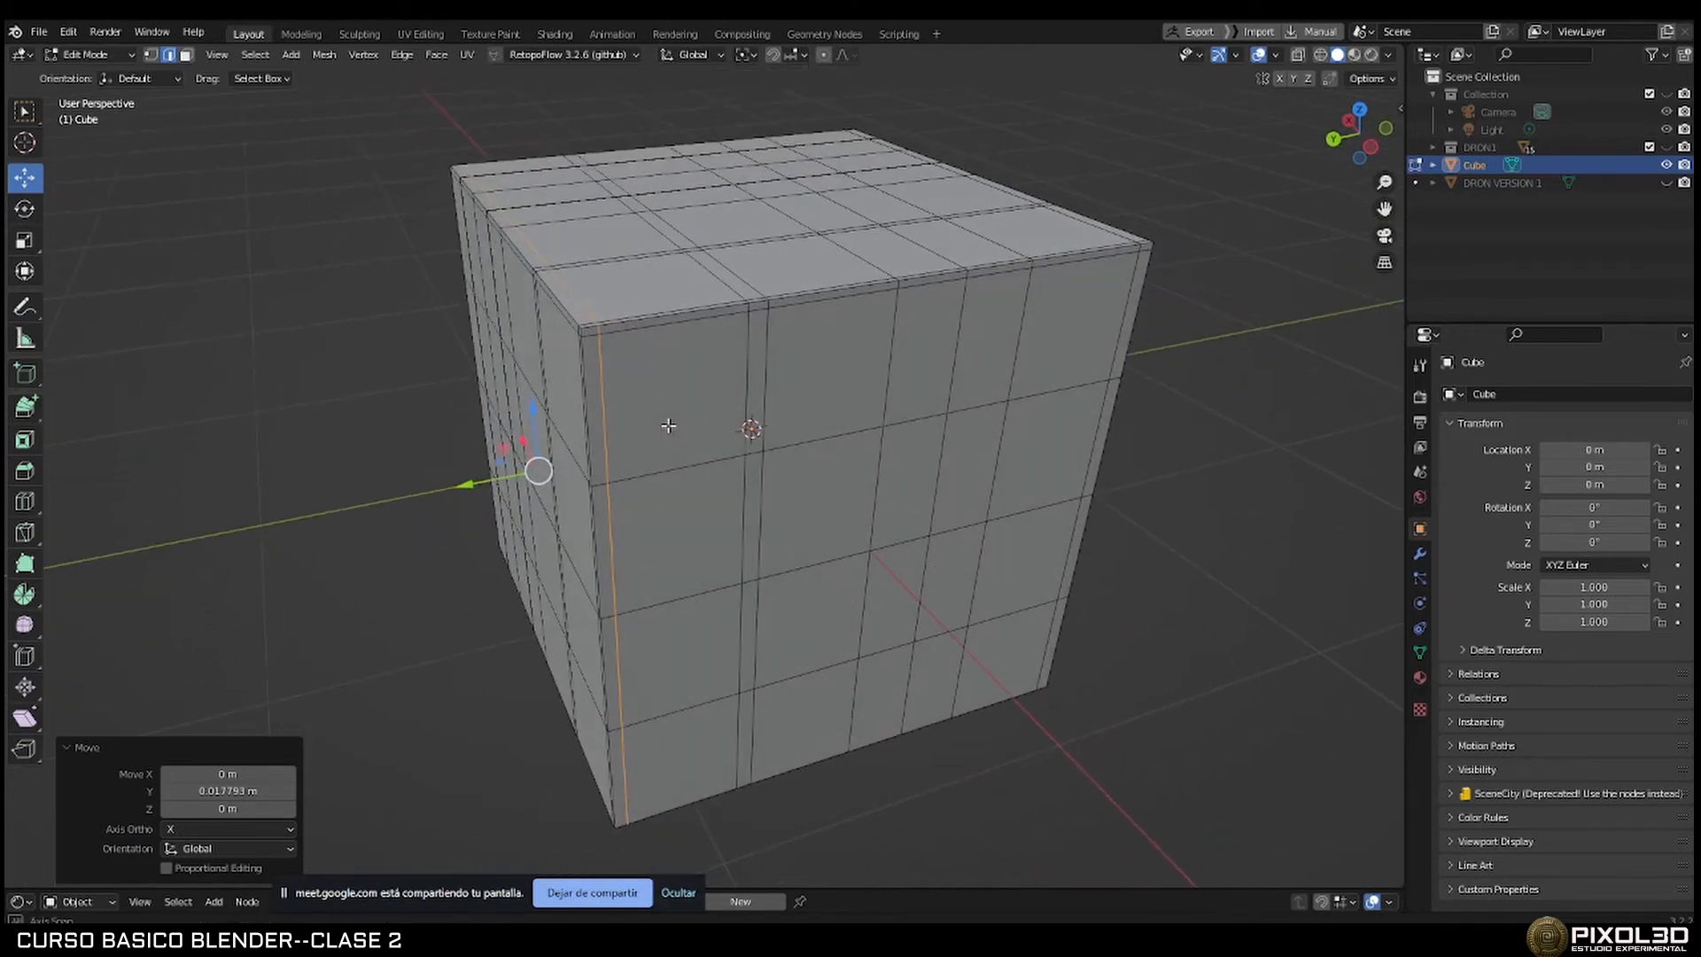
mouse_move(466, 485)
mouse_down()
mouse_move(509, 475)
mouse_move(463, 485)
mouse_up()
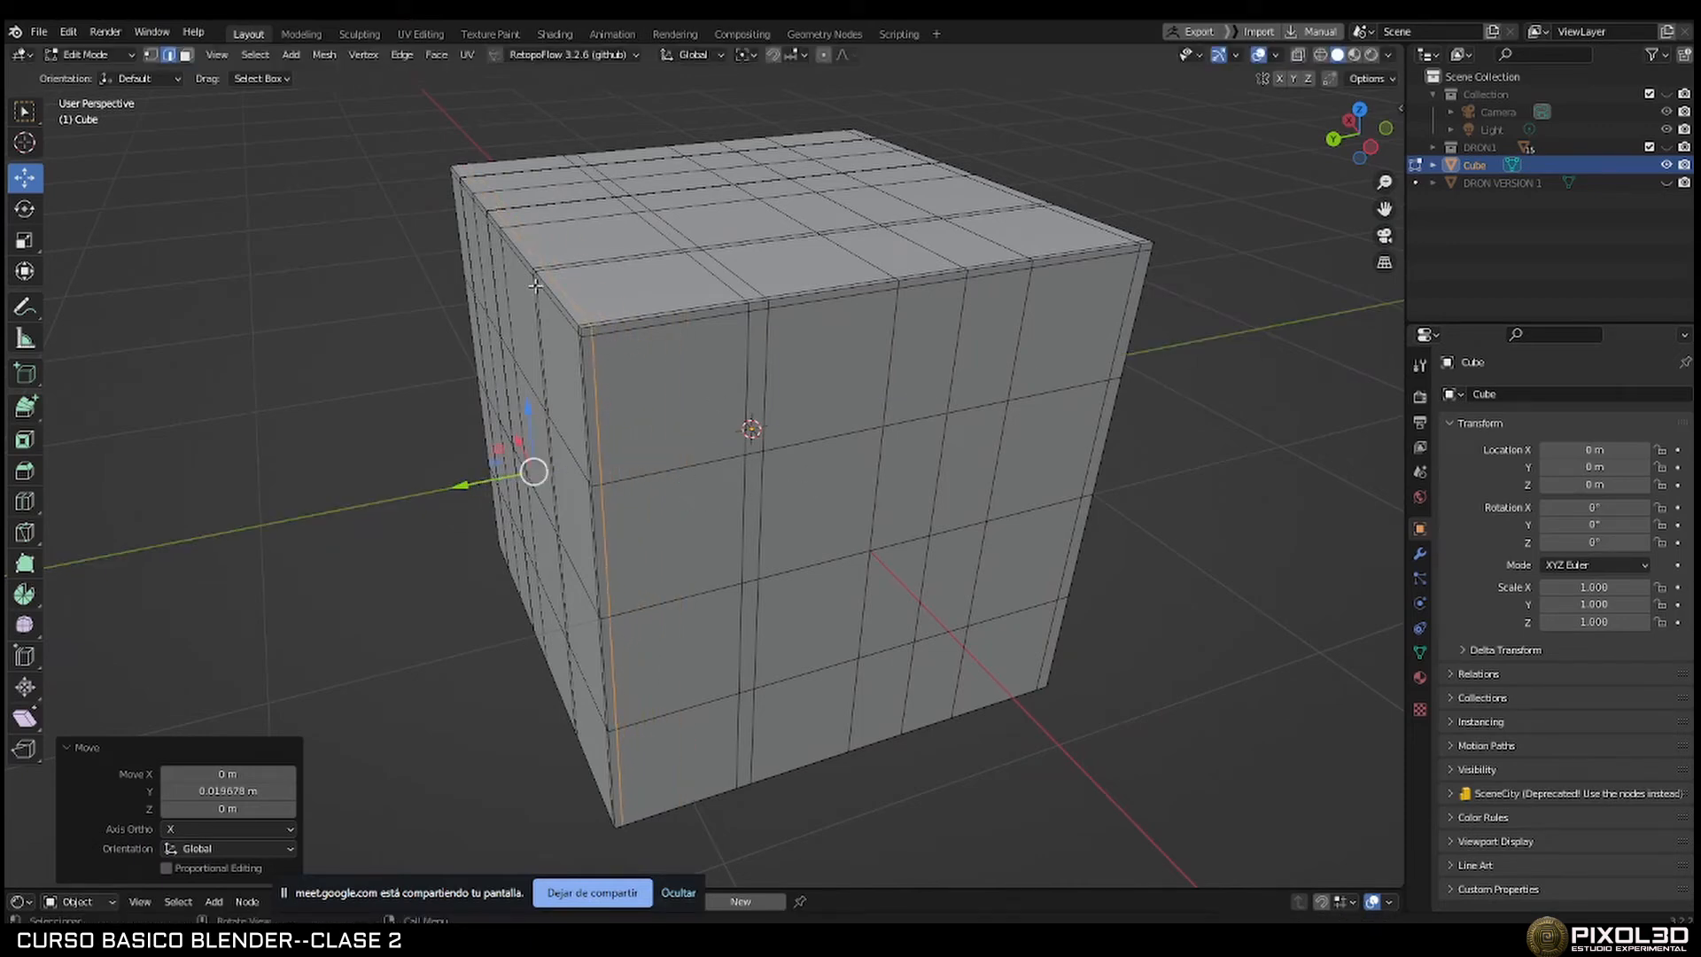
Return to Object Mode and delete the cube.
click(43, 28)
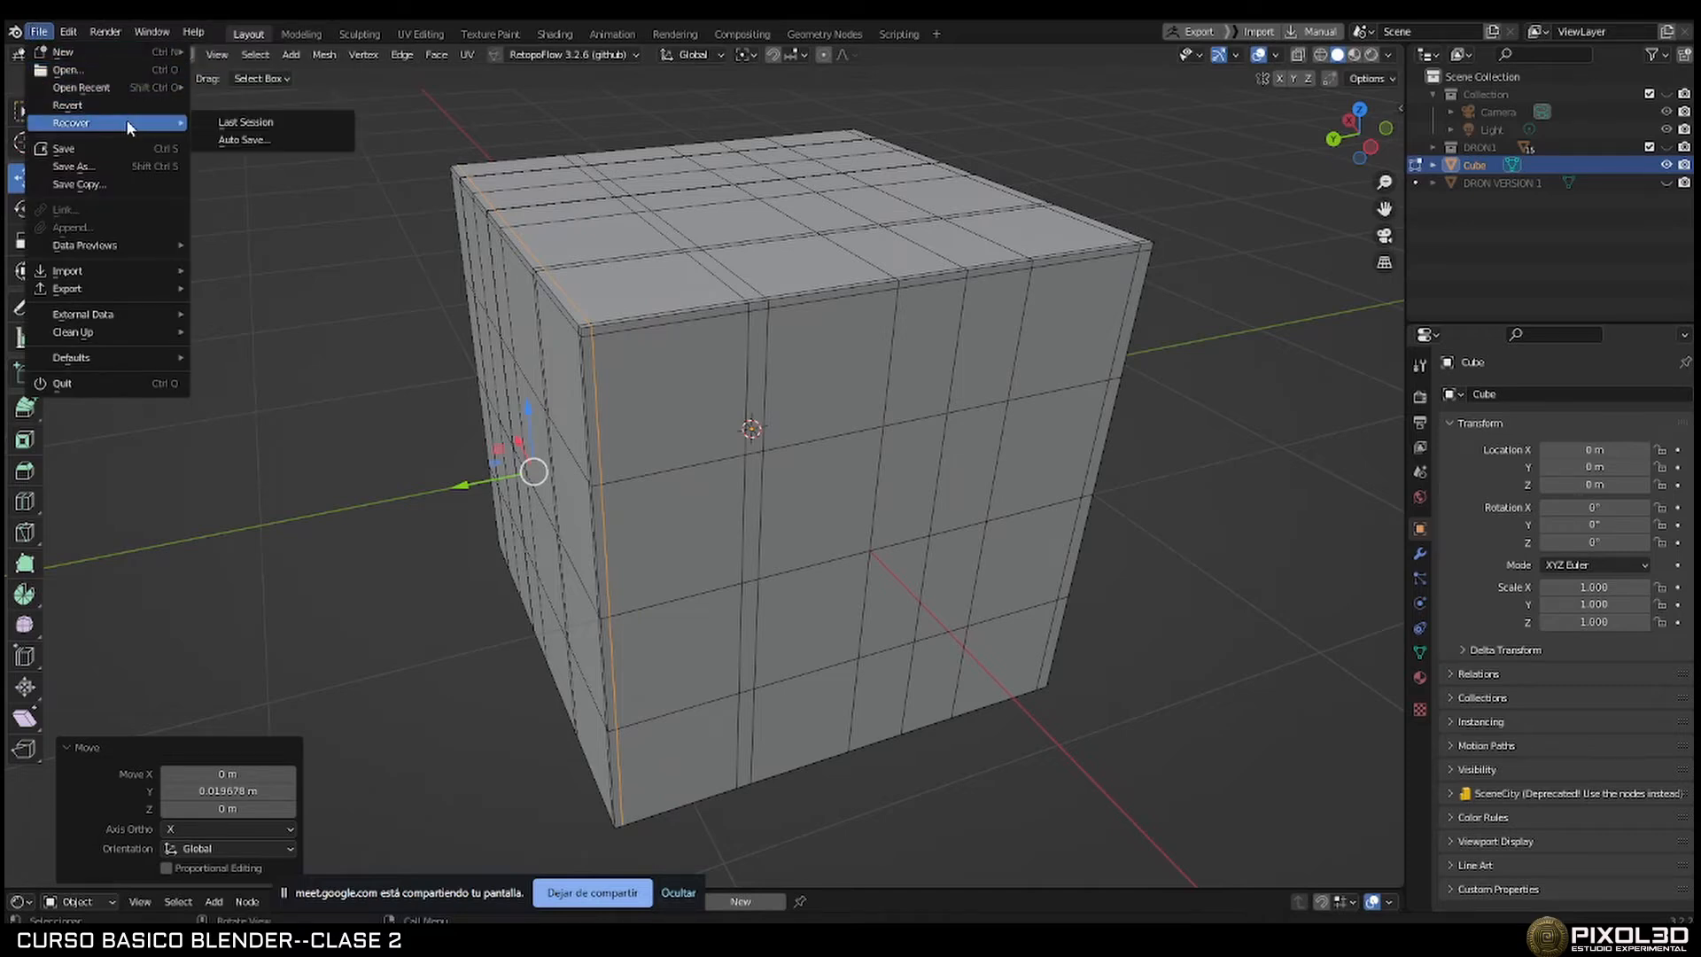
click(1127, 305)
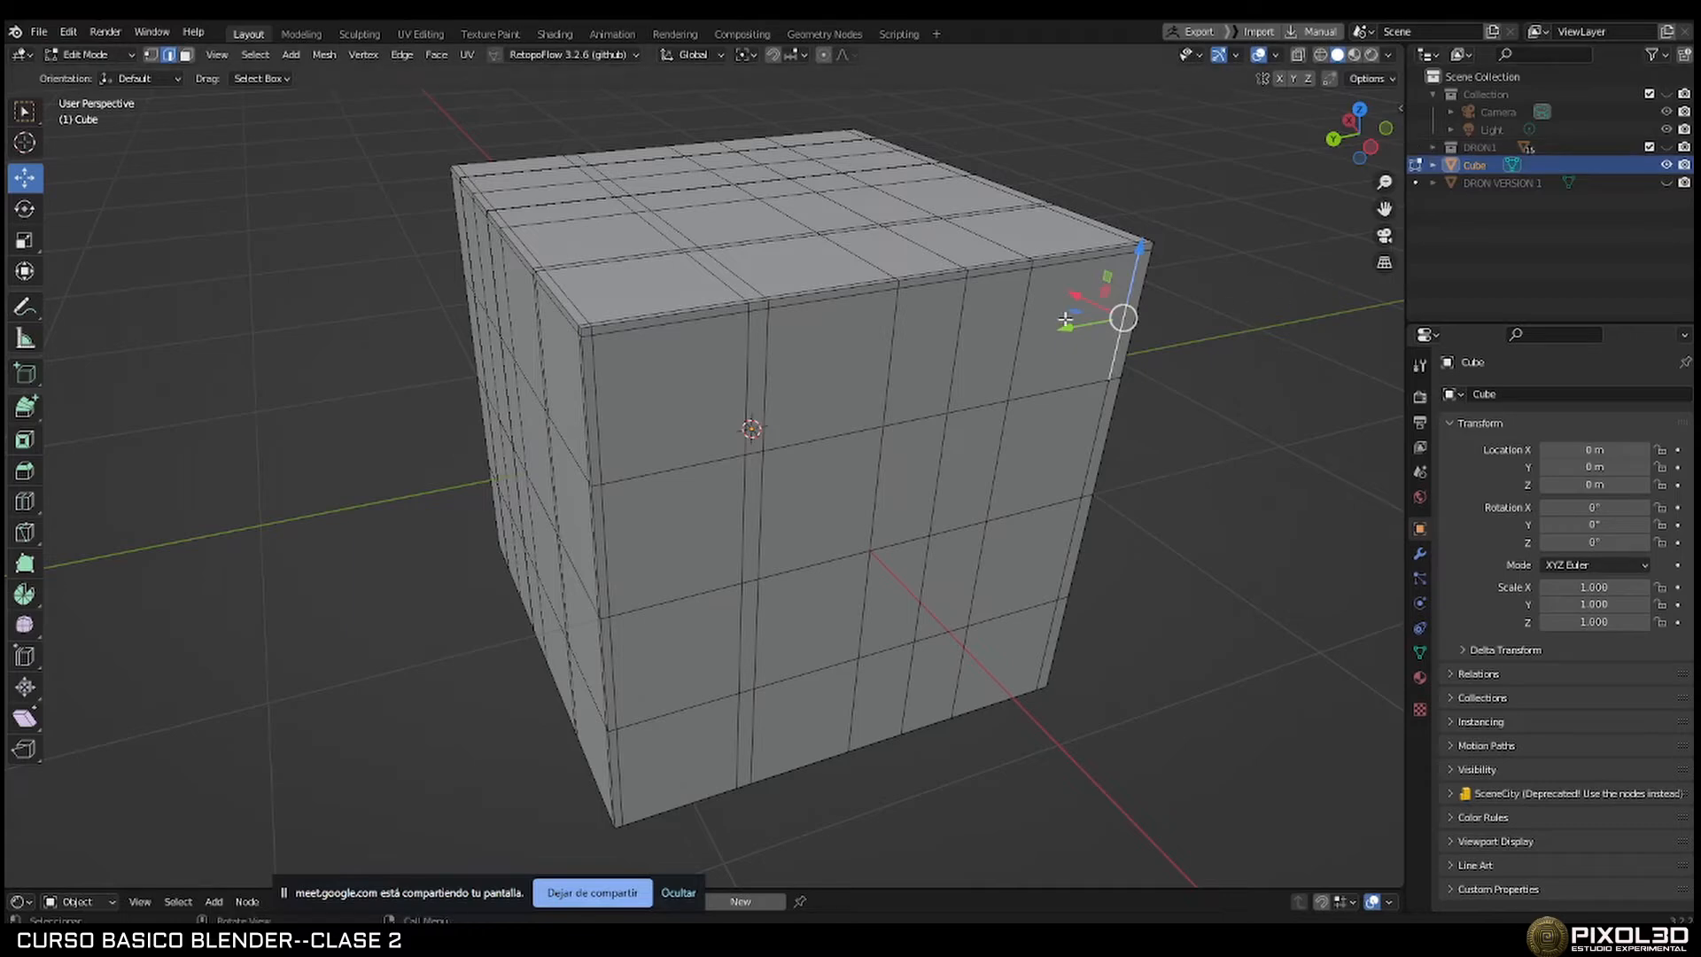
scroll(882, 303, down, 4)
key(ctrl+z)
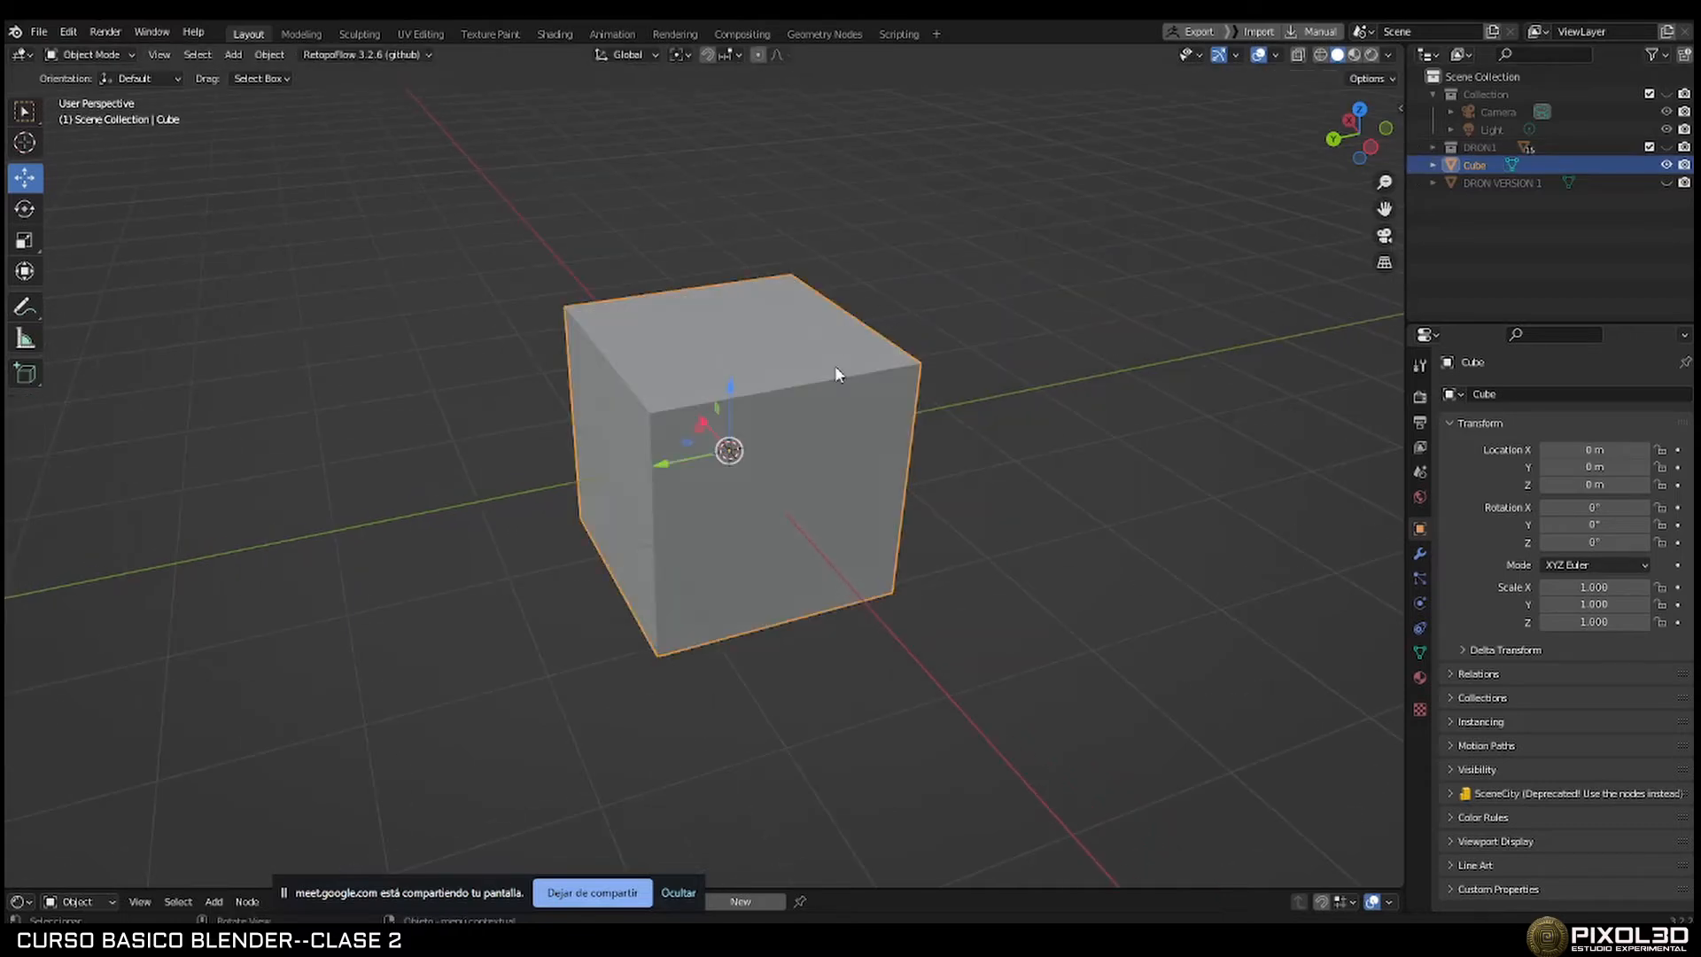
key(Delete)
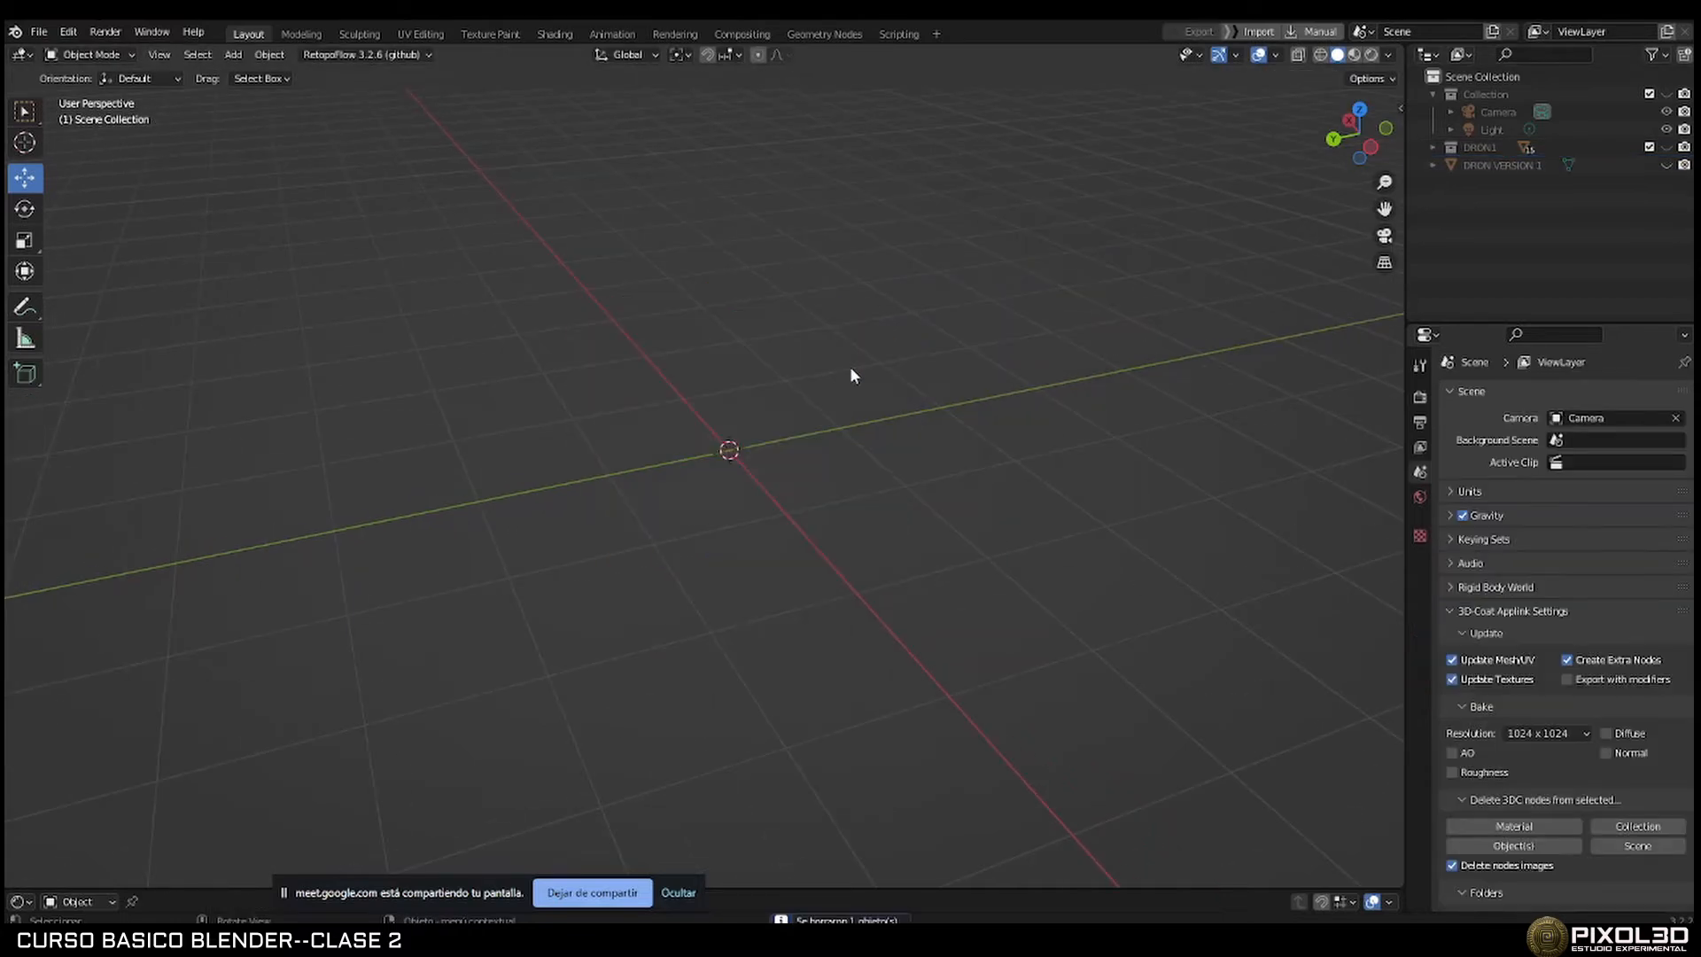
Expand the DRON1 collection, show it, and hide every part in it except 001_SUPERIOR.
click(1430, 148)
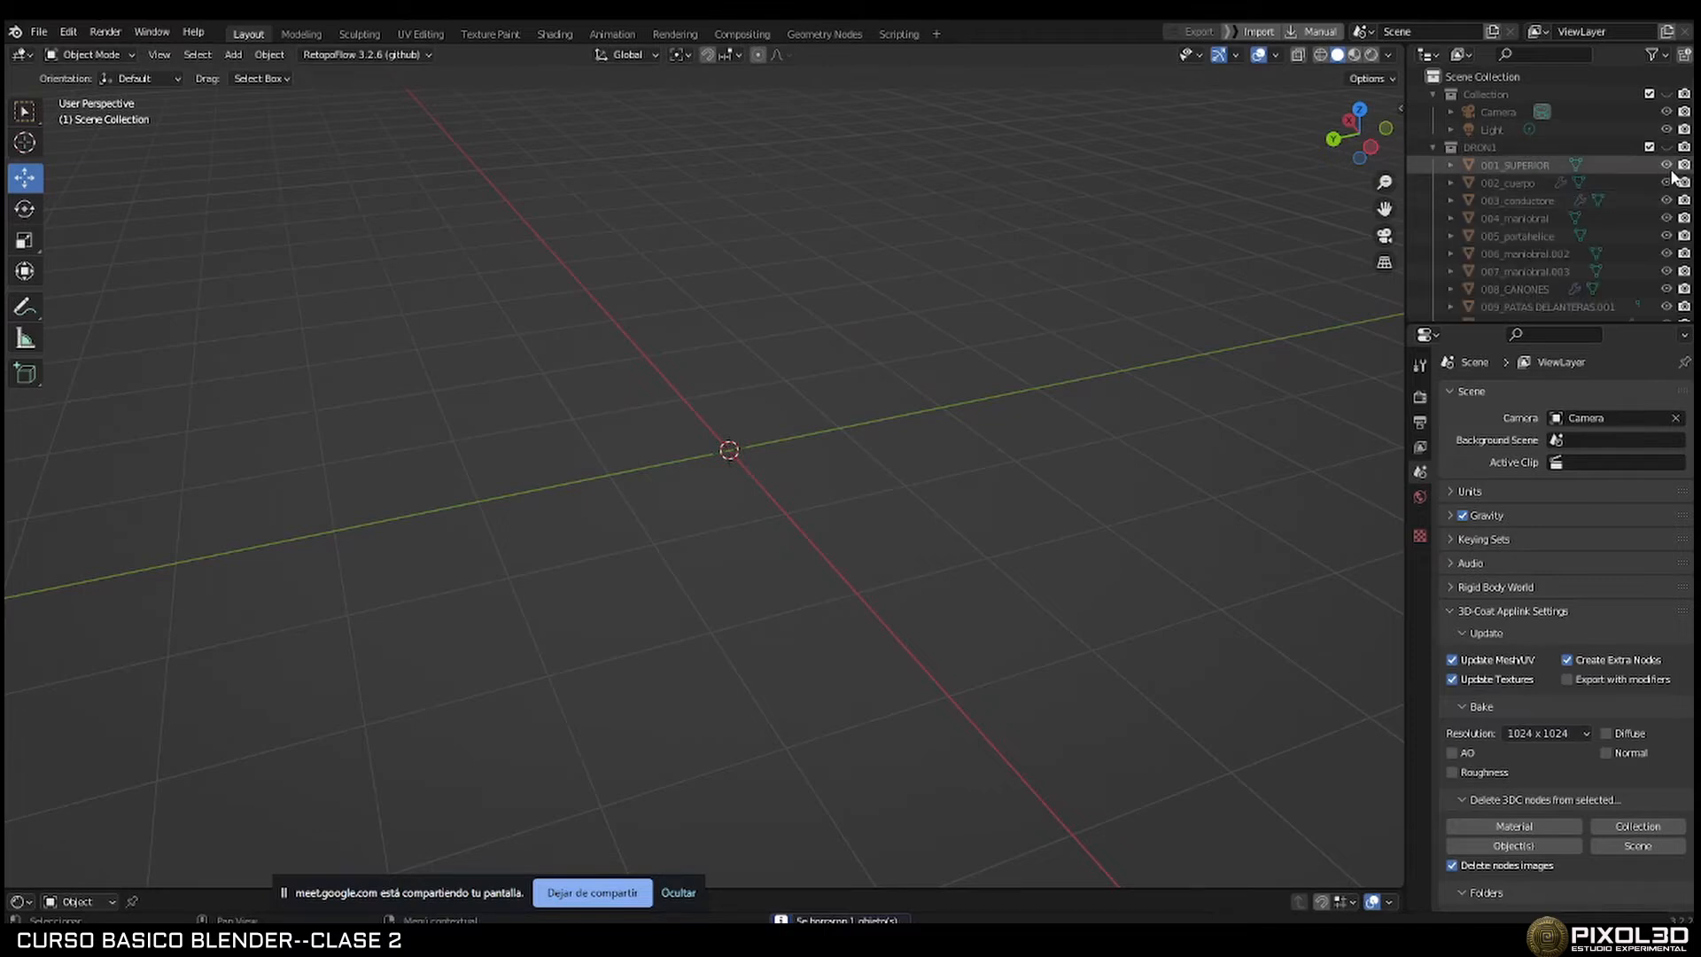
click(1669, 168)
click(1511, 161)
click(1667, 147)
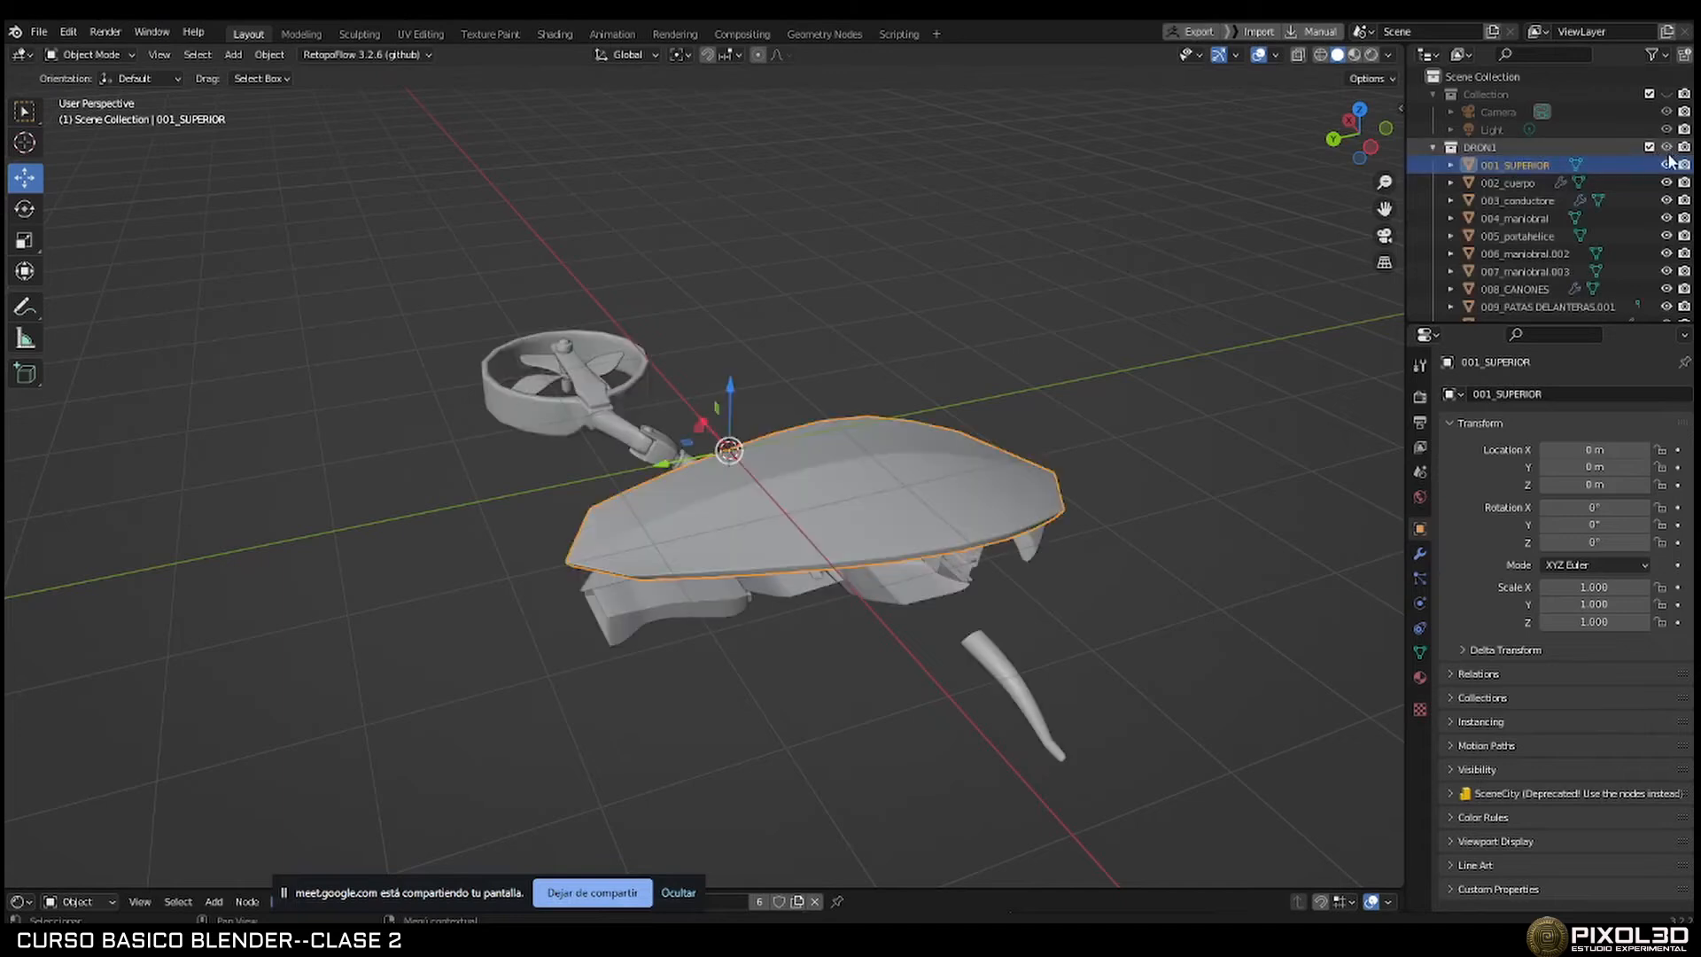
drag(1667, 183, 1665, 319)
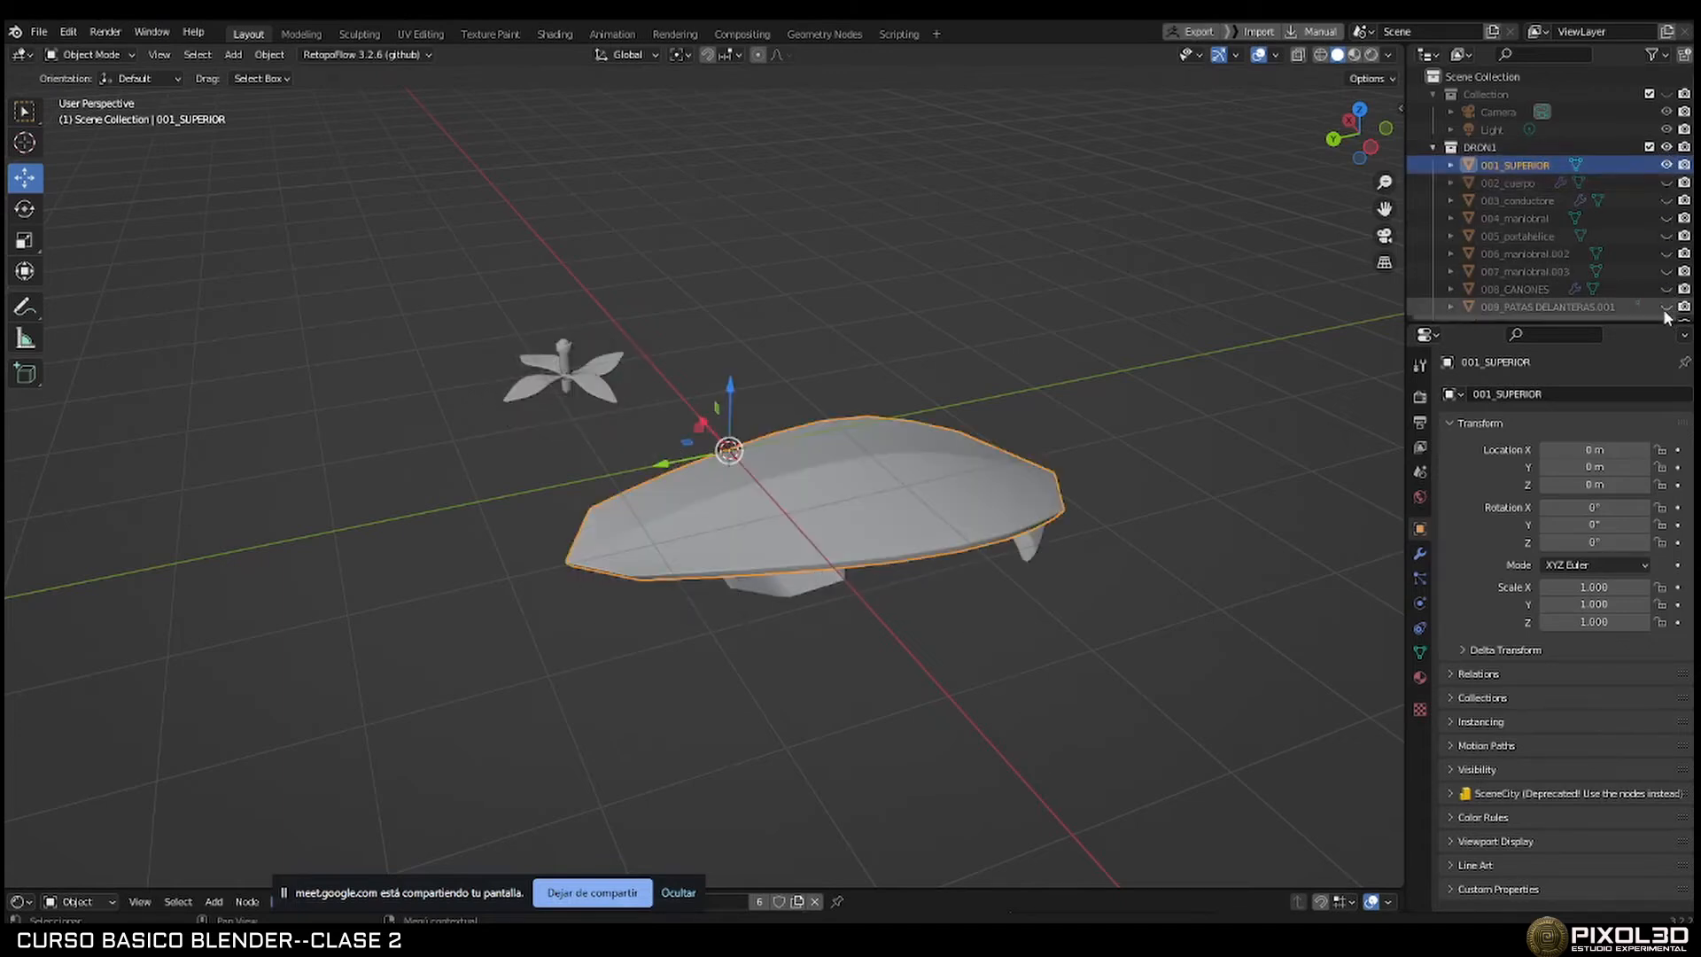
scroll(1661, 263, down, 3)
drag(1667, 236, 1669, 315)
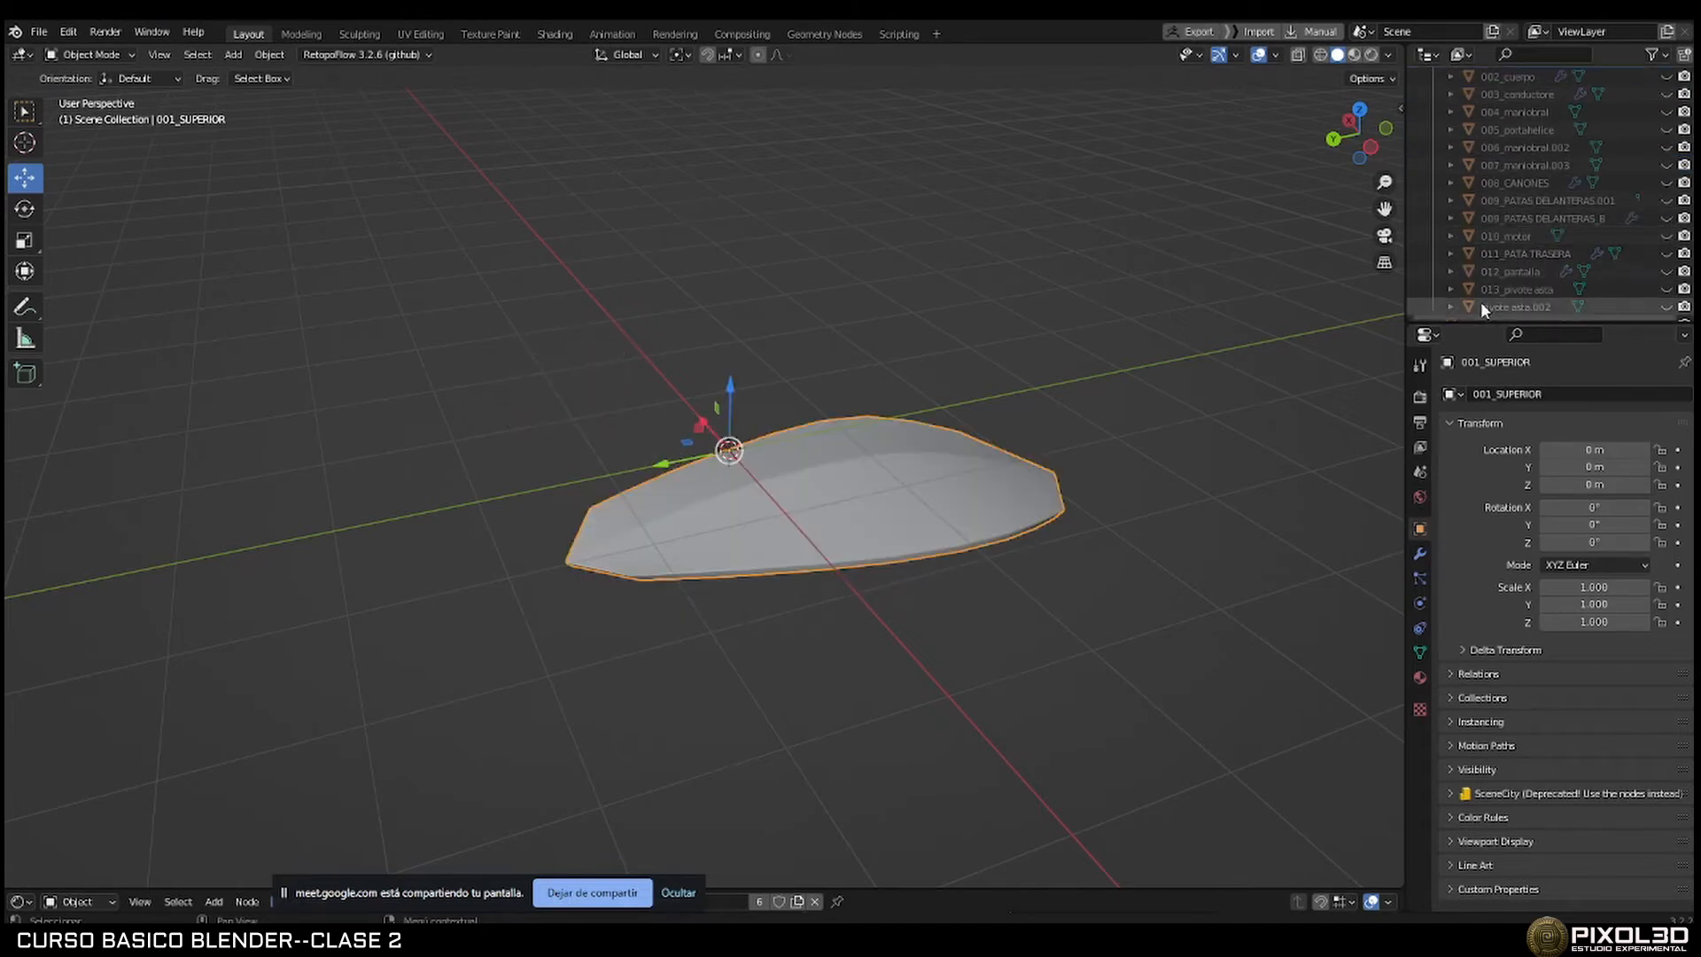
In Edit Mode on 001_SUPERIOR, select the transverse edge loop near its middle and move it along Y by about 0.10 m and along Z.
middle_drag(1085, 359, 1140, 334)
key(Tab)
middle_drag(966, 512, 434, 400)
scroll(906, 559, up, 4)
alt+click(775, 451)
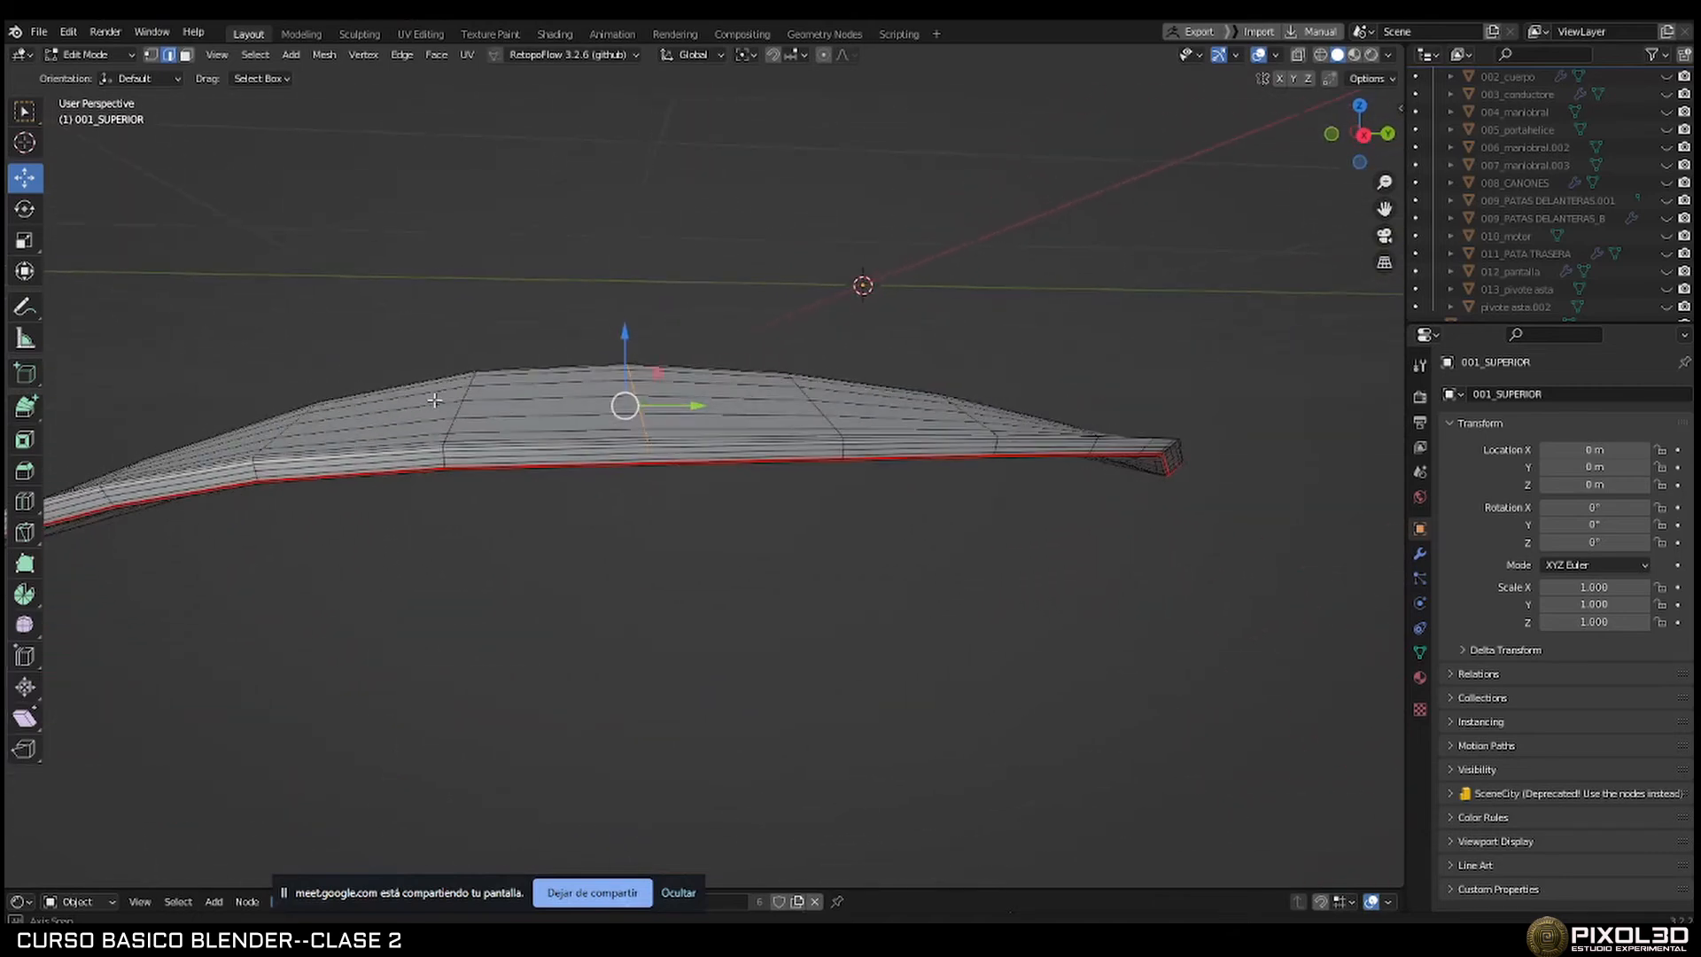
mouse_move(696, 405)
mouse_down()
mouse_move(724, 403)
mouse_move(602, 392)
mouse_move(701, 394)
mouse_move(651, 406)
mouse_move(676, 404)
mouse_up()
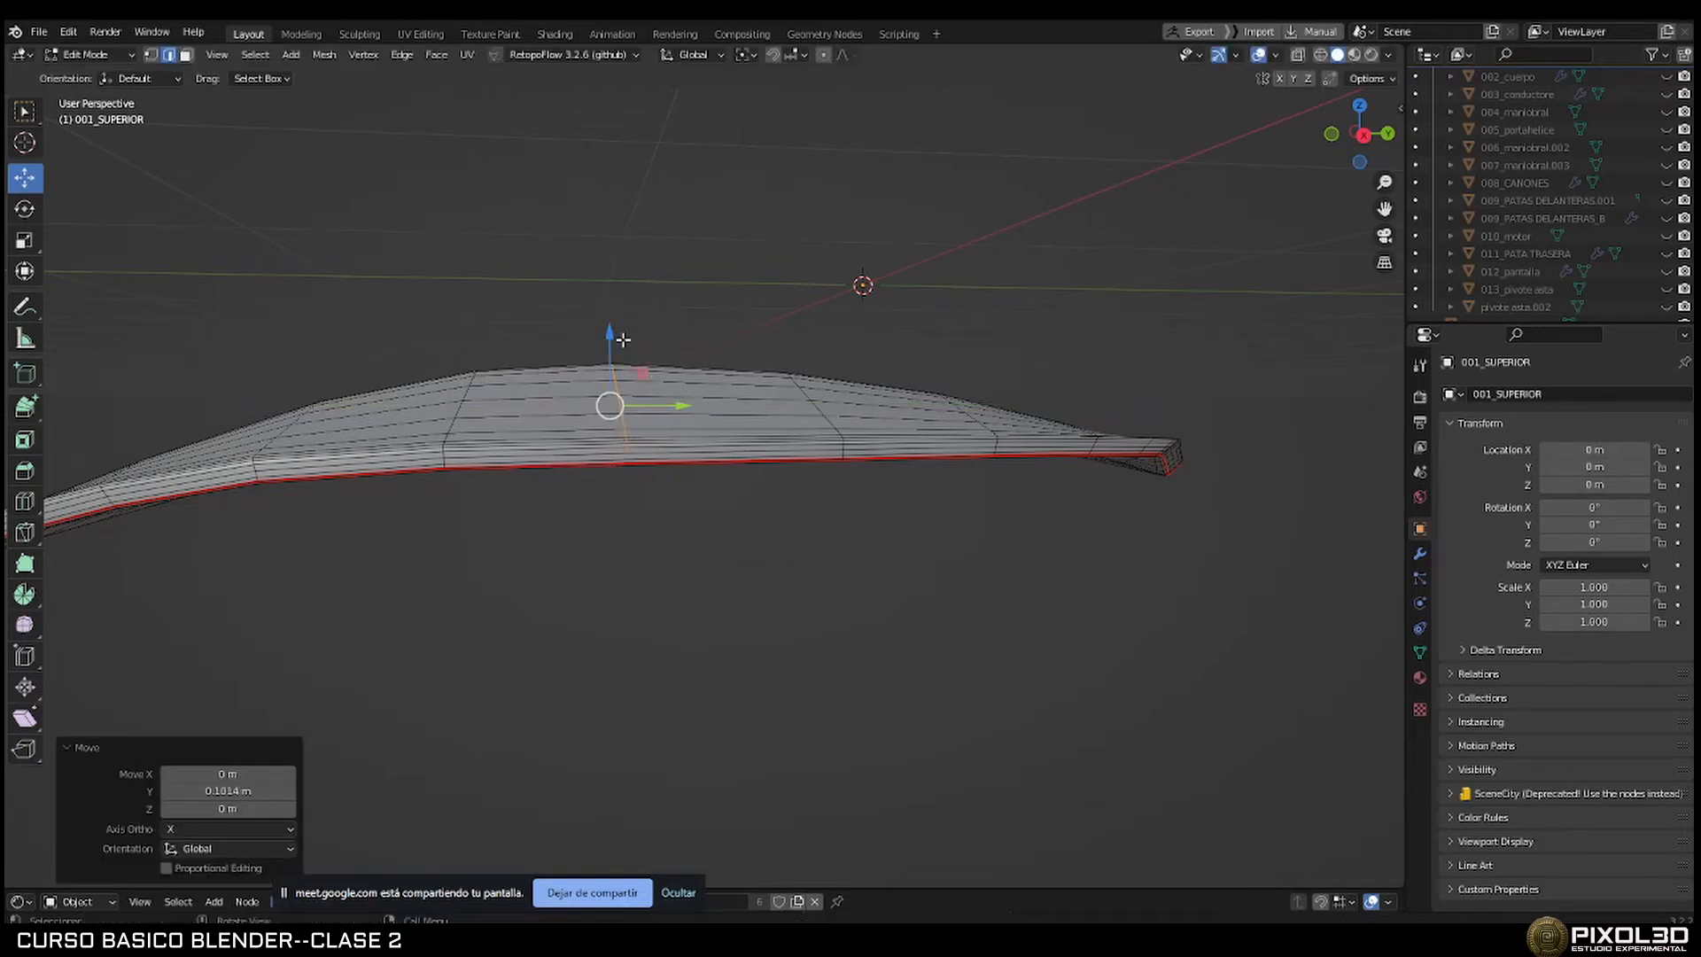
drag(611, 335, 682, 385)
middle_drag(682, 386, 781, 445)
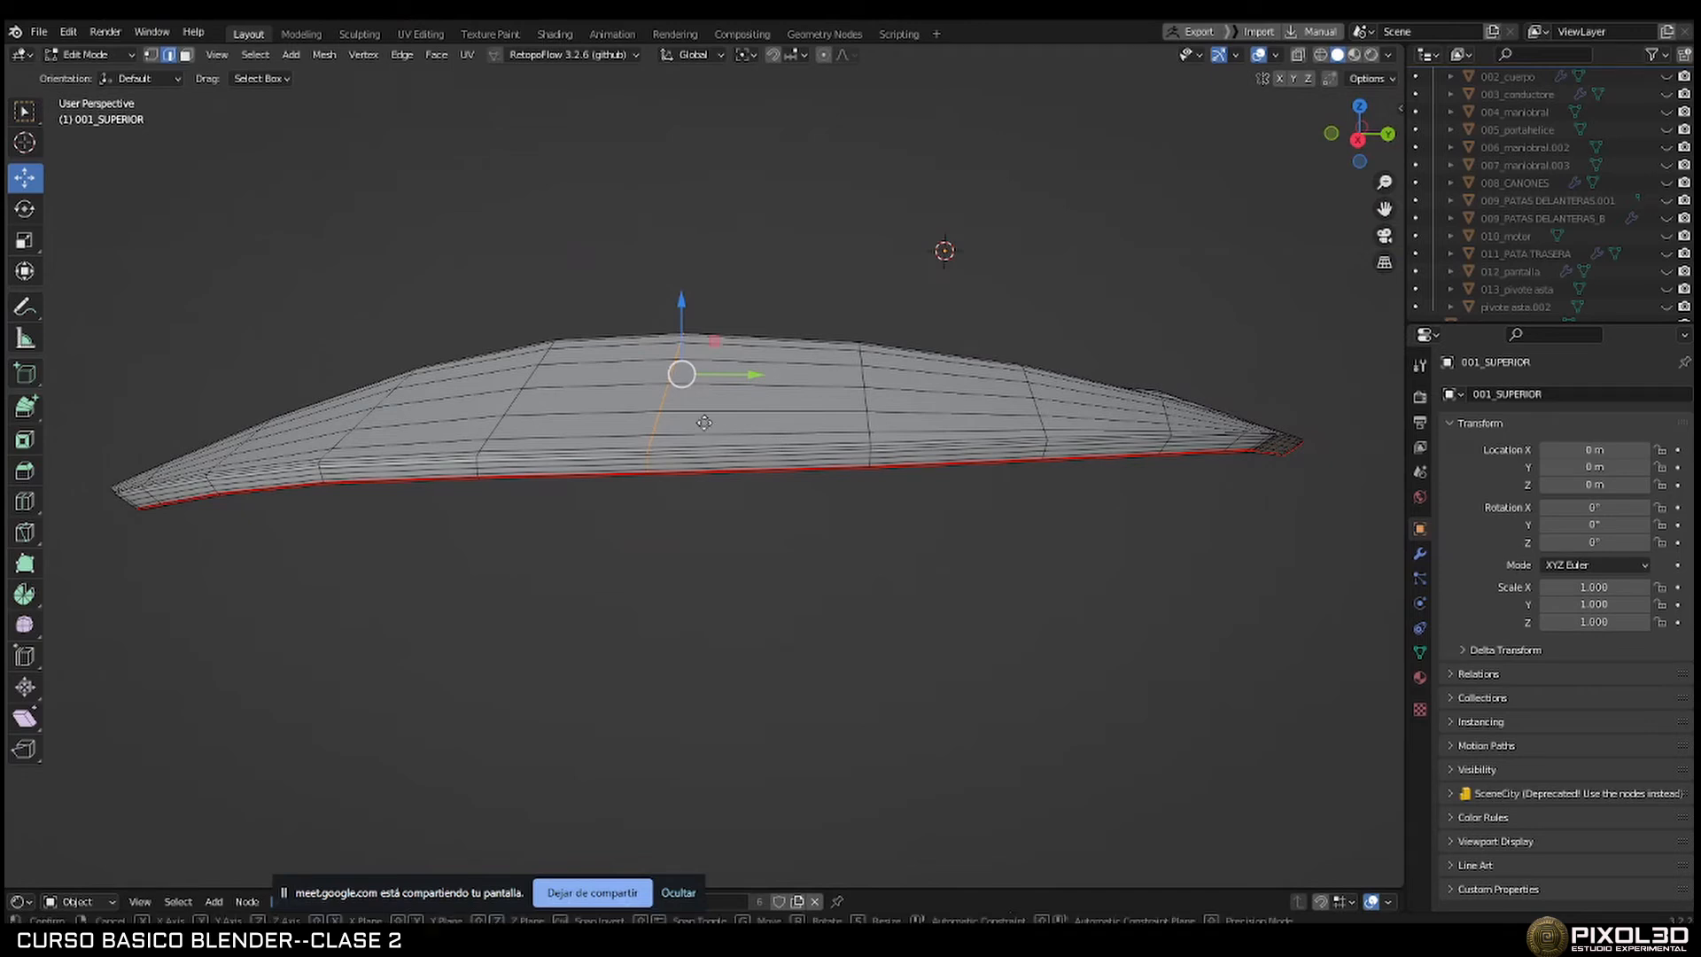
Edge-slide the selected transverse loop along the shell's surface toward the neighbouring transverse edges.
key(g)
key(g)
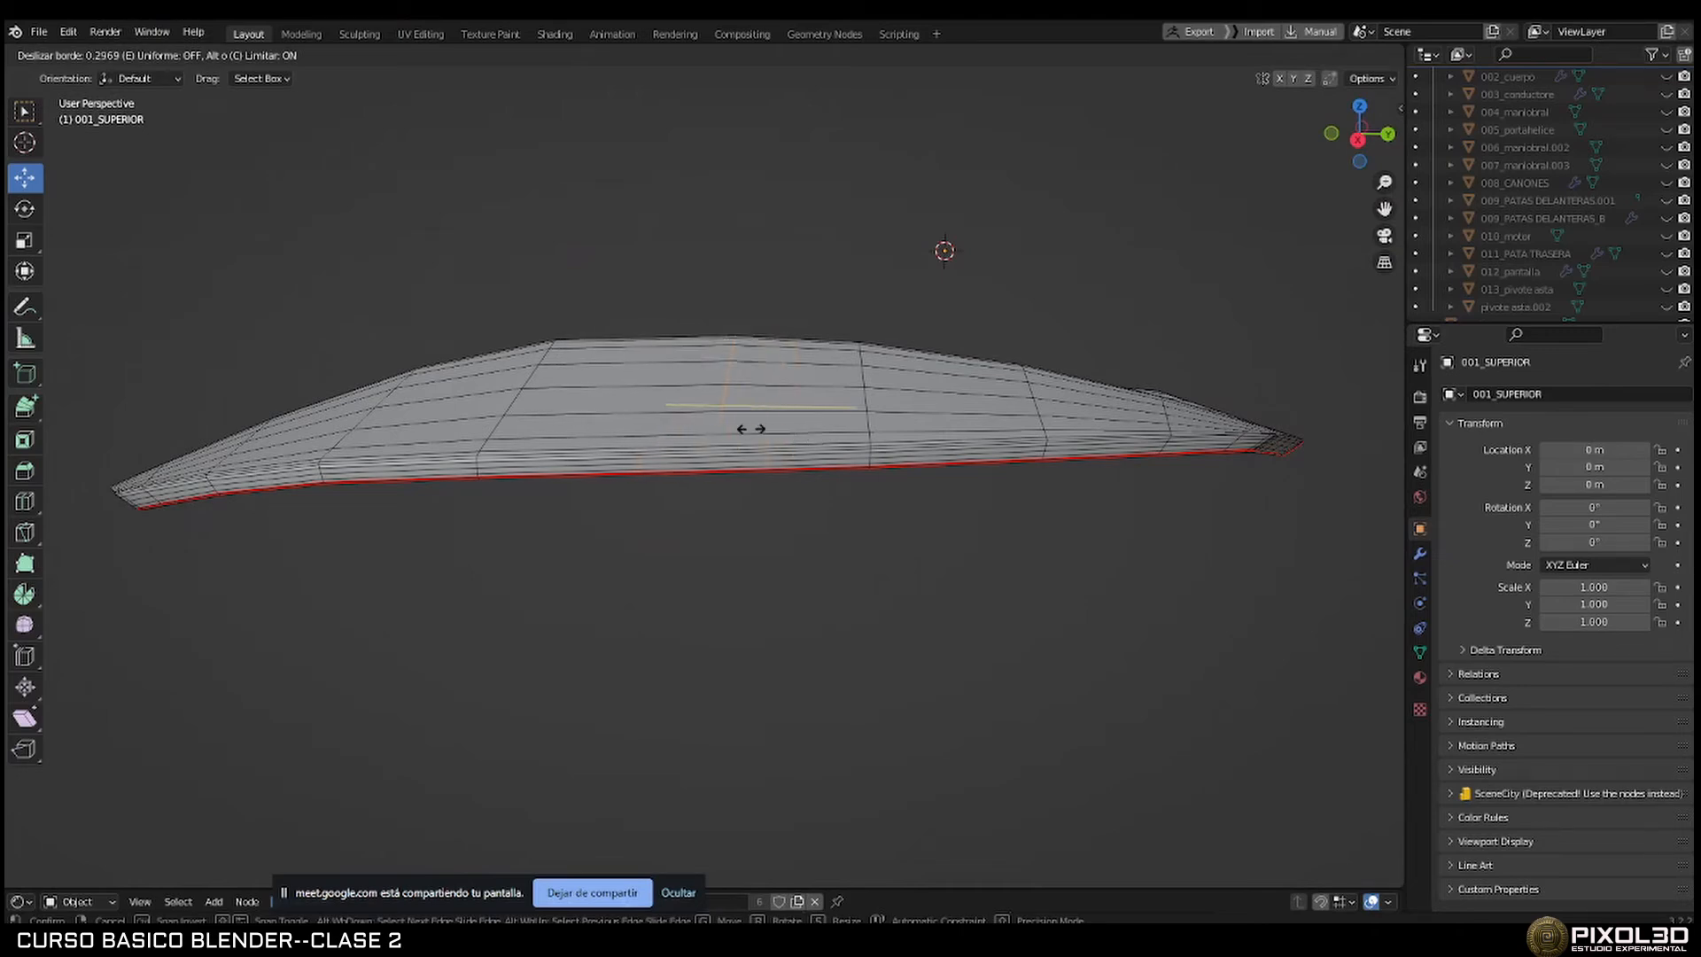
click(719, 425)
Select the lengthwise edge loop just above the shell's rim and edge-slide it with a factor of about 0.022.
mouse_move(627, 447)
middle_down()
mouse_move(774, 410)
mouse_move(614, 417)
middle_up()
alt+click(493, 413)
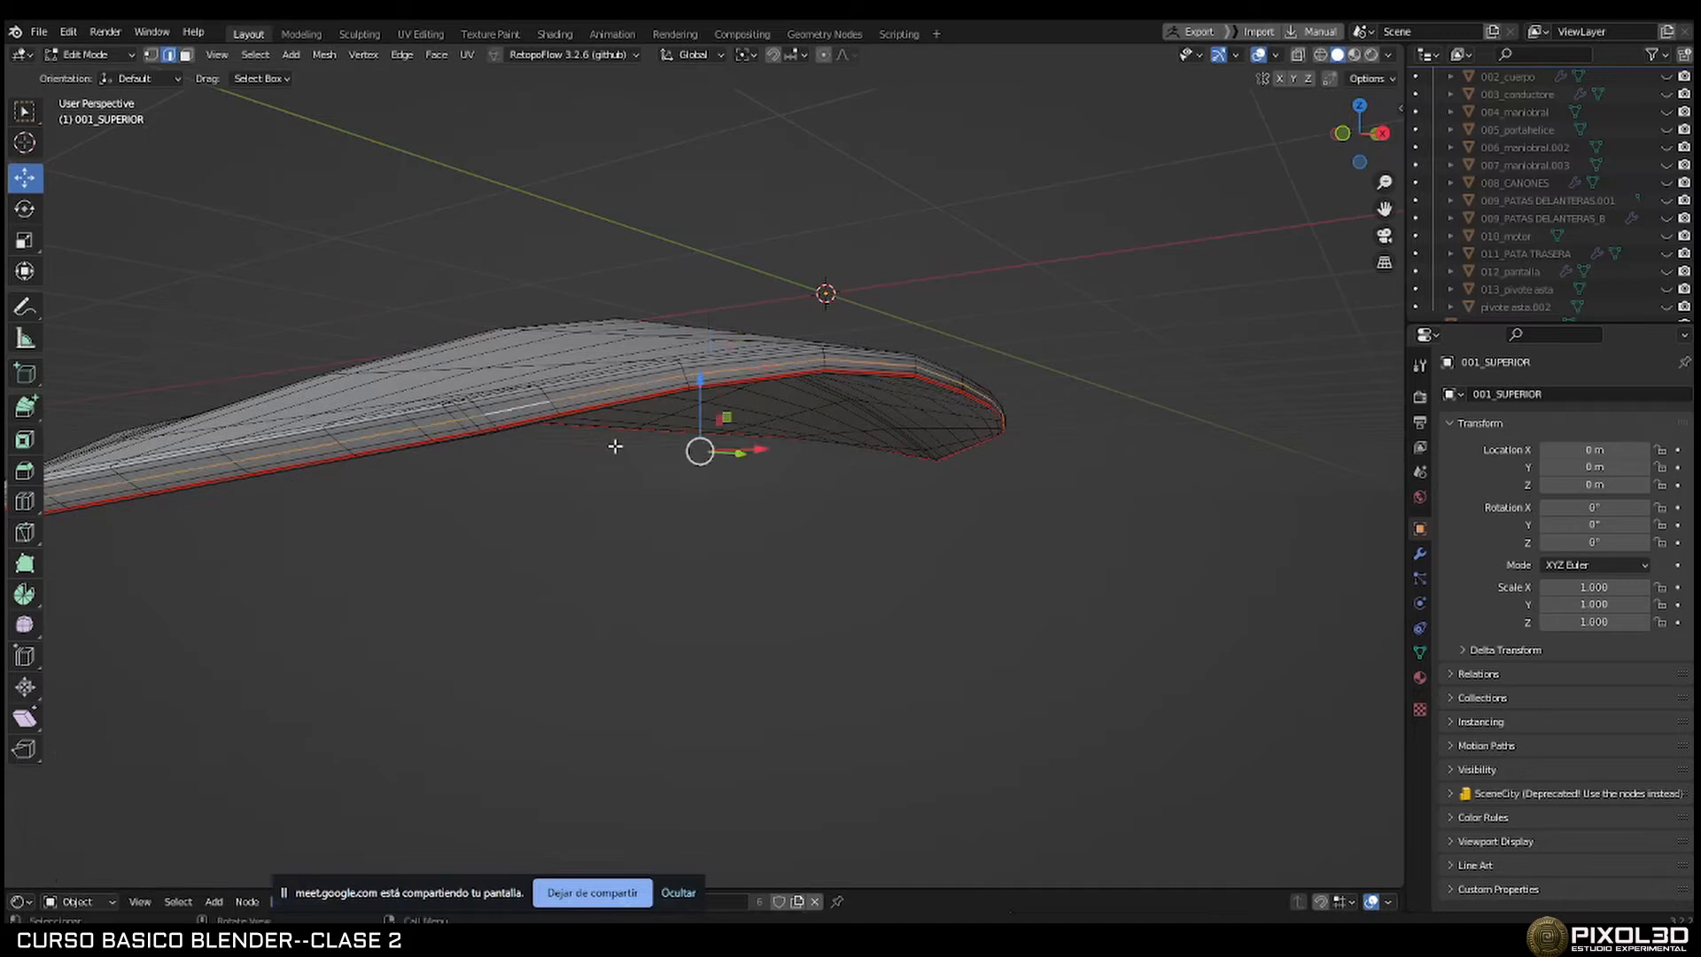
scroll(520, 410, up, 1)
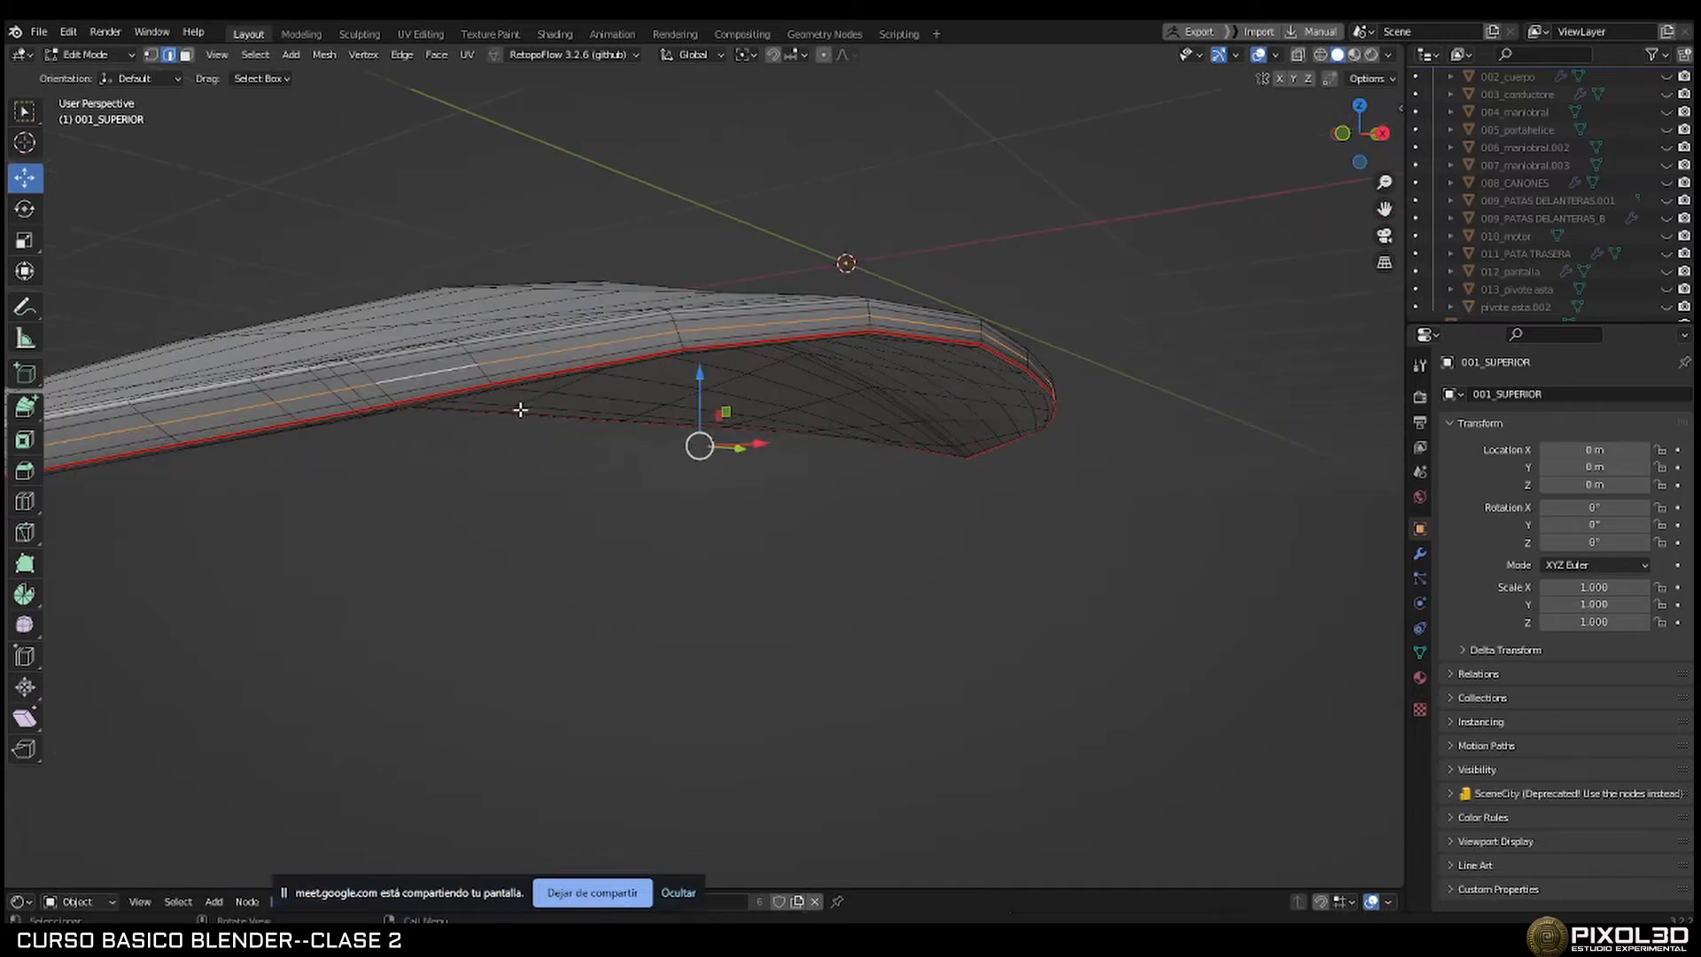
mouse_move(714, 447)
middle_down()
mouse_move(676, 446)
mouse_move(717, 446)
middle_up()
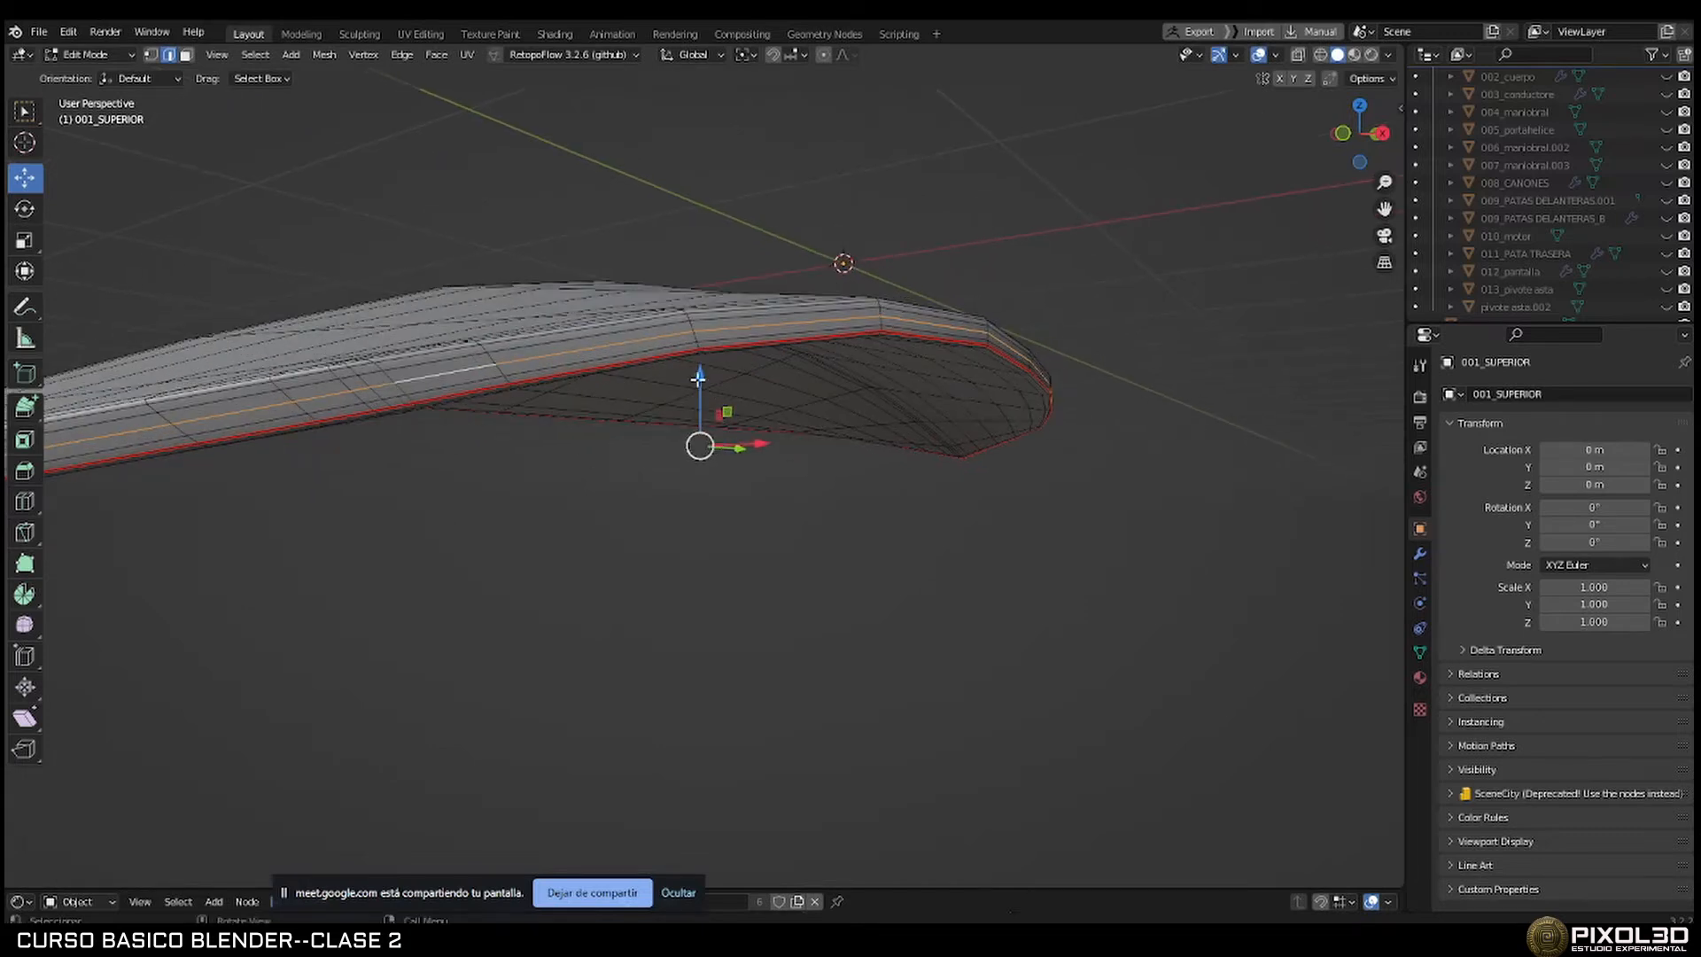
drag(699, 377, 702, 380)
key(ctrl+z)
key(g)
key(g)
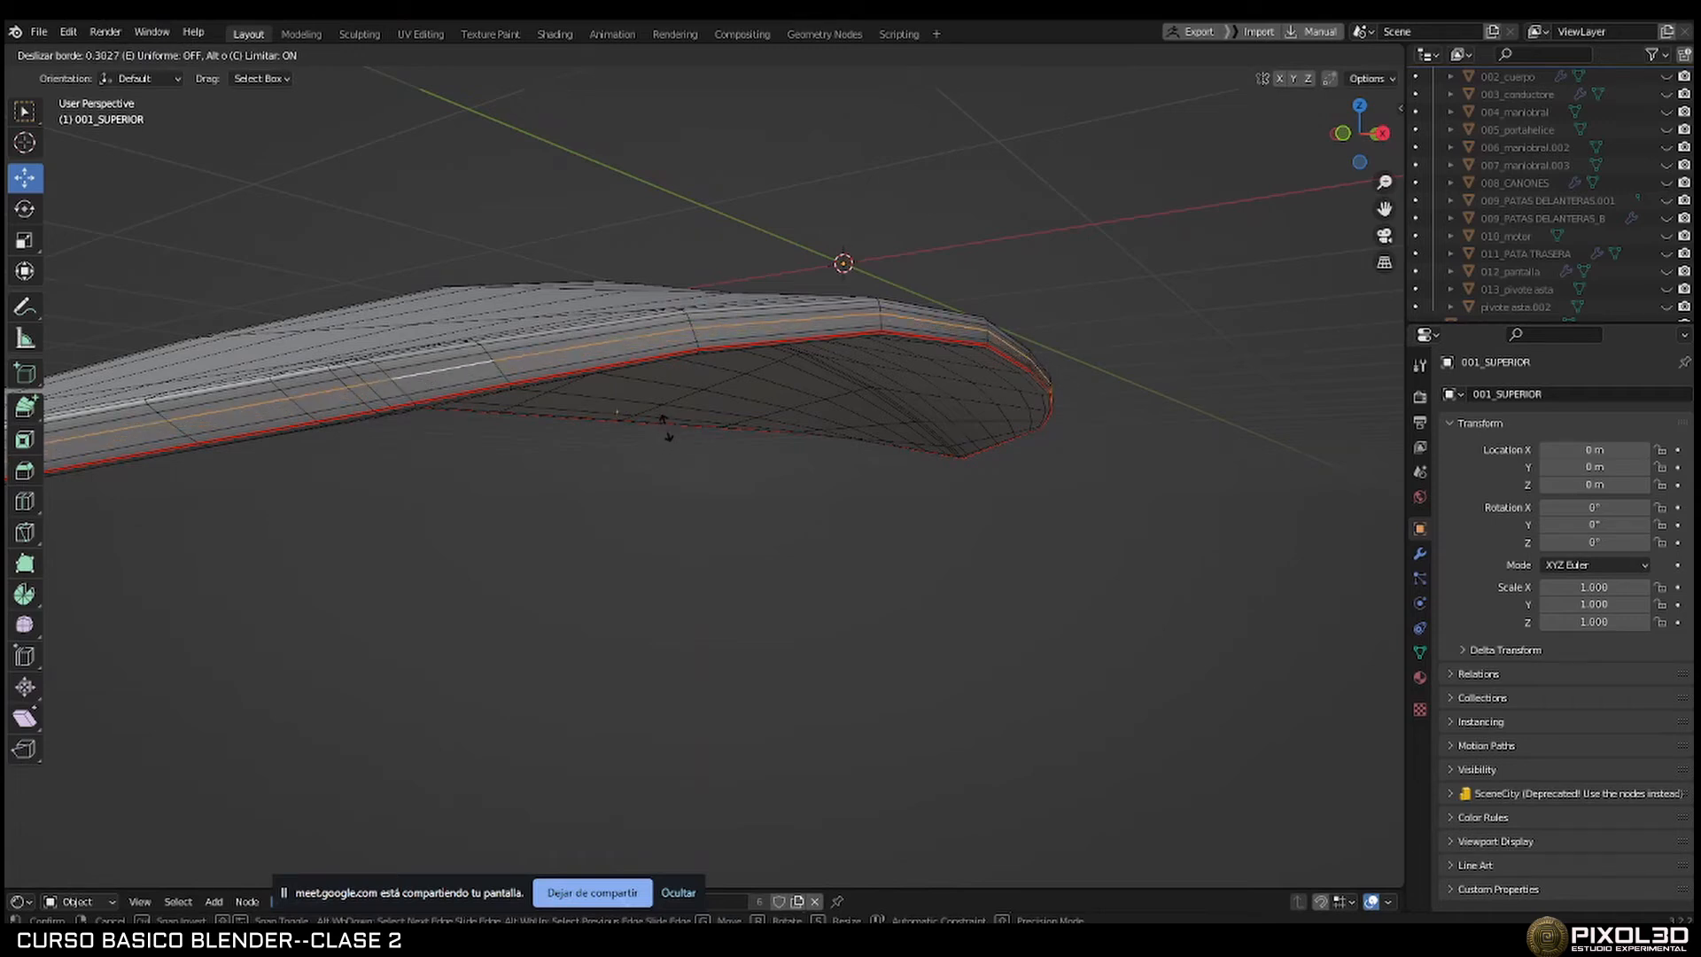
click(665, 431)
middle_drag(773, 458, 1188, 789)
middle_drag(1089, 753, 983, 669)
scroll(983, 669, down, 1)
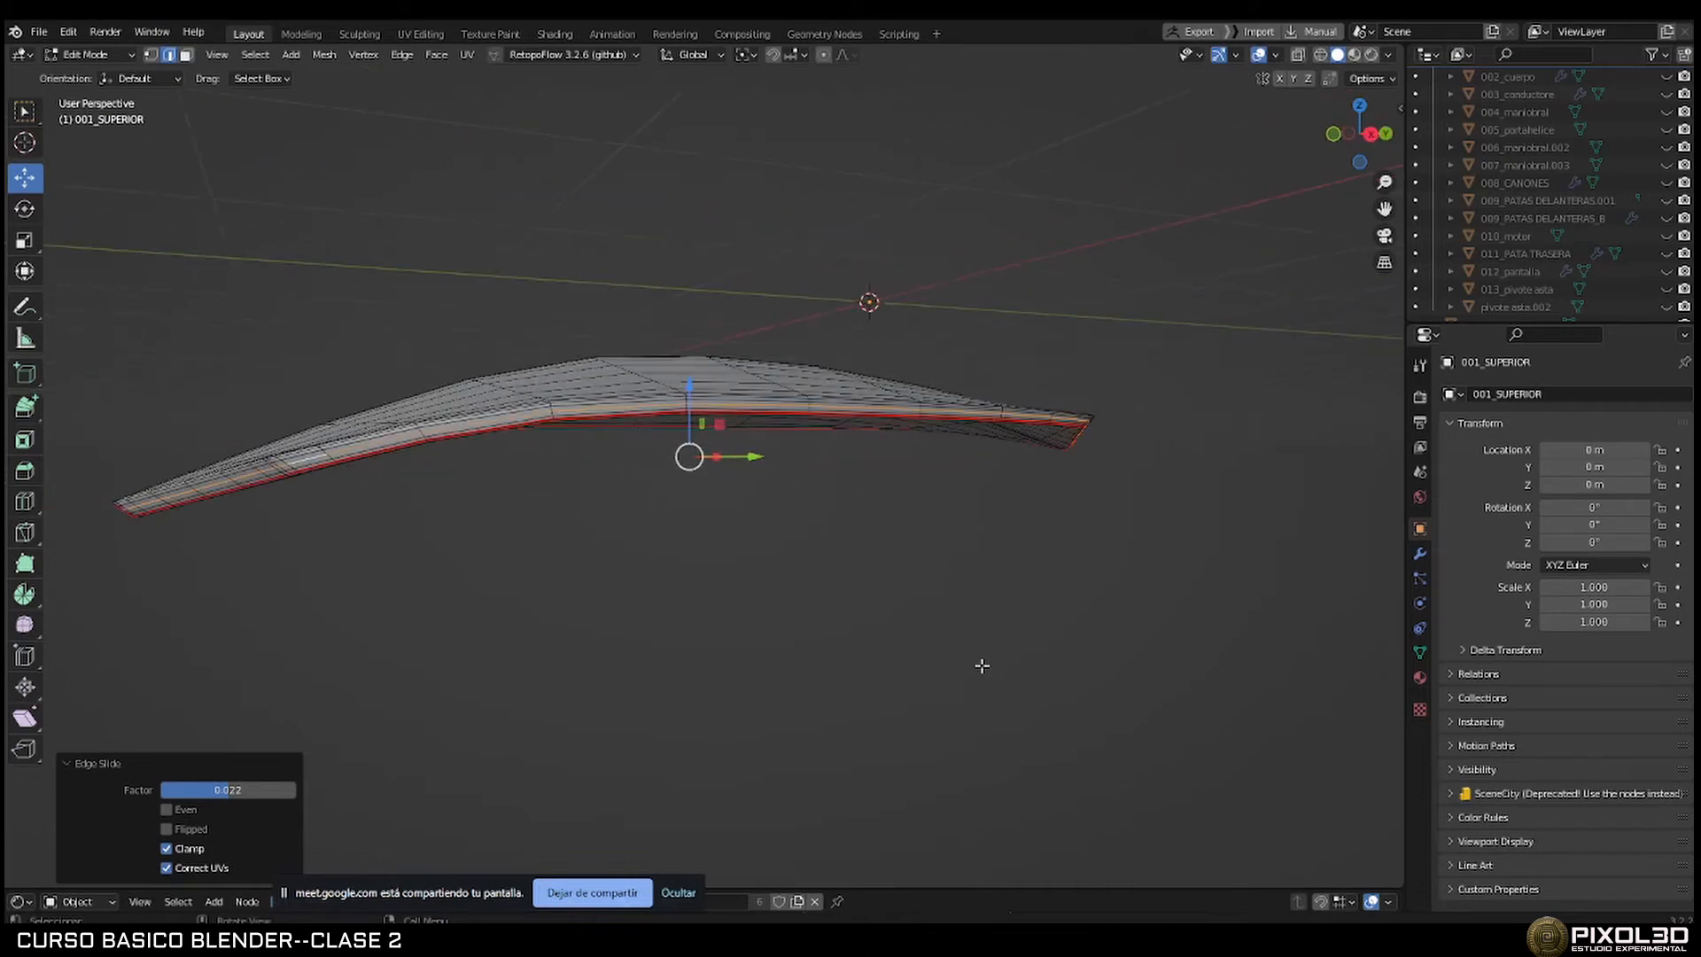
Return to Object Mode, then hide and collapse the DRON1 collection.
key(Tab)
middle_drag(827, 577, 854, 600)
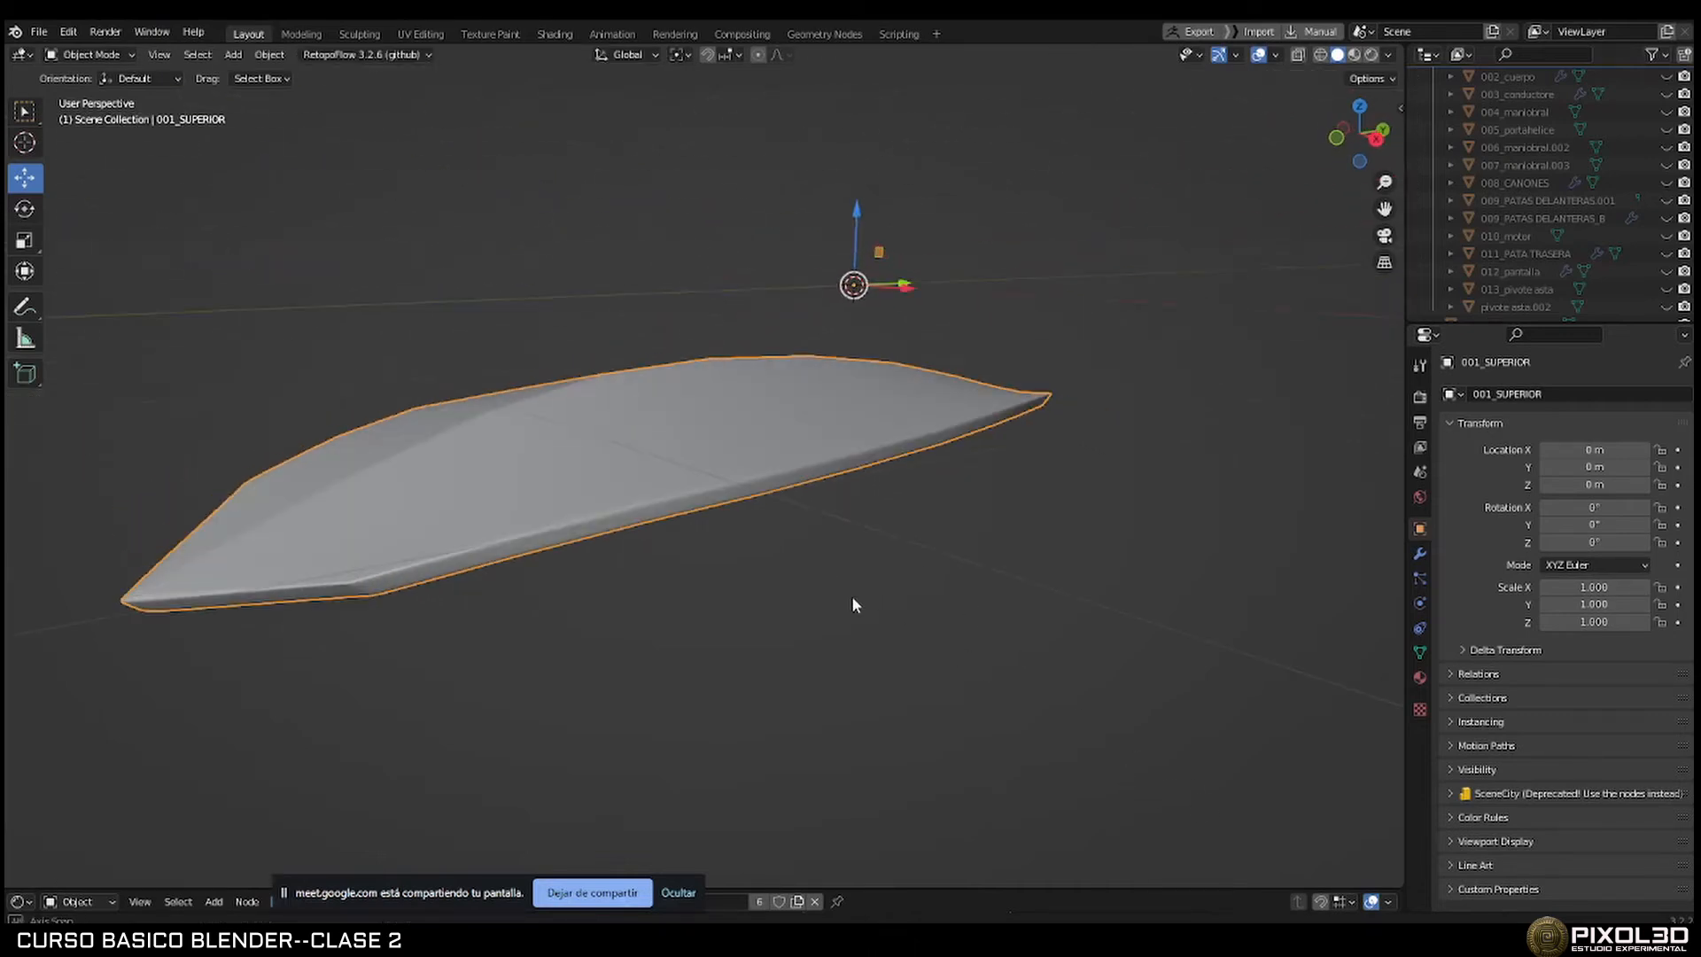
scroll(1641, 179, up, 5)
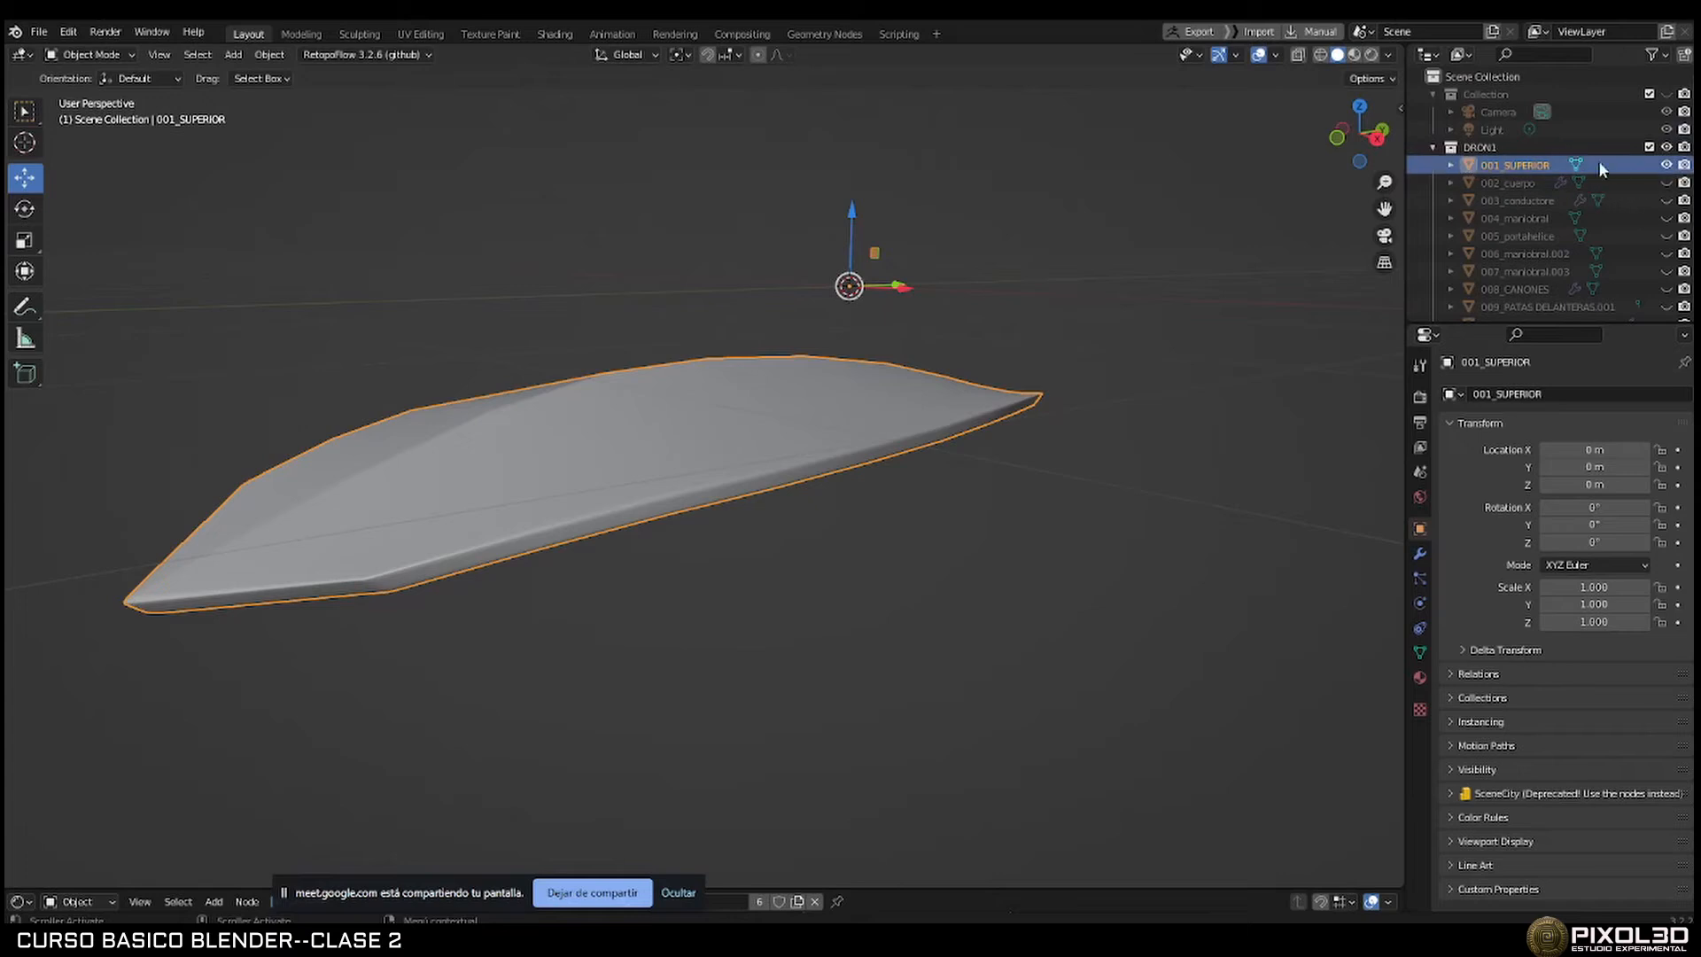
click(1668, 148)
click(1434, 147)
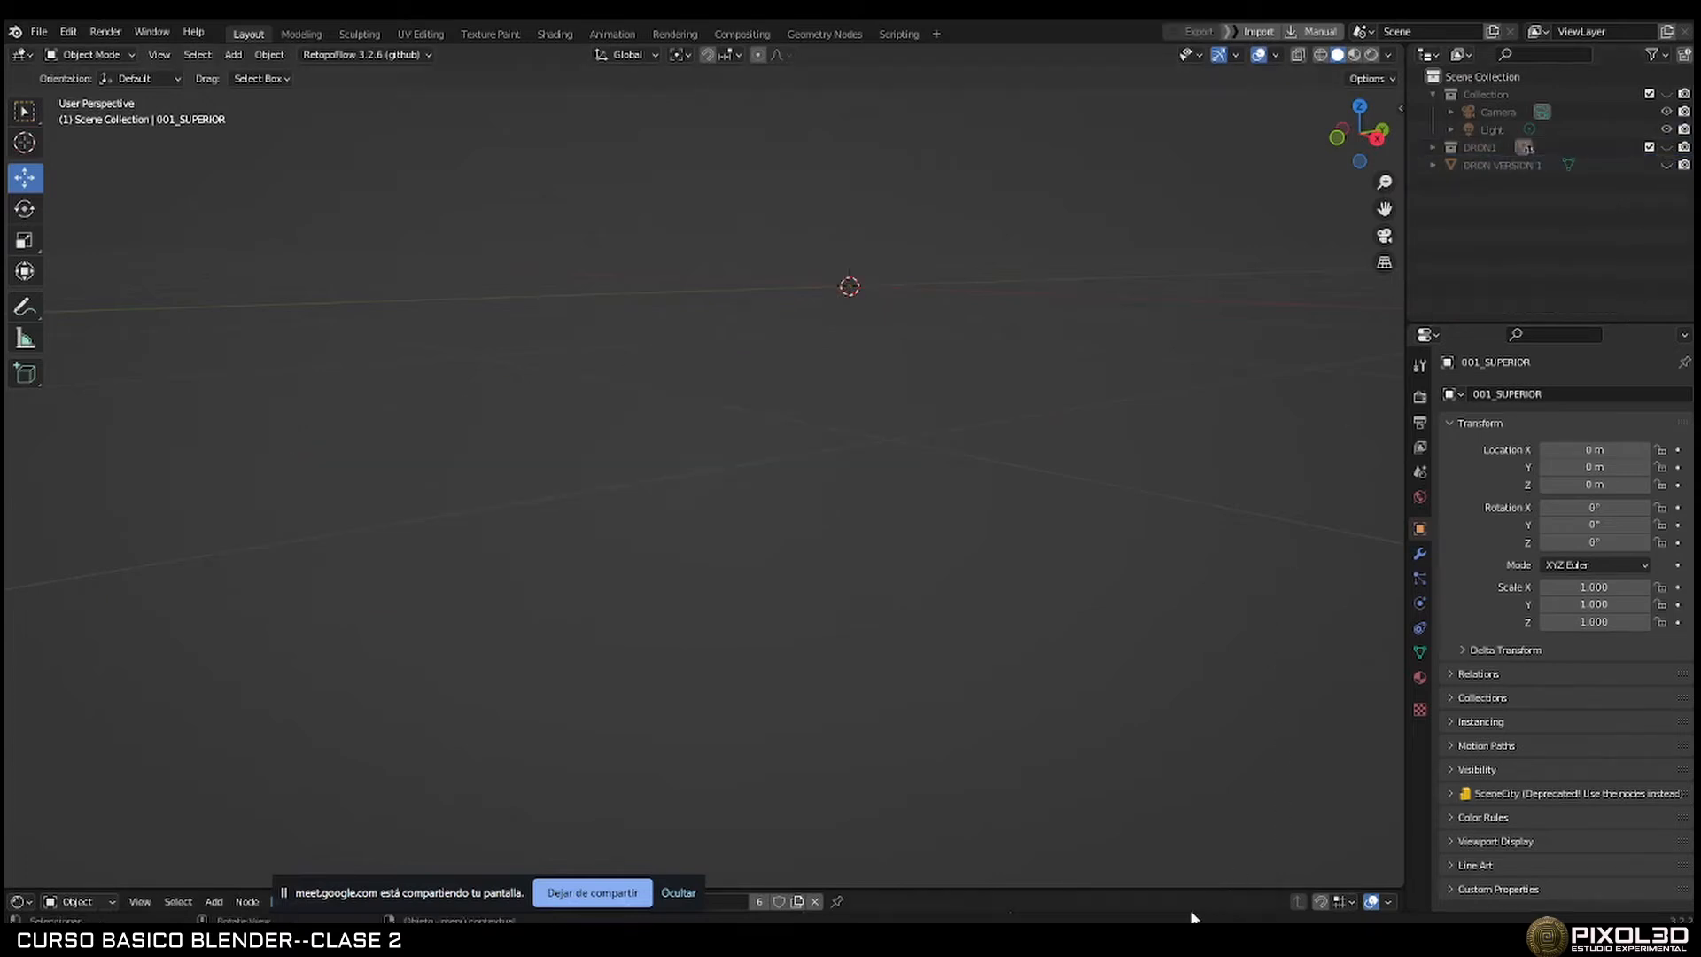
Switch to the course PDF, review the Knife and Bisect section under HERRAMIENTAS DE CORTE, and return to Blender.
click(1183, 939)
scroll(911, 435, up, 4)
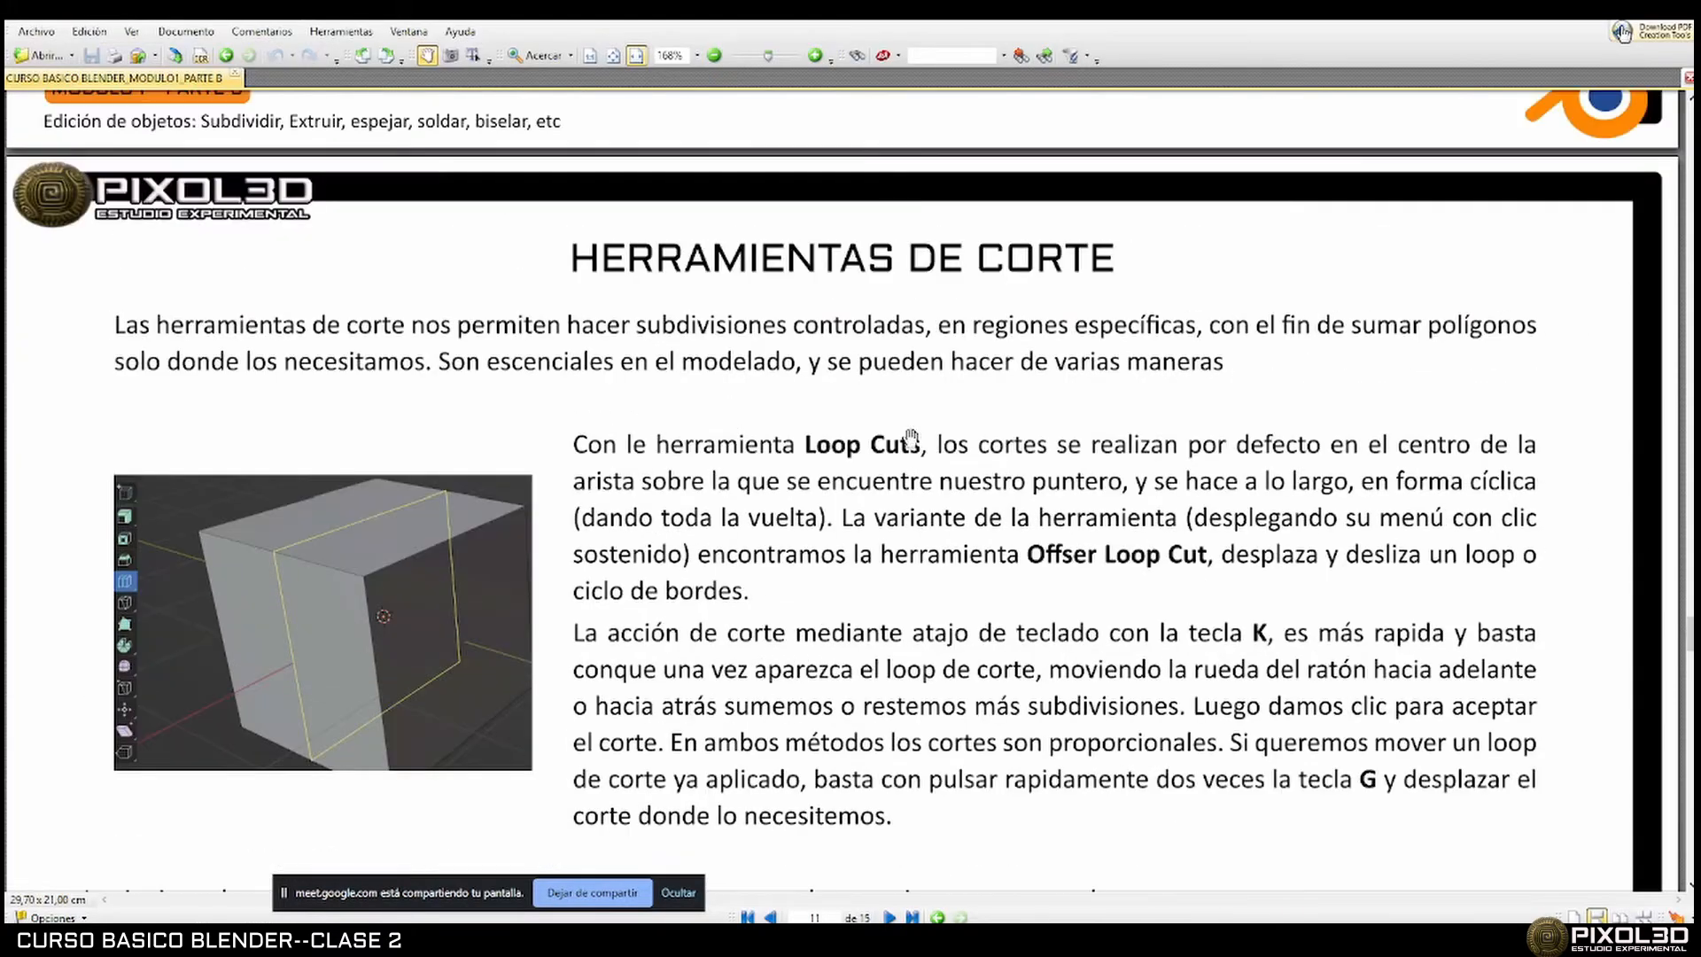
scroll(788, 277, down, 8)
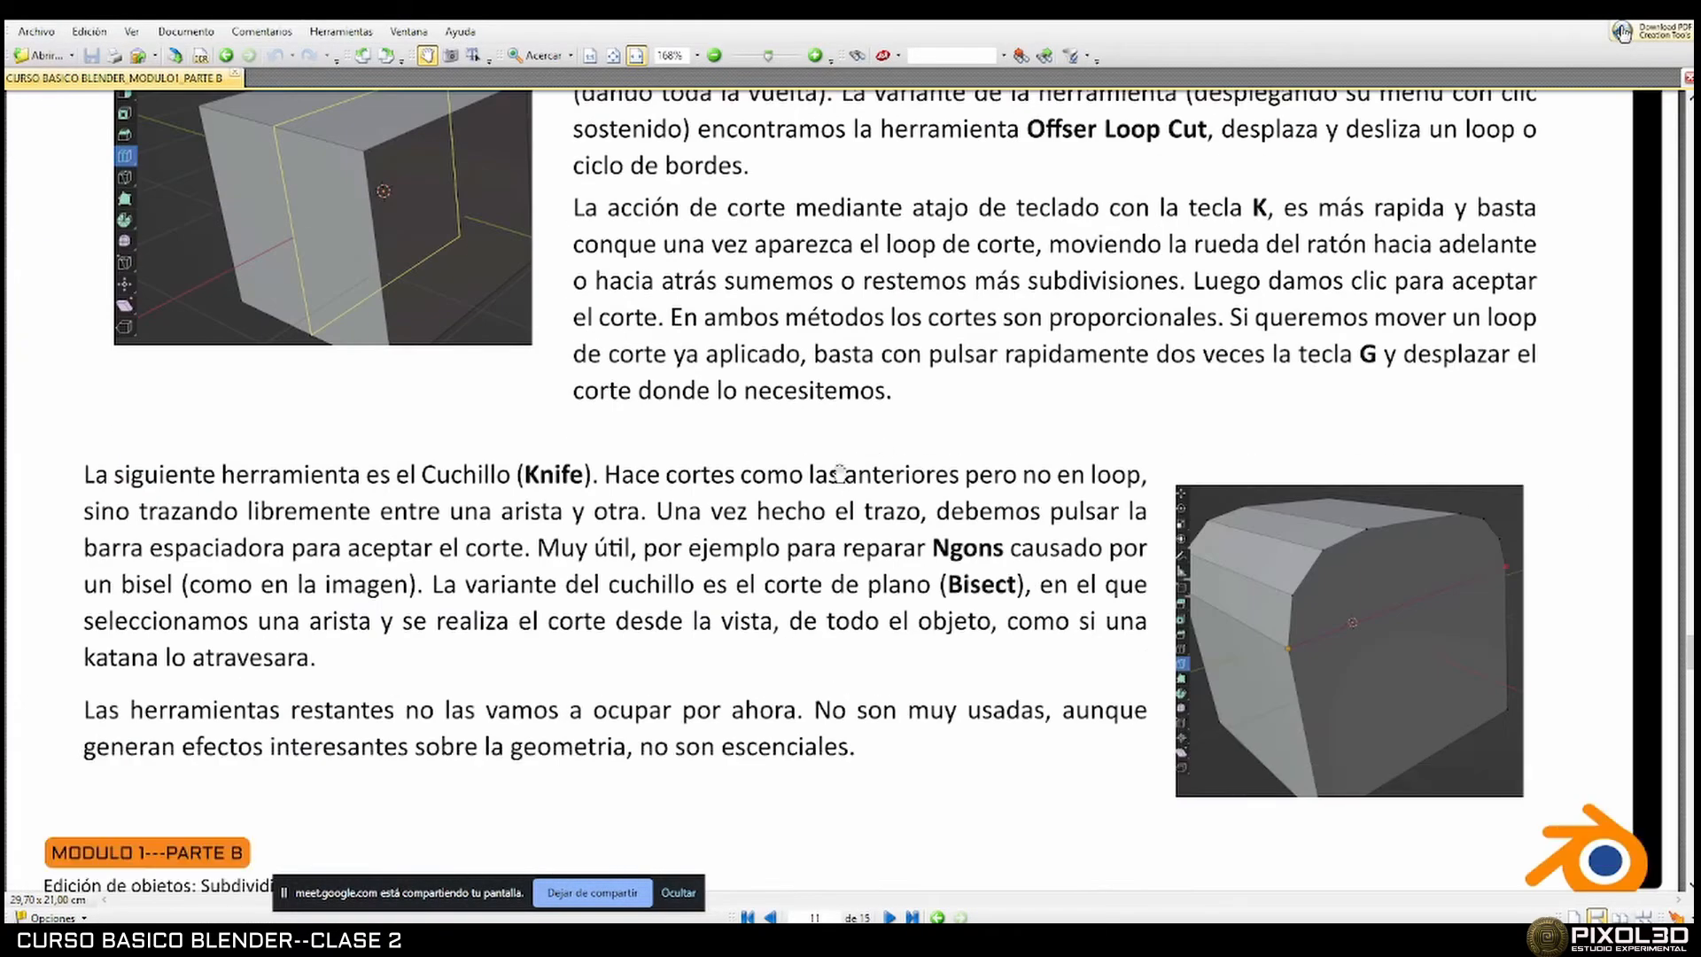
scroll(886, 430, down, 2)
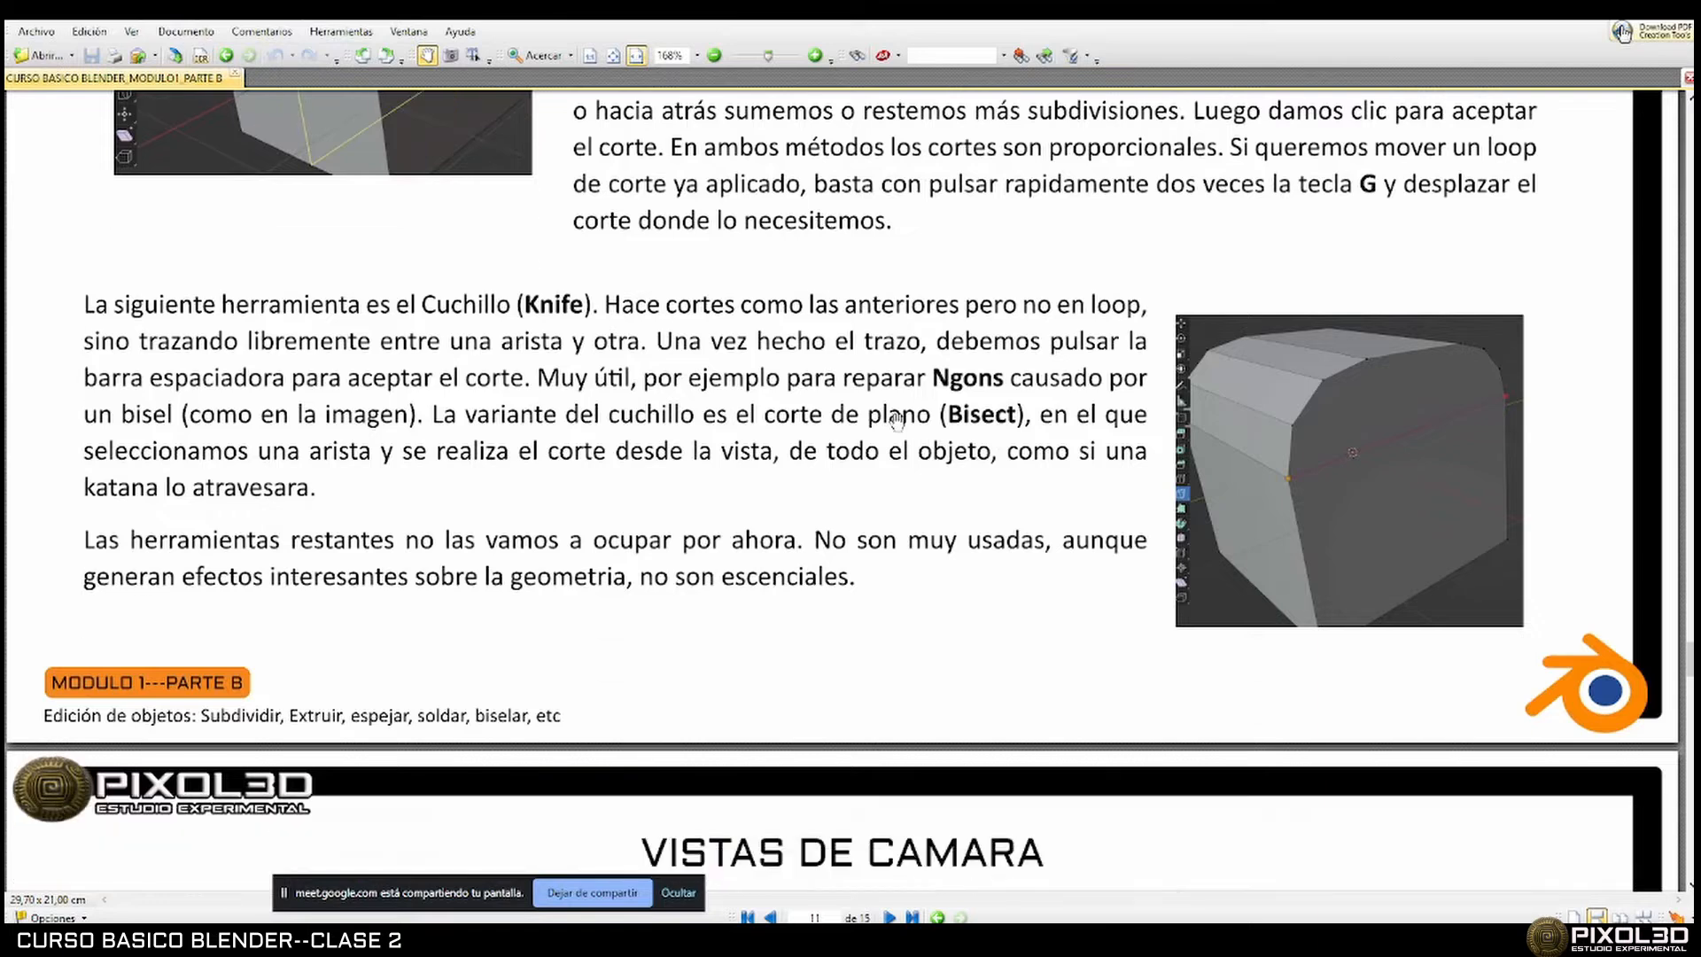
scroll(884, 476, up, 1)
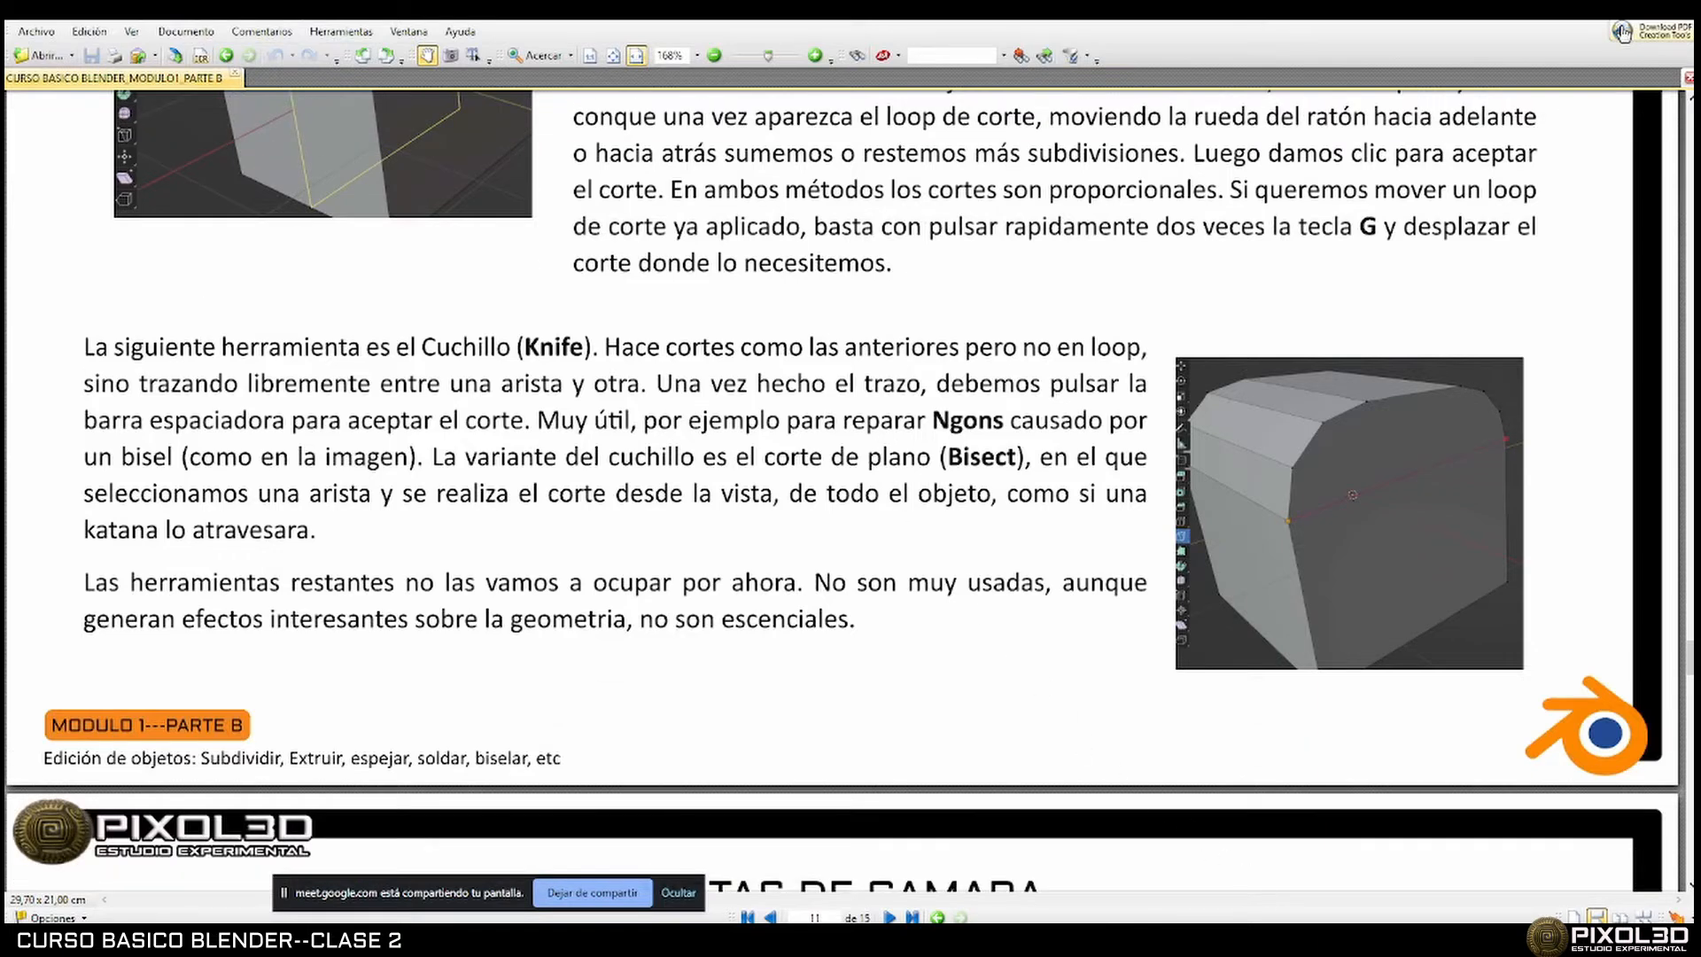
key(alt+Tab)
Add a 2 m cube mesh at the world origin.
middle_drag(850, 436, 864, 492)
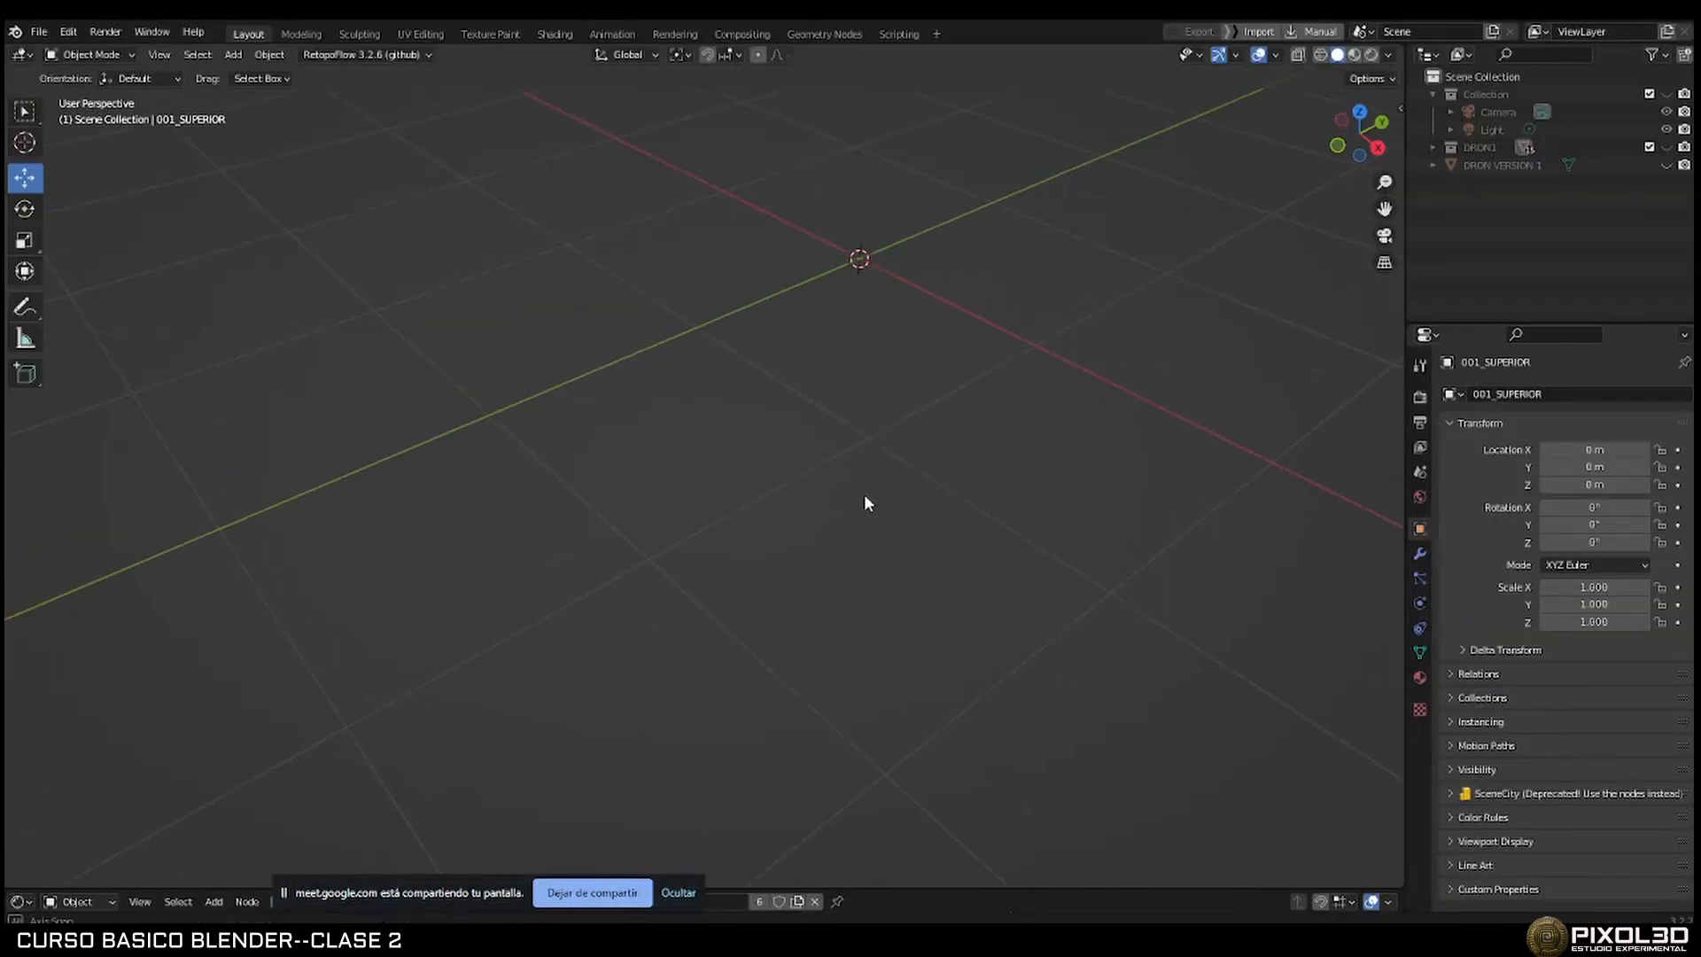
scroll(882, 420, down, 3)
key(shift+a)
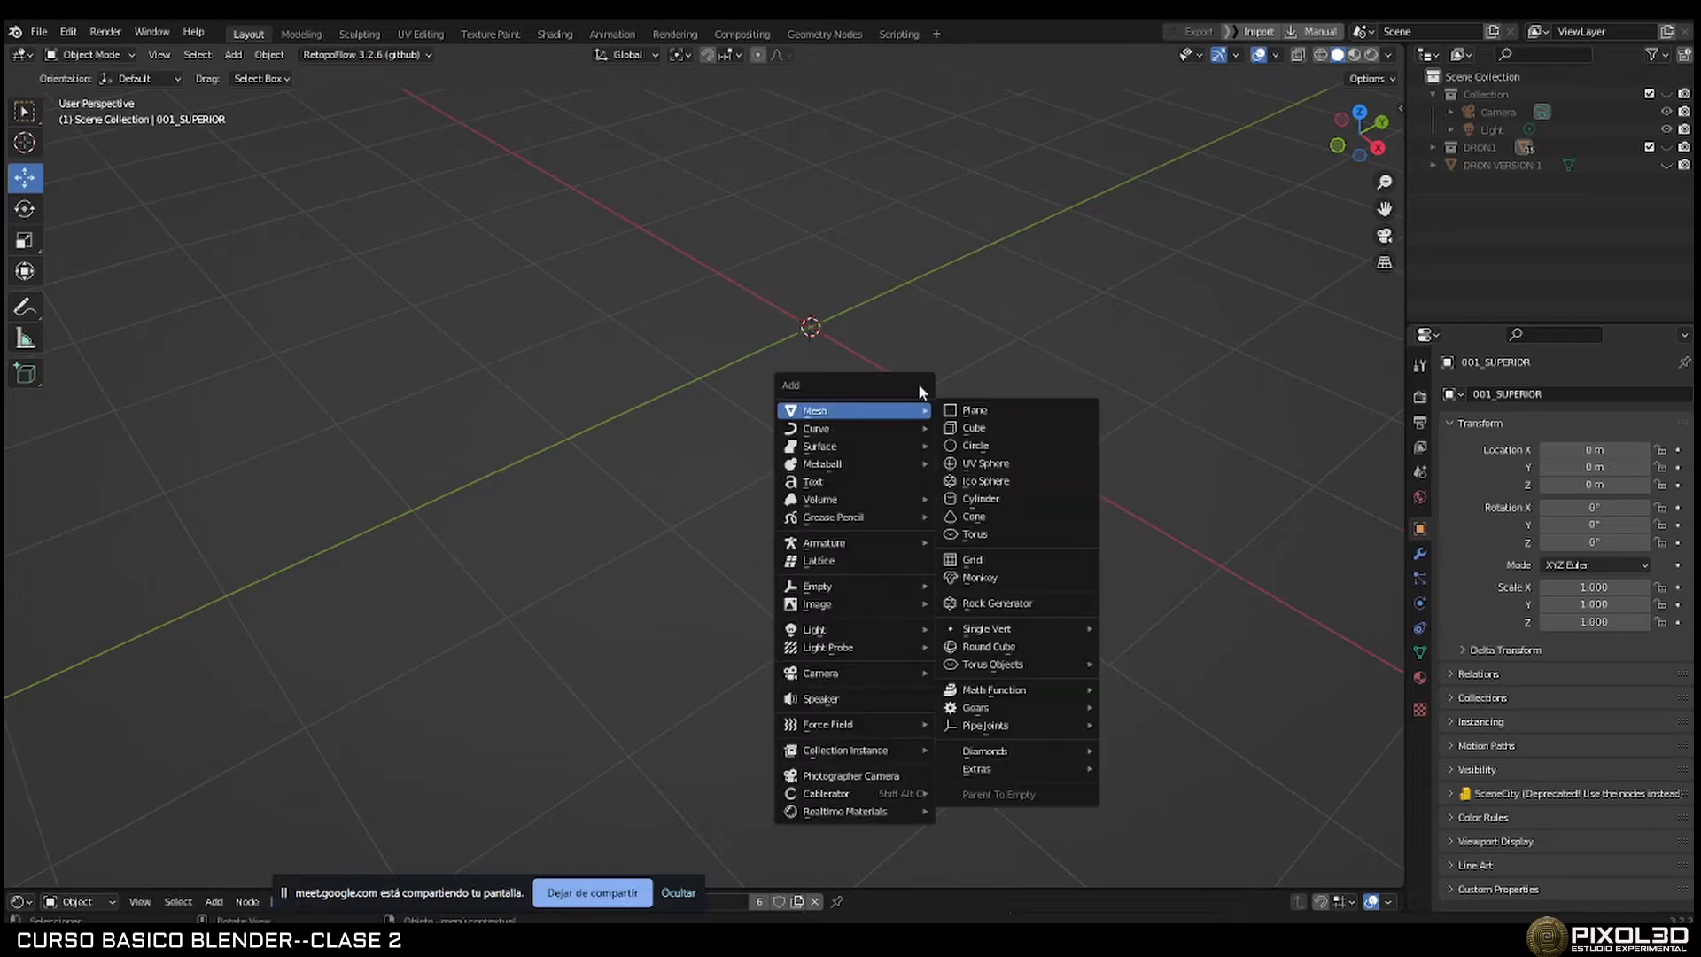
click(955, 419)
middle_drag(955, 414, 886, 363)
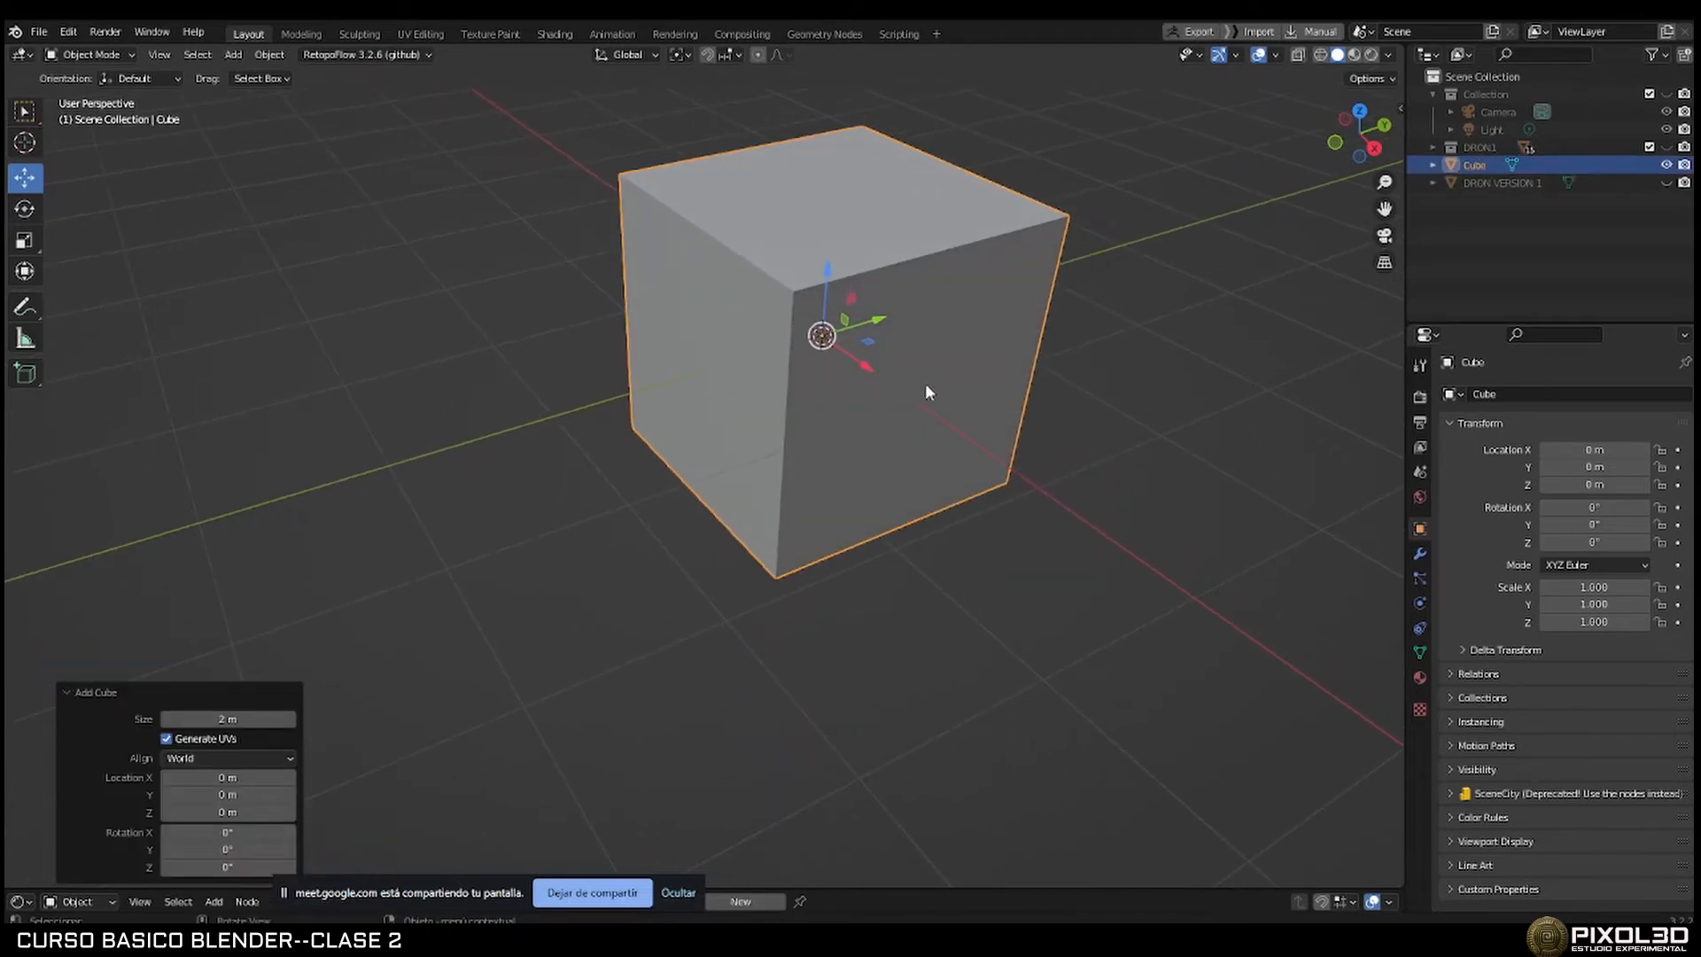
In Edit Mode, bevel two opposite top edges of the cube with a width of about 0.389 m and 3 segments.
key(Tab)
middle_drag(998, 372, 903, 417)
click(1036, 429)
click(741, 348)
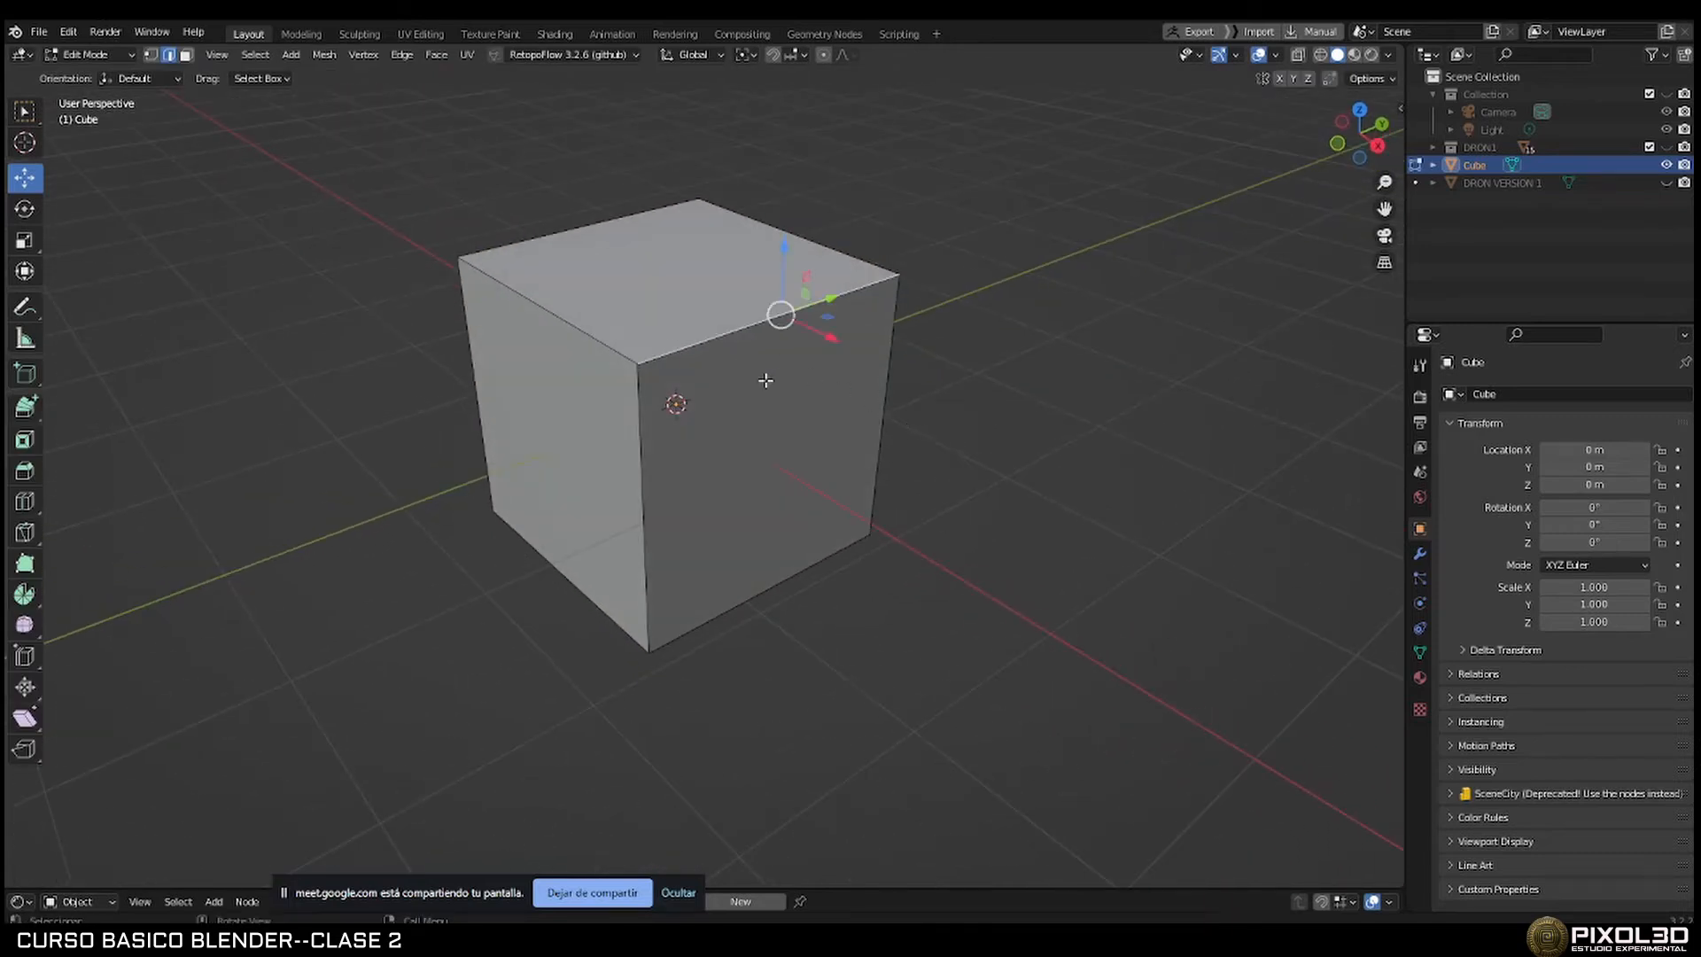
mouse_move(765, 380)
middle_down()
mouse_move(806, 383)
mouse_move(771, 369)
middle_up()
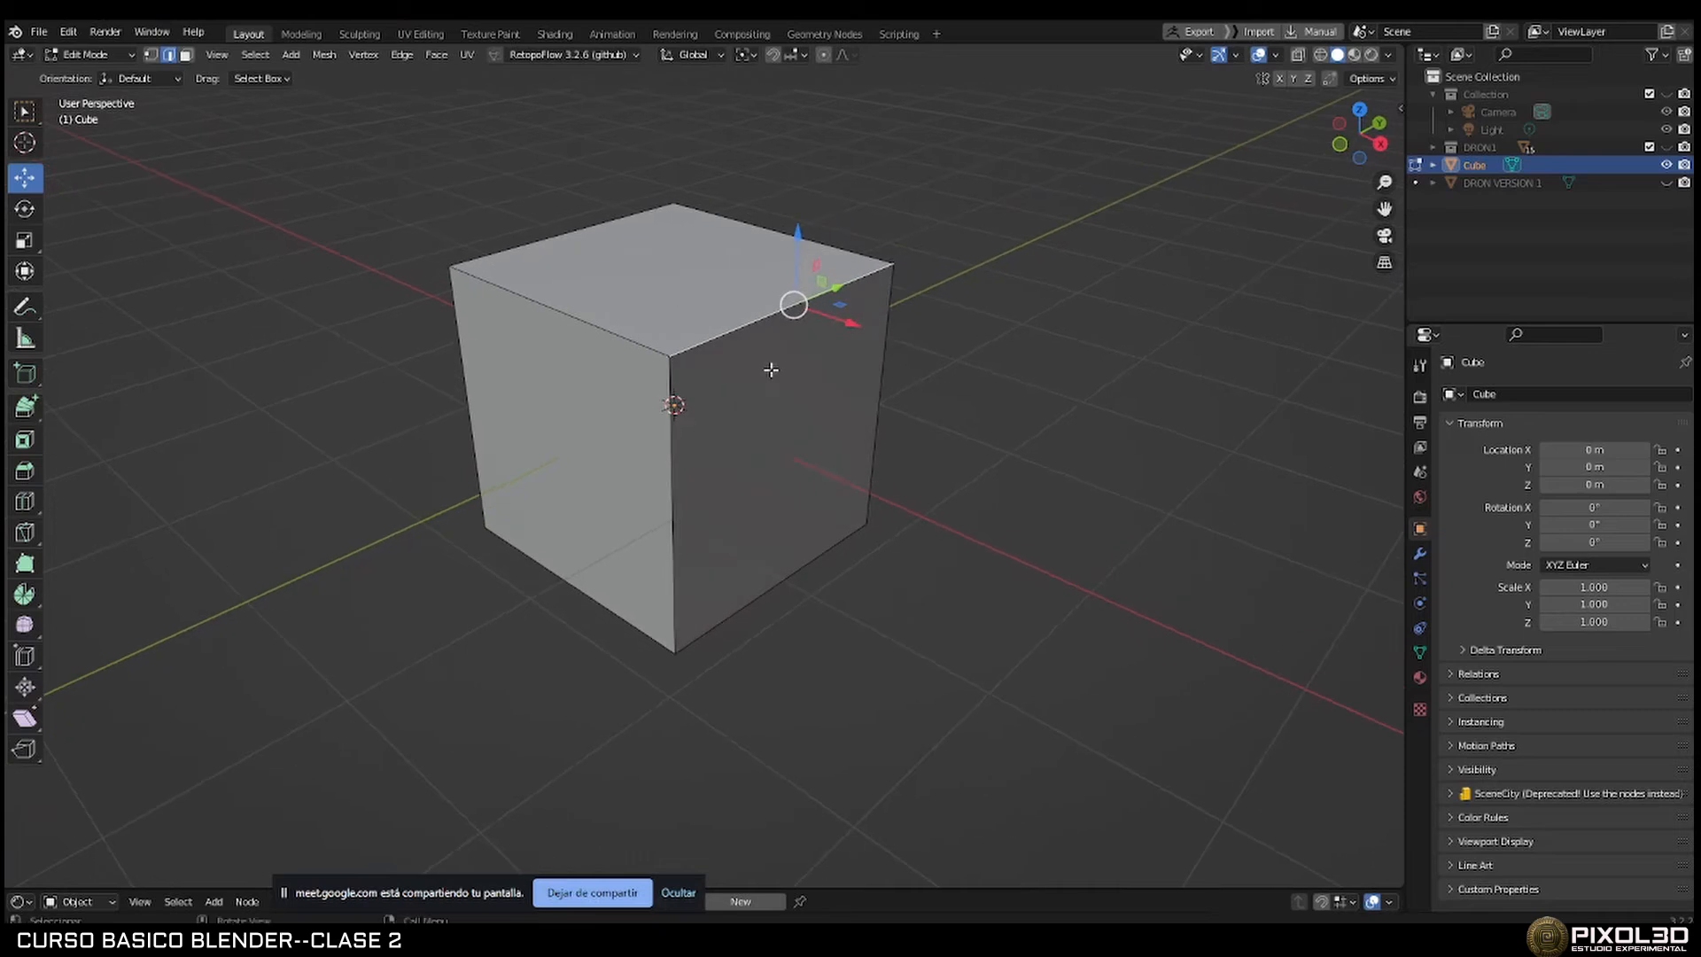
click(598, 320)
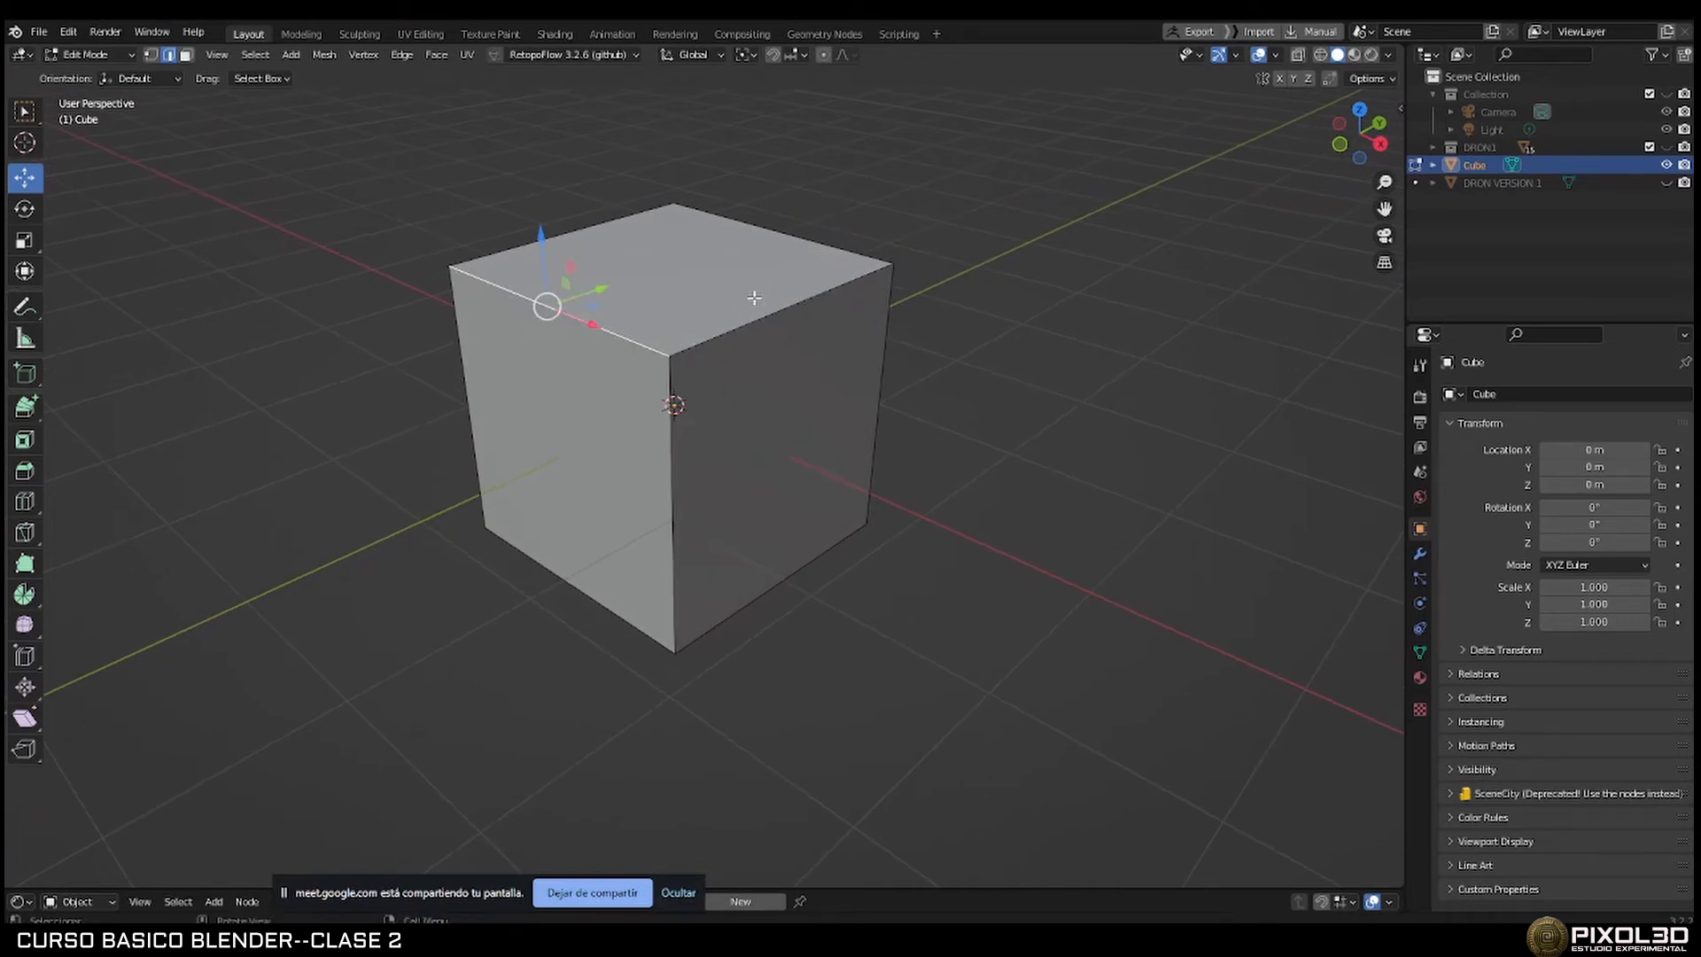
shift+click(813, 246)
key(ctrl+b)
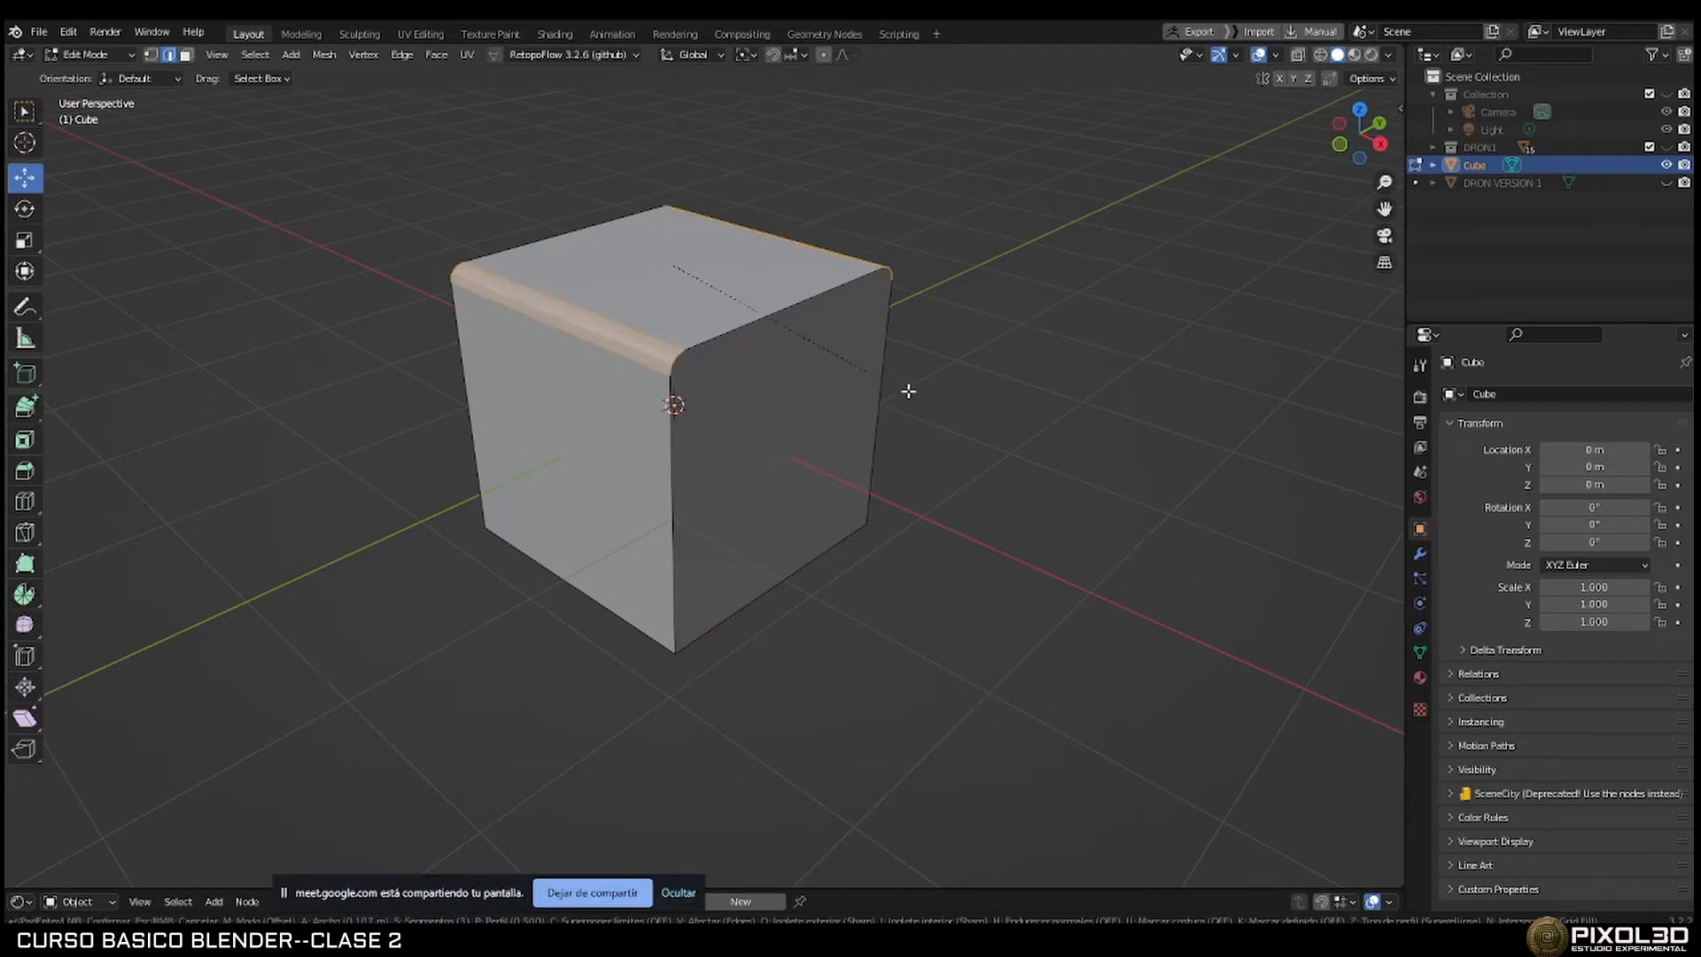
click(957, 380)
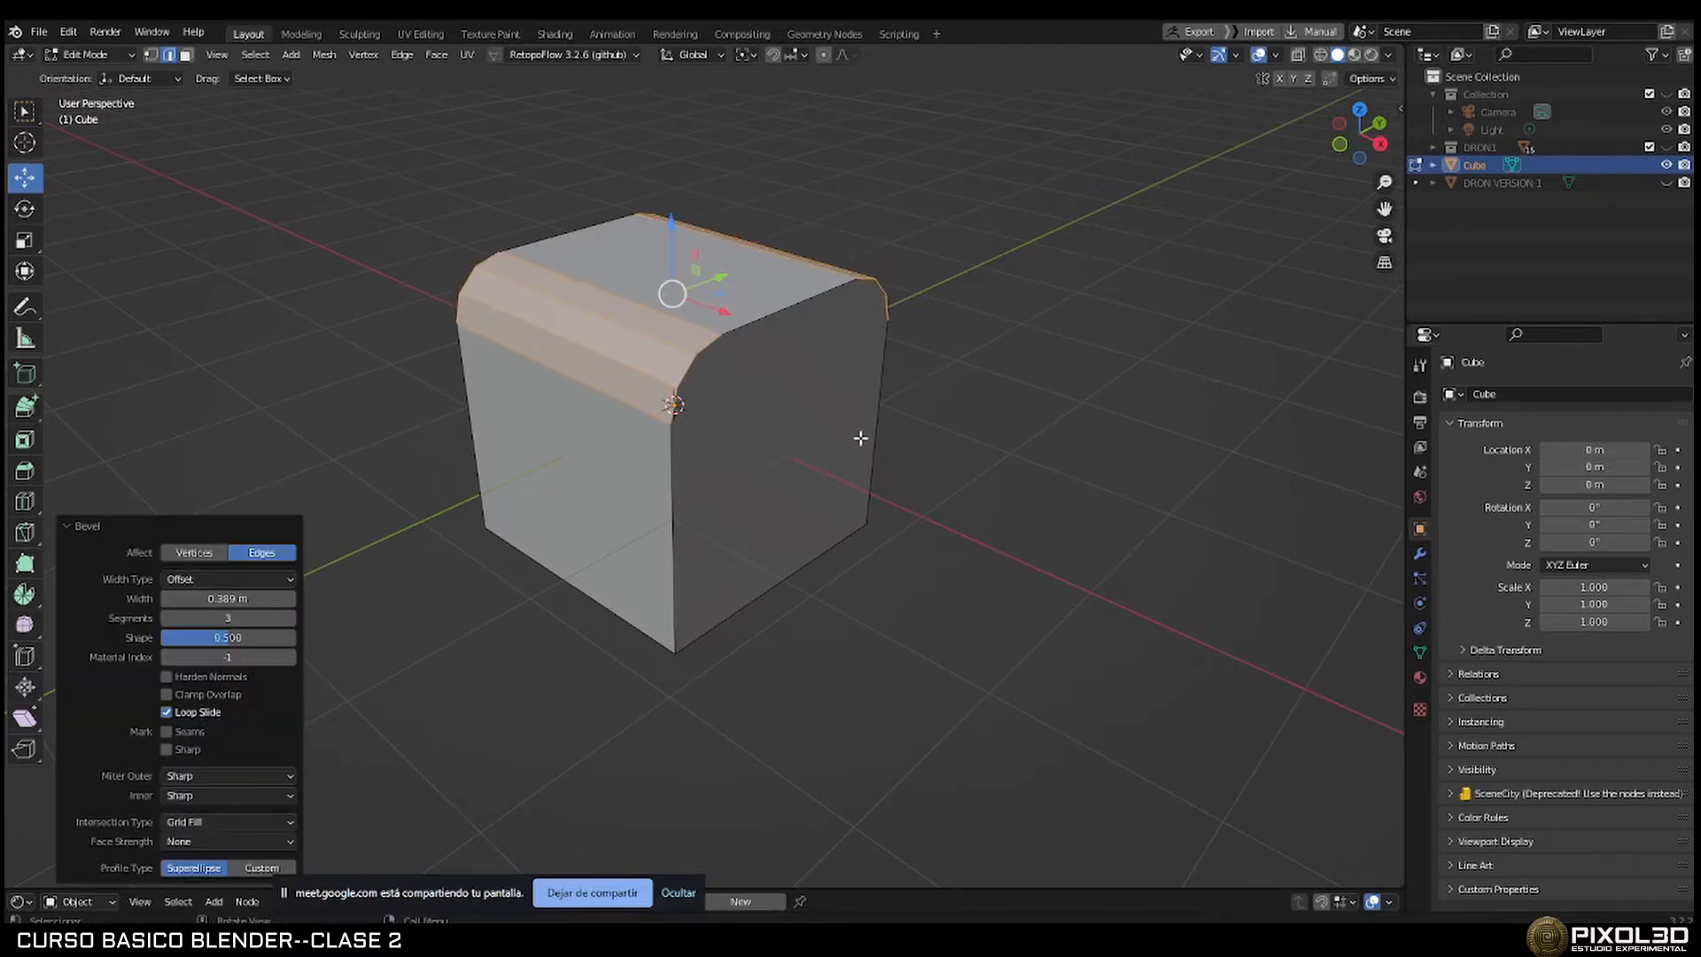
Check the bevelled cube in Object Mode, reopen it in Edit Mode, and clear the selection.
key(Tab)
middle_drag(856, 445, 799, 412)
click(1000, 415)
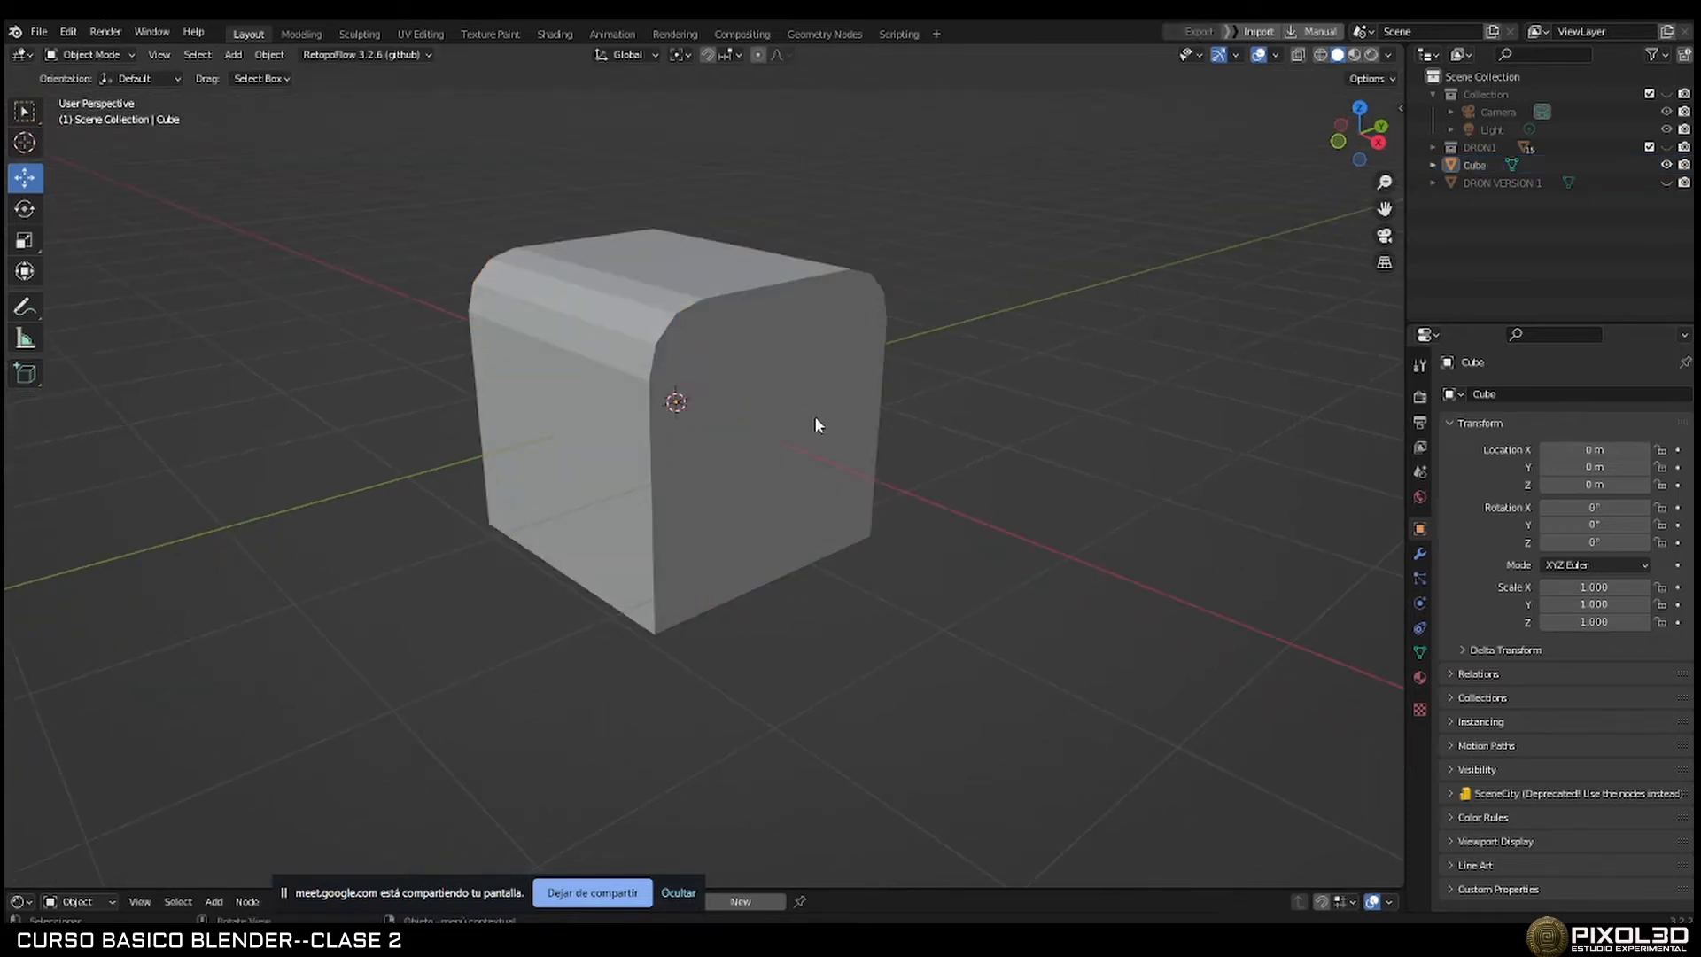
click(815, 417)
key(Tab)
click(297, 435)
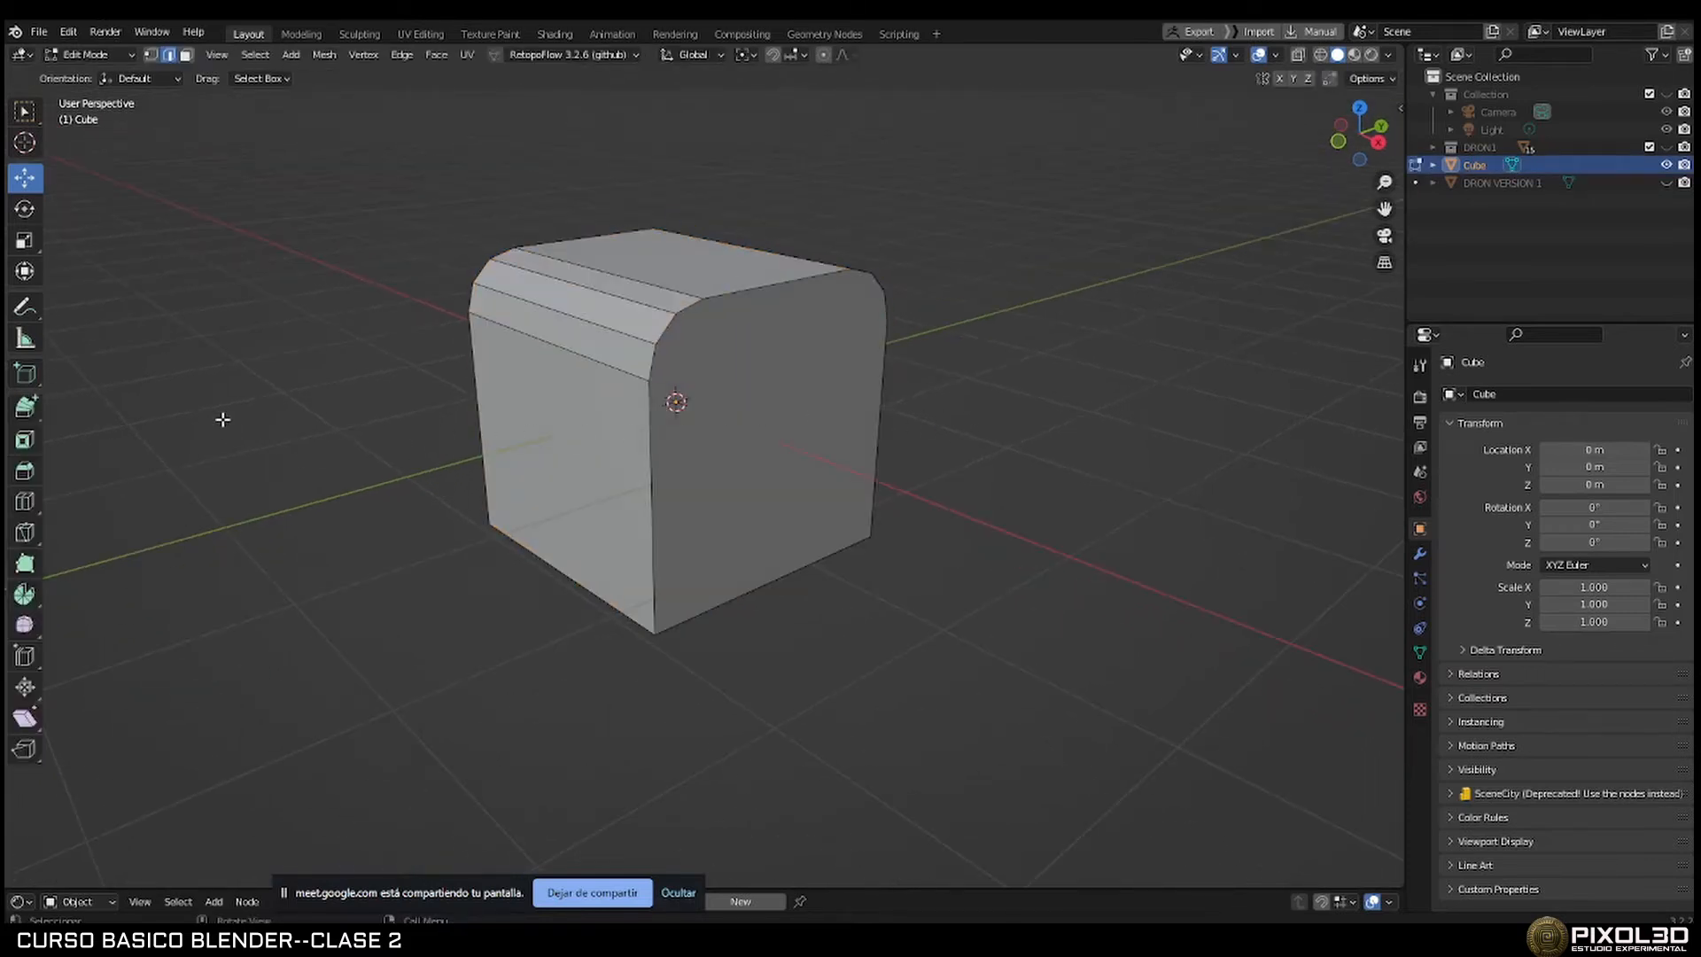
Knife-cut a straight line across the cube's bevelled end face, joining the lower end vertices of the two bevels.
click(24, 534)
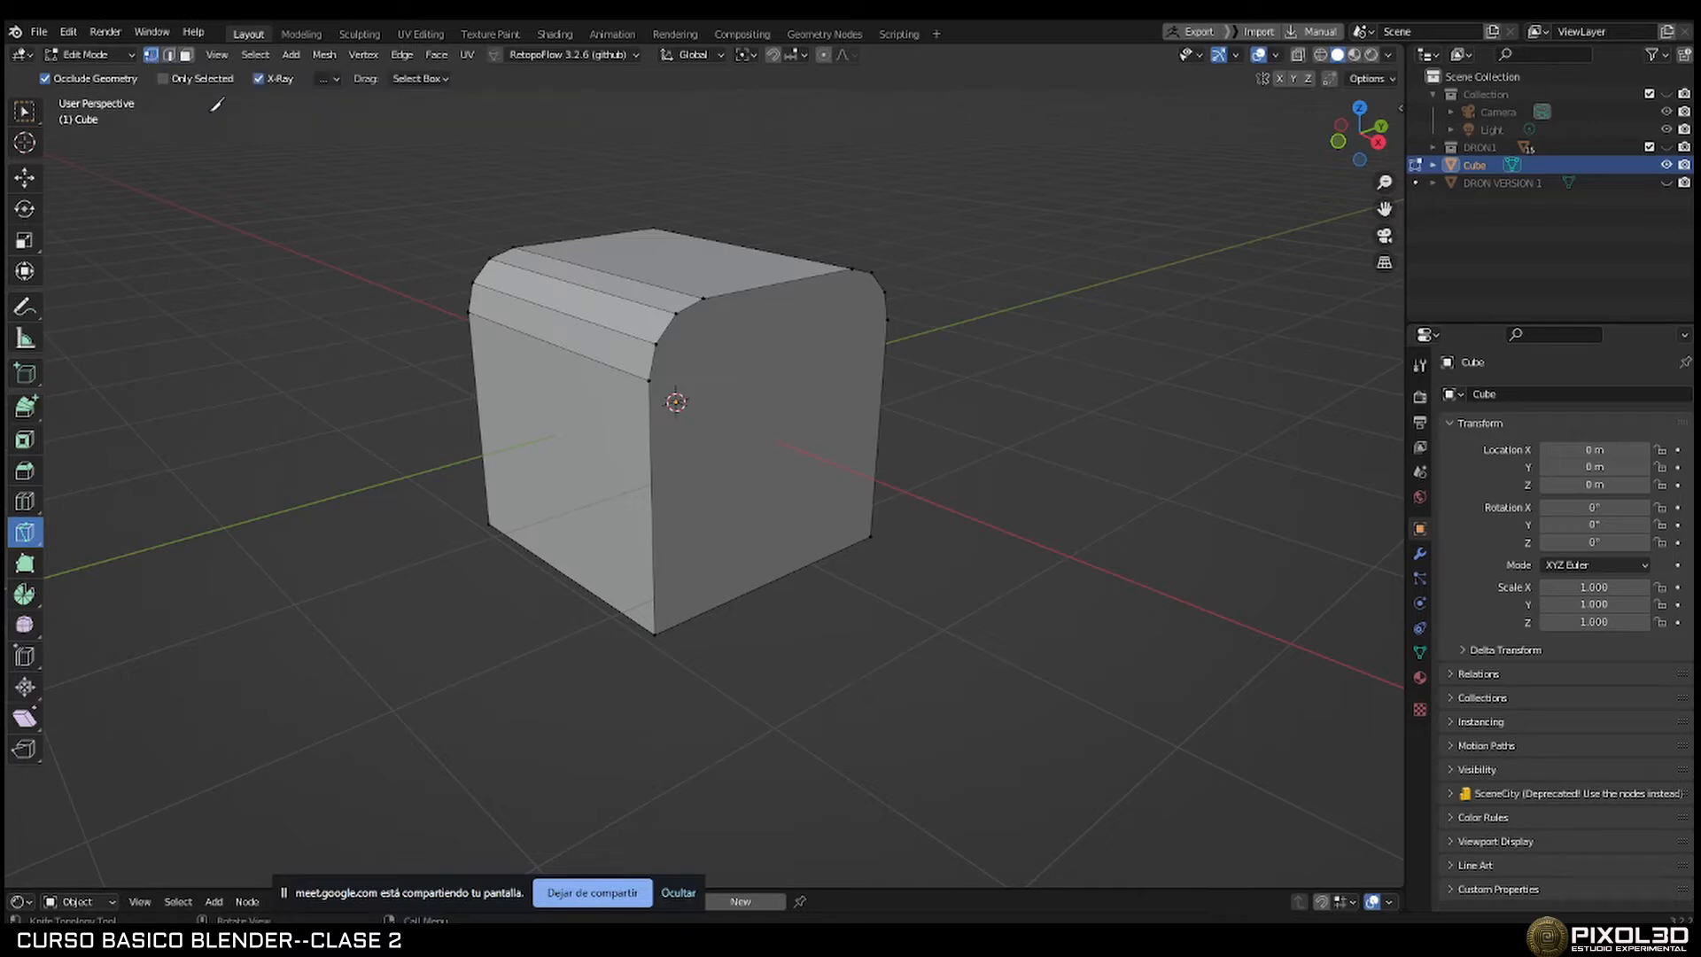
click(651, 379)
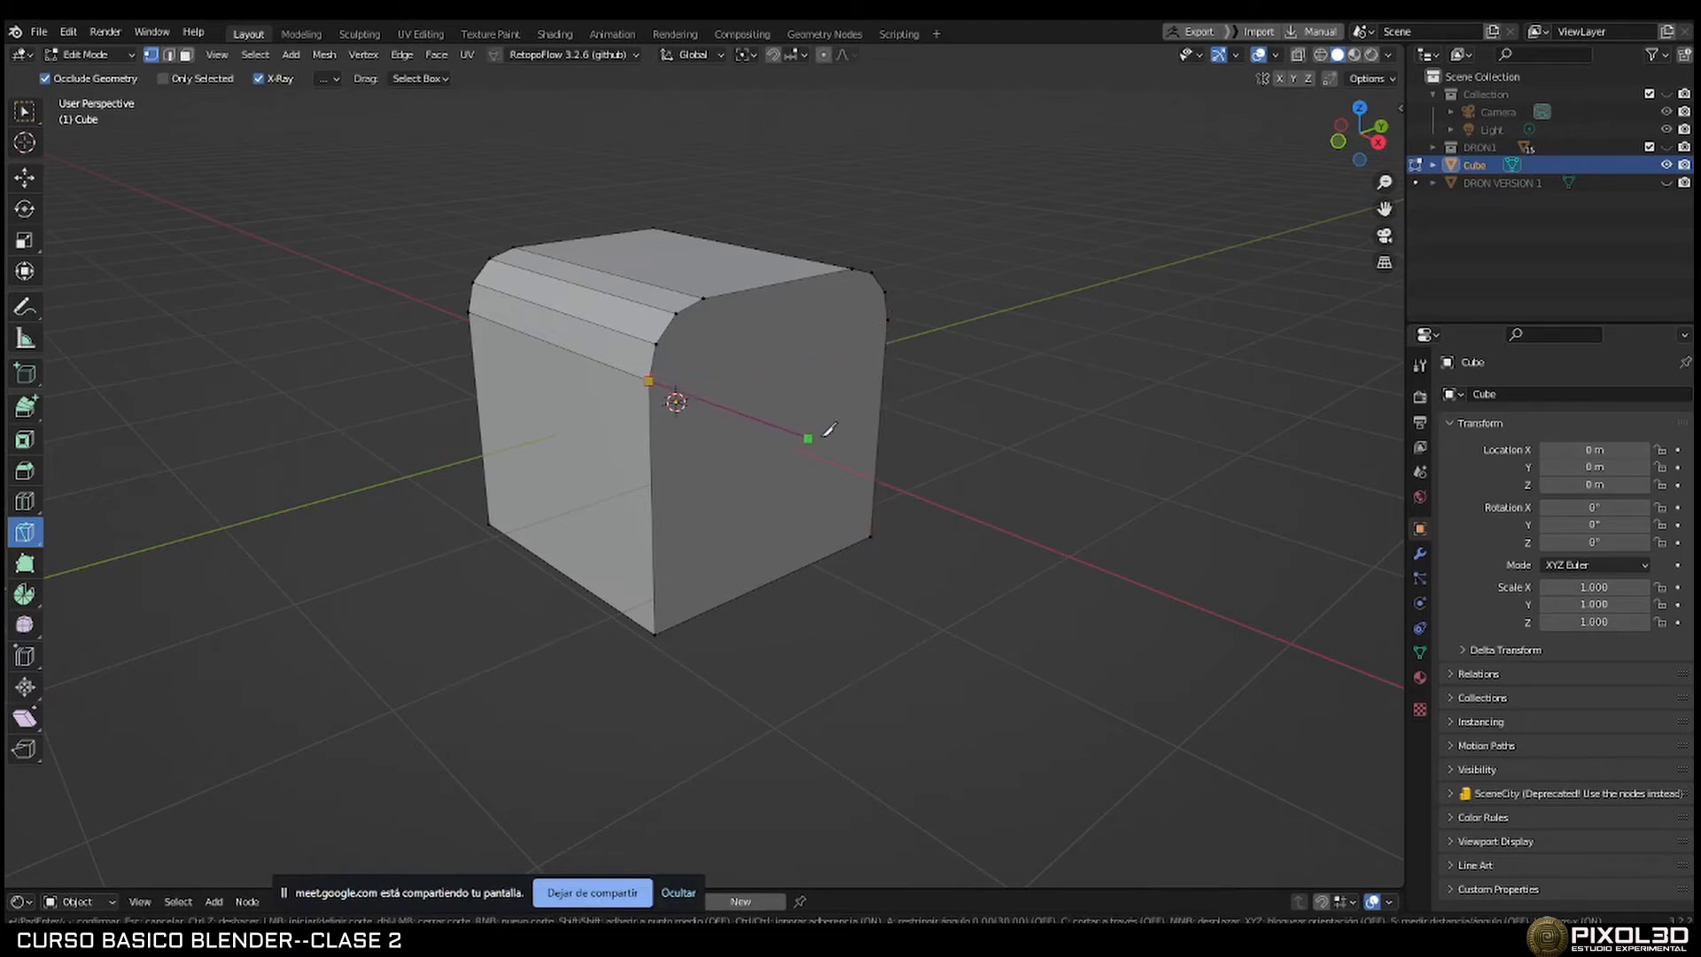
middle_drag(820, 428, 790, 373)
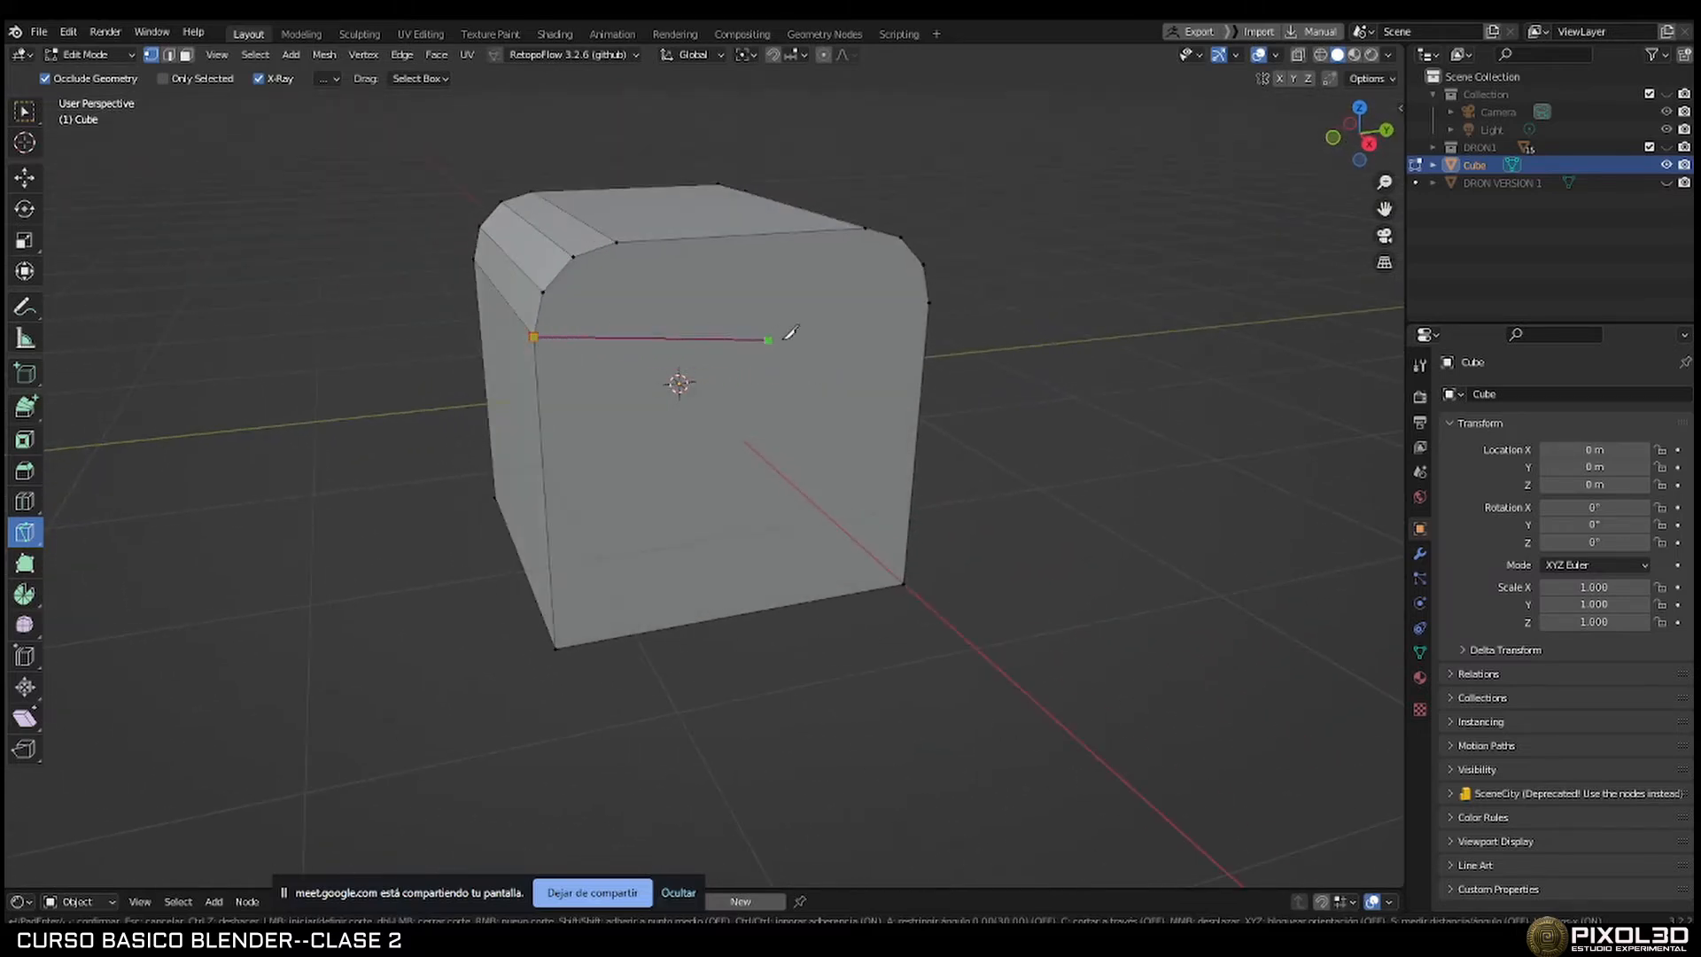
click(928, 302)
key(Return)
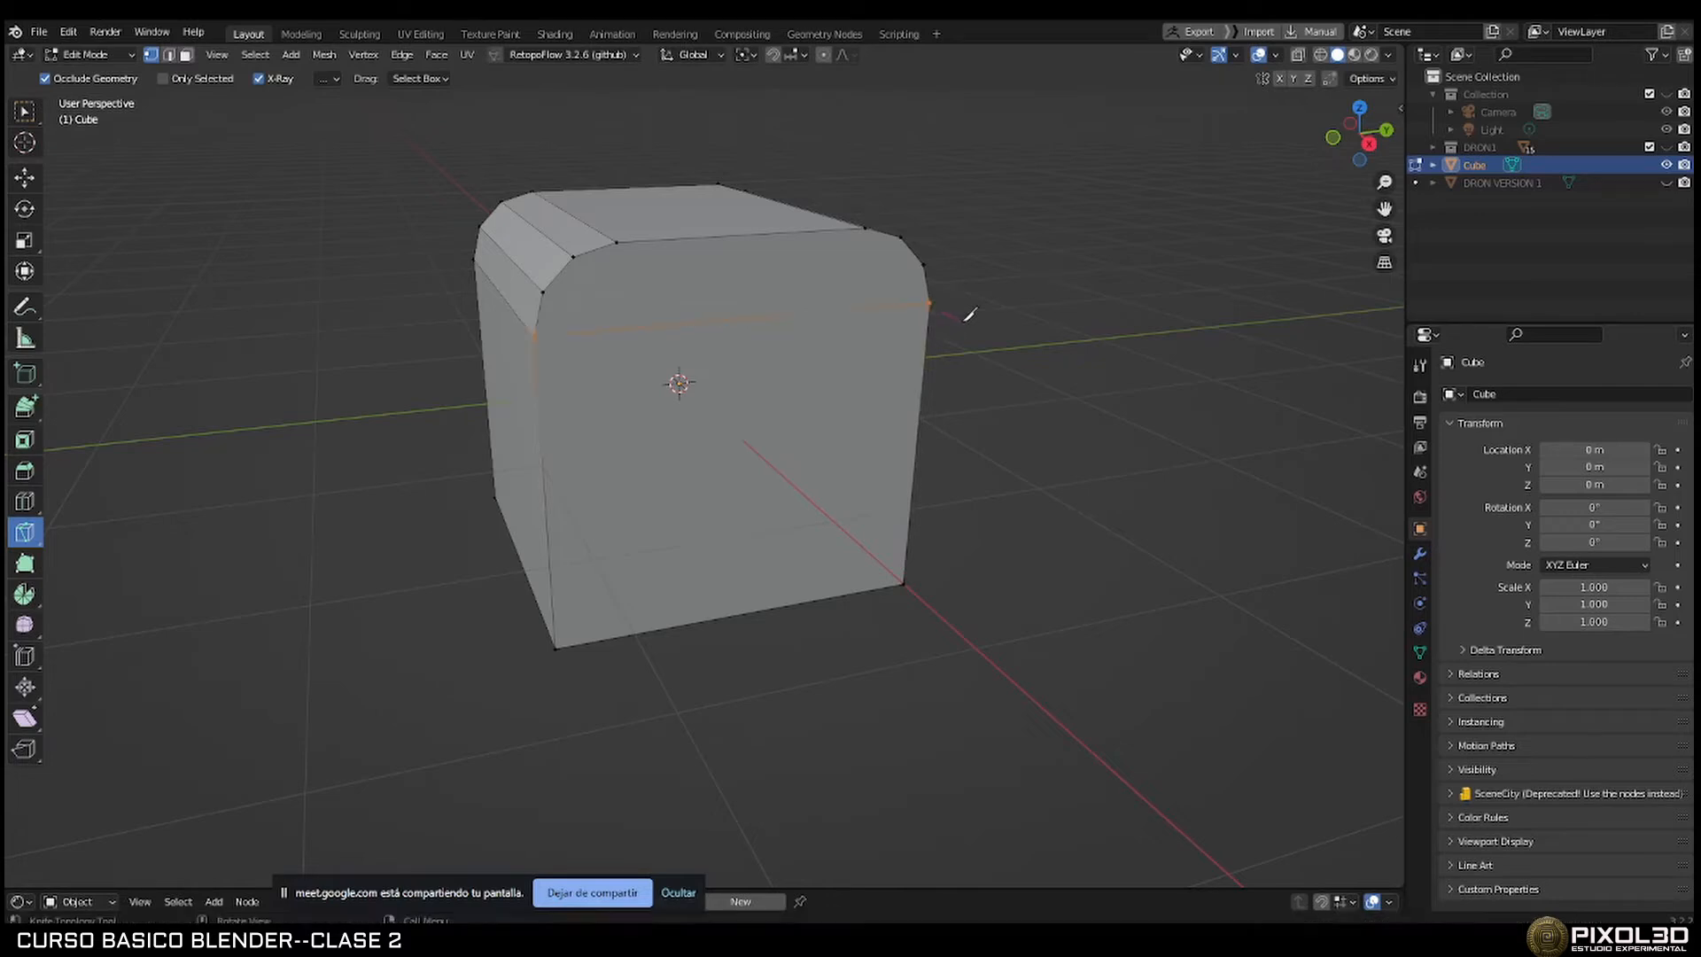
middle_drag(849, 314, 828, 323)
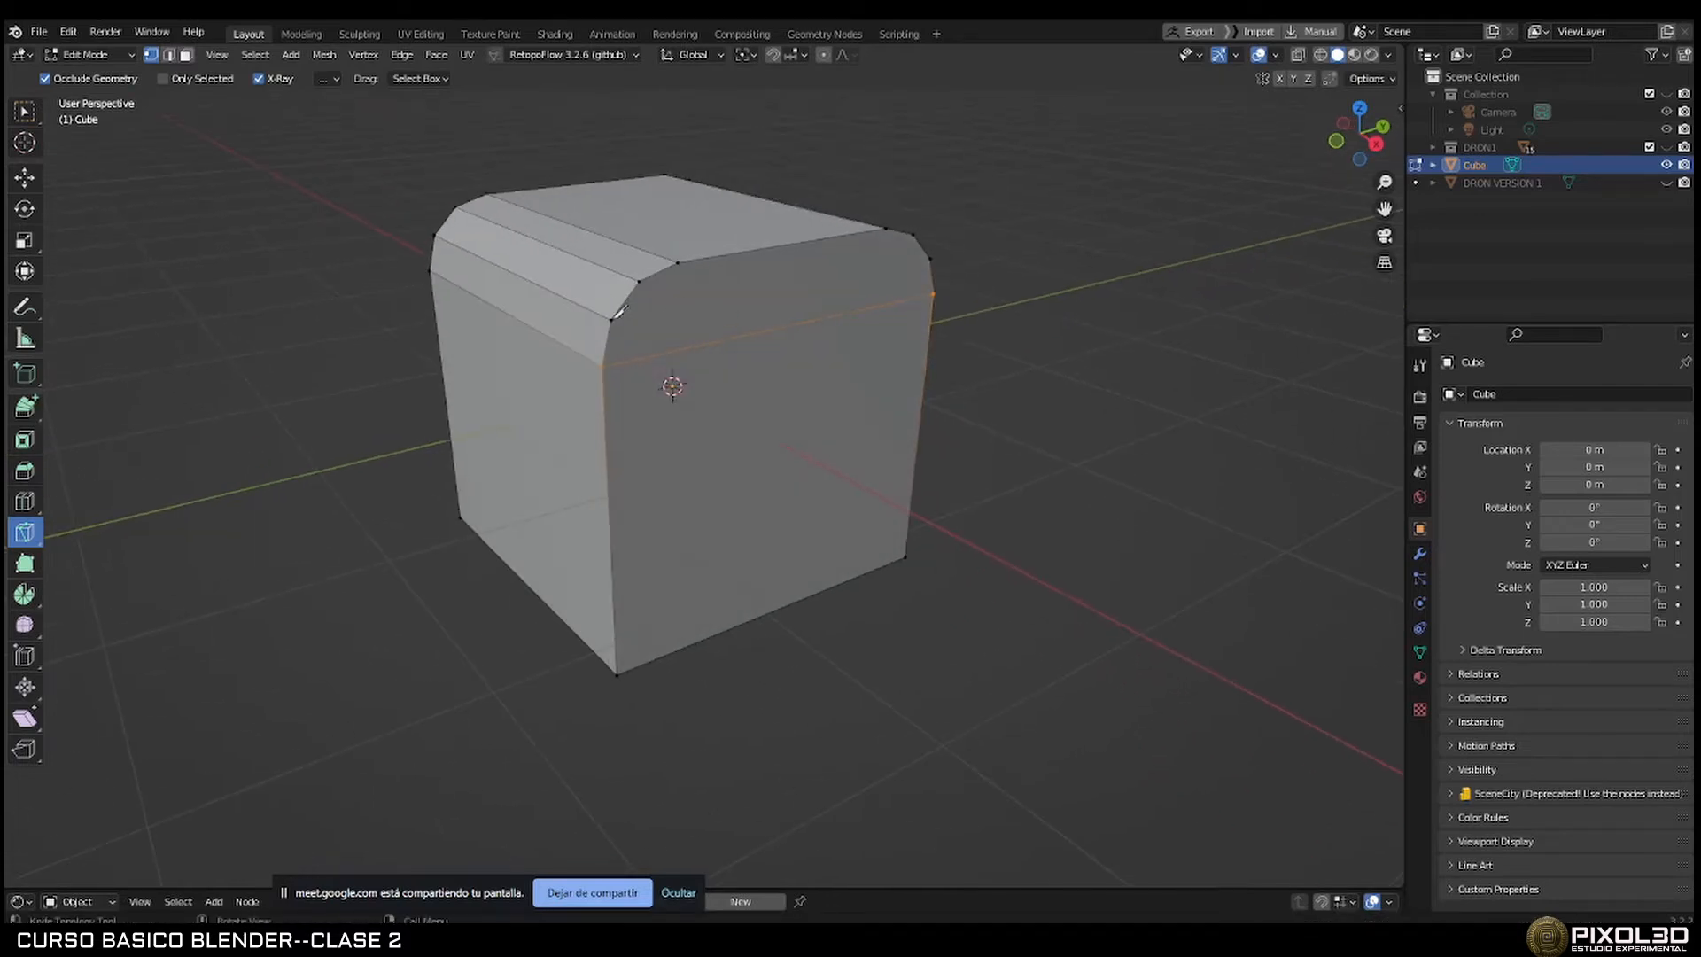
Knife-cut two more straight lines across the same end face, joining the opposite middle and upper bevel vertices.
click(613, 317)
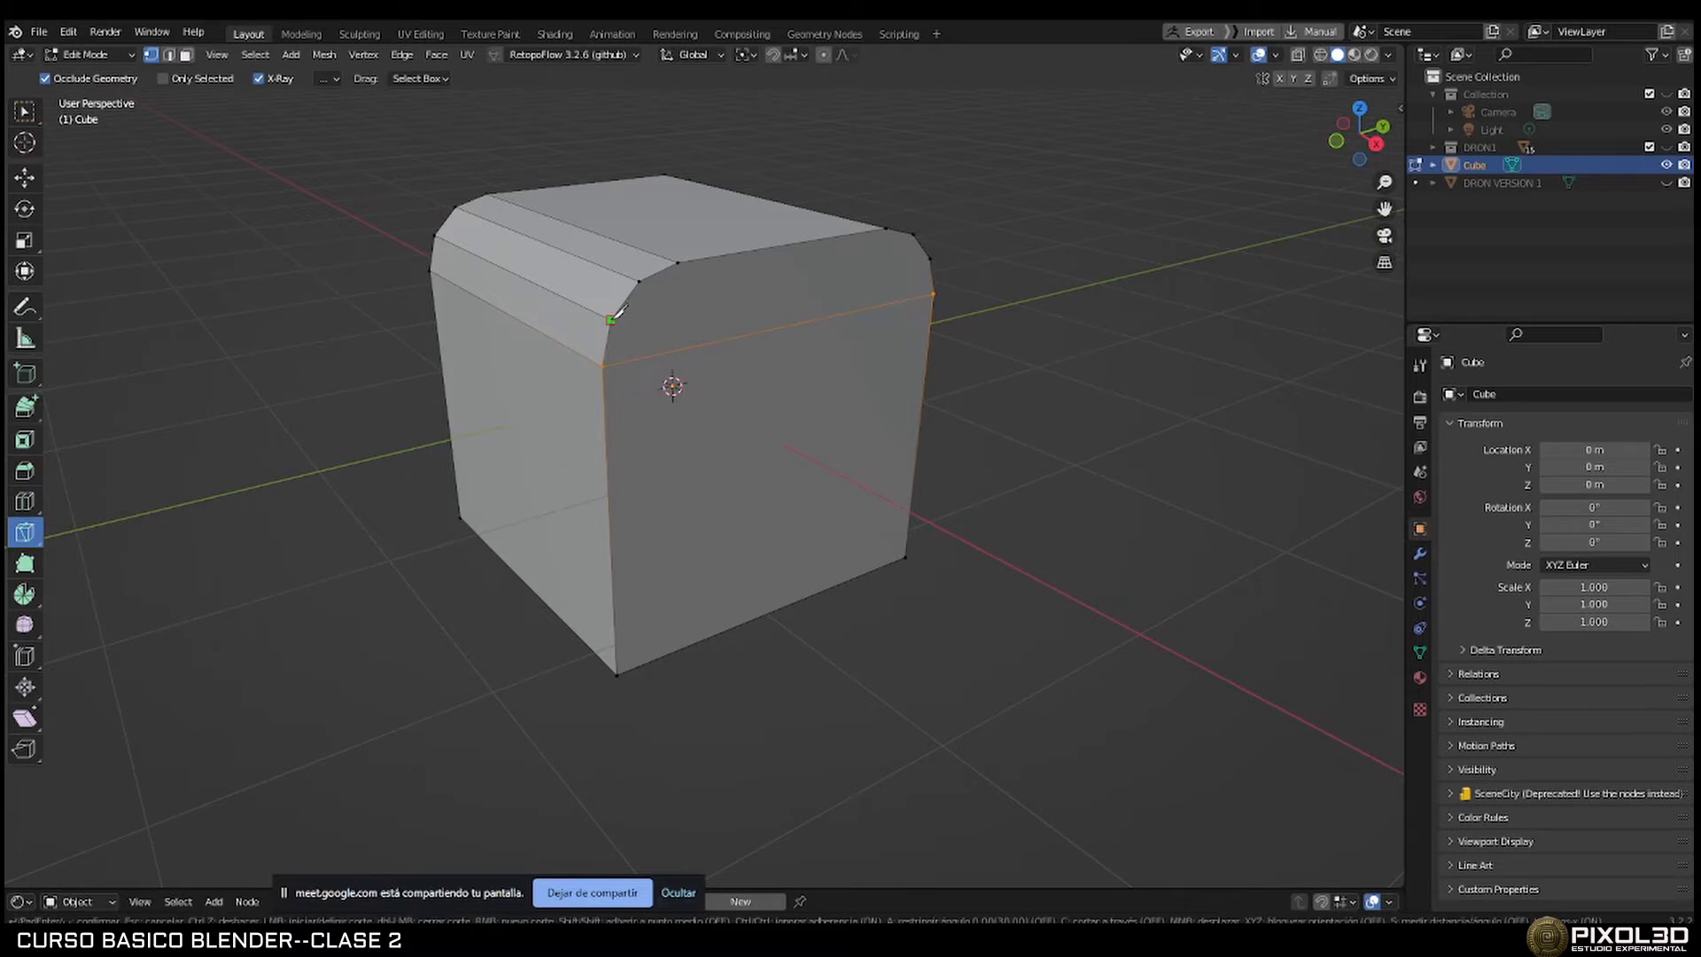
click(930, 258)
key(Return)
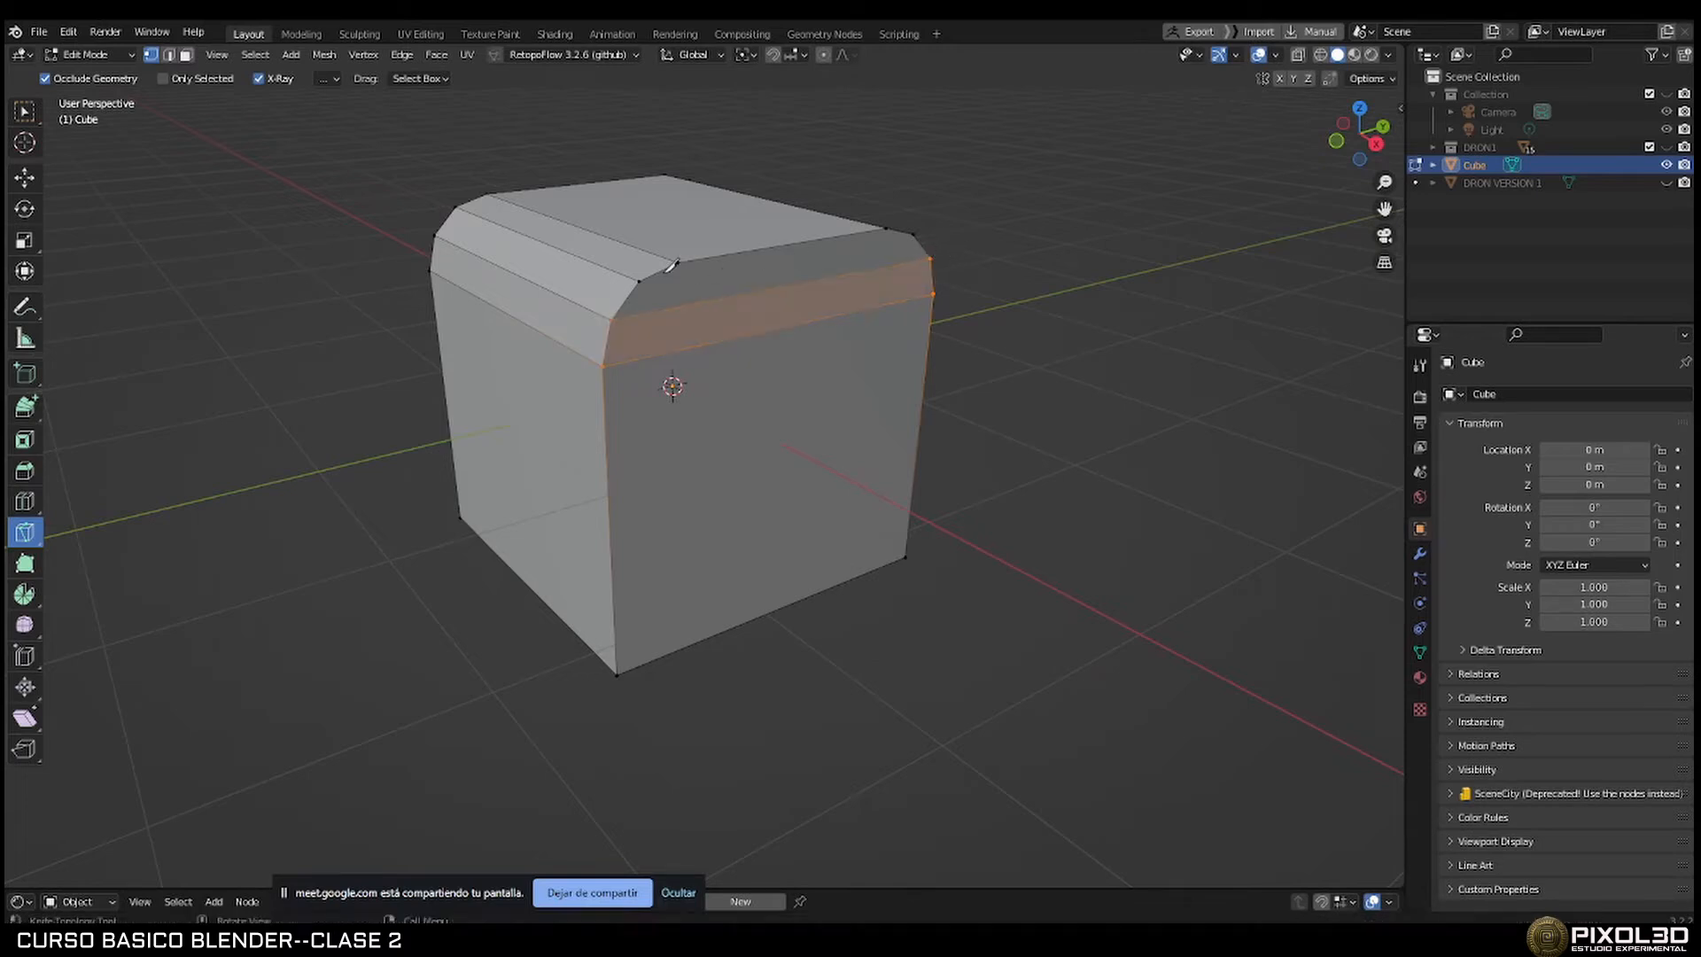
click(645, 278)
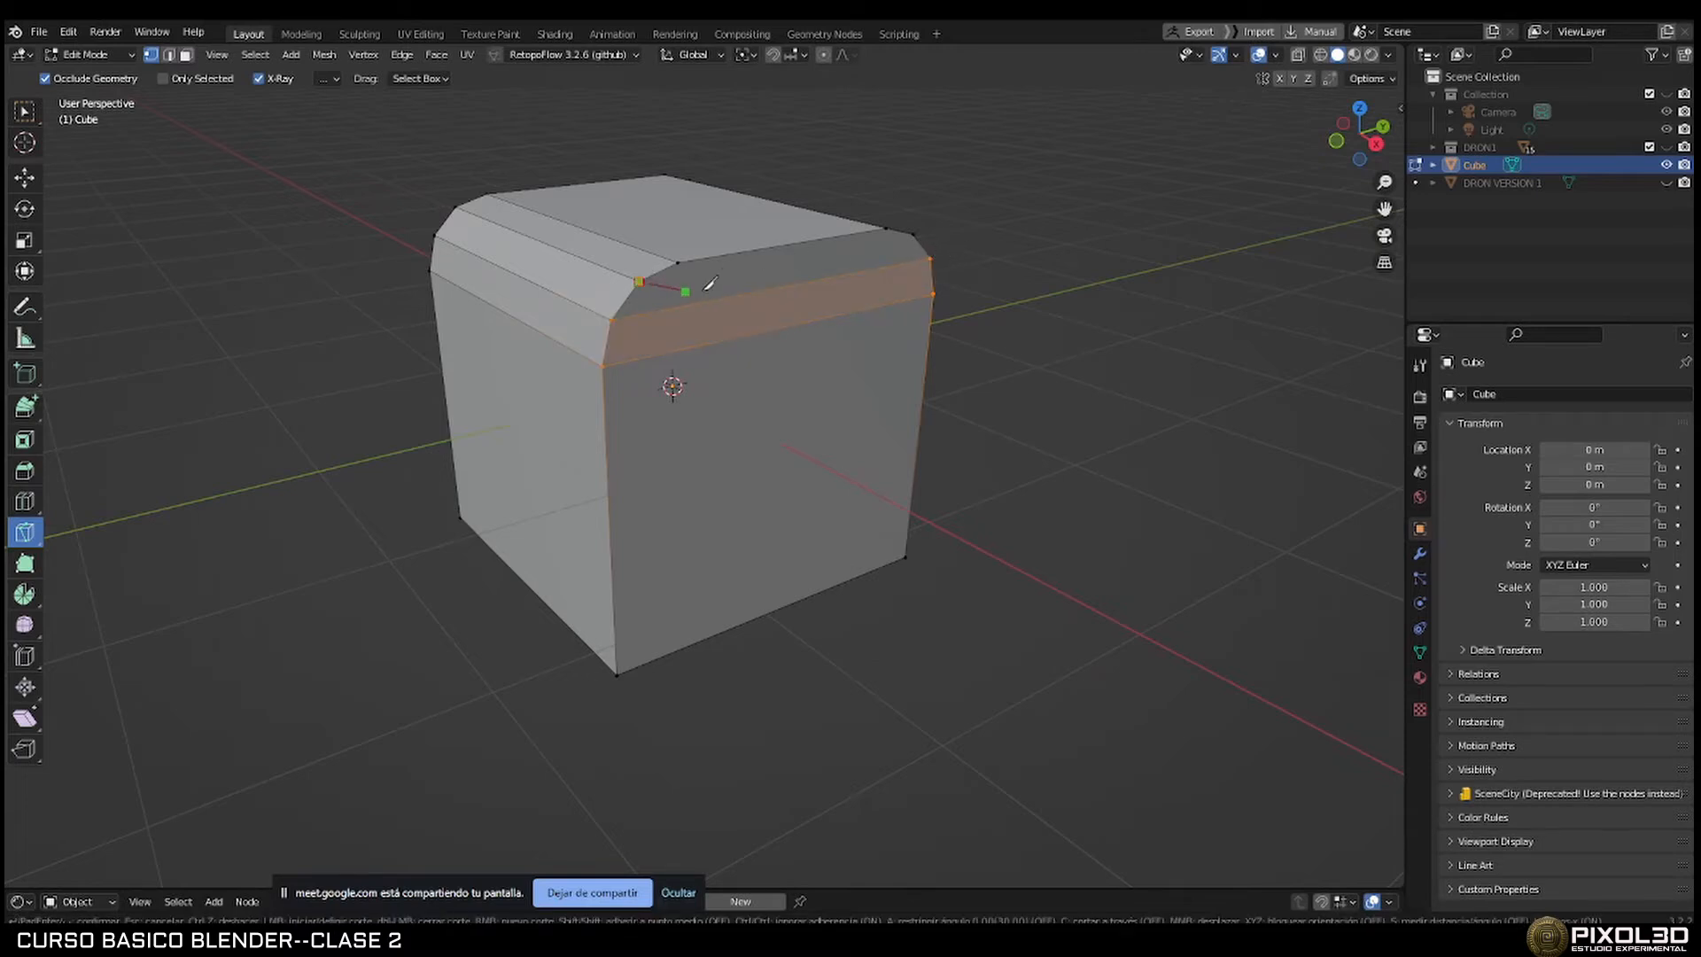
click(914, 230)
key(Return)
Knife-cut three straight lines across the opposite end face, joining each pair of matching lower, middle and upper bevel vertices.
middle_drag(808, 289, 478, 363)
click(586, 383)
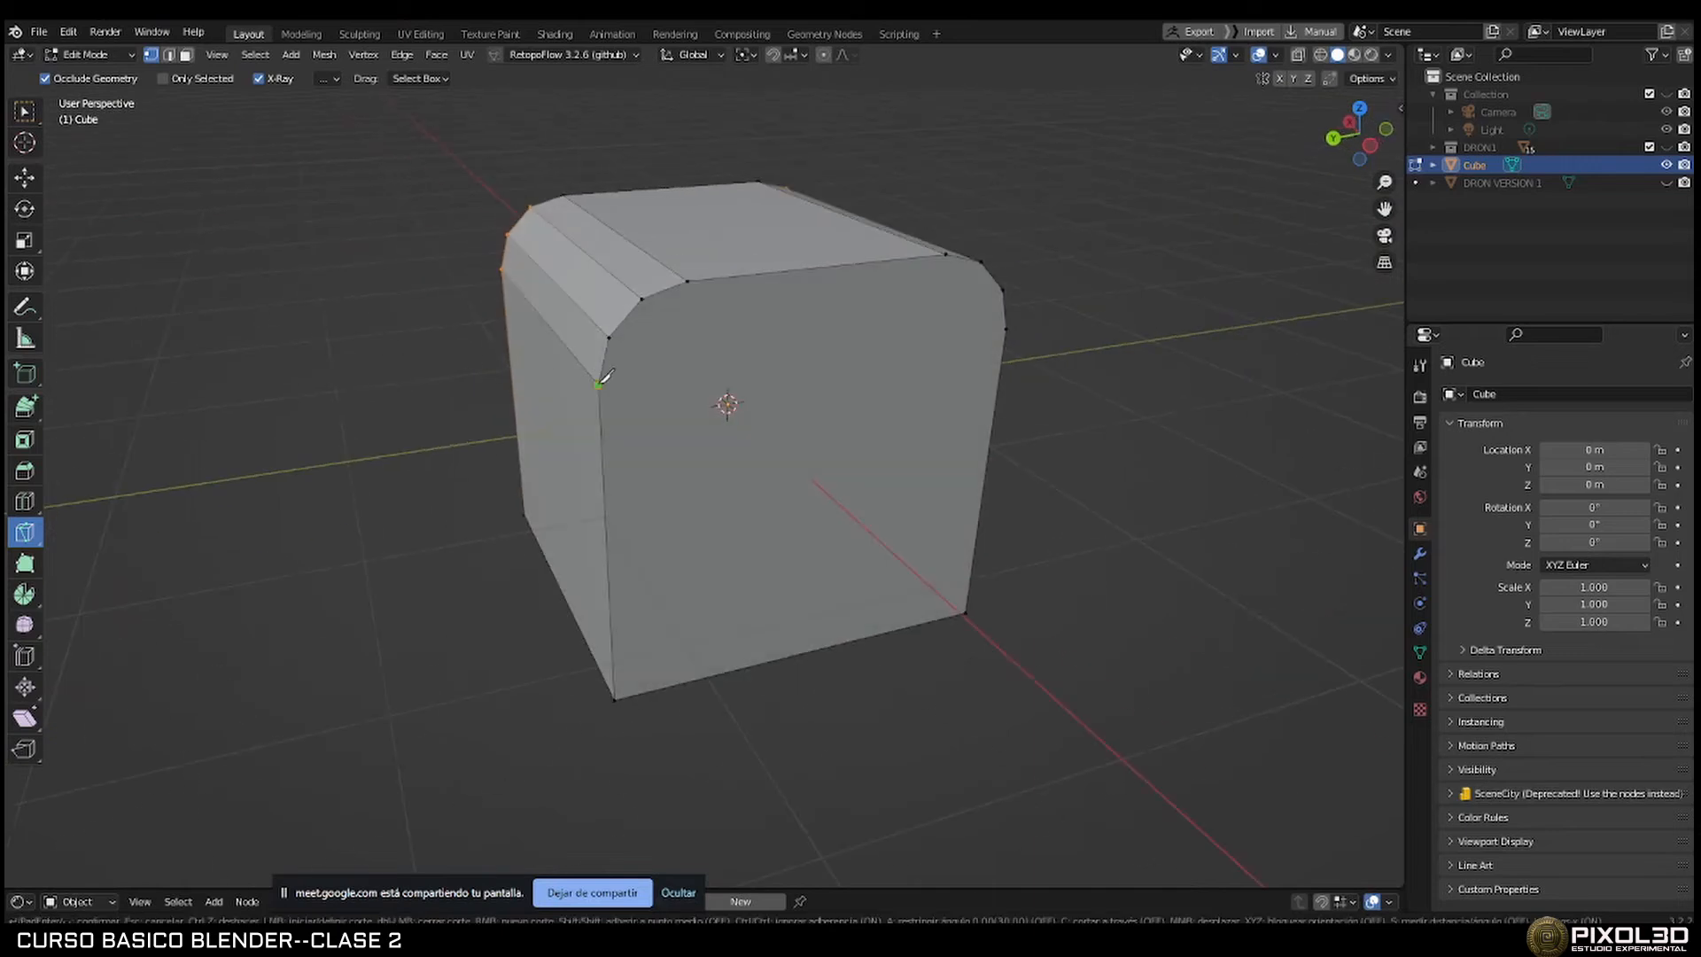
middle_drag(752, 363, 698, 361)
click(890, 378)
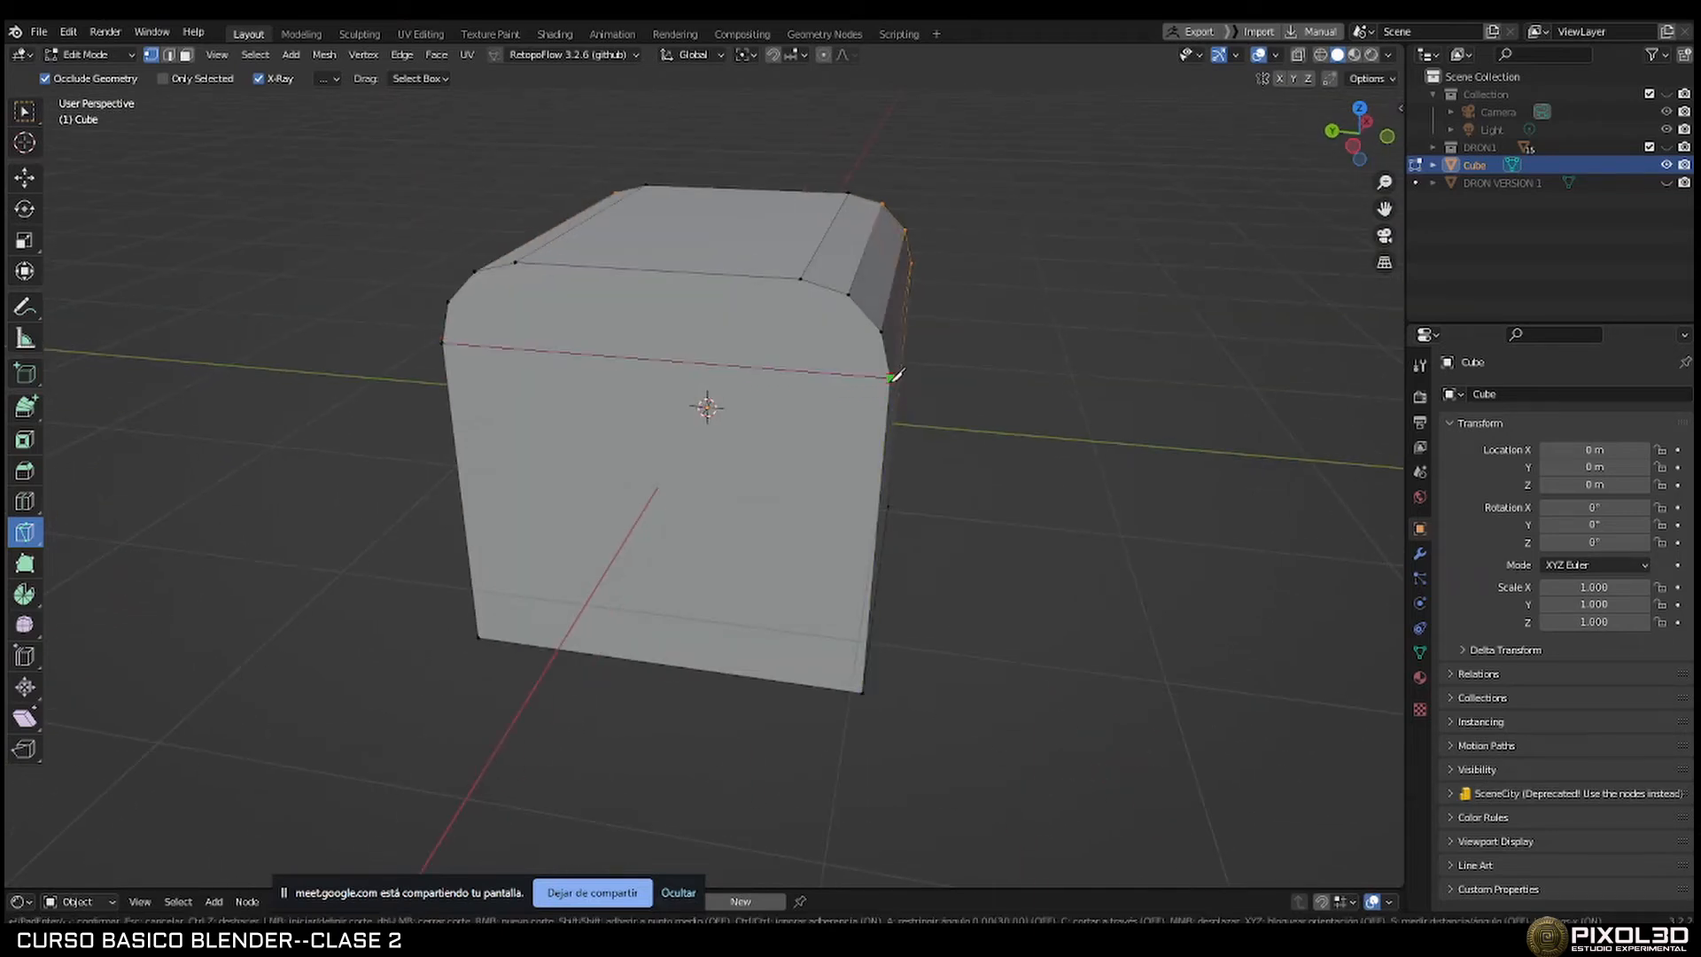
key(Return)
click(450, 301)
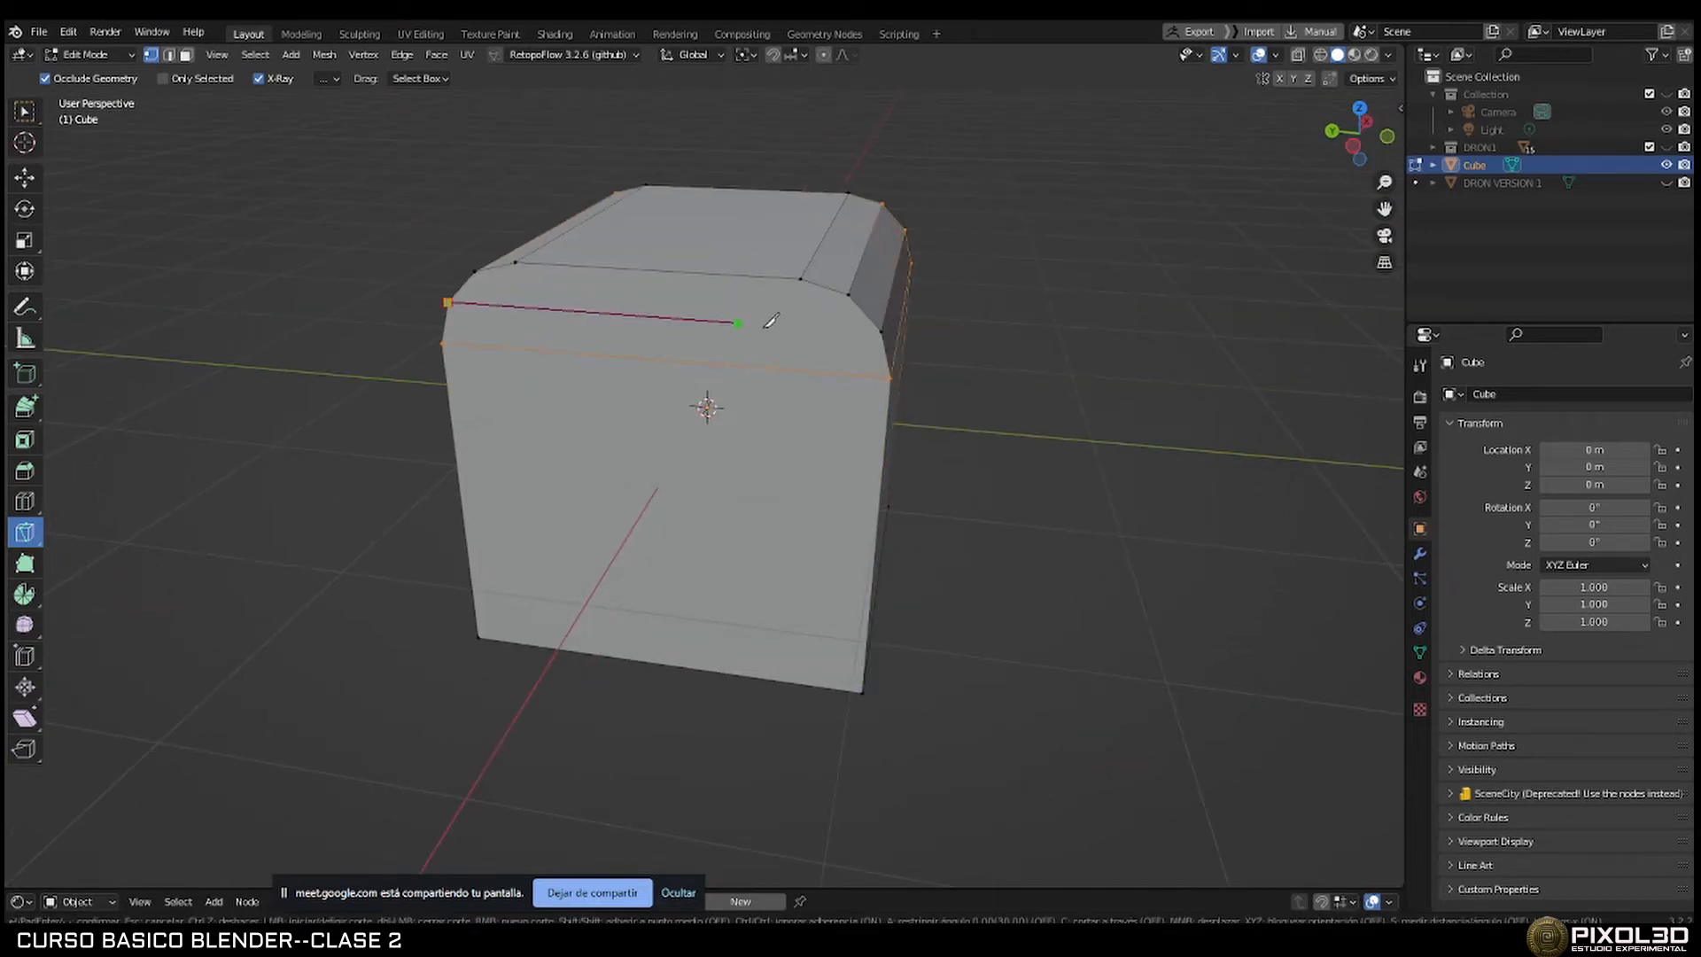
click(883, 331)
key(Return)
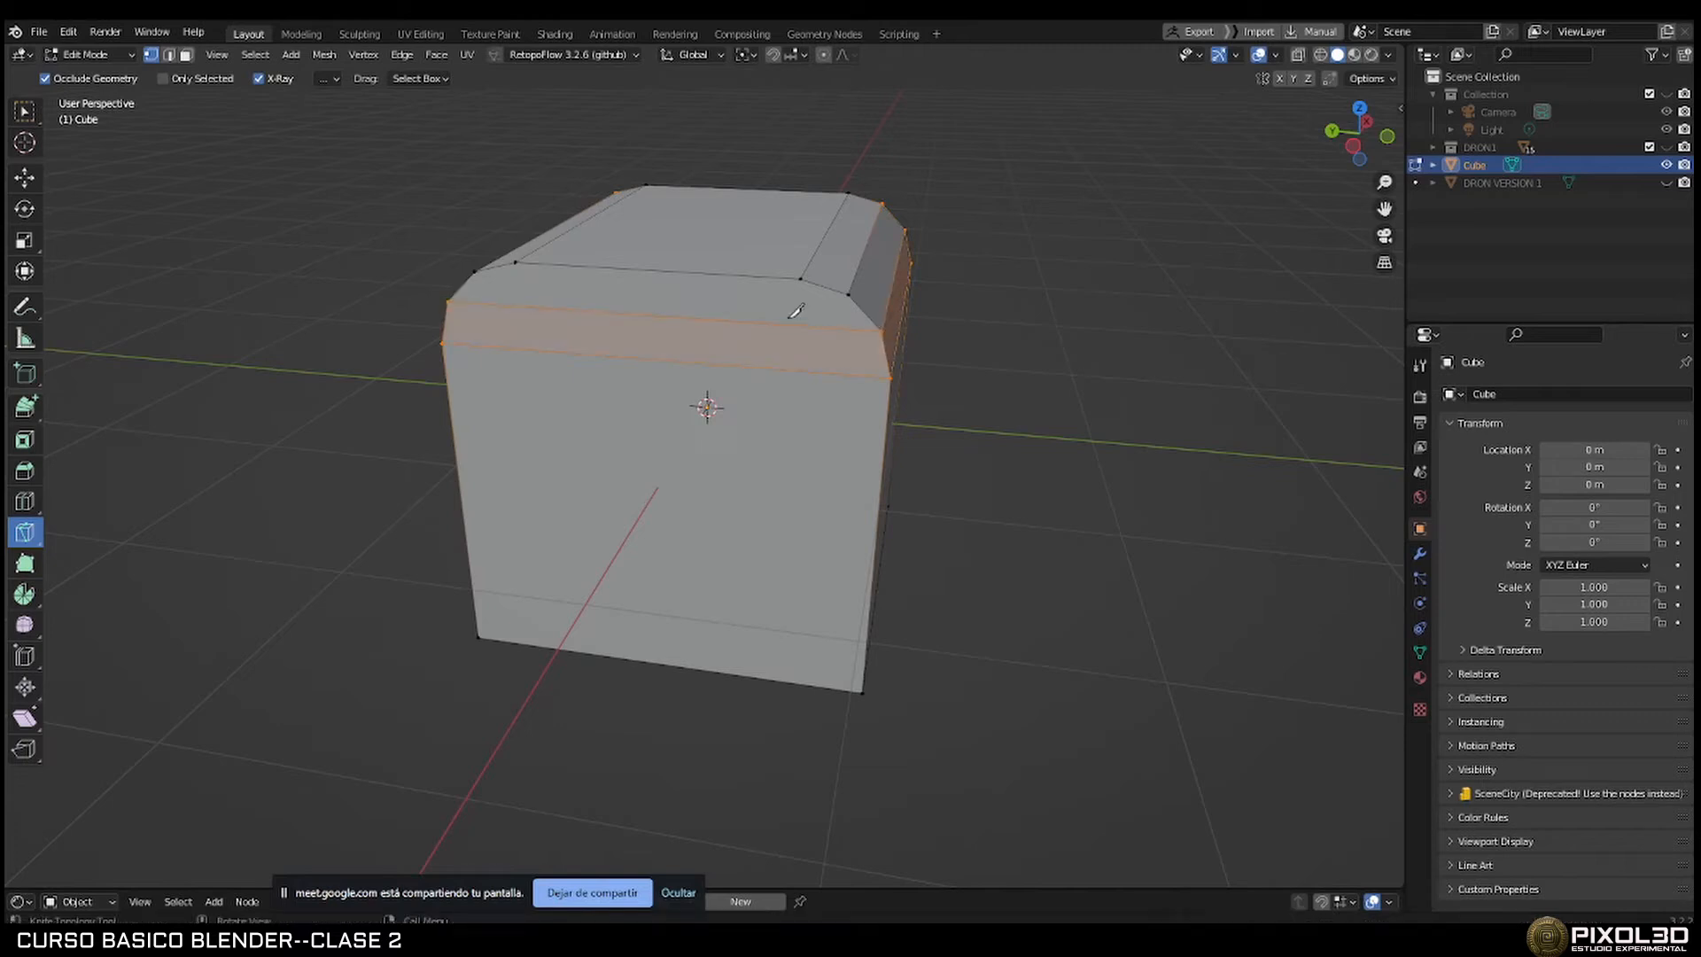
click(477, 271)
click(849, 293)
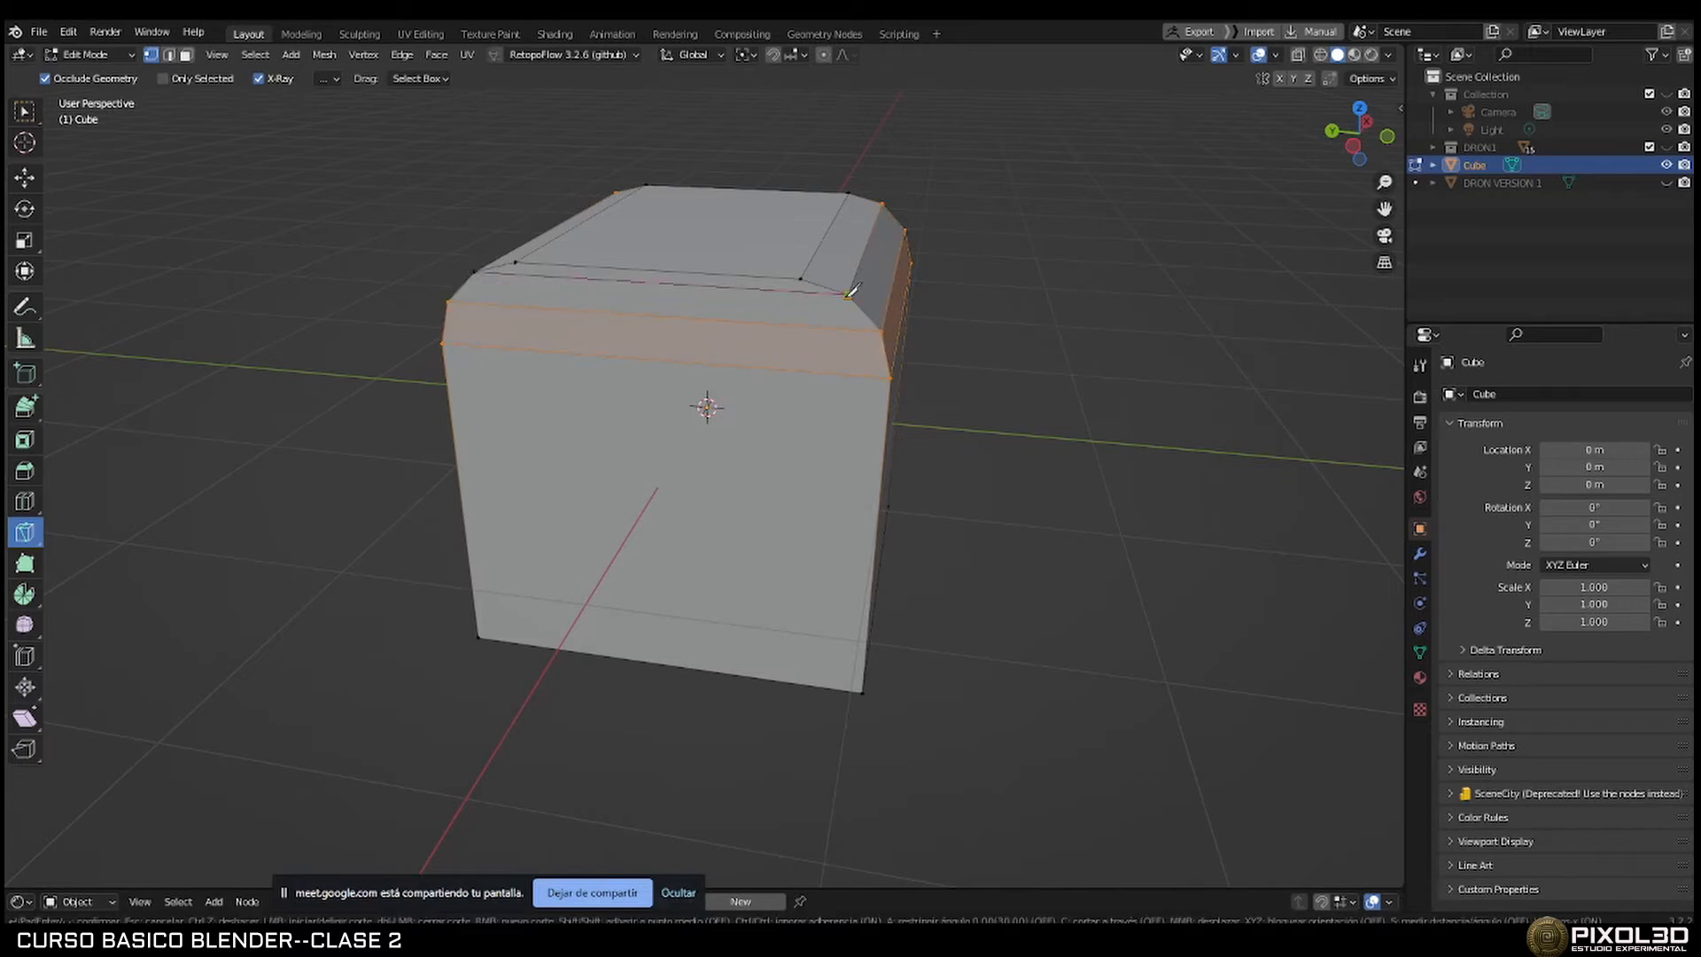
key(Return)
Check the cut cube in Object Mode and reopen it in Edit Mode.
middle_drag(694, 312, 380, 311)
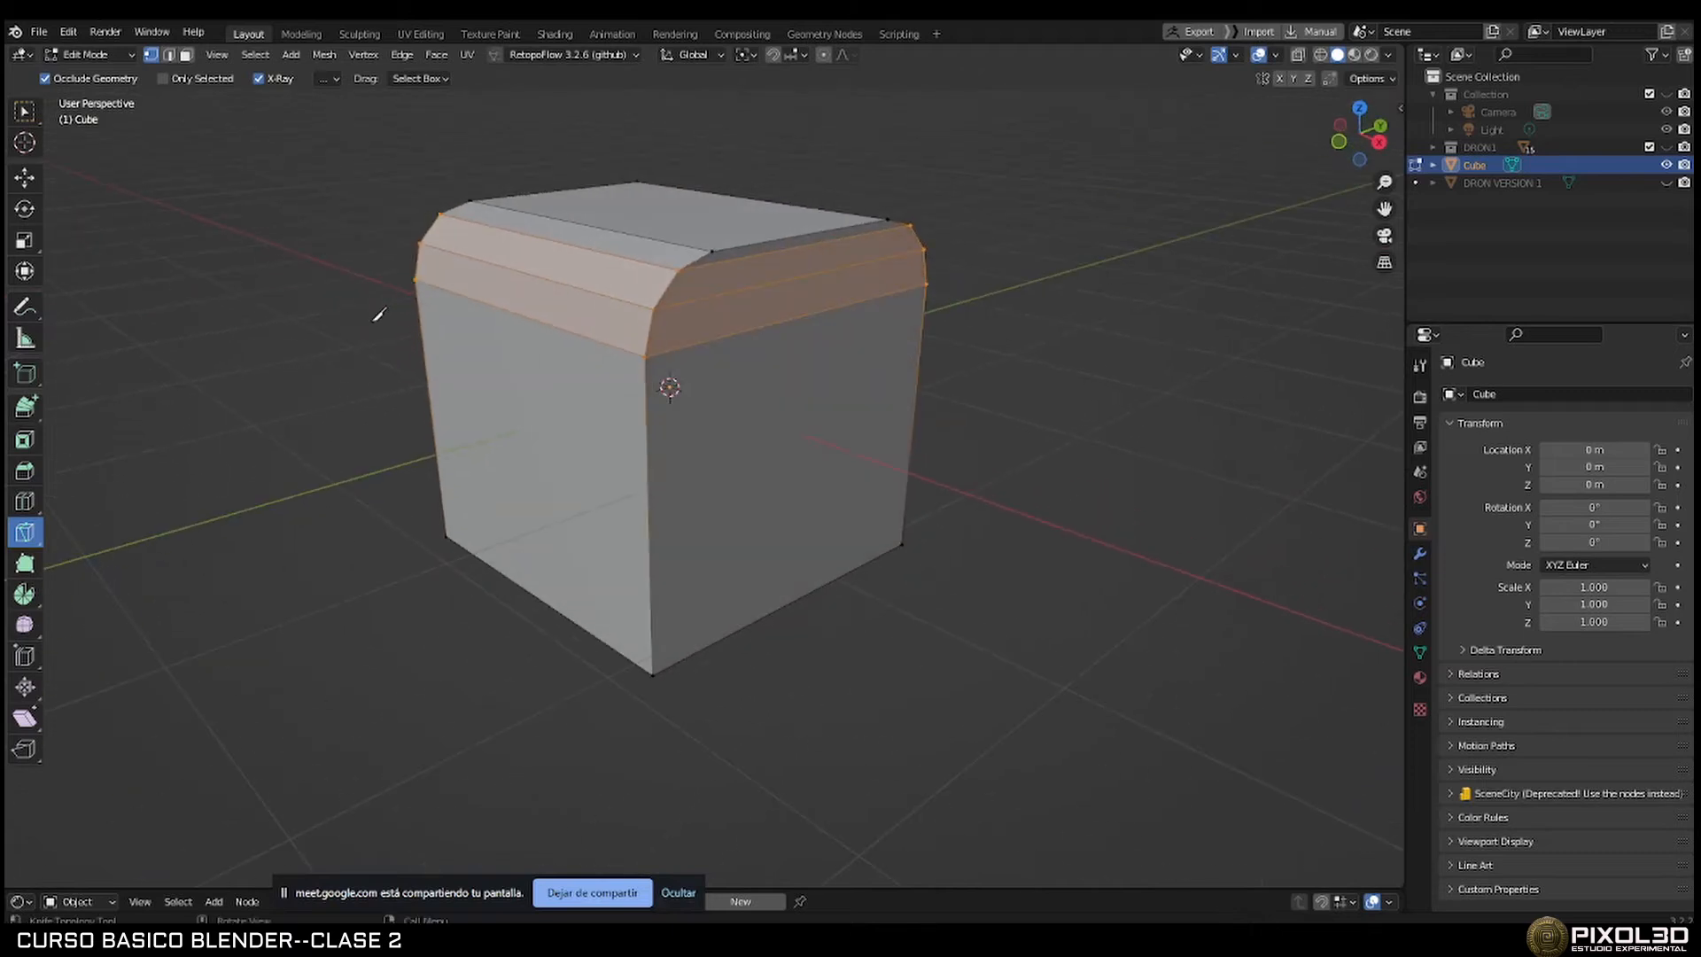
key(Tab)
mouse_move(674, 361)
middle_down()
mouse_move(531, 372)
mouse_move(680, 361)
mouse_move(685, 345)
middle_up()
key(Tab)
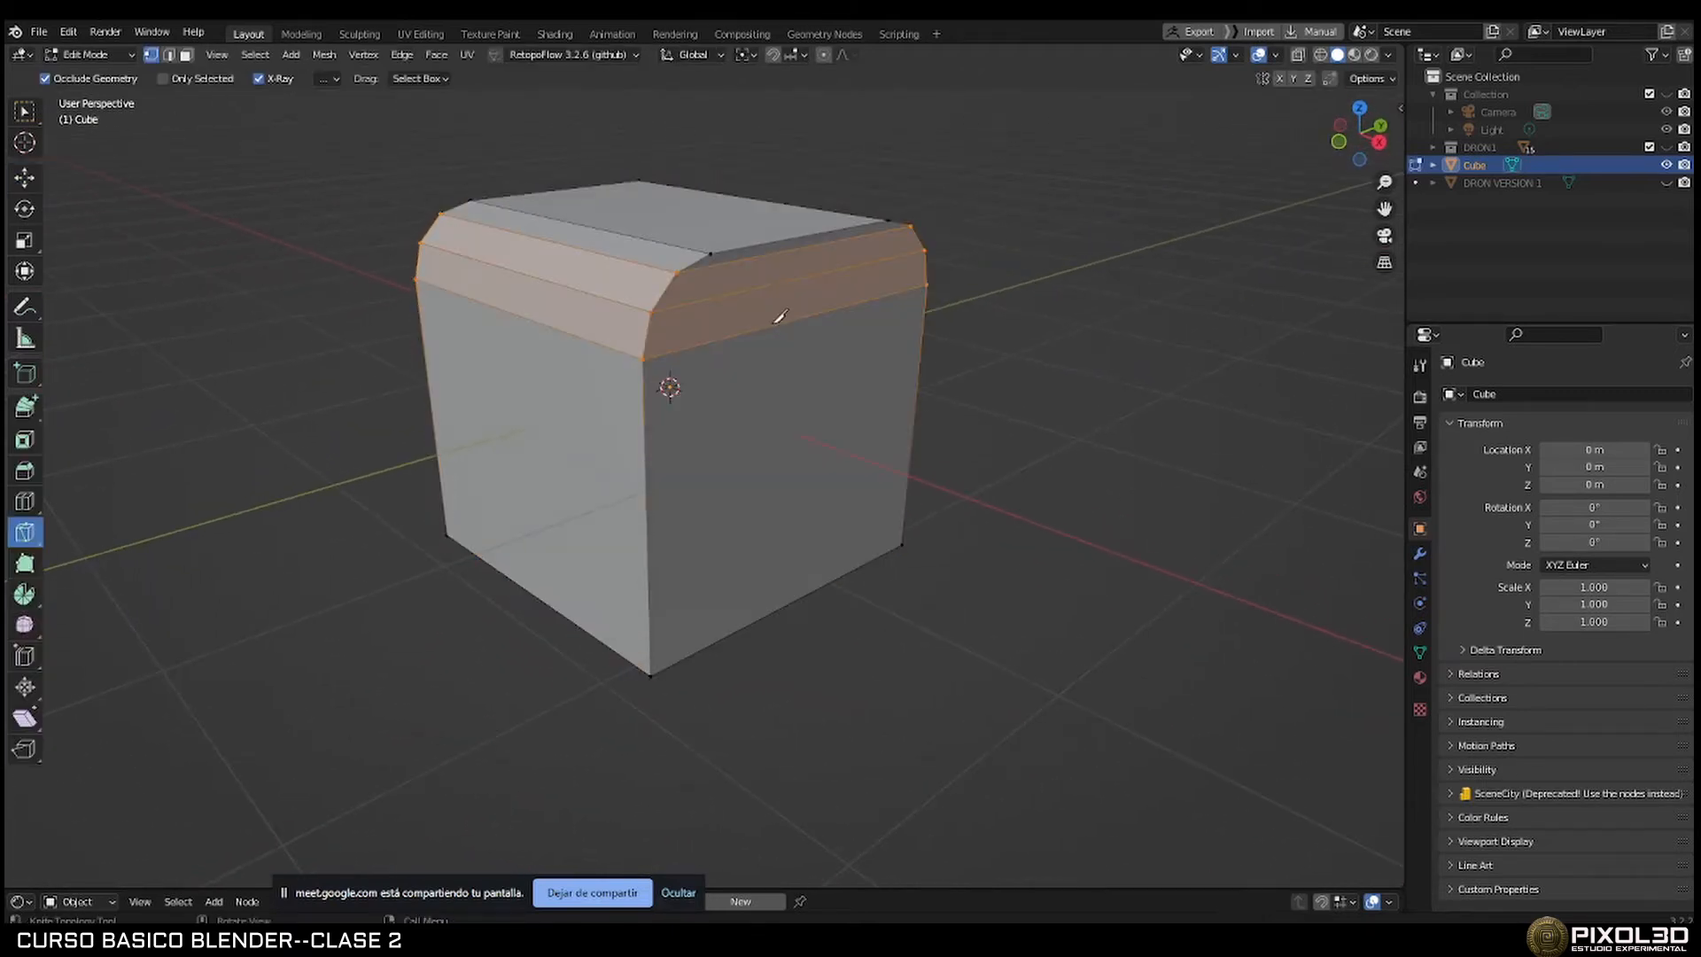
Activate the Move tool and face selection, and select the end face's strips one at a time to examine them.
middle_drag(723, 321, 699, 264)
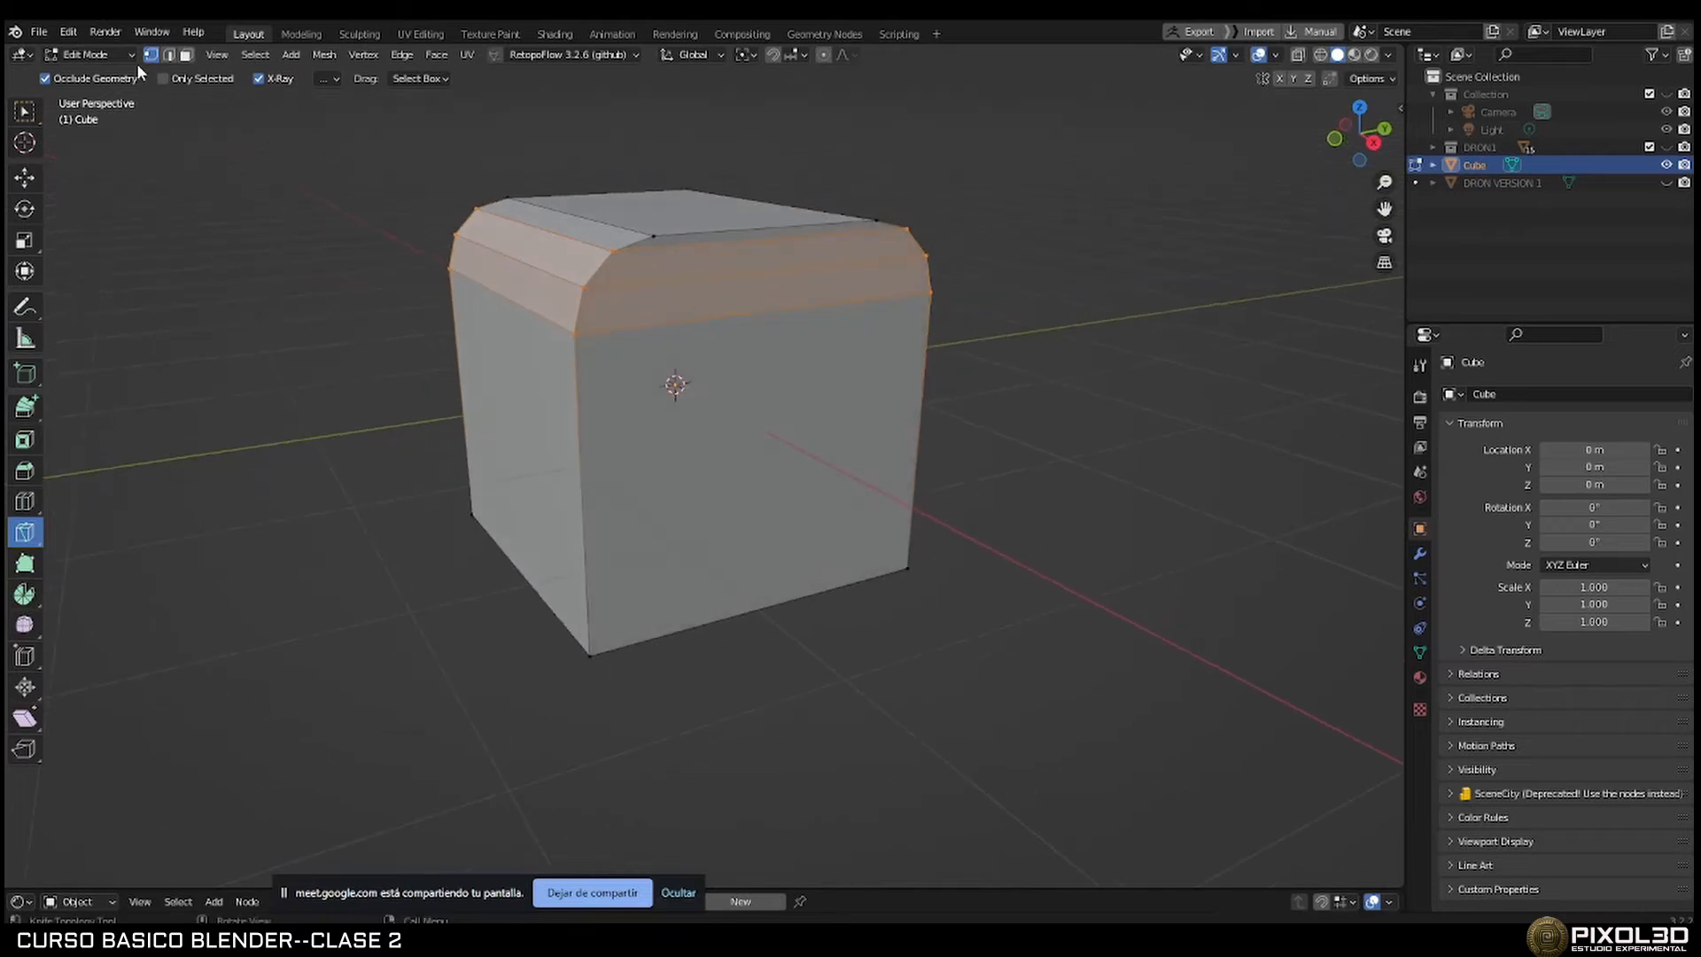
click(23, 180)
click(635, 305)
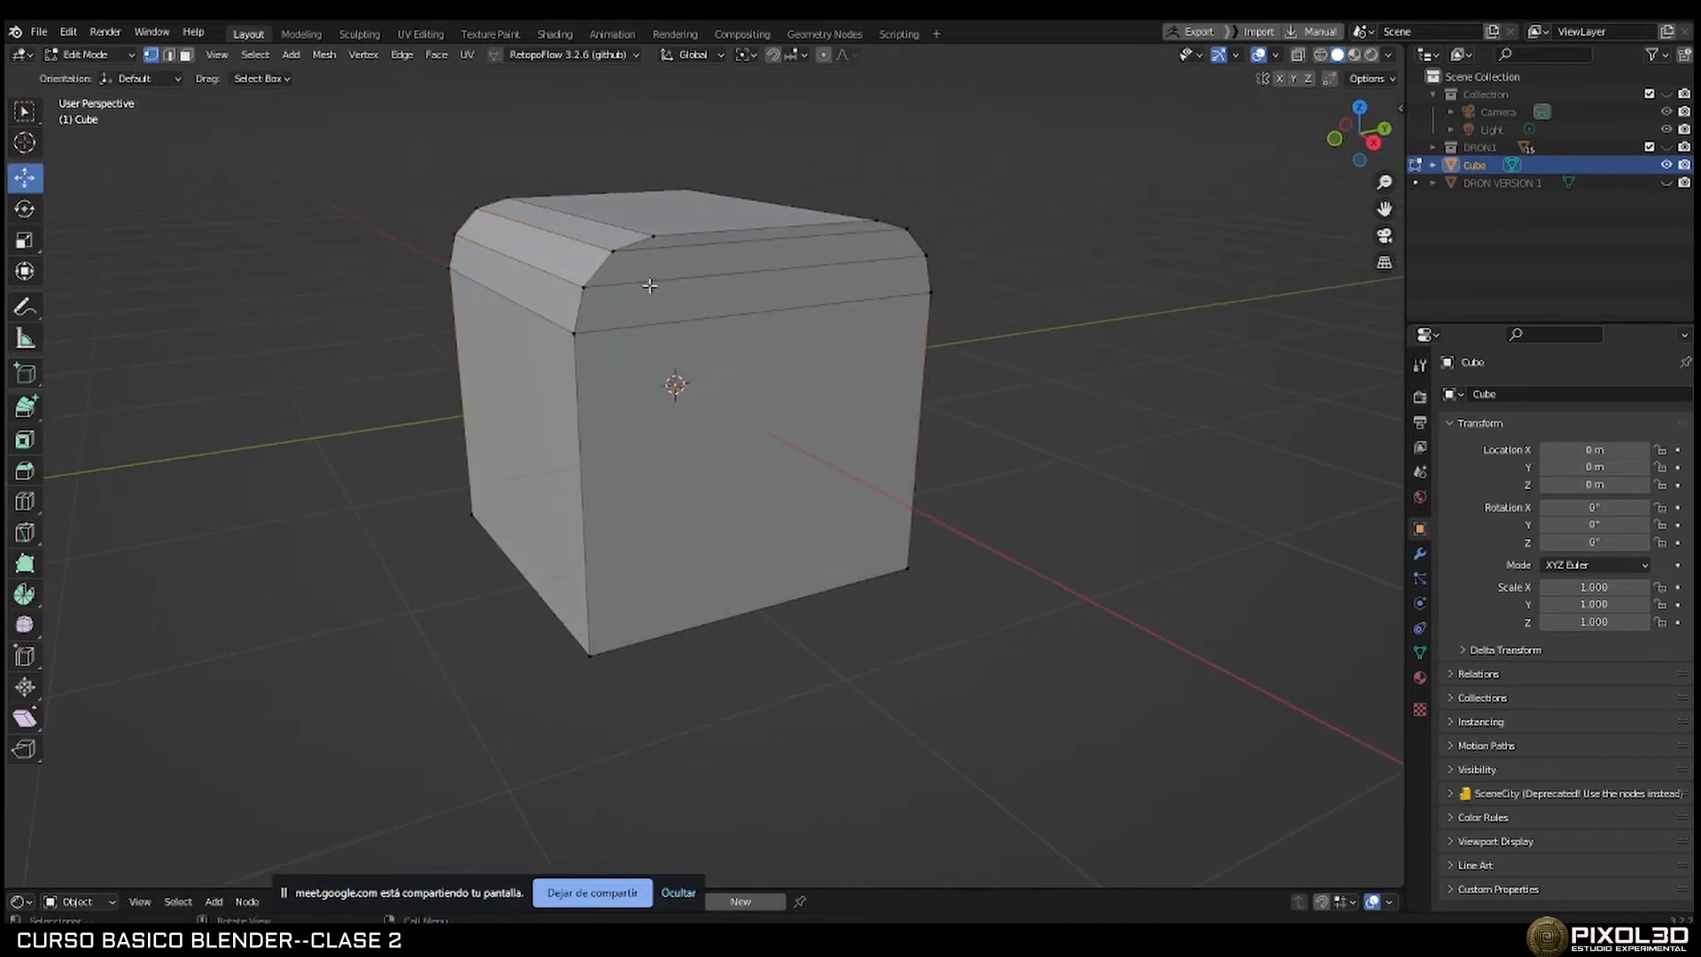
click(186, 54)
click(673, 348)
click(673, 306)
click(670, 267)
middle_drag(675, 246, 440, 283)
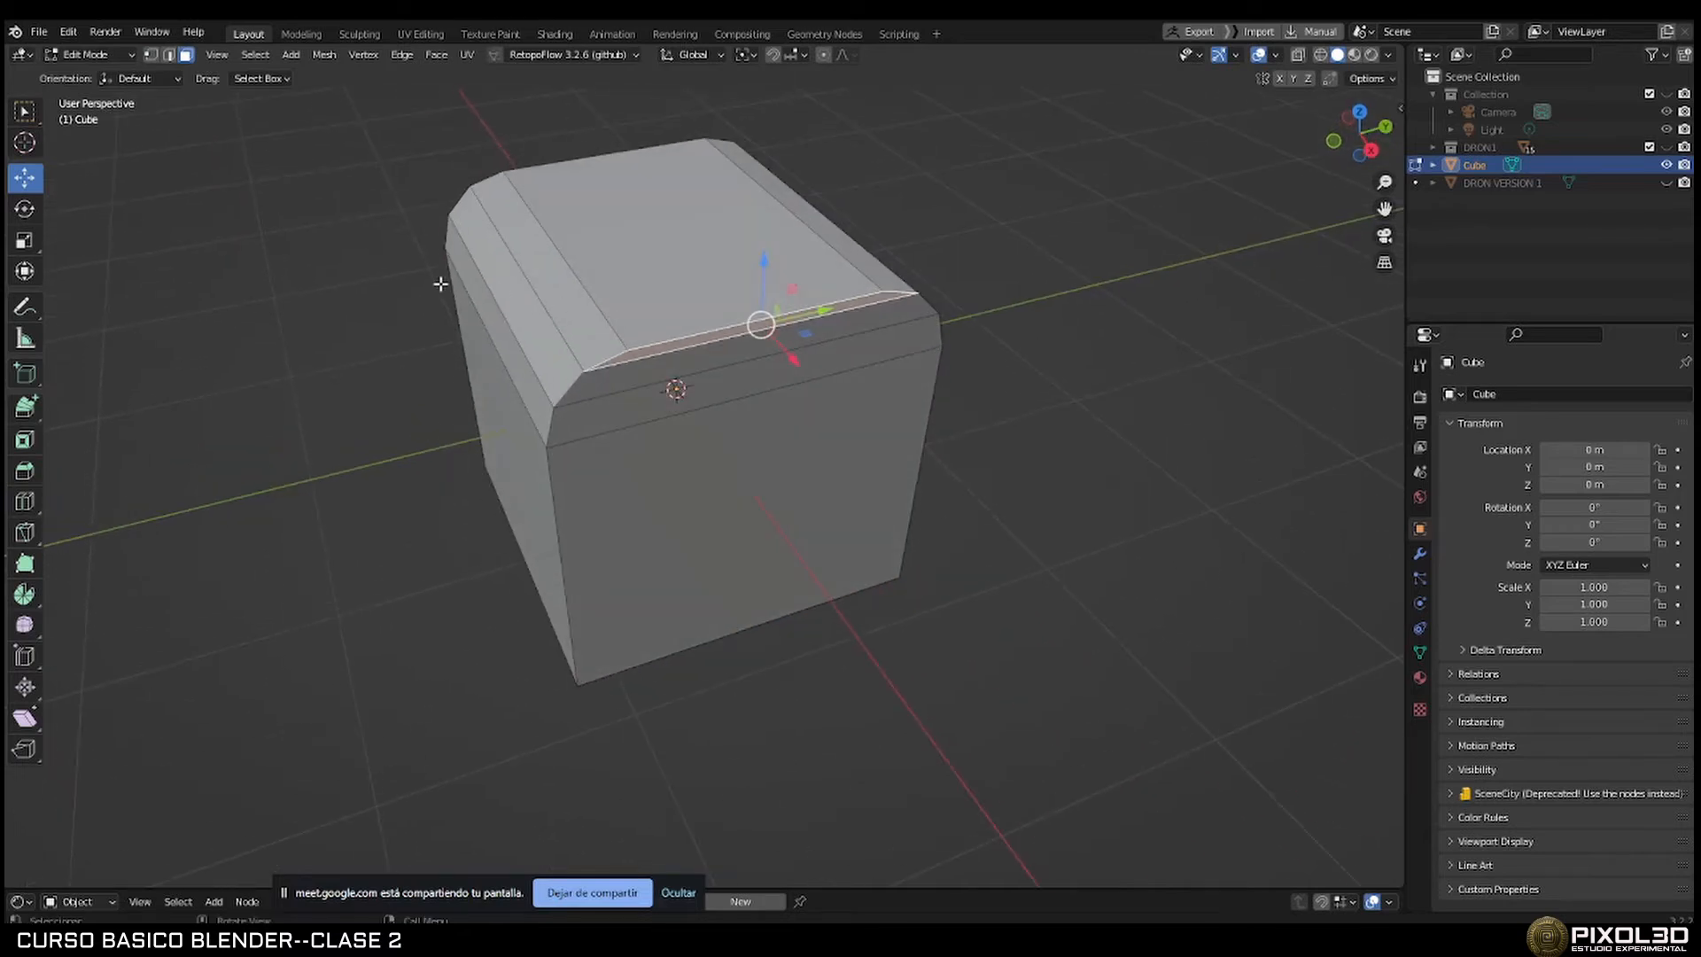
In vertex selection, Knife-cut an irregular zigzag outline into the large end face, from its upper corner vertex down and back up to the lowest cut line.
click(24, 532)
middle_drag(354, 463, 653, 397)
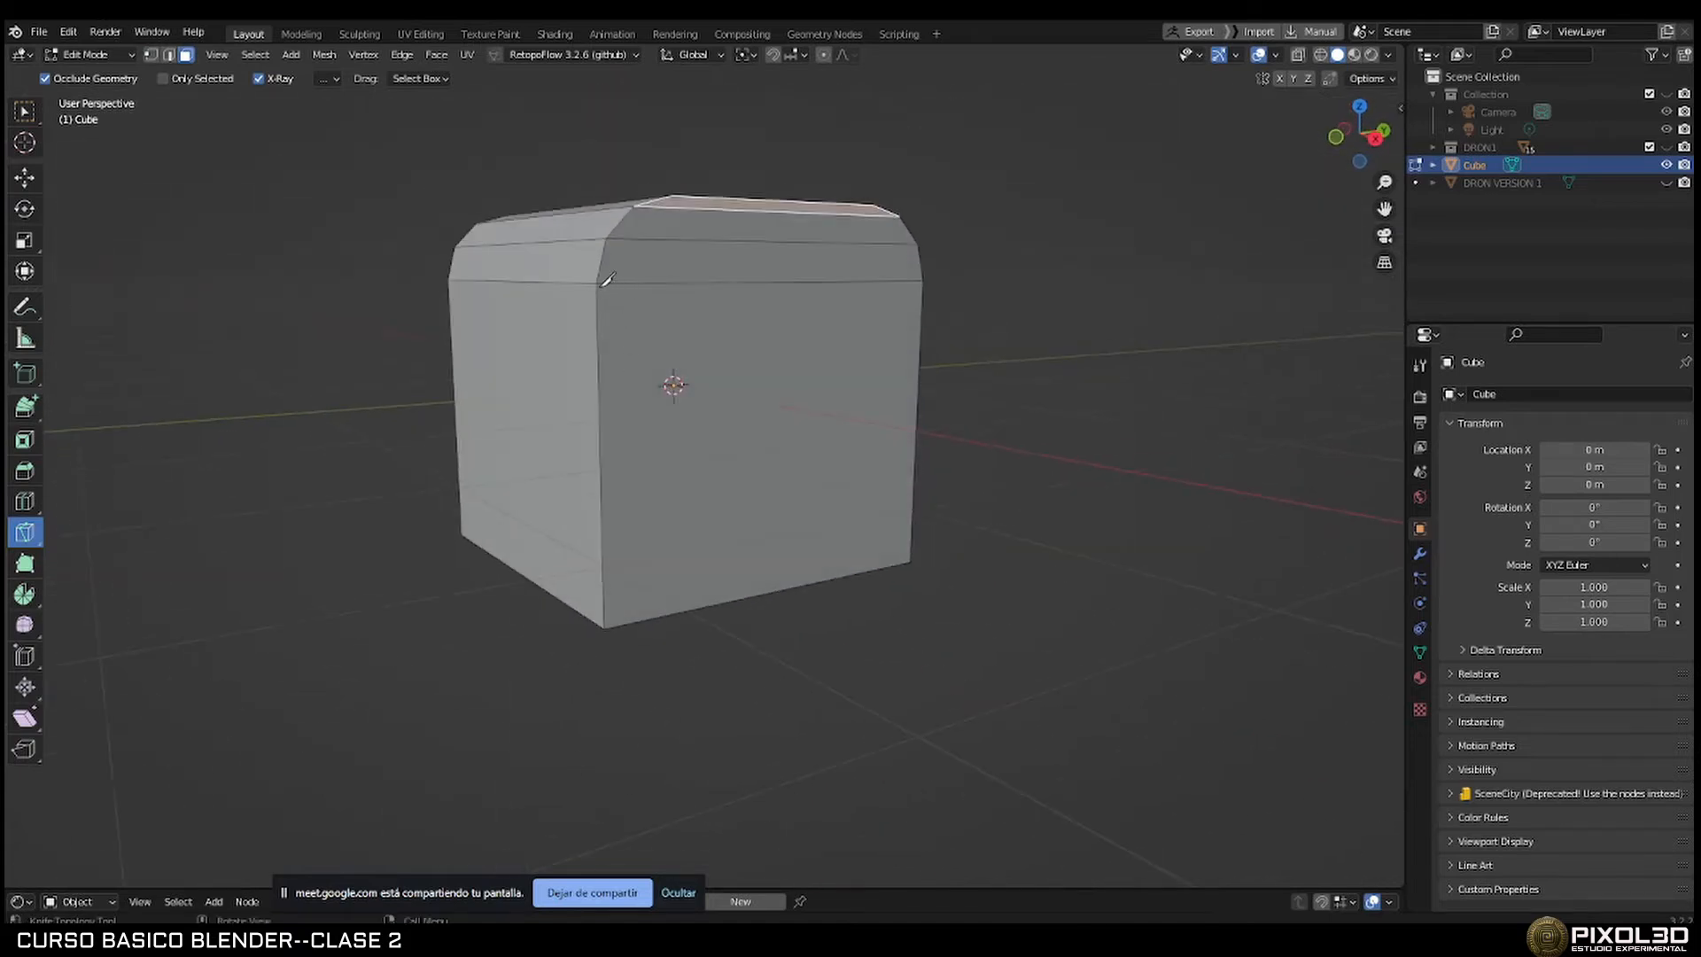
click(151, 54)
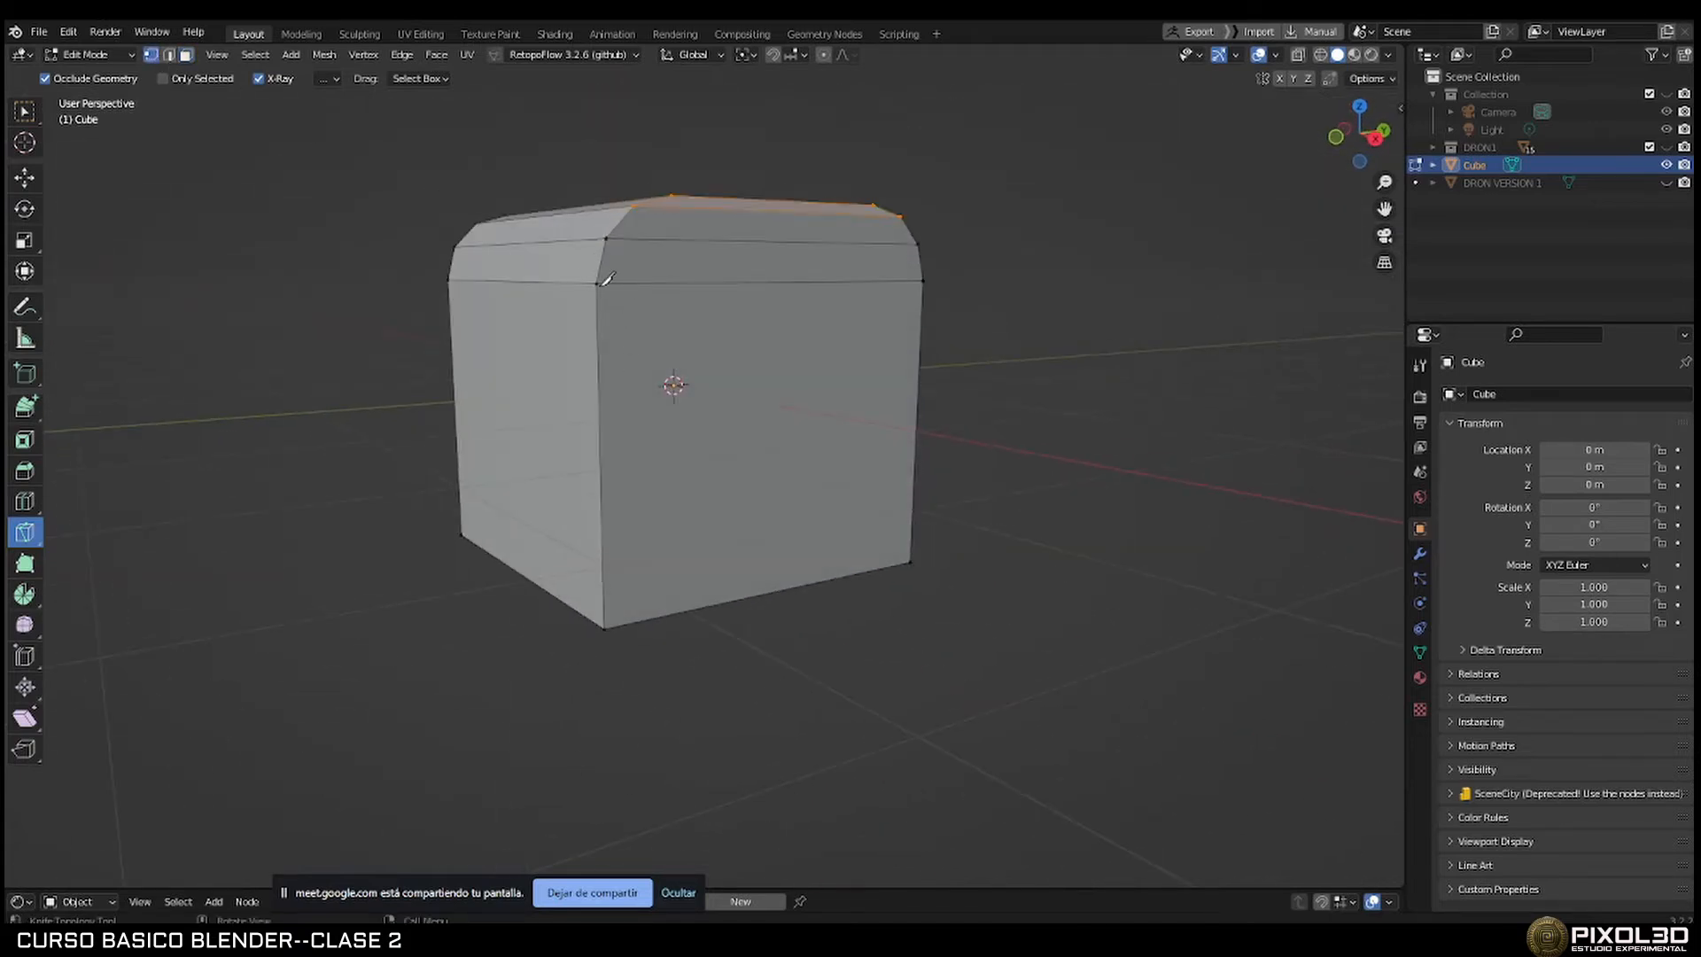
click(597, 283)
click(707, 337)
click(711, 428)
click(673, 491)
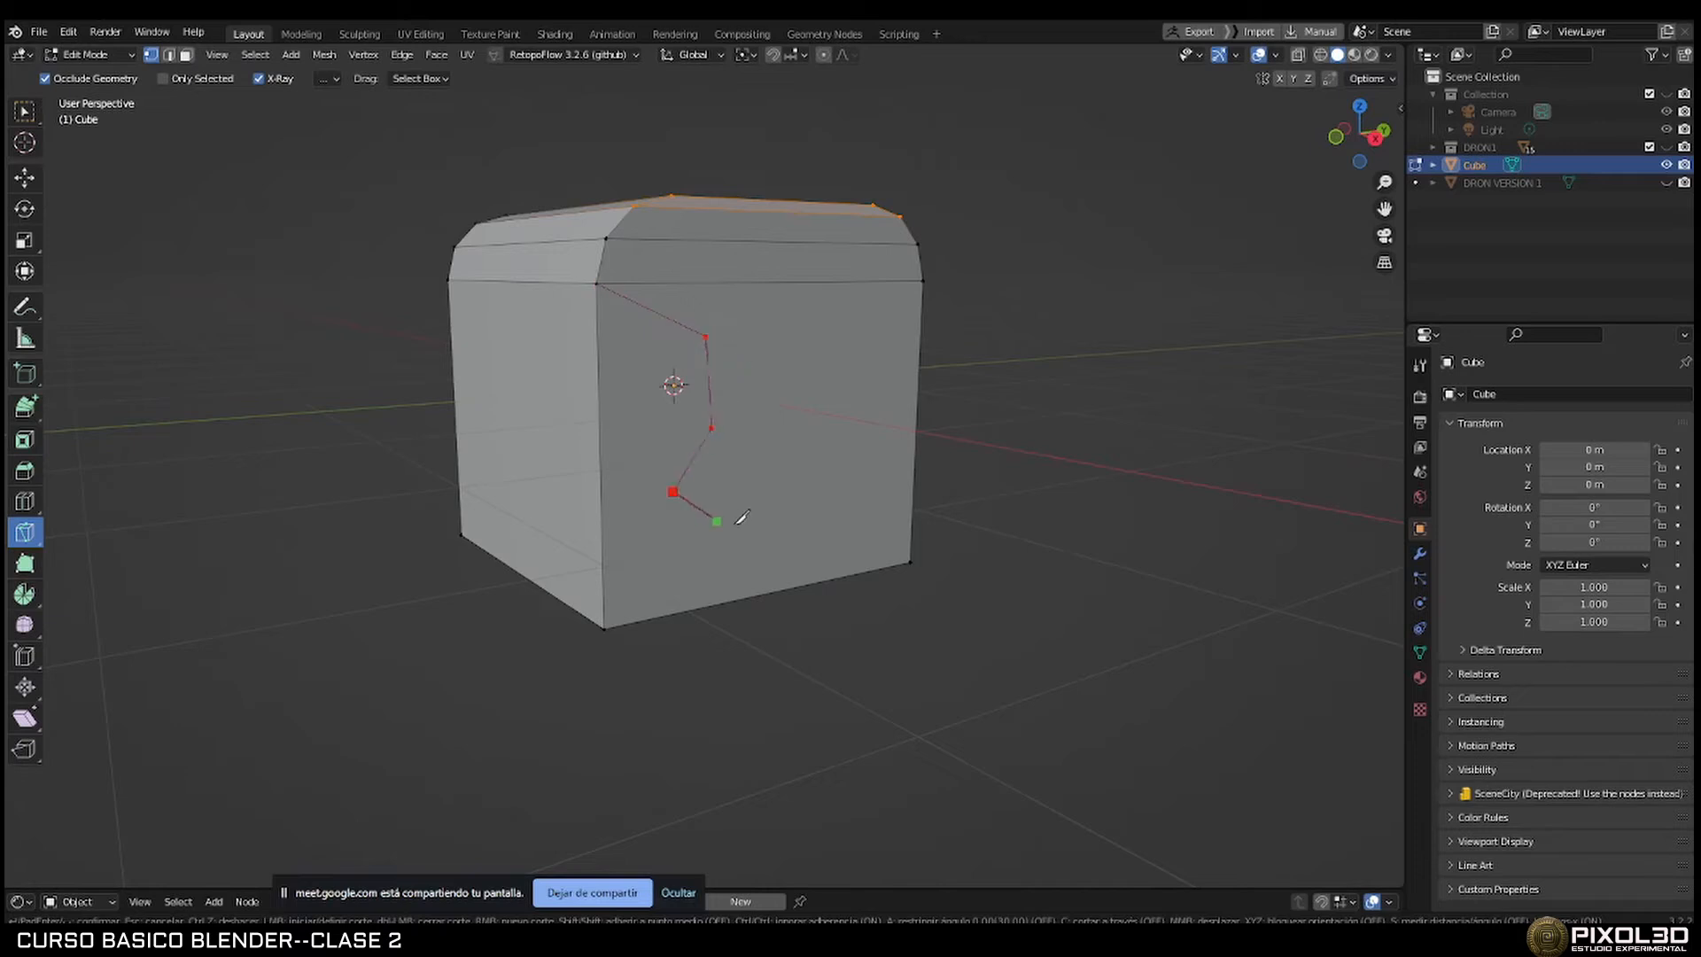
click(749, 529)
click(846, 489)
click(832, 384)
click(873, 329)
click(801, 303)
click(19, 183)
key(Return)
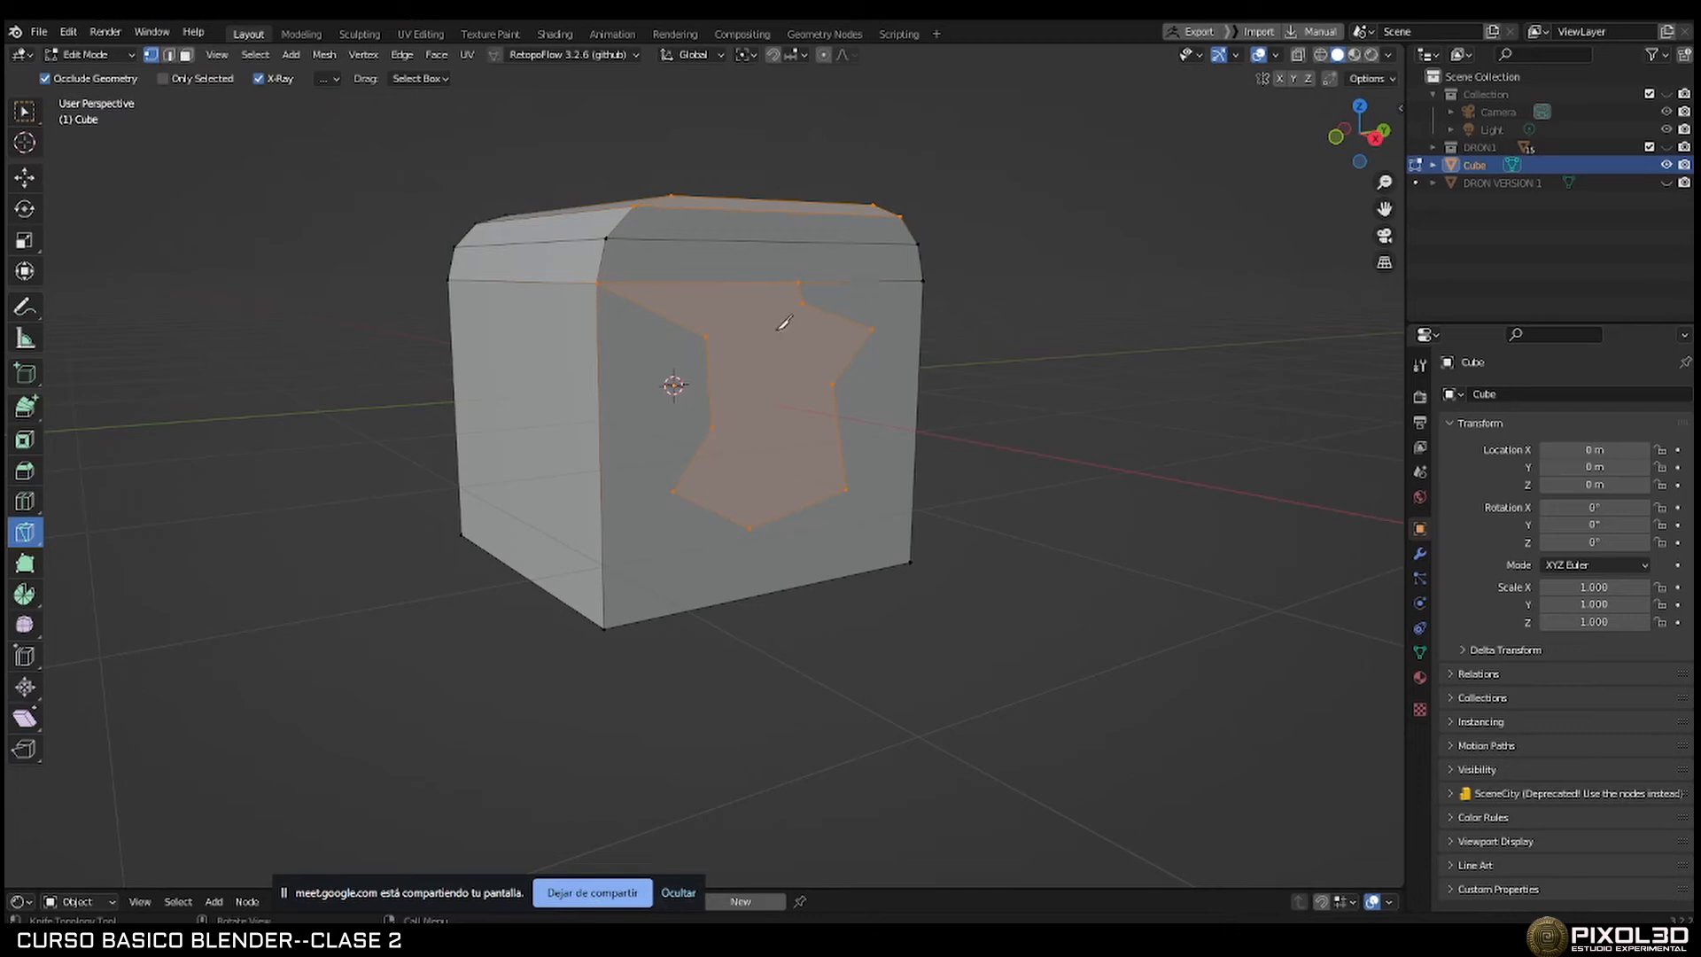
In face selection, extrude the irregular cut-out face and the selected upper strip inward by about 1.006 m.
click(185, 56)
middle_drag(722, 355, 840, 418)
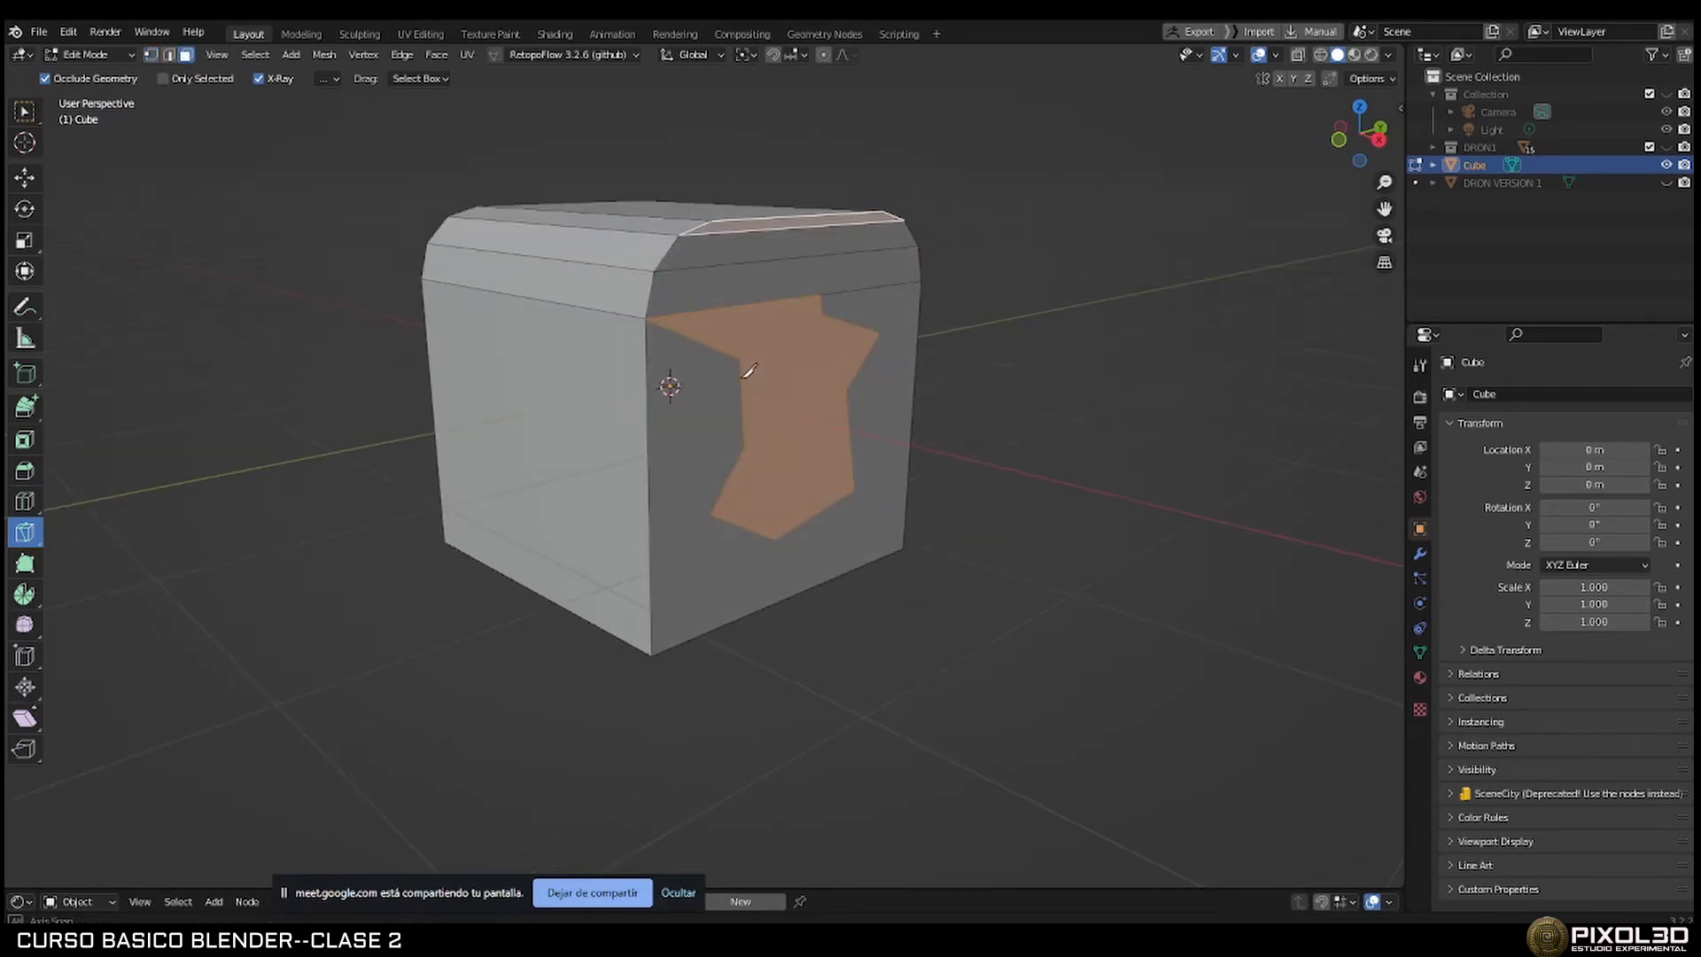
key(e)
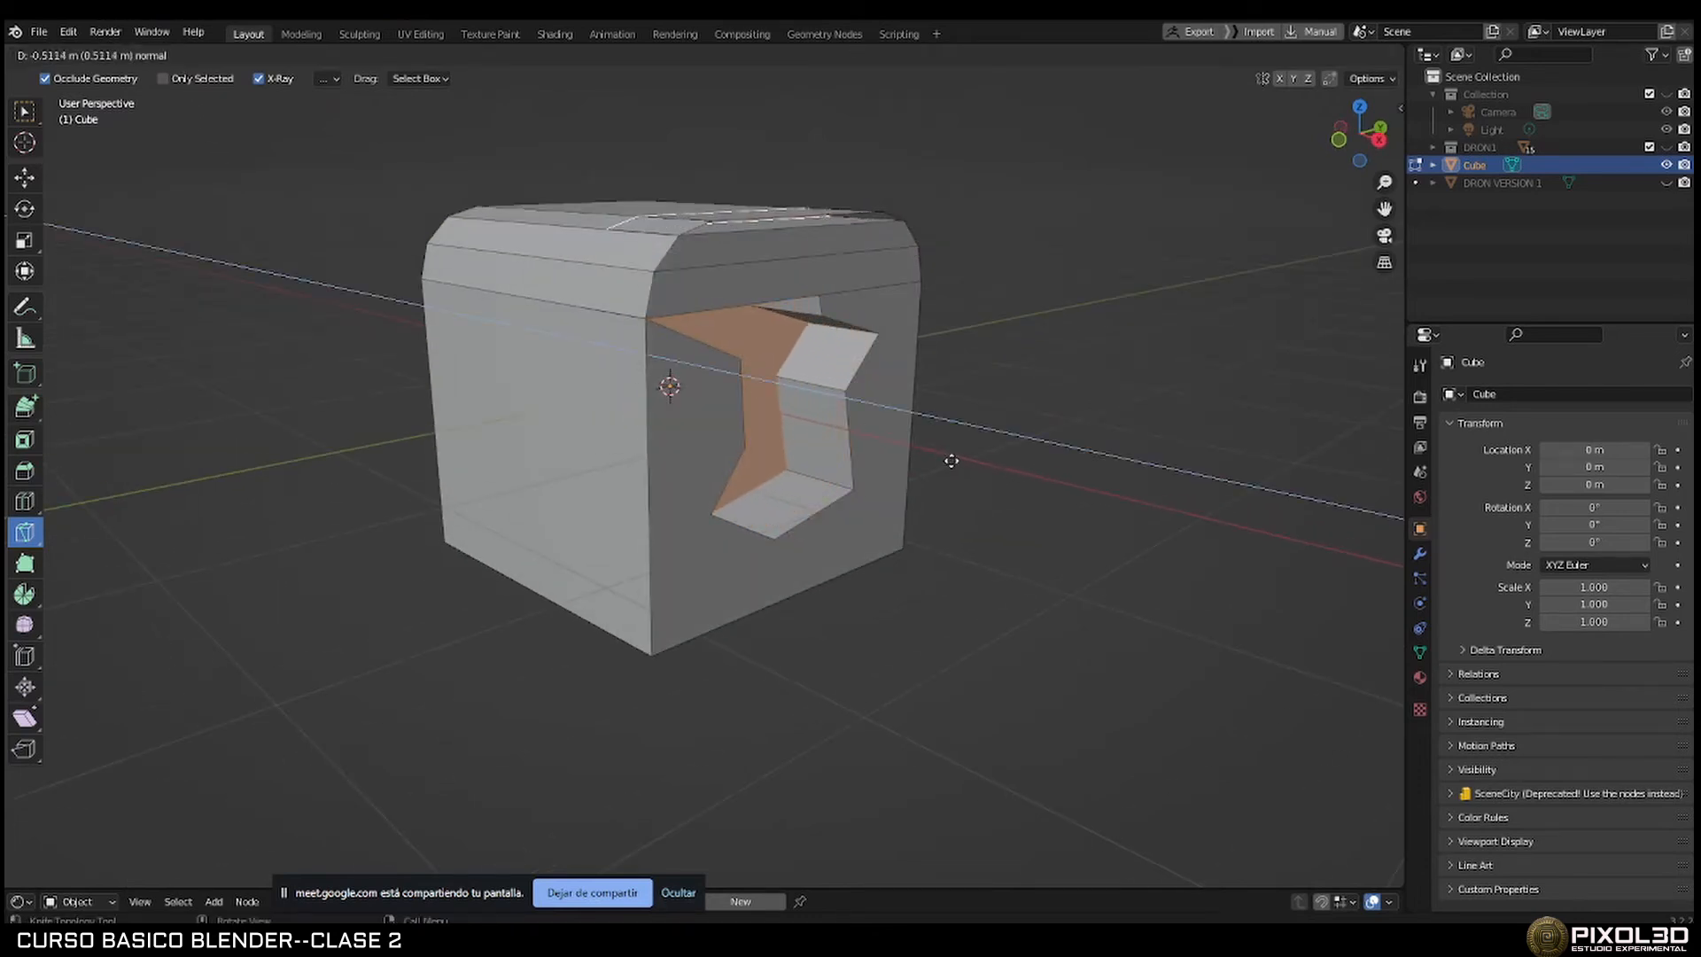
click(902, 441)
Inspect the irregular recess and, with the Move tool active, select the end face surrounding it.
middle_drag(902, 442, 567, 376)
scroll(703, 368, up, 3)
scroll(678, 408, down, 4)
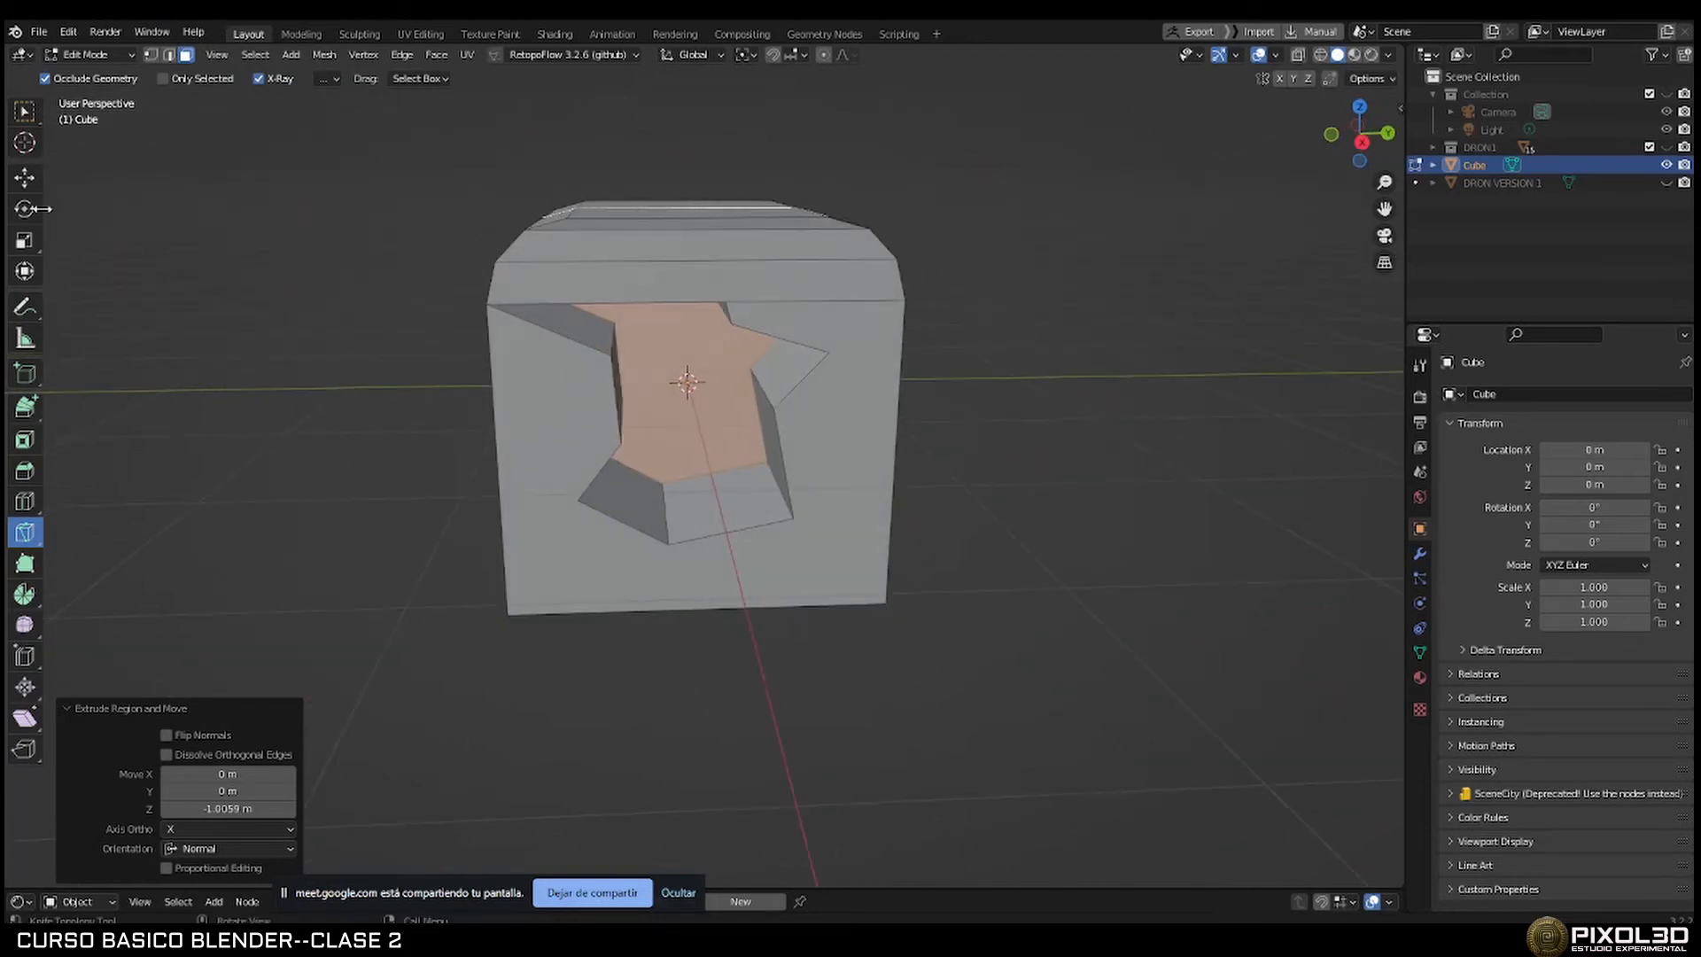
click(24, 178)
click(847, 401)
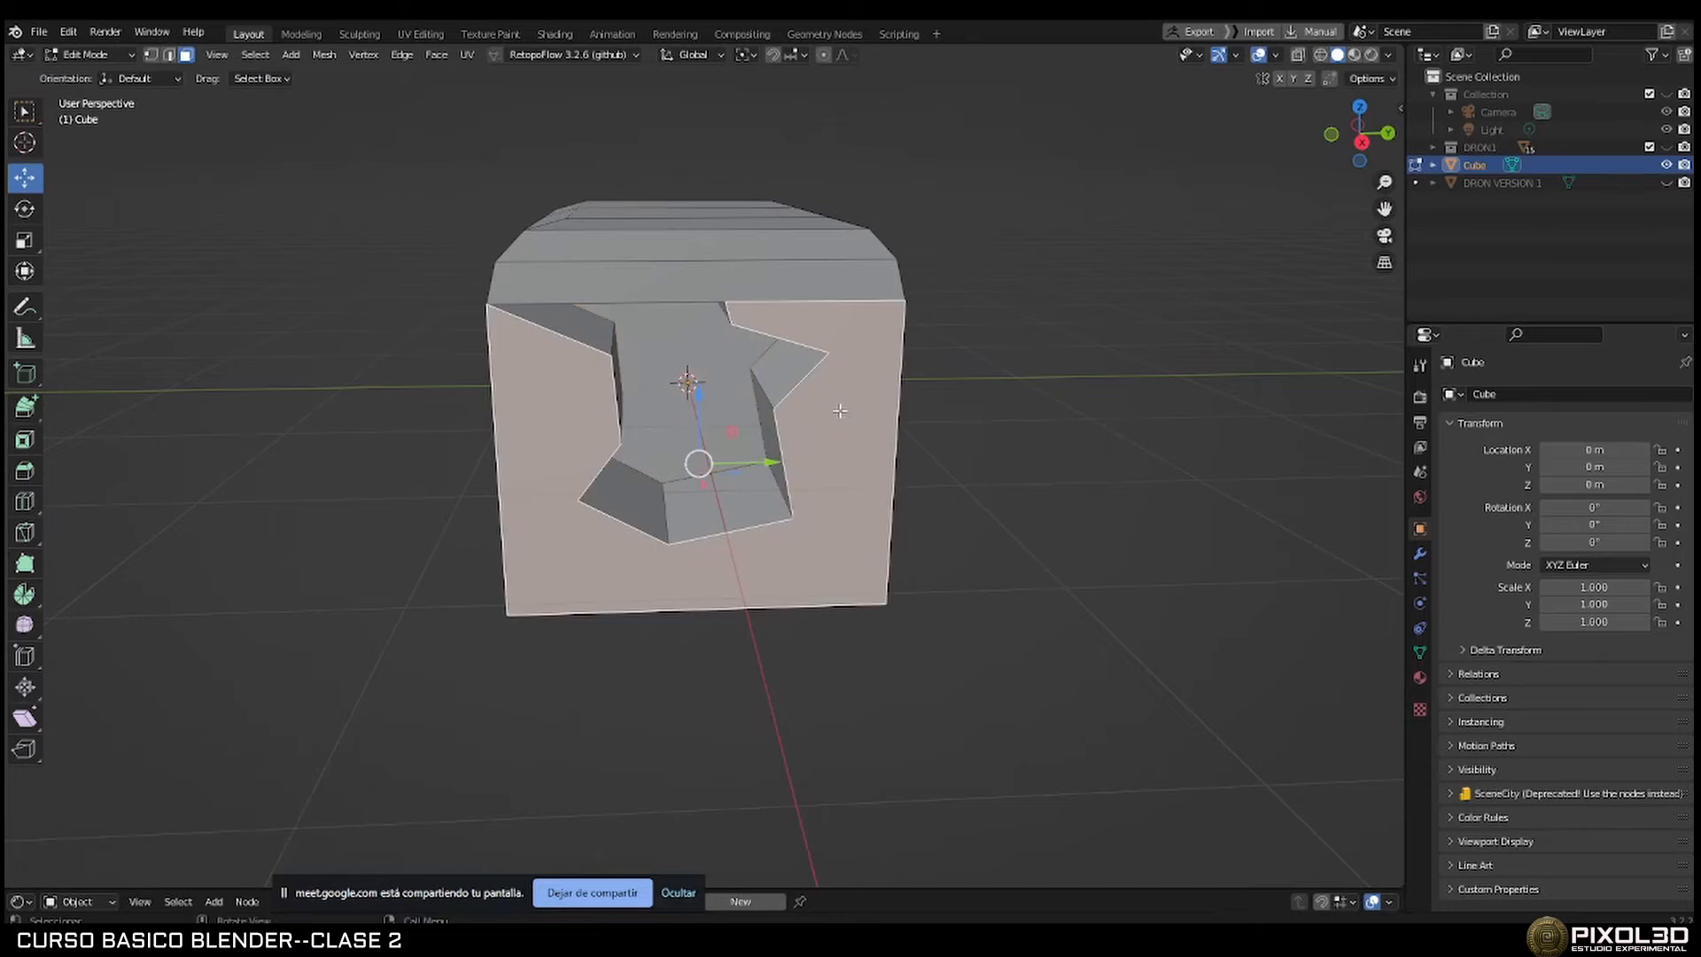
Cut across the selected front face of the cube with the Bisect tool, using a slightly slanted, nearly horizontal line.
mouse_move(826, 475)
middle_down()
mouse_move(732, 483)
mouse_move(824, 477)
middle_up()
scroll(628, 430, up, 2)
middle_drag(628, 430, 450, 409)
middle_drag(544, 511, 443, 375)
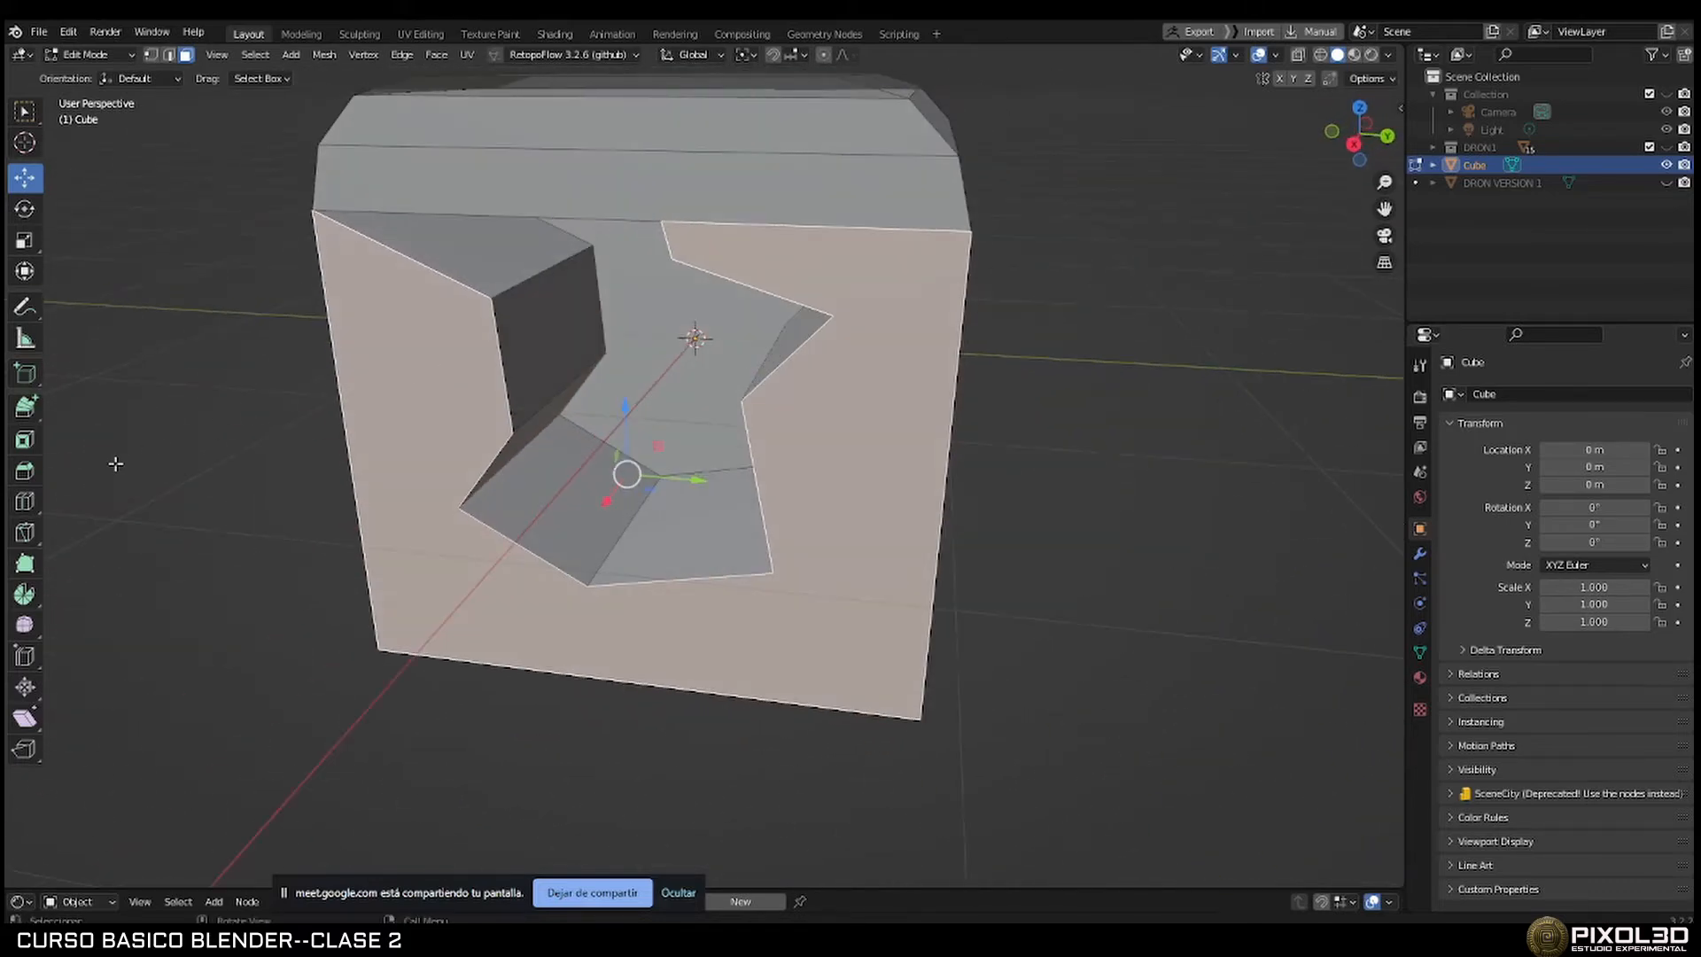
mouse_move(15, 536)
mouse_down()
mouse_move(71, 536)
mouse_move(32, 531)
mouse_up()
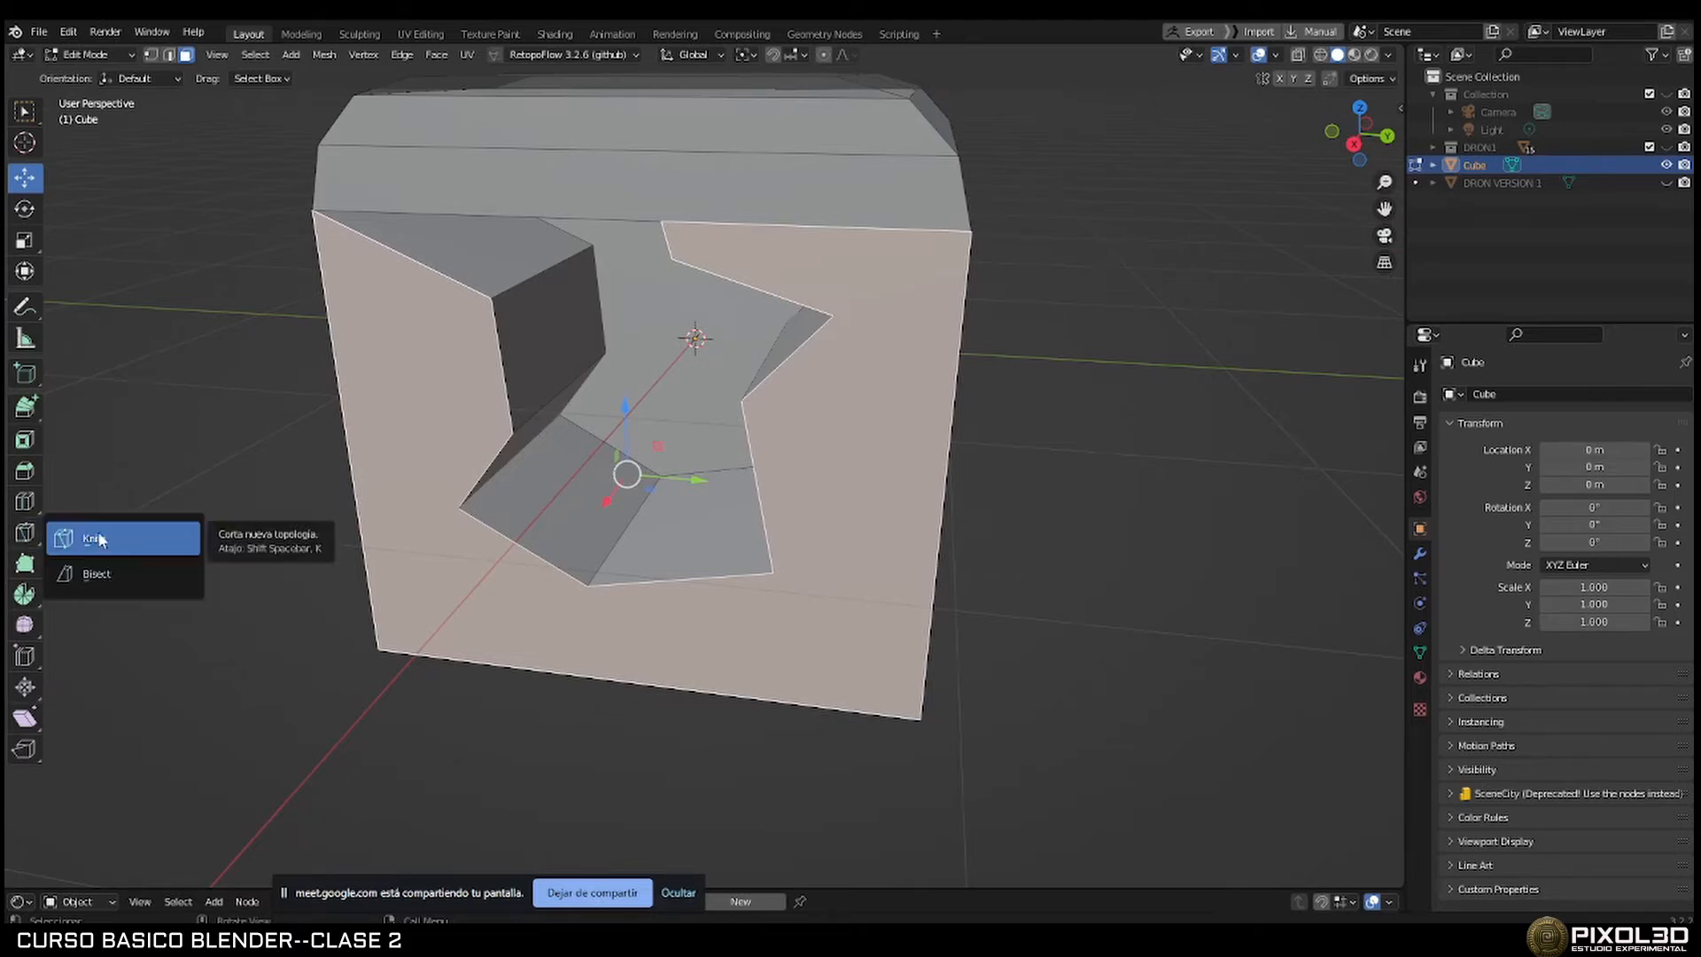
click(104, 578)
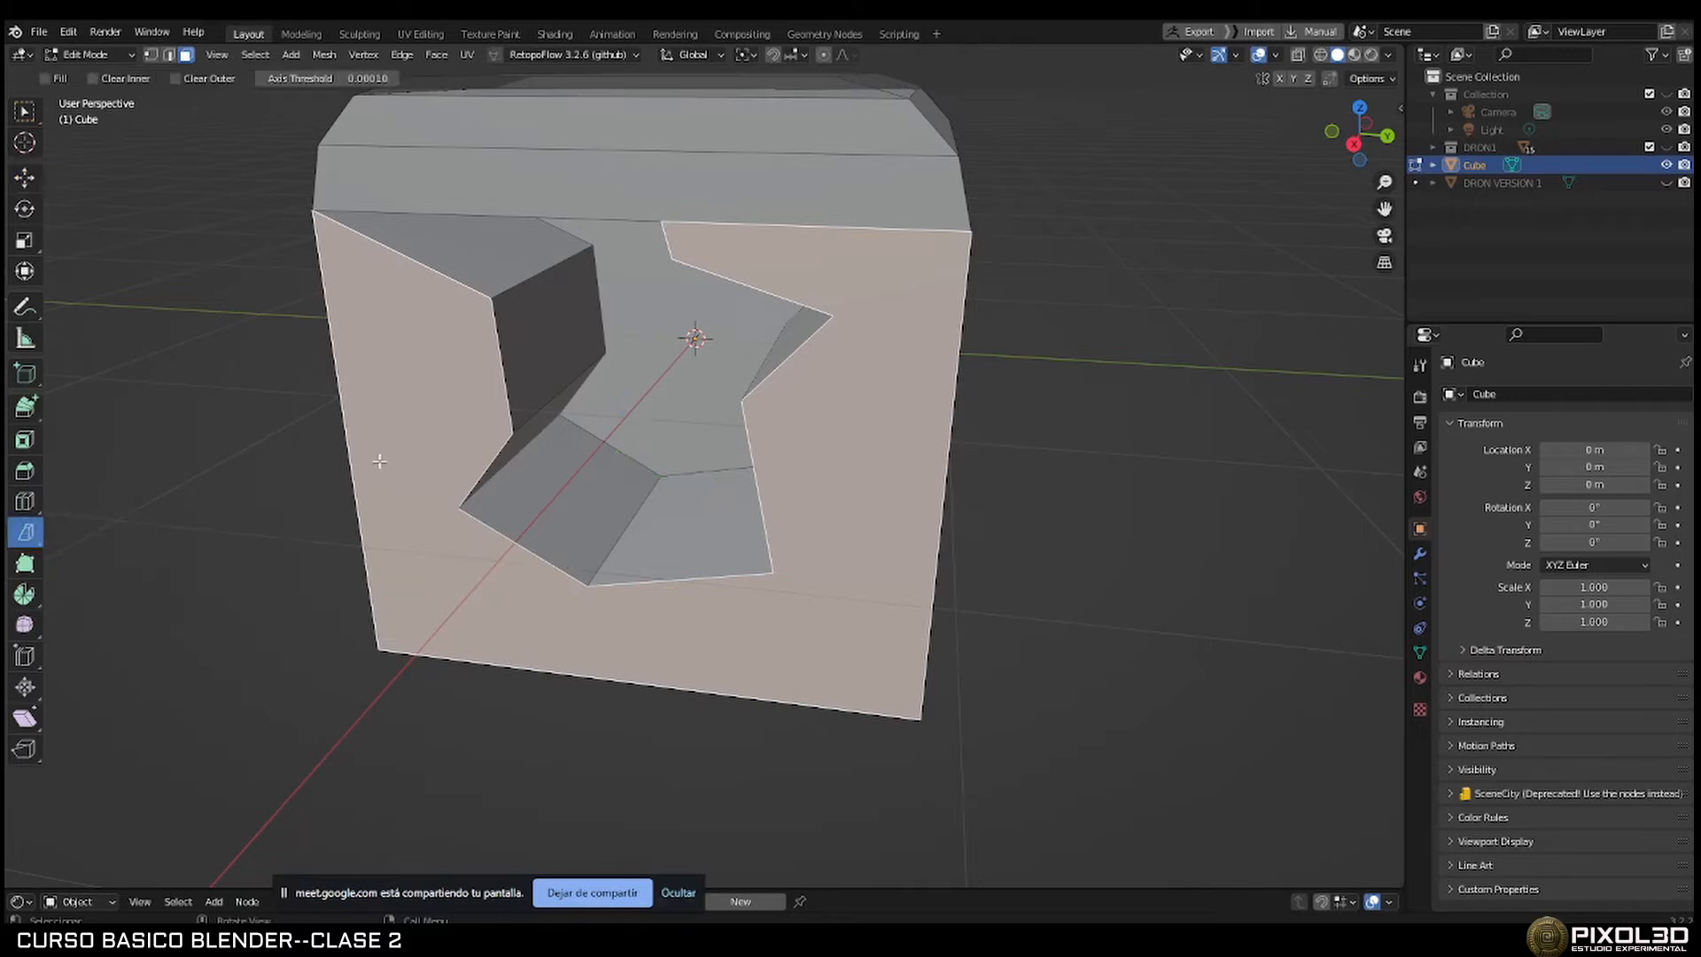
mouse_move(479, 395)
mouse_down()
mouse_move(503, 394)
mouse_move(405, 418)
mouse_up()
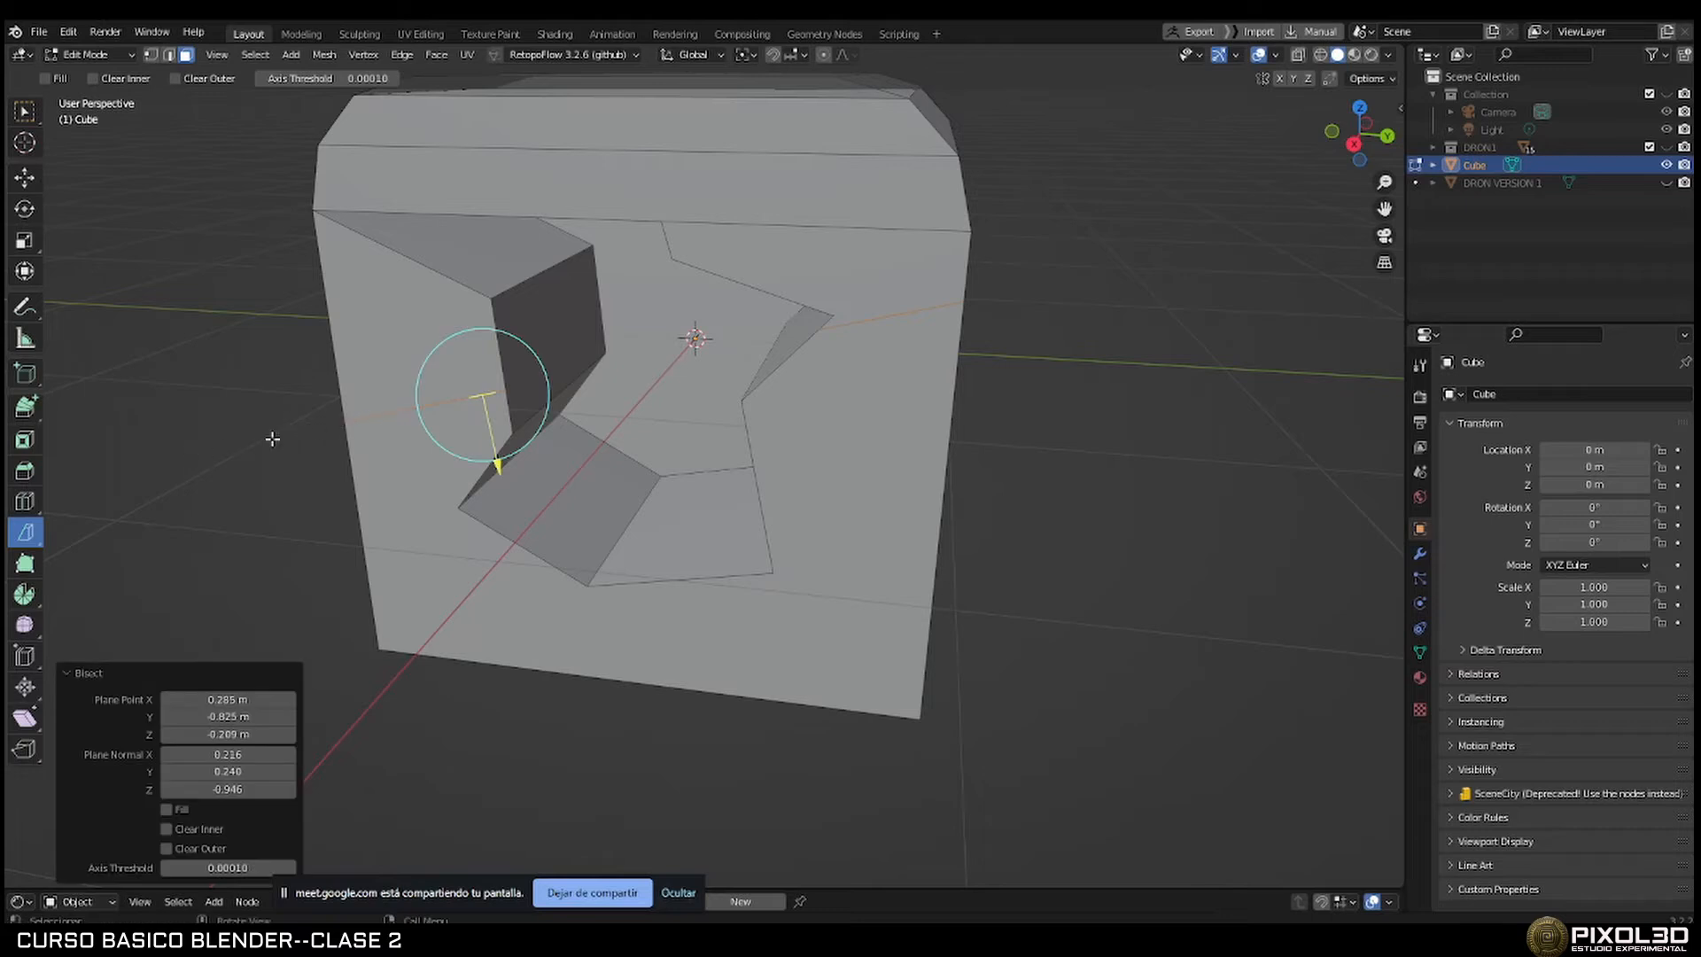
Move the bisect plane up the front face to a plane point Z of about 0.244 m.
middle_drag(272, 439, 376, 425)
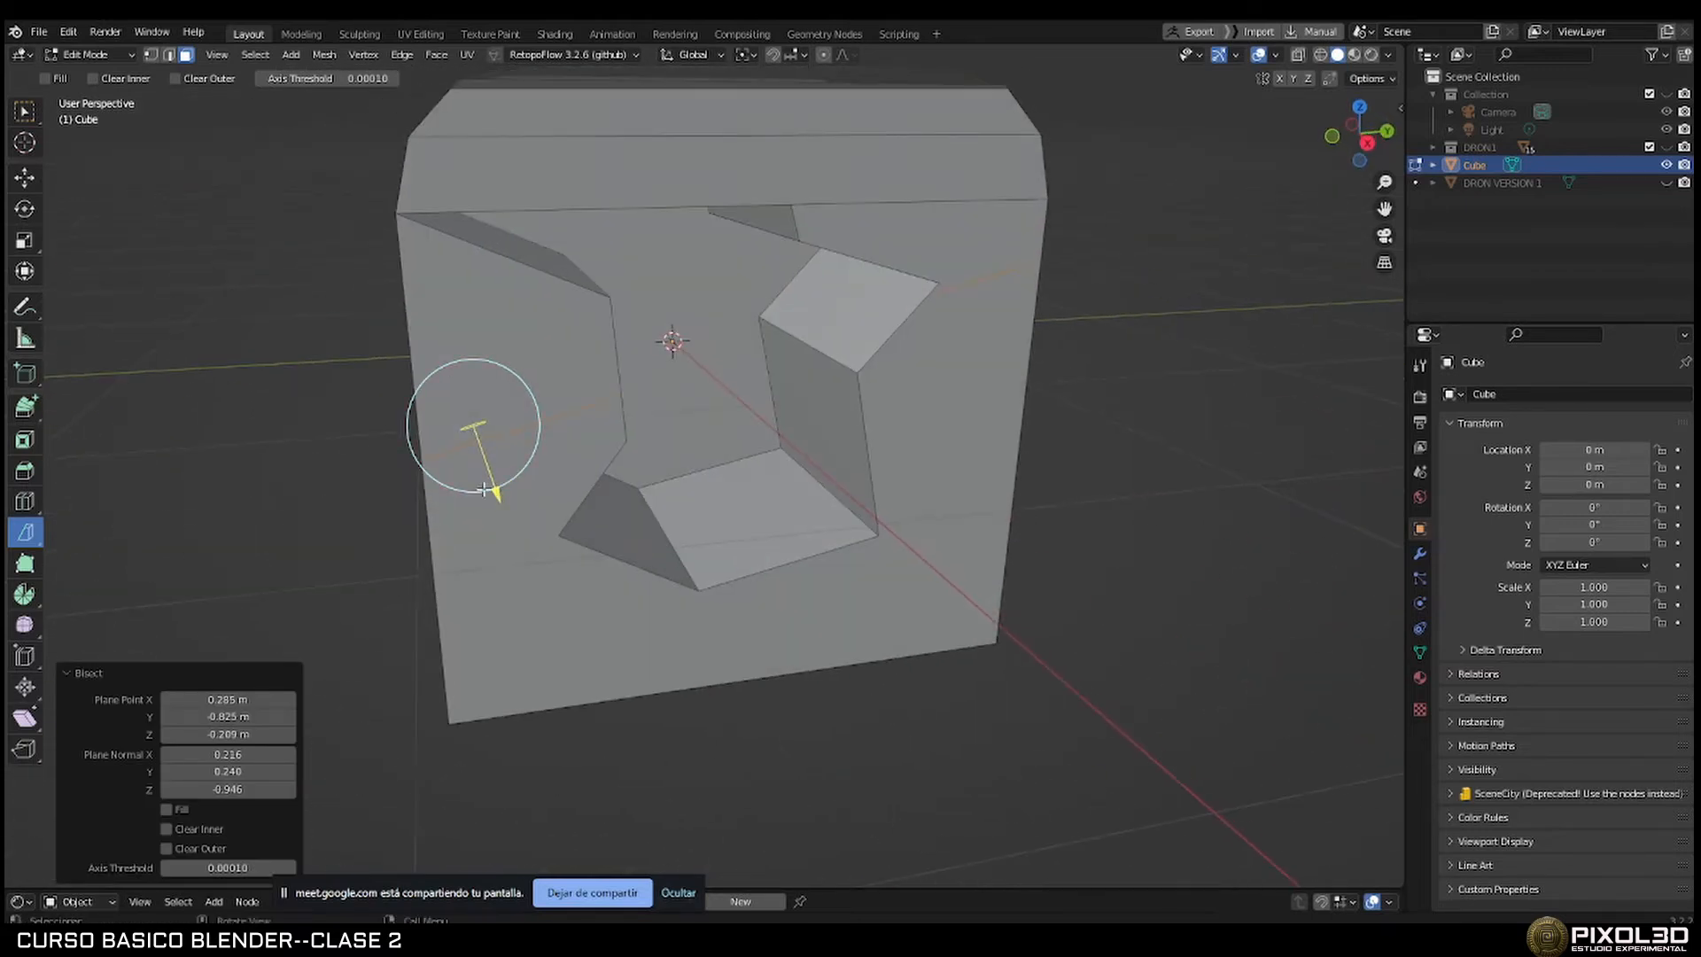
drag(483, 490, 531, 453)
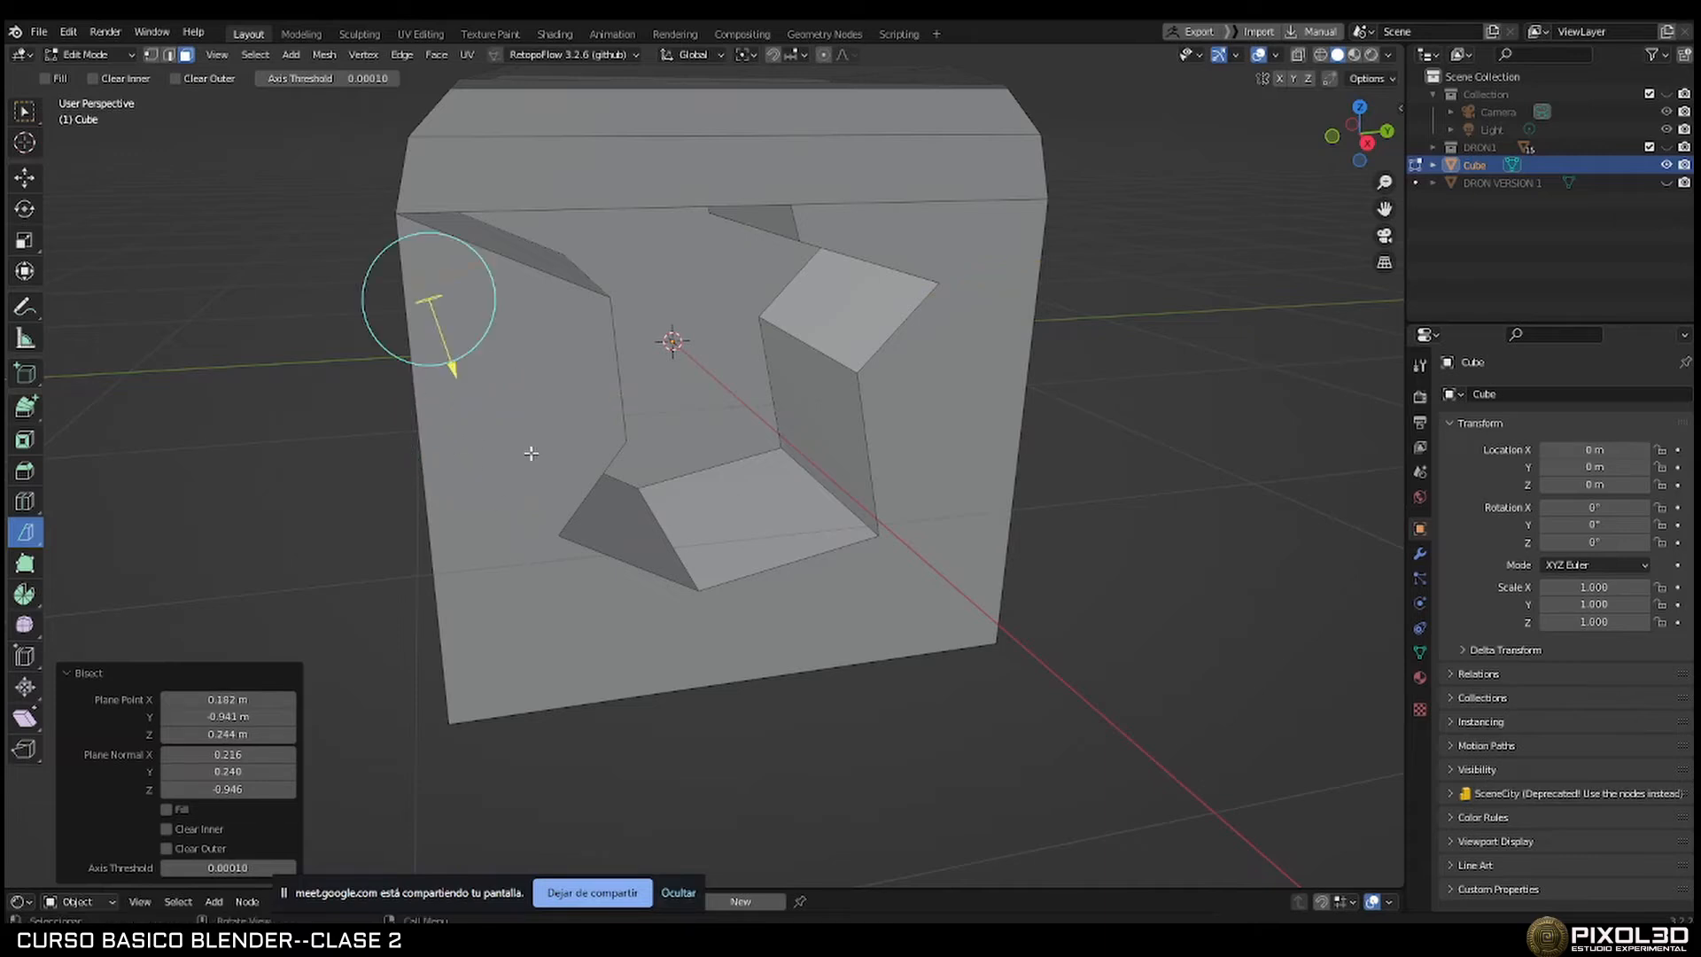
middle_drag(744, 421, 643, 419)
scroll(643, 420, down, 3)
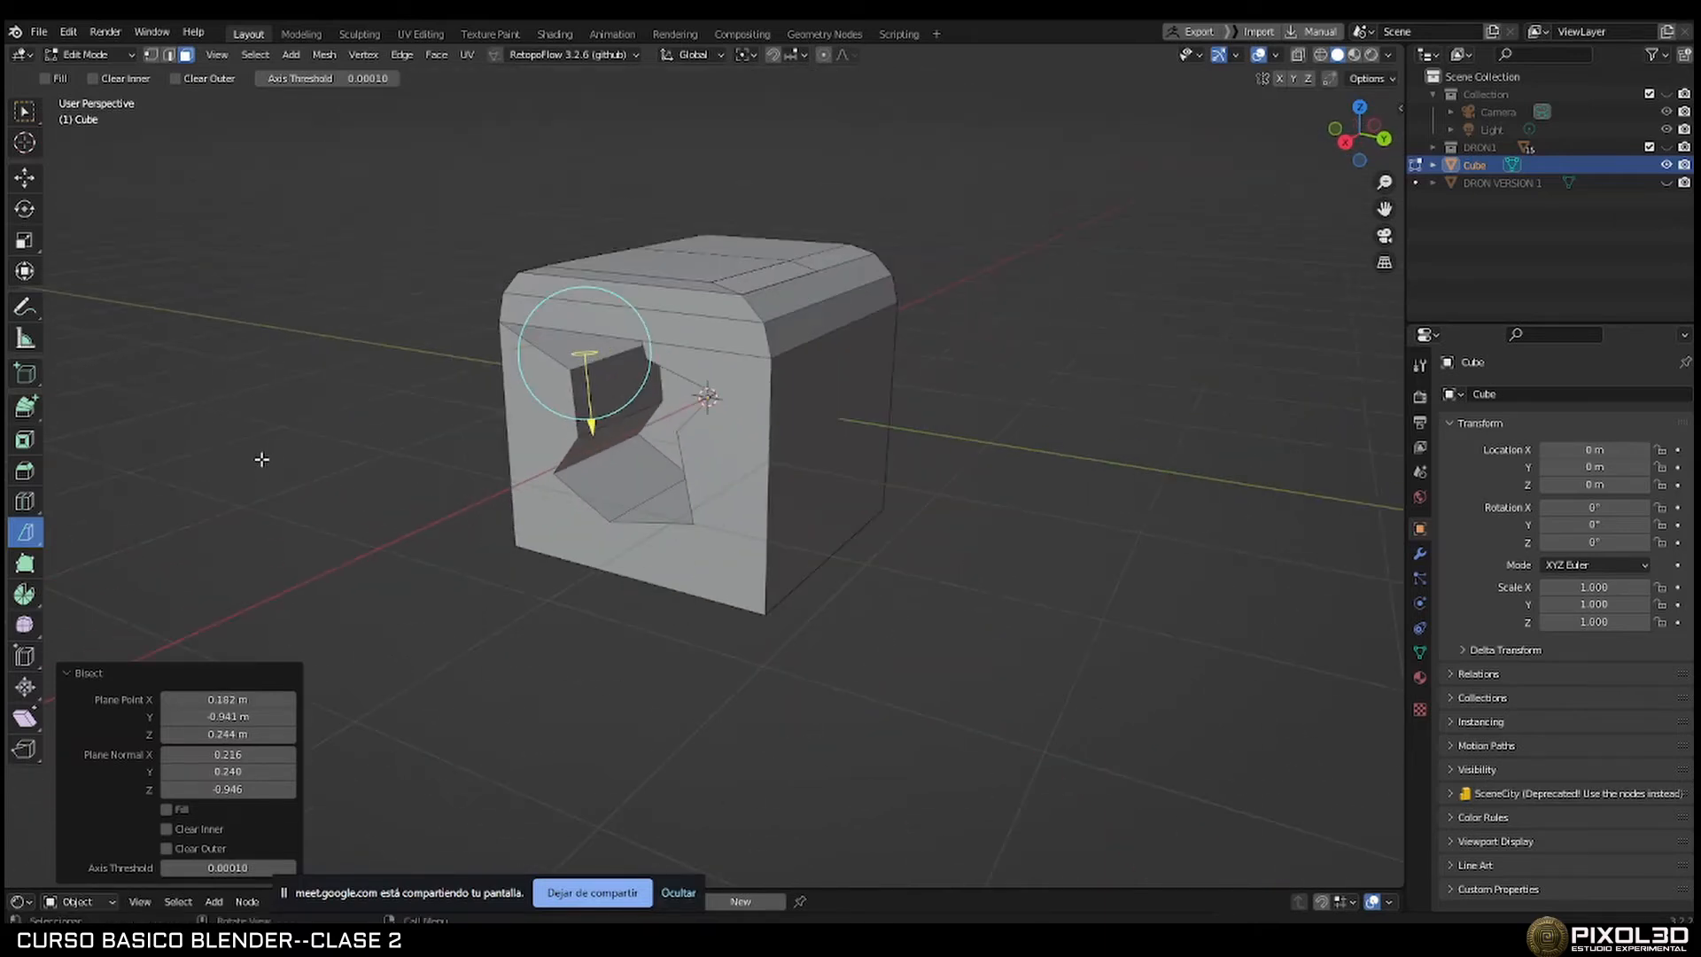
Bisect the cube's large side face with a diagonal cut, and return to the Move tool.
click(776, 384)
middle_drag(759, 403, 540, 411)
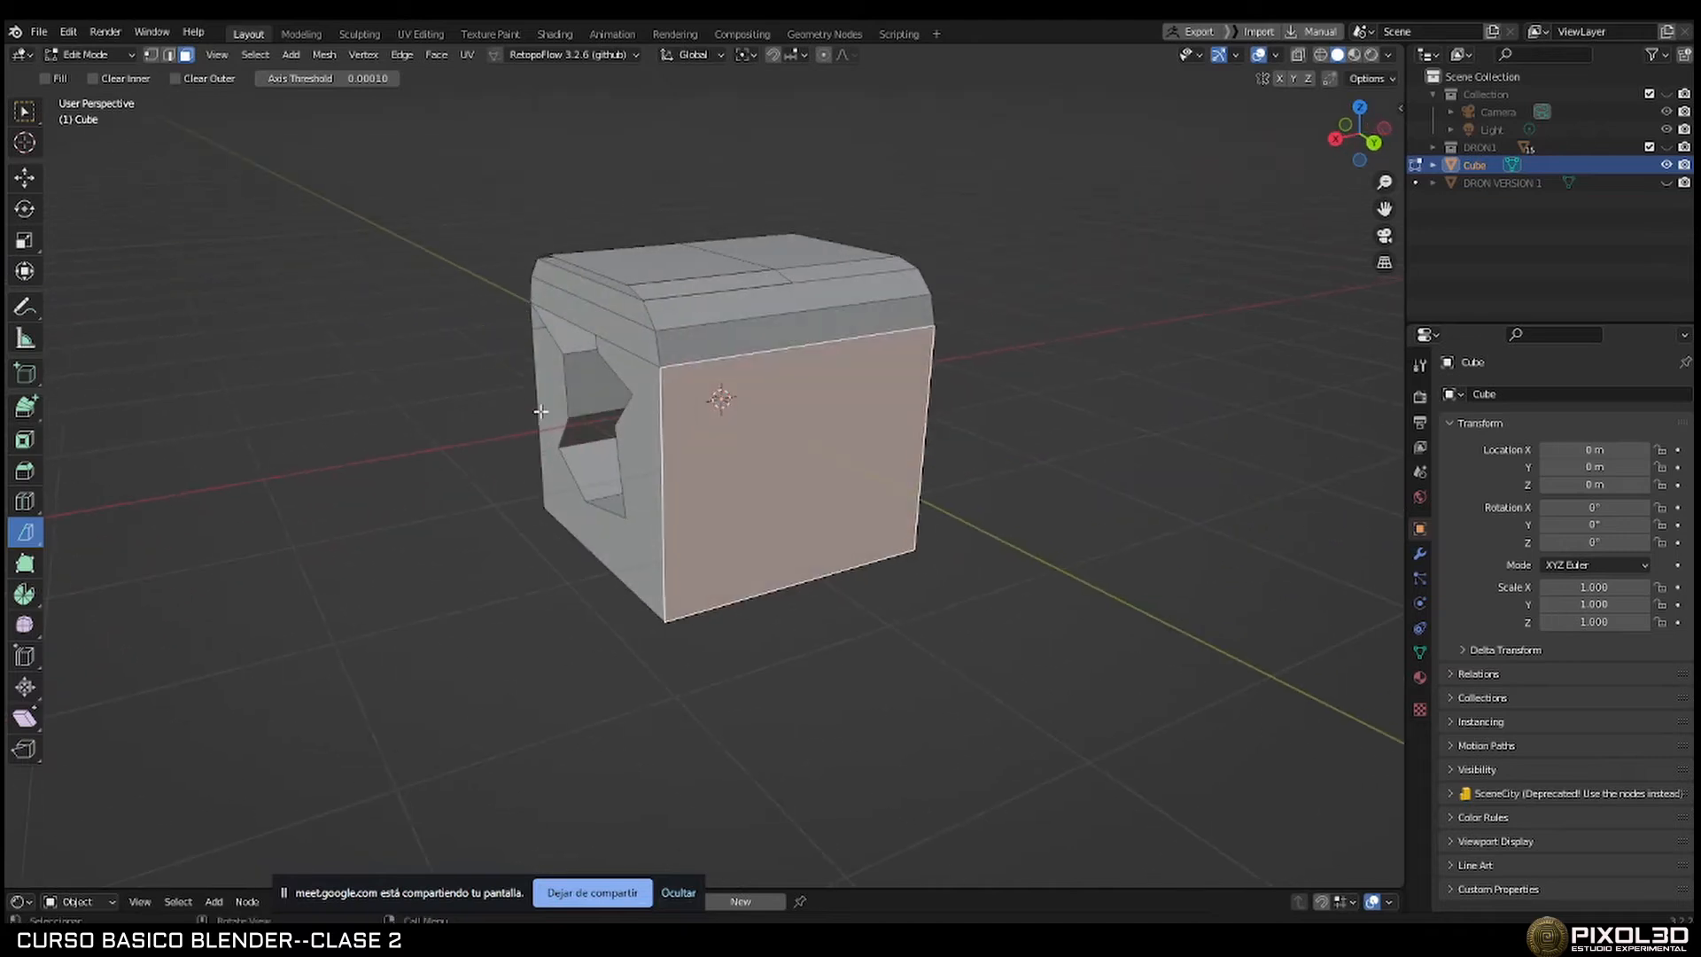
drag(664, 455, 132, 696)
middle_drag(786, 491, 877, 470)
middle_drag(812, 395, 301, 473)
drag(39, 542, 103, 531)
middle_drag(440, 473, 587, 438)
key(Tab)
key(Tab)
click(23, 176)
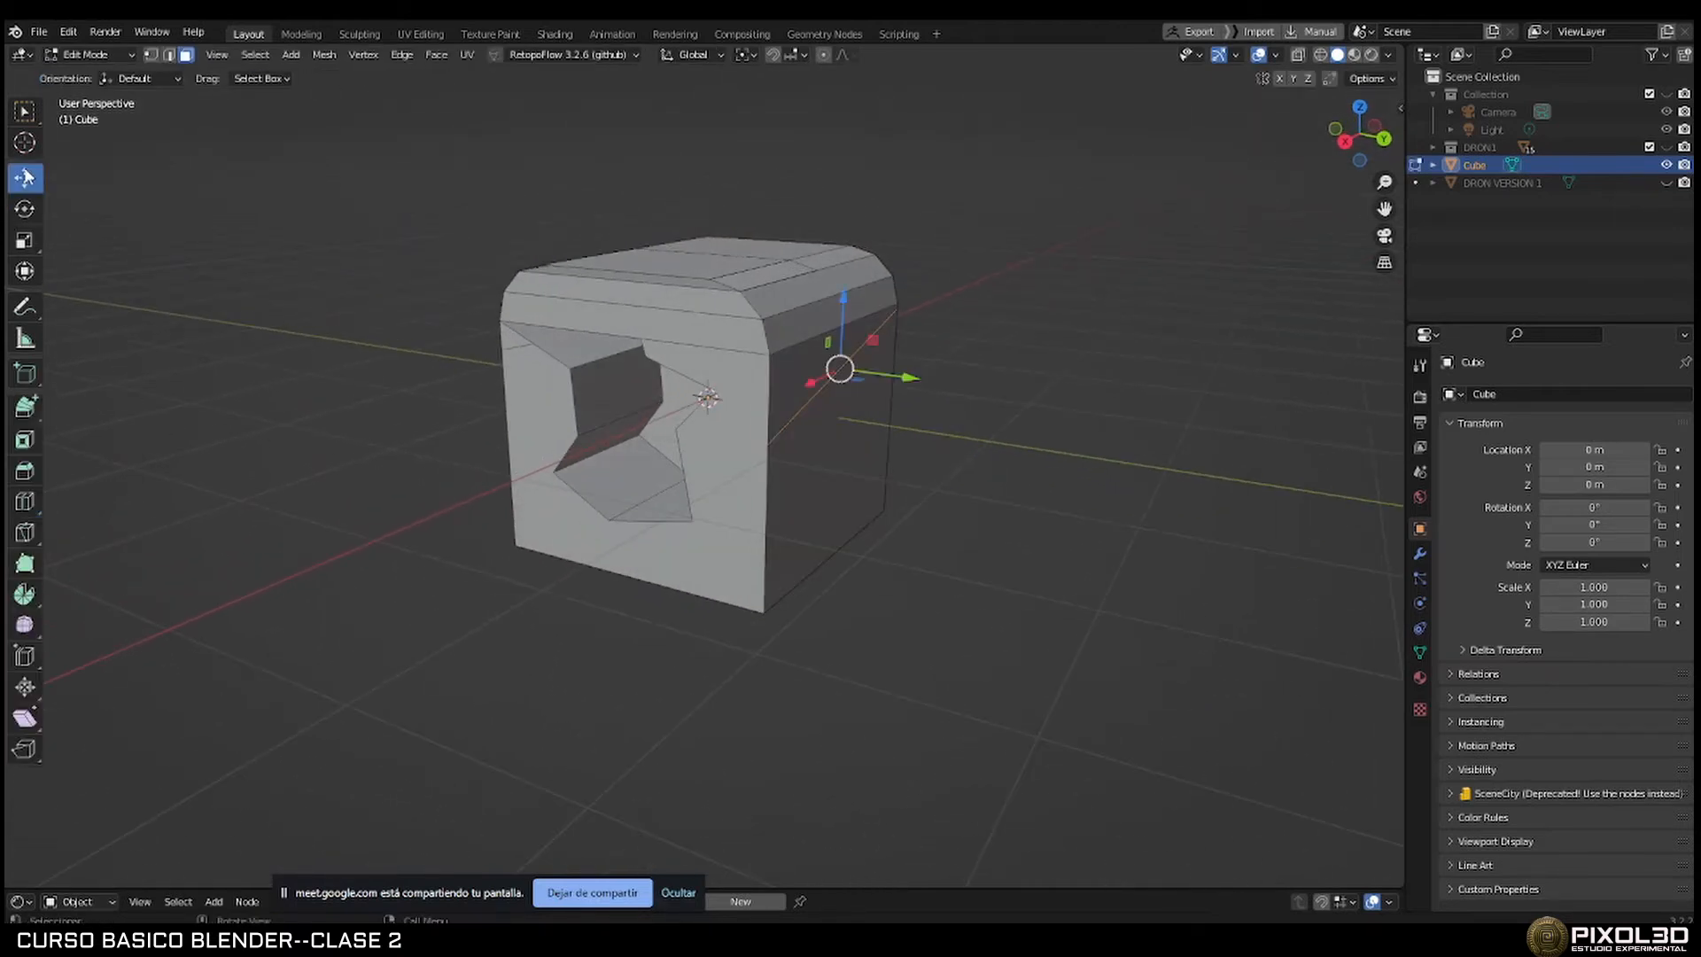
middle_drag(428, 308, 550, 407)
click(605, 395)
scroll(550, 407, up, 3)
shift+middle_drag(508, 405, 609, 416)
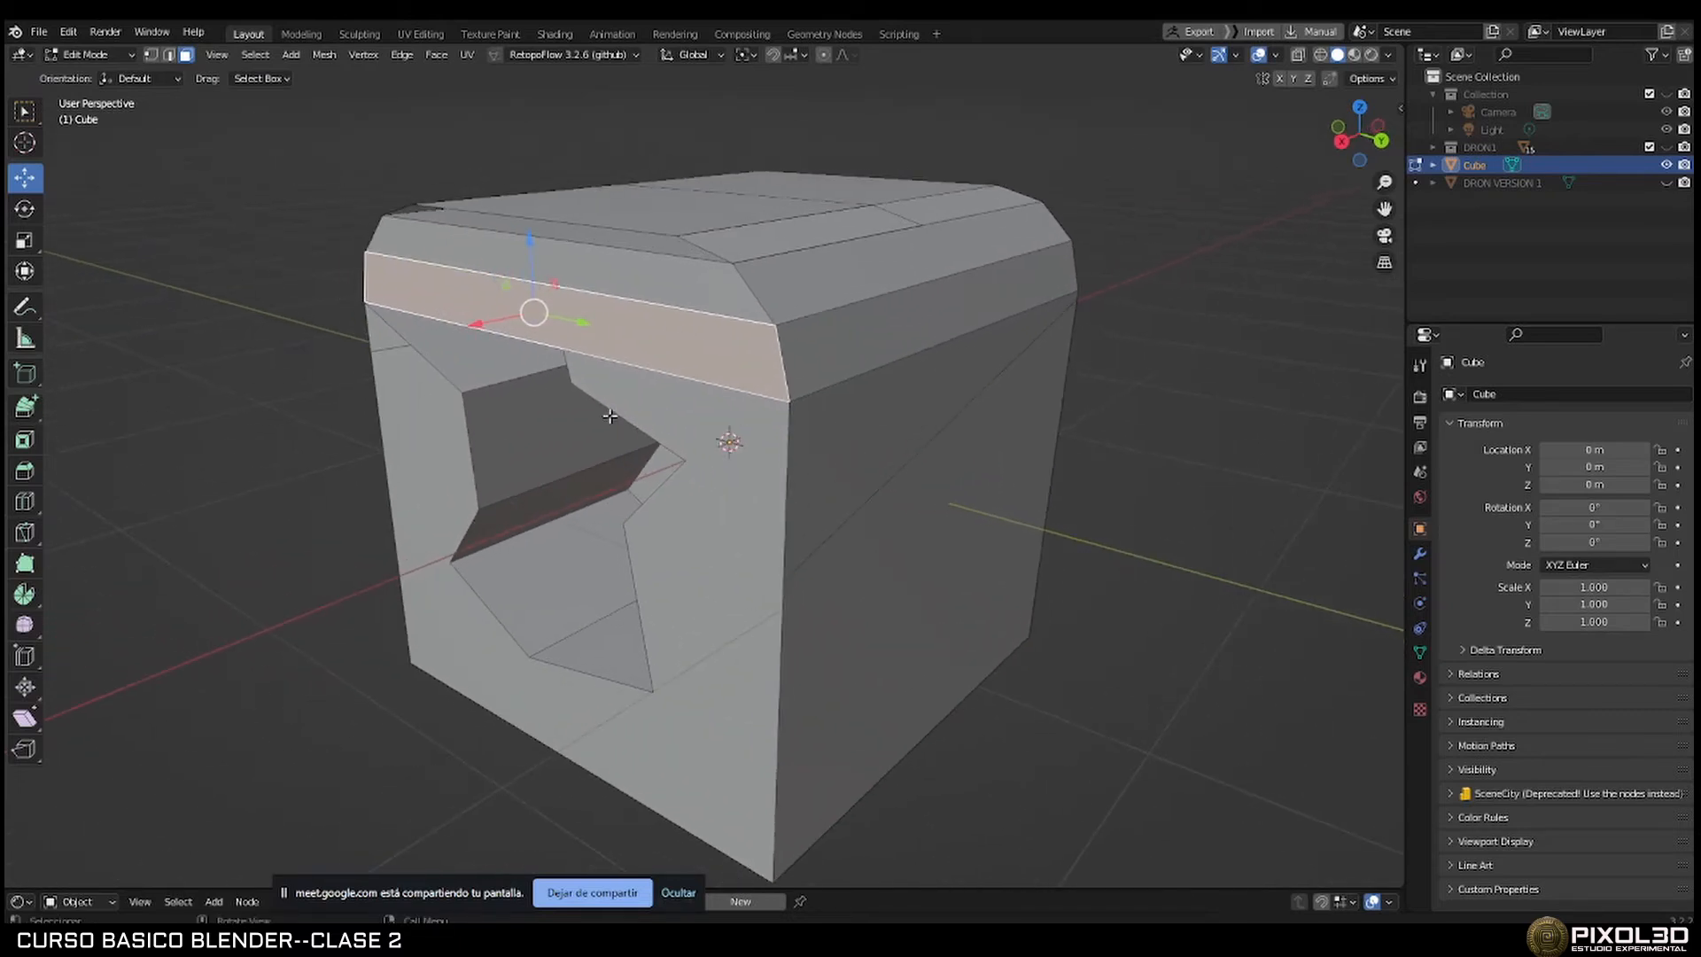
key(k)
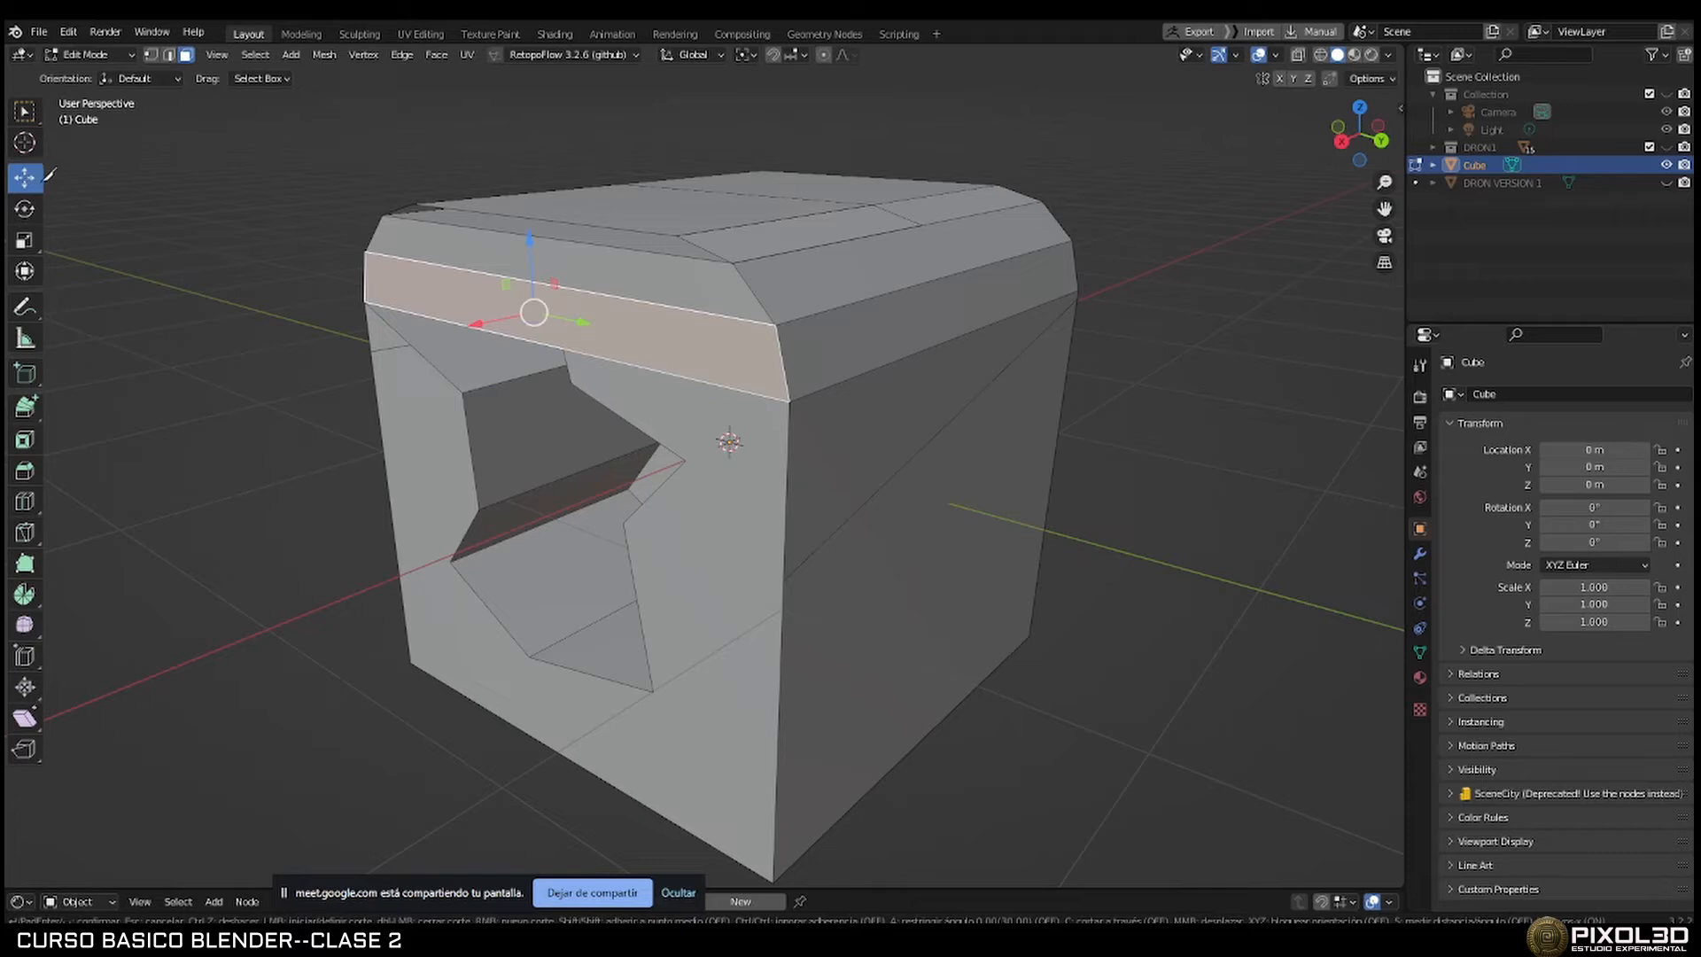
key(Escape)
right_click(213, 291)
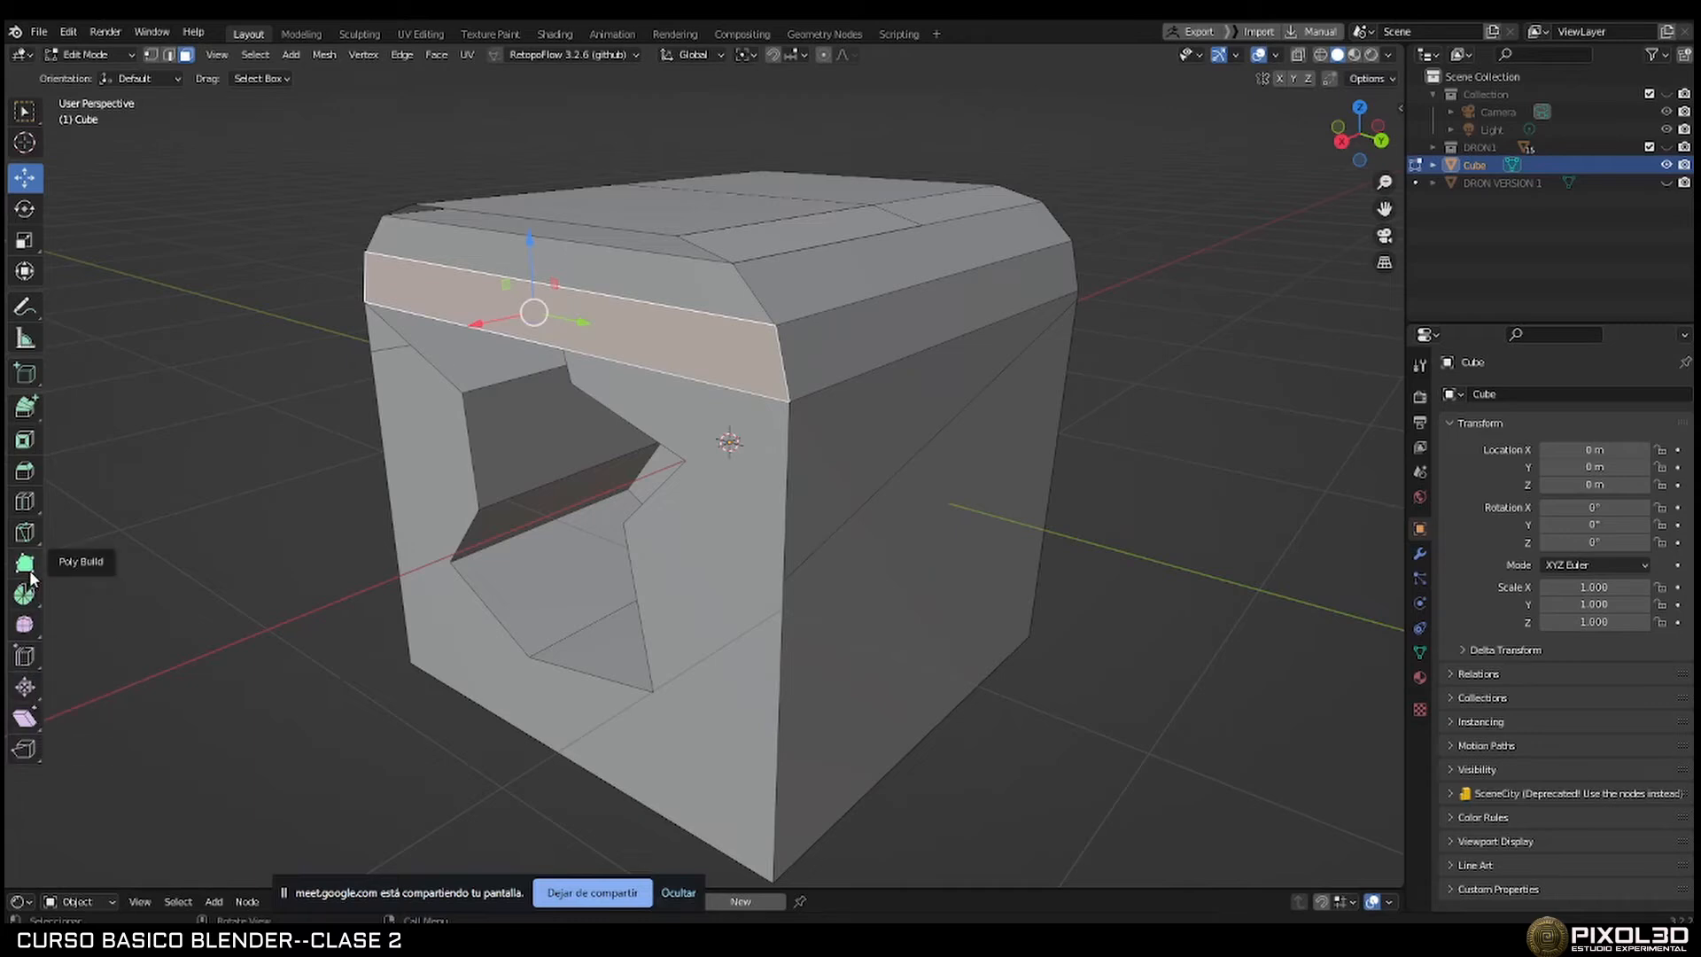
click(102, 58)
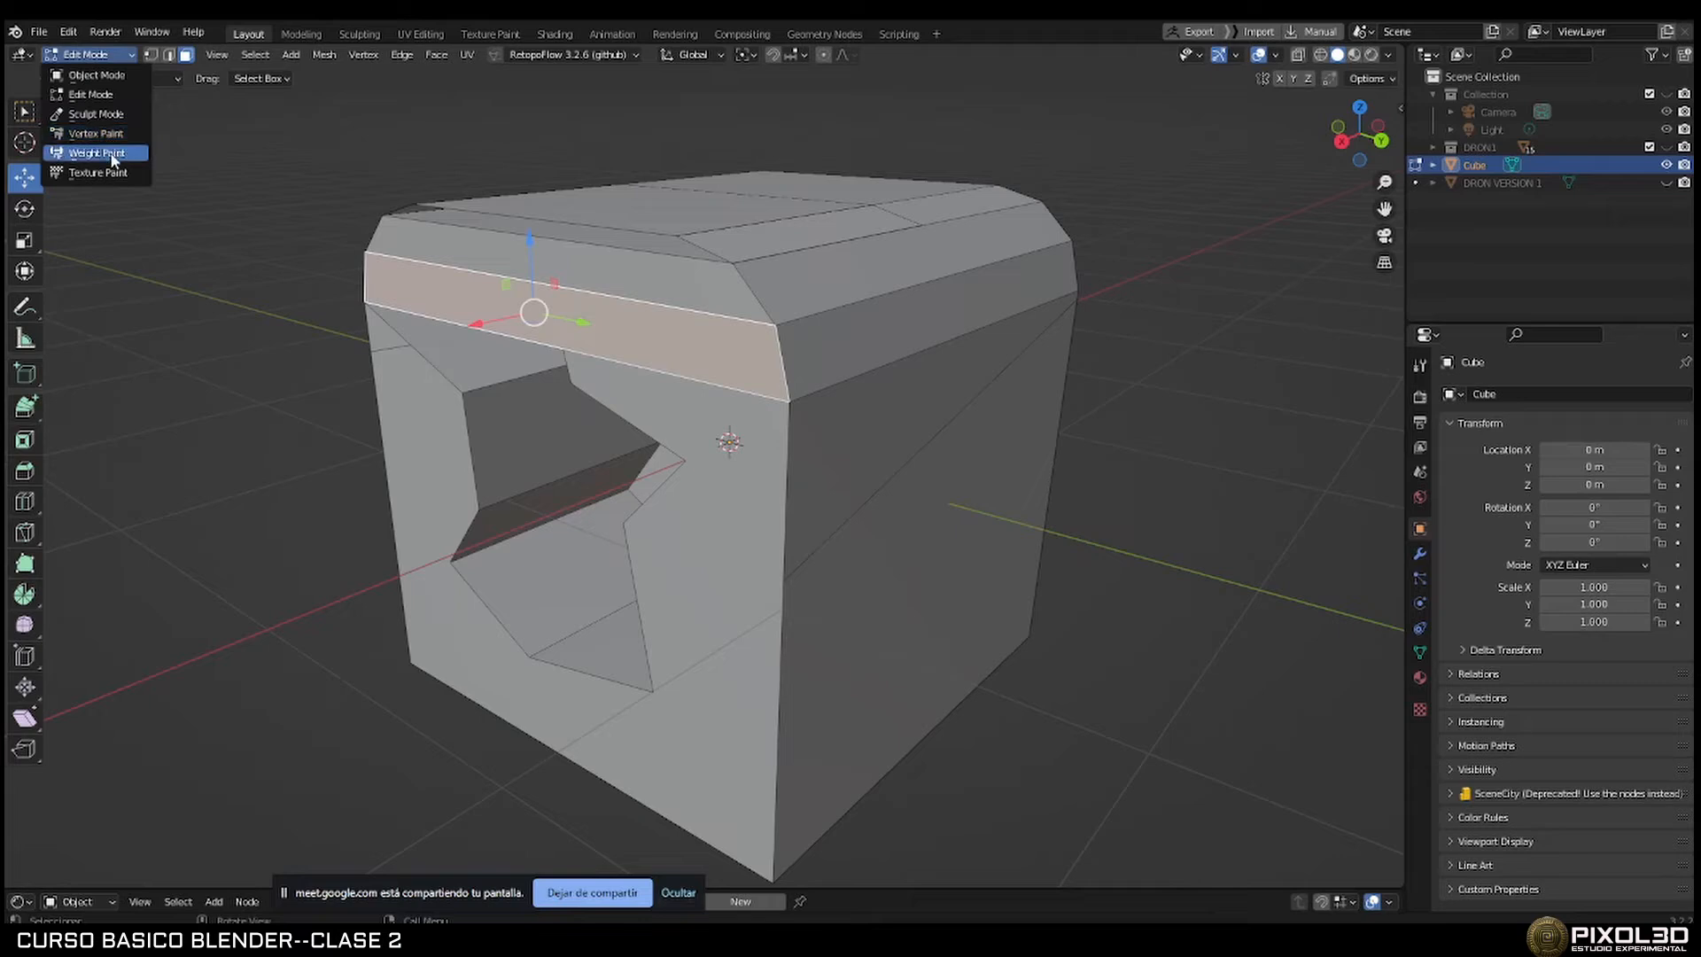
click(90, 93)
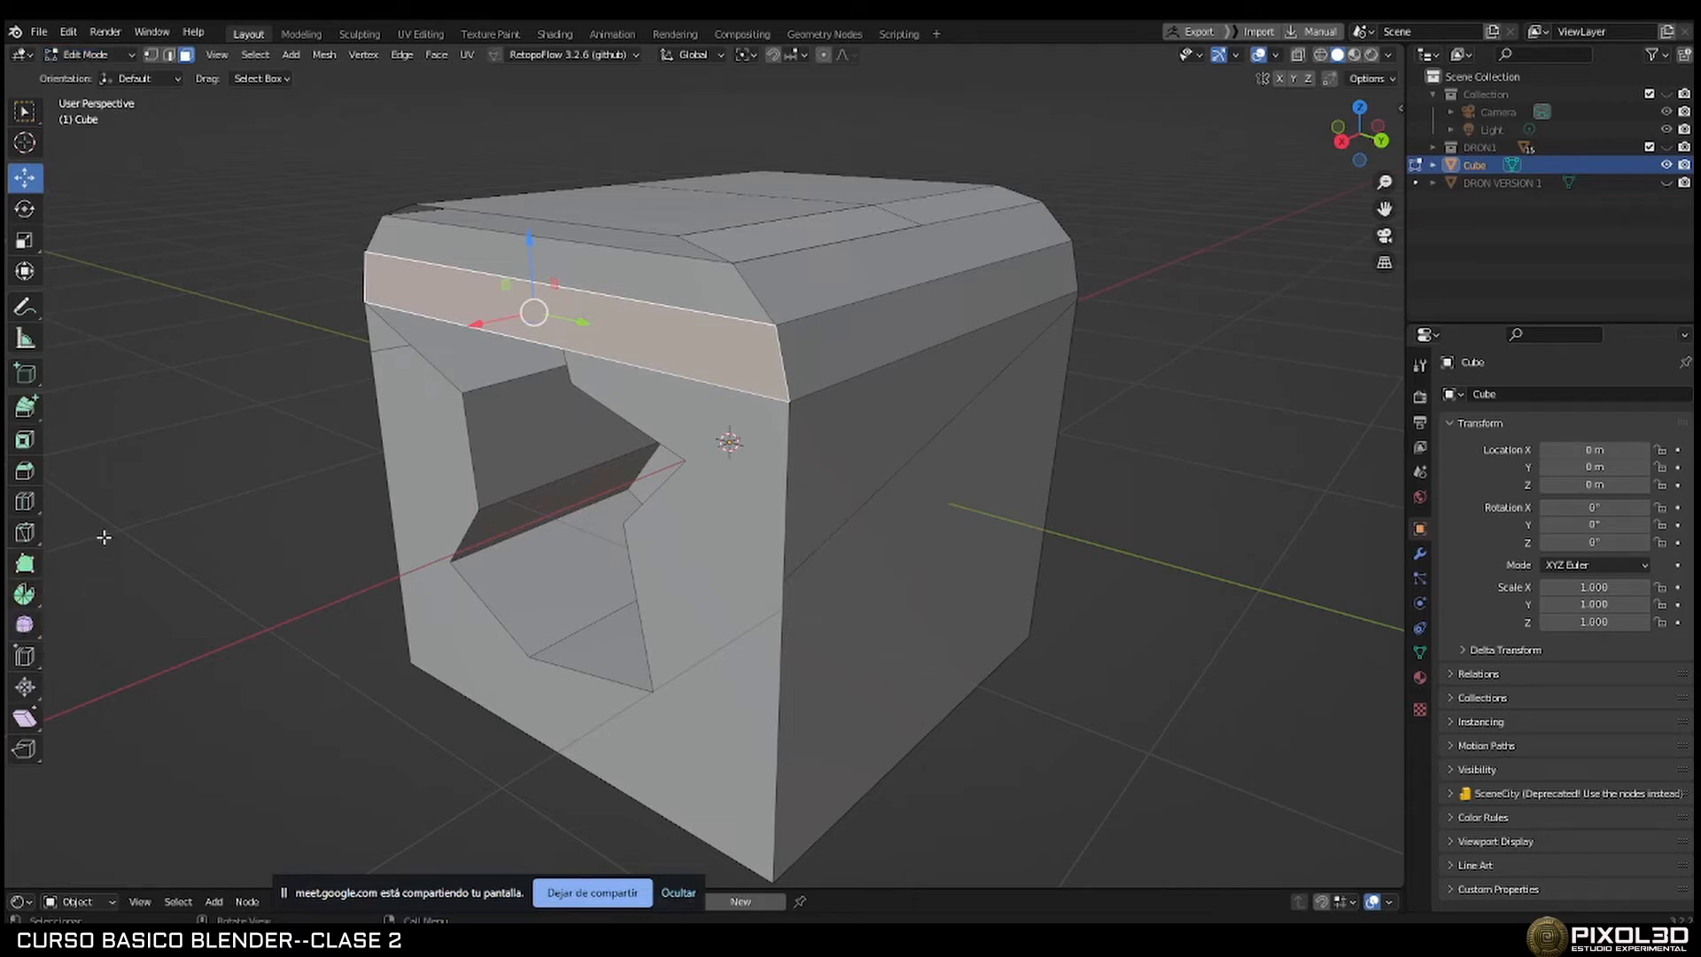
click(60, 189)
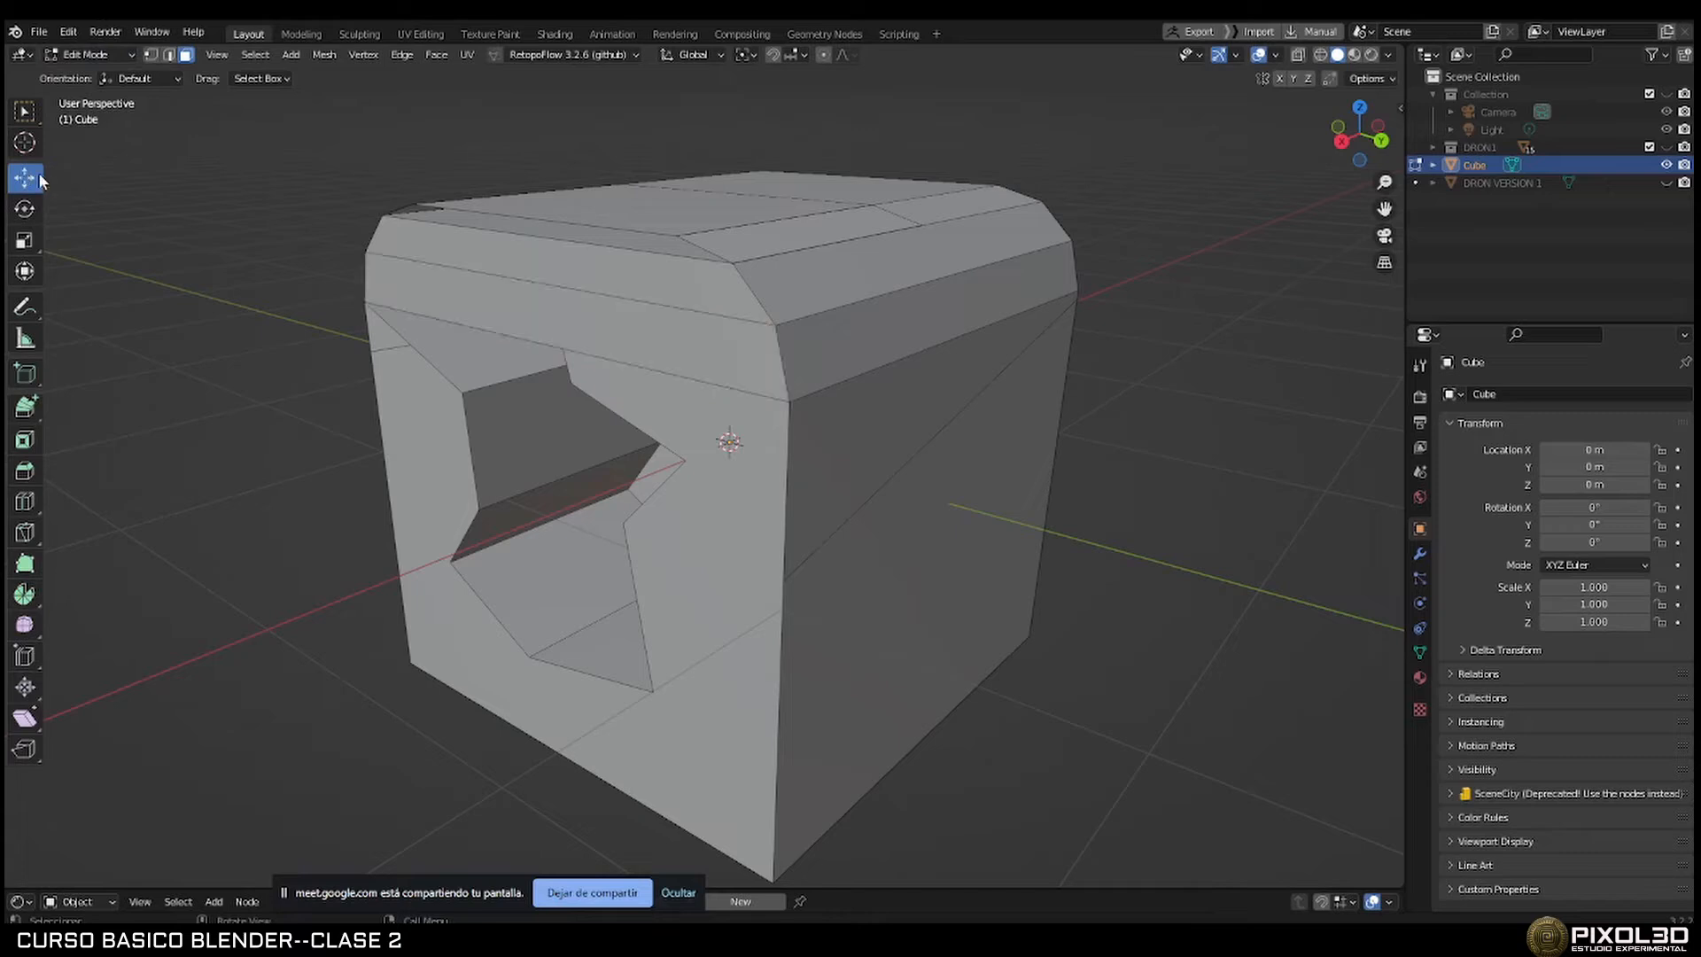
Leave Edit Mode and delete the practice cube from the scene.
middle_drag(264, 274, 376, 278)
scroll(390, 287, down, 3)
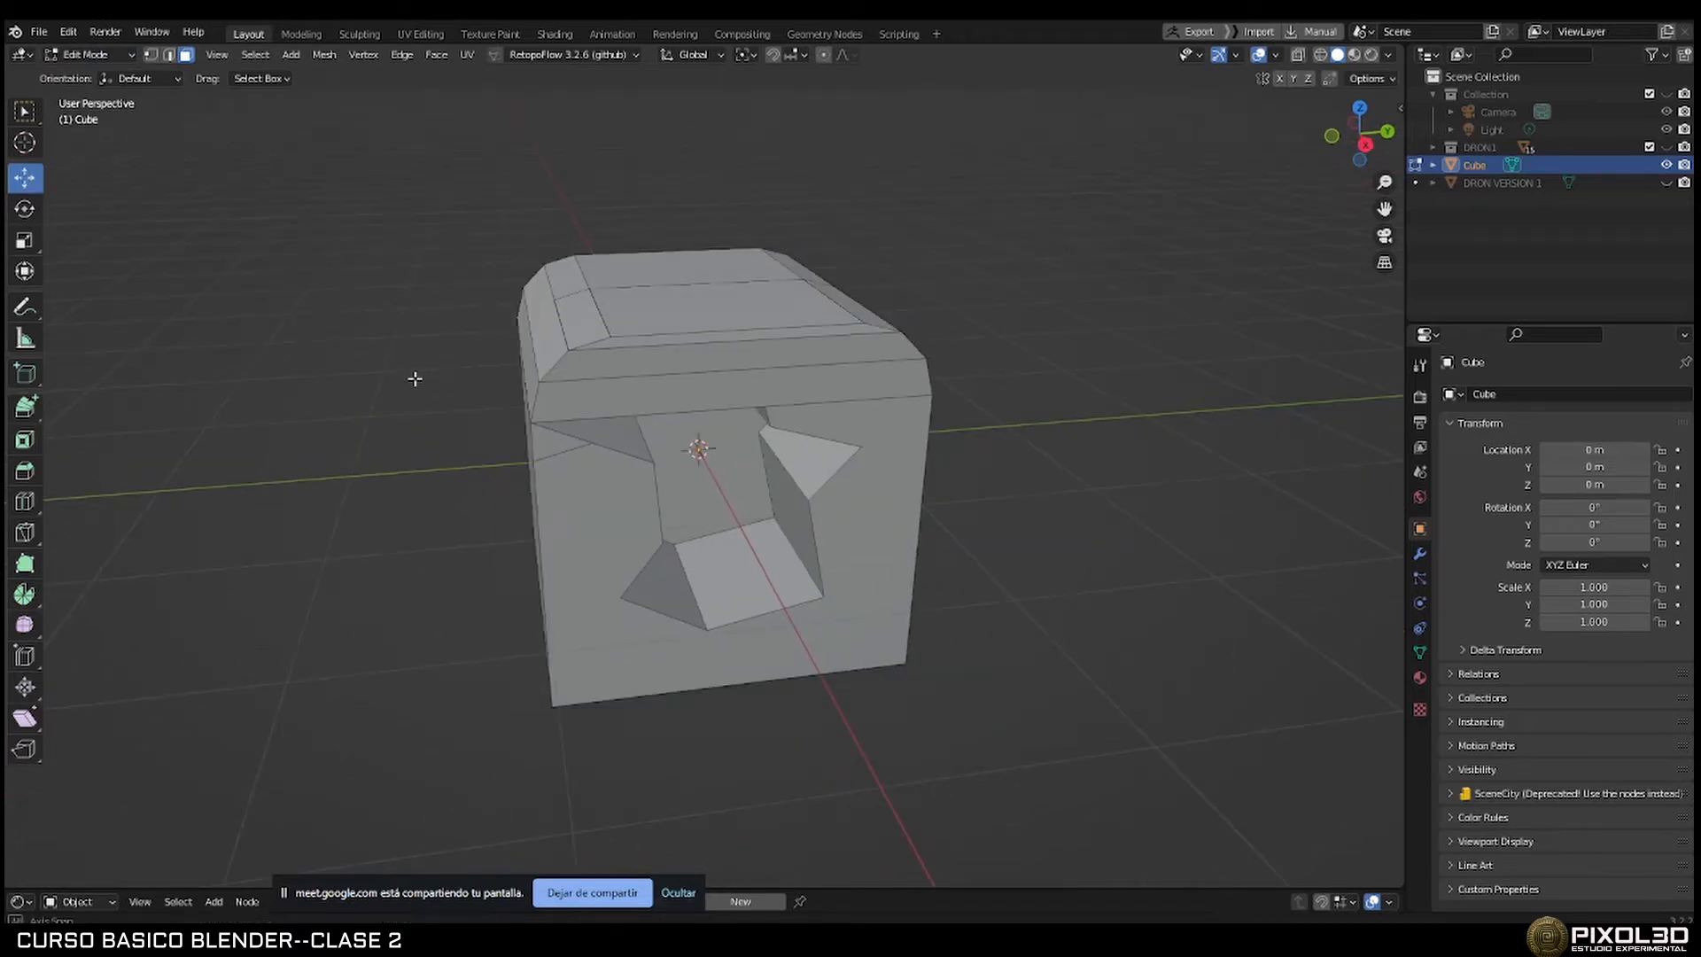
middle_drag(417, 376, 133, 414)
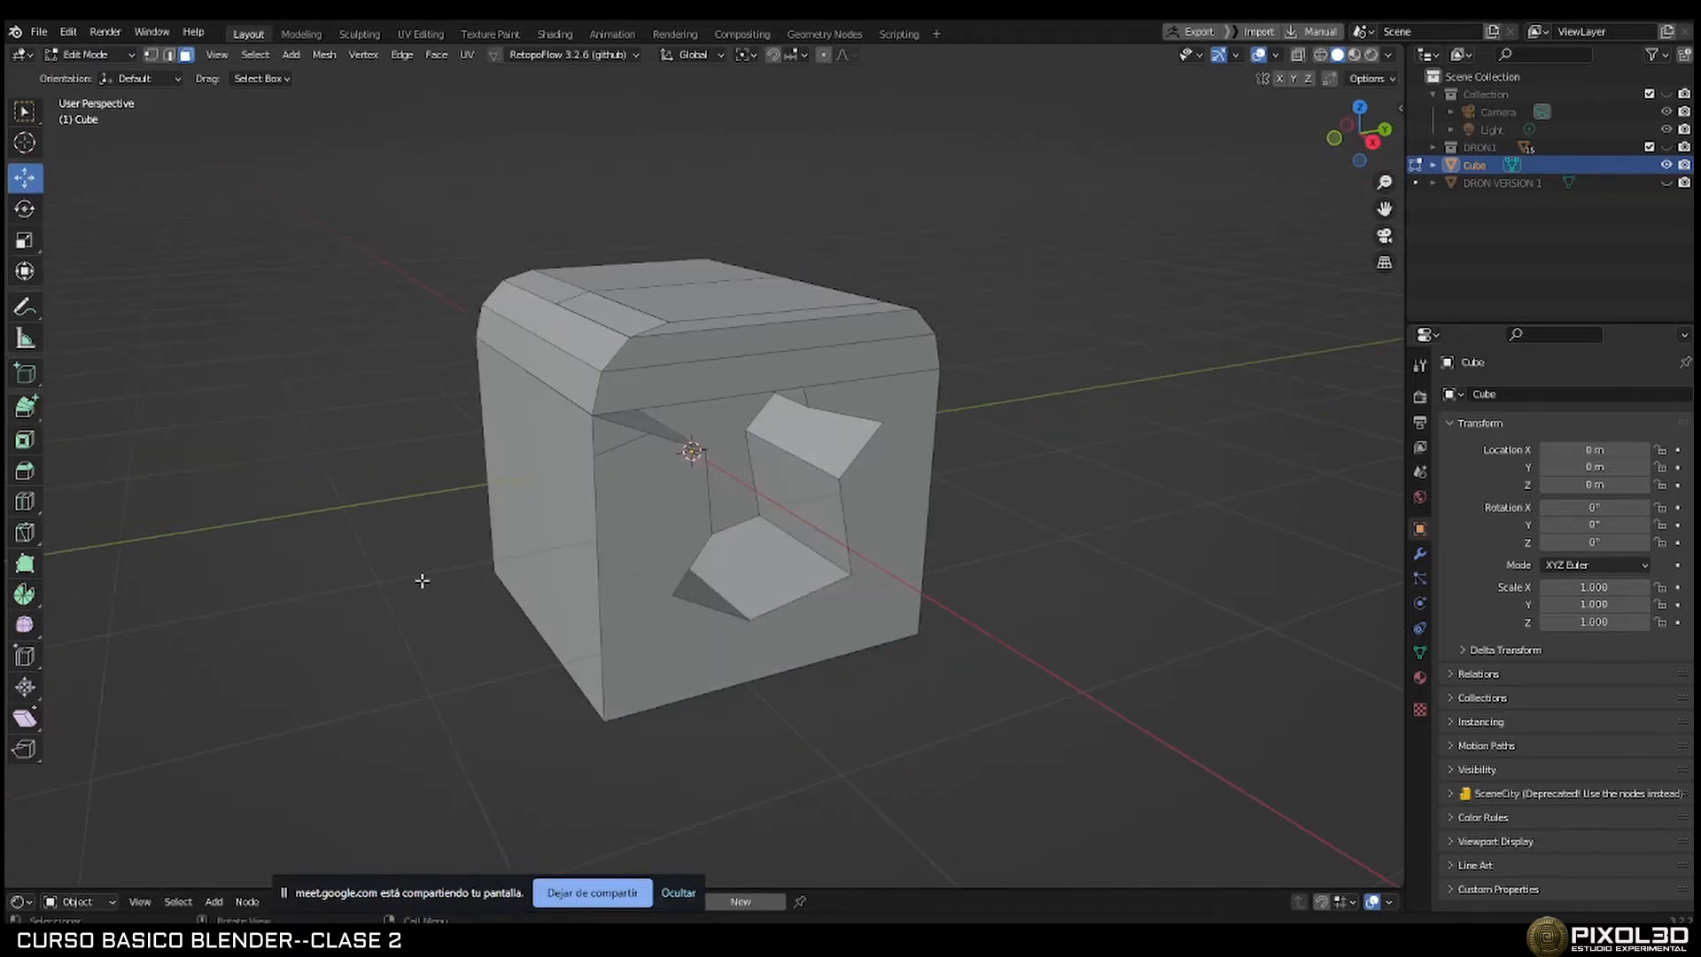
key(Tab)
key(x)
click(696, 399)
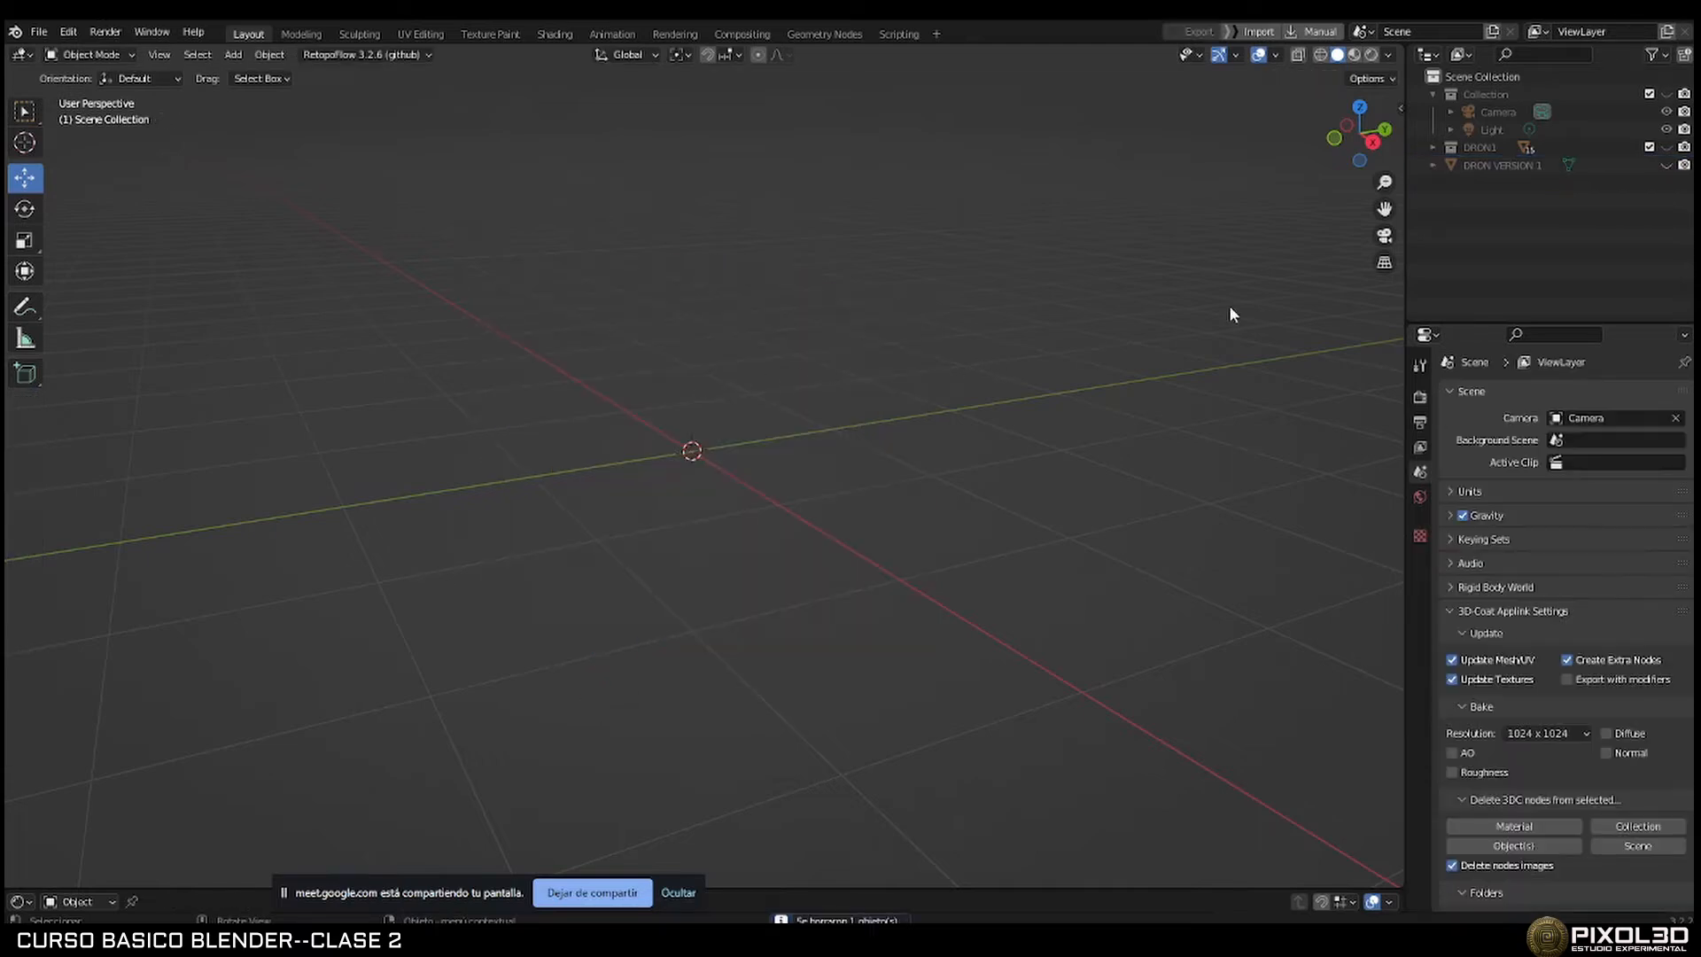
Show the DRON1 collection, expand it, and unhide all its parts together with DRON VERSION 1.
click(1667, 147)
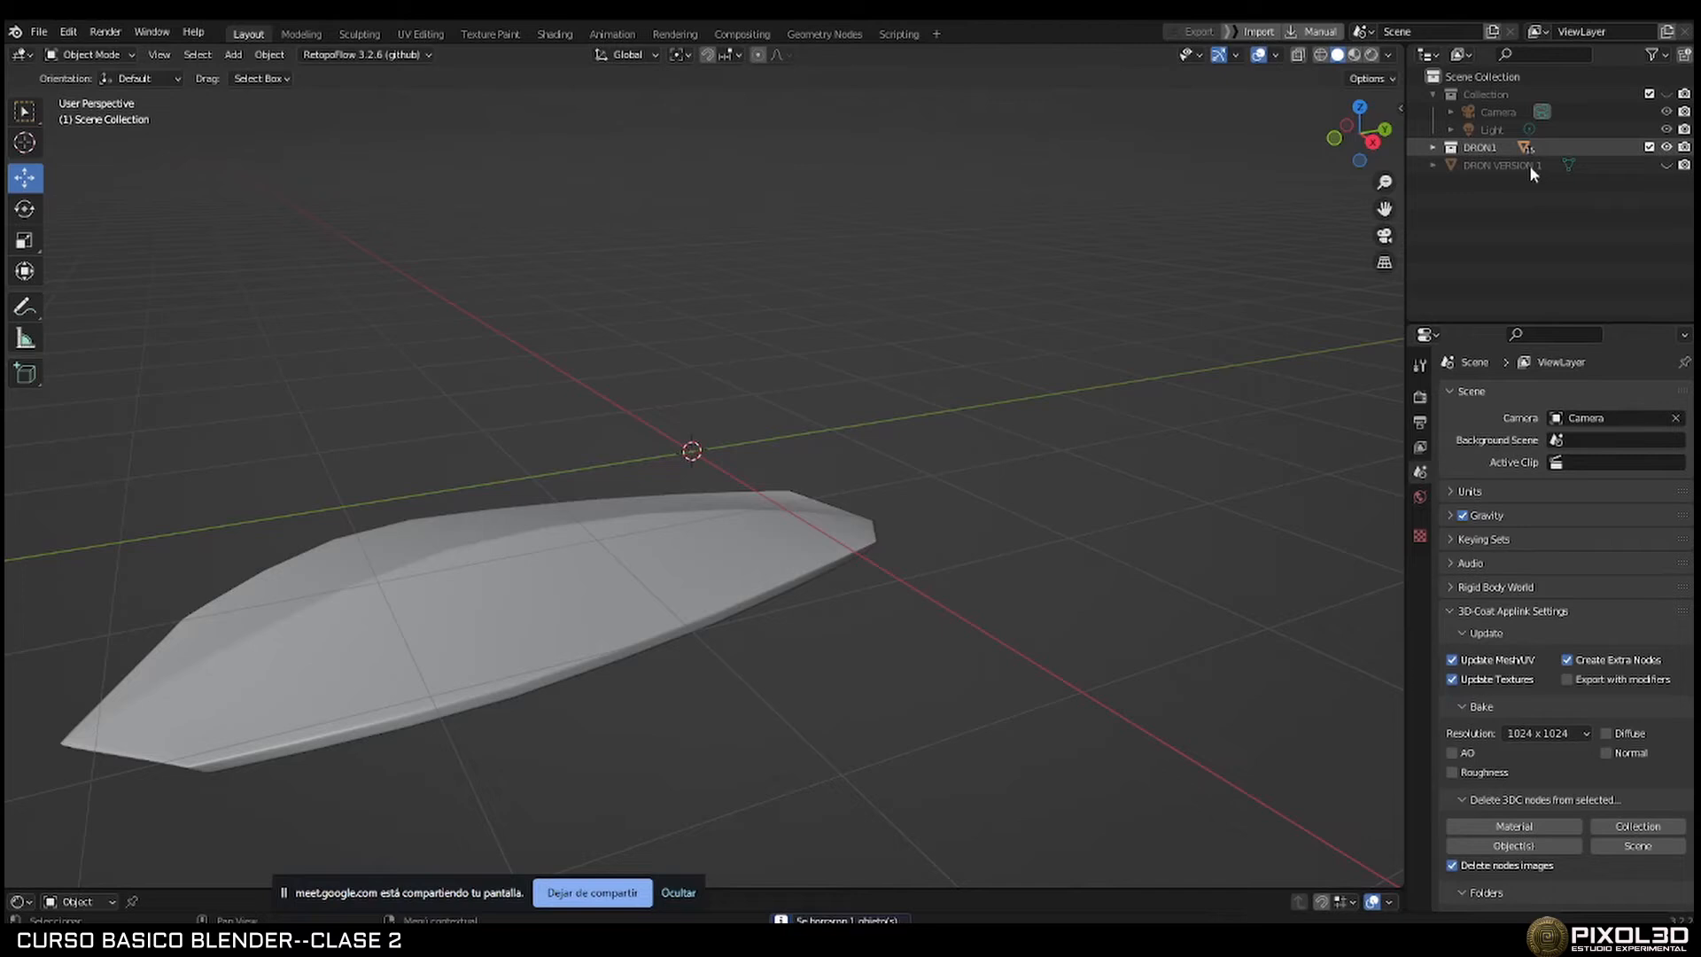
click(1433, 147)
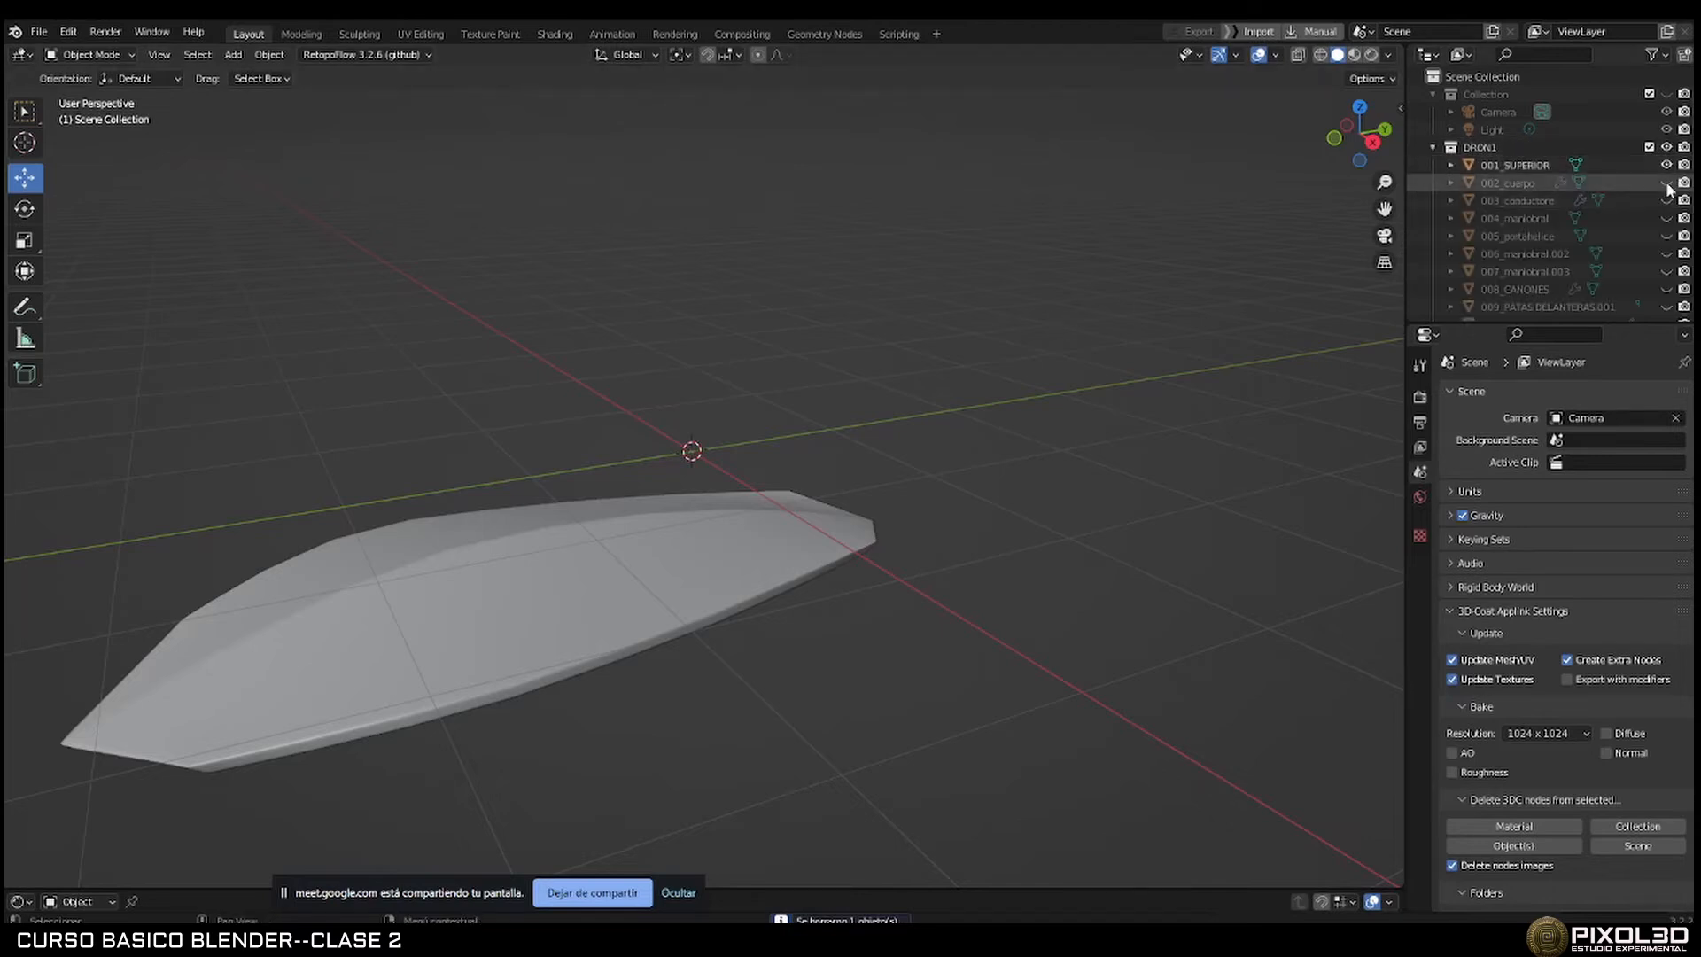
drag(1666, 184, 1667, 305)
scroll(1655, 292, down, 2)
scroll(1639, 260, down, 2)
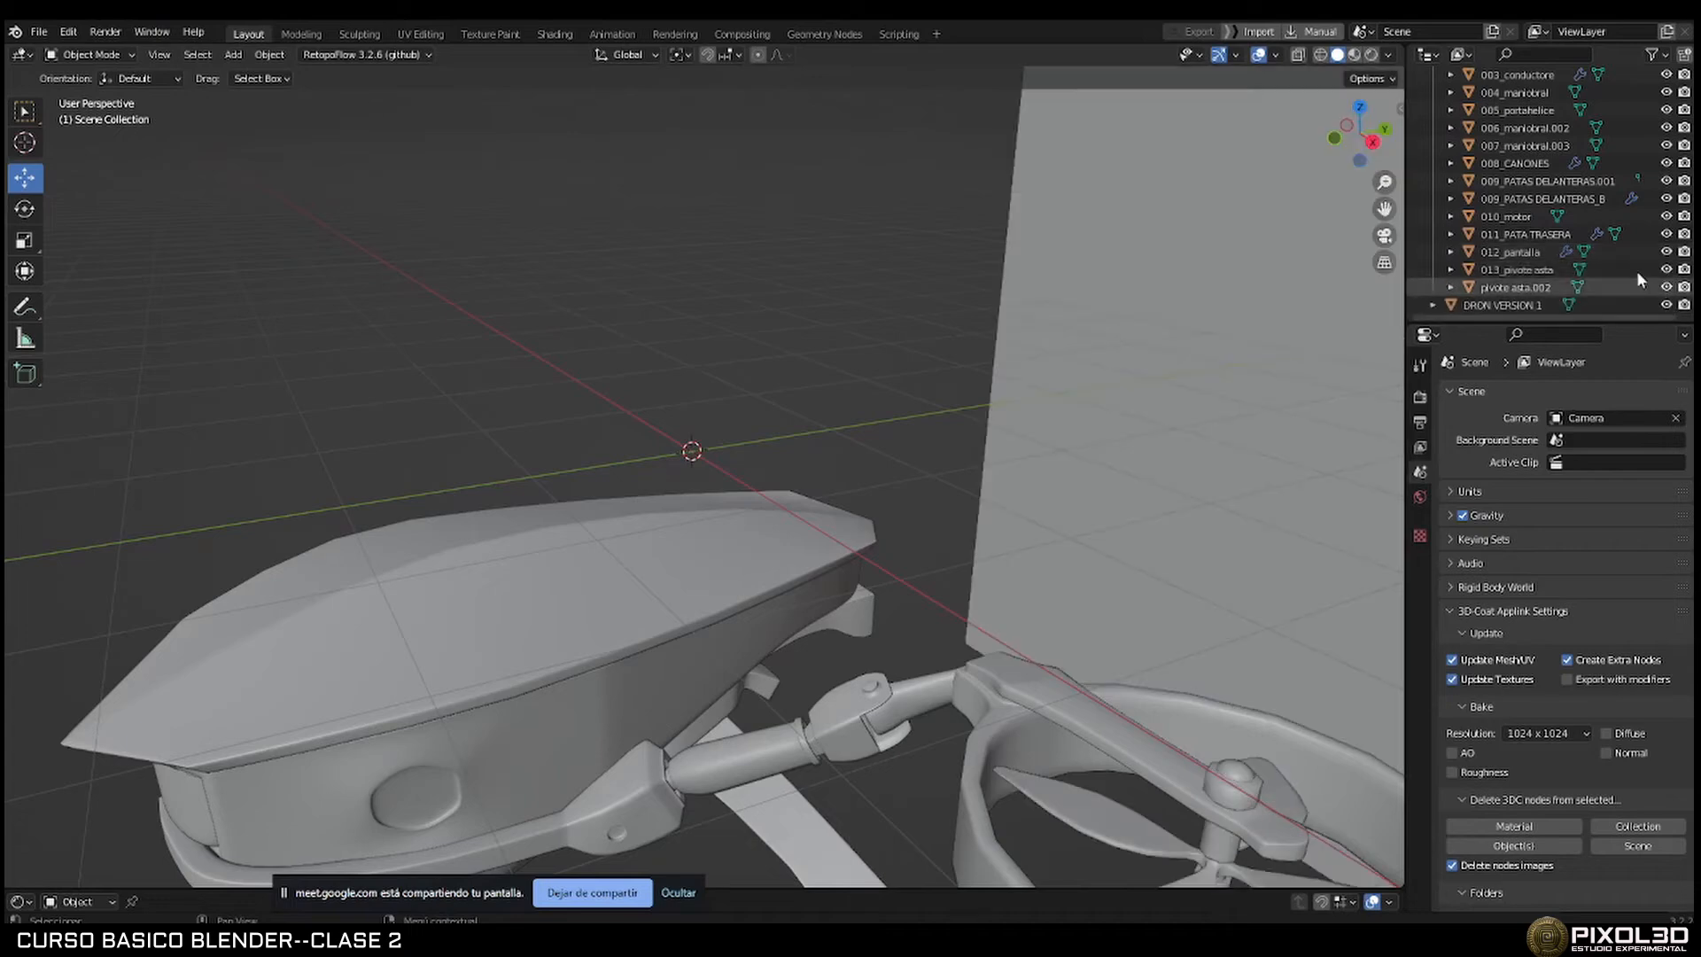
Examine the drone and its reference drawings in Material Preview shading, and inspect the model from several angles in Solid shading.
middle_drag(1063, 288, 1033, 330)
scroll(1099, 317, down, 4)
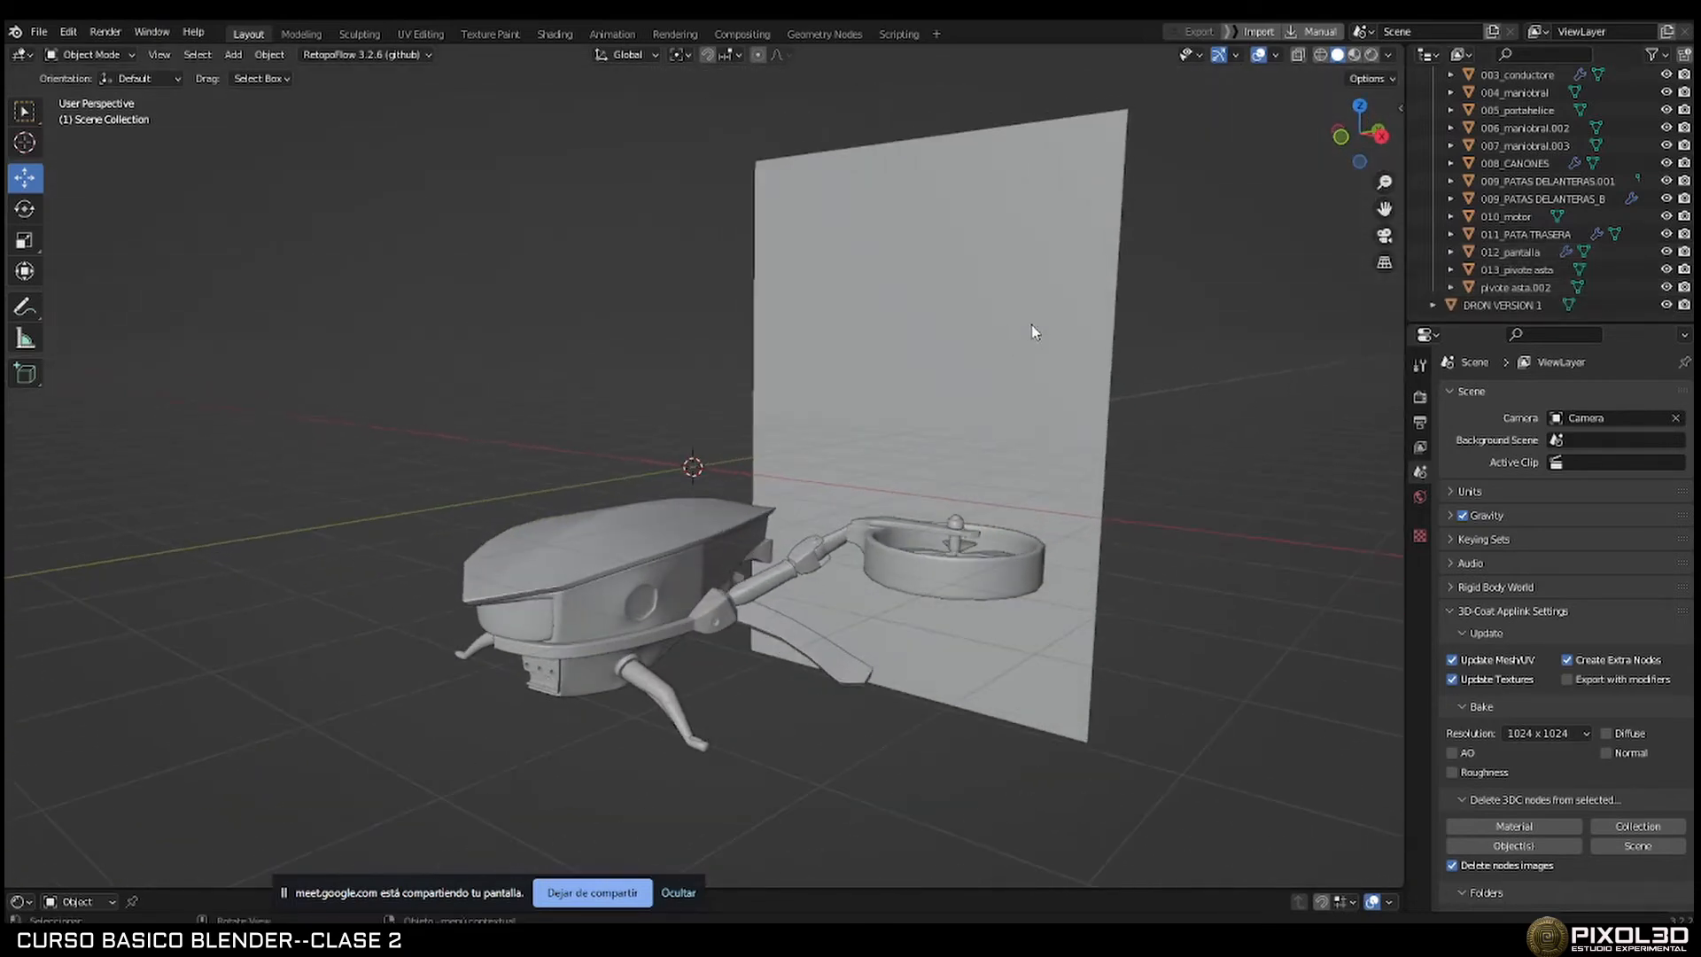
click(1353, 54)
mouse_move(1033, 320)
middle_down()
mouse_move(1036, 352)
mouse_move(1071, 303)
mouse_move(1033, 358)
mouse_move(1234, 280)
middle_up()
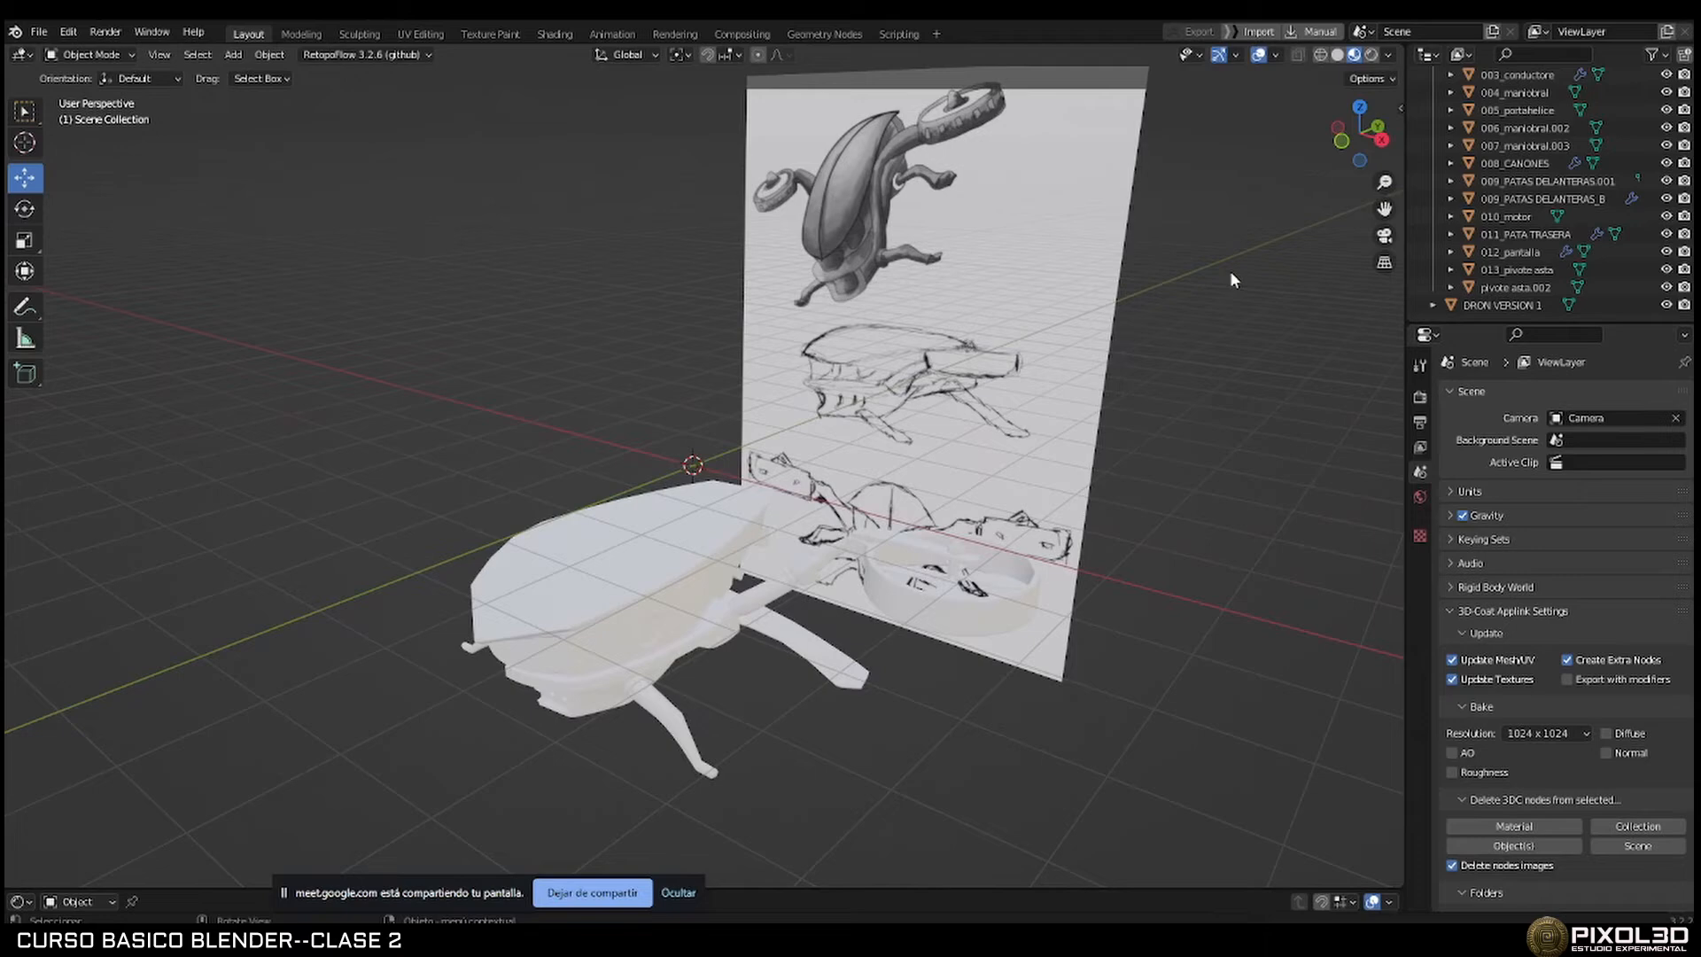
click(1337, 54)
mouse_move(1067, 277)
middle_down()
mouse_move(880, 449)
mouse_move(750, 434)
middle_up()
scroll(750, 434, up, 5)
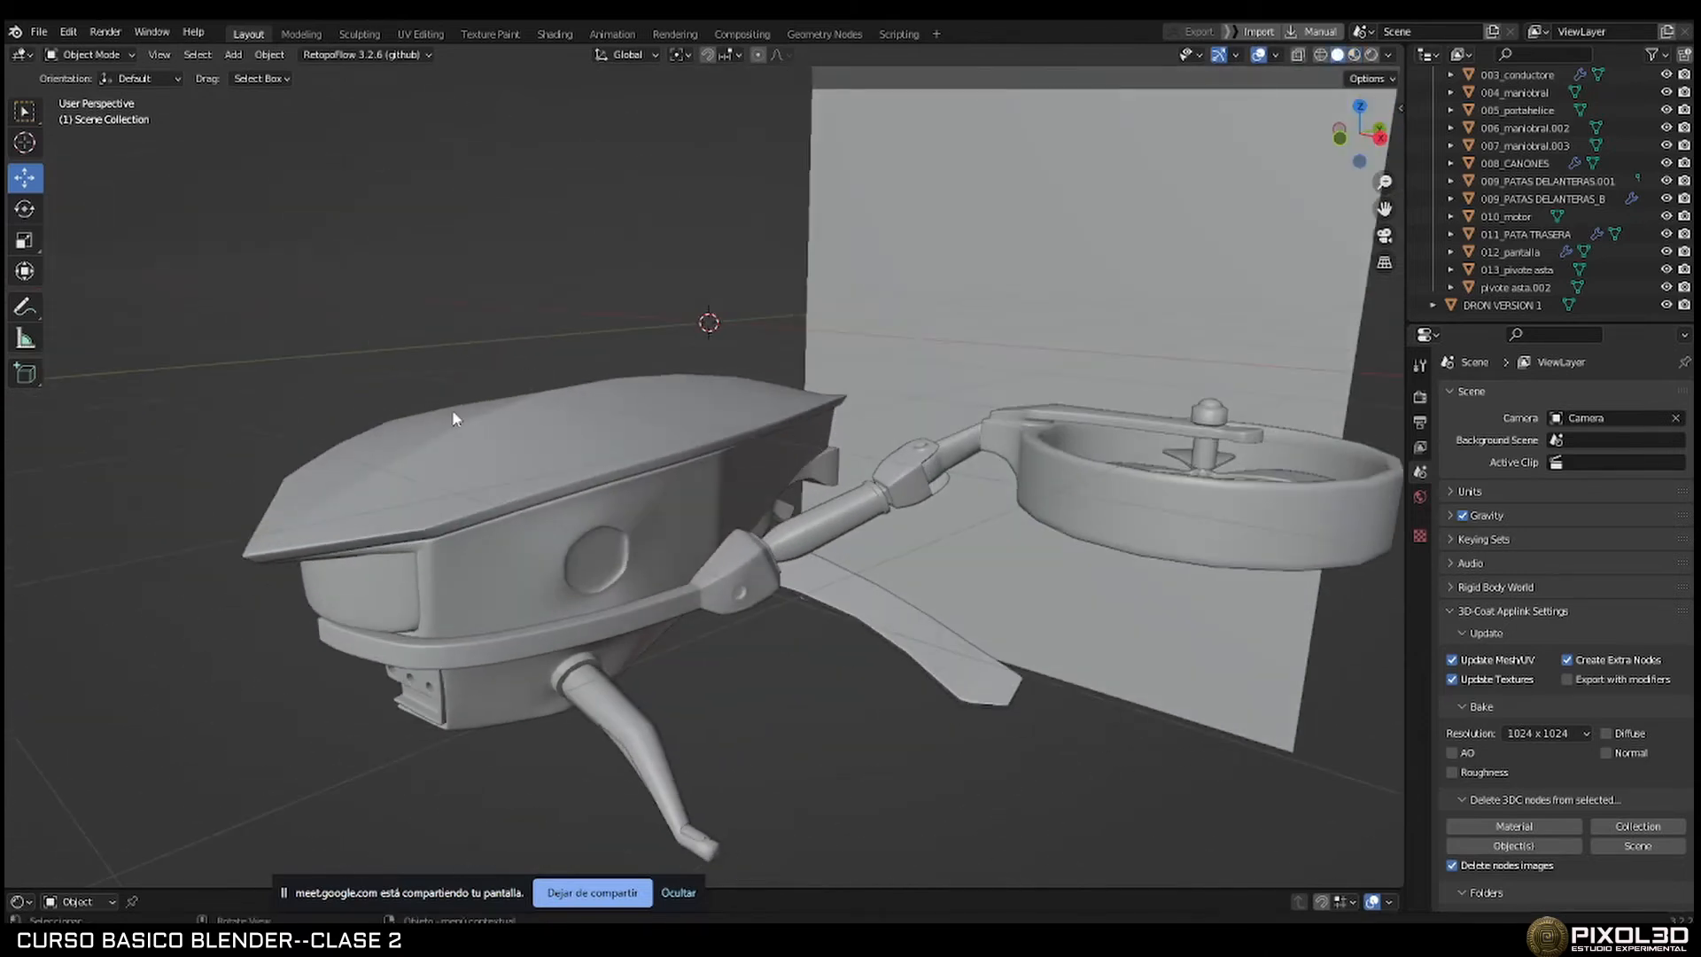
middle_drag(656, 561, 698, 533)
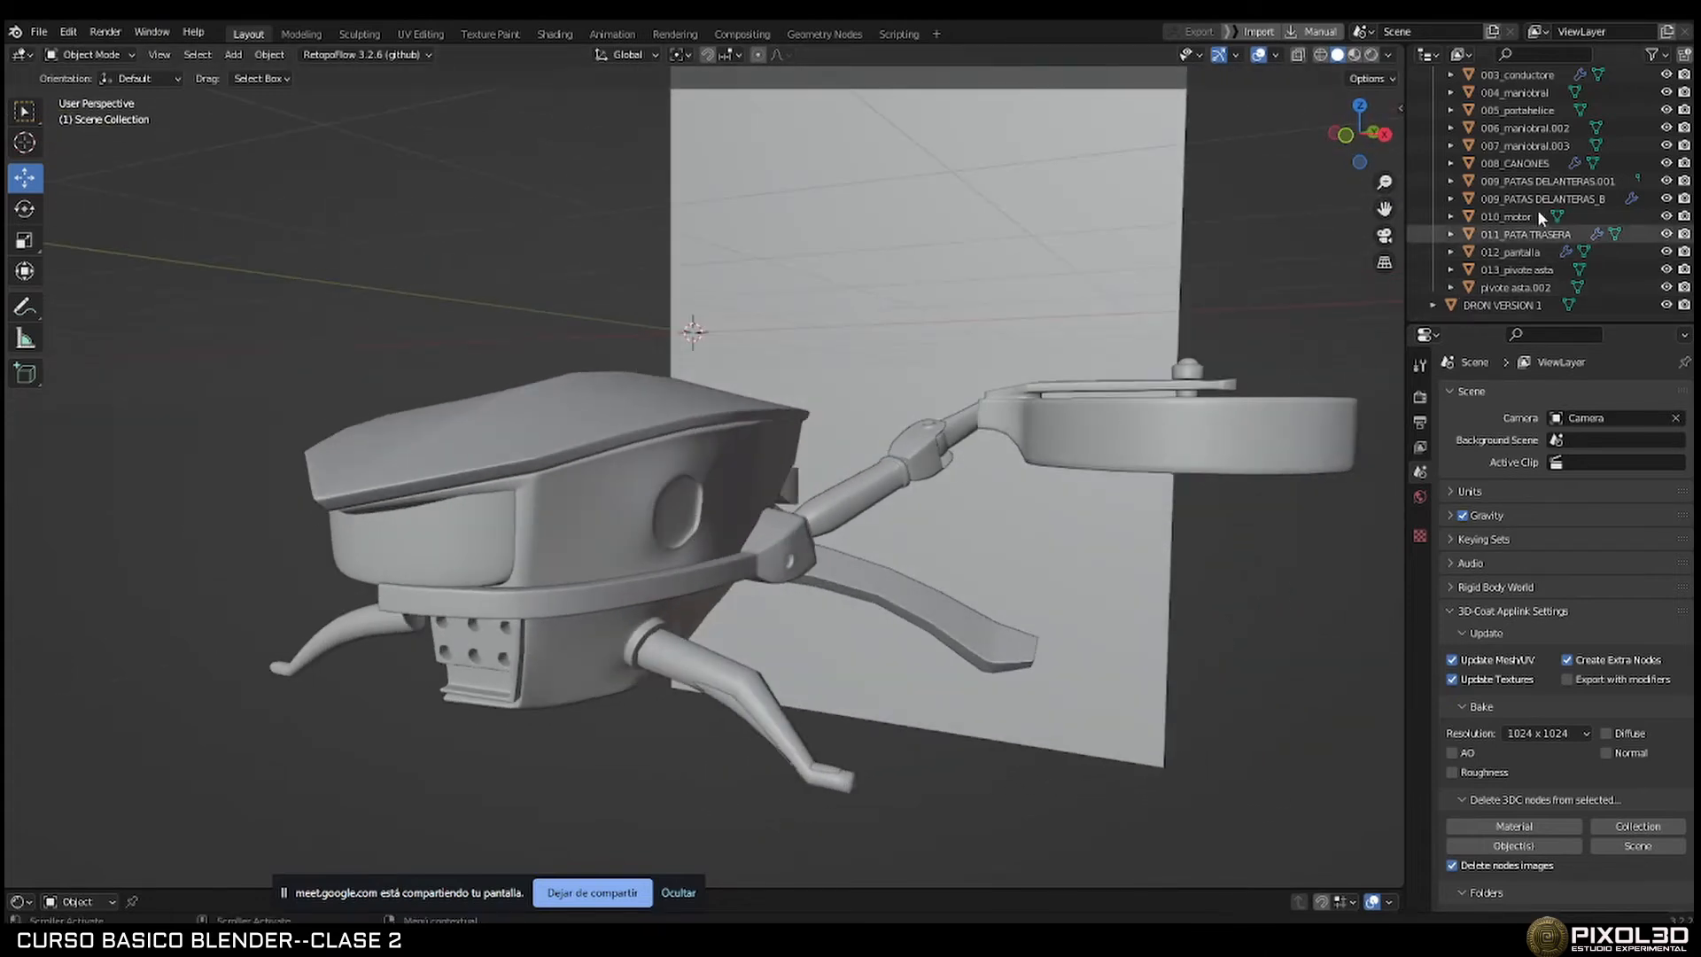
middle_drag(1074, 294, 1036, 337)
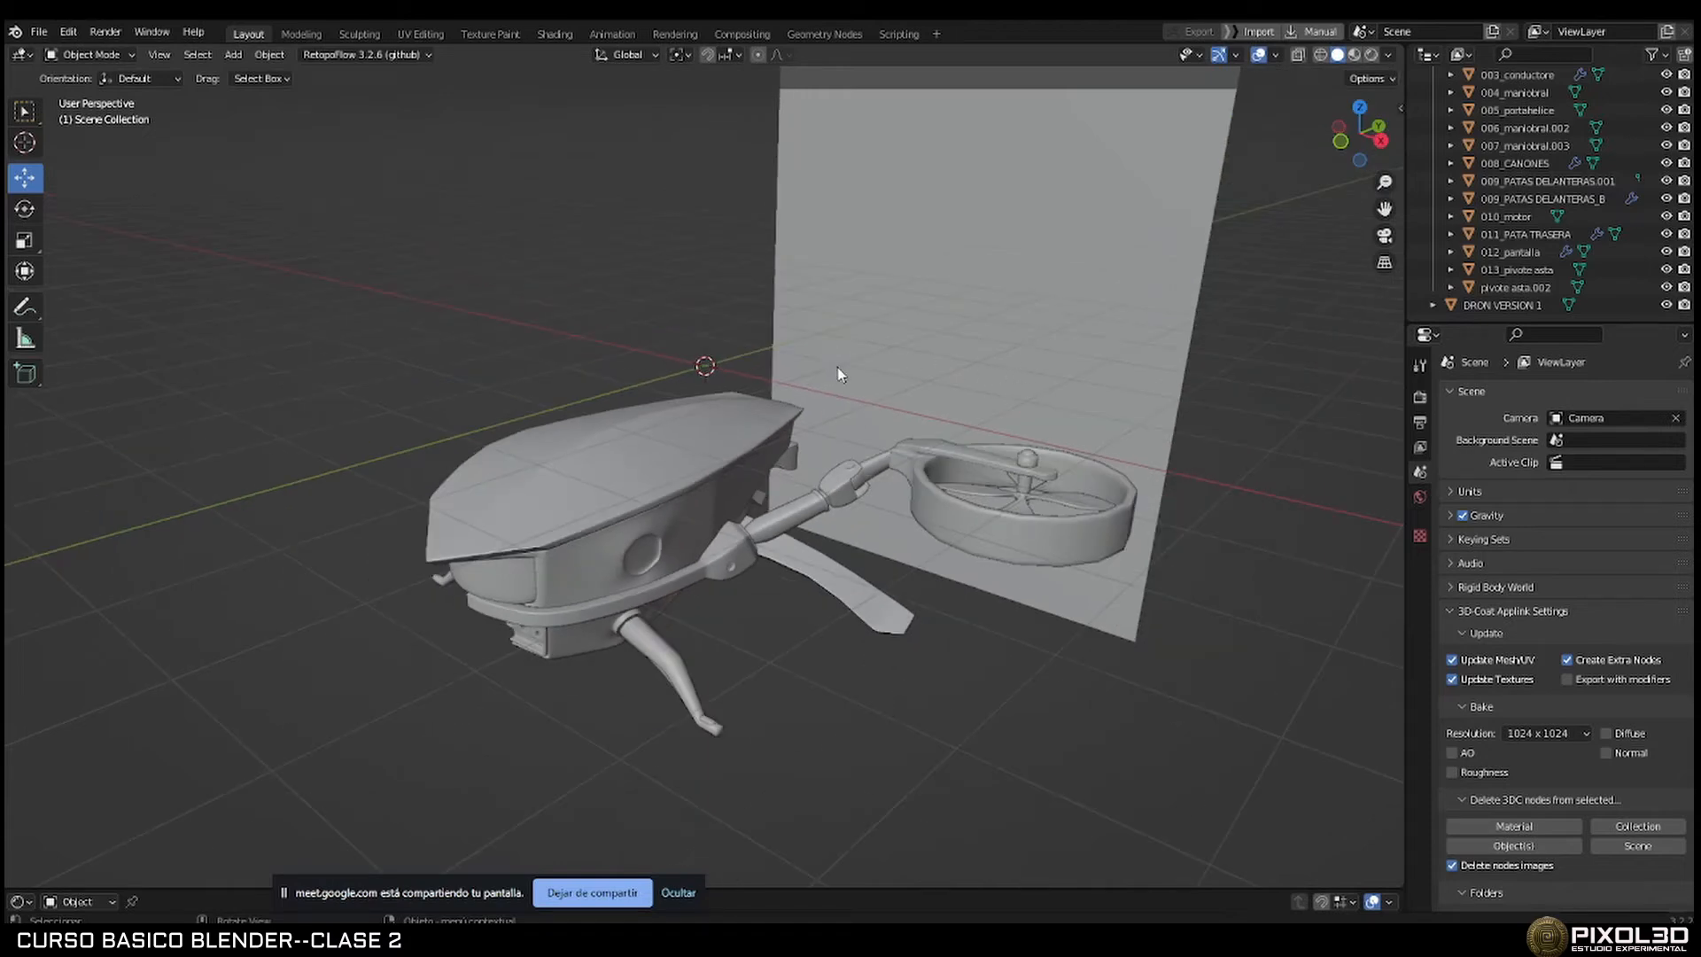
middle_drag(836, 380, 866, 375)
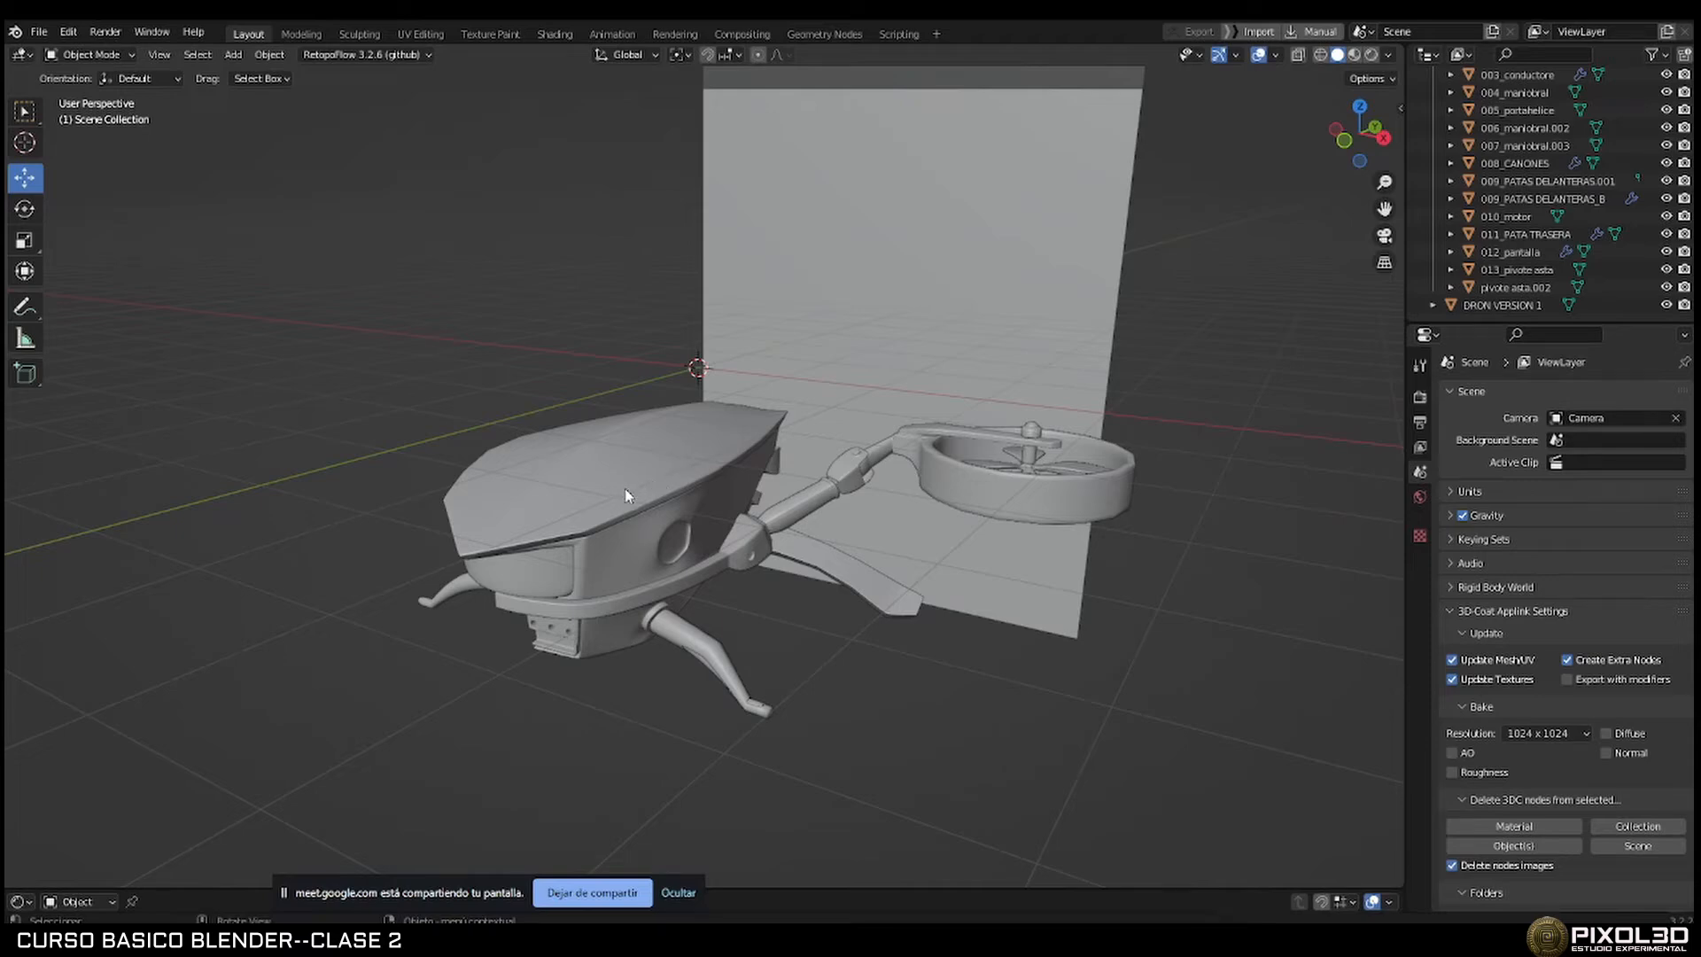
mouse_move(624, 493)
middle_down()
mouse_move(660, 618)
mouse_move(736, 482)
mouse_move(672, 491)
mouse_move(645, 472)
middle_up()
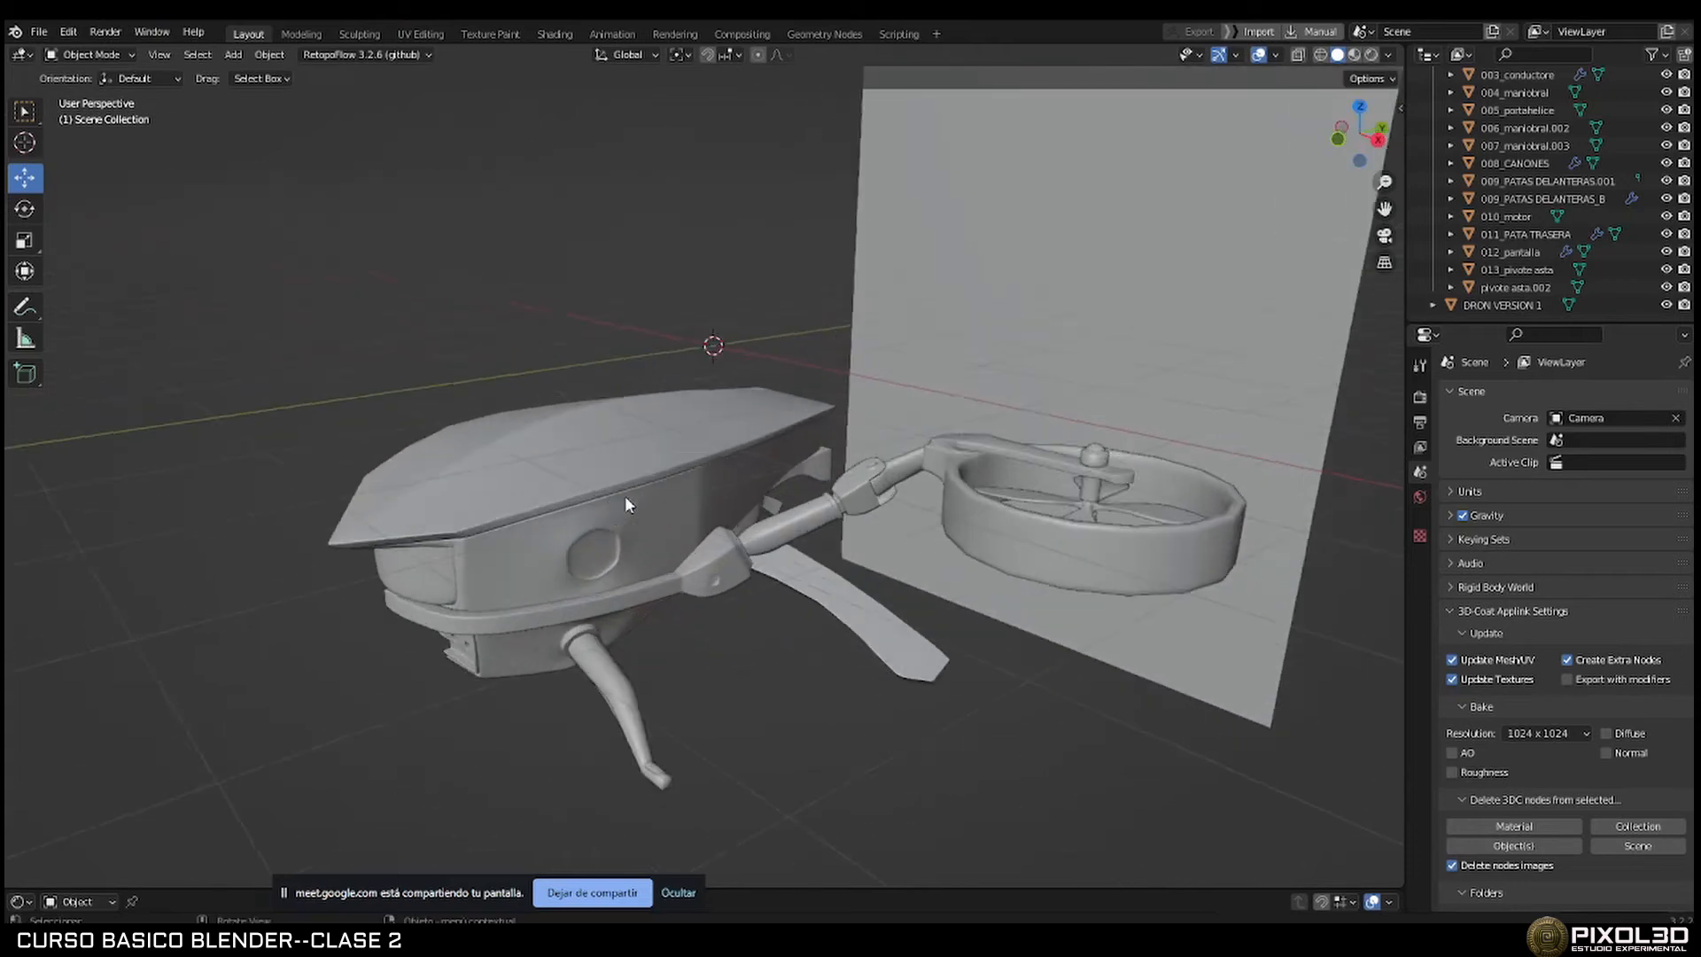
Enter Edit Mode on the drone body 002_cuerpo and examine the mesh faces around its hexagonal side opening.
scroll(626, 496, up, 4)
click(639, 547)
key(Tab)
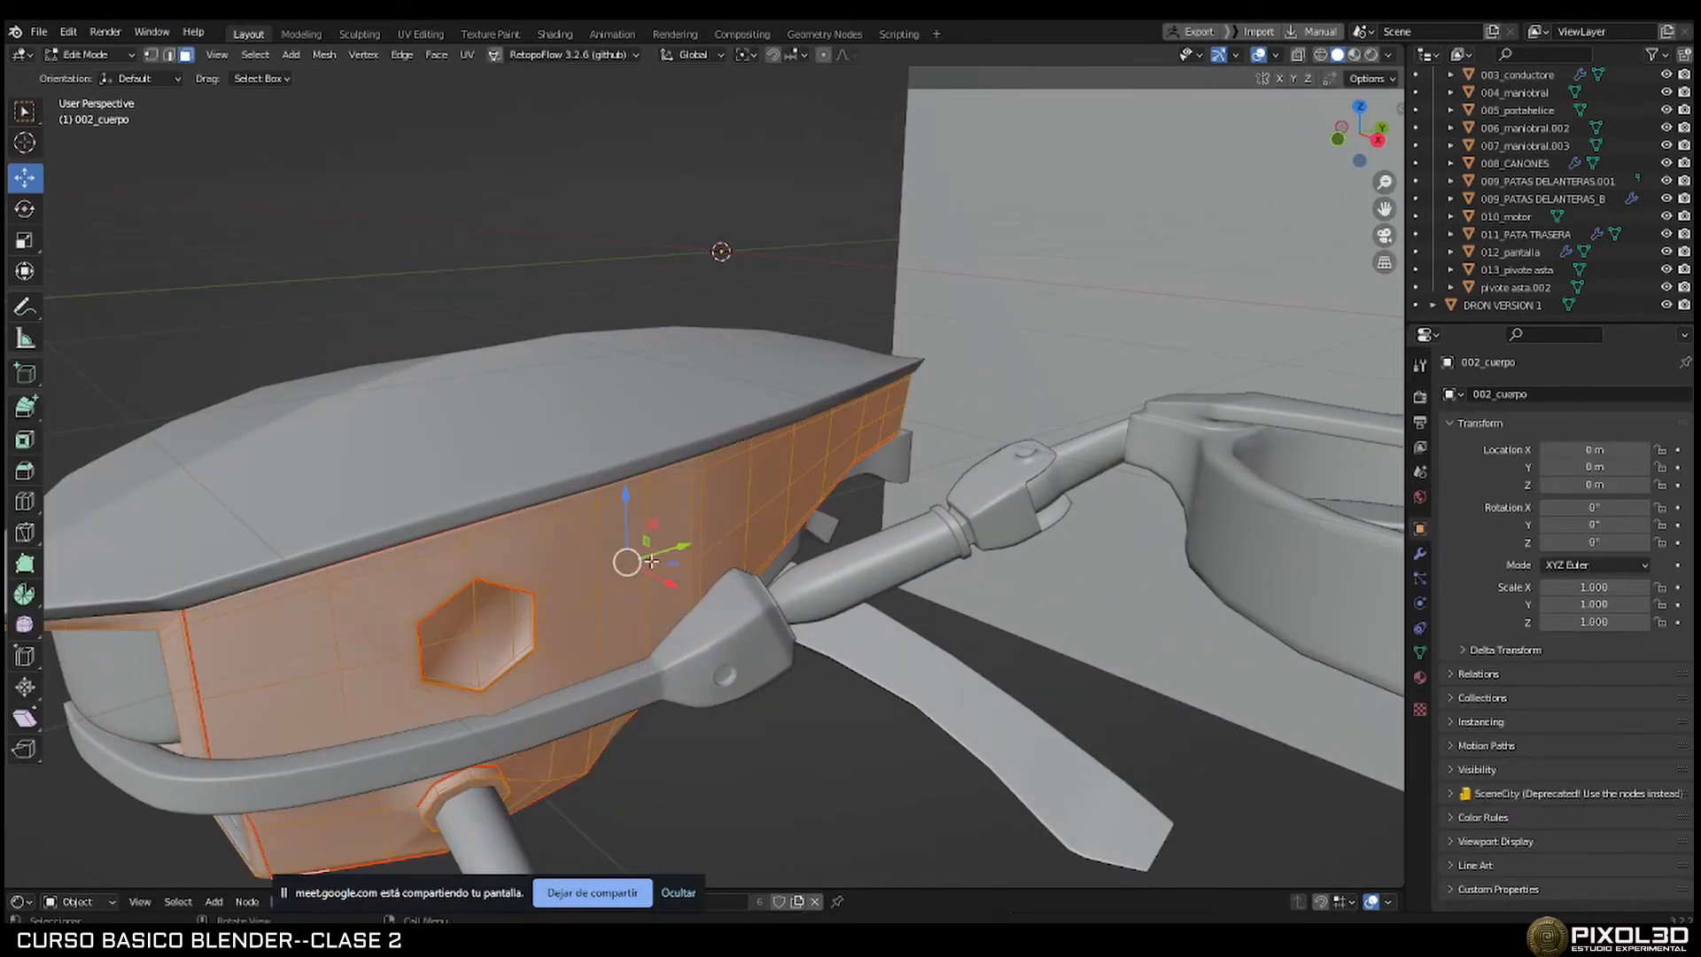
middle_drag(644, 549, 654, 506)
shift+middle_drag(505, 472, 675, 437)
scroll(676, 437, up, 3)
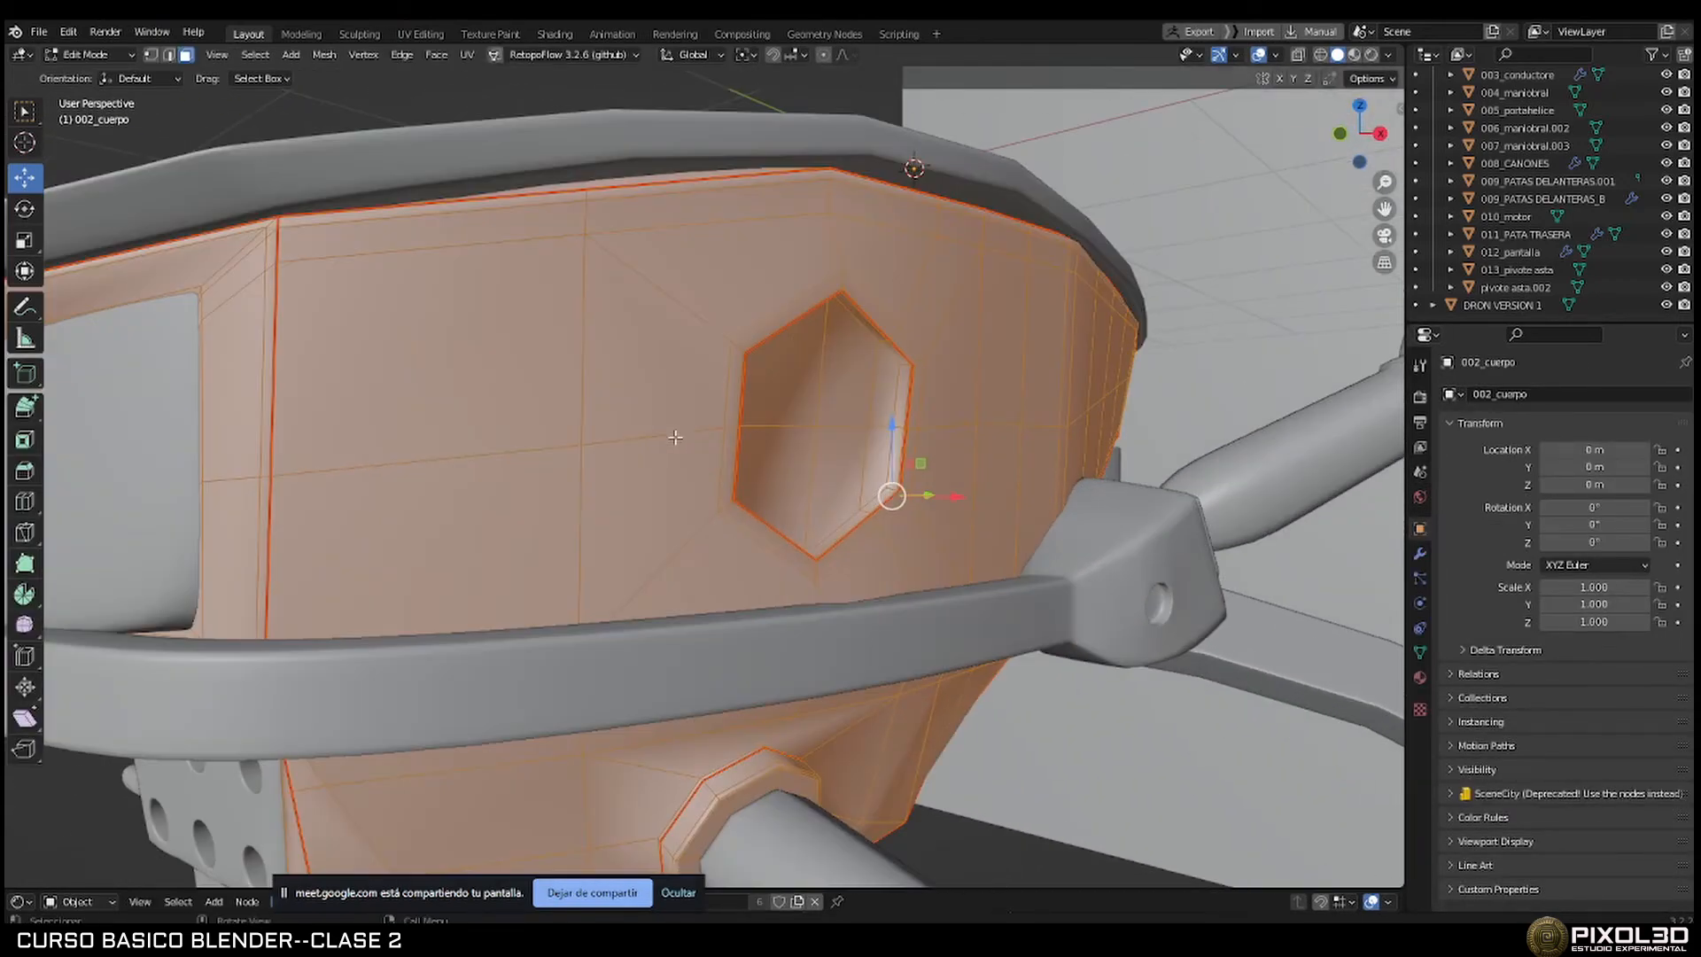
middle_drag(847, 407, 877, 391)
click(884, 384)
scroll(884, 384, down, 5)
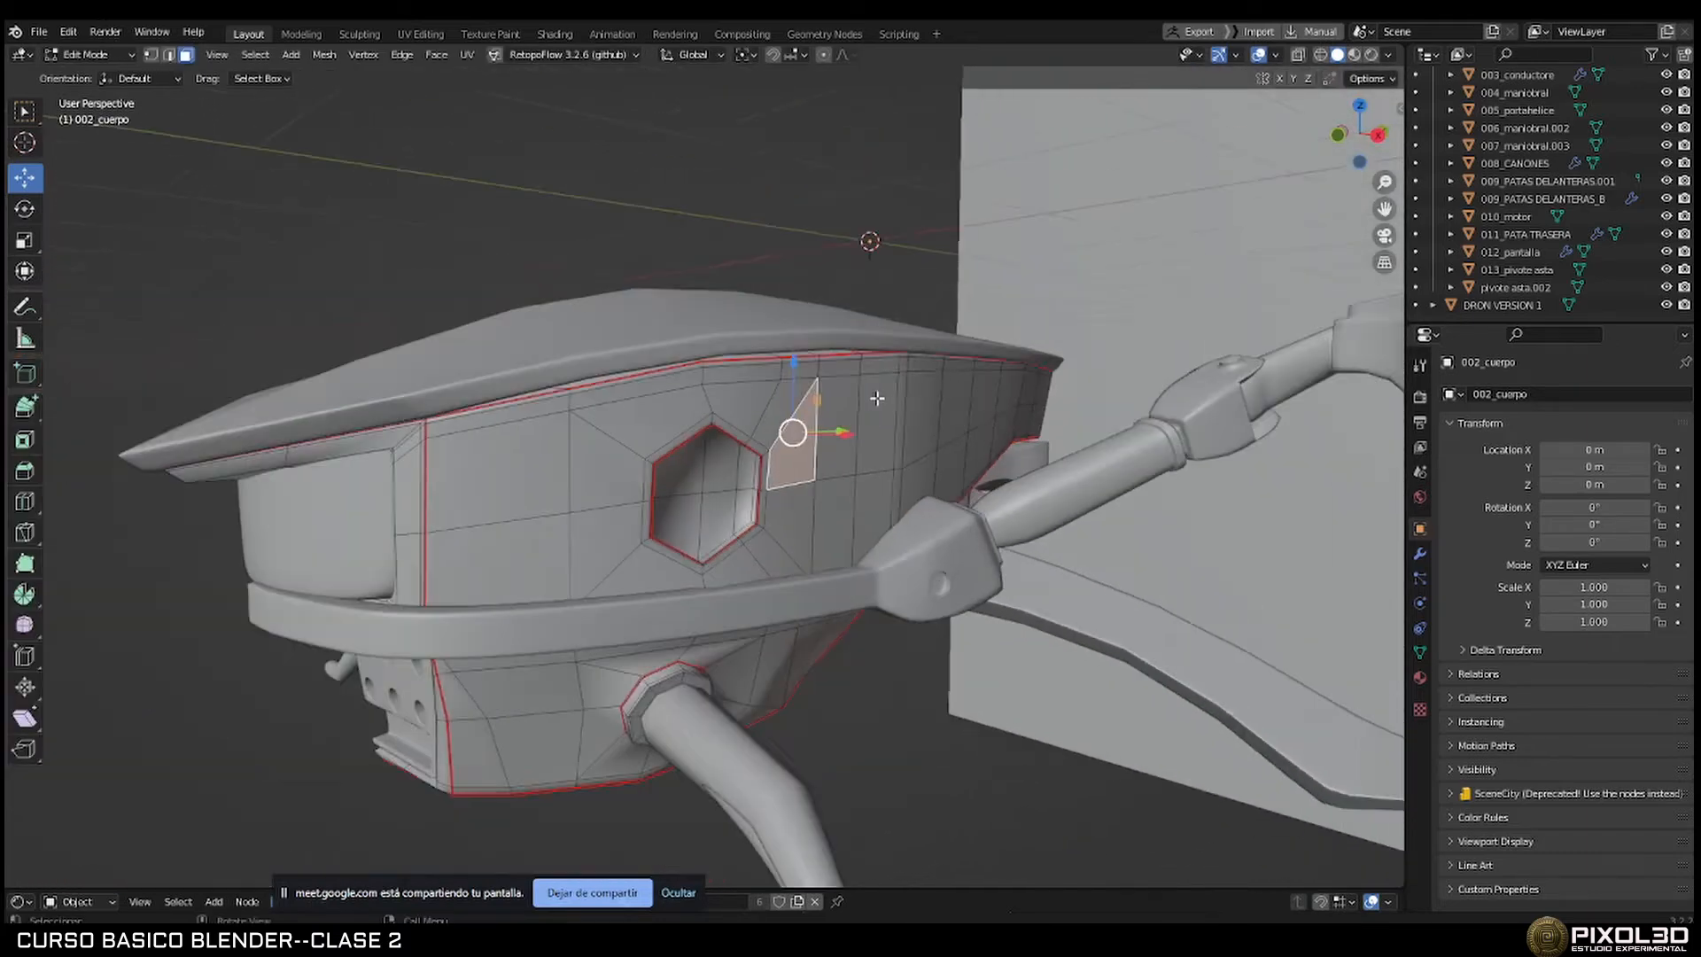
Show the modifiers of 002_cuerpo and compare its subdivided shape in Object Mode with its mesh in Edit Mode.
key(Tab)
click(1421, 555)
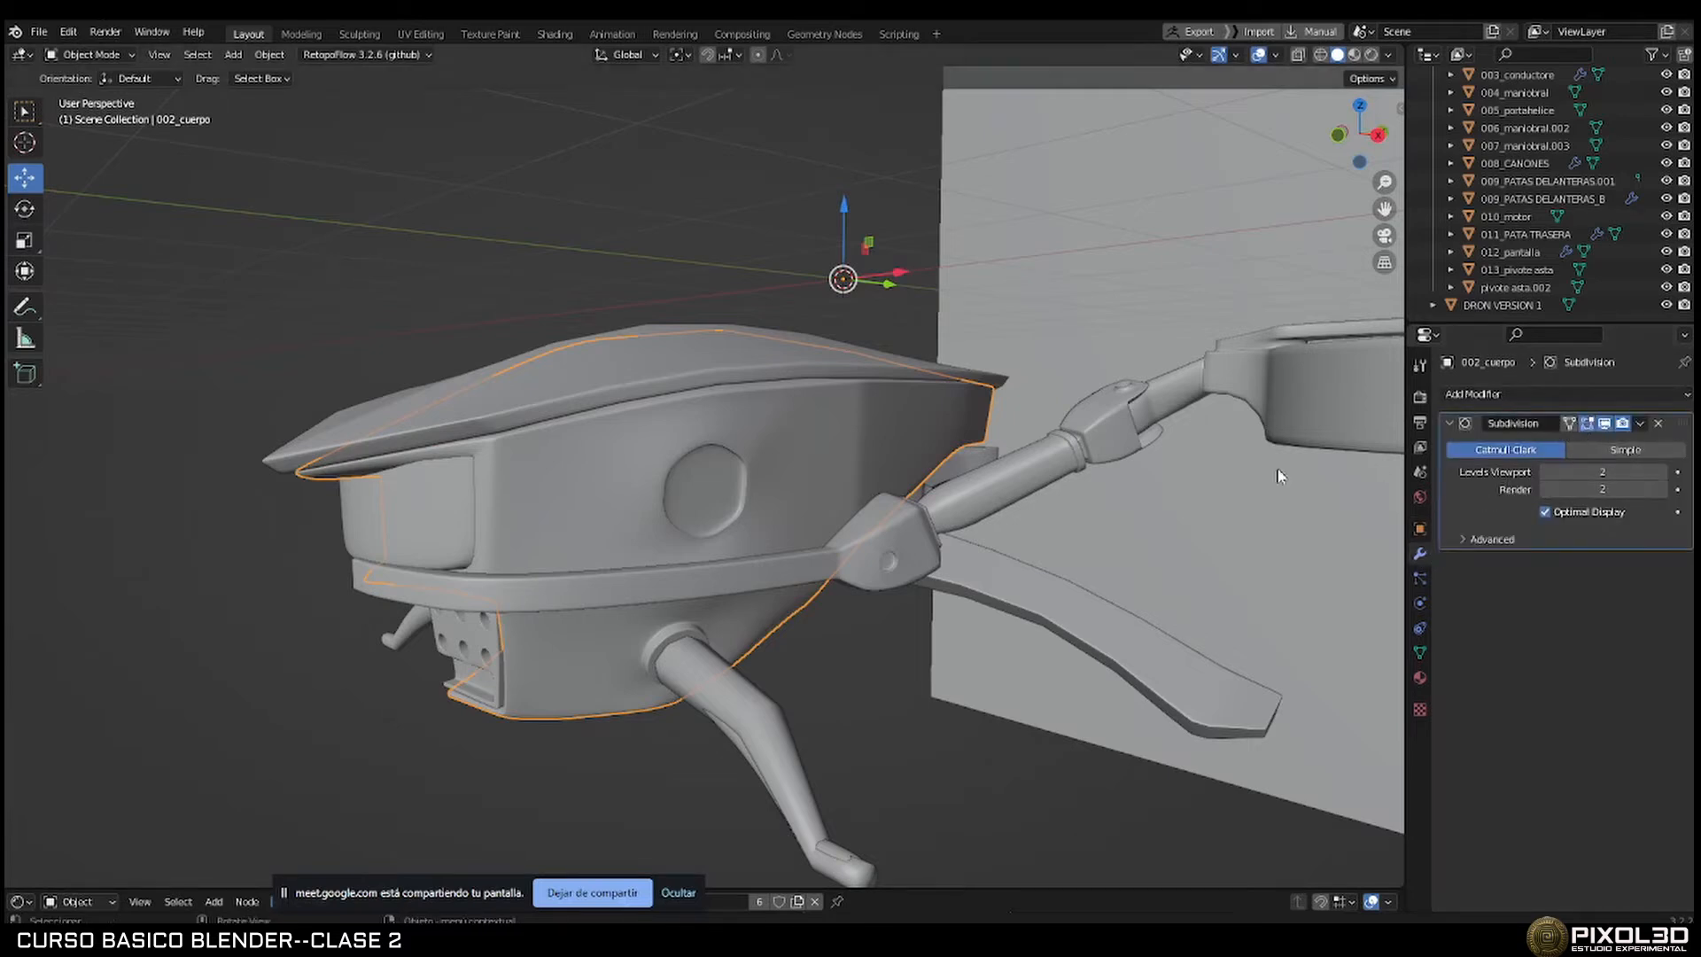
key(Tab)
middle_drag(842, 482, 782, 491)
key(Tab)
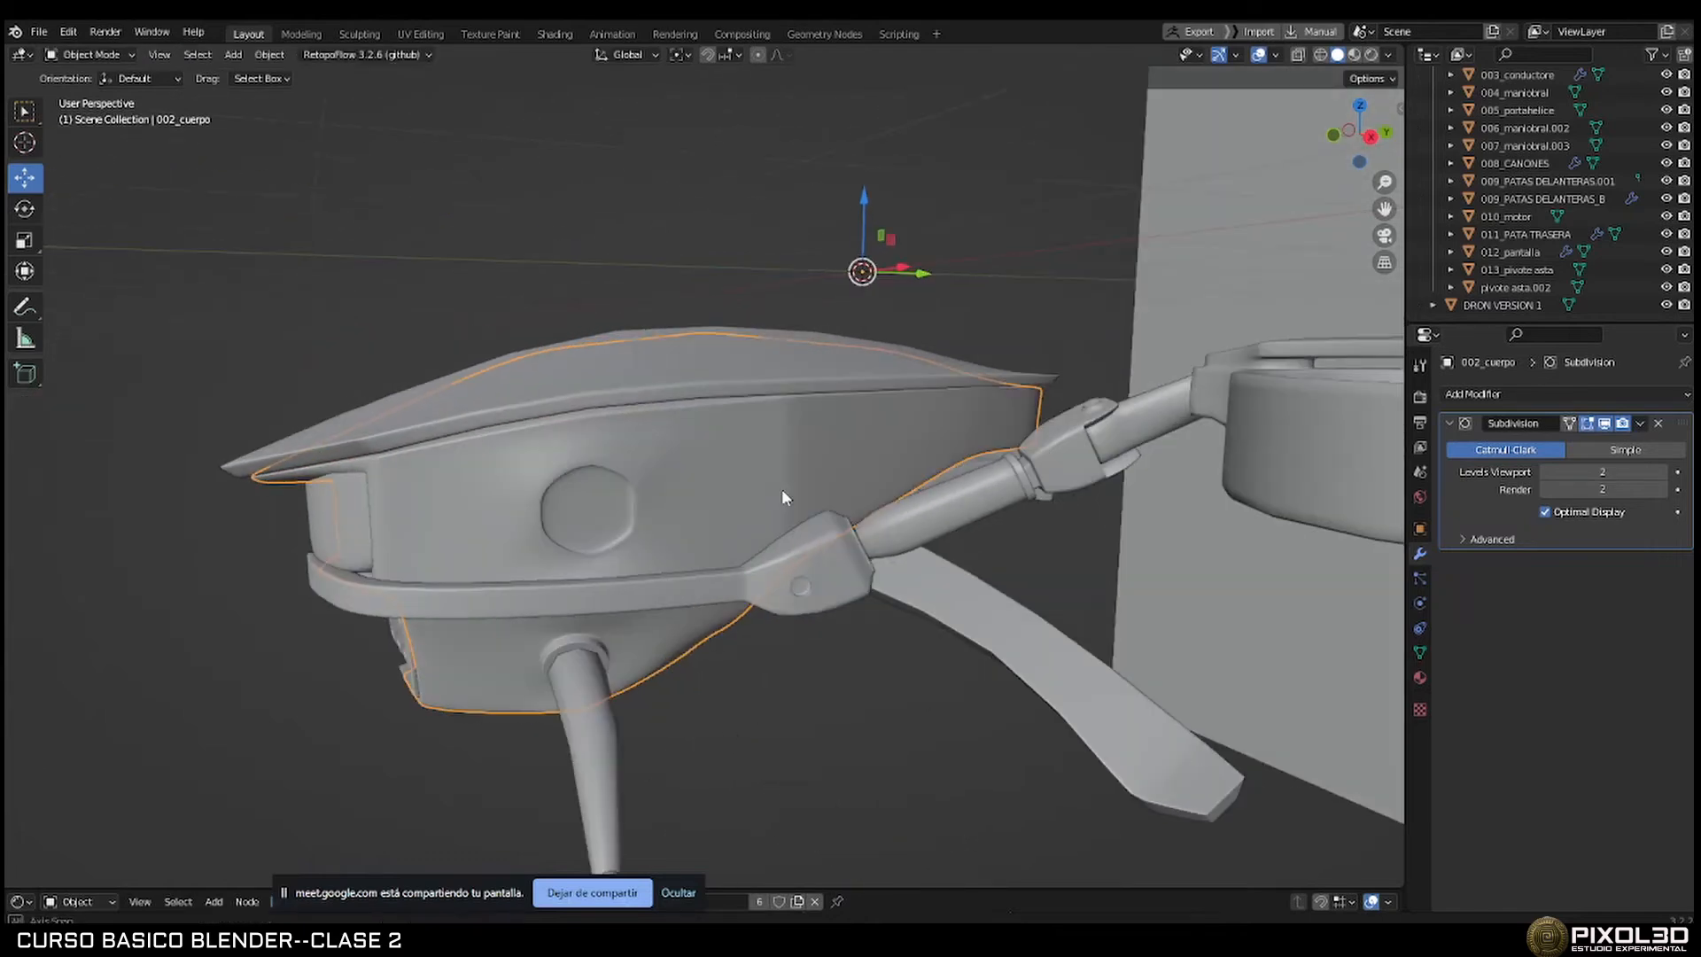
Try viewport subdivision level 4 on 002_cuerpo, and restore the level to 2.
click(1663, 472)
click(1663, 472)
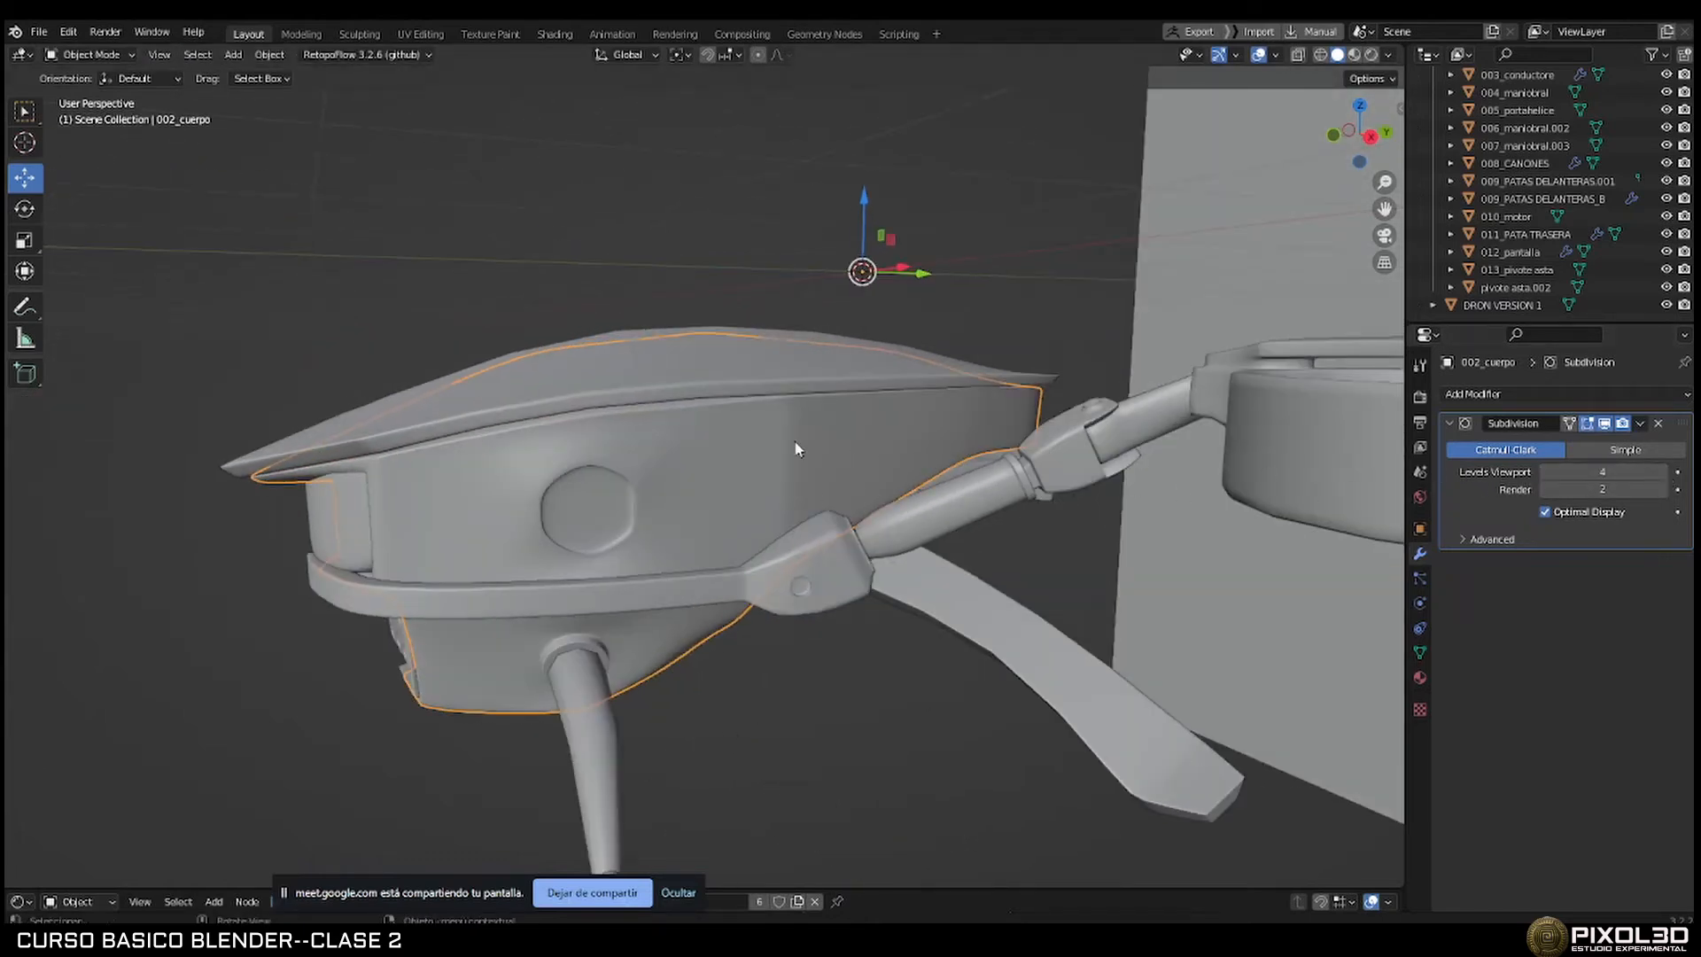
click(1546, 472)
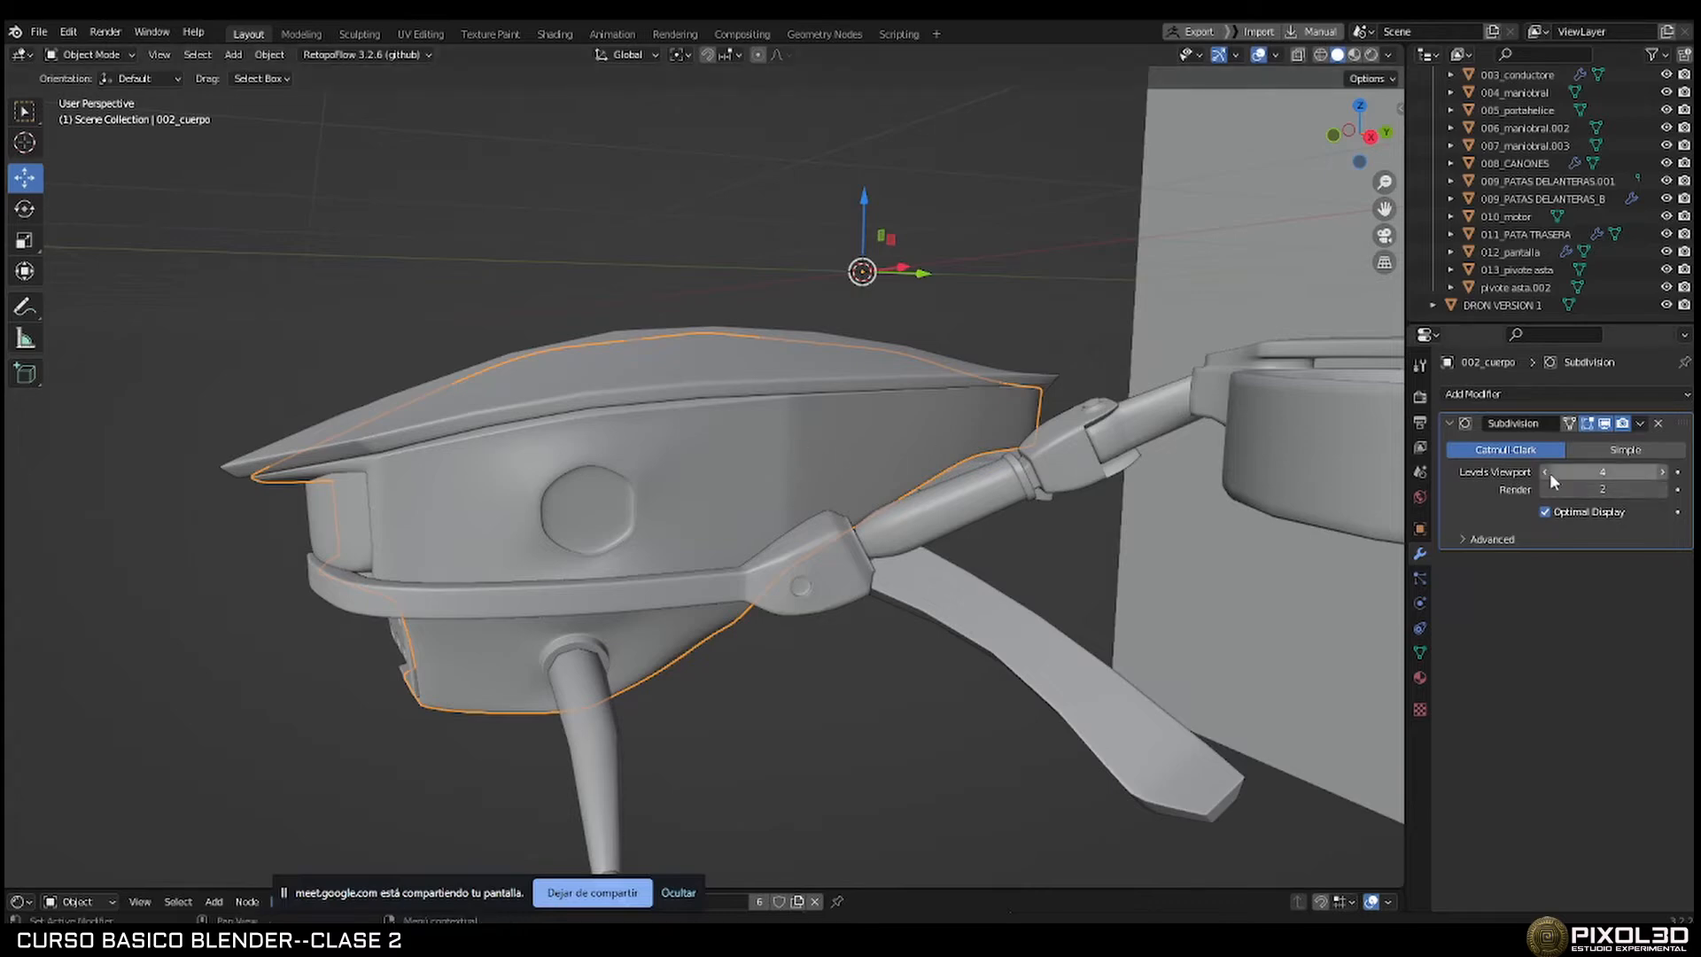
click(1546, 472)
middle_drag(810, 434, 868, 428)
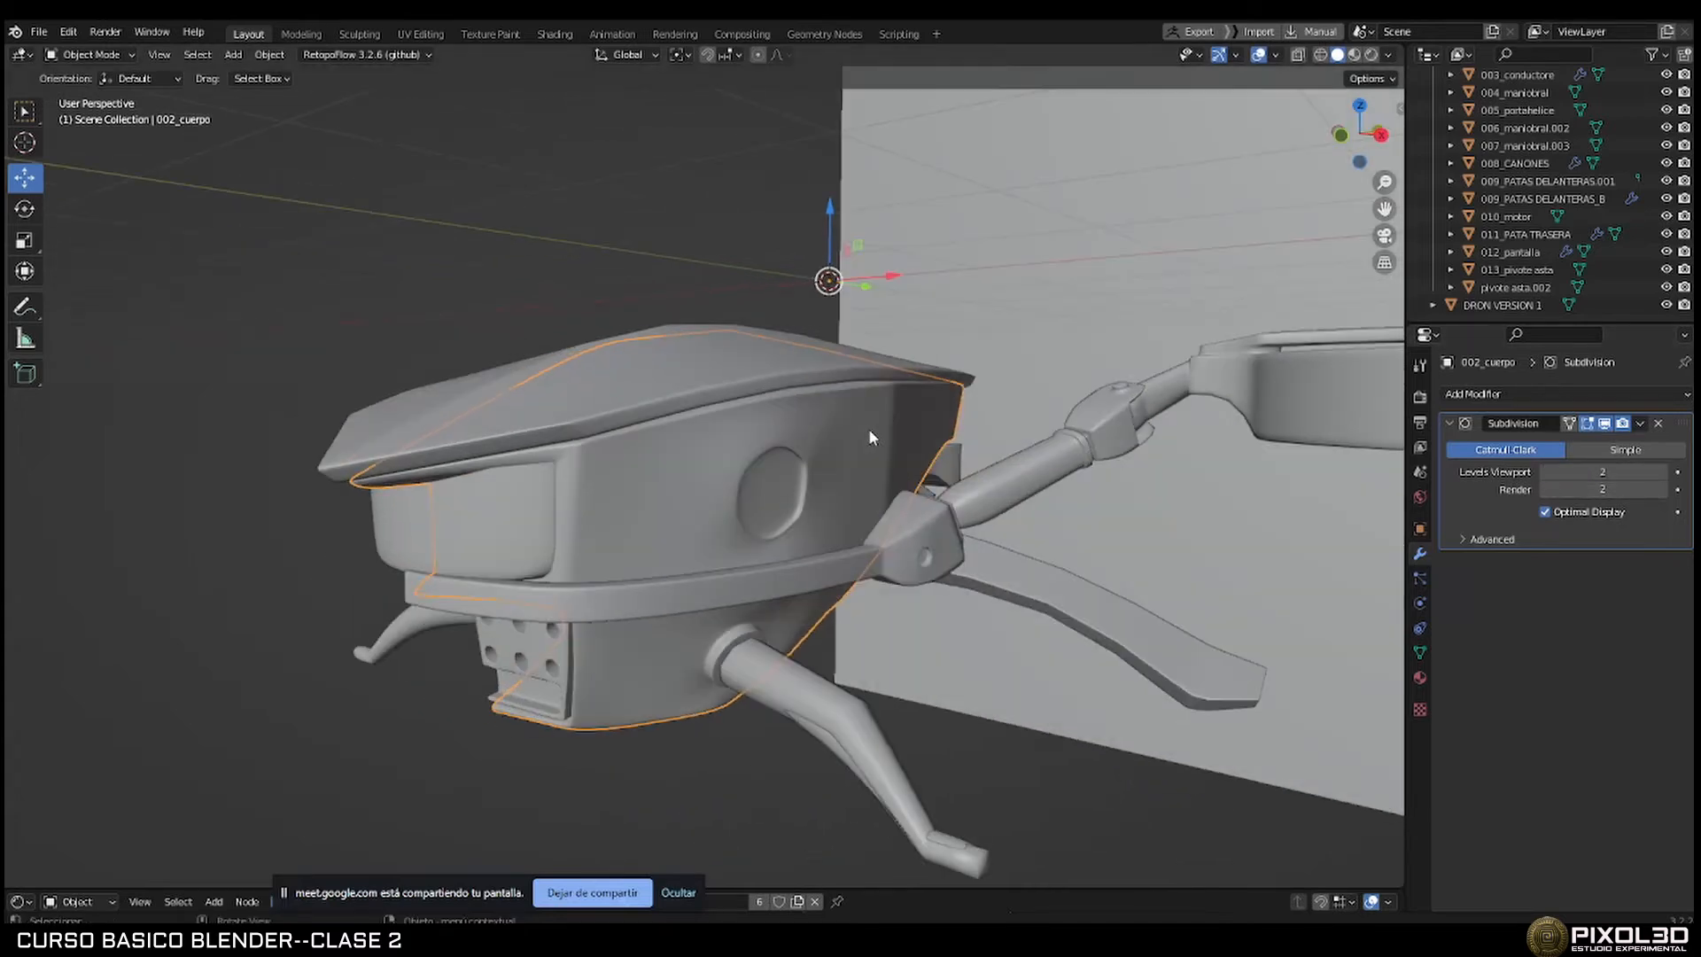
Compare the body's edit mesh with its smoothed Object Mode shape, and inspect the whole drone from several angles.
key(Tab)
middle_drag(724, 446, 880, 413)
scroll(744, 456, down, 5)
key(Tab)
scroll(893, 423, up, 3)
scroll(913, 418, down, 3)
click(751, 335)
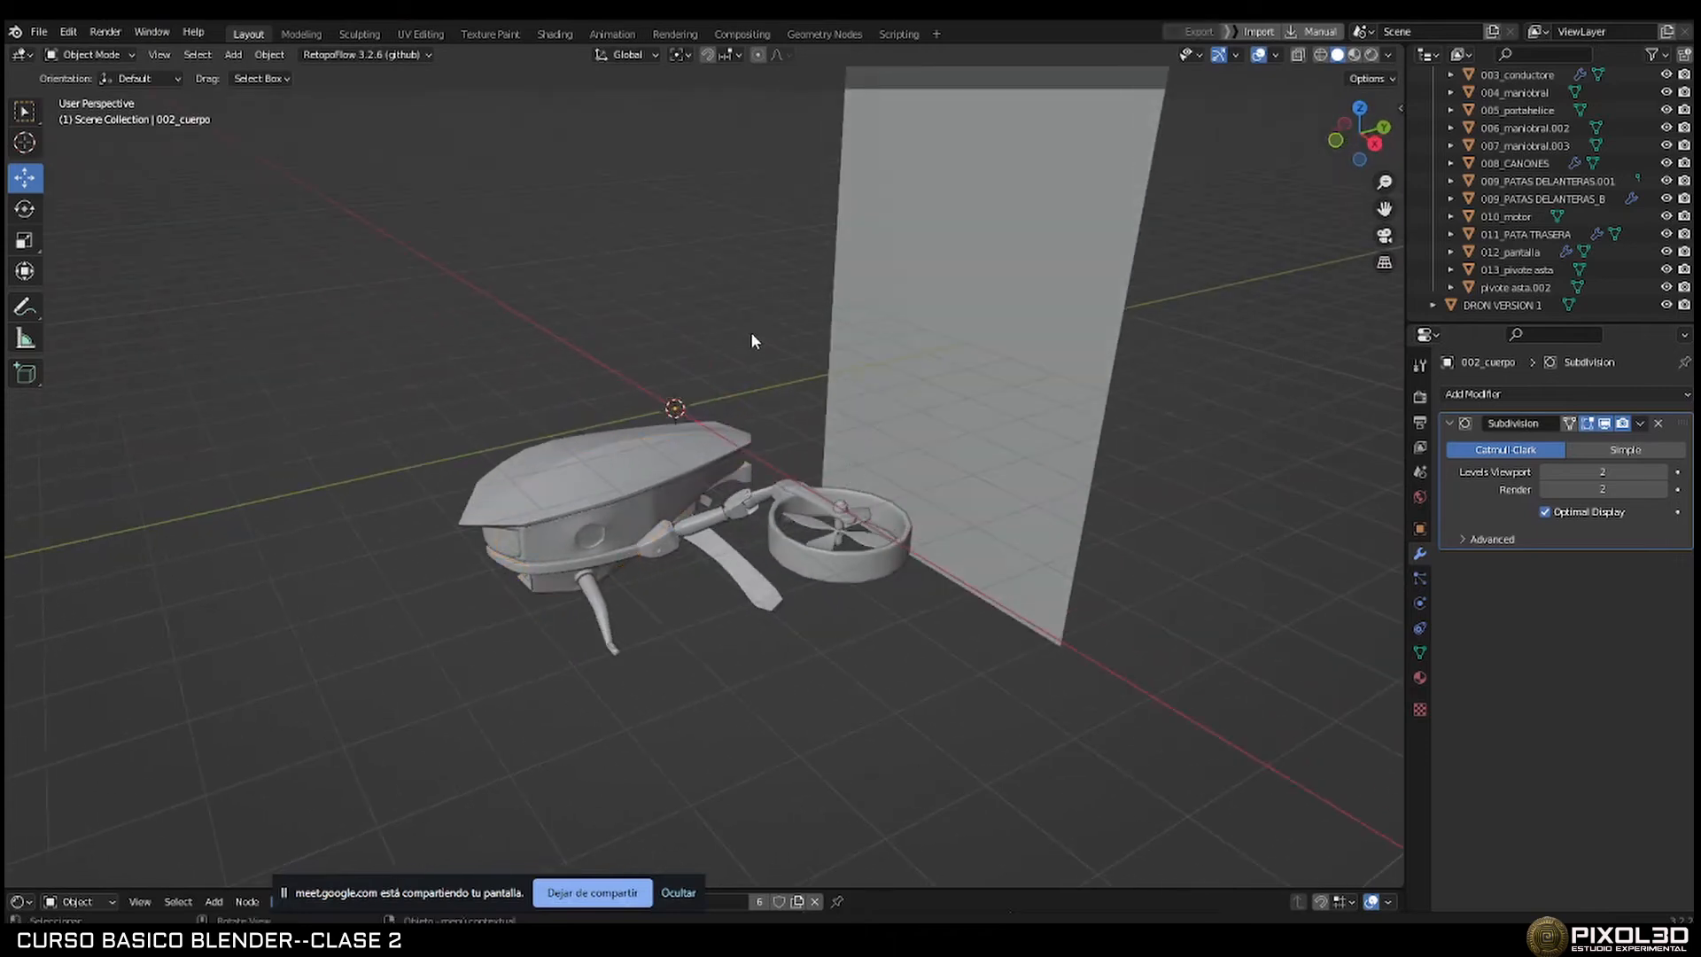
middle_drag(751, 335, 769, 500)
key(Tab)
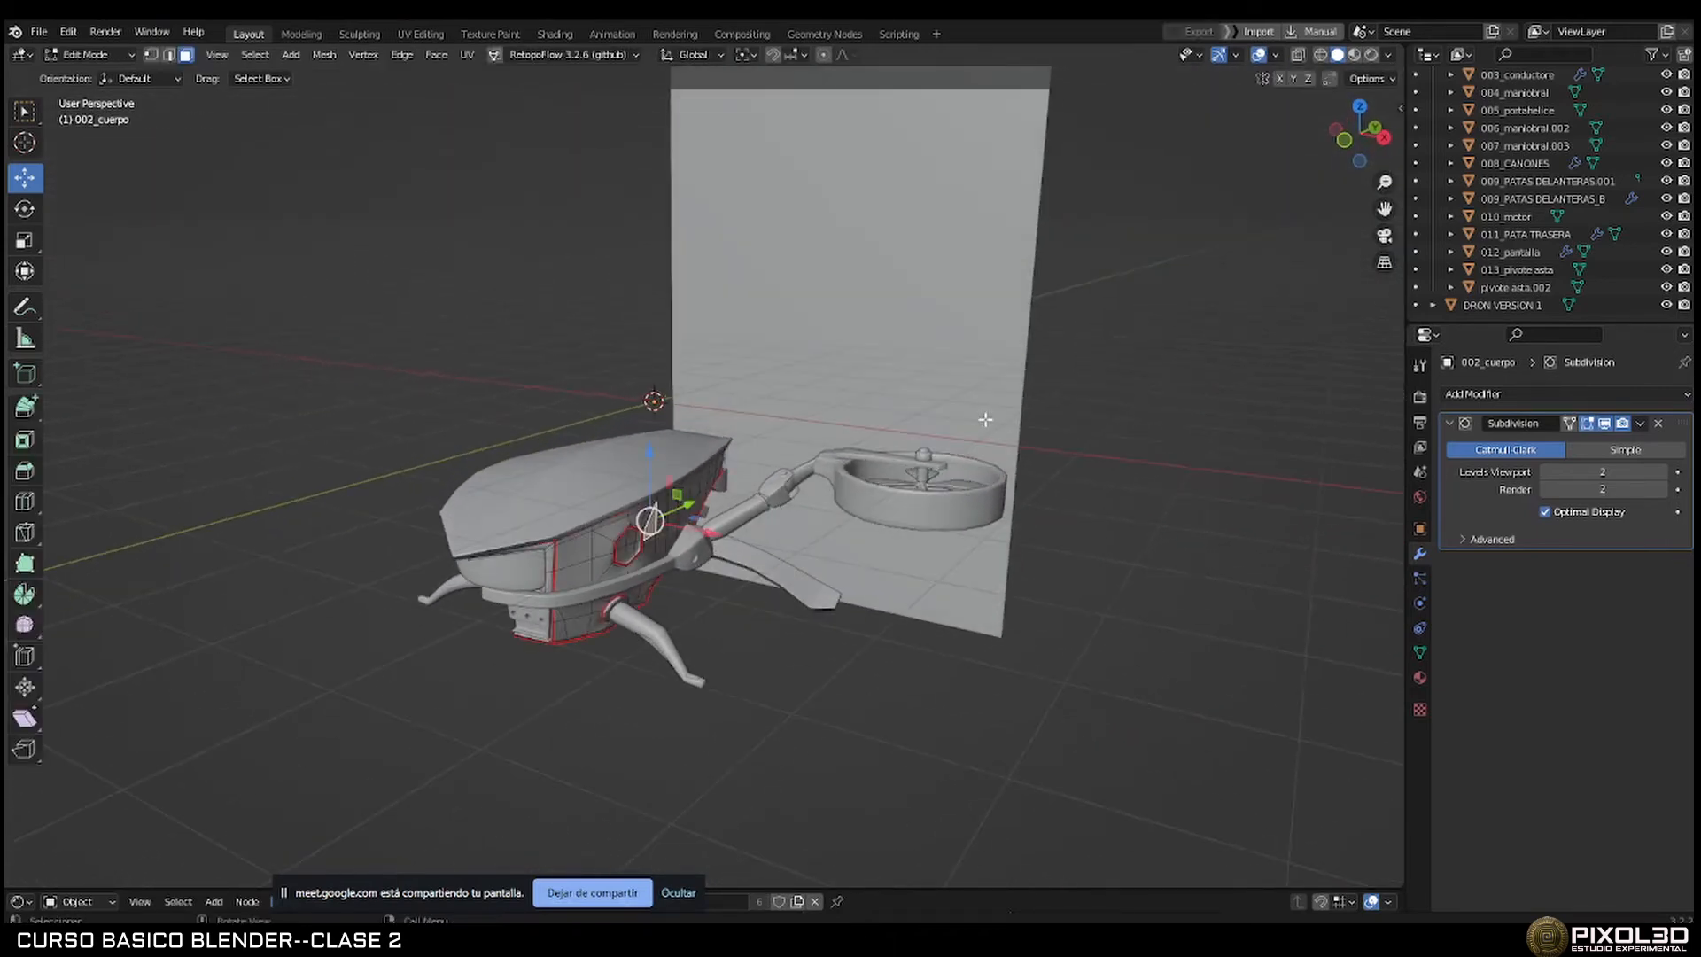
key(Tab)
middle_drag(891, 464, 842, 443)
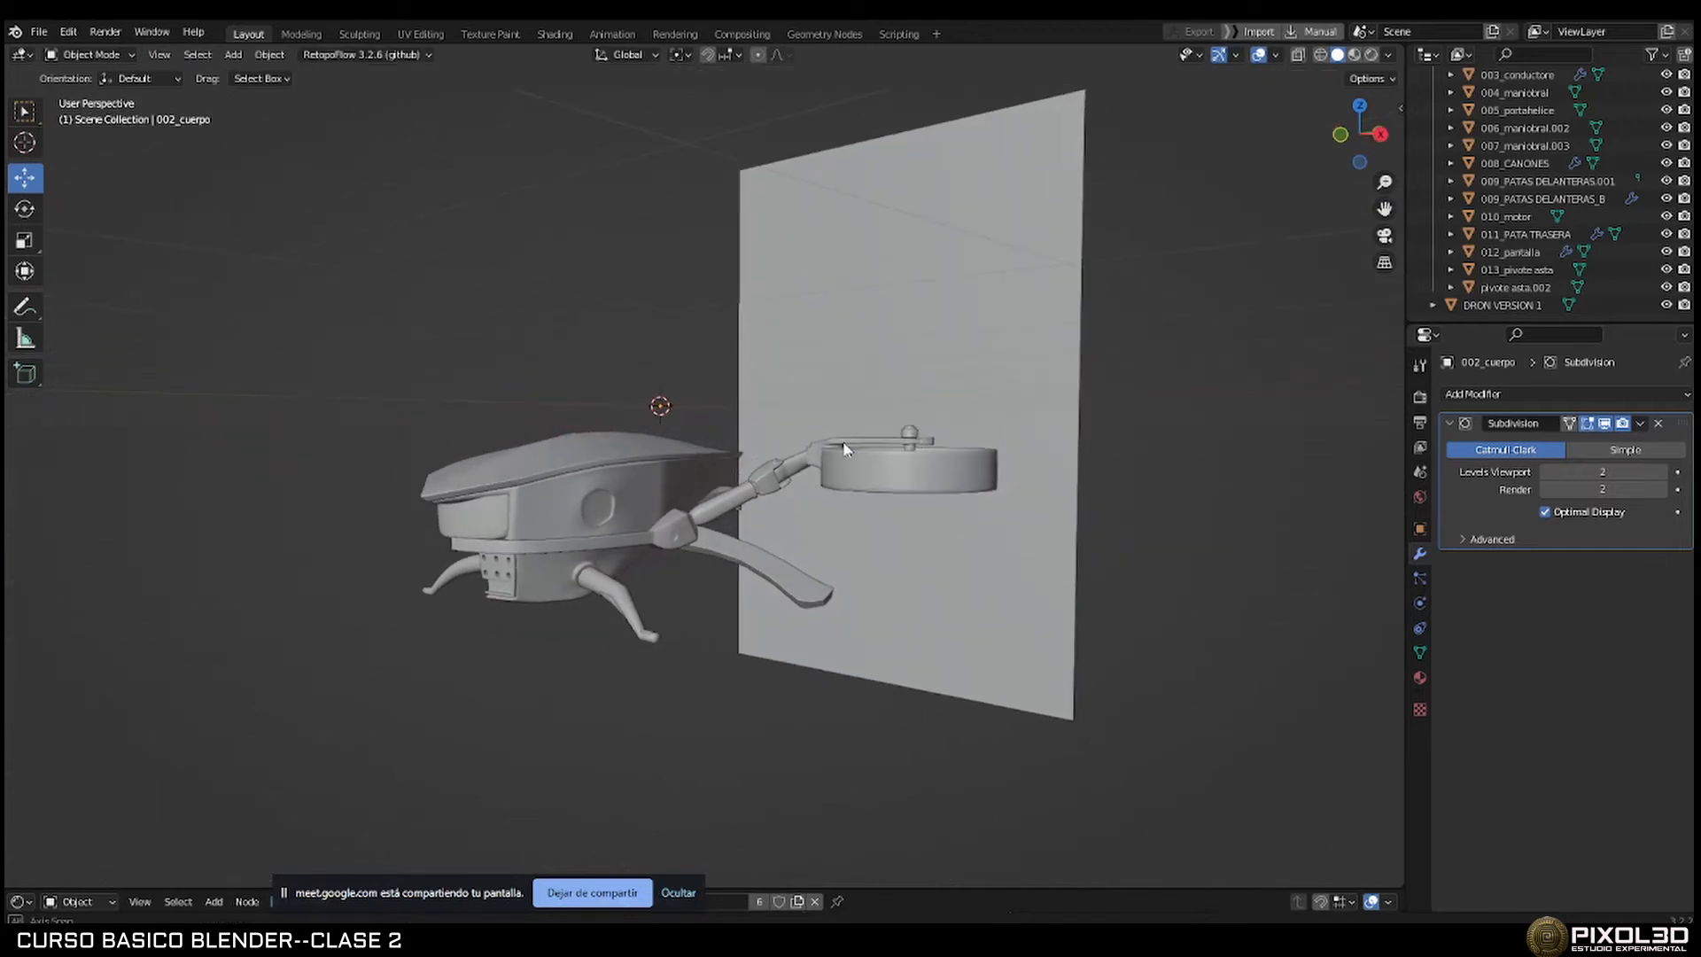
scroll(683, 534, up, 2)
shift+middle_drag(683, 533, 796, 446)
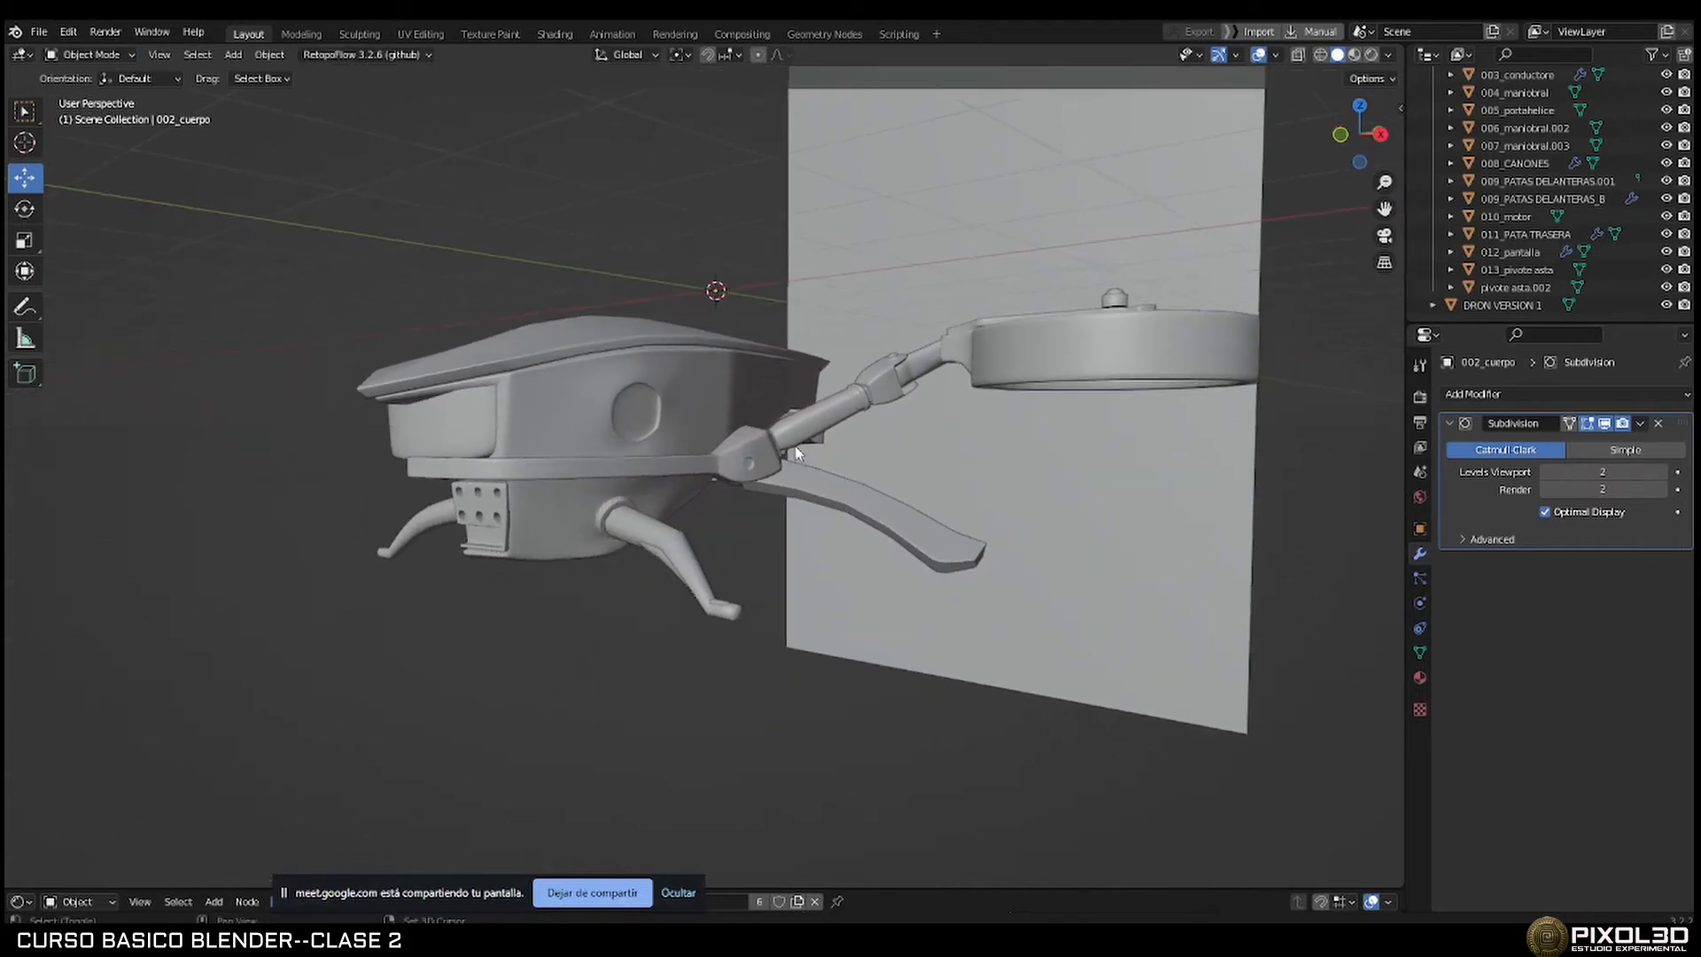
Hide 009_PATAS DELANTERAS_B, show the shape keys of 009_PATAS DELANTERAS.001, and examine its Key 1 value.
click(1584, 182)
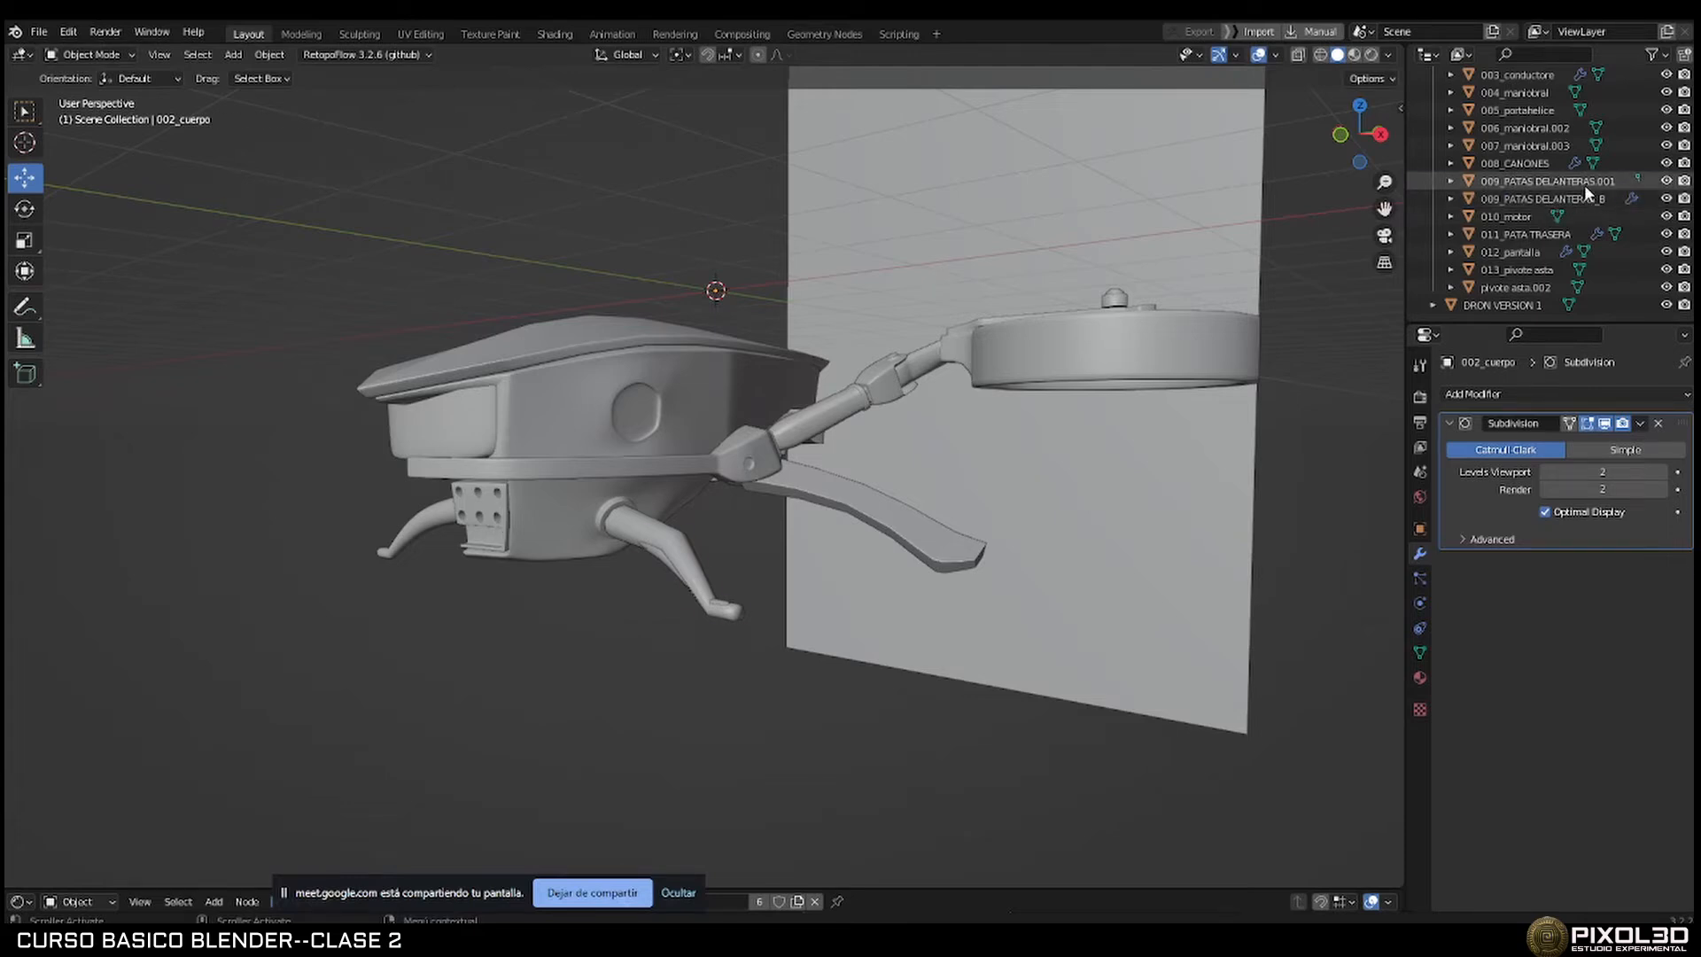
click(1666, 199)
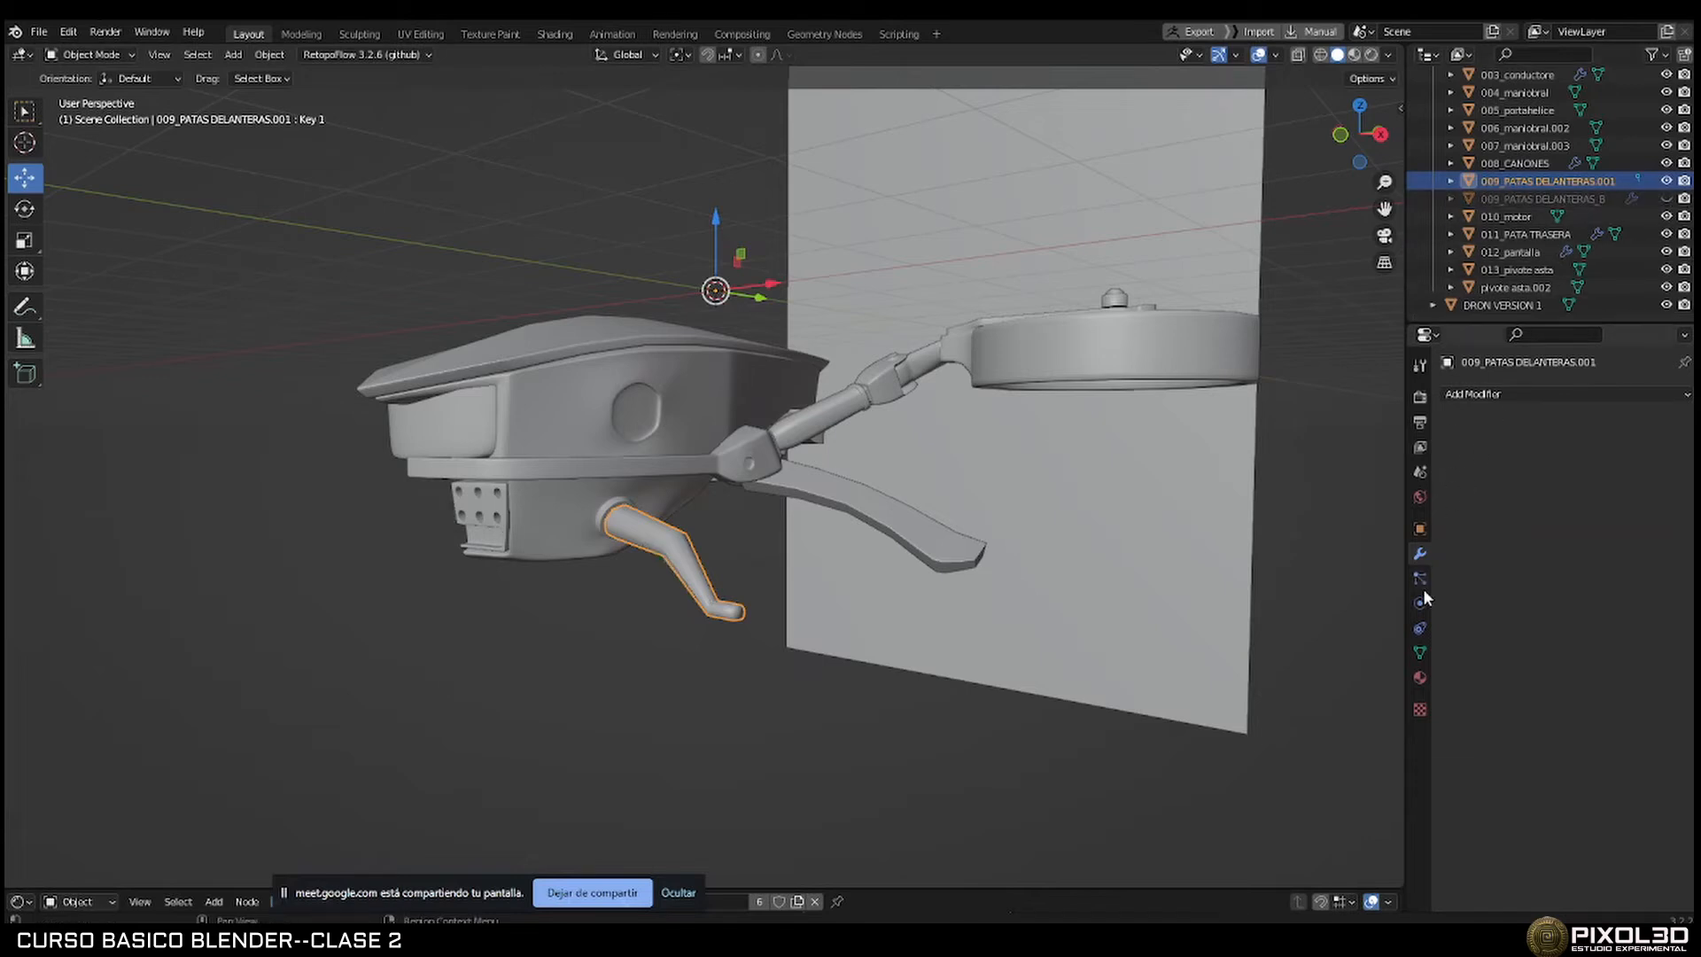
click(1421, 651)
scroll(1018, 448, up, 5)
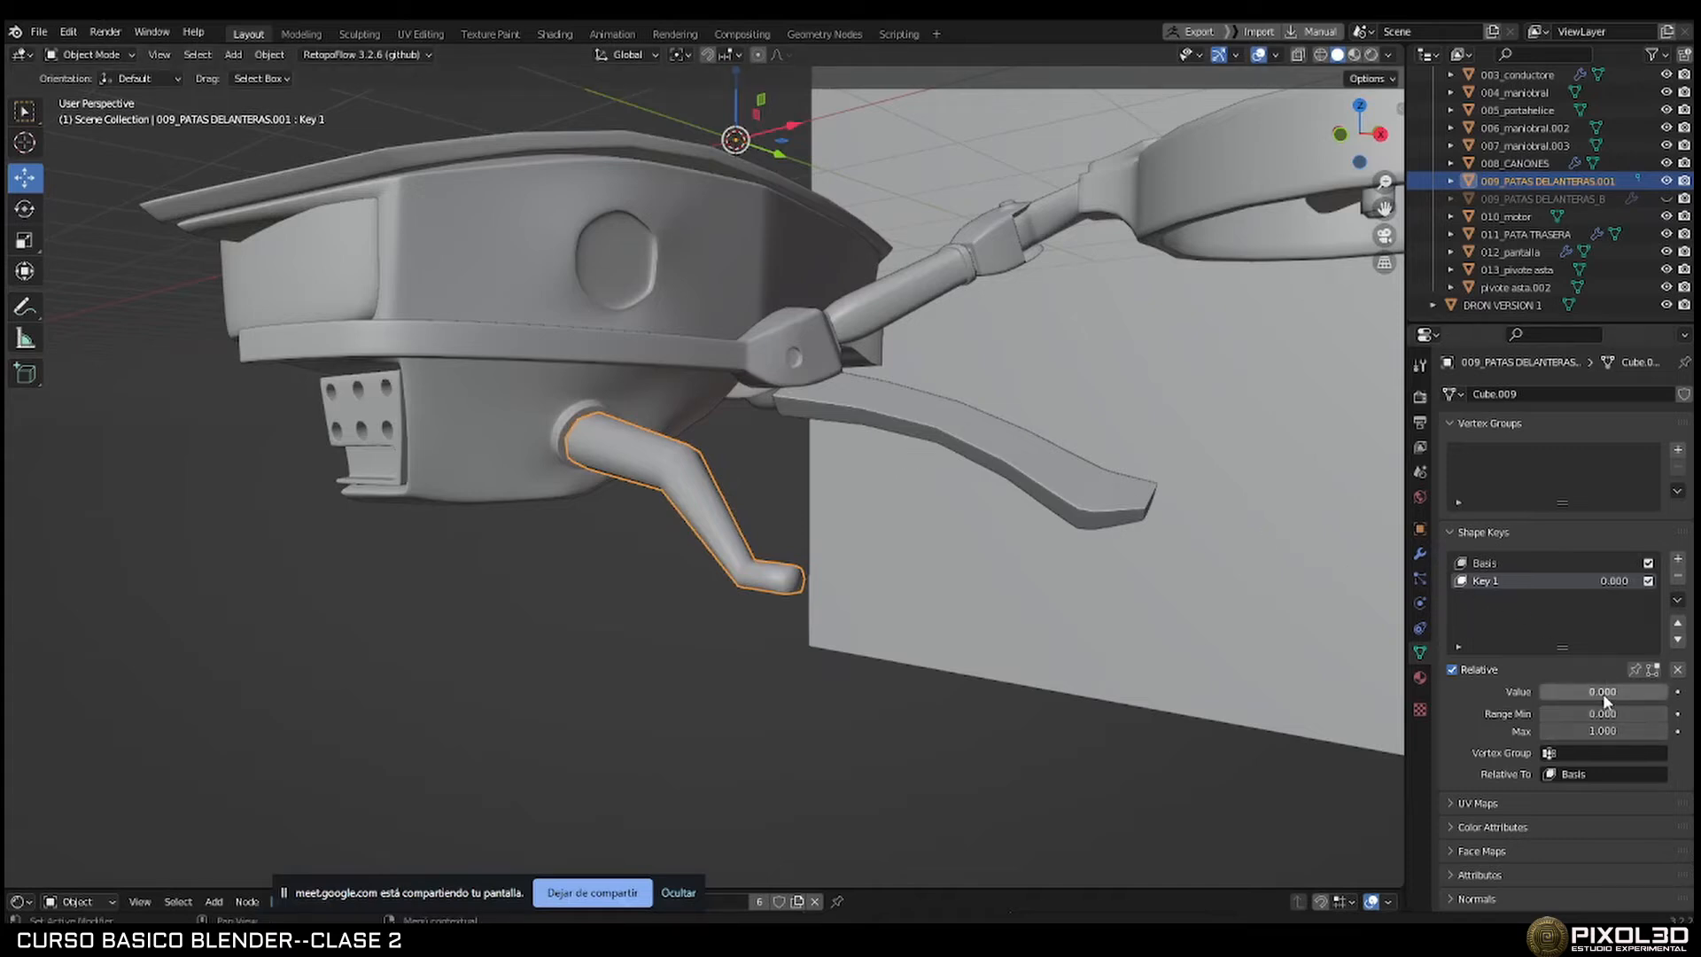
mouse_move(1608, 694)
mouse_down()
mouse_move(1663, 695)
mouse_move(1608, 694)
mouse_up()
Compare the two front-leg objects by toggling their visibility, and select 009_PATAS DELANTERAS_B to examine its shape keys.
click(1666, 181)
click(1666, 199)
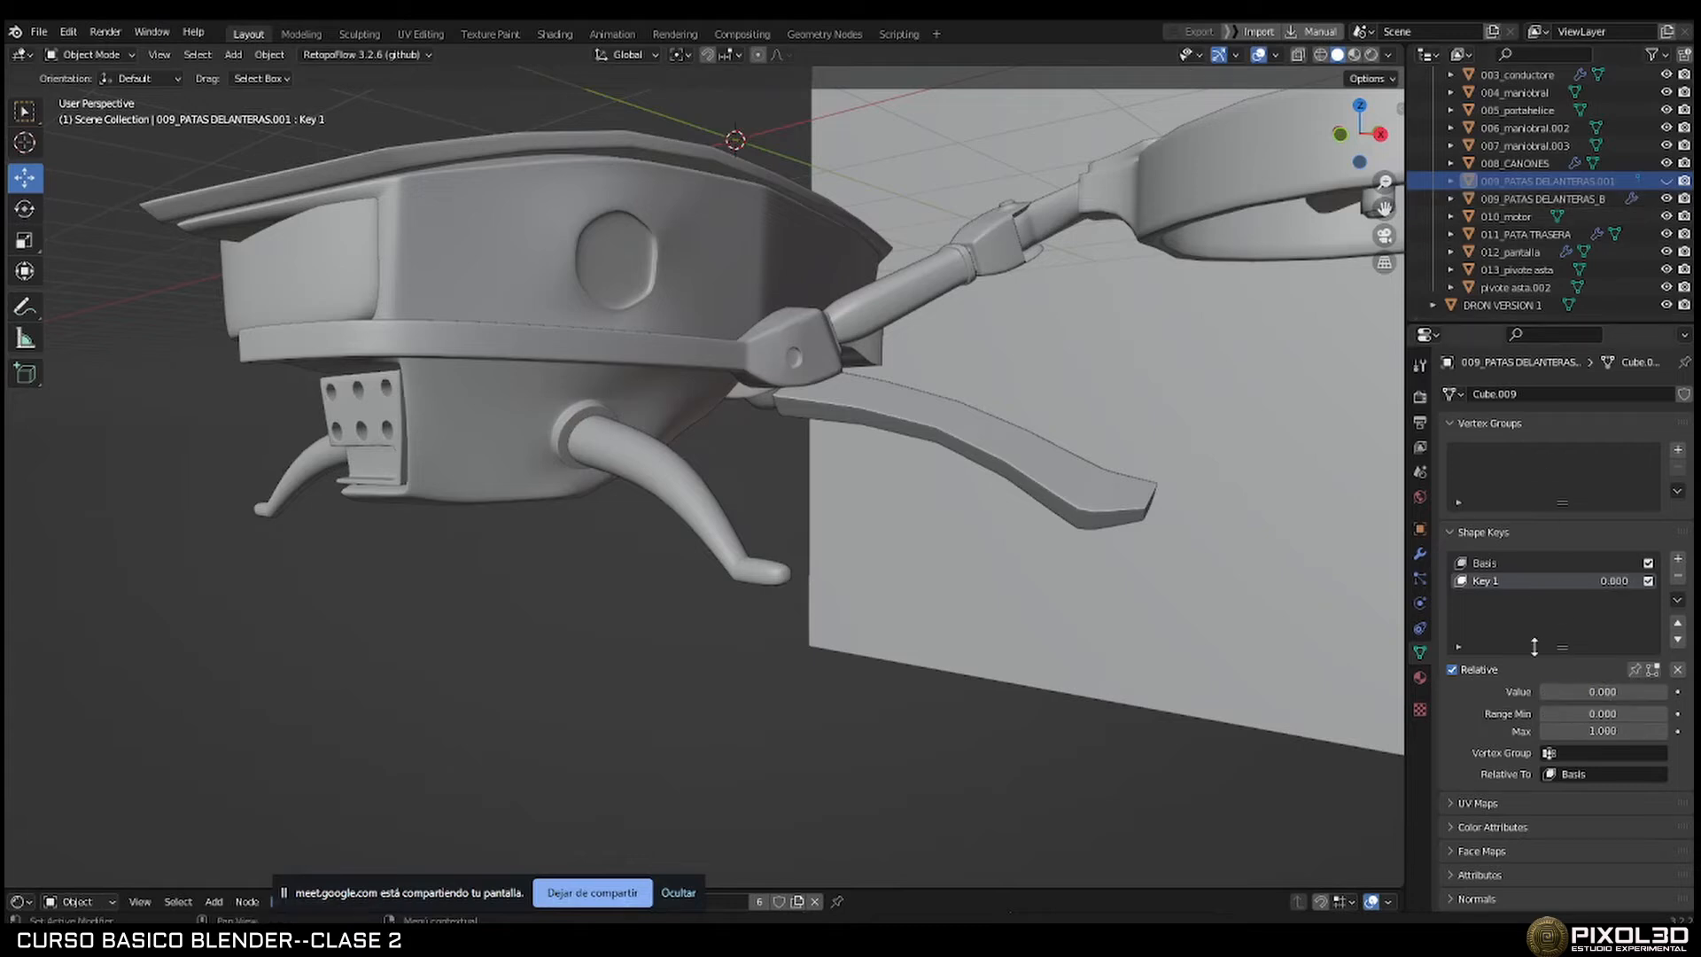
click(1666, 180)
click(1618, 199)
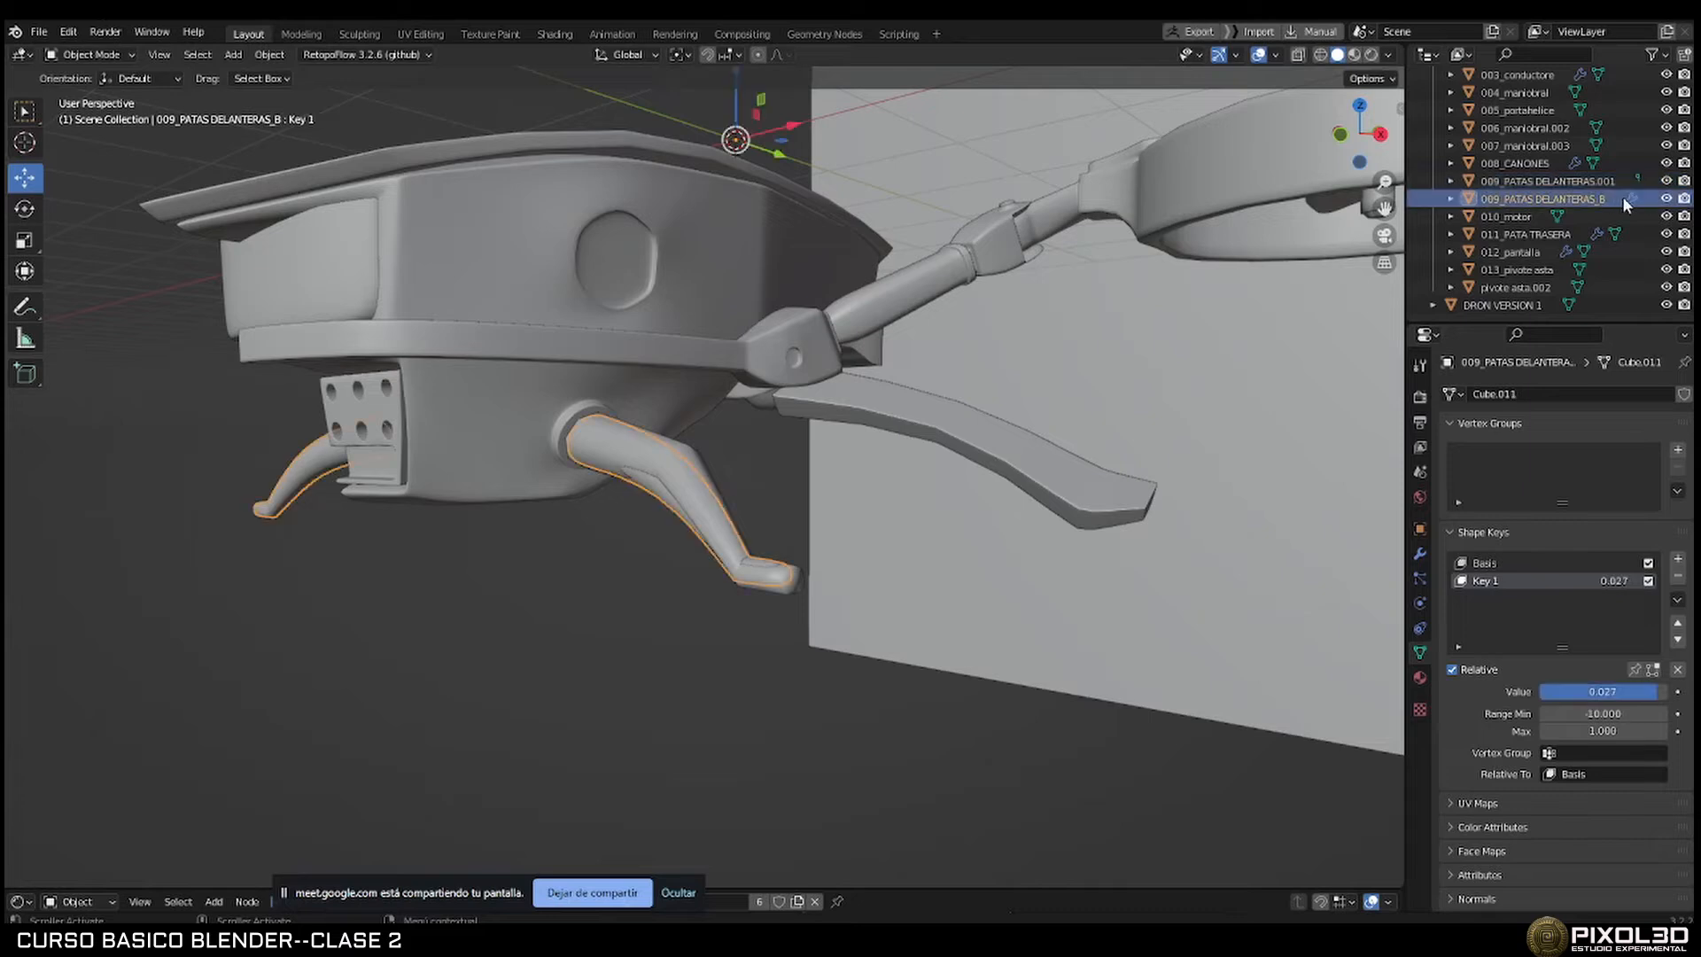
click(1666, 181)
click(1666, 181)
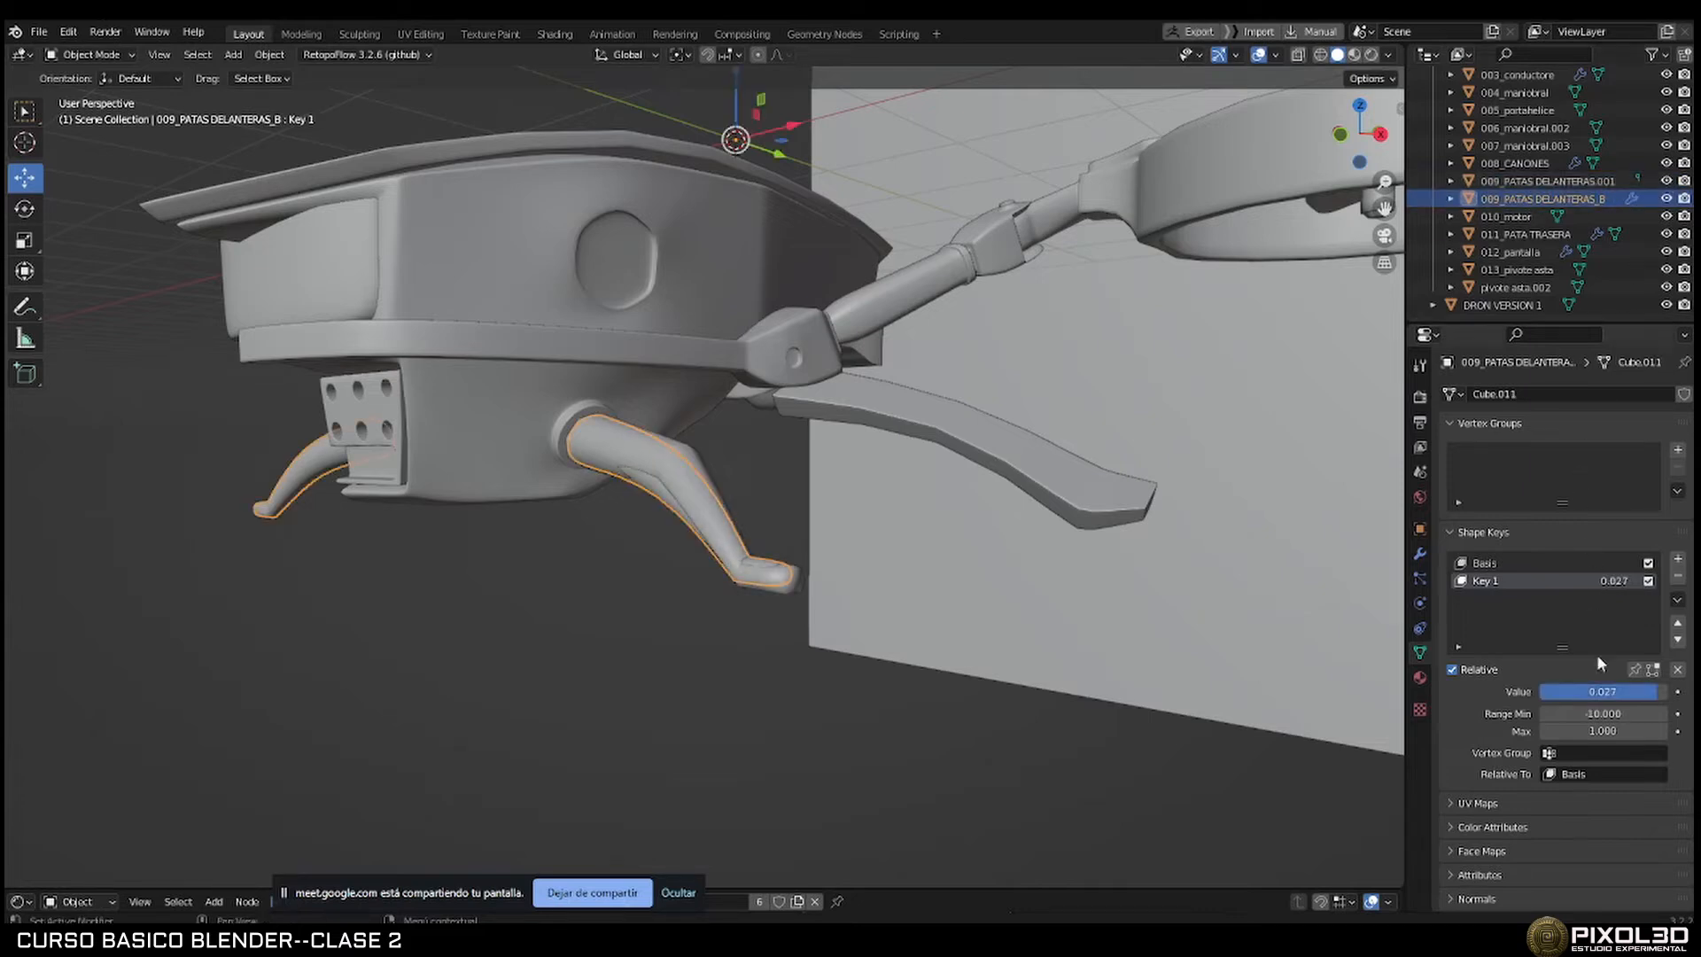
Slide Key 1 of 009_PATAS DELANTERAS_B to 1.000, hide 009_PATAS DELANTERAS.001, and lower the Key 1 value until the legs extend.
drag(1603, 692, 1666, 691)
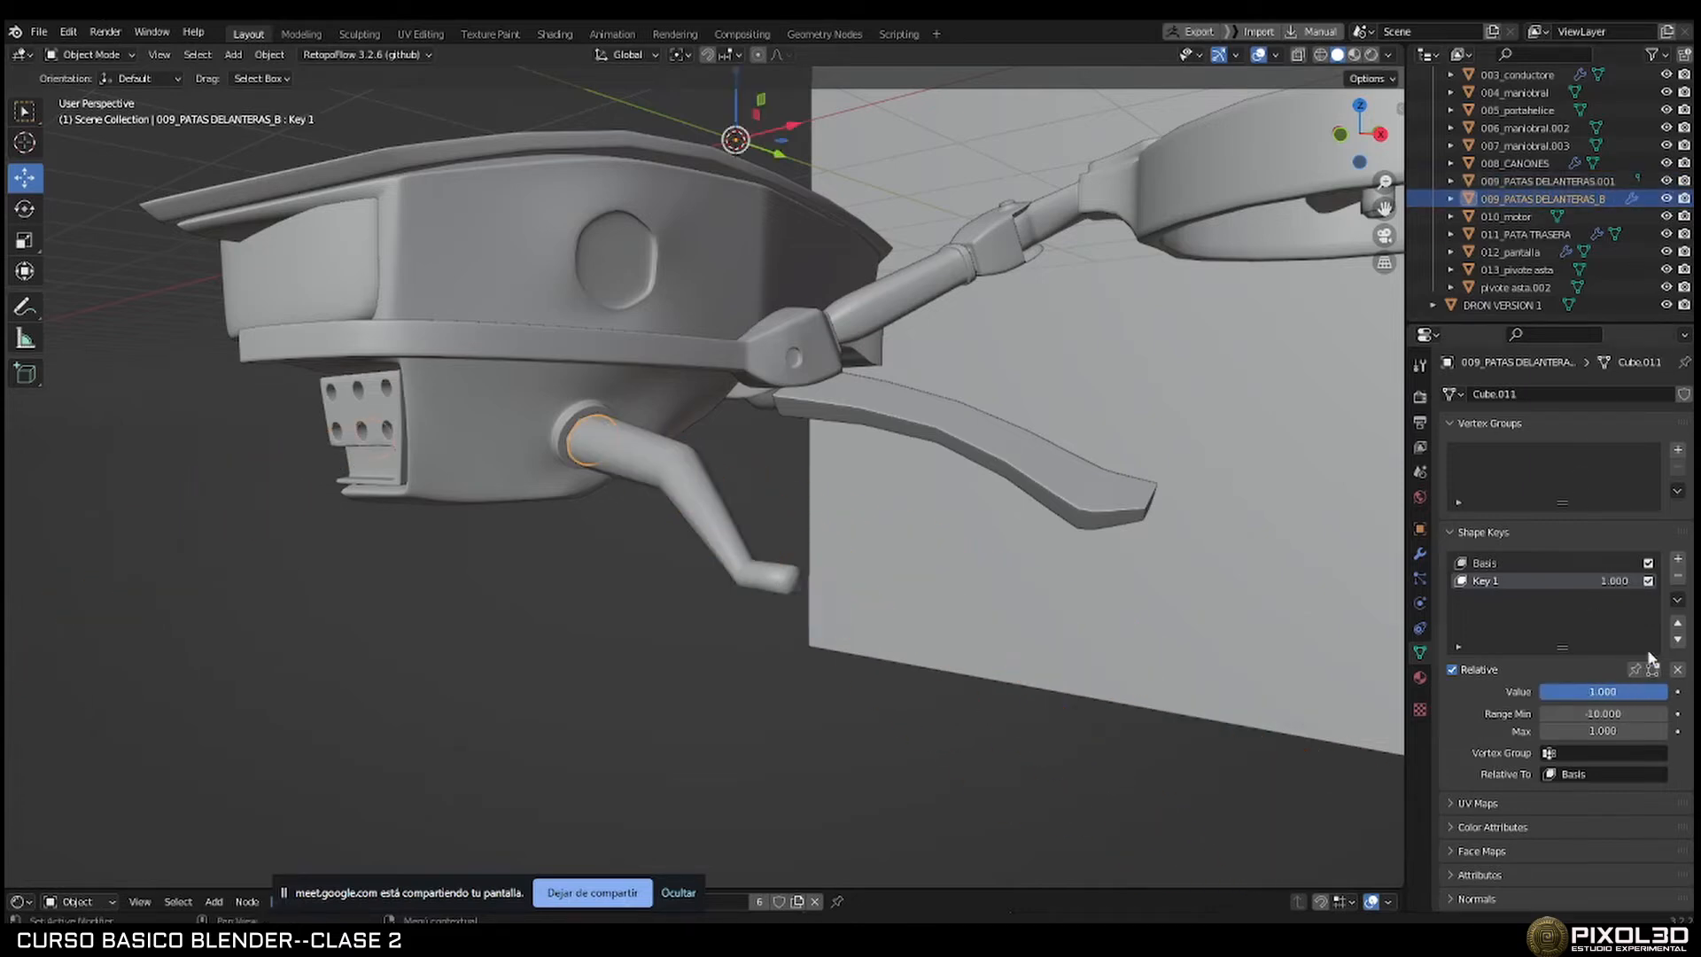
click(1666, 181)
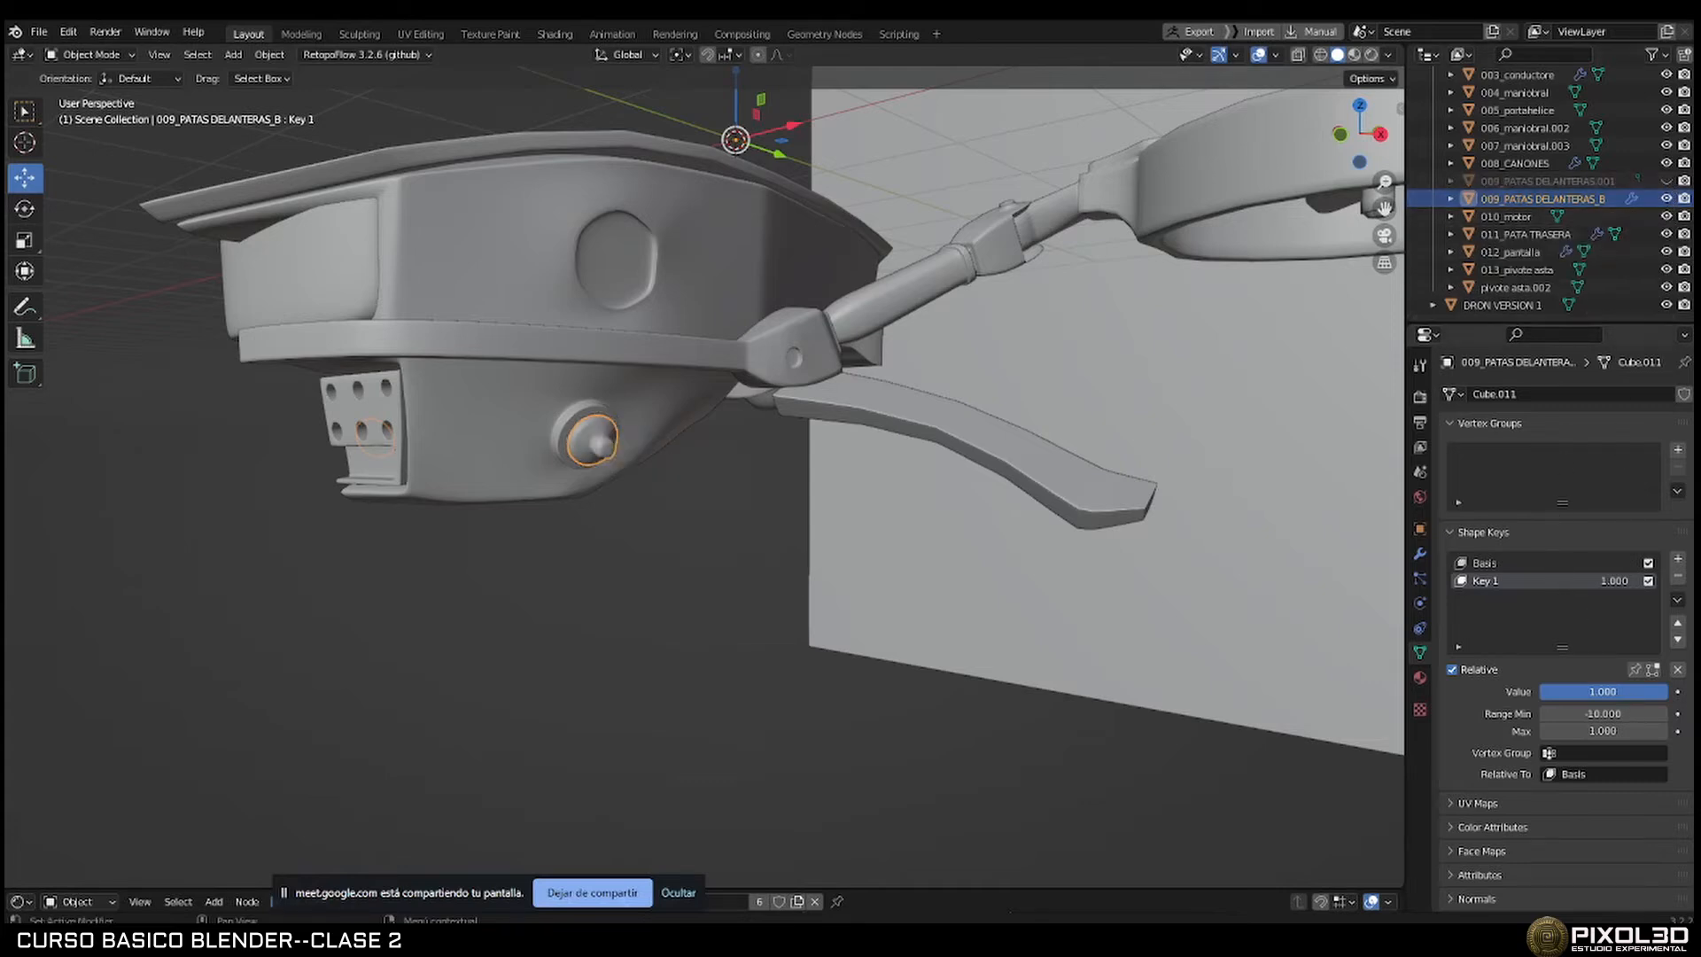
drag(1602, 691, 1592, 691)
scroll(1207, 453, down, 5)
scroll(1605, 142, up, 5)
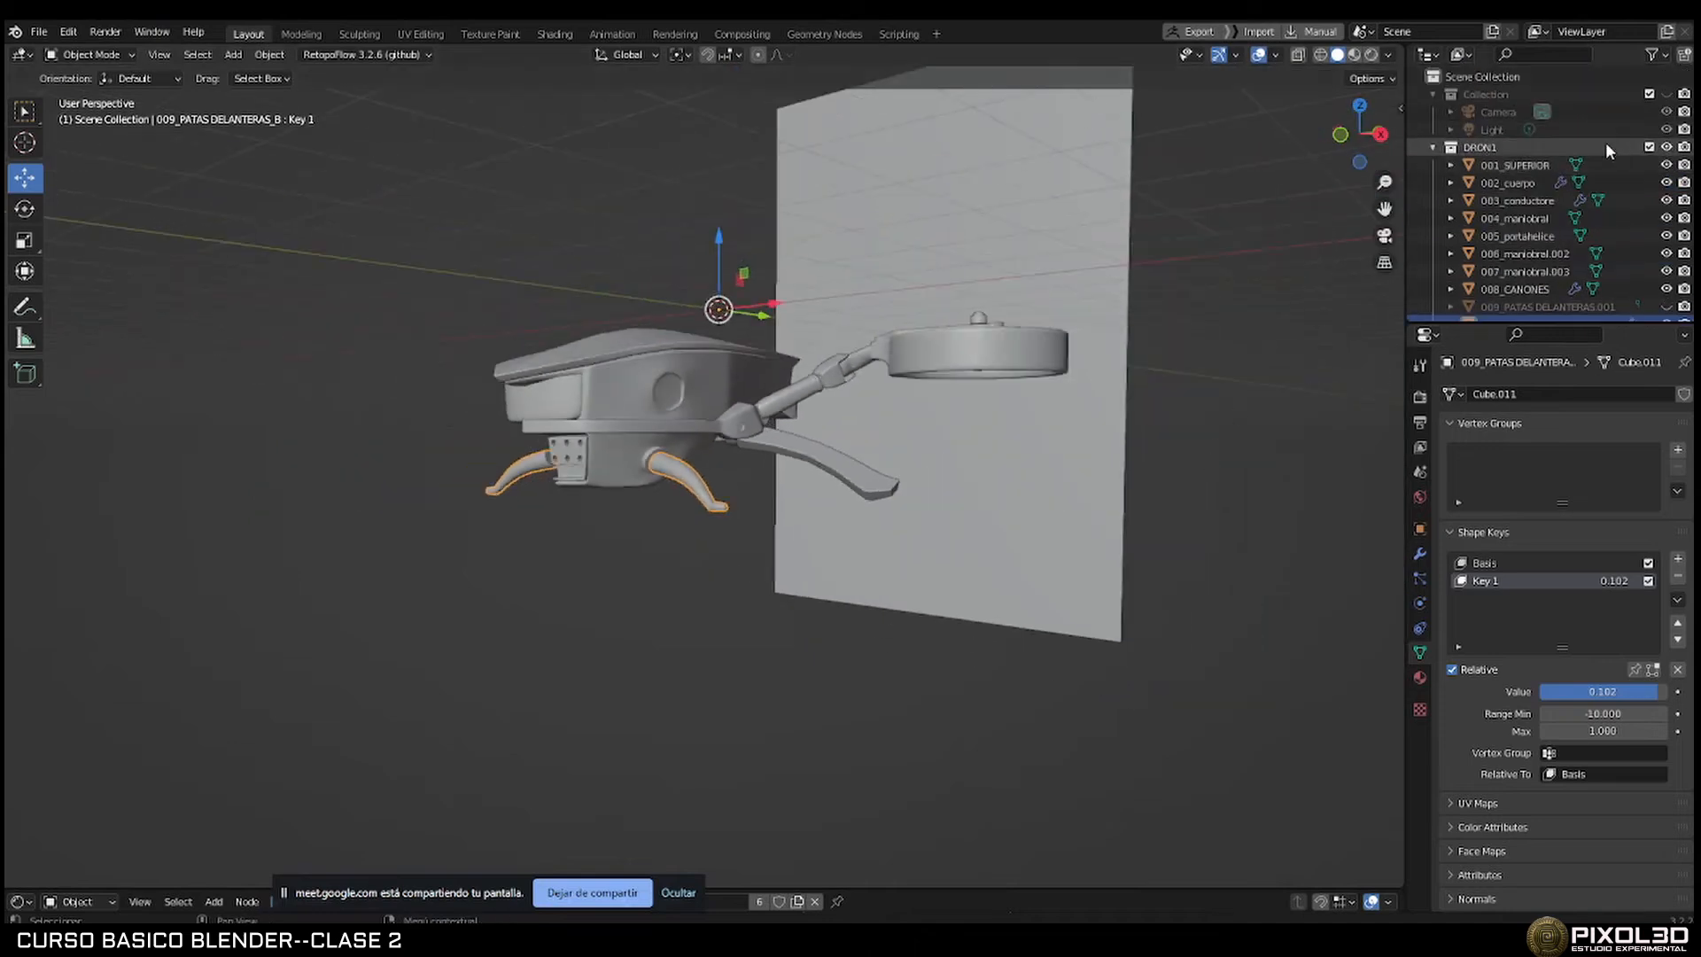
Collapse and hide the DRON1 collection, and hide DRON VERSION 1 to leave the scene empty.
click(1433, 147)
click(1667, 147)
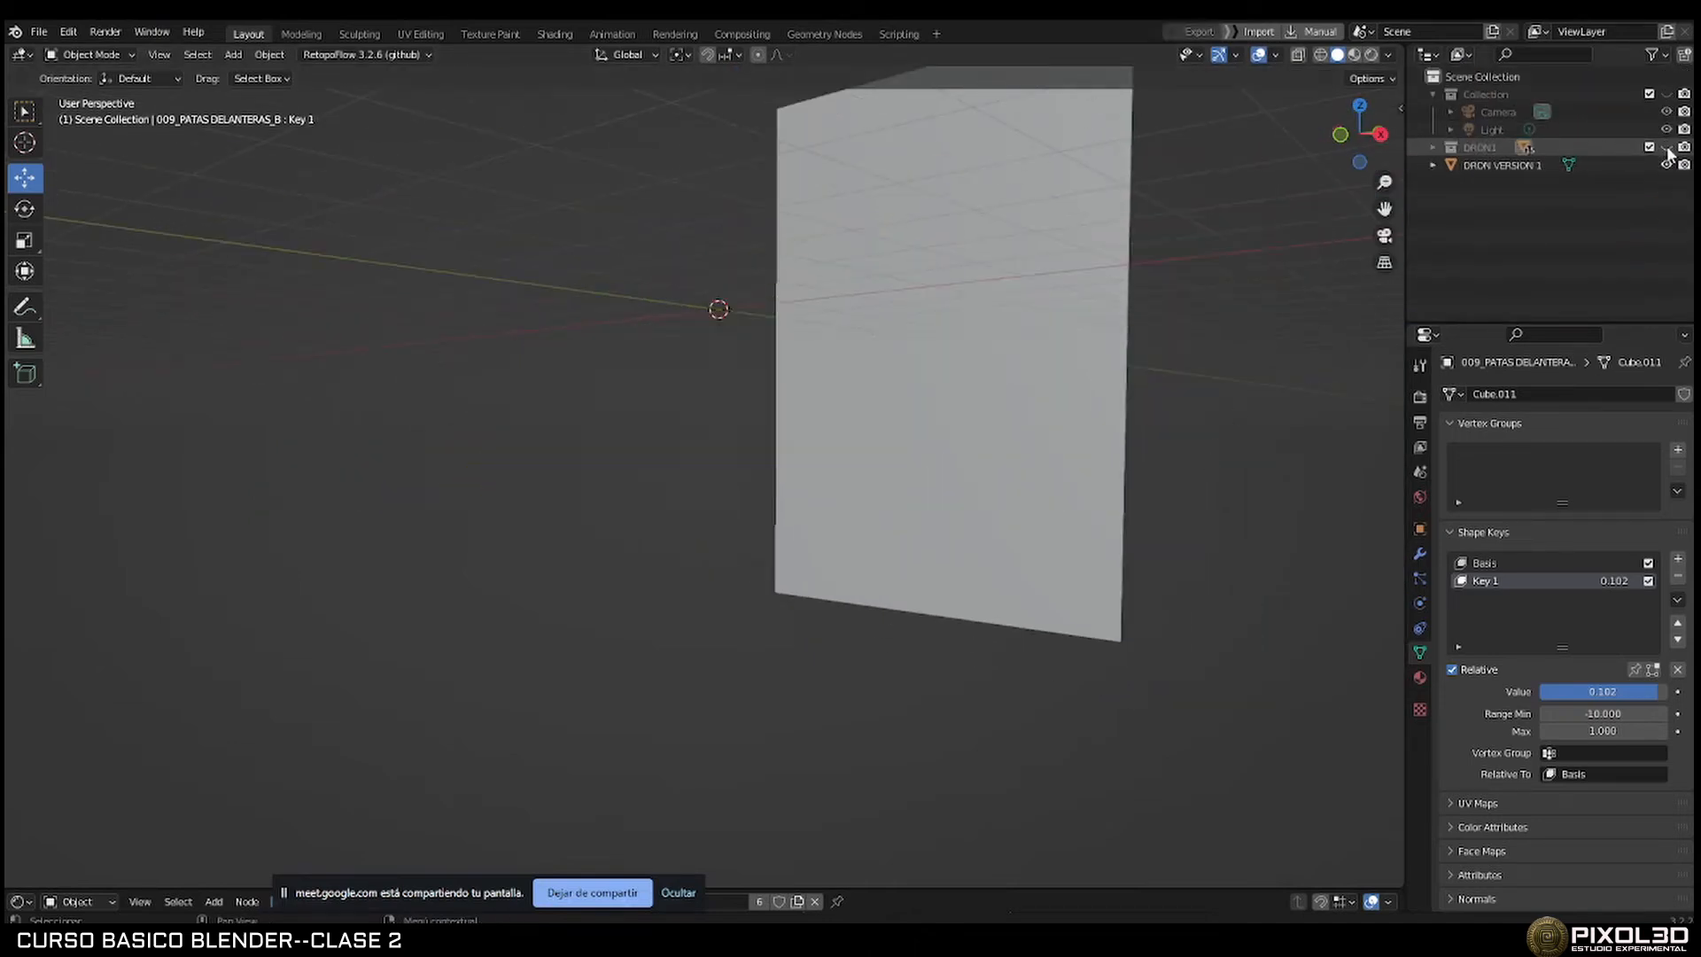
click(1666, 165)
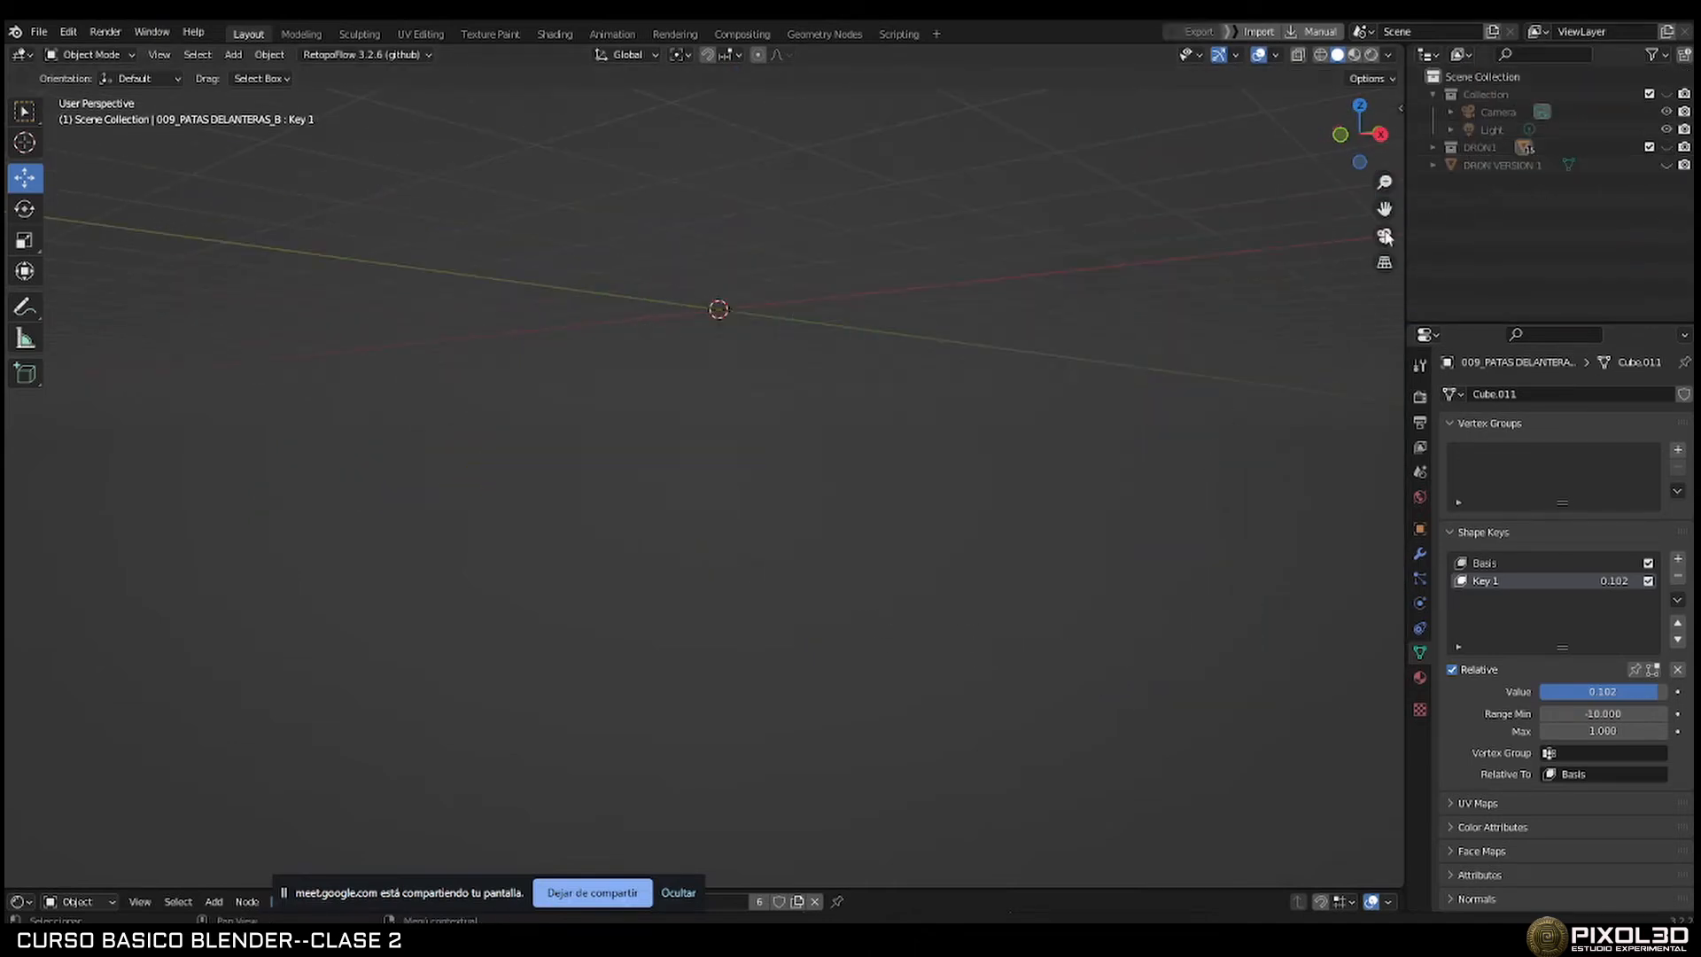
middle_drag(895, 373, 1007, 398)
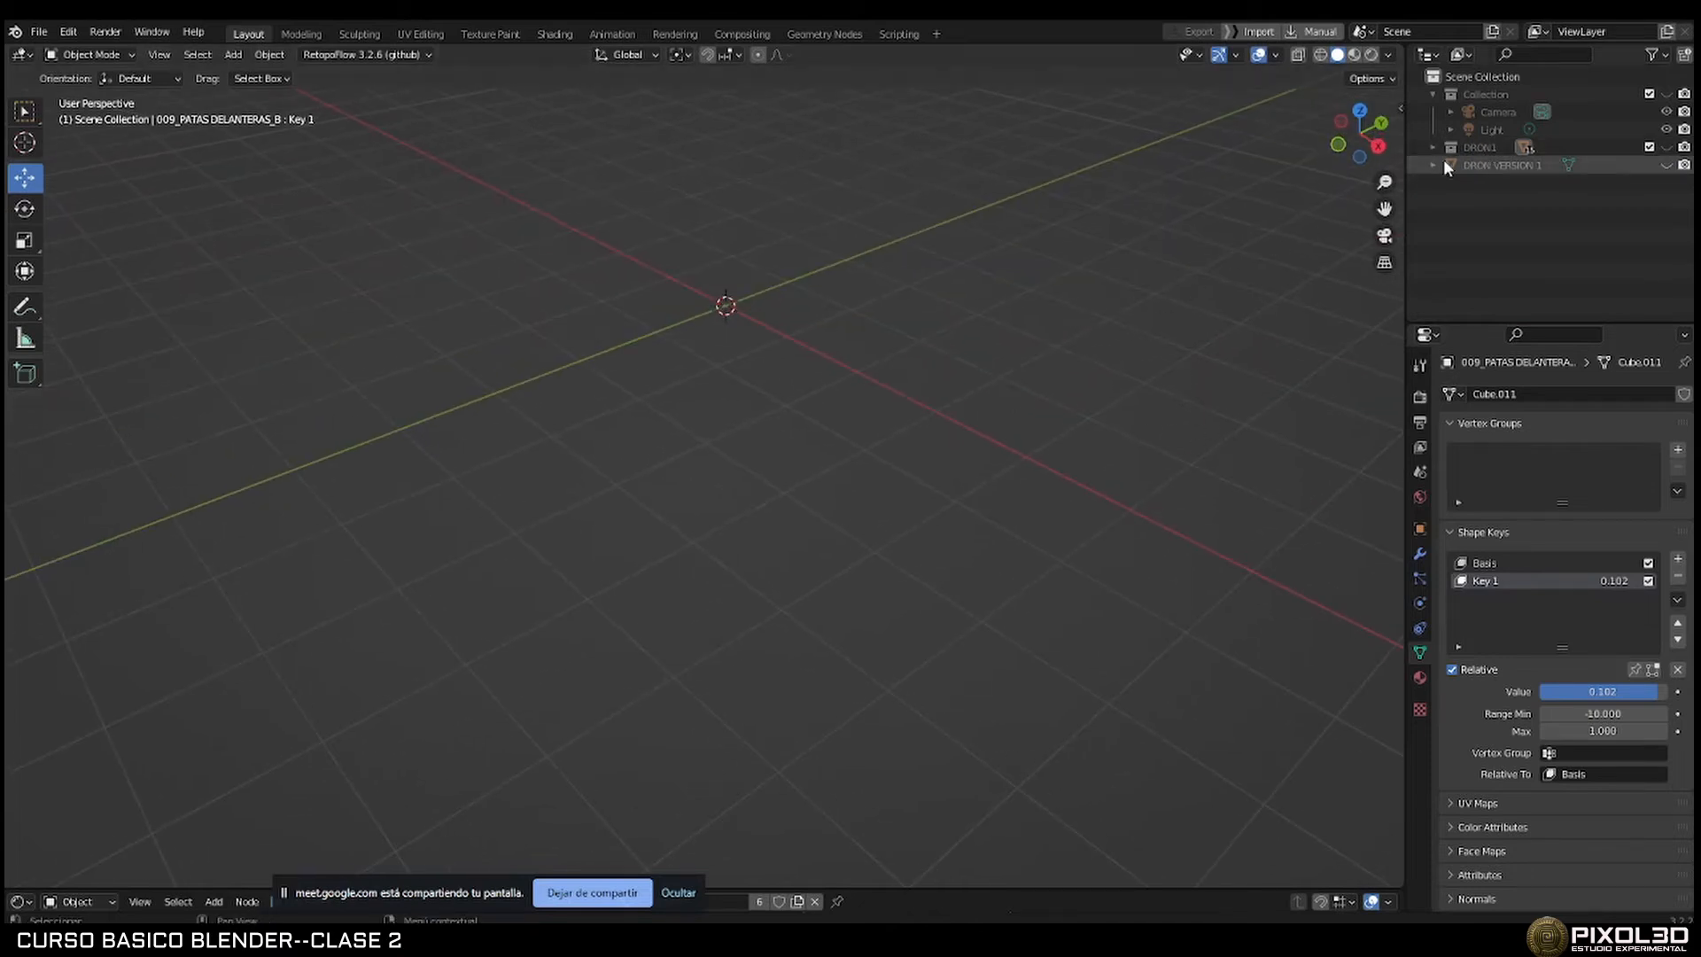
Add a cube at the origin and move it up 1 m along Z.
key(shift+a)
mouse_move(992, 251)
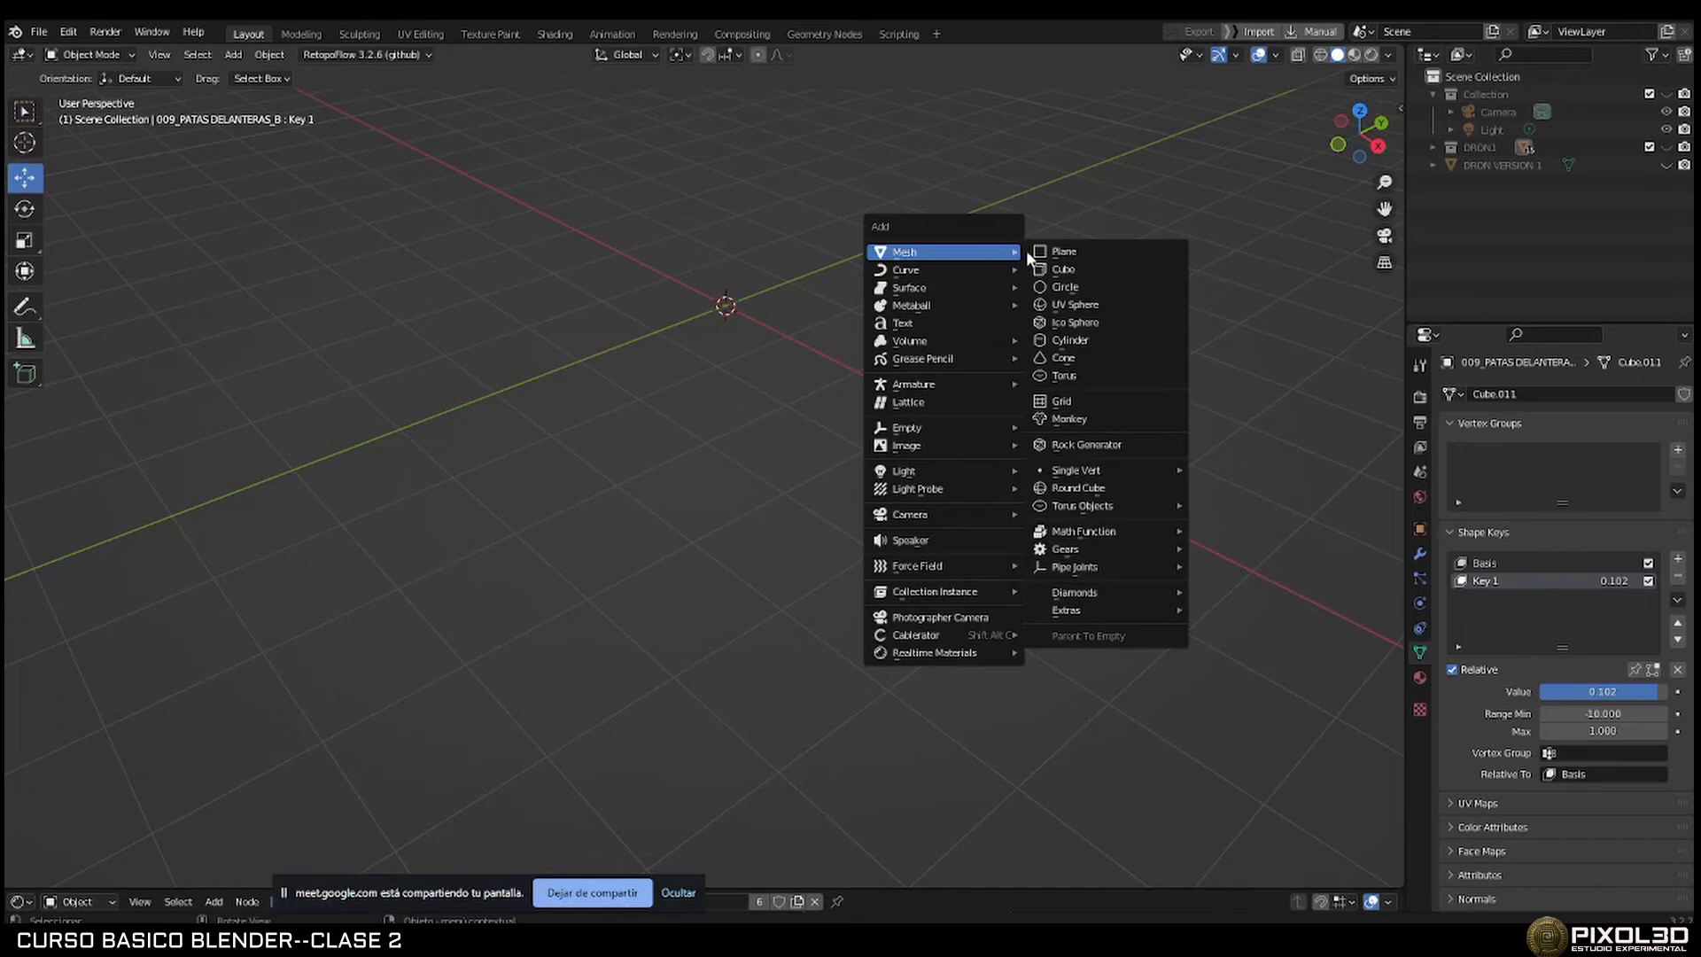
click(1088, 276)
middle_drag(996, 280, 966, 417)
drag(696, 359, 700, 282)
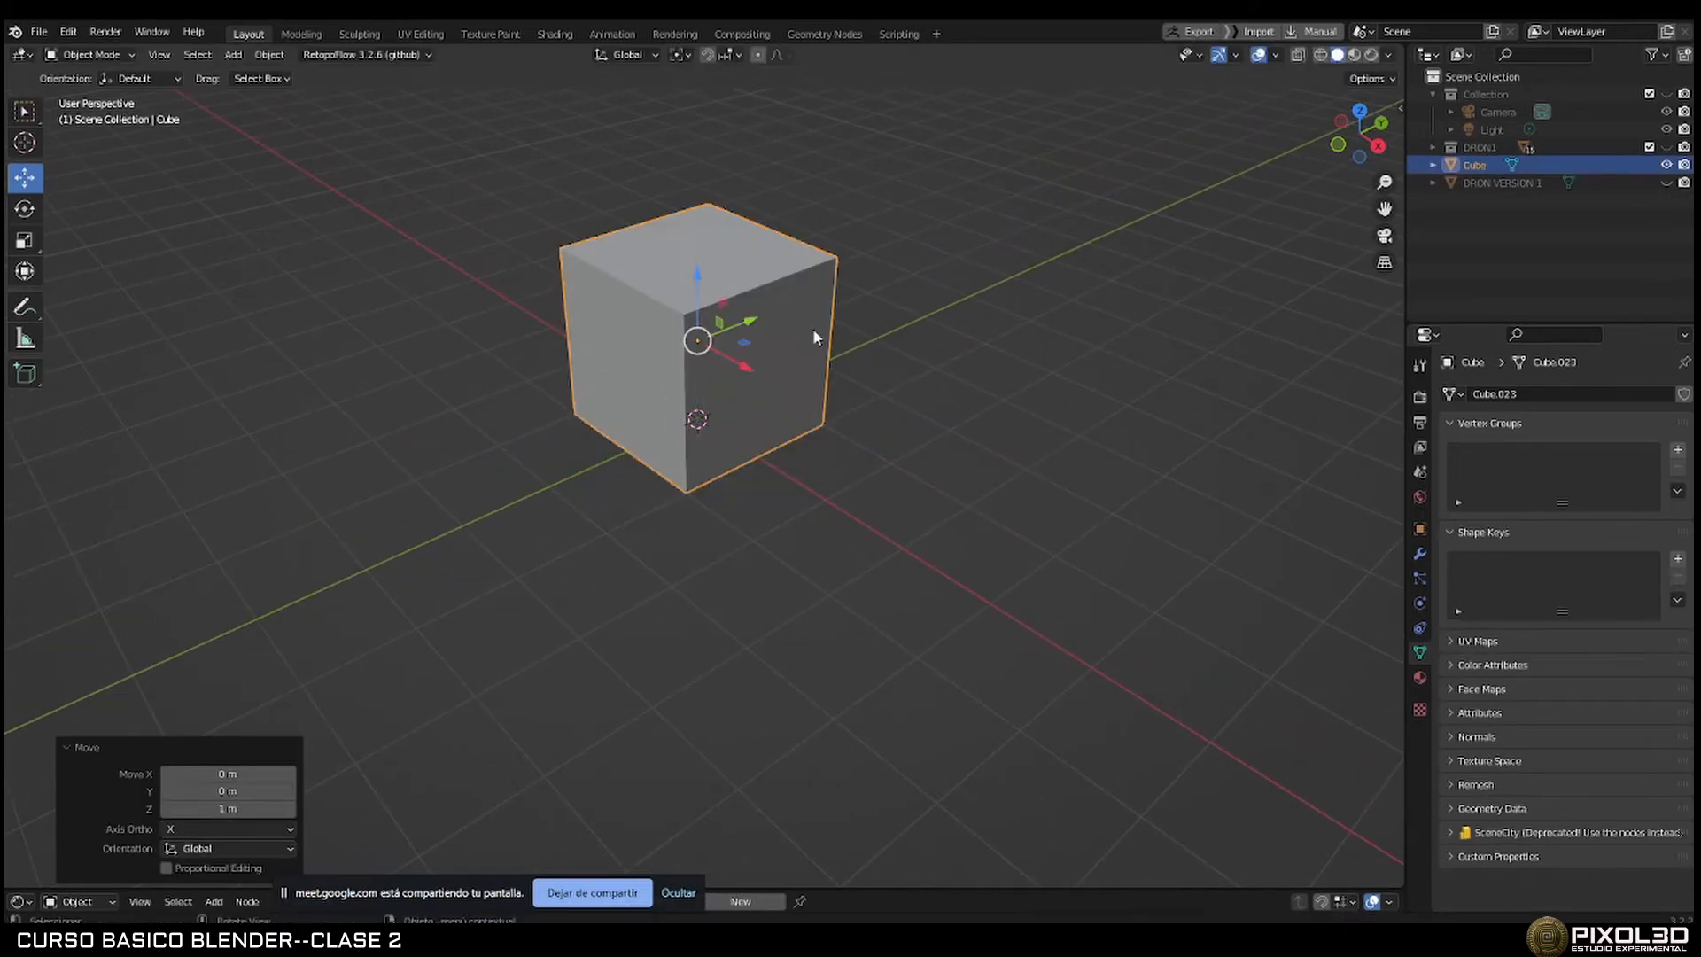
Add a Basis shape key and a Key 1 shape key to the cube.
middle_drag(812, 328, 931, 390)
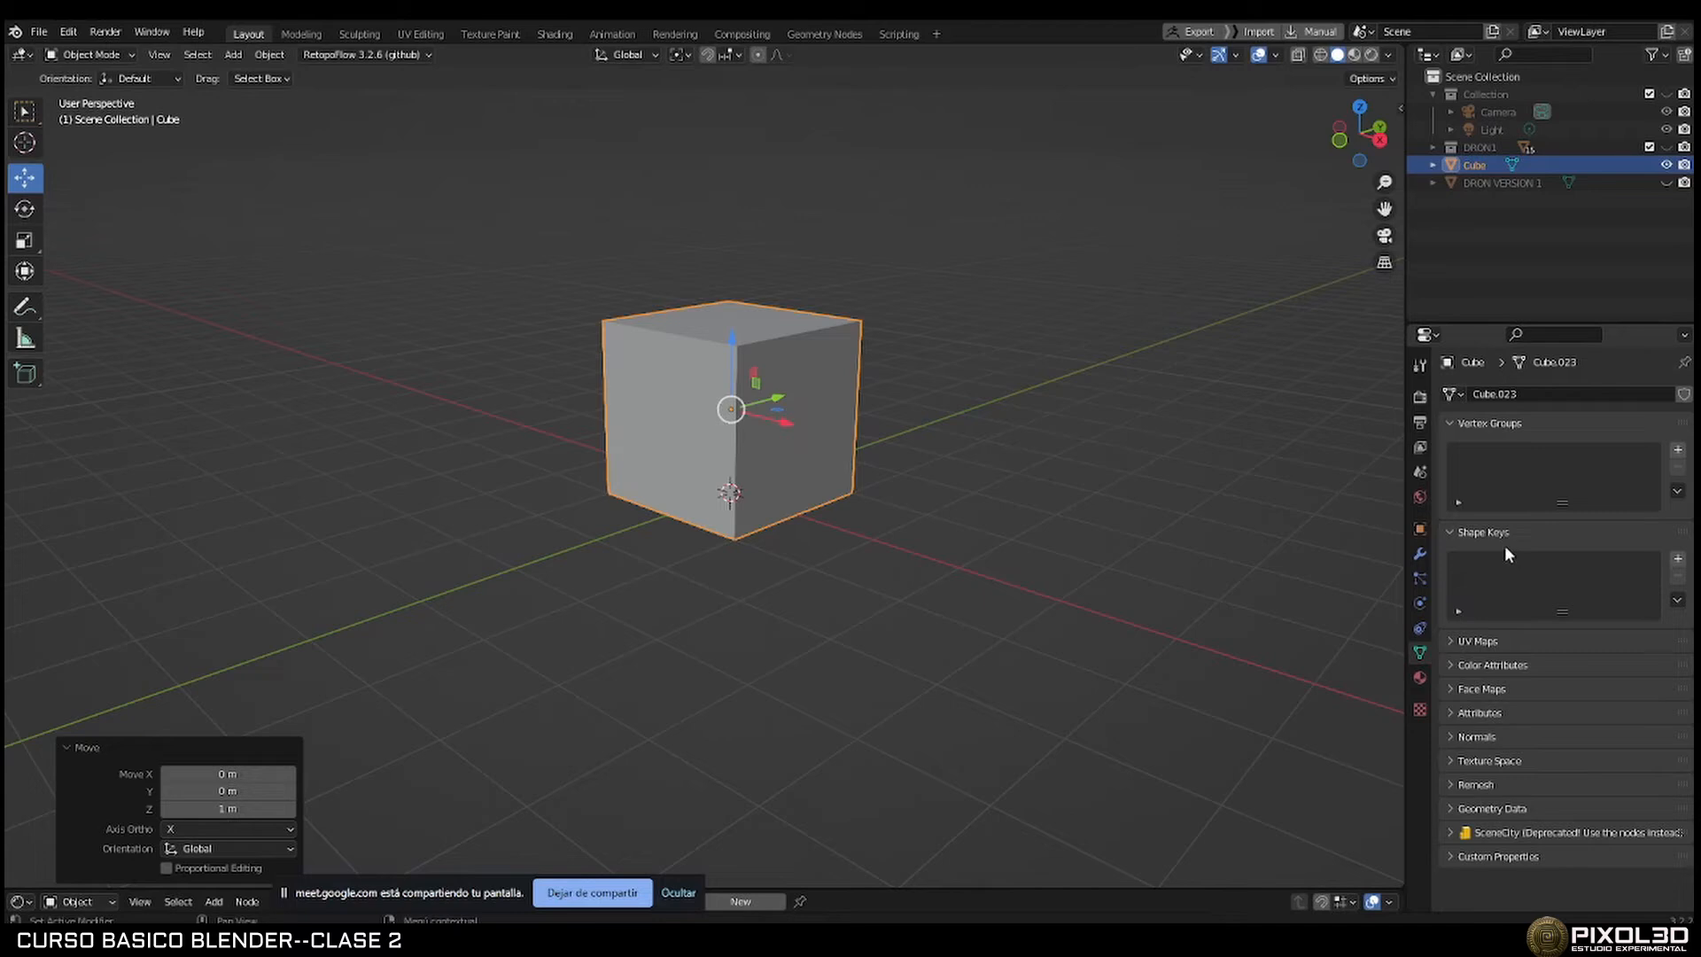
click(1677, 560)
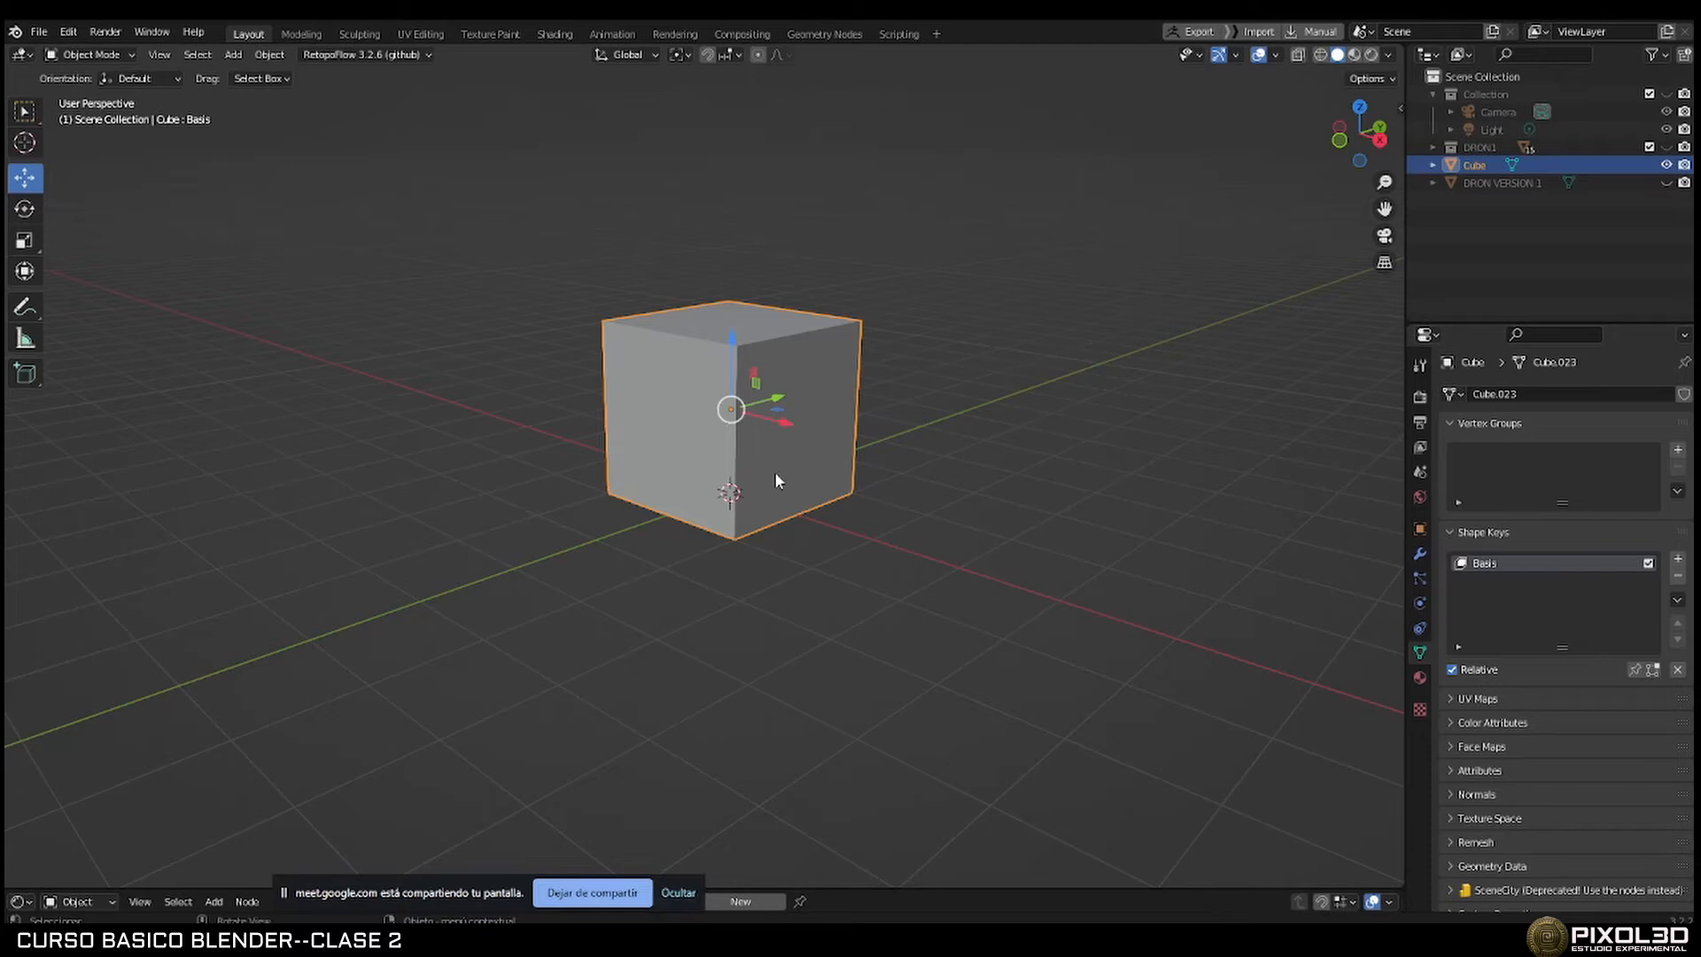
click(1677, 561)
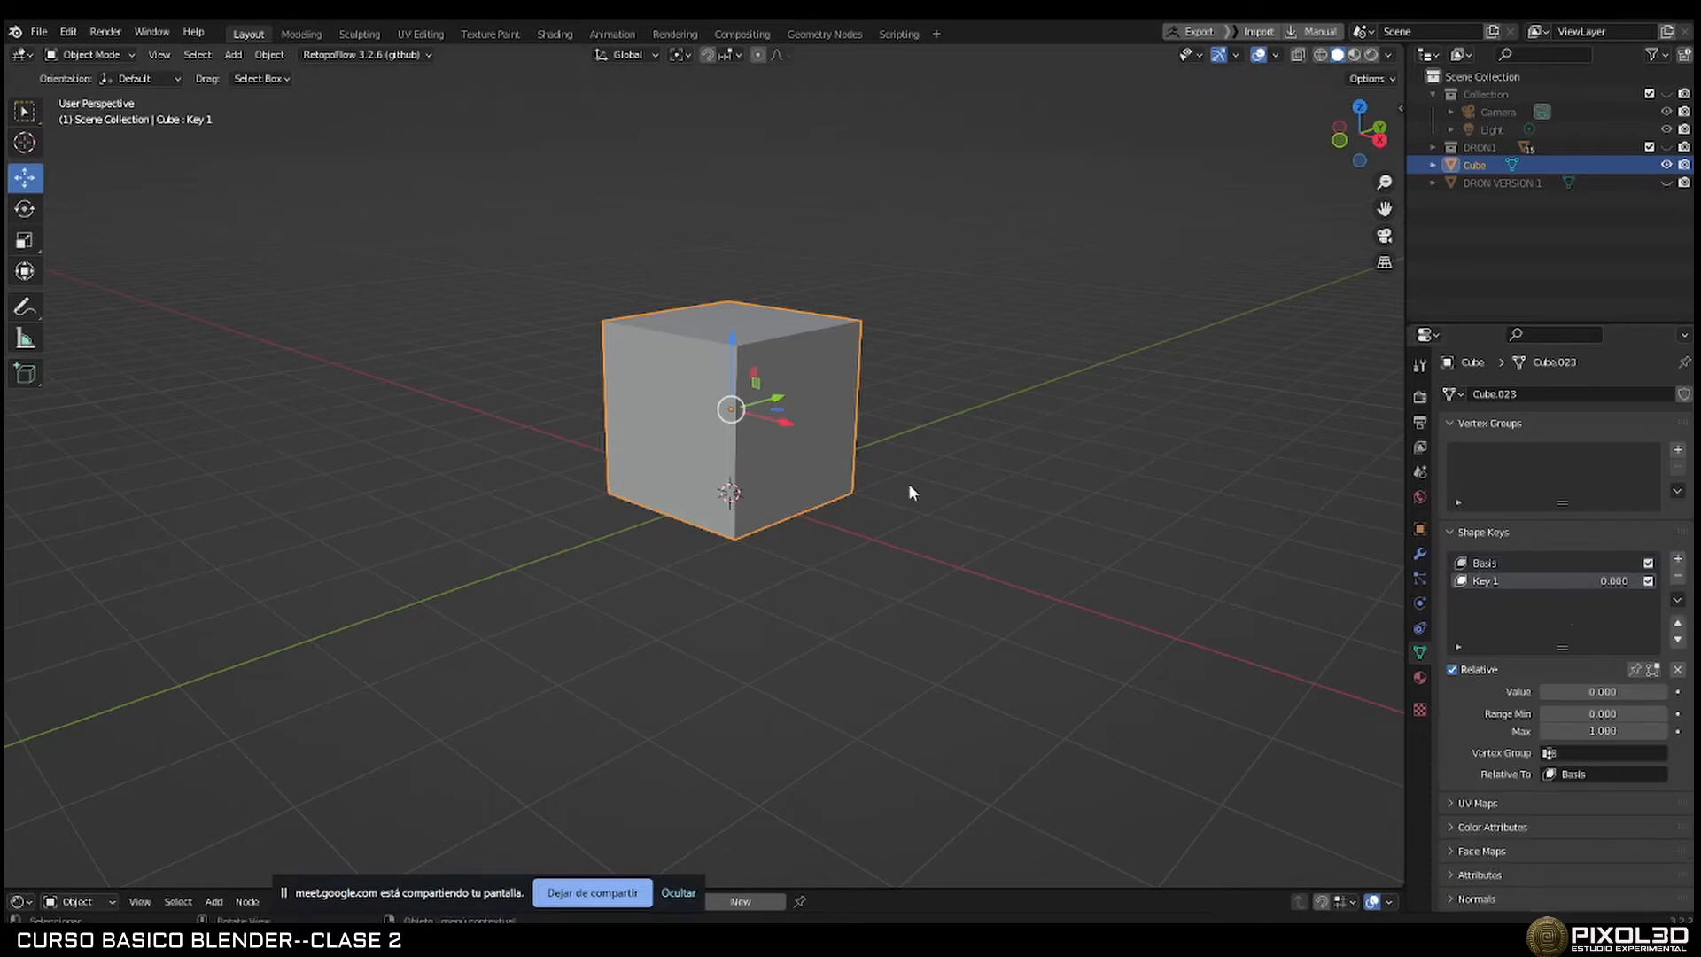
With Key 1 active, edit the cube's mesh: extrude the top face in place and scale it to about 0.569.
key(Tab)
middle_drag(937, 467, 802, 359)
click(786, 353)
key(e)
key(s)
click(782, 364)
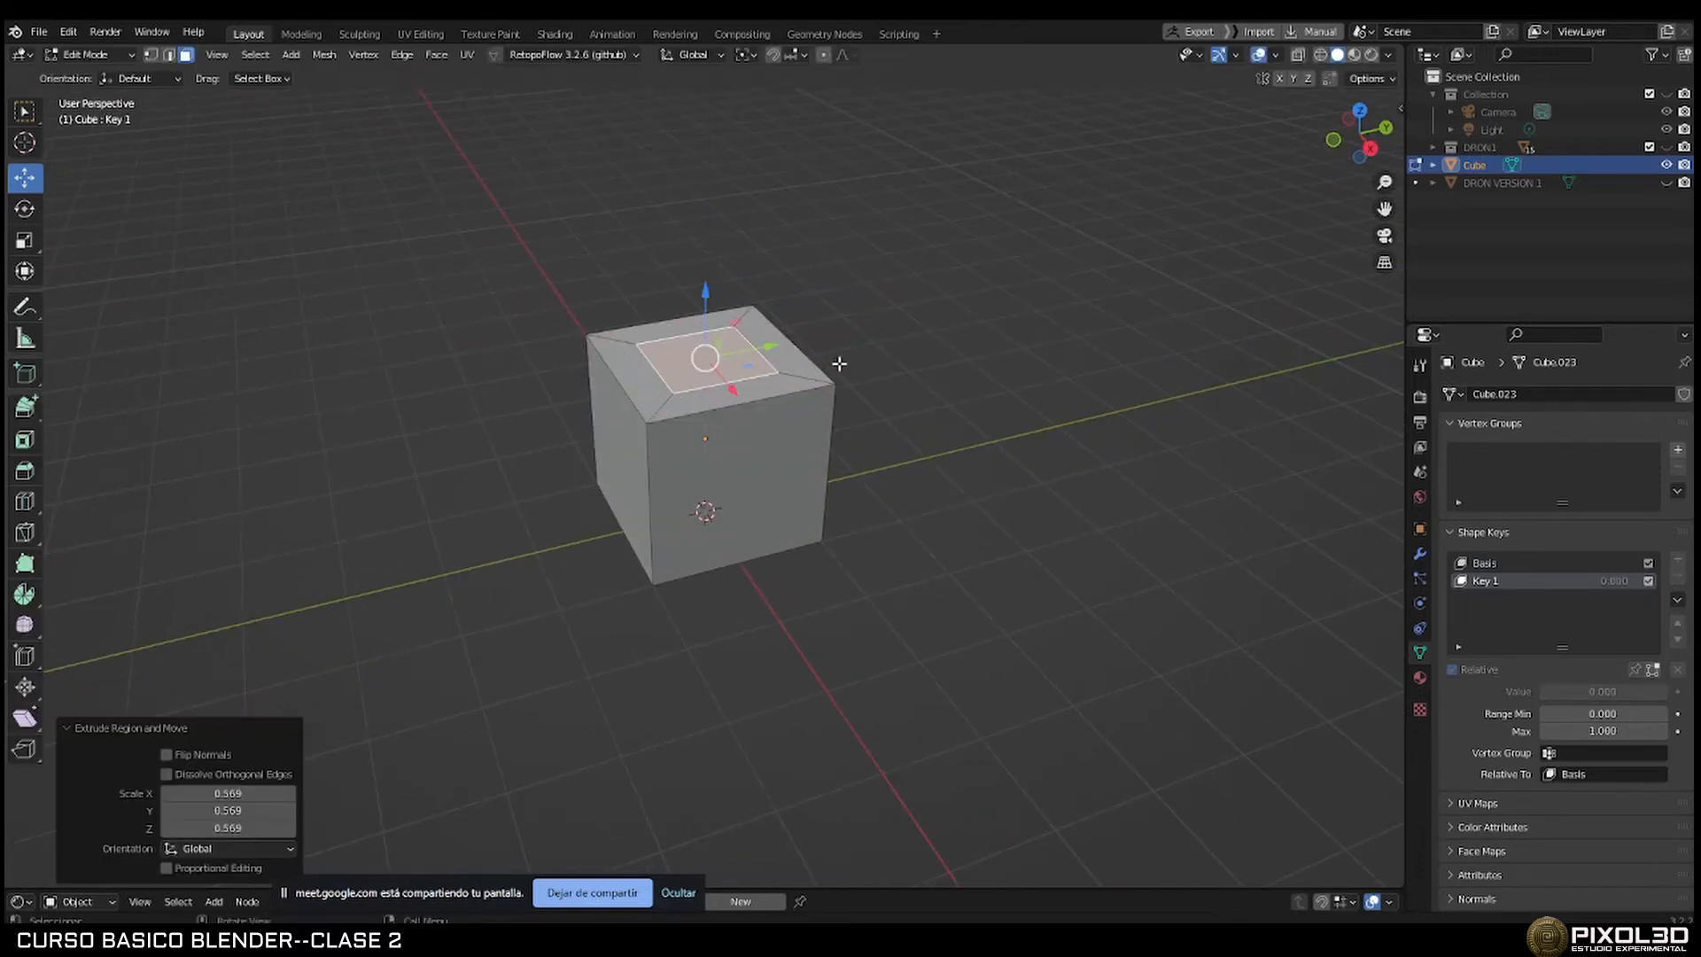
Extrude the inner top face upward and scale it by about 1.745, and extrude it again with a narrower top.
key(e)
click(840, 235)
click(1109, 289)
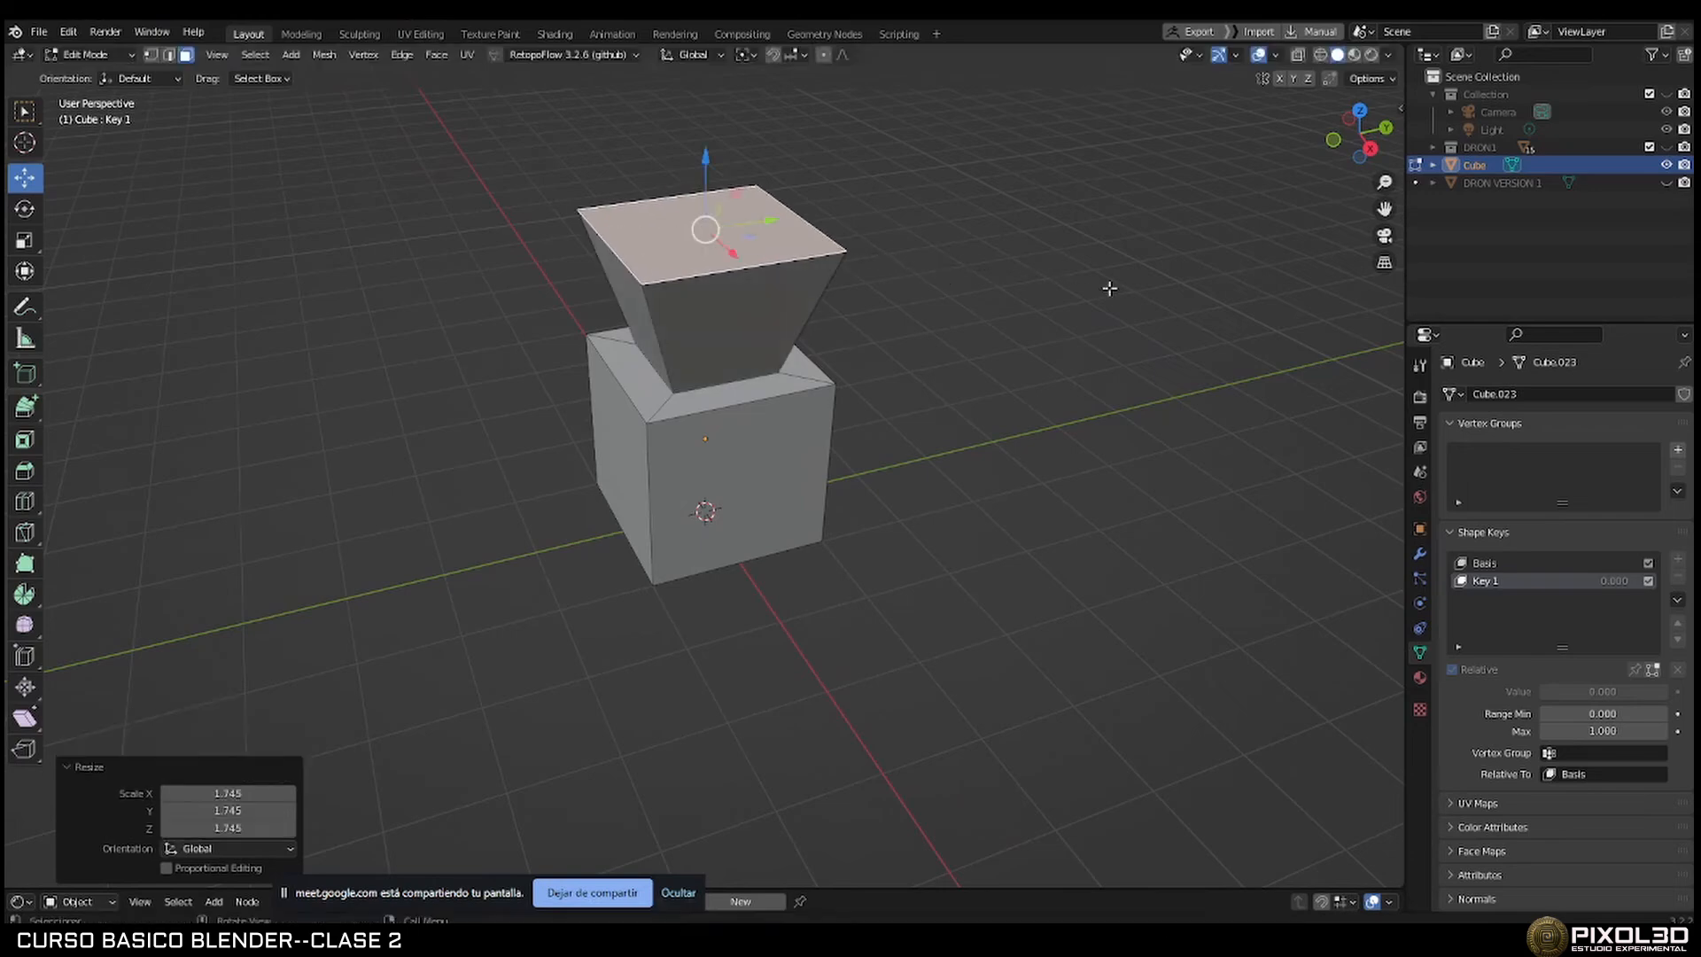
key(e)
click(983, 189)
shift+middle_drag(1003, 213, 952, 516)
key(s)
click(945, 387)
Extrude one side face of the base cube outward about 1.85 m, and extrude the adjacent side face outward too.
click(798, 617)
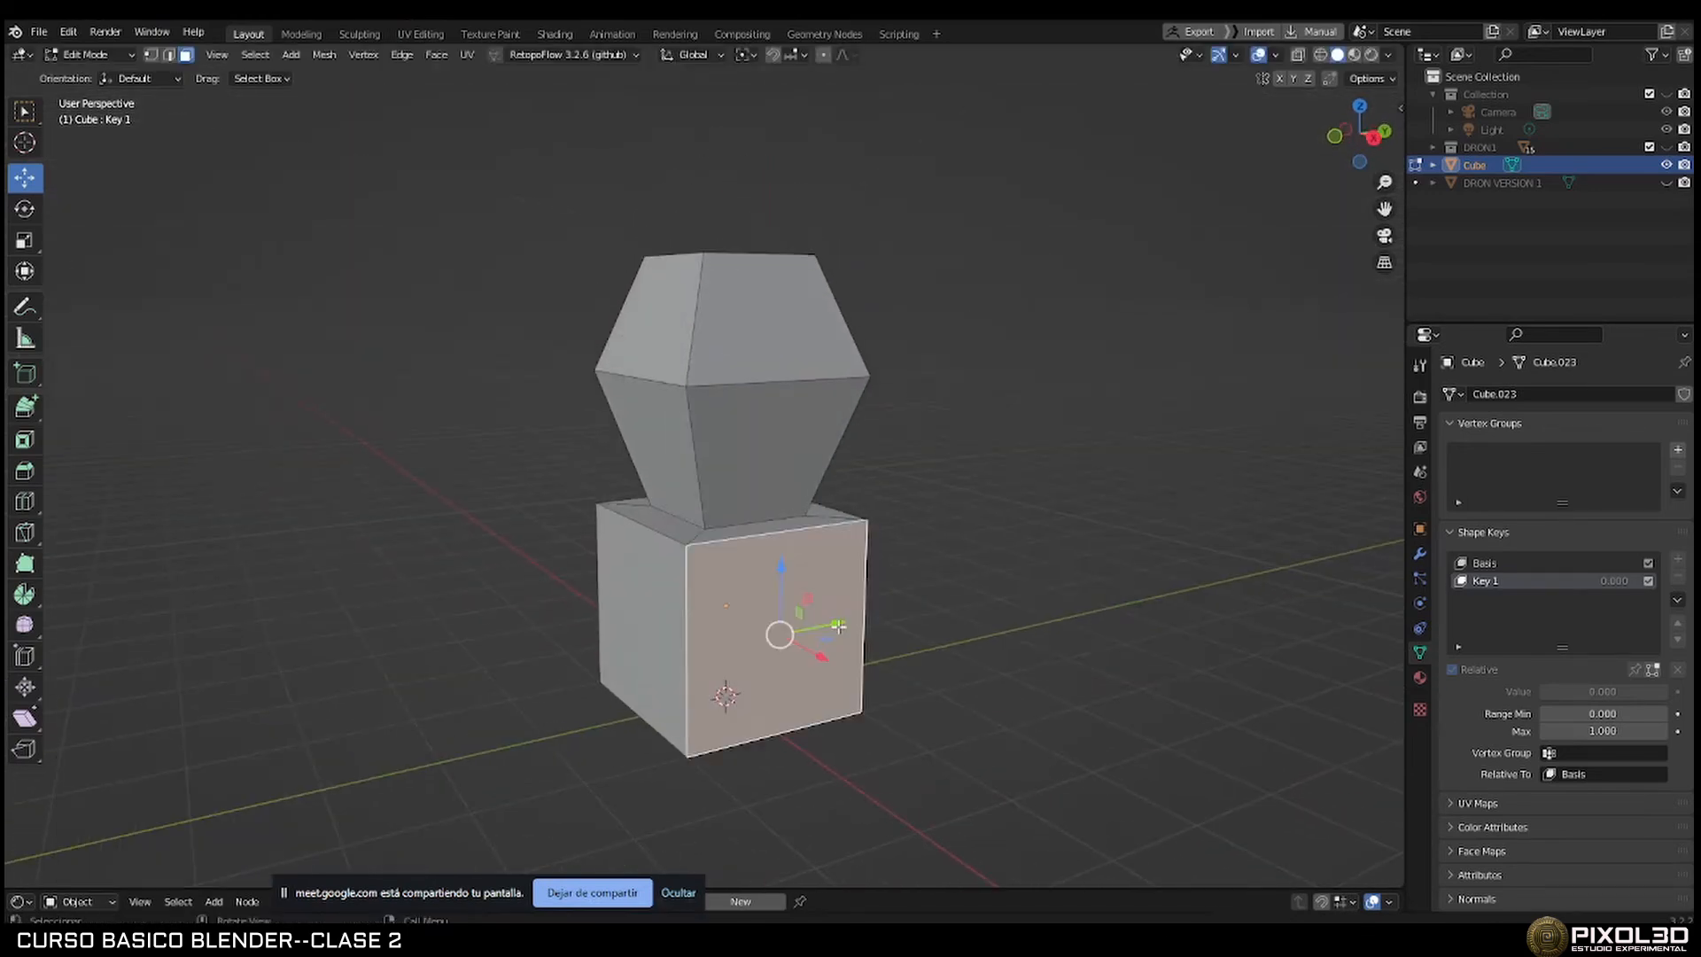
middle_drag(855, 620, 913, 608)
key(e)
click(1154, 685)
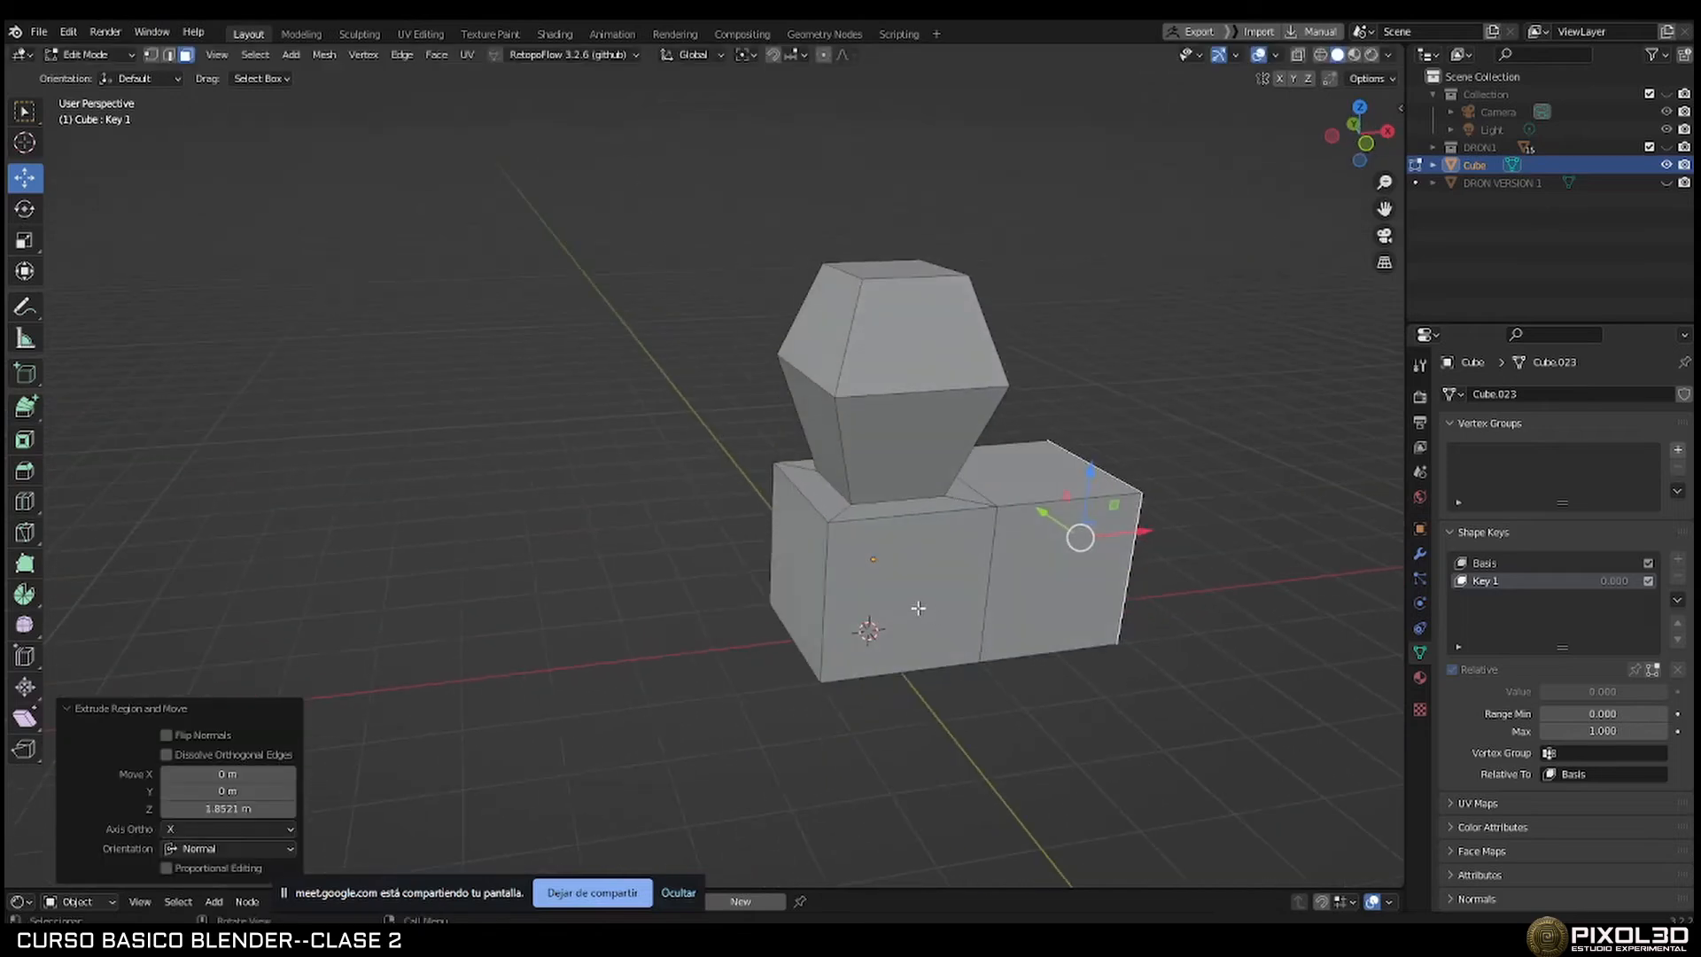
click(913, 603)
key(e)
click(1075, 725)
Compare the cube's Object Mode shape with its extruded Edit Mode mesh at Key 1 value 0.
middle_drag(1116, 595, 855, 440)
key(Tab)
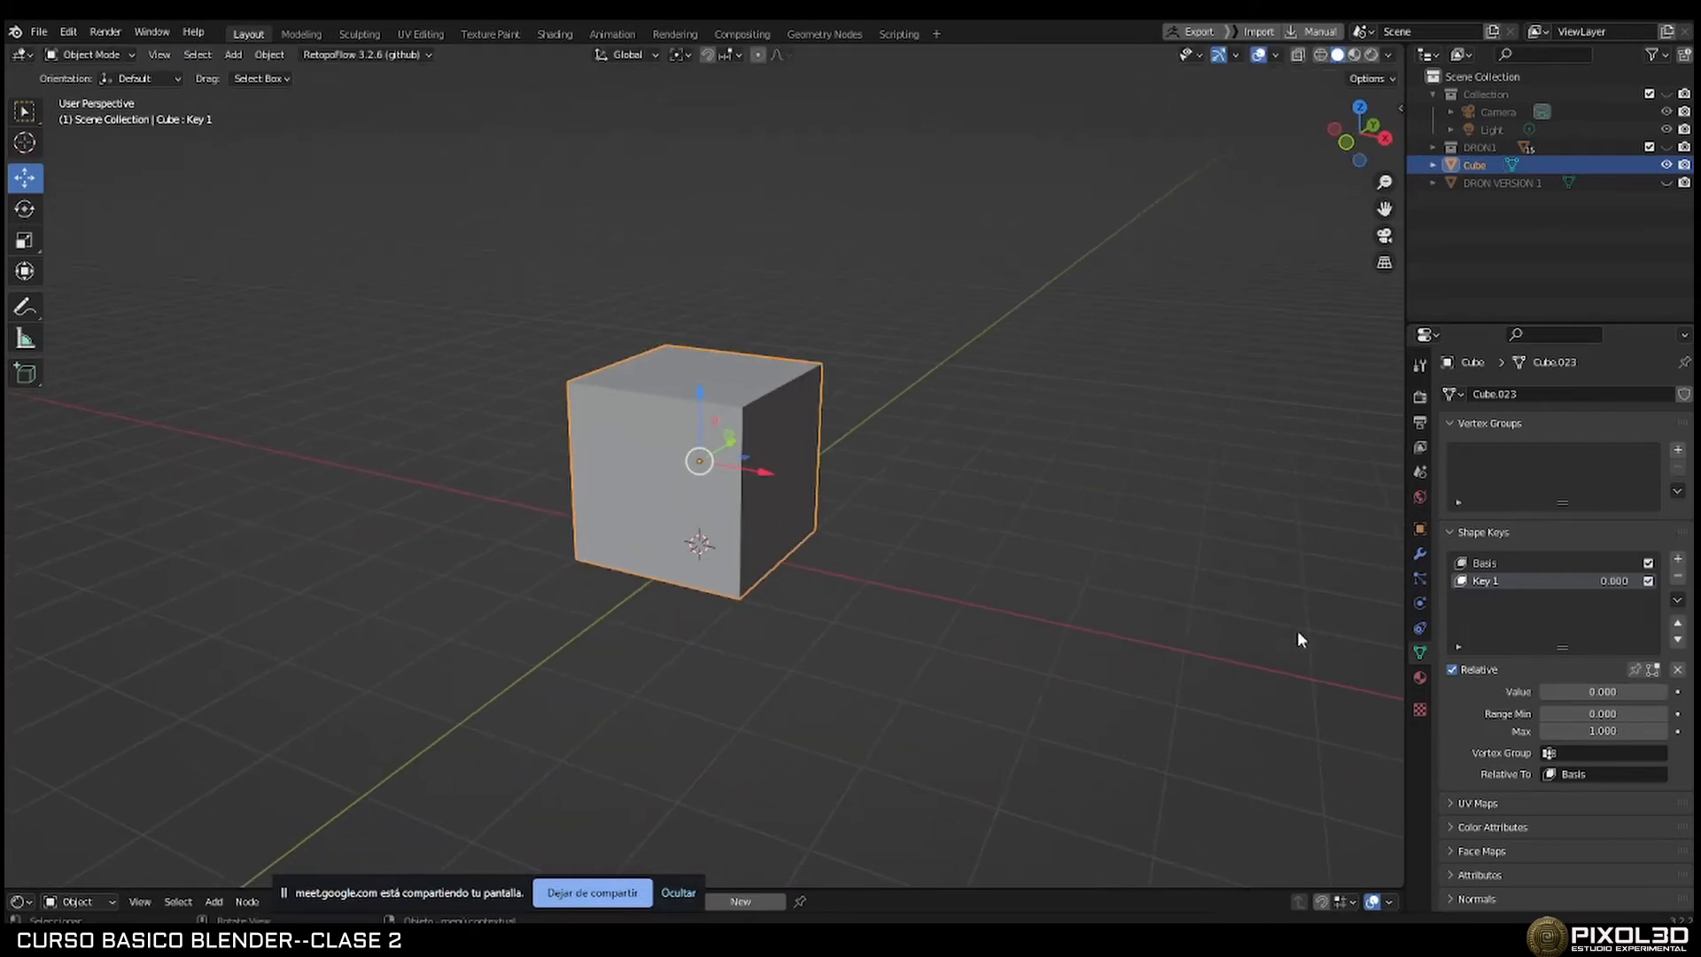
key(Tab)
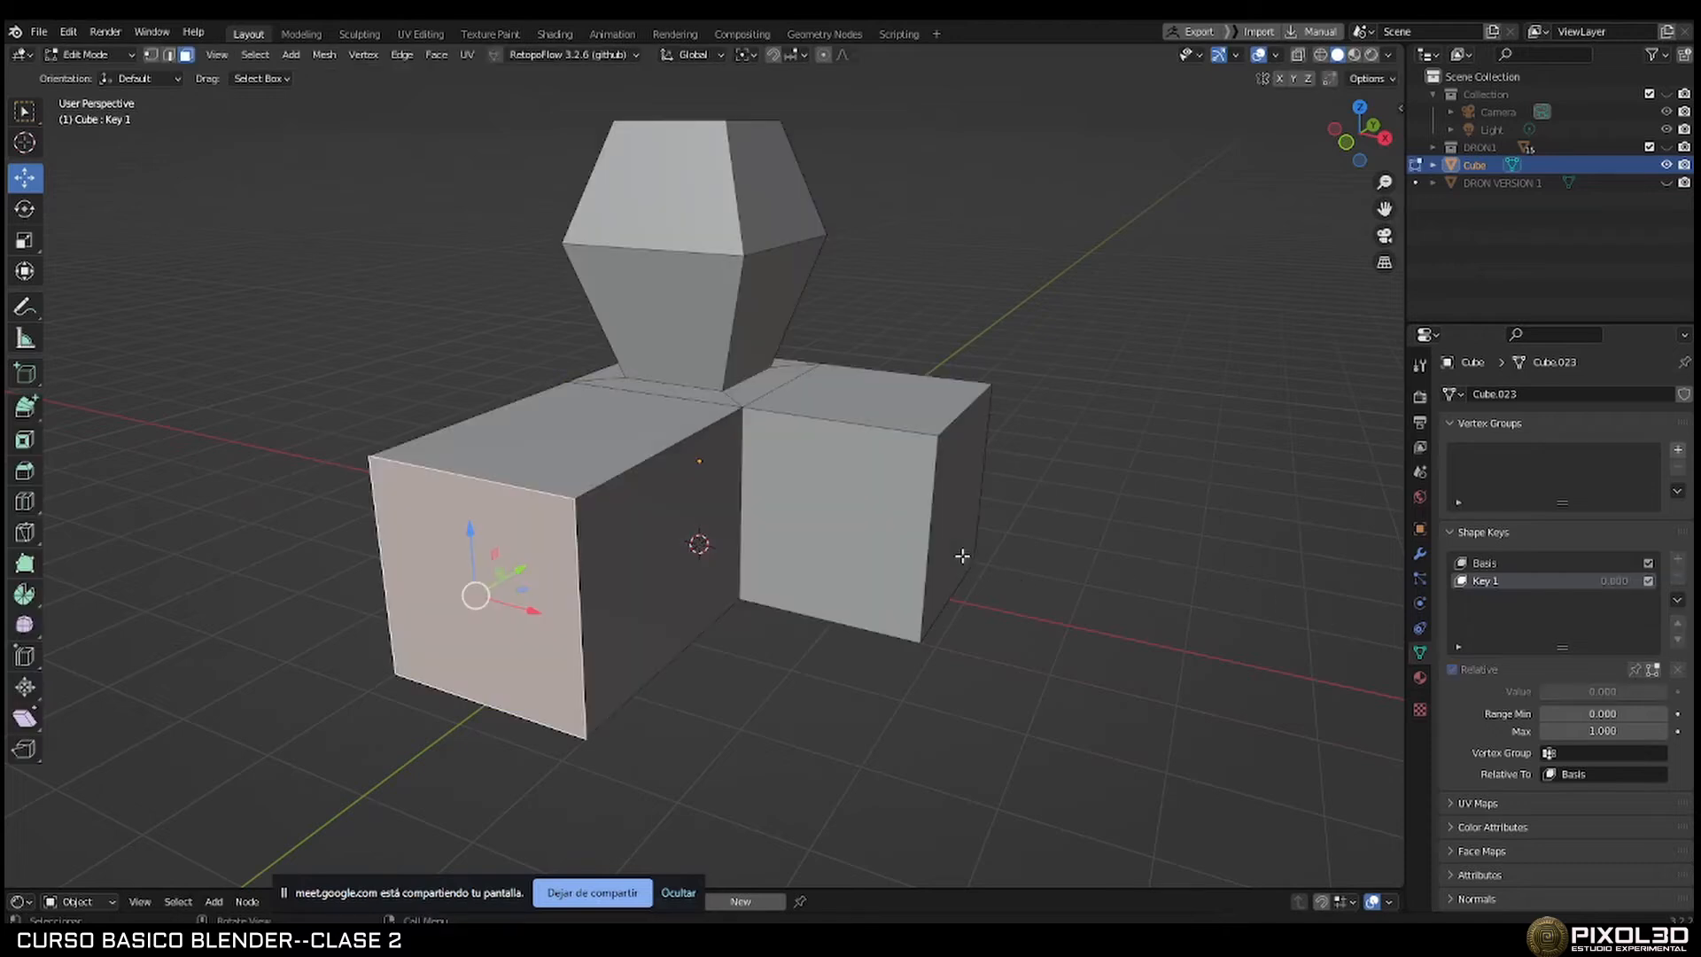
key(Tab)
middle_drag(826, 466, 767, 446)
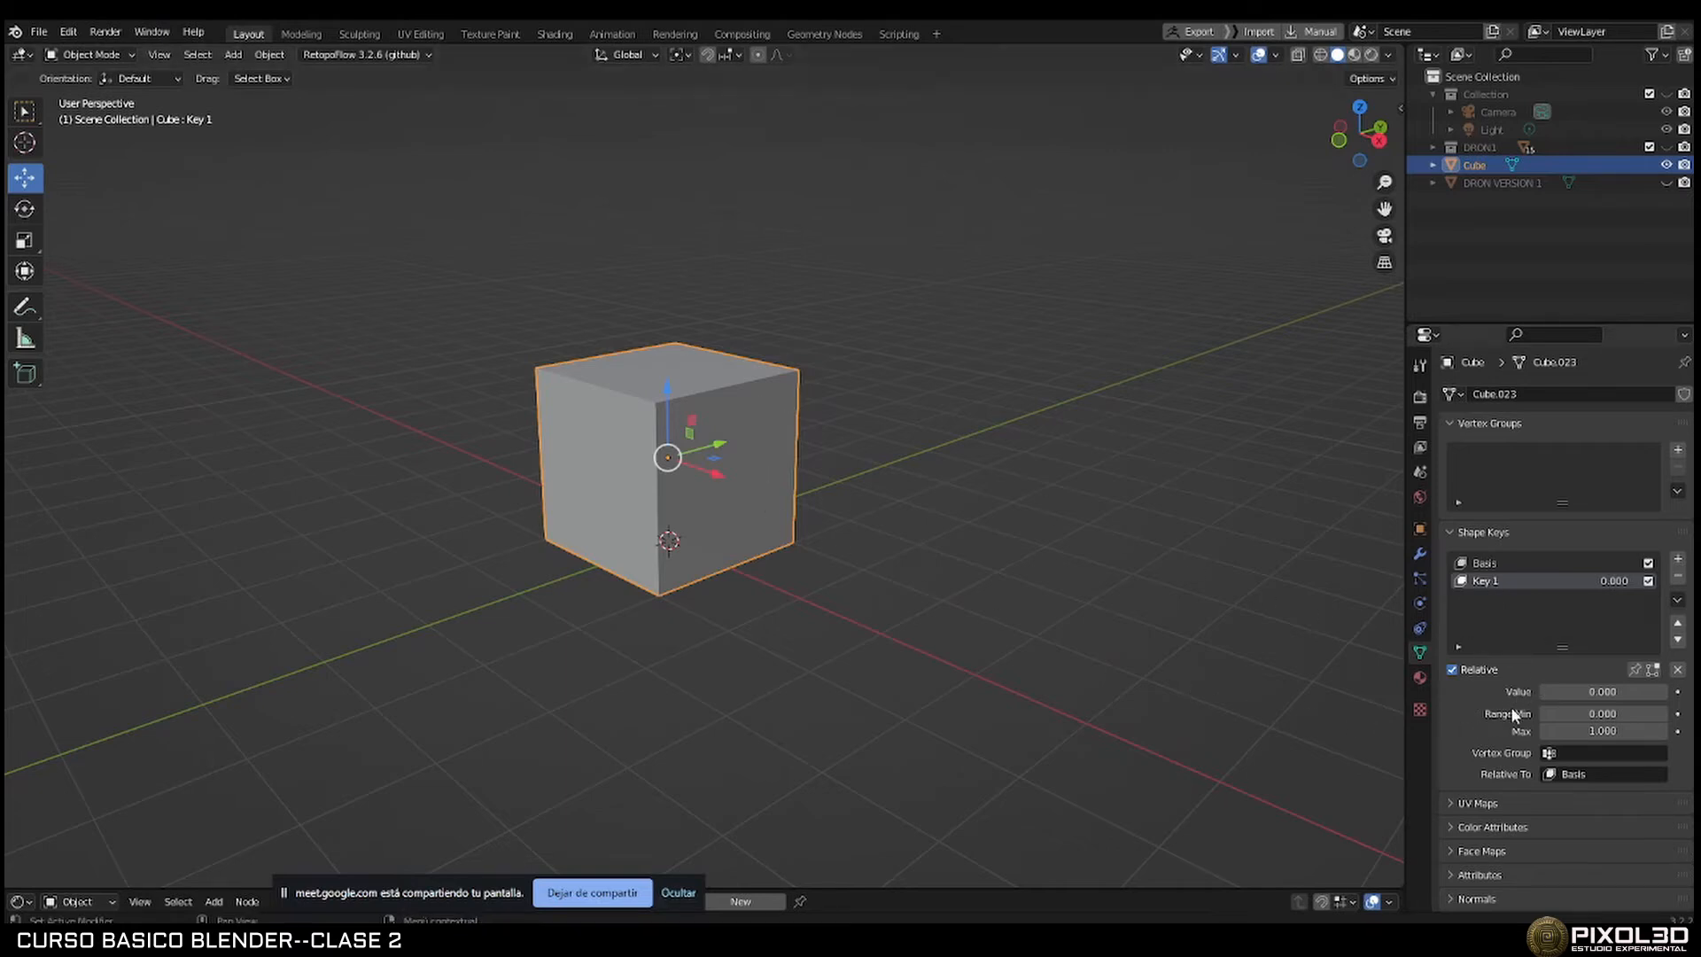
Raise the cube's Key 1 shape key value to 1.000 in Object Mode.
drag(1551, 692, 1667, 692)
scroll(1150, 470, down, 2)
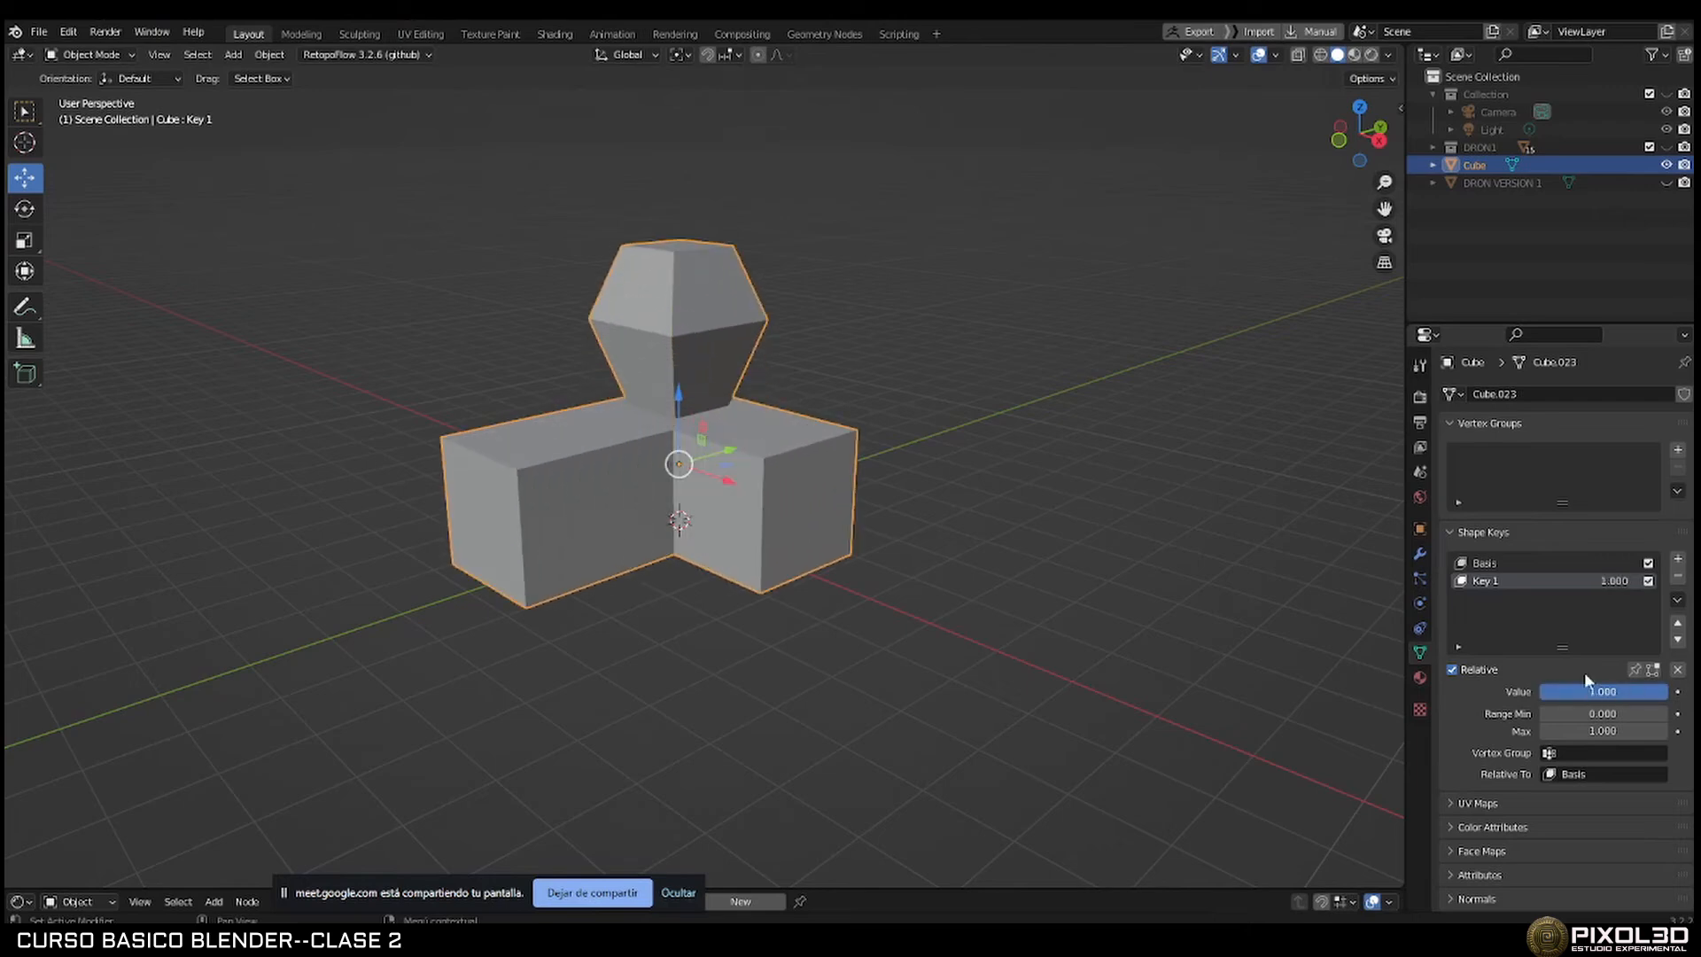
middle_drag(1019, 547, 1015, 546)
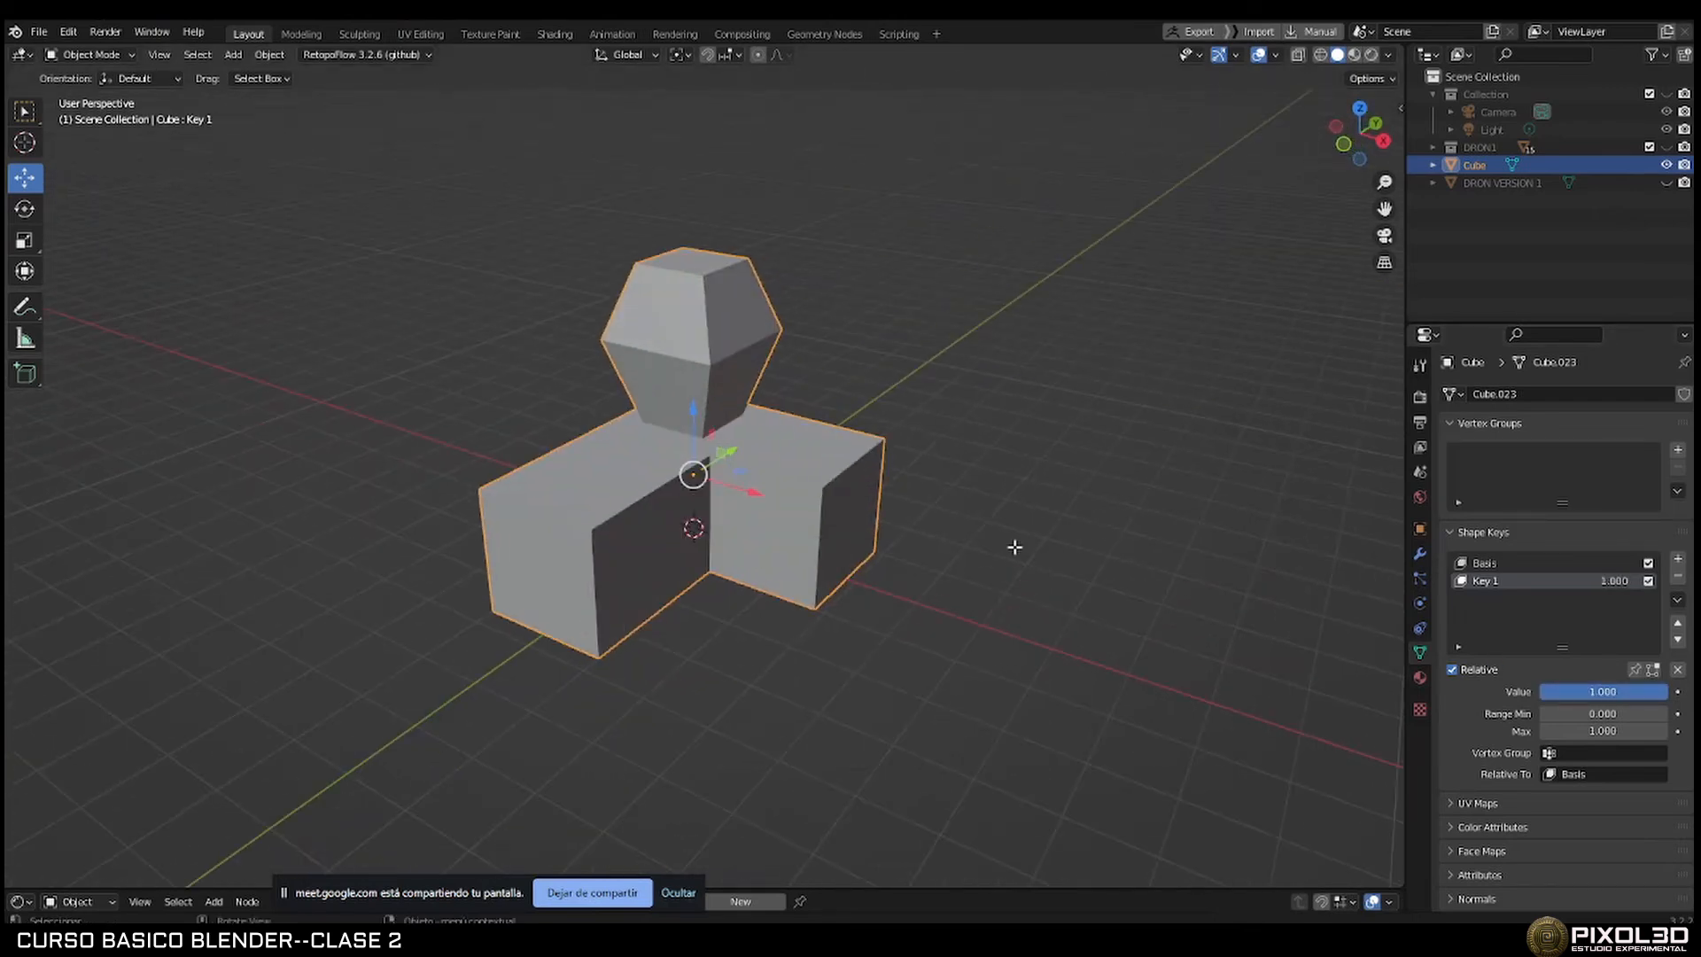
In Edit Mode, extrude the selected end face of the side block in place and scale it to about 0.718.
key(Tab)
middle_drag(911, 520, 860, 523)
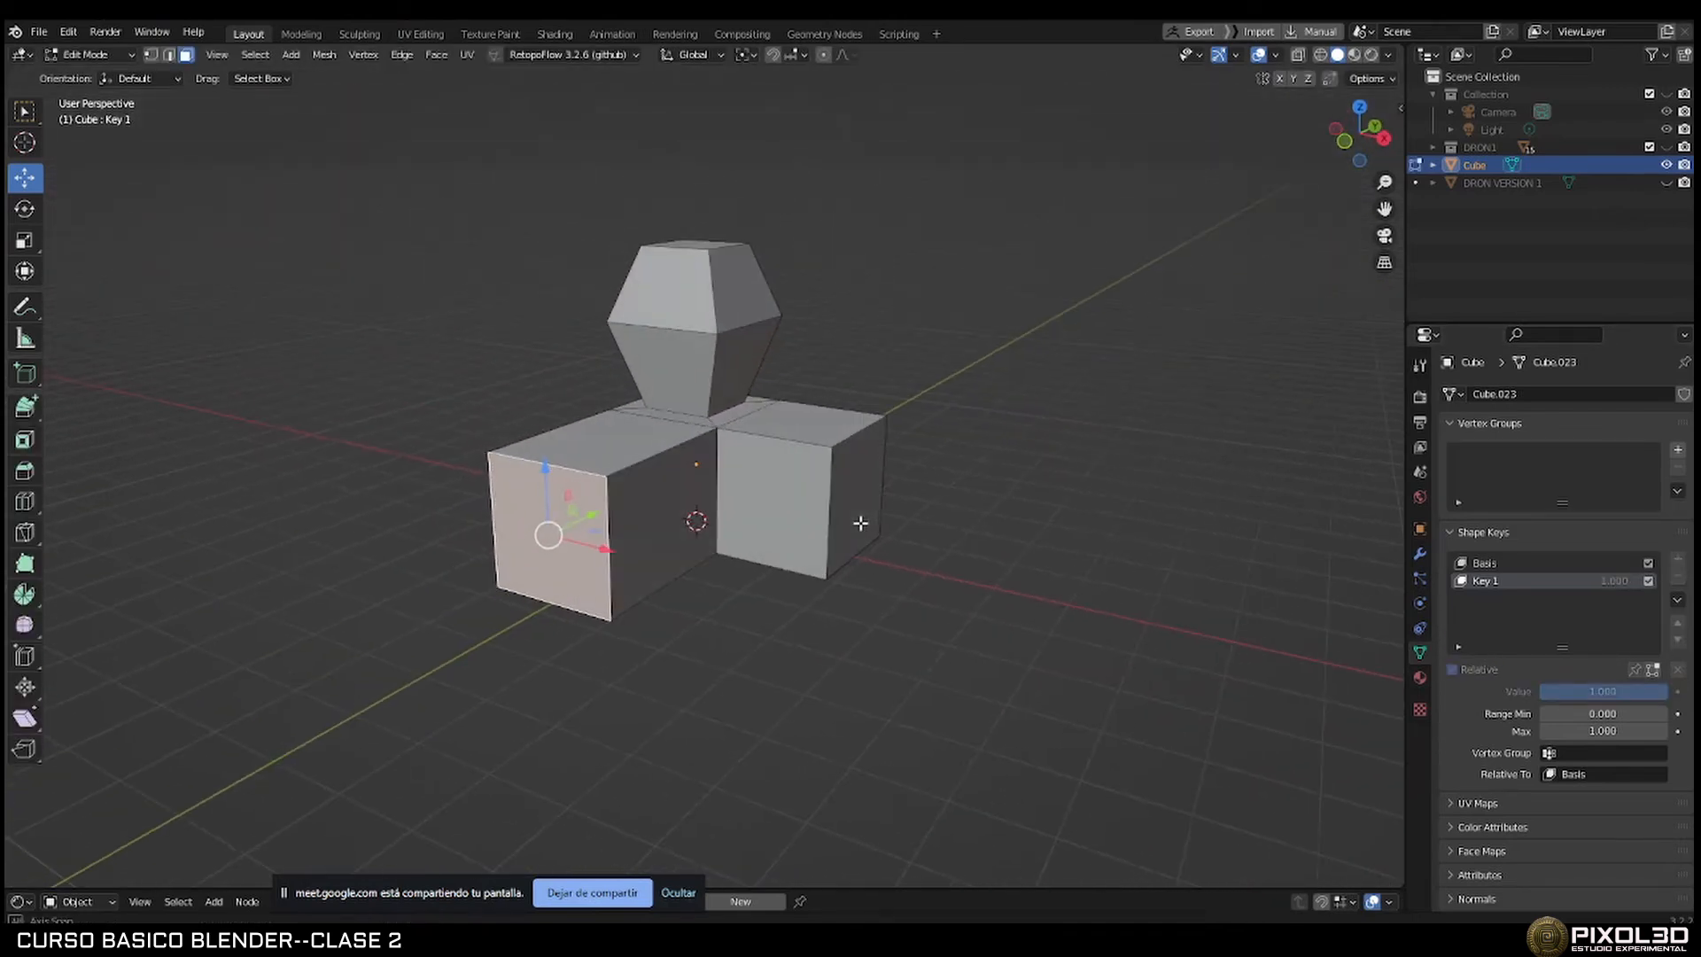
key(e)
key(s)
click(750, 541)
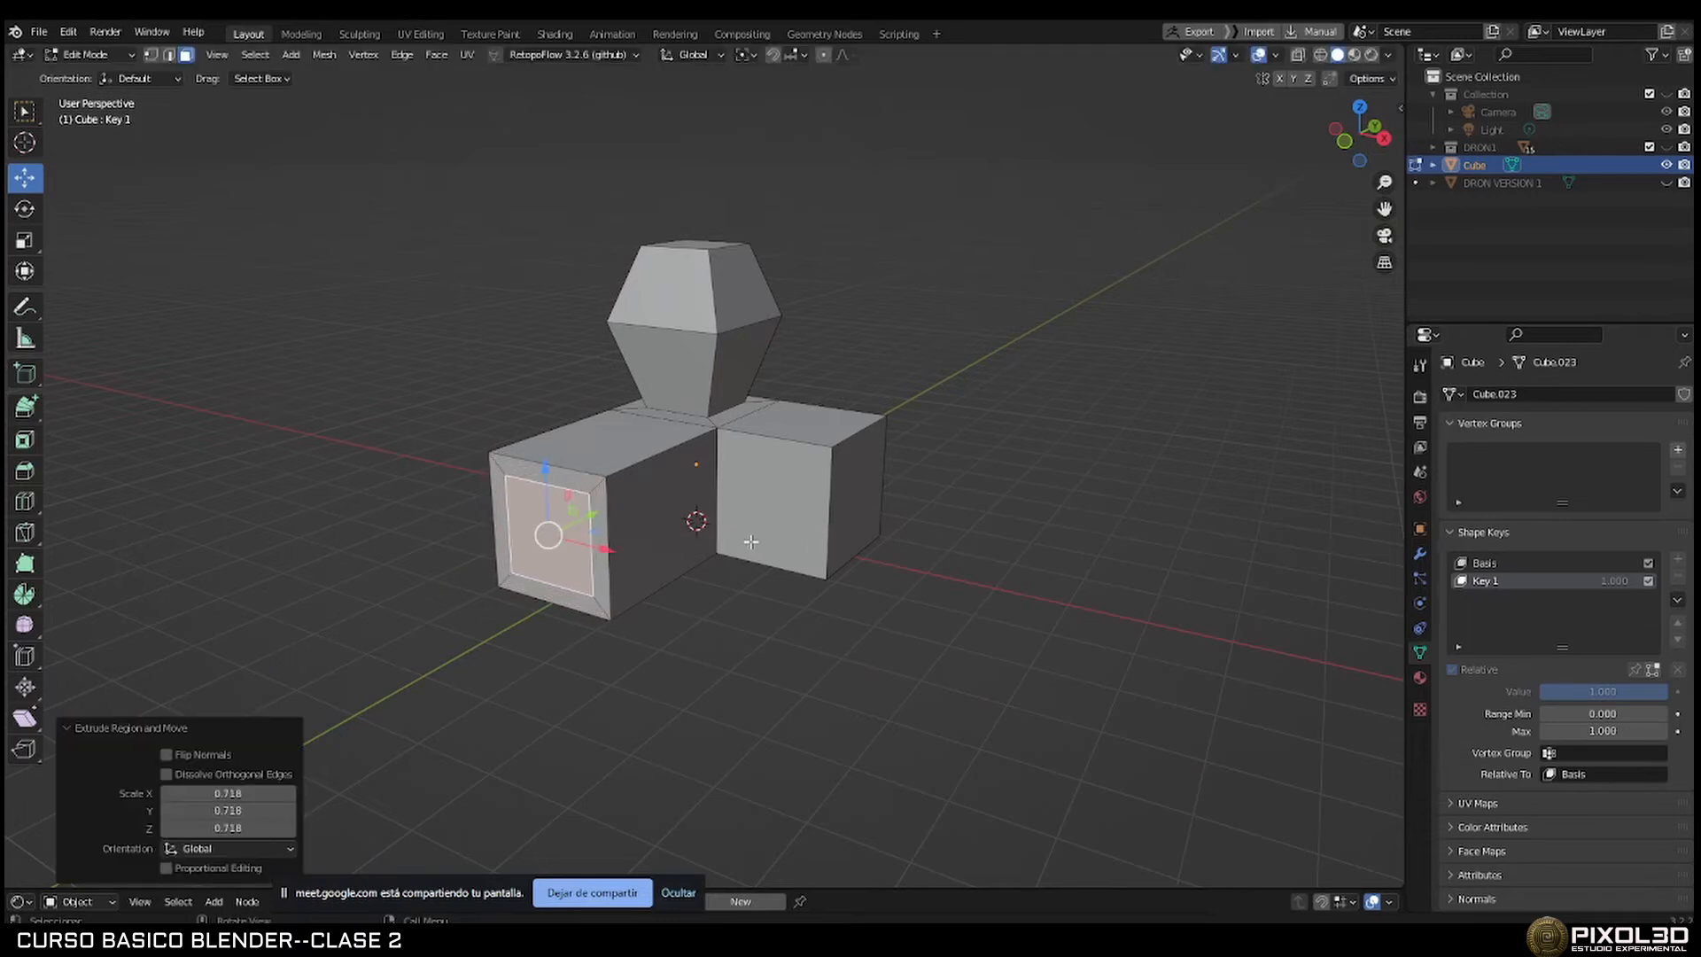
Extrude the inset end face inward to recess the side block, and recheck Key 1 in Object Mode at value 1.000.
key(e)
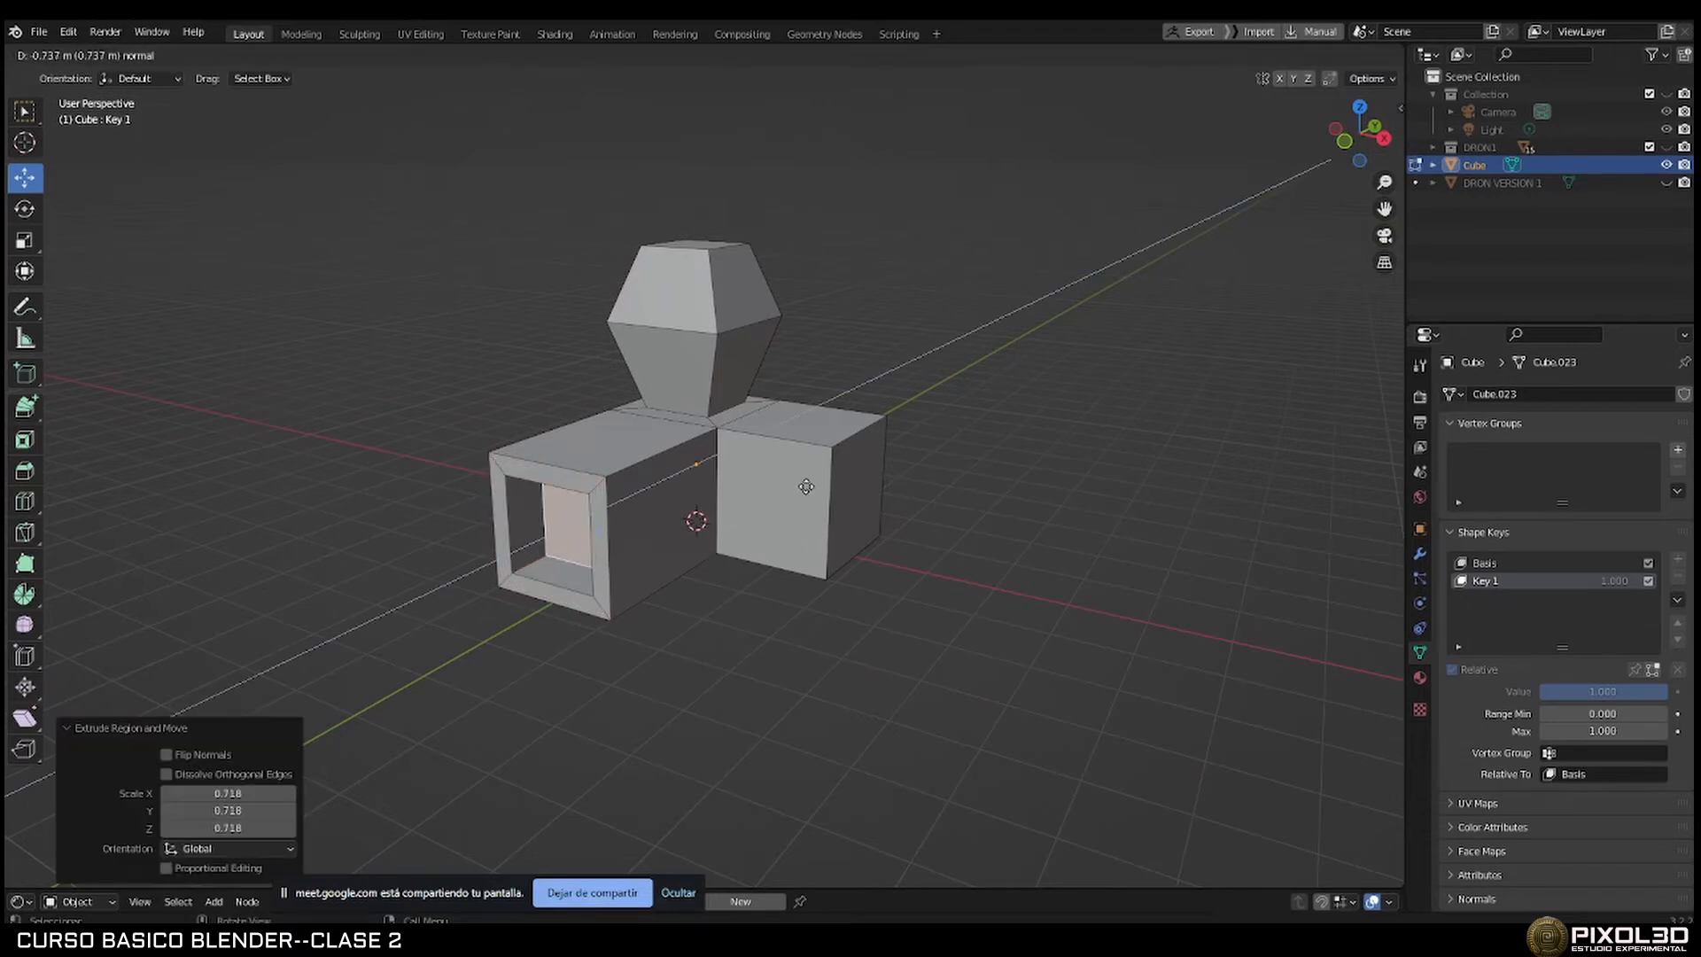
click(805, 486)
key(Tab)
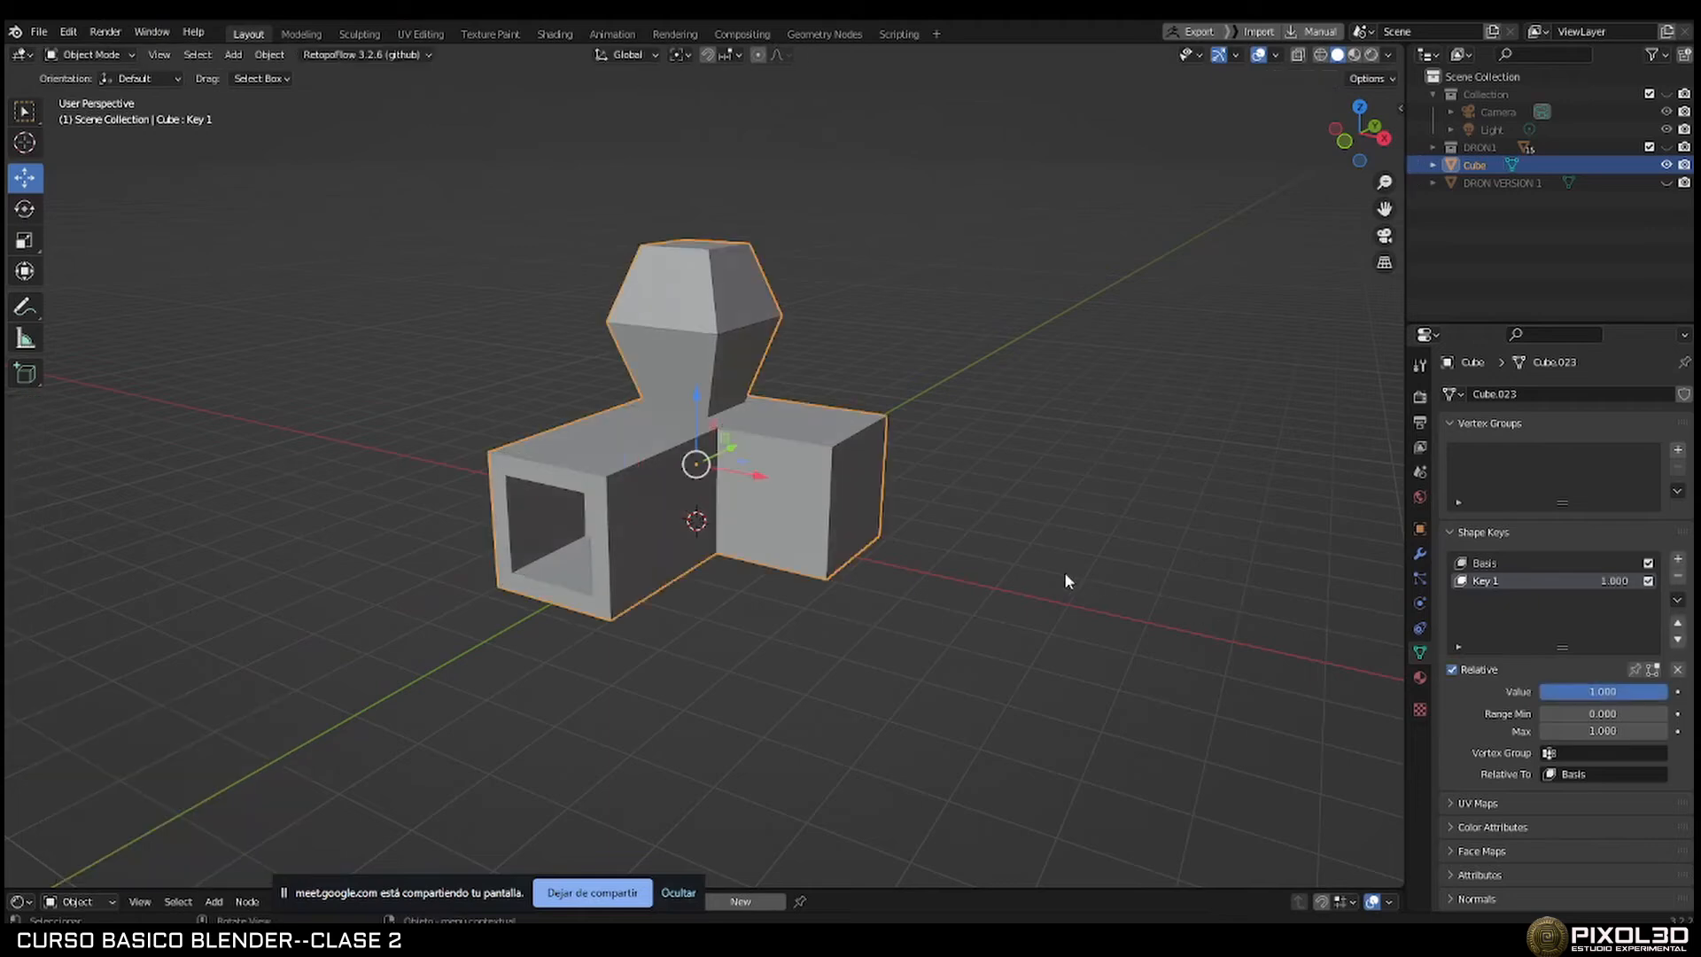
mouse_move(1589, 692)
mouse_down()
mouse_move(1462, 691)
mouse_move(1595, 692)
mouse_up()
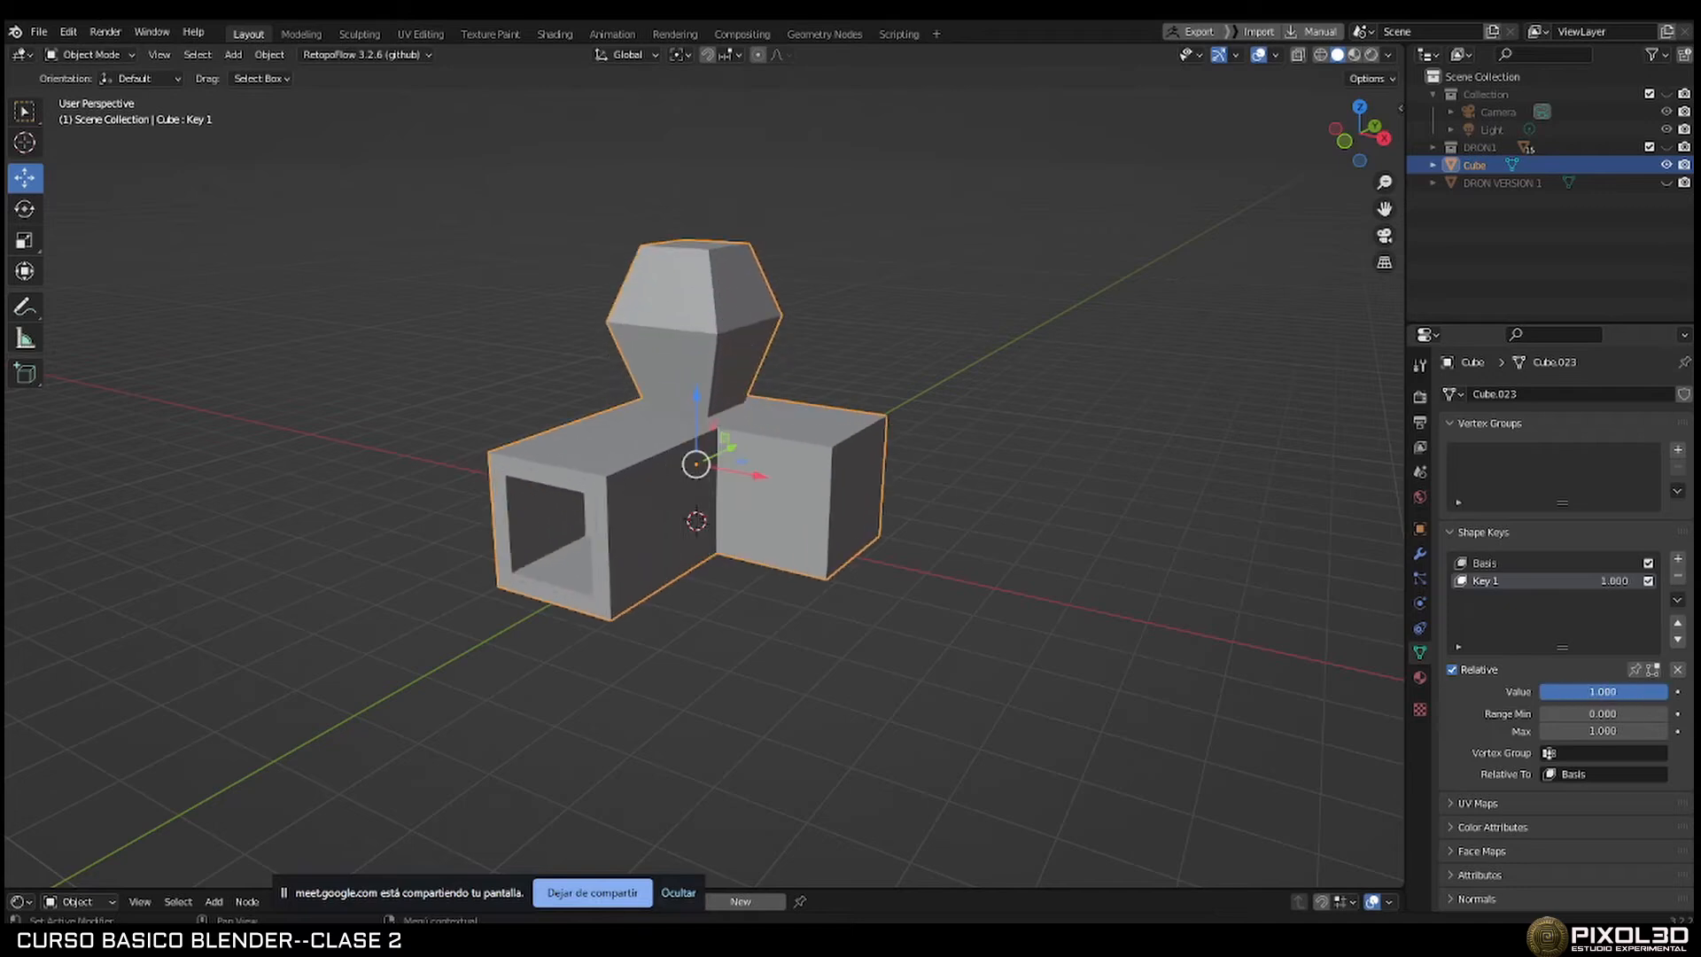
Disable the cube's Key 1 shape key and add a second shape key.
click(1648, 581)
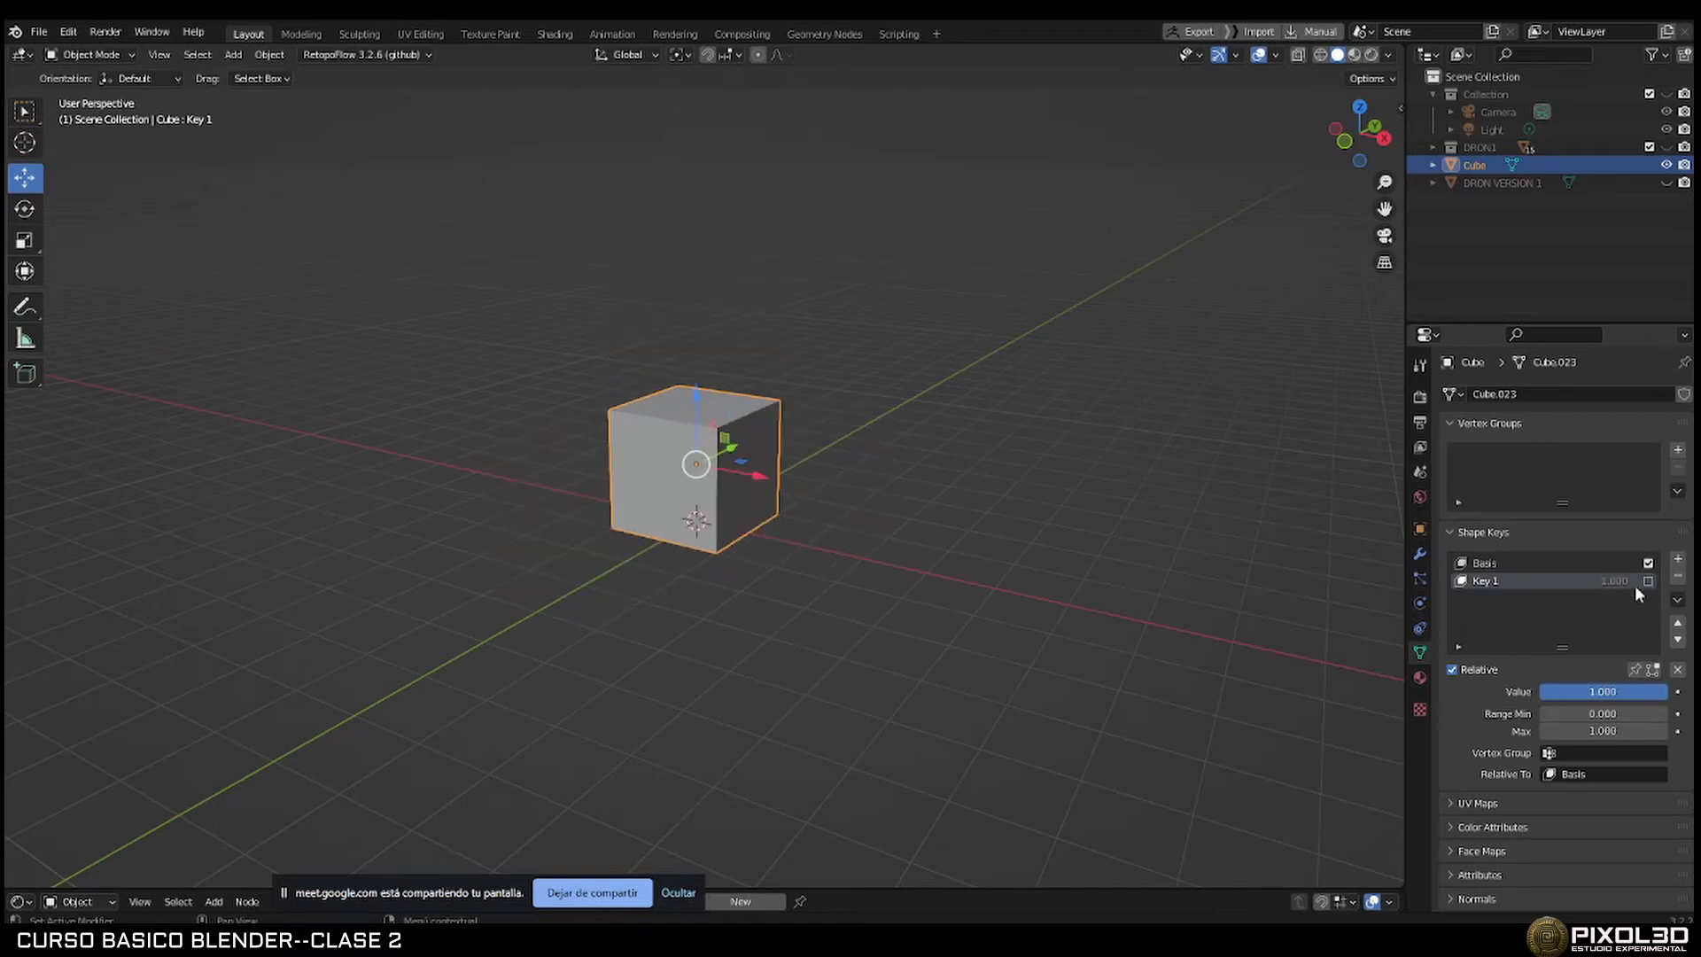
click(1678, 560)
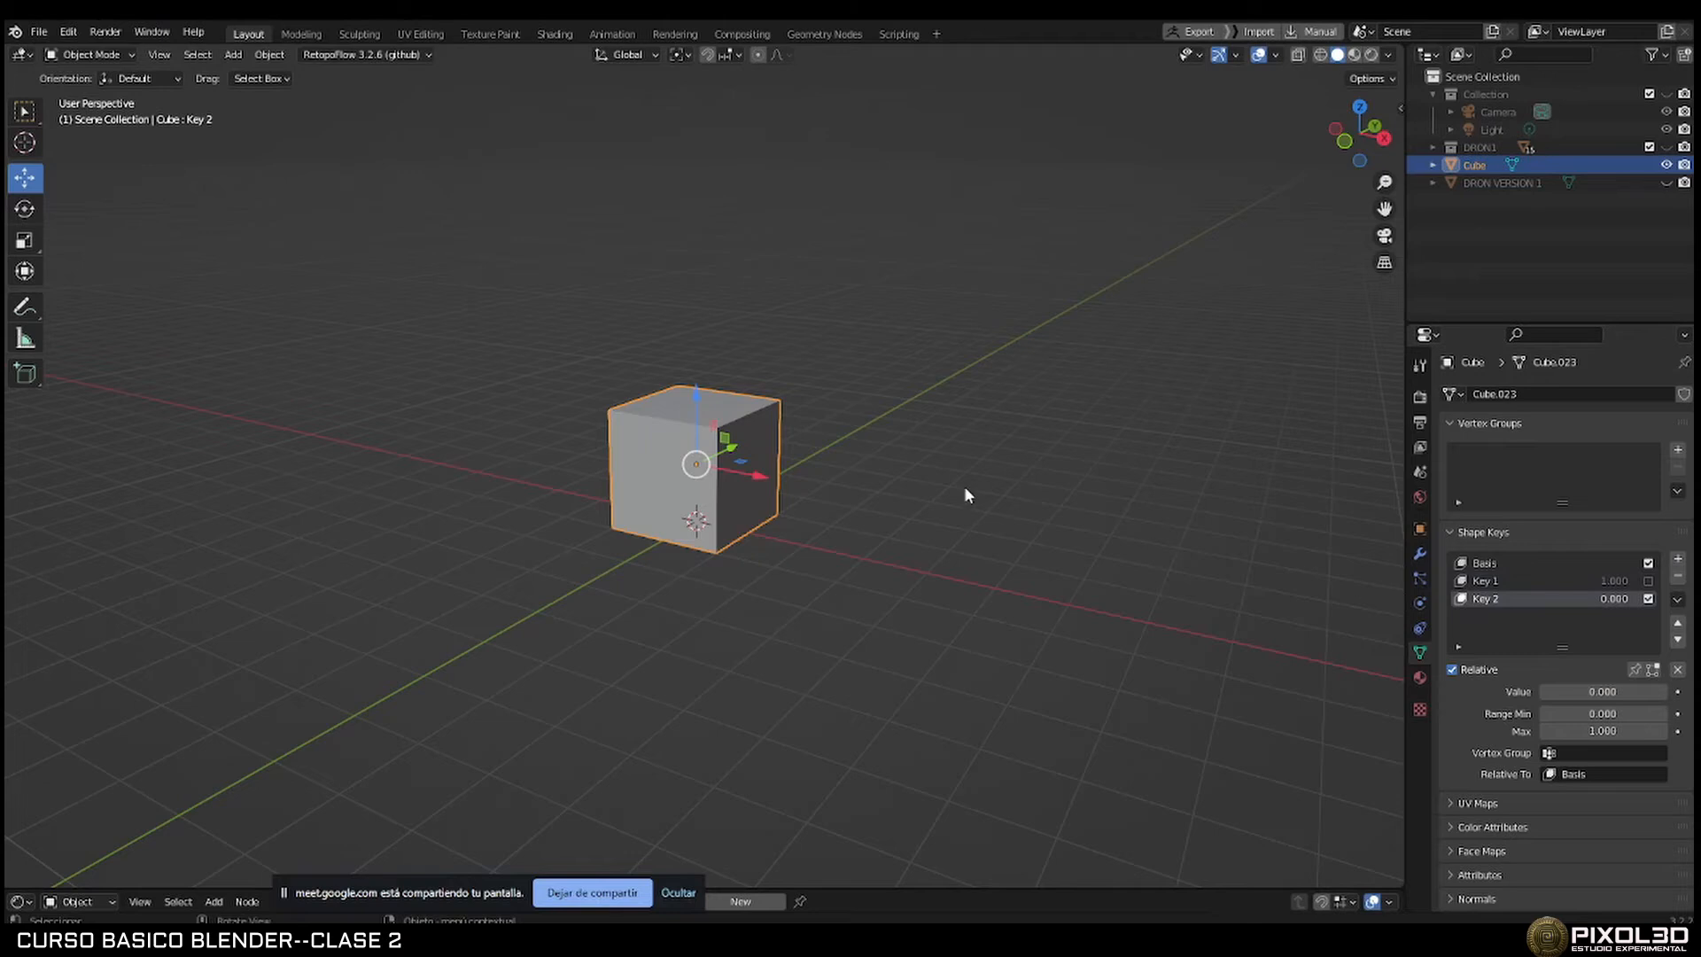
With Key 2 active in Edit Mode, inset the cube's +X side face by an extrusion scaled to about 0.615, and extrude it outward about 4.02 m.
middle_drag(965, 489, 737, 454)
key(Tab)
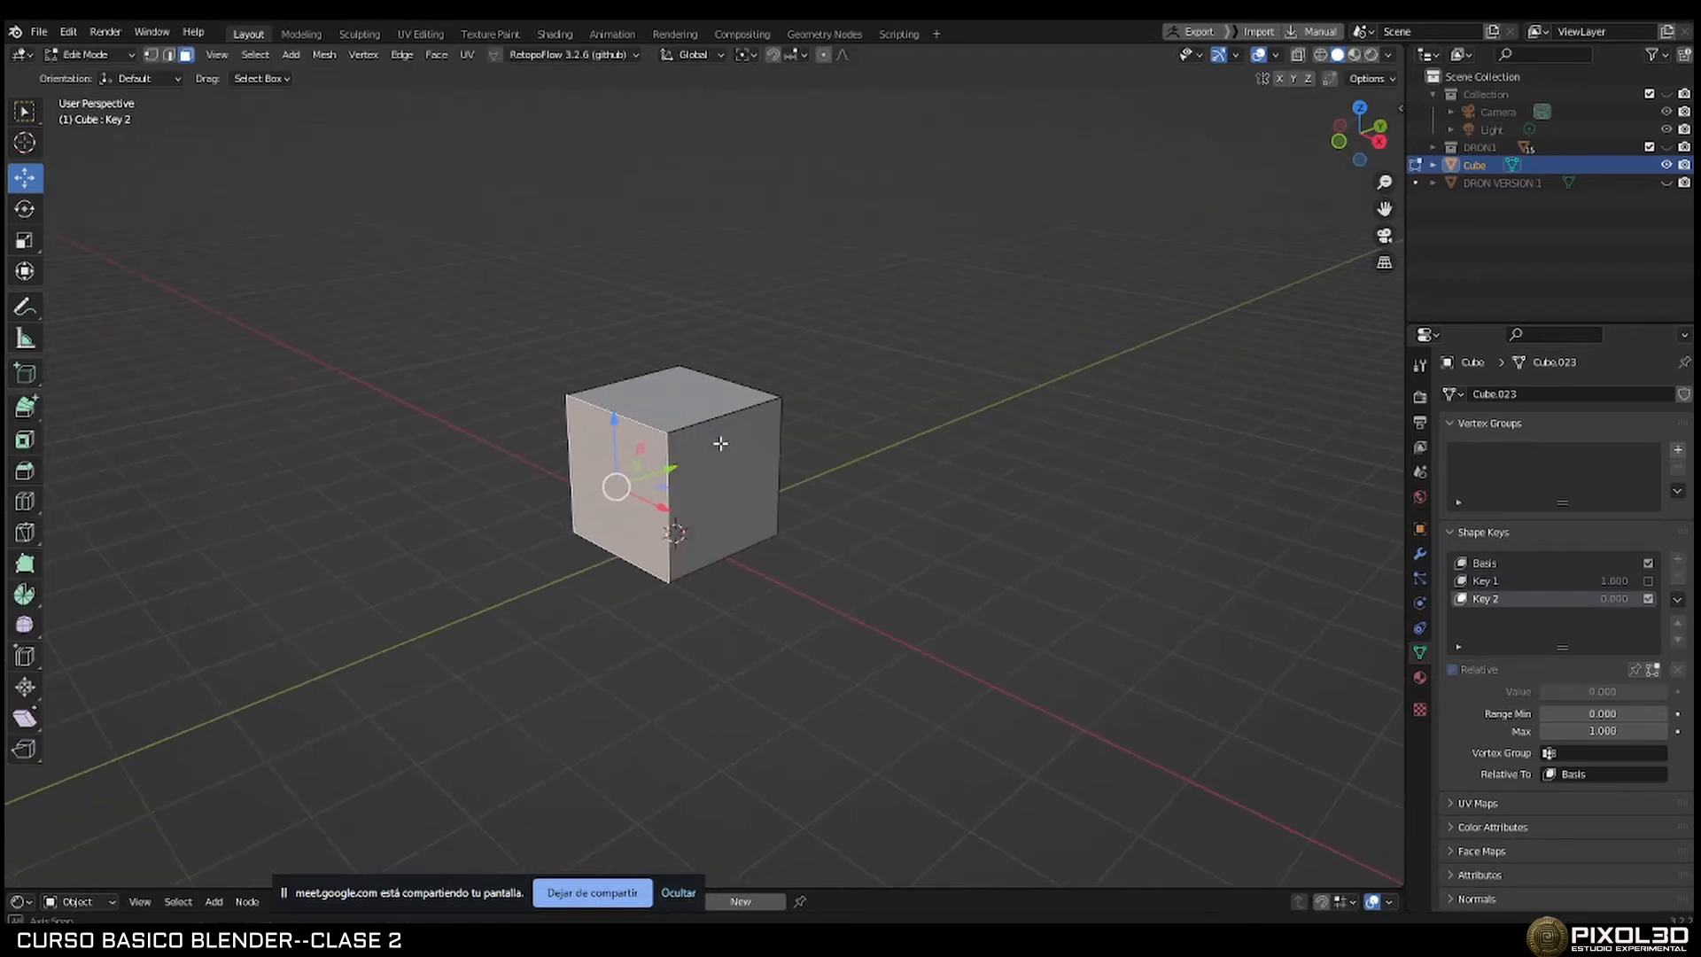
click(737, 453)
key(e)
key(s)
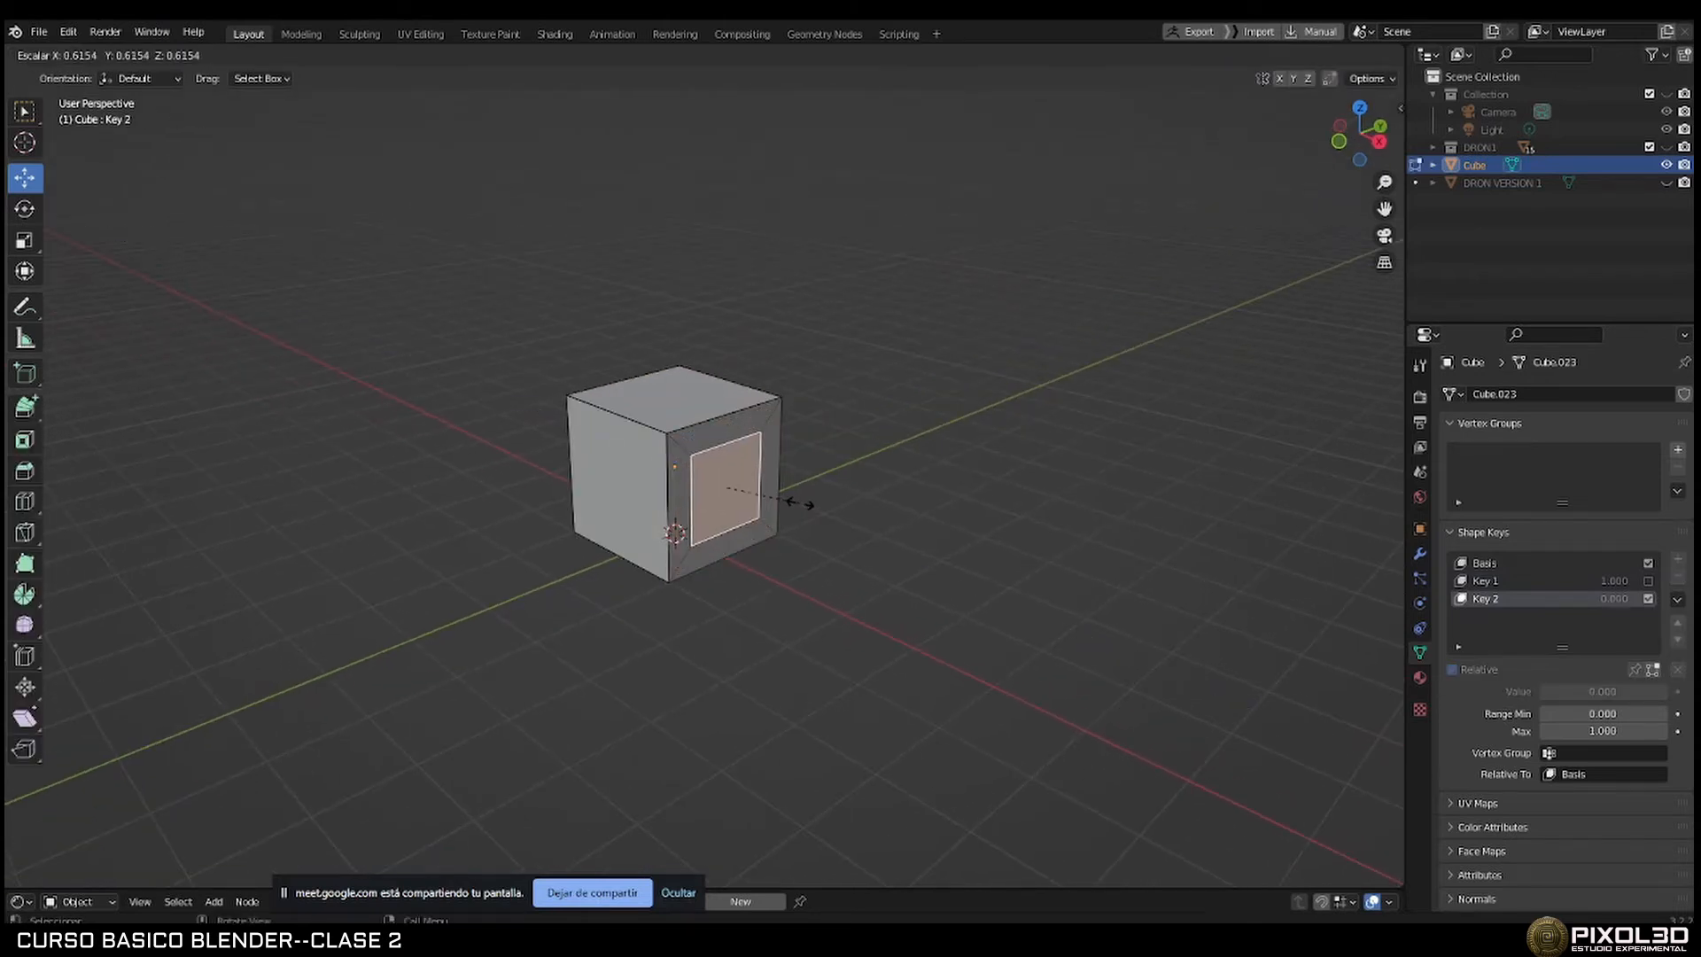
click(793, 498)
key(e)
click(1097, 605)
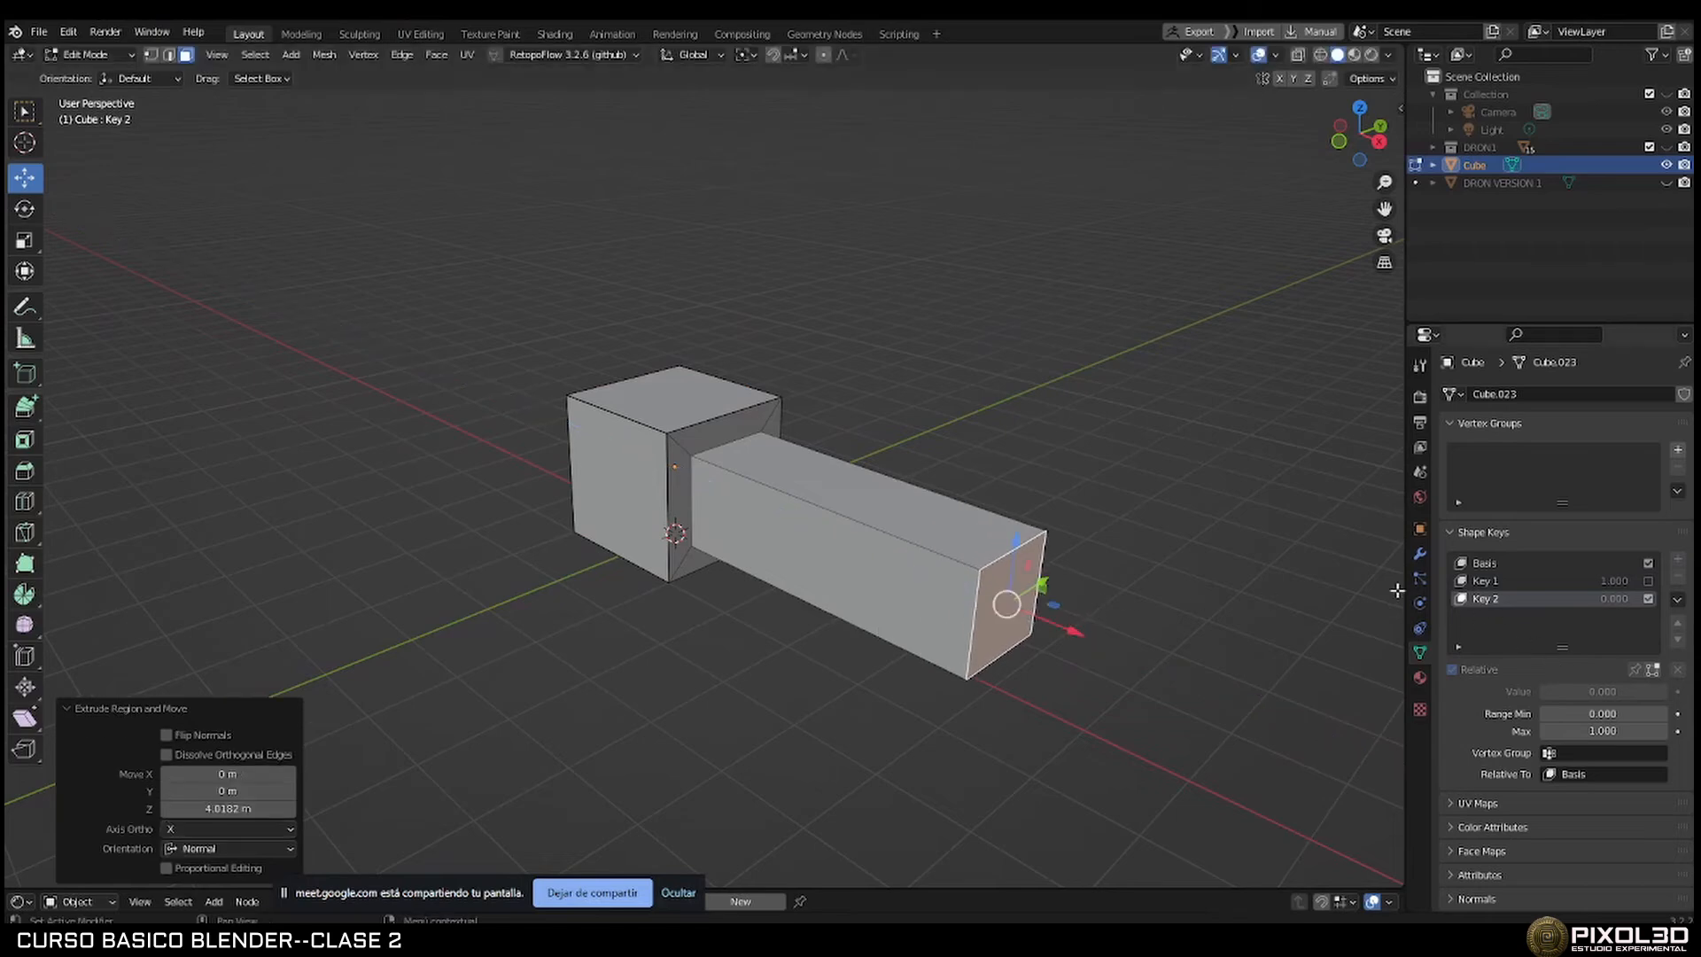
Raise the Key 2 shape key value to 1.000 in Object Mode and re-enable Key 1.
key(Tab)
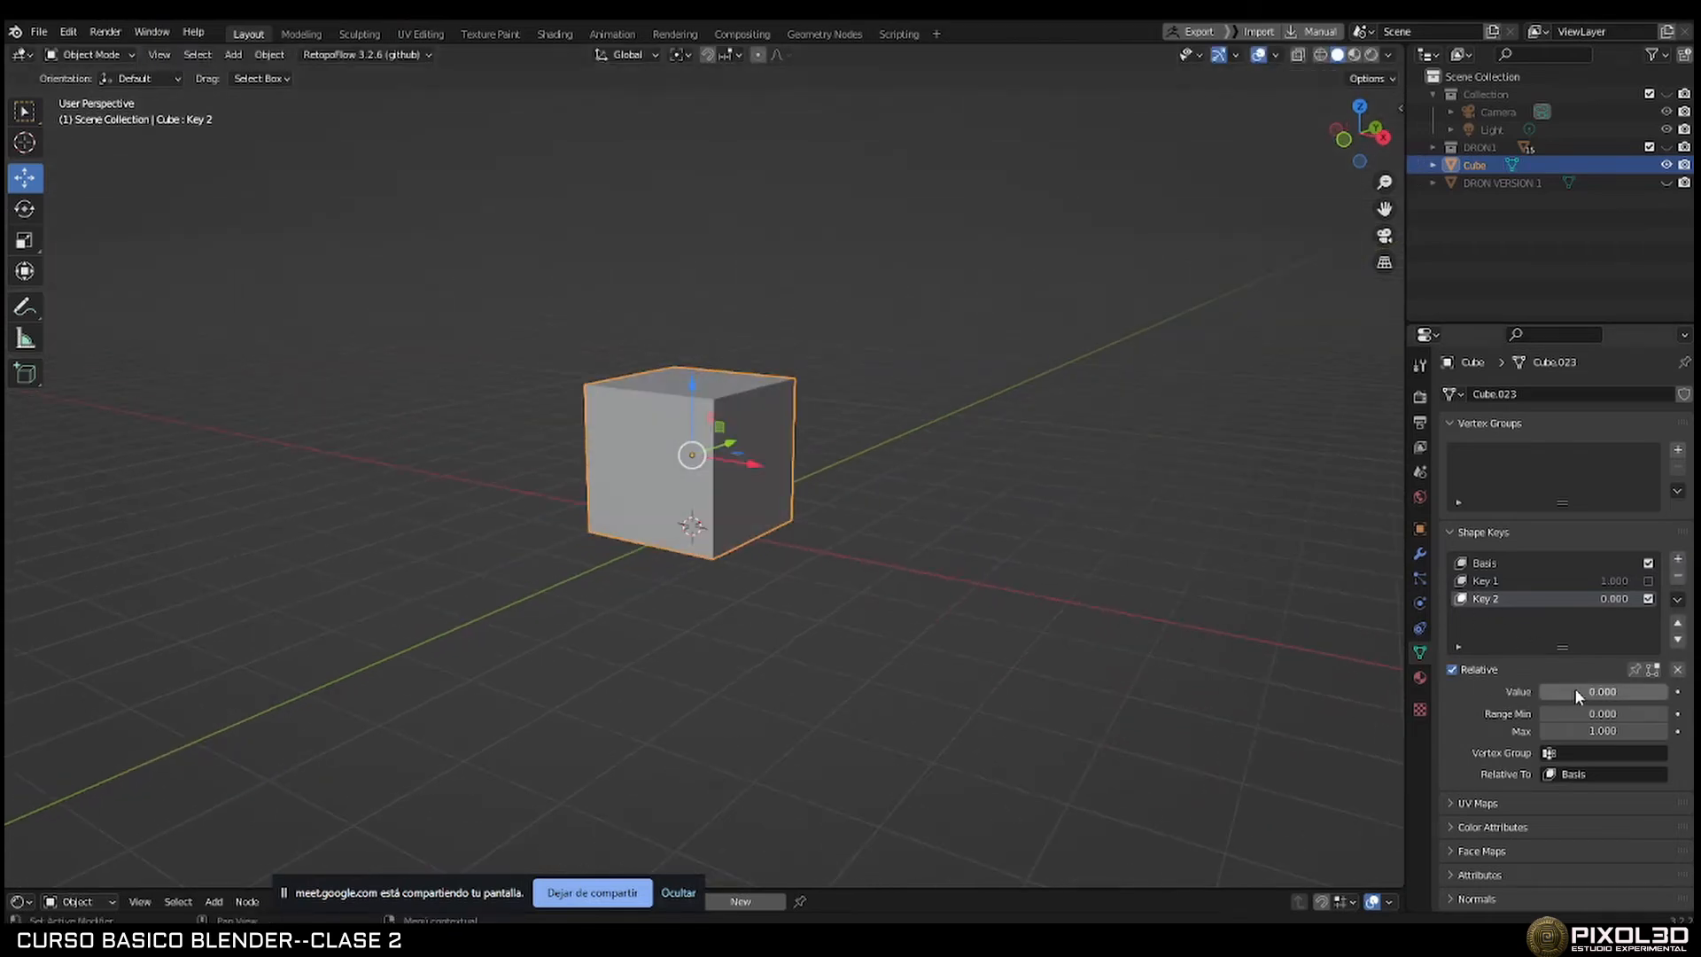
drag(1583, 690, 1667, 691)
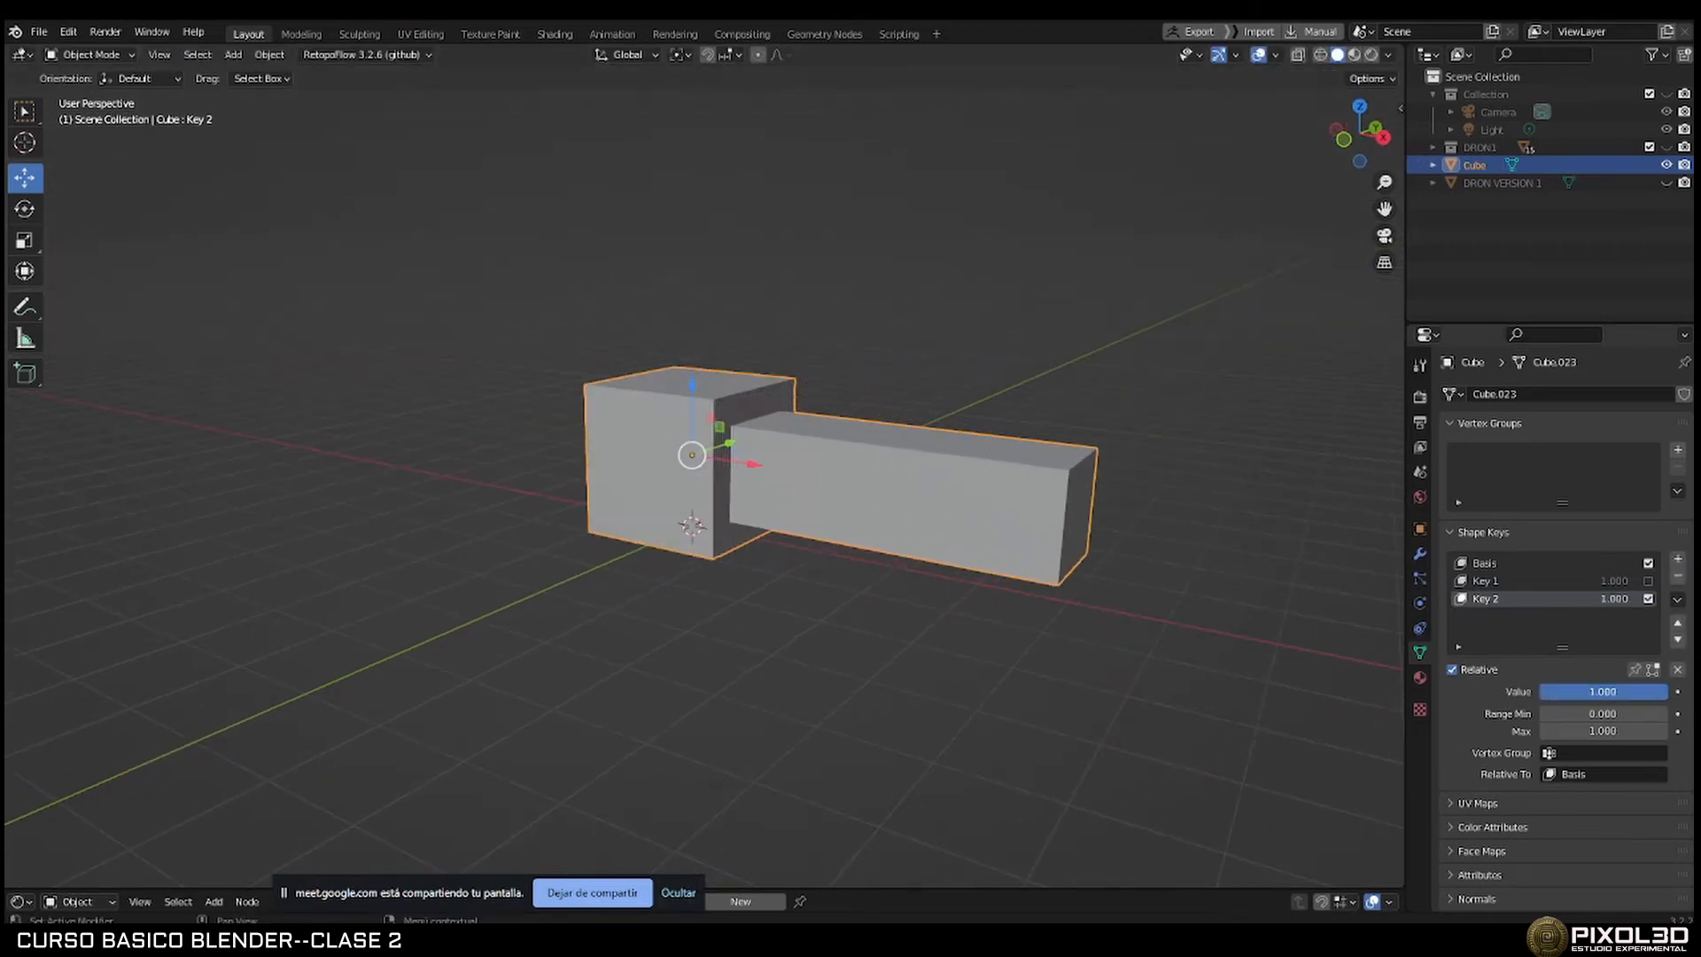
click(1648, 580)
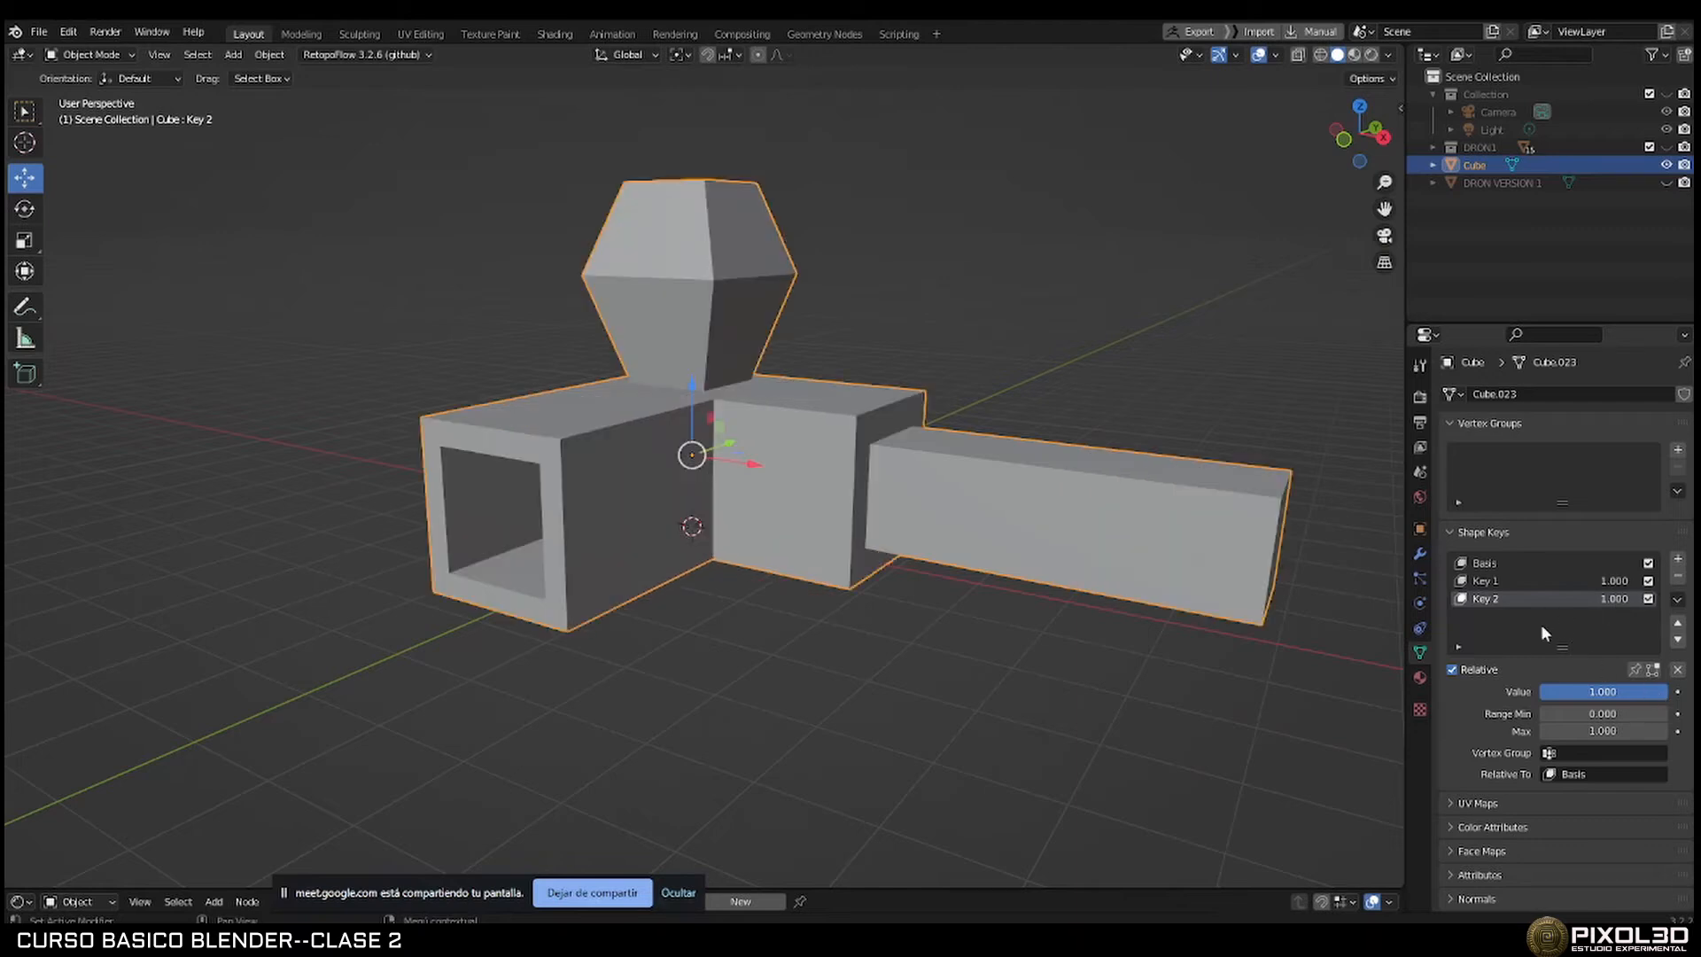
middle_drag(1060, 480, 1024, 482)
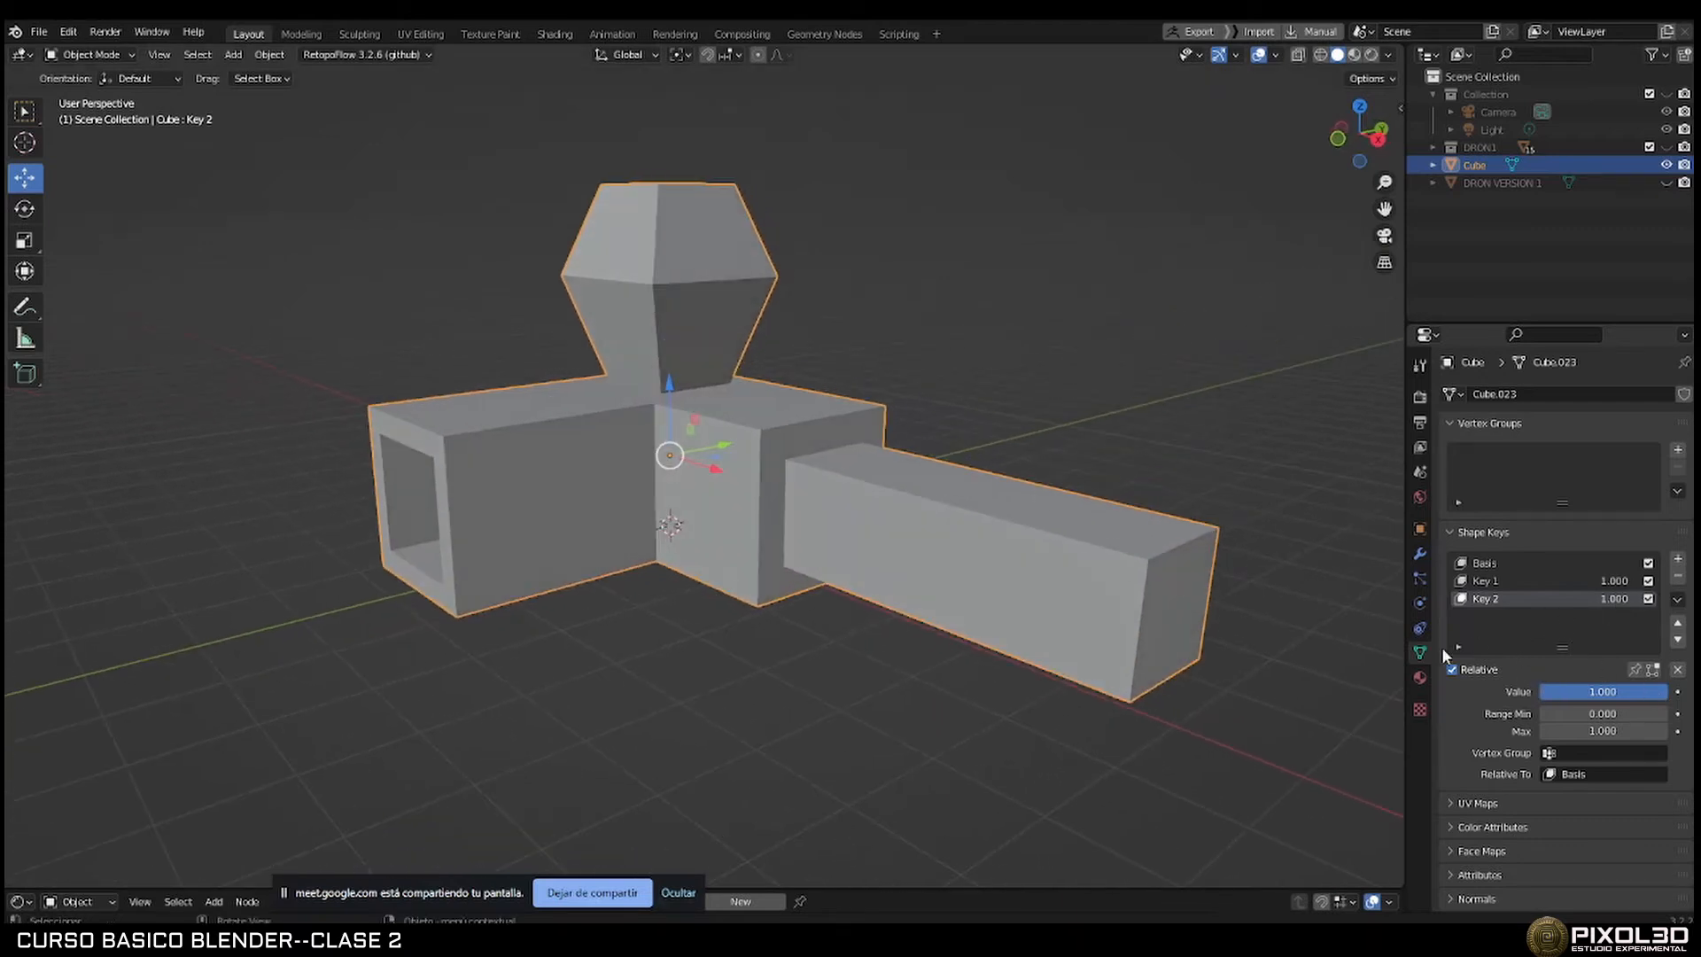
Lower the values of both the Key 1 and Key 2 shape keys to 0.000.
click(1488, 581)
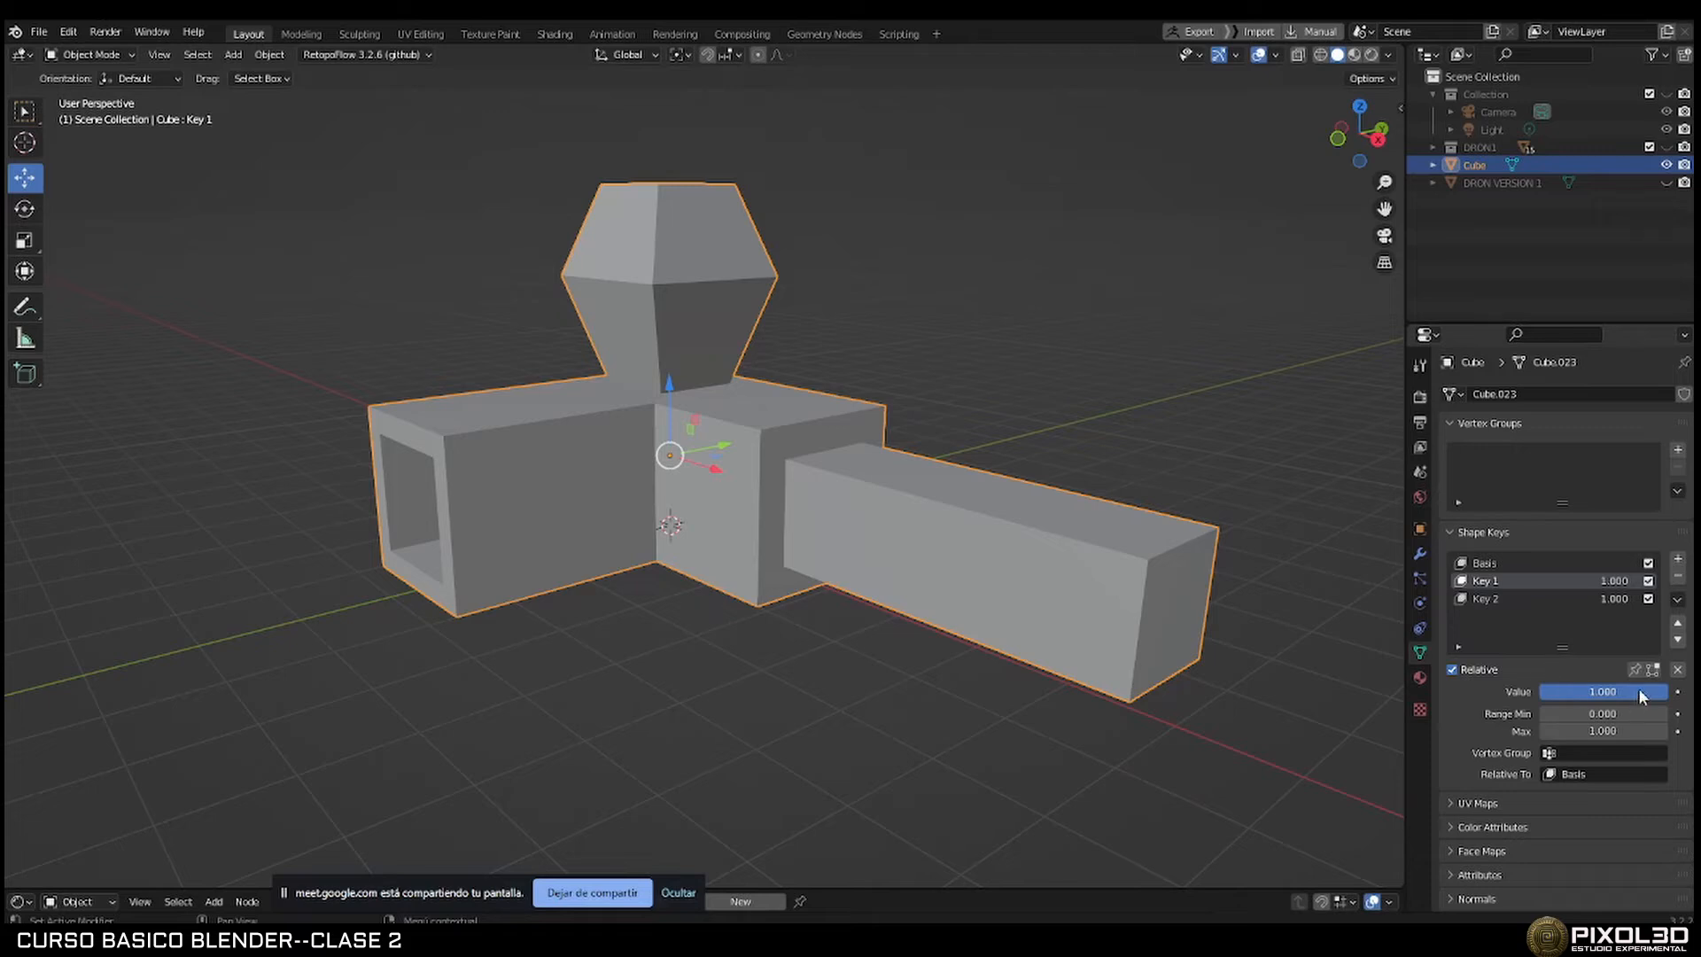
drag(1639, 694, 1541, 692)
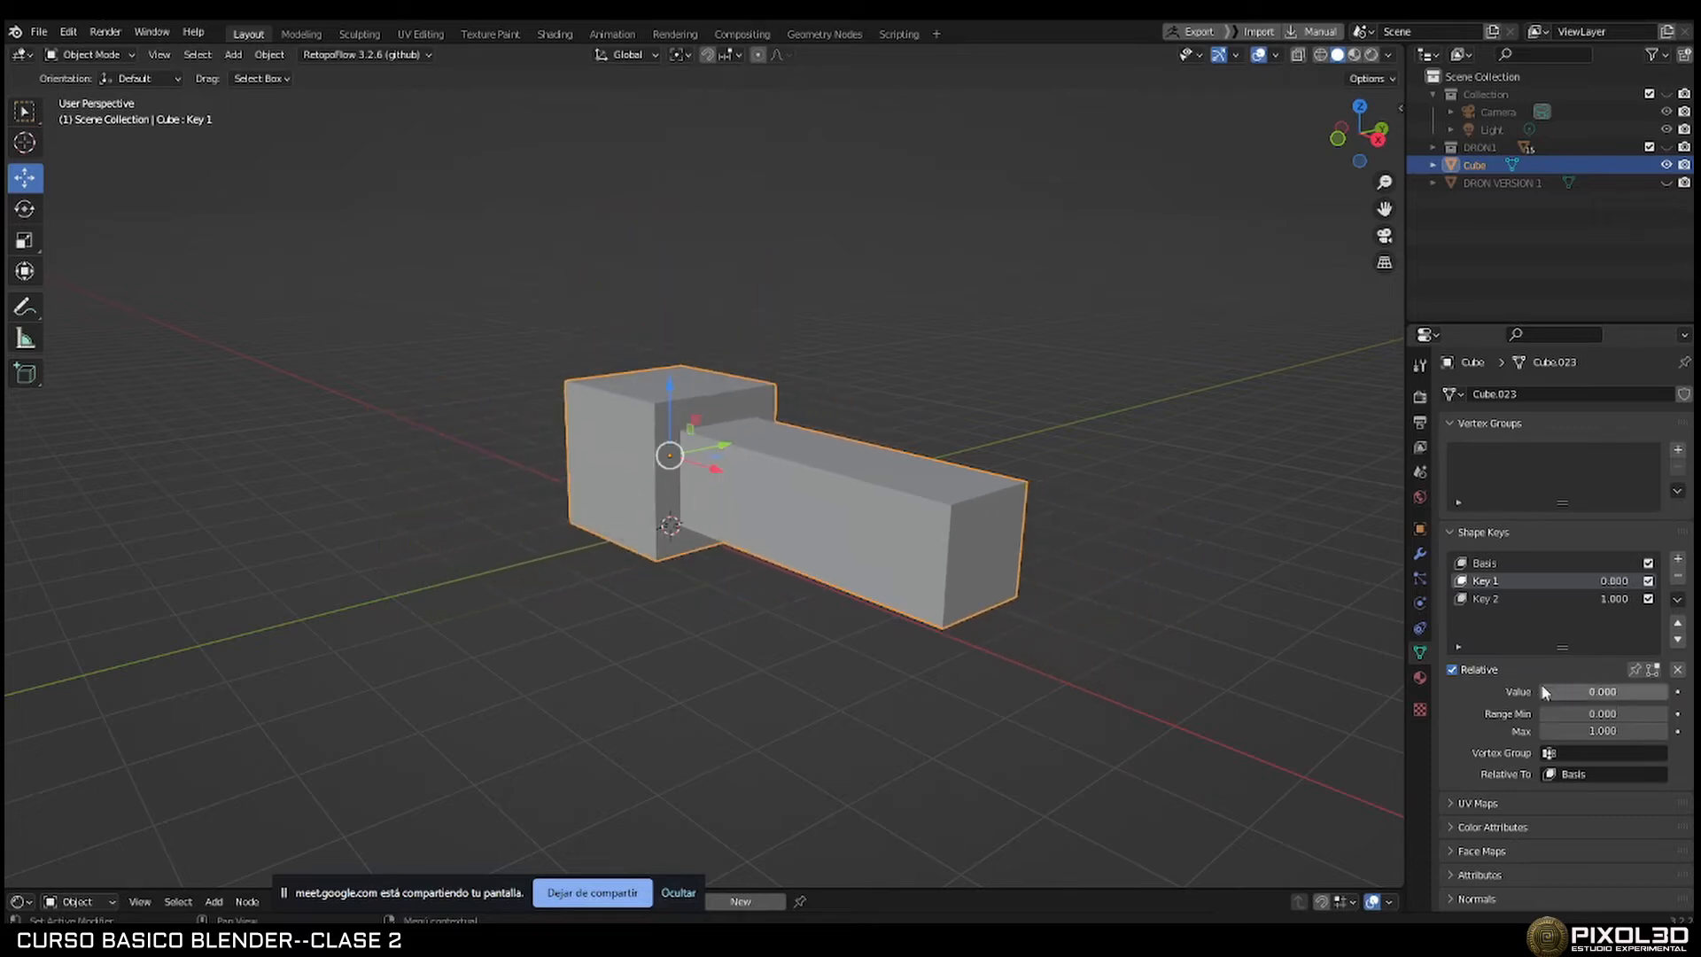
double_click(1613, 599)
key(Return)
click(1542, 598)
drag(1581, 687, 1542, 692)
mouse_move(998, 492)
middle_down()
mouse_move(1044, 507)
mouse_move(1010, 505)
middle_up()
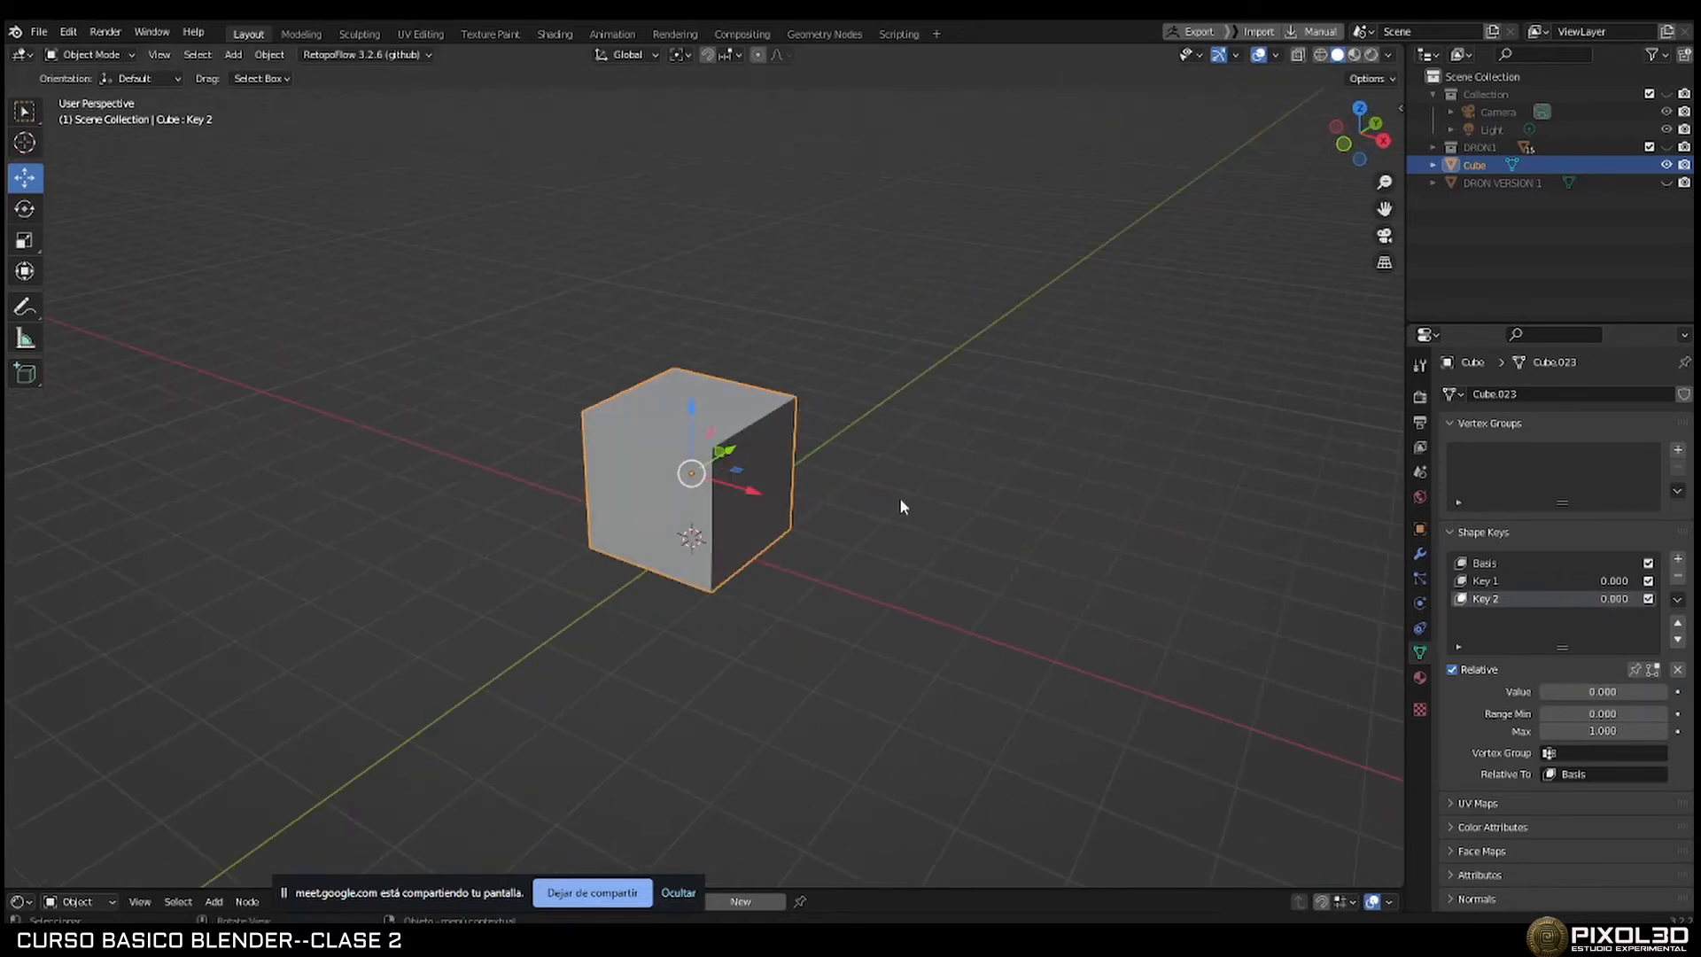
Raise the values of both Key 2 and Key 1 to 1.000 to combine the two shapes.
drag(1577, 692, 1657, 689)
click(1490, 582)
middle_drag(820, 450, 794, 455)
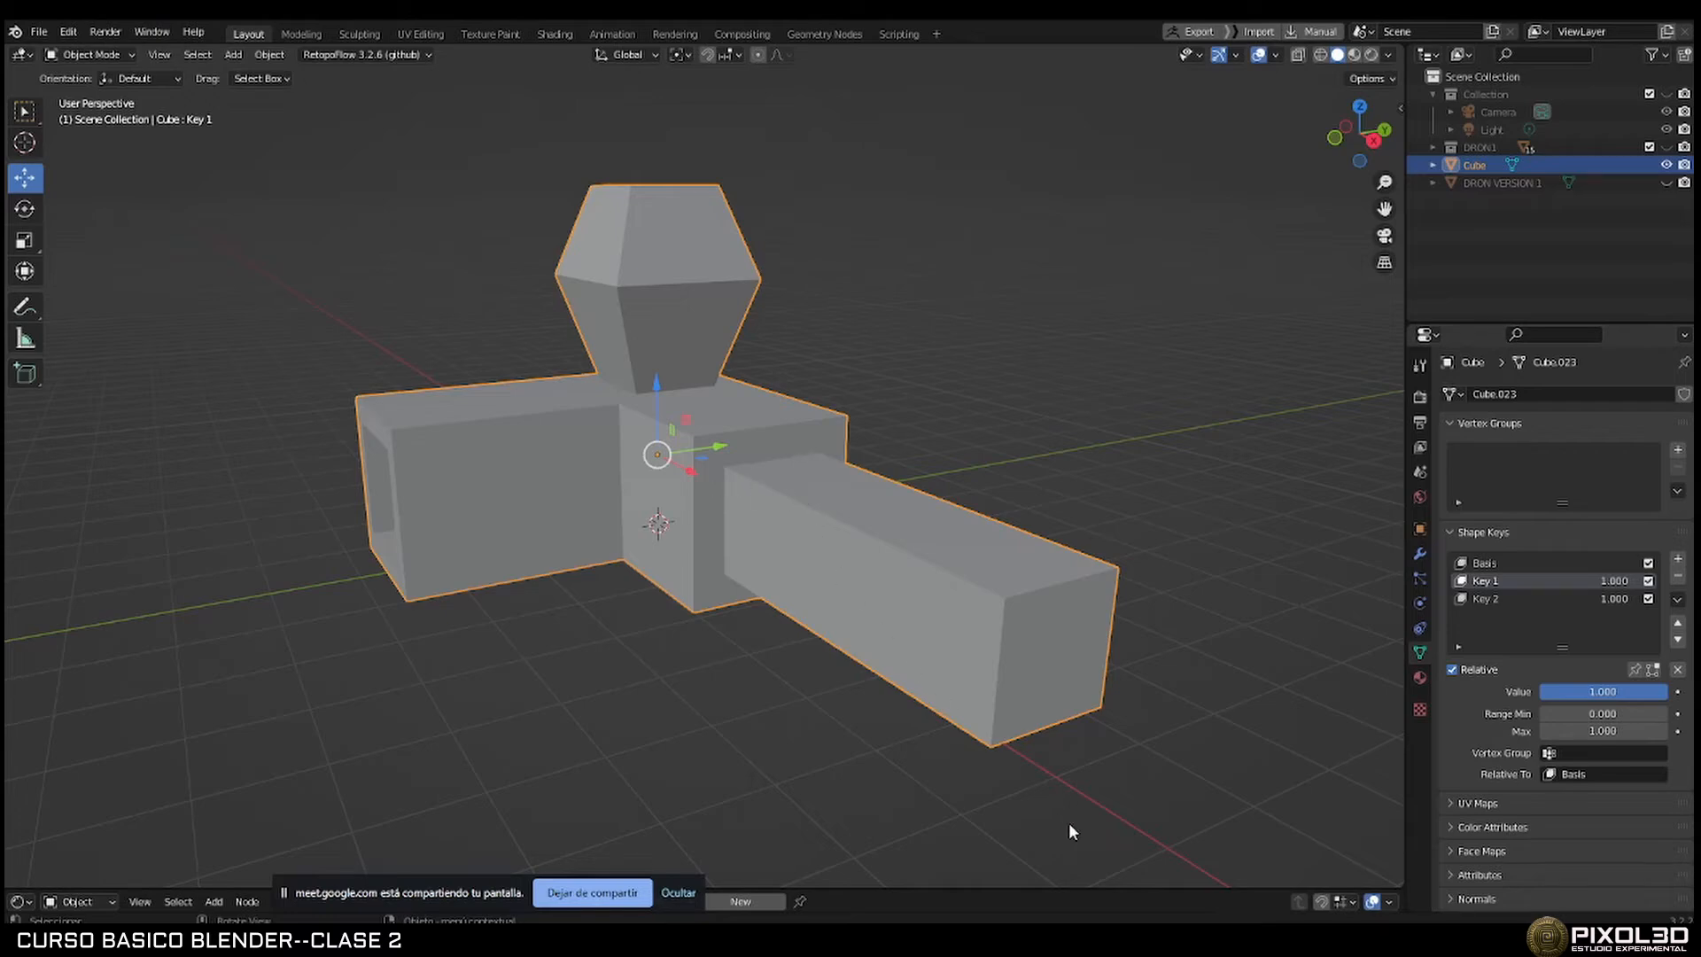
Switch to the course PDF, review the camera view shortcuts under "Vistas de Camara", and return to Blender.
mouse_move(1150, 939)
click(1125, 886)
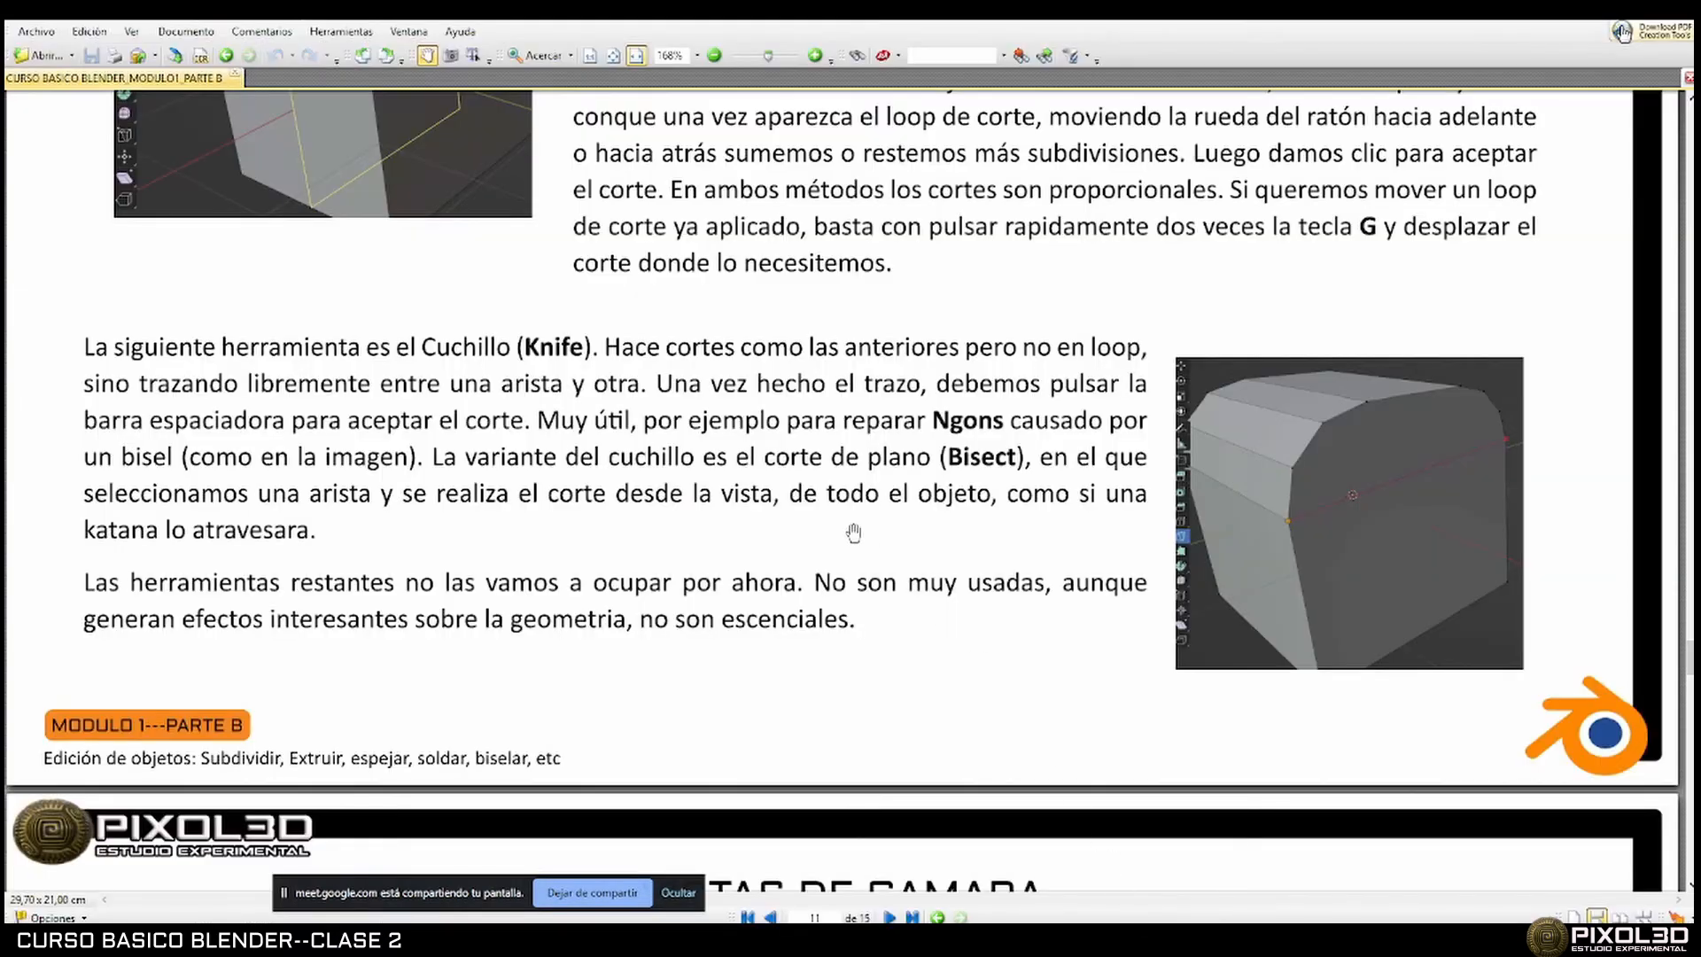
scroll(853, 532, down, 10)
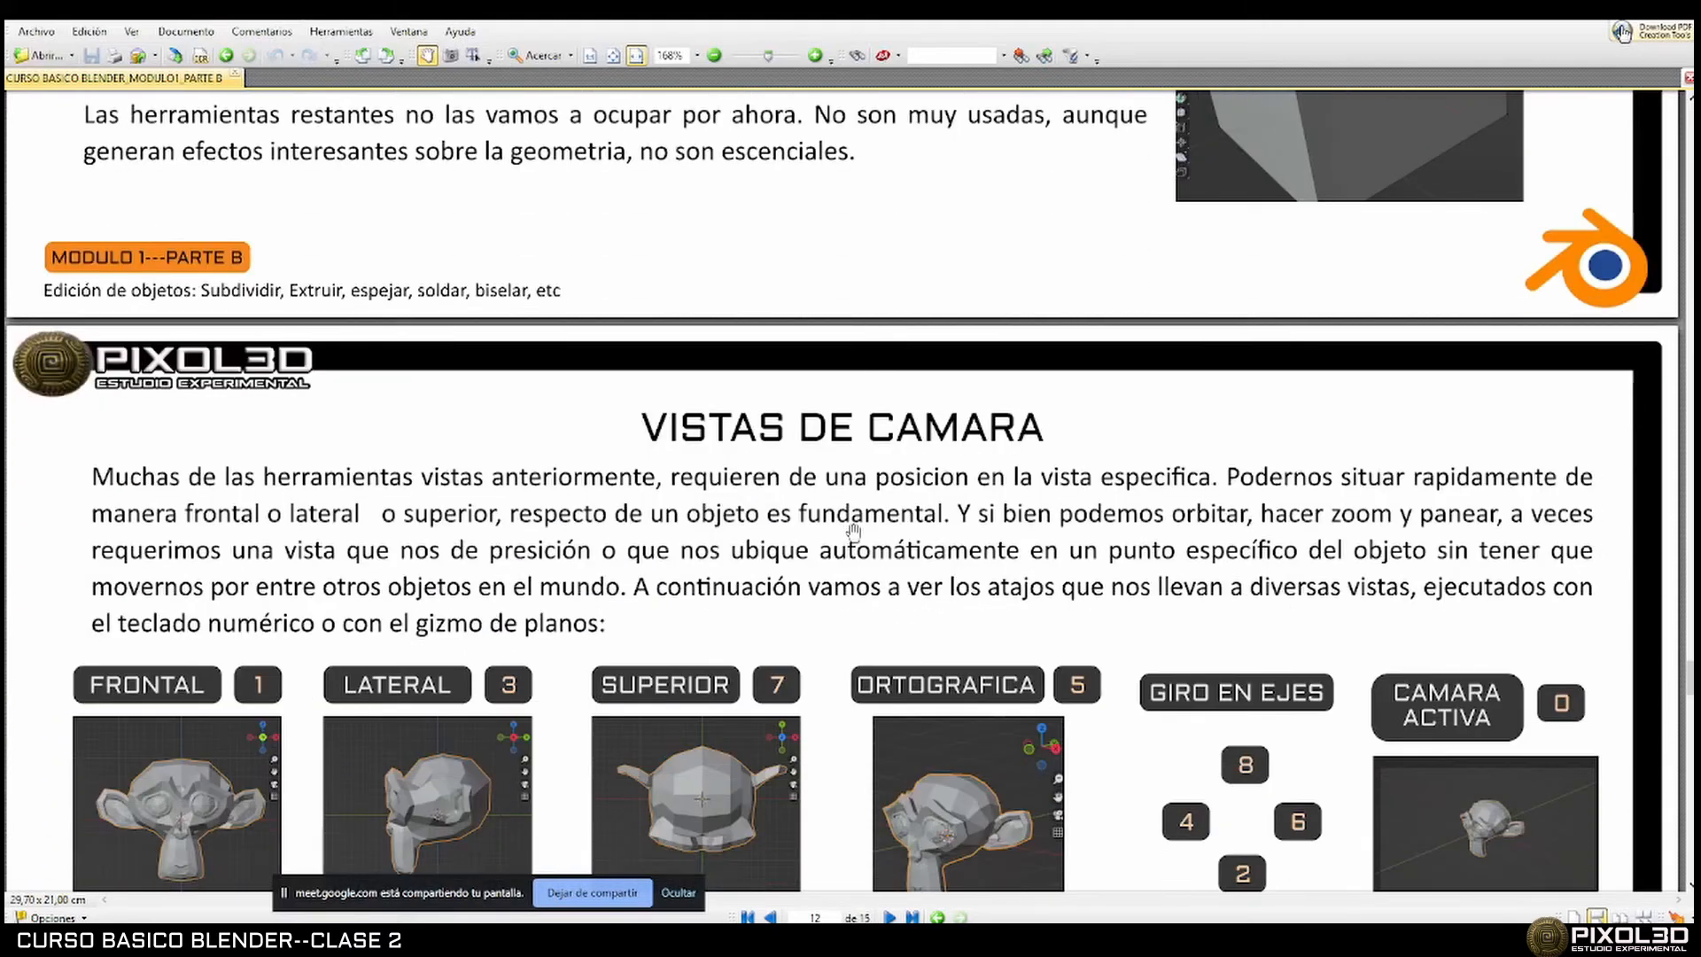
scroll(853, 532, down, 3)
scroll(853, 532, up, 4)
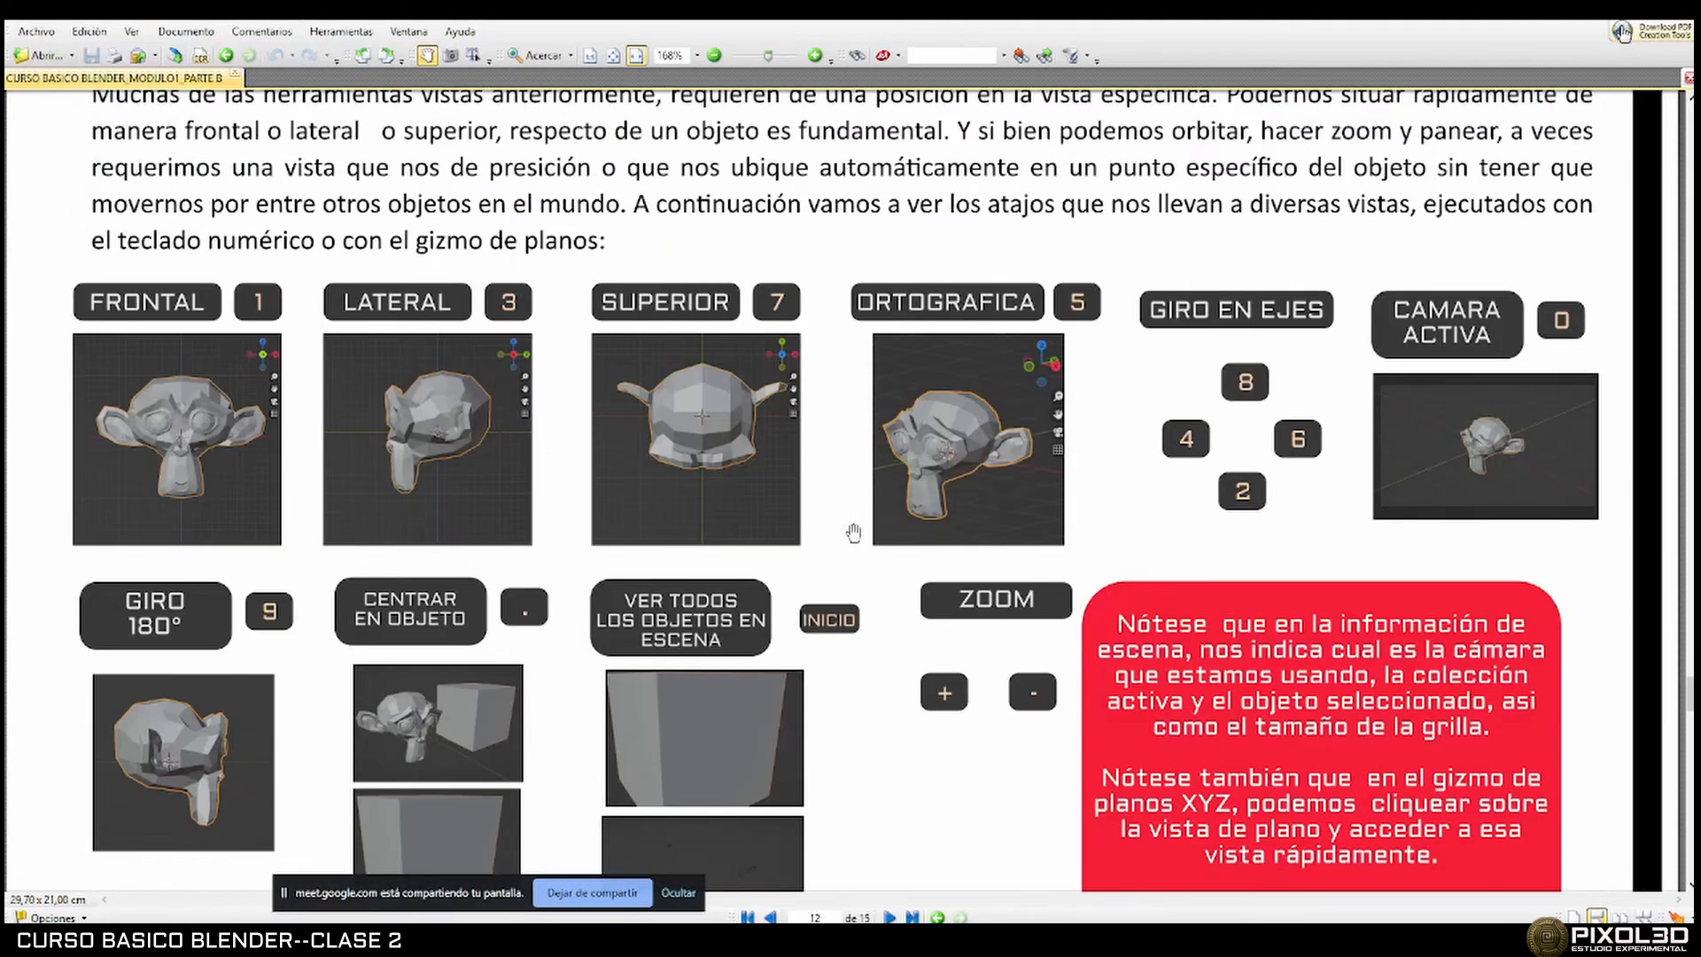
scroll(853, 532, down, 3)
scroll(853, 532, up, 4)
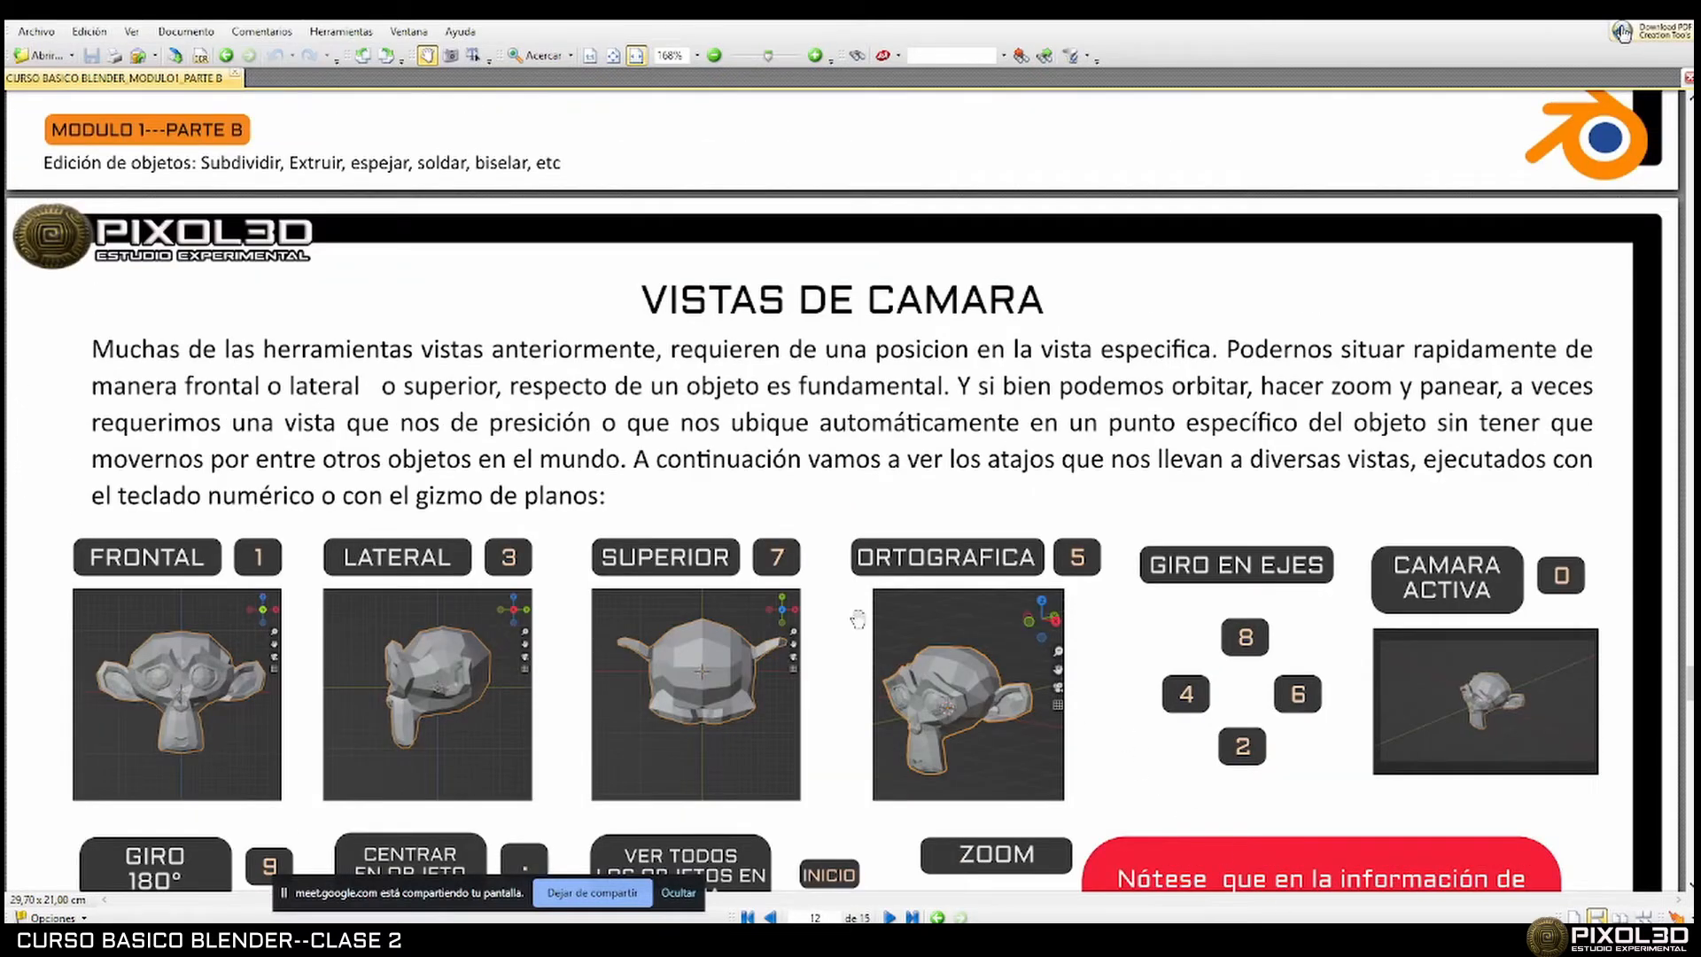
scroll(857, 620, down, 2)
scroll(858, 619, down, 3)
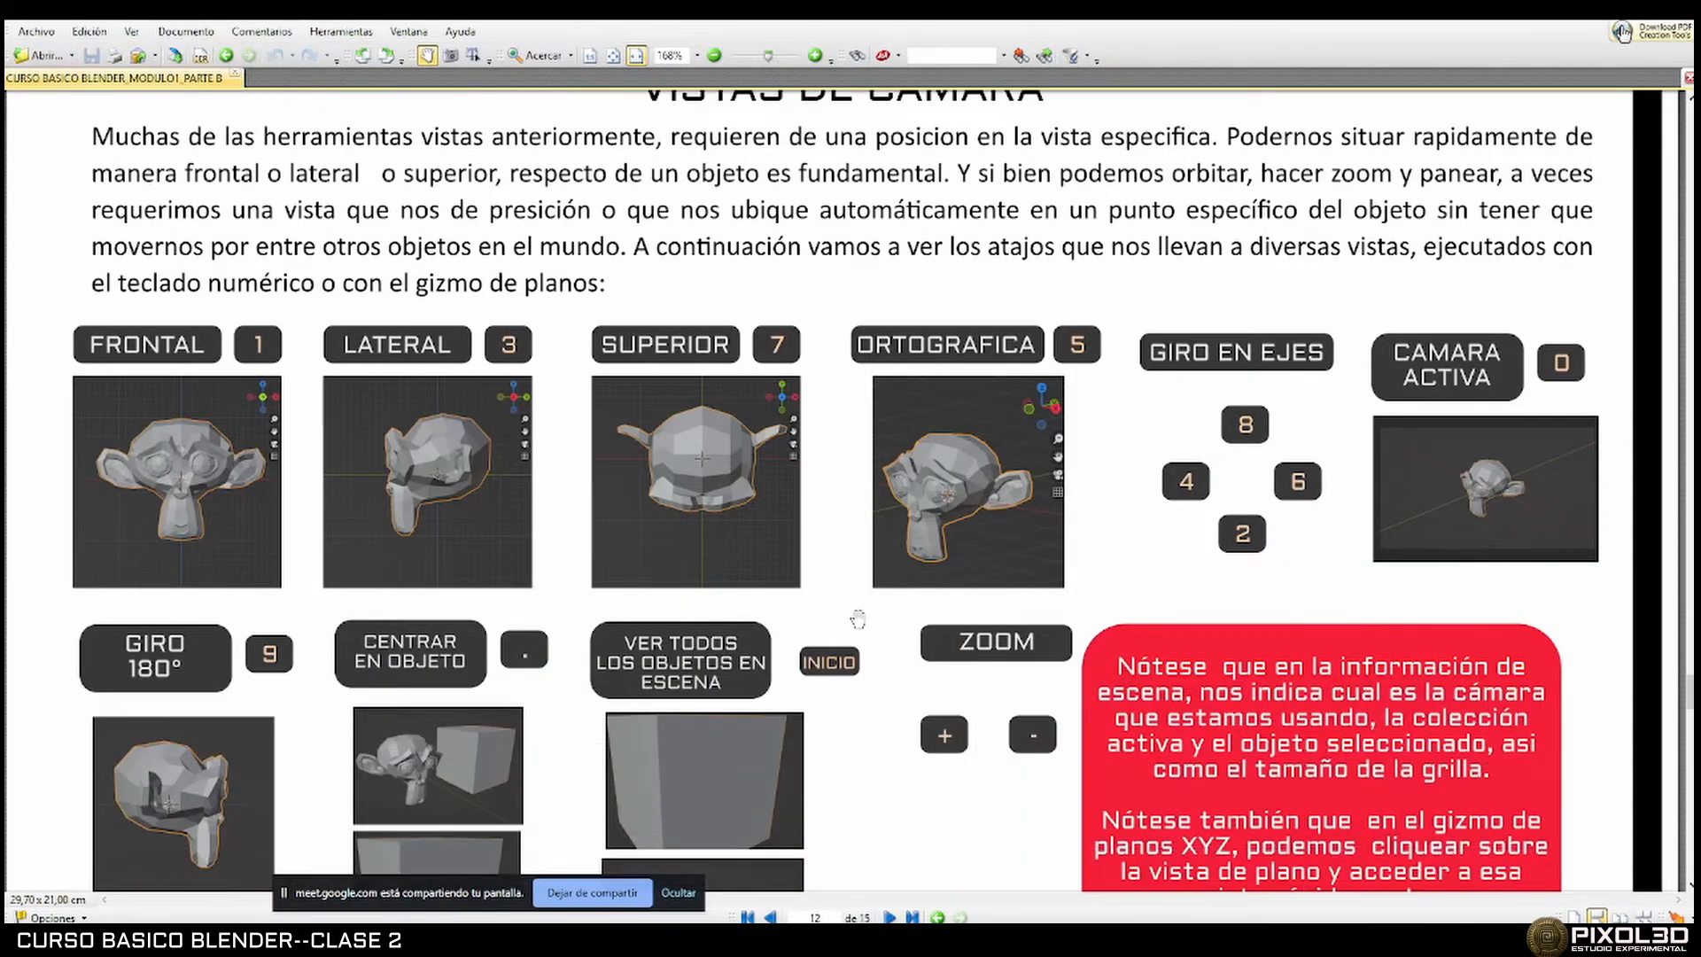
scroll(857, 619, up, 2)
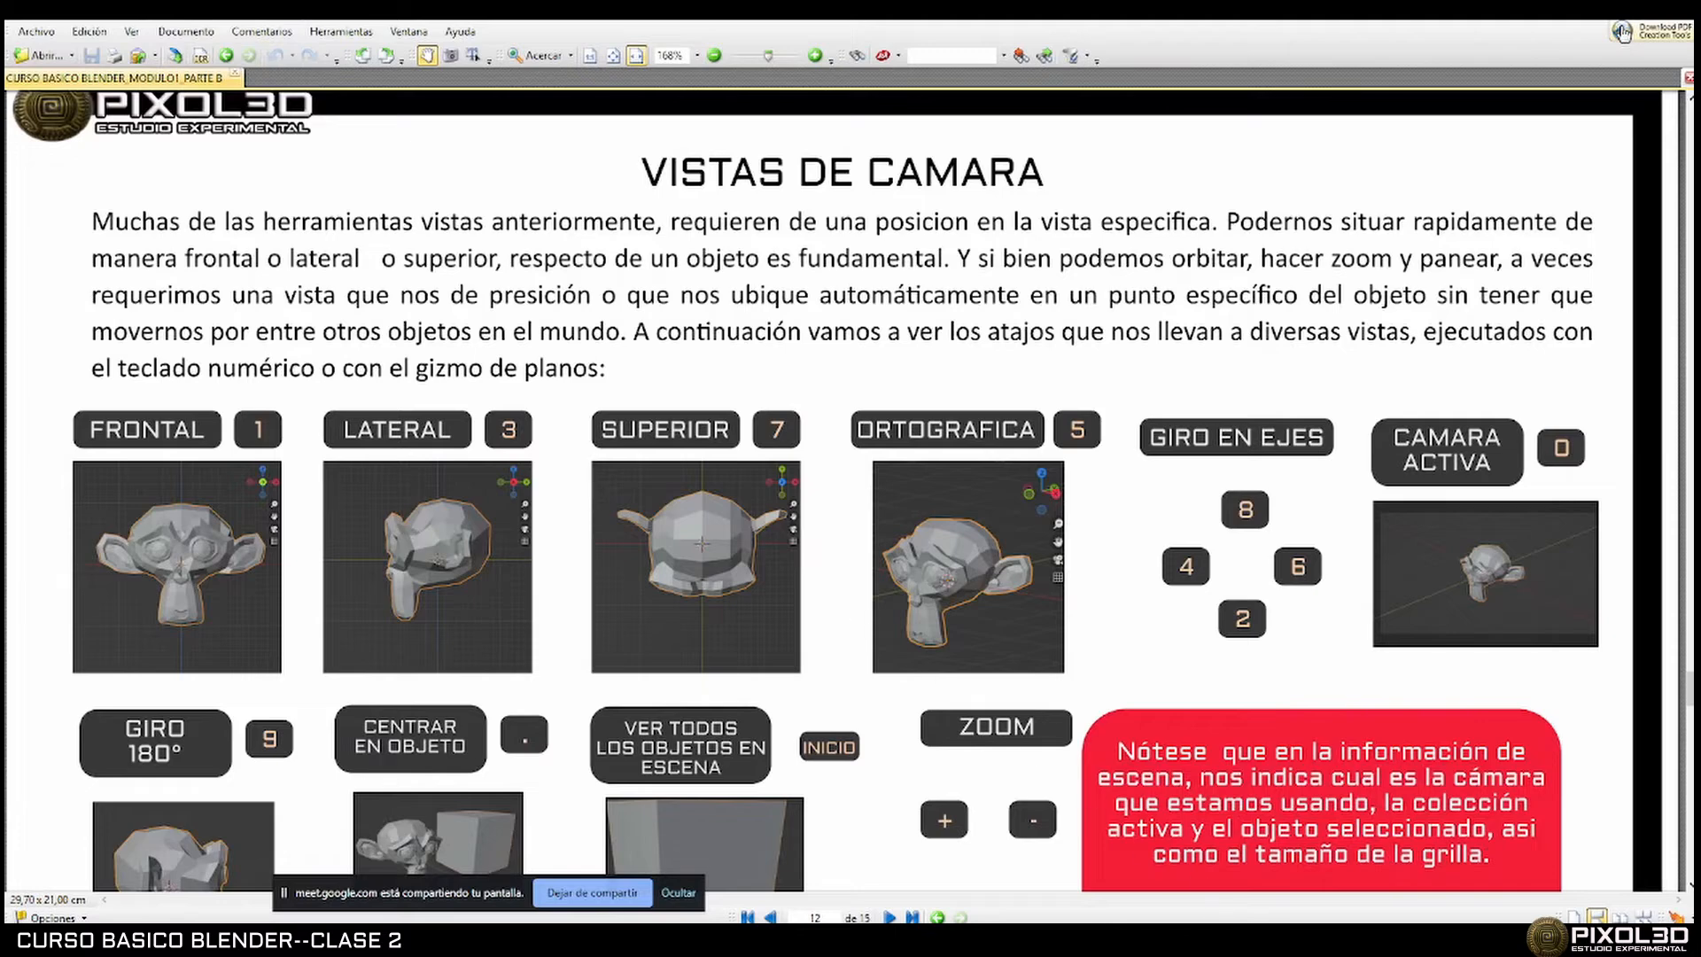
click(1594, 11)
Examine the cube's combined shape from several angles, including close up inside the side block's recess.
scroll(840, 587, down, 3)
middle_drag(859, 539, 953, 527)
scroll(902, 511, up, 2)
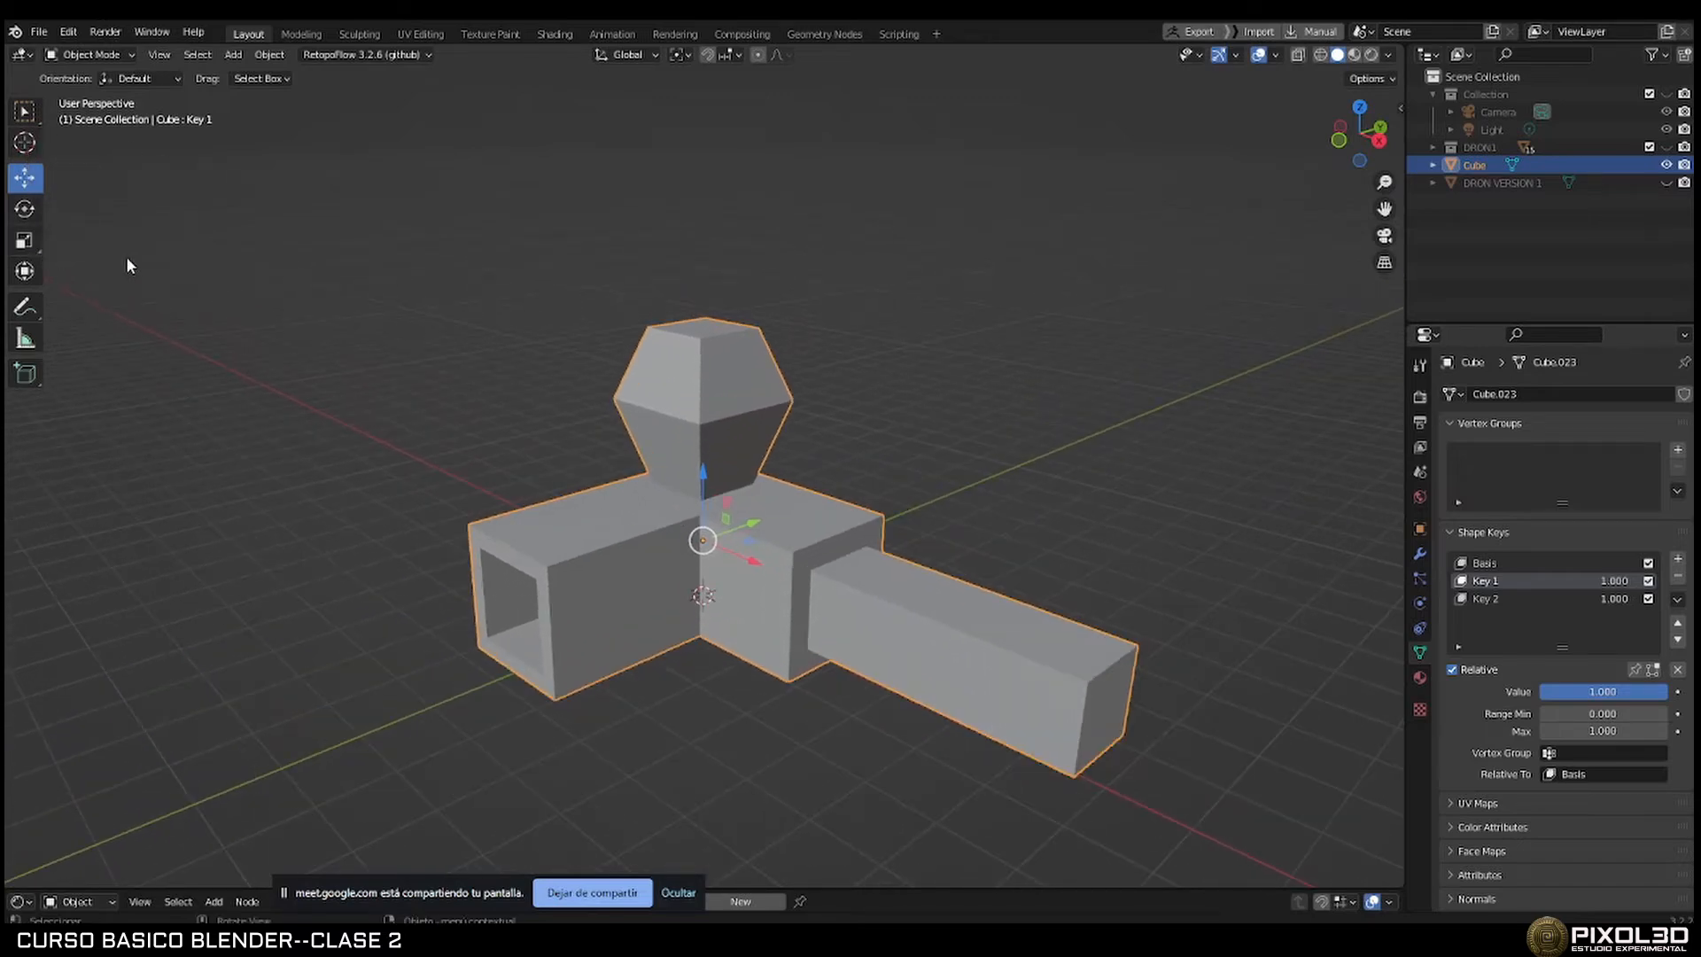
middle_drag(853, 523, 886, 509)
scroll(725, 503, up, 6)
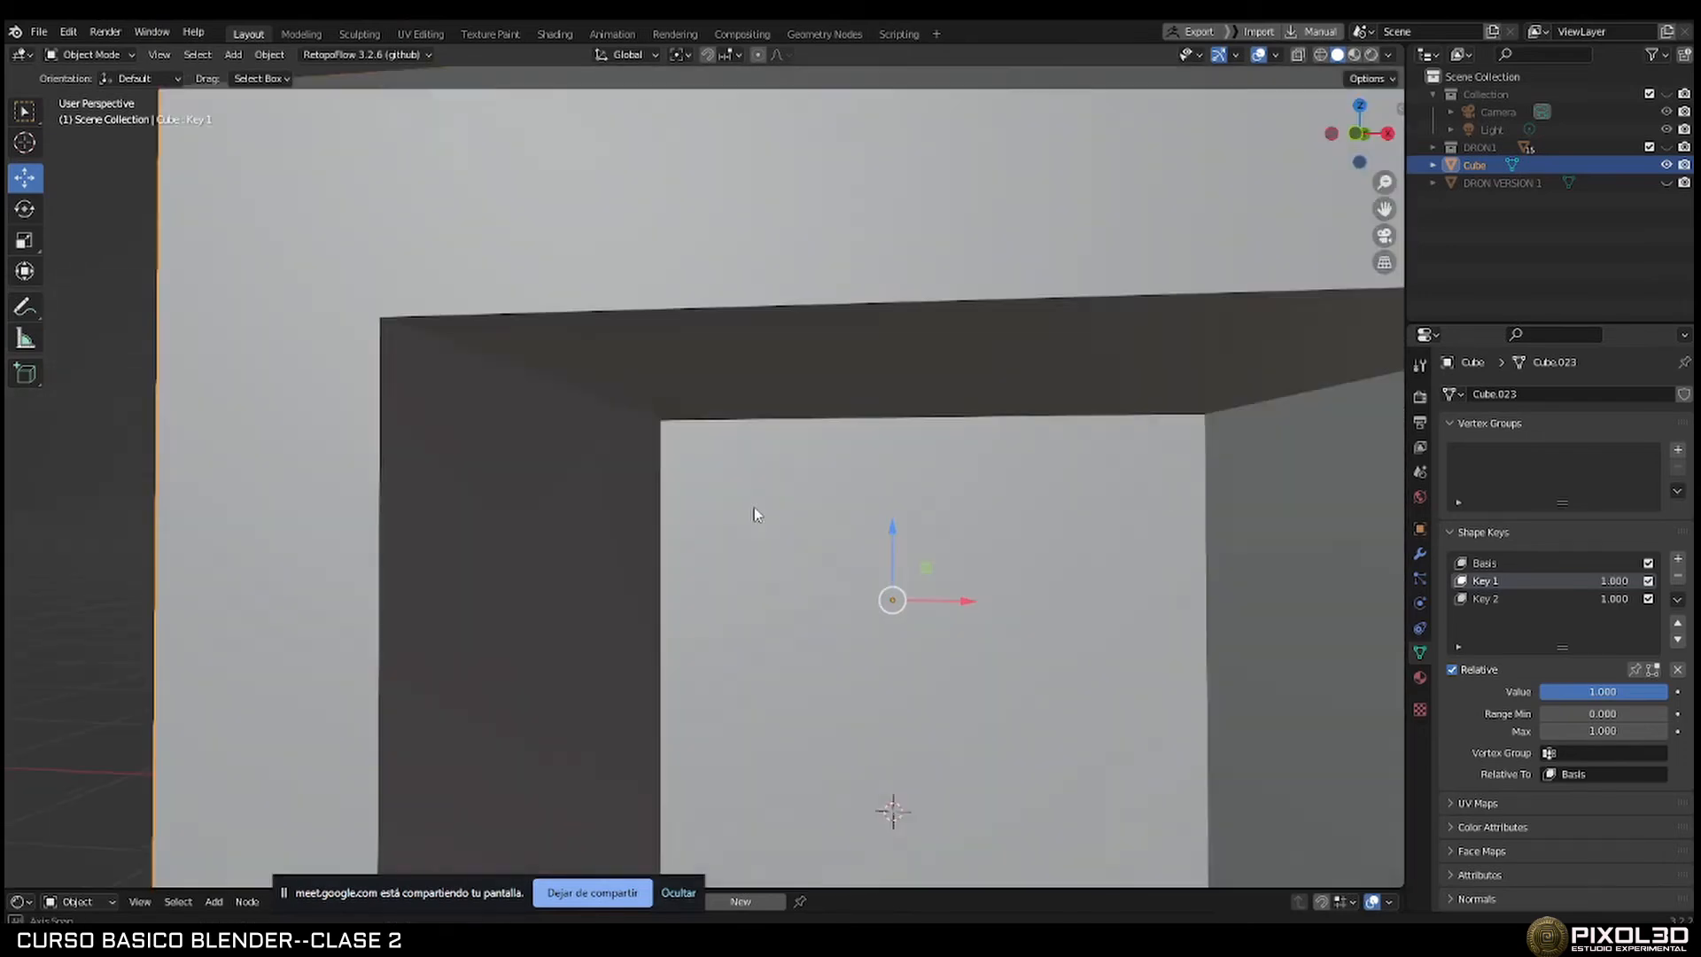
mouse_move(753, 514)
middle_down()
mouse_move(562, 572)
mouse_move(767, 487)
mouse_move(932, 461)
mouse_move(741, 449)
mouse_move(827, 464)
mouse_move(791, 509)
mouse_move(968, 491)
mouse_move(864, 517)
mouse_move(889, 547)
mouse_move(821, 508)
mouse_move(869, 562)
mouse_move(752, 505)
mouse_move(722, 515)
middle_up()
scroll(828, 464, down, 5)
scroll(866, 518, down, 3)
scroll(750, 556, up, 2)
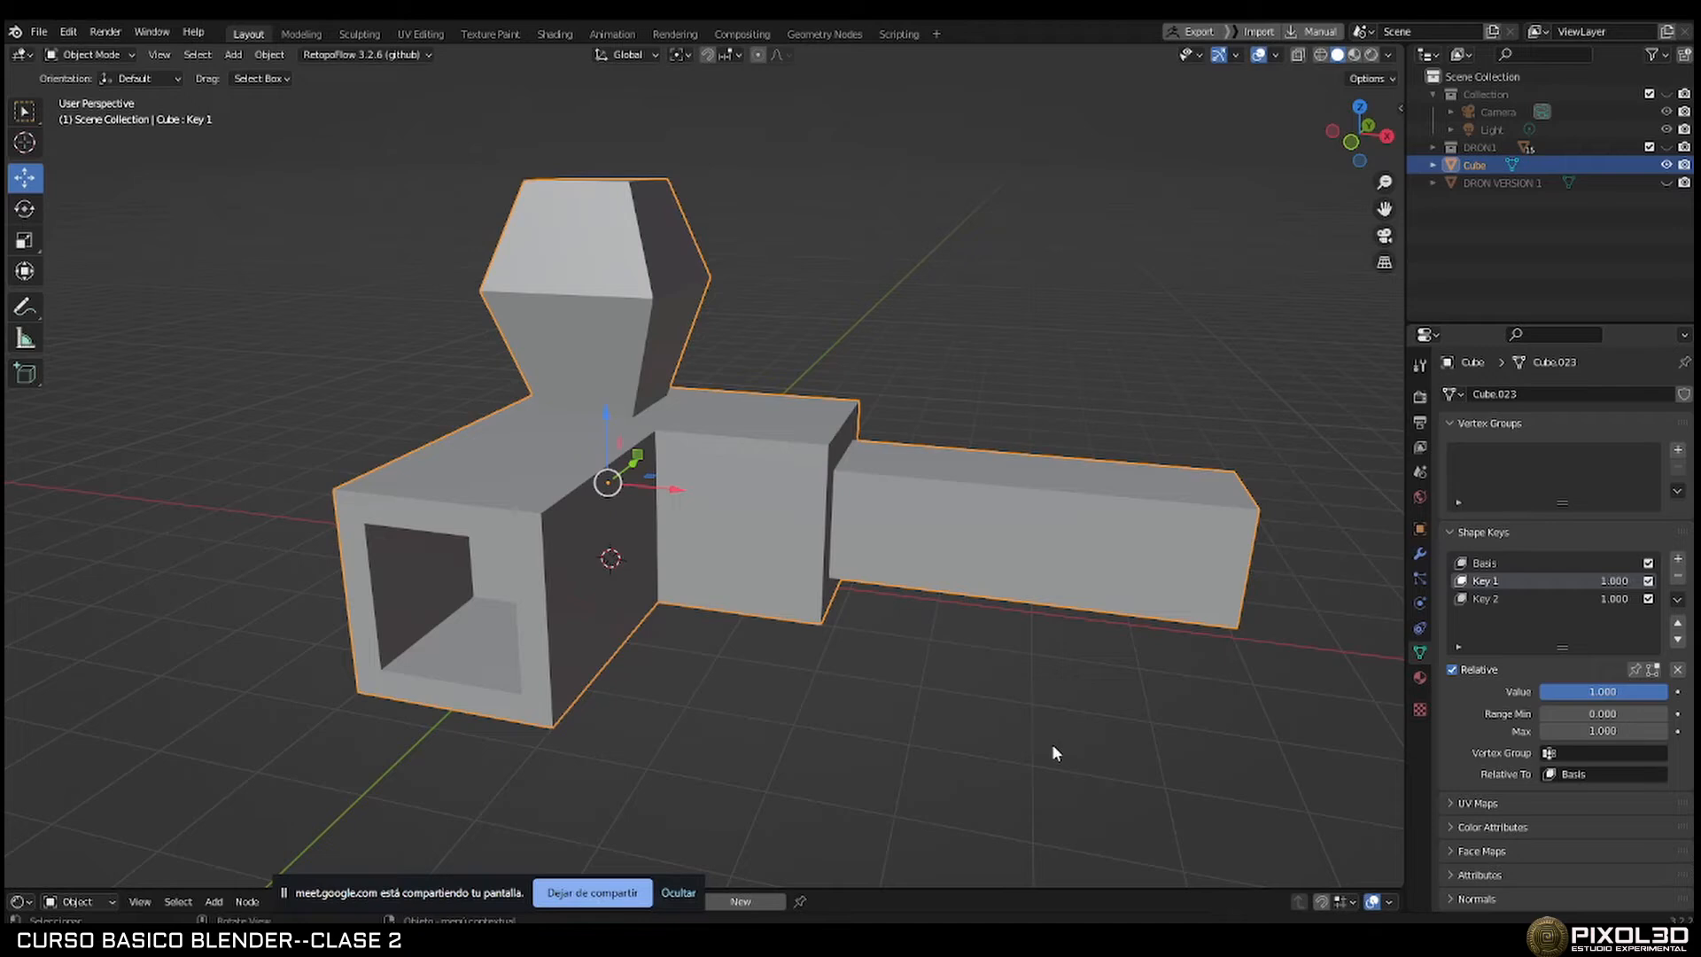
Open Blender's Preferences and review the Interface and Viewport settings.
click(69, 32)
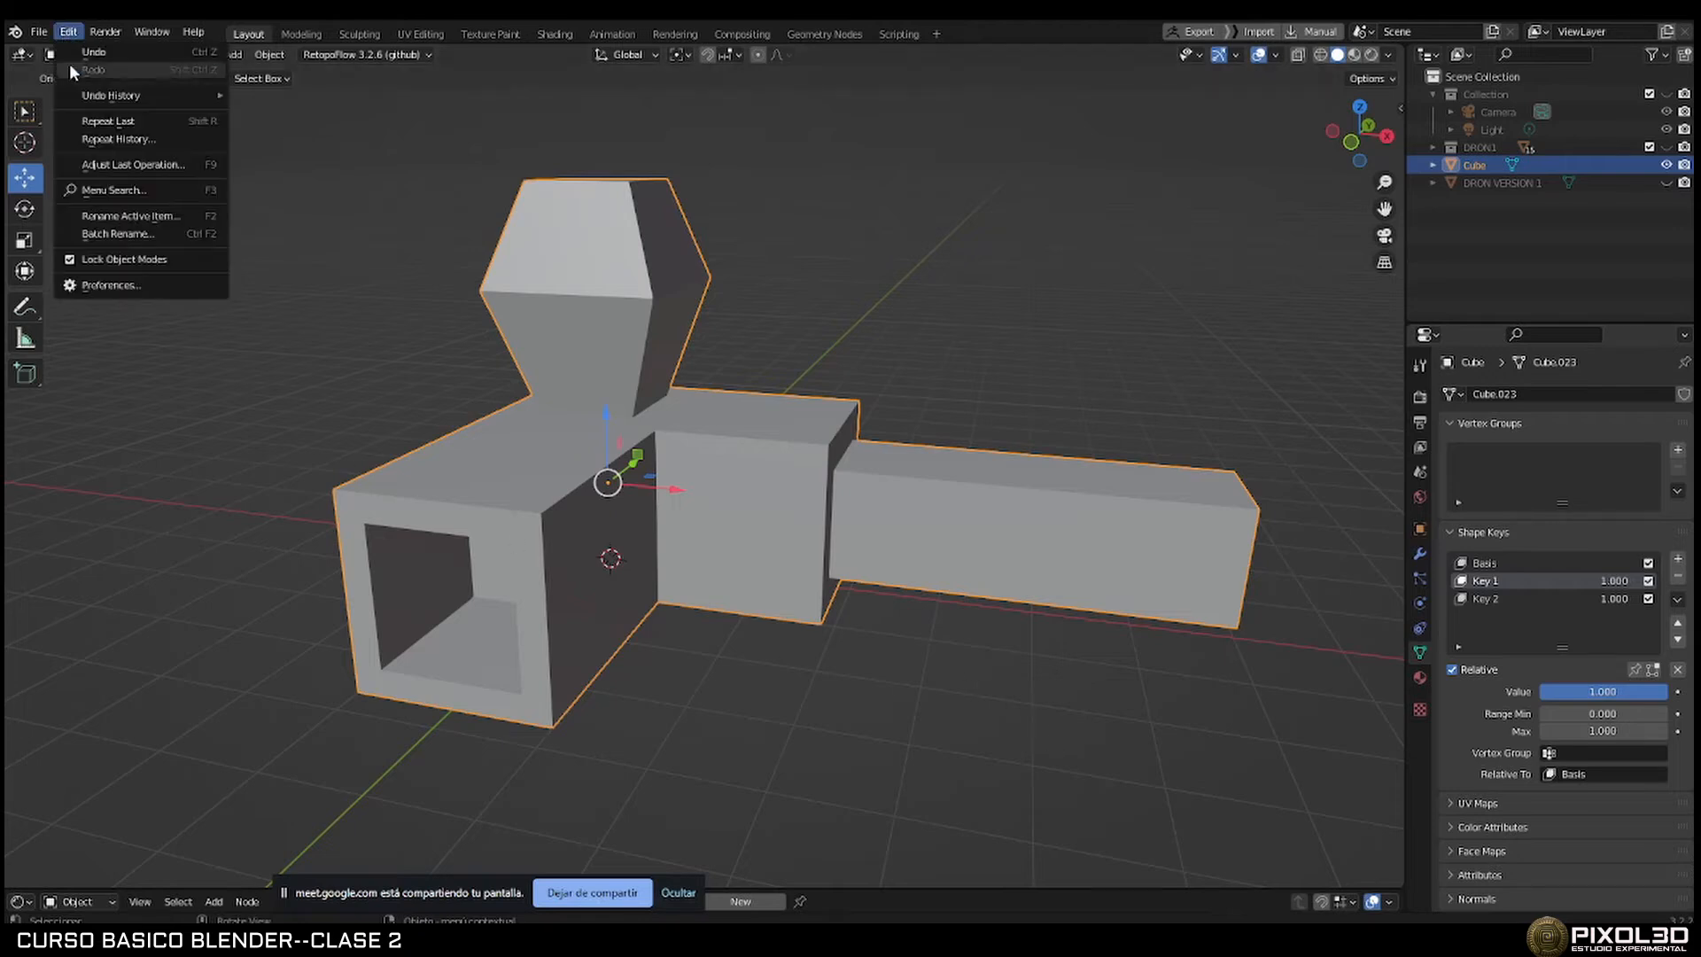
click(97, 285)
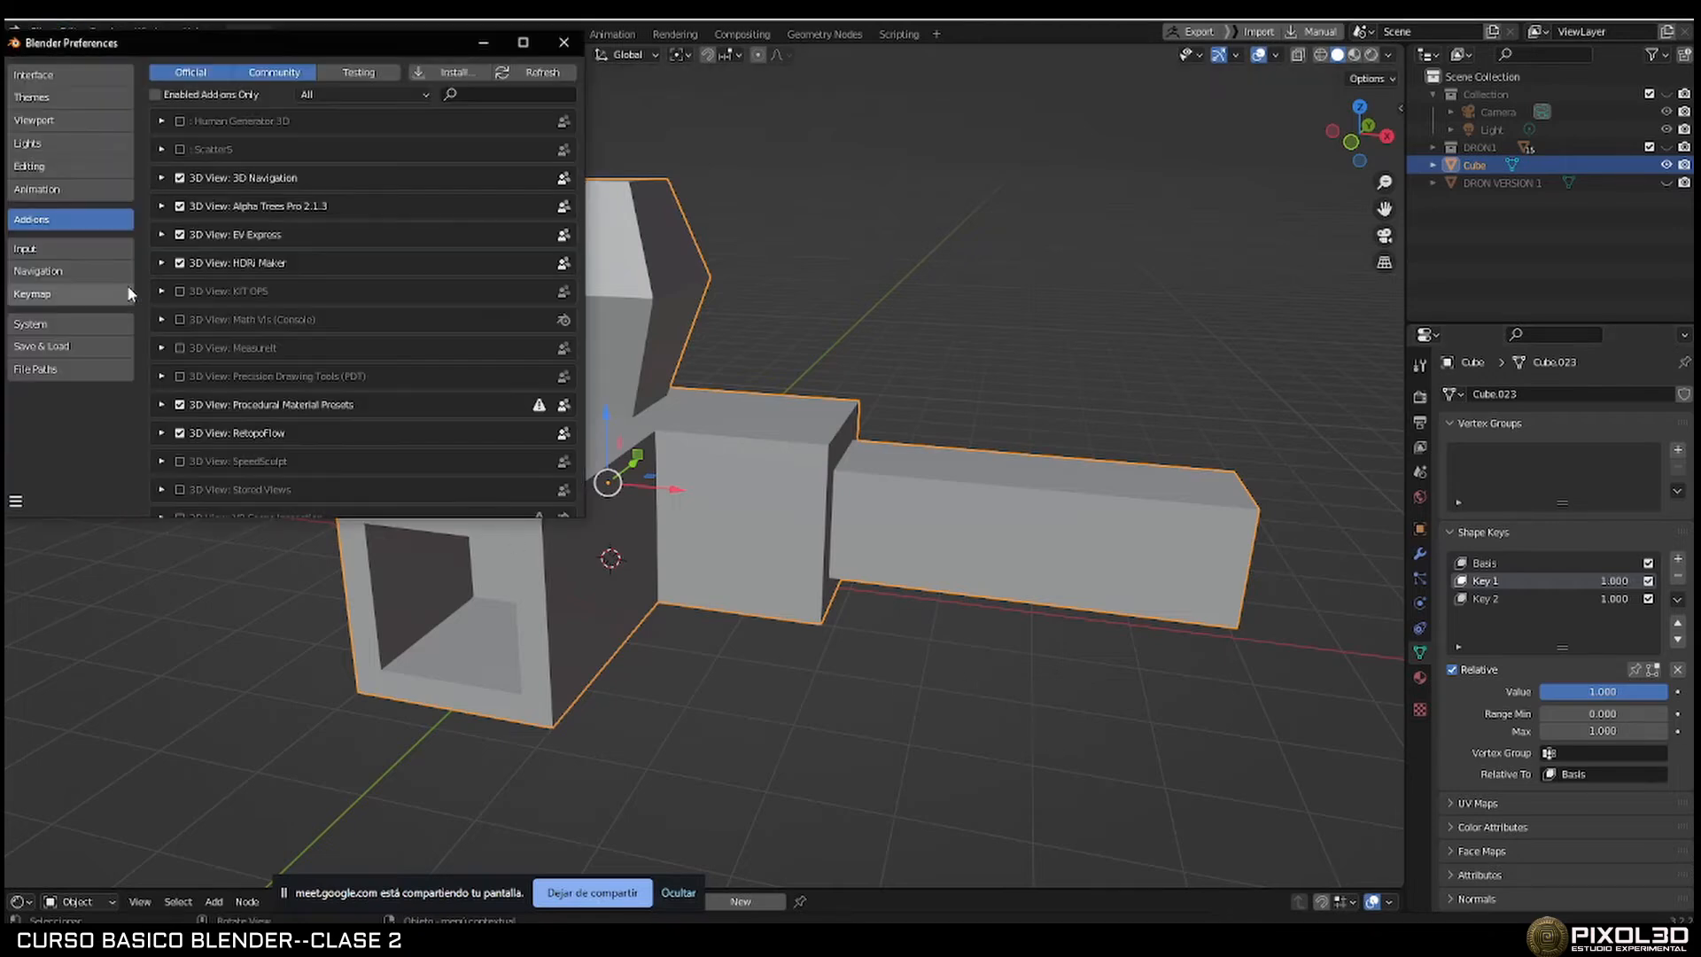
click(67, 75)
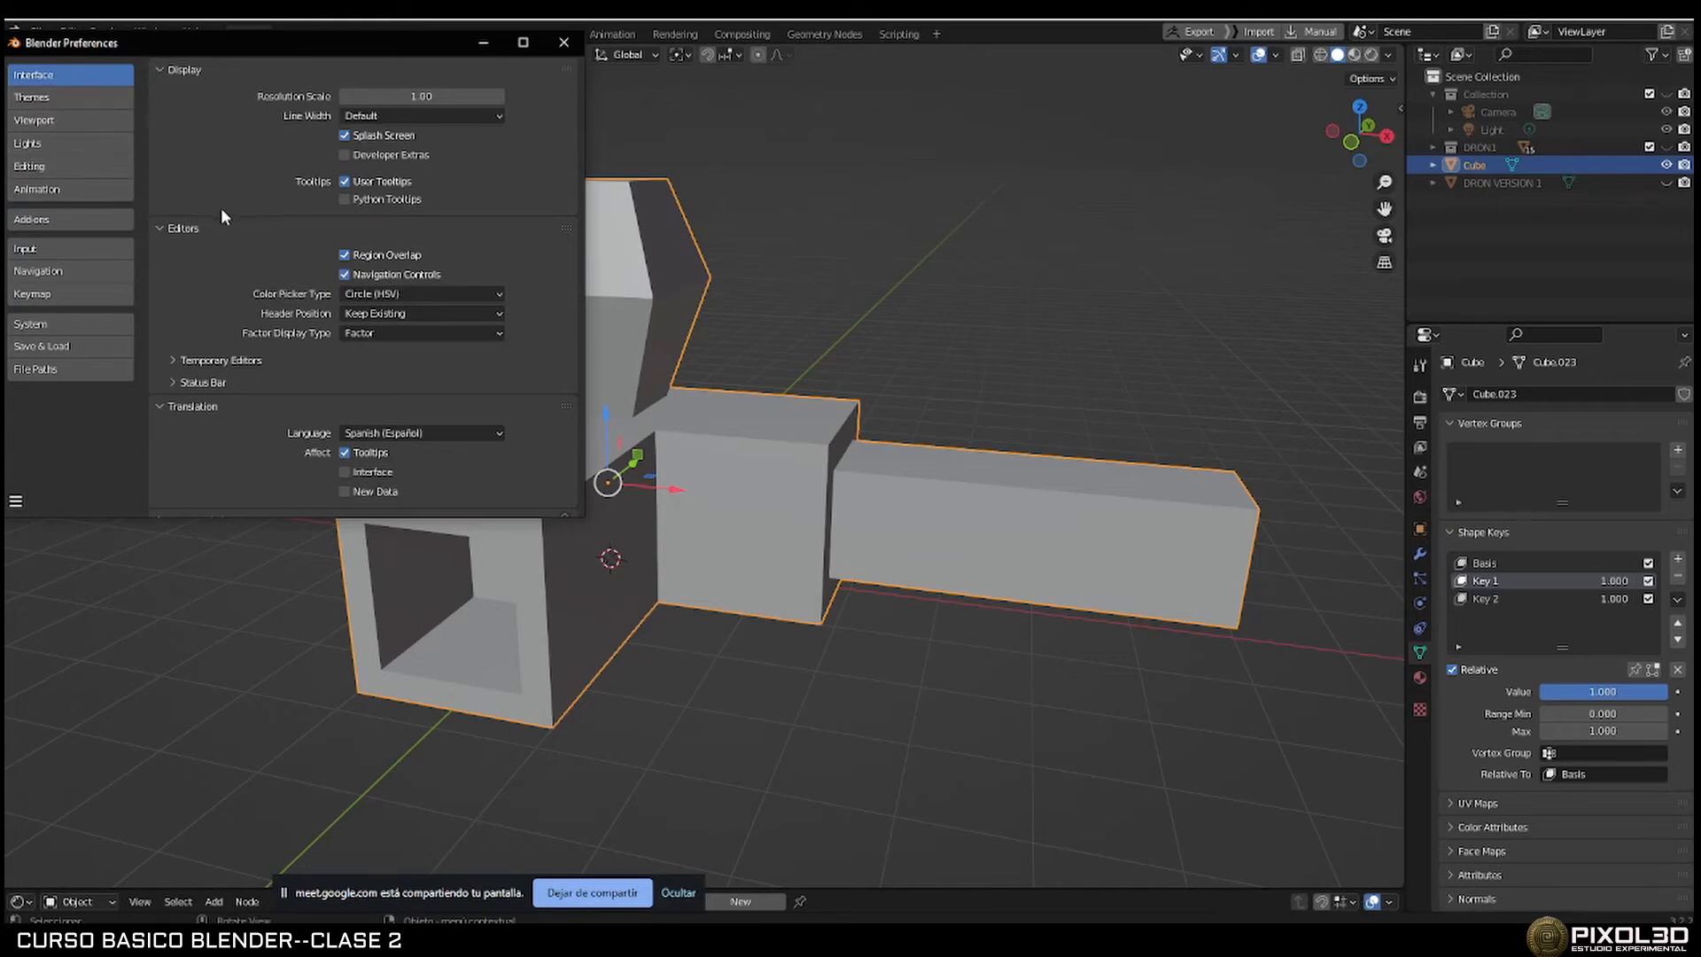
scroll(221, 209, down, 1)
scroll(220, 209, up, 1)
scroll(220, 210, down, 1)
click(82, 121)
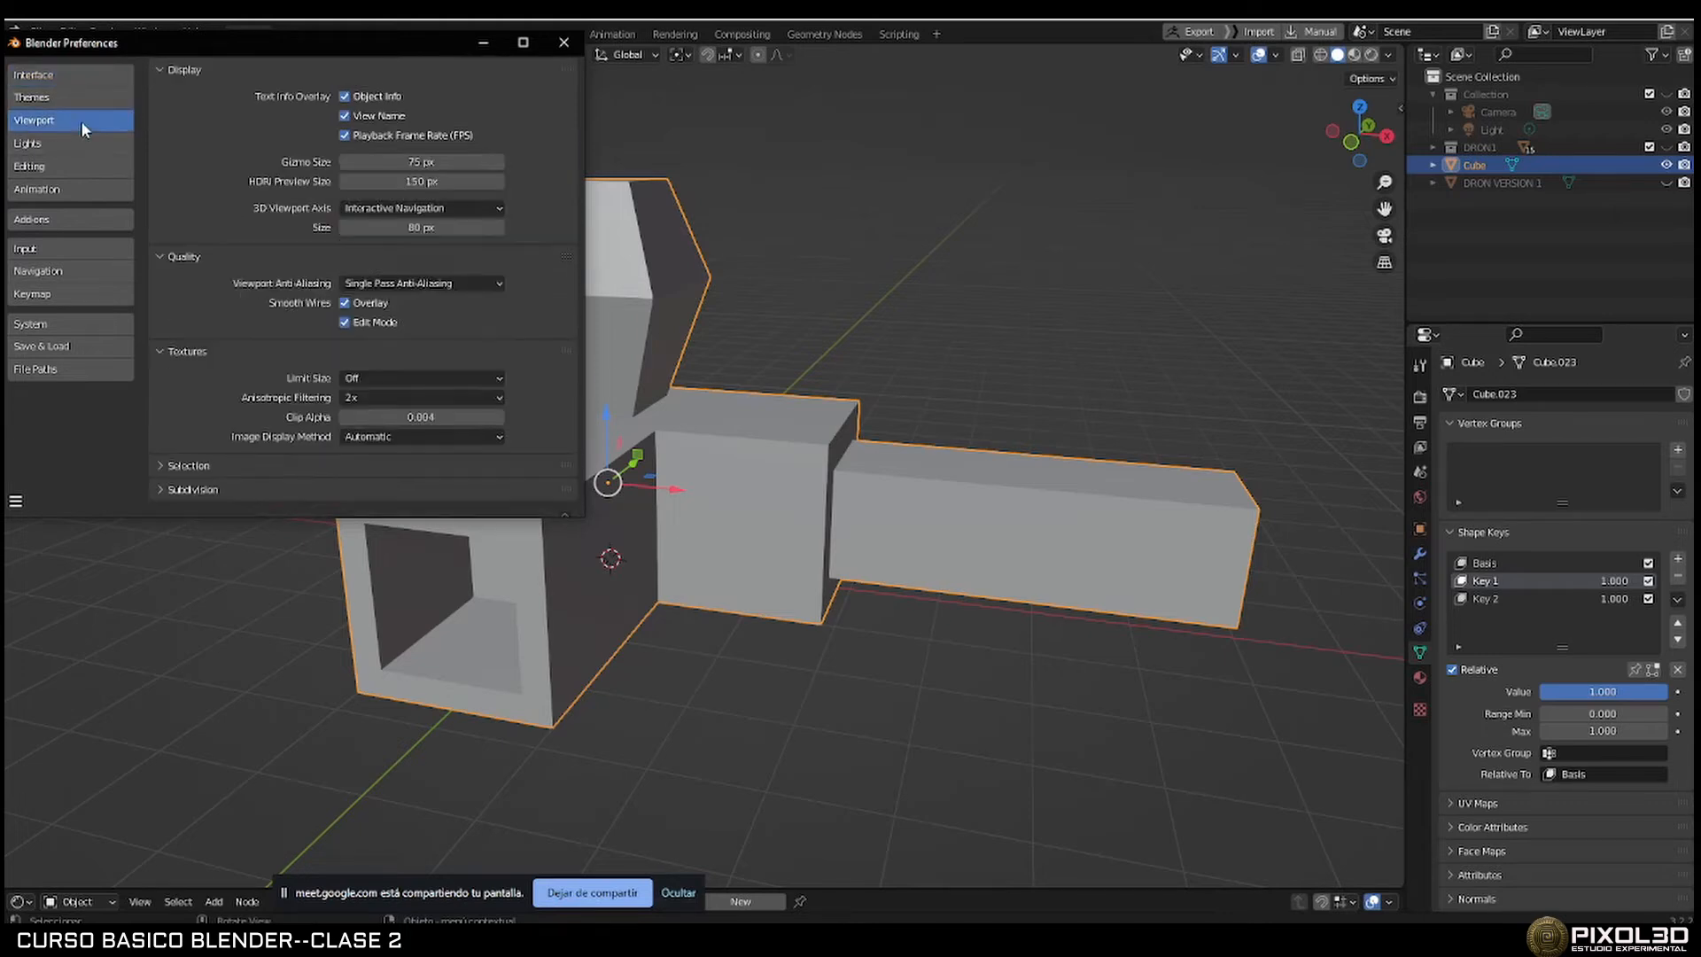
In the Input preferences, enable Emulate 3 Button Mouse to try orbiting the view with it, and disable the option again.
click(85, 248)
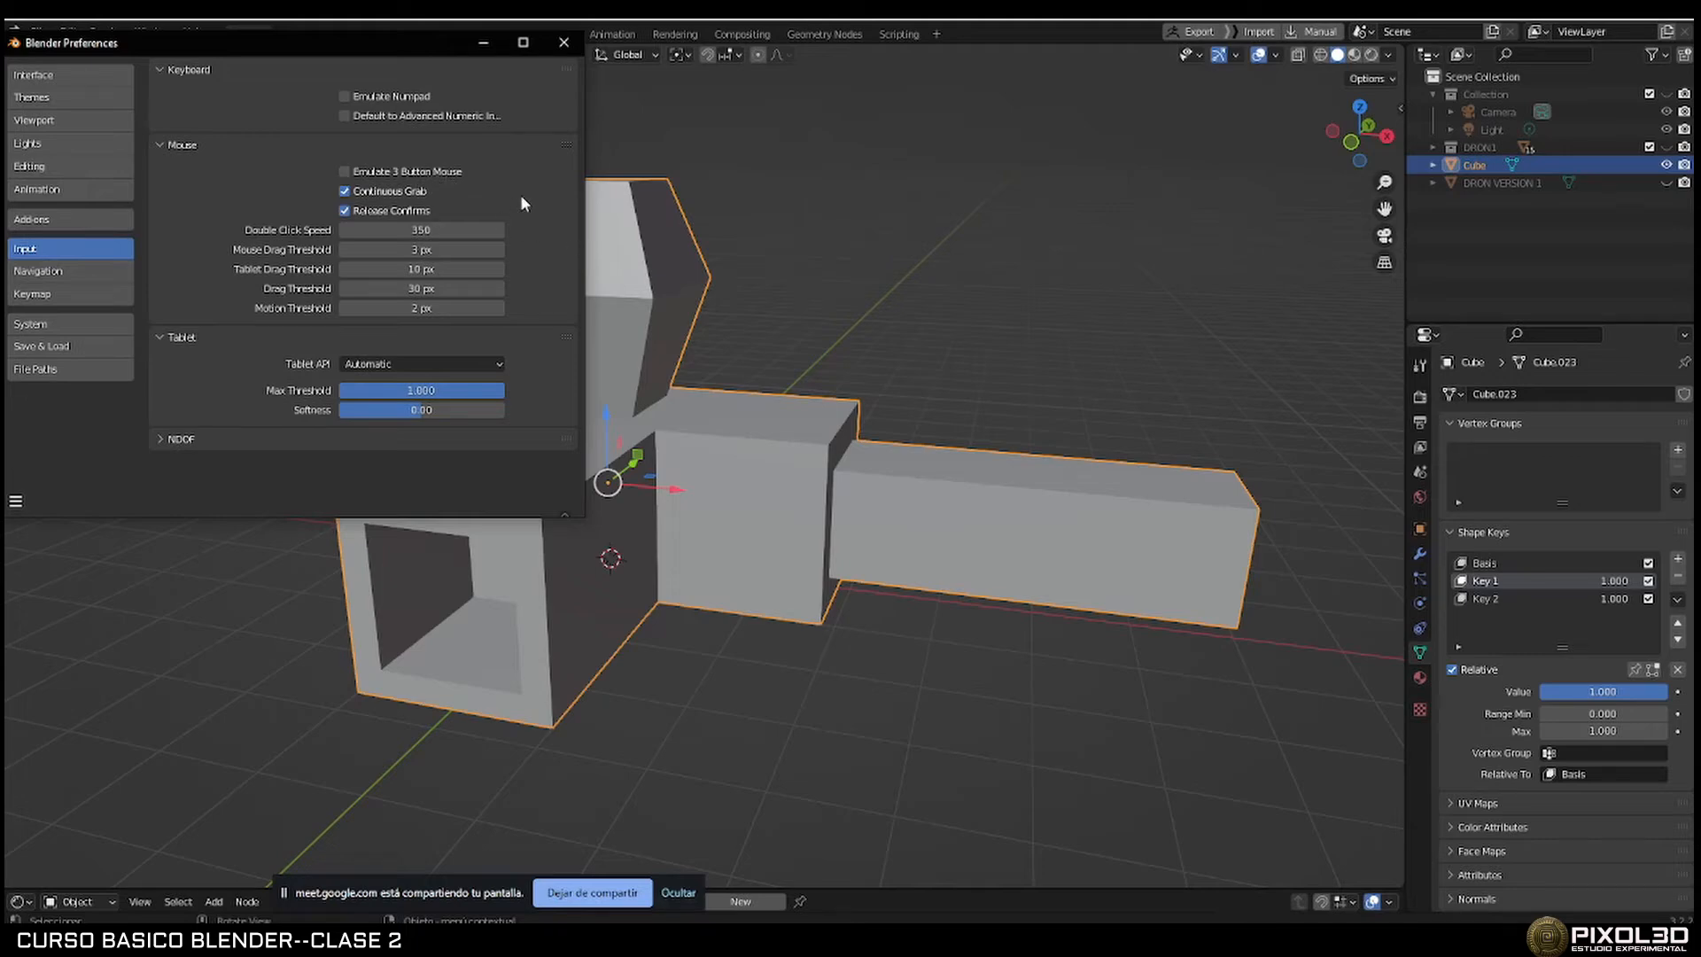
middle_drag(780, 271, 824, 267)
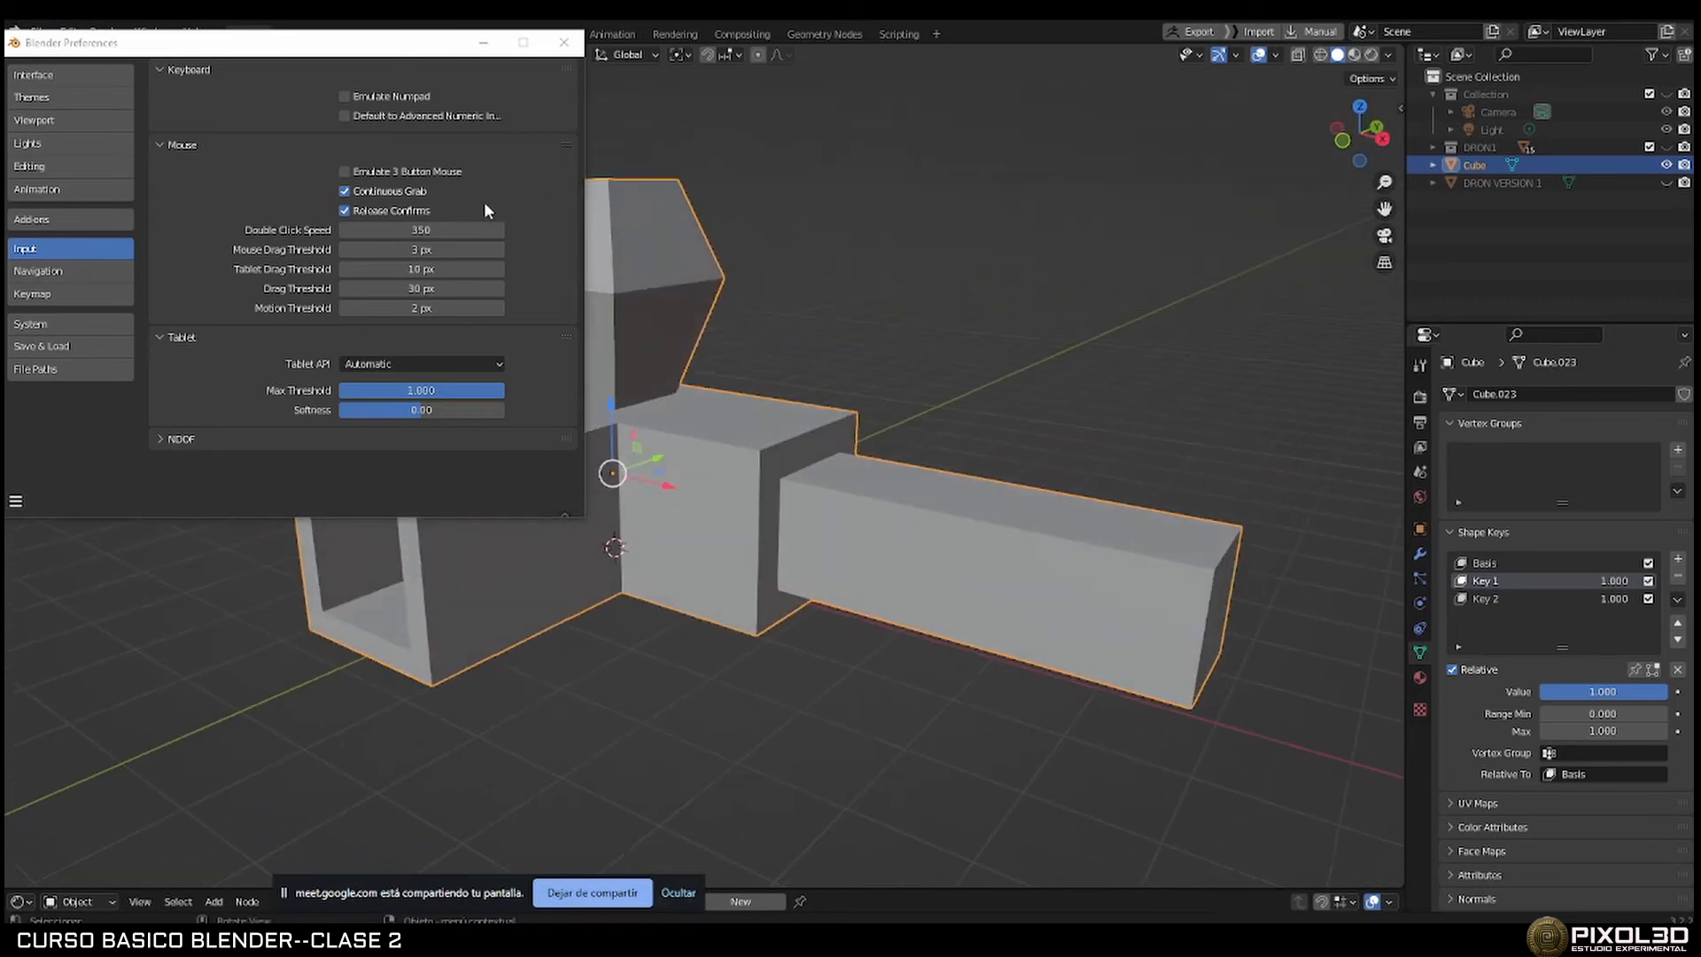
click(350, 169)
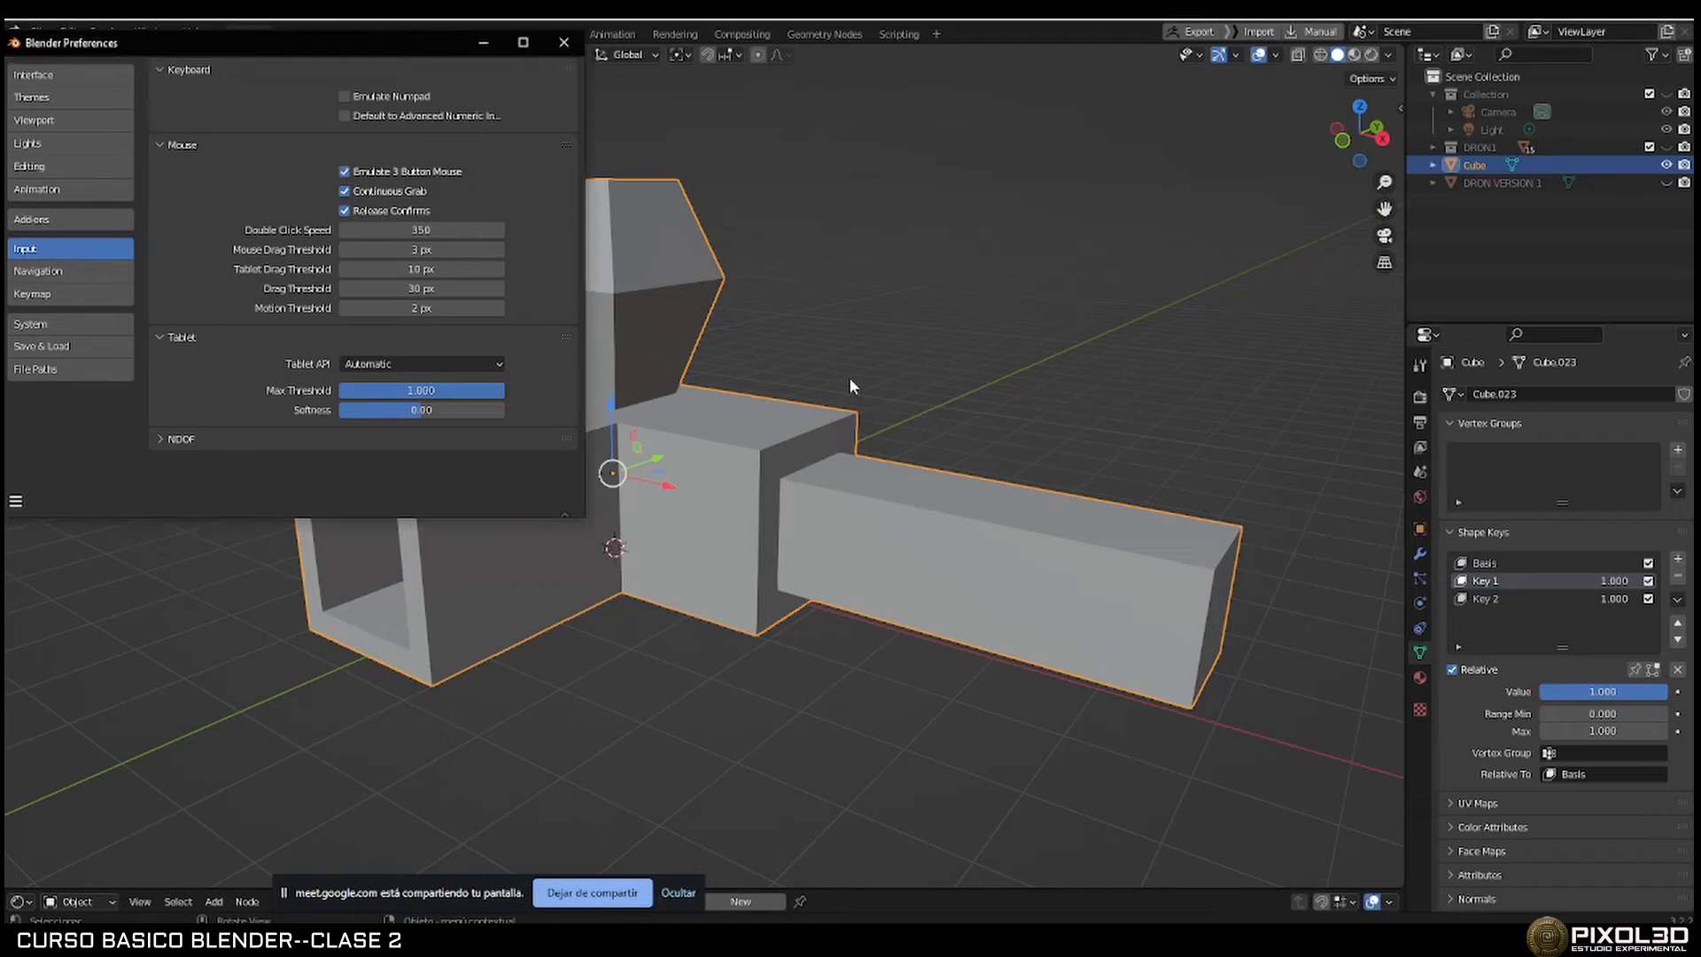
drag(988, 416, 918, 390)
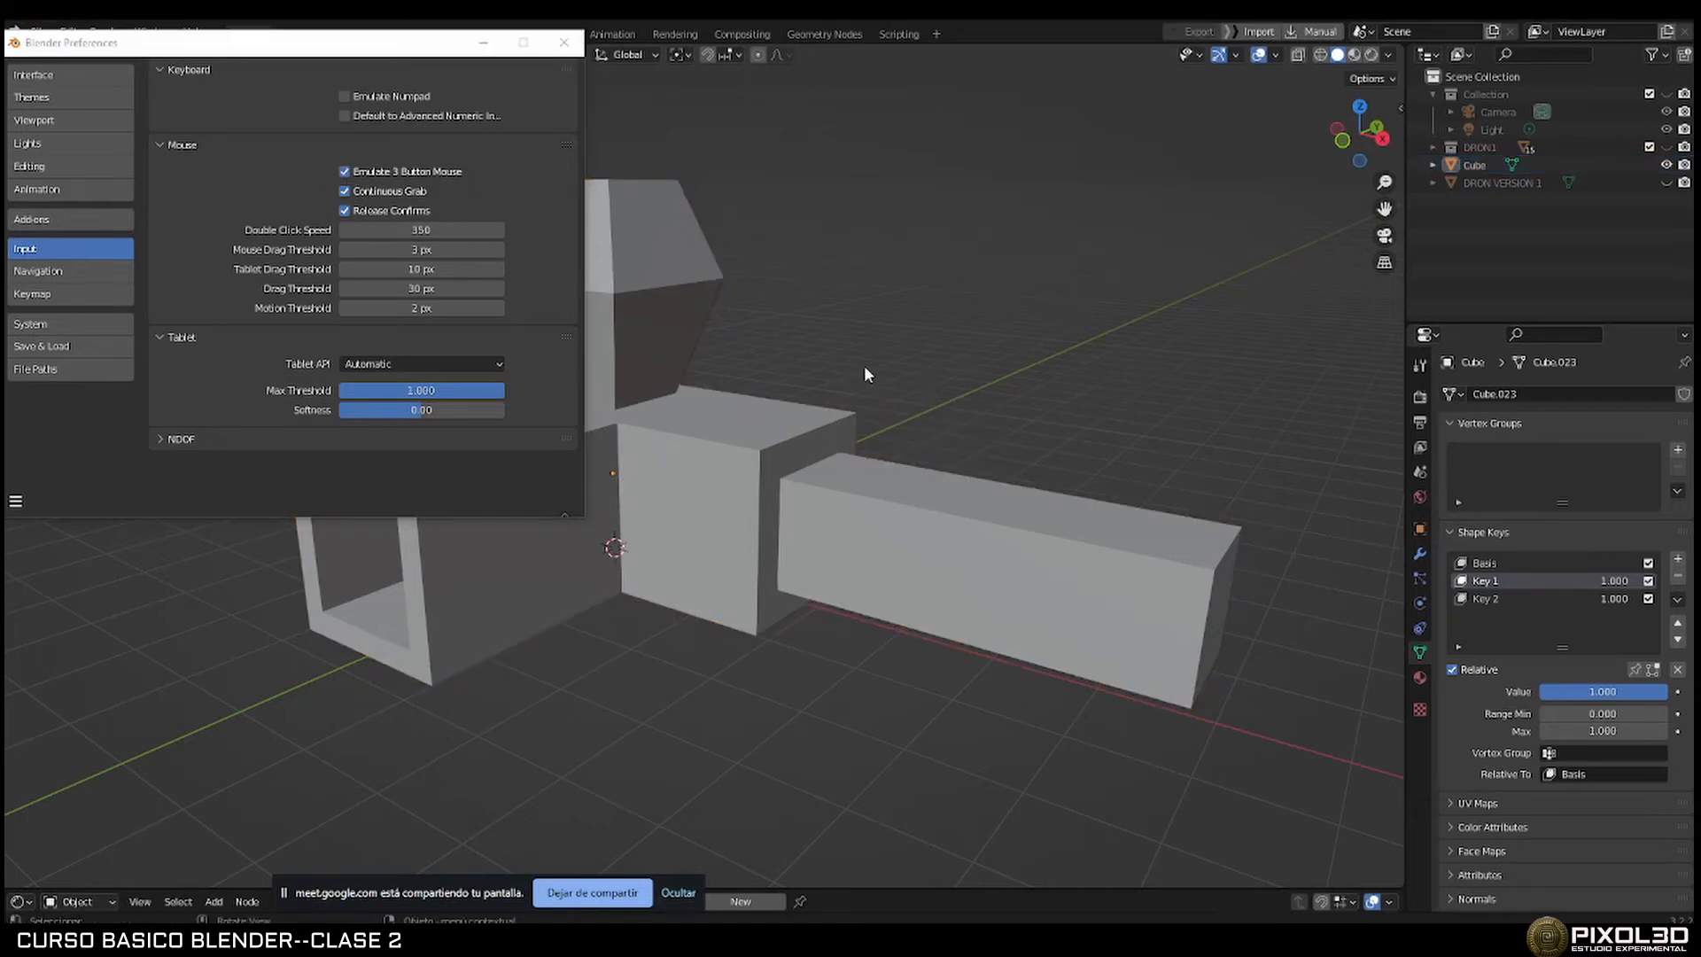
click(870, 403)
alt+drag(959, 400, 731, 306)
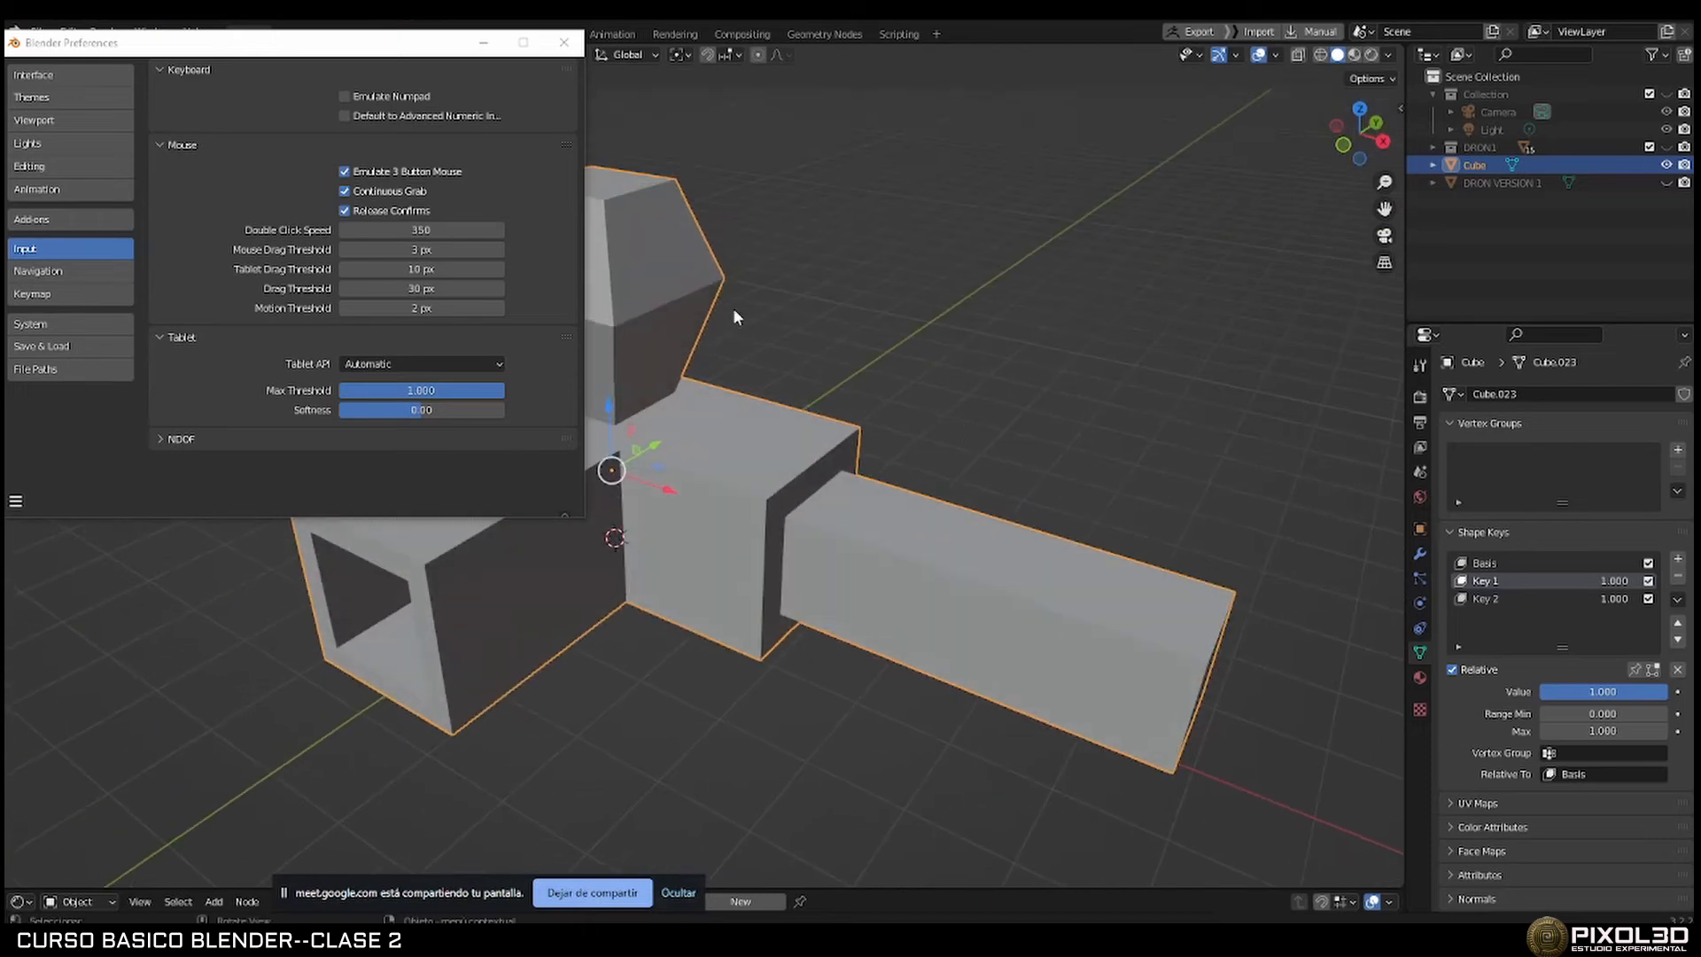
click(344, 172)
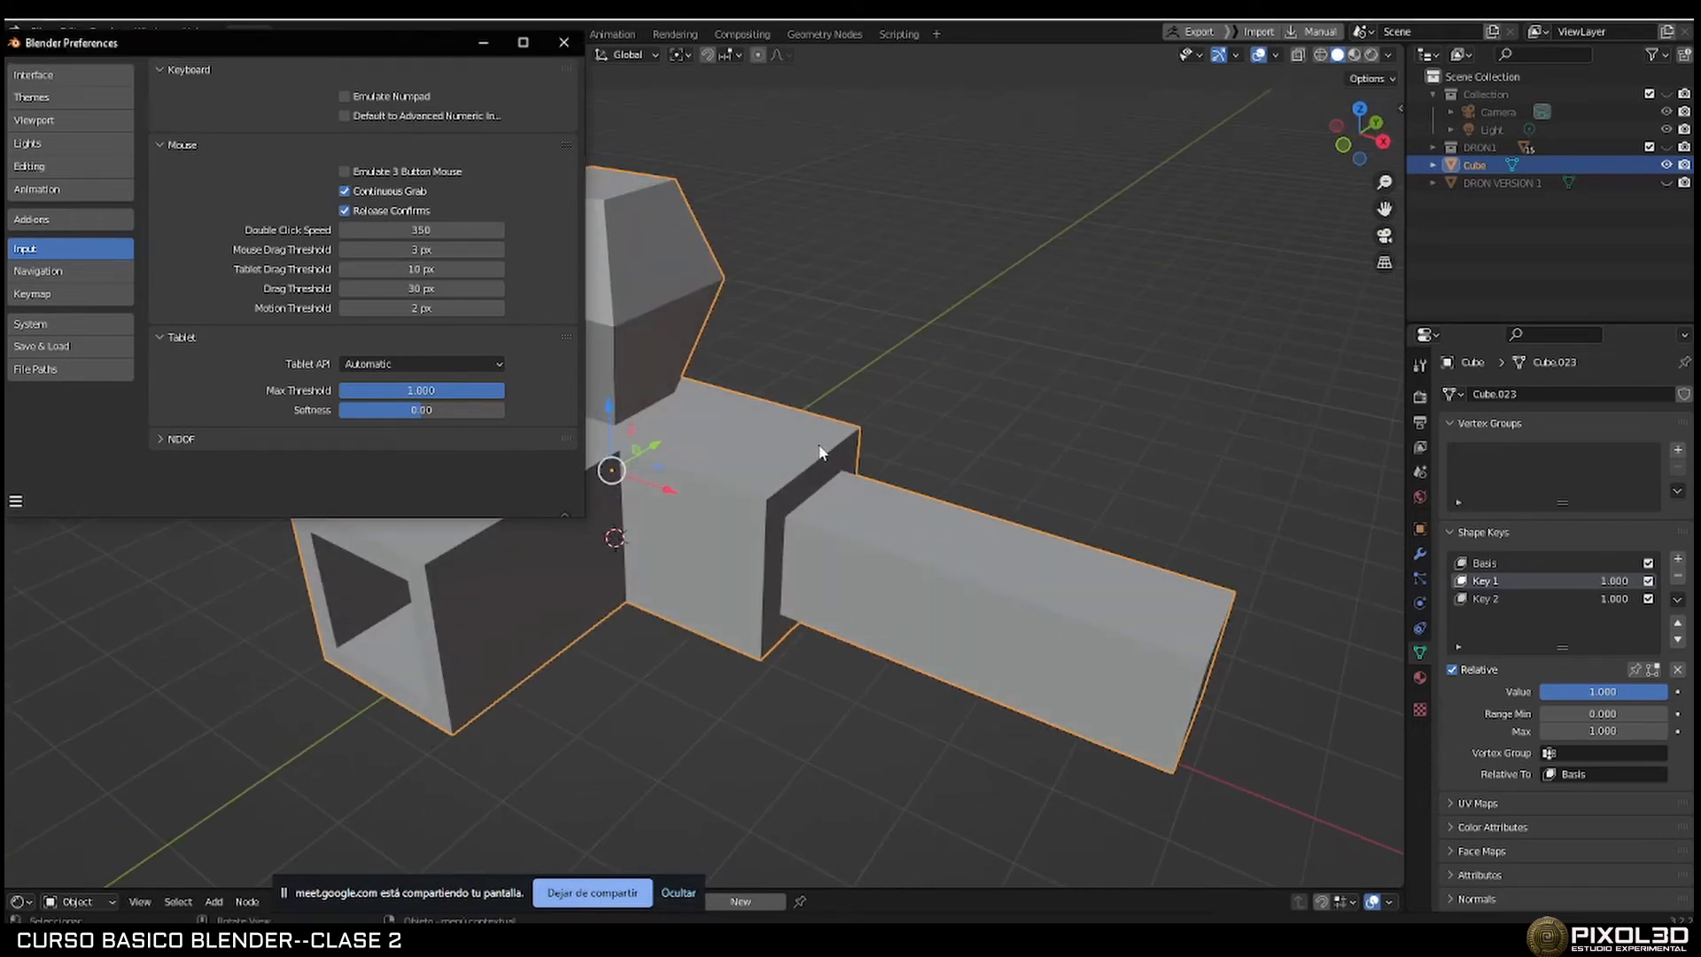
Close the Preferences window and view the cube's combined shape in front orthographic view.
click(564, 43)
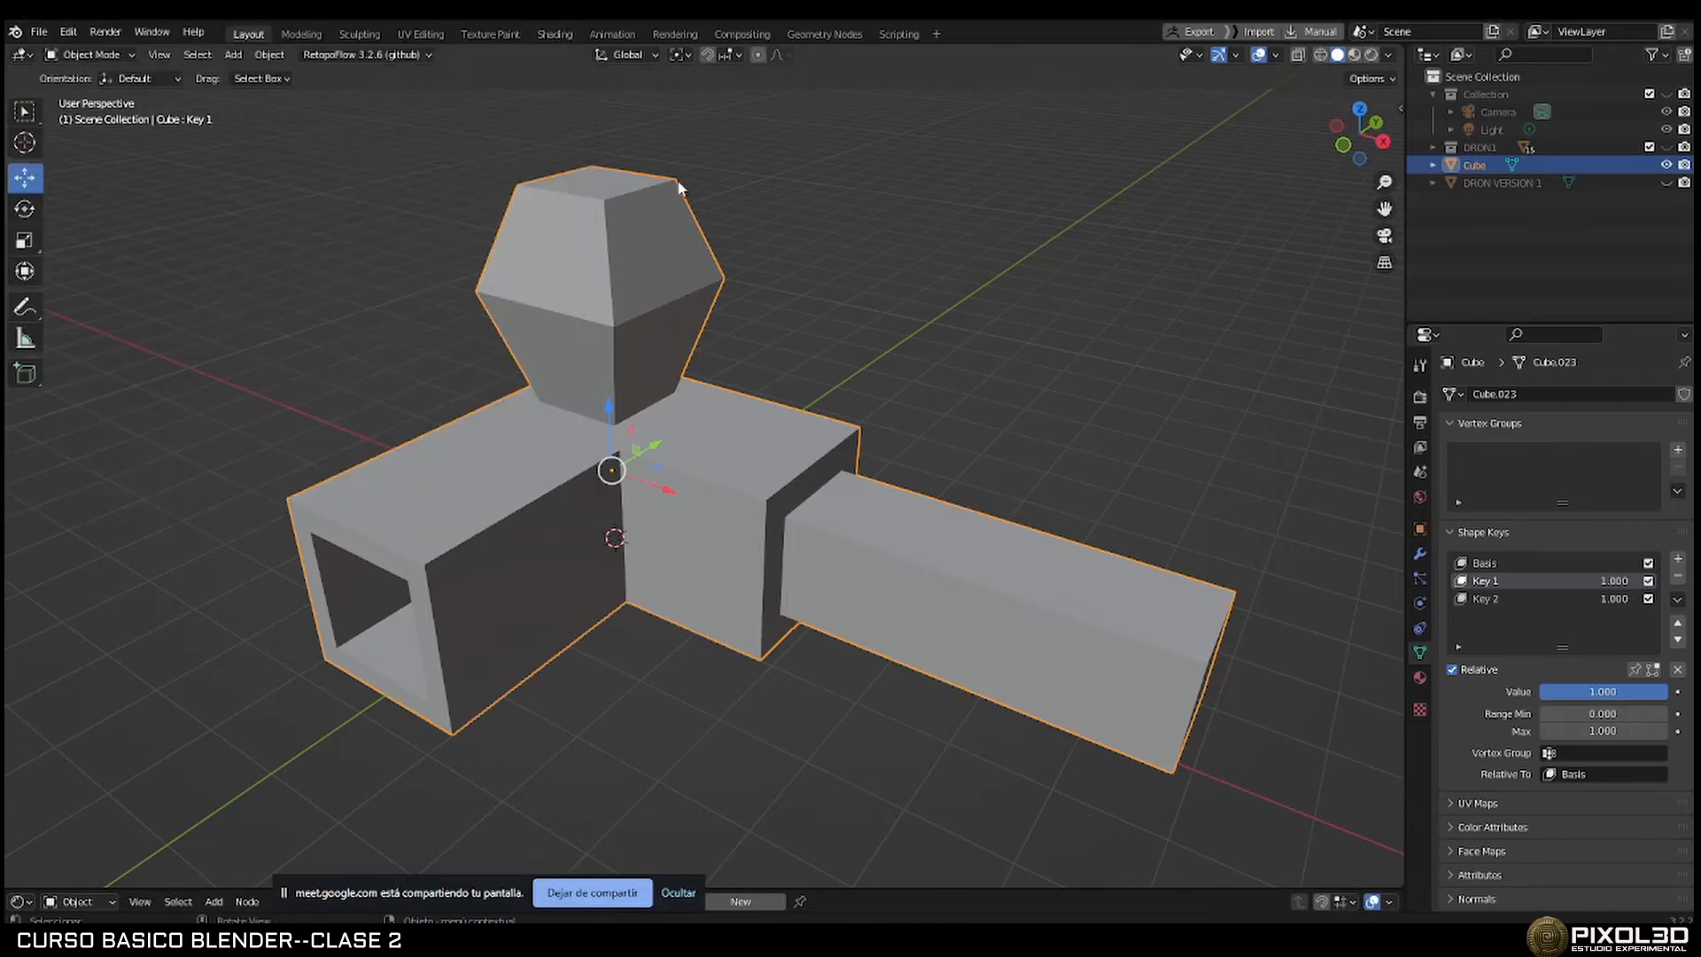
middle_drag(853, 360, 794, 342)
scroll(748, 319, up, 3)
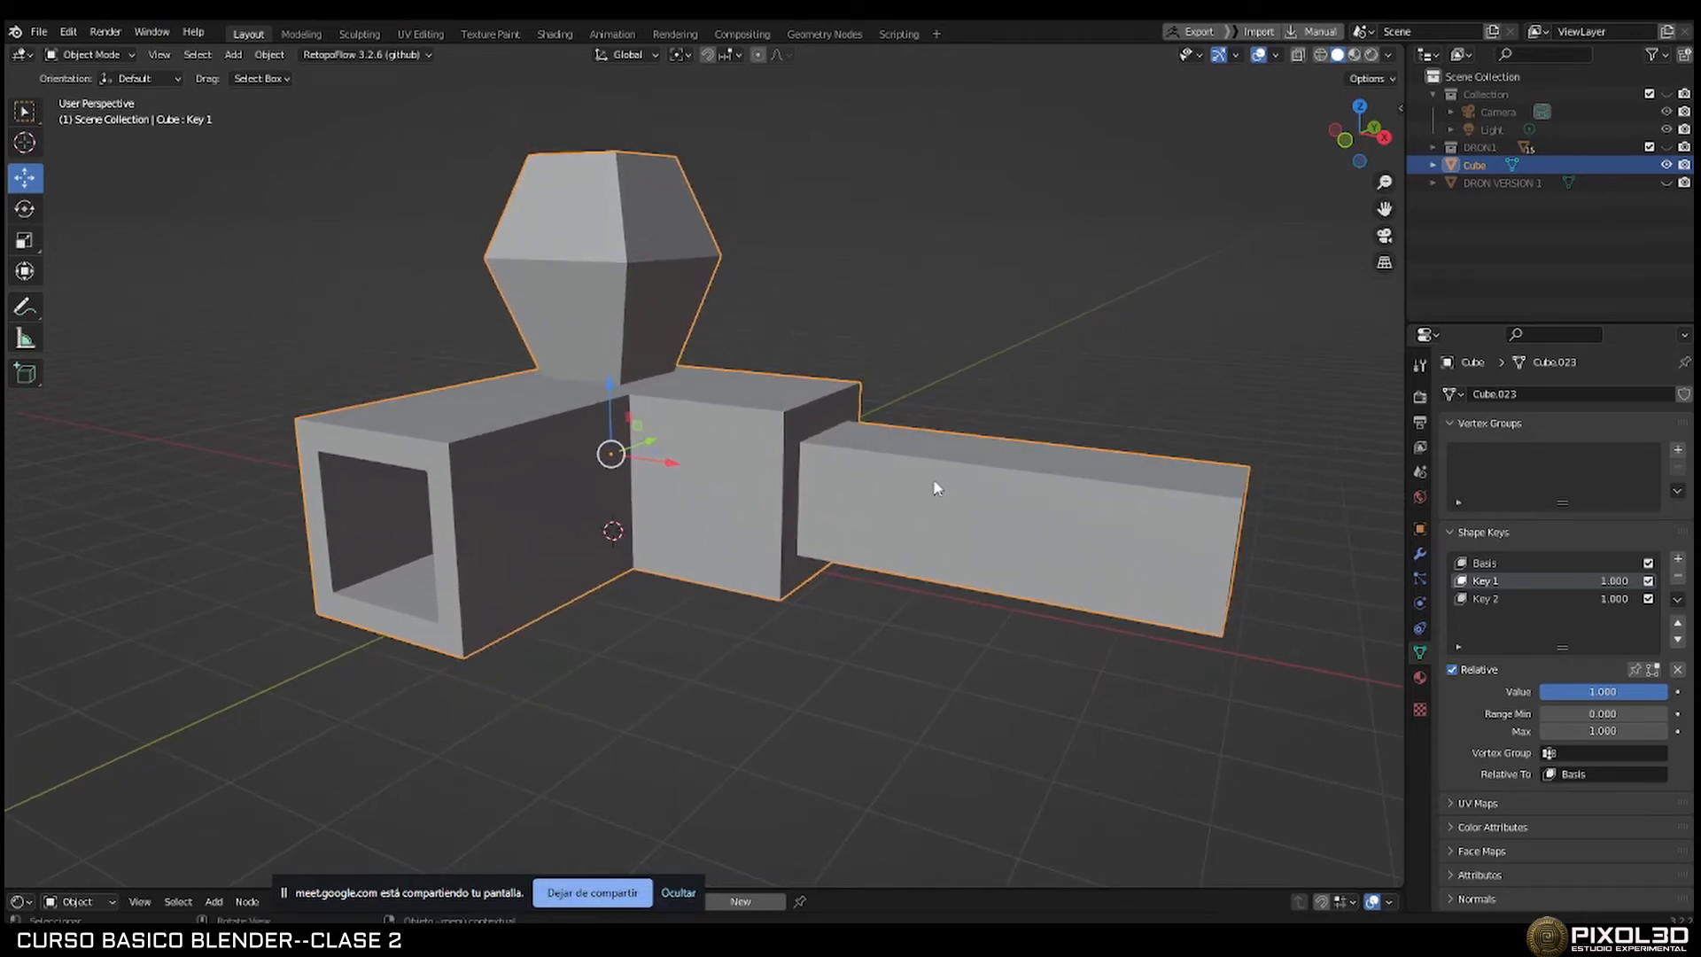
key(KP_1)
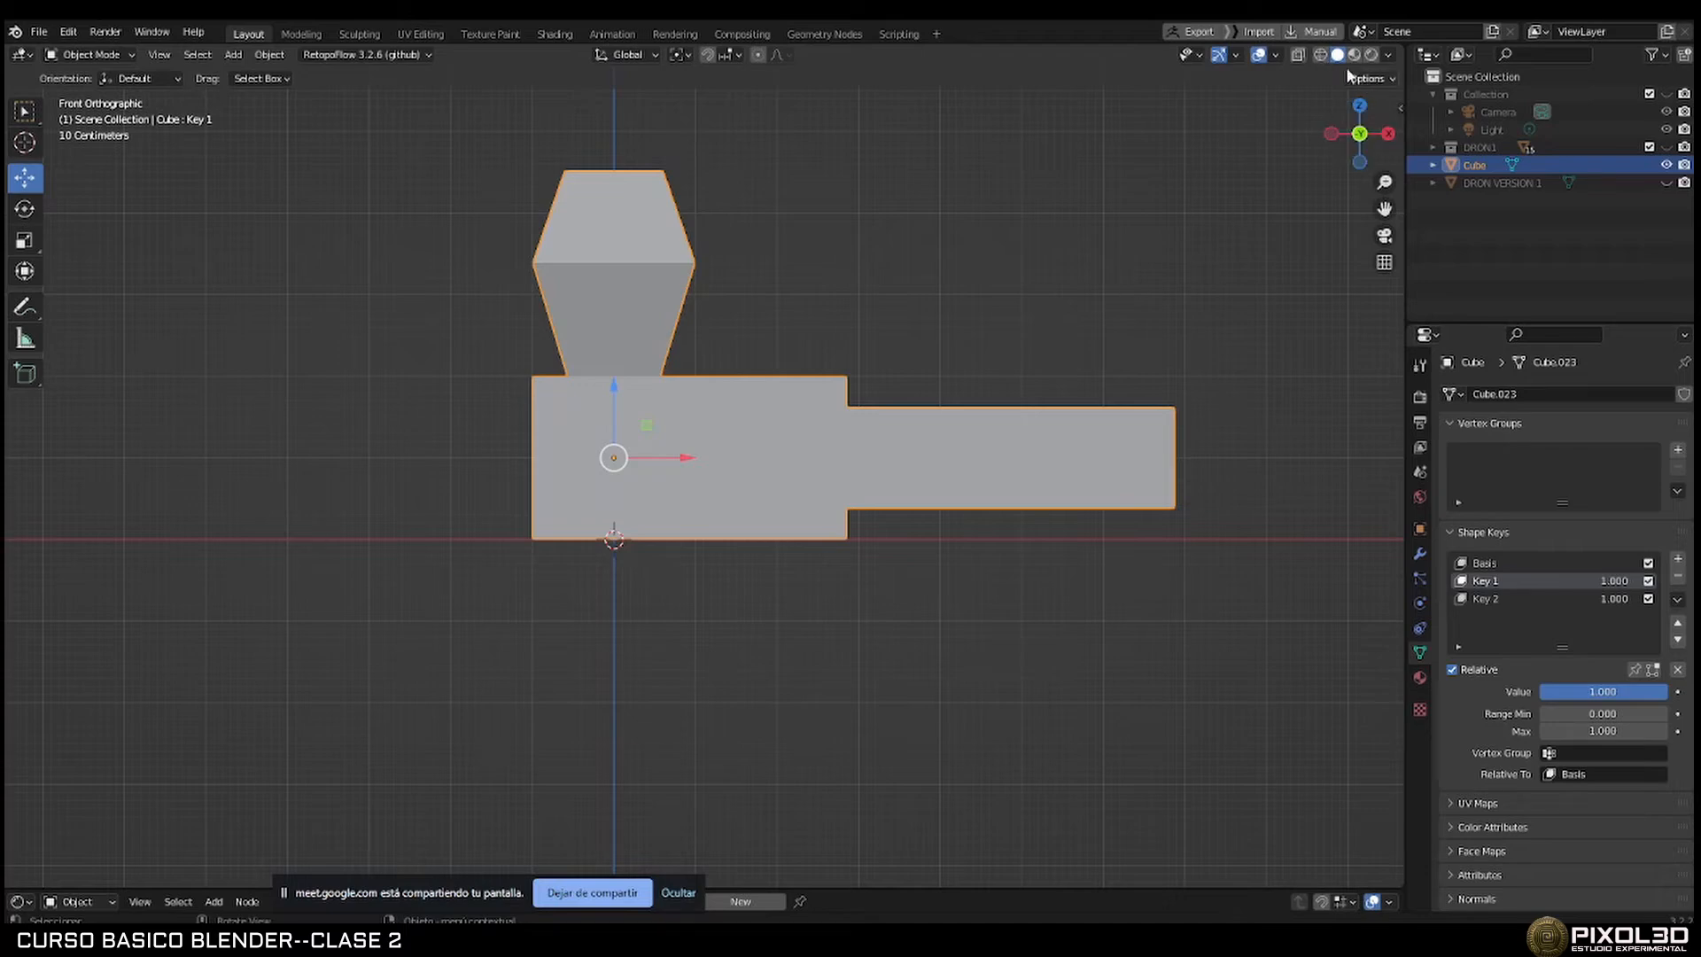
Set the solid viewport shading to MatCap lighting with the matte red clay matcap.
click(1388, 55)
click(1374, 140)
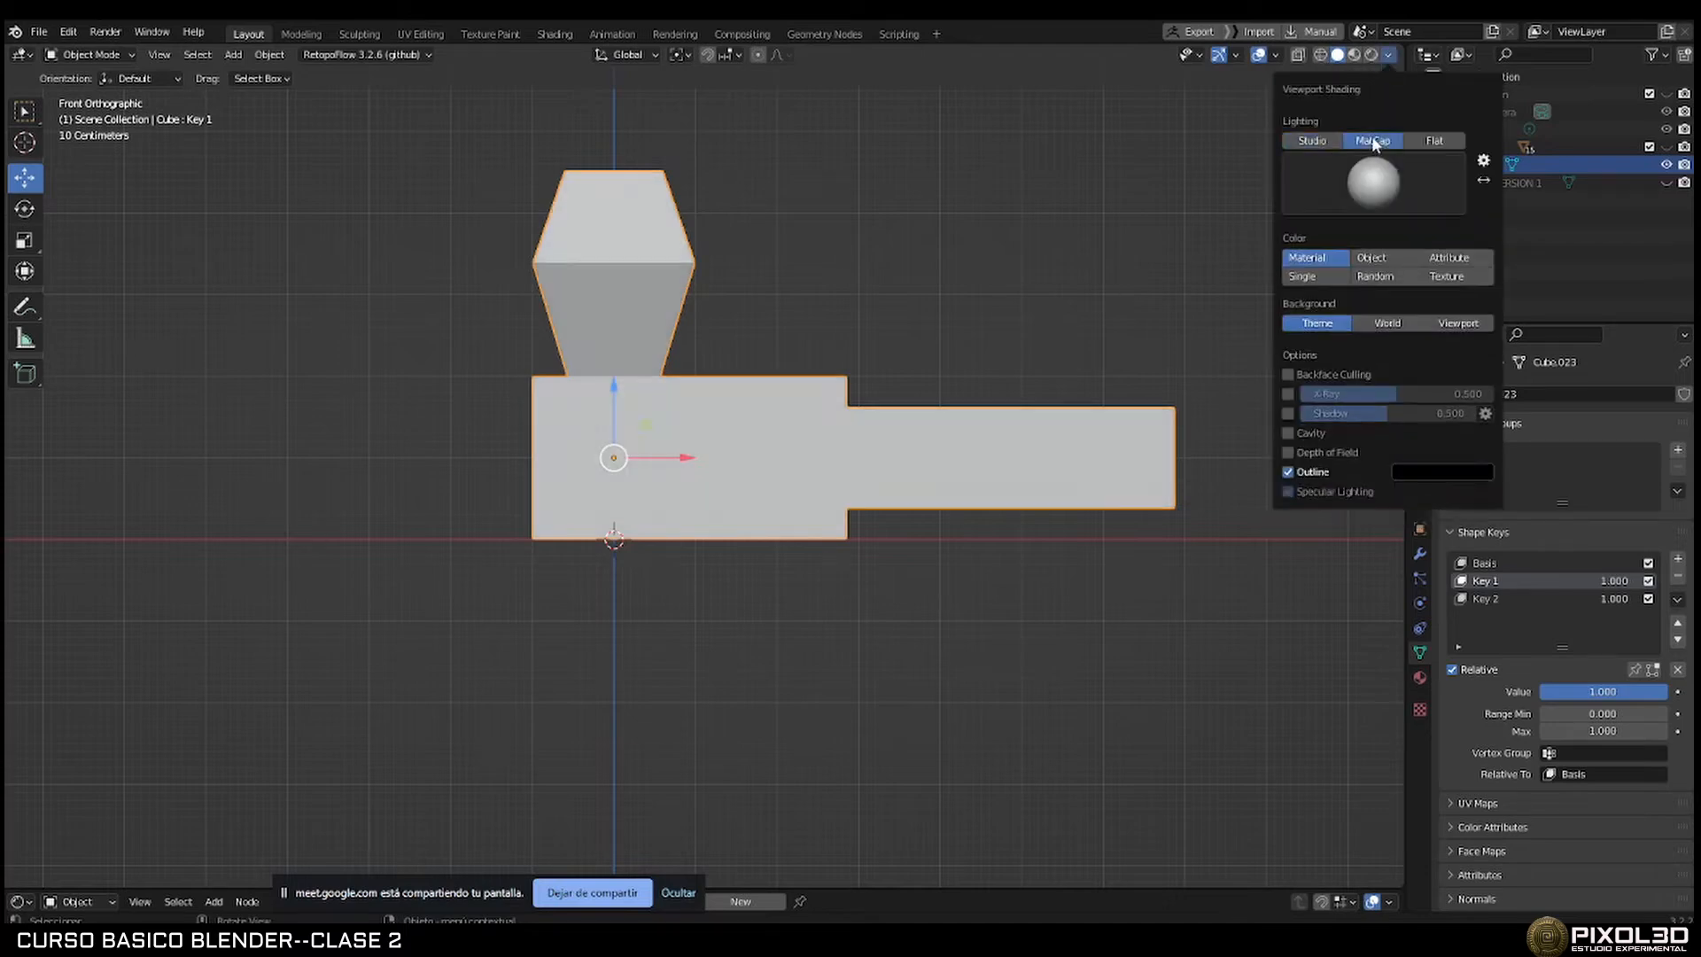
click(1374, 173)
click(1118, 301)
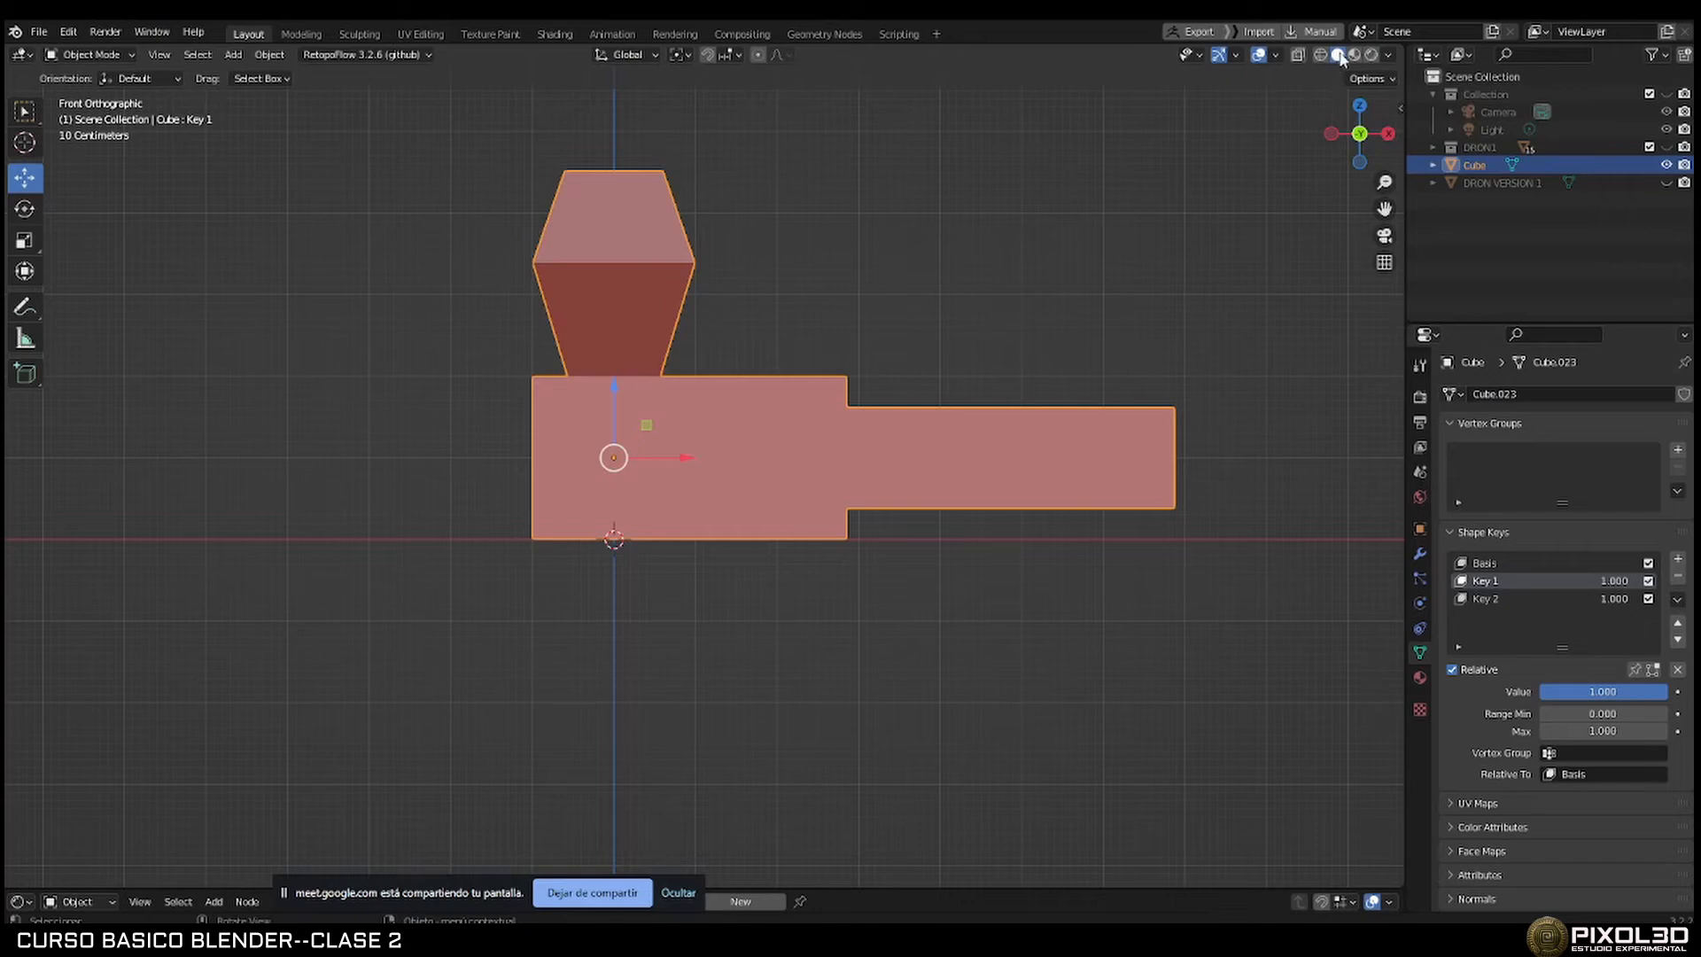
Compare Studio lighting with MatCap and try the pearly, rainbow, white and grey matcaps on the cube.
click(1389, 55)
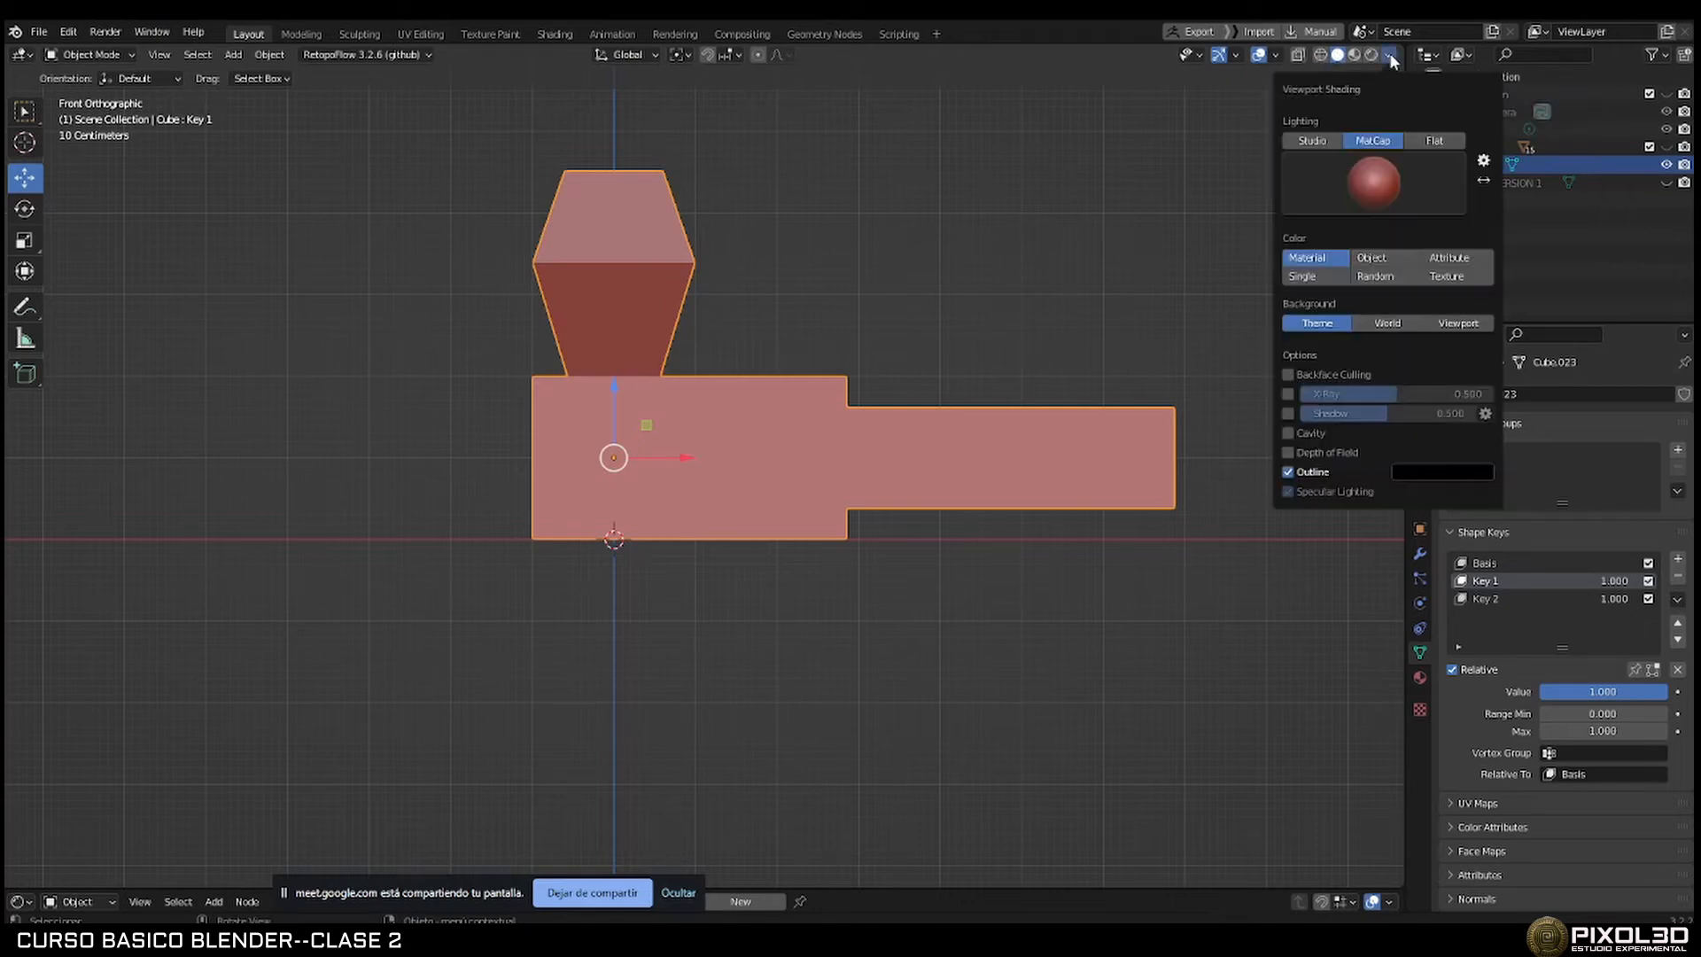
click(1313, 140)
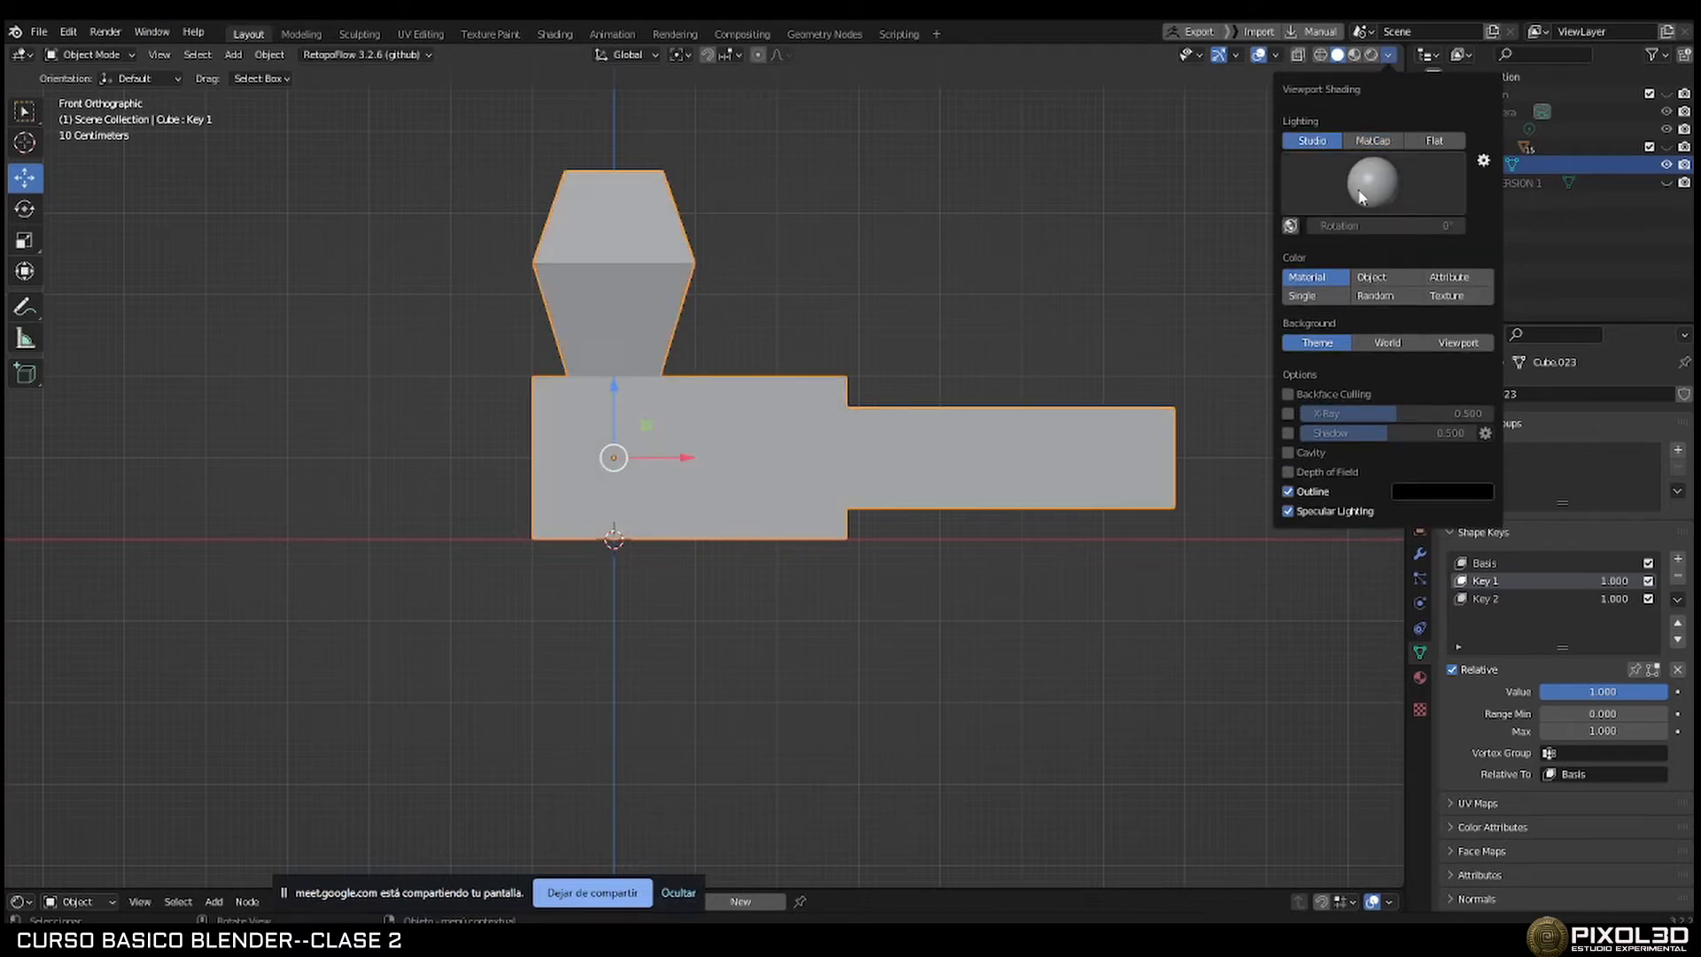
click(1372, 142)
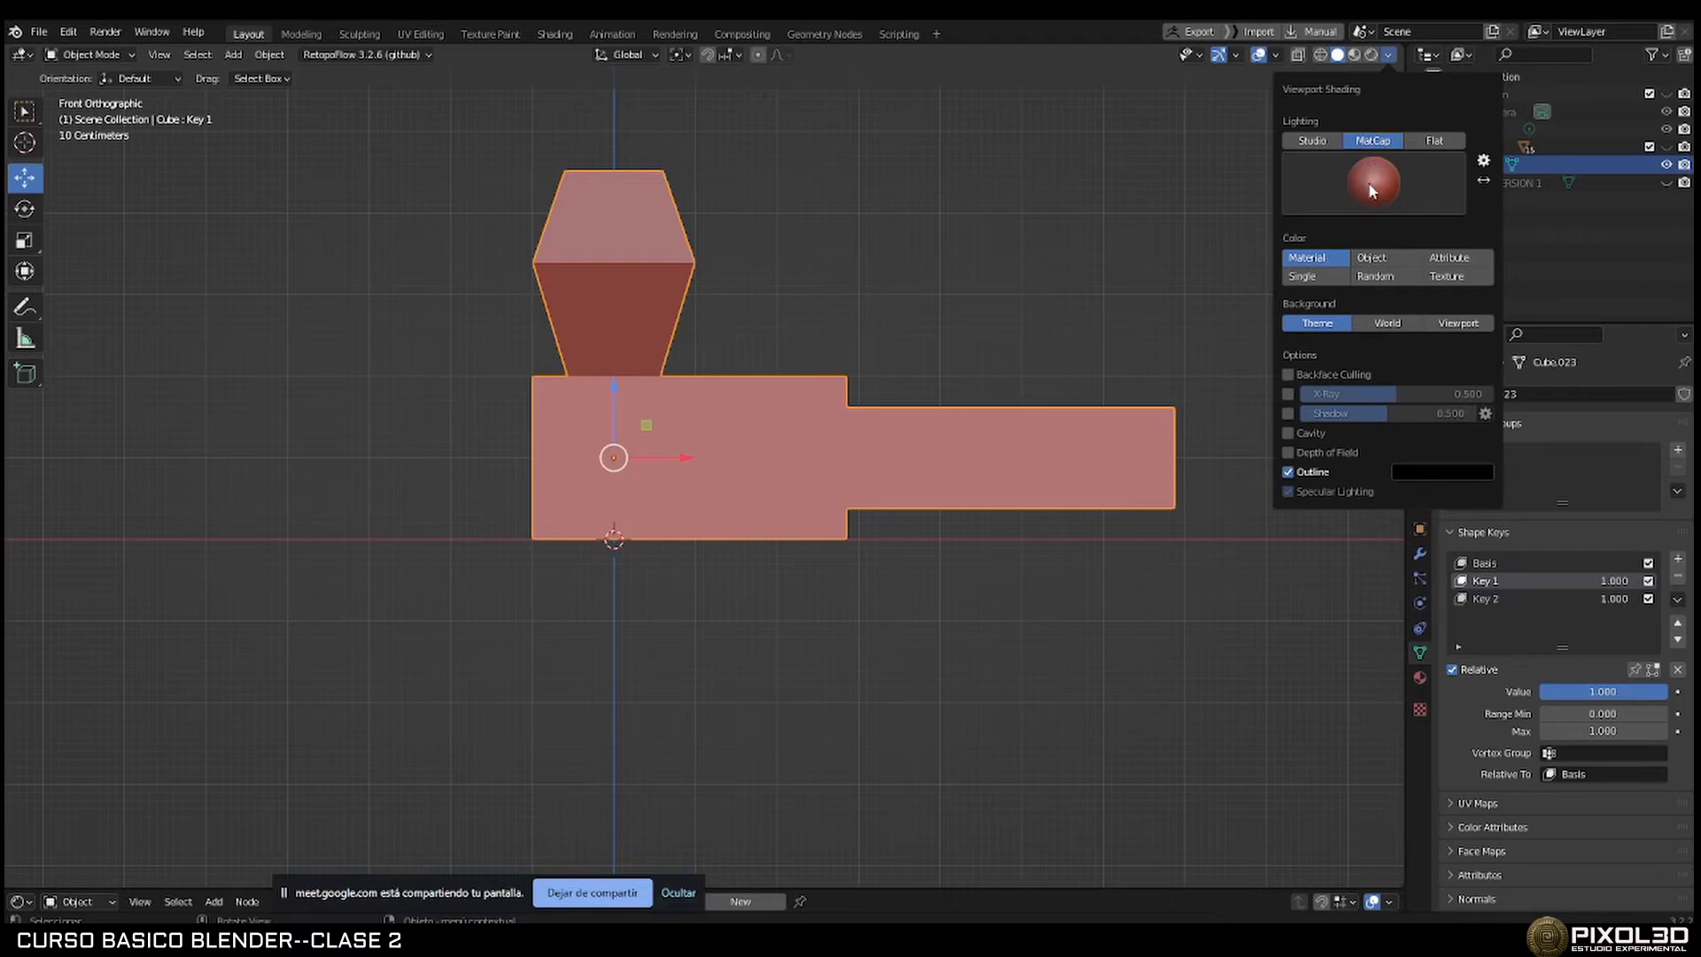
click(1373, 177)
click(1065, 351)
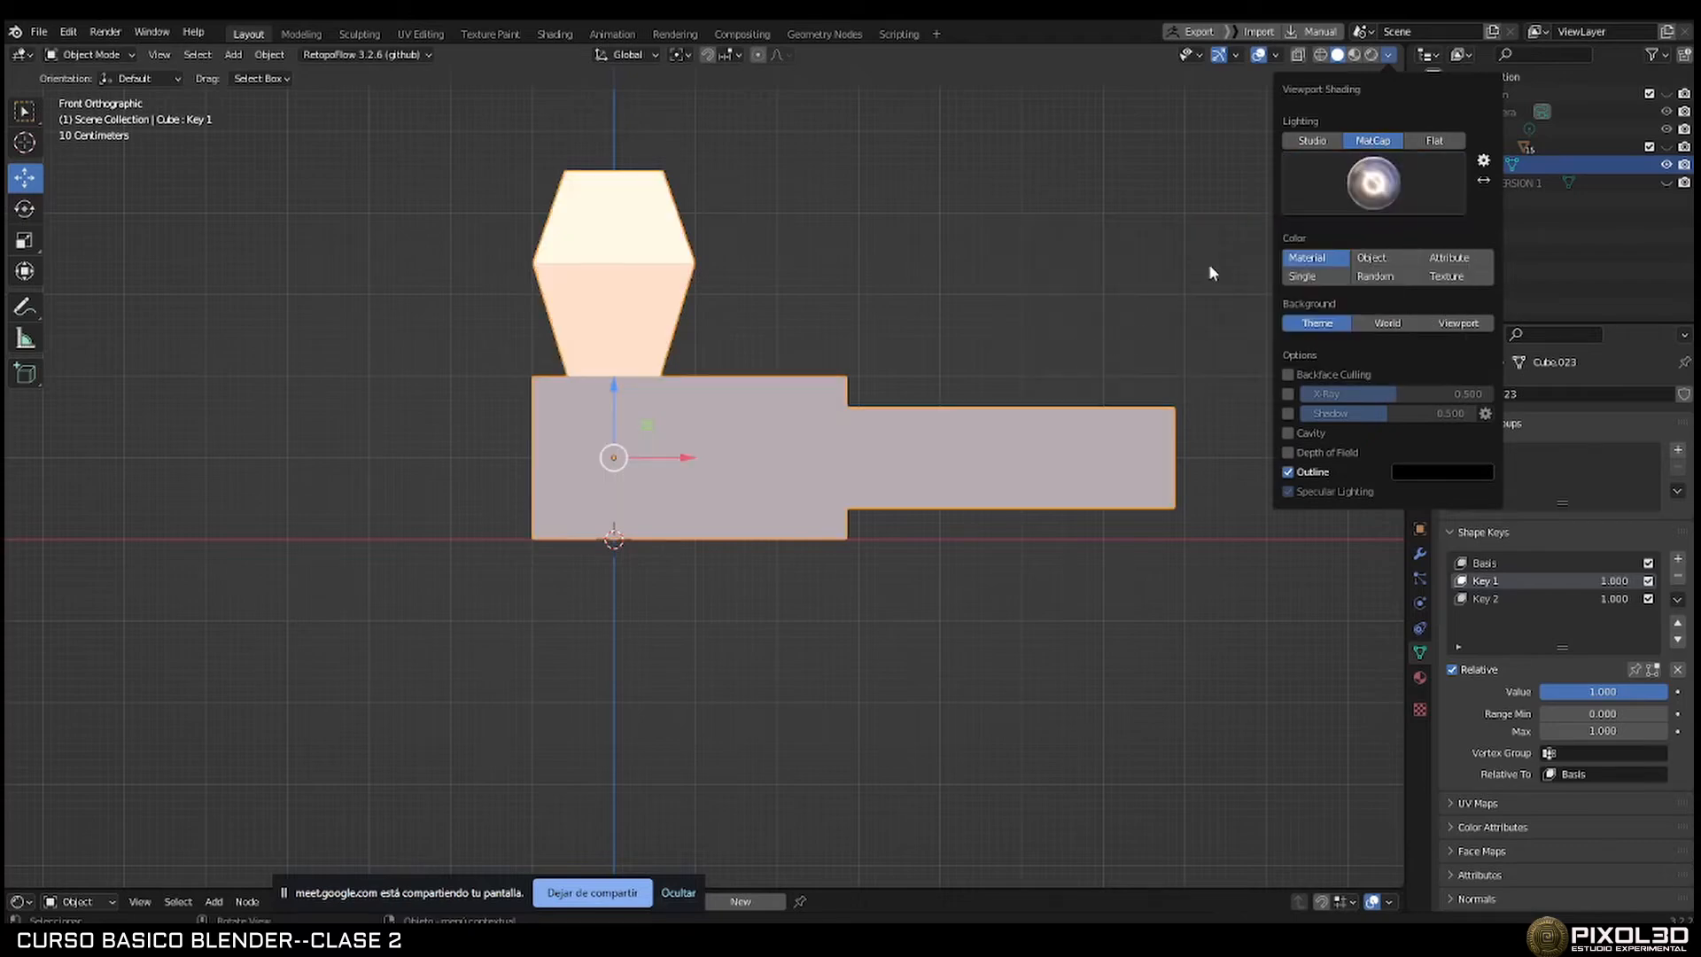
click(1373, 182)
click(1384, 257)
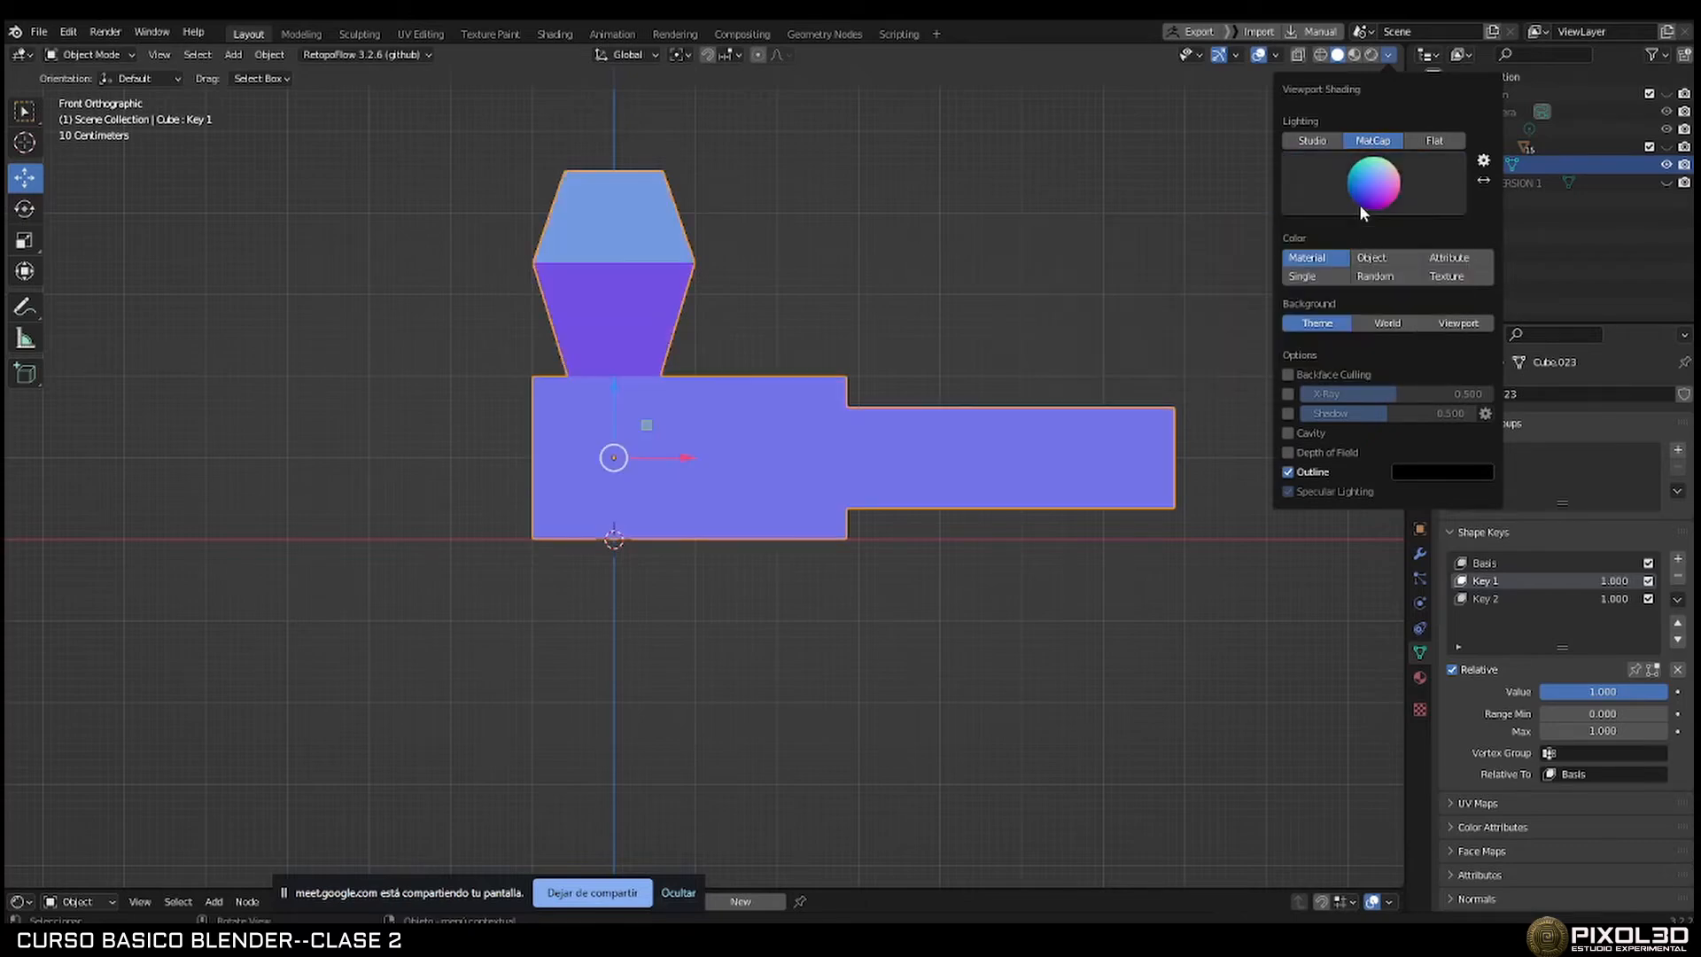
click(1362, 196)
click(1434, 245)
click(1365, 197)
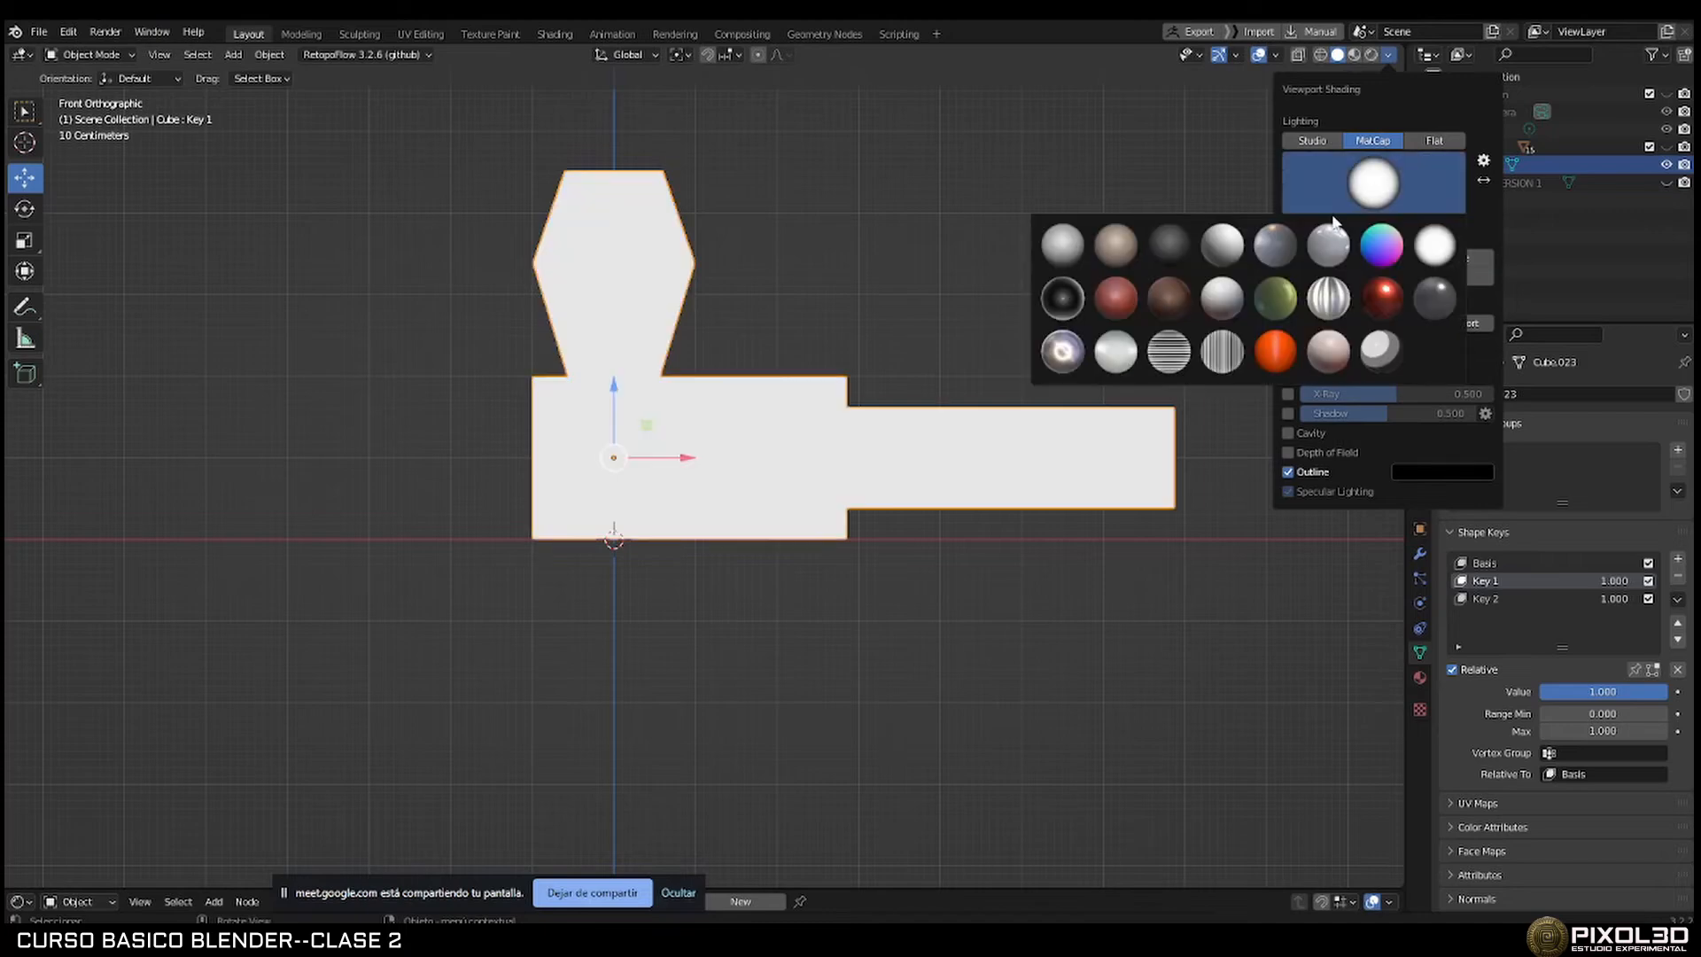
click(1328, 244)
click(1356, 188)
click(1344, 253)
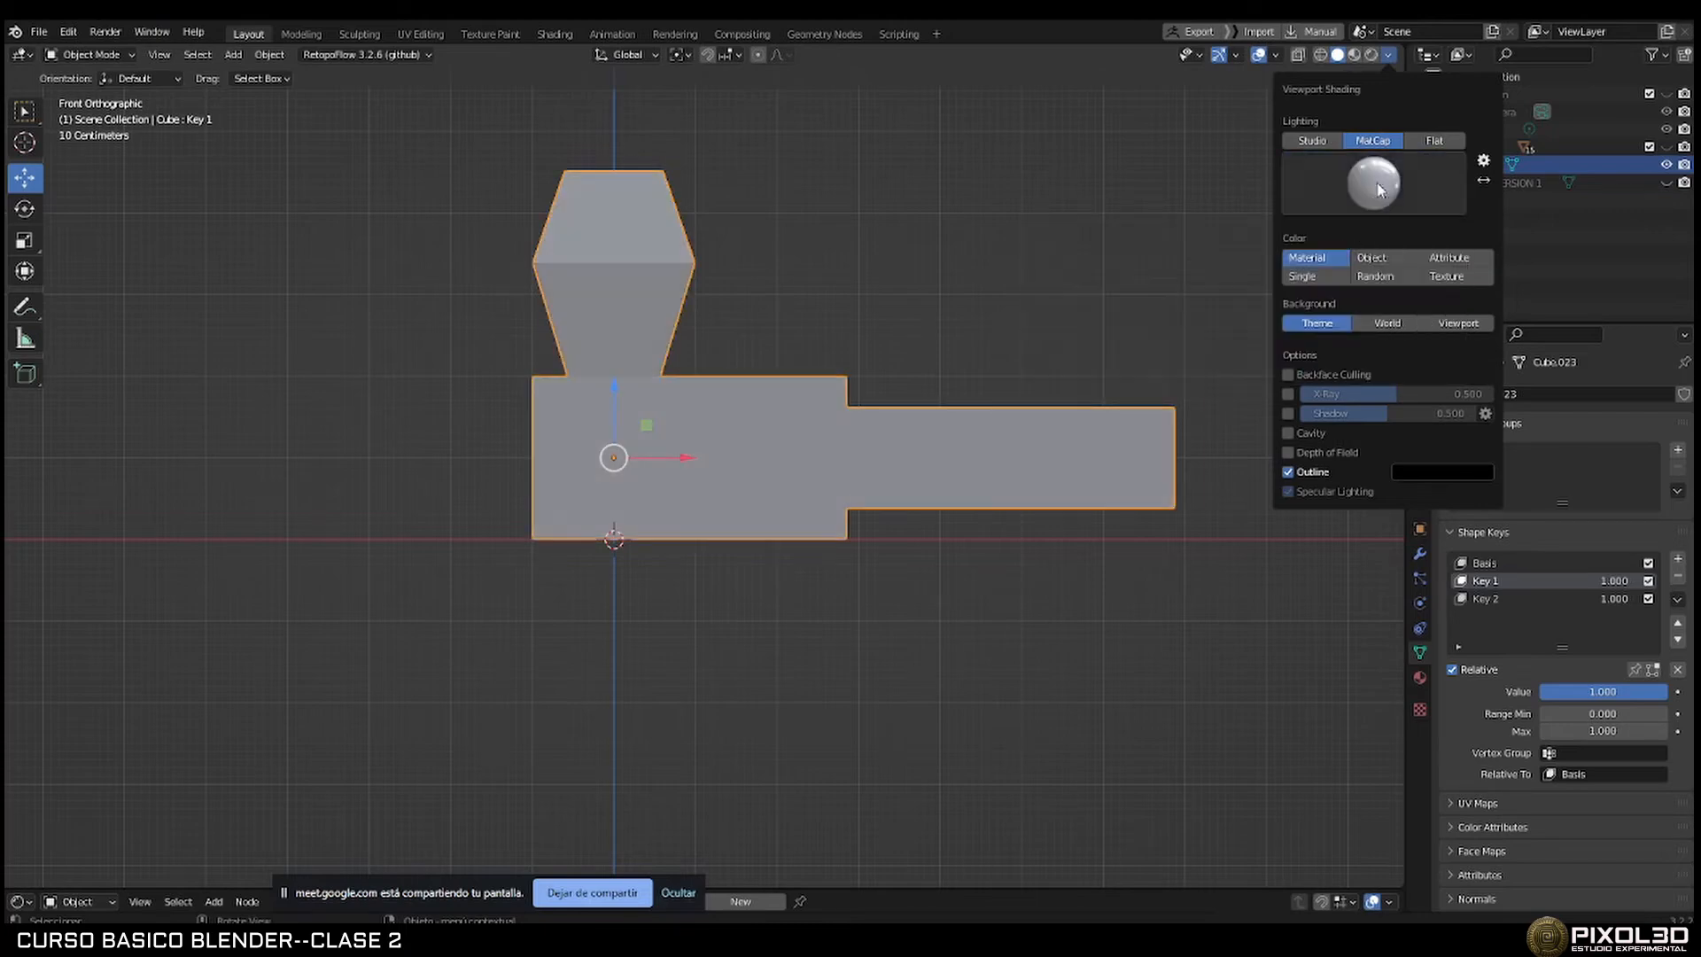
Apply the matte red clay matcap again and inspect the shaded cube in perspective.
click(1377, 183)
click(1132, 307)
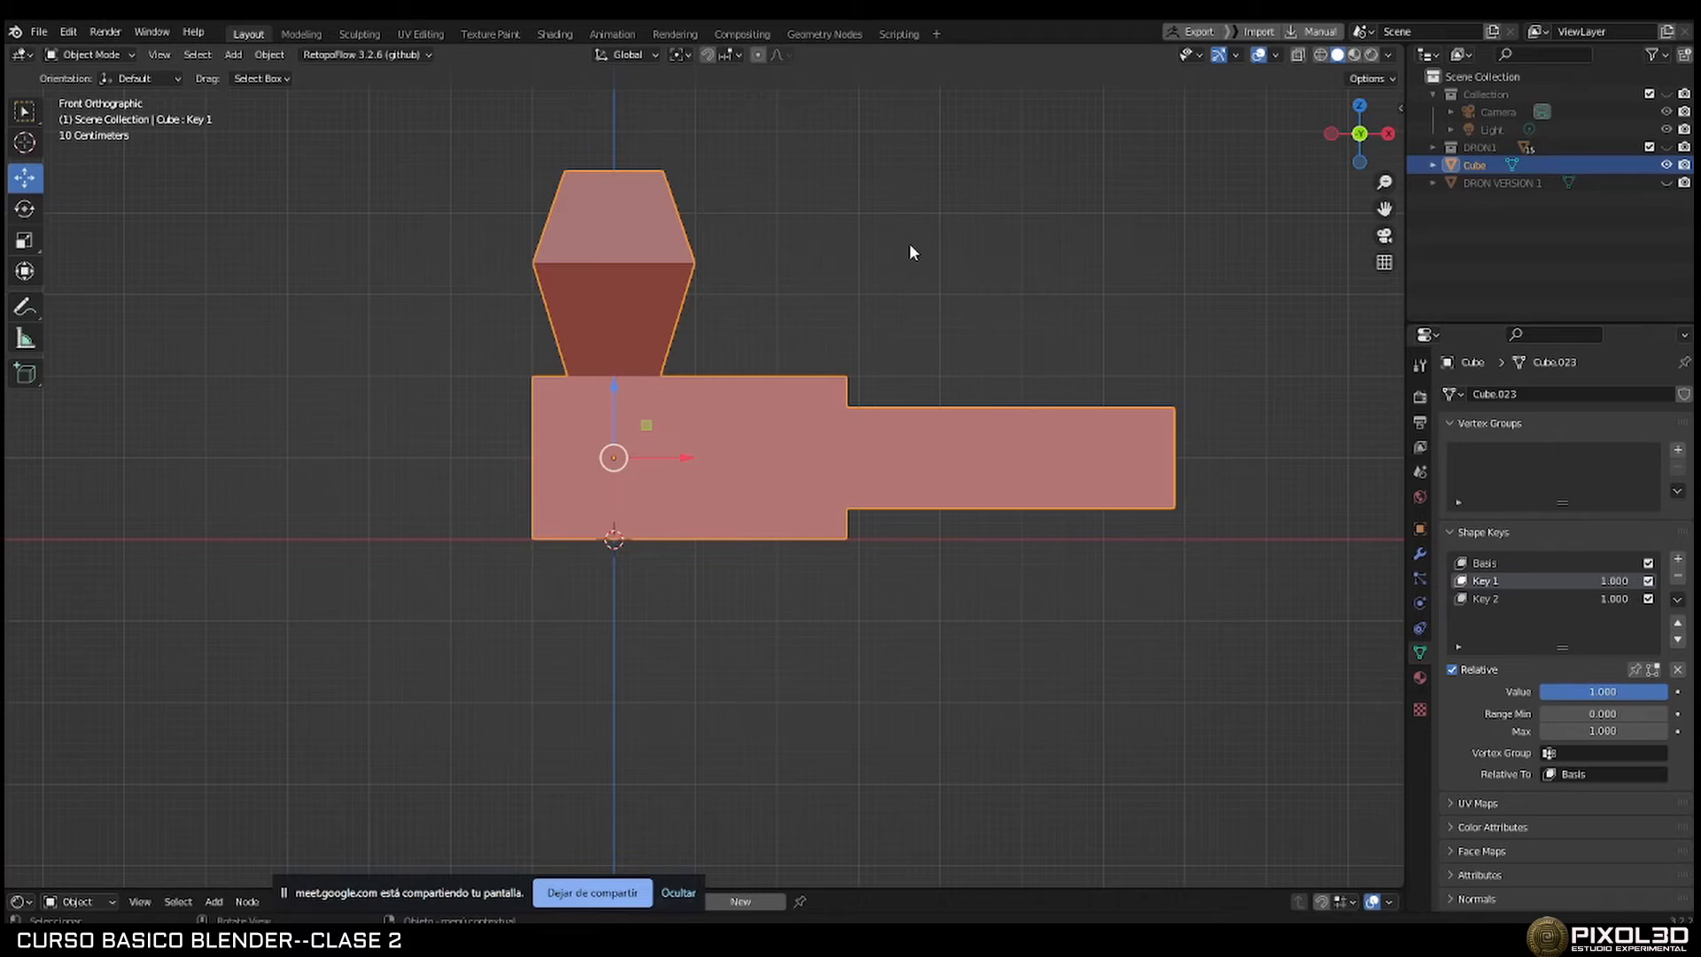
middle_drag(1023, 292, 957, 372)
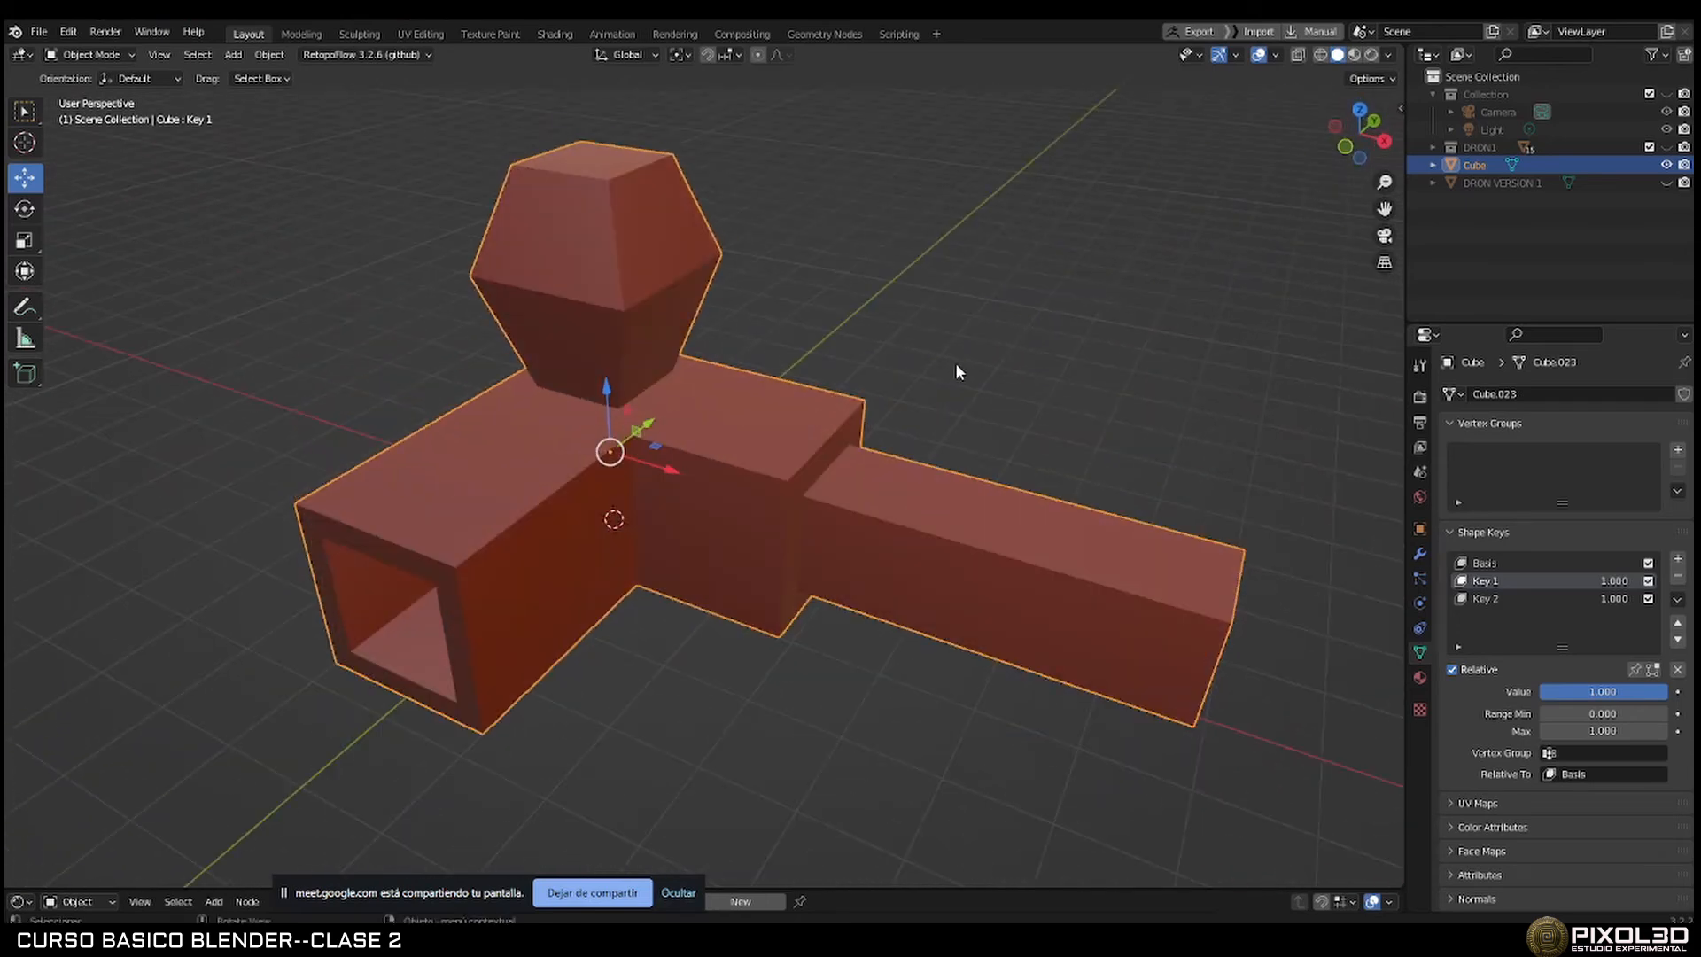
Delete the Key 1 and Key 2 shape keys from the cube, keeping only Basis.
key(KP_1)
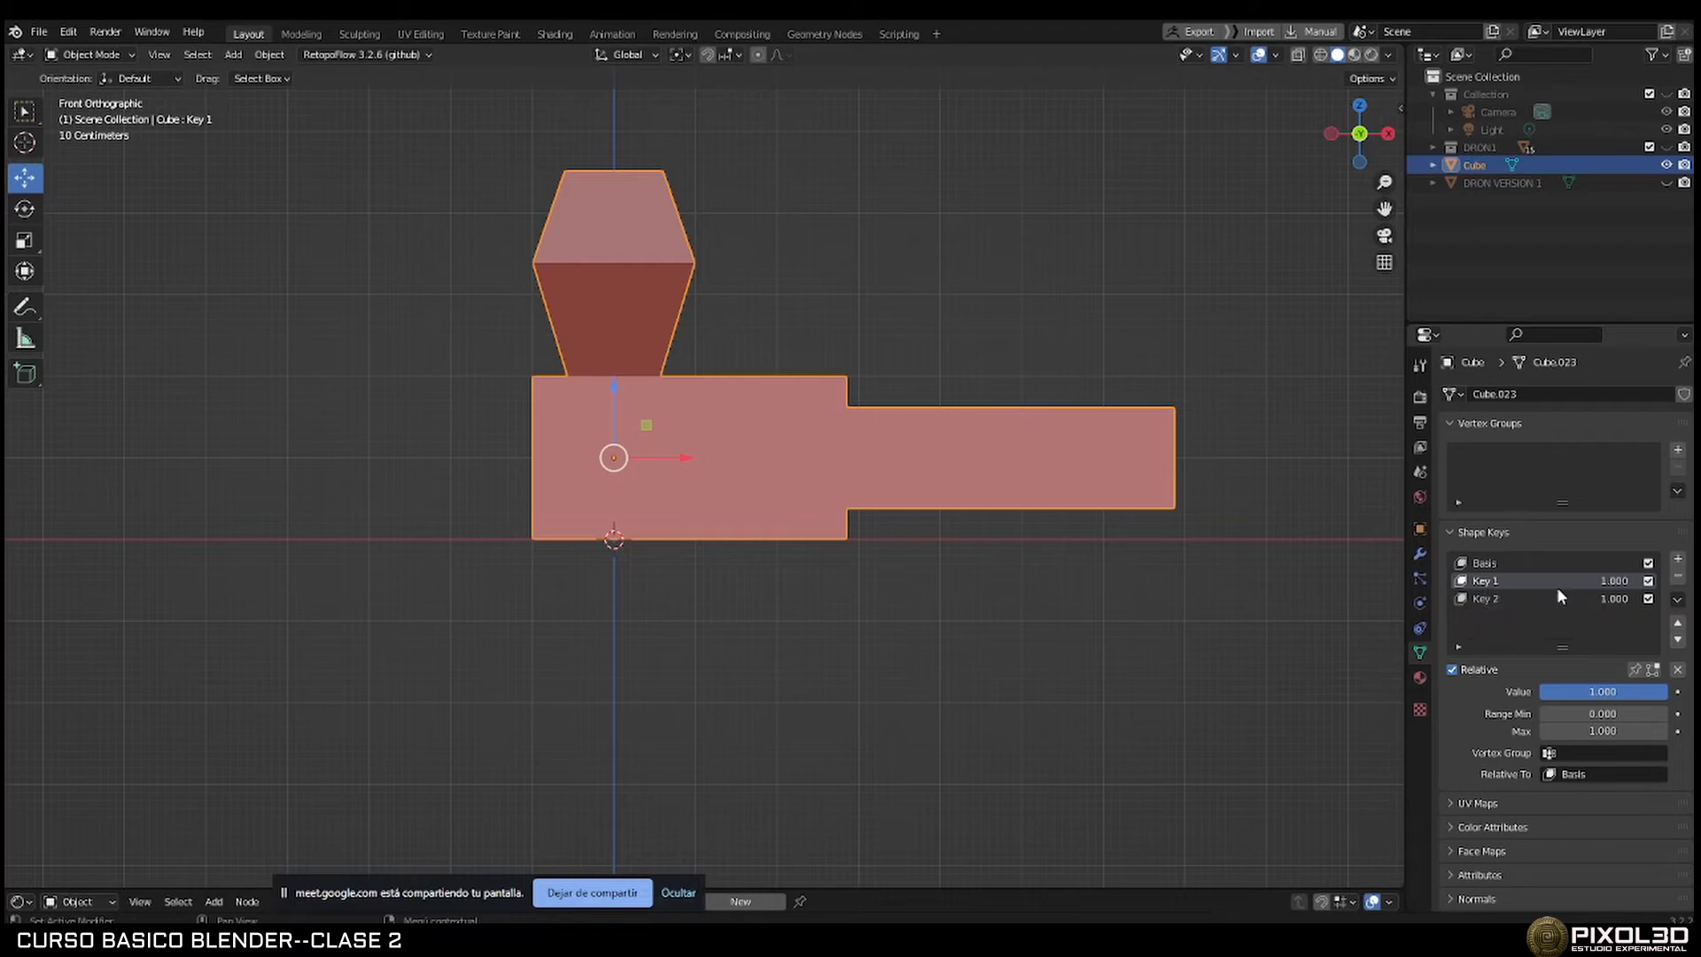
click(1677, 576)
double_click(1609, 580)
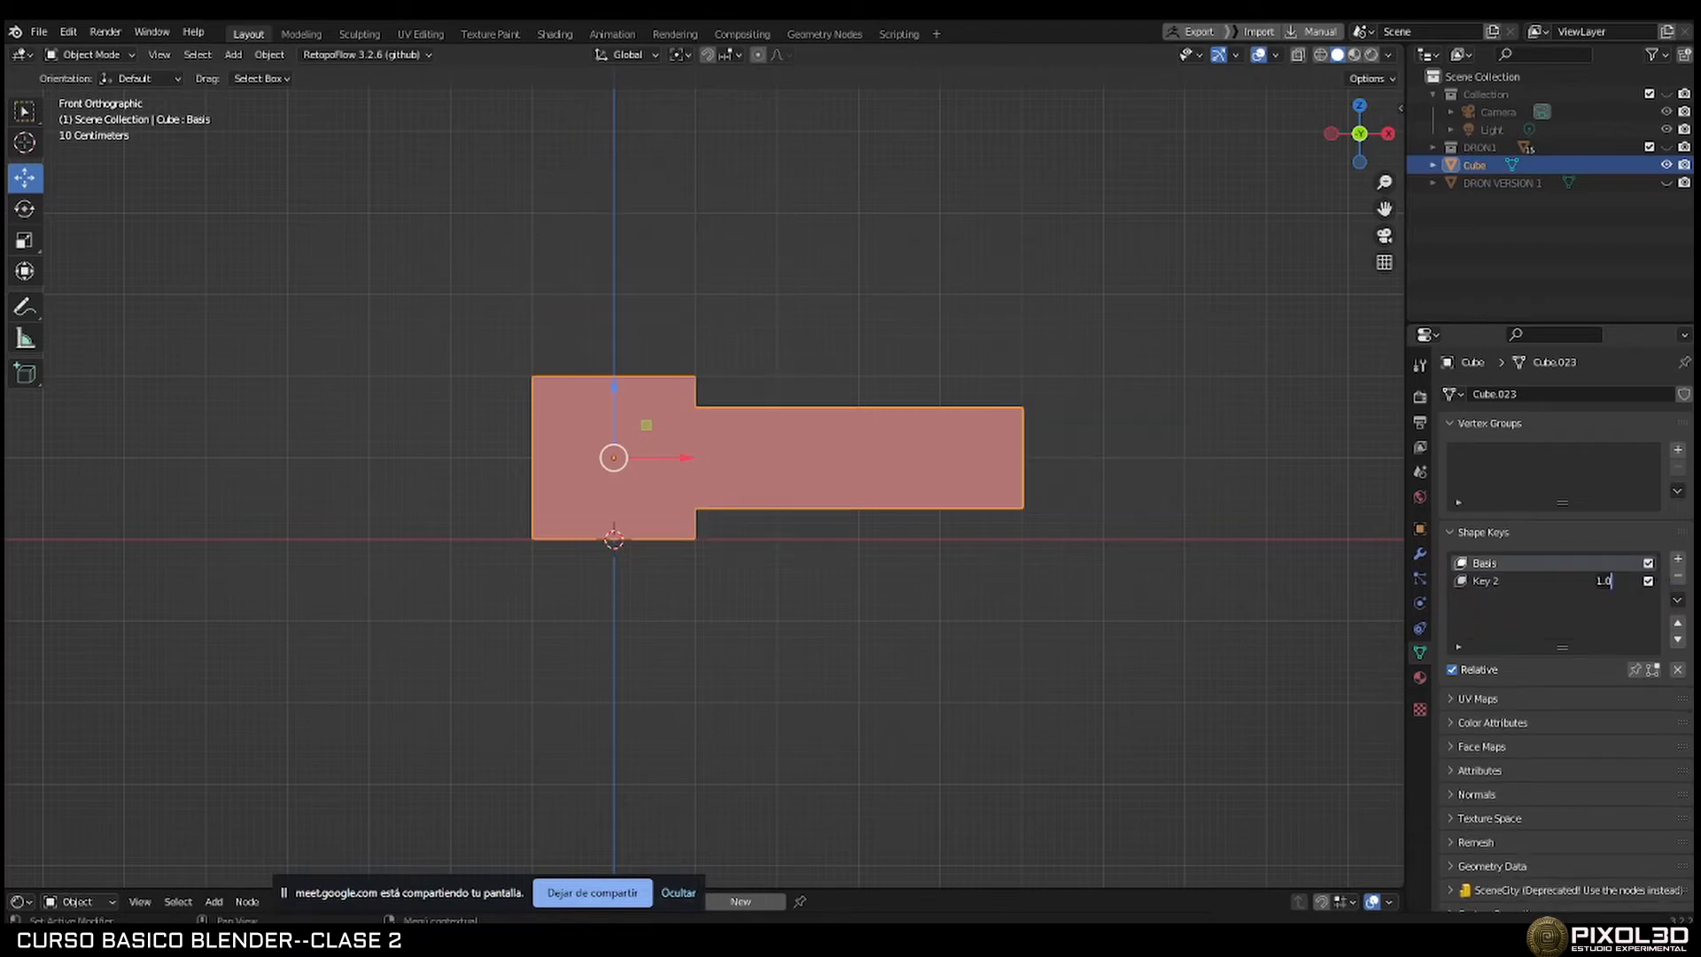
key(Return)
click(1481, 582)
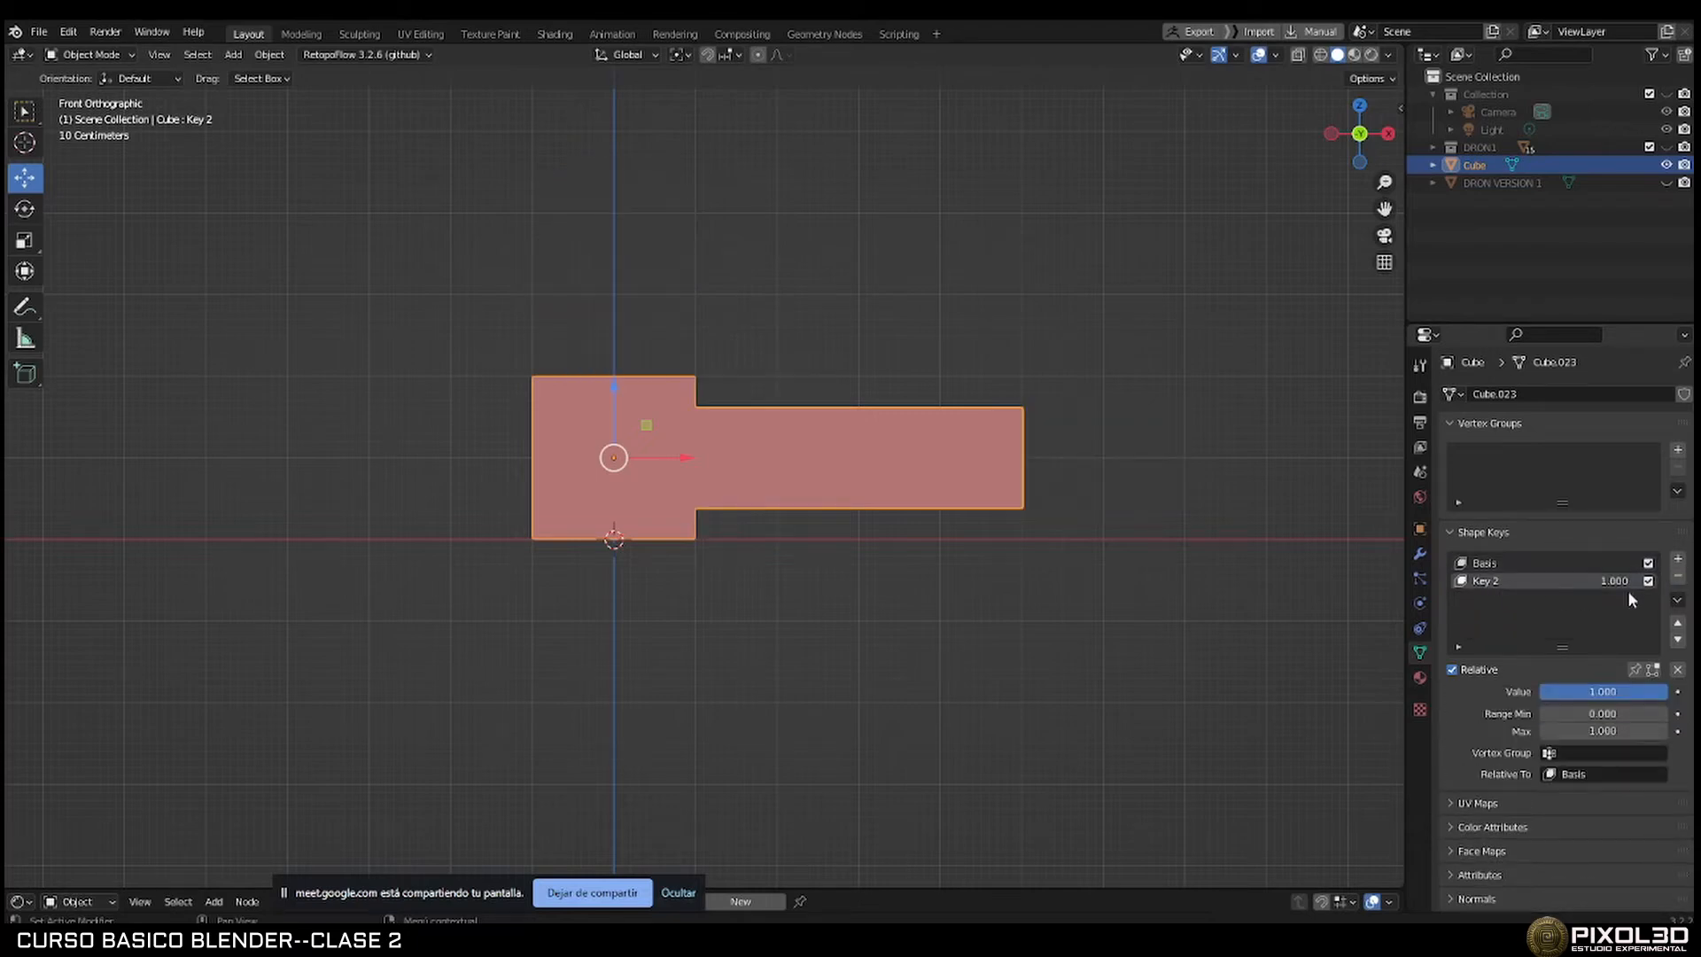
click(1677, 576)
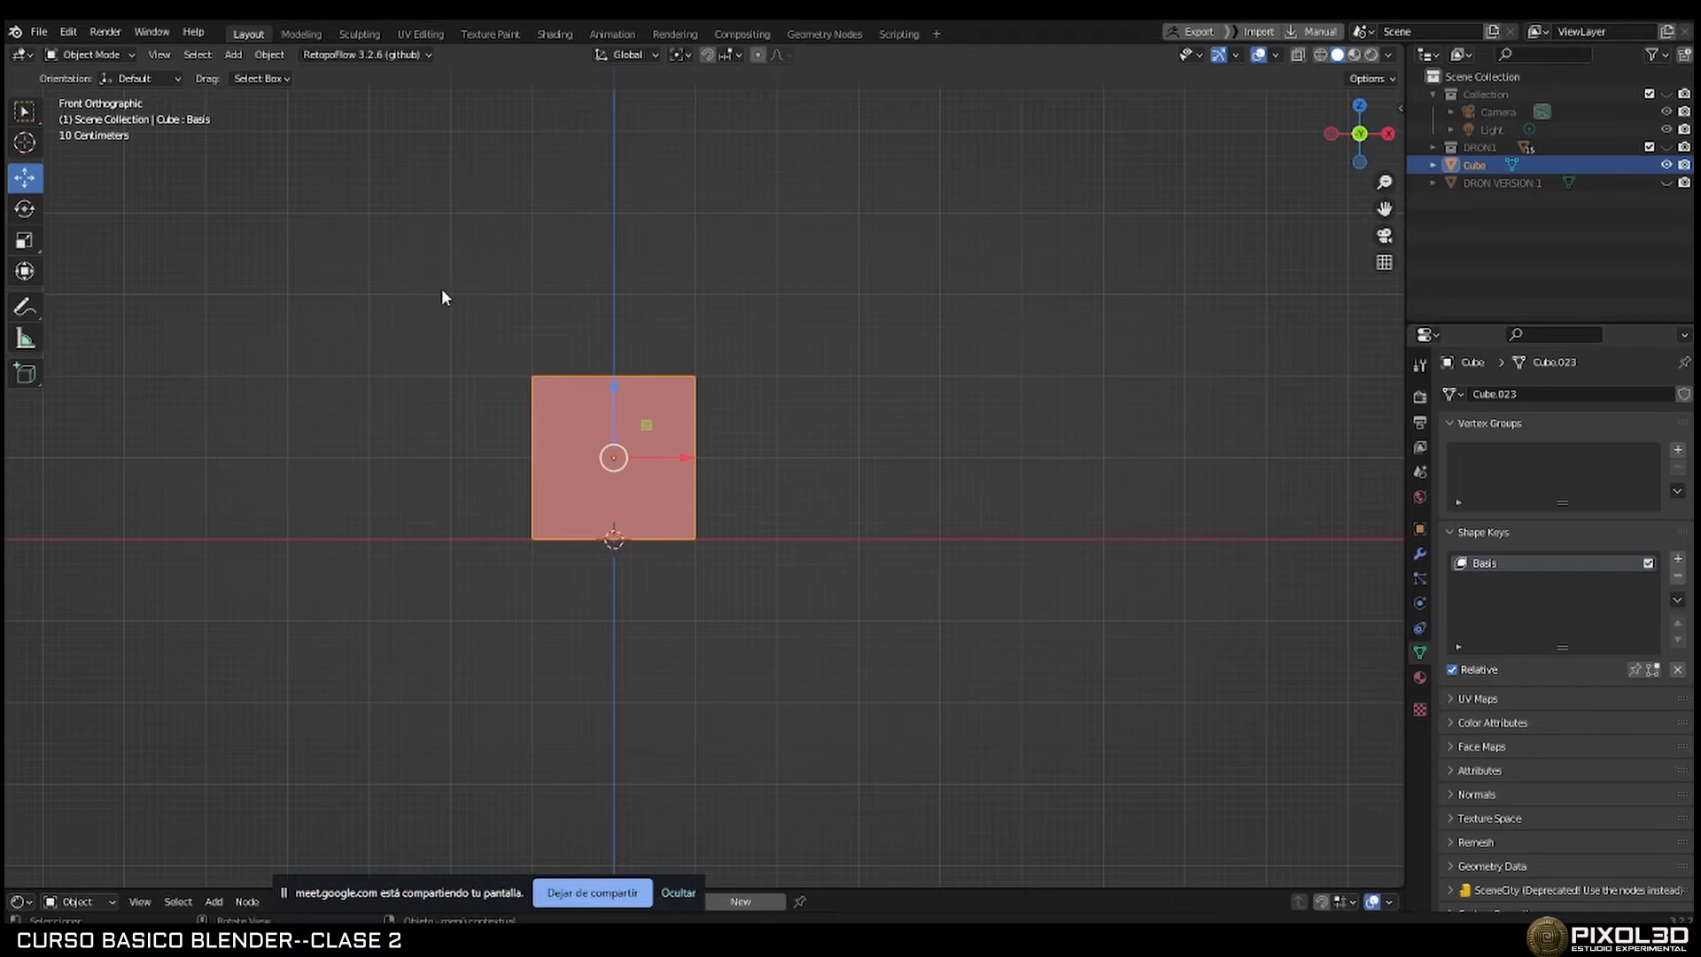
View the plain cube in perspective, then switch to its front and top orthographic views.
scroll(497, 316, up, 4)
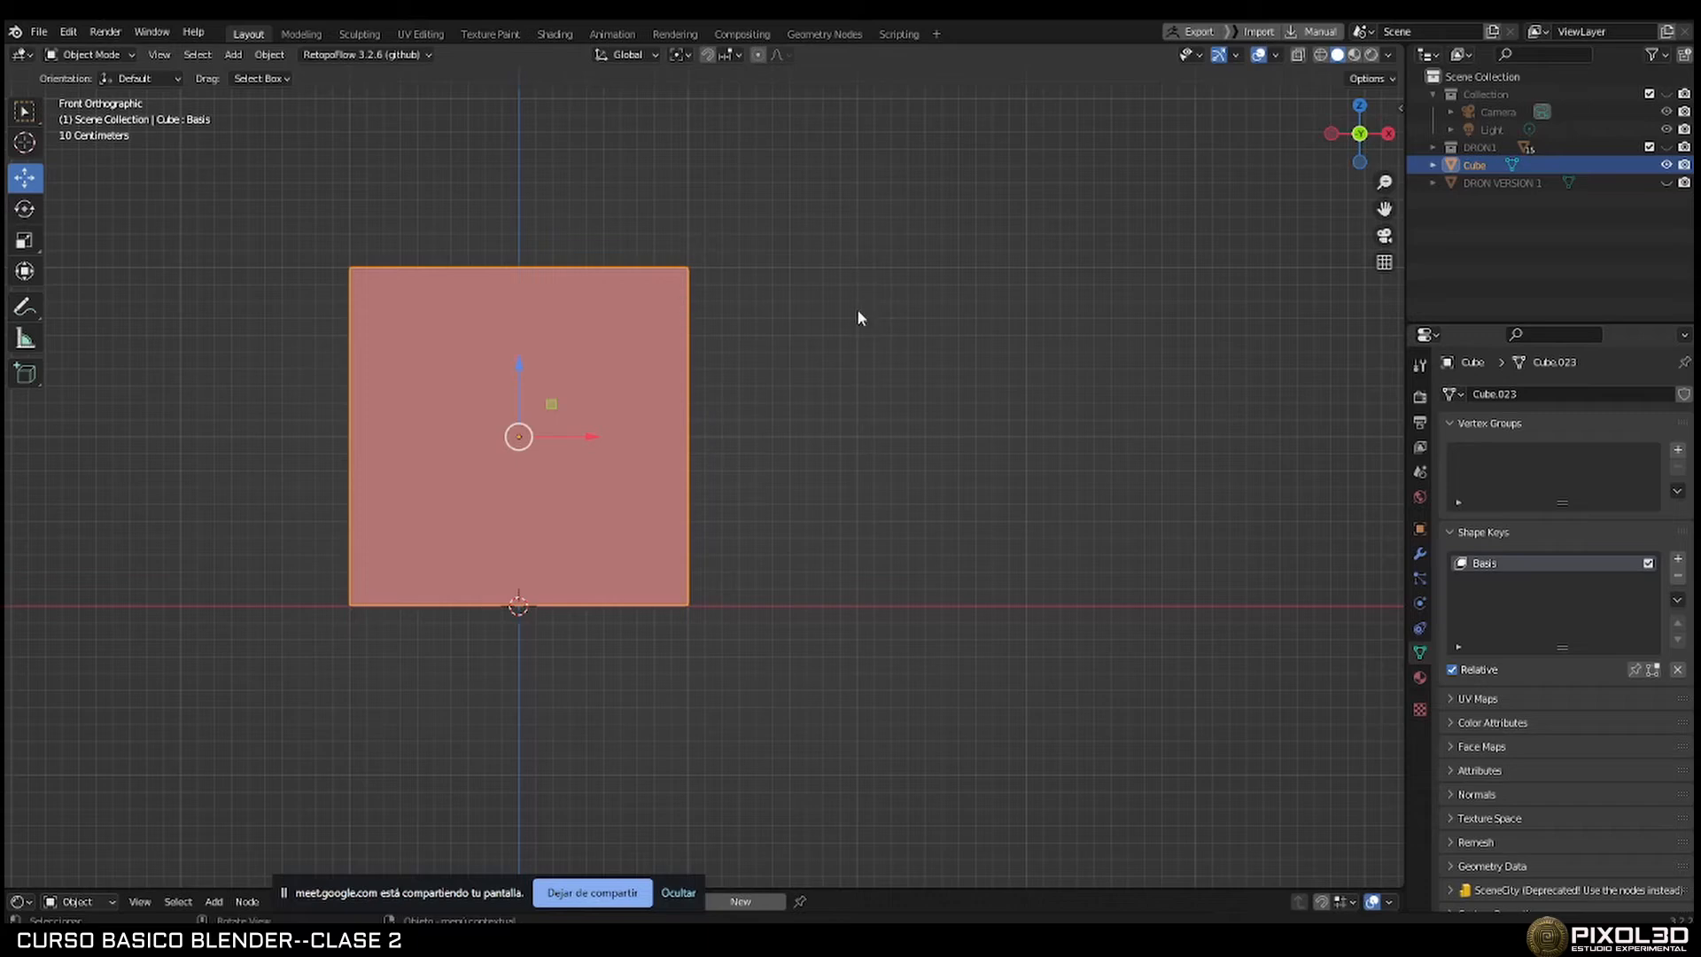
middle_drag(608, 316, 533, 384)
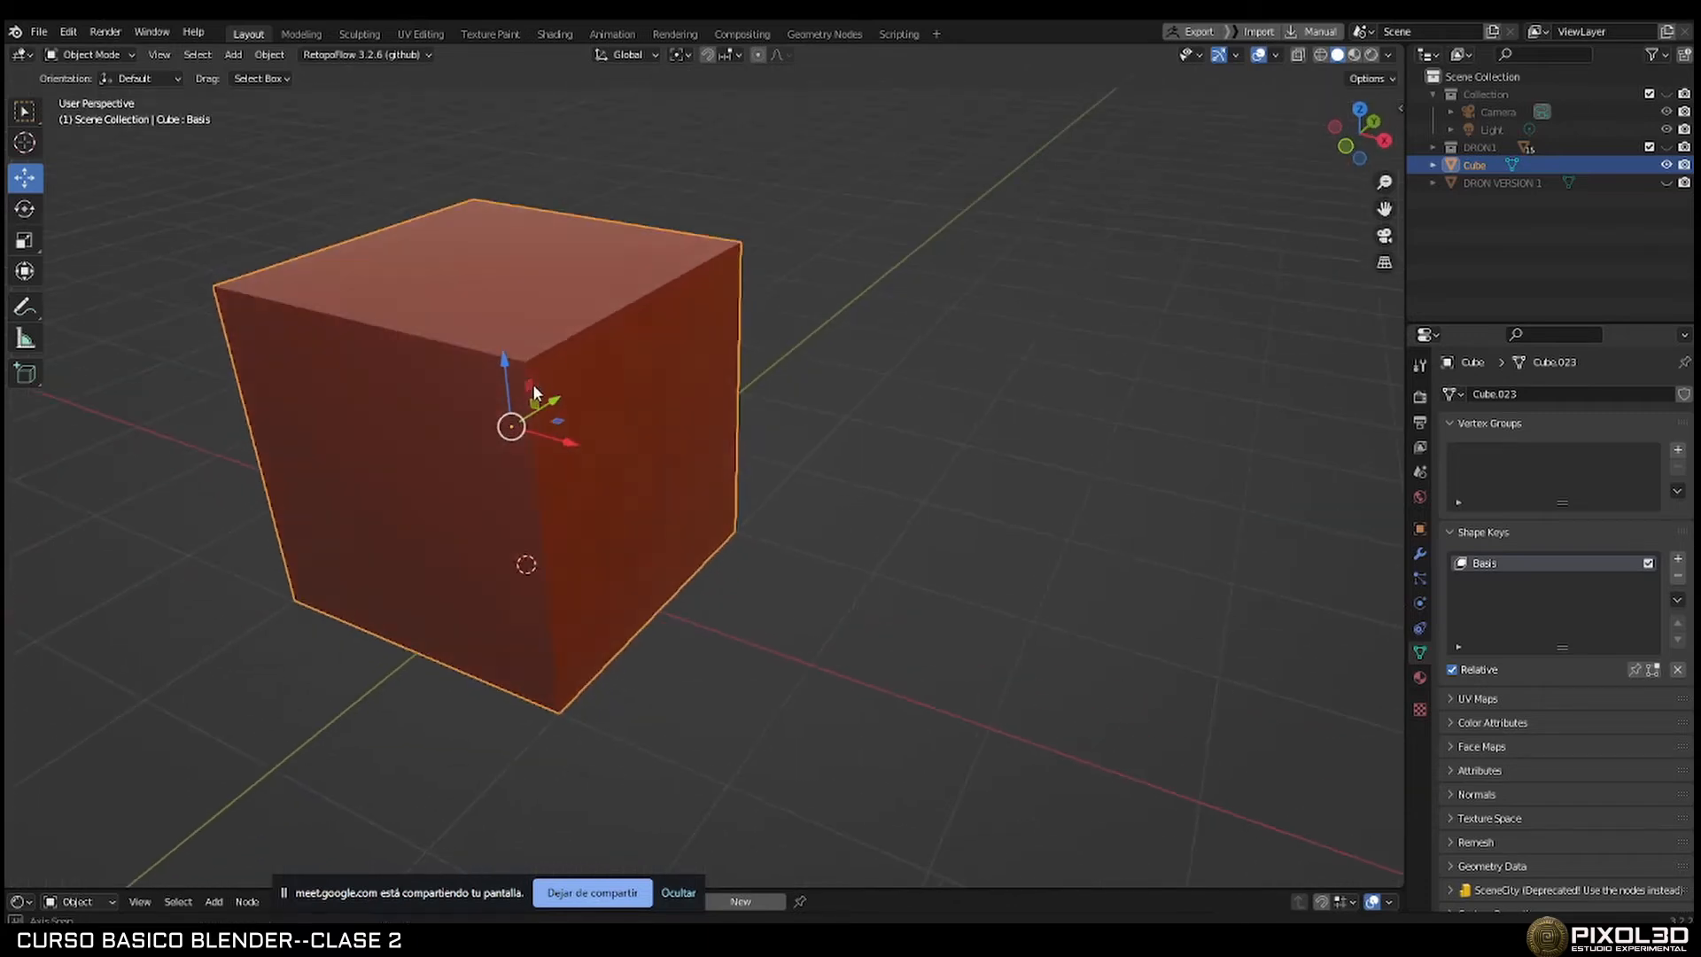
scroll(601, 342, down, 2)
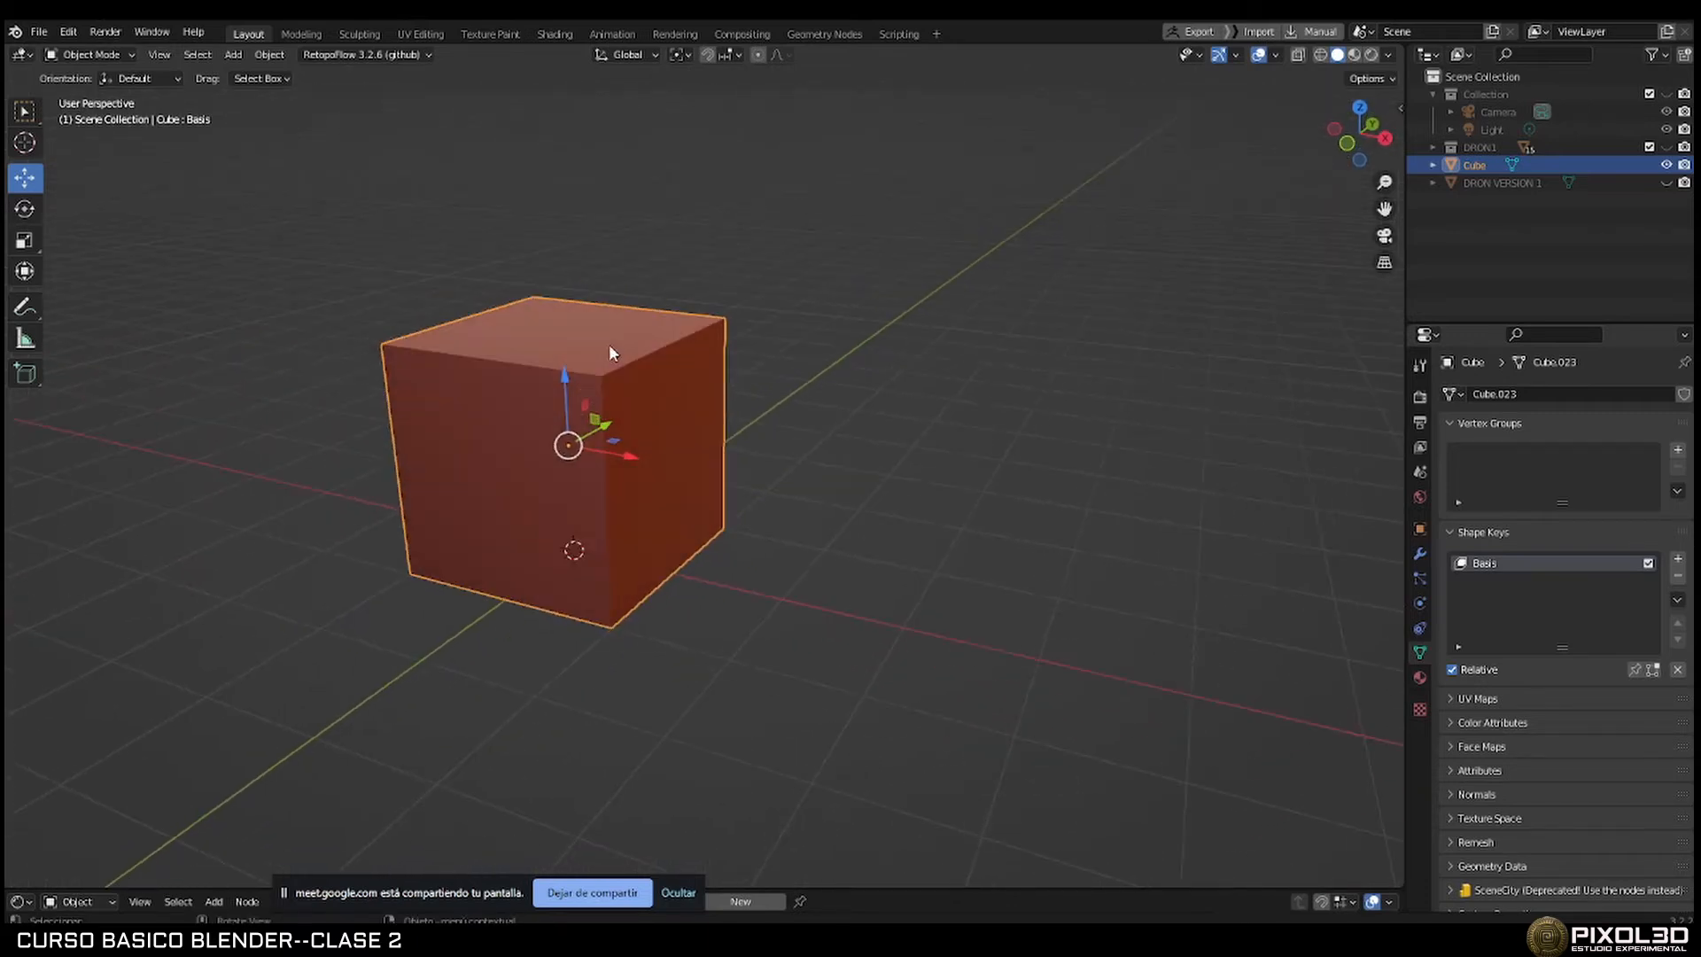
middle_drag(643, 390, 791, 381)
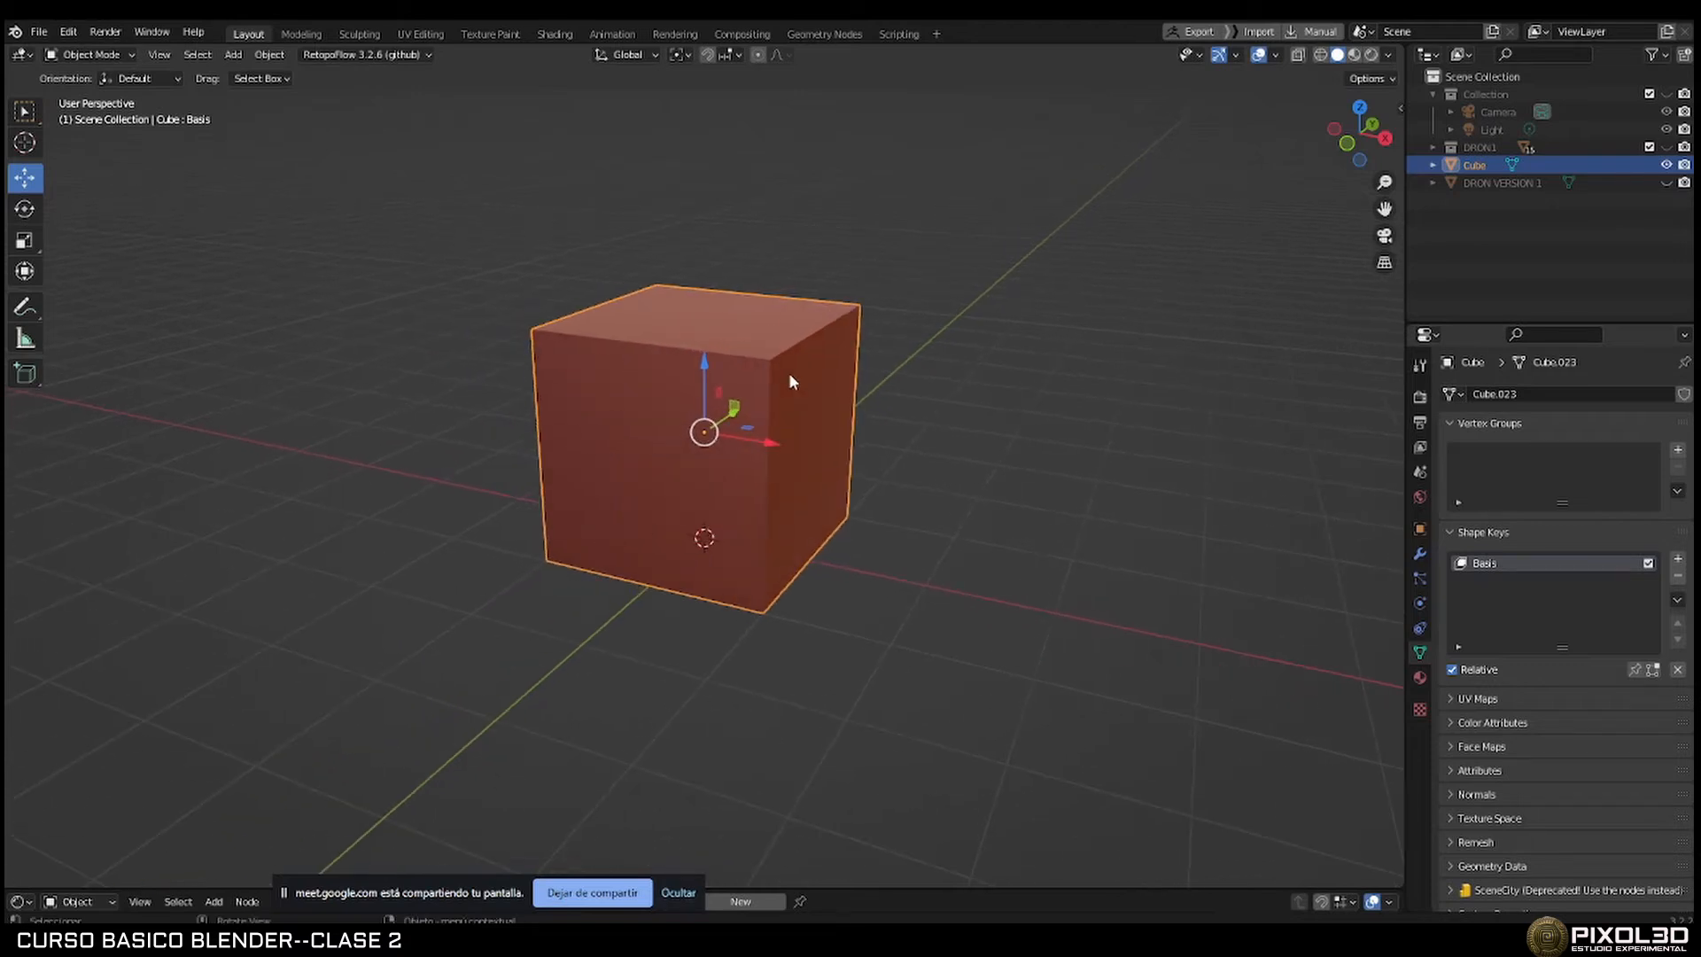
key(KP_1)
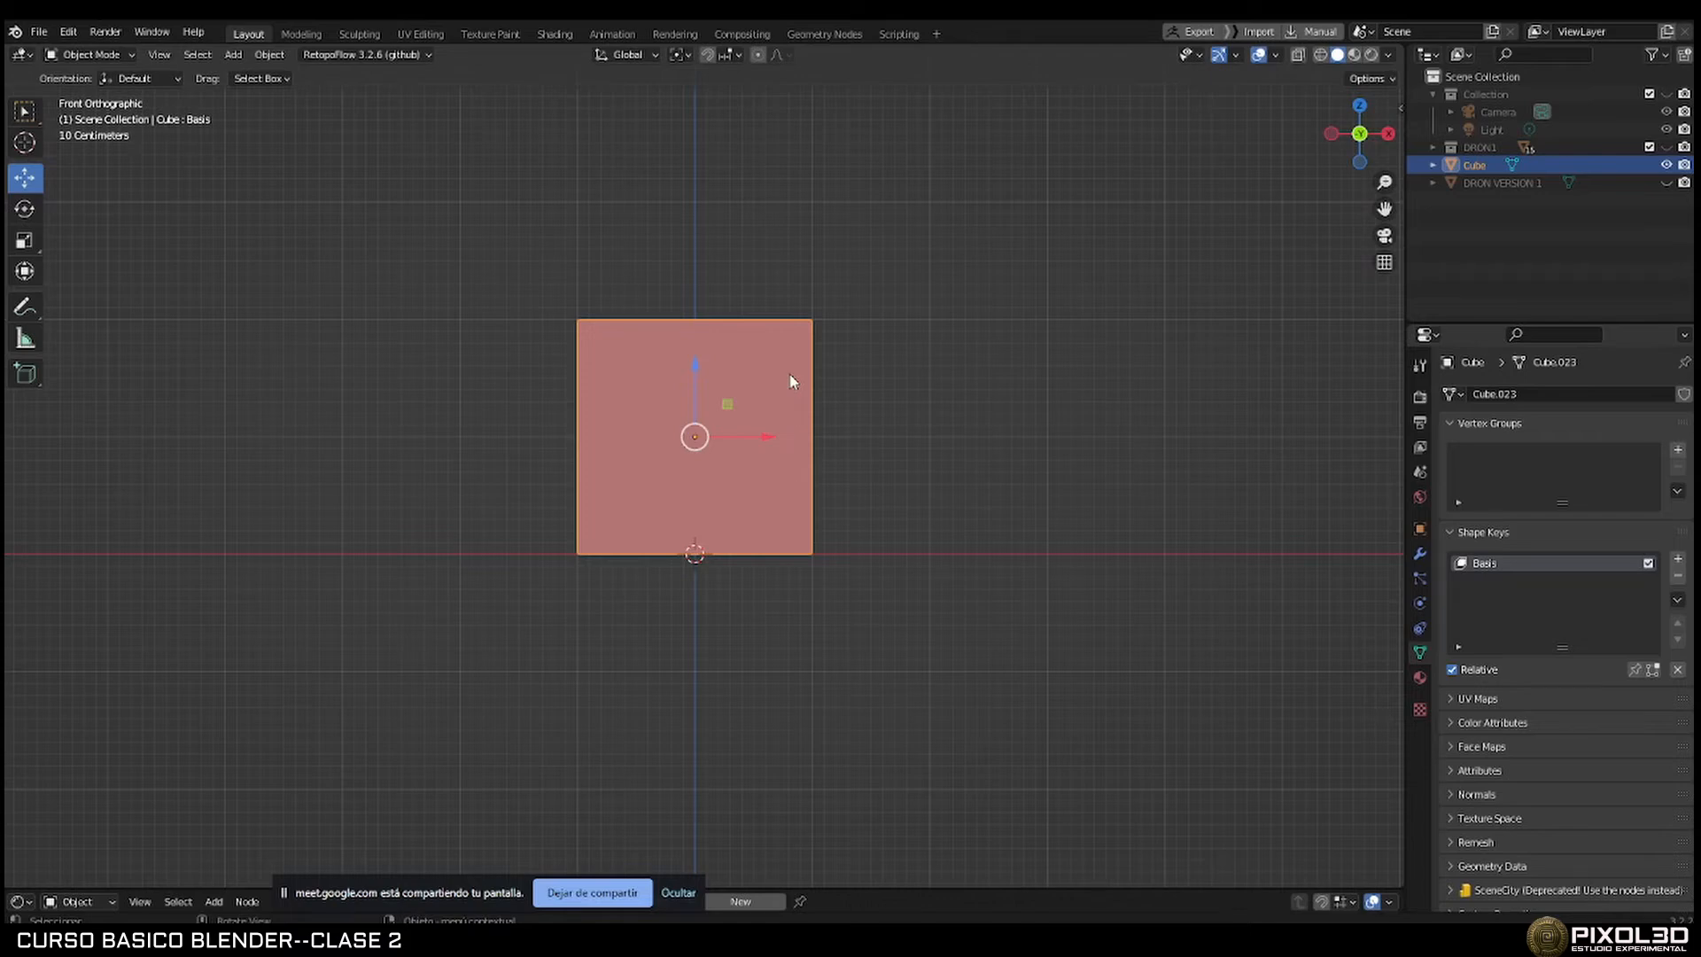
key(KP_7)
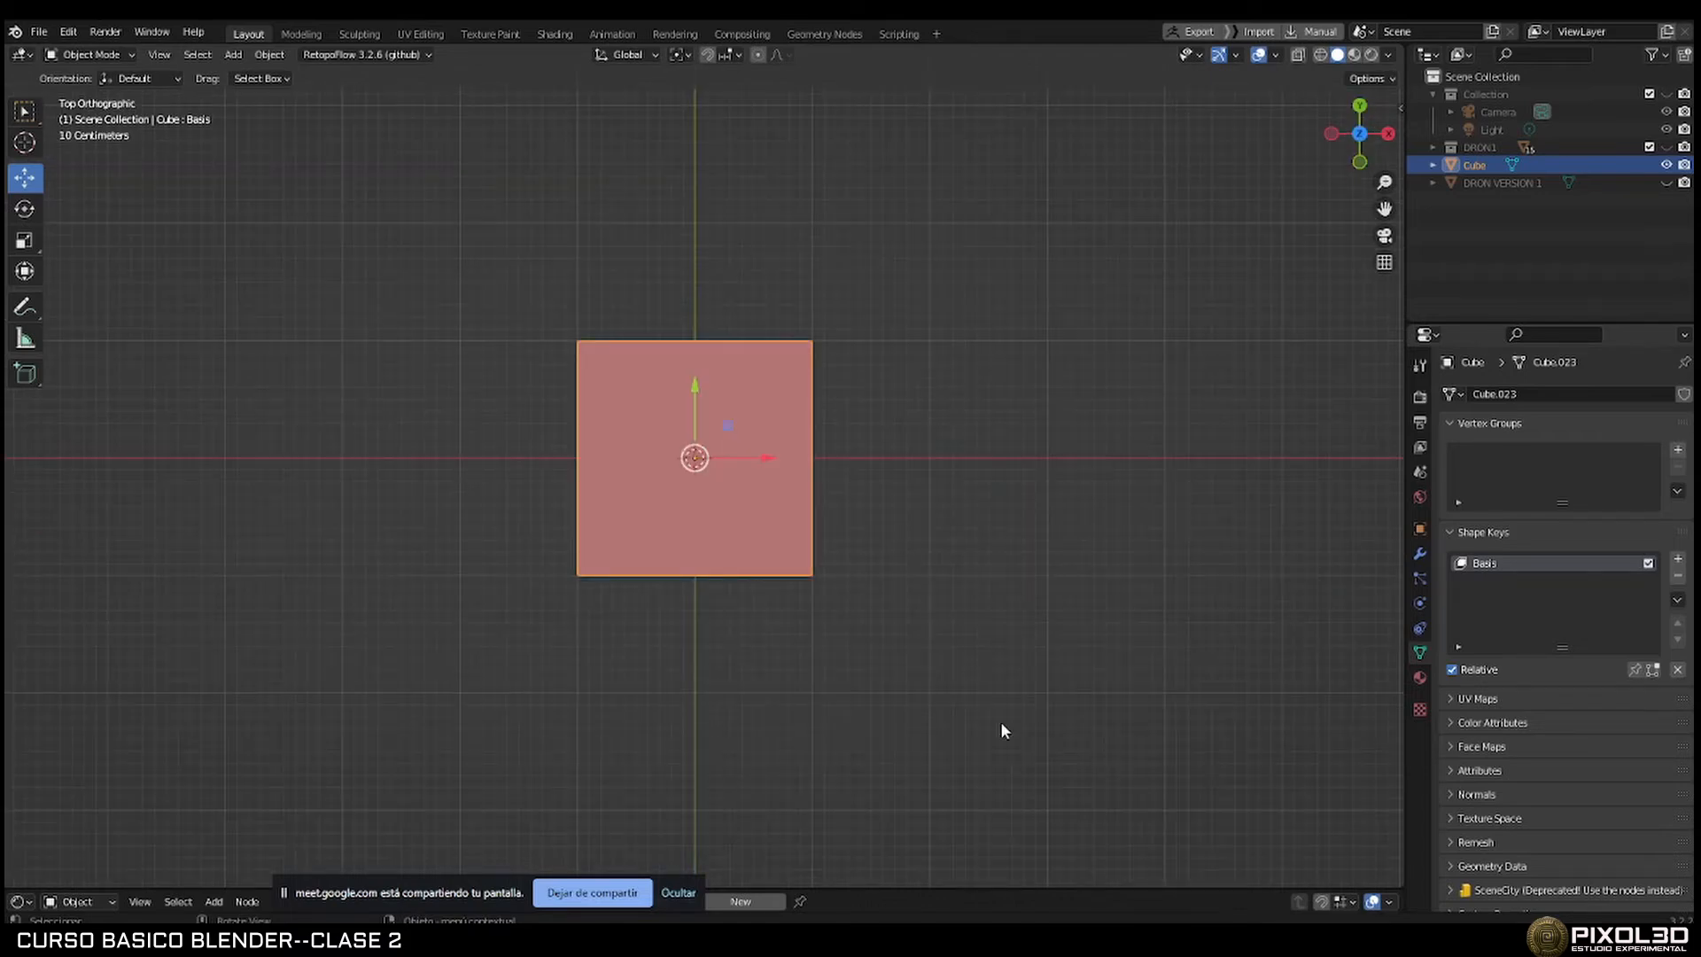
Check the view shortcuts in the course PDF, return to Blender and view the cube from the right side.
click(1145, 938)
scroll(724, 462, down, 3)
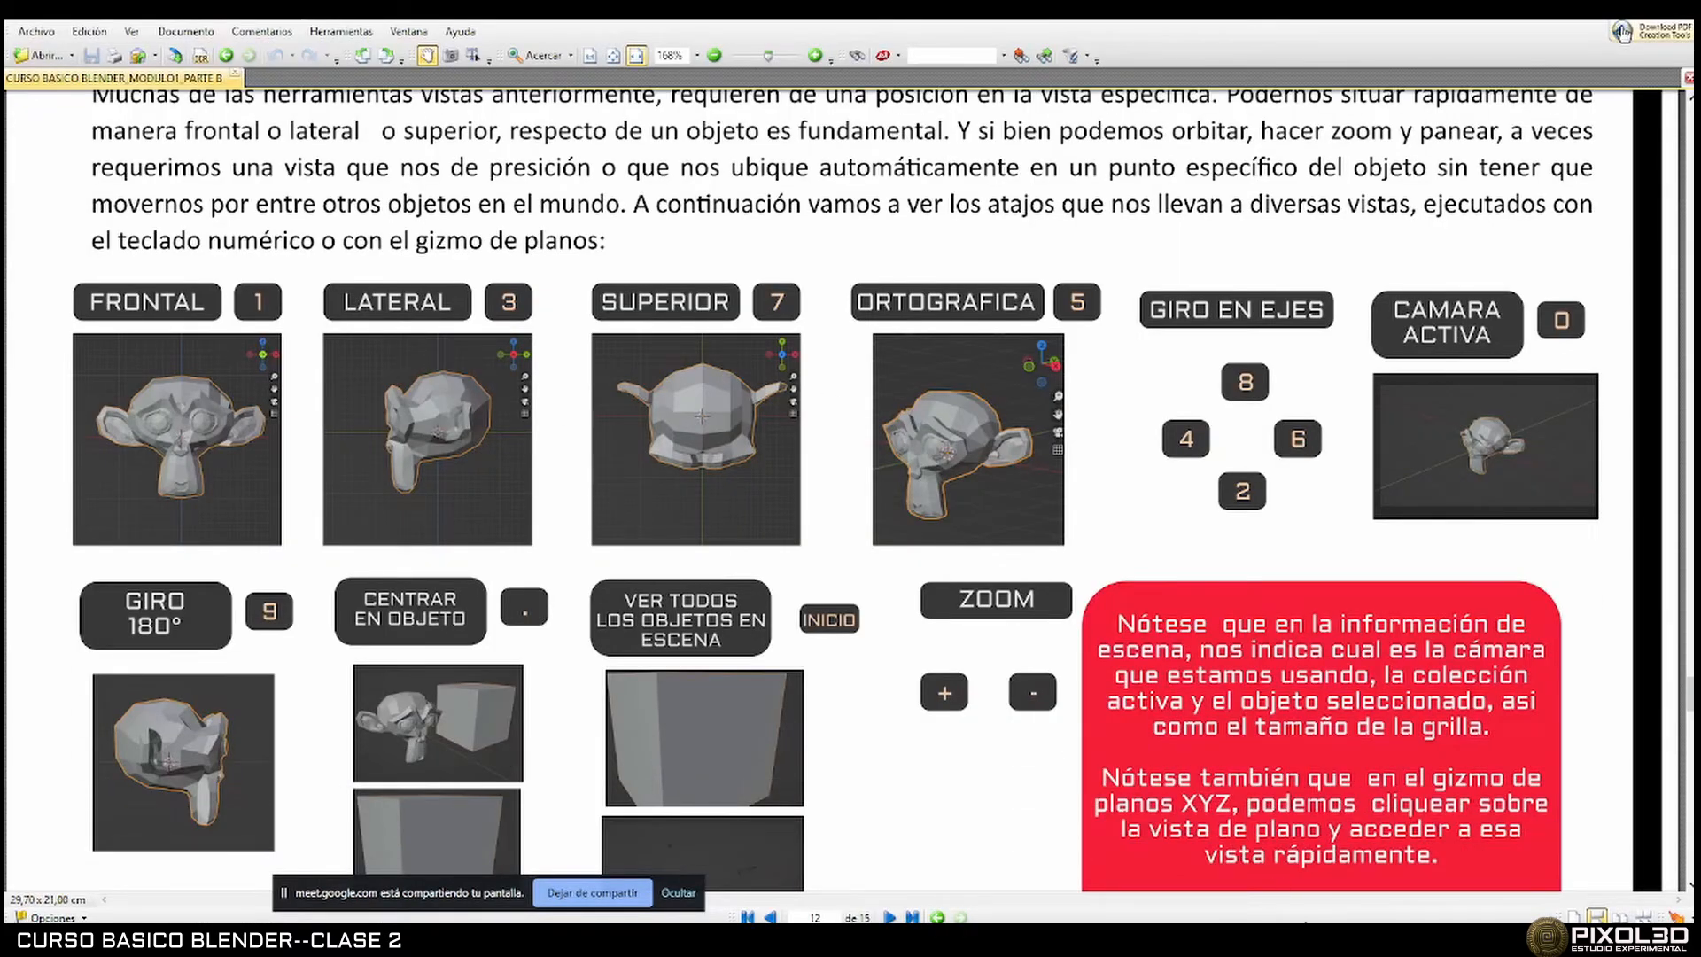
click(1197, 937)
middle_drag(806, 480, 798, 359)
key(KP_3)
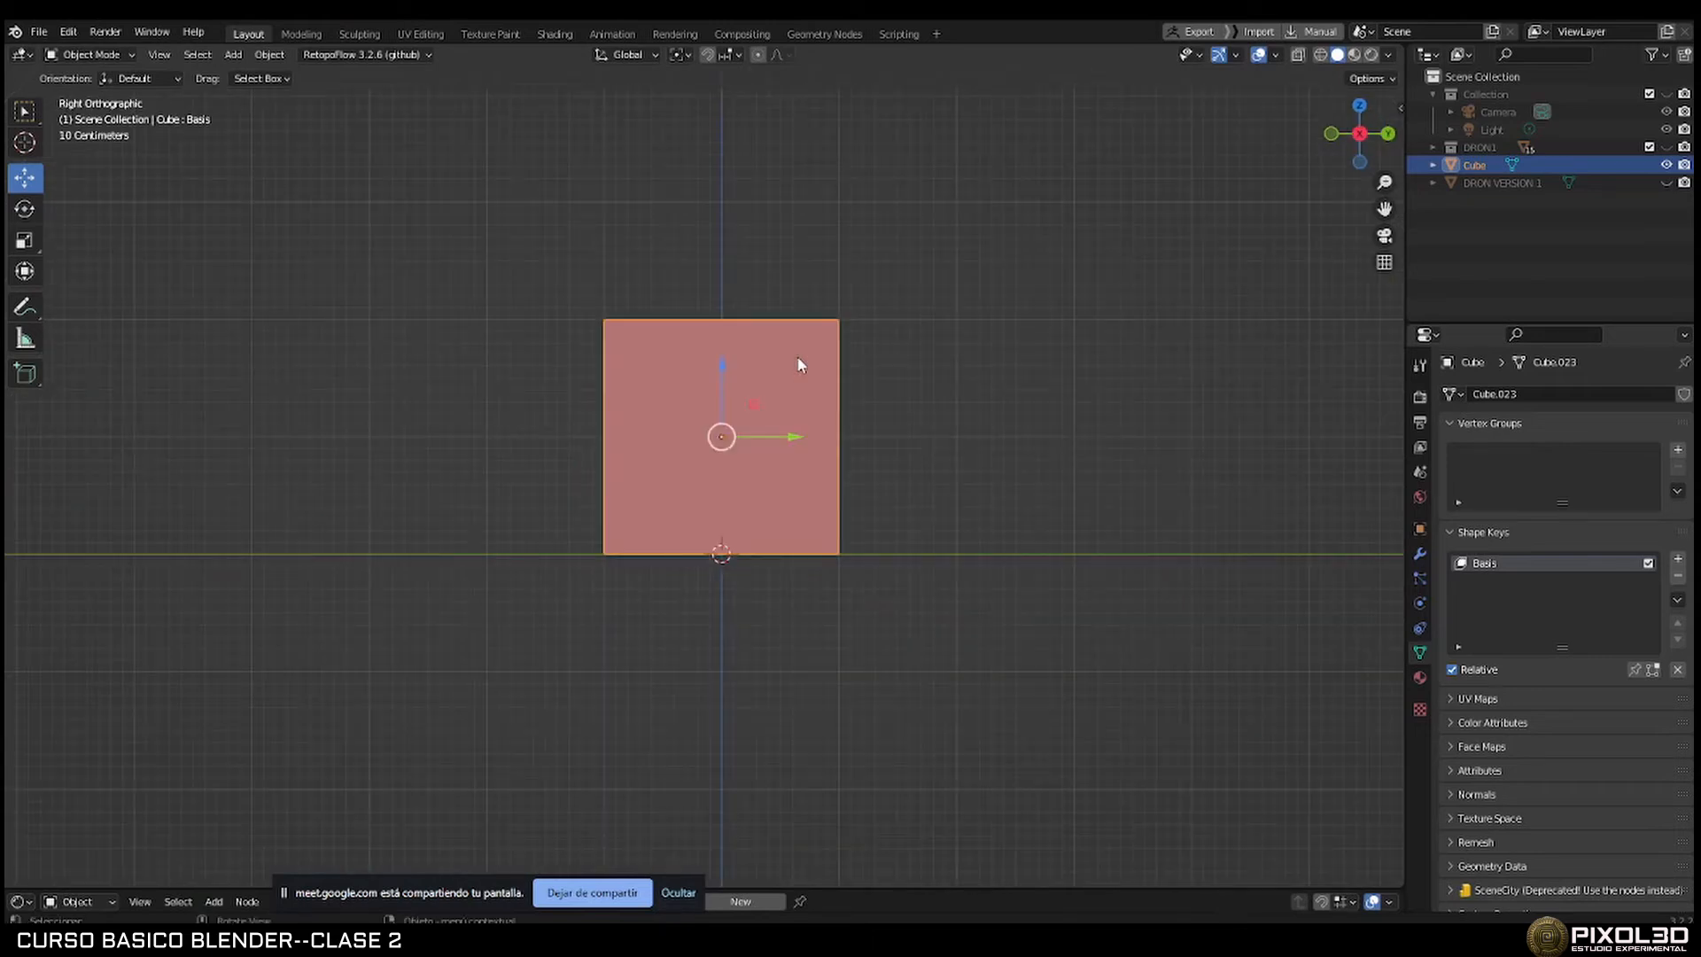
middle_drag(799, 364, 801, 395)
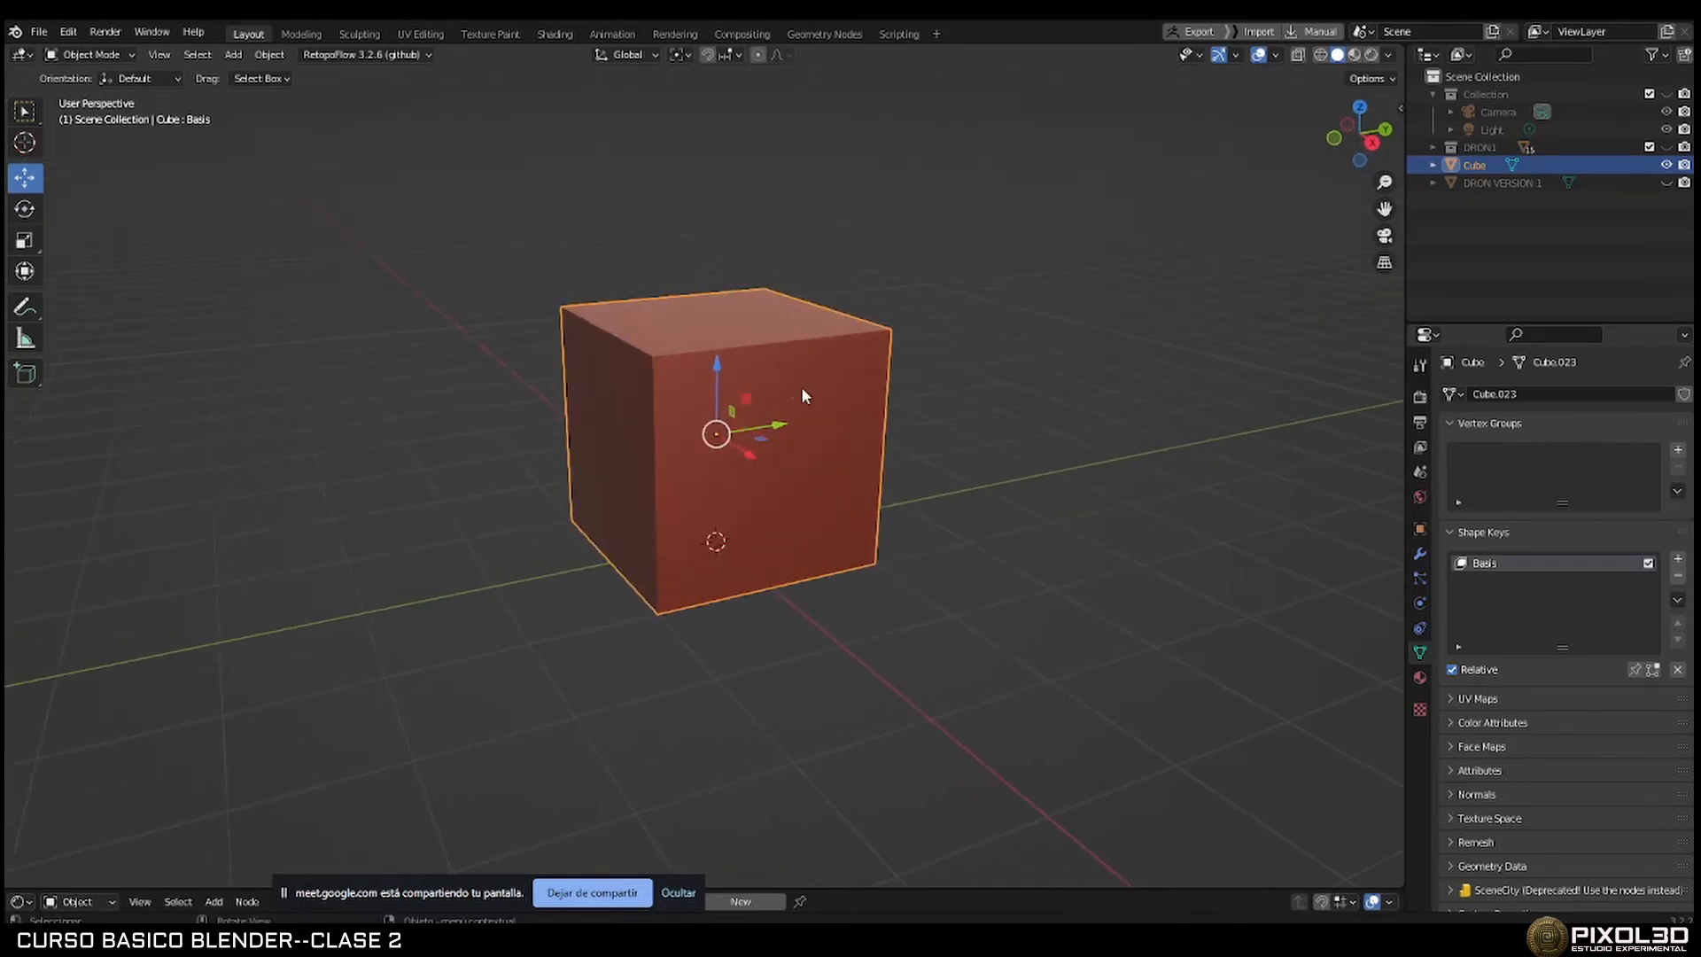
Replace the cube with a Monkey mesh and move it up 1 m along Z.
key(Delete)
key(shift+a)
mouse_move(790, 380)
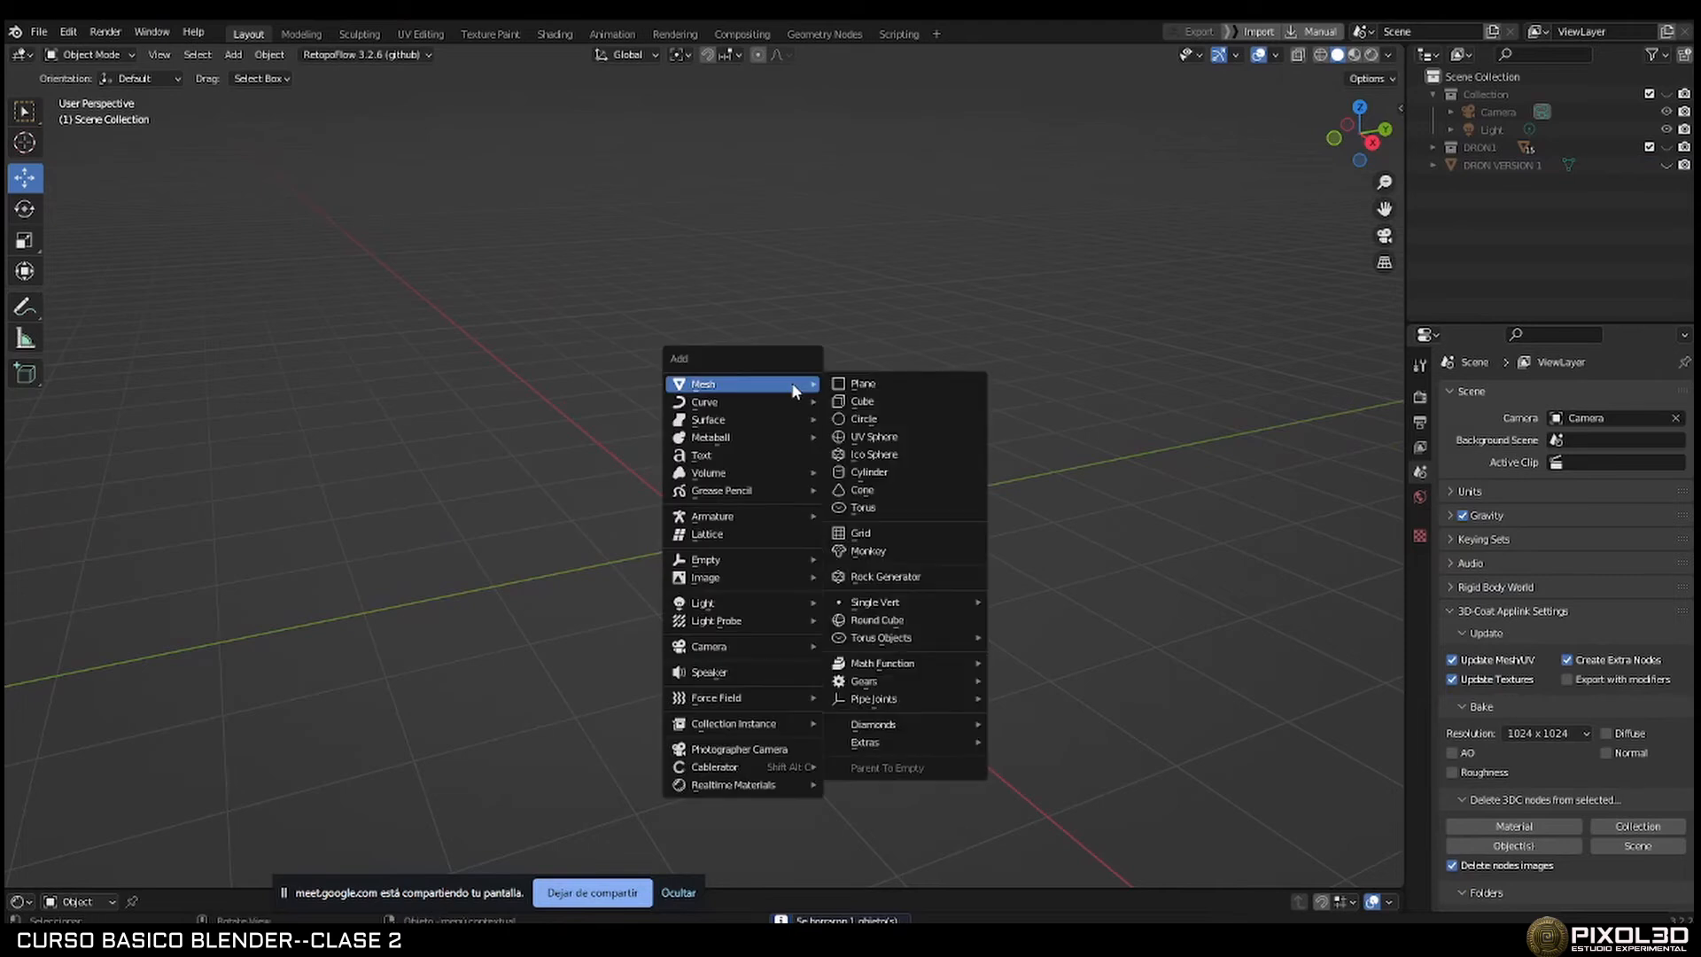
click(918, 553)
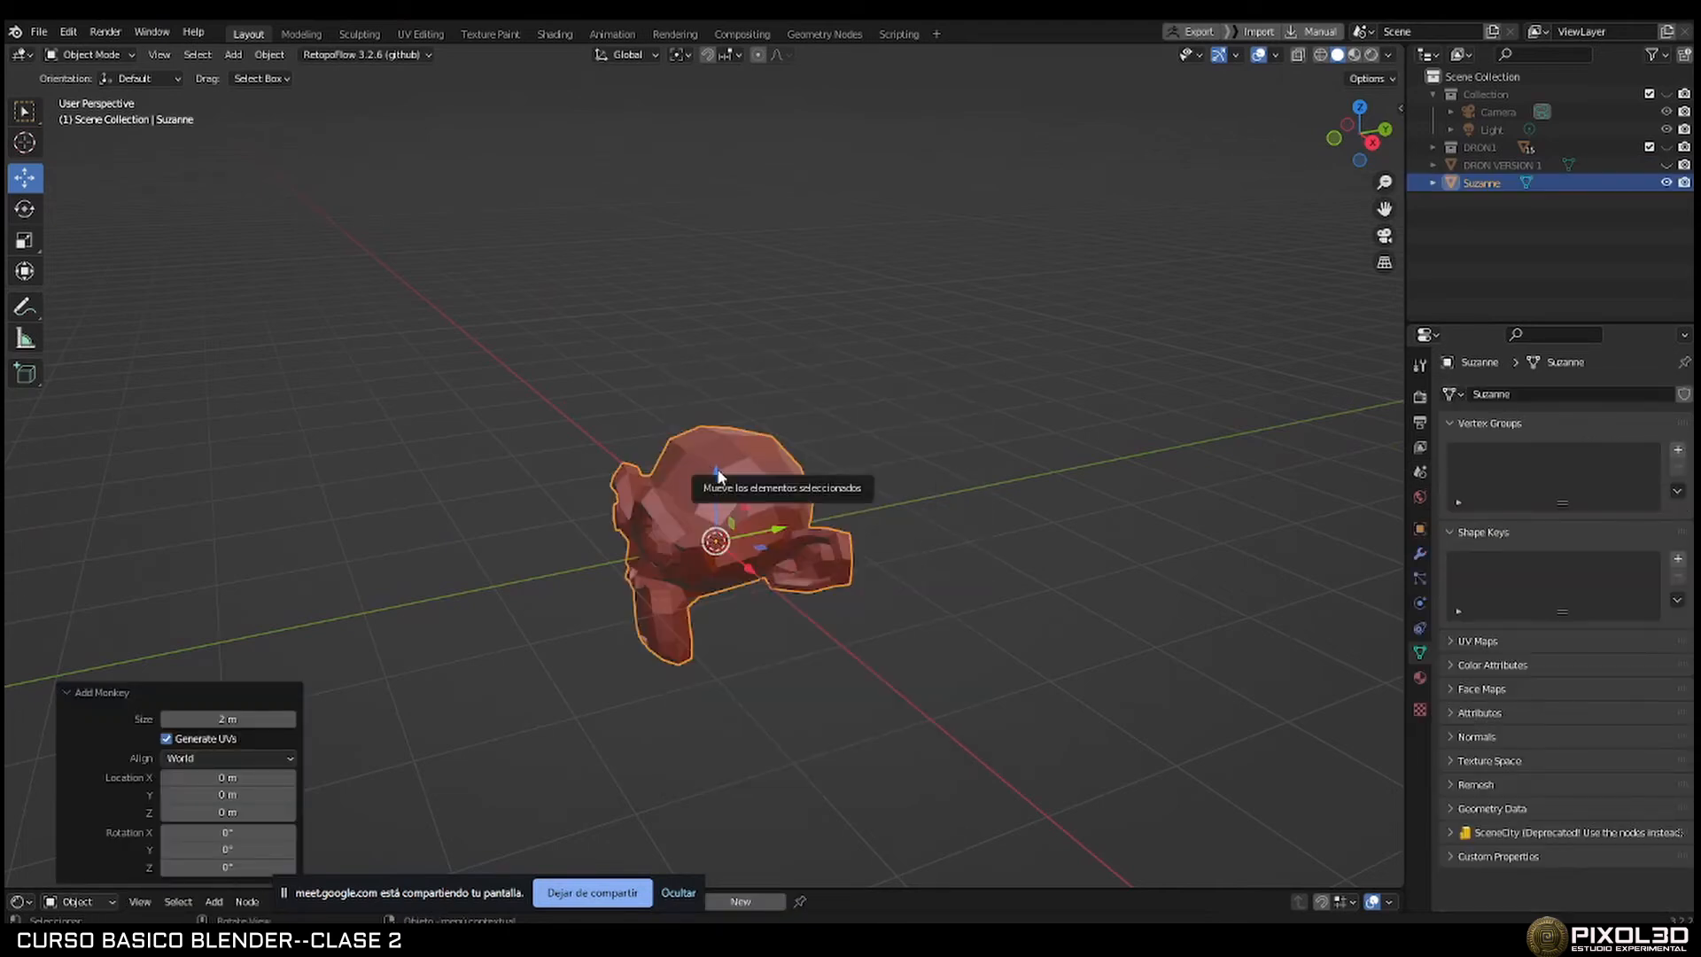
ctrl+drag(715, 472, 714, 363)
View the monkey from the front, right, left, top and bottom in orthographic views, ending on the top view.
middle_drag(693, 420, 782, 409)
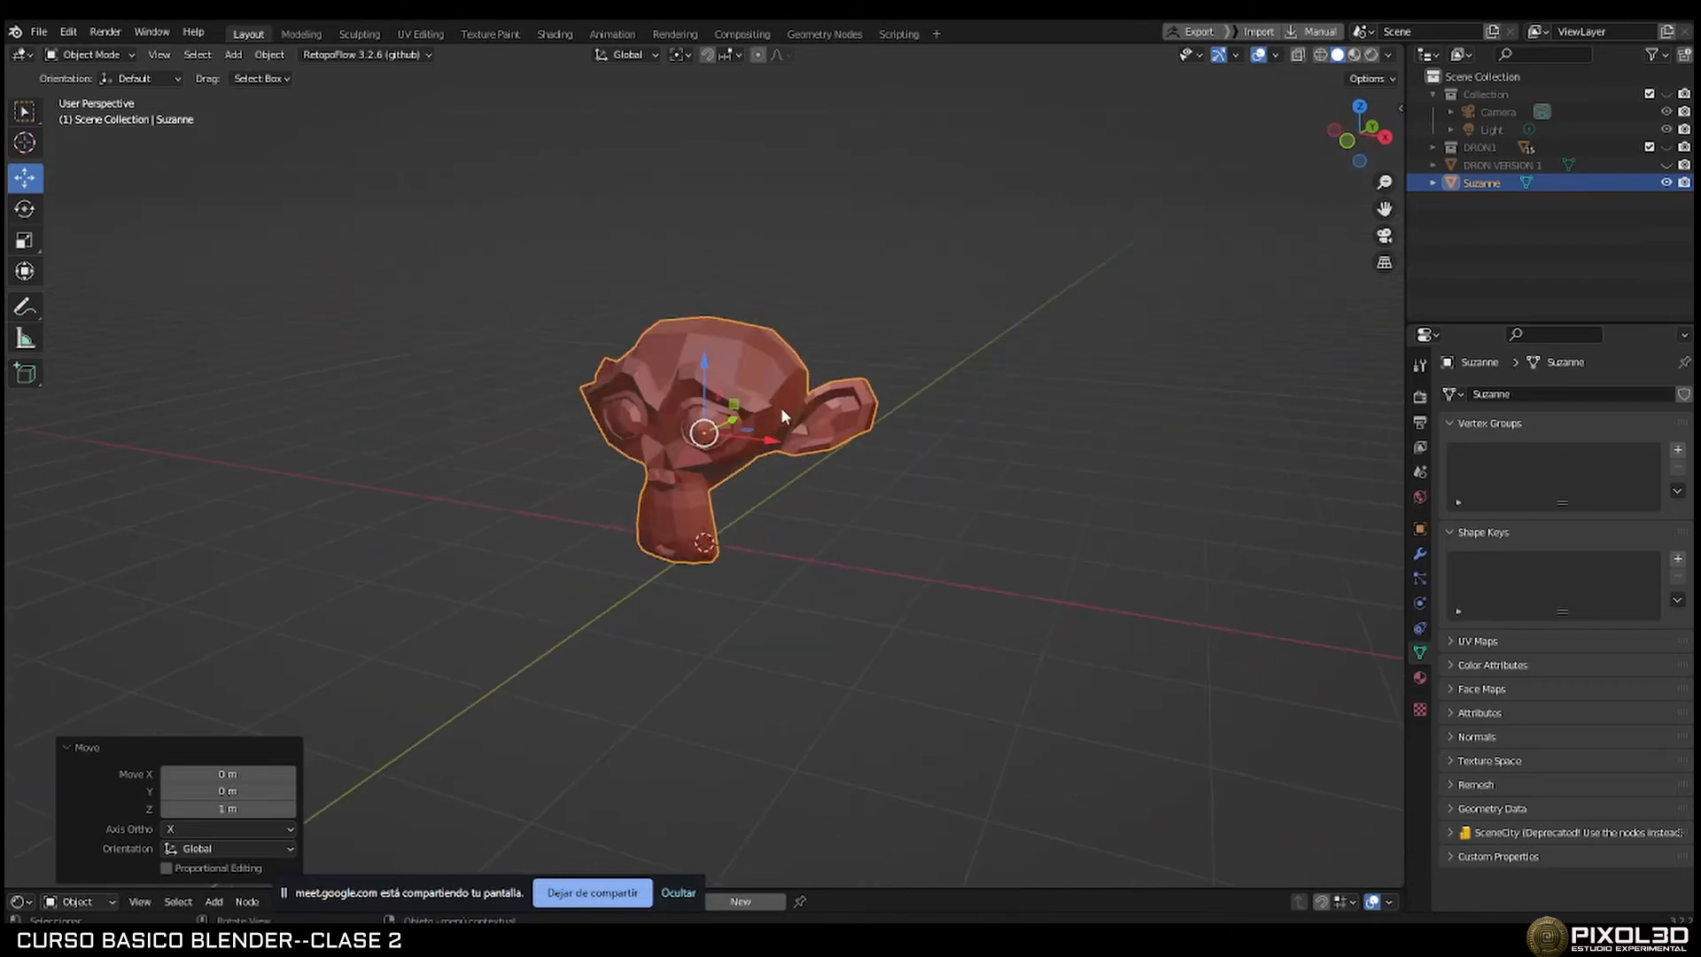
key(KP_1)
key(KP_3)
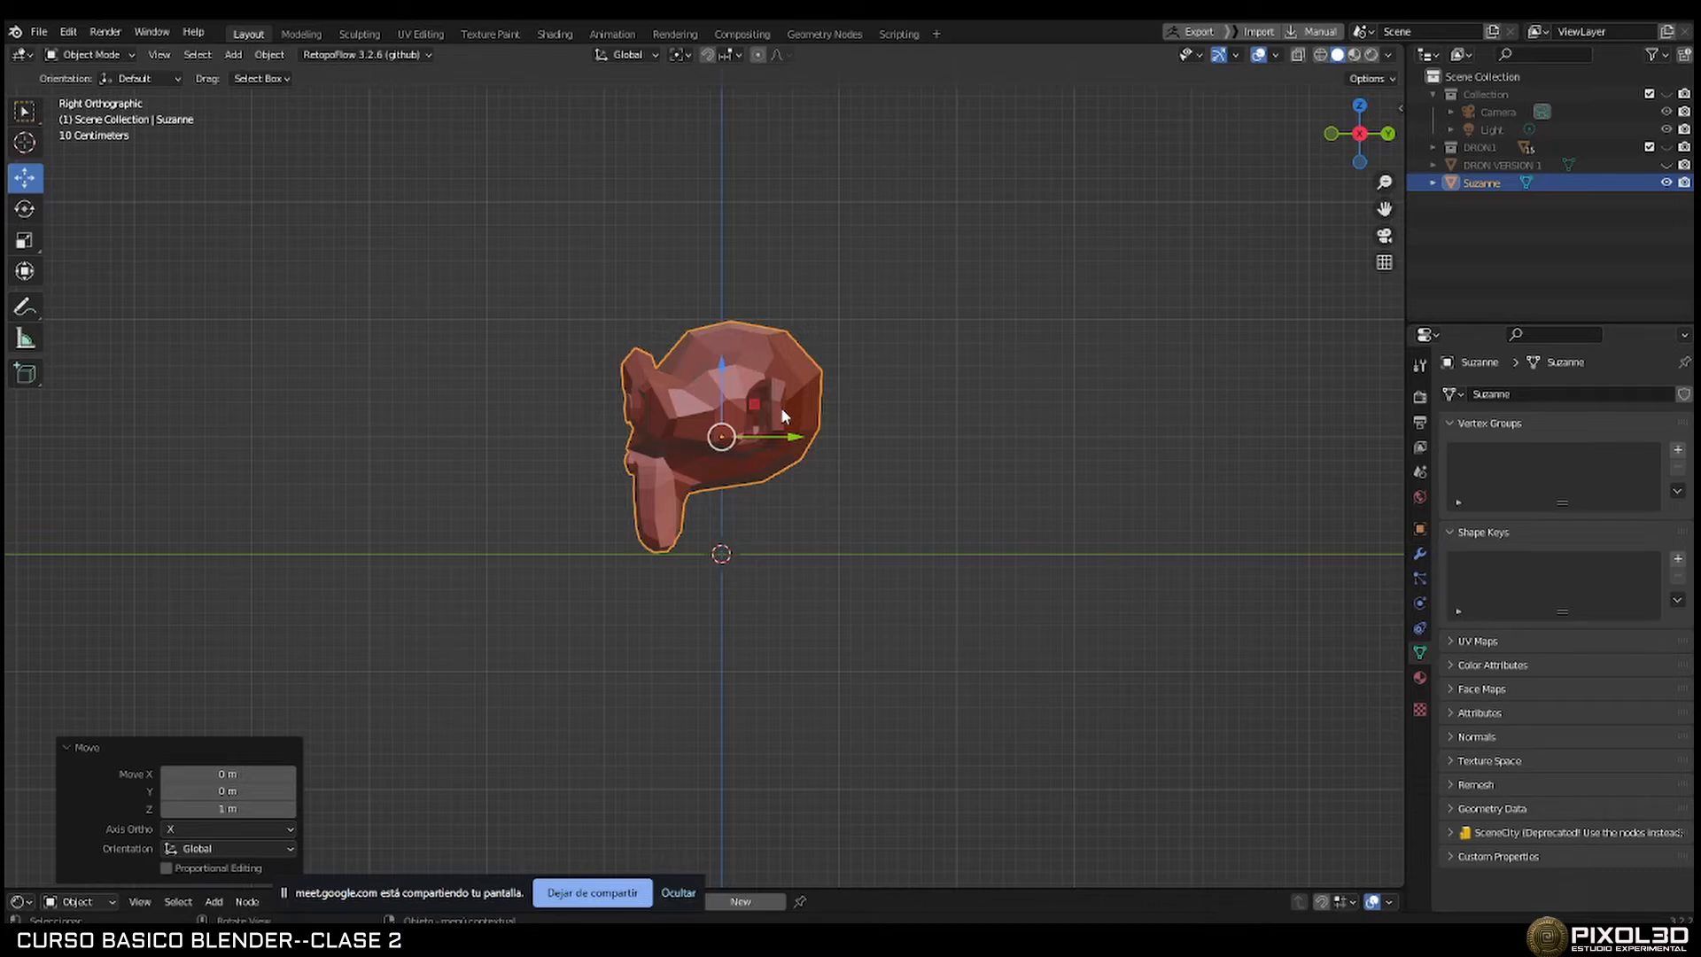
key(ctrl+KP_3)
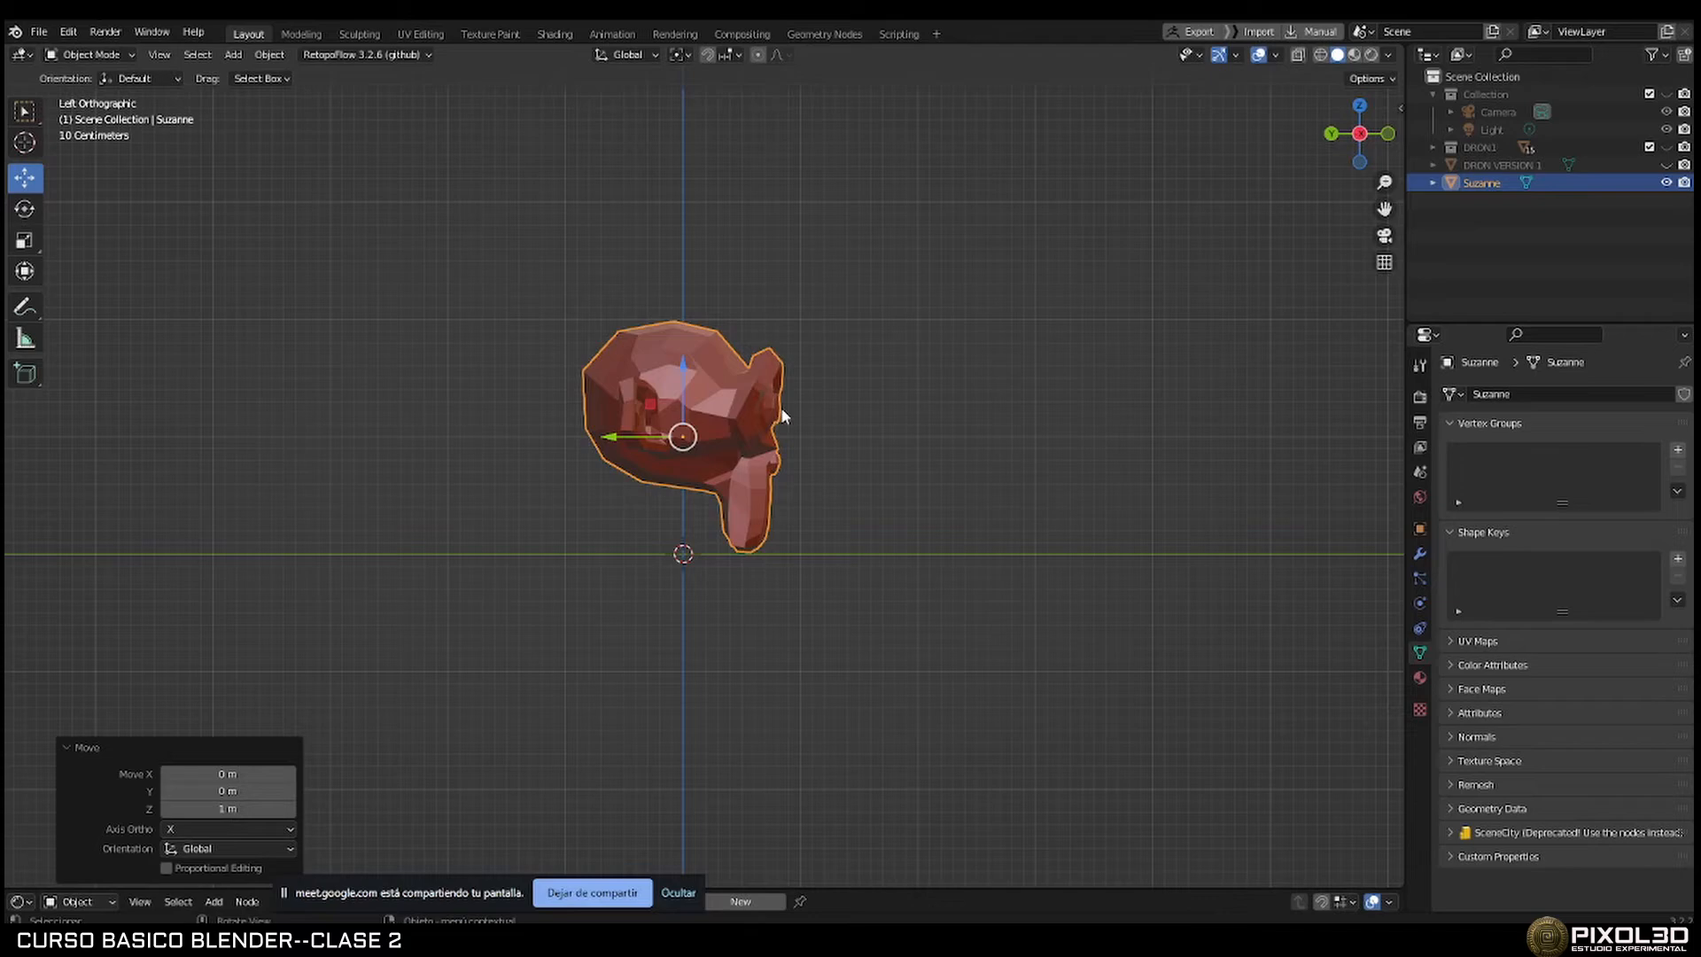
key(KP_7)
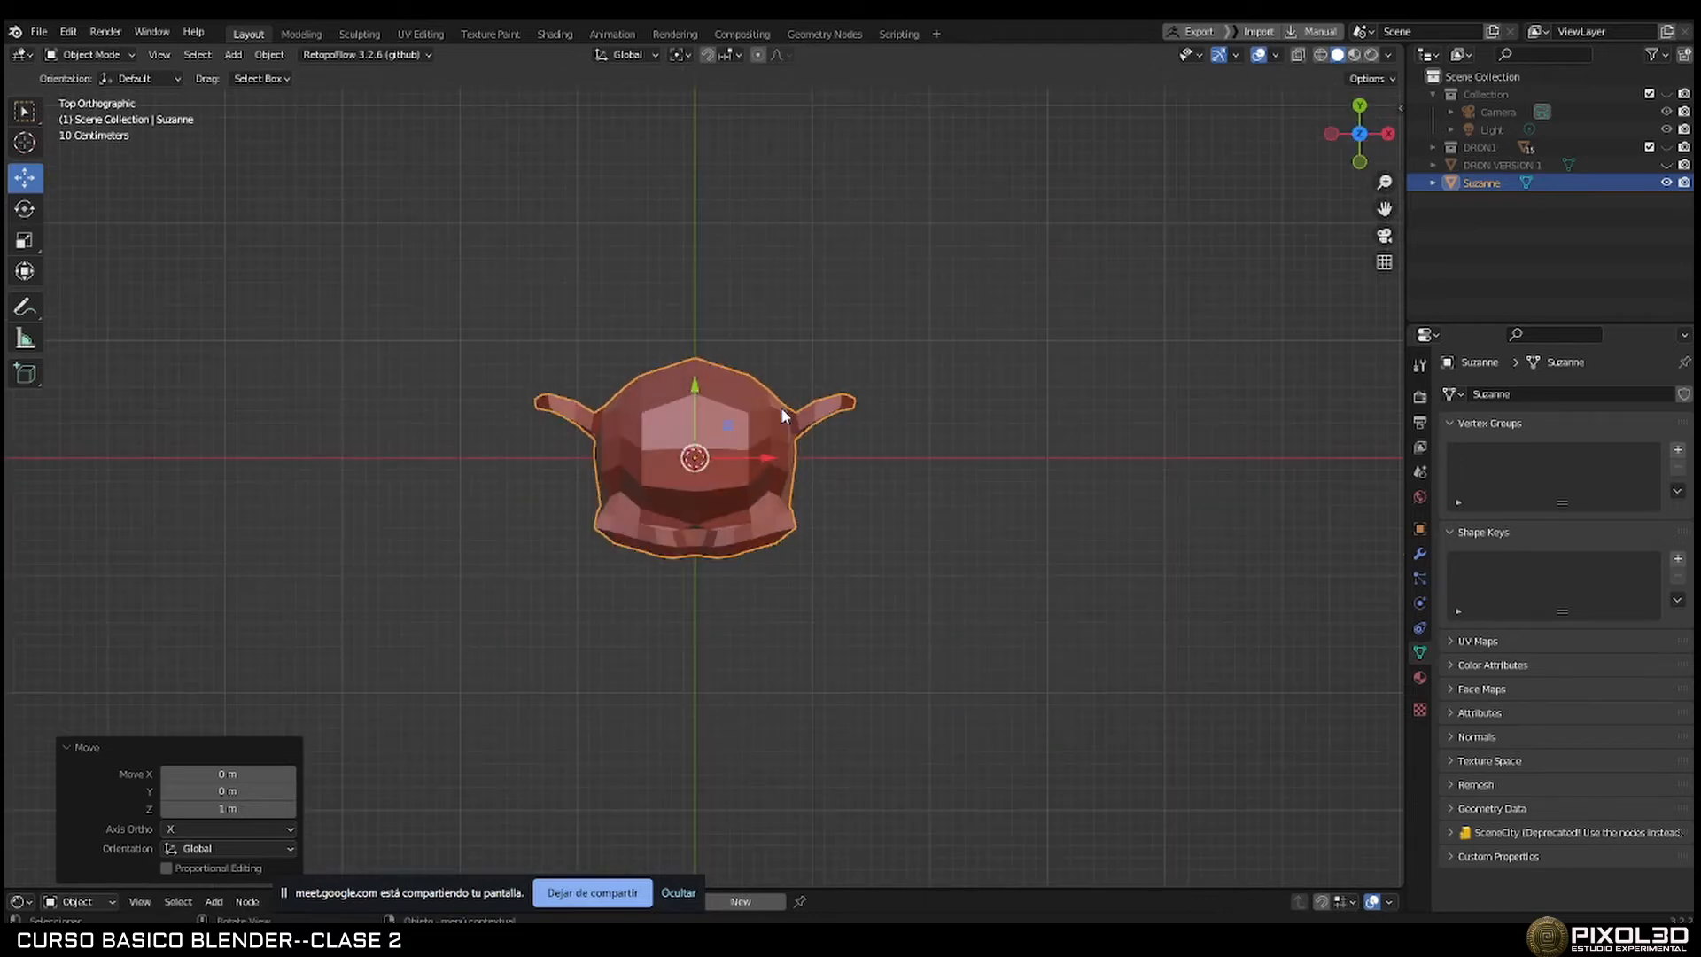
key(ctrl+KP_7)
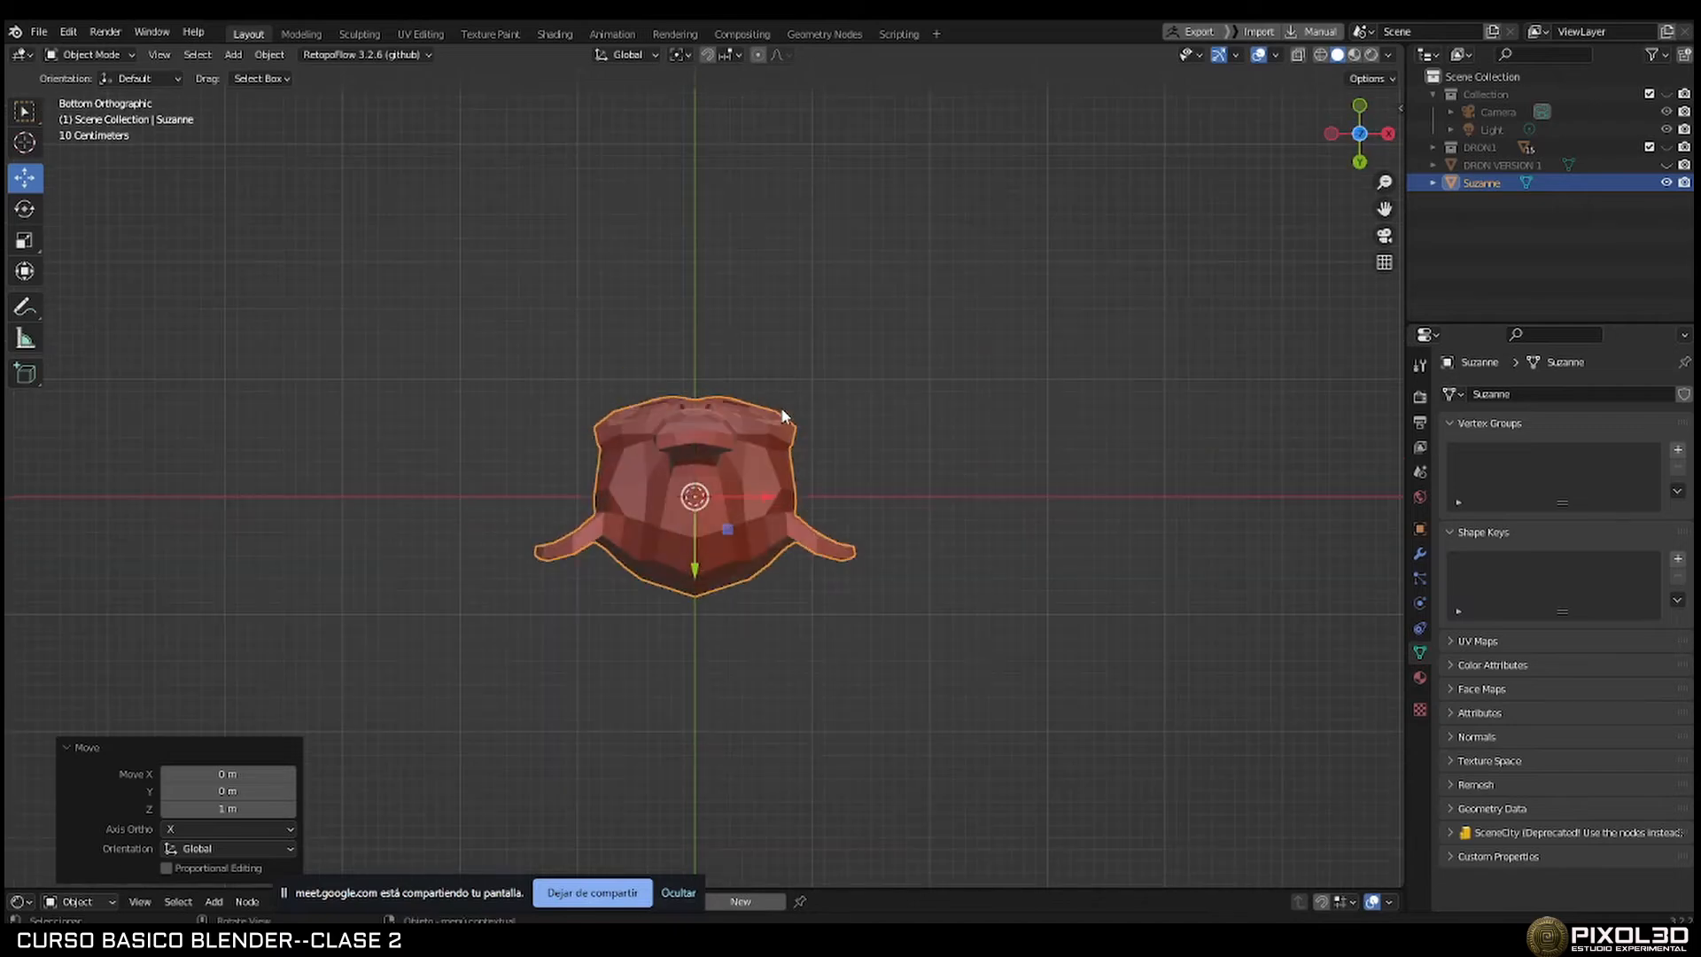
key(KP_7)
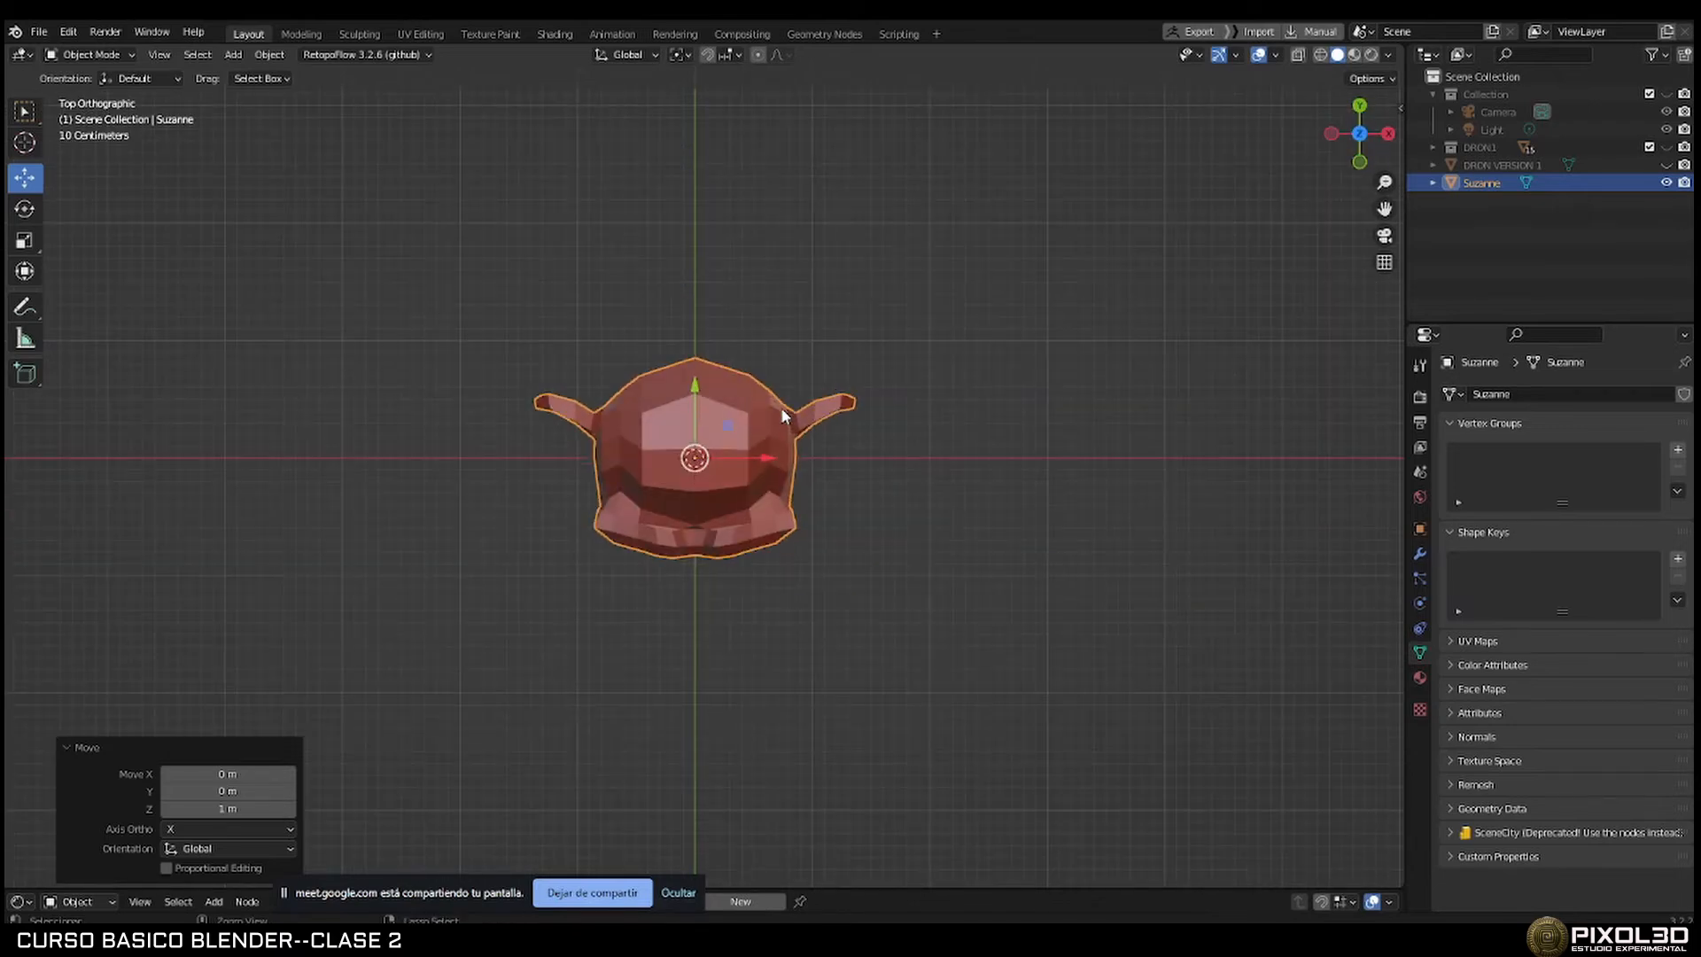
View the monkey from the bottom and top, then orbit round to a raised view of its face.
key(ctrl+KP_7)
key(KP_7)
middle_drag(763, 427, 736, 289)
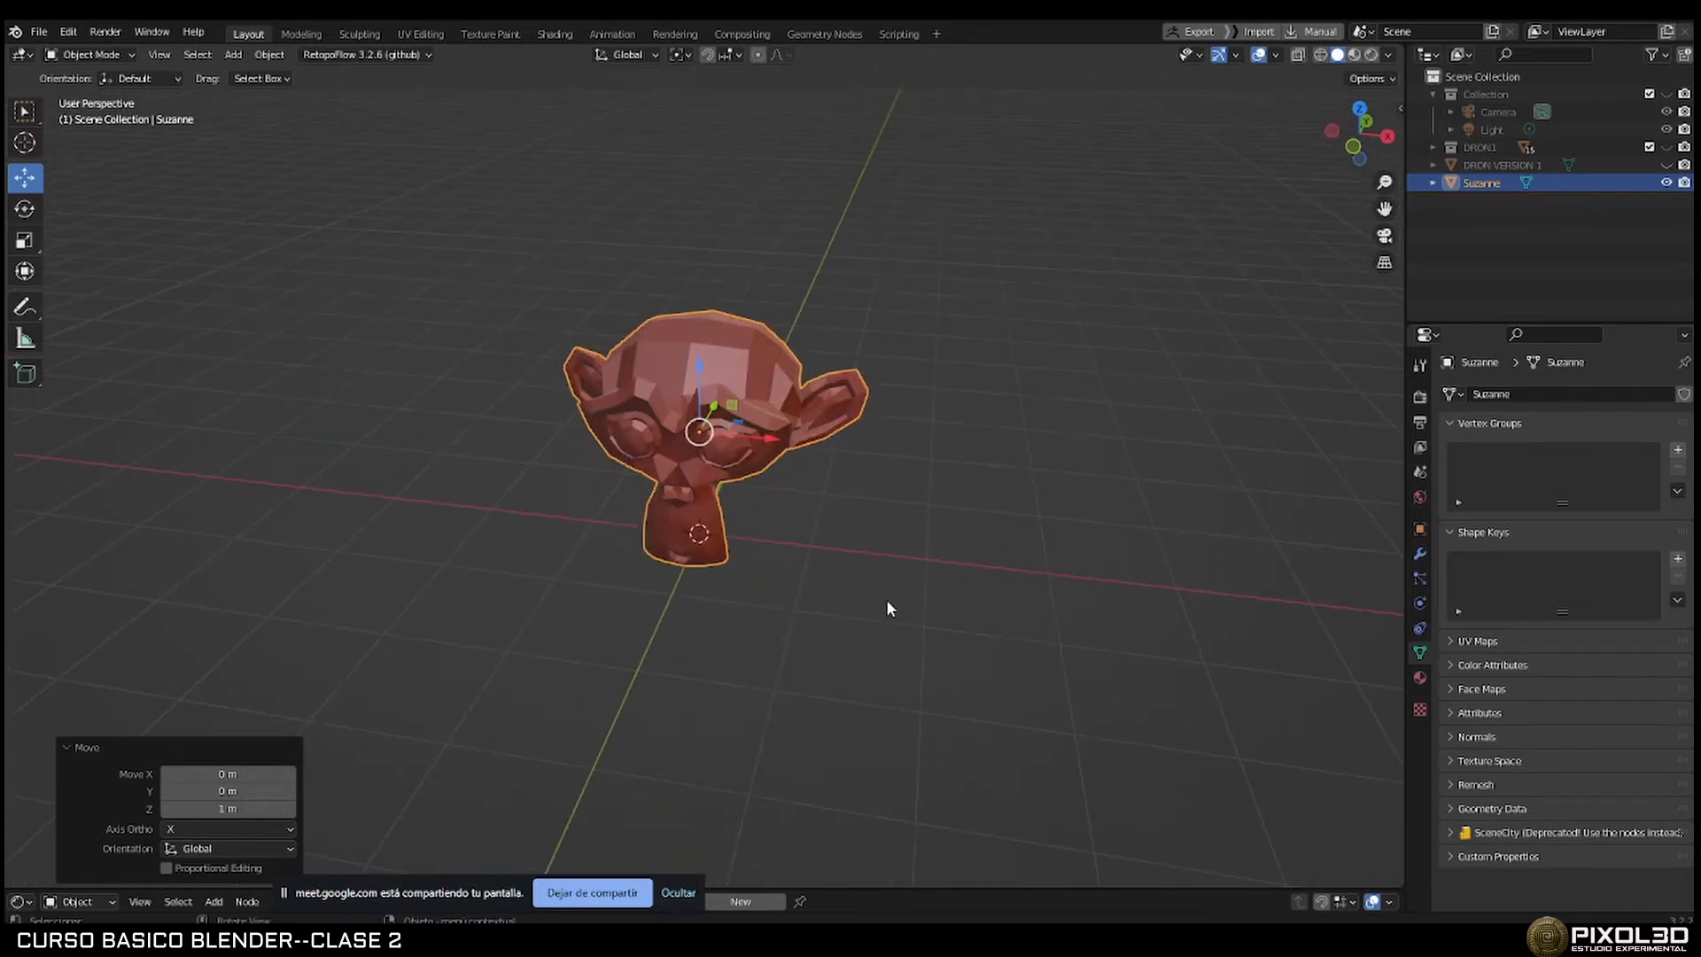
Check the orthographic shortcut in the course PDF, return to Blender and switch the monkey's view to orthographic.
key(alt+Tab)
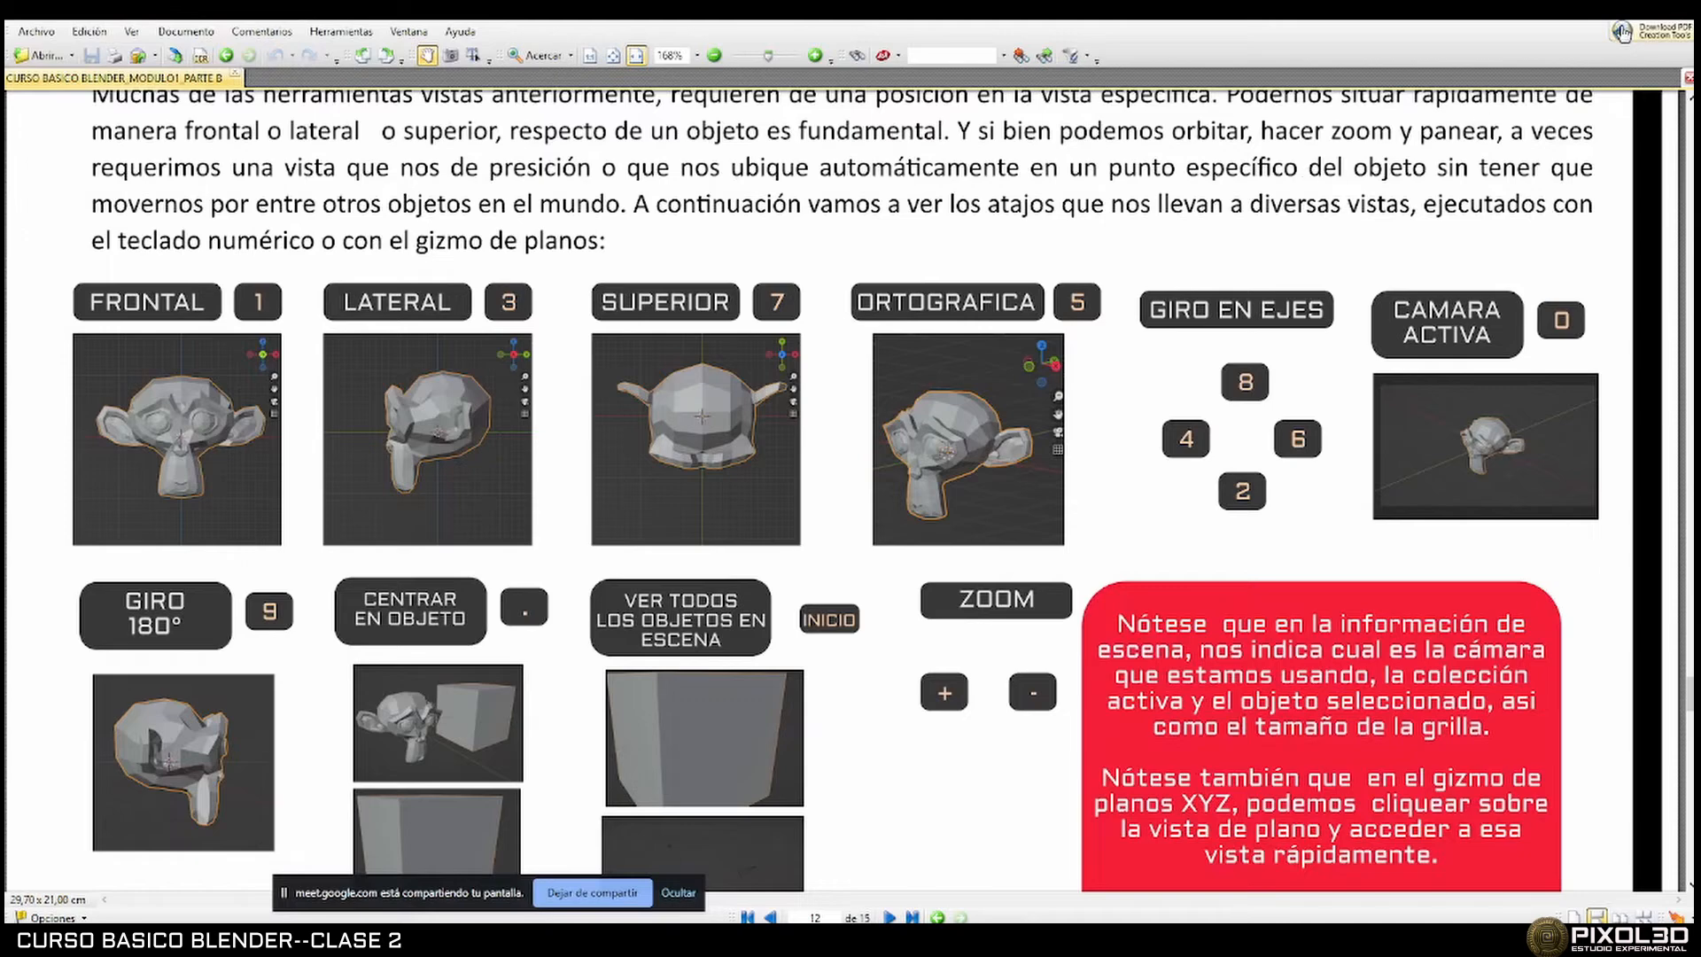
key(alt+Tab)
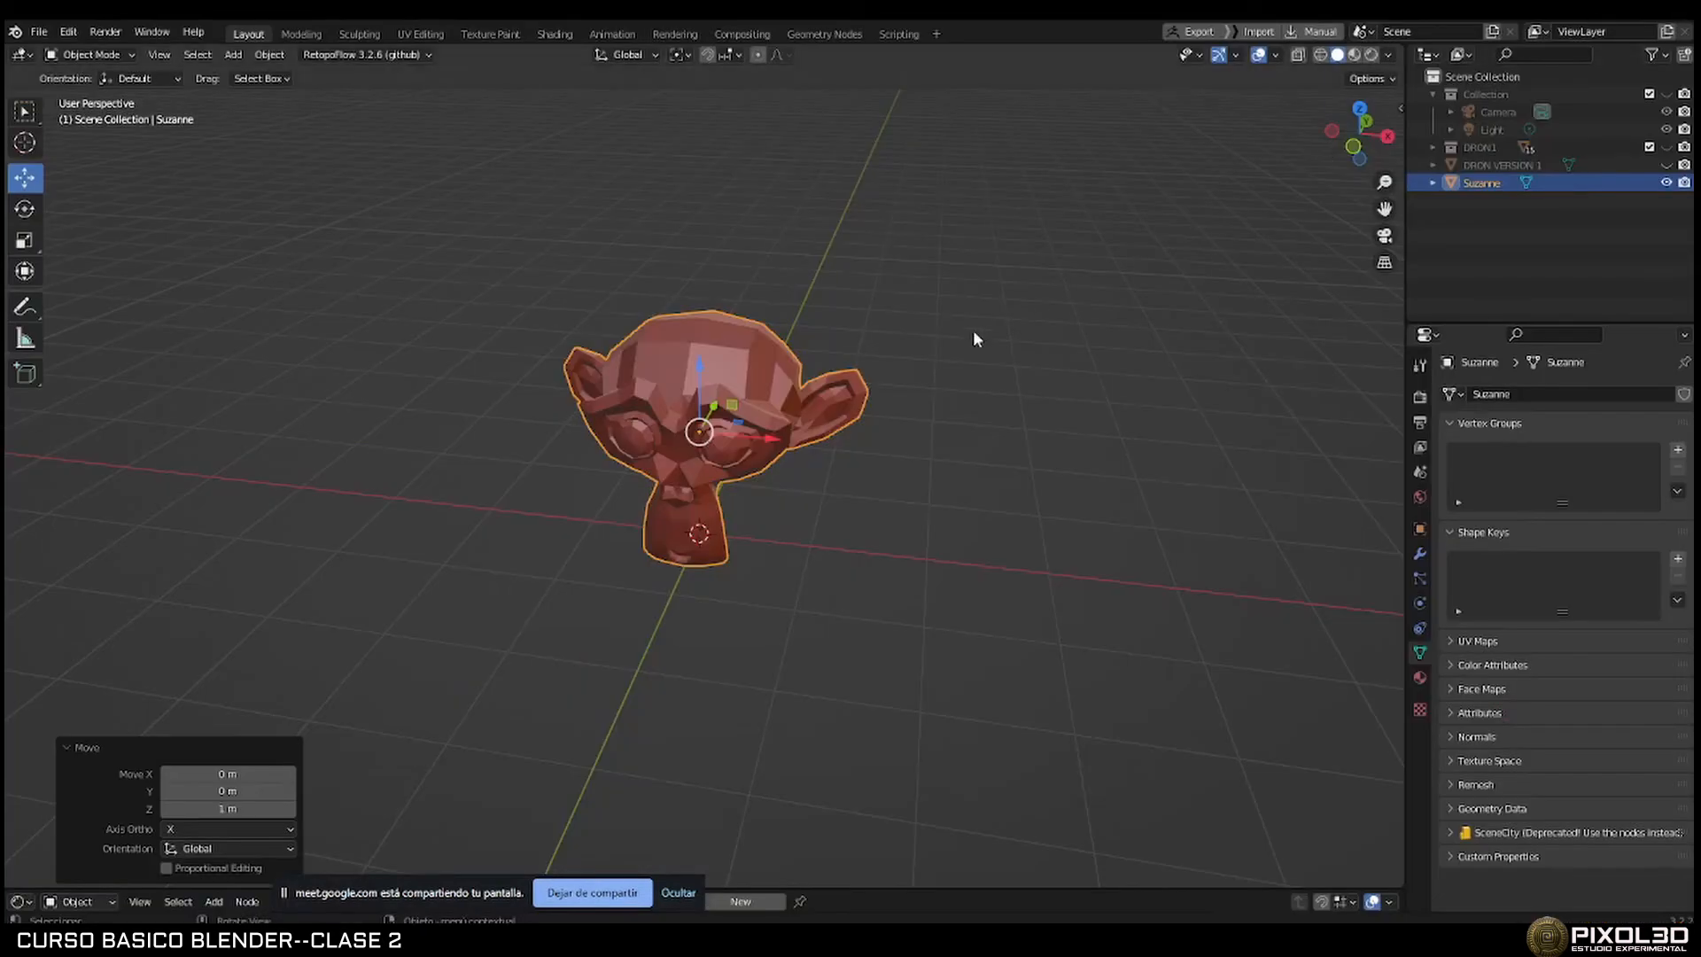
key(KP_5)
middle_drag(972, 338, 858, 354)
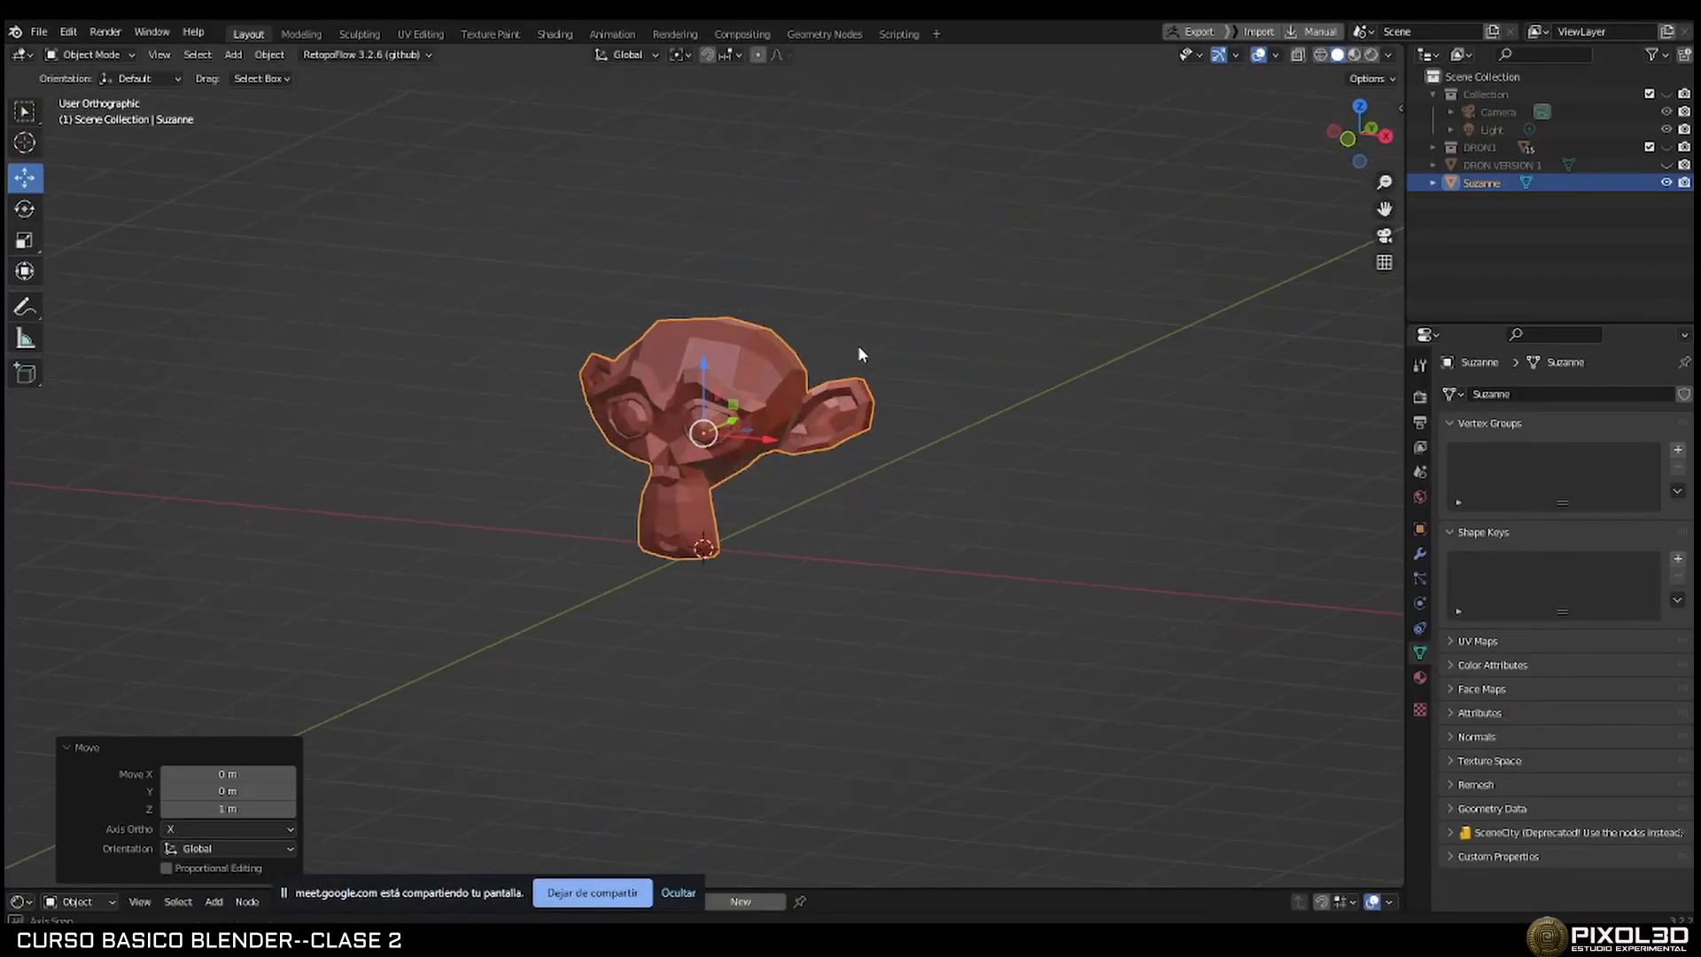
scroll(737, 358, up, 2)
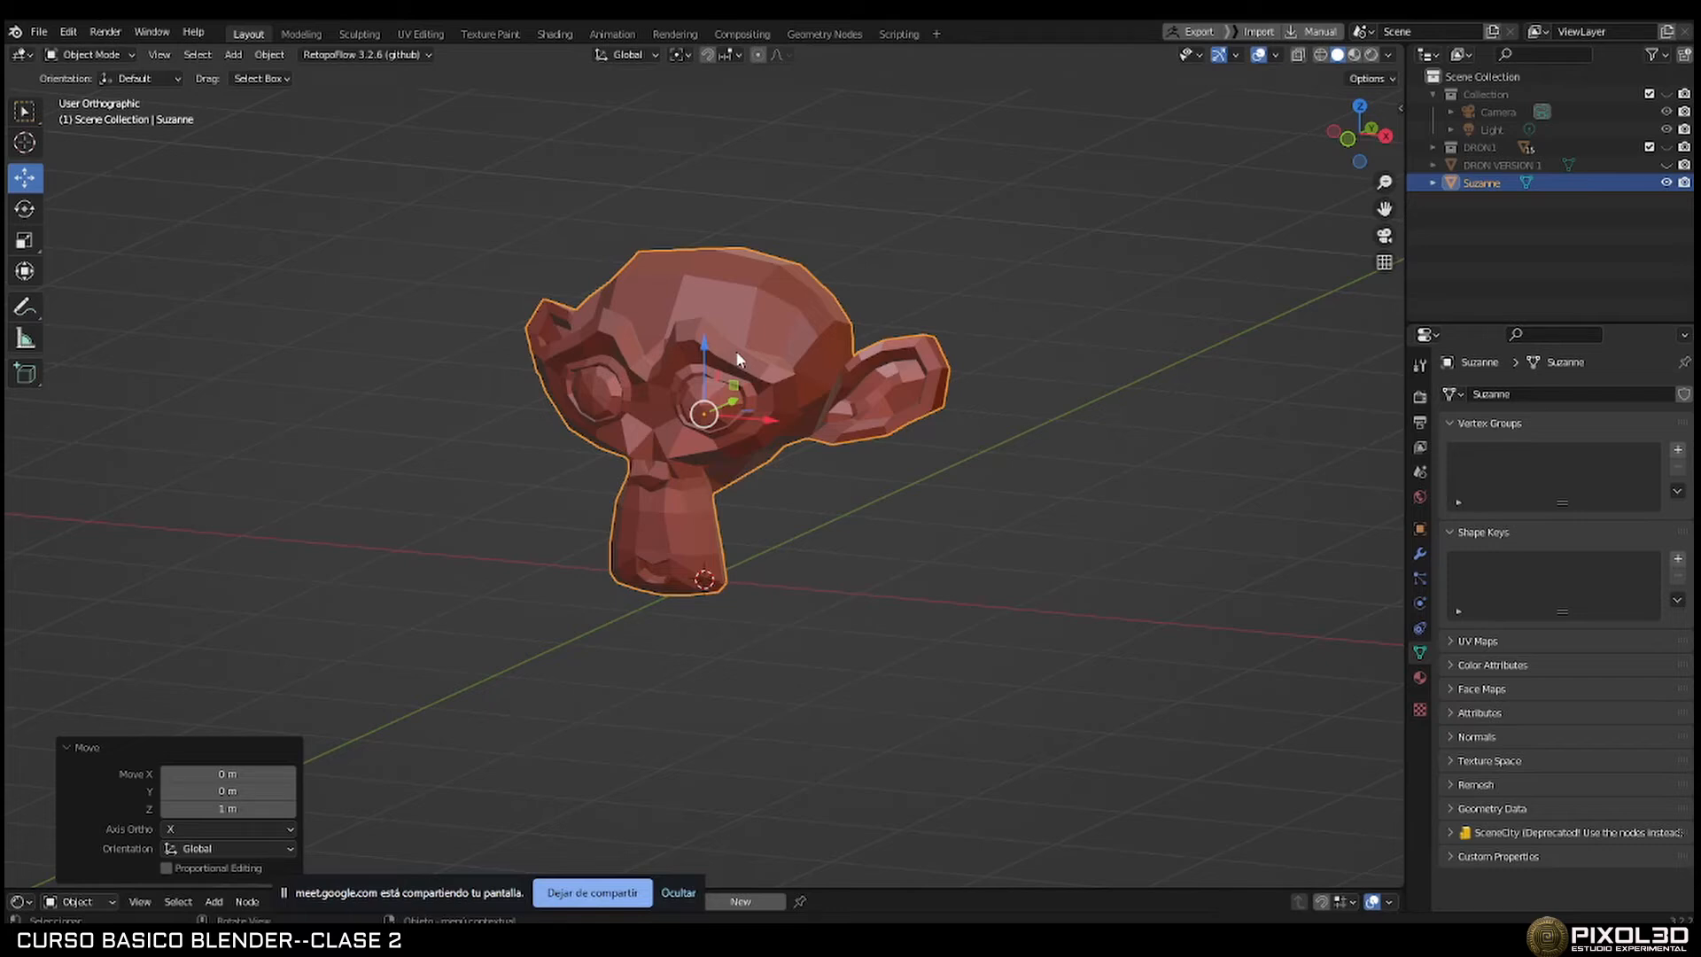
Toggle the view of the monkey repeatedly between perspective and orthographic from different angles, ending in orthographic.
click(1384, 264)
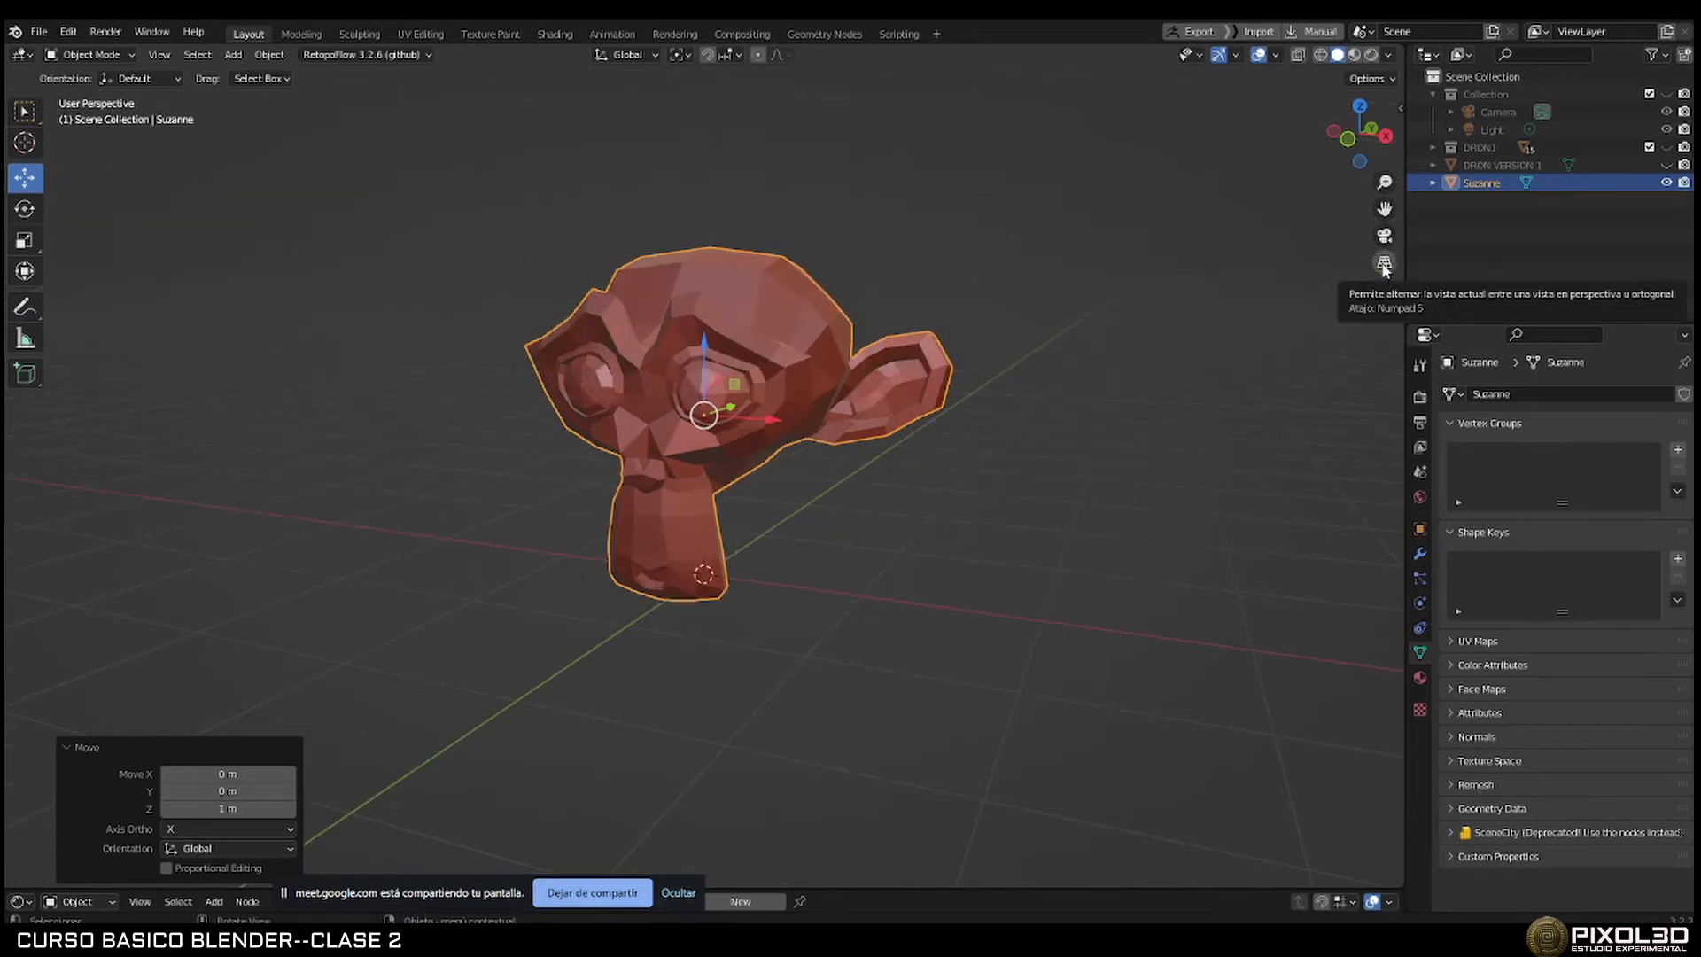
click(1384, 264)
click(1384, 264)
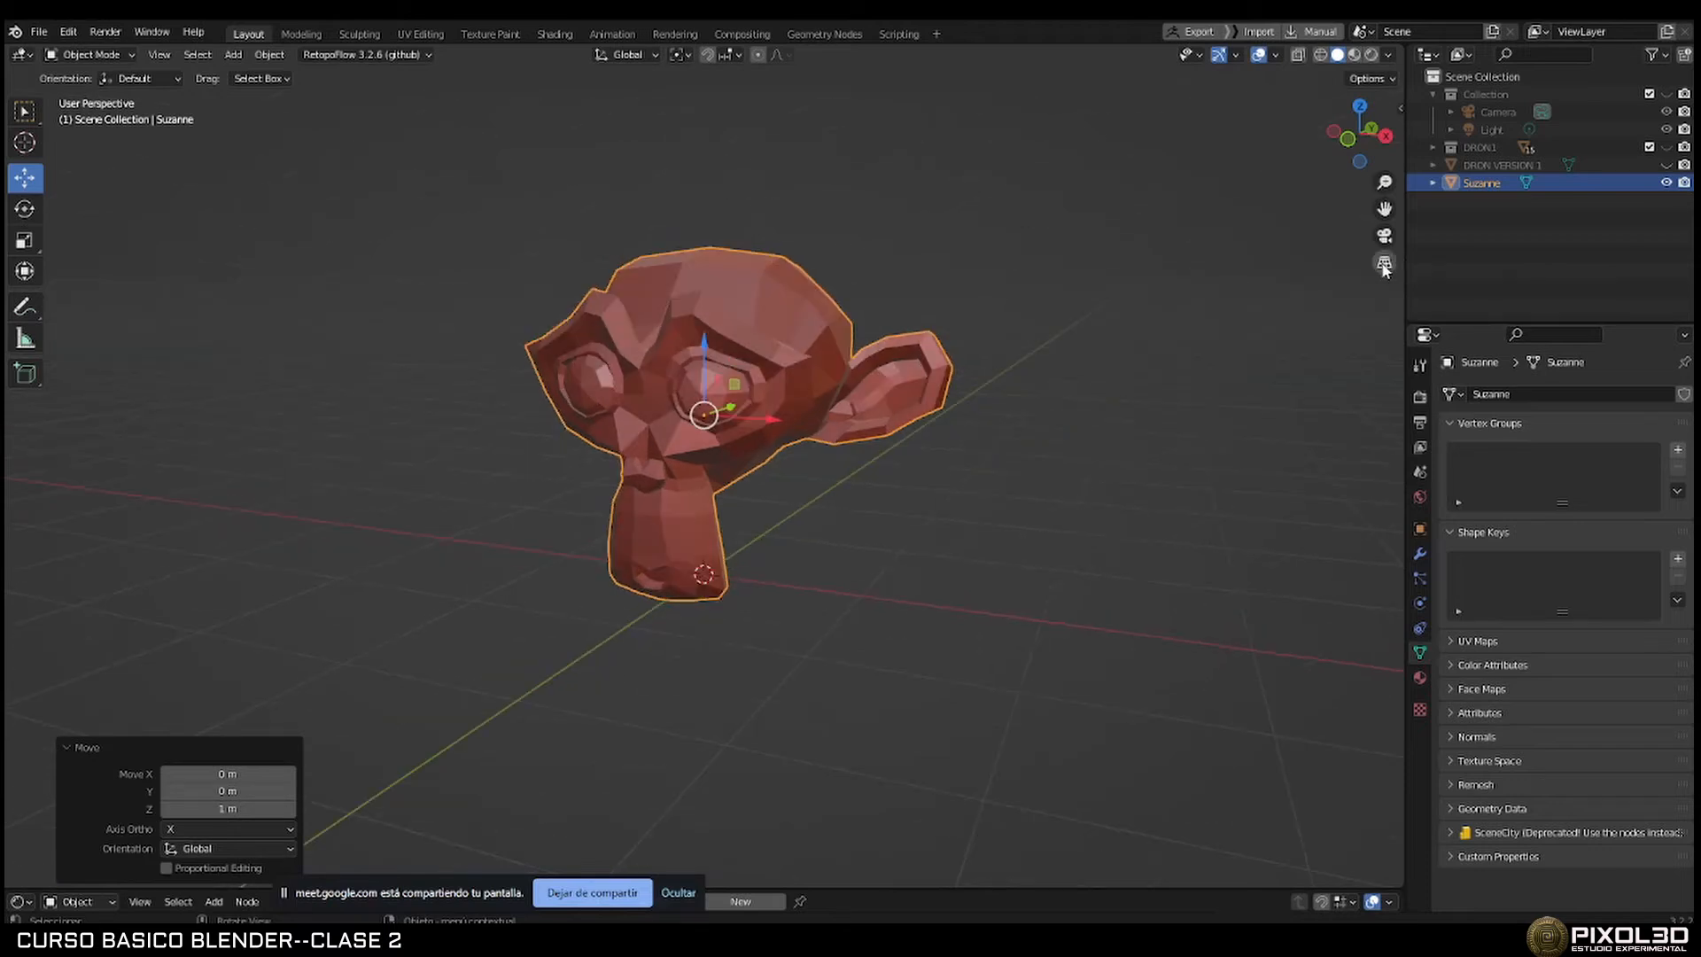
click(1384, 264)
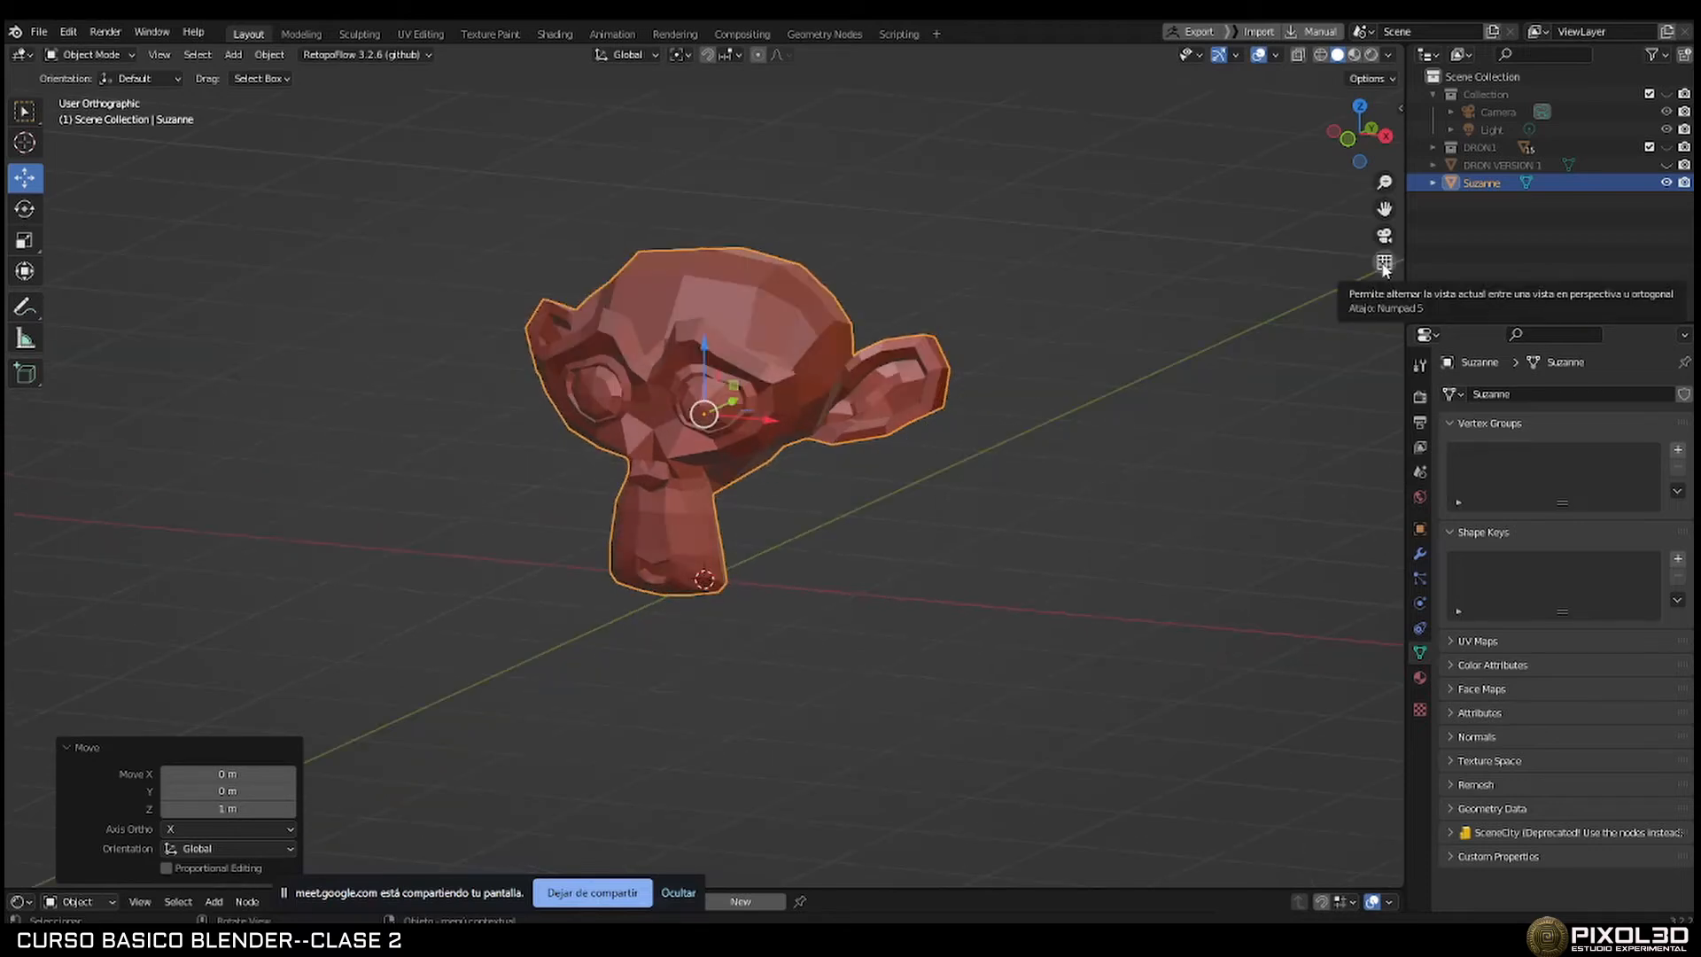
click(1384, 264)
click(1384, 264)
click(1384, 264)
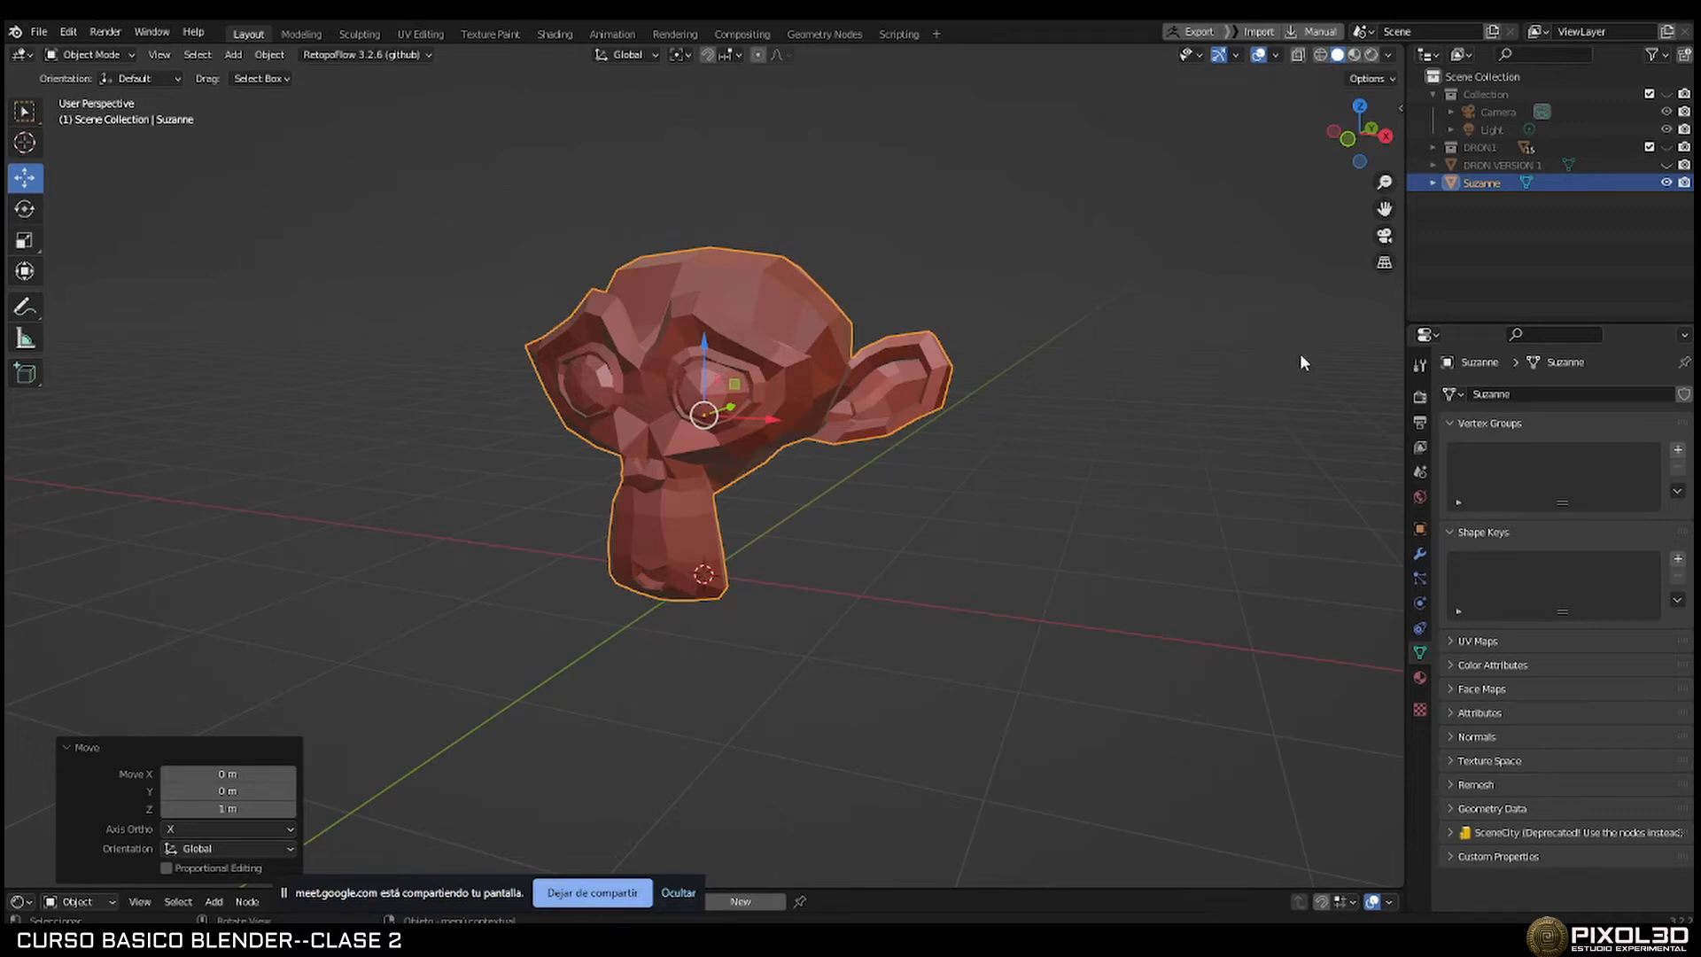
click(1384, 263)
middle_drag(1146, 278, 1204, 289)
click(1384, 264)
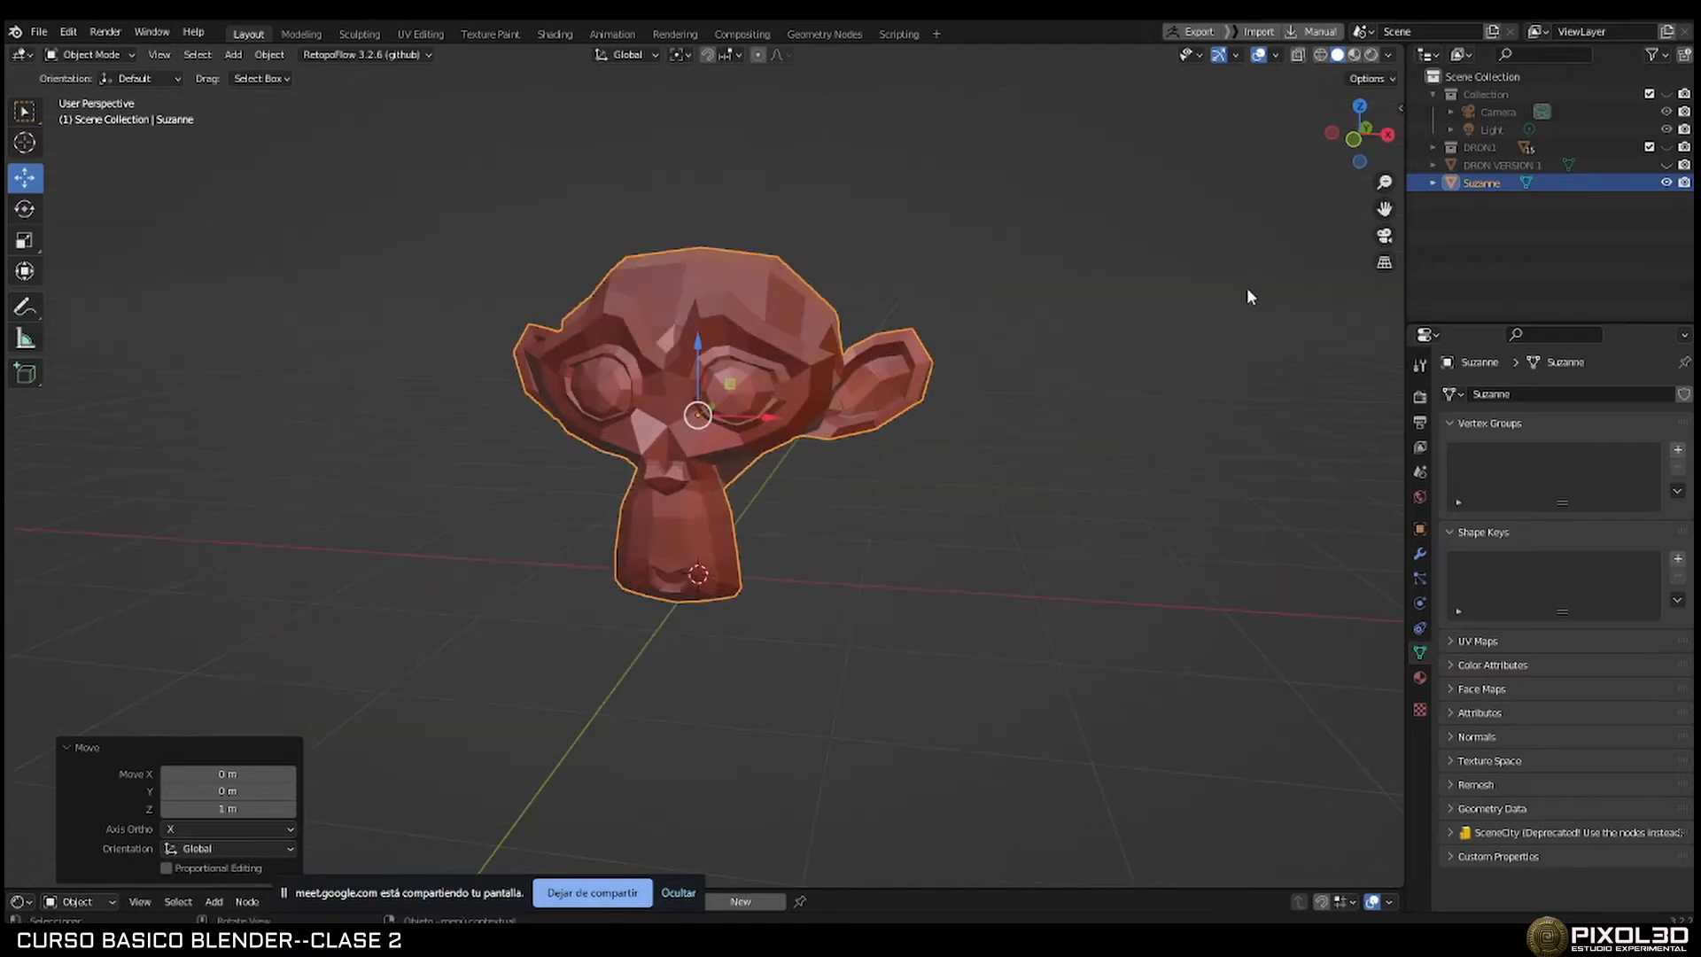
middle_drag(994, 342, 959, 338)
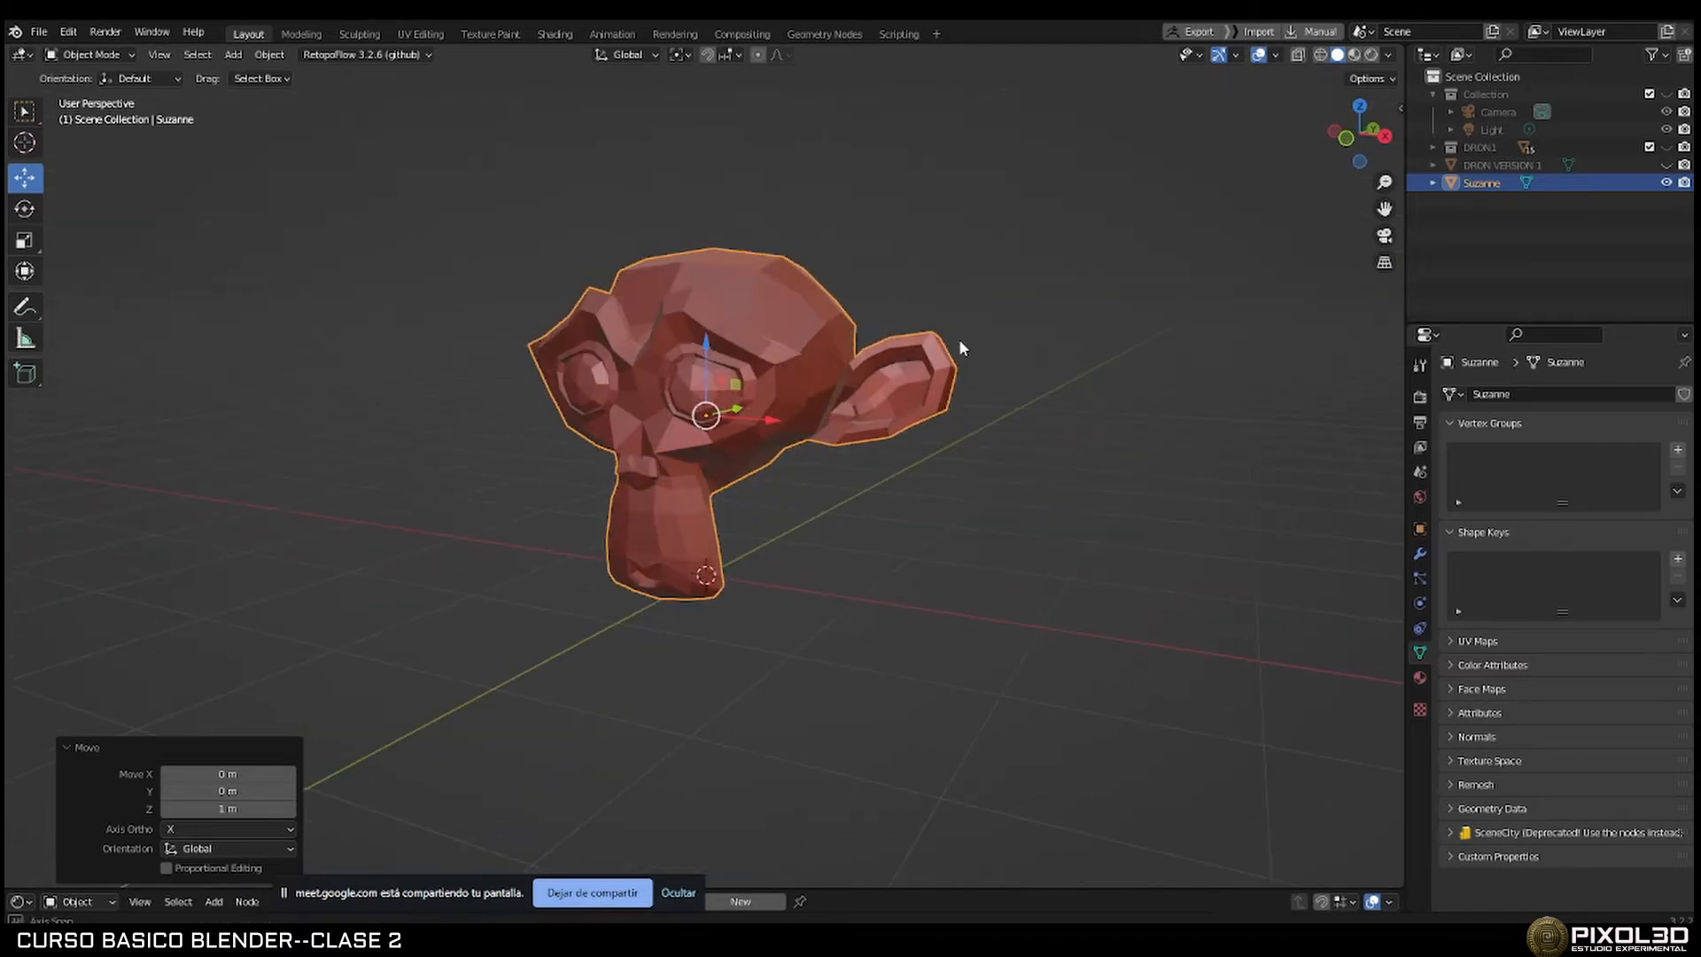
click(1384, 263)
click(1384, 263)
click(1385, 264)
click(1385, 264)
click(1385, 264)
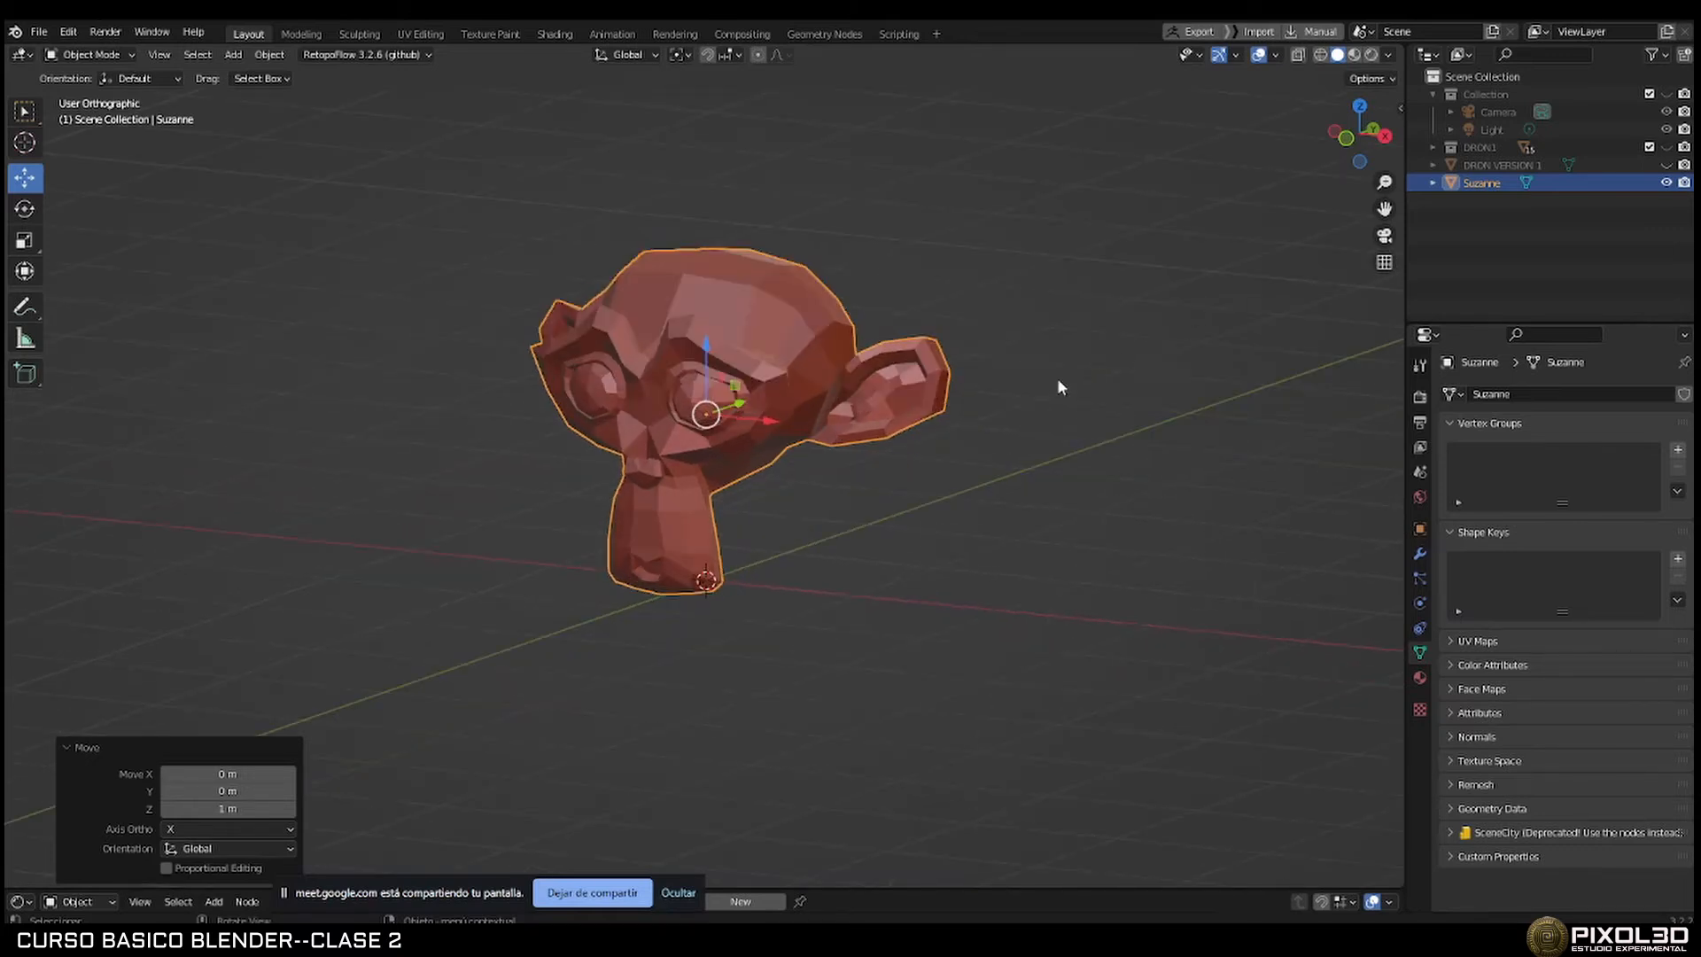
View the monkey from the right side, then orbit the view horizontally around it in fixed increments.
key(KP_3)
key(KP_4)
key(KP_4)
key(KP_4)
key(KP_4)
key(KP_4)
key(KP_4)
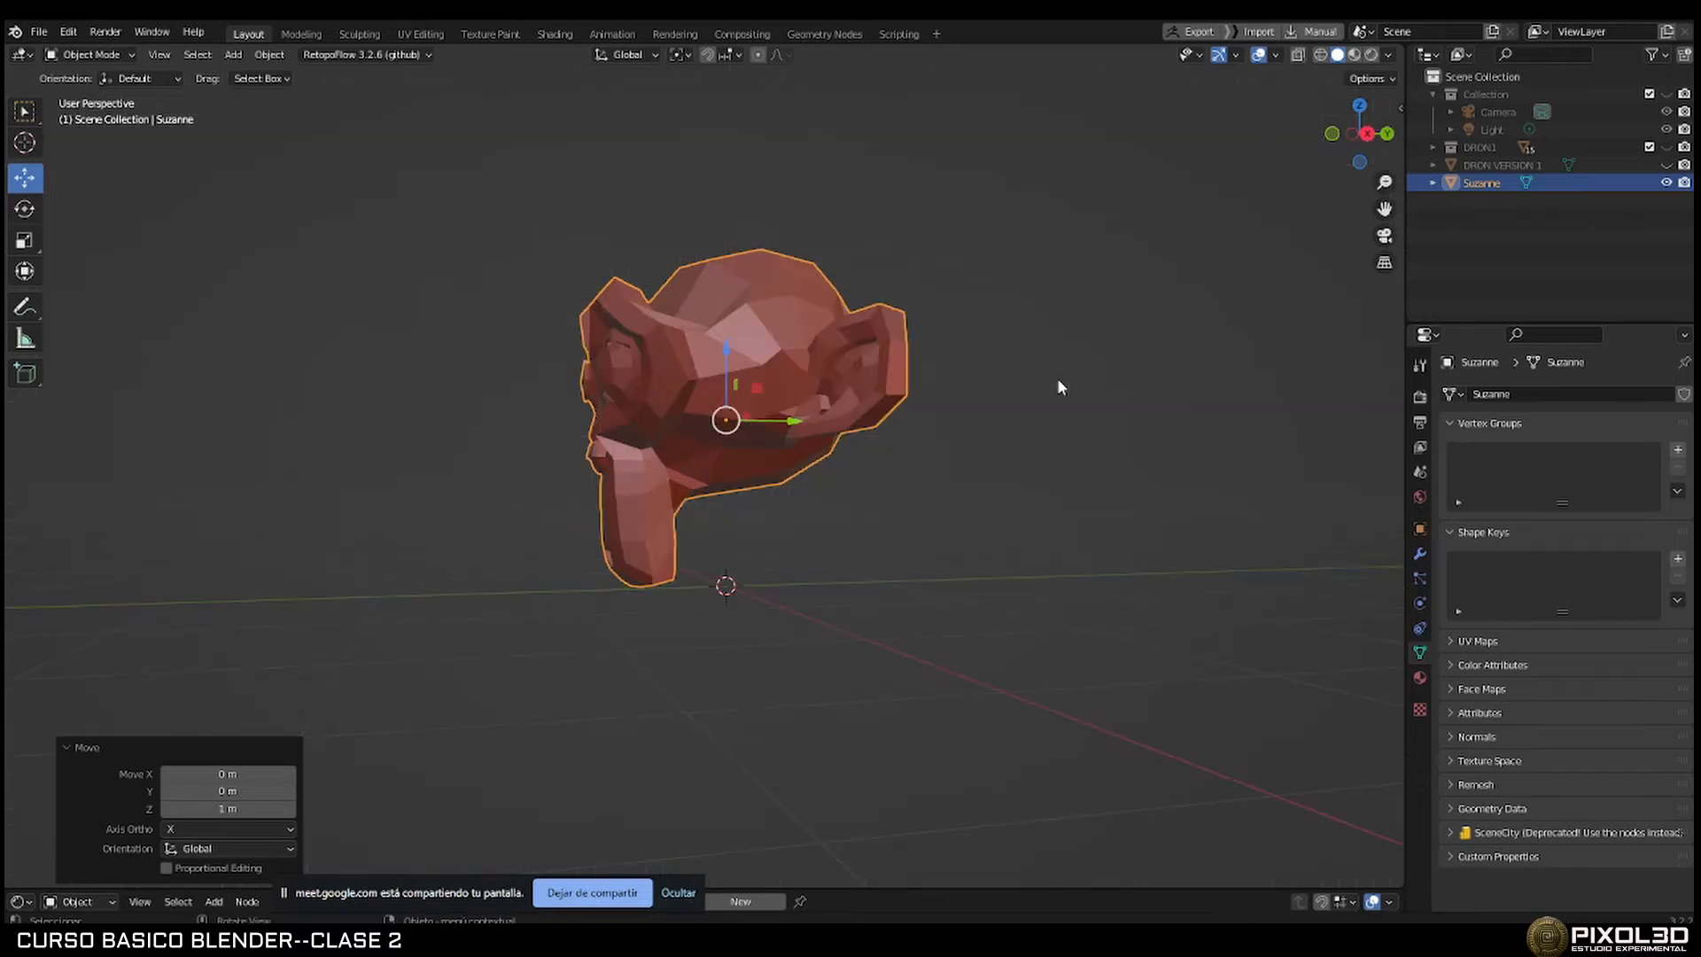
key(KP_4)
key(KP_4)
key(KP_4)
key(KP_4)
key(KP_4)
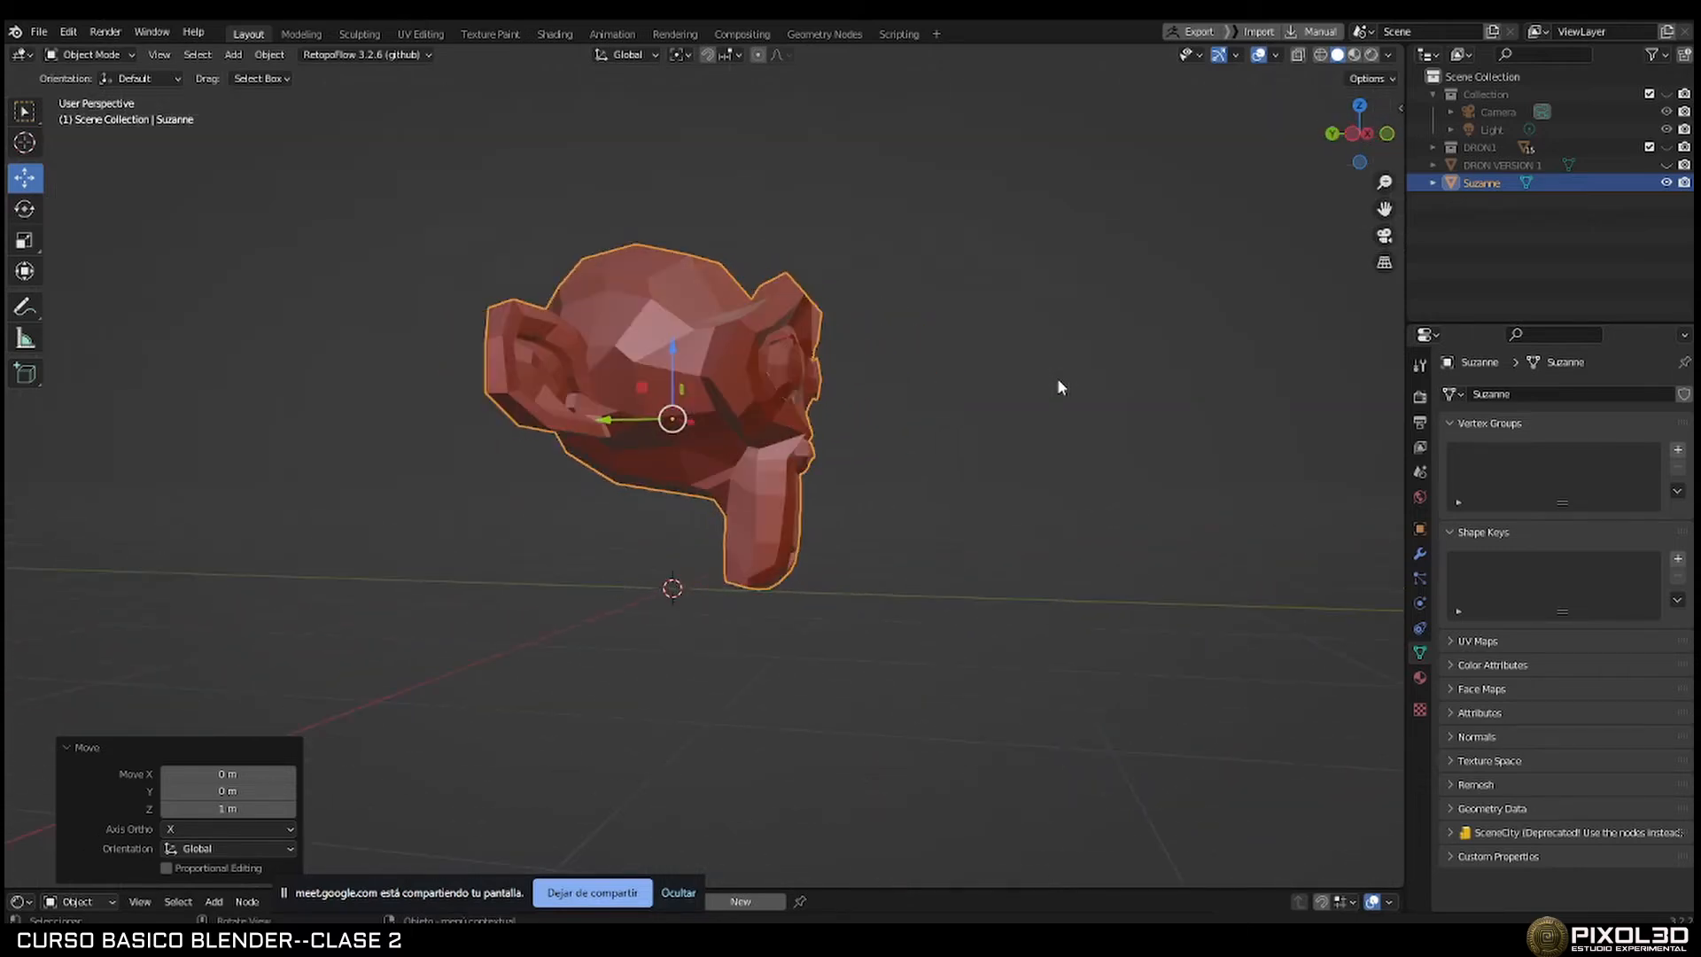
Tilt the view over the monkey in both vertical directions, then orbit horizontally back around it in fixed increments.
key(KP_8)
key(KP_8)
key(KP_8)
key(KP_8)
key(KP_8)
key(KP_2)
key(KP_2)
key(KP_2)
key(KP_2)
key(KP_6)
key(KP_6)
key(KP_6)
key(KP_6)
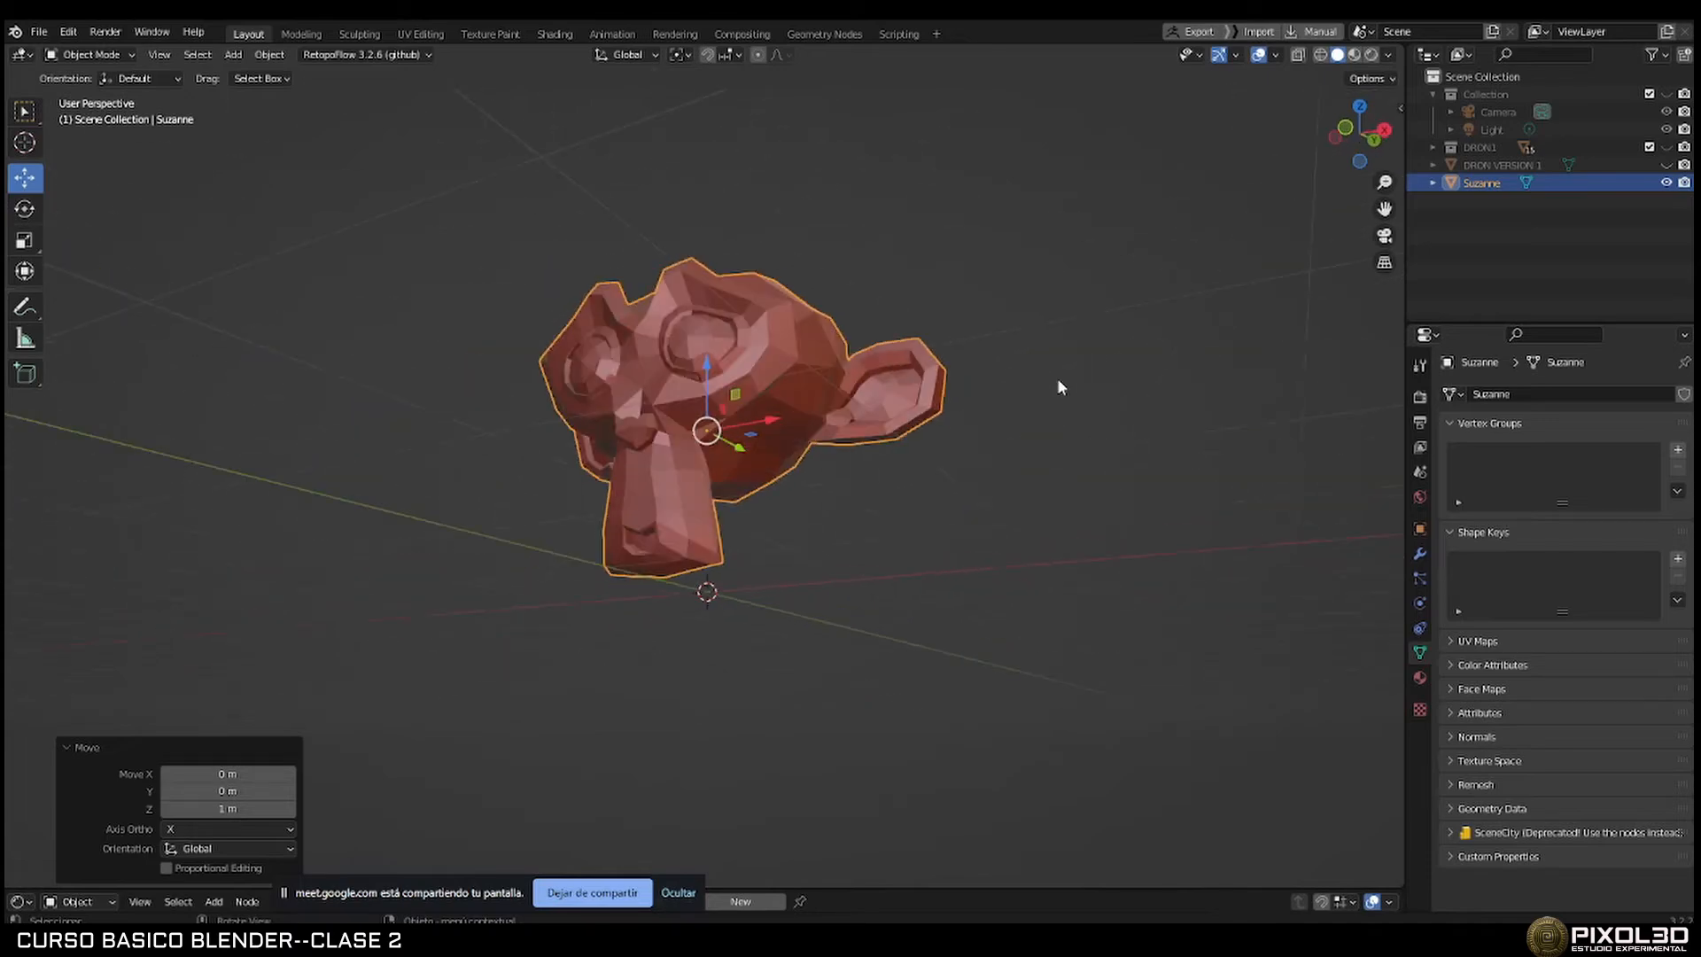
Orbit around the monkey in fixed increments combining both axes, passing over its head and ending on its face seen from below.
key(KP_8)
key(KP_8)
key(KP_8)
key(KP_8)
key(KP_4)
key(KP_4)
key(KP_4)
key(KP_4)
key(KP_8)
key(KP_4)
key(KP_4)
key(KP_8)
key(KP_8)
key(KP_8)
key(KP_8)
key(KP_6)
key(KP_6)
key(KP_6)
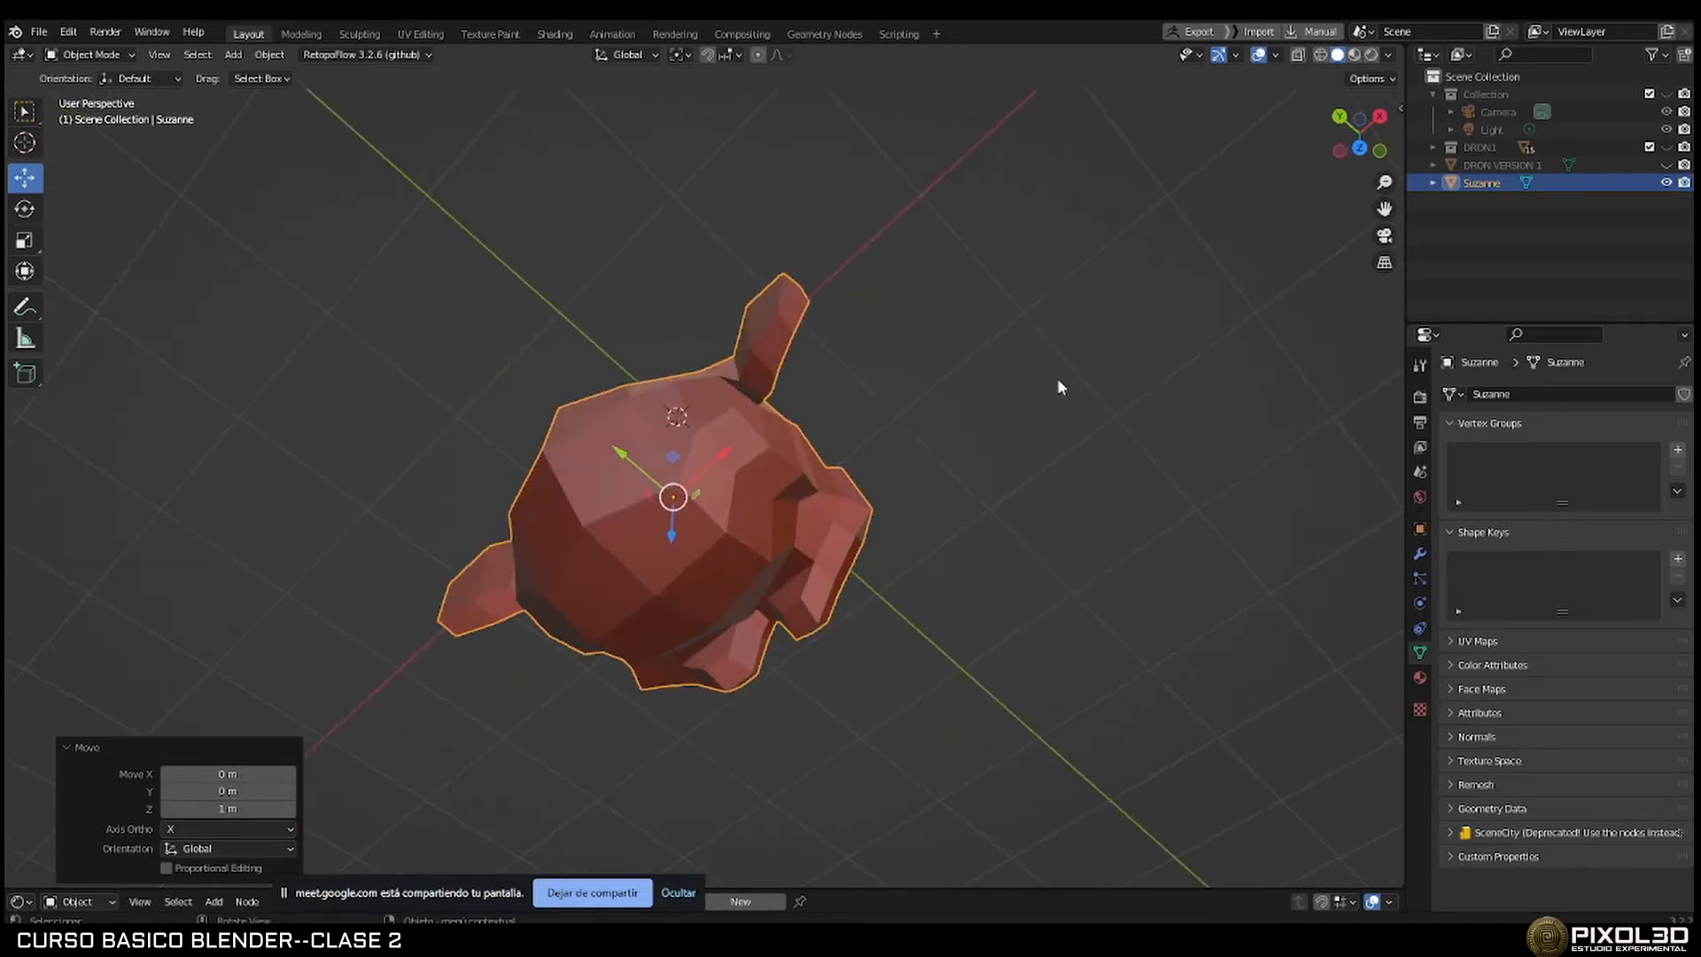
key(KP_8)
key(KP_8)
key(KP_2)
key(KP_2)
key(KP_2)
key(KP_2)
key(KP_2)
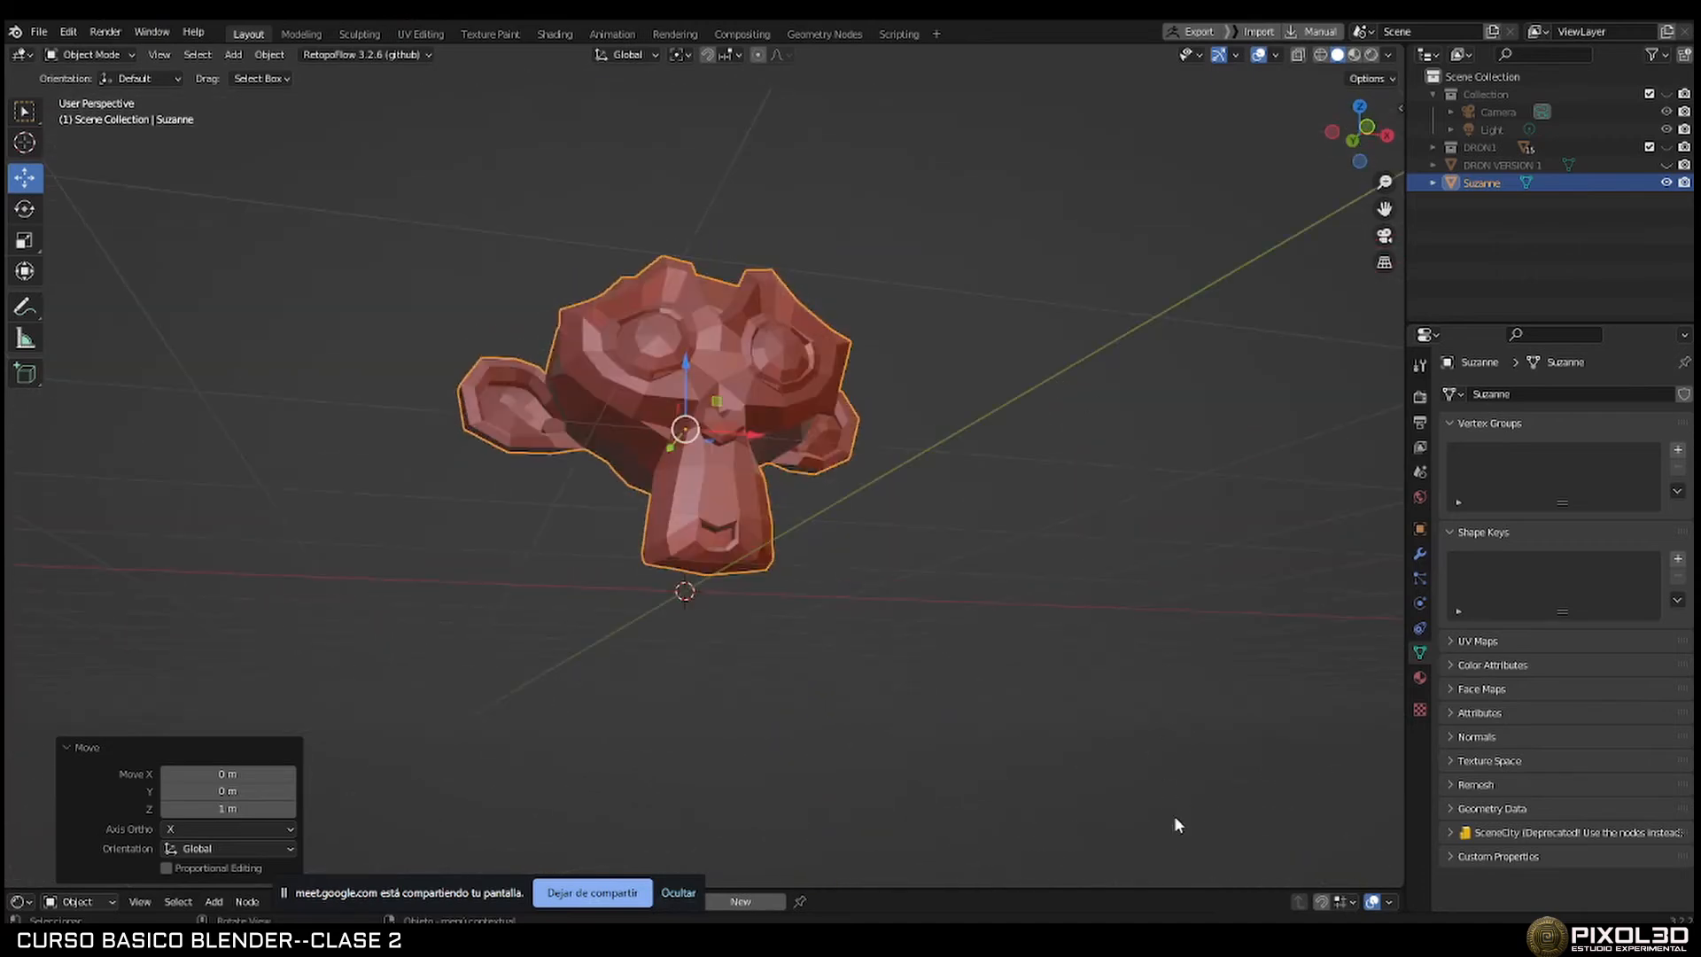
Check the active camera shortcut in the course PDF, return to Blender and view the monkey through the active camera.
key(alt+Tab)
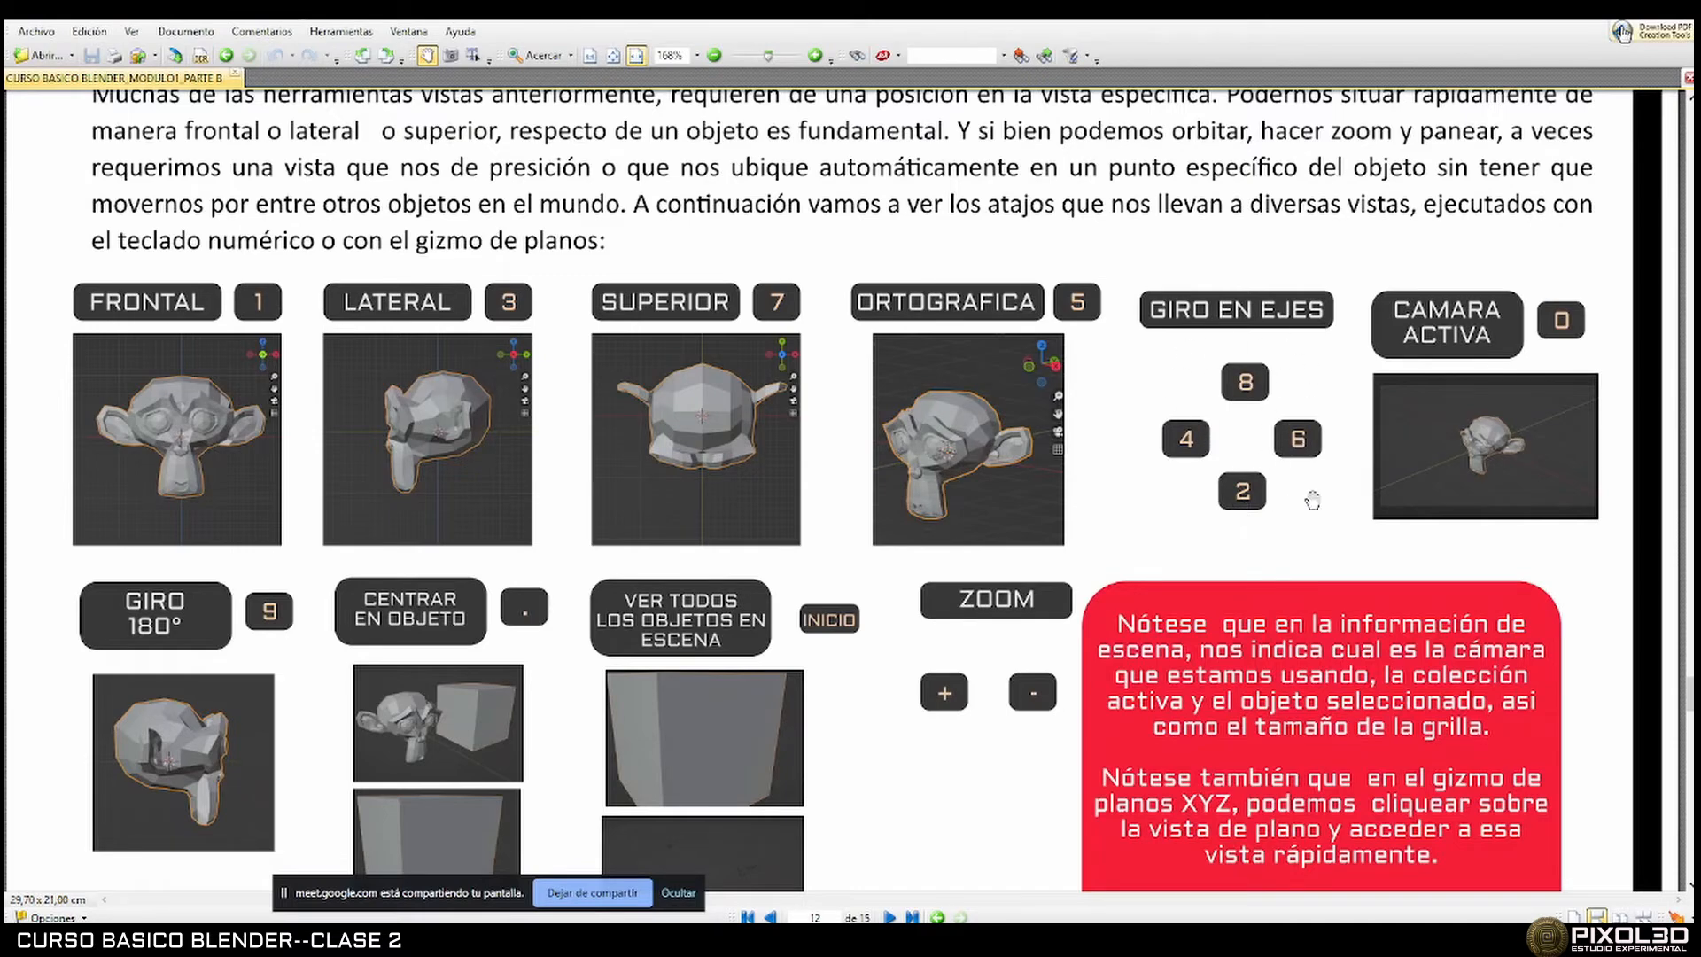
key(alt+Tab)
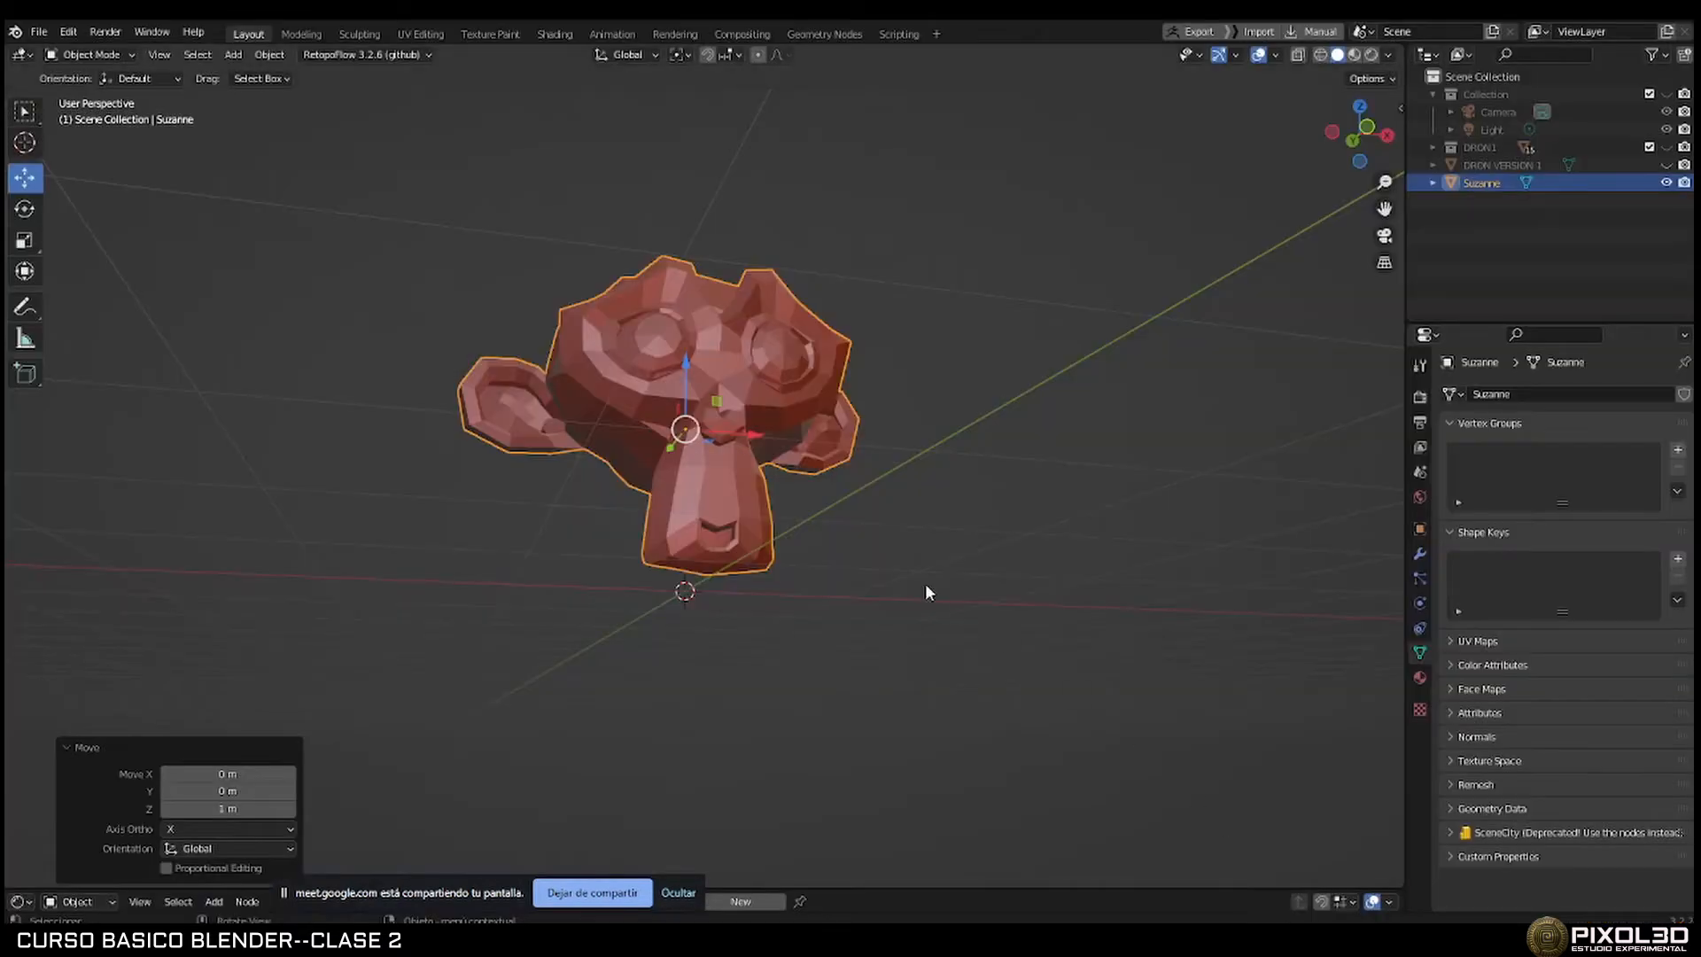
key(KP_0)
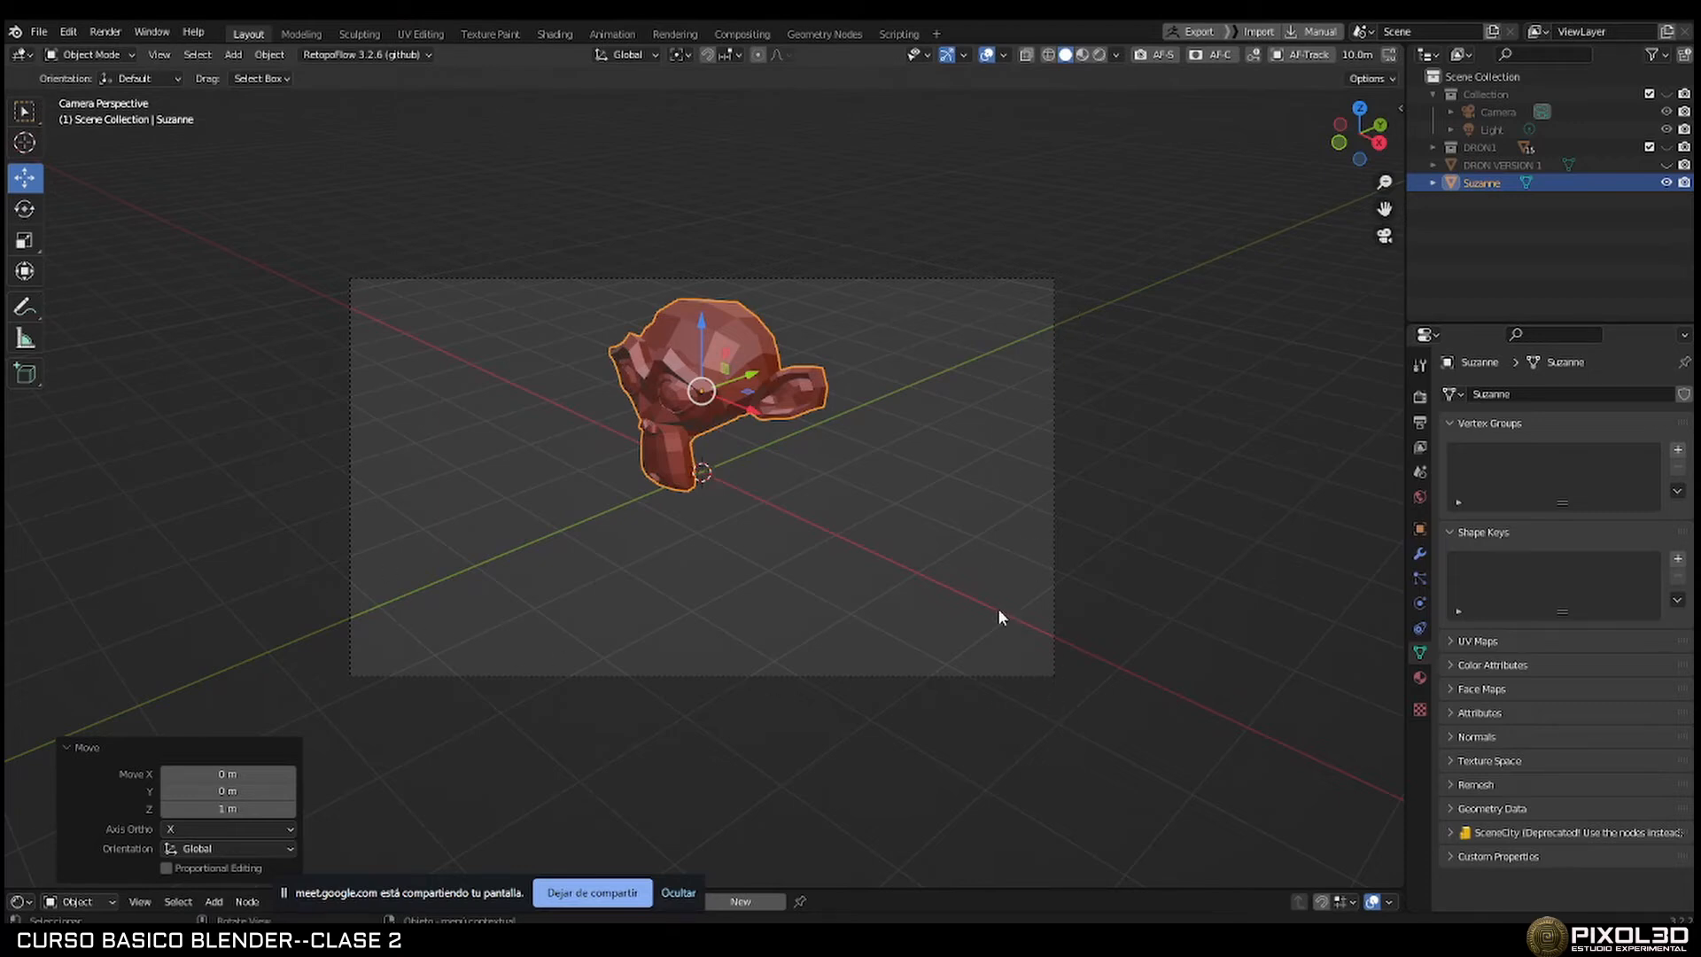
middle_drag(688, 583, 763, 529)
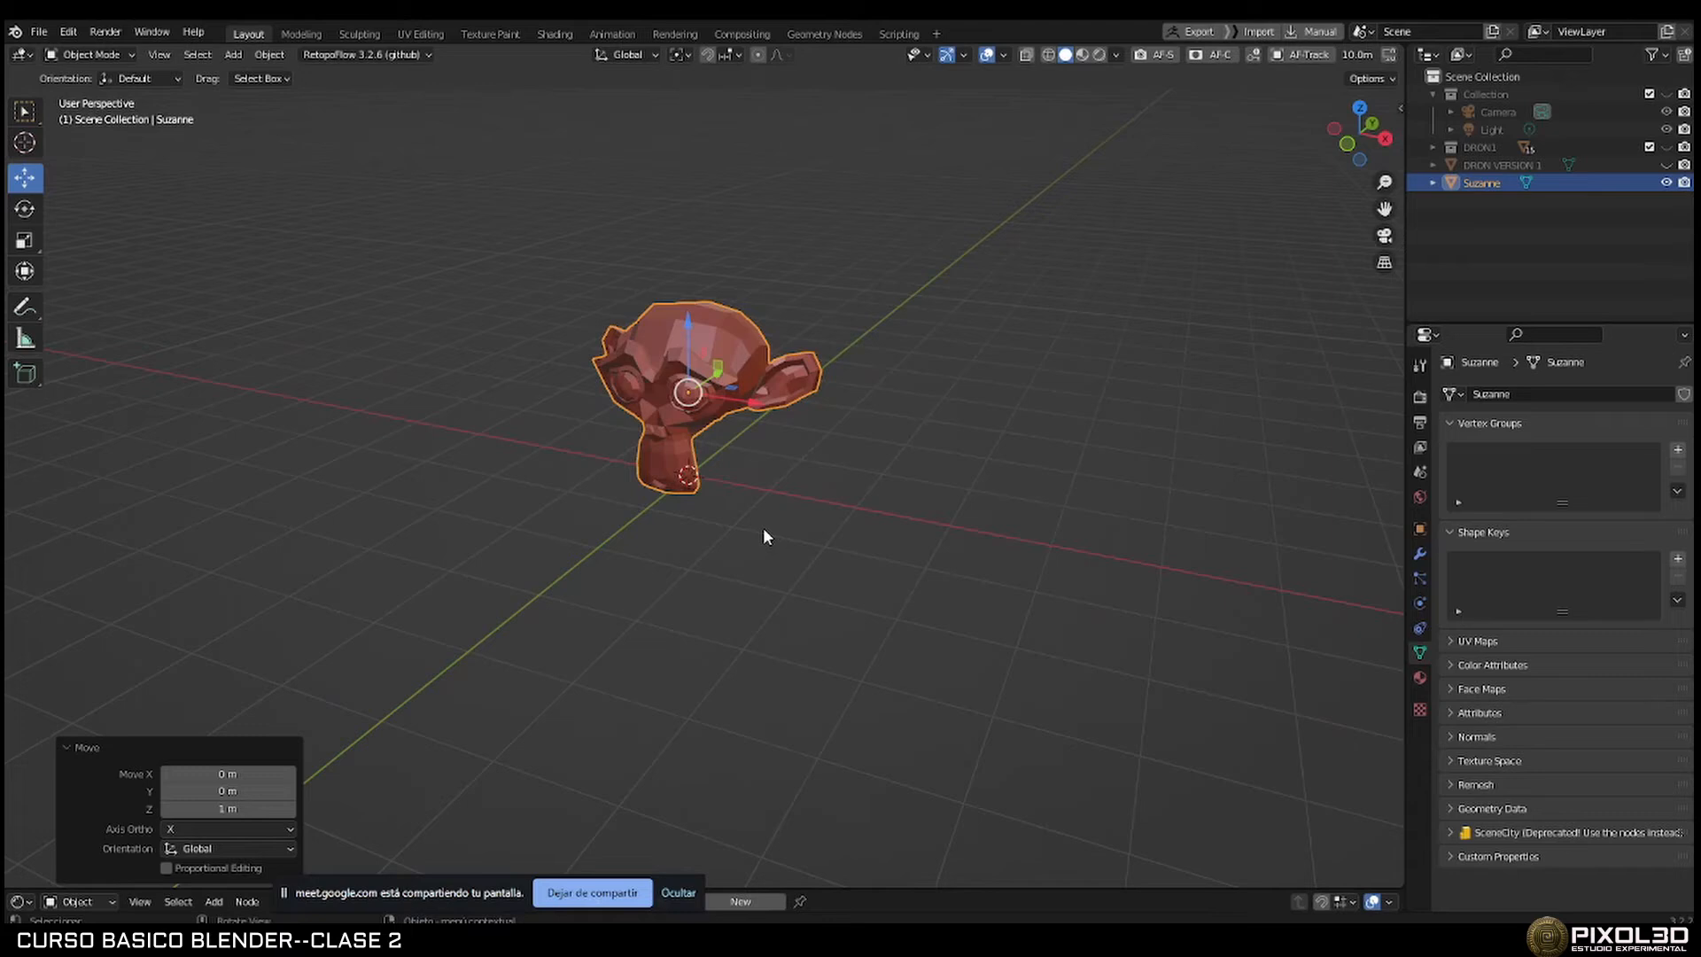
key(KP_0)
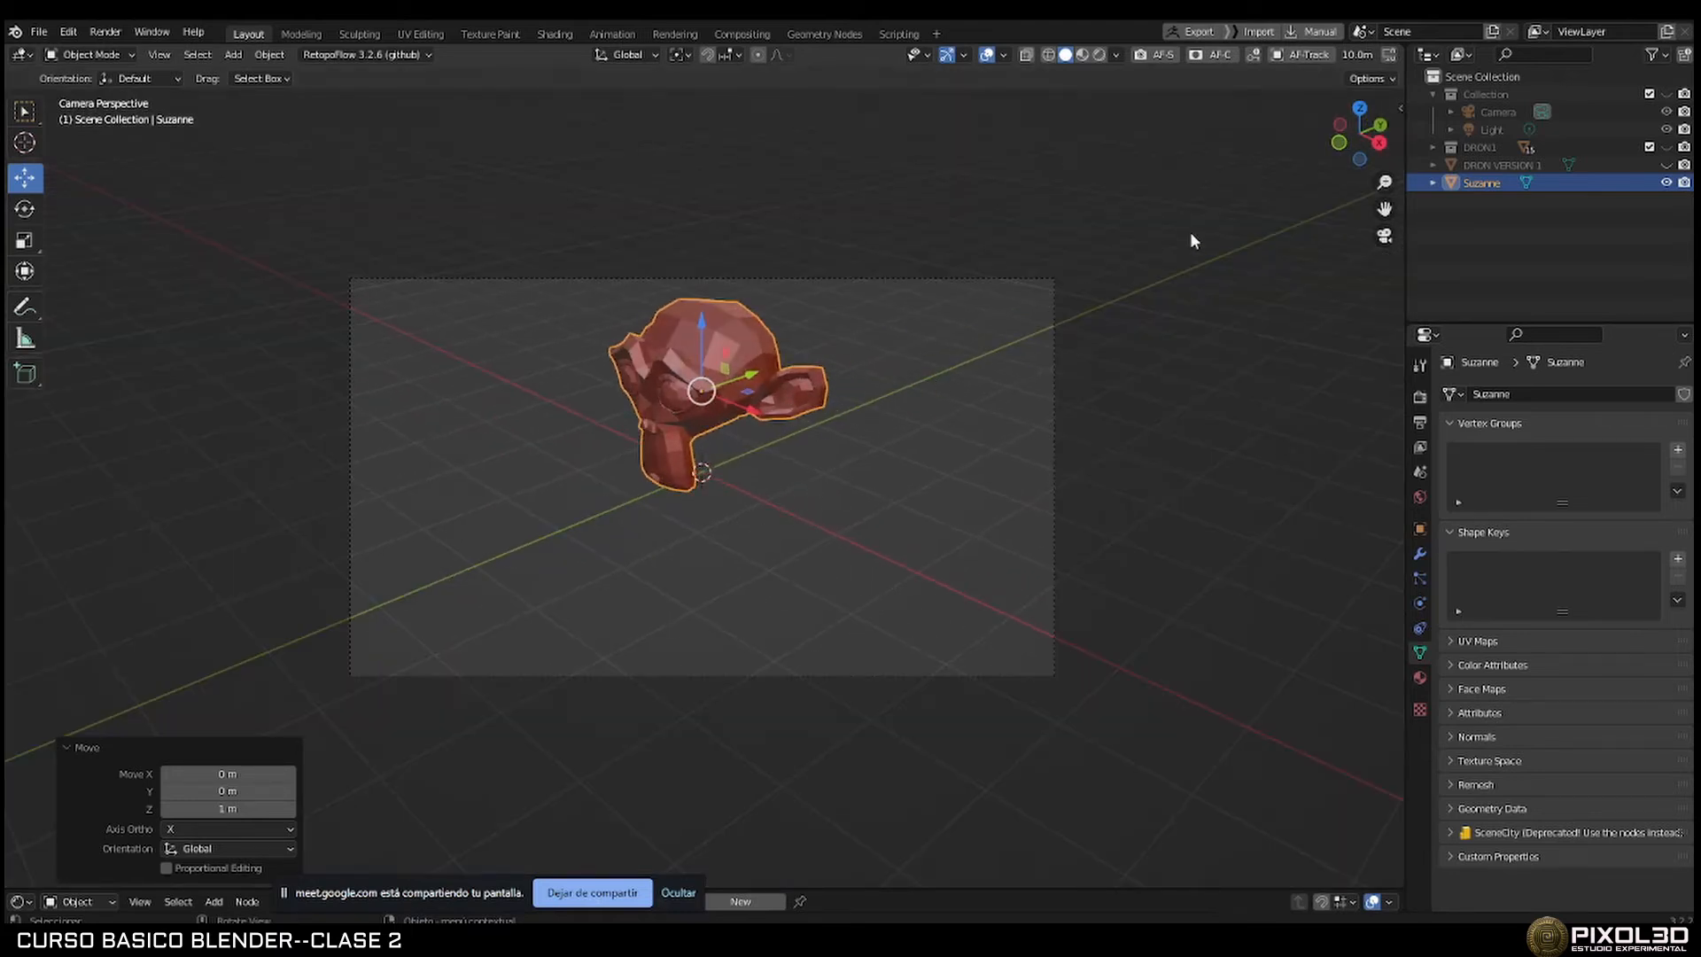
Enable Camera to View in the View Lock settings, reframe the monkey larger through the camera, and turn the lock off again.
click(1399, 107)
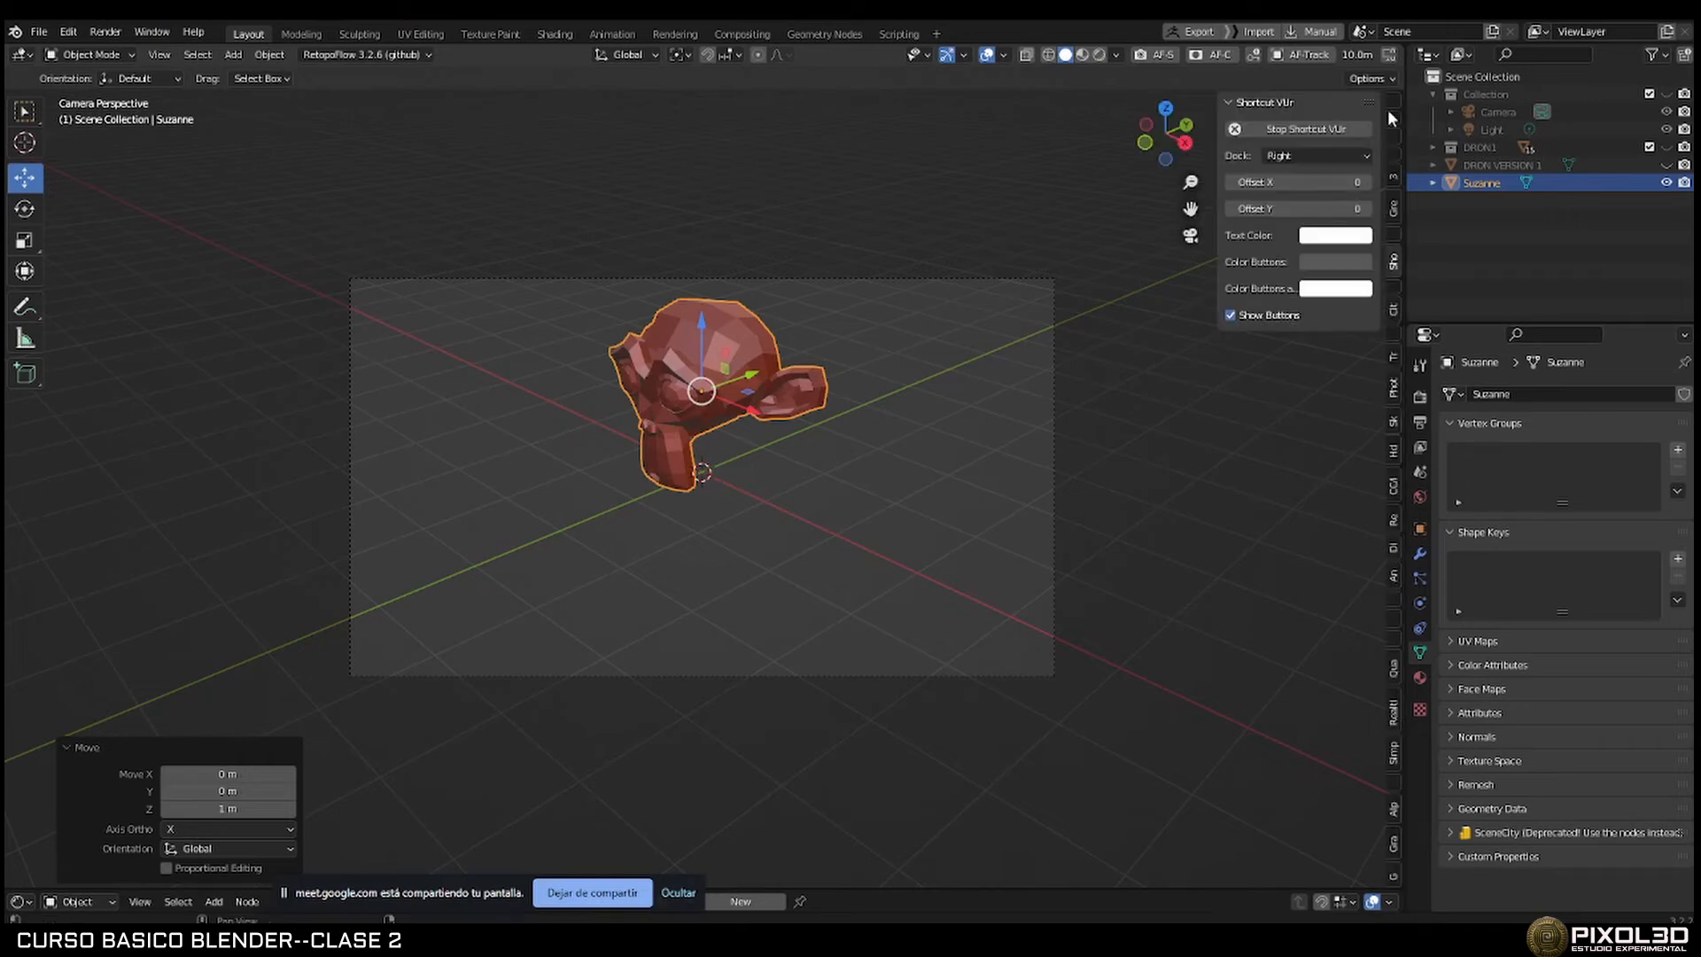
click(1391, 109)
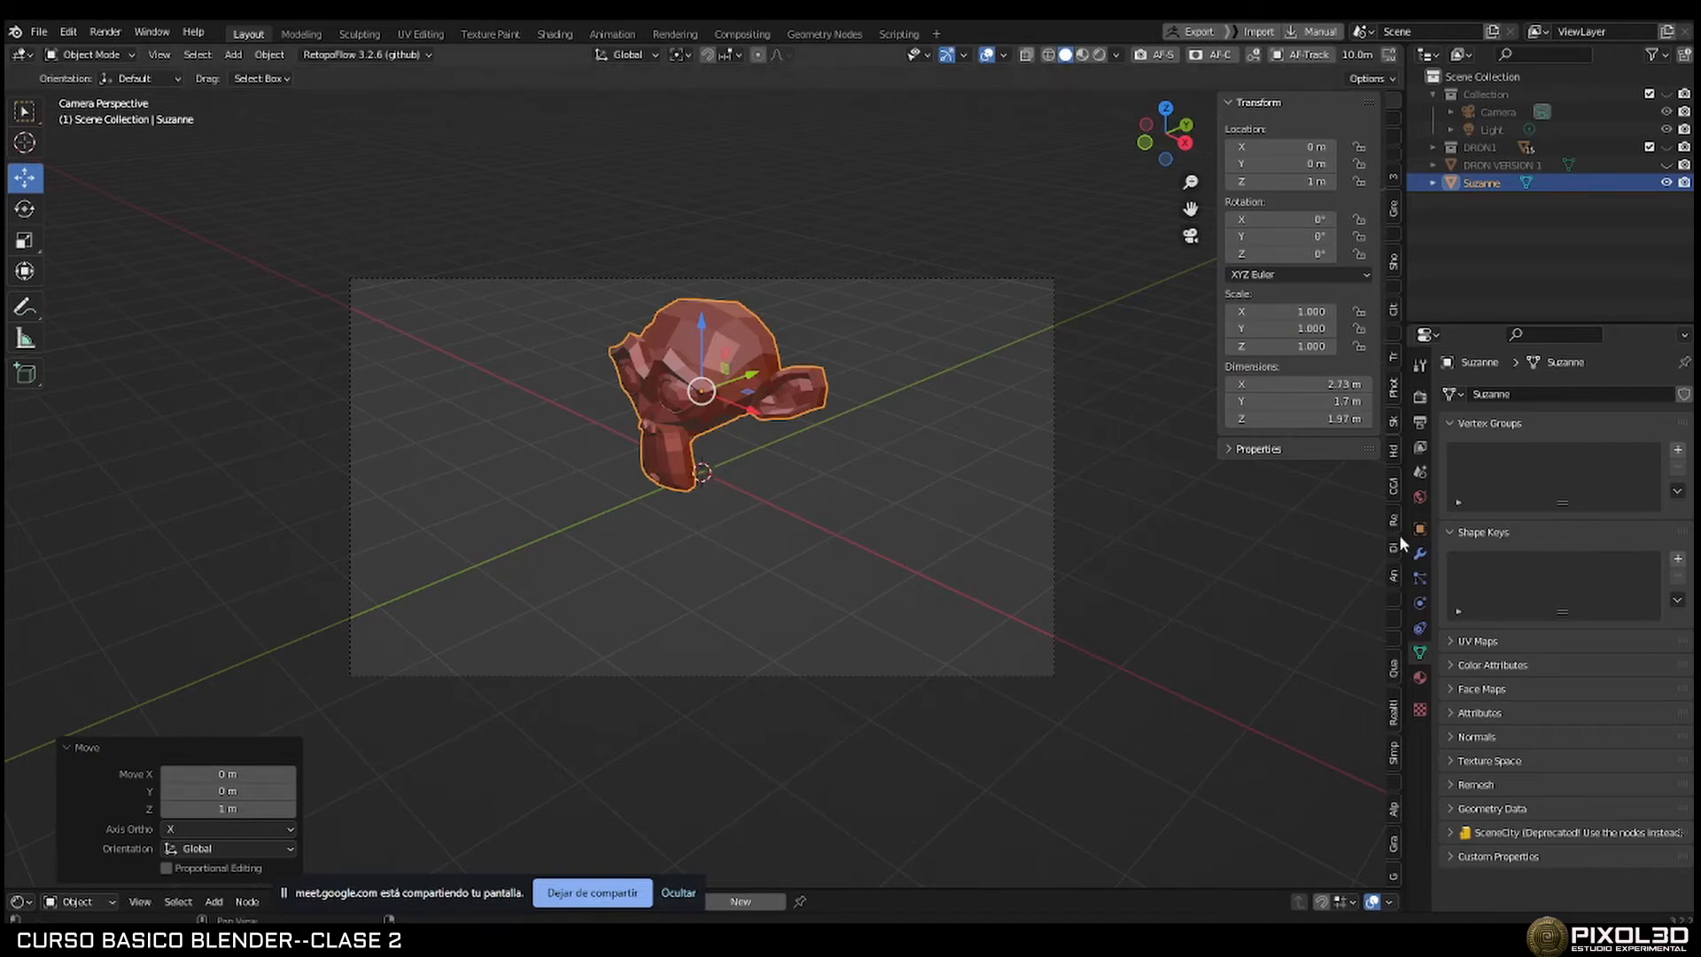
click(1391, 120)
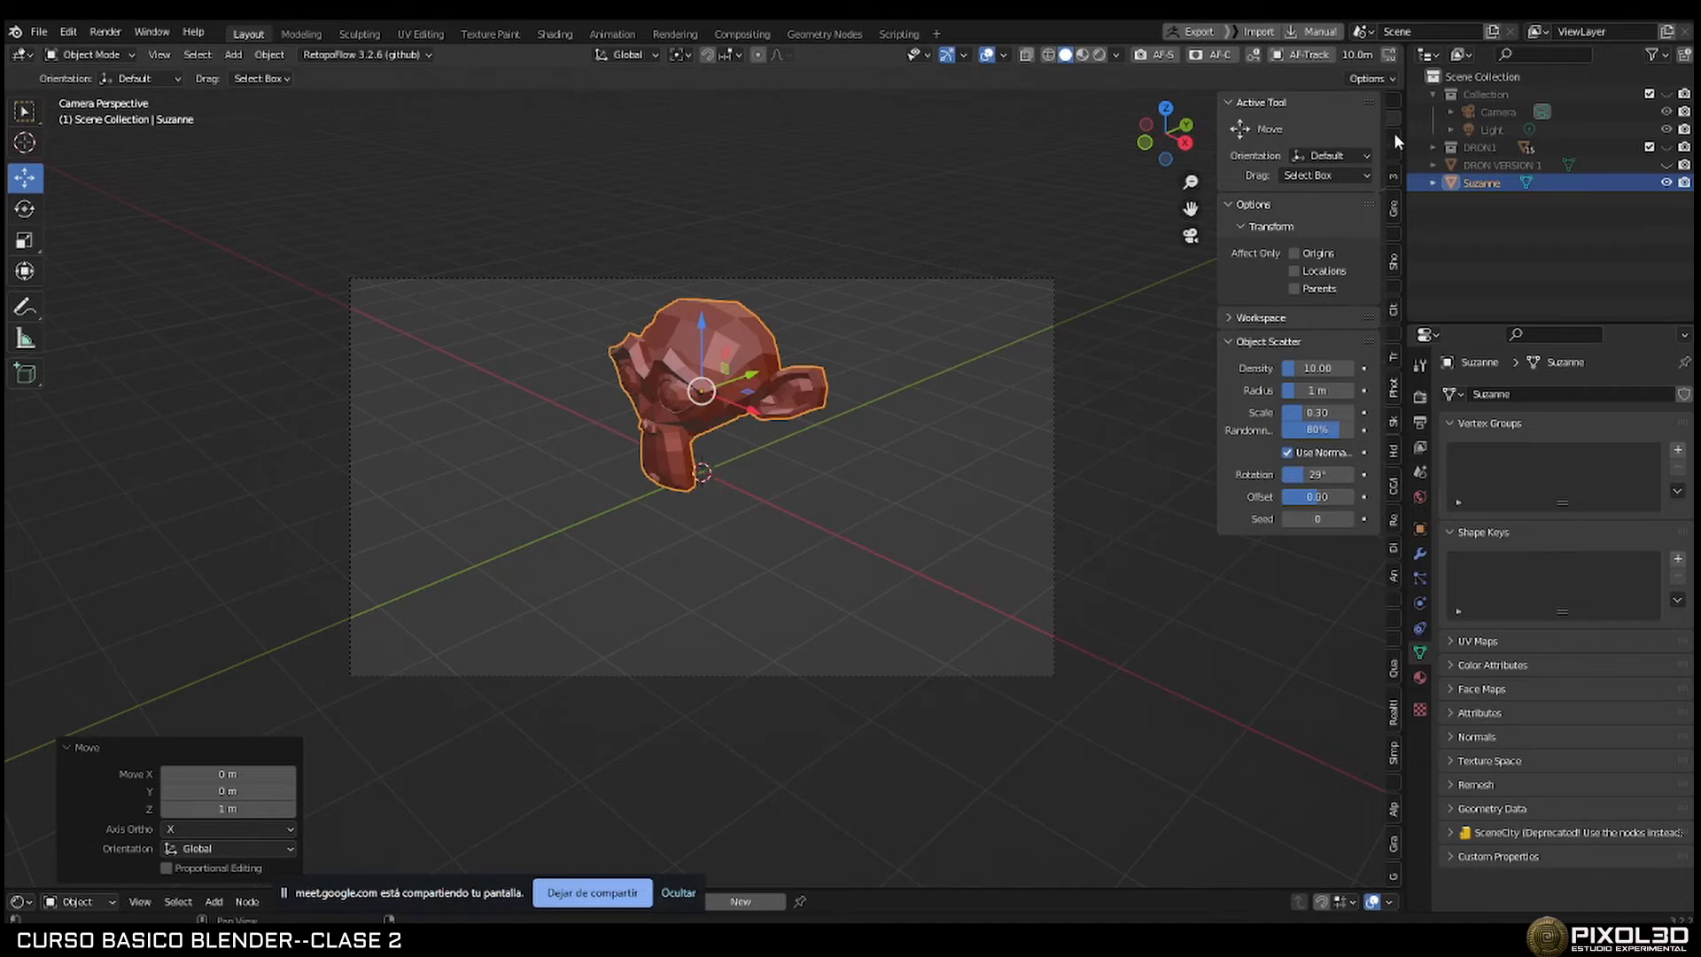
click(1392, 133)
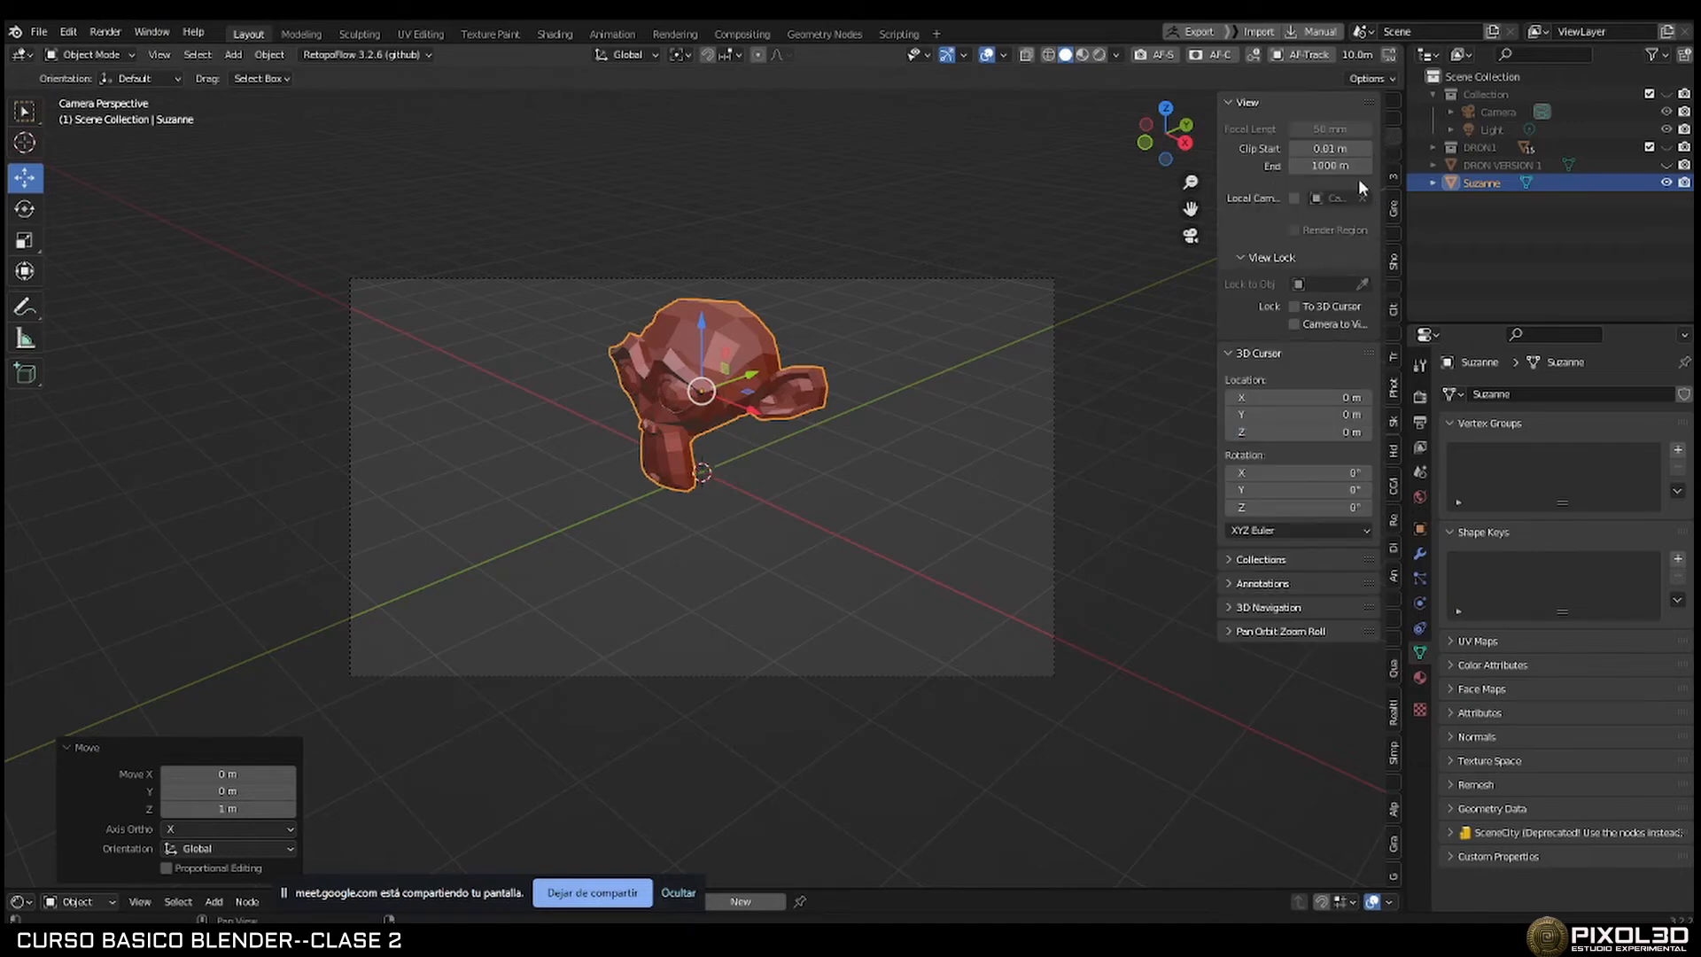
click(1294, 324)
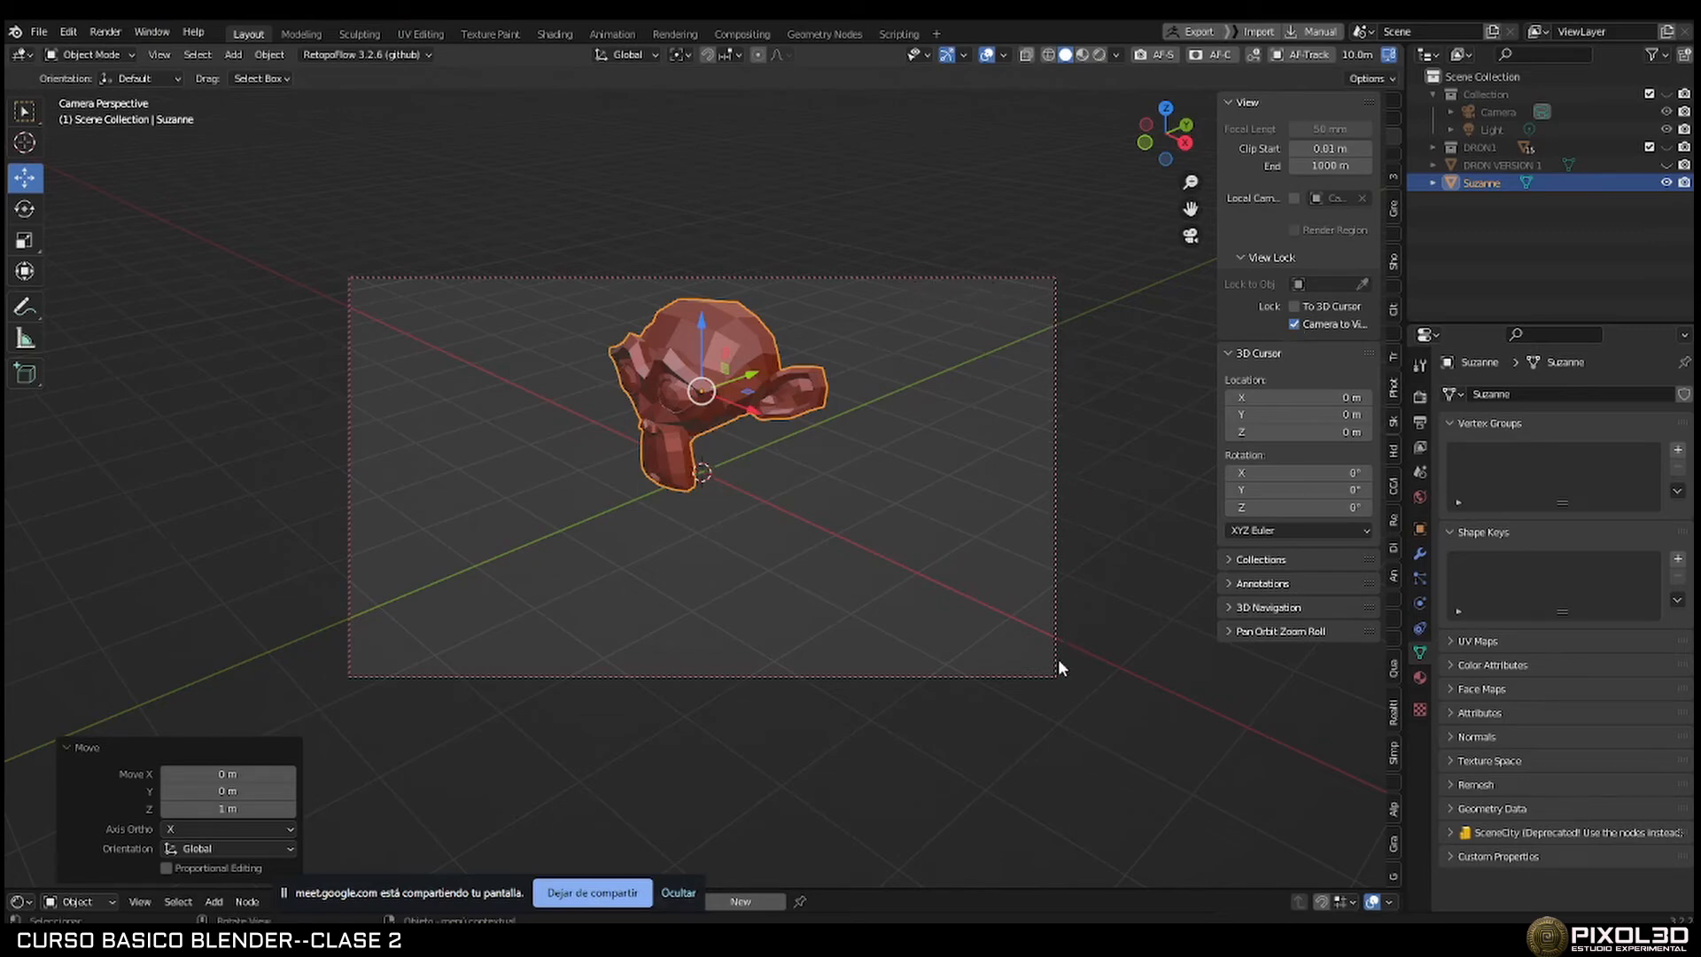
middle_drag(515, 570, 777, 523)
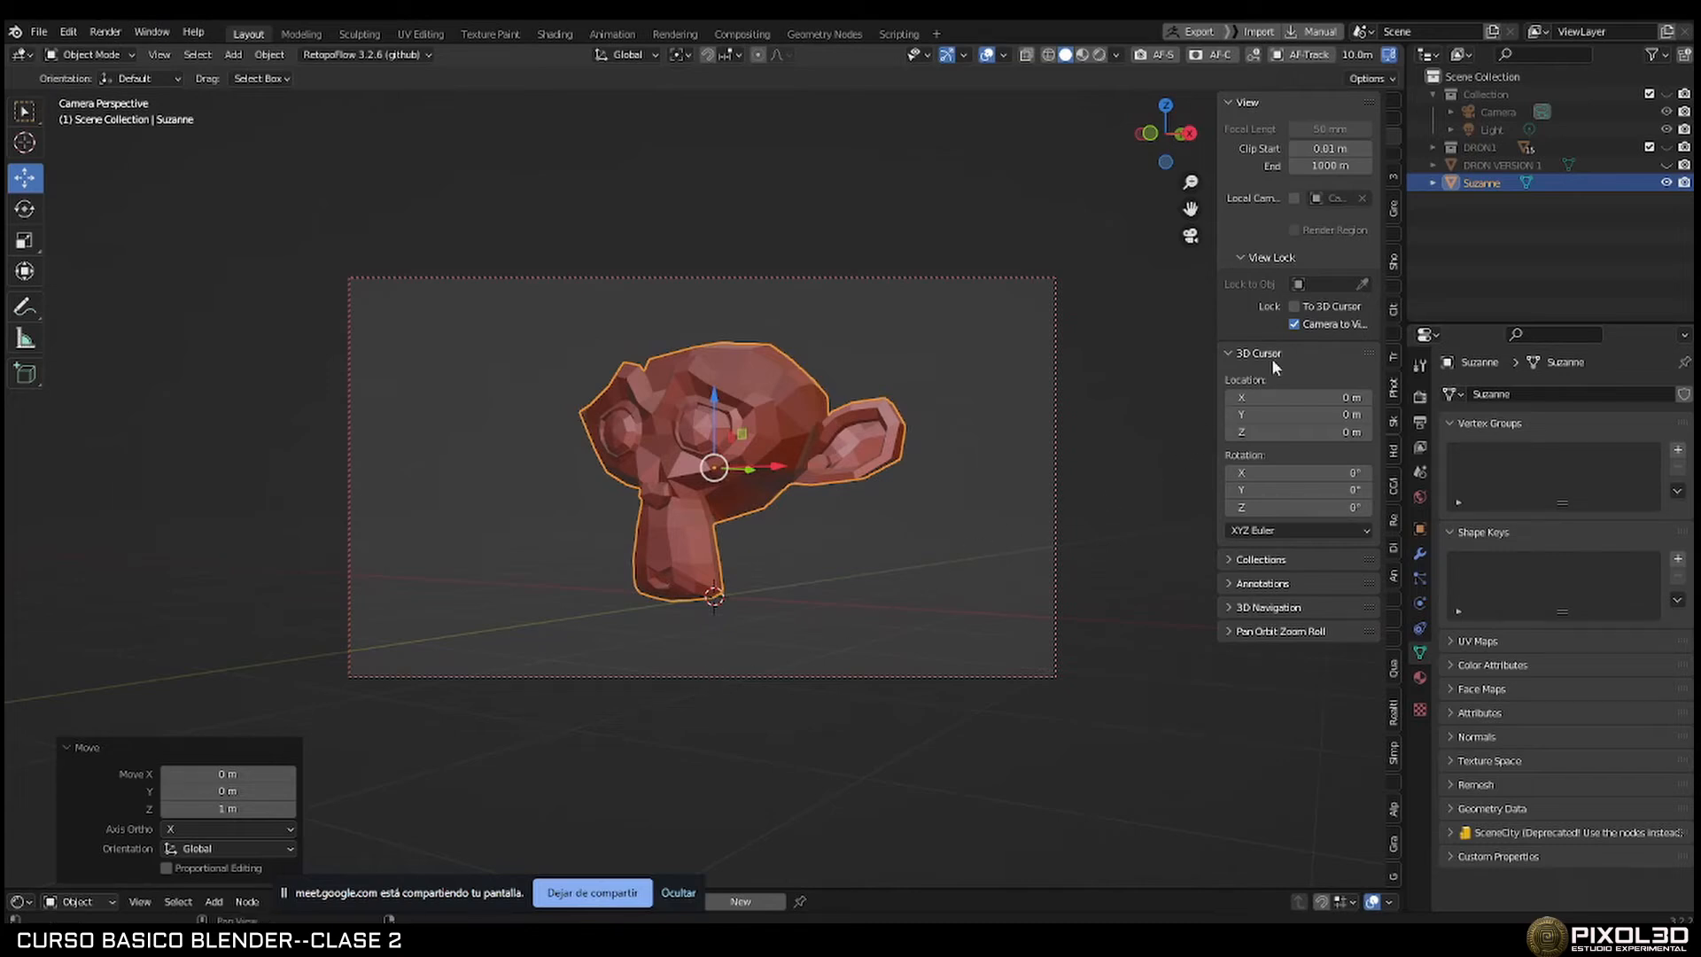
click(1293, 324)
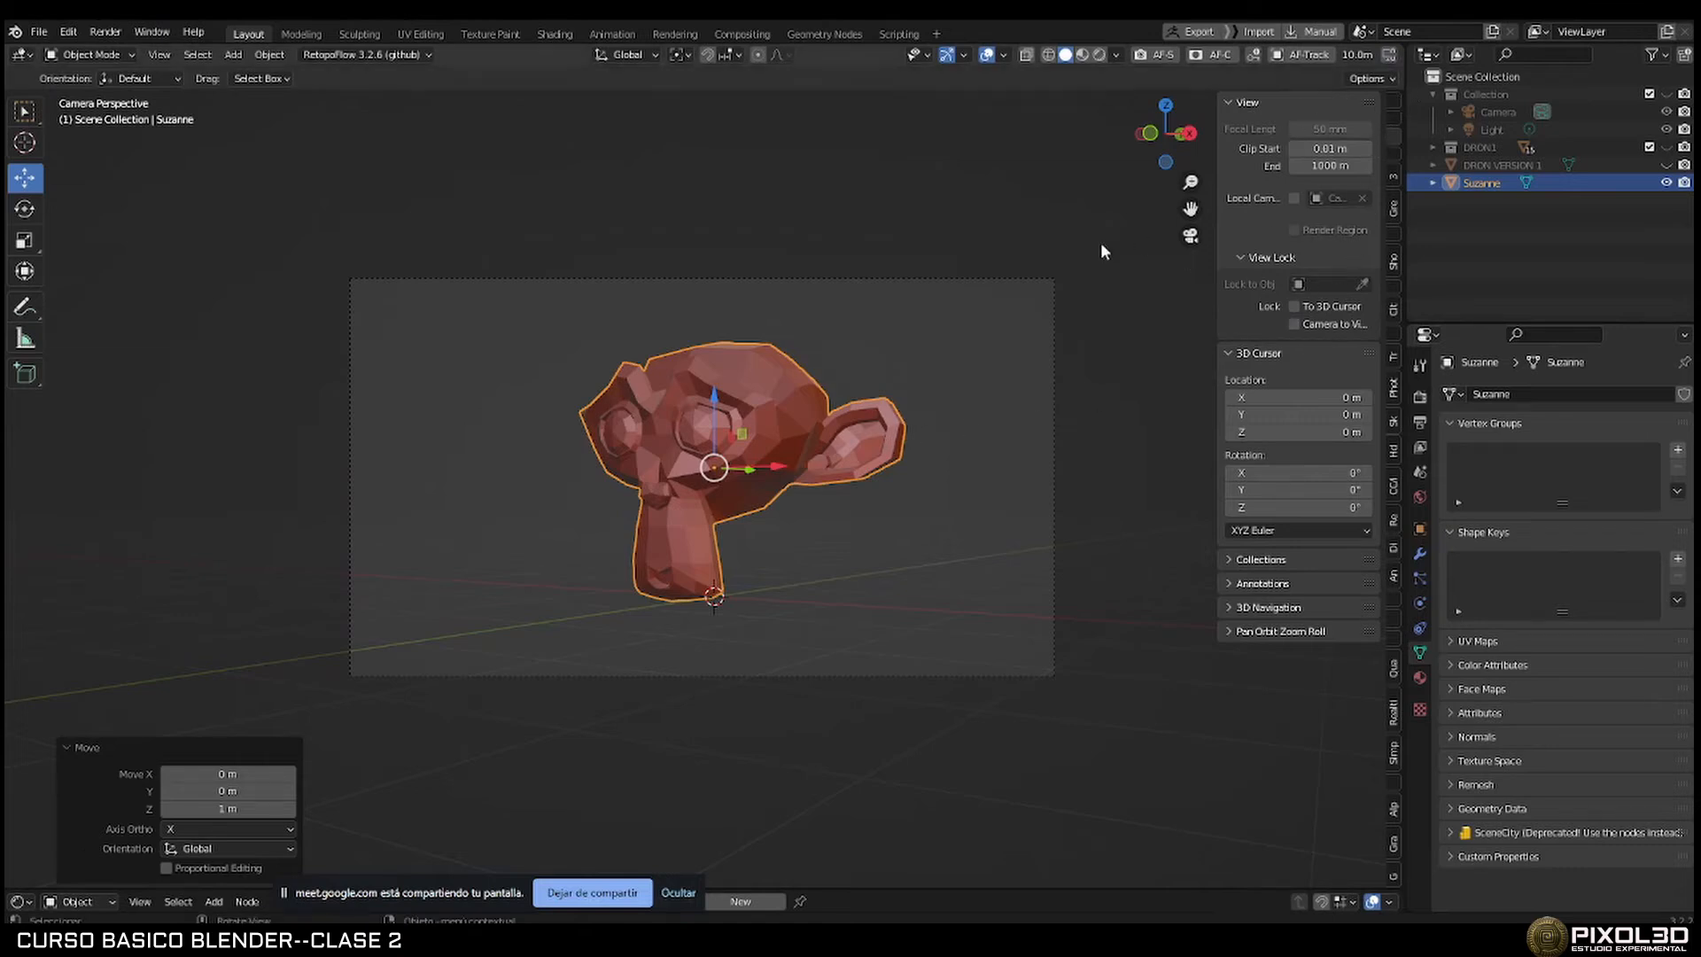
Bring up the shortcut assignment for the Camera to View option, then cancel it.
right_click(1329, 322)
right_click(1334, 324)
right_click(1329, 322)
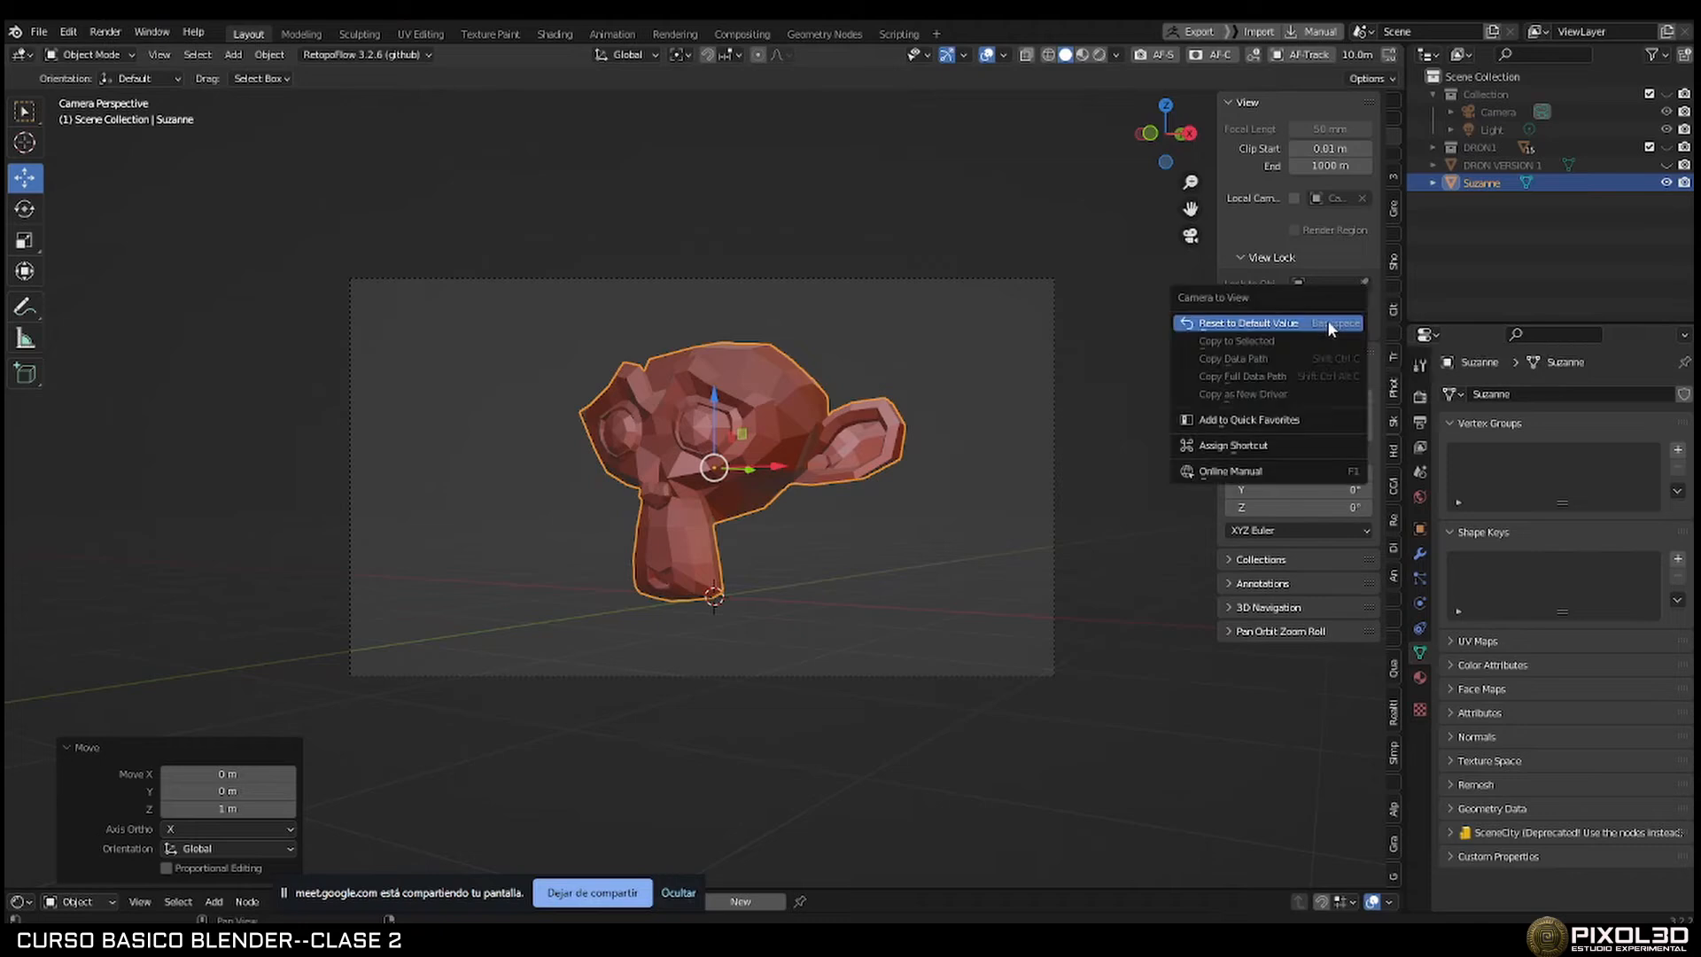
click(1246, 446)
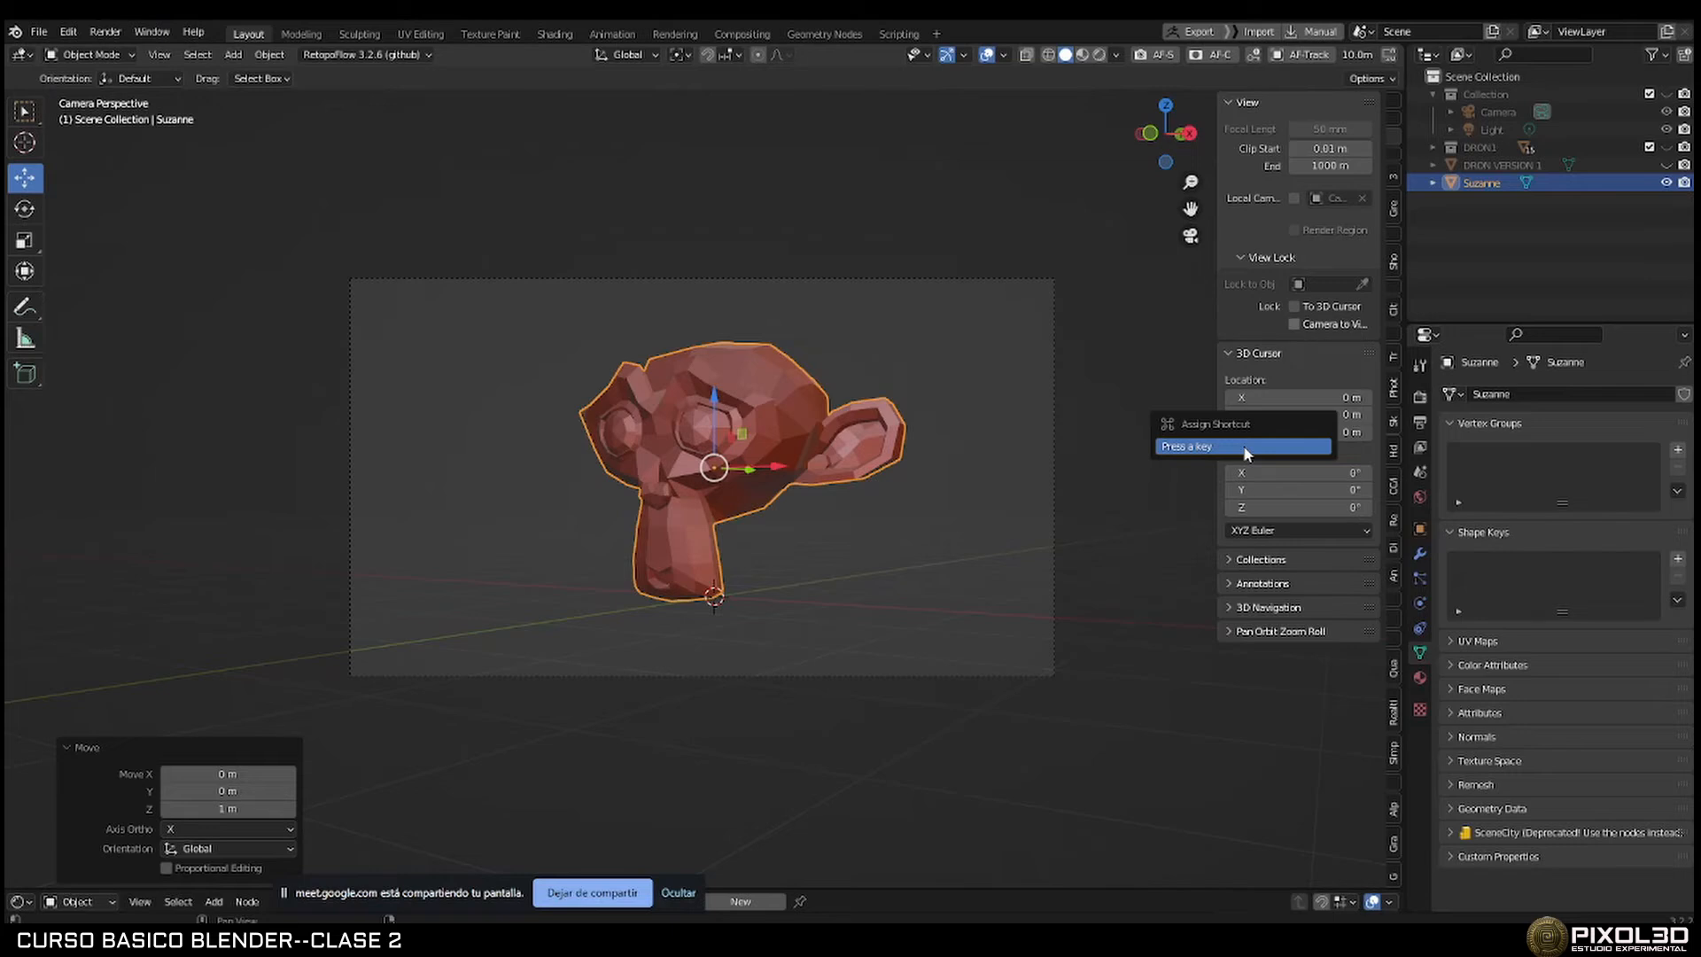
key(Escape)
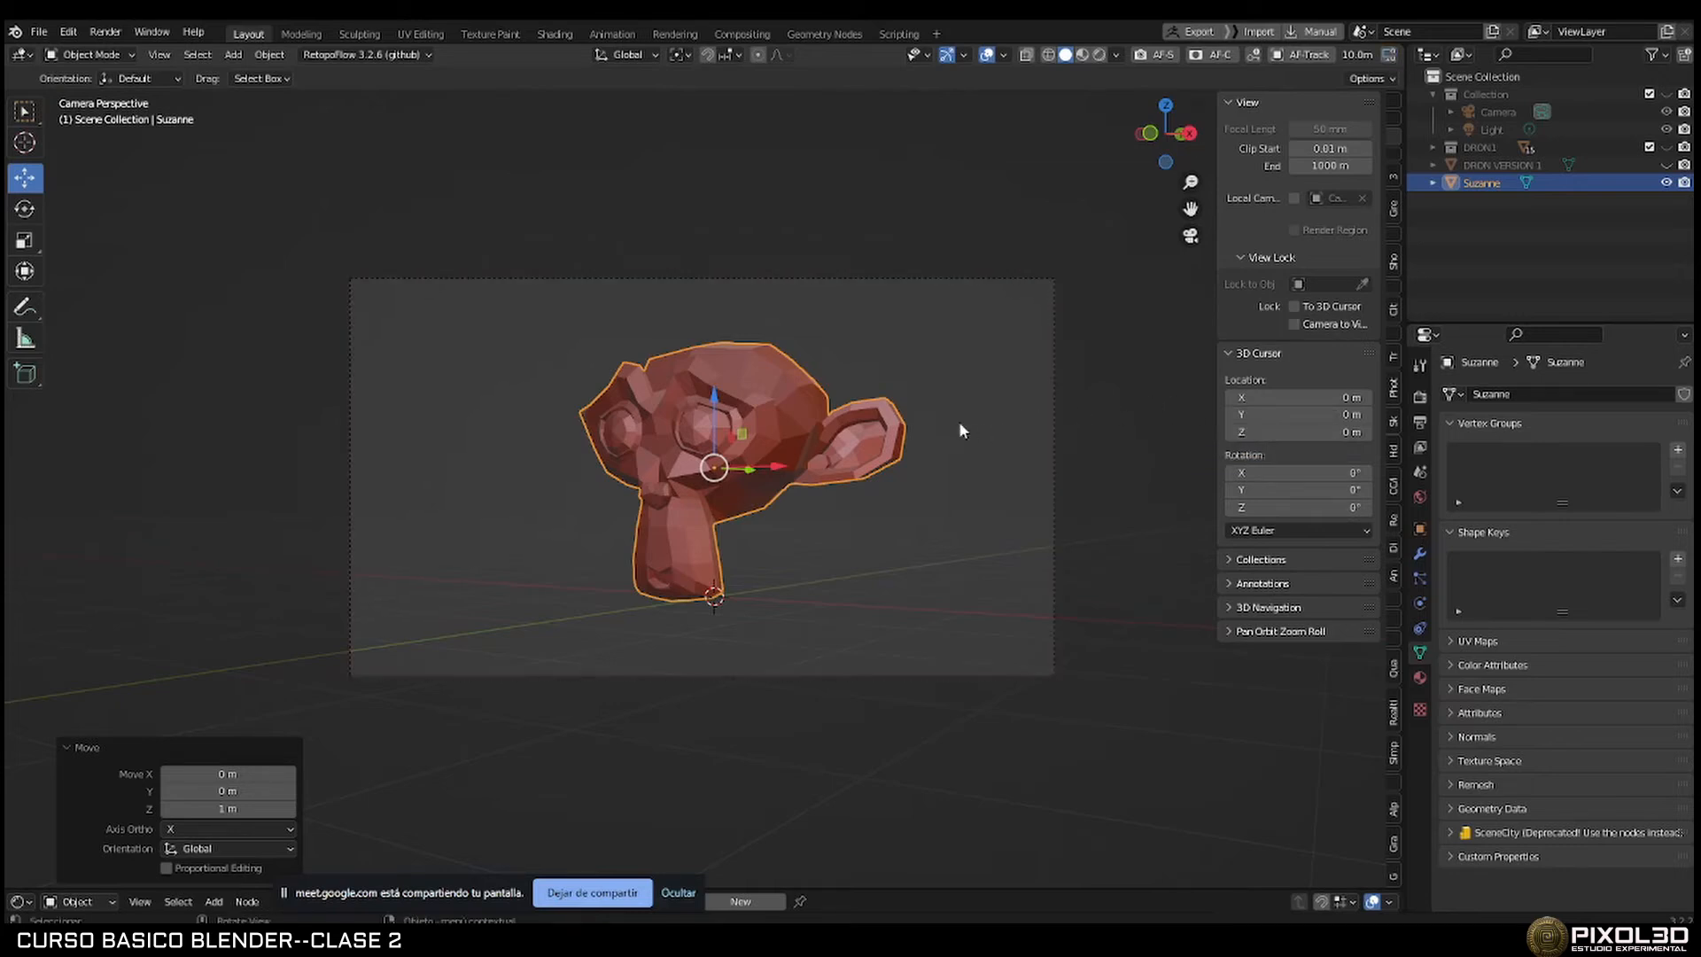
Toggle Camera to View with its shortcut, leave it enabled, and orbit the camera to a slightly raised three-quarter view of the monkey.
key(c)
key(c)
key(c)
key(c)
key(c)
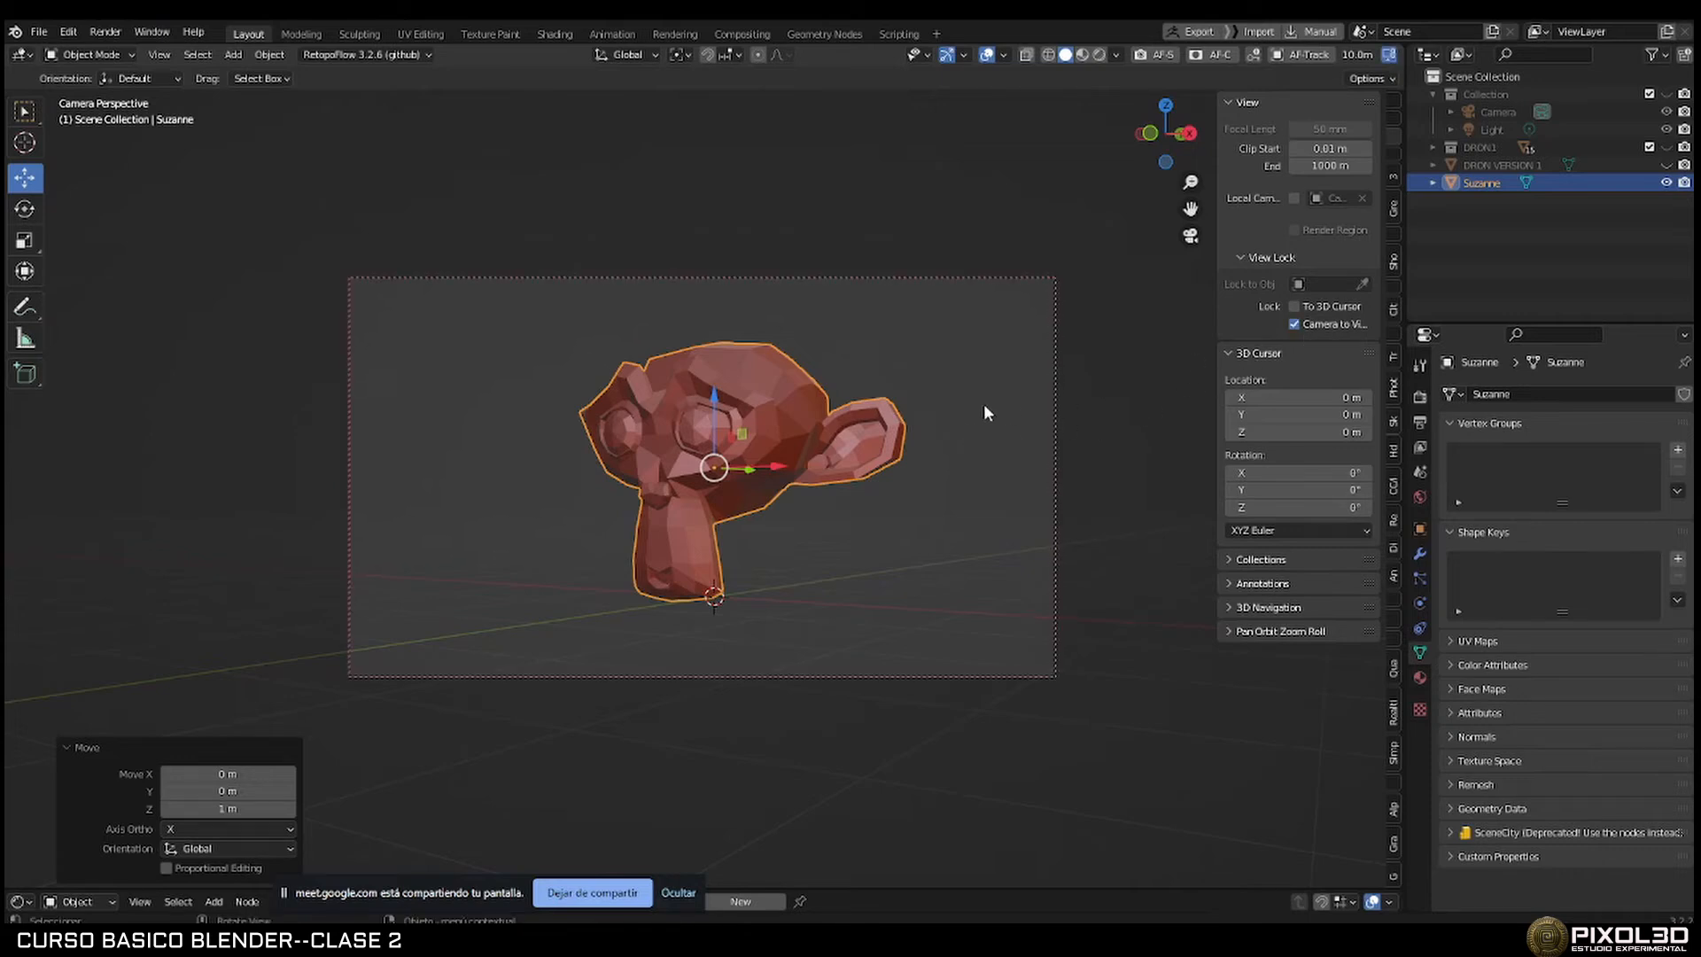
middle_drag(984, 402, 927, 428)
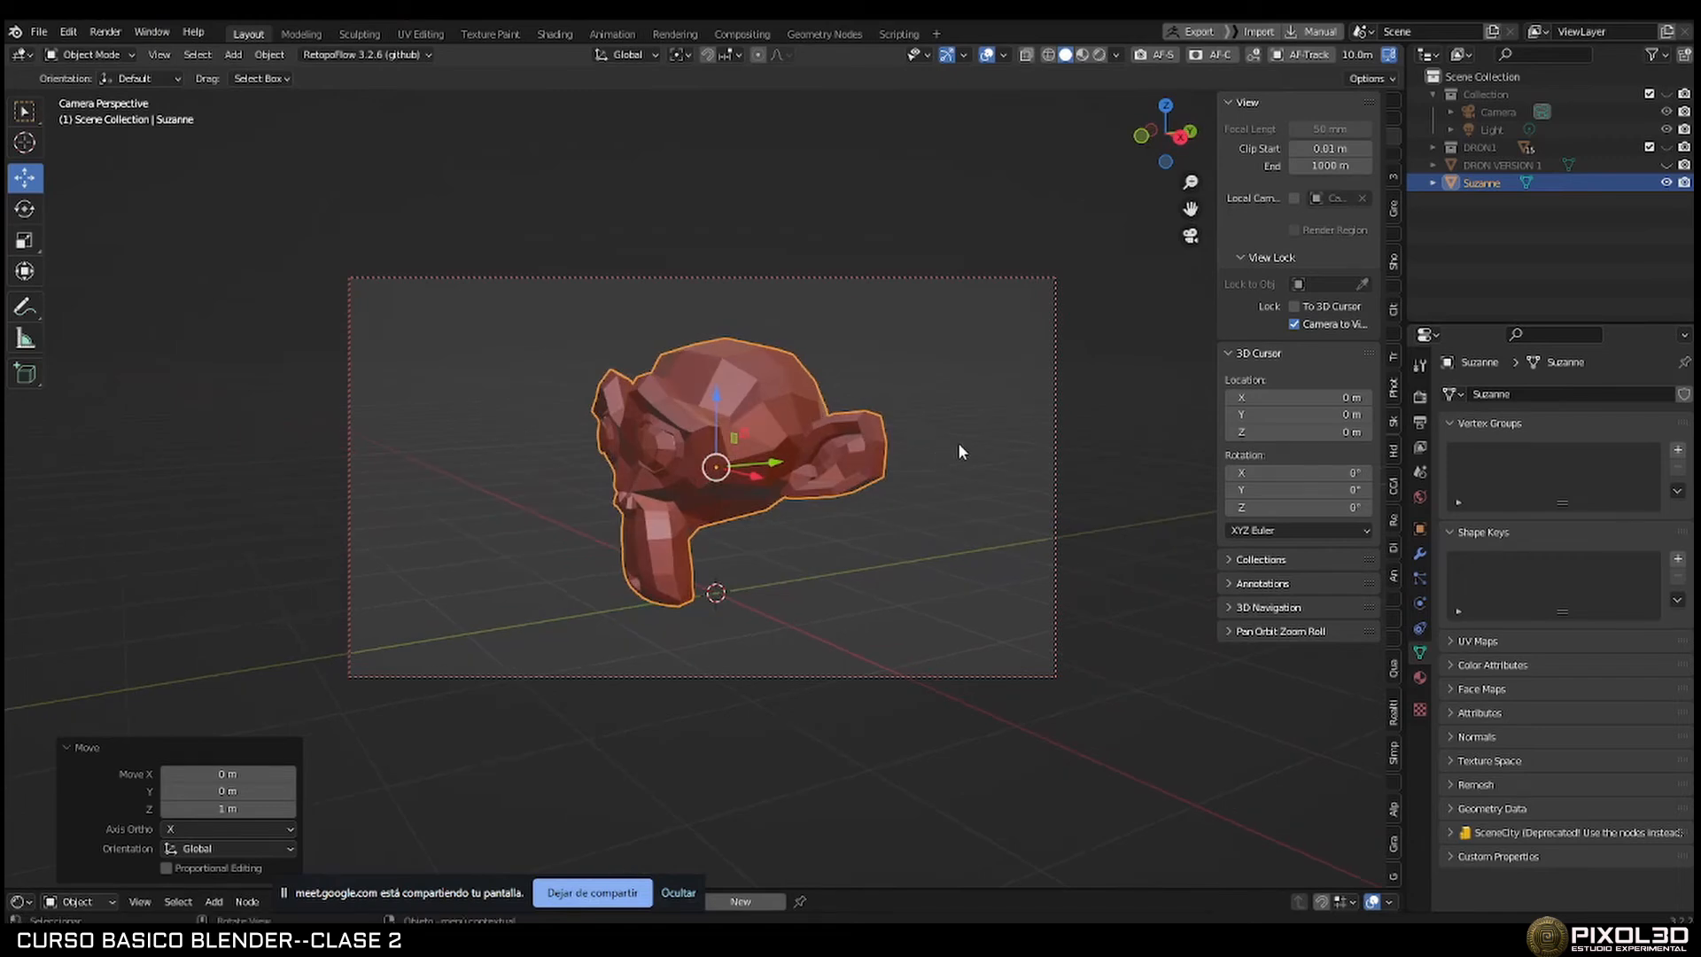
middle_drag(957, 449, 902, 455)
mouse_move(790, 470)
middle_down()
mouse_move(736, 493)
mouse_move(799, 477)
middle_up()
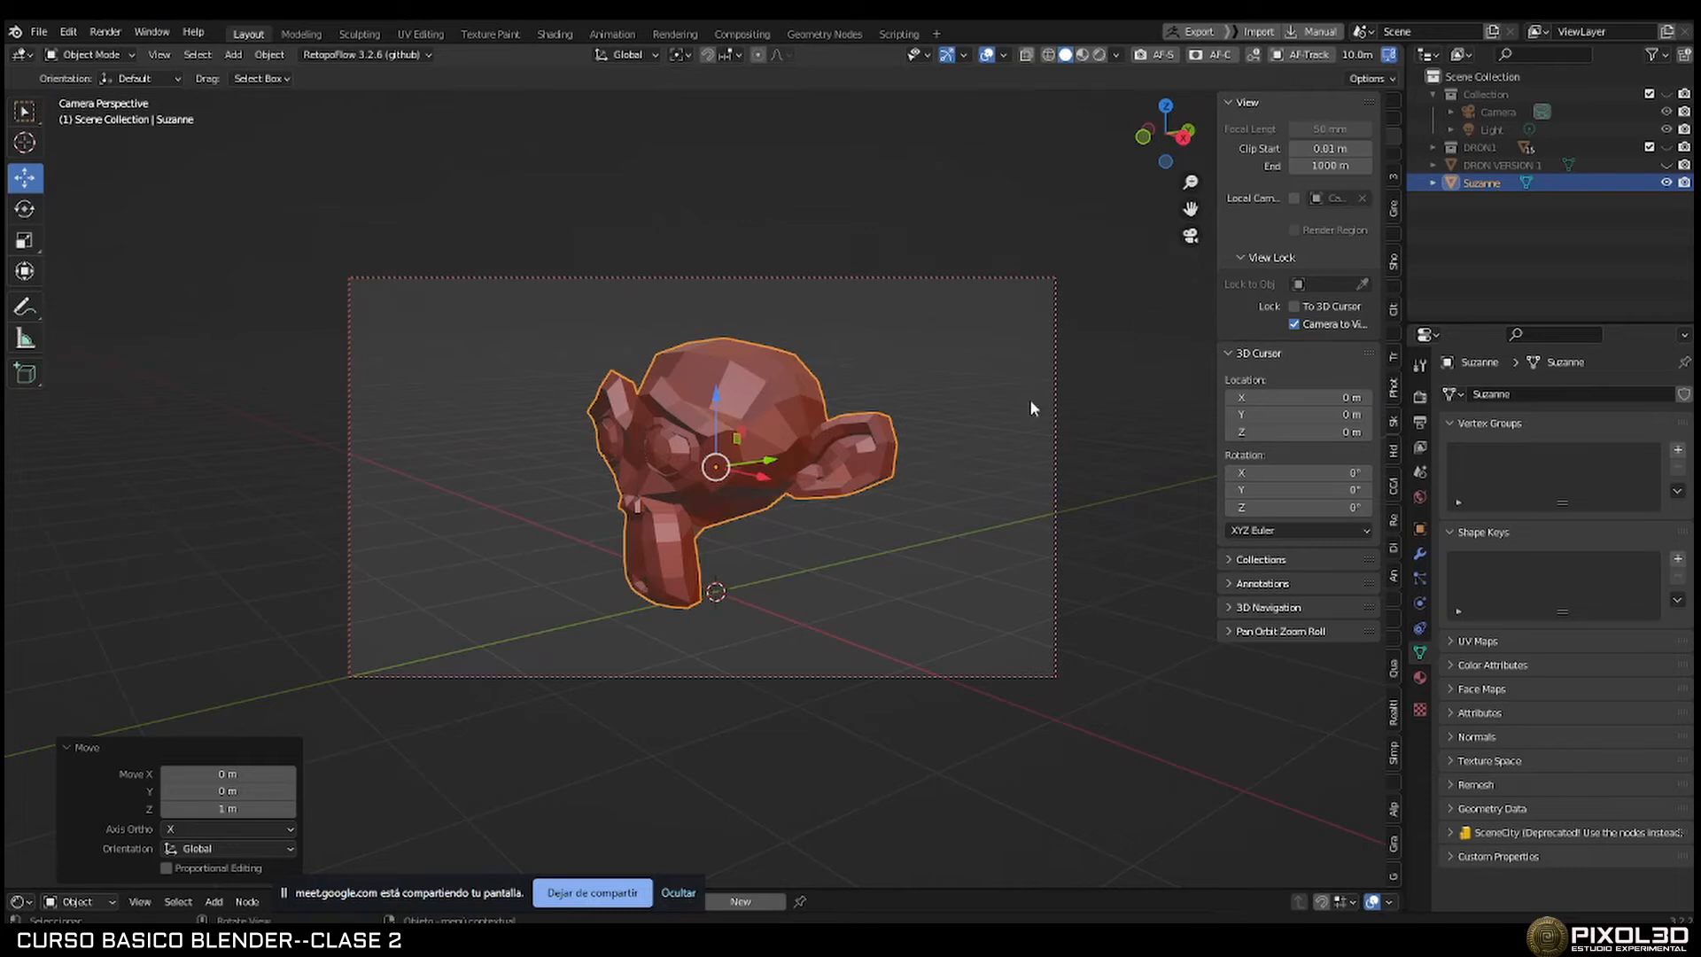
Hide the sidebar, leave the camera view and frame the monkey from farther away in user perspective.
key(n)
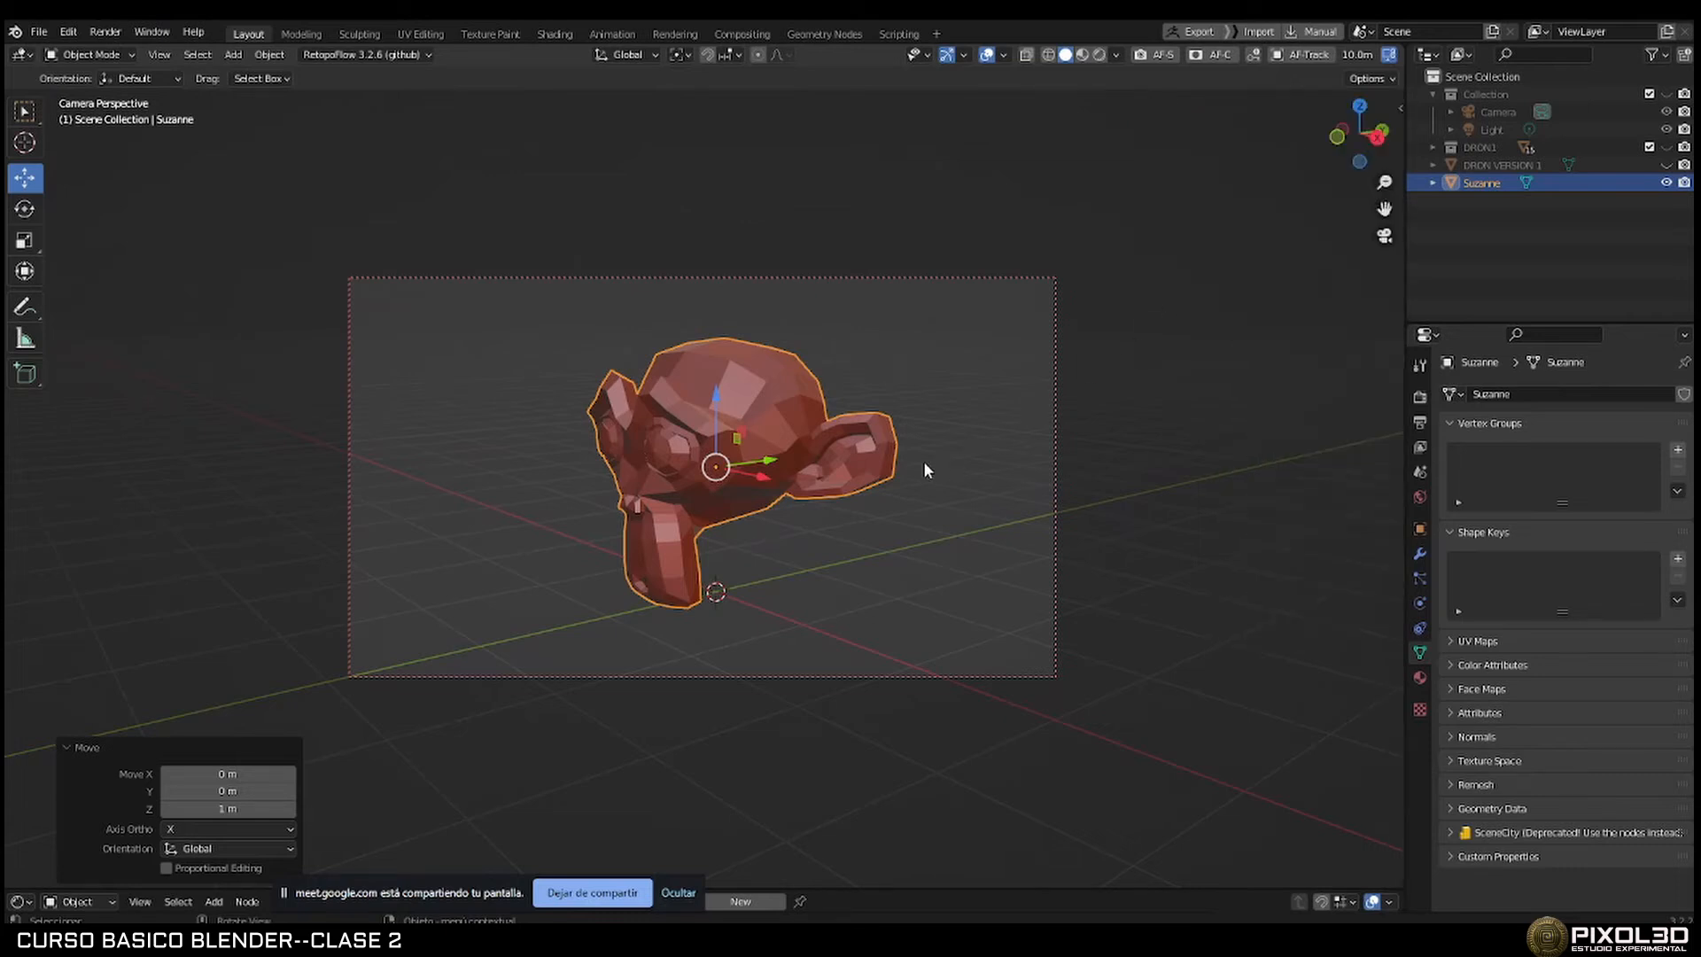
middle_drag(923, 461, 919, 459)
key(KP_0)
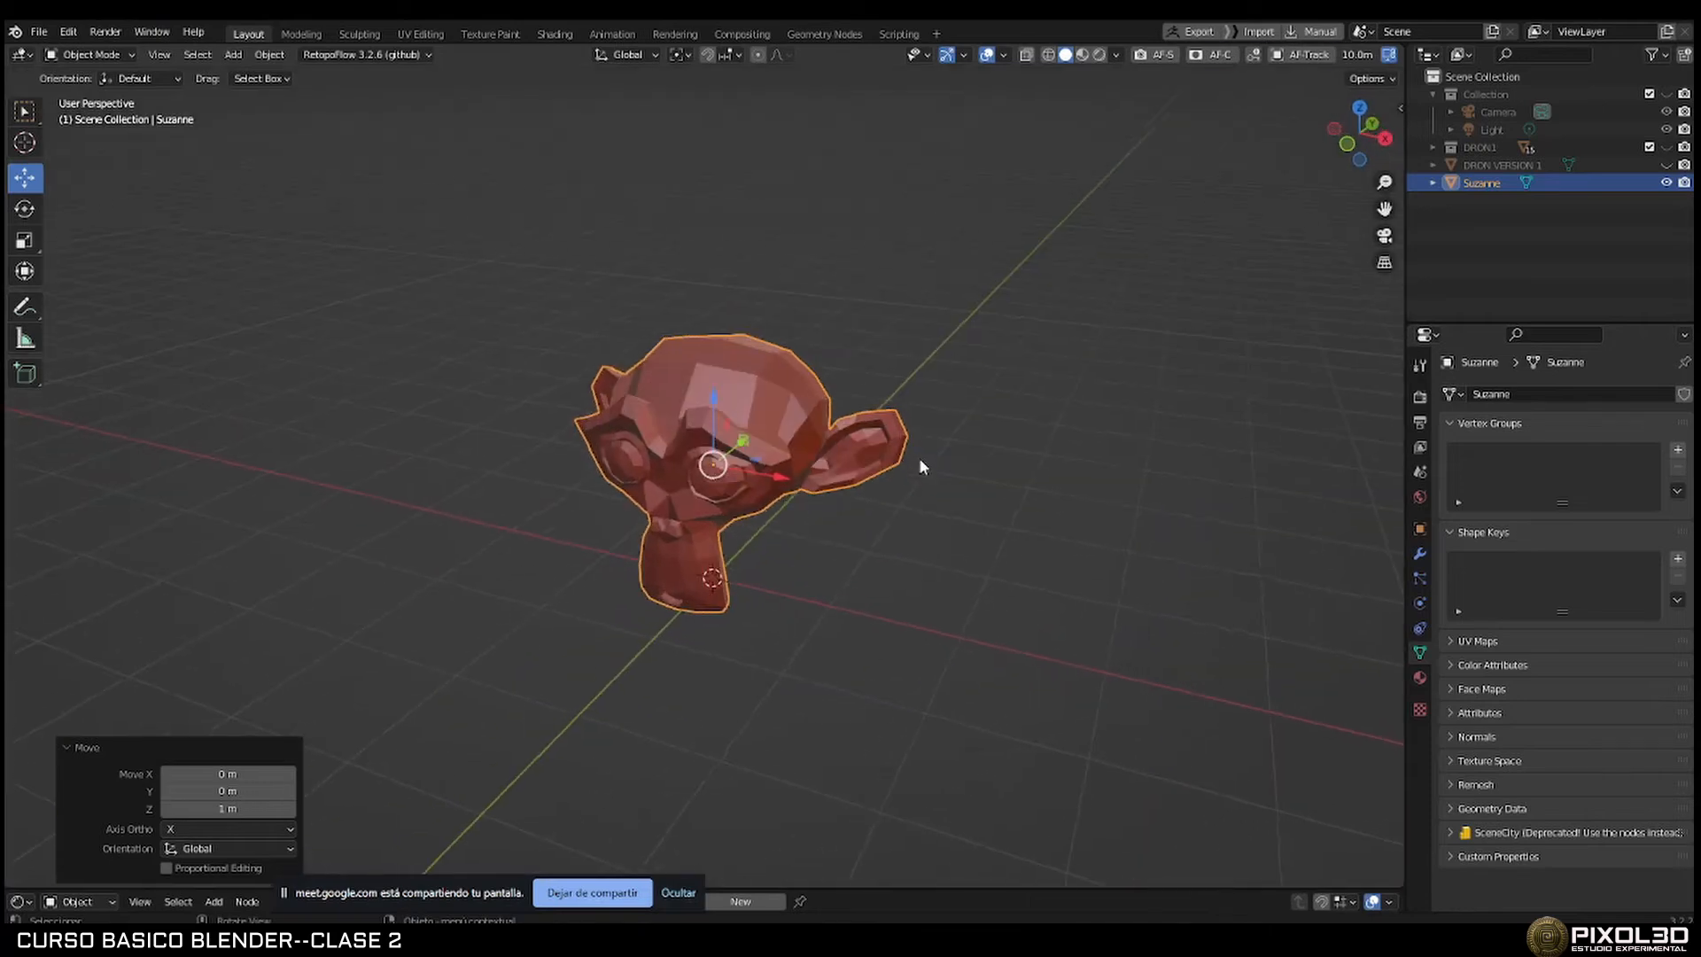
scroll(919, 459, down, 10)
scroll(915, 516, up, 3)
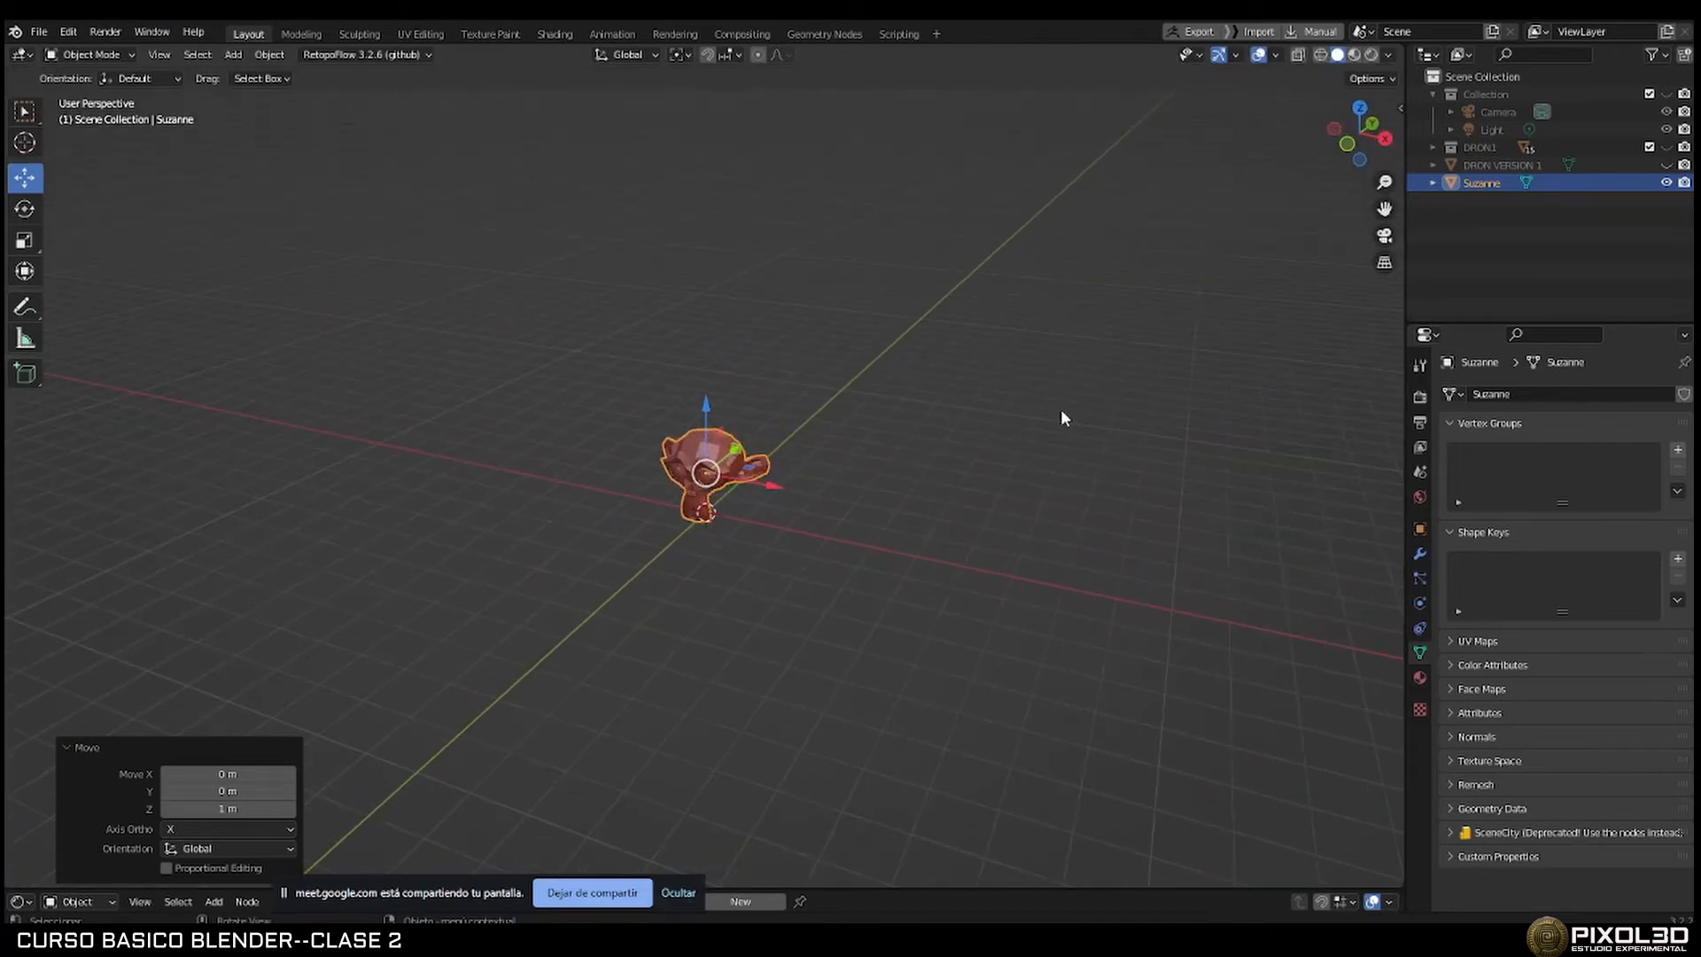
Unhide the collection that holds the camera and light, and select the camera beside the monkey.
click(1665, 95)
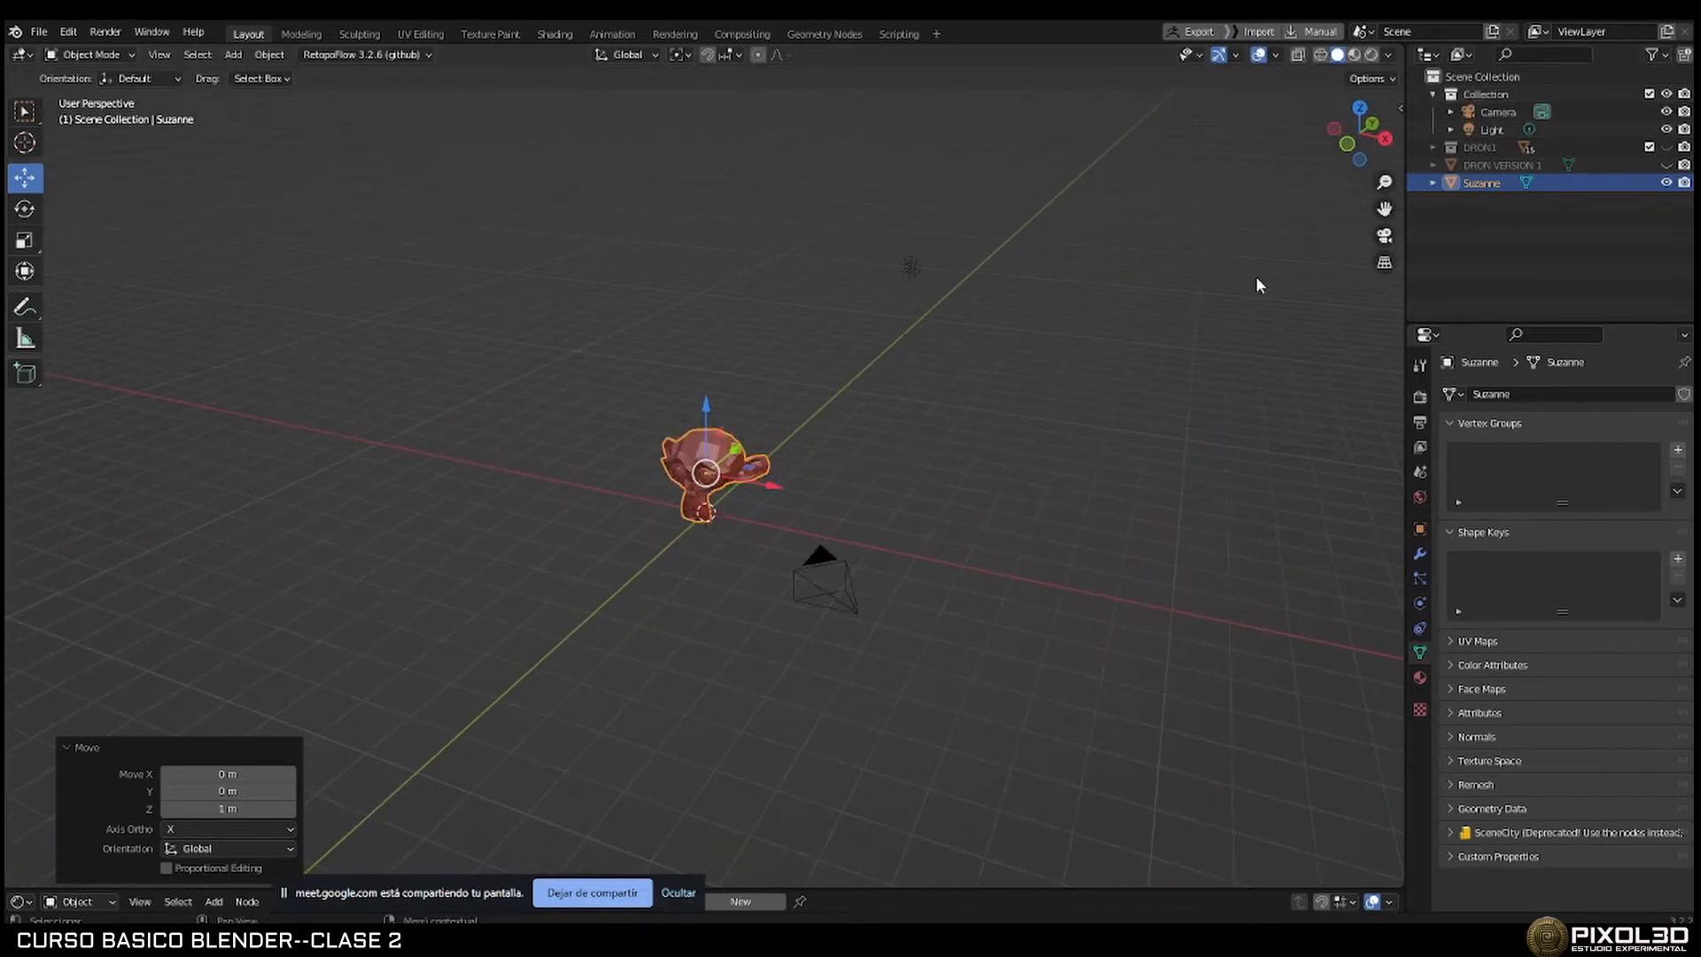
click(831, 555)
middle_drag(831, 554, 927, 551)
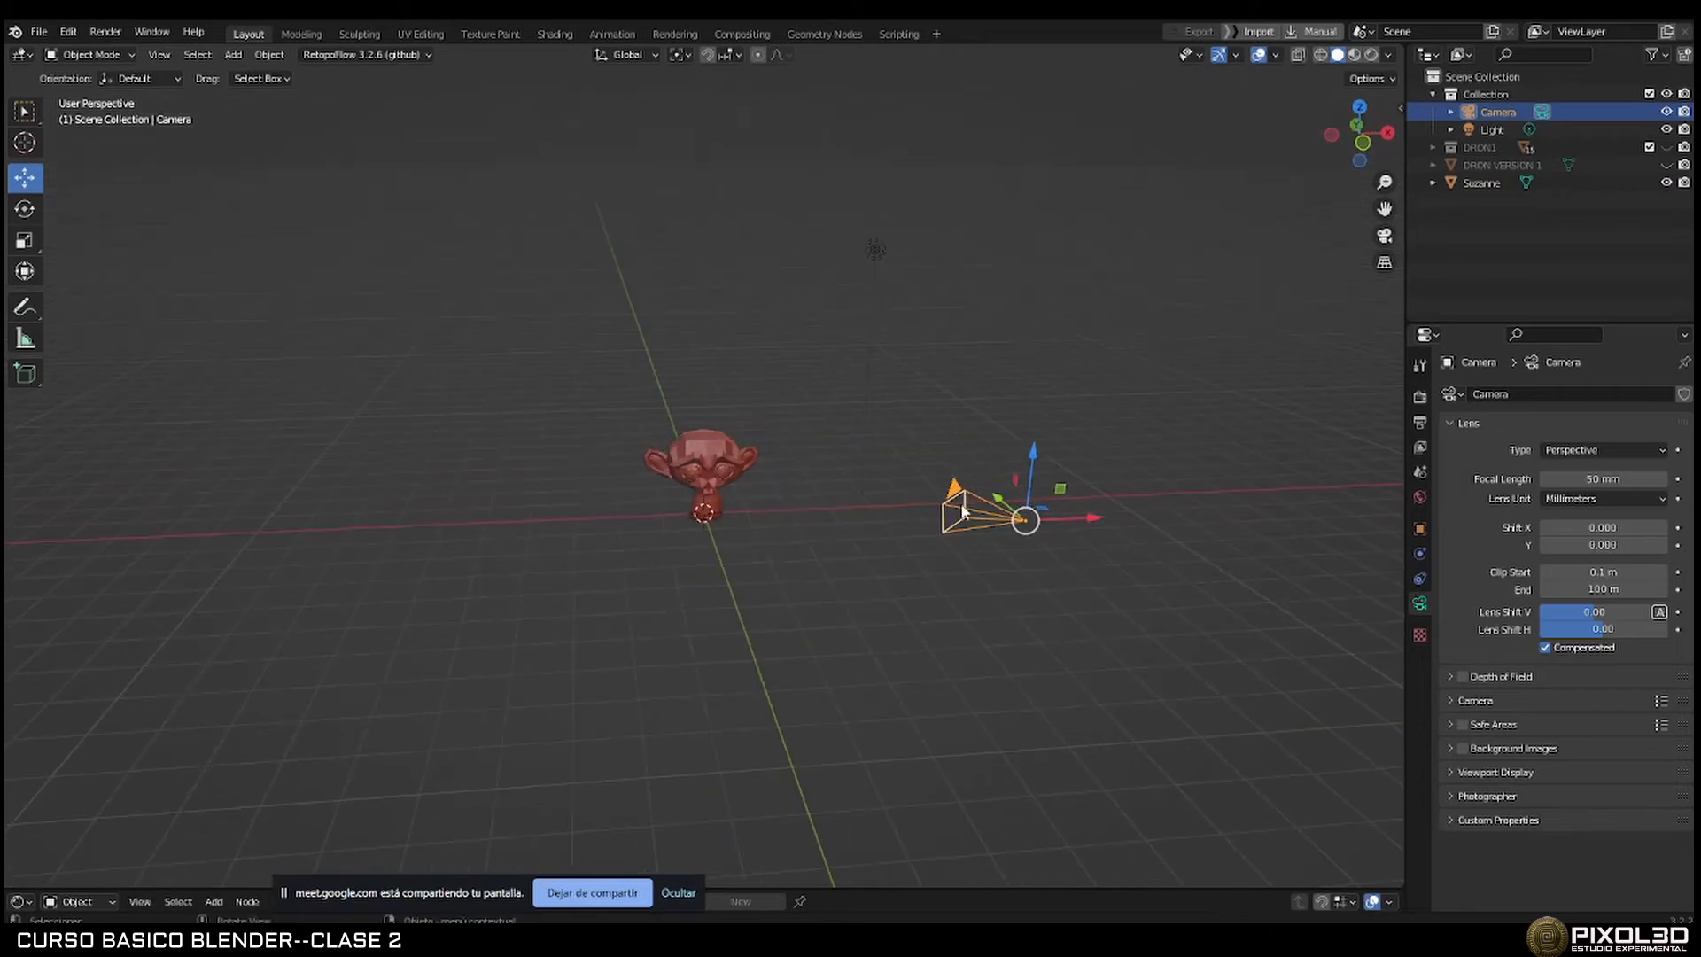
Switch repeatedly between the active camera's view and the user perspective, ending in user perspective.
key(KP_0)
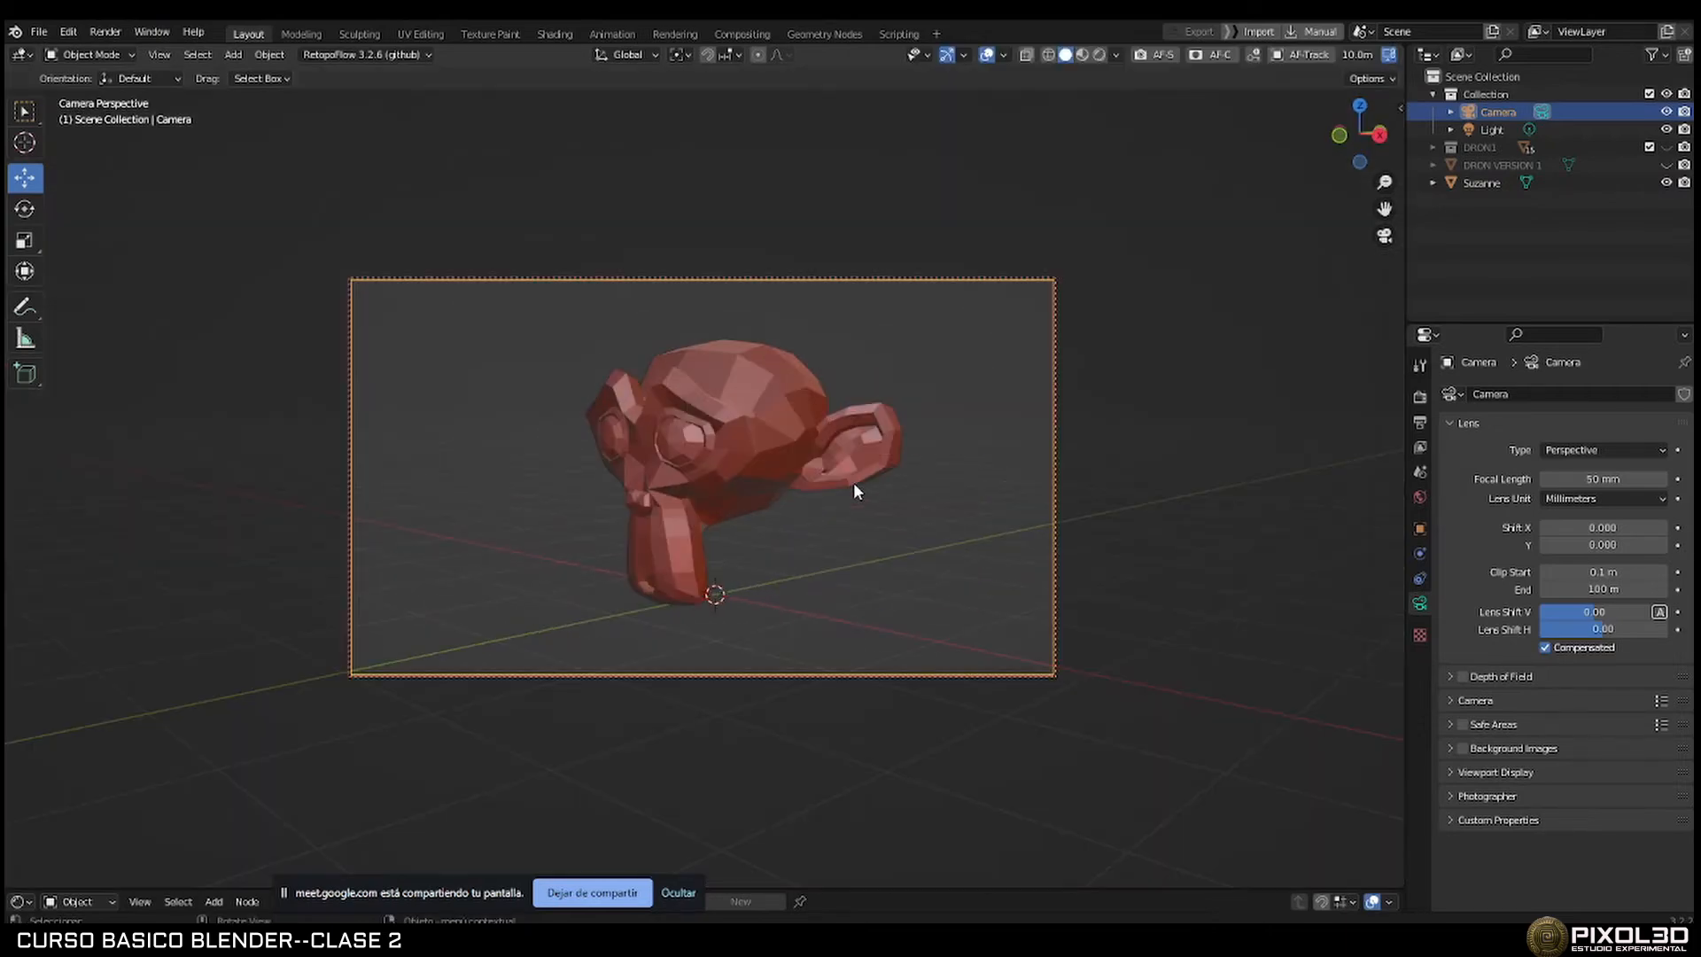
key(KP_0)
key(KP_0)
key(KP_0)
key(KP_0)
key(KP_0)
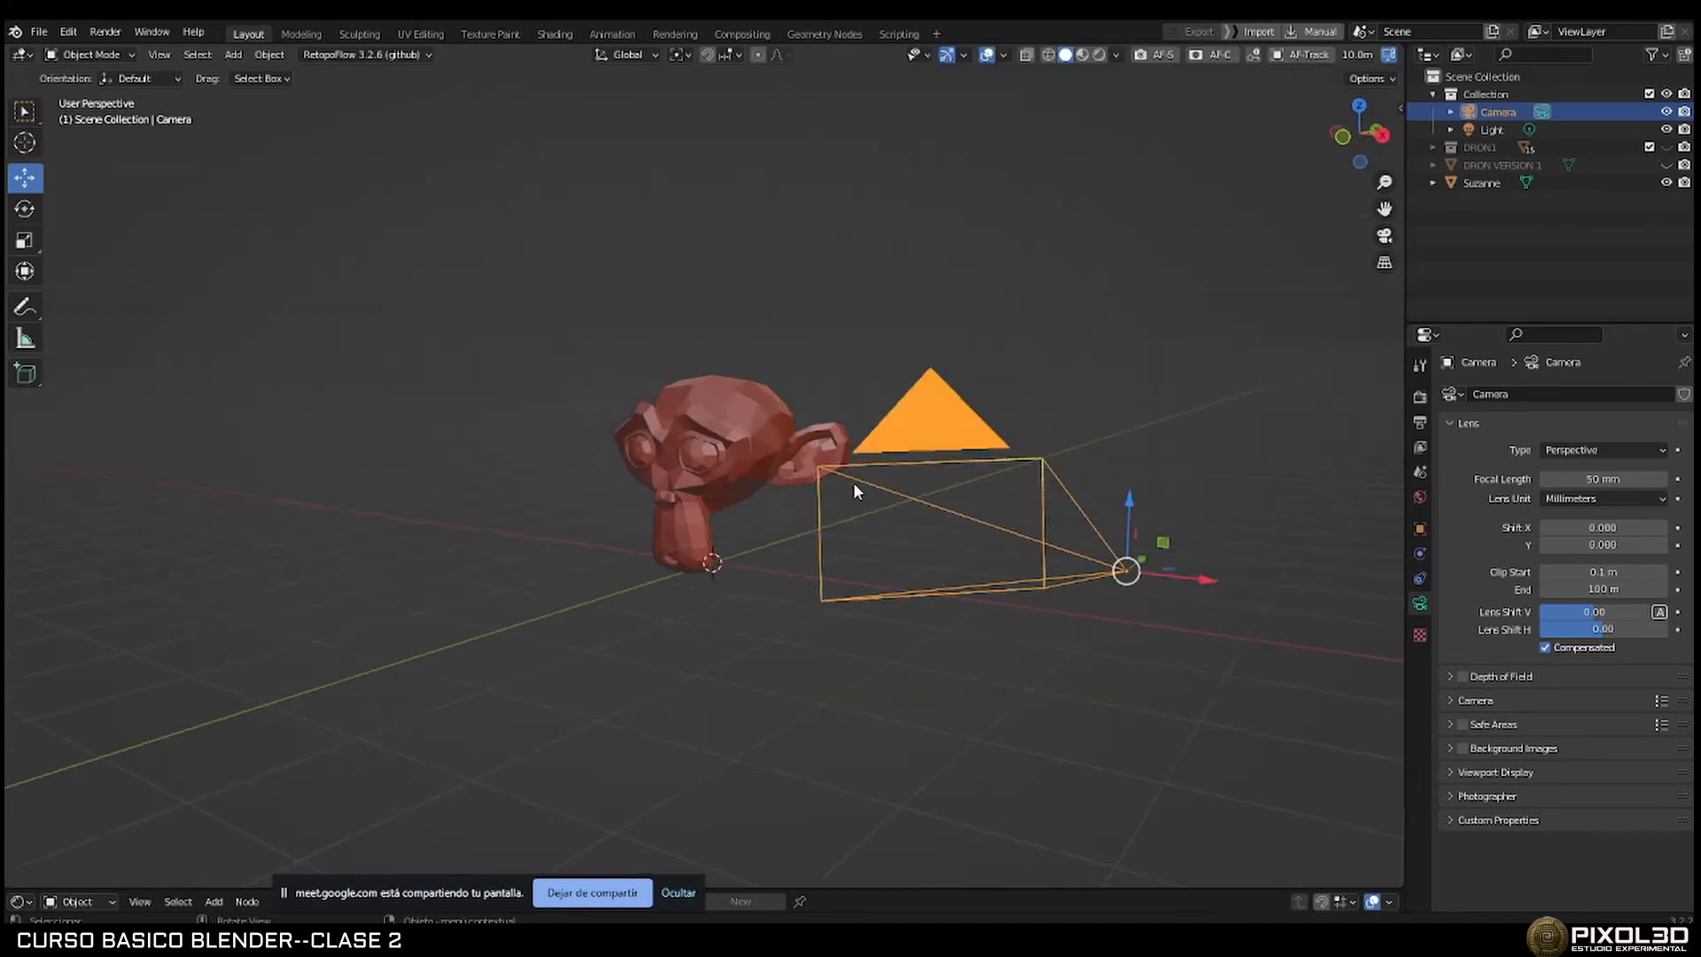
Move the camera about 6.6 m along negative X, rotate it about 60° towards the monkey, and look through it.
middle_drag(853, 482, 1024, 670)
drag(961, 713, 645, 689)
key(r)
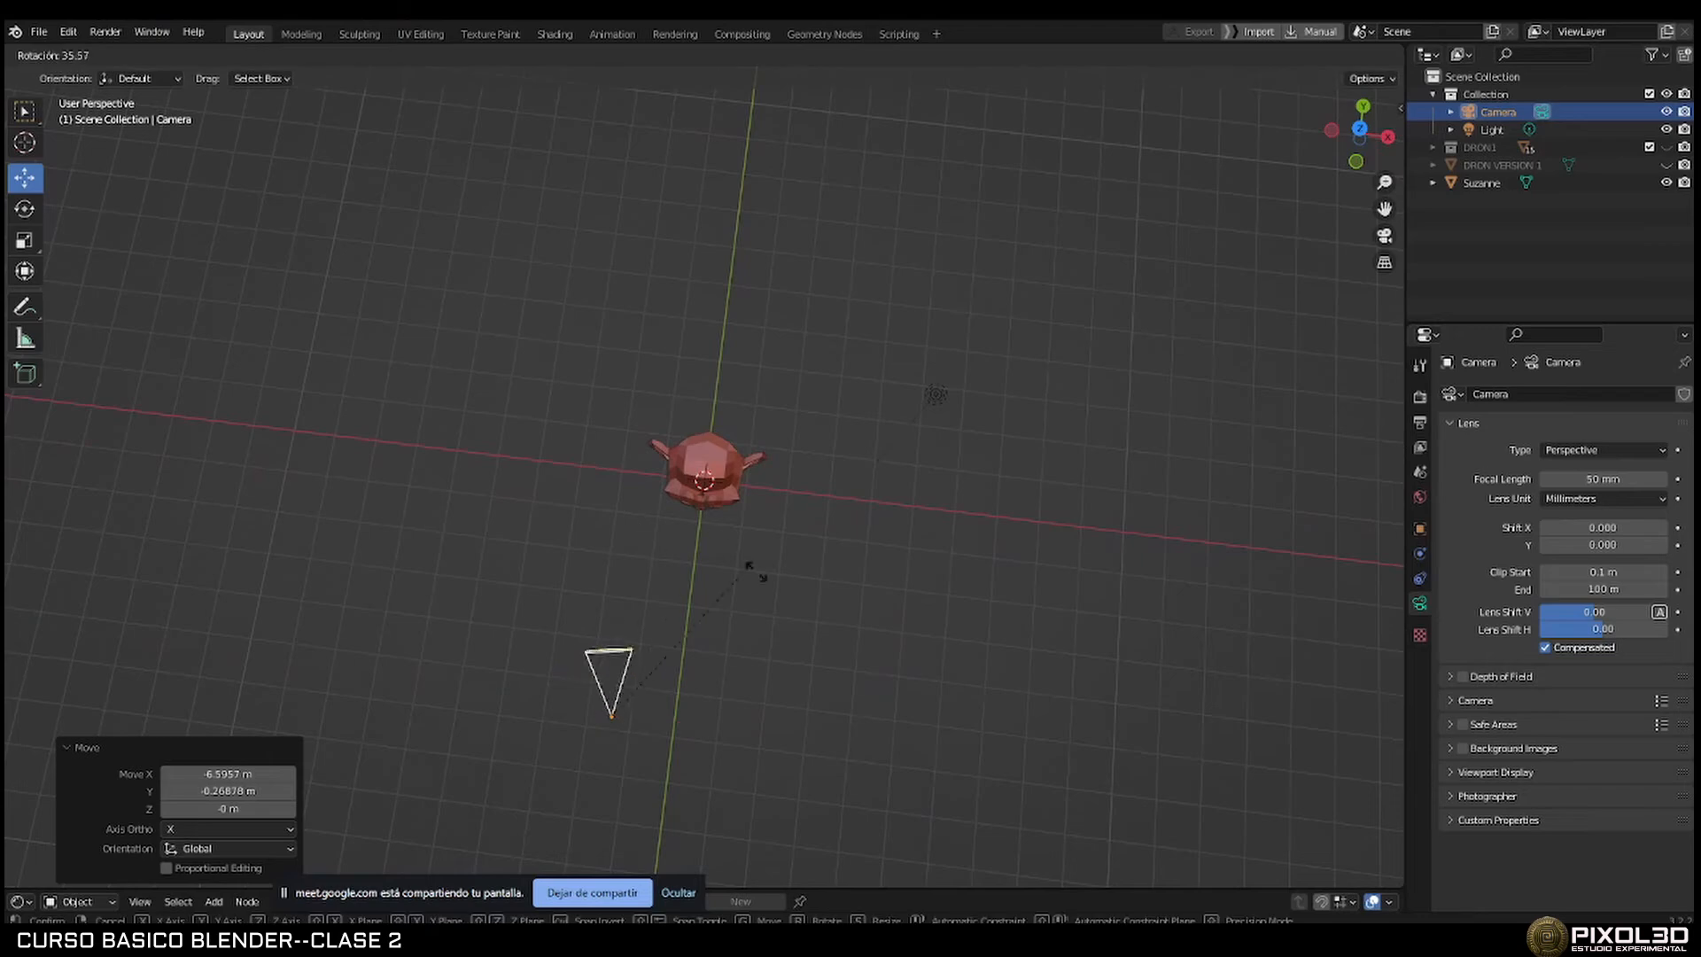
click(824, 628)
key(KP_0)
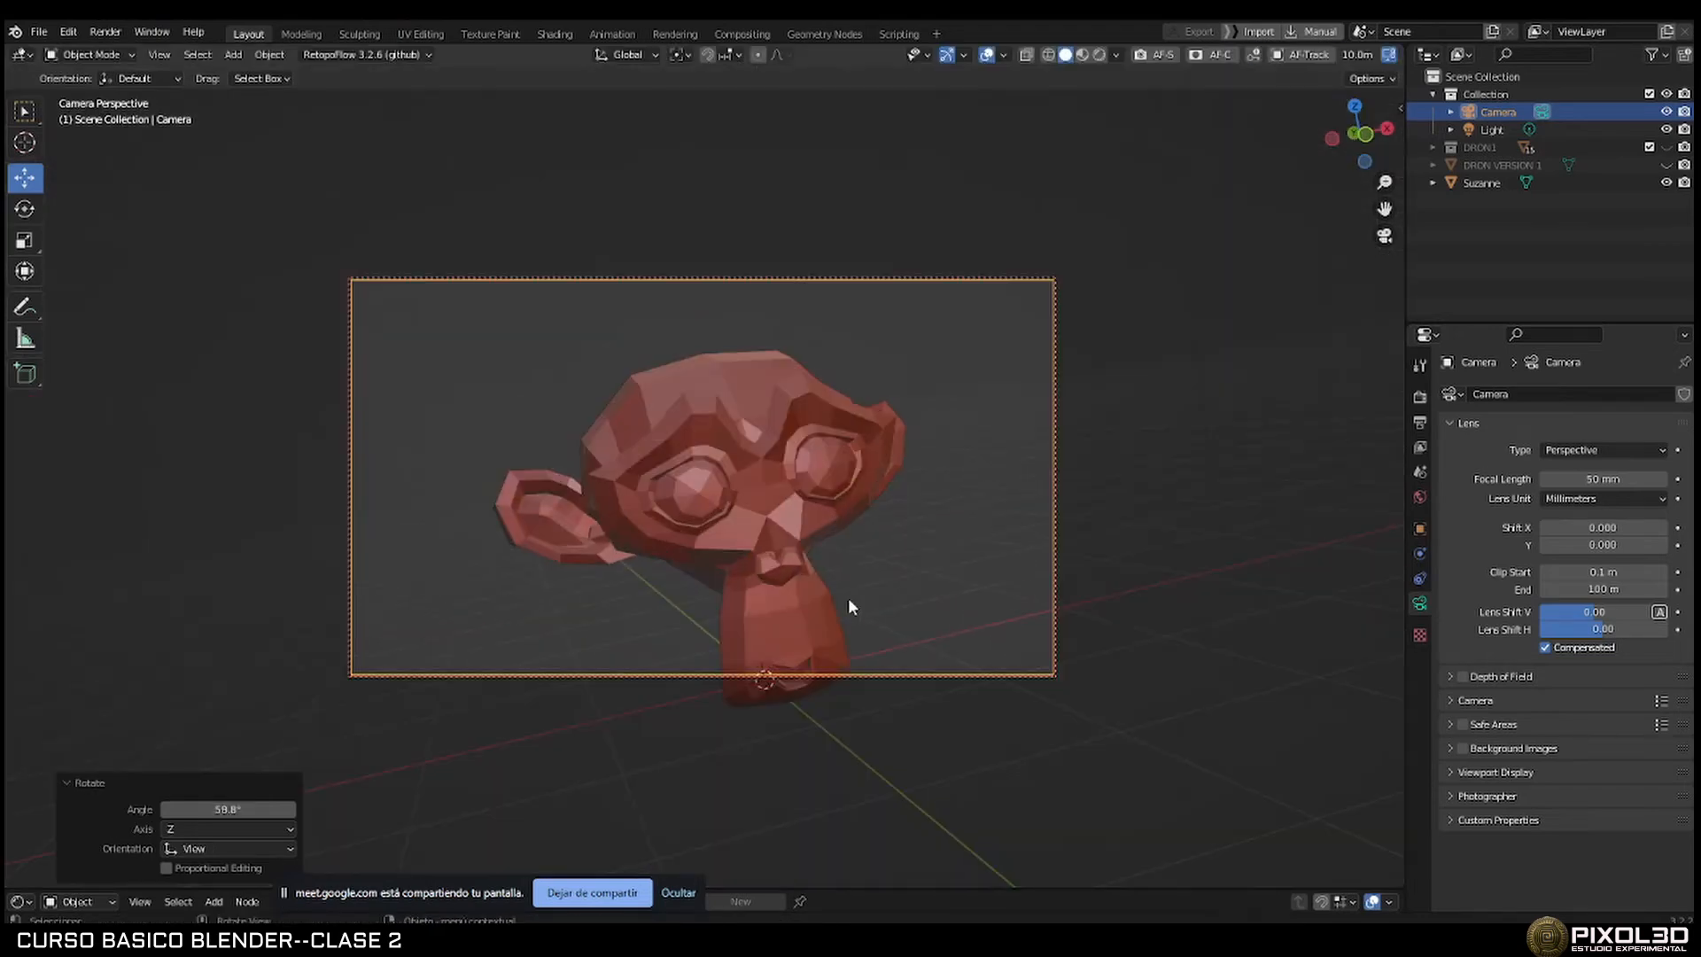
Pull the locked camera back slightly until the monkey fits in the frame, and return to a zoomed-out user perspective.
scroll(845, 560, down, 2)
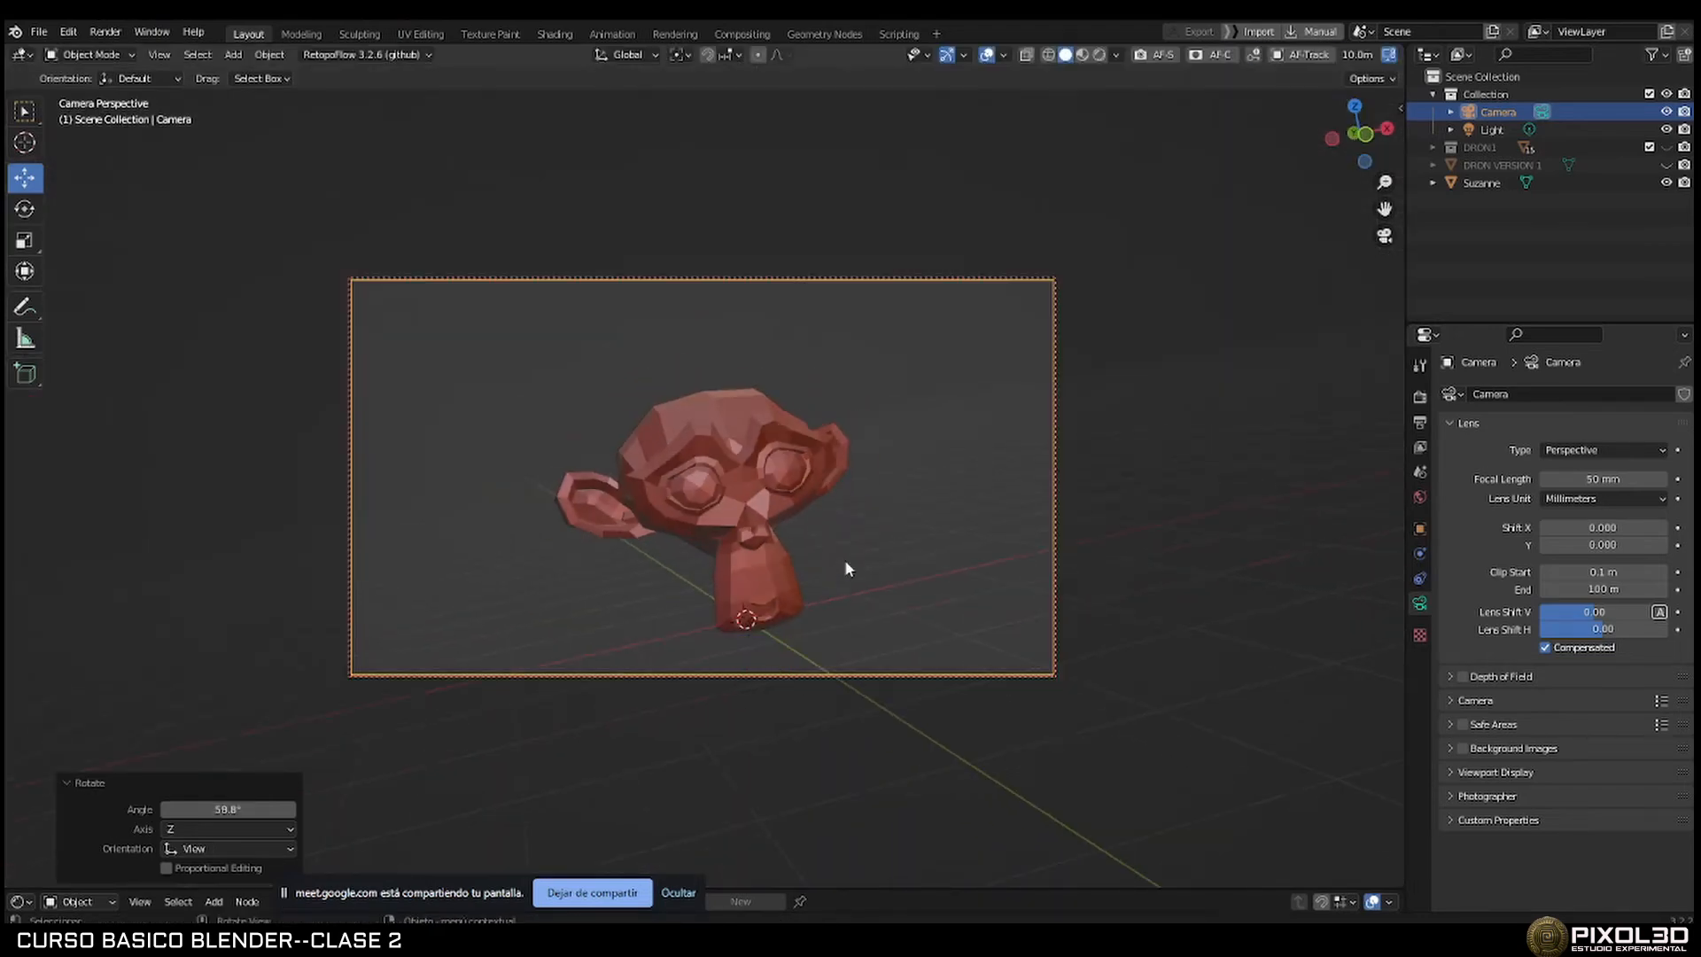
scroll(845, 561, up, 1)
middle_drag(978, 573, 1038, 682)
scroll(895, 667, down, 5)
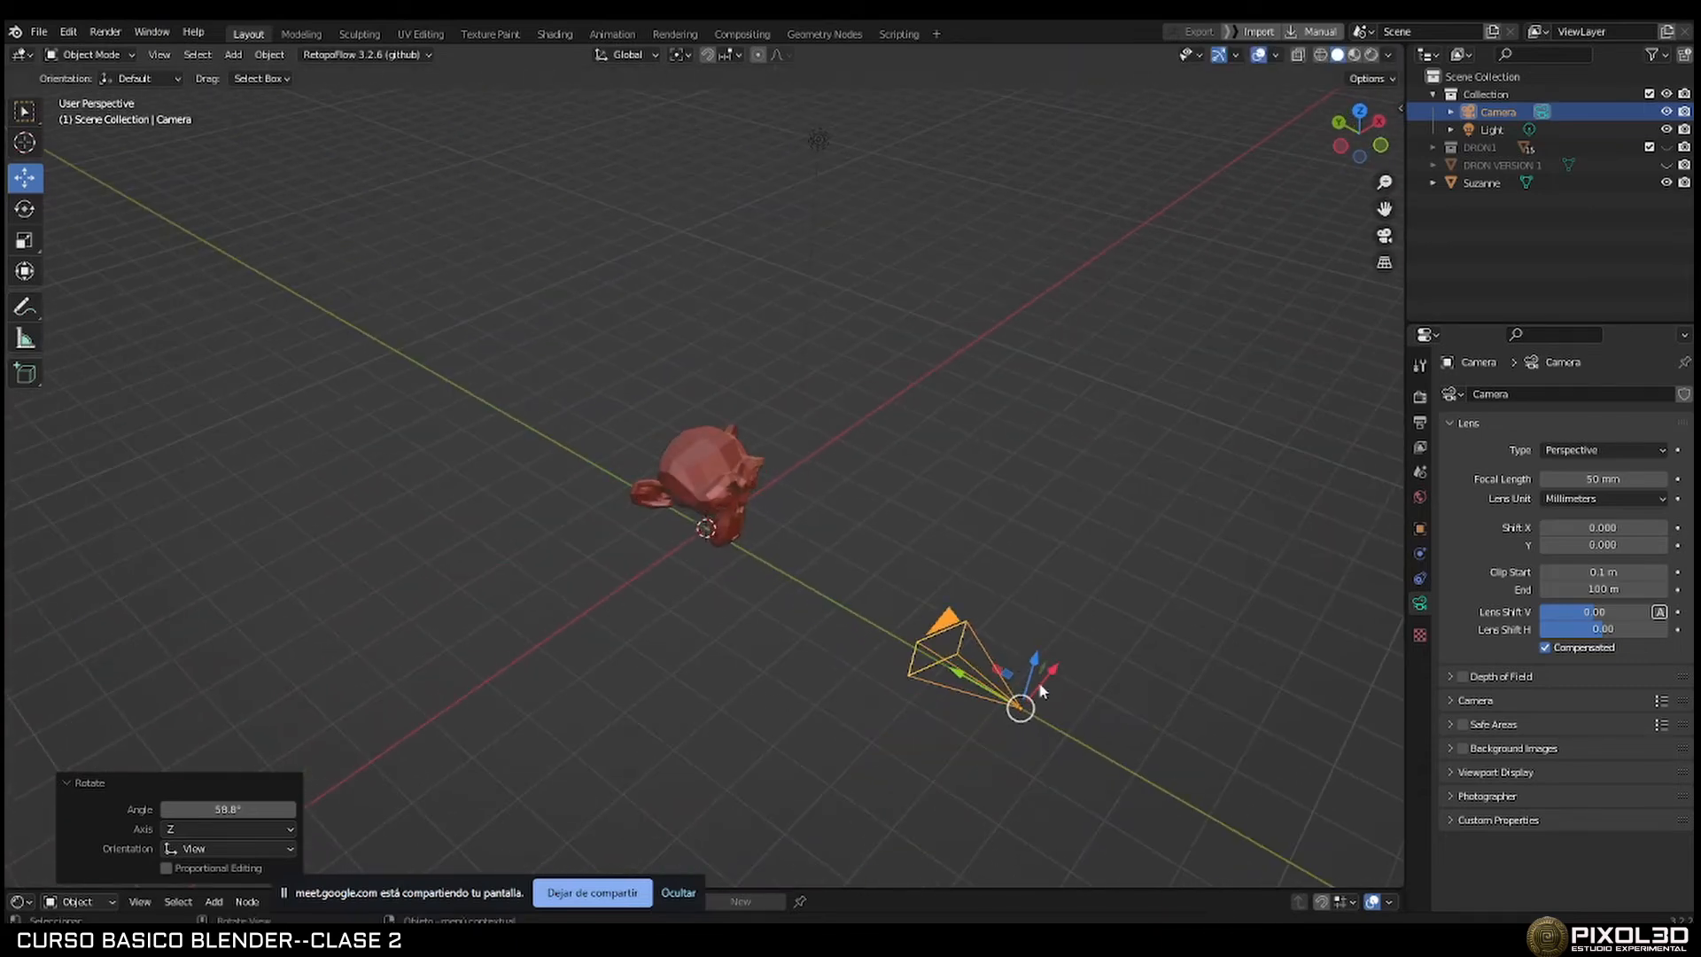
Add a second camera, move it to the opposite side of the monkey from the first camera, and raise it about 1.8 m.
click(975, 630)
middle_drag(974, 630, 741, 576)
click(900, 567)
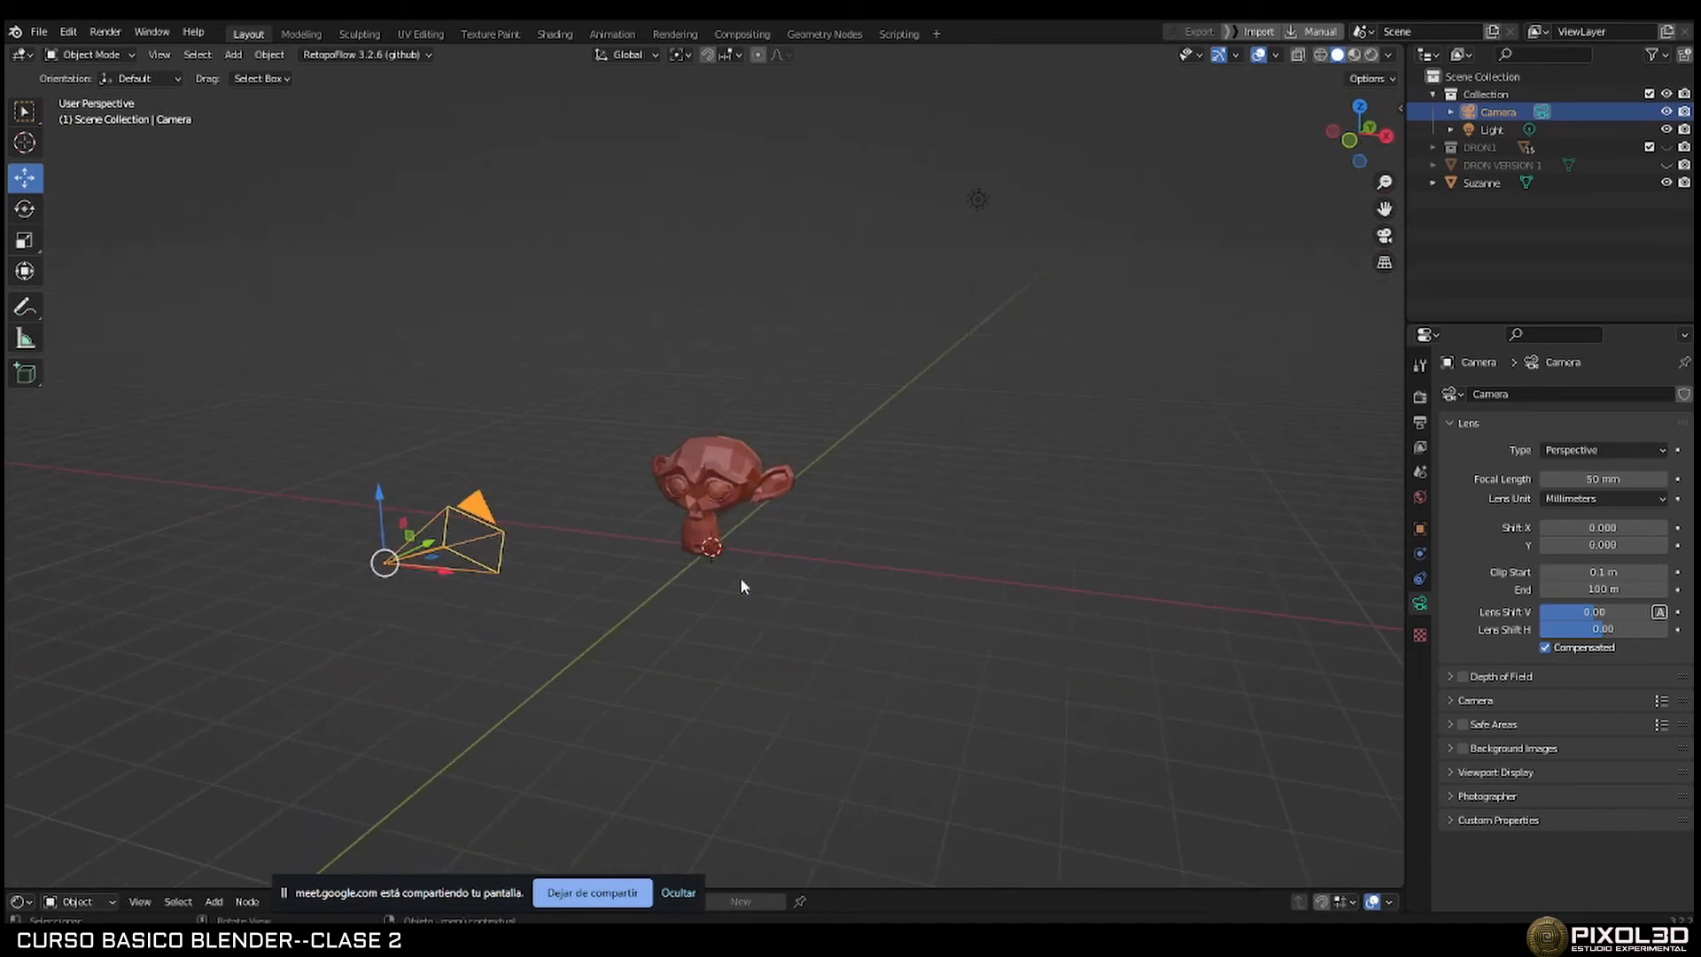
click(812, 577)
click(499, 534)
click(834, 566)
key(shift+a)
mouse_move(835, 565)
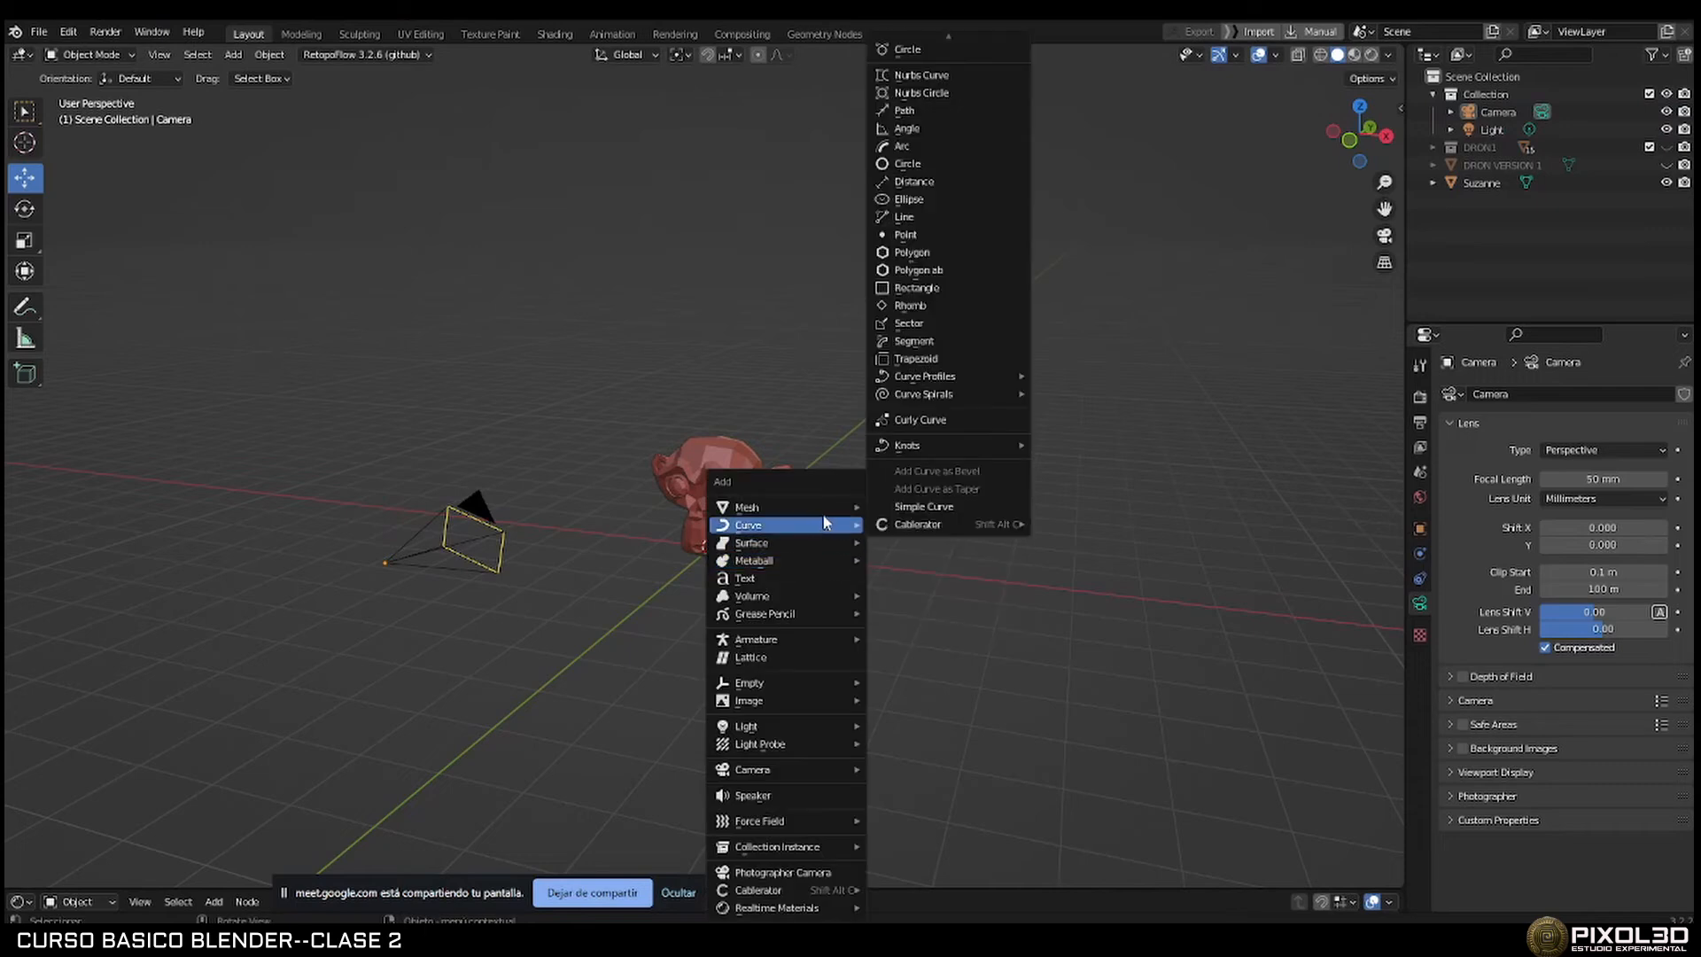
mouse_move(815, 769)
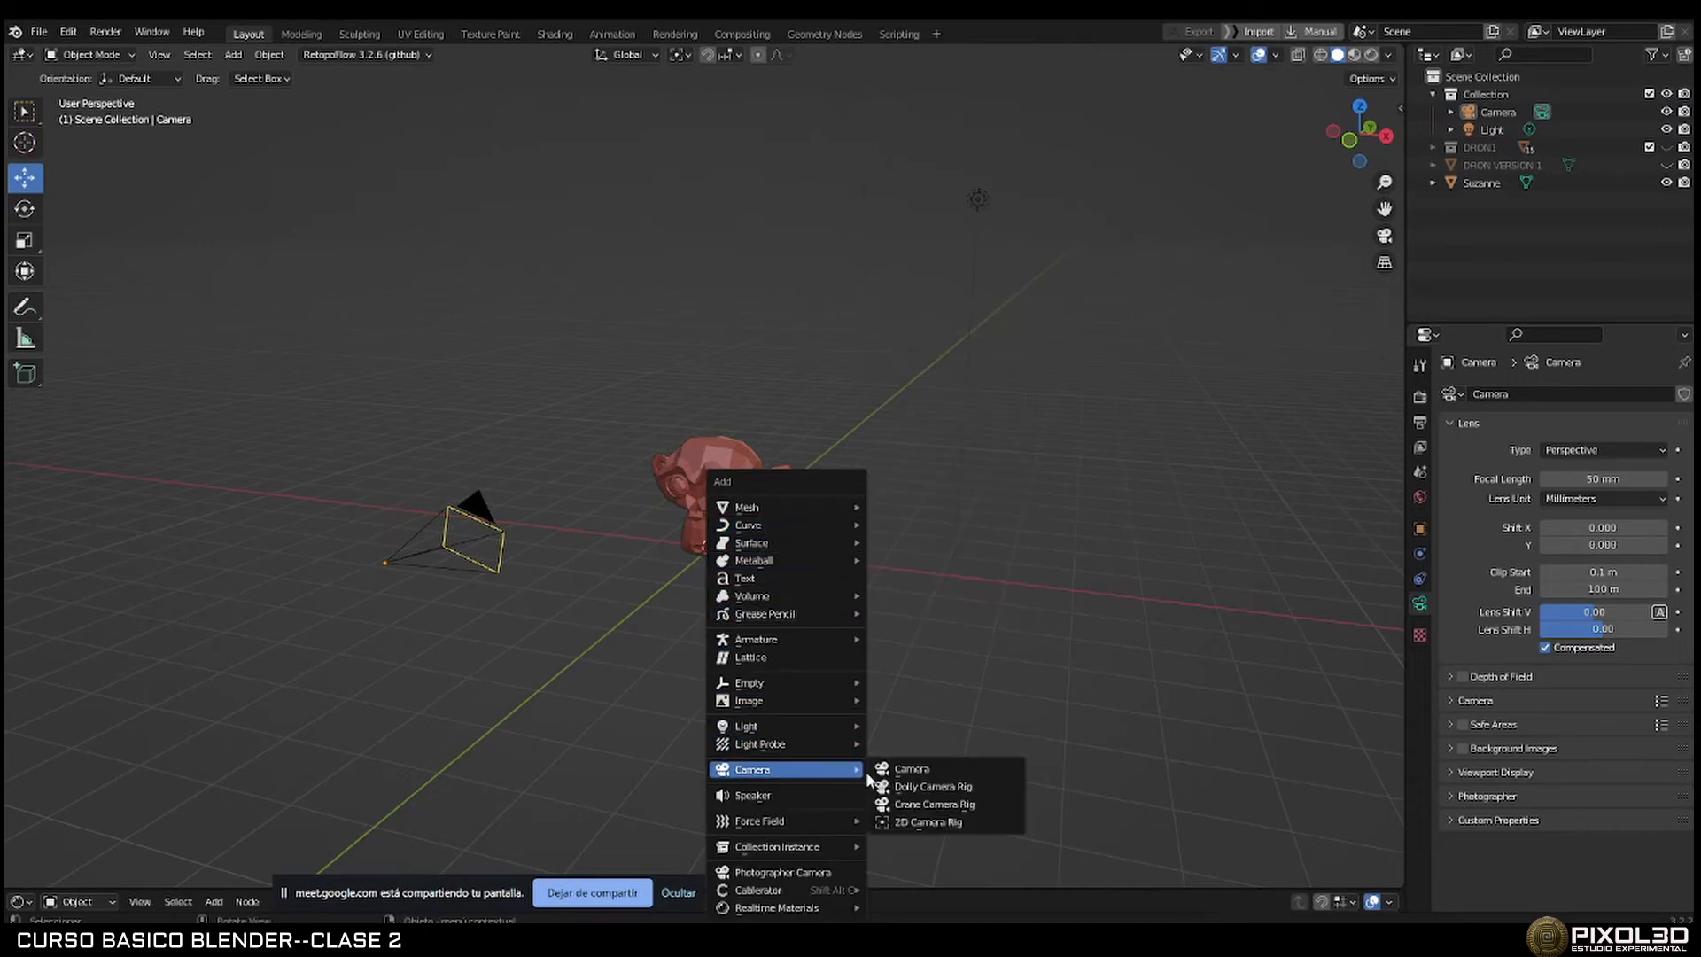
click(911, 769)
middle_drag(760, 557, 853, 584)
drag(687, 515, 1114, 447)
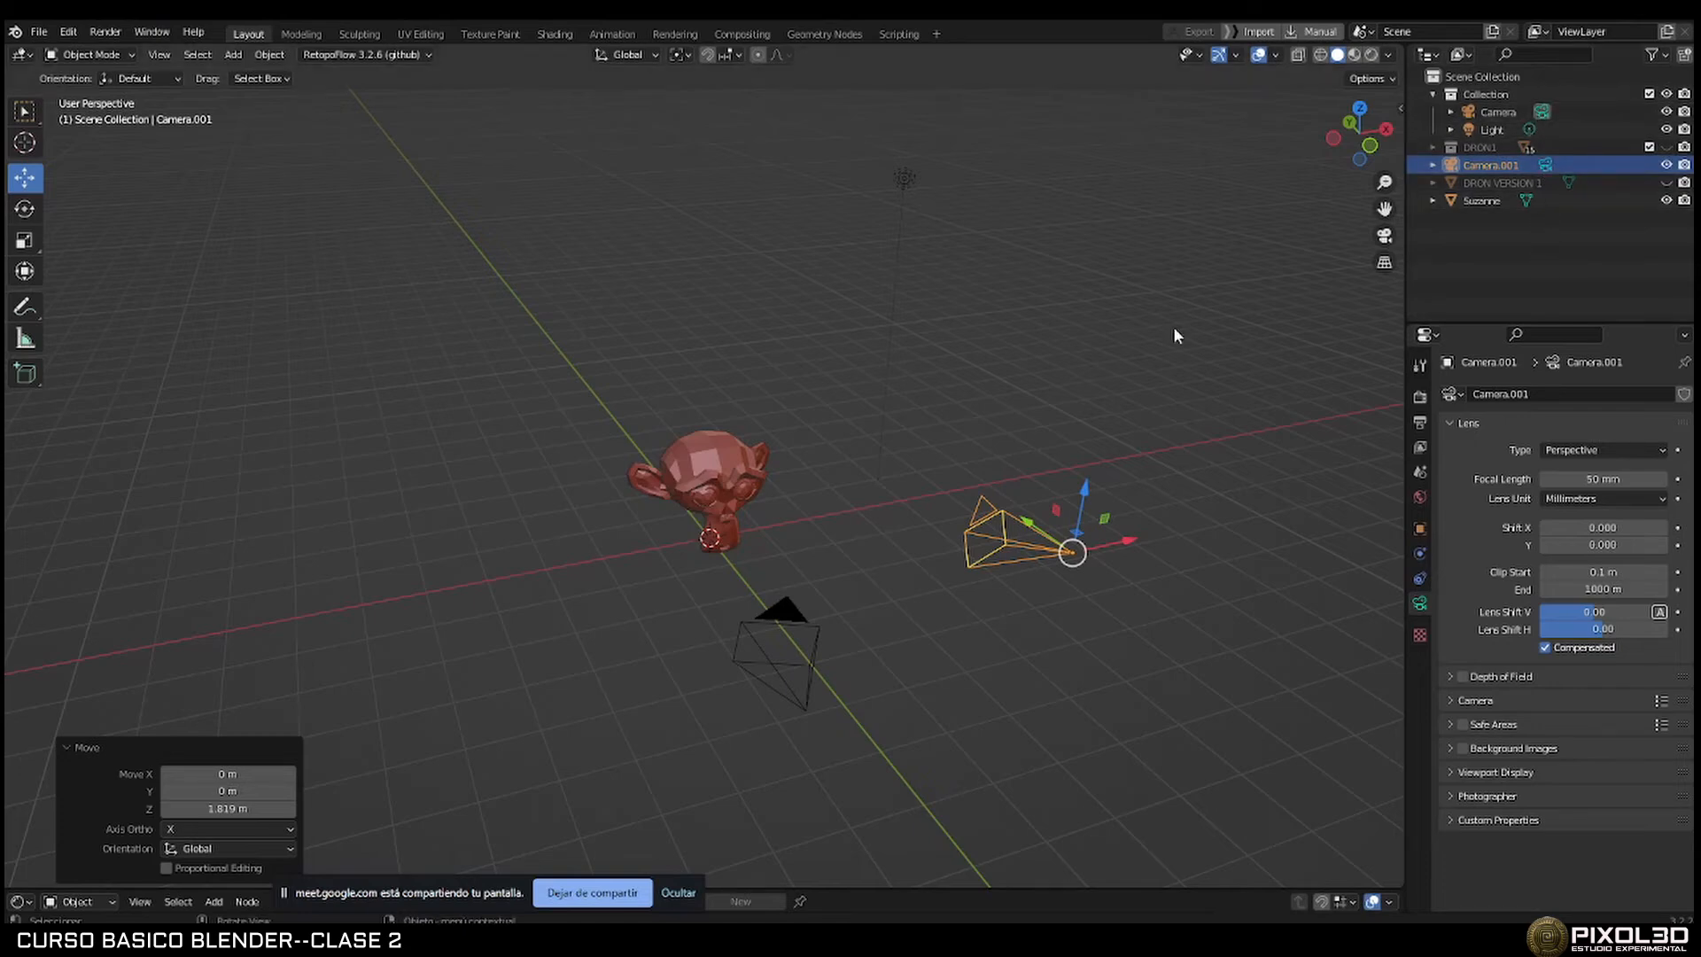
Toggle the camera view to check which of the two cameras is active.
key(KP_0)
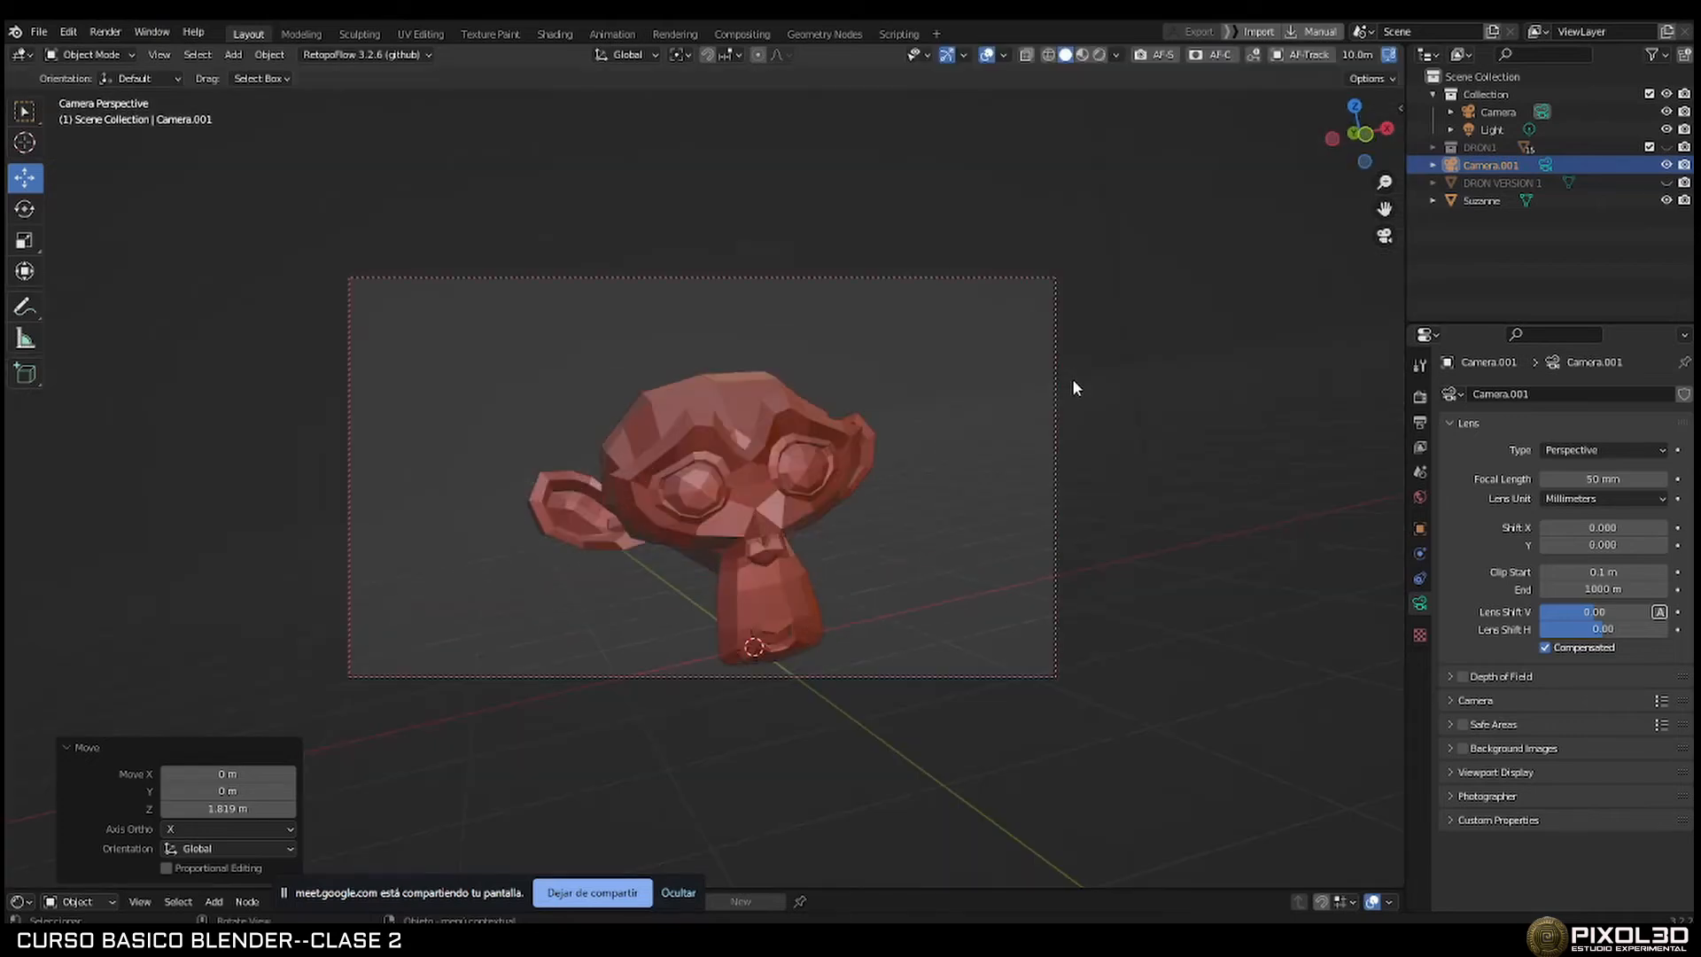
key(KP_0)
key(KP_0)
key(KP_0)
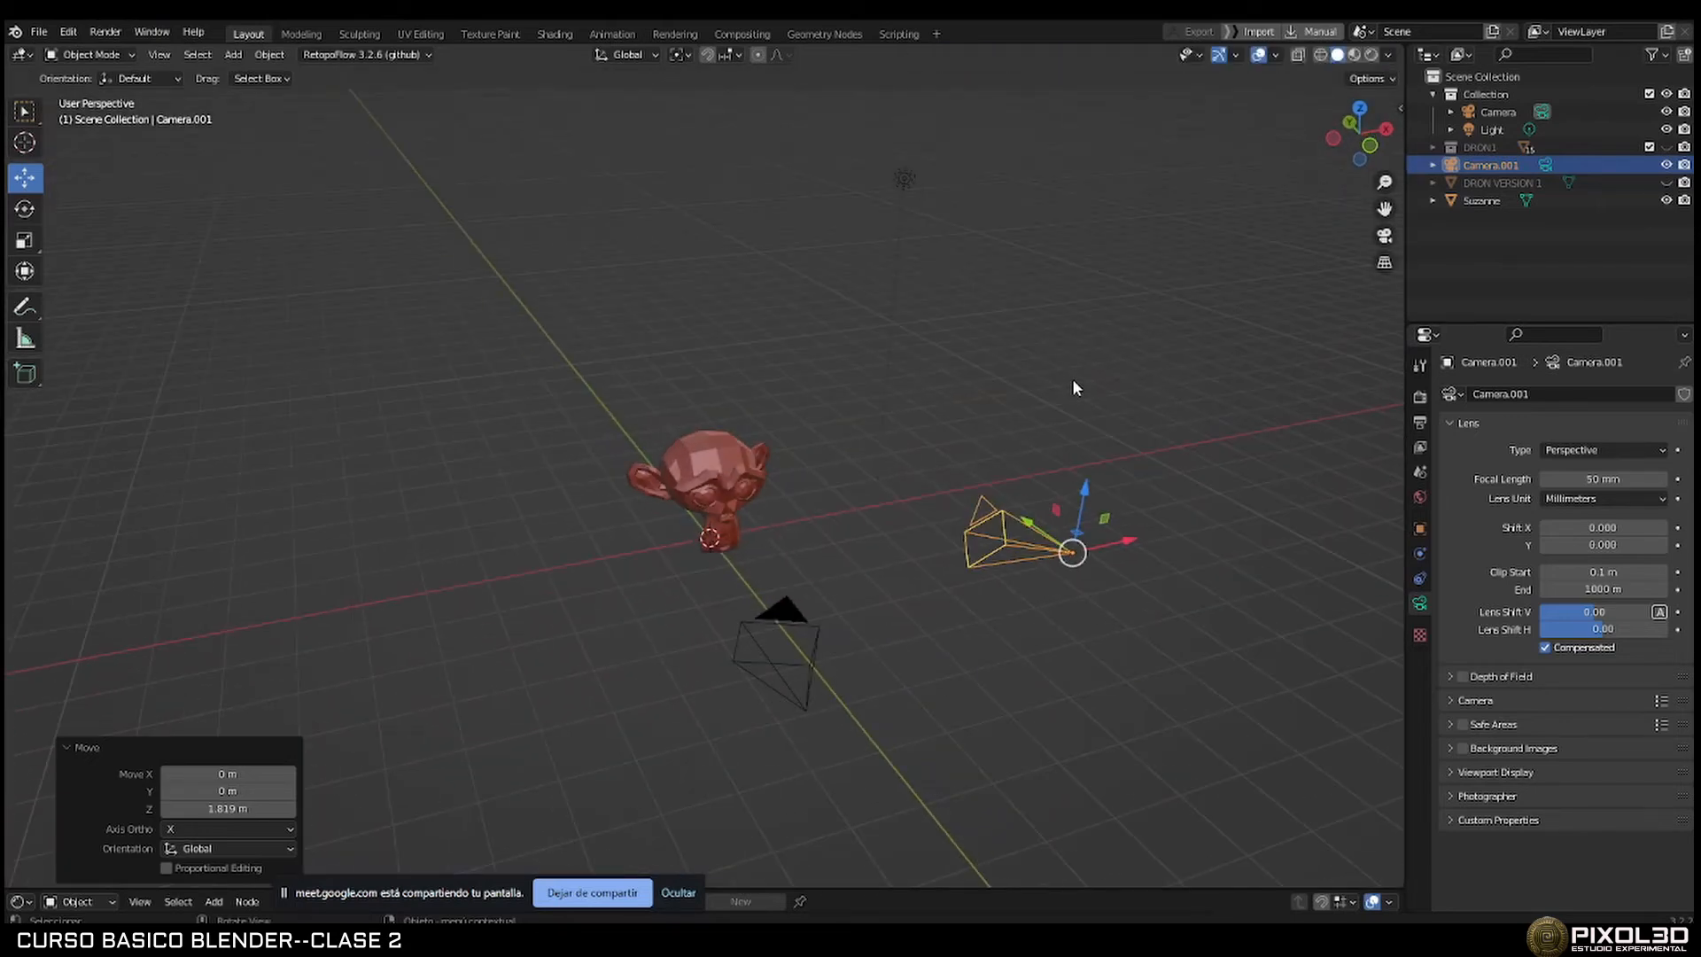
Make Camera.001 active, alternate the camera view between Camera and Camera.001, finishing on Camera.001, and return to user perspective.
click(1546, 166)
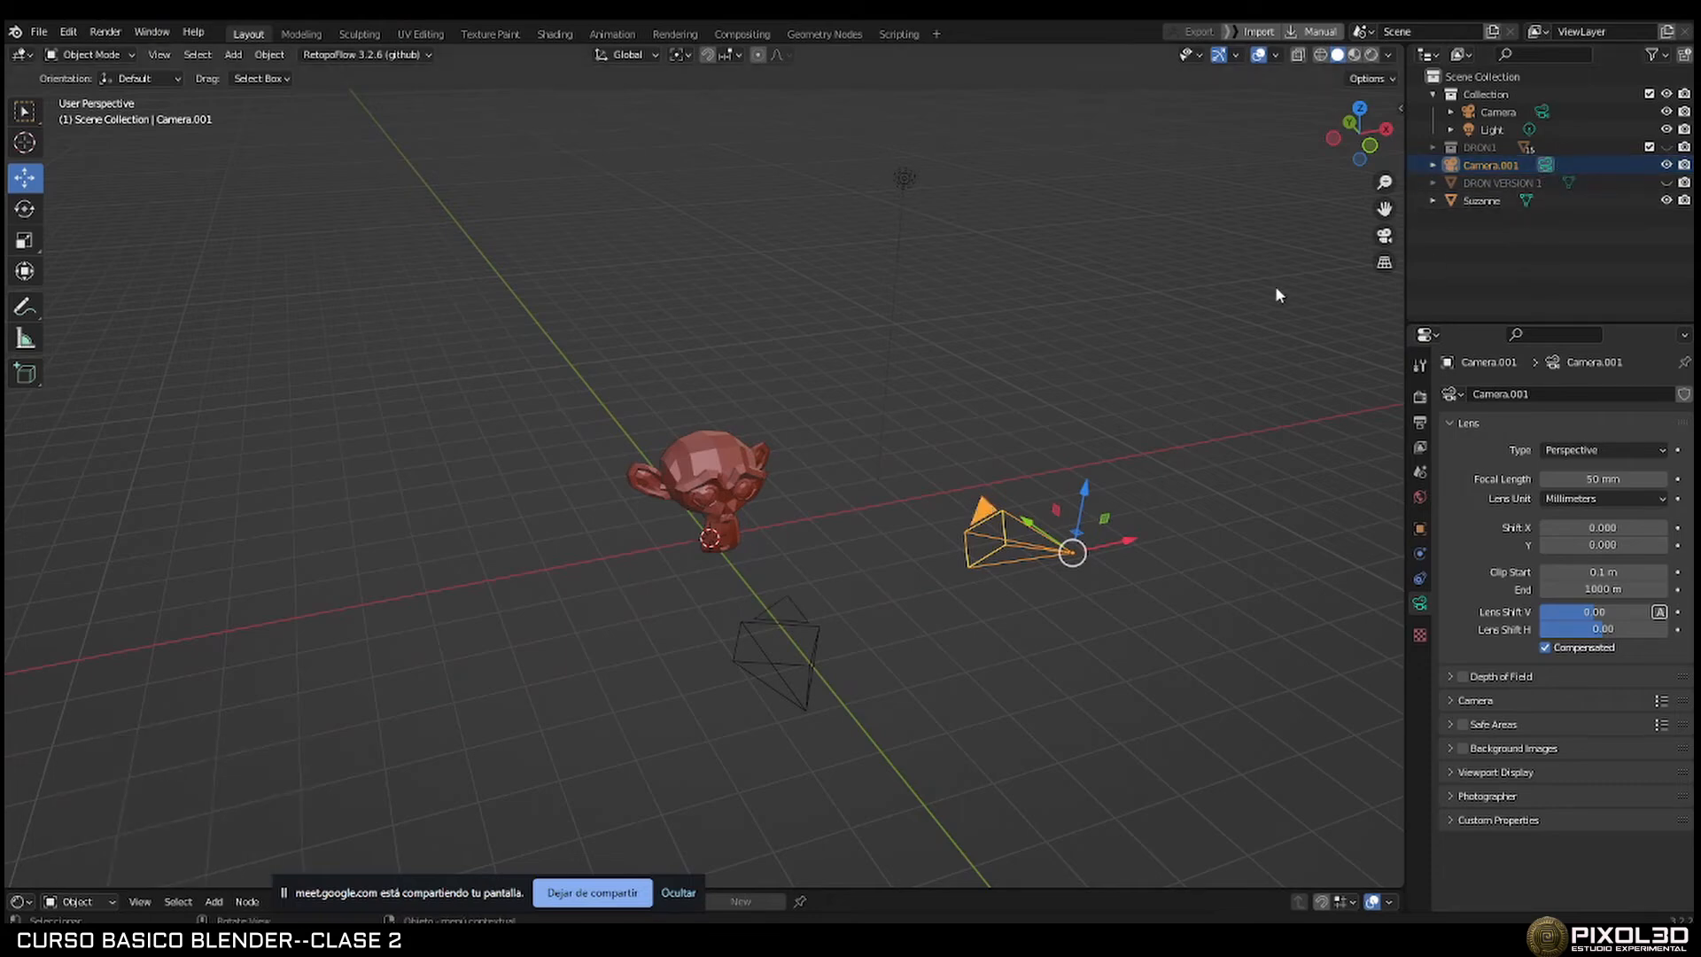
key(KP_0)
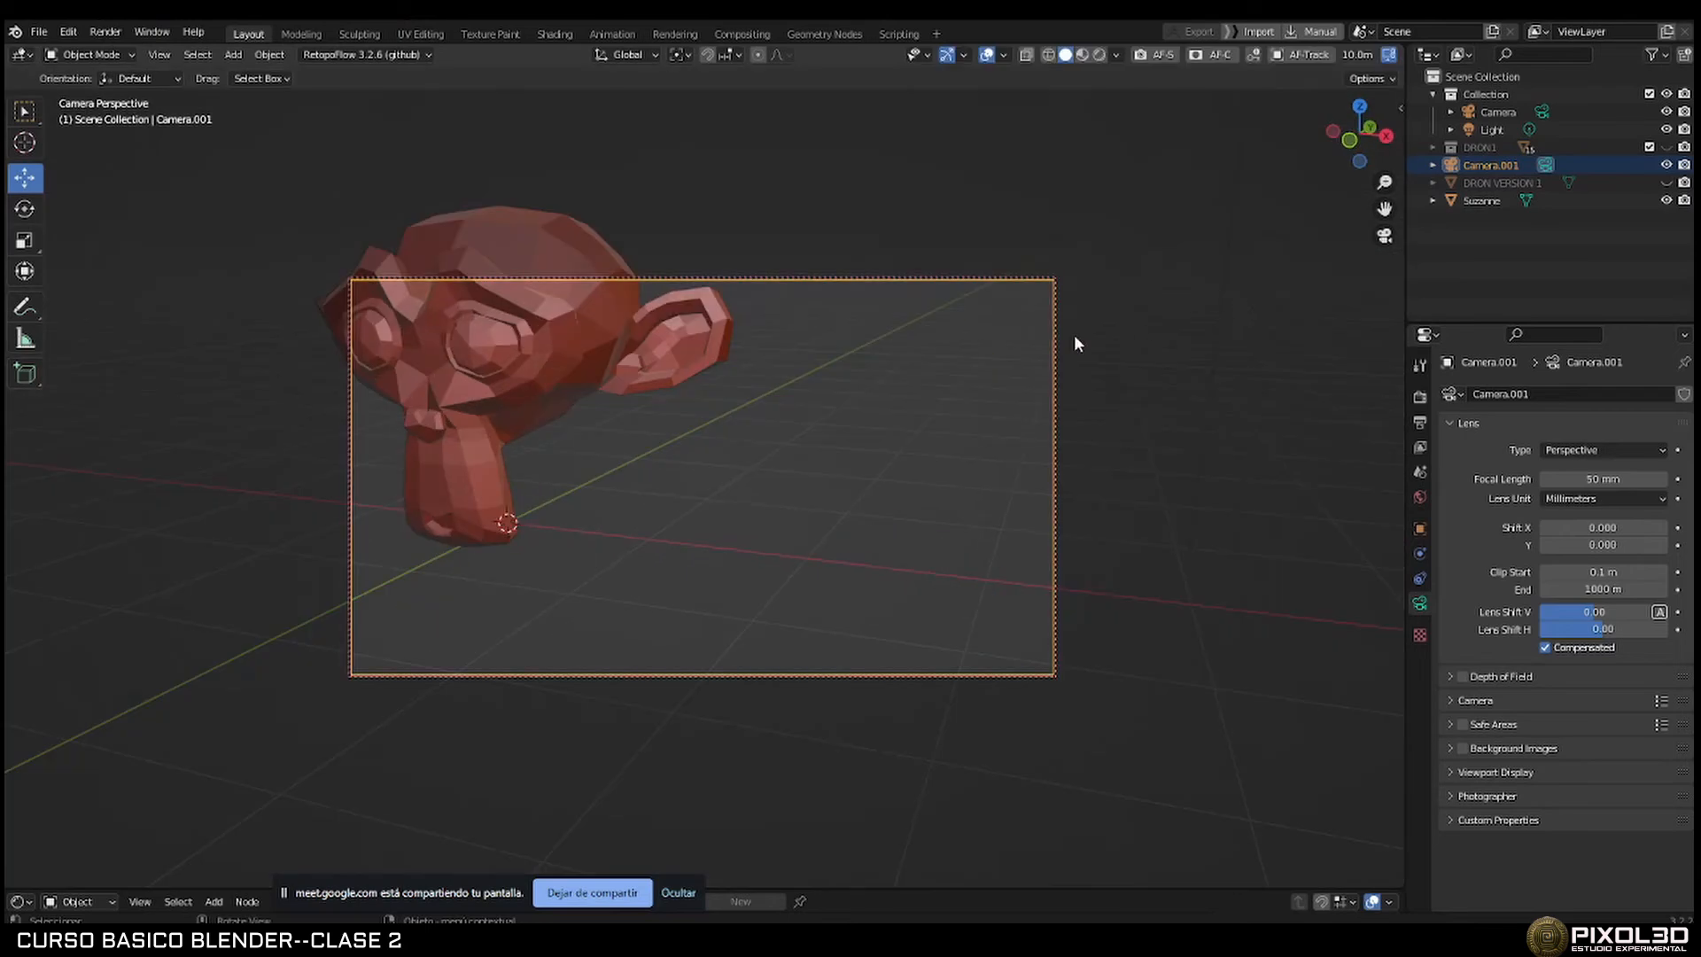
click(1543, 113)
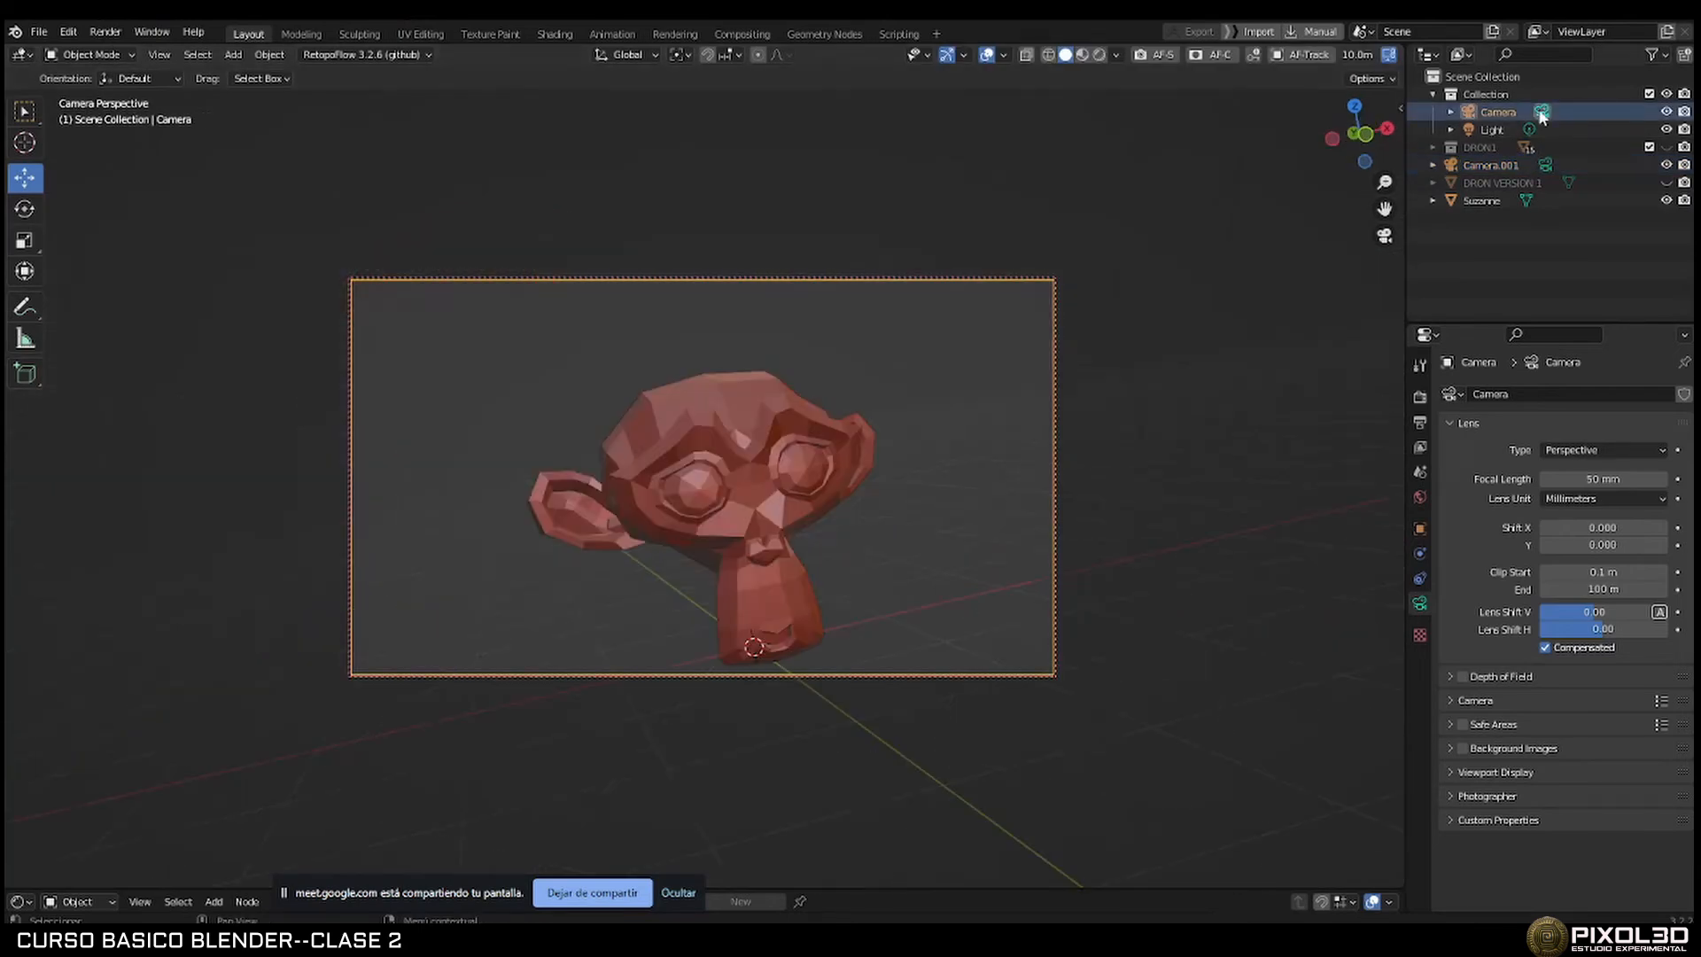
click(1545, 165)
click(1543, 112)
click(1543, 167)
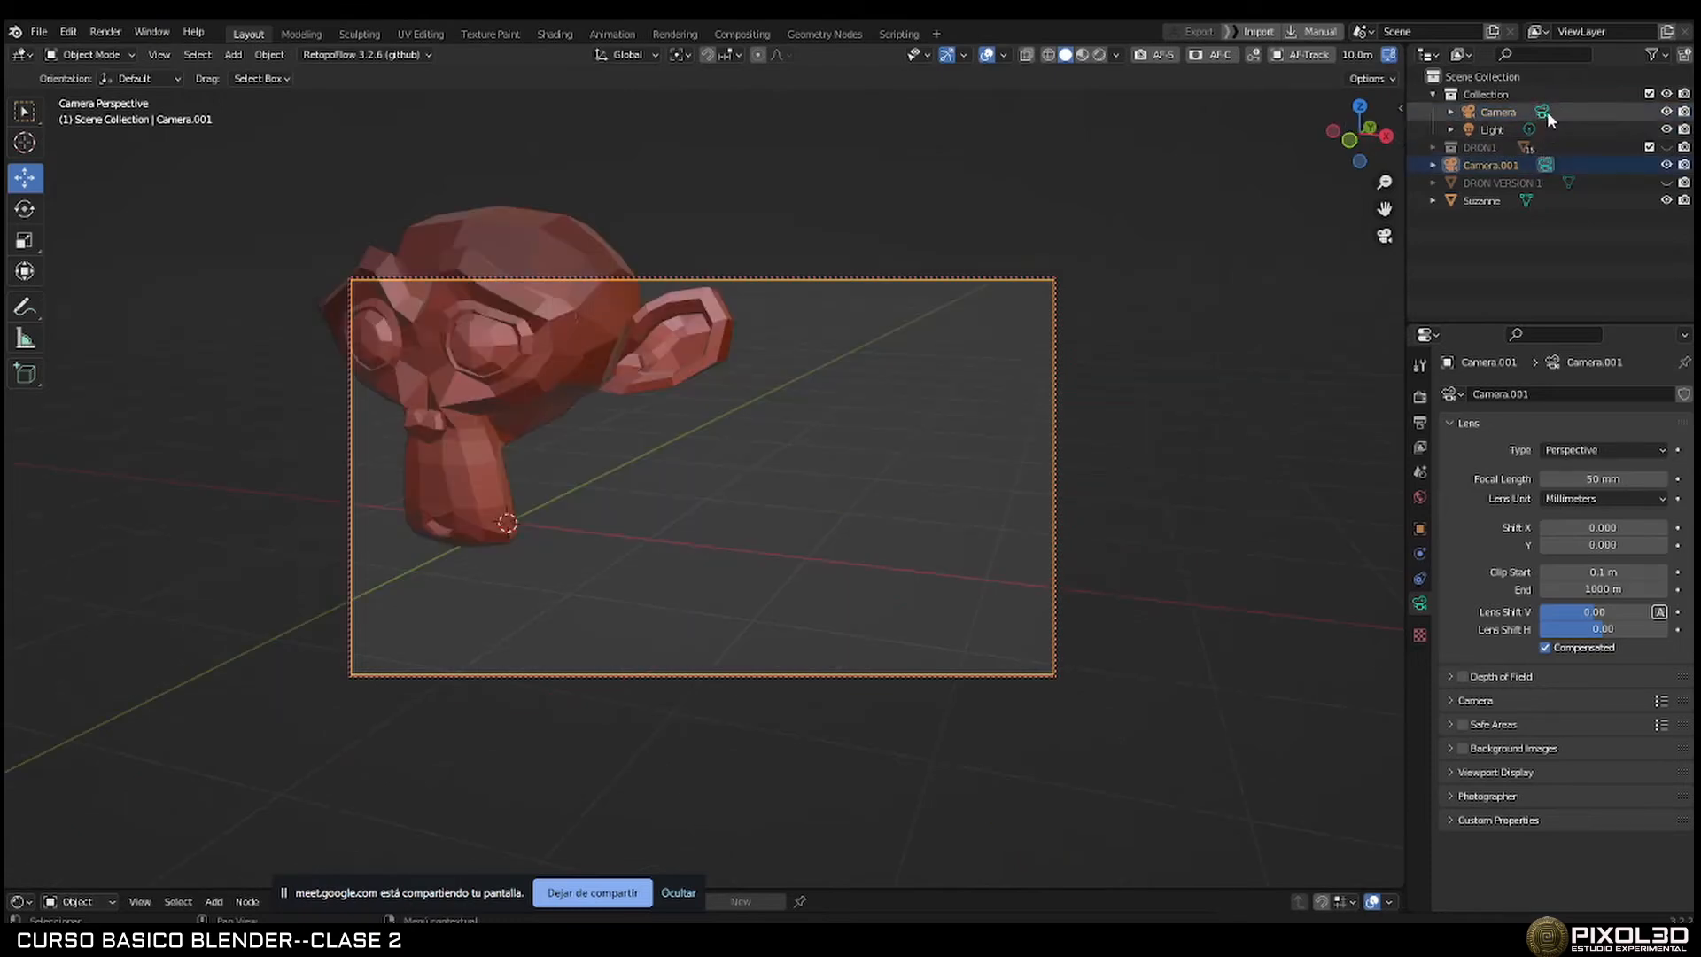
click(1547, 110)
click(1546, 164)
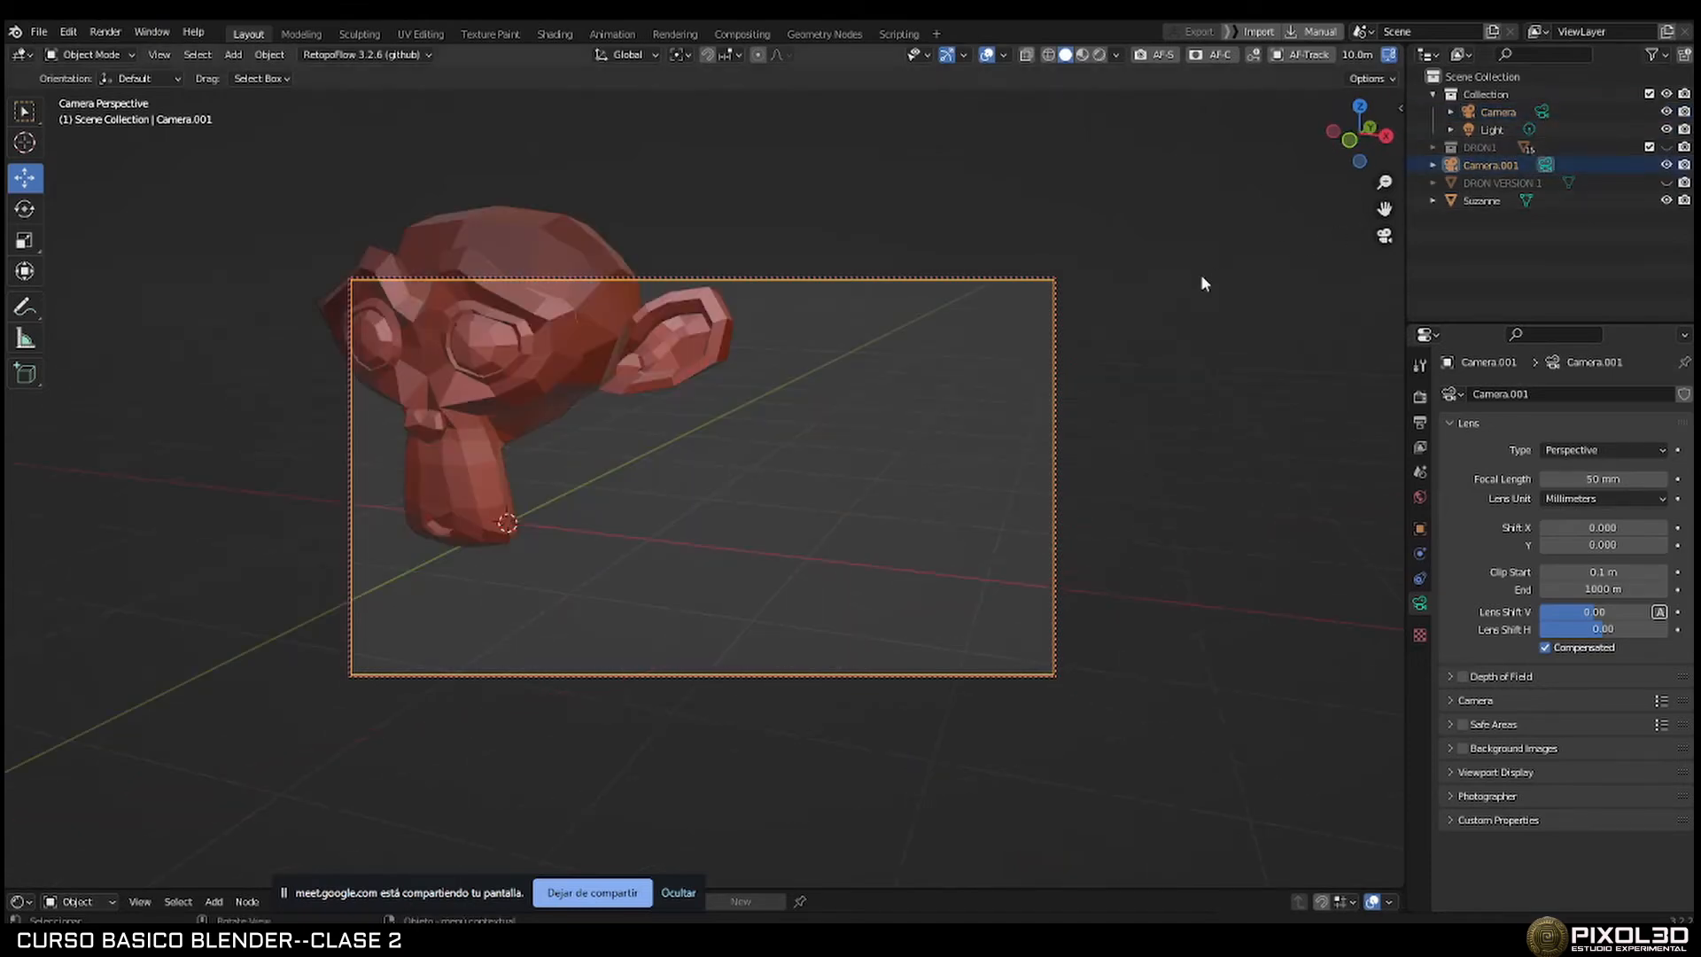
key(KP_0)
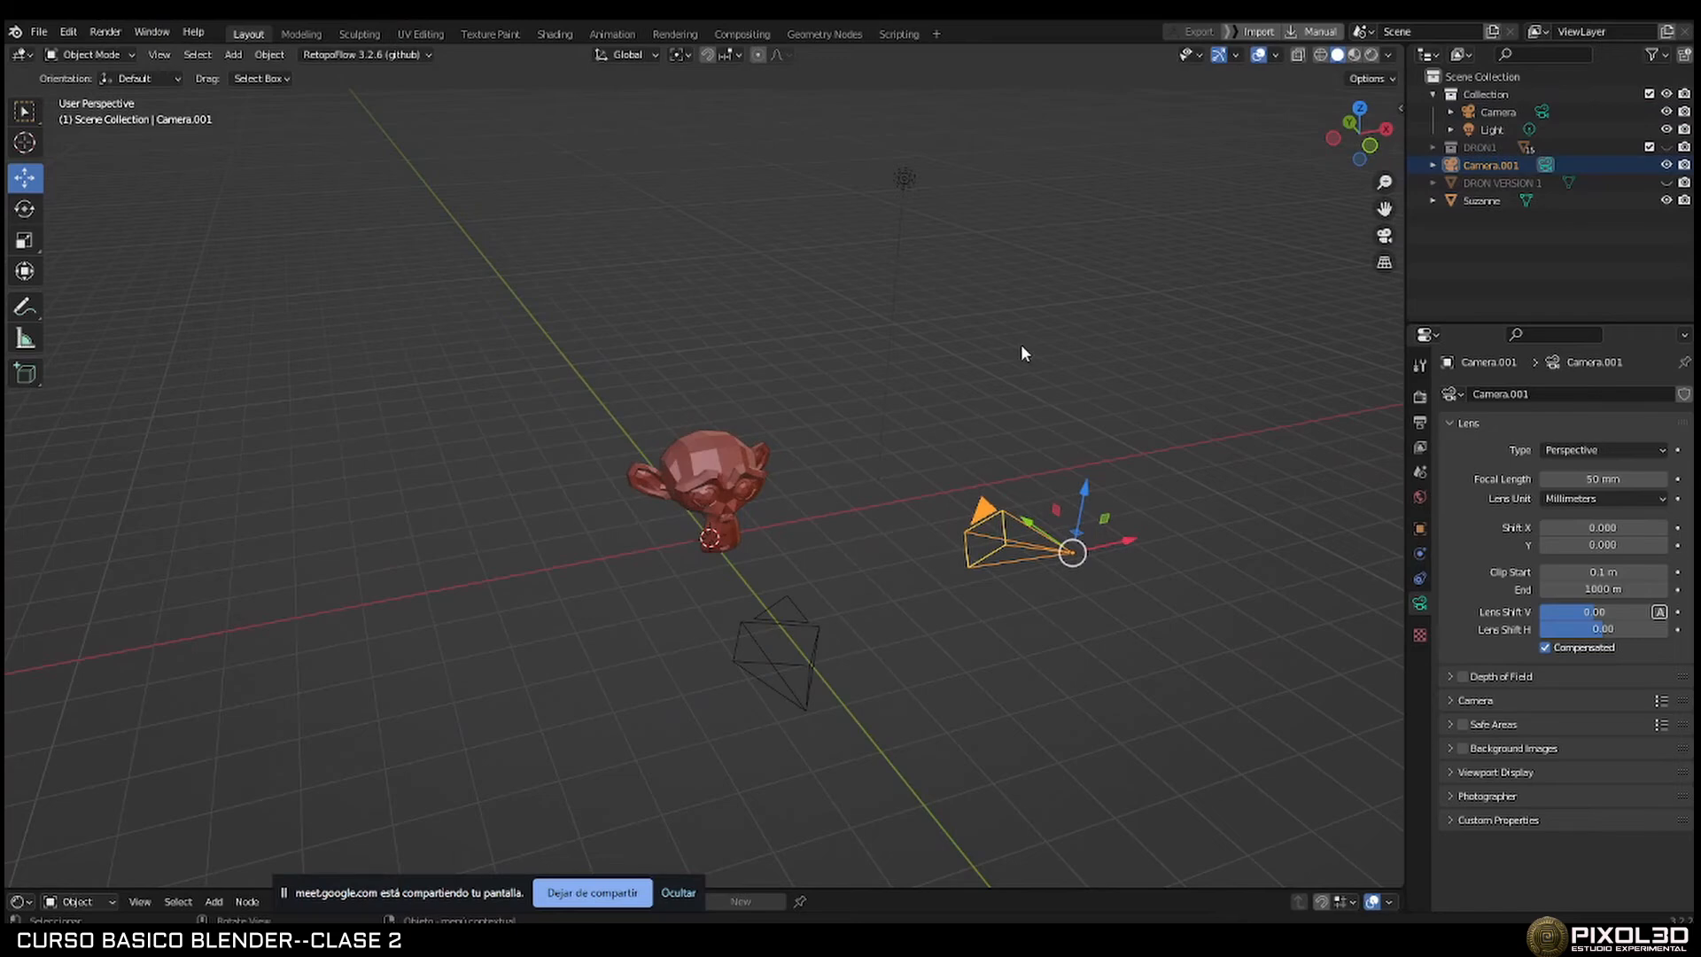
Make the original Camera the active camera and orbit the scene to see both cameras around the monkey.
middle_drag(1020, 346, 899, 353)
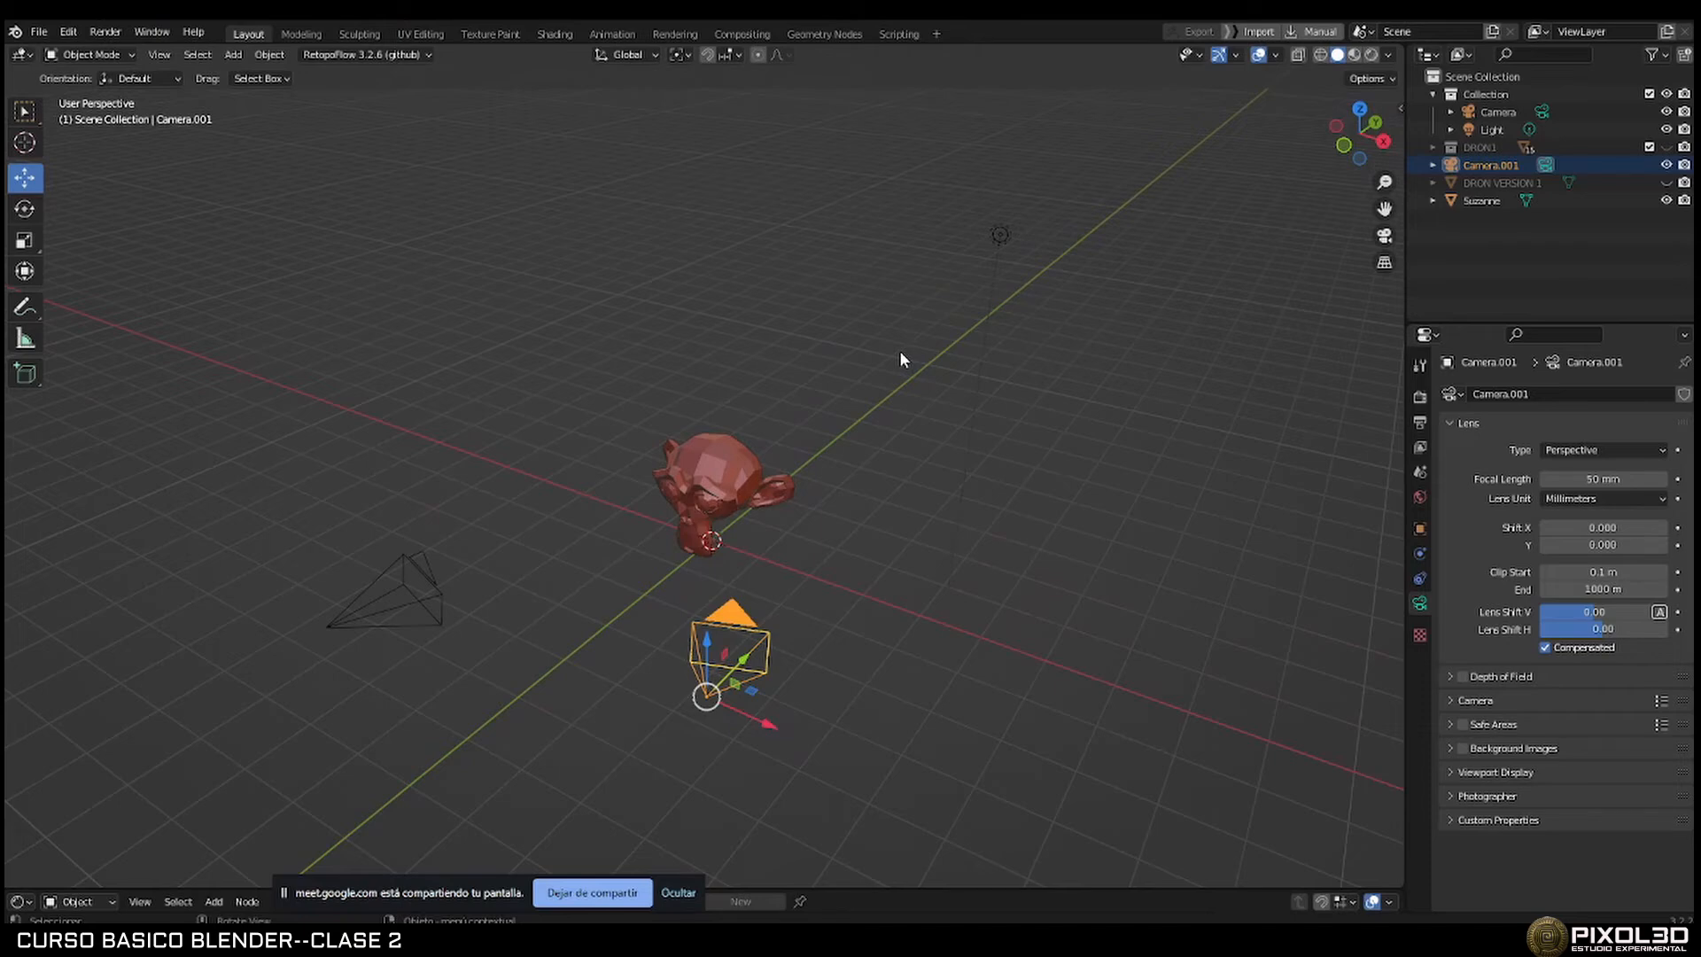
click(1496, 112)
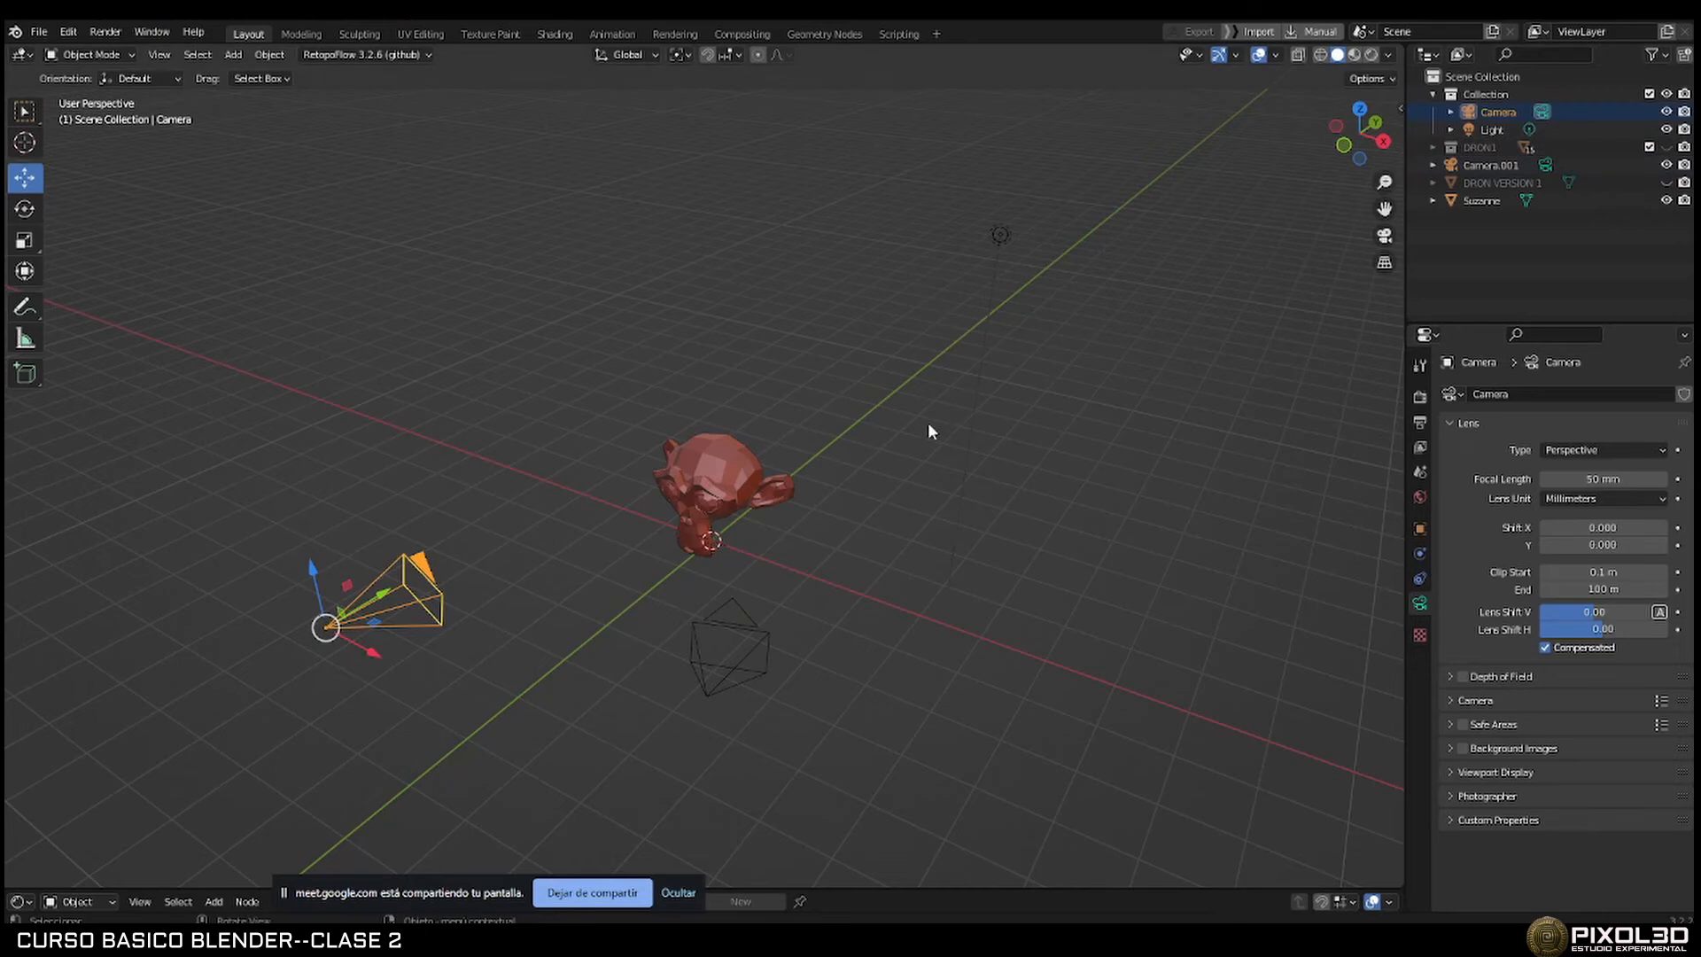
middle_drag(1006, 470, 864, 496)
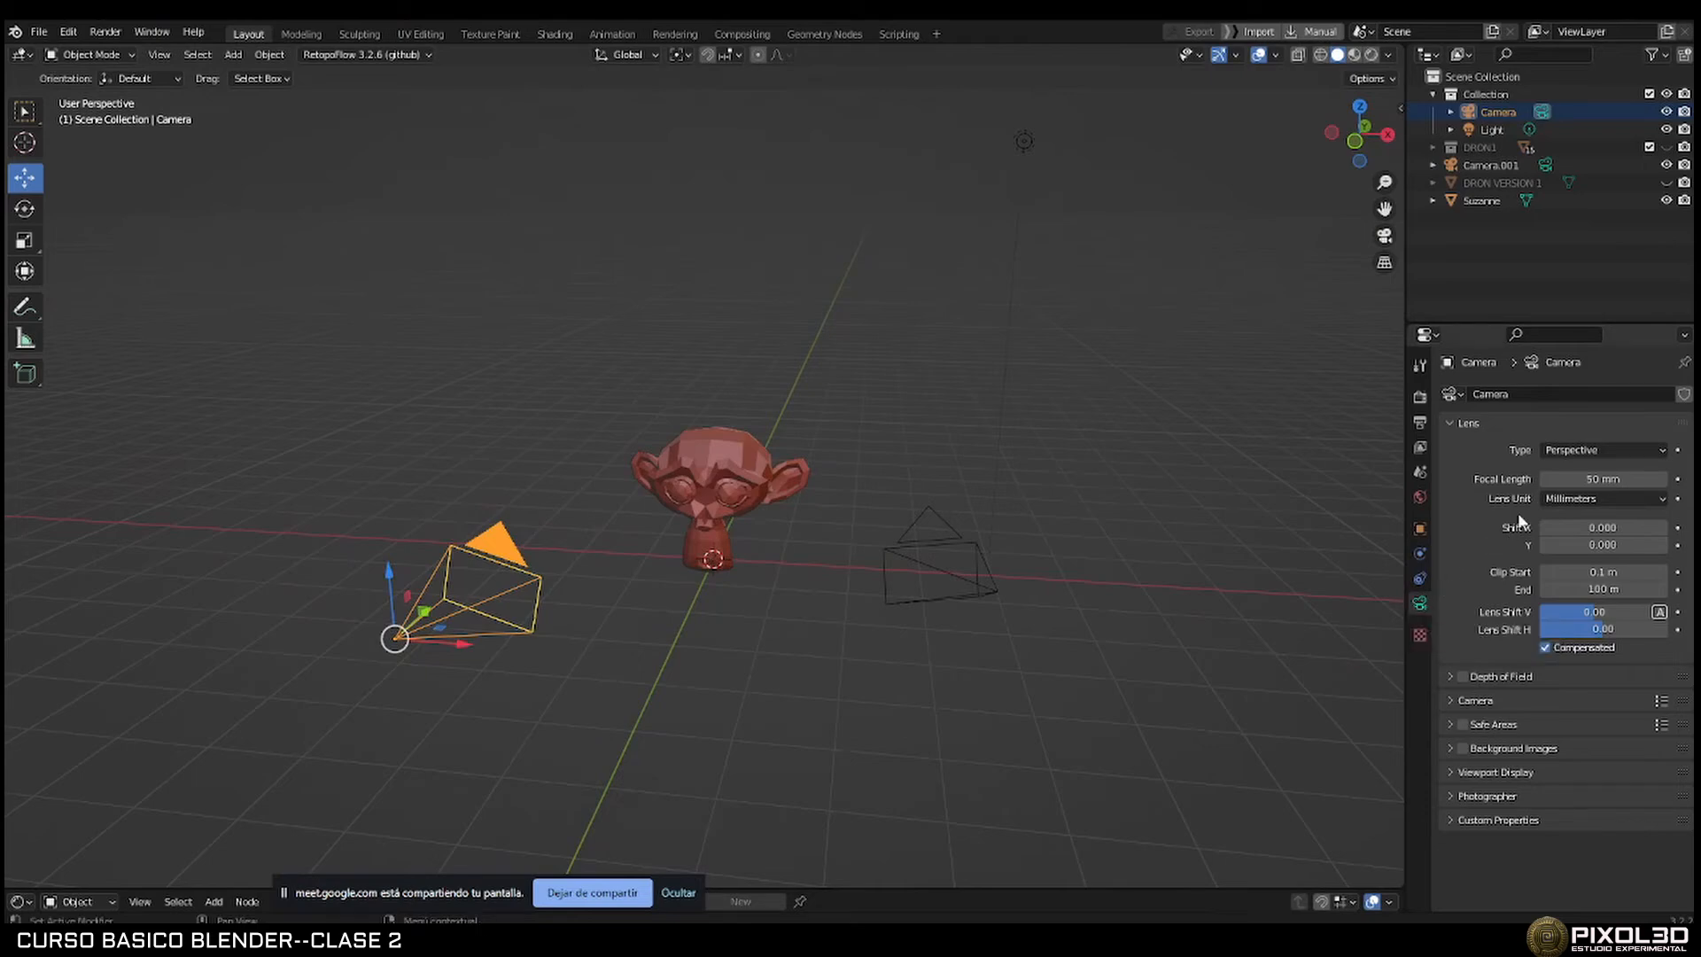
Keep the Perspective lens type, set the camera's focal length to 35 mm and look through the camera.
click(1601, 449)
mouse_move(1603, 479)
mouse_down()
mouse_move(1662, 479)
mouse_move(1610, 479)
mouse_up()
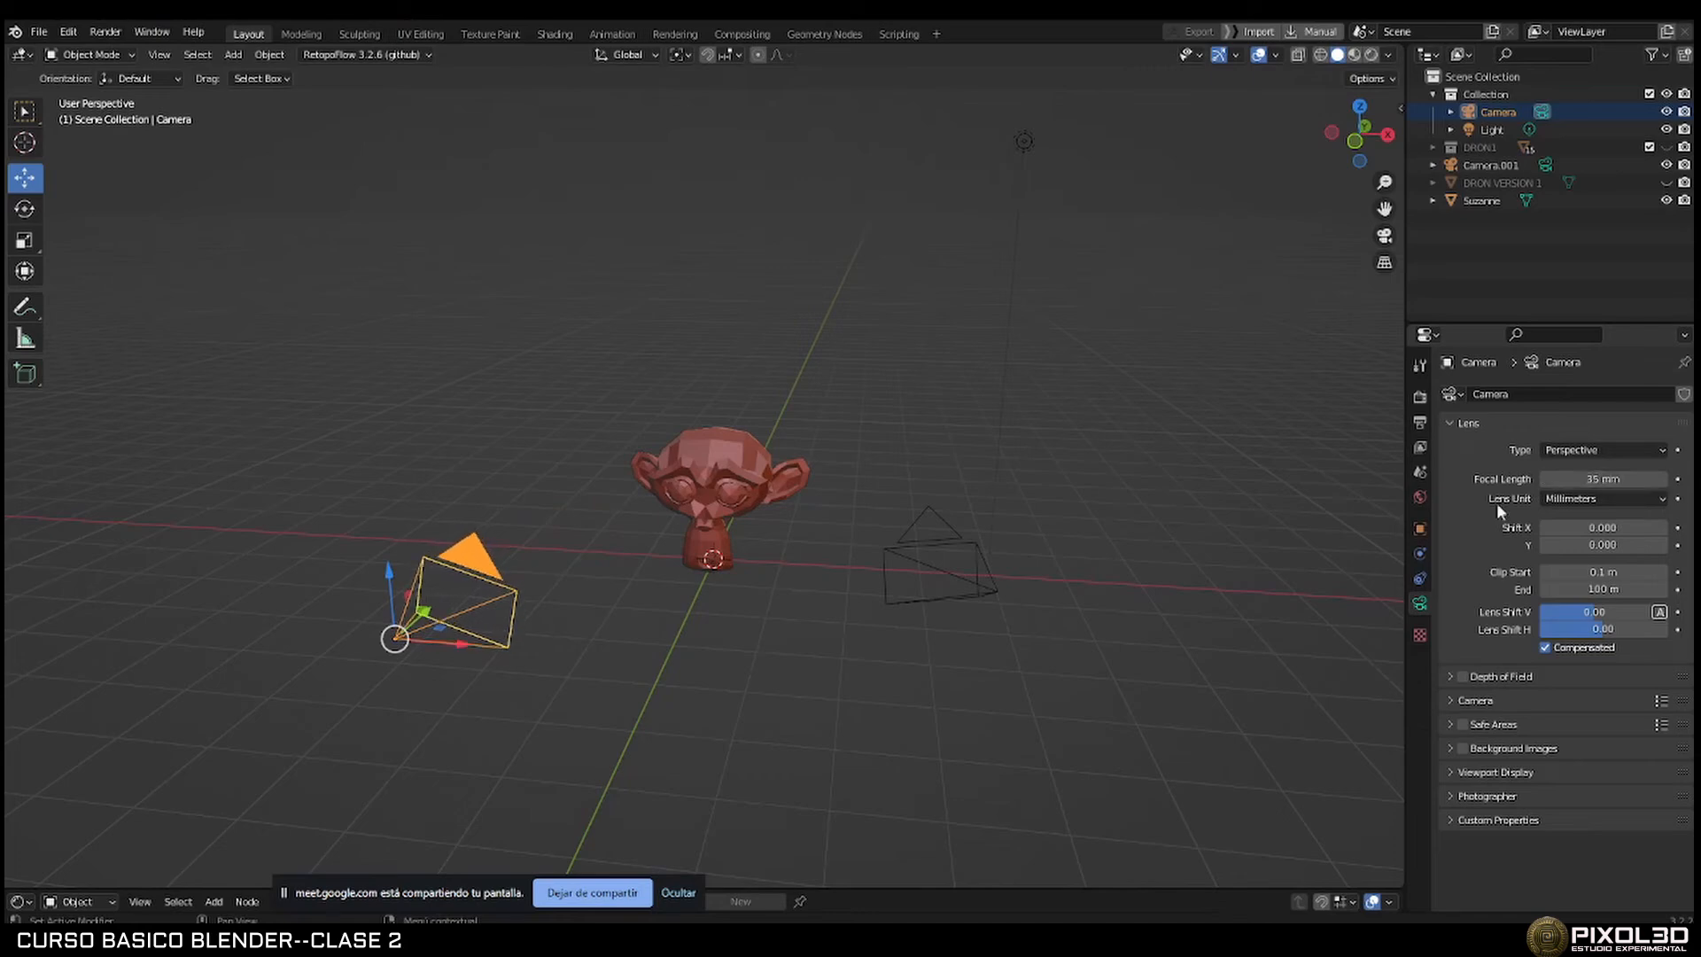
key(KP_0)
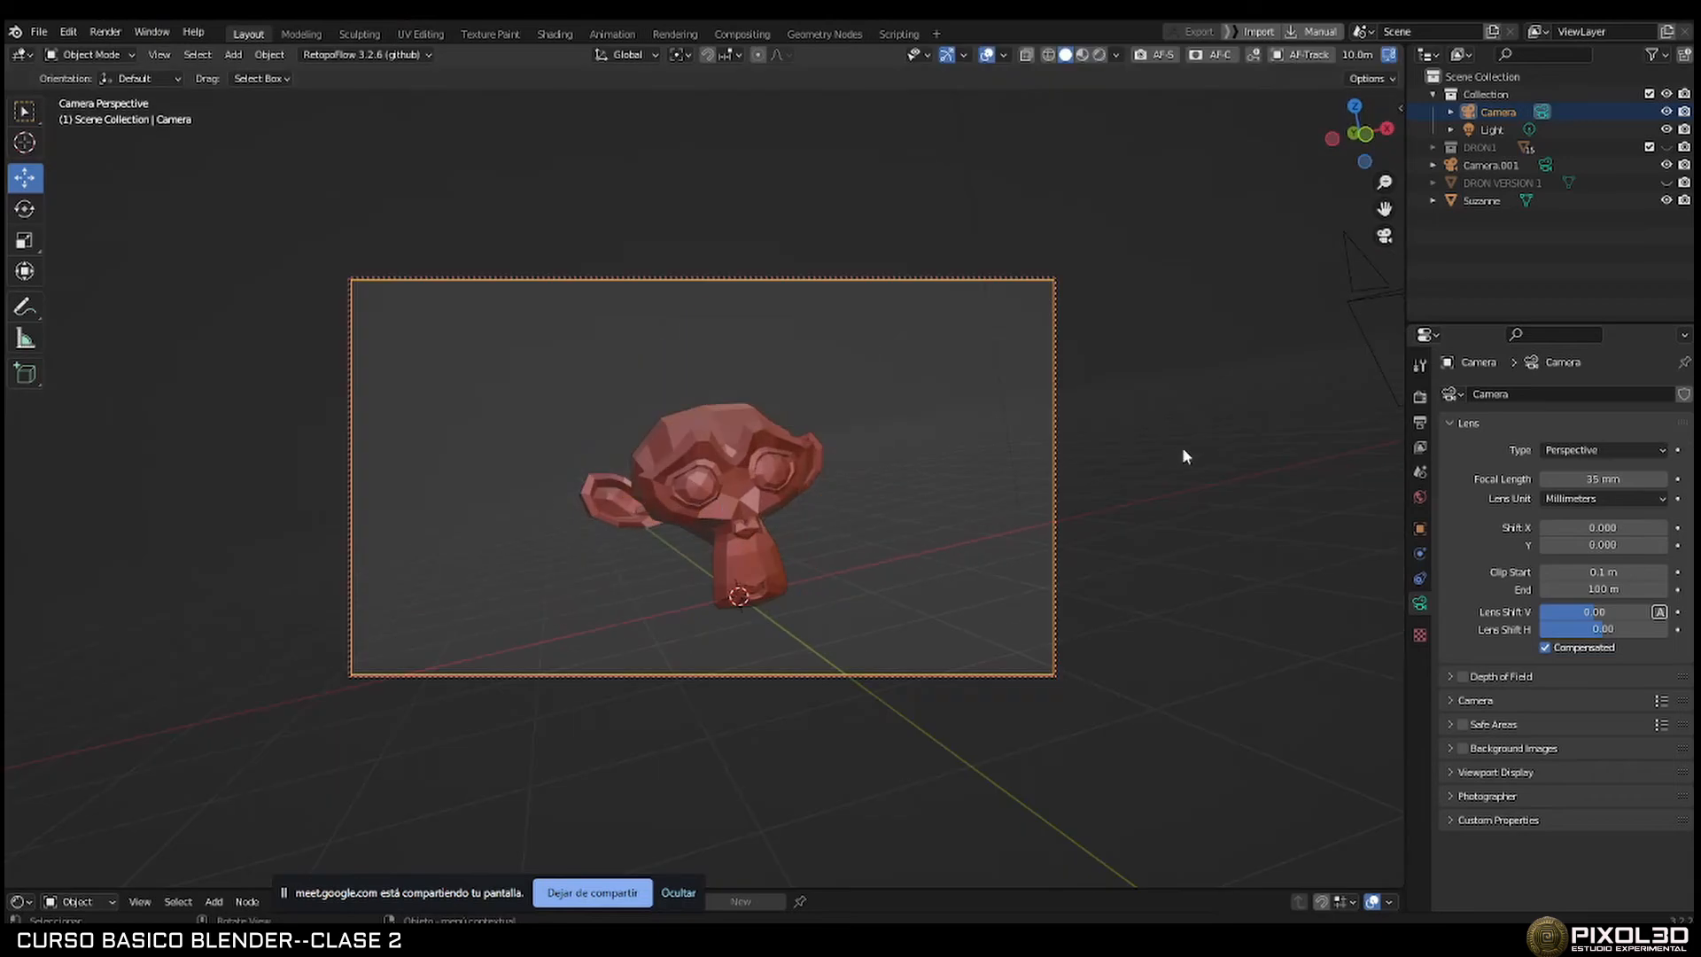
Compare the framing by setting the camera's focal length to 90 mm and then to 12 mm.
click(1610, 479)
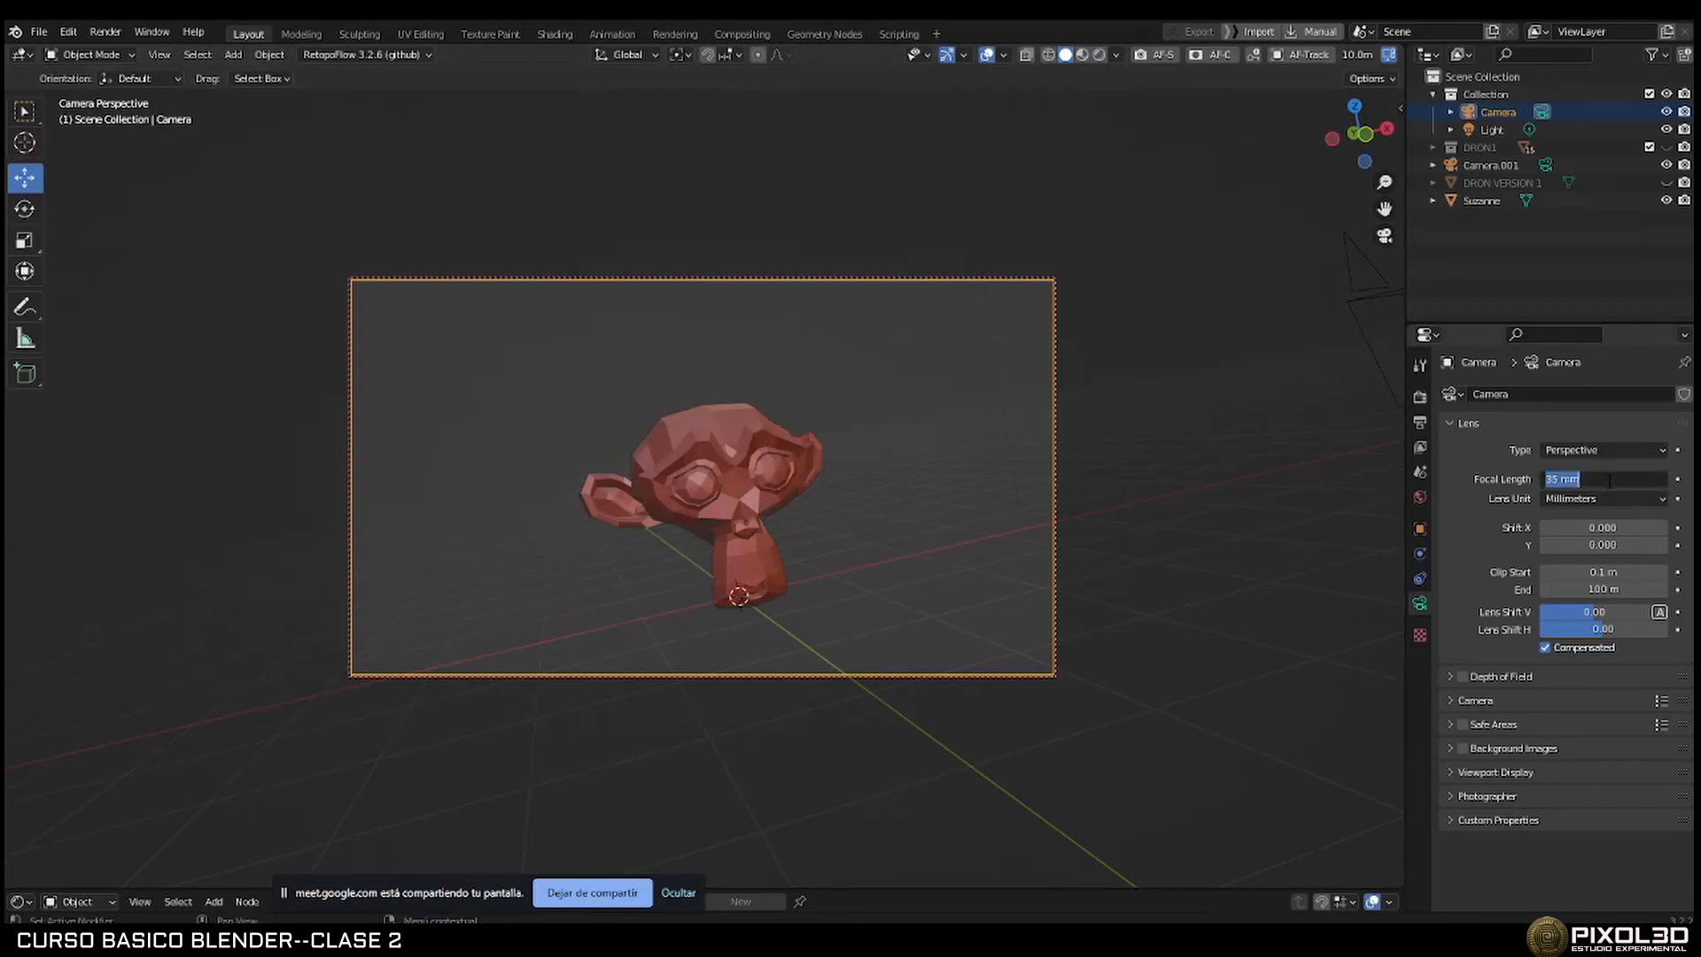
text(90)
key(Return)
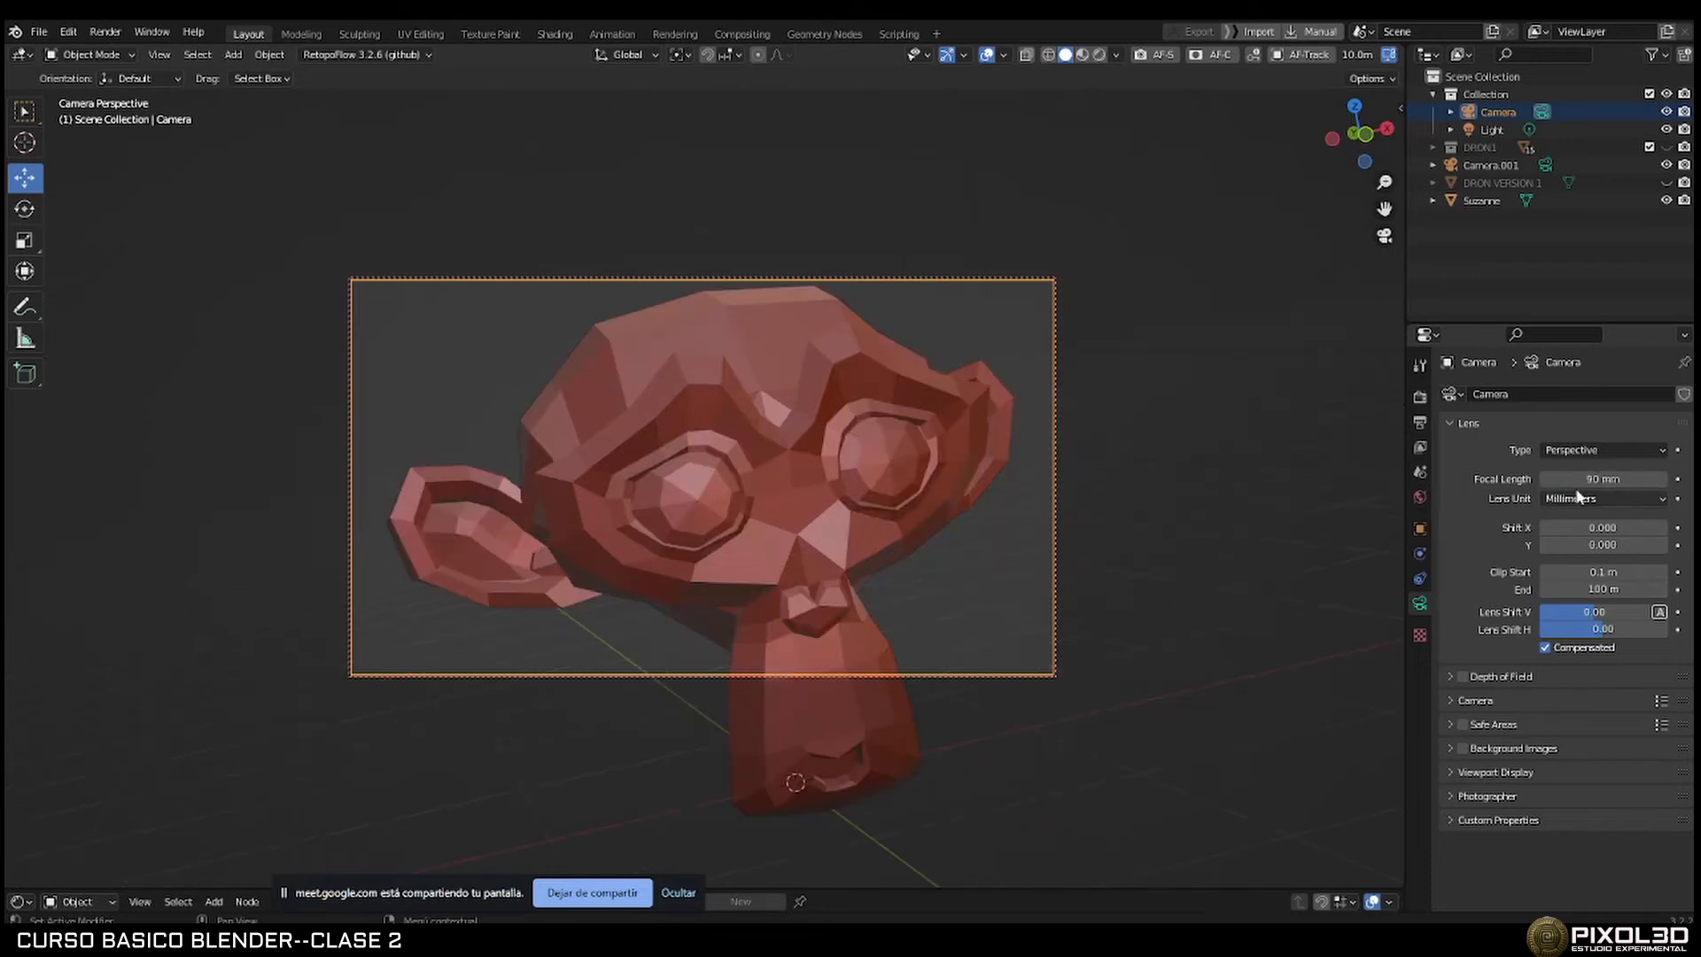
click(1603, 479)
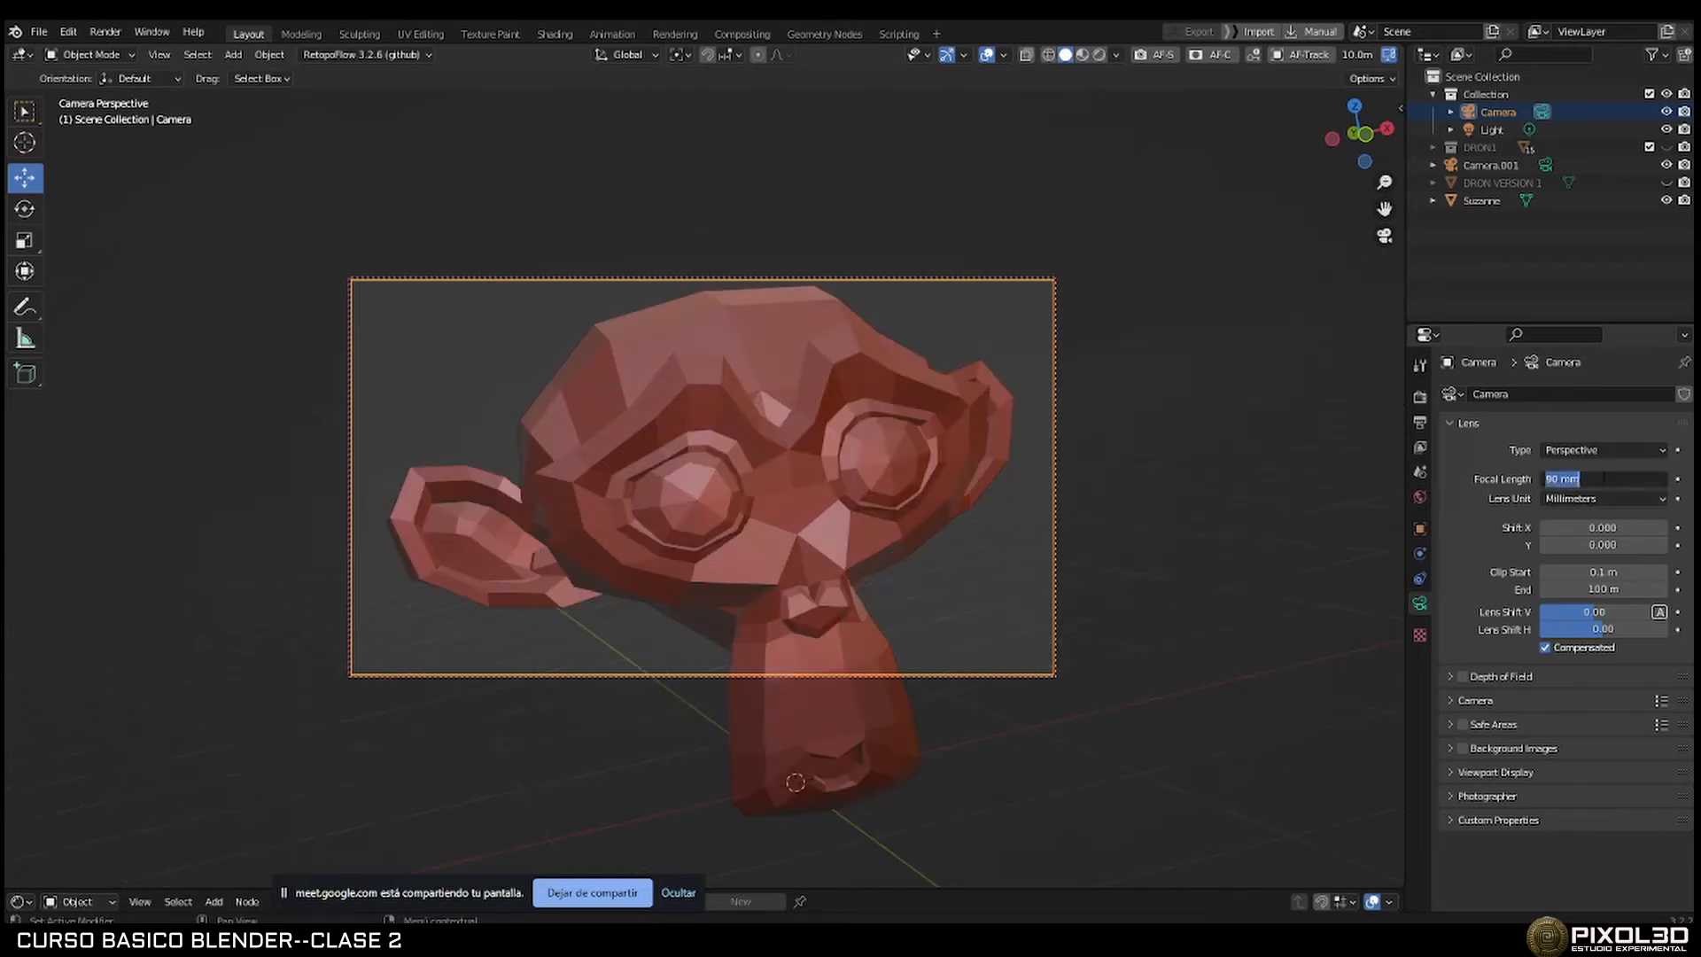
text(12)
key(Return)
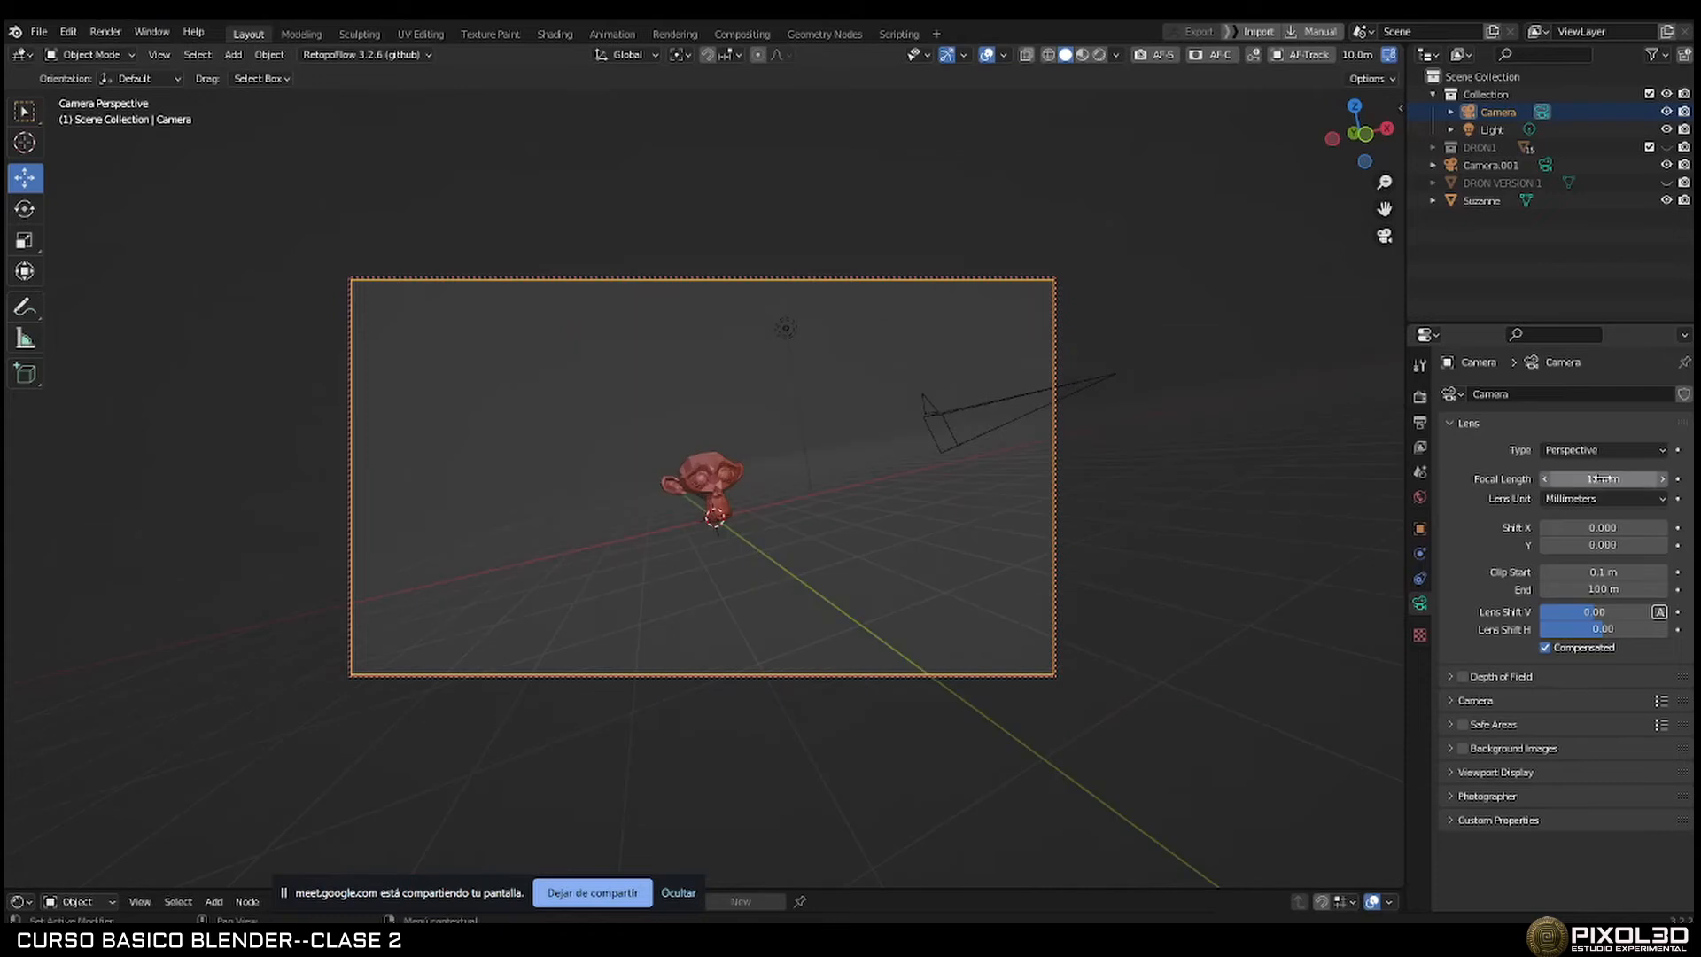
Move the locked camera around and closer to the monkey, set its focal length to 50 mm, and leave the camera view.
mouse_move(748, 476)
middle_down()
mouse_move(827, 486)
mouse_move(771, 489)
middle_up()
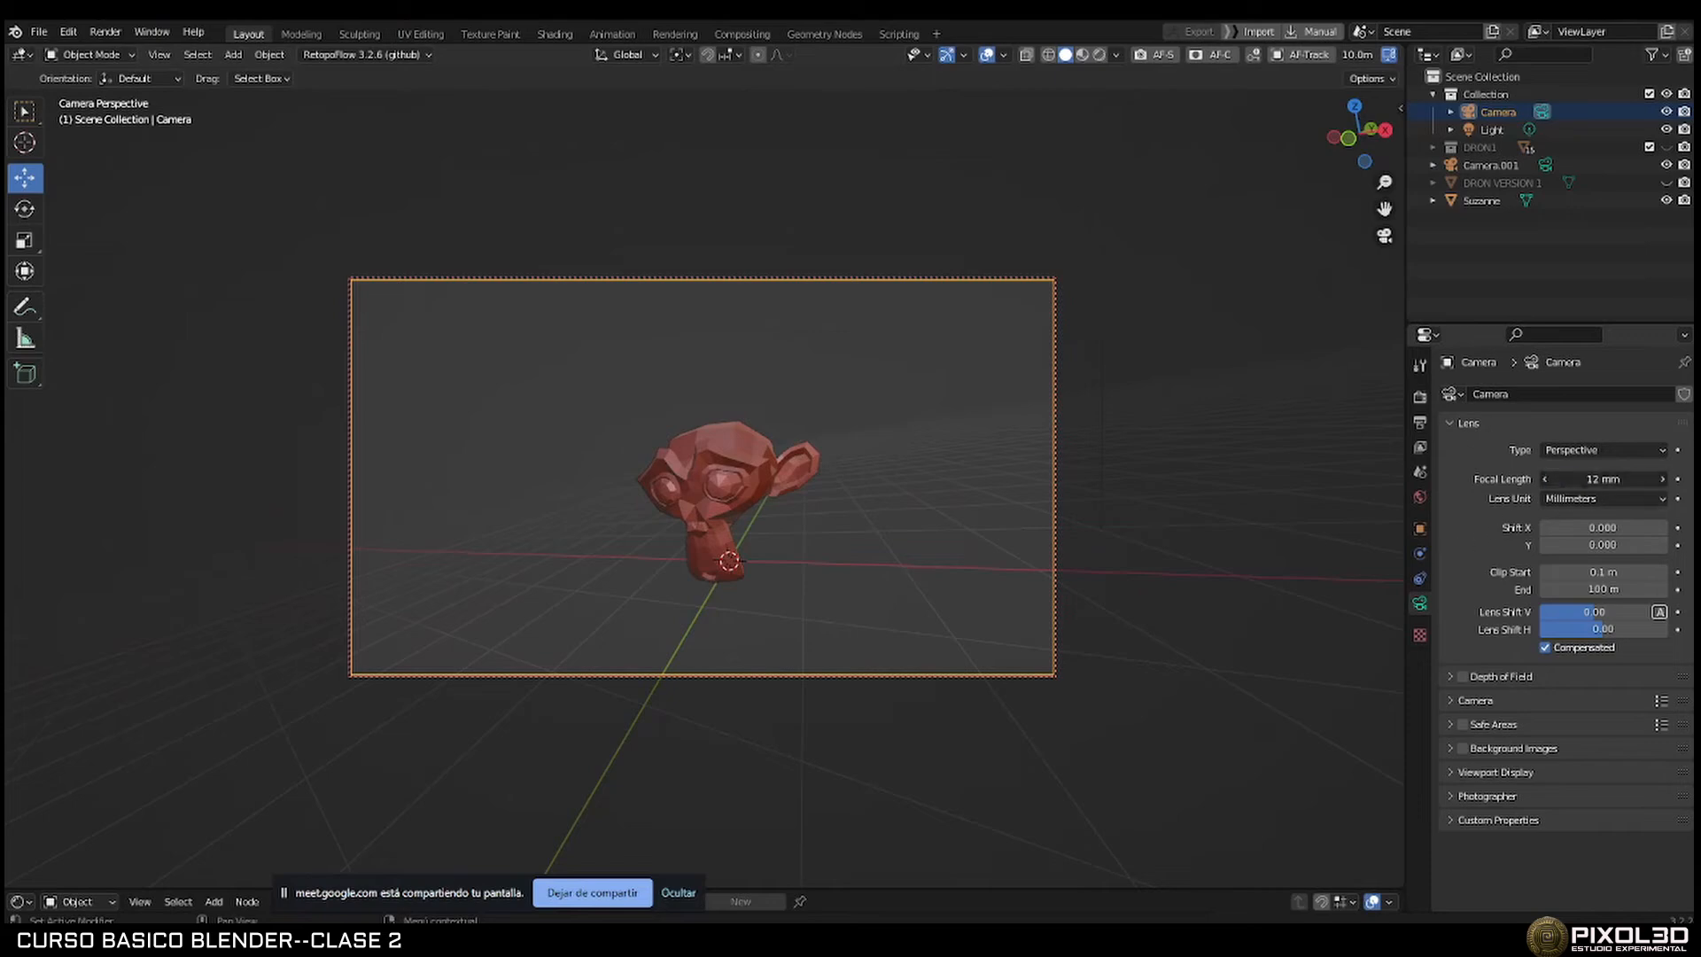
drag(1557, 479, 1583, 479)
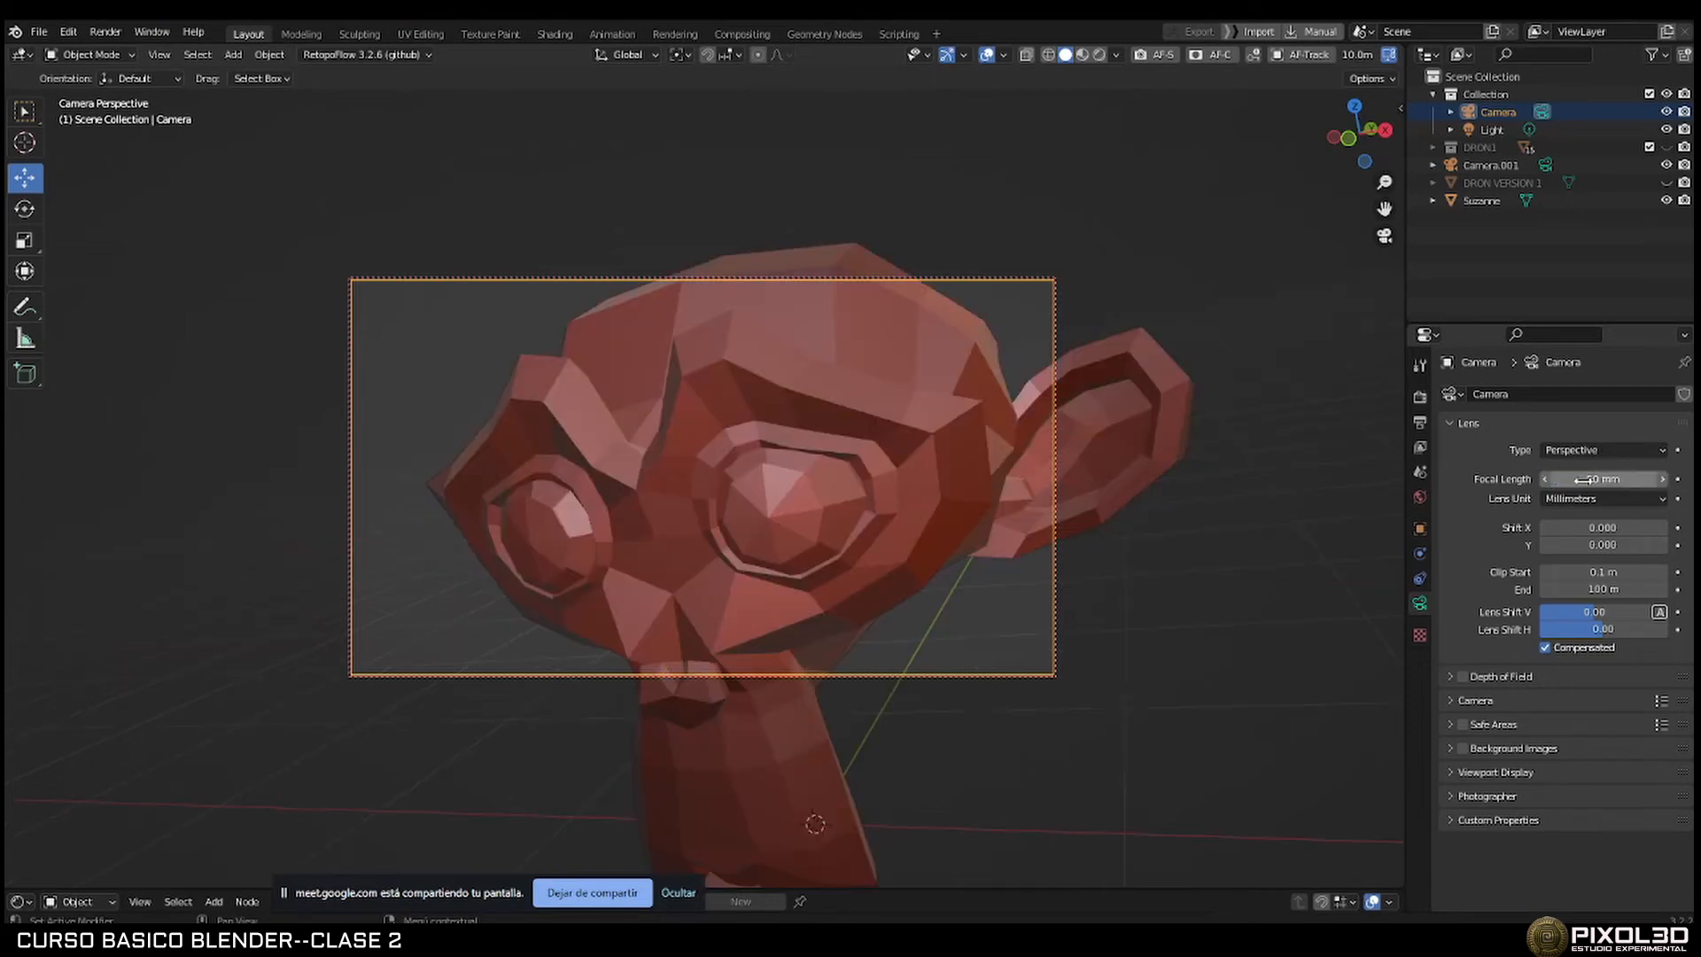
scroll(917, 466, down, 5)
key(KP_0)
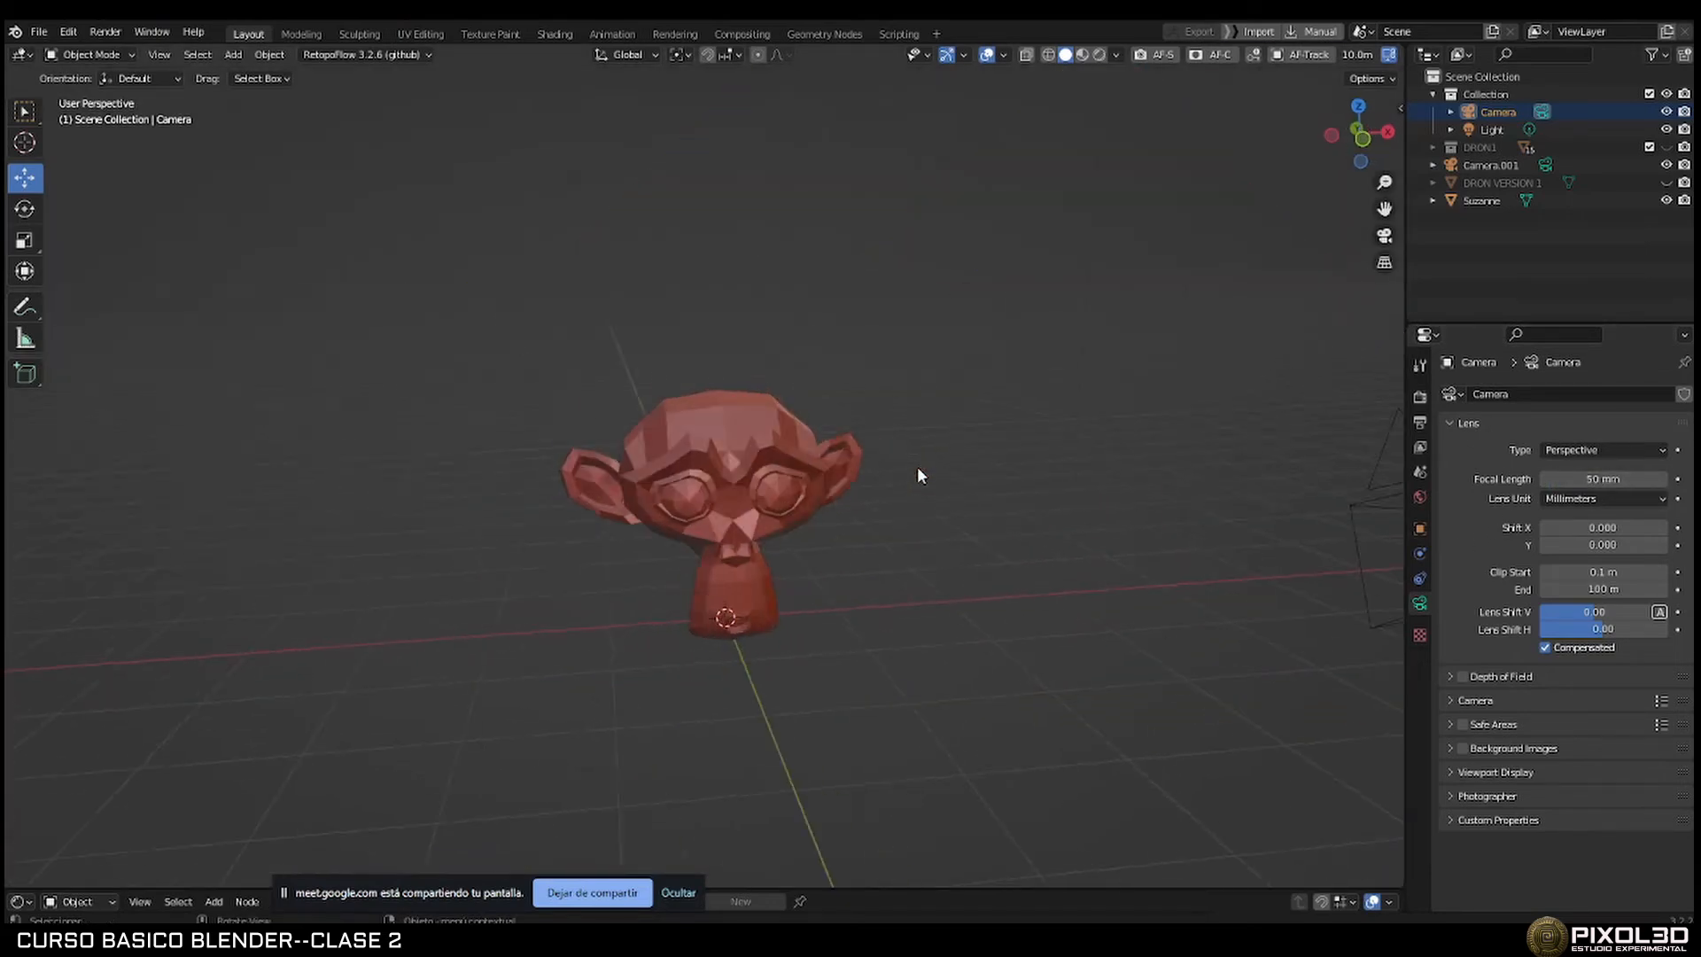
Orbit out to see the monkey and the selected camera, and expand the camera's Depth of Field settings.
scroll(917, 466, down, 4)
middle_drag(923, 454, 869, 501)
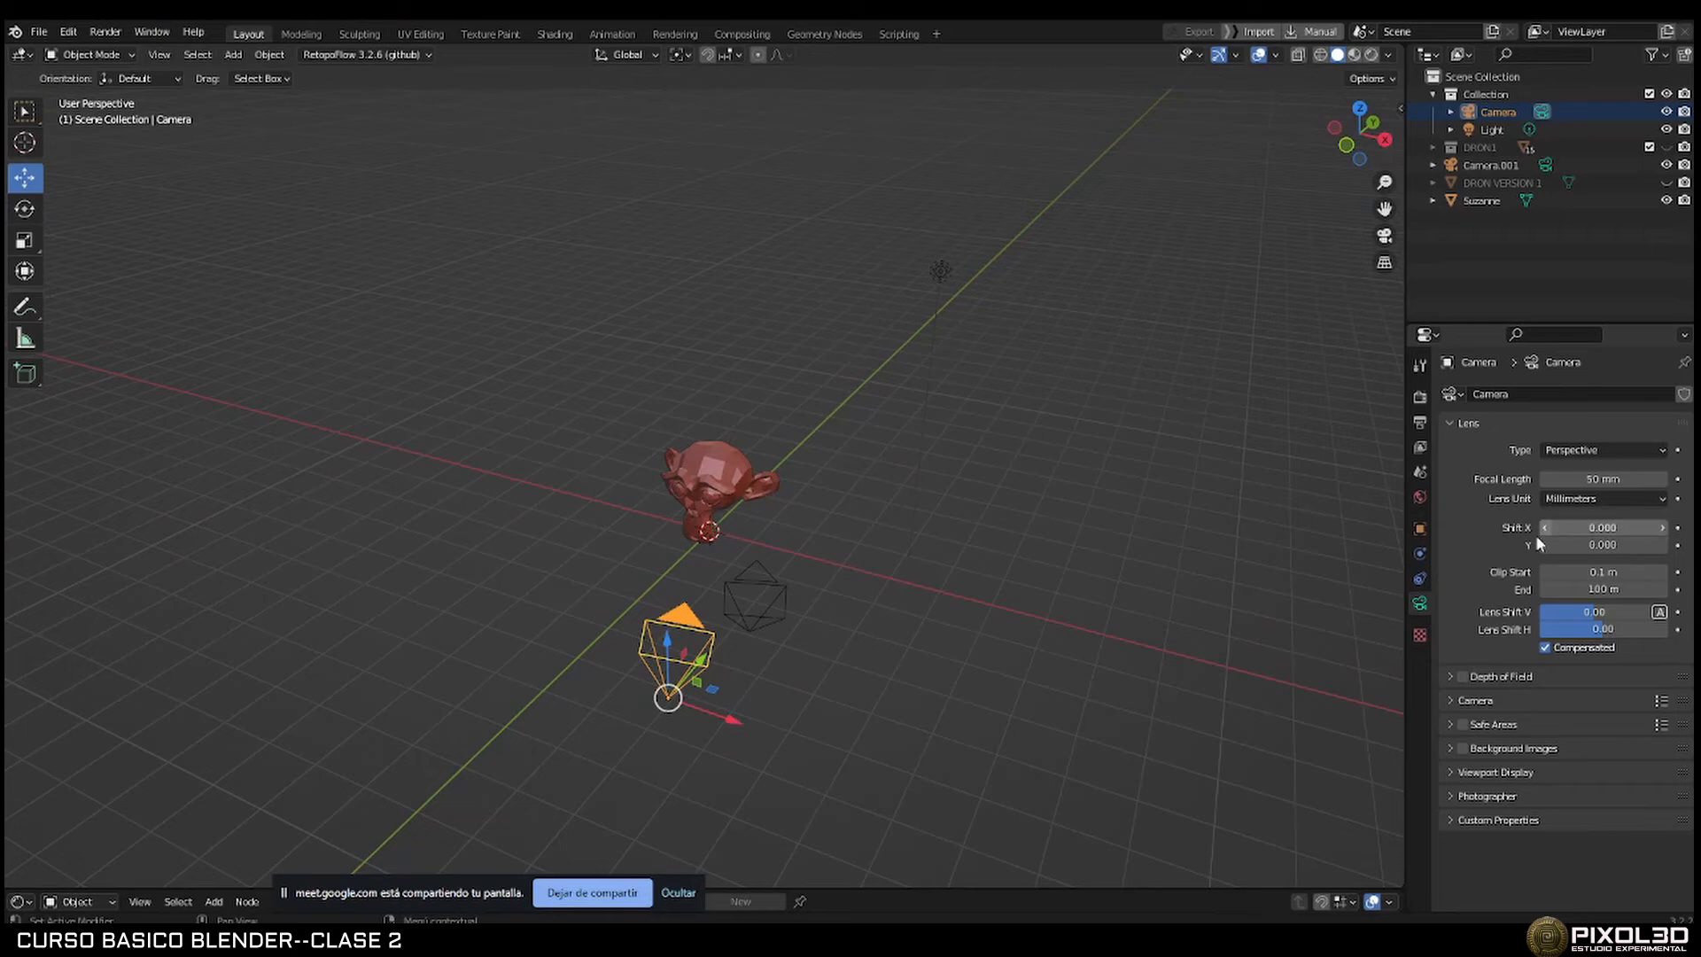
click(1452, 677)
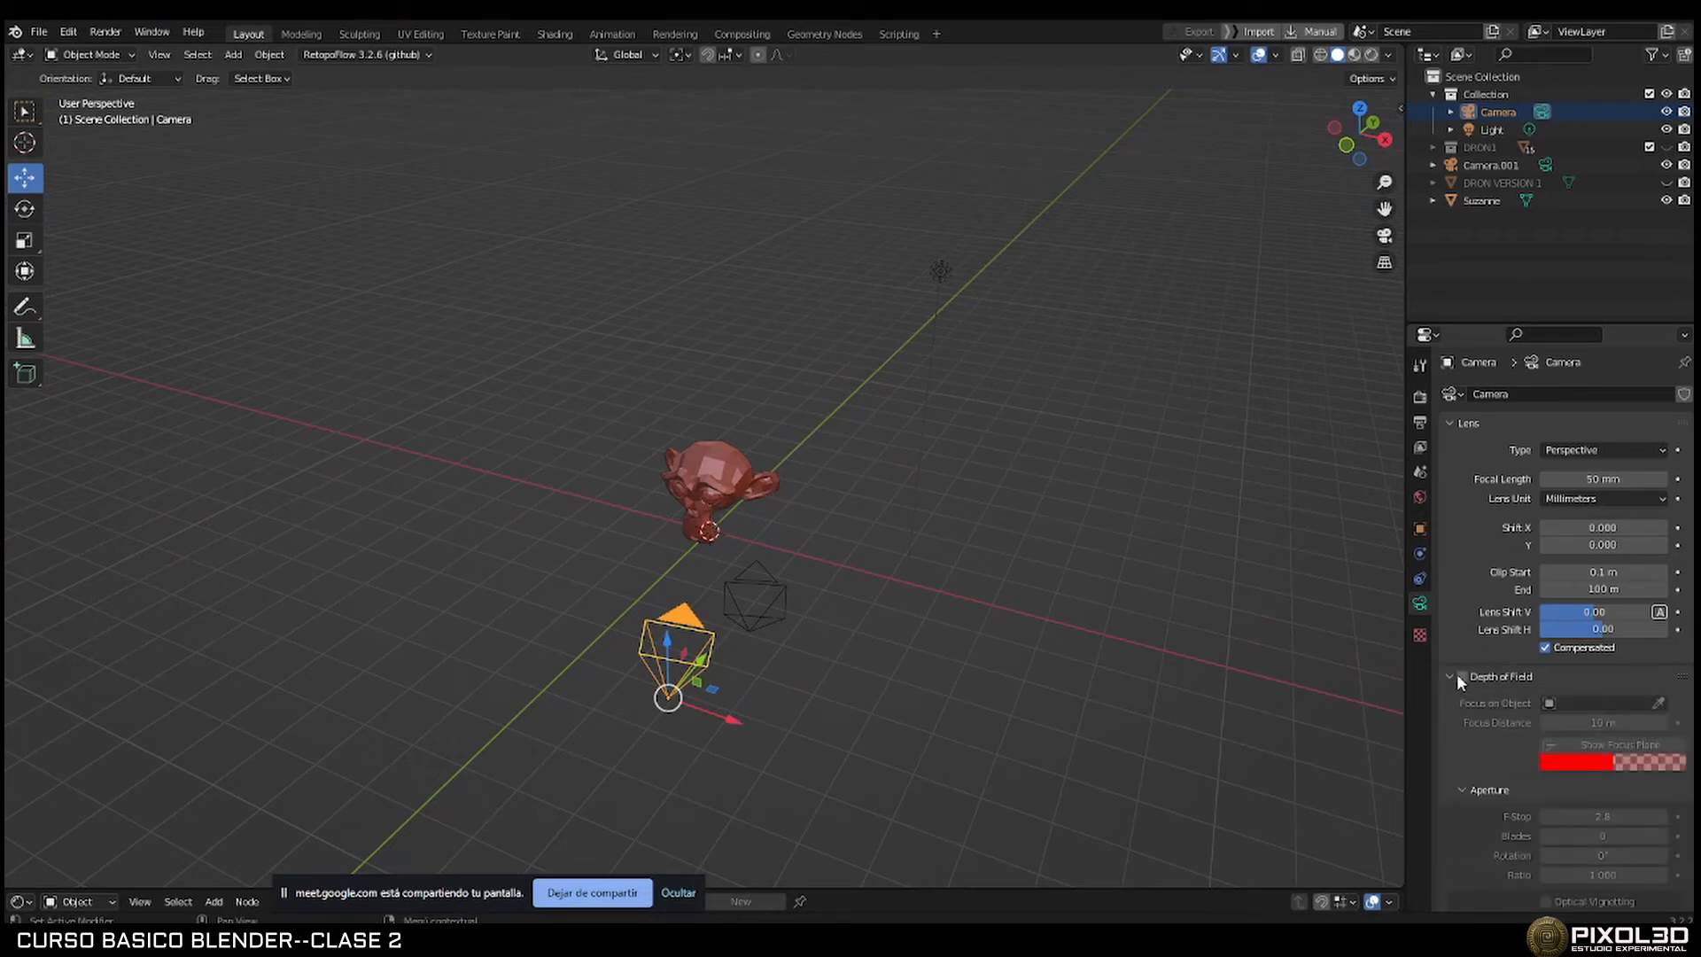
Duplicate the monkey and move the copy about 3.3 m backward along the Y axis.
middle_drag(863, 524, 932, 504)
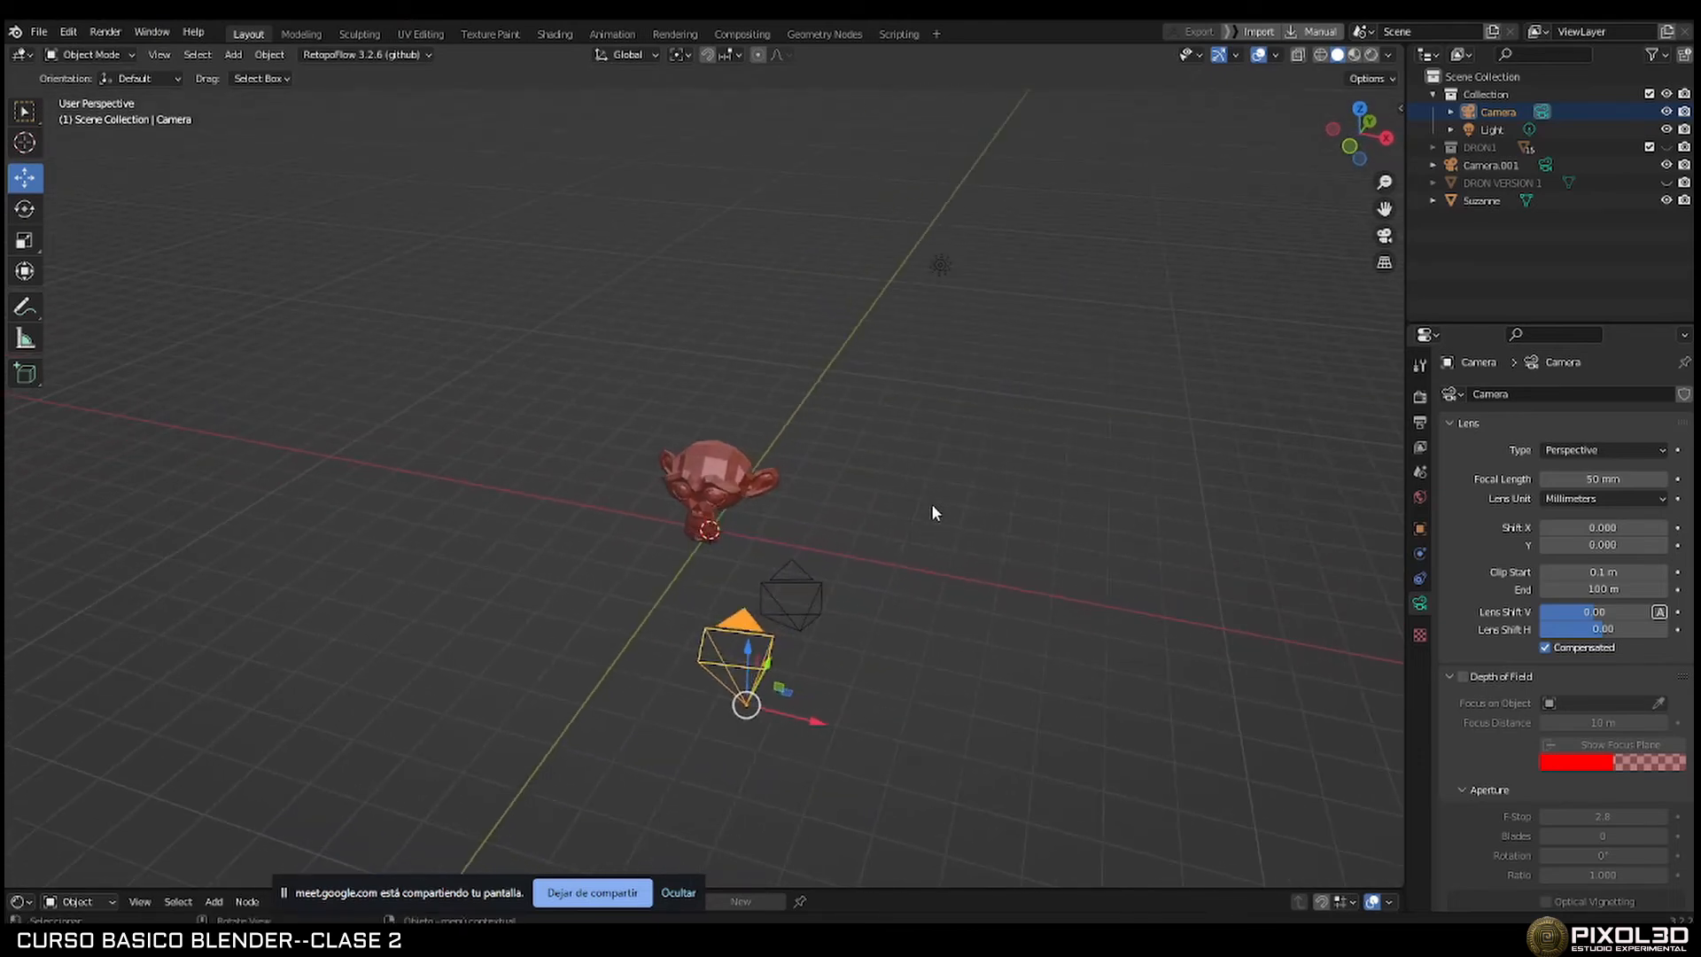
click(764, 482)
key(shift+d)
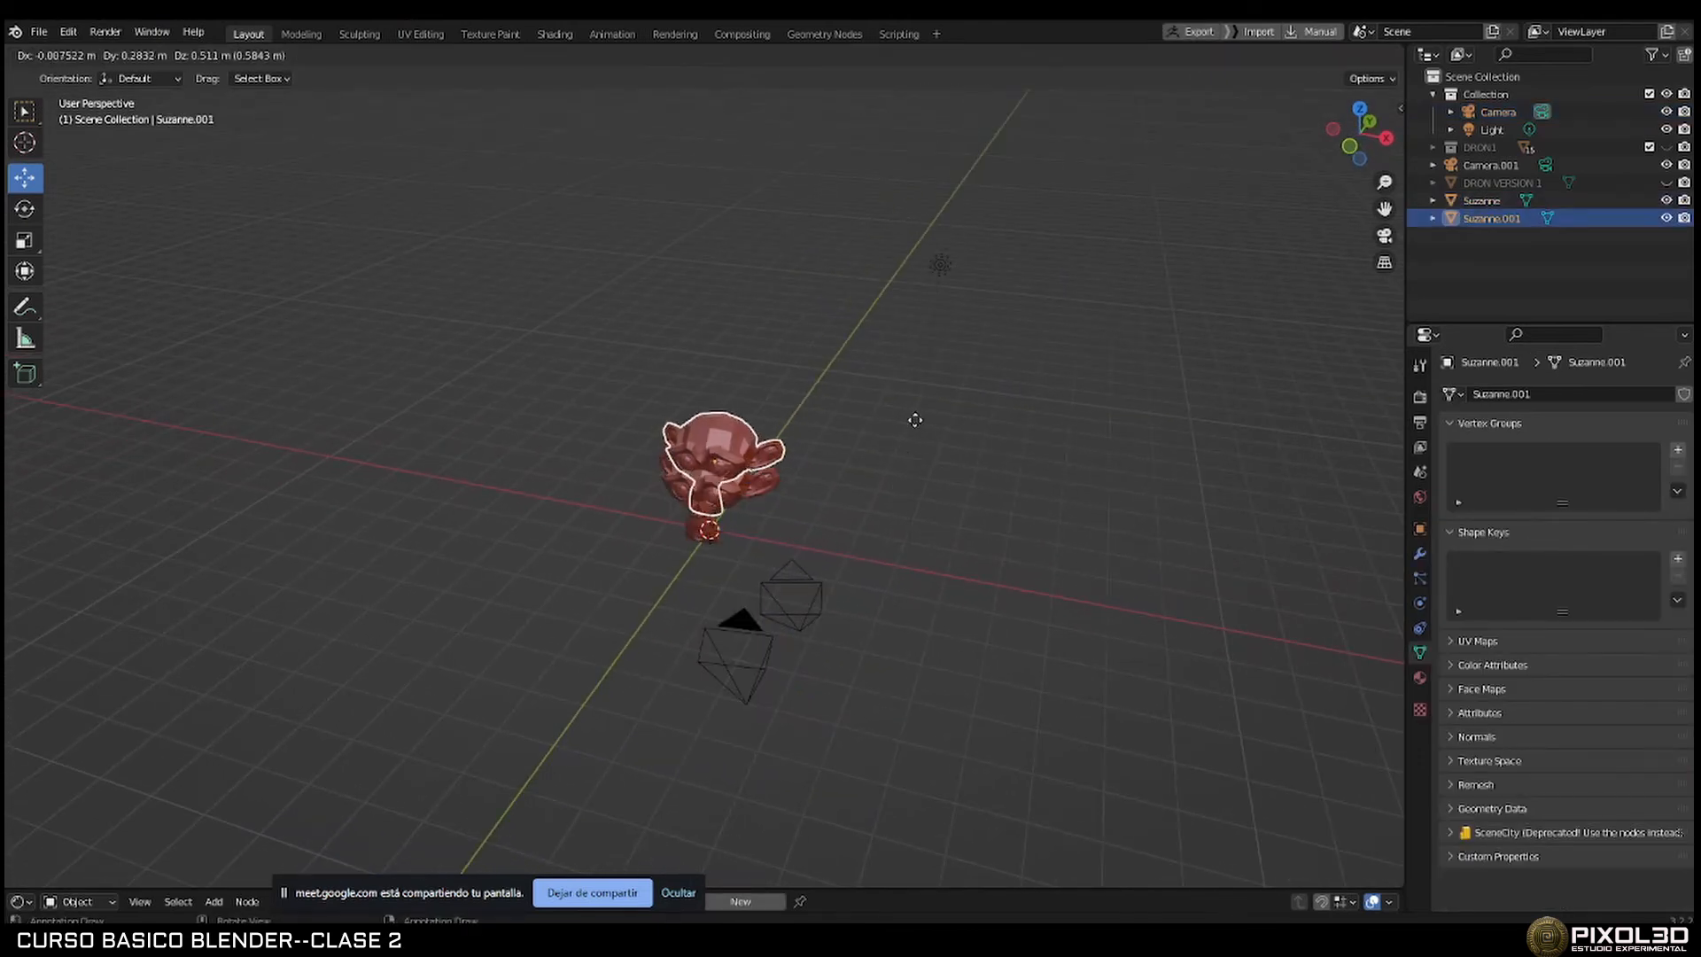
key(Escape)
middle_drag(833, 441, 795, 456)
drag(754, 459, 857, 393)
middle_drag(900, 459, 964, 399)
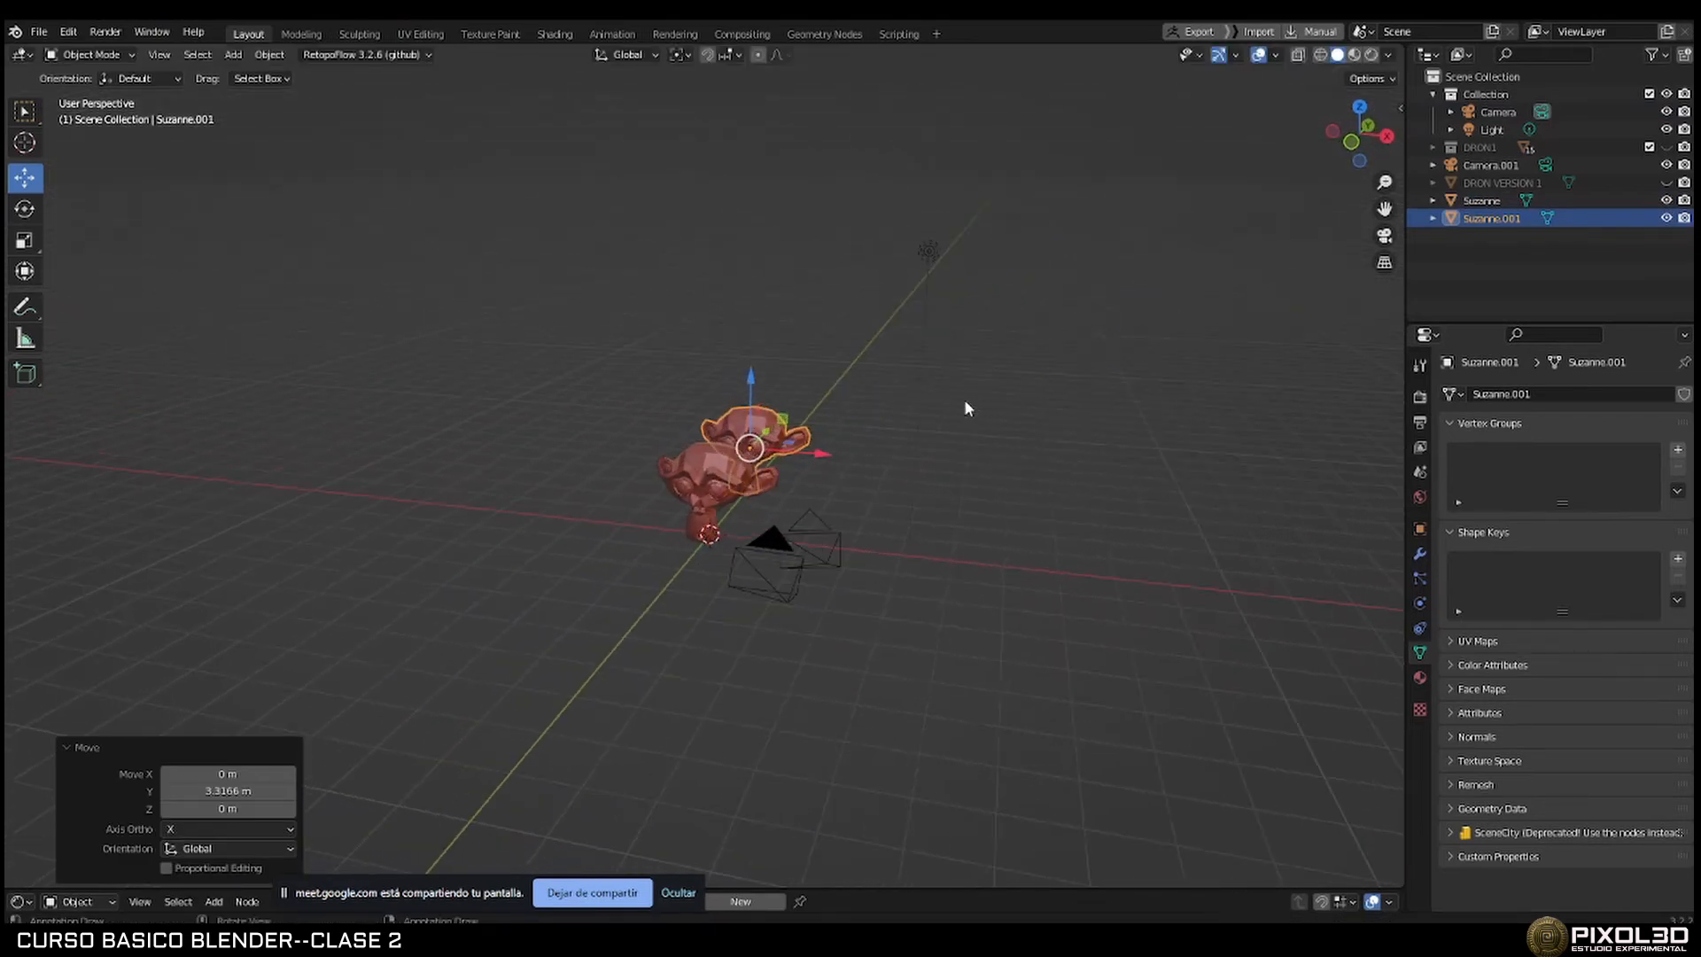
Move the original monkey about -0.55 m along the X axis so both heads are side by side.
click(730, 477)
key(g)
key(x)
click(753, 498)
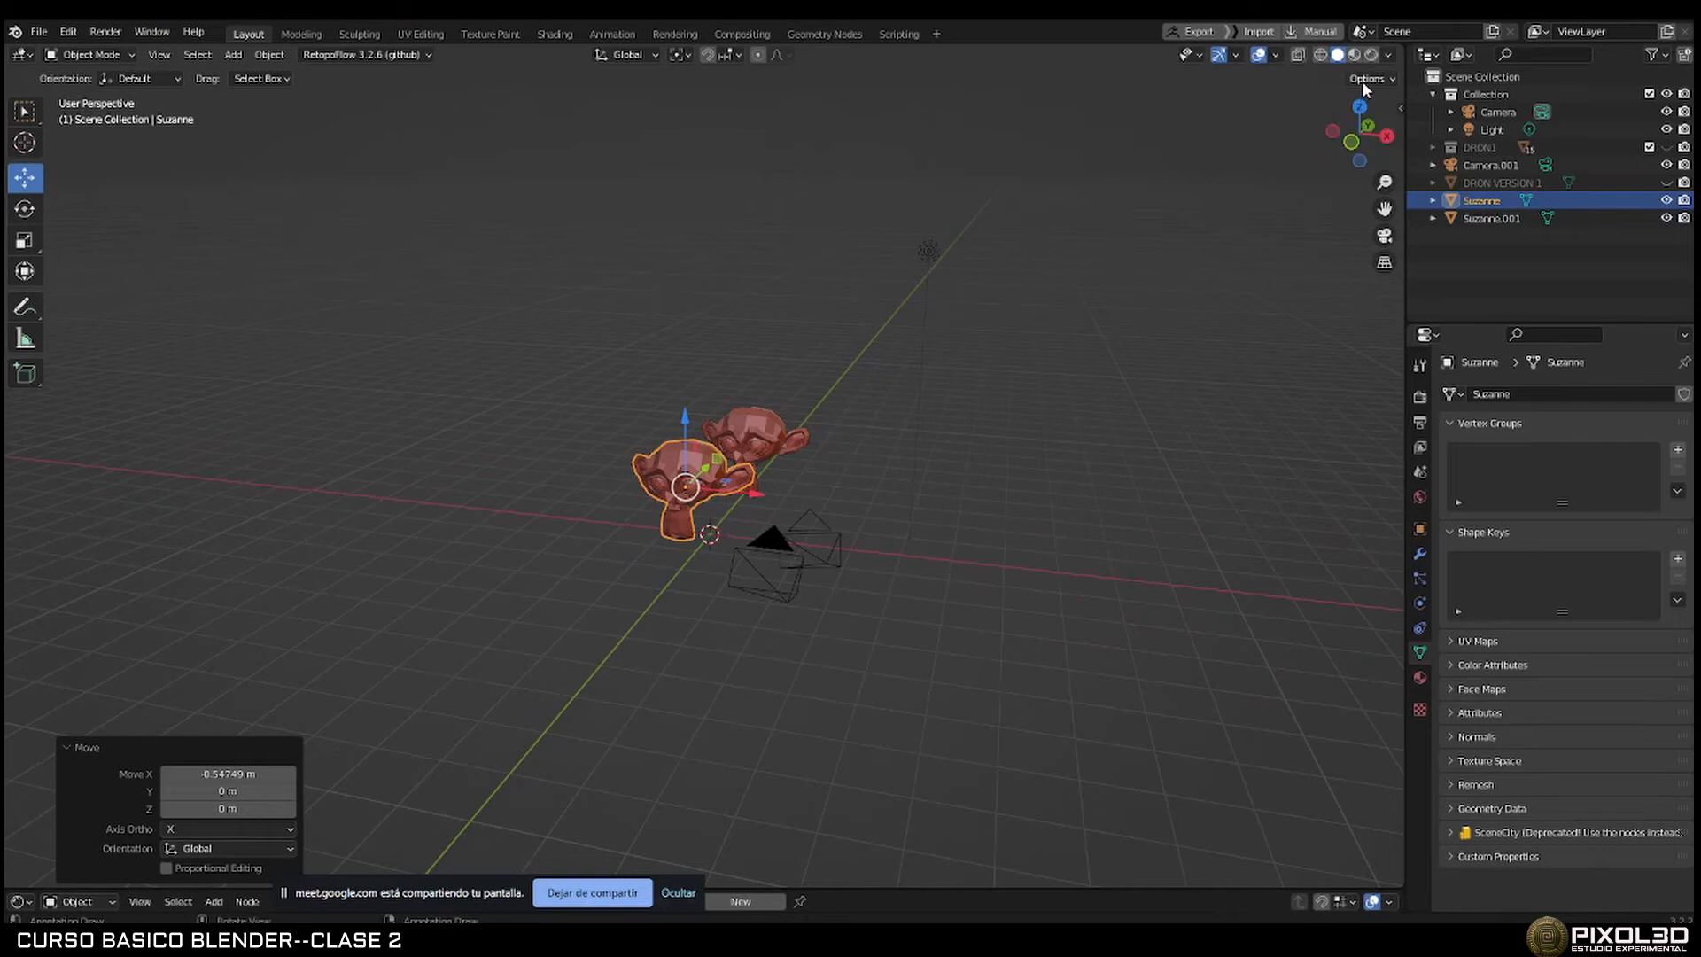
Look through the camera in rendered shading and enable its depth of field with the front monkey, Suzanne, as focus object.
key(KP_0)
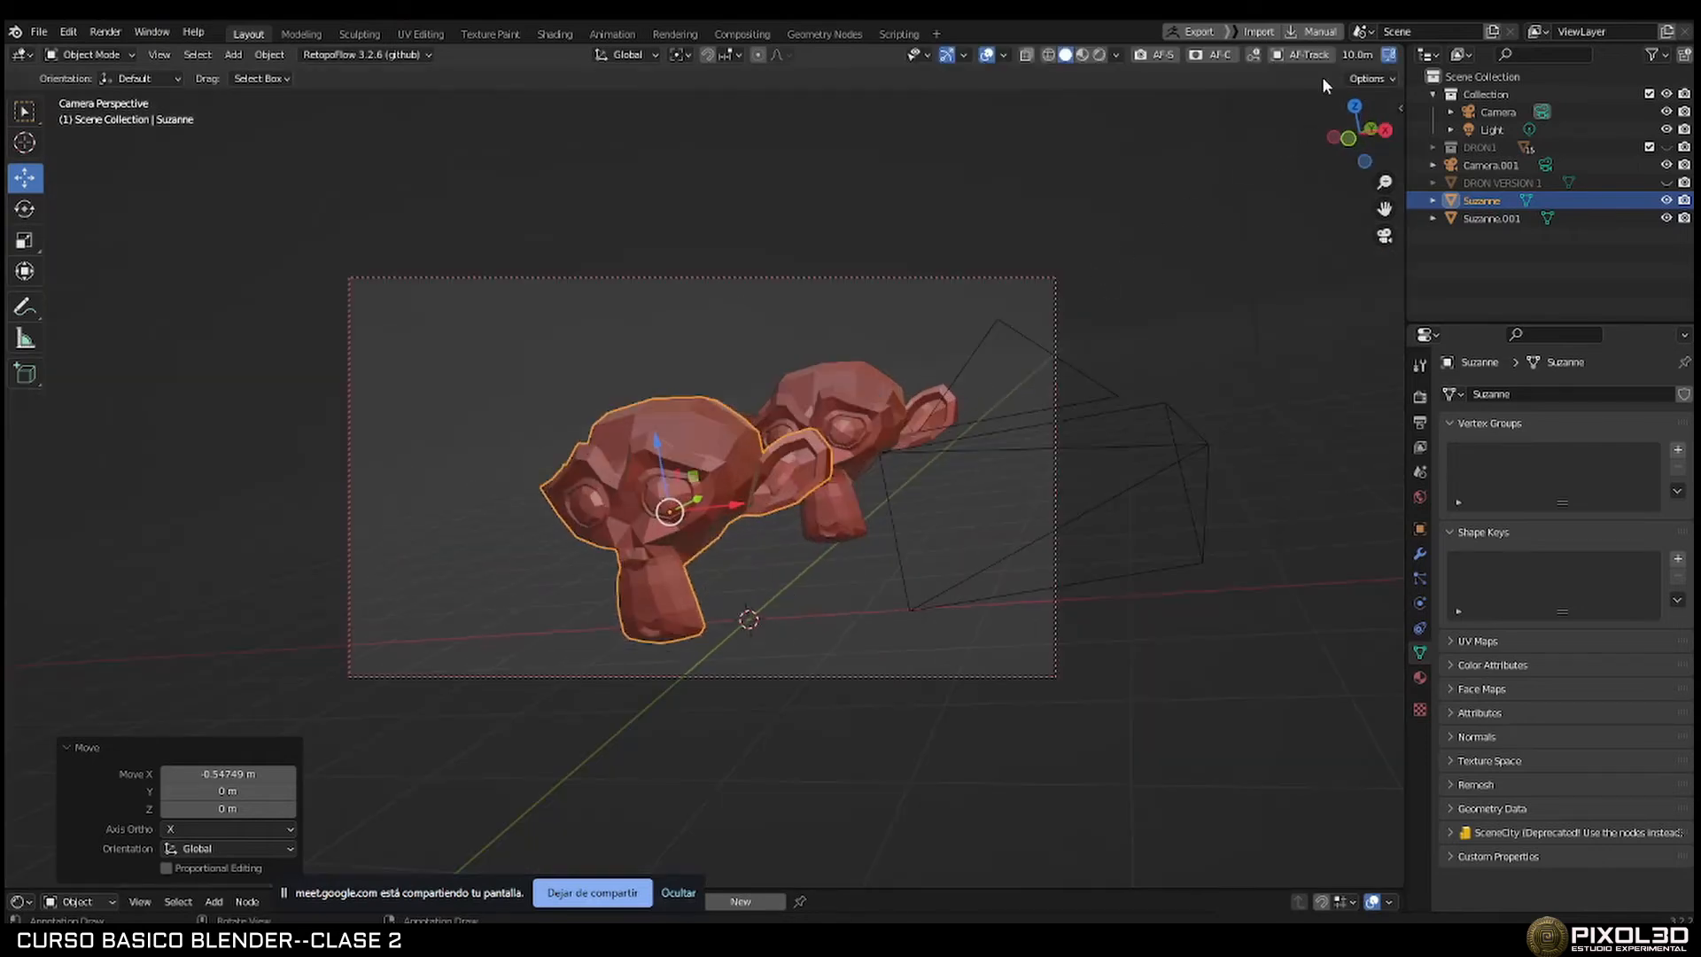
click(1099, 54)
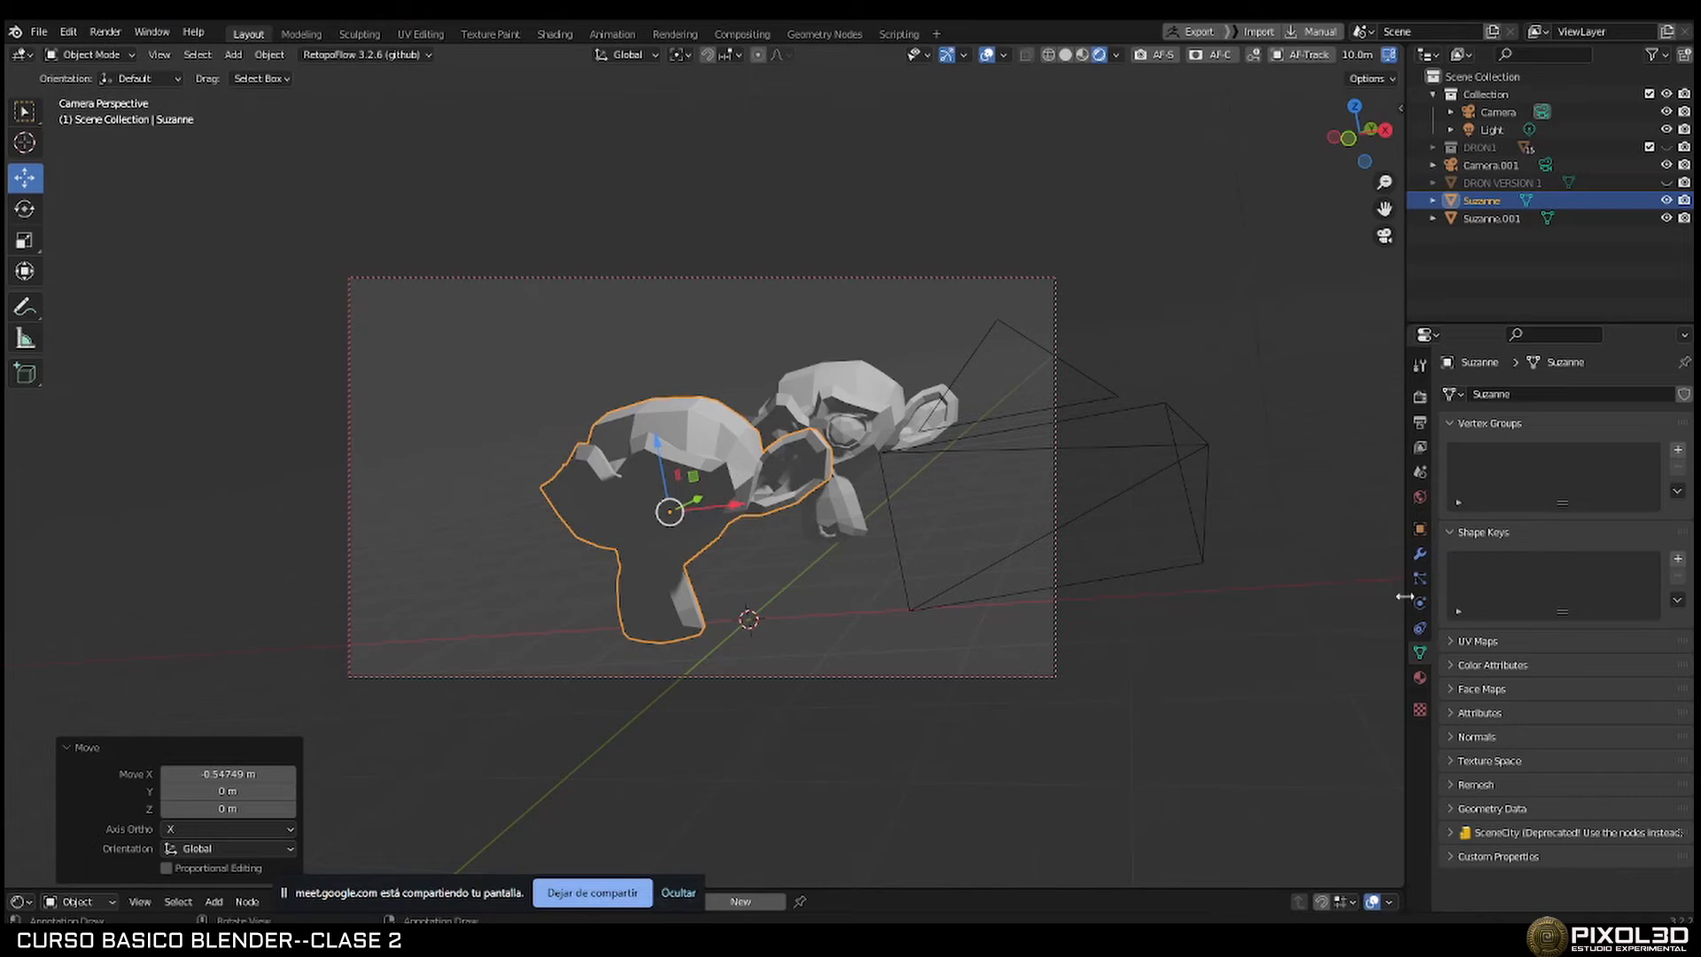
click(1526, 113)
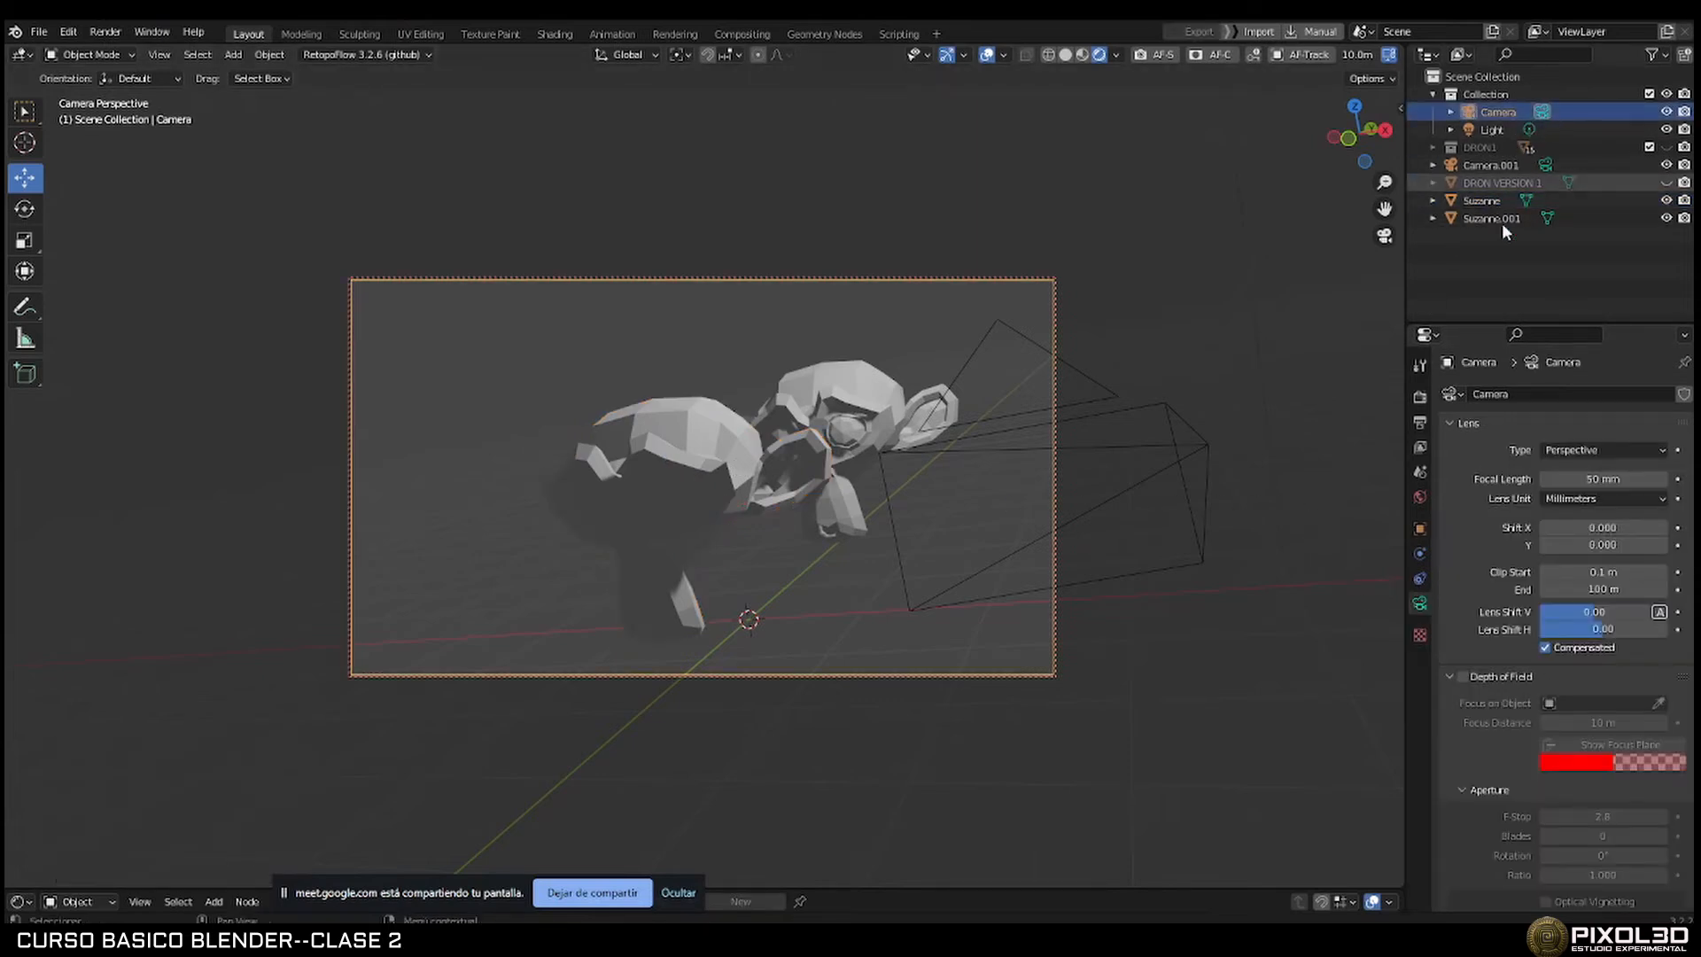
click(1462, 677)
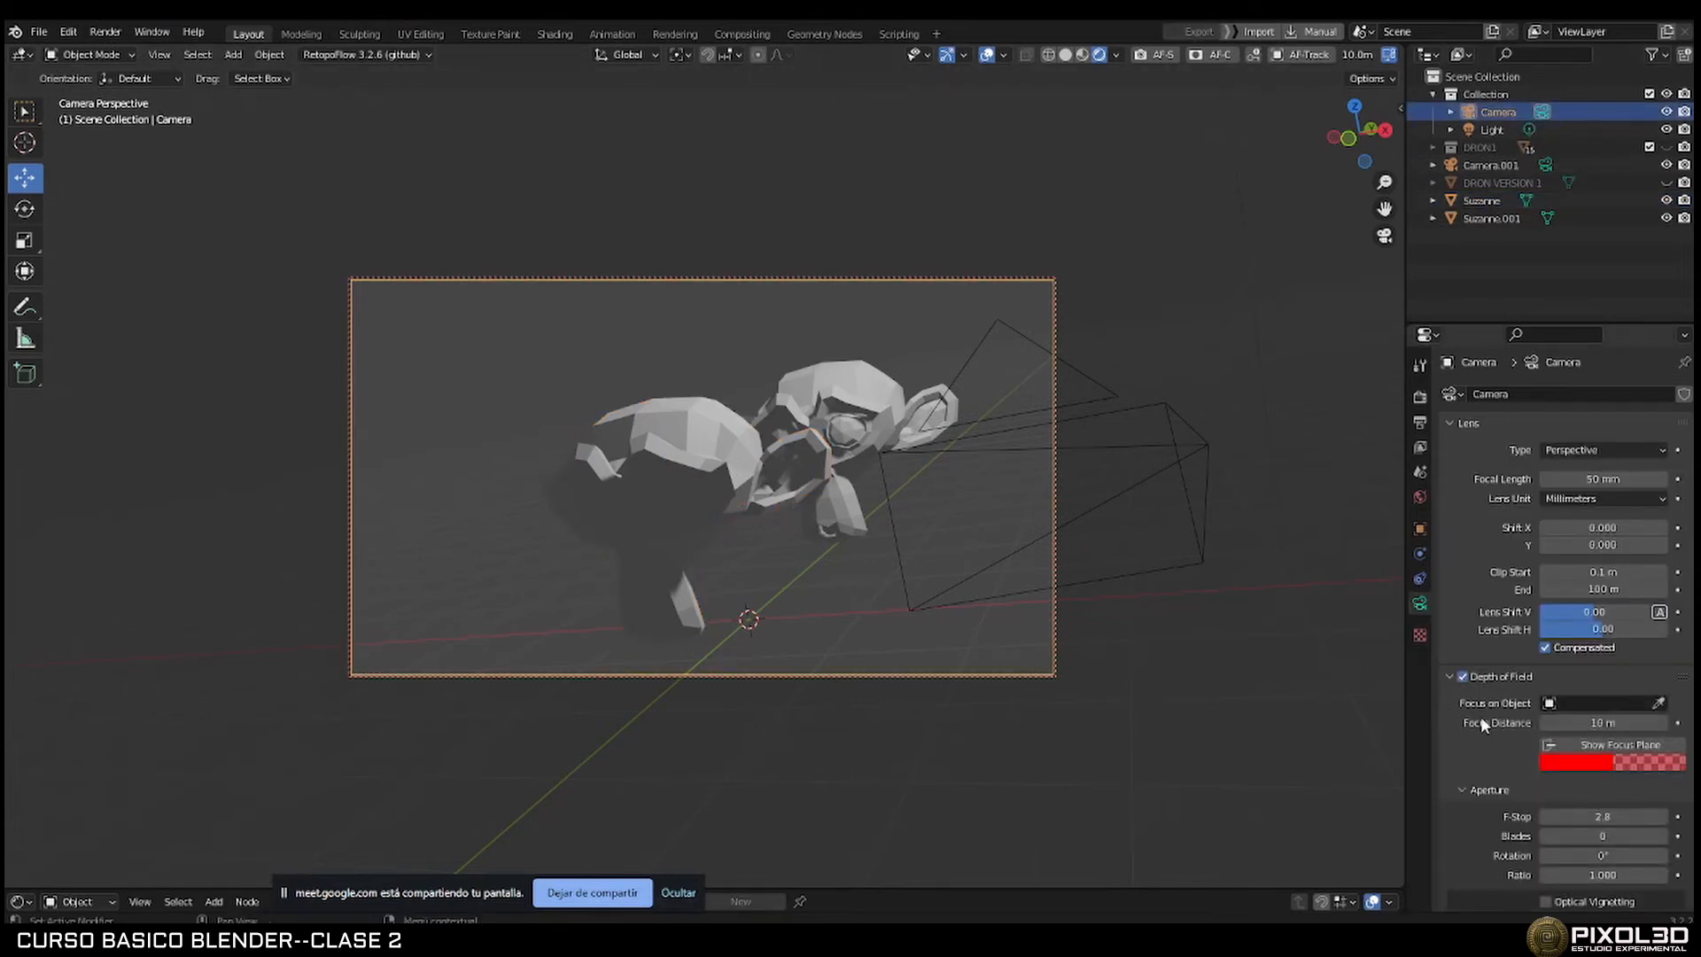
click(1660, 705)
click(682, 456)
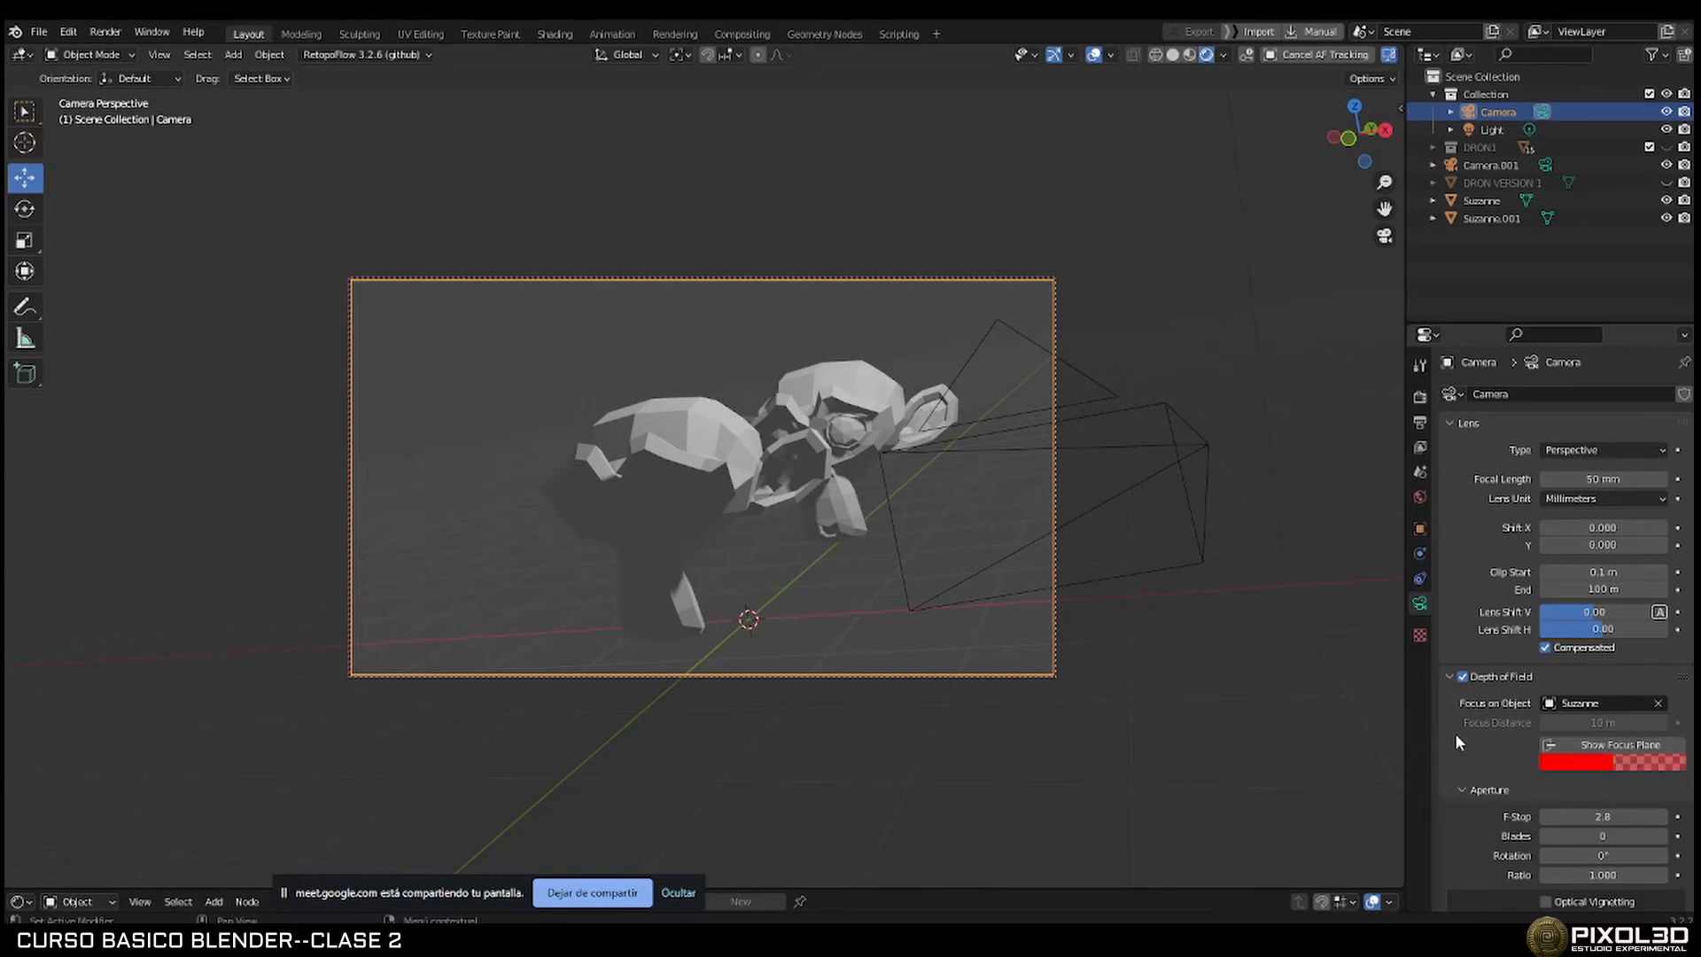
Try the Cycles render engine on the scene, and switch back to Eevee.
click(1421, 398)
click(1581, 390)
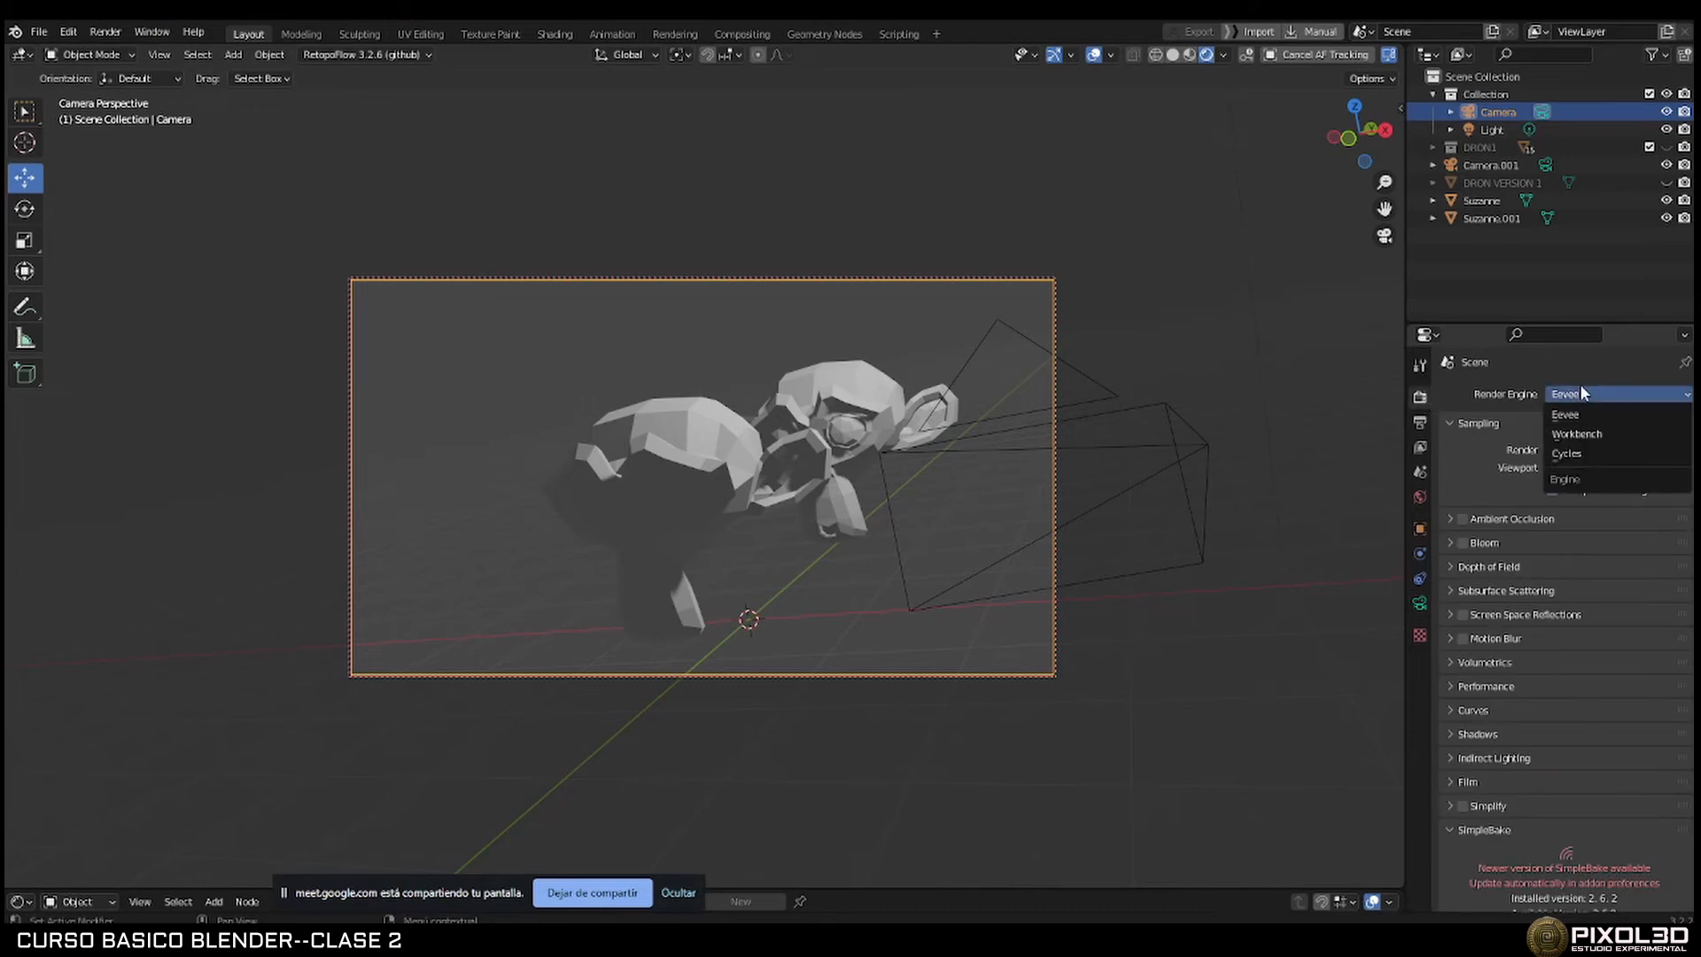
click(1576, 448)
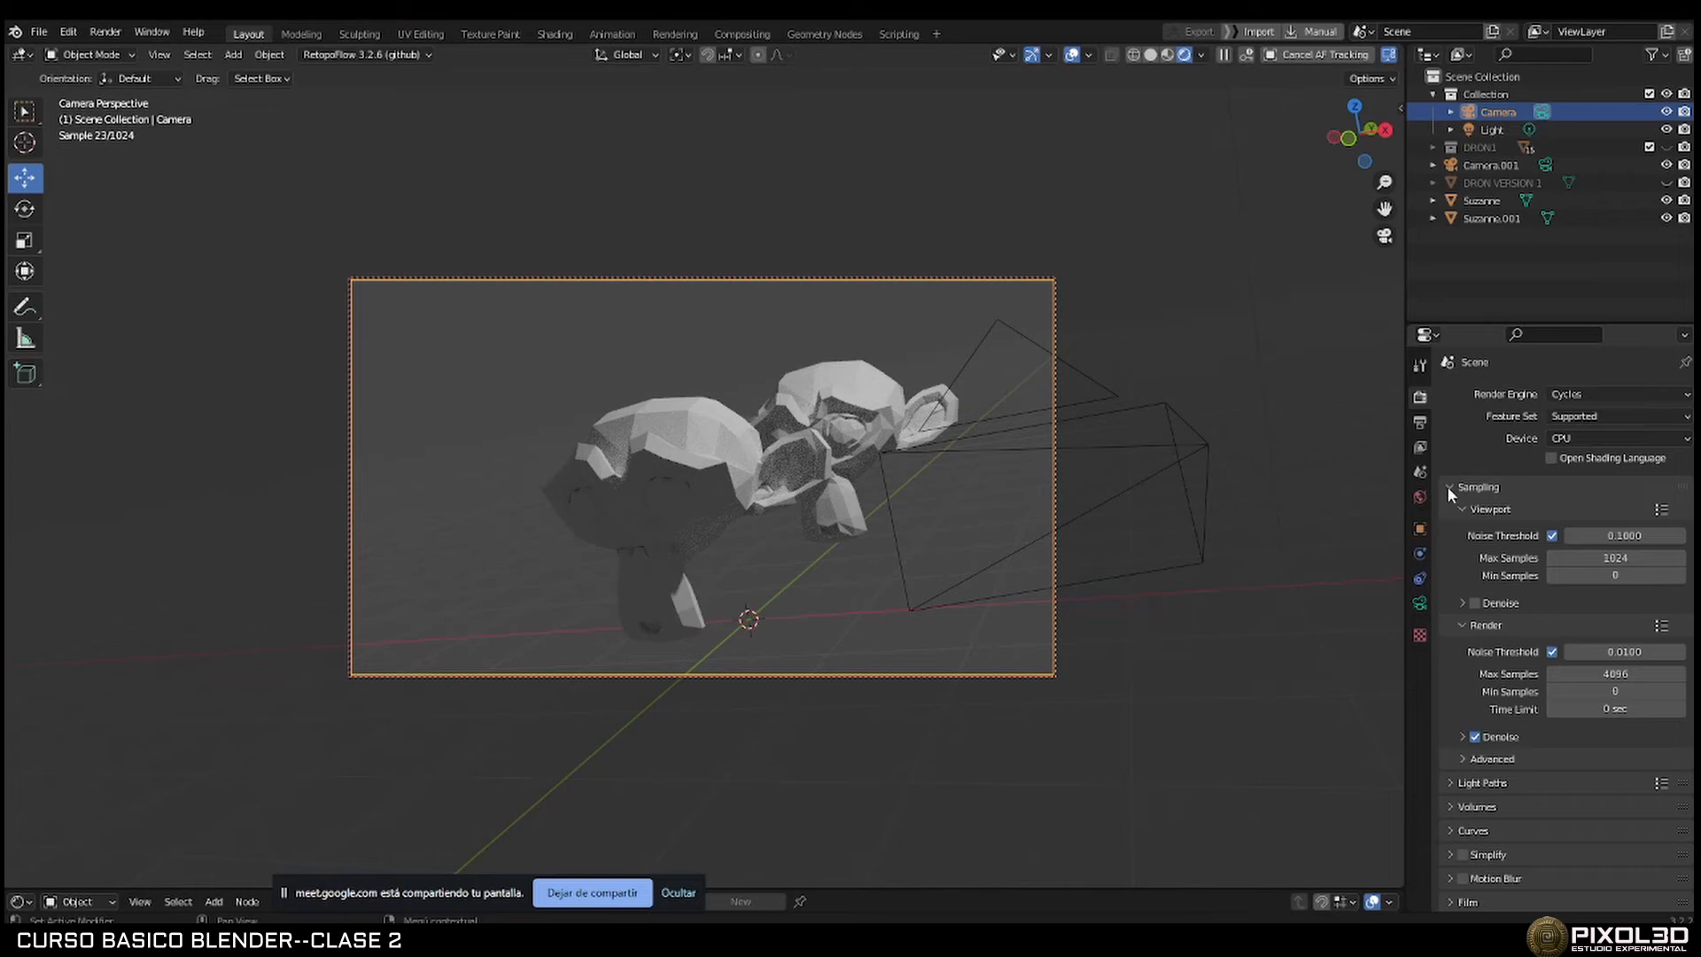
click(1581, 393)
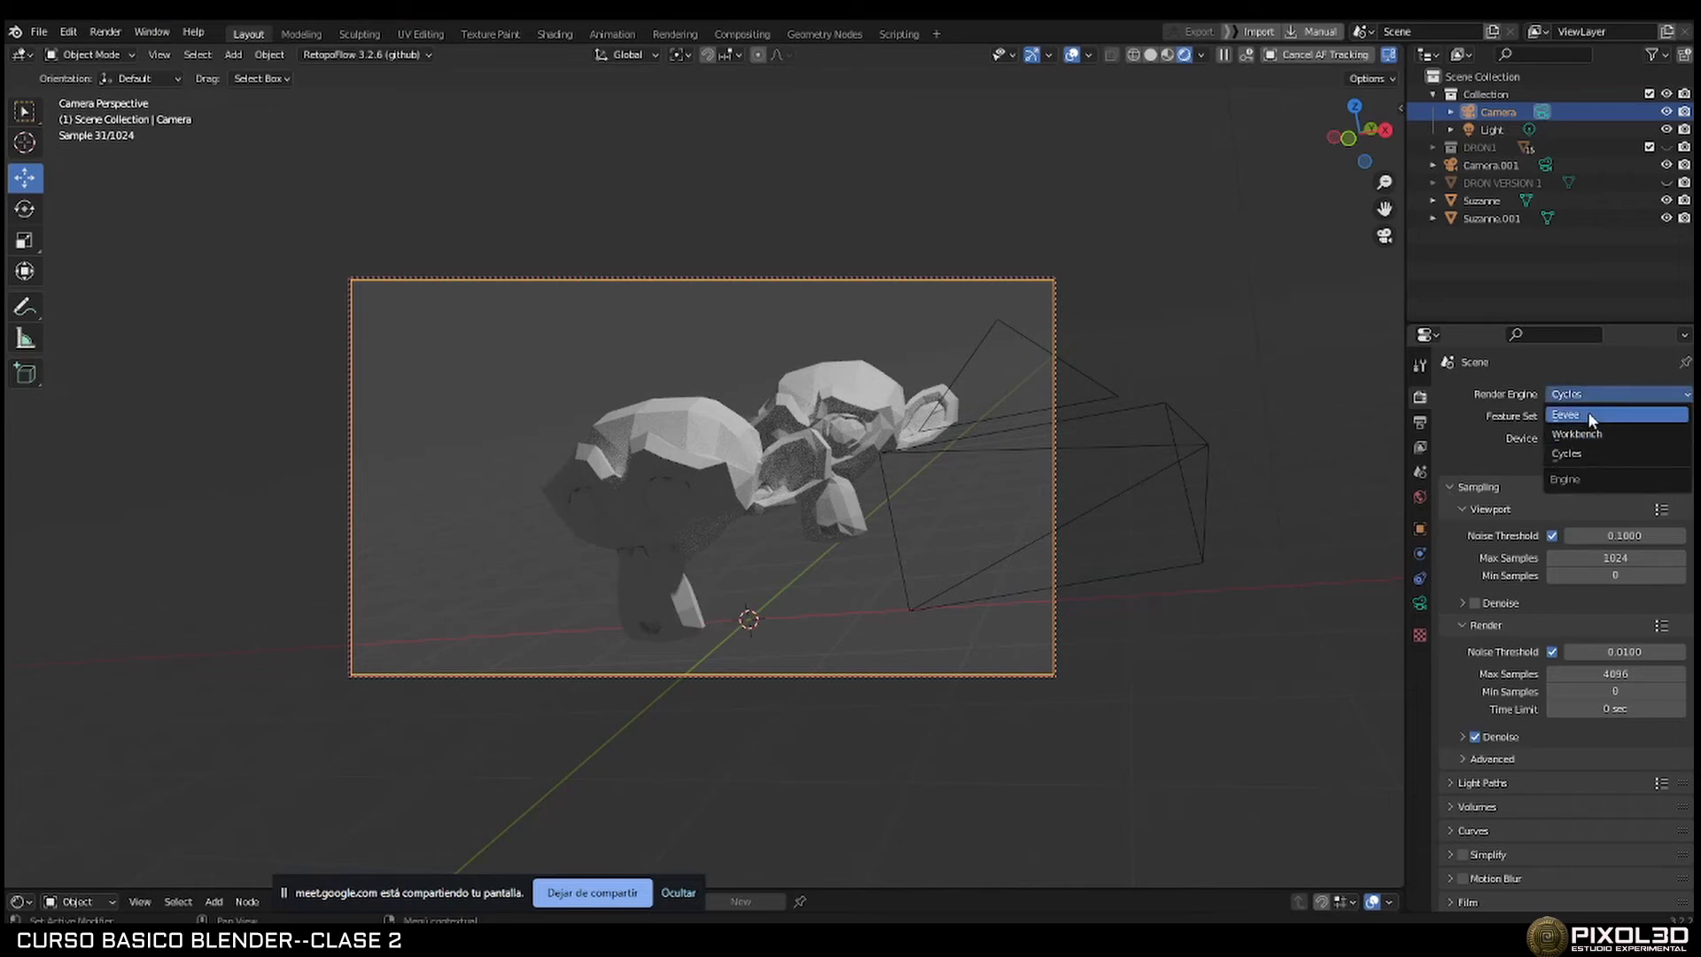
click(1592, 416)
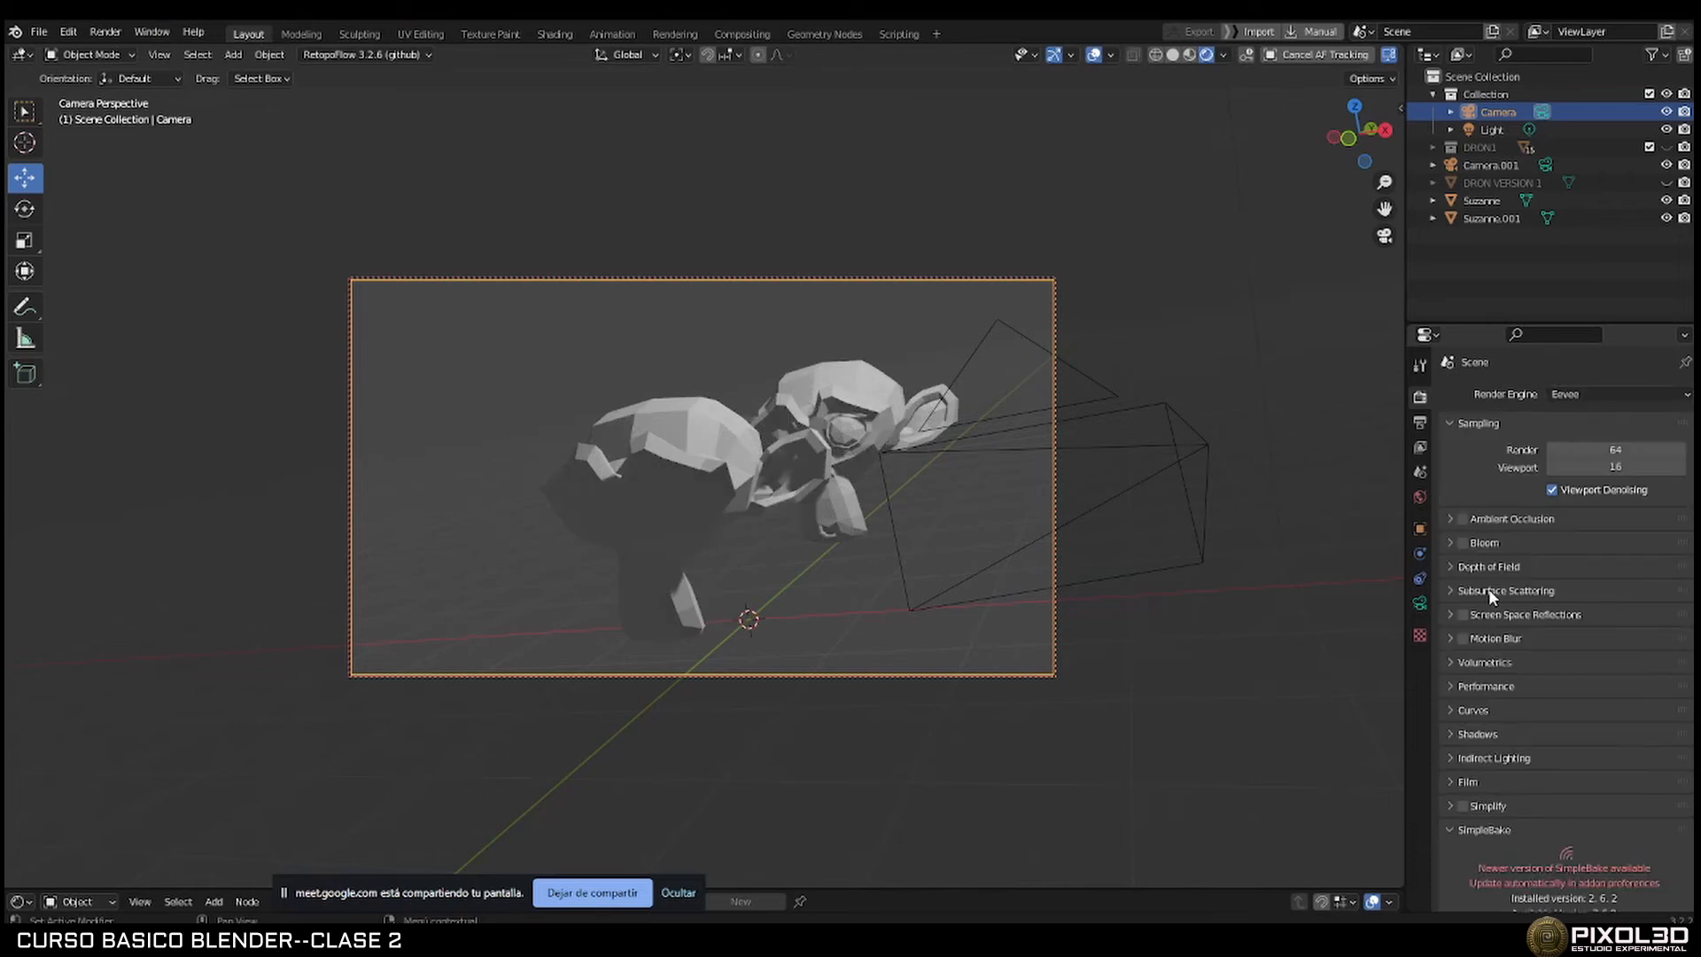
Show the camera's focus plane to check where it cuts the monkeys, and hide it again.
click(1421, 604)
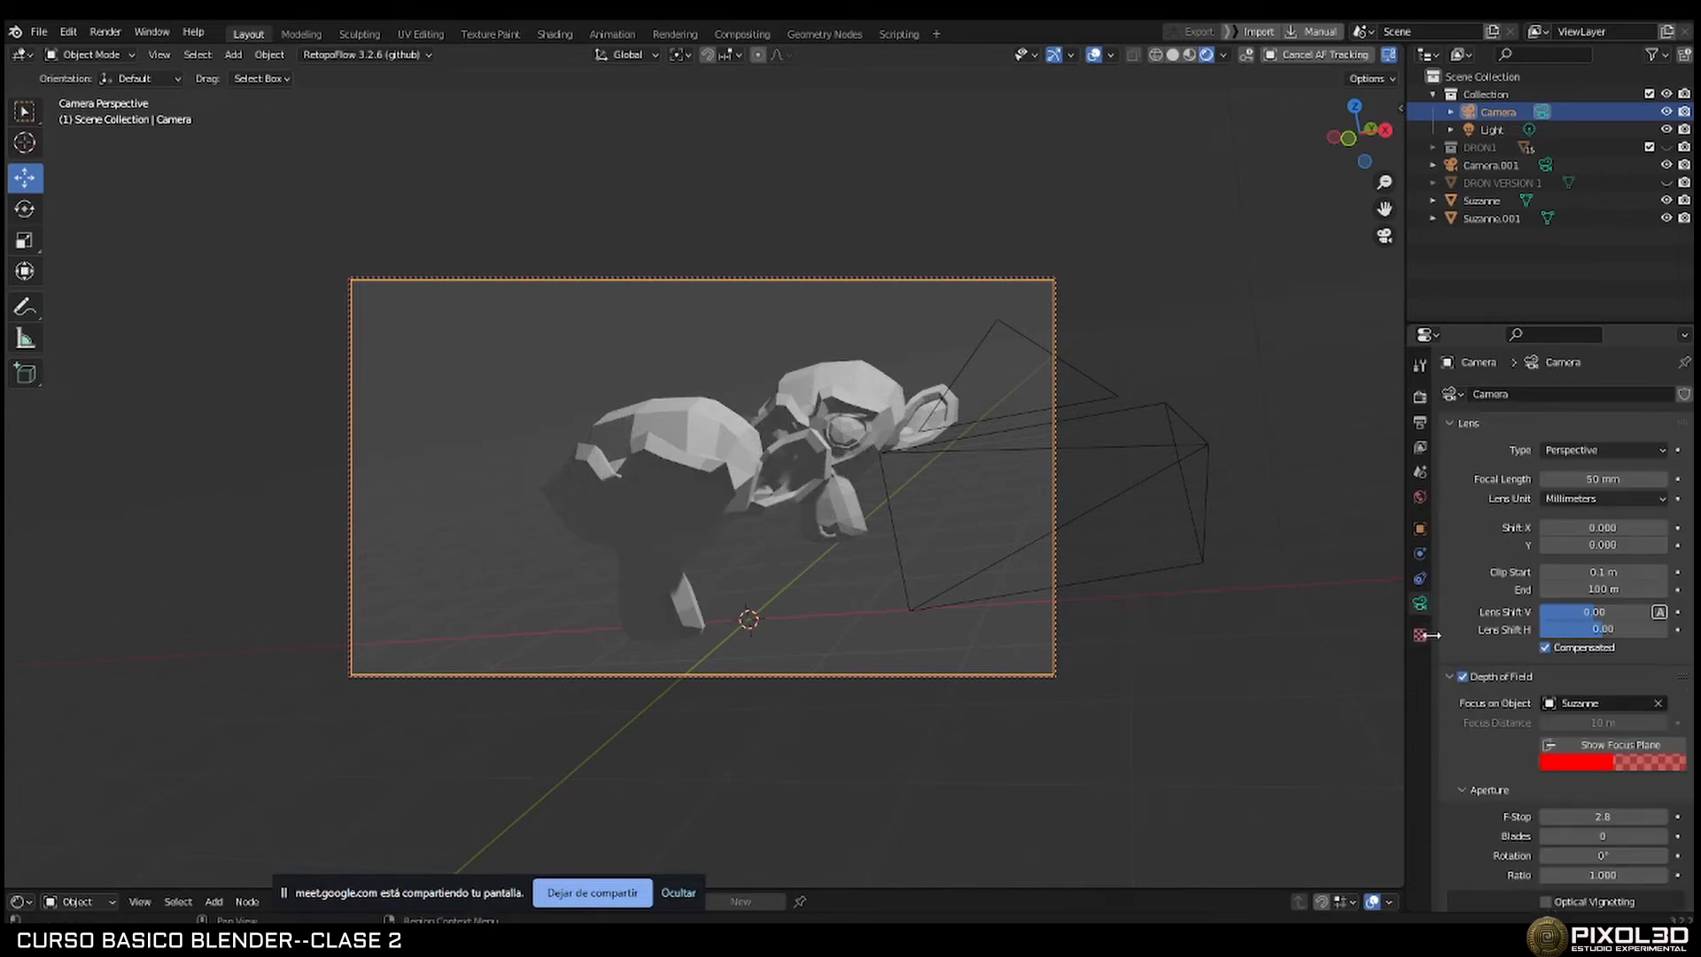
click(1565, 738)
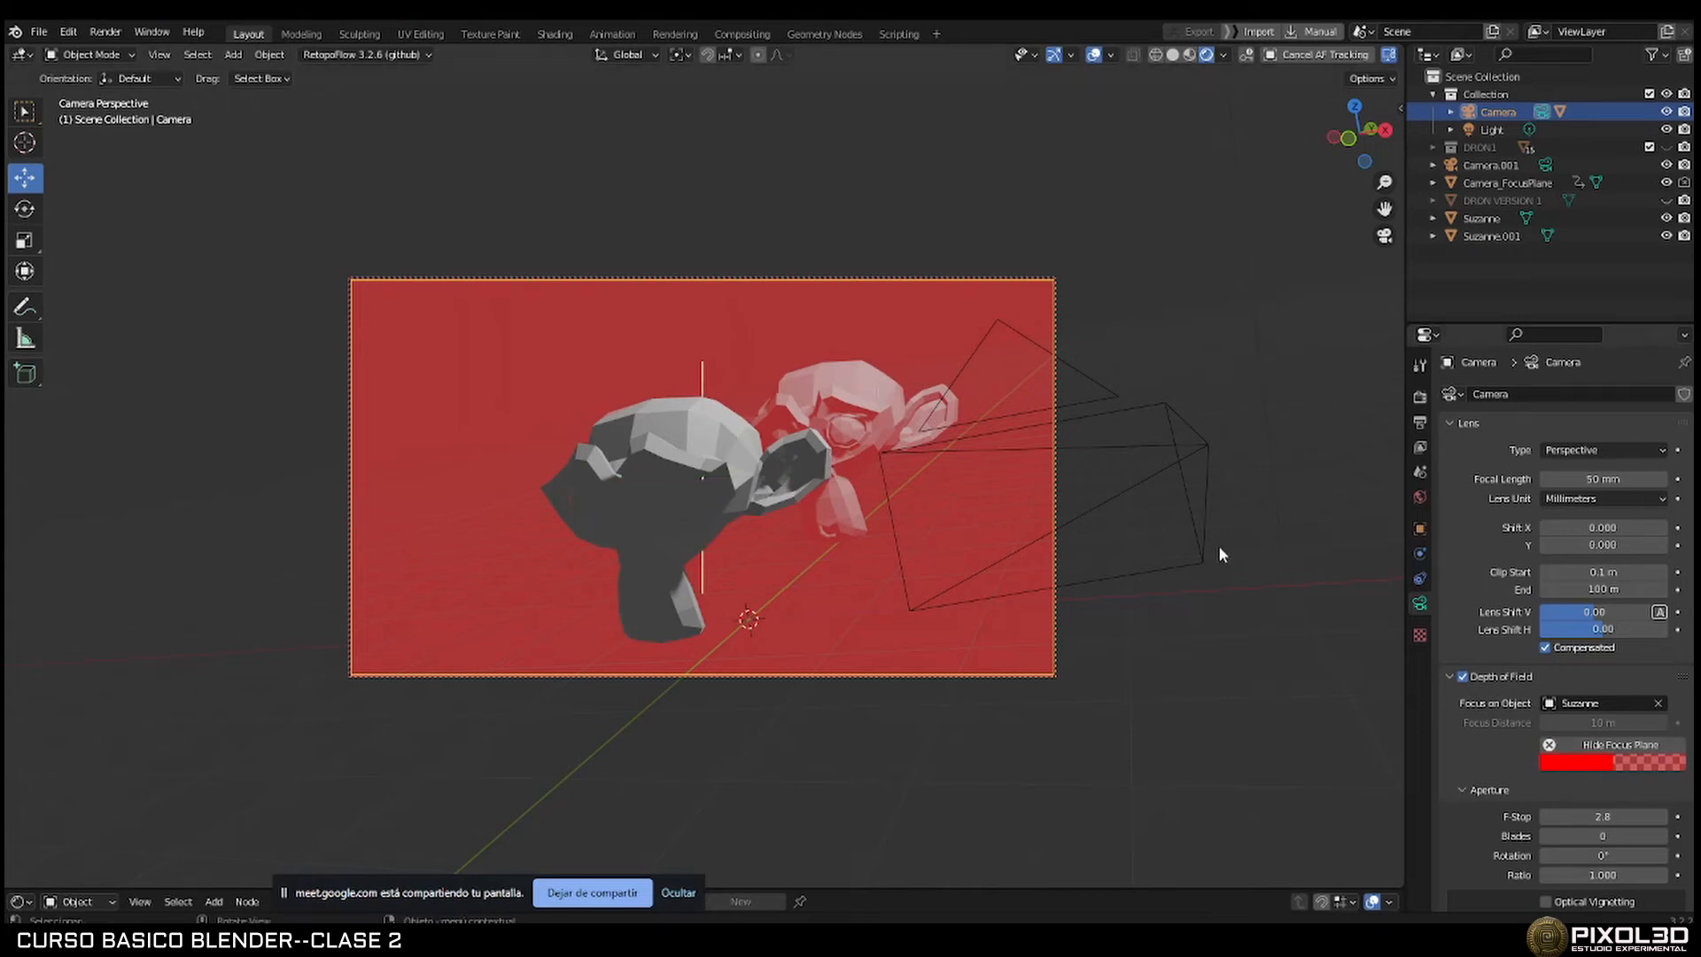
click(1547, 745)
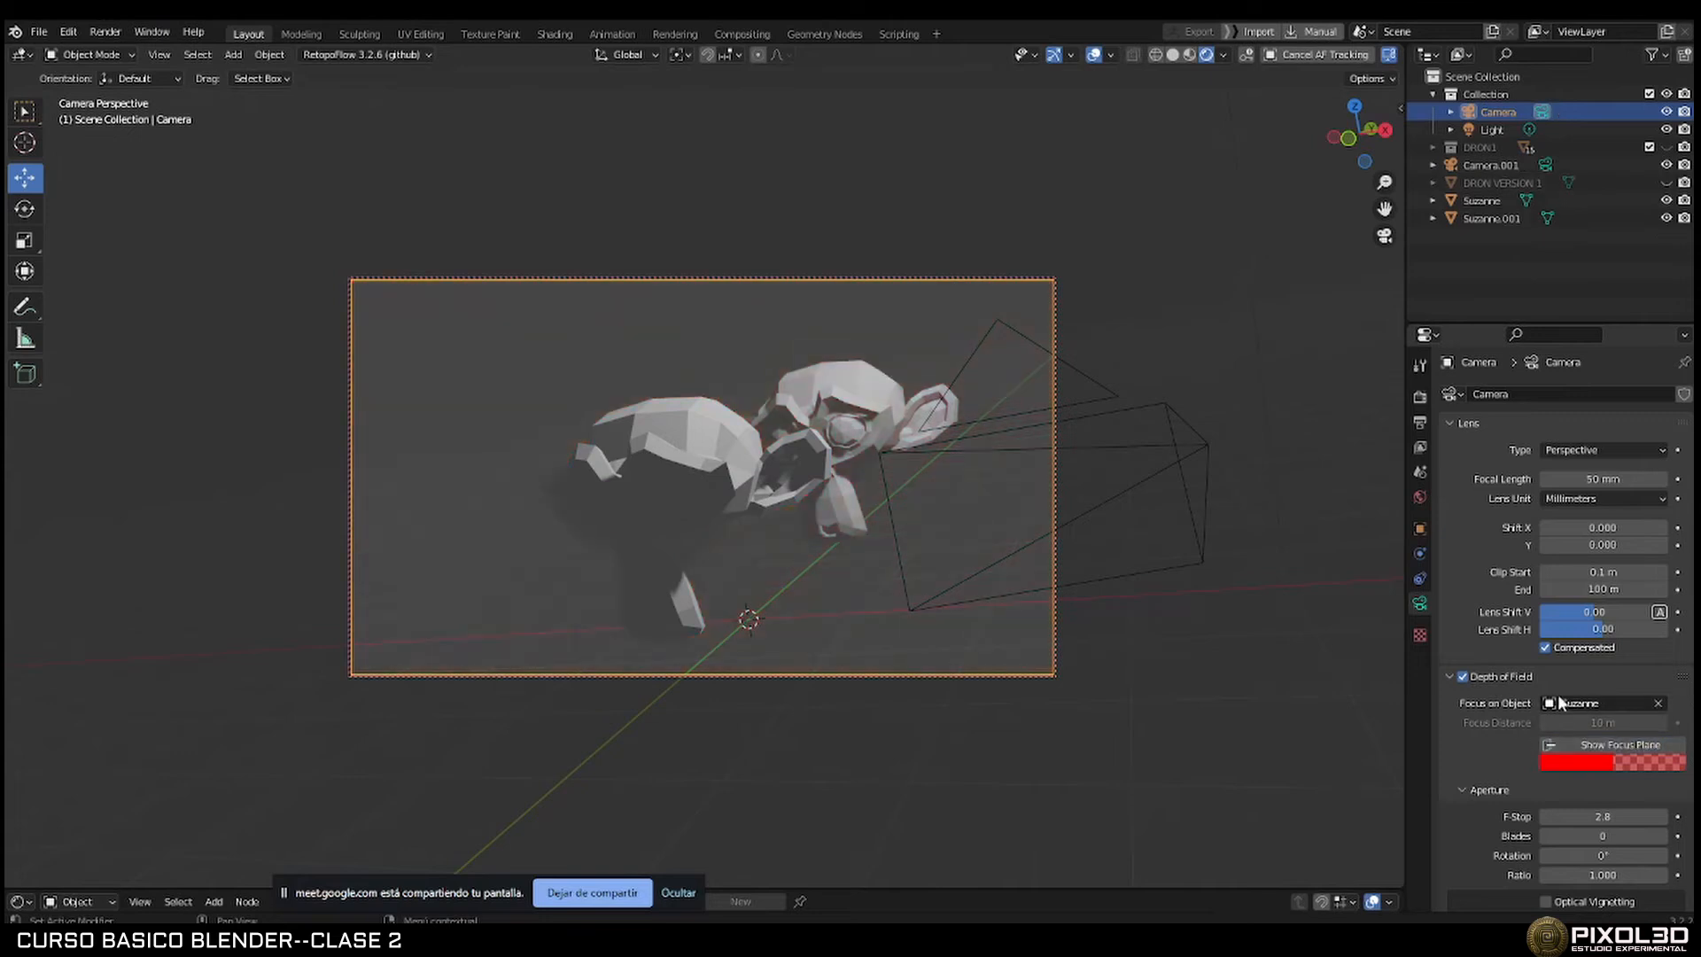
Clear the camera's focus object, set the focus distance to about 10.05 m and switch depth of field off.
click(1658, 705)
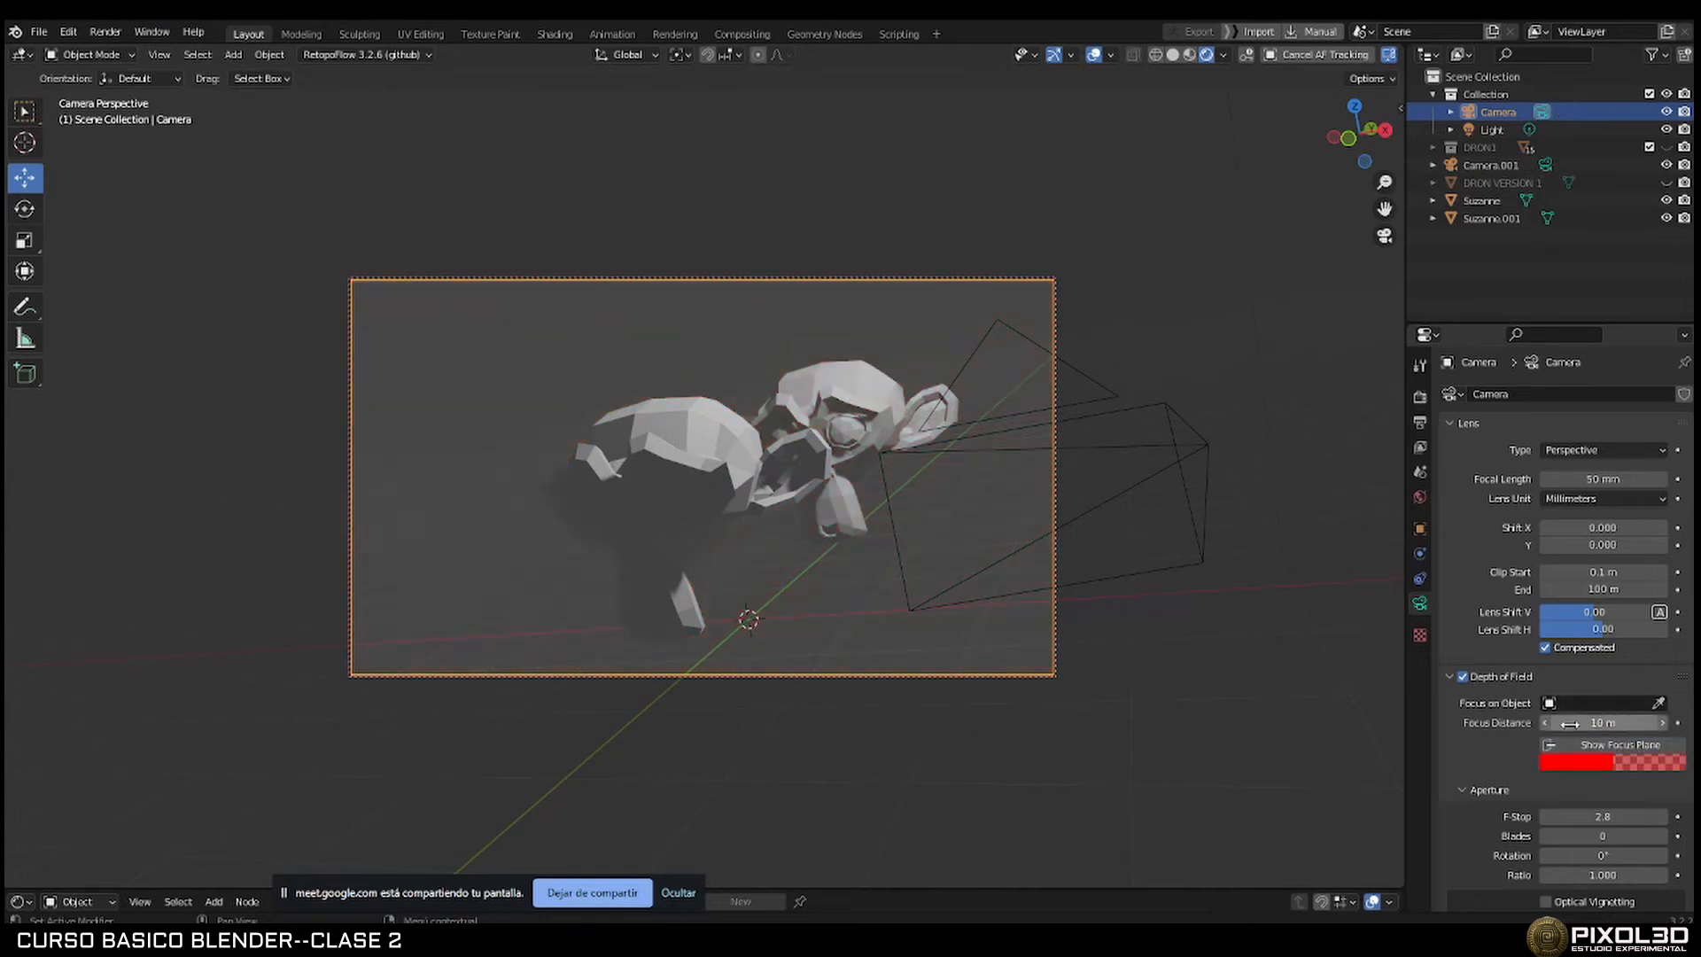
drag(1561, 726, 1552, 726)
click(1462, 676)
click(1450, 677)
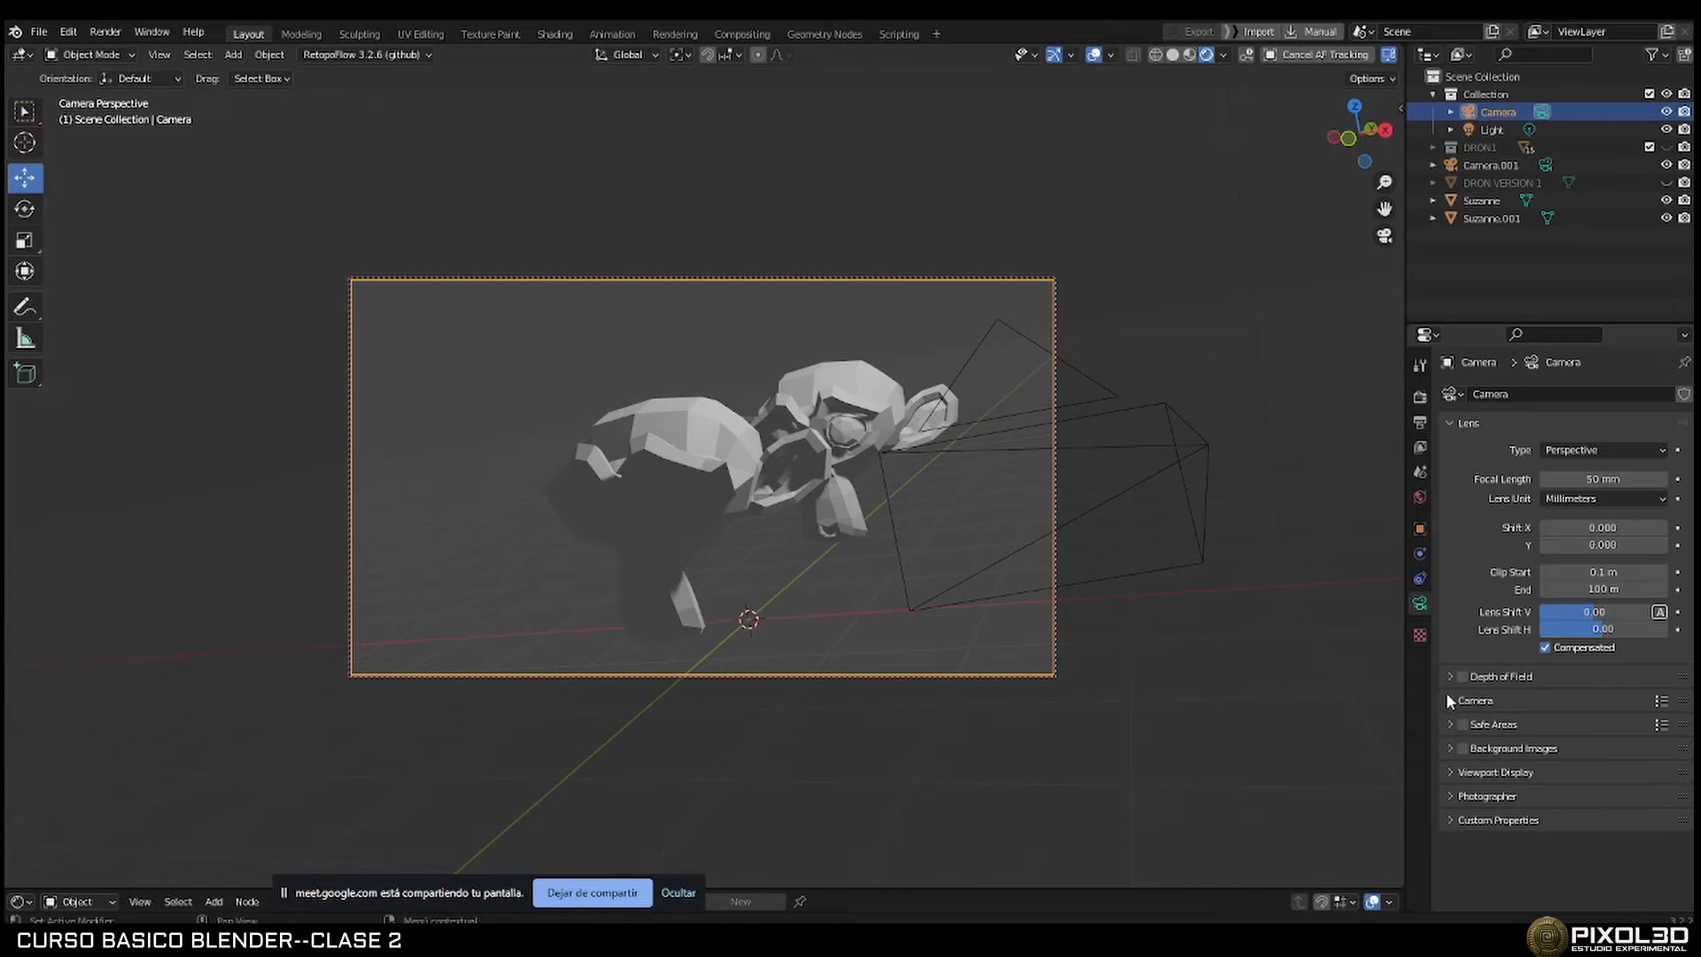
Examine the camera's sensor fit and size options and its Photographer settings.
click(1450, 700)
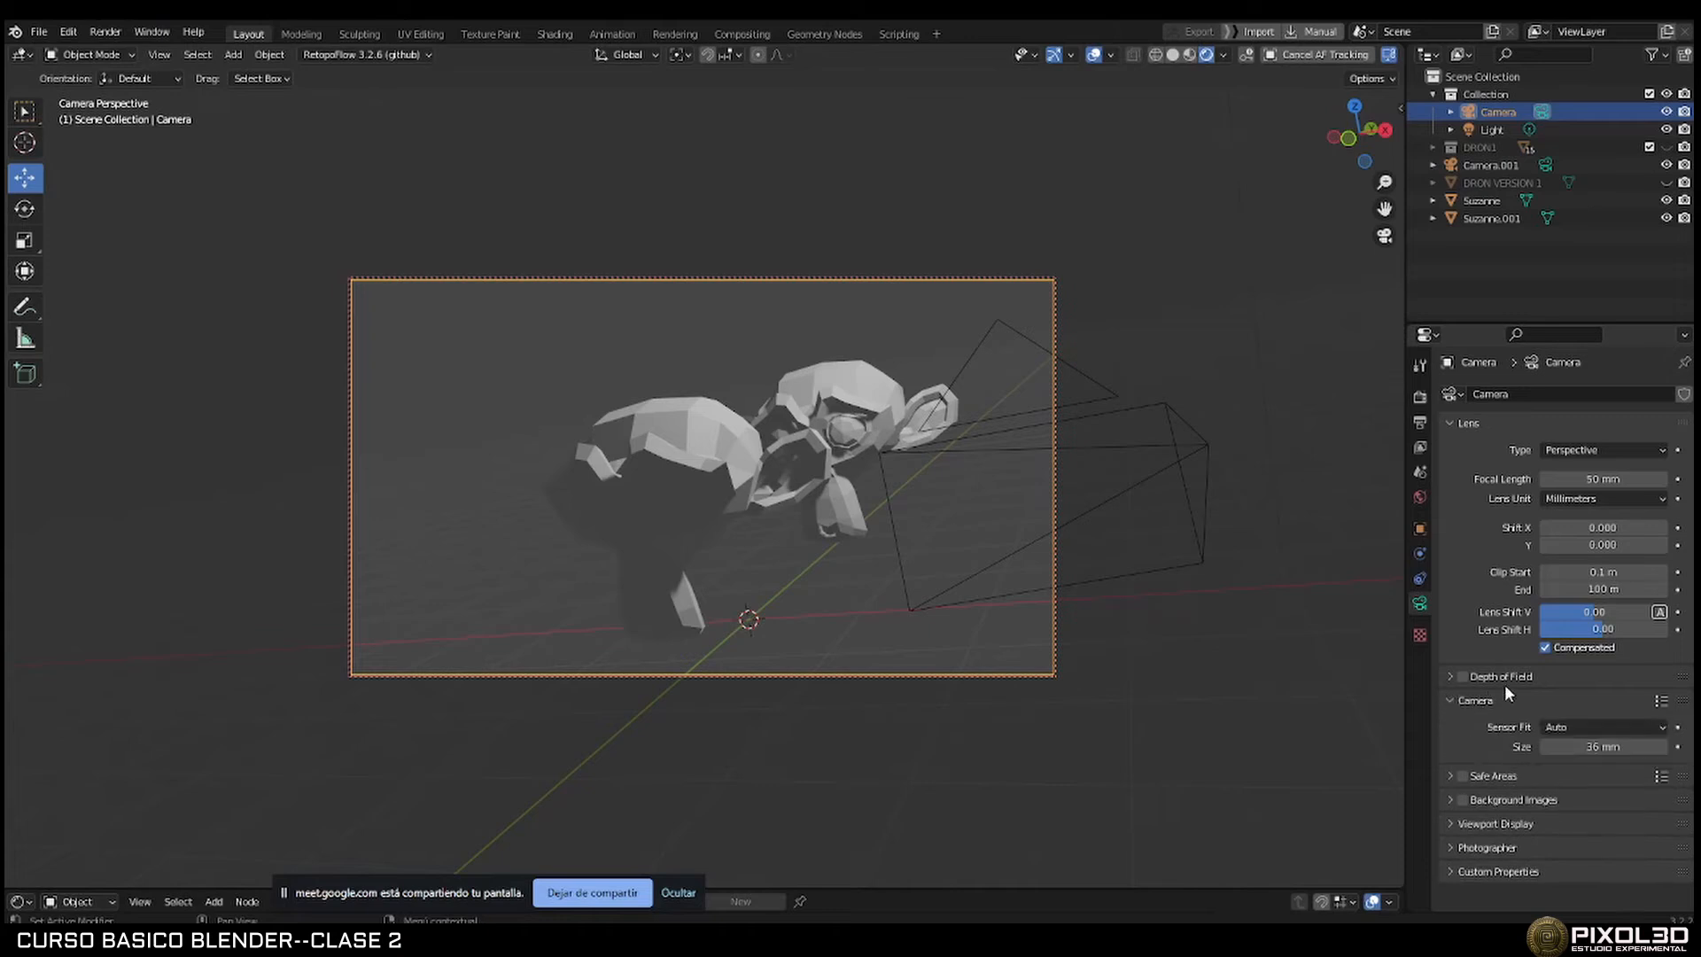
click(1563, 727)
click(1453, 845)
scroll(1494, 766, down, 4)
scroll(1494, 765, up, 4)
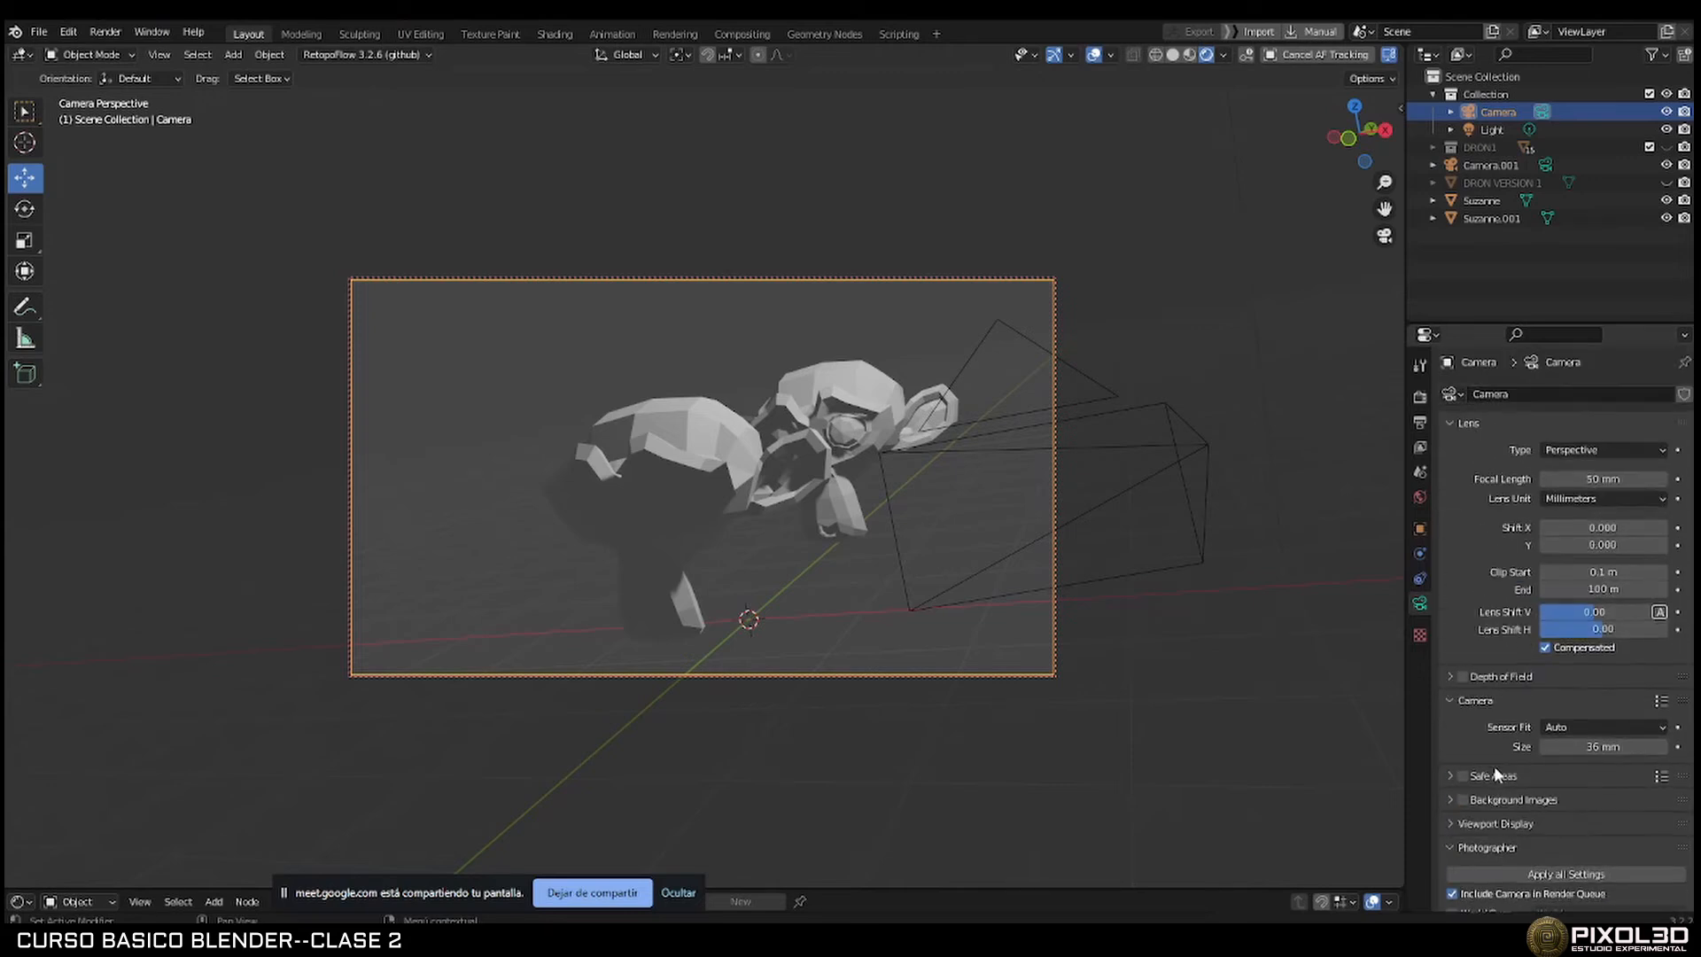
Show the viewport sidebar and look through its add-on panels.
click(1398, 103)
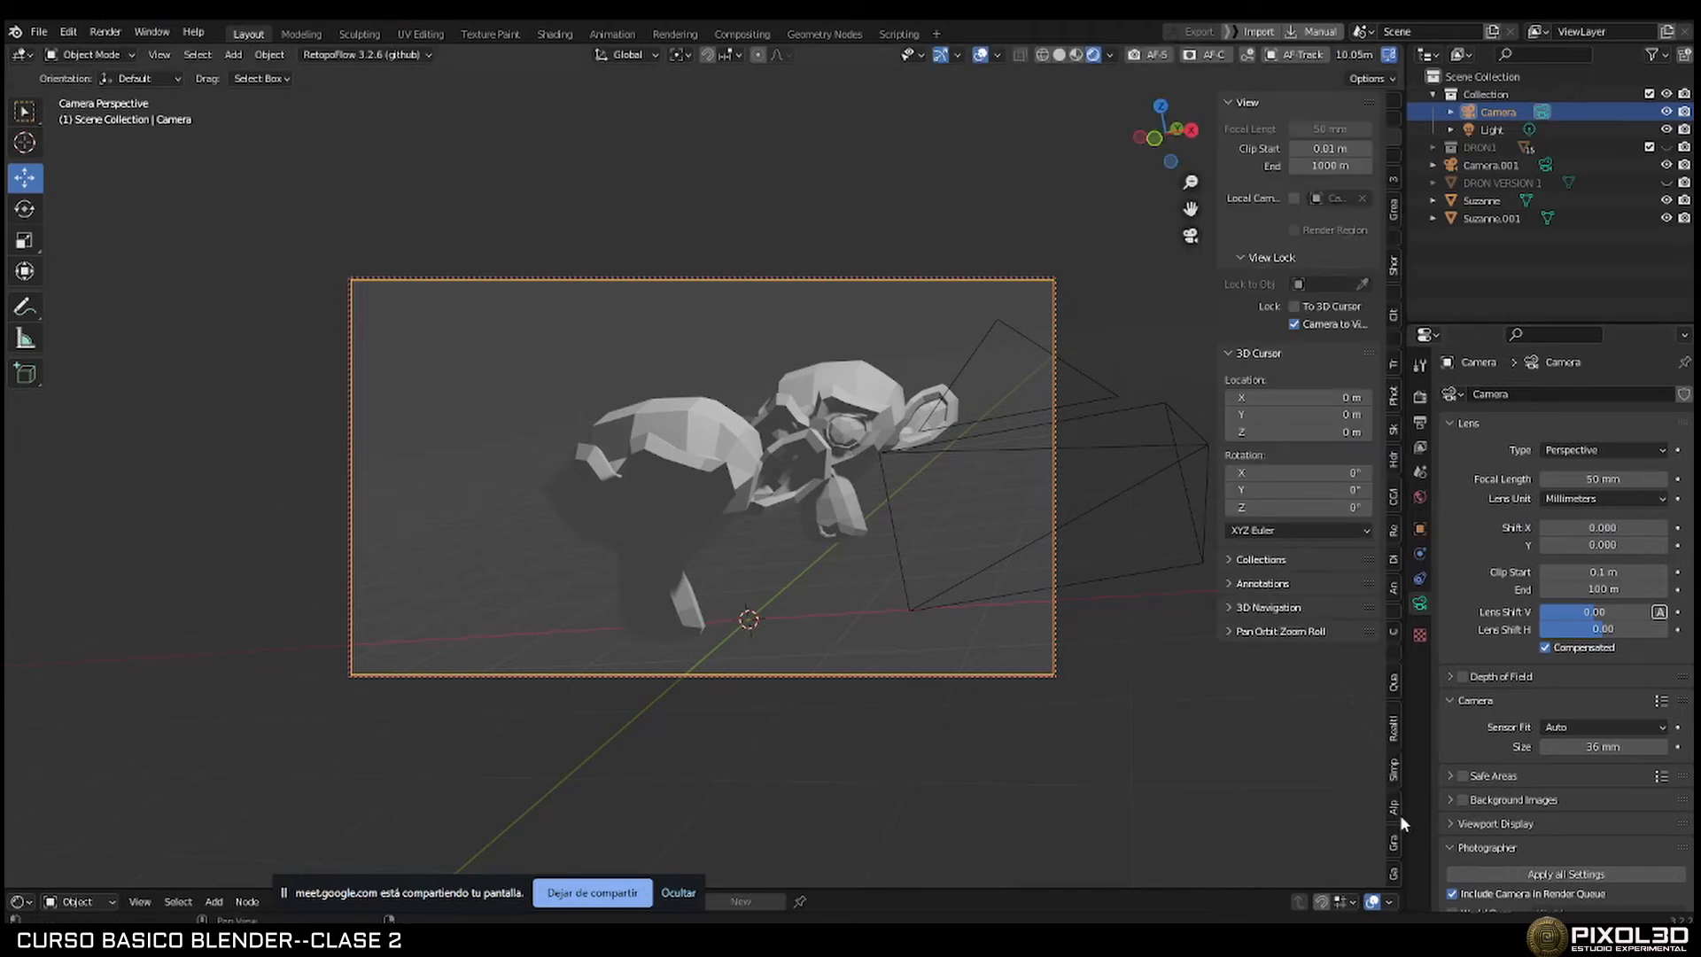
click(1395, 675)
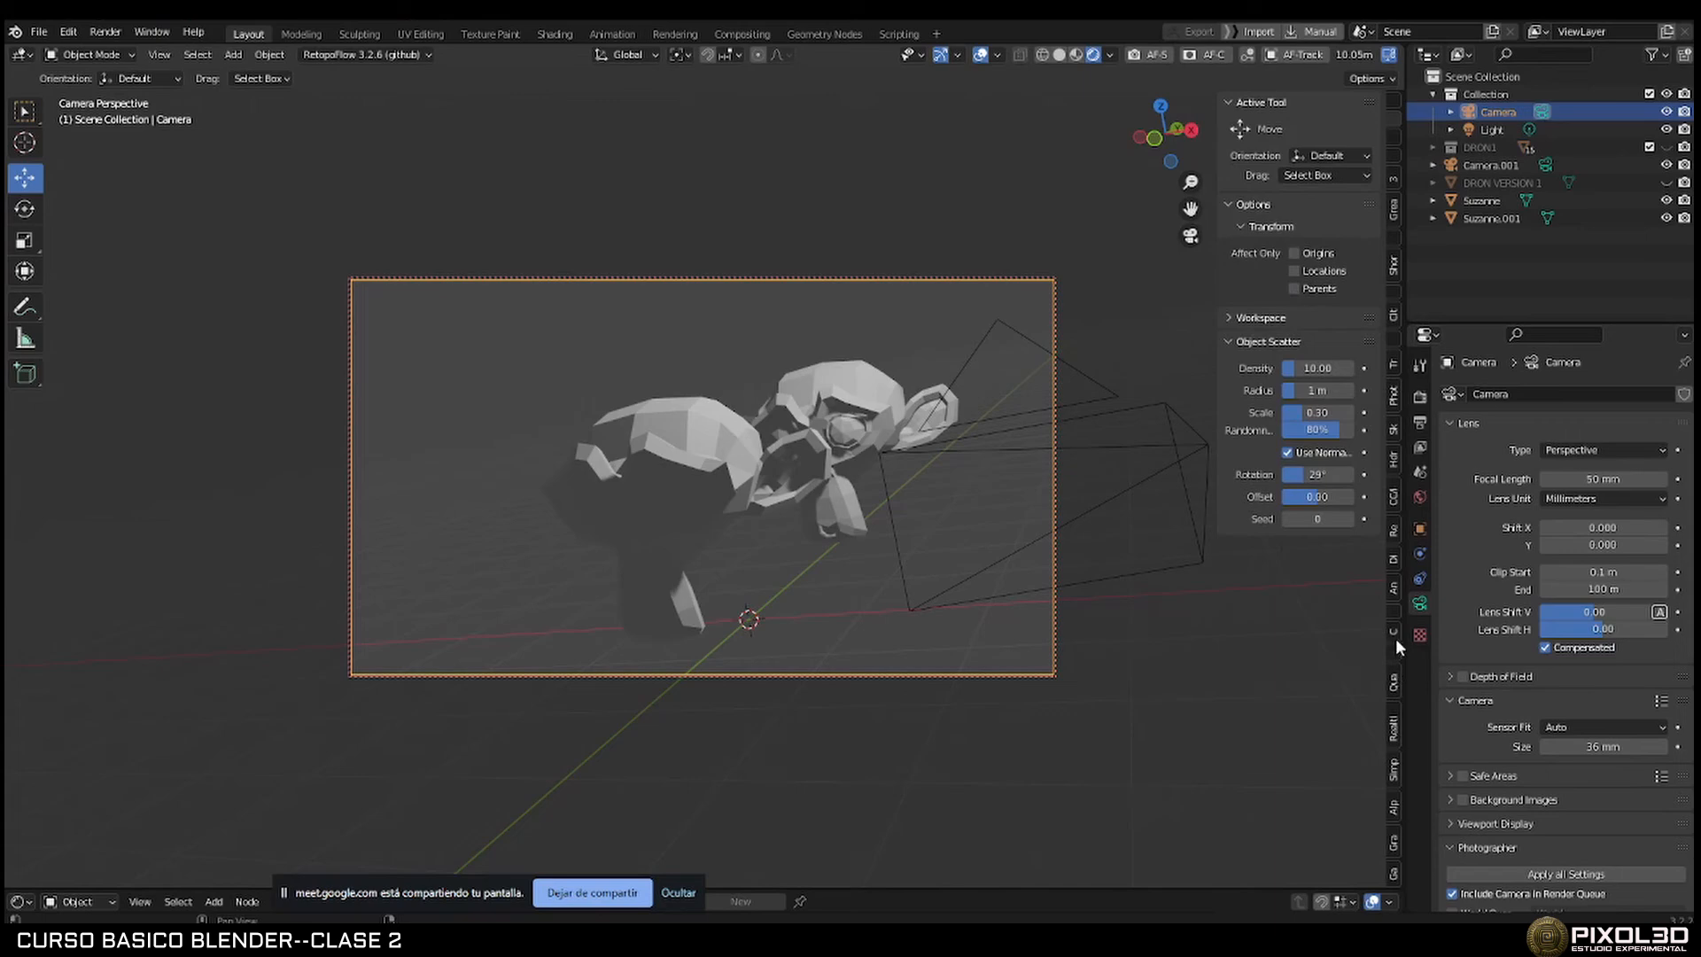
ctrl+scroll(1395, 636, up, 7)
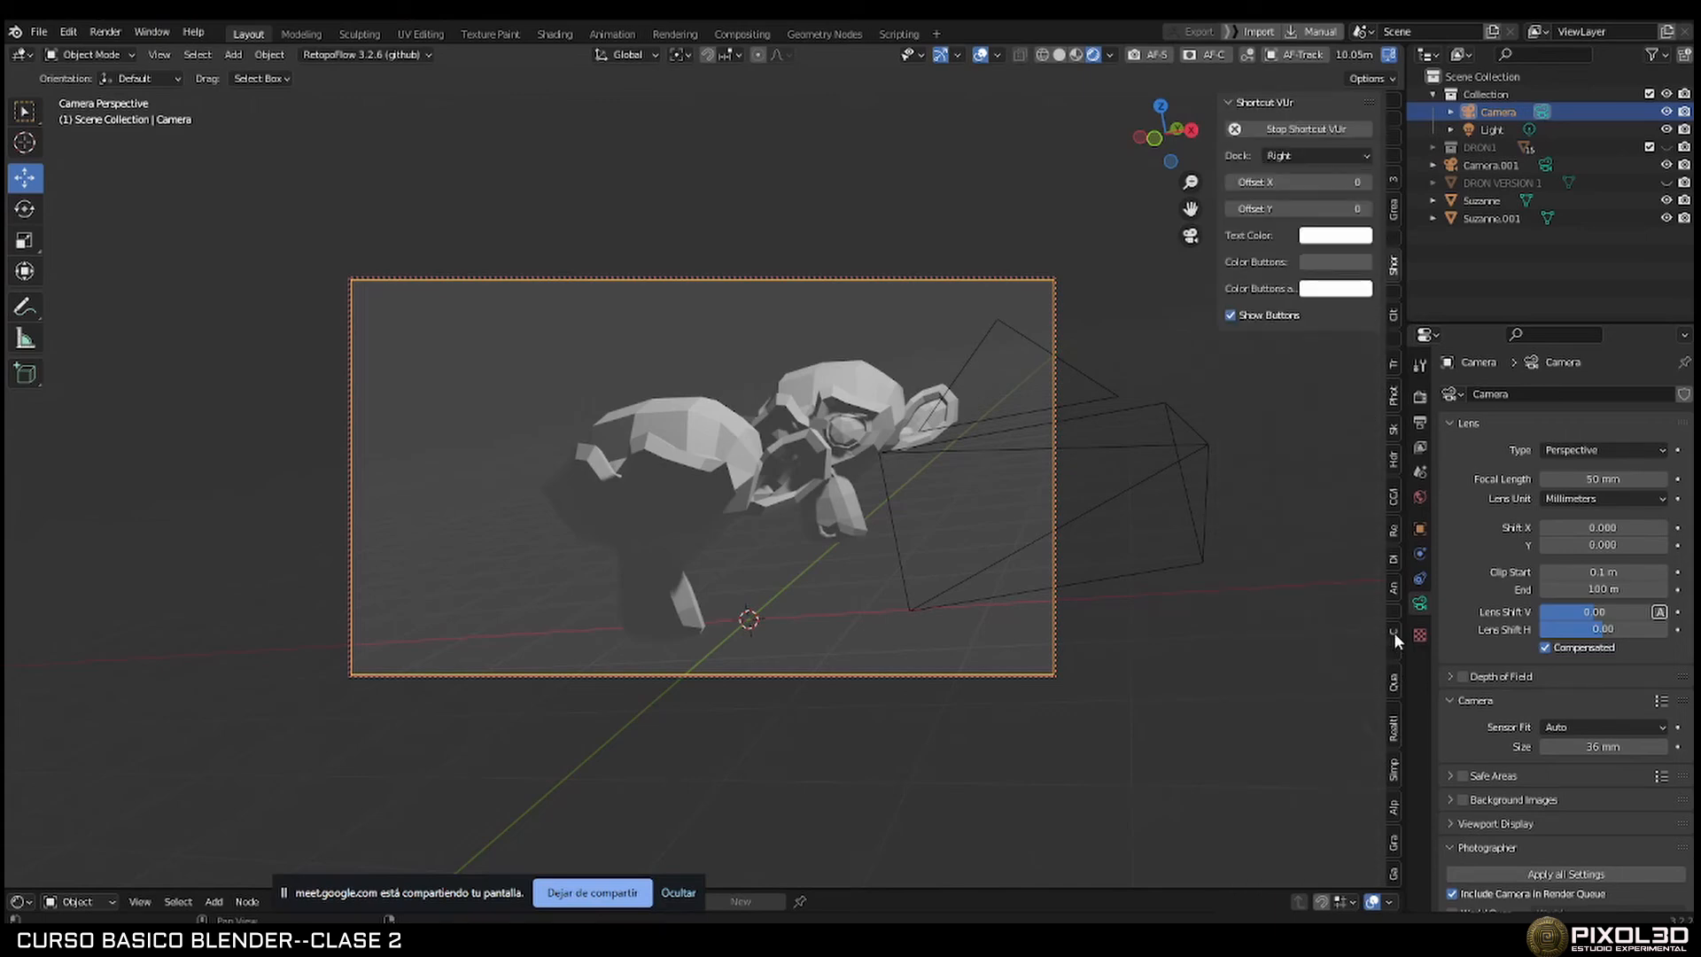
ctrl+scroll(1395, 631, up, 4)
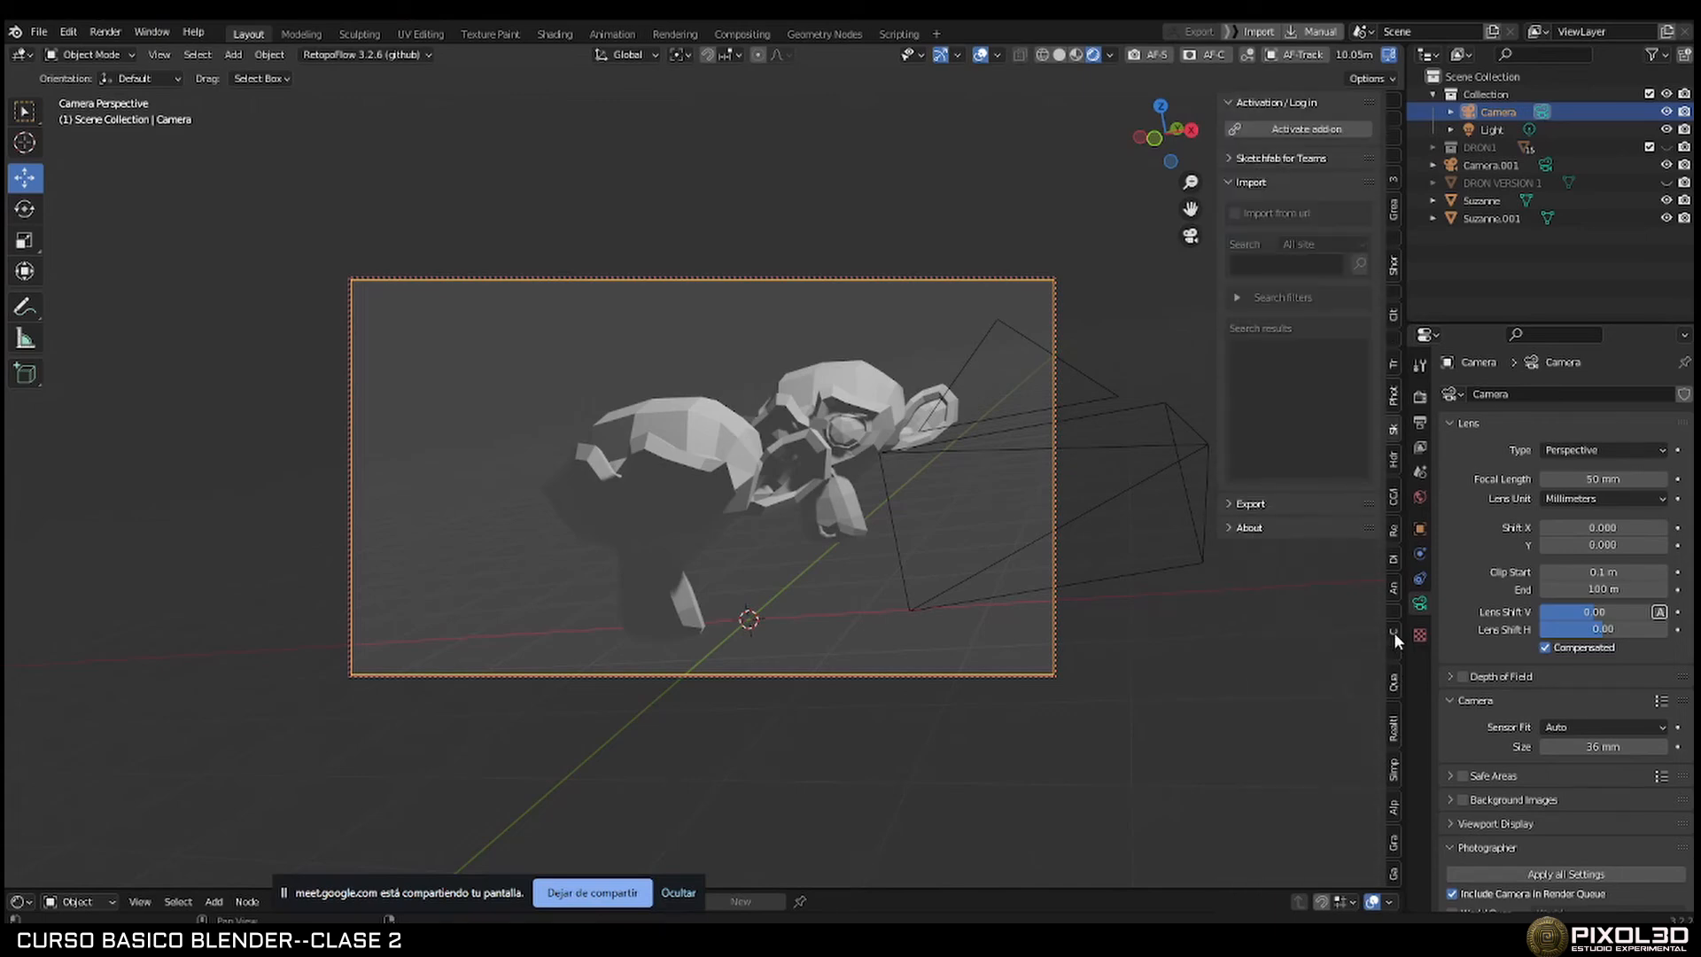
ctrl+scroll(1395, 630, up, 4)
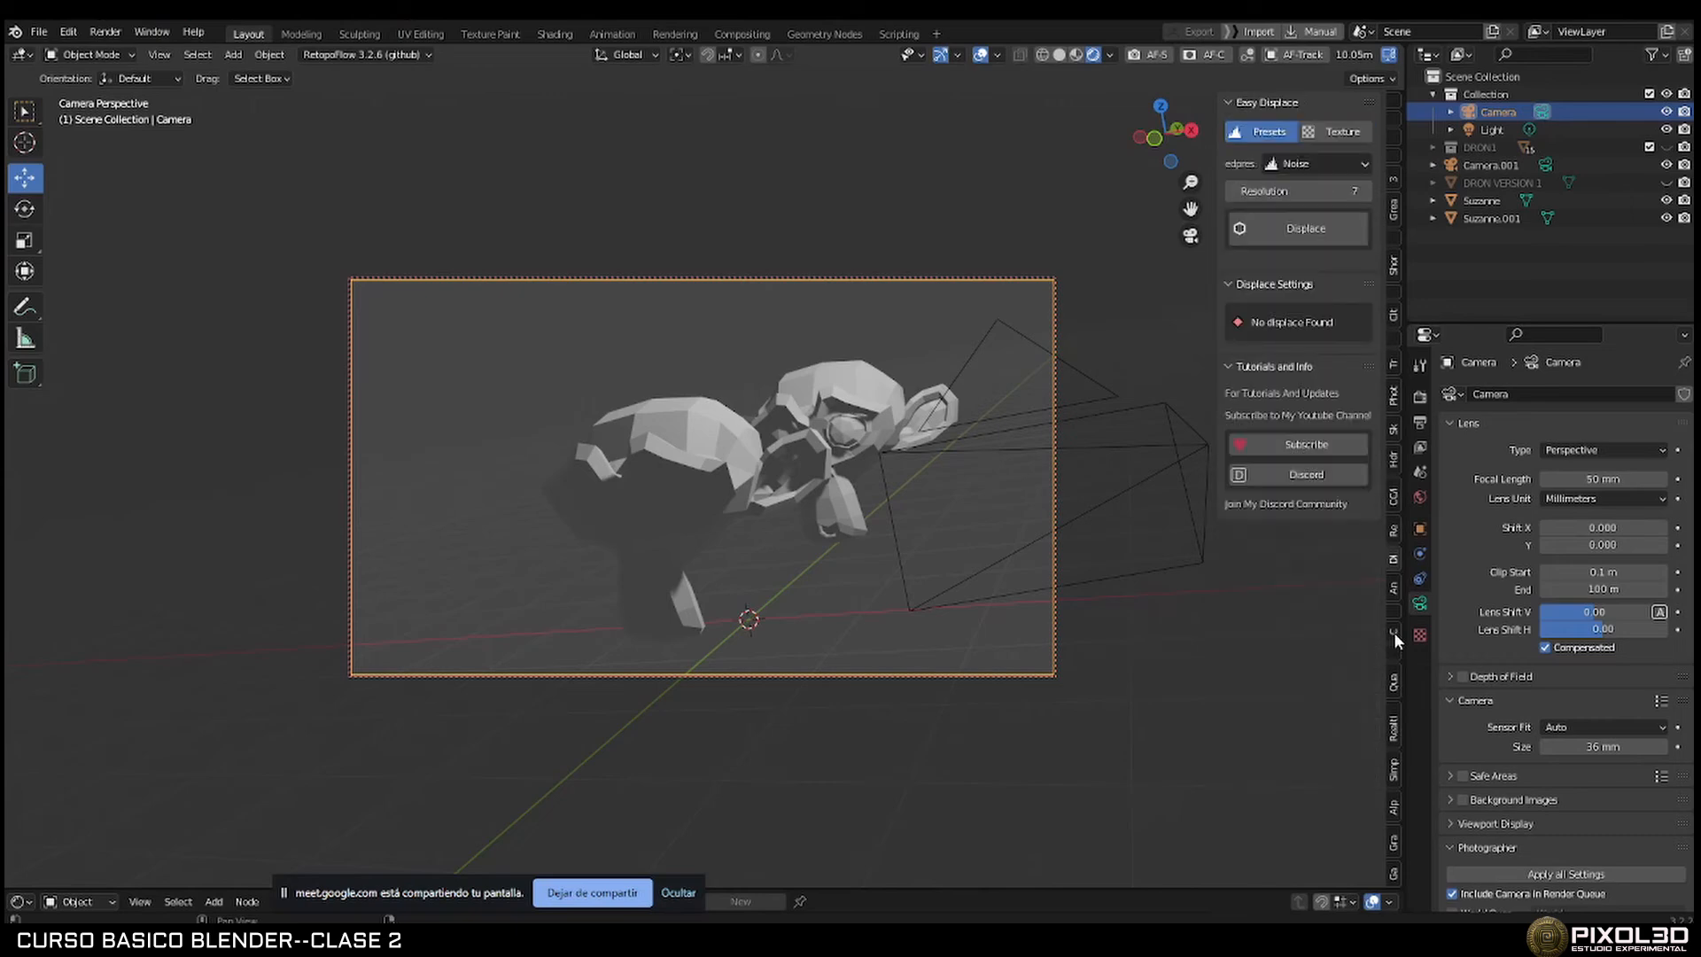
ctrl+scroll(1394, 631, up, 4)
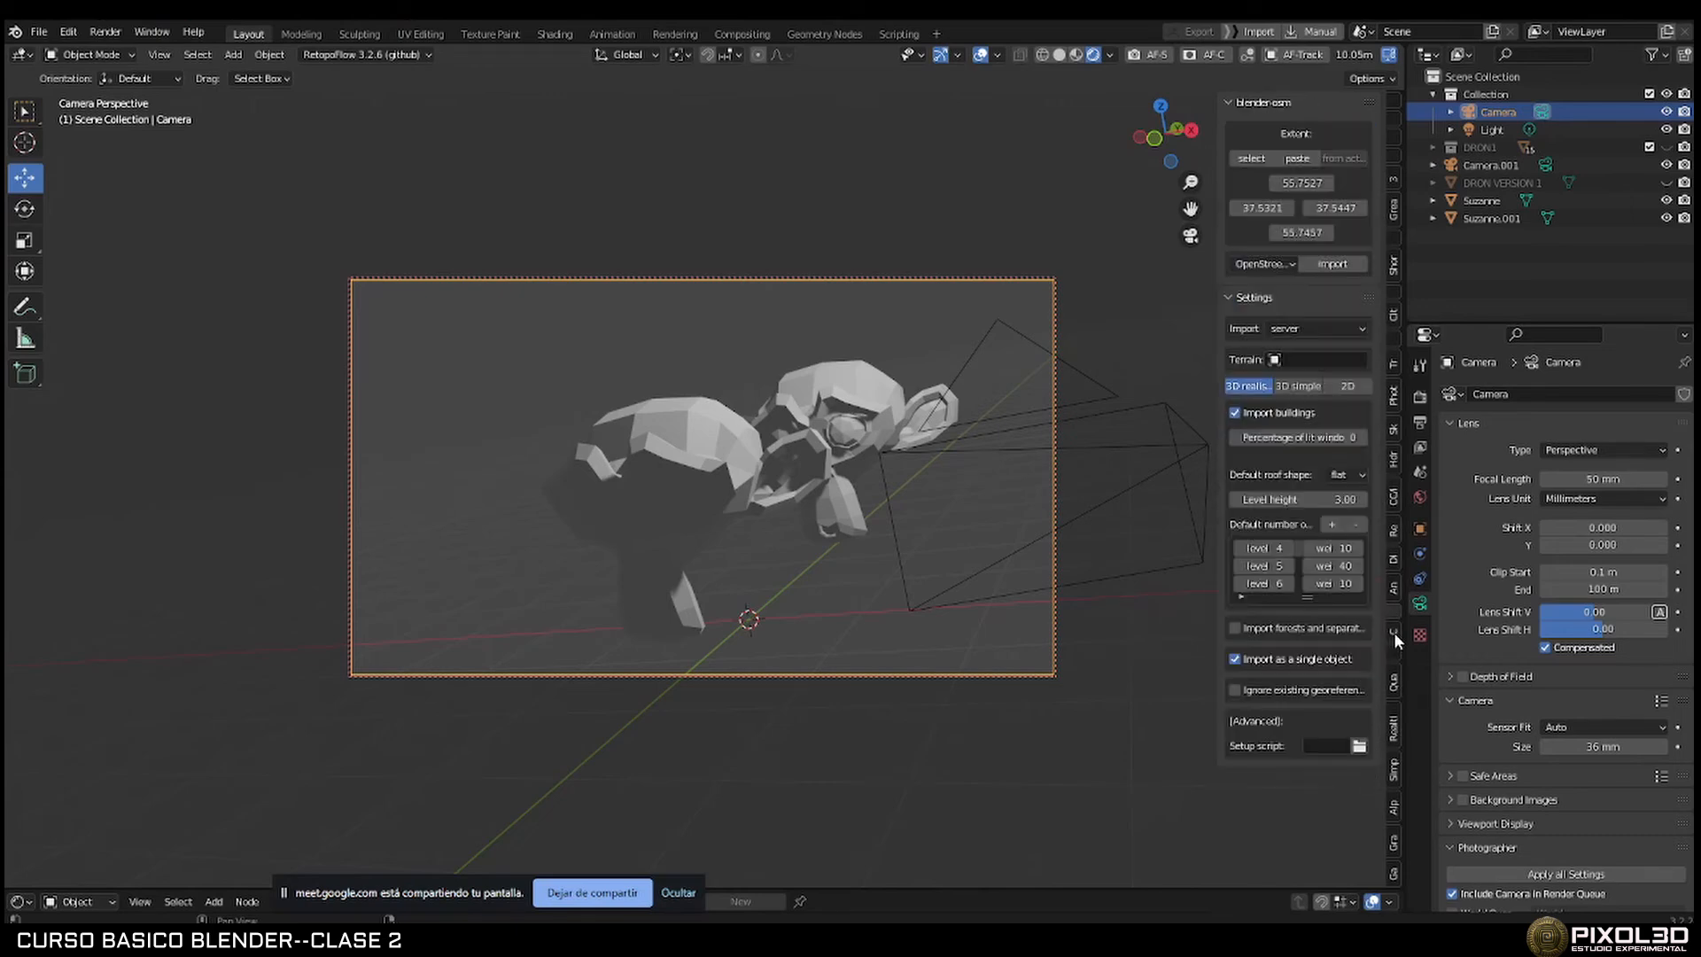
ctrl+scroll(1394, 631, up, 4)
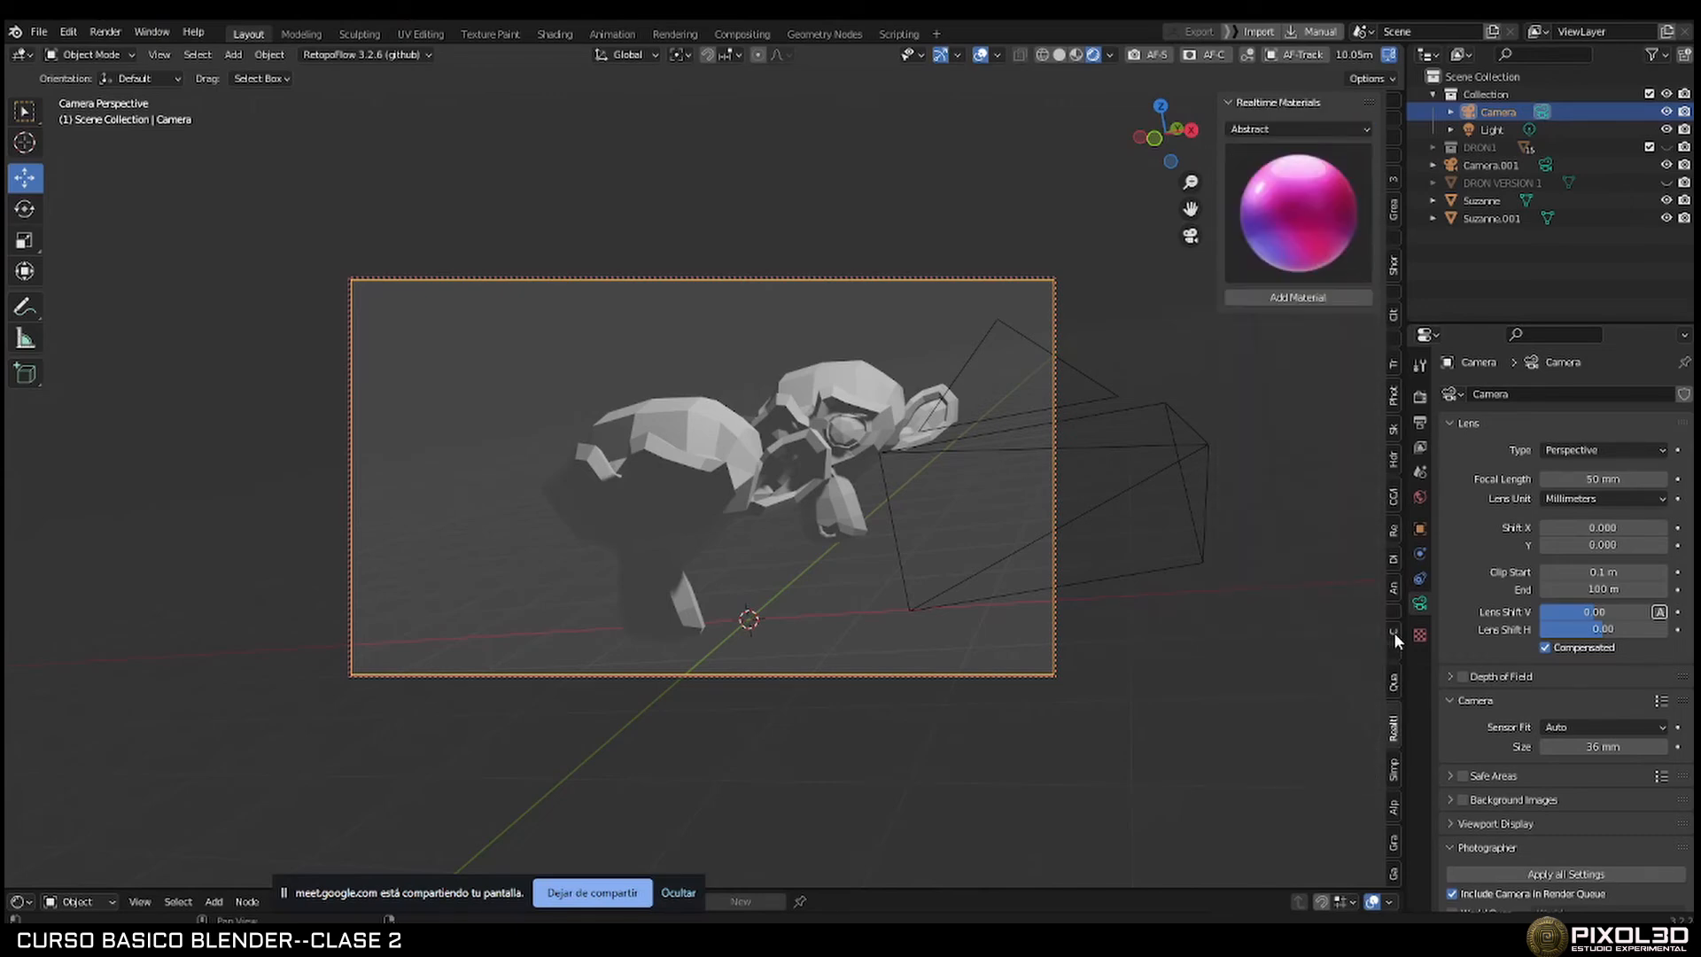
ctrl+scroll(1395, 631, up, 3)
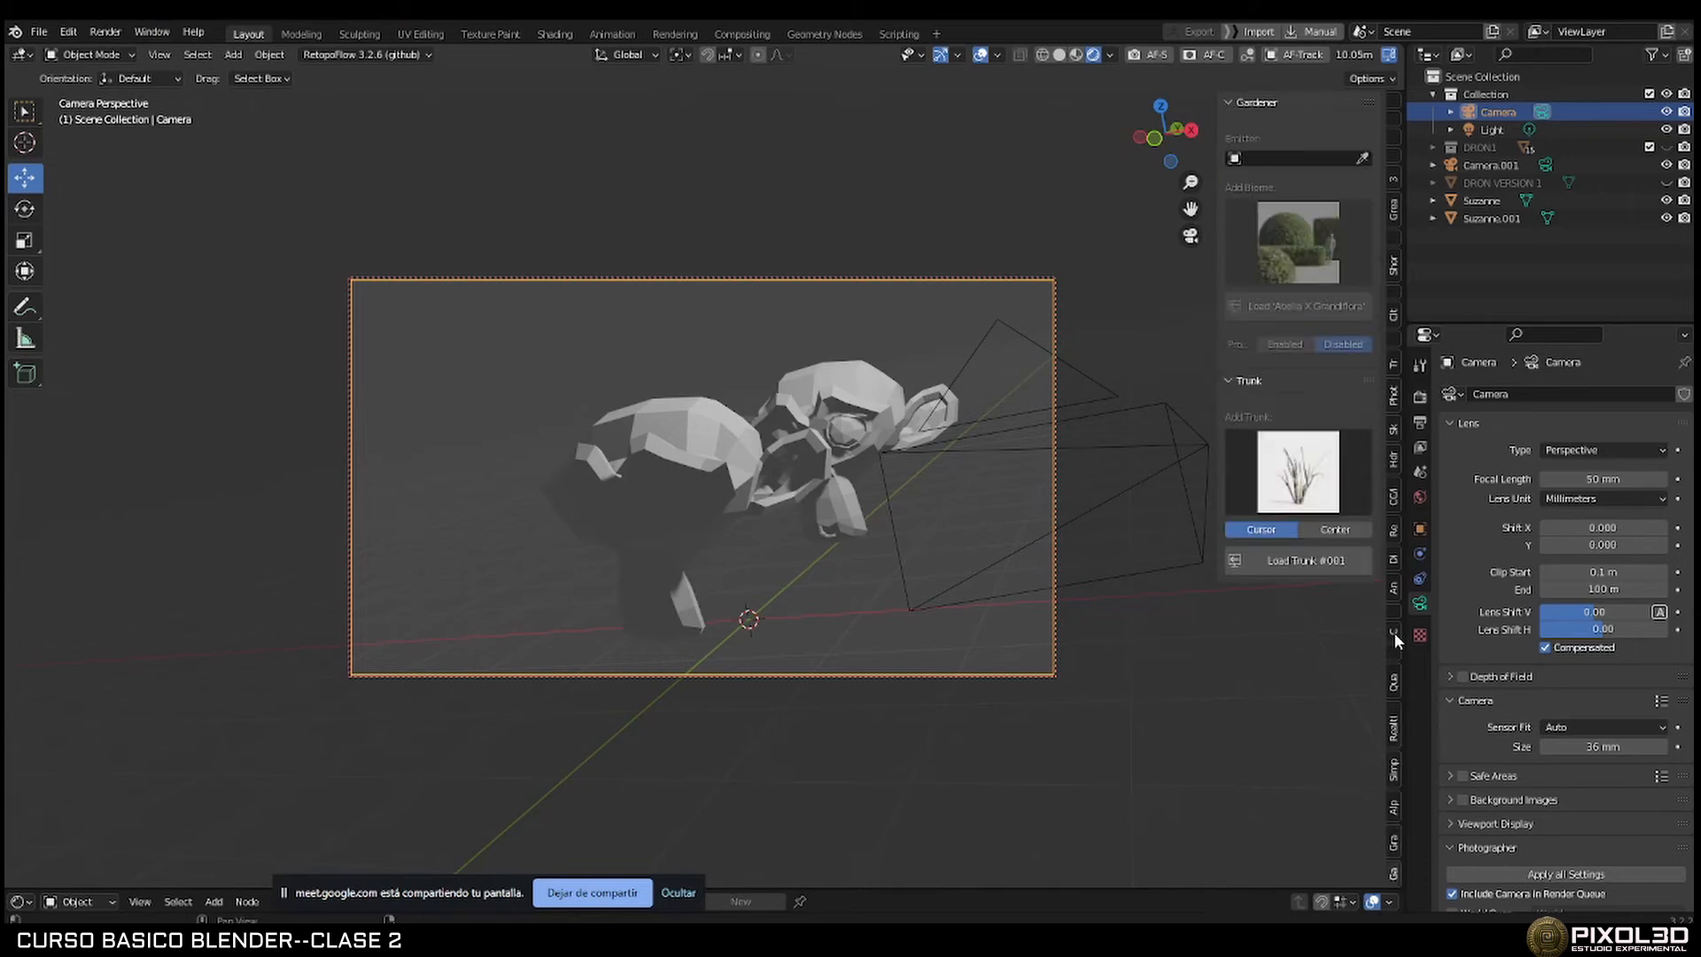
ctrl+scroll(1394, 631, up, 4)
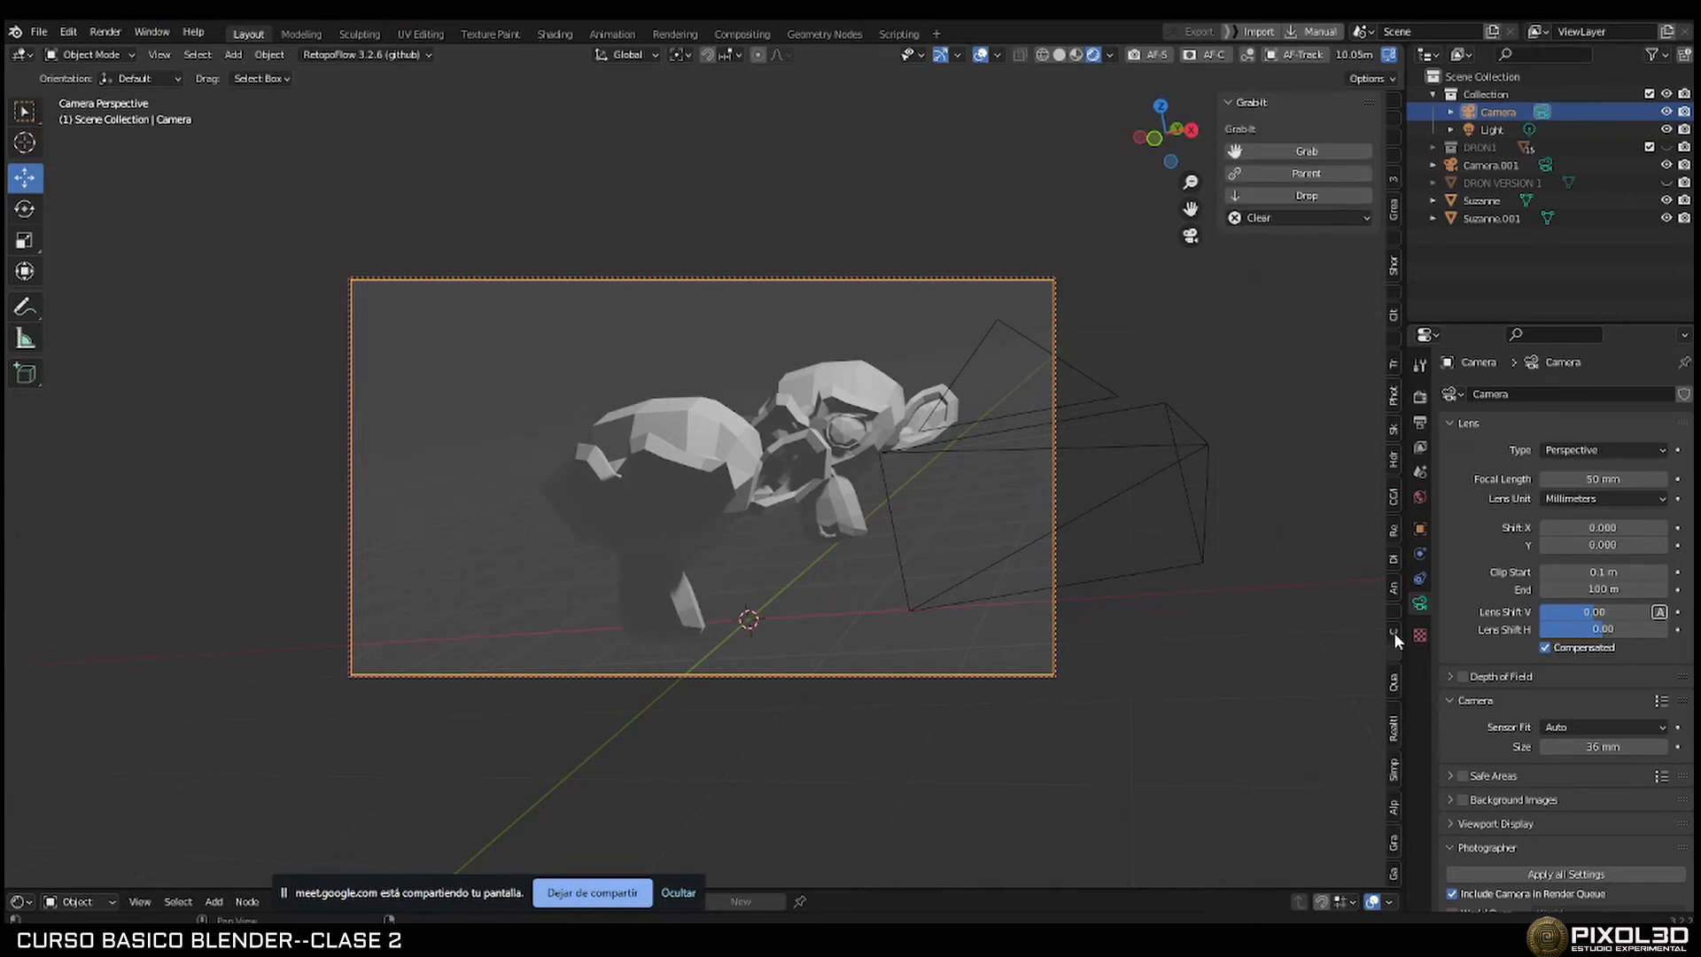
ctrl+scroll(1394, 631, up, 2)
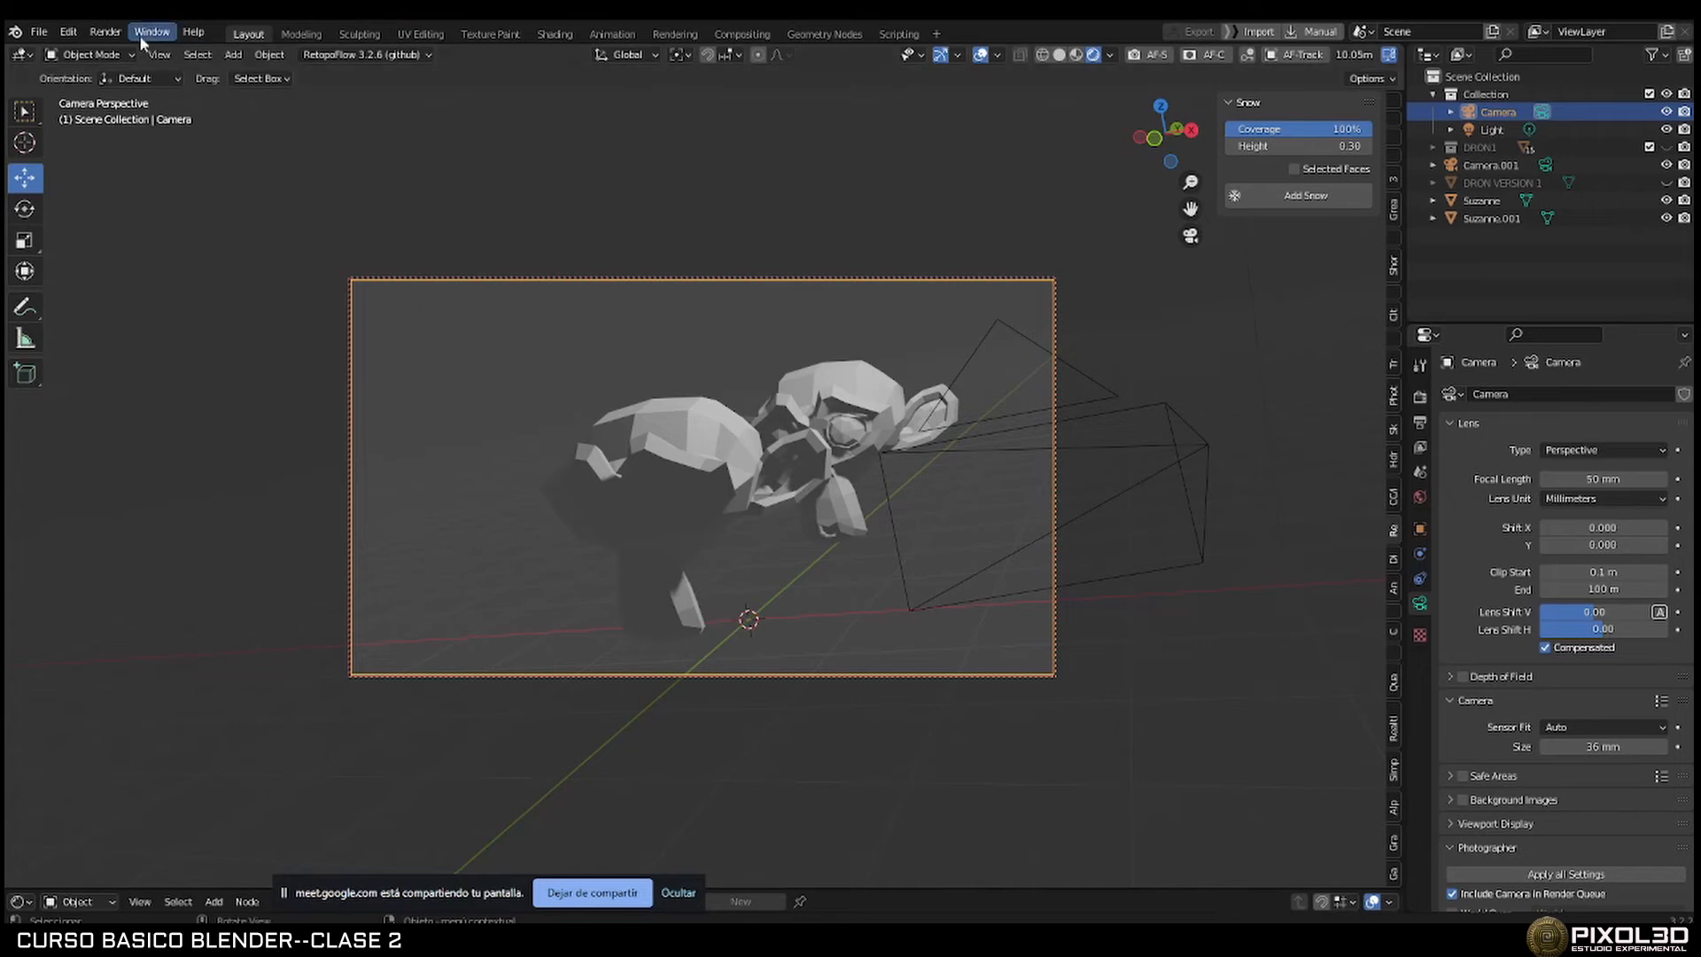
Open the add-ons list in the preferences and search it for "PHOT".
click(68, 33)
click(147, 283)
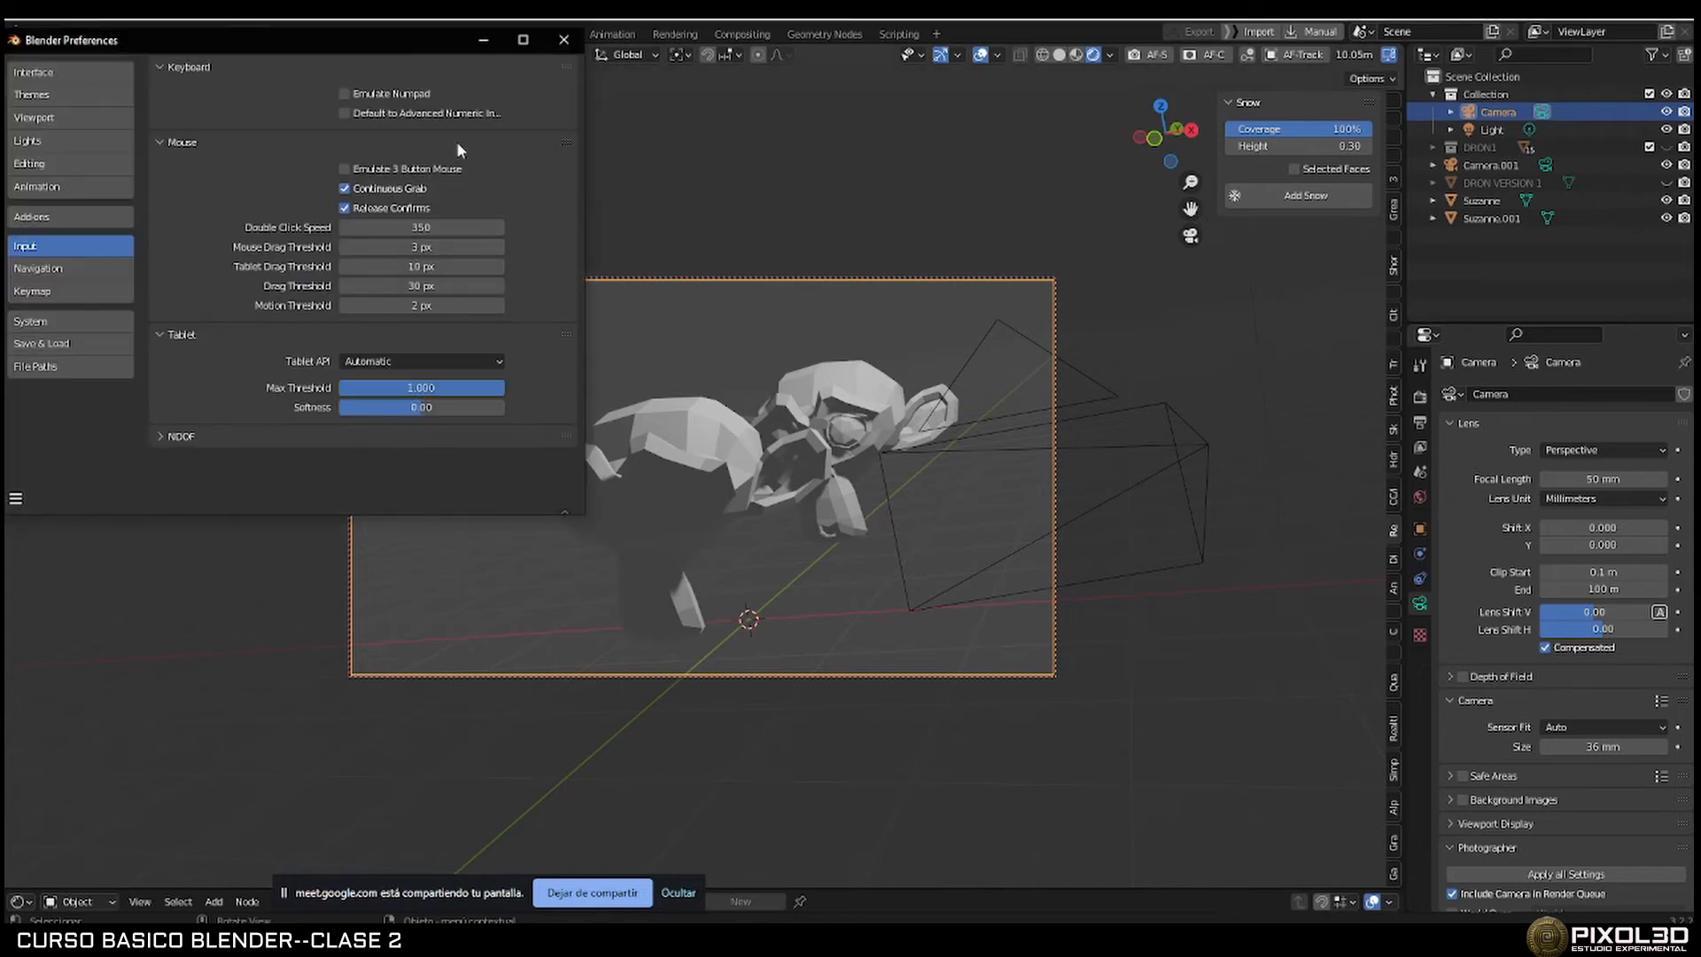
click(58, 216)
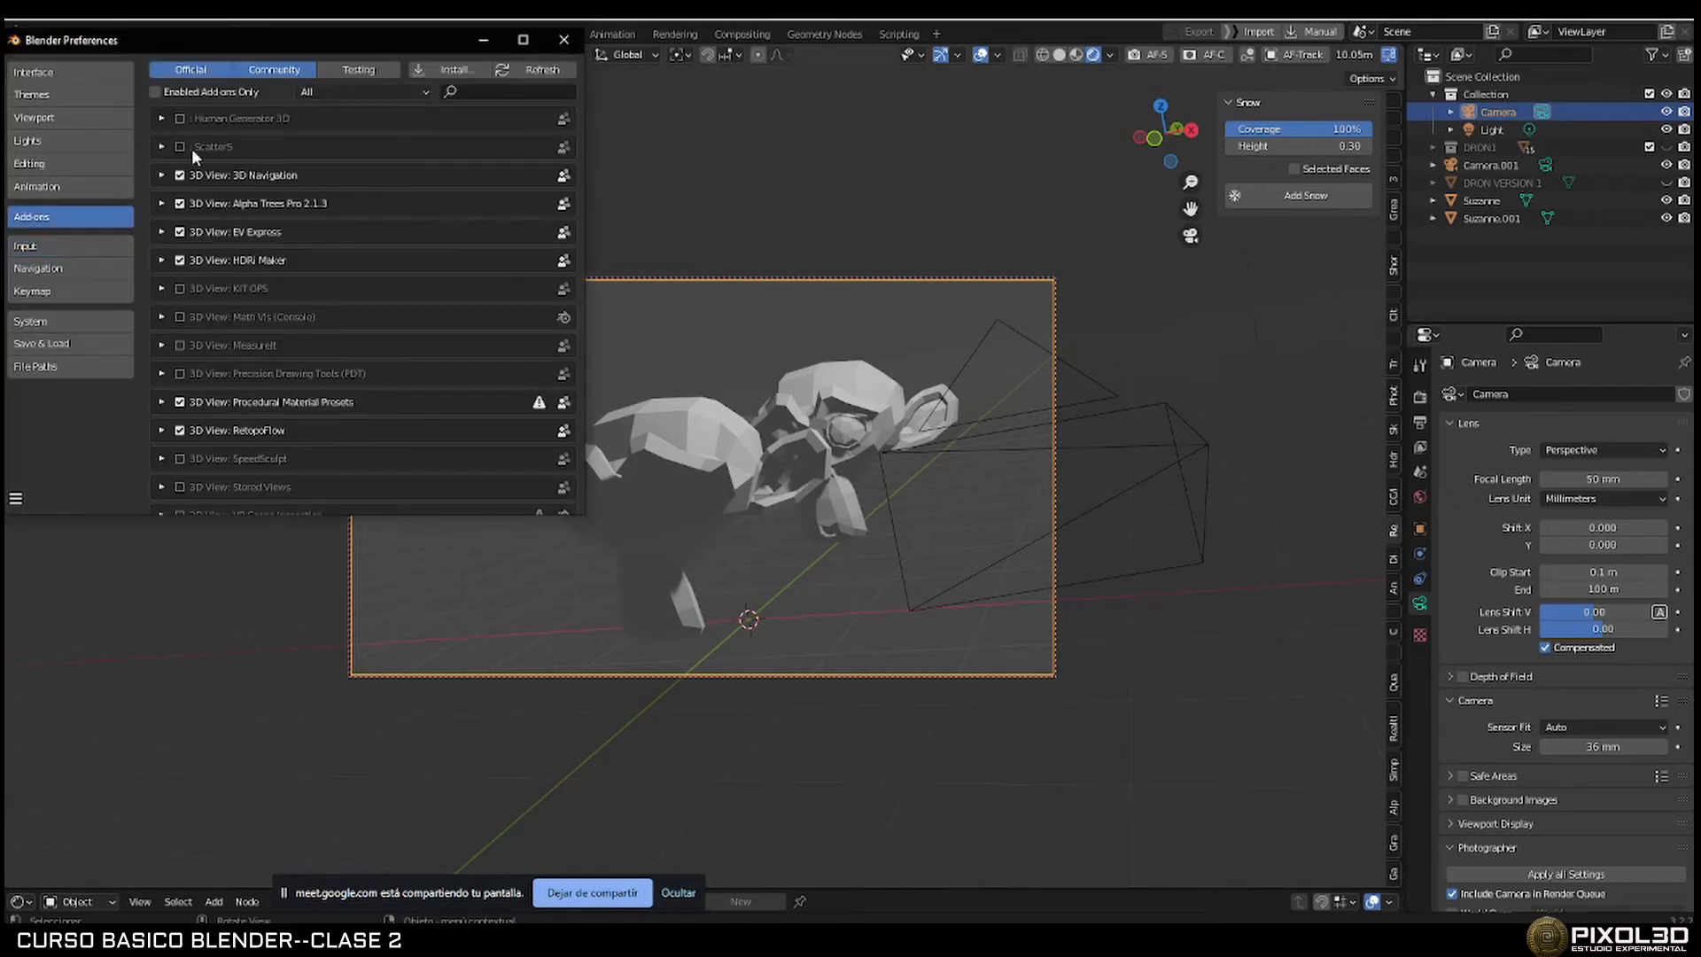
click(512, 92)
text(PHOT)
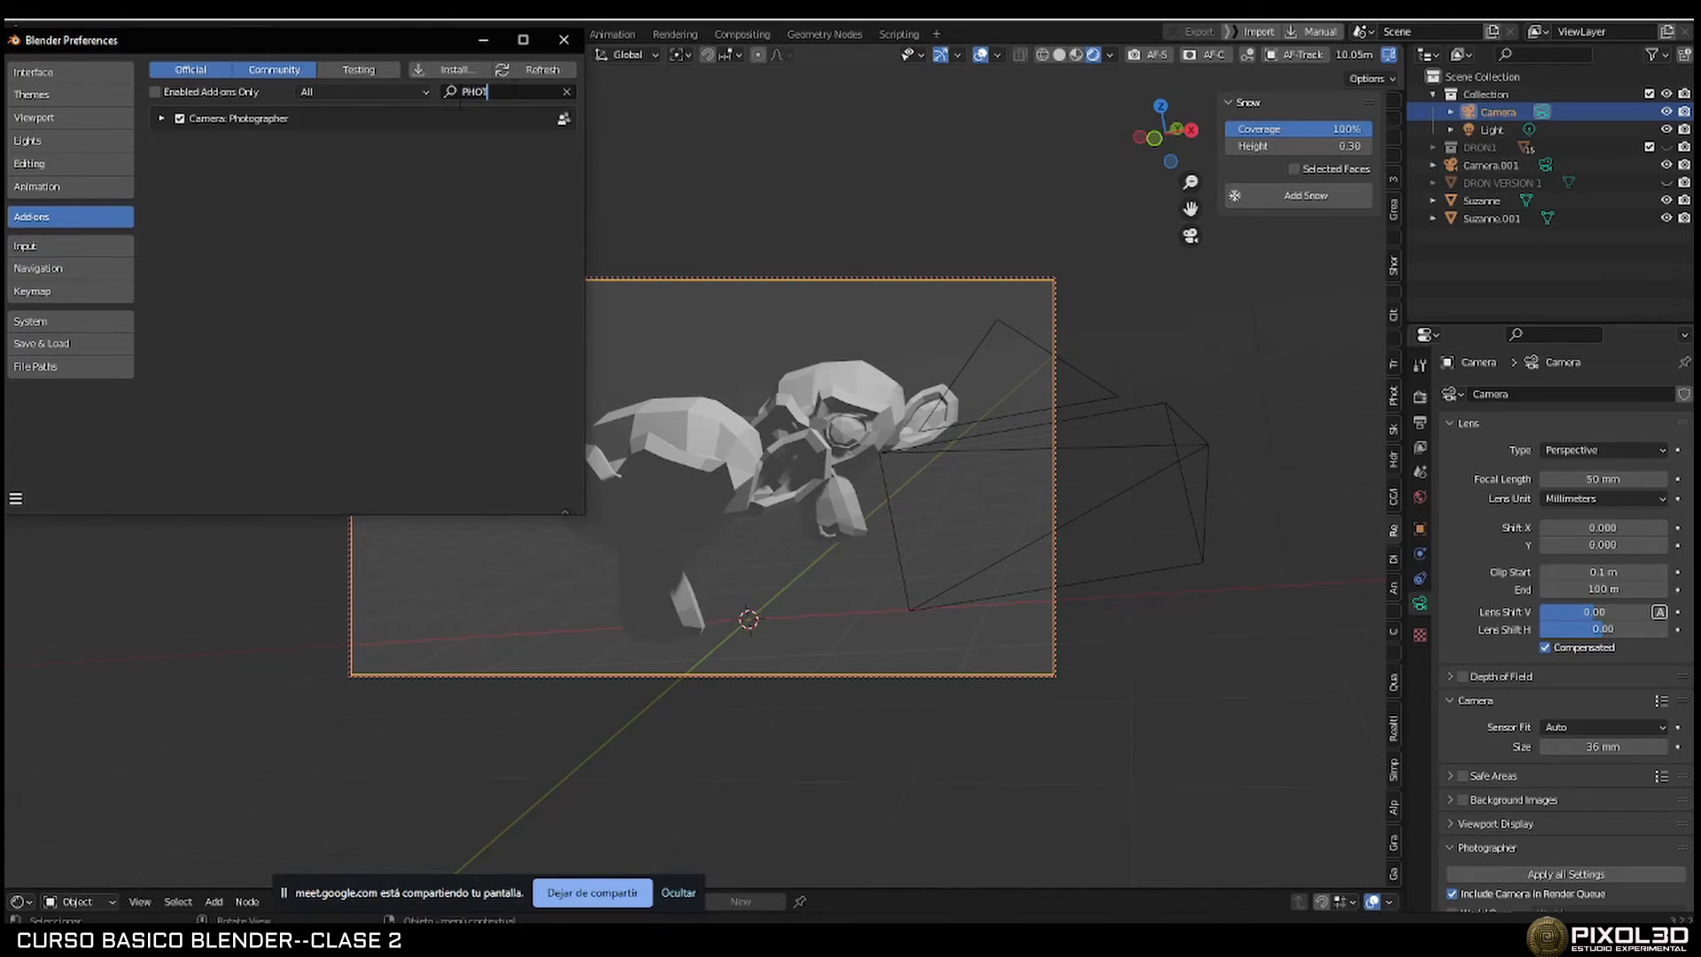
Bring up the Photographer add-on's camera list in the viewport sidebar and widen the sidebar until its labels are readable.
click(1320, 274)
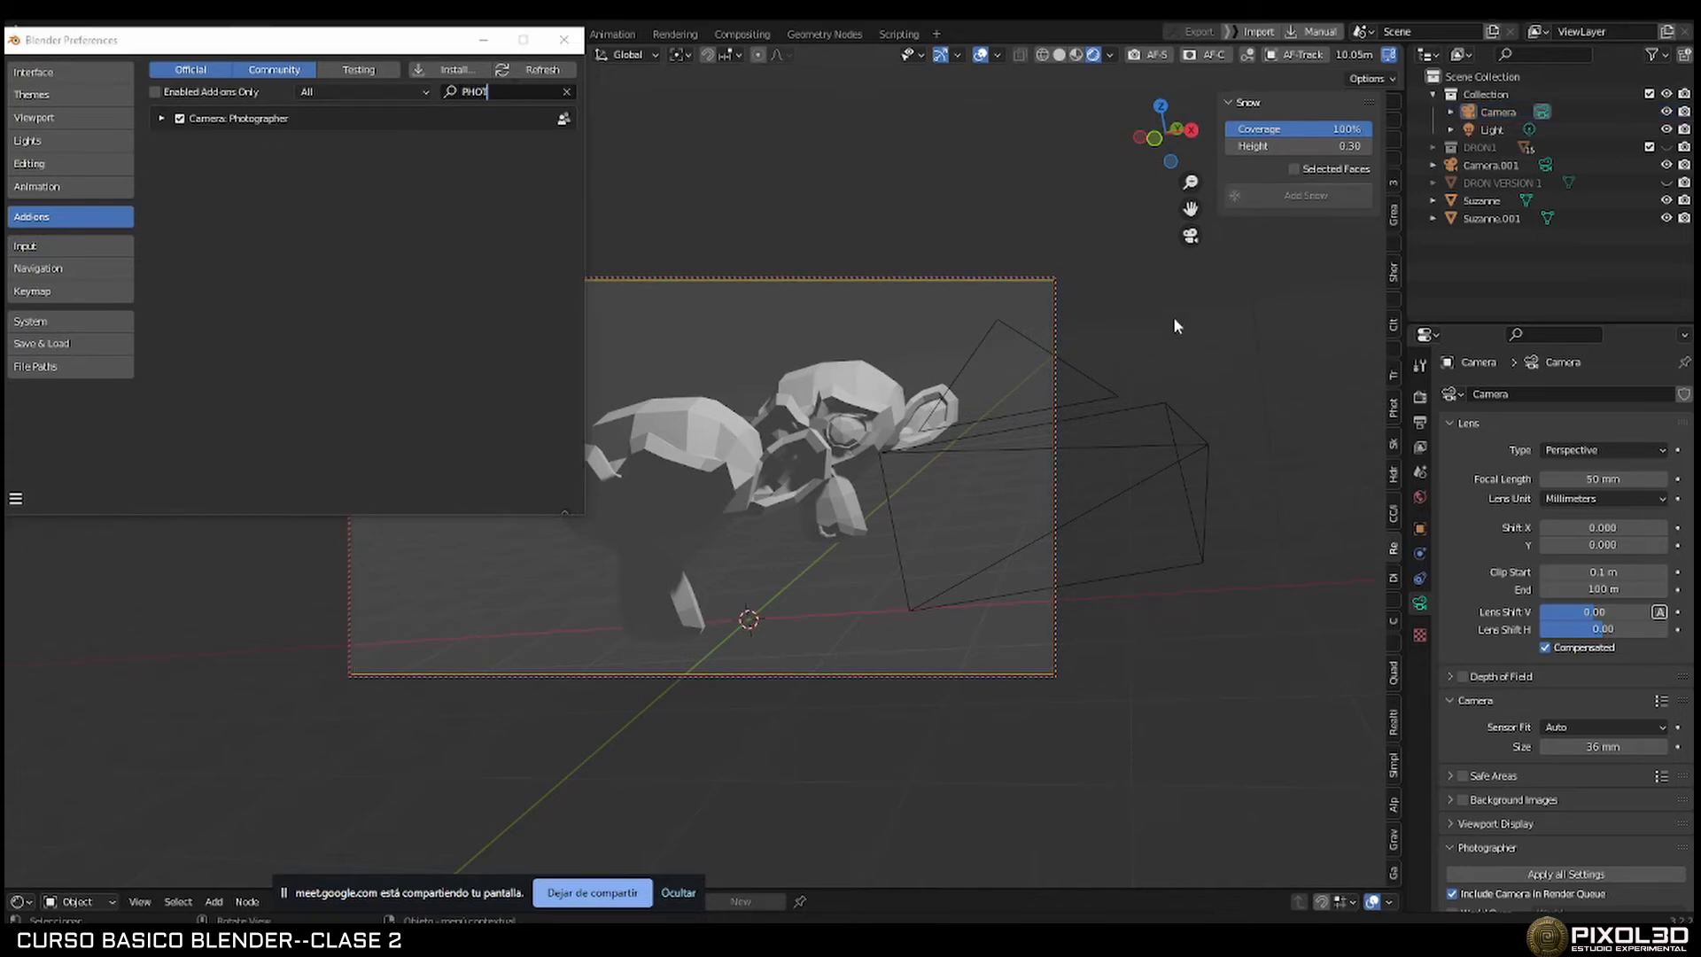
click(1391, 122)
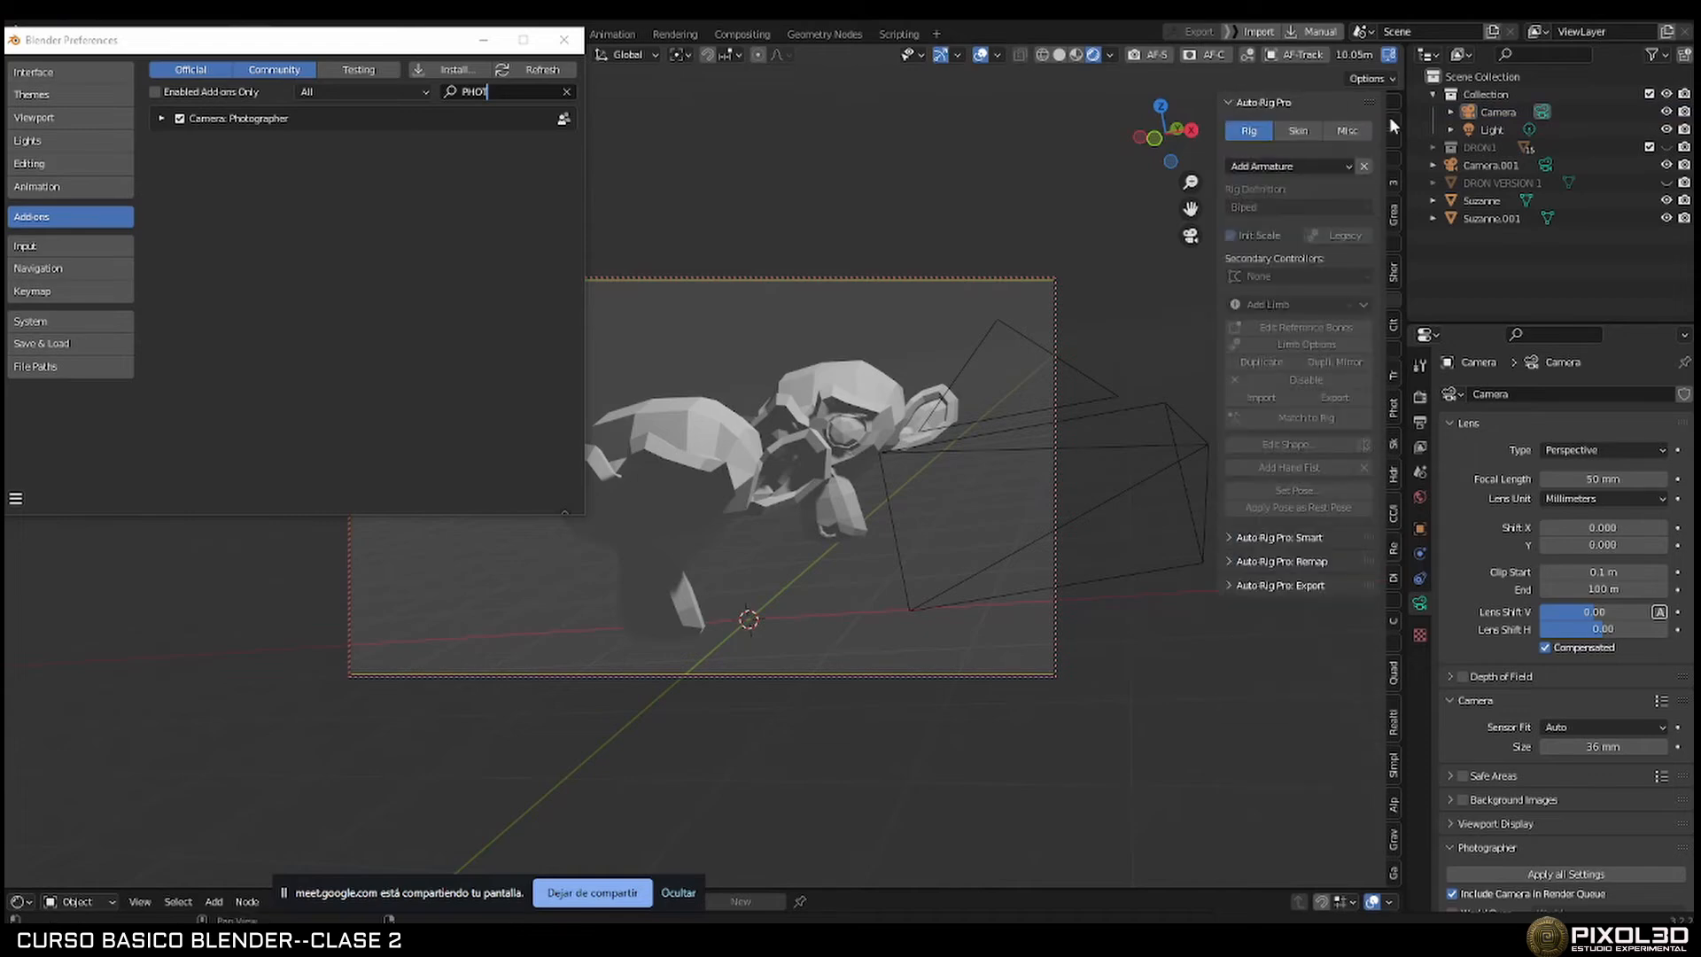
scroll(1391, 124, up, 8)
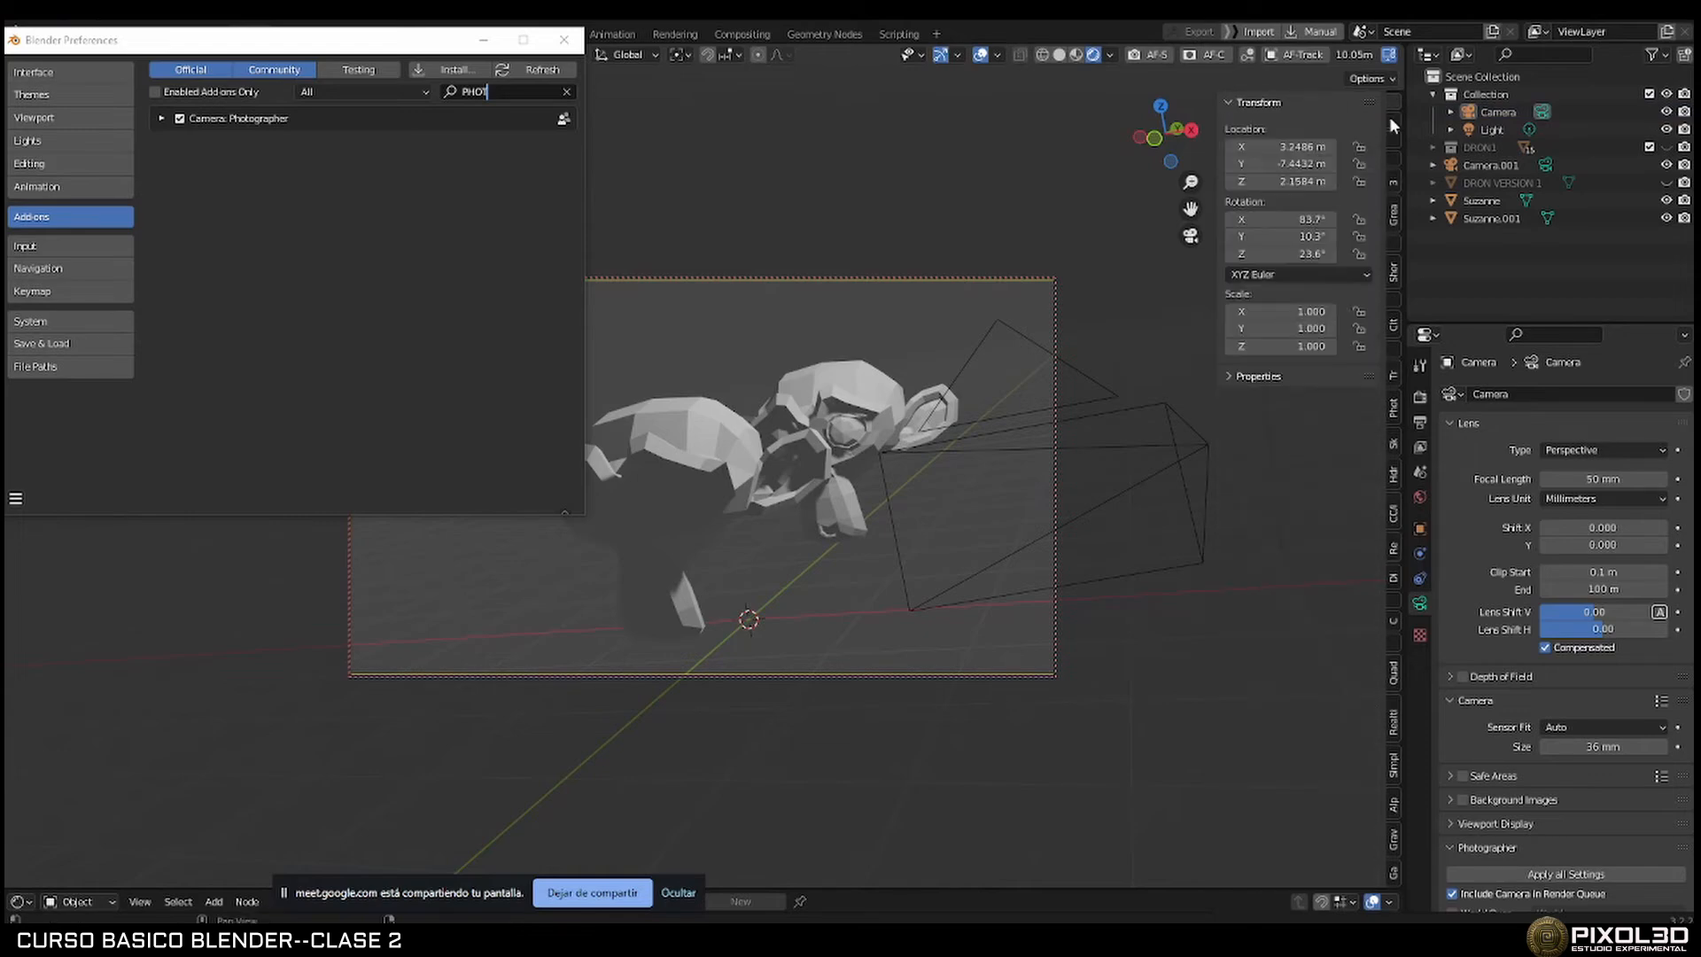
scroll(1391, 124, down, 4)
scroll(1390, 116, down, 4)
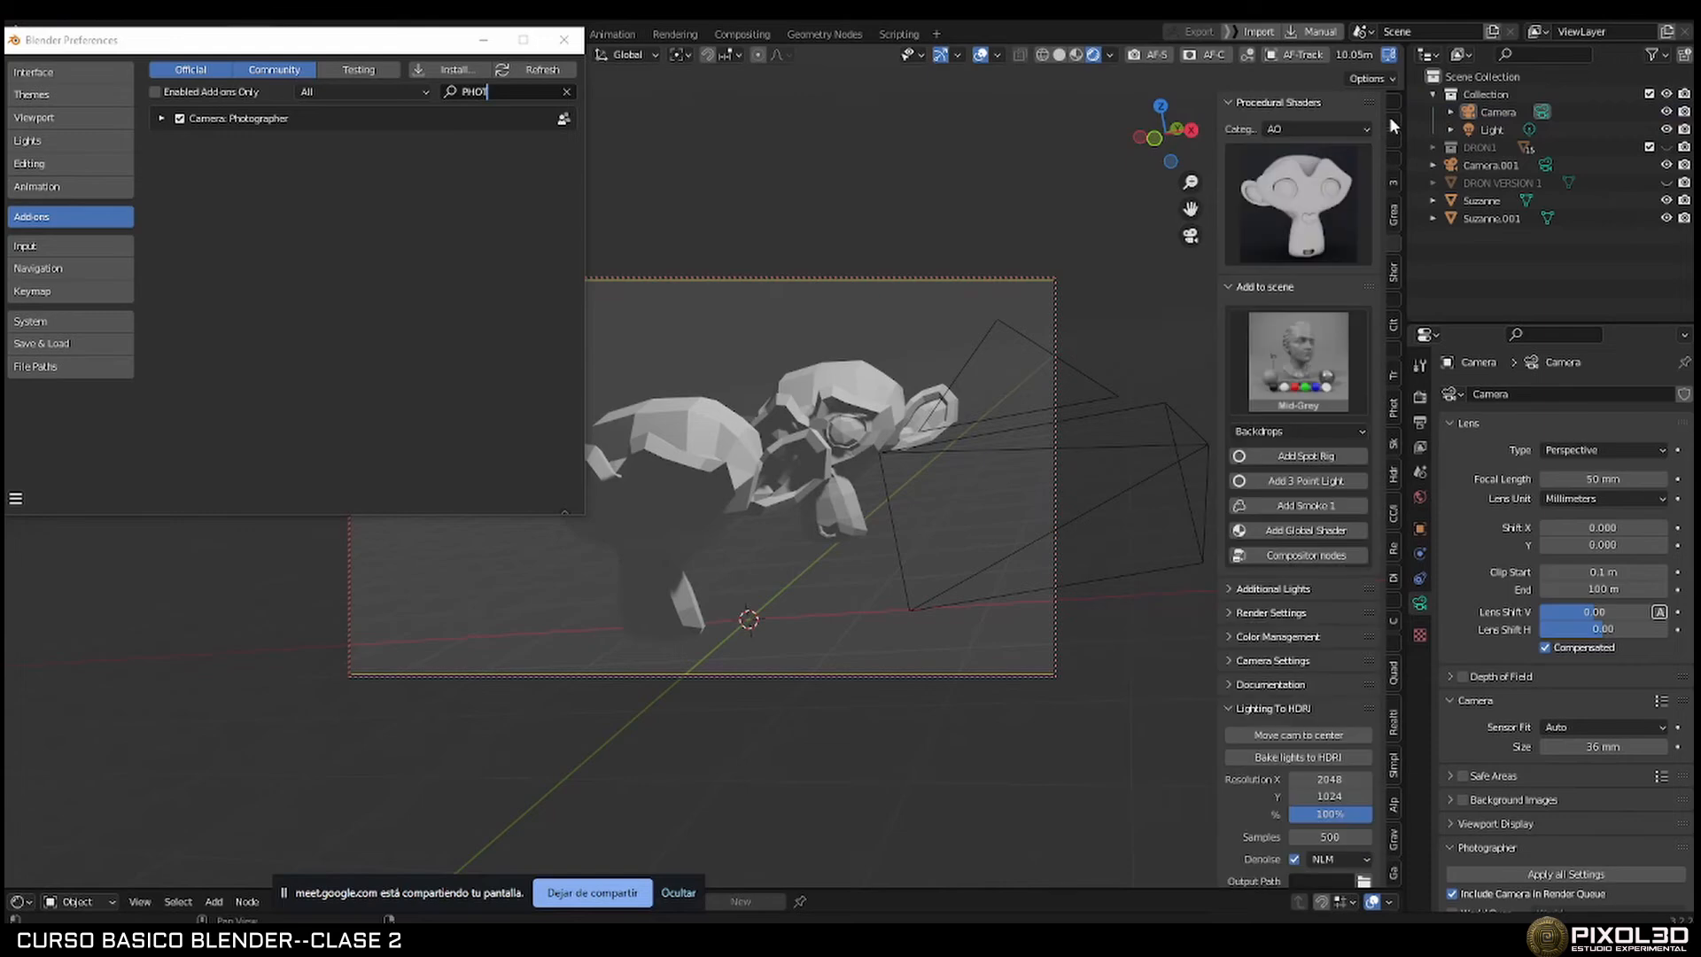
scroll(1389, 115, down, 3)
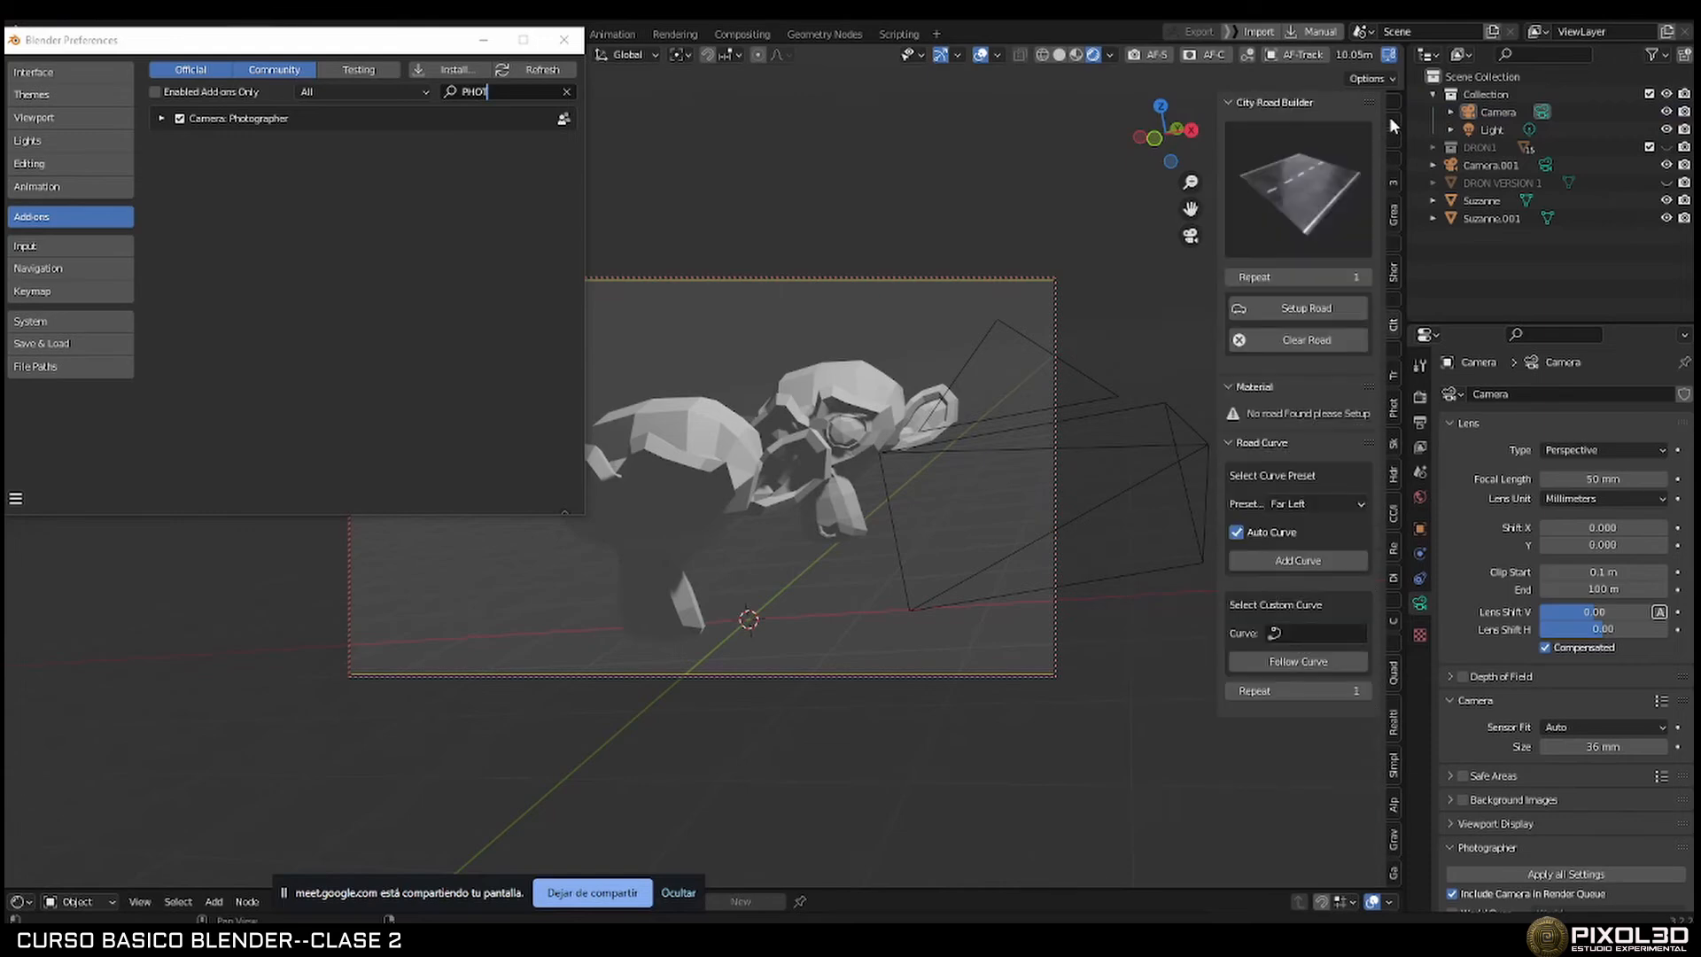
scroll(1389, 116, down, 2)
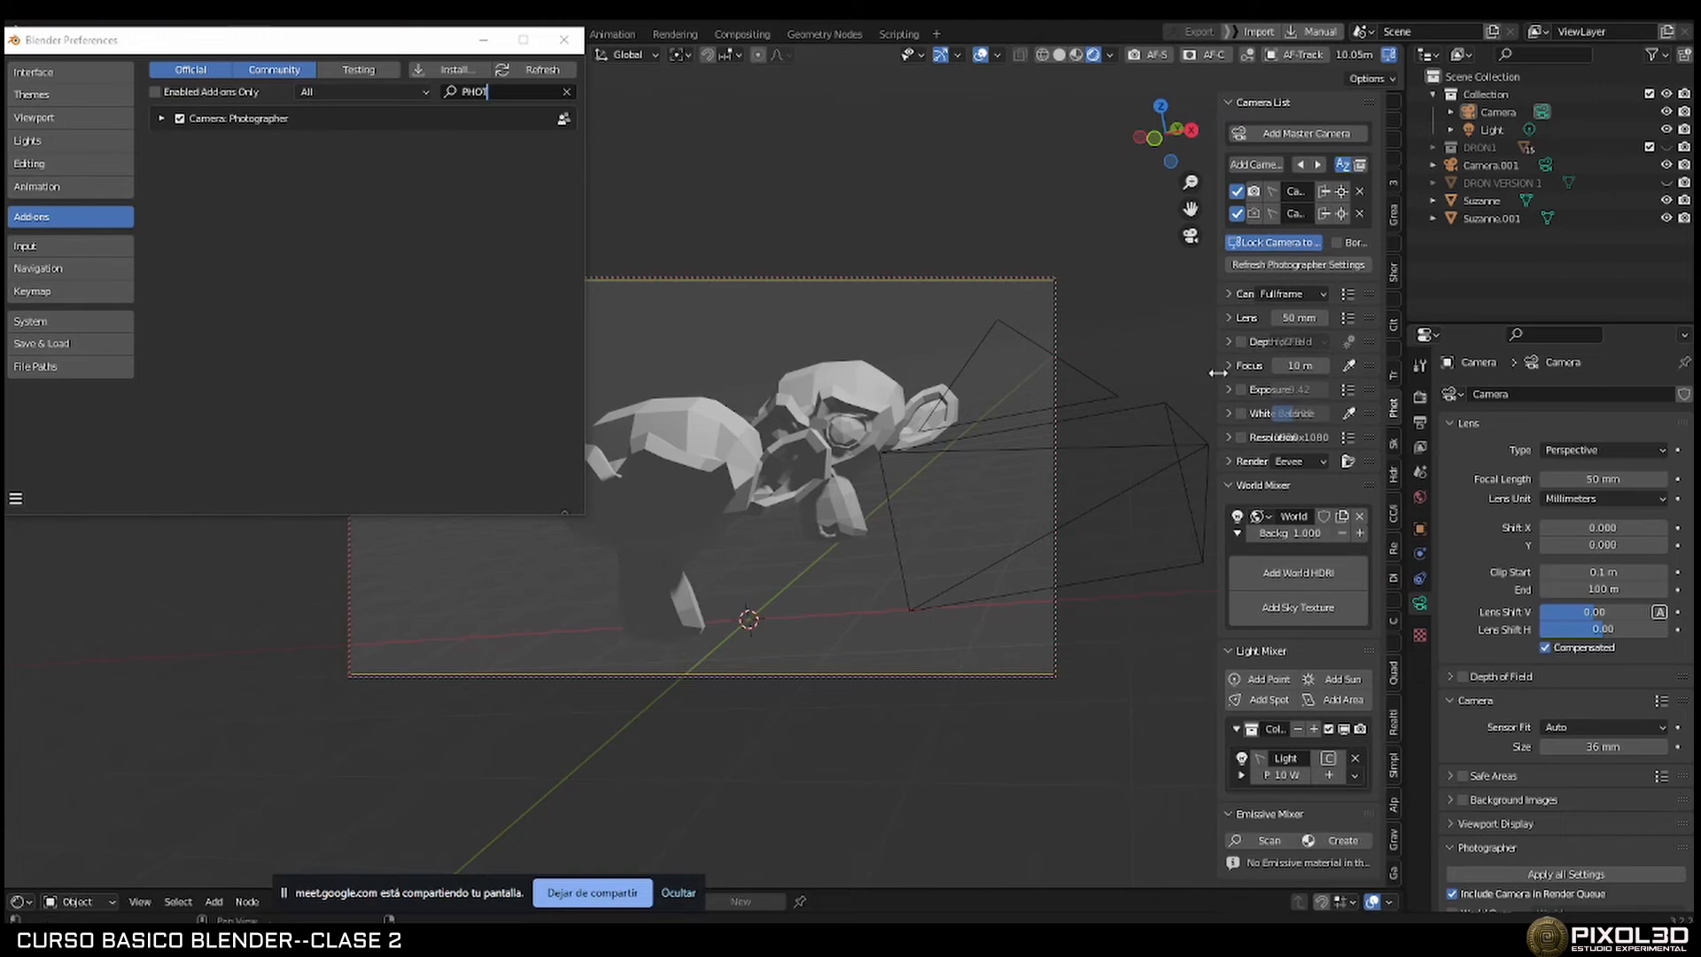
drag(1220, 372, 1108, 377)
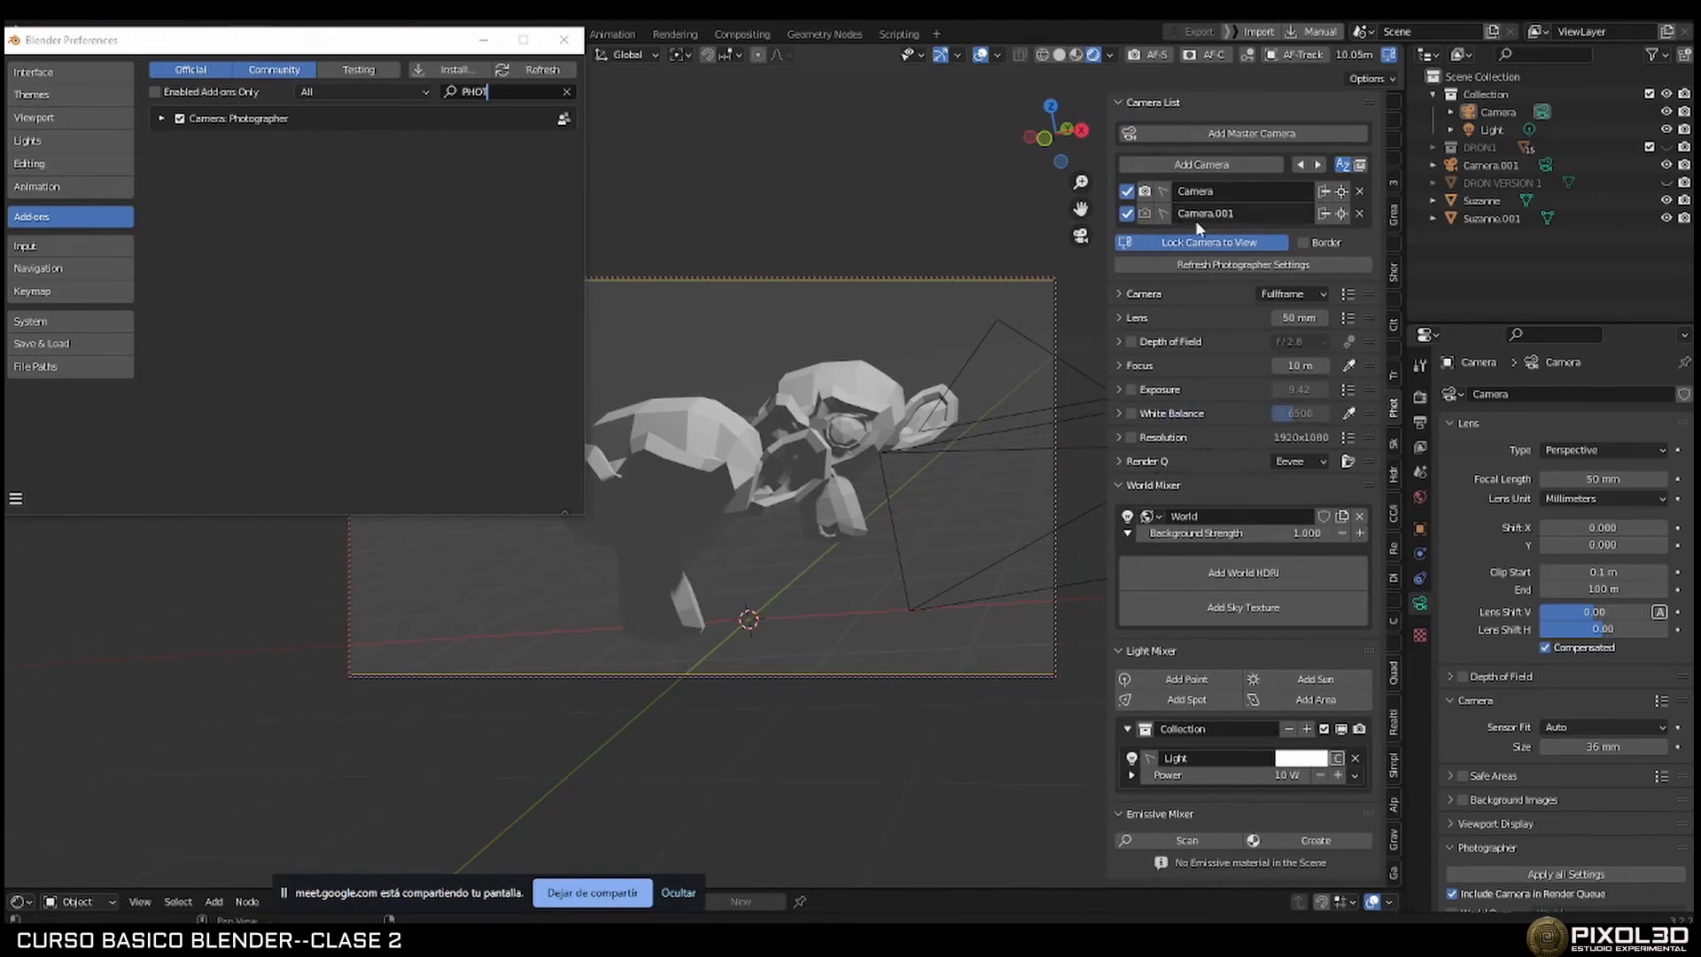
Look through Camera.001 from the camera list, switch back to Camera, and return to the main window.
click(1146, 212)
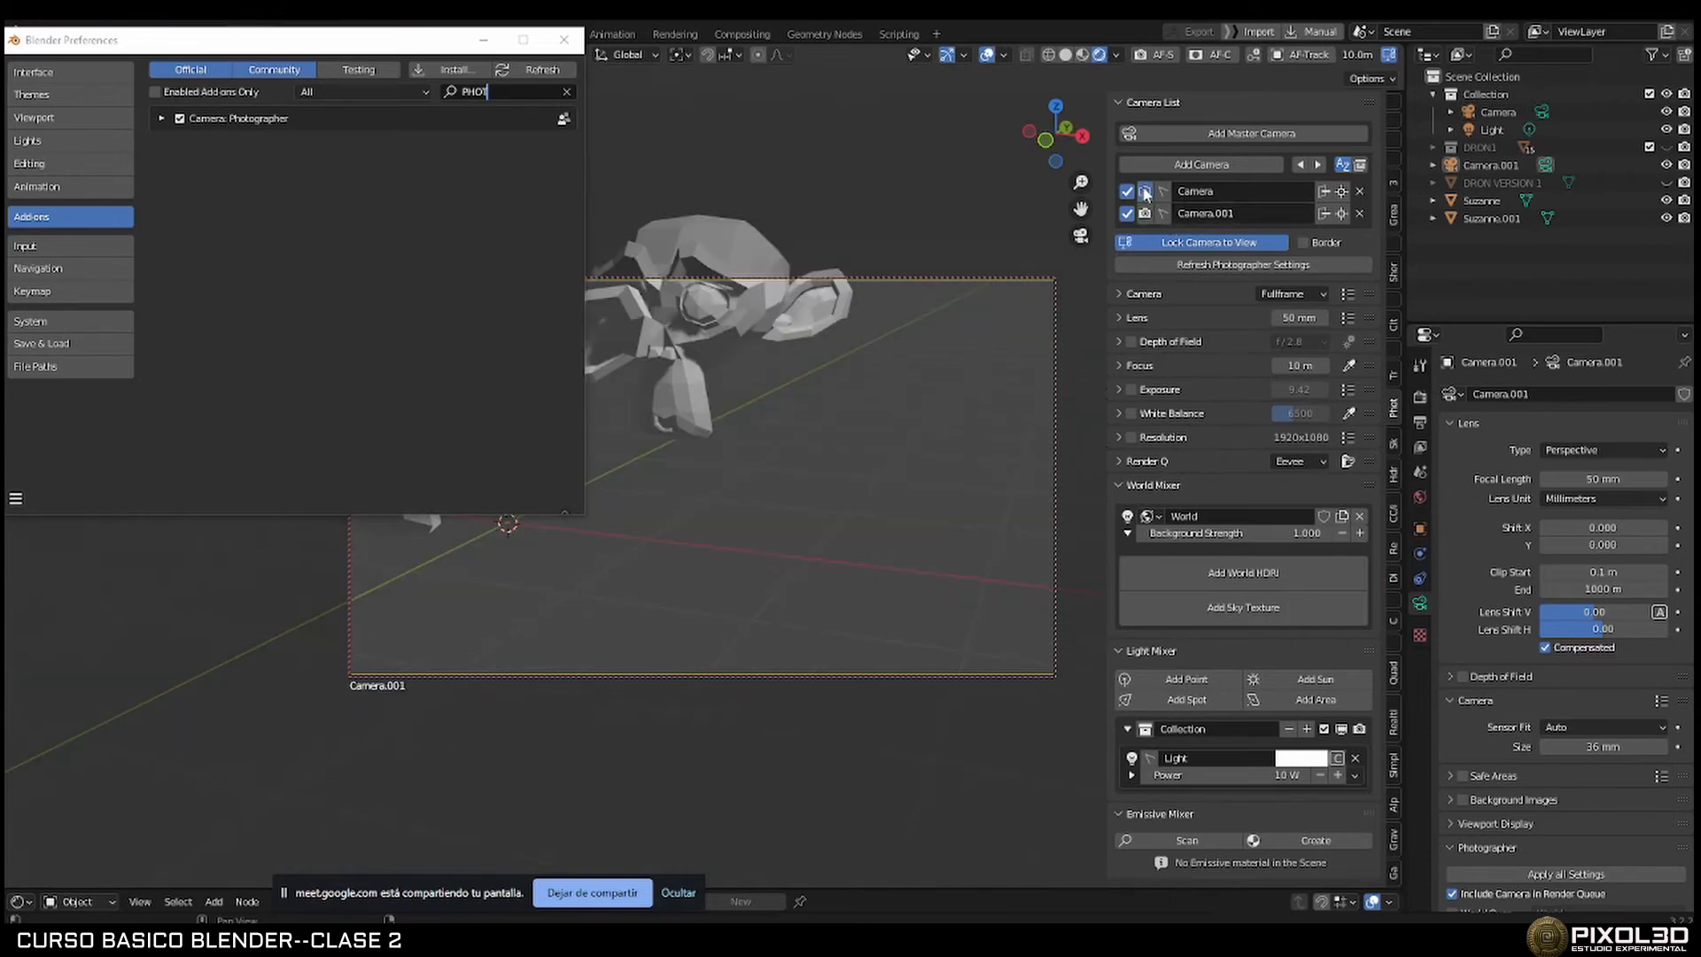
click(1145, 190)
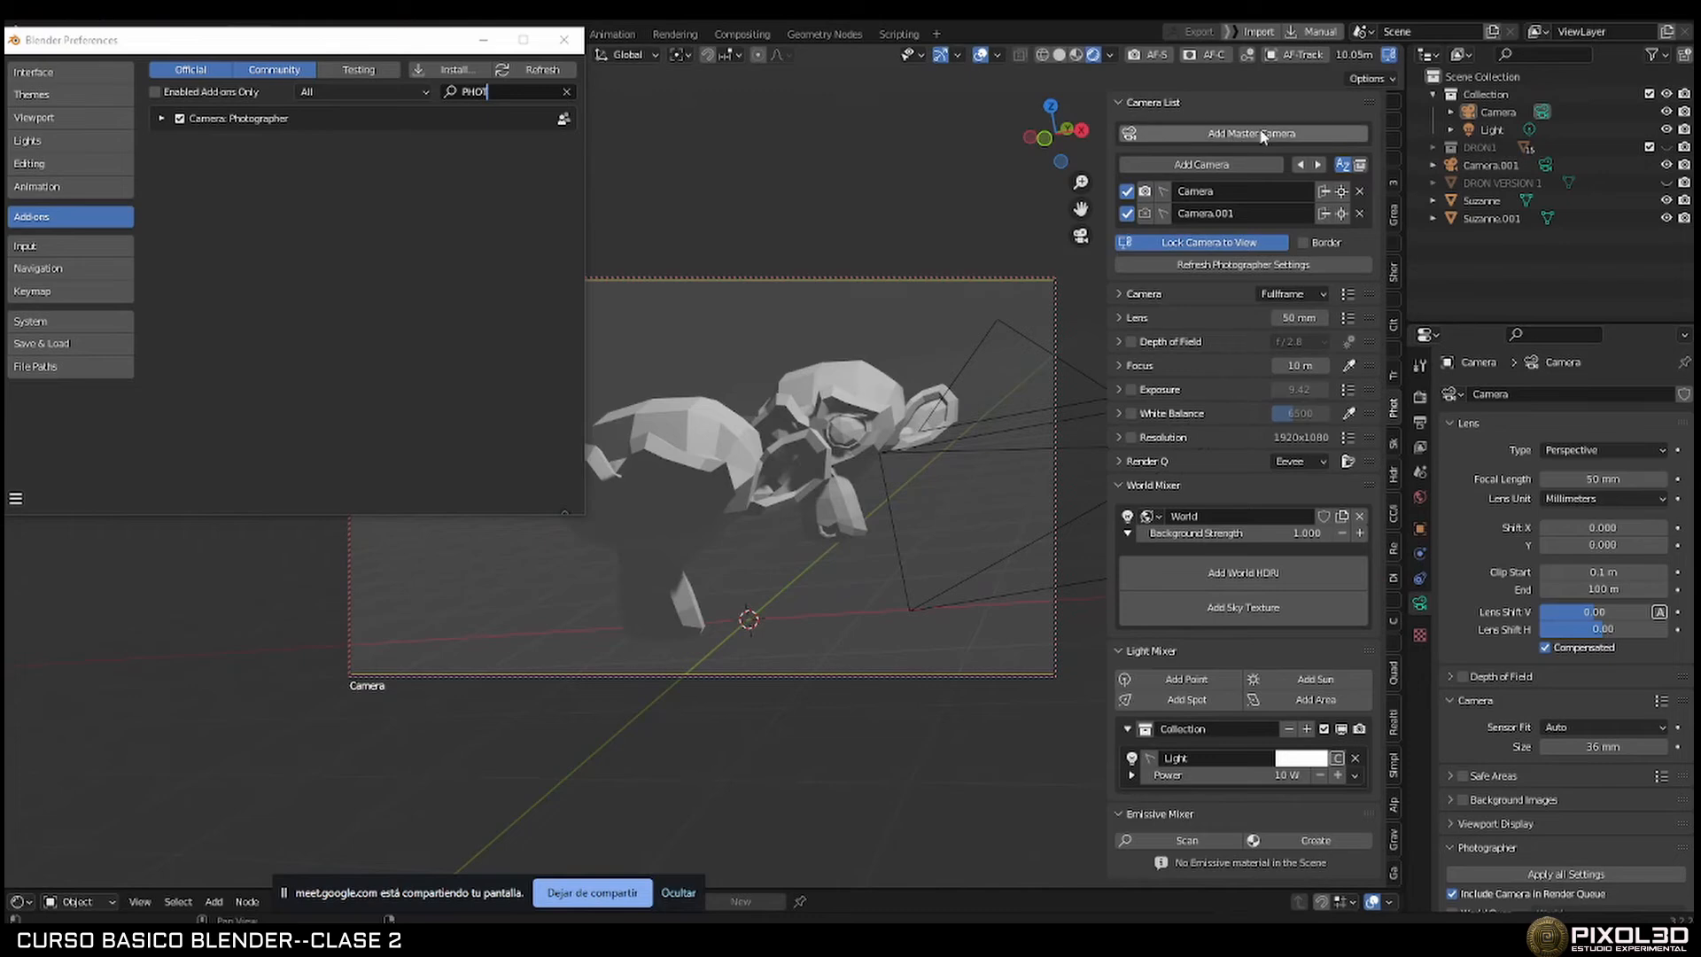
click(591, 56)
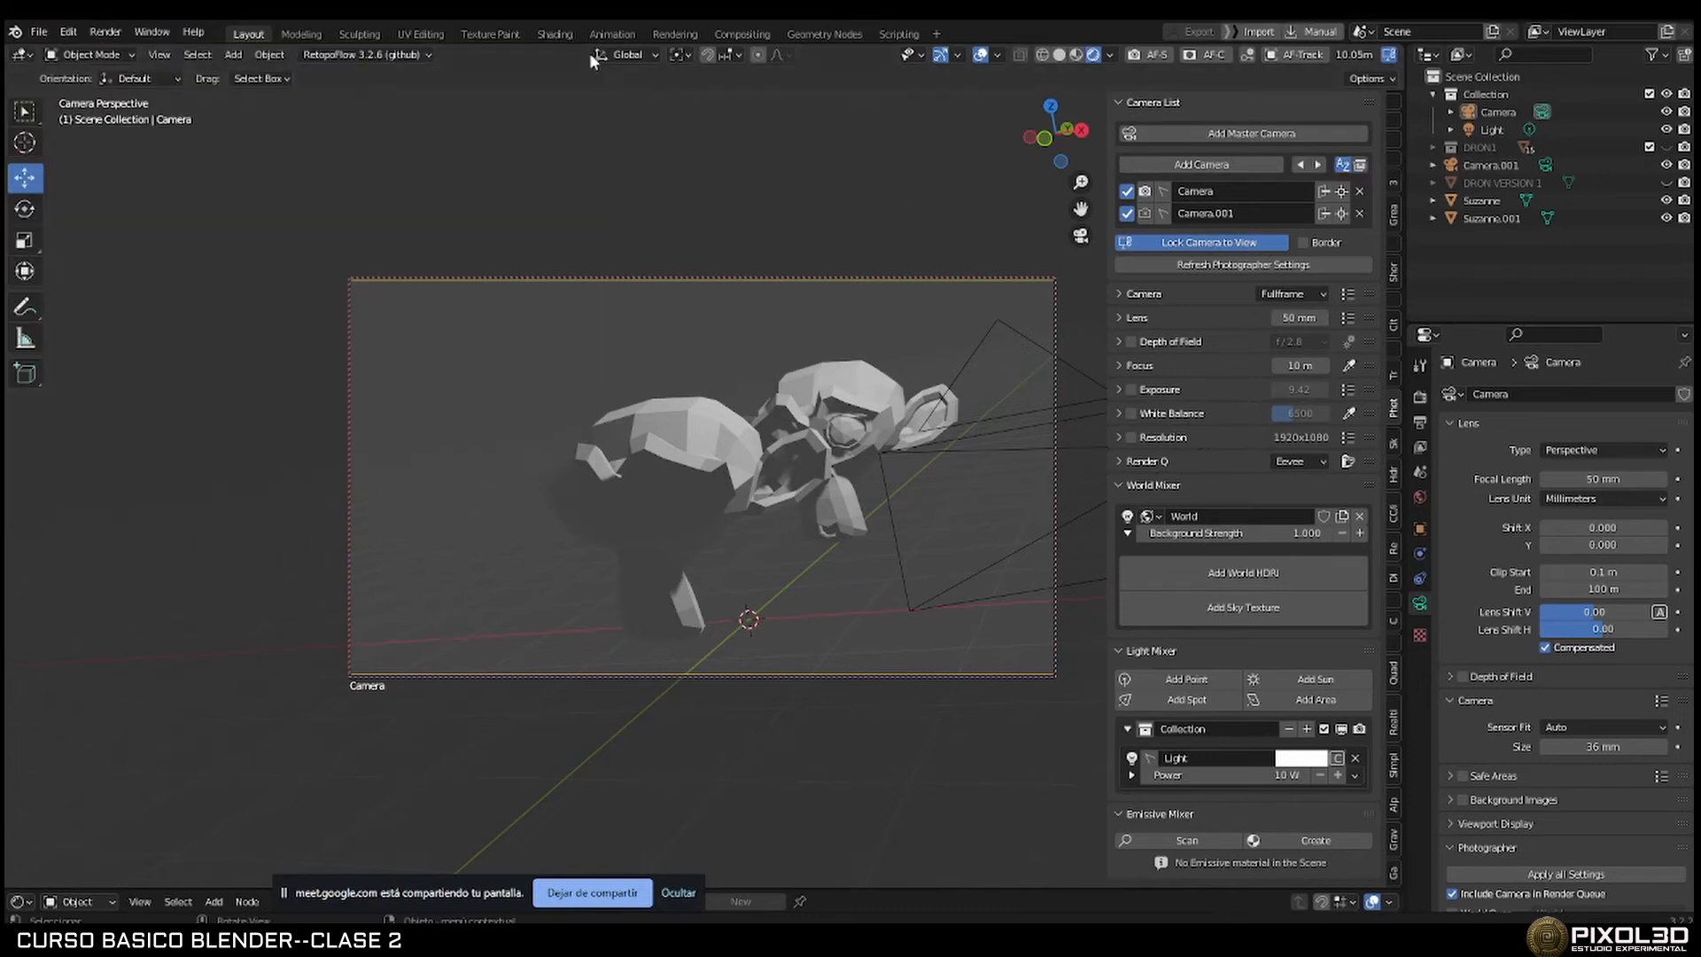
Examine the Photographer add-on's camera, lens and exposure settings, and hide the viewport sidebar.
click(1120, 294)
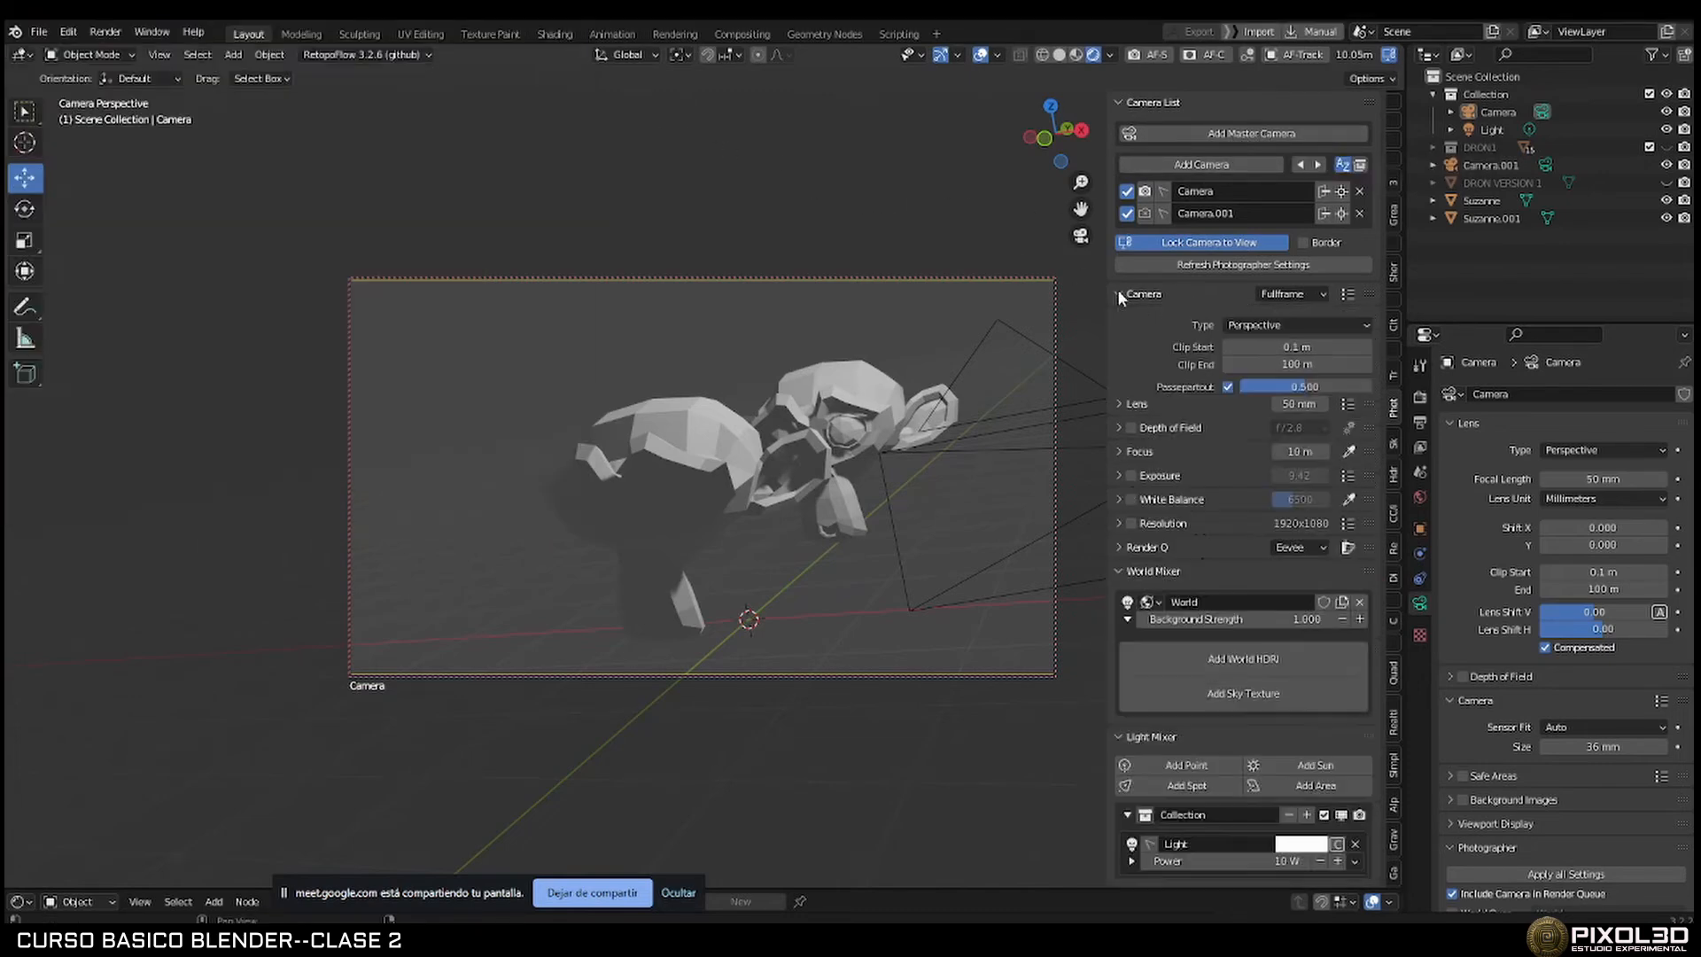
click(1120, 293)
click(1119, 317)
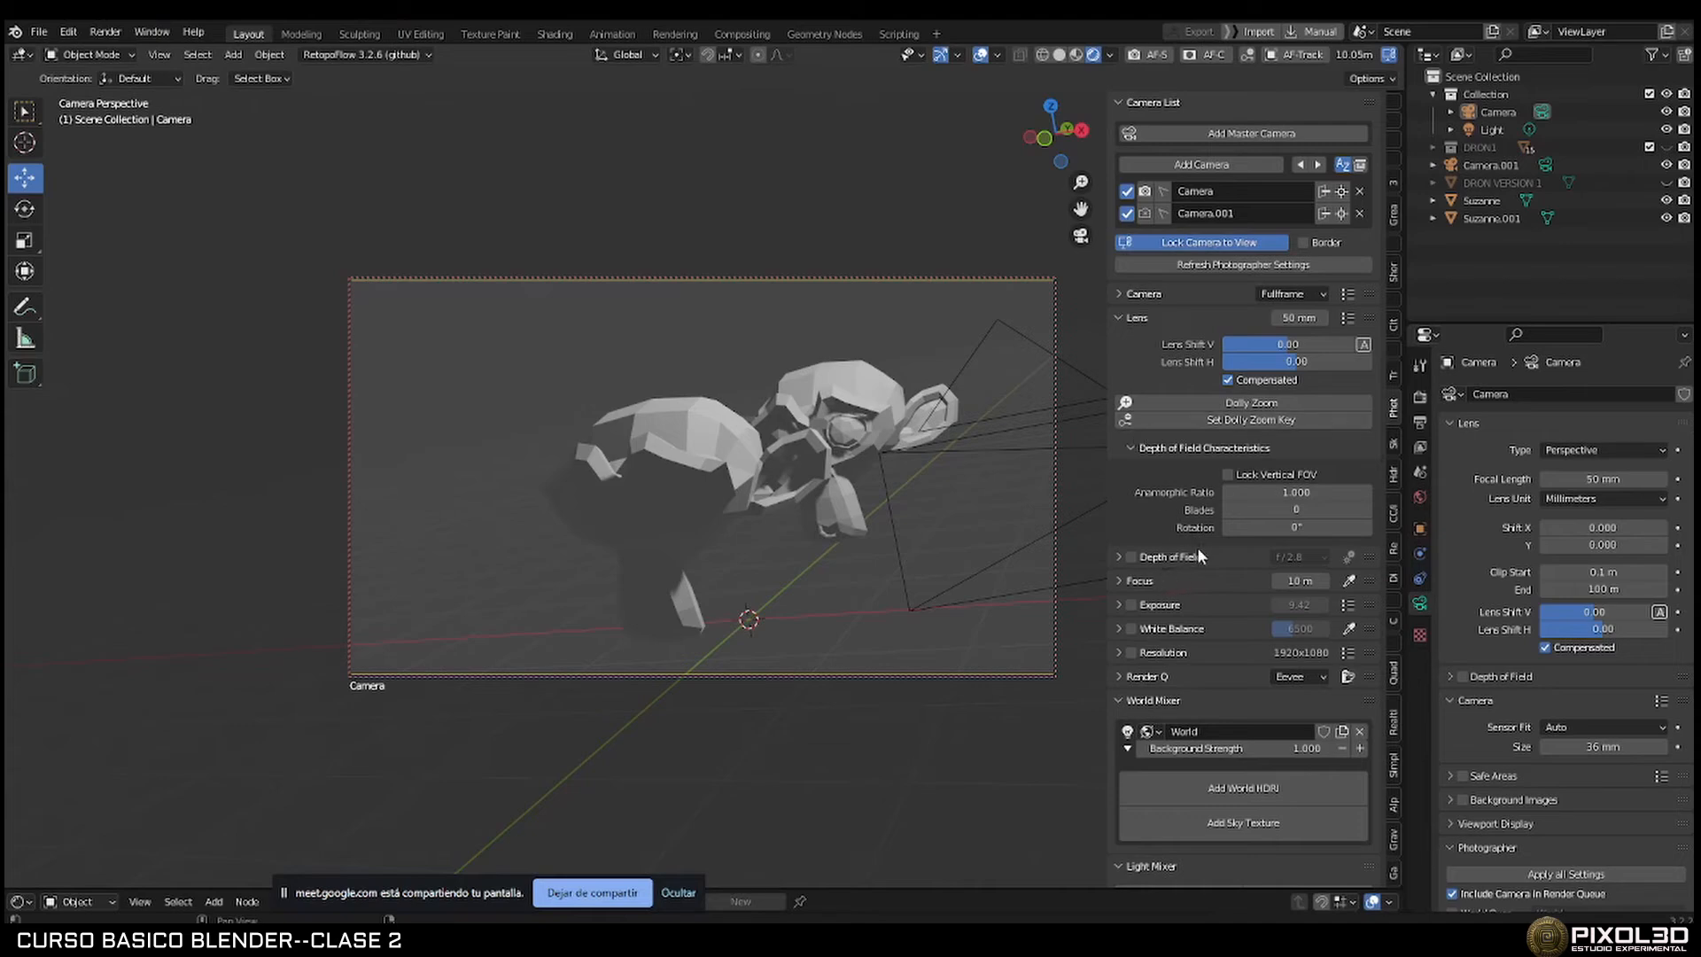
scroll(1199, 549, down, 1)
click(1116, 568)
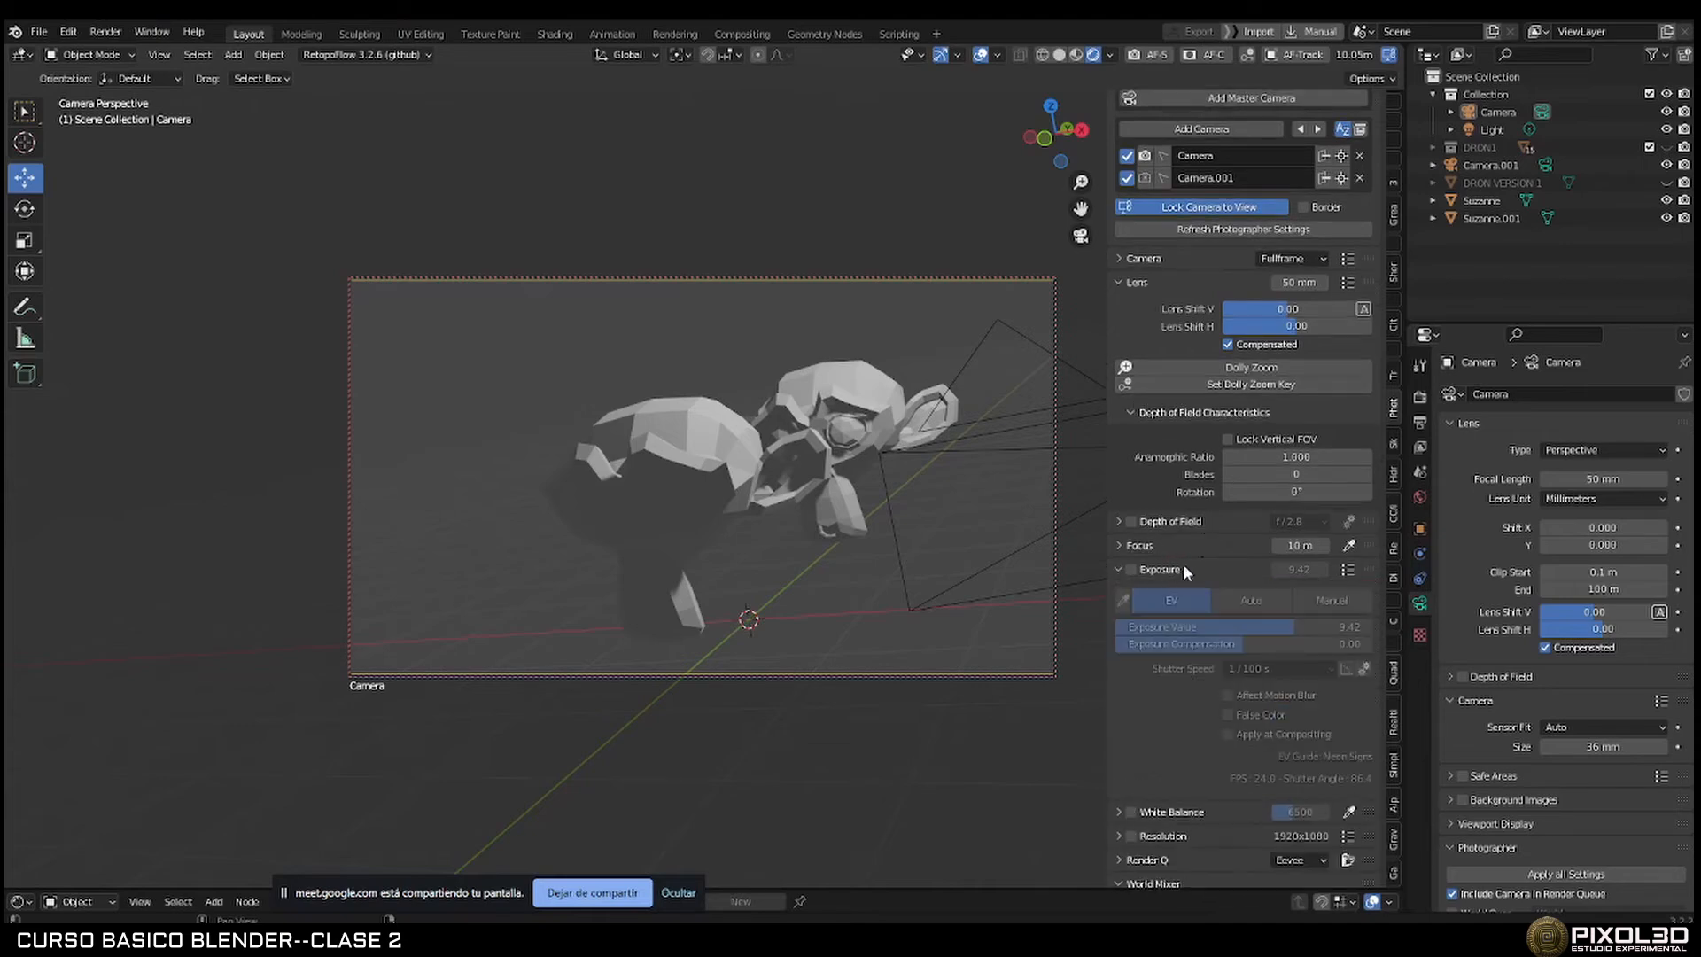
scroll(1169, 532, down, 3)
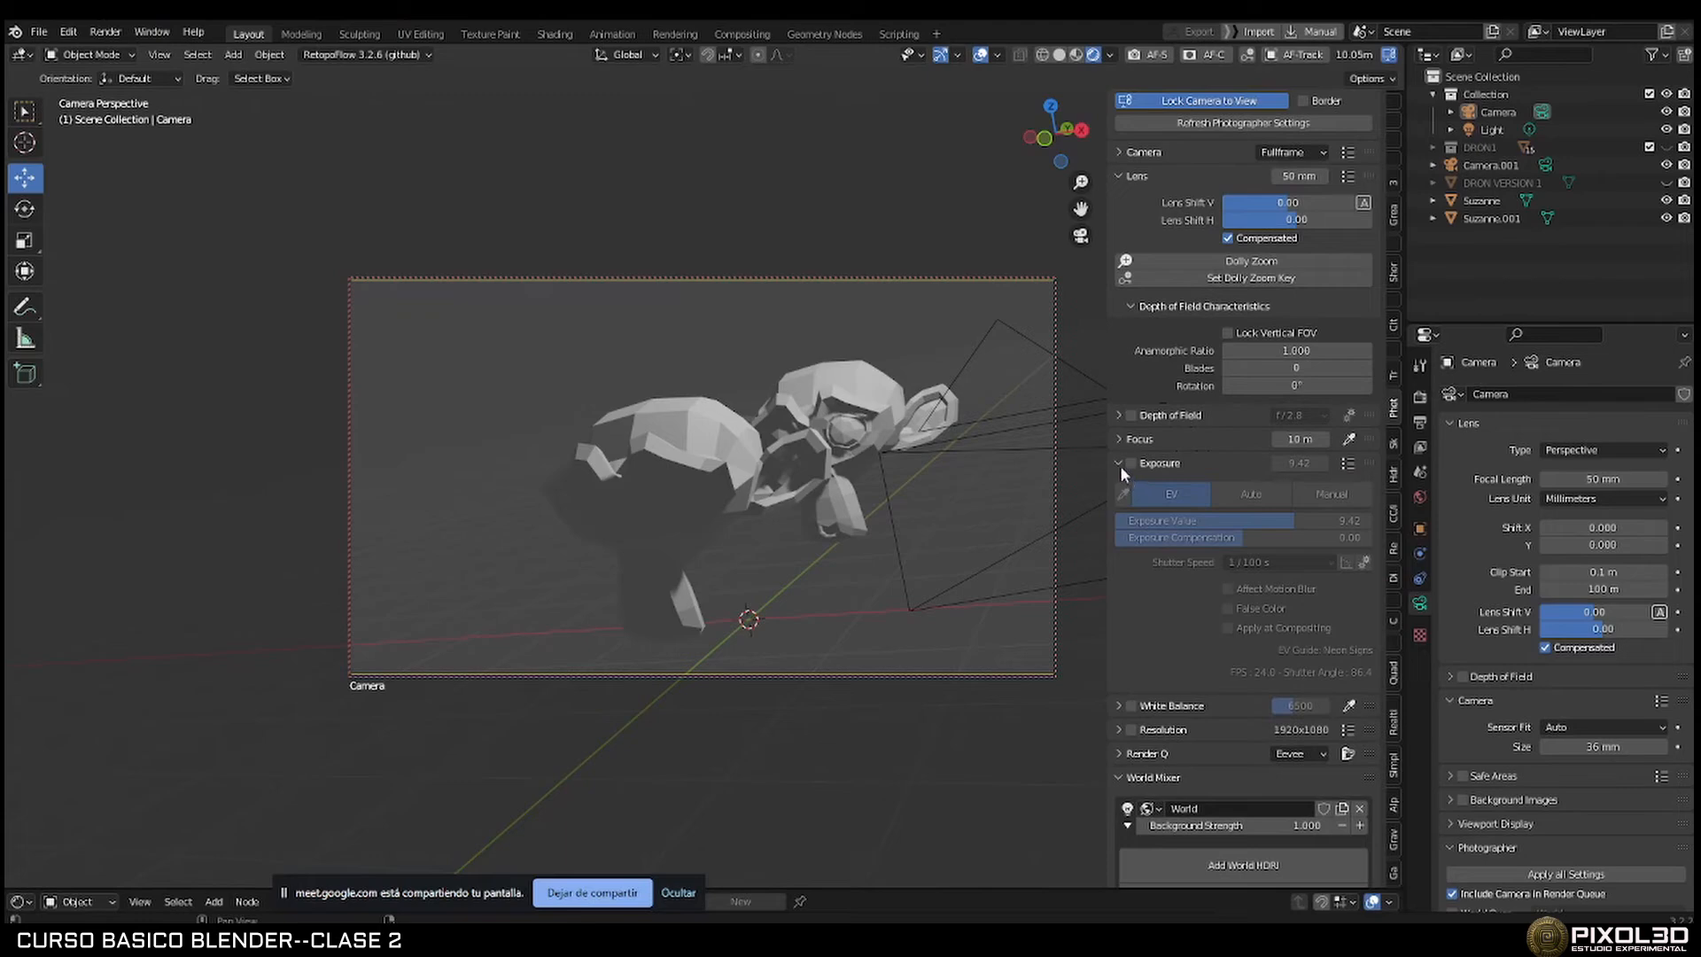
click(1120, 465)
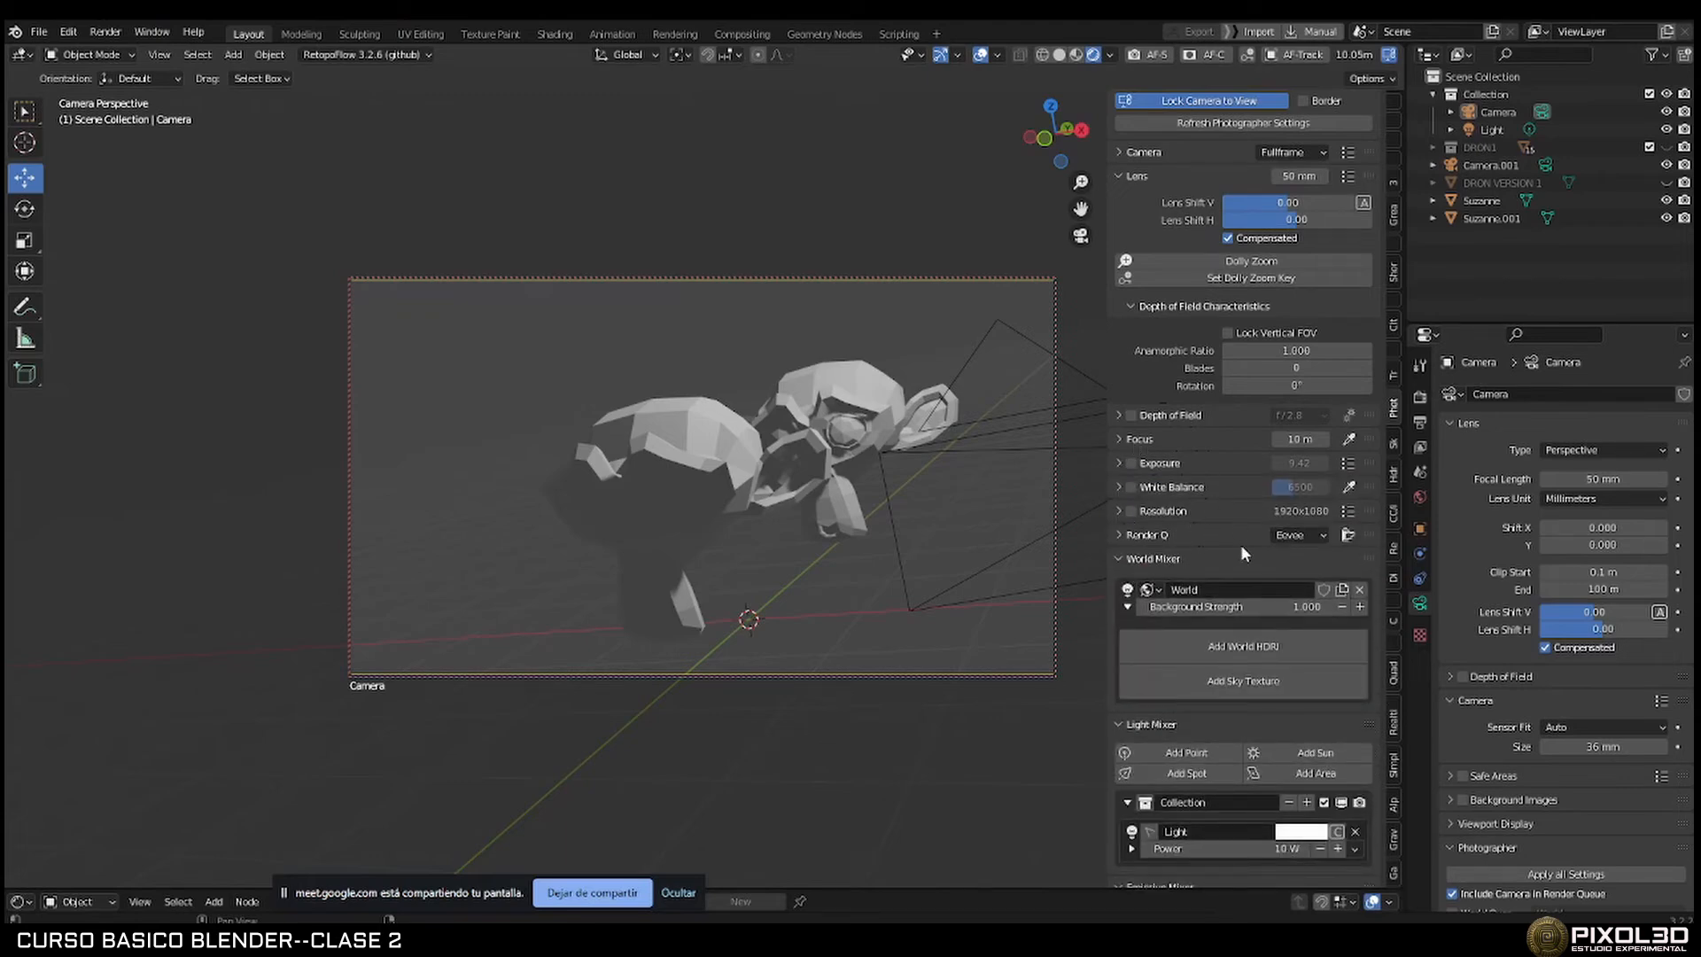
scroll(1240, 544, up, 4)
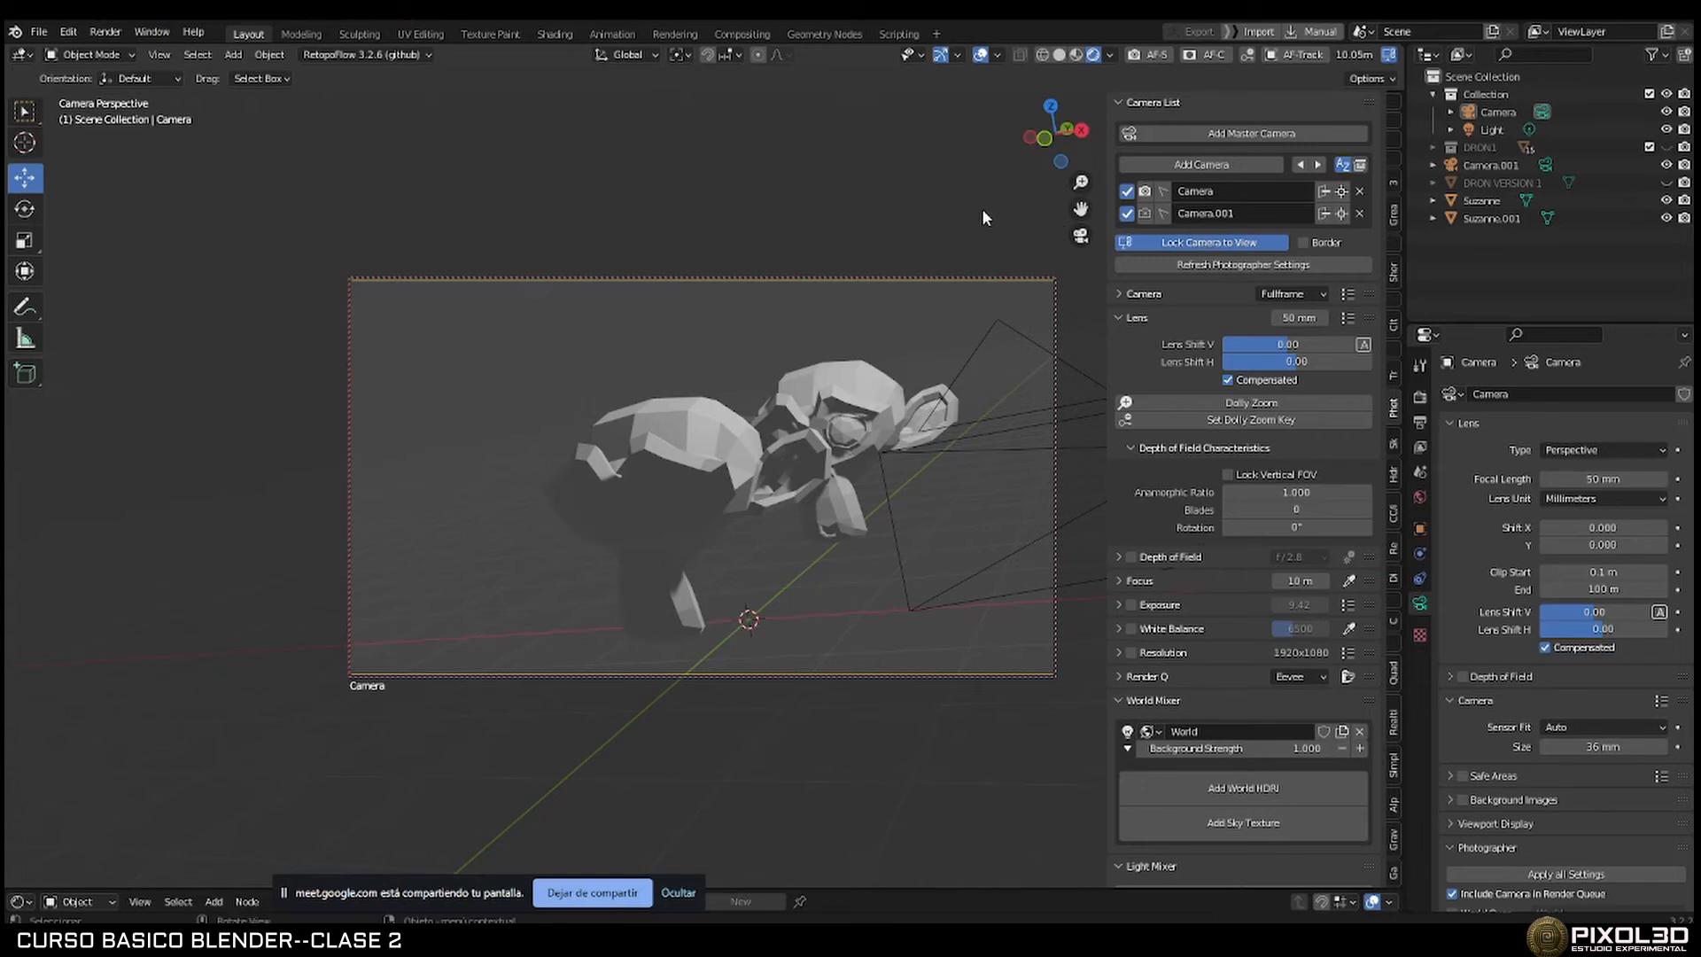
key(n)
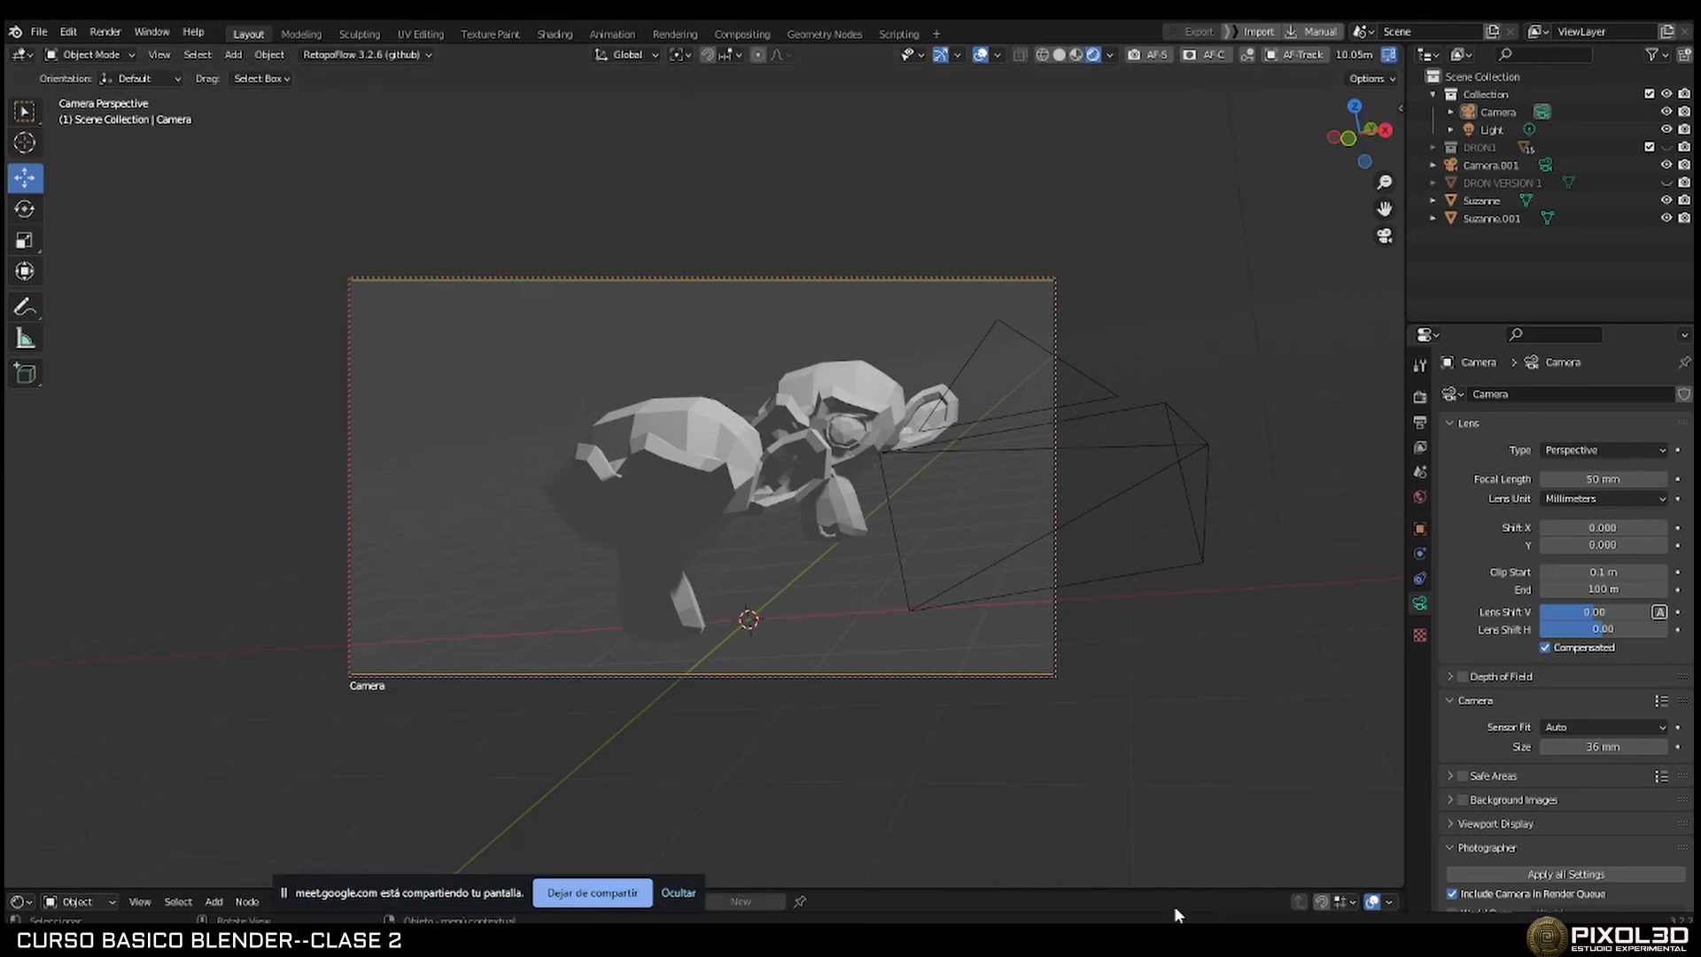
Switch to the course PDF and look over the SOLDAR Y RELLENAR page on merging and filling.
key(alt+Tab)
scroll(908, 560, down, 10)
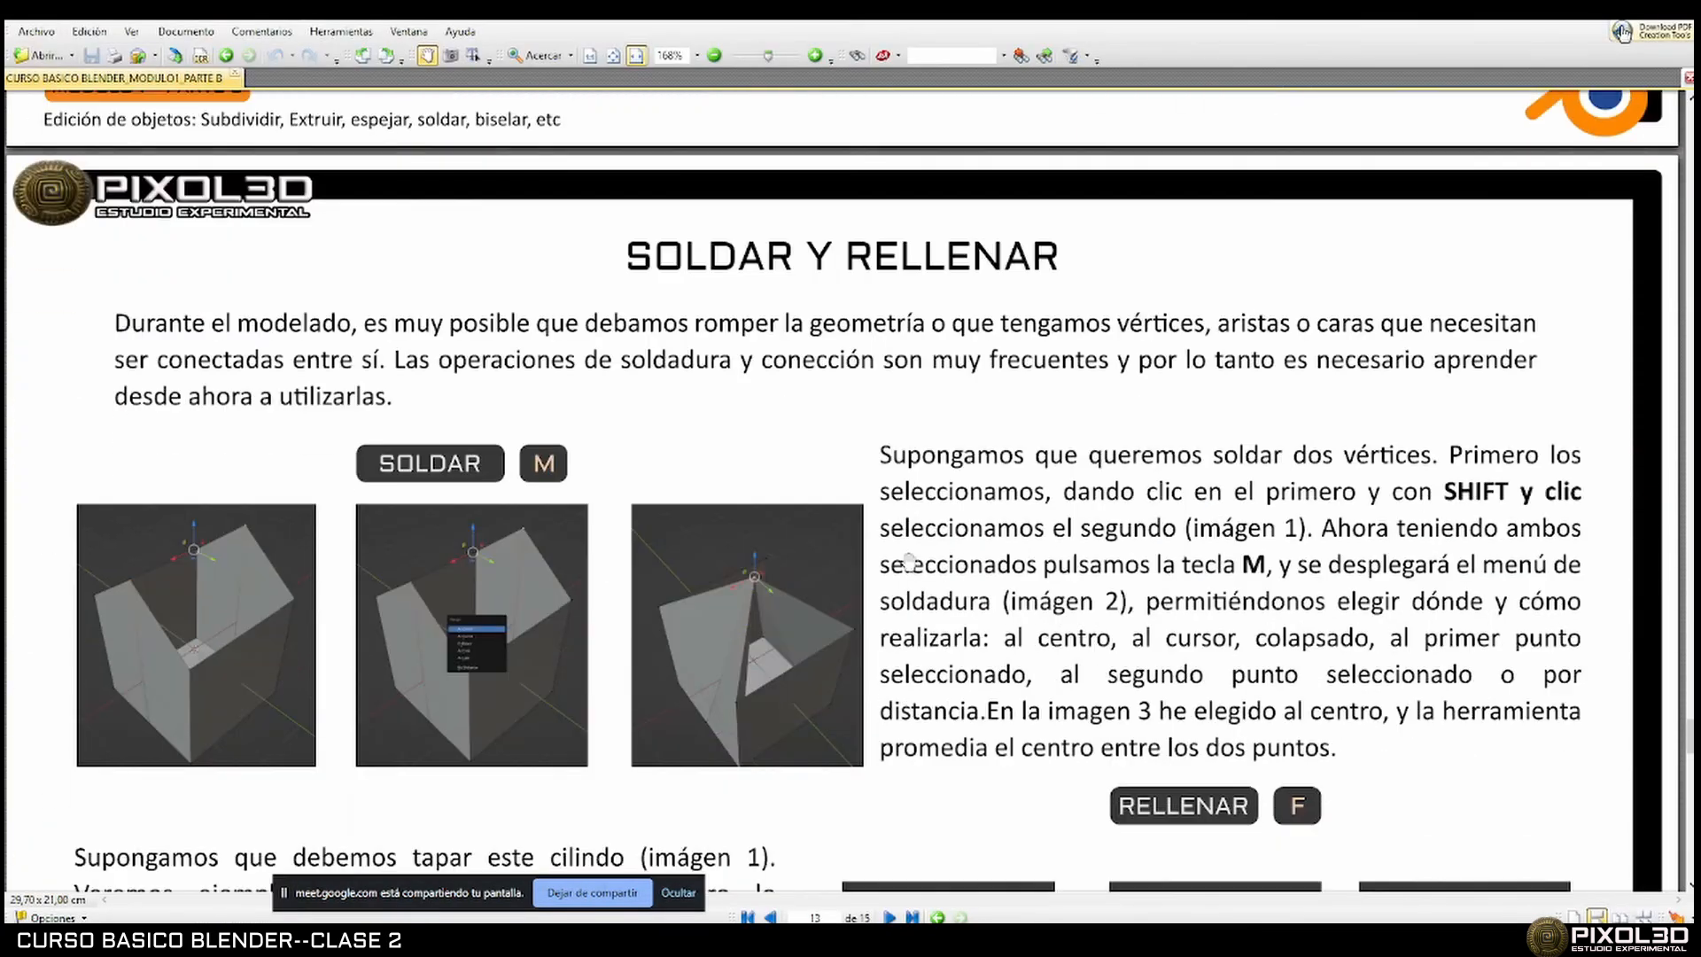
scroll(908, 560, down, 10)
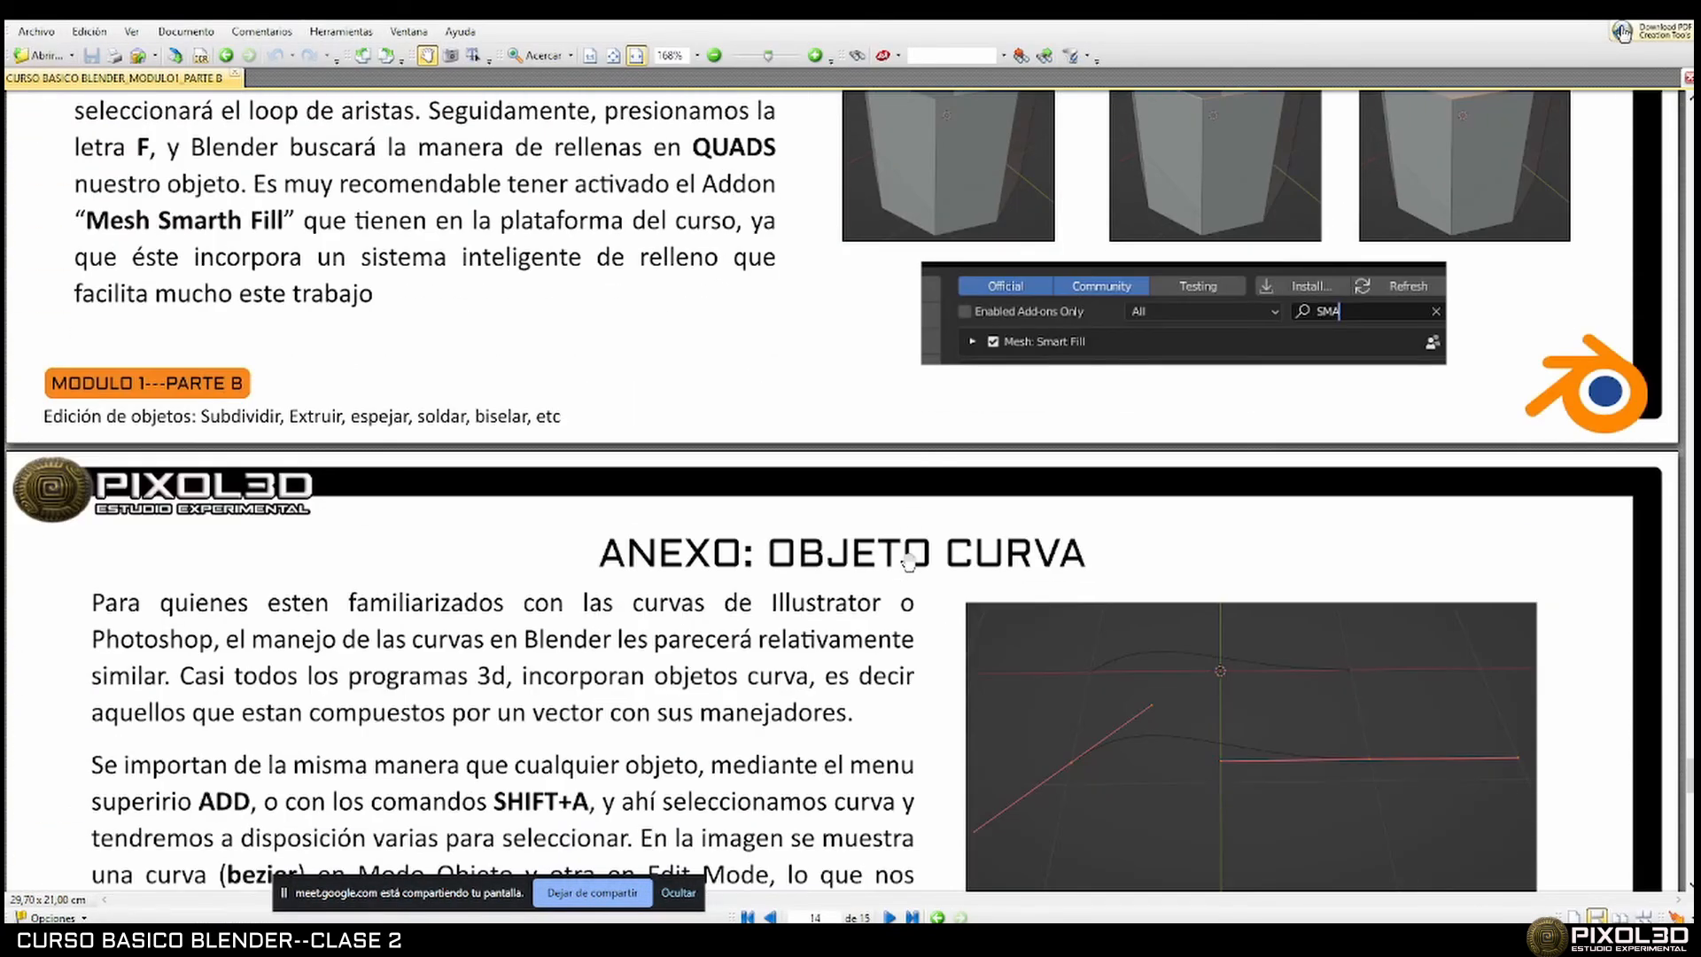
scroll(908, 560, up, 7)
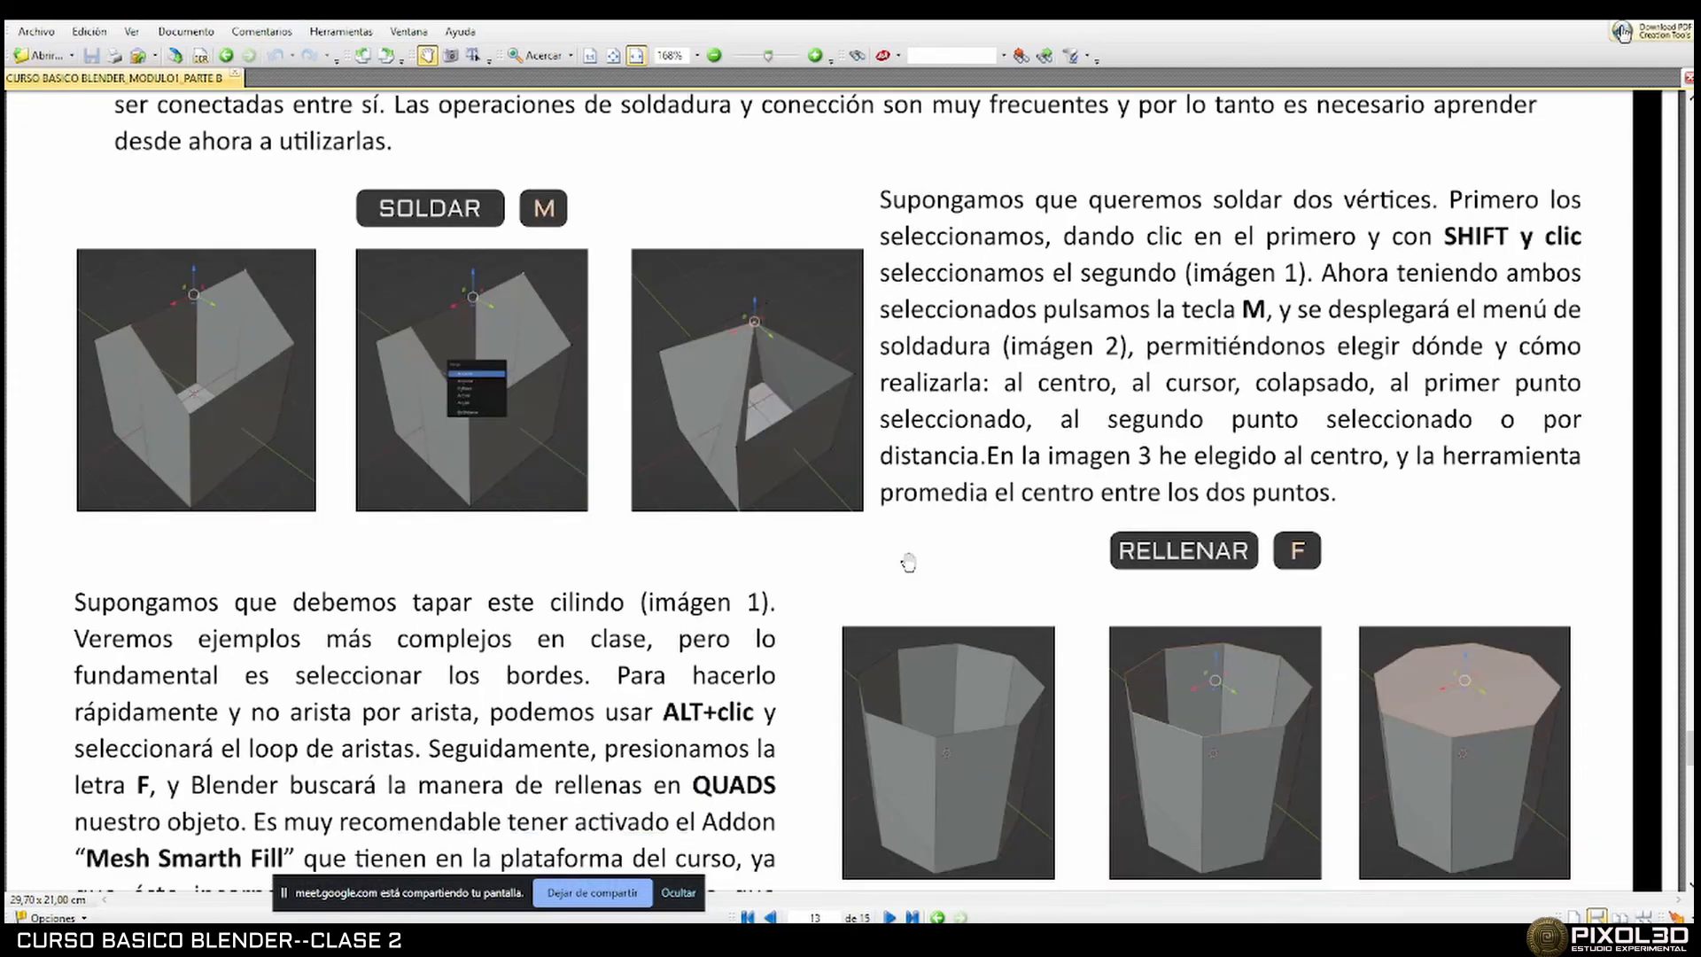
scroll(908, 560, up, 4)
scroll(946, 640, down, 2)
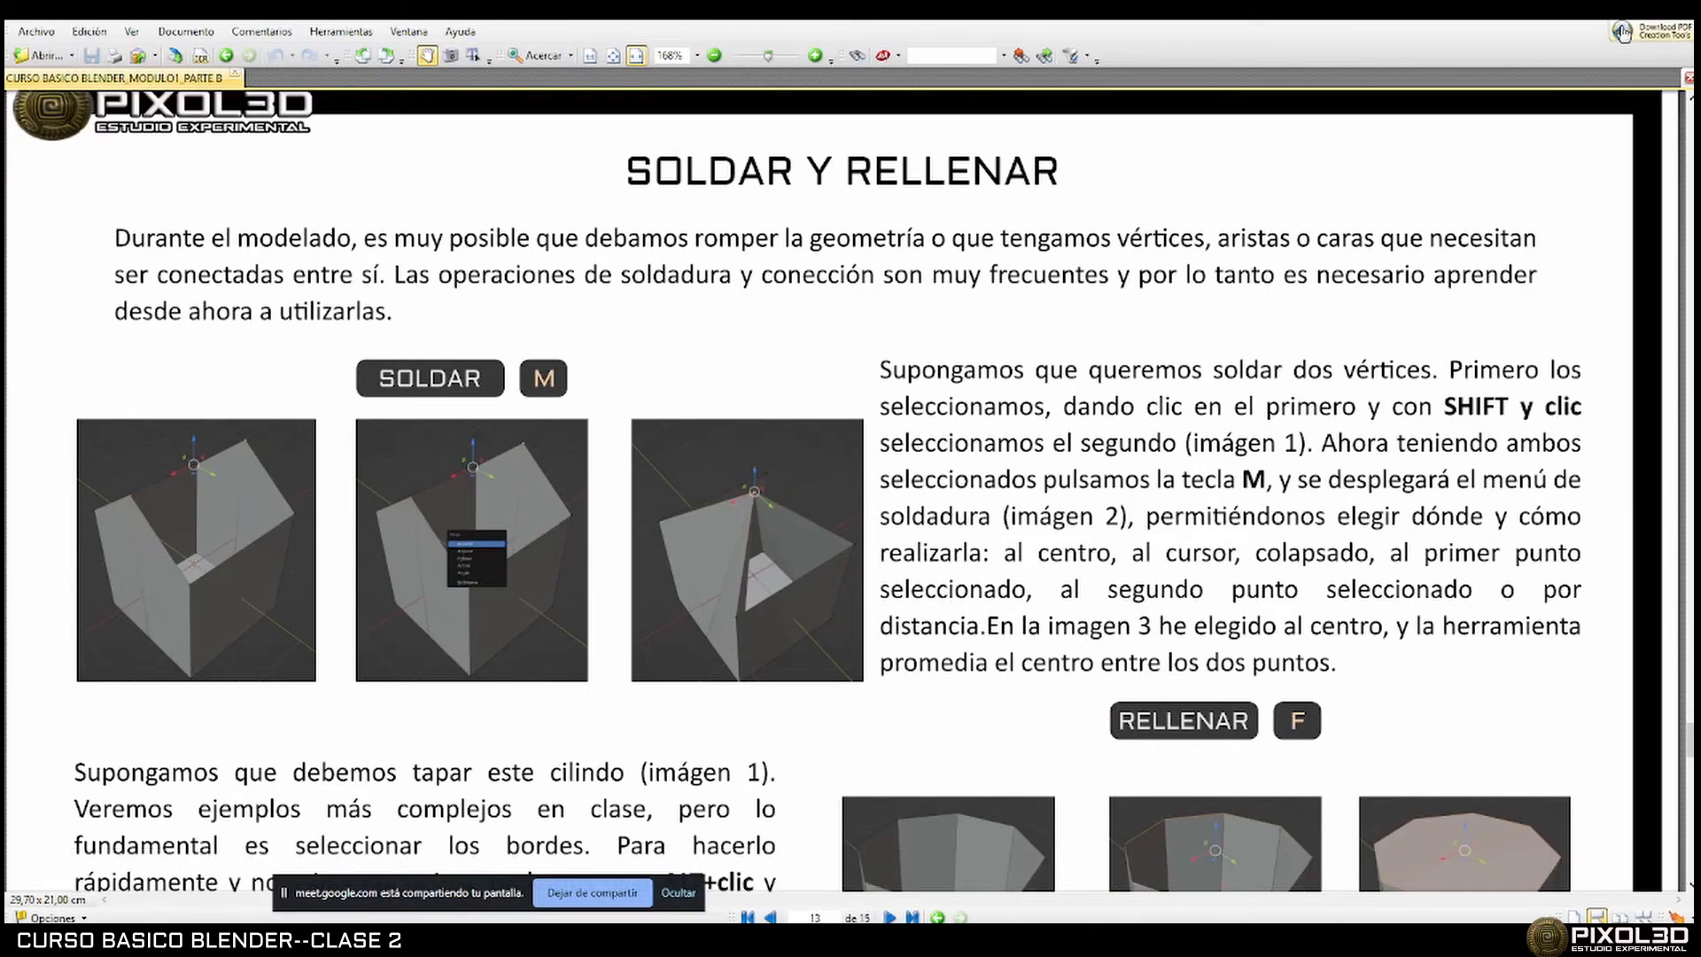
Switch back to Blender, leave the camera view, and delete both monkey meshes and Camera.001.
key(alt+Tab)
key(KP_0)
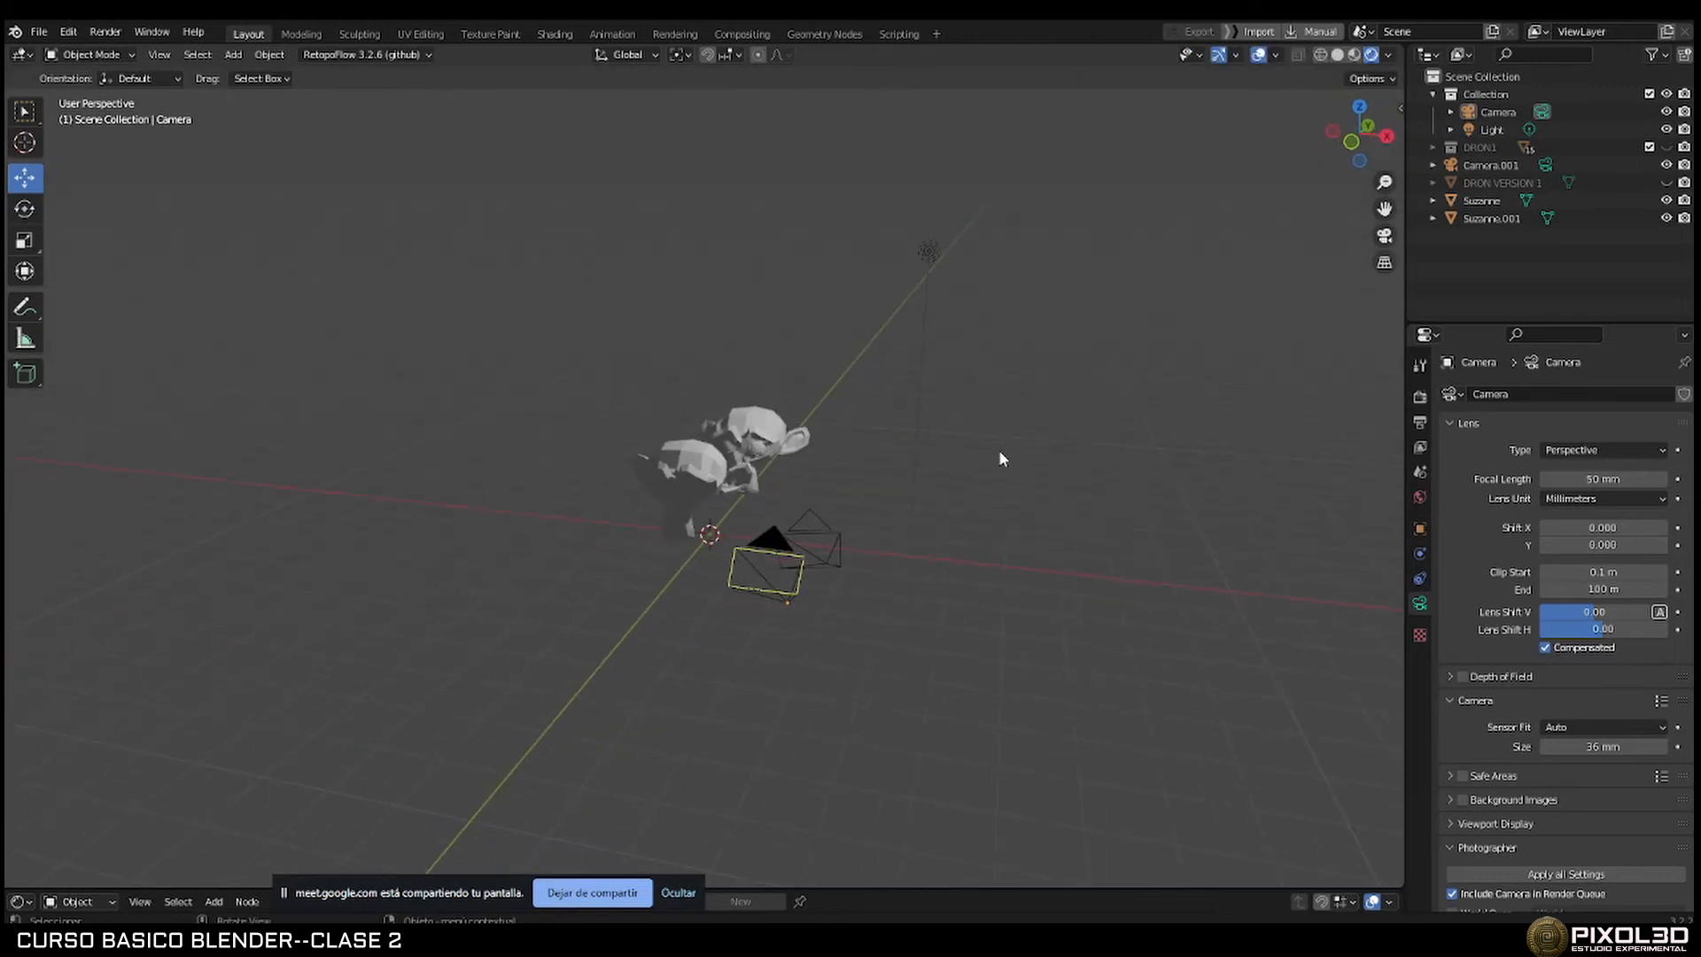
middle_drag(999, 452, 720, 467)
click(719, 465)
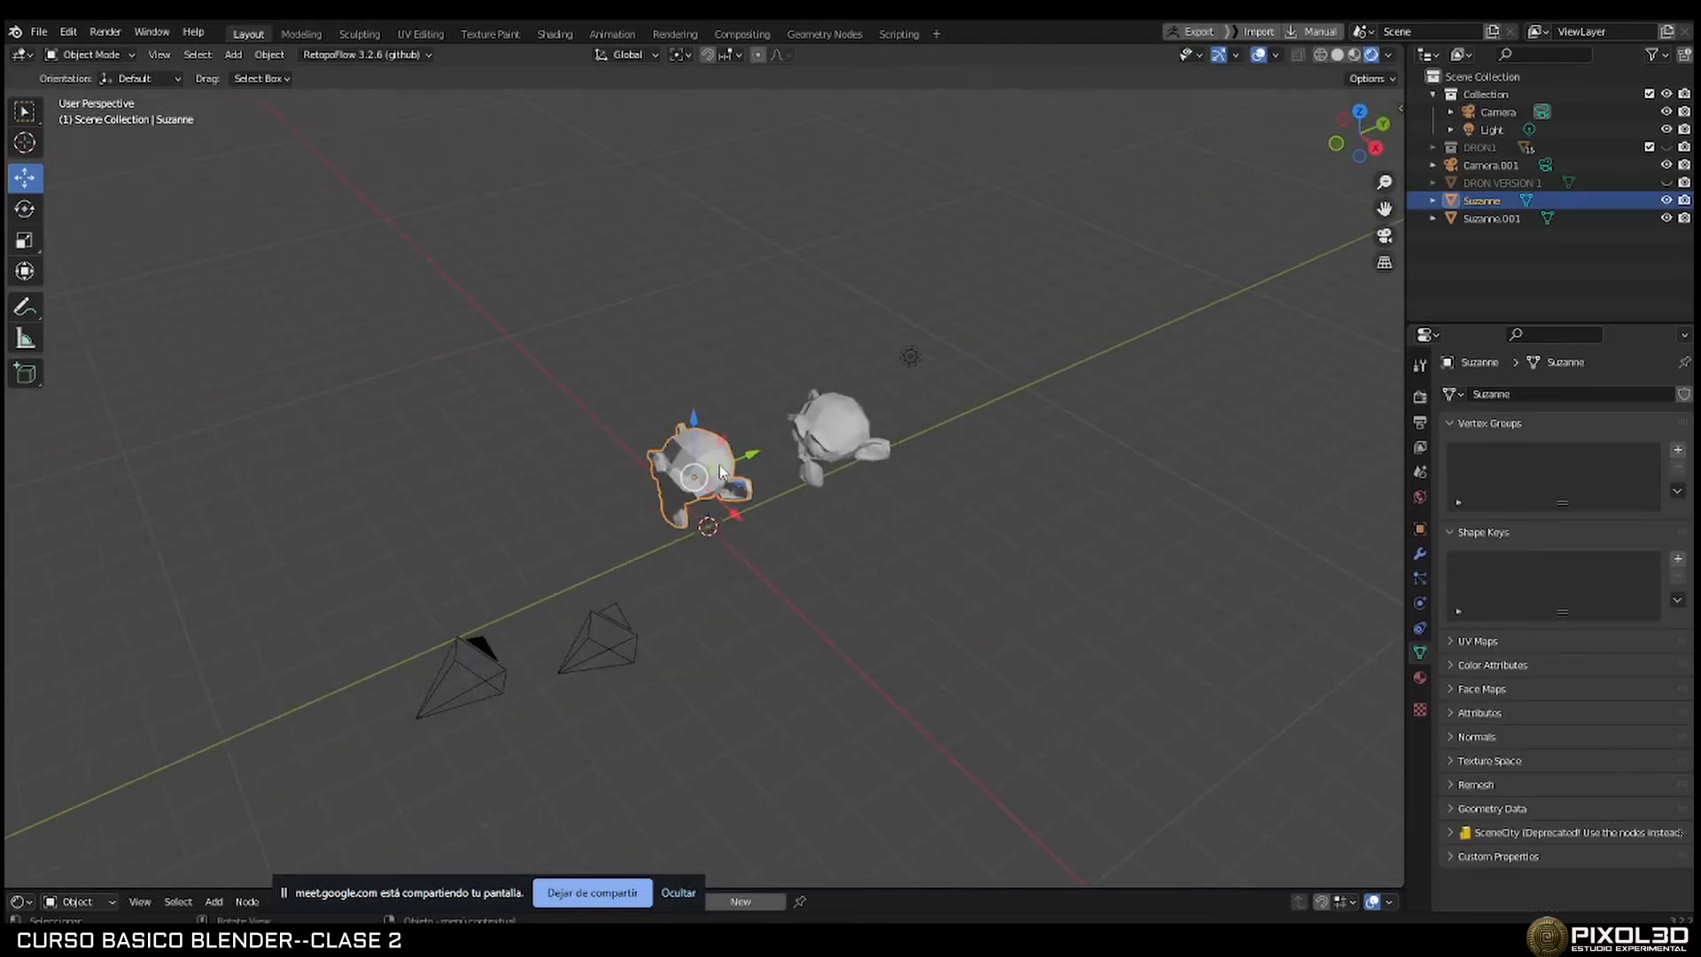
key(Delete)
click(833, 434)
key(Delete)
click(618, 619)
key(Delete)
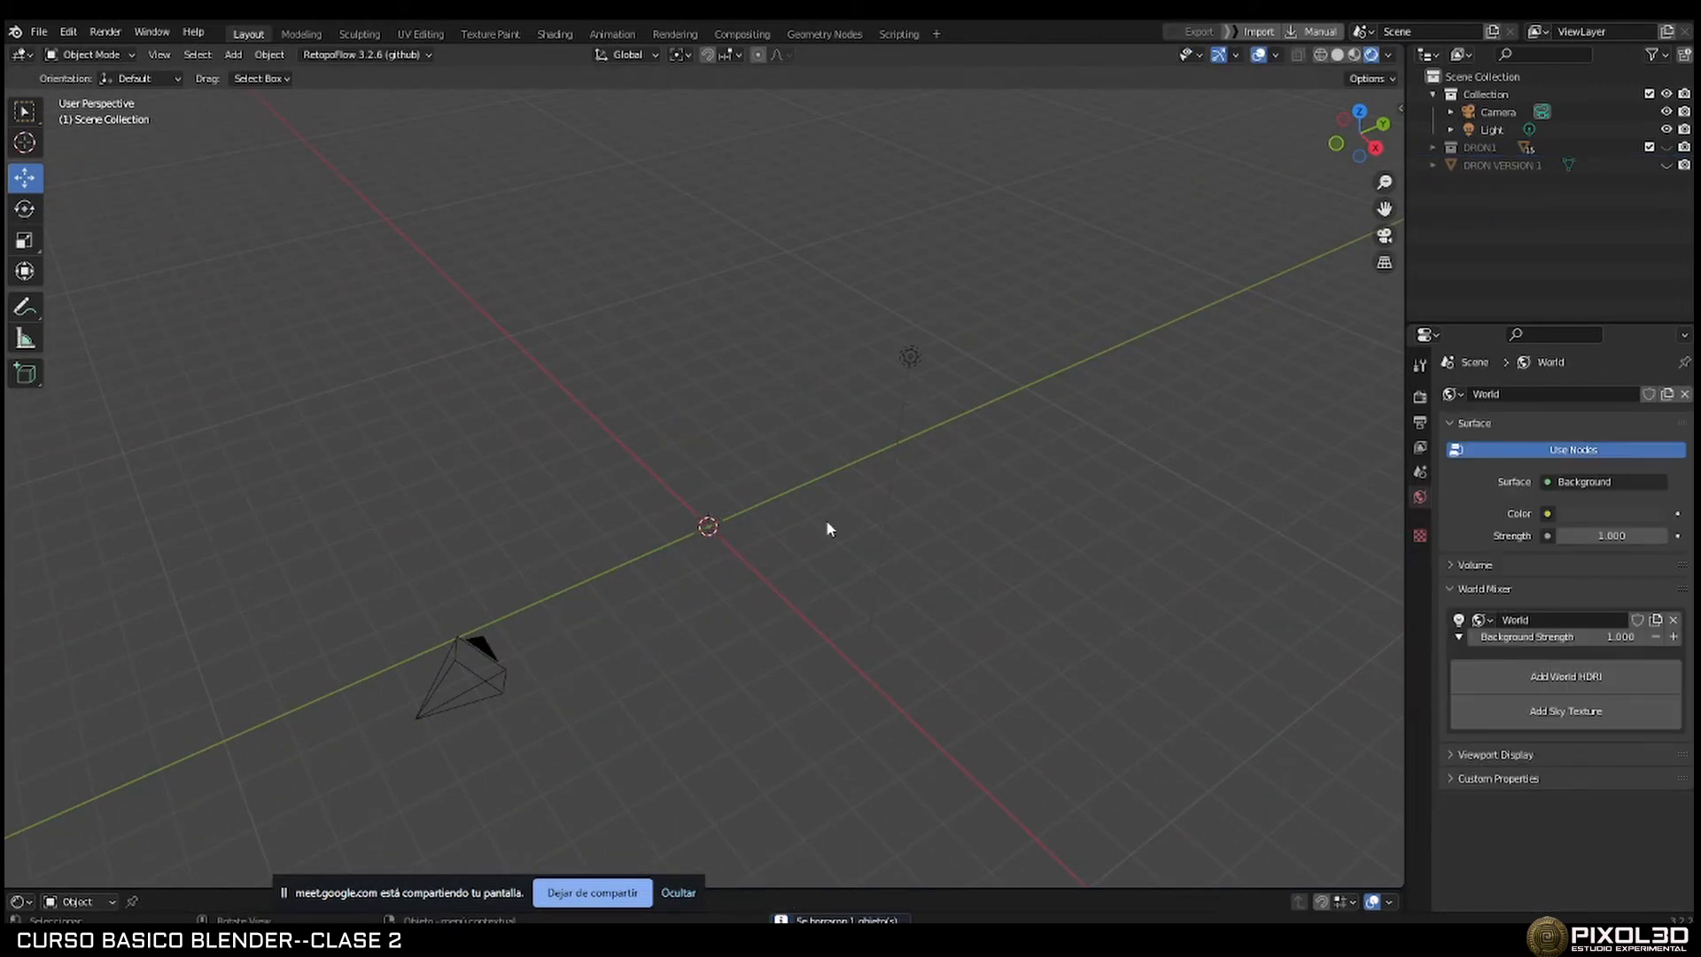
Hide the collection holding the camera and light, and add a 2 m cube shown in solid shading.
middle_drag(826, 519, 831, 493)
click(1666, 93)
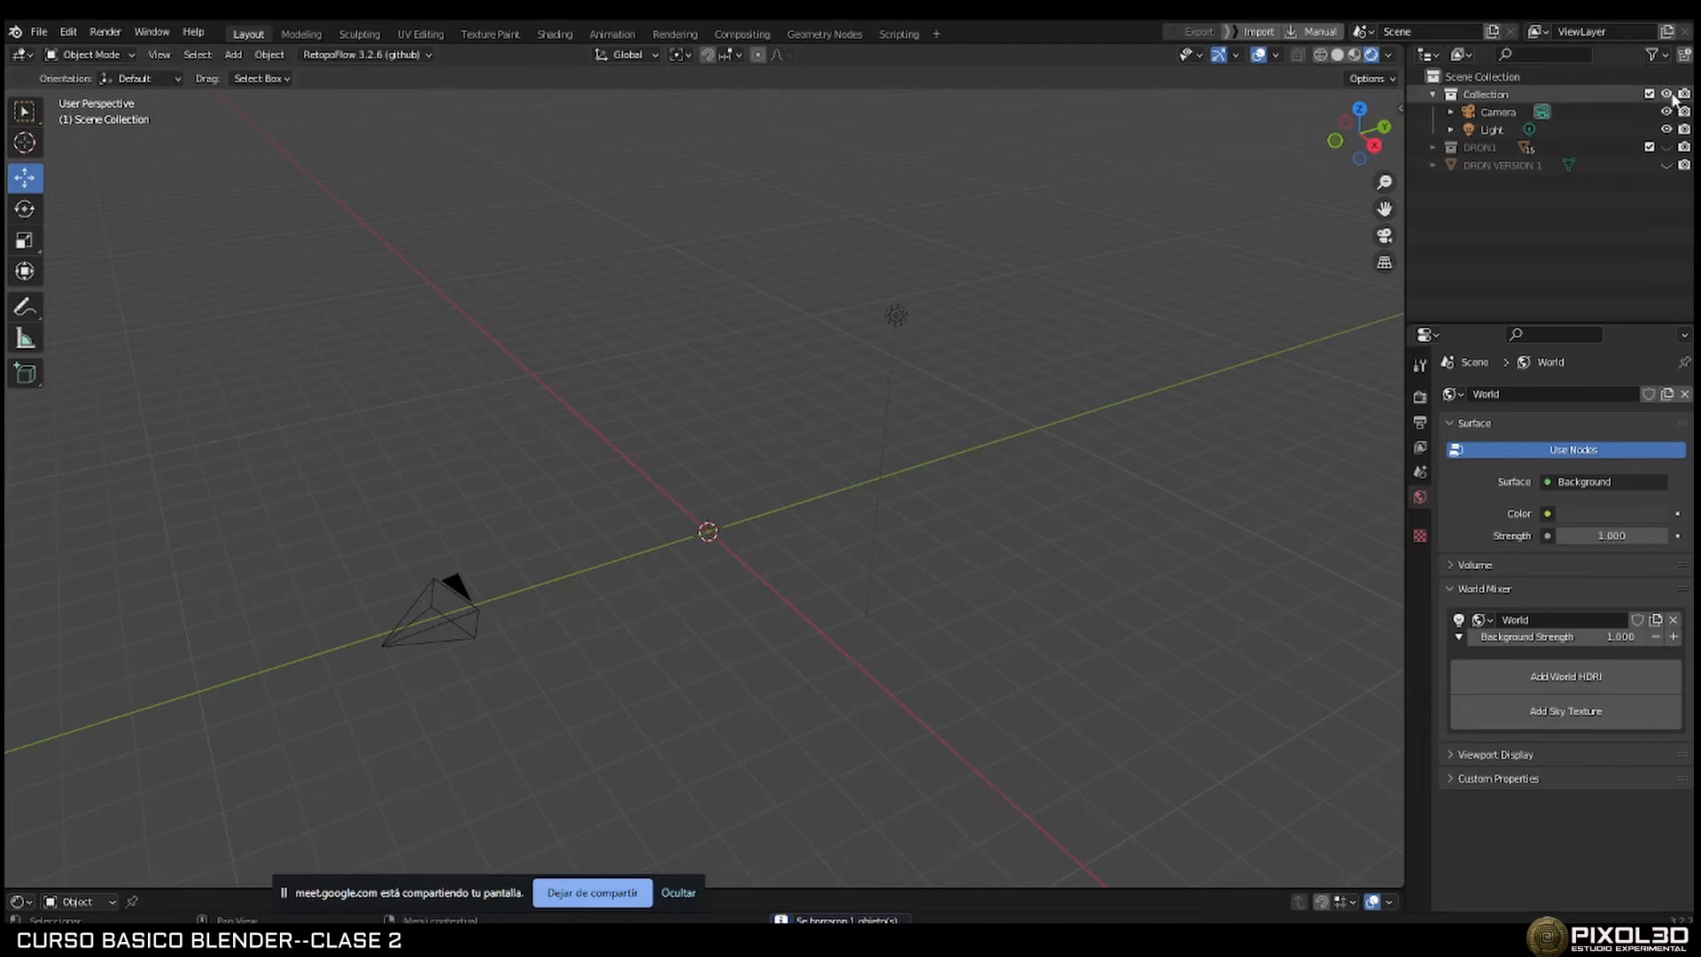
key(shift+a)
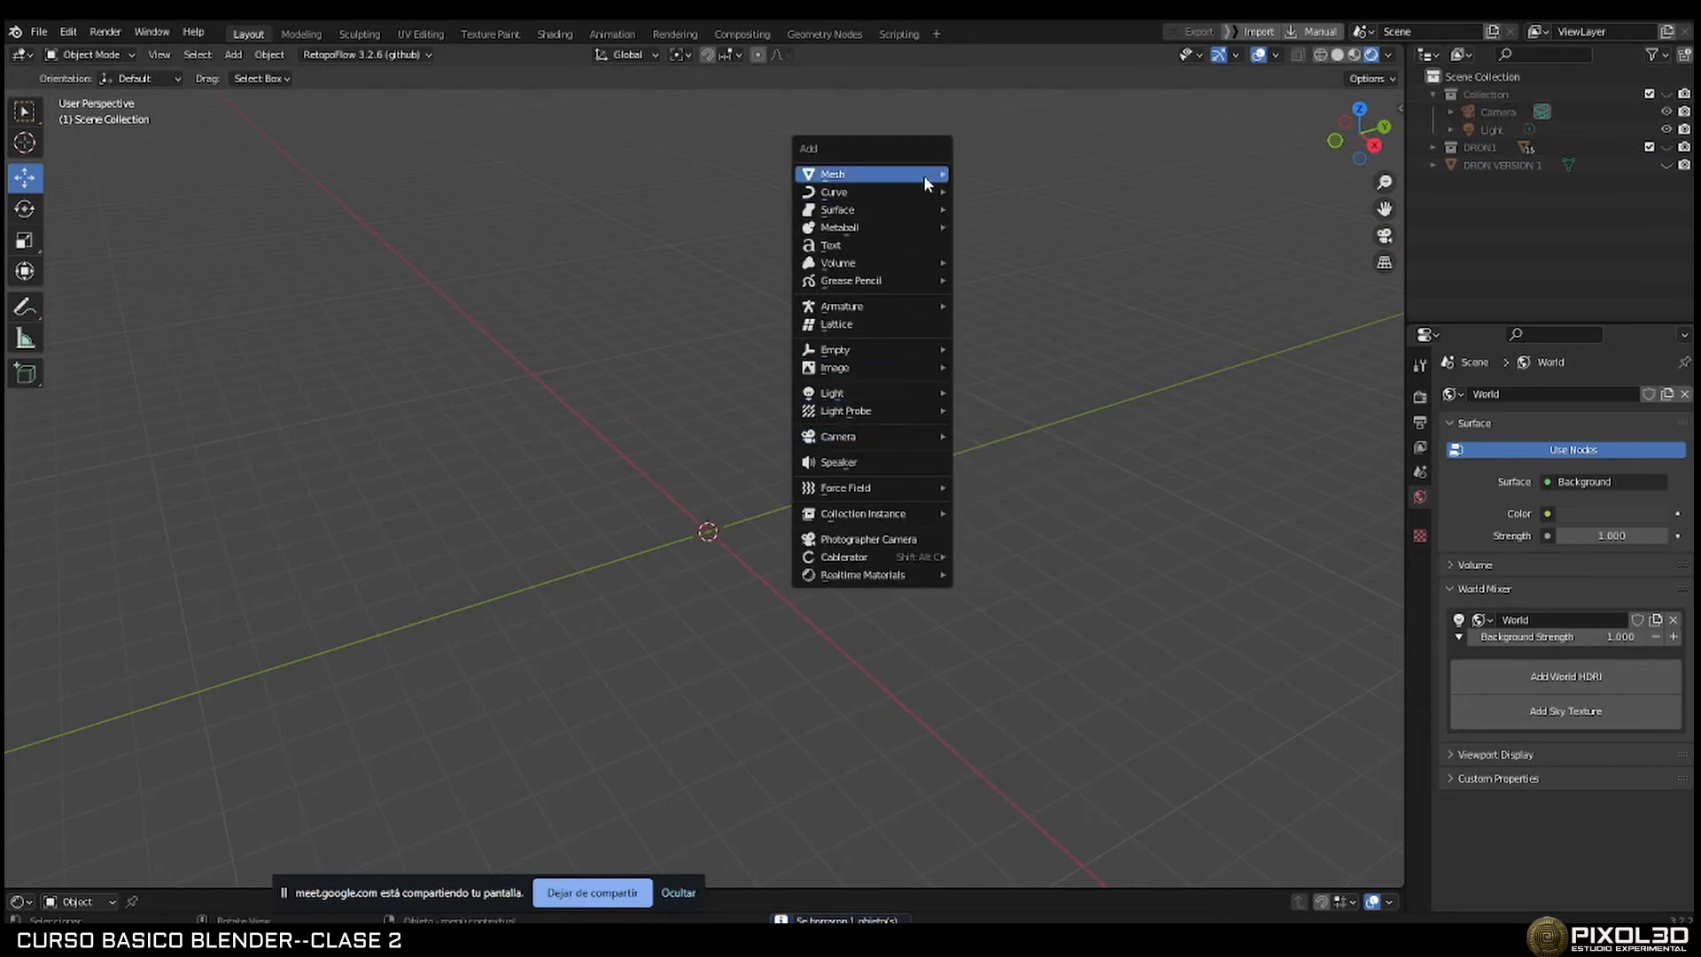
mouse_move(924, 174)
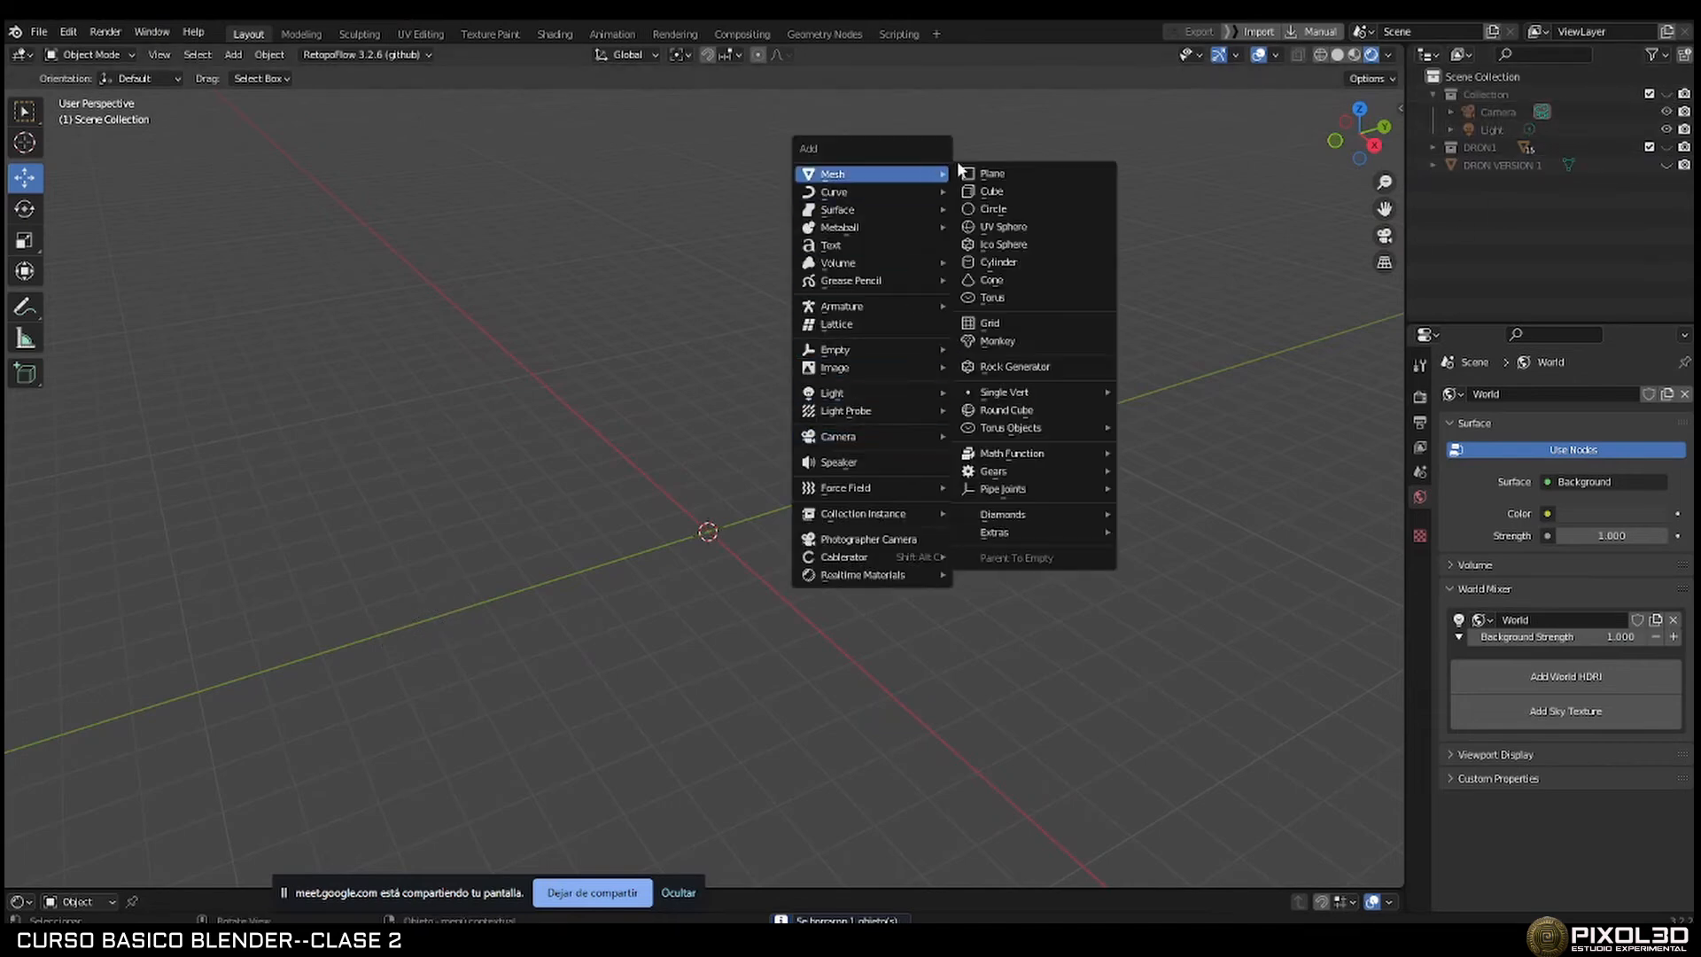
click(999, 193)
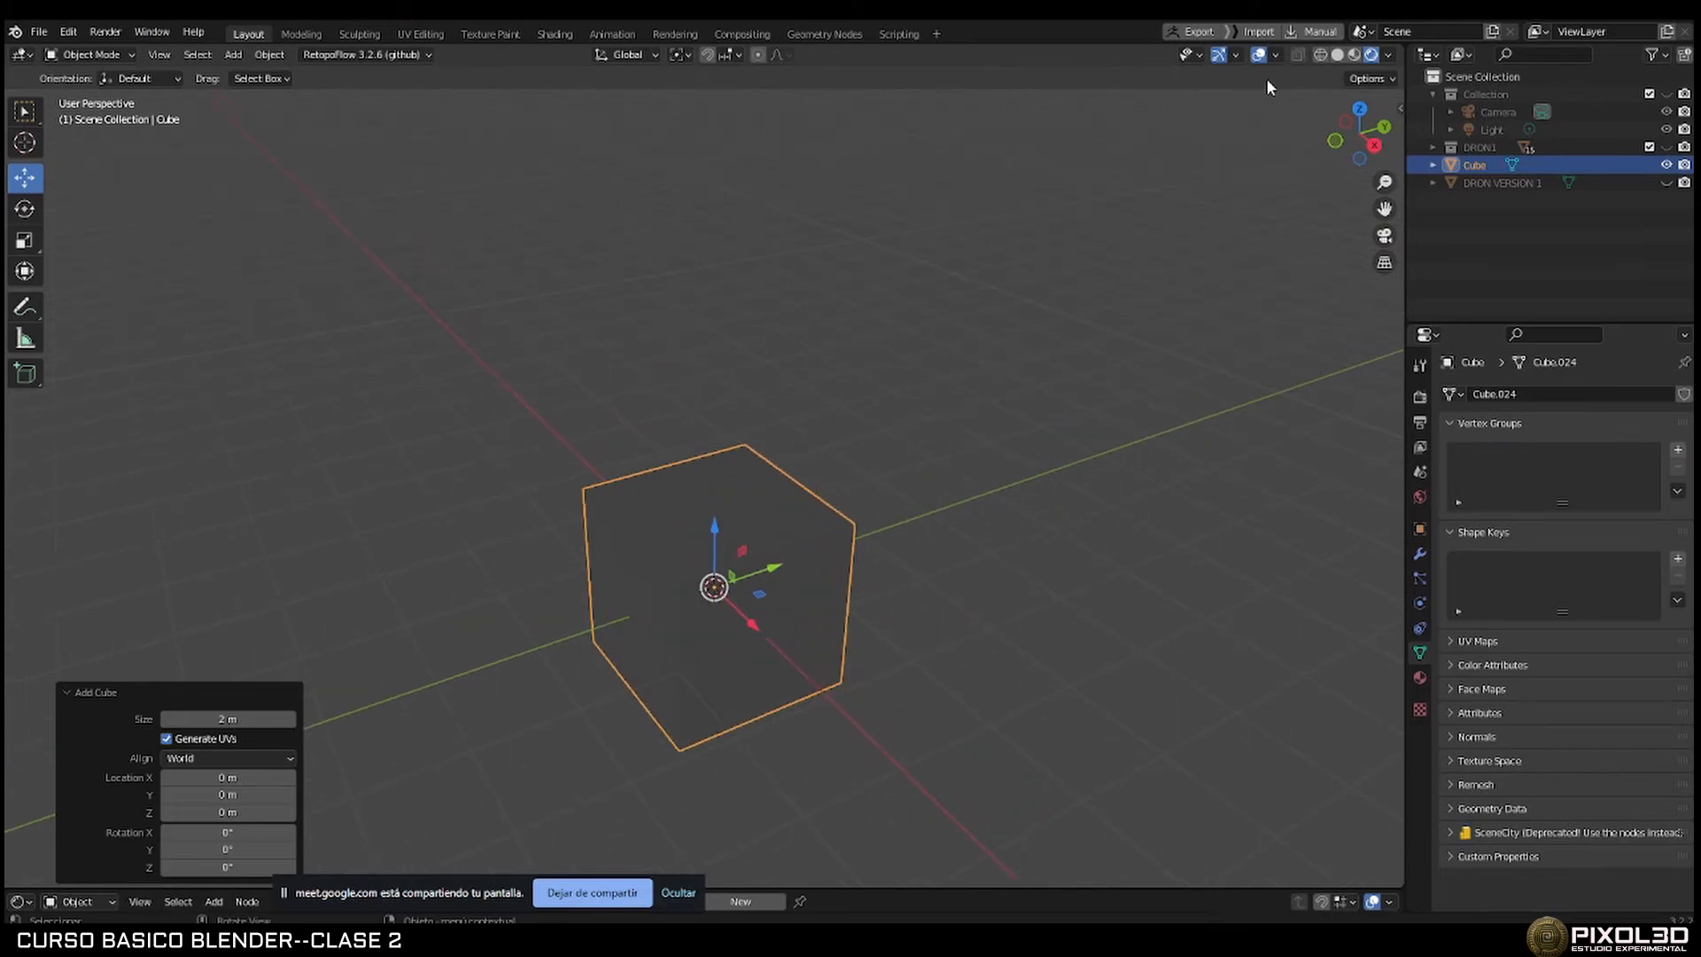
click(1337, 54)
middle_drag(1110, 248, 1055, 332)
Enter Edit Mode on the cube and delete its top face.
key(Tab)
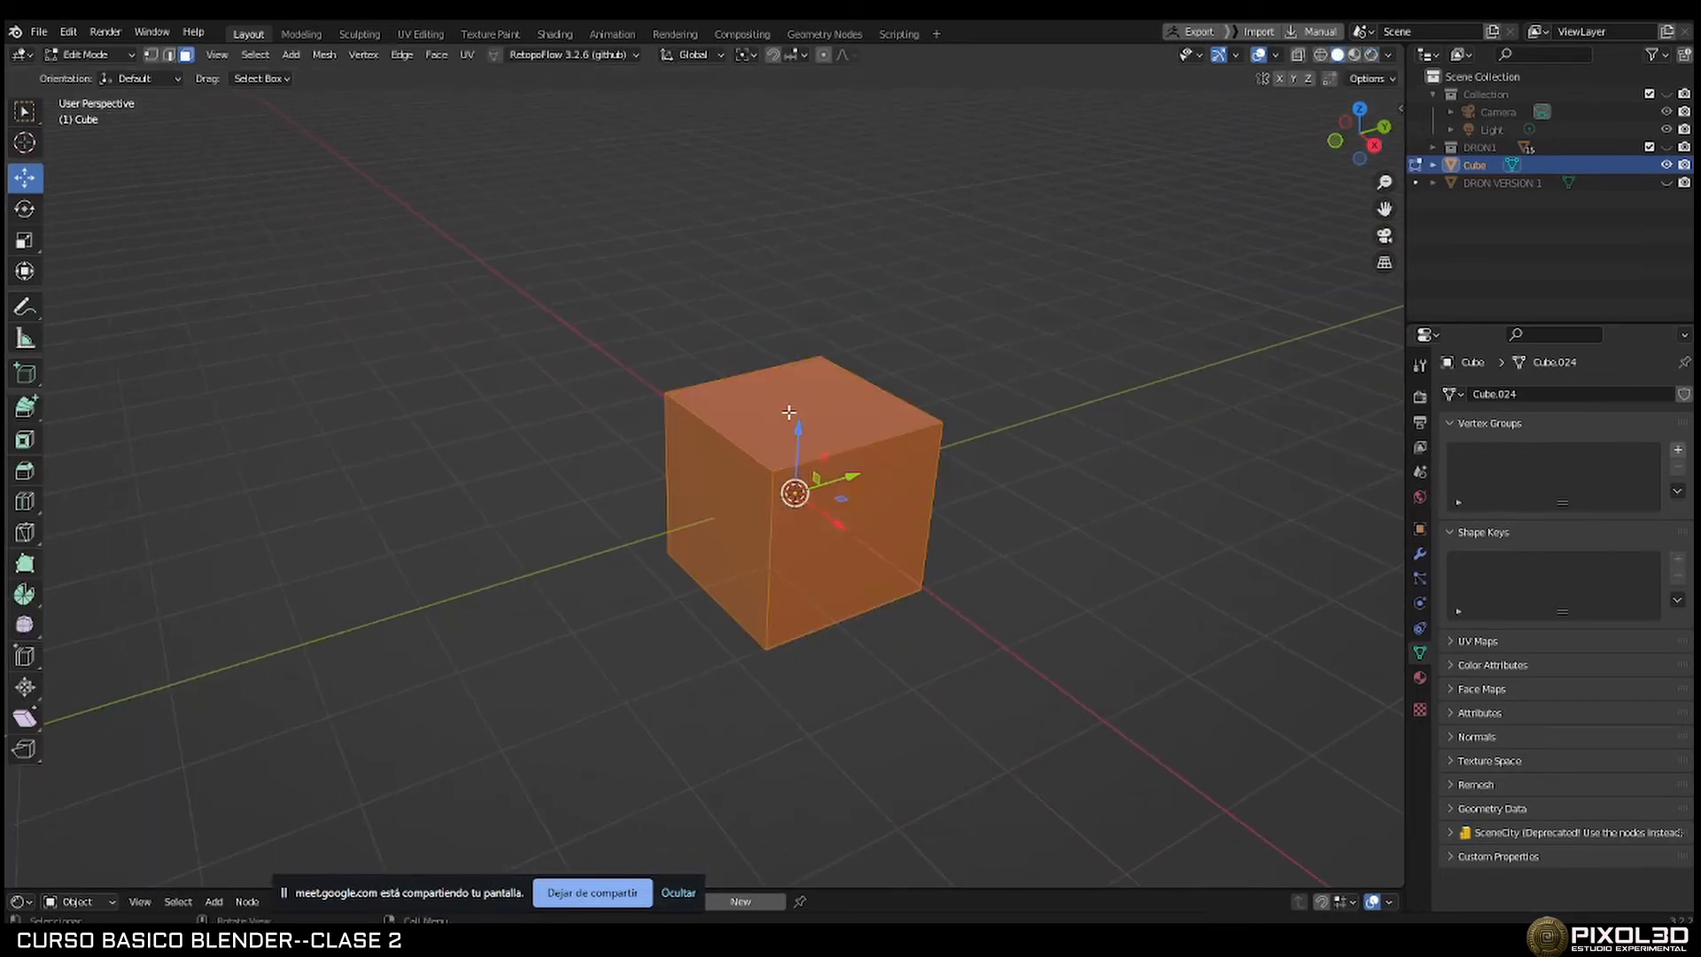
click(793, 406)
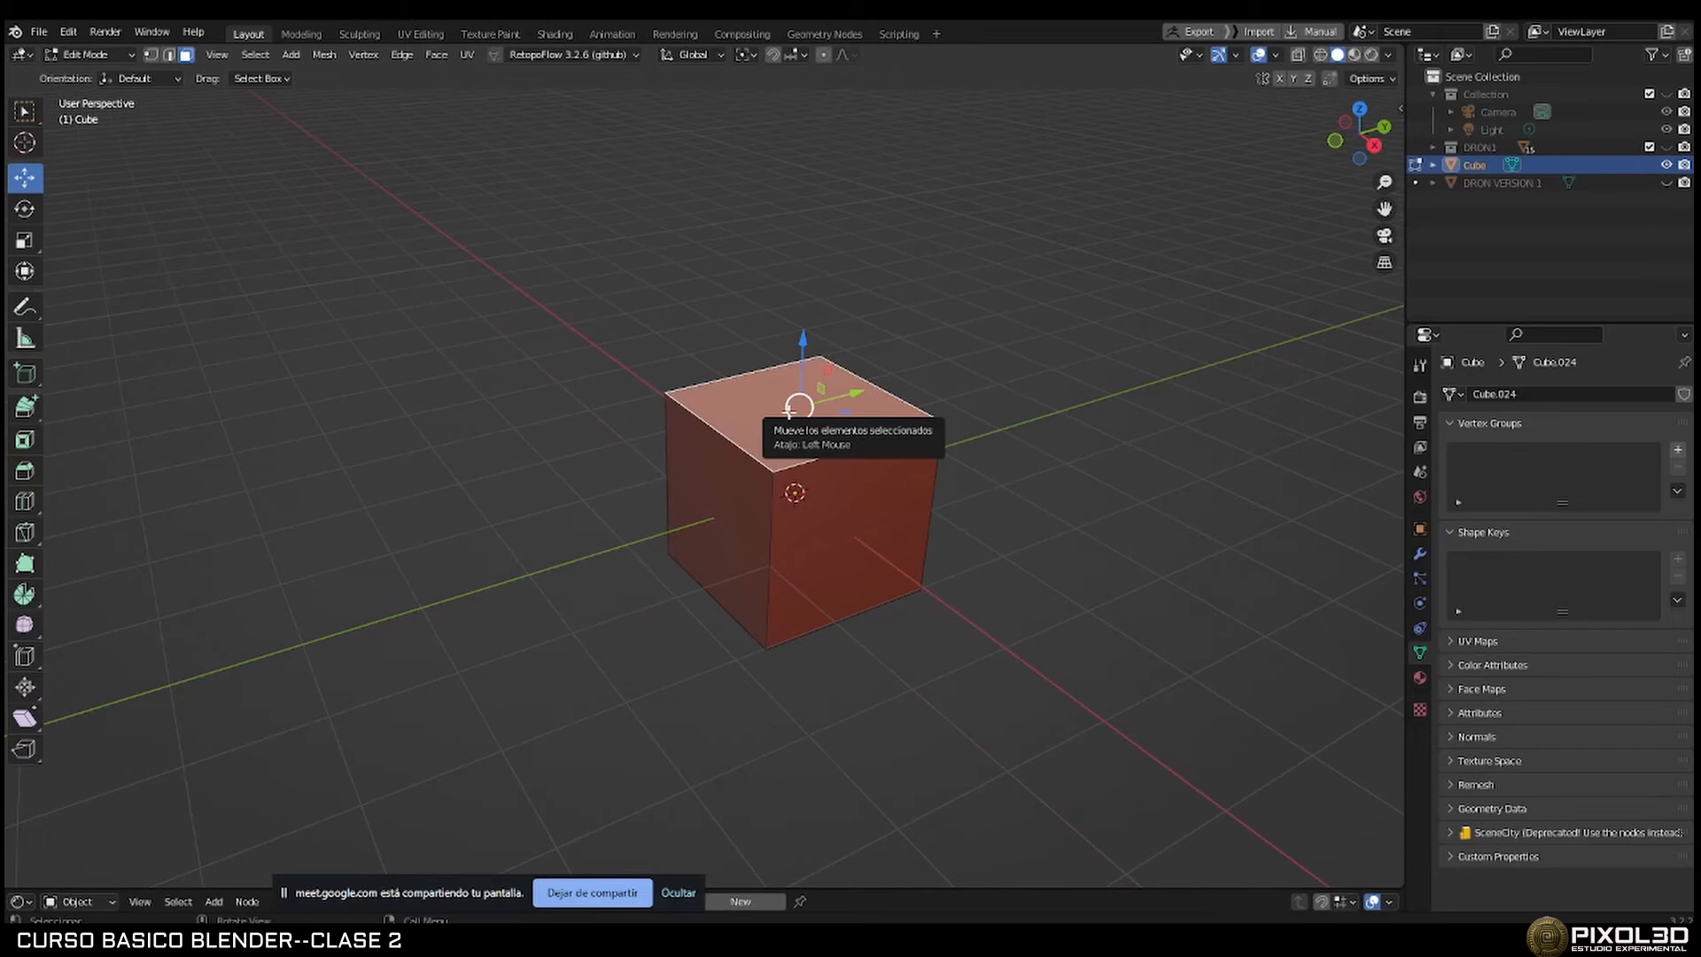
key(x)
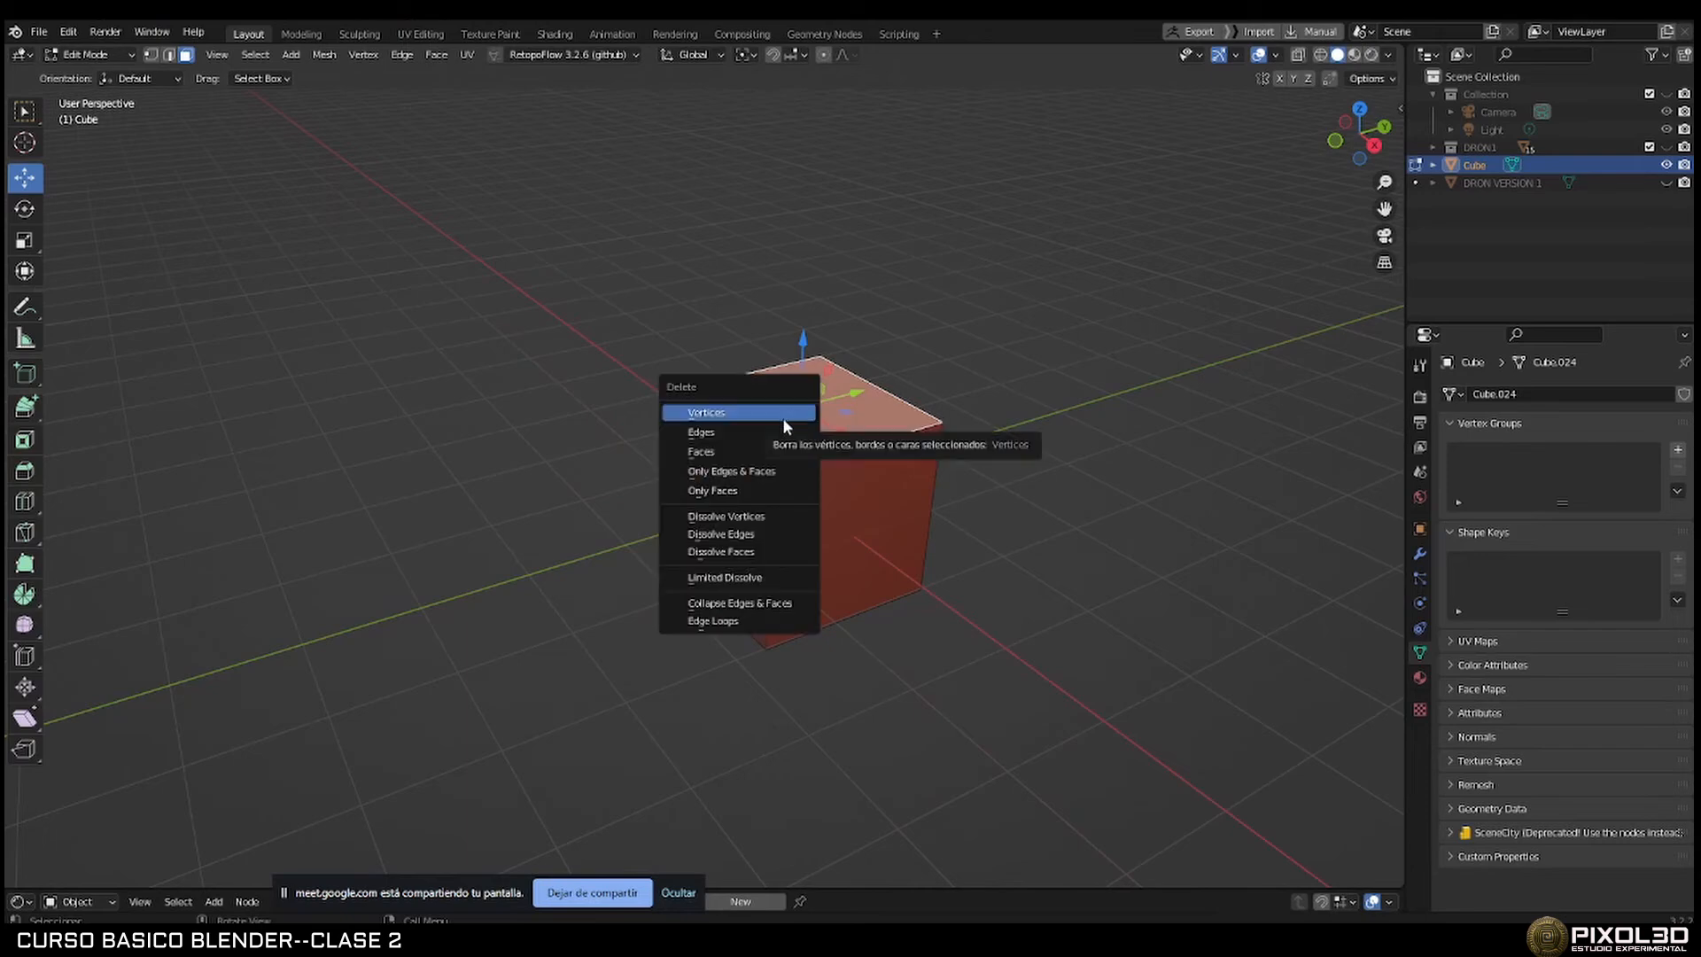
click(762, 451)
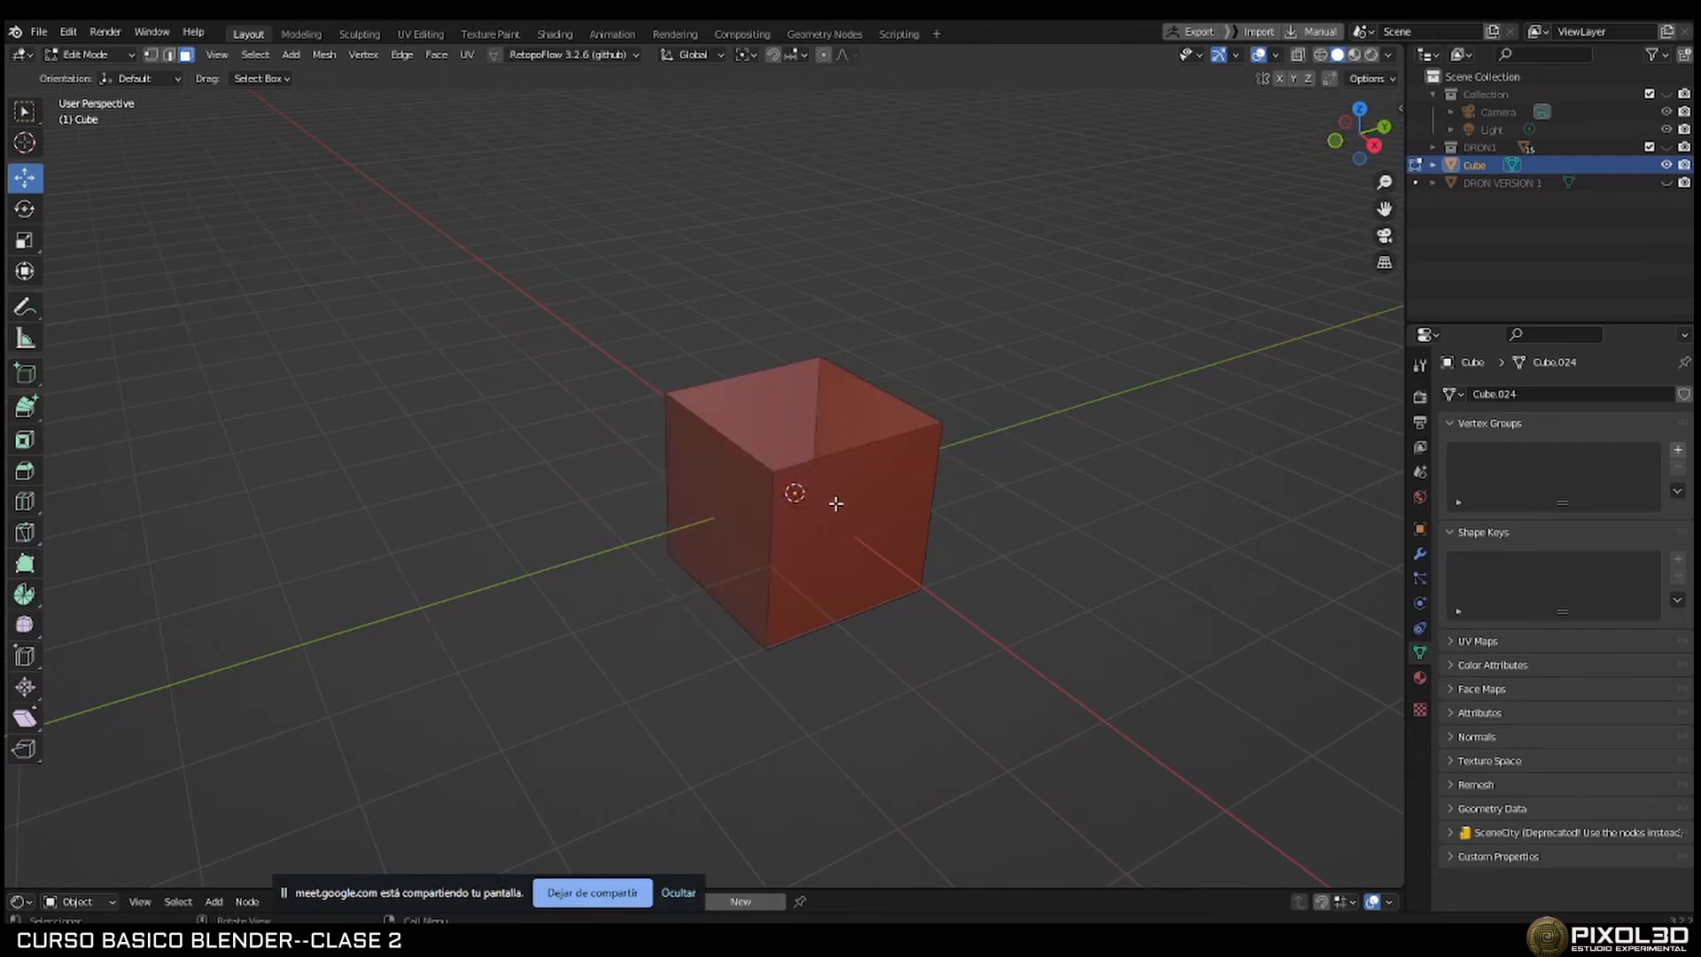
Select one side face of the open cube, compare edge and face selection, and look over the delete options.
middle_drag(828, 505, 770, 501)
scroll(838, 547, up, 2)
click(725, 496)
middle_drag(925, 549, 875, 545)
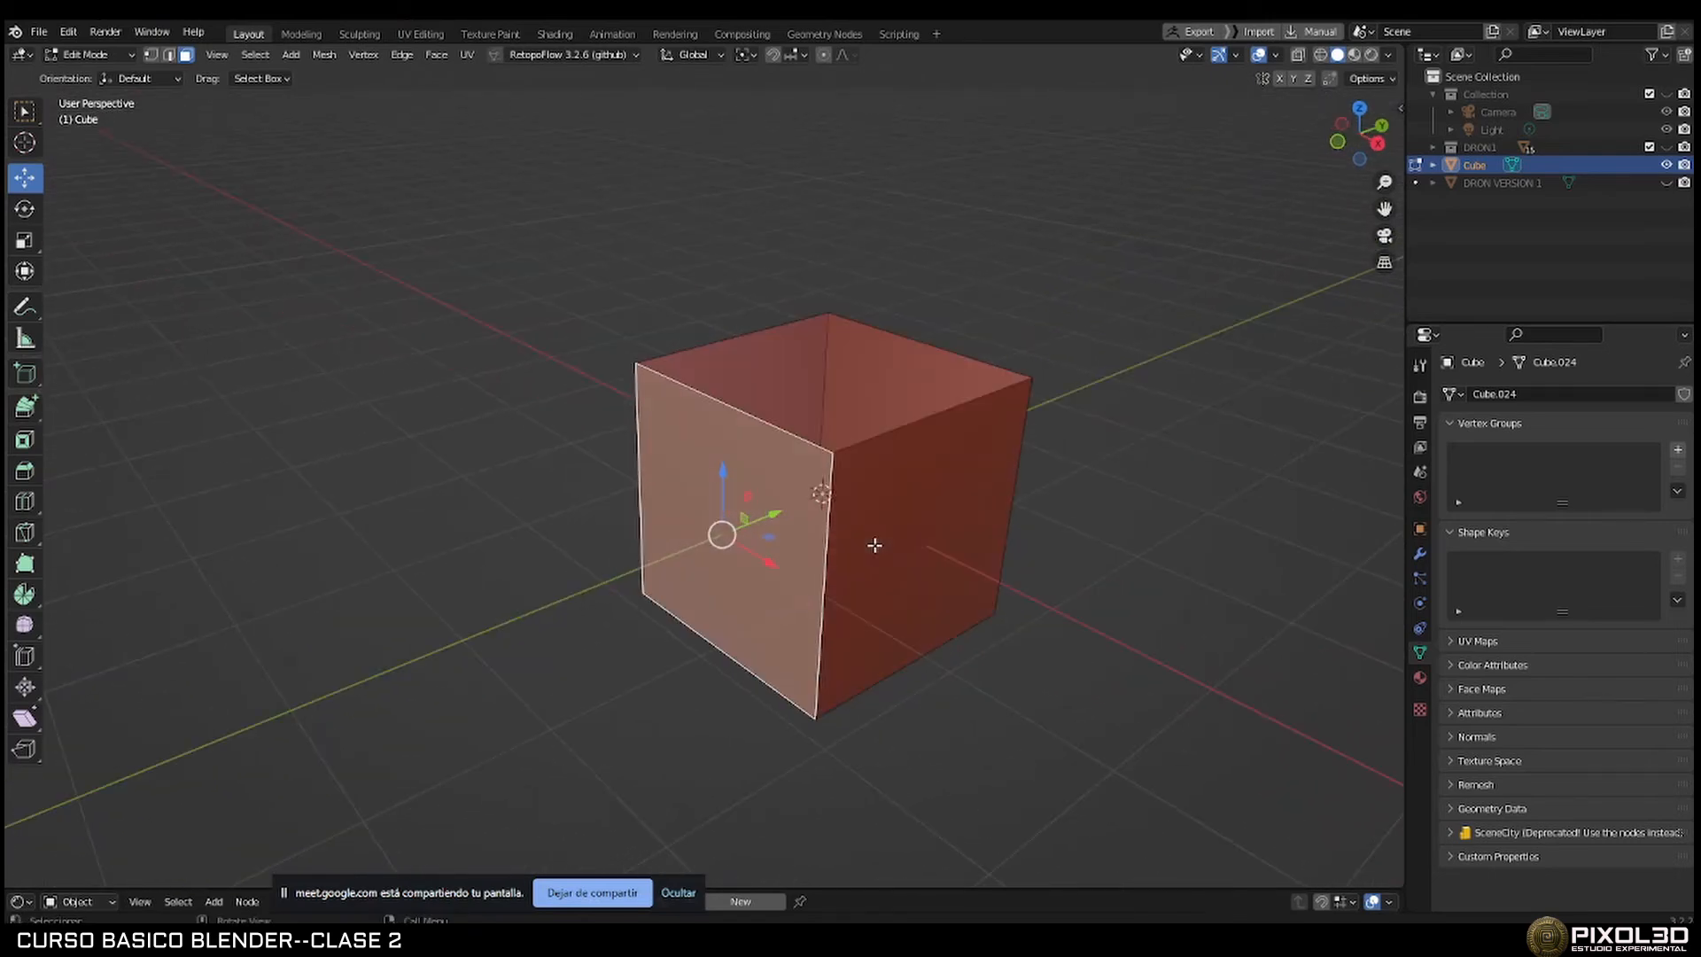
click(169, 55)
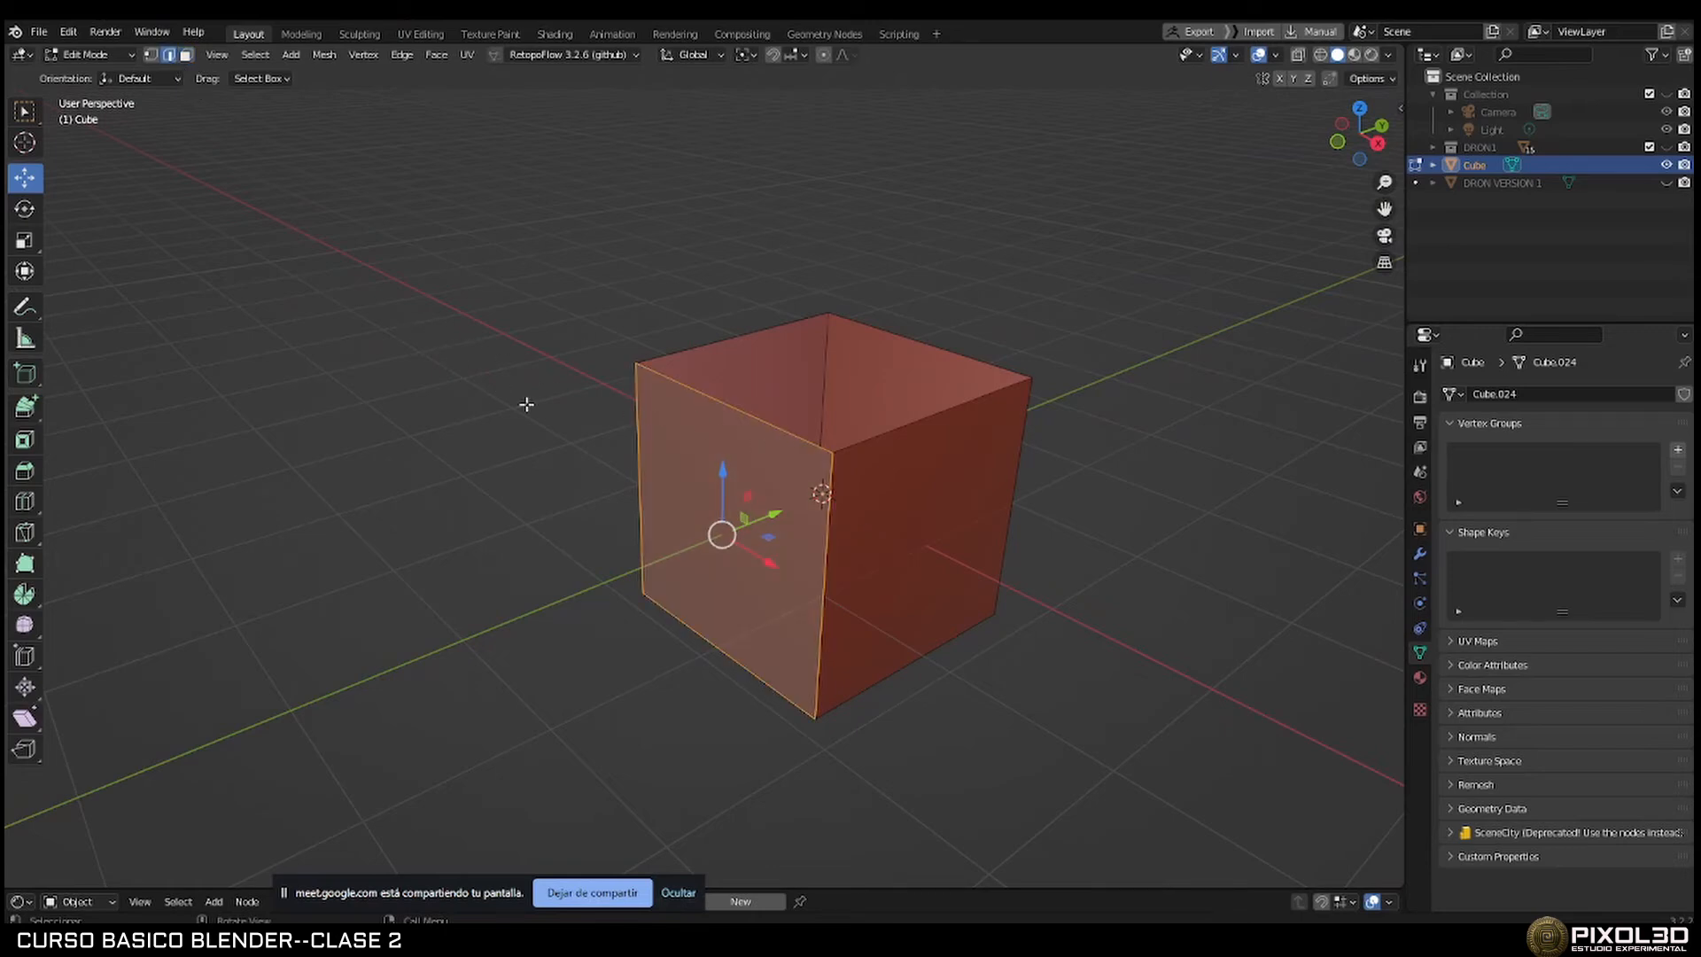
click(187, 55)
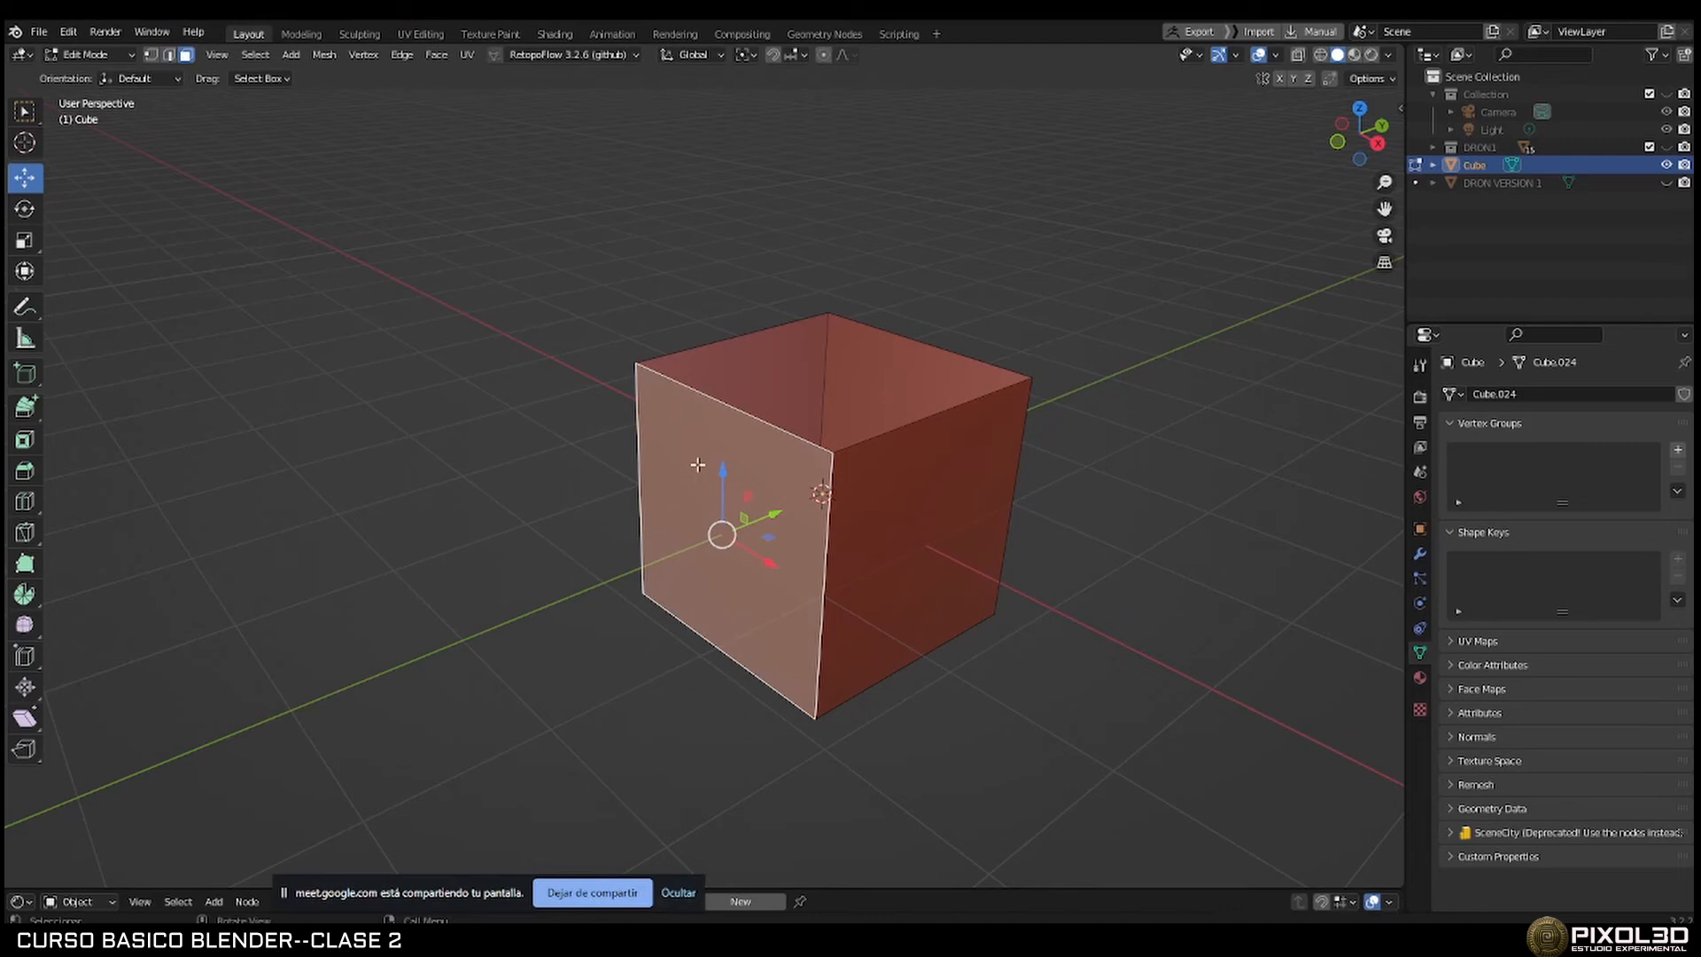
key(x)
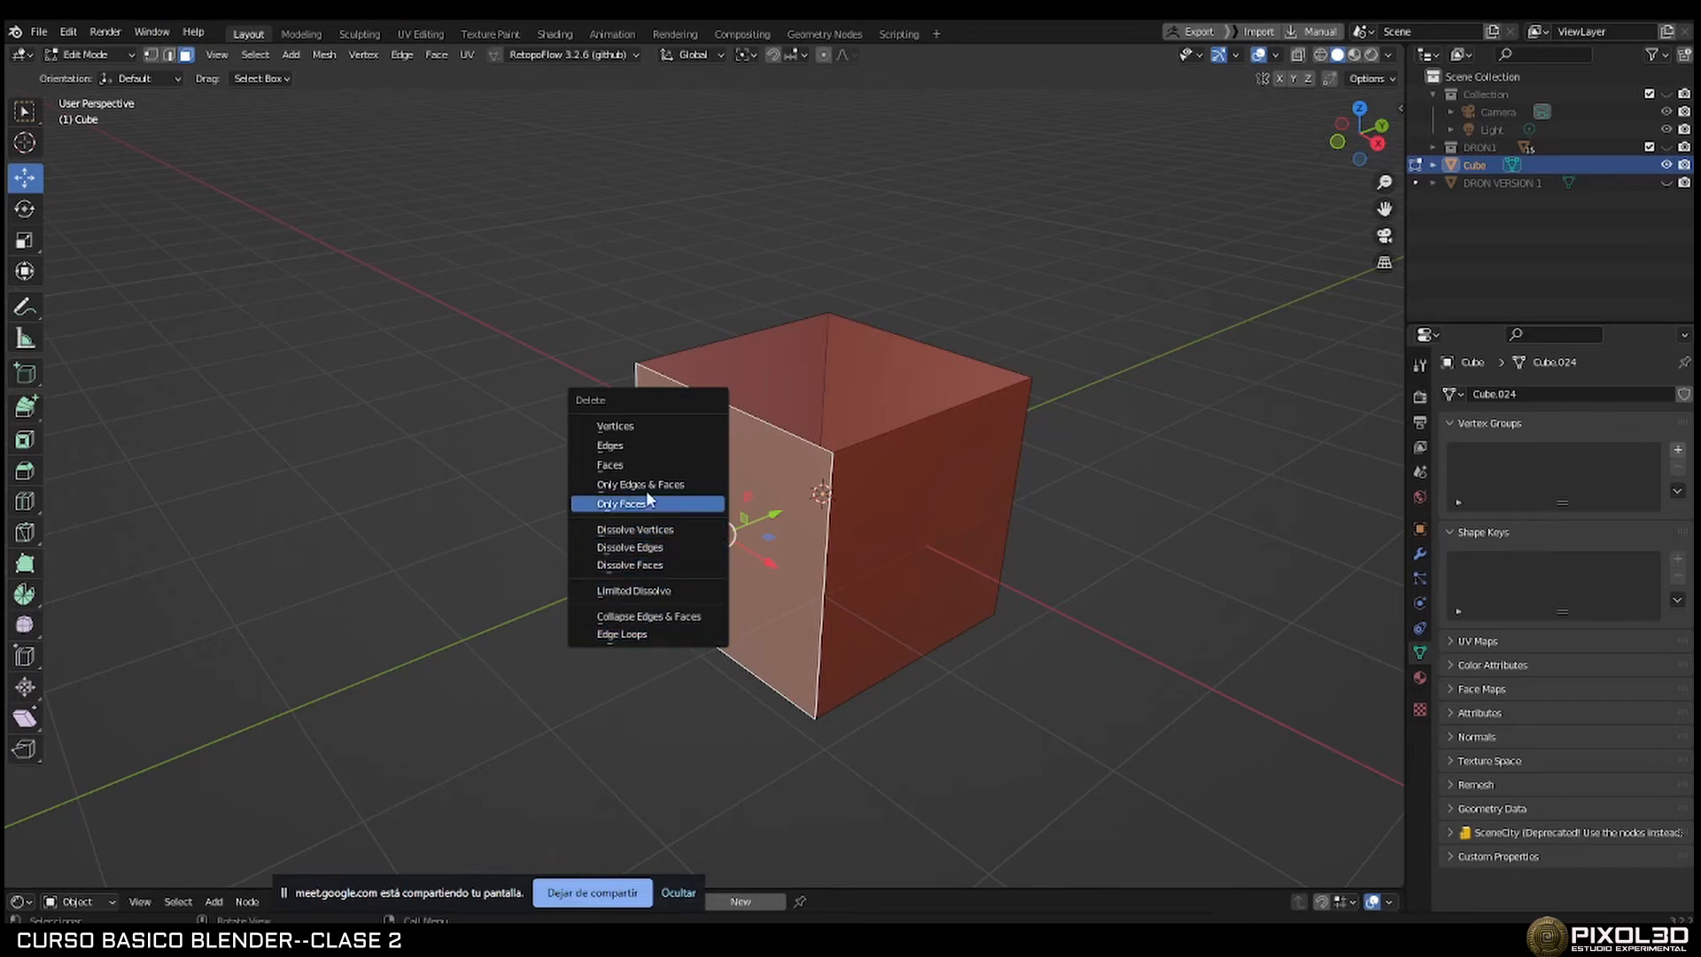
middle_drag(899, 510, 805, 470)
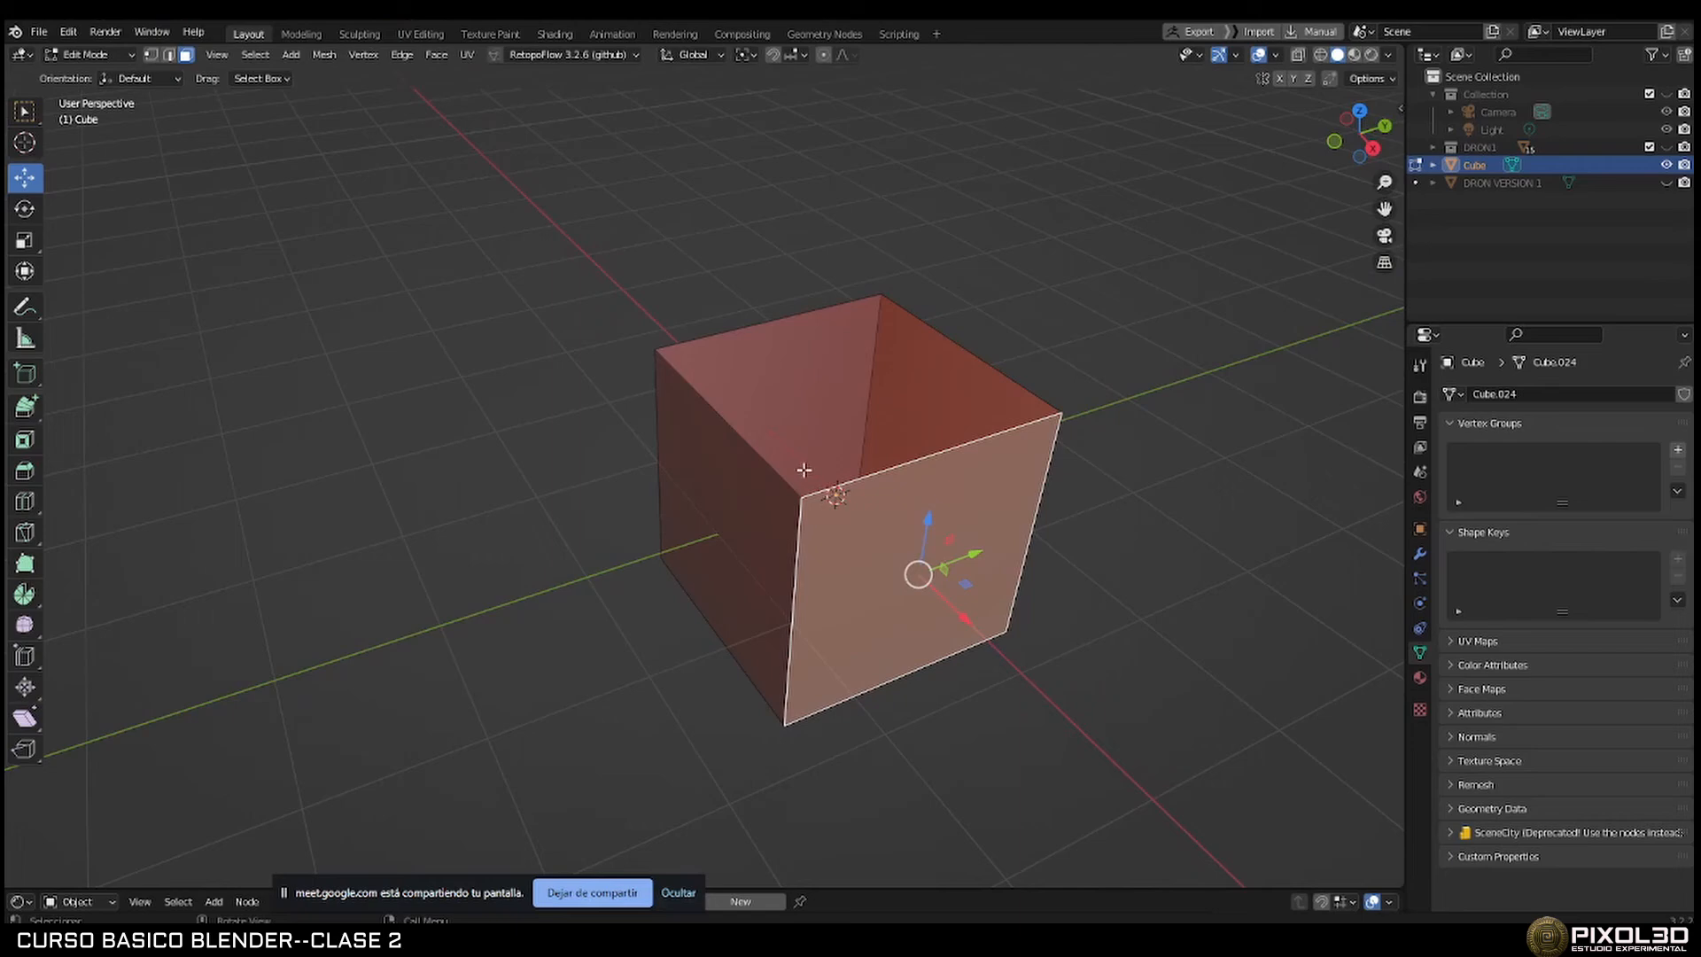
Add one centred vertical loop cut through two opposite side faces of the open cube.
key(ctrl+r)
click(741, 456)
right_click(740, 456)
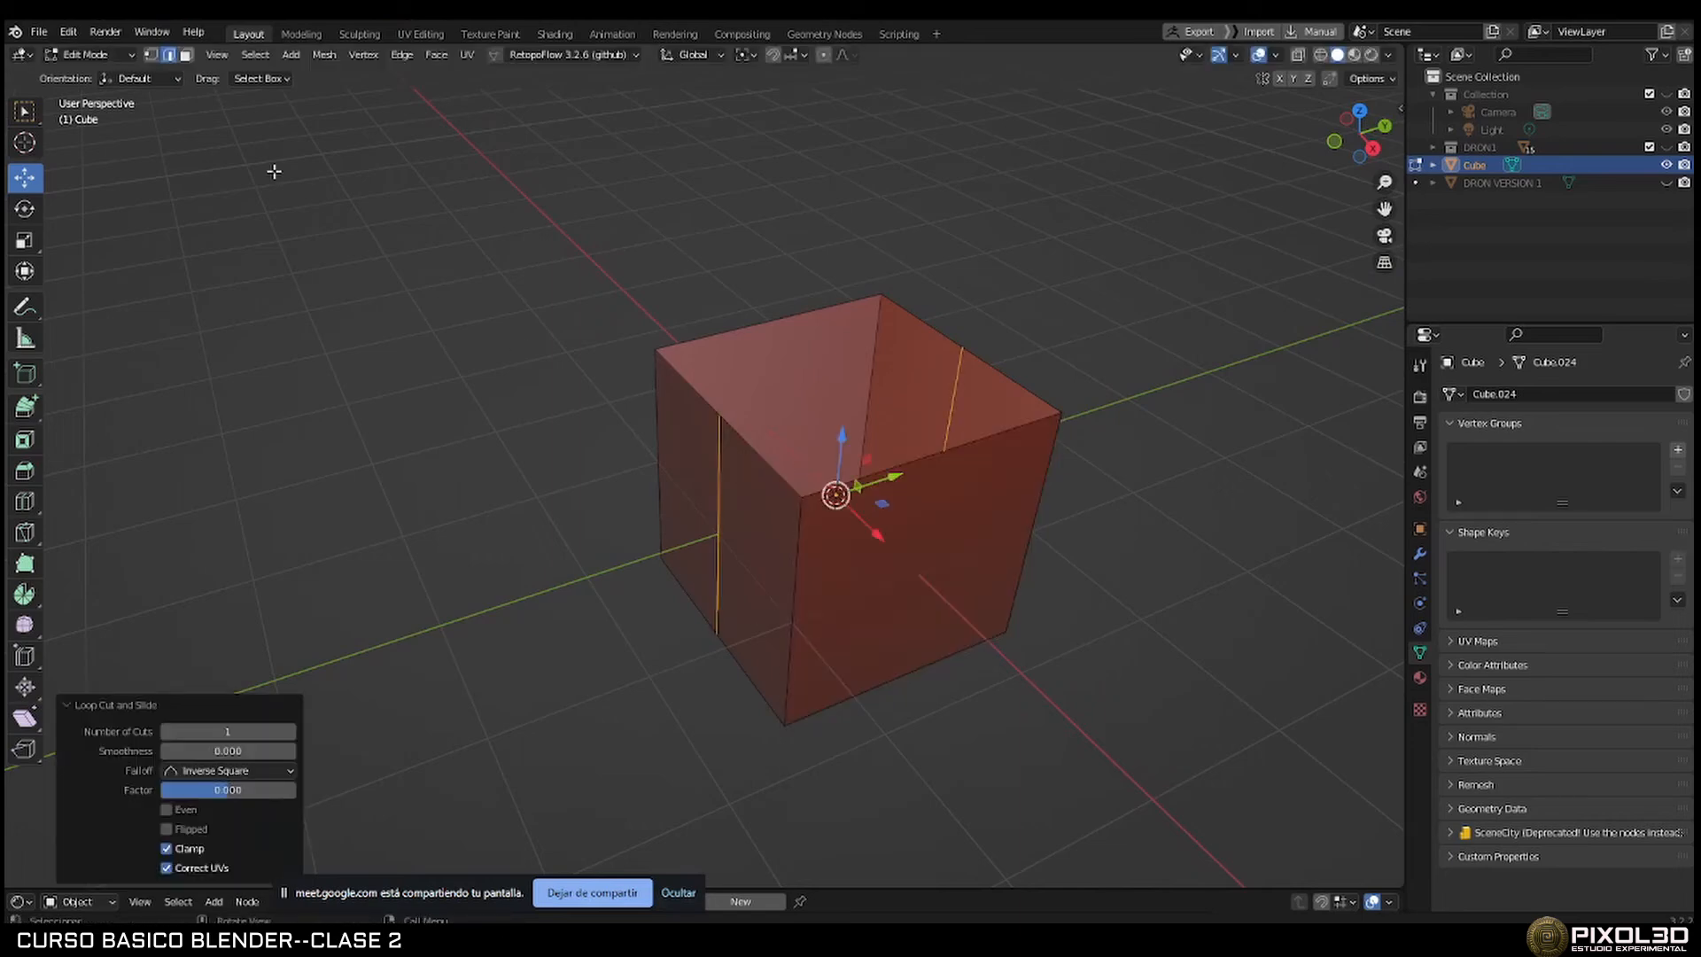
Raise the loop cut's two upper rim vertices about 1.13 m along Z to form two gable peaks.
click(151, 54)
click(719, 403)
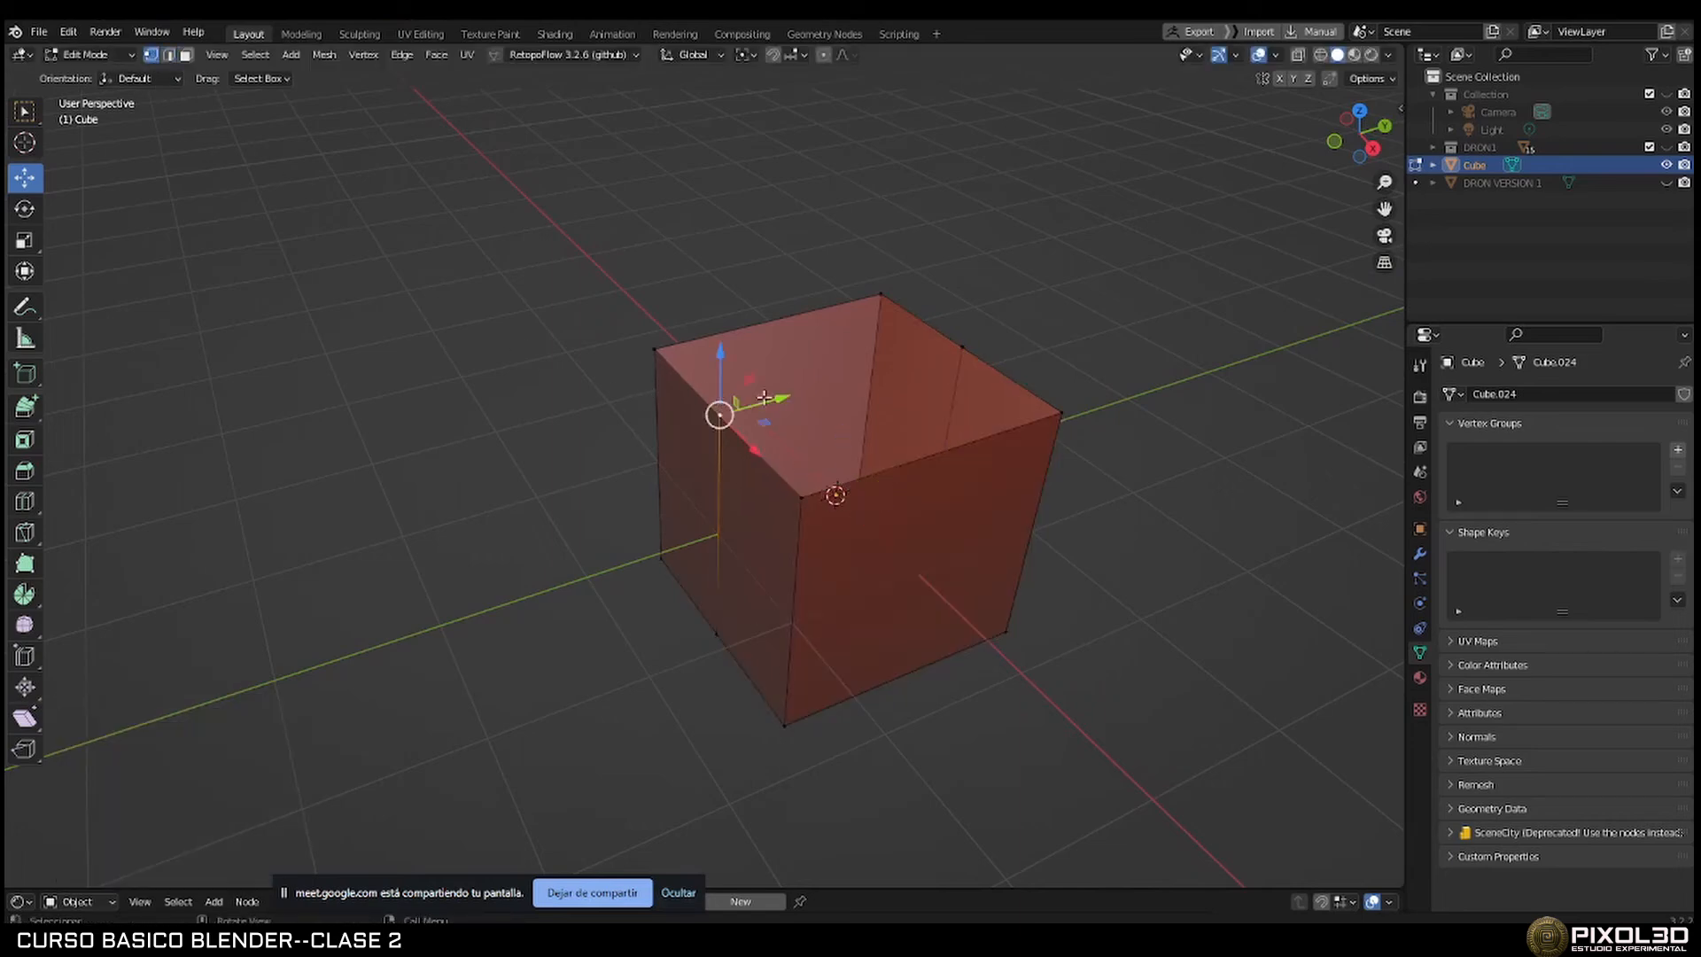
shift+click(958, 343)
key(g)
key(z)
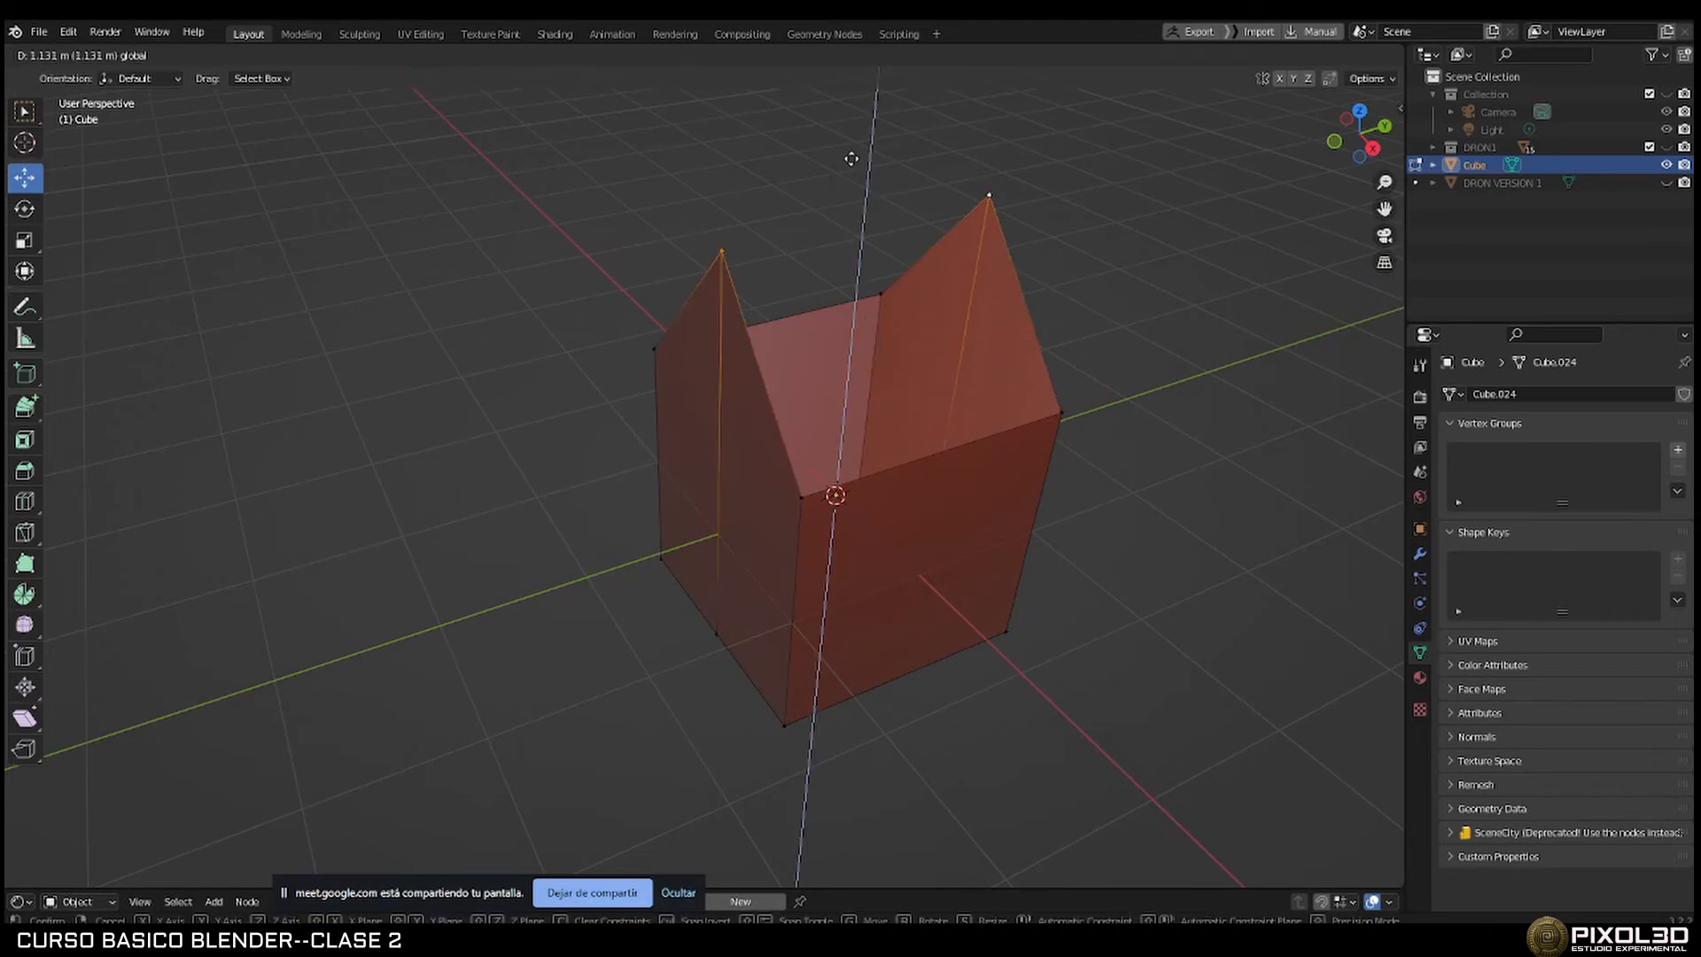
click(850, 159)
mouse_move(824, 390)
middle_down()
mouse_move(805, 383)
mouse_move(827, 377)
middle_up()
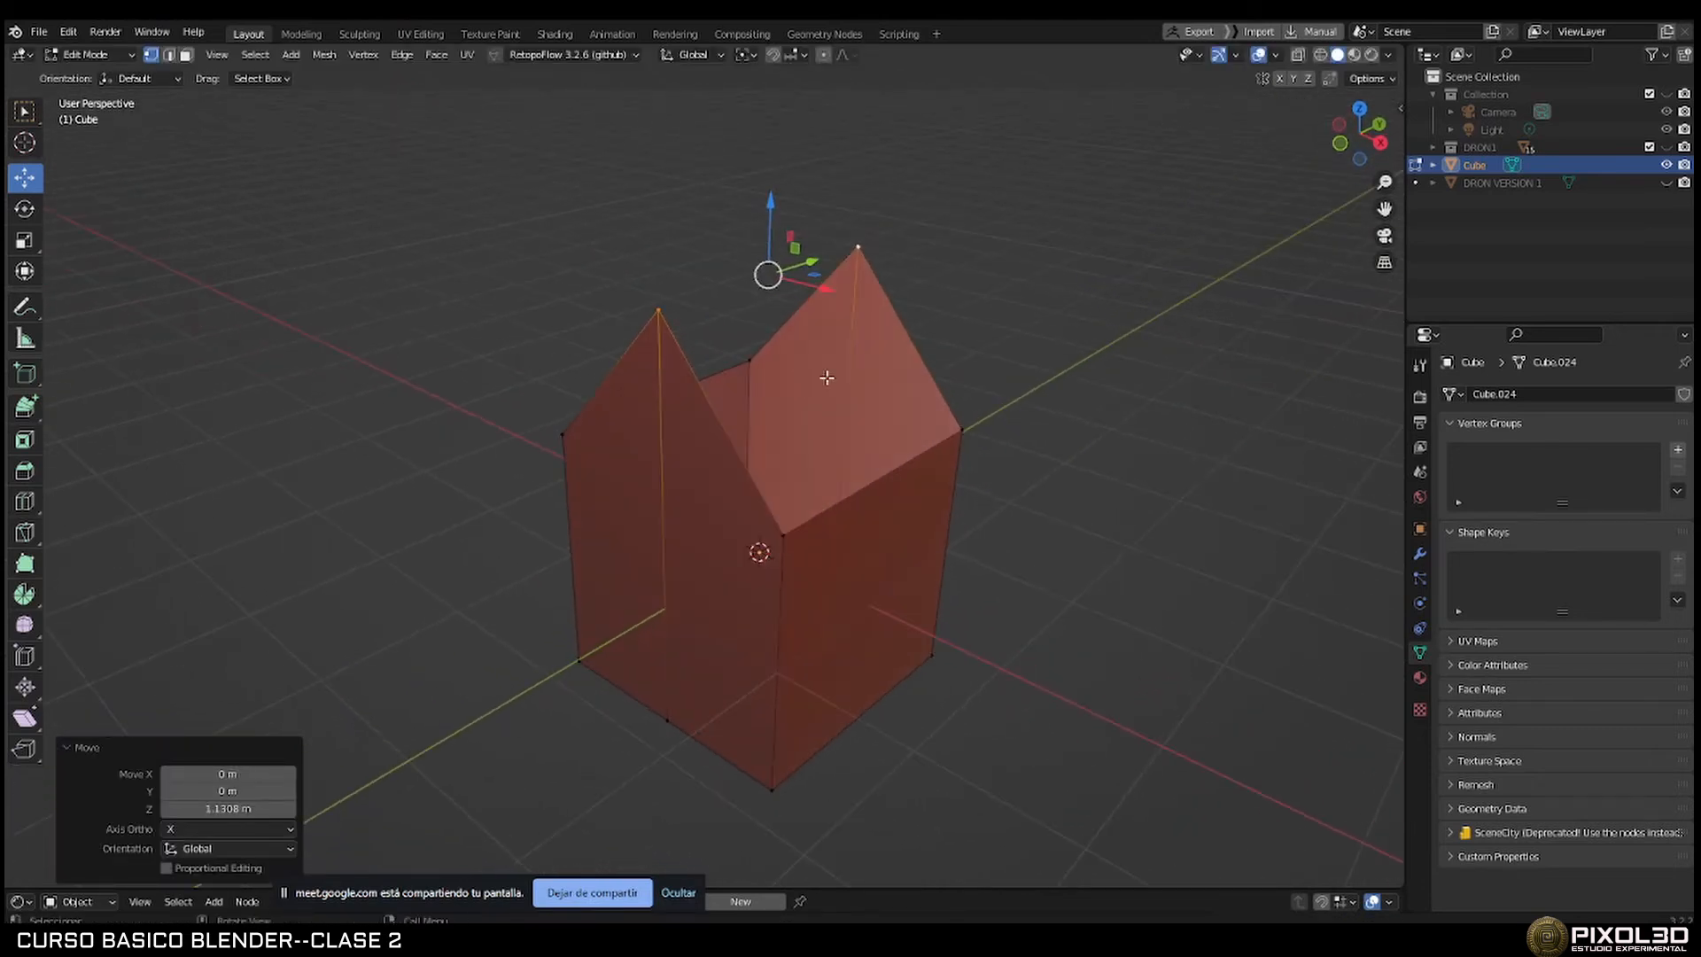
click(1012, 367)
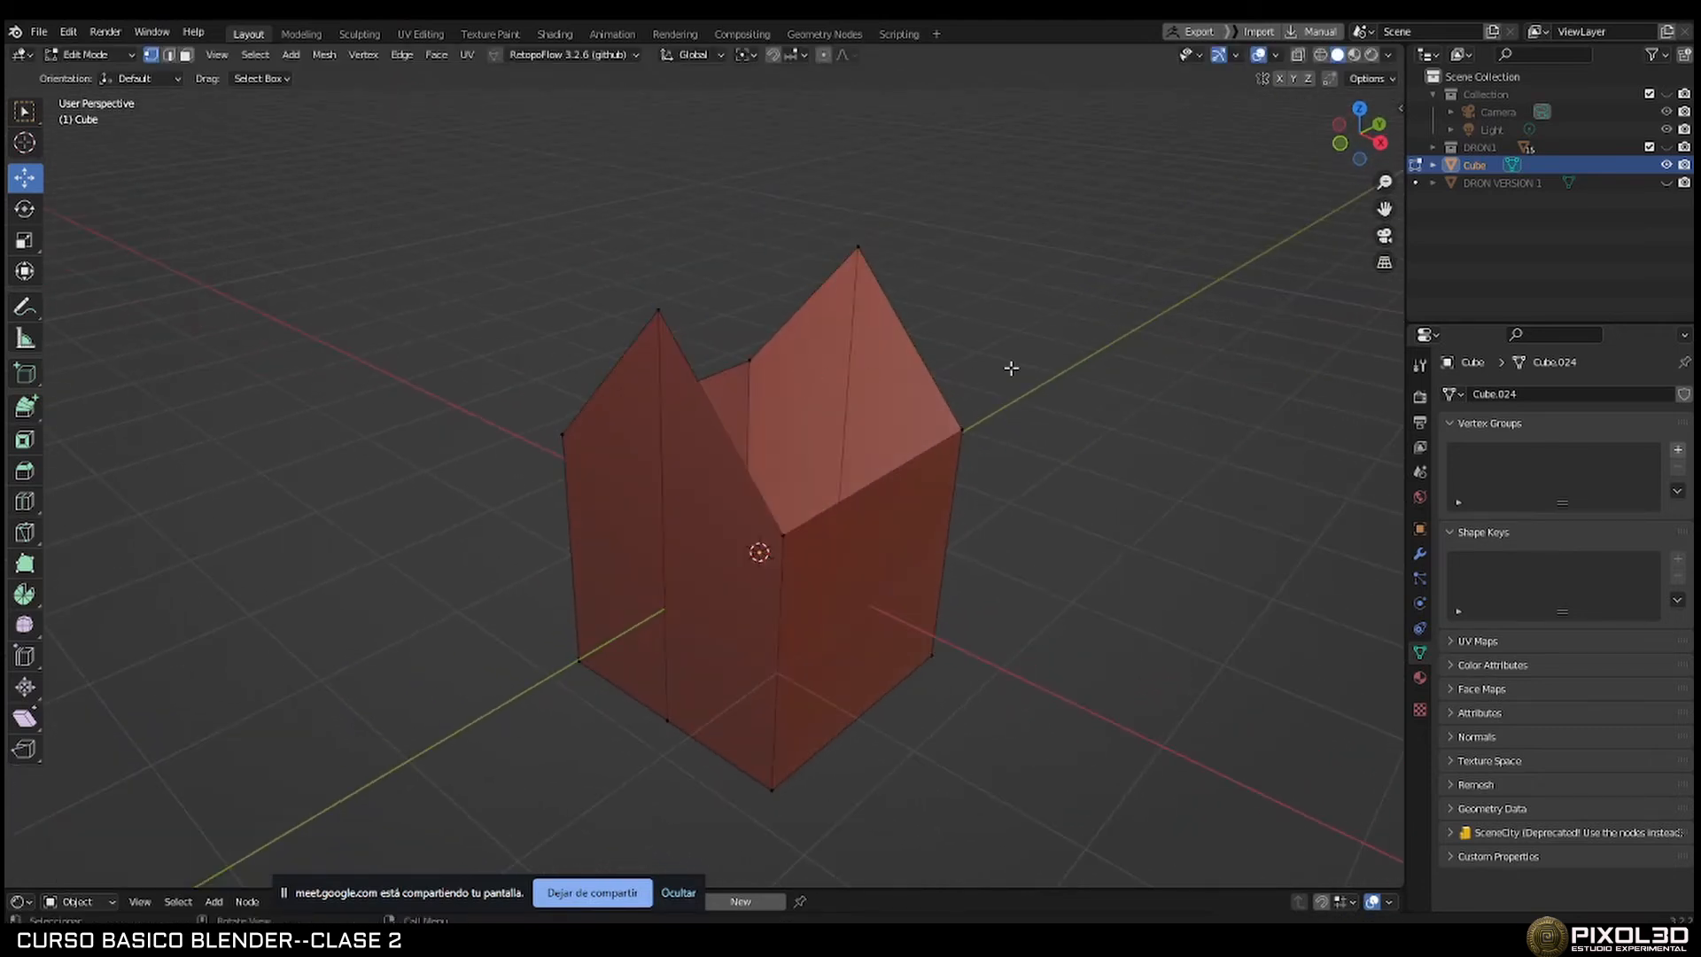
Select the two gable peak vertices and merge them At Center into a single roof apex.
click(662, 313)
click(861, 248)
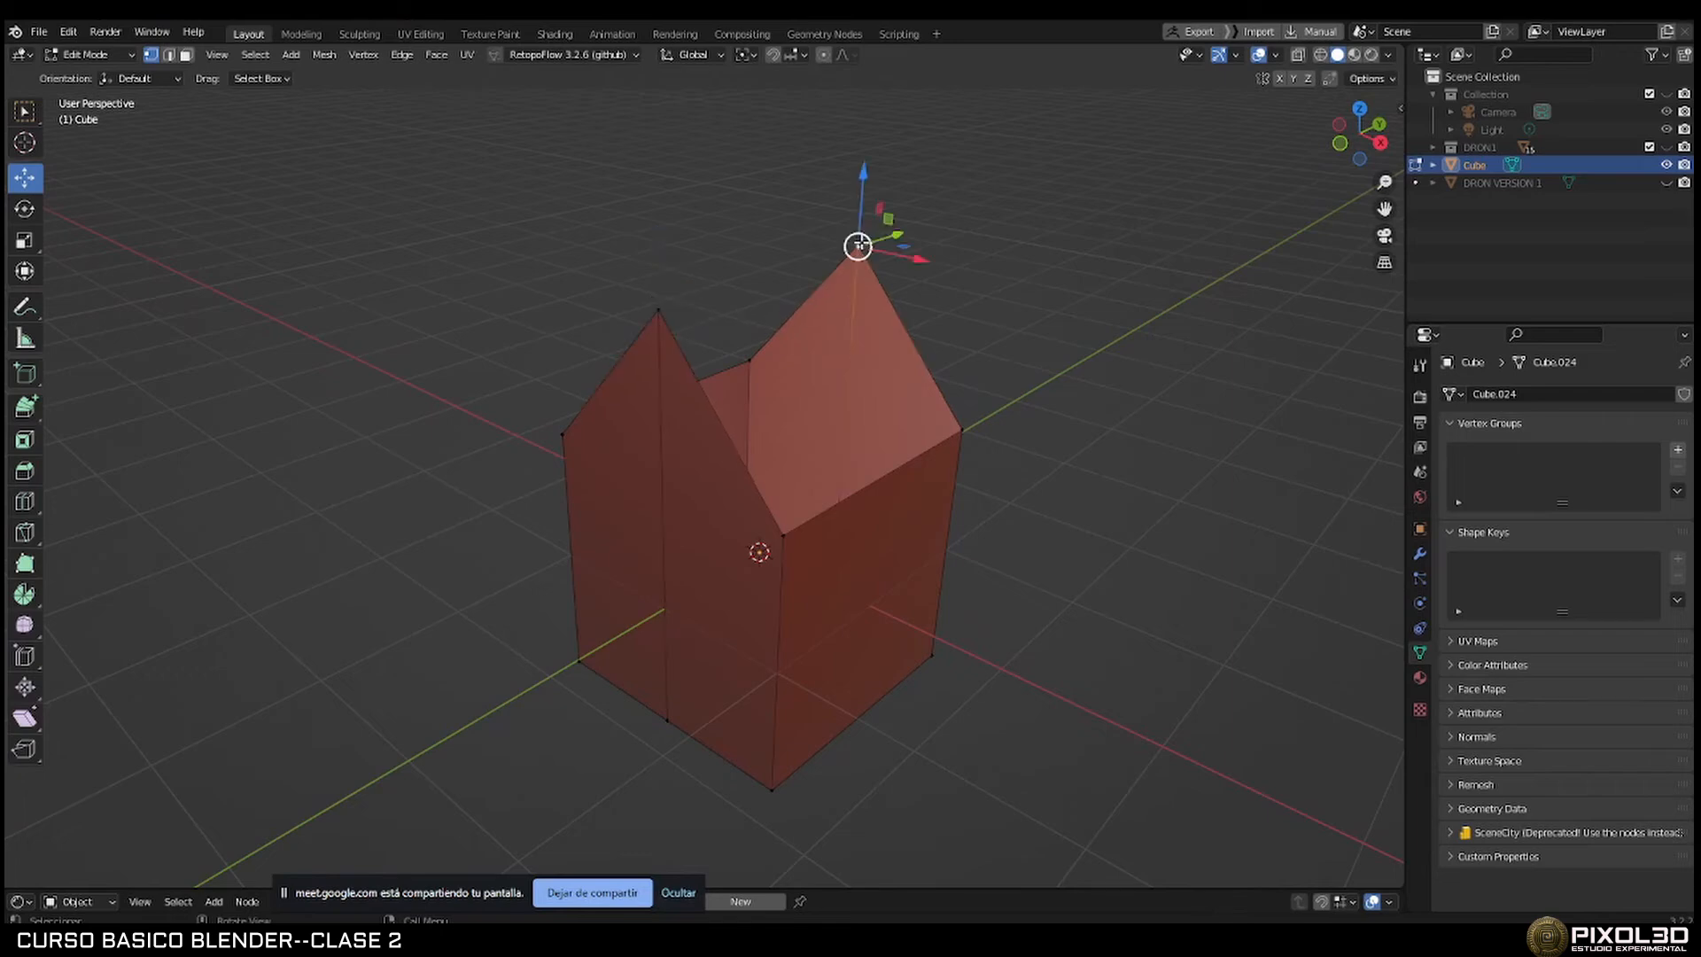
click(657, 312)
middle_drag(1008, 415, 921, 407)
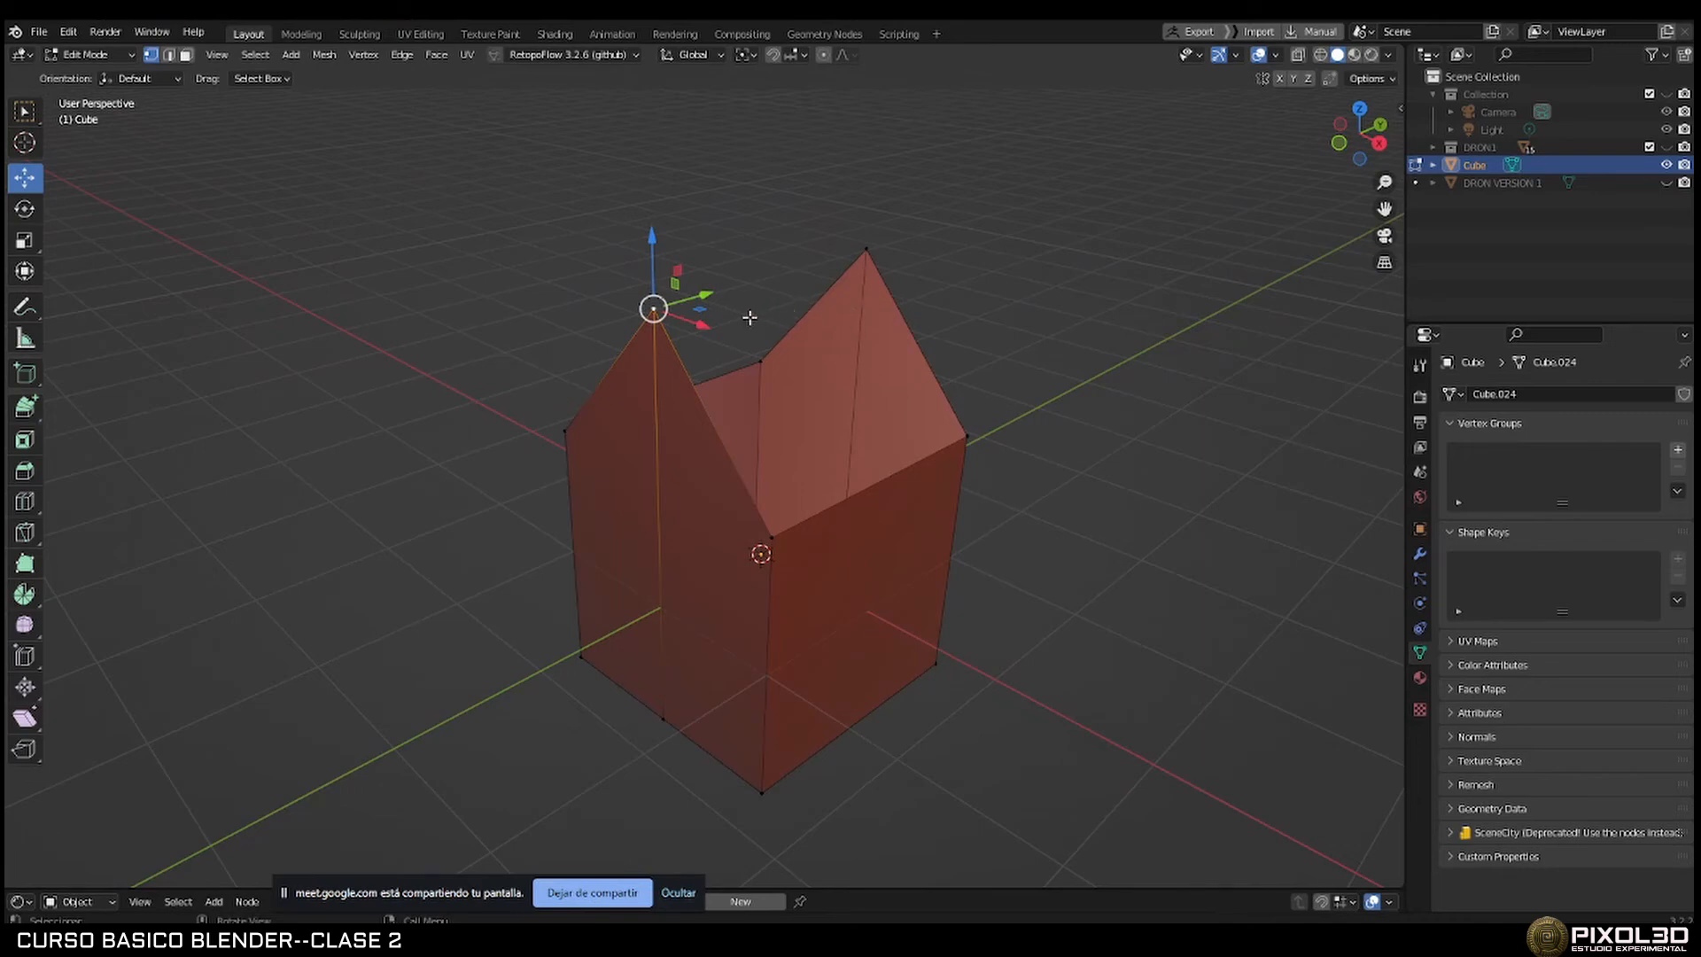
shift+click(863, 256)
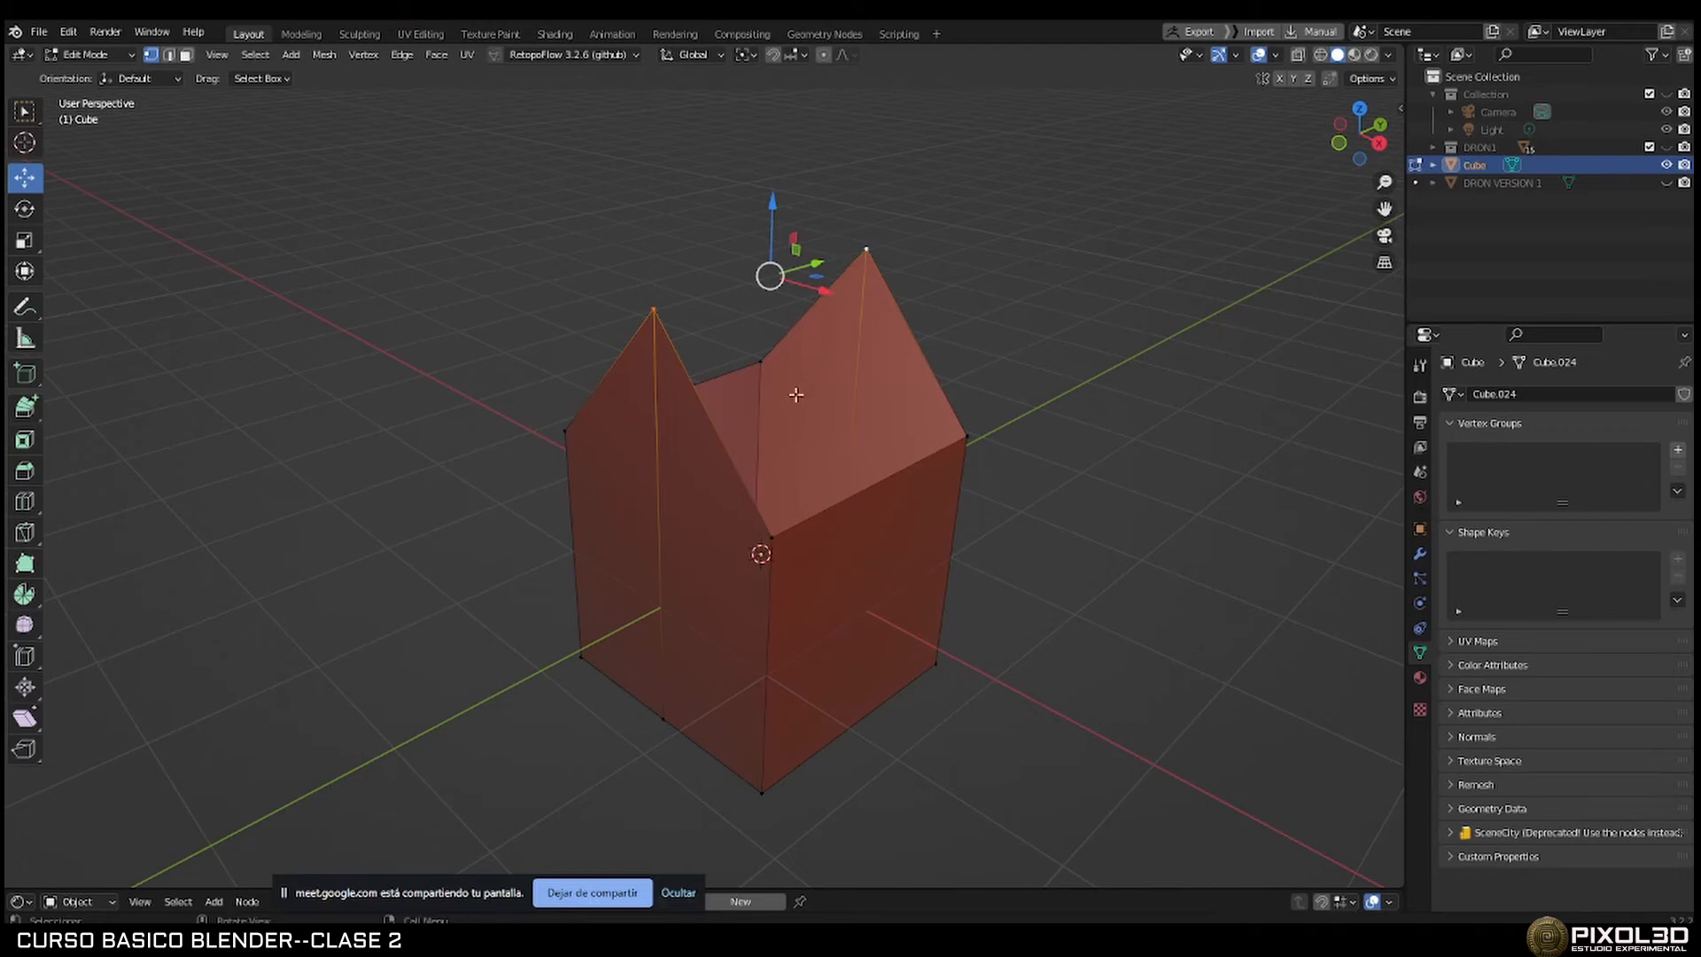
key(m)
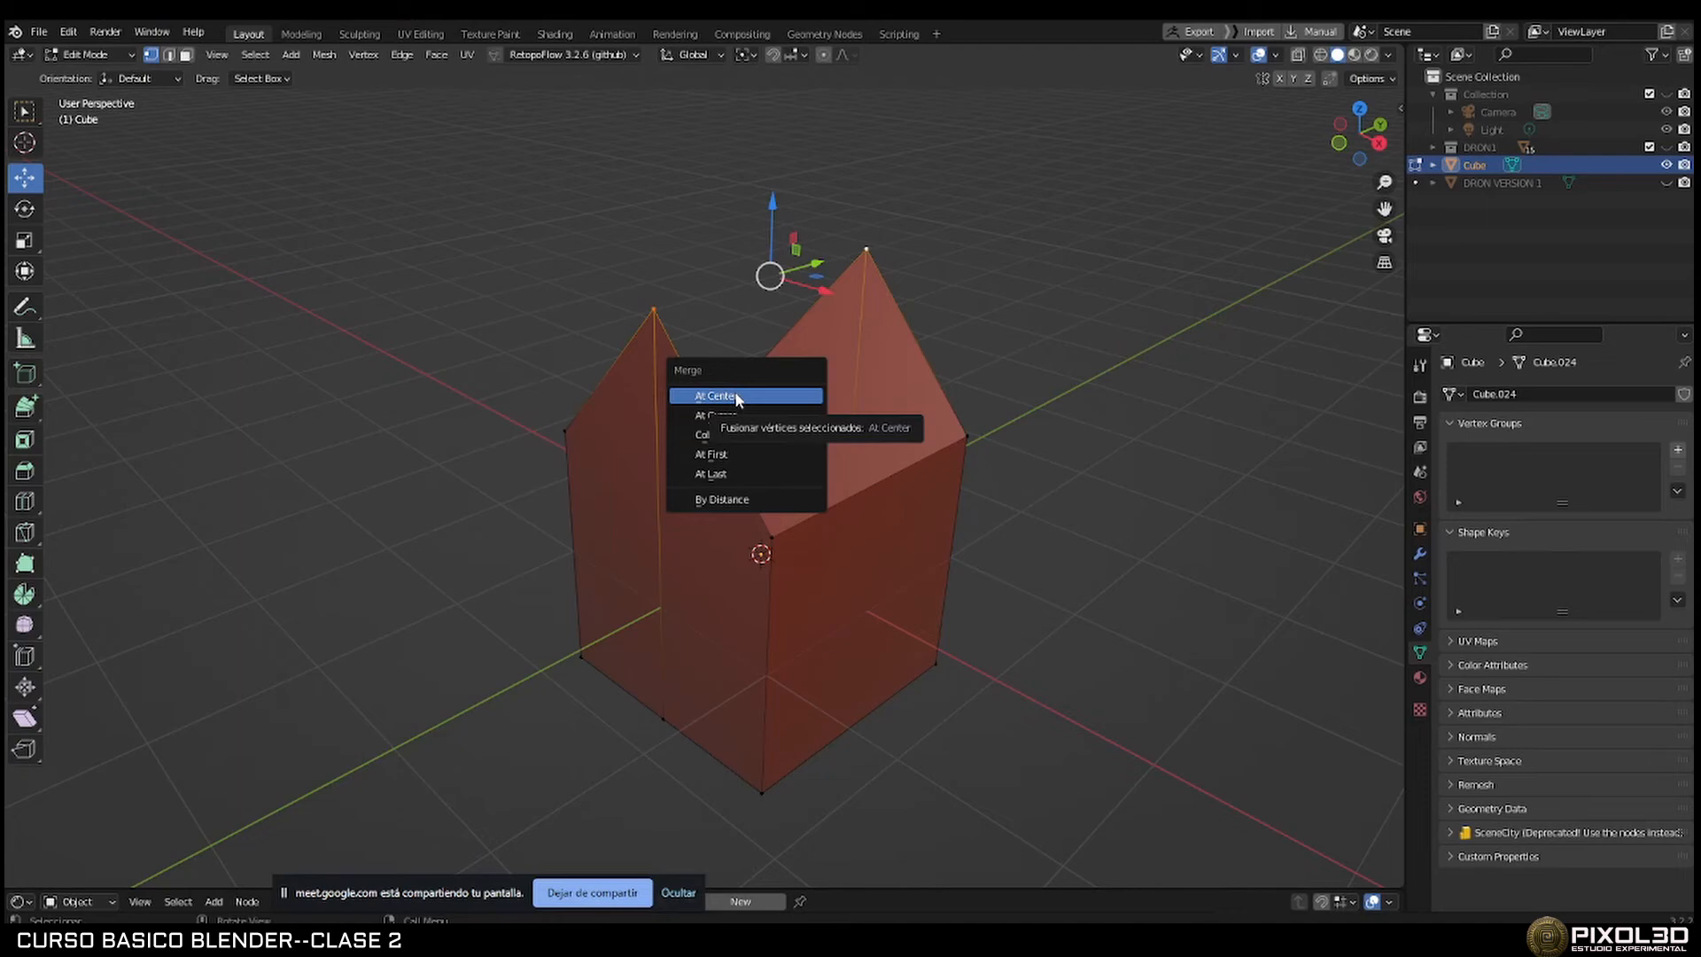
click(746, 418)
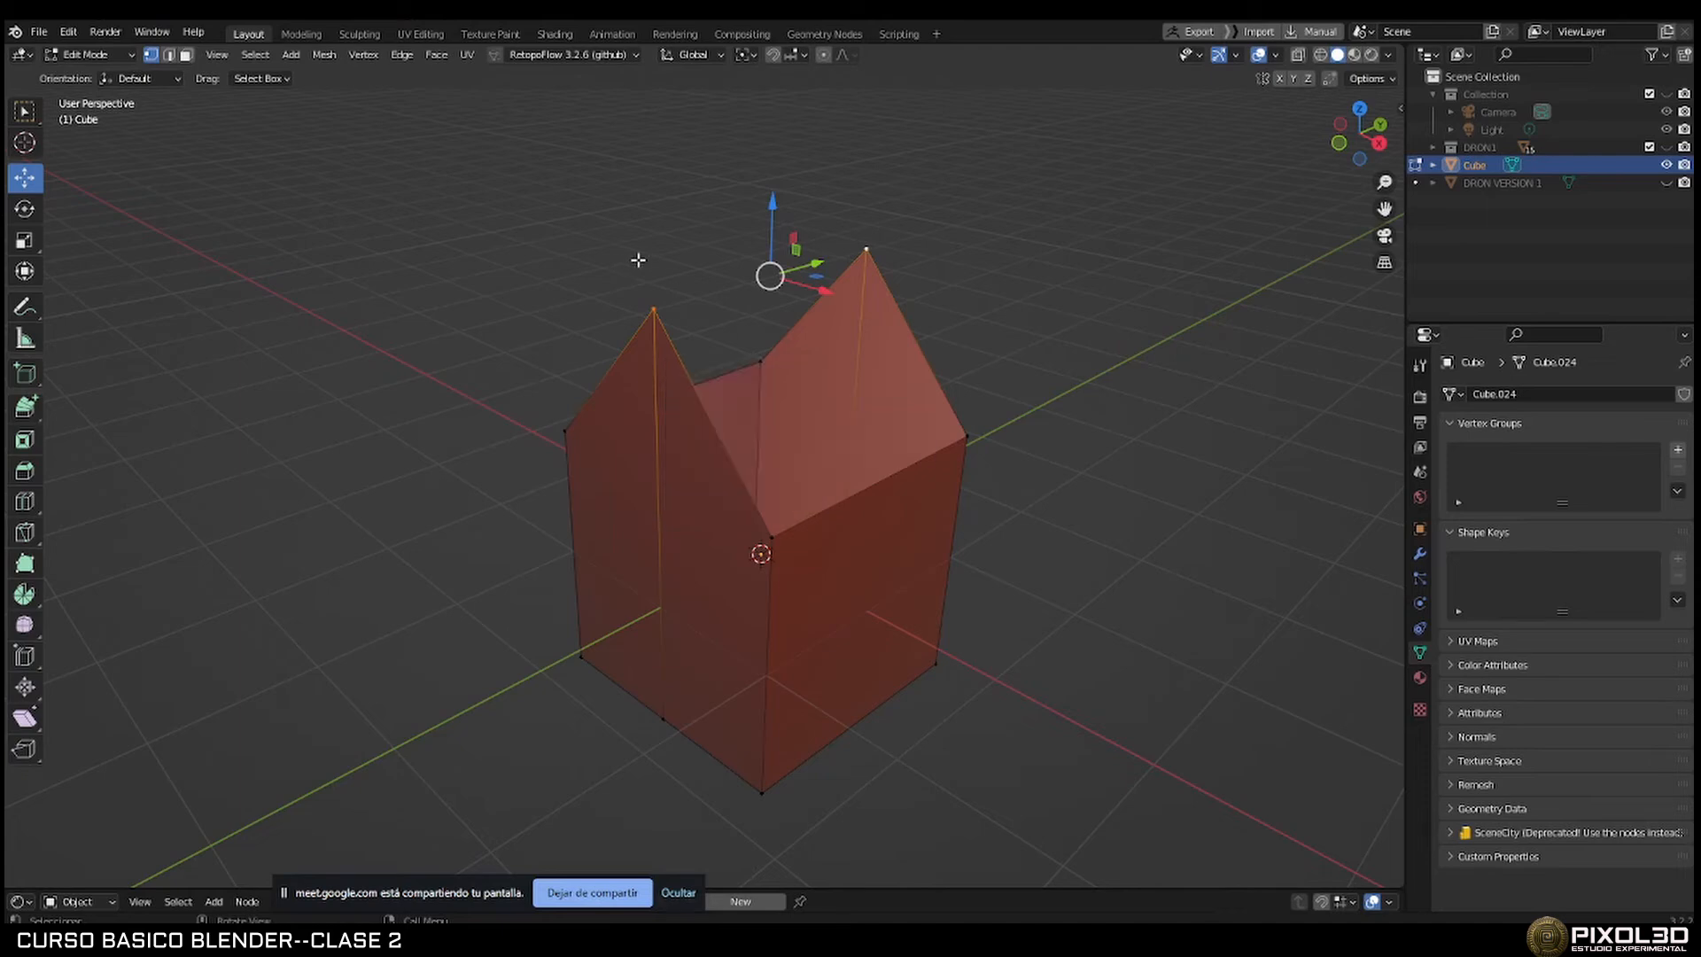
key(m)
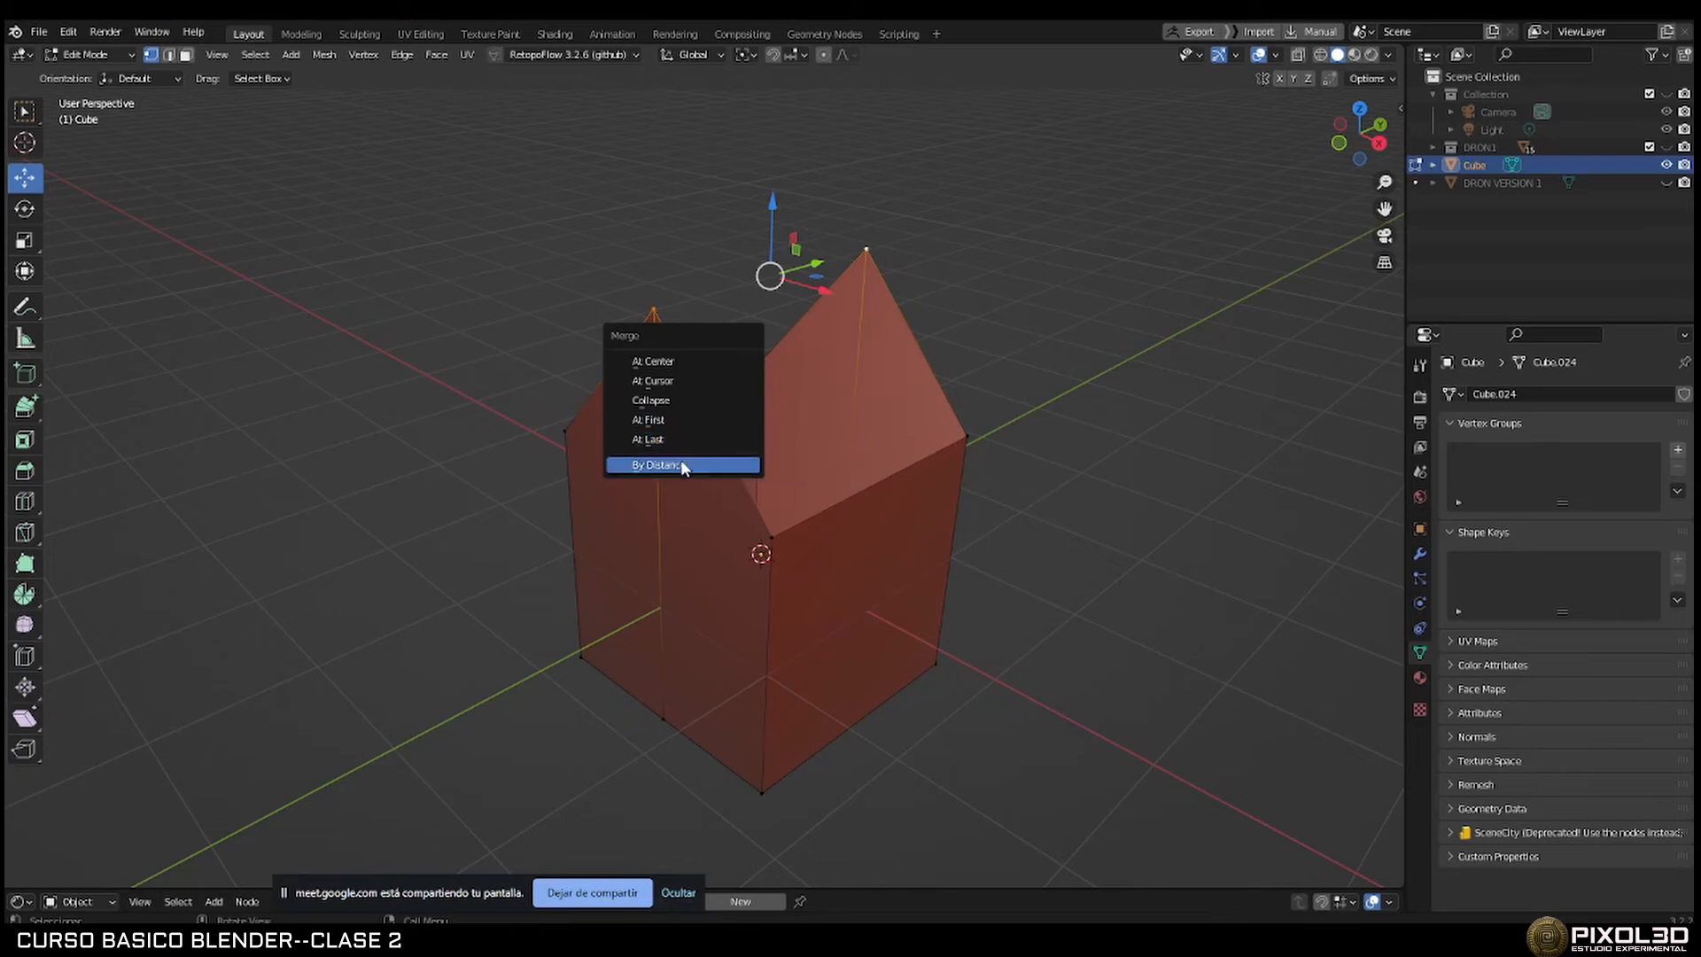
click(675, 360)
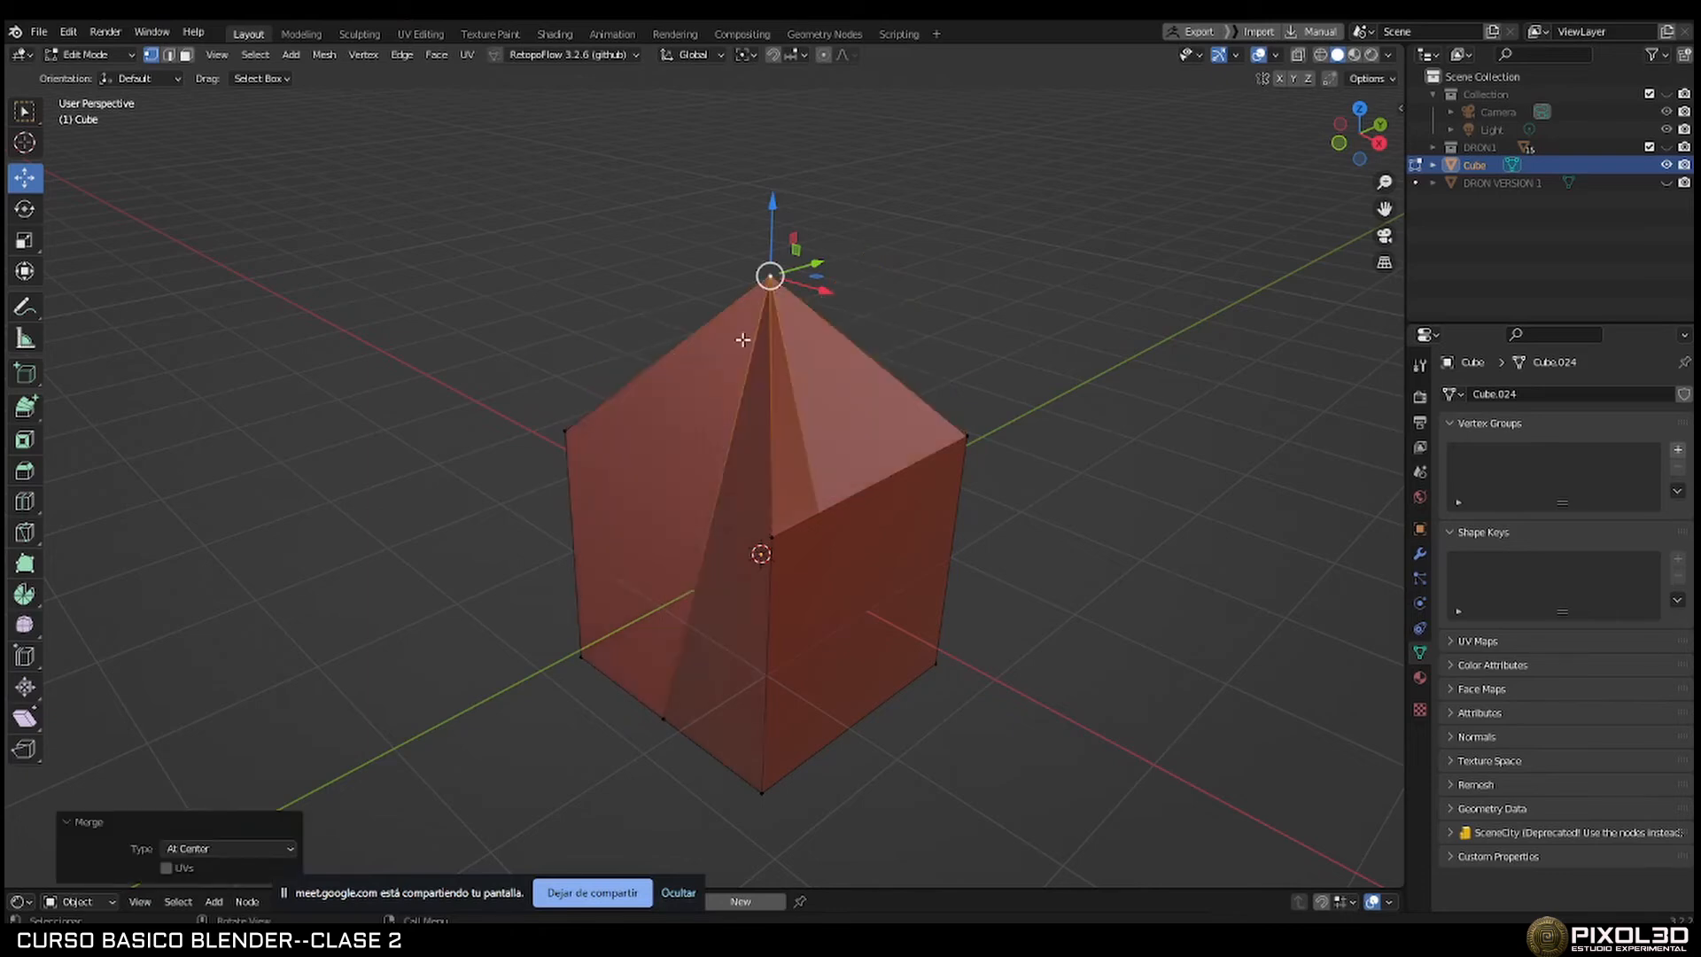
middle_drag(742, 340, 650, 349)
scroll(785, 295, up, 3)
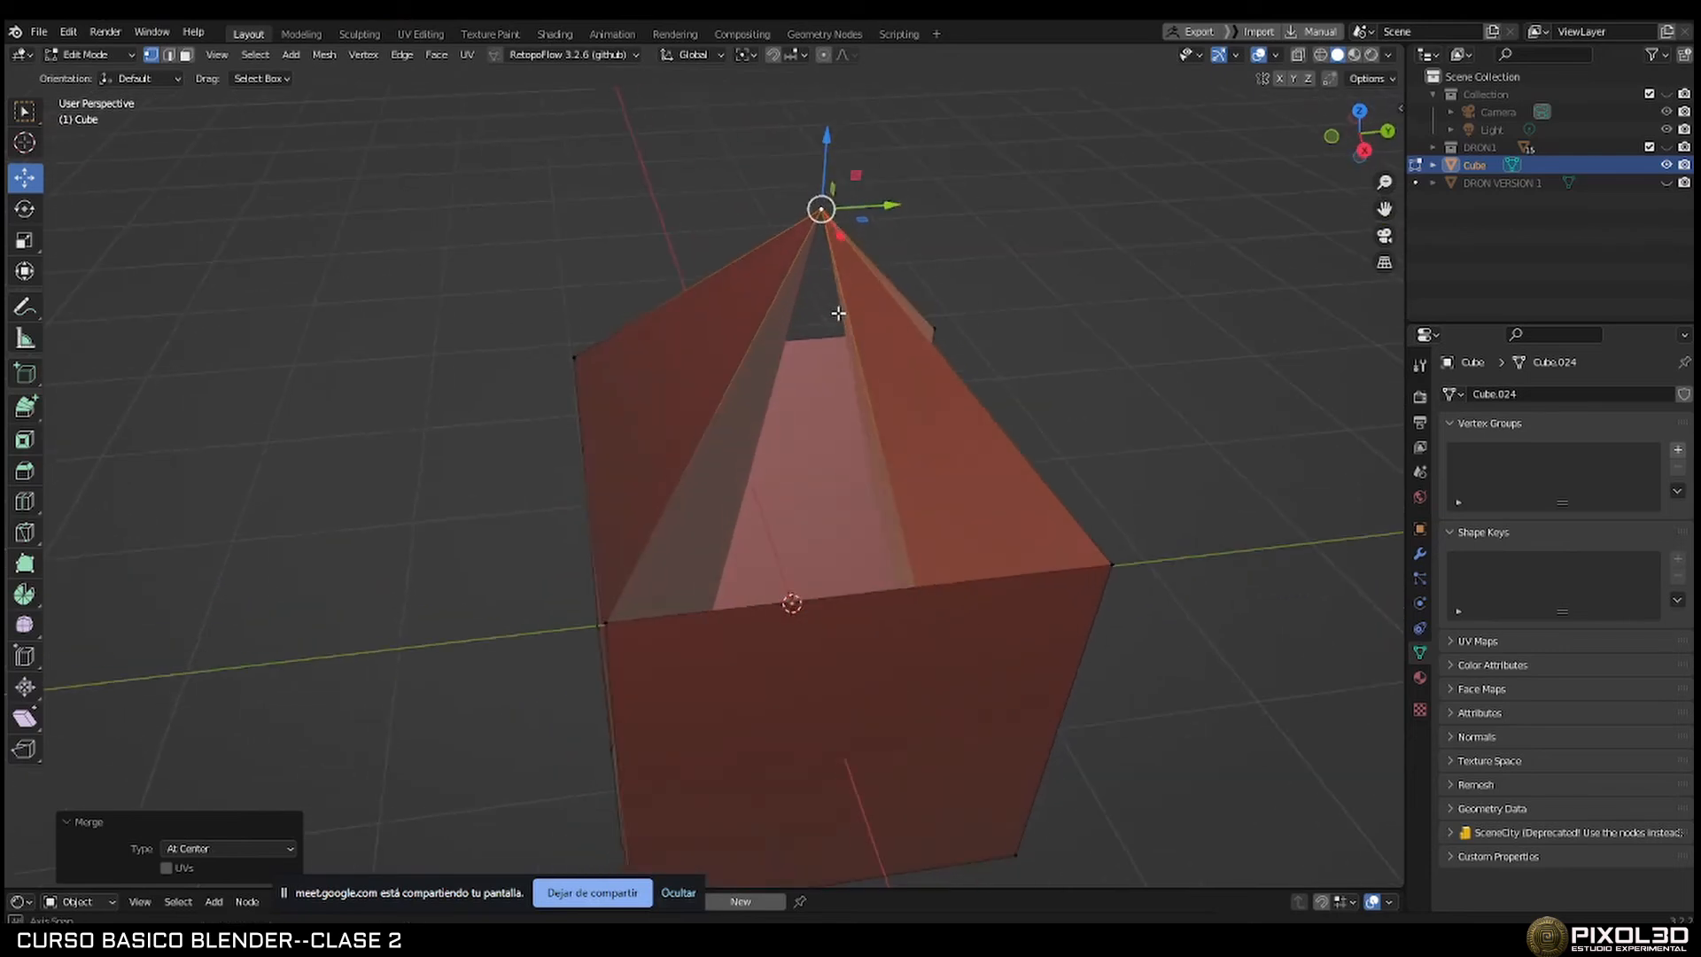
Select the two upper corner vertices of one gable wall and merge them using At First.
middle_drag(826, 211, 904, 354)
click(492, 446)
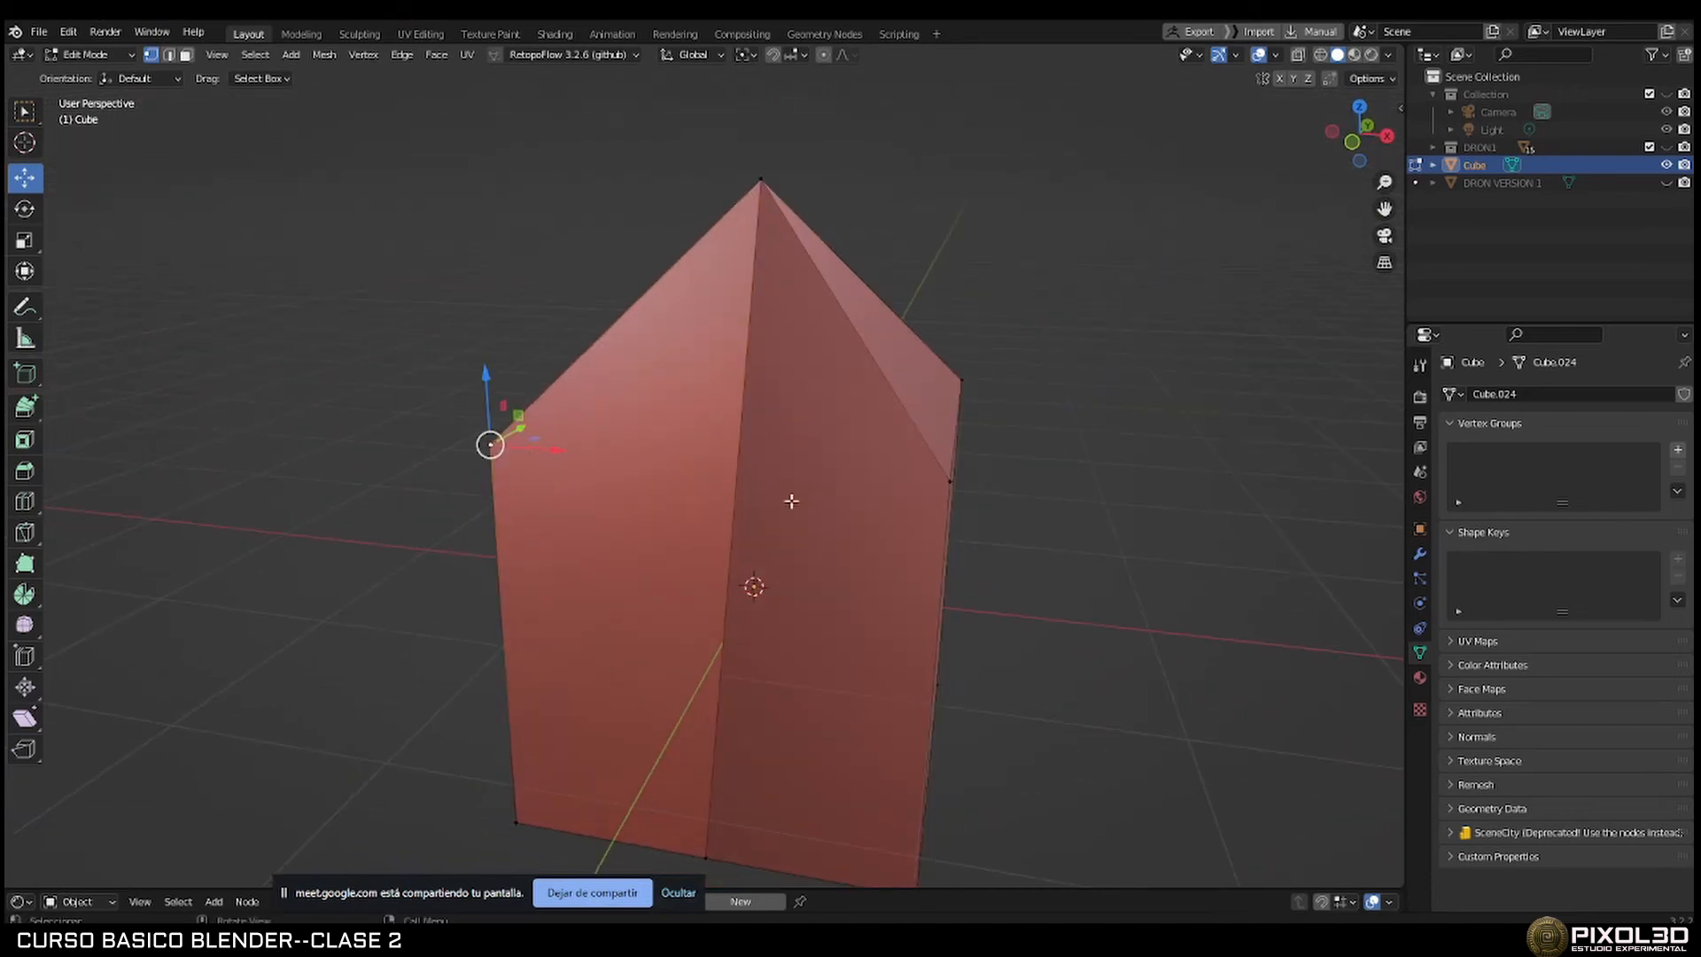
shift+click(946, 481)
middle_drag(835, 501, 723, 509)
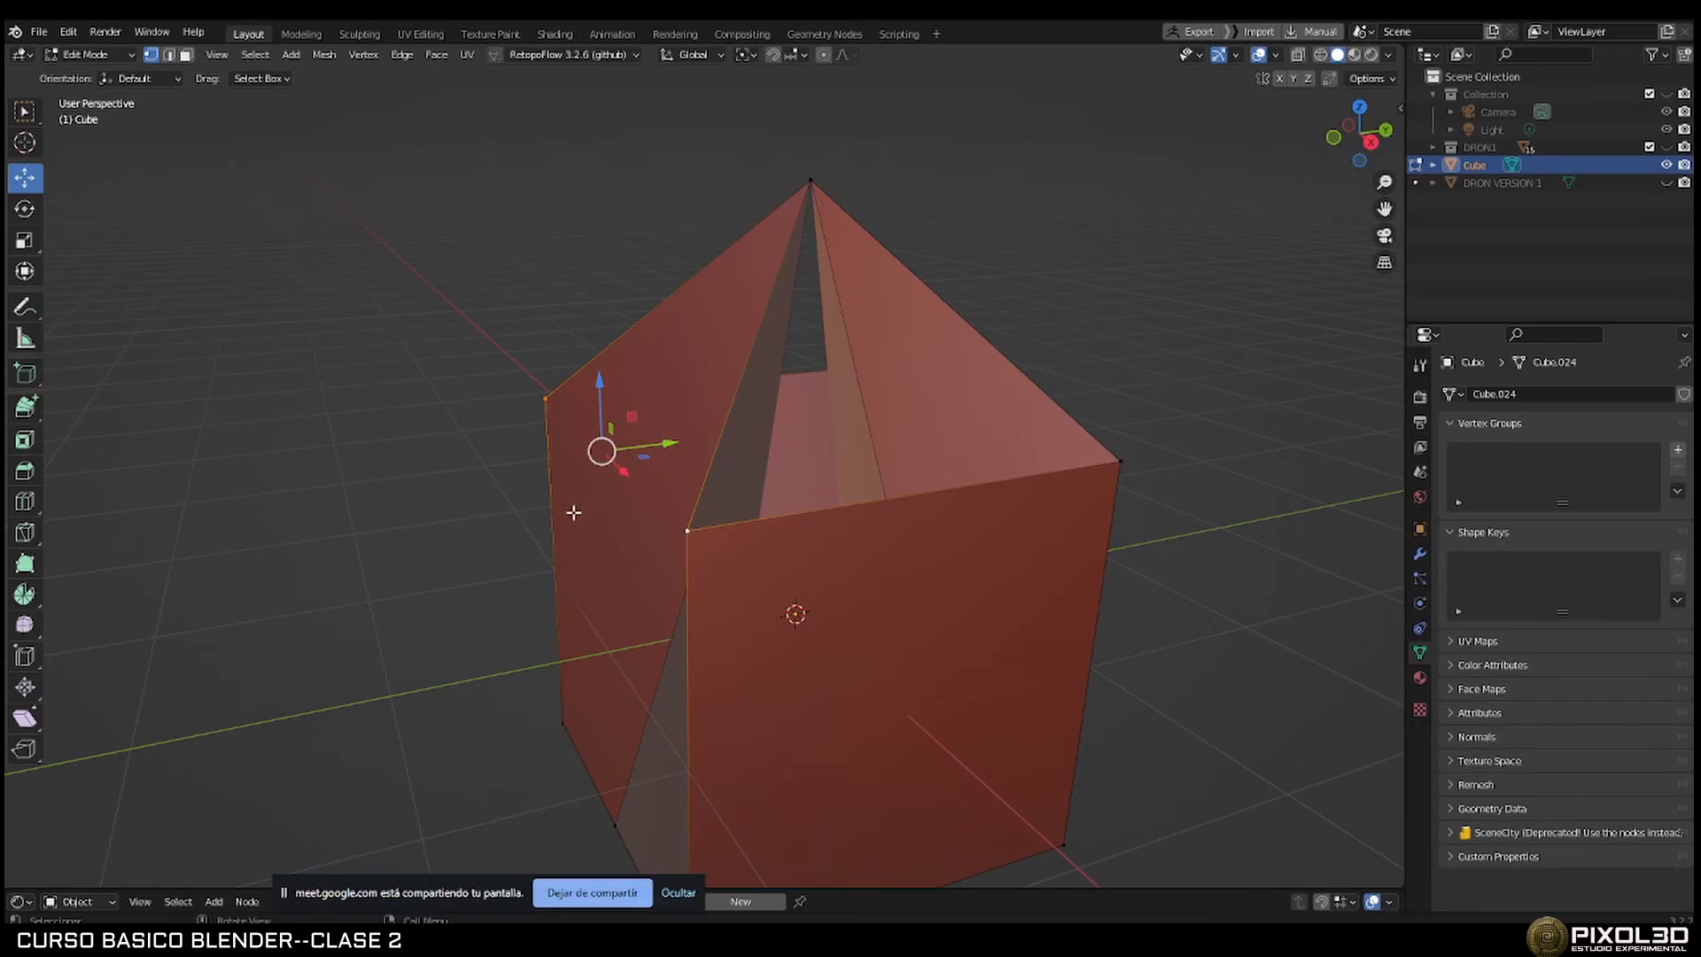
middle_drag(574, 513, 531, 448)
click(528, 411)
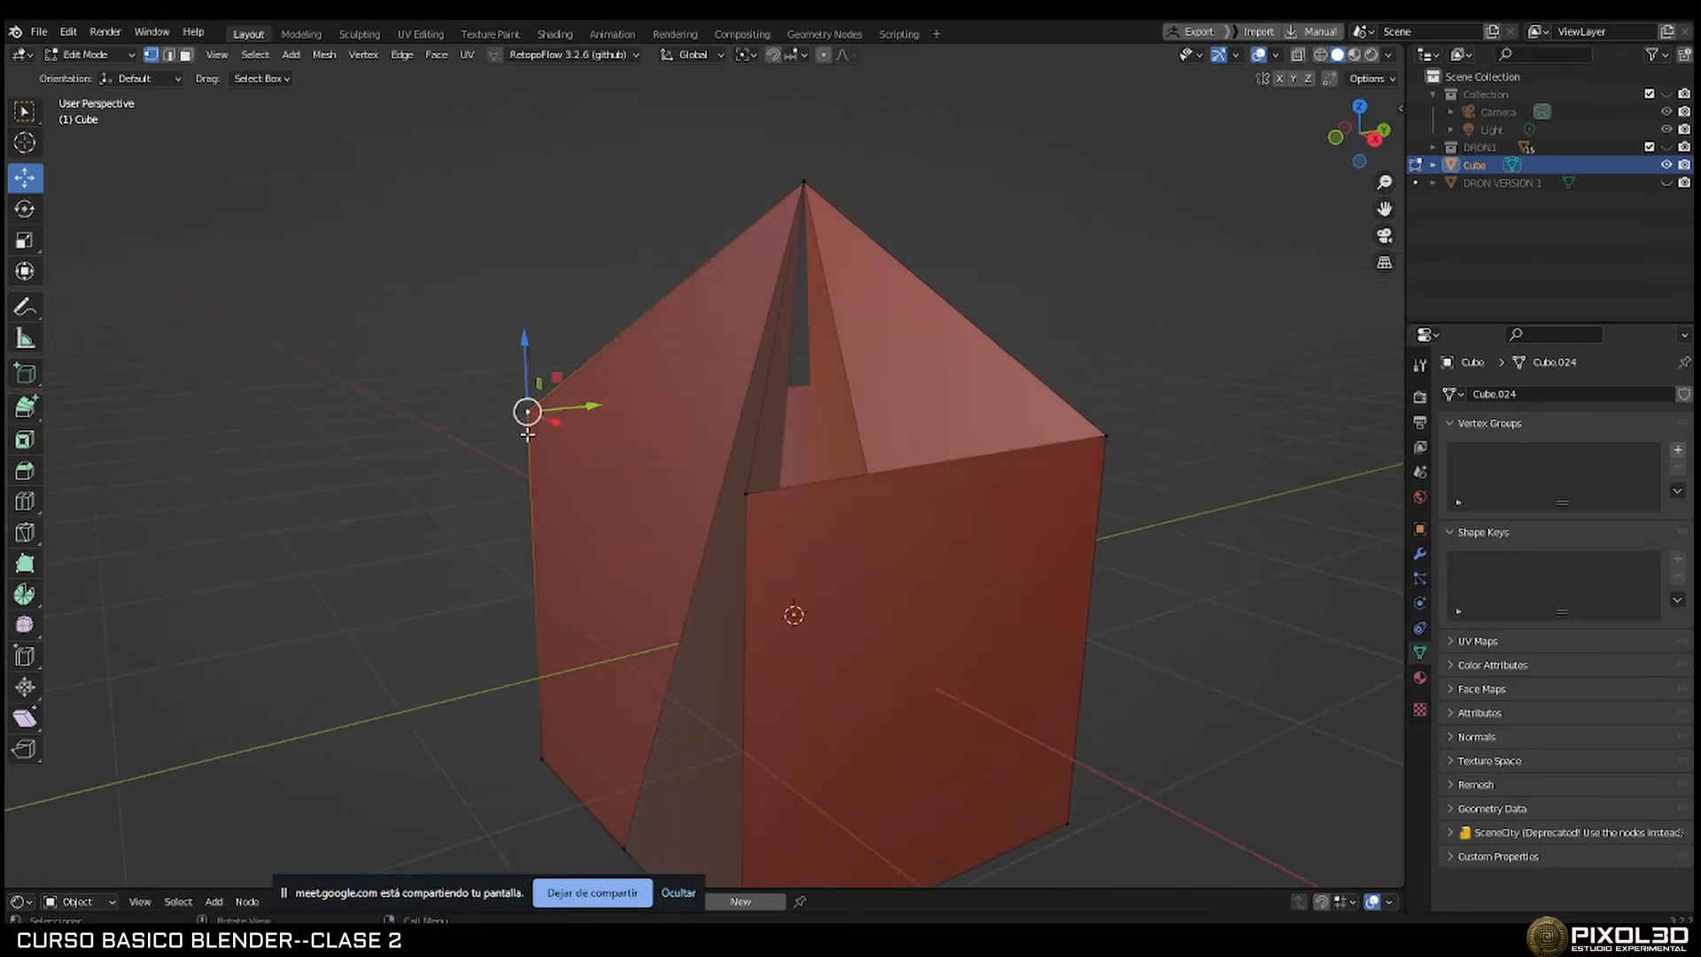
shift+click(749, 490)
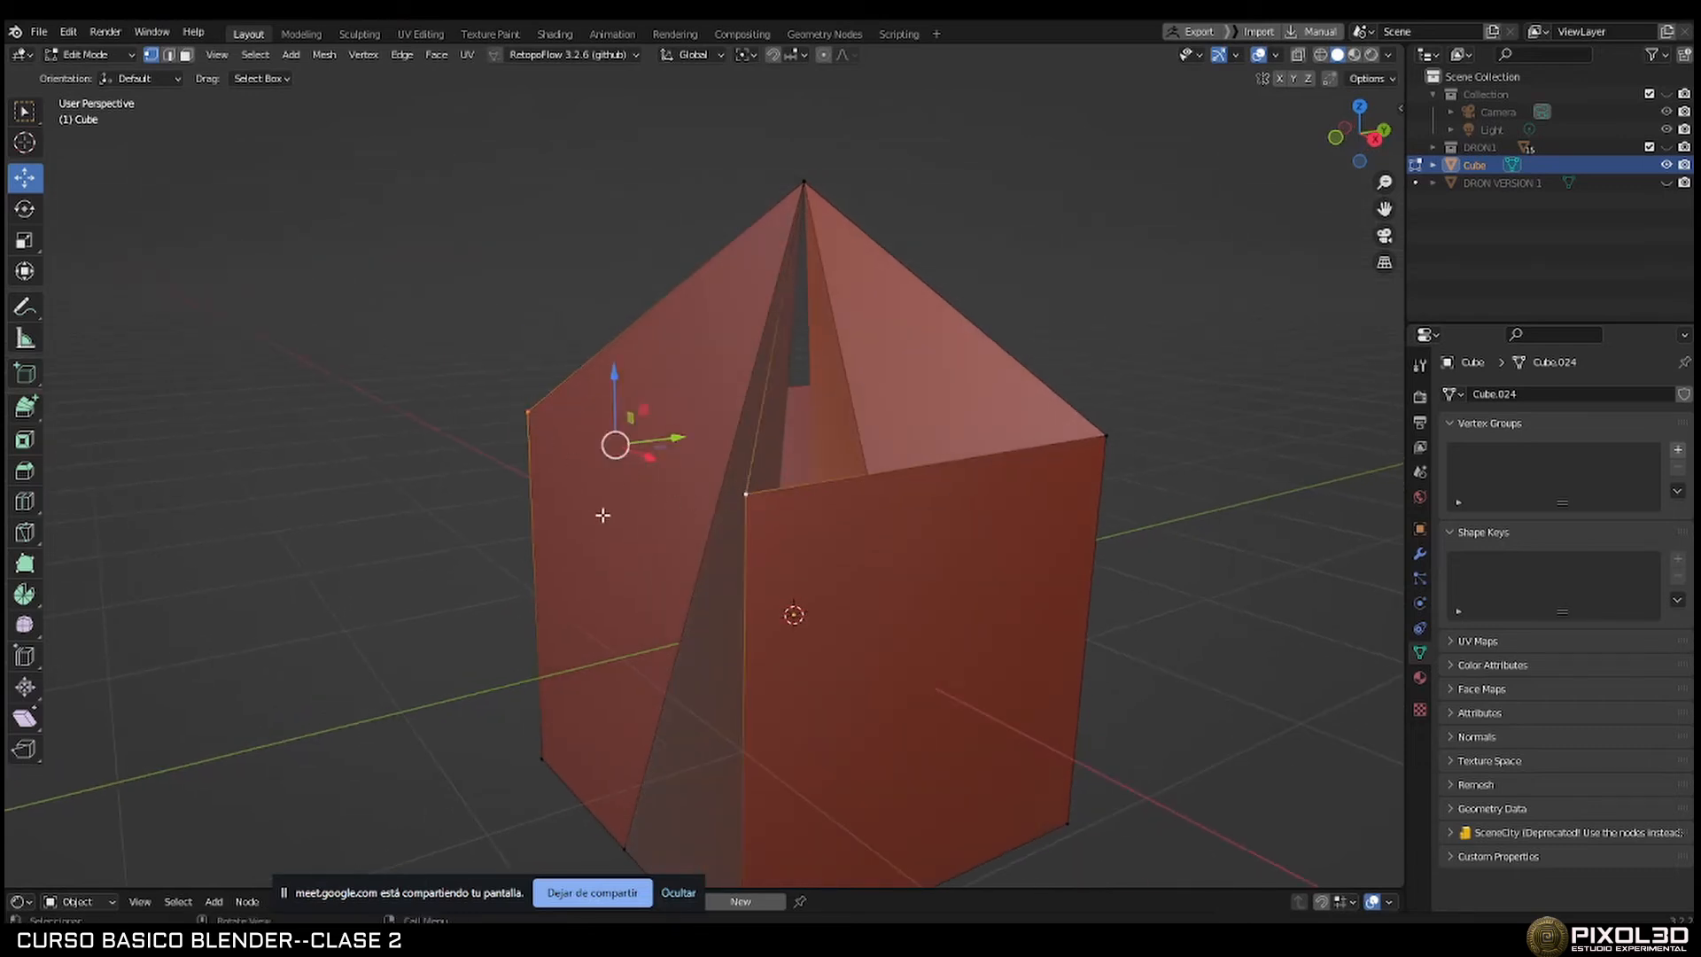
key(m)
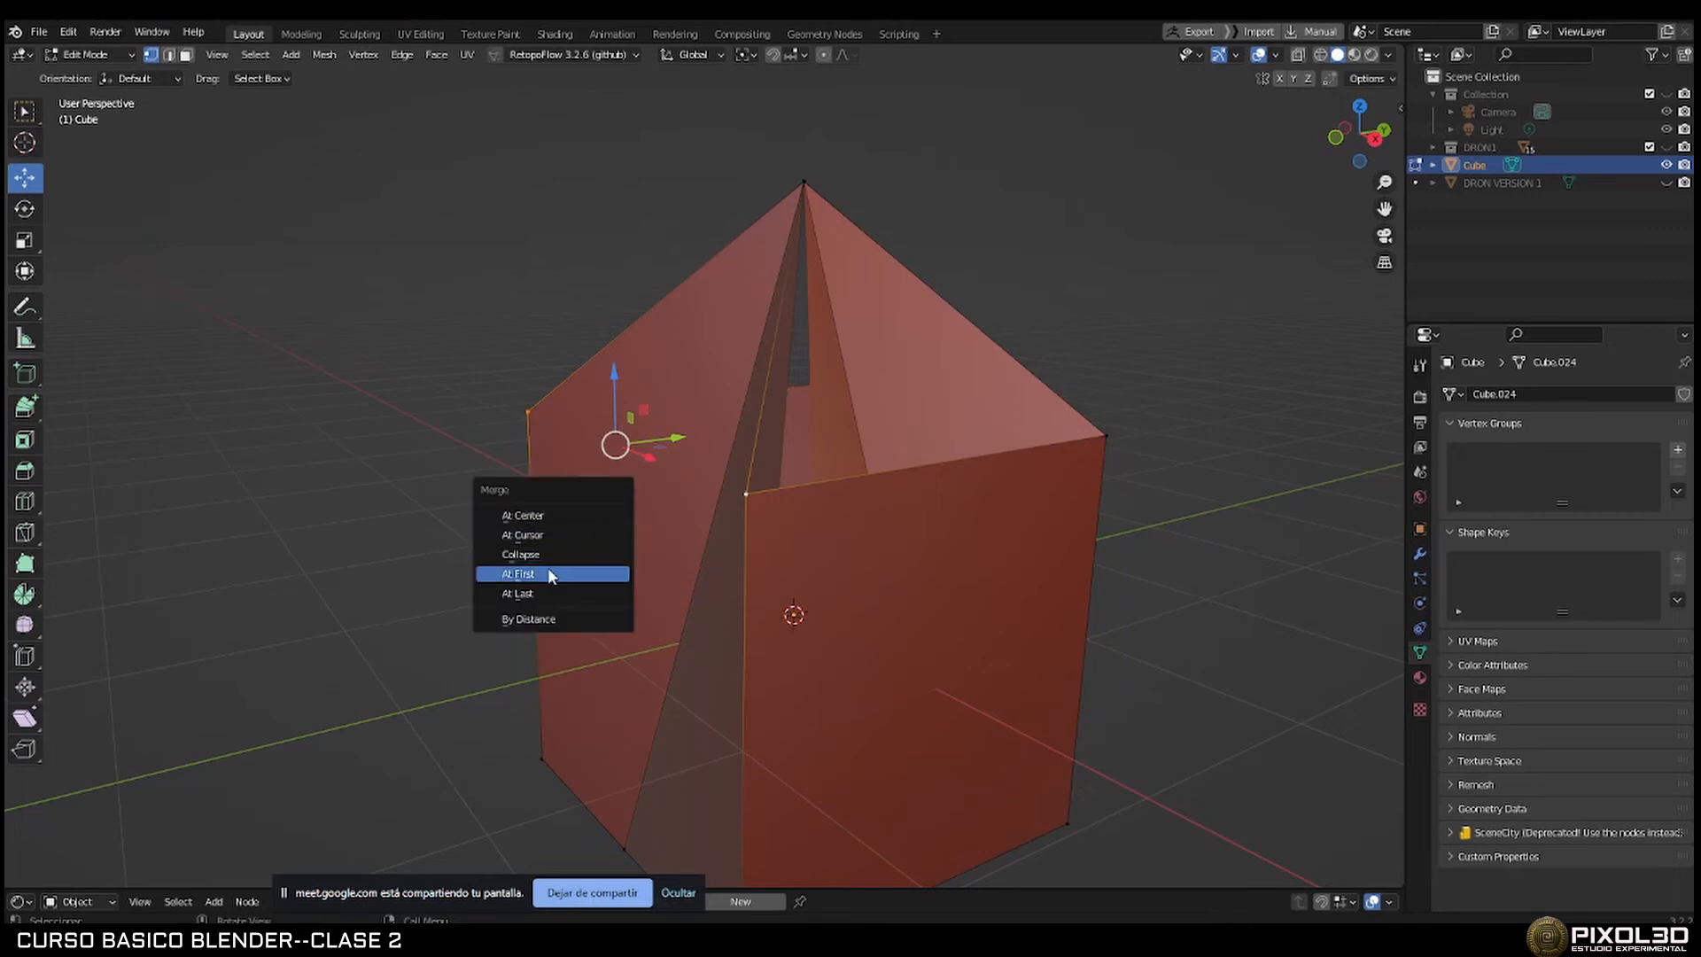
click(521, 576)
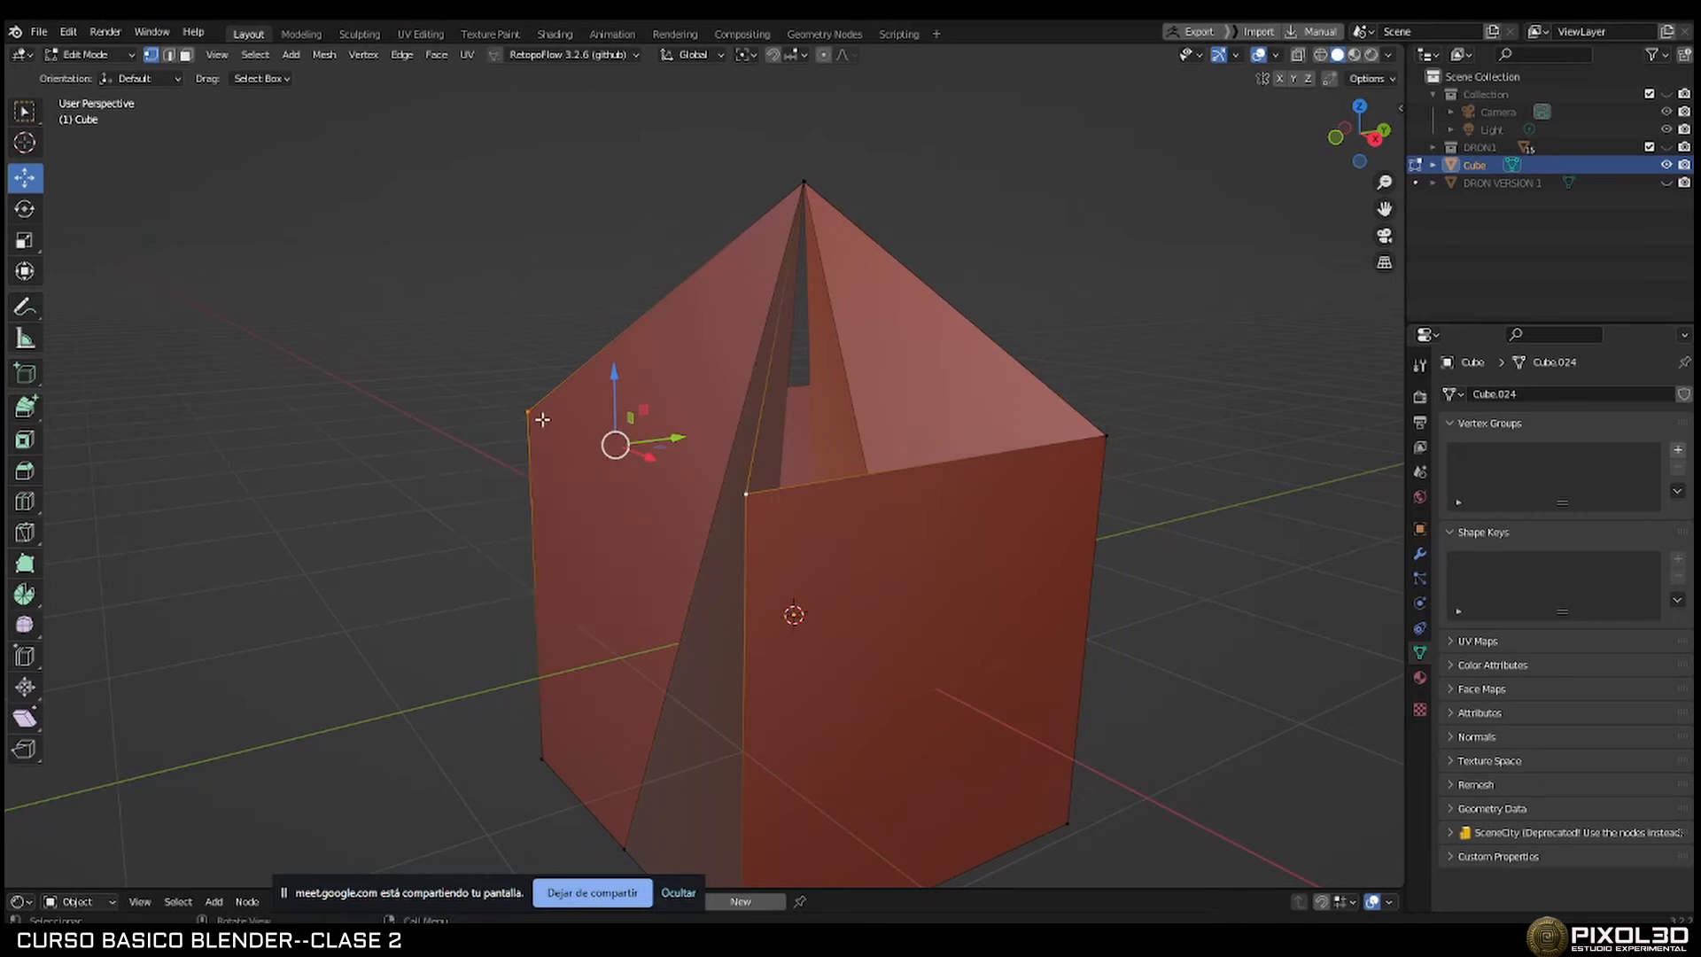
key(m)
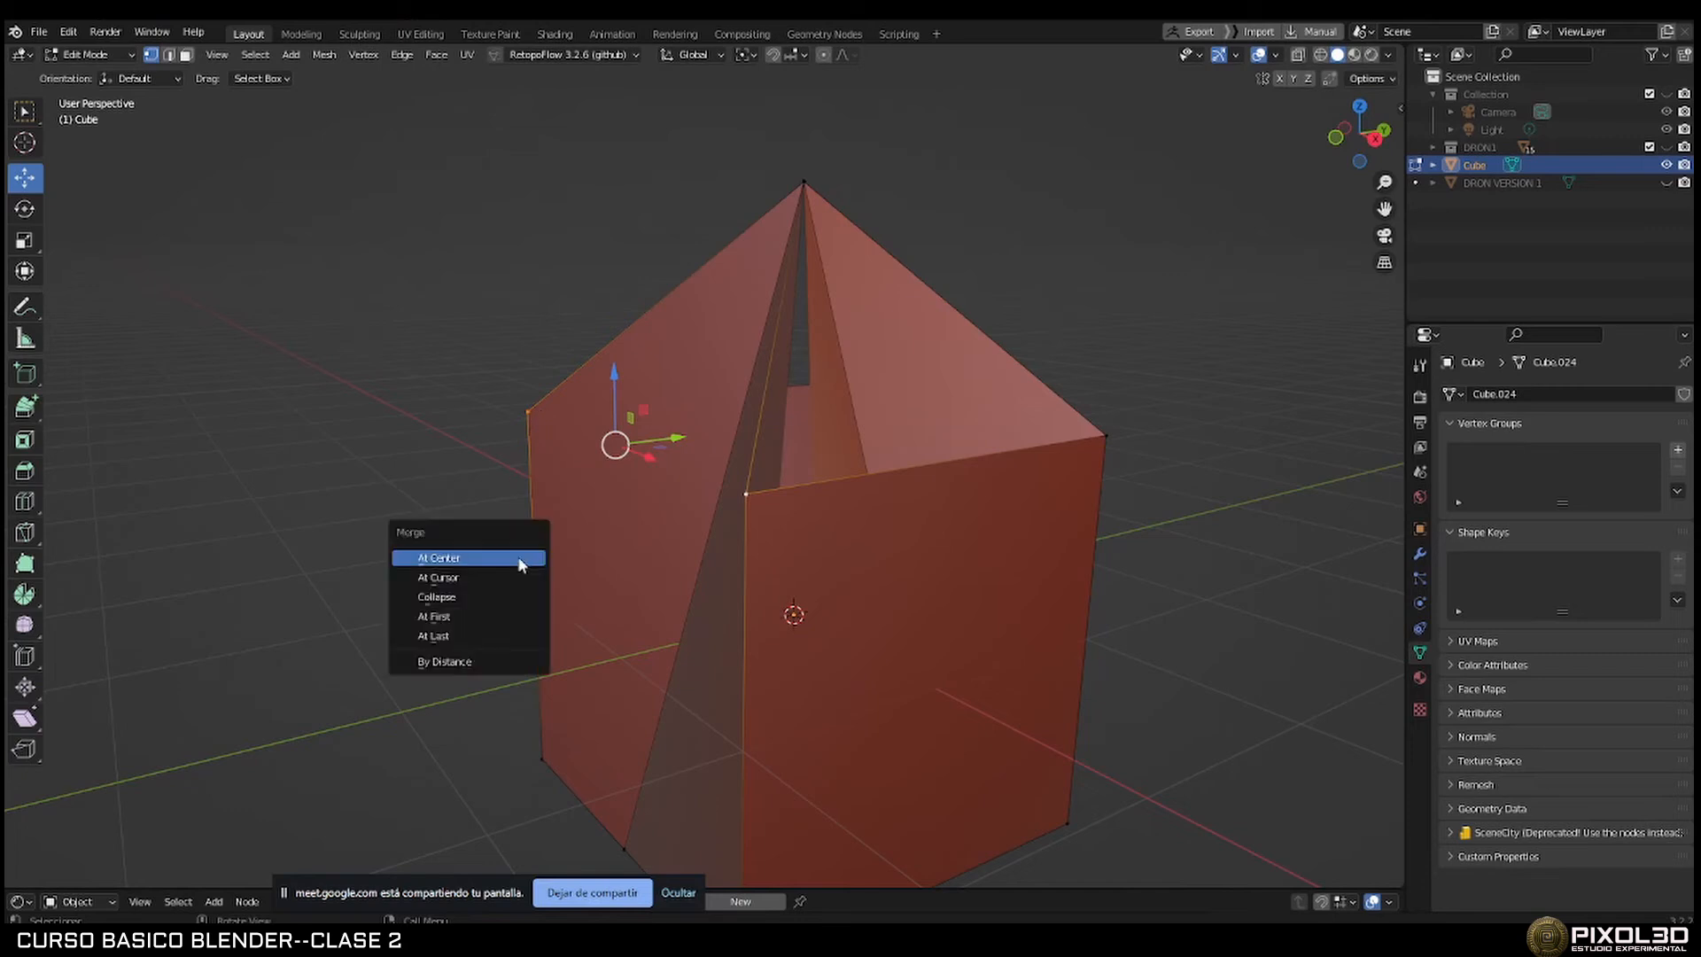
click(514, 612)
Merge the two upper corner vertices of the opposite gable wall using At Last, and switch to Object Mode.
middle_drag(512, 588, 350, 538)
click(848, 560)
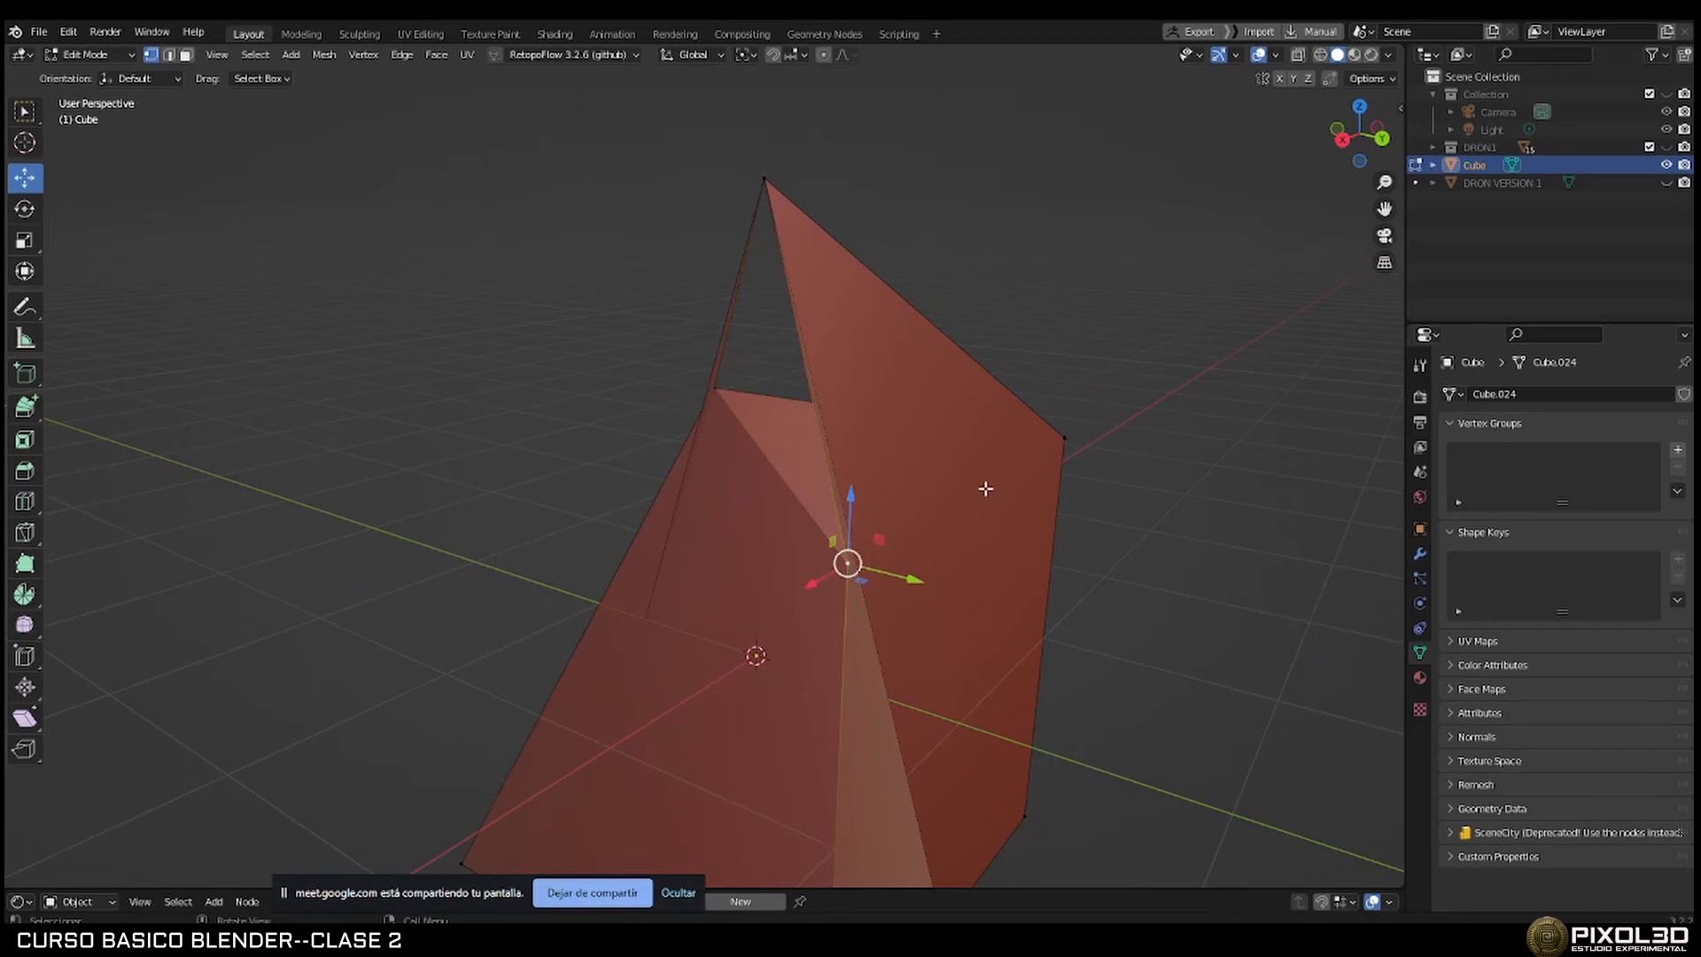
shift+click(1063, 439)
key(m)
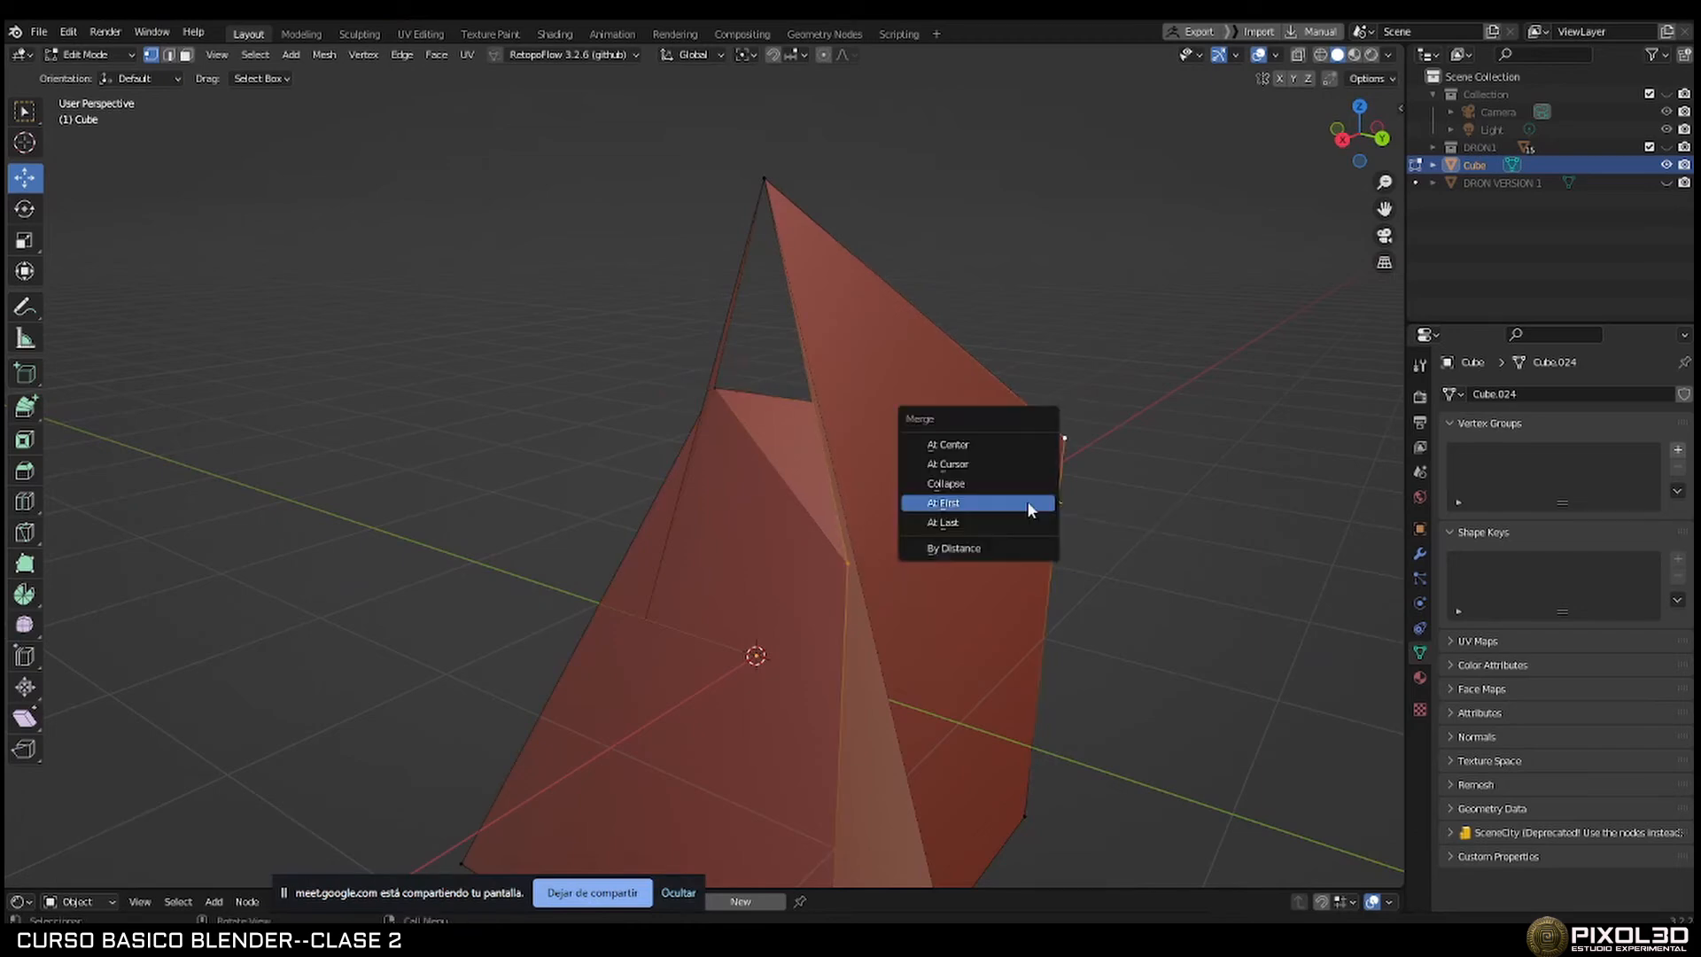
click(1013, 520)
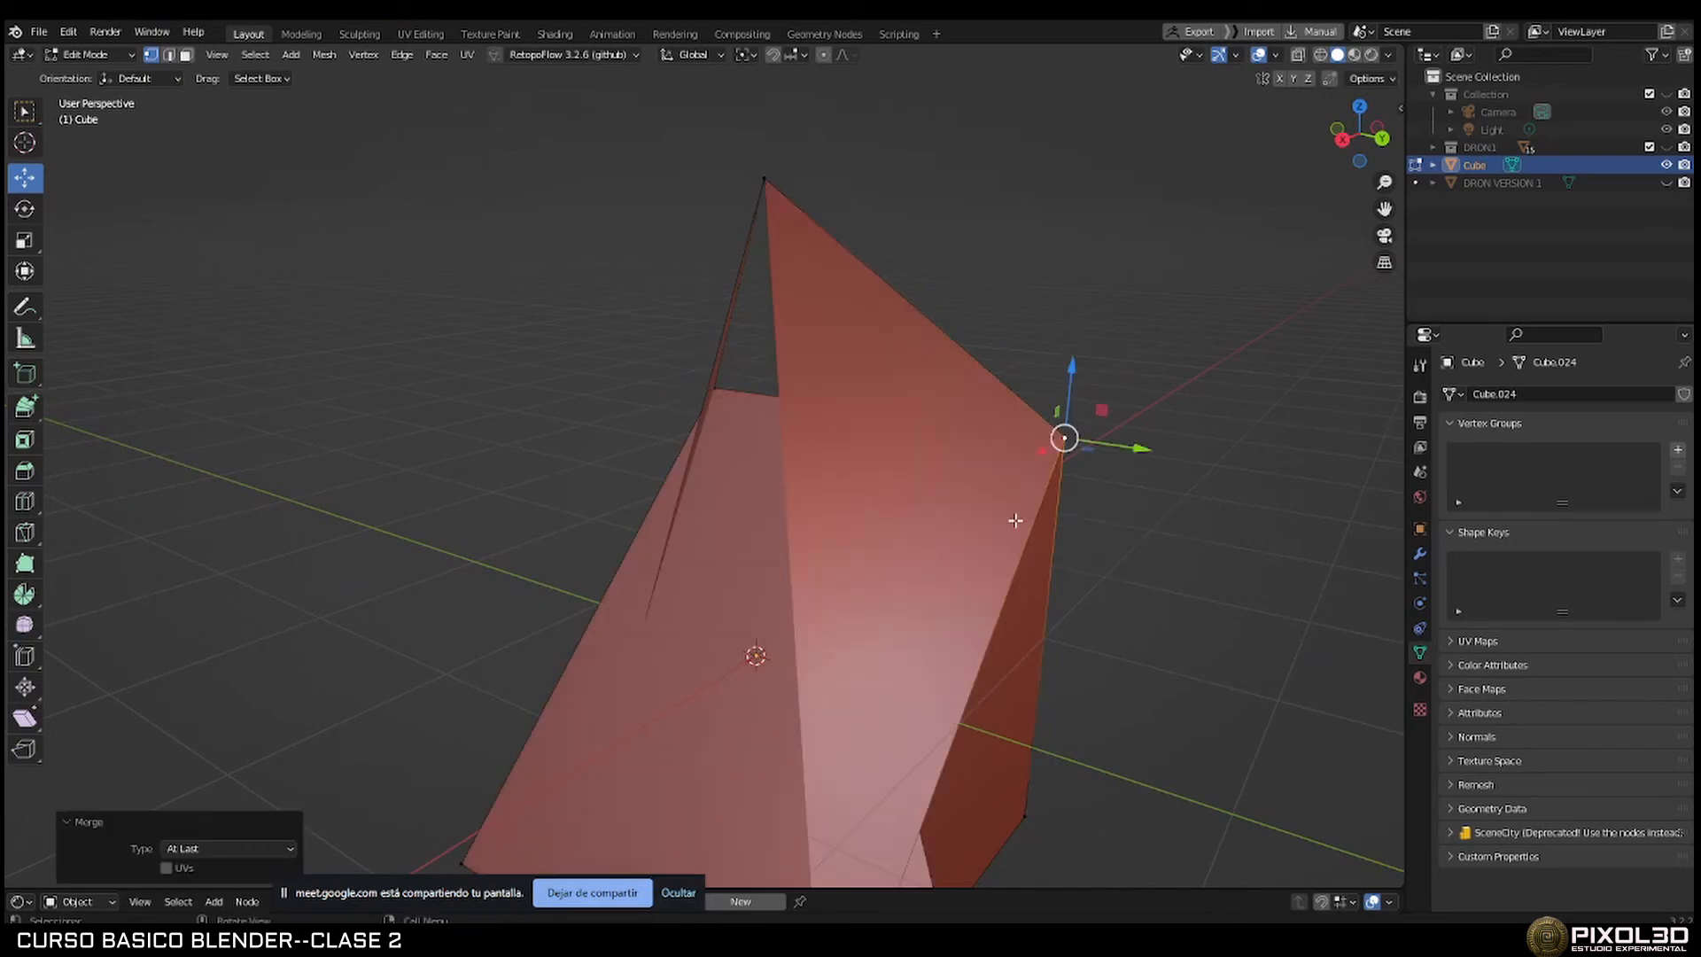
middle_drag(1043, 501, 975, 540)
scroll(802, 517, down, 3)
key(Tab)
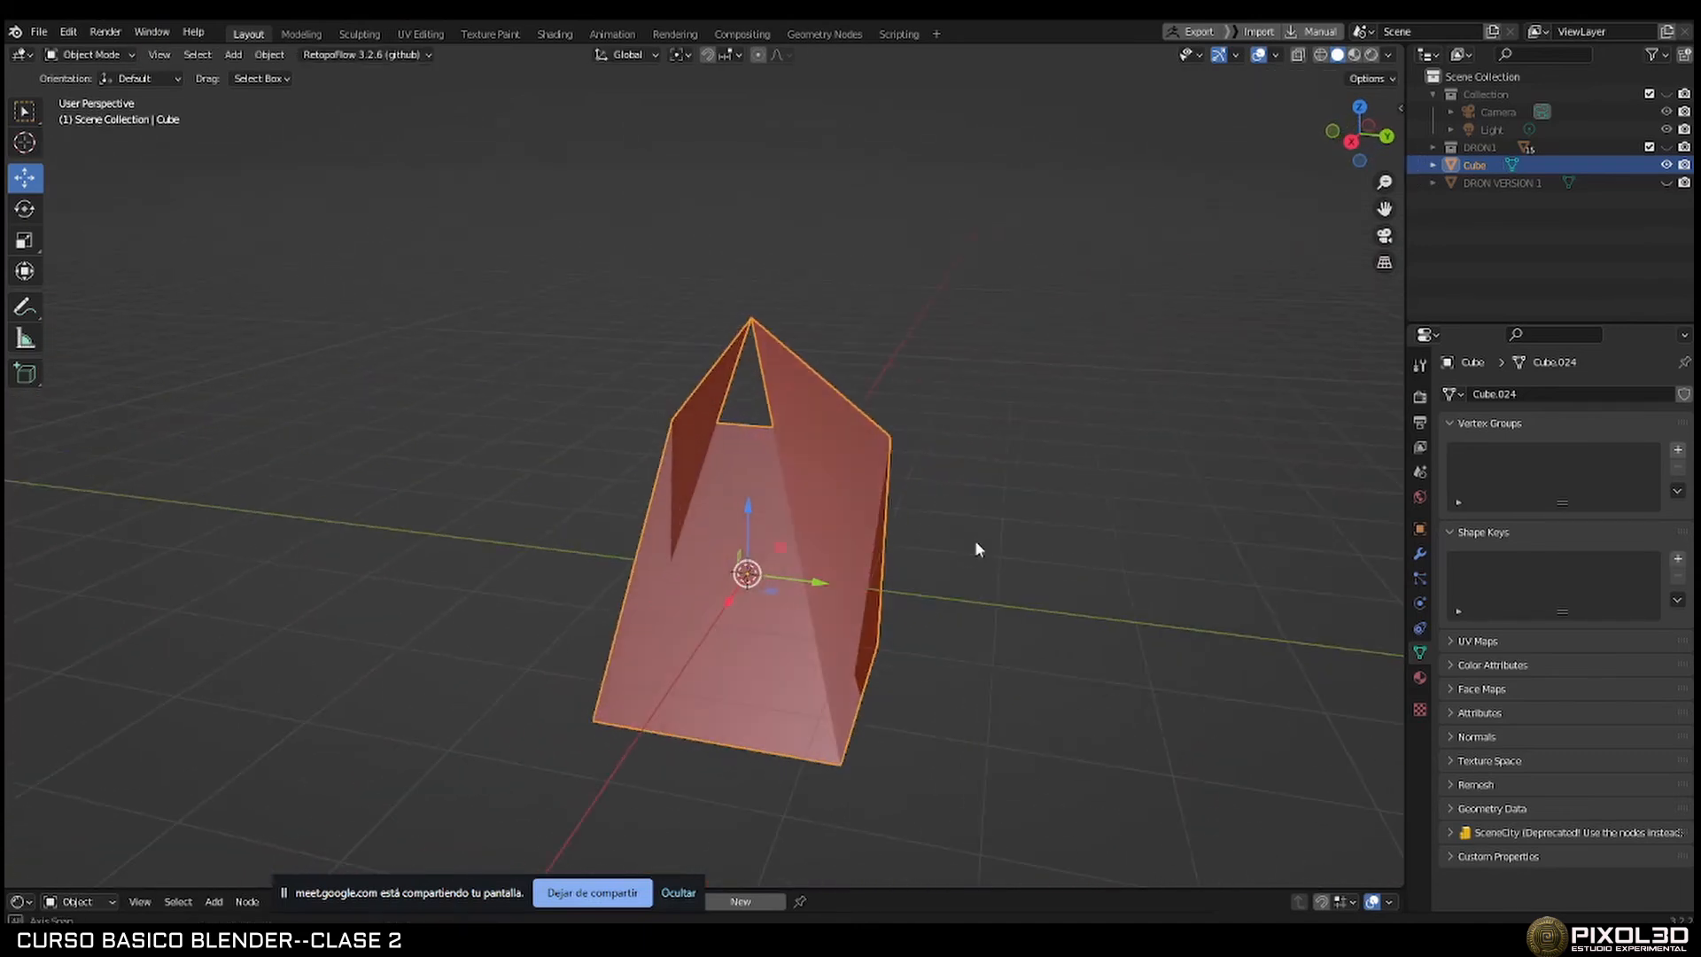
Undo the vertex merges back to the open cube with two separate gable peaks.
key(ctrl+z)
key(ctrl+z)
key(ctrl+z)
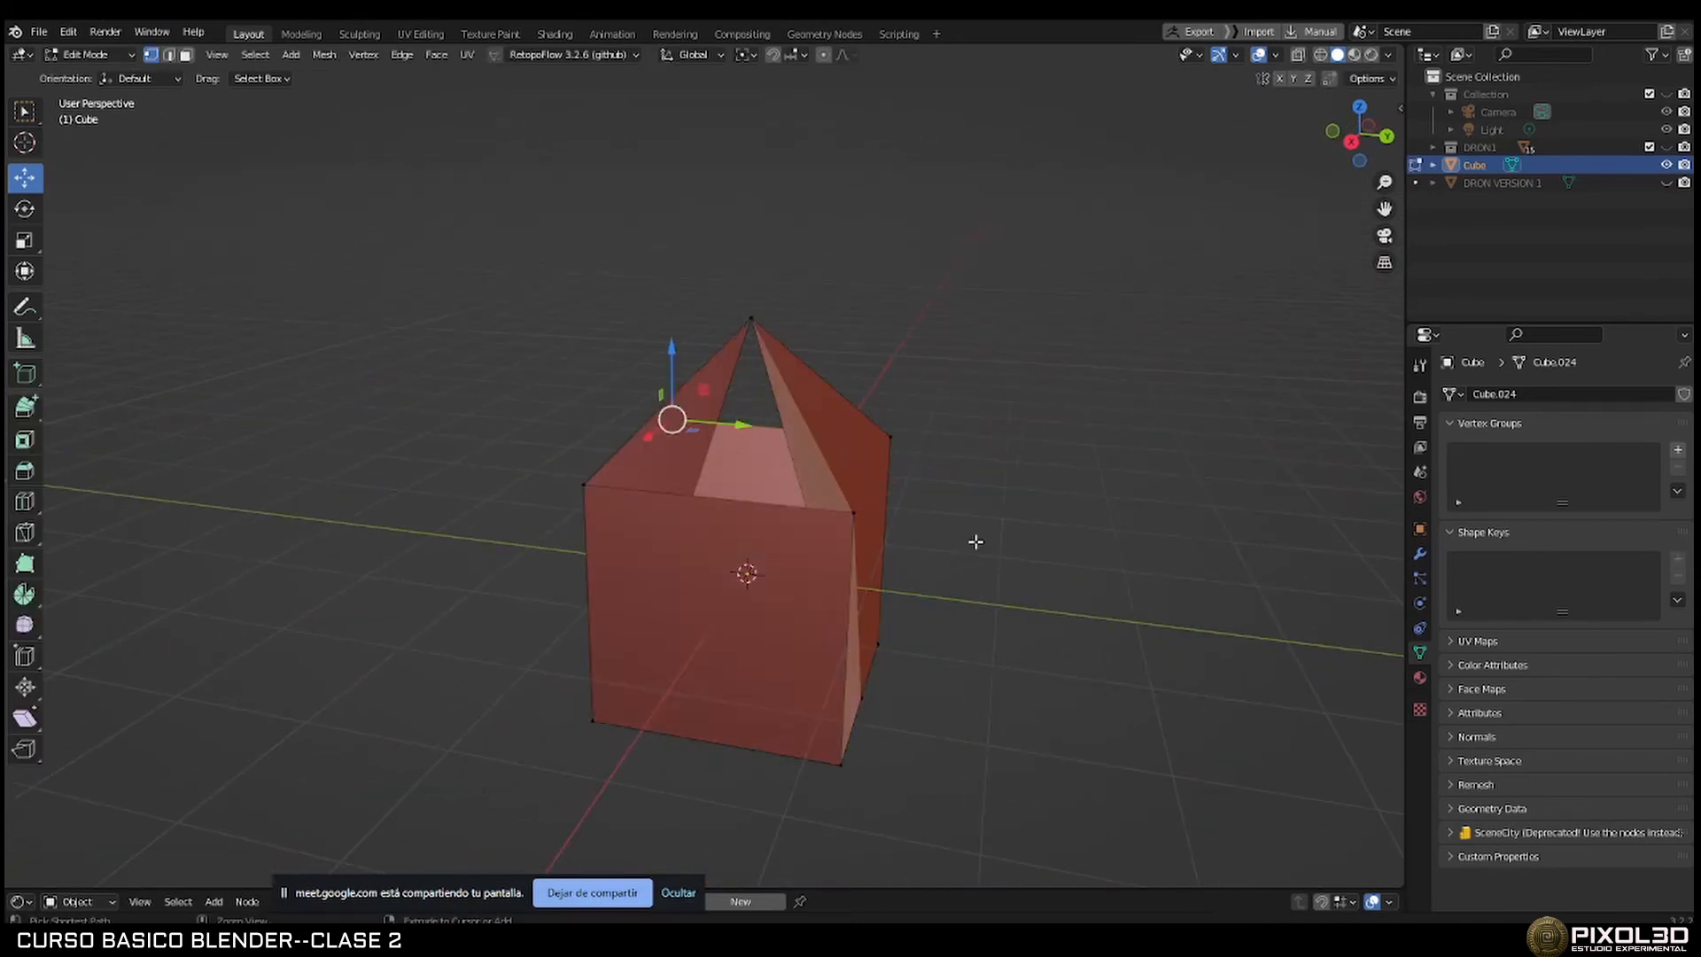
key(ctrl+z)
middle_drag(904, 497, 799, 503)
Switch to edge selection and merge the two facing sloped gable edges on the same side At Center.
click(168, 54)
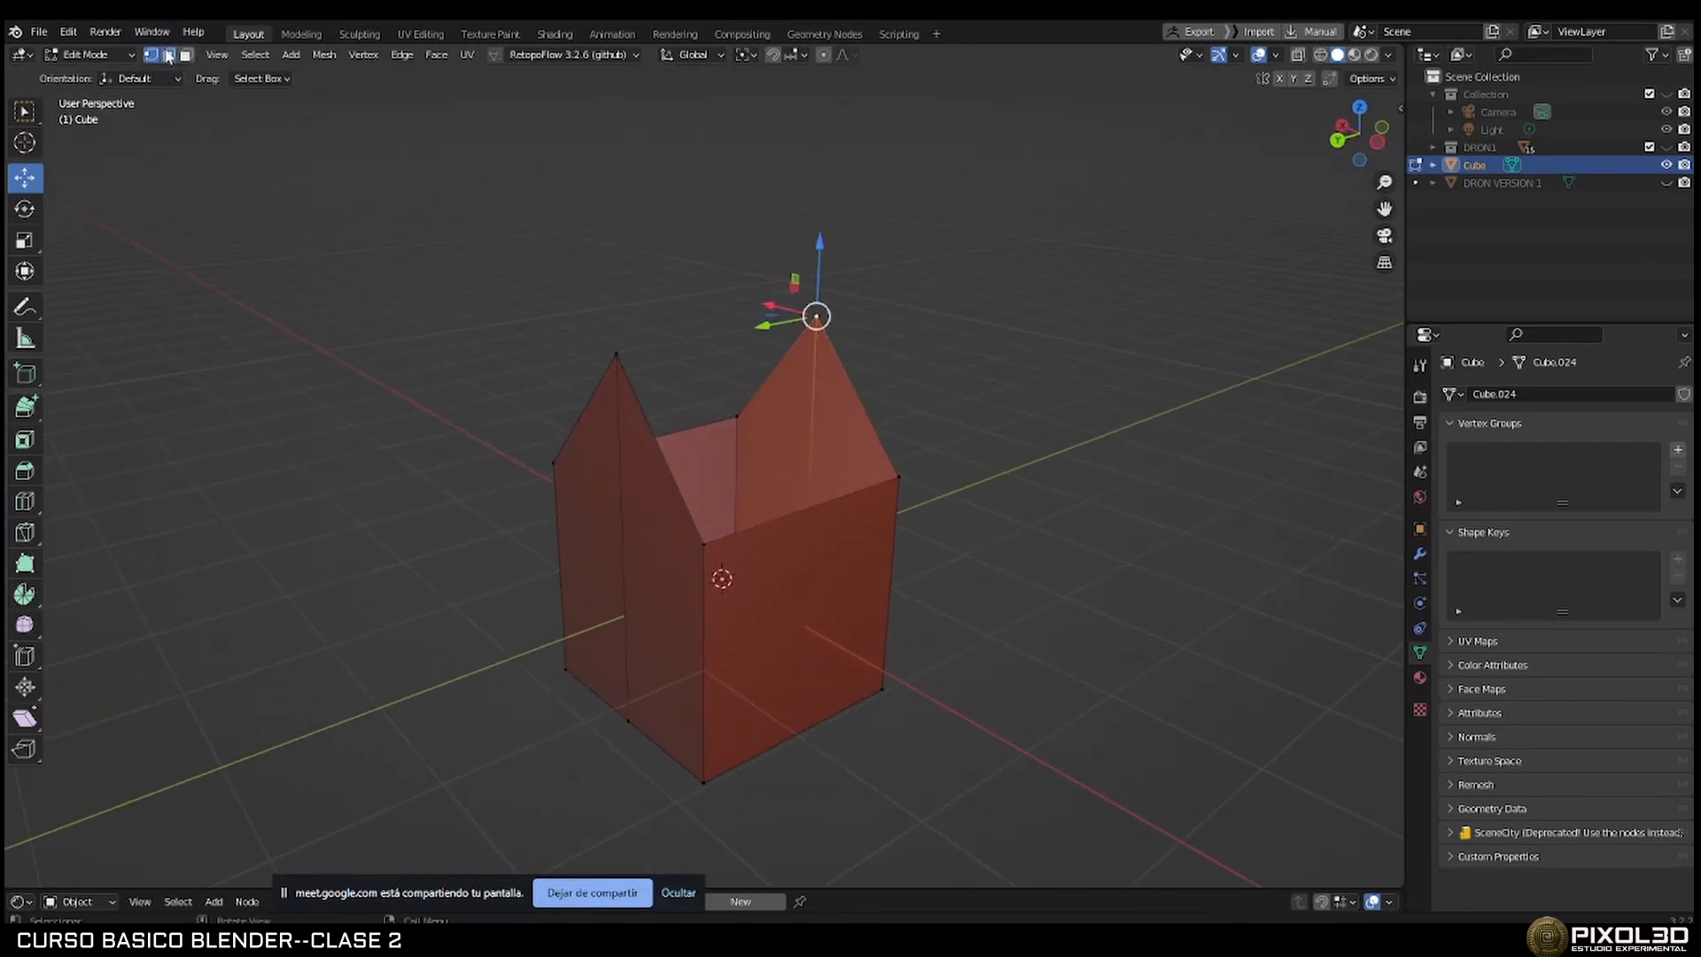
click(661, 454)
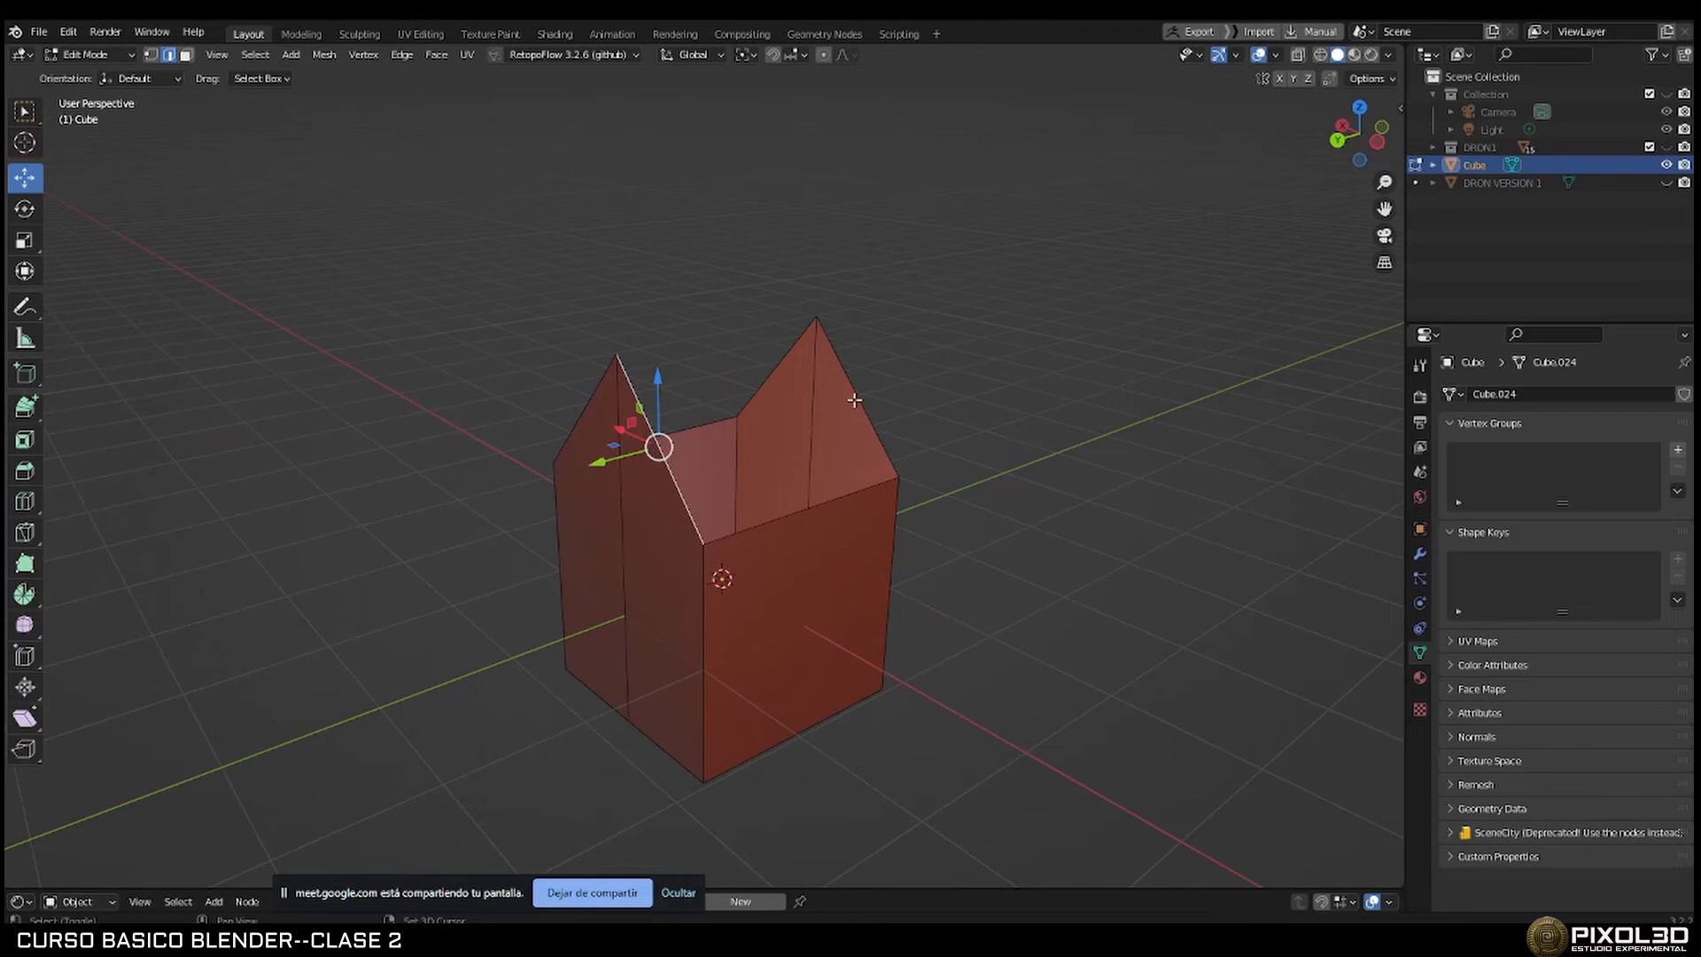
shift+click(855, 401)
mouse_move(781, 457)
middle_down()
mouse_move(708, 454)
mouse_move(778, 463)
middle_up()
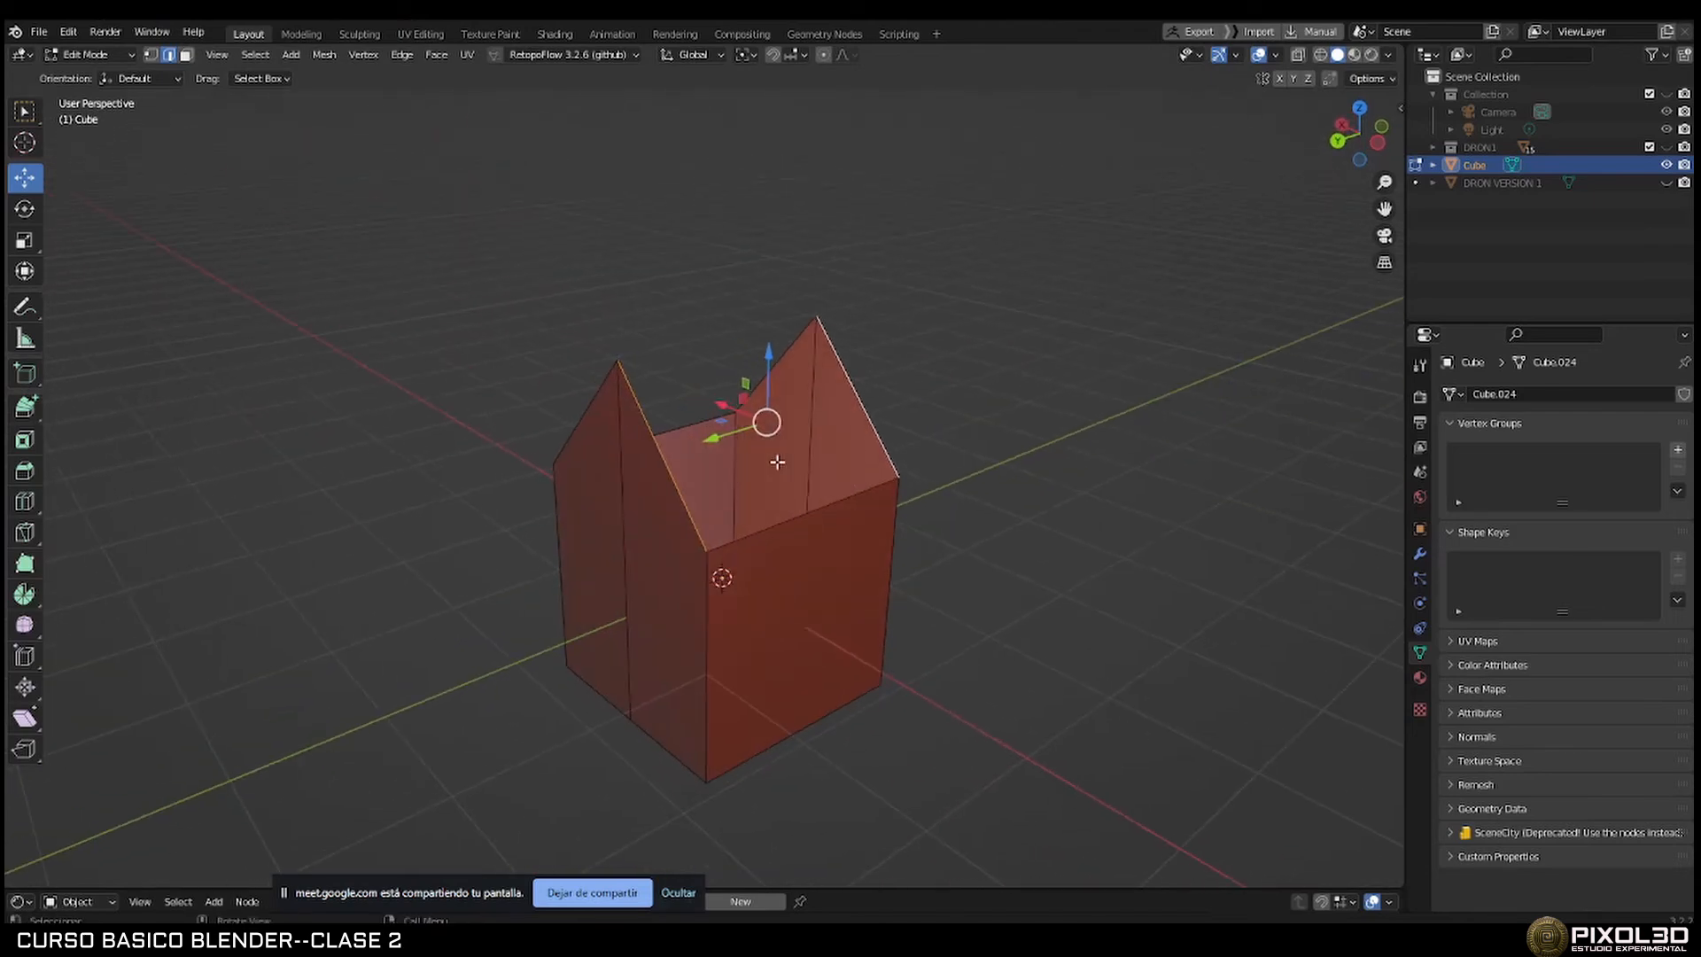
key(m)
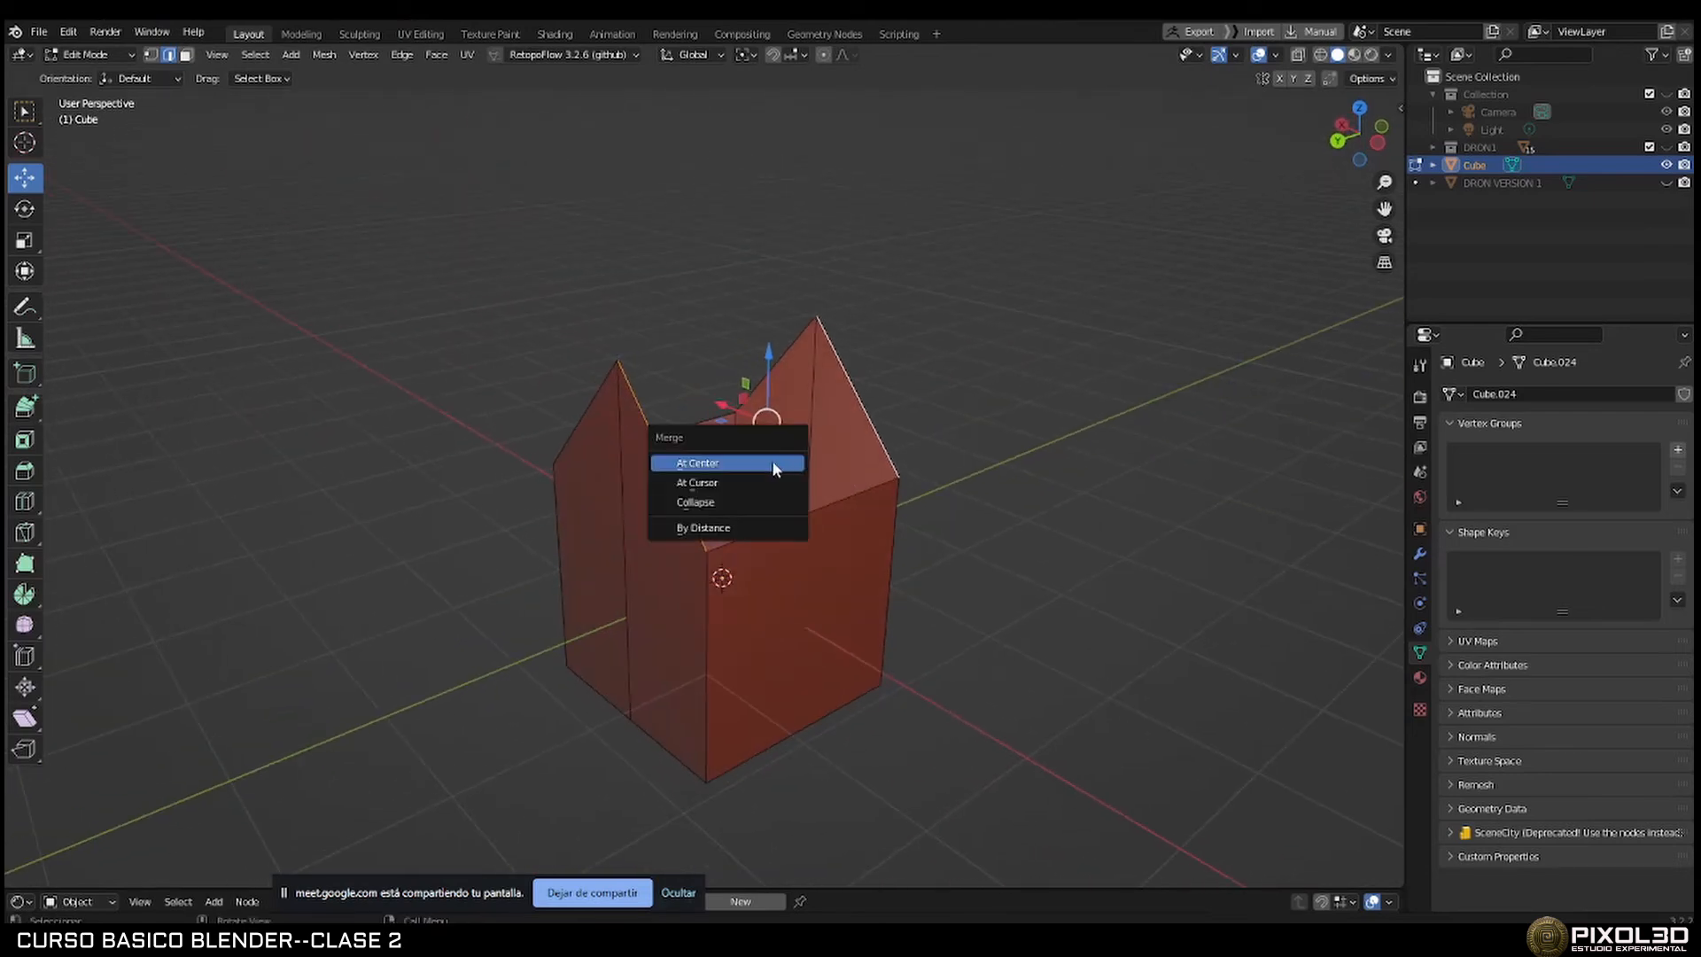
click(773, 460)
middle_drag(773, 463, 596, 505)
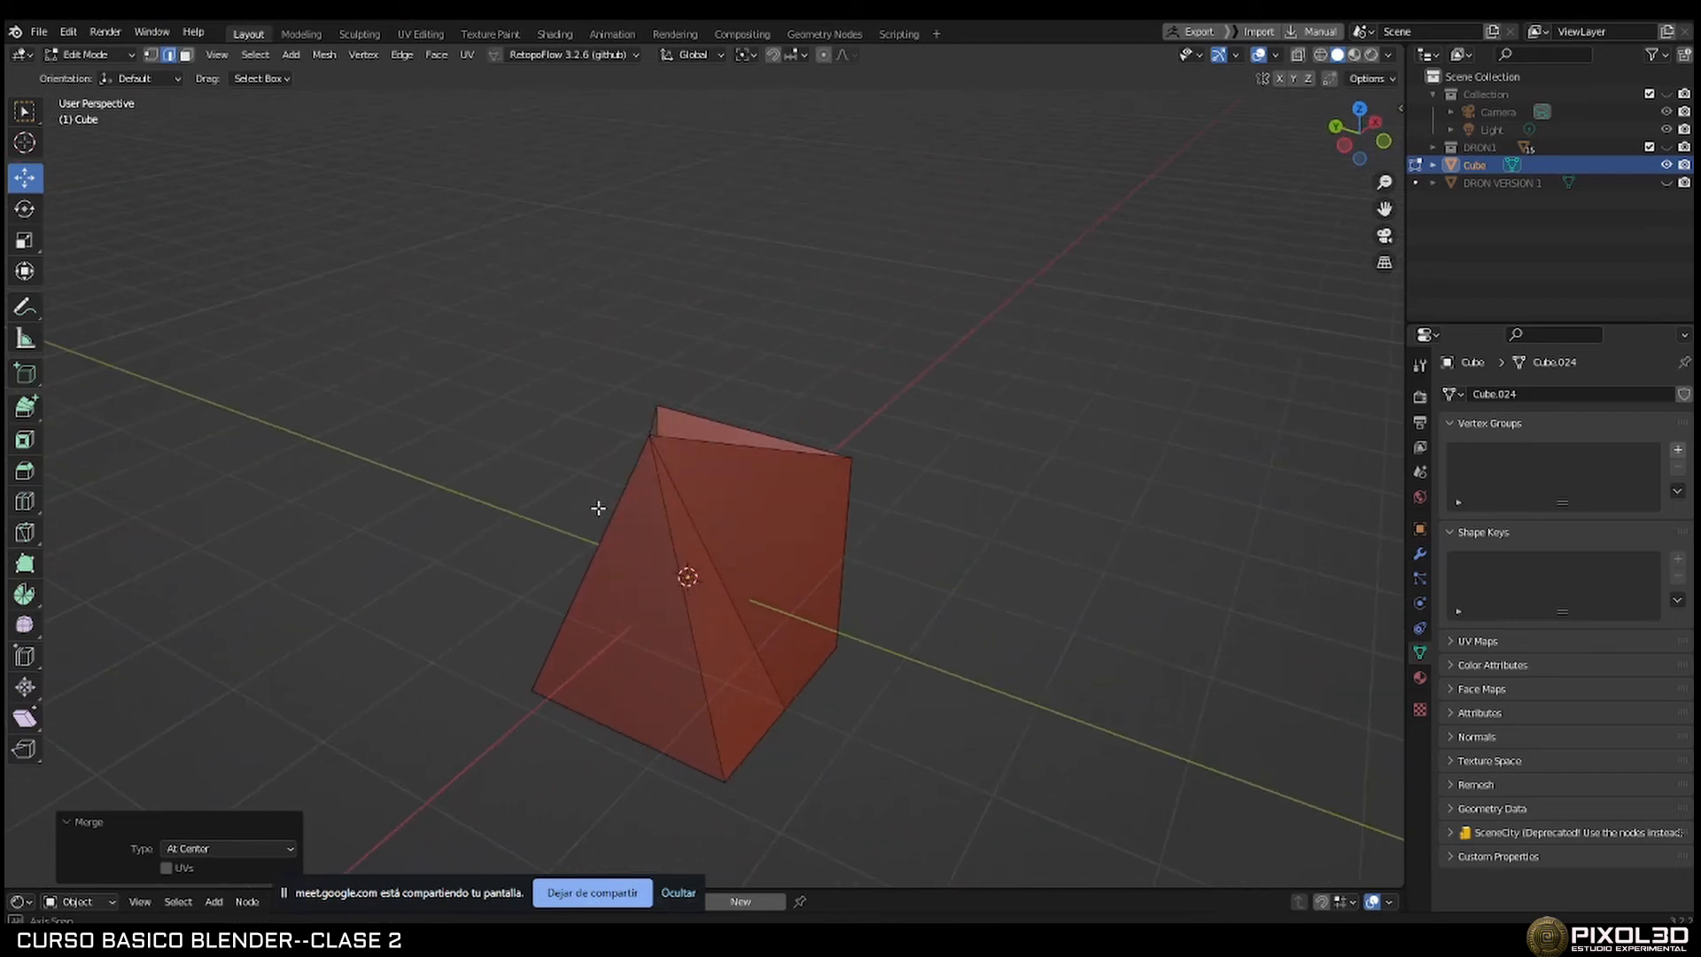
Replace the At Center merge of the two facing sloped gable edges with a Collapse merge, and undo it.
key(ctrl+z)
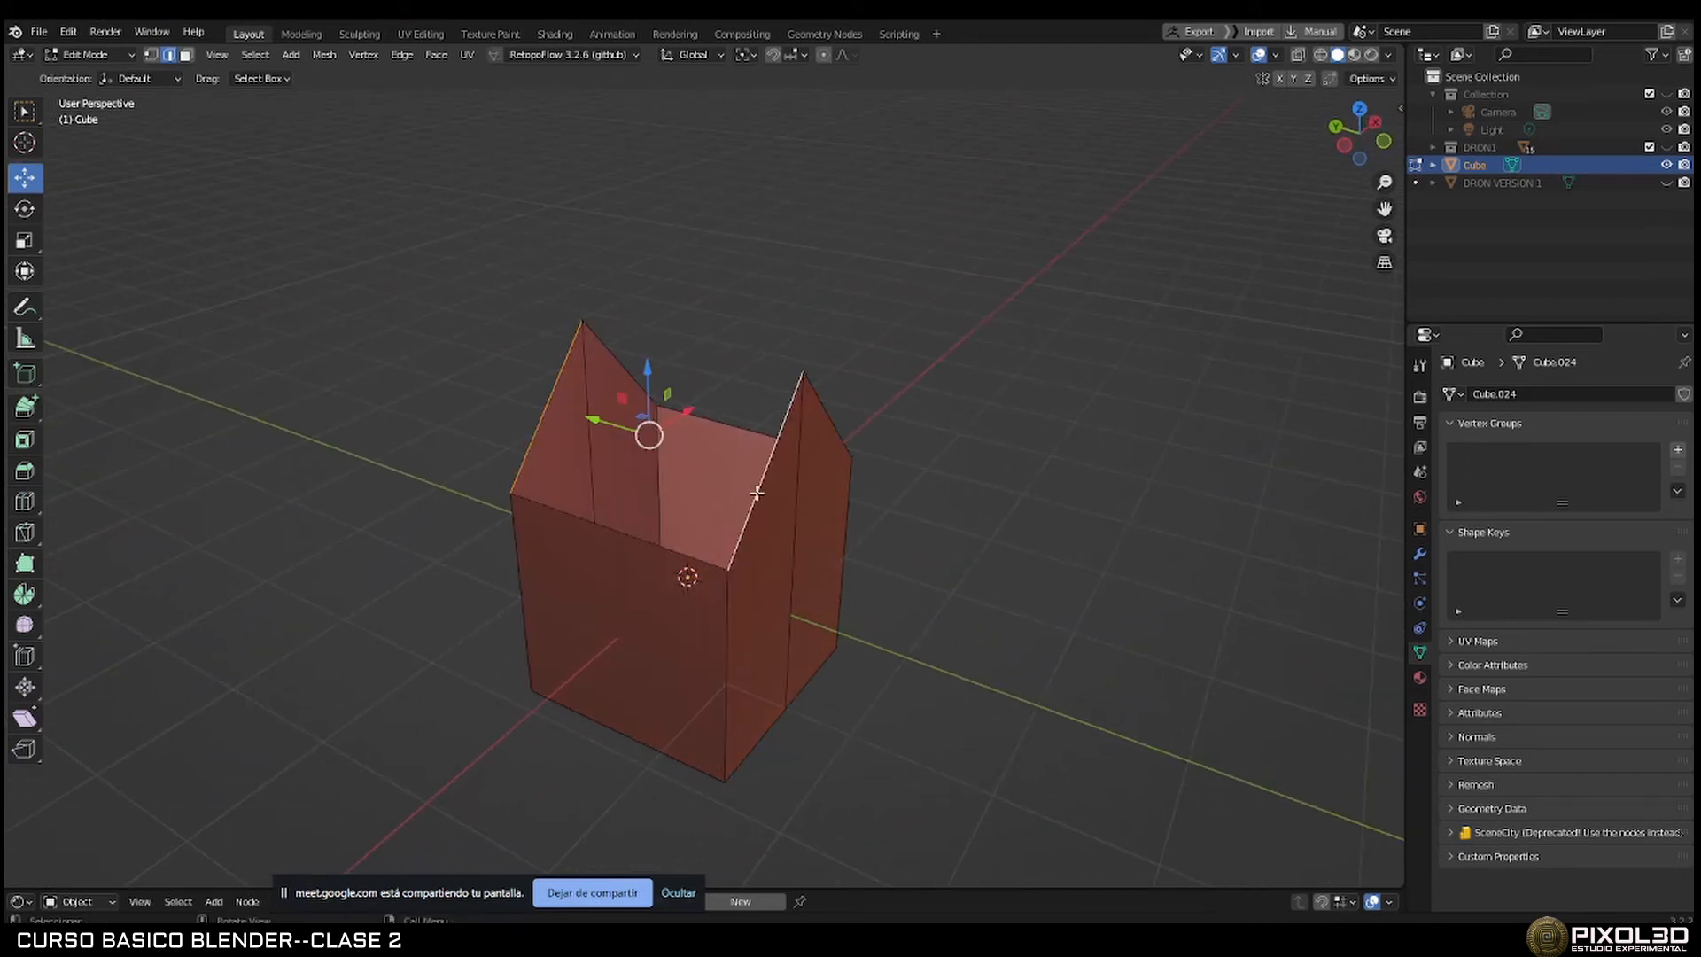
key(m)
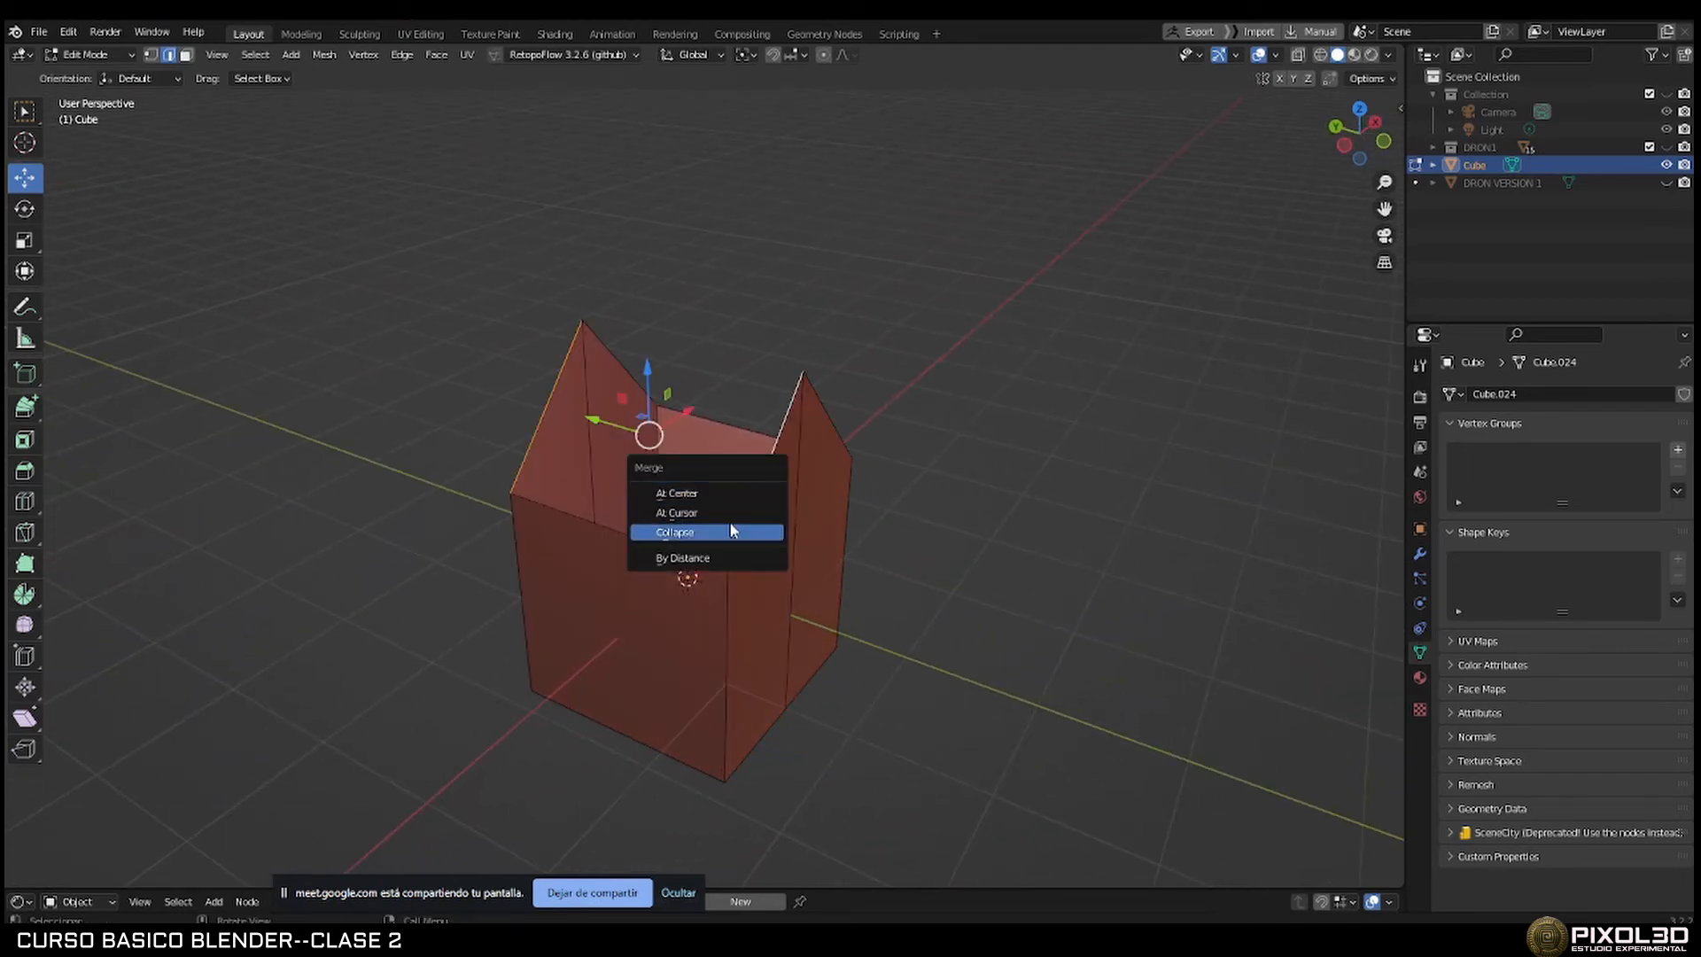
click(732, 530)
middle_drag(718, 520, 828, 479)
key(ctrl+z)
Switch to face selection, merge one half-wall face from each of the two opposite gables At Center, and undo the merge.
click(187, 55)
click(637, 449)
shift+click(828, 446)
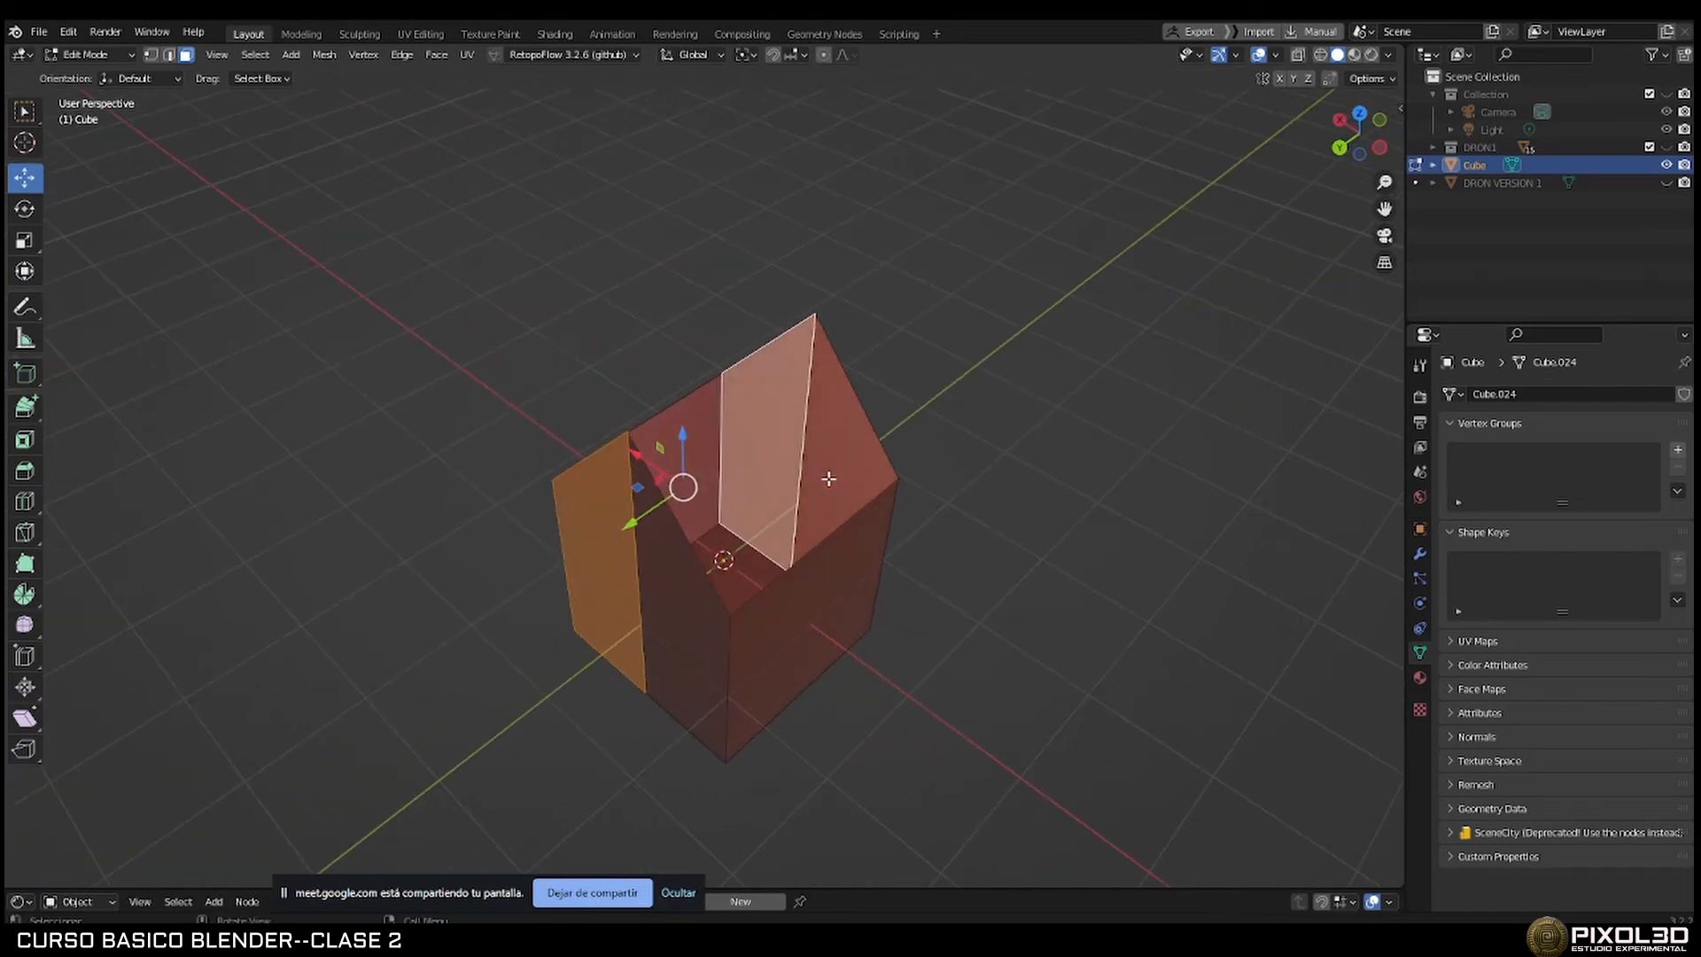
key(m)
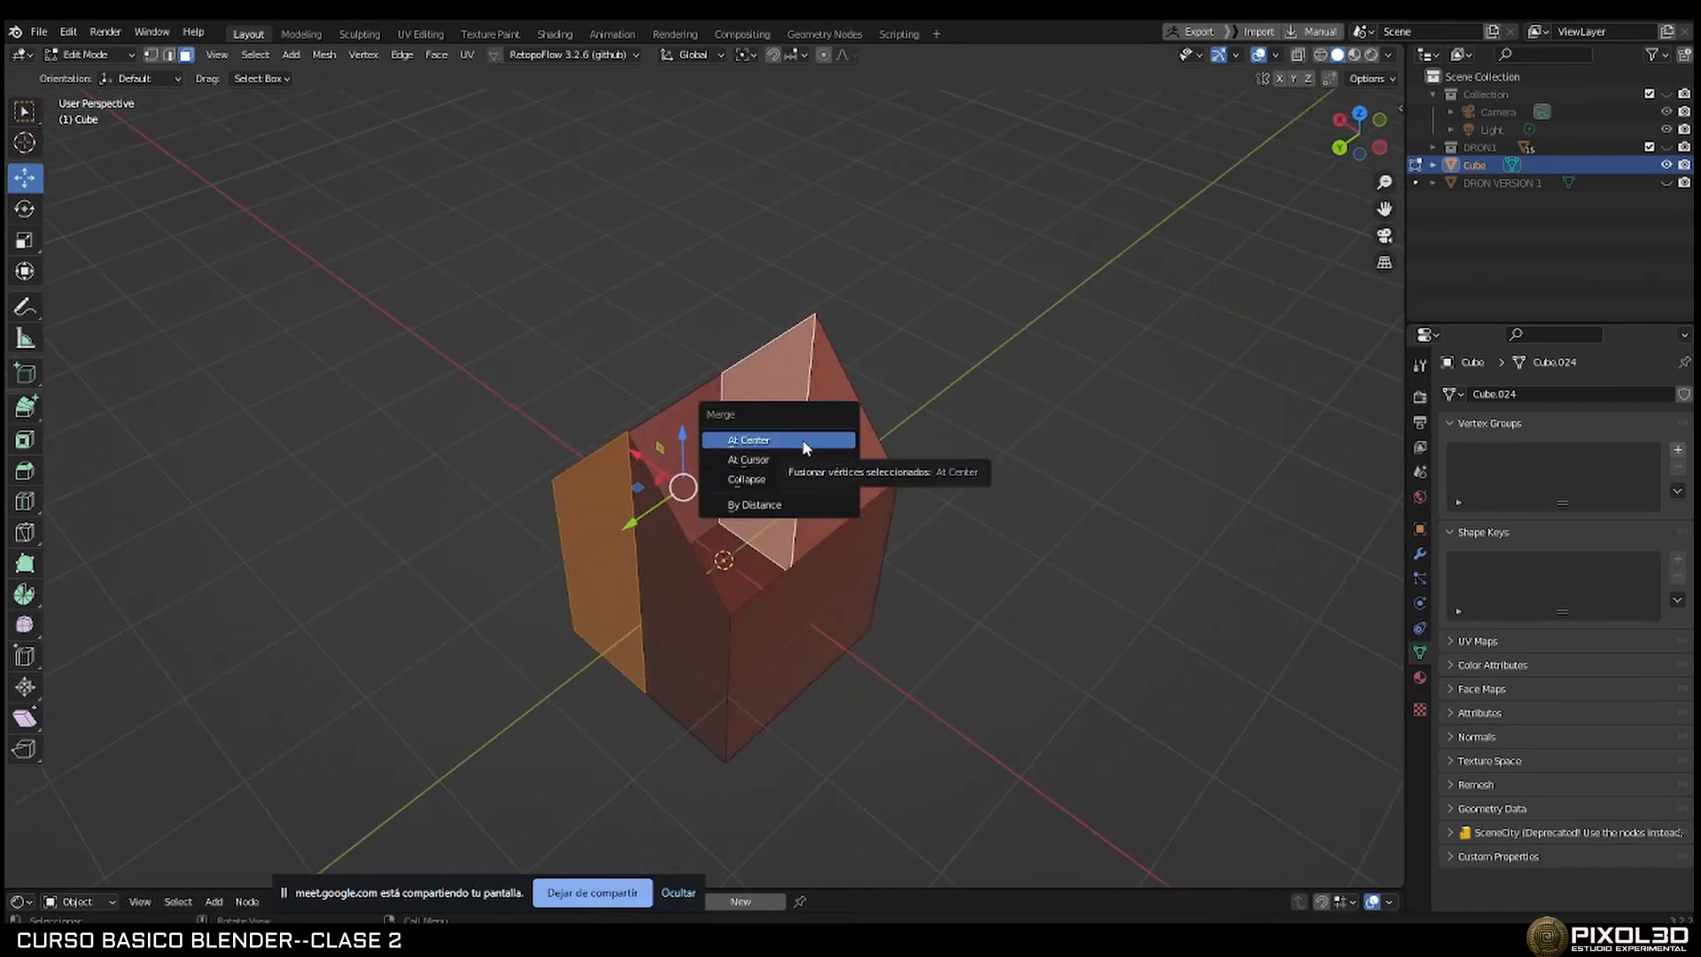
click(801, 440)
middle_drag(739, 474, 588, 410)
key(ctrl+z)
Switch to vertex selection, select the peak vertices of both gables, and open the merge options for them.
click(848, 510)
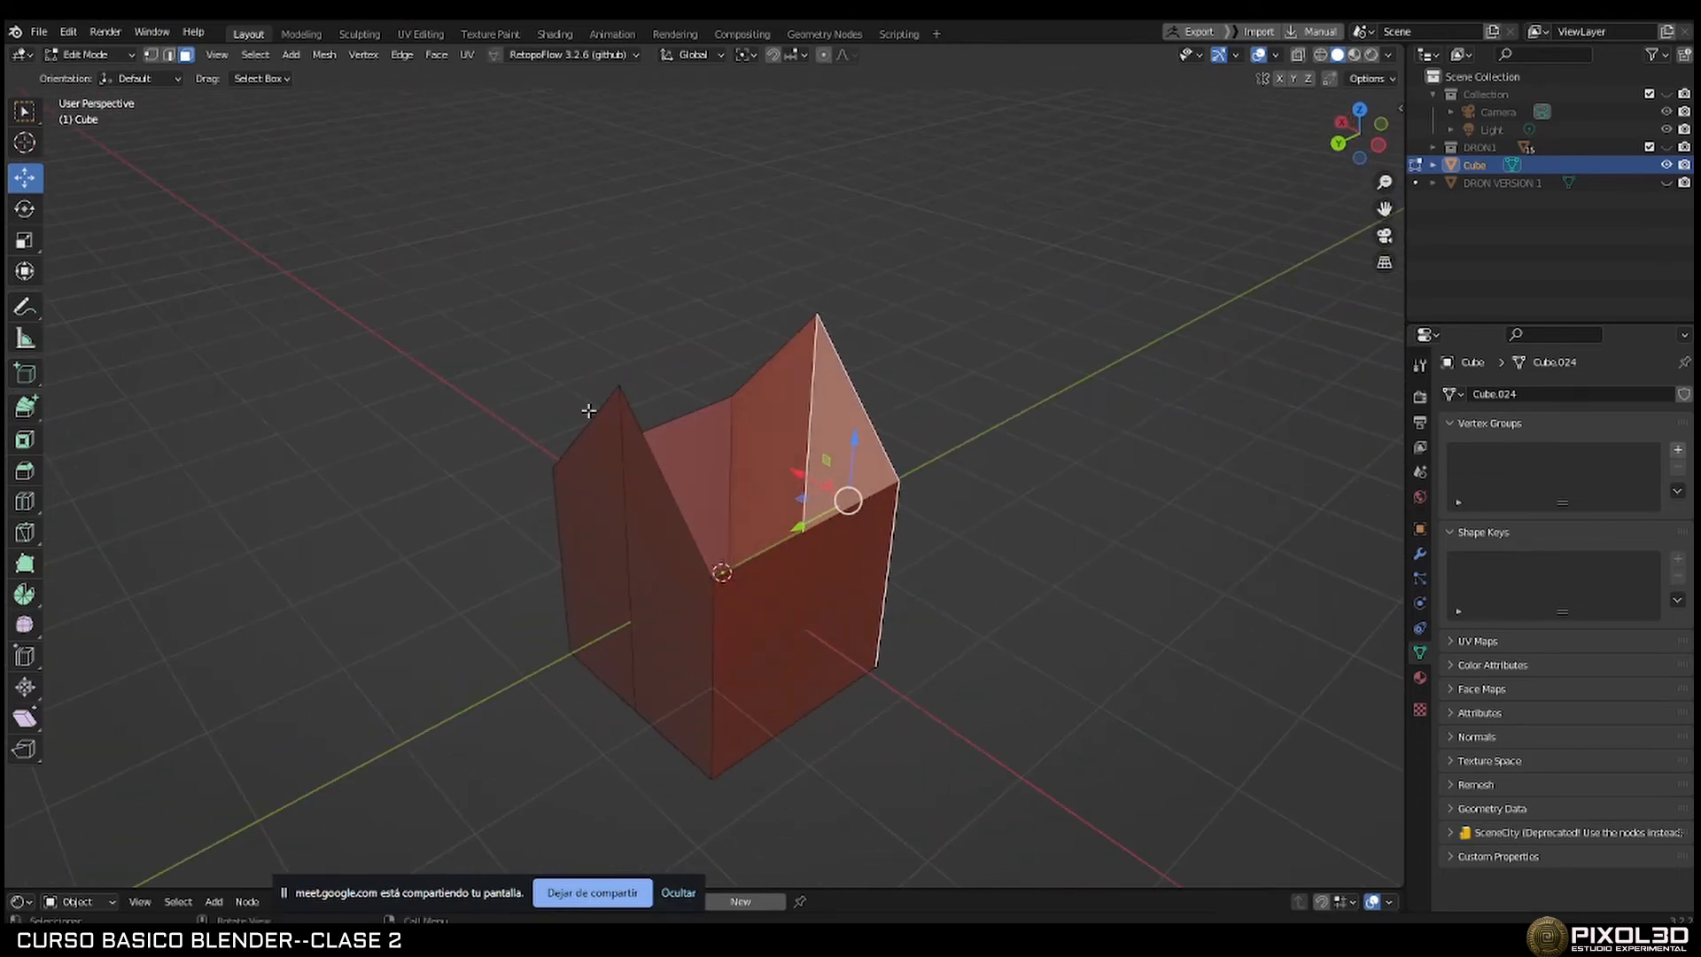
middle_drag(952, 700, 941, 630)
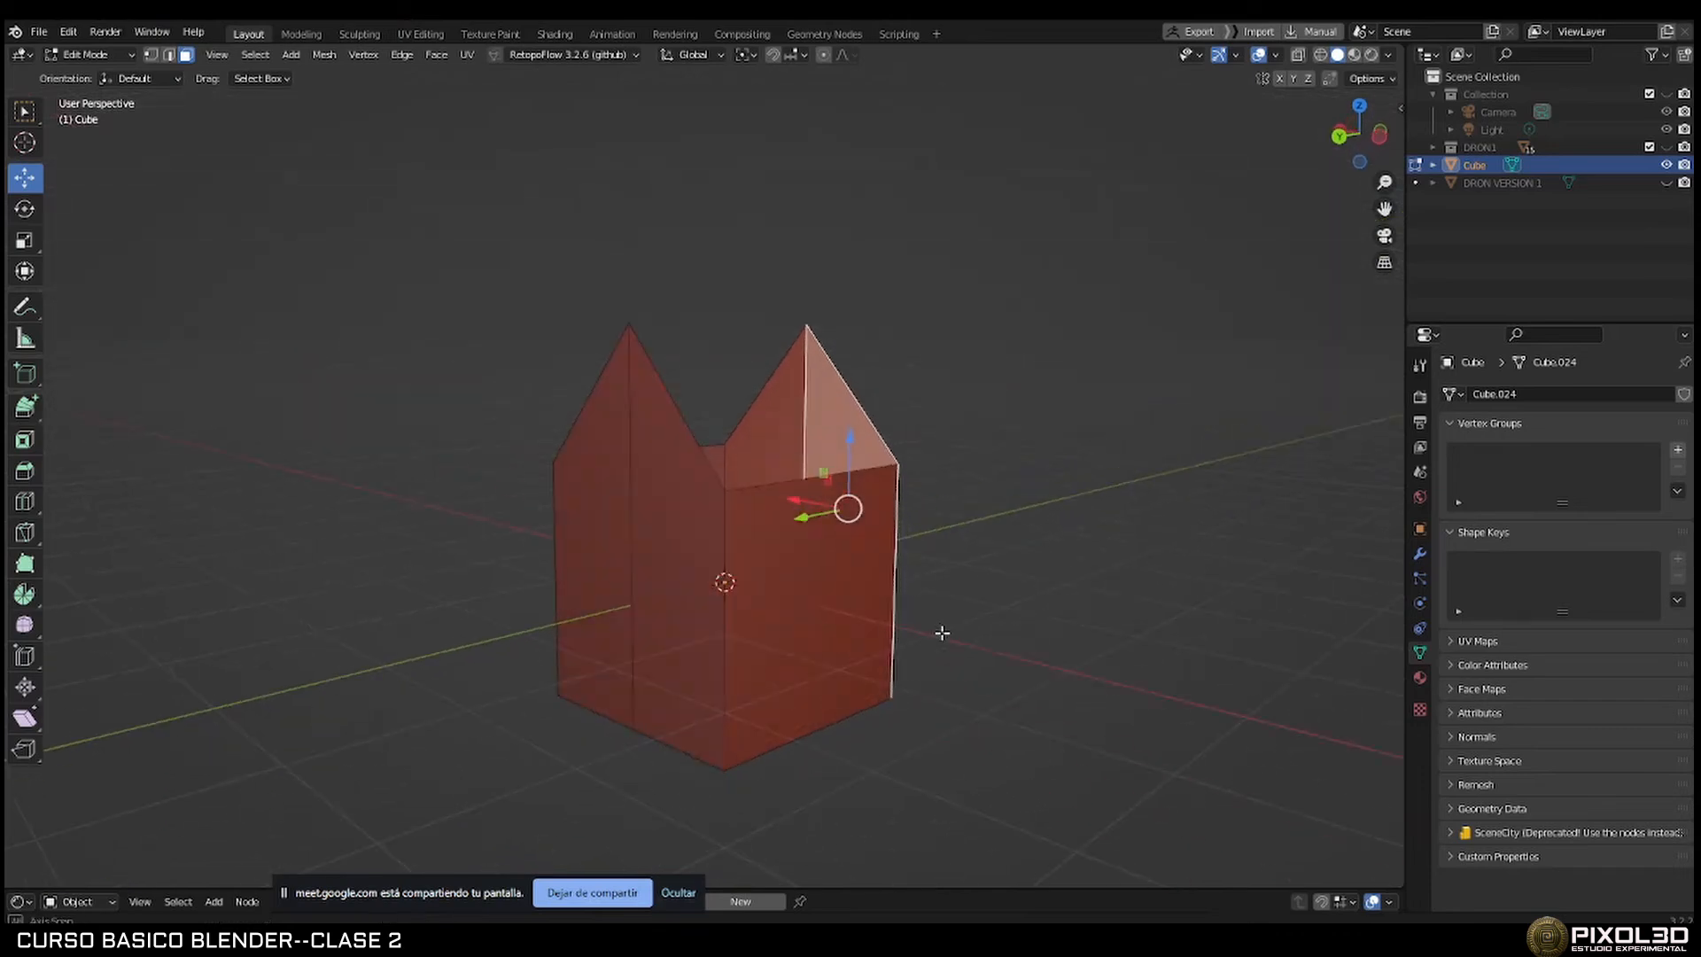
shift+middle_drag(710, 422, 708, 555)
scroll(652, 486, up, 3)
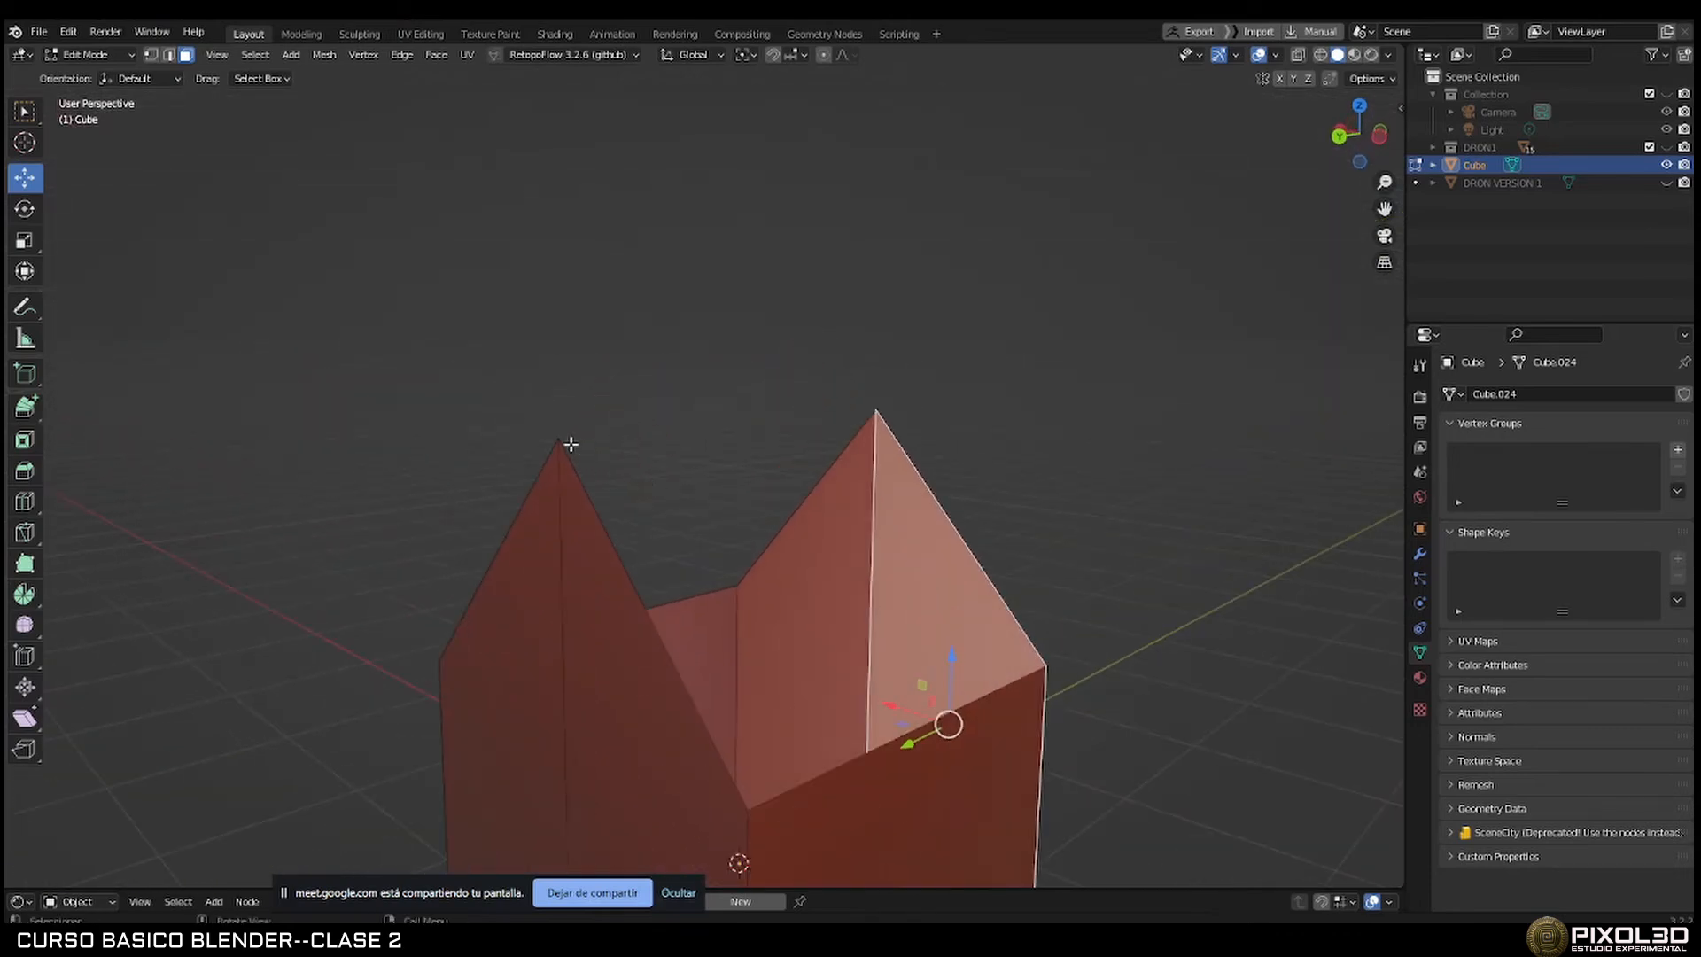
click(612, 467)
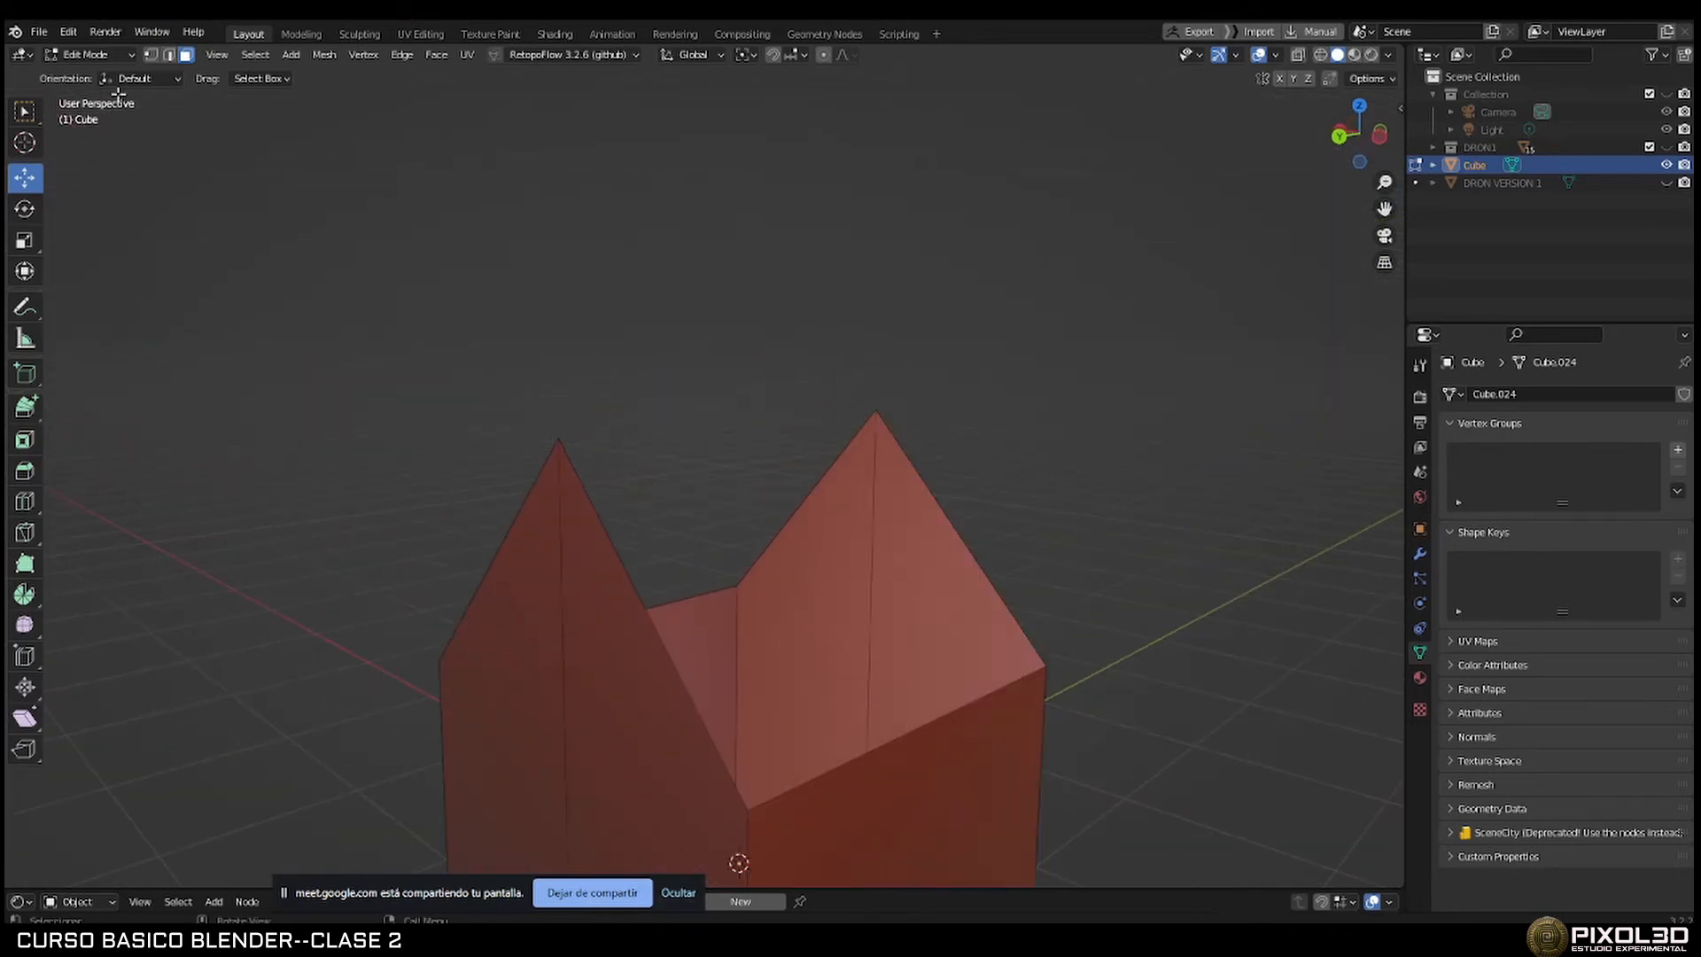
click(151, 54)
click(553, 425)
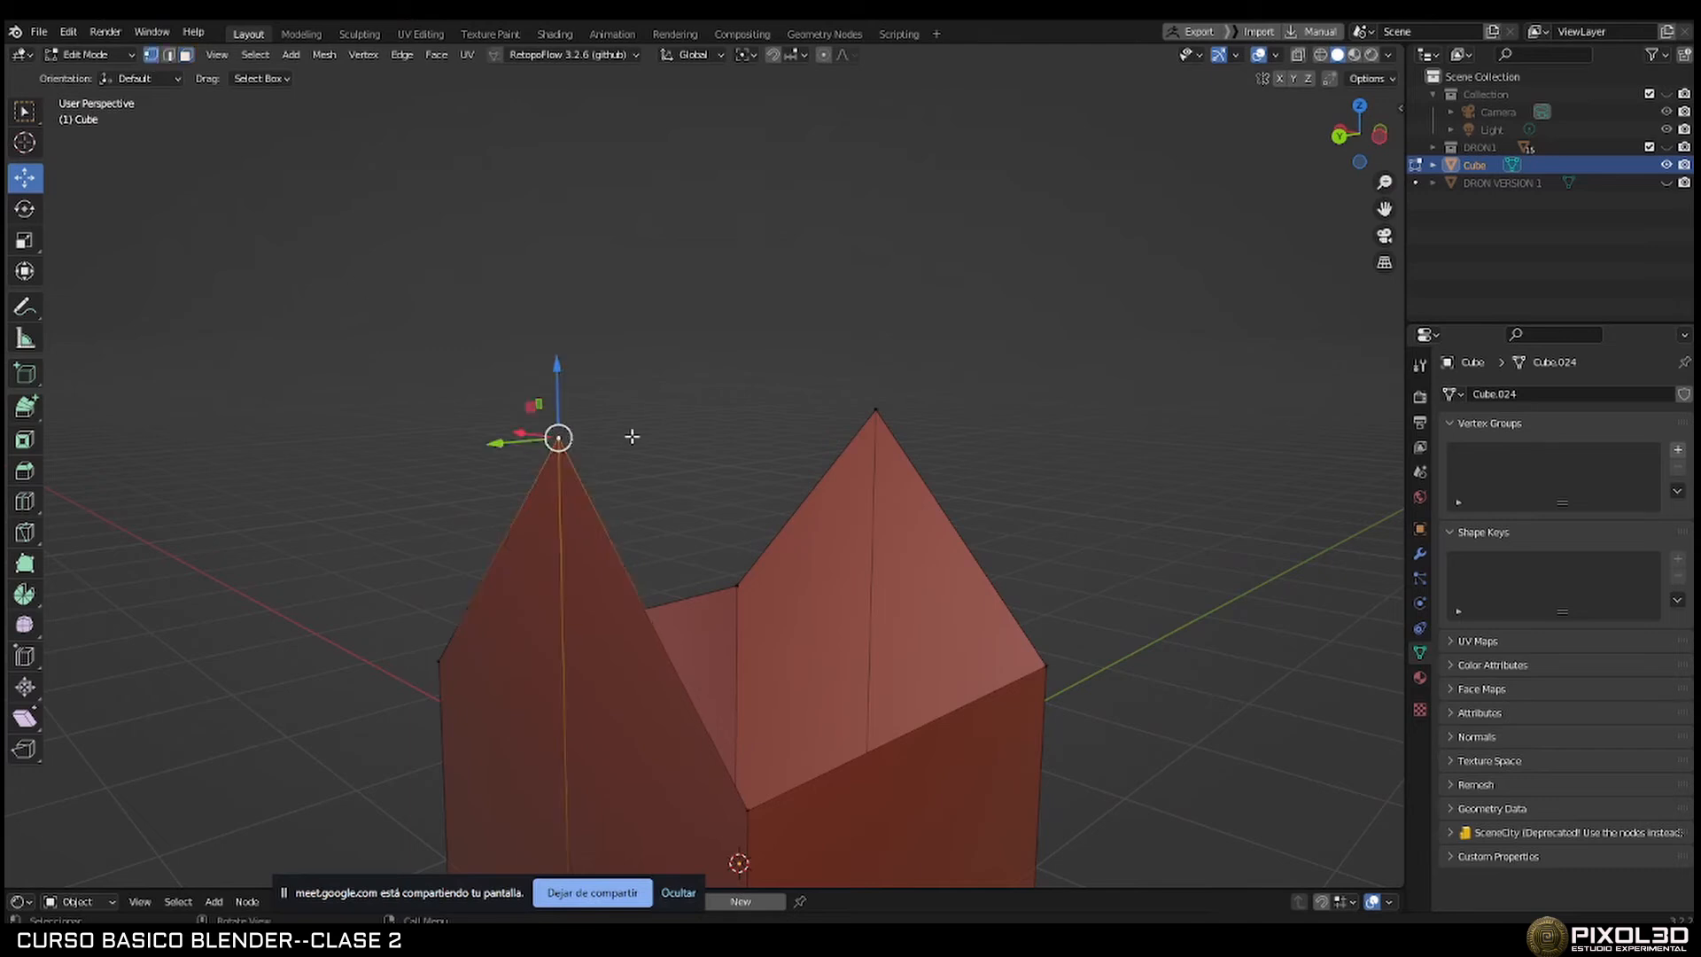
shift+click(879, 412)
middle_drag(868, 470, 874, 493)
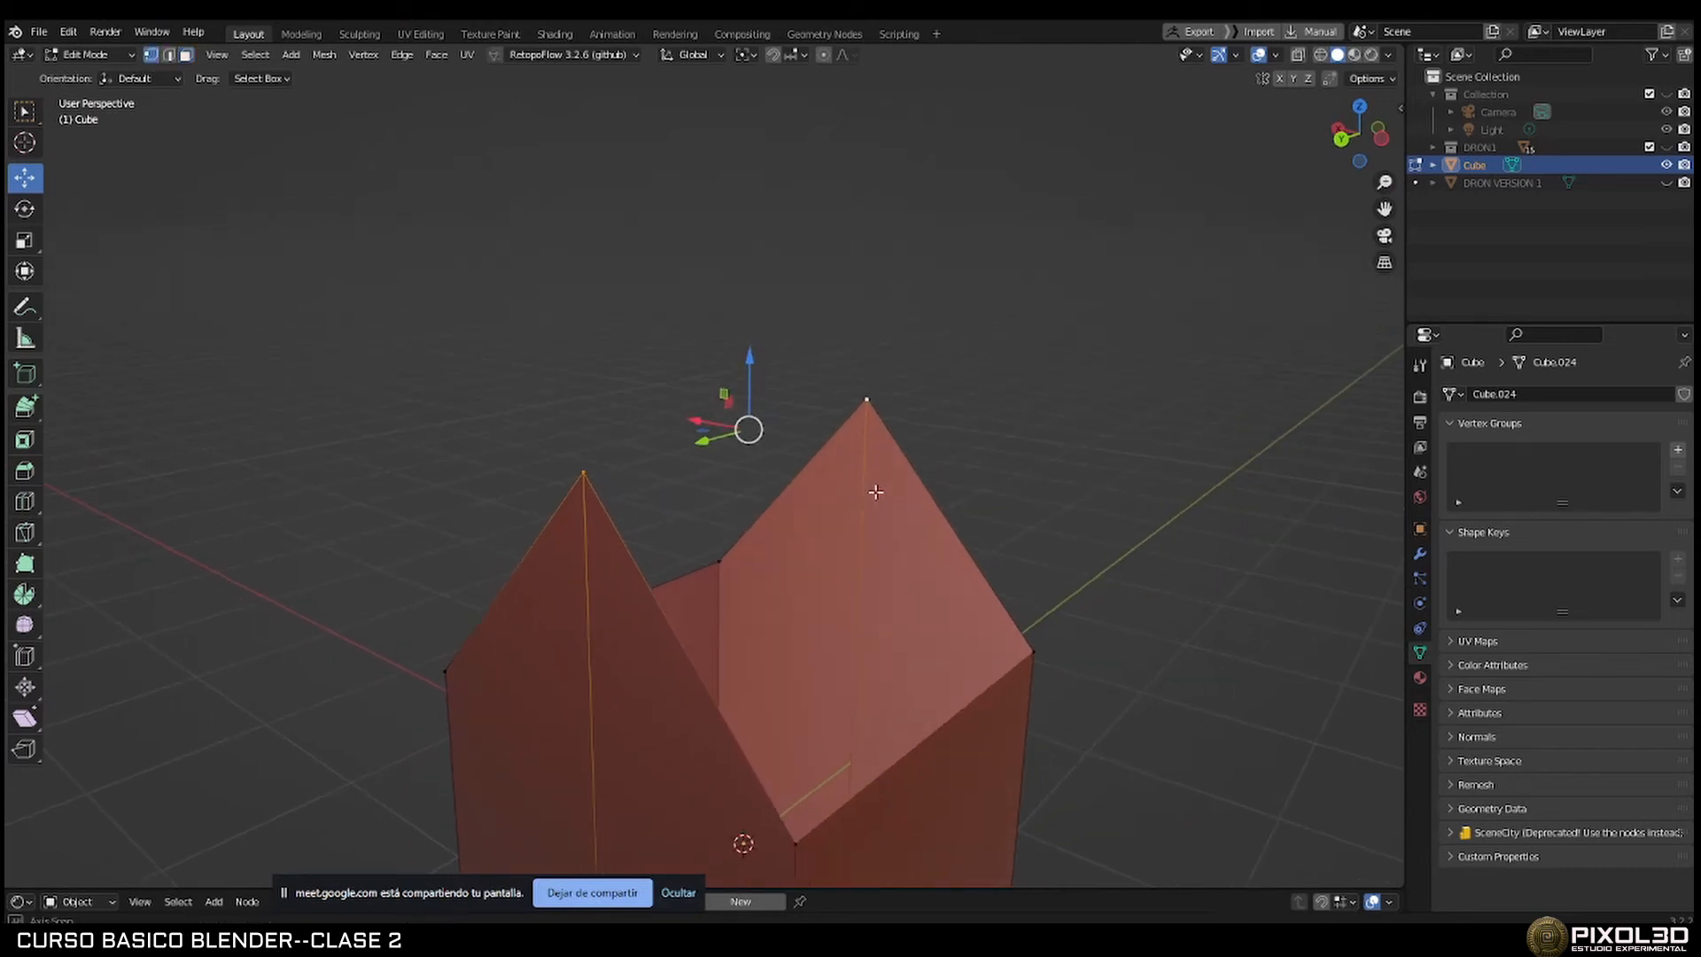
scroll(805, 528, up, 1)
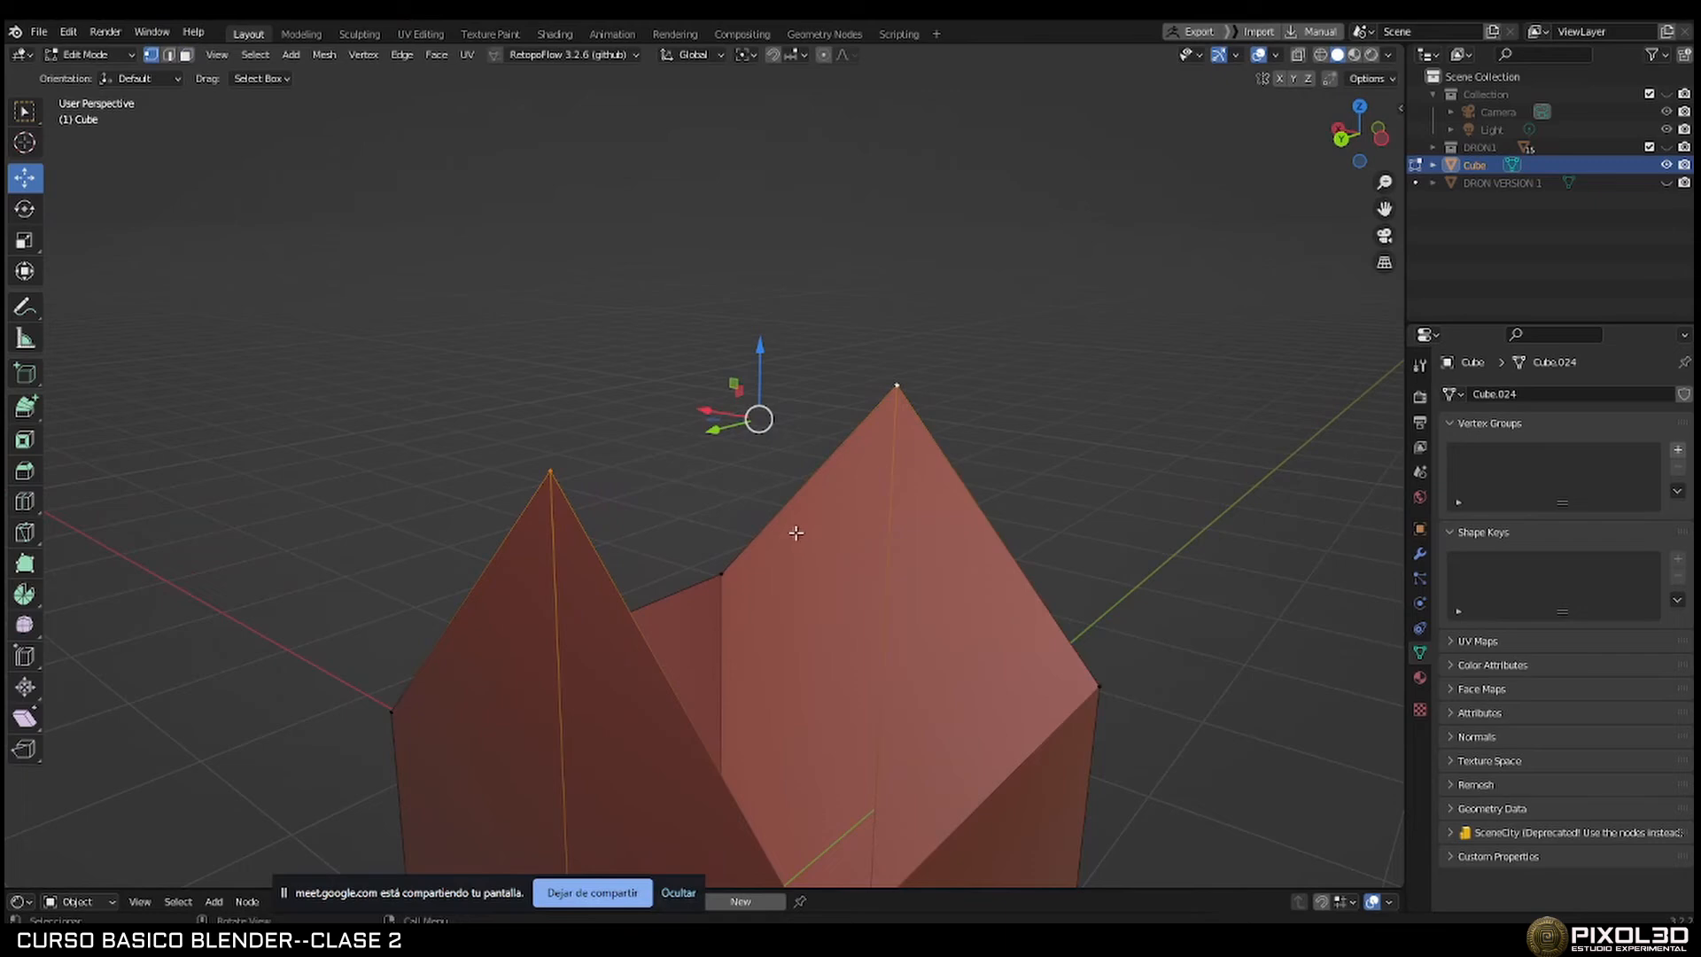
key(m)
Dismiss the merge options and switch the open cube to edge selection.
middle_drag(909, 522, 541, 407)
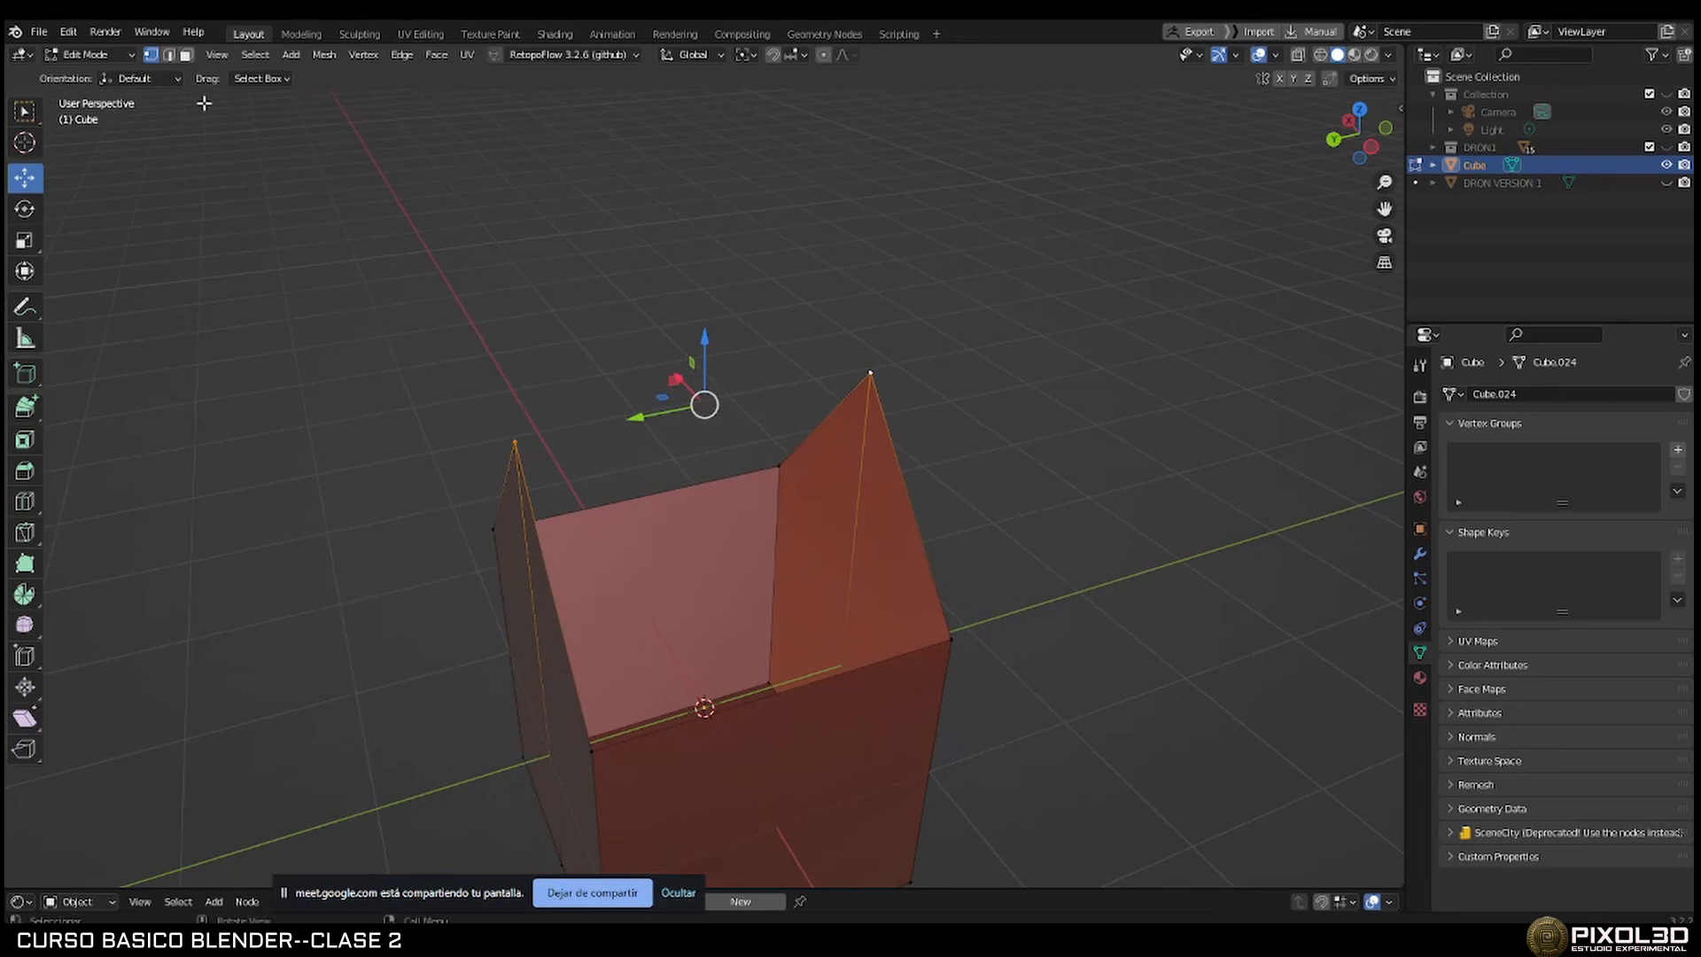
click(168, 54)
middle_drag(501, 331, 730, 512)
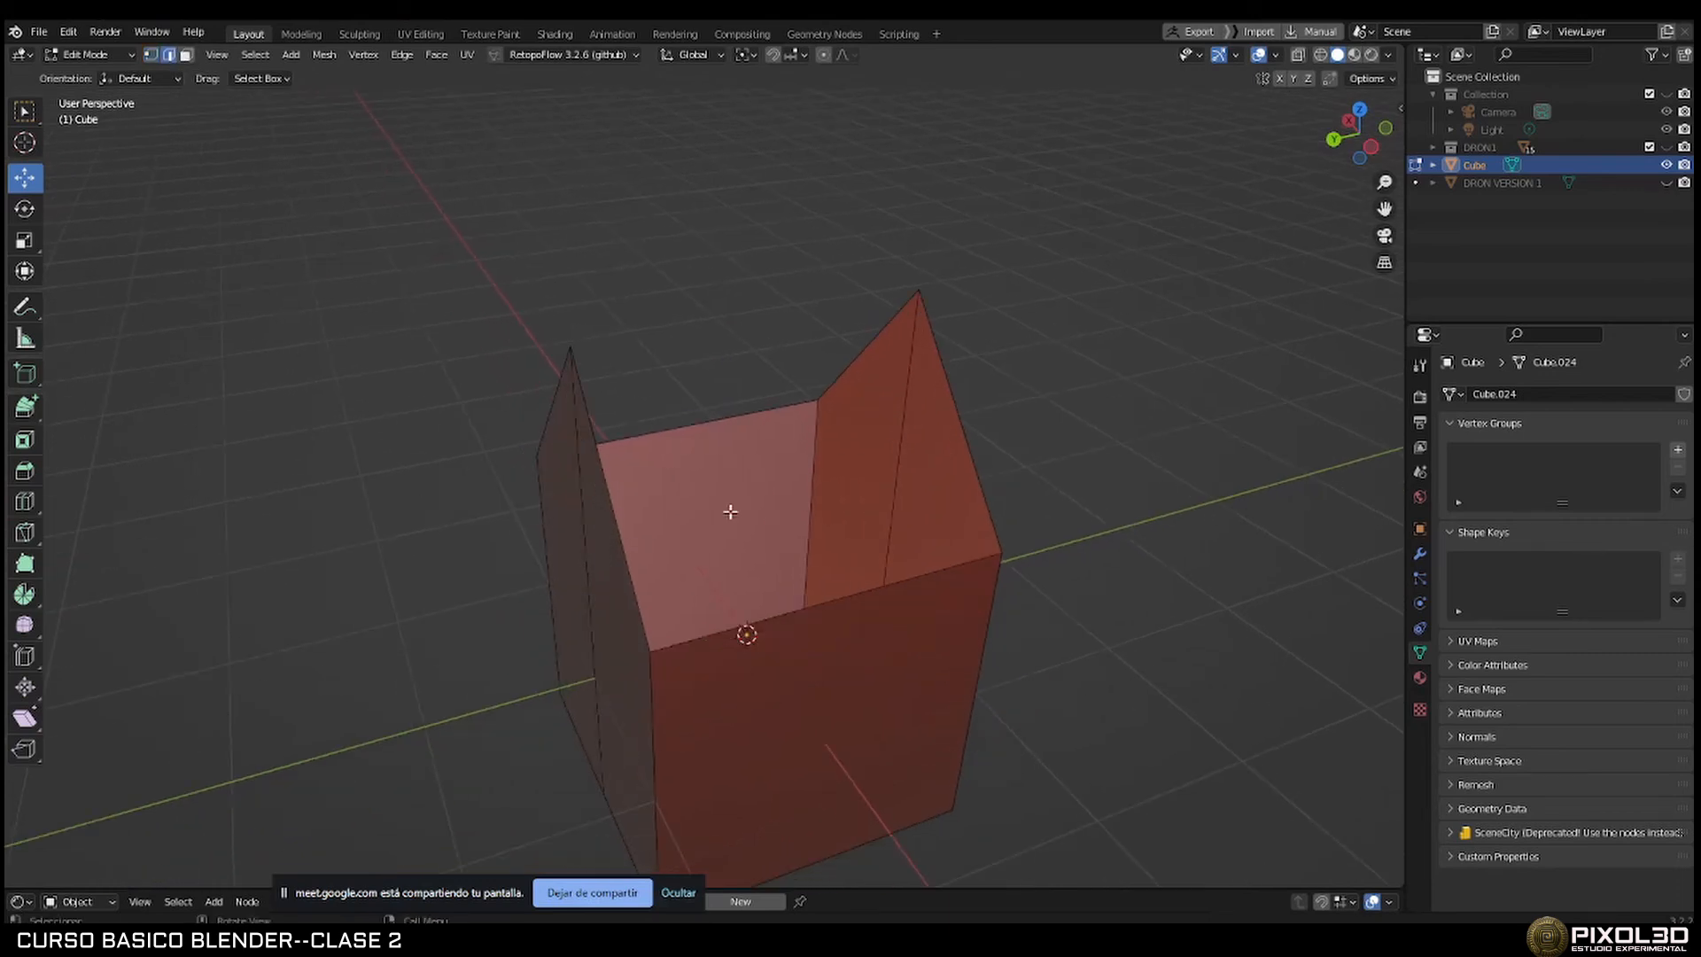
Switch to the course PDF, read the SOLDAR Y RELLENAR page down to the RELLENAR section, and return to Blender.
click(1054, 941)
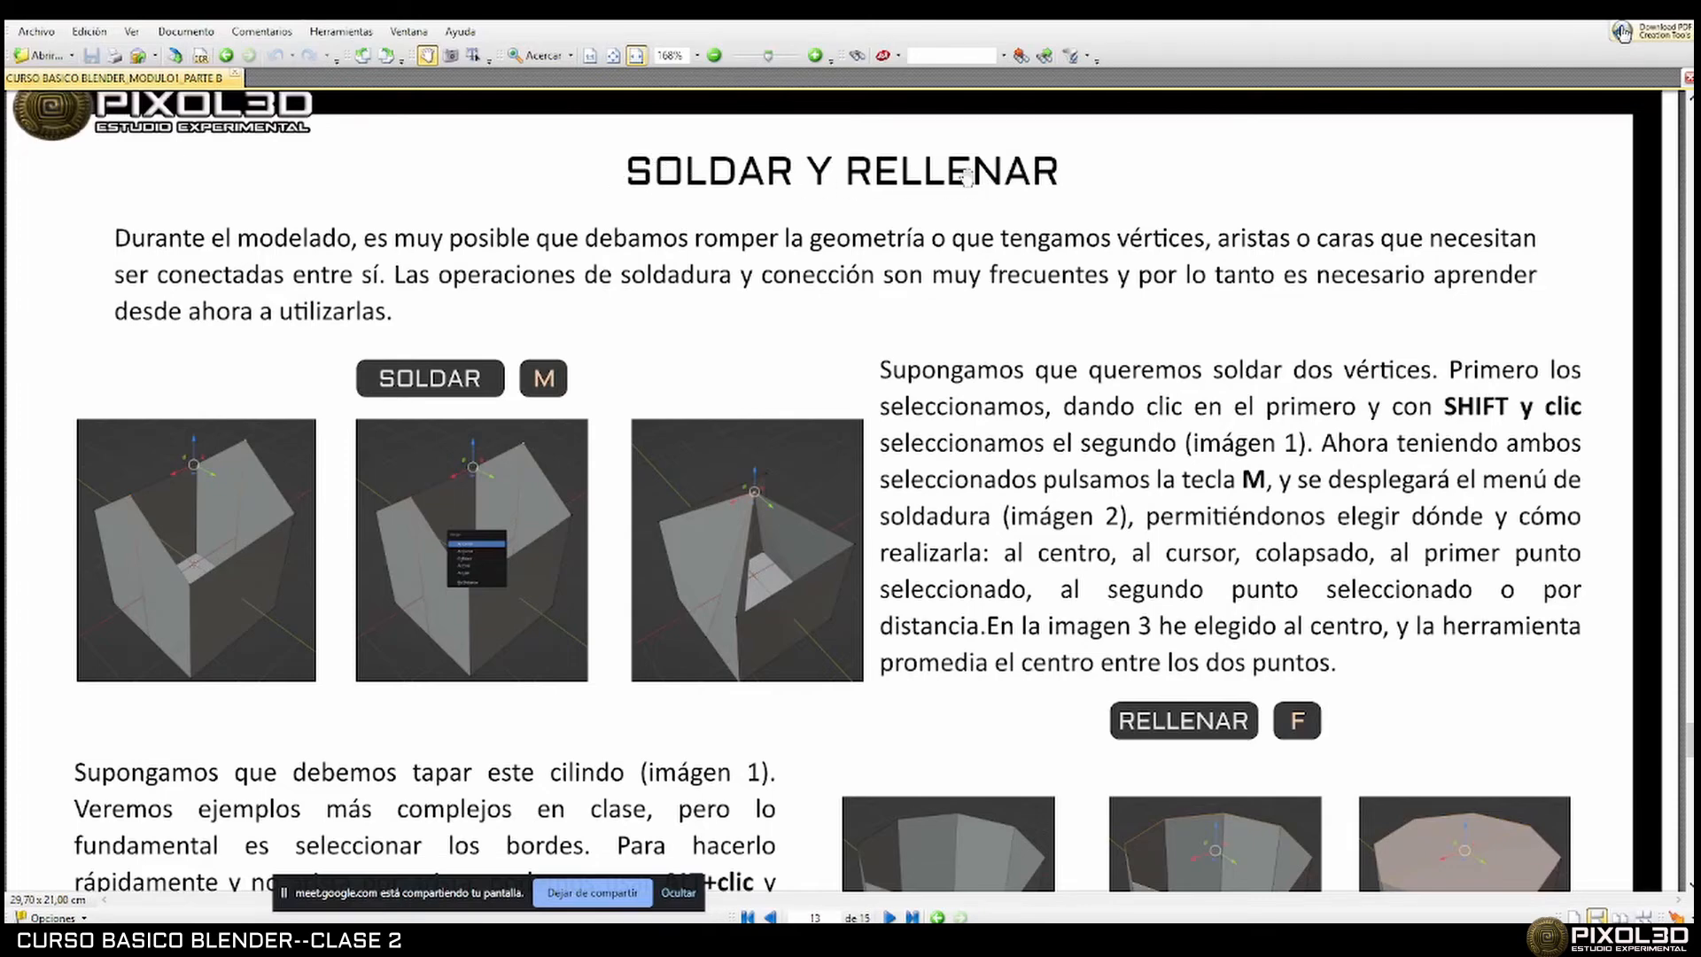
scroll(795, 537, down, 5)
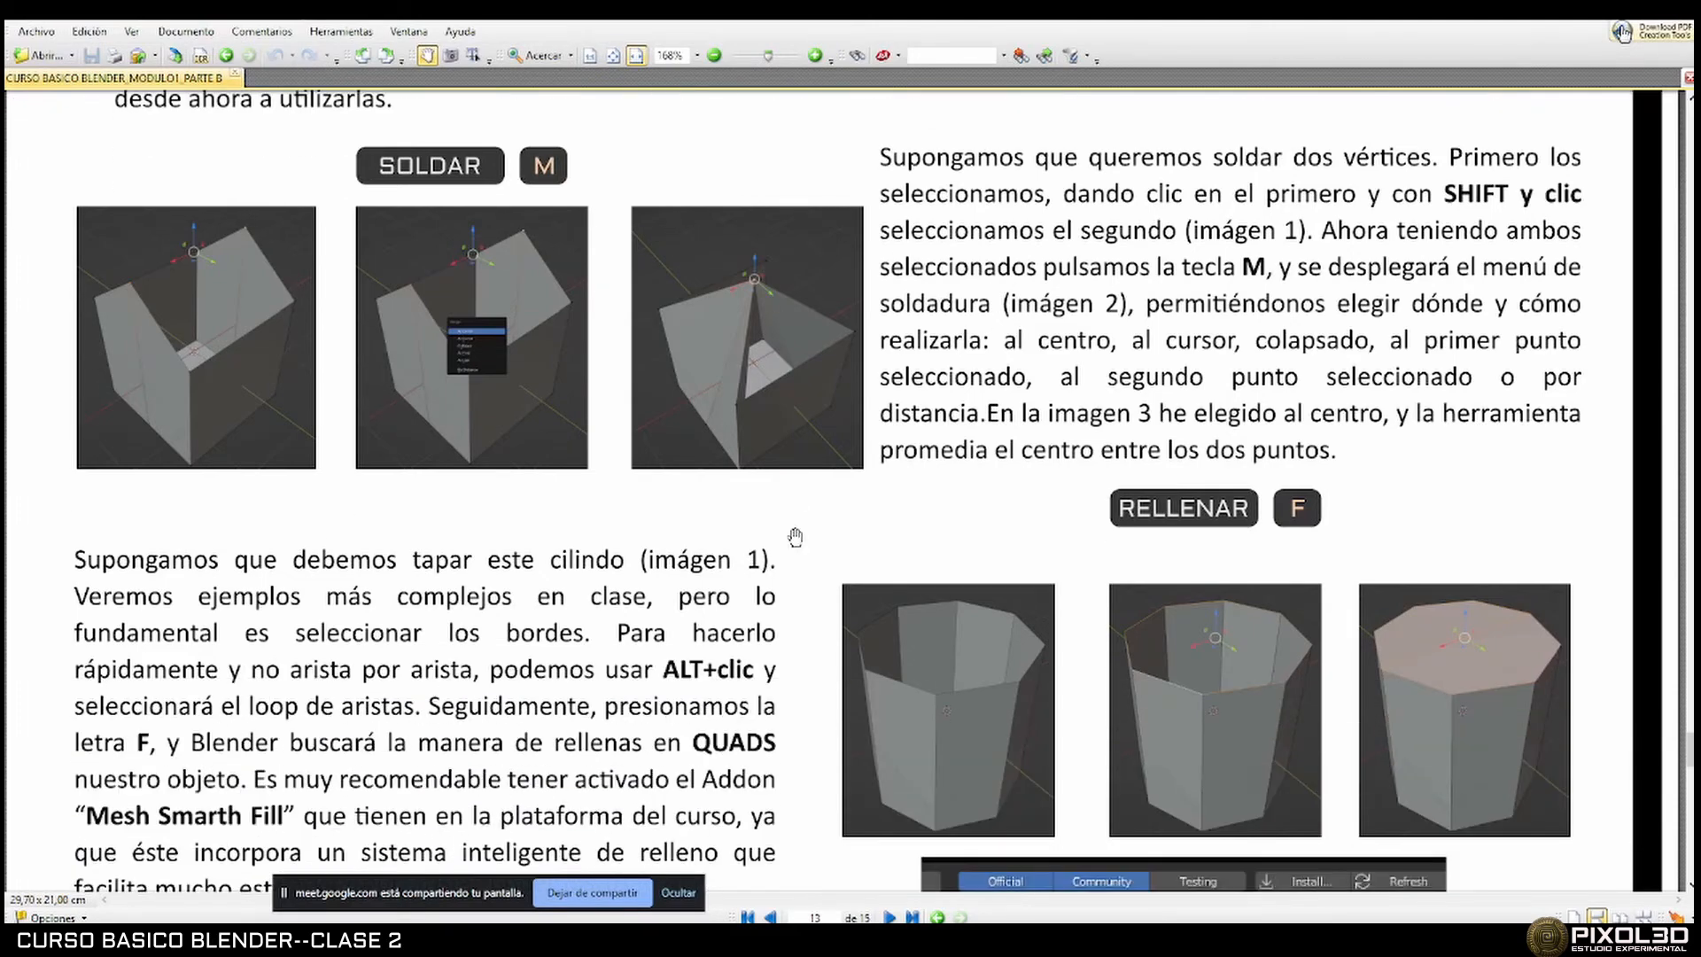
click(1602, 13)
mouse_move(796, 555)
middle_down()
mouse_move(836, 550)
mouse_move(784, 552)
middle_up()
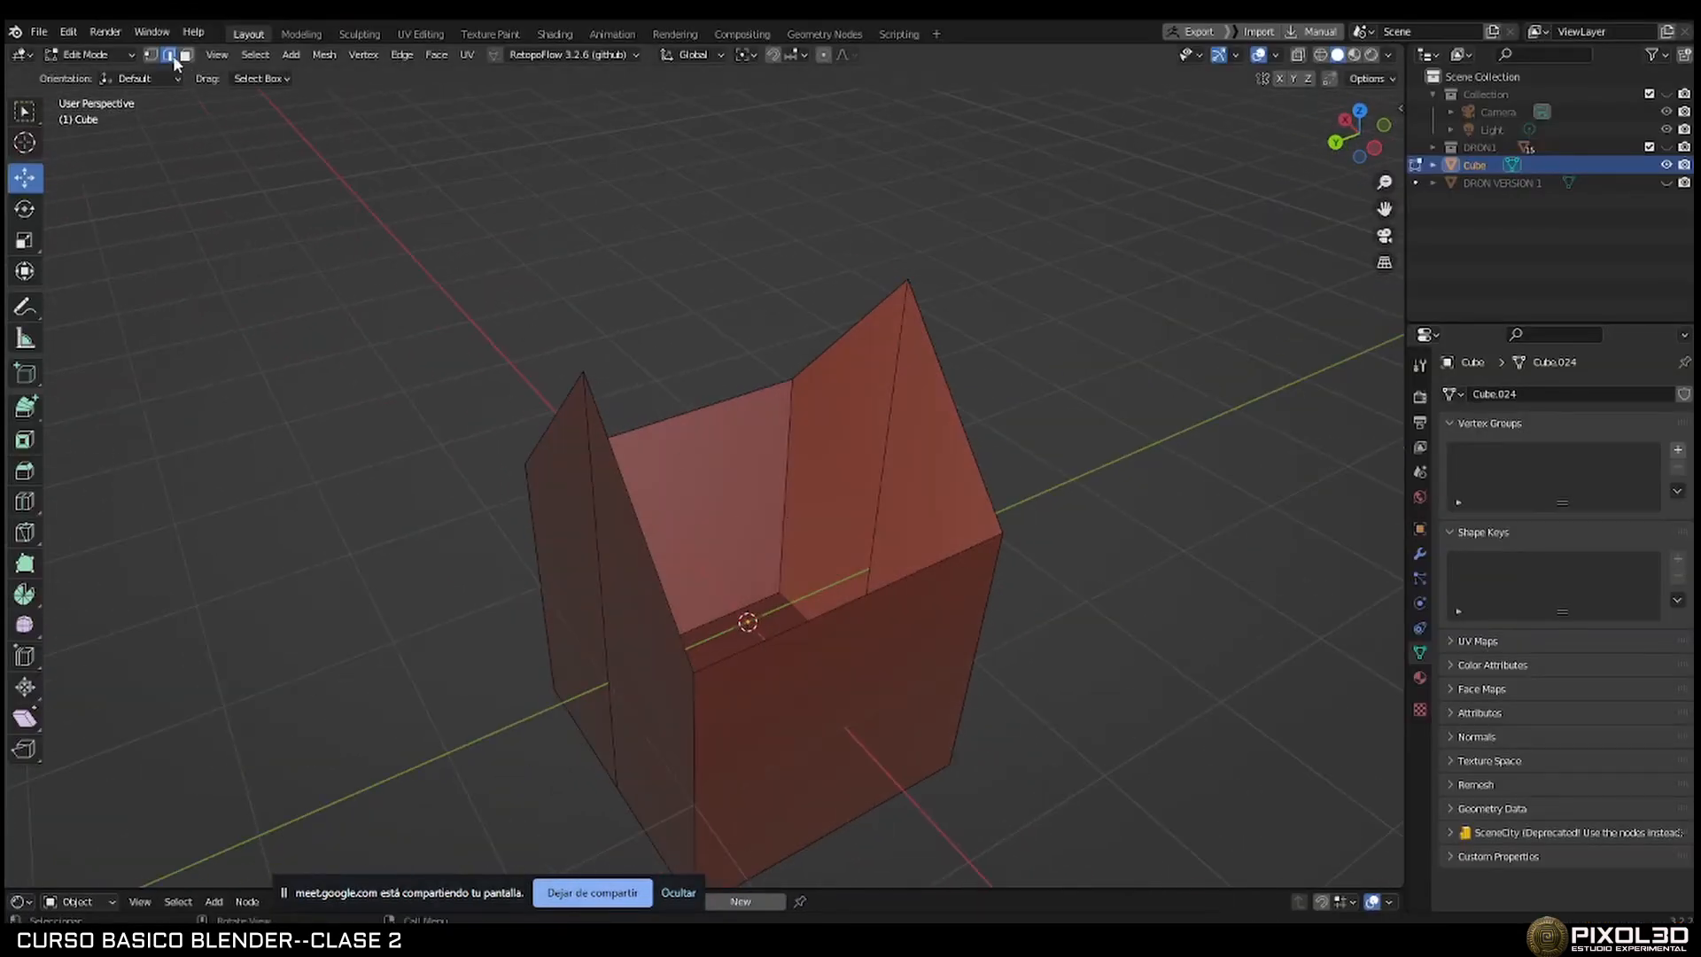
Fill one roof slope of the open house mesh between the two facing sloped gable edges.
click(621, 488)
shift+click(953, 414)
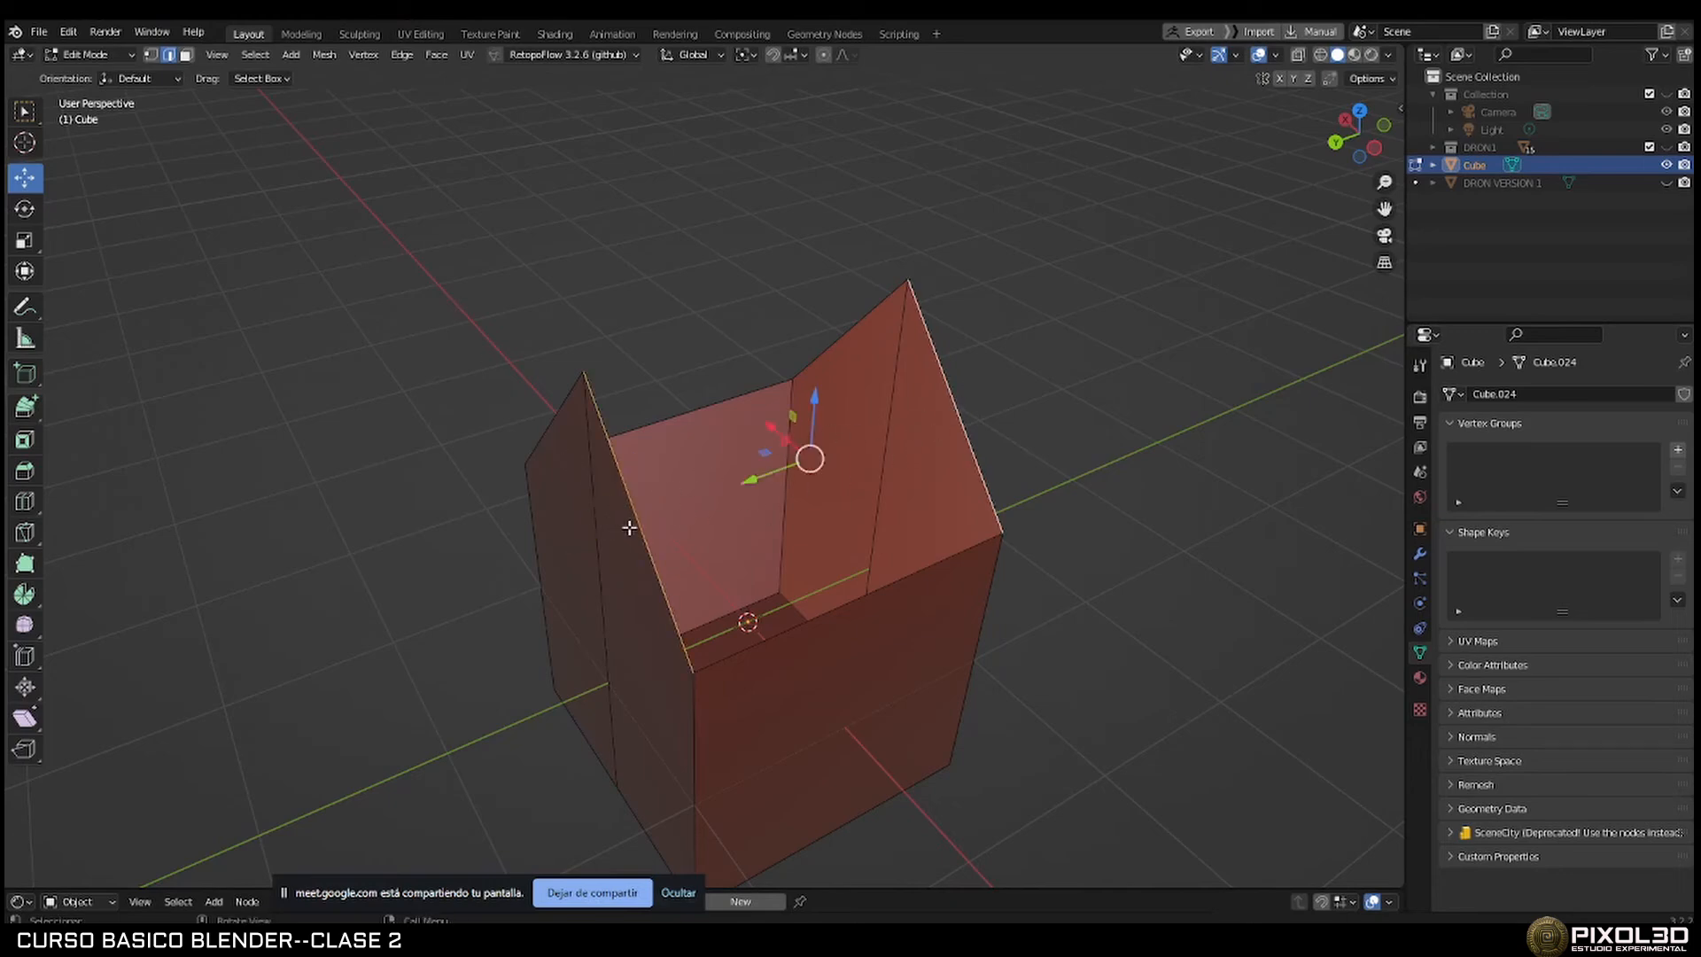
middle_drag(904, 484, 937, 475)
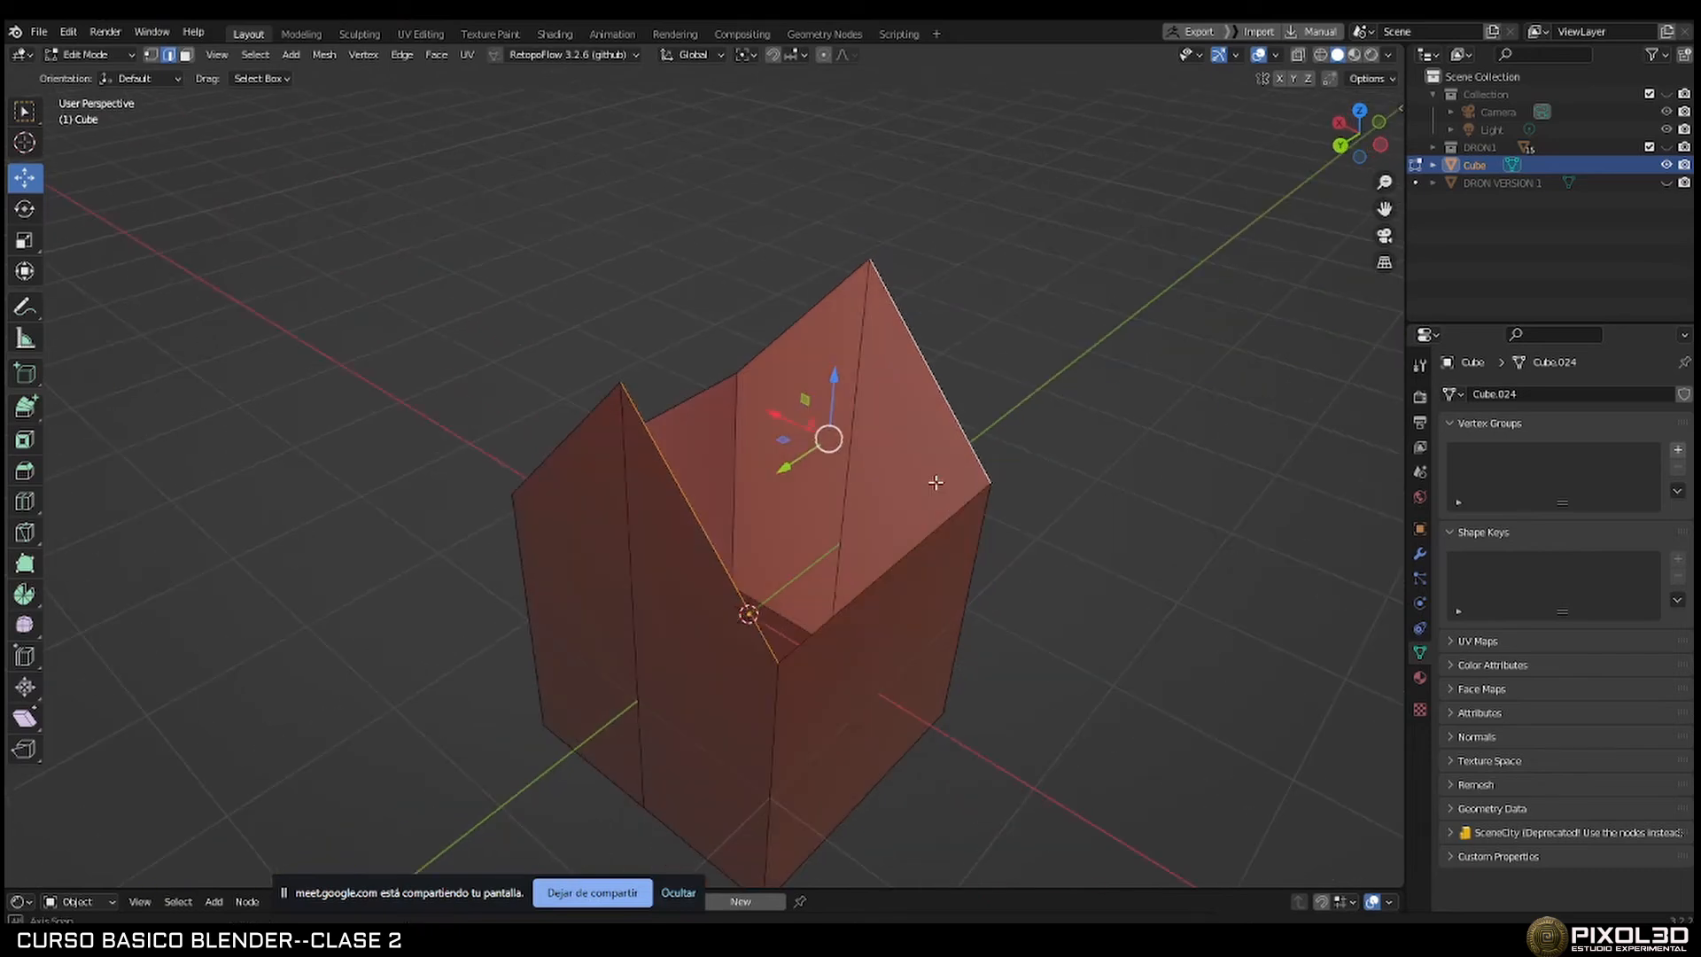
mouse_move(946, 412)
middle_down()
mouse_move(984, 383)
mouse_move(938, 395)
middle_up()
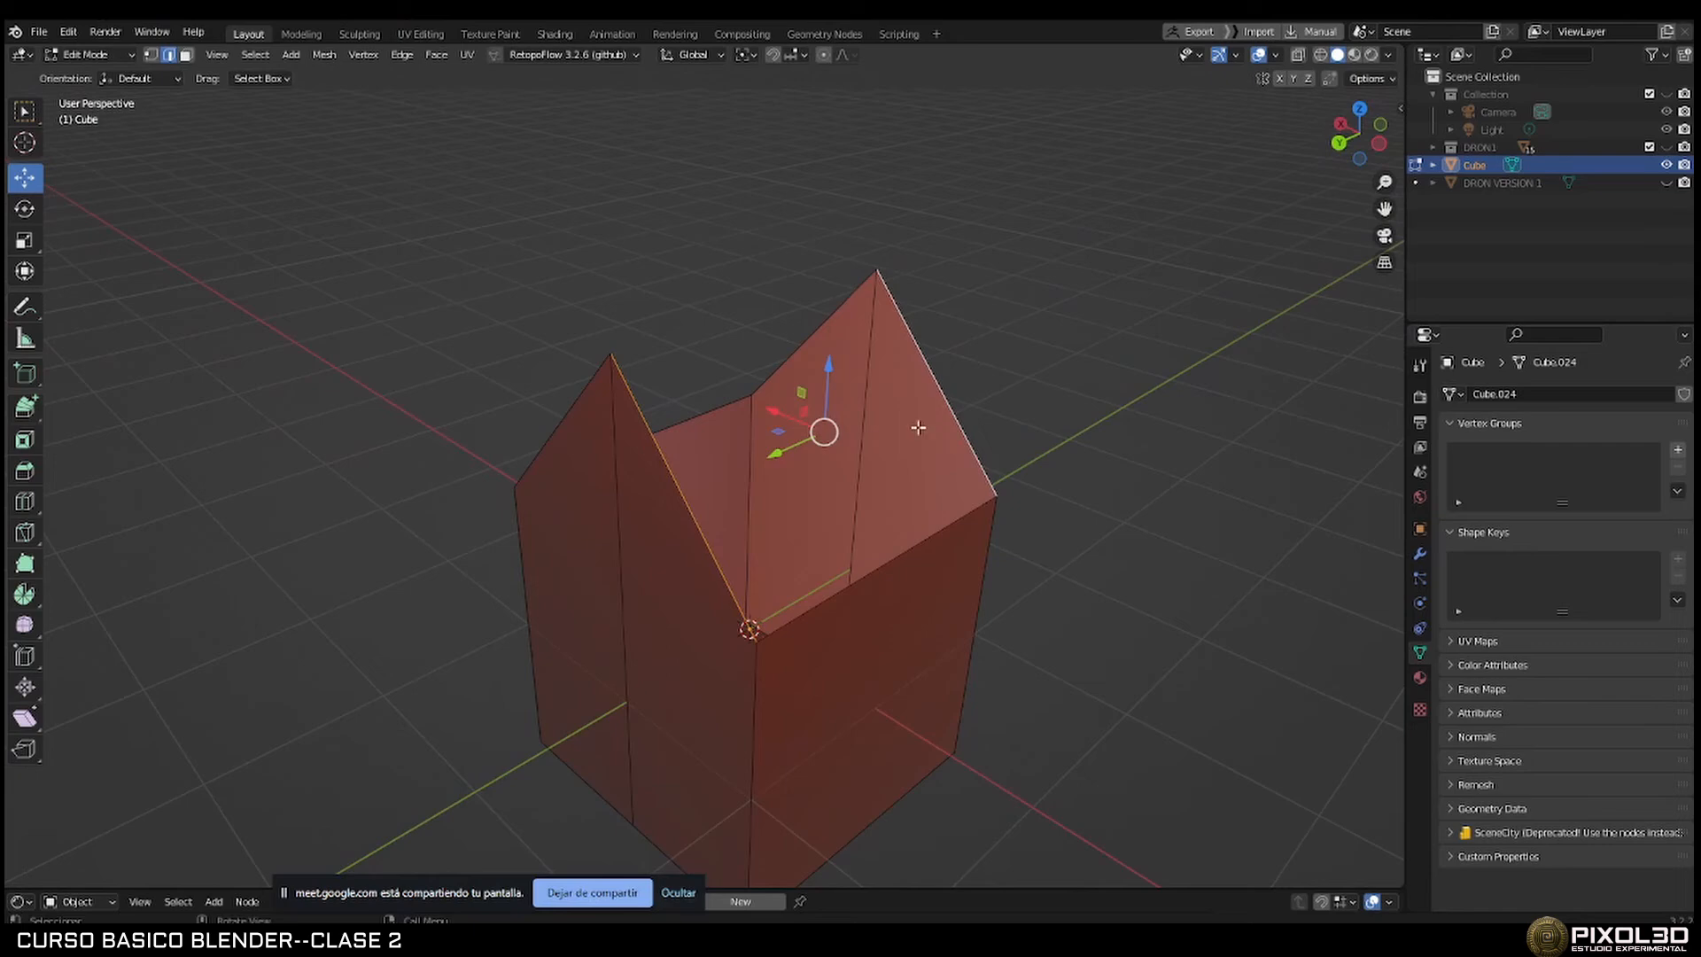
key(f)
Fill the remaining roof slope between the two opposite gable edges and return to Object Mode.
middle_drag(854, 517, 924, 458)
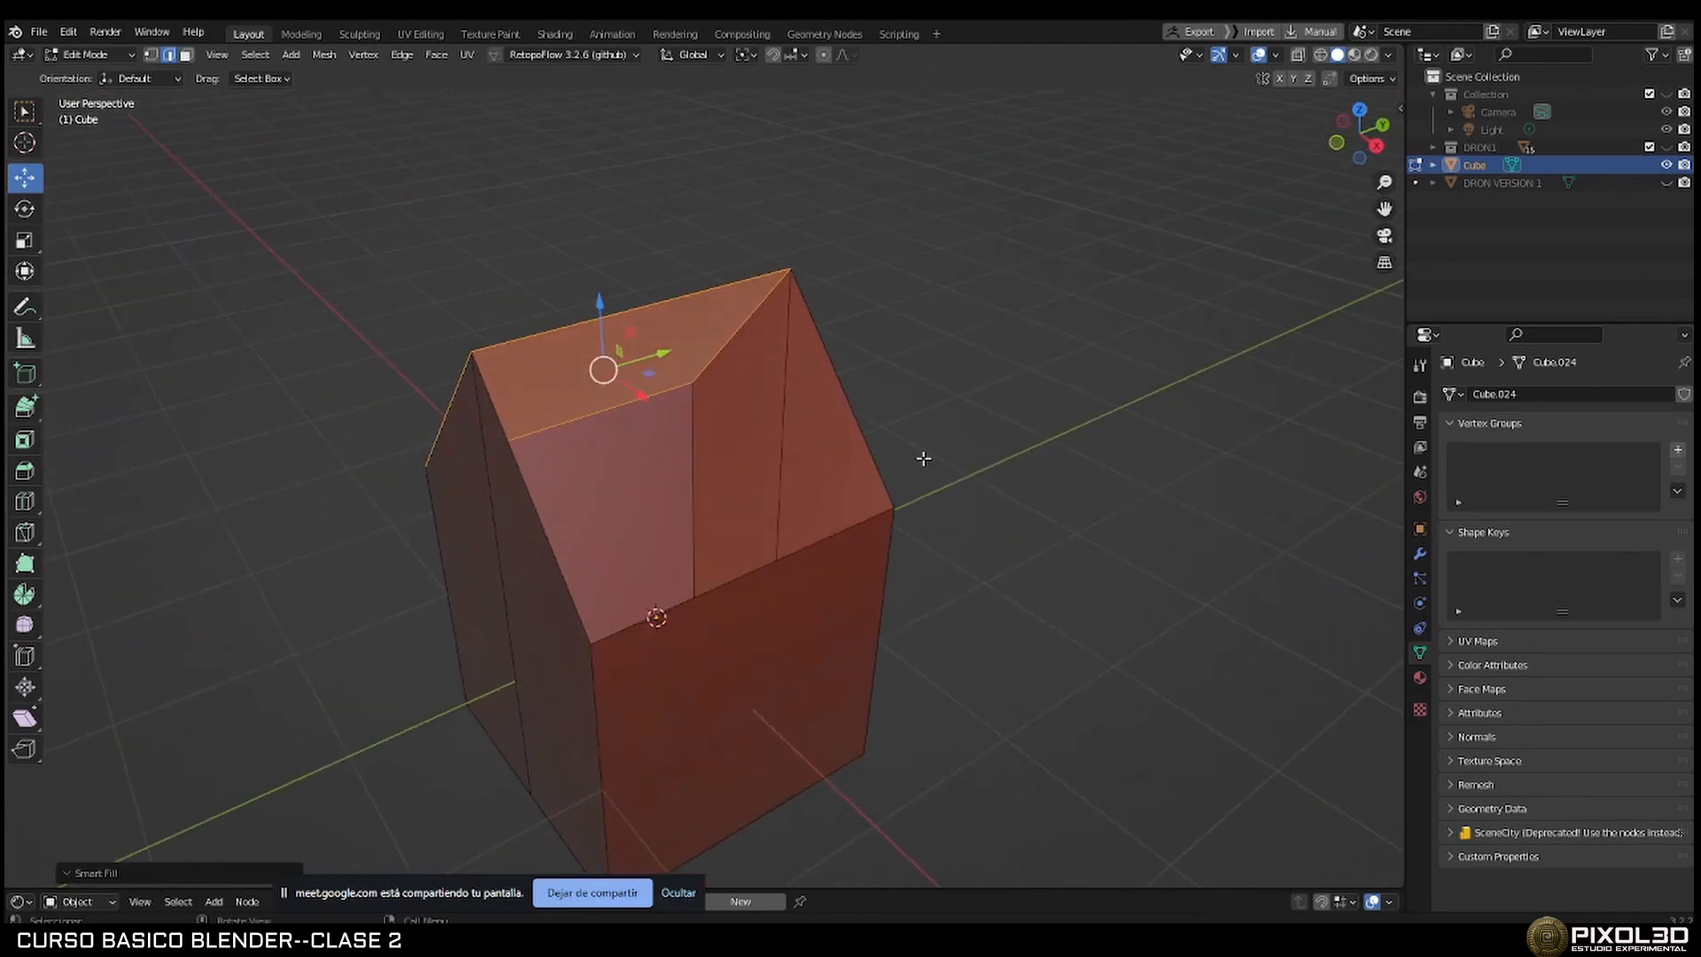
click(865, 408)
shift+click(542, 498)
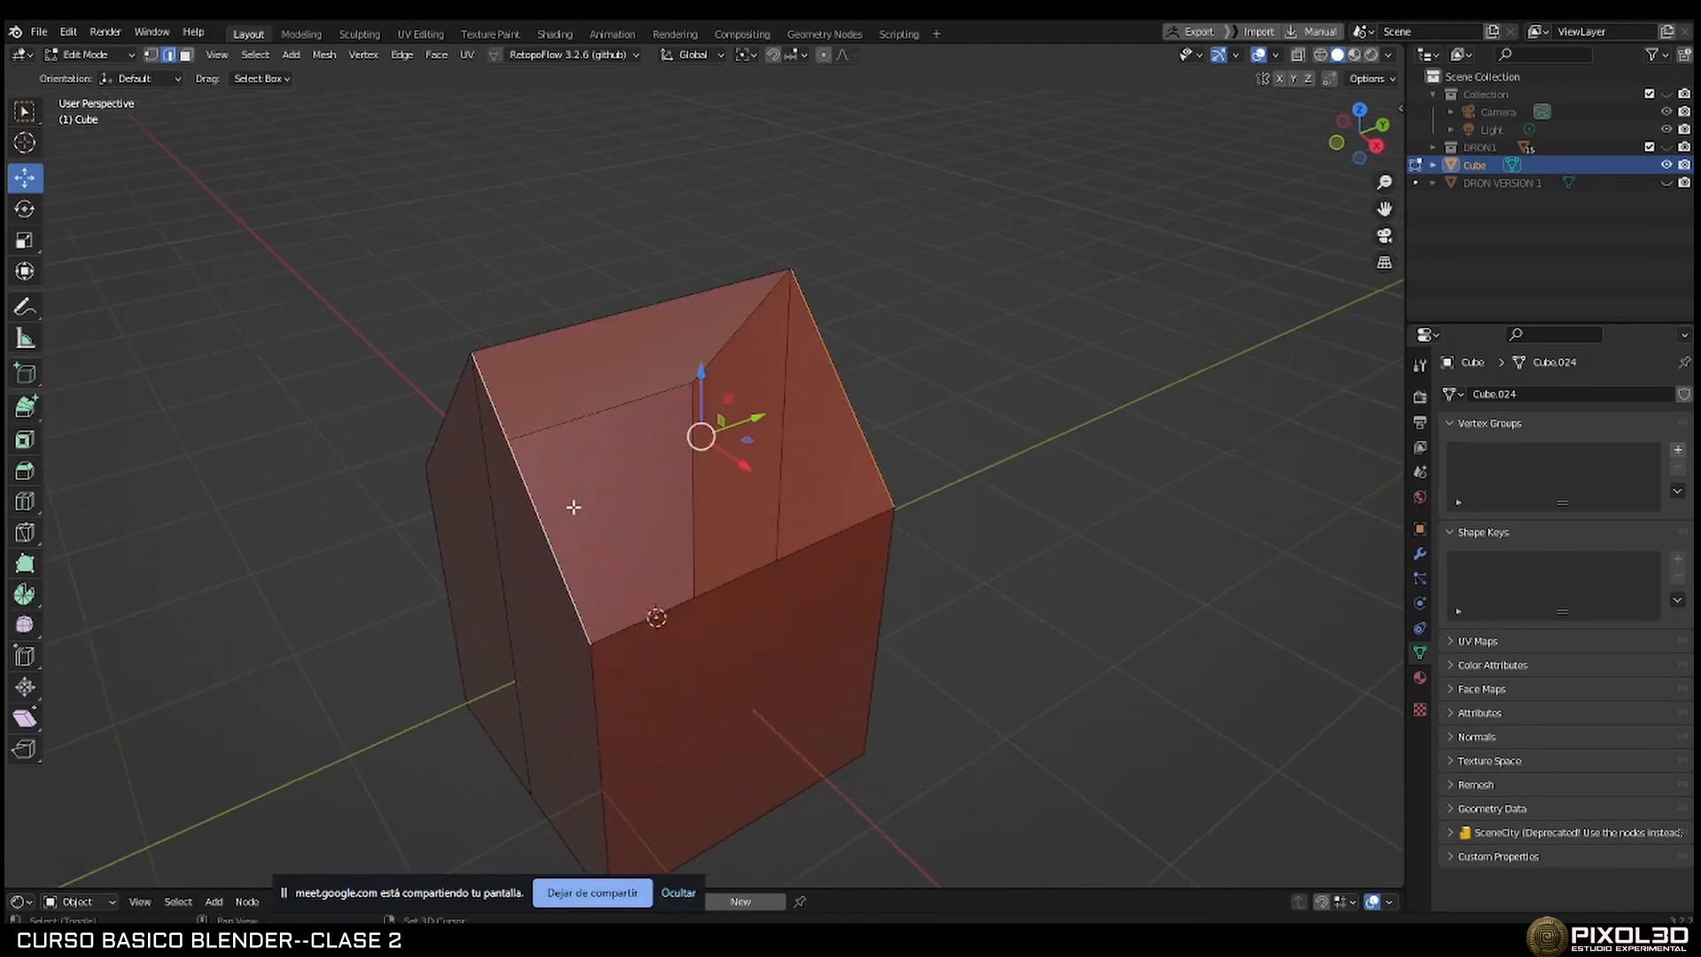
key(f)
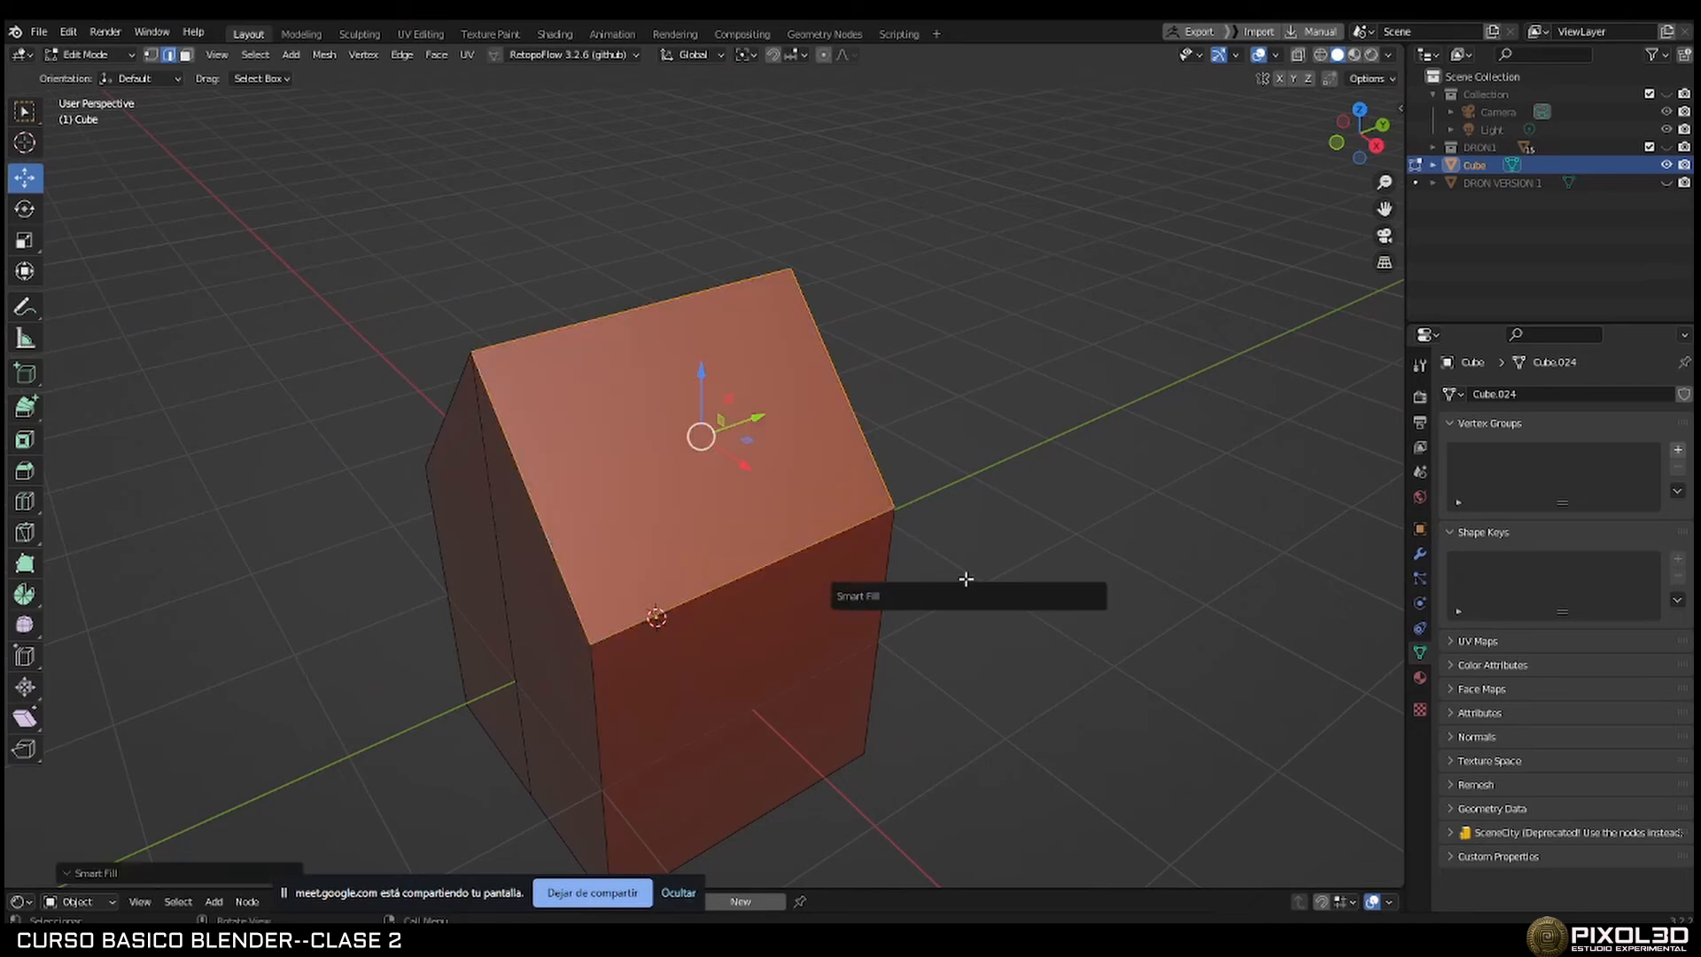
middle_drag(1040, 513, 900, 485)
click(954, 502)
key(Tab)
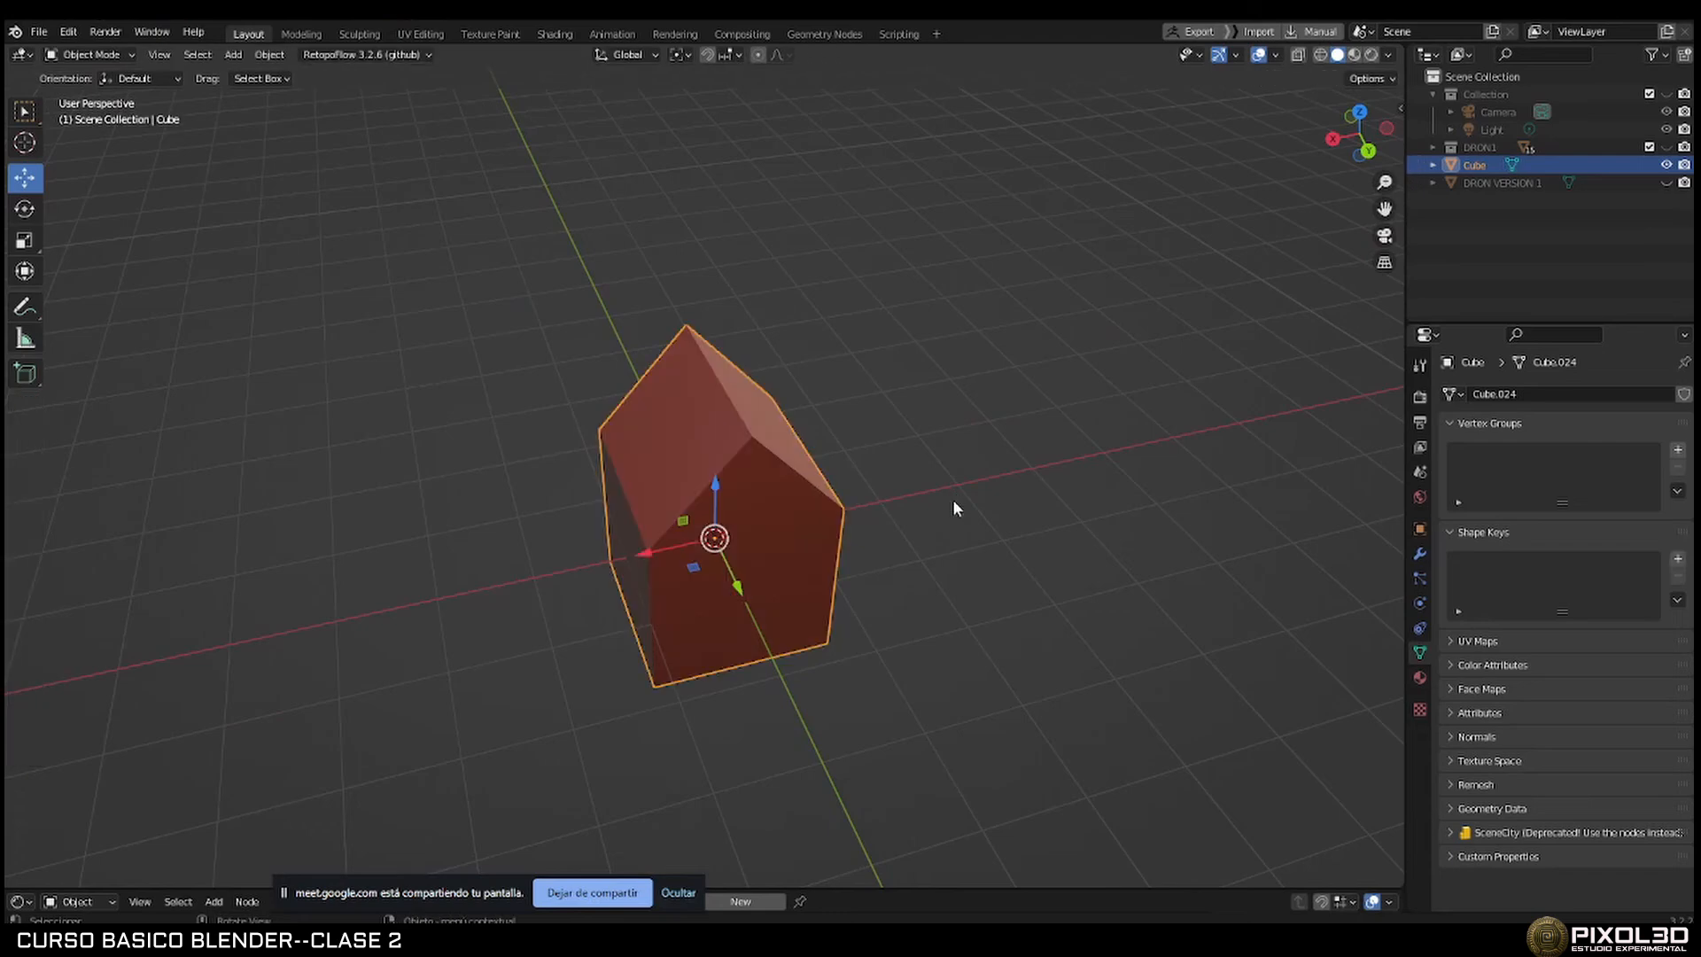
Move the house object along the Y axis by about -6.97 m, away from the origin.
middle_drag(953, 500, 864, 511)
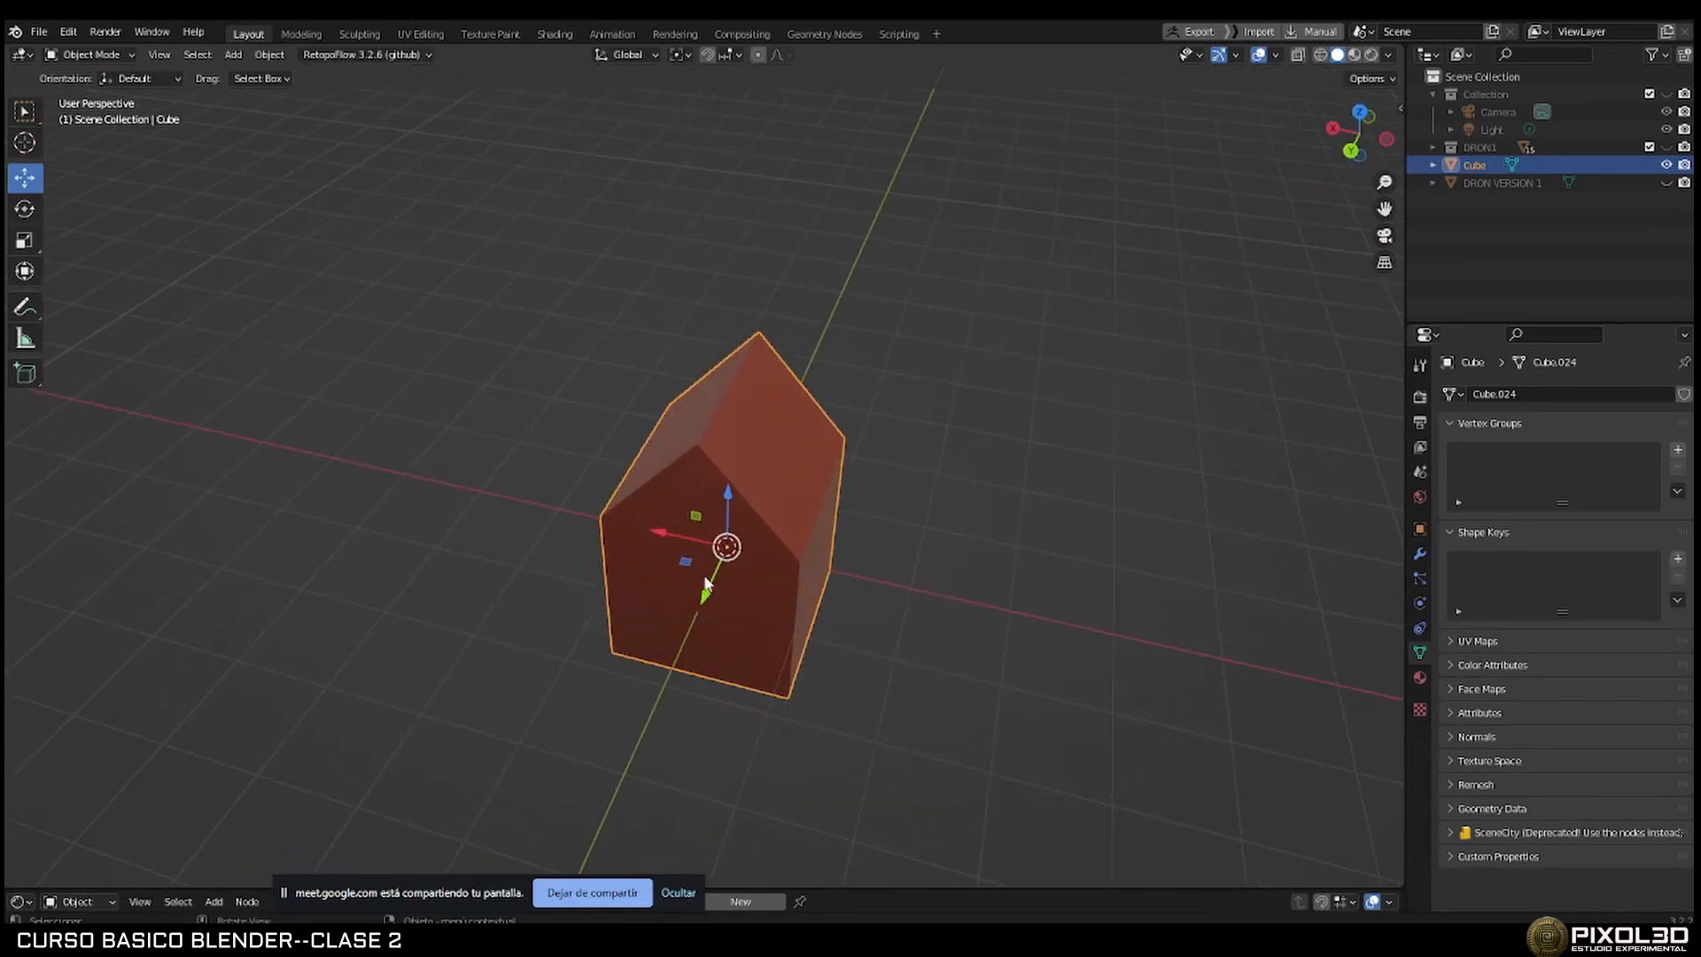
drag(706, 592, 886, 301)
middle_drag(806, 469, 759, 486)
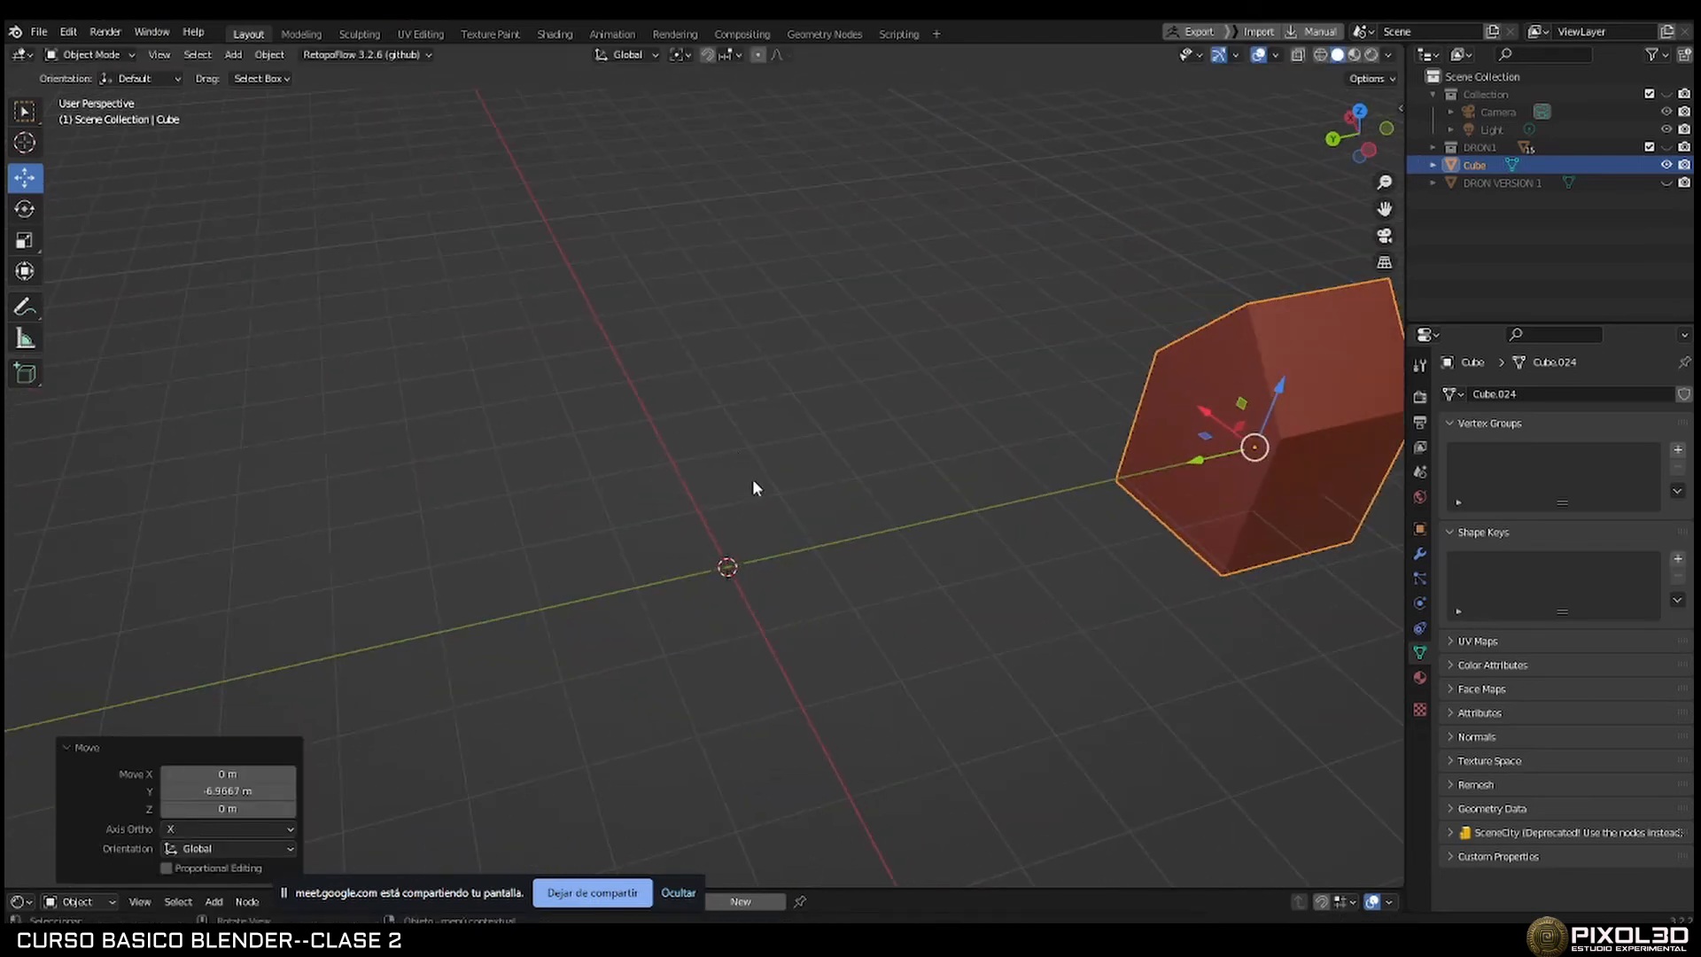
Add a mesh cylinder at the origin with 32 vertices, 1 m radius and 2 m depth.
key(shift+a)
mouse_move(722, 509)
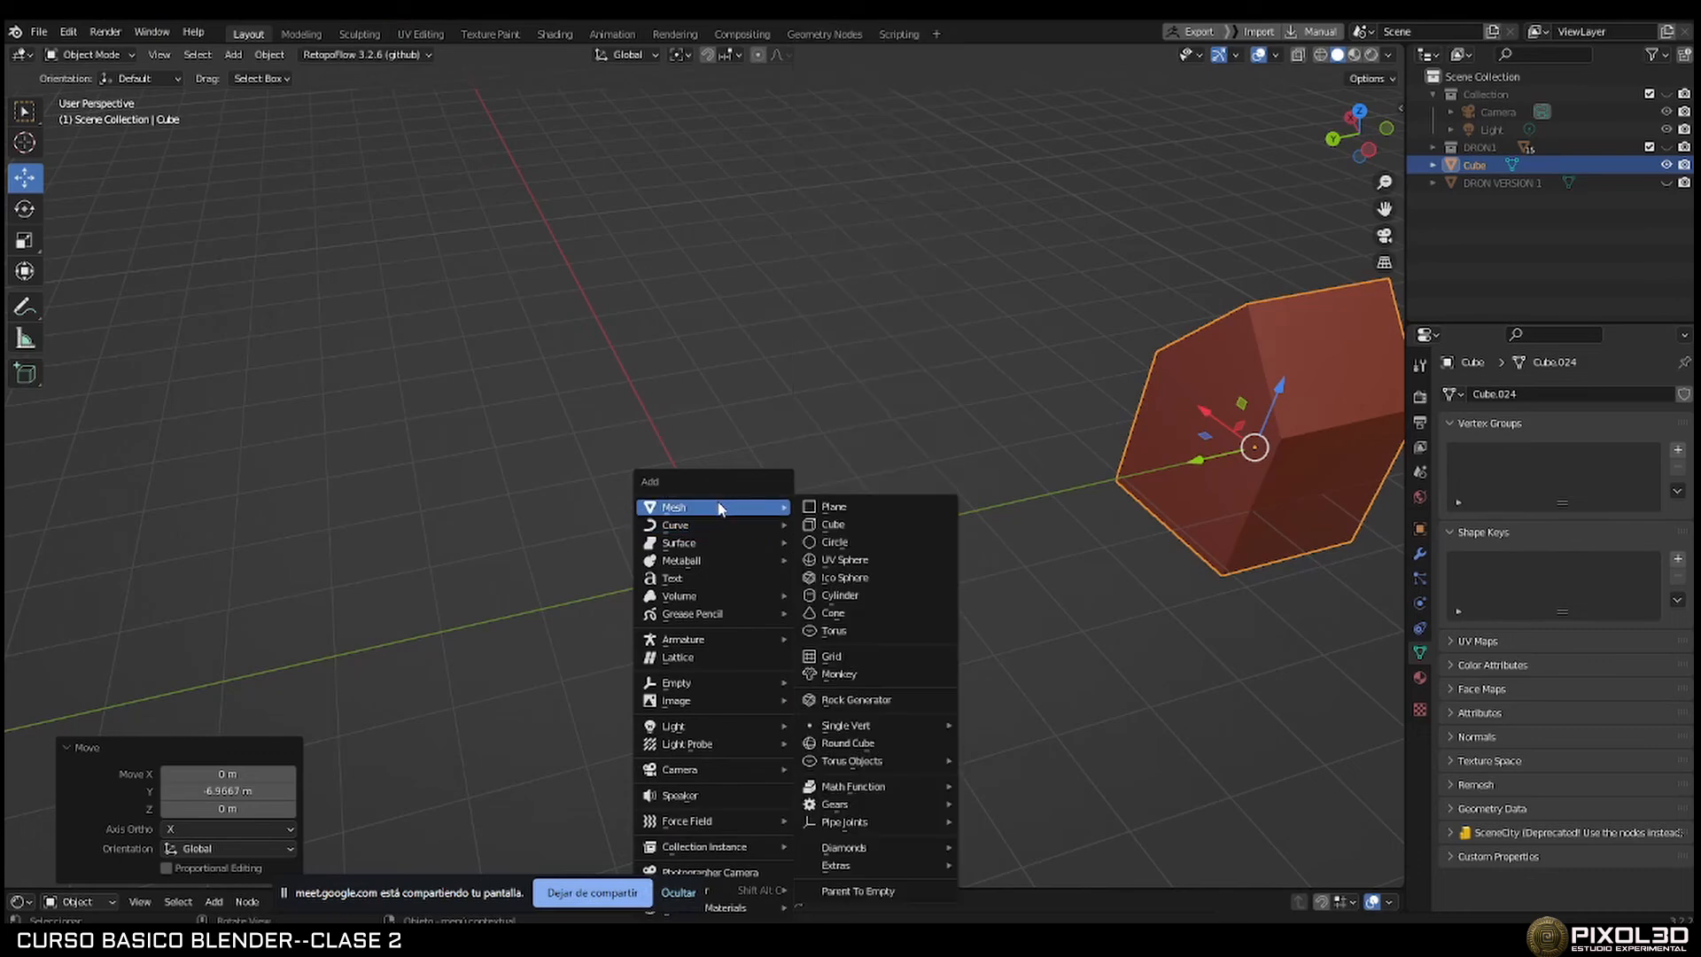
click(860, 593)
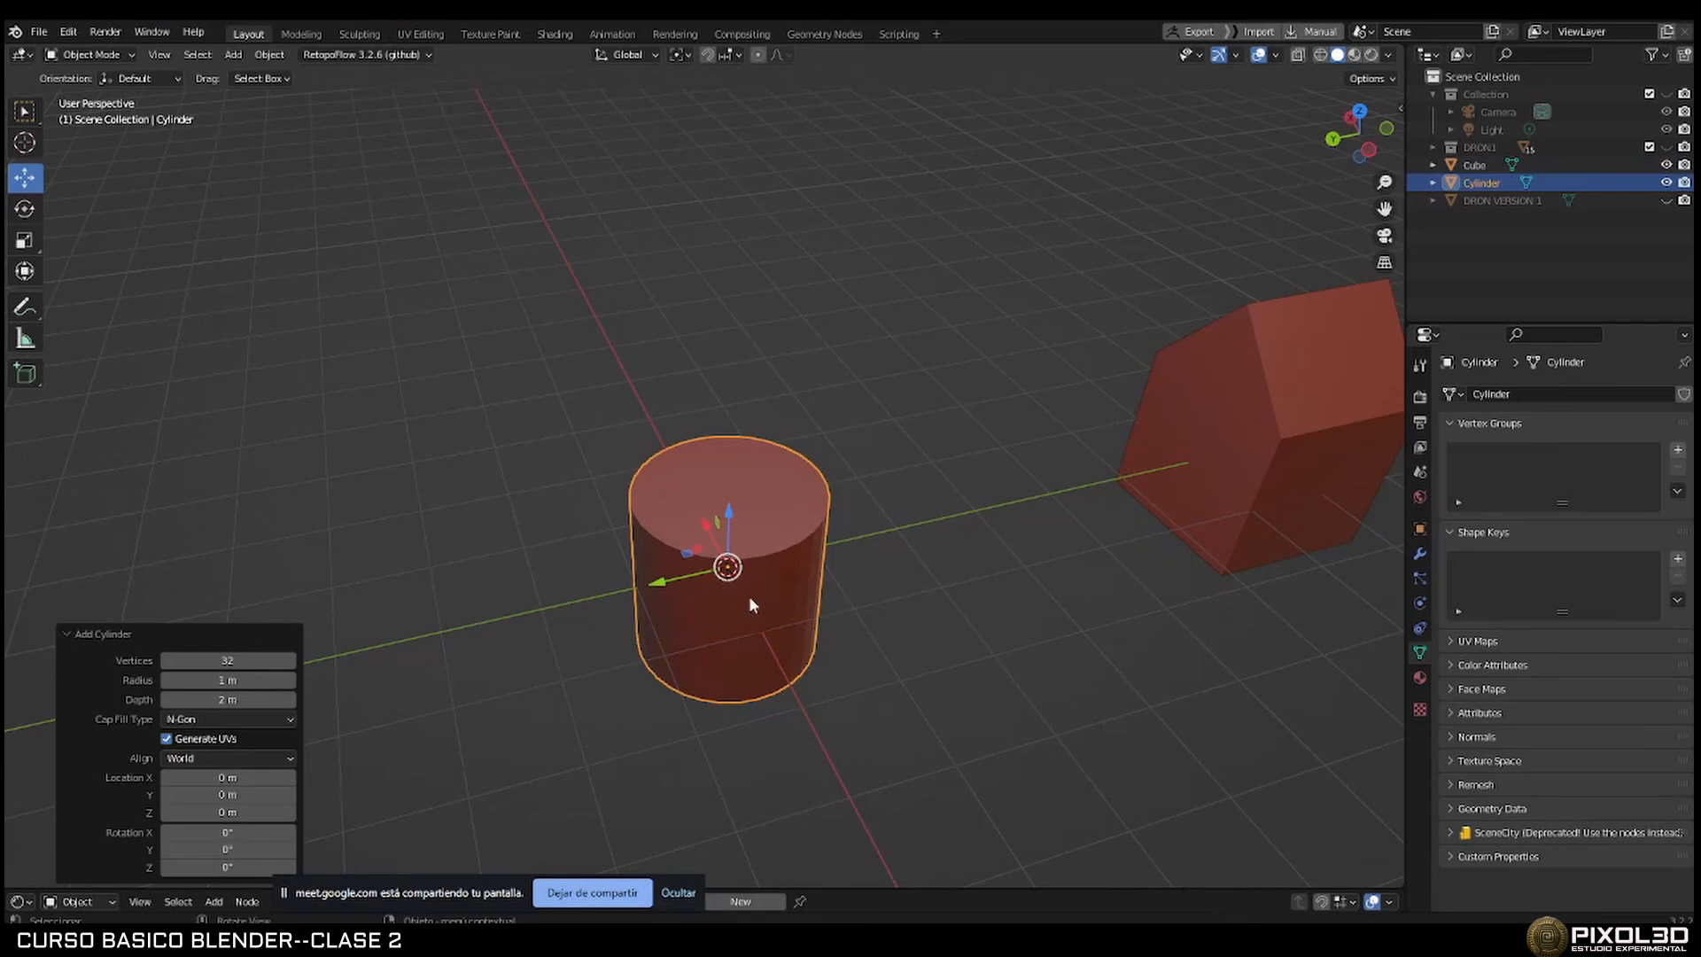
Examine the cylinder's topology in Edit Mode, selecting its top and bottom cap faces in face mode.
key(Tab)
scroll(749, 605, up, 4)
middle_drag(857, 612, 774, 566)
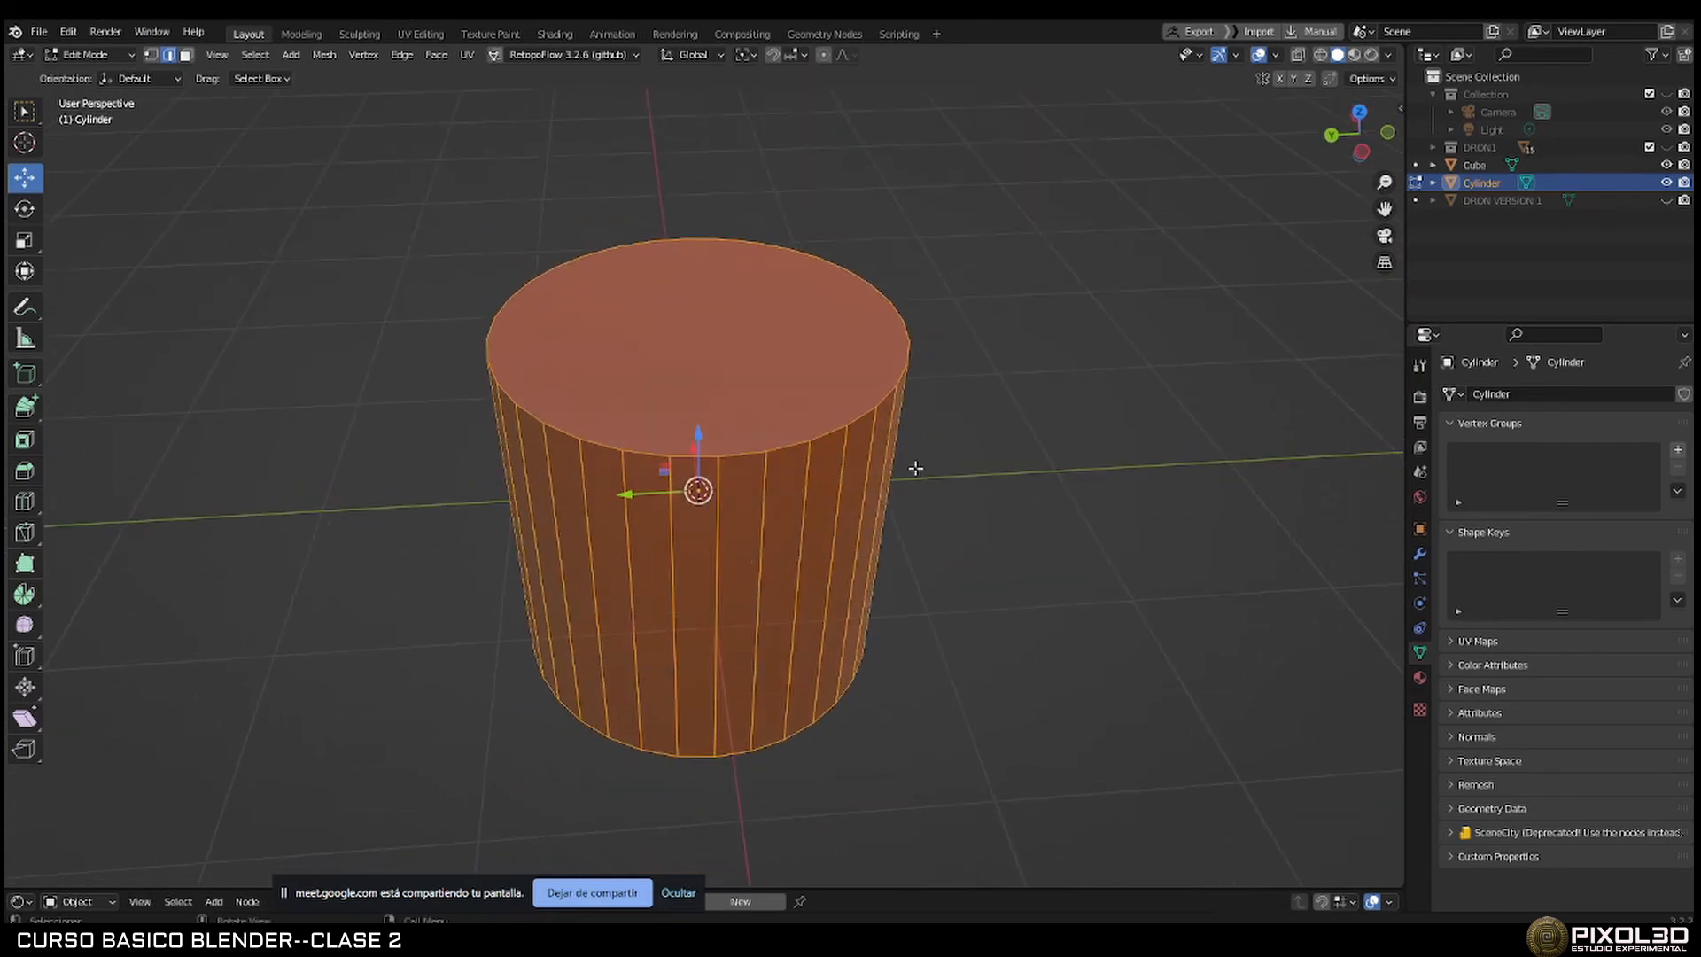
middle_drag(901, 482, 709, 452)
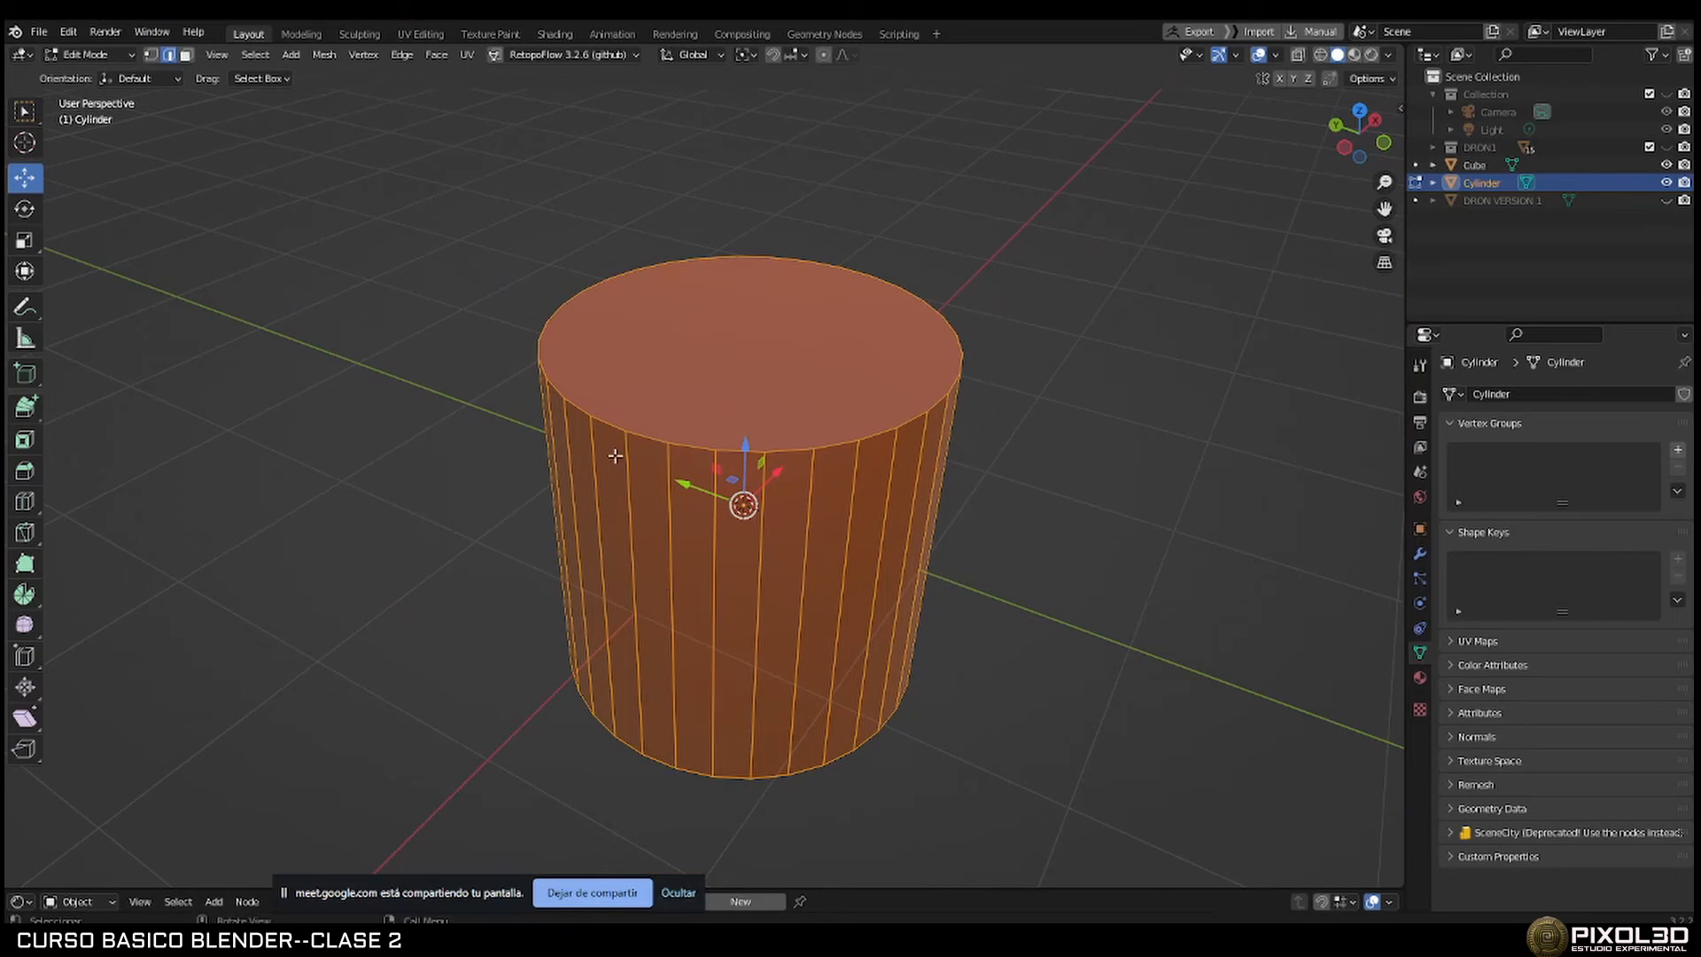
click(724, 377)
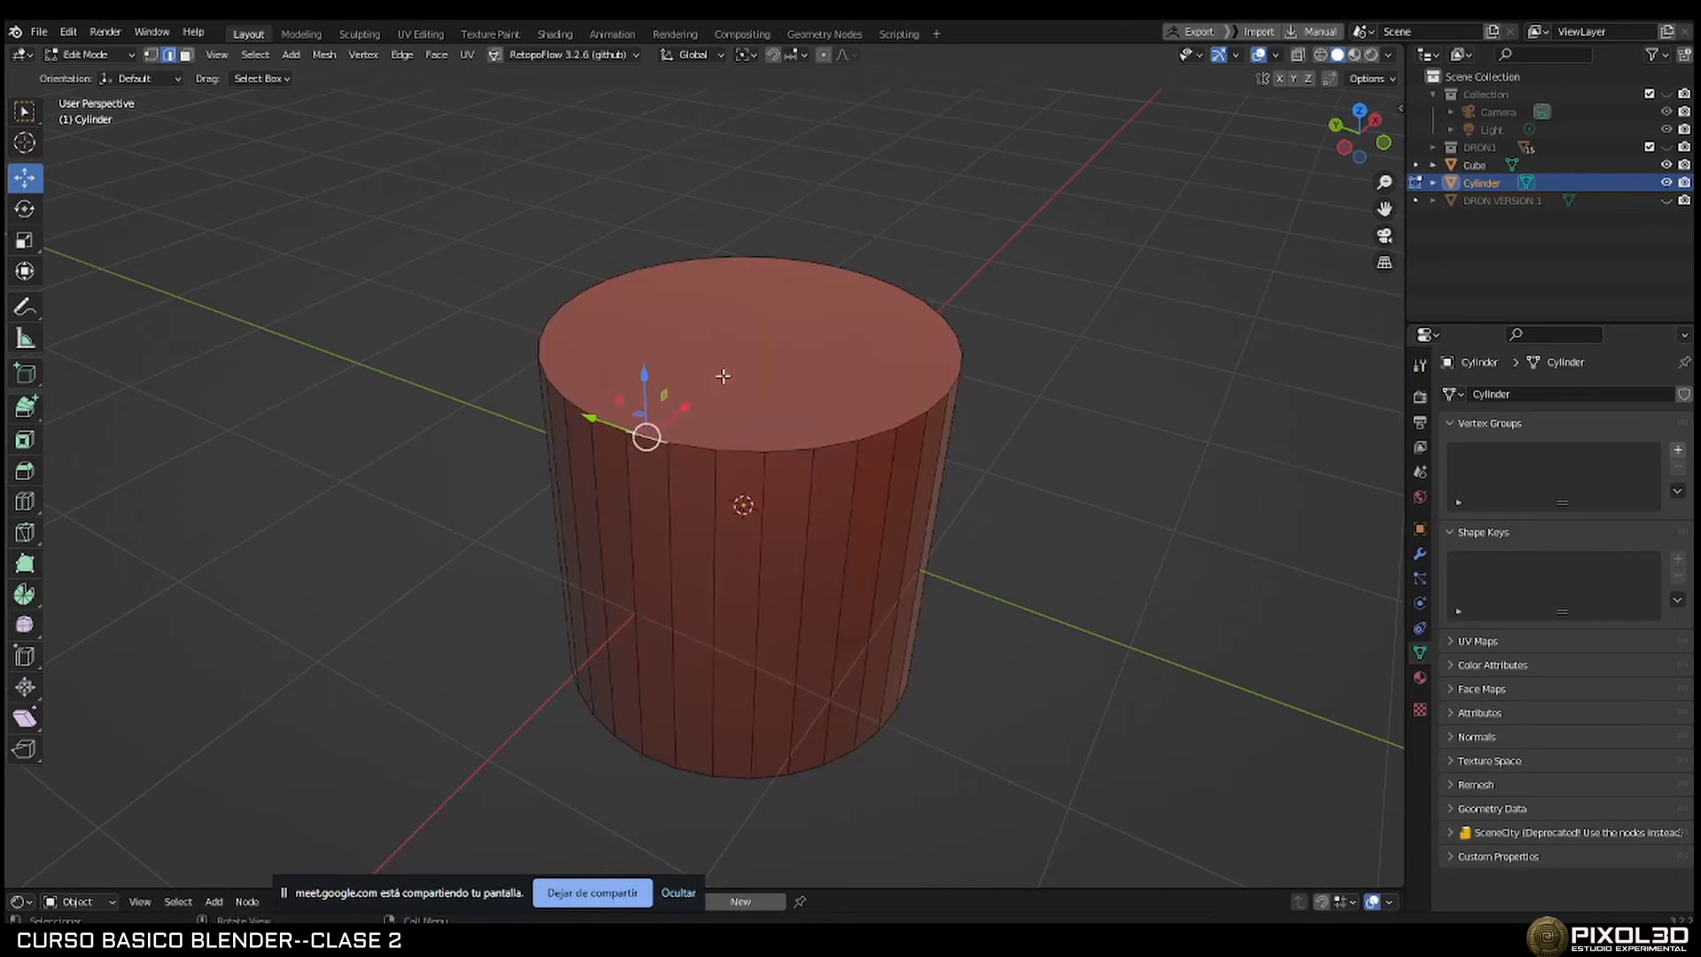
click(186, 55)
click(686, 291)
middle_drag(741, 362, 694, 520)
click(760, 678)
middle_drag(859, 412, 787, 382)
key(Tab)
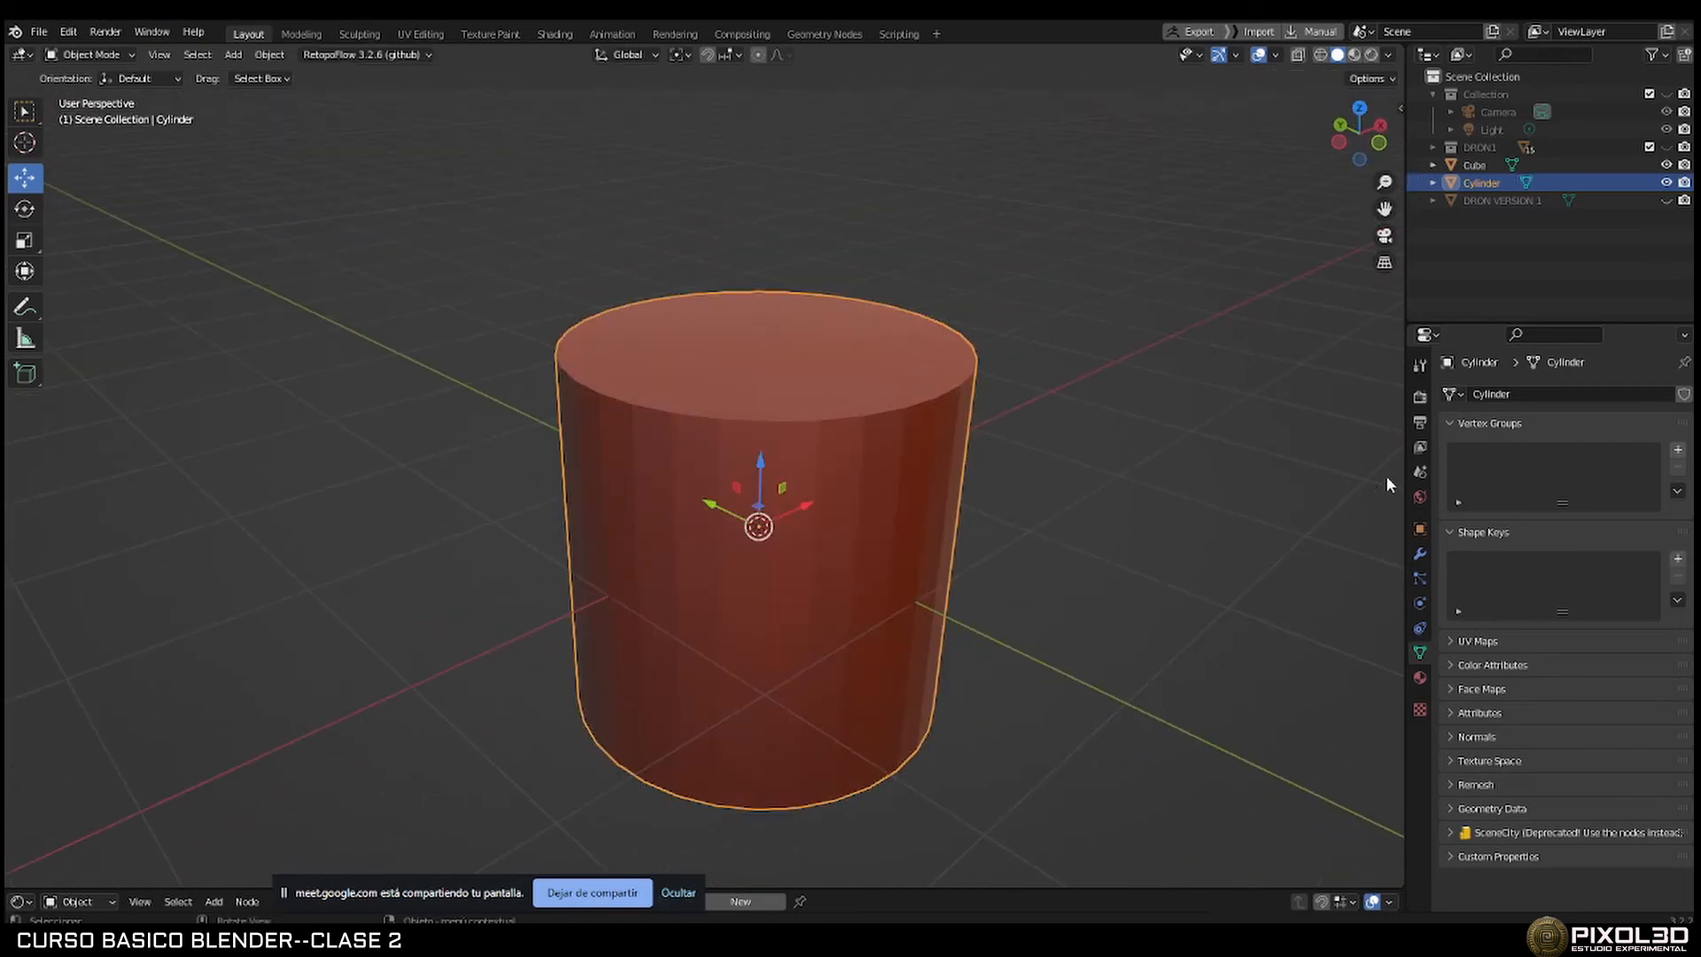
Try a Subdivision Surface modifier on the cylinder, check it against the mesh cage, and remove it.
click(1420, 554)
click(1488, 394)
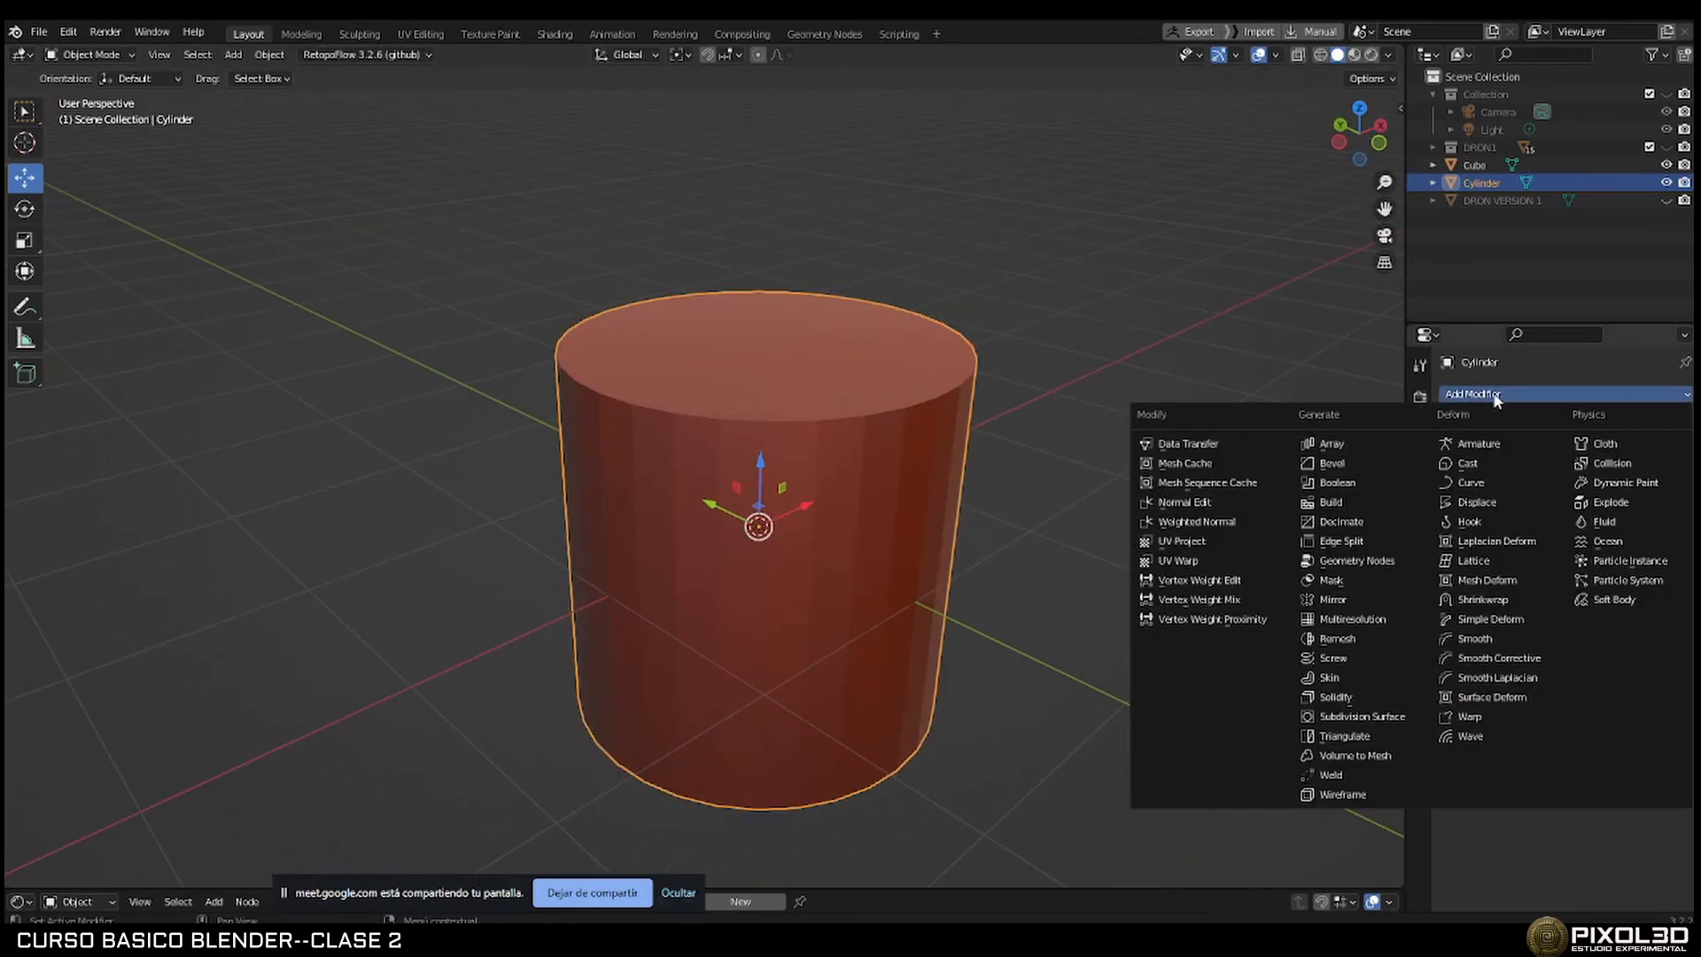
click(1382, 714)
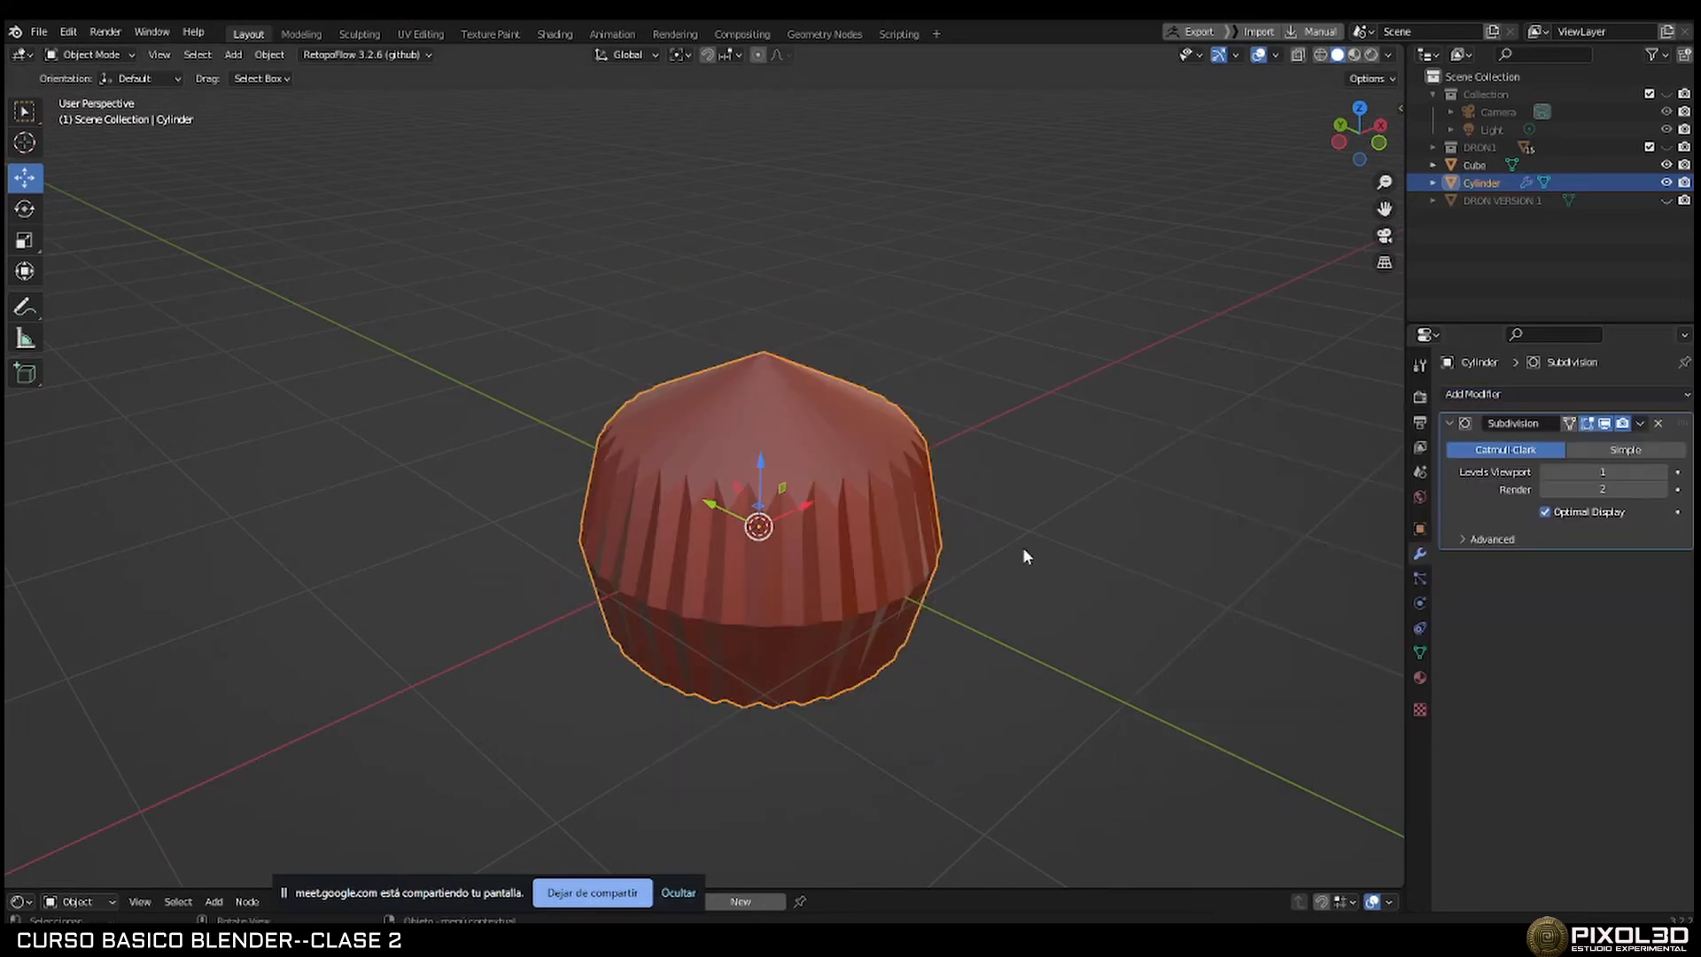
middle_drag(1023, 556, 848, 556)
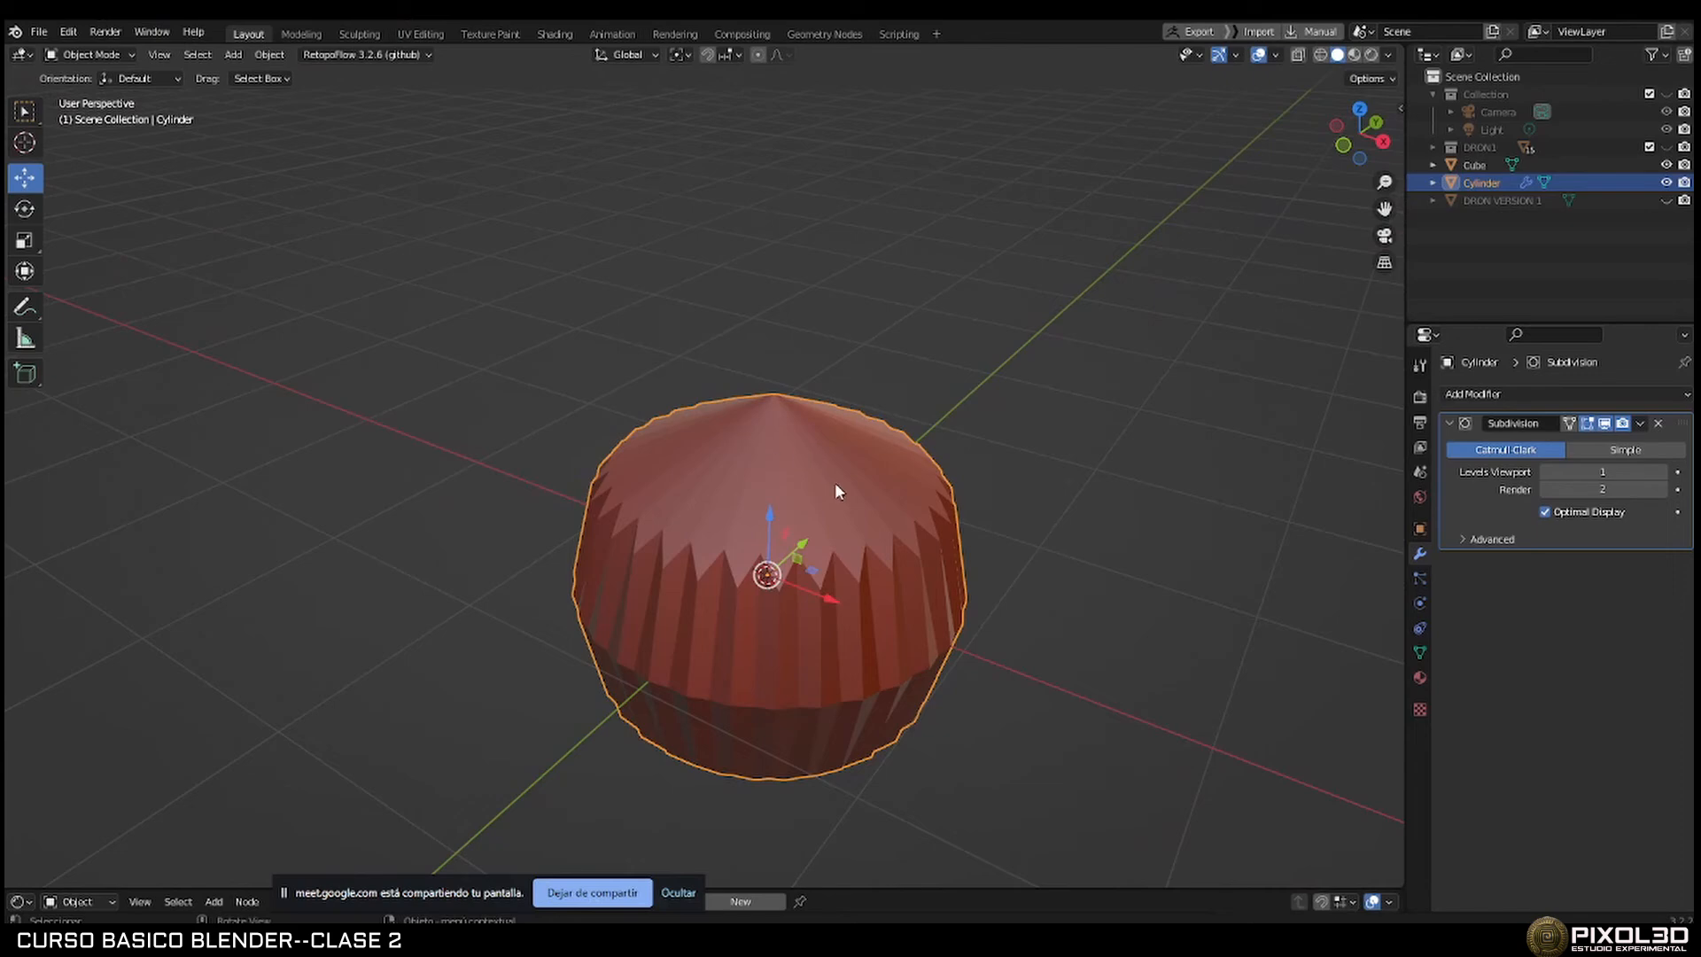
key(Tab)
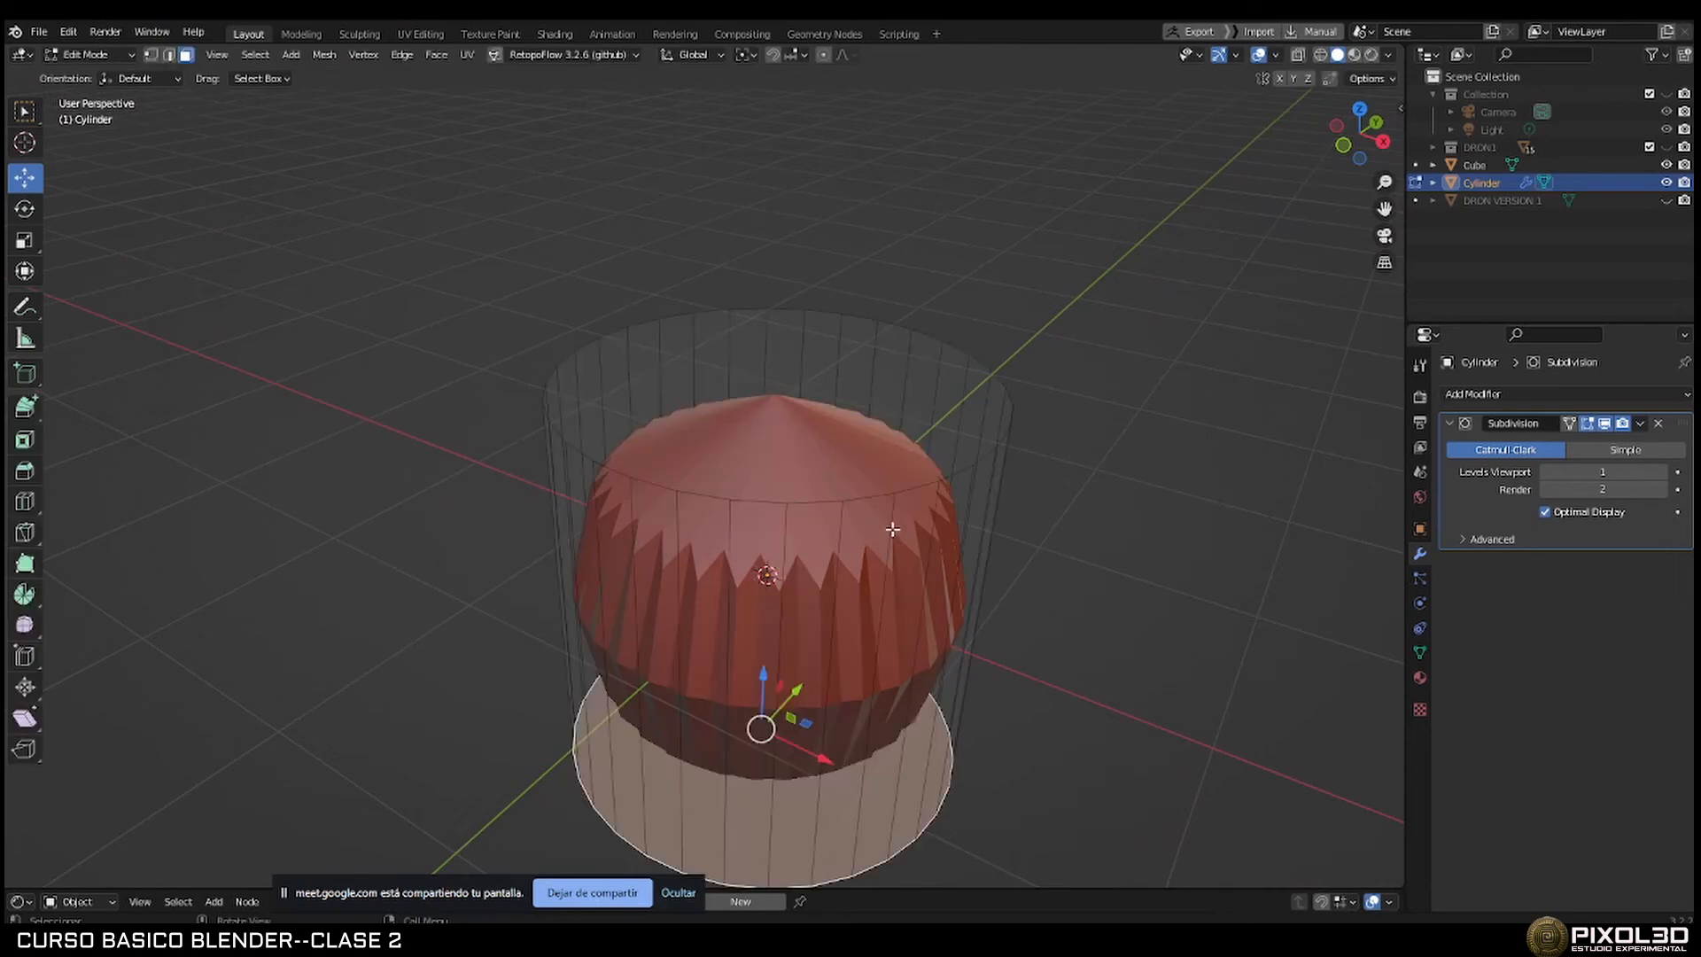
click(1659, 424)
Delete the cylinder's top and bottom cap faces, leaving an open tube.
click(737, 395)
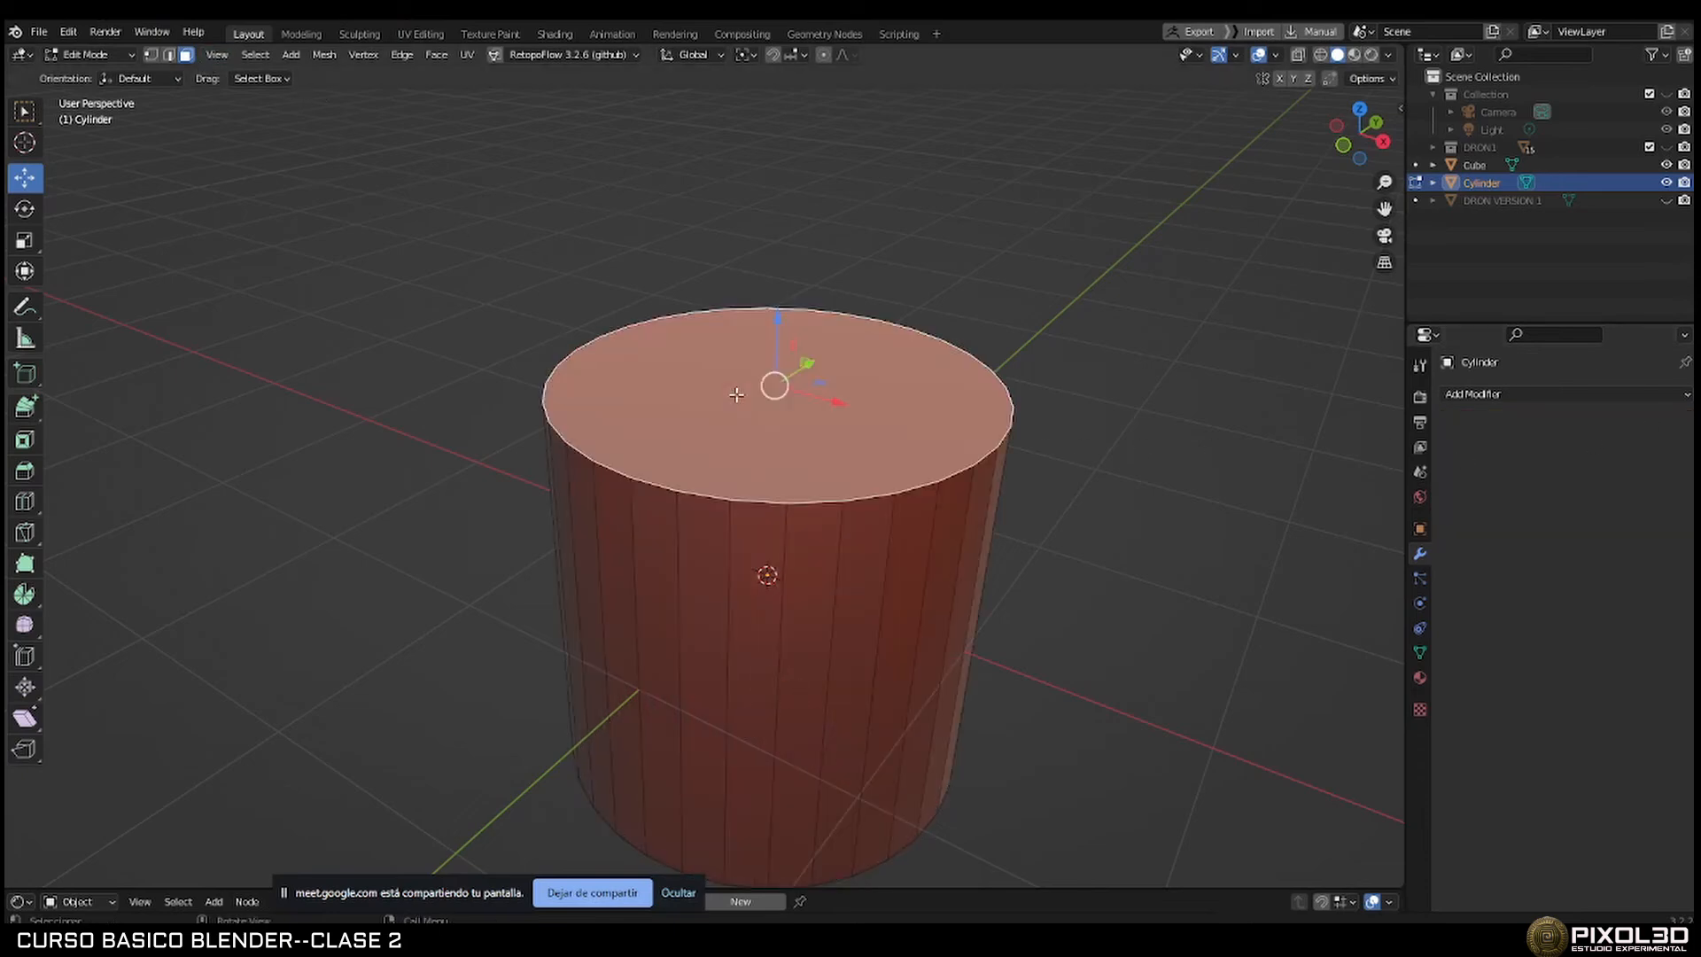
mouse_move(804, 608)
middle_down()
mouse_move(810, 496)
mouse_move(816, 596)
middle_up()
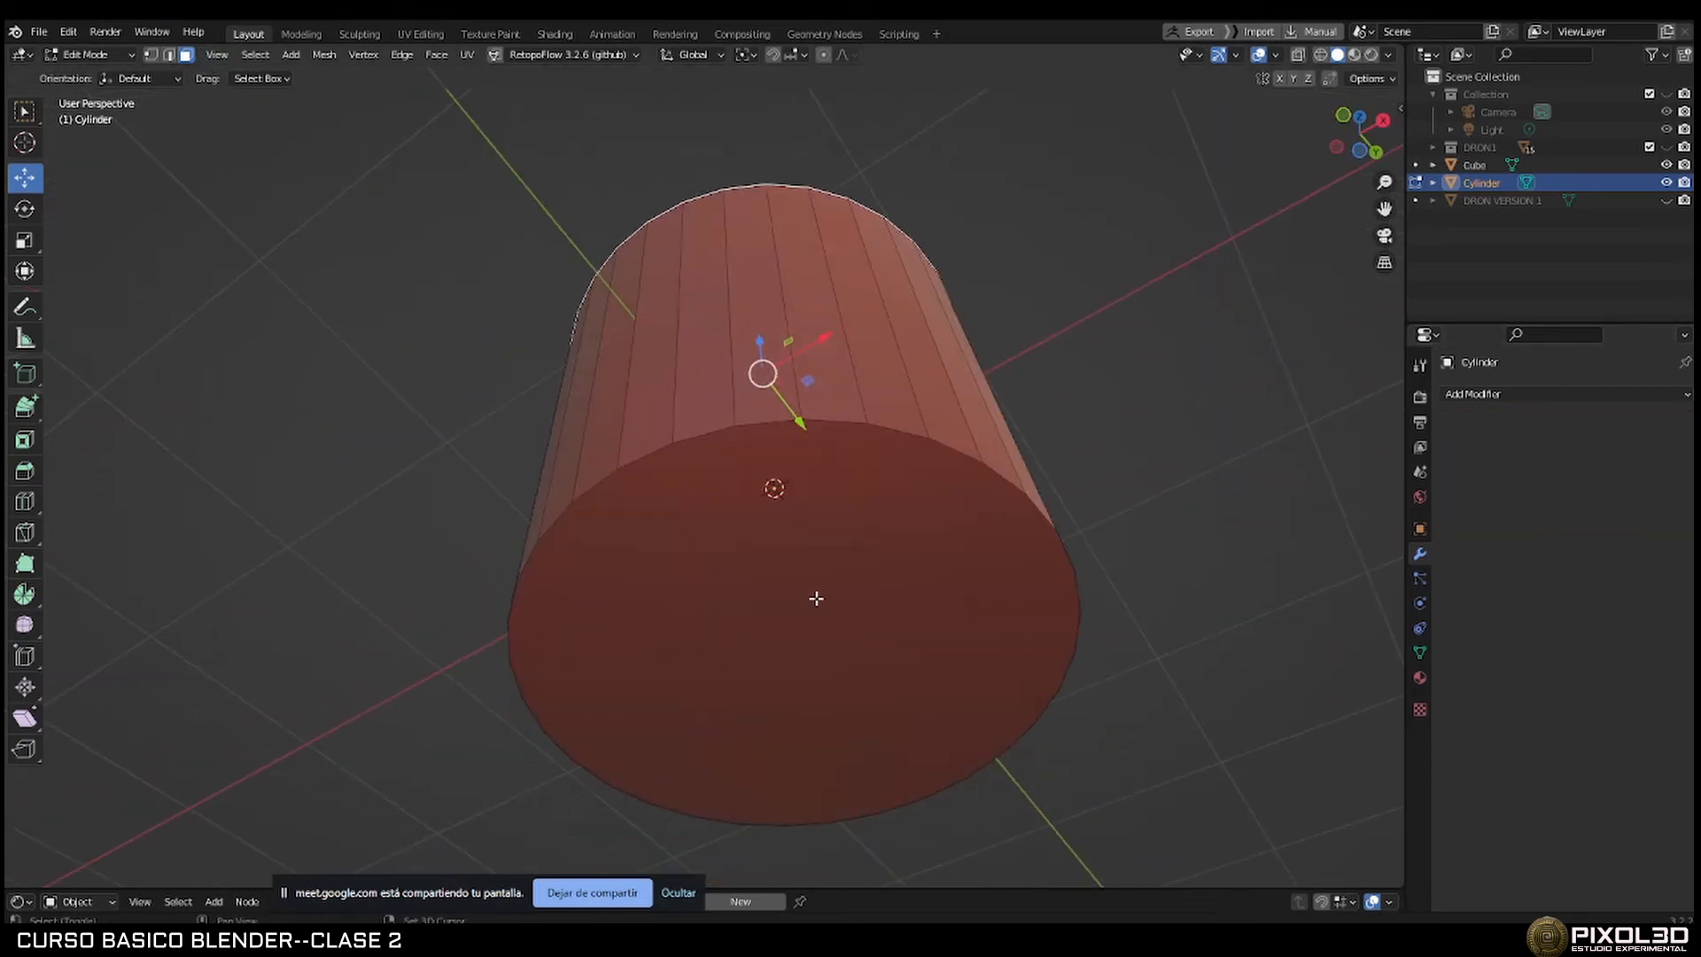
click(816, 596)
middle_drag(1019, 360, 874, 543)
key(x)
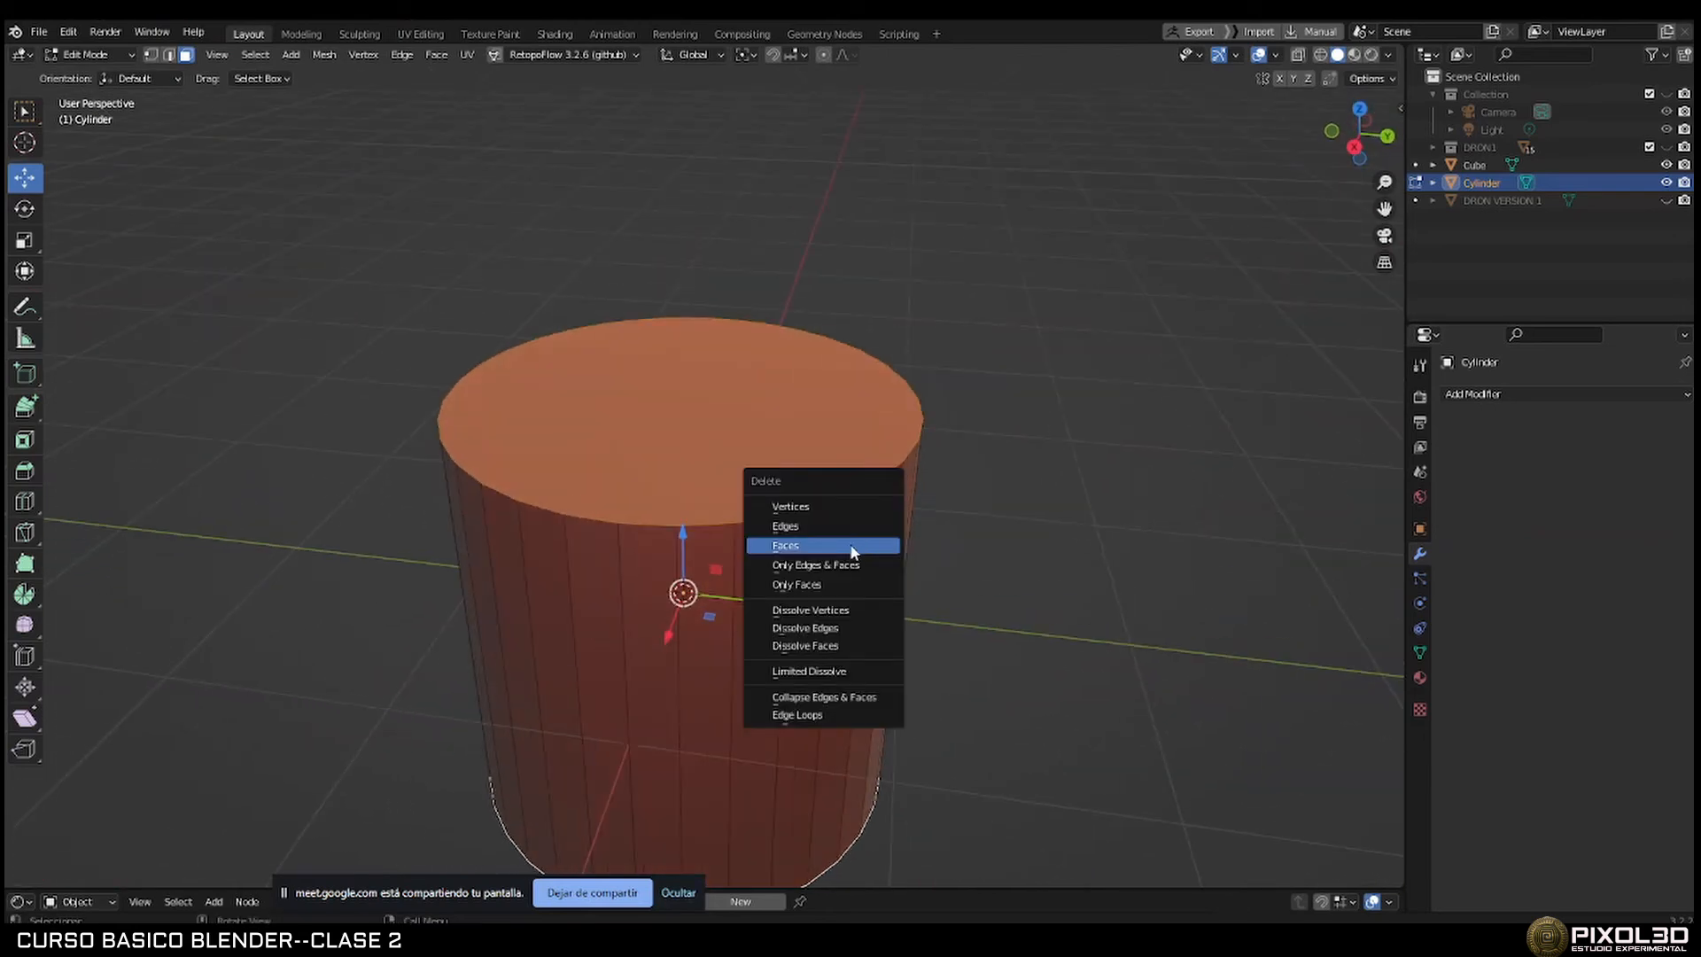
click(786, 546)
Select the cylinder's bottom edge loop and close the opening with a Smart Fill grid of faces.
middle_drag(828, 532, 759, 524)
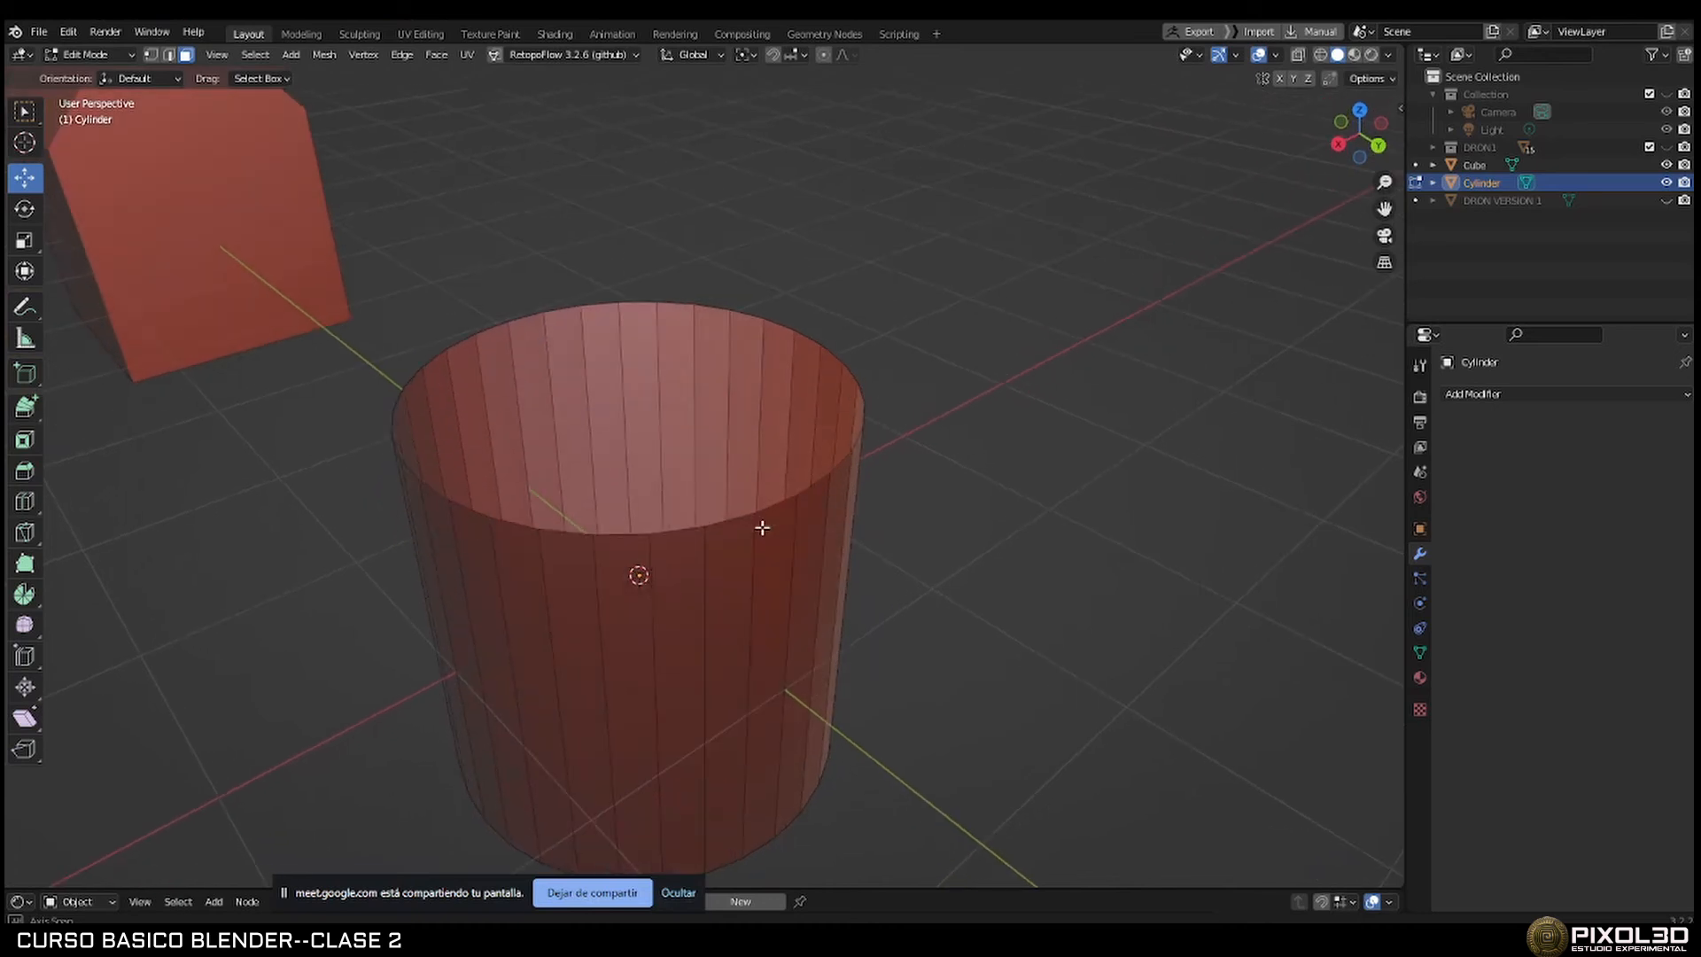
click(169, 55)
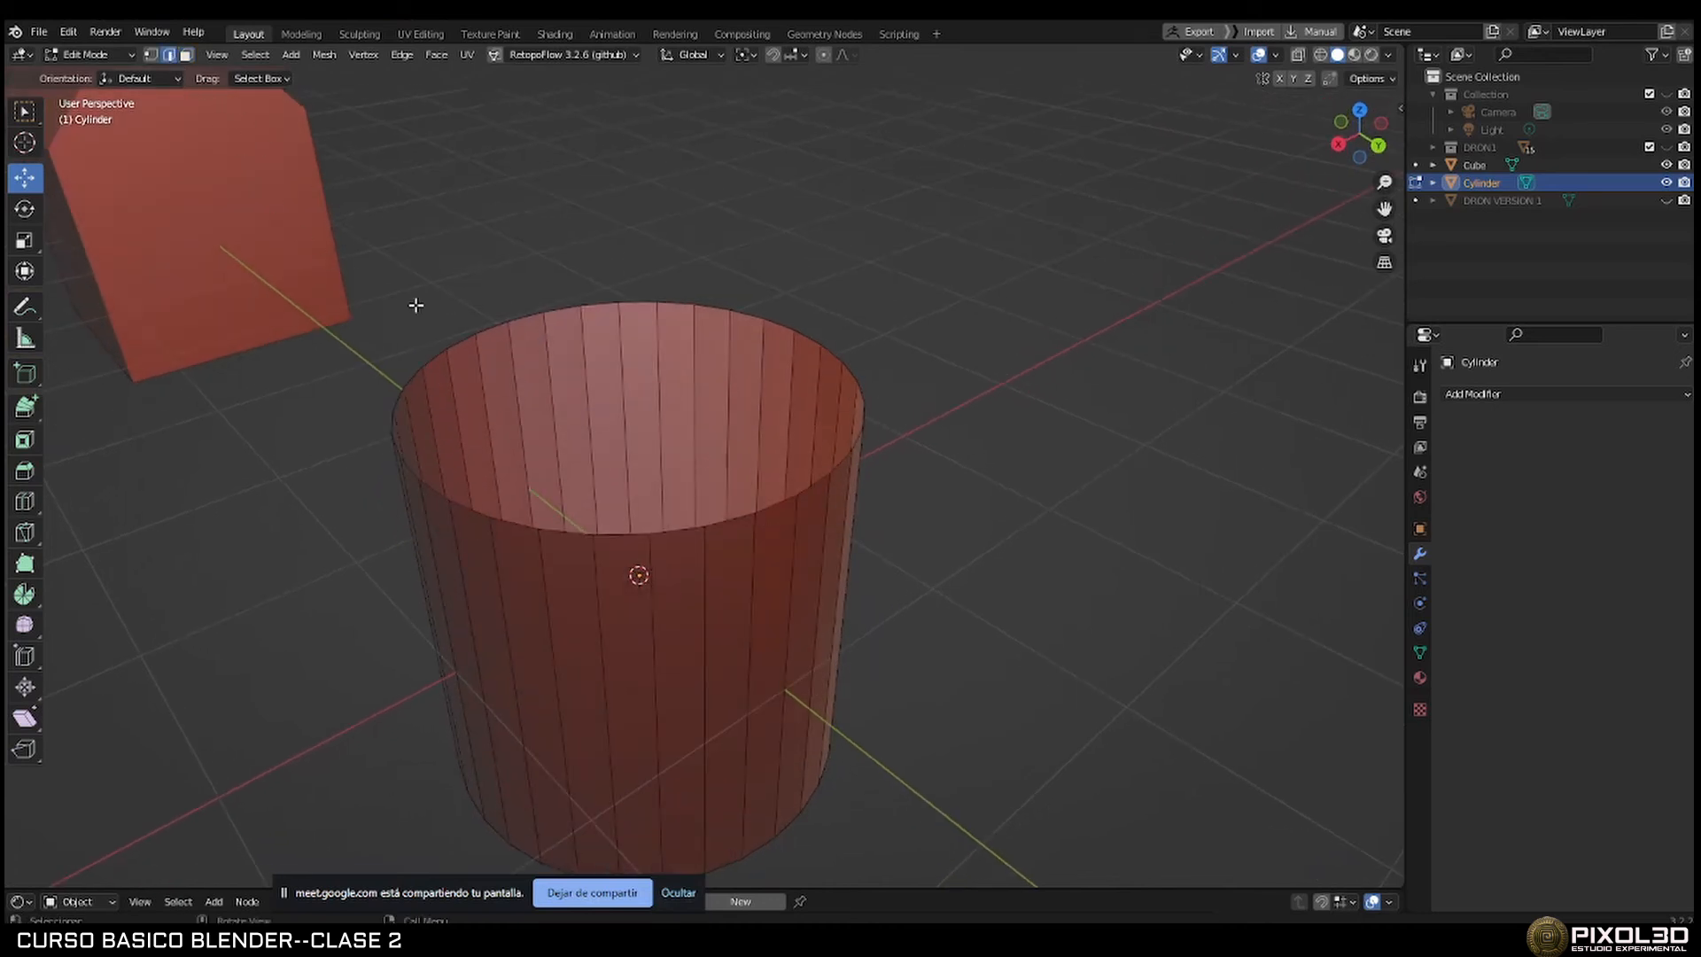
alt+click(519, 319)
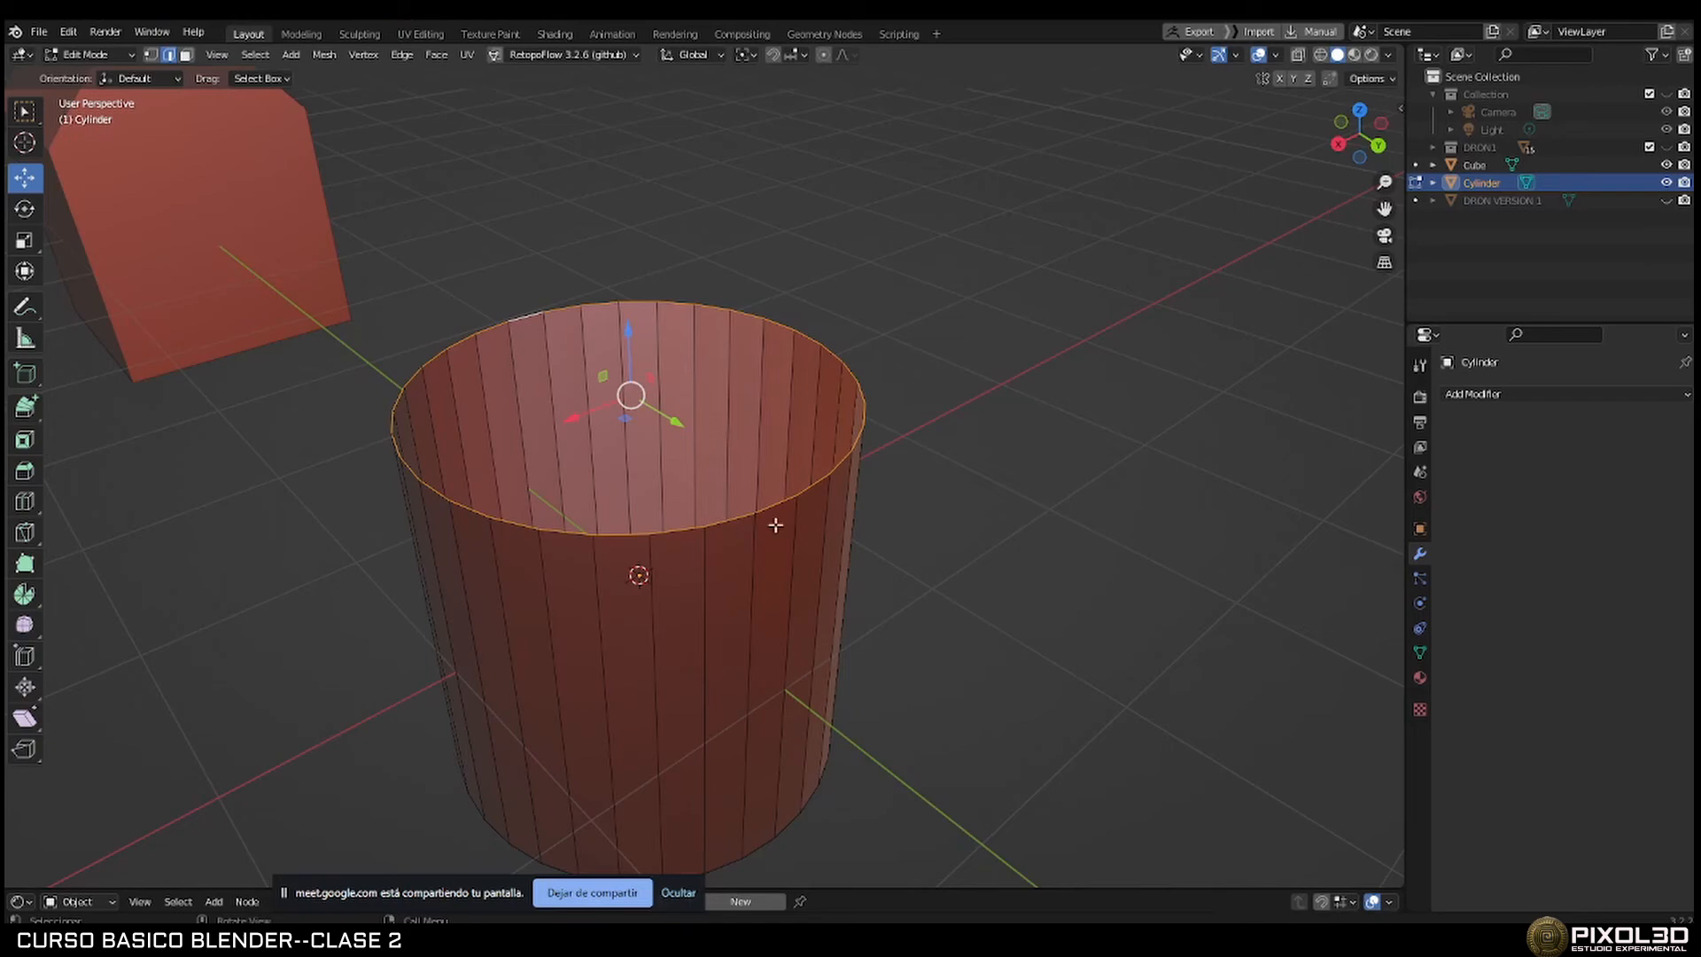
middle_drag(838, 654, 795, 484)
alt+click(760, 481)
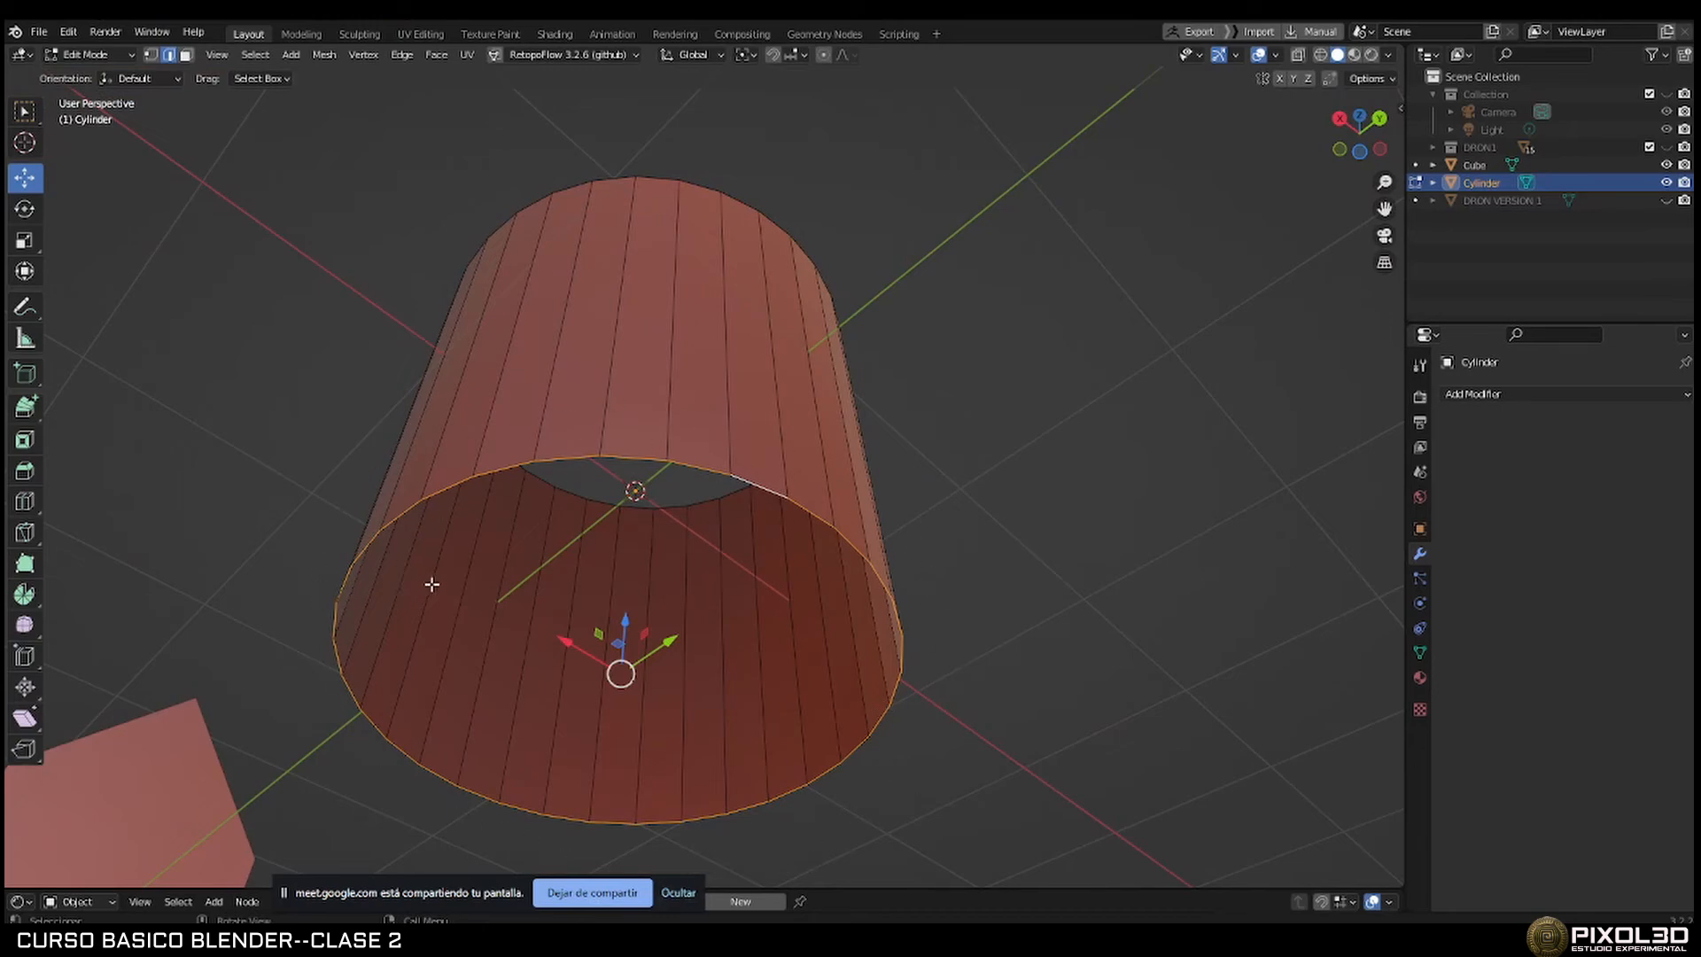
key(f)
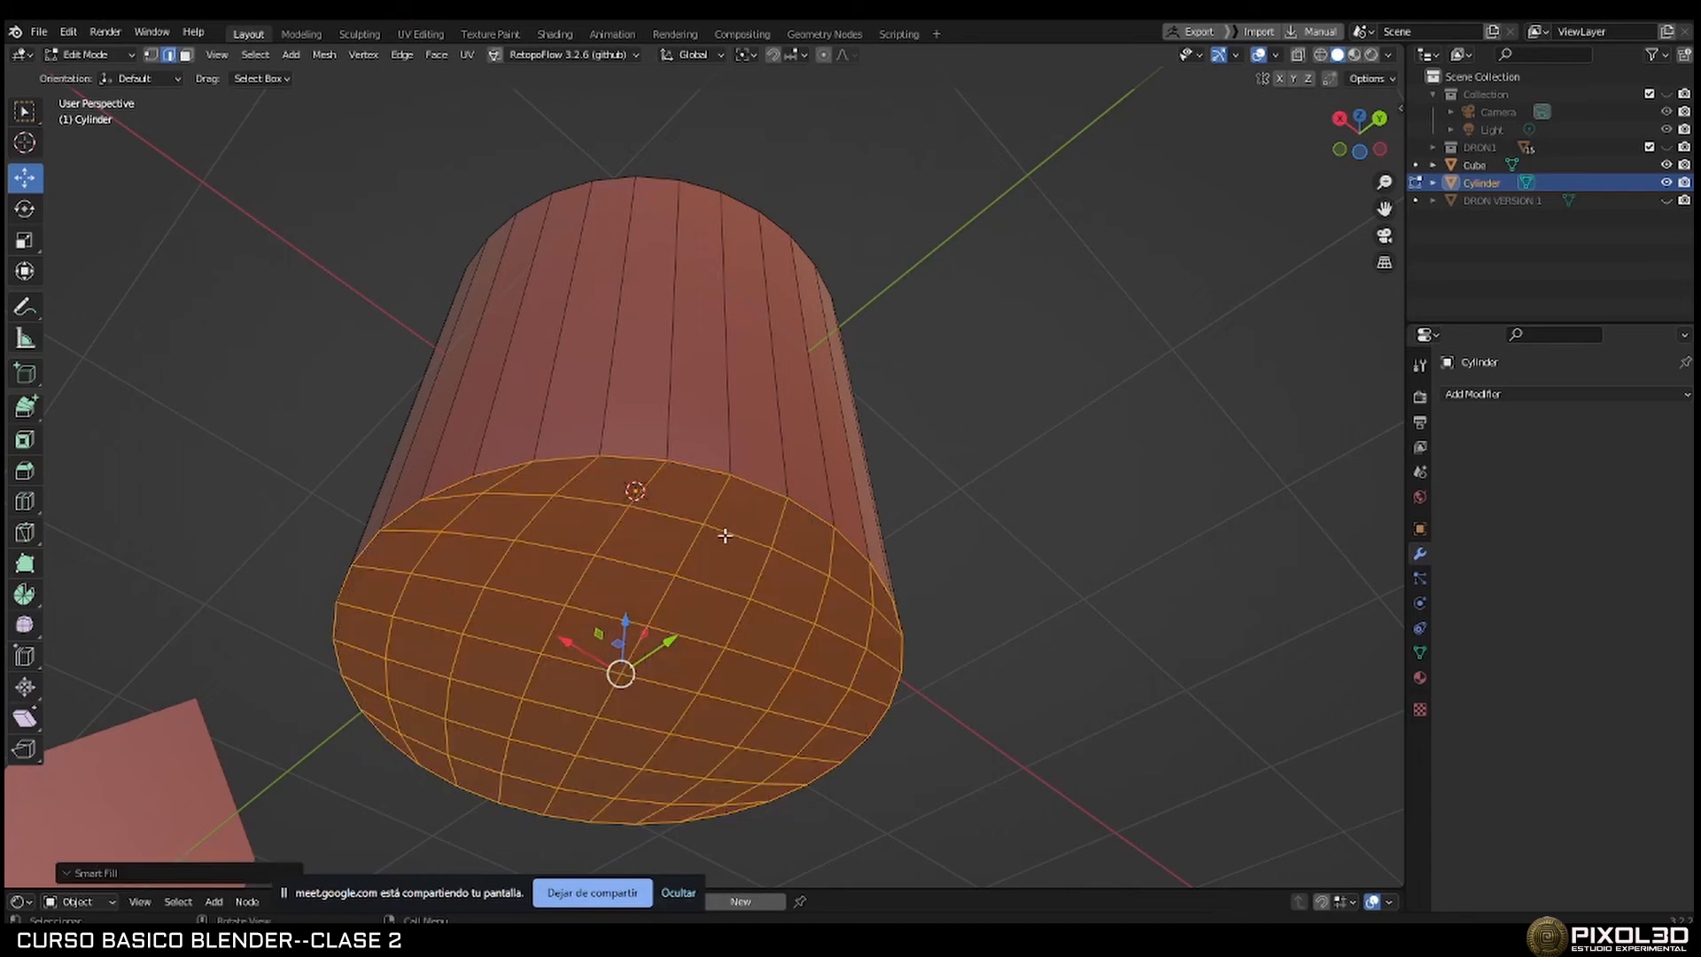
middle_drag(725, 532, 676, 547)
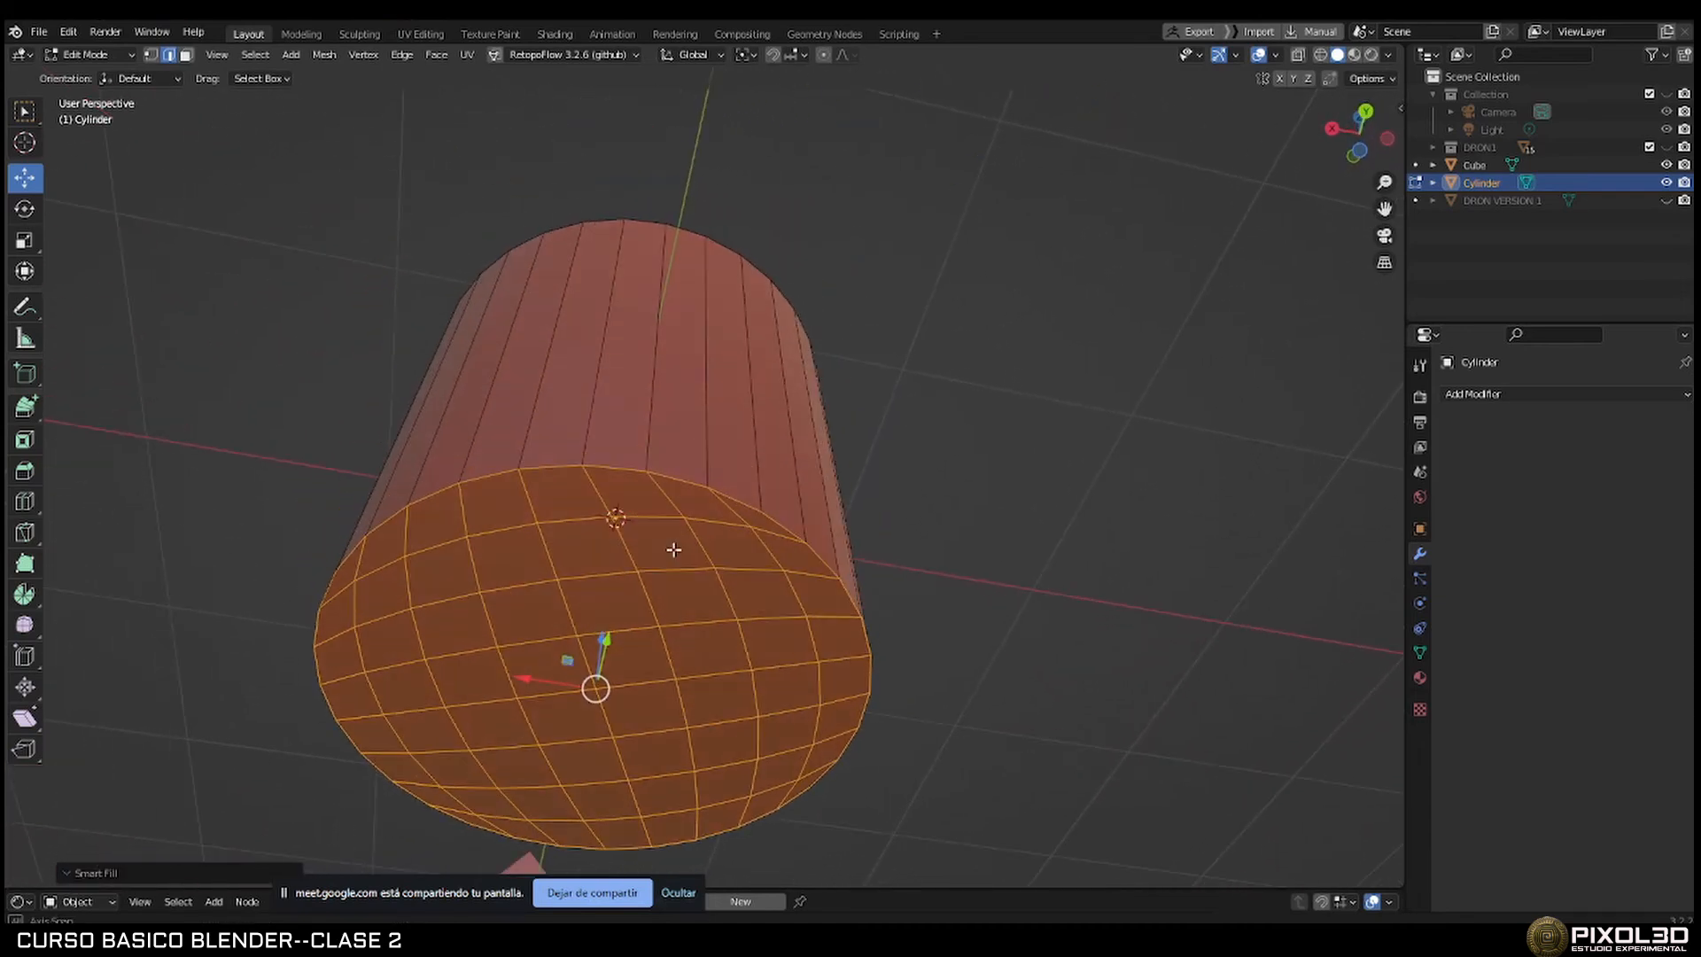
middle_drag(771, 601, 733, 592)
scroll(716, 538, up, 3)
scroll(635, 471, down, 4)
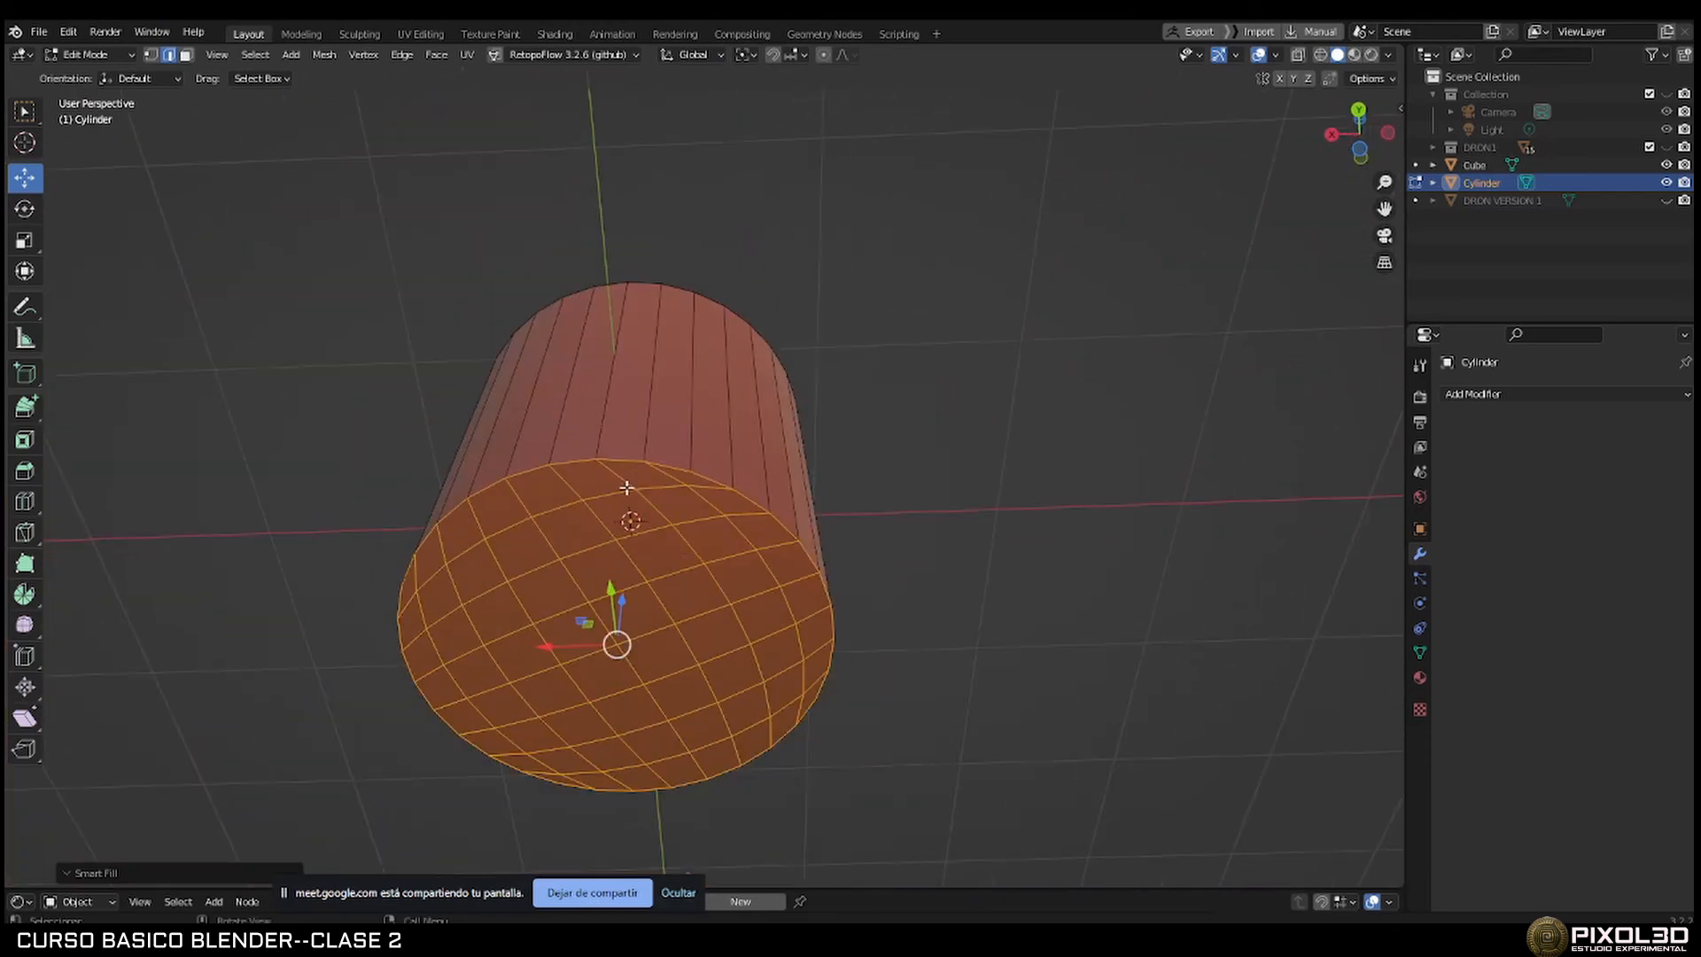
Select the cylinder's top edge loop and close it with a Smart Fill grid of faces.
middle_drag(627, 489, 578, 622)
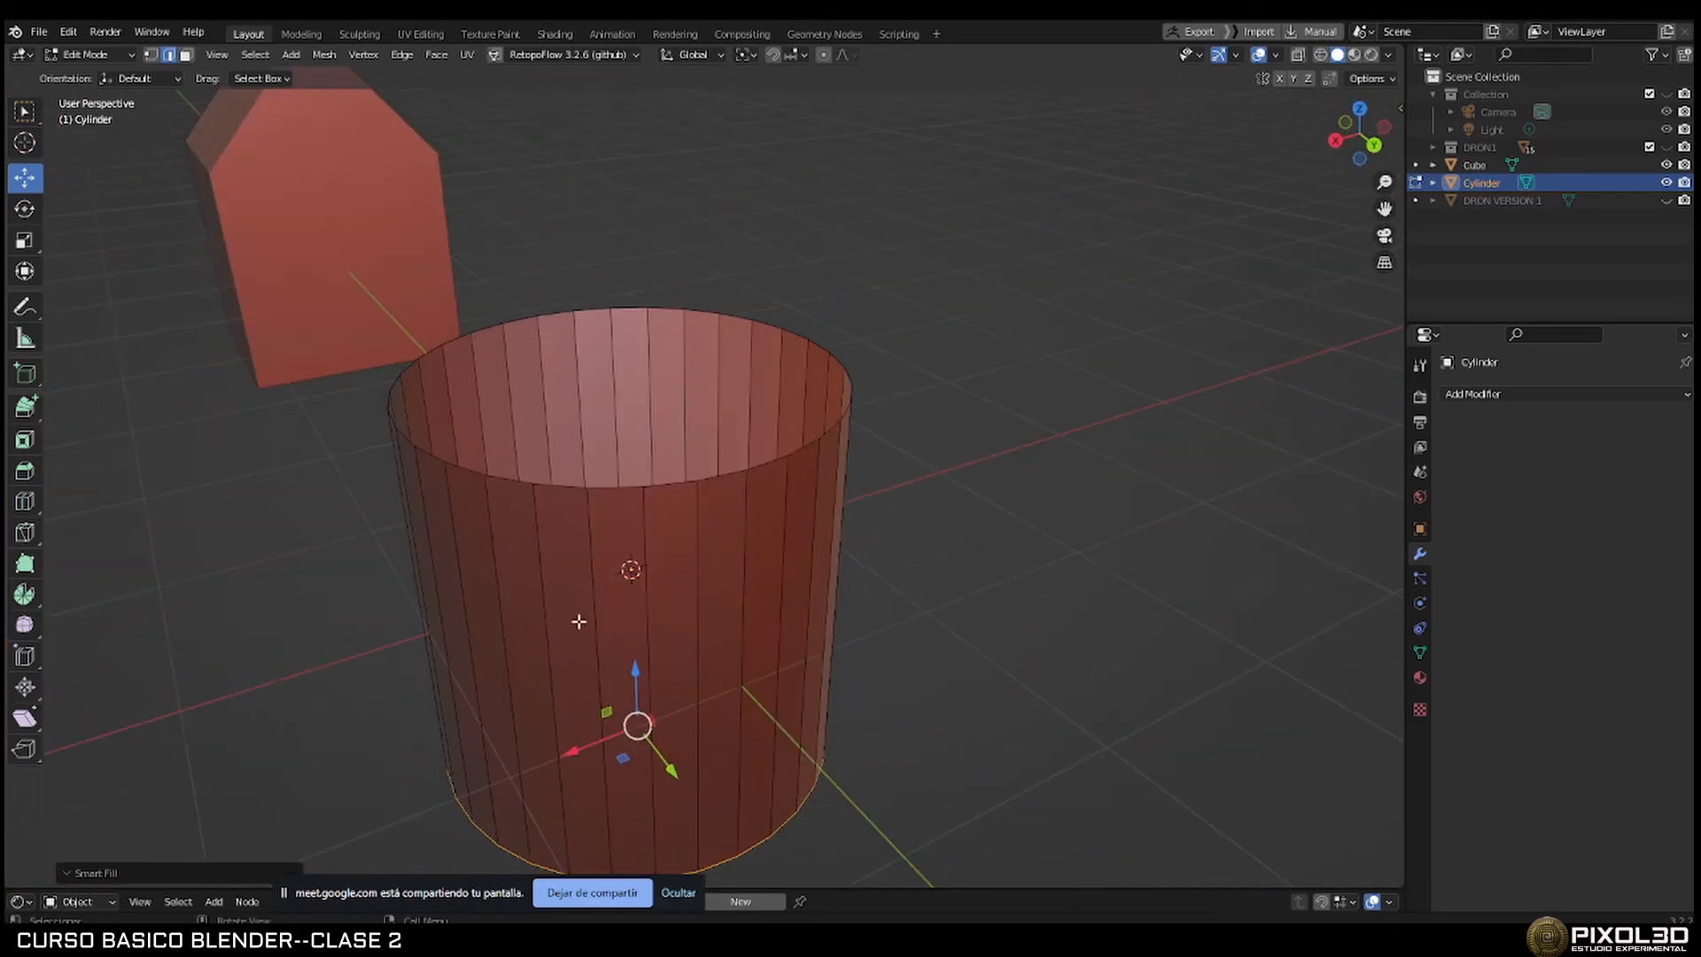
alt+click(618, 486)
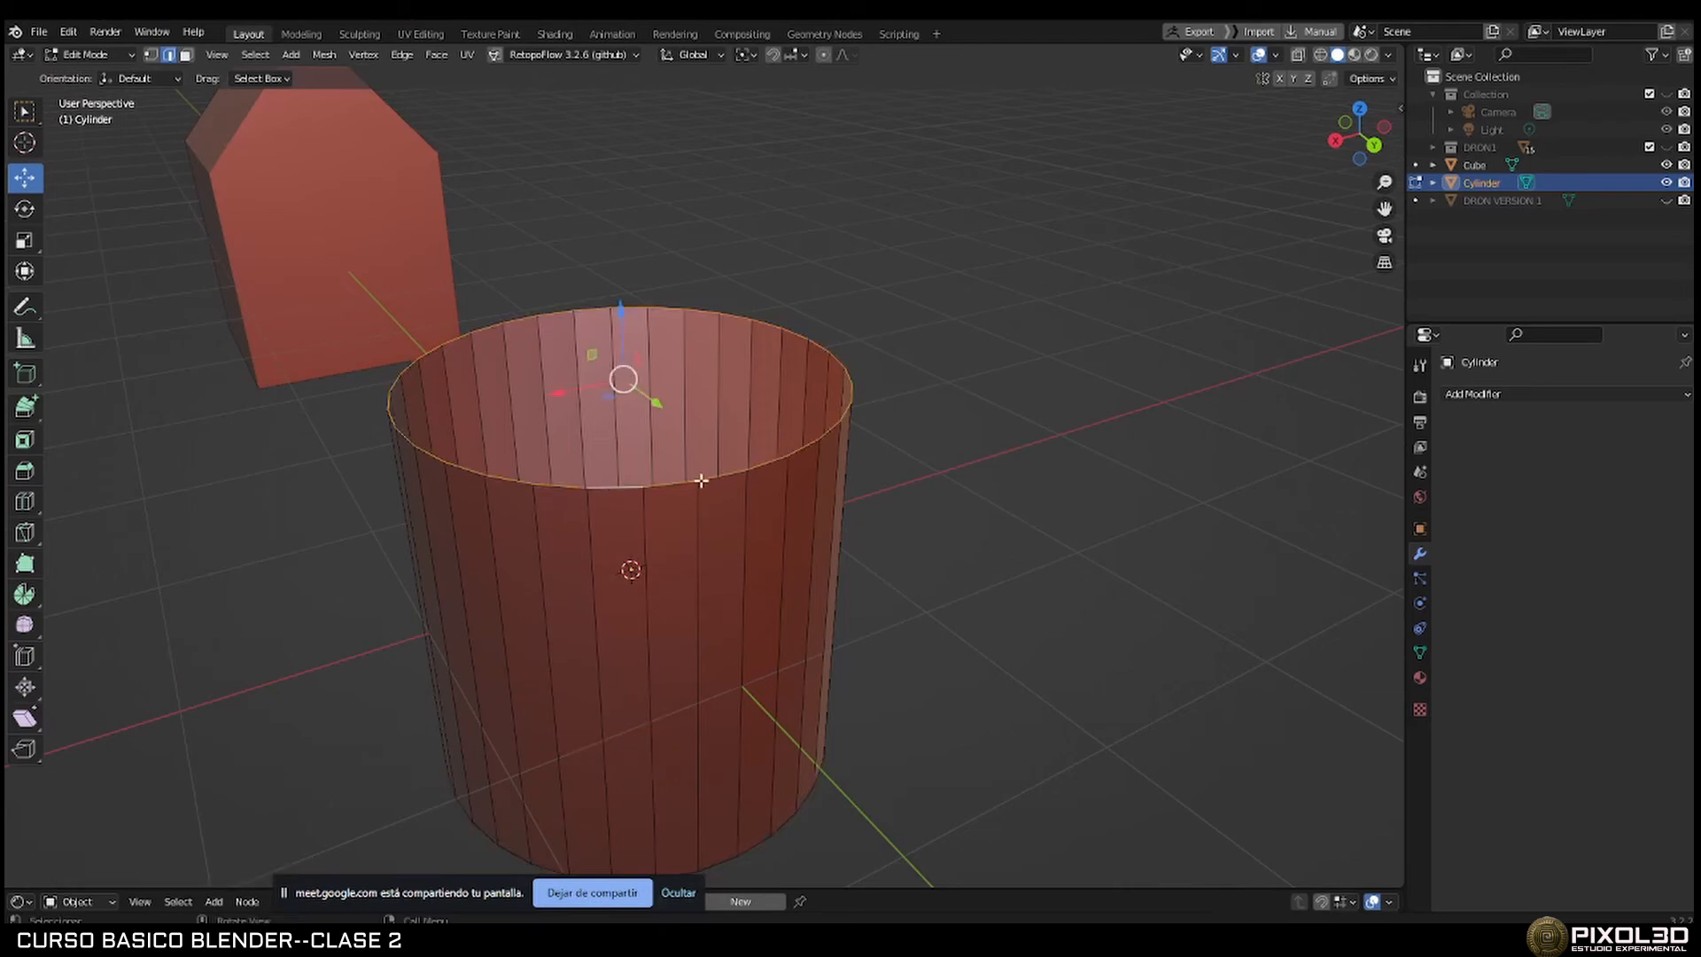
key(f)
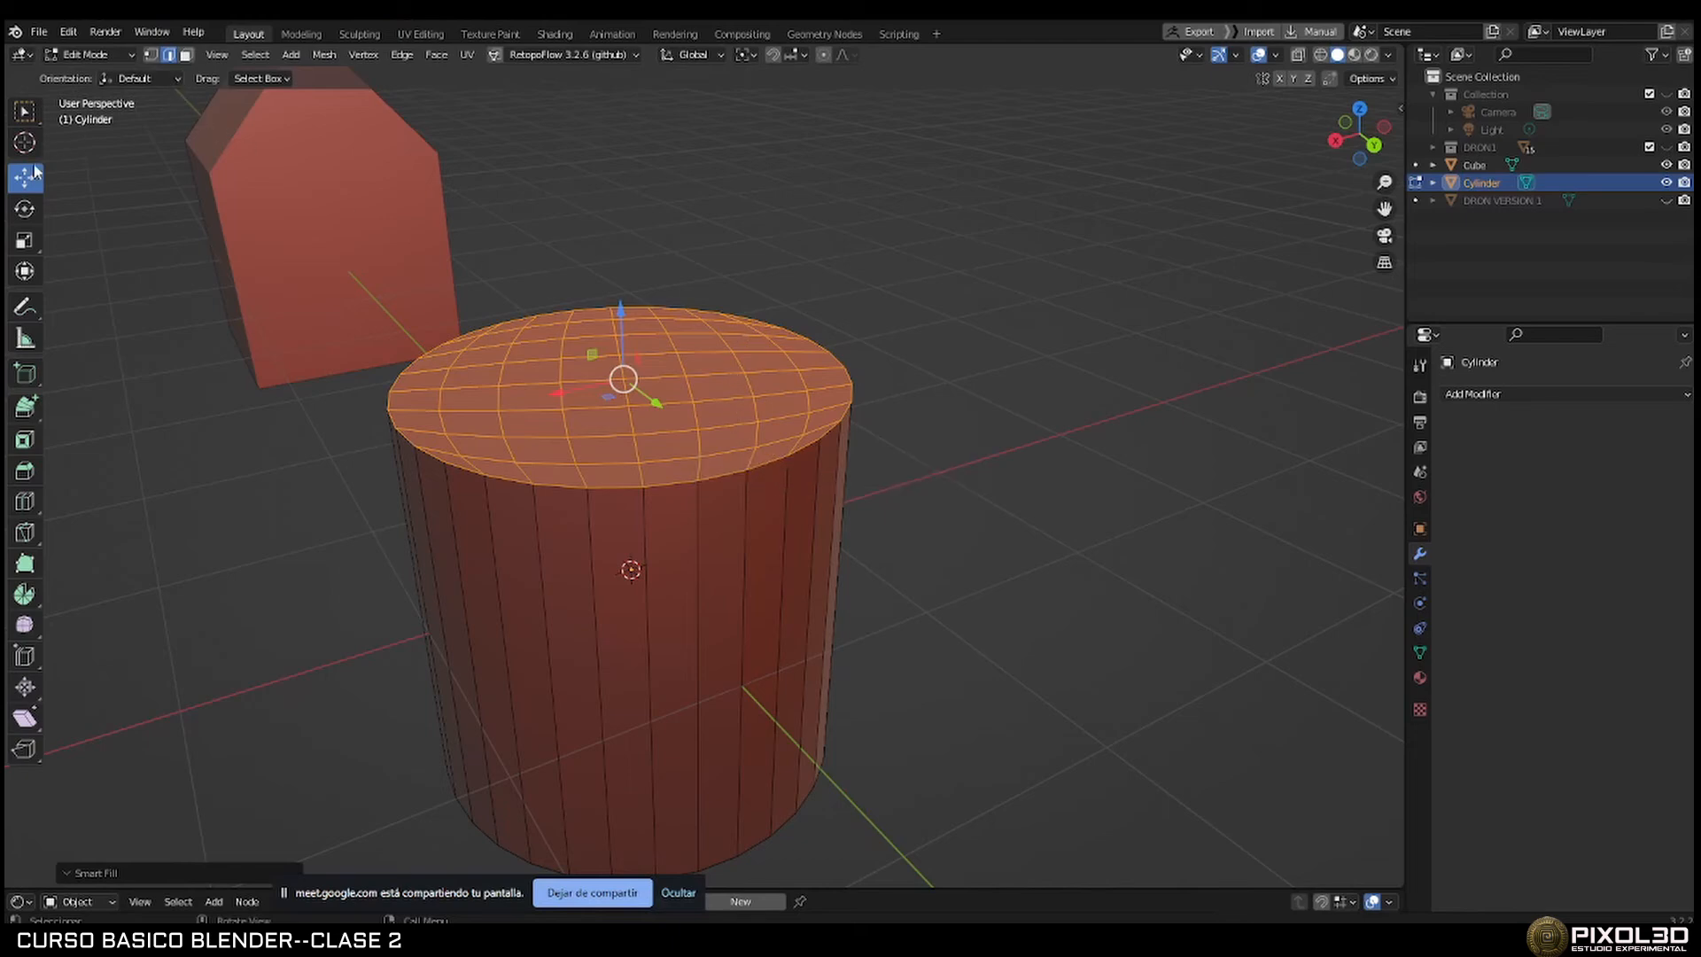
Add a Subdivision Surface modifier to the grid-capped cylinder in Object Mode and inspect its smoothing.
key(Tab)
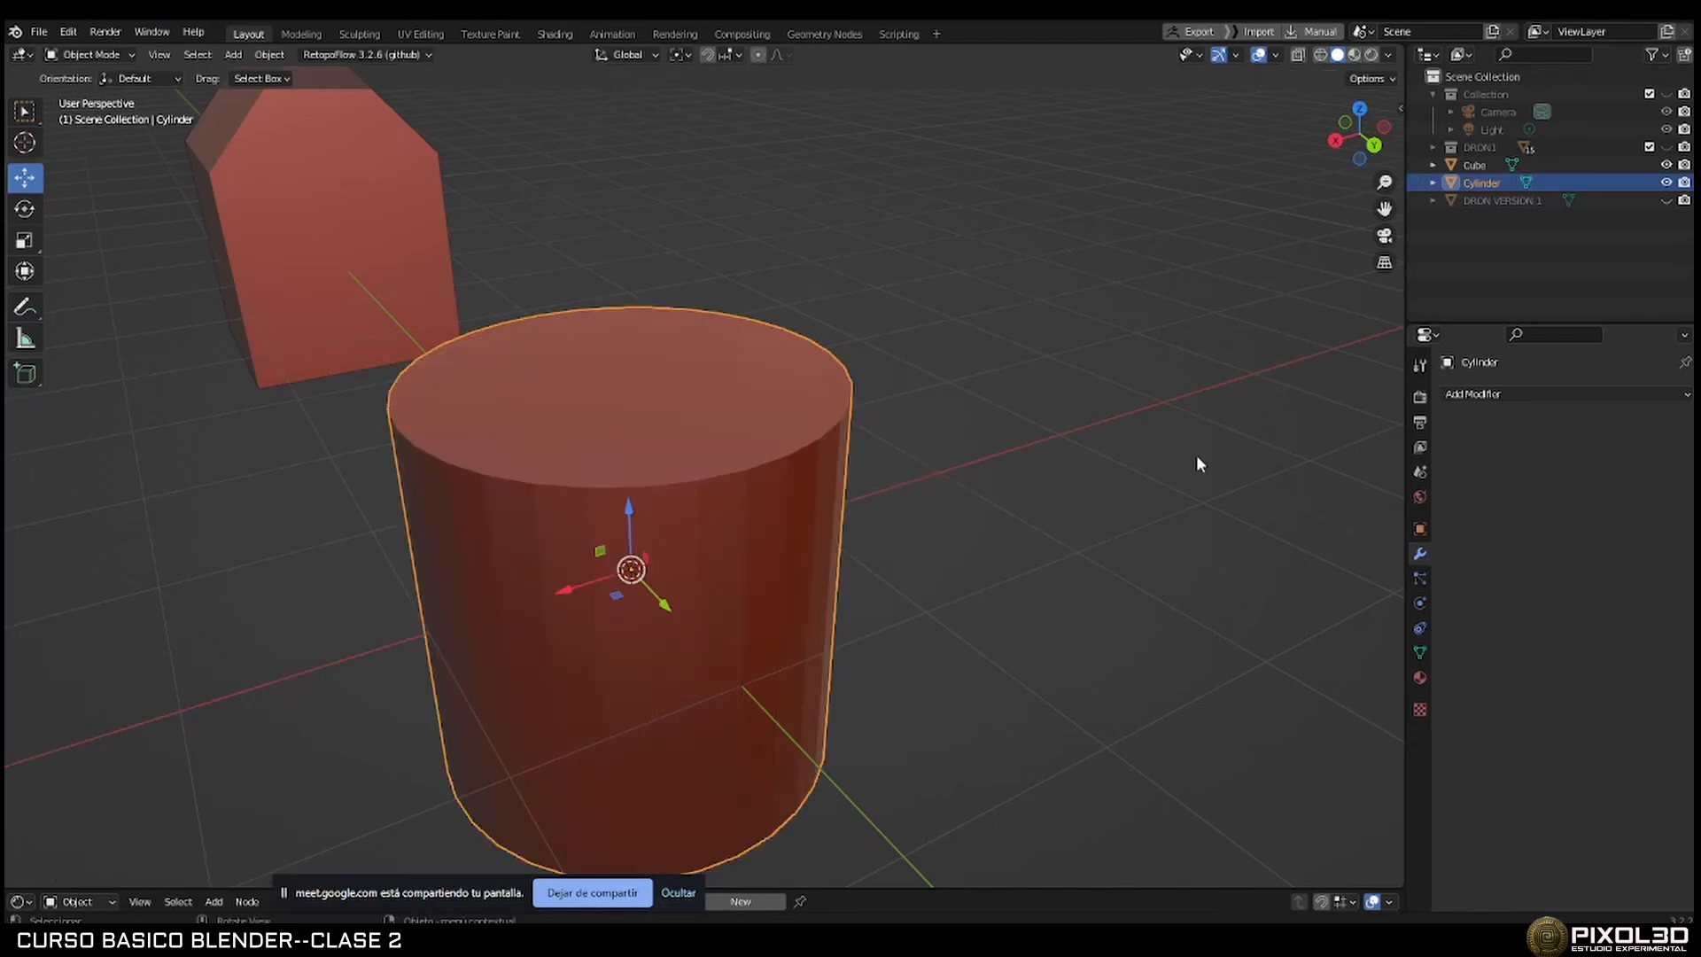
click(1481, 395)
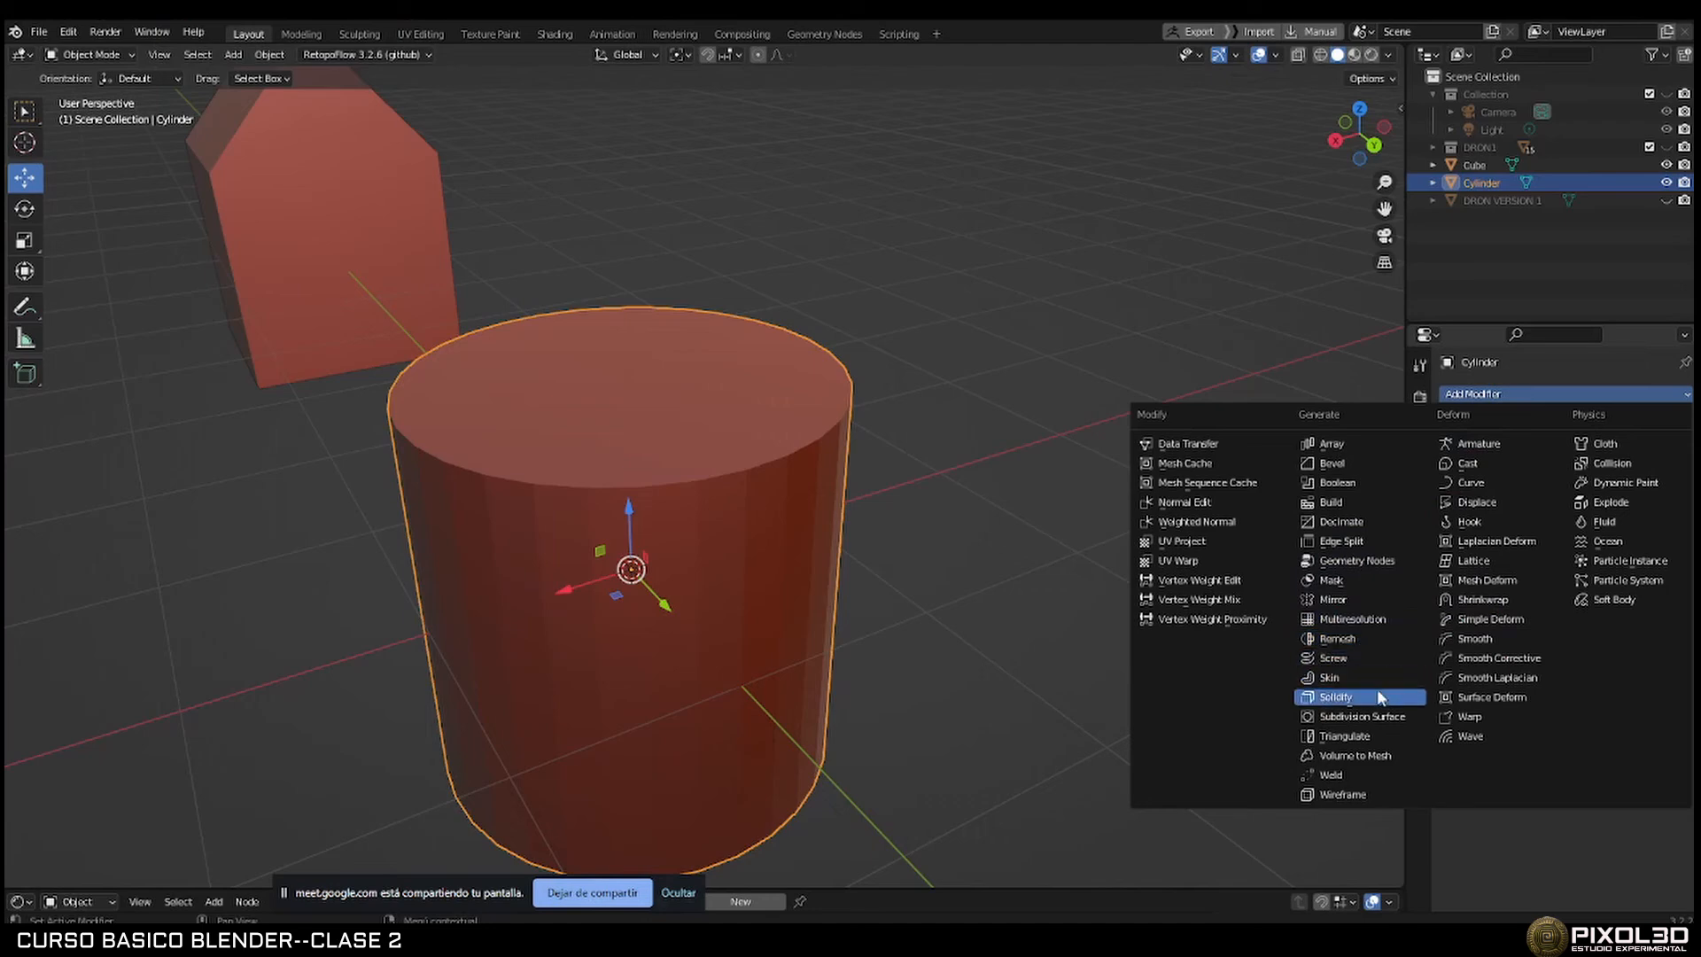
click(1365, 716)
middle_drag(1164, 611, 855, 527)
key(Tab)
key(Tab)
middle_drag(979, 547, 615, 471)
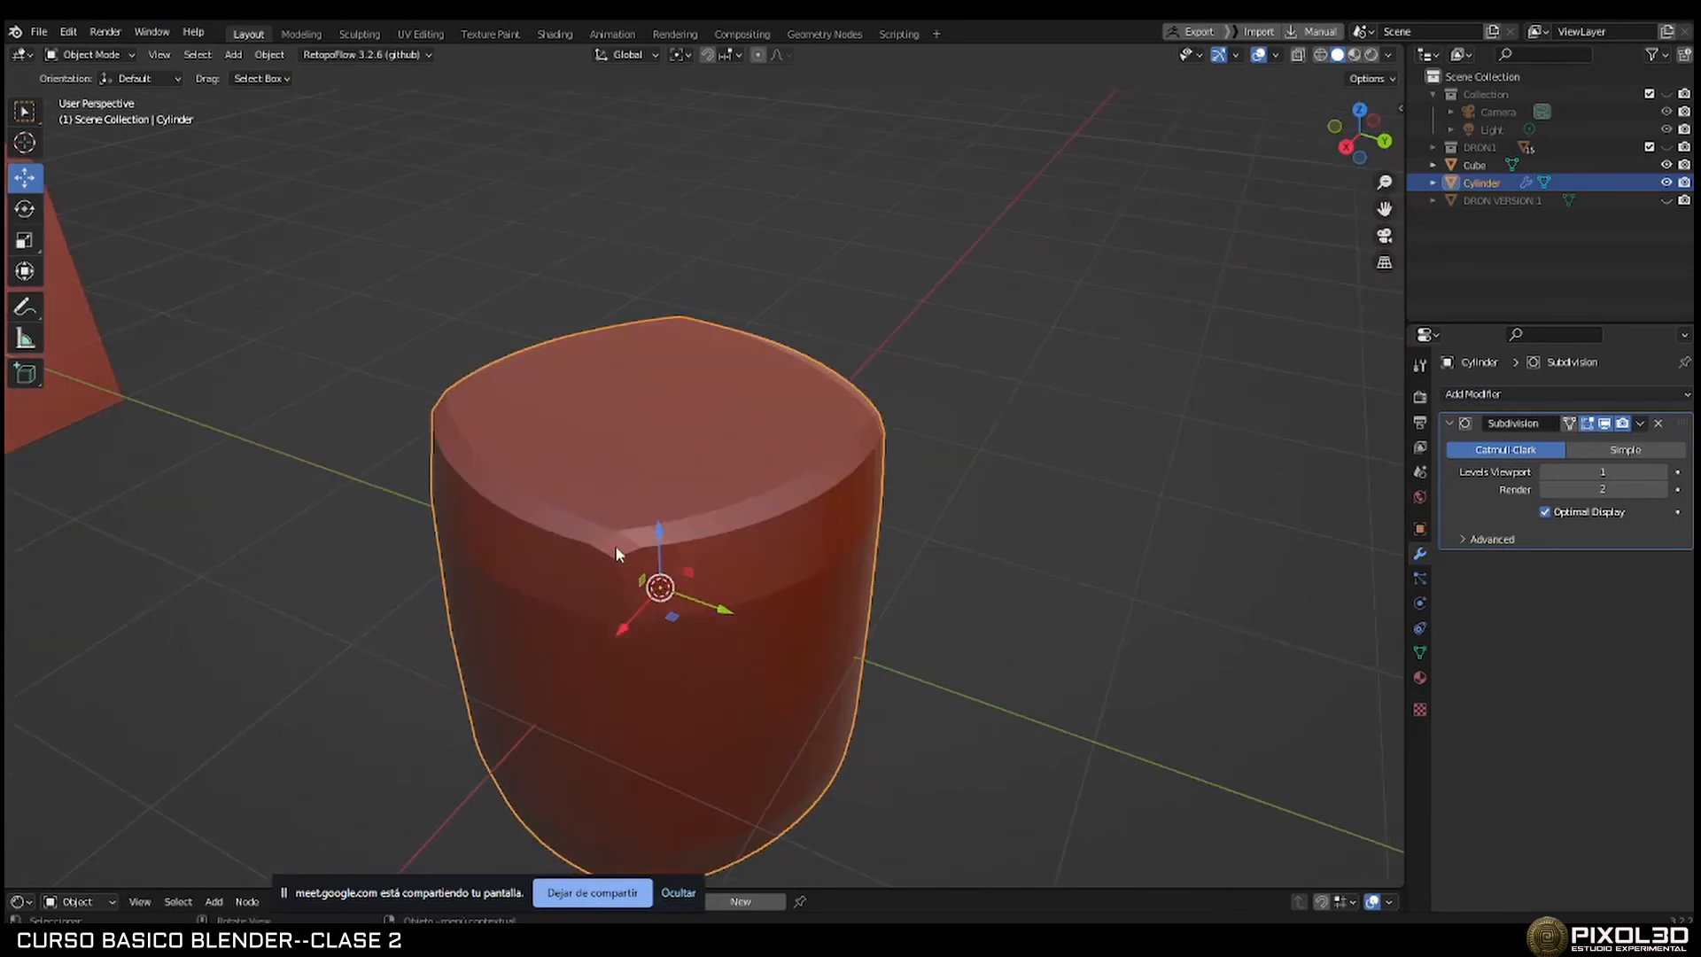
Set the Subdivision modifier's viewport level to 4 and inspect the cylinder's smoothed top edge.
middle_drag(615, 544, 880, 446)
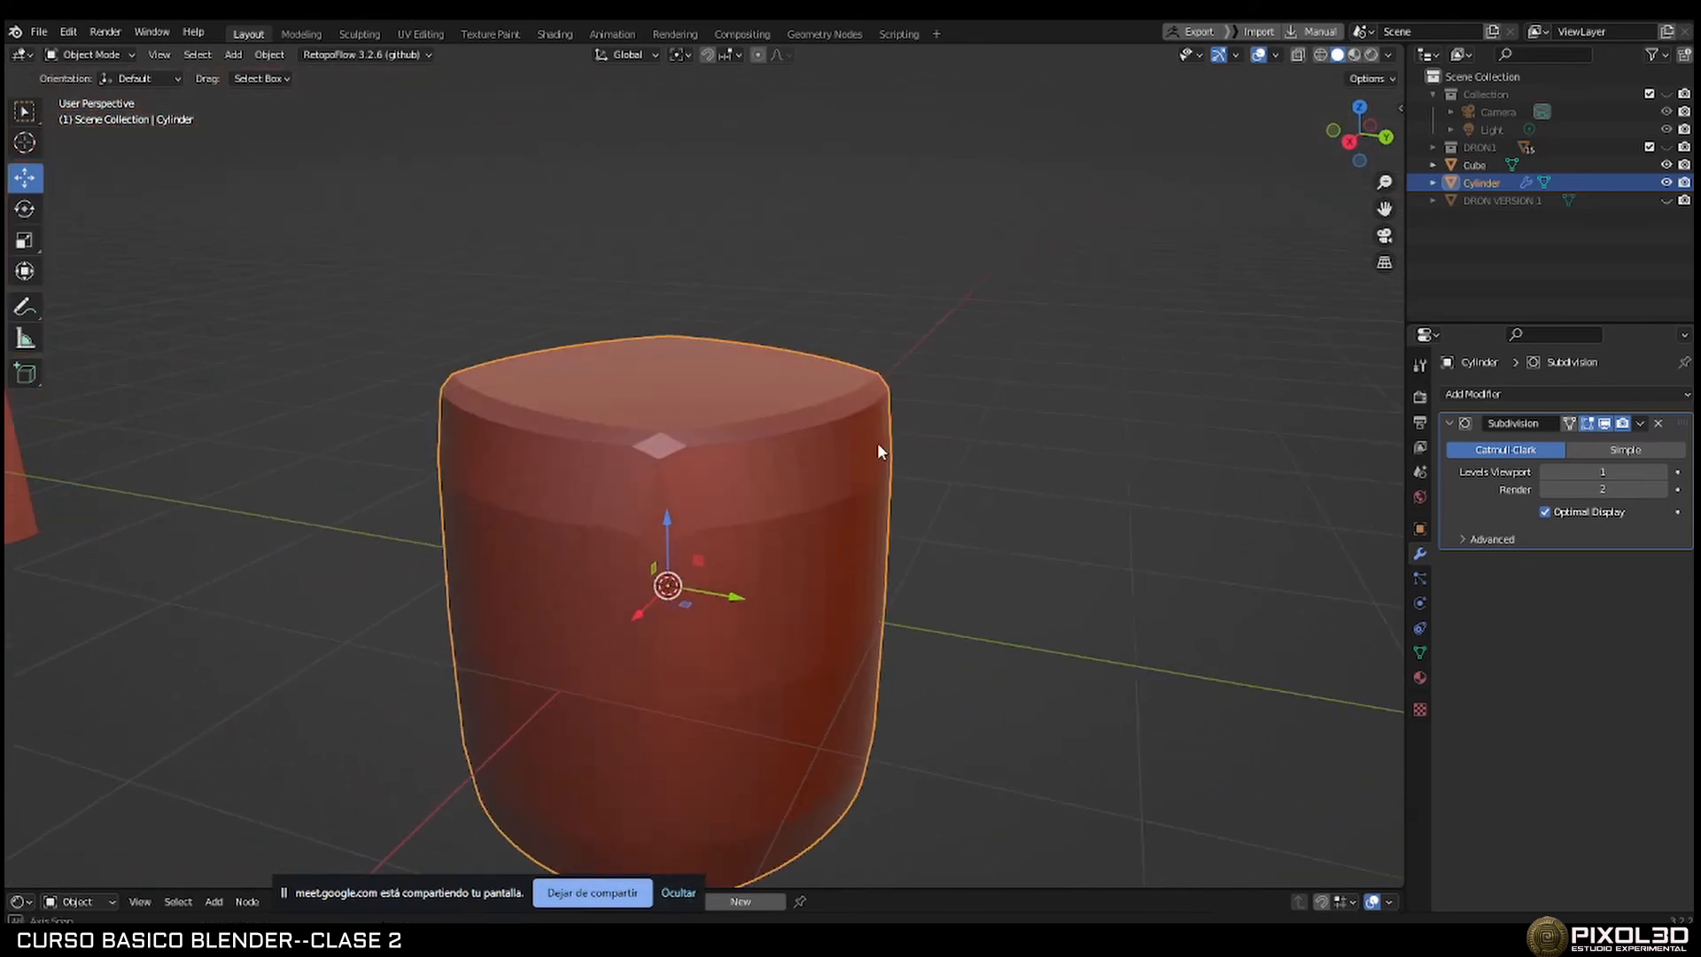
click(1662, 472)
click(1662, 473)
click(1662, 472)
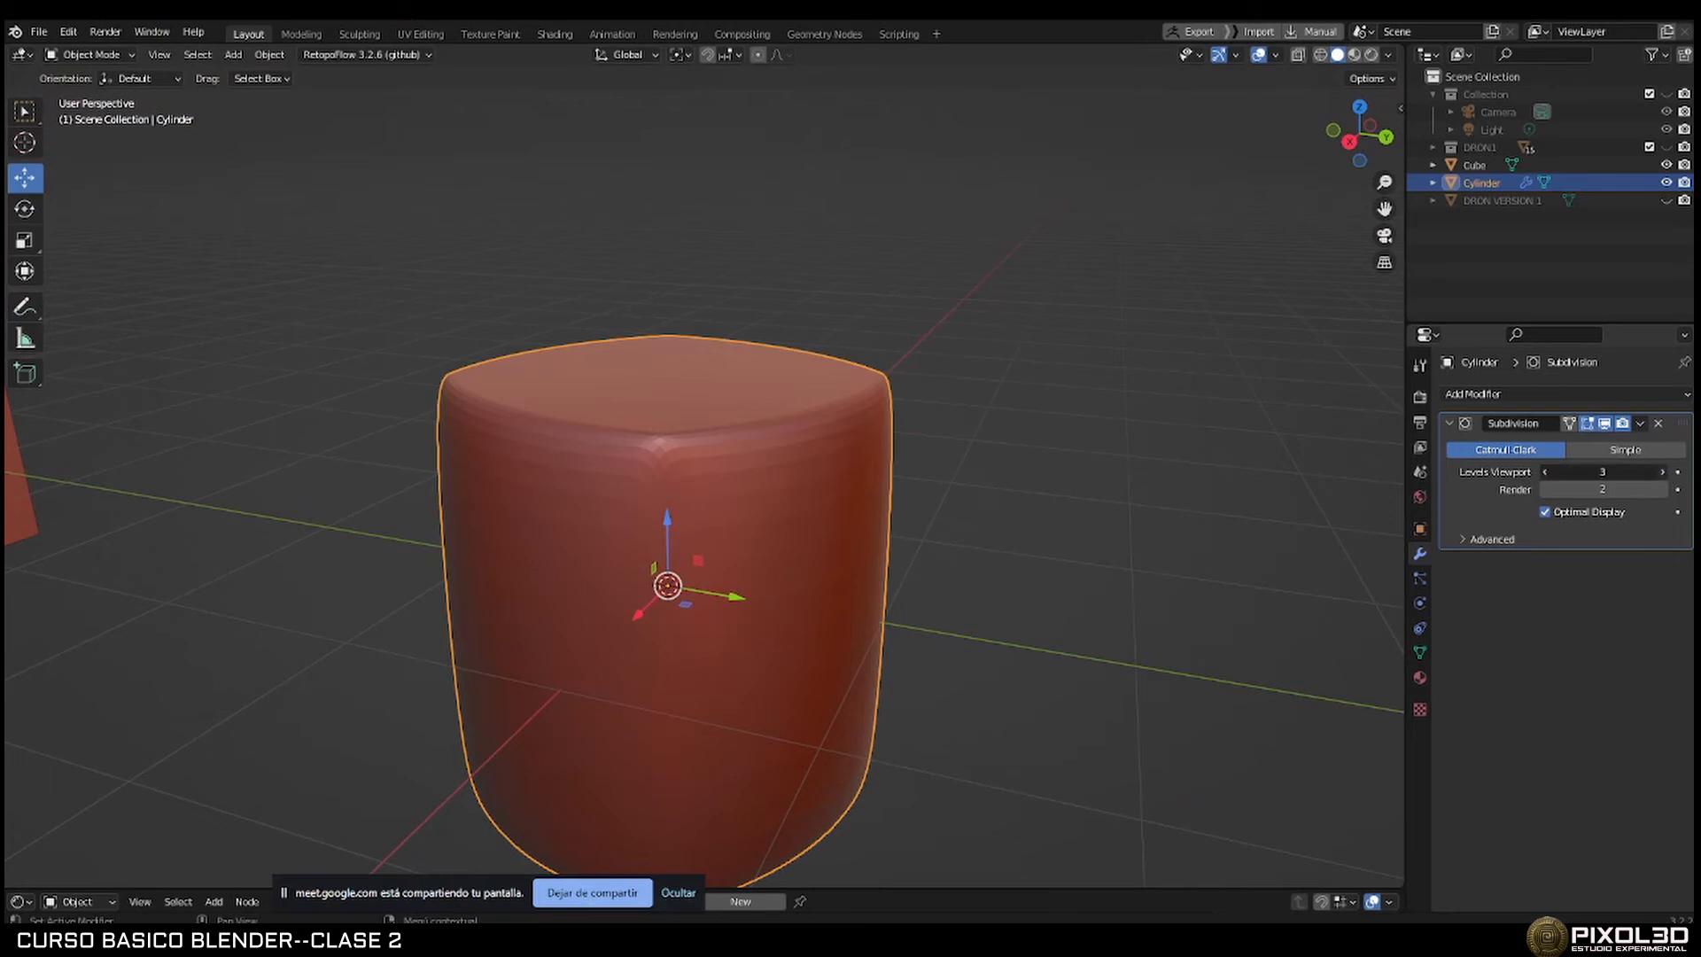
middle_drag(1257, 464, 1006, 494)
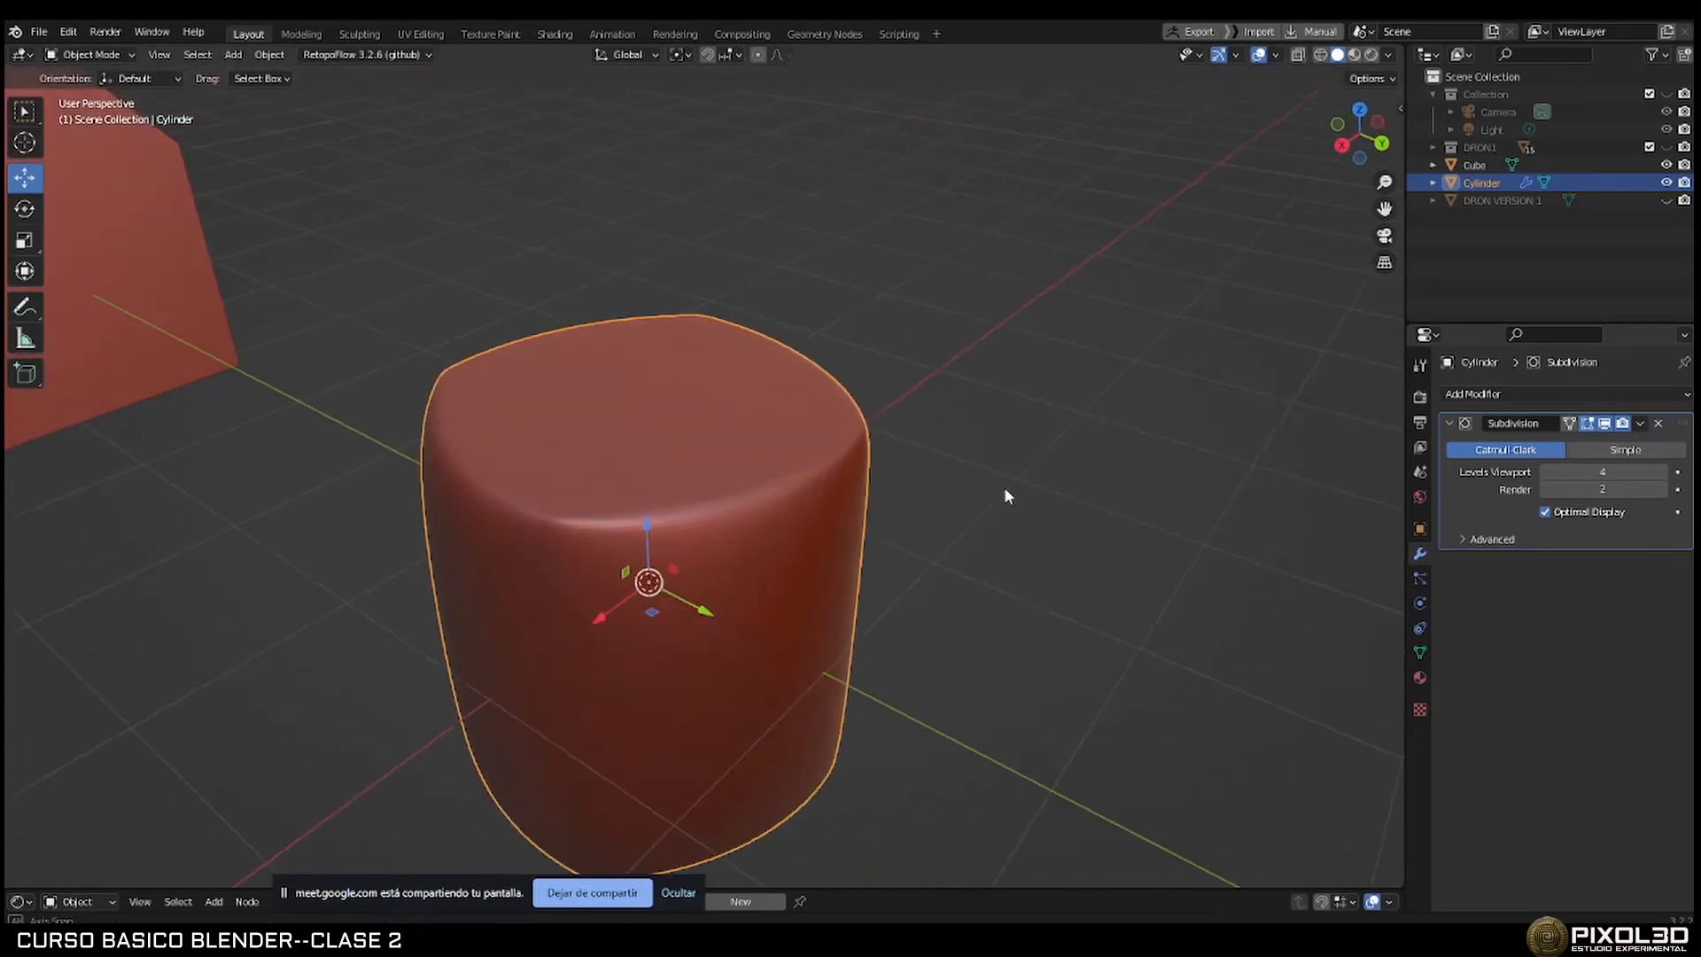
Remove the Subdivision modifier from the cylinder and return to Edit Mode.
click(1657, 426)
middle_drag(1105, 475, 794, 471)
key(Tab)
middle_drag(762, 569, 869, 570)
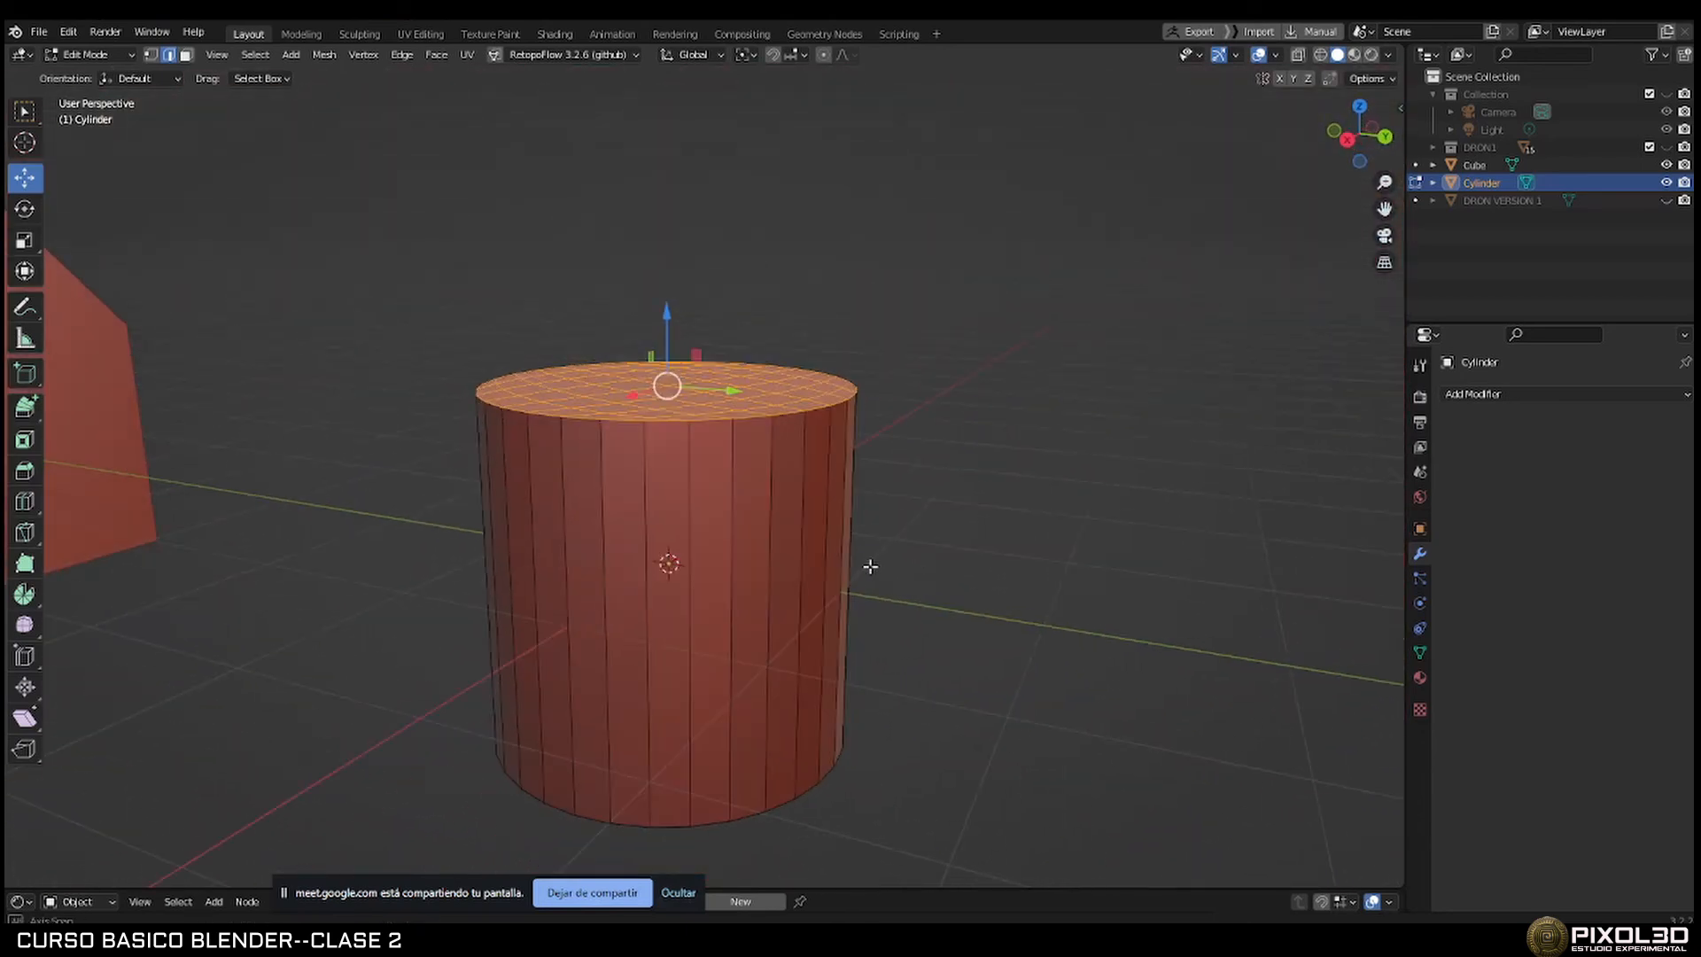
Look up the Smart Fill add-on in the preferences by searching for SMART, and close the preferences.
click(70, 32)
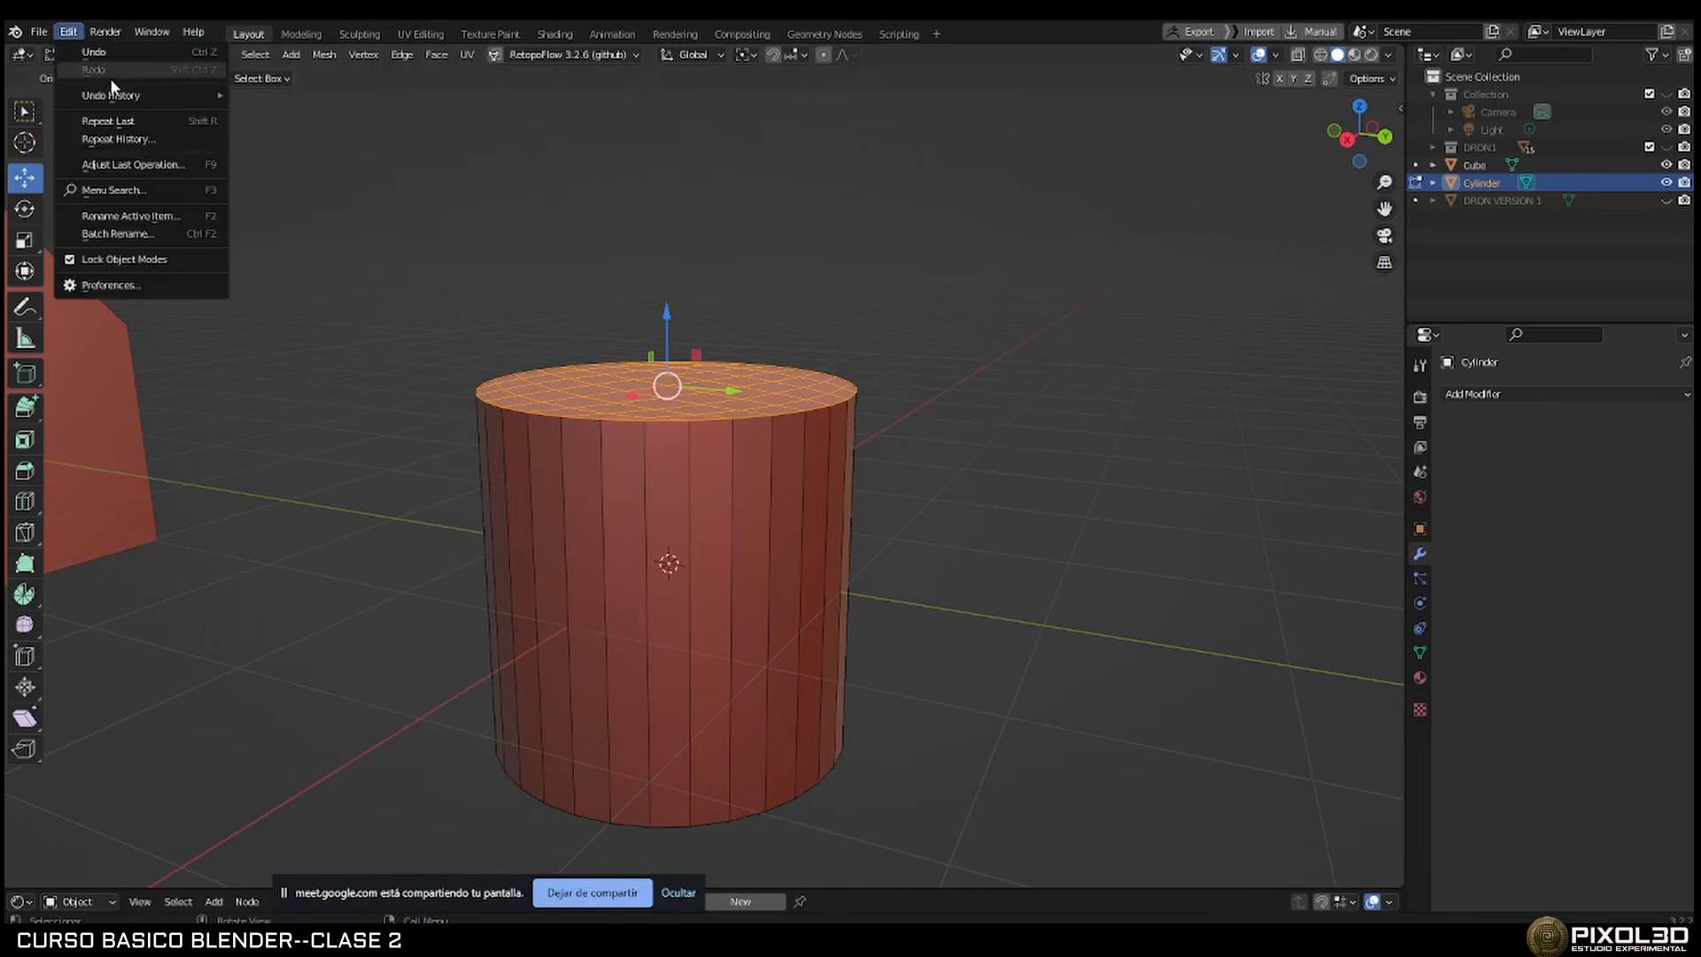
click(69, 31)
click(68, 32)
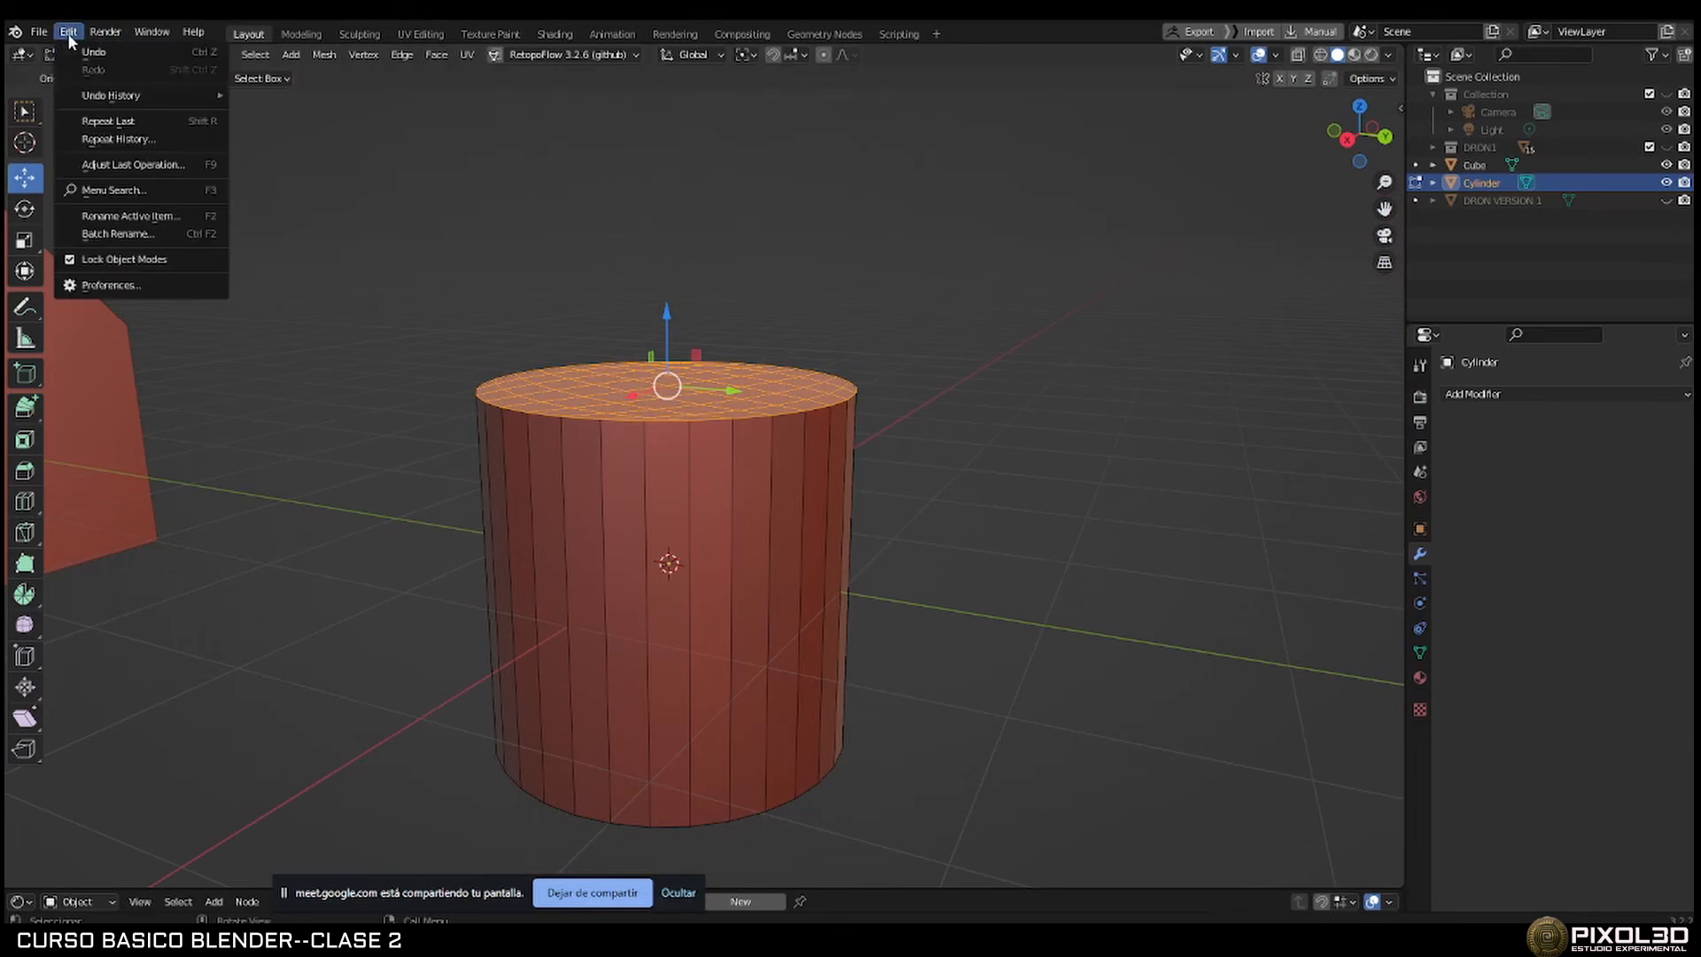
click(138, 285)
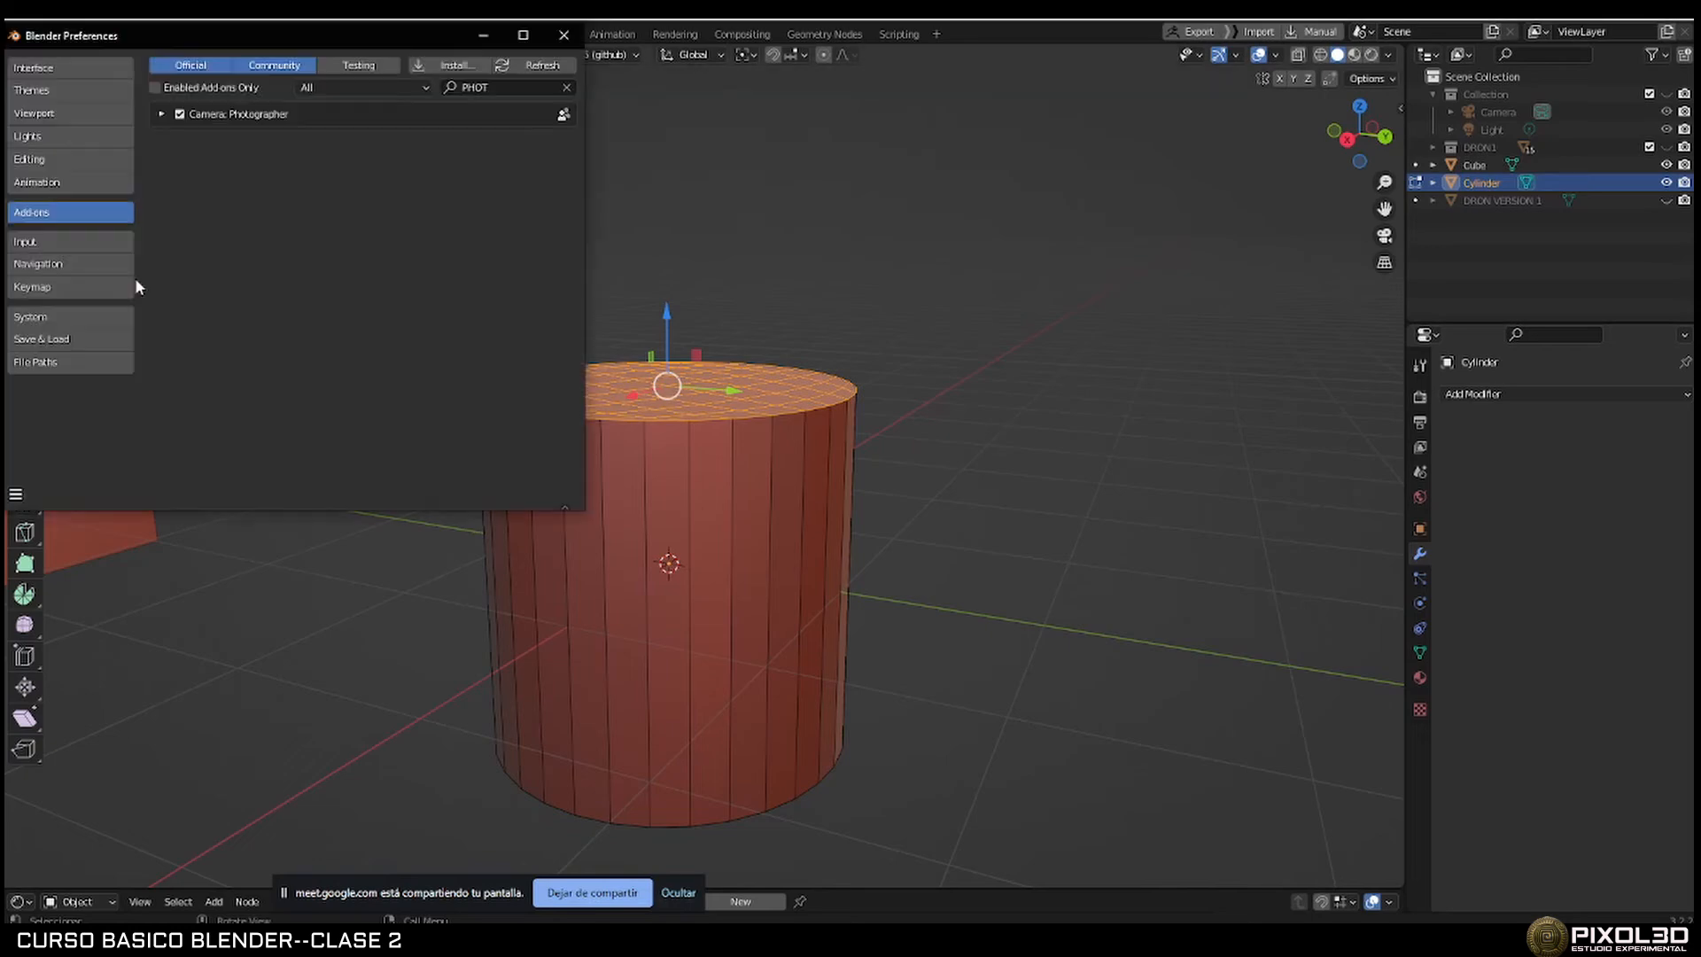
click(564, 87)
click(492, 90)
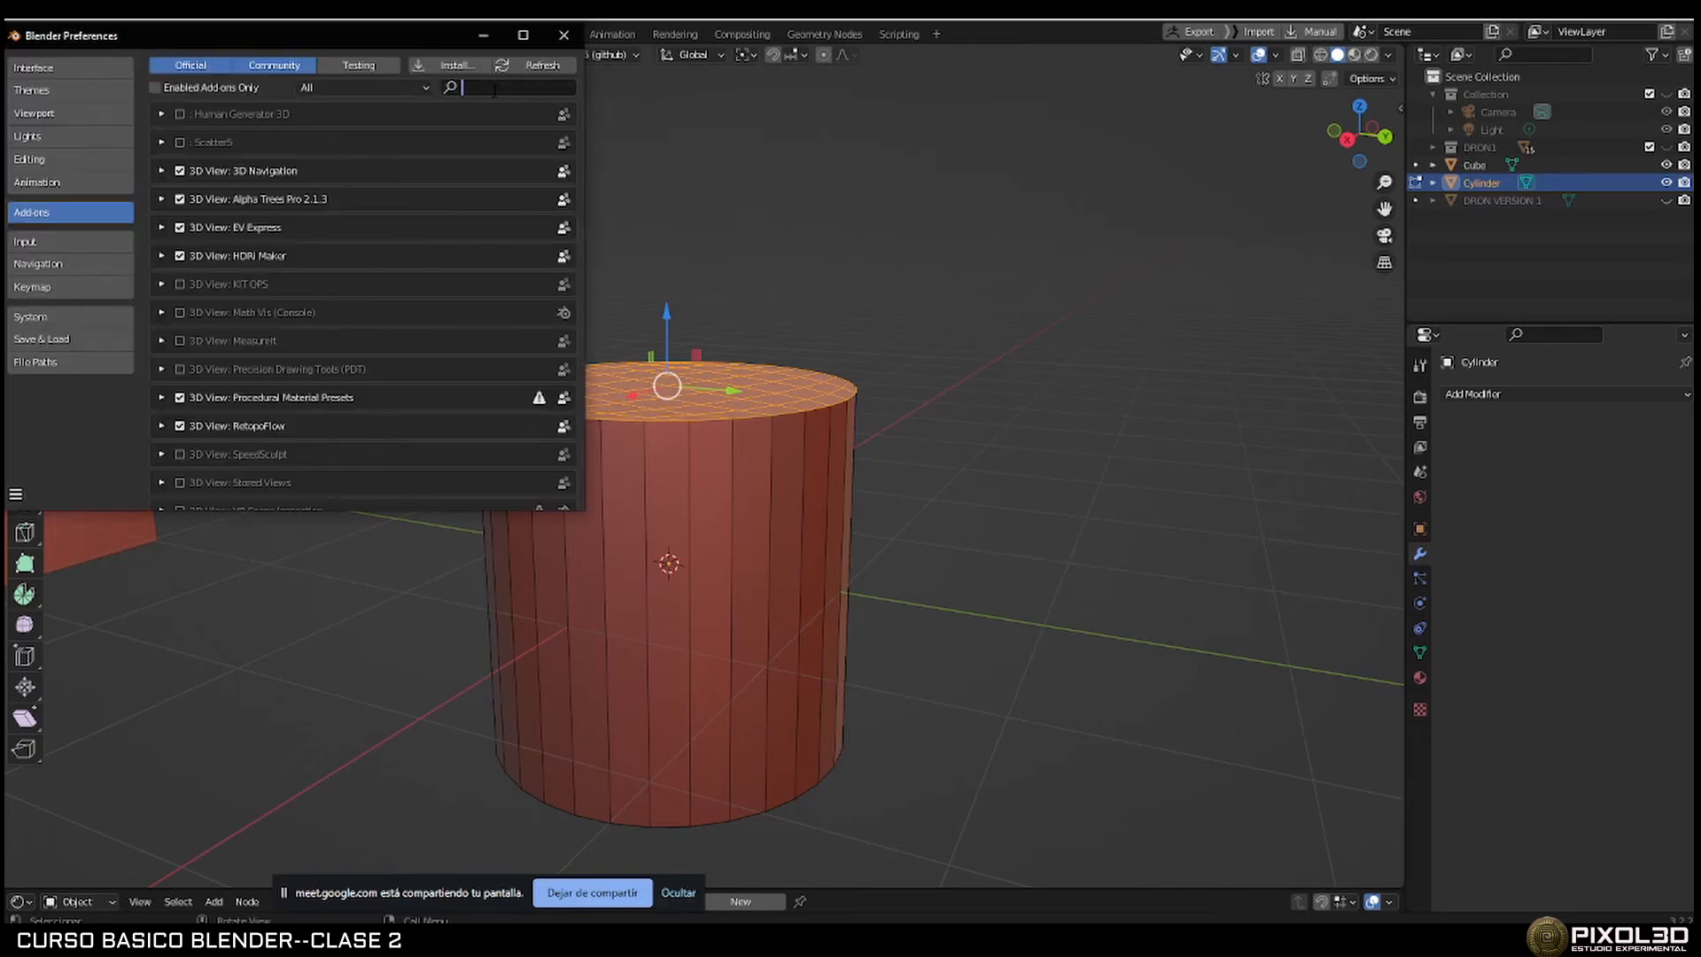
text(sMART)
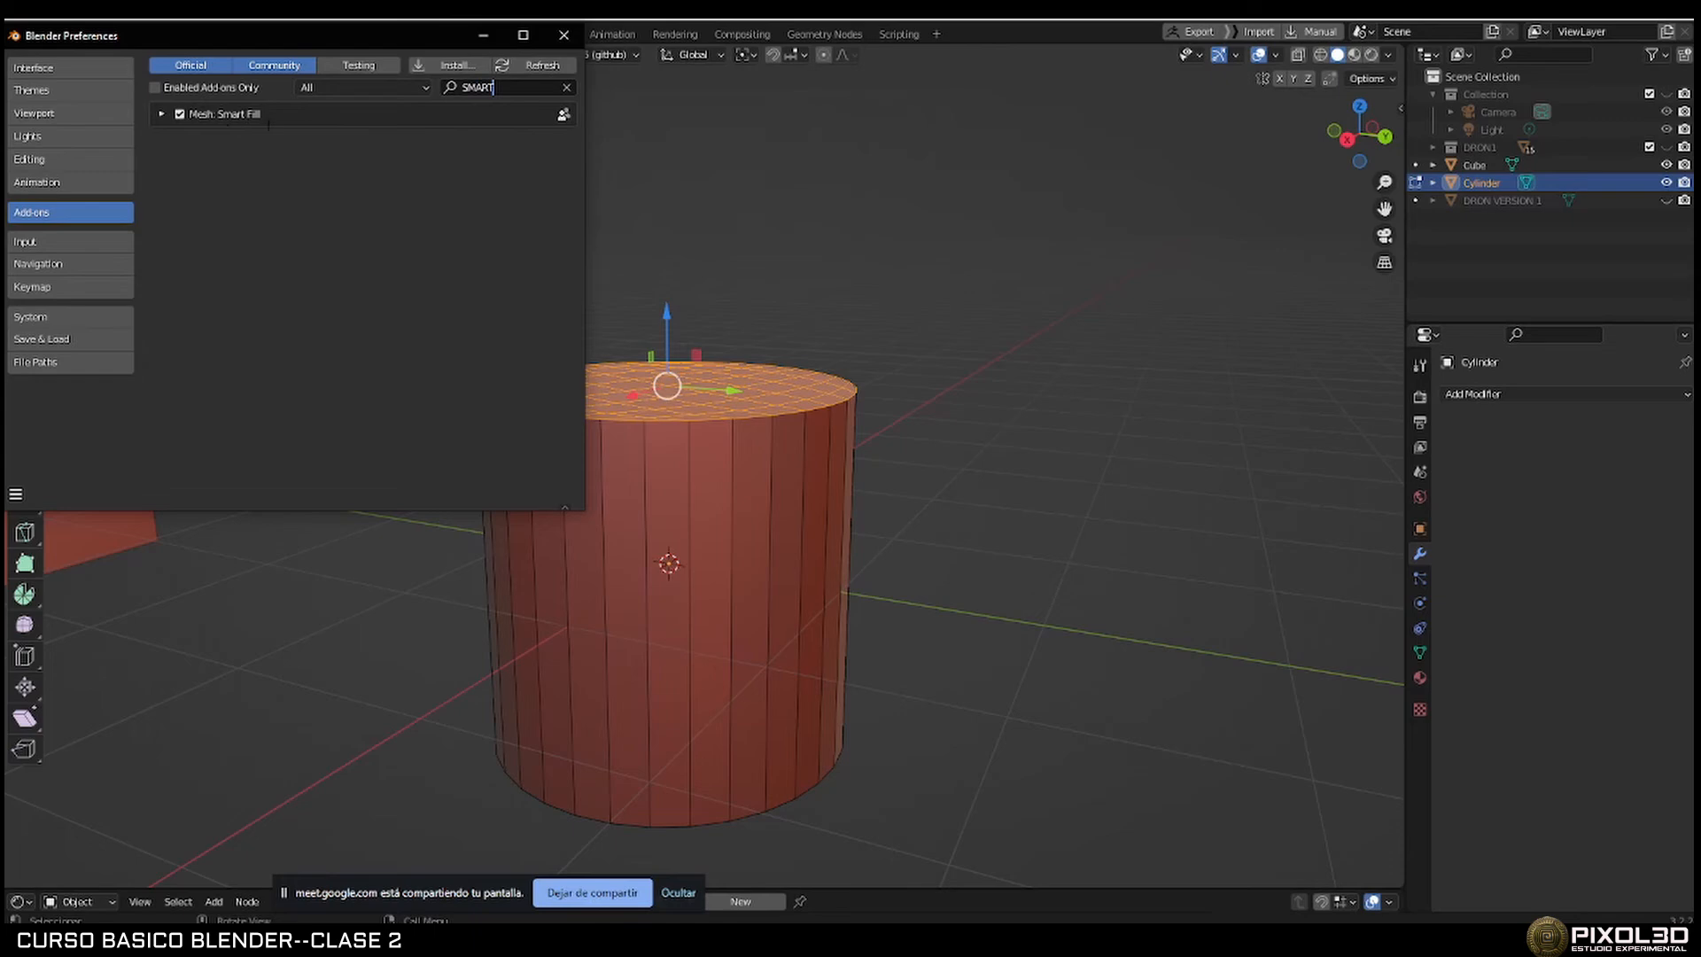
click(563, 36)
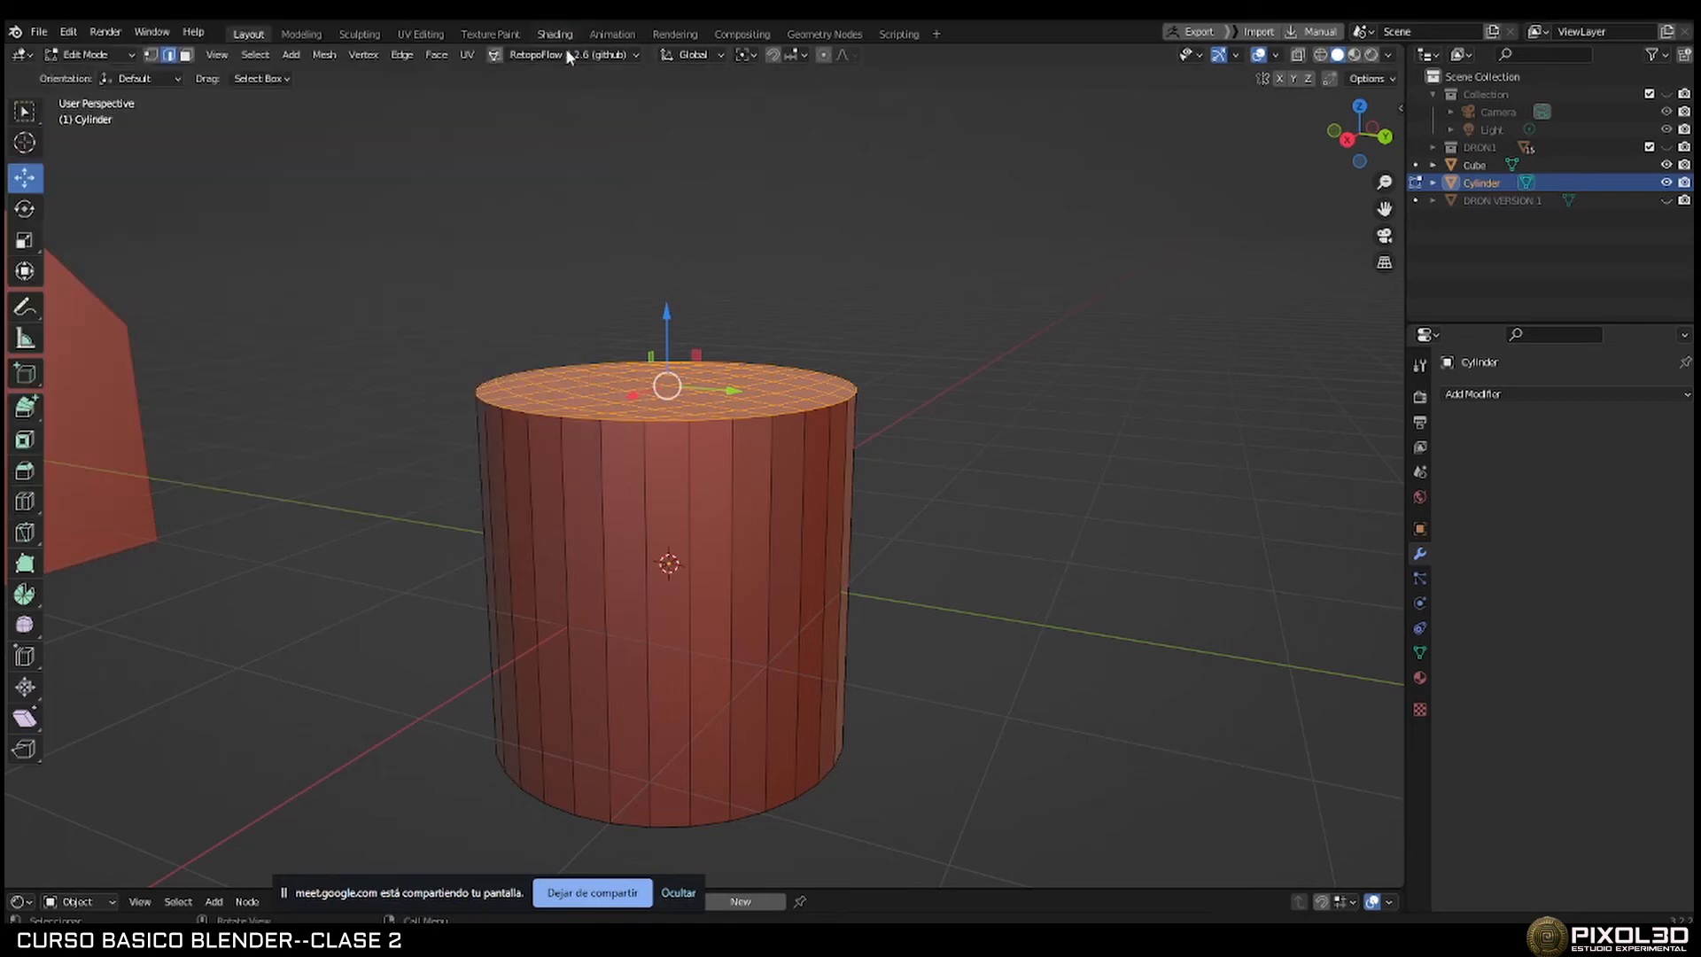
Delete the selected grid of faces that forms the cylinder's top cap.
middle_drag(635, 286, 714, 319)
middle_drag(804, 365, 756, 422)
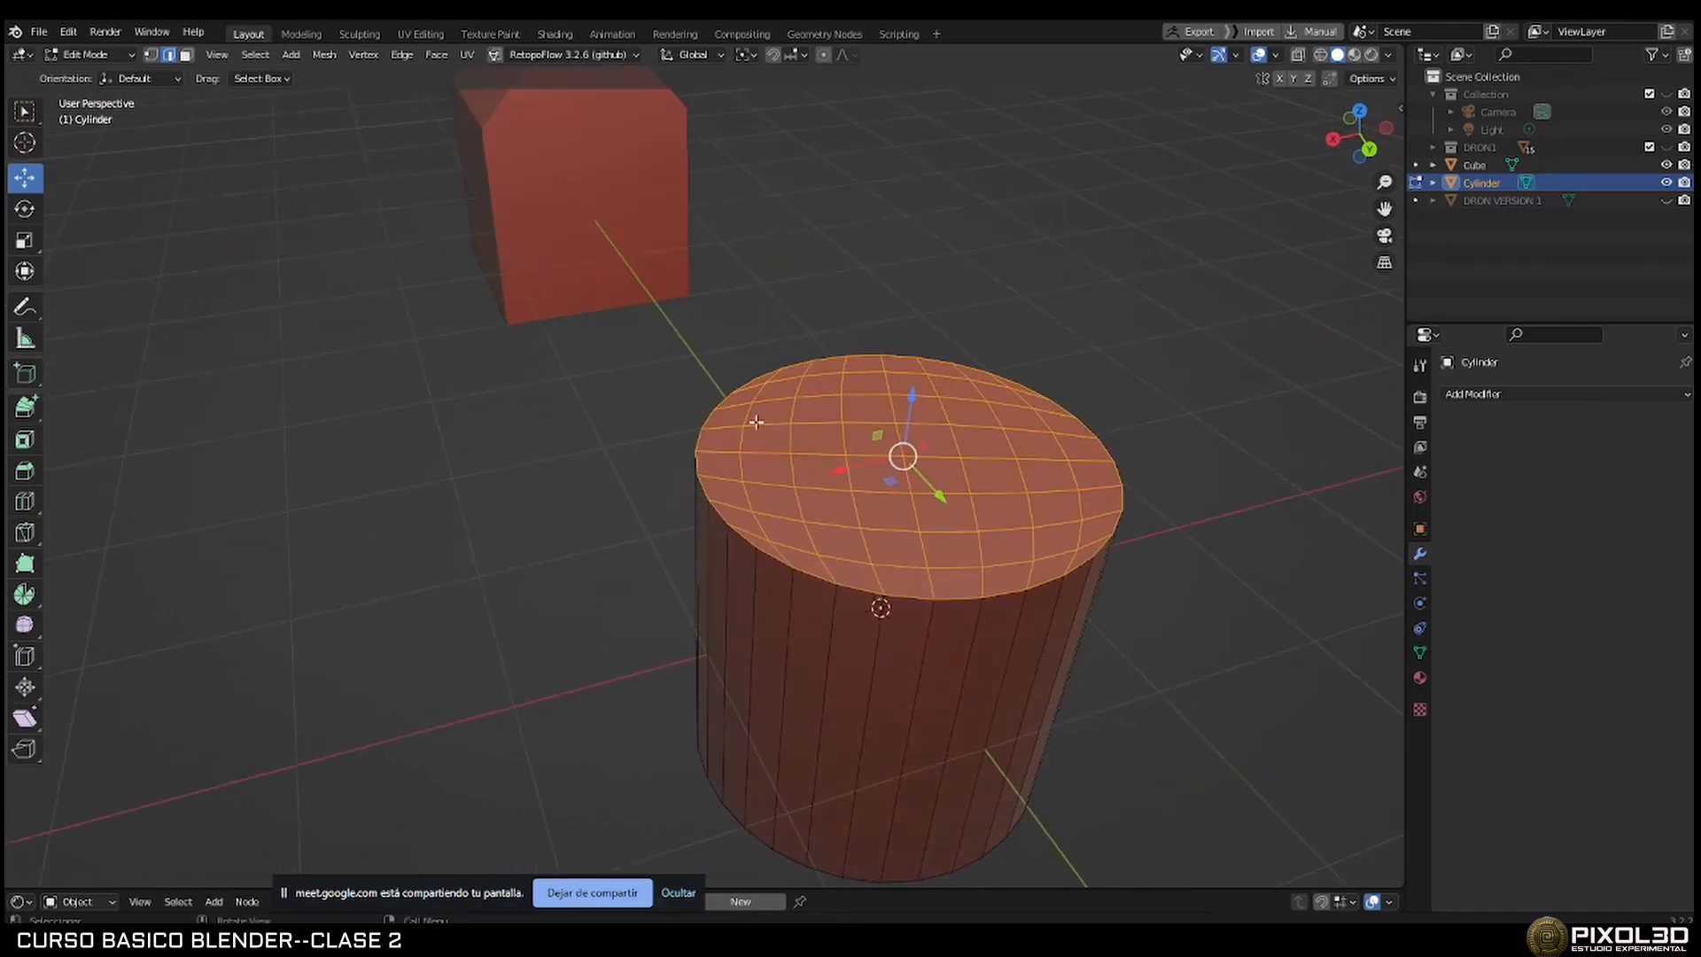
middle_drag(918, 490, 797, 443)
scroll(750, 454, down, 3)
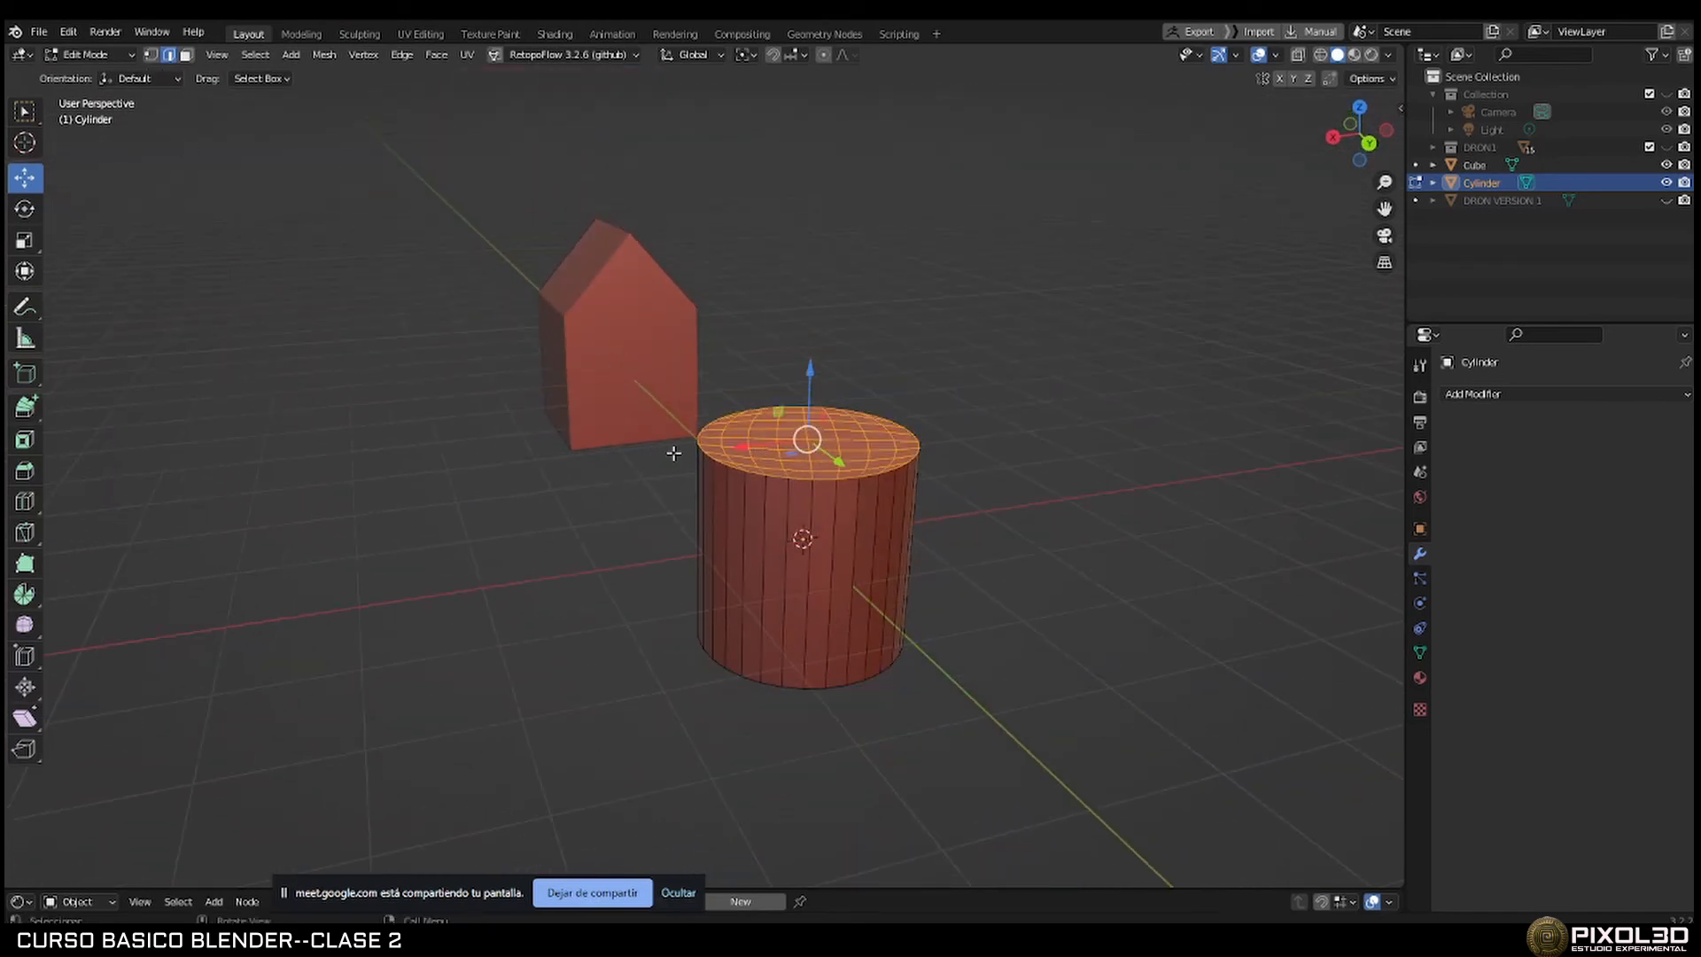
key(x)
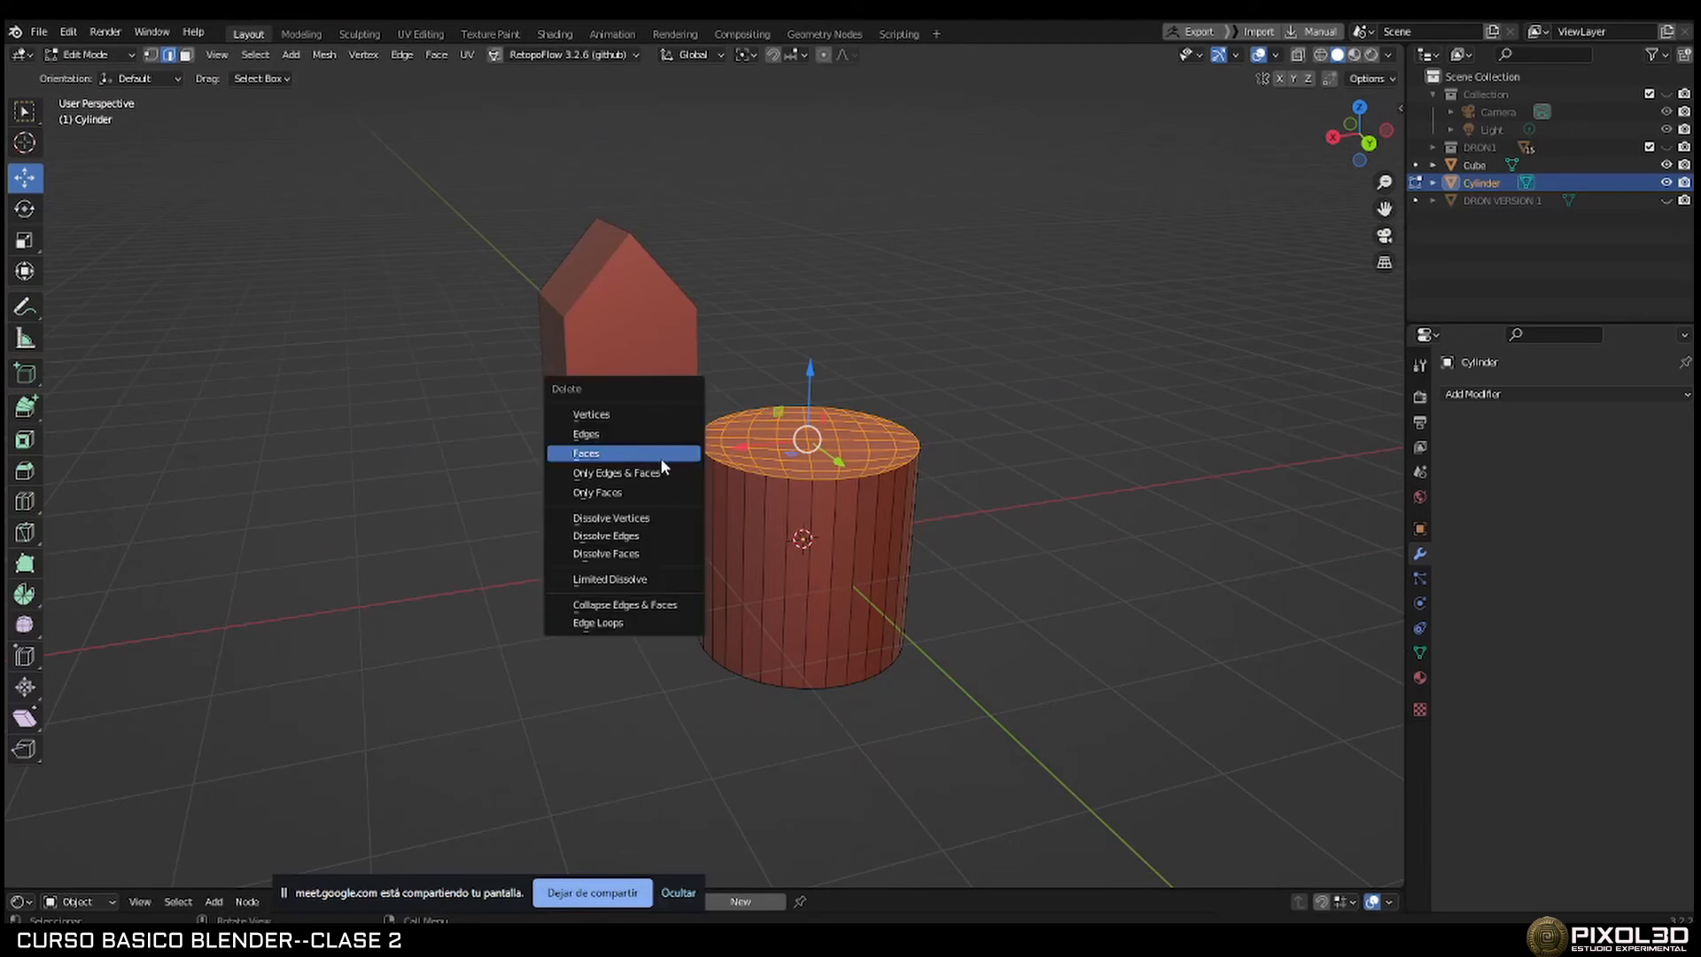
click(661, 457)
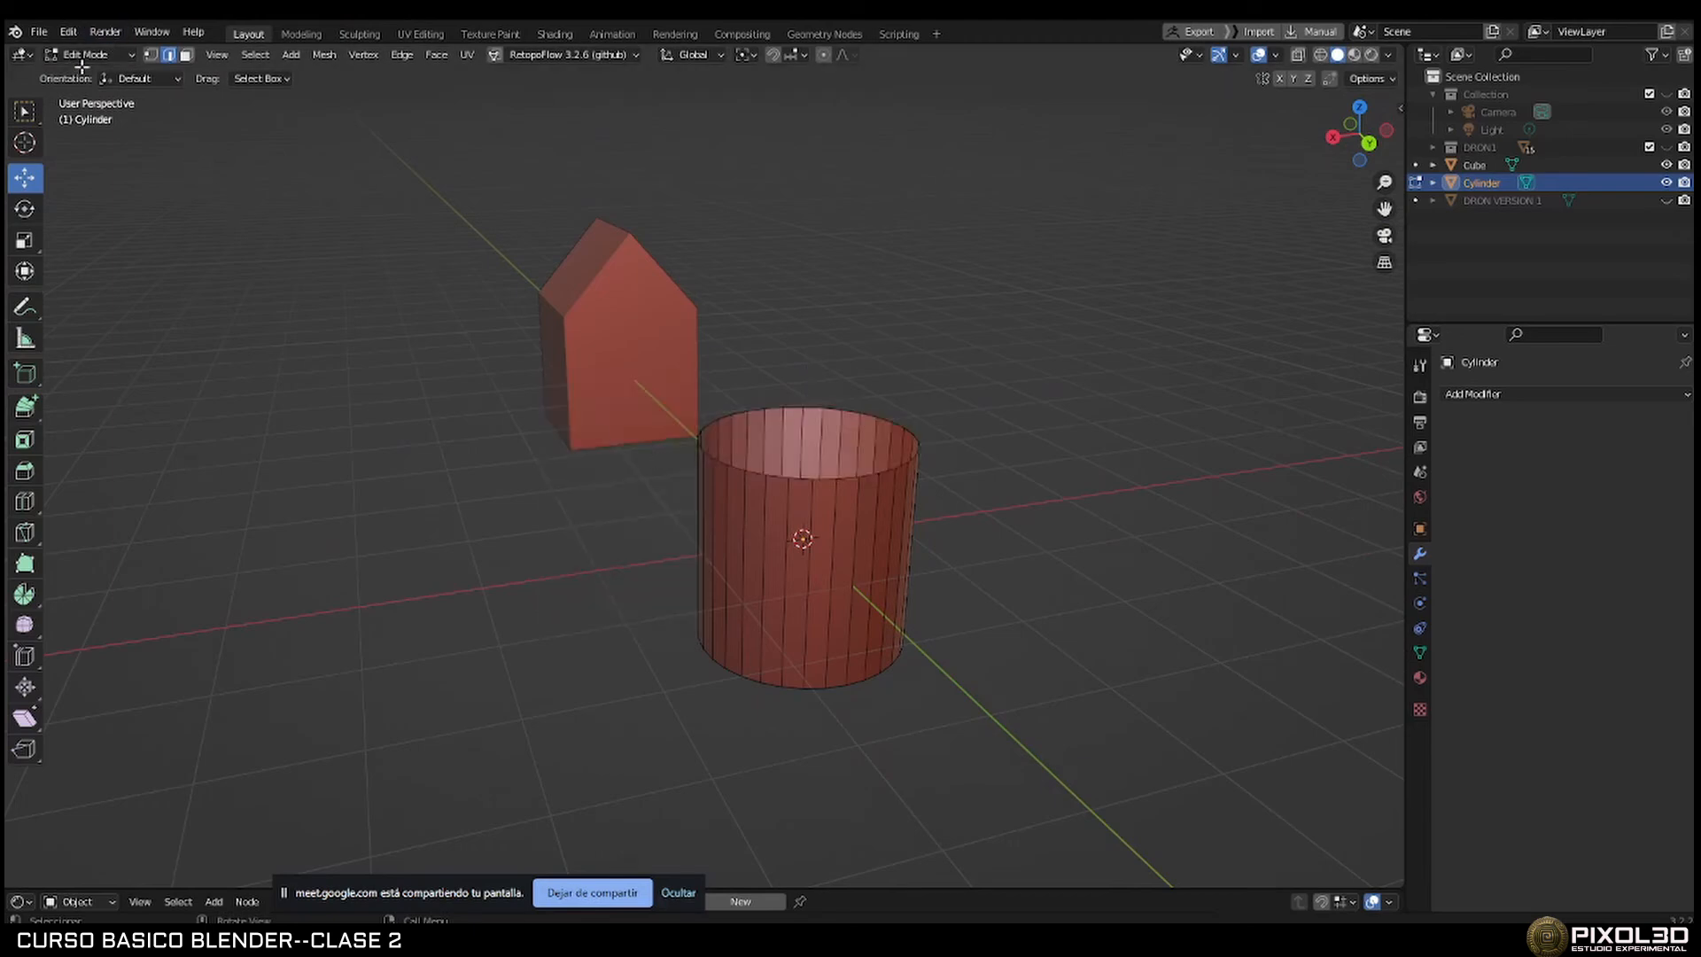
Disable the Mesh: Smart Fill add-on and fill the cylinder's top edge loop with a single plain face.
click(71, 31)
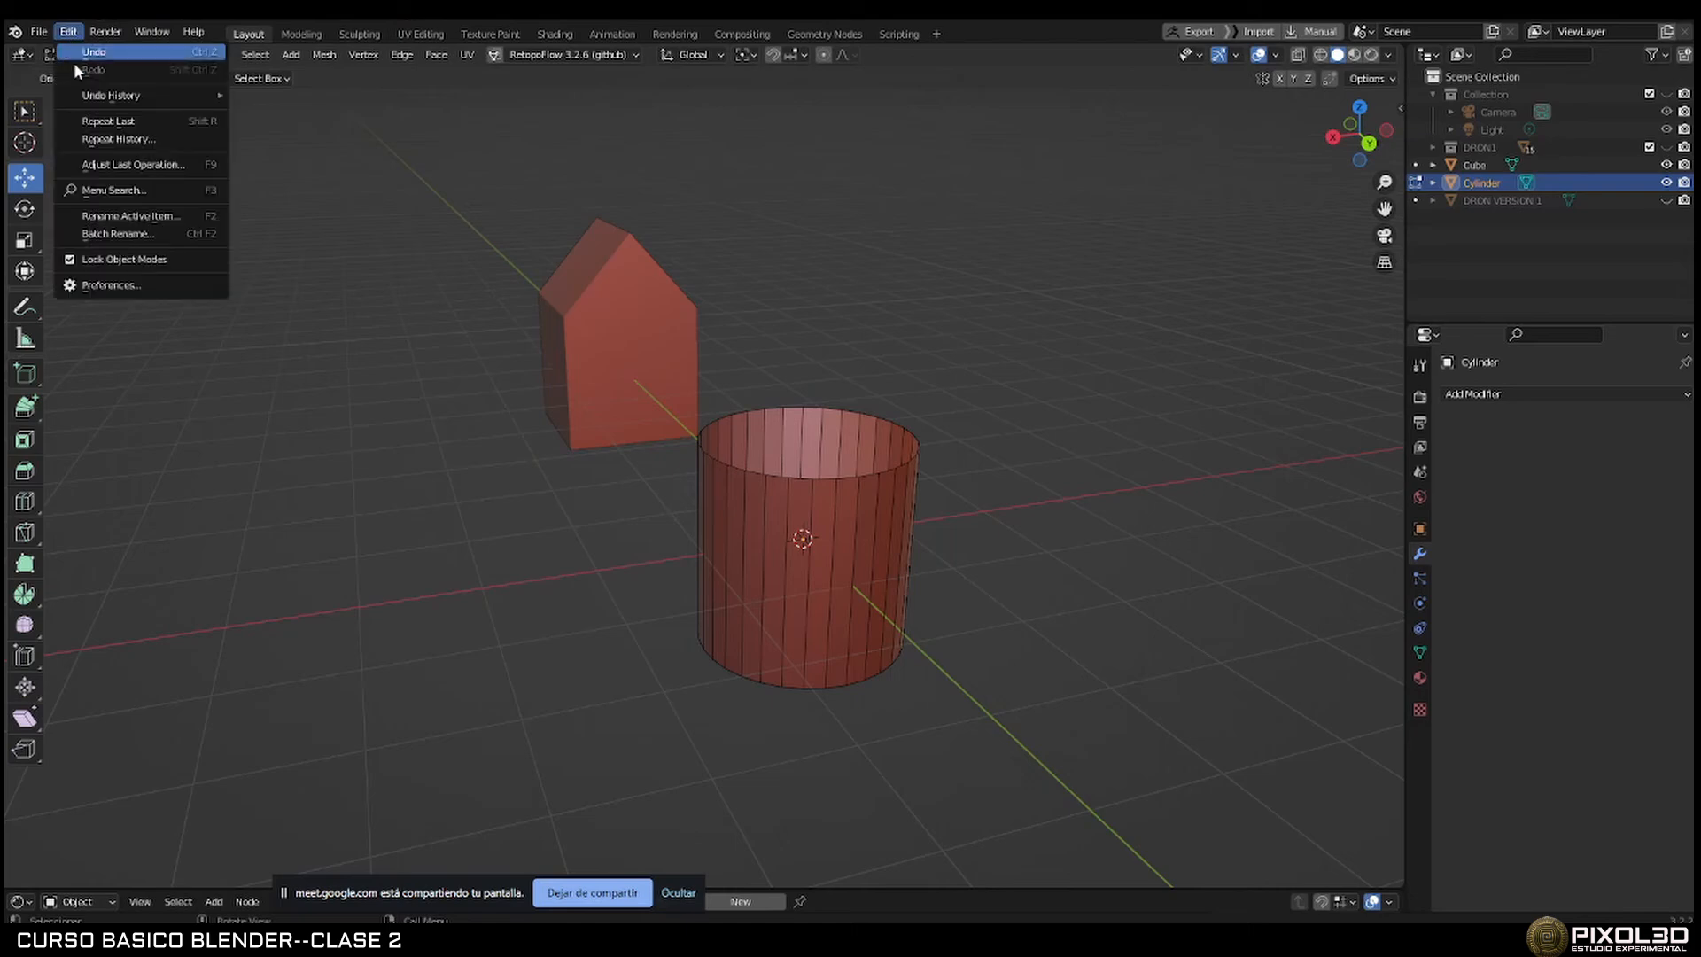
click(183, 289)
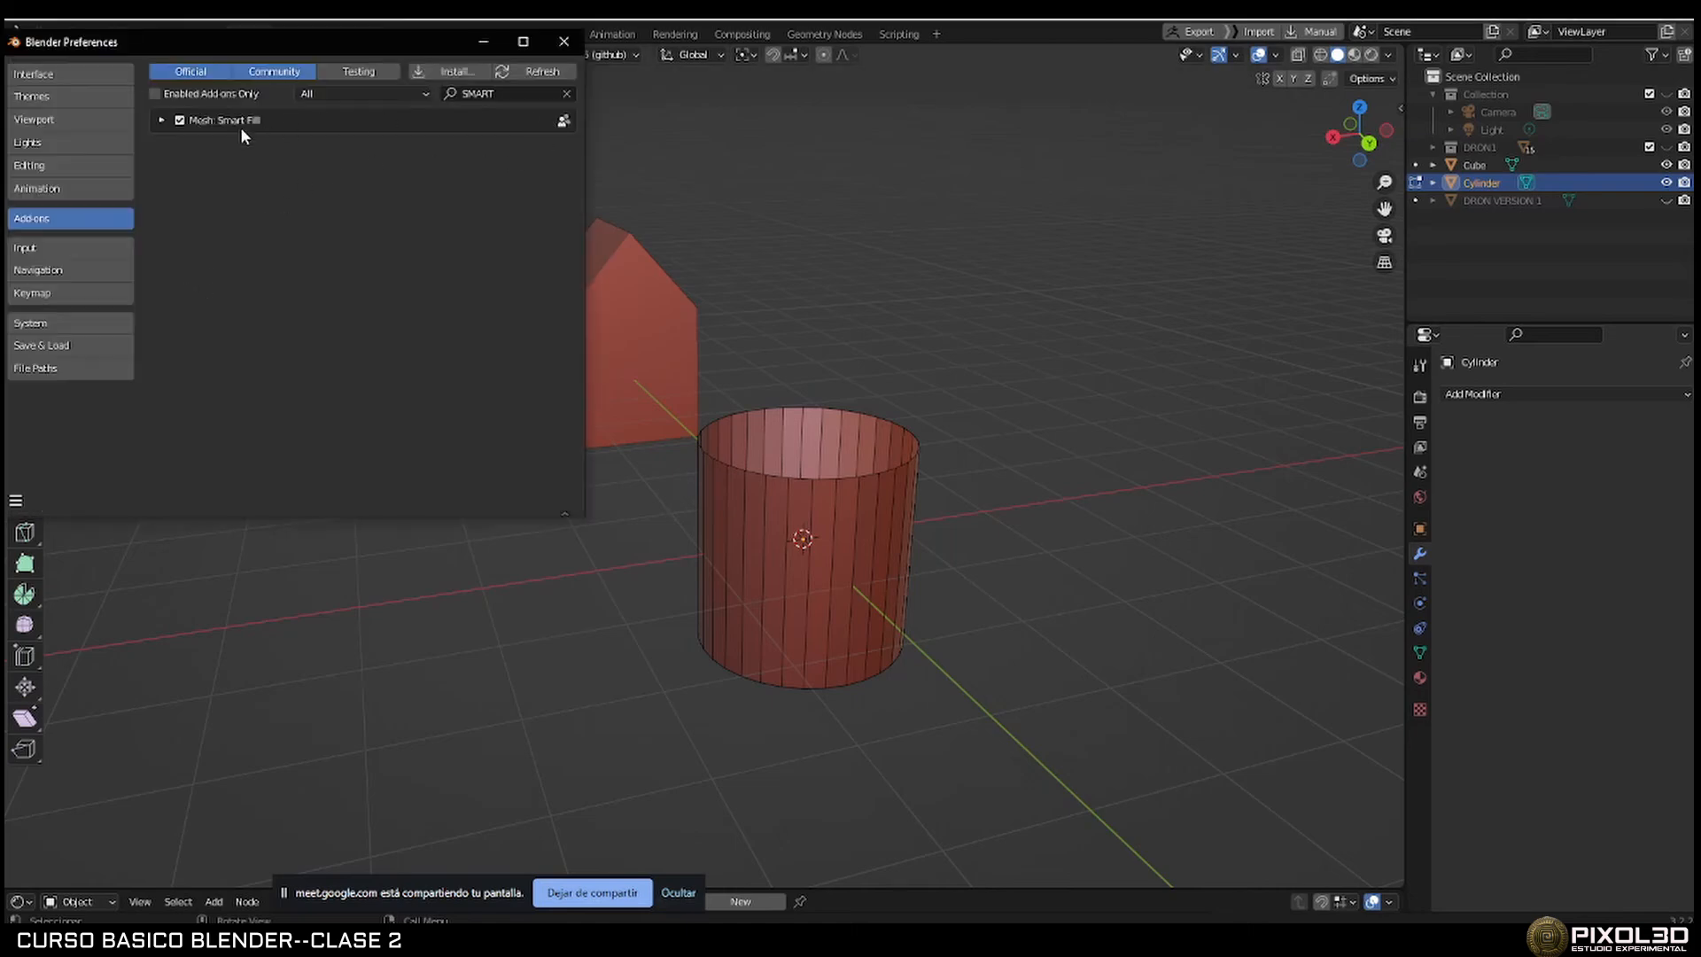
scroll(850, 471, up, 2)
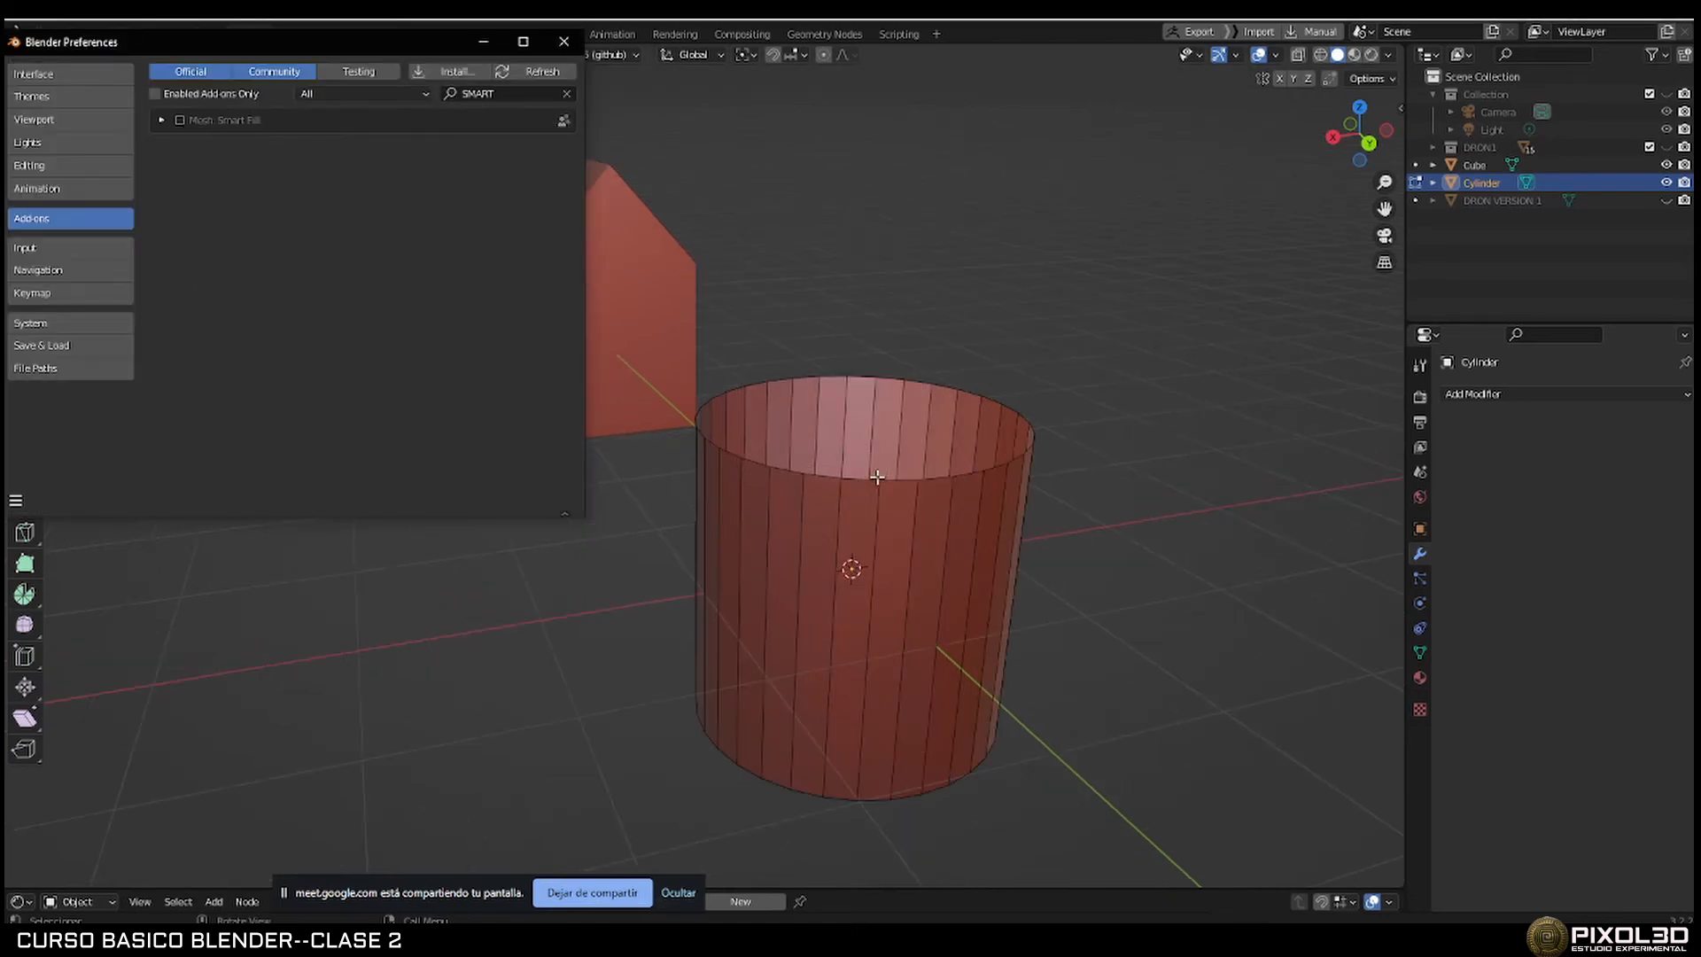
click(866, 479)
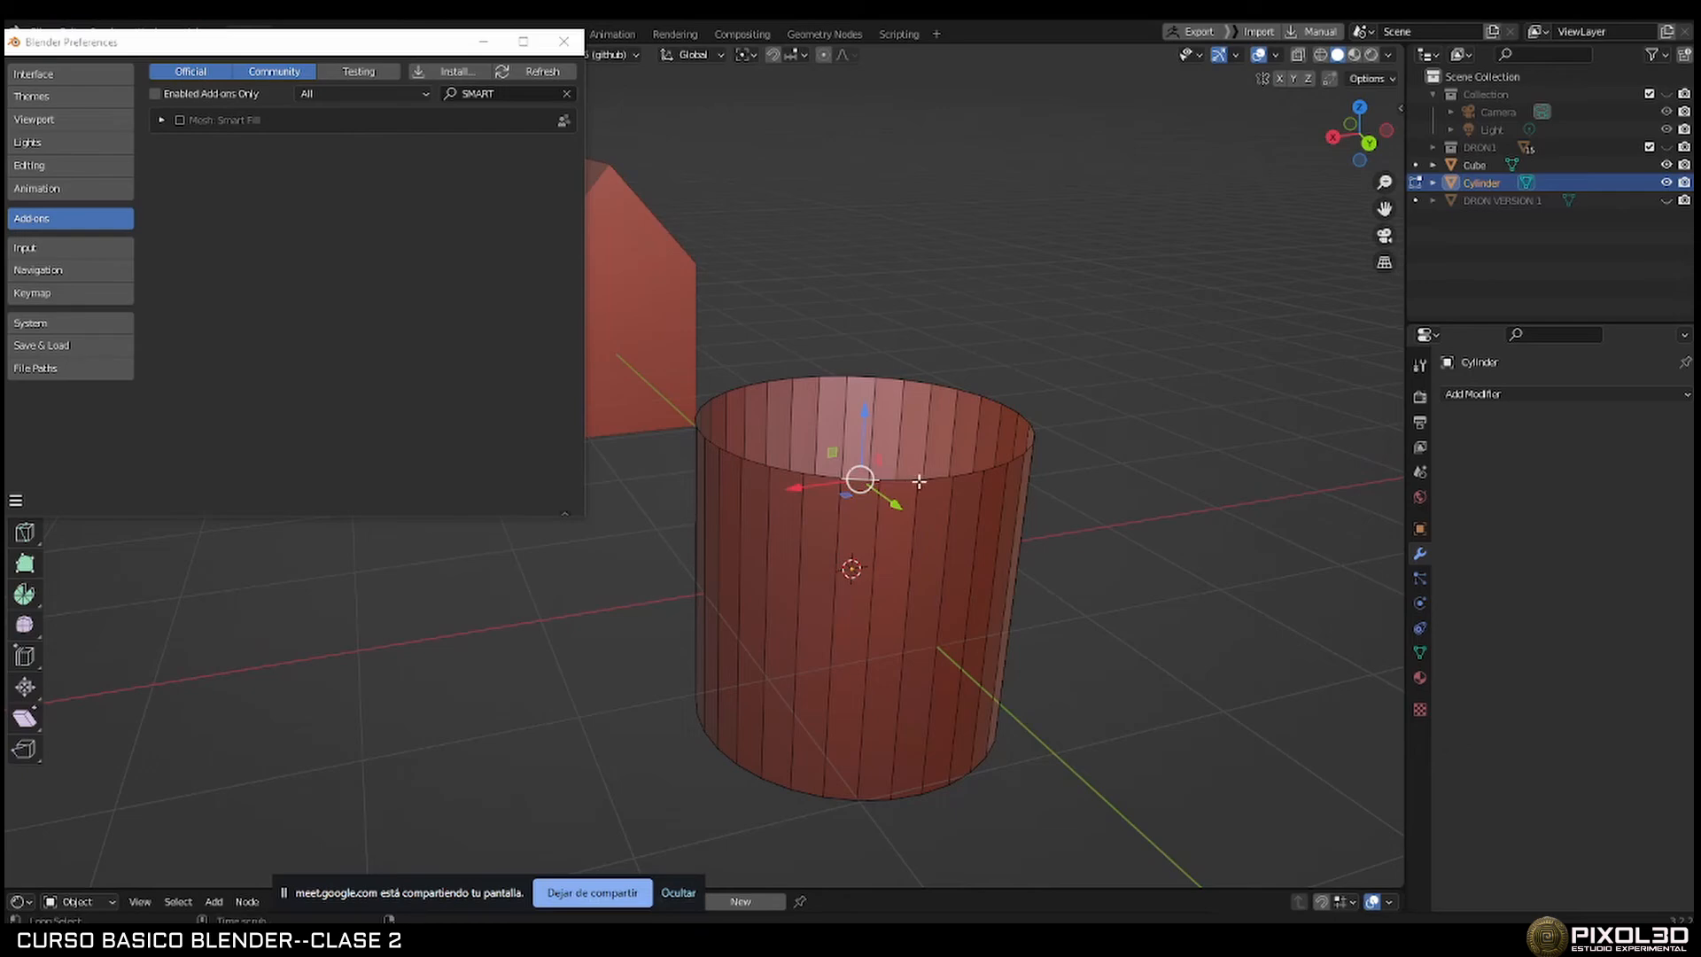
alt+click(875, 476)
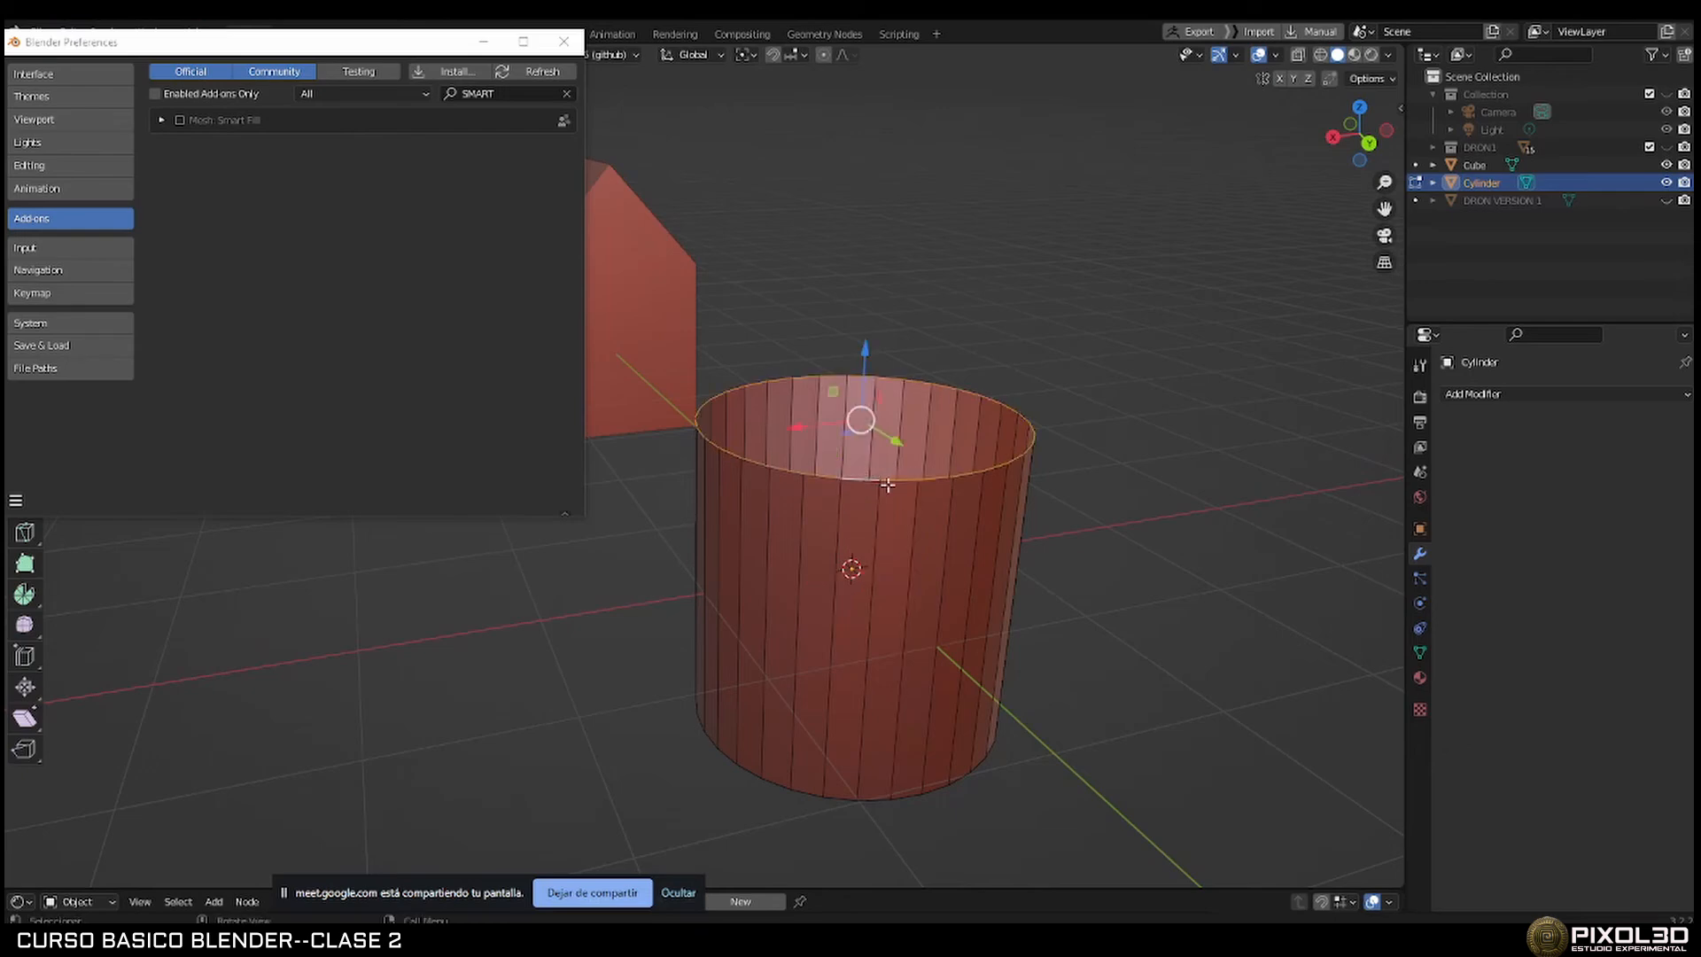
key(f)
middle_drag(887, 485, 930, 500)
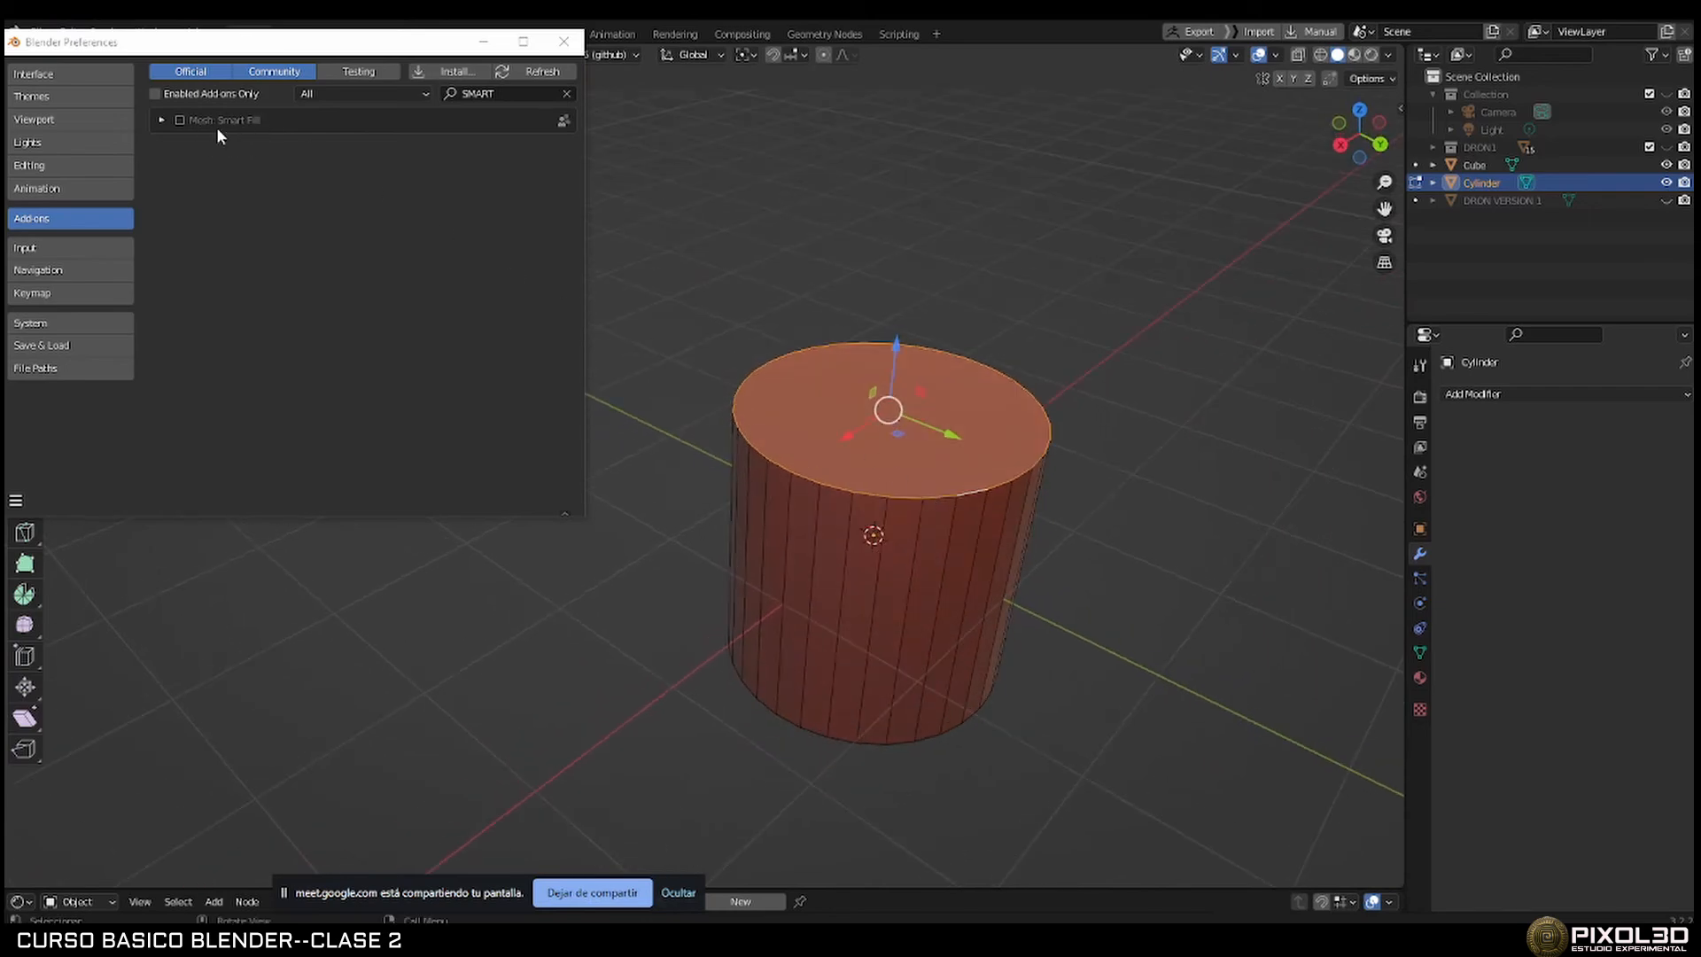
Inspect the plain single-face cap on the cylinder's top and delete it.
scroll(893, 418, up, 3)
middle_drag(970, 441, 1006, 424)
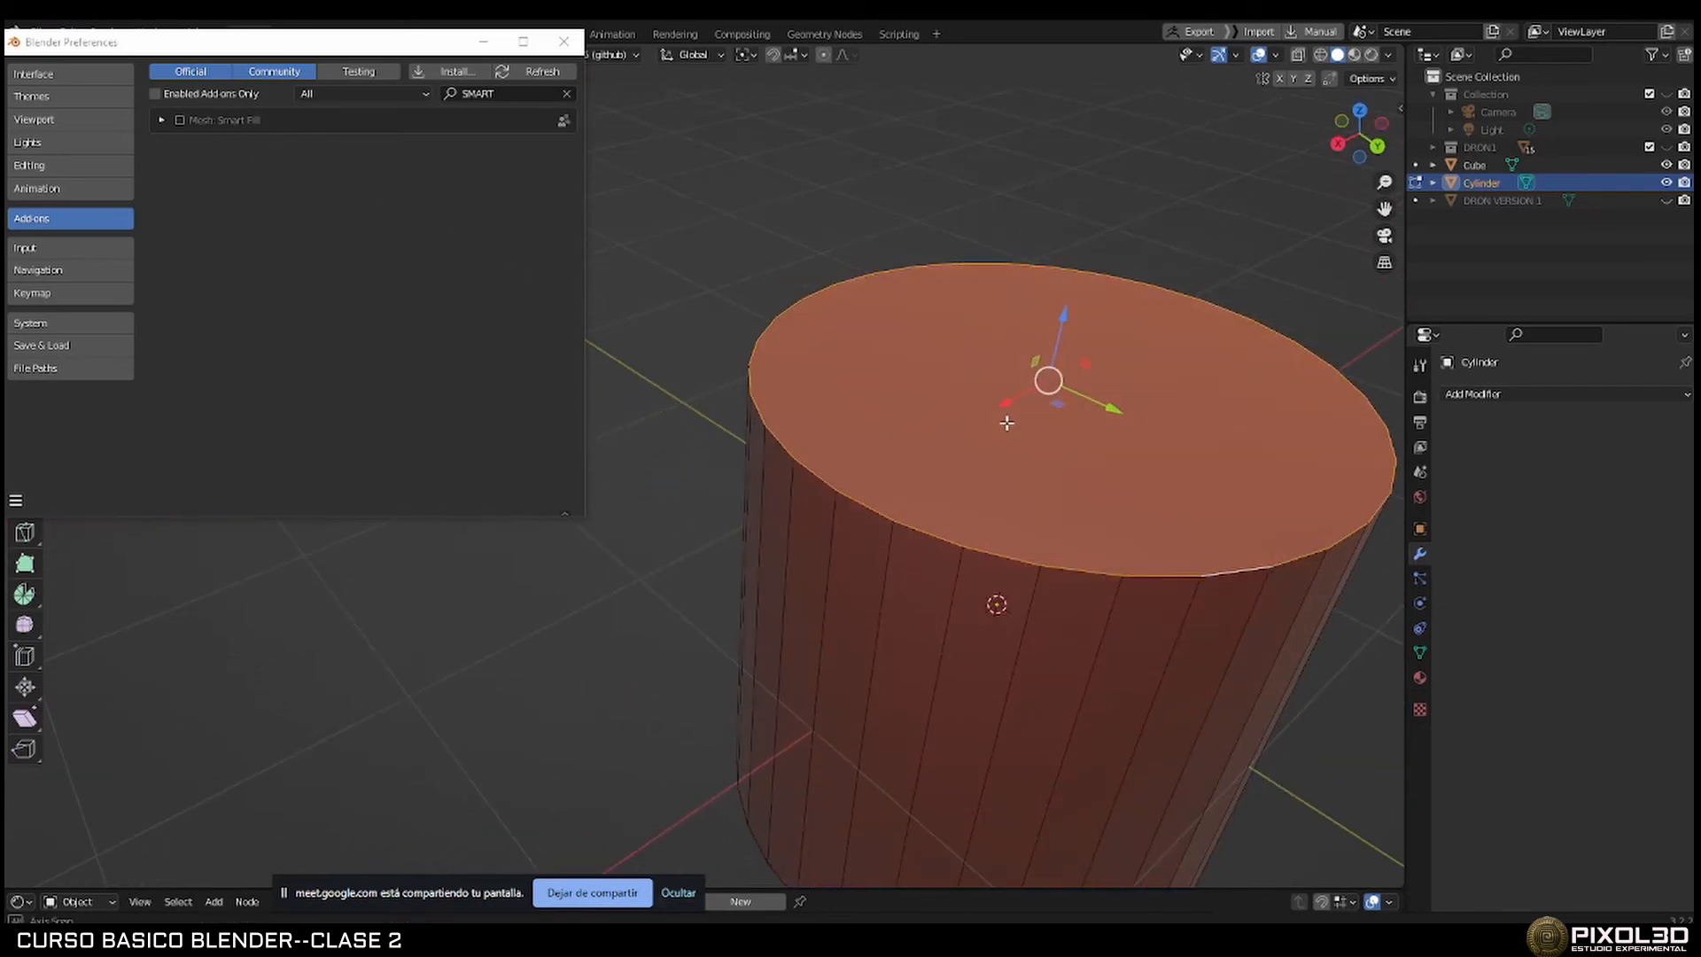
middle_drag(990, 484, 989, 370)
scroll(1069, 444, down, 2)
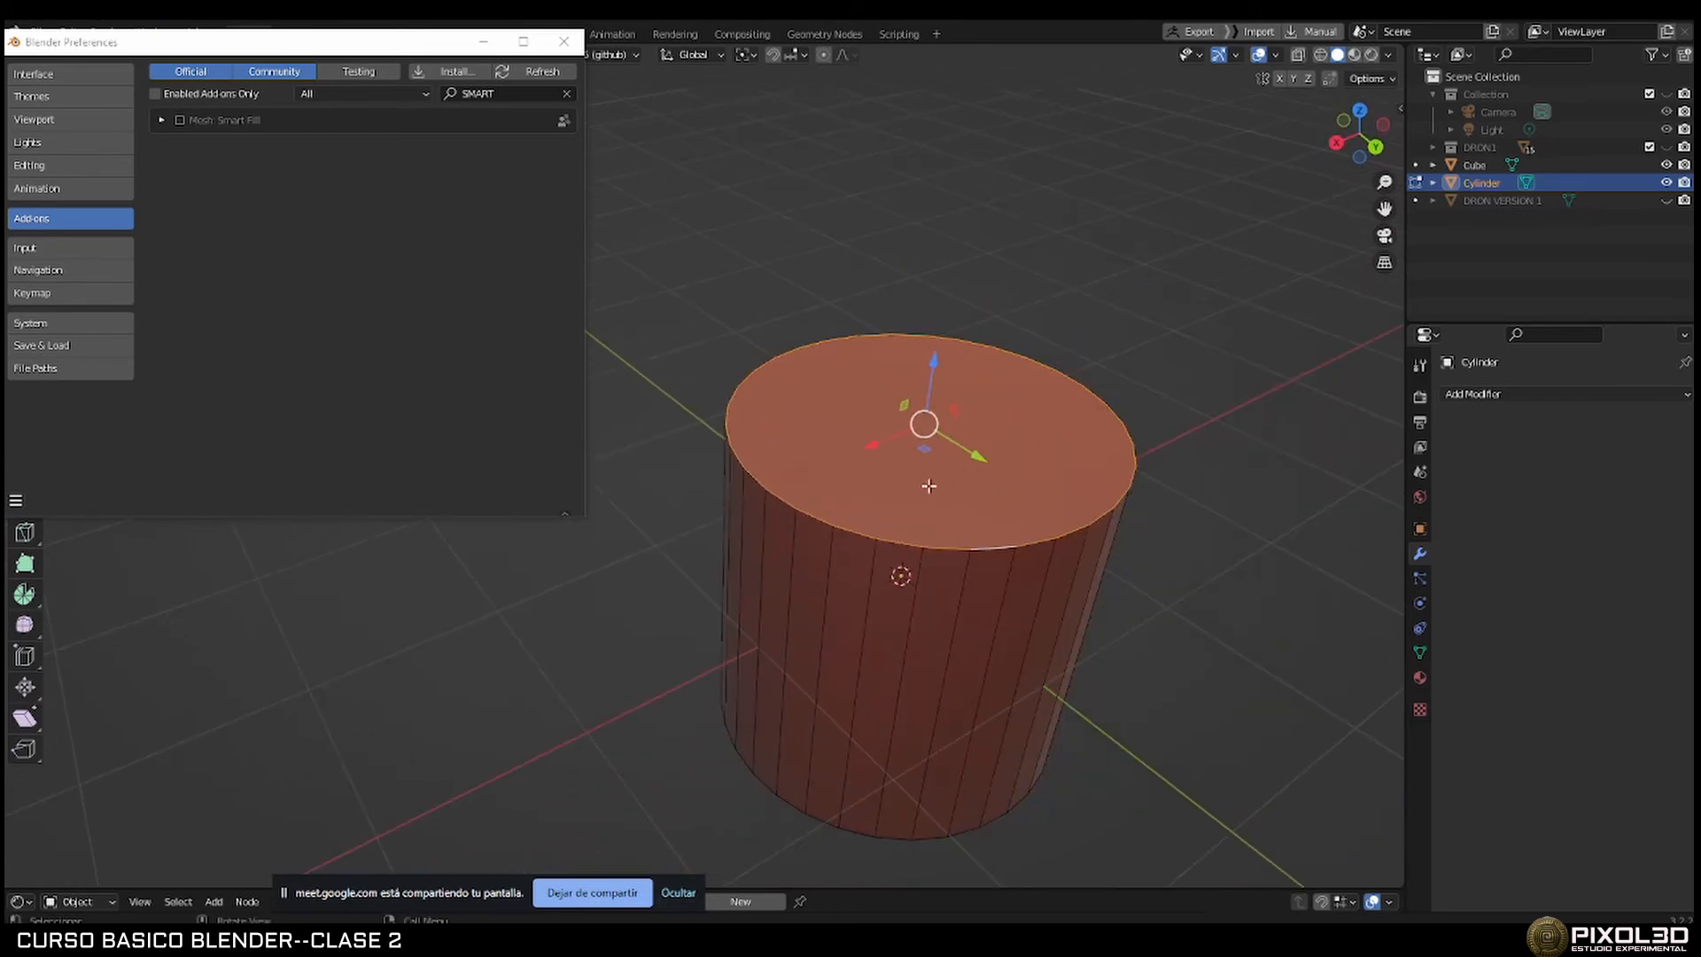
middle_drag(929, 485, 966, 464)
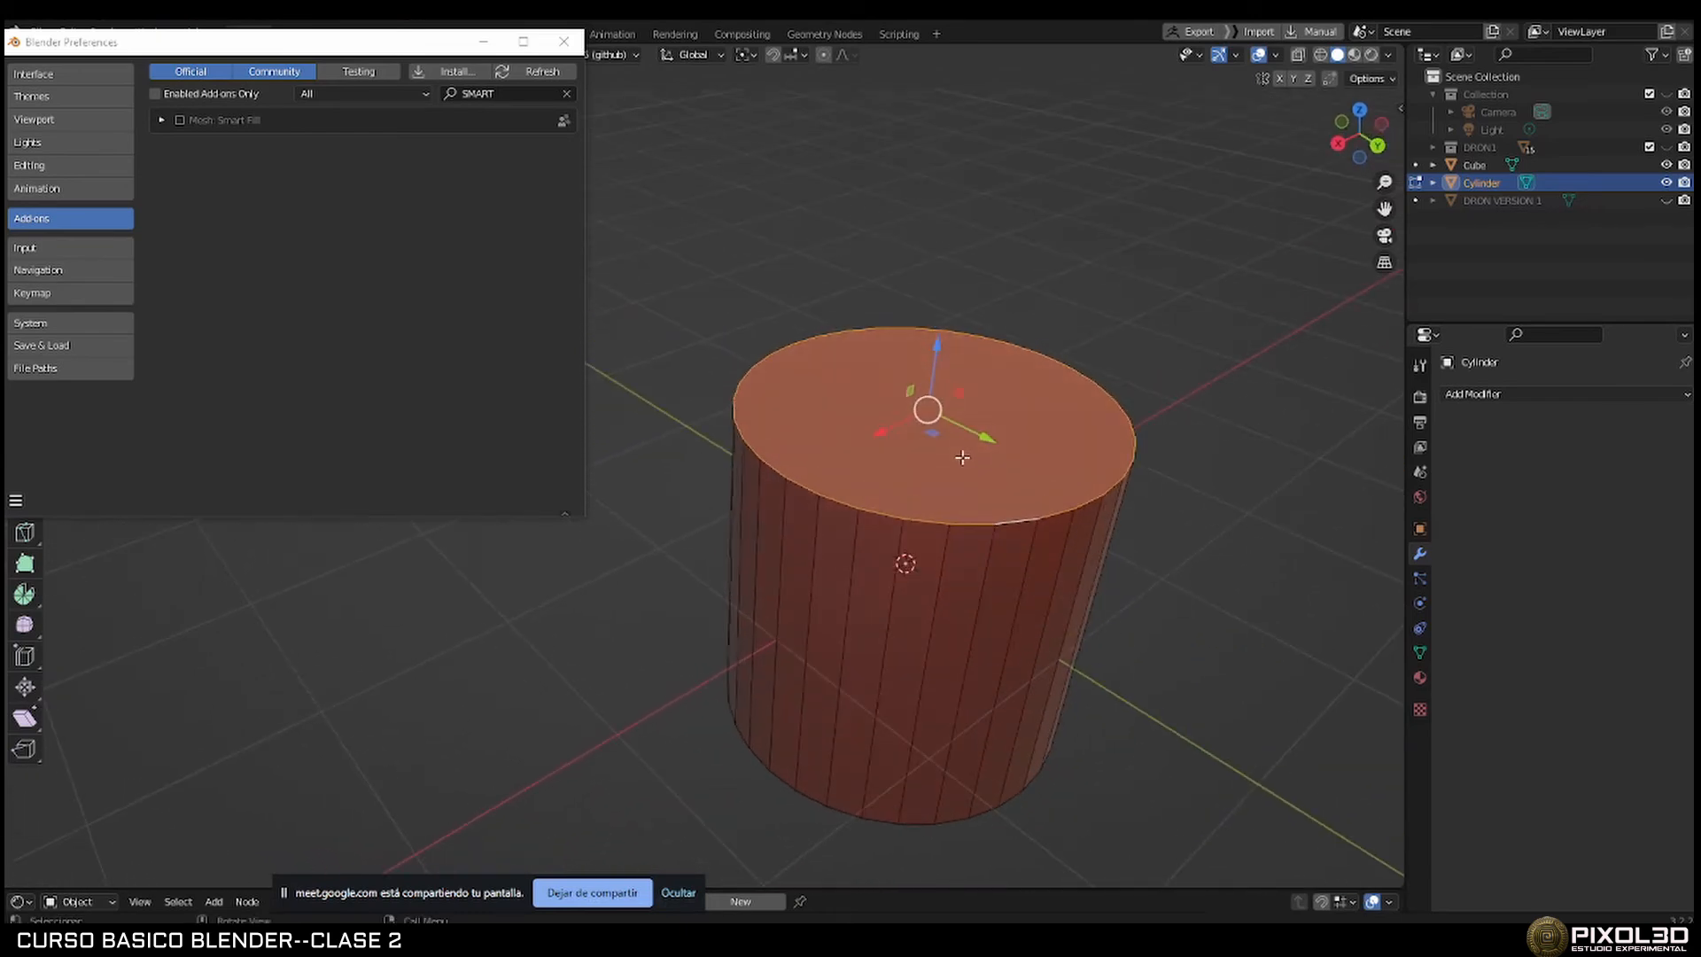
key(x)
click(966, 463)
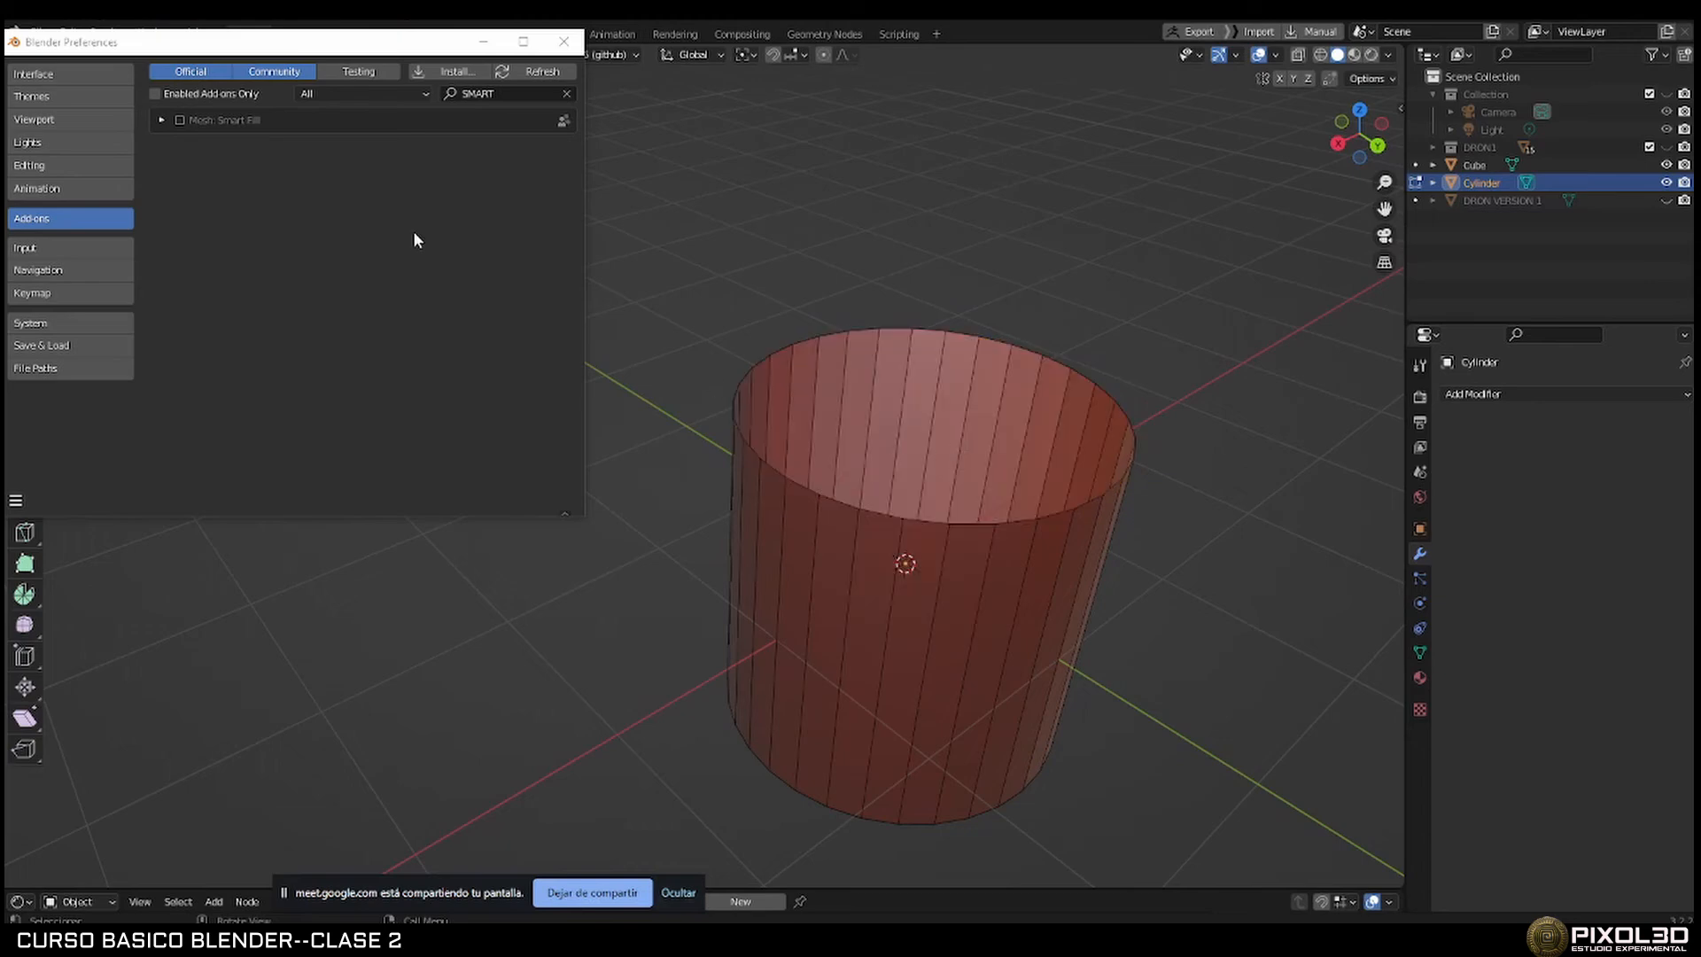
Enable the Mesh: Smart Fill add-on and close the cylinder's top edge loop with a Smart Fill grid of faces.
click(180, 120)
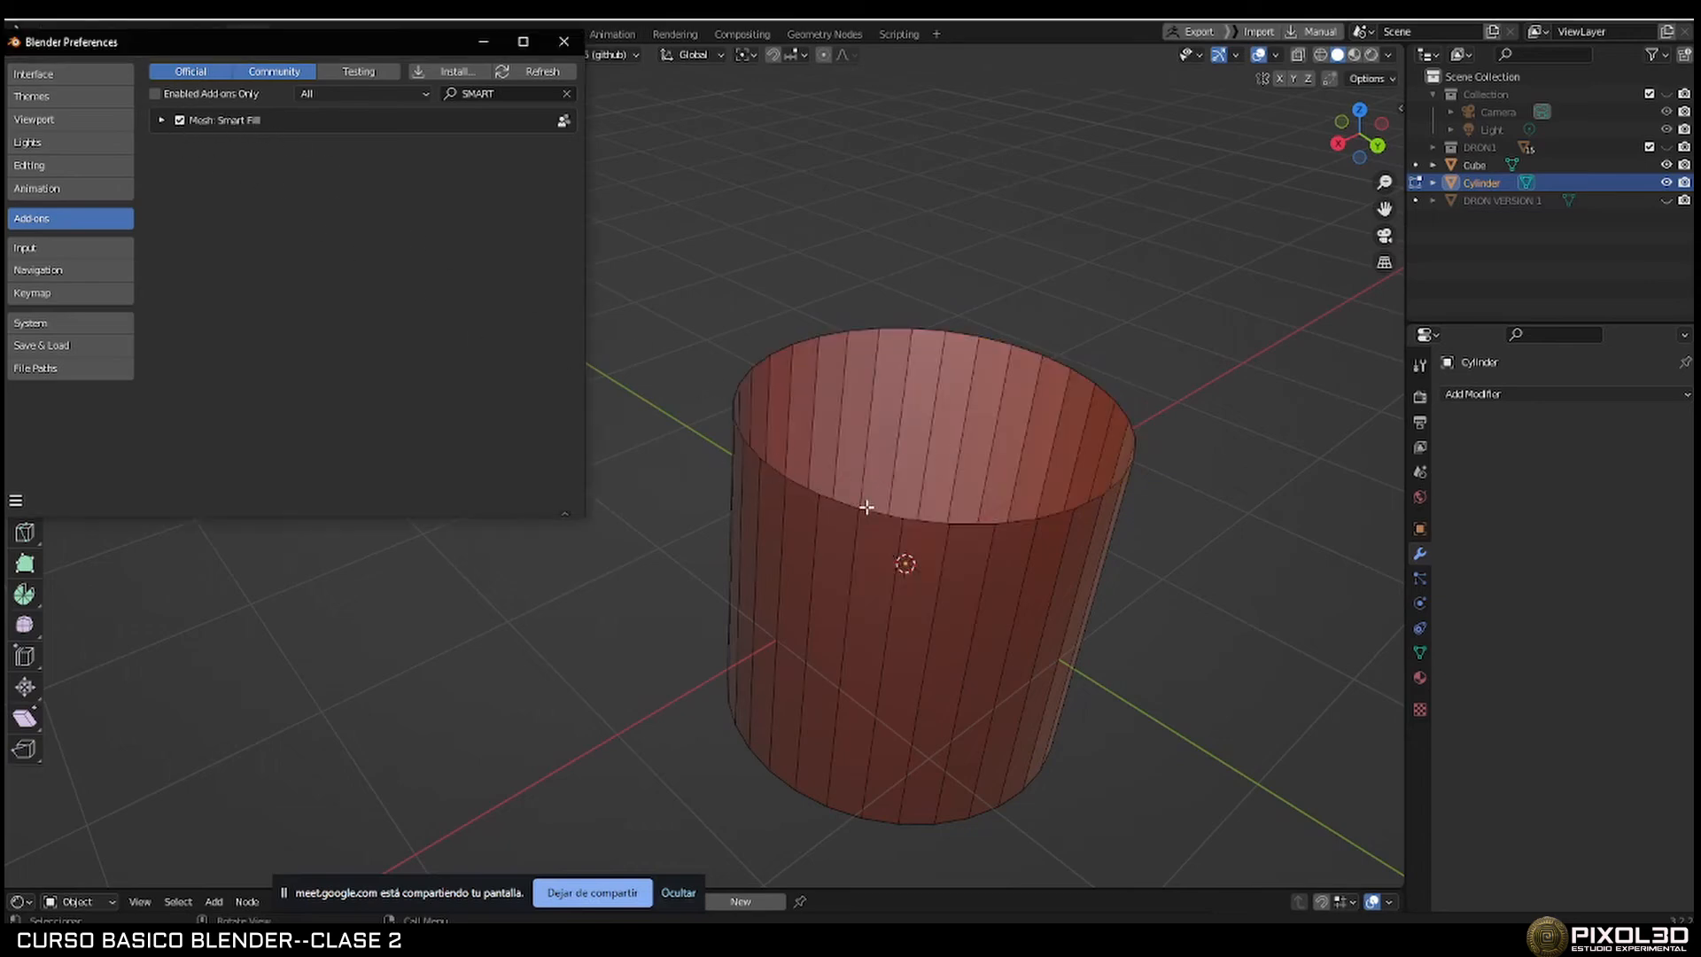
alt+click(866, 507)
alt+click(887, 519)
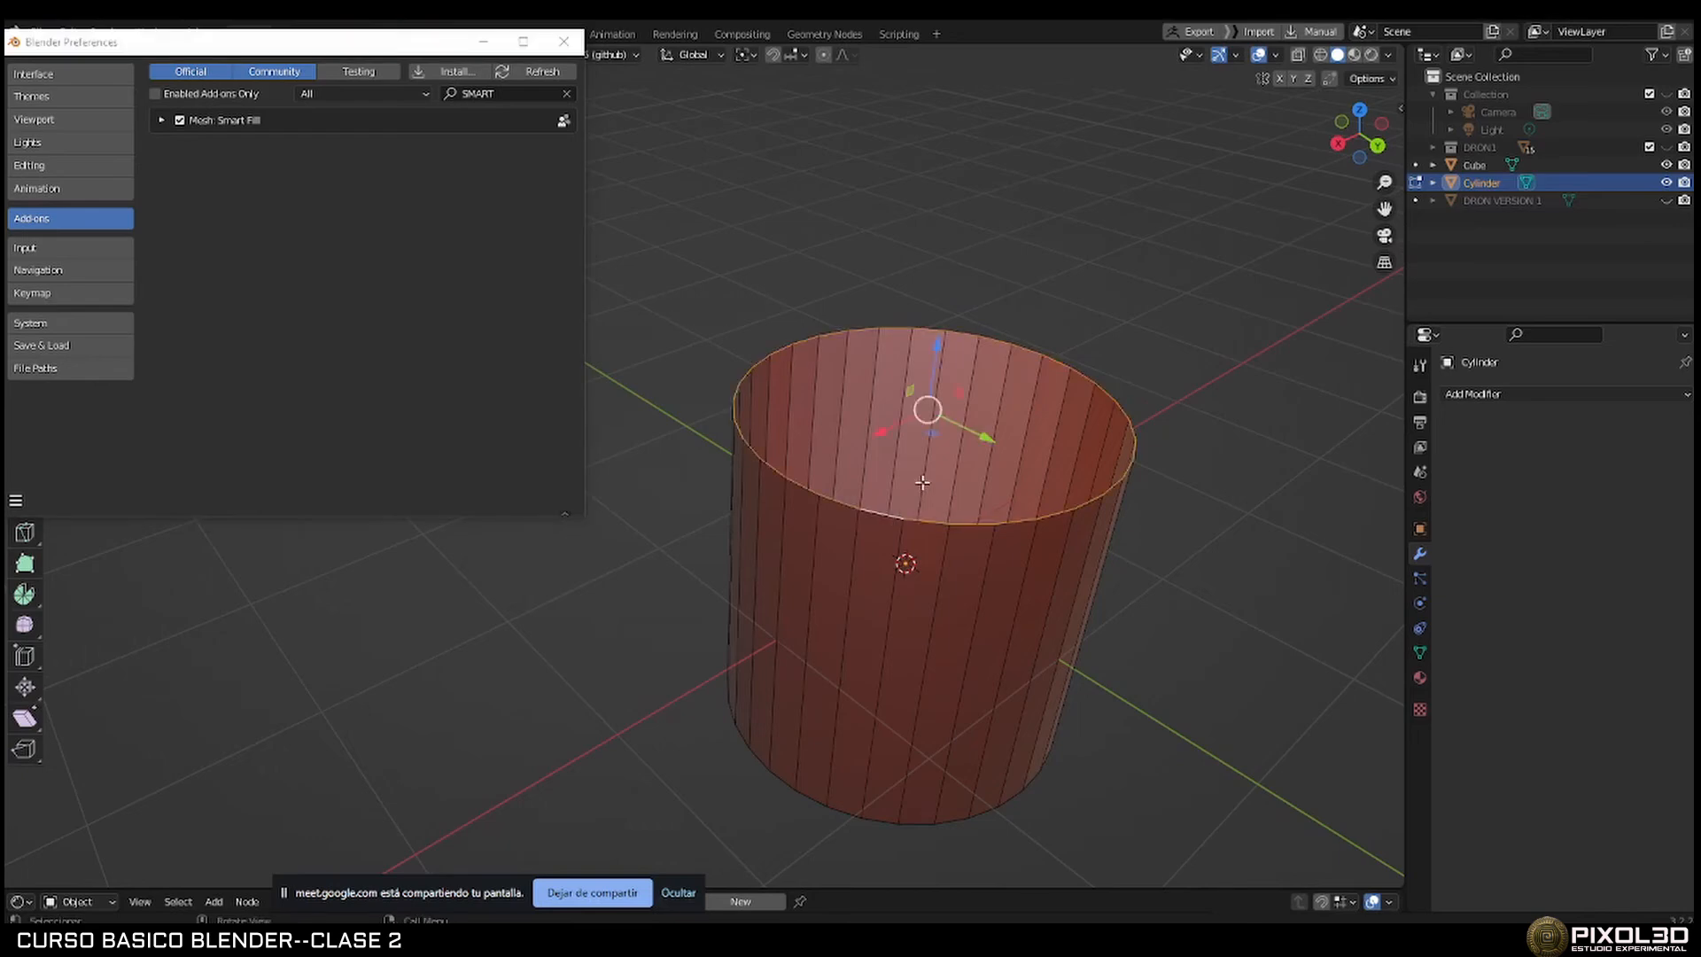
key(f)
middle_drag(934, 448, 749, 377)
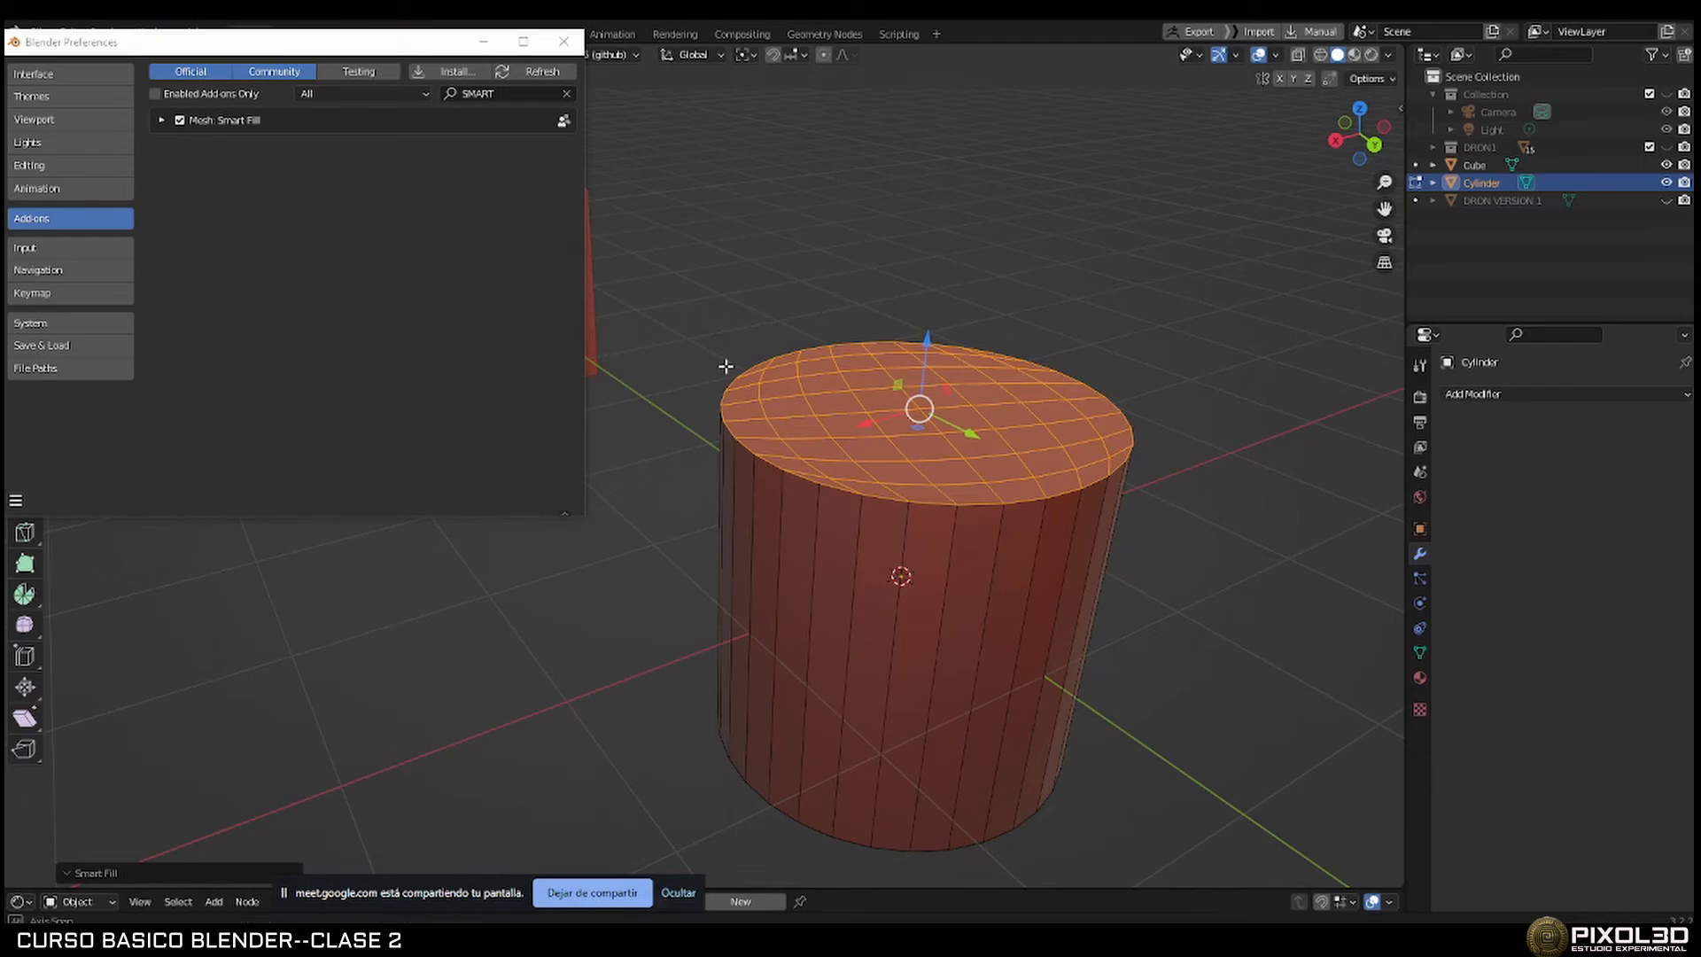
middle_drag(722, 369, 606, 335)
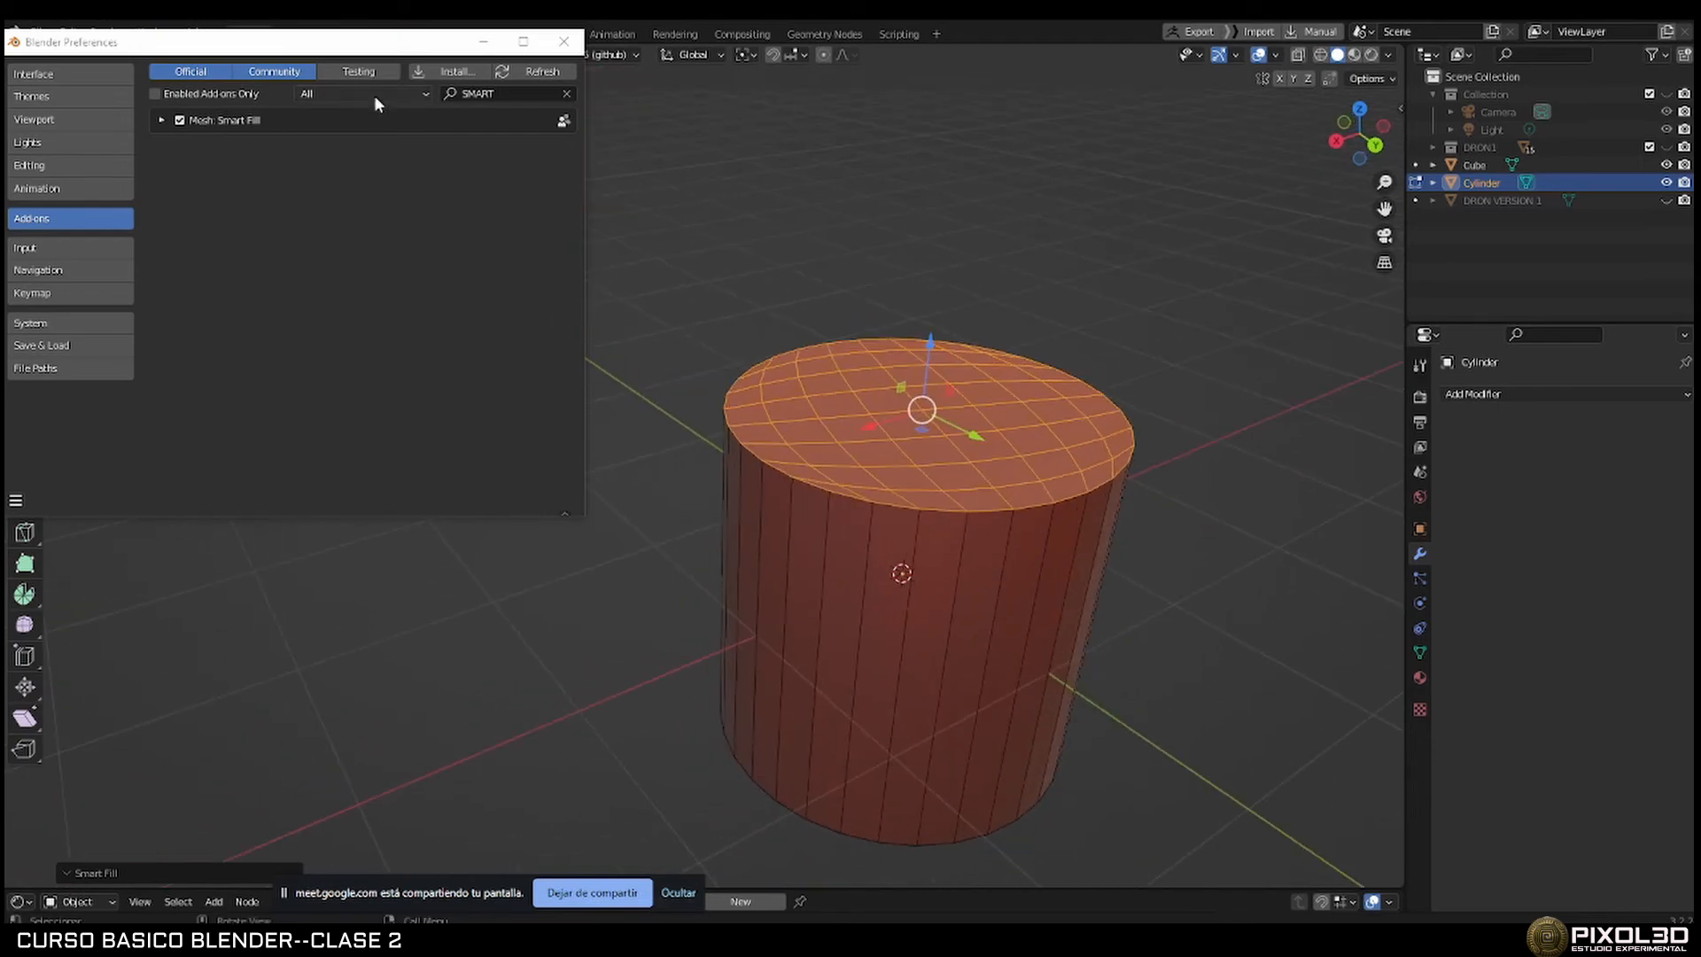
click(564, 42)
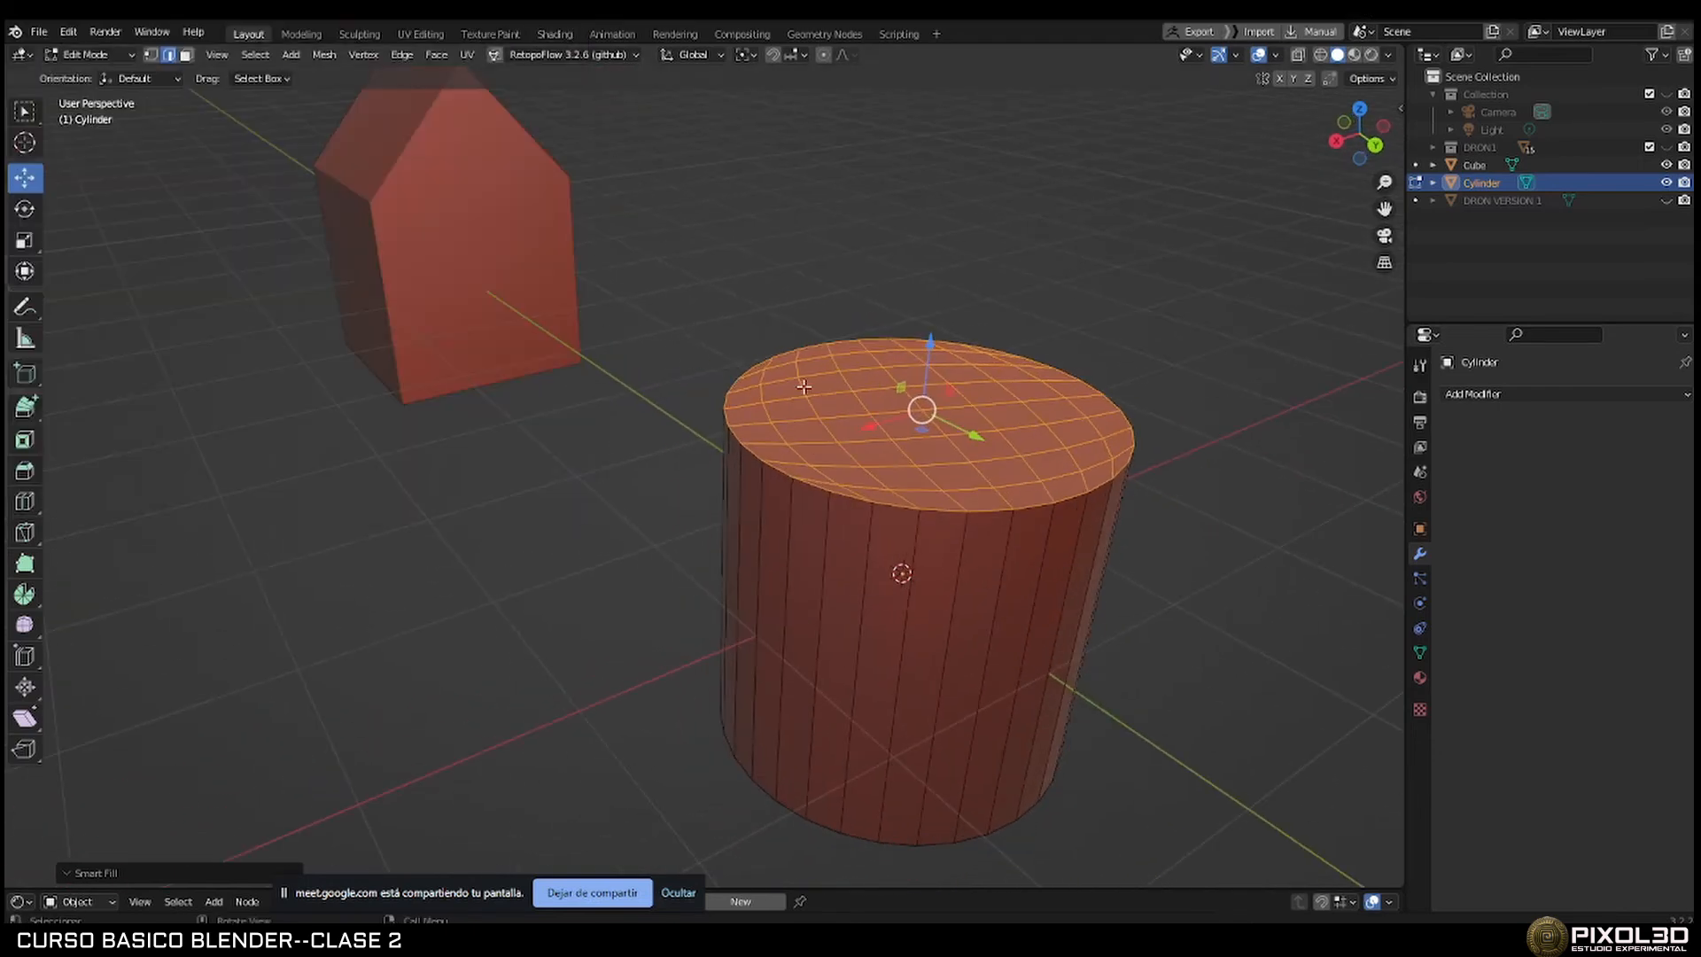
Return to Object Mode and select the house-shaped Cube object.
key(Tab)
middle_drag(854, 441, 1014, 529)
scroll(805, 429, down, 3)
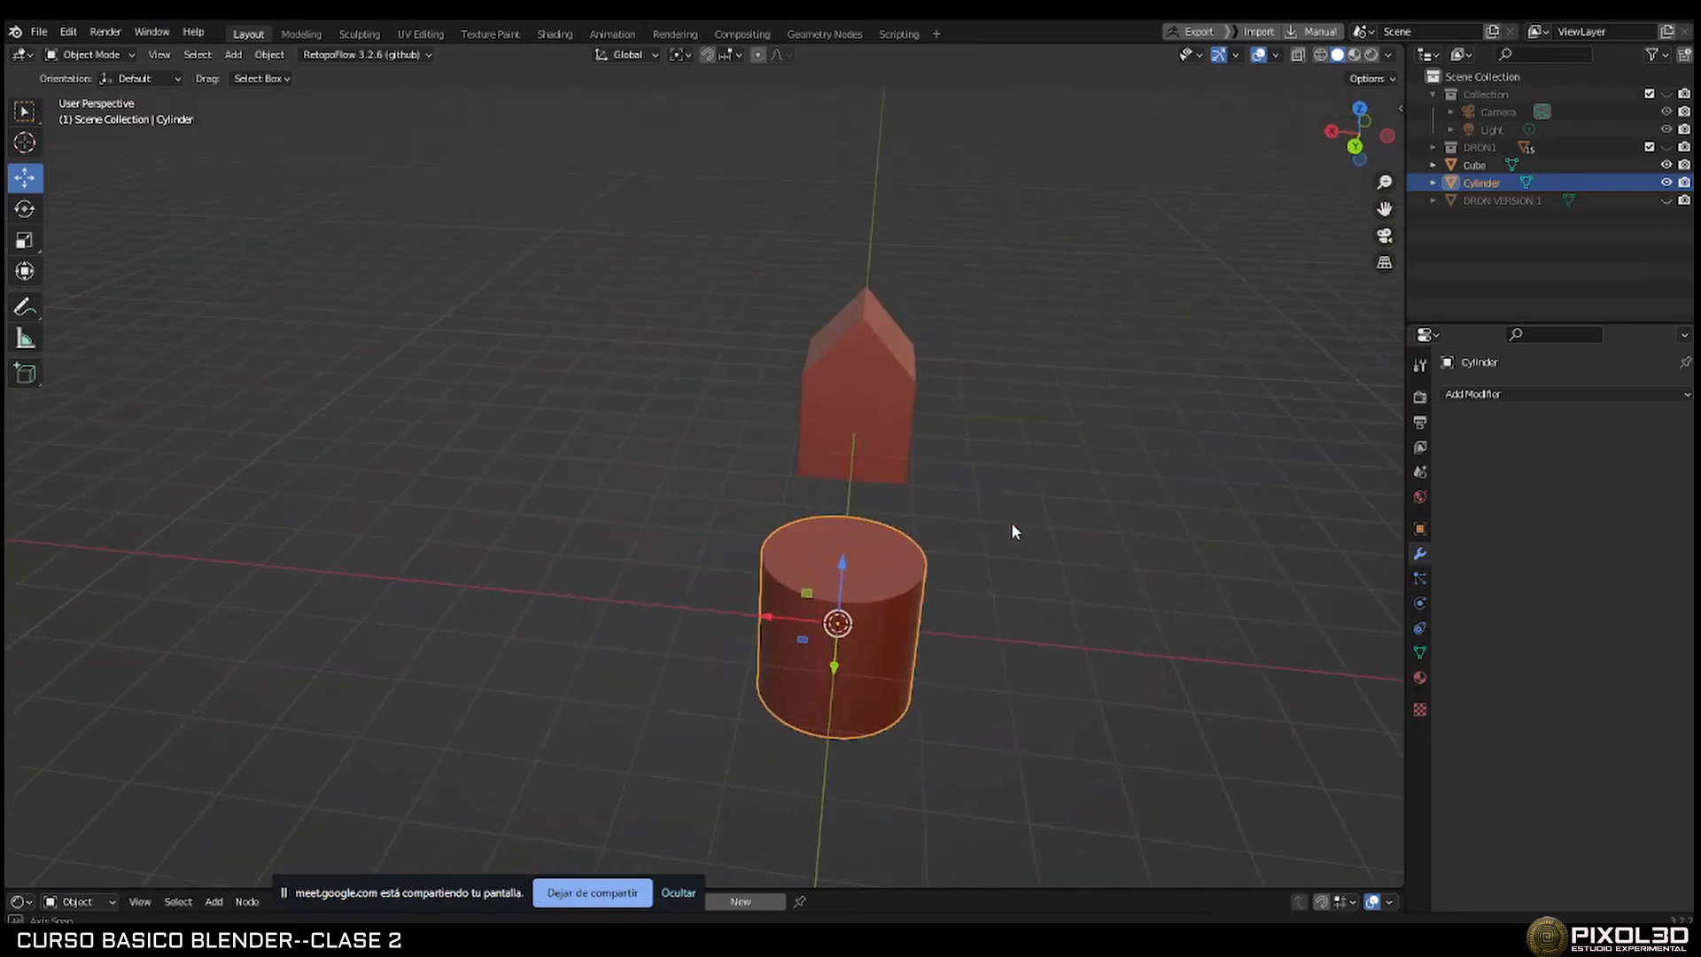
click(869, 402)
middle_drag(869, 402, 736, 379)
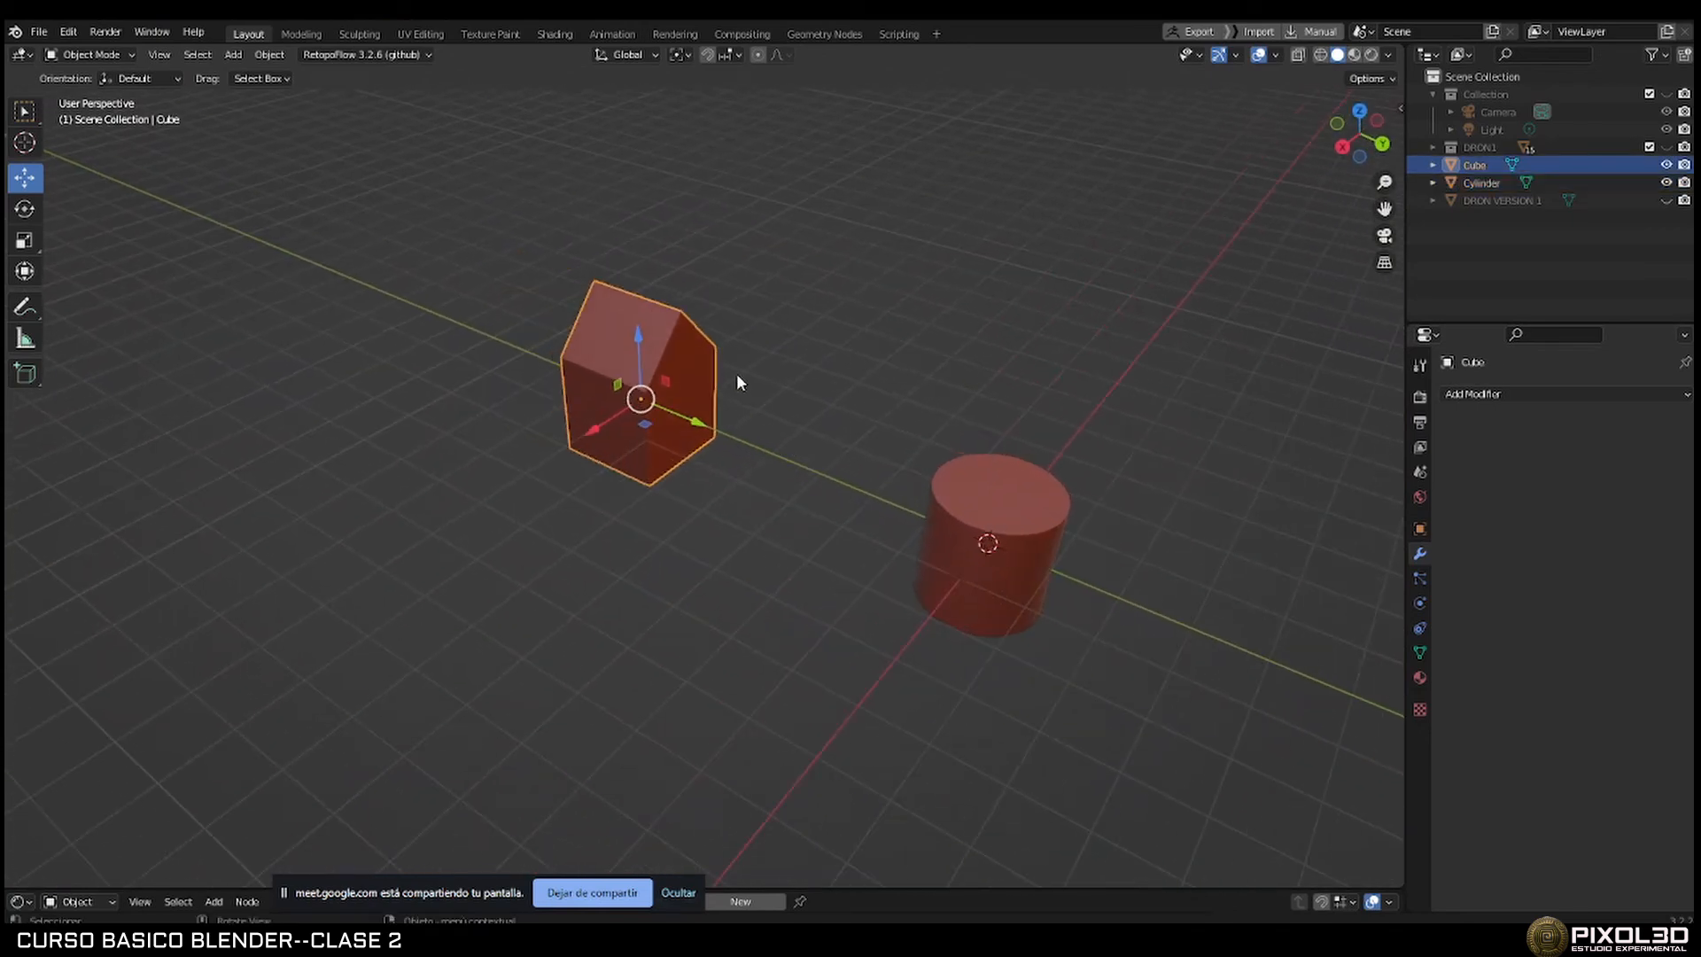
Examine the house-shaped cube's mesh in Edit Mode and go back to Object Mode.
scroll(700, 354, up, 4)
key(Tab)
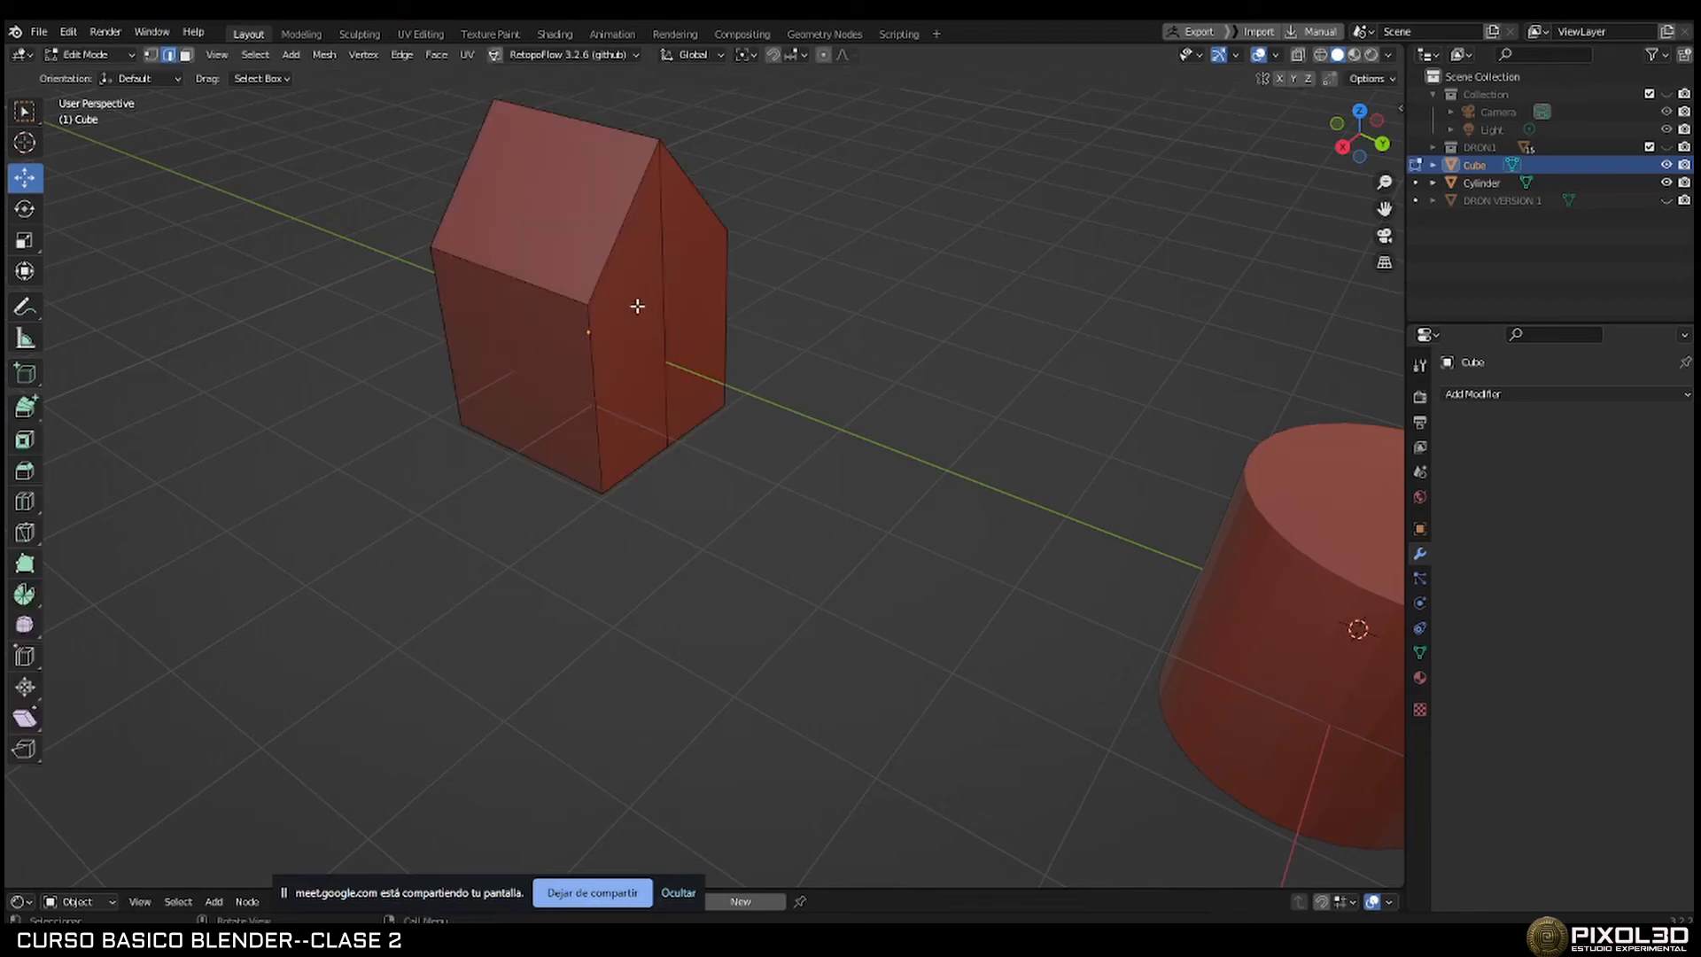
scroll(970, 507, down, 3)
shift+middle_drag(1086, 547, 946, 480)
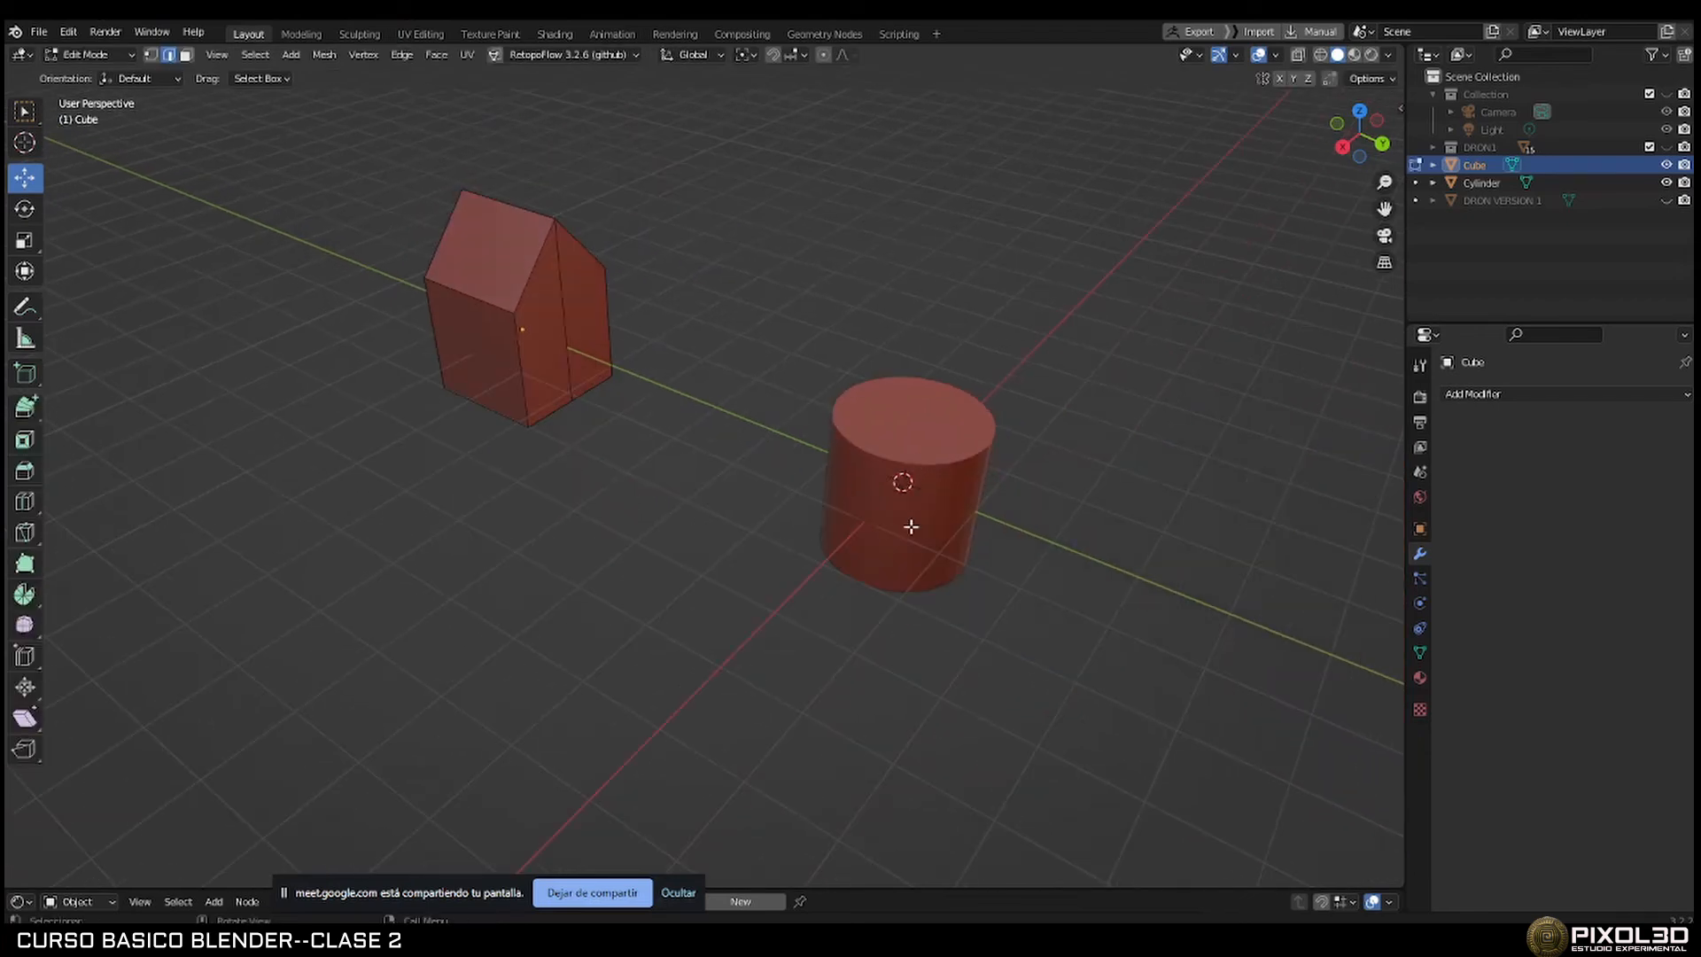
key(Tab)
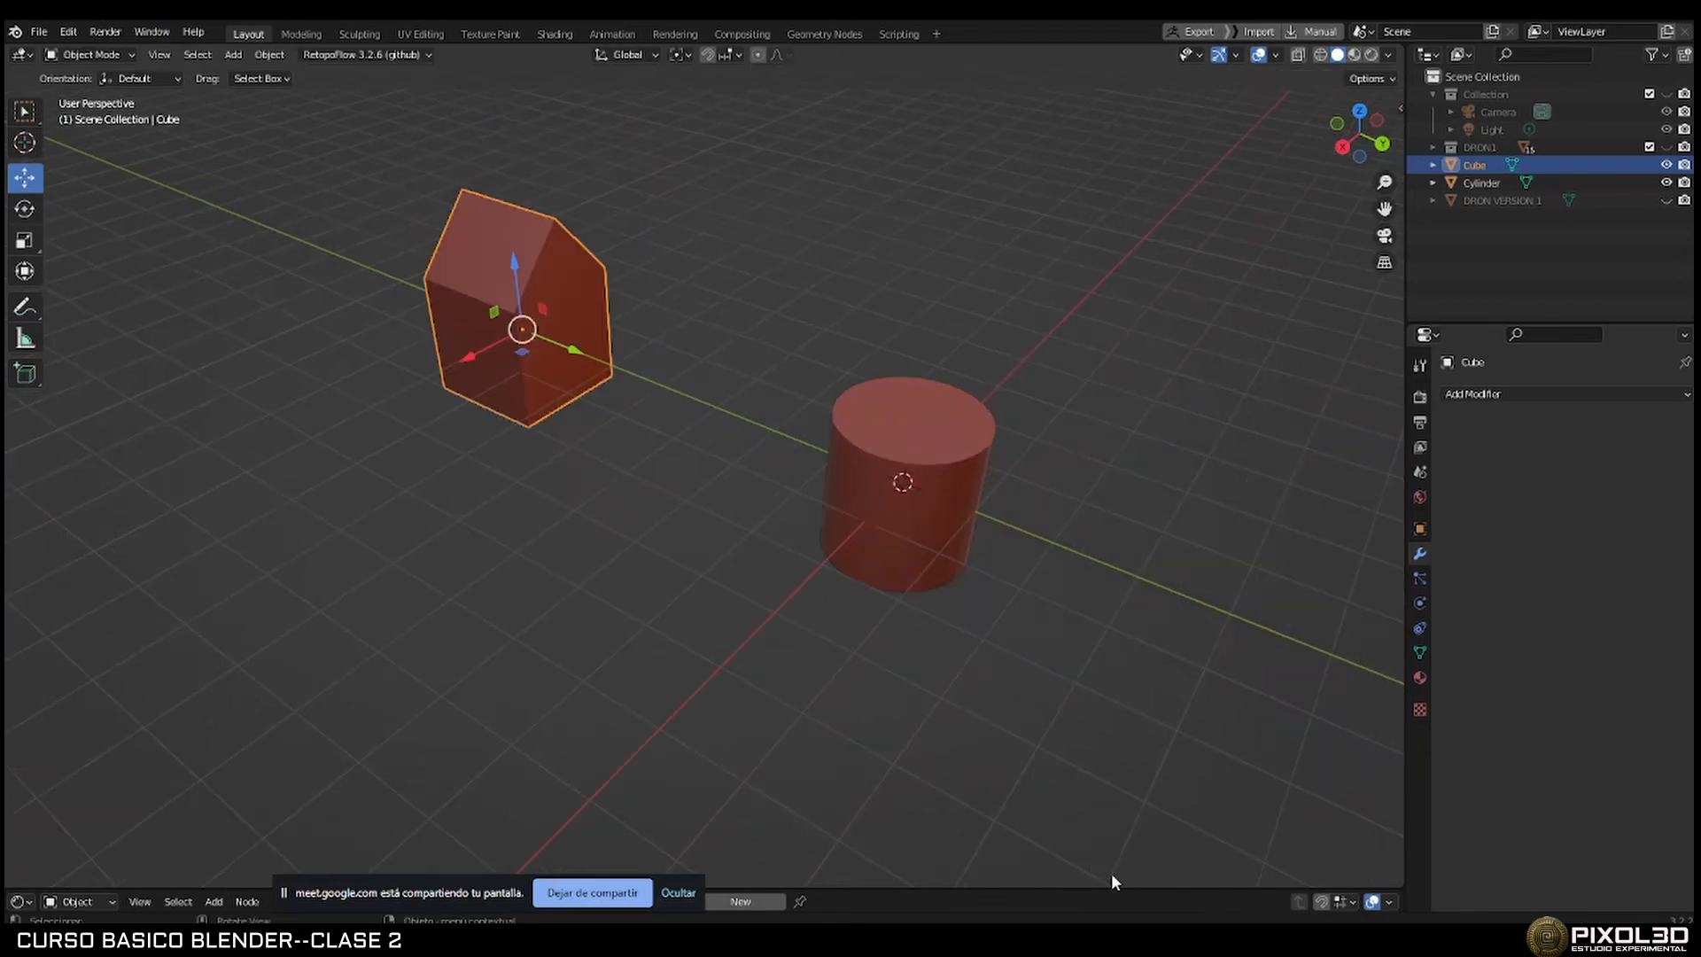
Switch to the course PDF and view the passage on filling a cylinder's opening with the Smart Fill add-on.
key(alt+Tab)
scroll(853, 536, down, 3)
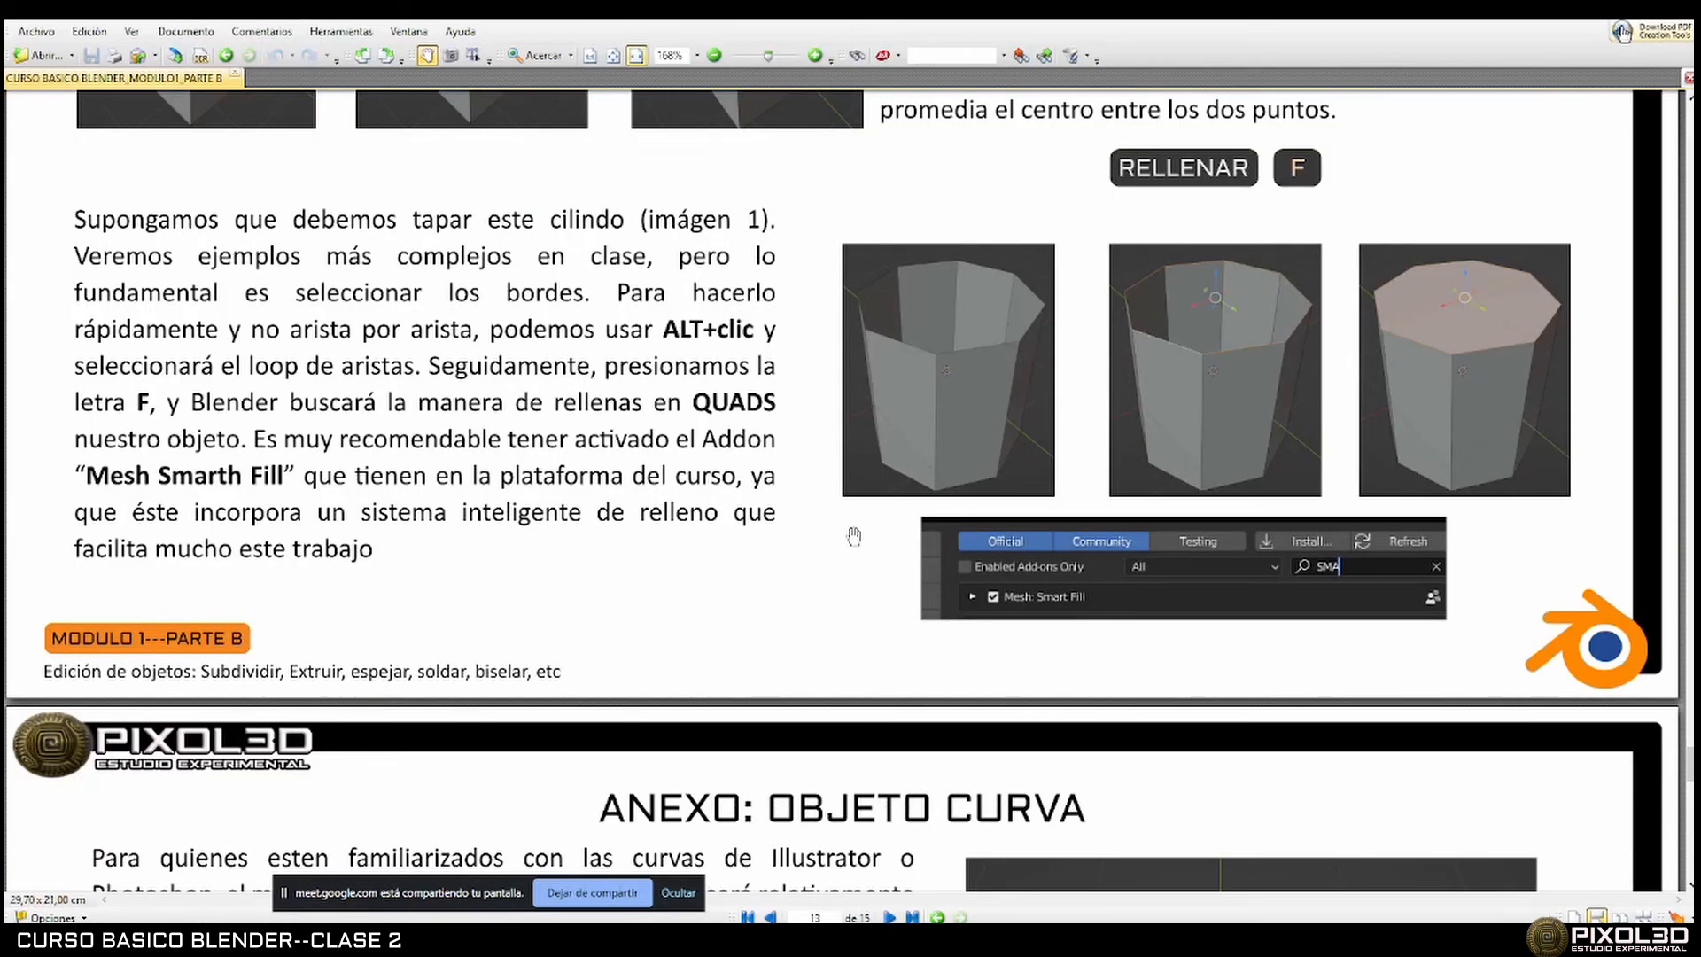
Skim the course PDF's curve-object annex through to the closing page and return to the view-shortcuts page.
scroll(853, 536, down, 4)
scroll(853, 536, up, 2)
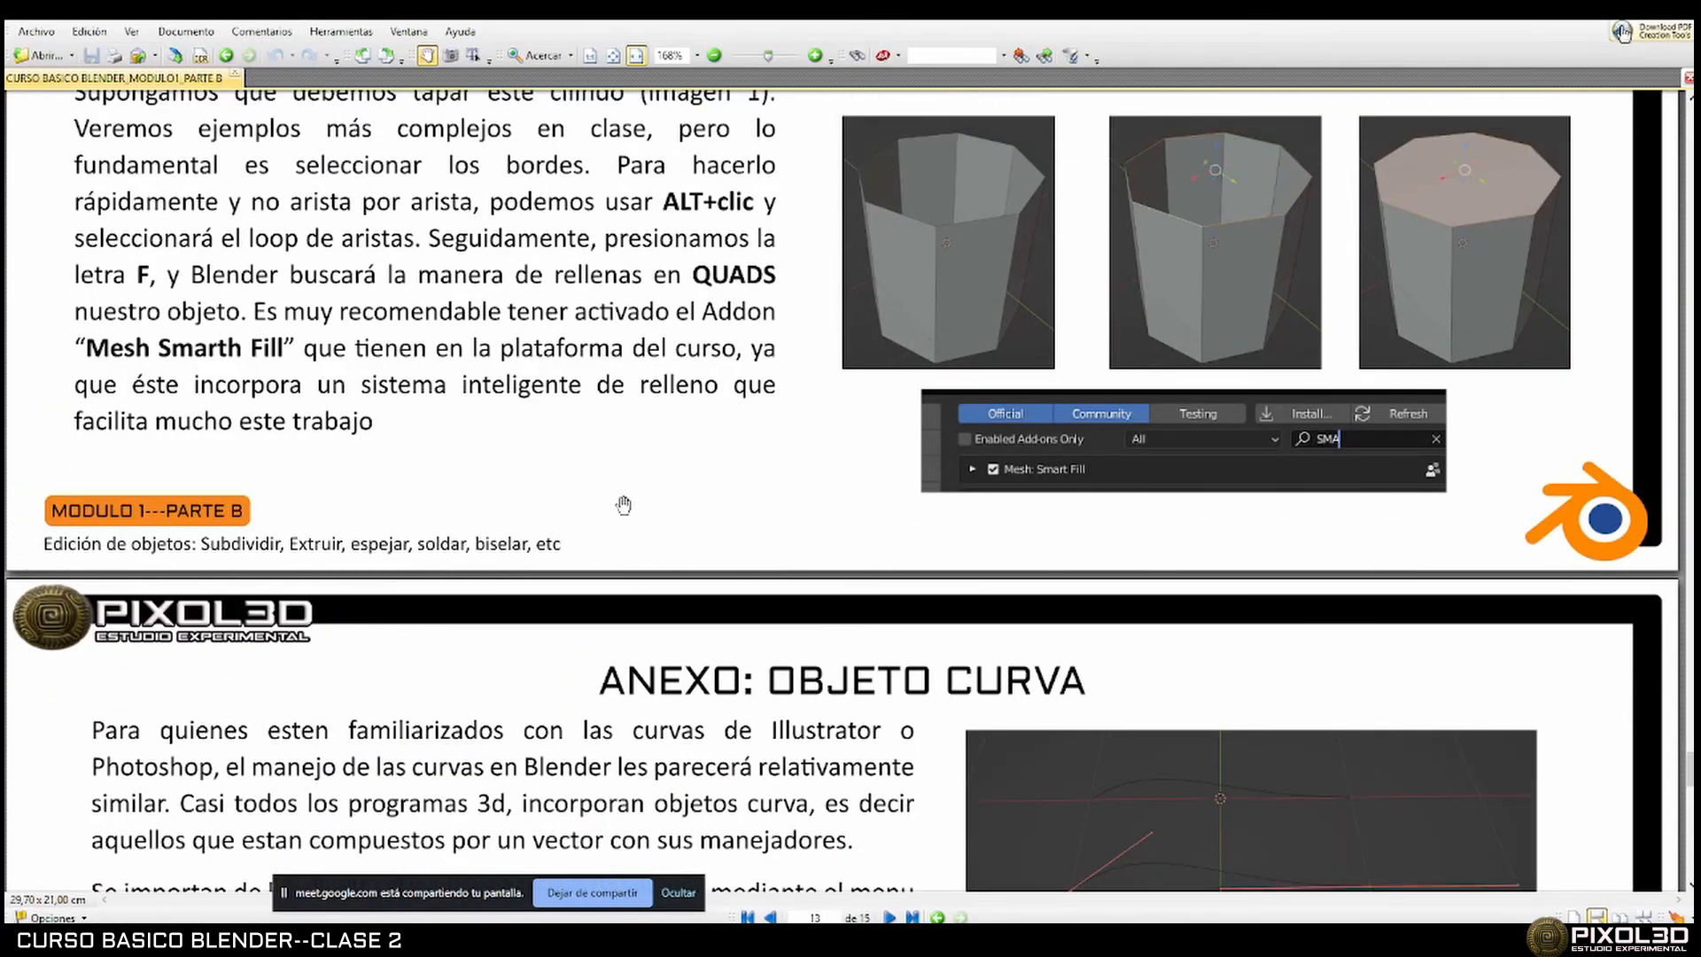
scroll(762, 427, down, 8)
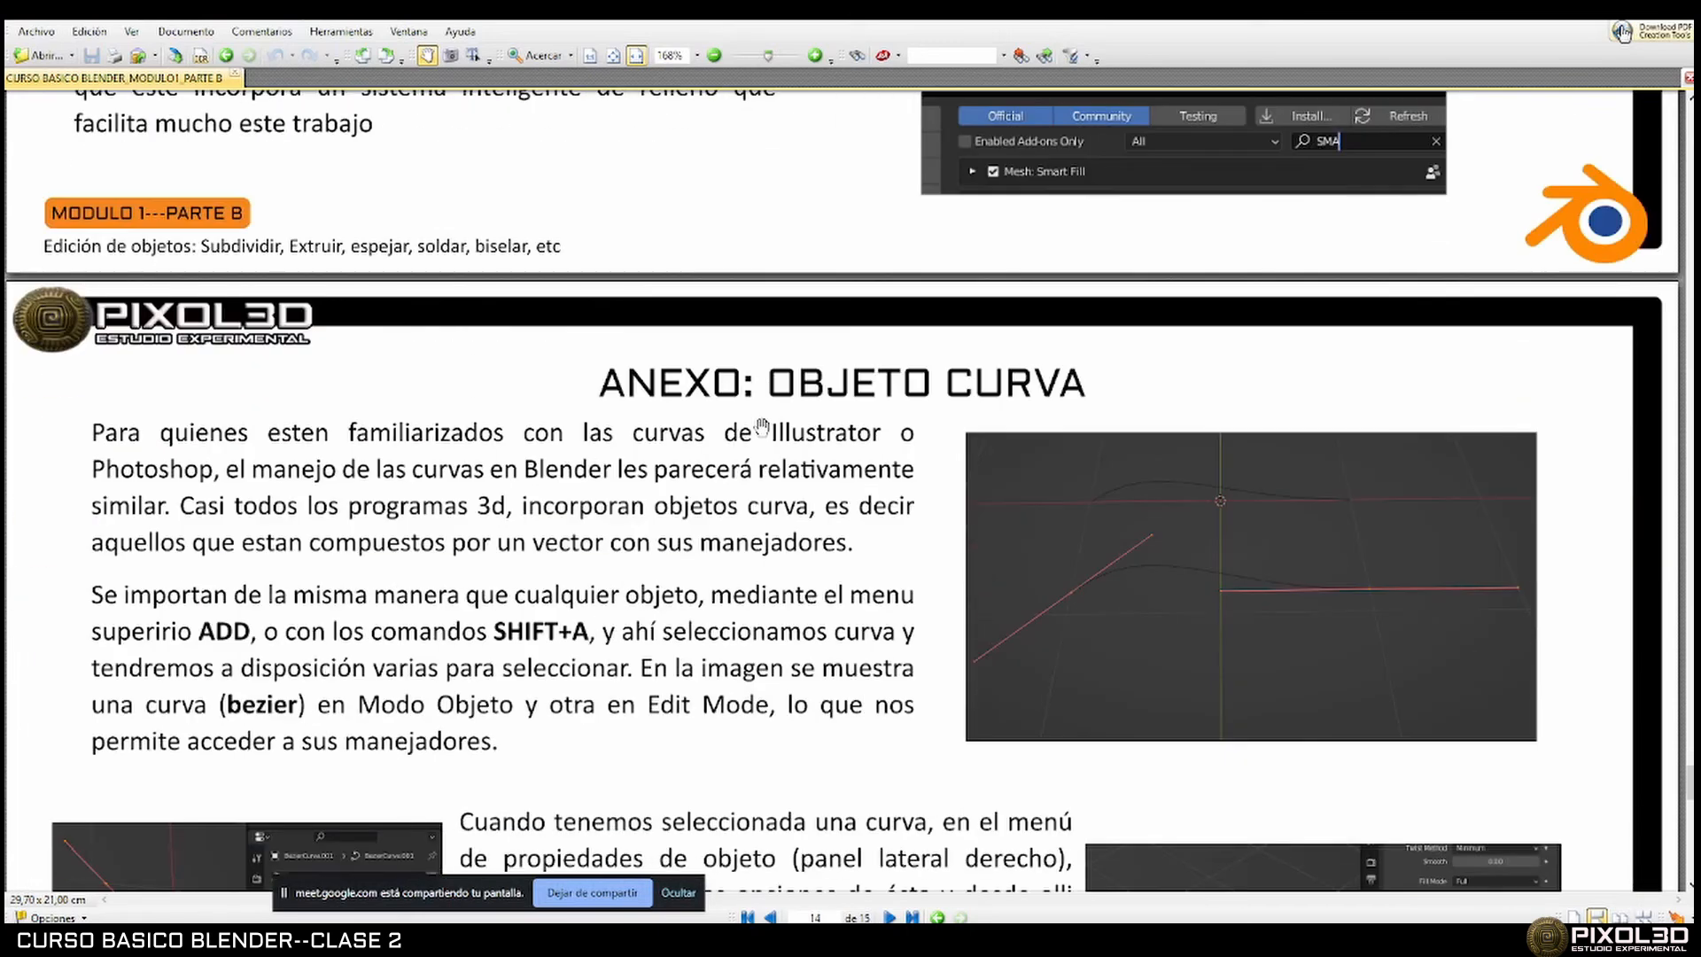
scroll(762, 427, down, 13)
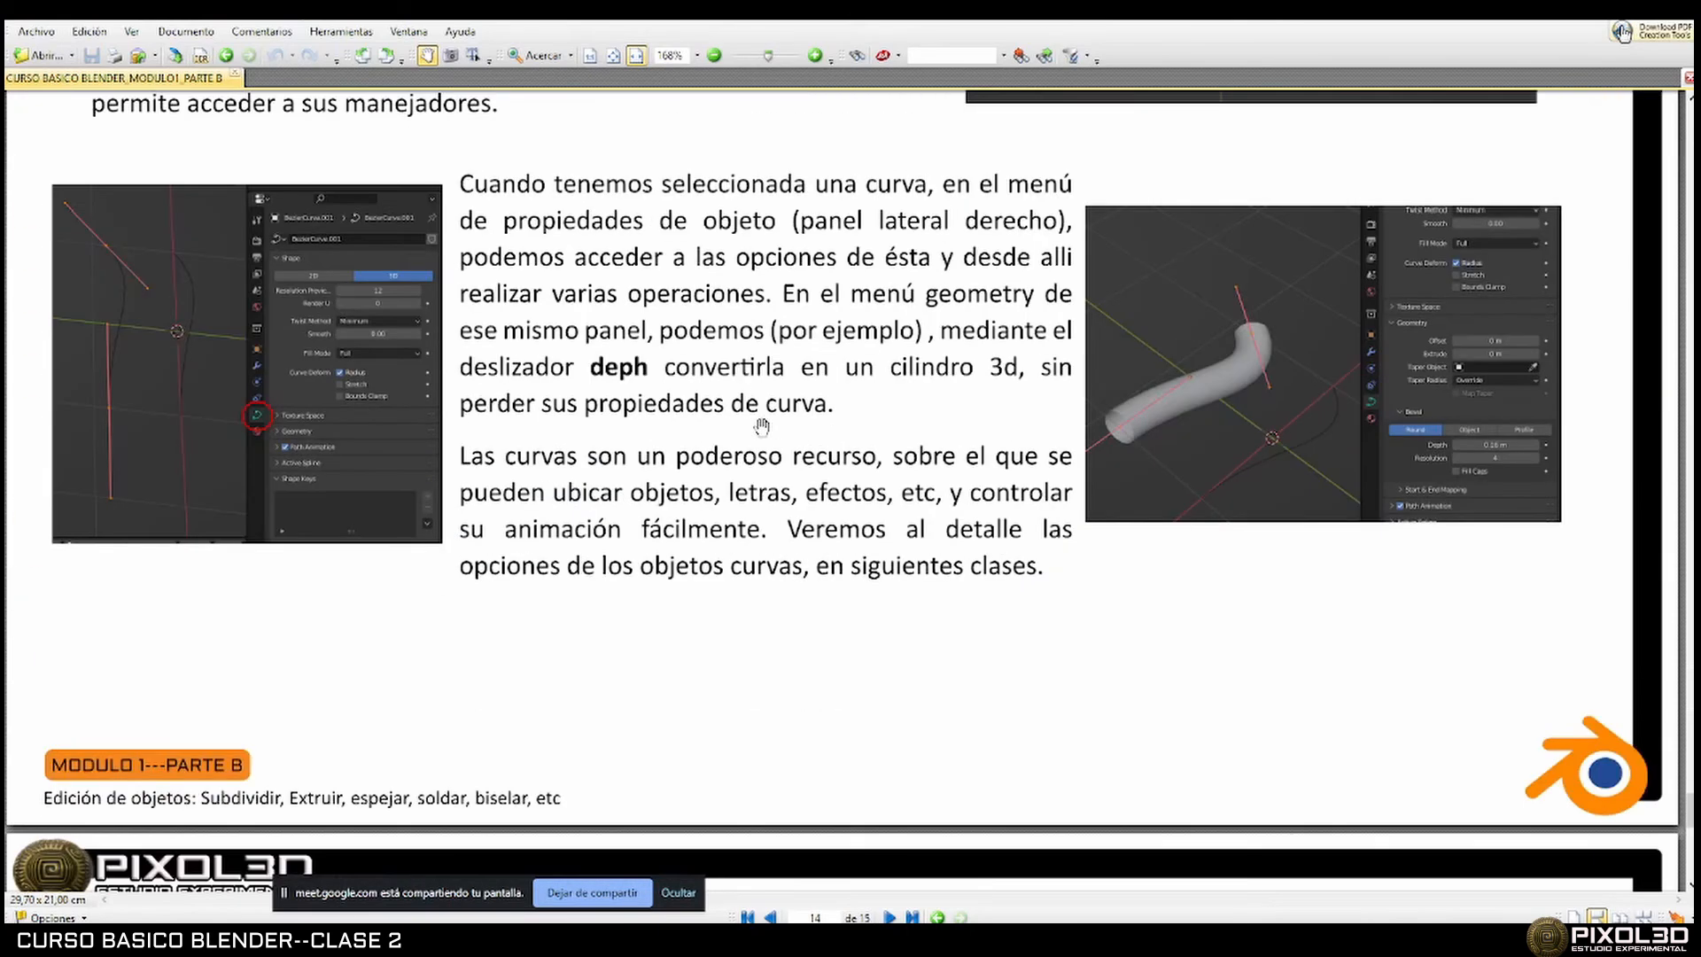
scroll(762, 427, up, 6)
scroll(762, 427, up, 3)
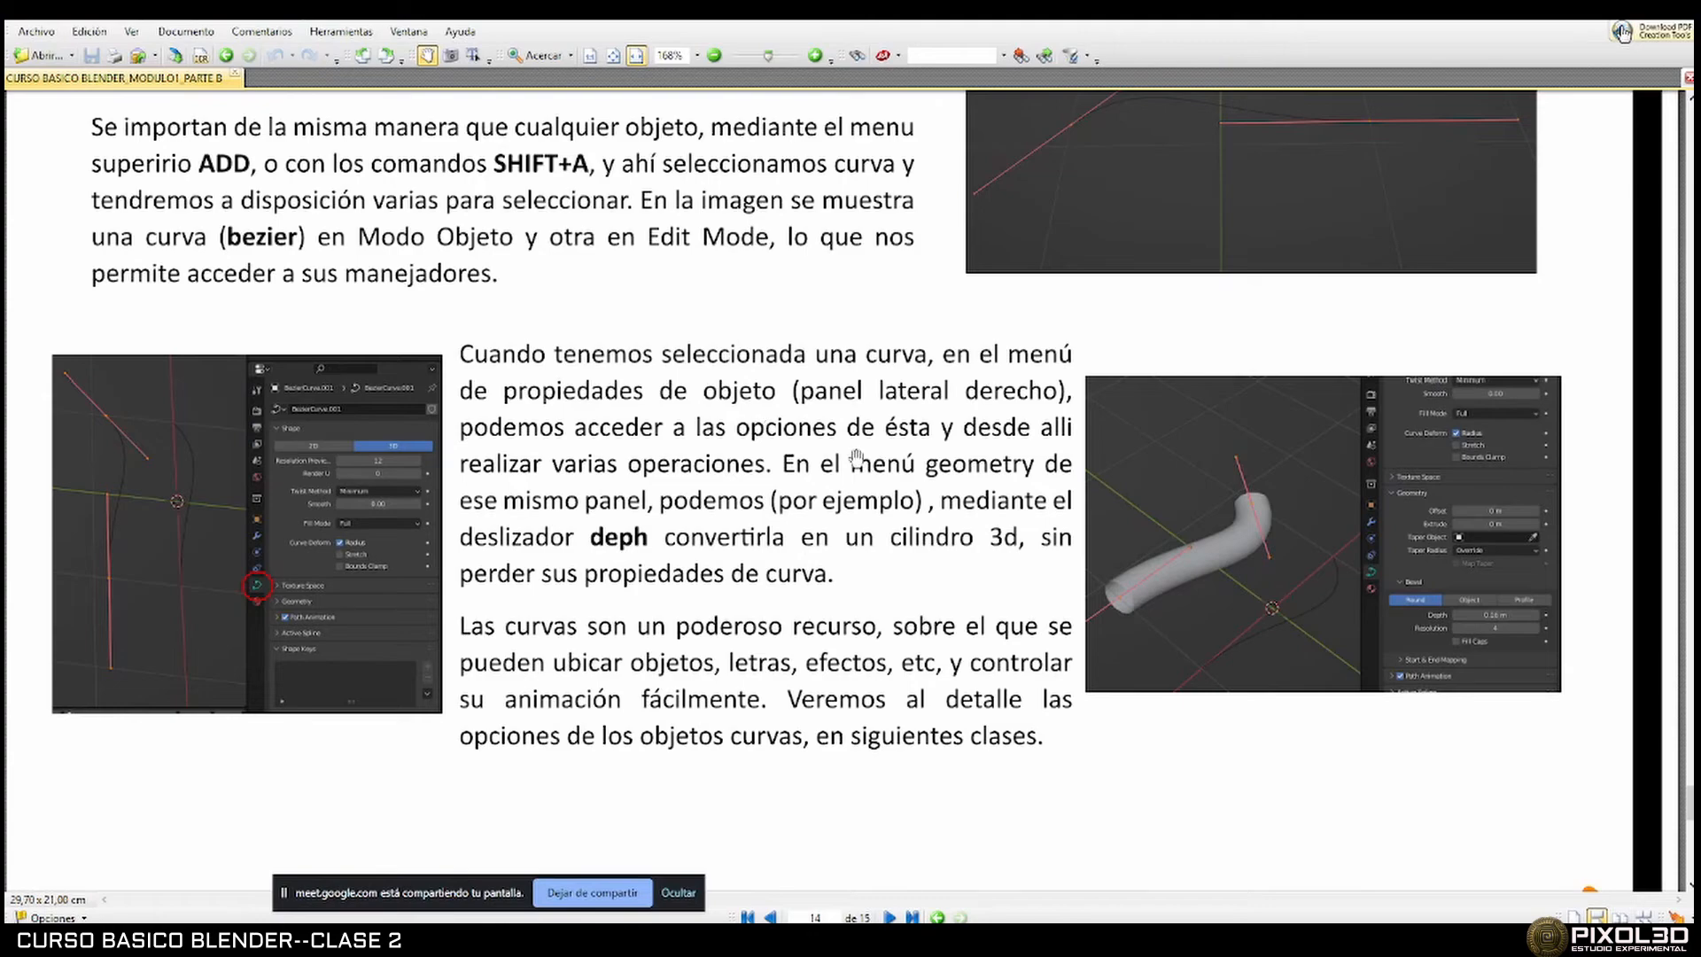
scroll(859, 460, up, 3)
scroll(722, 390, up, 5)
scroll(797, 417, down, 14)
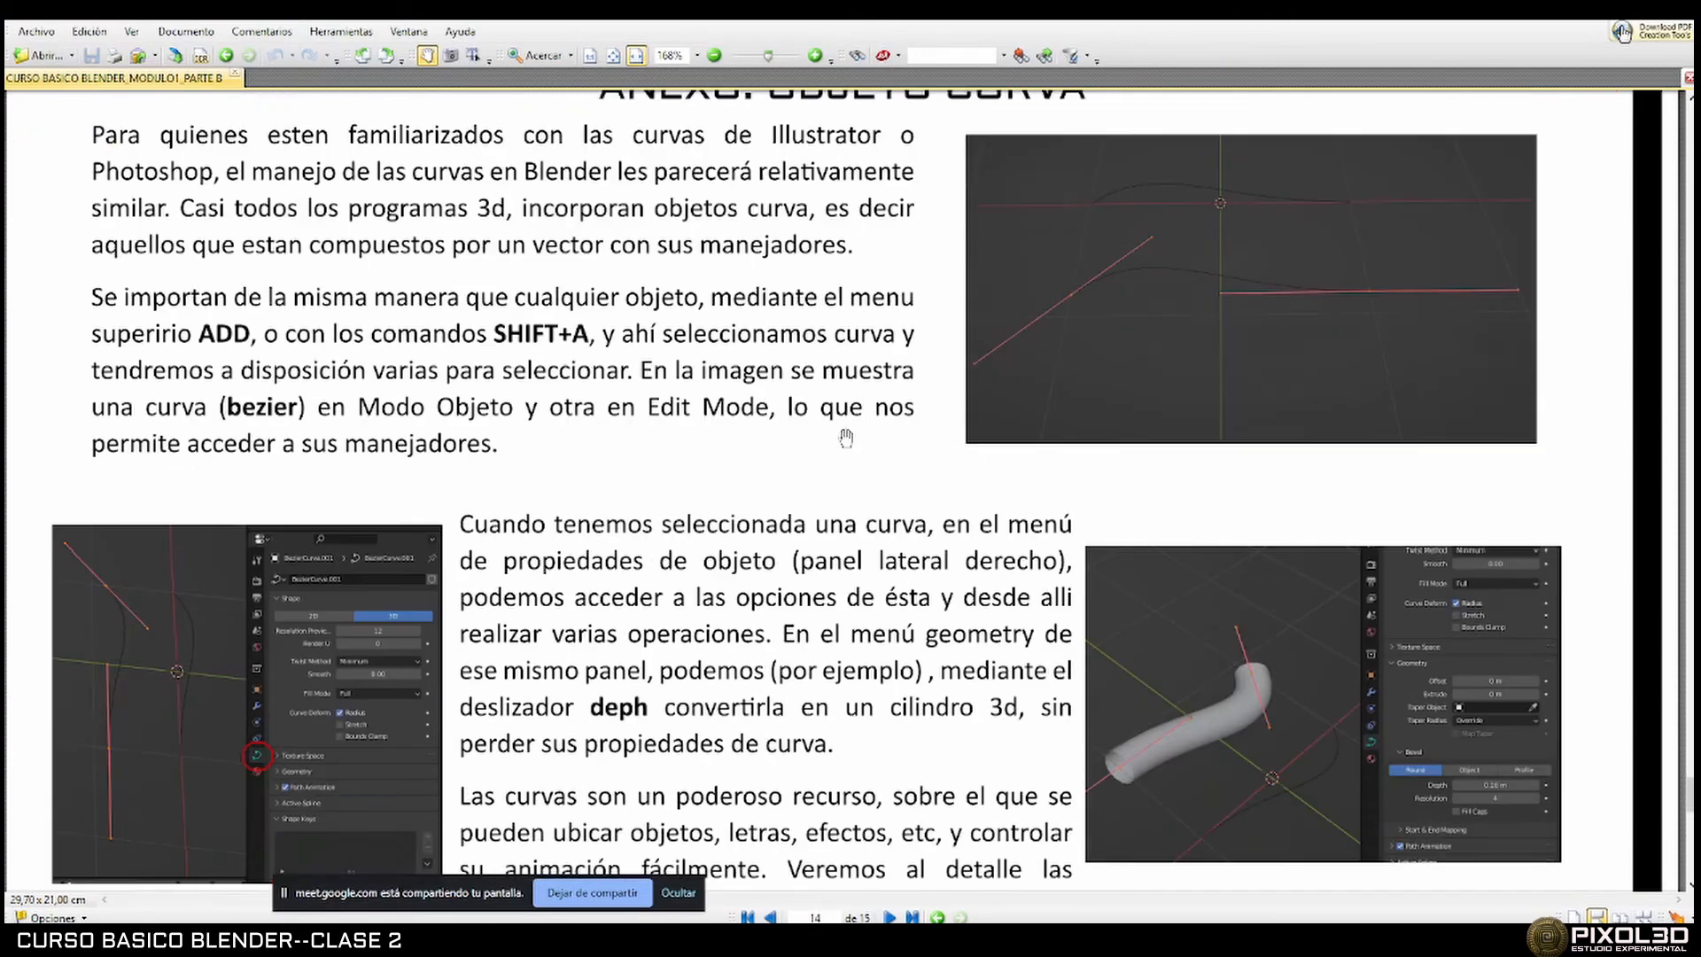
scroll(846, 436, down, 14)
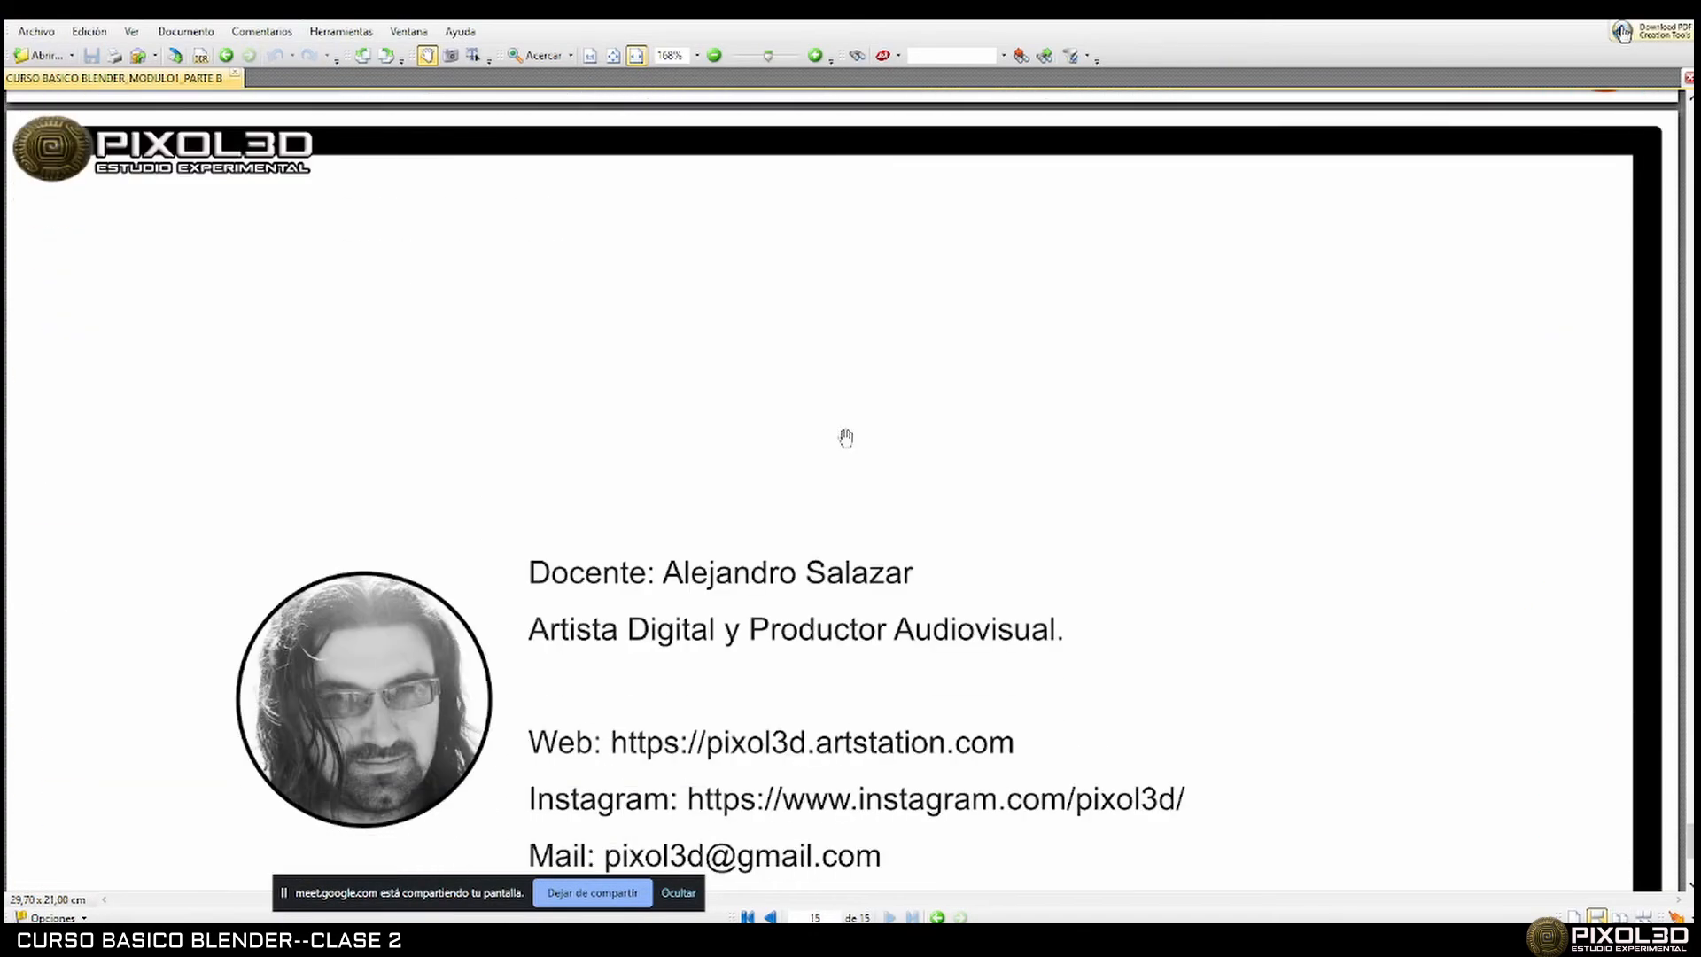
scroll(846, 436, up, 20)
scroll(846, 436, up, 20)
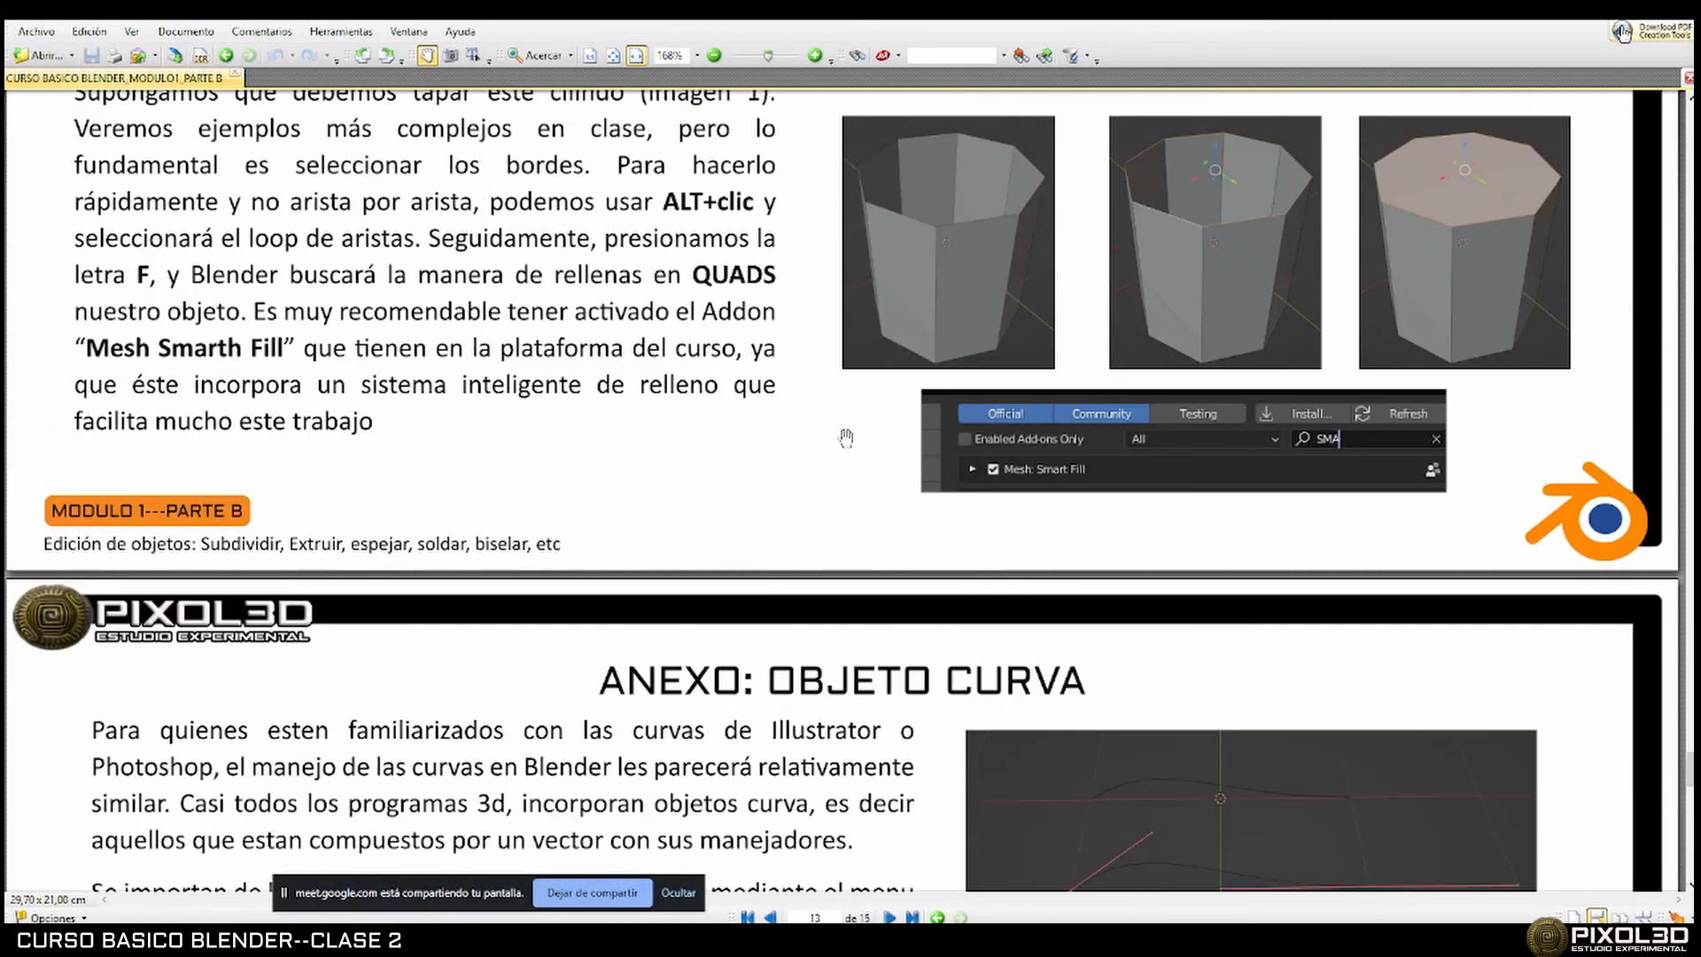
scroll(847, 436, up, 20)
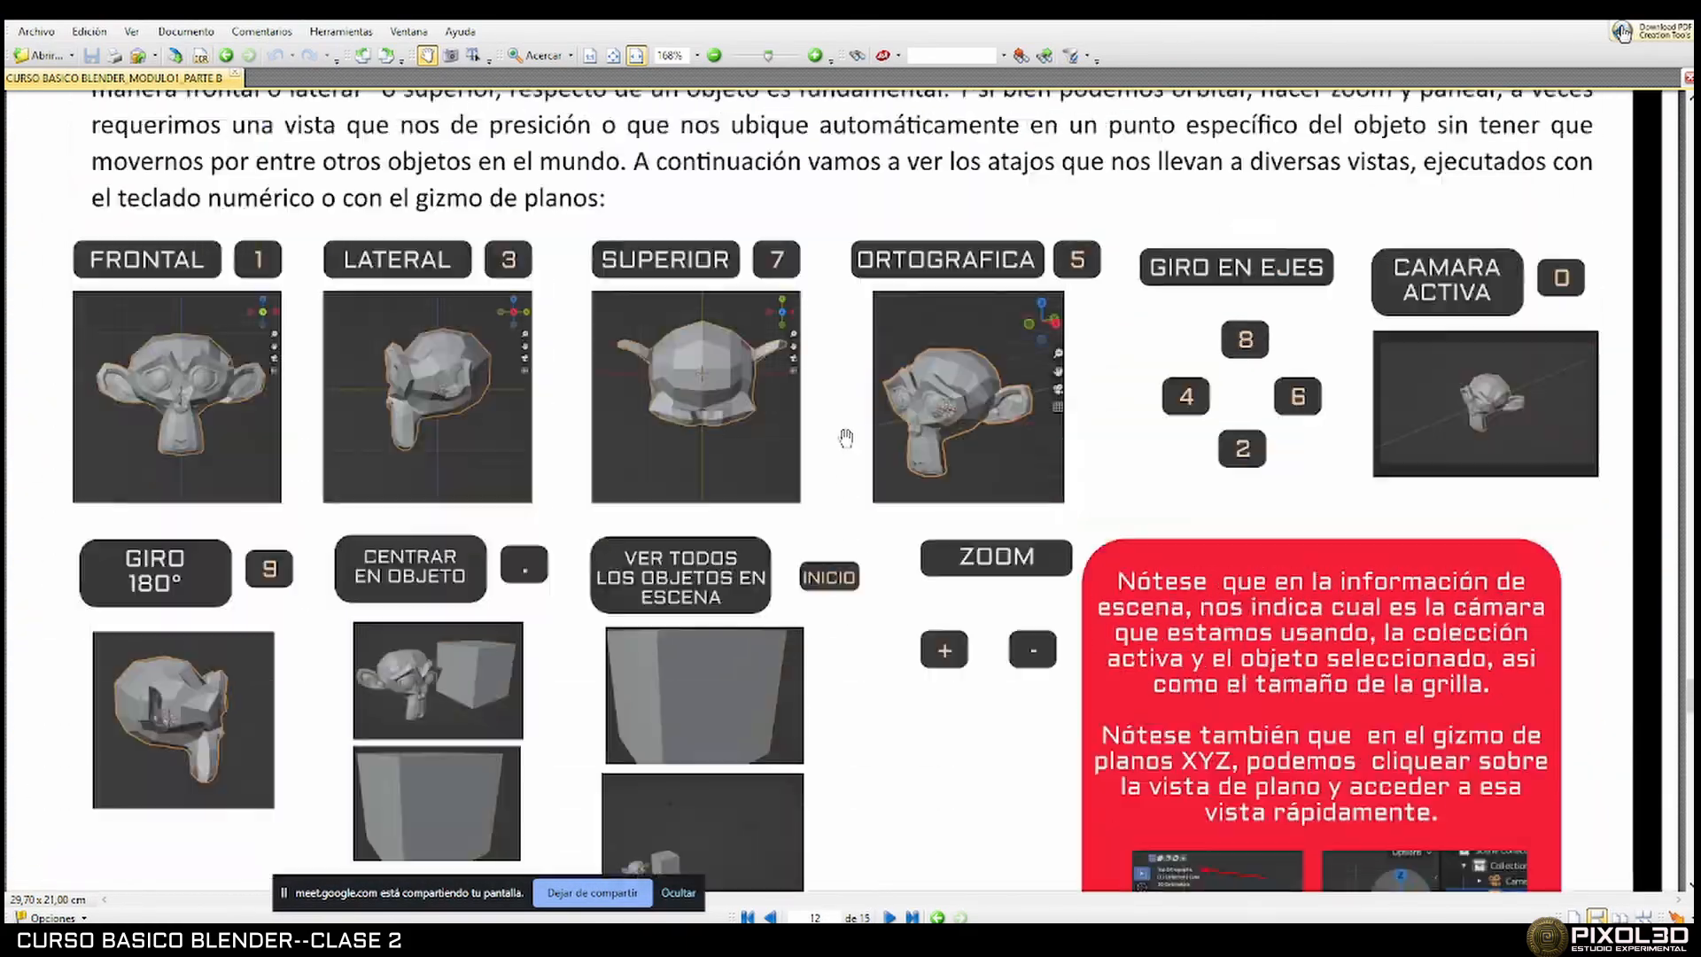
Switch to Blender and delete the cylinder and the house-shaped cube from the scene.
key(alt+Tab)
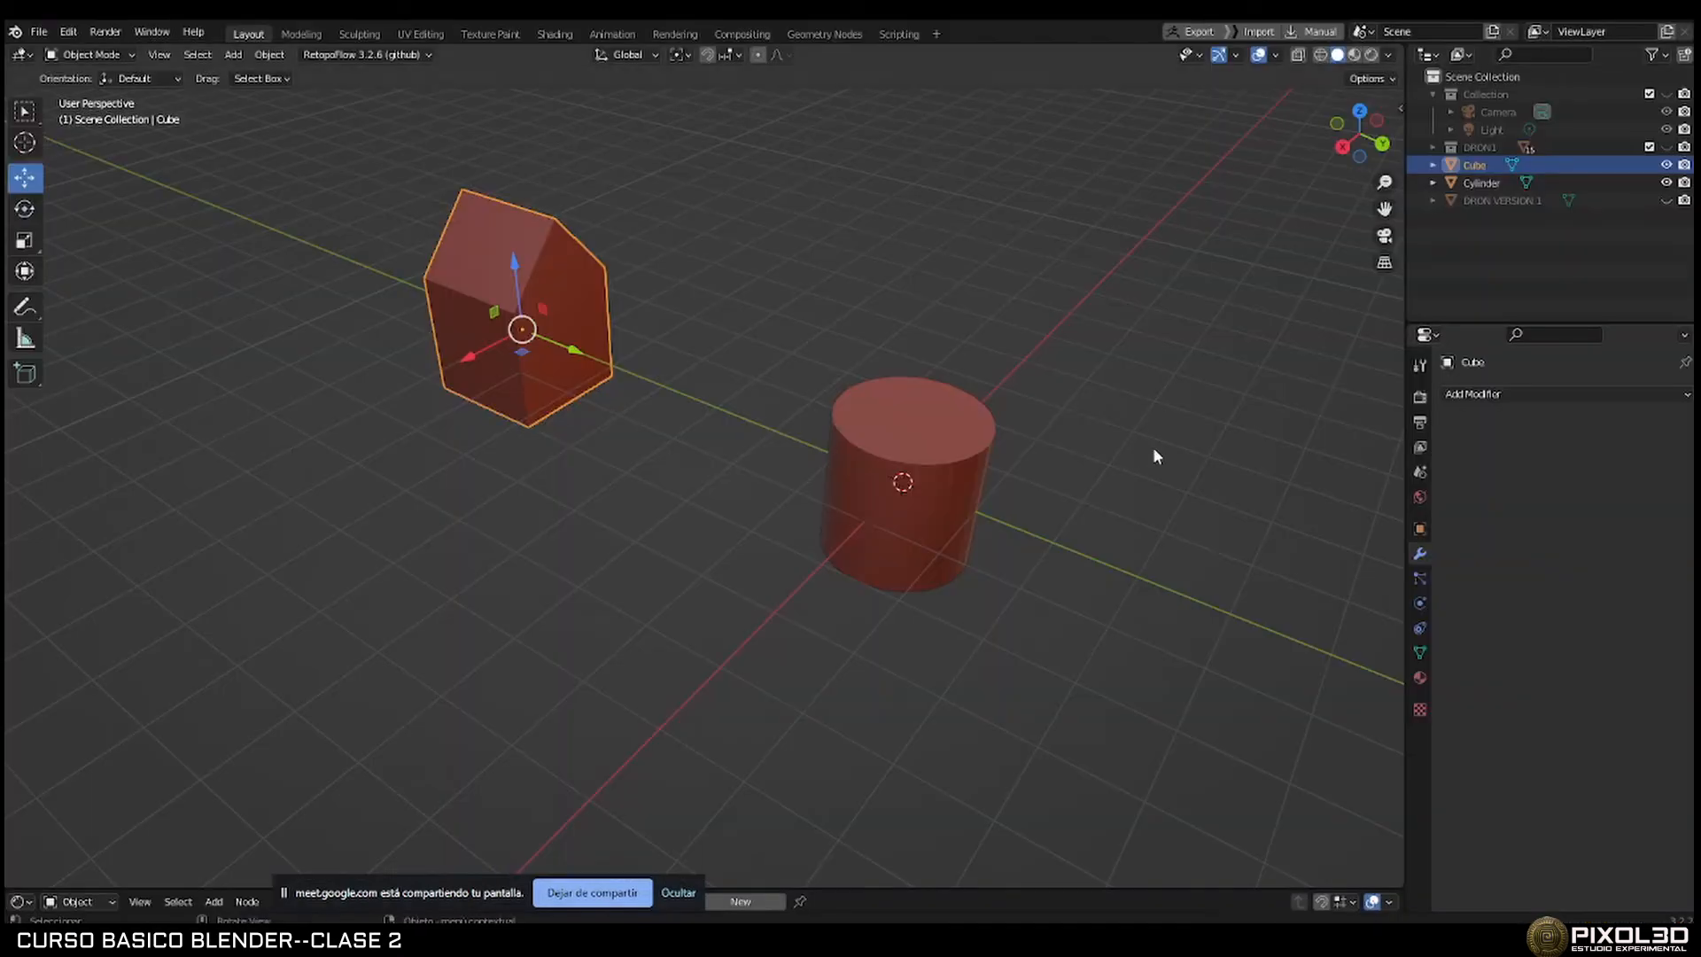
middle_drag(1154, 452, 1028, 446)
click(947, 474)
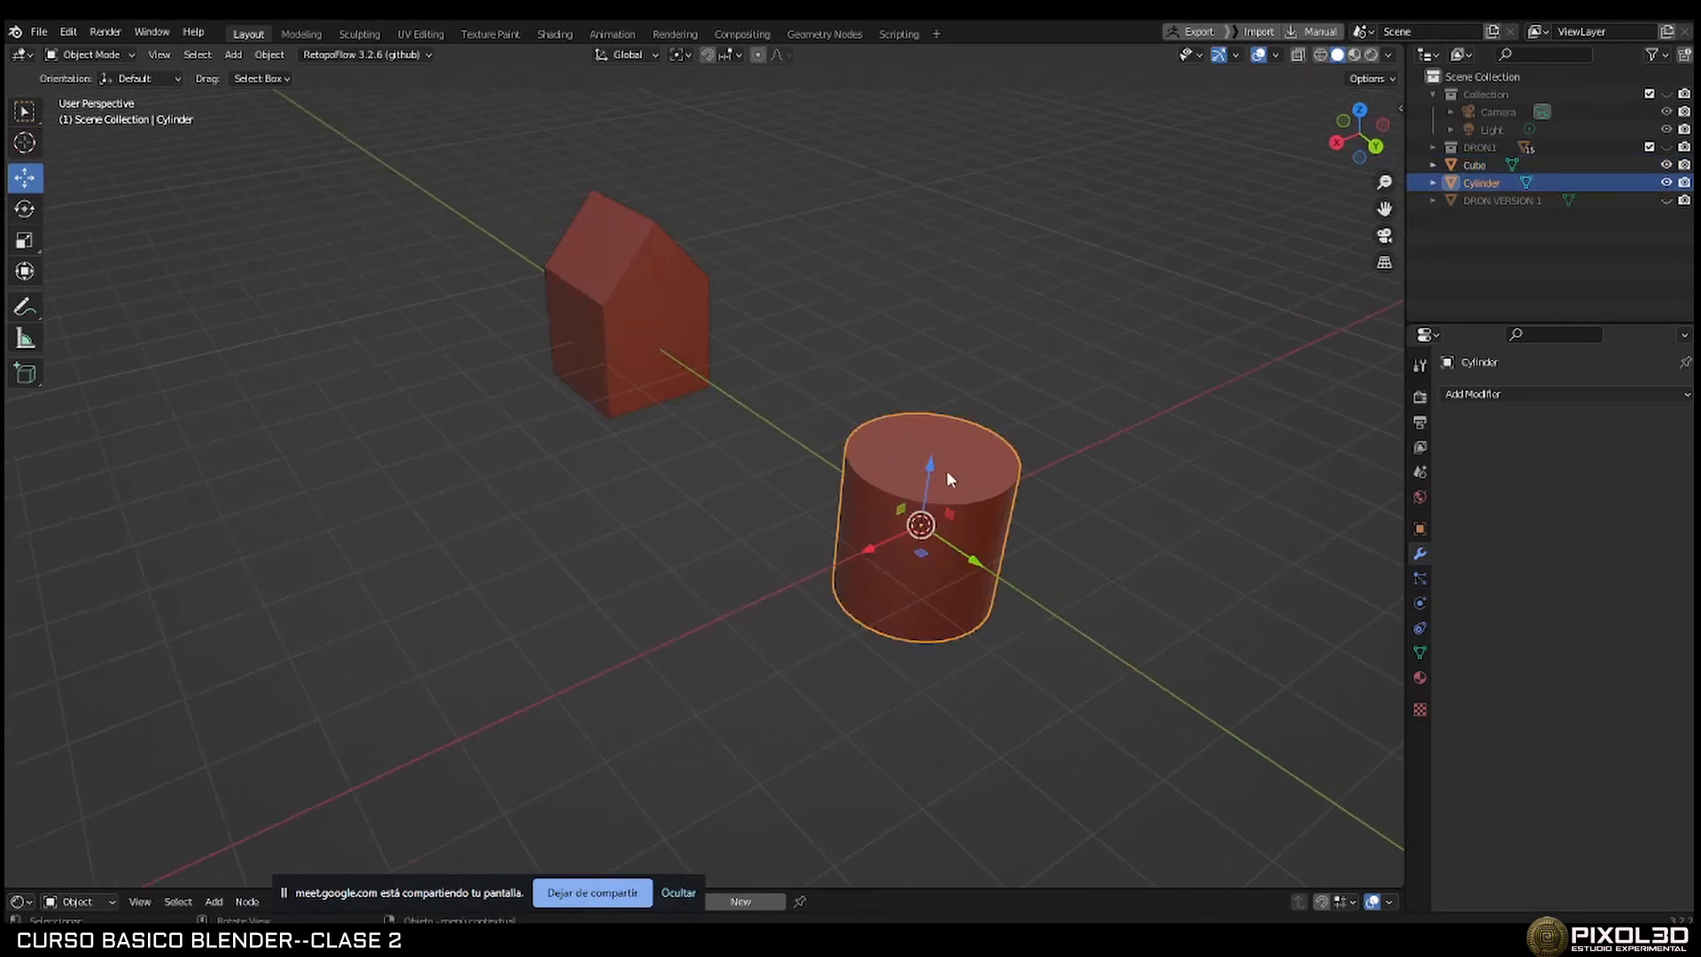
key(Delete)
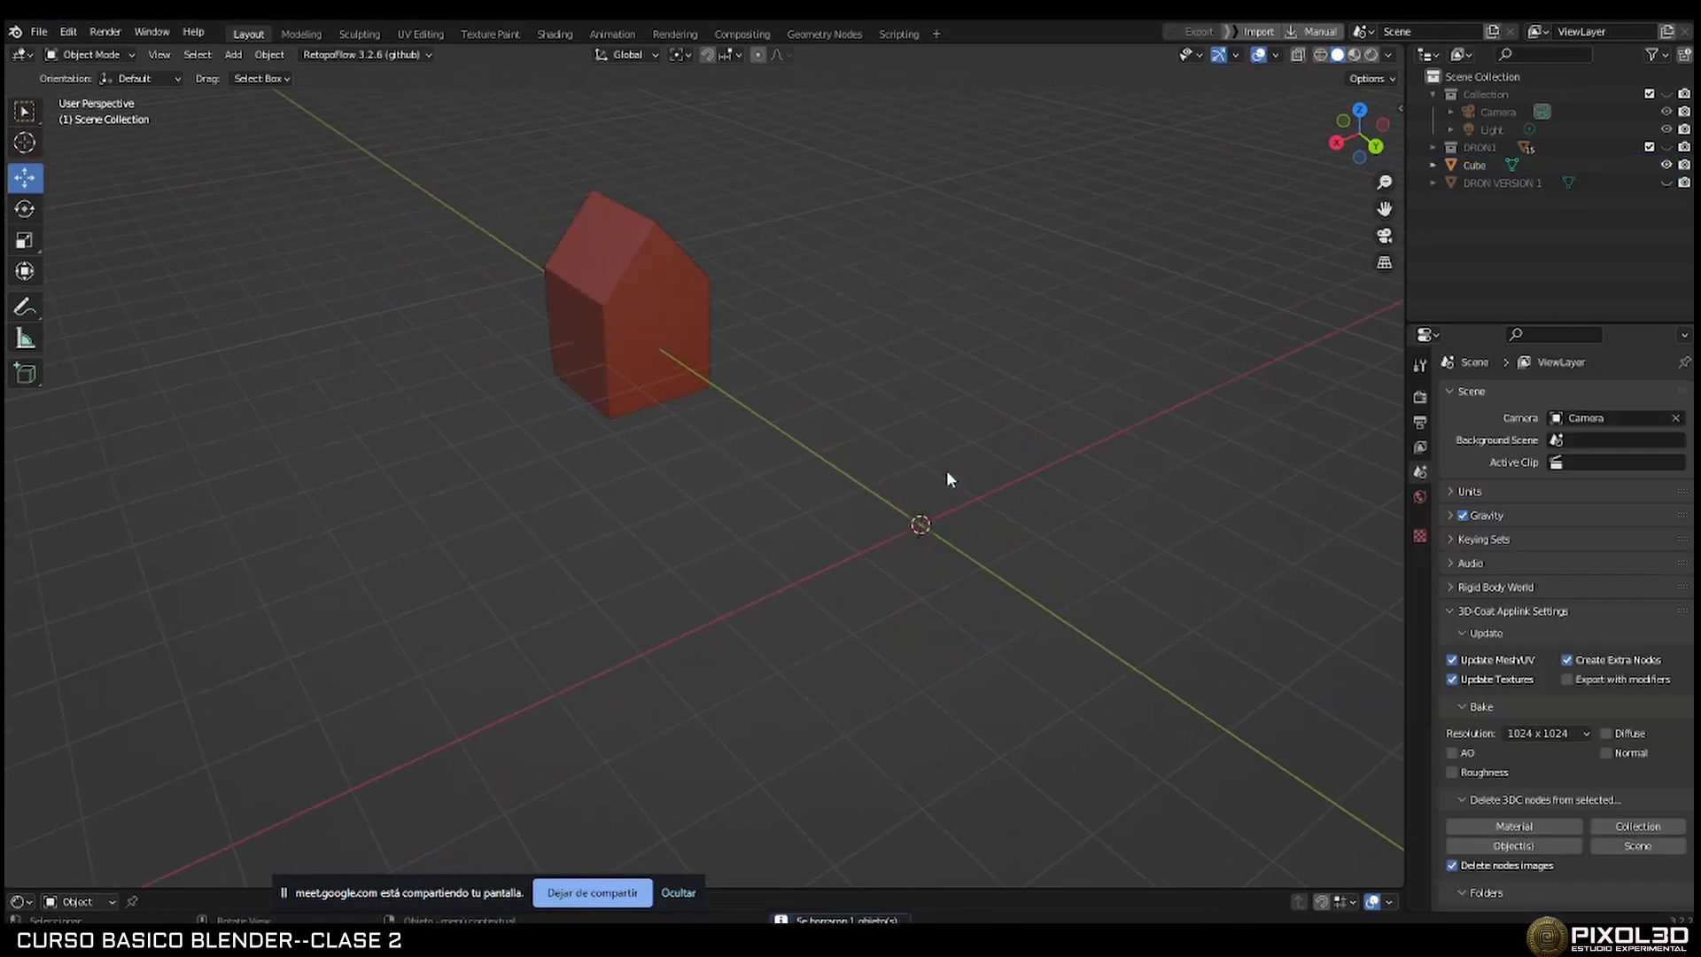
click(634, 325)
key(Delete)
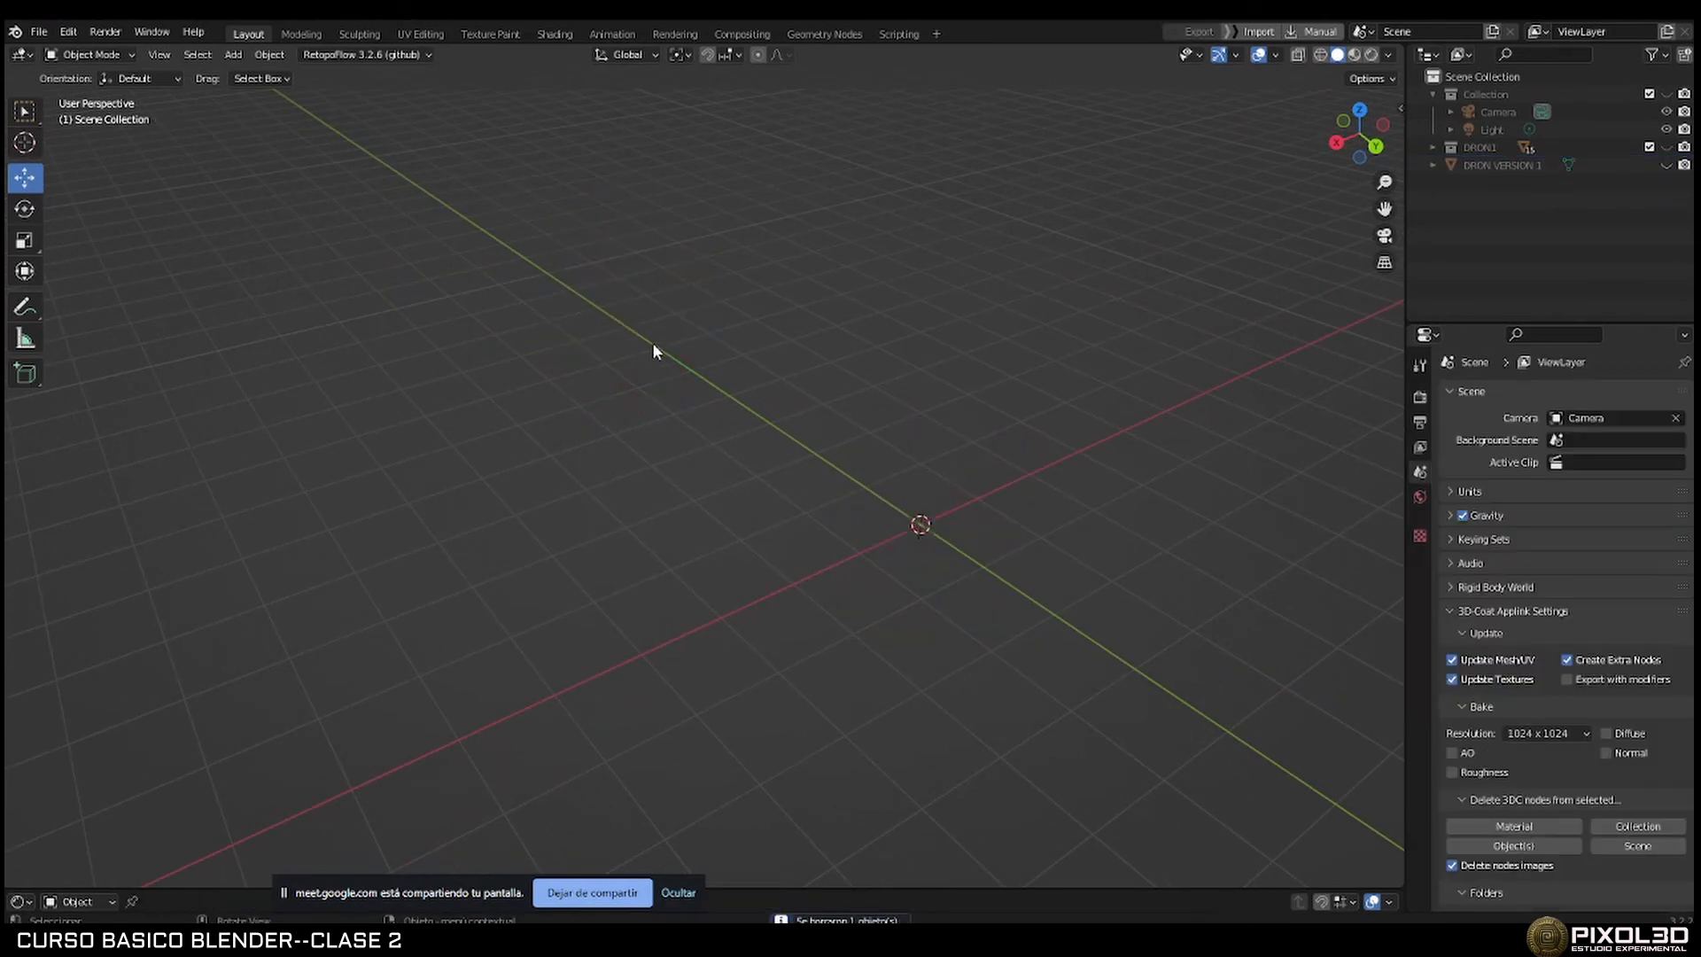
Add a new 2 m cube mesh at the world origin.
shift+middle_drag(827, 417, 653, 369)
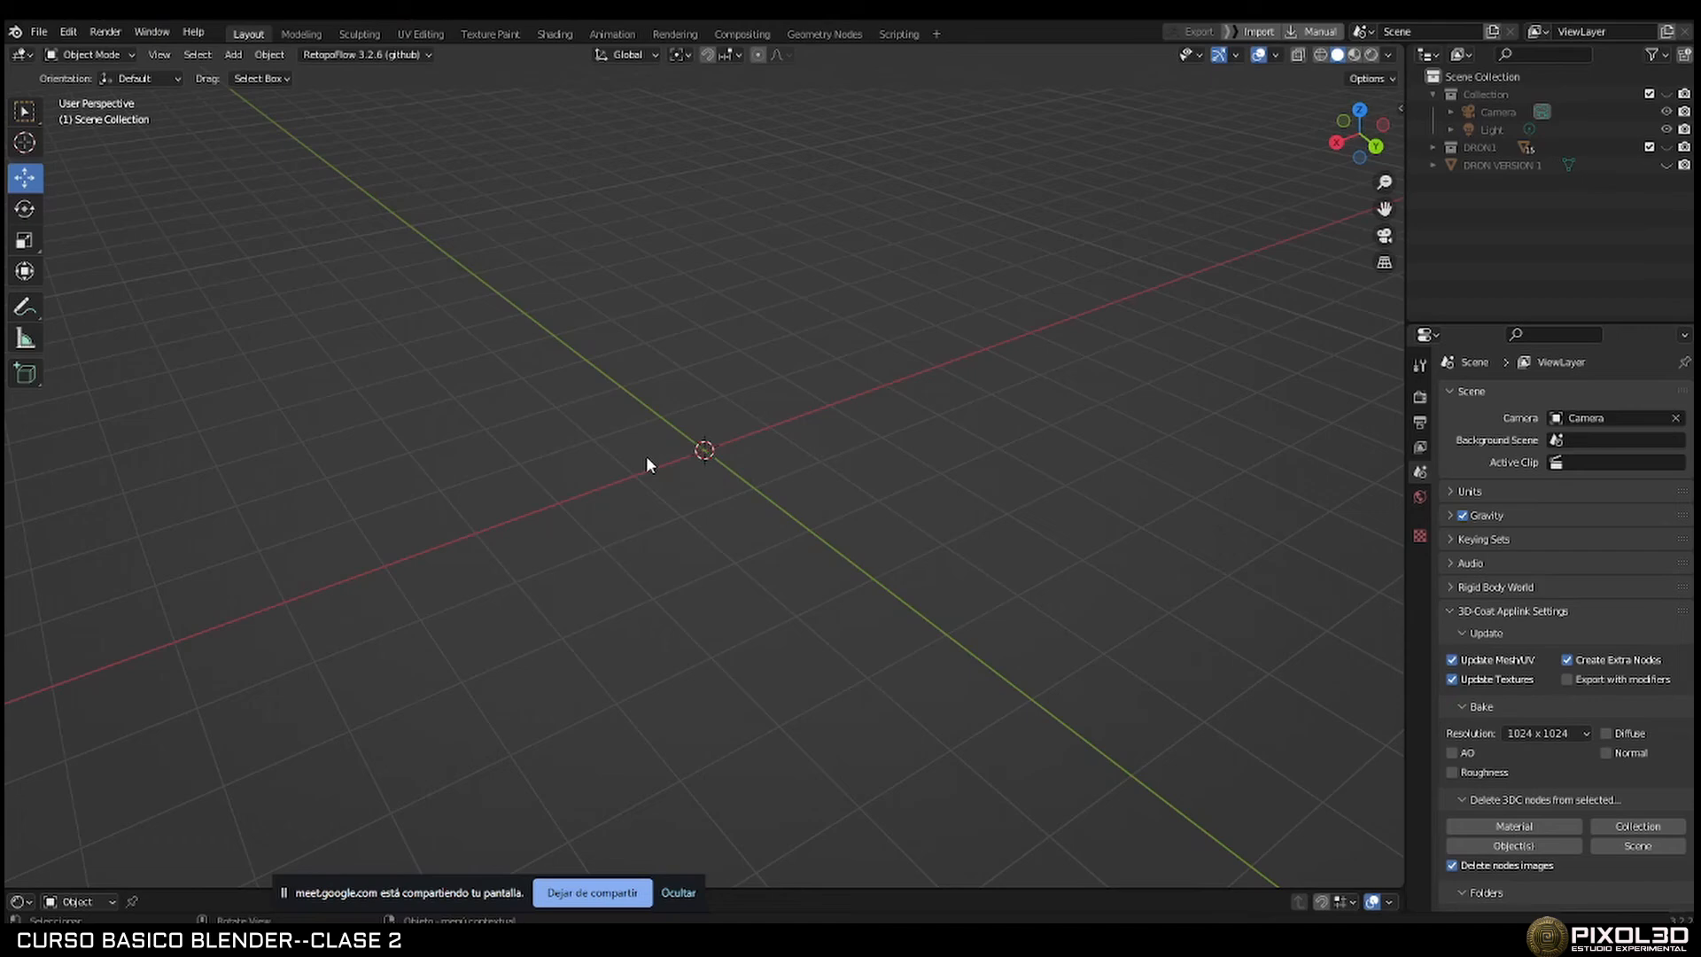
shift+middle_drag(646, 455, 815, 528)
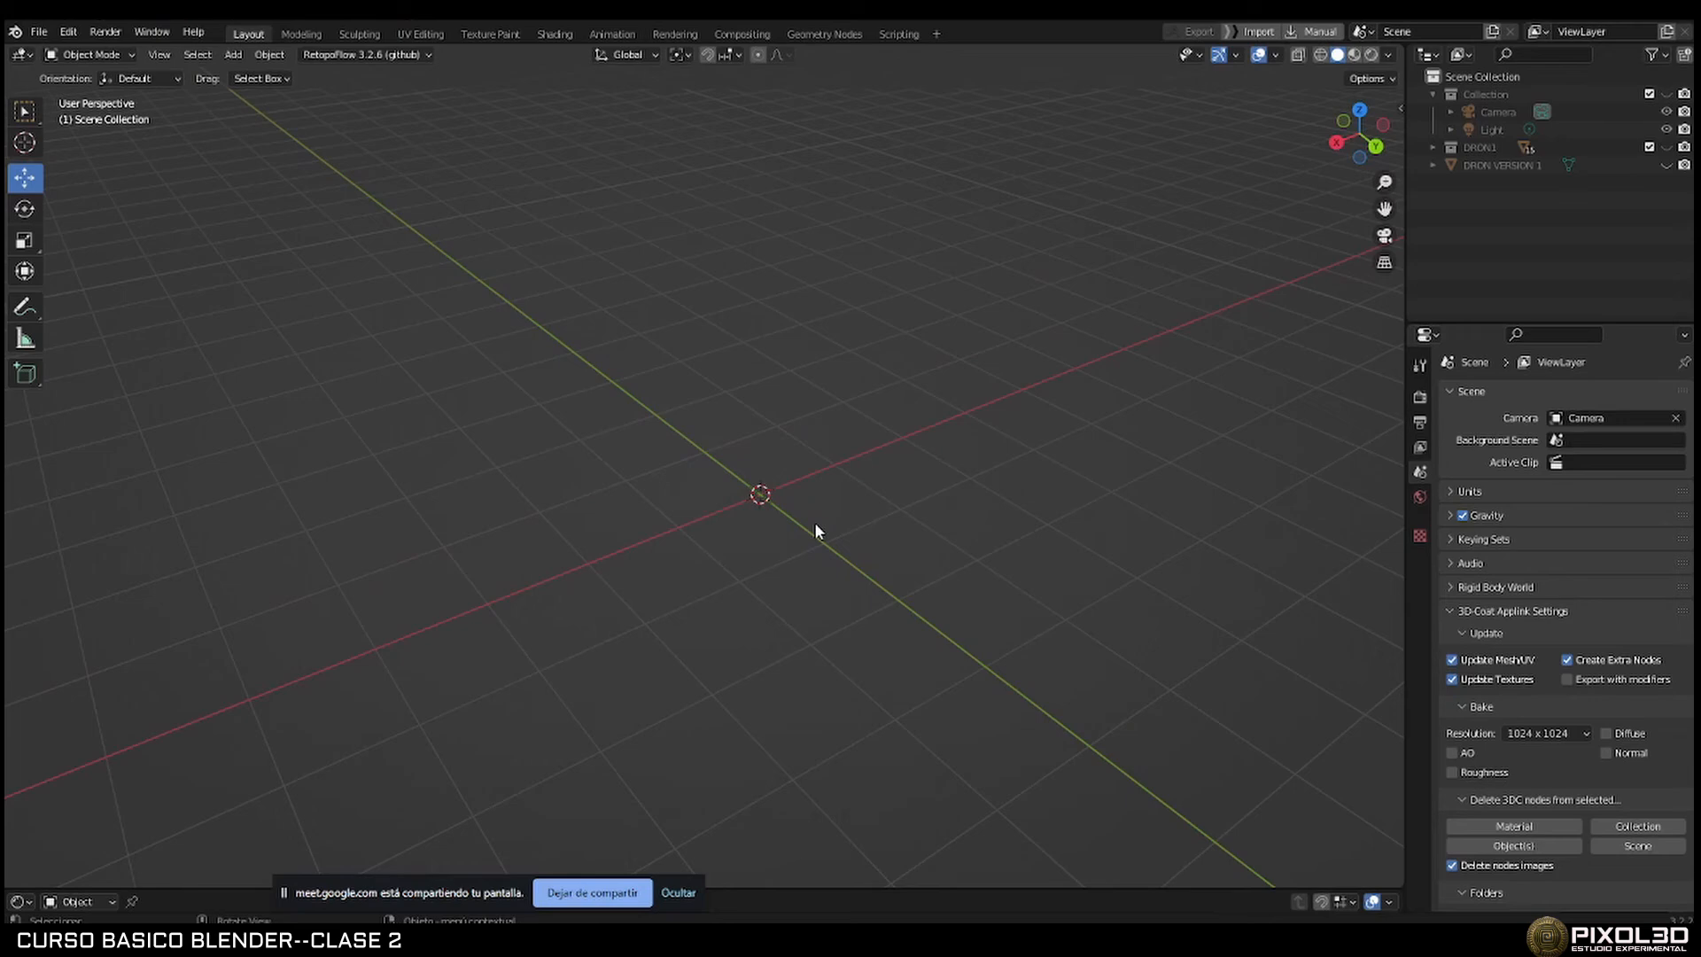
key(shift+a)
mouse_move(790, 509)
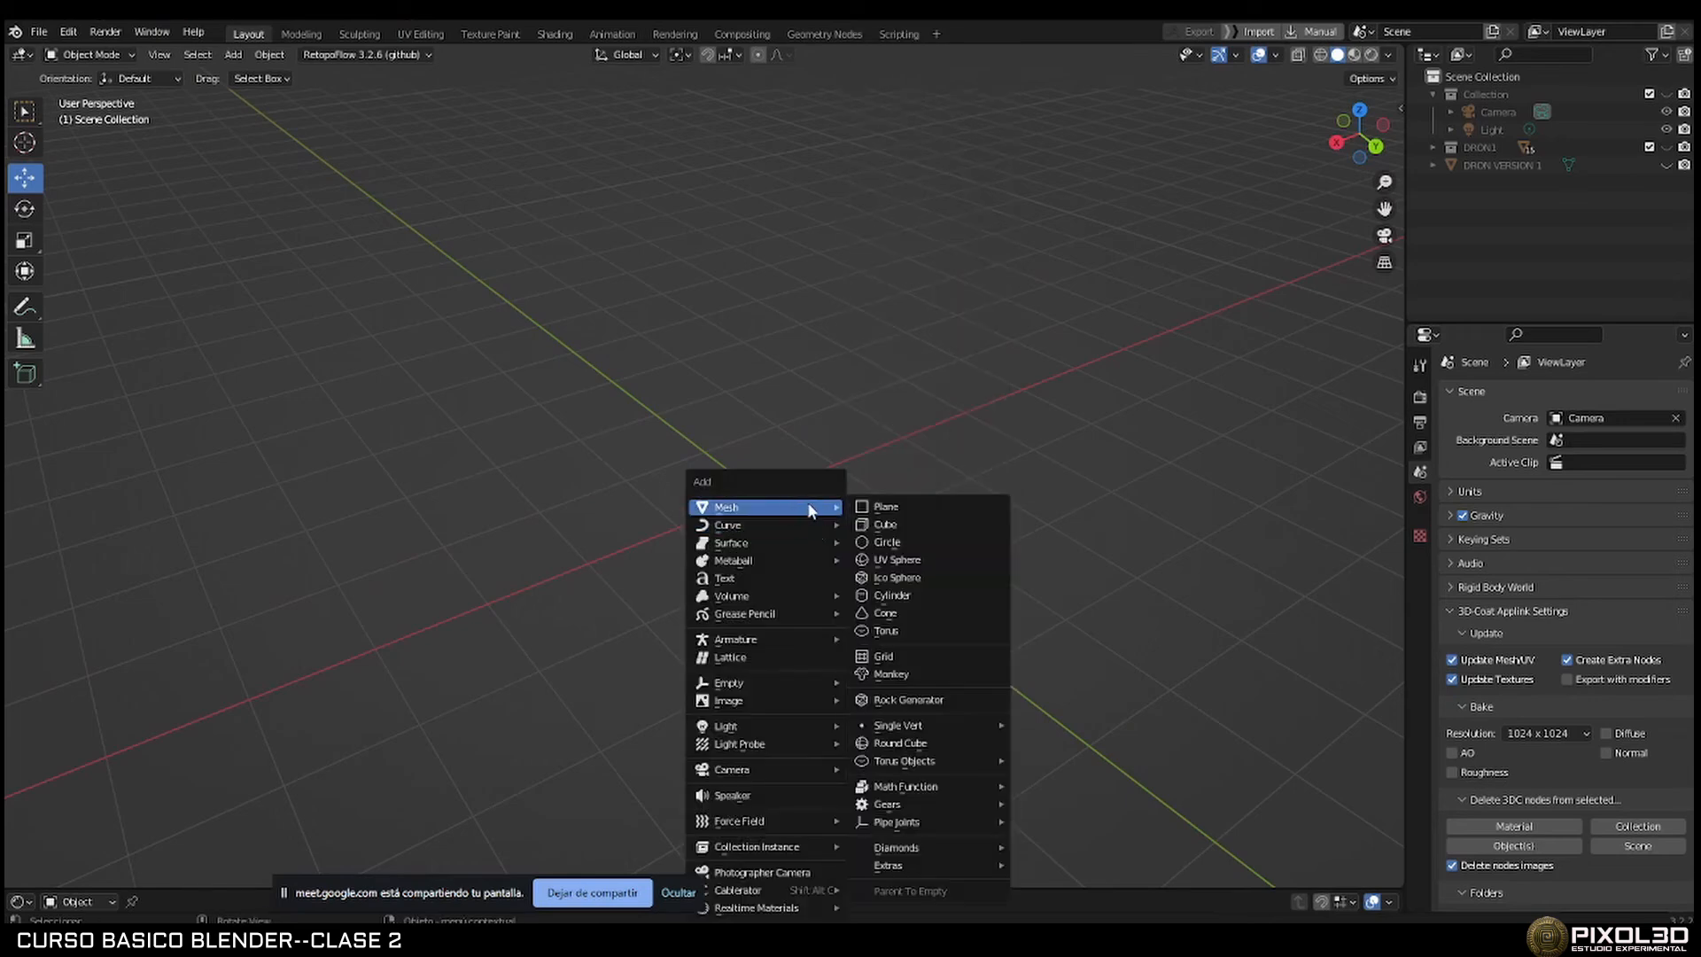
click(913, 525)
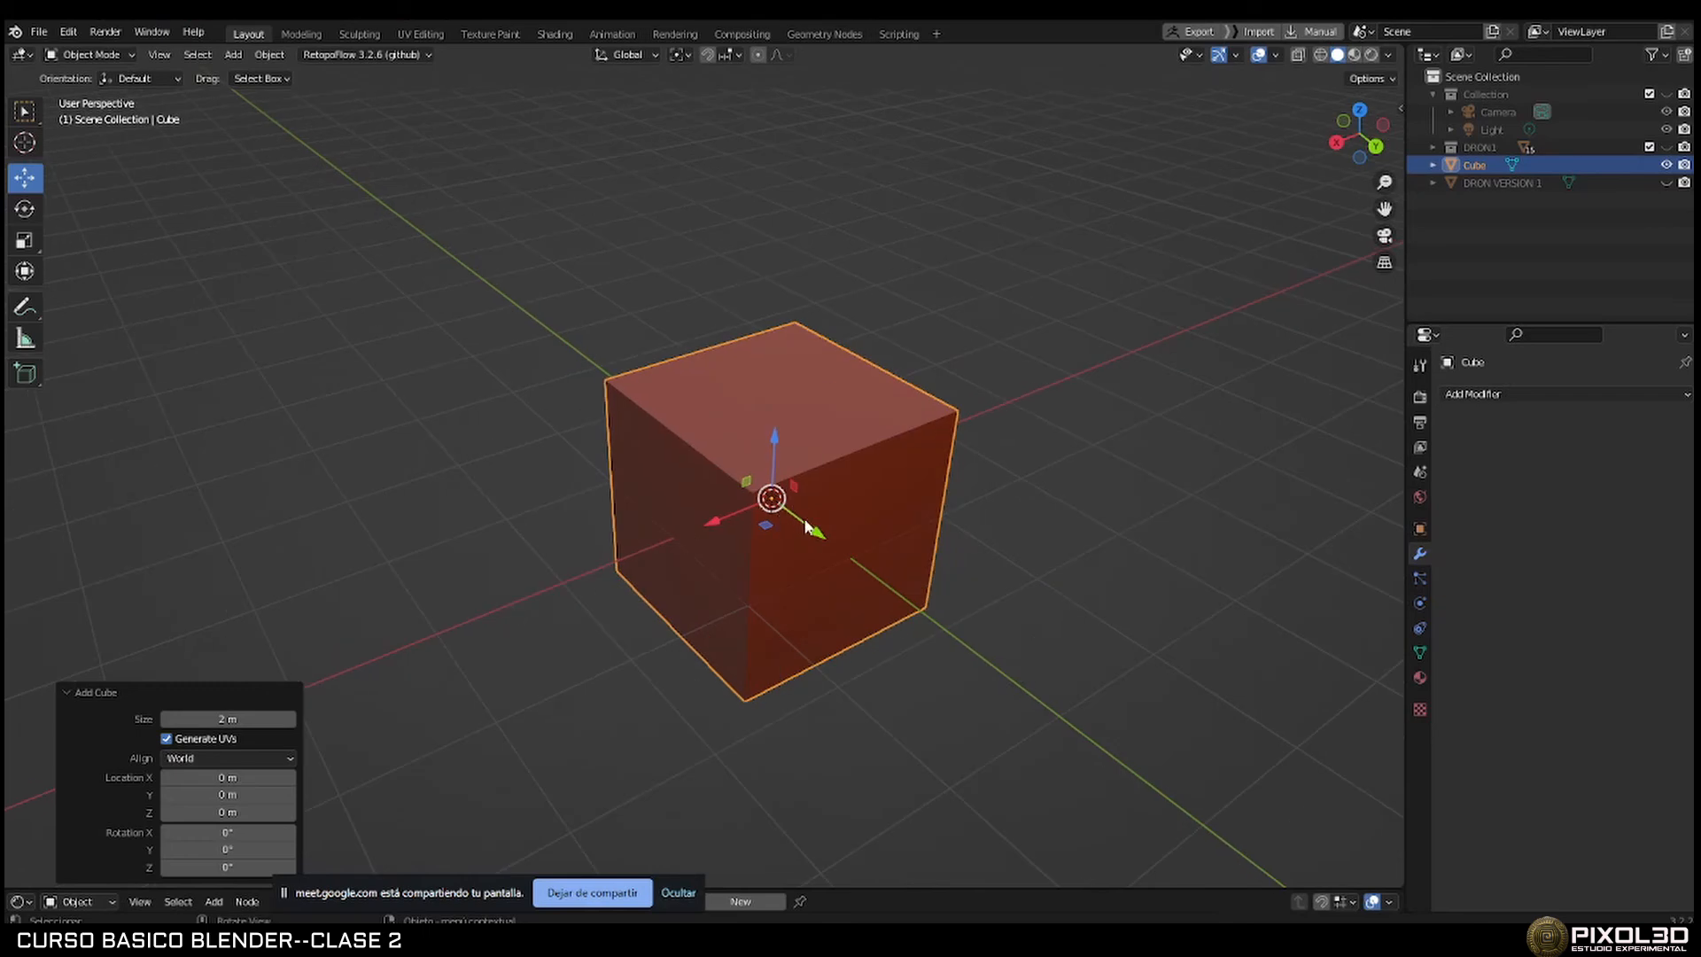
mouse_move(808, 519)
middle_down()
mouse_move(846, 507)
mouse_move(820, 508)
middle_up()
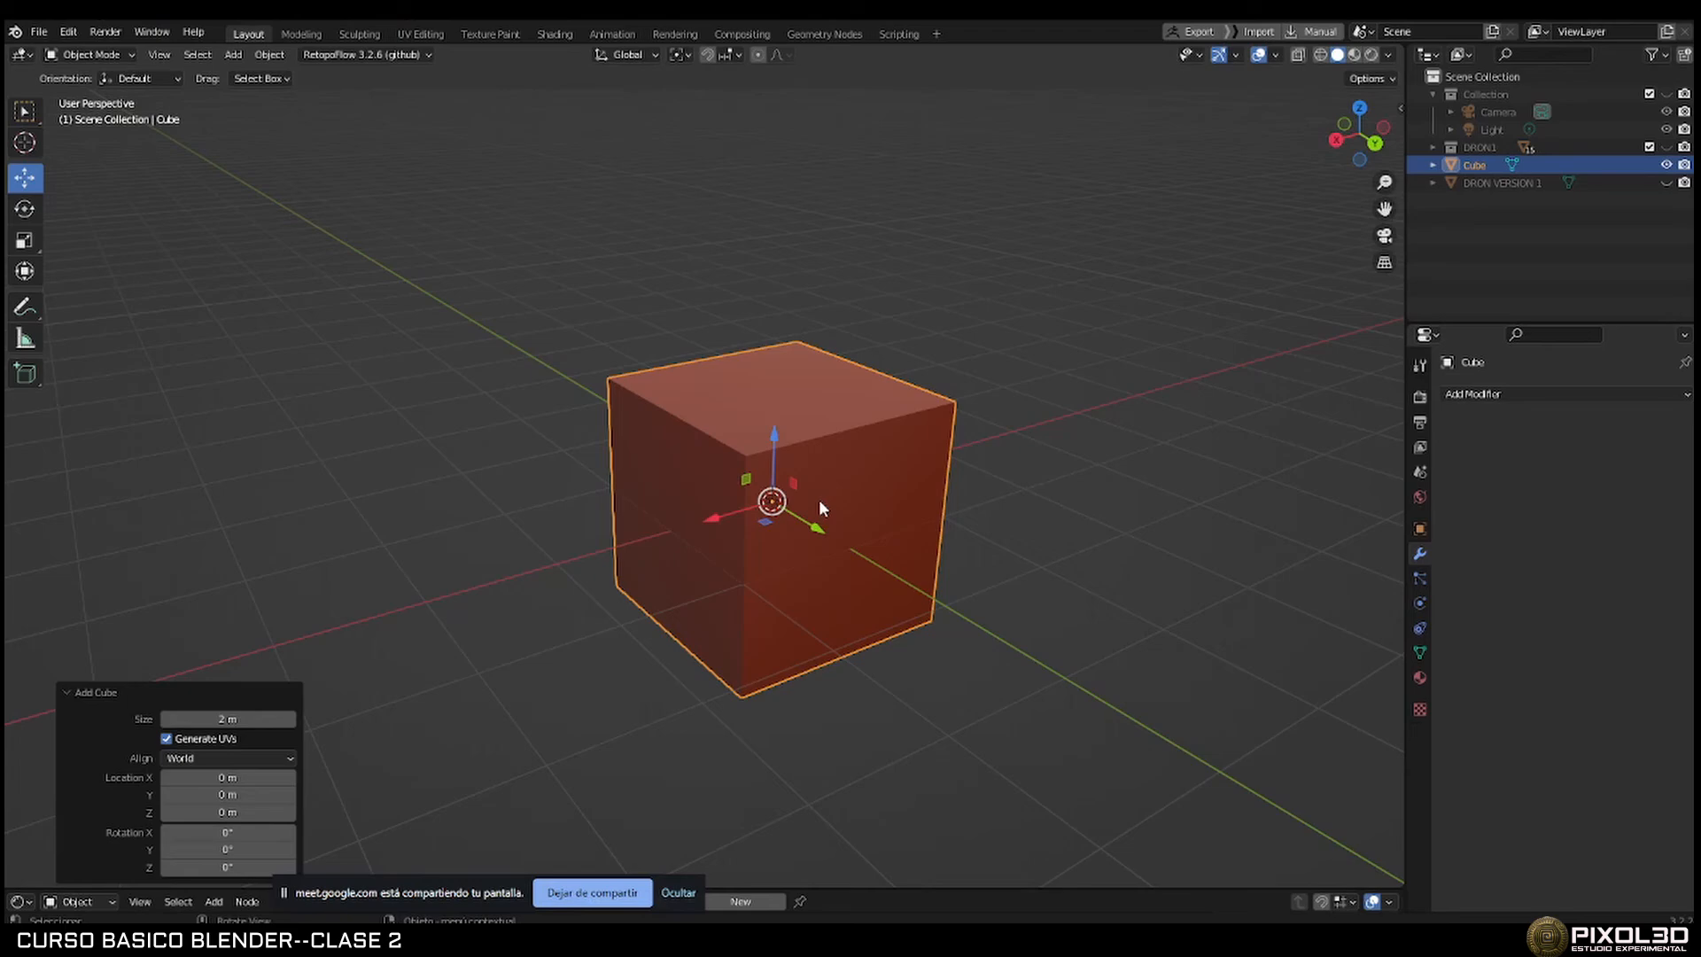
Rename the new cube object as BASE COFRE.
click(998, 549)
click(866, 505)
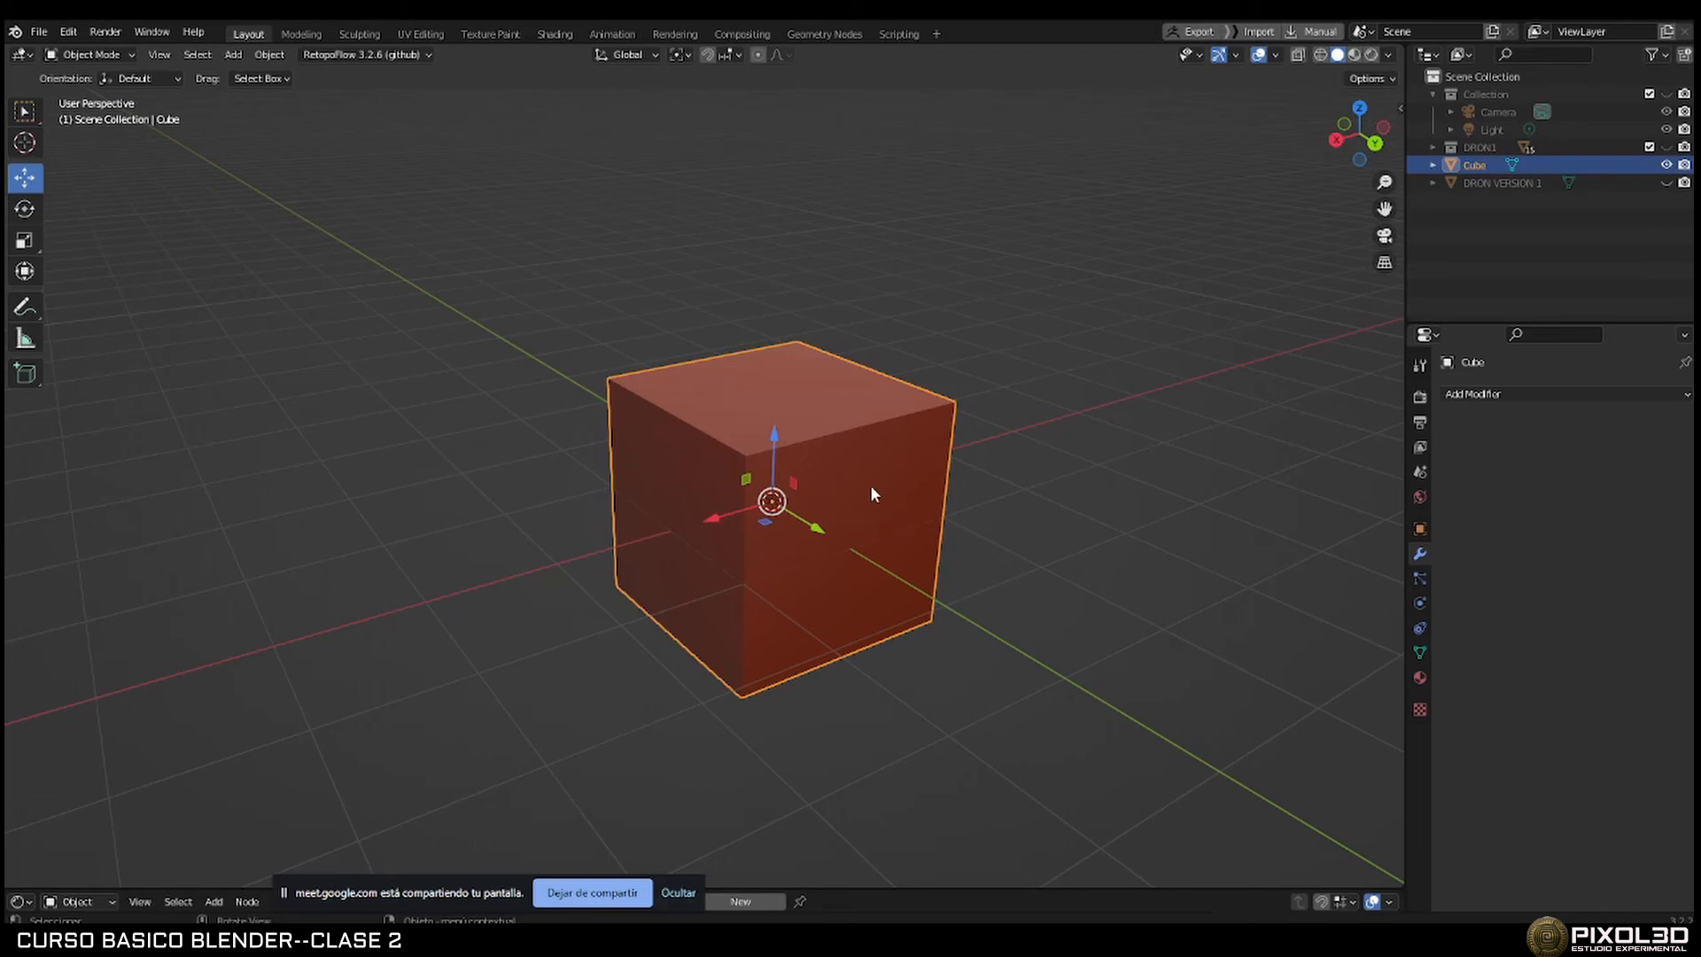
scroll(874, 481, up, 2)
scroll(914, 466, down, 3)
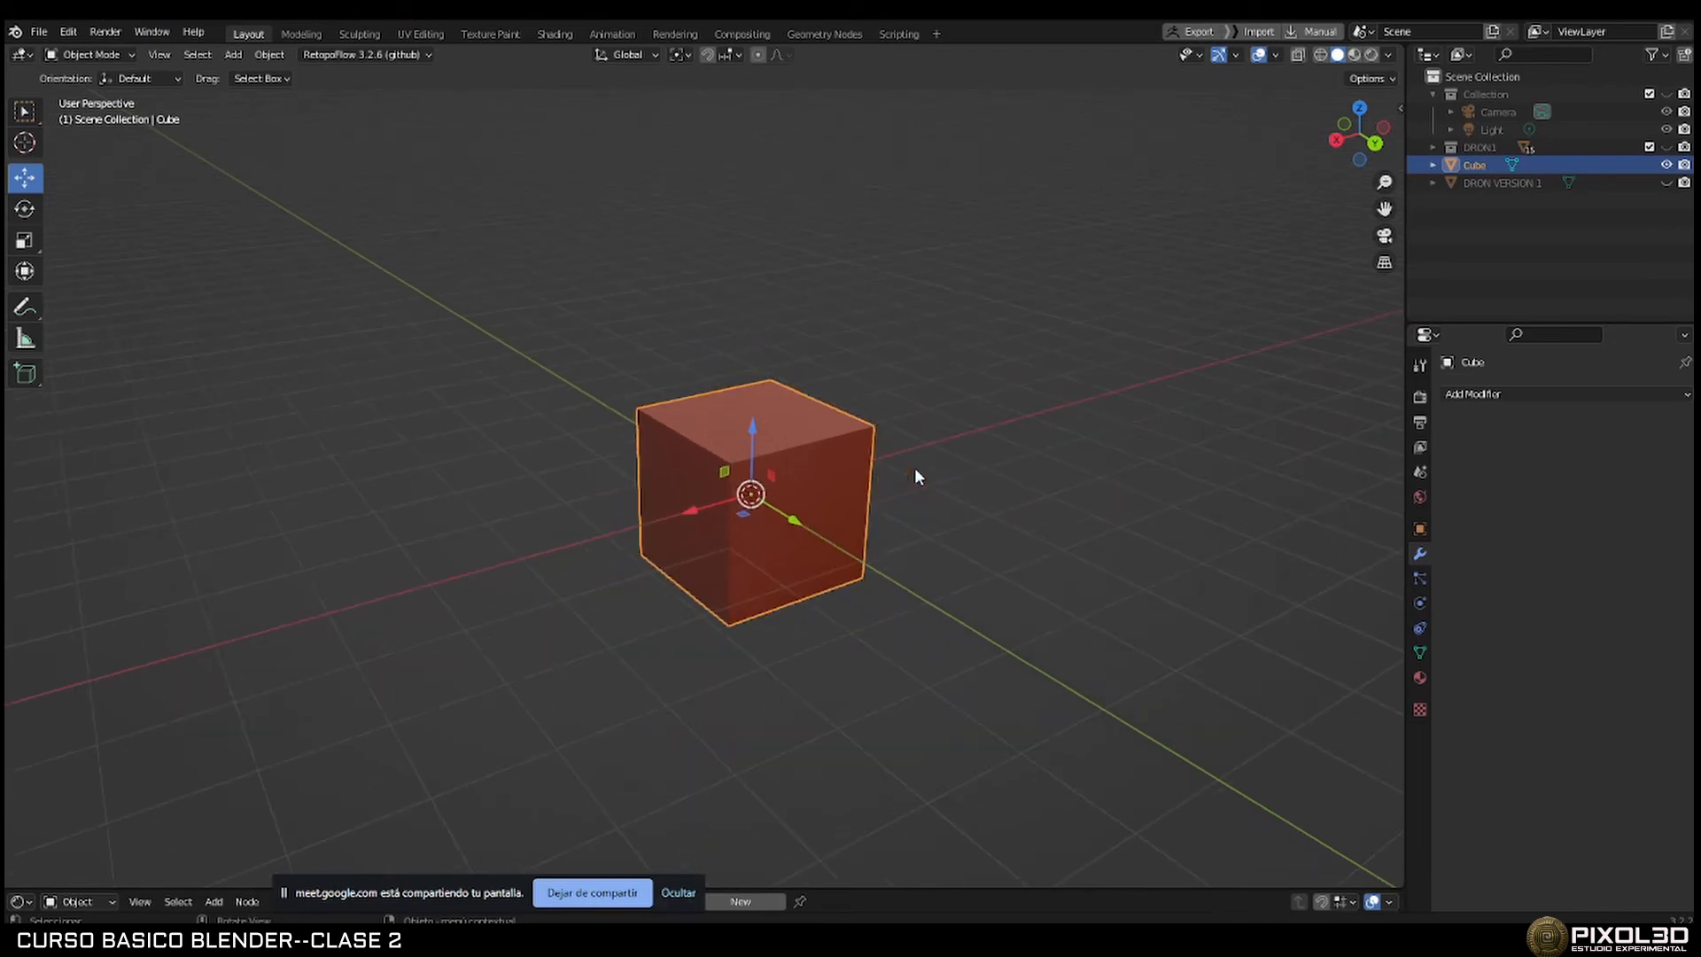
click(1019, 503)
click(824, 456)
double_click(1475, 167)
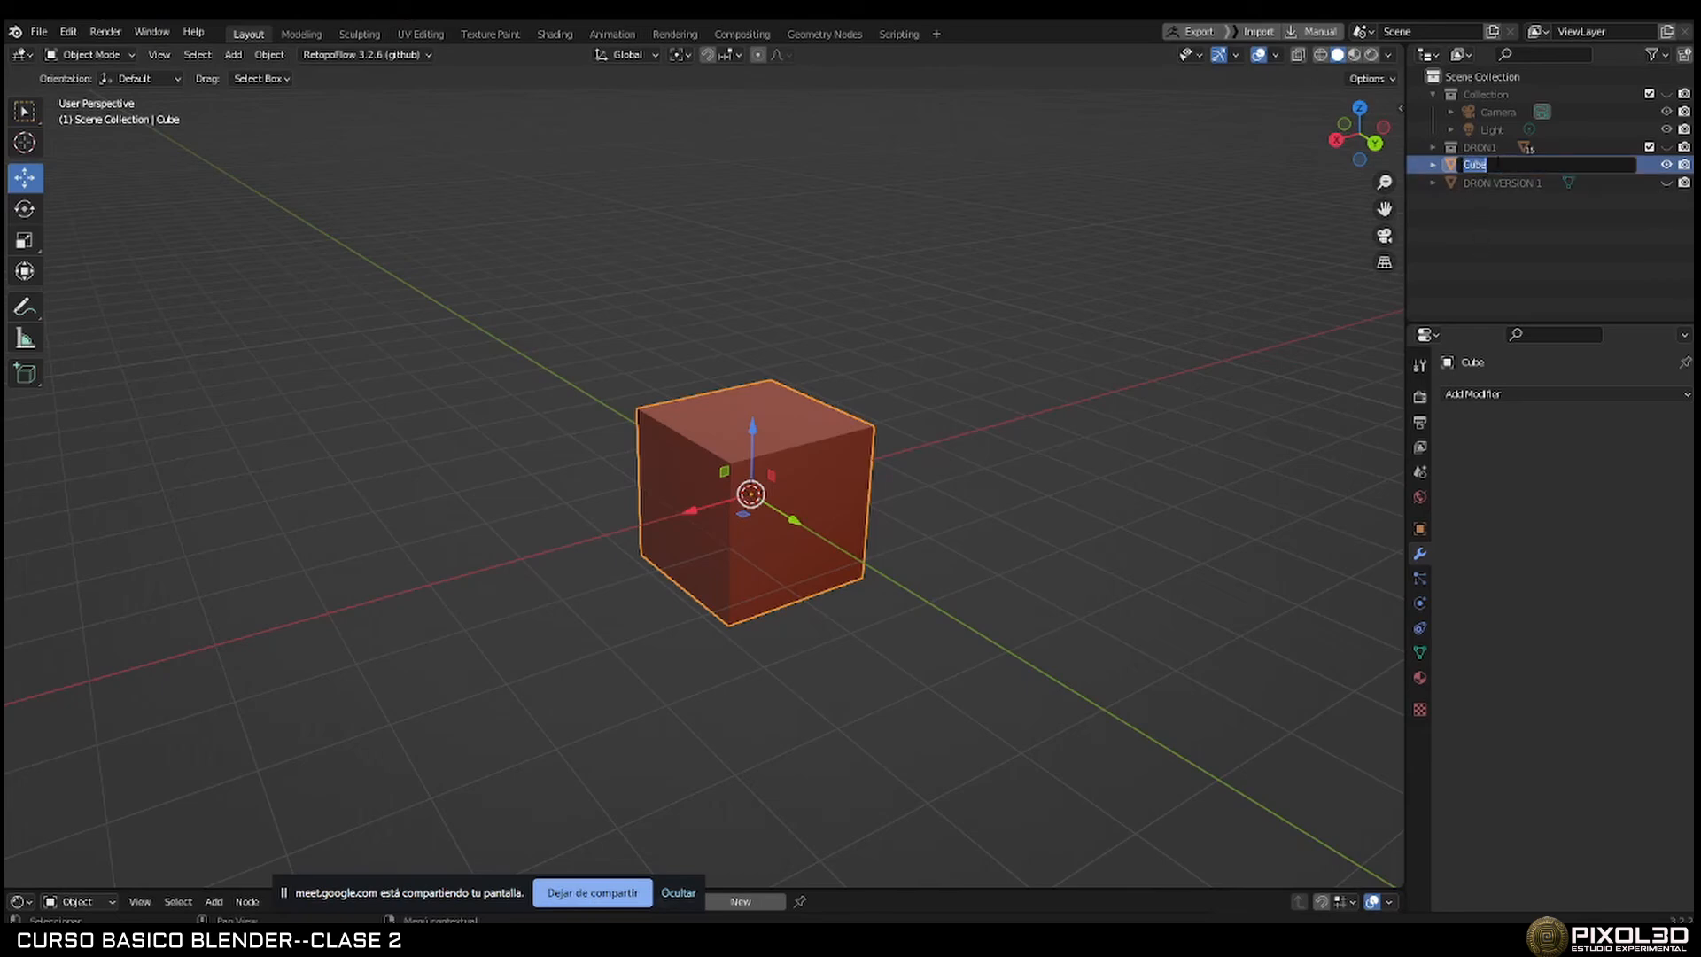
text(BASE COFRE)
key(Return)
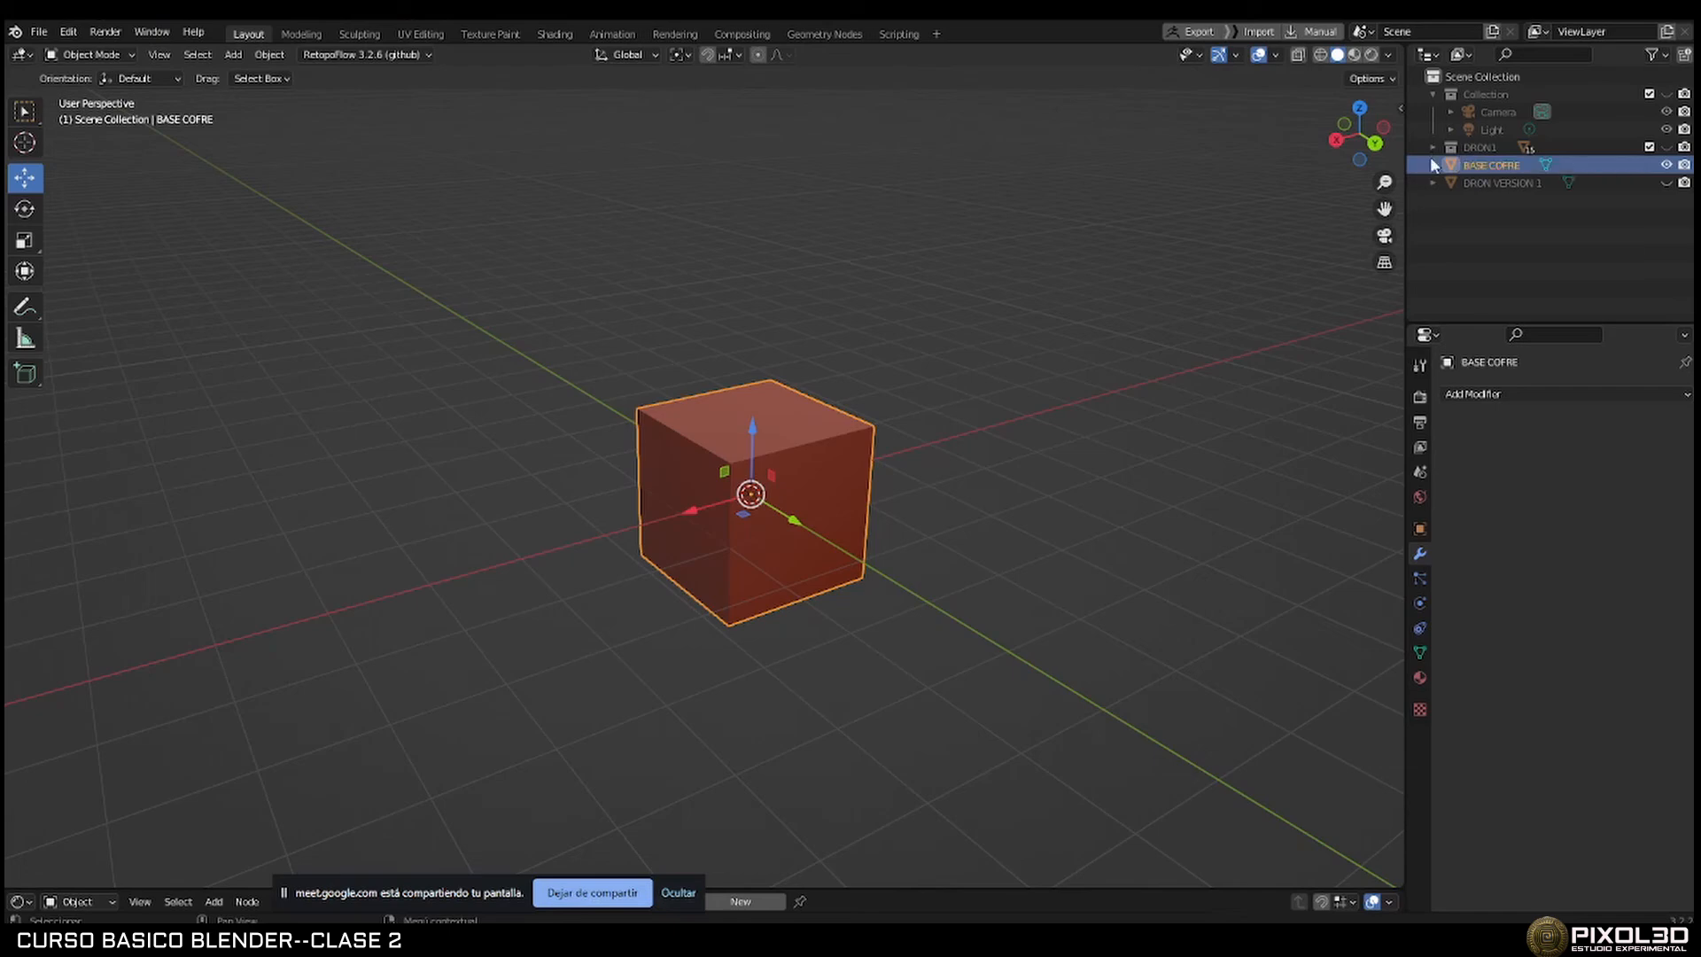
click(1045, 390)
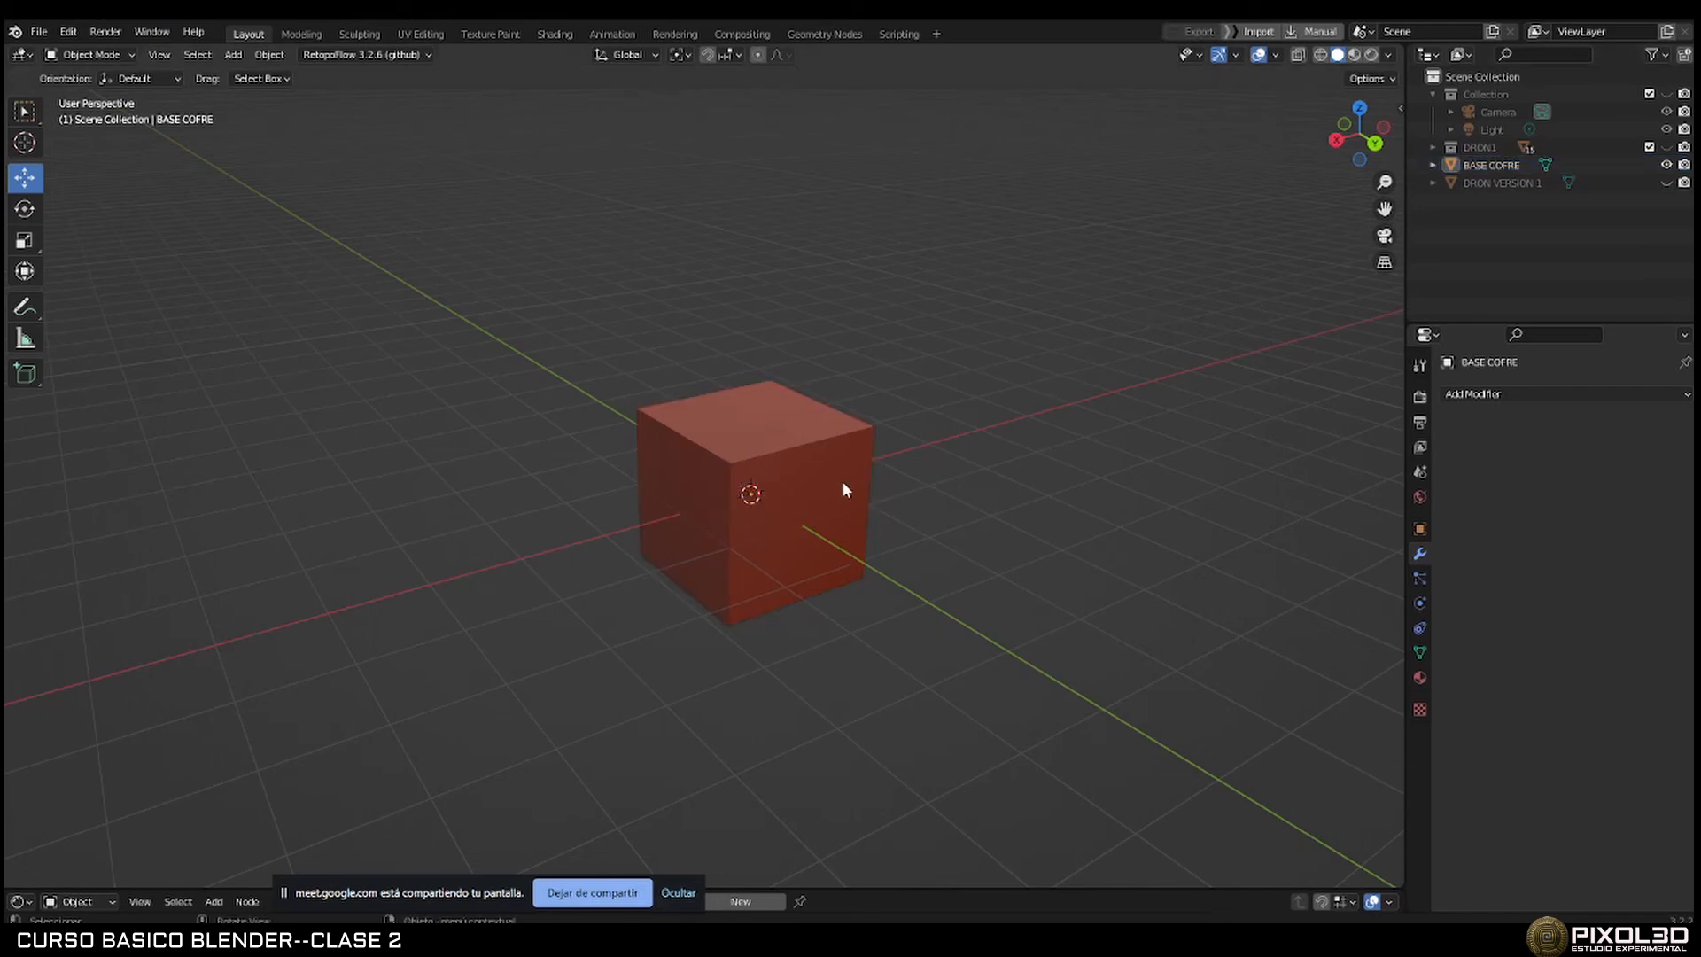
scroll(844, 483, up, 3)
click(921, 469)
middle_drag(915, 474, 944, 476)
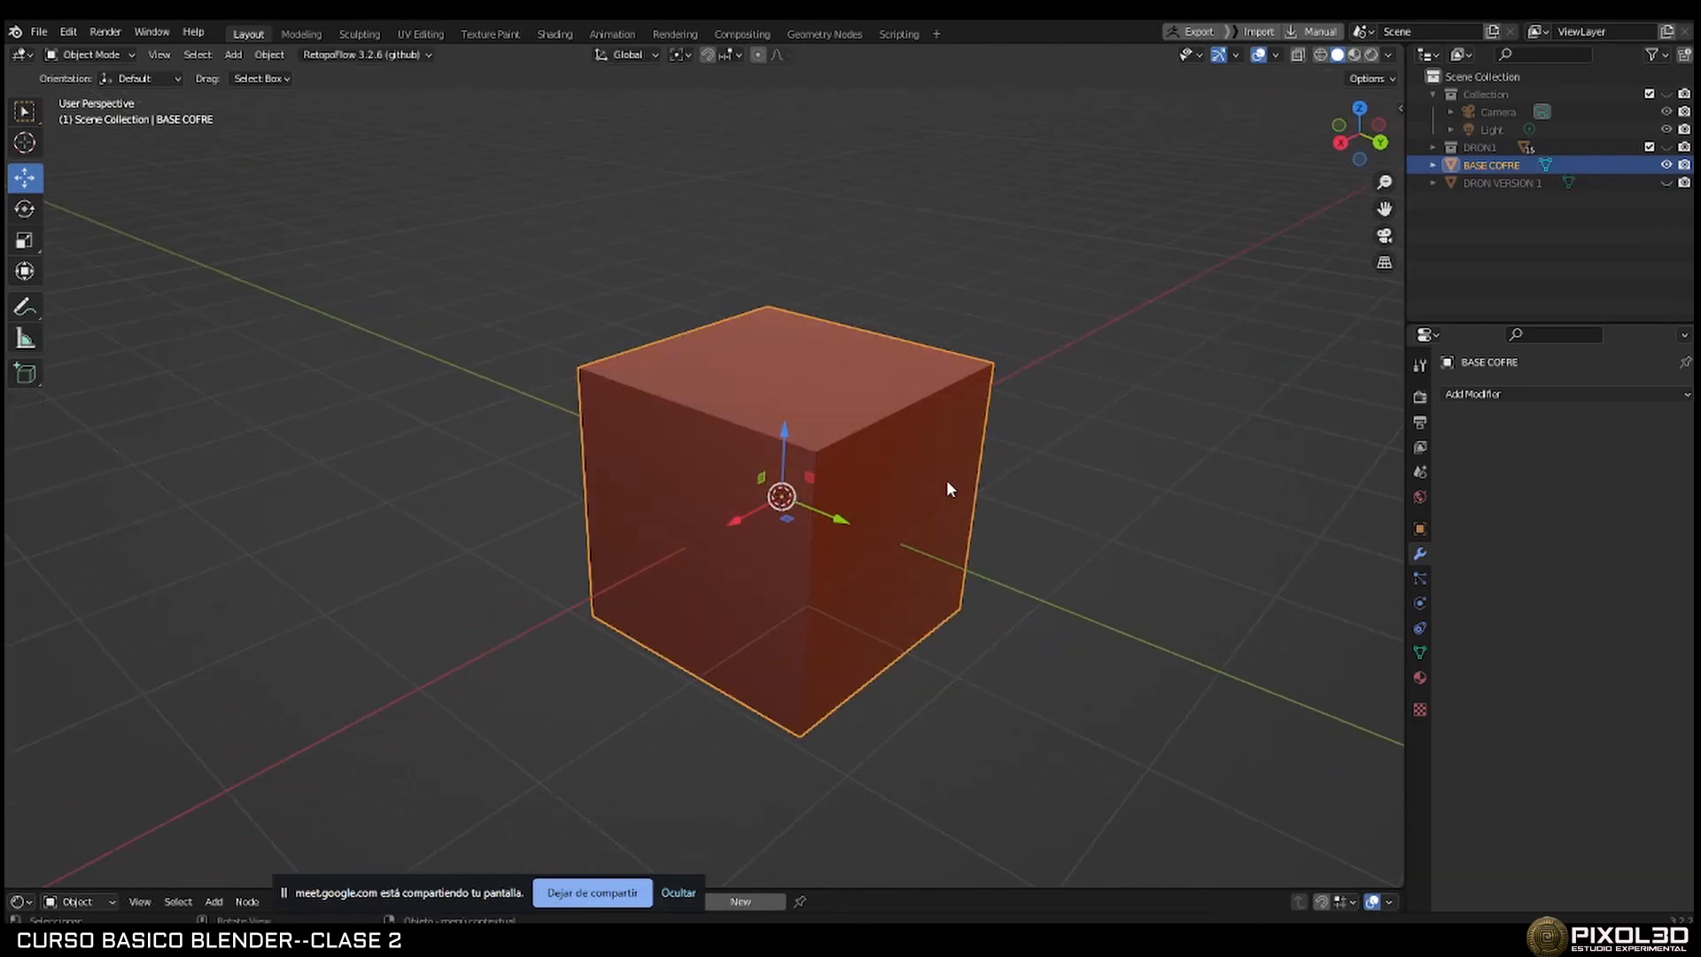
click(1080, 477)
middle_drag(1084, 477, 1018, 470)
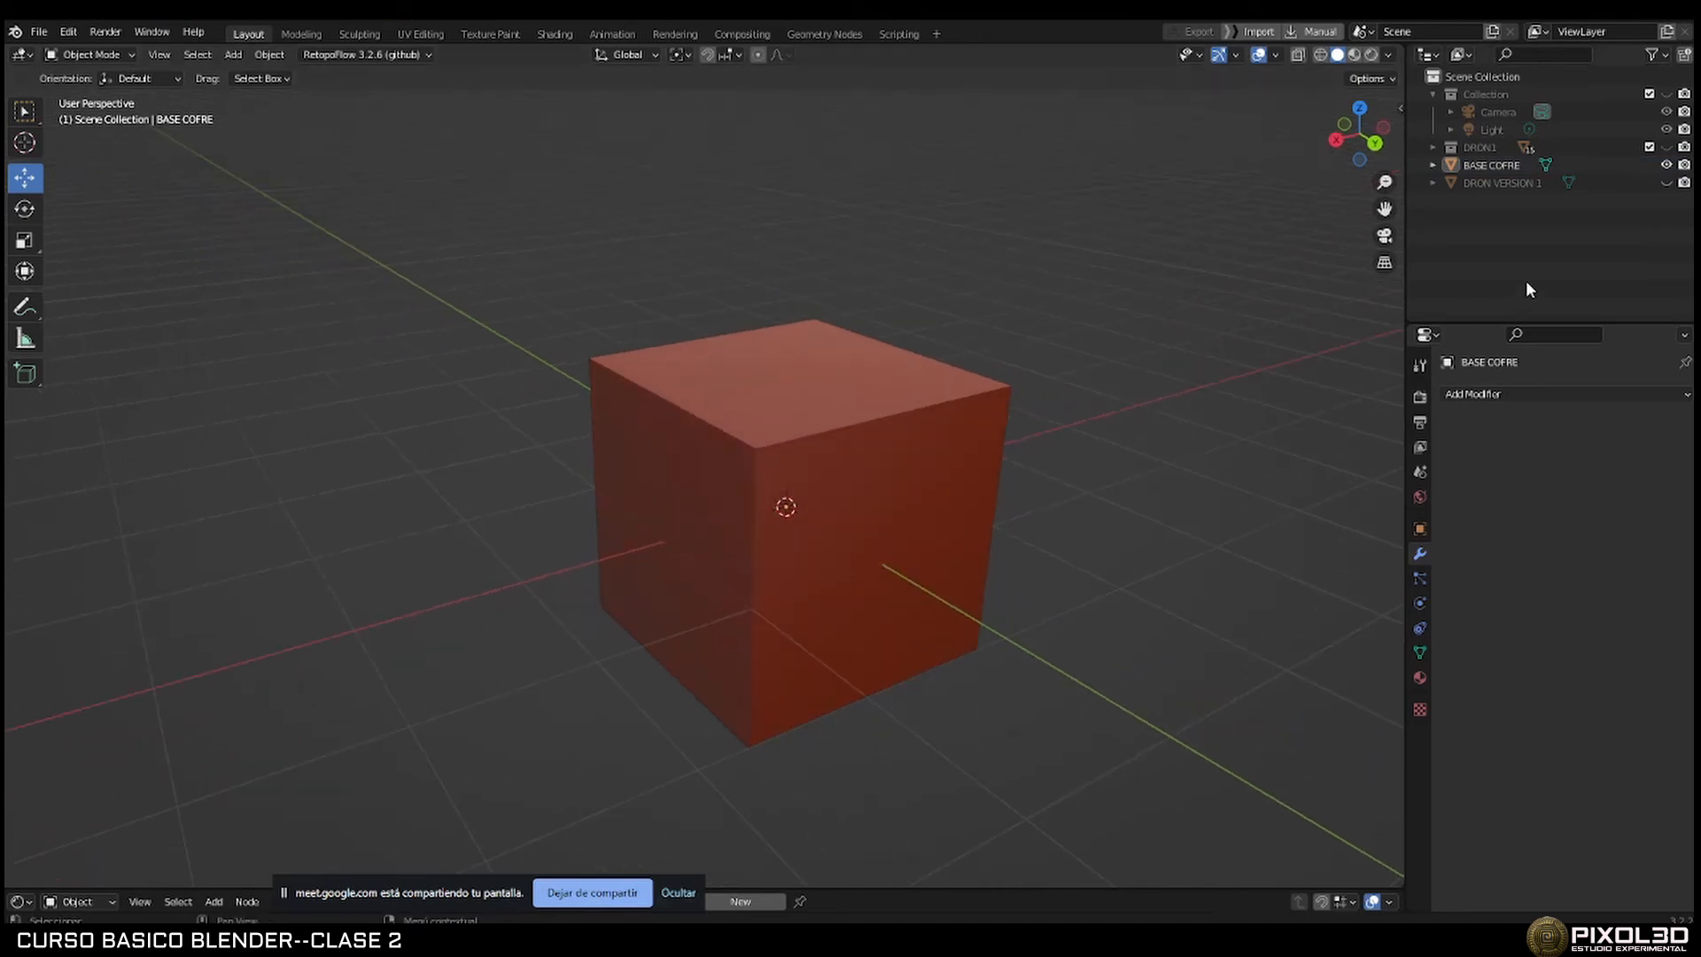
Duplicate the BASE COFRE cube along the X axis and place a second duplicate about 3.73 m along Y from the first.
click(949, 381)
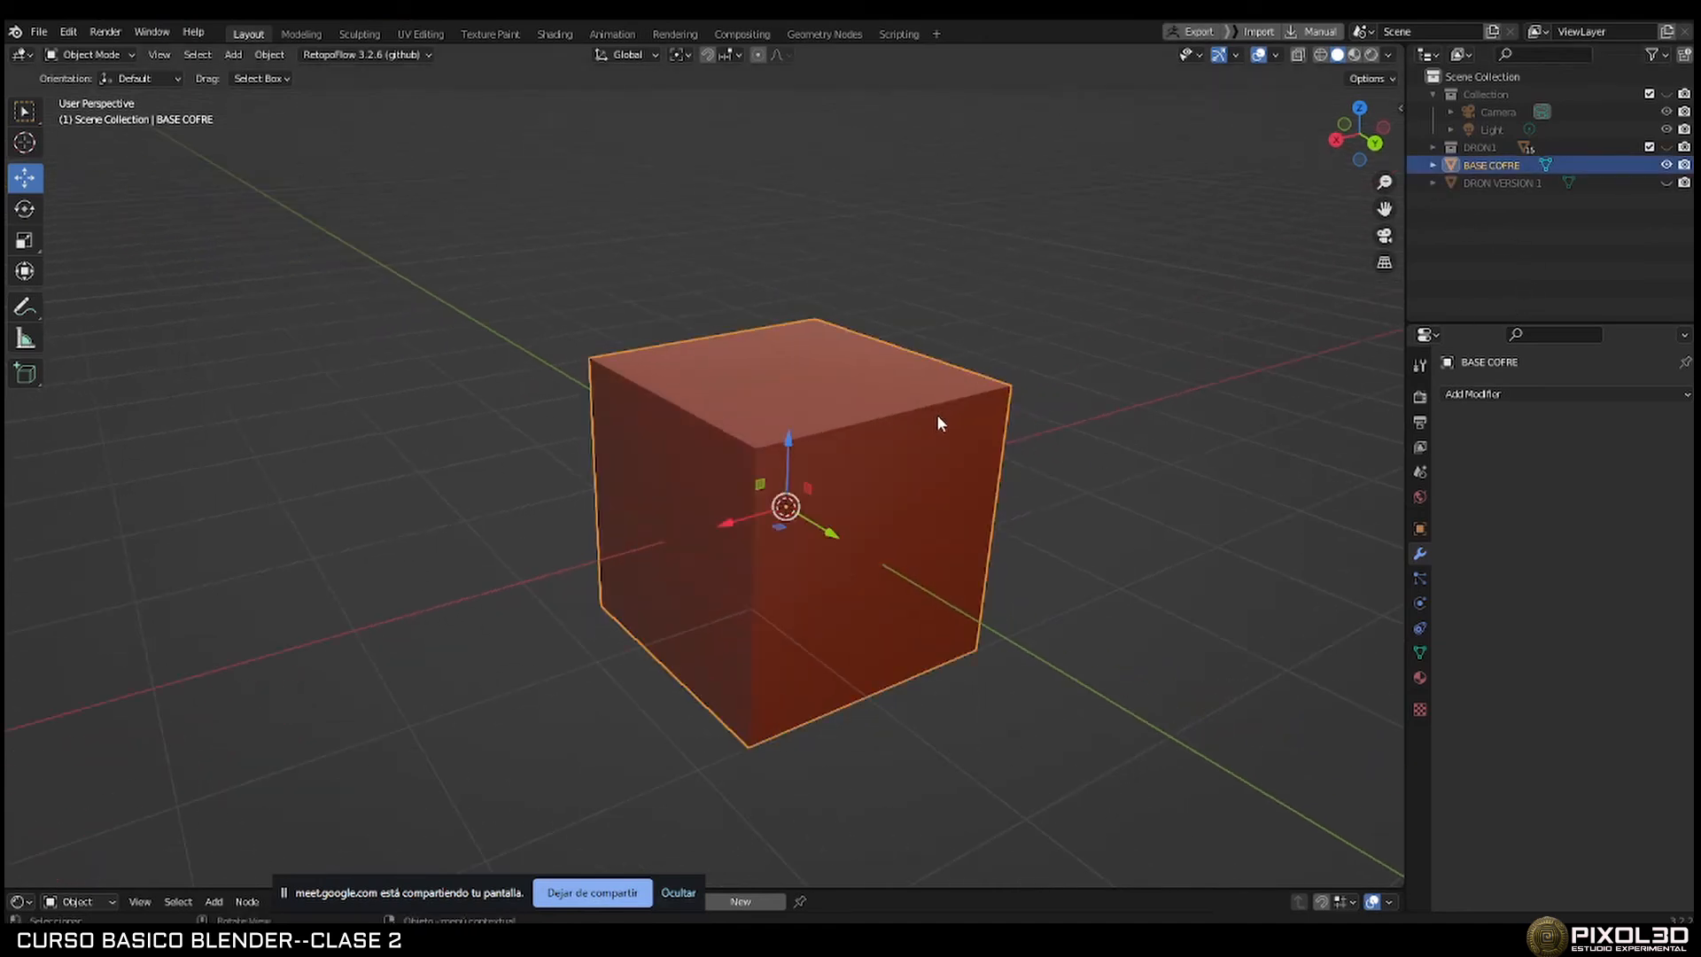
scroll(939, 416, down, 4)
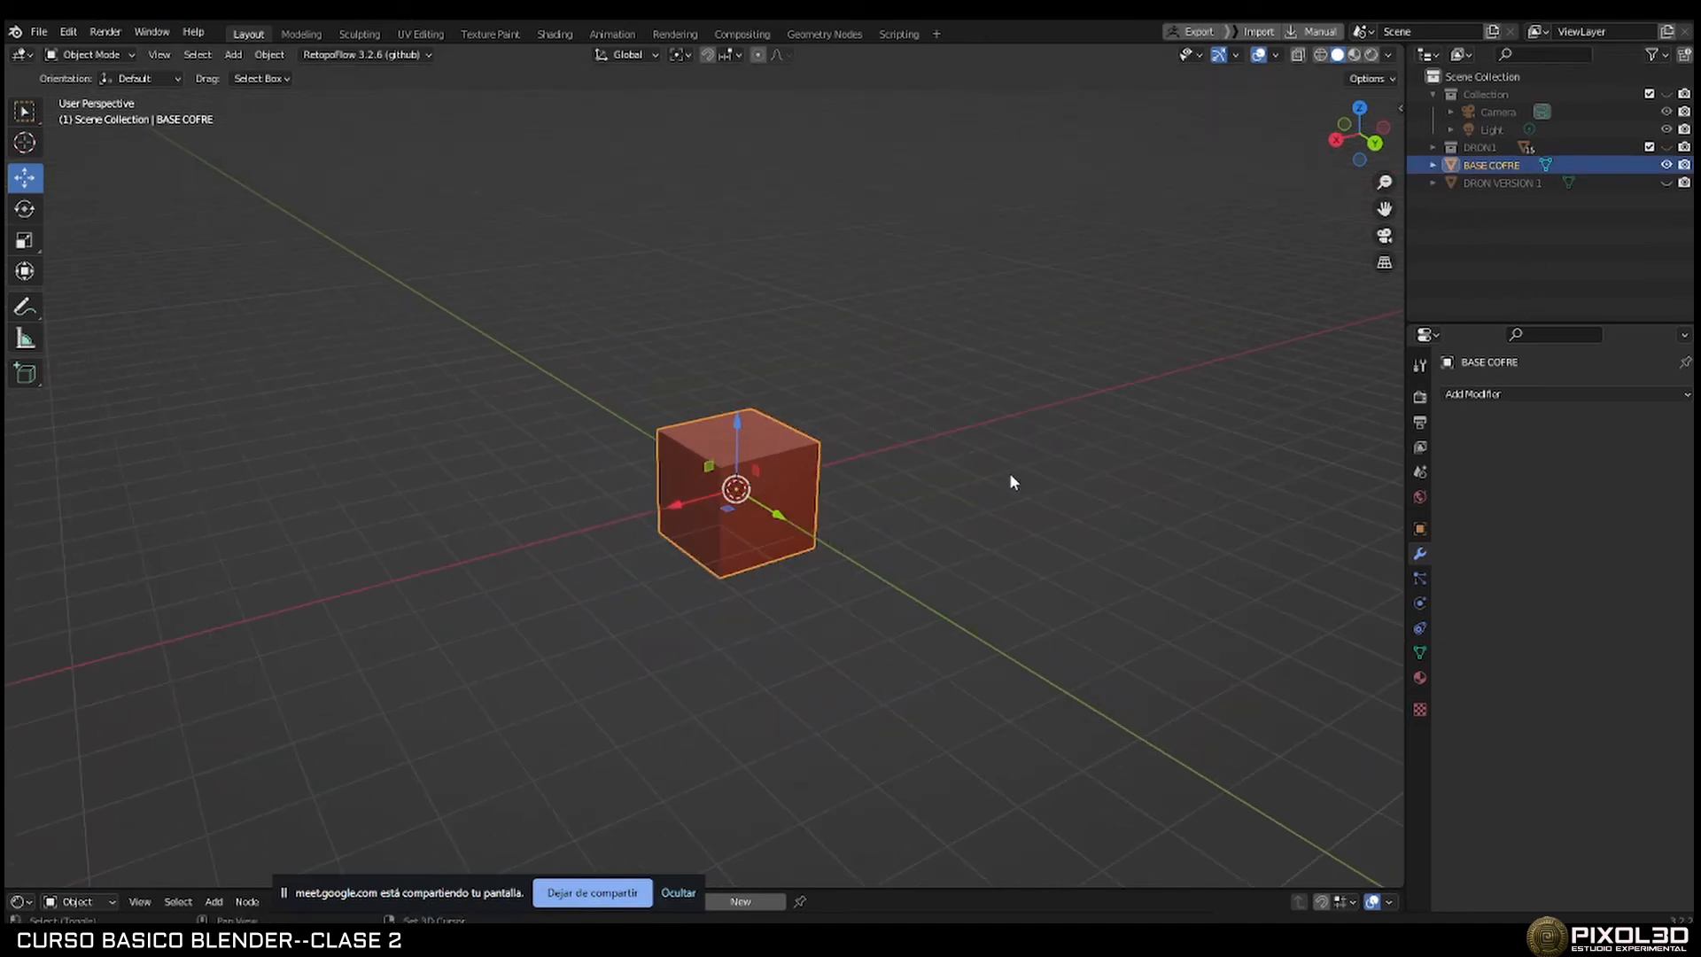
key(shift+d)
key(x)
drag(871, 456, 1143, 541)
key(shift+d)
right_click(1099, 496)
middle_drag(1143, 541, 848, 556)
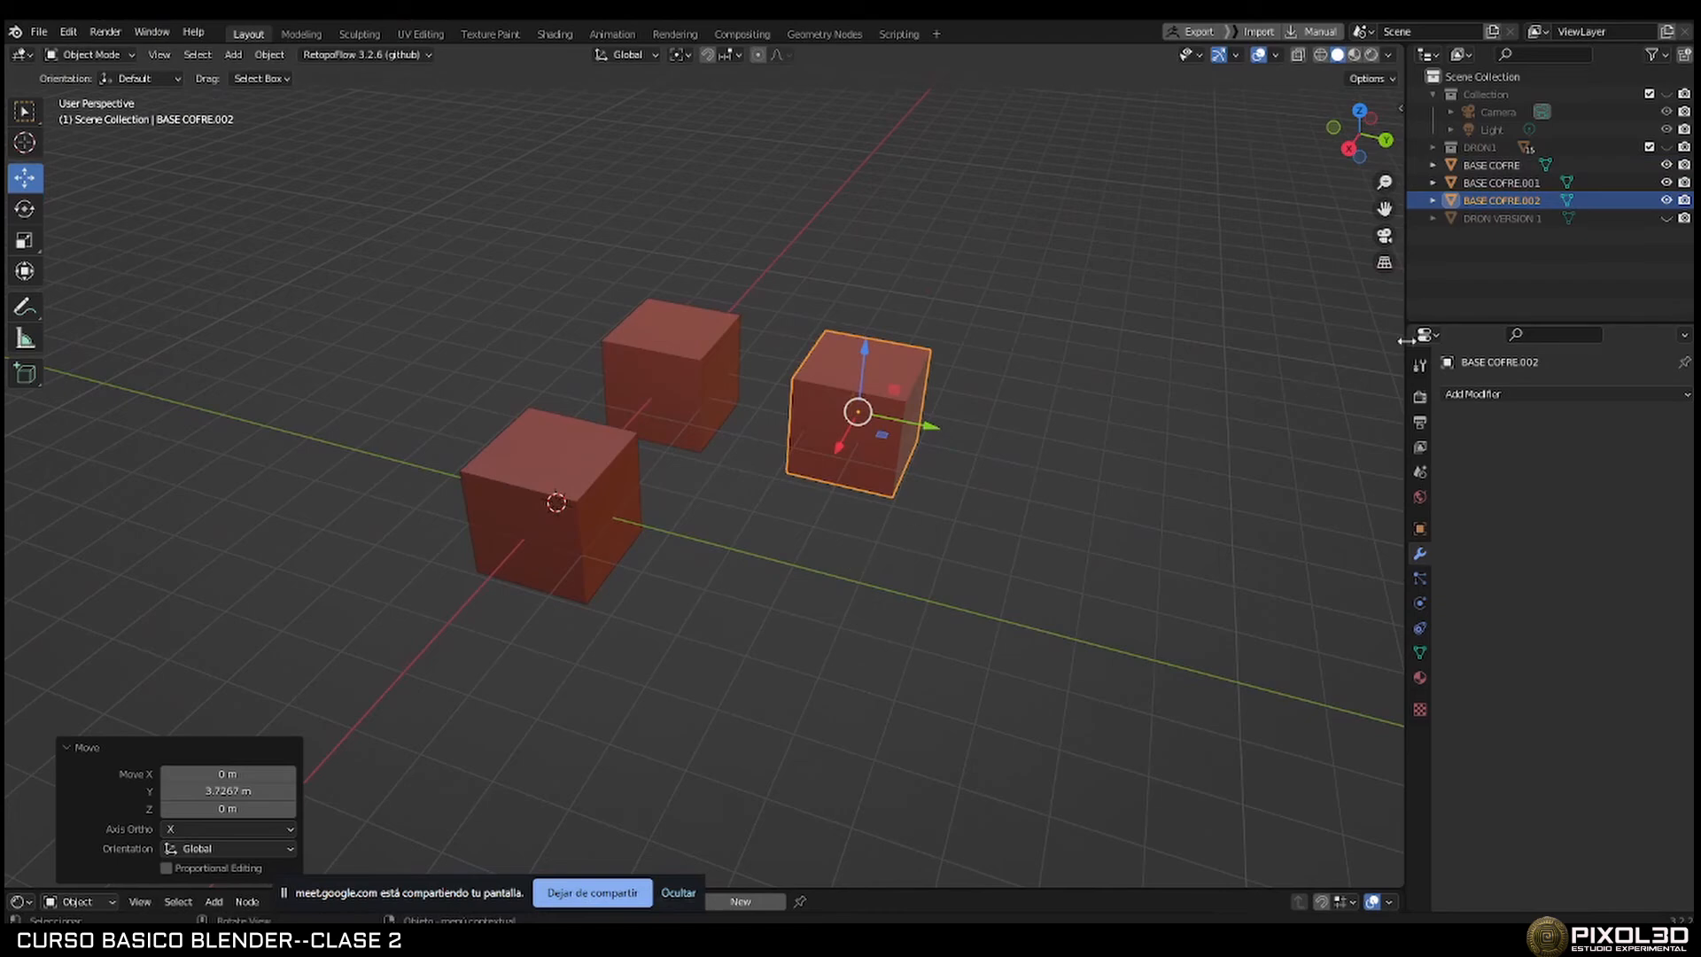
middle_drag(1114, 358, 1067, 334)
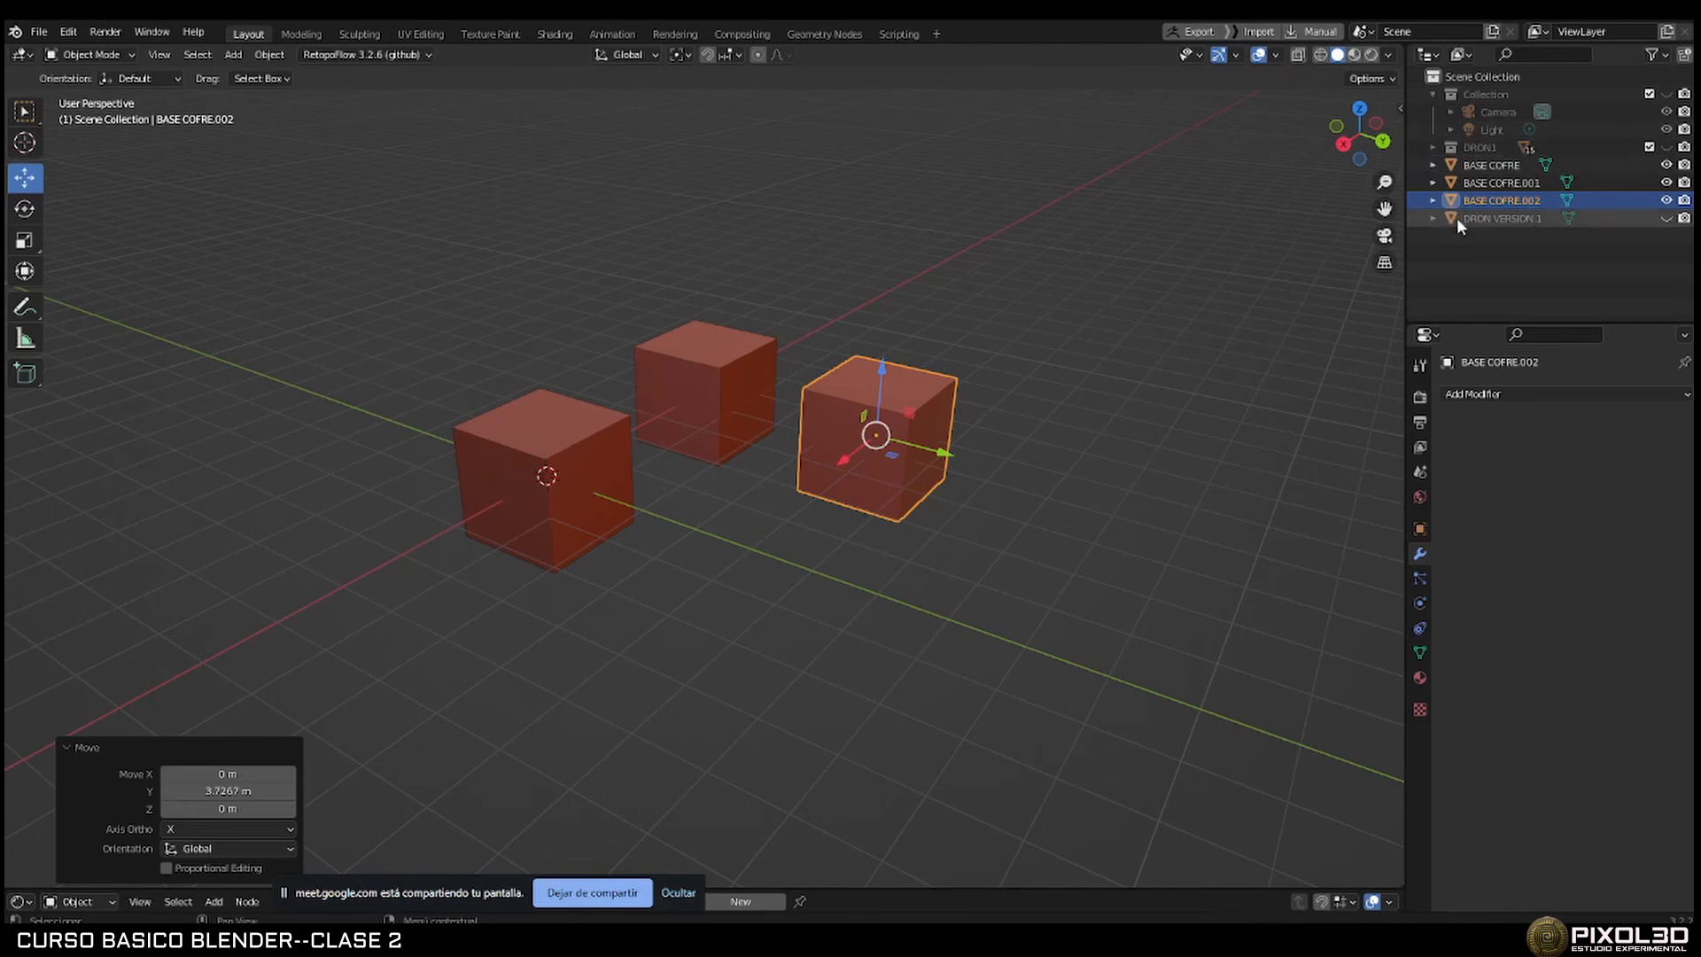
Create a collection named CUBOS under the Scene Collection and move the BASE COFRE object into it.
click(1488, 164)
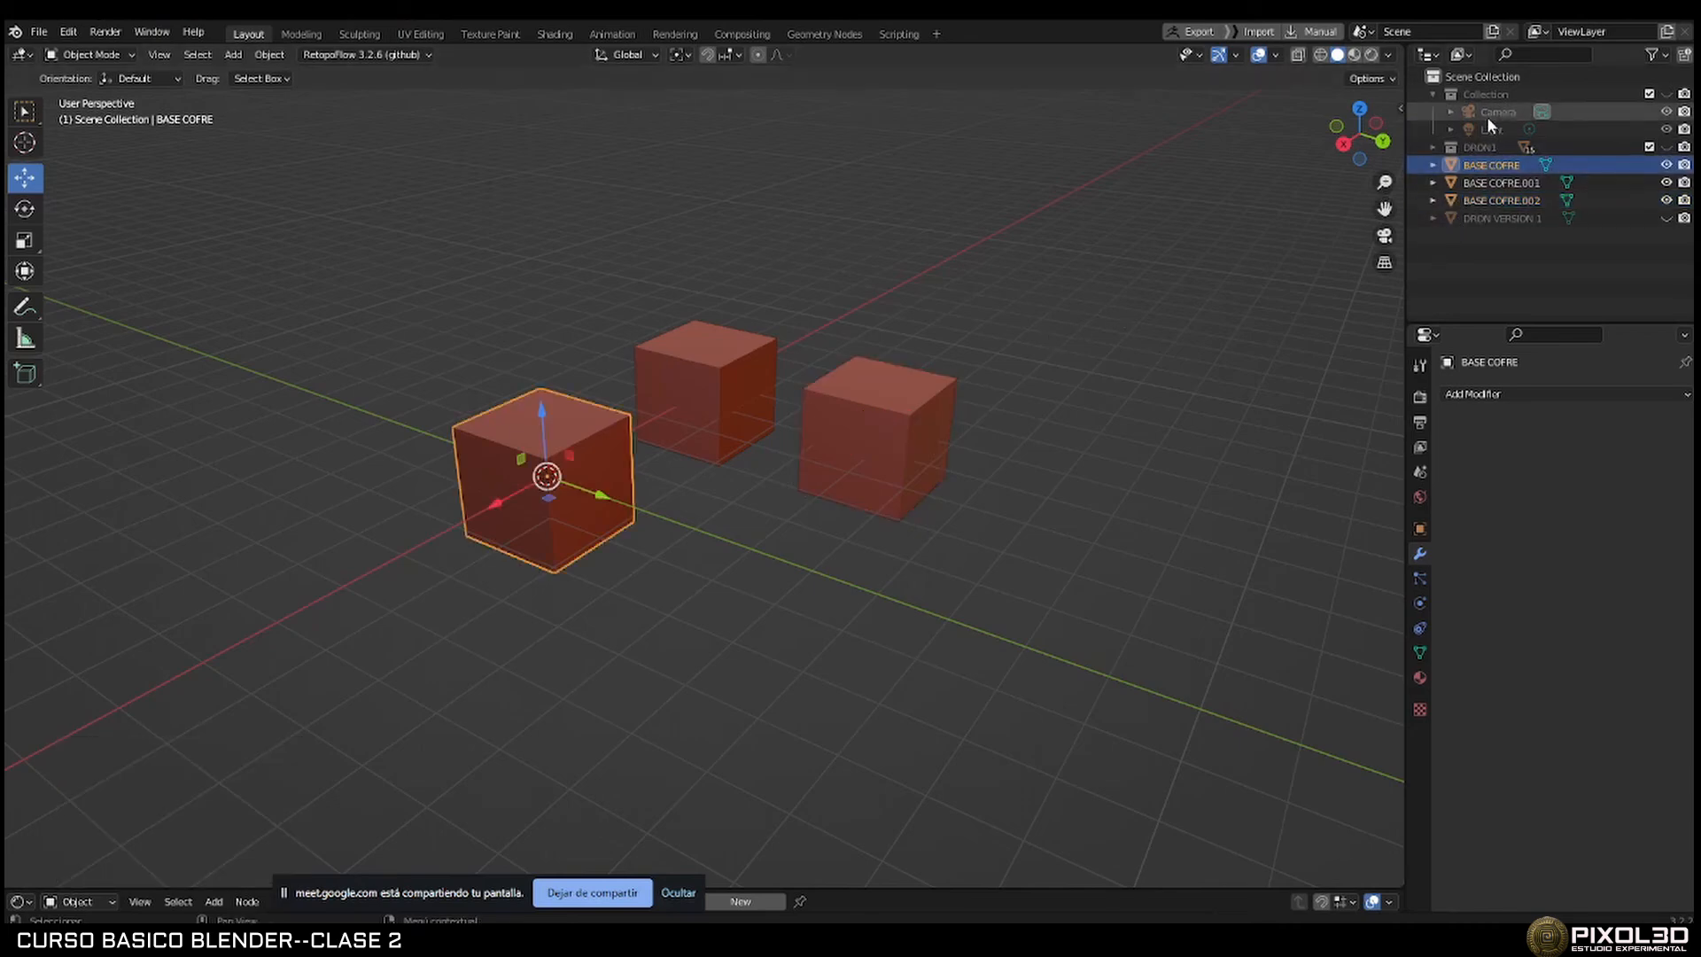
right_click(1476, 76)
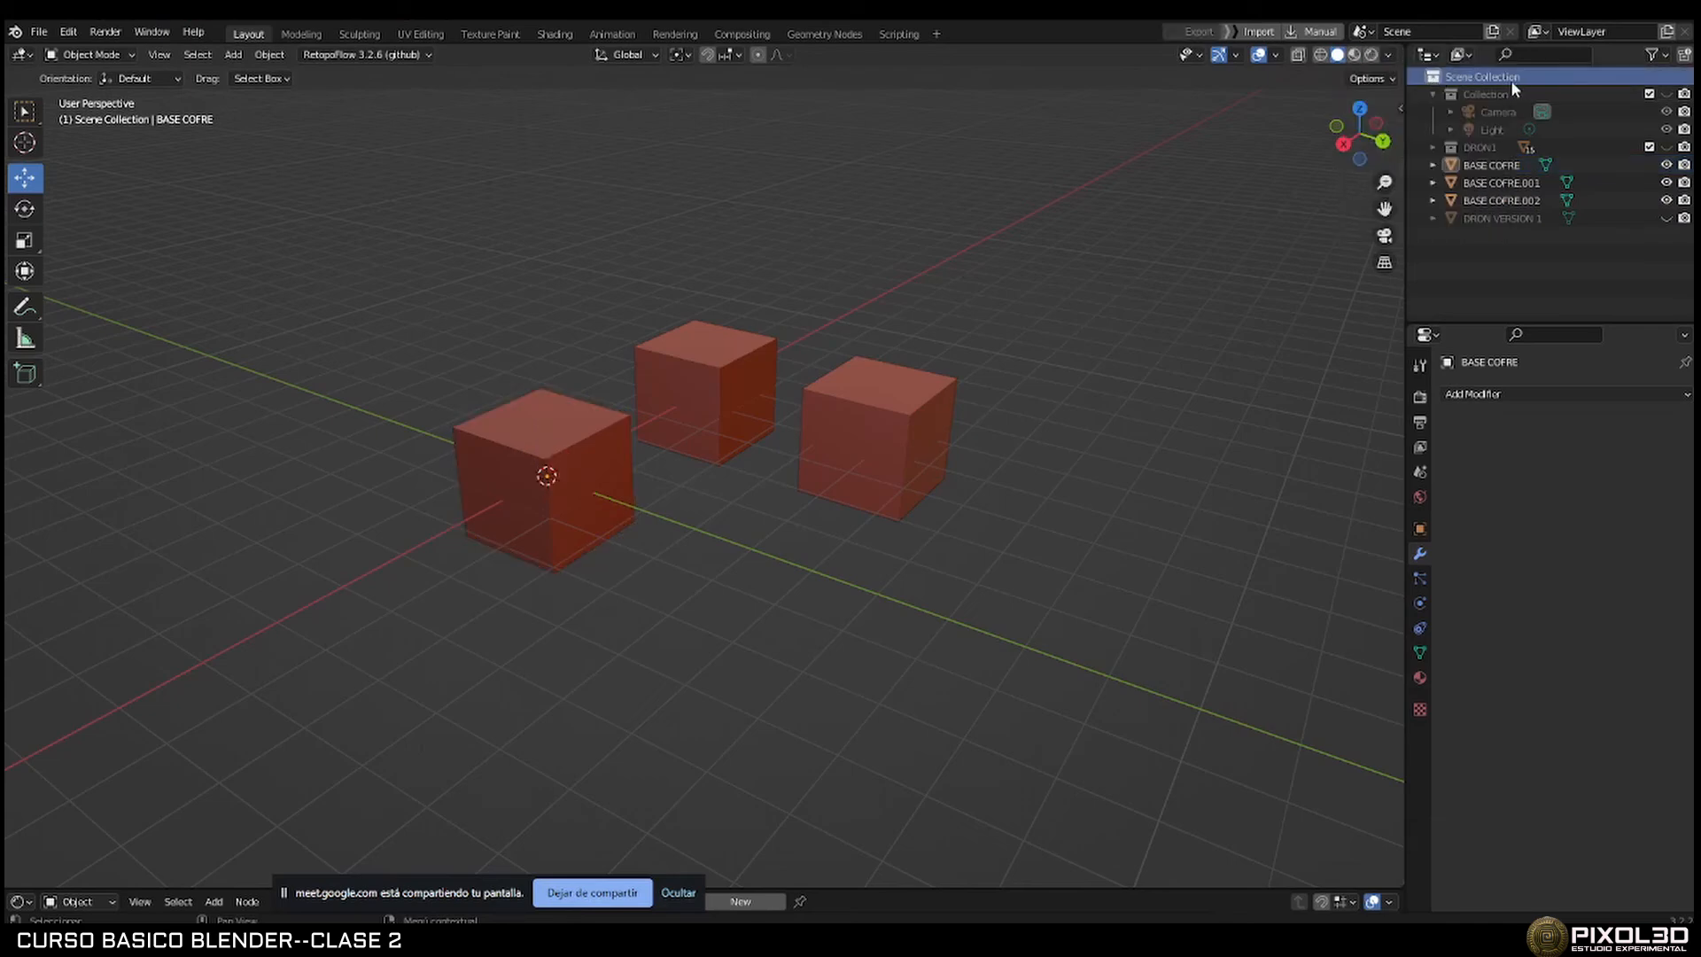
right_click(1470, 77)
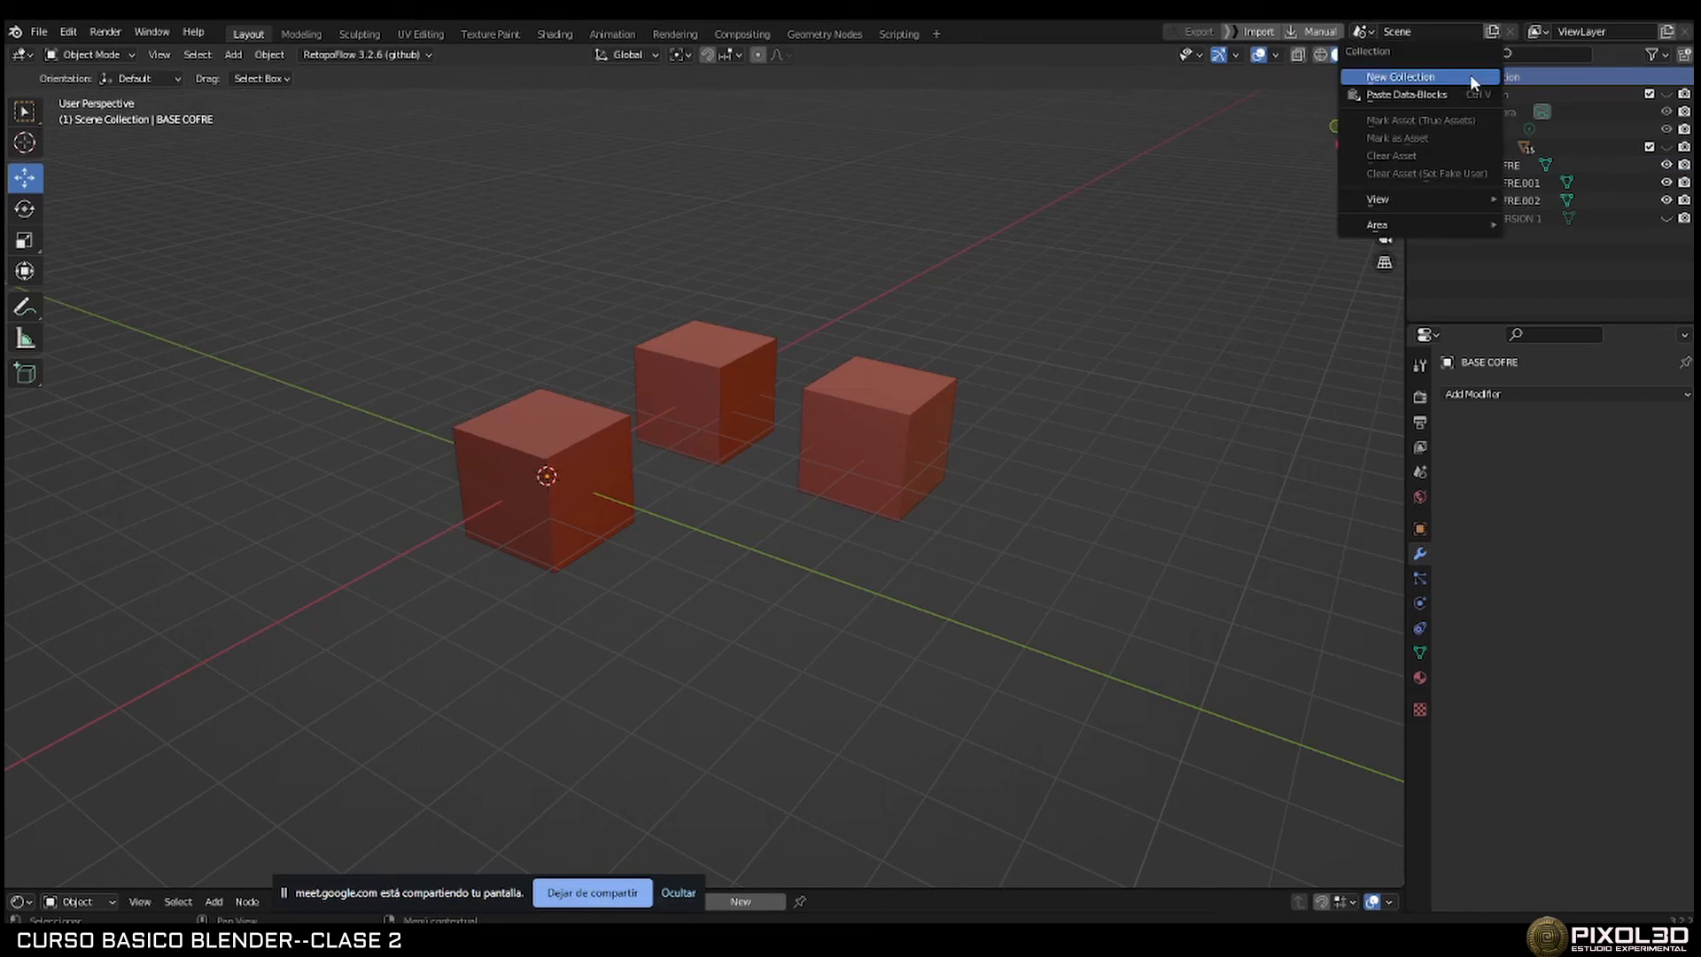
click(1399, 77)
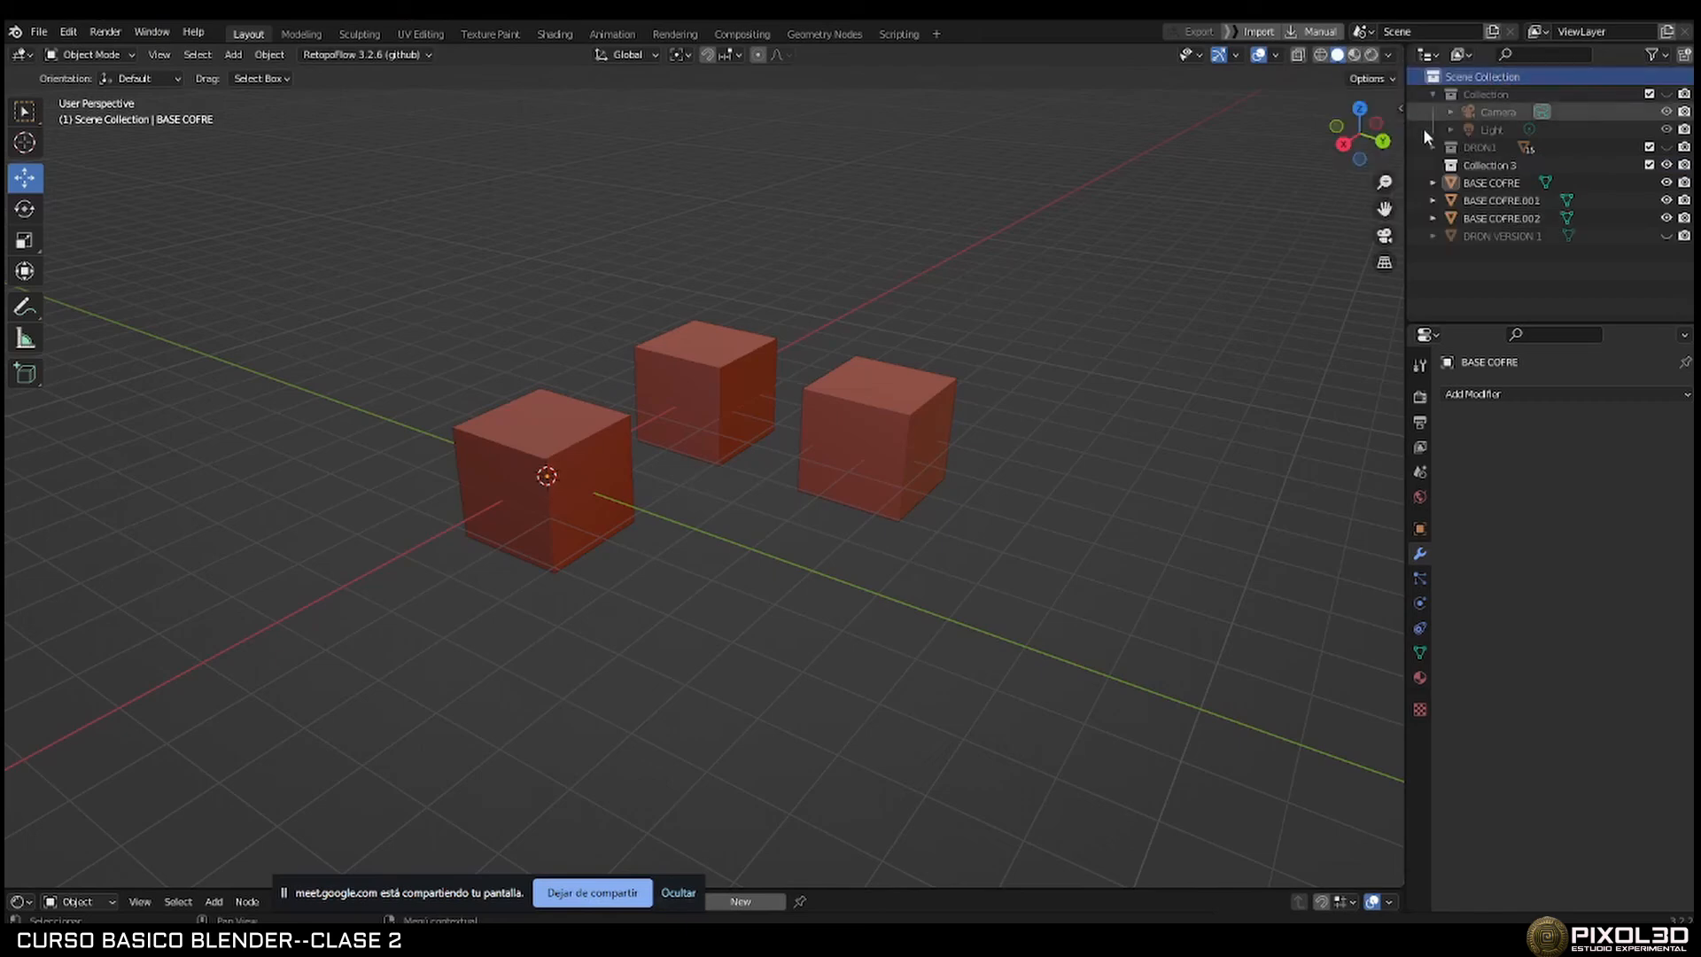
click(1491, 164)
double_click(1492, 164)
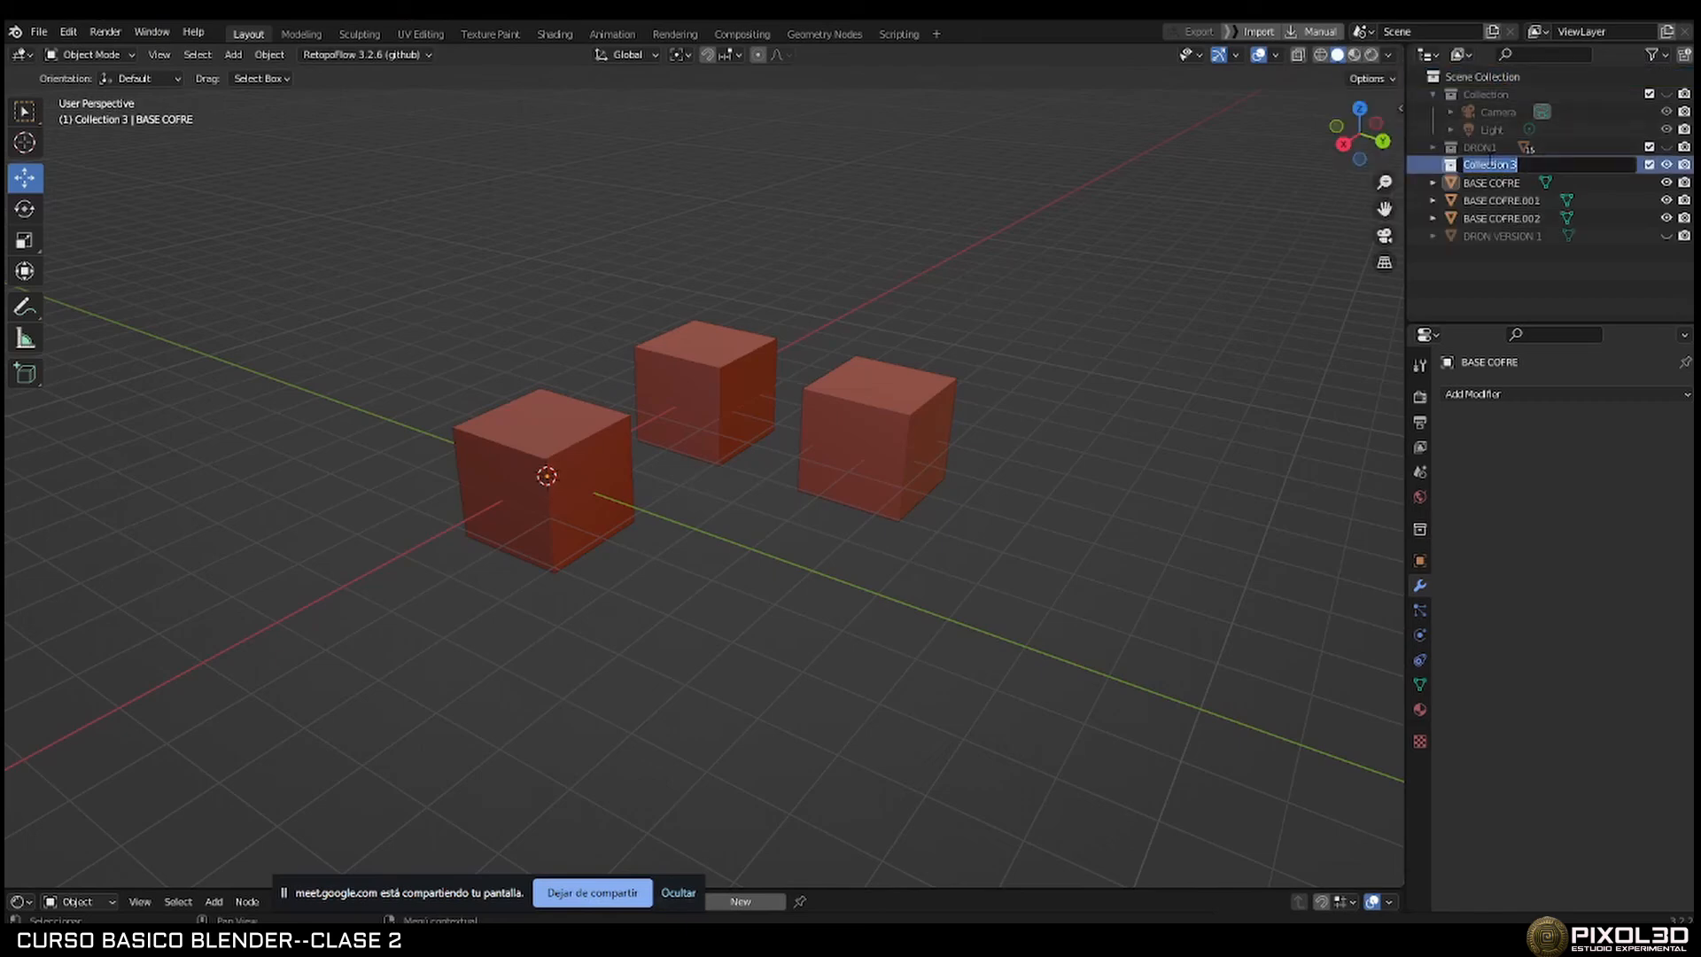
text(CUBOS)
key(Return)
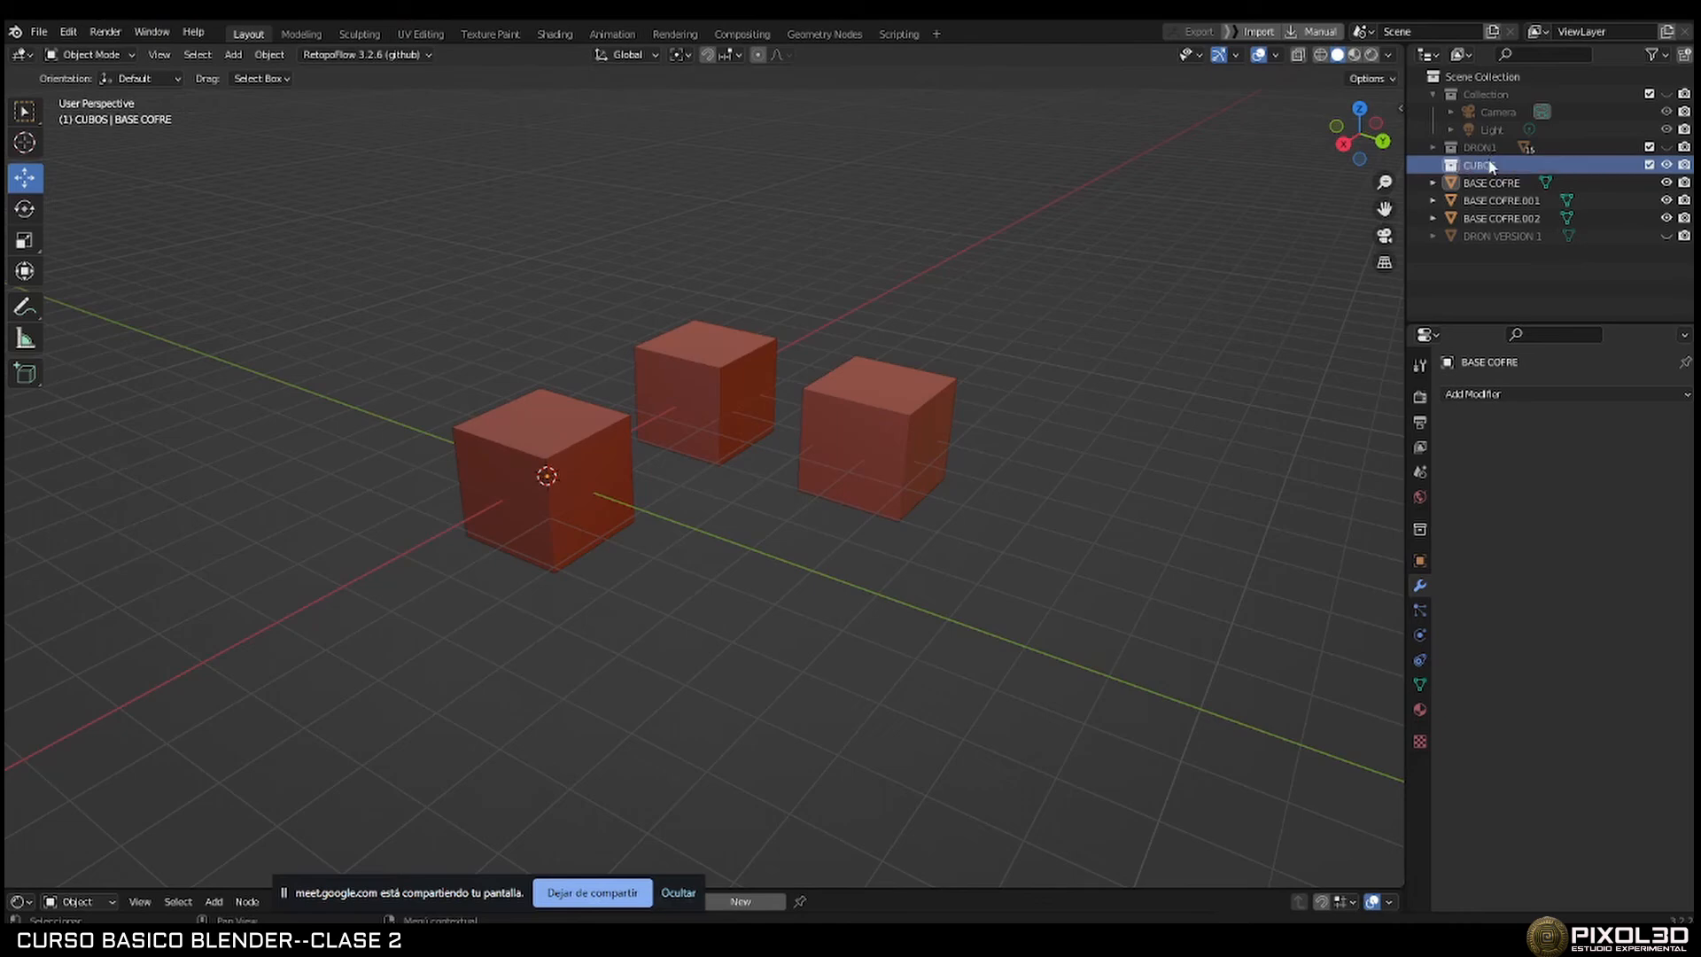
drag(1490, 184, 1491, 165)
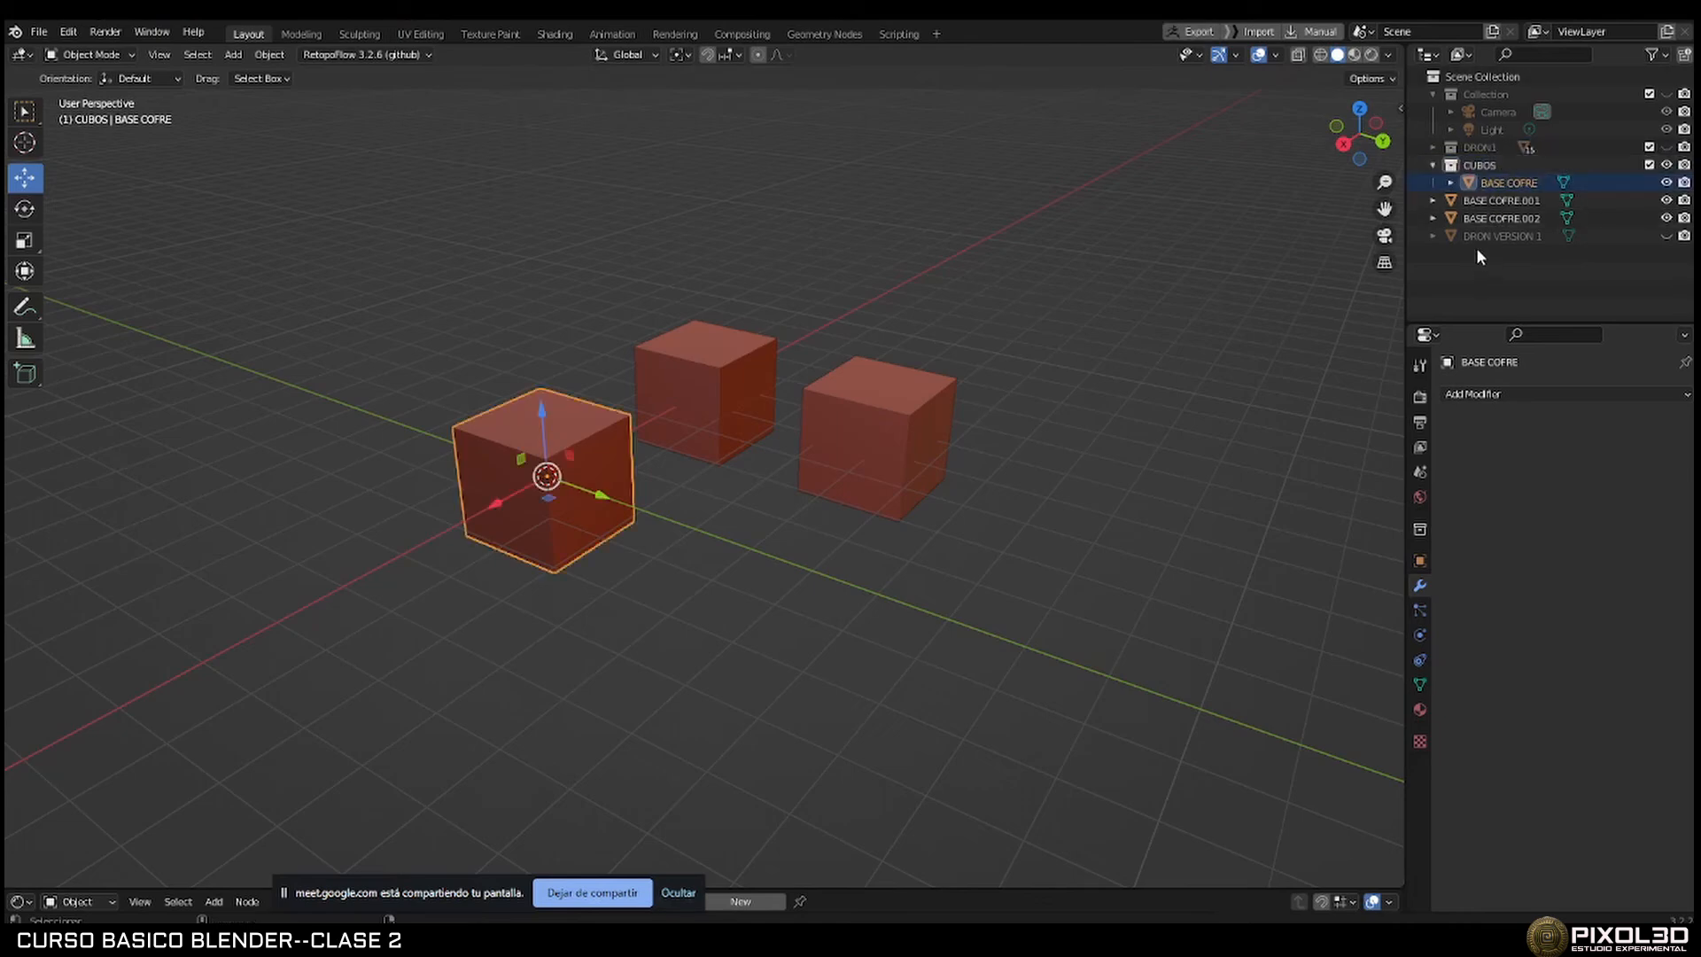
Undo moving BASE COFRE into the CUBOS collection and give that collection a blue color tag.
key(ctrl+z)
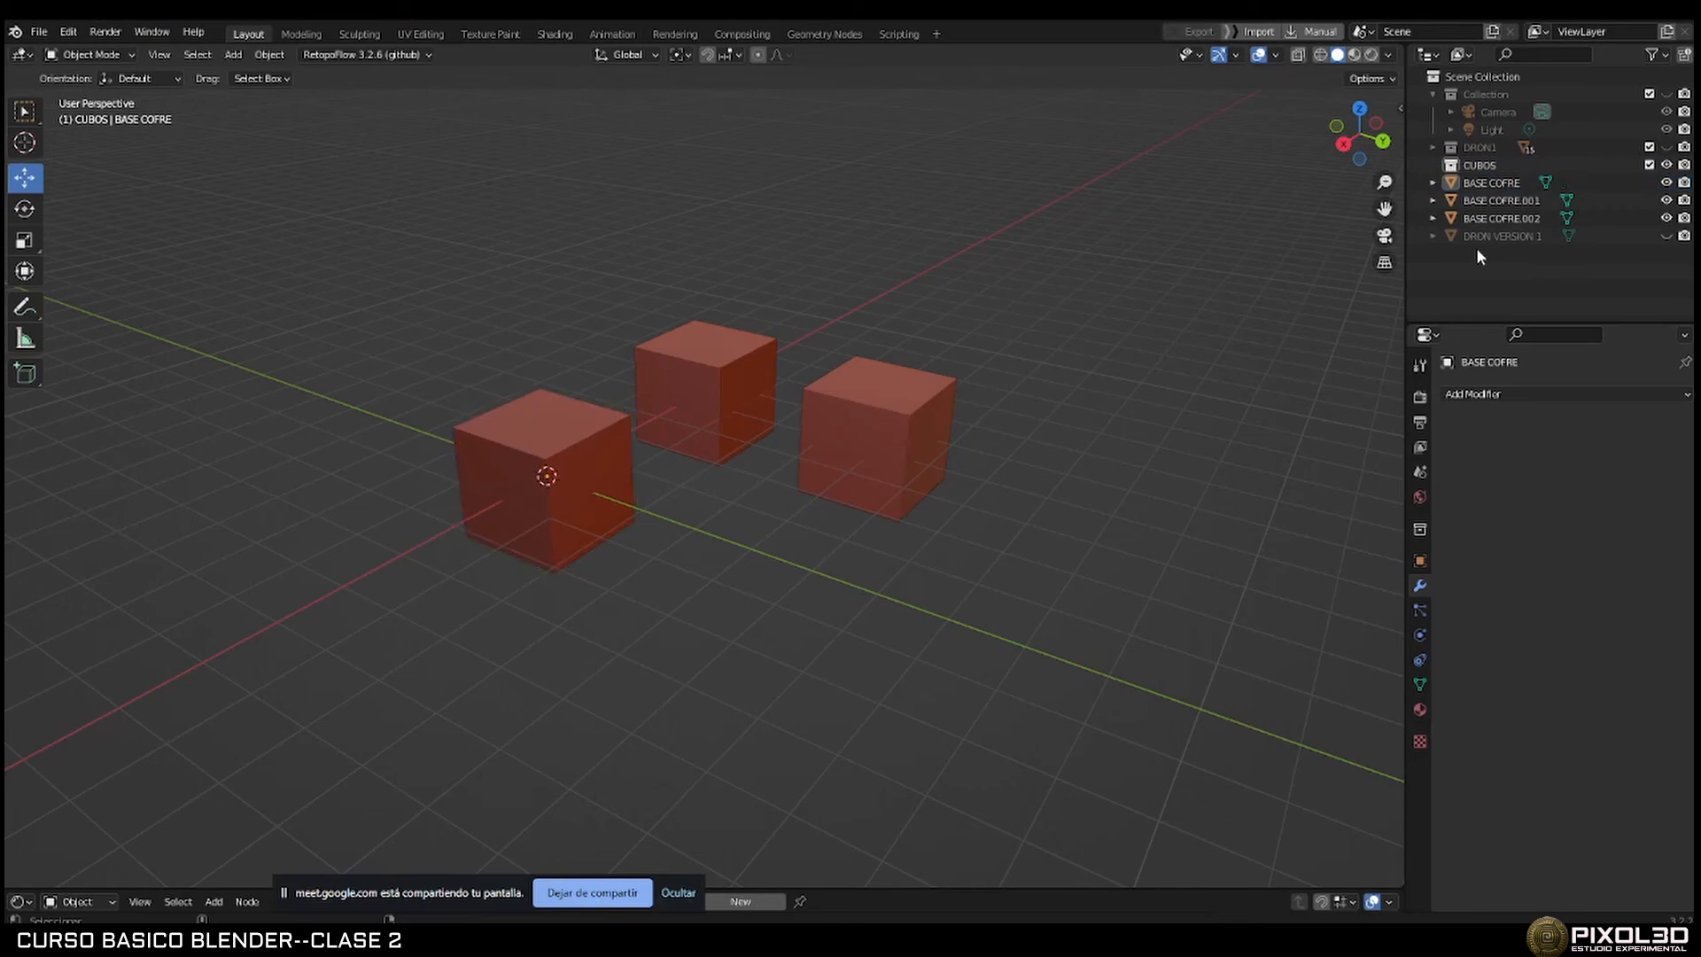
click(1482, 168)
right_click(1484, 175)
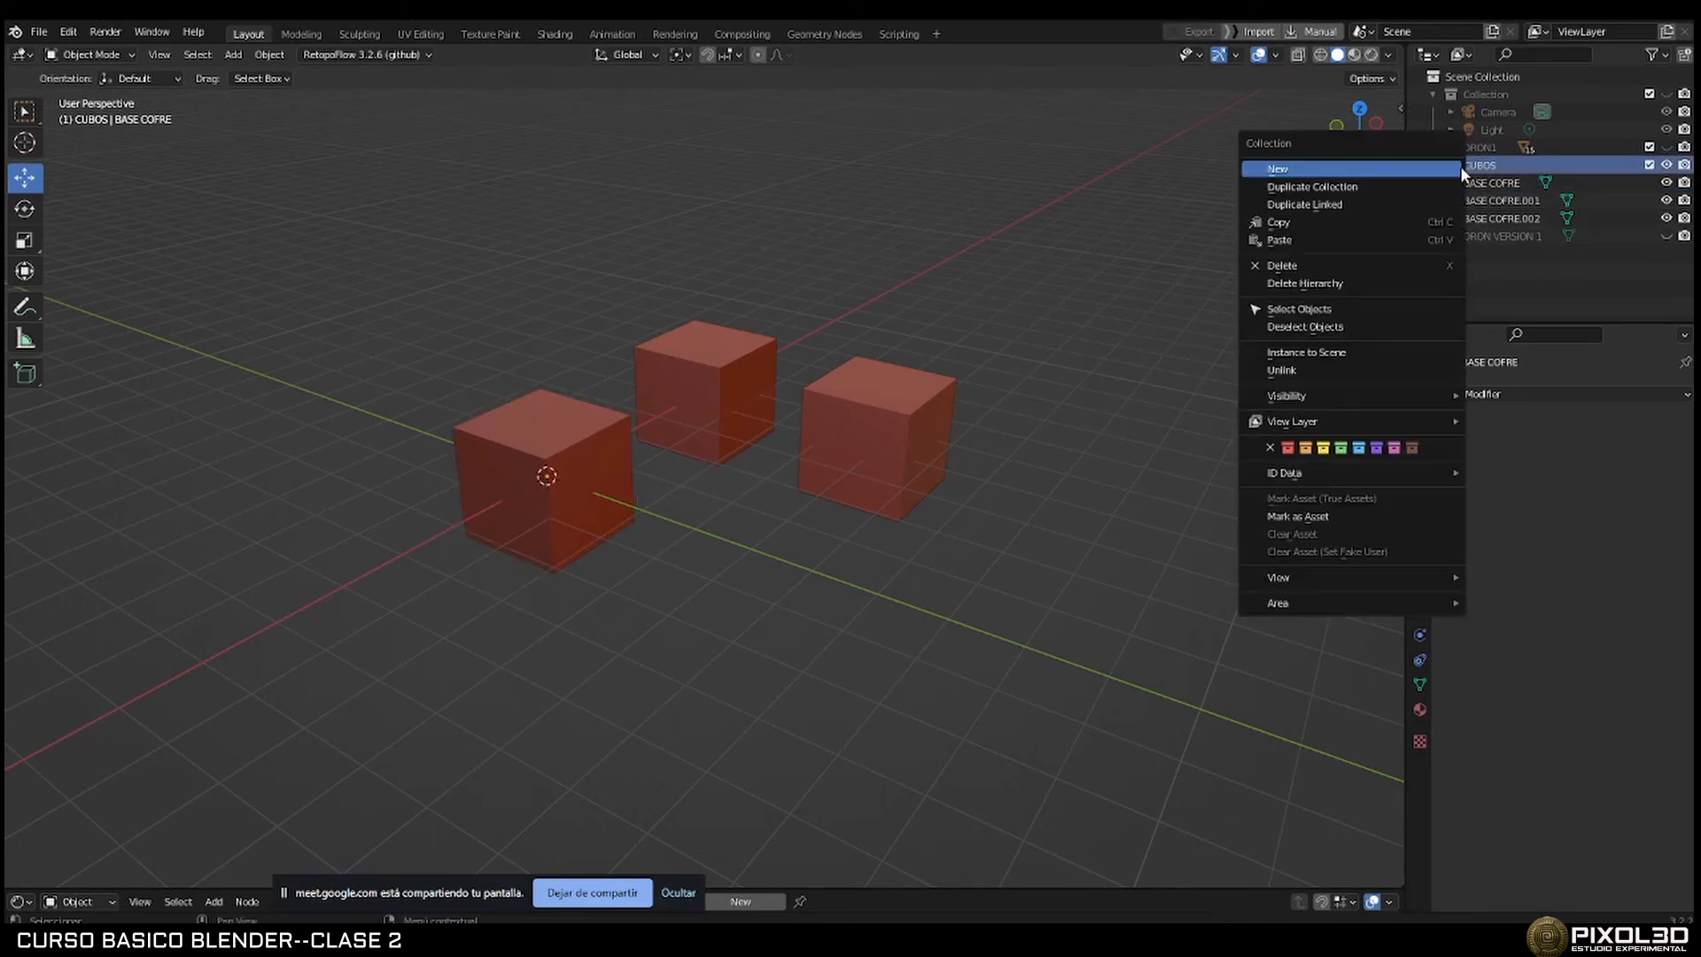
click(1286, 448)
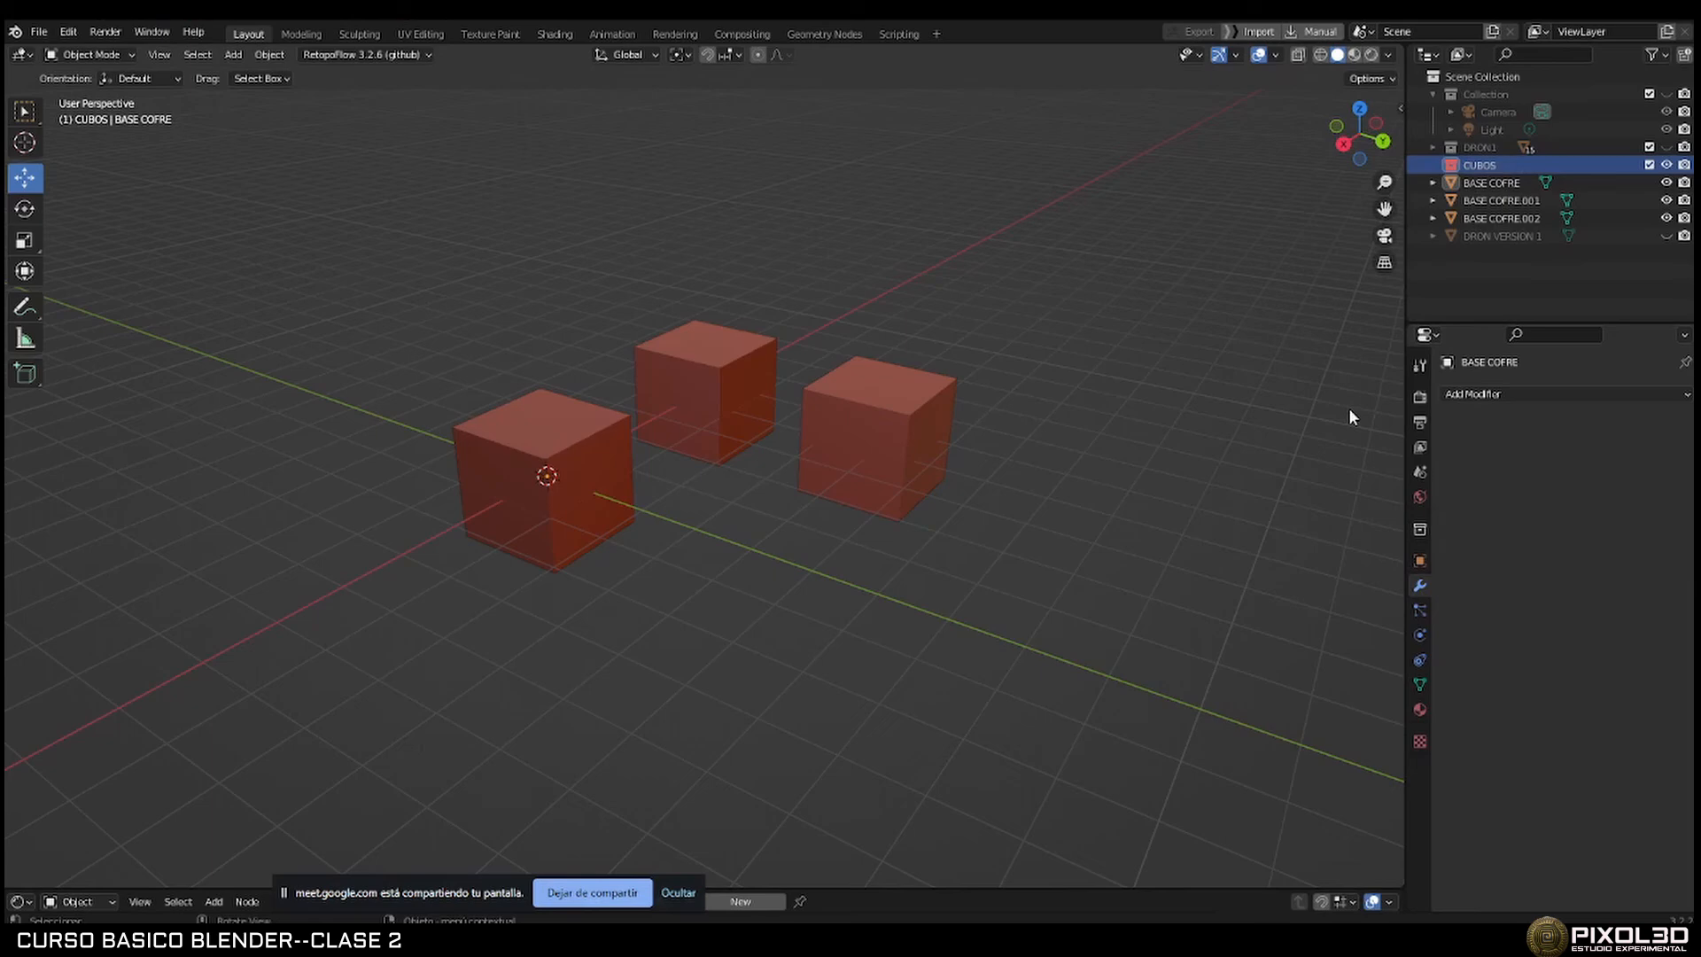
right_click(1460, 169)
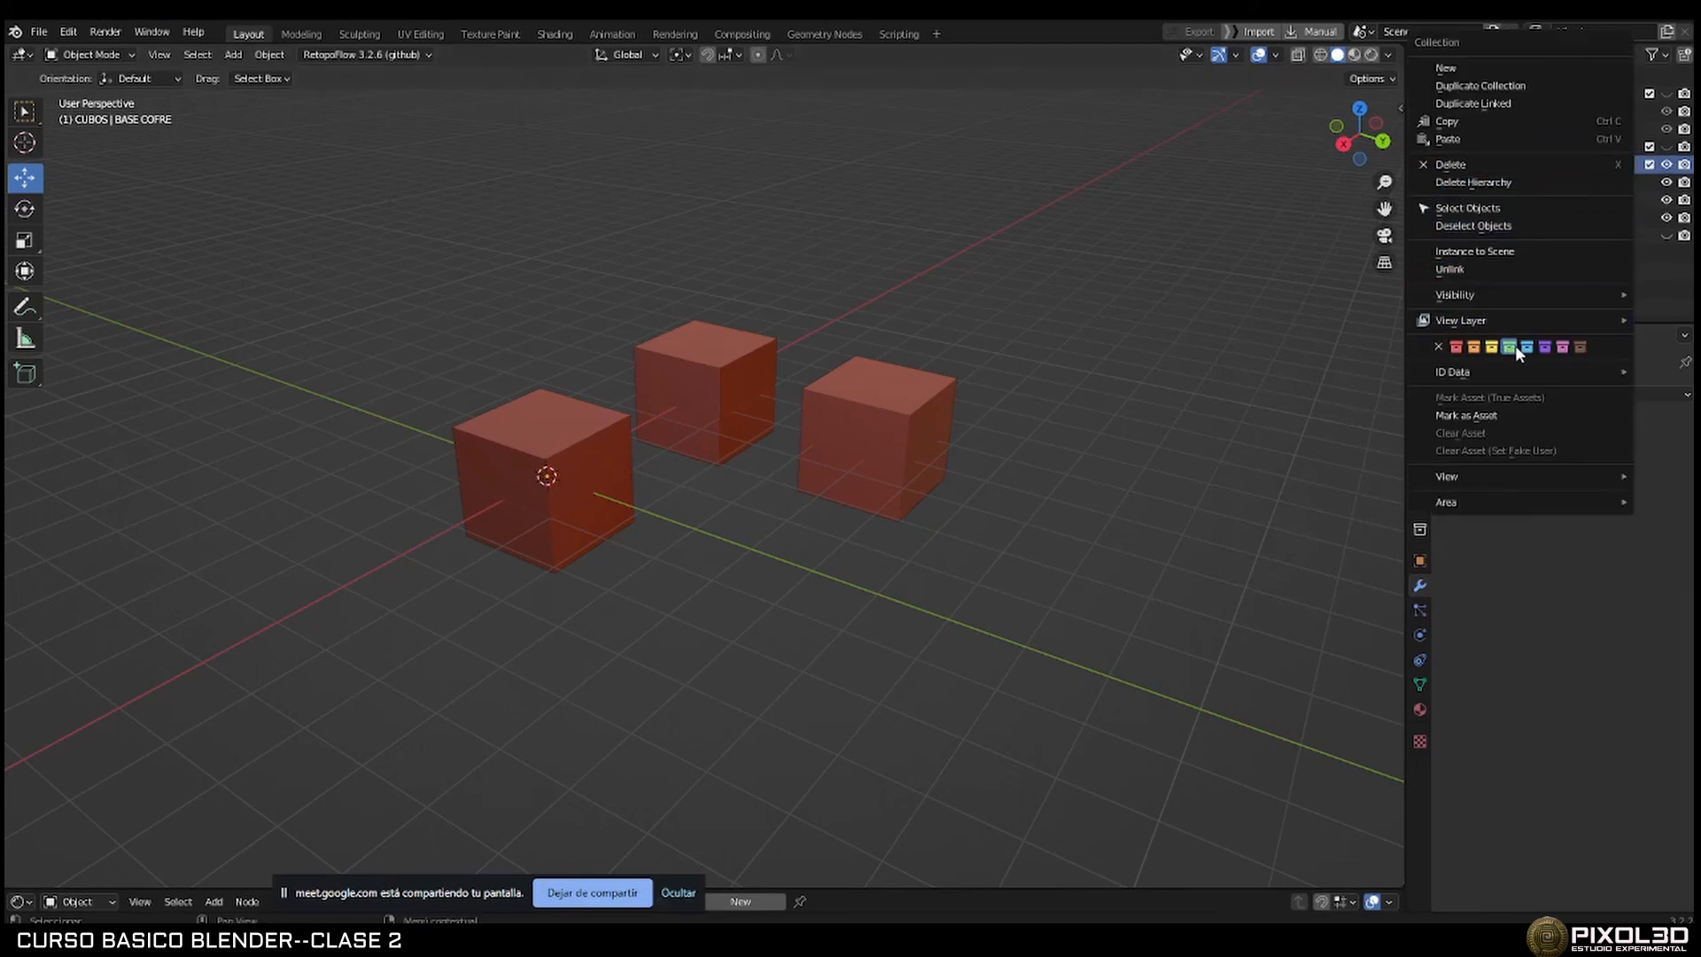
click(1513, 347)
right_click(1478, 167)
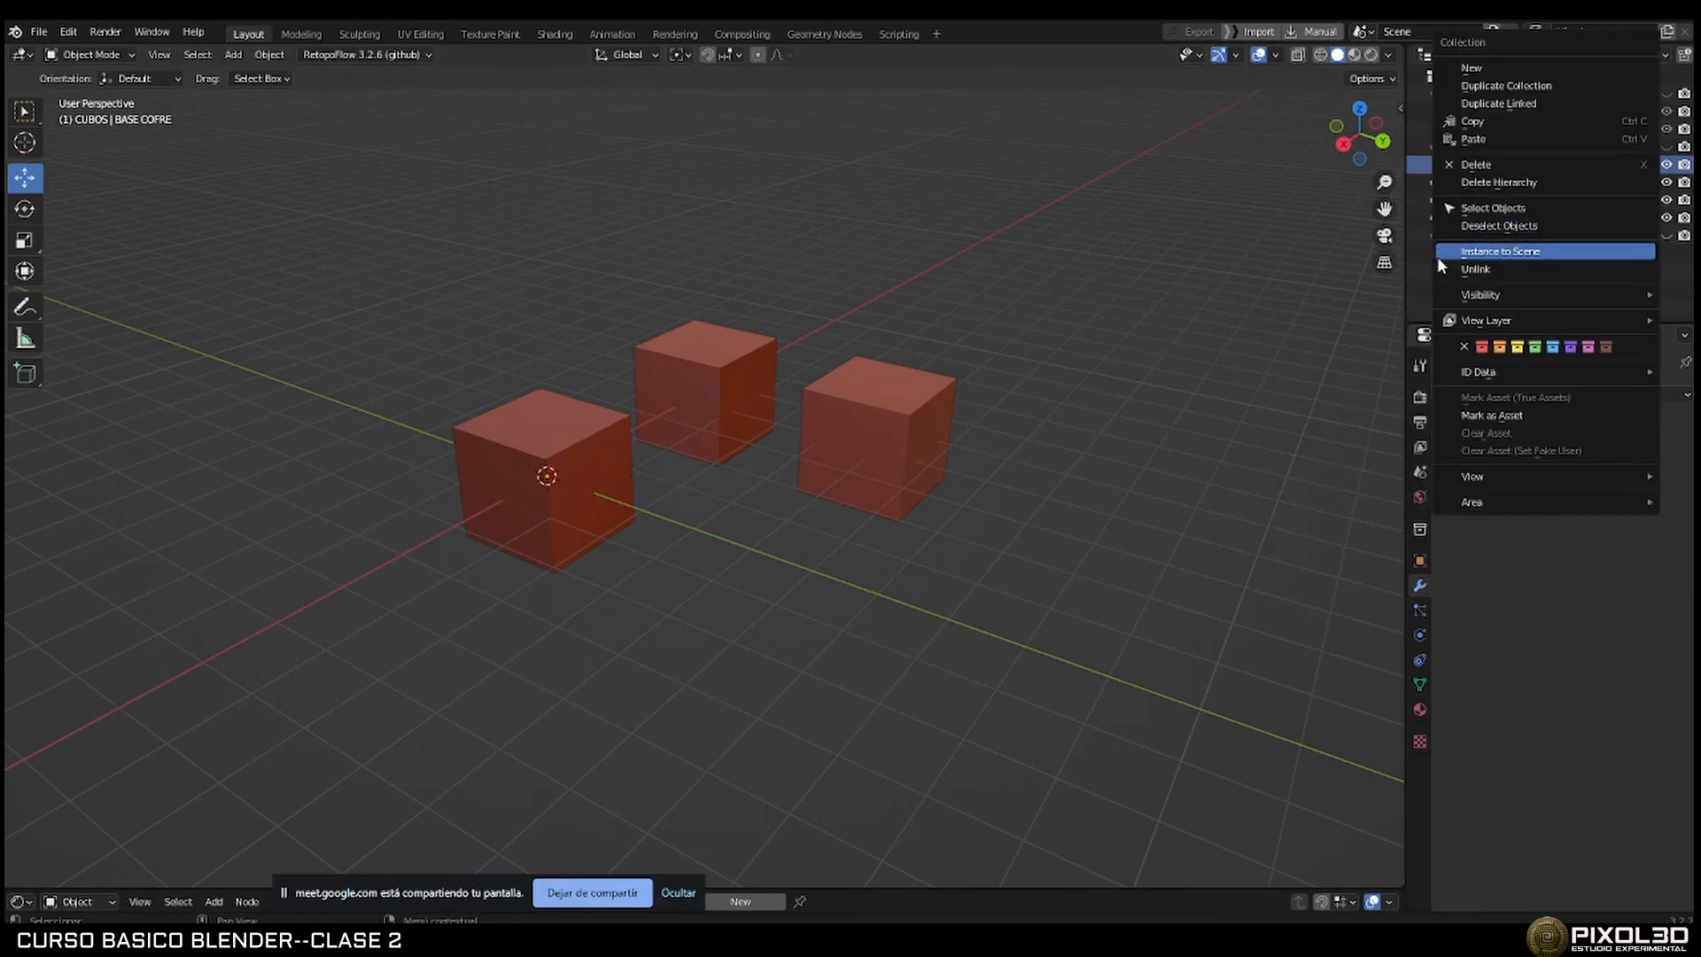
click(1553, 346)
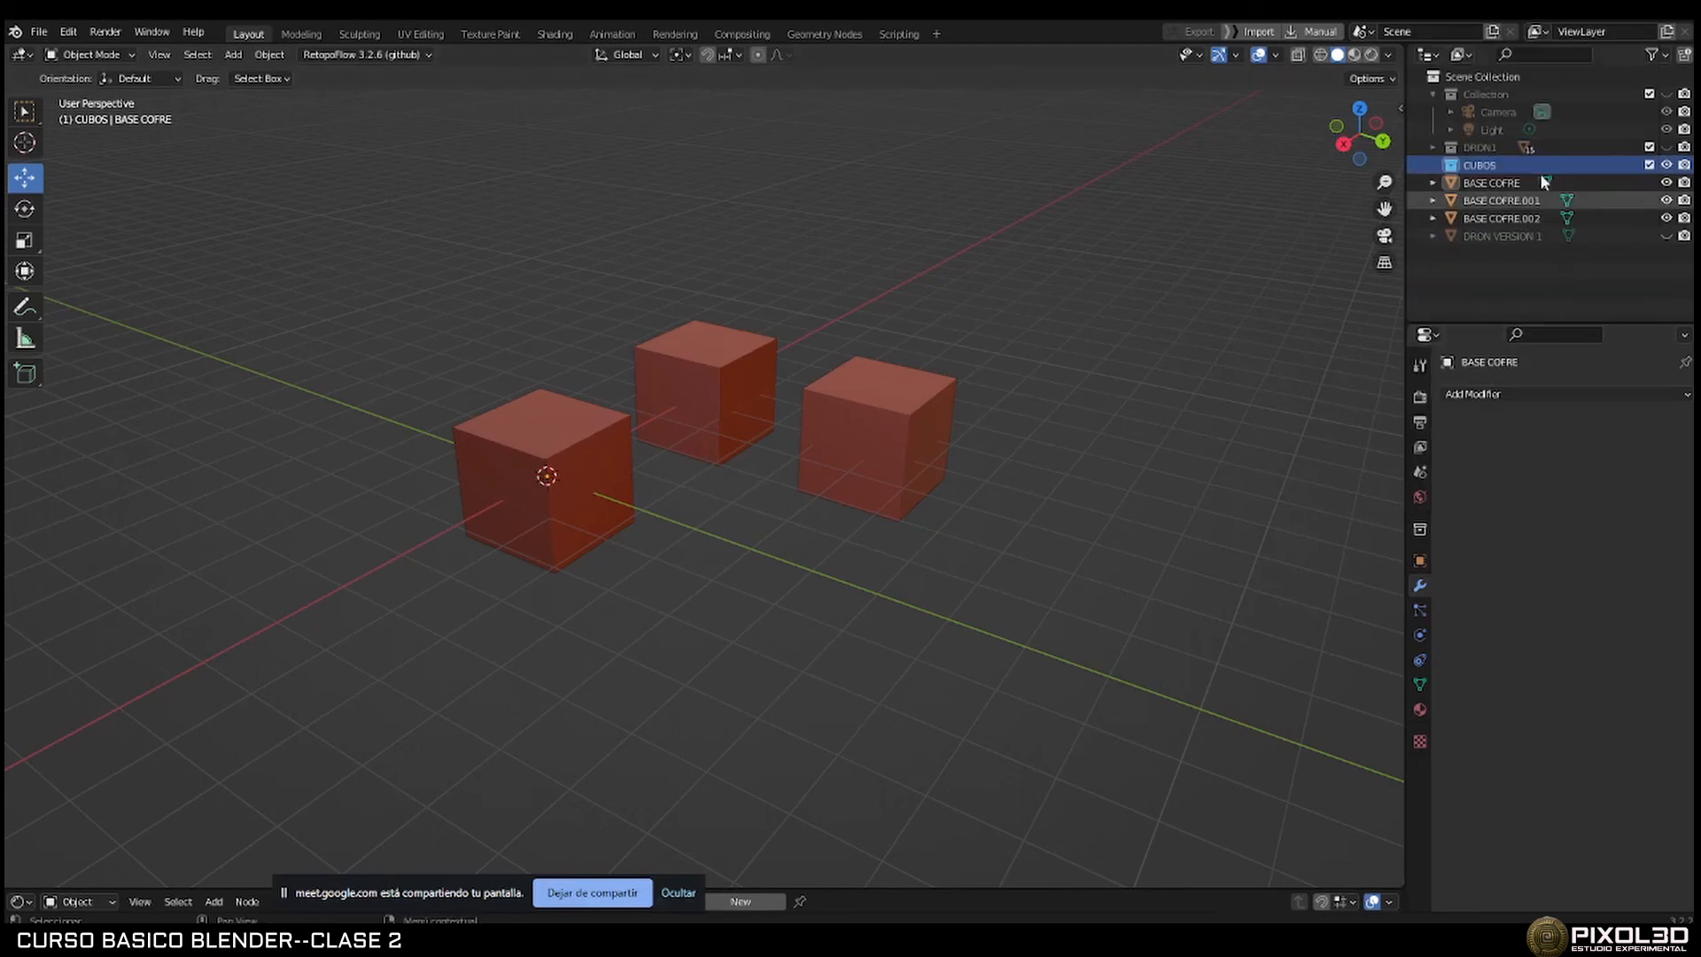
click(1476, 280)
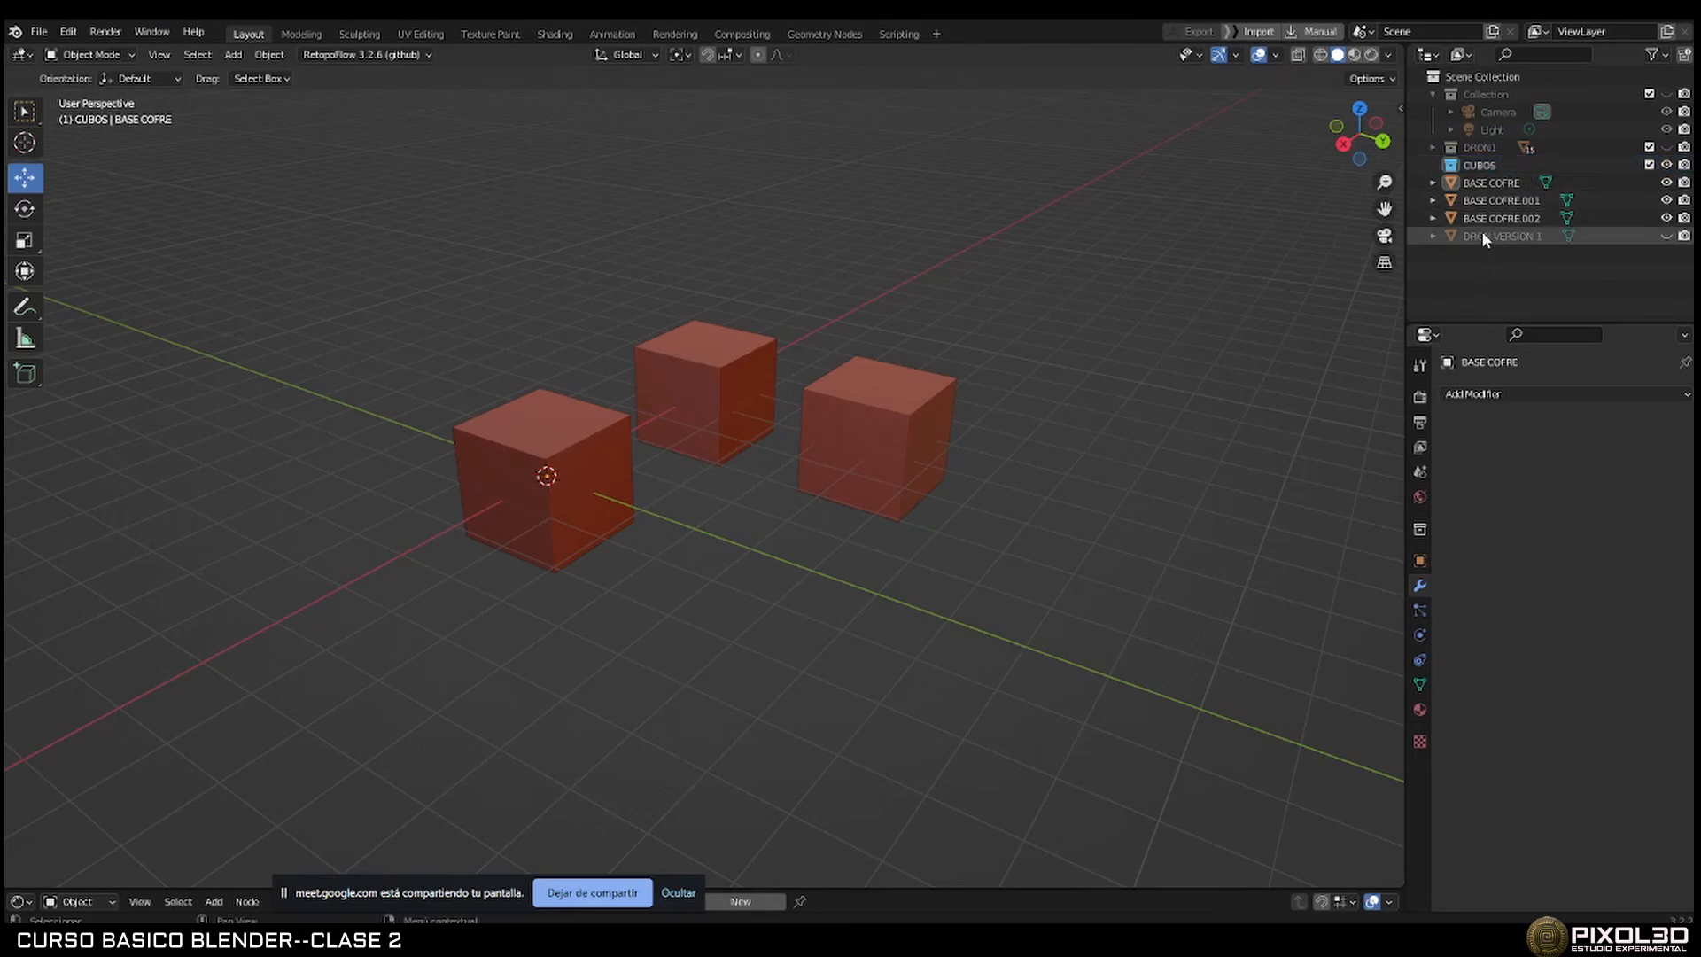
Move all three BASE COFRE cubes into a new collection named CUBOS MAS.
click(895, 429)
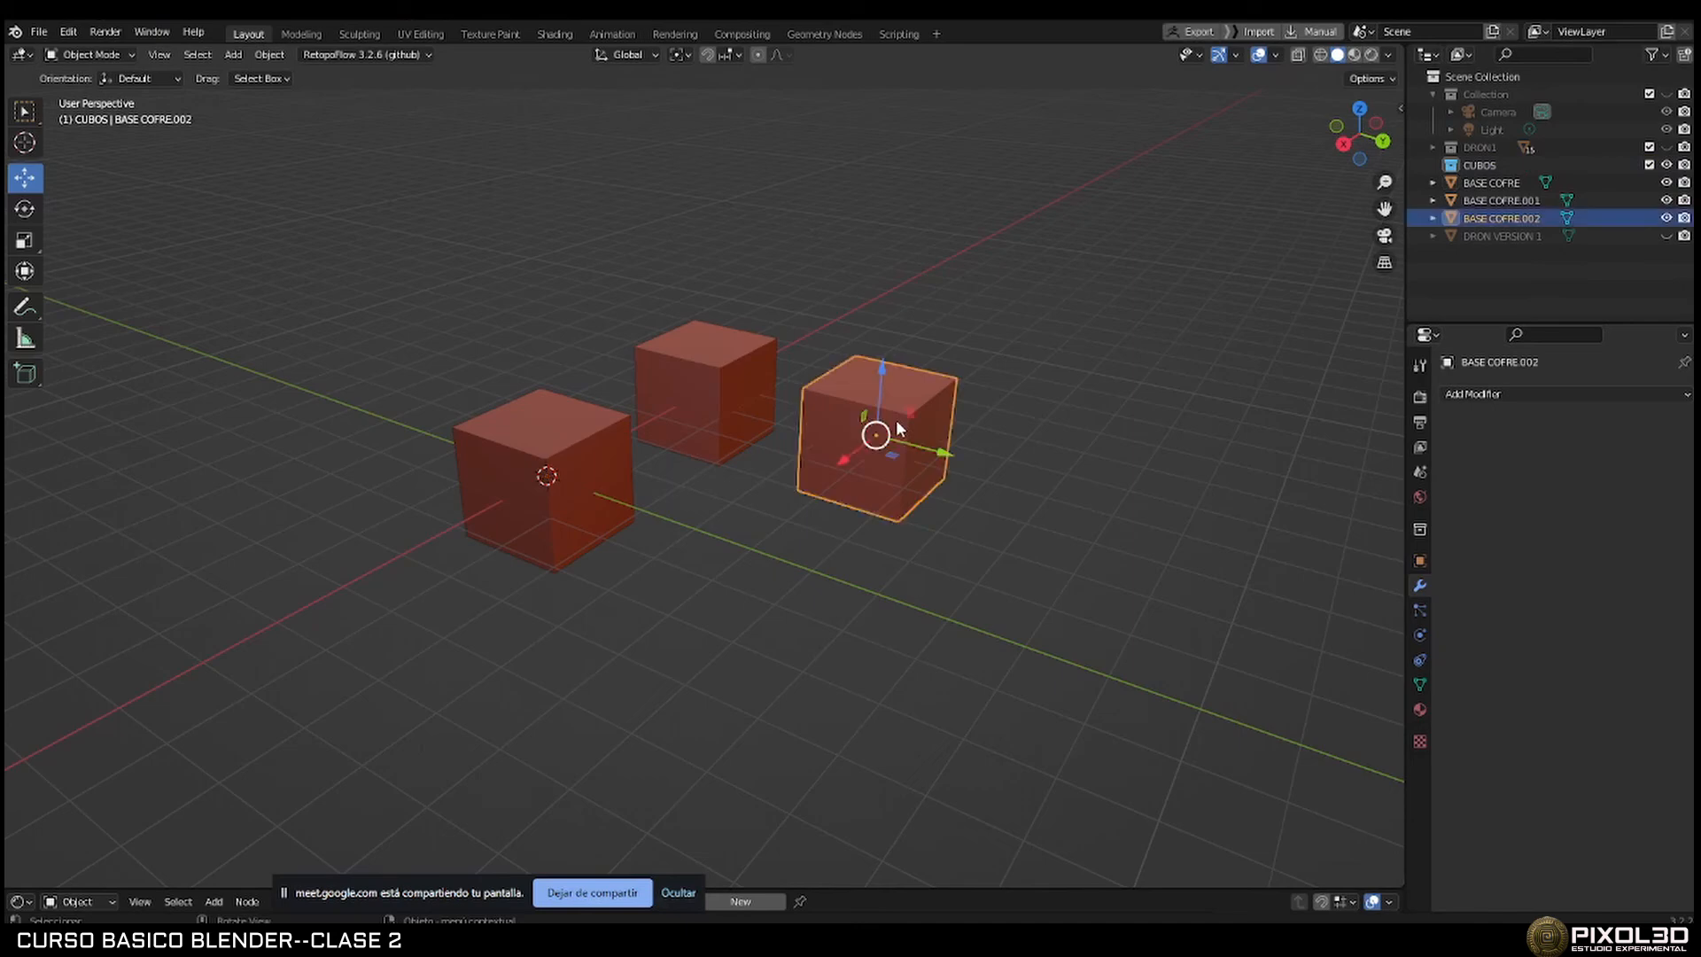
shift+click(689, 364)
shift+click(610, 455)
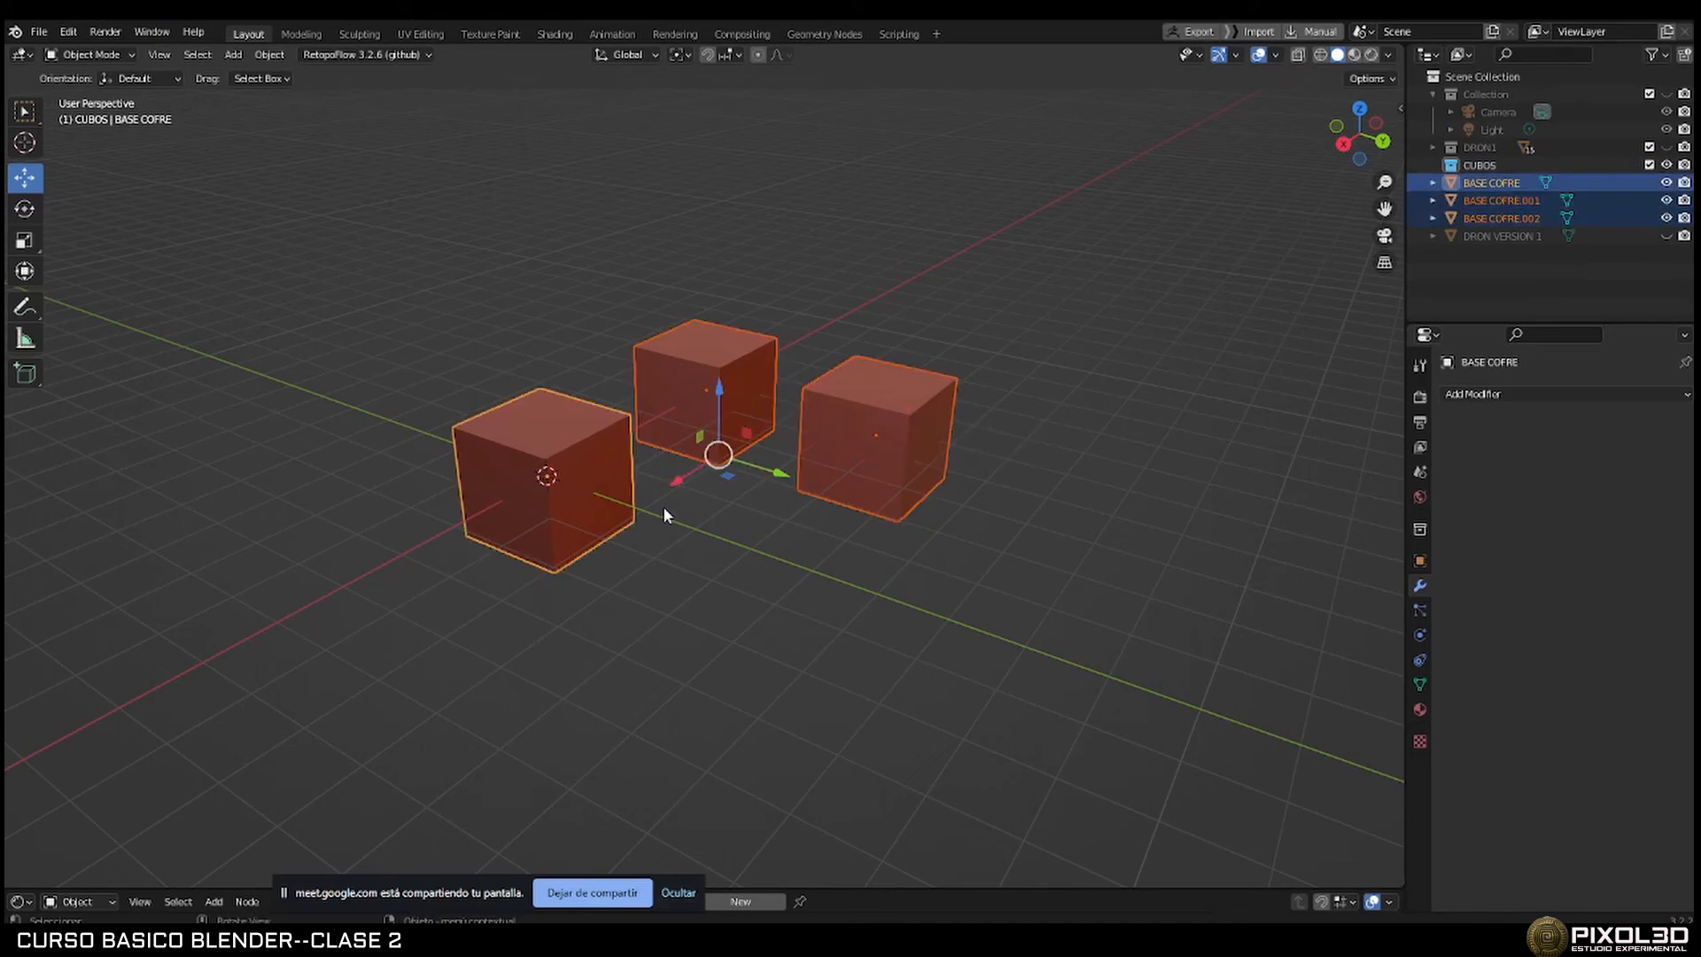
key(m)
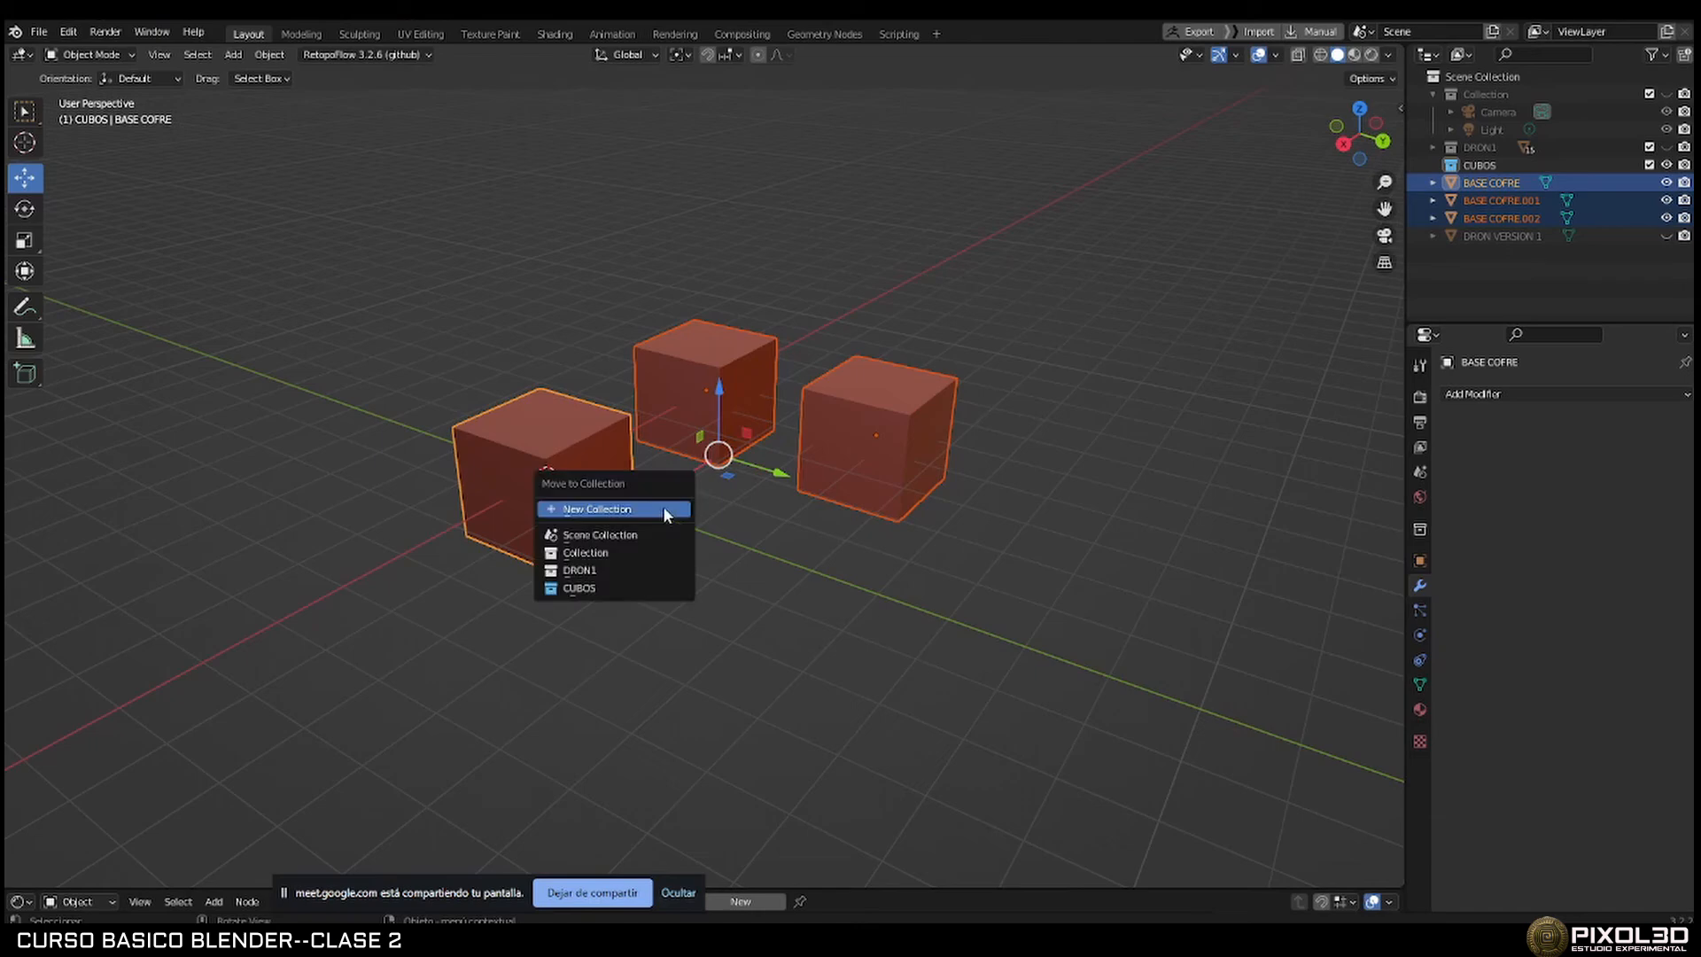
click(659, 510)
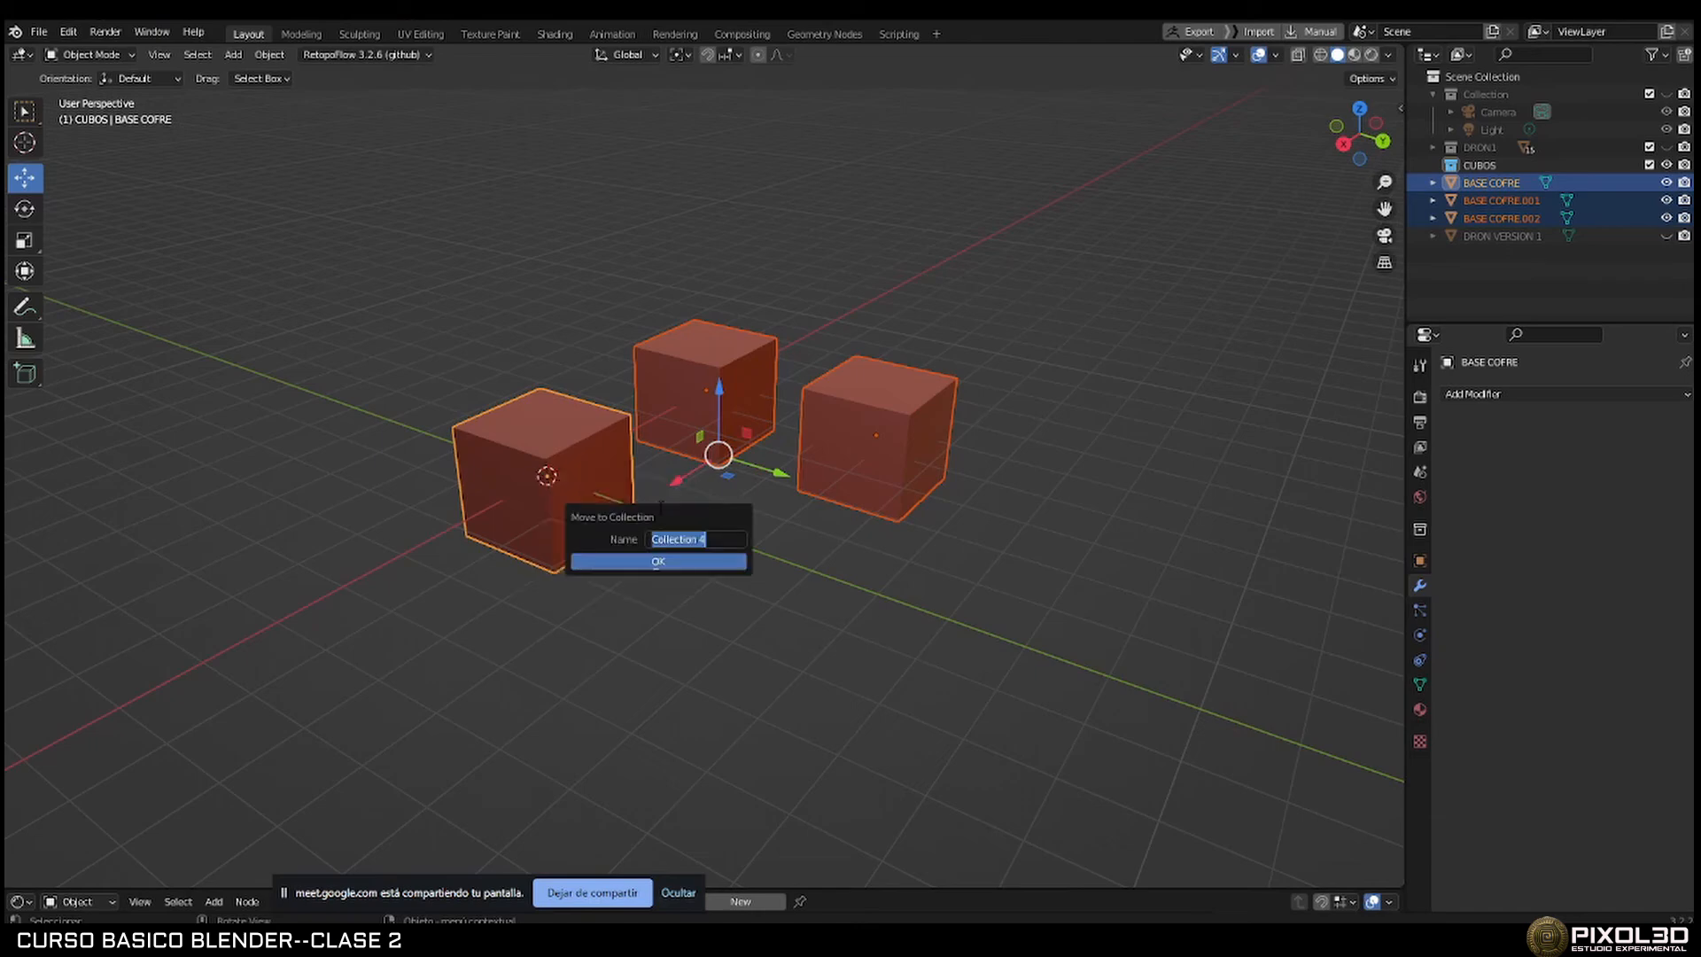
text(CUBOS MAS)
click(666, 560)
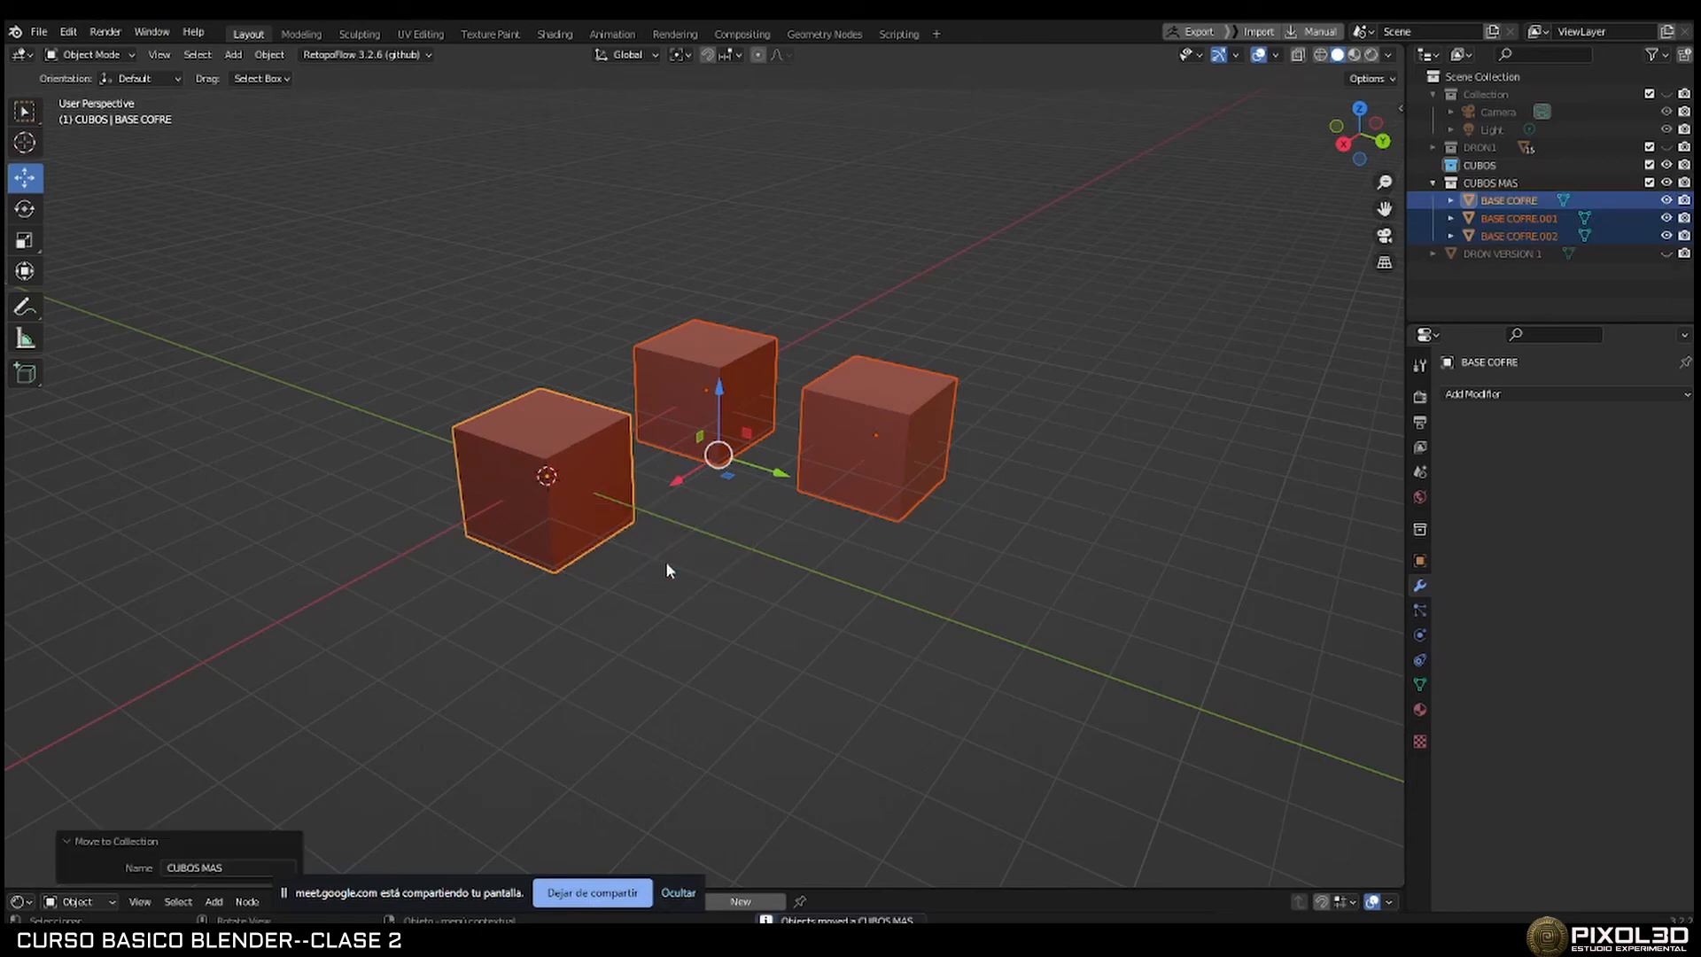
Collapse the CUBOS MAS collection and the default Collection in the outliner.
click(1434, 183)
click(1459, 182)
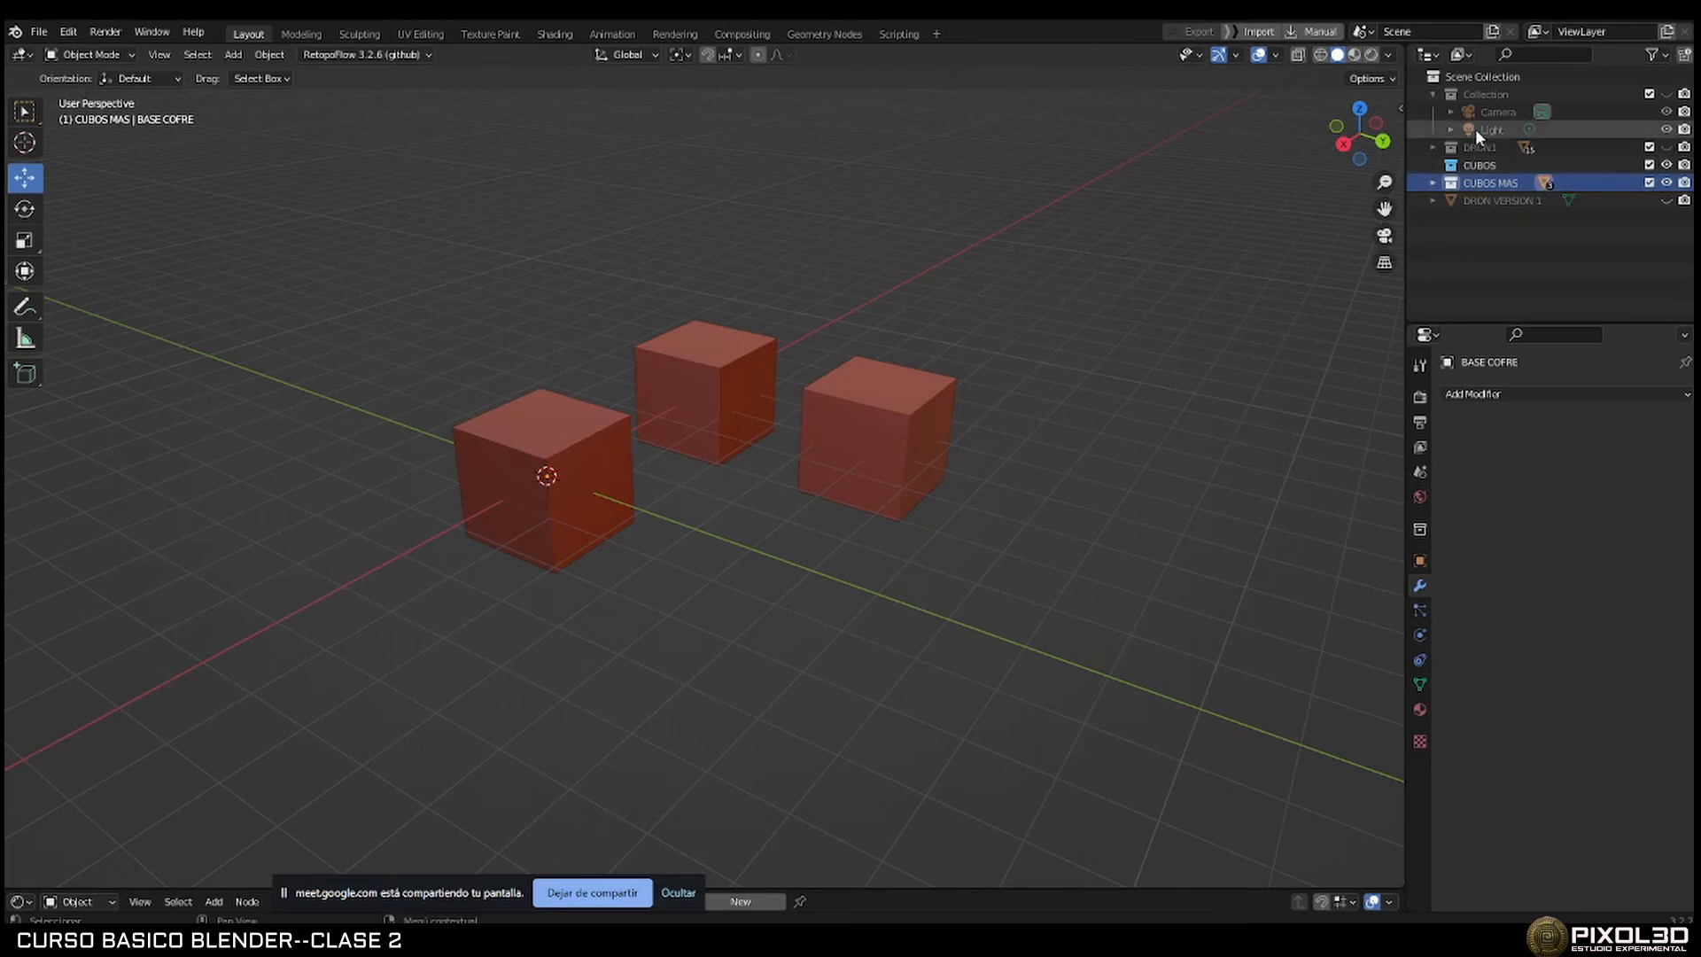
click(1434, 182)
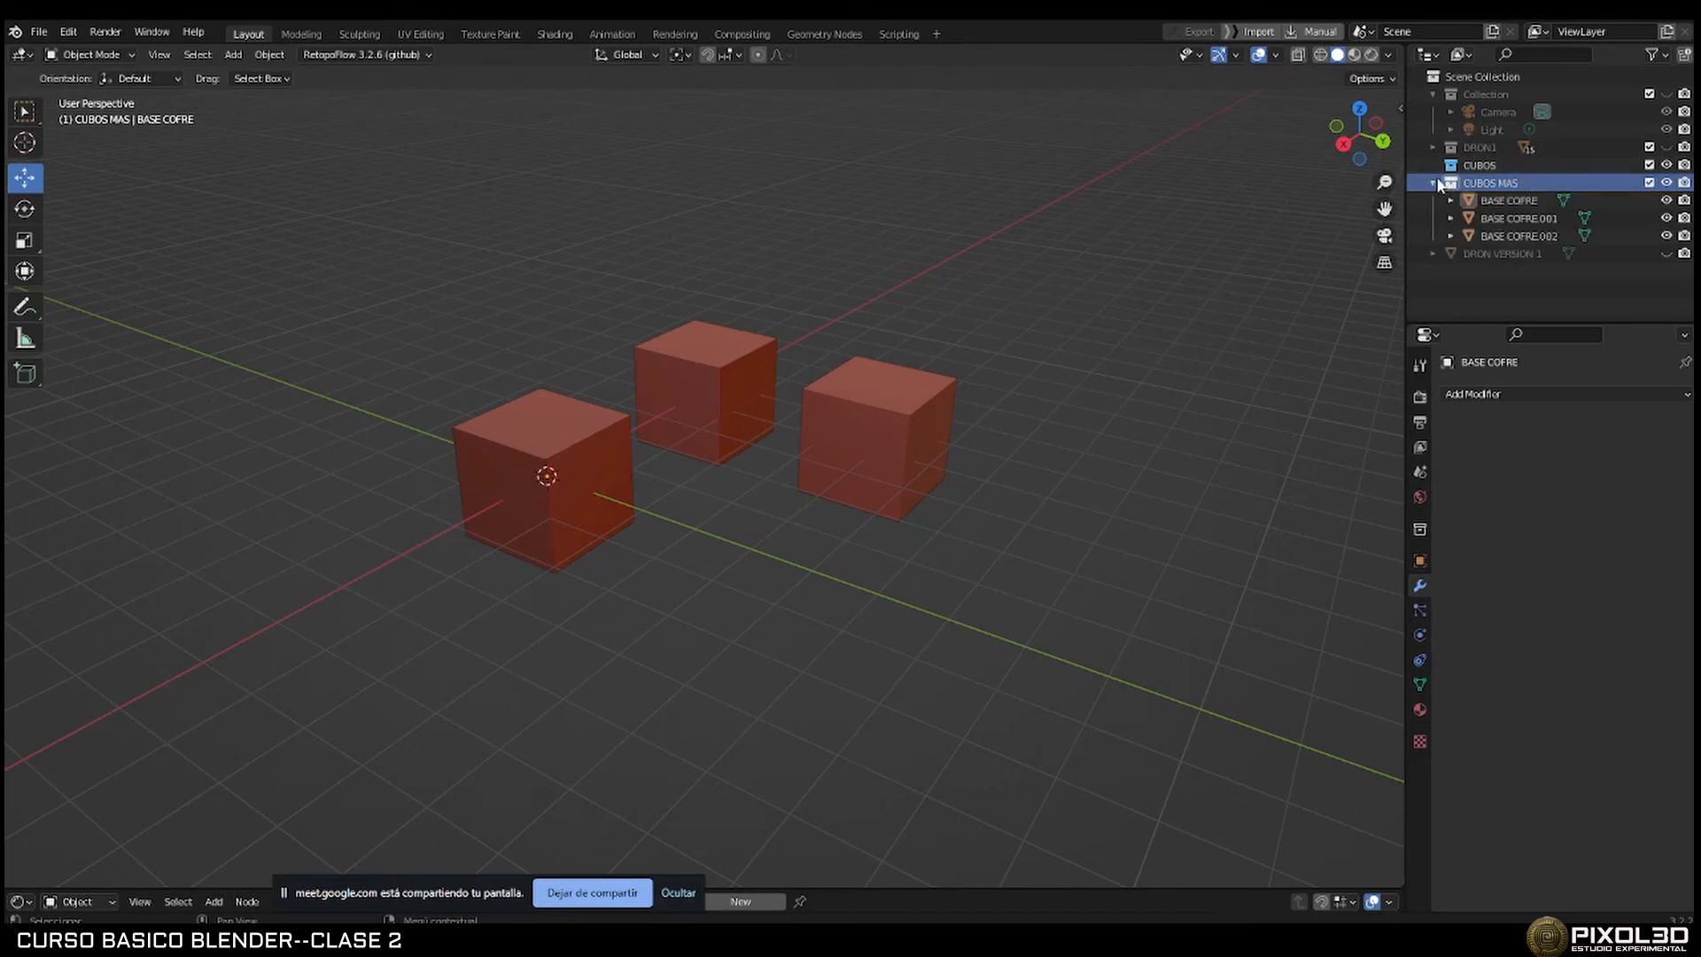
click(1433, 182)
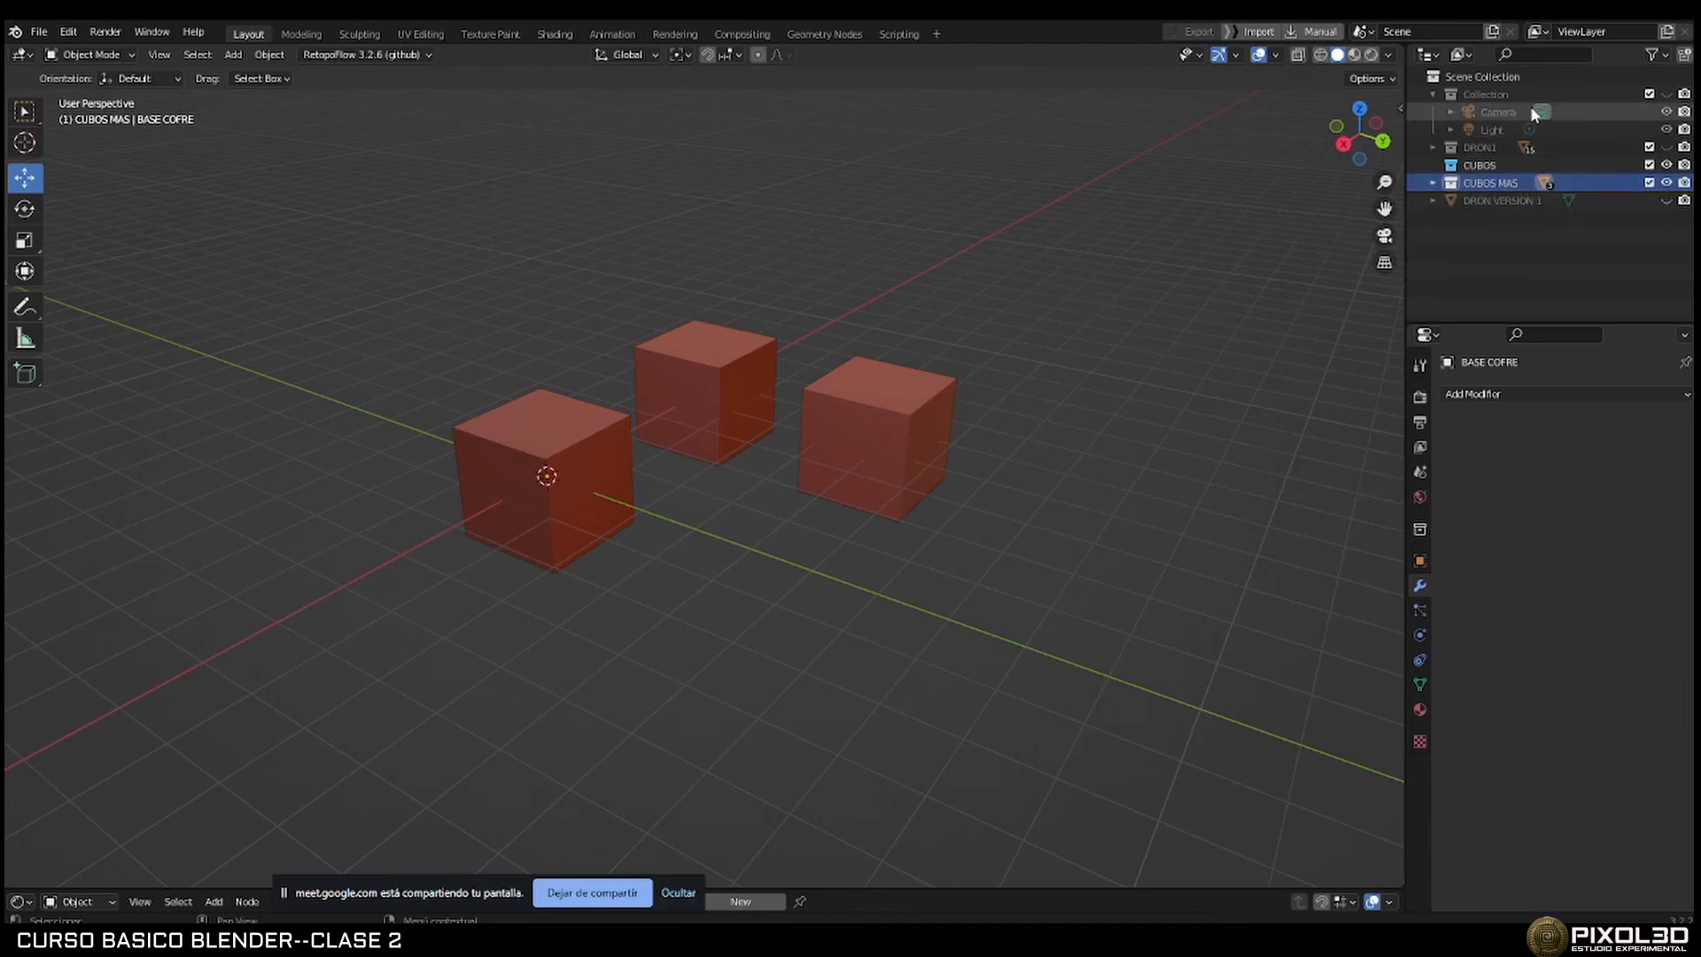
click(1433, 94)
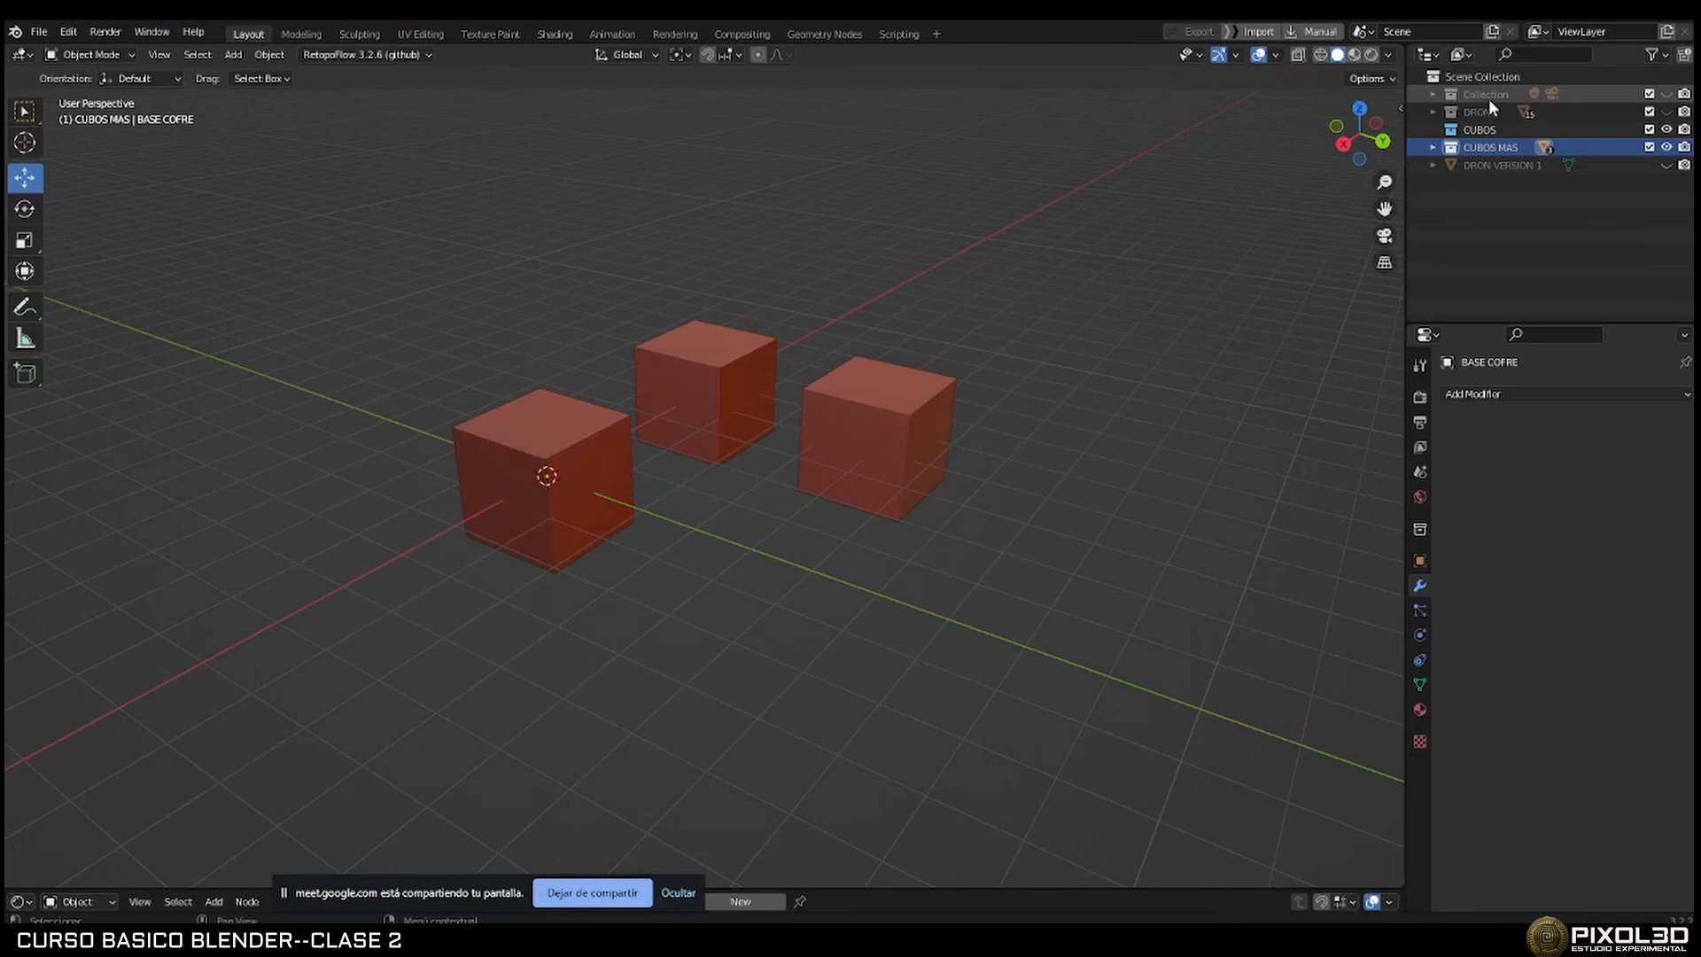
Unhide the Collection holding the camera and light, and briefly show and rehide the DRON1 collection.
click(1667, 94)
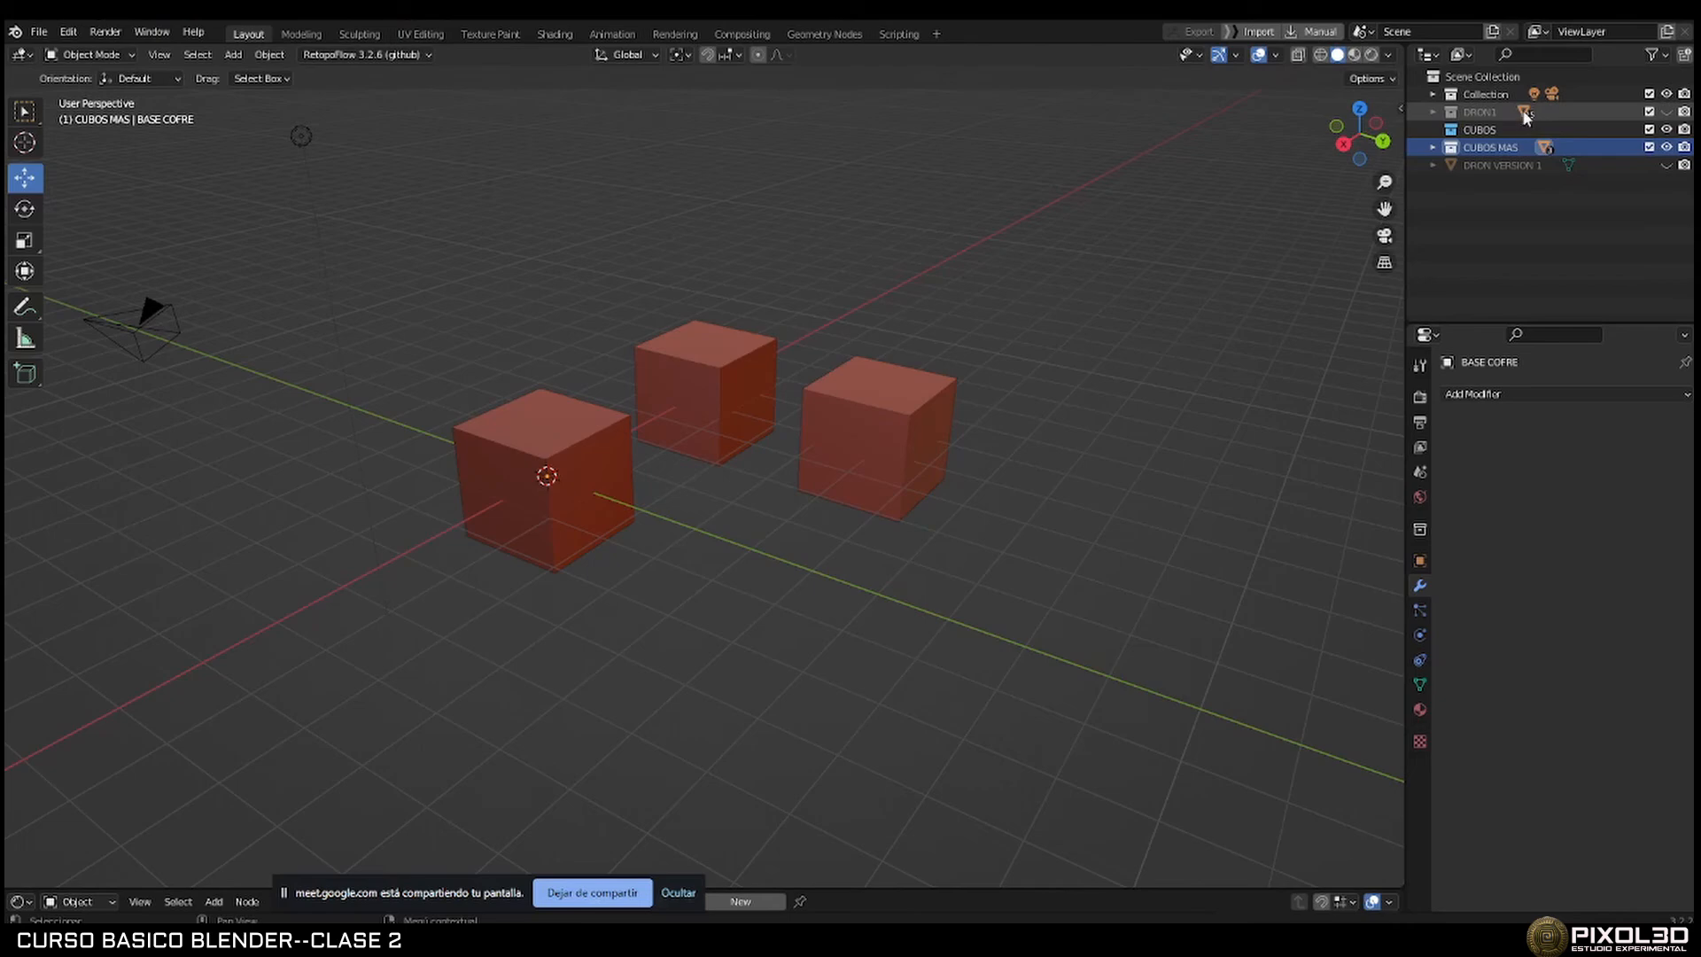
click(1663, 113)
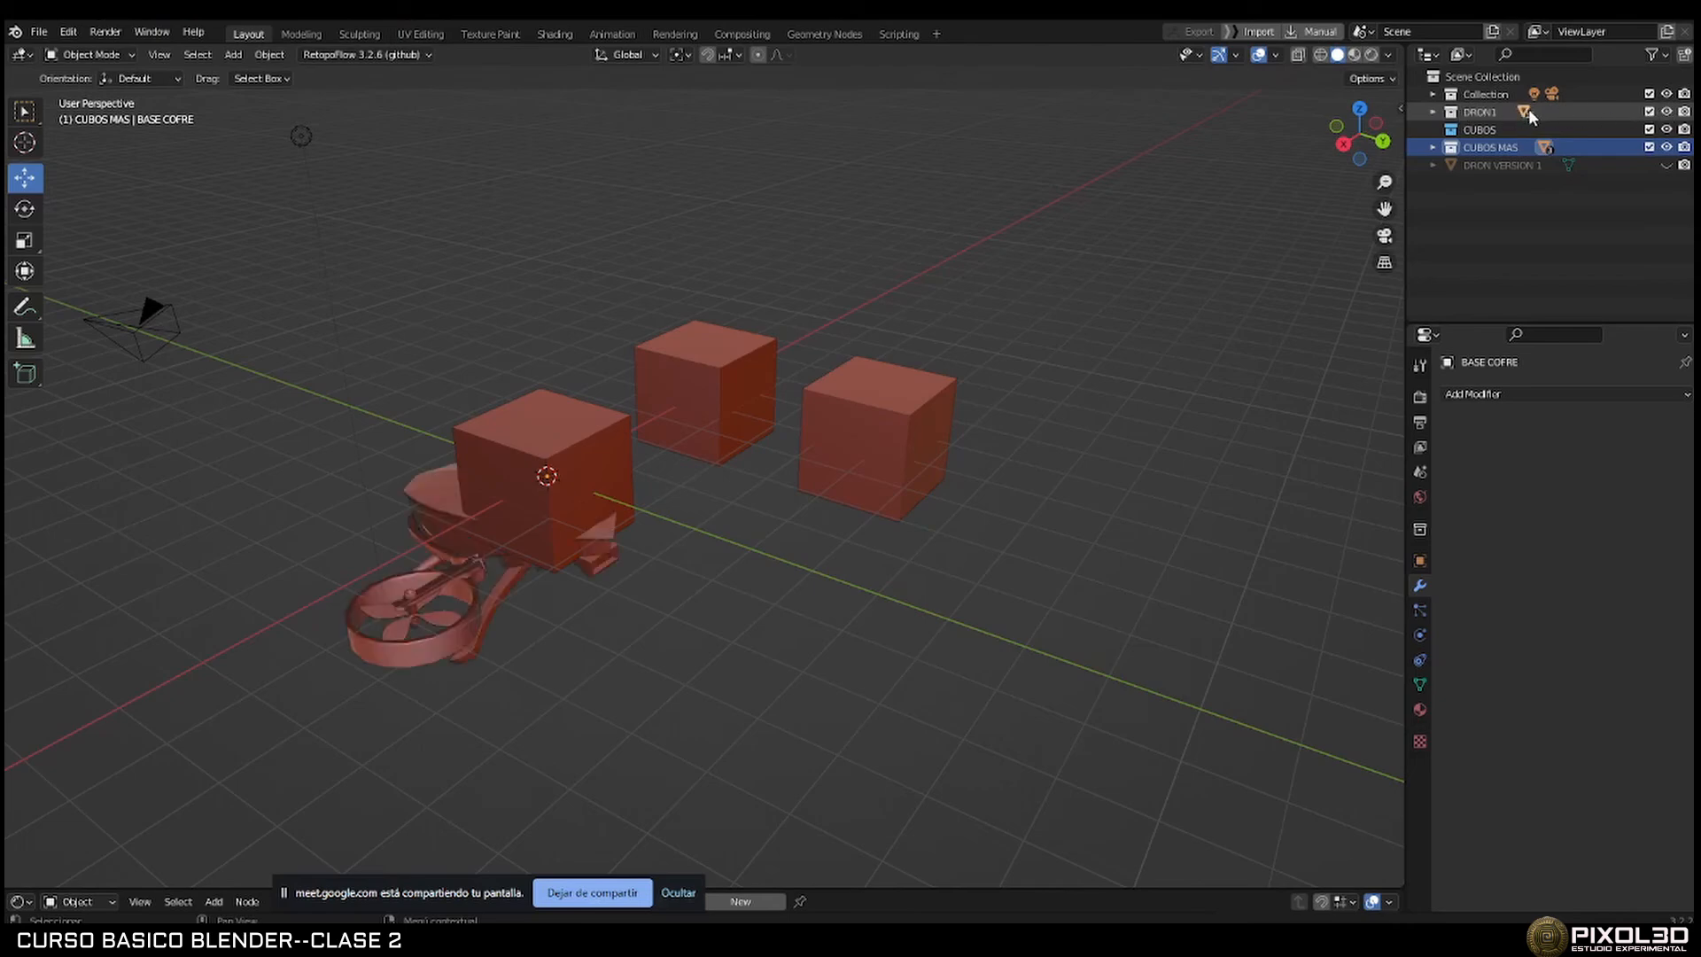
click(1664, 112)
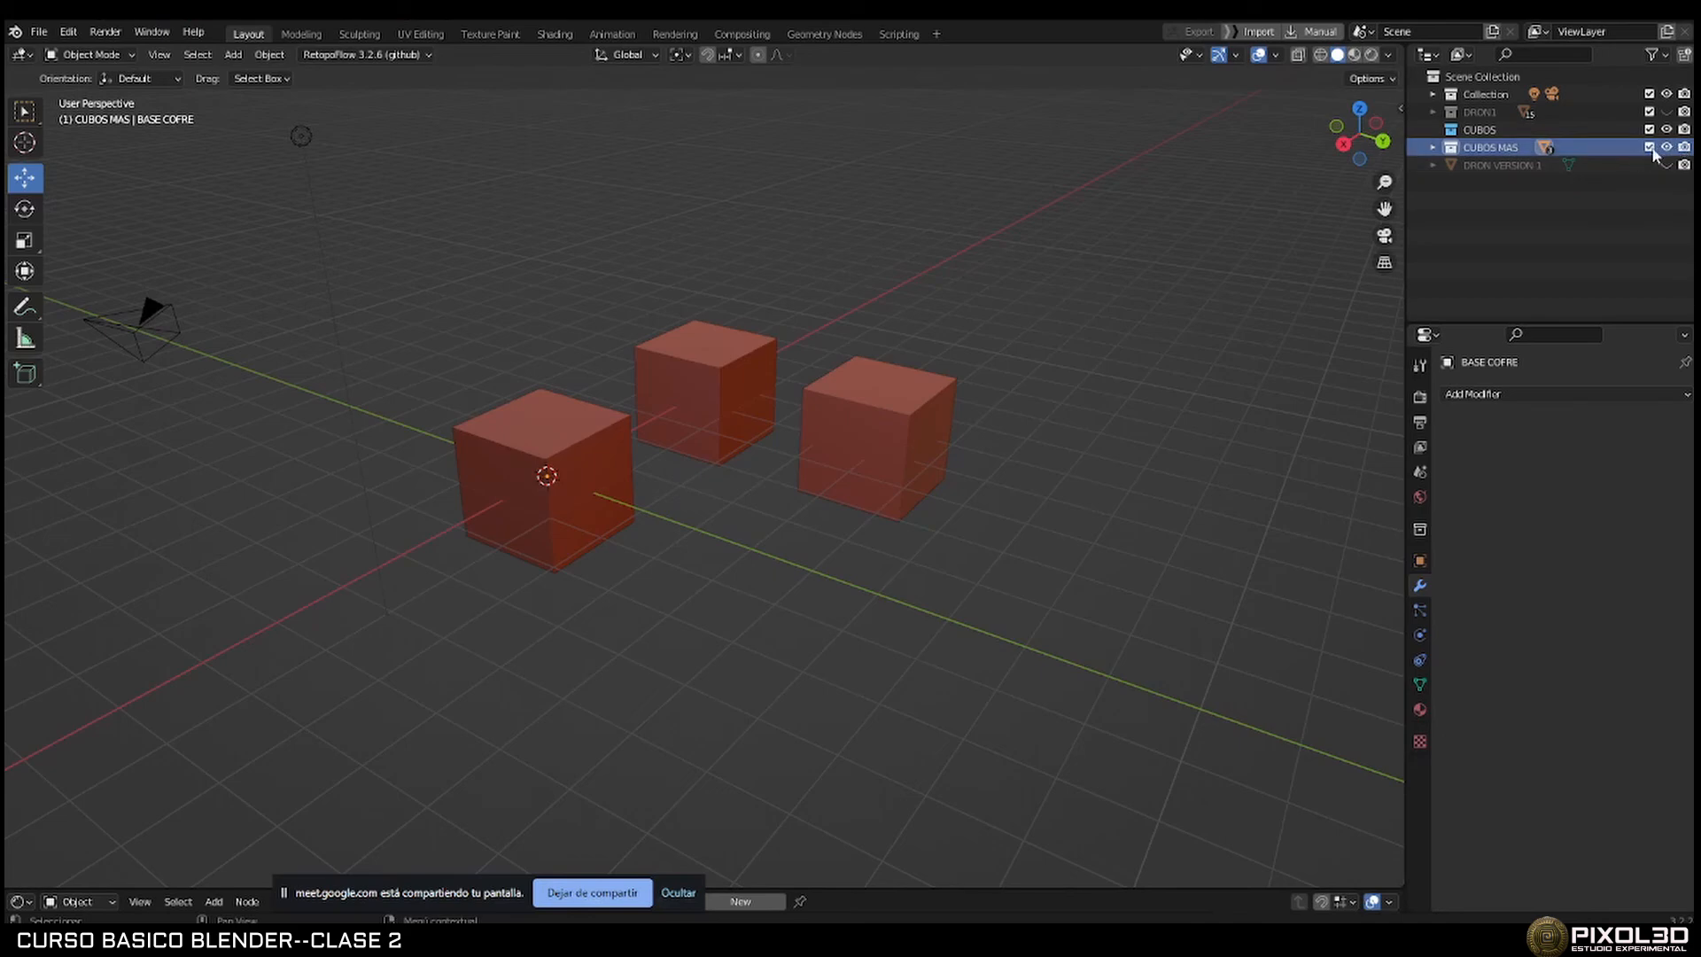
click(1665, 56)
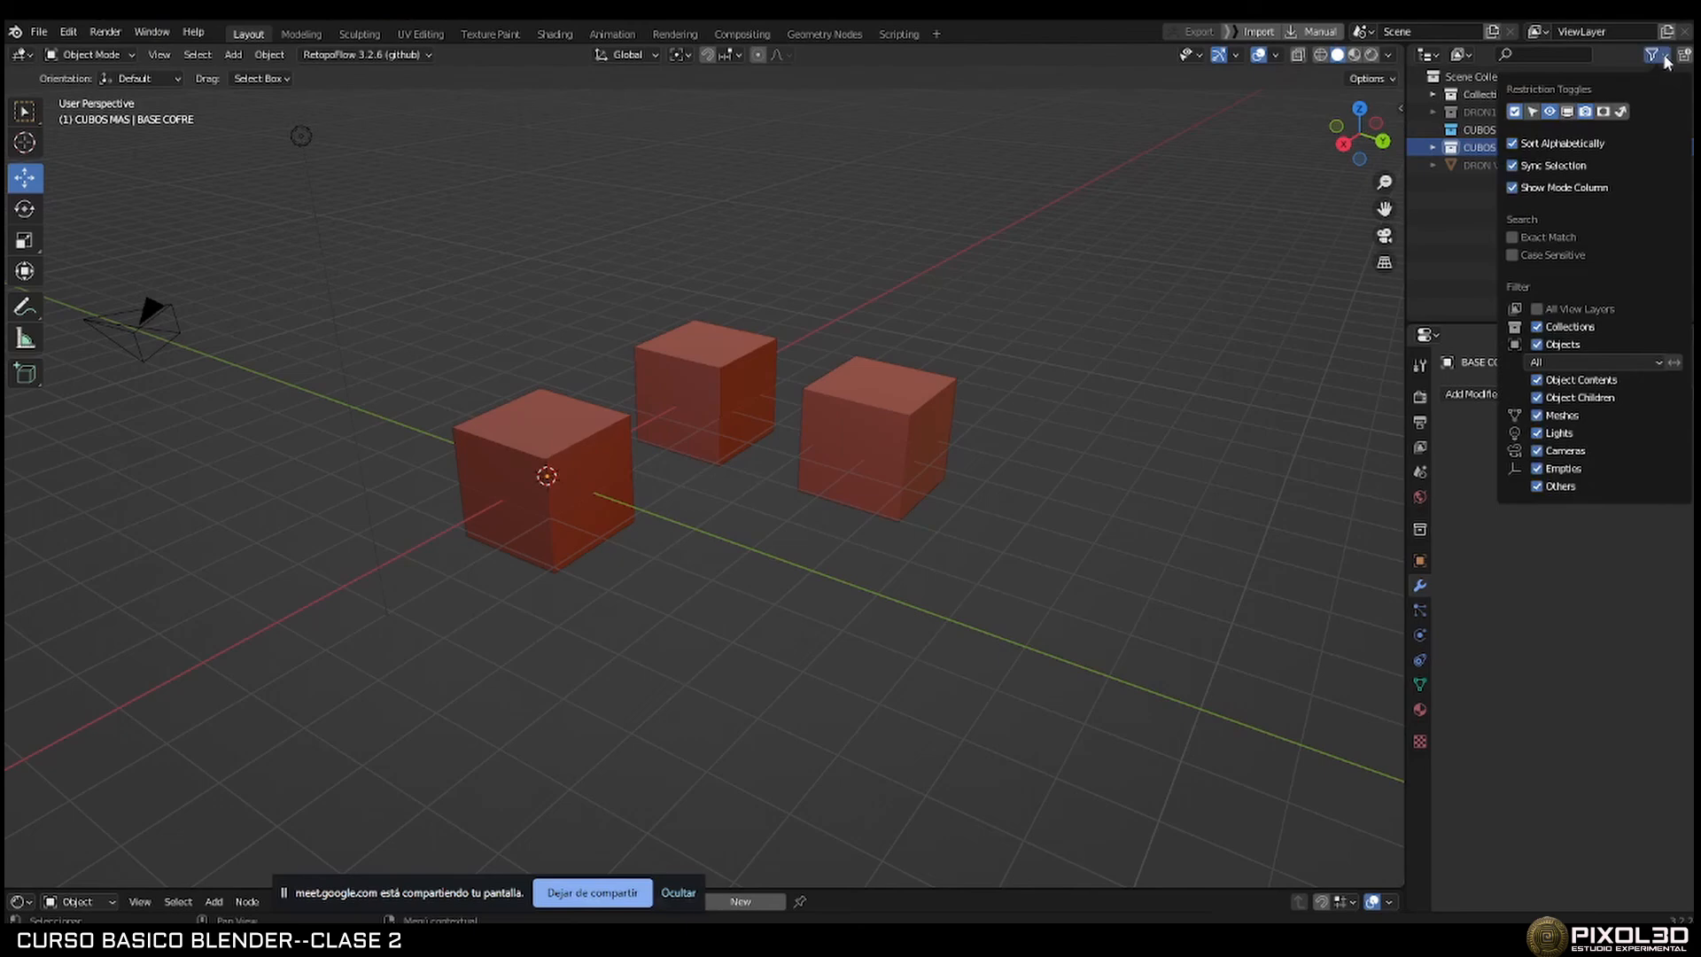
click(1665, 58)
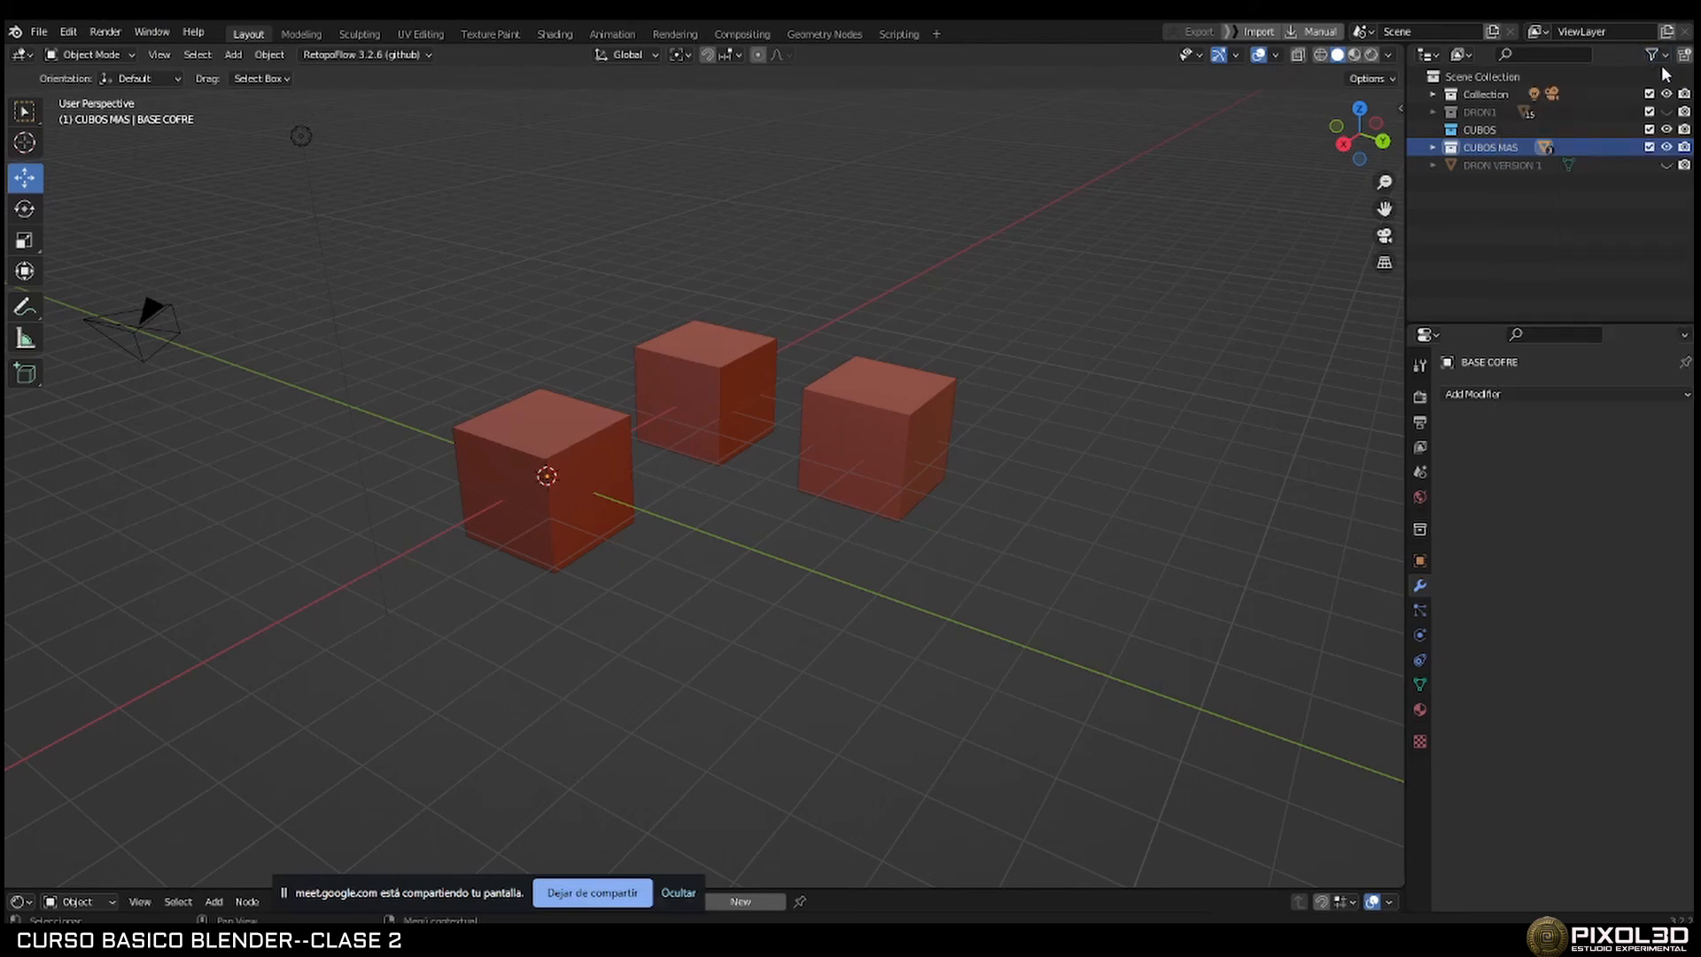
Toggle CUBOS MAS out of the view layer and back, and switch its viewport visibility off and on.
click(1650, 149)
click(1649, 148)
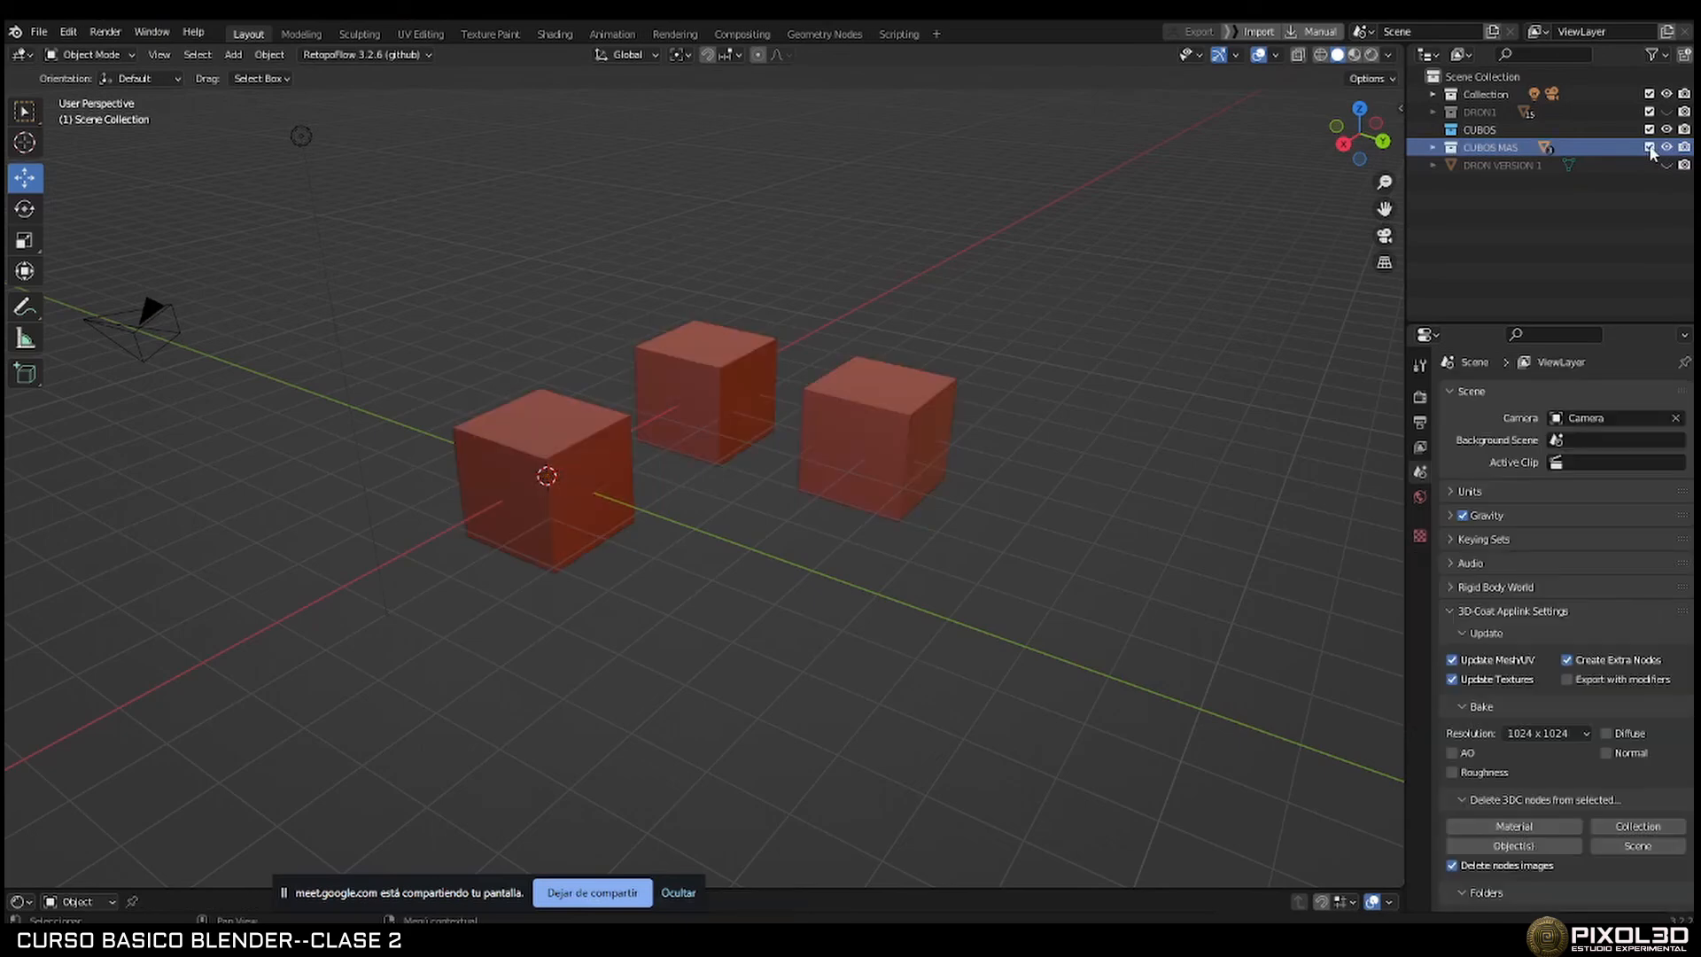
click(1667, 148)
click(1666, 148)
click(1667, 148)
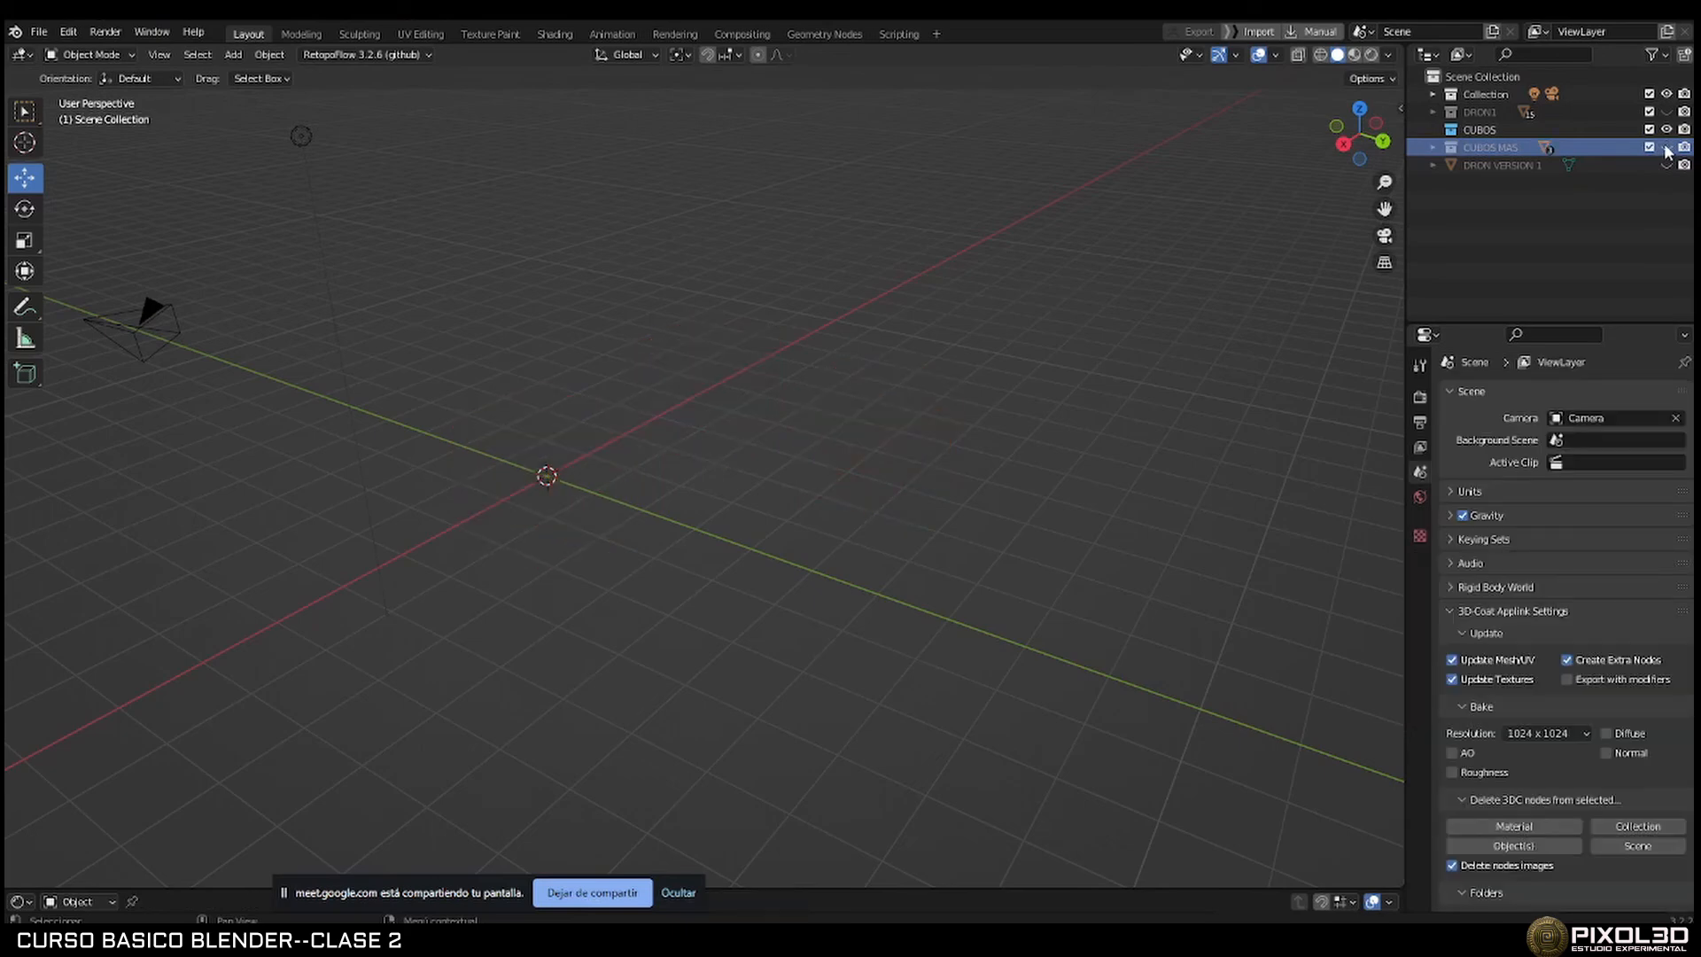
click(1667, 148)
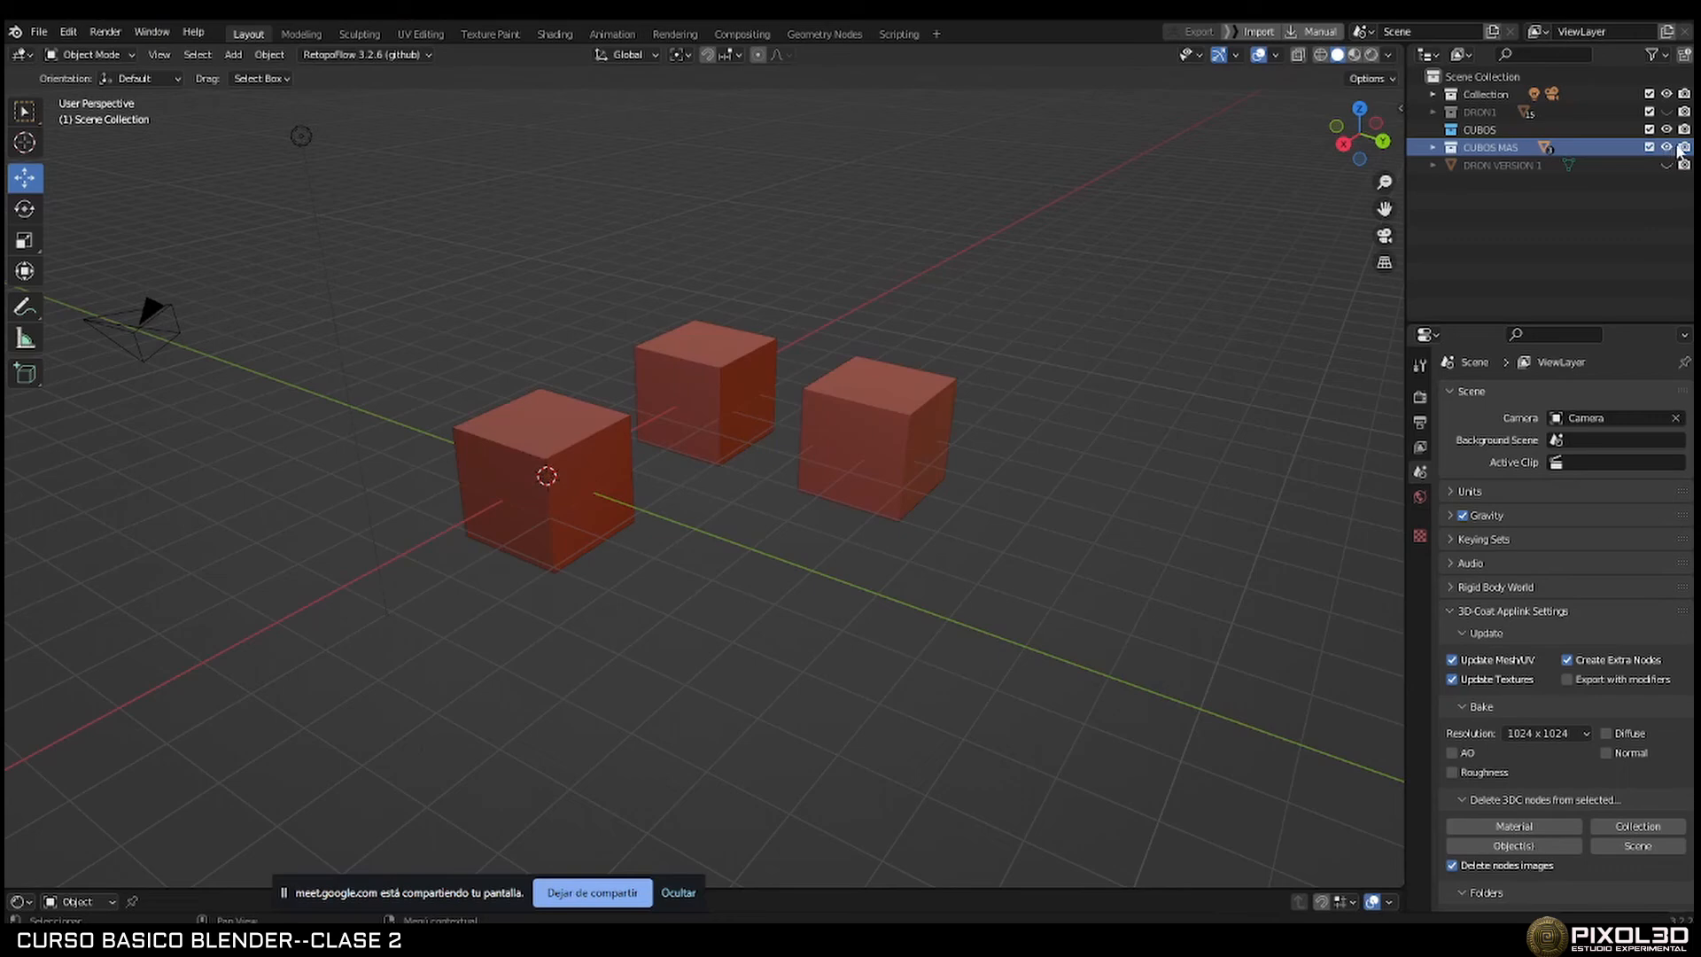
Disable CUBOS MAS in renders and check the effect with the viewport shading modes and a still image render.
click(1686, 149)
click(1372, 55)
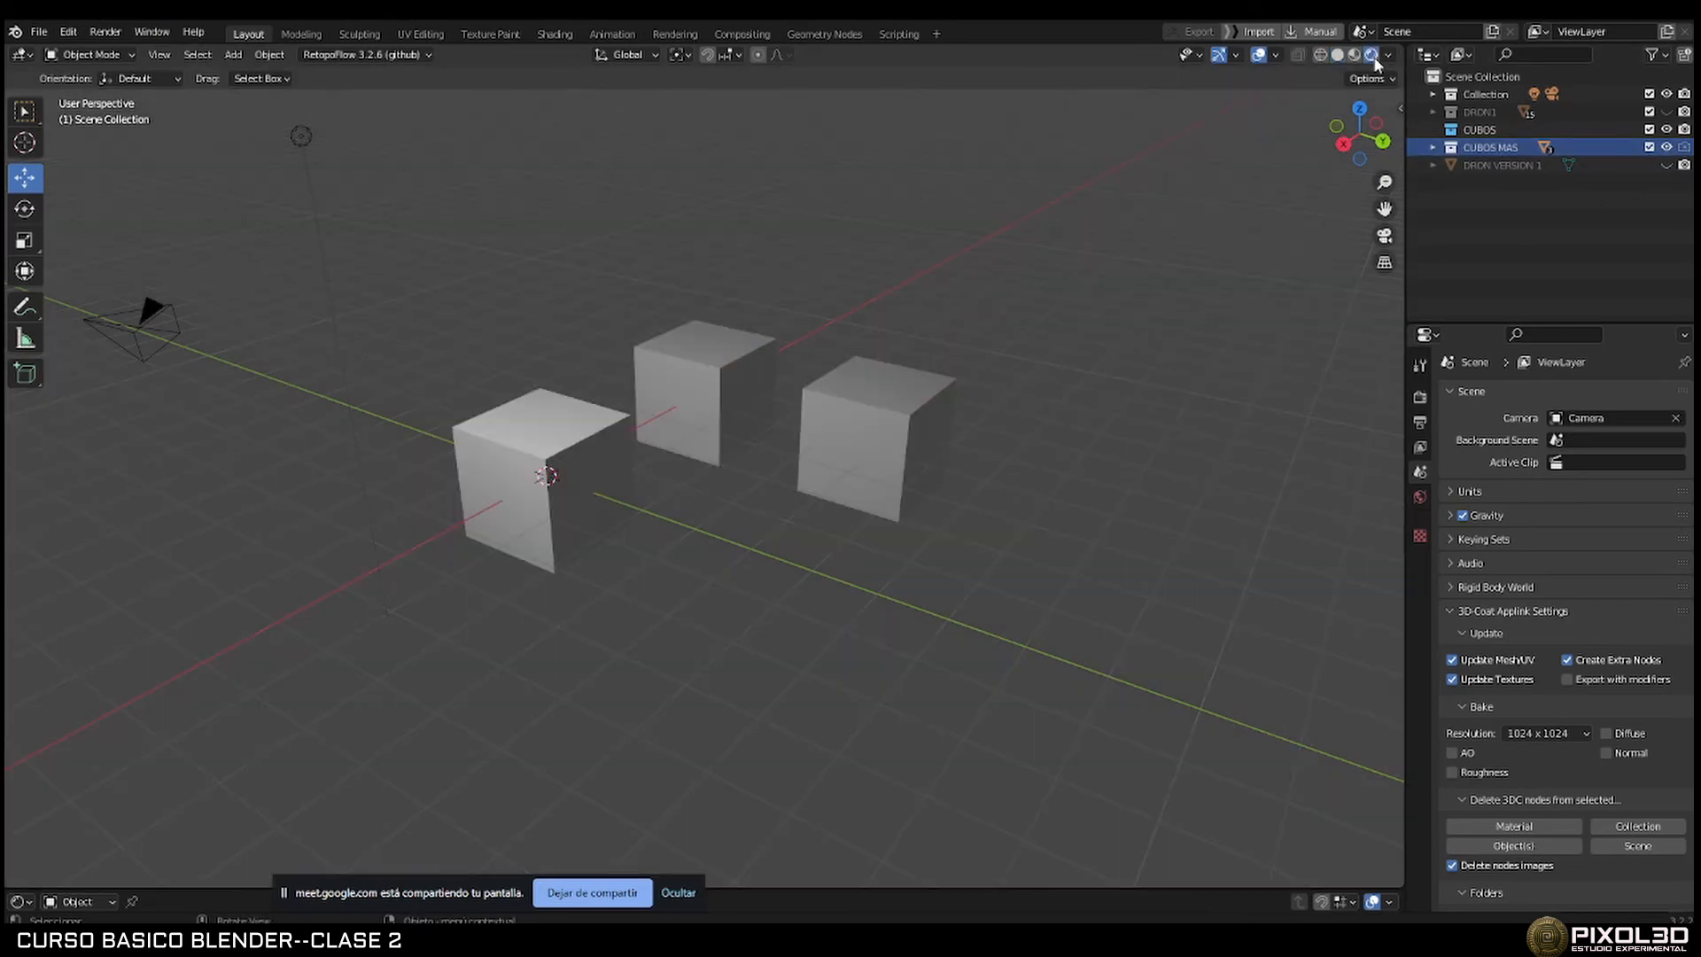
click(1353, 55)
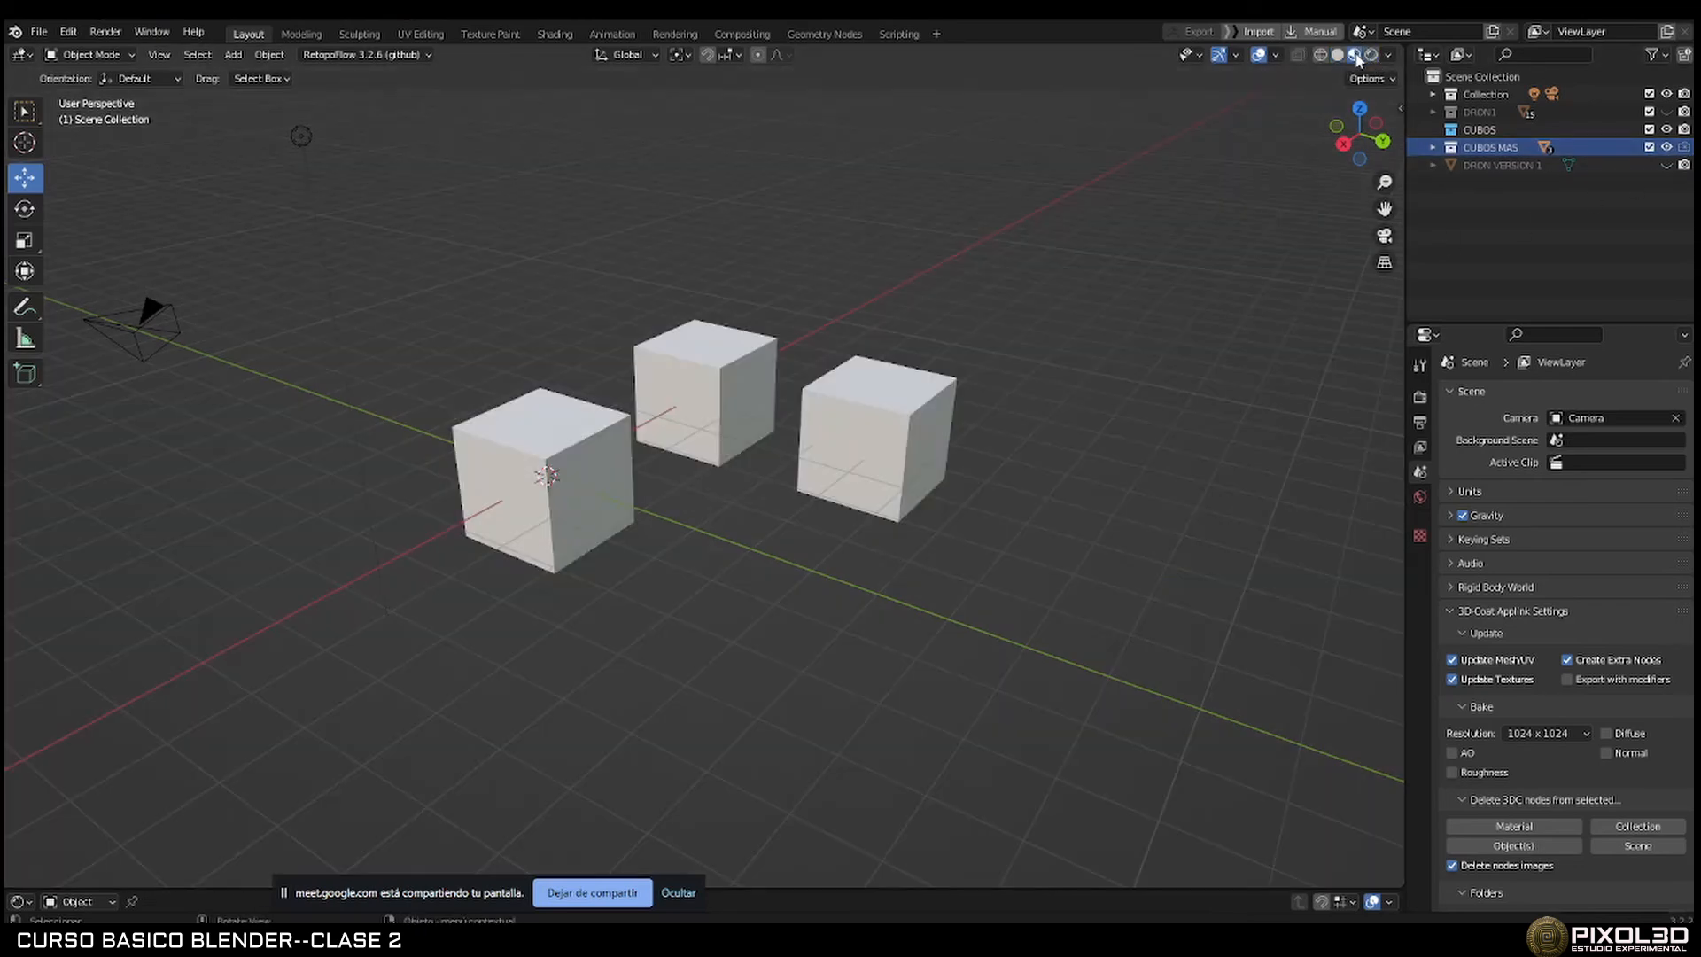
click(106, 31)
click(128, 57)
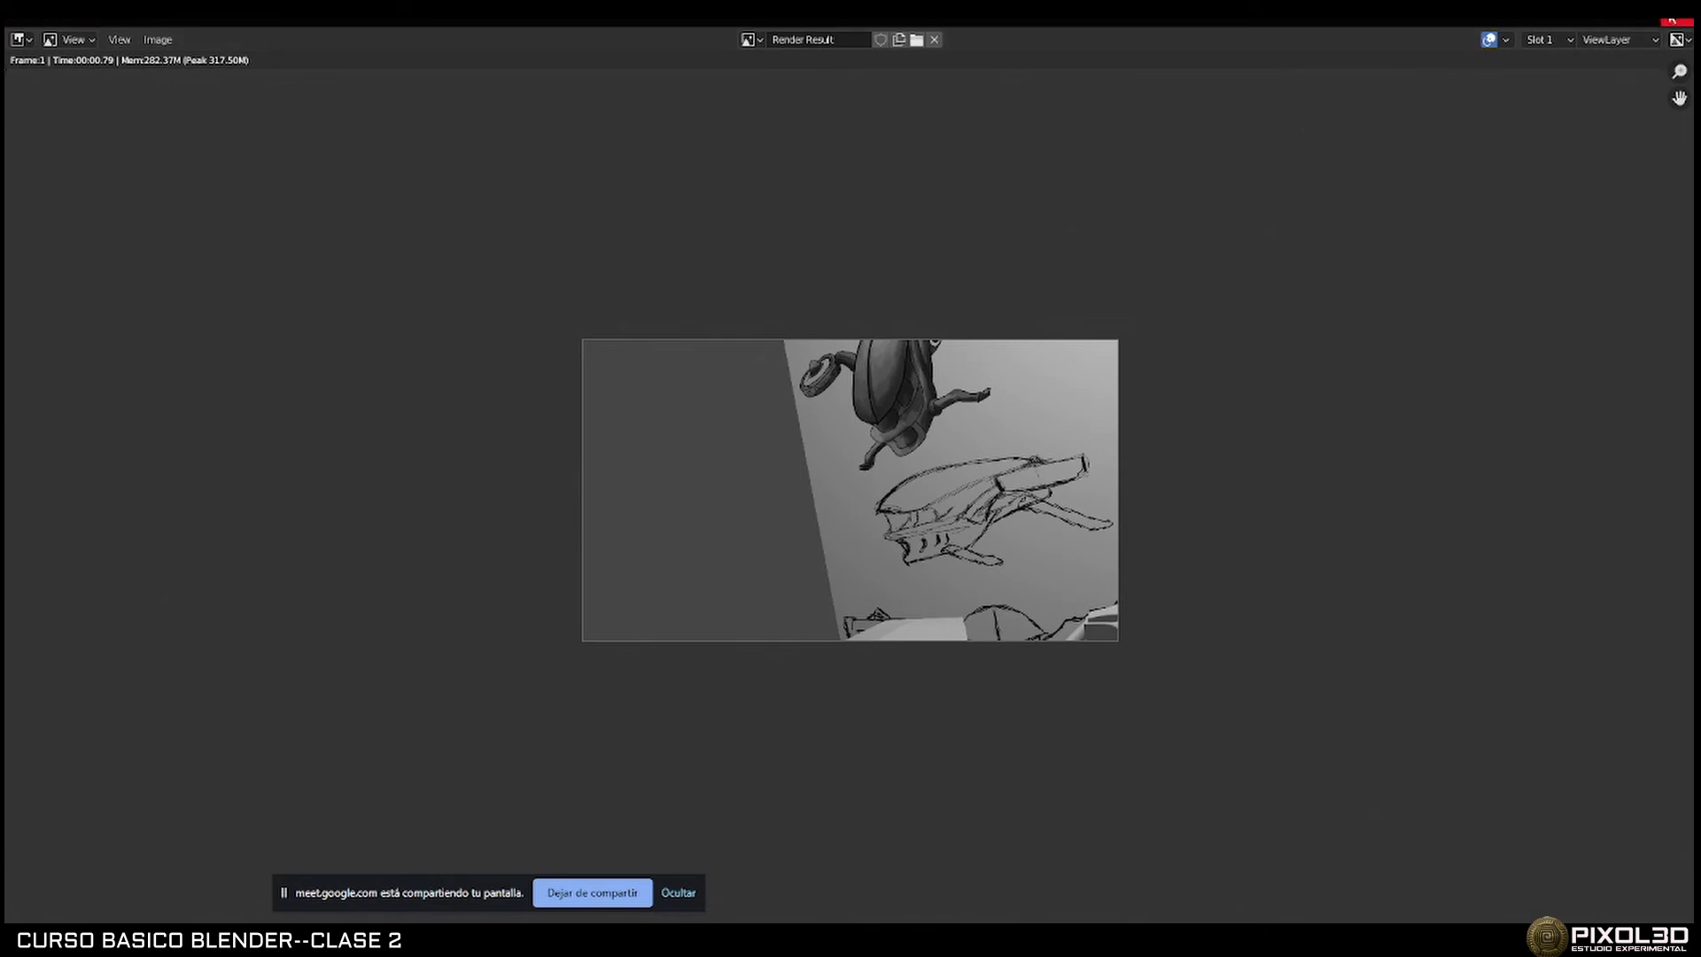
key(Escape)
Look through the camera and reframe it so all three cubes fit inside the frame.
key(KP_0)
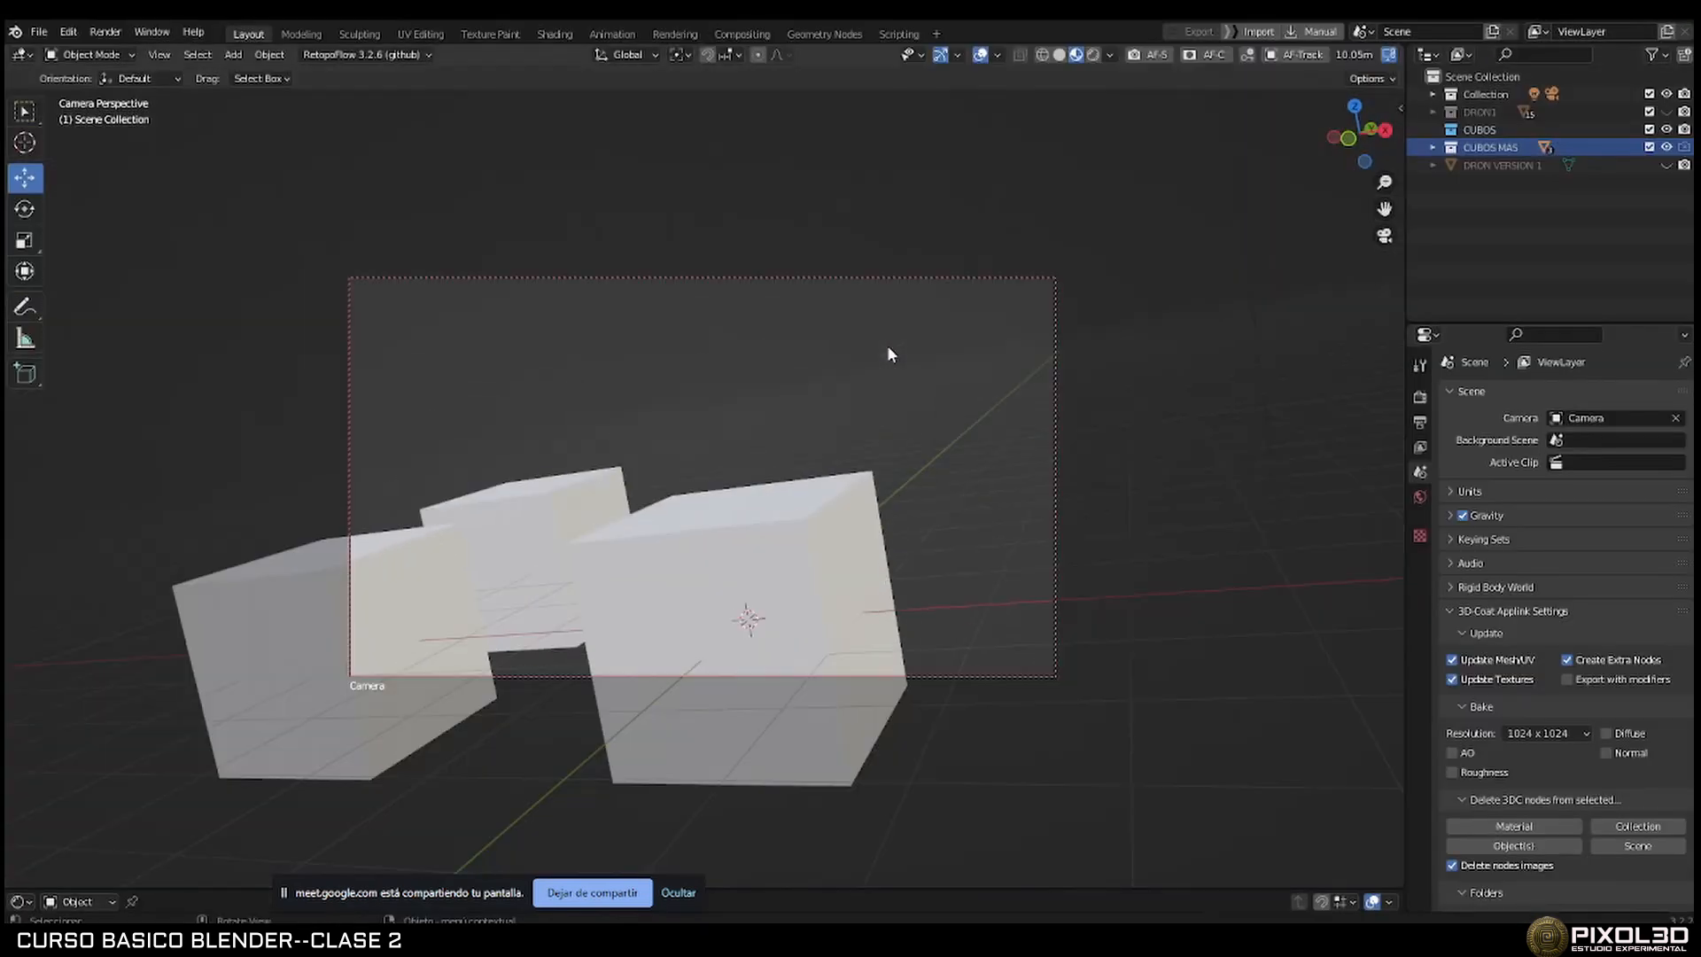
middle_drag(675, 466, 788, 434)
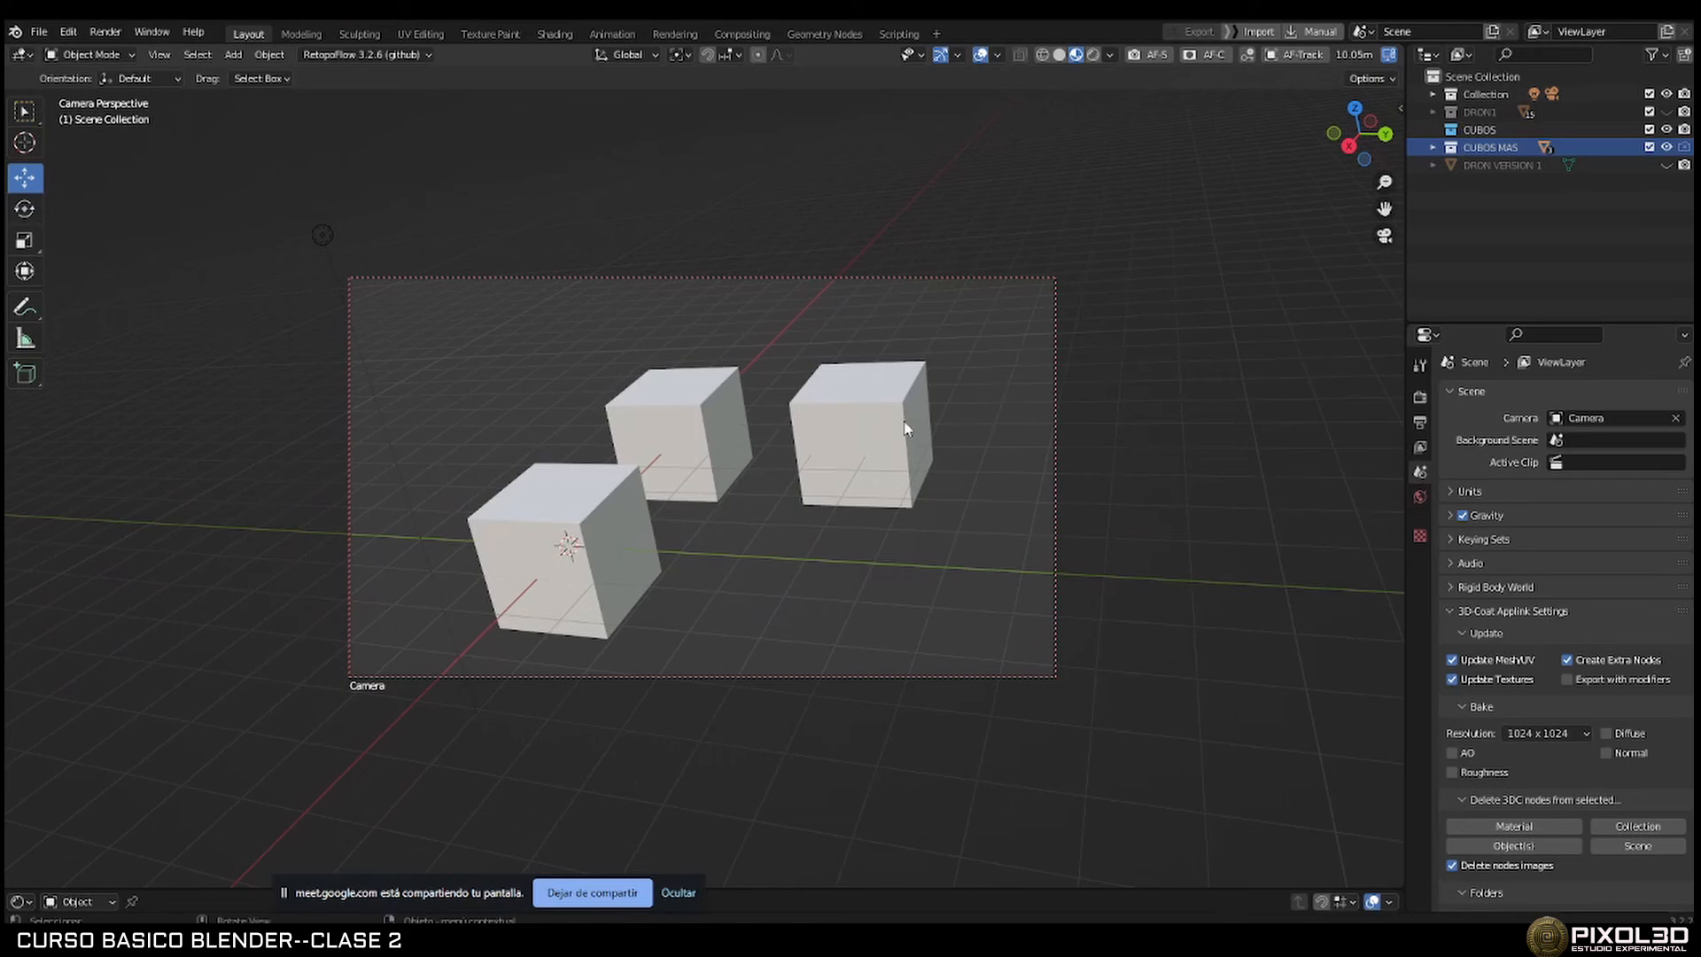
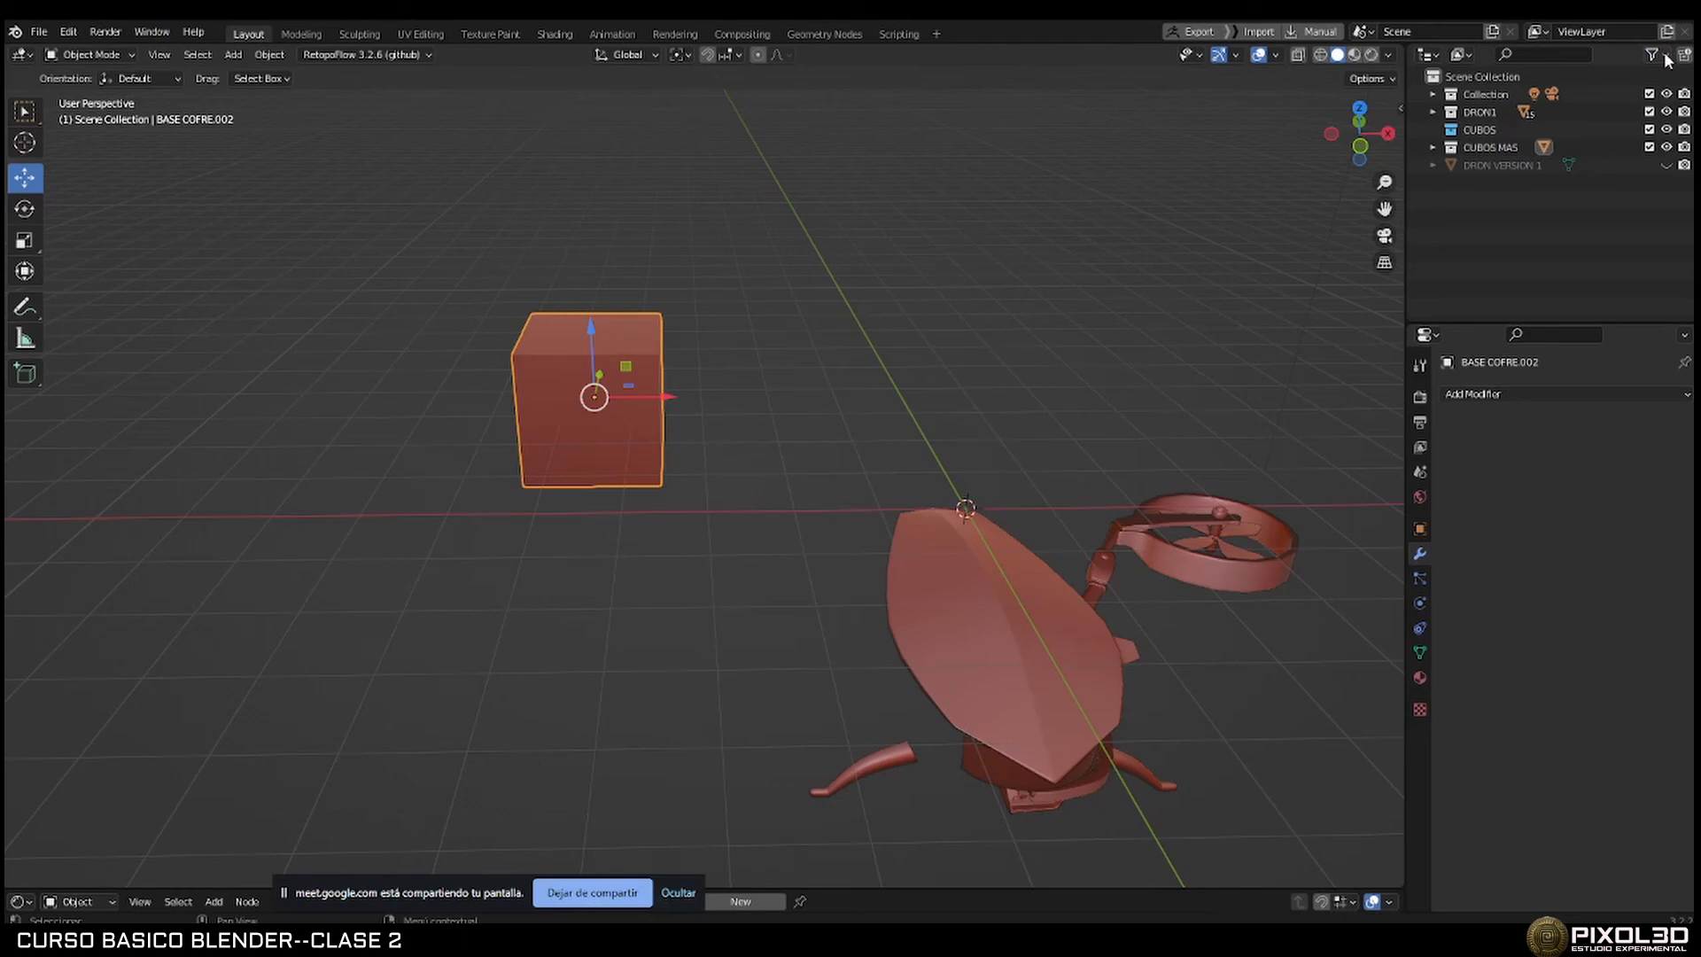
Enable the Selectable restriction toggle in the outliner and make the CUBOS MAS collection unselectable.
click(1665, 55)
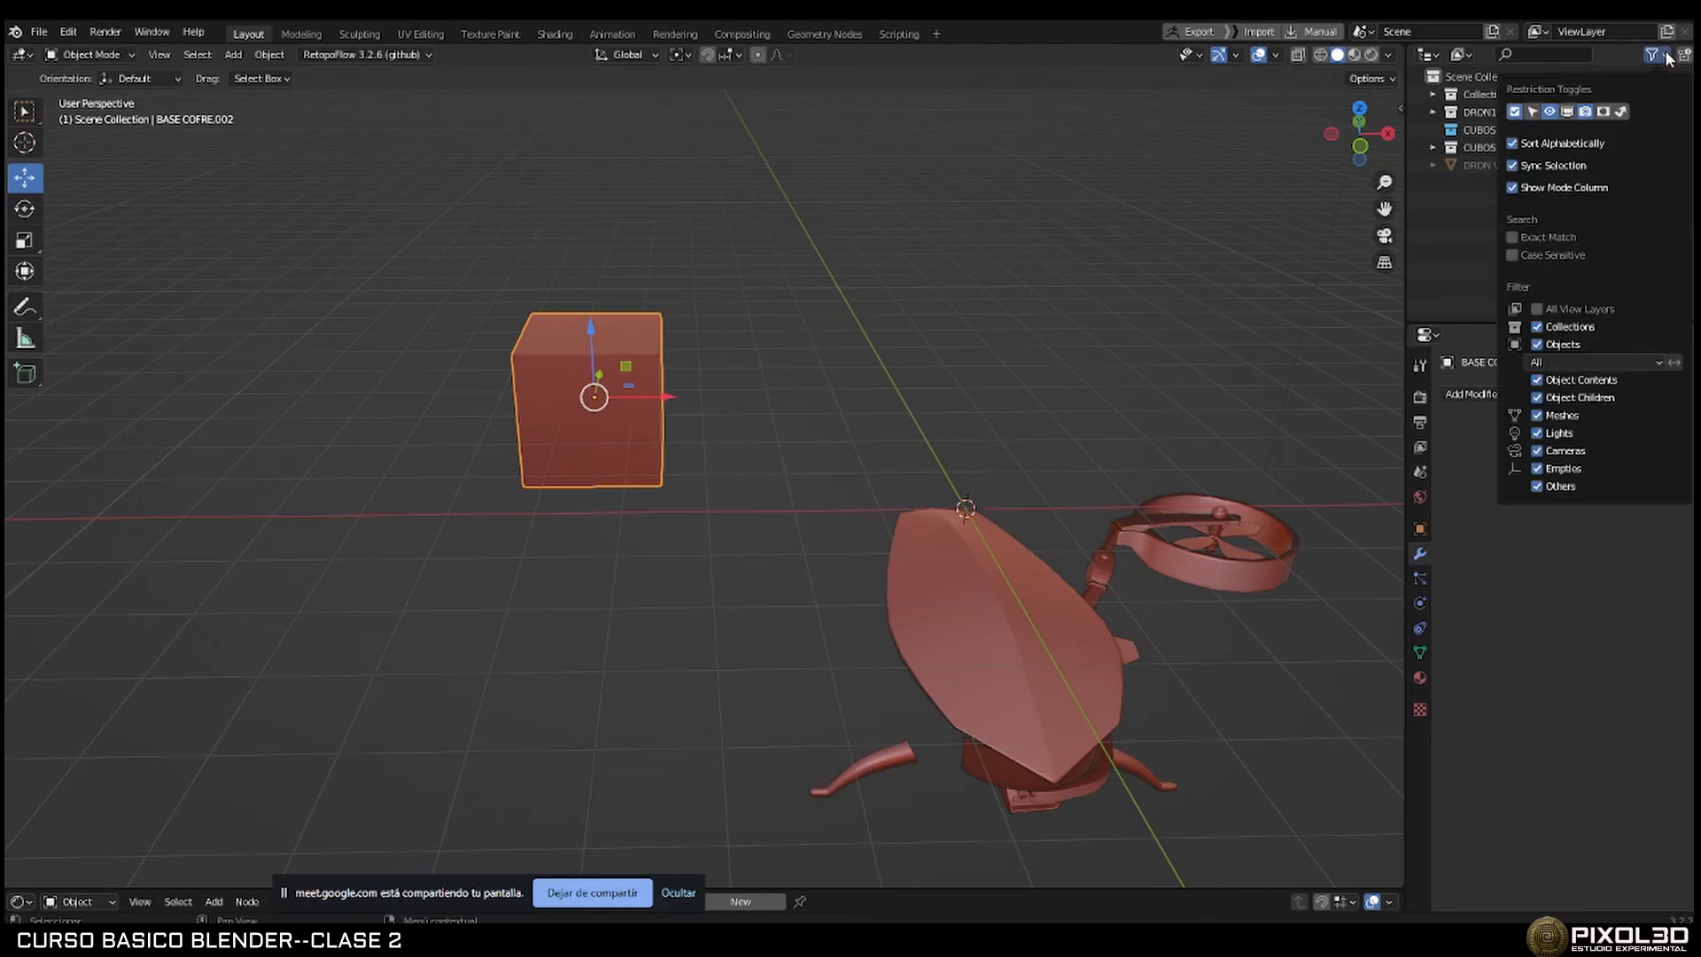
click(1533, 113)
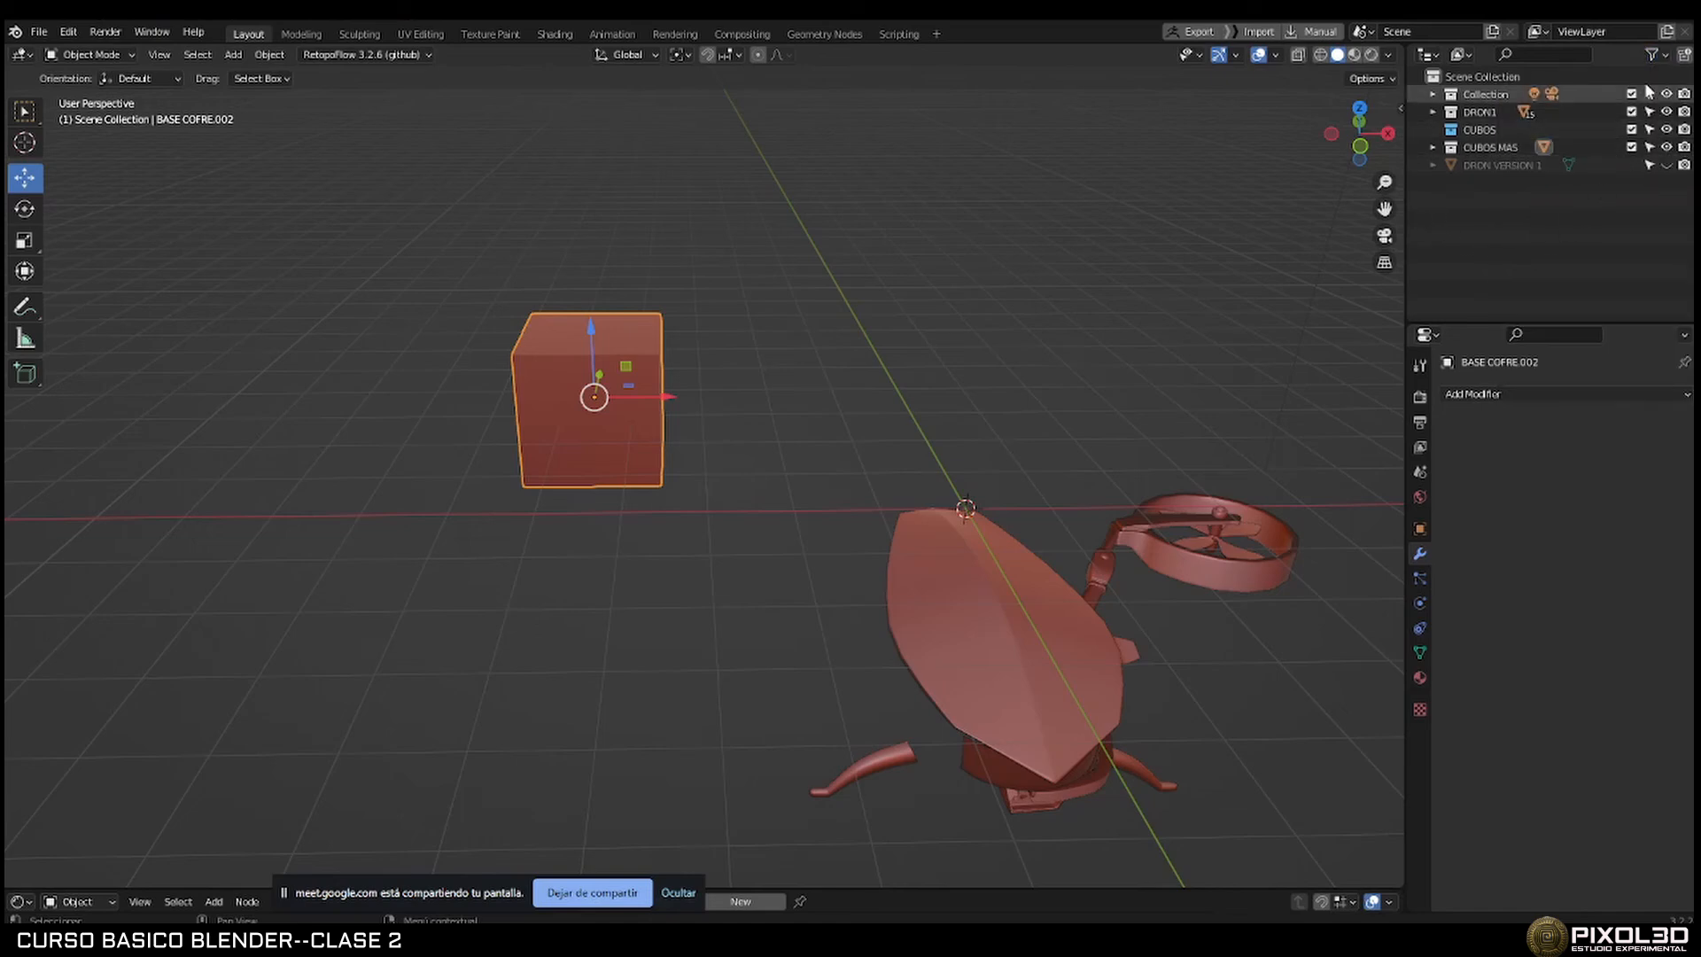
click(1651, 148)
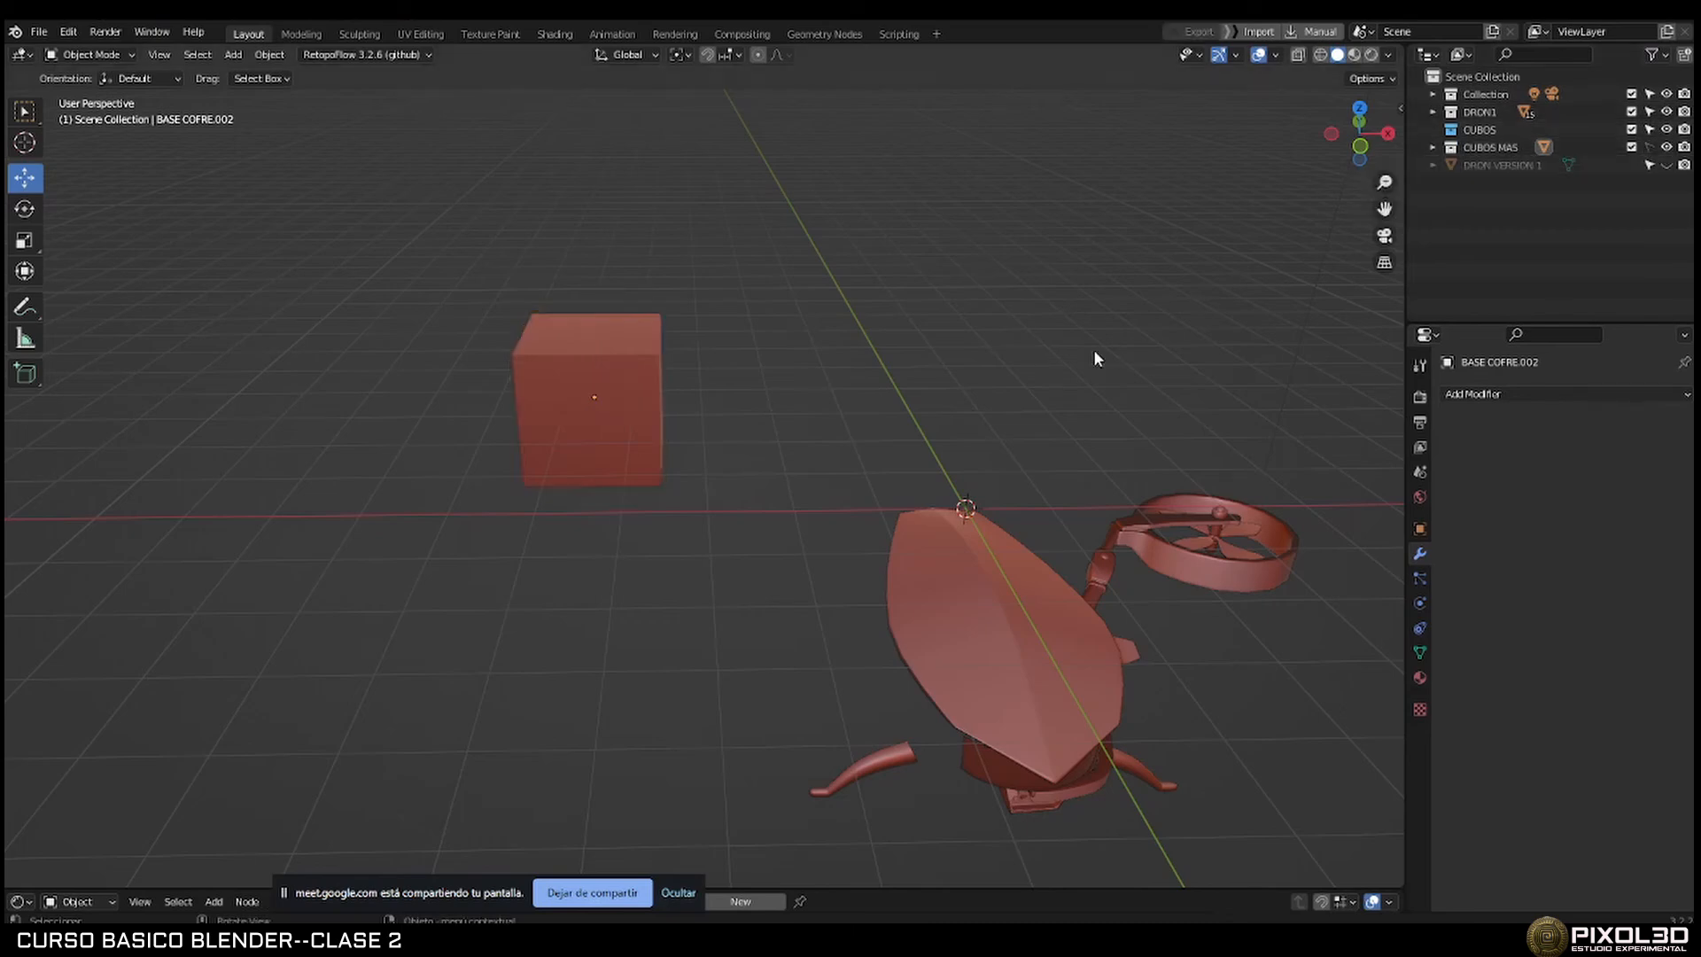
Try to box-select the cube in the viewport to test the selection lock on CUBOS MAS.
drag(430, 247, 727, 556)
drag(528, 376, 684, 465)
drag(595, 358, 617, 388)
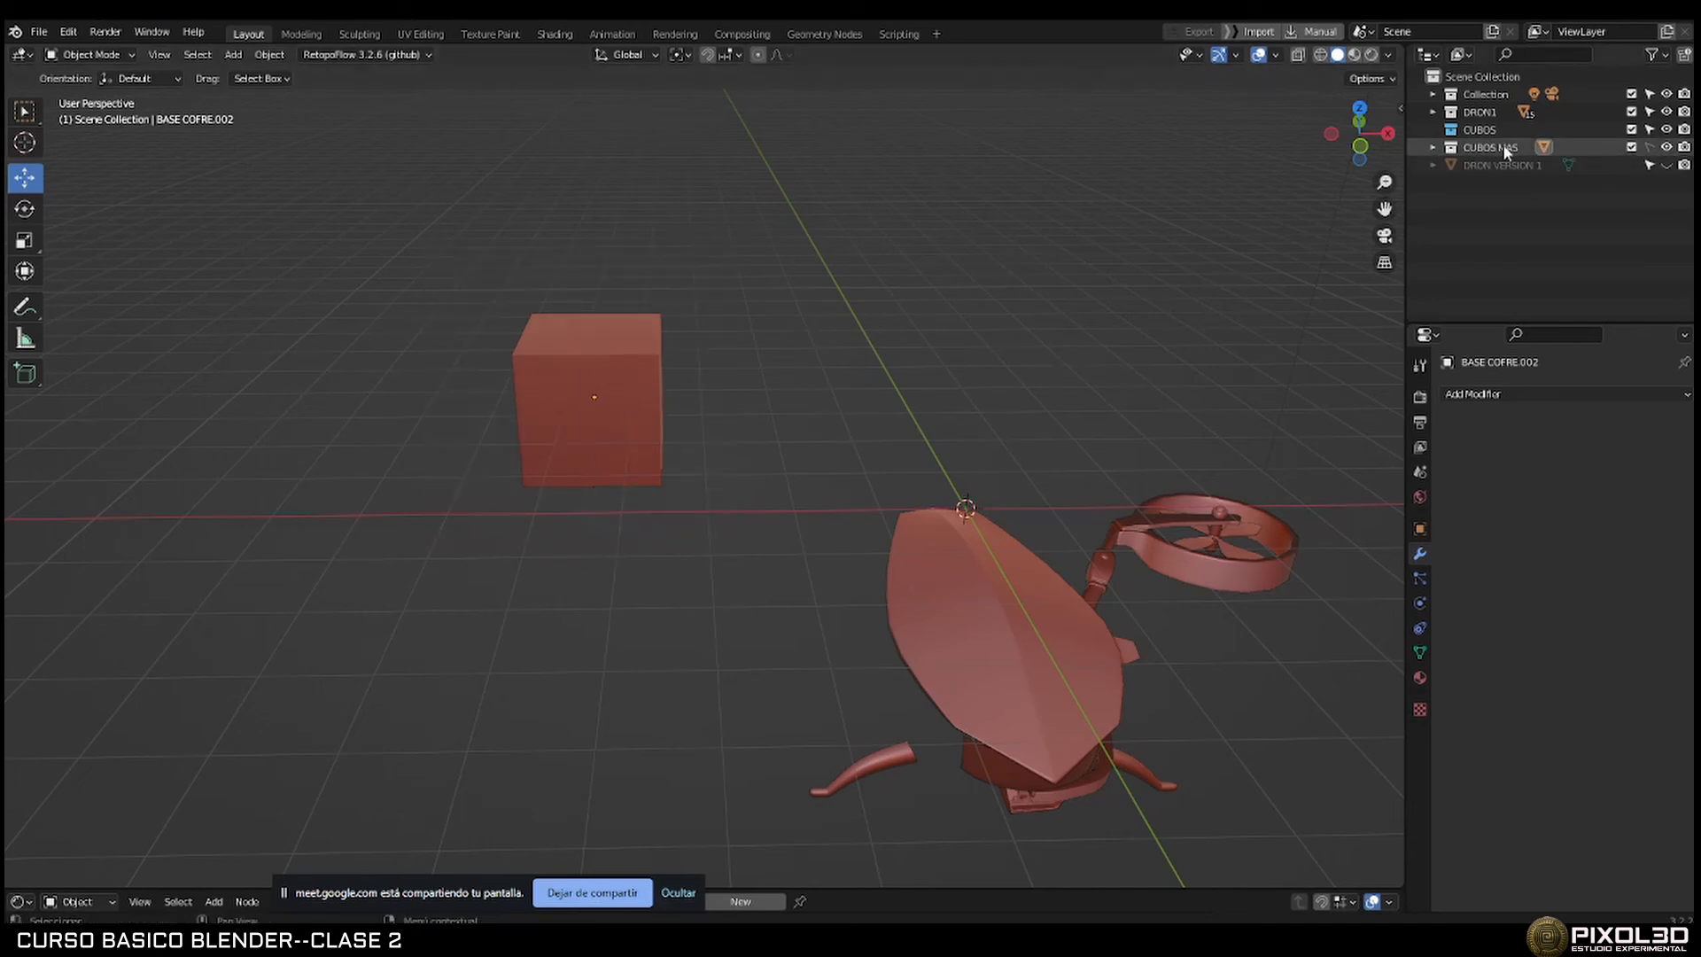
click(1648, 147)
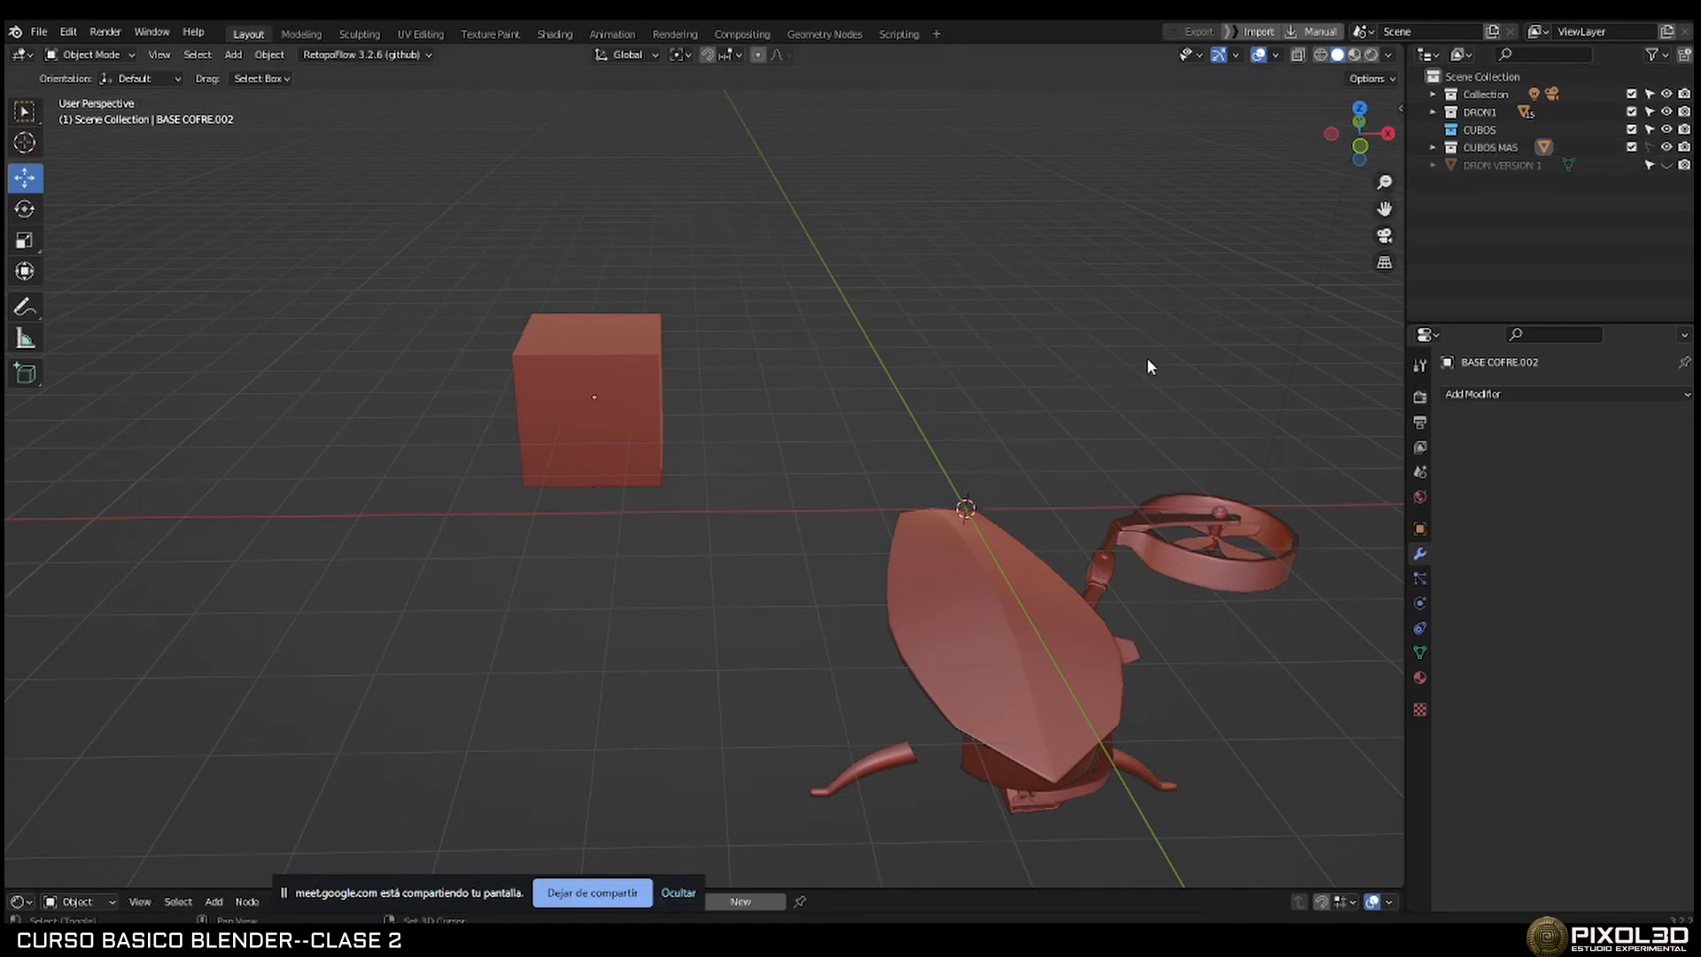
Try moving the drone's propeller housing to test its selectability, and undo the move.
middle_drag(1146, 358, 1014, 306)
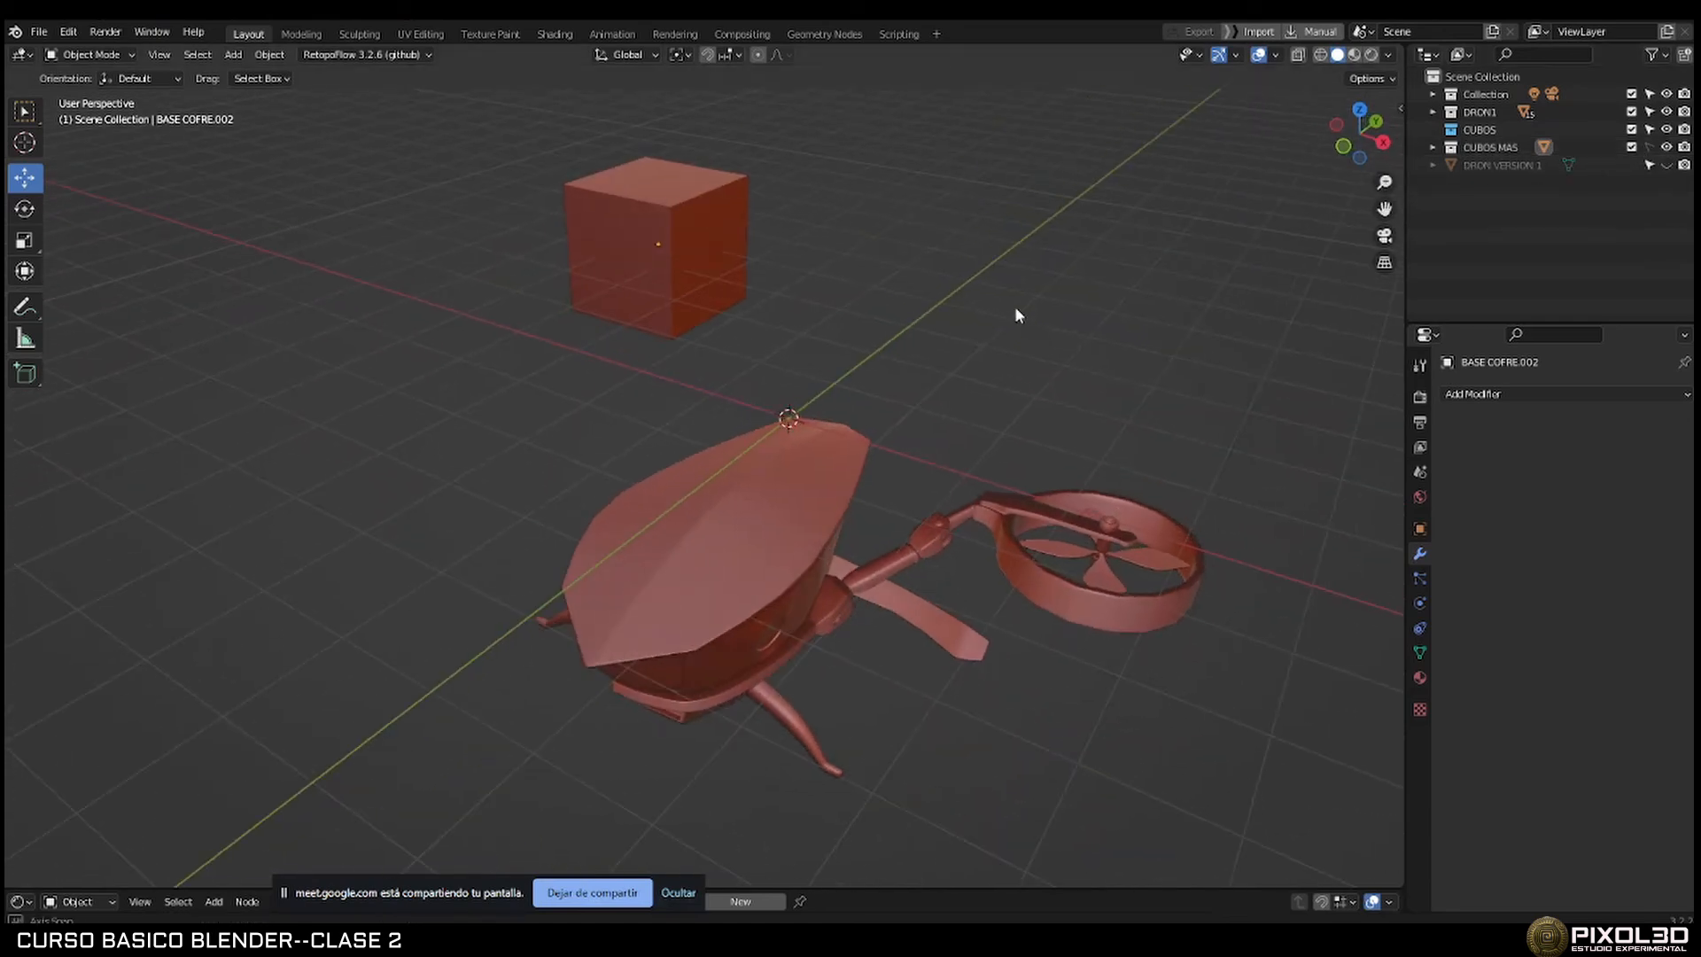
click(1029, 591)
middle_drag(1127, 544, 847, 429)
key(g)
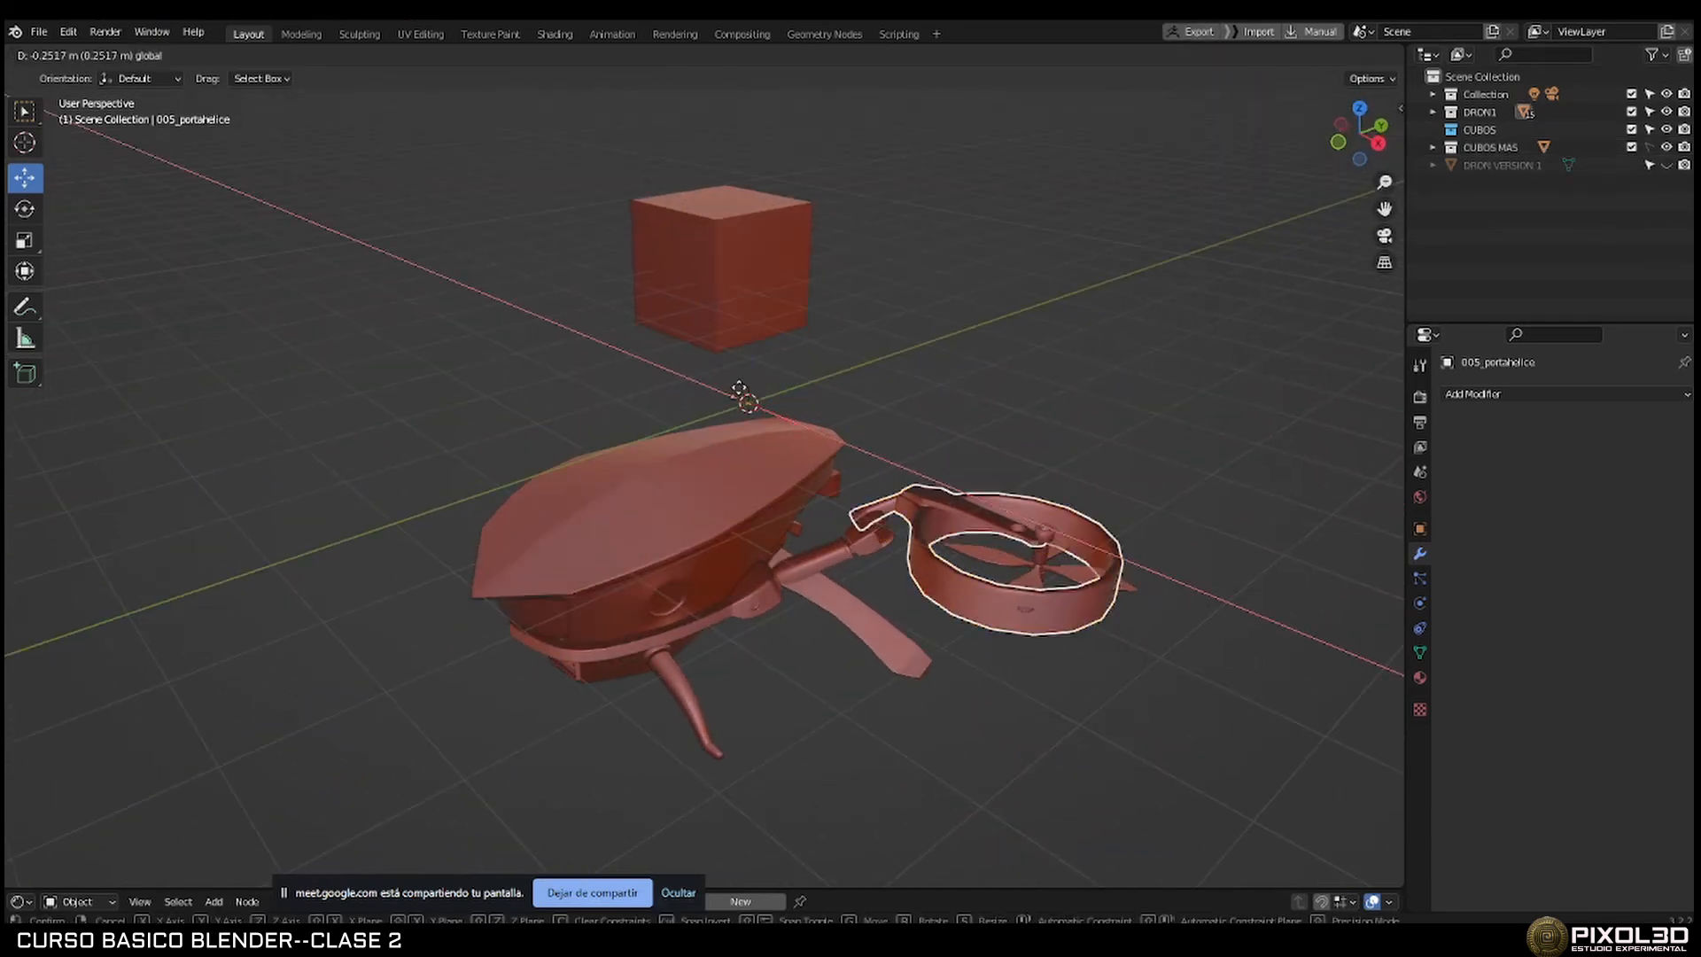
click(721, 380)
key(ctrl+z)
middle_drag(1042, 465, 865, 447)
middle_drag(1033, 606, 1117, 457)
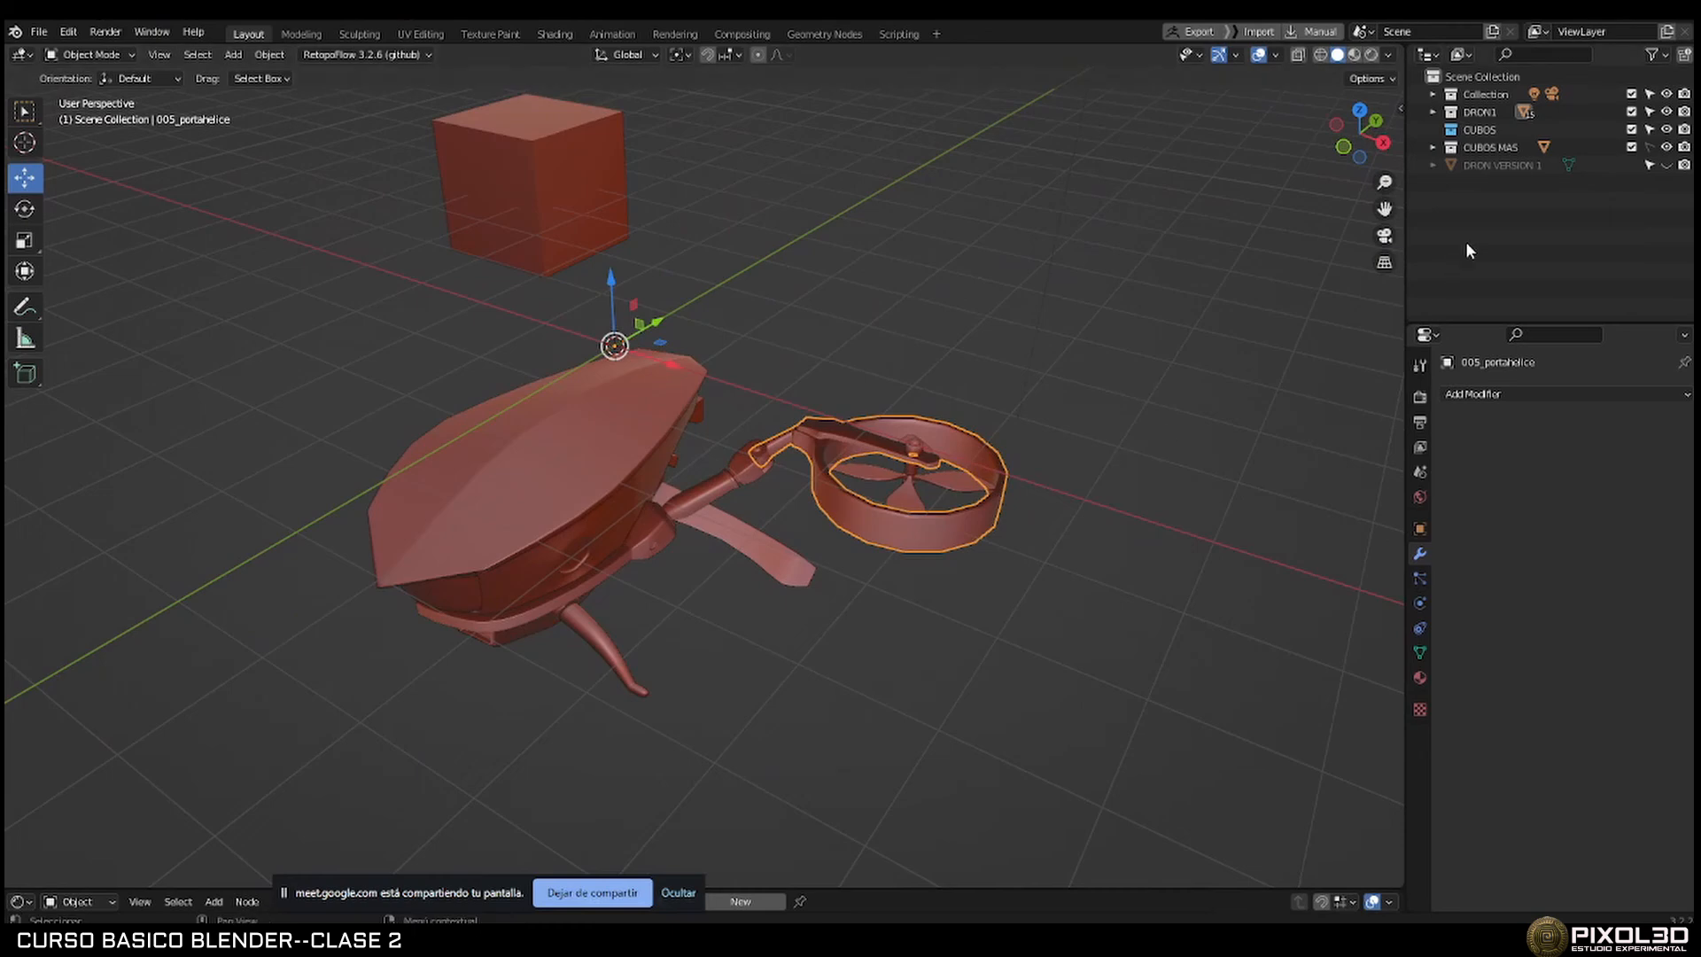
Deselect everything, make the CUBOS MAS collection selectable again and select its cube in the viewport.
middle_drag(812, 357, 873, 359)
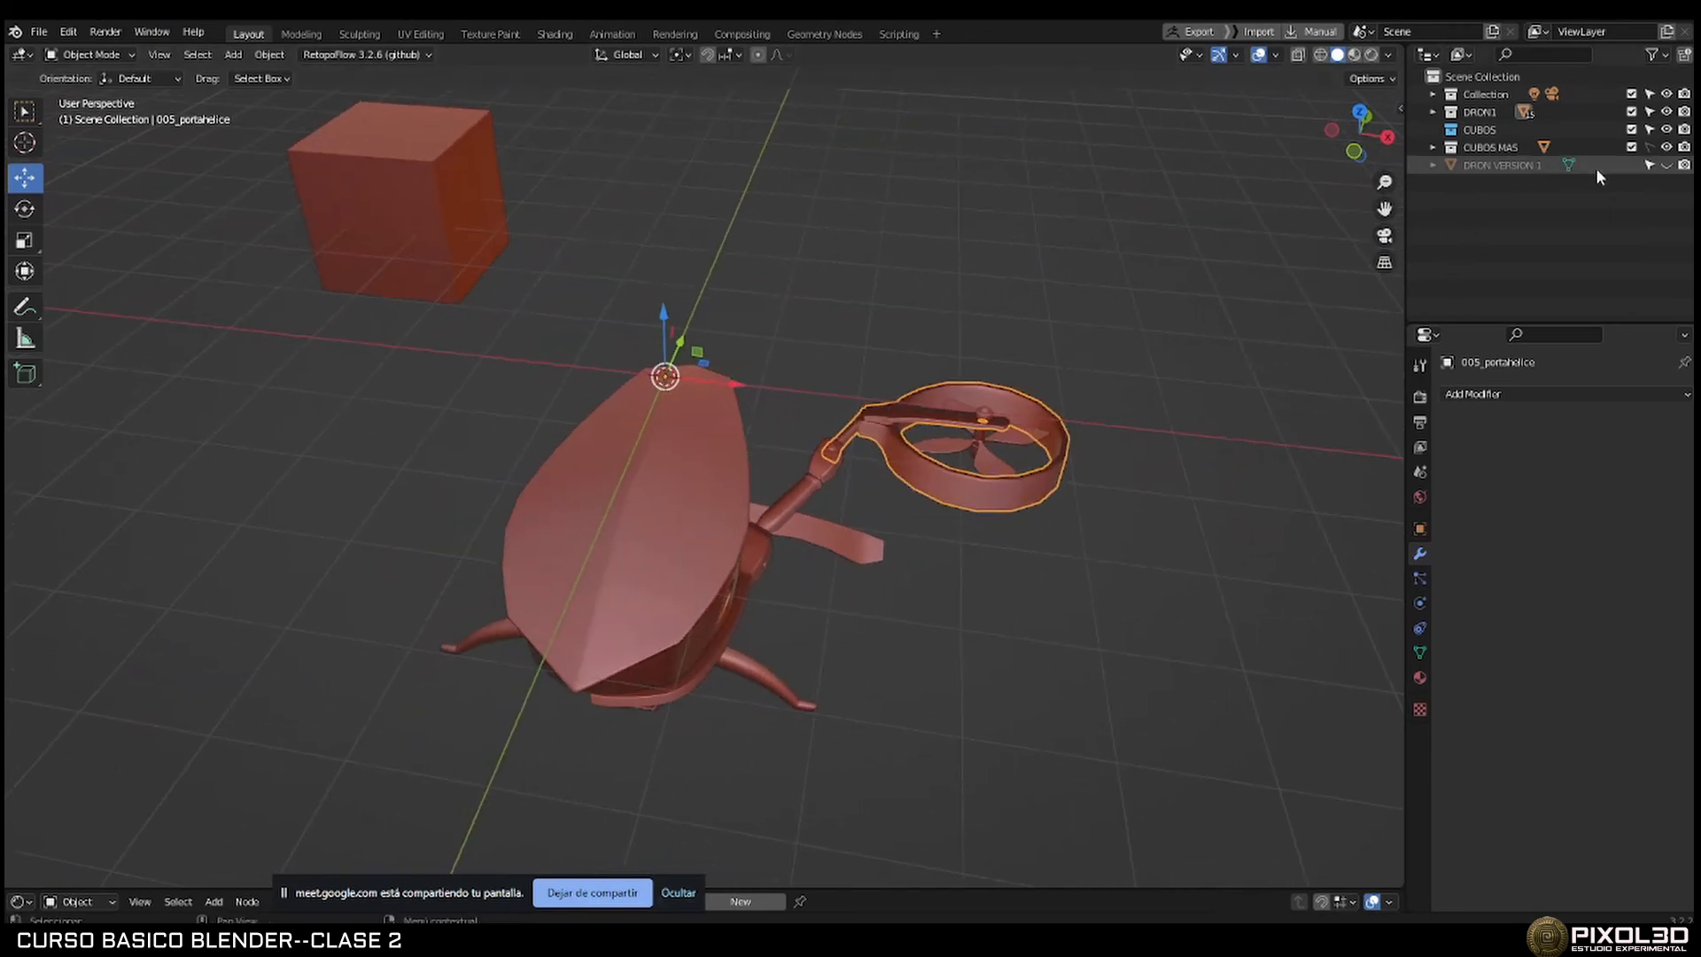
middle_drag(767, 252, 558, 199)
key(alt+a)
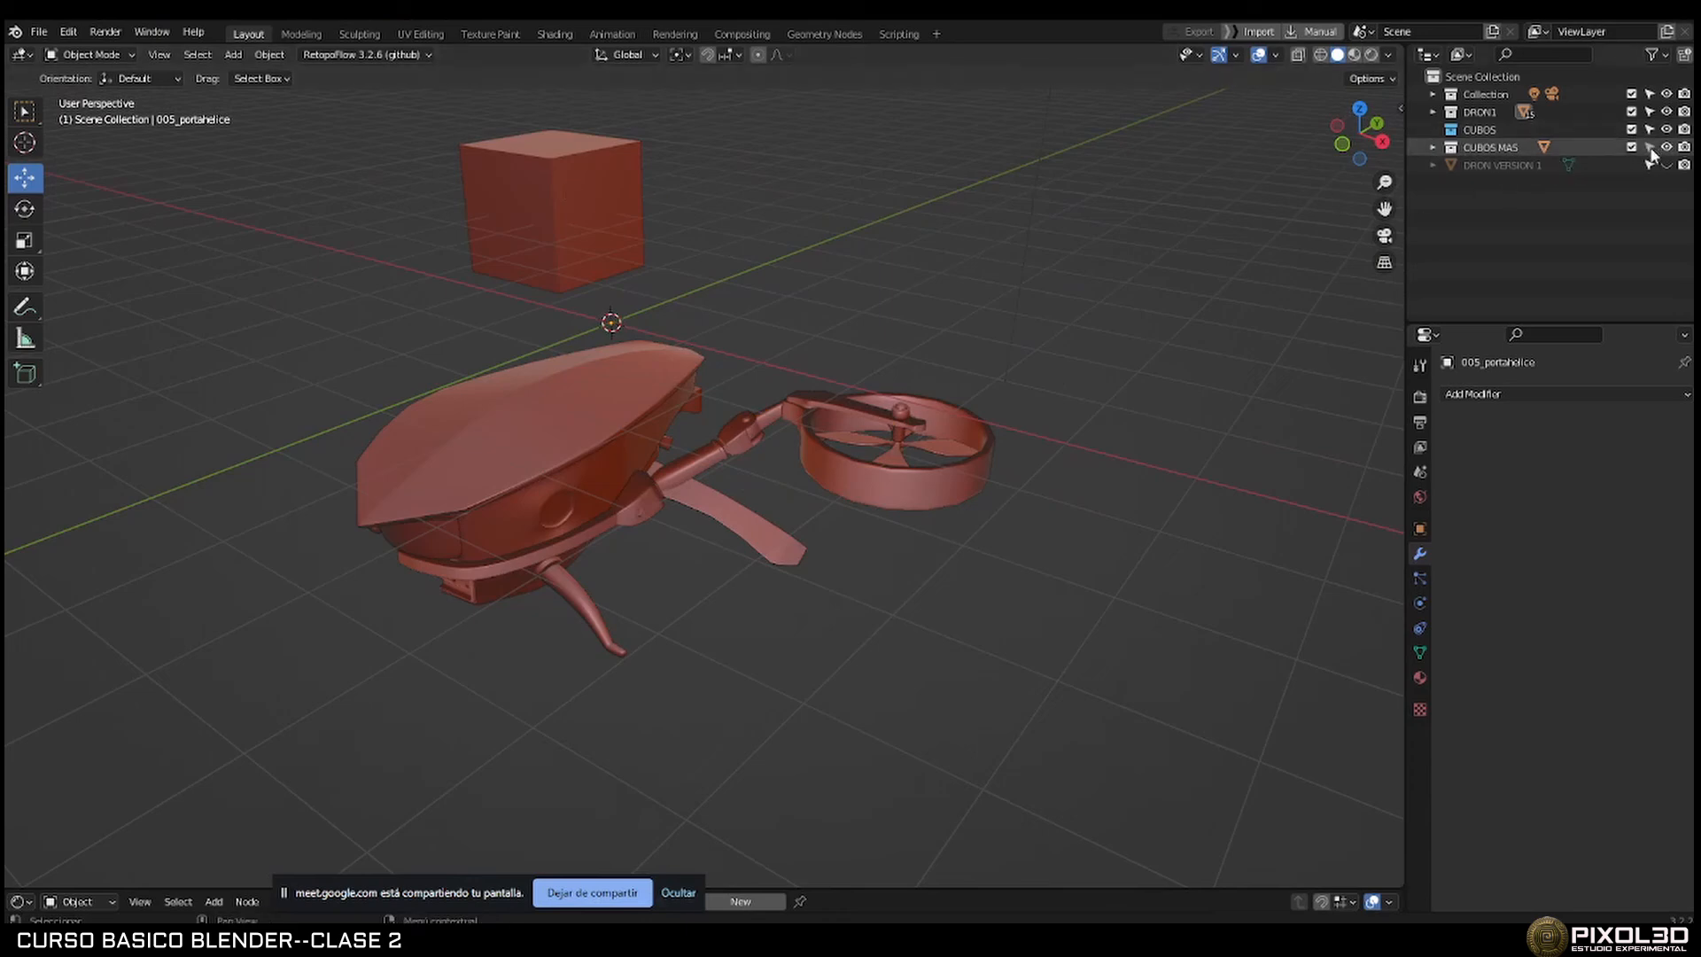
middle_drag(1019, 203, 742, 278)
click(743, 277)
middle_drag(869, 337, 938, 321)
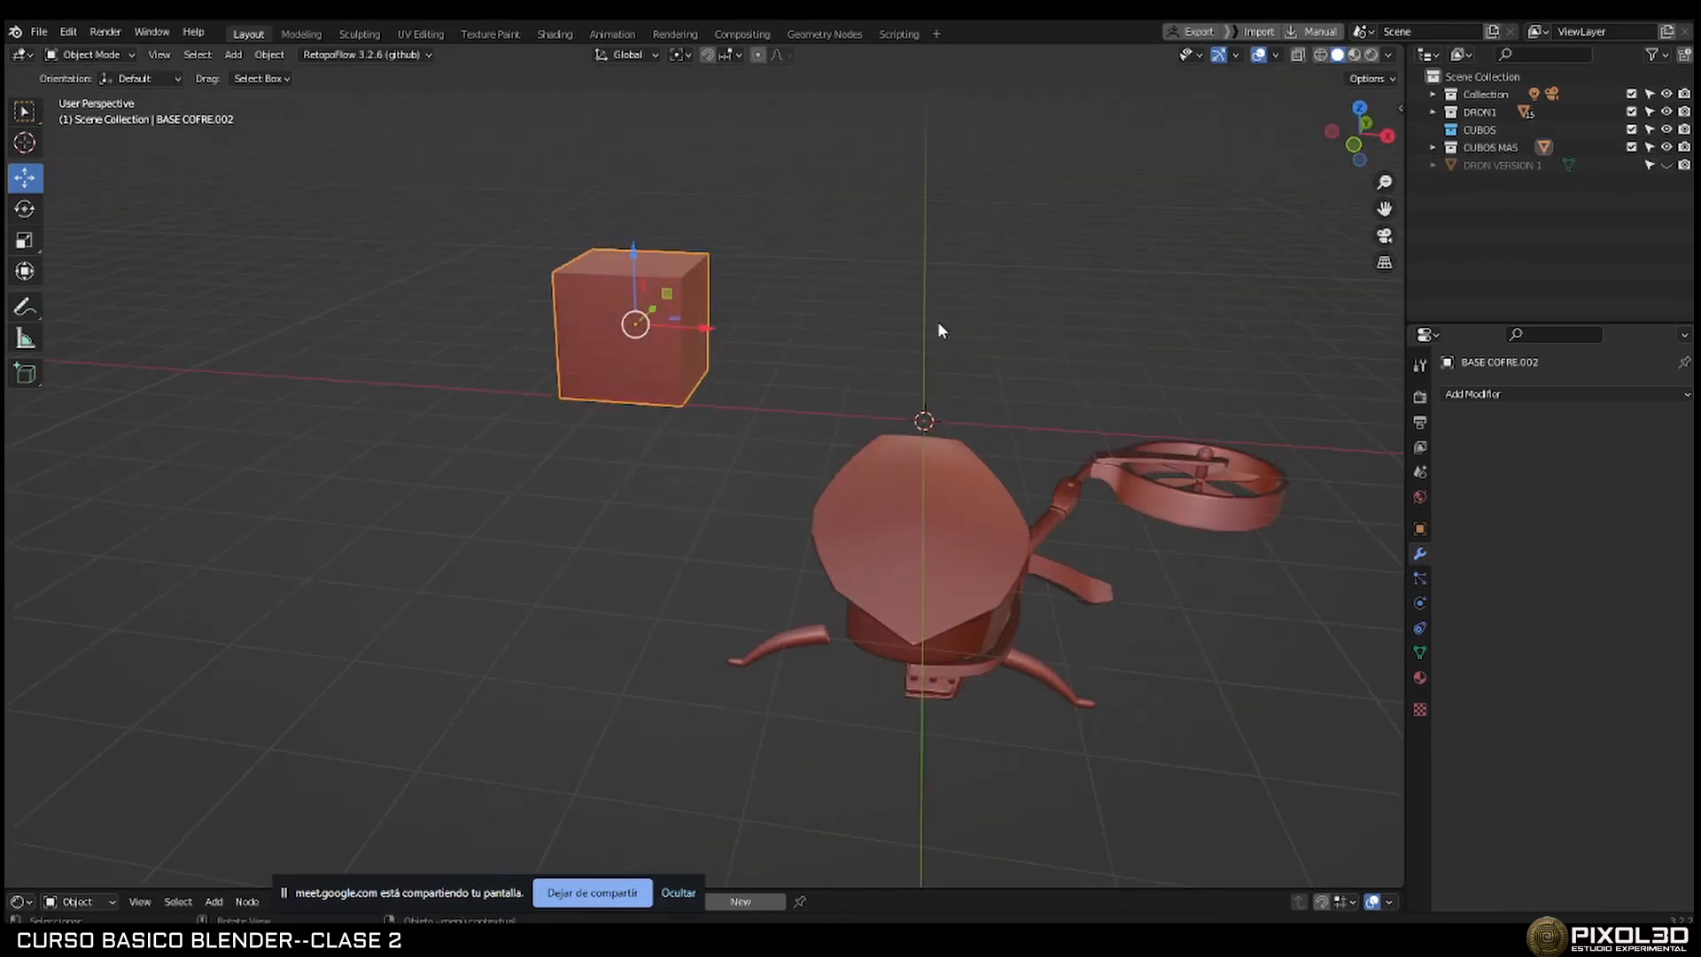
Review the restriction toggles in the outliner's filter options, and reselect the cube in the viewport.
click(1662, 57)
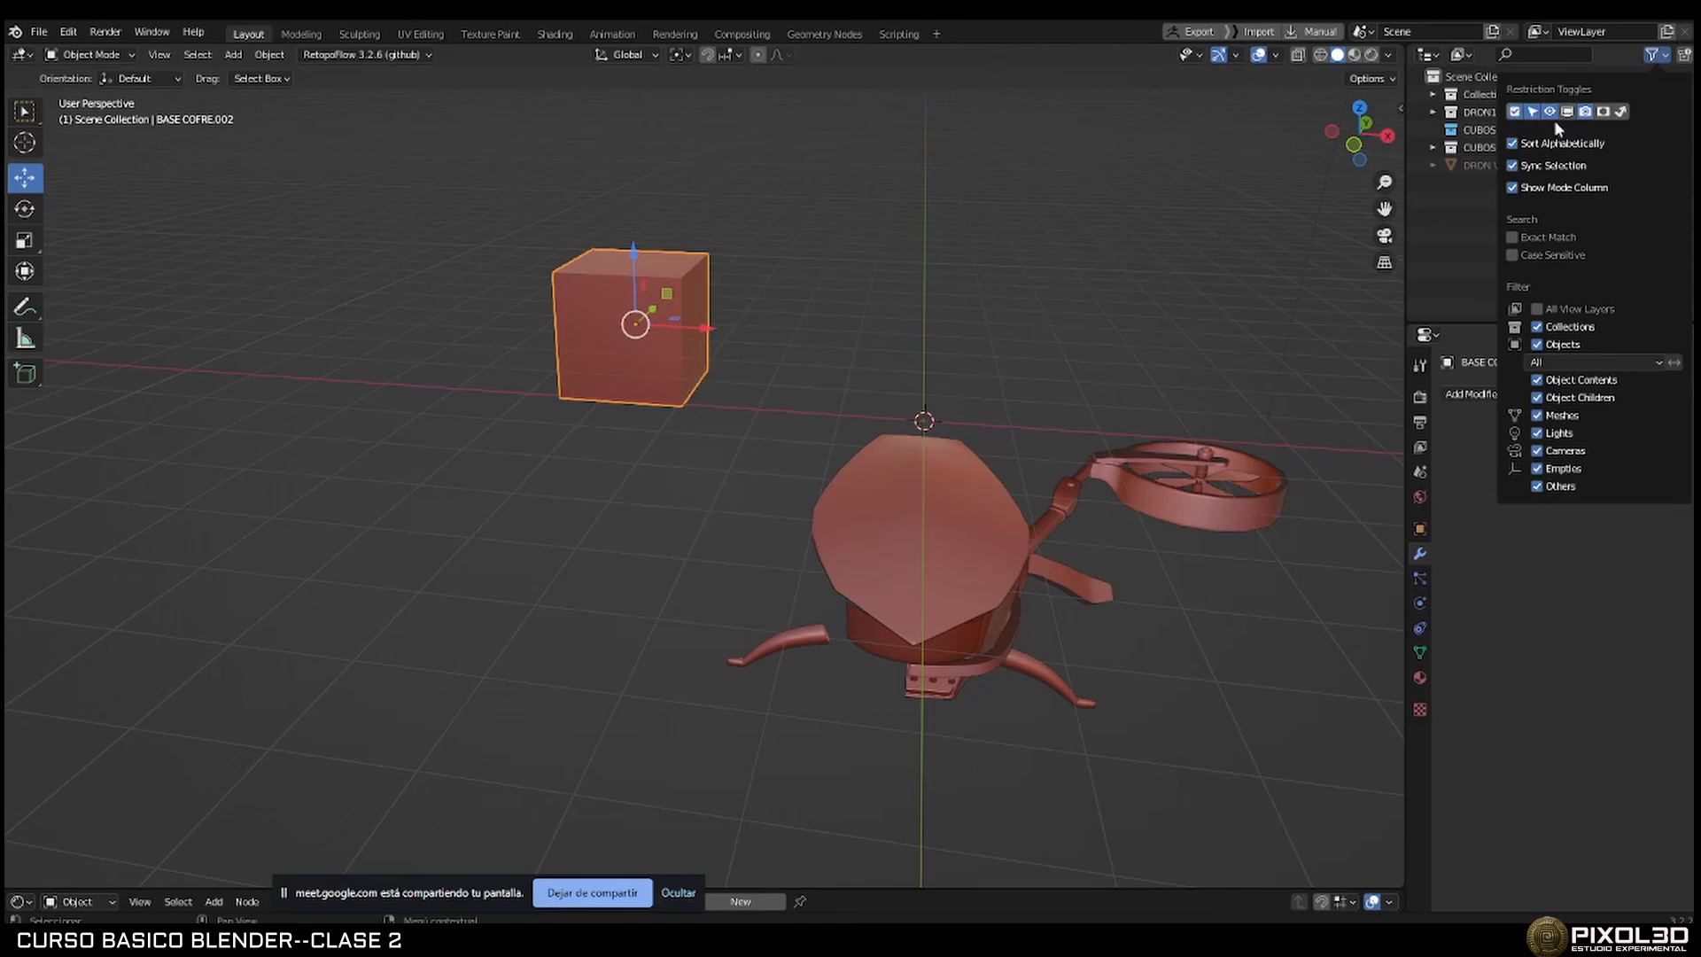
click(1663, 57)
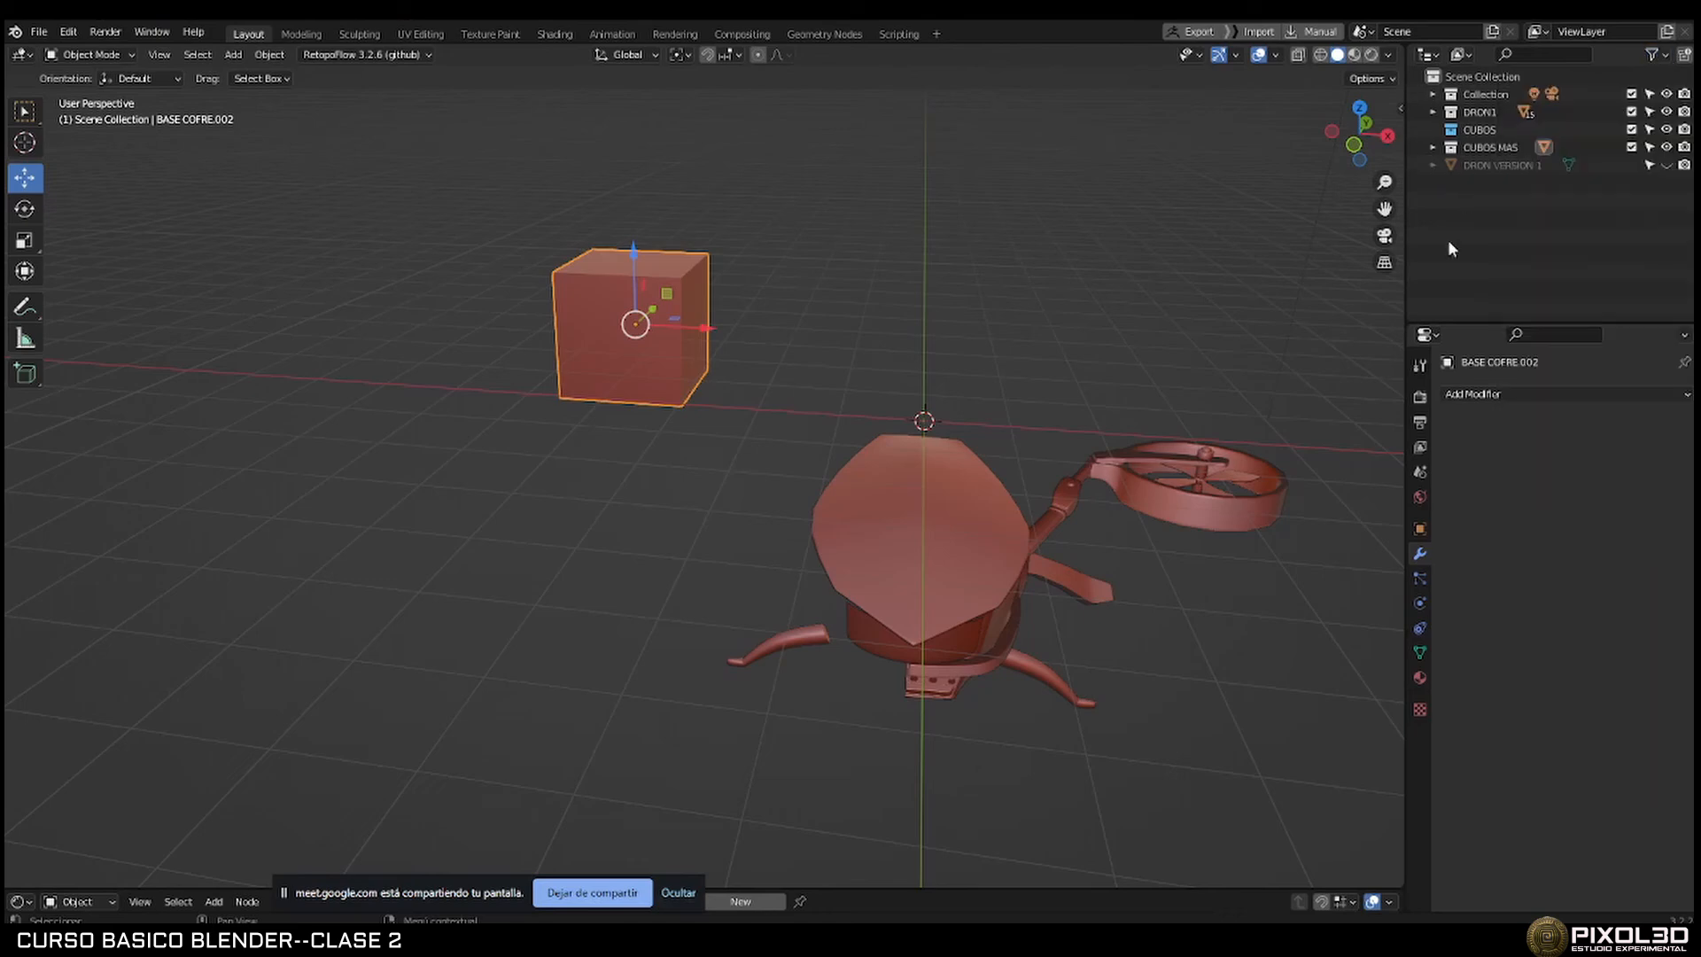
click(1147, 275)
middle_drag(1147, 275, 1039, 293)
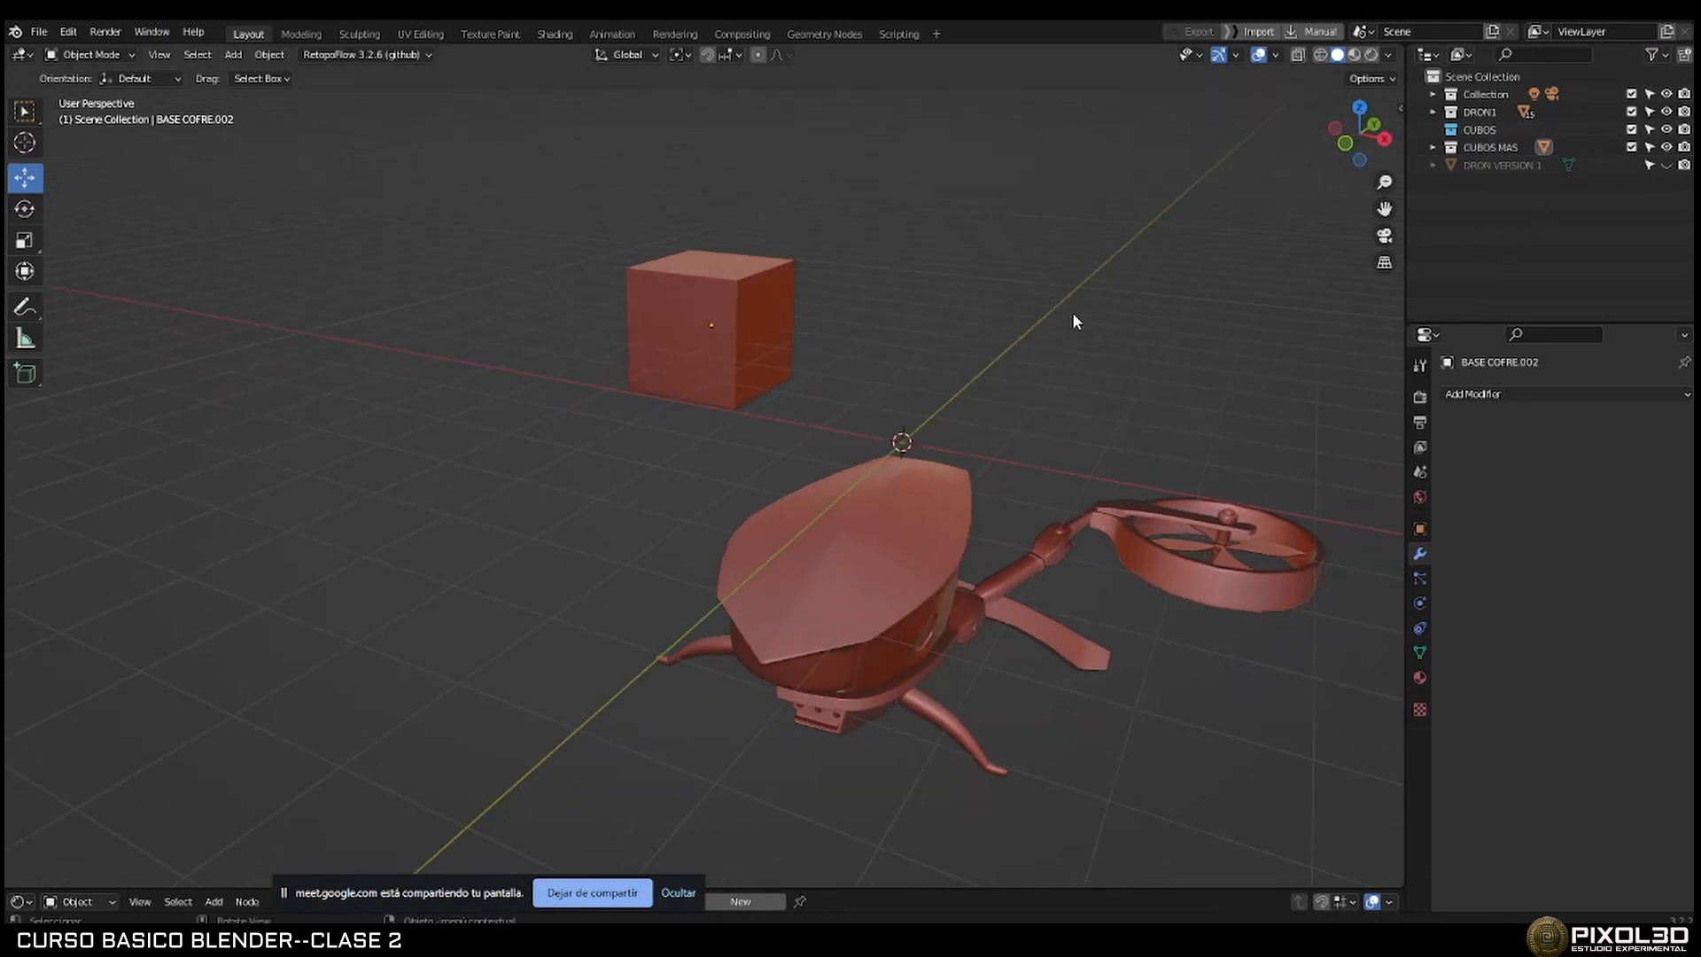
middle_drag(1074, 316, 984, 353)
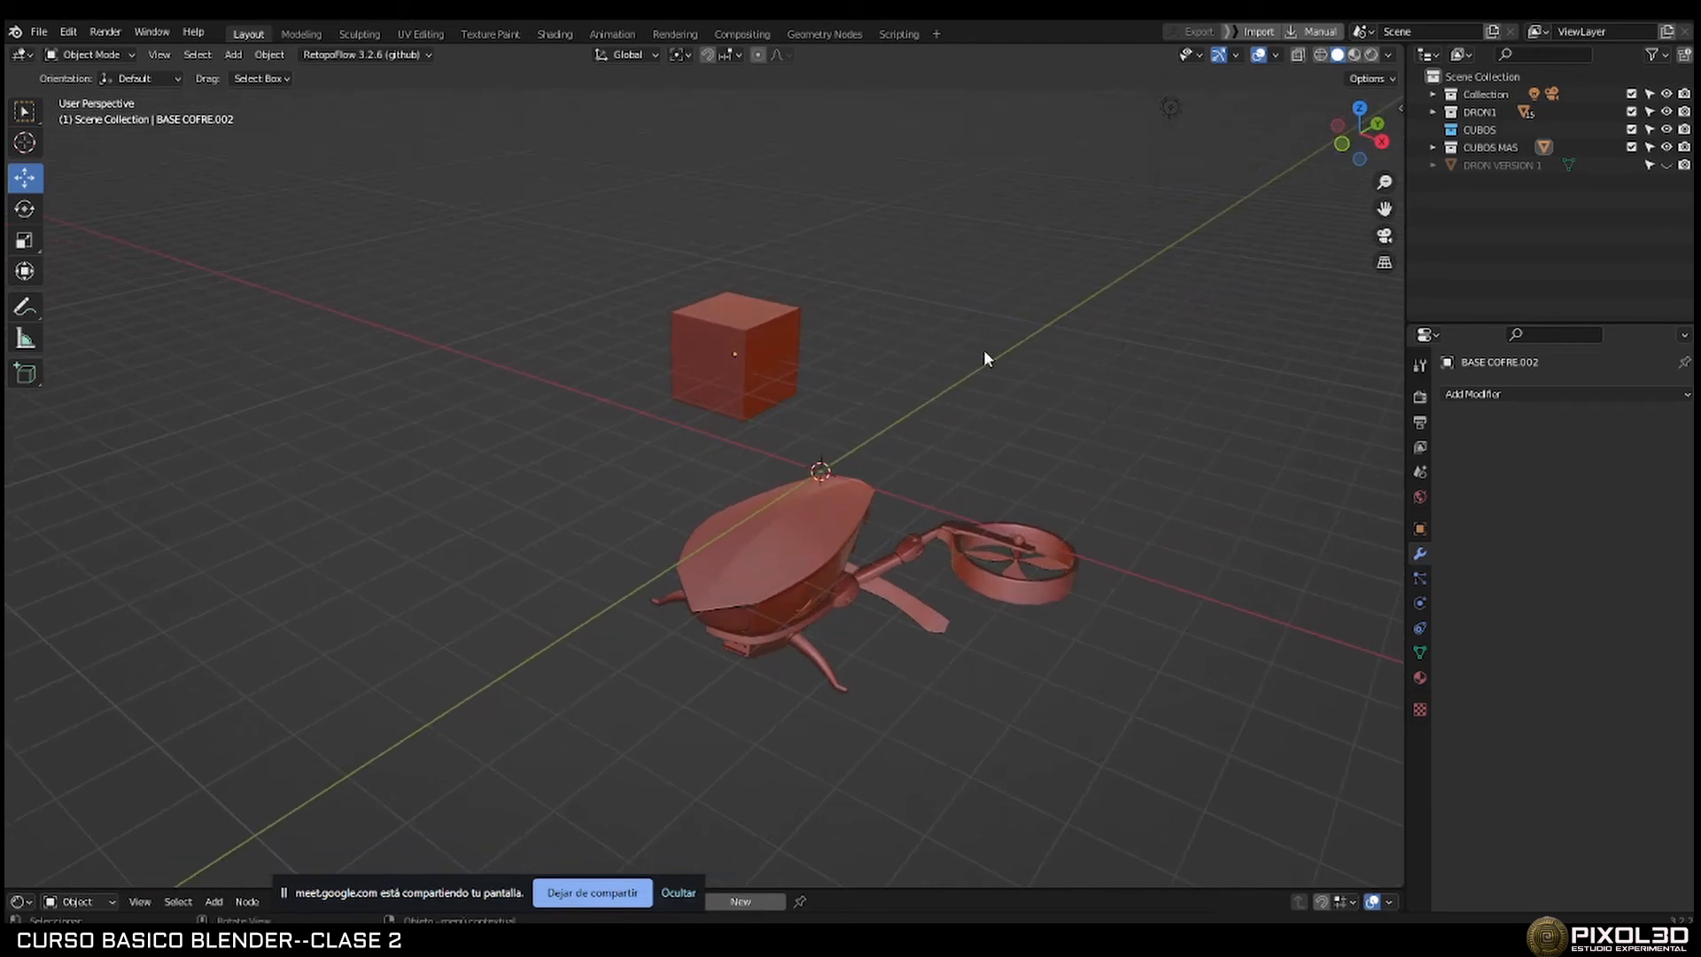
click(752, 338)
middle_drag(768, 342, 890, 401)
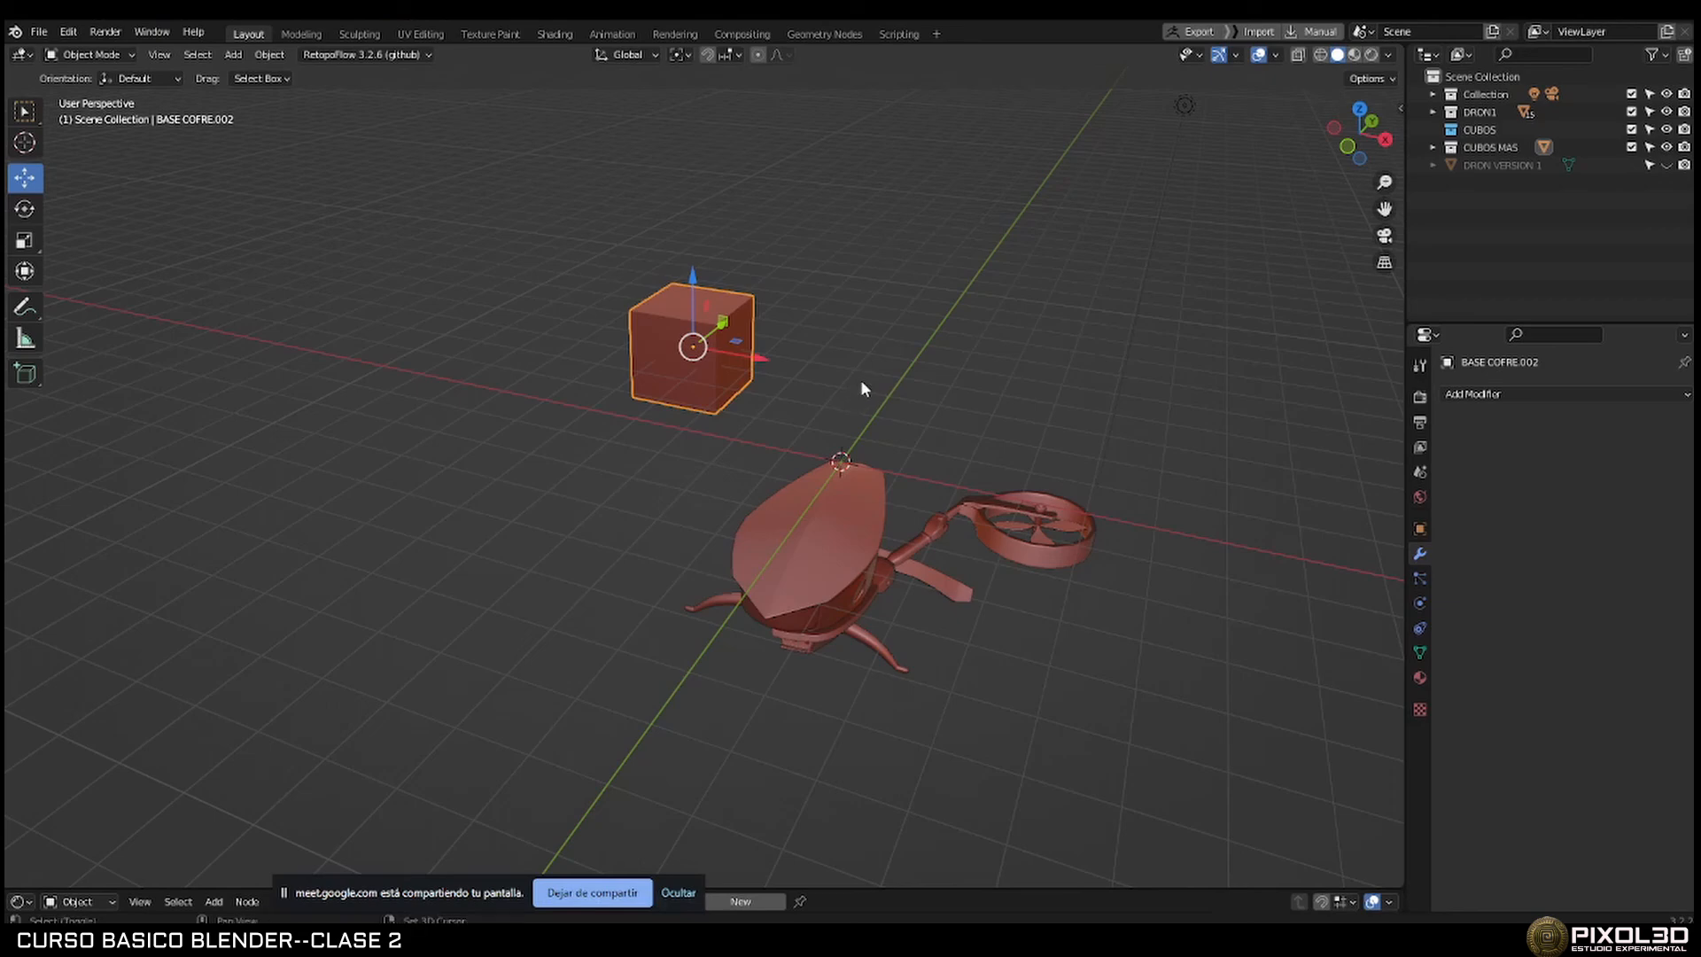
Add a UV sphere and move it about 3.5 m along the Y axis.
key(shift+a)
mouse_move(854, 384)
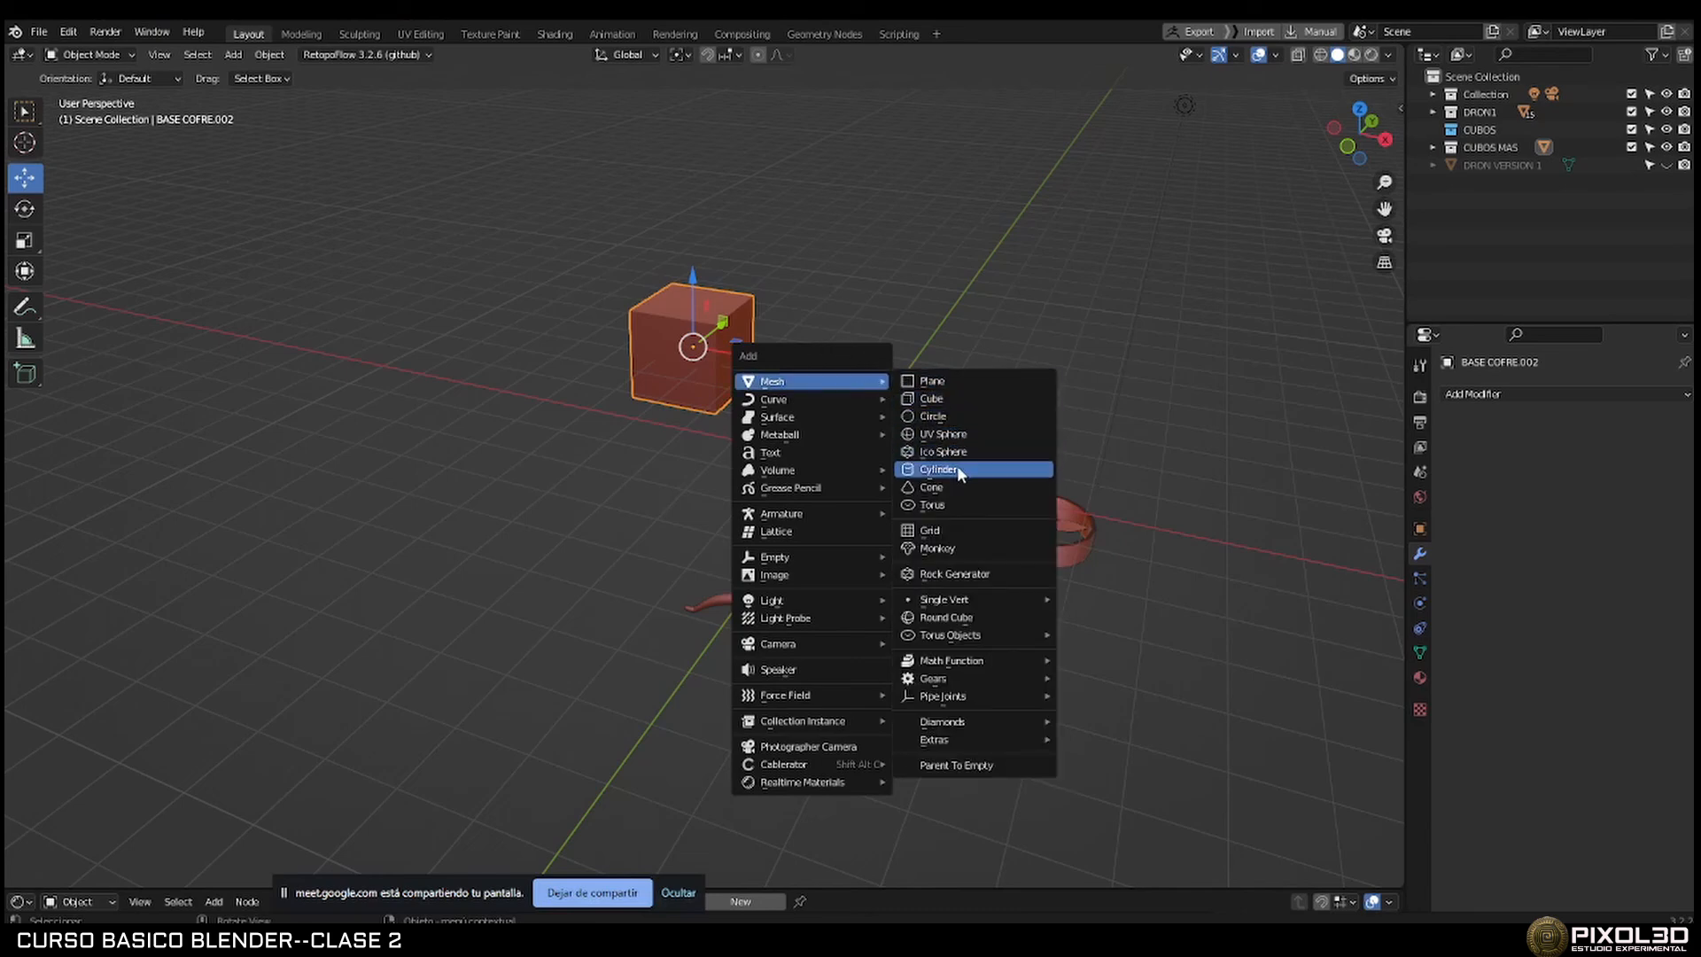
click(964, 434)
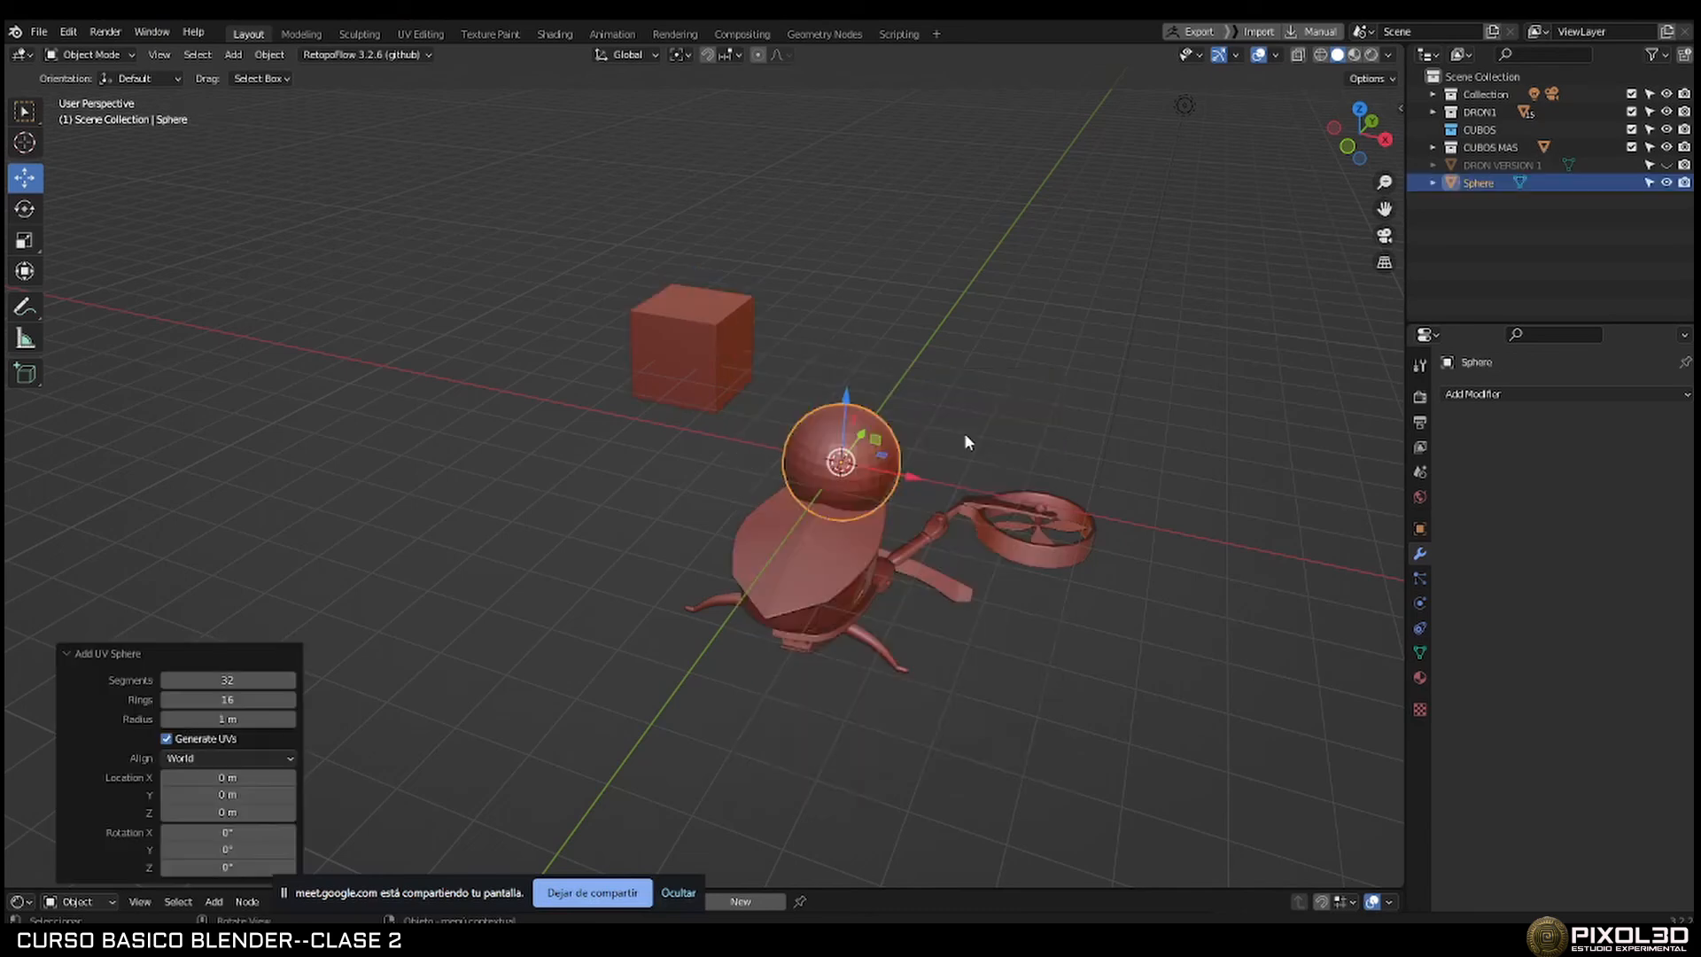
middle_drag(871, 436, 721, 521)
key(g)
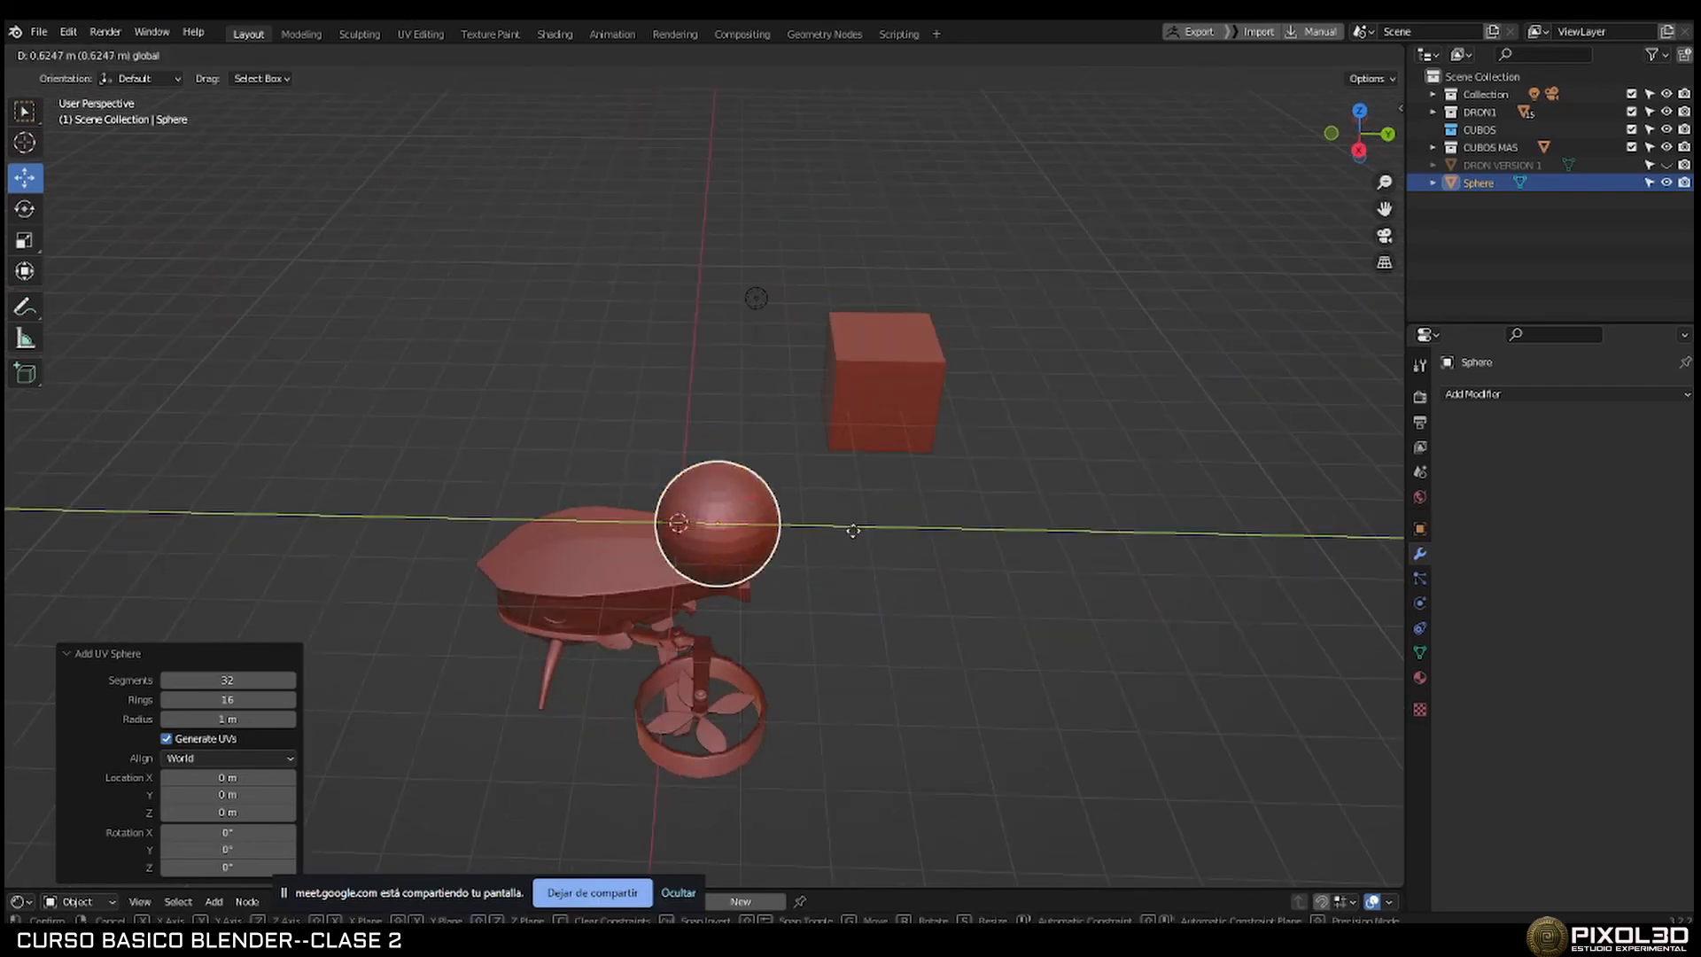
click(917, 574)
middle_drag(917, 574, 1127, 565)
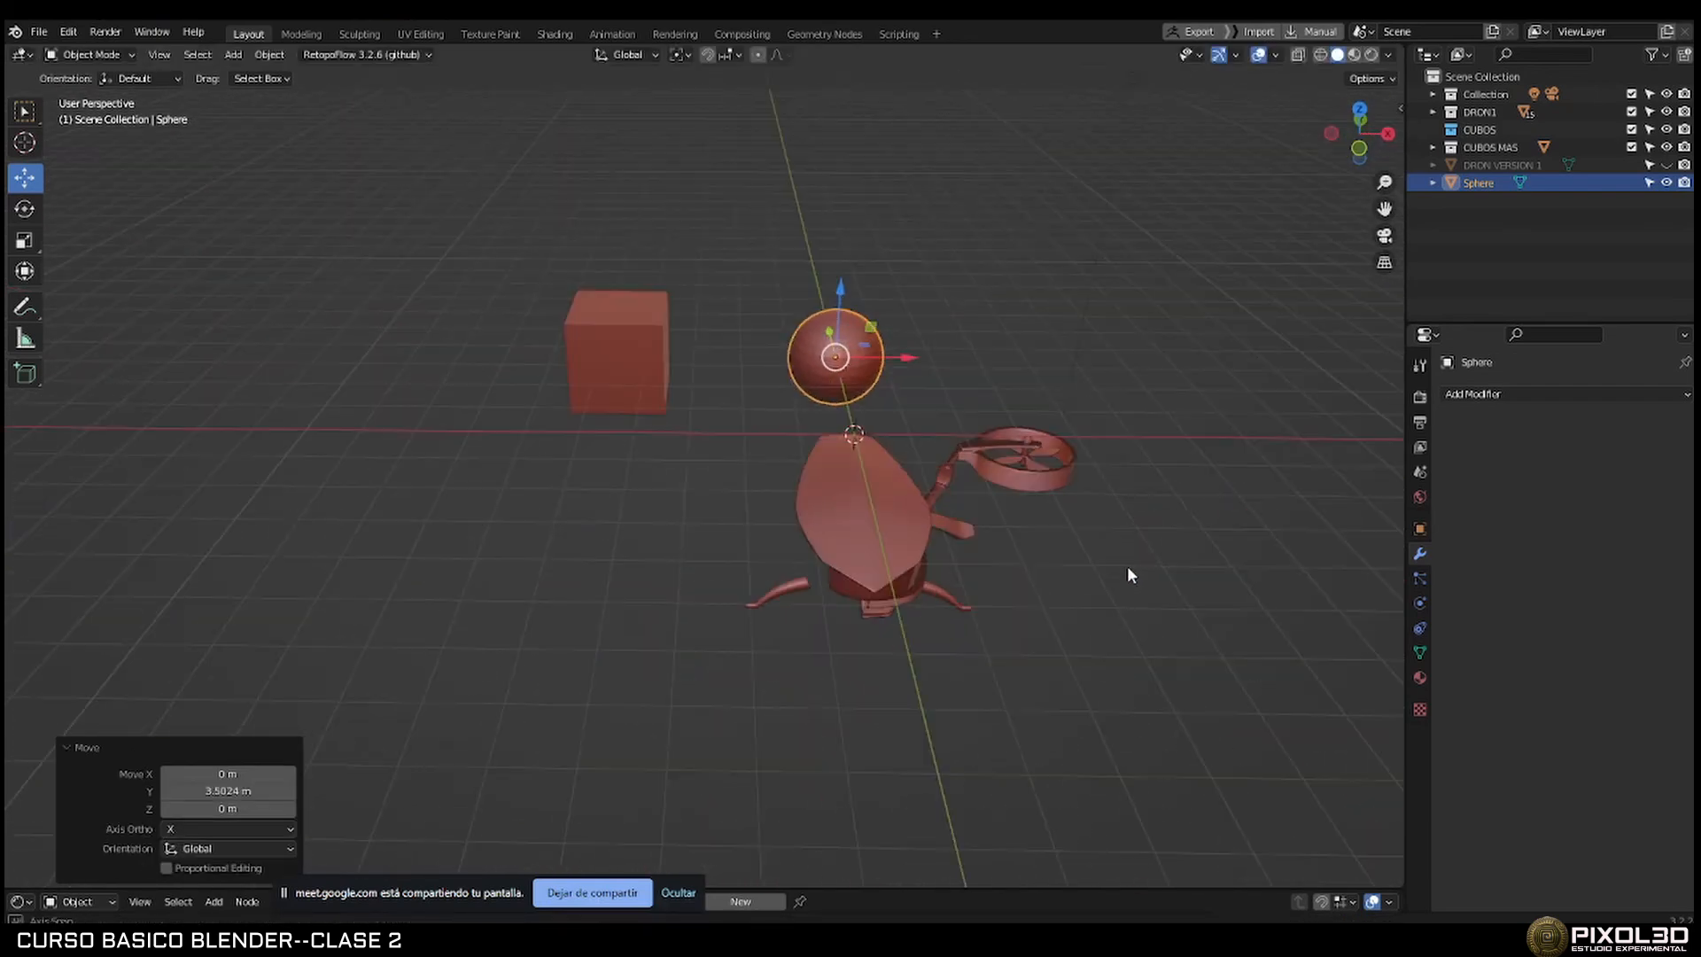
Select the cube and the sphere with the sphere active, and parent the cube to it using the Object option.
shift+click(600, 343)
shift+middle_drag(806, 393, 951, 507)
scroll(602, 474, up, 2)
scroll(694, 505, up, 2)
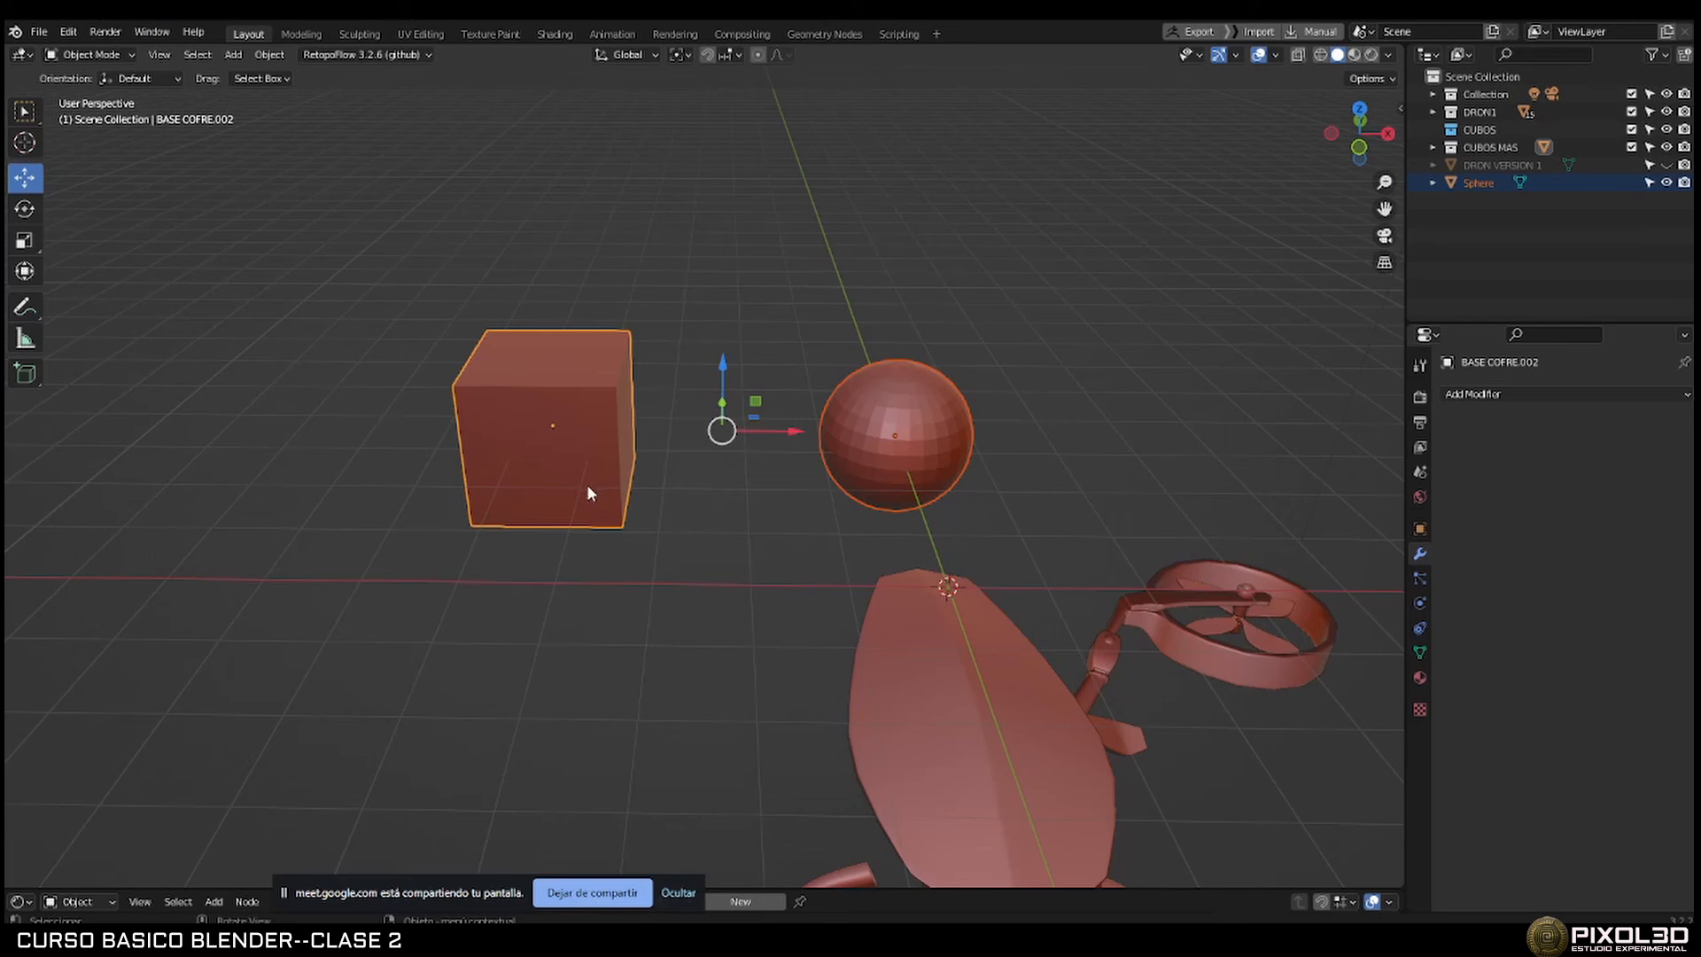
click(928, 460)
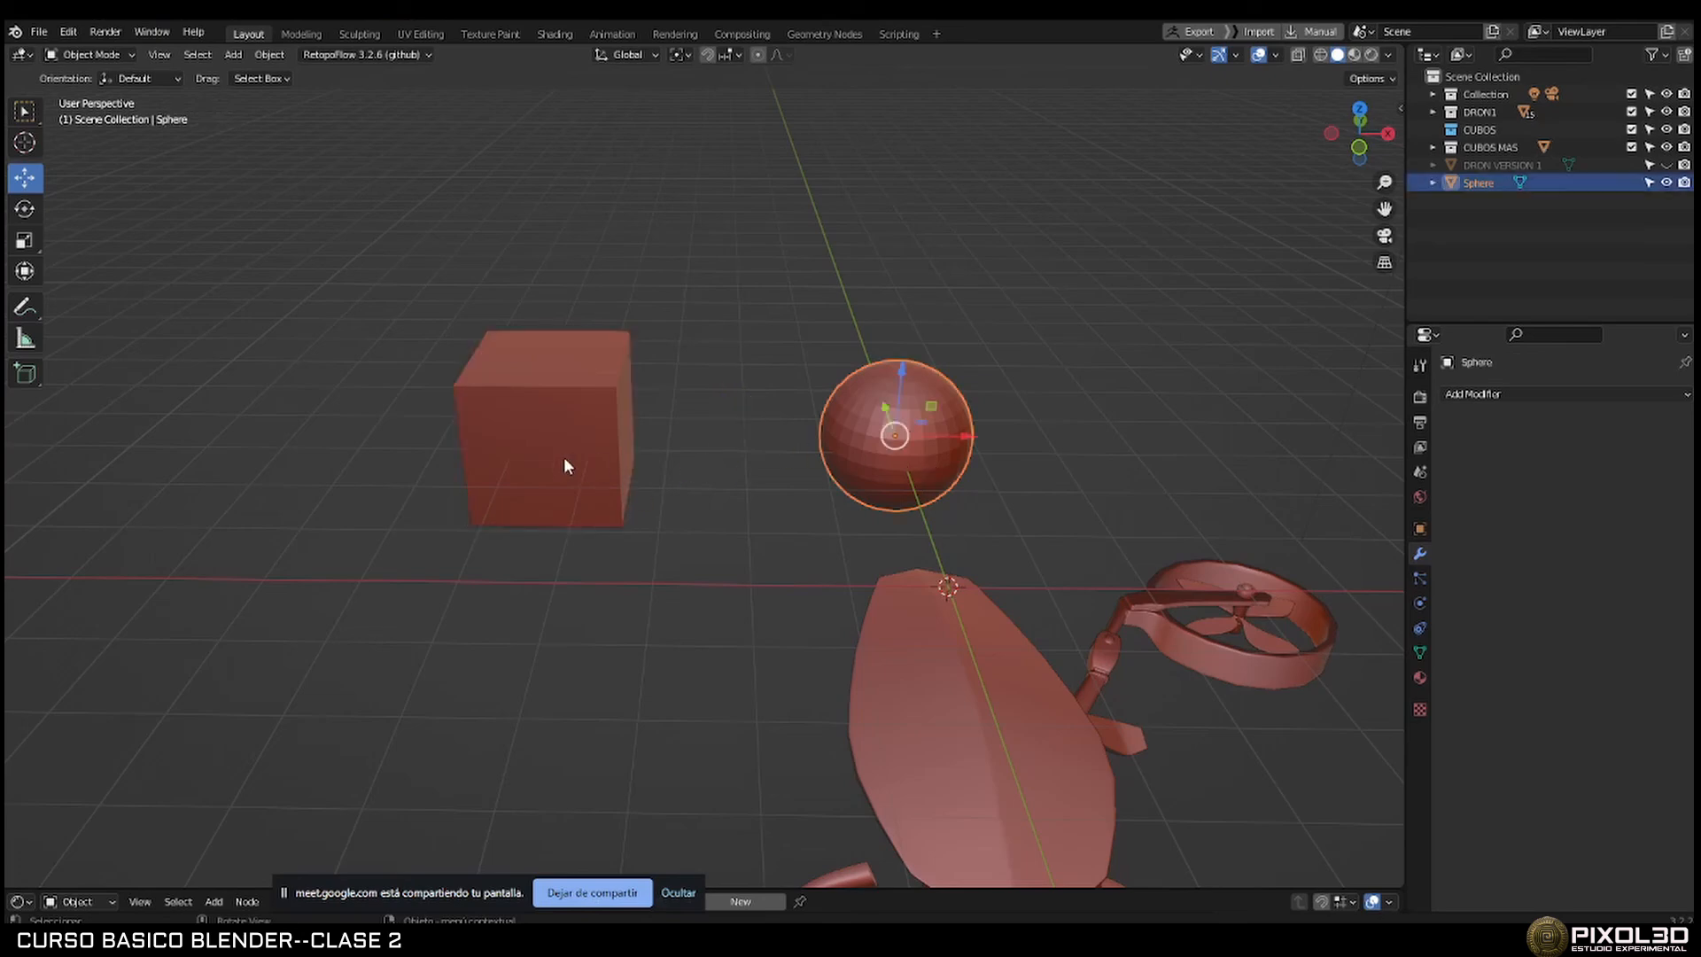
click(564, 455)
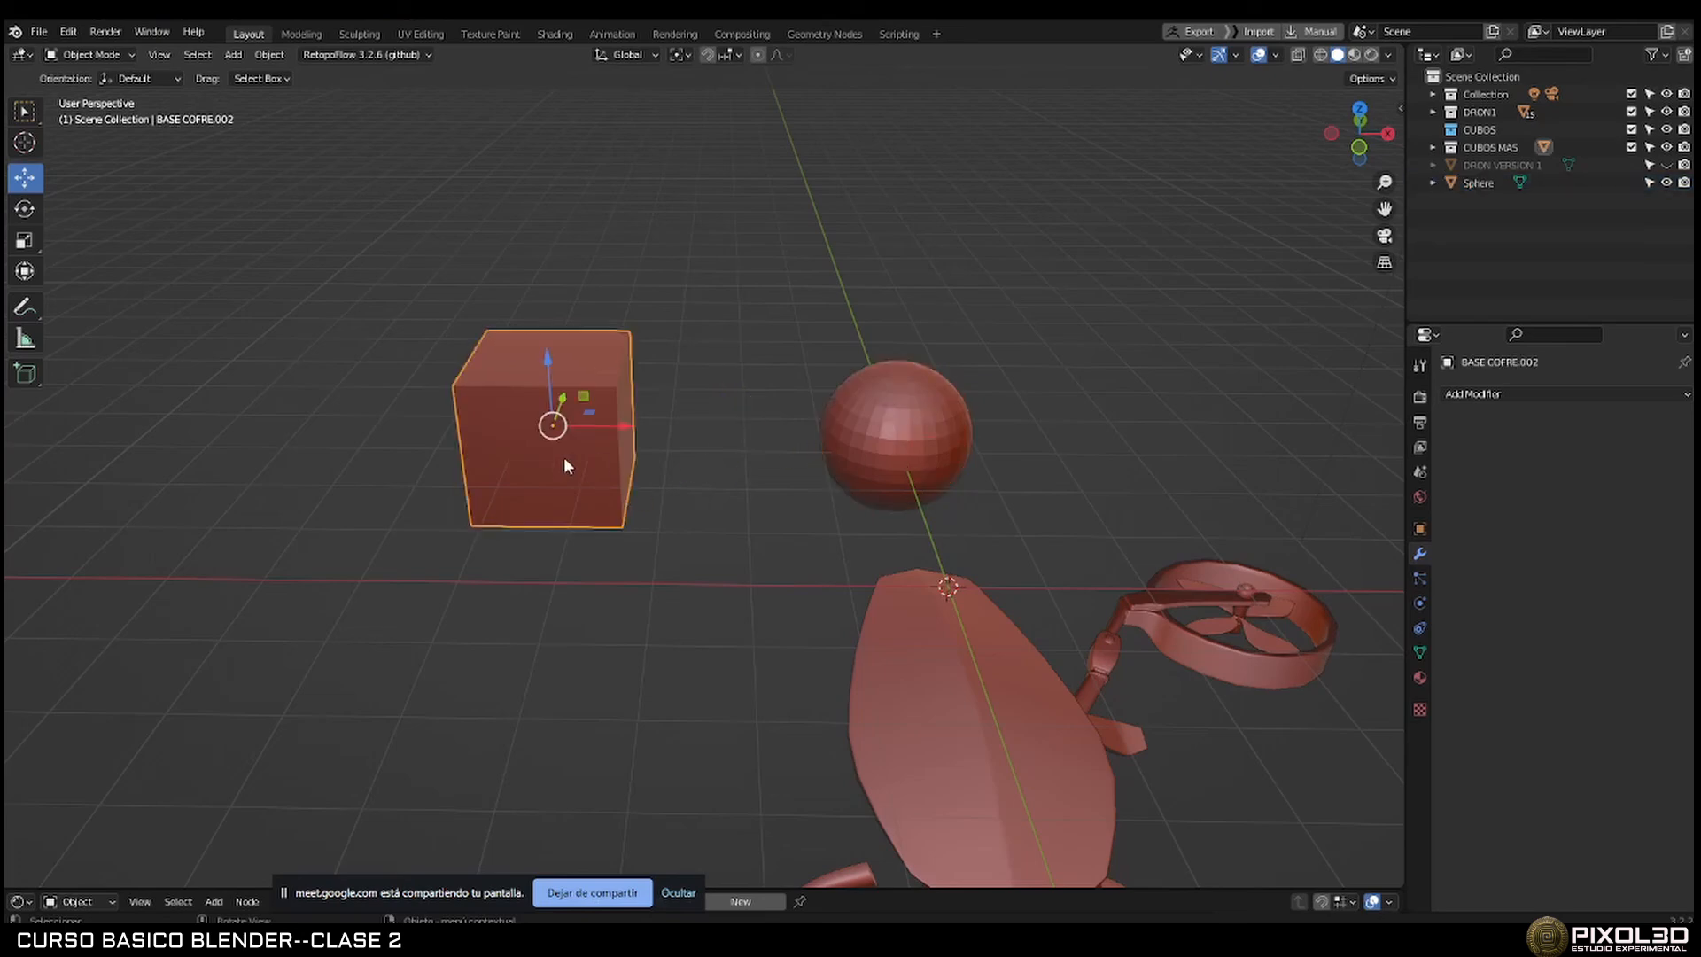
shift+click(926, 463)
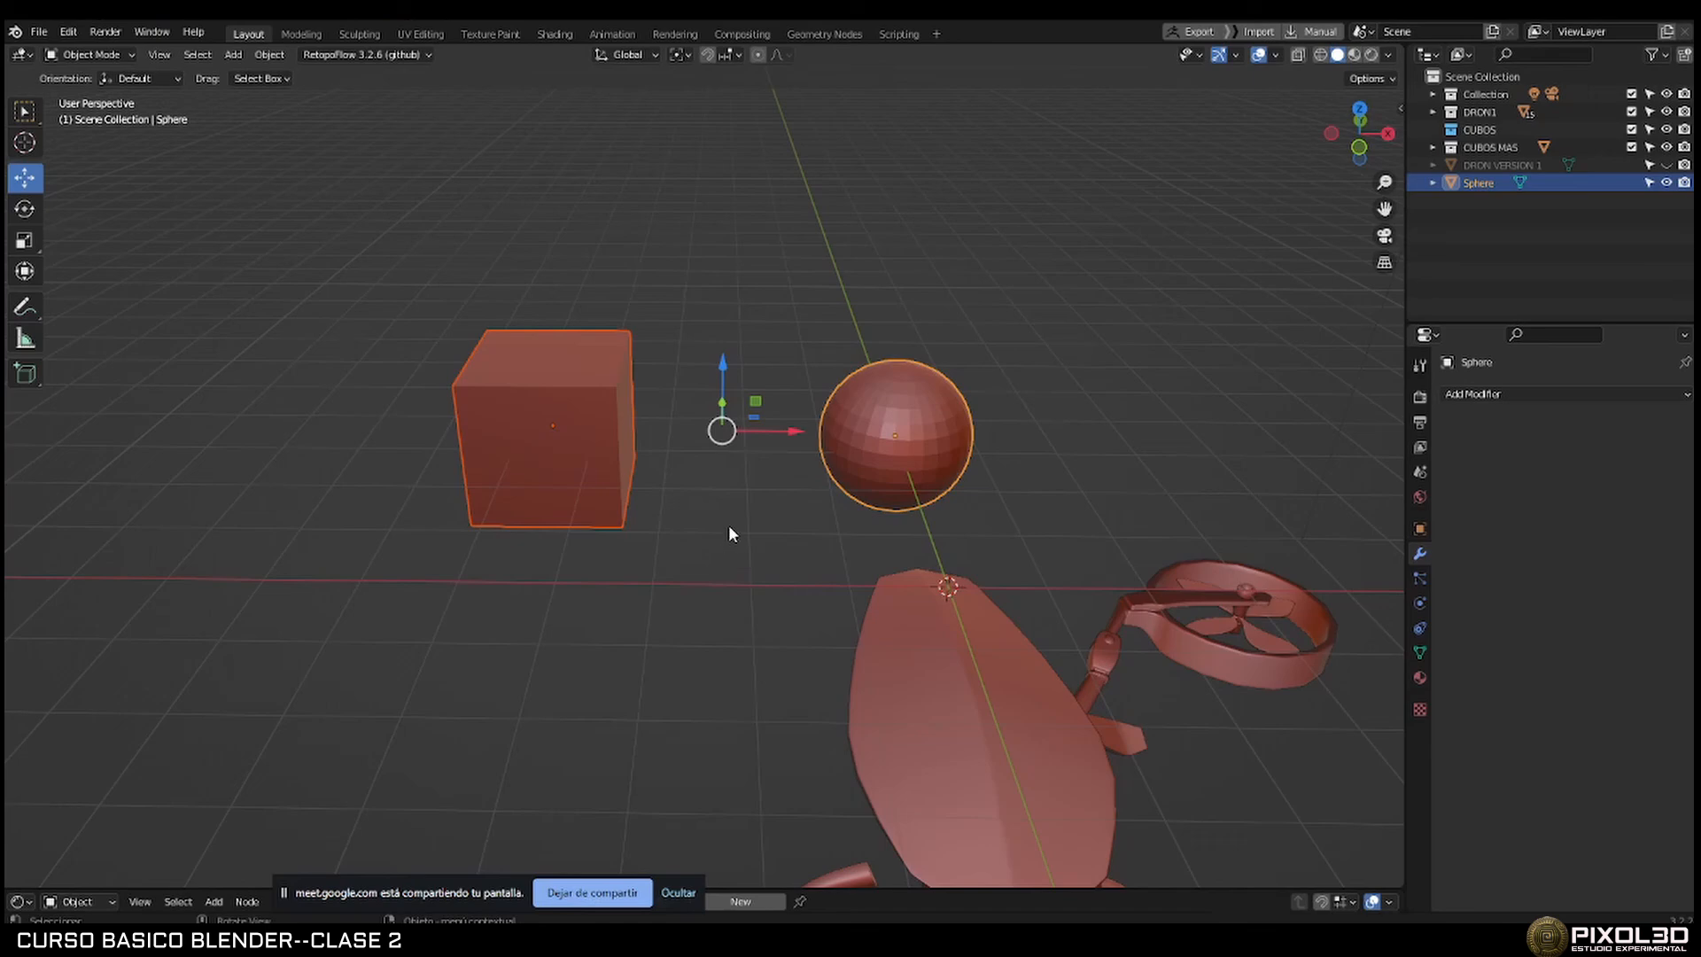
key(ctrl+p)
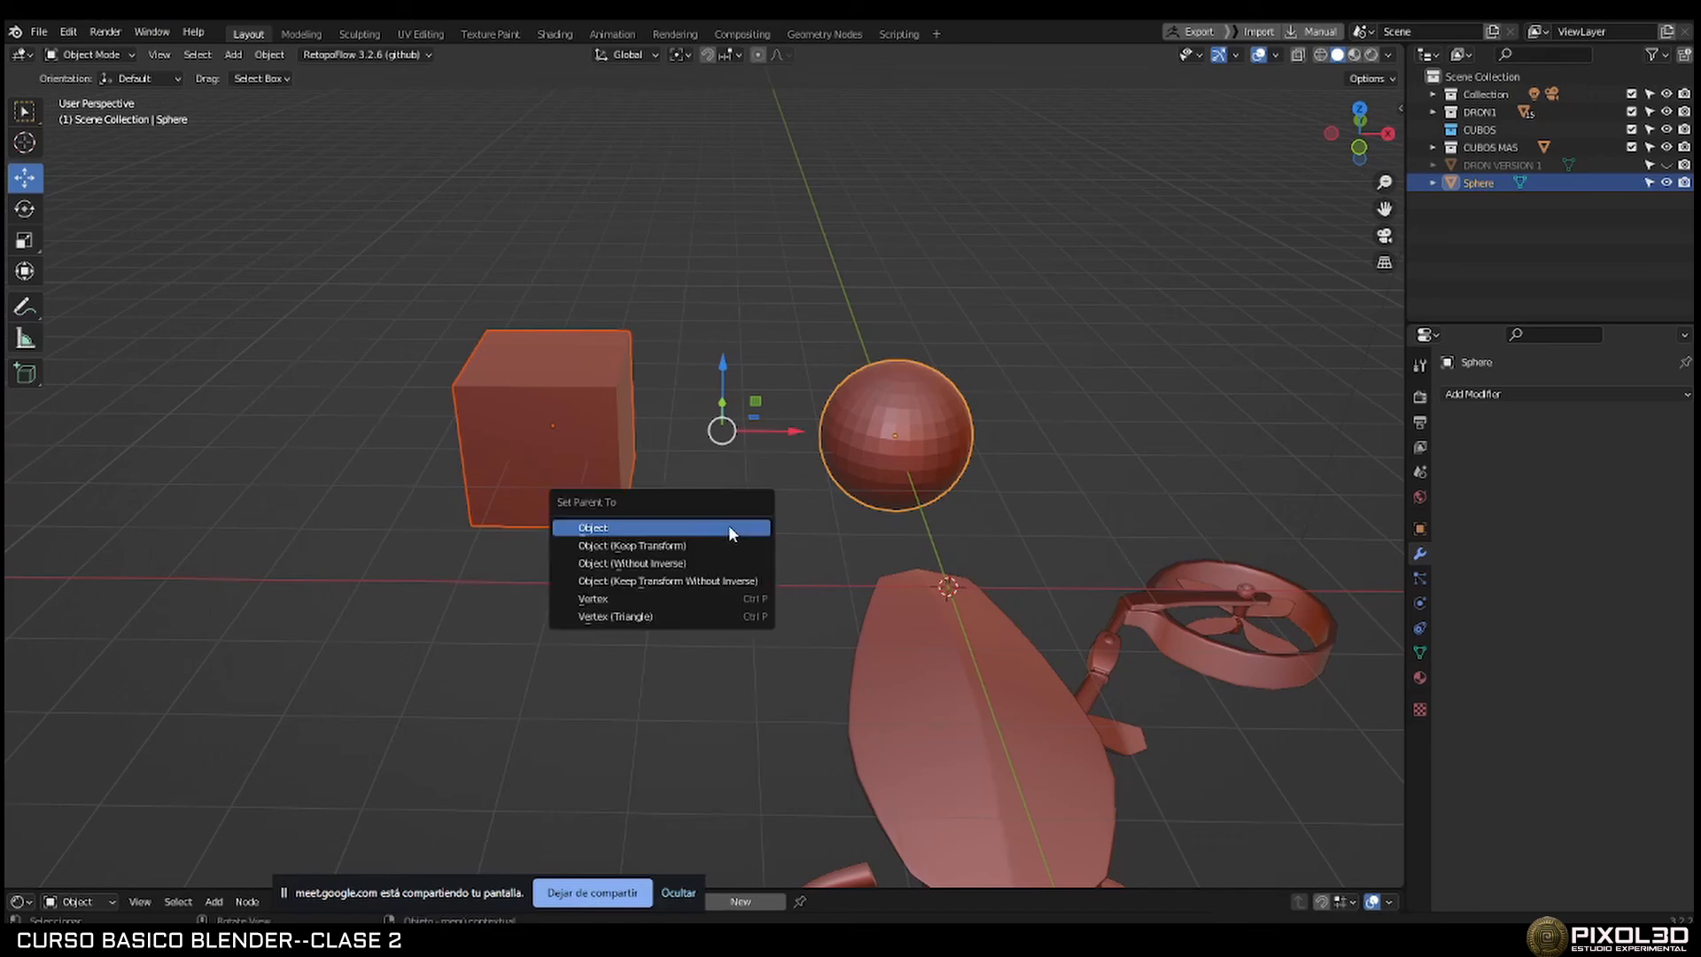
click(728, 530)
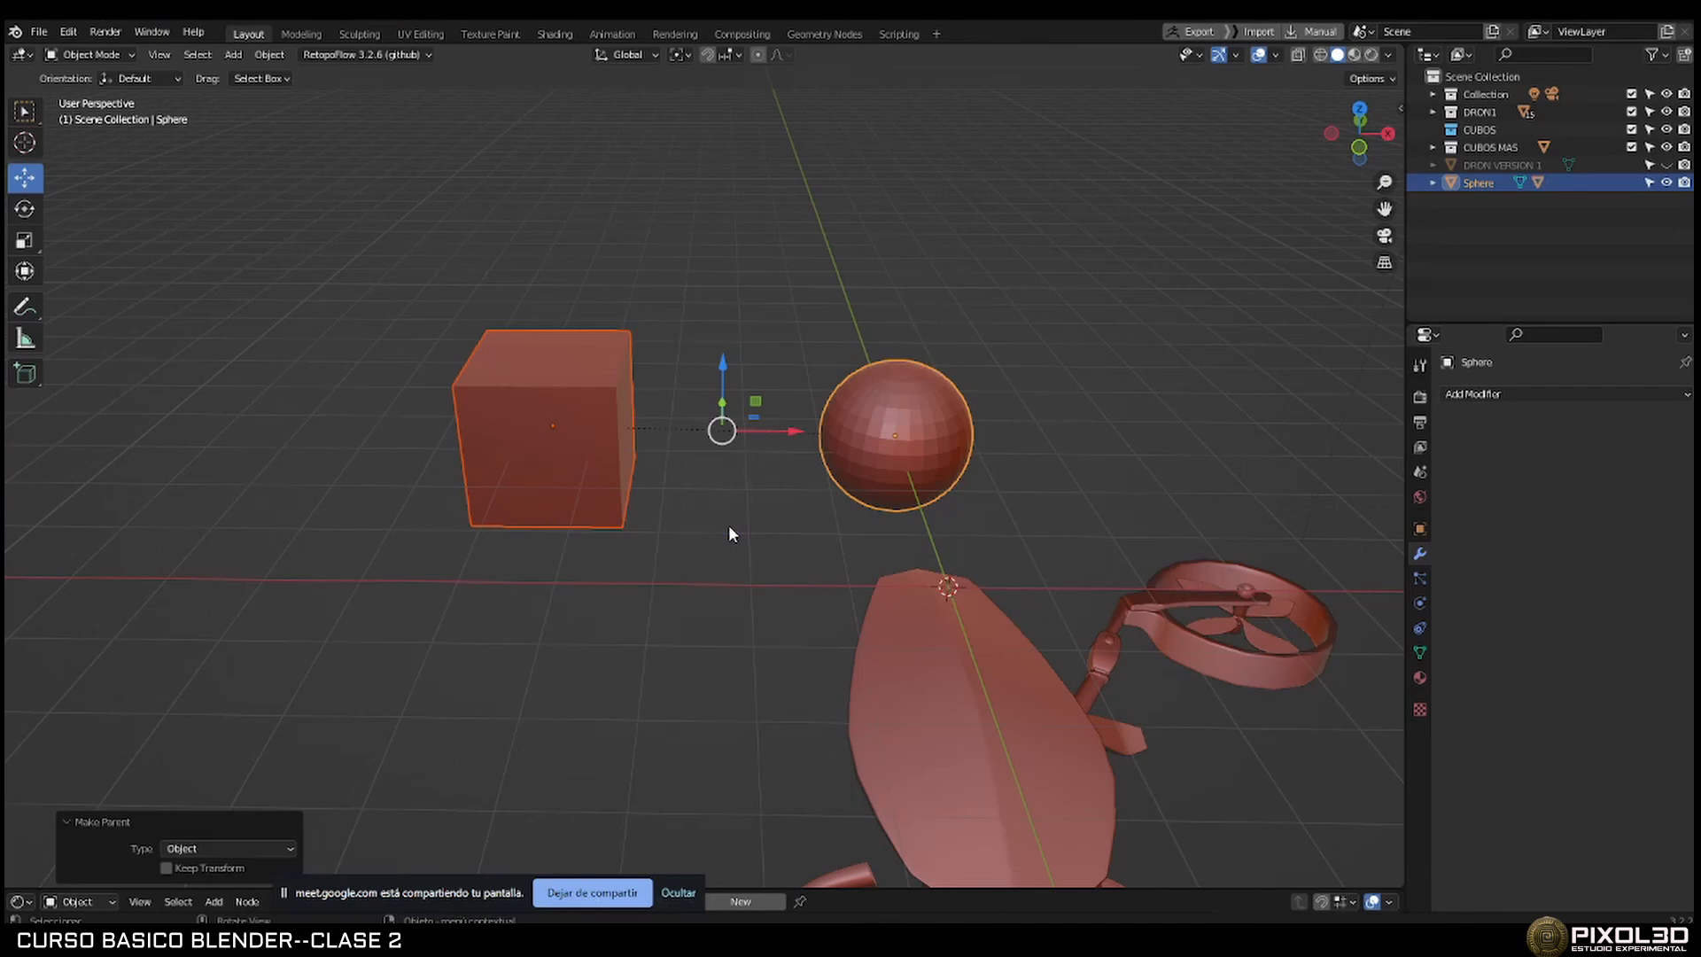
Expand the Sphere's hierarchy in the outliner and select the nested BASE COFRE.002 and the parent sphere in turn.
click(1433, 183)
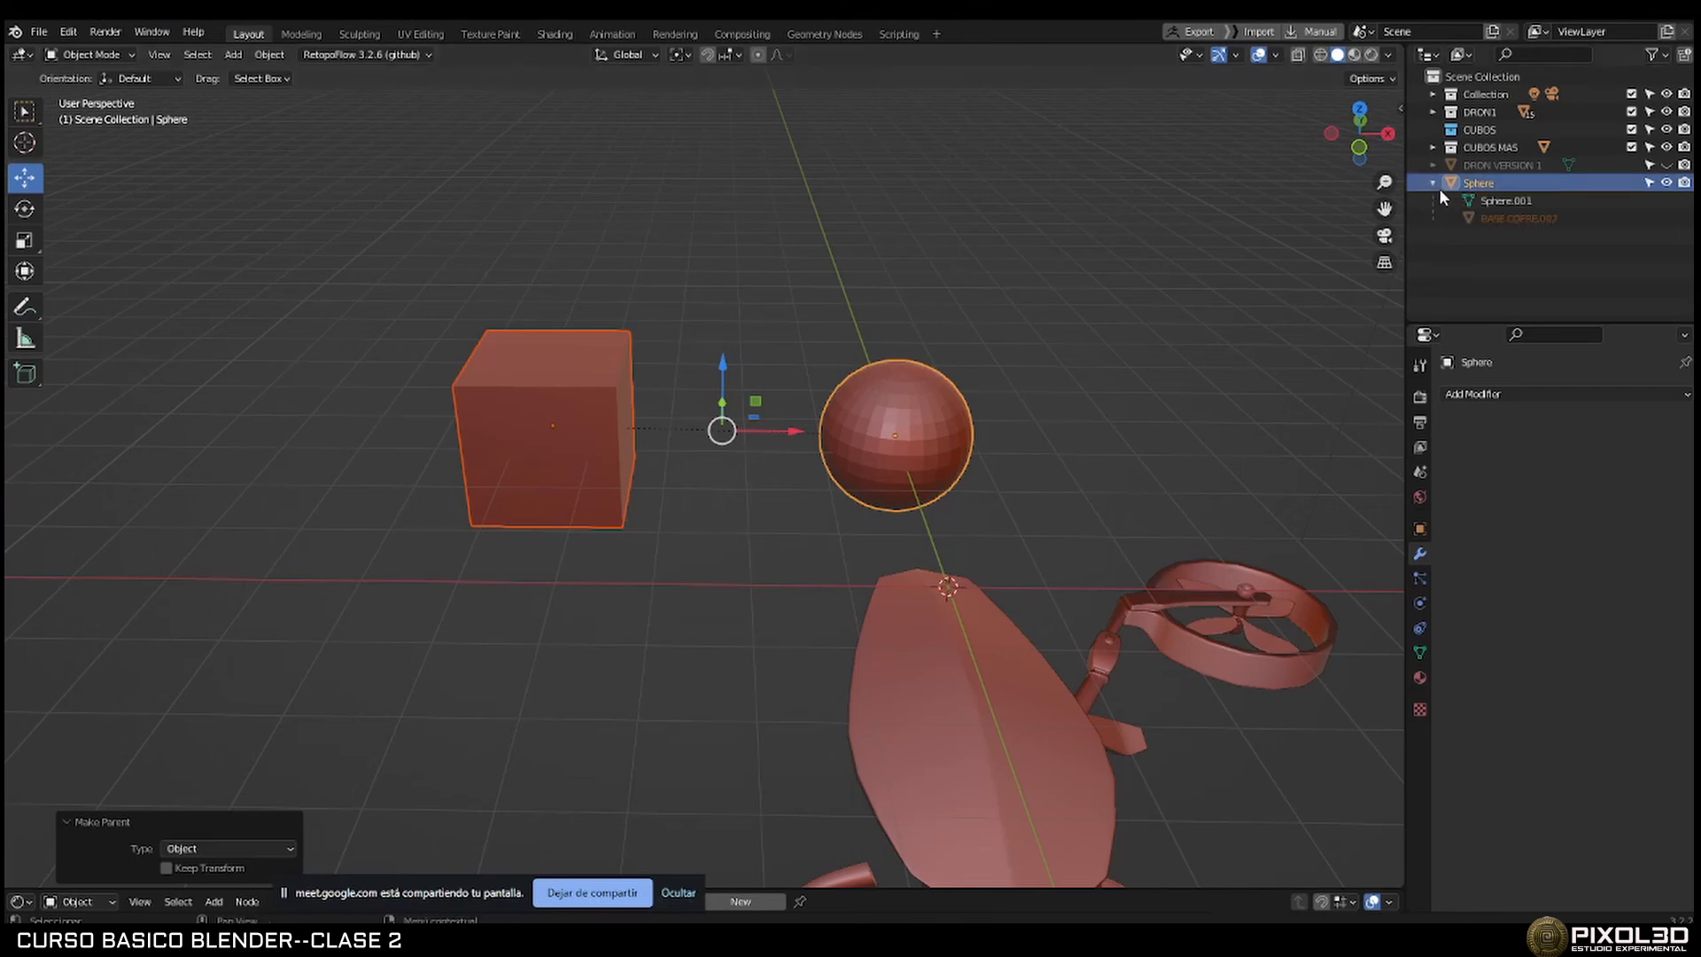
click(1513, 218)
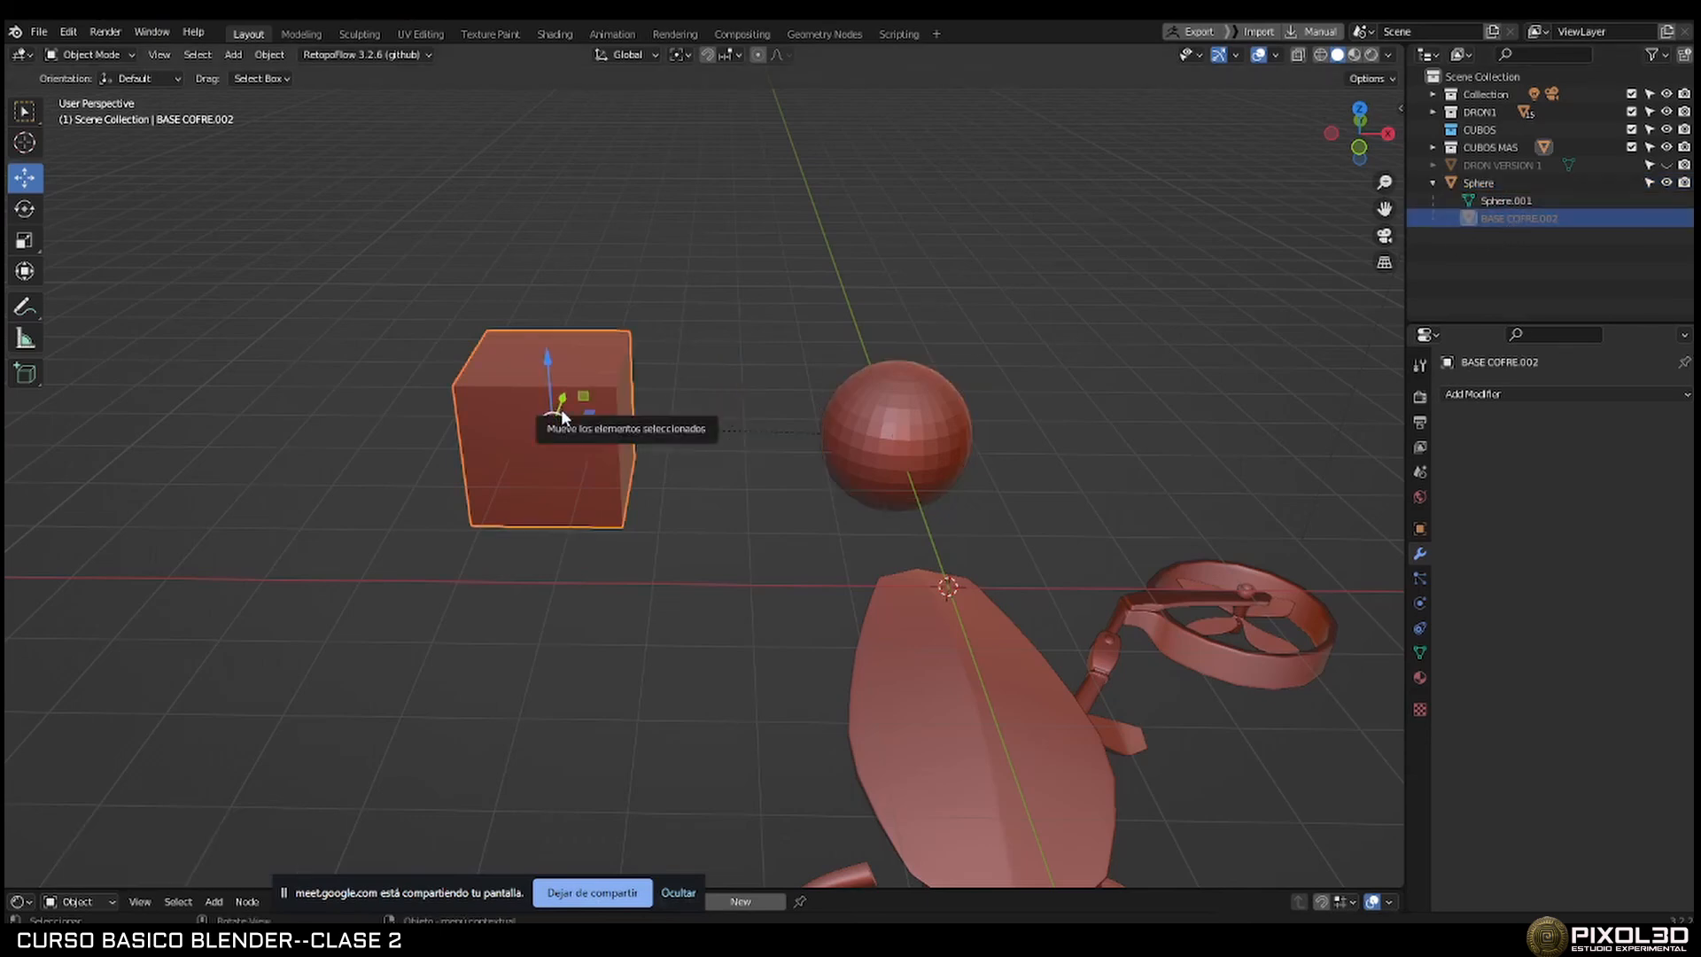
click(930, 432)
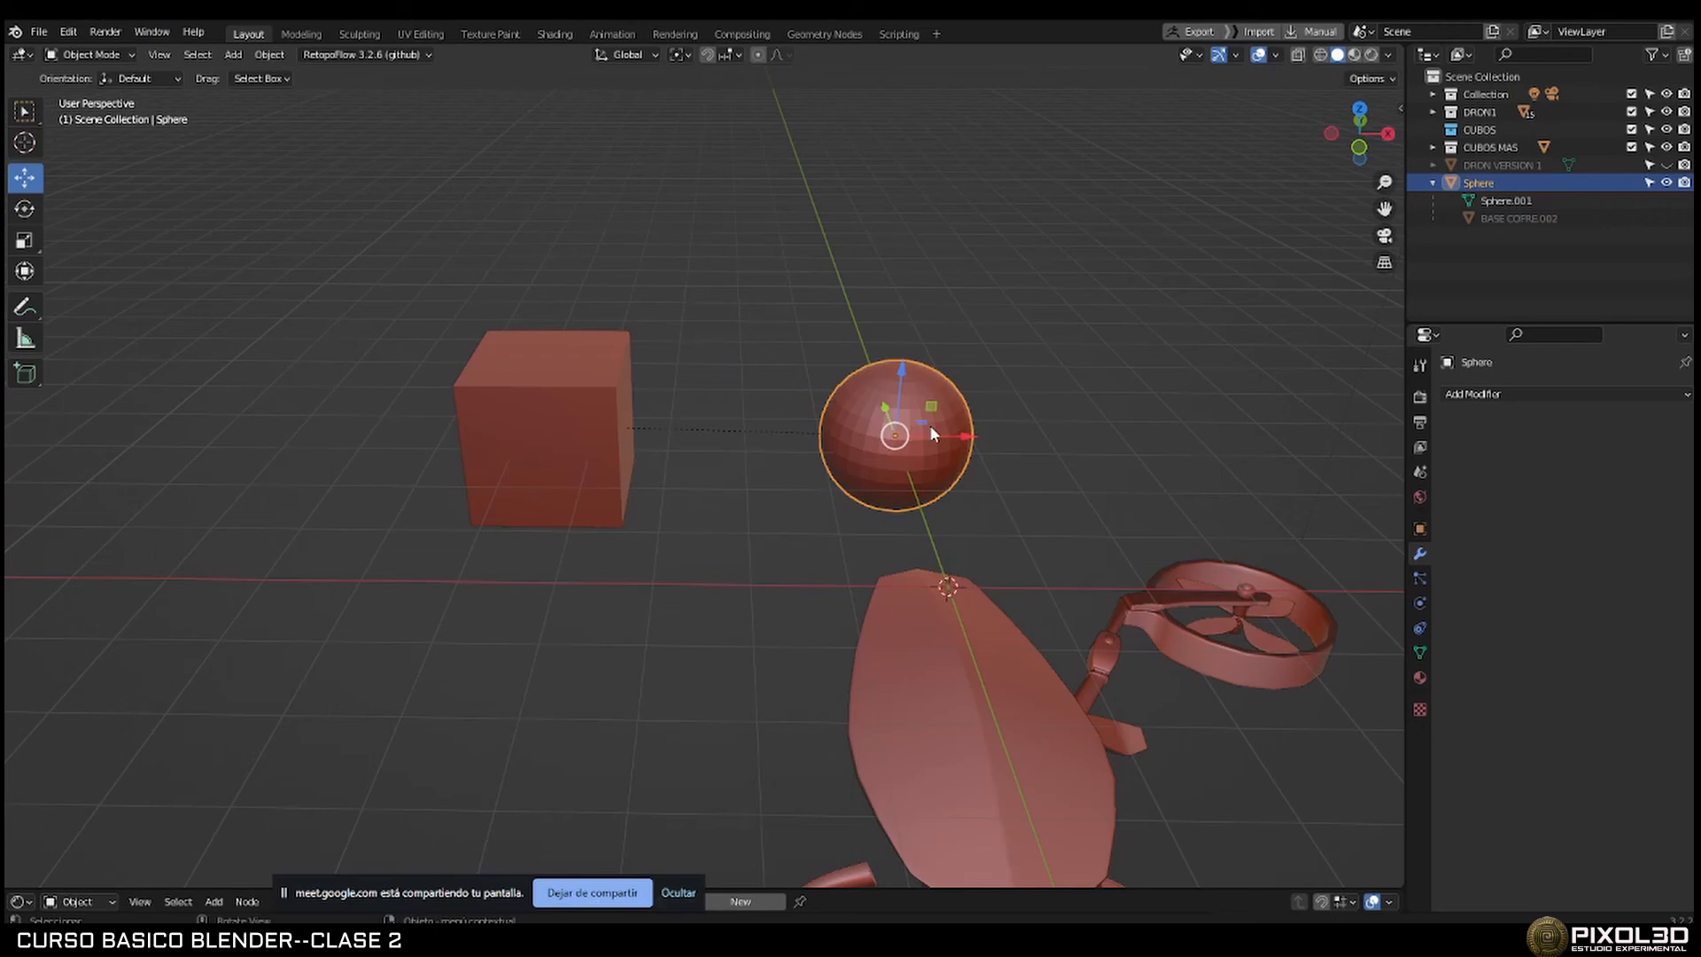
Enter and leave Edit Mode on the child cube and on the parent sphere in turn.
click(594, 424)
key(Tab)
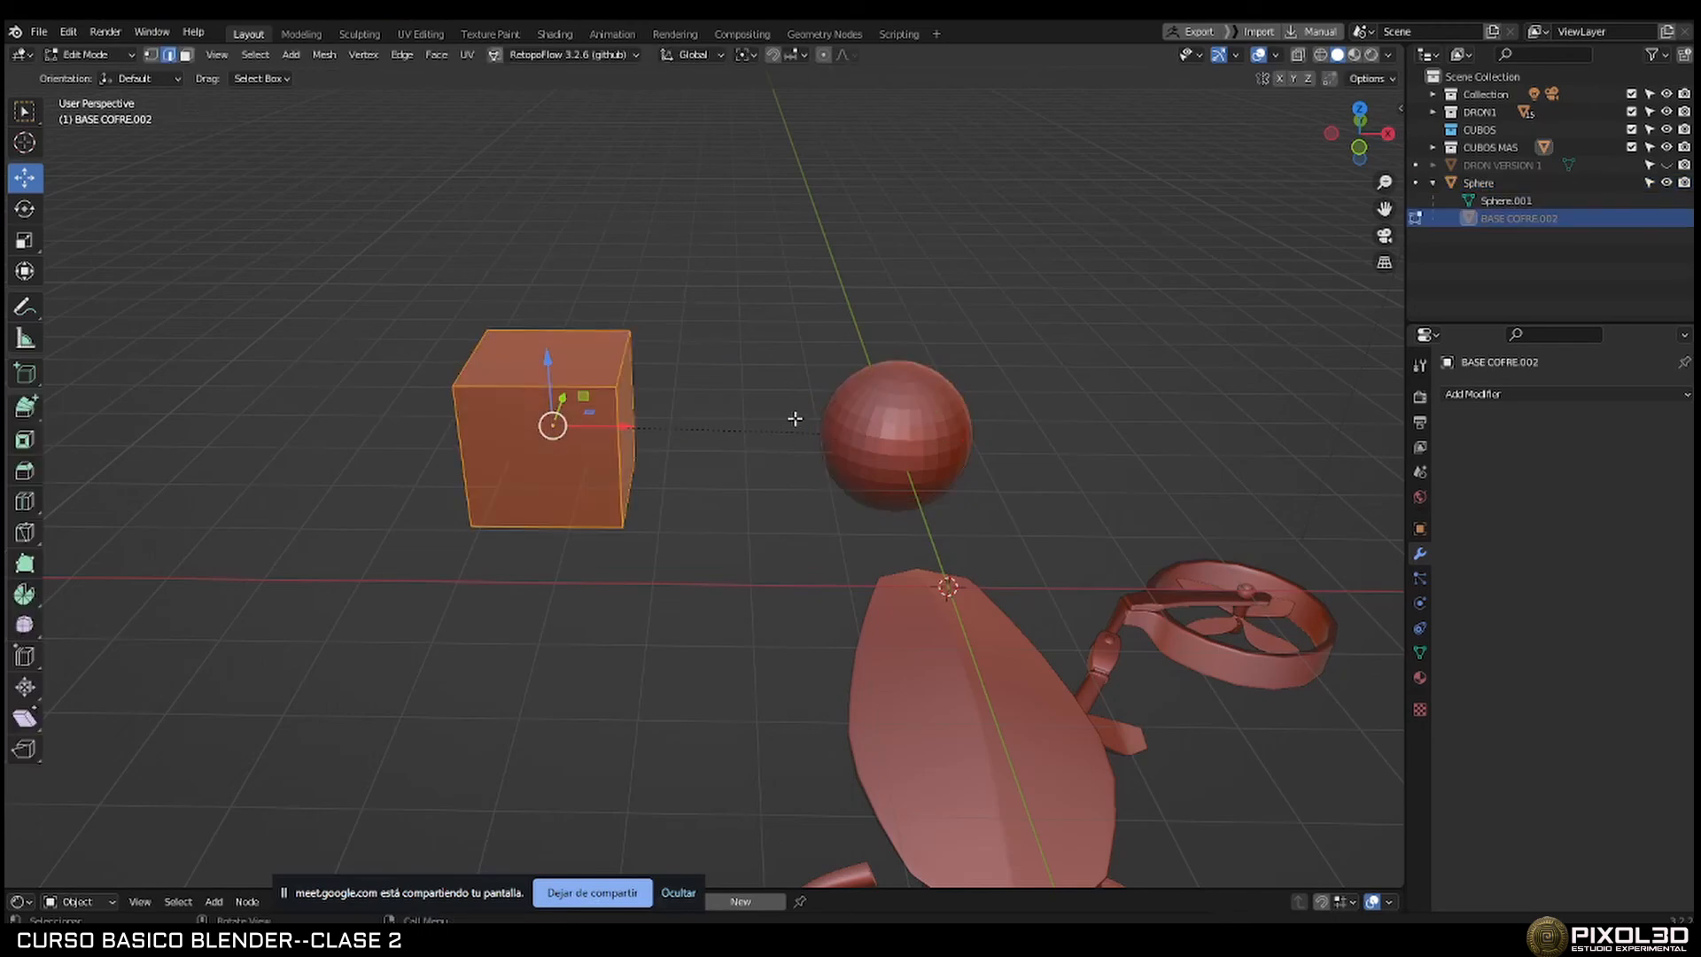
middle_drag(794, 419, 769, 450)
scroll(692, 390, up, 2)
scroll(624, 337, up, 1)
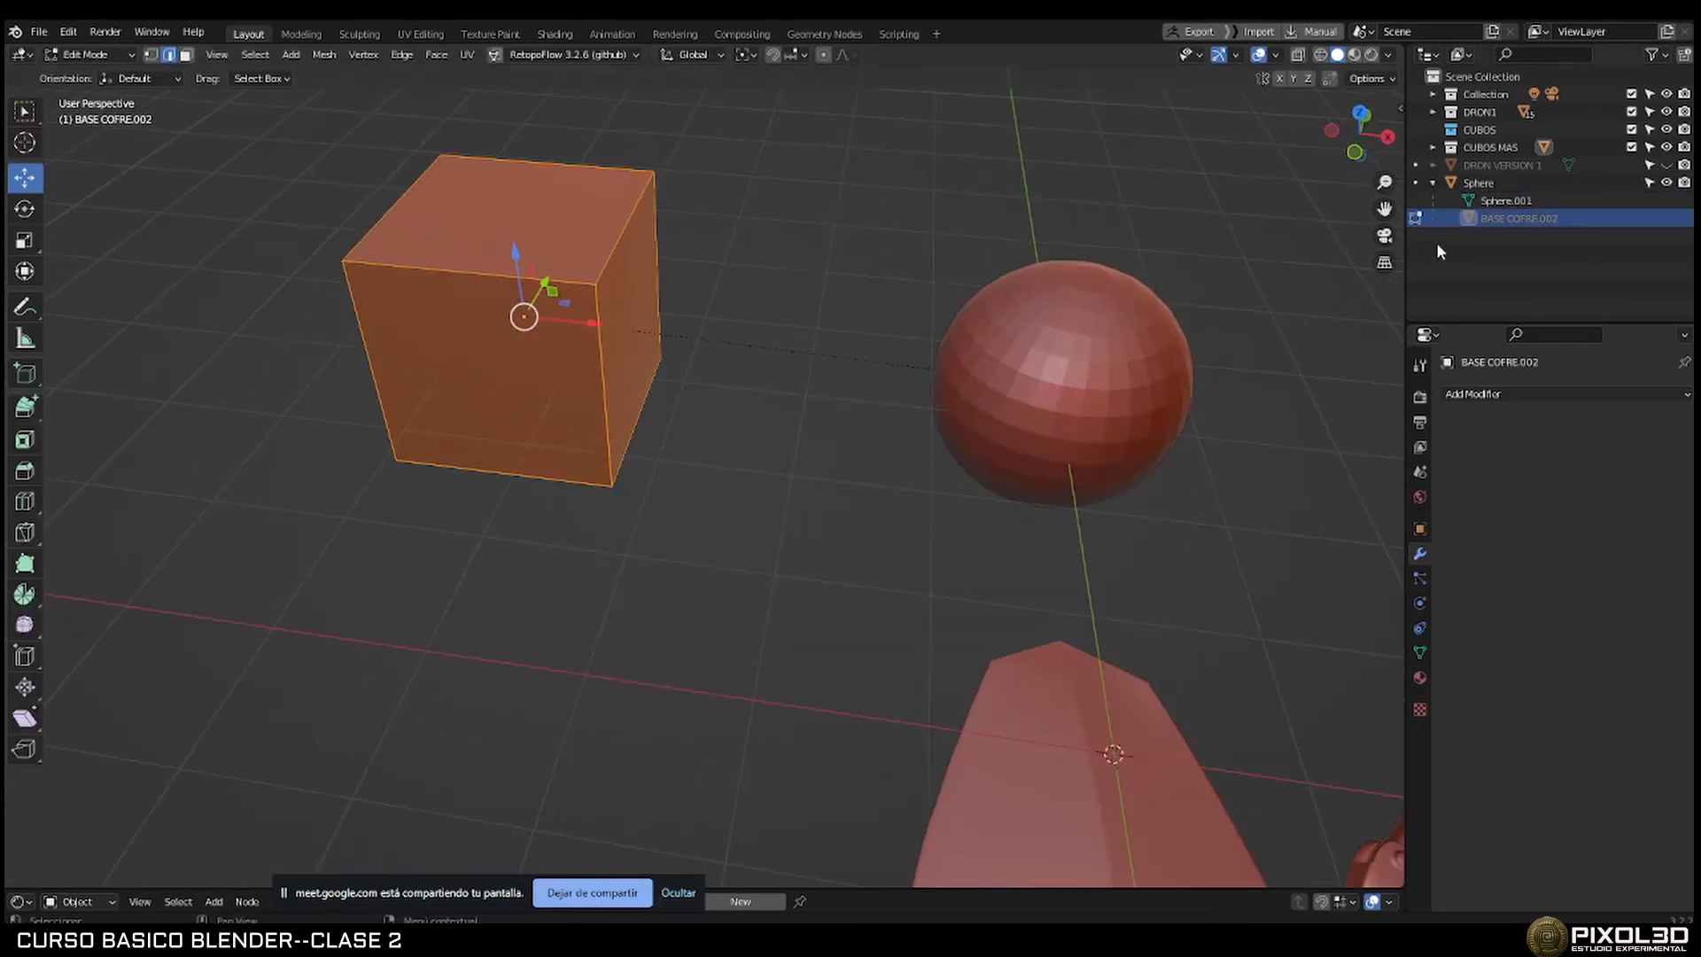
key(Tab)
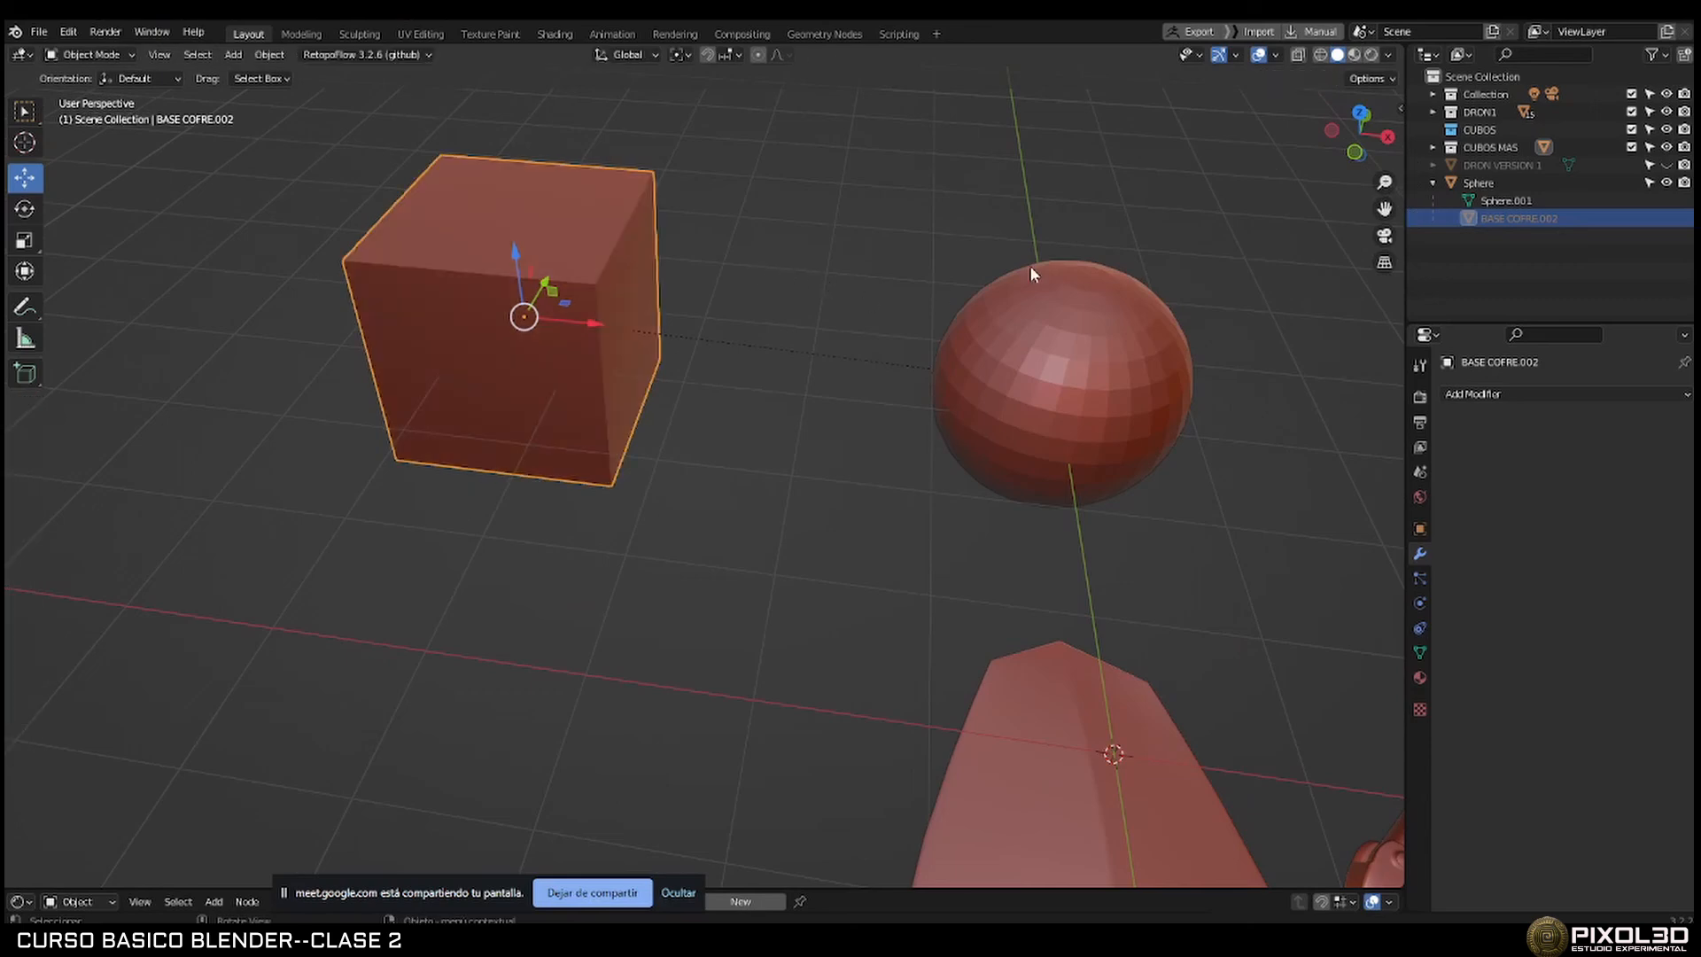
click(1482, 183)
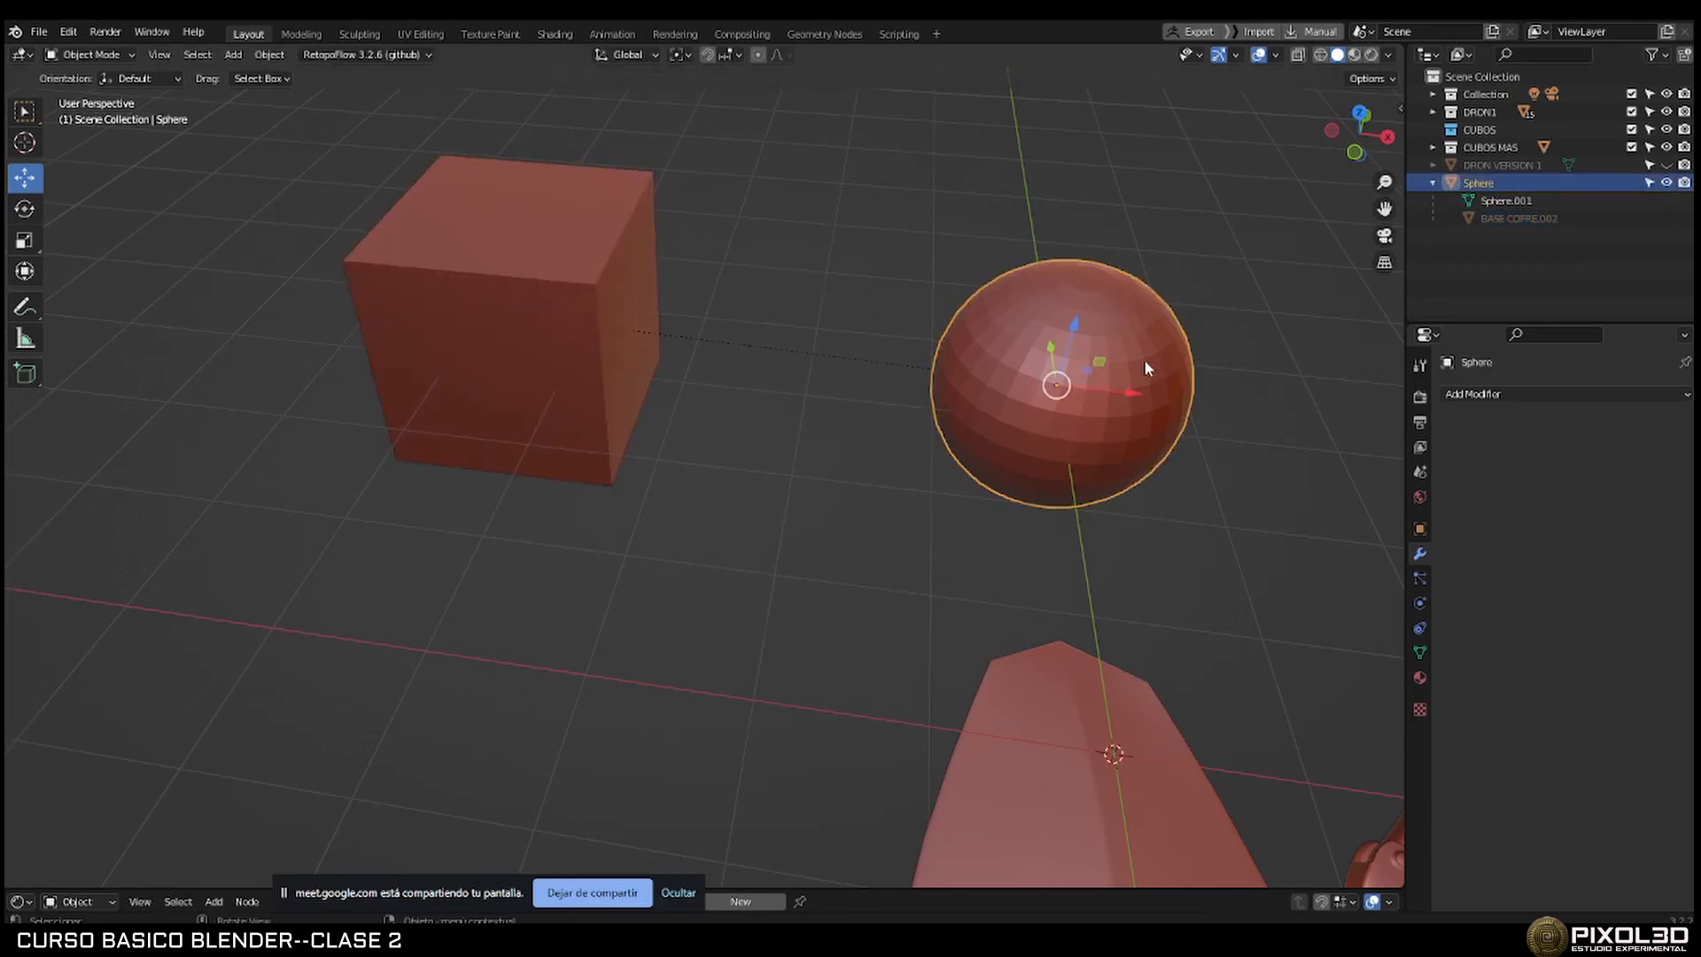
key(Tab)
key(Tab)
scroll(1118, 359, down, 2)
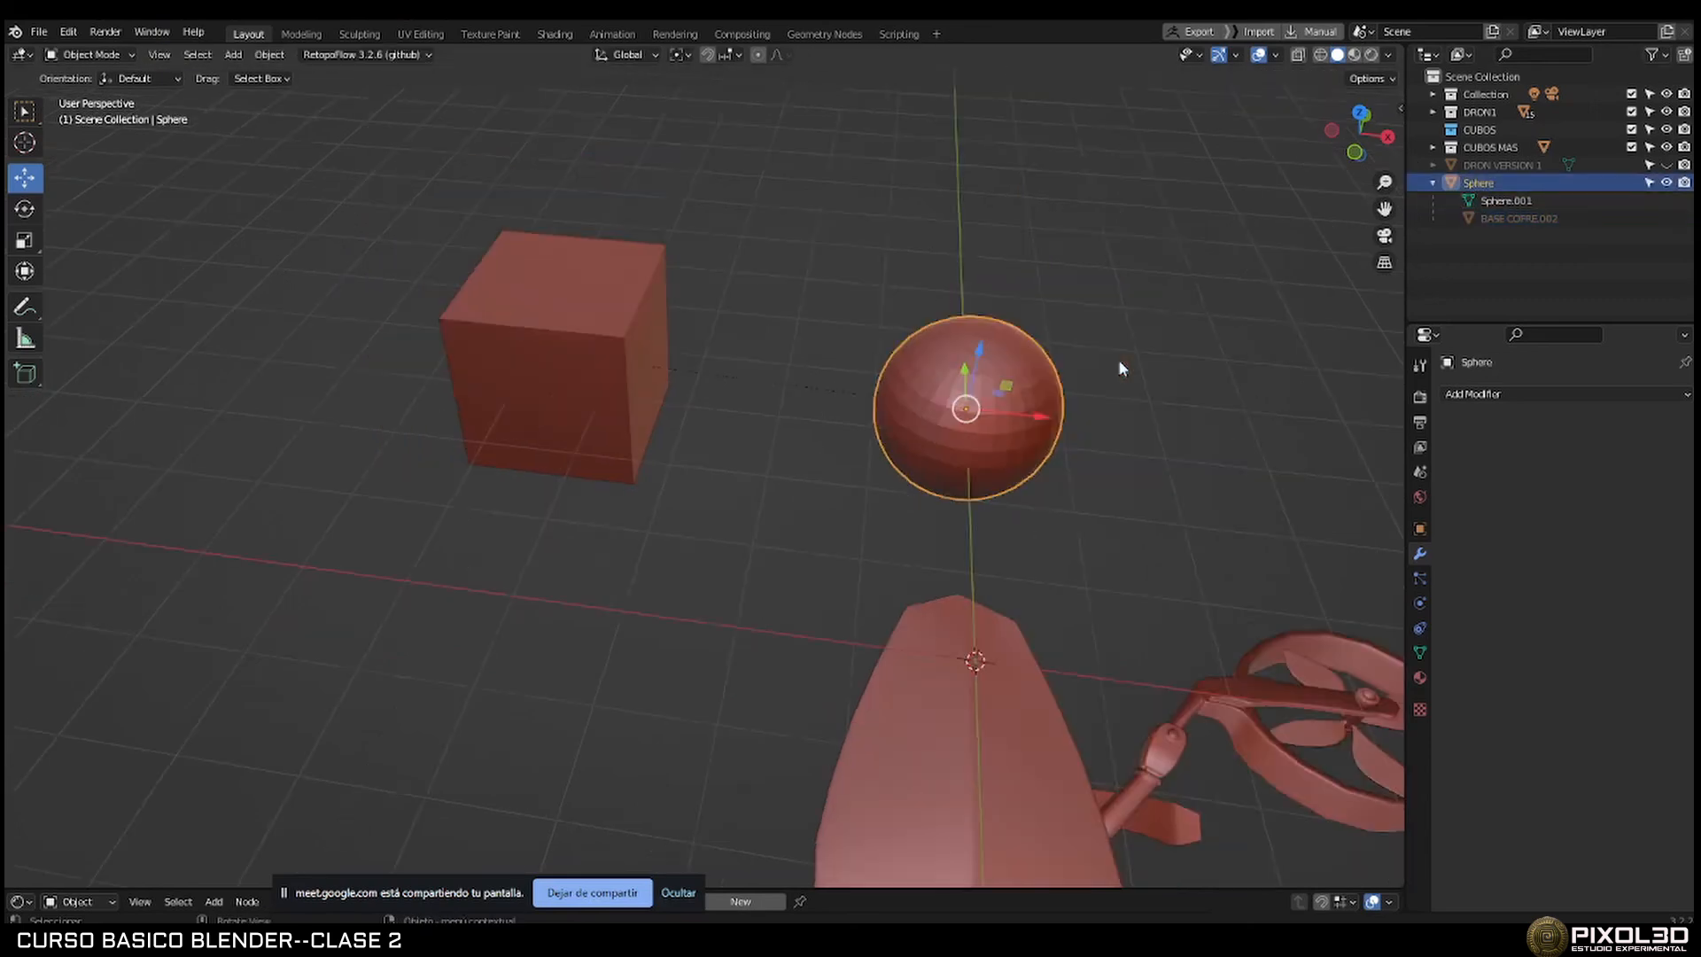
scroll(1122, 365, down, 1)
Undo the parenting of the cube to the sphere, stepping back and forth through the history.
key(ctrl+z)
key(ctrl+z)
key(ctrl+z)
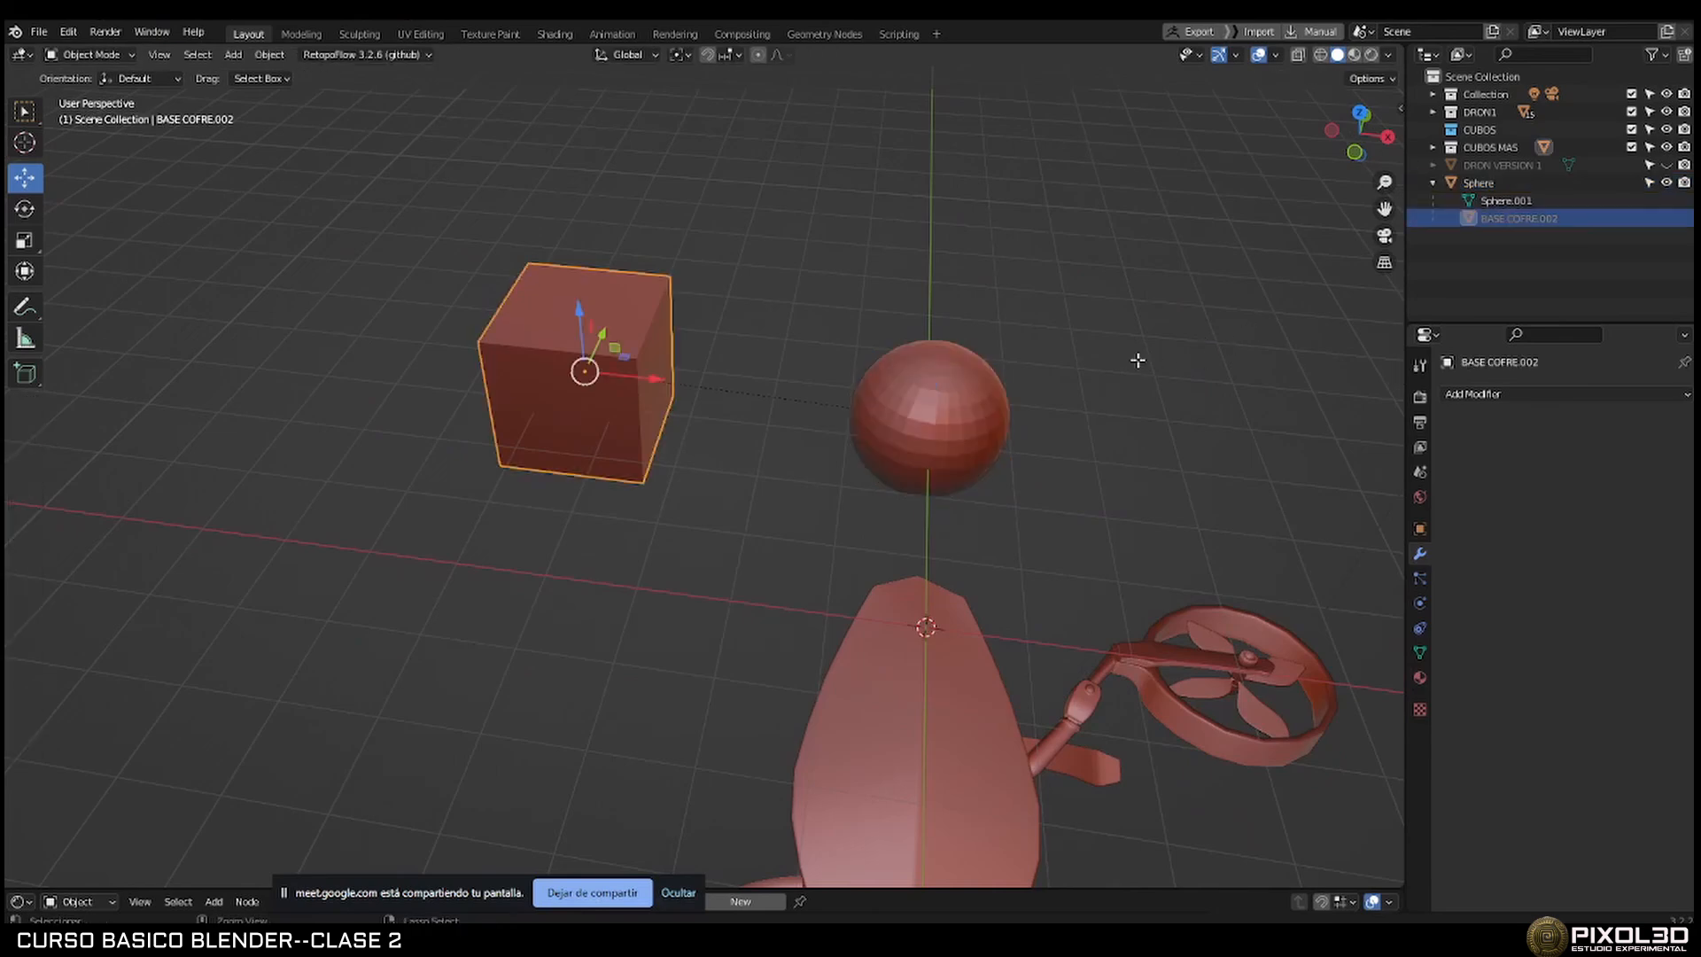
key(ctrl+shift+z)
key(ctrl+z)
key(ctrl+shift+z)
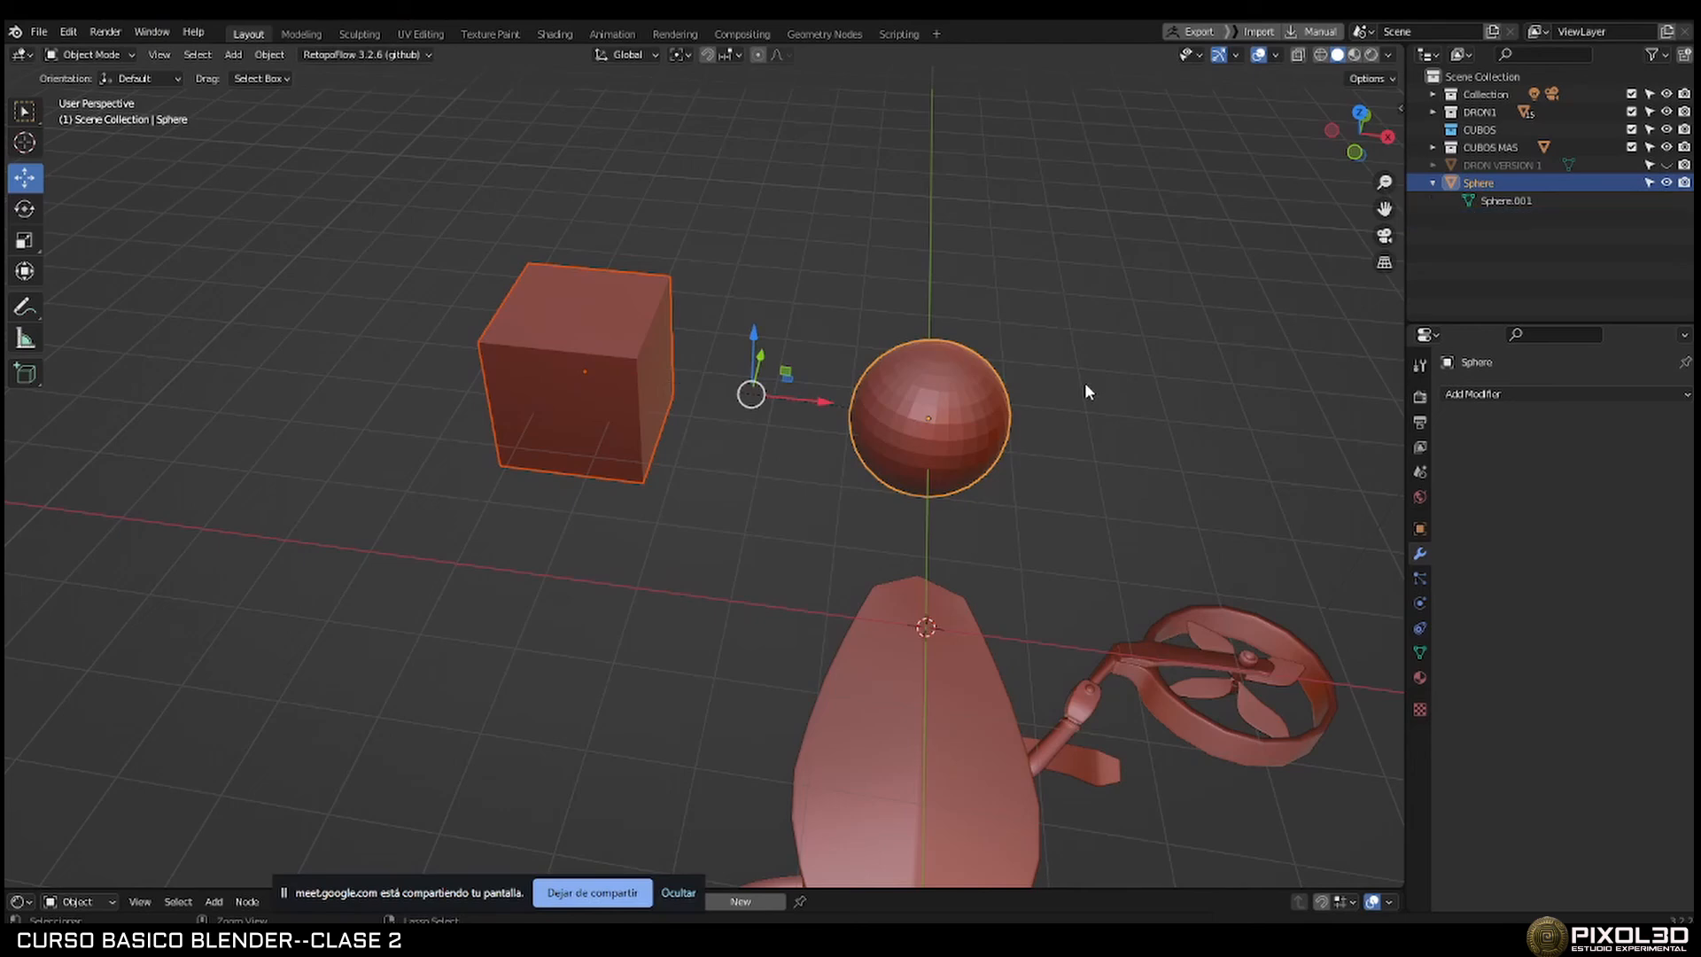
key(ctrl+z)
key(ctrl+shift+z)
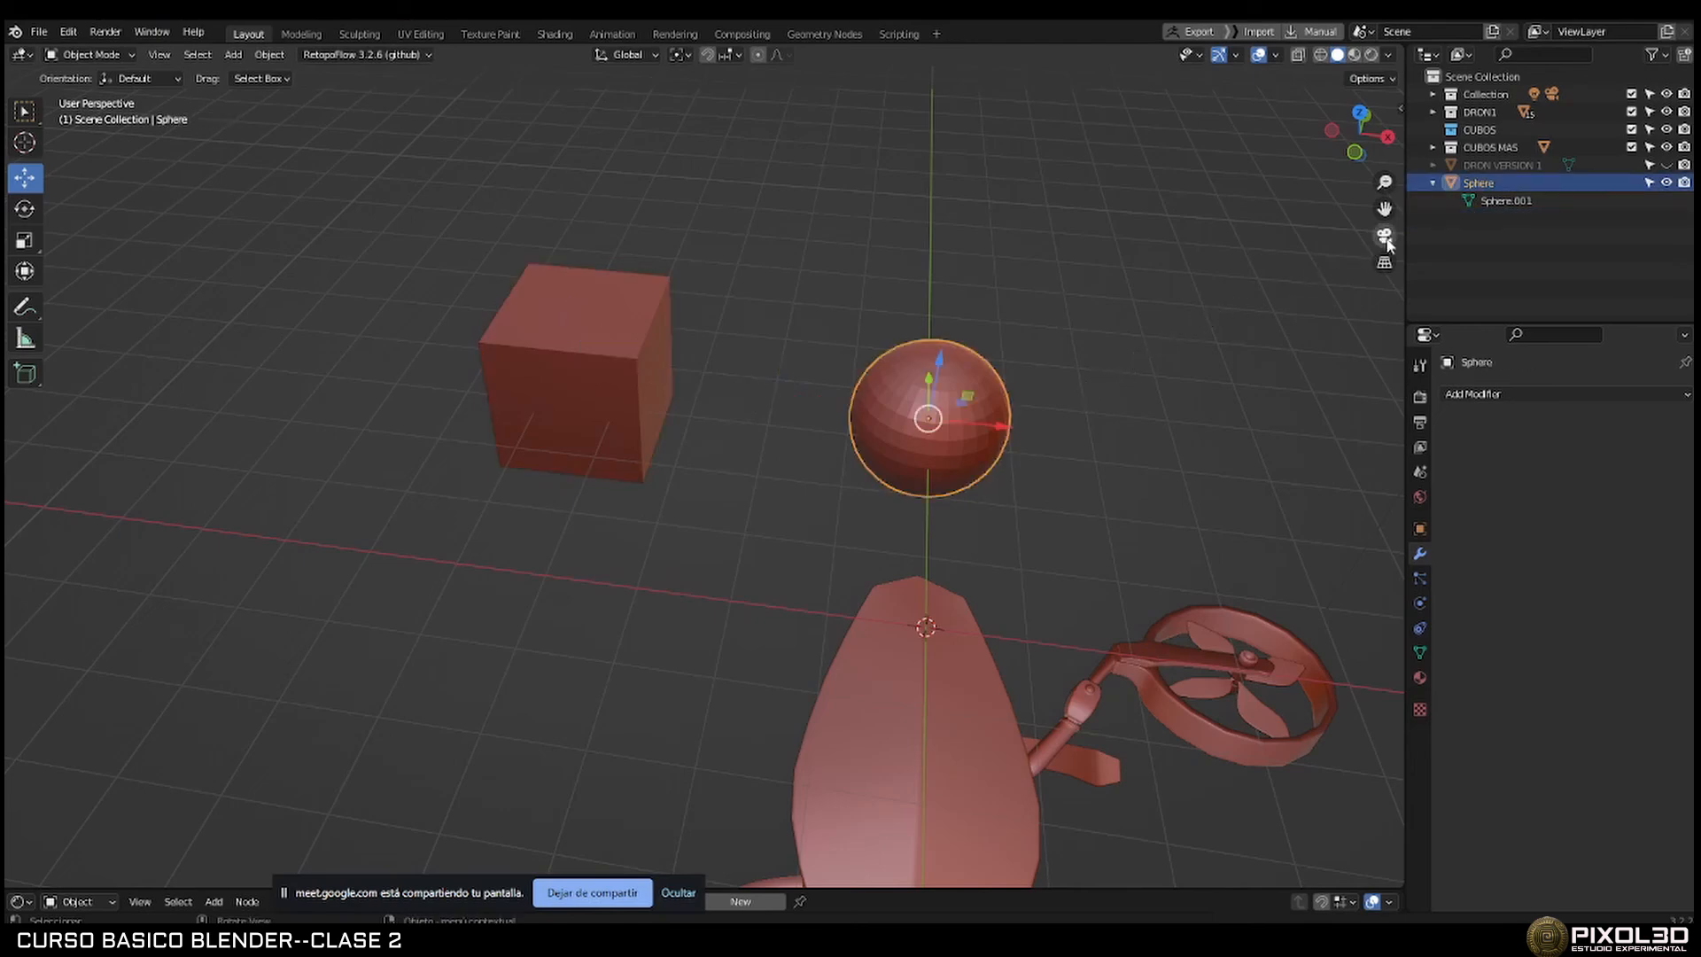
Select the cube and the sphere with the sphere active, parent them with the Object option, and expand the Sphere's hierarchy in the outliner.
click(1433, 184)
click(1450, 182)
click(629, 368)
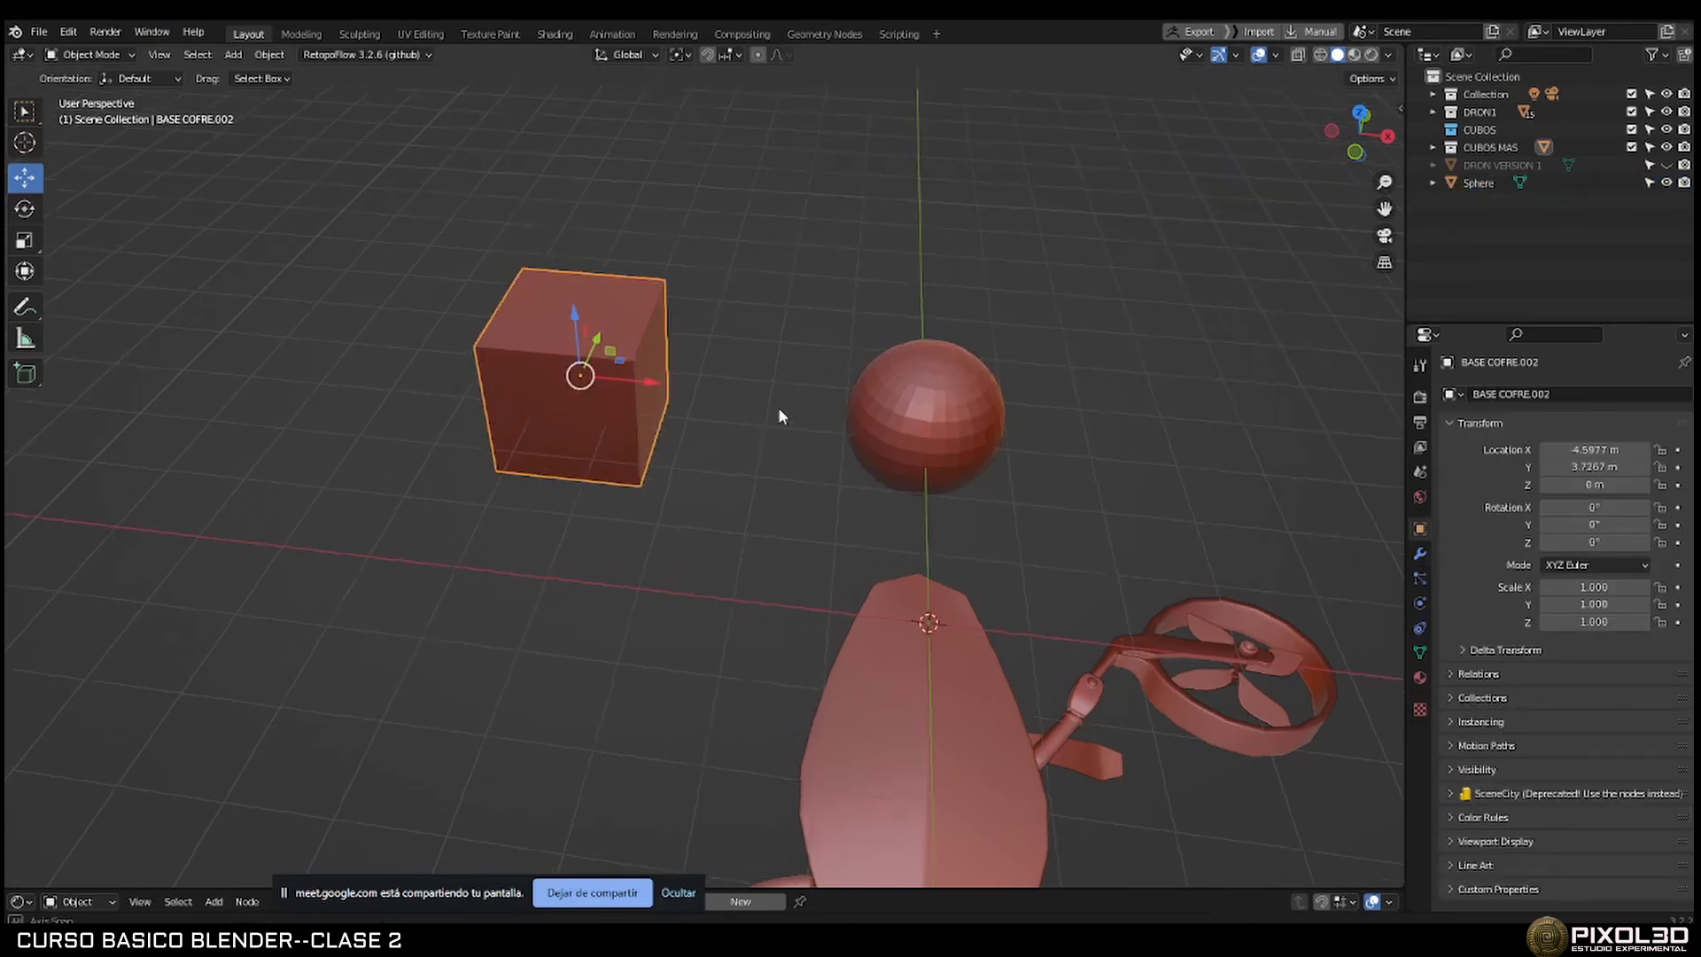
middle_drag(778, 407, 790, 379)
middle_drag(833, 434, 790, 428)
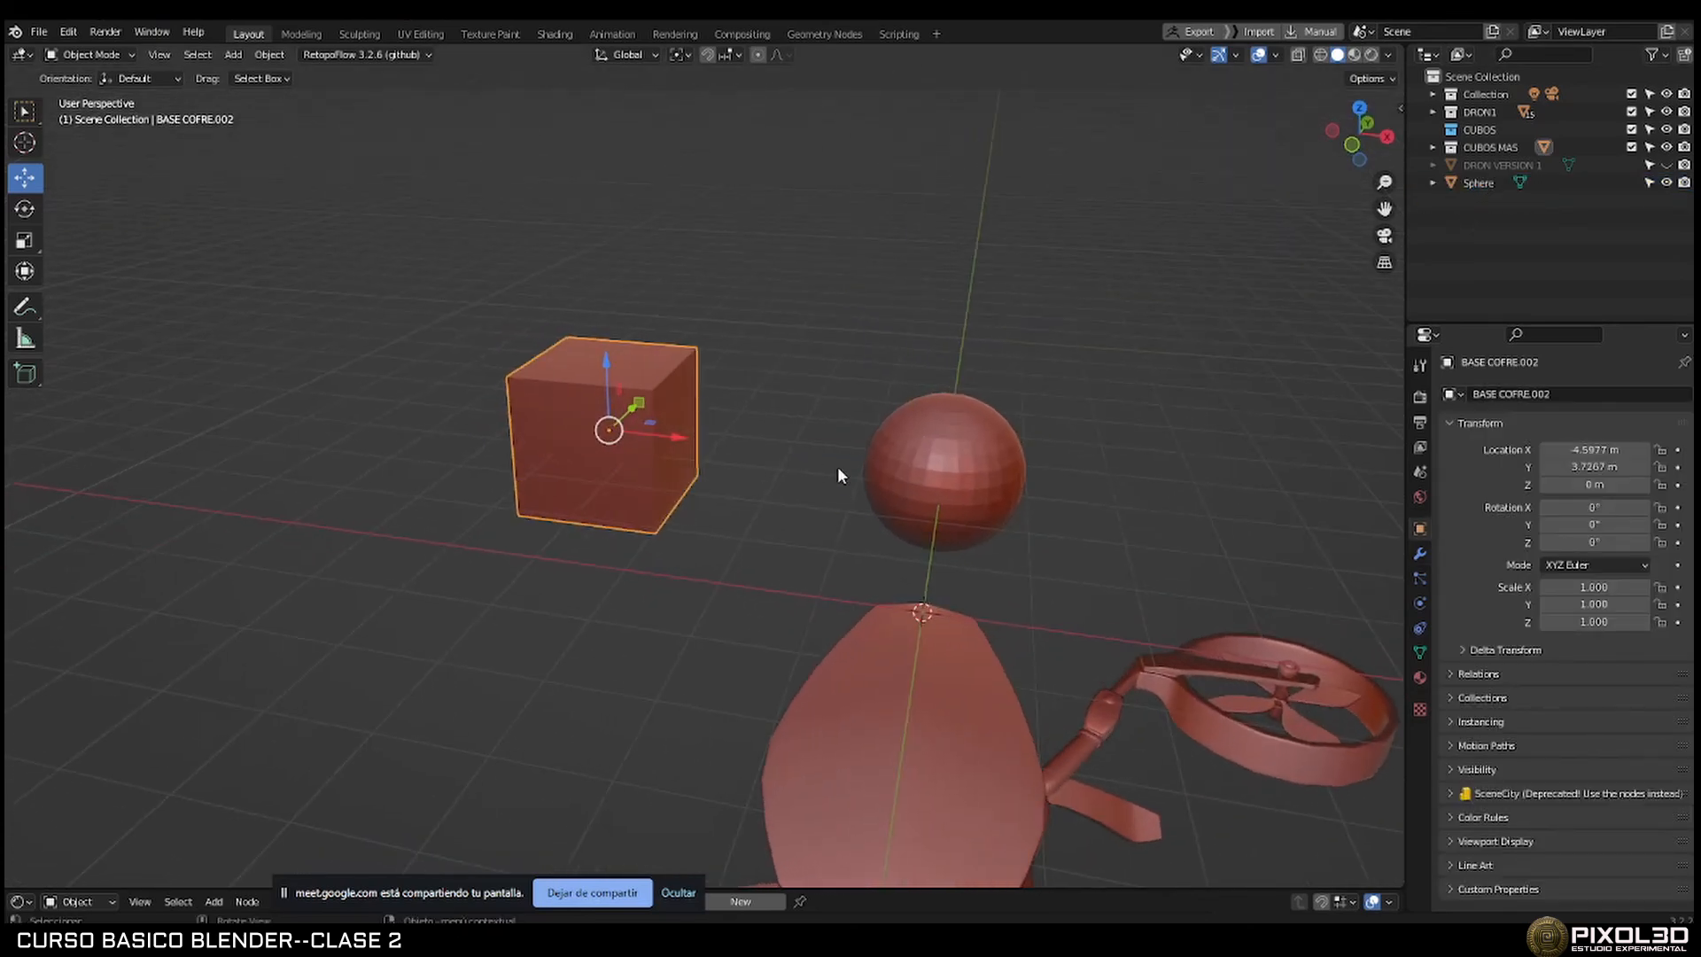
click(886, 471)
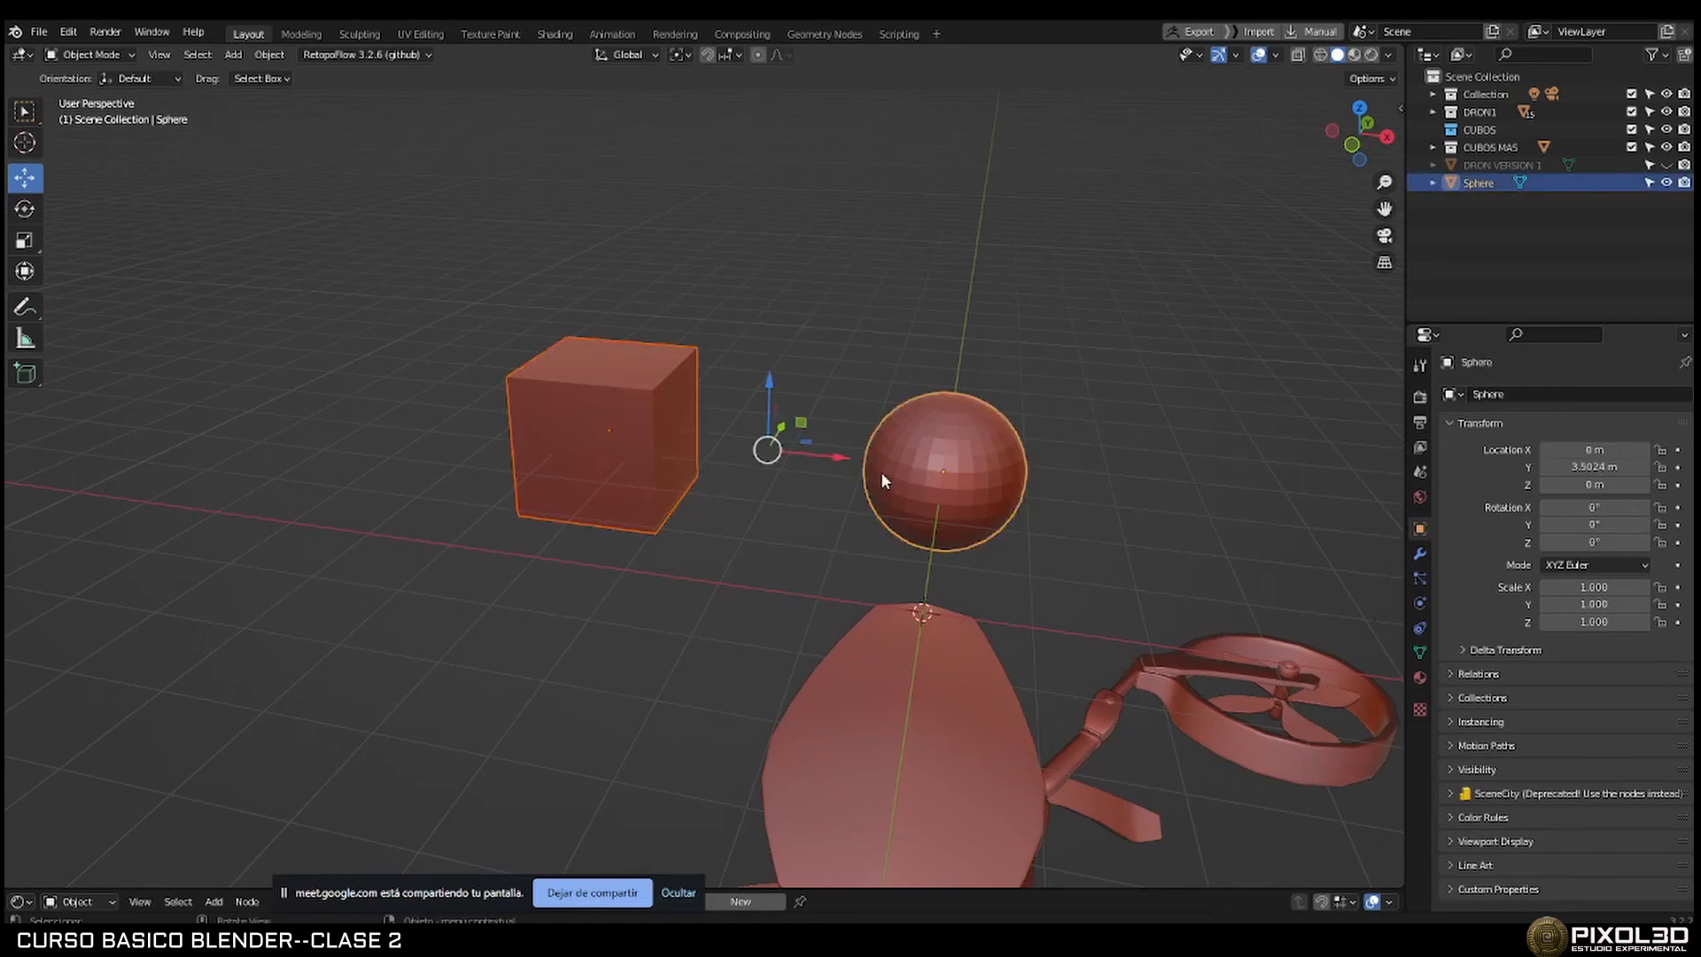
right_click(880, 471)
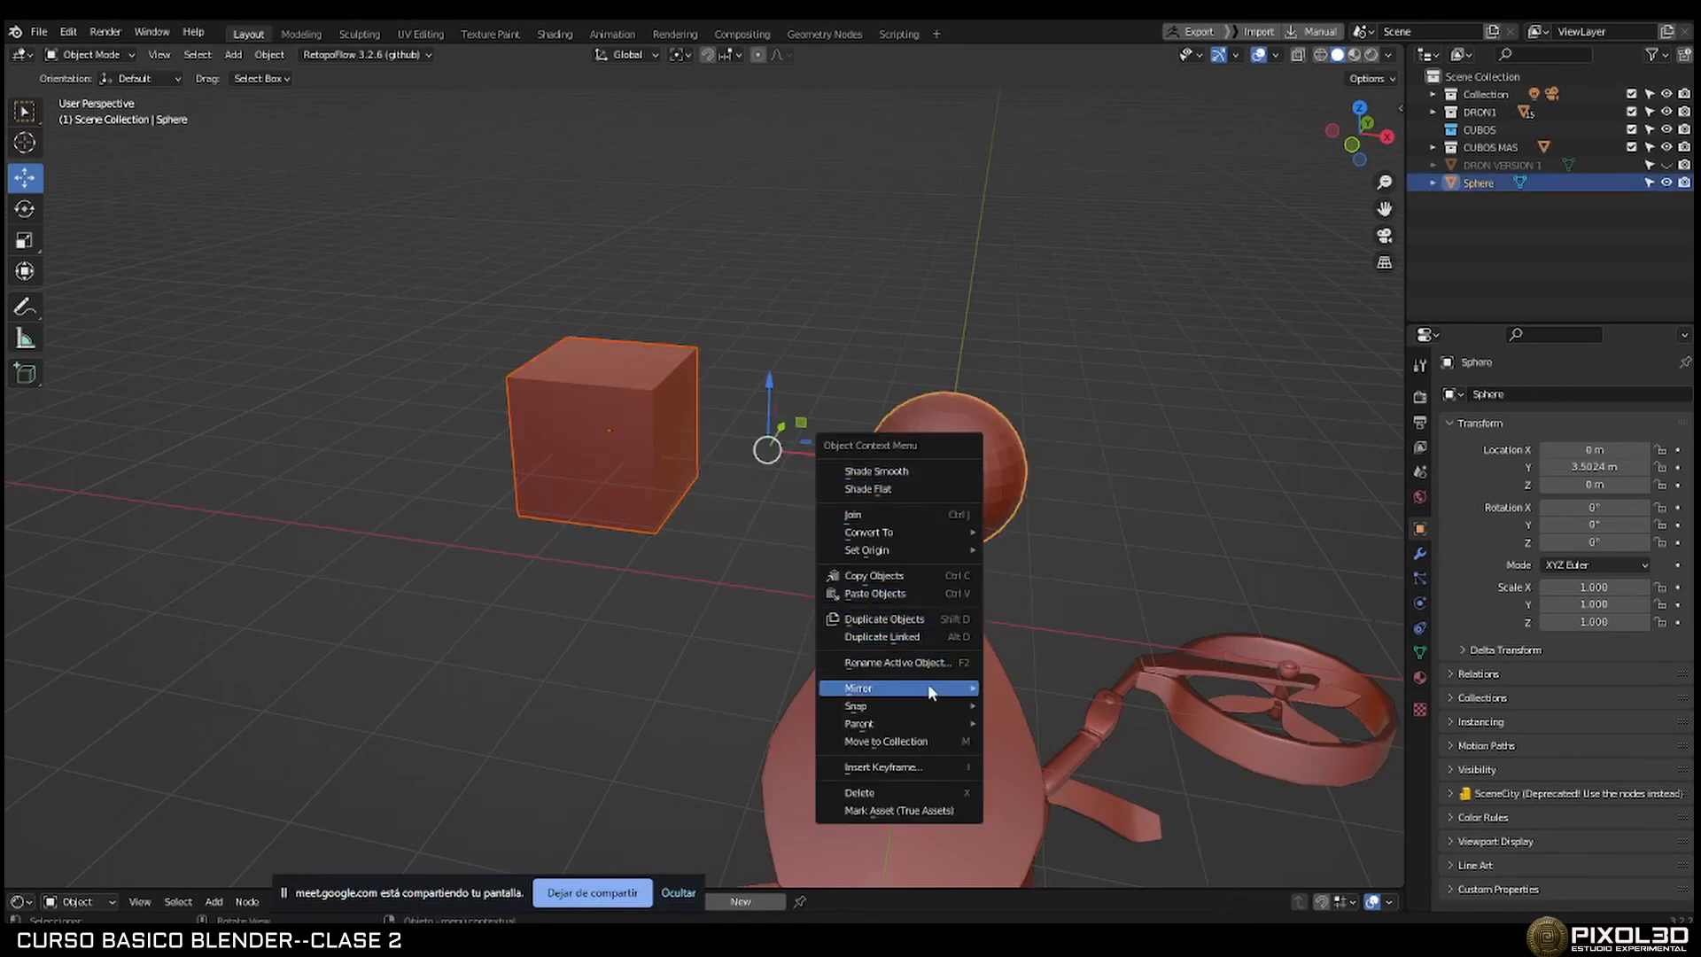
mouse_move(880, 728)
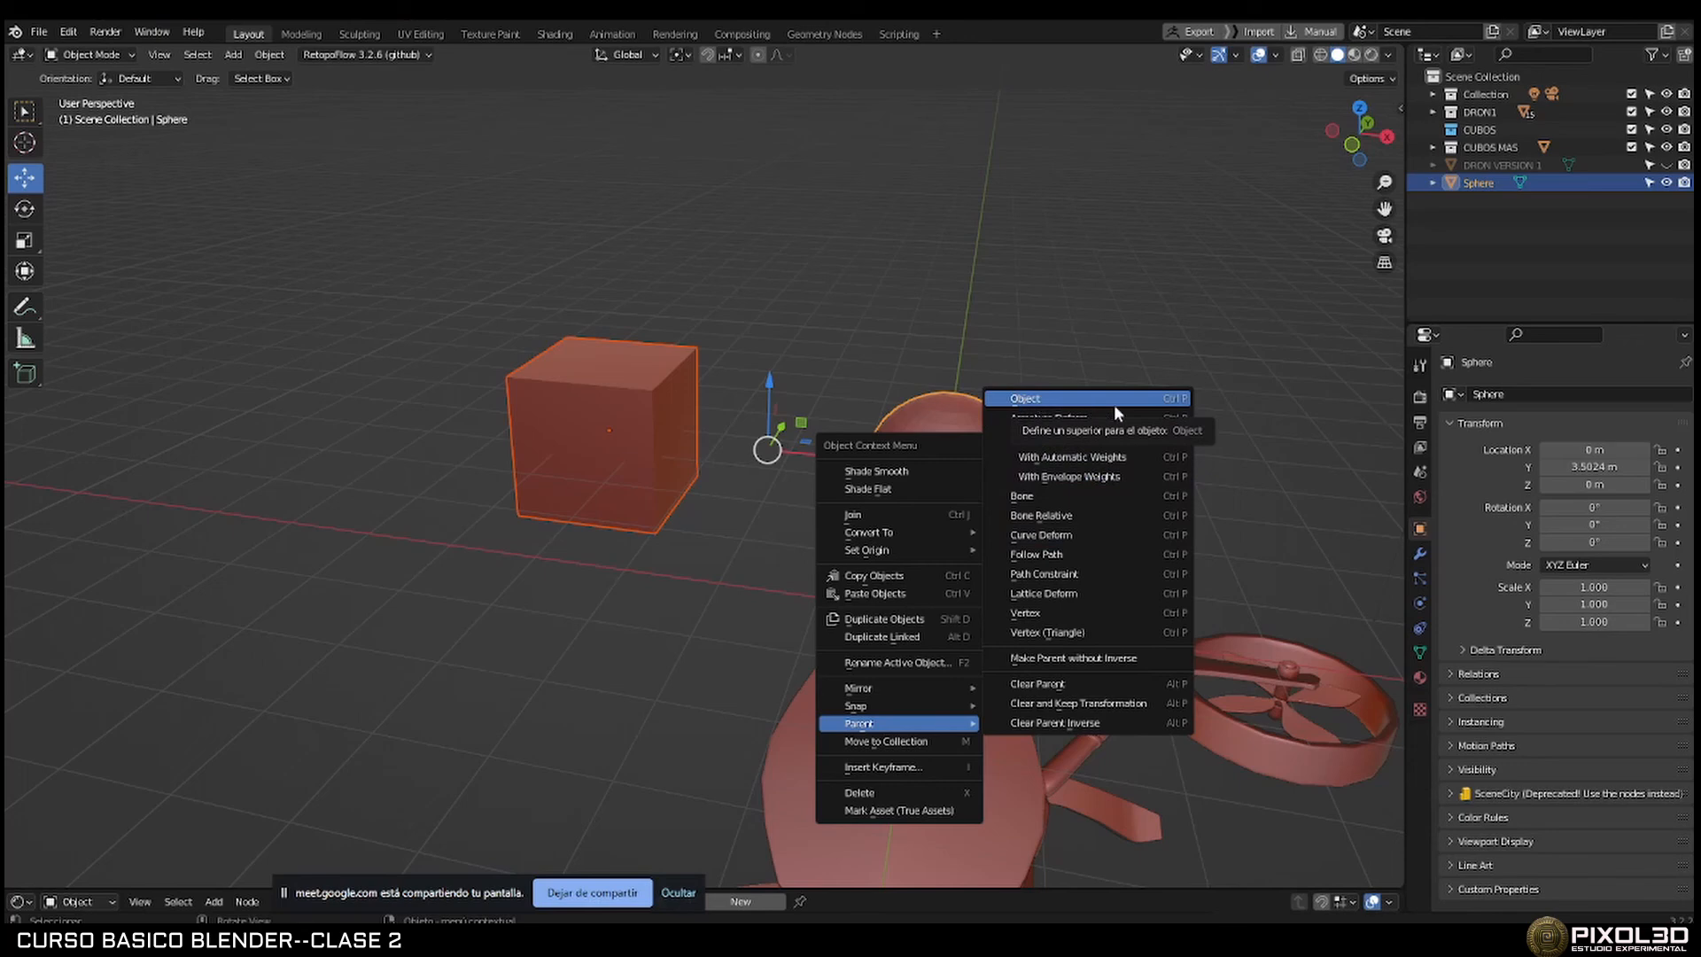
click(1019, 398)
click(1431, 182)
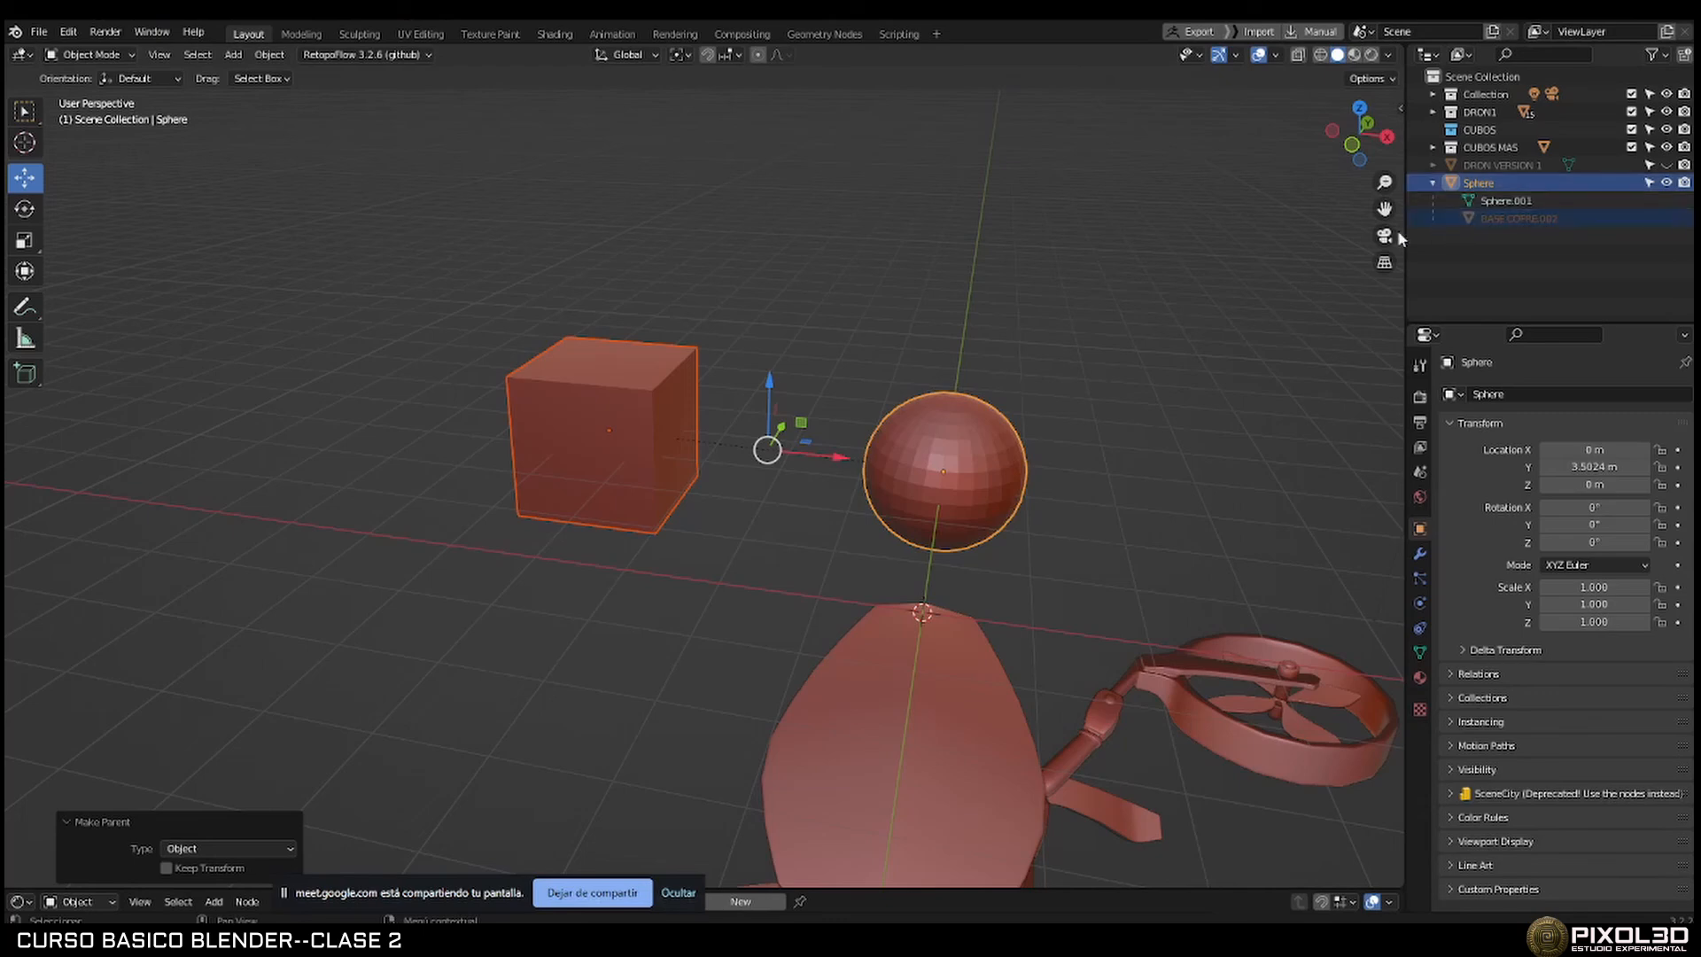
Undo the repeated parenting of the cube to the sphere, stepping back and forth through the selection history.
key(ctrl+z)
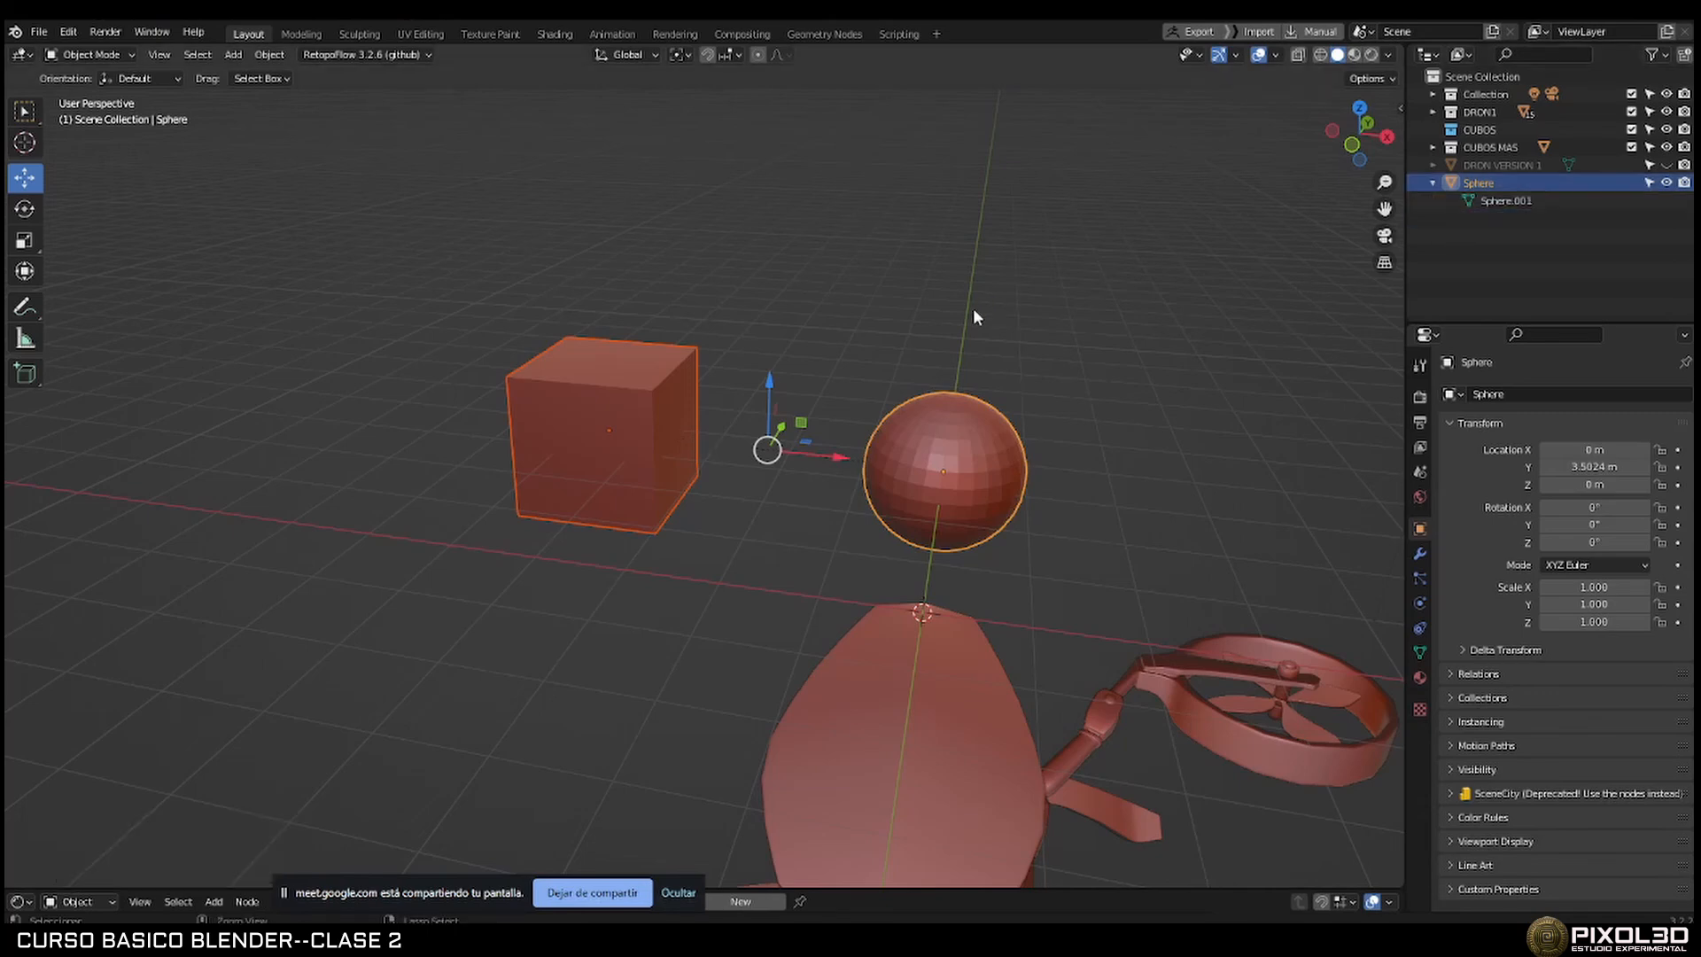
key(ctrl+z)
key(ctrl+shift+z)
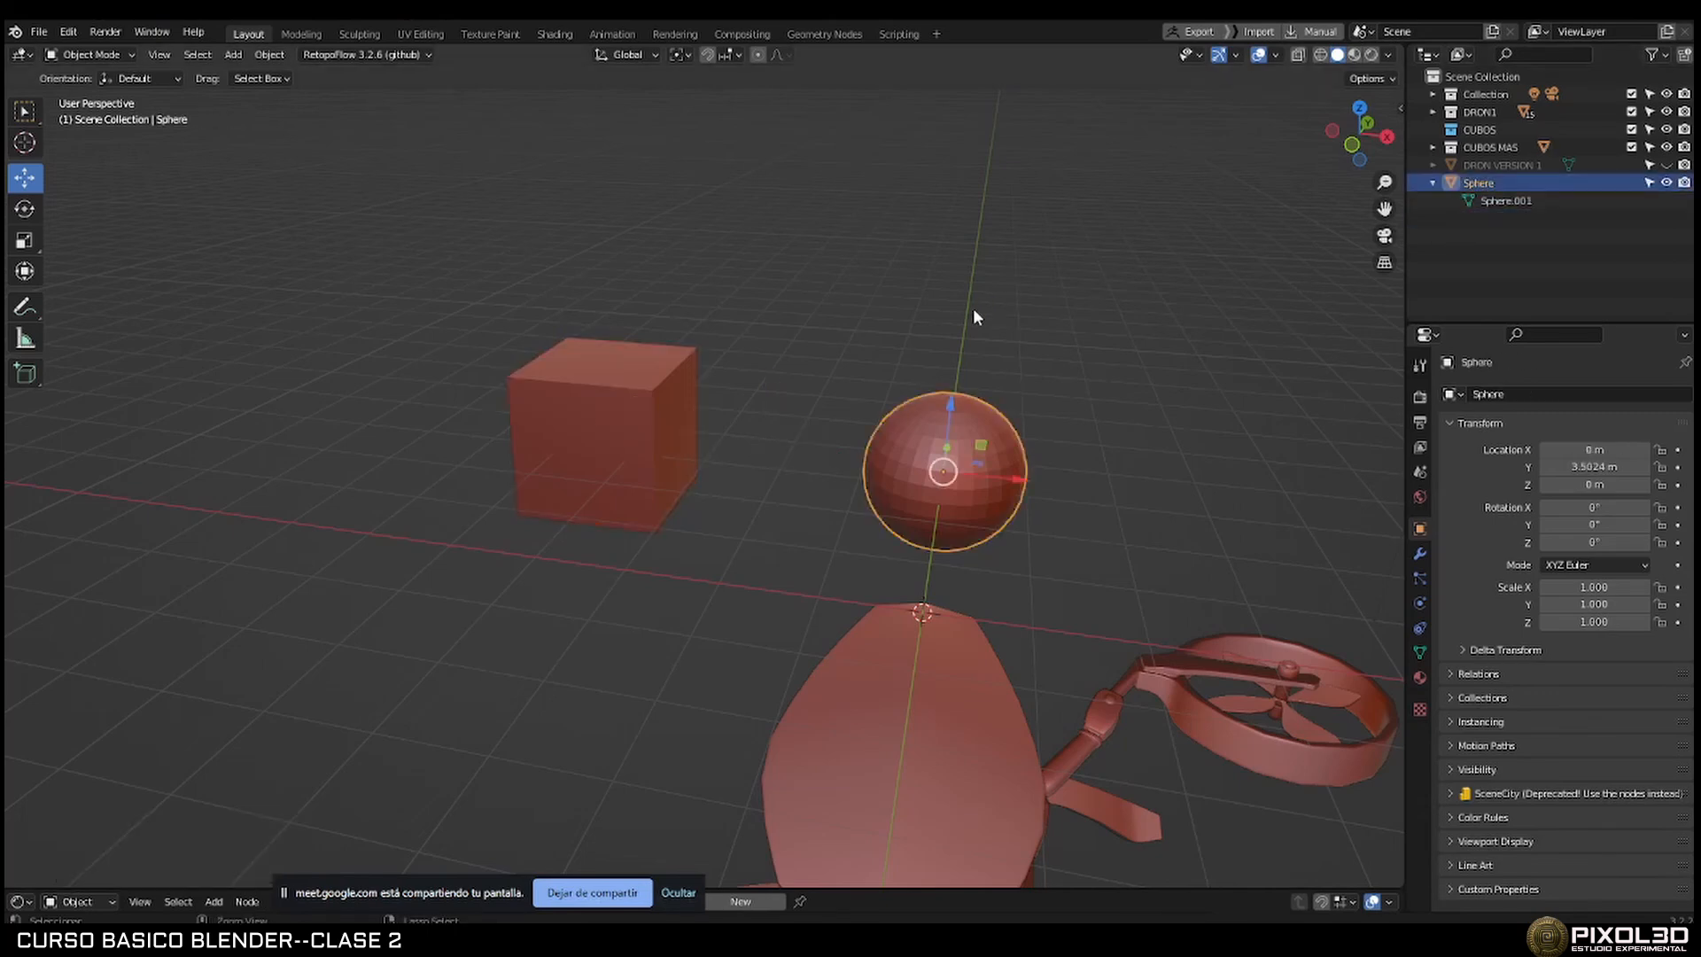
key(ctrl+z)
key(ctrl+shift+z)
Select the cube and the sphere with the sphere active, and join them into one object.
click(638, 437)
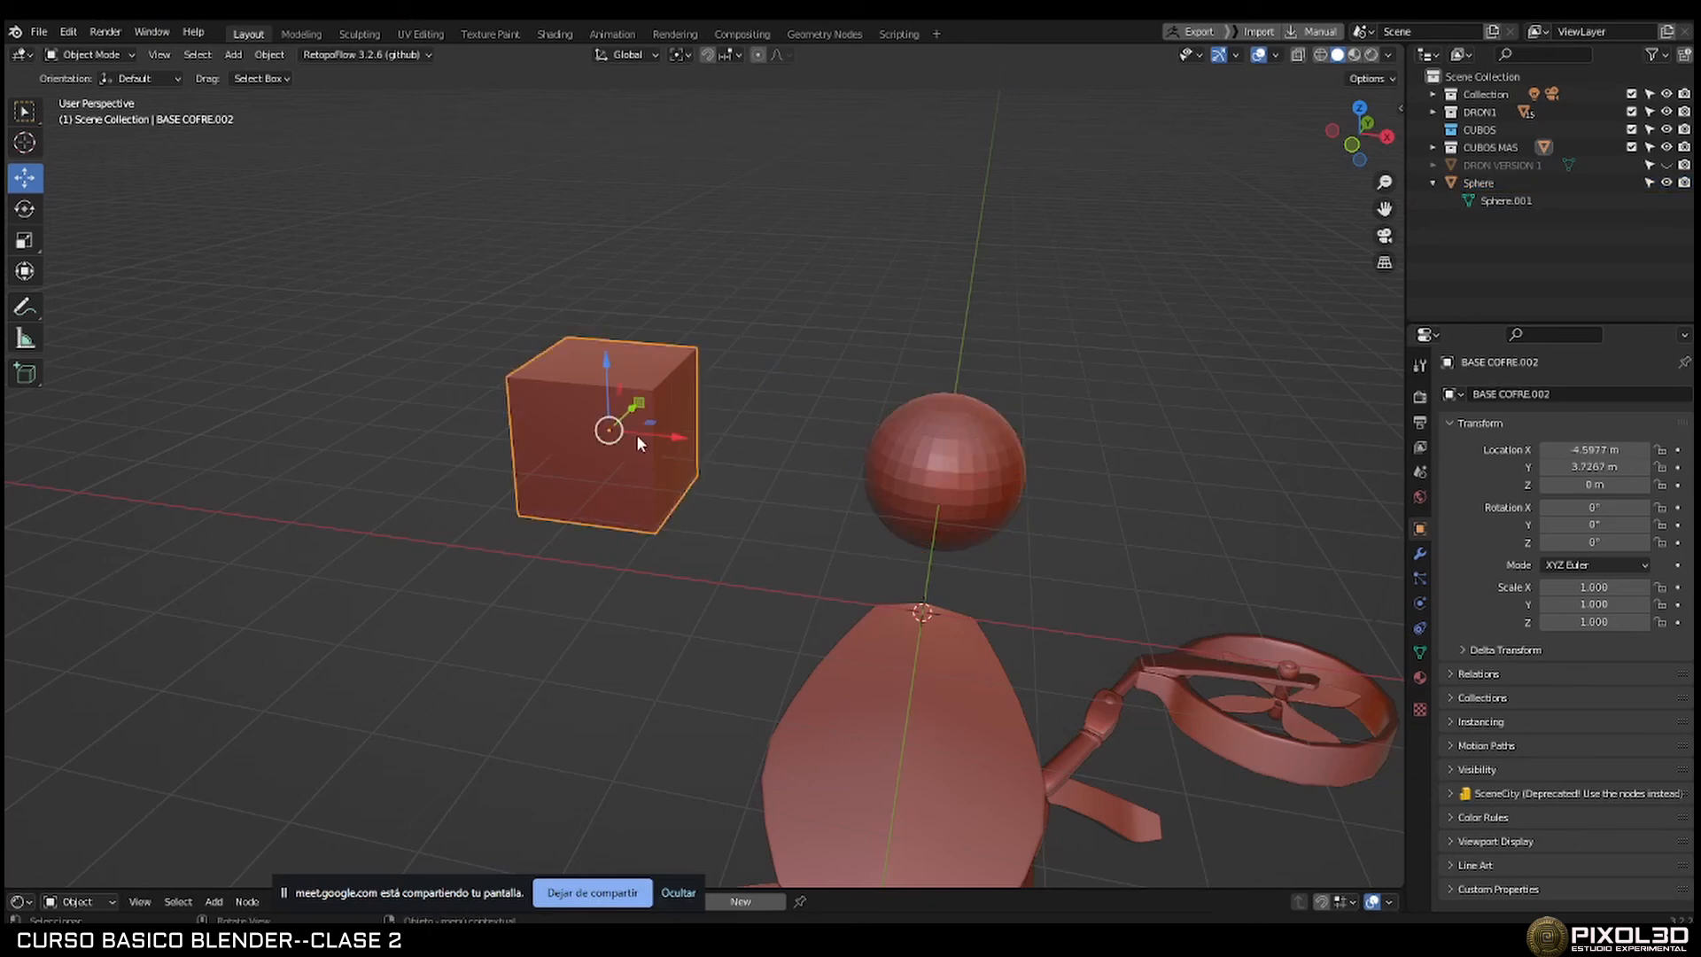
shift+click(918, 470)
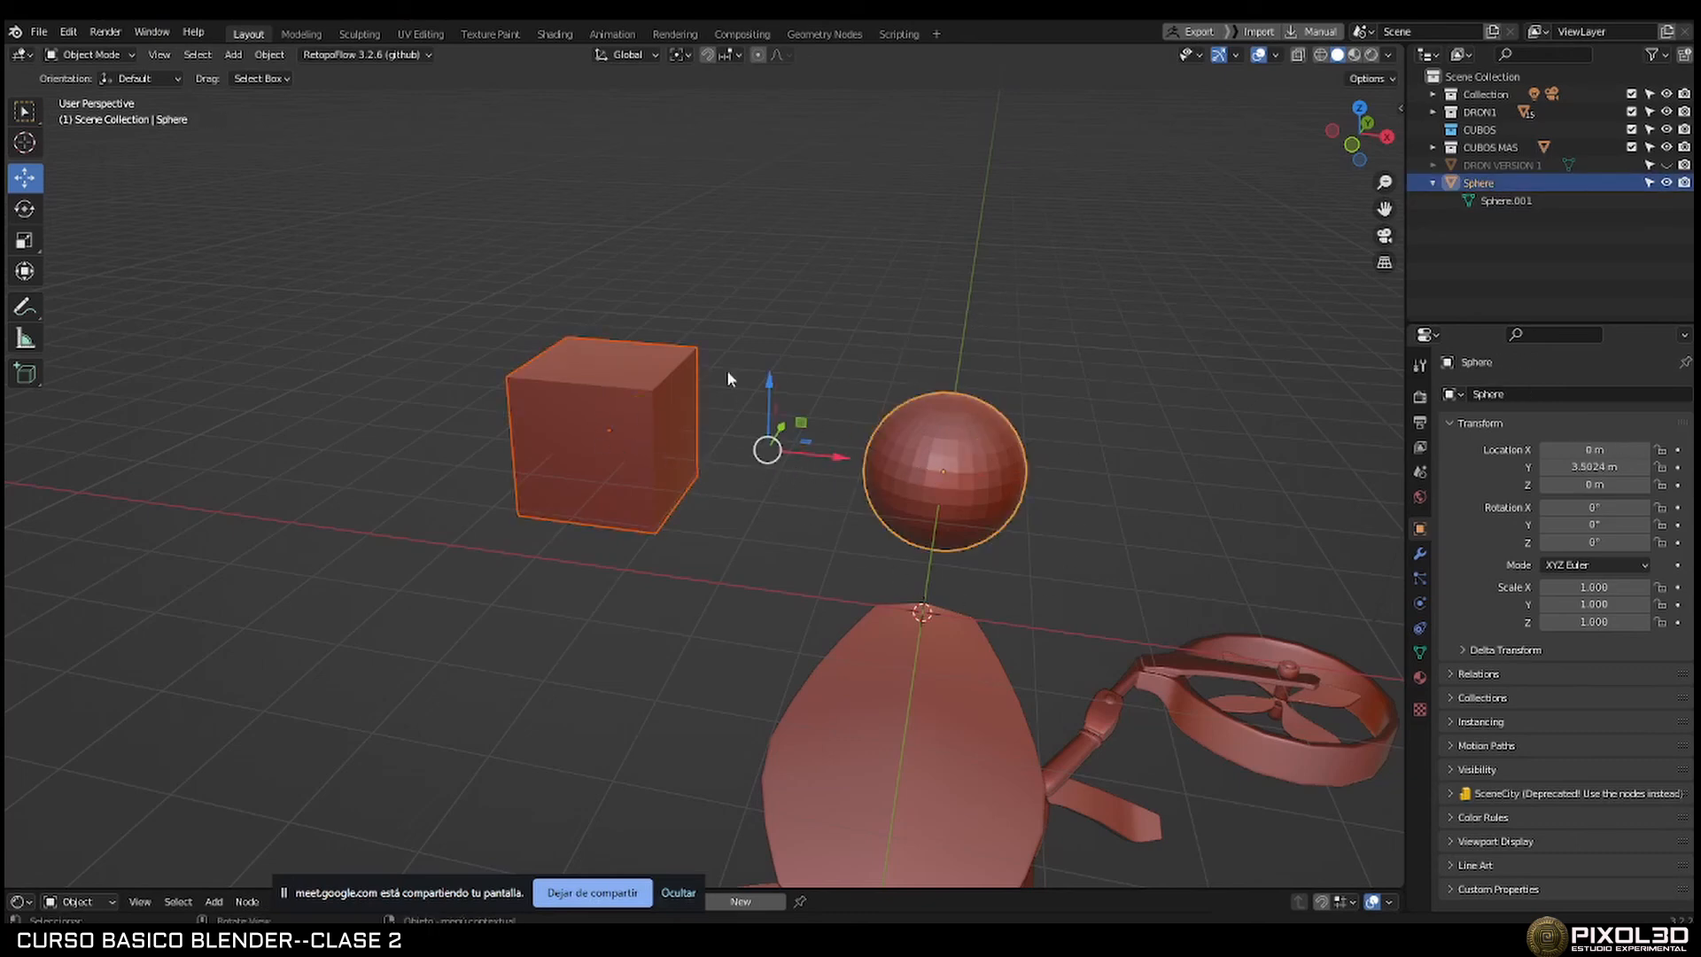
mouse_move(884, 492)
middle_down()
mouse_move(902, 486)
mouse_move(880, 485)
middle_up()
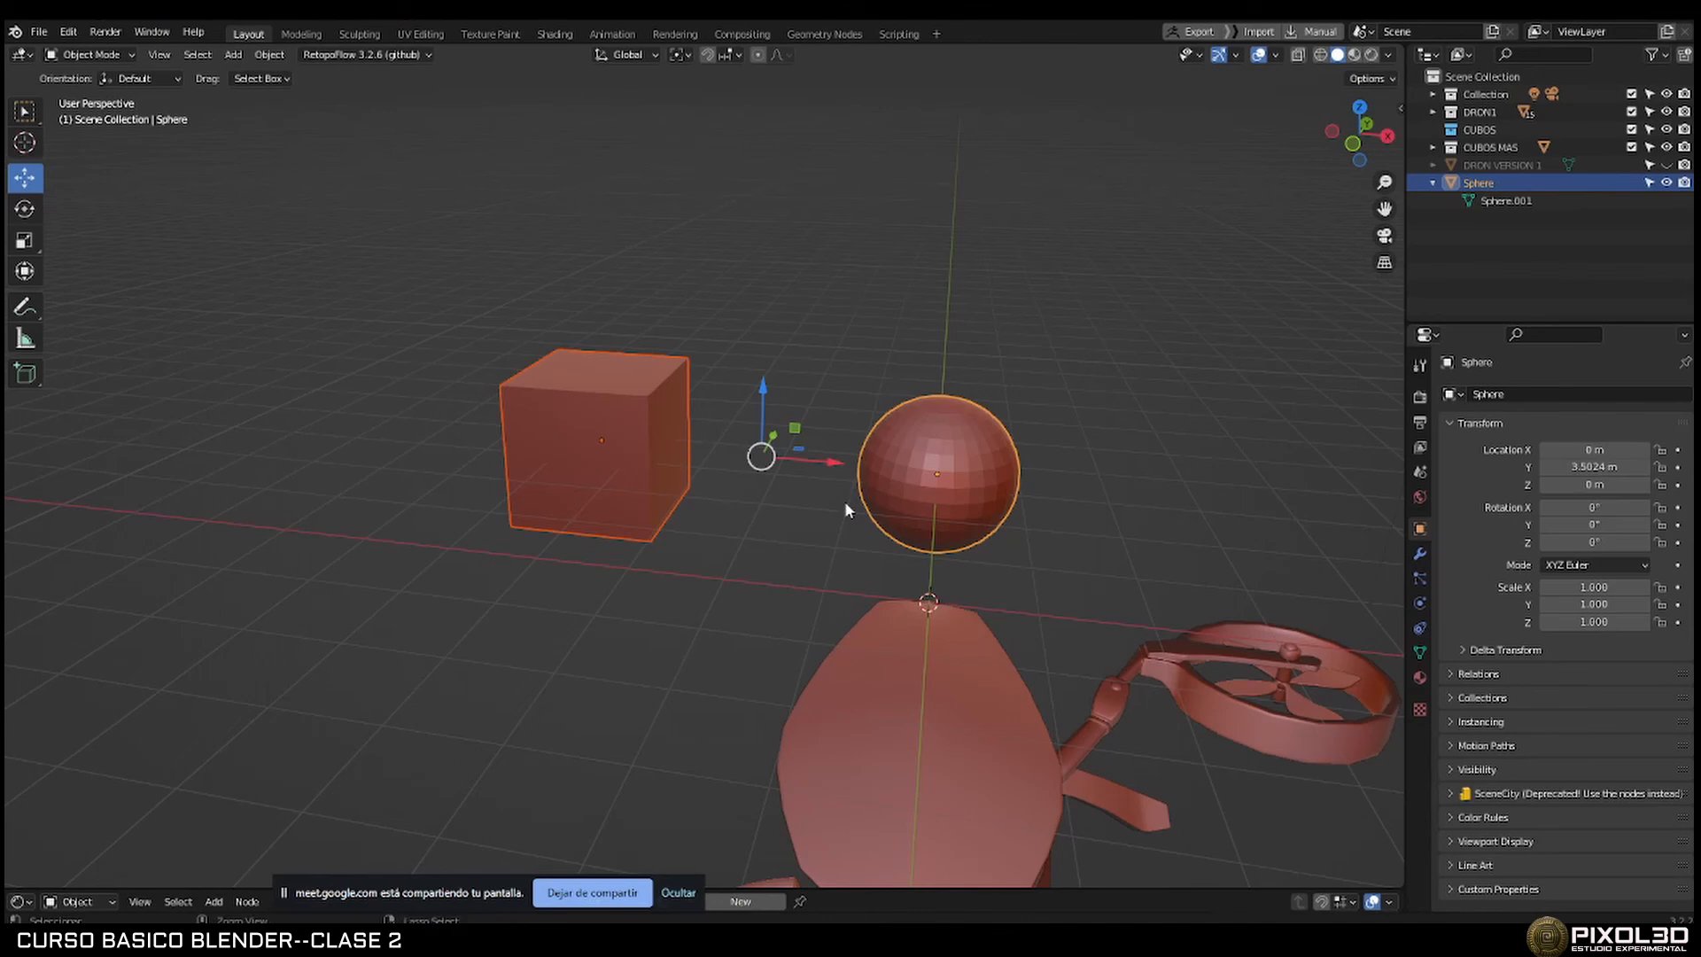
key(ctrl+j)
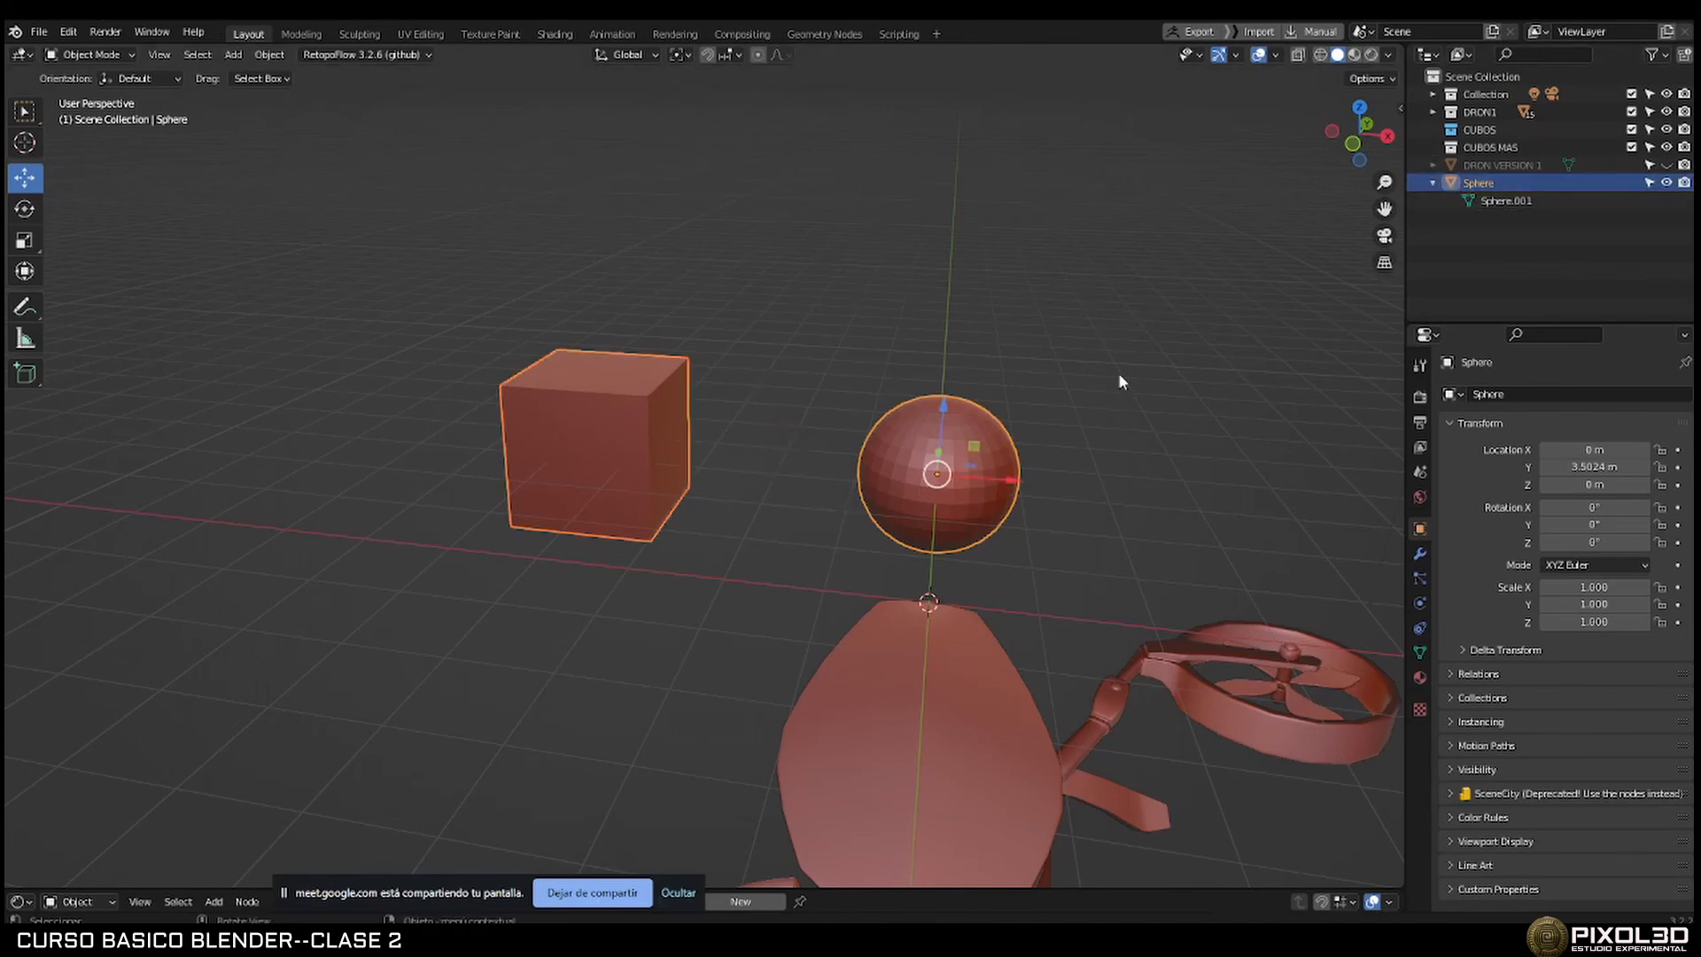
Enter Edit Mode on the joined object and select a vertical edge of its cube part.
key(Tab)
middle_drag(1101, 395, 975, 455)
key(Tab)
key(Tab)
scroll(800, 418, up, 4)
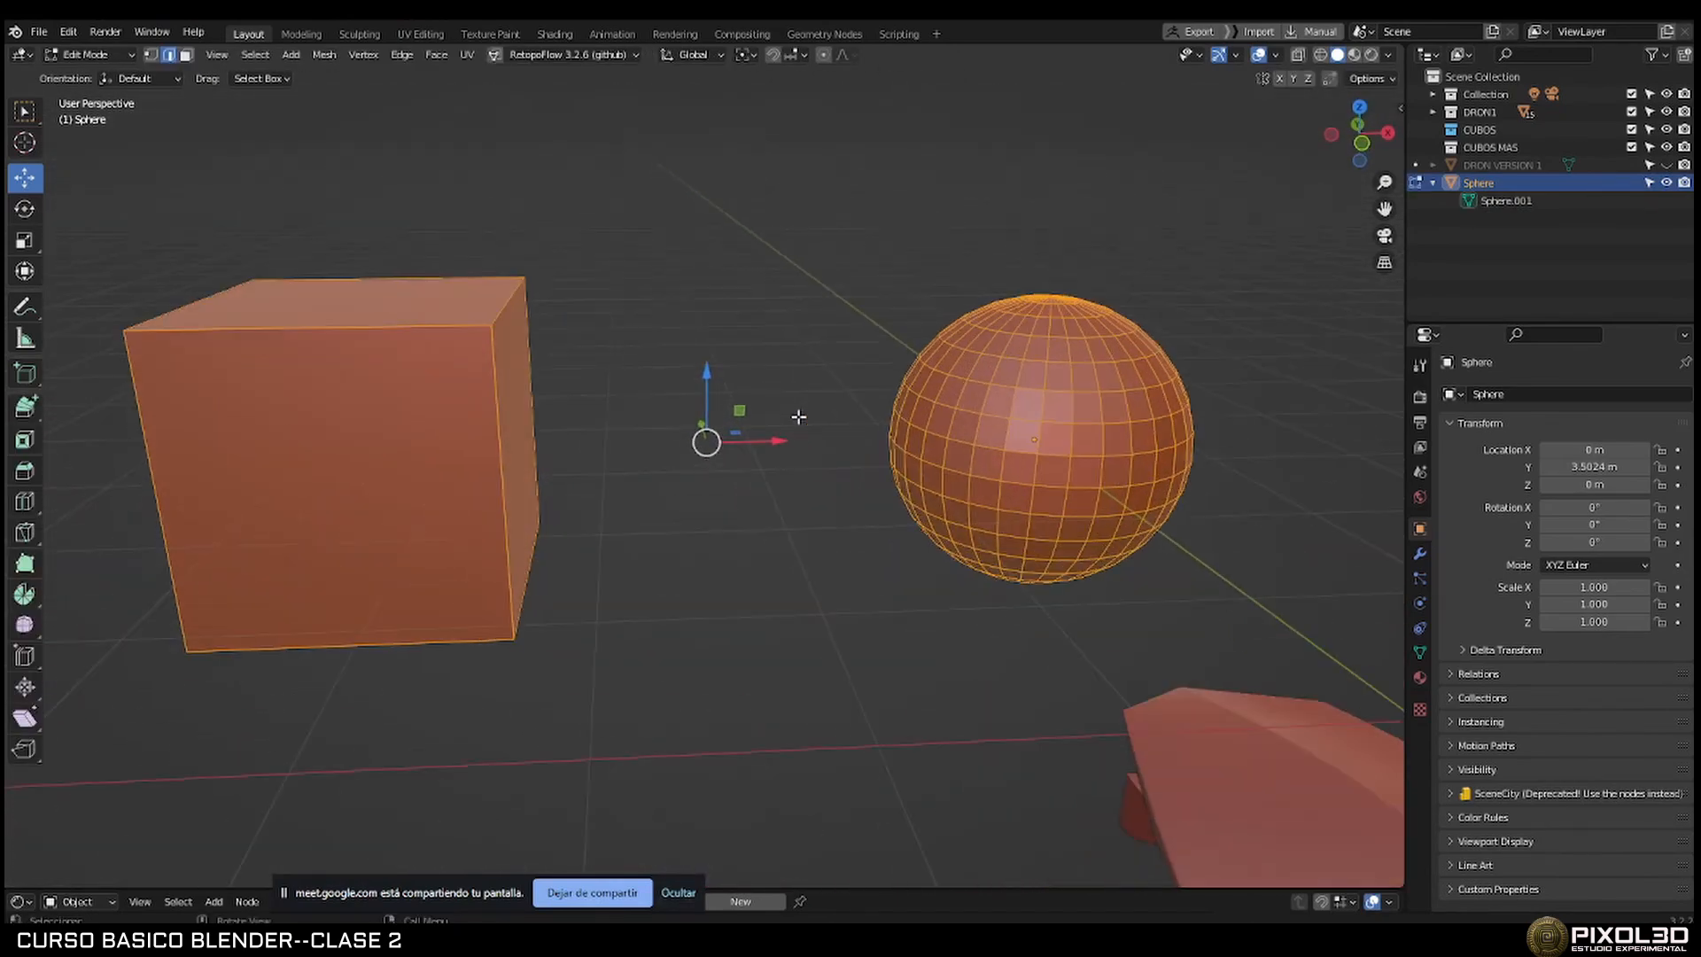
middle_drag(869, 447, 840, 384)
click(838, 397)
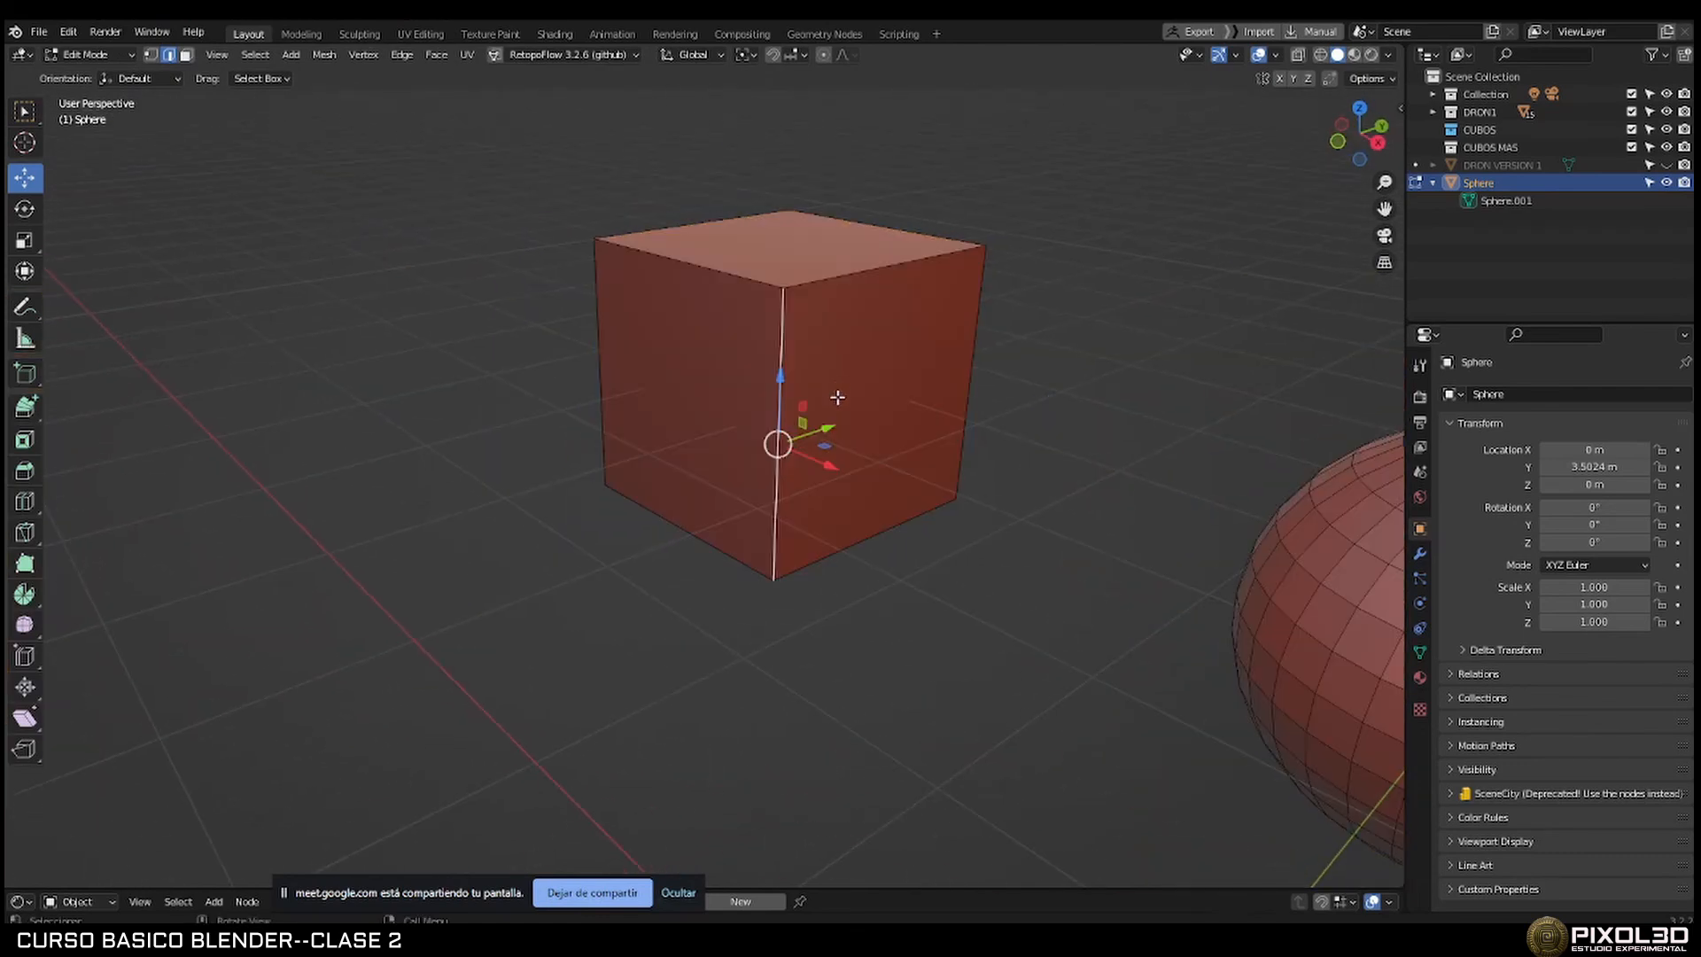
In face select mode, select the cube's side facing the sphere and one sphere face, and try to fill between them.
click(186, 54)
click(884, 398)
middle_drag(884, 397, 1143, 461)
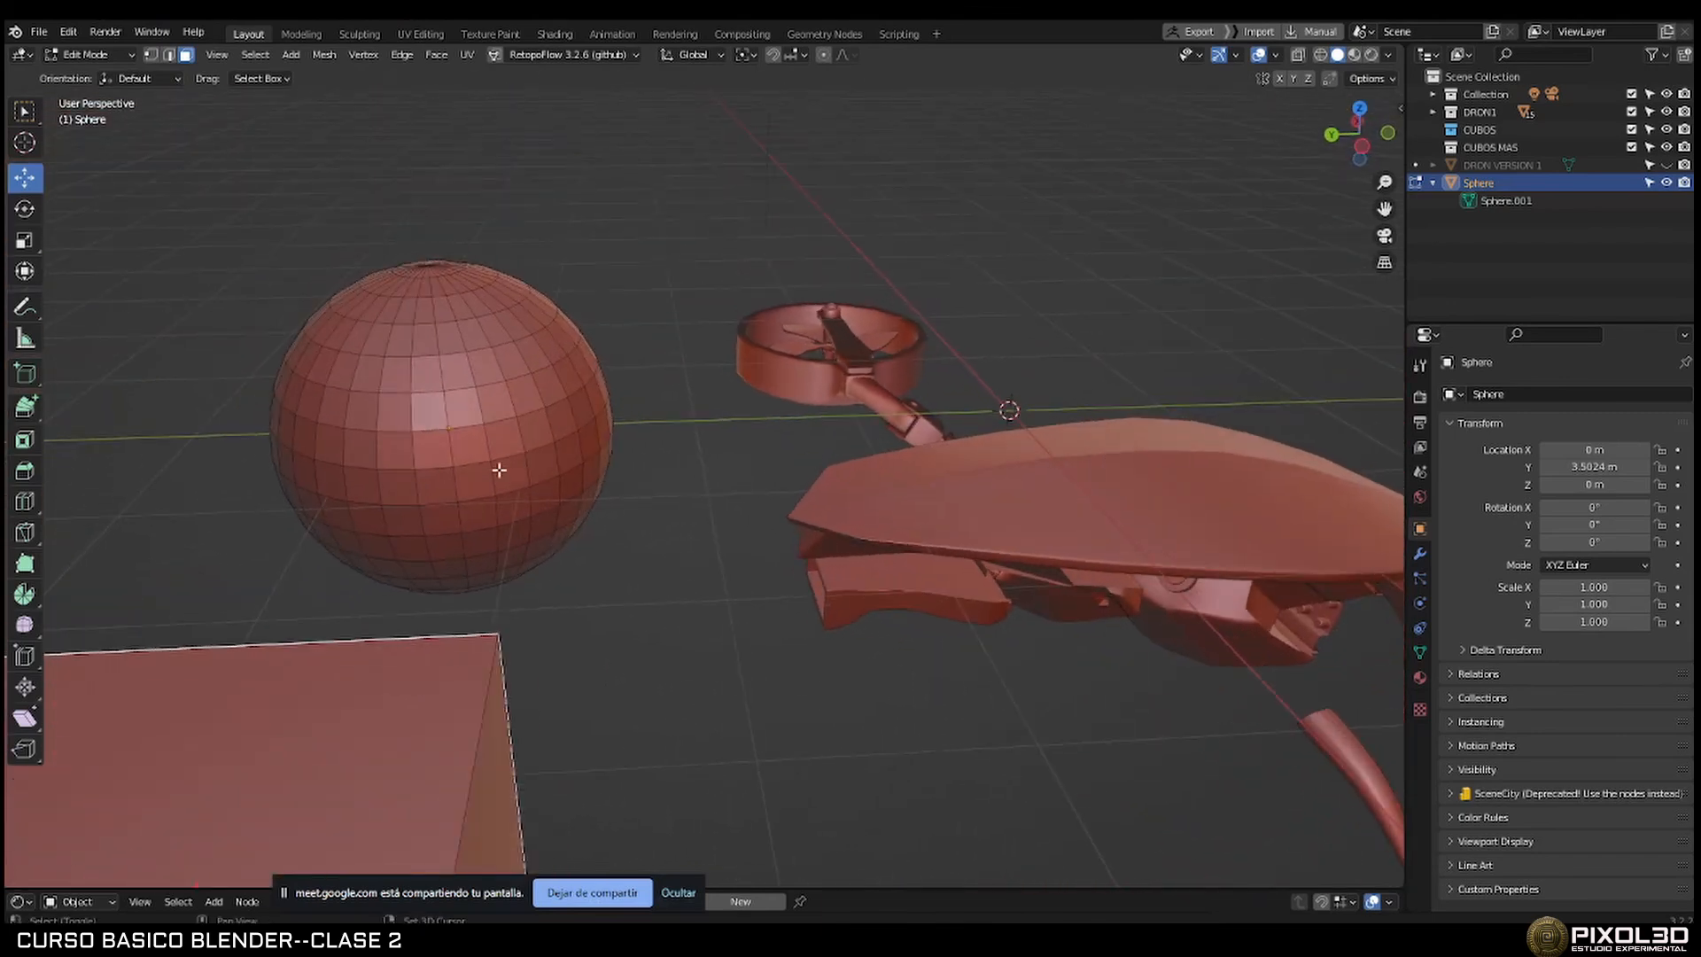
shift+click(391, 485)
mouse_move(442, 487)
middle_down()
mouse_move(589, 471)
mouse_move(467, 470)
middle_up()
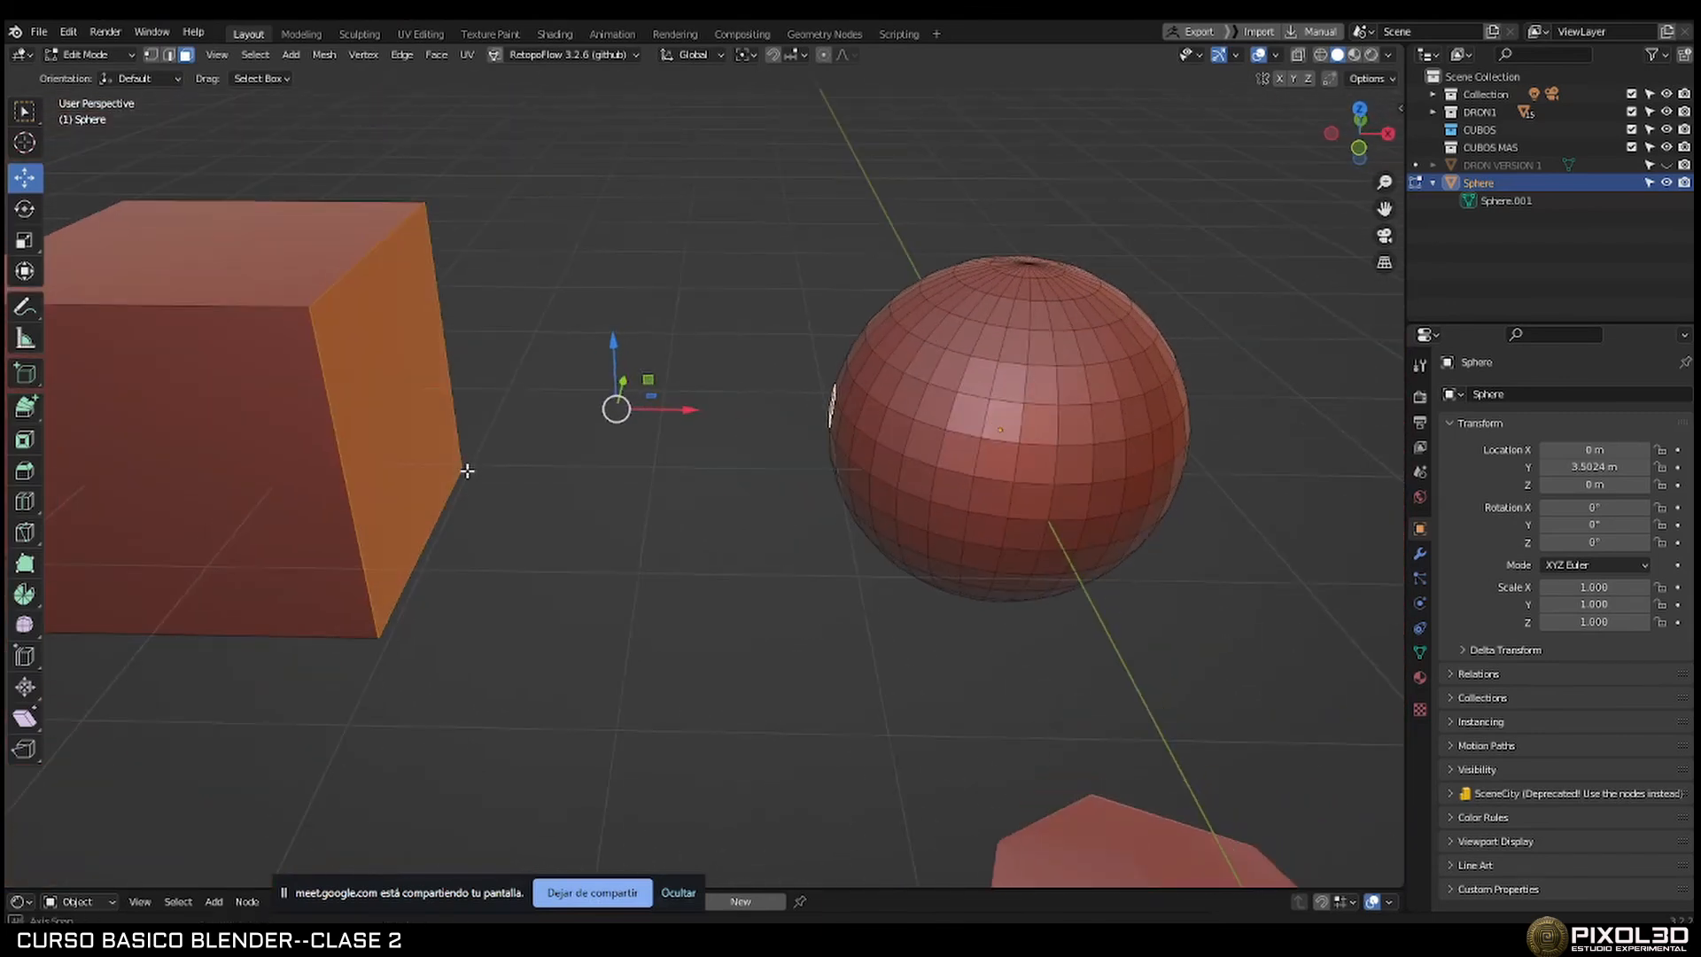
key(f)
Undo the face fill, clear the face selection and return the joined object to Object Mode.
mouse_move(732, 537)
middle_down()
mouse_move(619, 528)
mouse_move(753, 497)
mouse_move(778, 558)
mouse_move(843, 542)
mouse_move(821, 489)
mouse_move(675, 530)
mouse_move(723, 532)
middle_up()
scroll(752, 497, down, 3)
key(Tab)
key(ctrl+z)
key(ctrl+z)
click(402, 269)
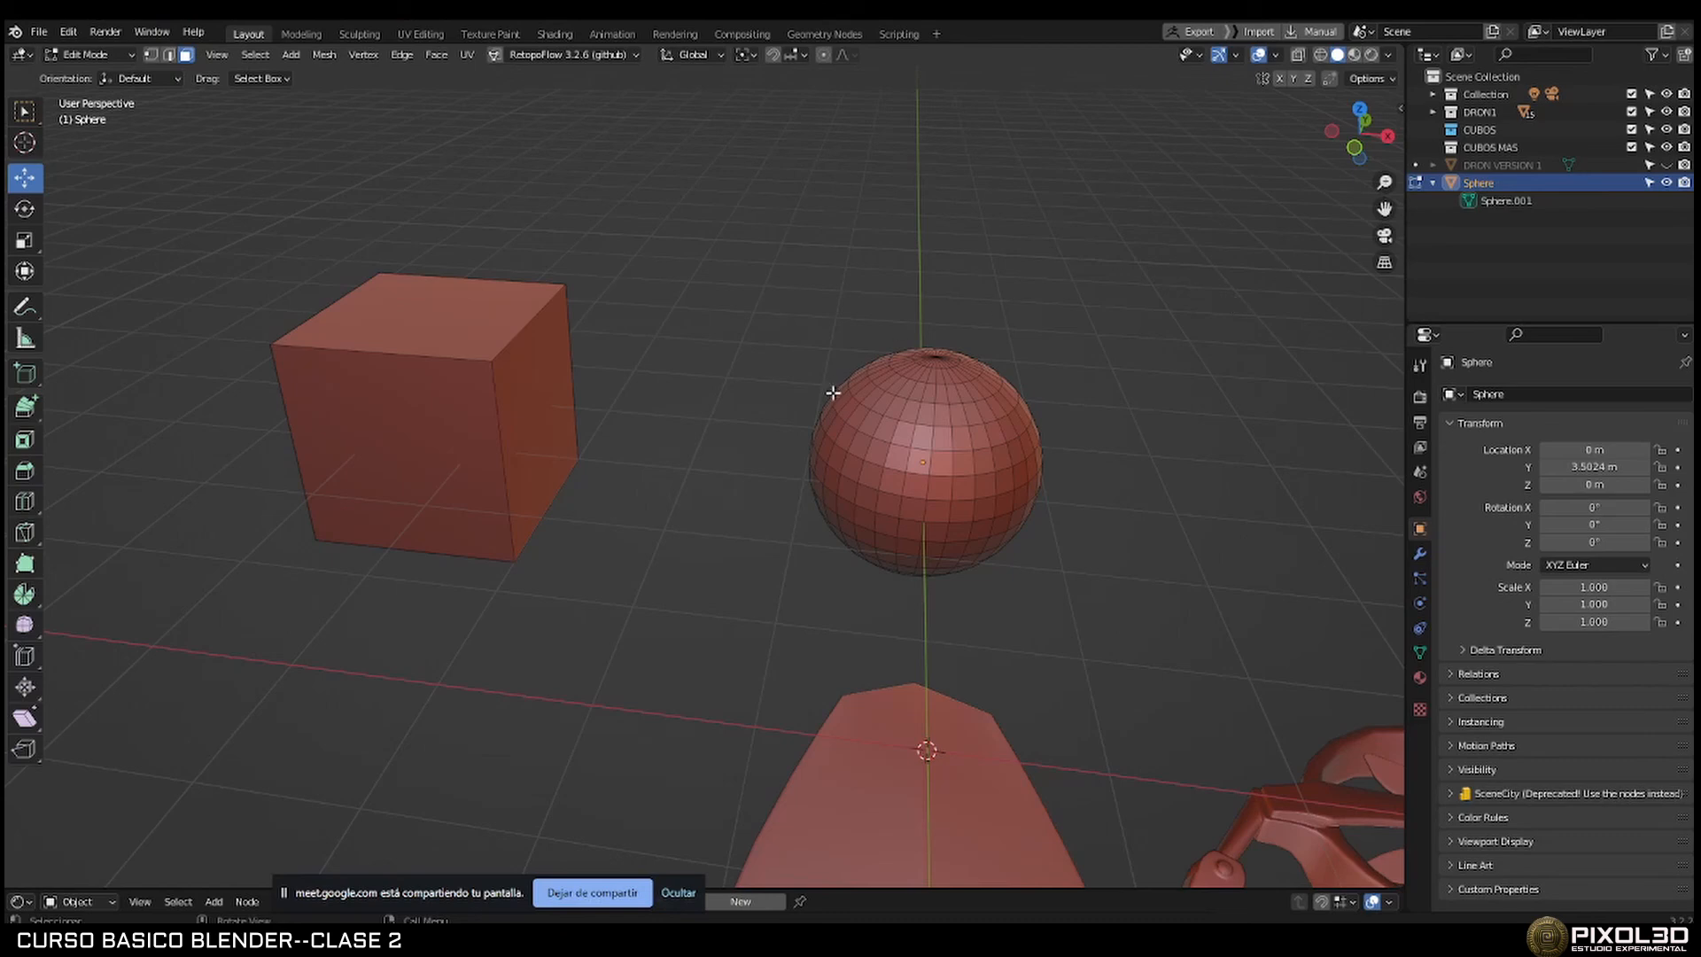
key(Tab)
middle_drag(805, 428, 730, 464)
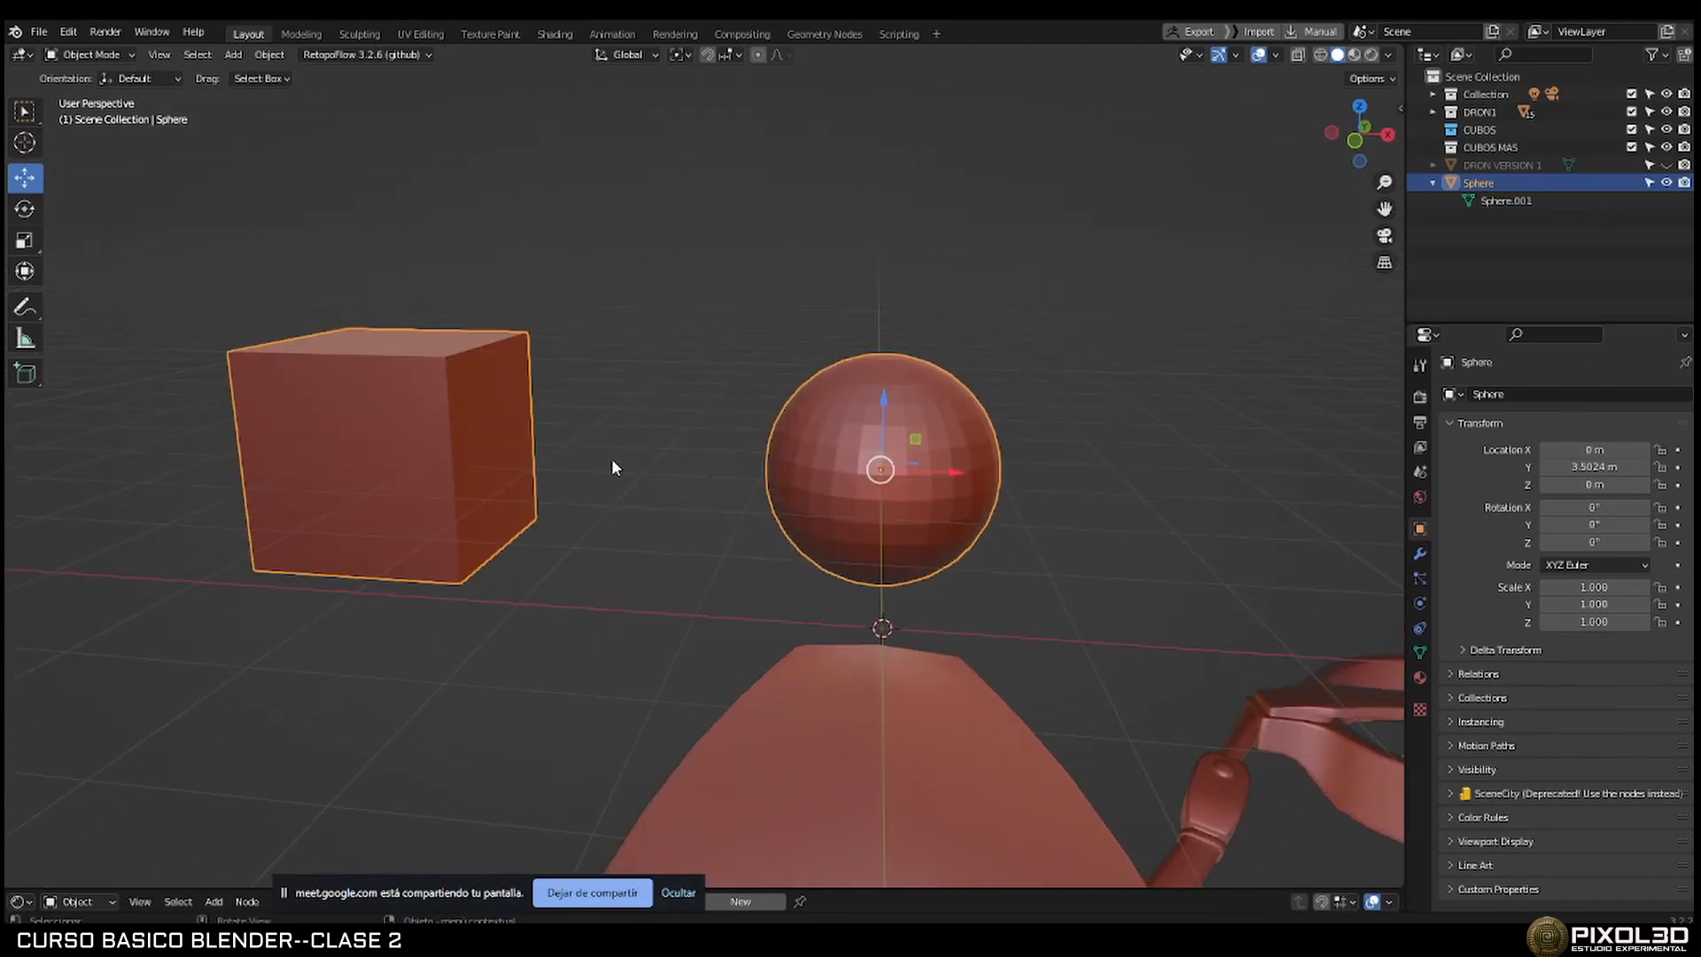
key(Tab)
key(Tab)
middle_drag(644, 458, 684, 380)
middle_drag(768, 419, 289, 266)
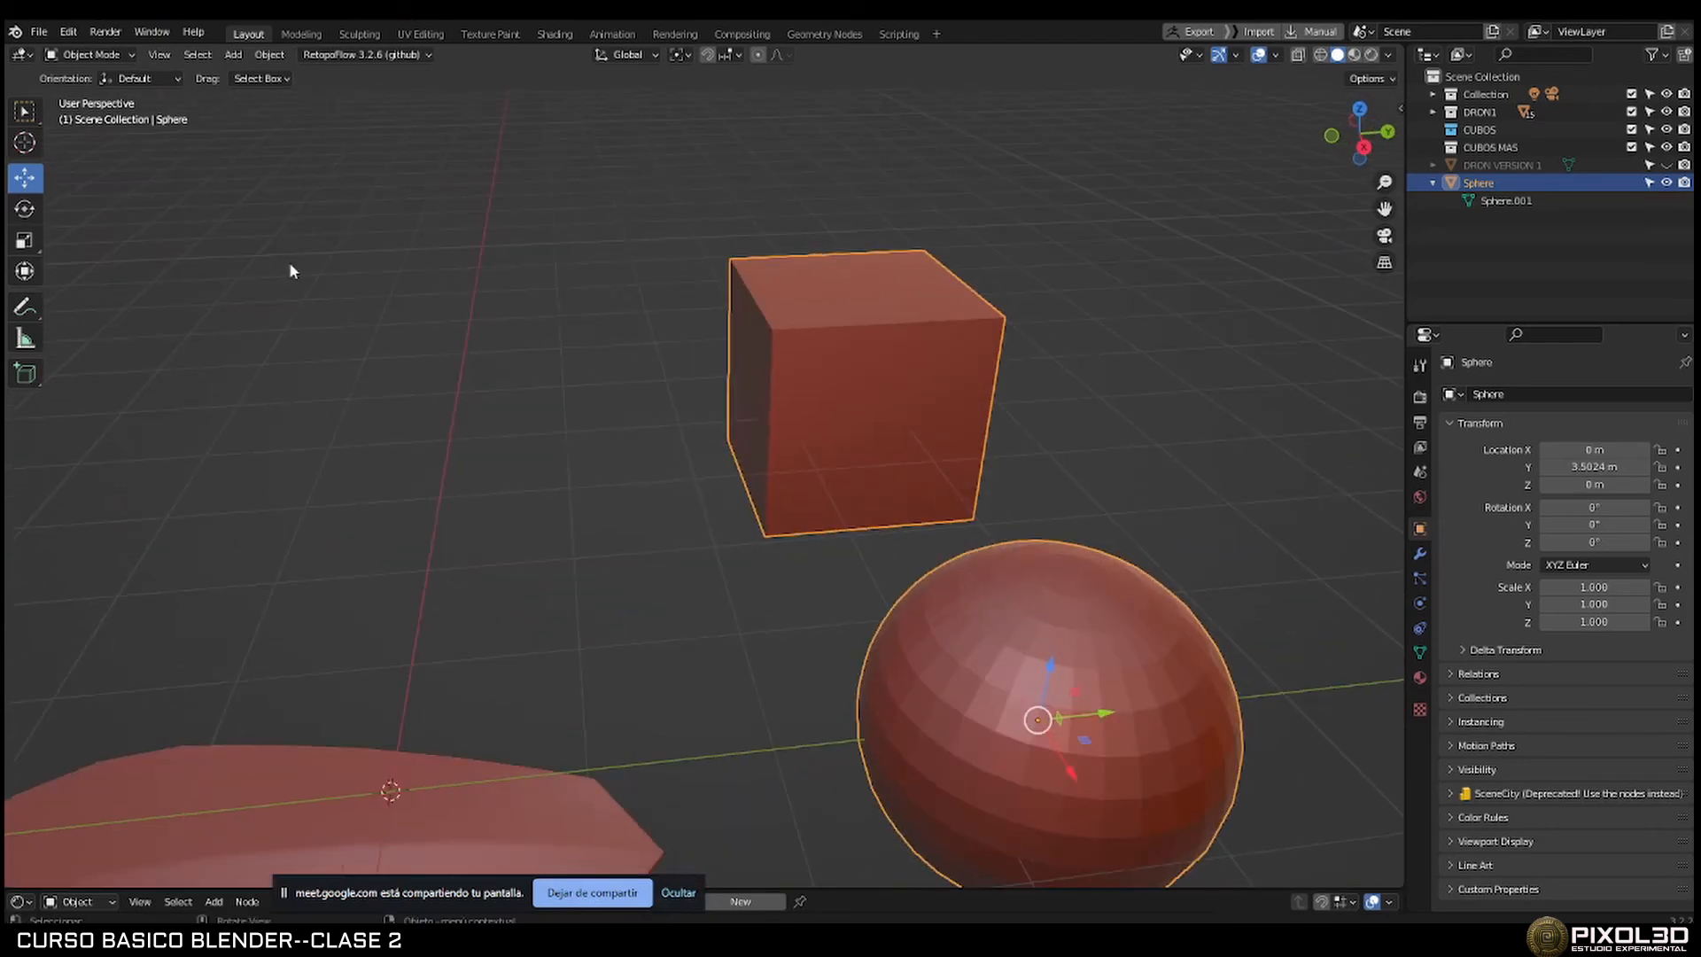
Add a 2 m plane at the world origin and rotate it 90° about the X axis.
click(25, 240)
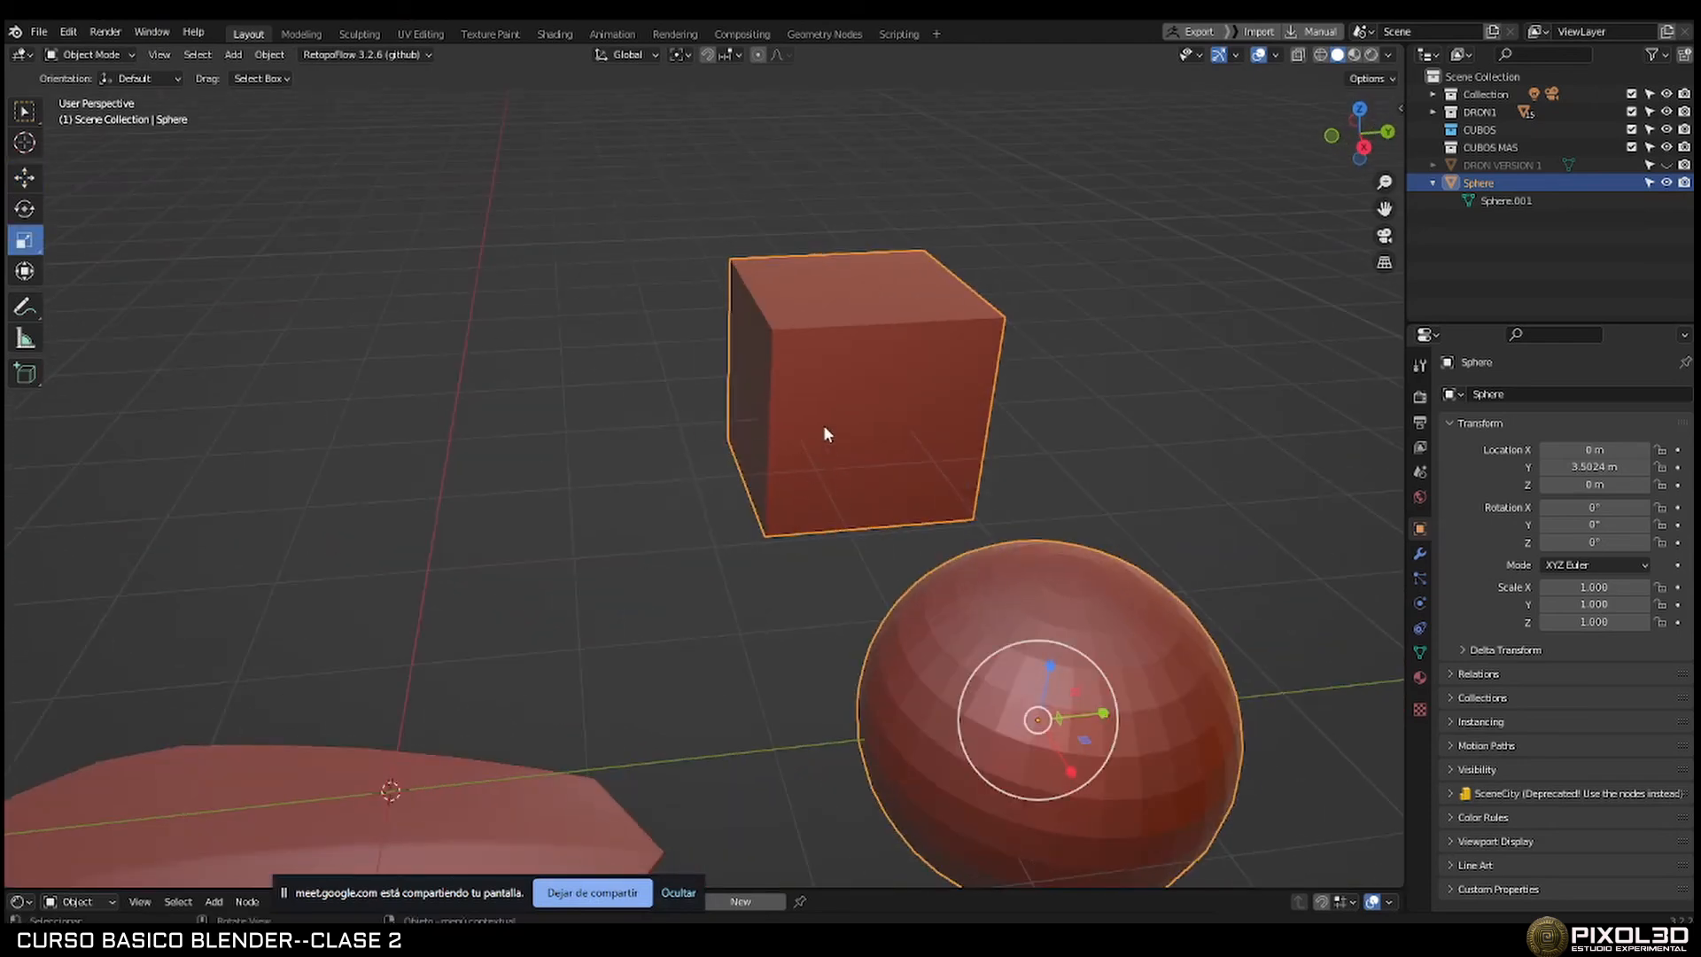
middle_drag(519, 401, 588, 534)
click(591, 536)
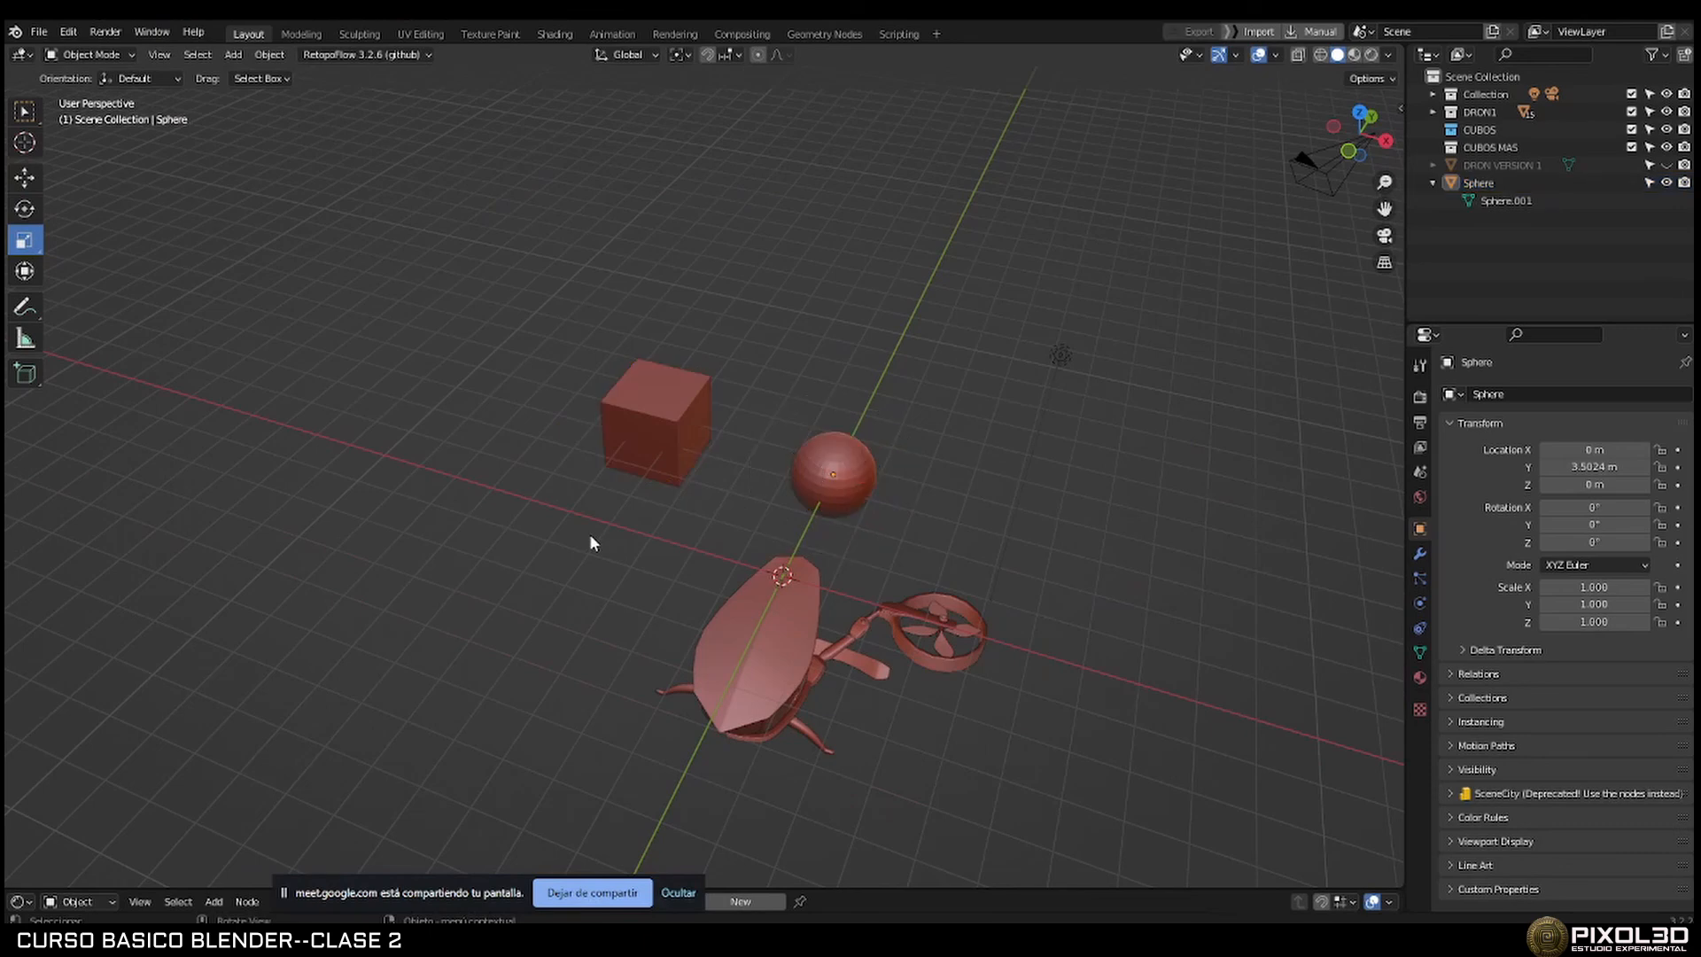
key(shift+a)
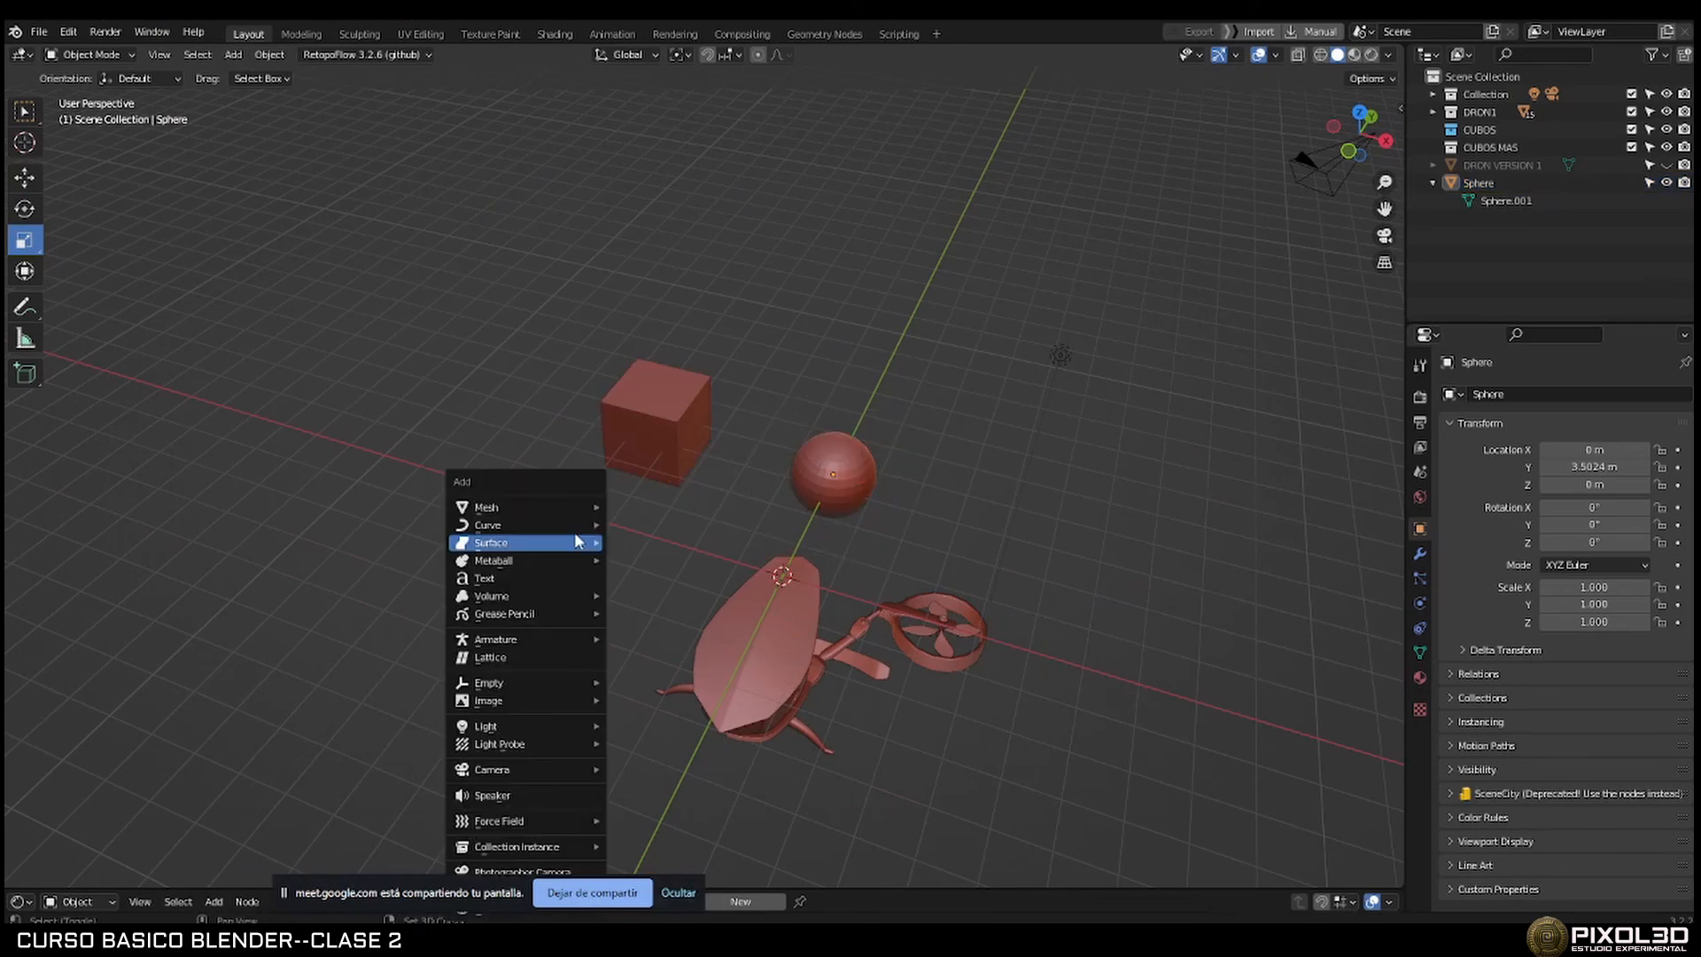
click(645, 506)
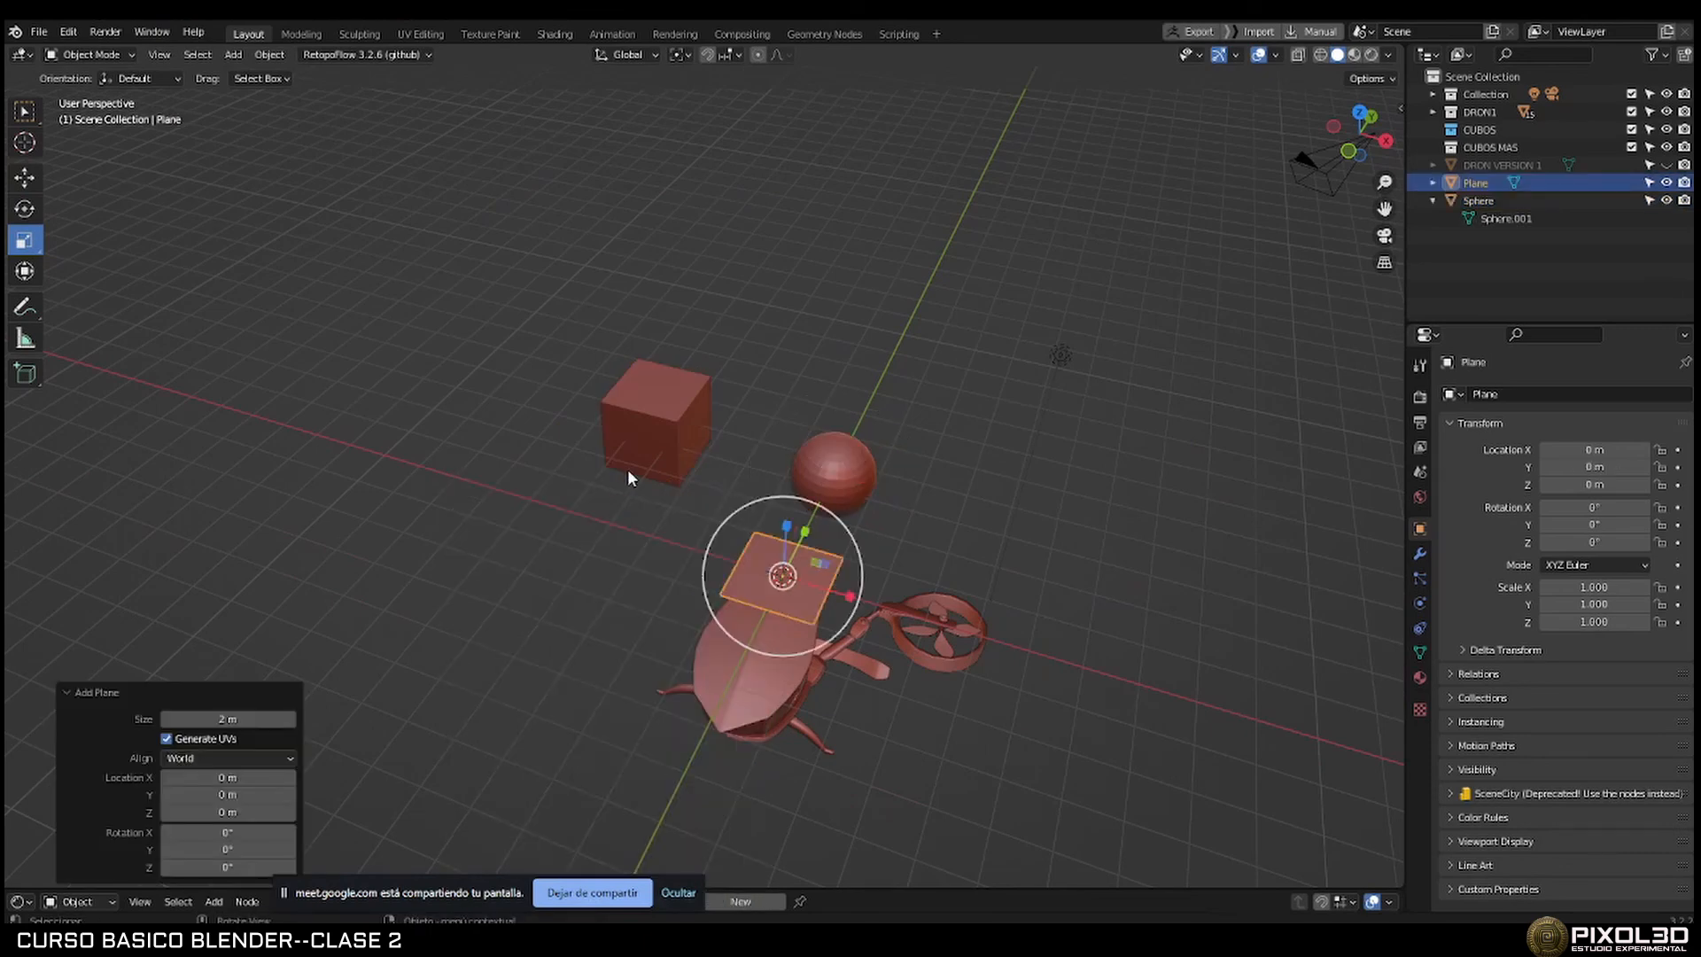
middle_drag(628, 469, 657, 496)
click(24, 209)
drag(679, 501, 567, 509)
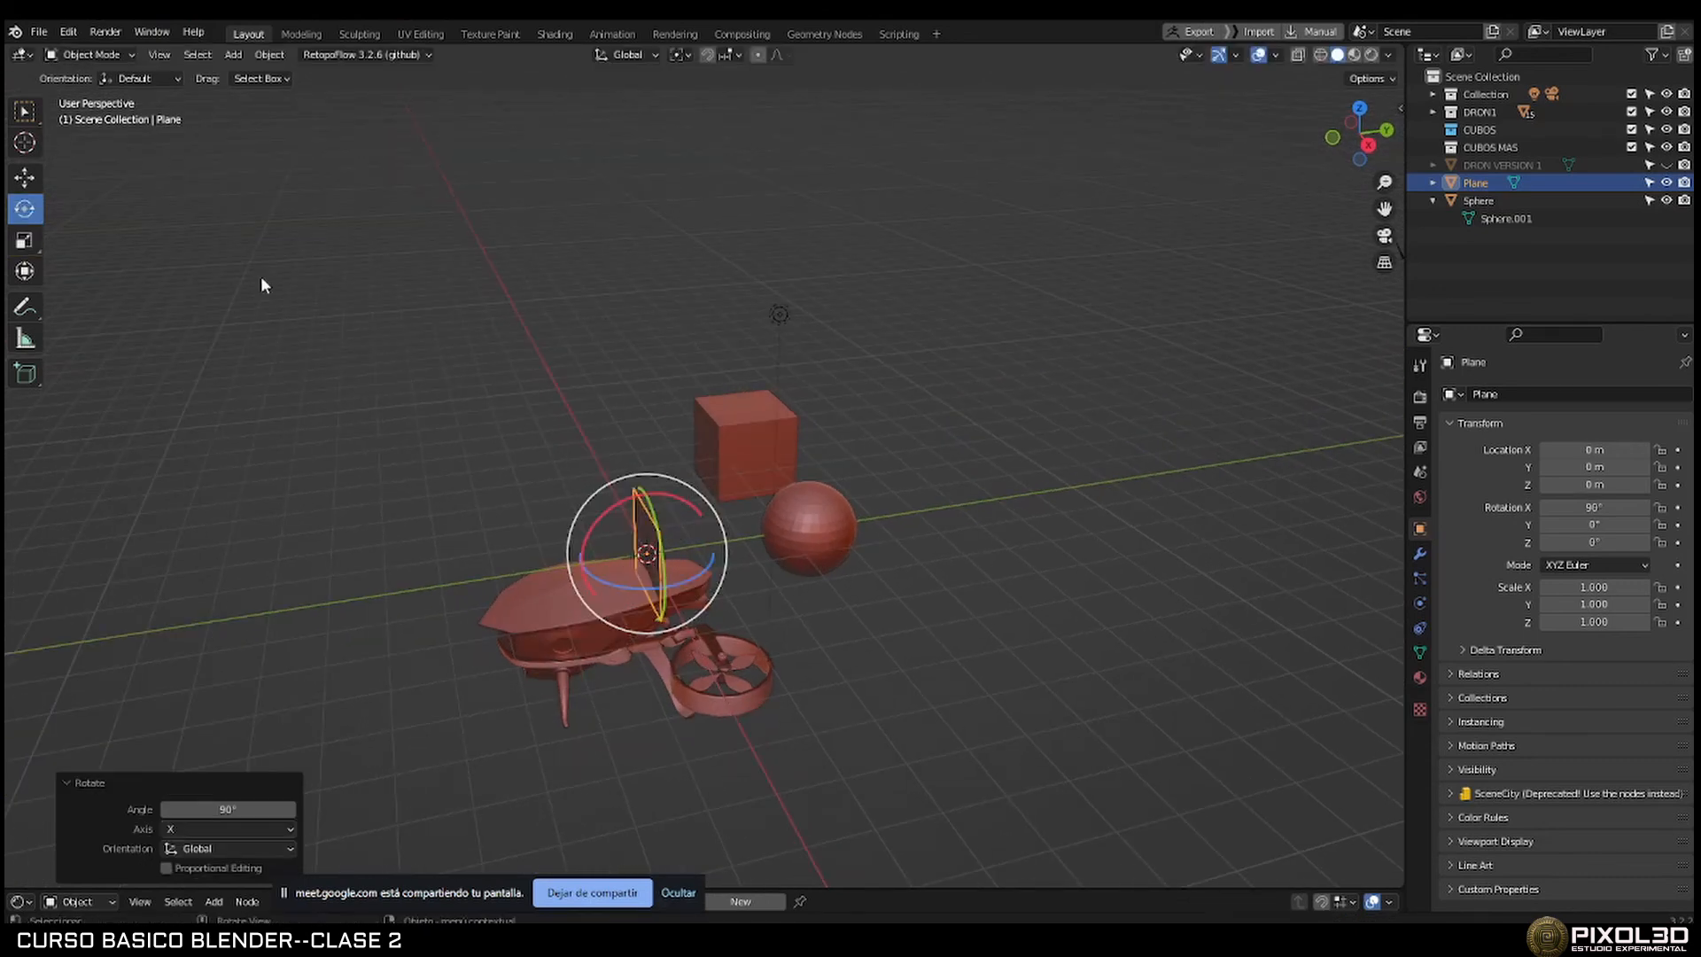
Add a 2 m cube at the world origin and scale it to 0.175 along Y to form a thin panel.
click(617, 421)
key(shift+a)
mouse_move(624, 414)
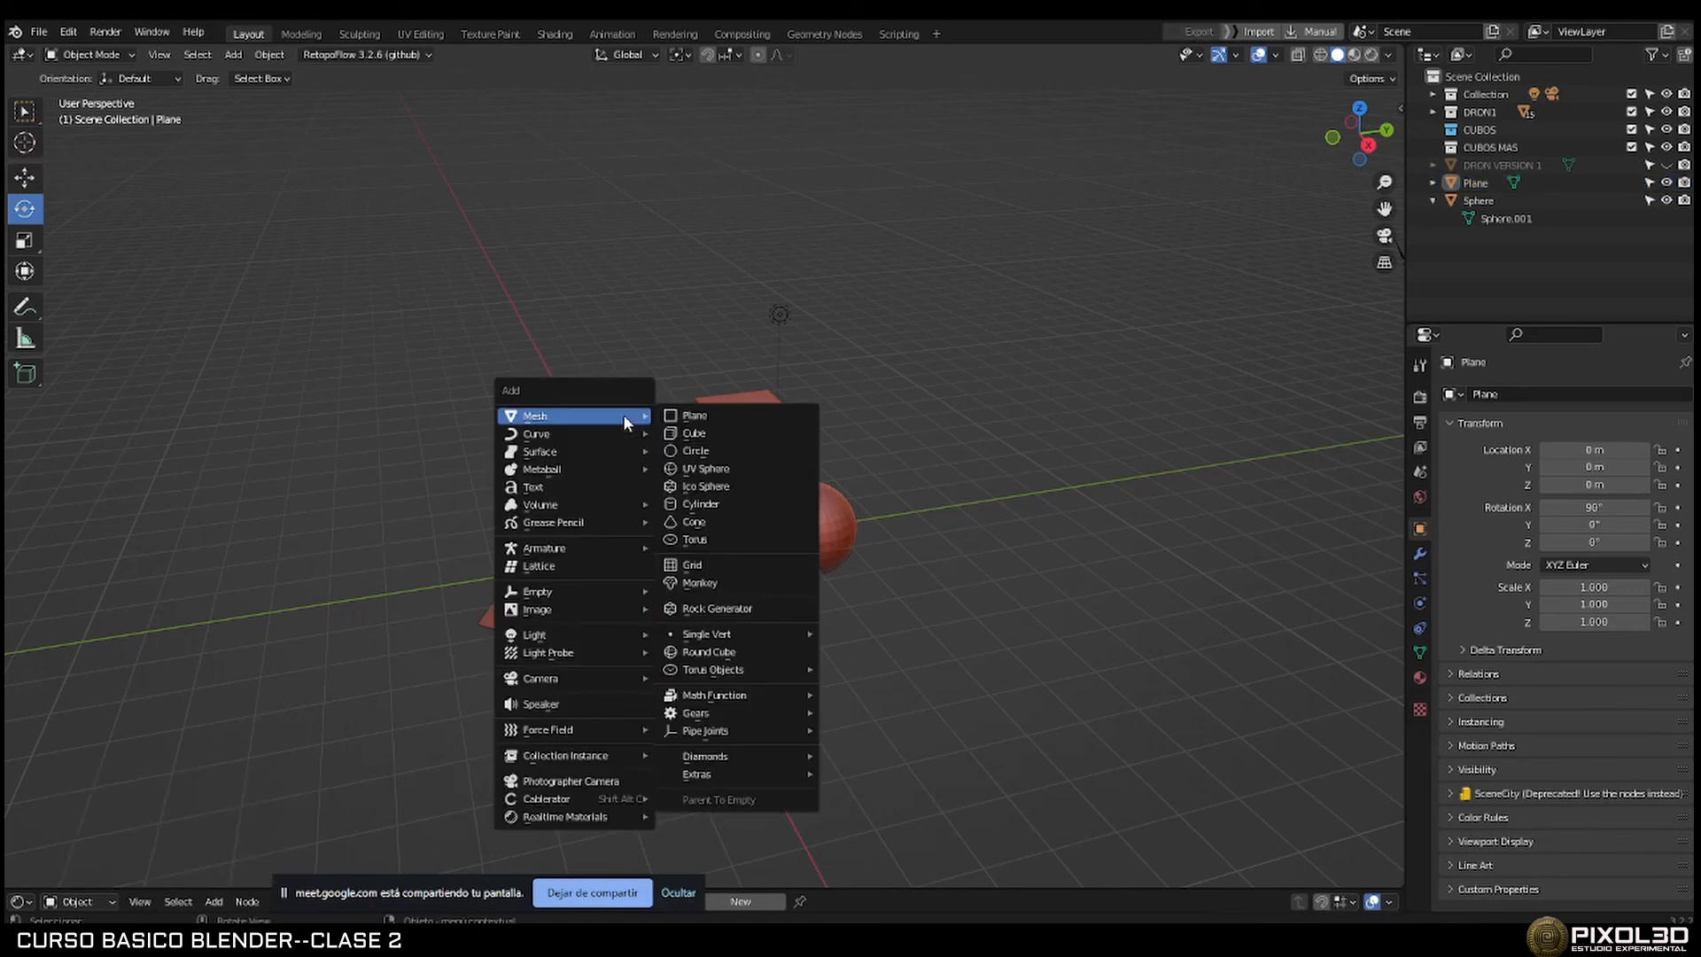
click(694, 433)
middle_drag(700, 496, 718, 514)
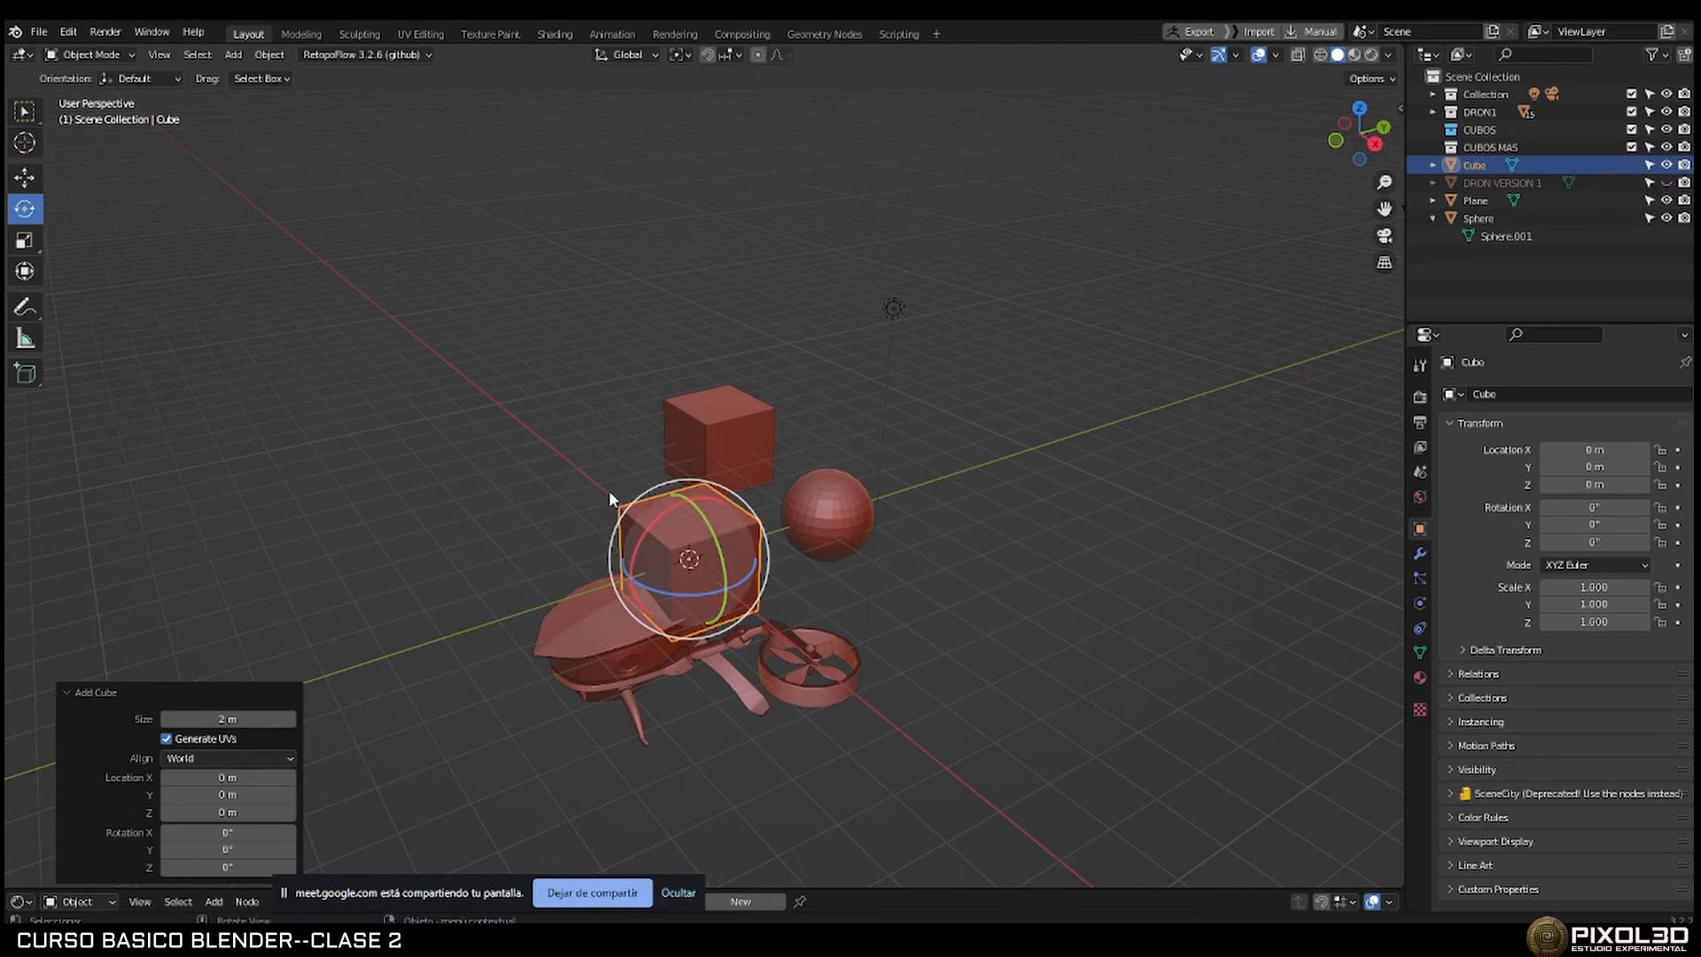
click(24, 240)
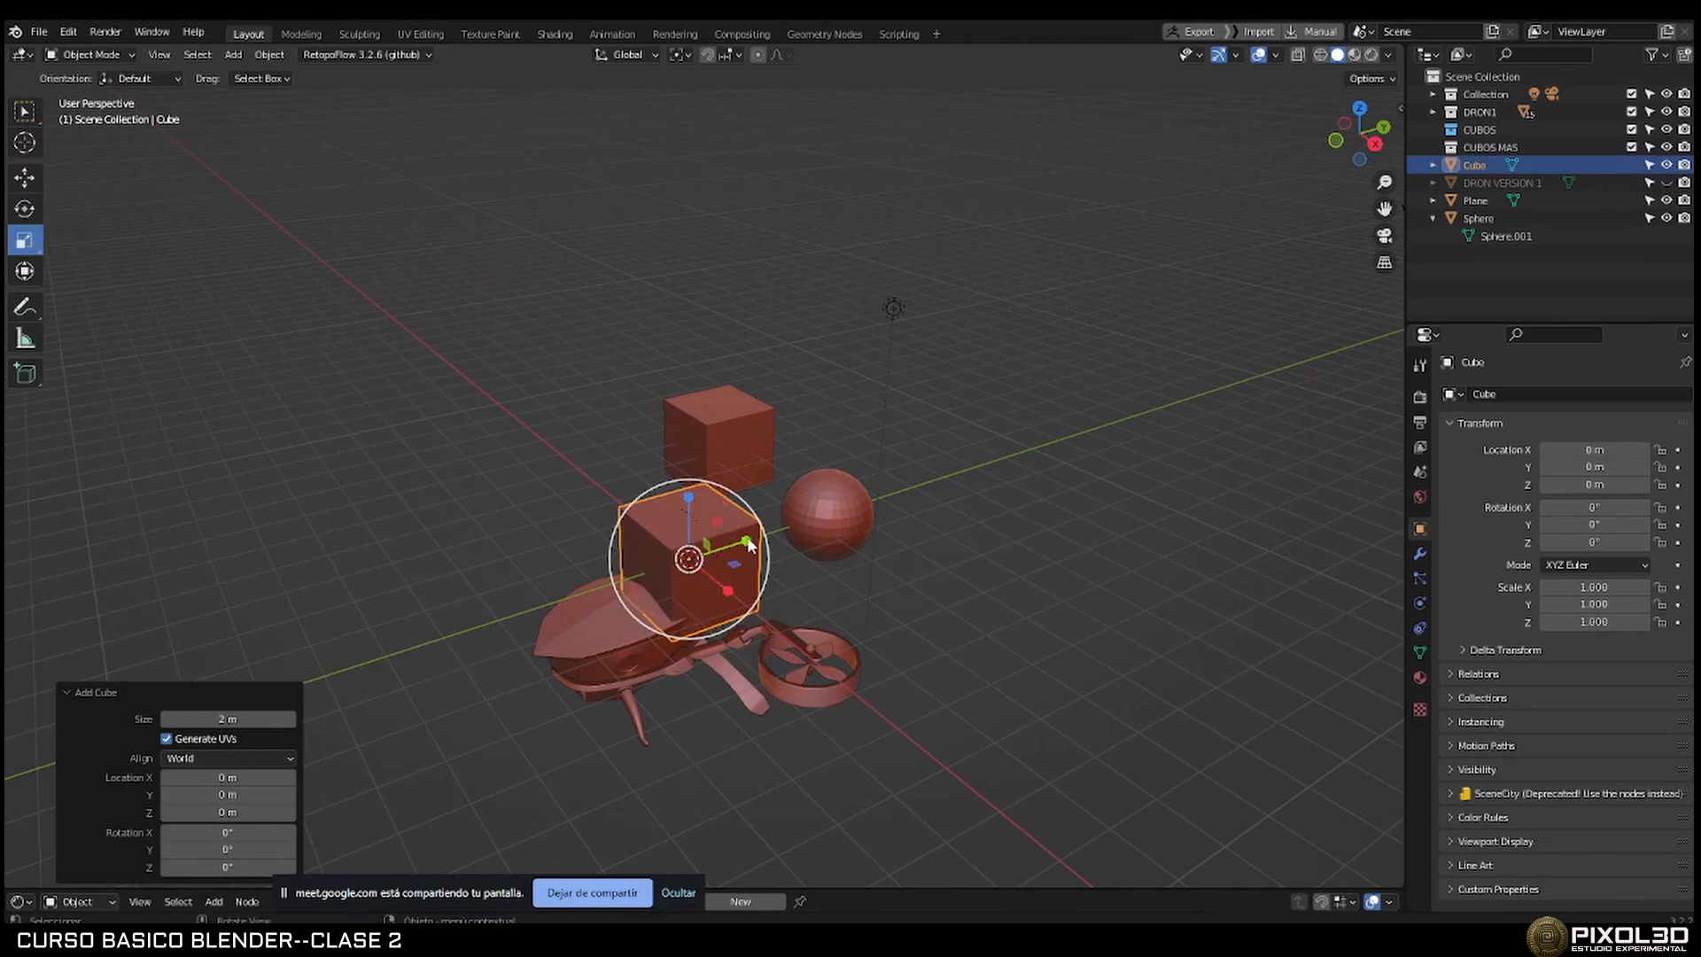
key(s)
key(y)
click(705, 560)
scroll(741, 448, up, 6)
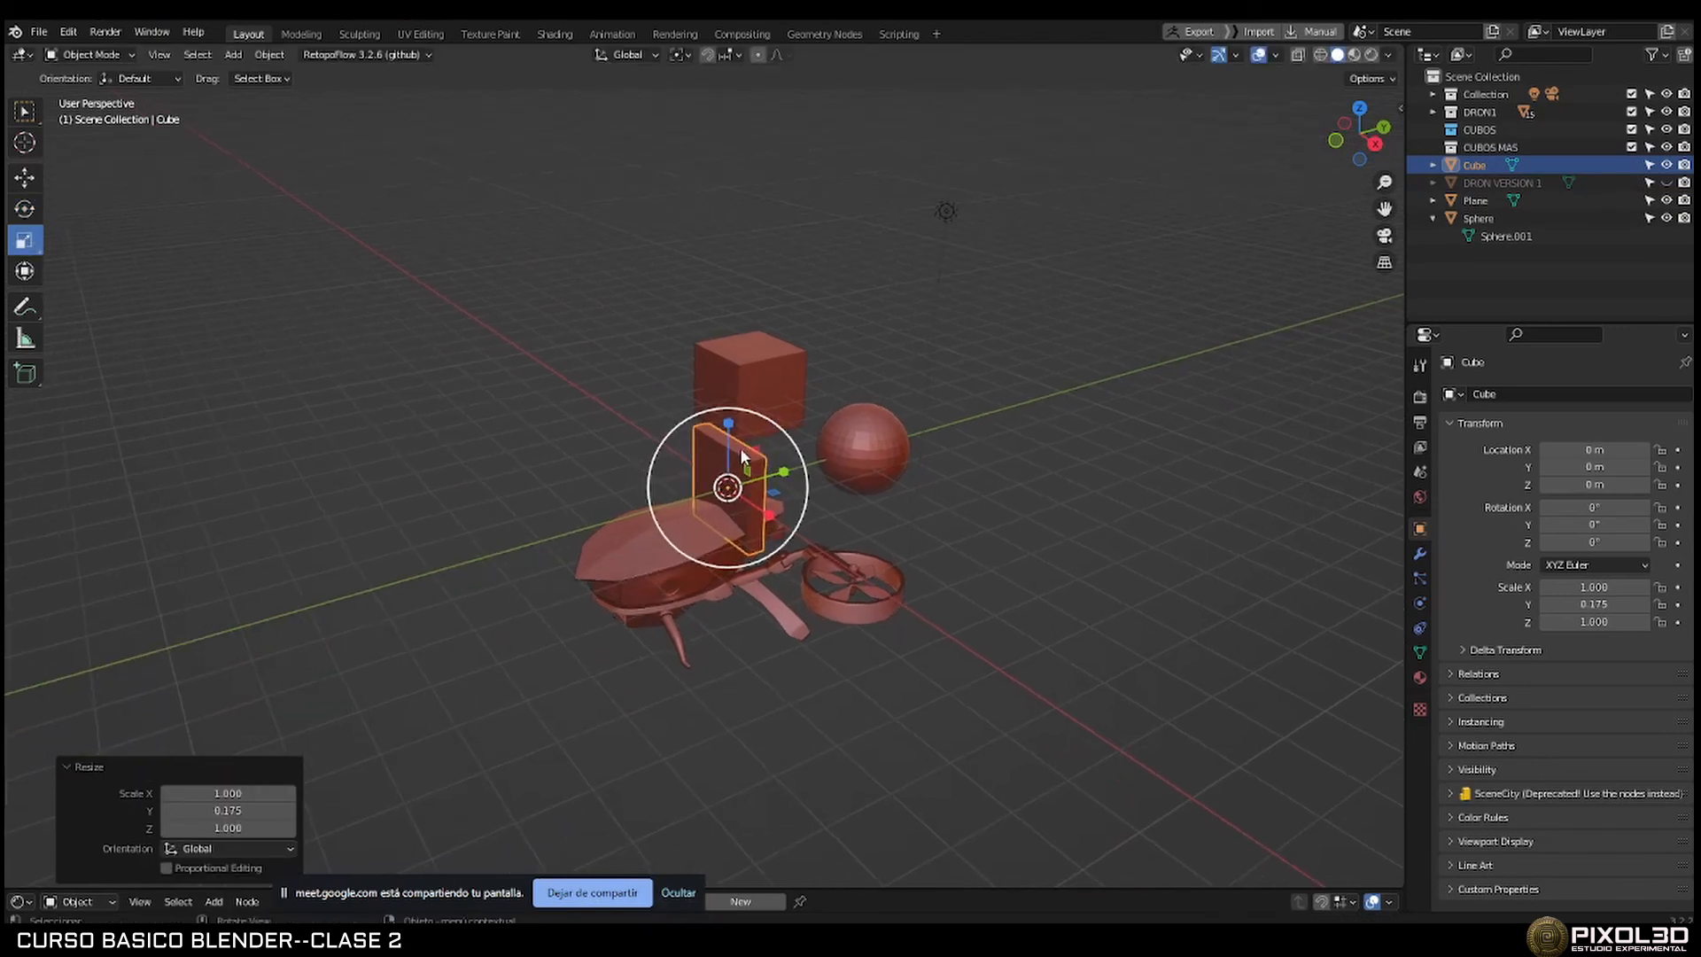
In Edit Mode, extrude the thin panel's two large faces in place, scale them to 0.832, and delete the resulting inner faces.
key(Tab)
click(800, 441)
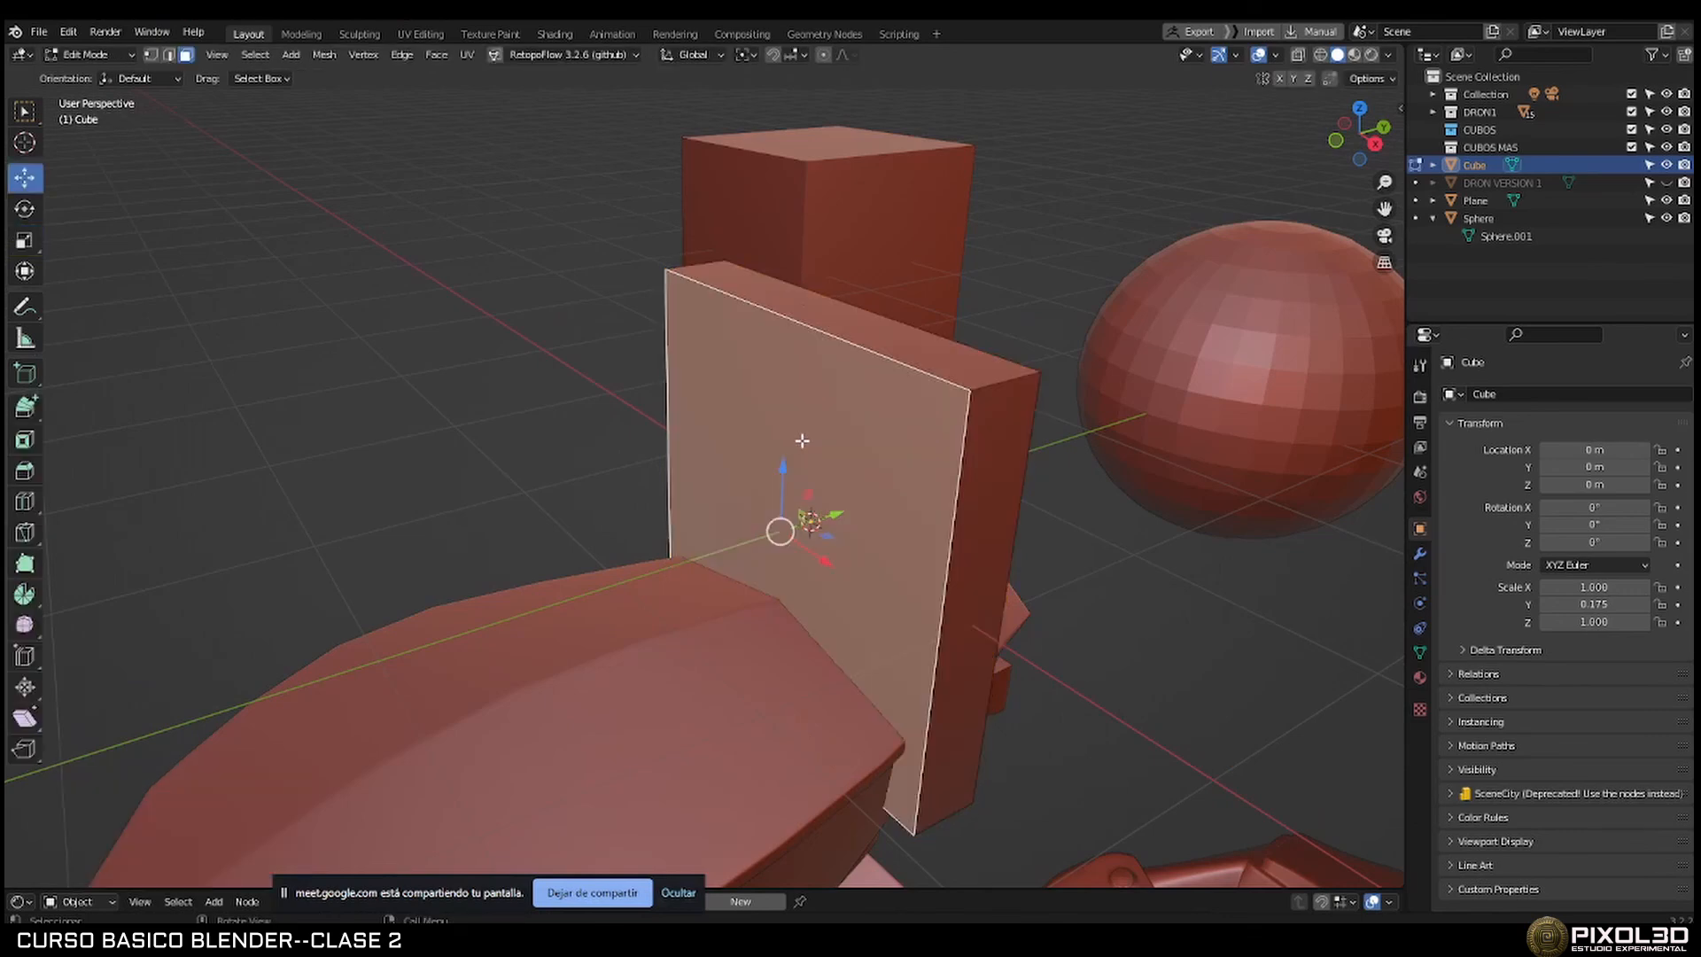
middle_drag(800, 442, 679, 442)
click(423, 388)
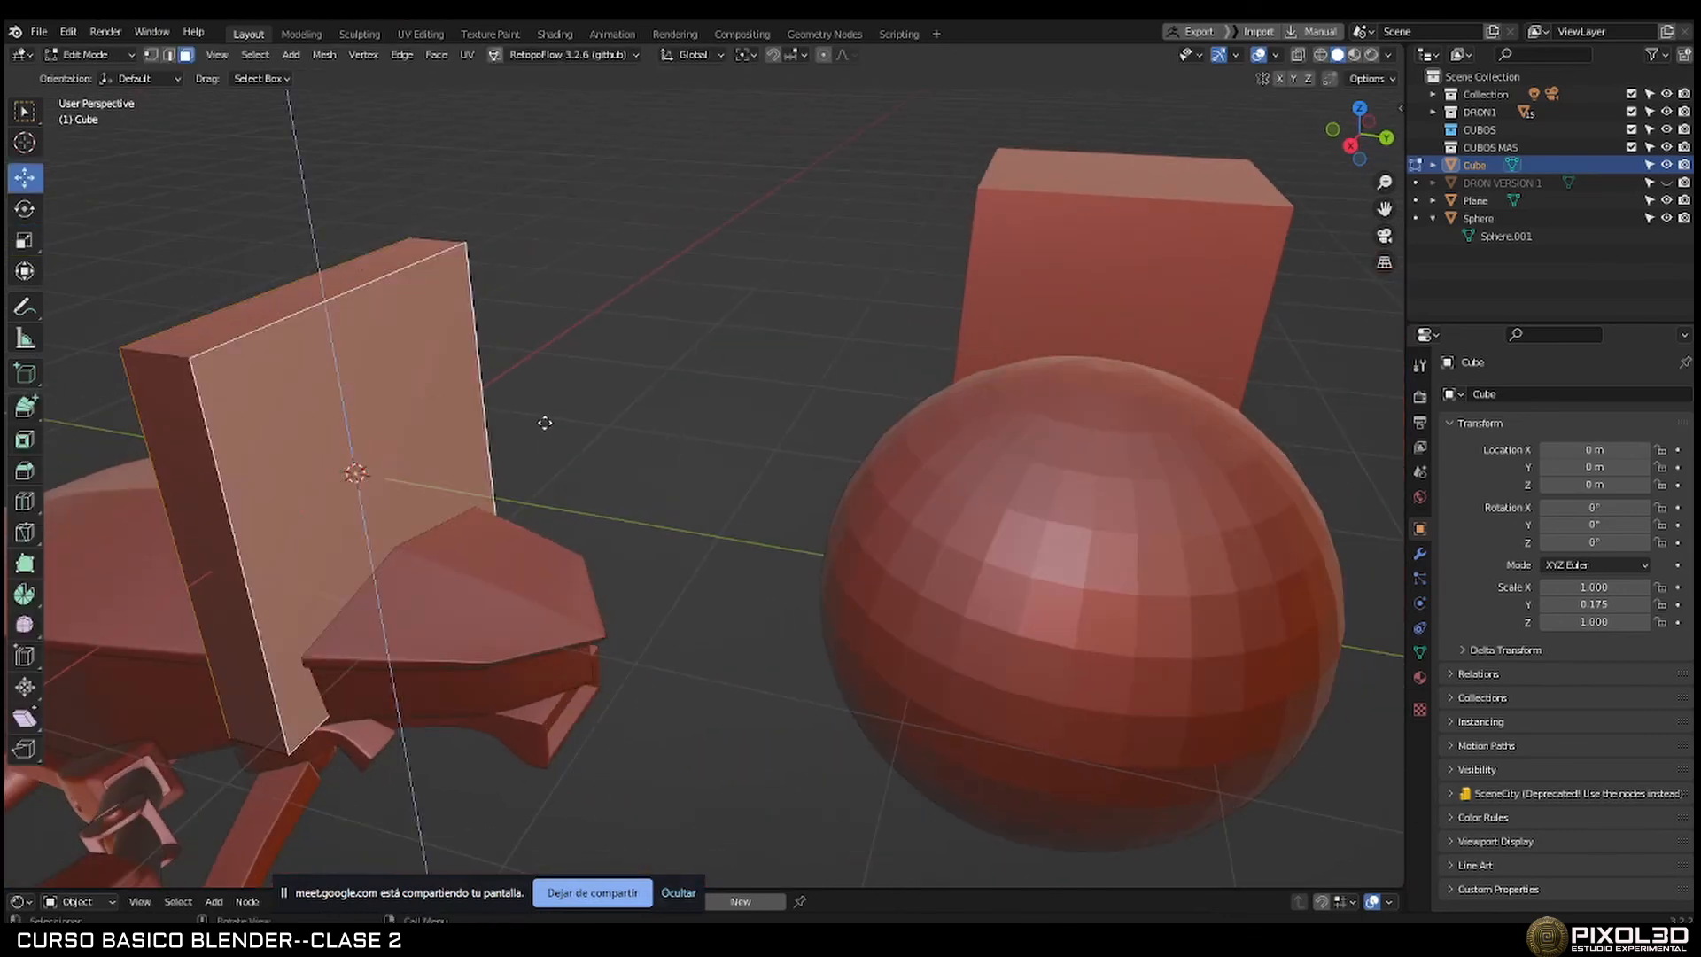
key(s)
click(512, 423)
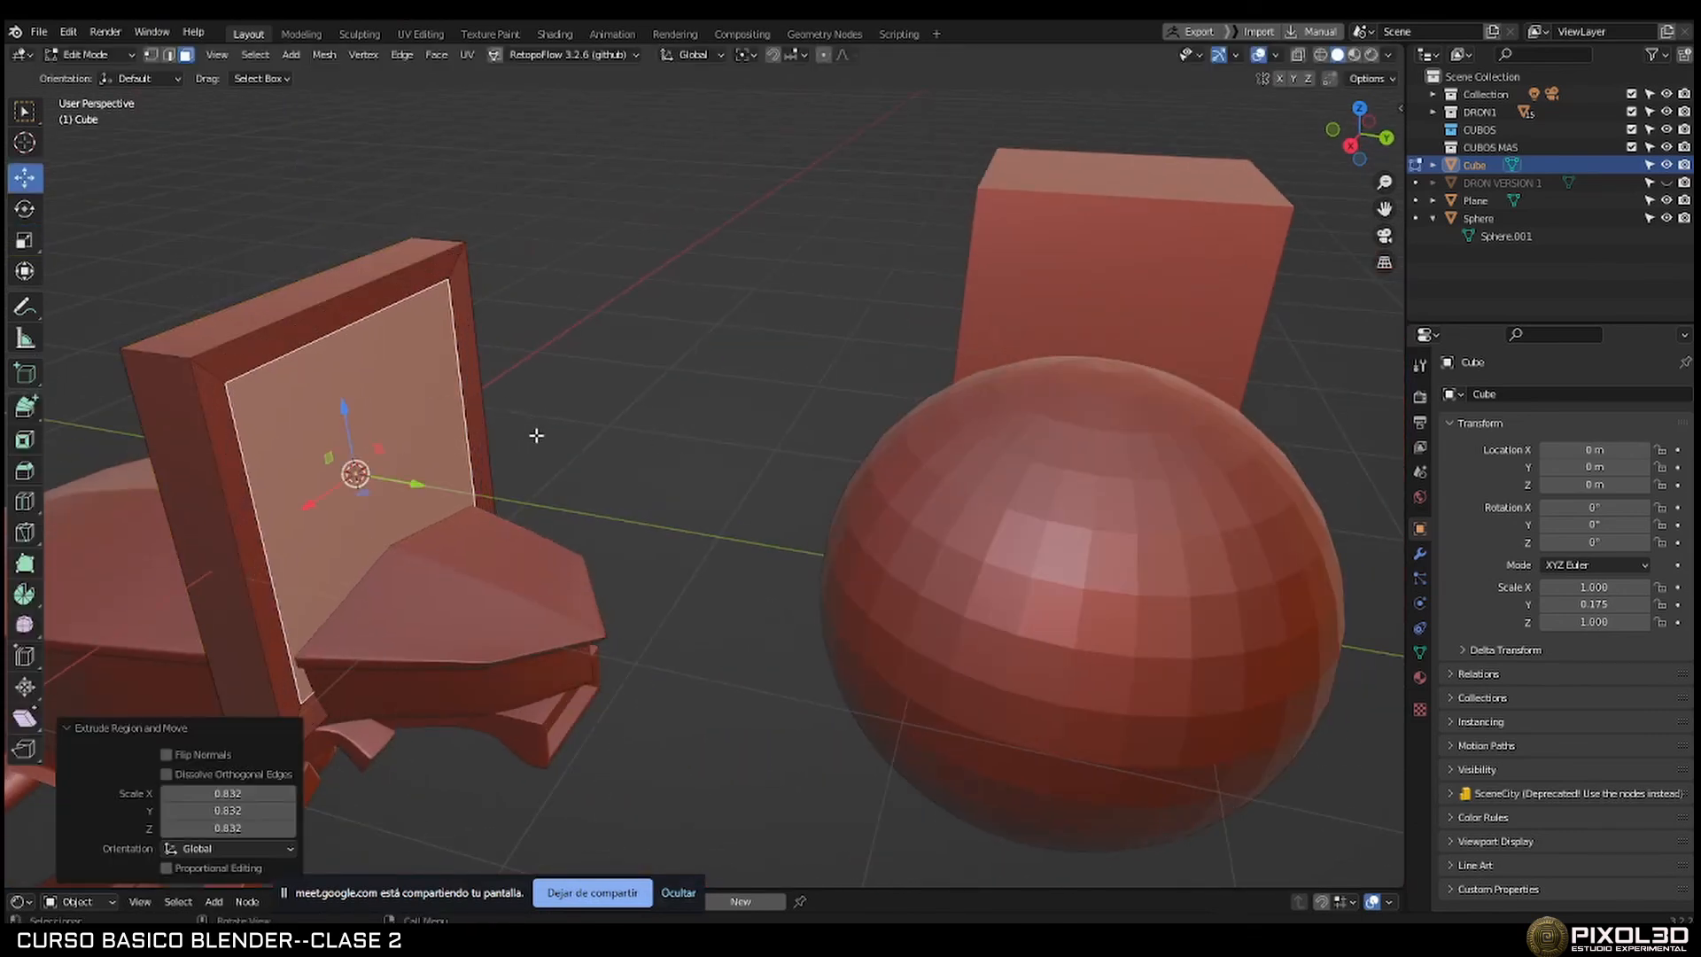
key(x)
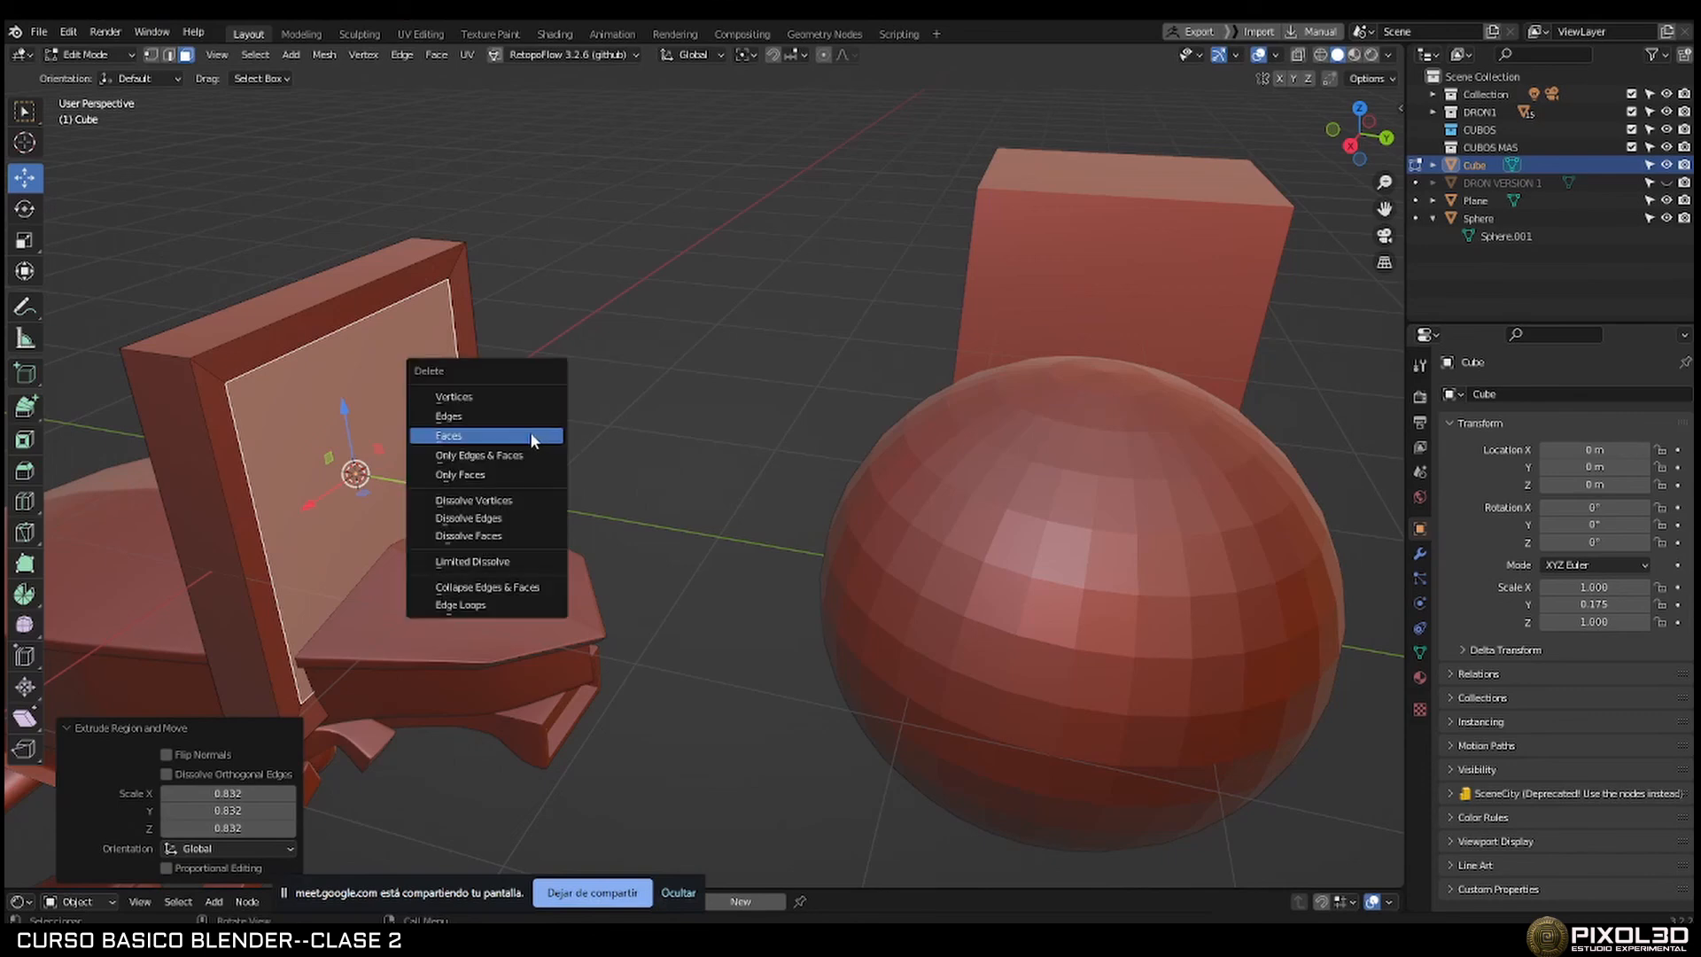
click(514, 436)
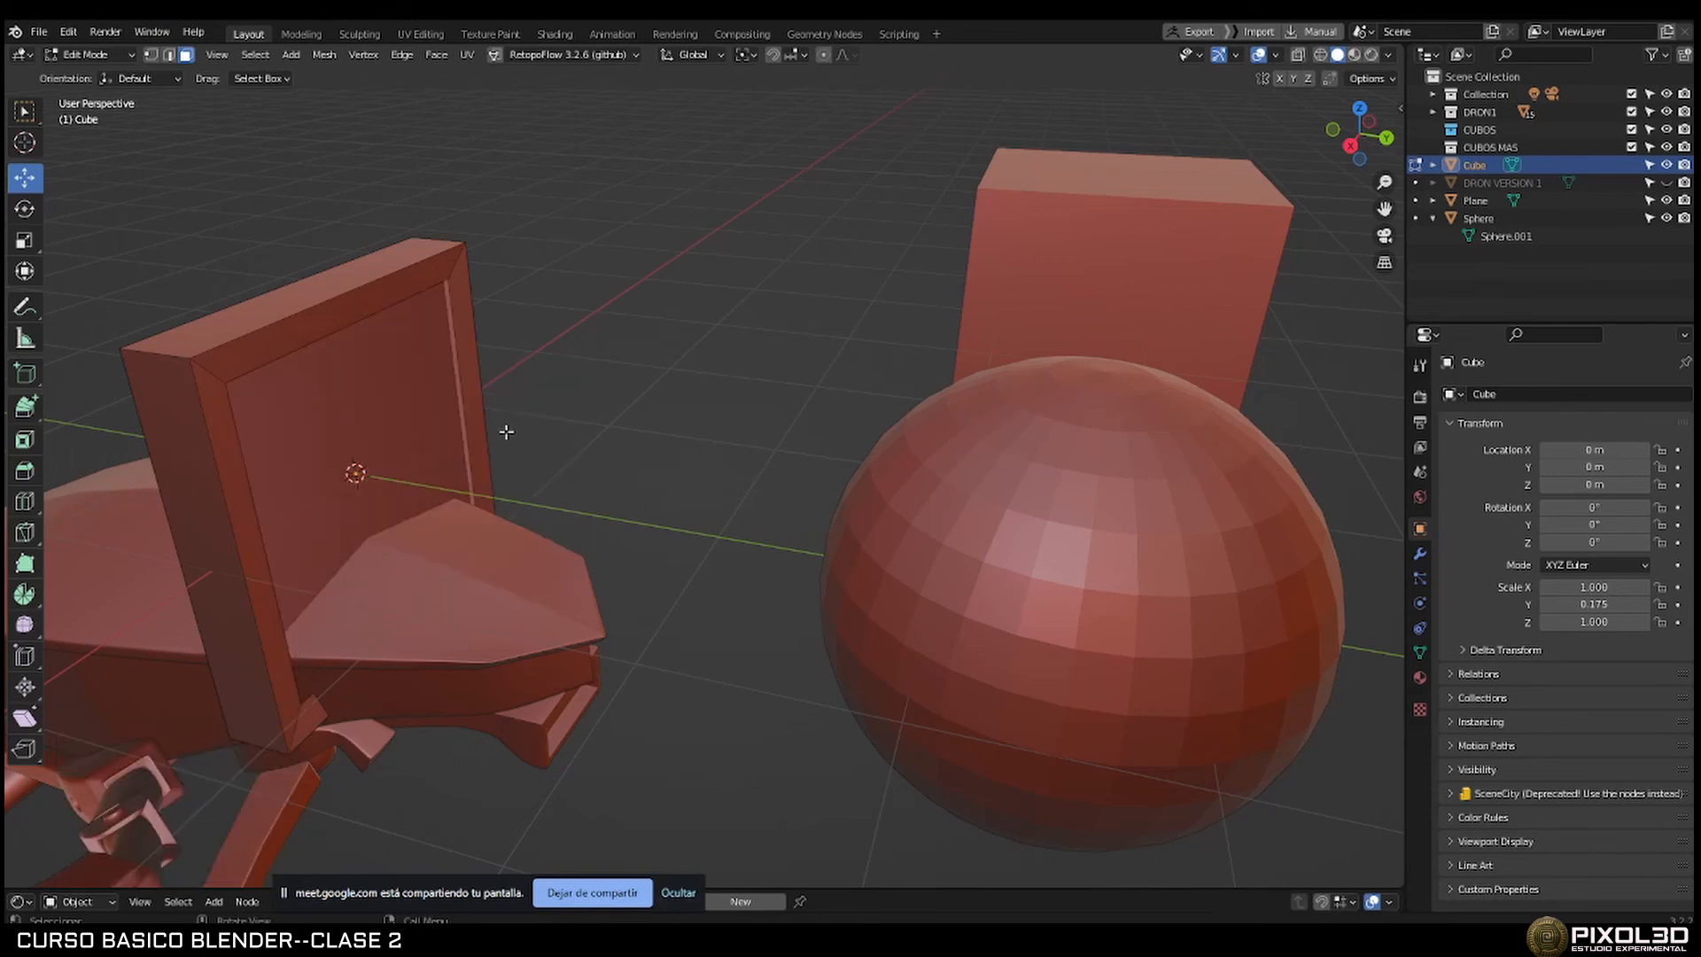
Hide the DRON1 collection in the viewport to leave the framed panel unobstructed.
middle_drag(468, 390, 680, 429)
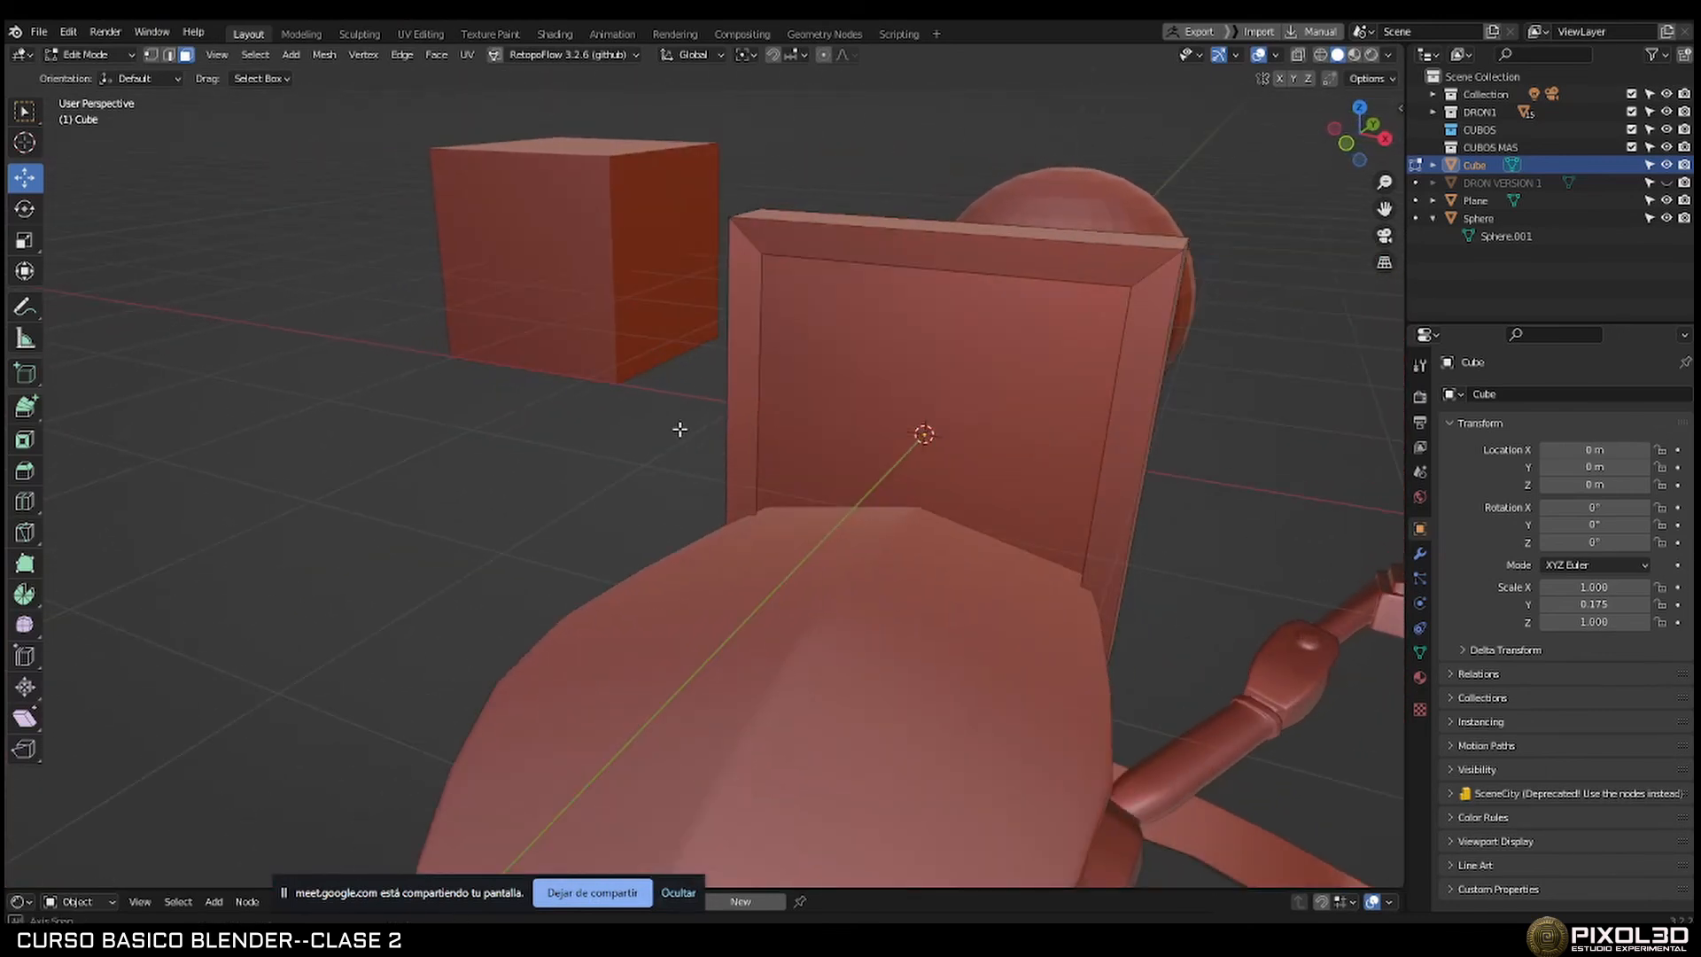
click(1666, 112)
click(1650, 112)
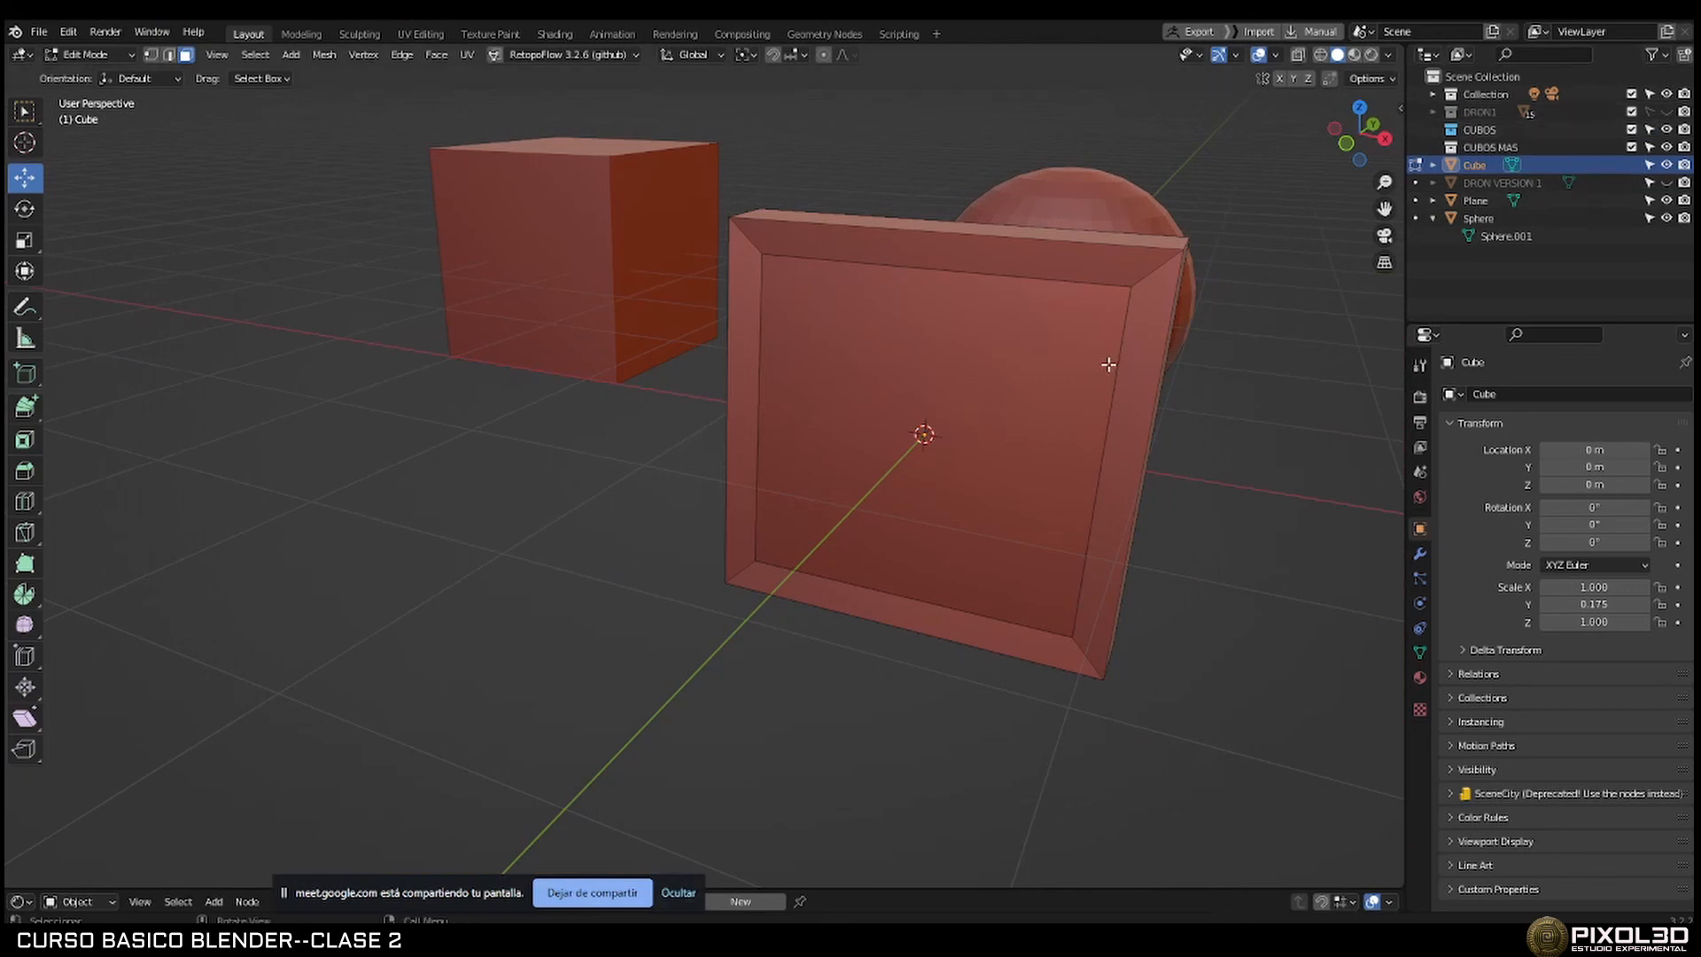
Return the framed panel to Object Mode and select the inner plane together with the frame.
middle_drag(1105, 364, 753, 434)
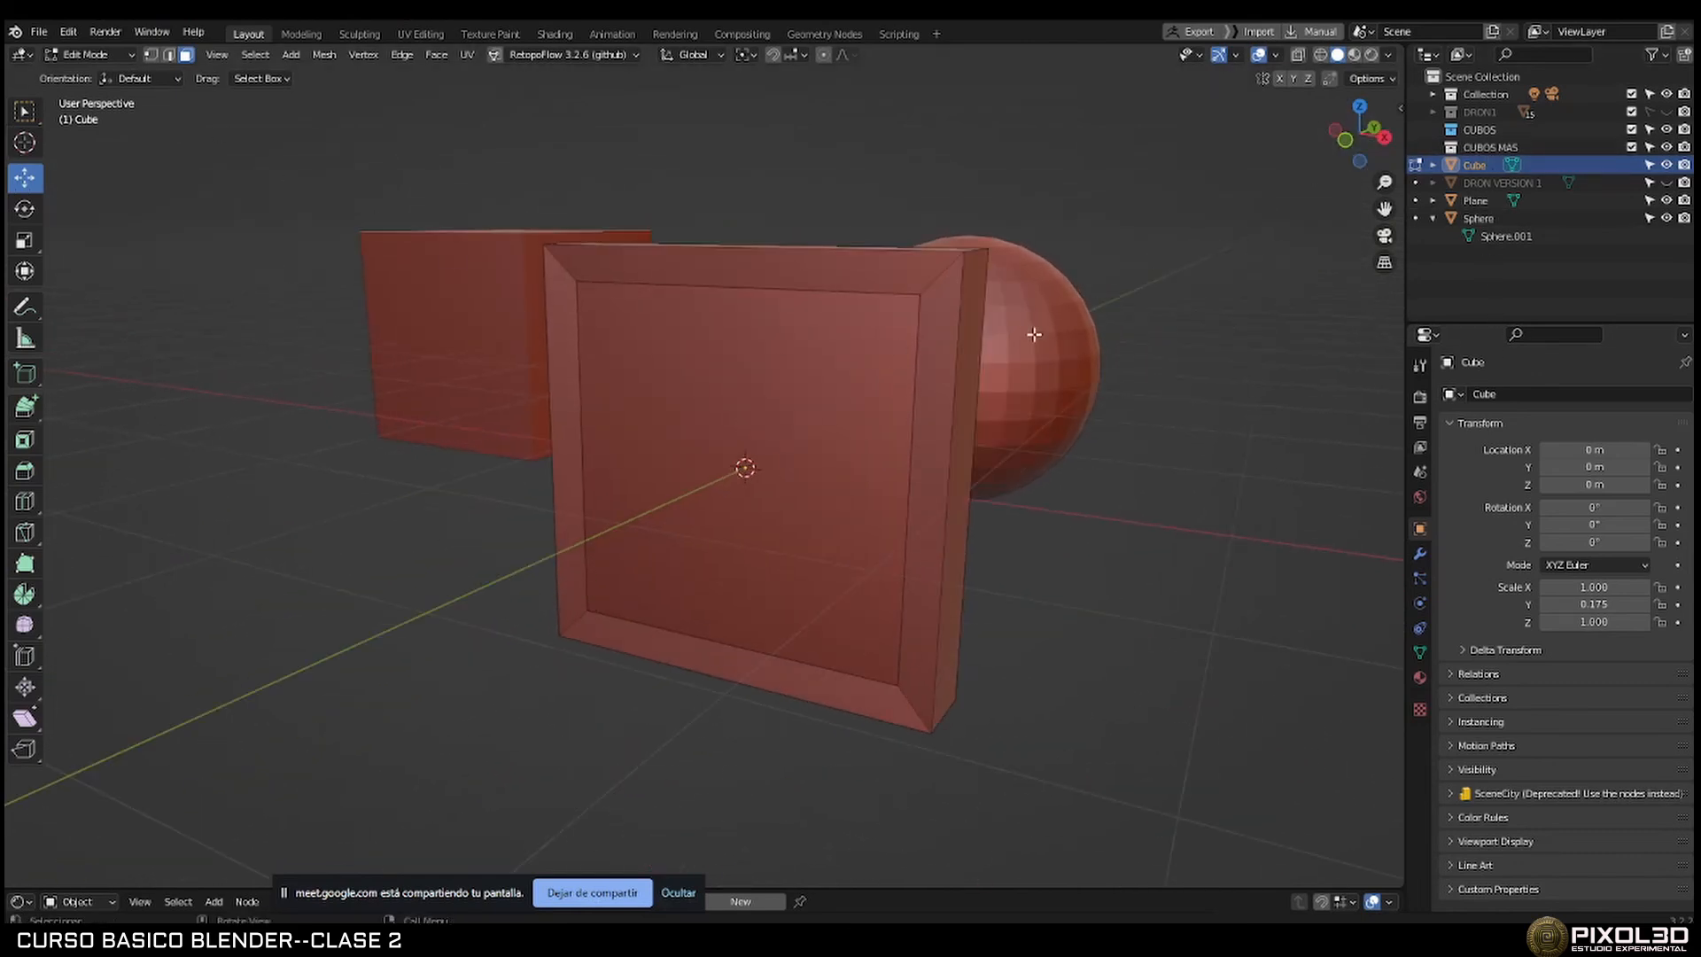
middle_drag(745, 364, 692, 382)
key(Tab)
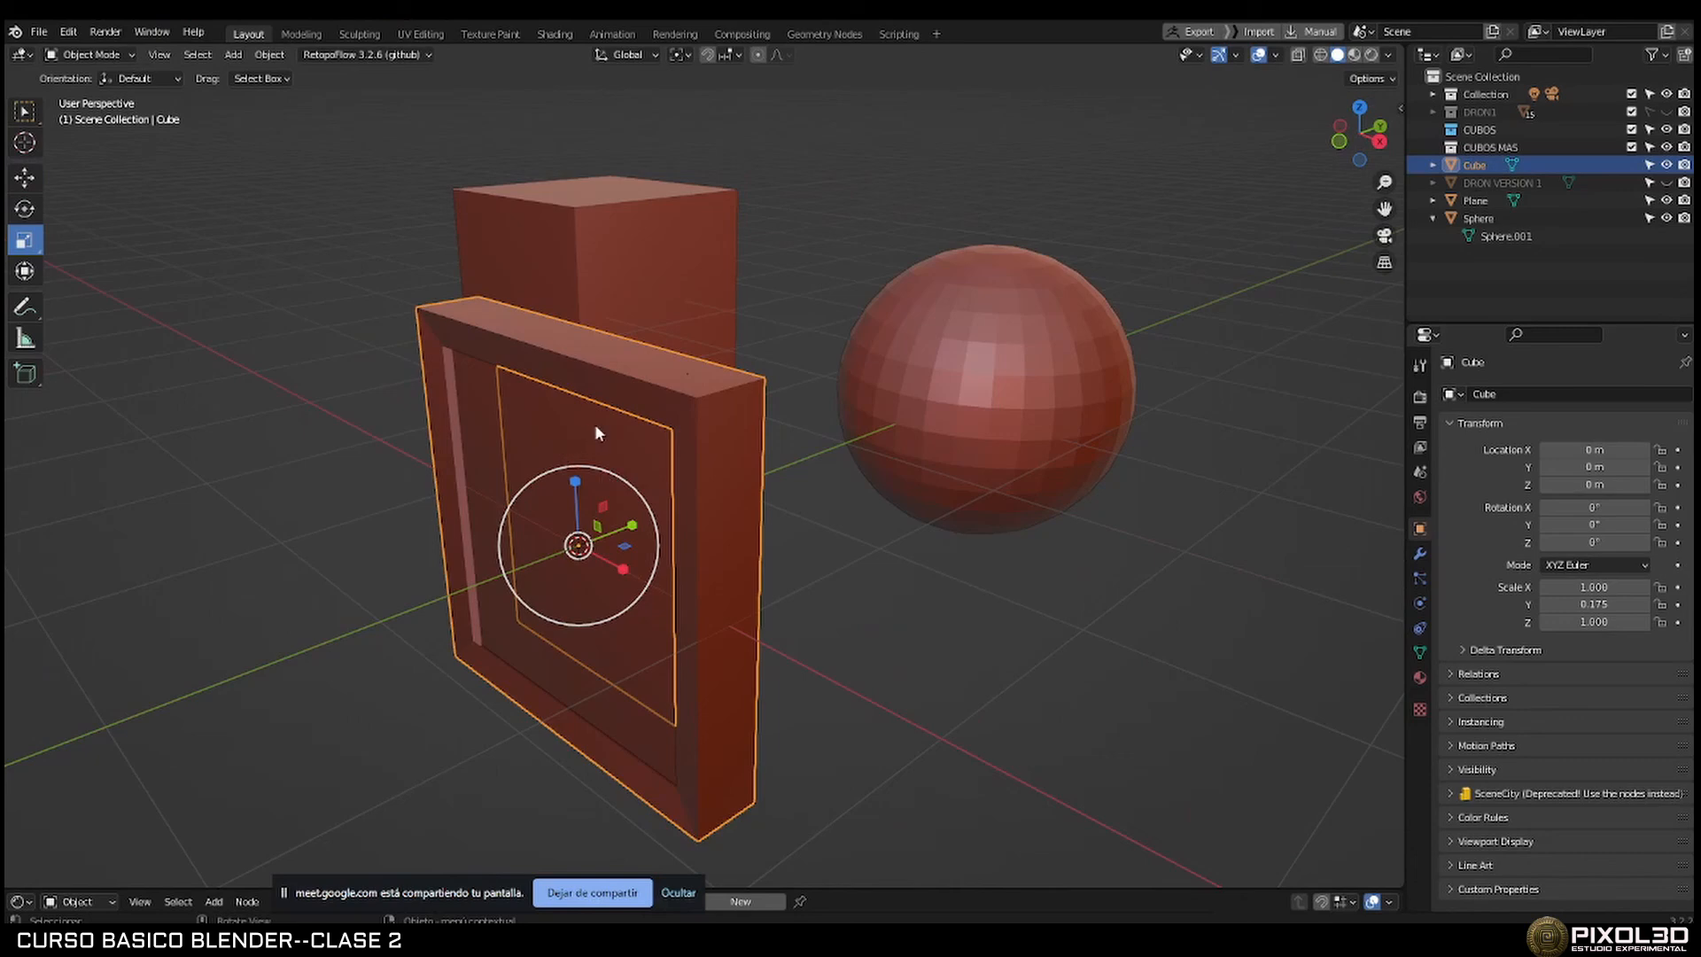
middle_drag(594, 423, 692, 456)
click(805, 433)
shift+click(684, 456)
click(764, 477)
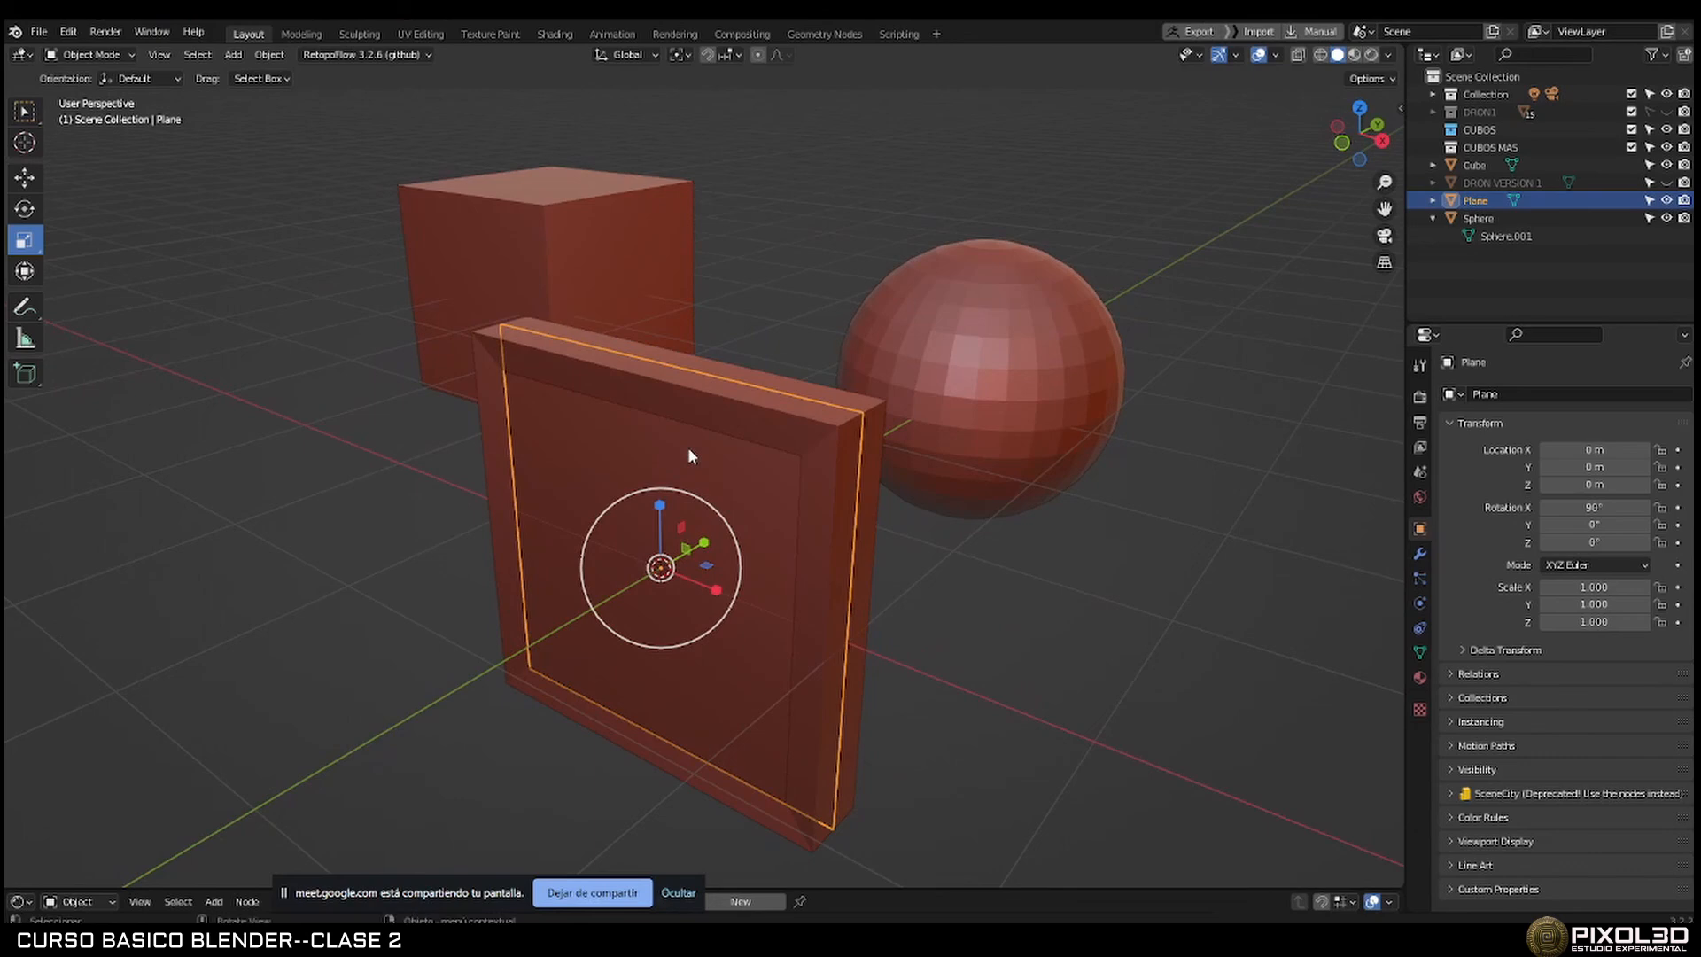
shift+click(719, 413)
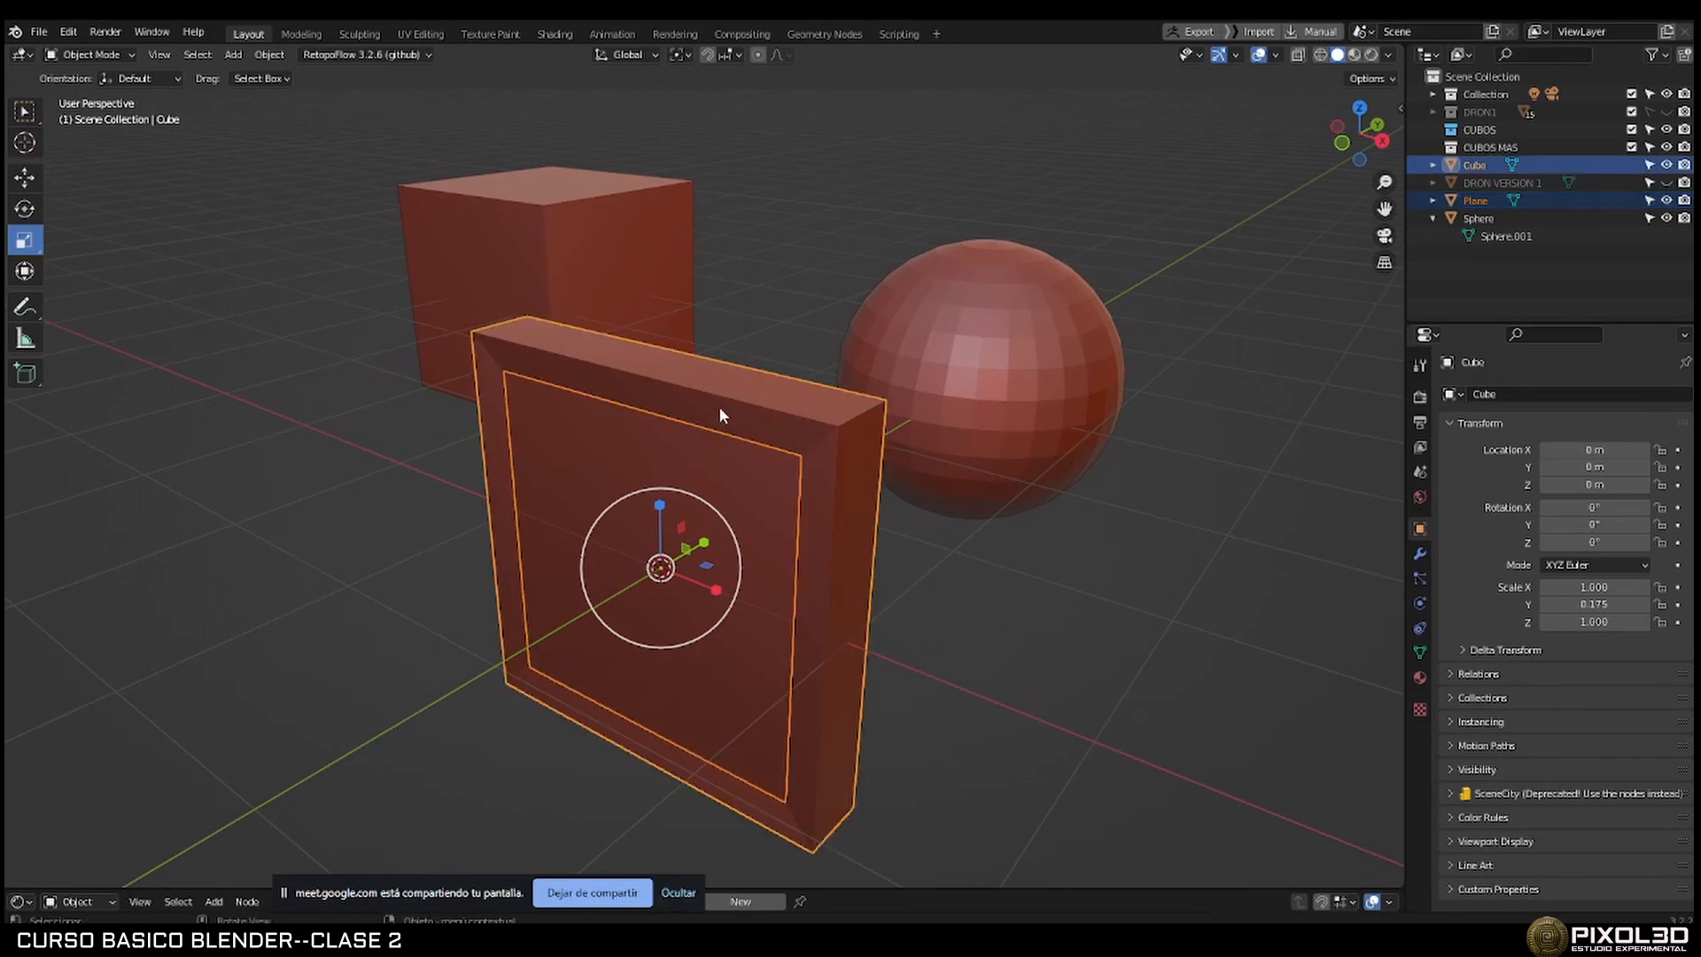
mouse_move(700, 445)
middle_down()
mouse_move(740, 429)
mouse_move(699, 438)
middle_up()
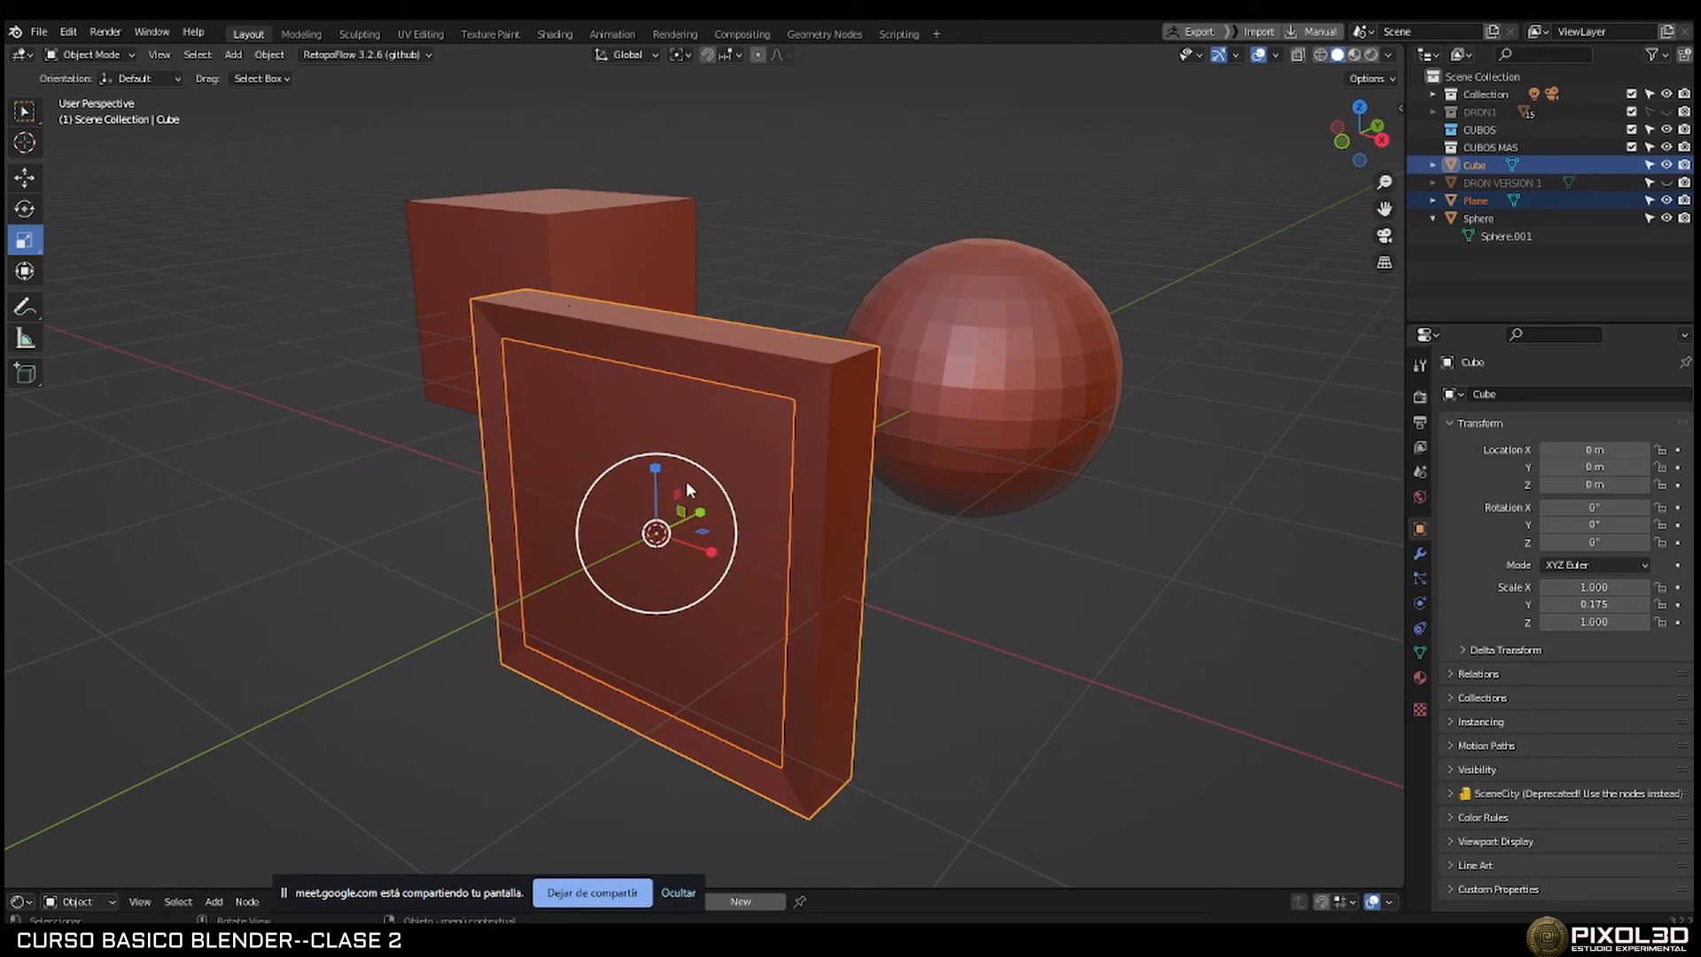
scroll(686, 481, up, 4)
scroll(687, 482, down, 4)
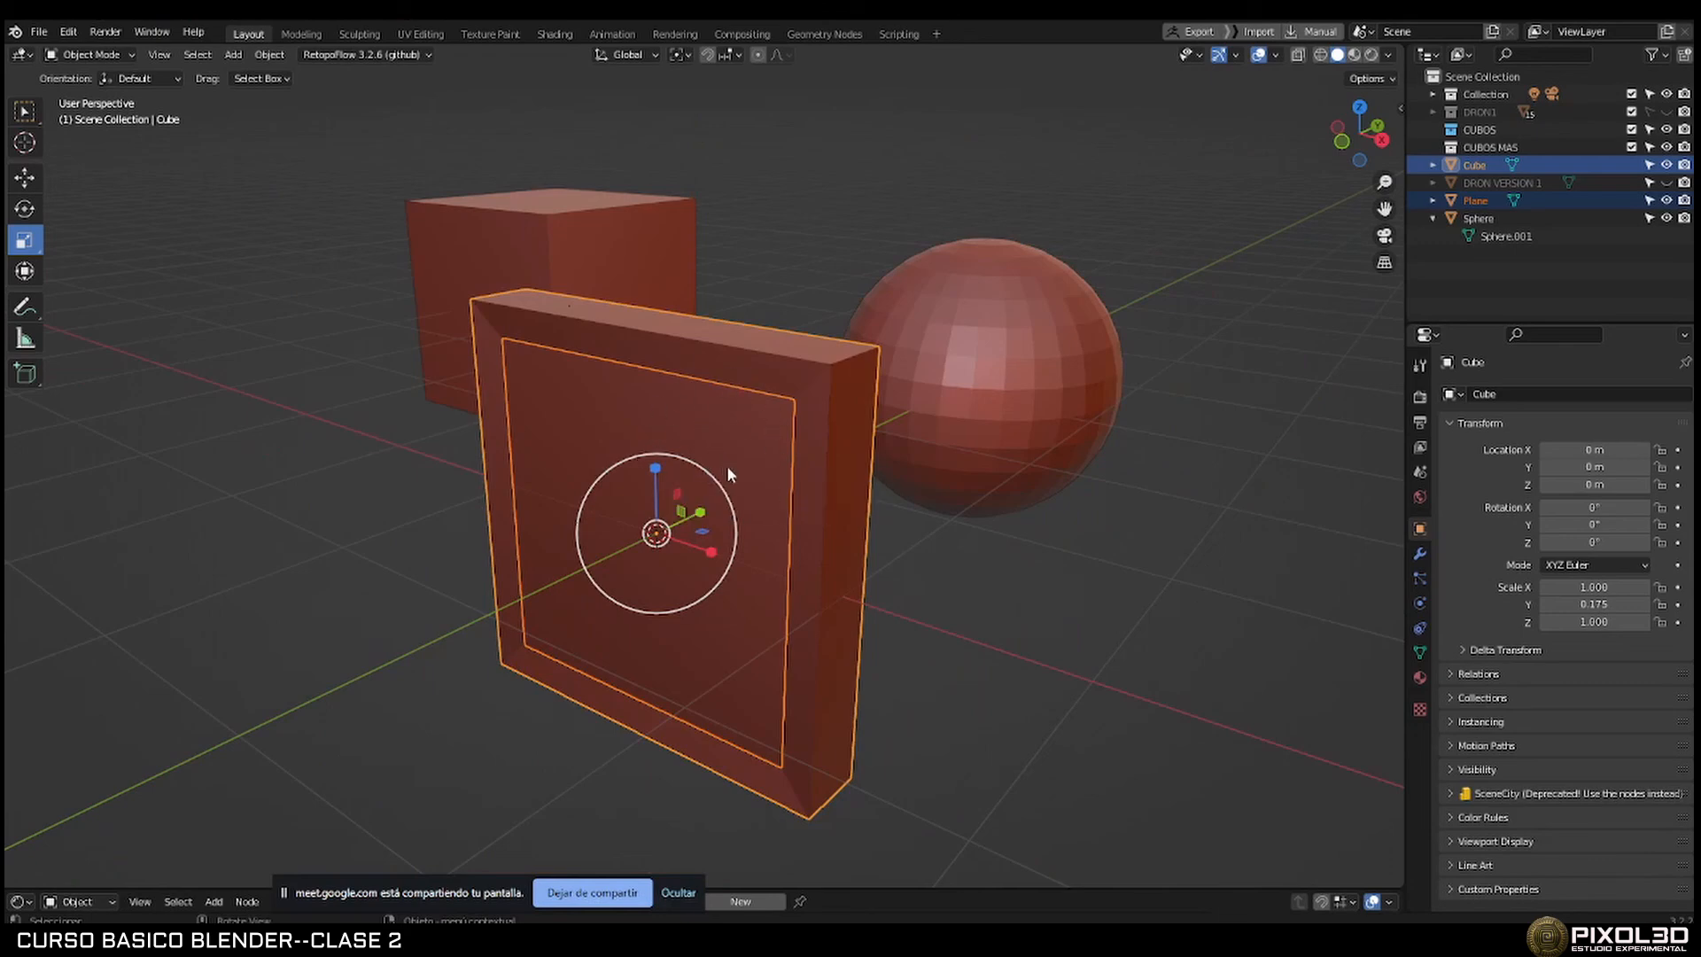
mouse_move(728, 476)
middle_down()
mouse_move(727, 461)
mouse_move(715, 472)
middle_up()
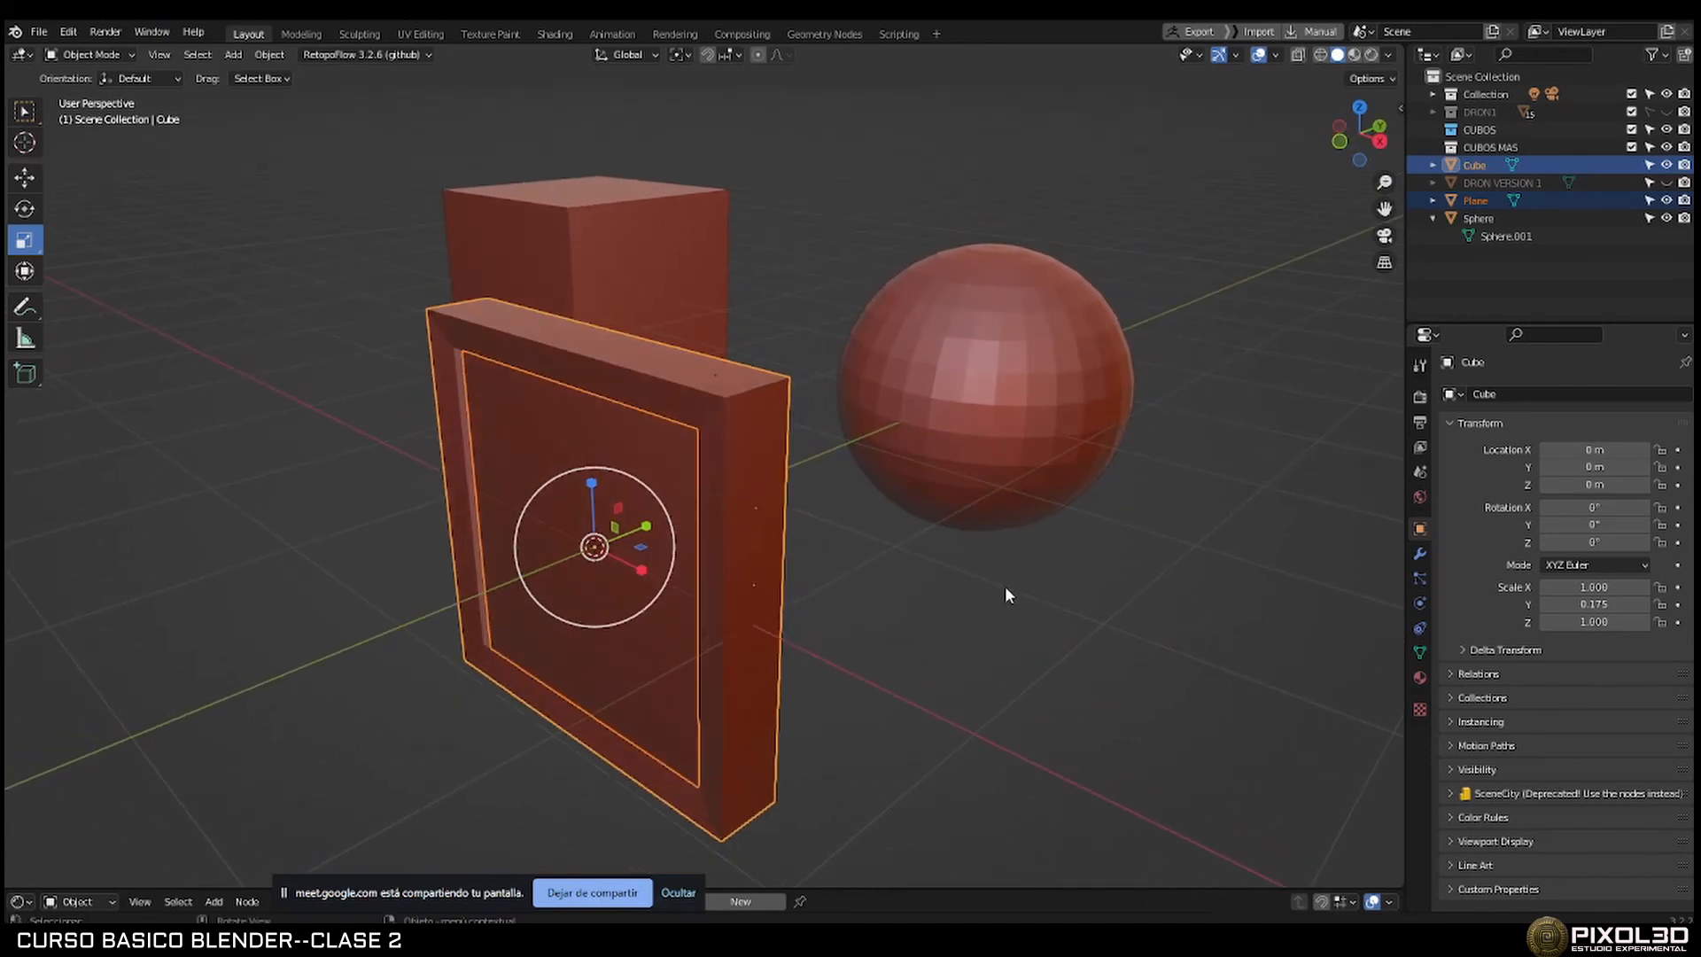
Give the frame alone a new material named marco.
click(741, 426)
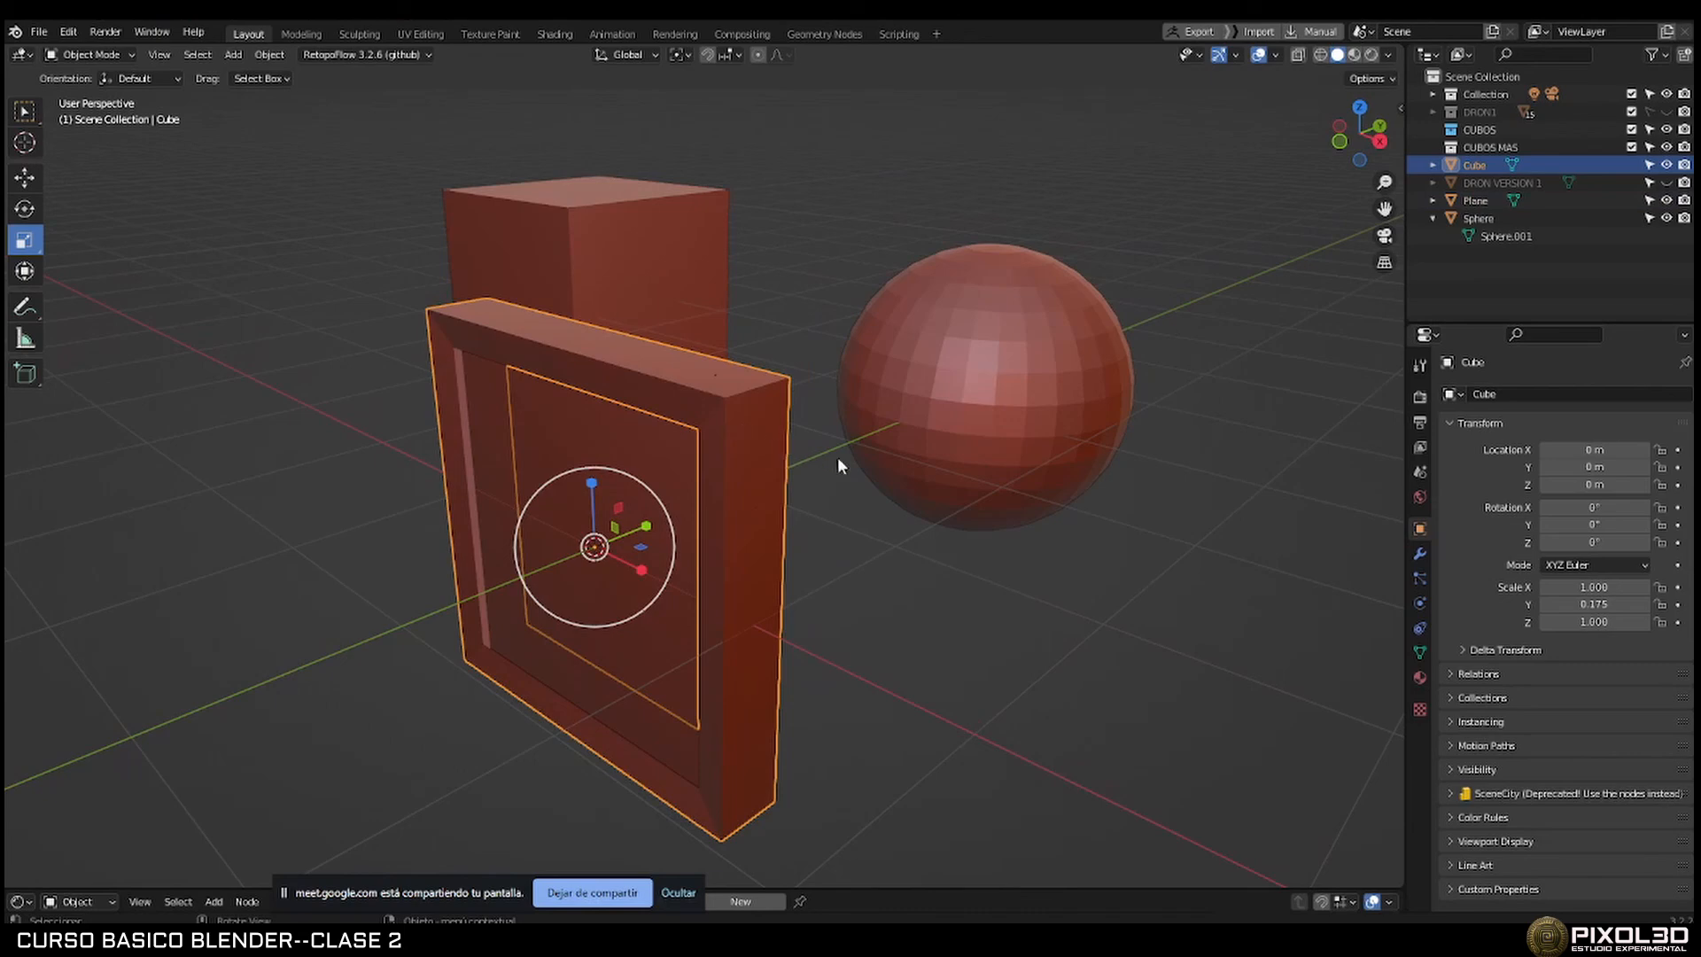
click(1419, 678)
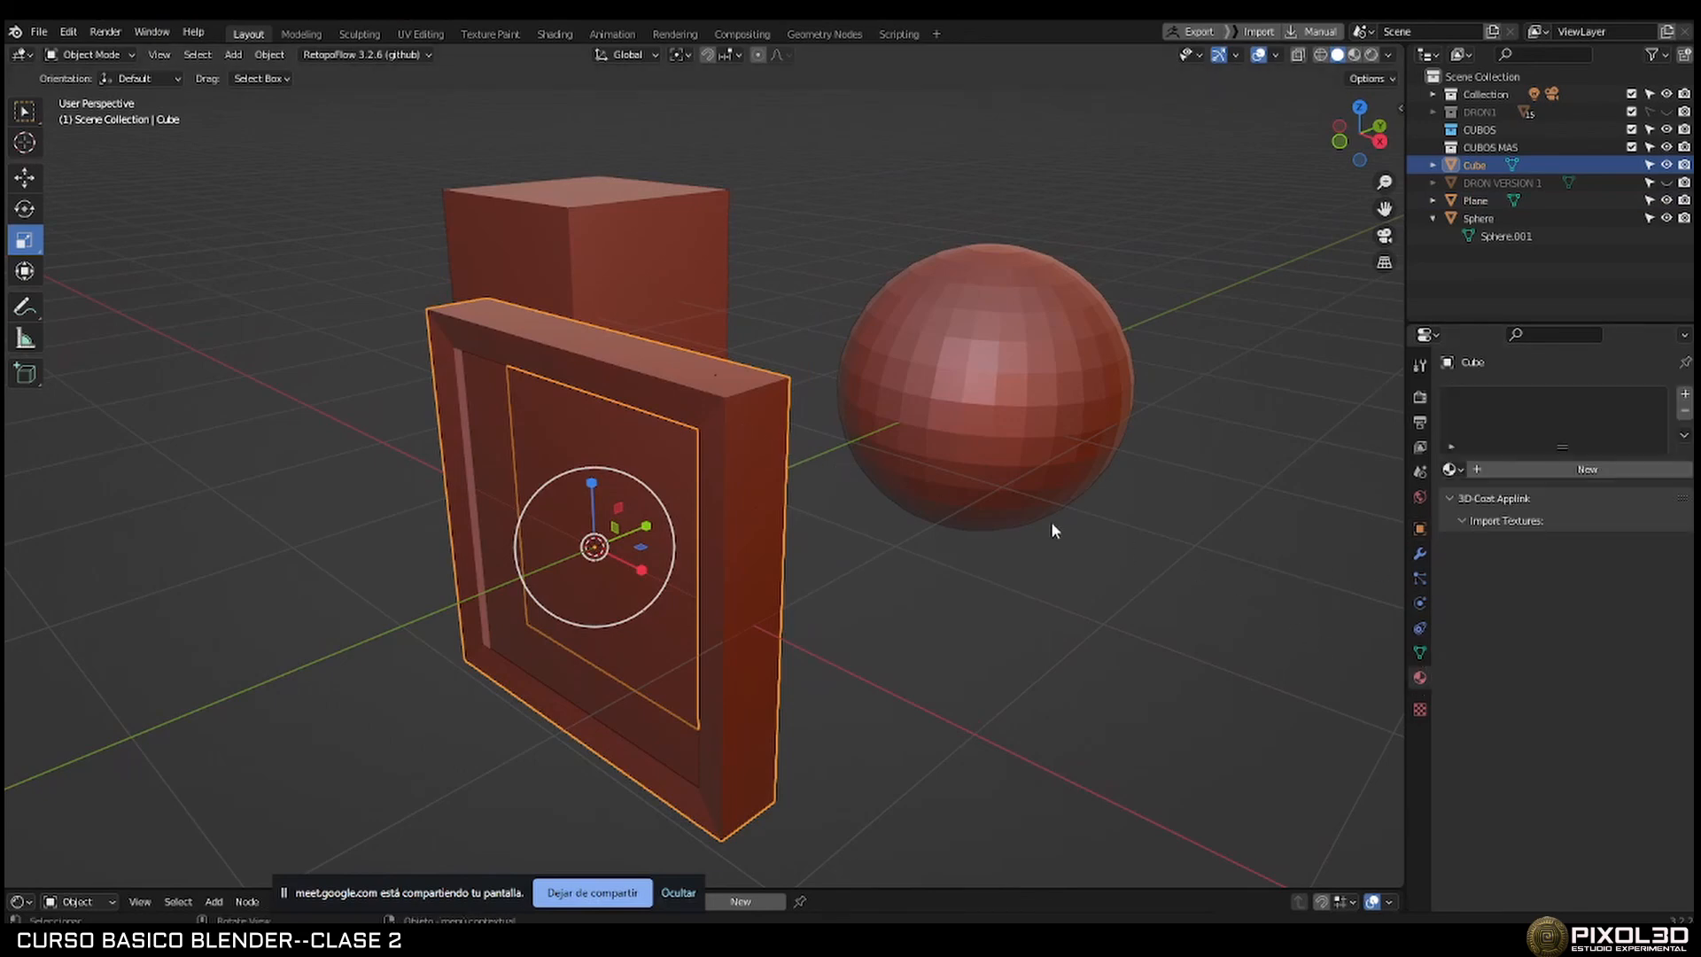
click(1536, 471)
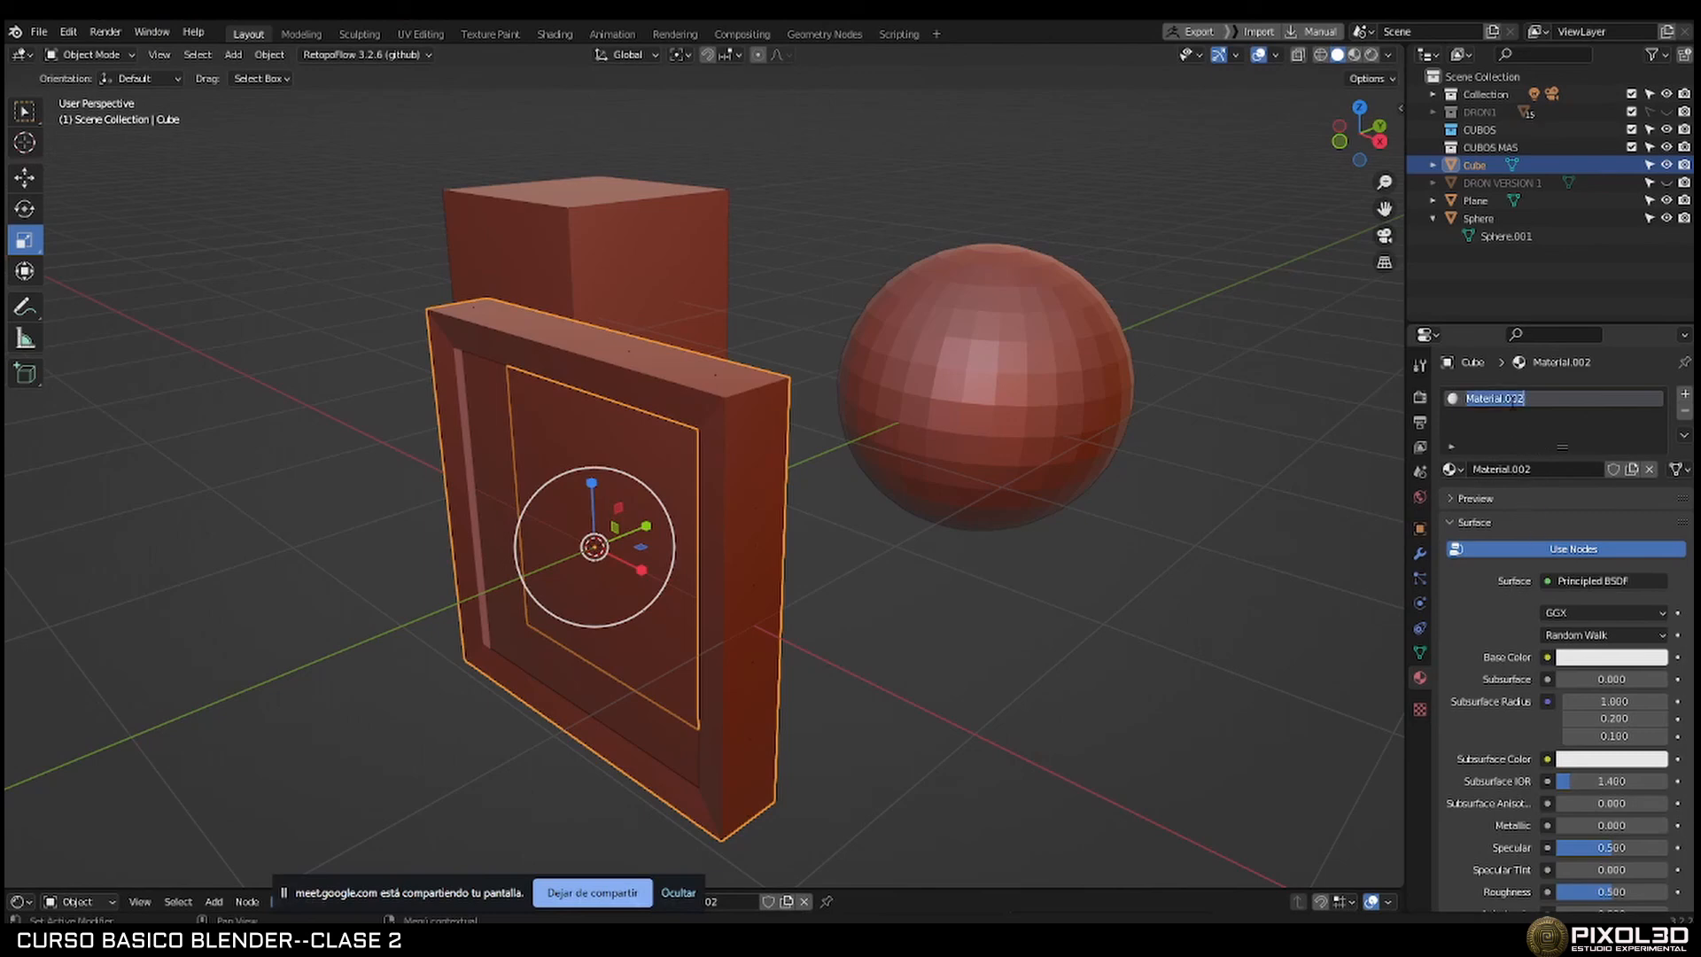
text(marco)
key(Return)
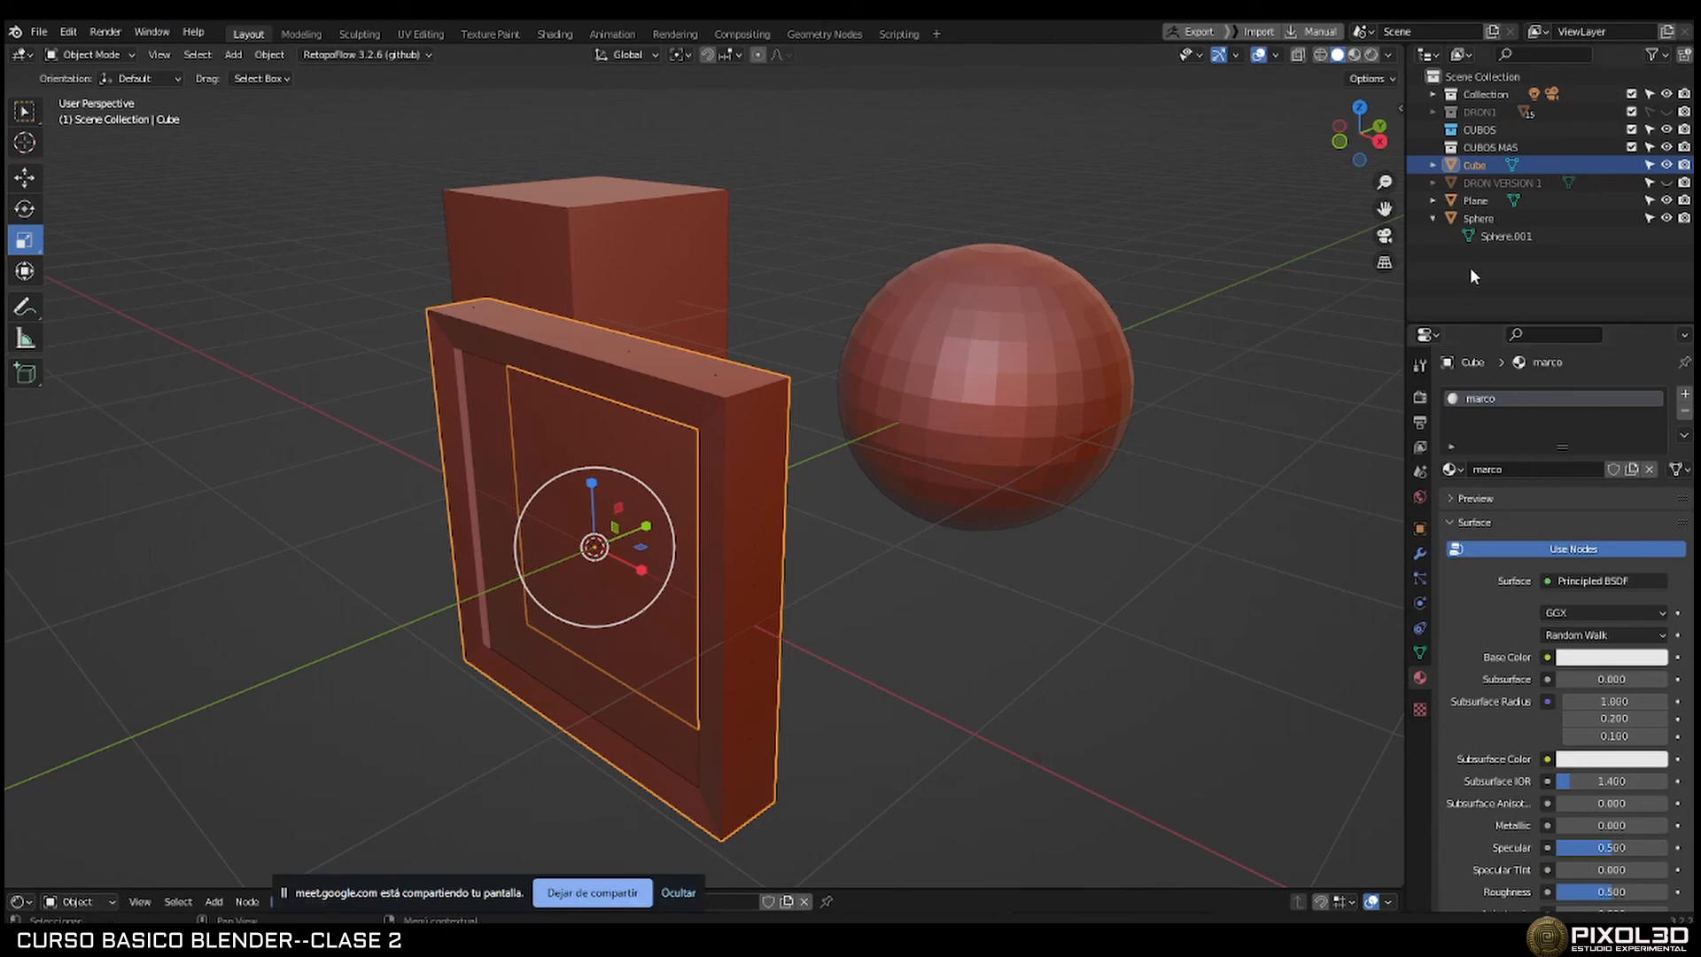
Give the inner plane a new material named cristal.
click(1478, 202)
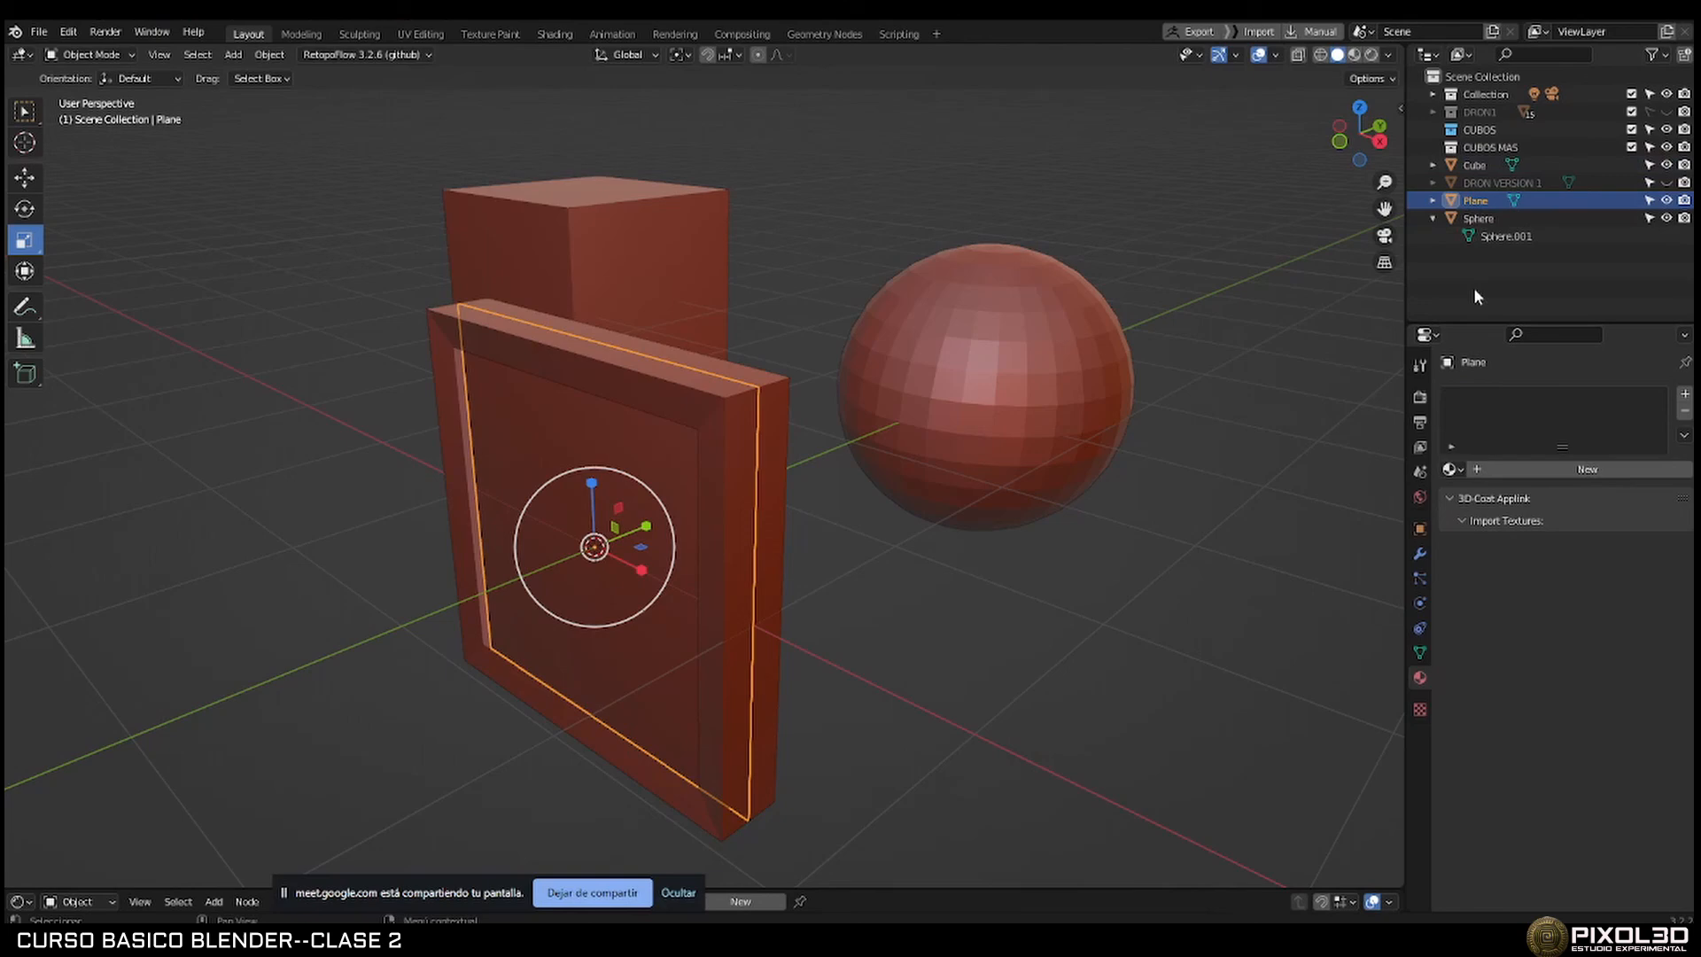
click(1524, 471)
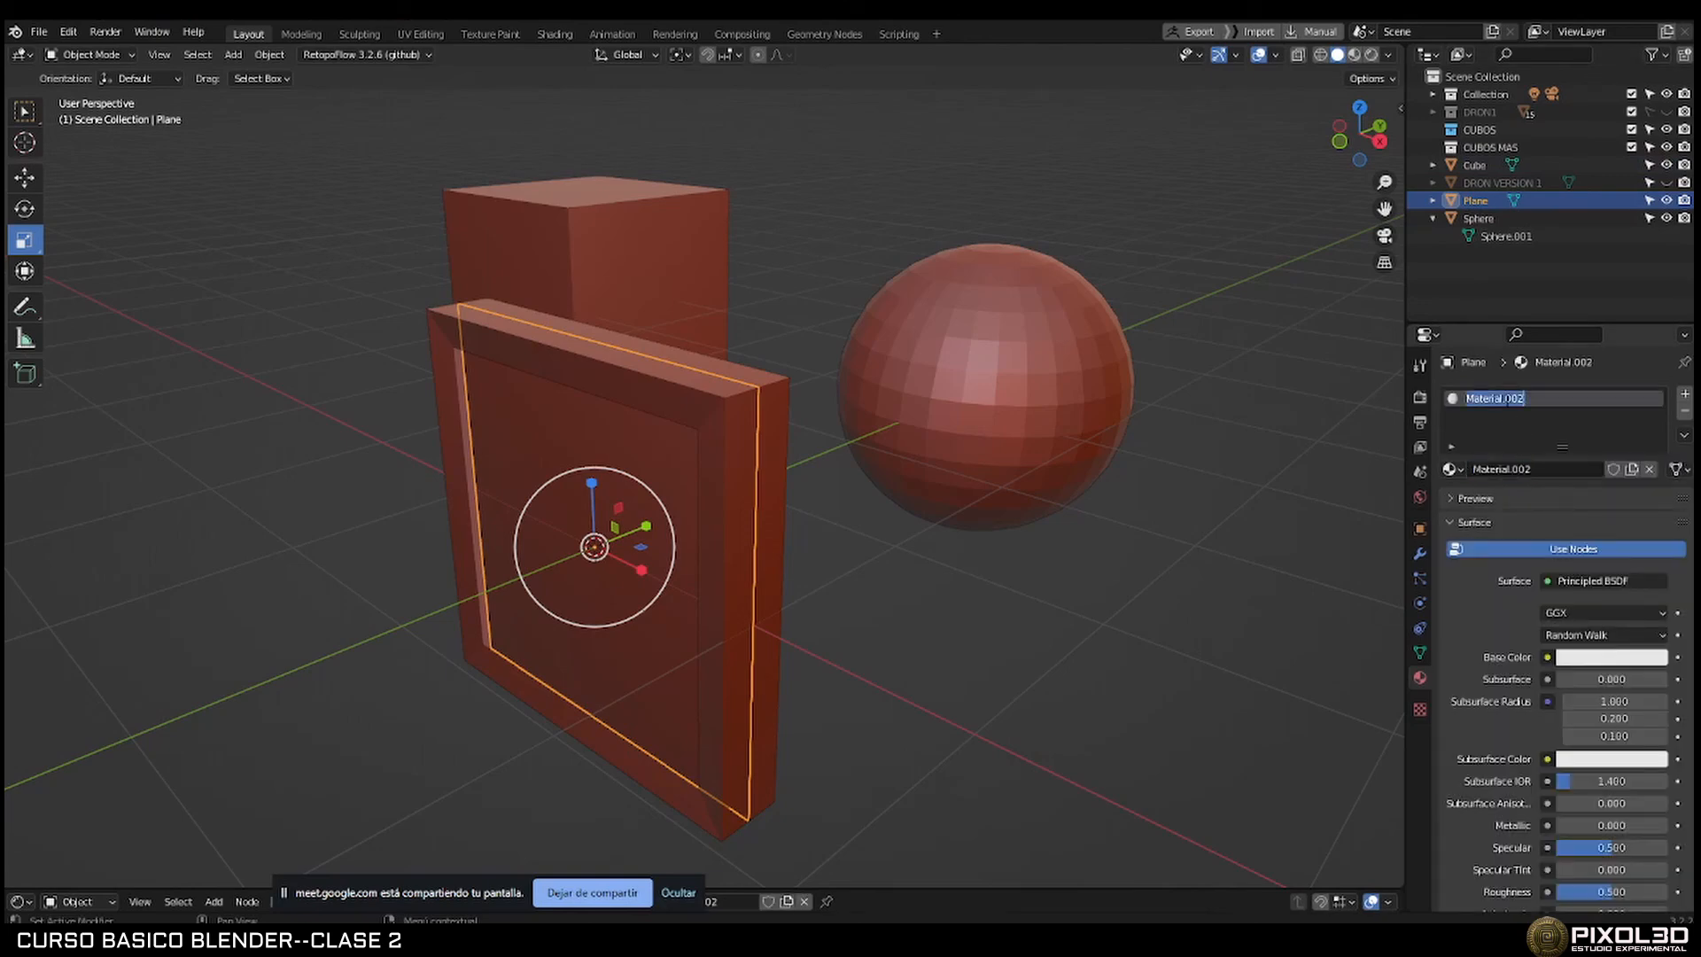
text(cristal)
key(Return)
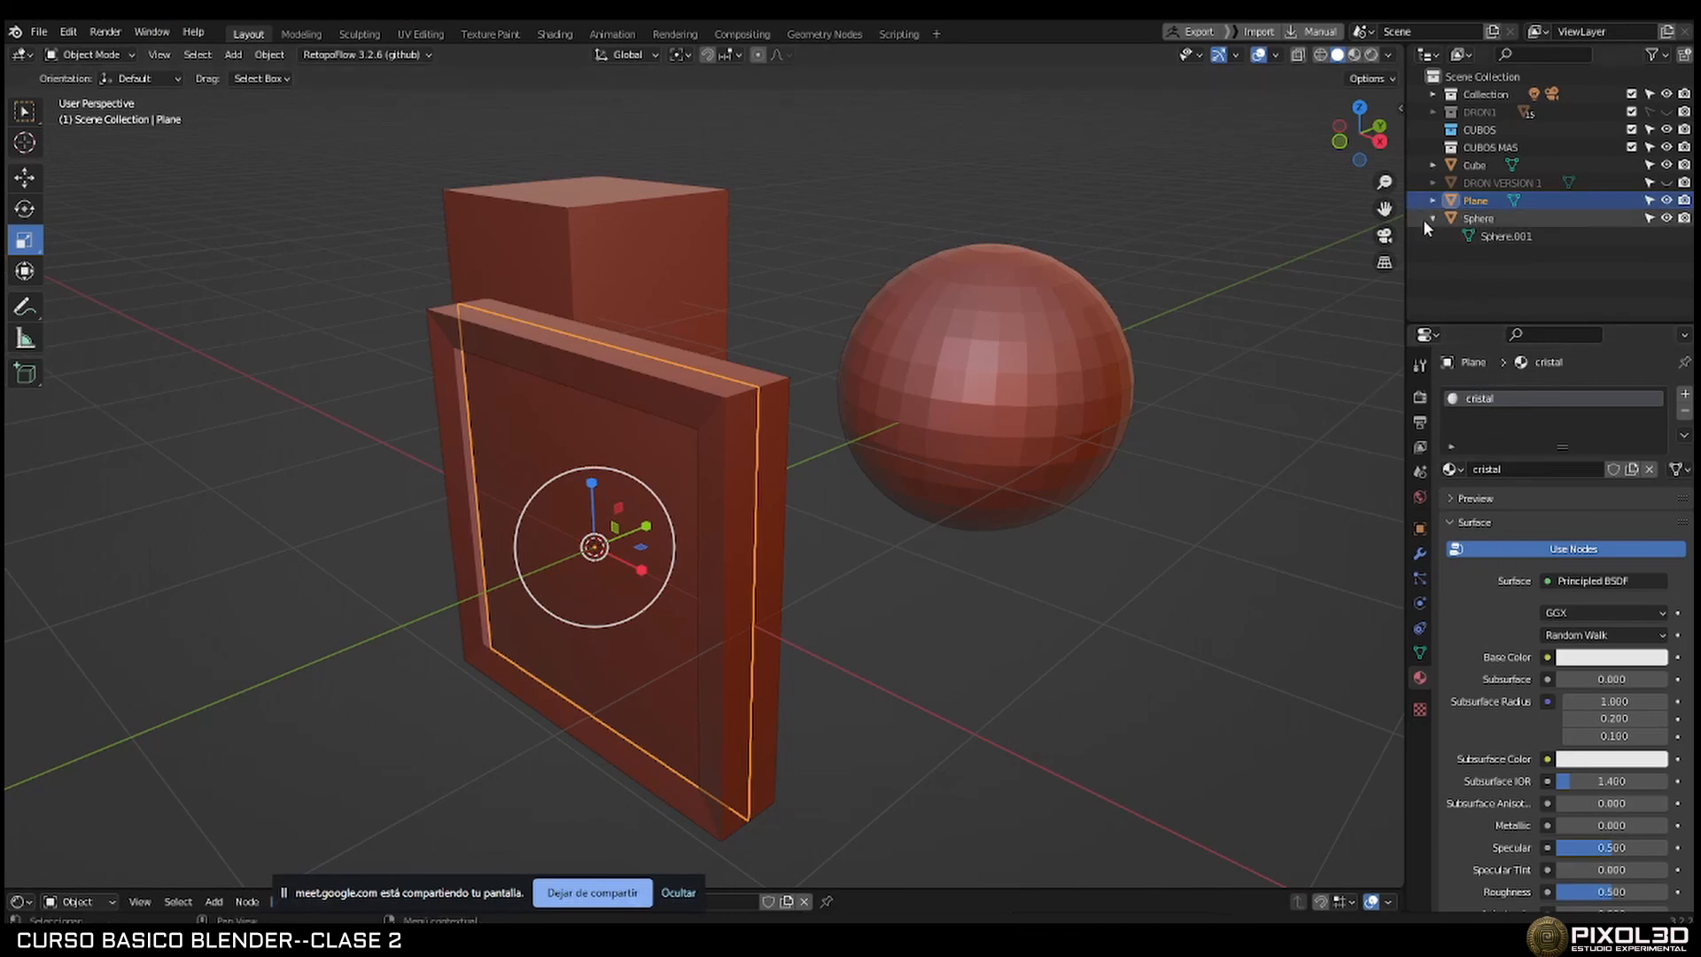
Join the inner plane into the frame, keeping the frame as the active object.
ctrl+click(1480, 168)
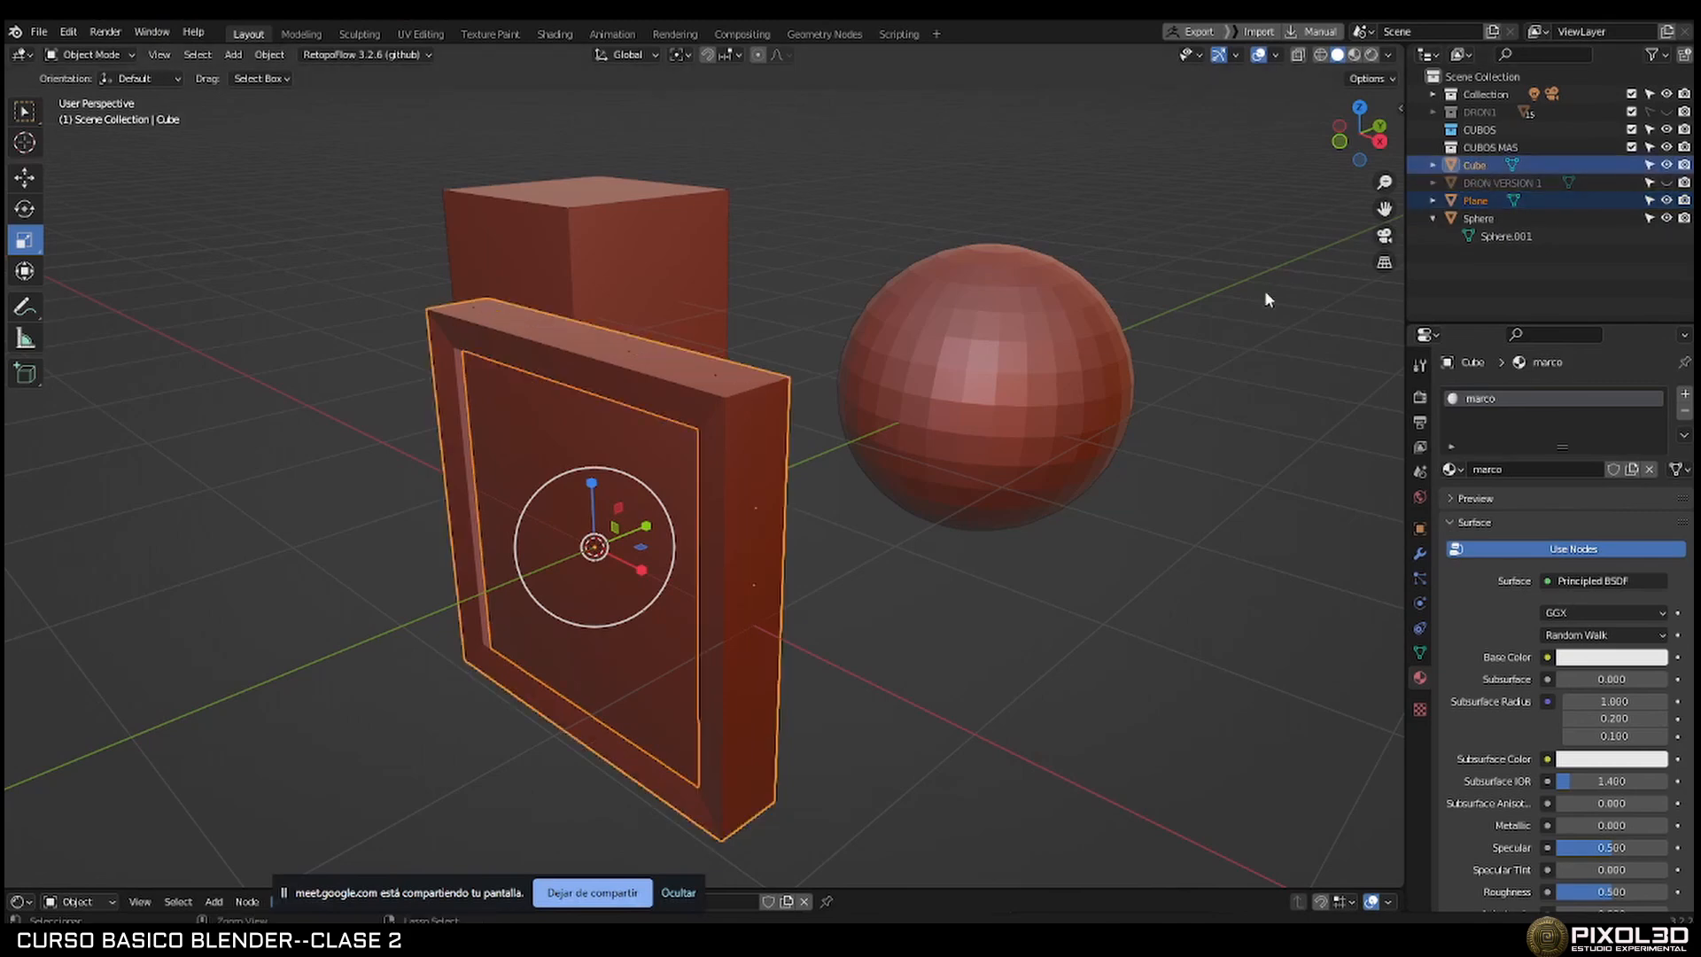
mouse_move(757, 395)
middle_down()
mouse_move(789, 380)
mouse_move(773, 395)
middle_up()
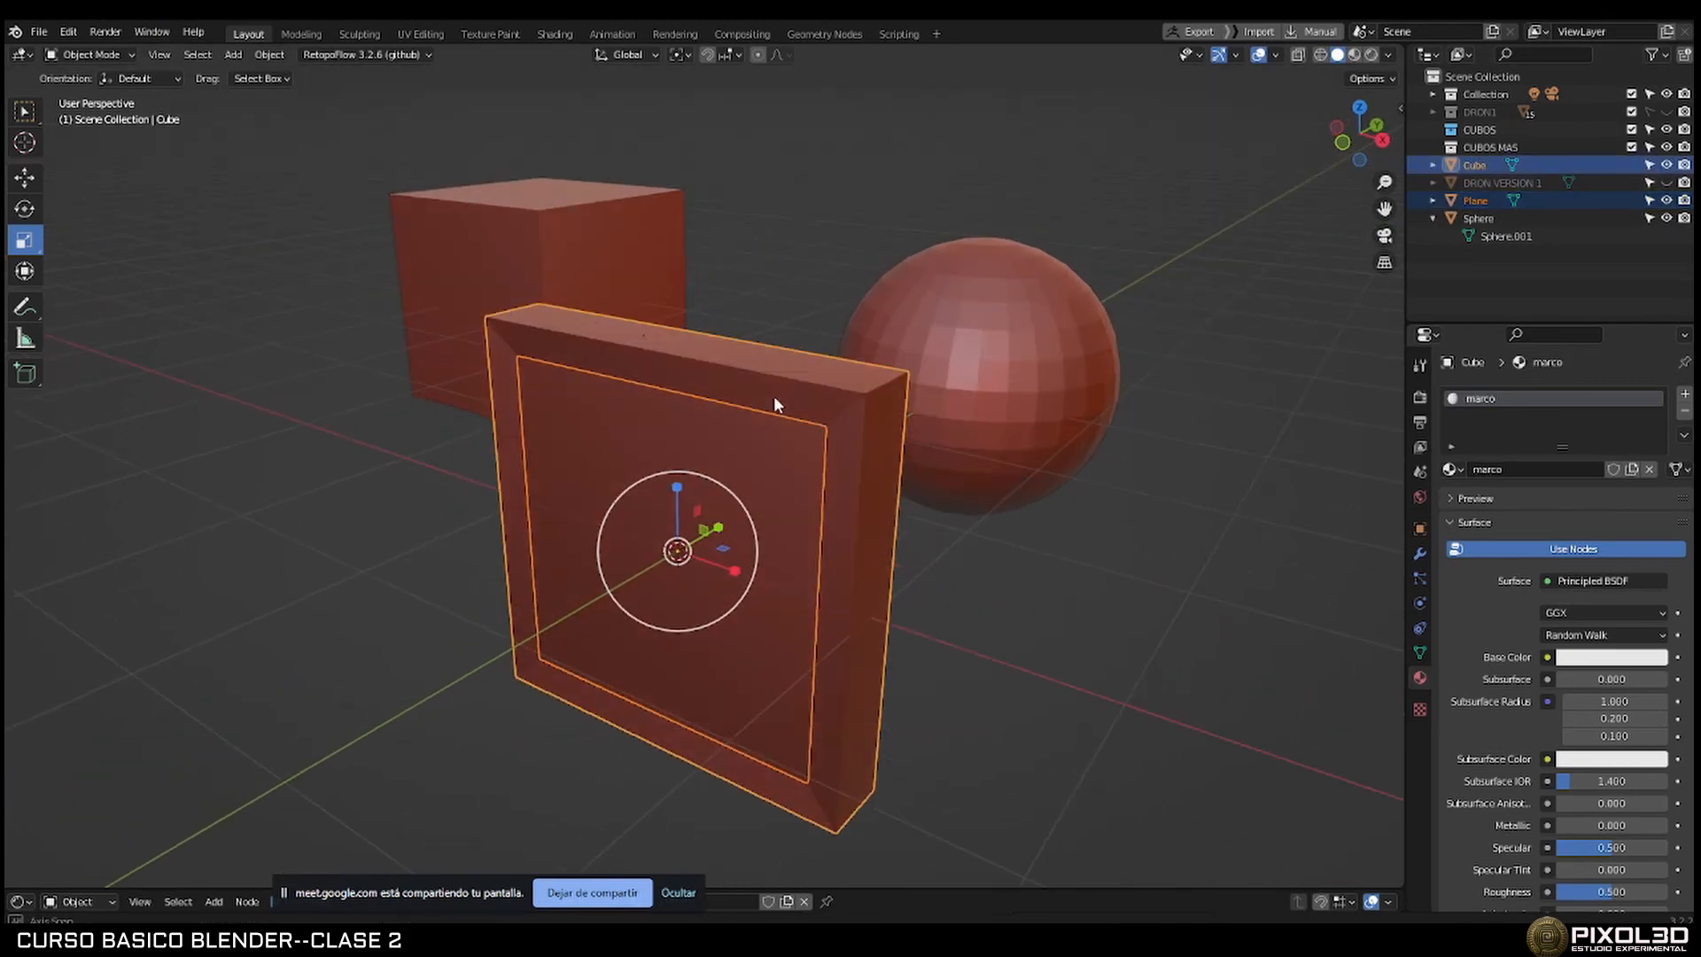
key(ctrl+j)
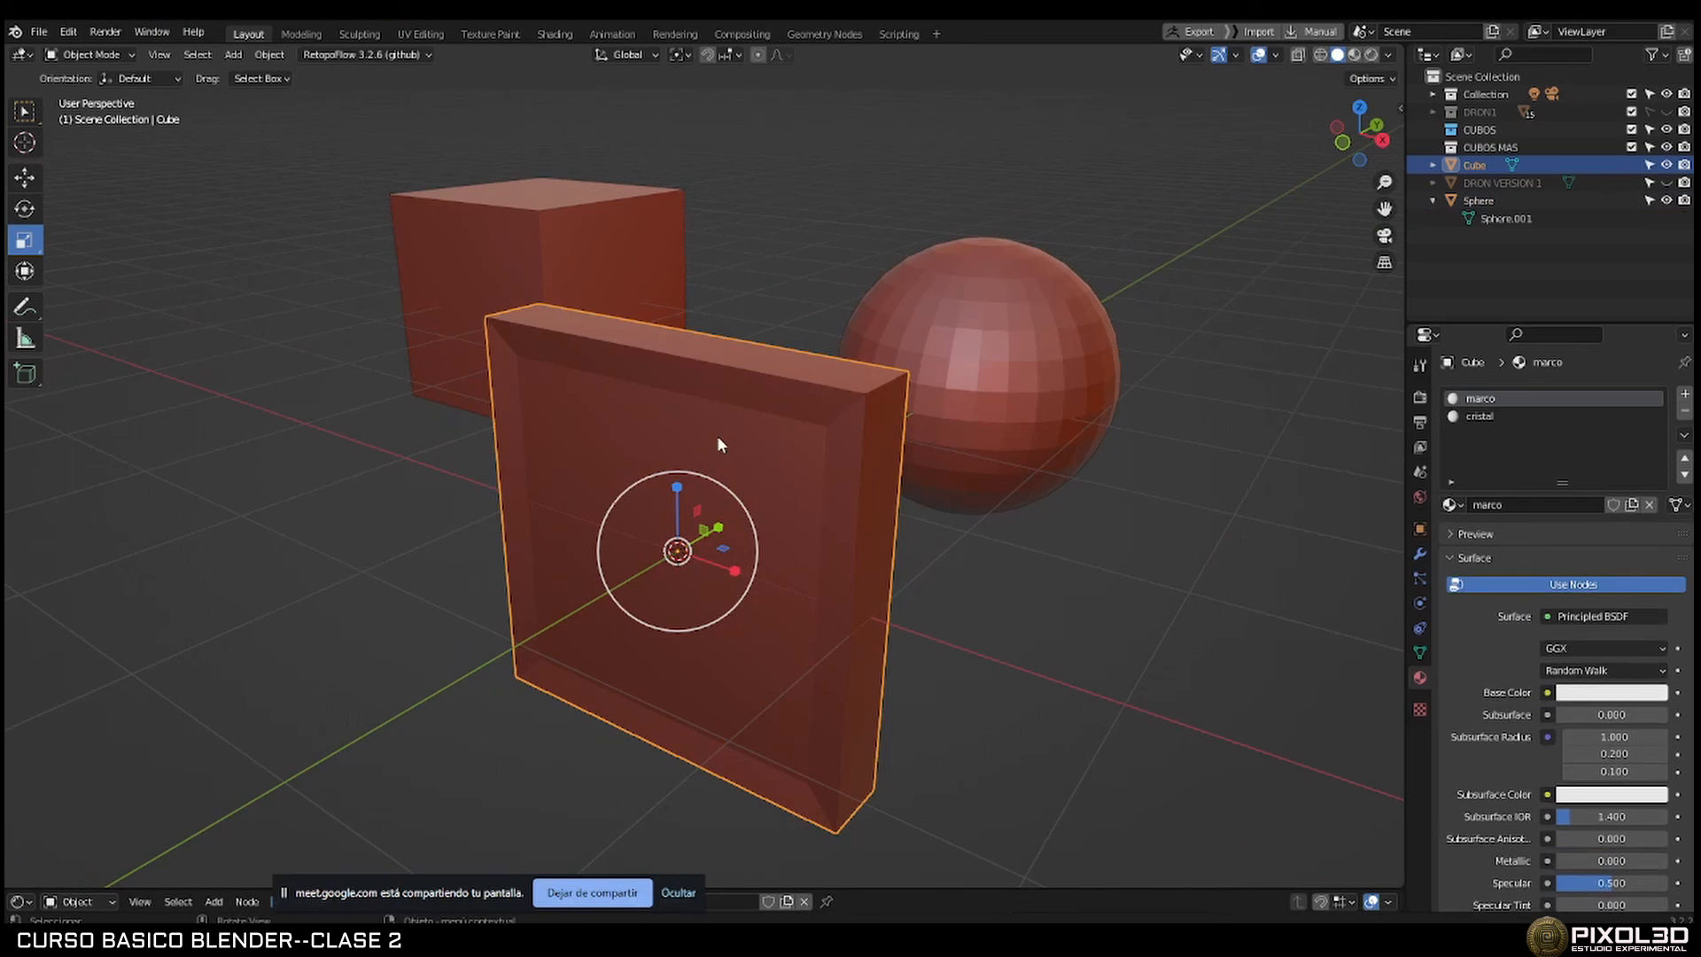
Expand the joined object's mesh data in the outliner and check its marco and cristal materials in turn.
click(1433, 165)
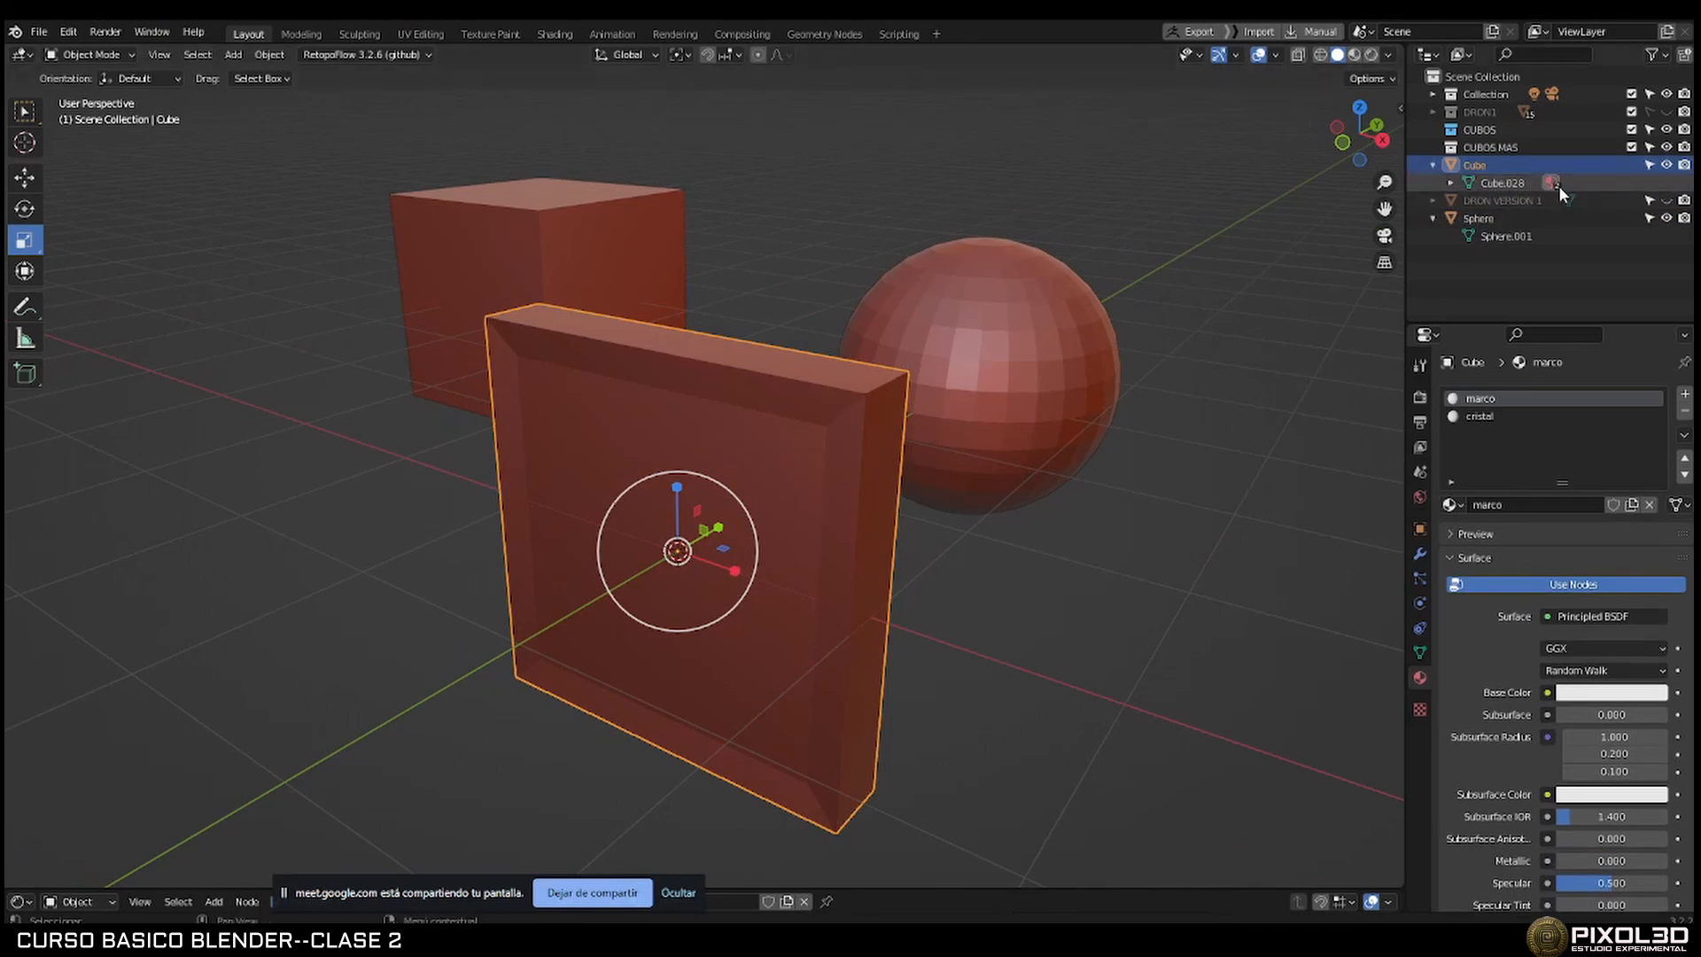
click(1451, 183)
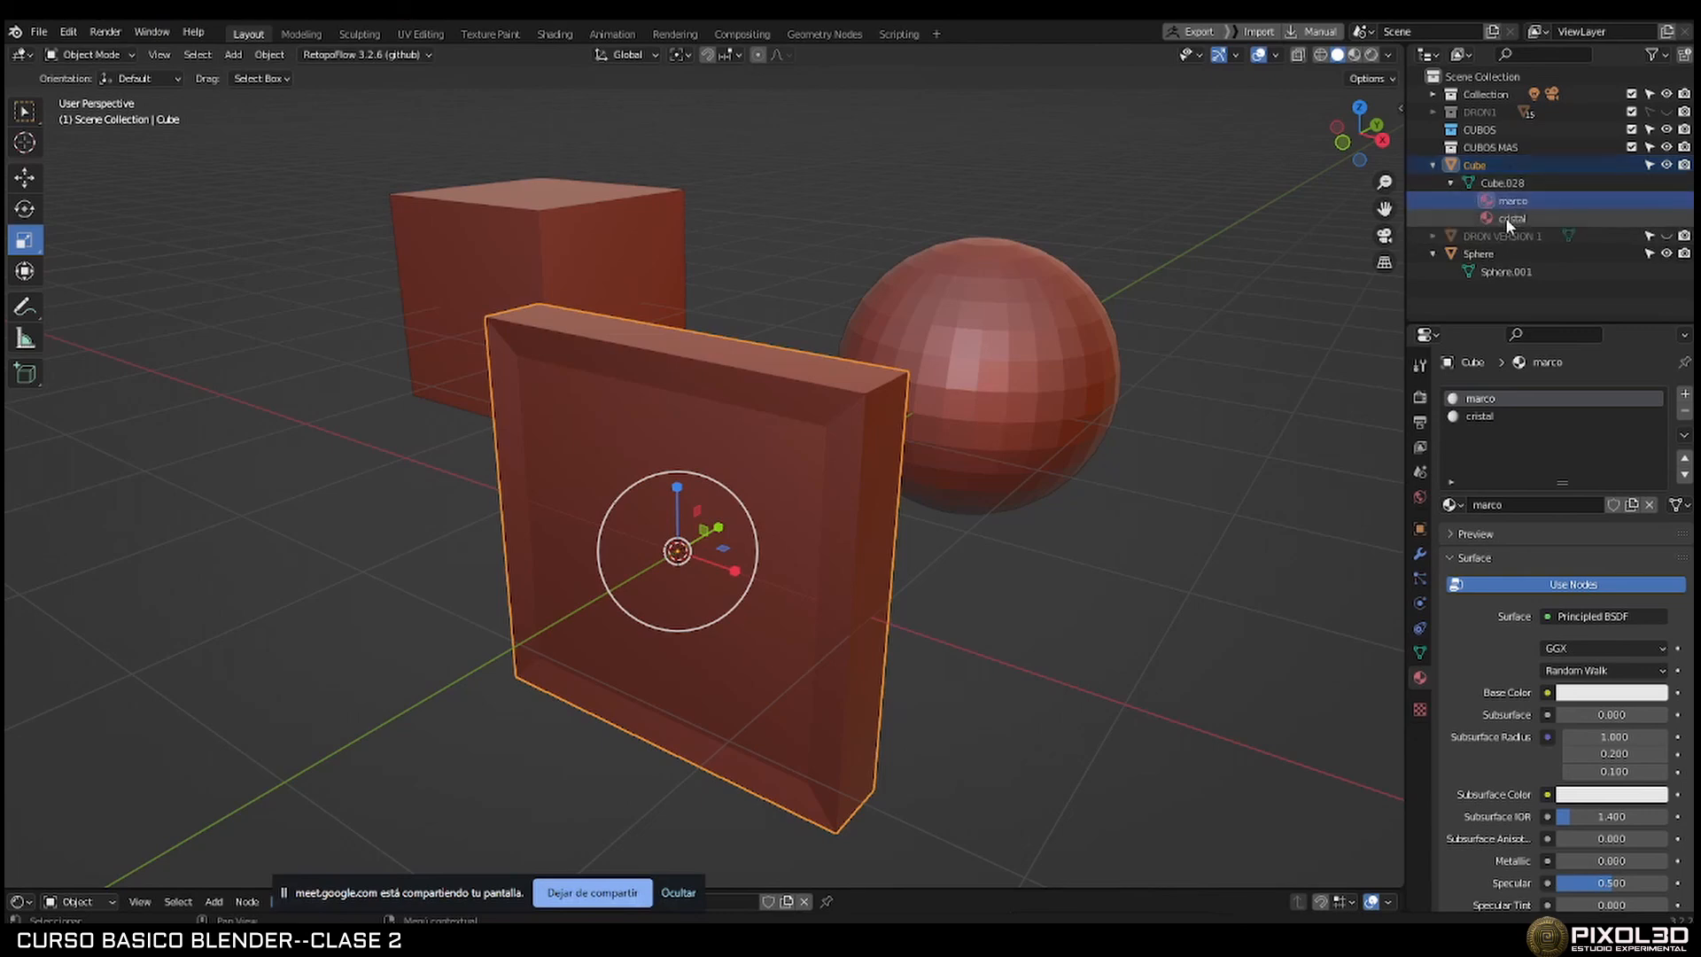
click(1508, 218)
click(1511, 203)
click(1508, 218)
click(1512, 204)
click(1511, 217)
click(1525, 198)
click(1522, 215)
click(1515, 202)
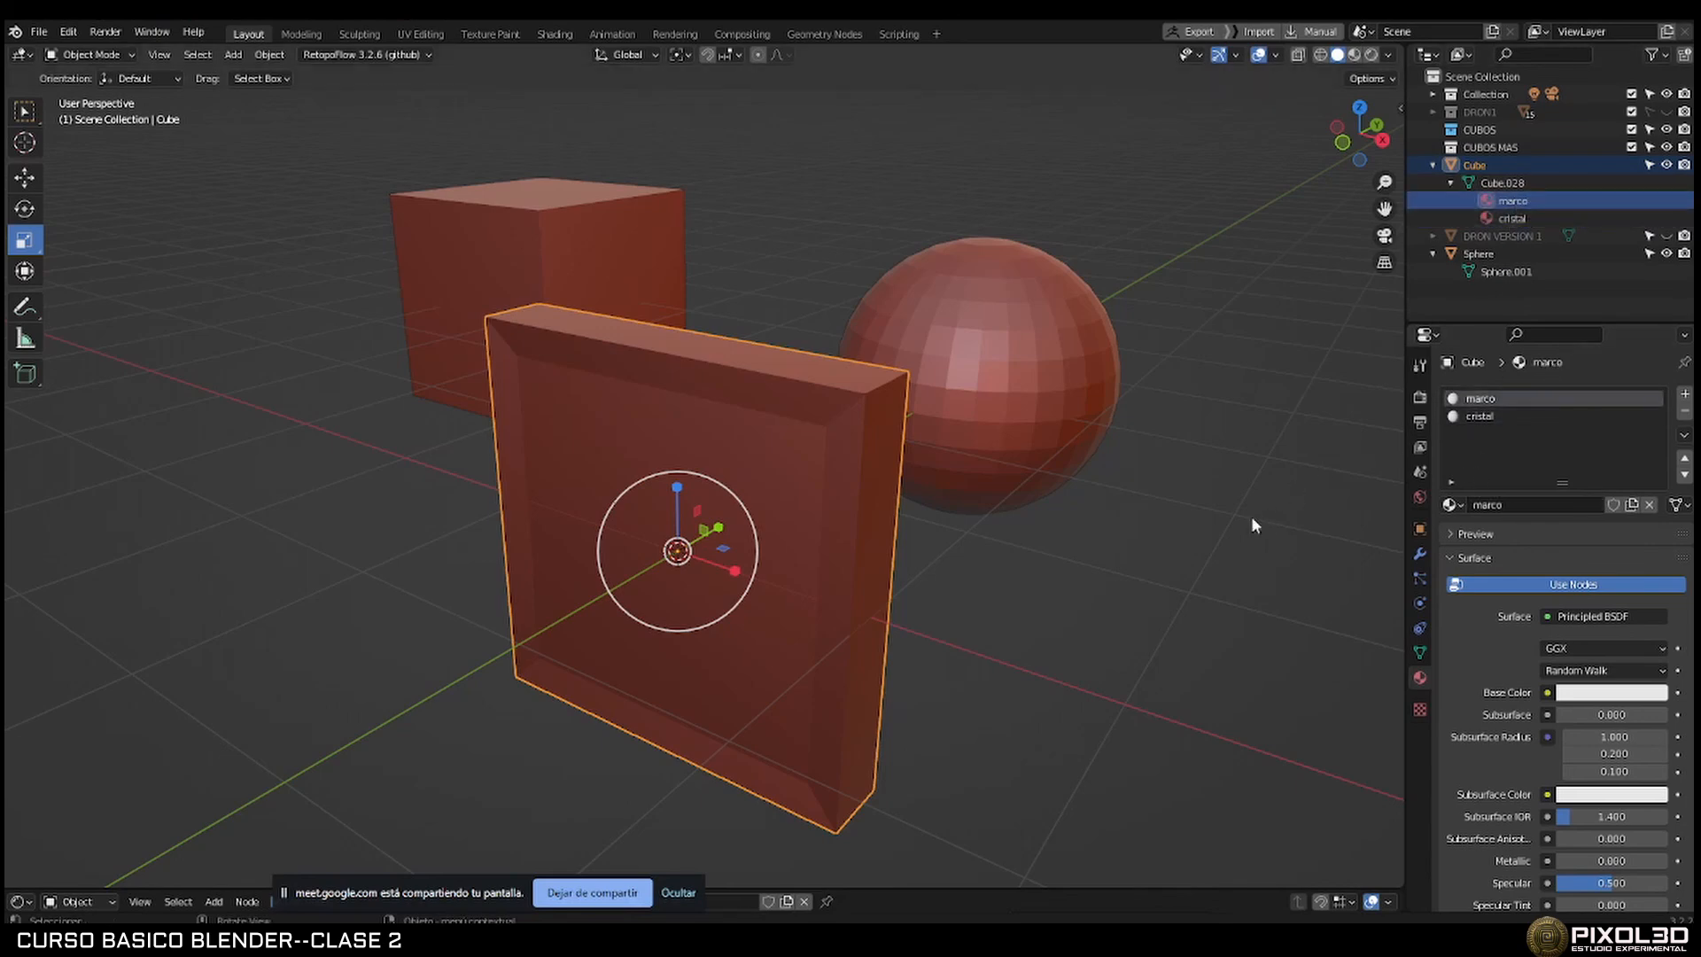
Show the scene in Material Preview and set the marco material's base color to orange-red.
middle_drag(1214, 358, 1256, 394)
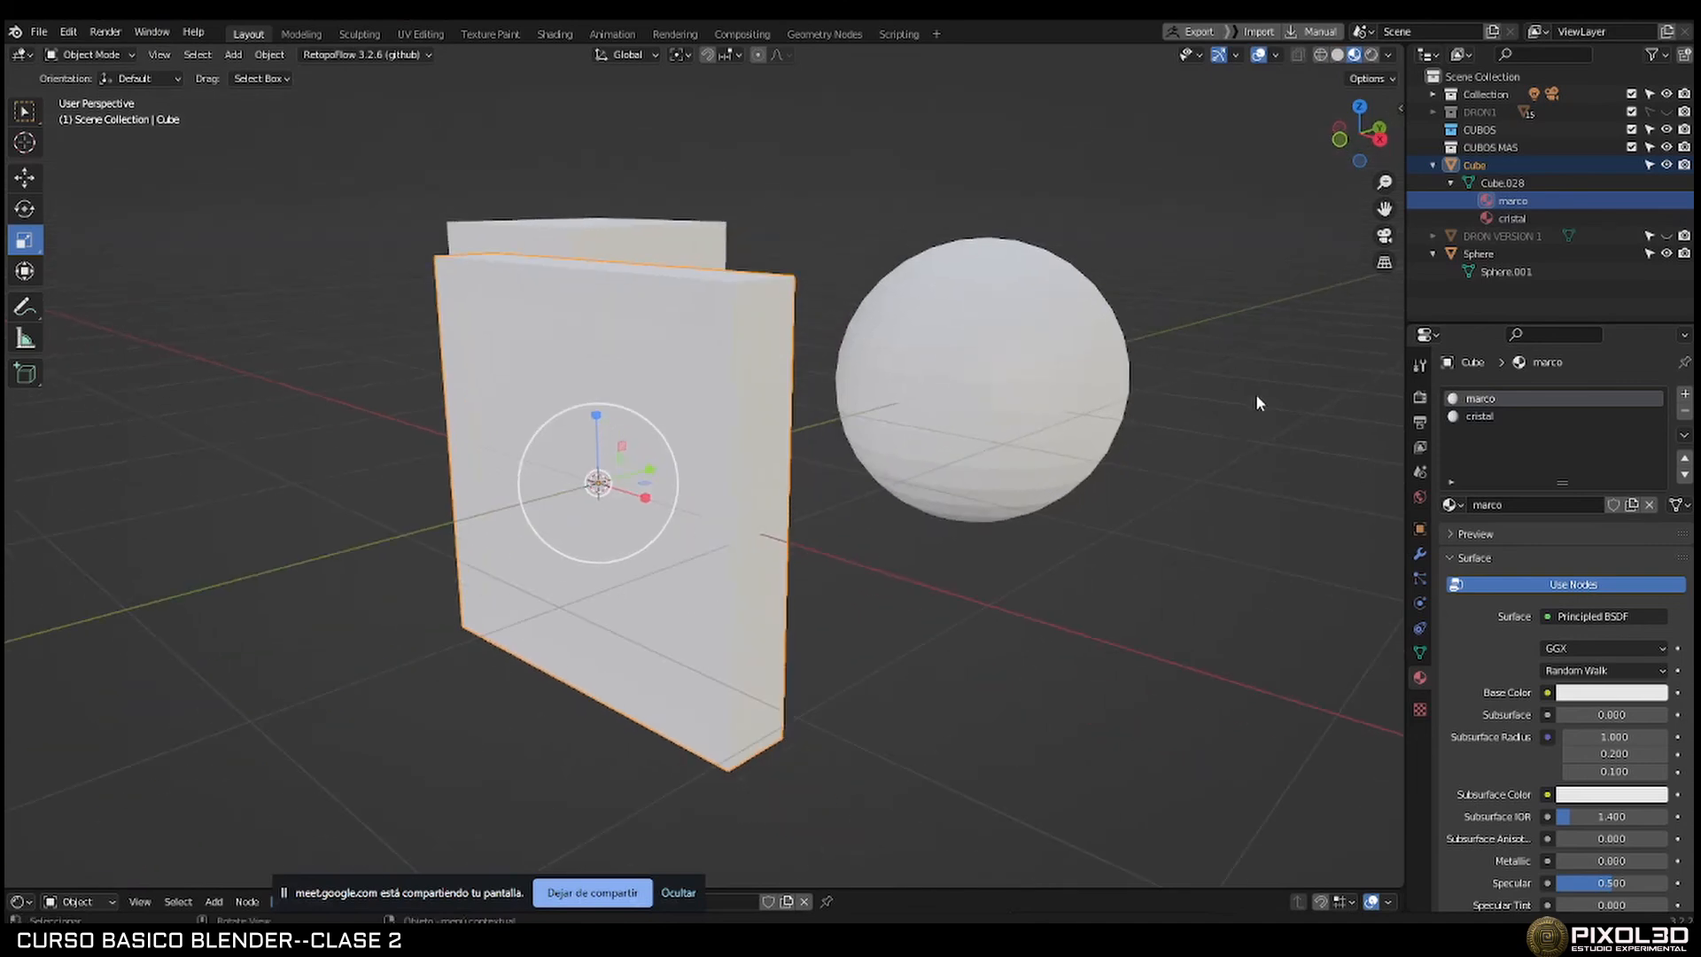
click(1612, 692)
click(1569, 527)
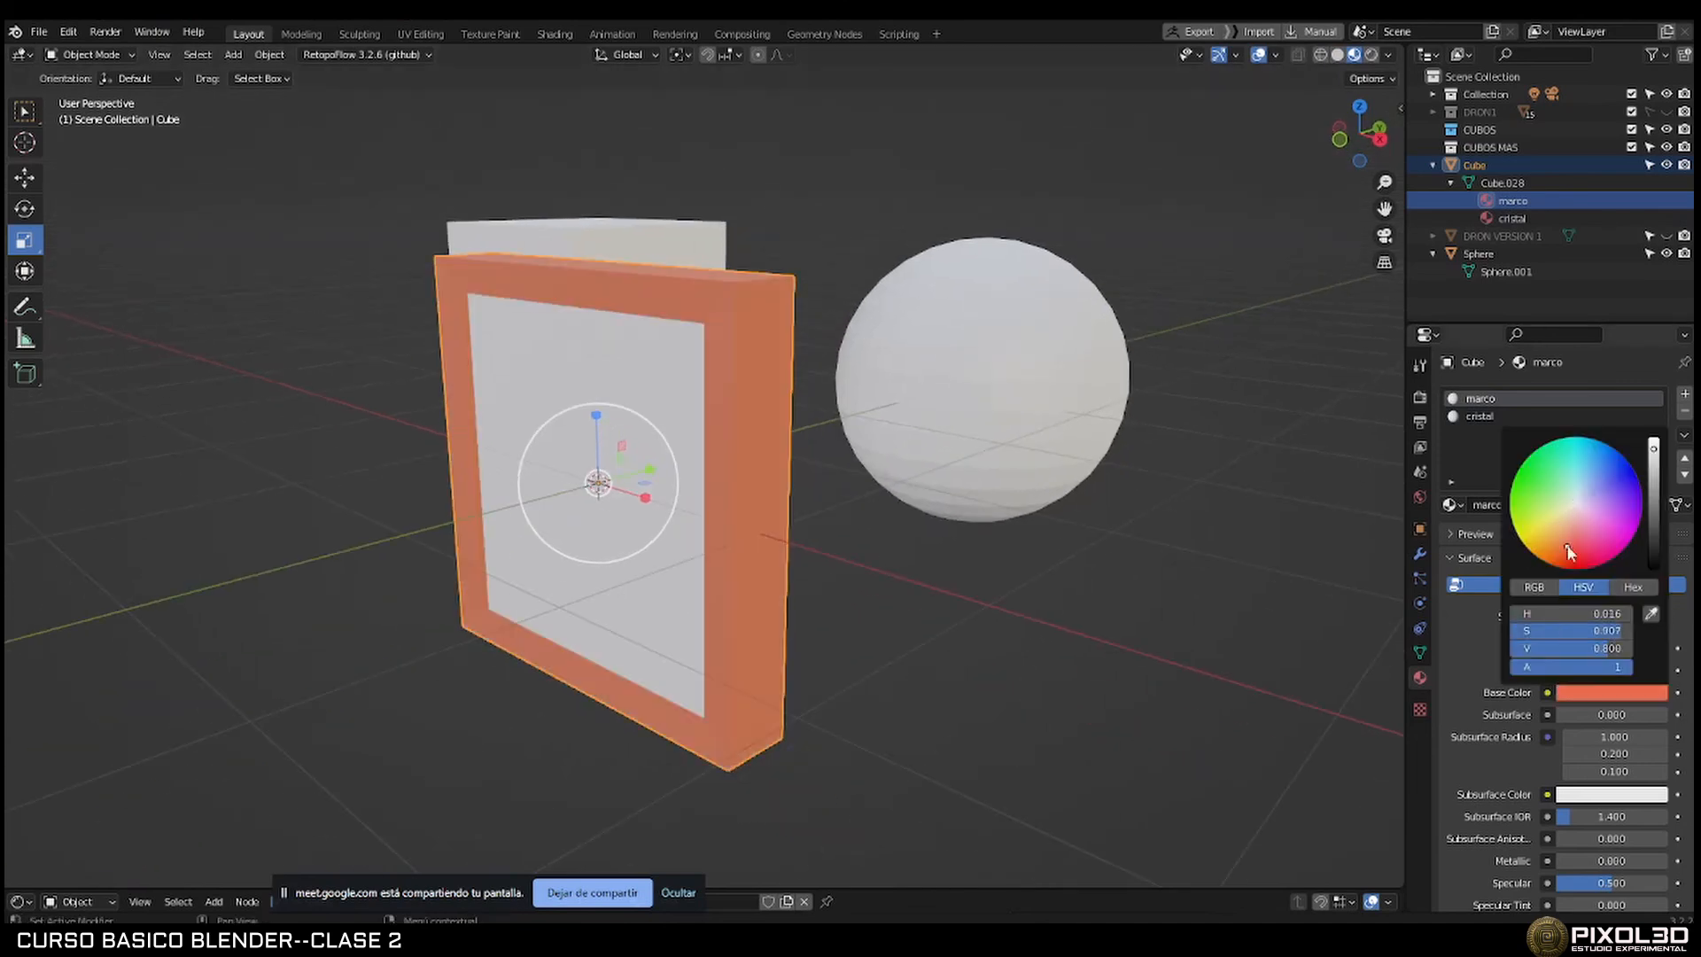
Make the cristal material see-through with an alpha of 0.386 and the Alpha Blend blend mode.
click(1514, 218)
scroll(1478, 661, down, 10)
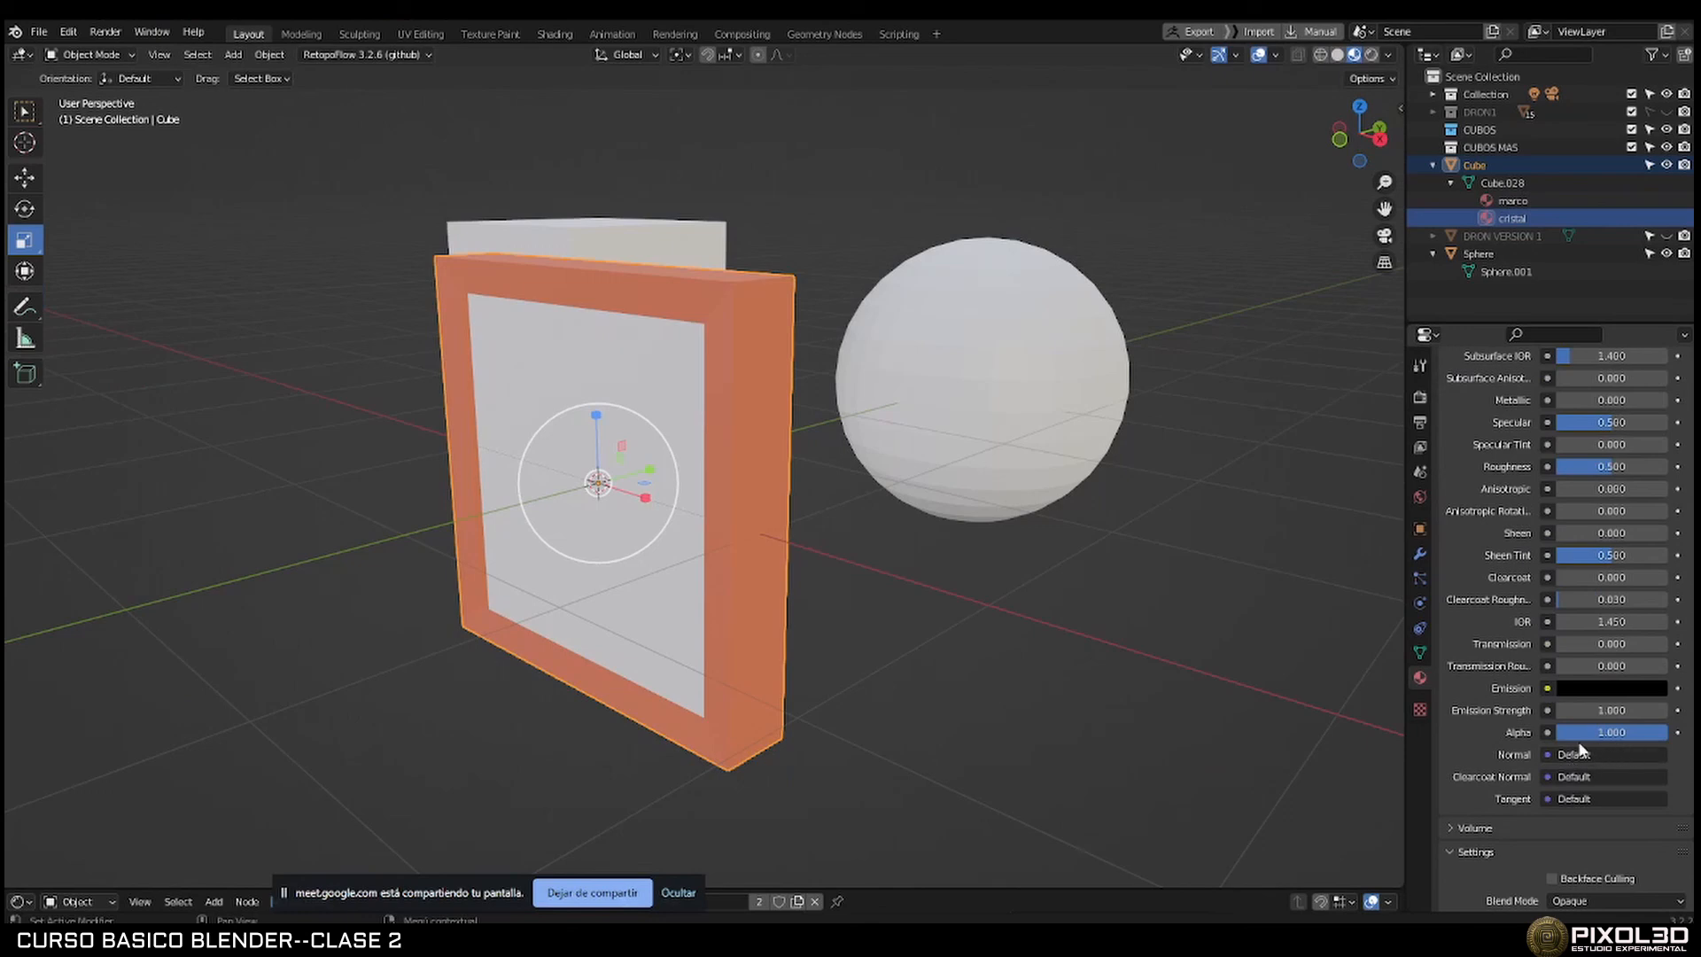
drag(1620, 735, 1599, 736)
scroll(1485, 737, down, 8)
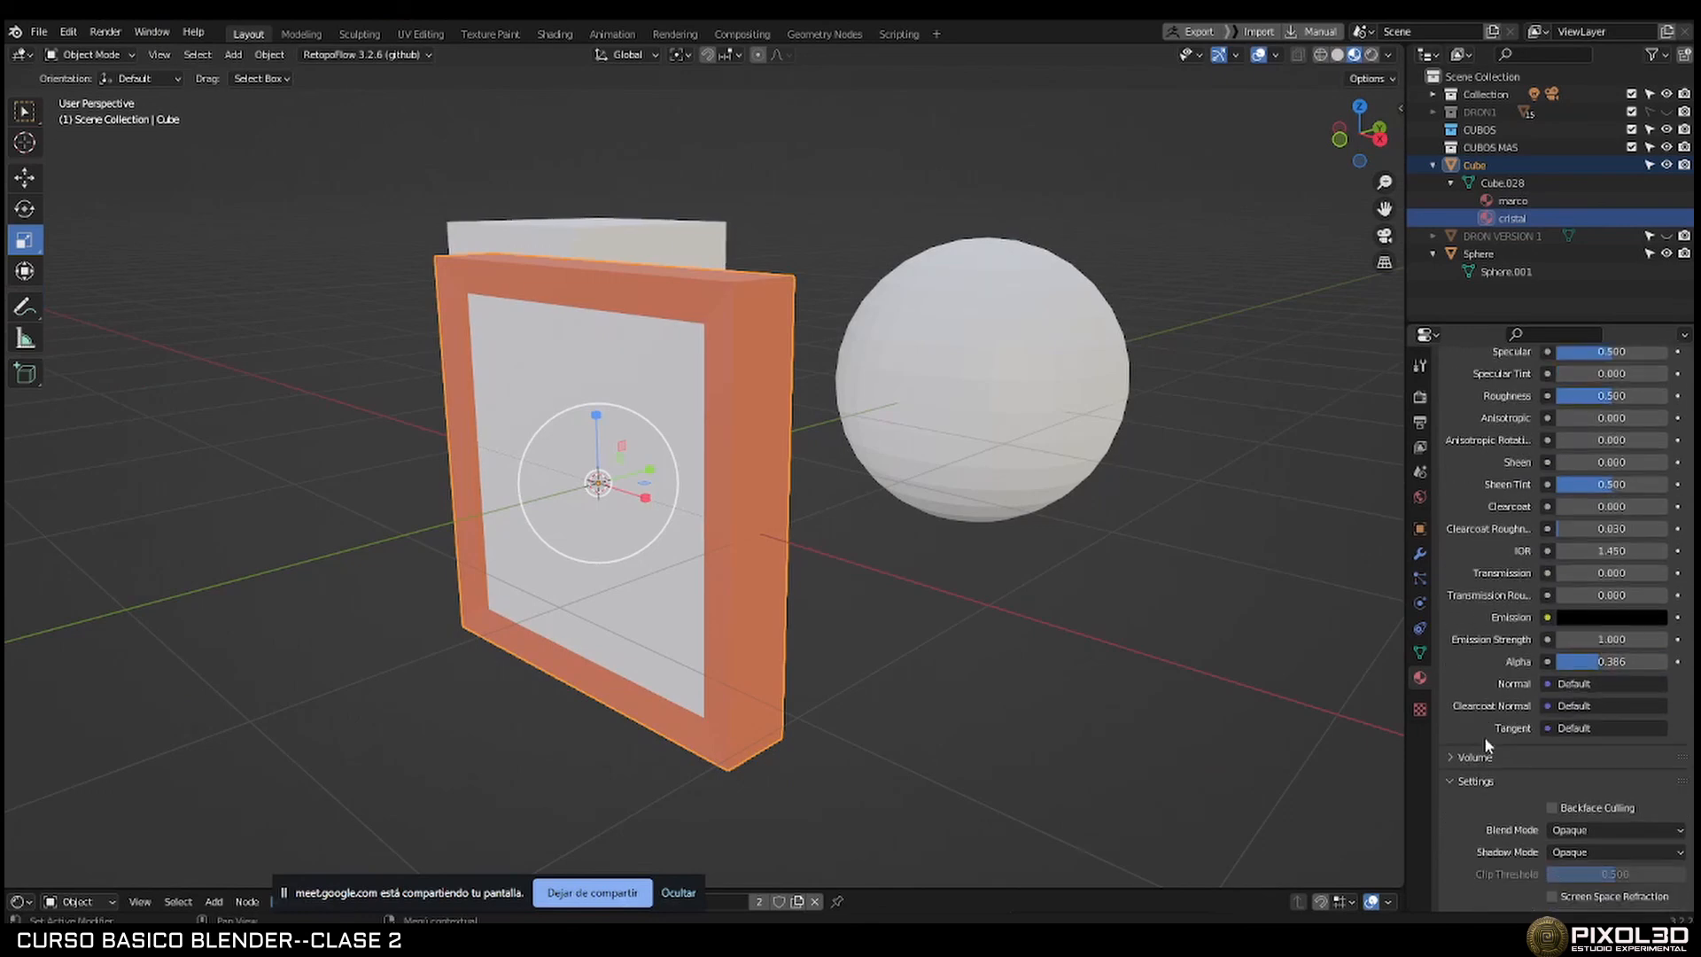
click(1570, 620)
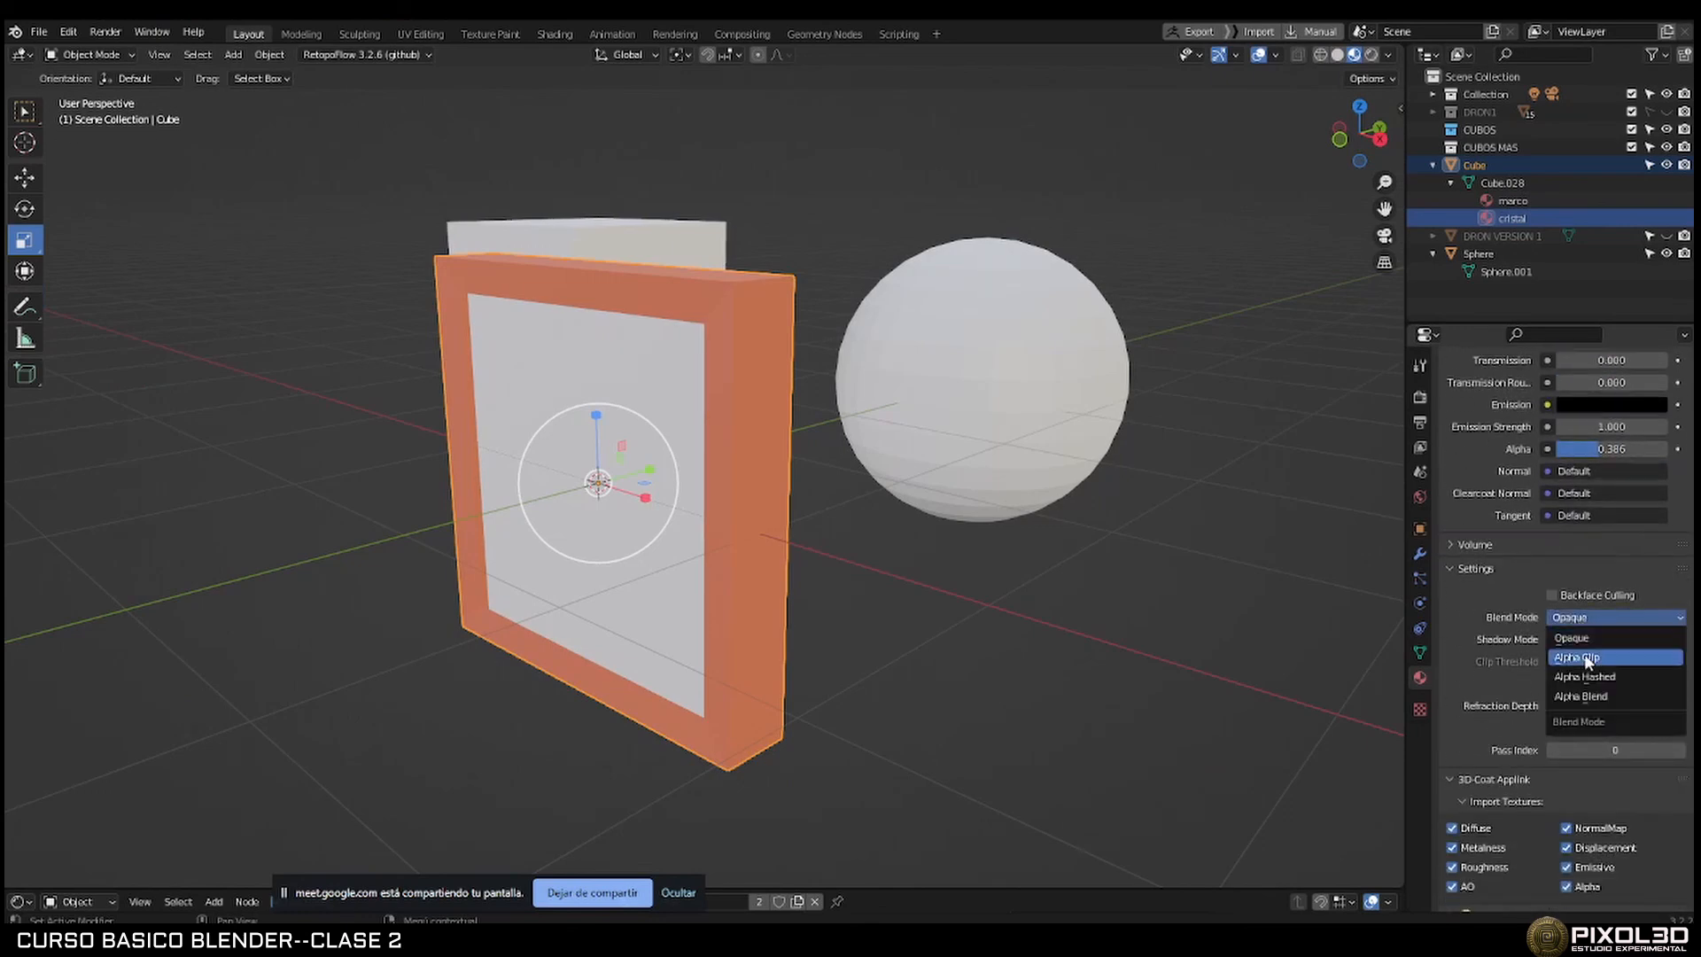
click(1506, 695)
mouse_move(965, 457)
middle_down()
mouse_move(1035, 450)
mouse_move(972, 455)
middle_up()
scroll(966, 458, down, 3)
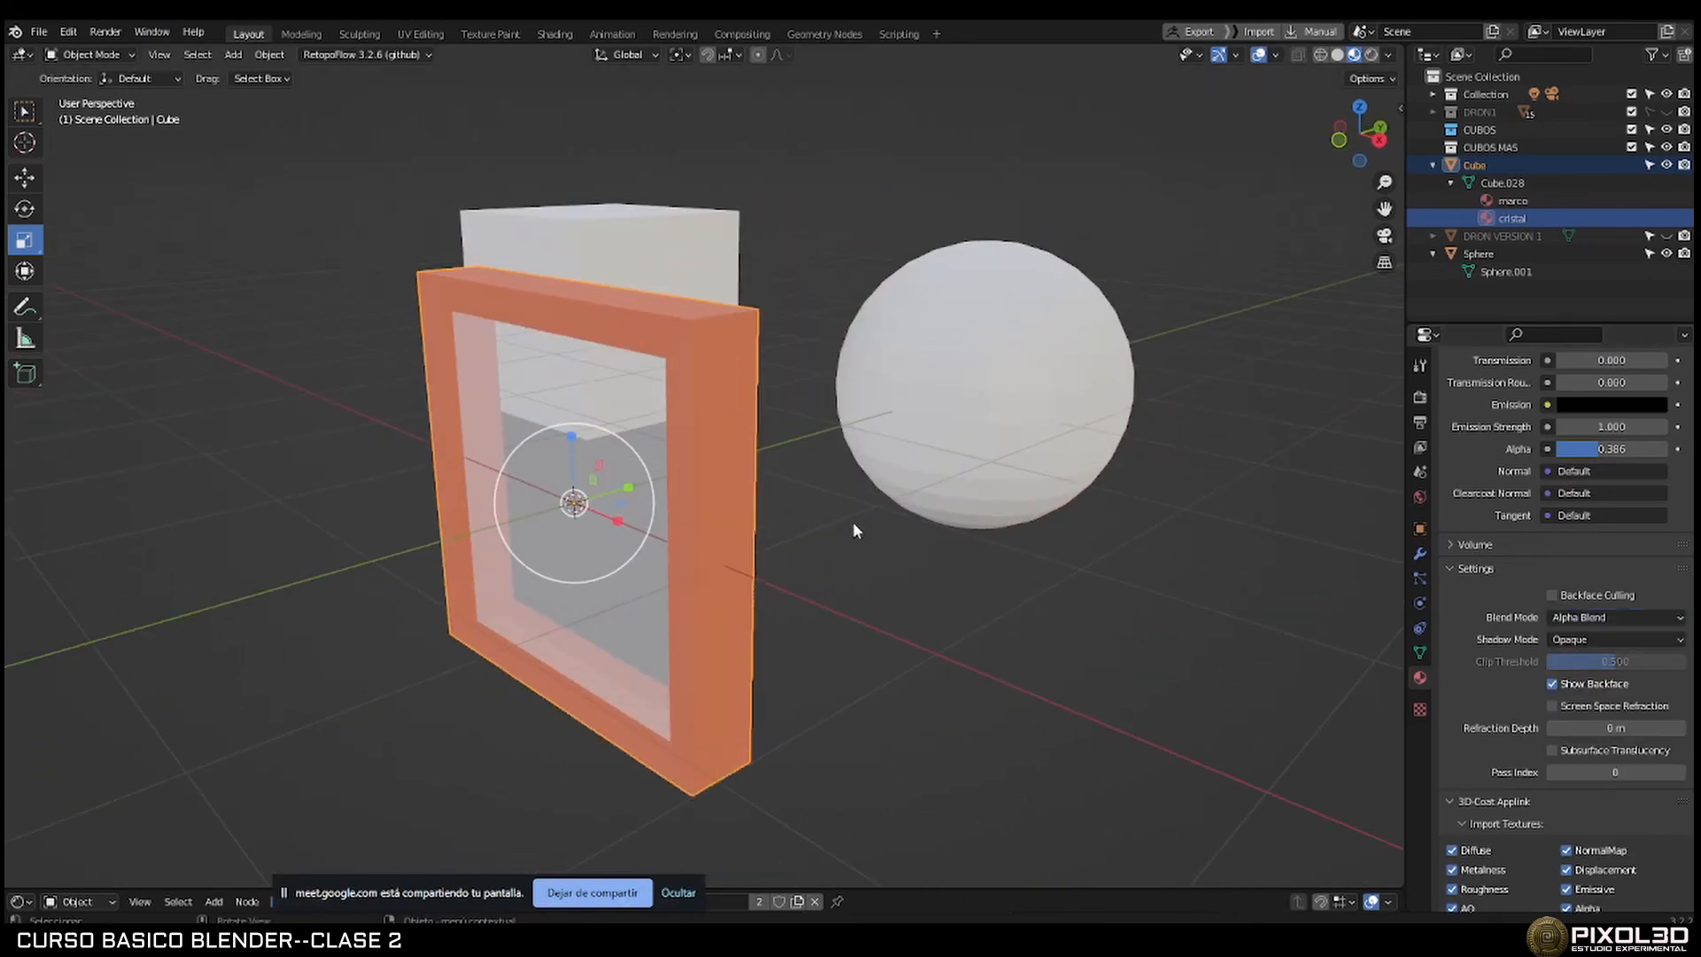
scroll(909, 502, down, 4)
middle_drag(909, 502, 988, 468)
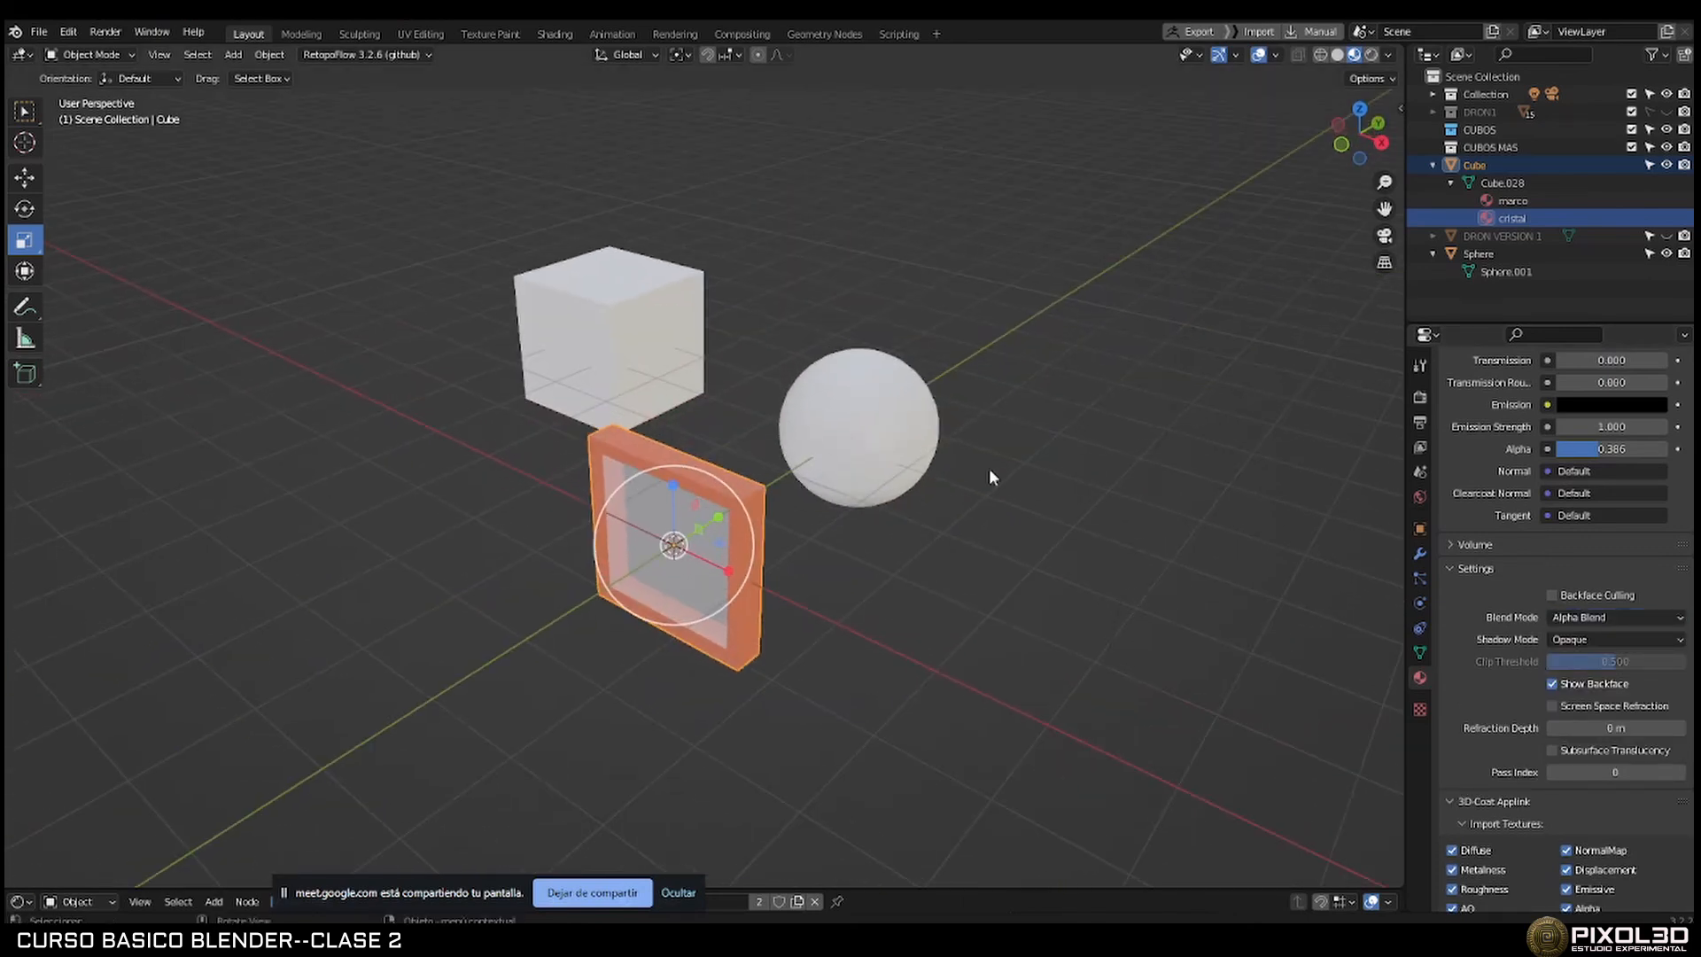
Rename the joined object as ventana and collapse its outliner hierarchy.
double_click(1471, 165)
text(ventana)
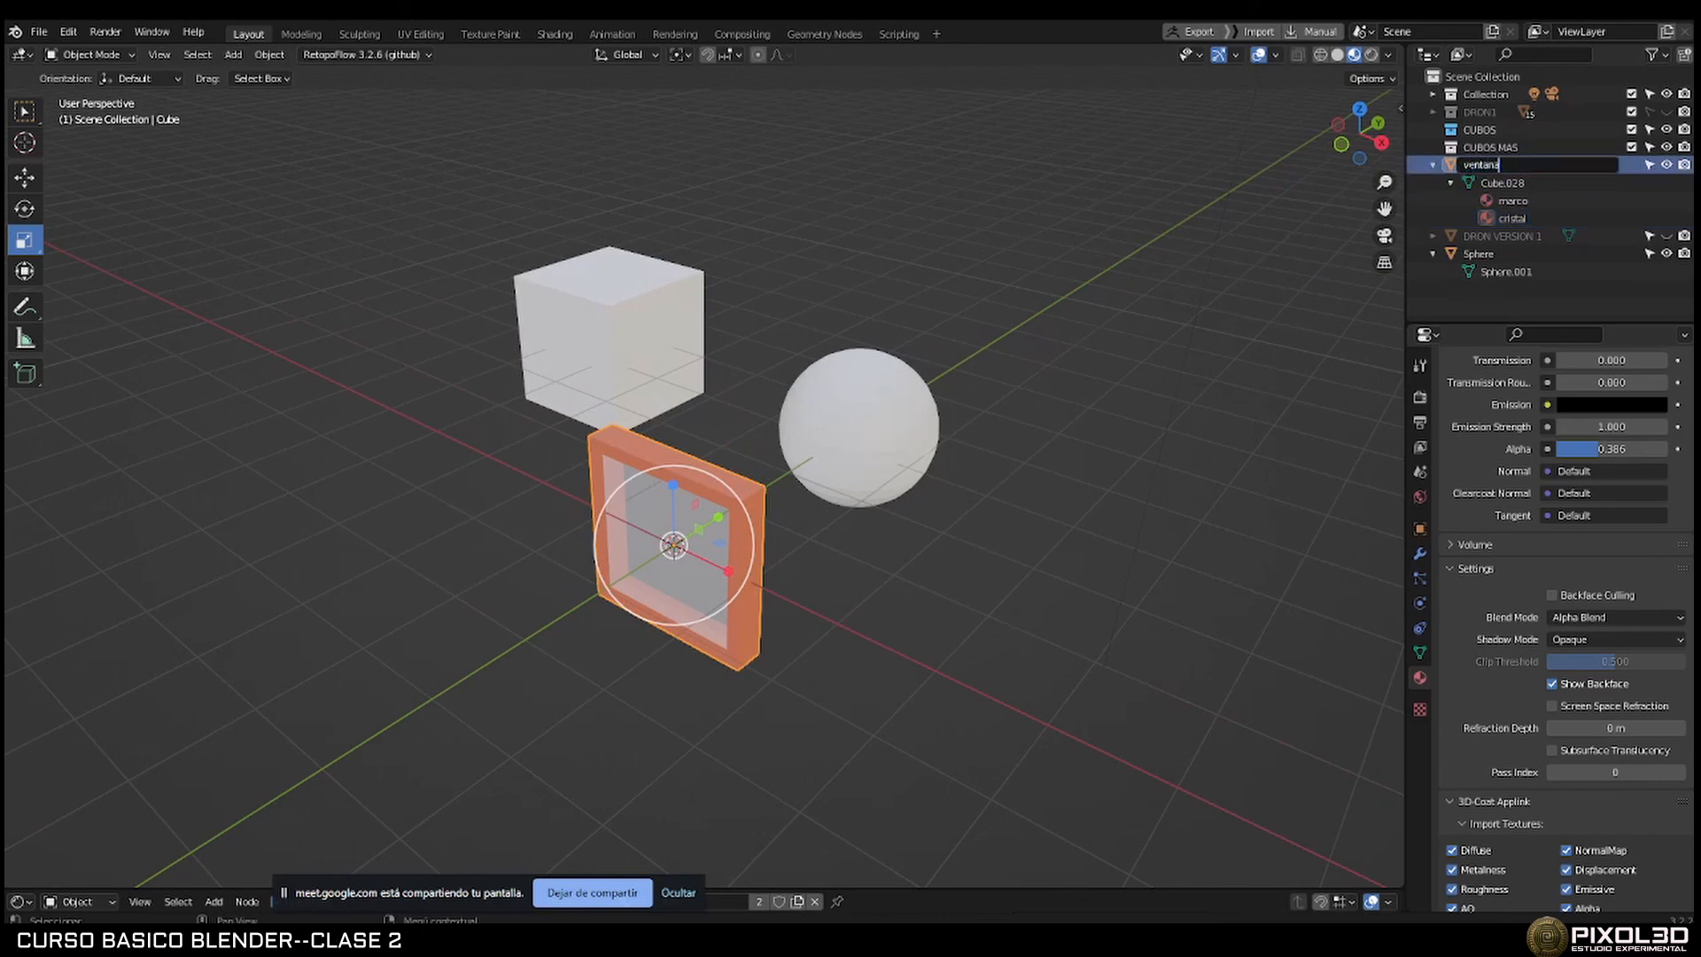
key(Return)
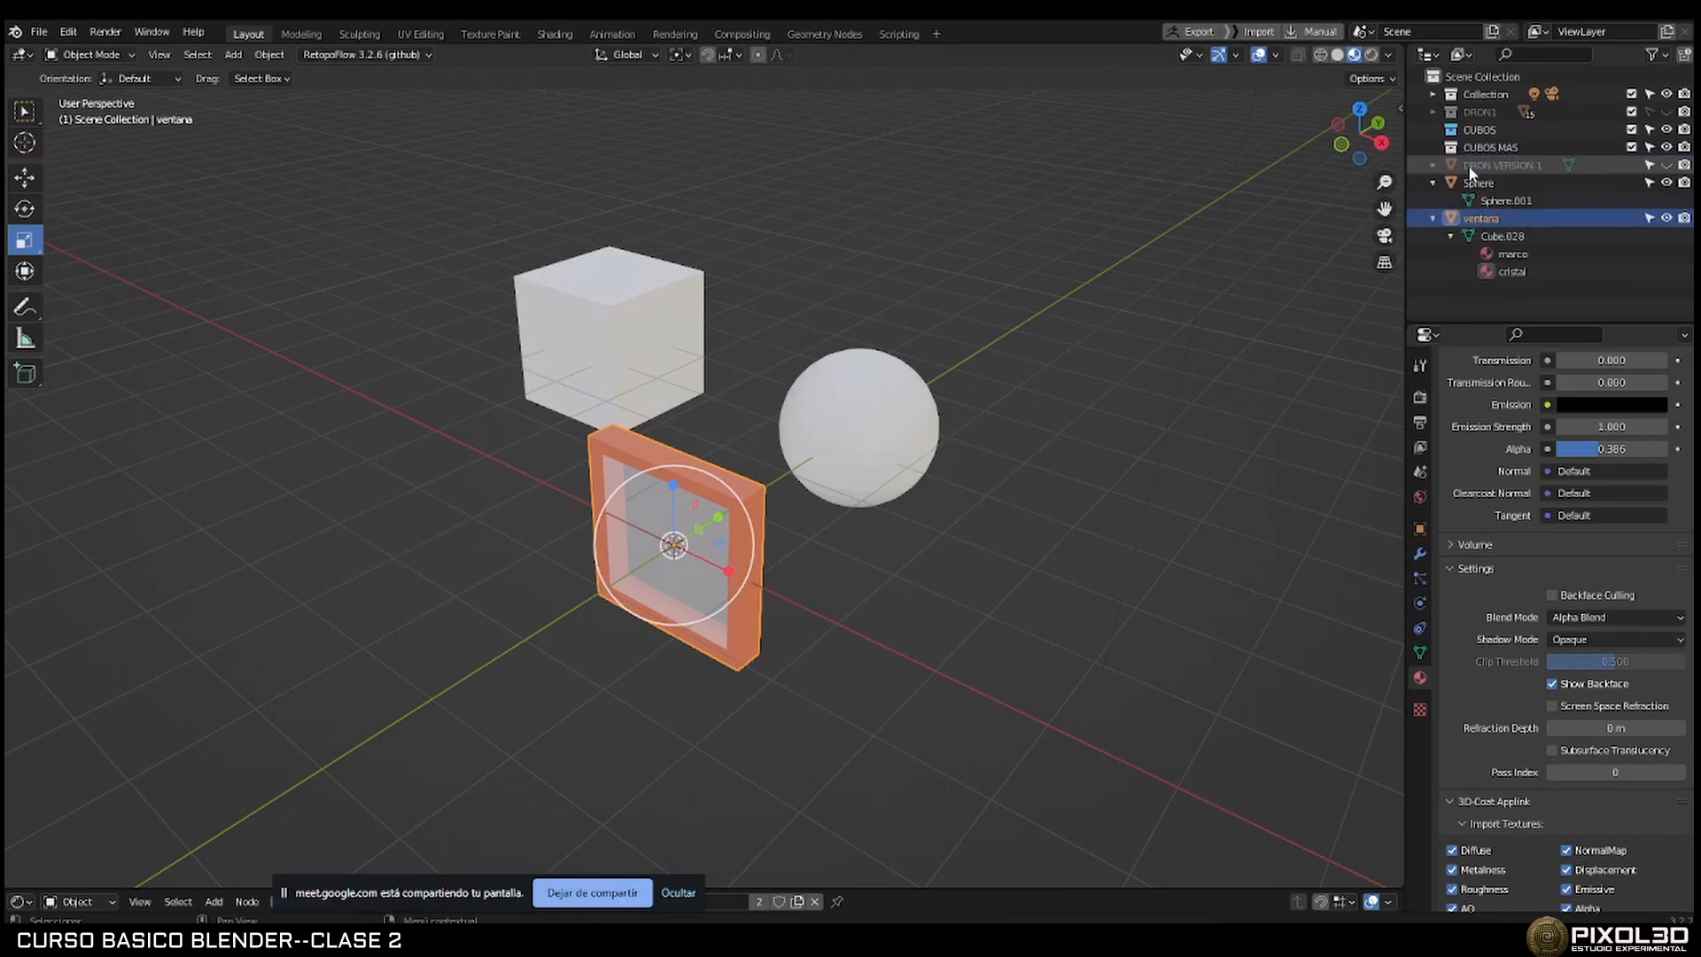
click(1433, 218)
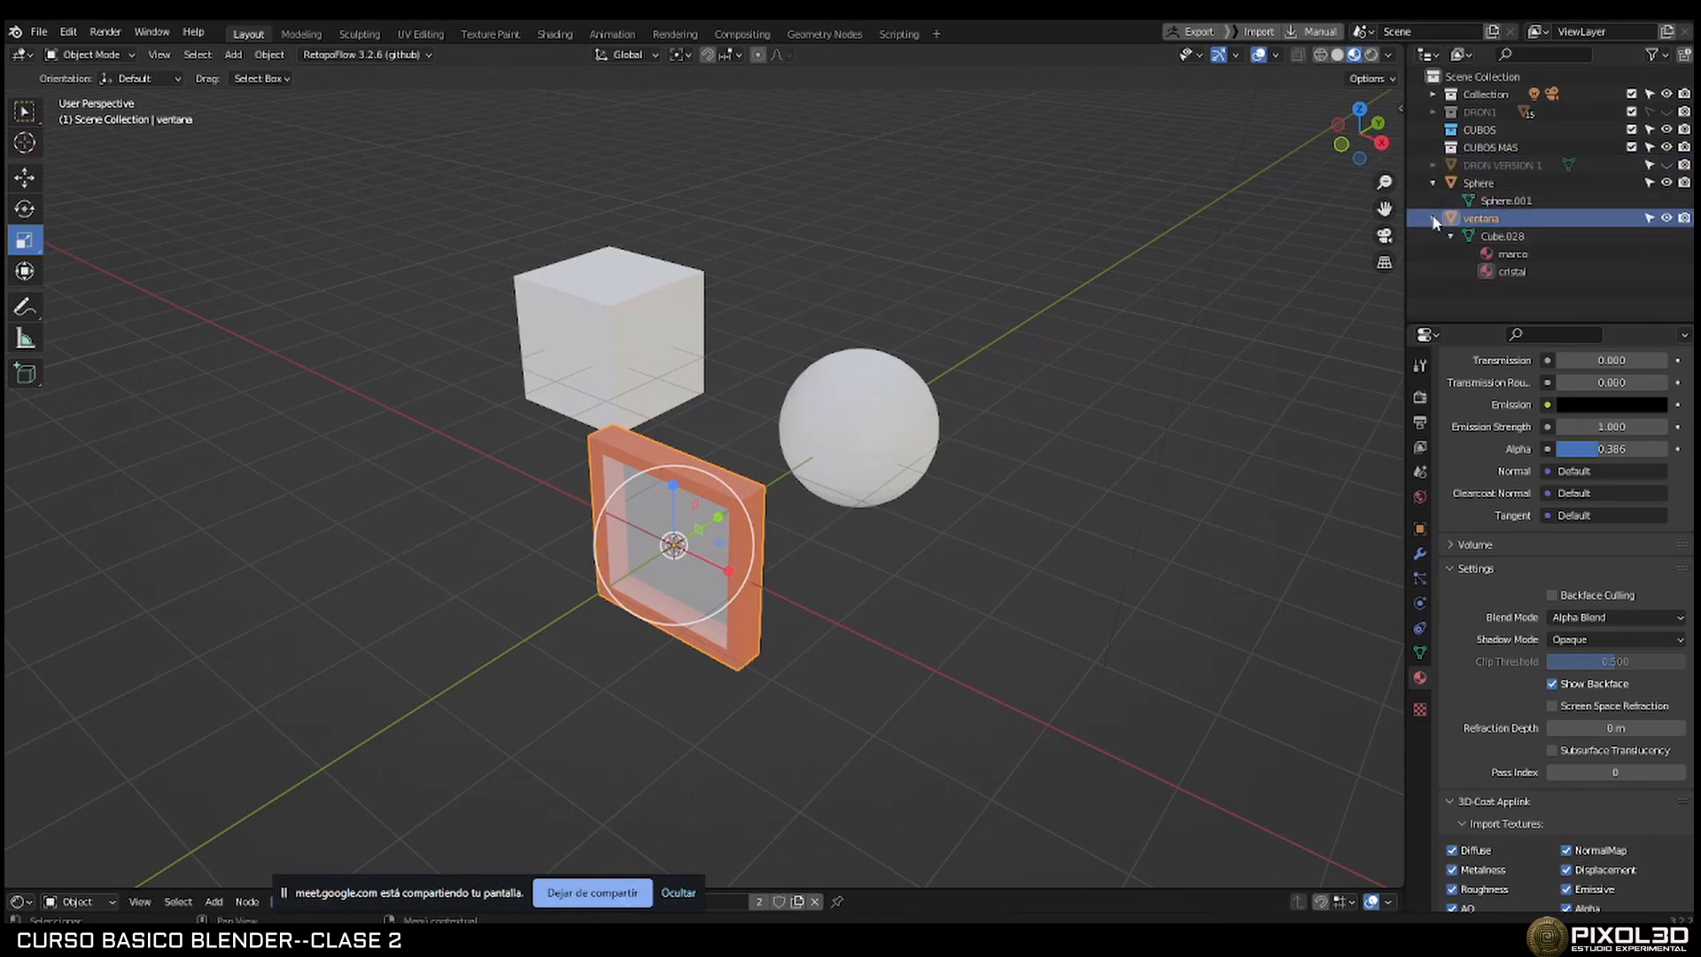
Duplicate the window and move the copy about 2.48 m along the X axis beside the original.
click(25, 177)
key(shift+d)
right_click(792, 563)
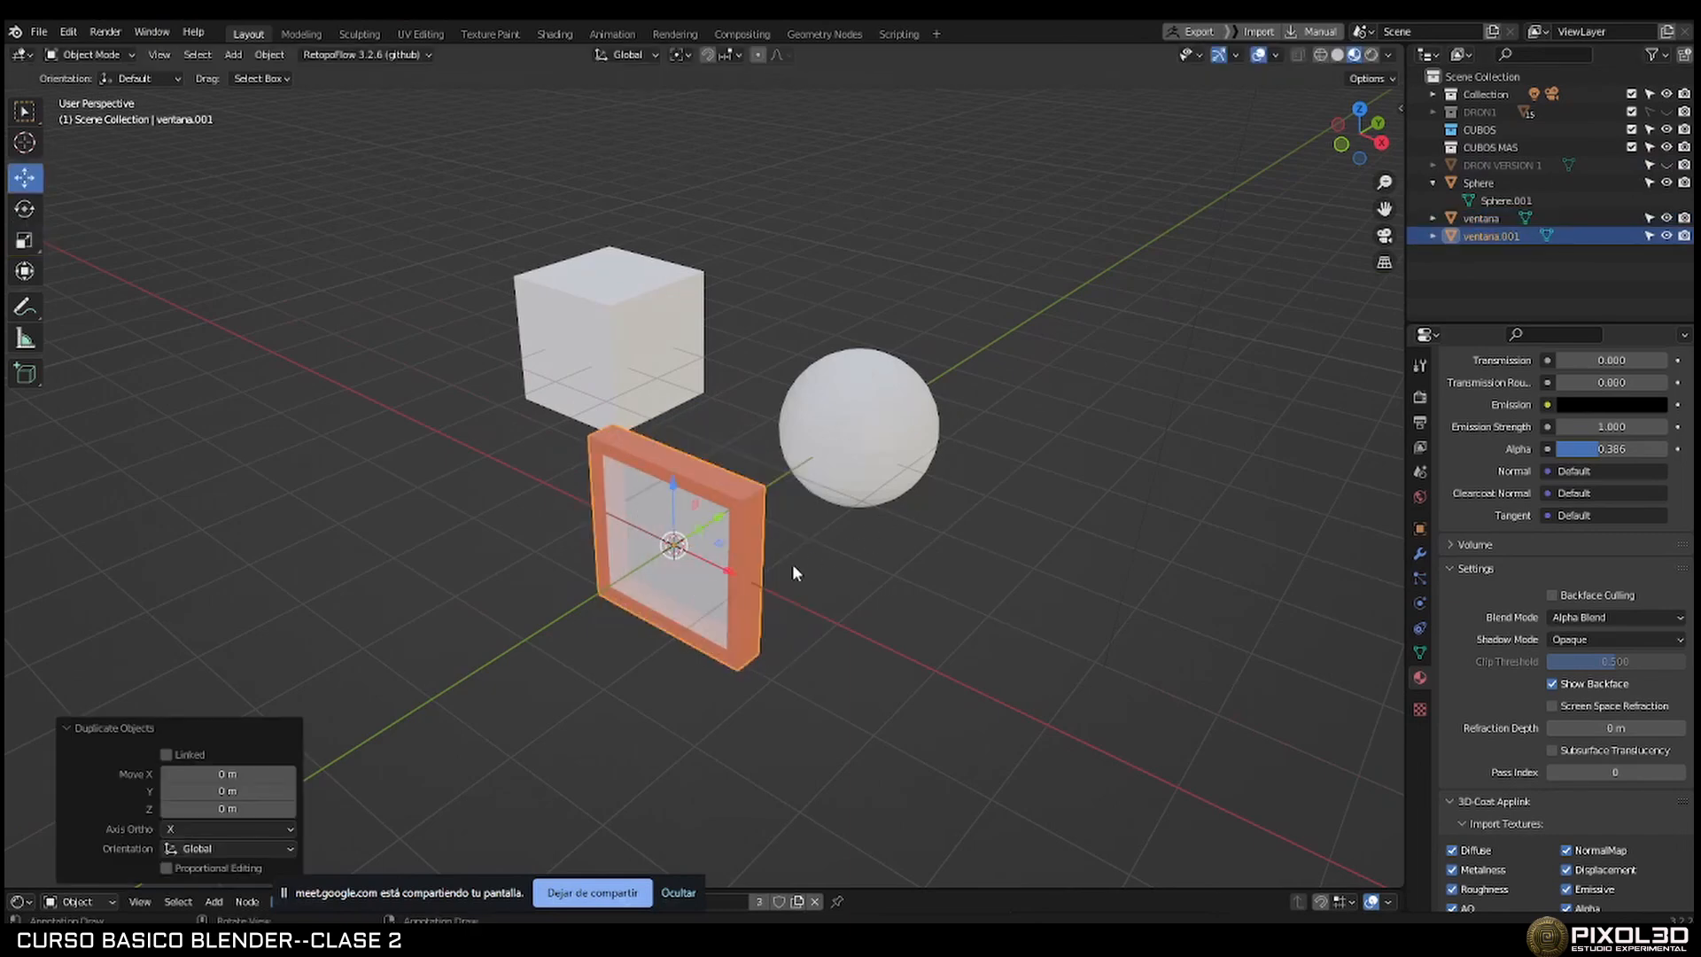
drag(729, 570, 941, 653)
middle_drag(939, 602, 967, 510)
shift+middle_drag(857, 603, 904, 414)
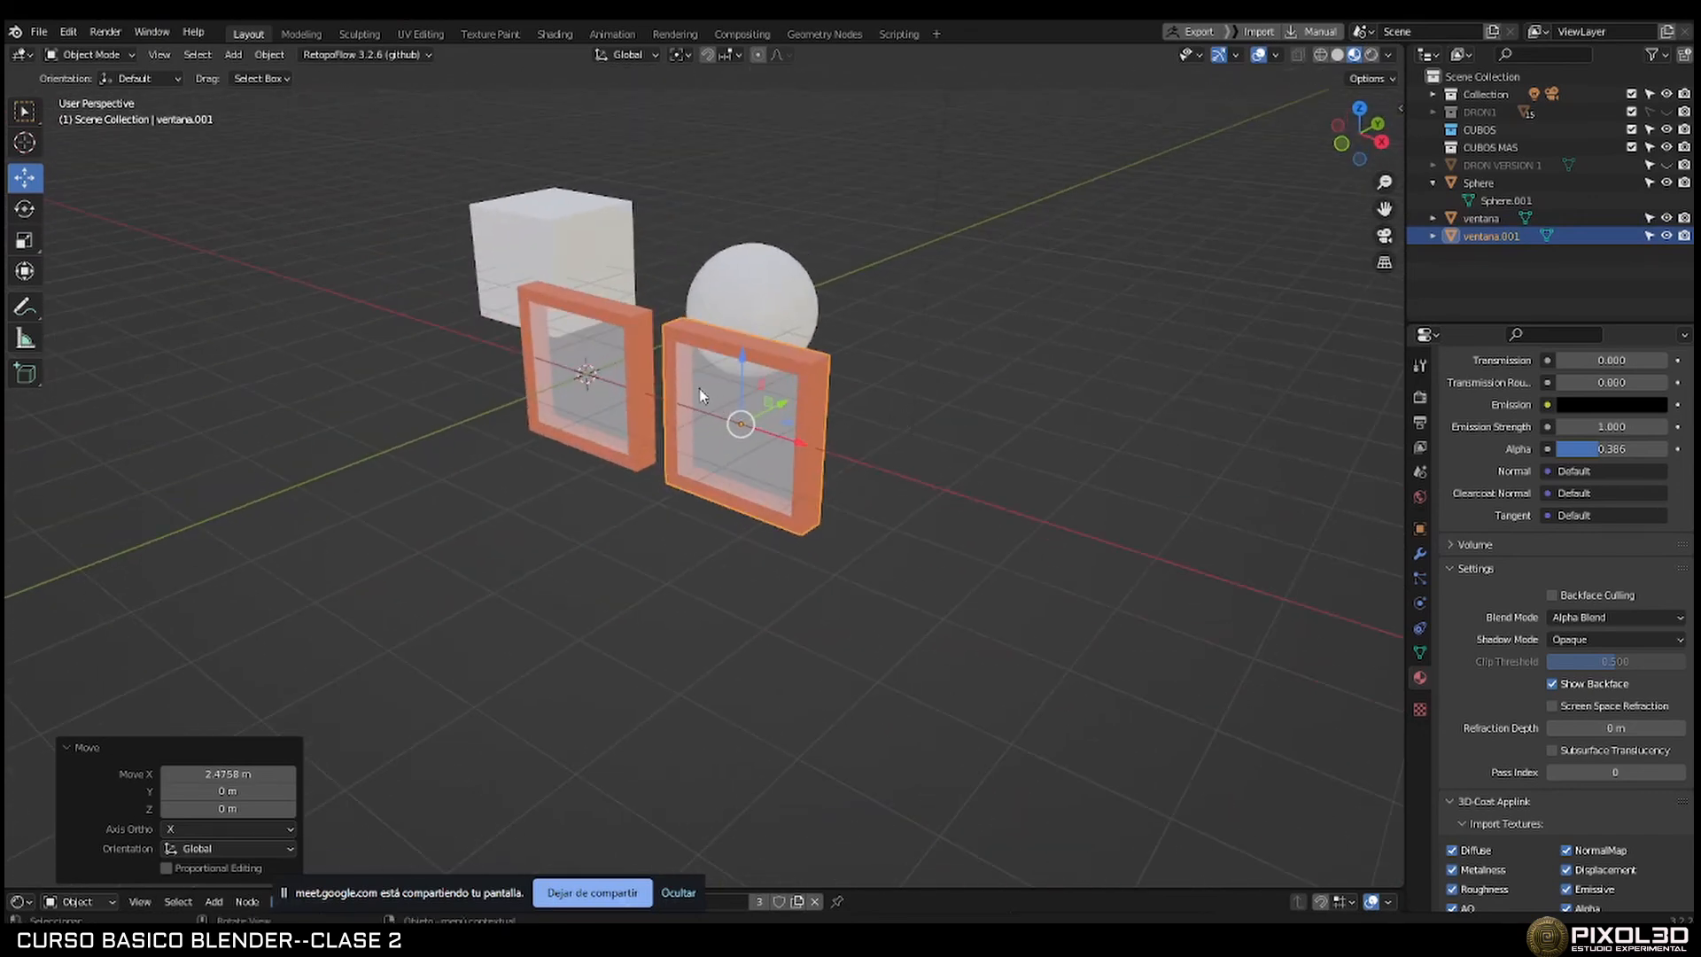
shift+middle_drag(700, 394, 746, 427)
scroll(856, 445, up, 3)
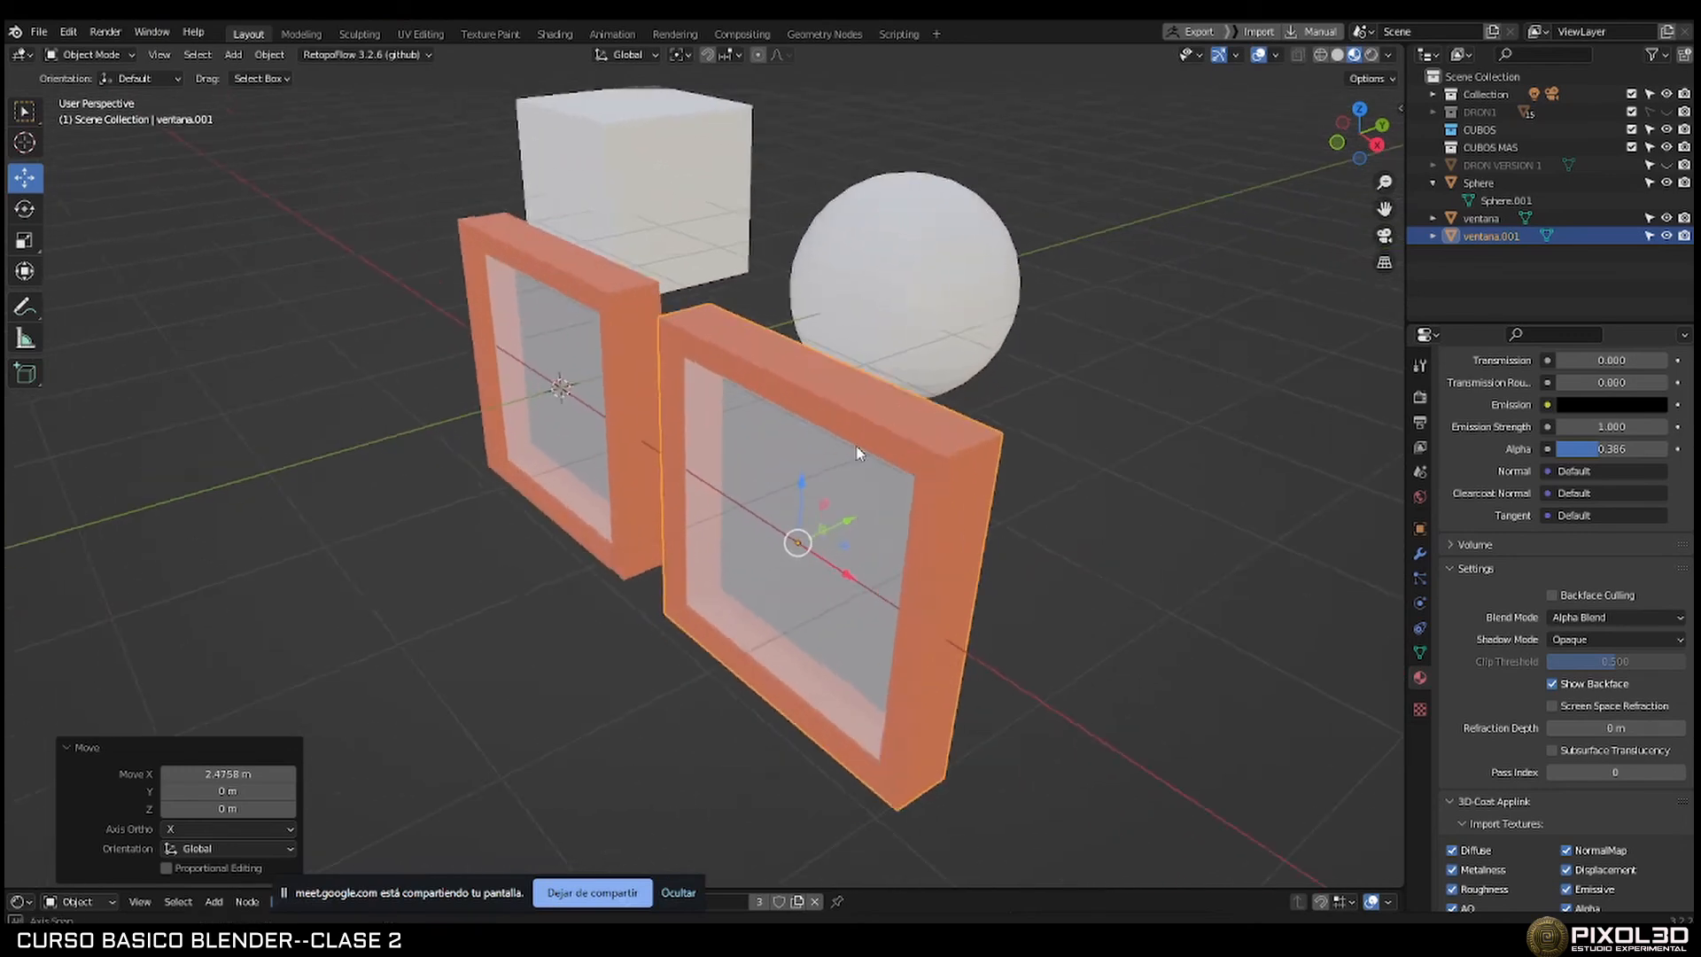
Open the original window in Edit Mode to examine its mesh.
middle_drag(856, 452, 684, 330)
click(672, 312)
key(Tab)
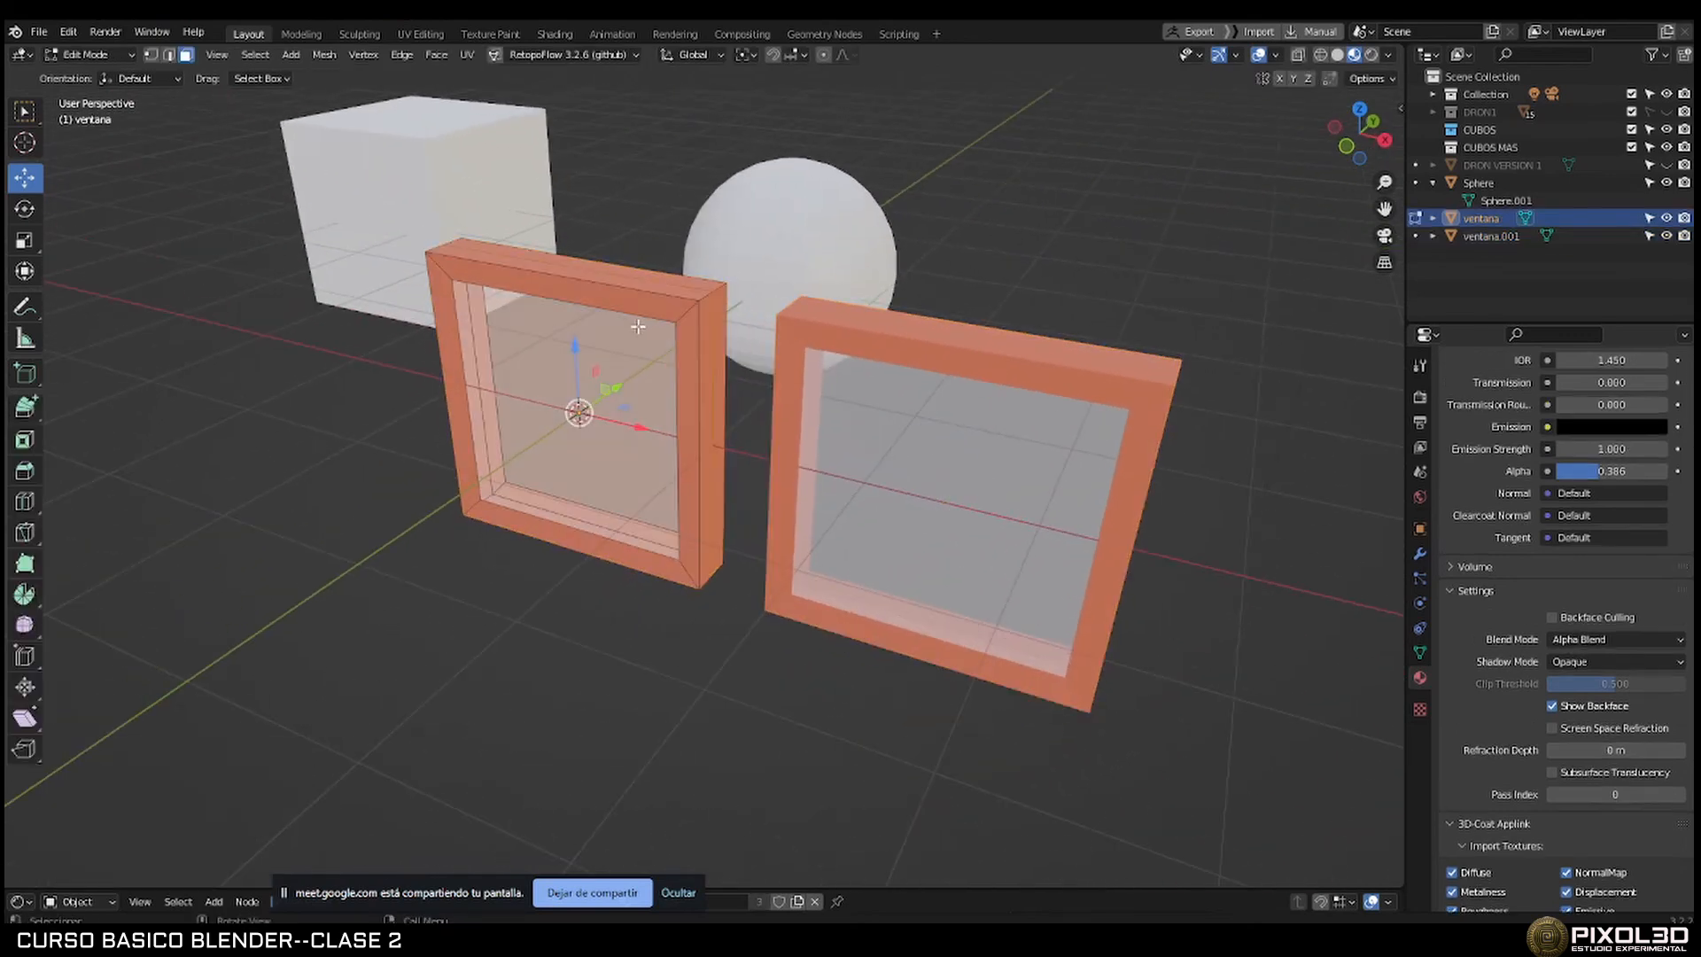
middle_drag(688, 321, 745, 372)
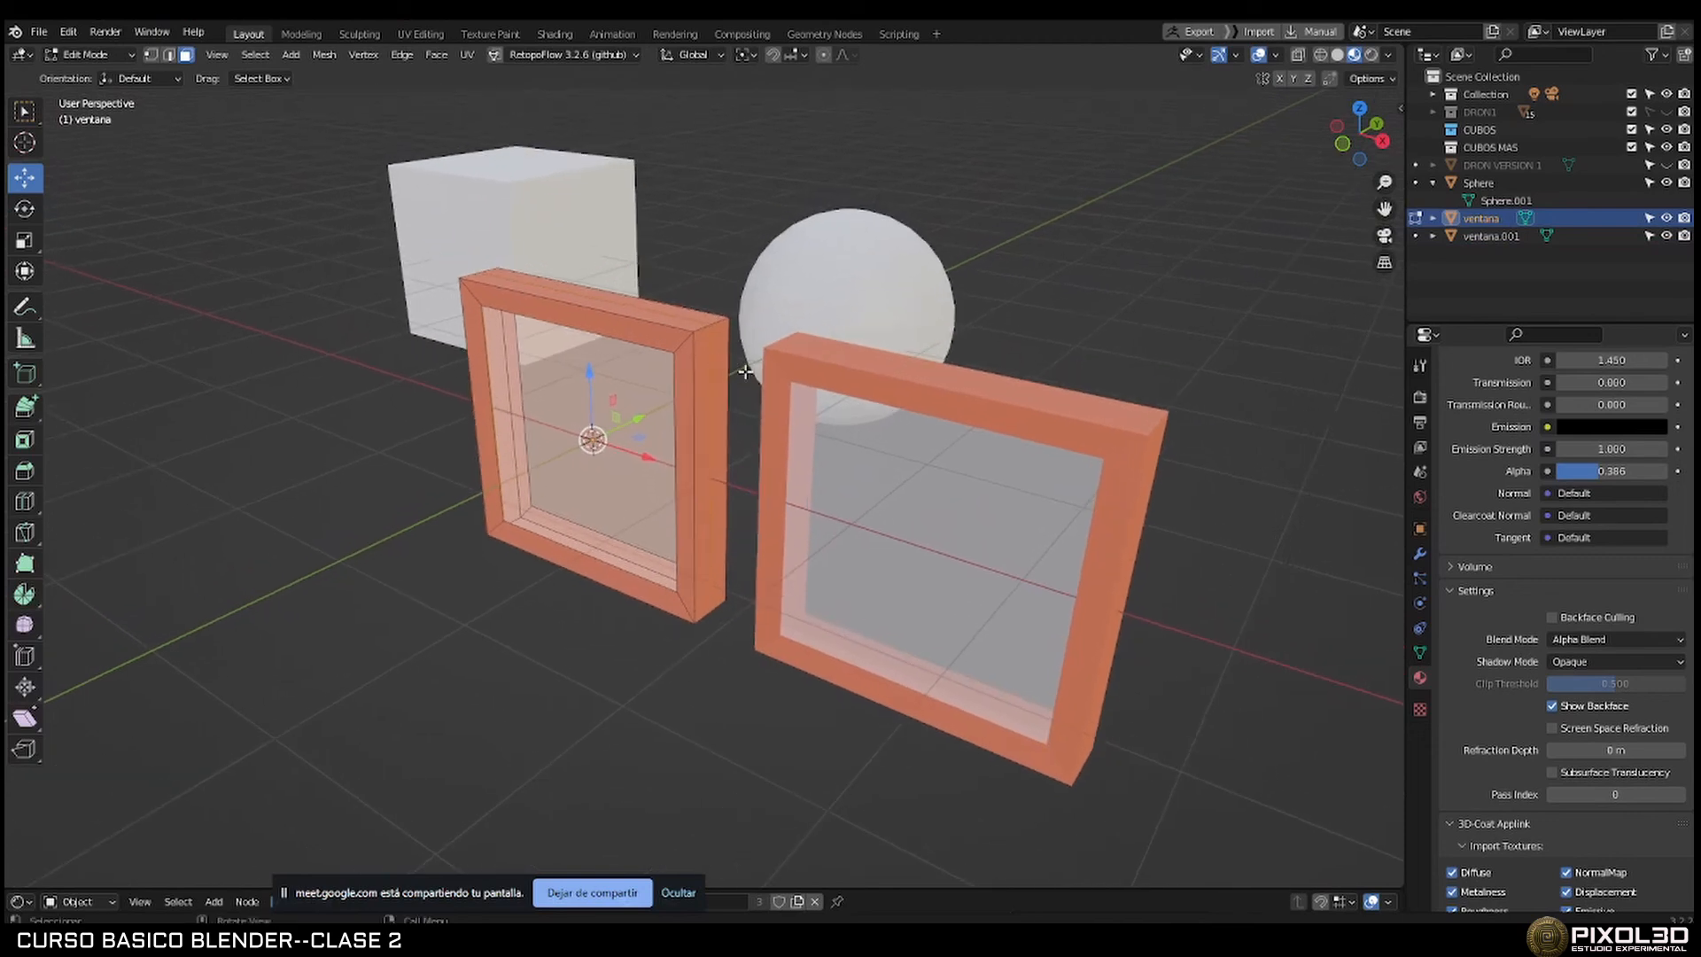
Undo the window's duplication, renaming and material edits back to the plain window object, and show the scene in Solid shading.
scroll(764, 382, down, 3)
key(ctrl+z)
key(ctrl+z)
key(ctrl+z)
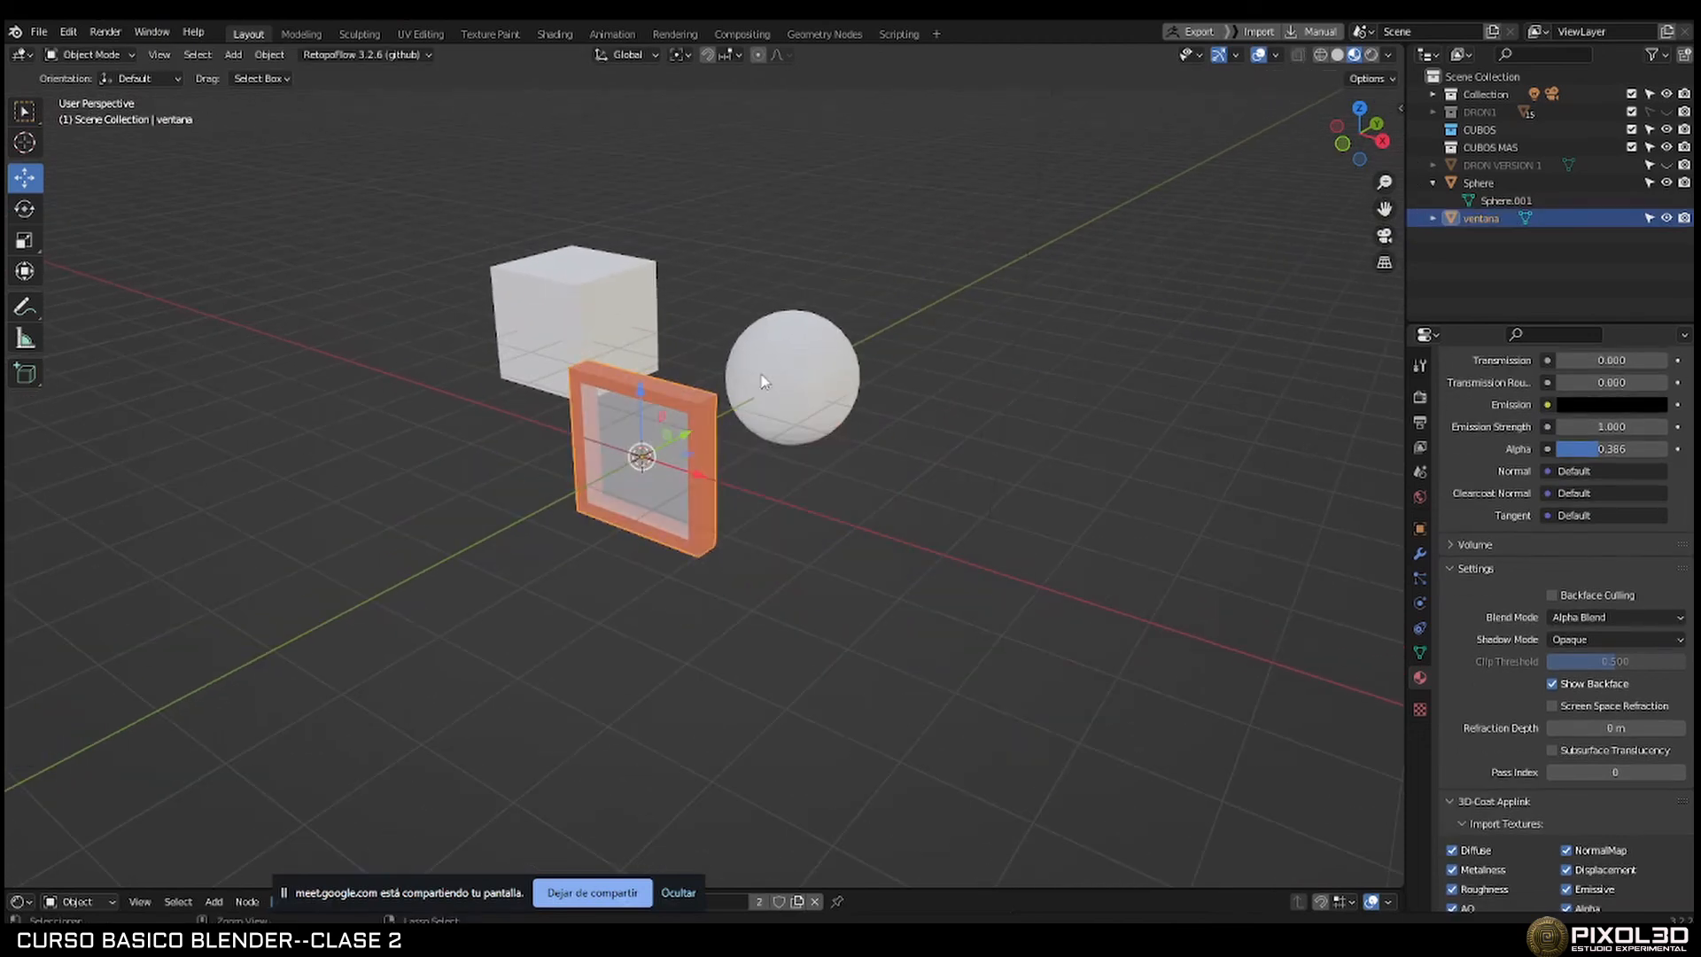
key(ctrl+z)
key(ctrl+z)
key(ctrl+z)
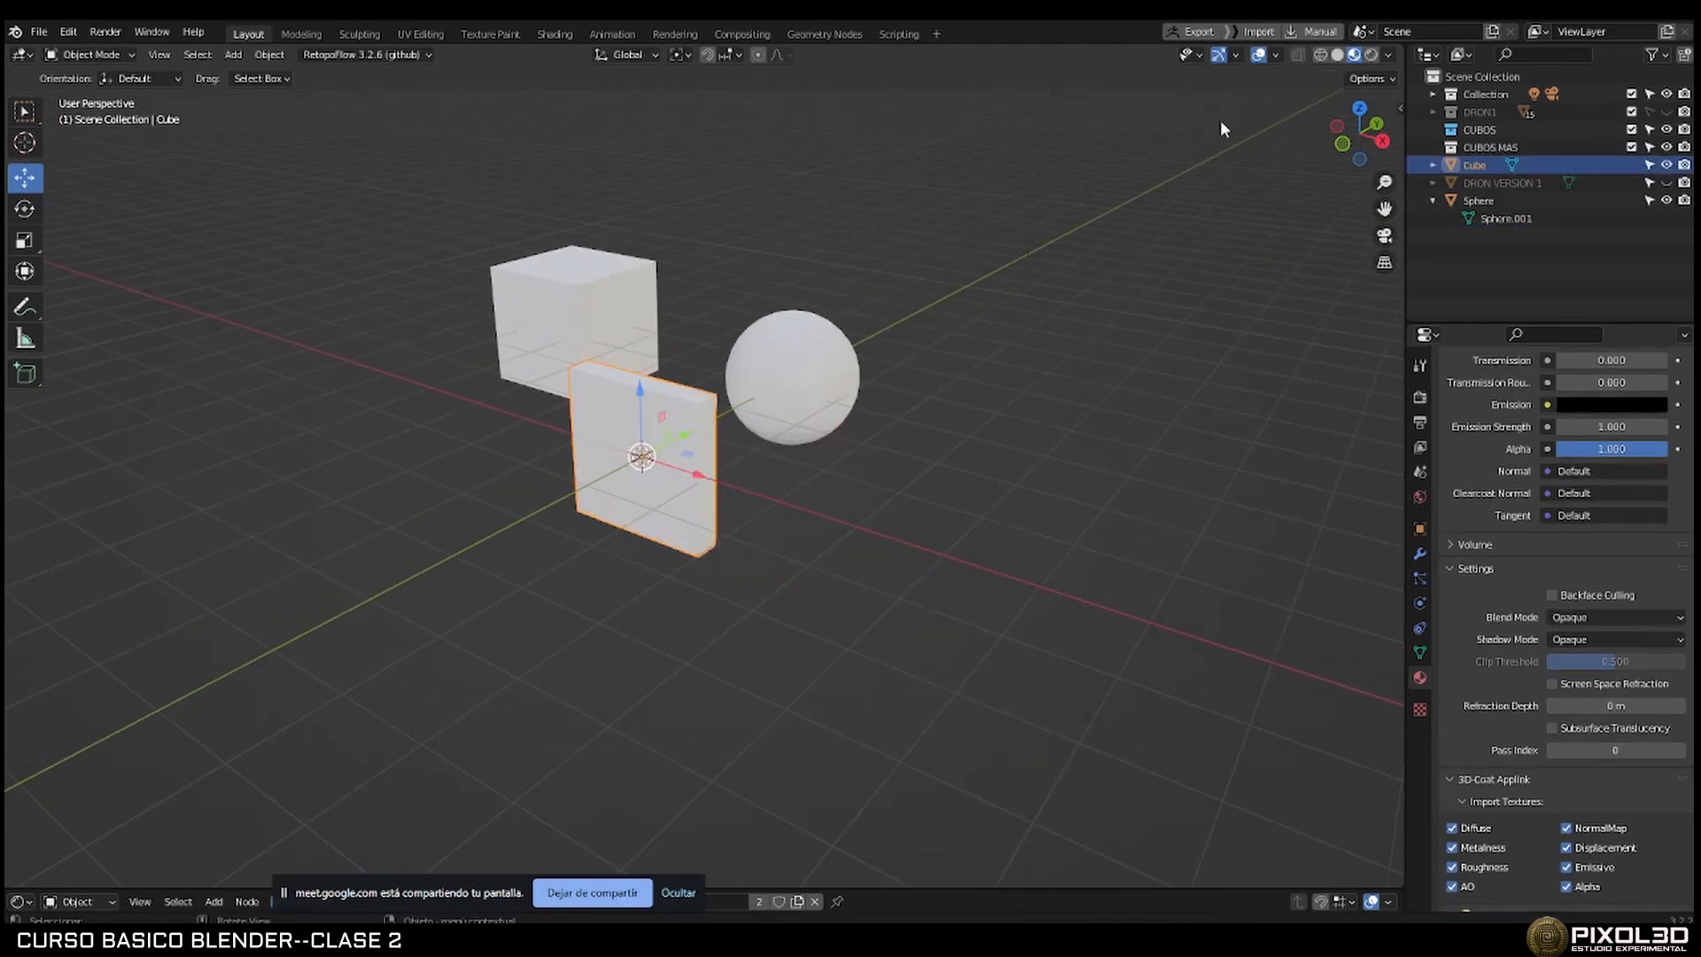
click(1338, 55)
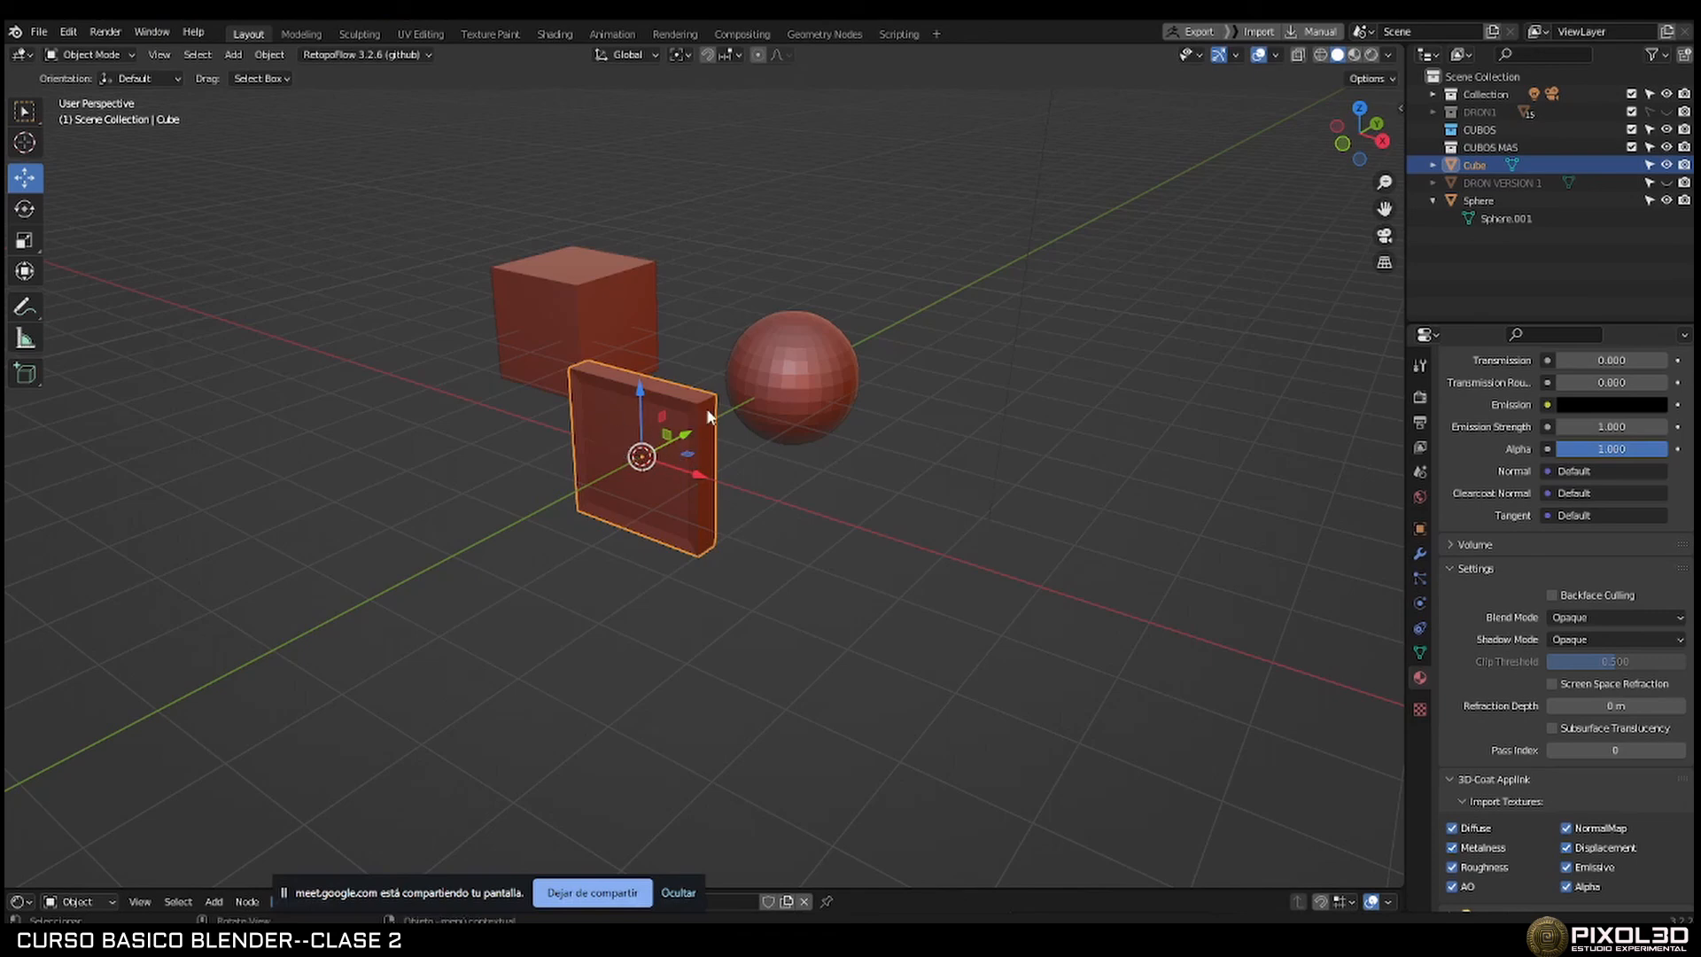
scroll(699, 411, up, 6)
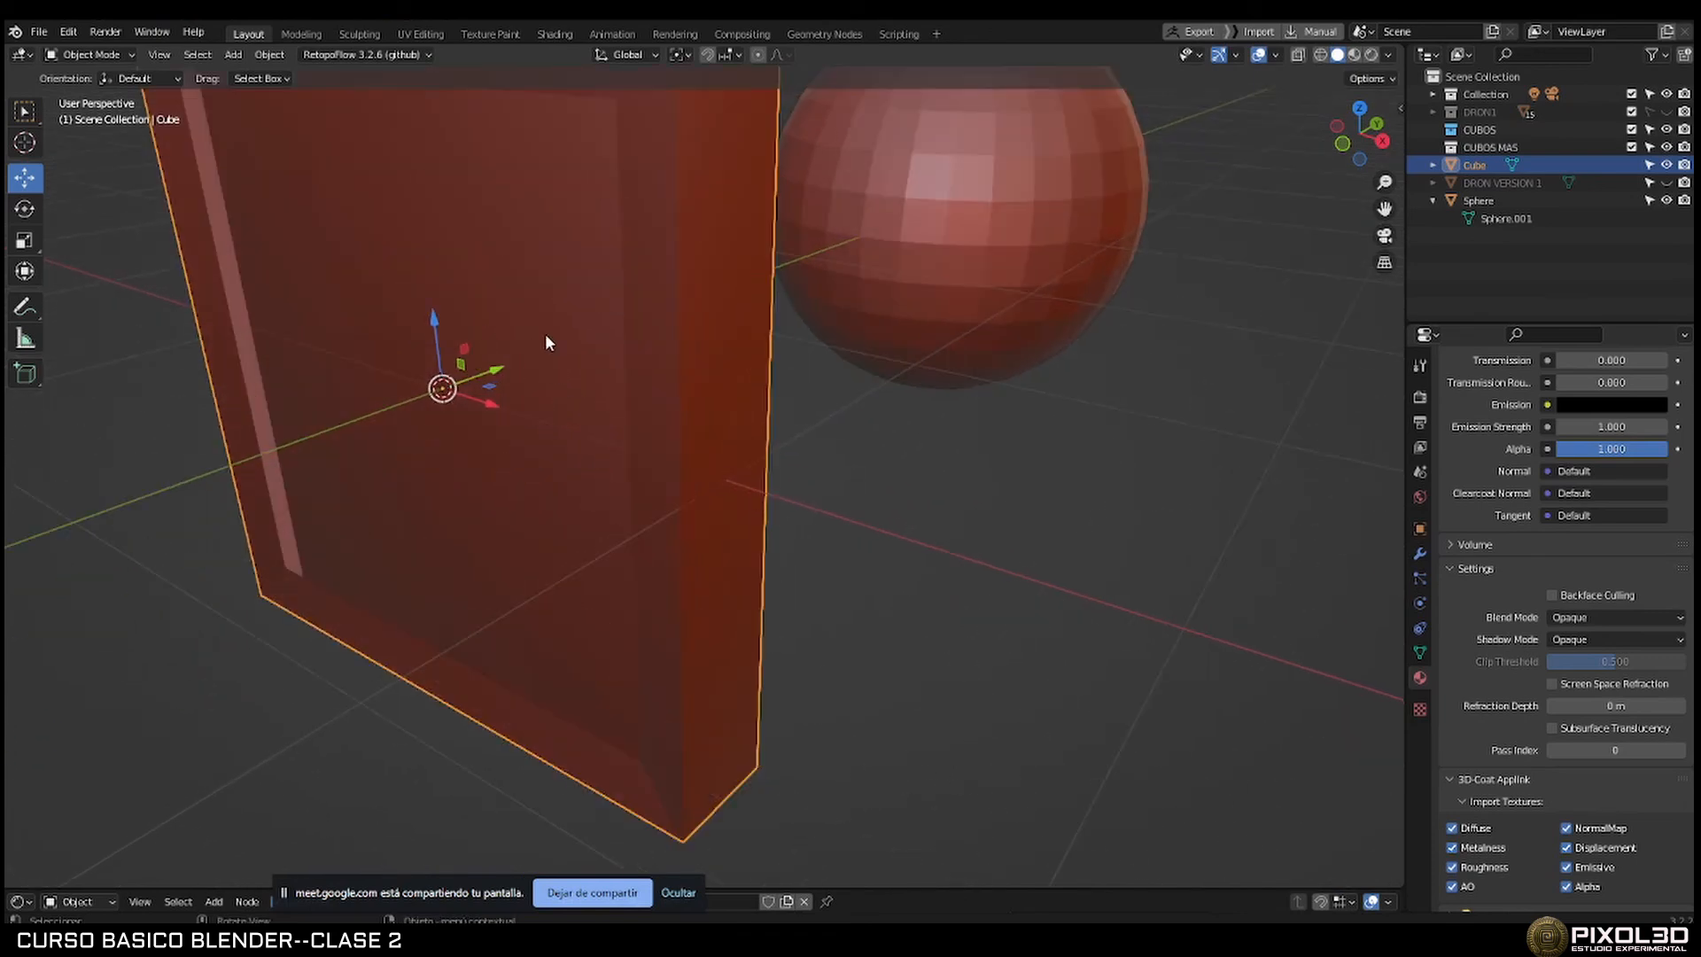
scroll(542, 341, down, 5)
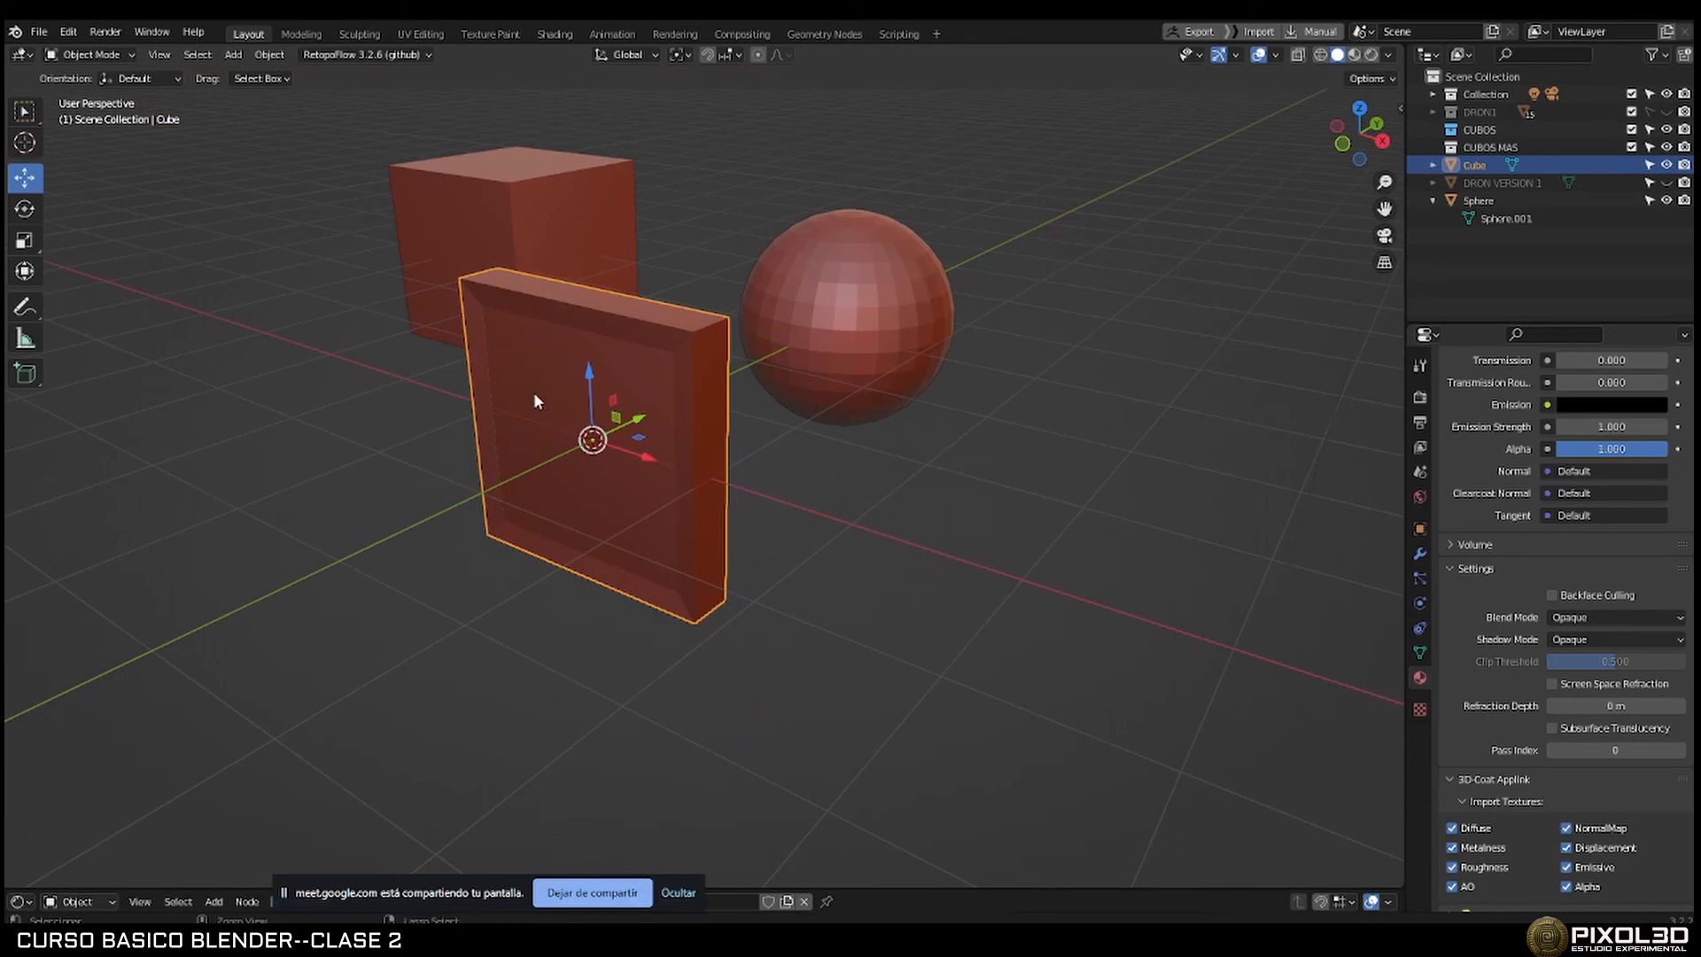
click(805, 312)
mouse_move(795, 342)
middle_down()
mouse_move(769, 376)
mouse_move(785, 345)
middle_up()
middle_drag(696, 379, 703, 380)
Delete the glass faces from the window mesh so only the open frame remains, and return to Object Mode.
click(687, 434)
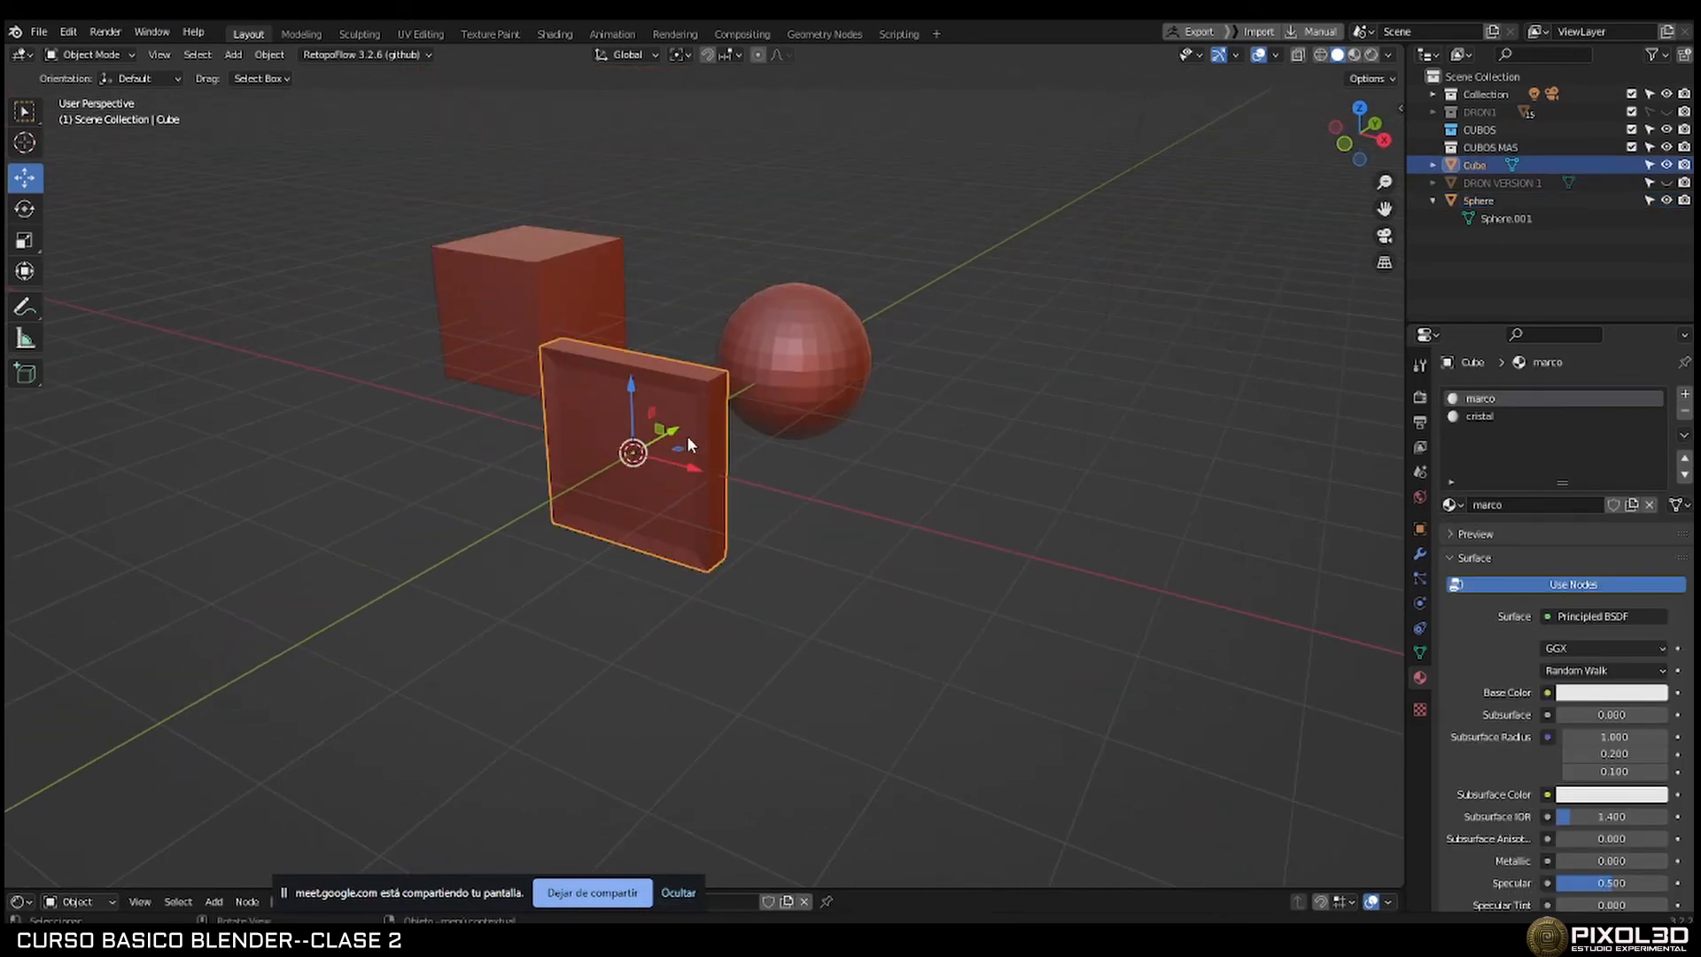
middle_drag(823, 493, 809, 512)
key(shift+a)
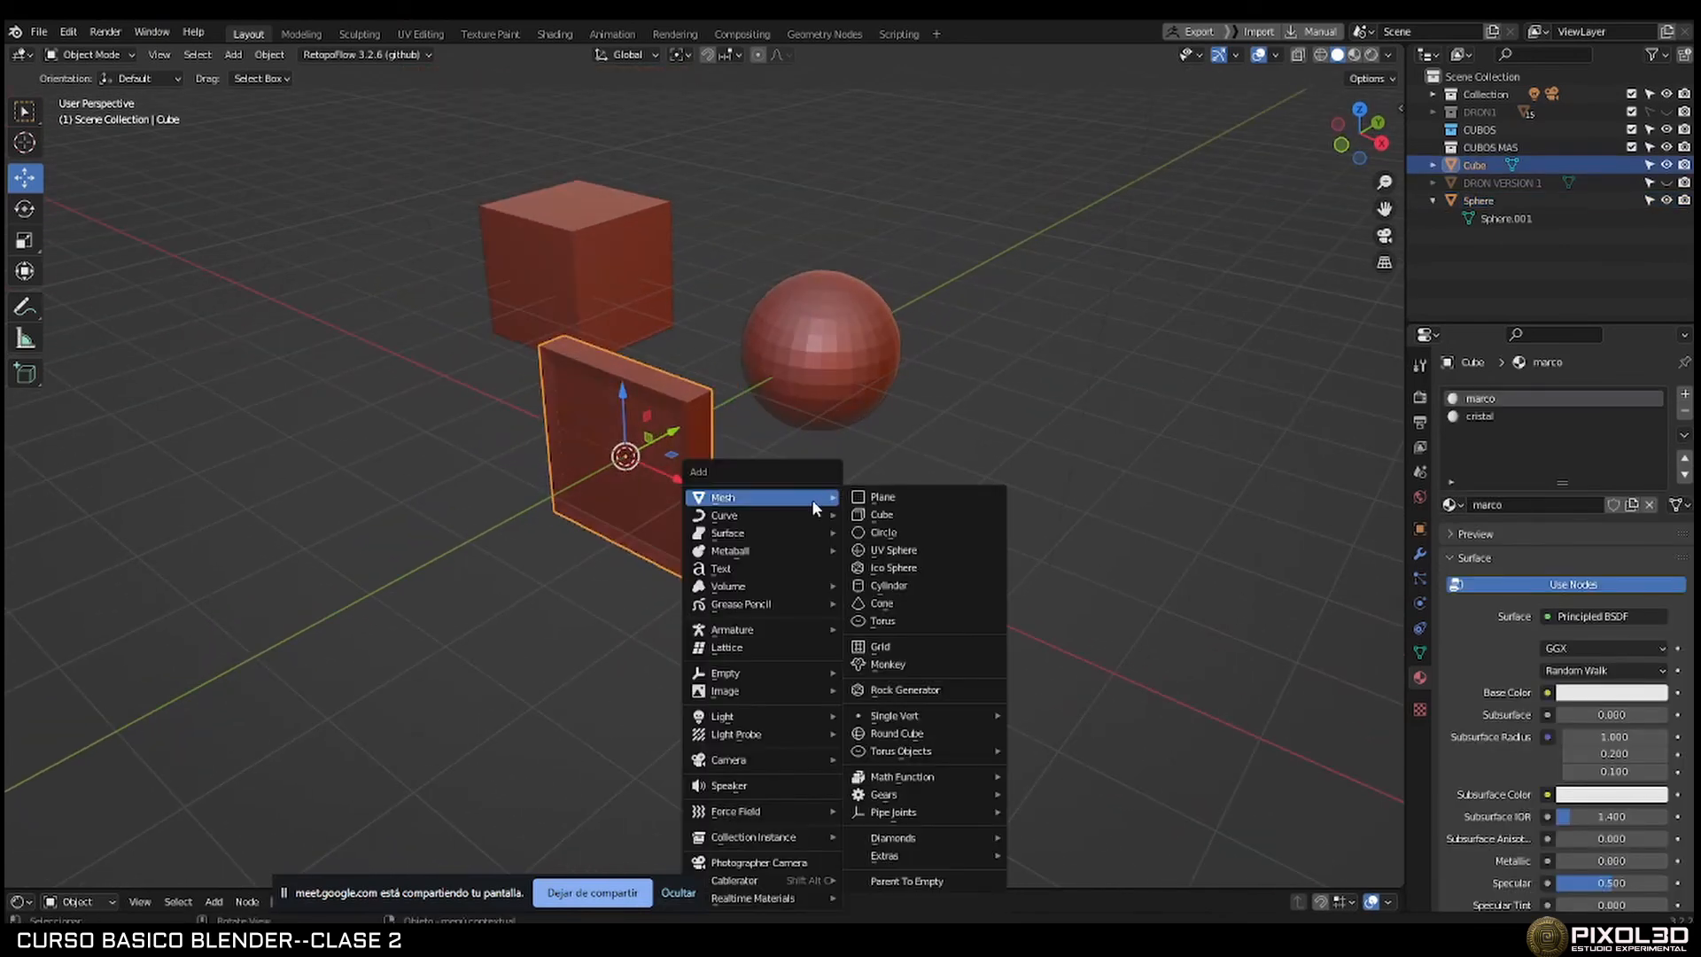
key(Tab)
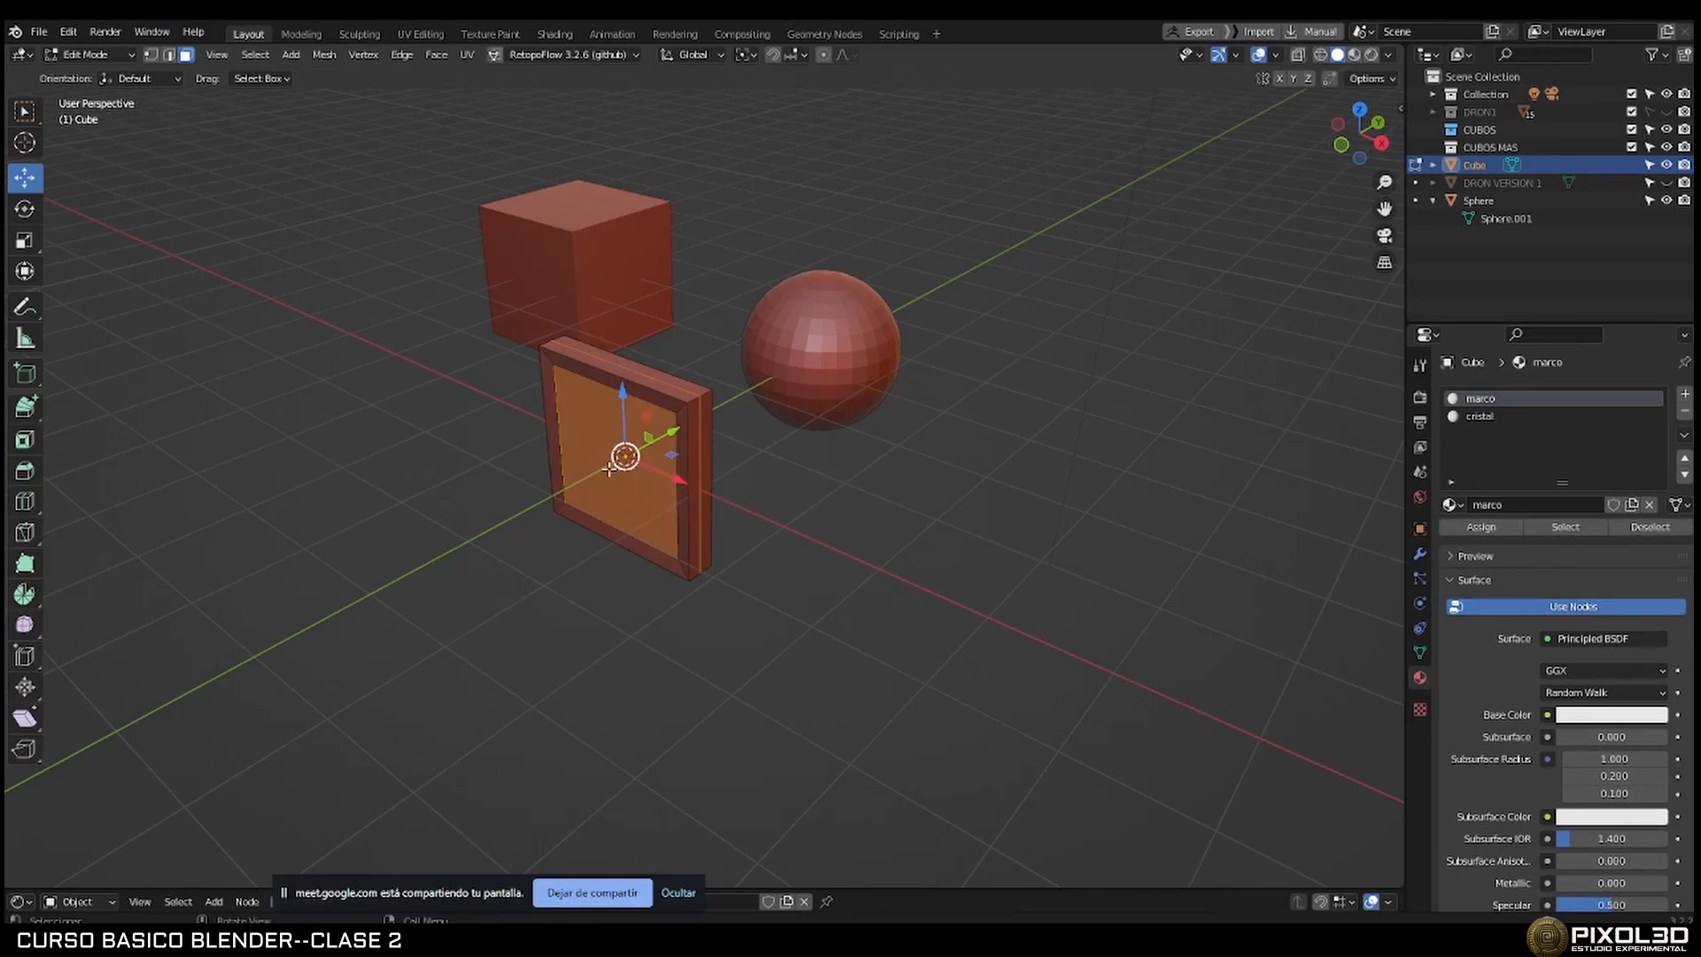
key(x)
click(610, 476)
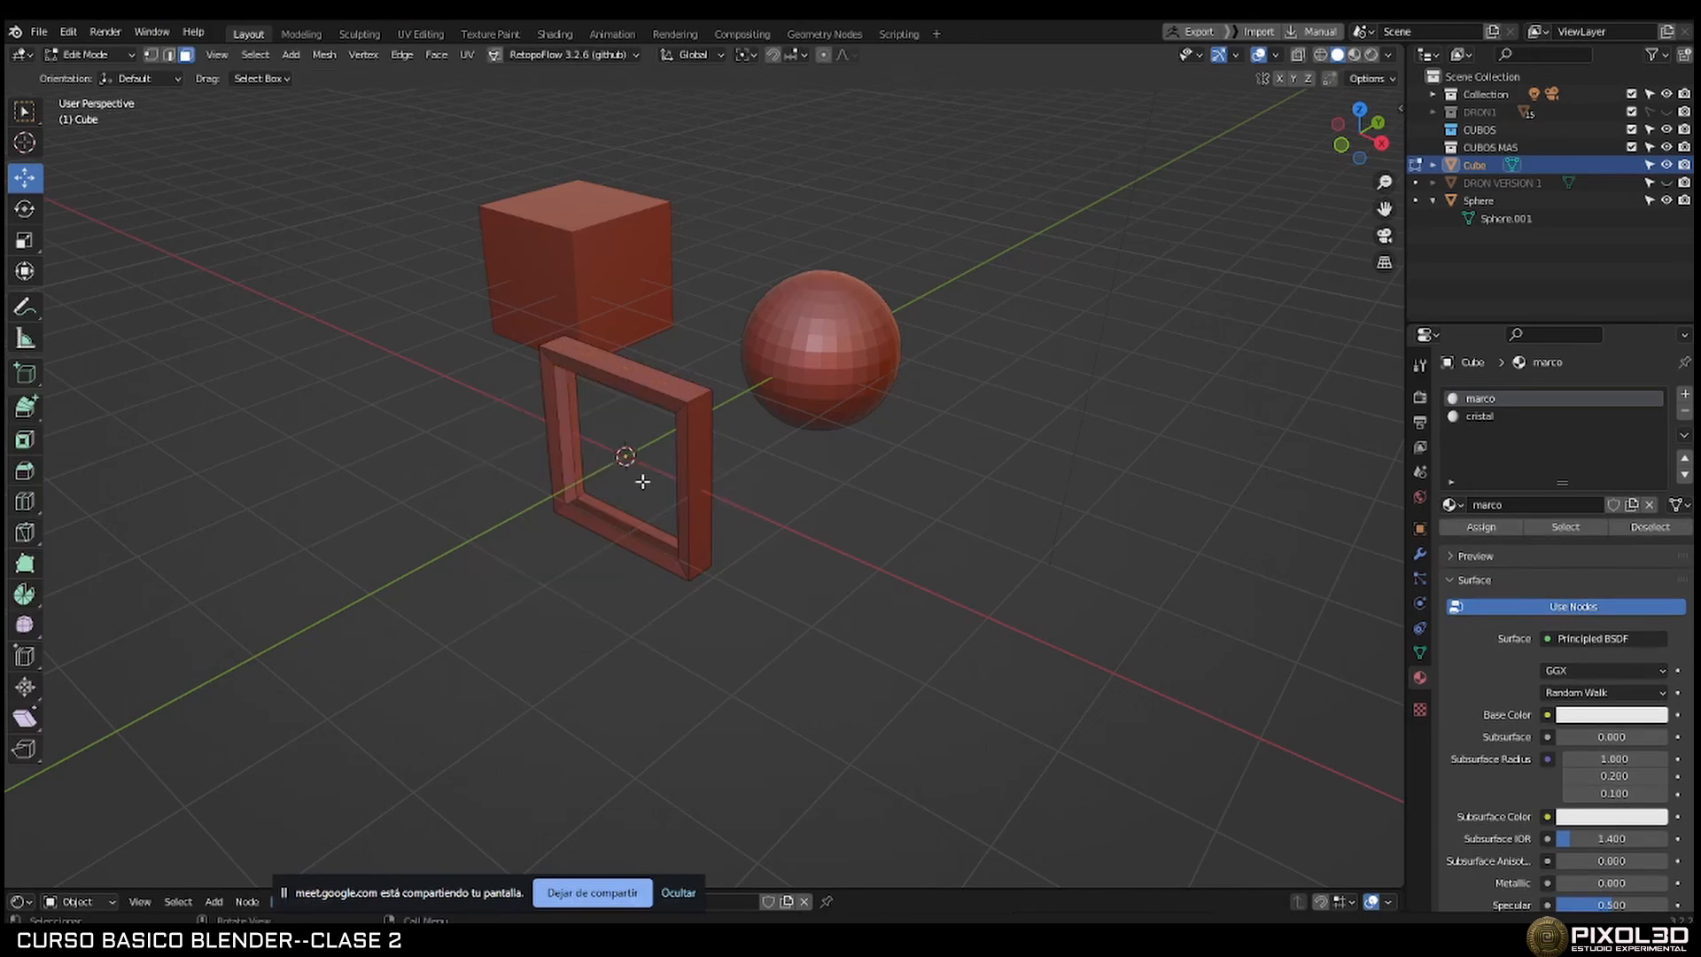
key(Tab)
middle_drag(770, 535, 798, 523)
click(797, 524)
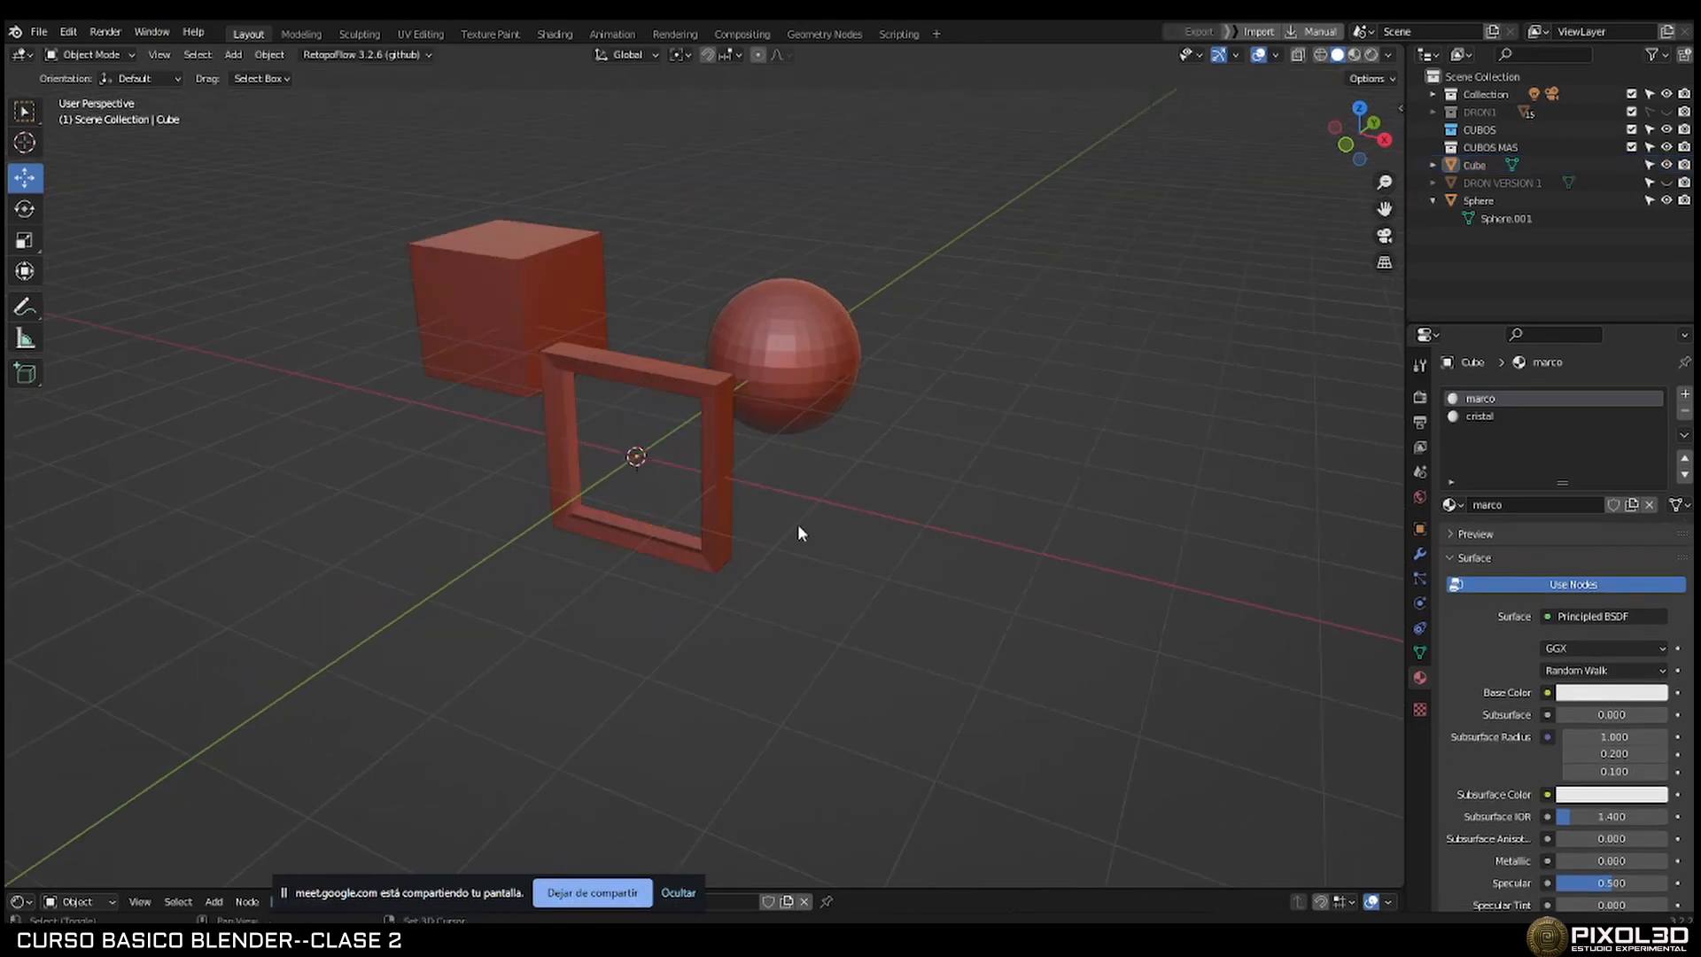
Add a 2 m plane at the origin and rotate it 90° about the X axis inside the frame.
key(shift+a)
mouse_move(790, 507)
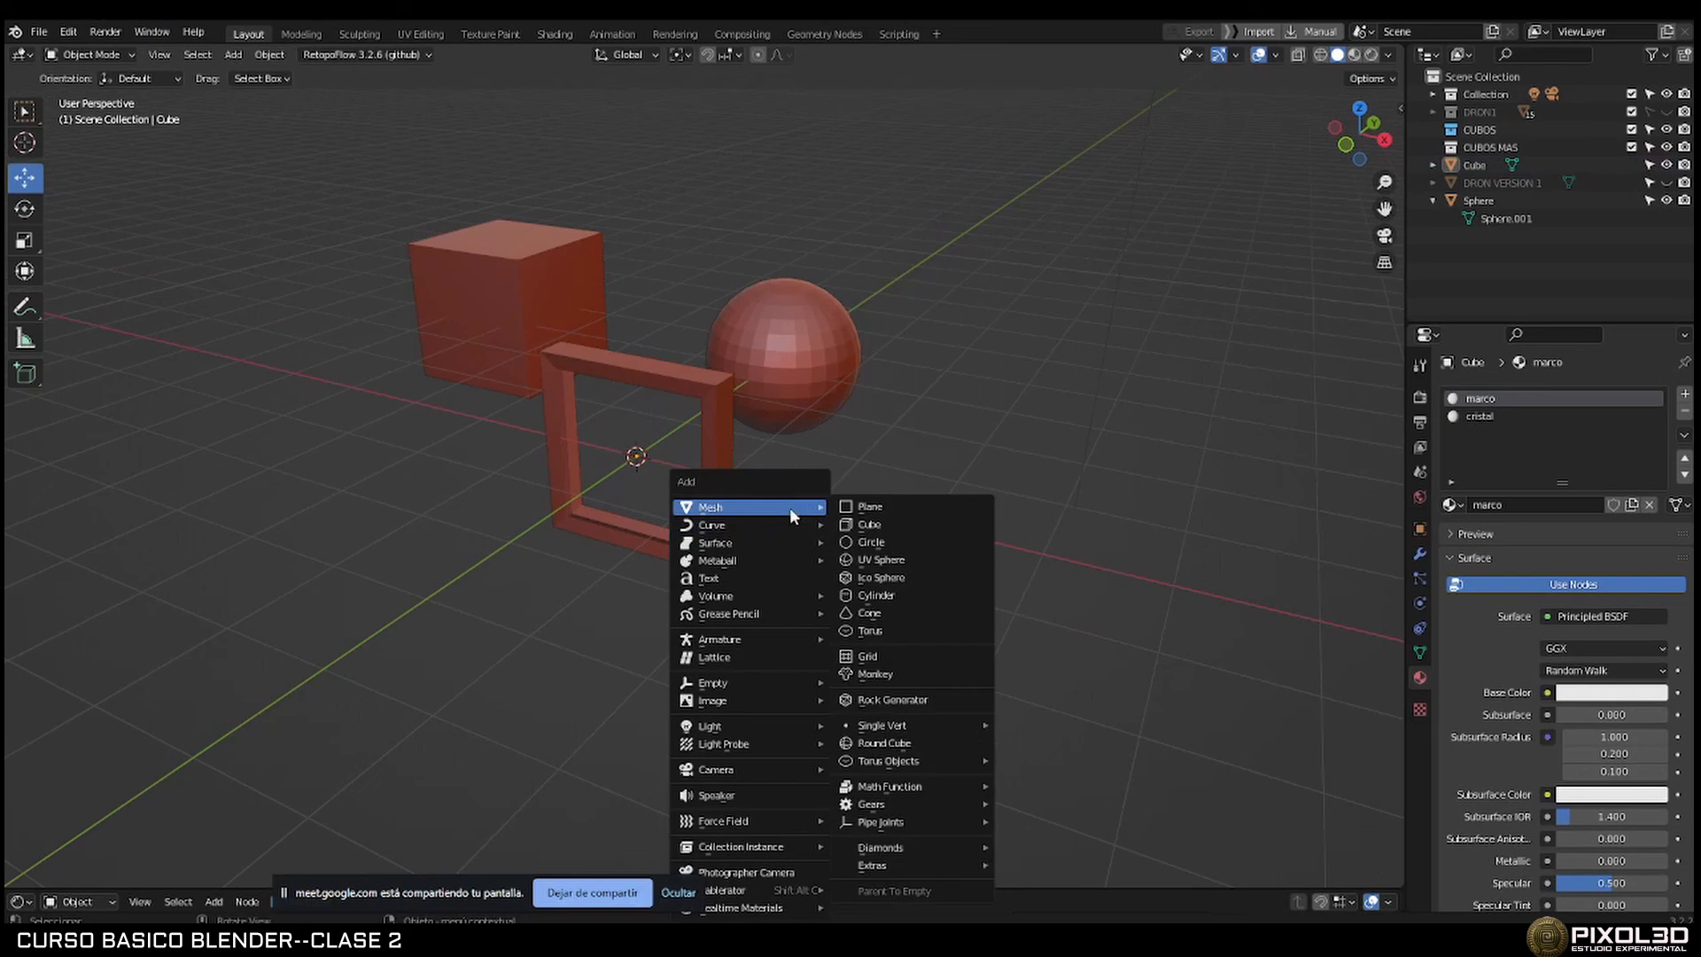
click(864, 506)
middle_drag(736, 493, 673, 489)
click(24, 208)
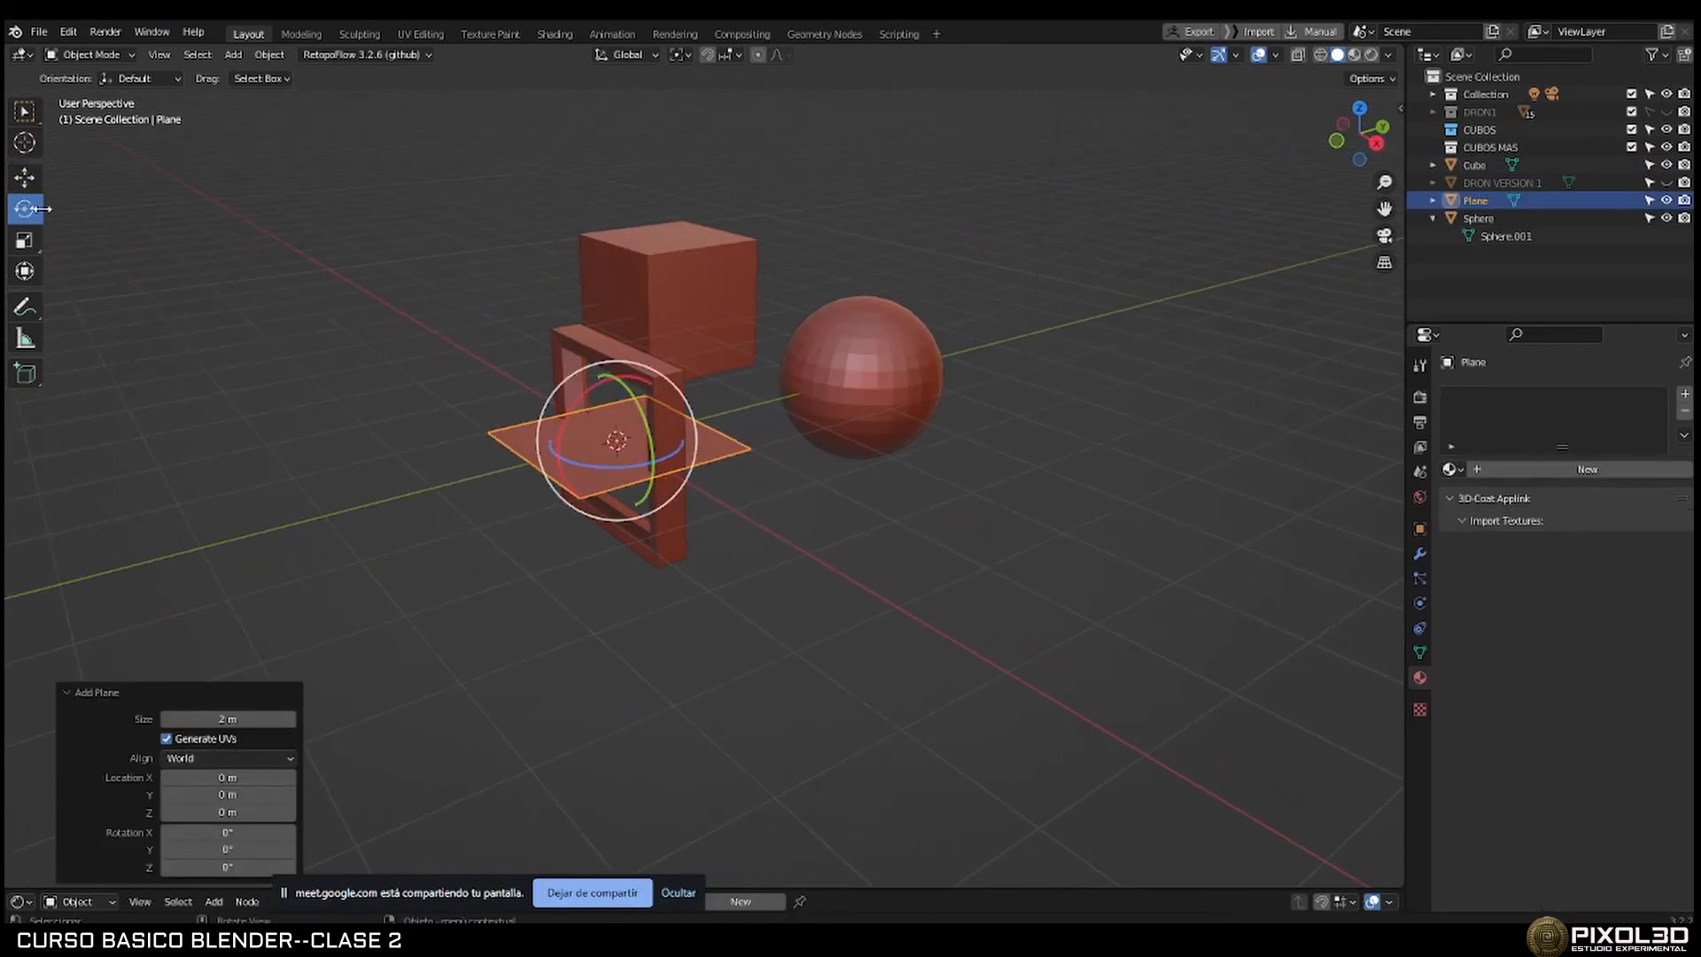
drag(583, 387, 554, 498)
Try scaling the plane down within the frame, and undo the scaling.
key(s)
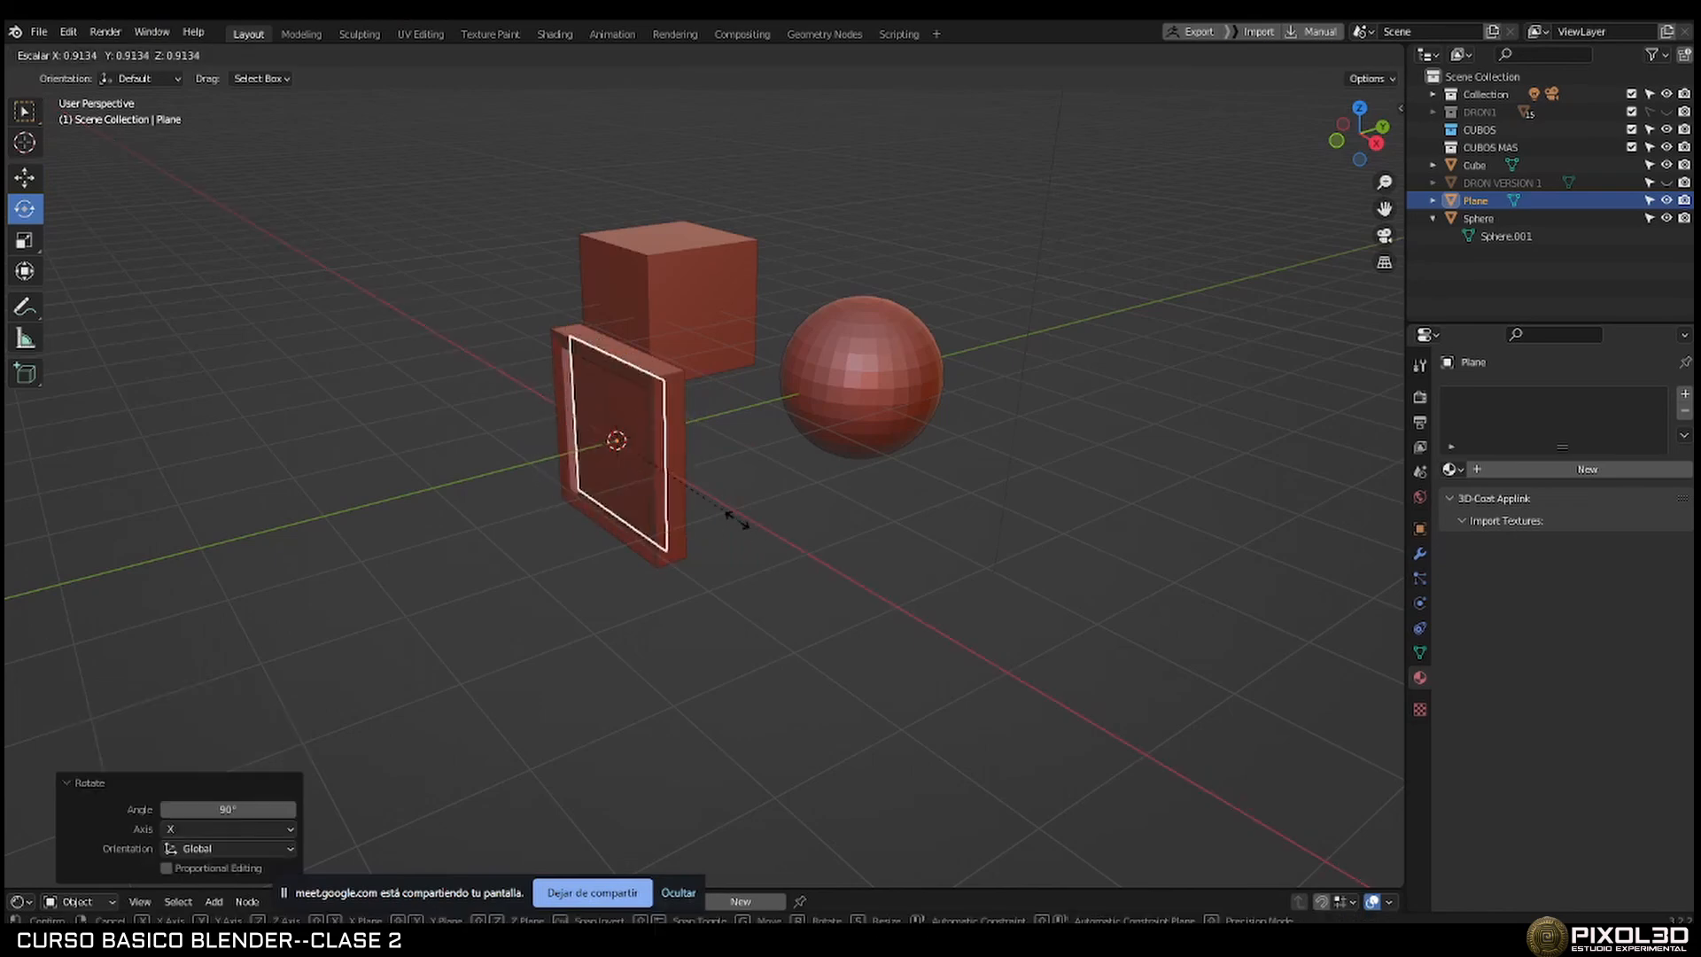
click(709, 508)
middle_drag(710, 509, 829, 471)
key(ctrl+z)
scroll(814, 474, up, 4)
click(747, 400)
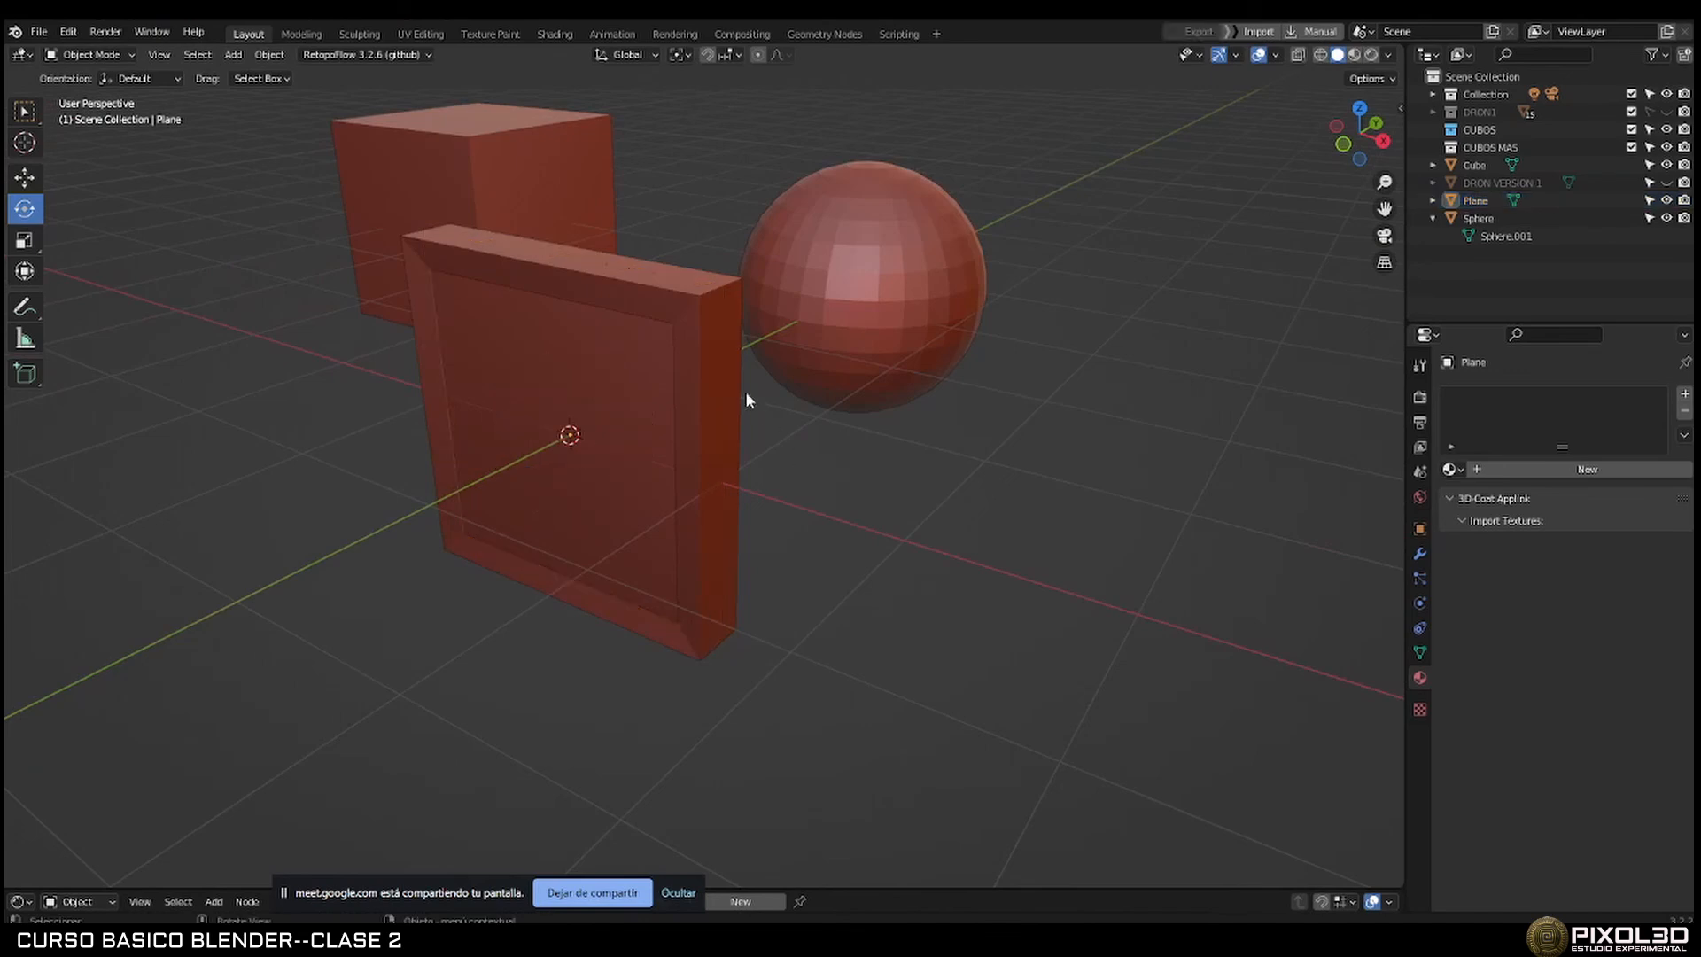
Create a vertex group named marco on the frame object with all of its mesh selected.
click(707, 328)
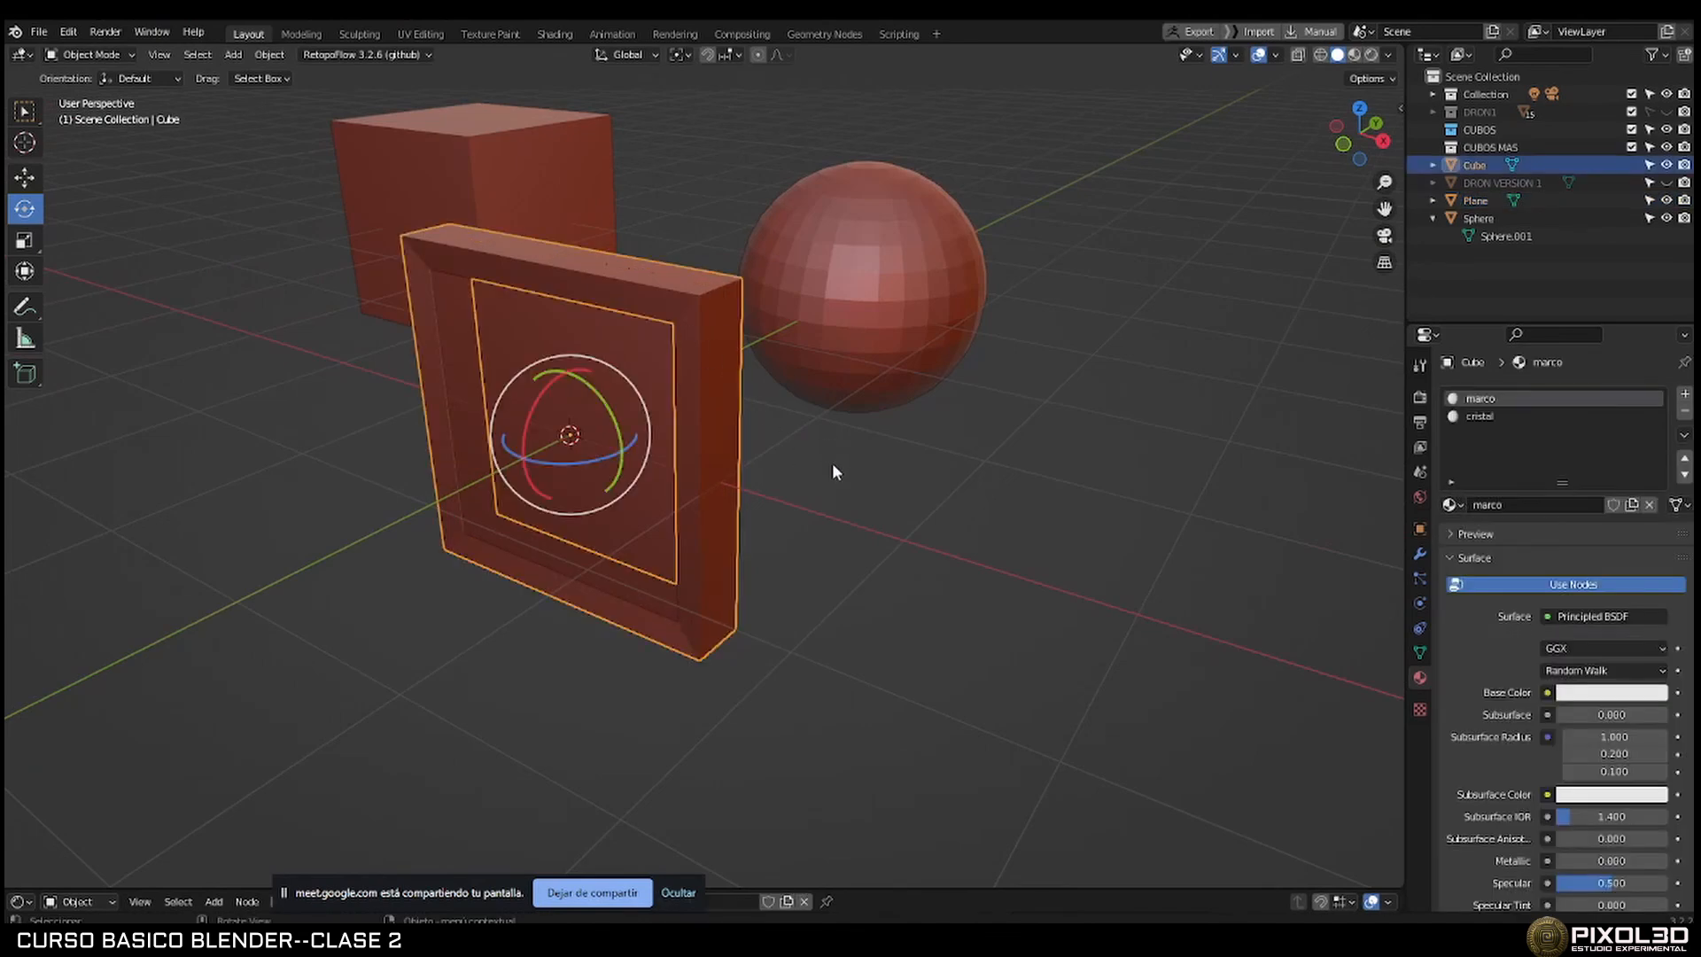
click(1420, 652)
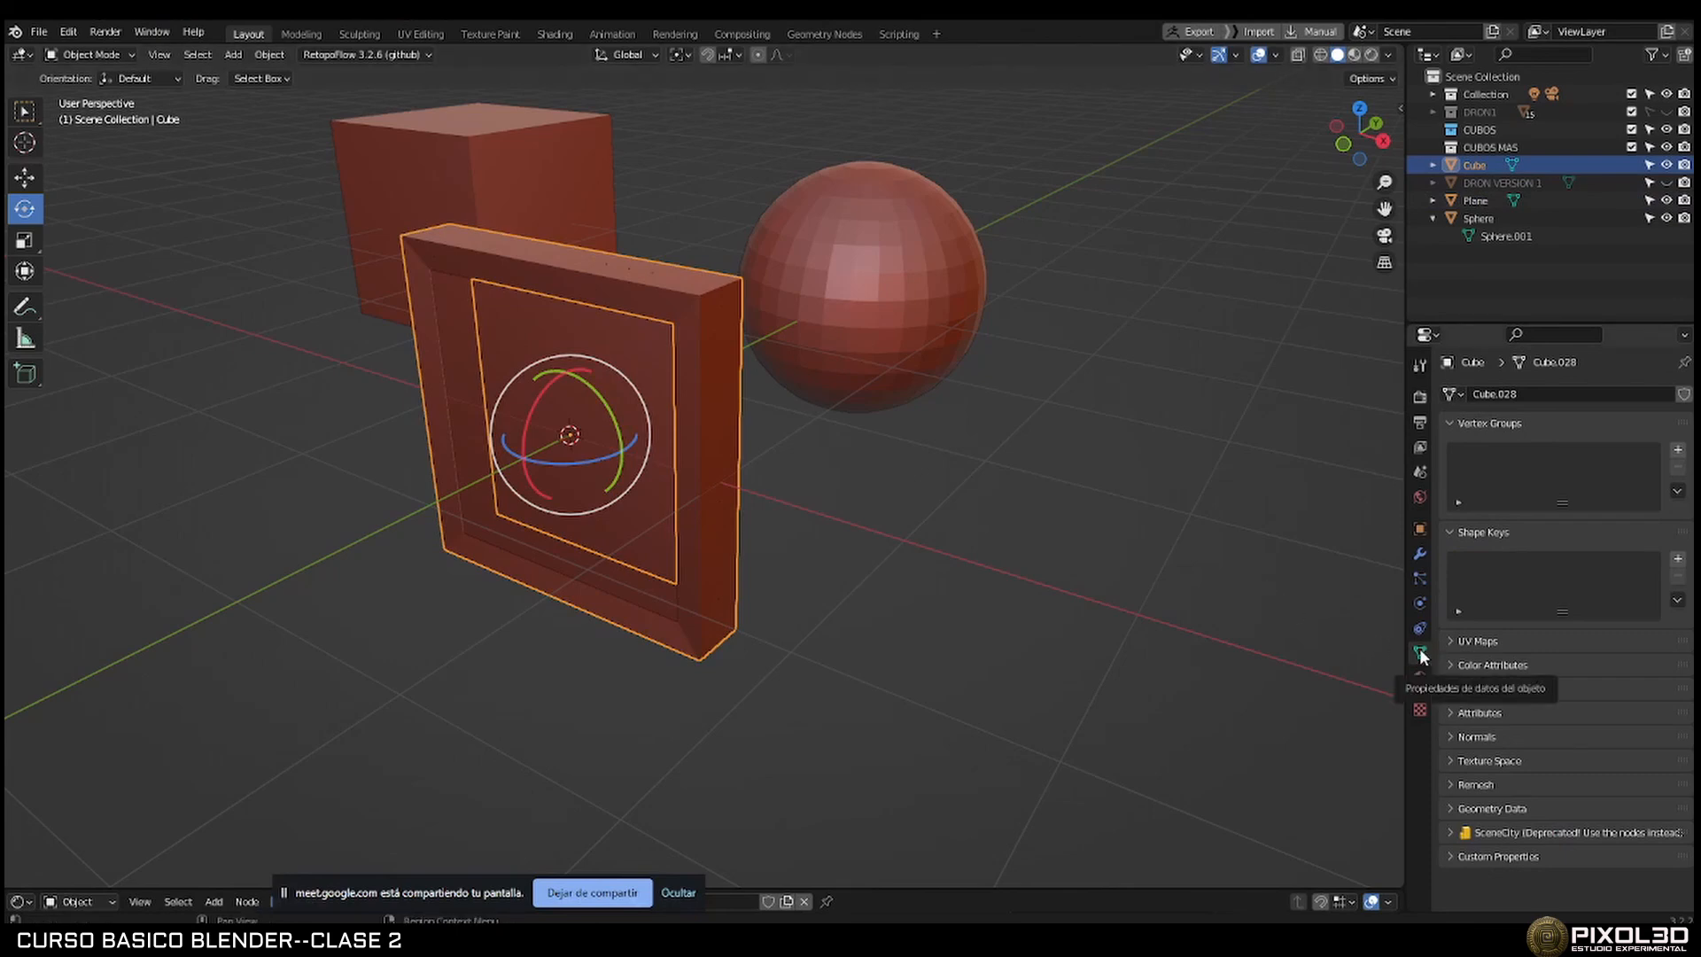
key(Tab)
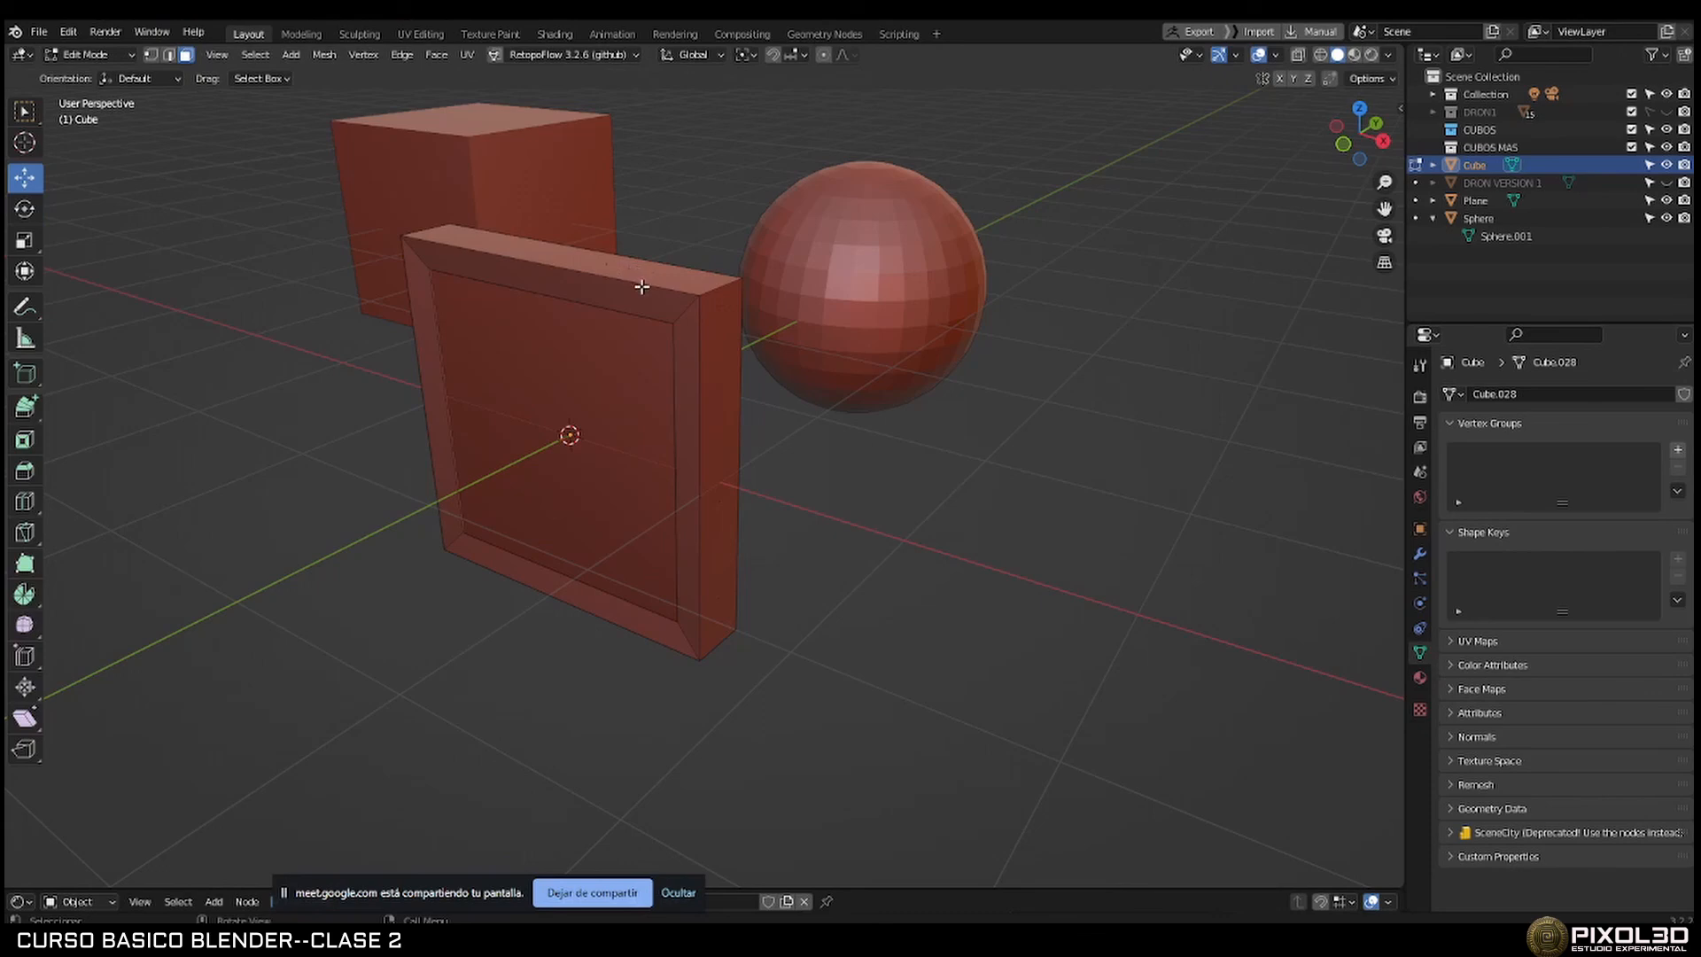
key(a)
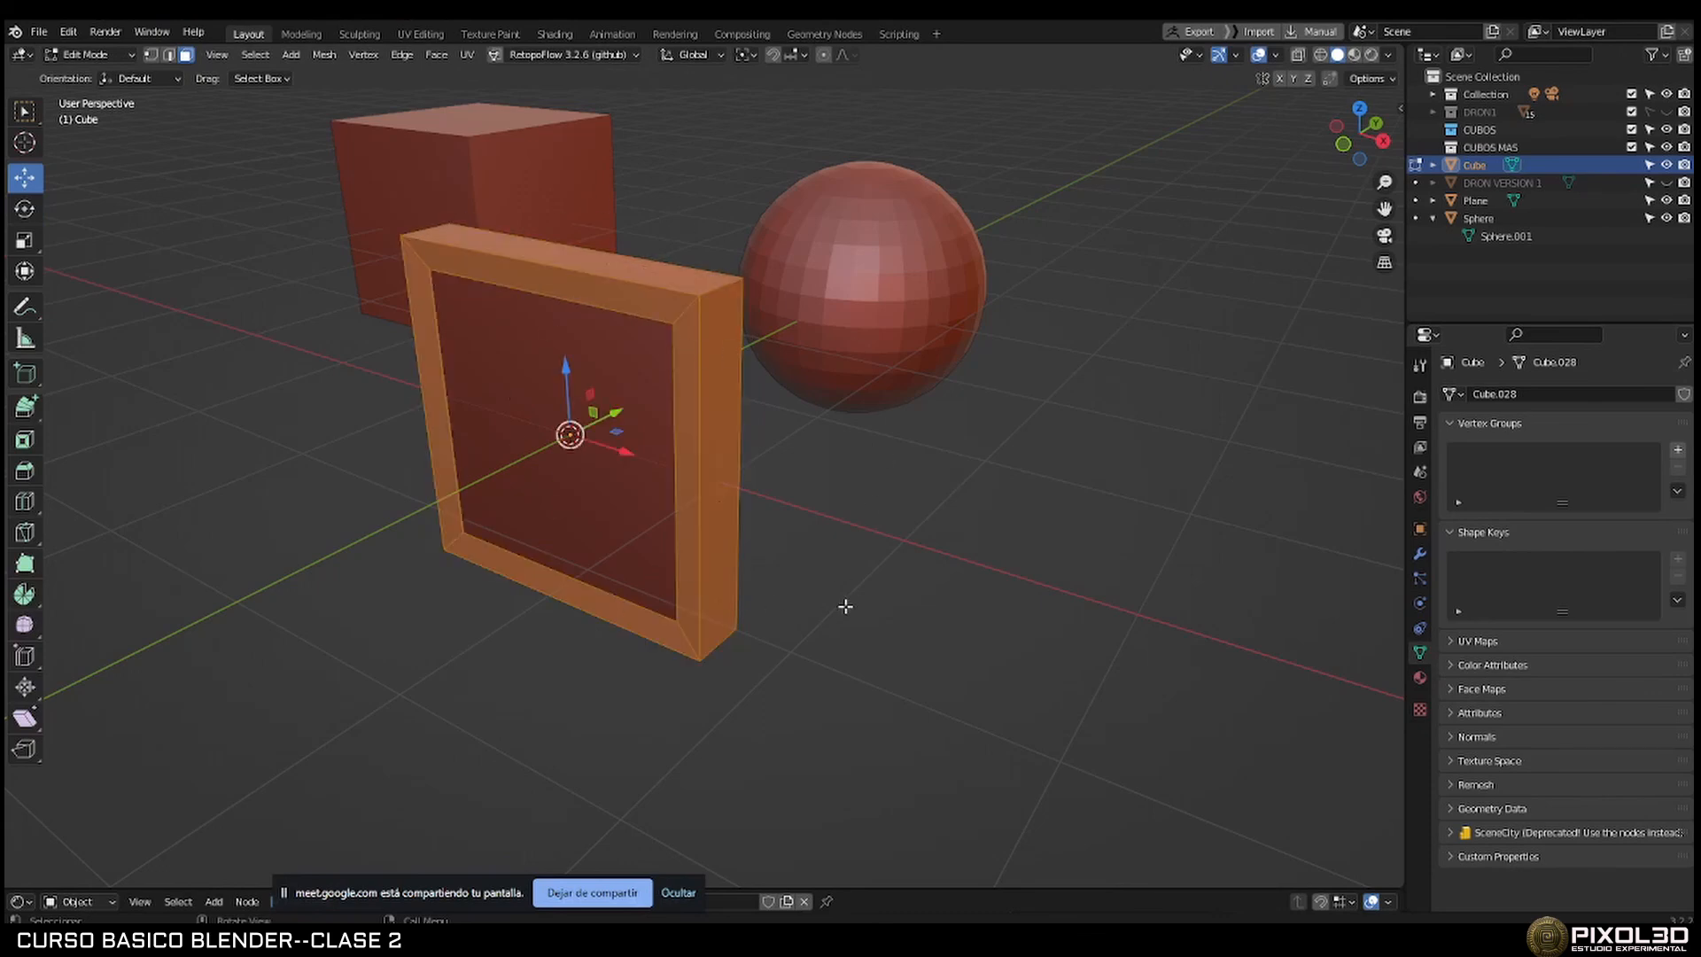
click(1678, 450)
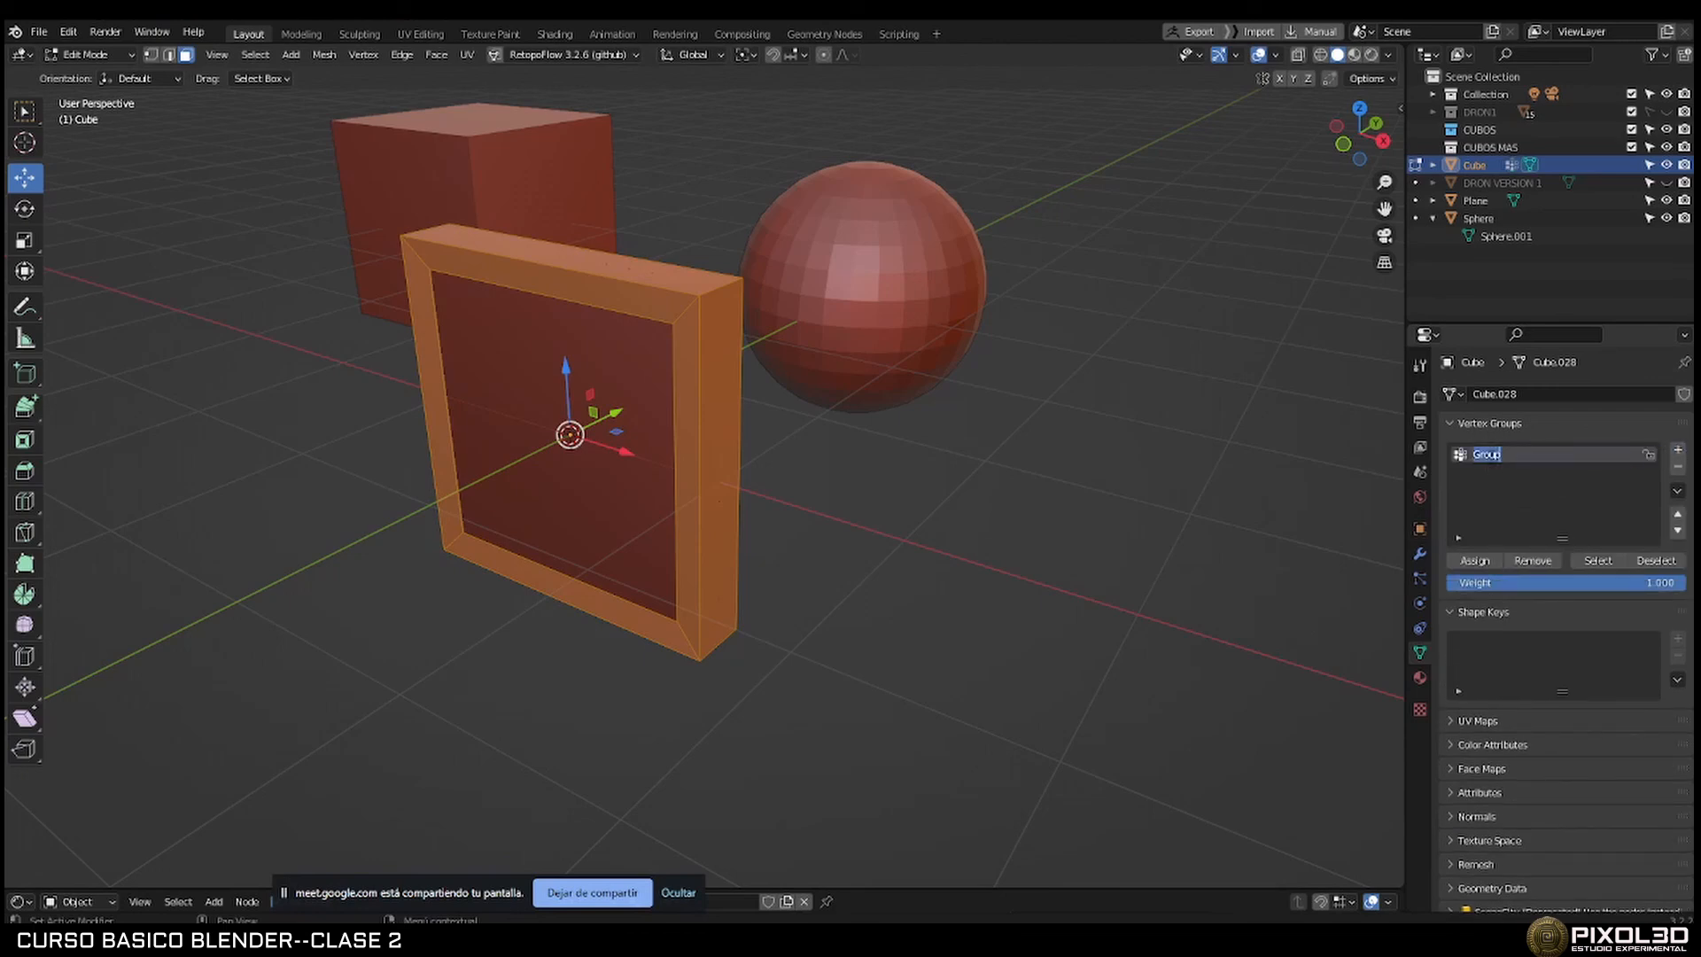
text(marco)
key(Tab)
Create a vertex group named cristal on the plane object in Edit Mode, and return to Object Mode.
click(617, 348)
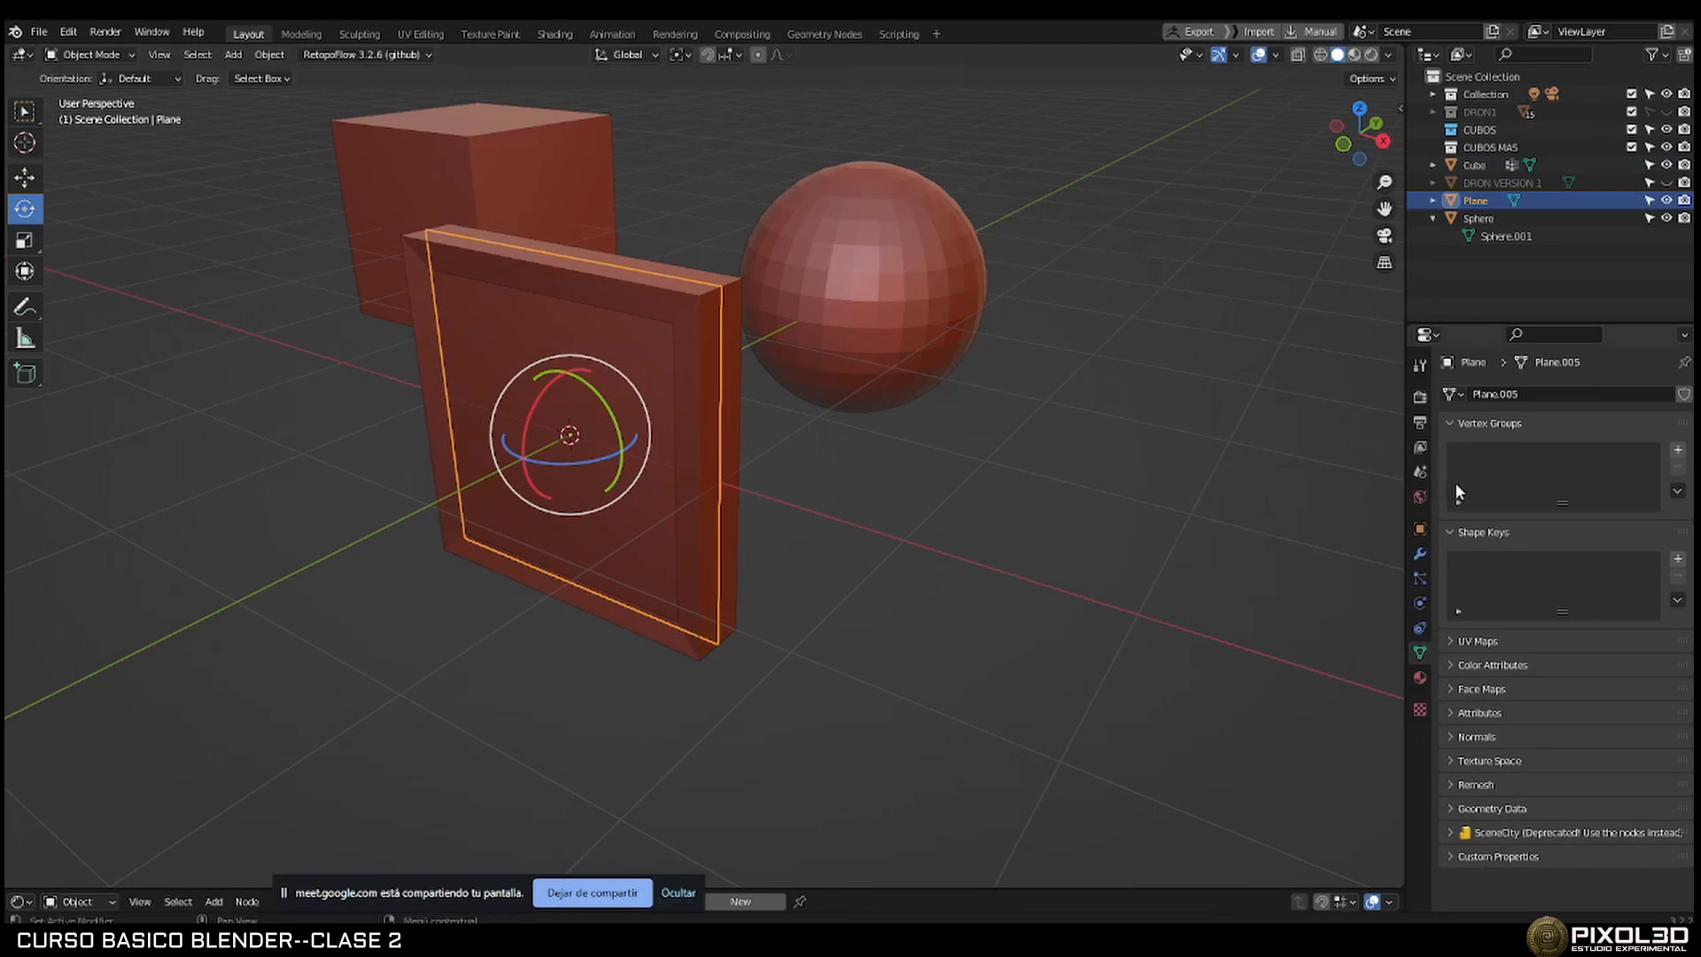
key(Tab)
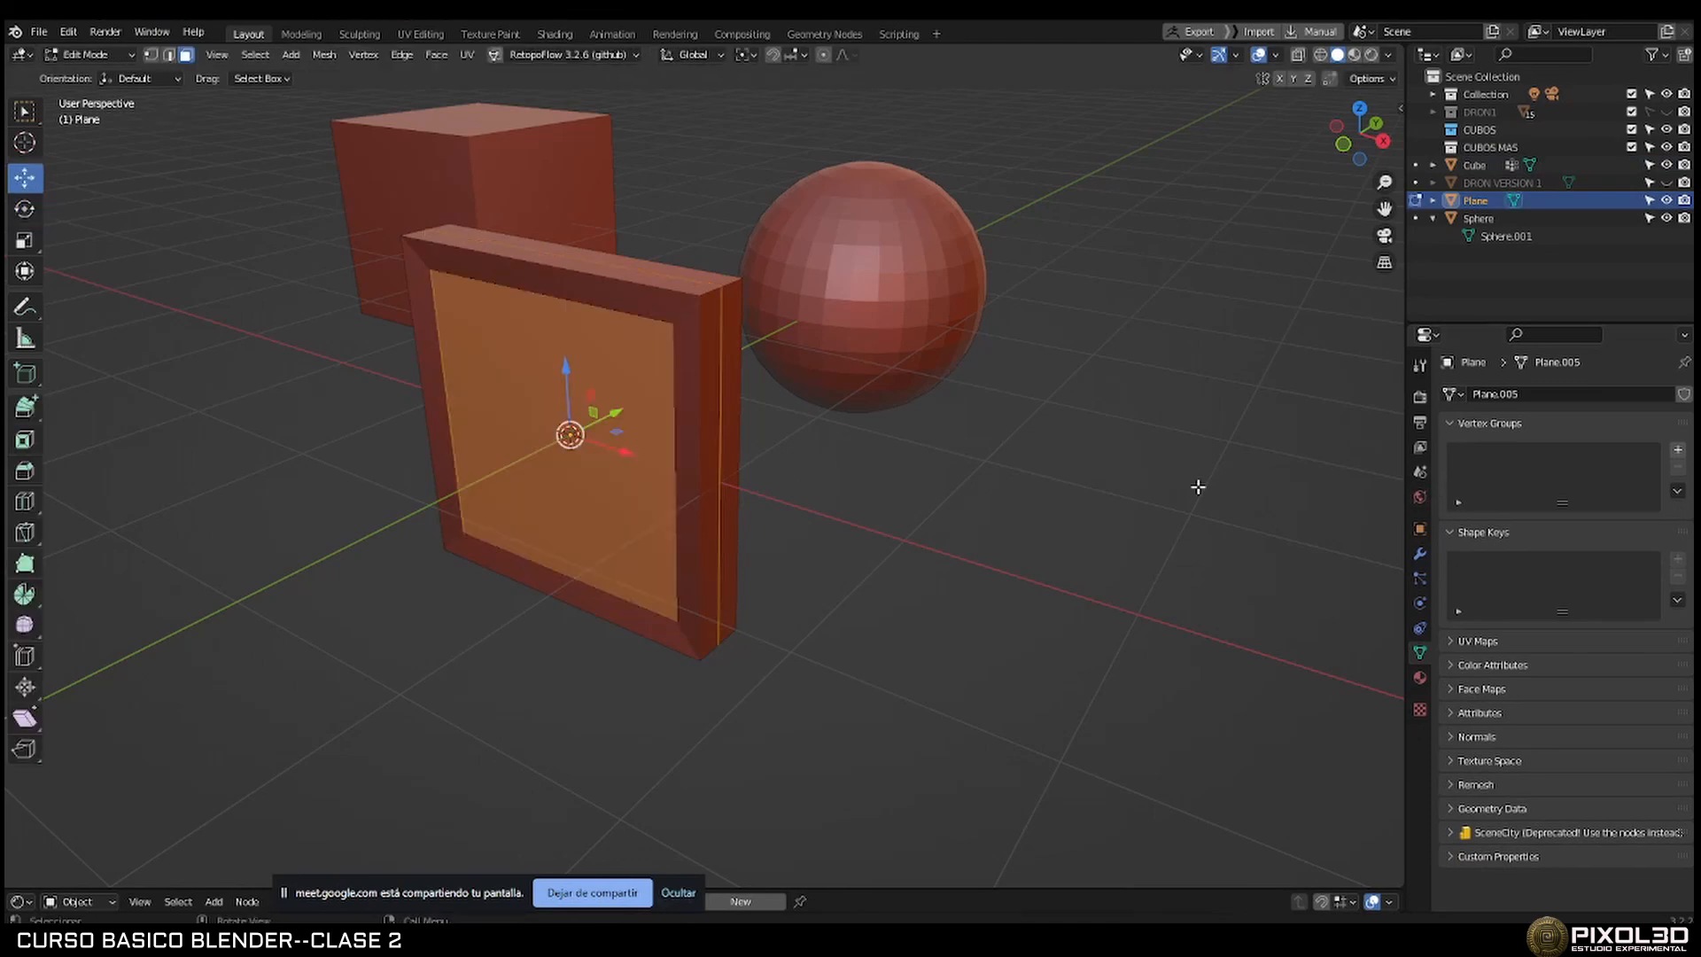
click(1677, 449)
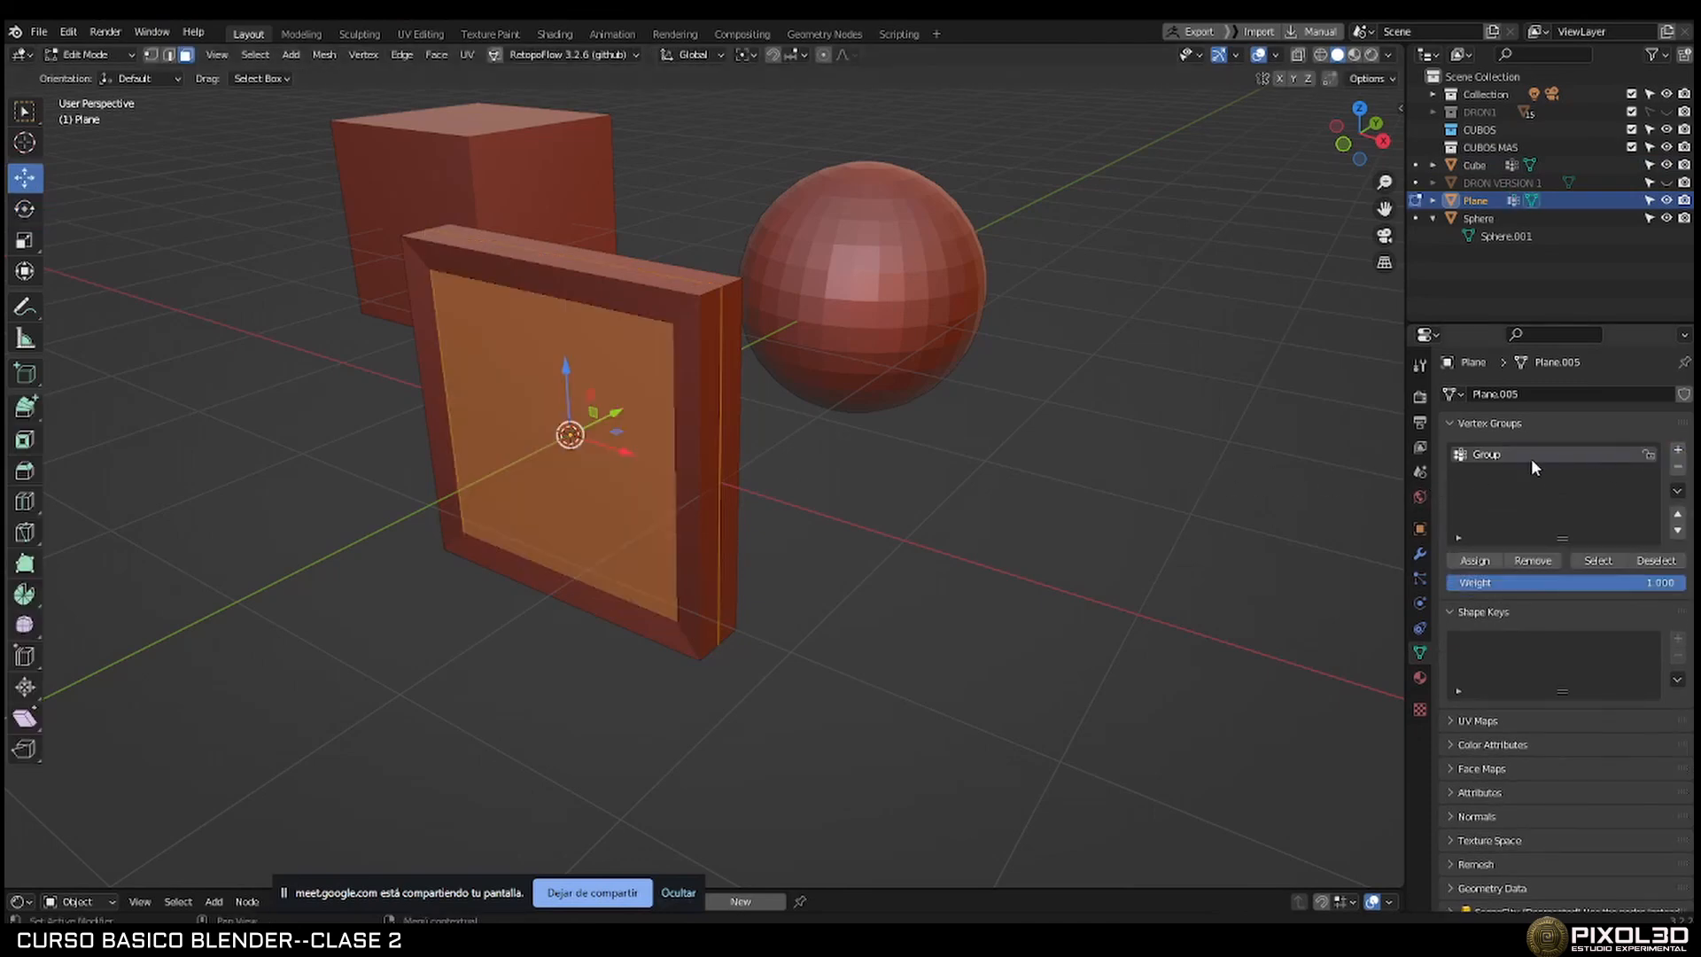
double_click(1531, 455)
text(cristal)
key(Tab)
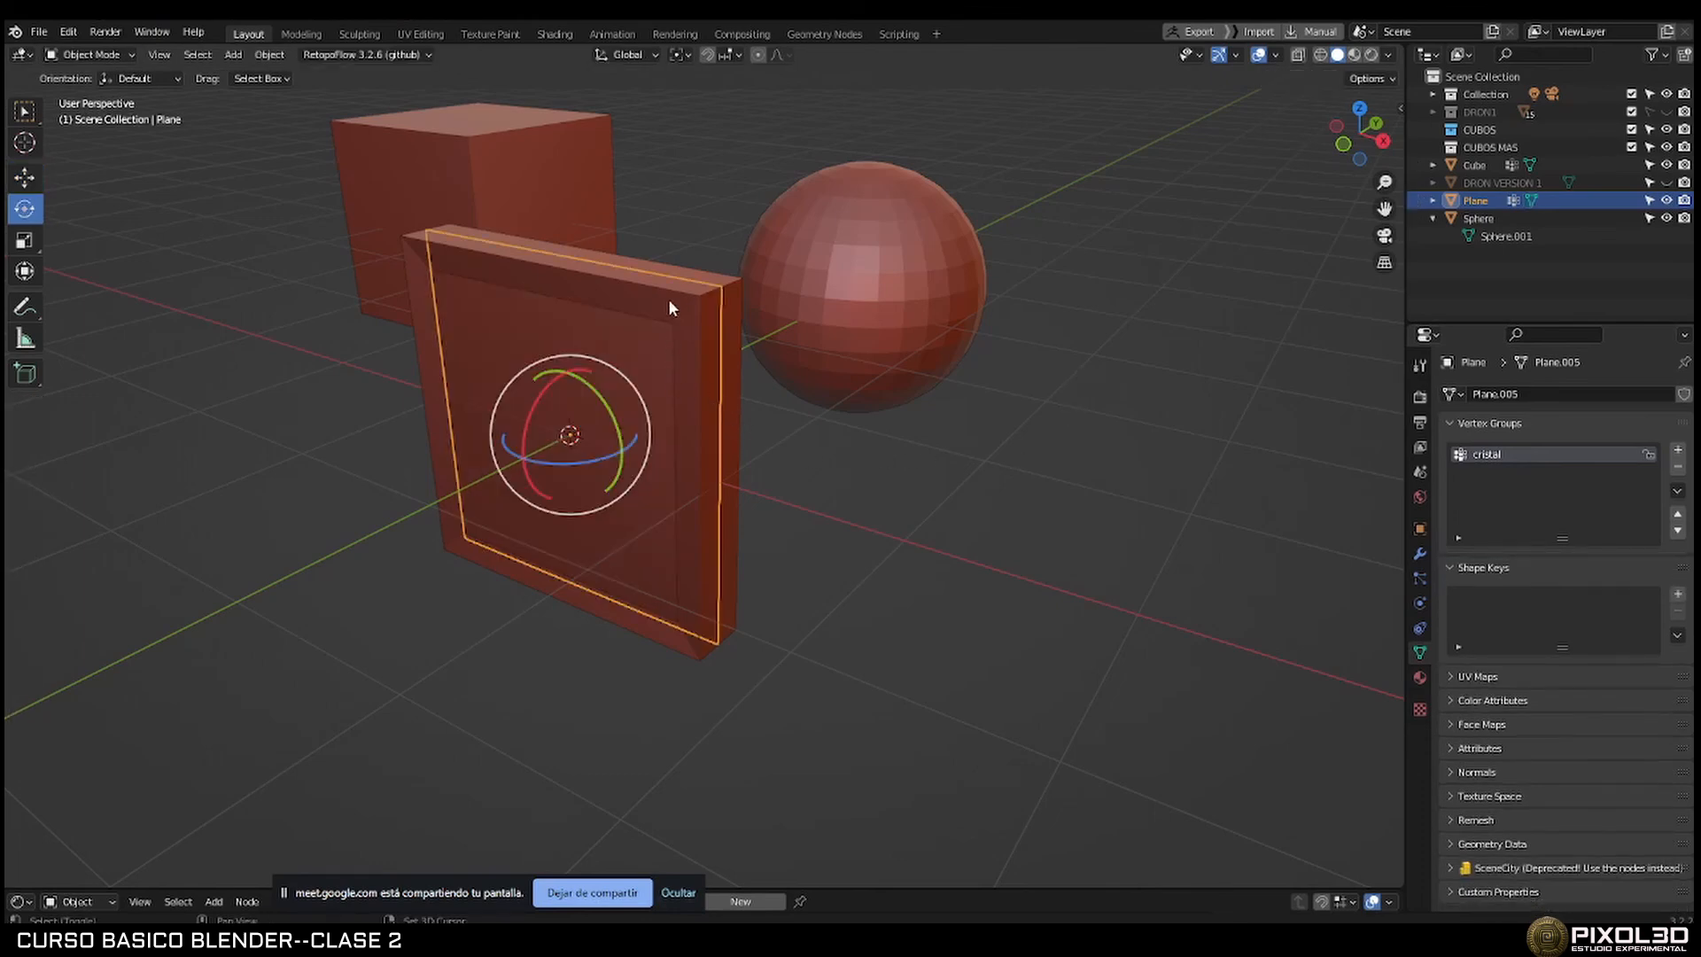
Join the glass plane into the frame object, keeping the frame as the active object.
shift+click(693, 335)
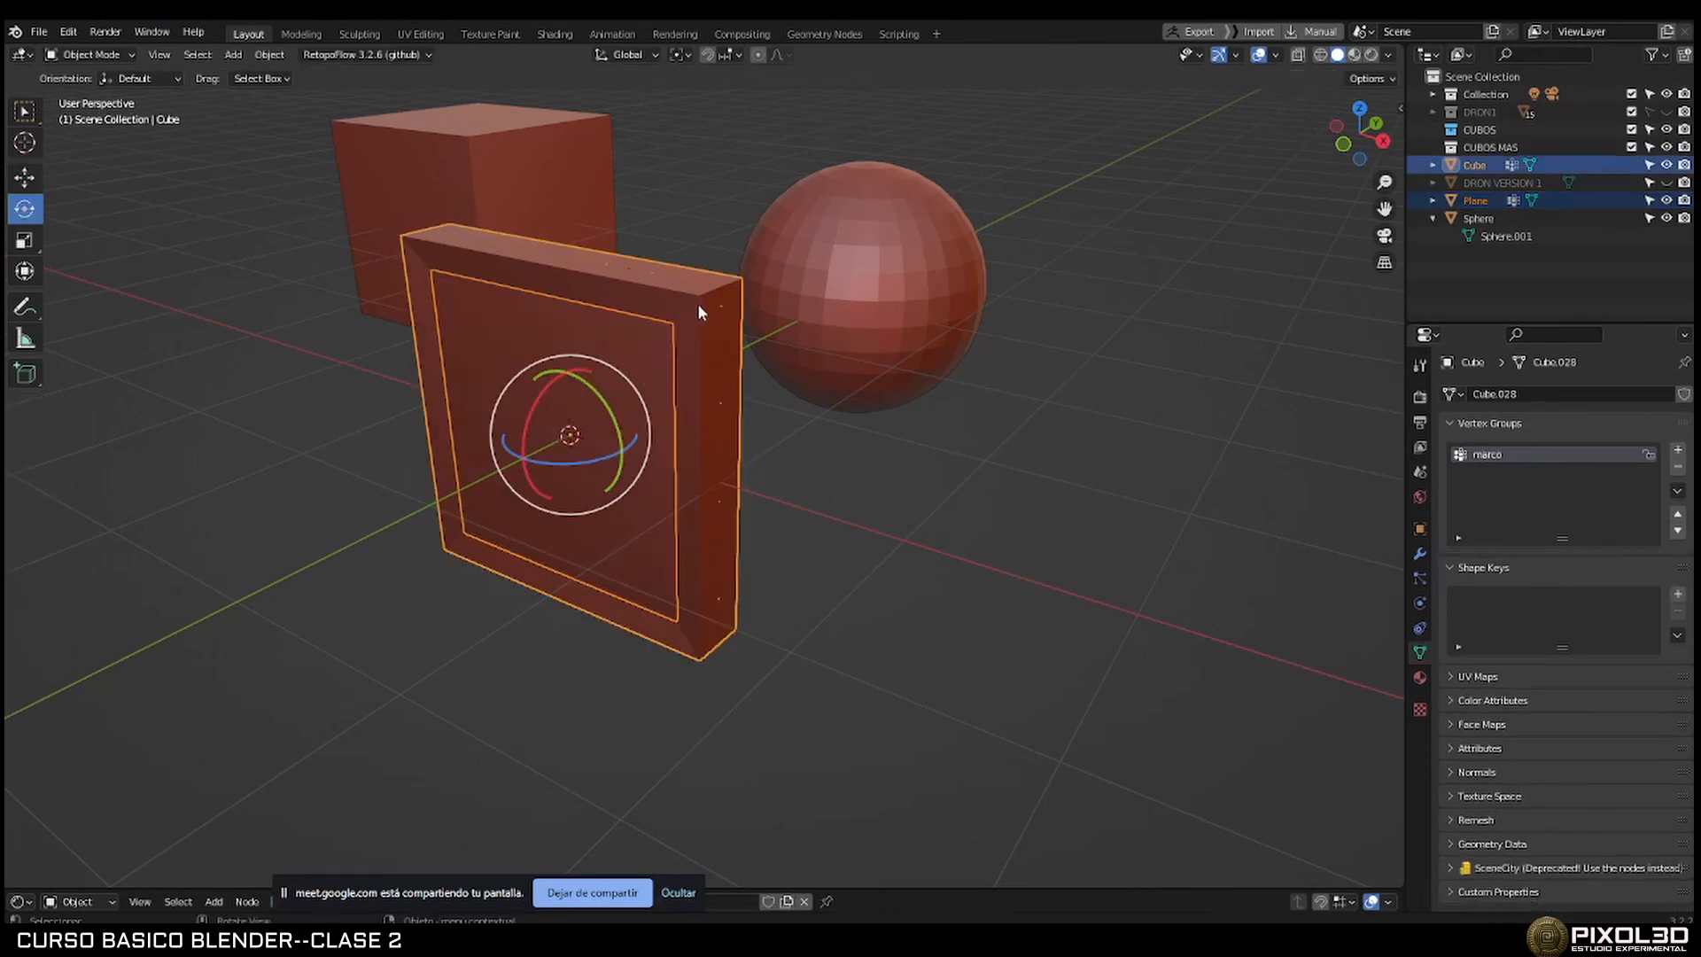
middle_drag(808, 434, 797, 433)
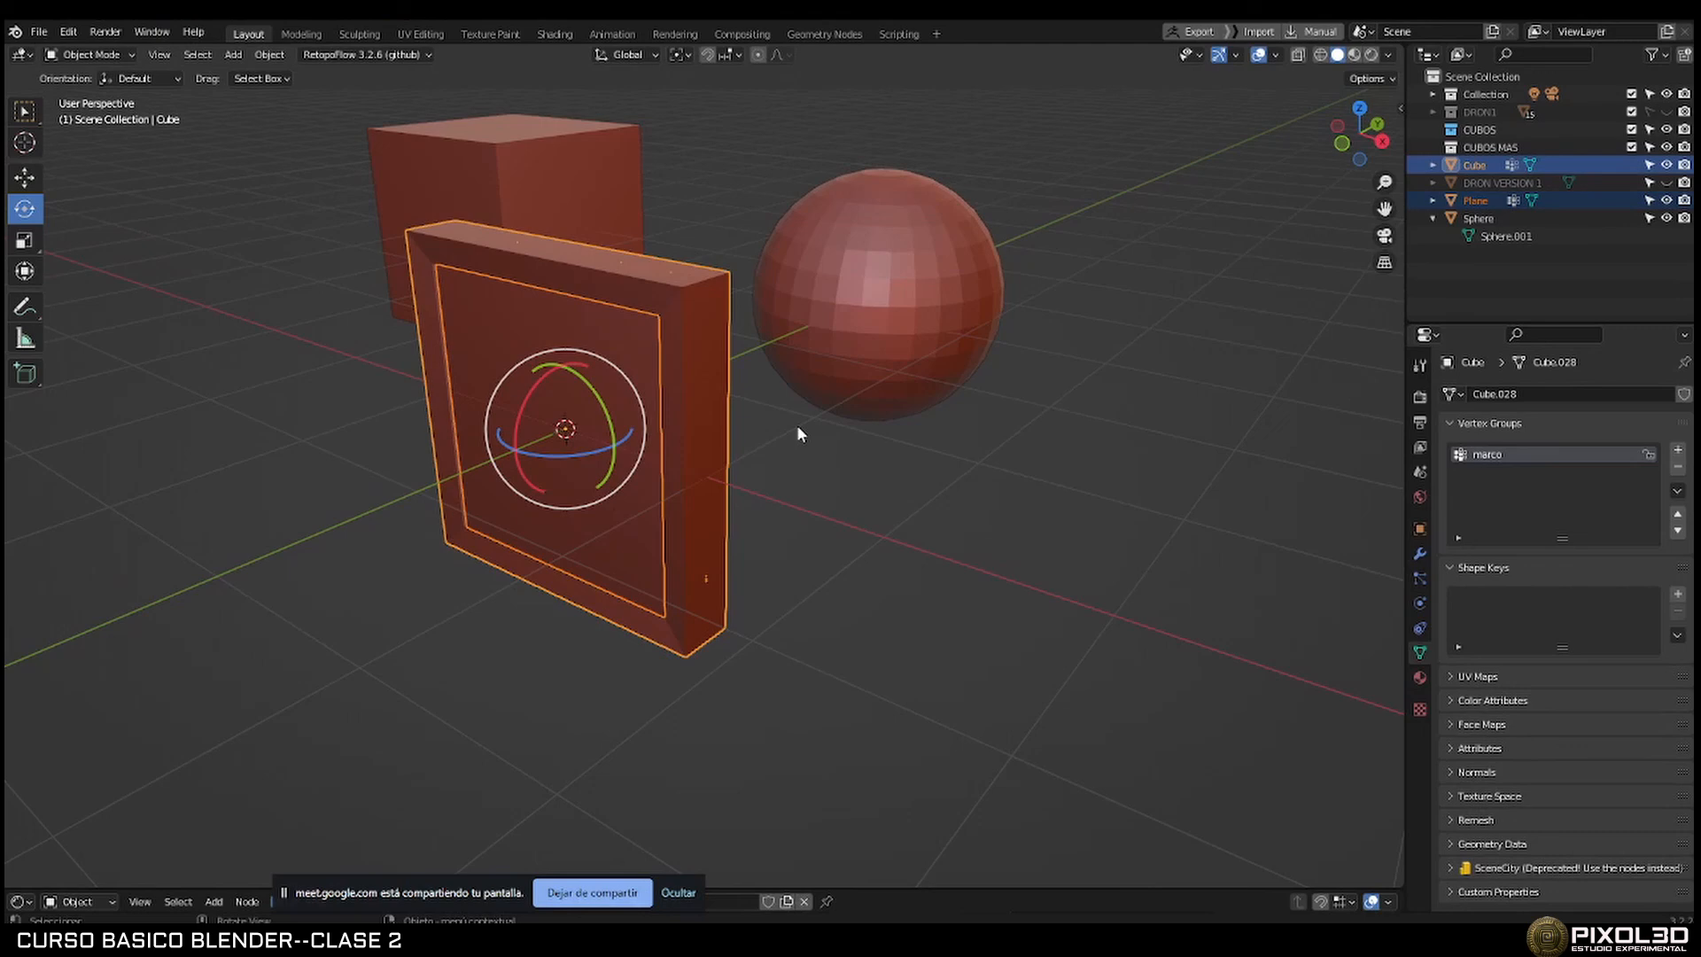
key(ctrl+j)
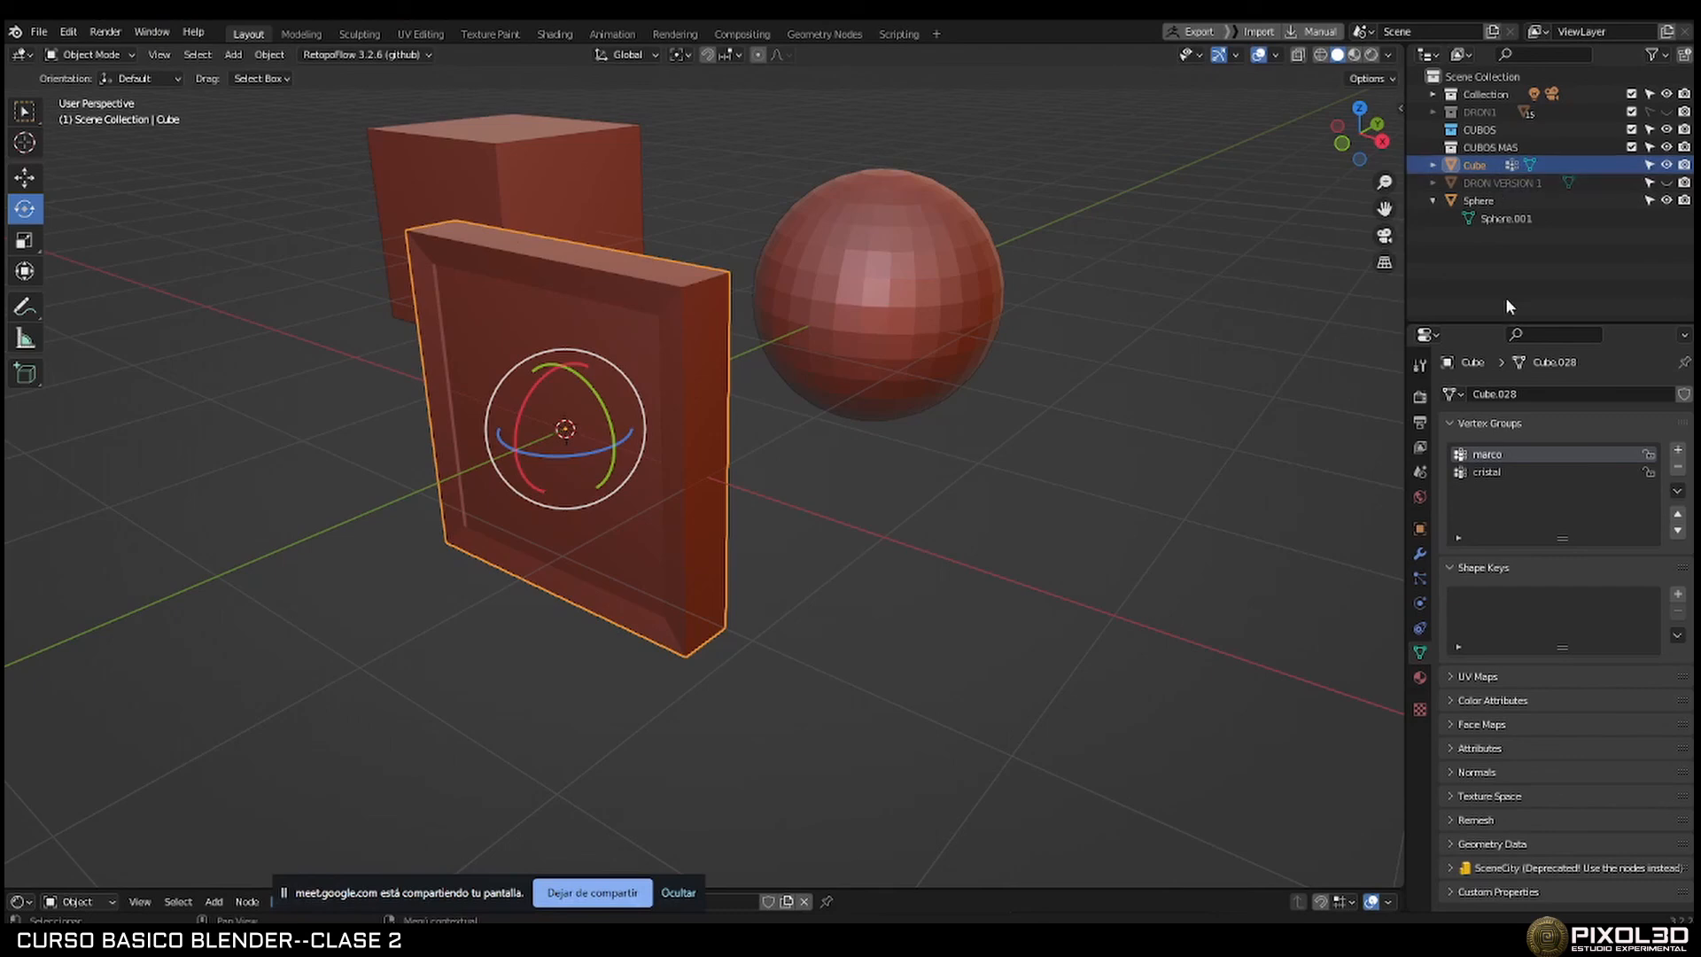
Examine the marco and cristal vertex groups of the joined window in Object Mode and Edit Mode.
click(1484, 470)
click(1487, 456)
click(1486, 471)
click(1486, 456)
double_click(1488, 457)
key(Tab)
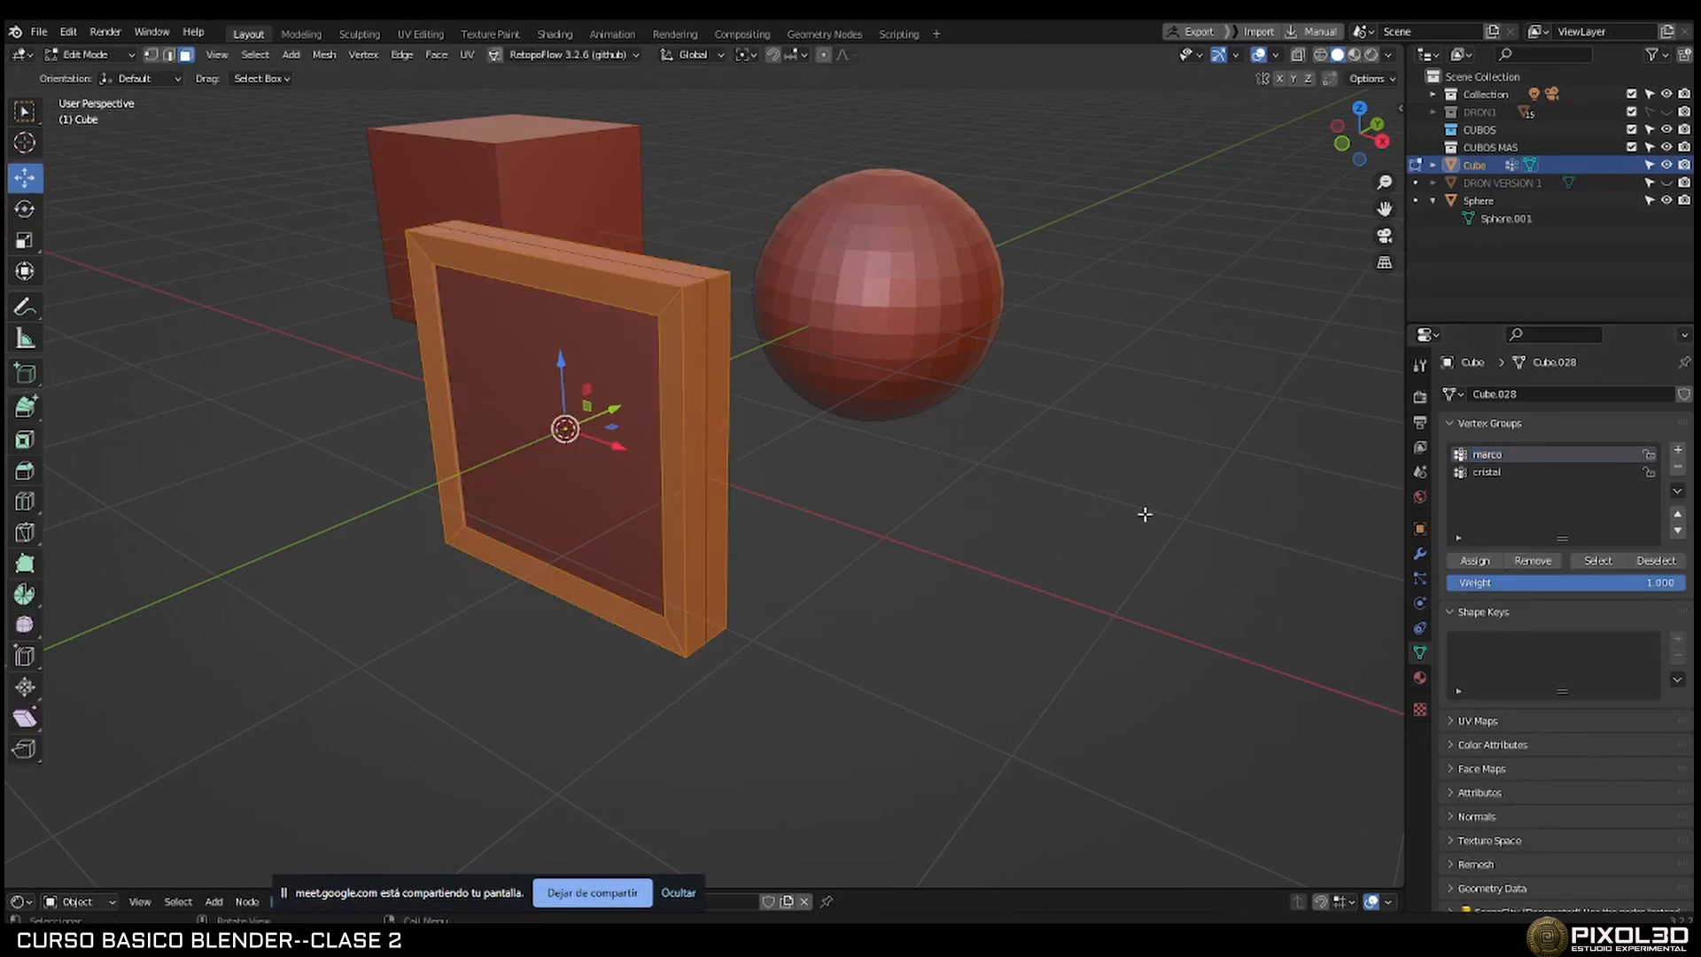
click(1470, 475)
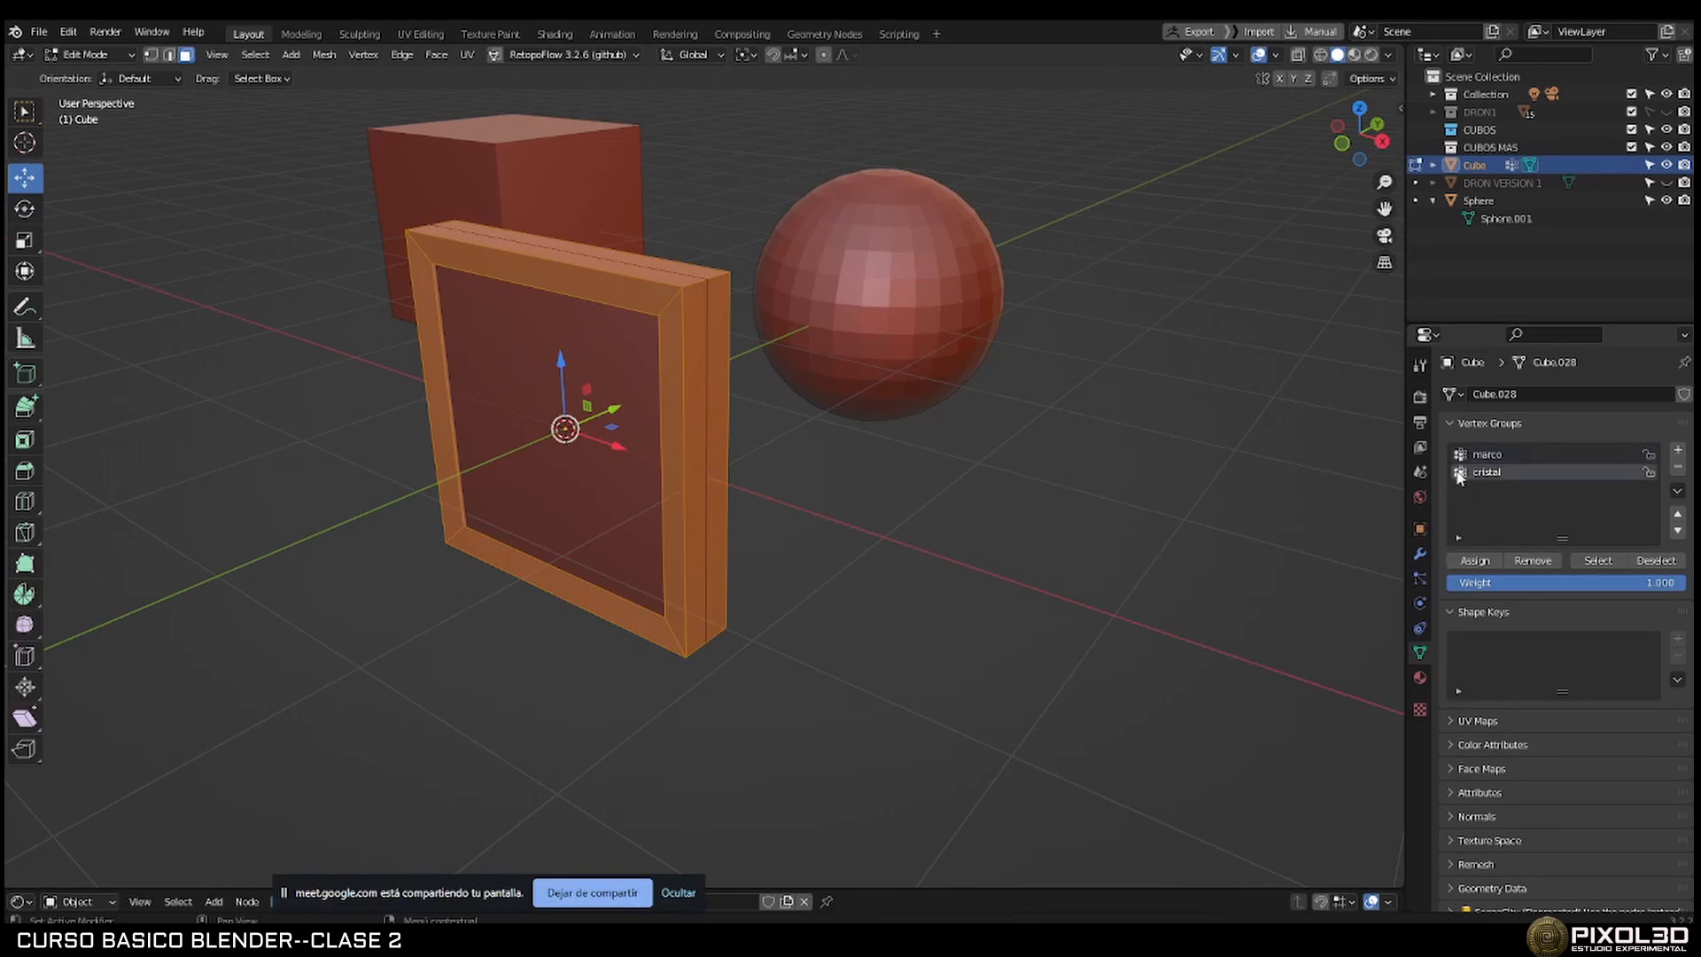
double_click(1470, 475)
click(1461, 455)
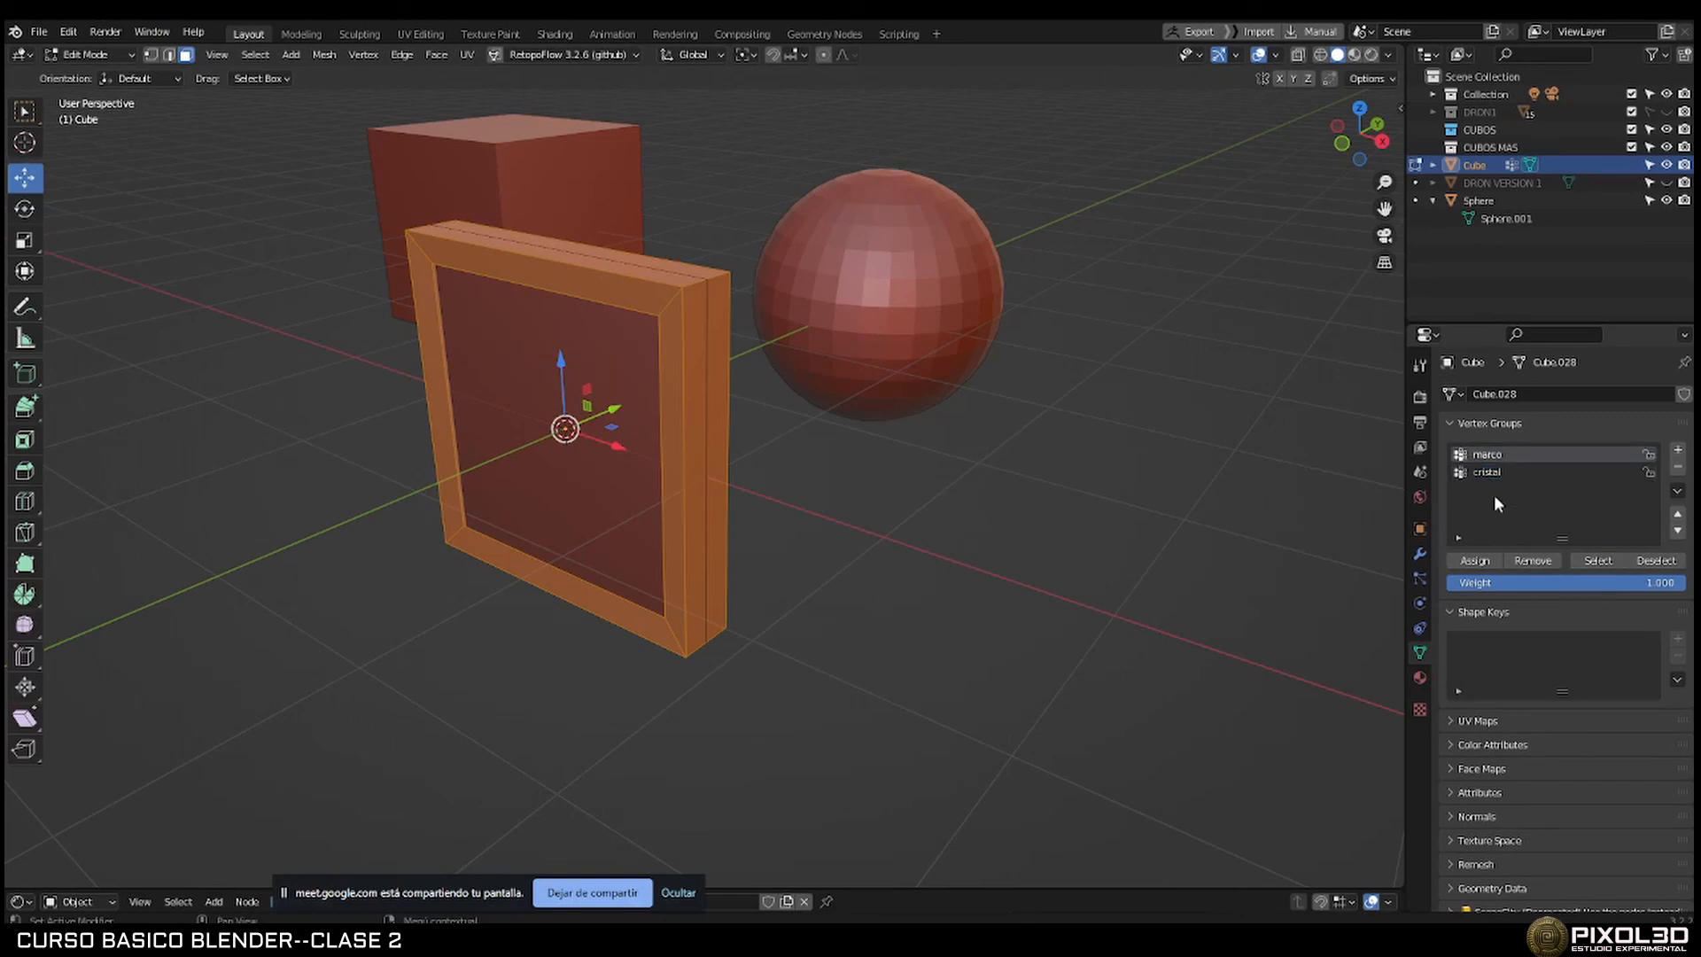
Assign only the glass face of the joined window to the cristal vertex group.
click(1475, 474)
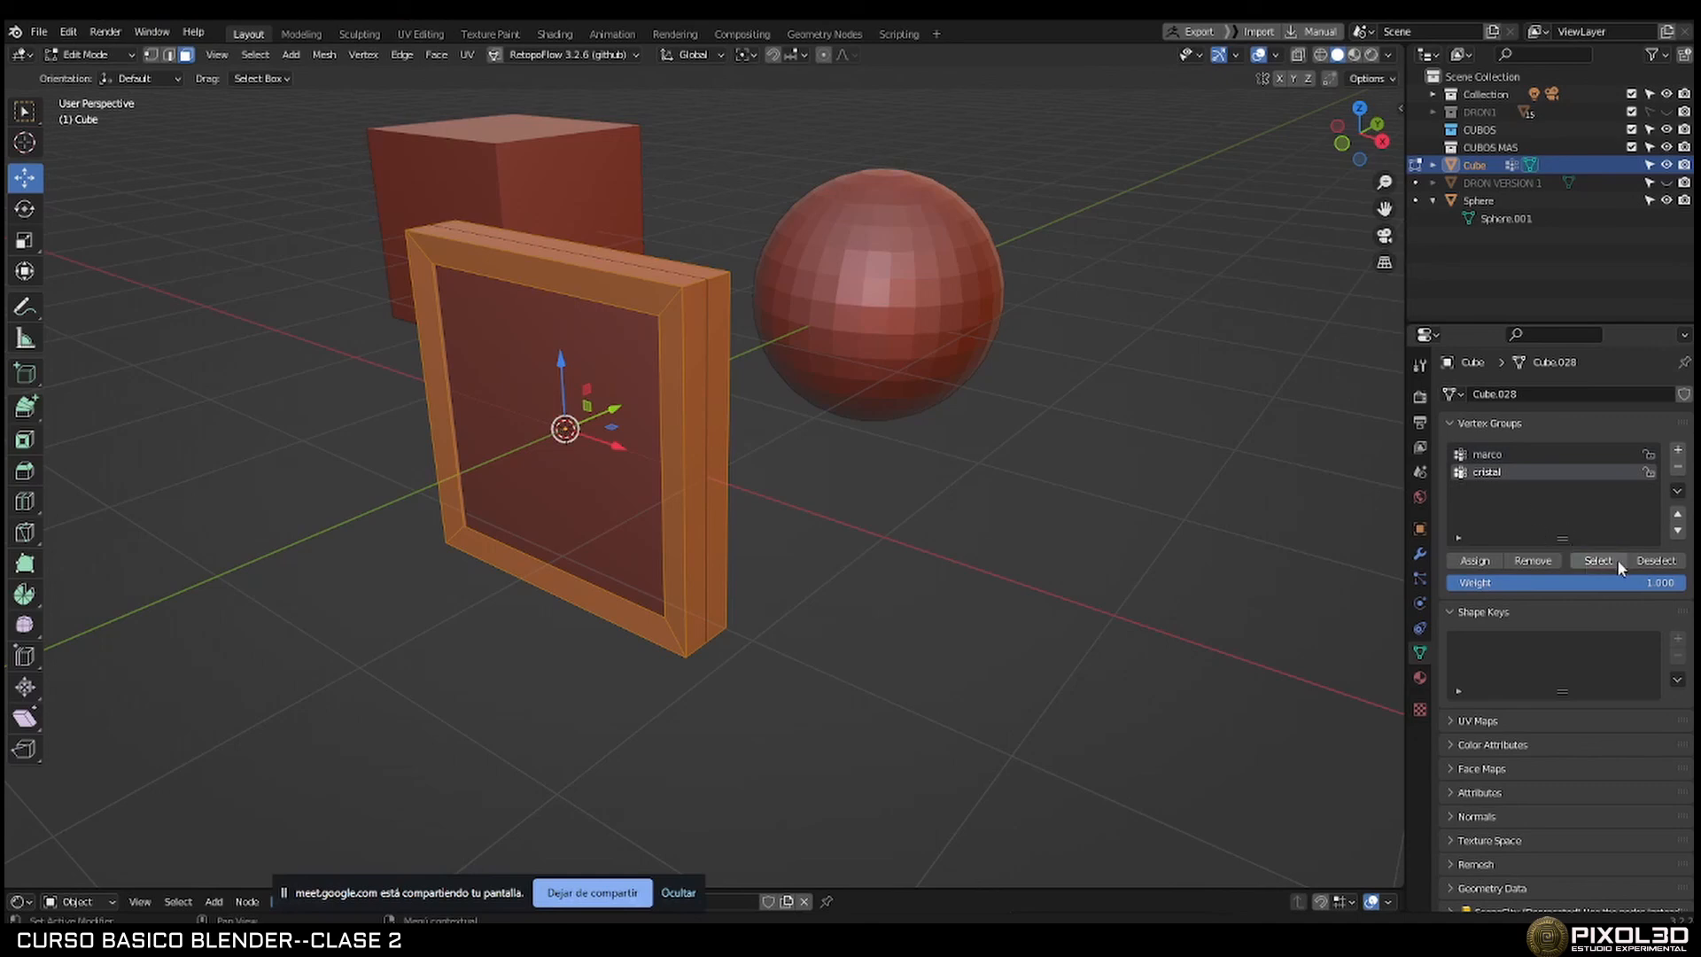
click(1196, 506)
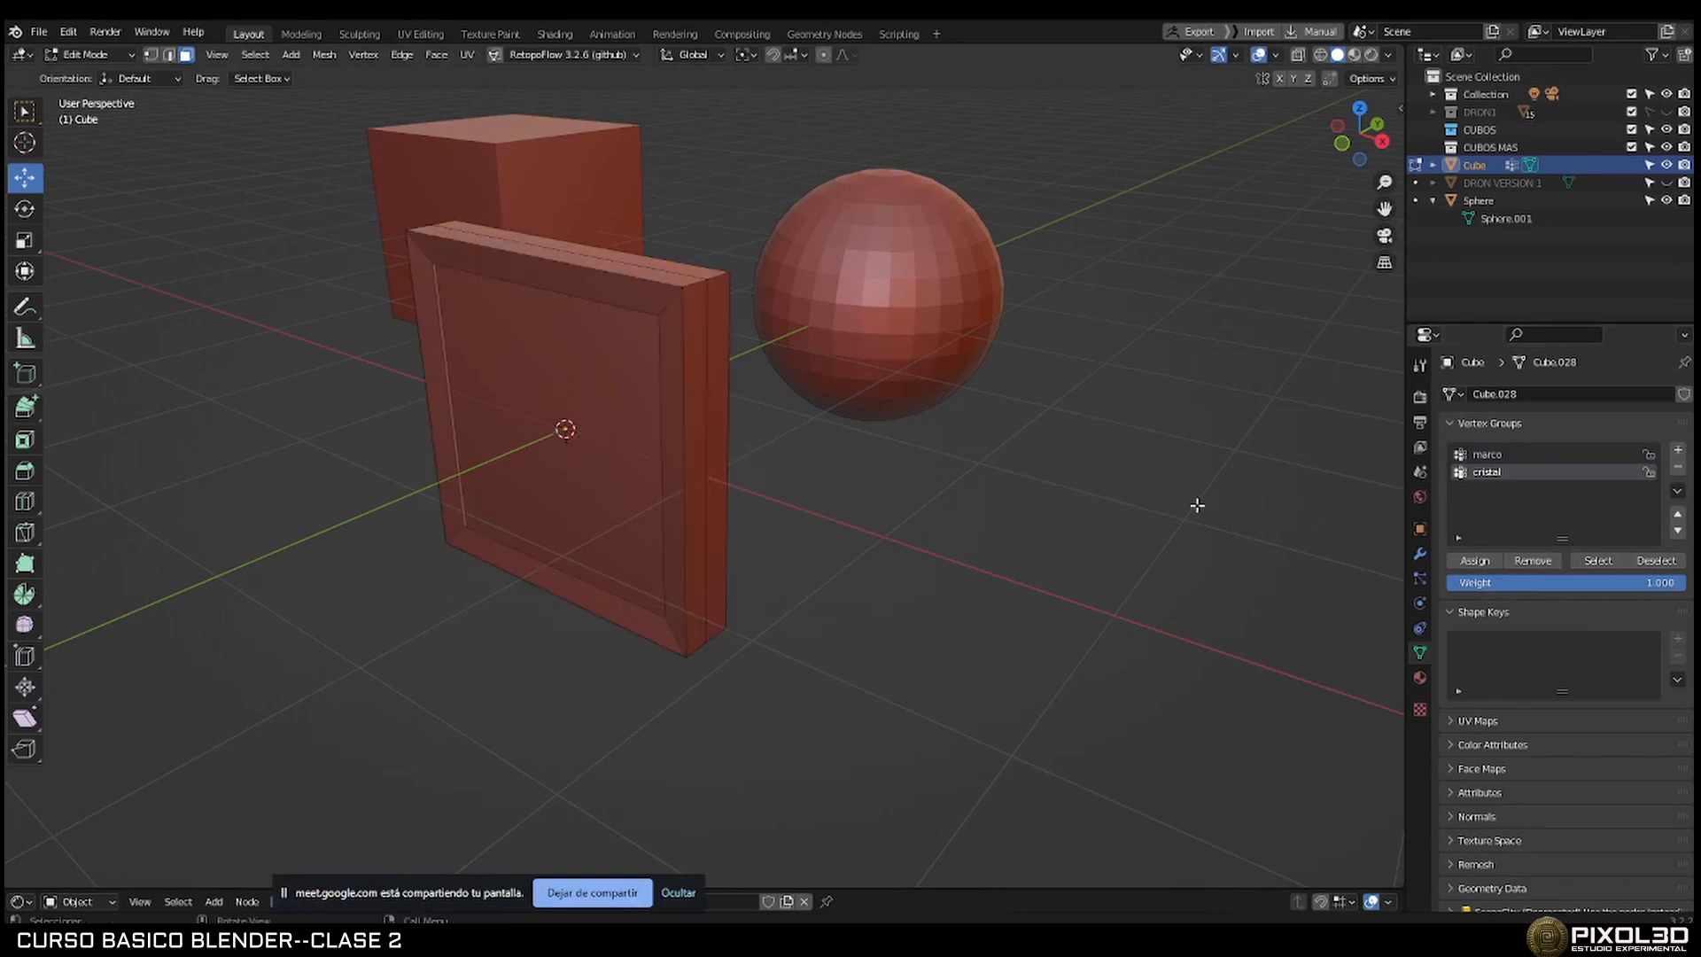
click(1594, 563)
click(1474, 472)
click(567, 372)
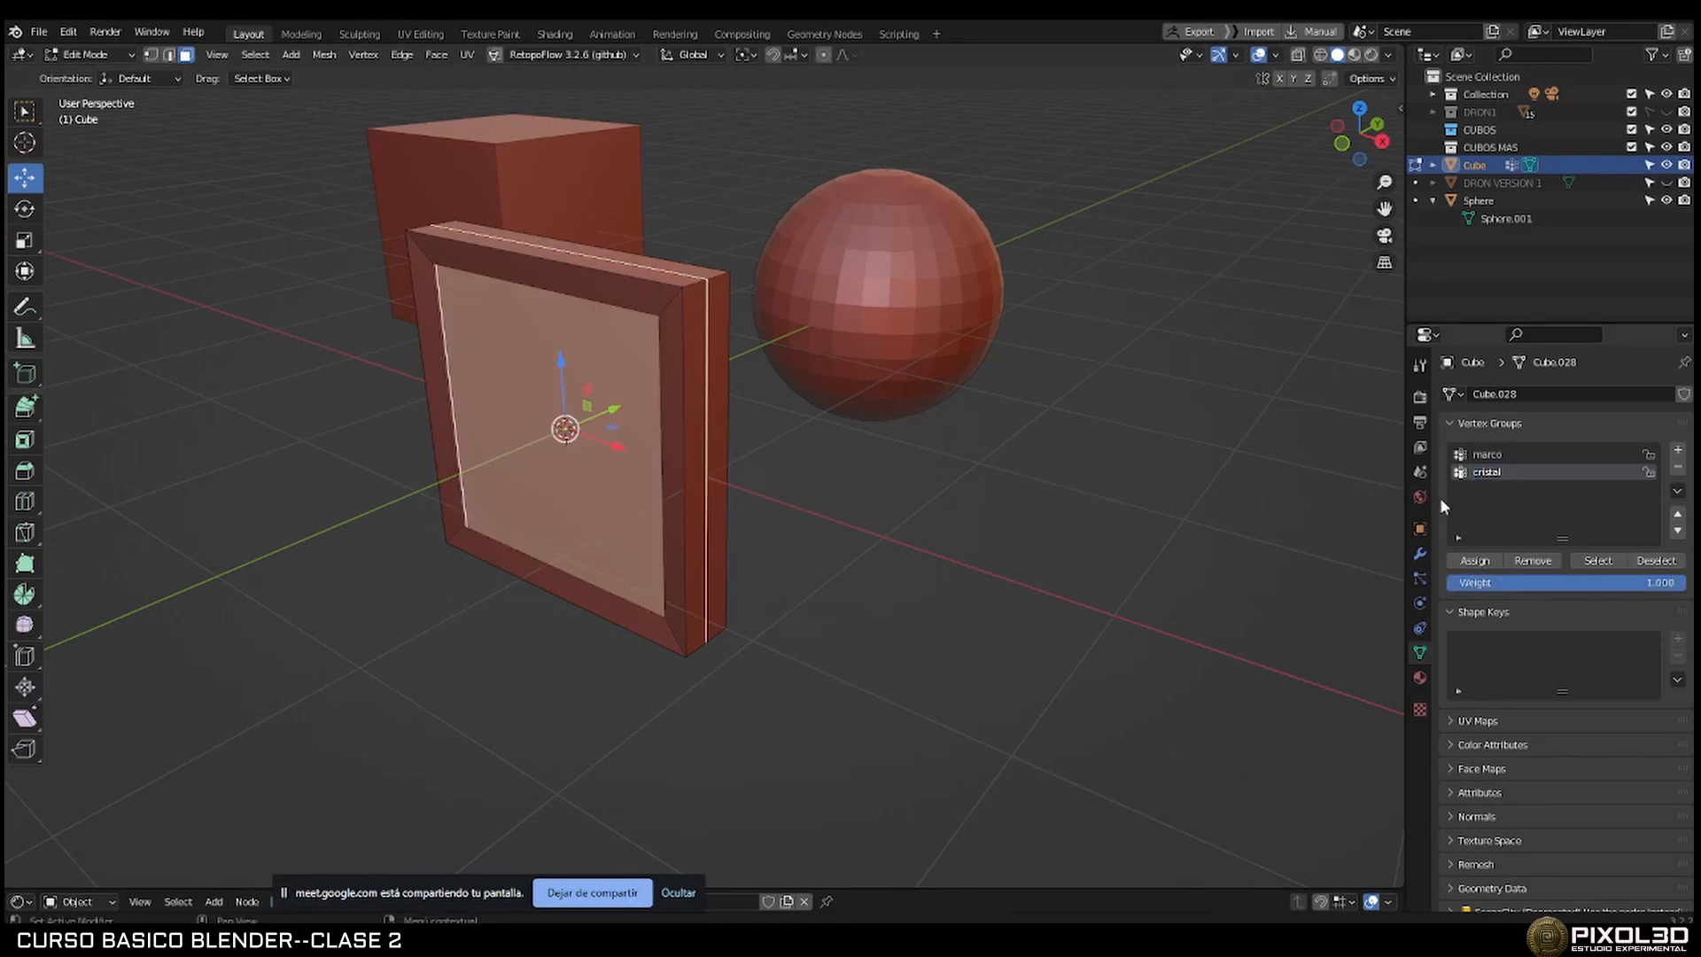
click(1476, 561)
click(1489, 456)
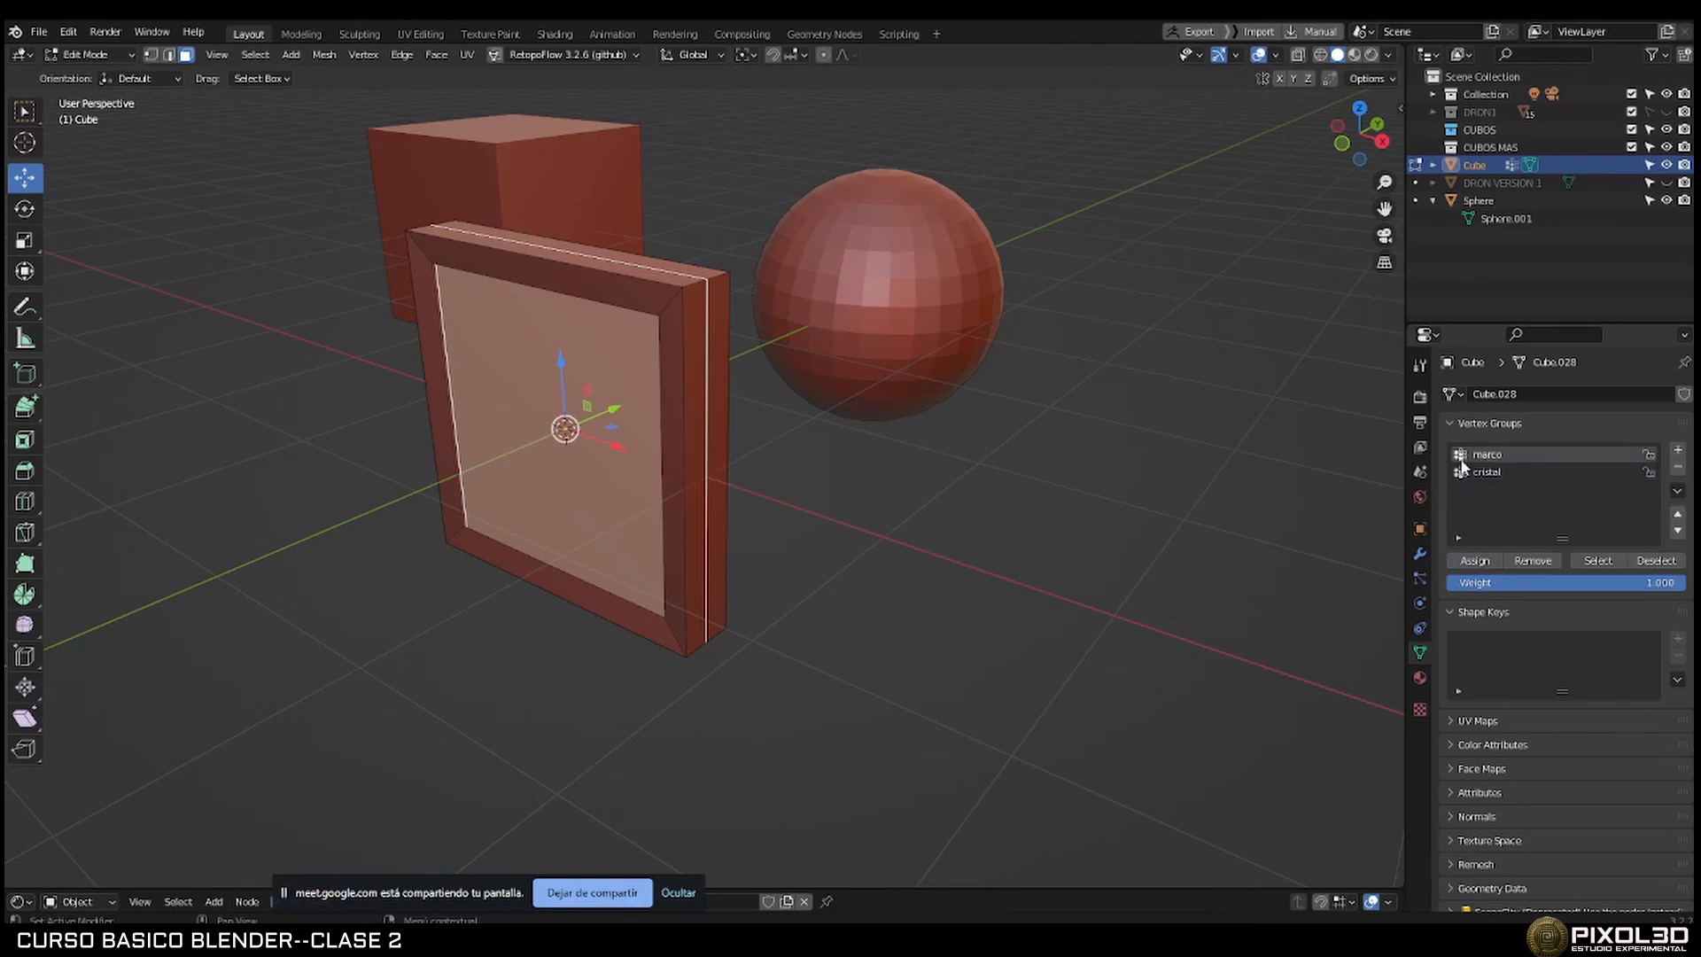
Compare the joined window and its marco and cristal vertex groups between Object Mode and Edit Mode.
key(Tab)
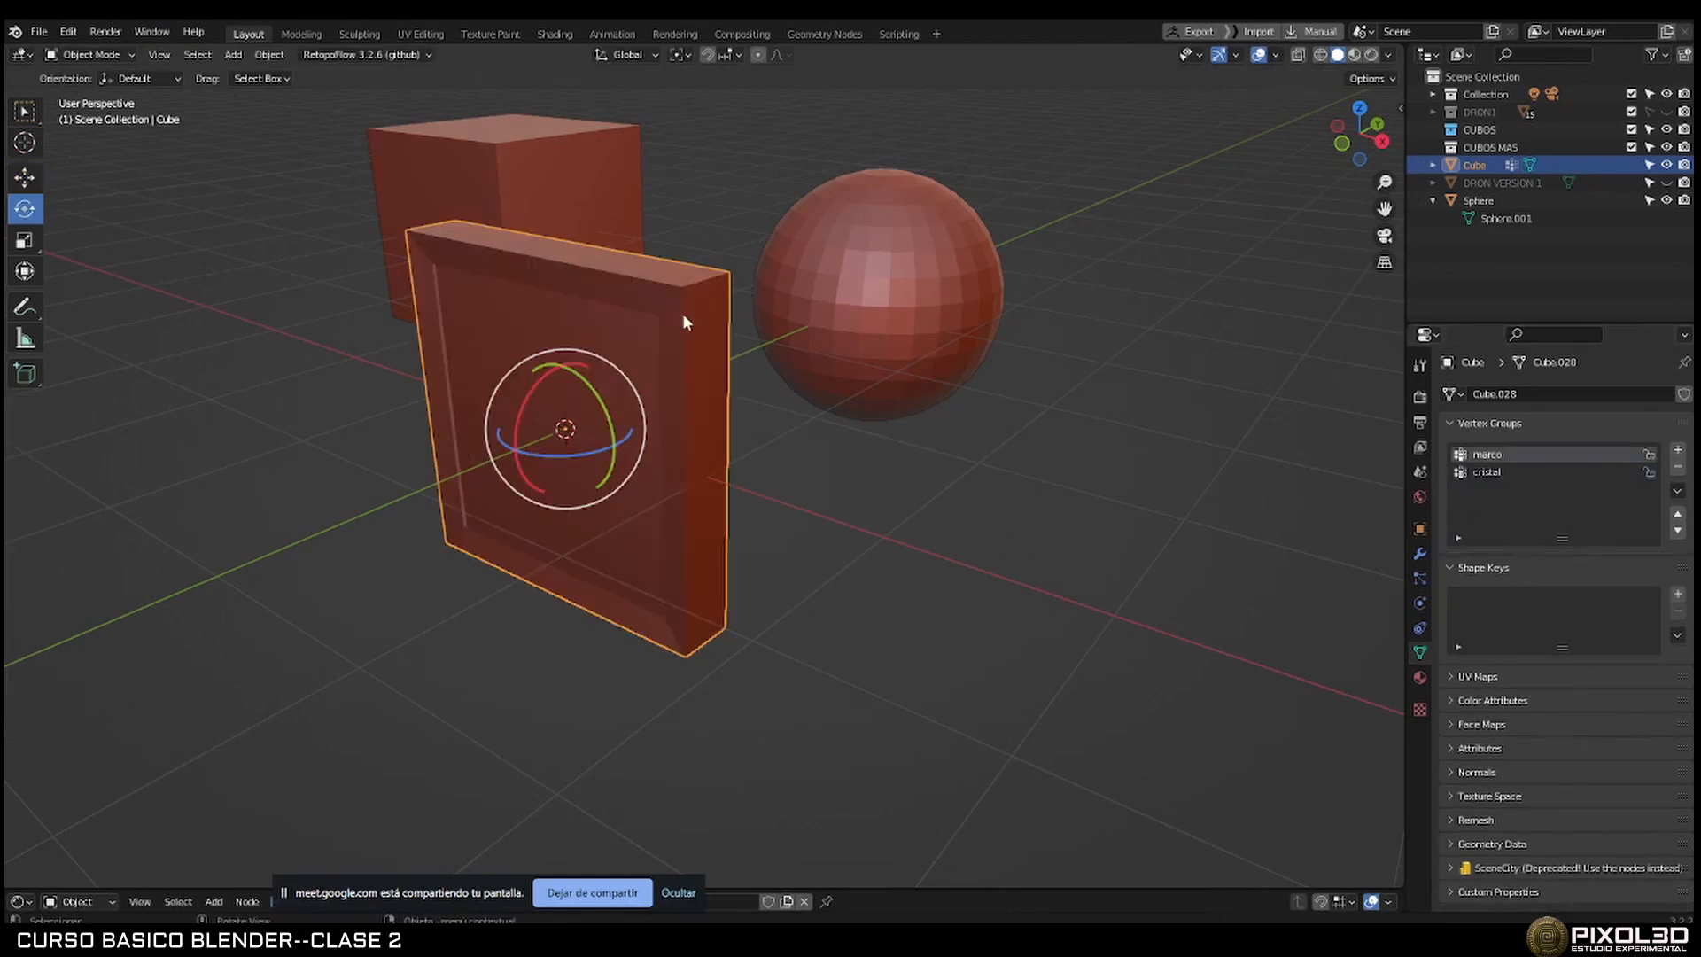
key(Tab)
key(u)
key(i)
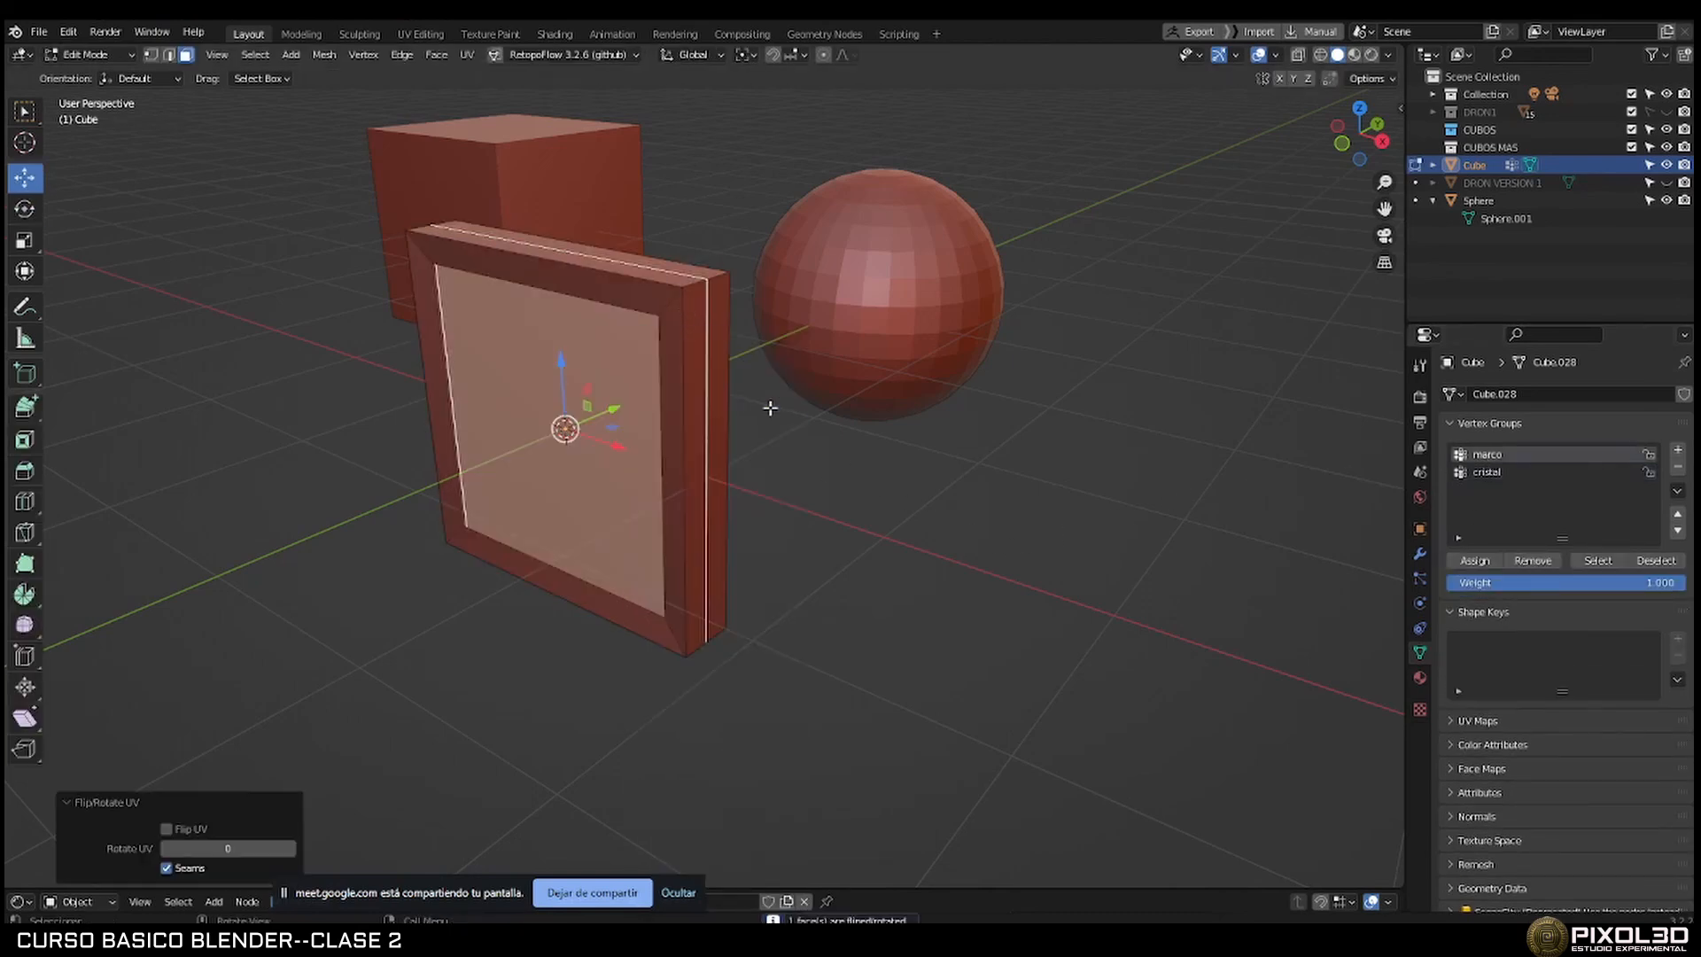
key(Tab)
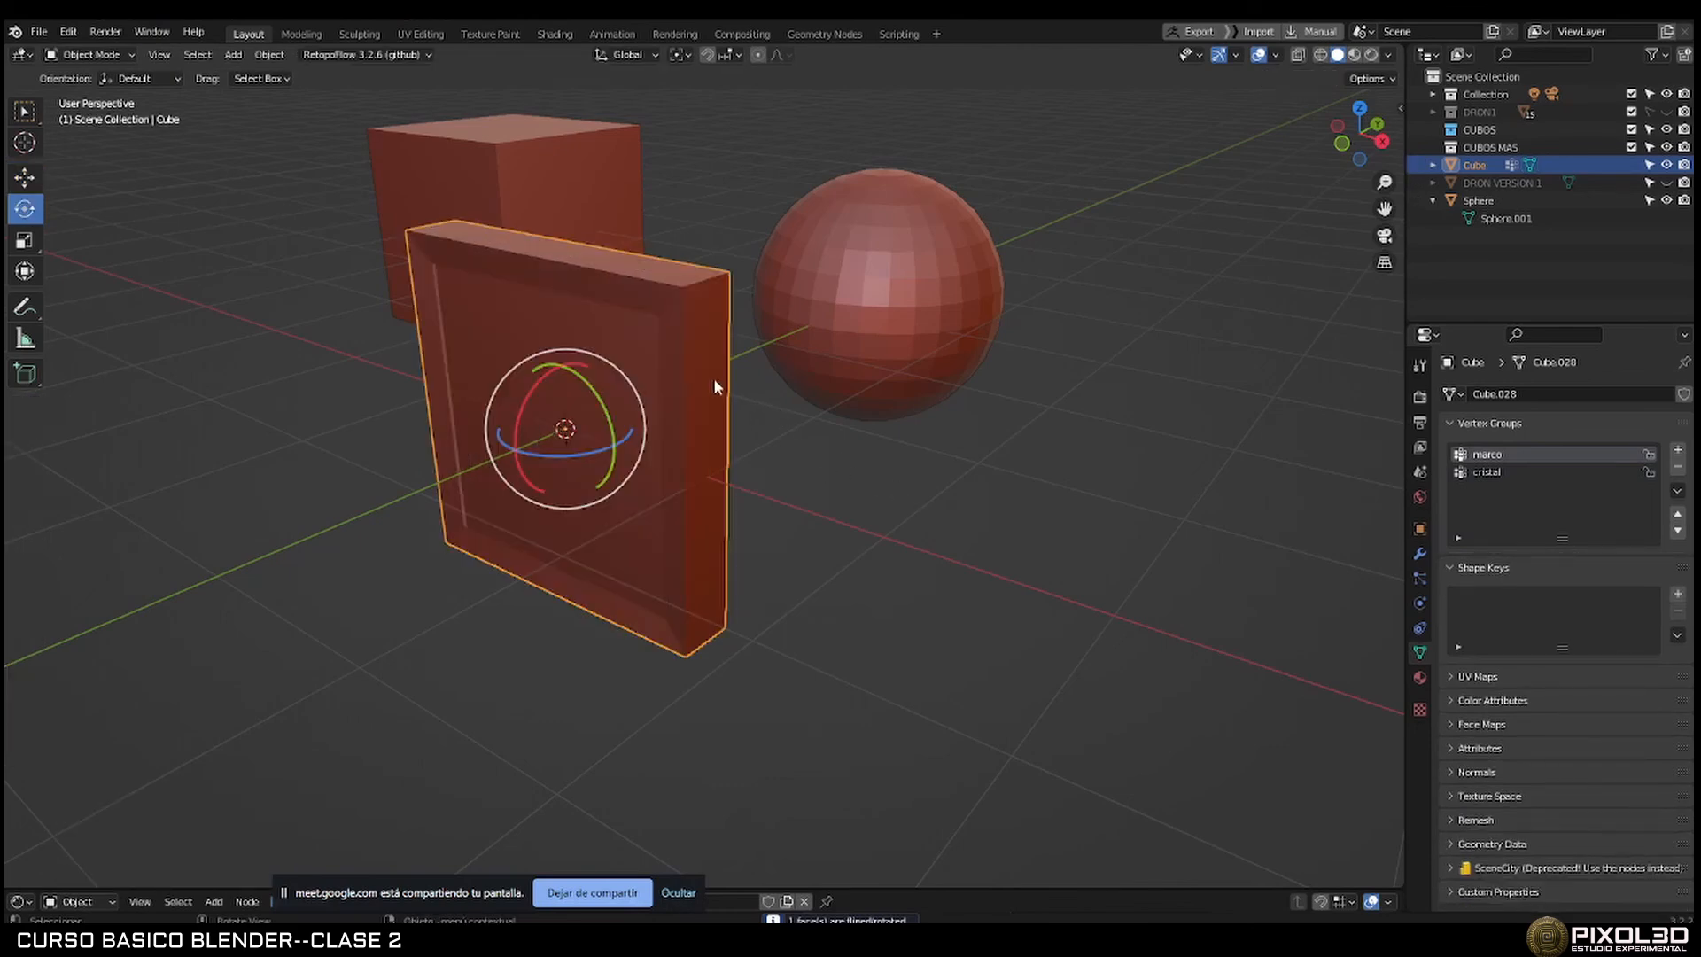
middle_drag(944, 482, 1142, 499)
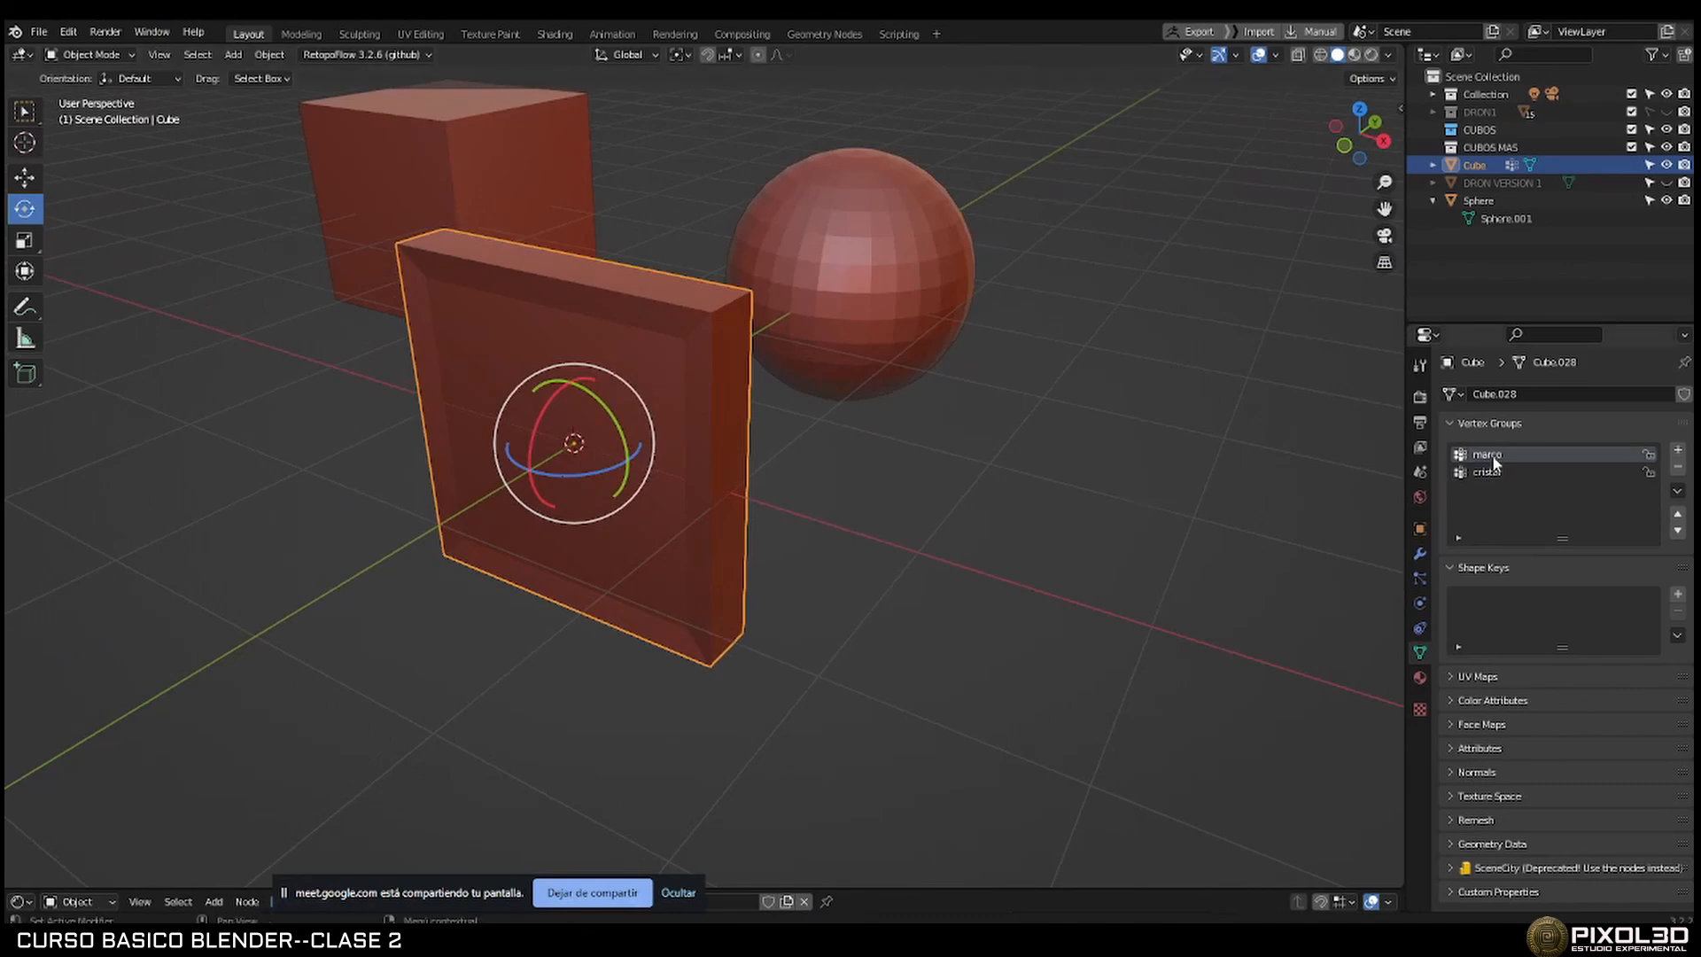
key(Tab)
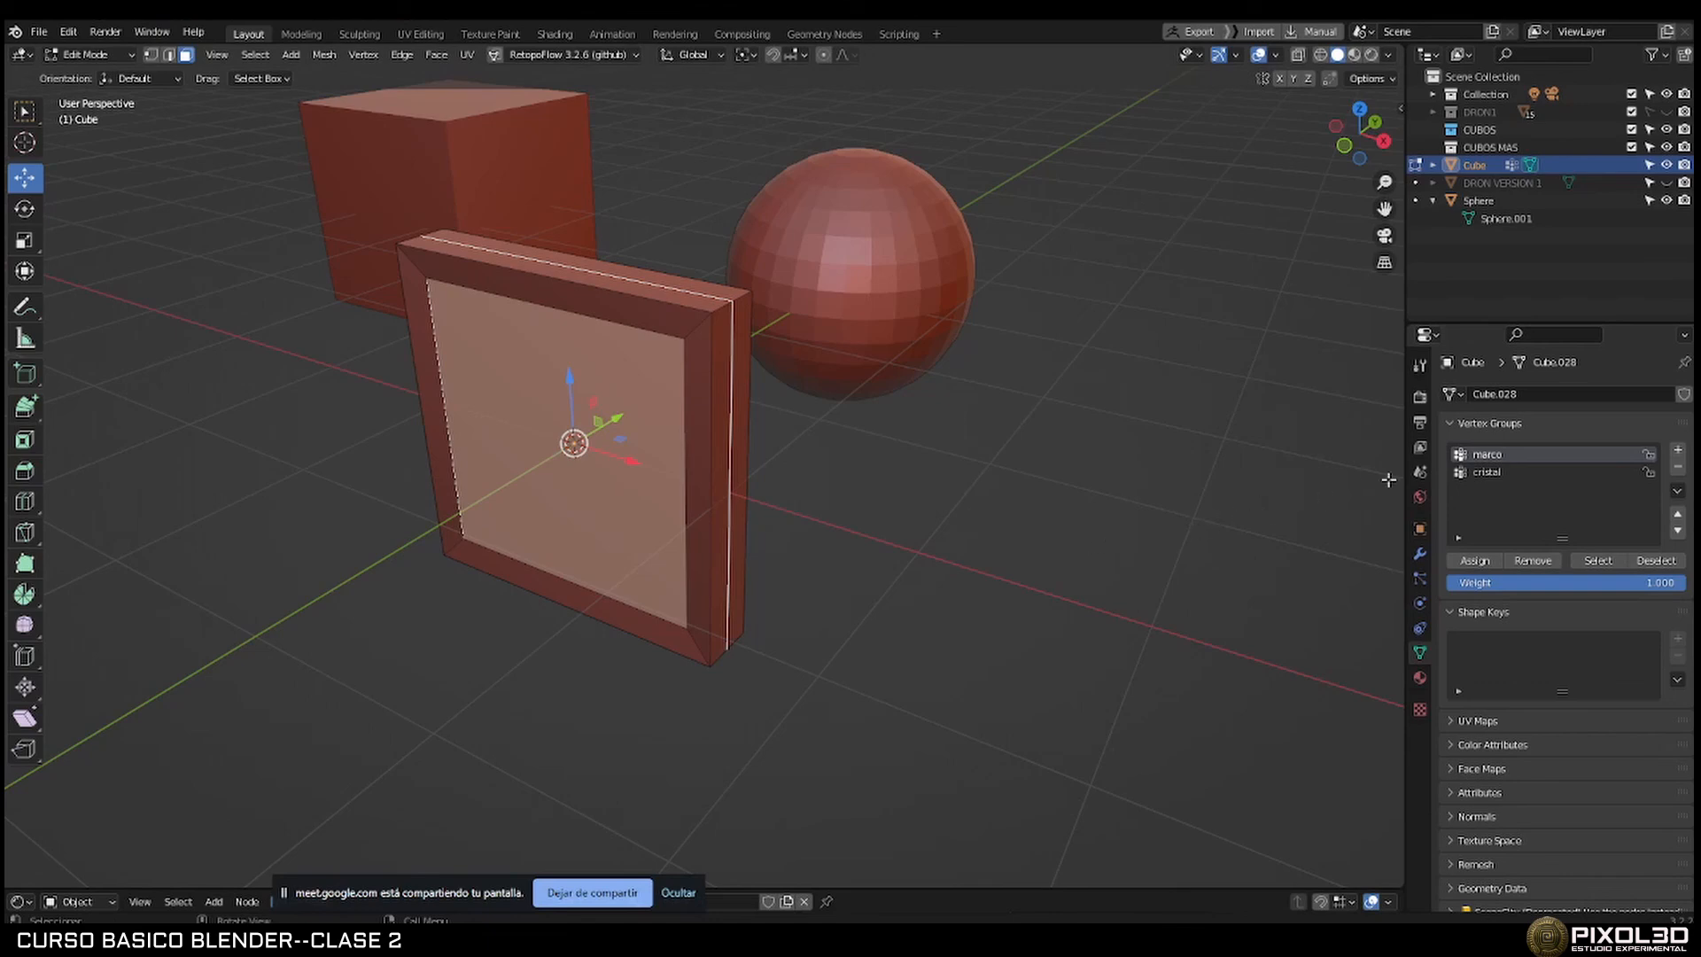
click(124, 55)
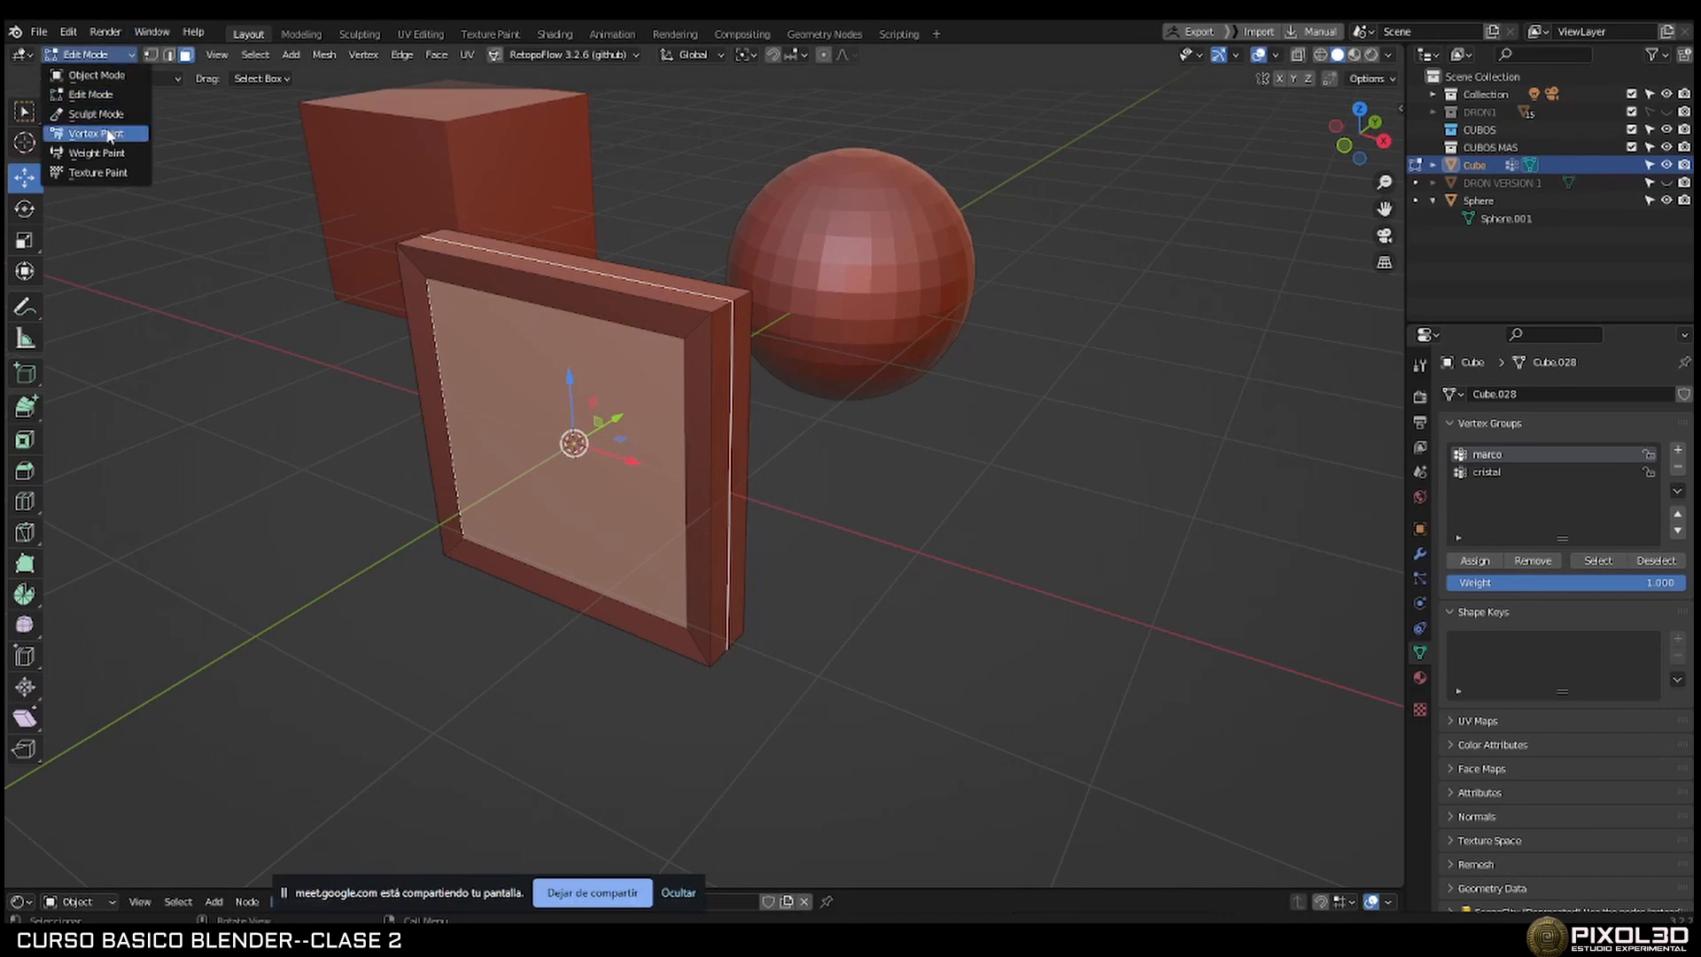
click(1005, 421)
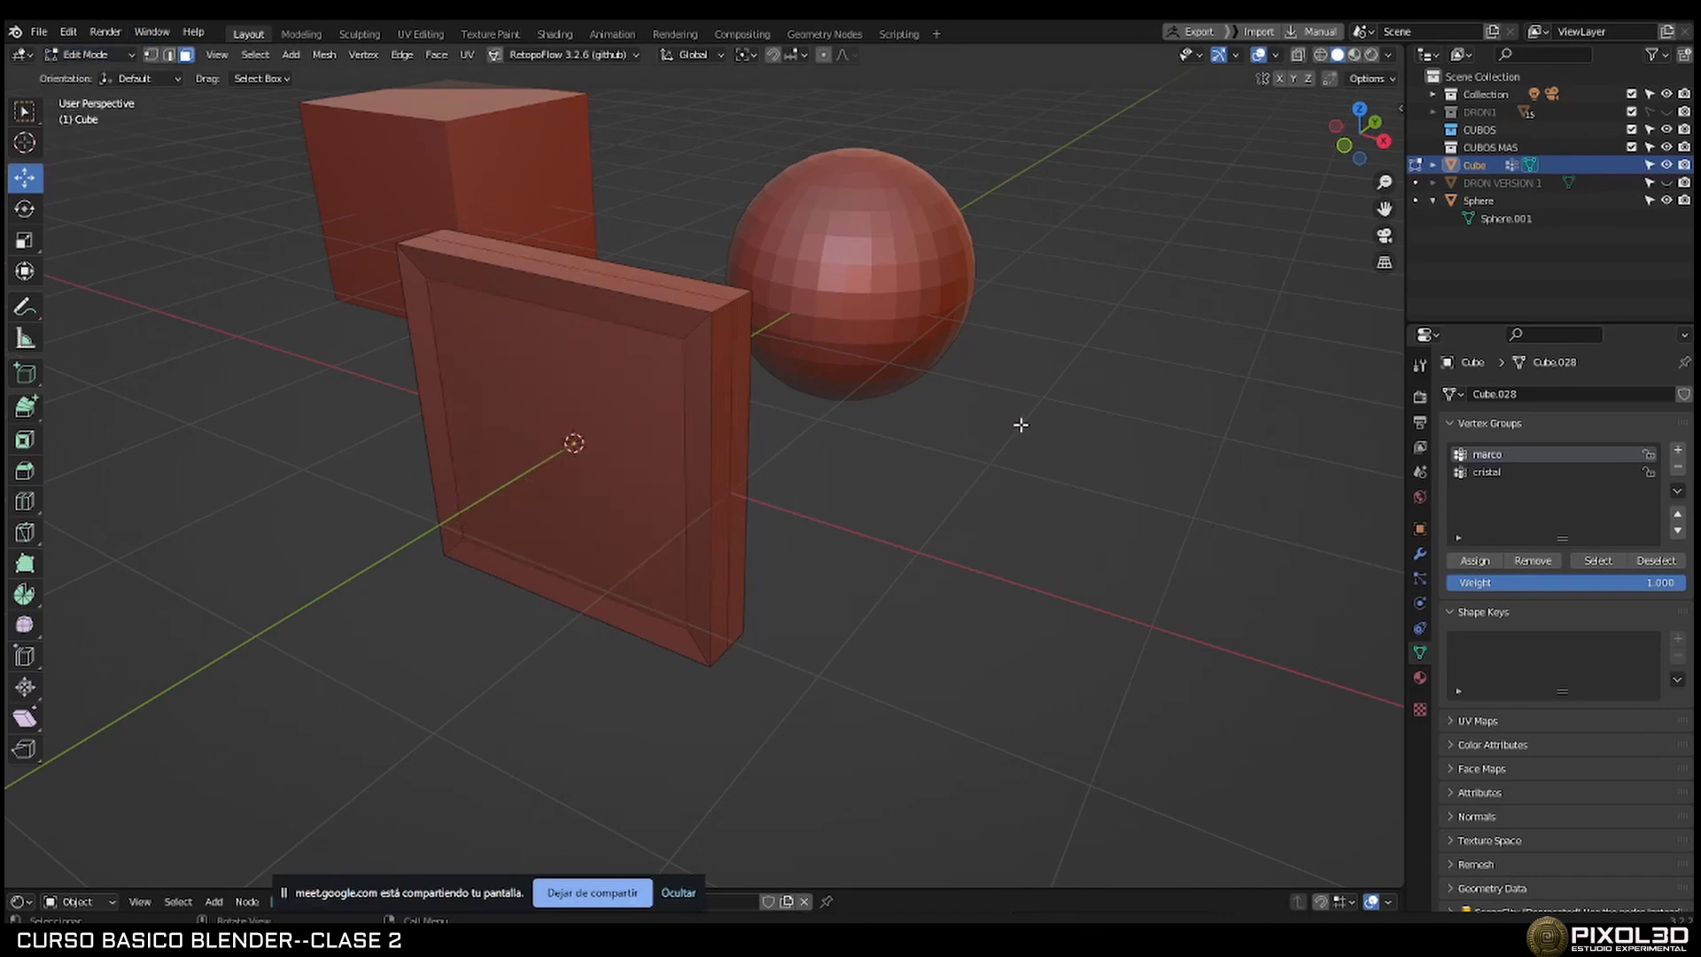
key(Tab)
Delete the window, the cube and the sphere from the scene.
middle_drag(1042, 411, 976, 406)
middle_drag(1139, 379, 913, 491)
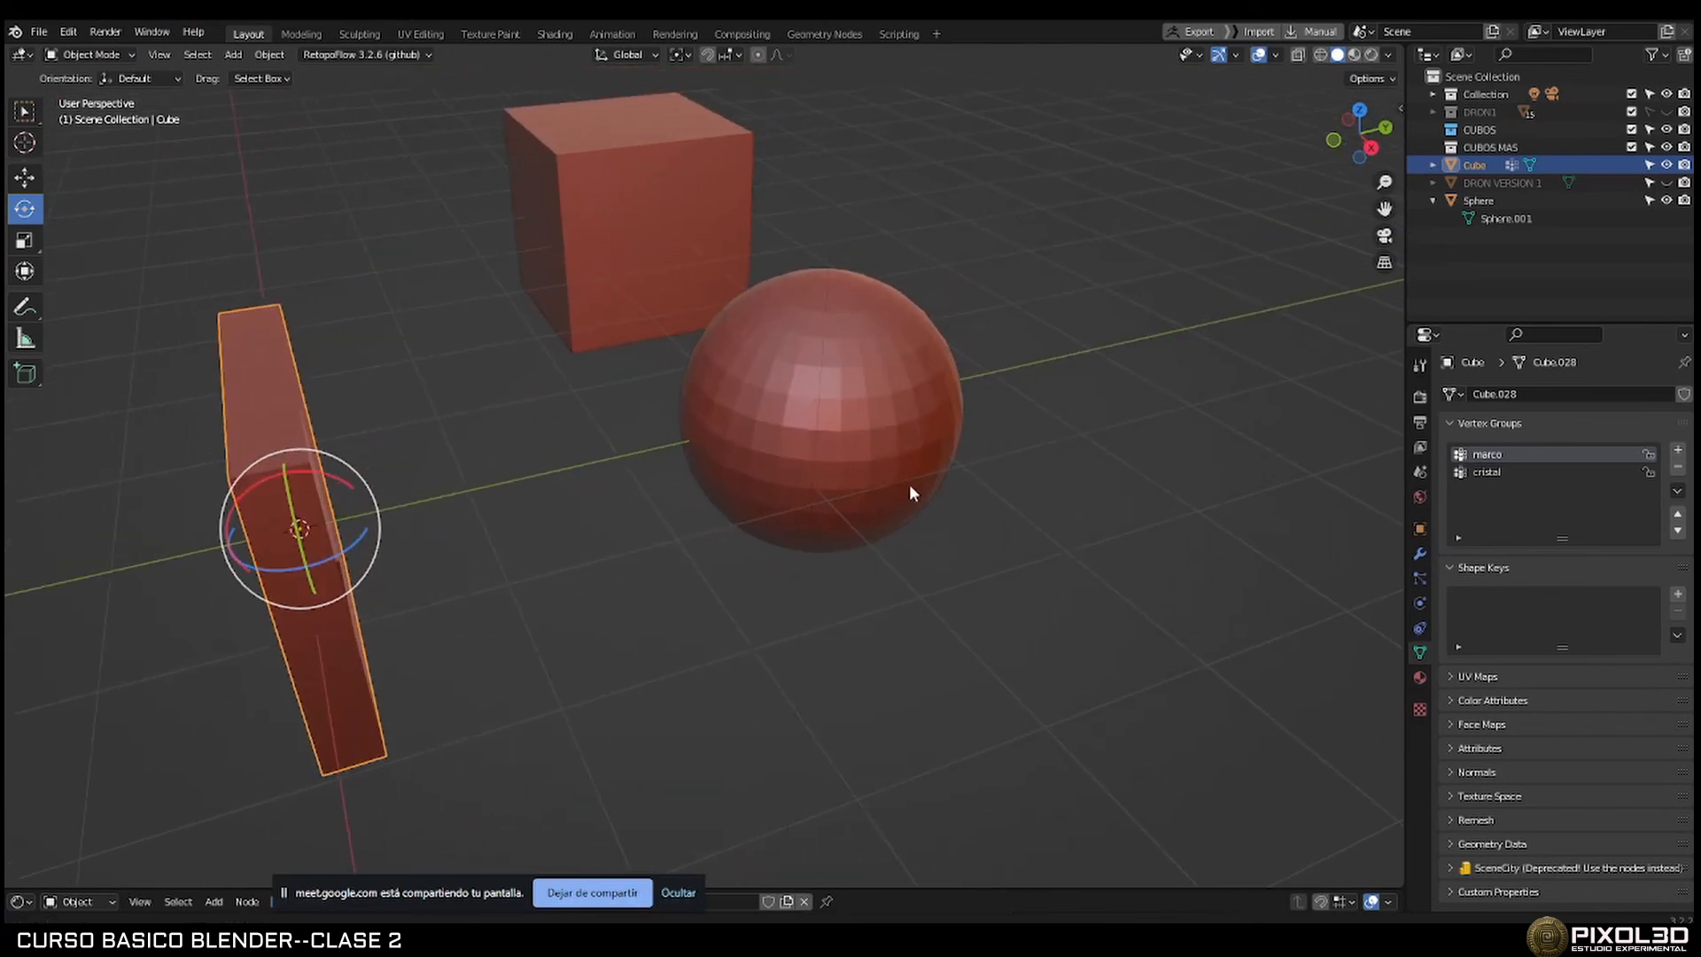
scroll(921, 479, down, 4)
middle_drag(840, 449, 808, 432)
scroll(765, 418, up, 4)
scroll(815, 434, down, 5)
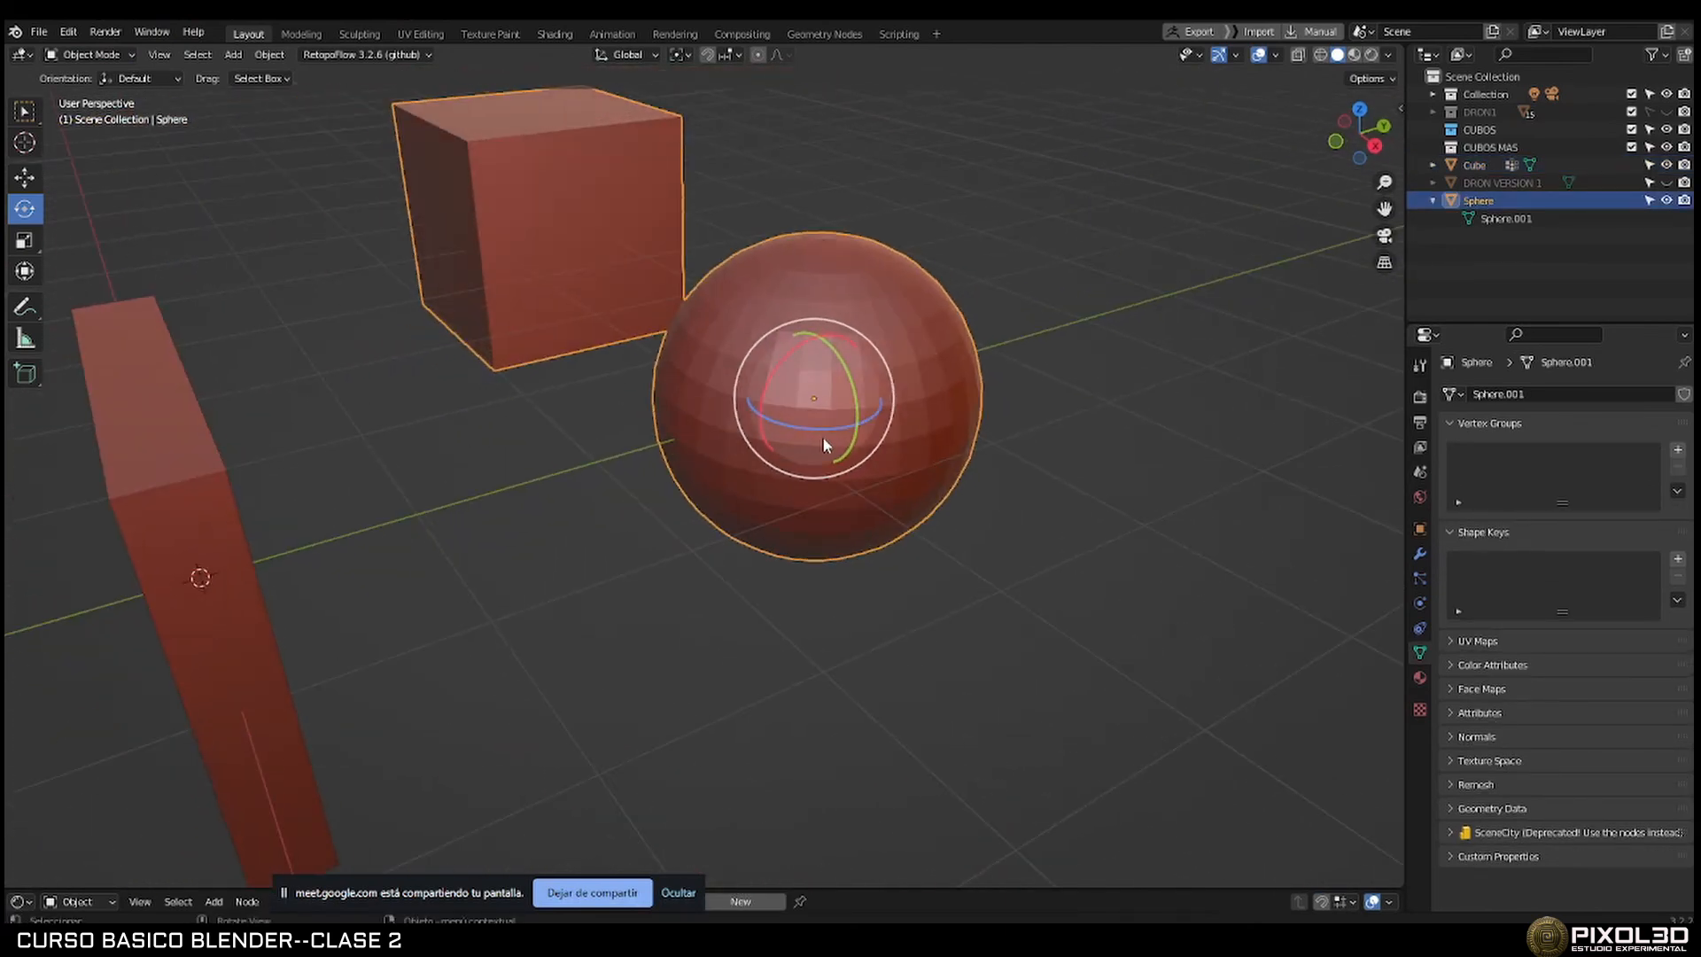
drag(334, 191, 965, 657)
key(Delete)
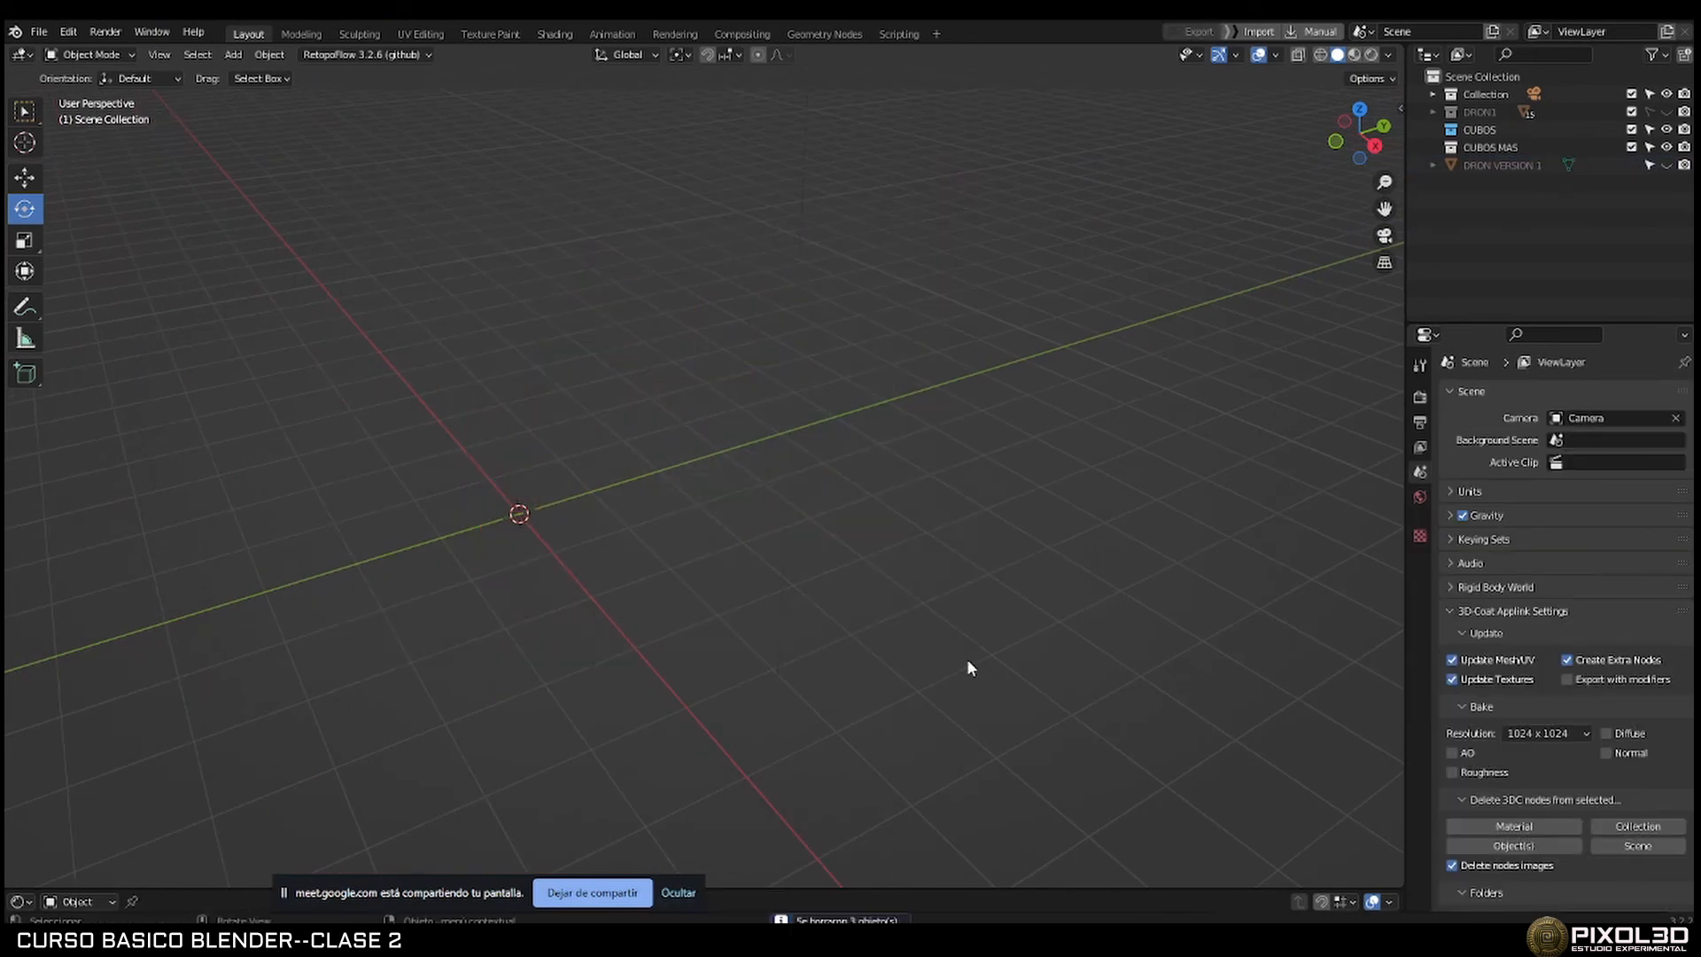
Add a 2 m mesh cube at the world origin.
key(shift+a)
mouse_move(981, 507)
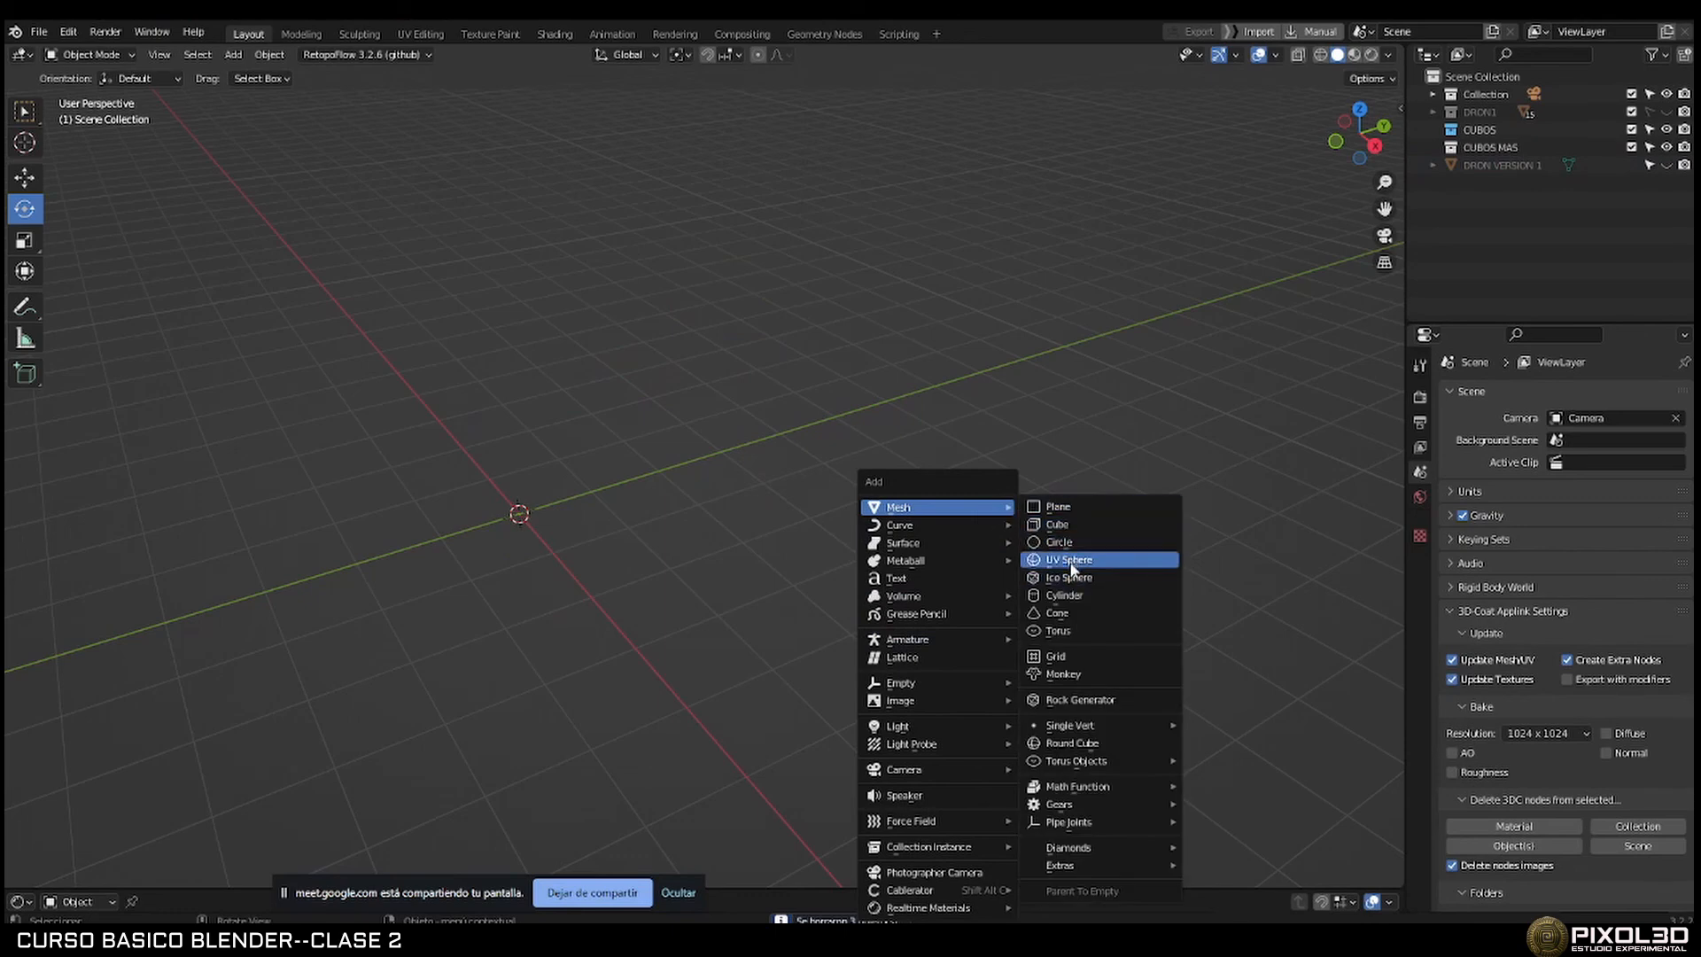
click(1079, 523)
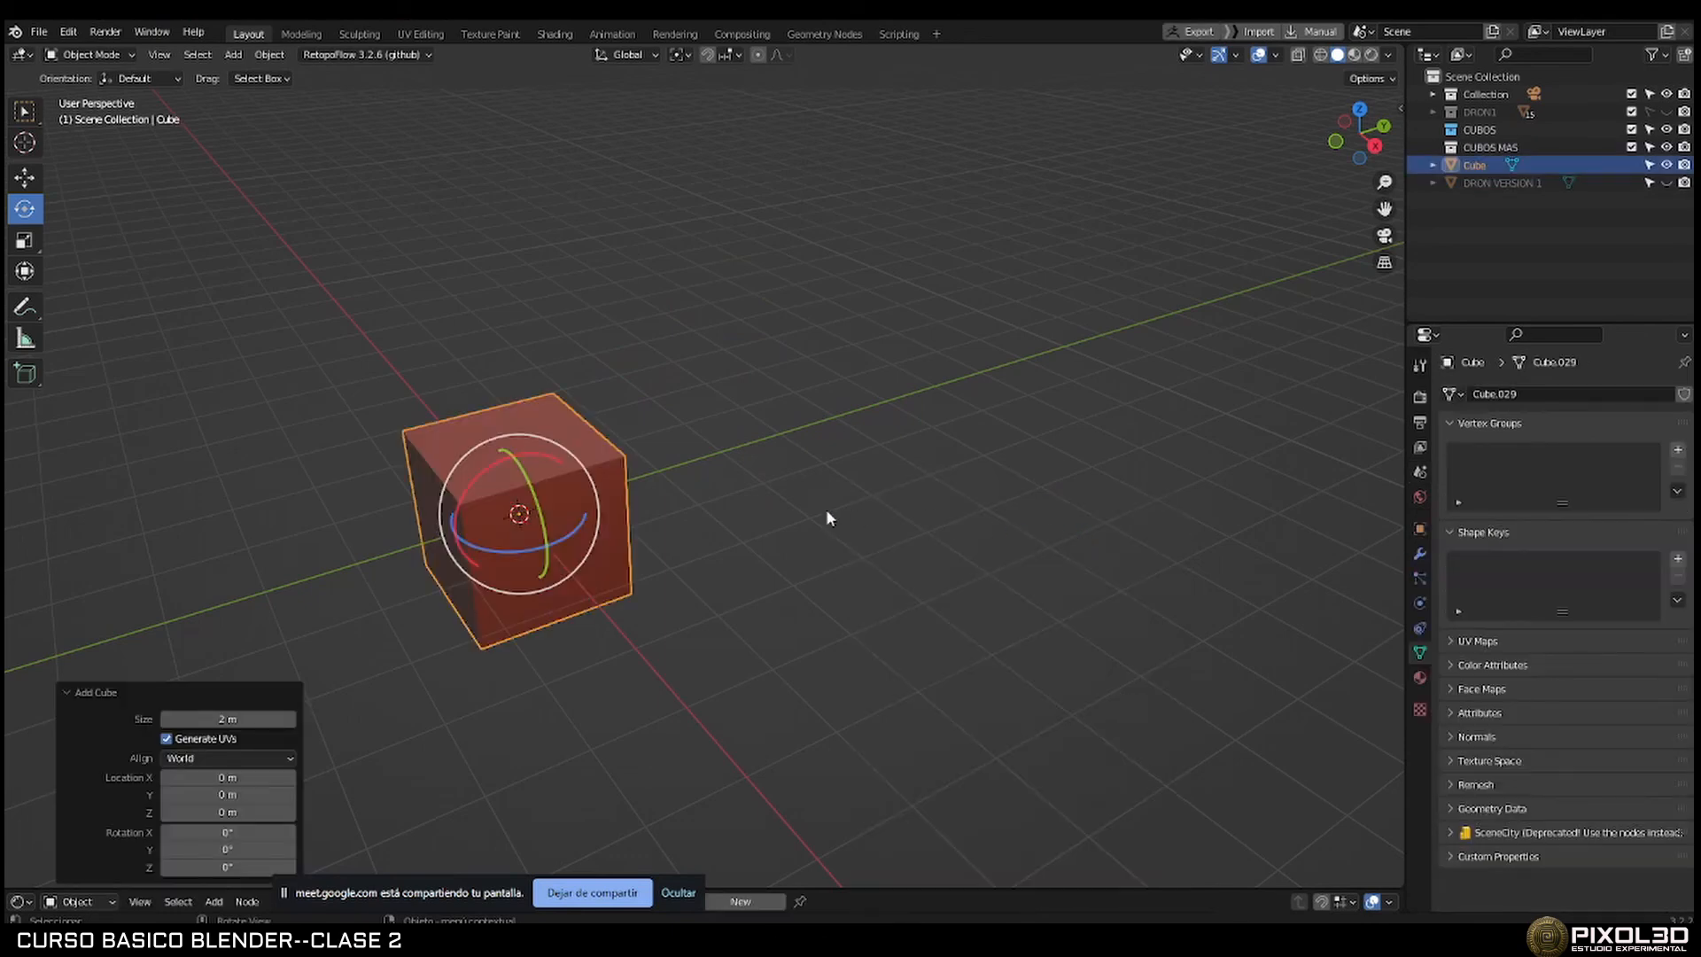
shift+middle_drag(955, 473, 1021, 463)
scroll(780, 485, up, 2)
middle_drag(796, 496, 879, 493)
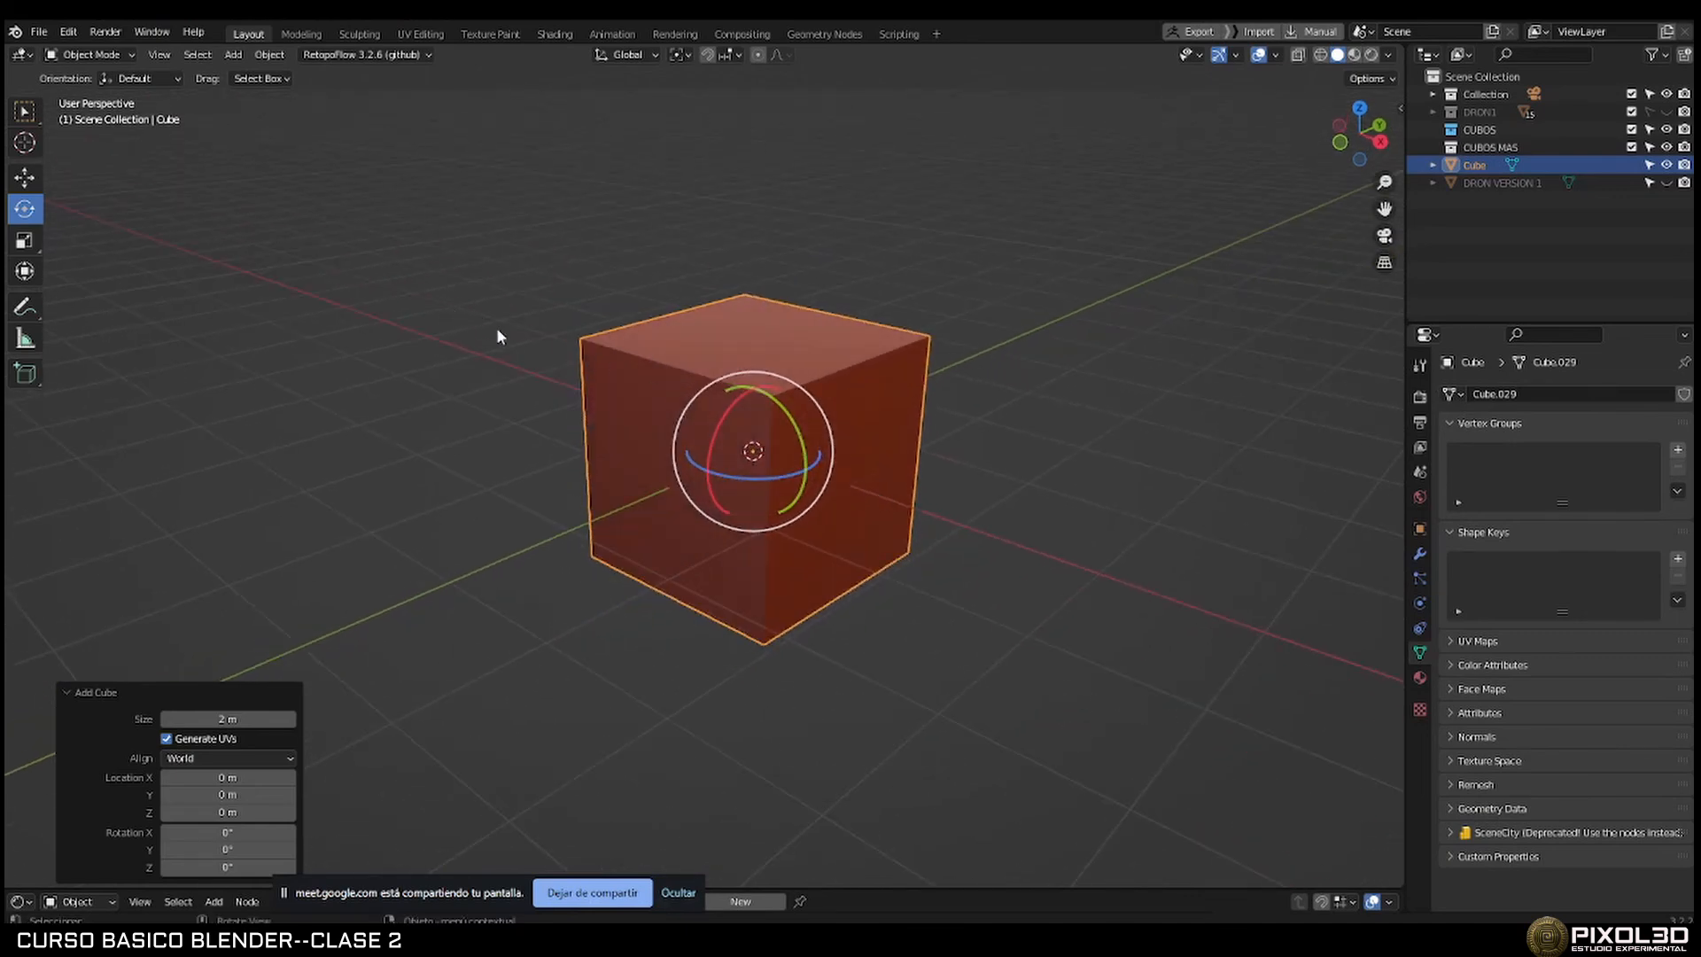
Switch the cube to Sculpt Mode and widen the sculpting toolbar to two columns.
key(Tab)
key(Tab)
middle_drag(636, 347, 591, 361)
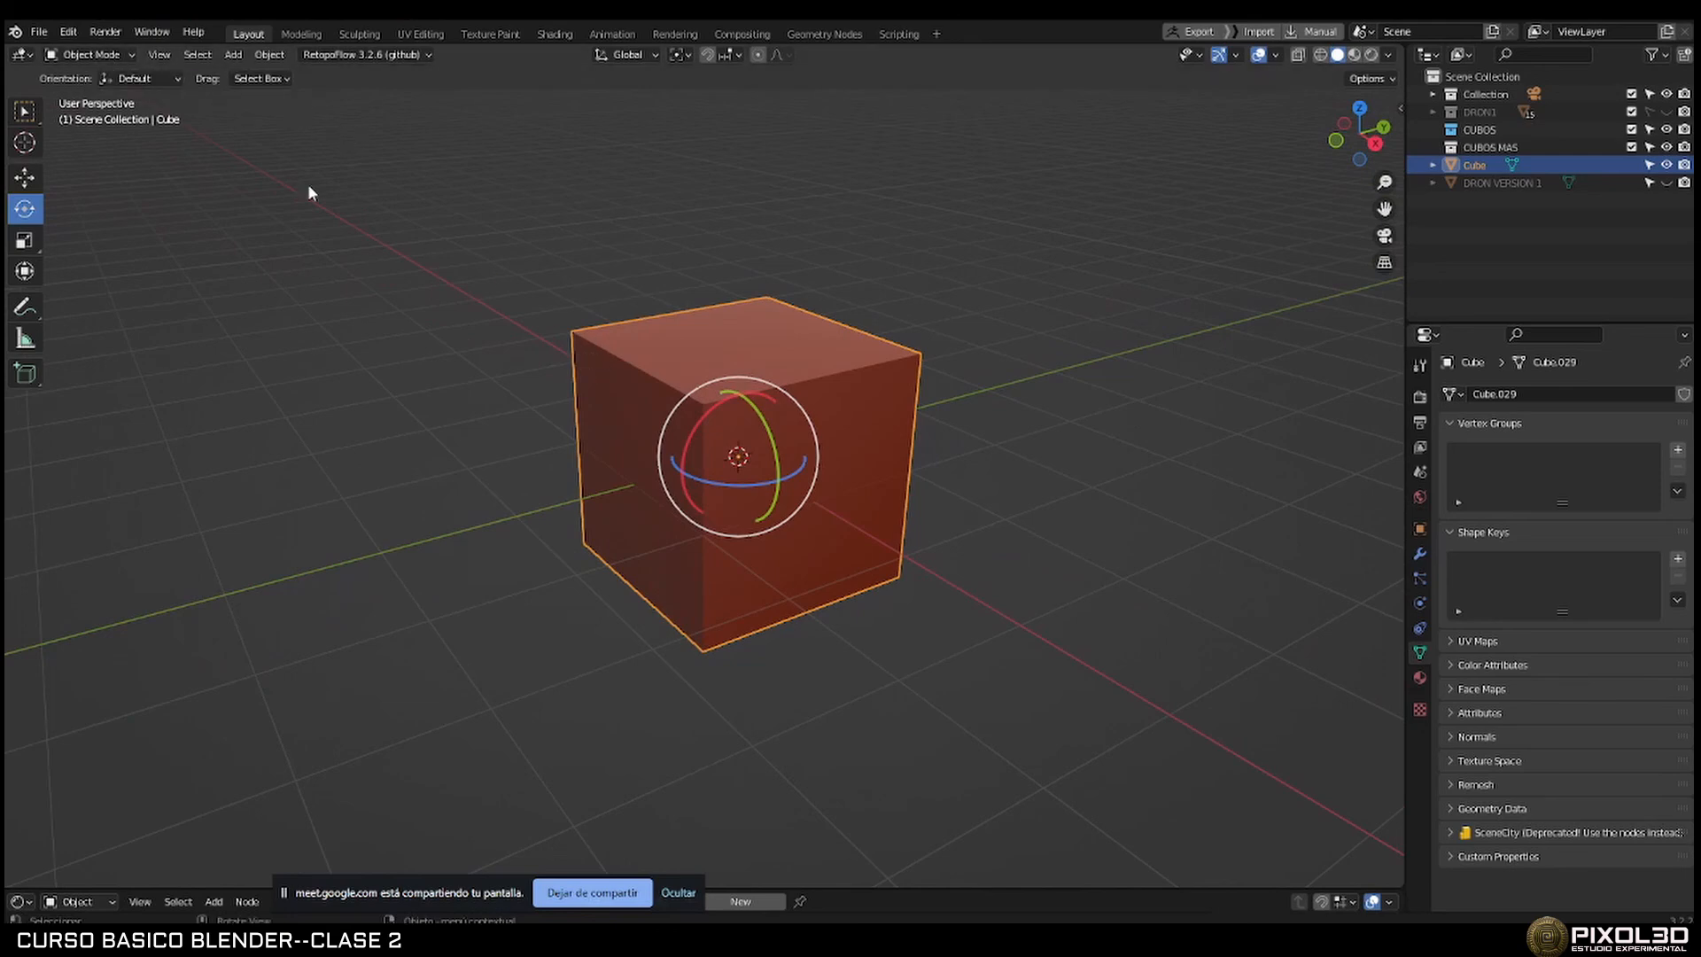
middle_drag(683, 364, 708, 367)
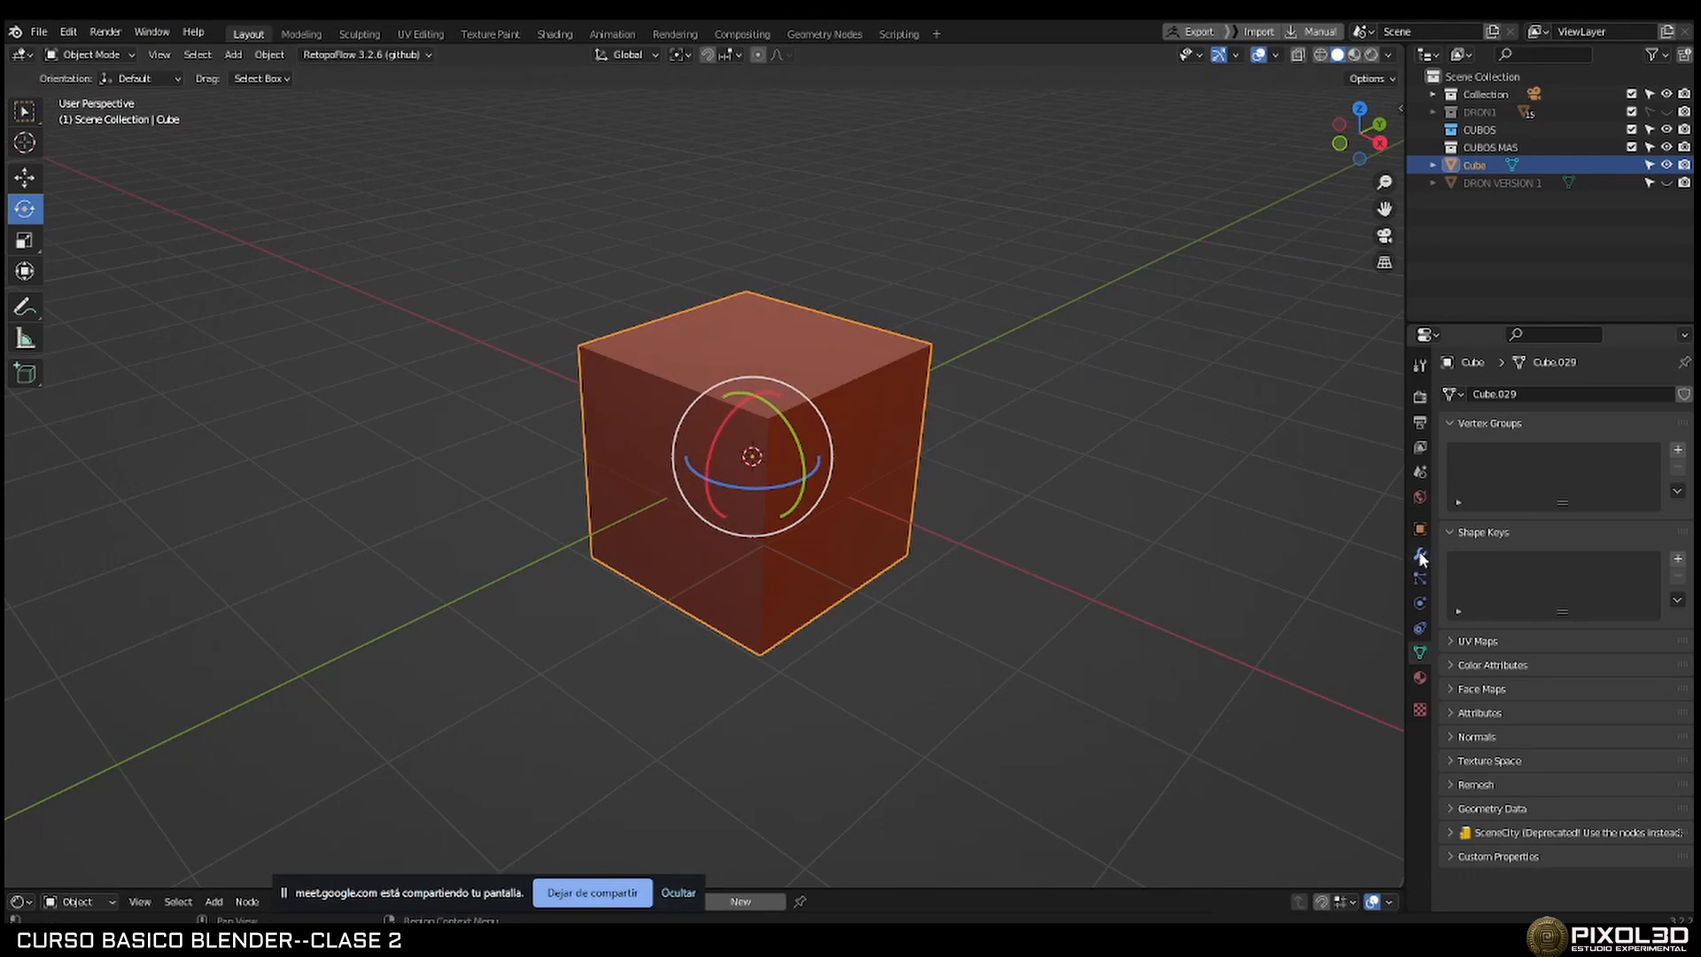
click(106, 54)
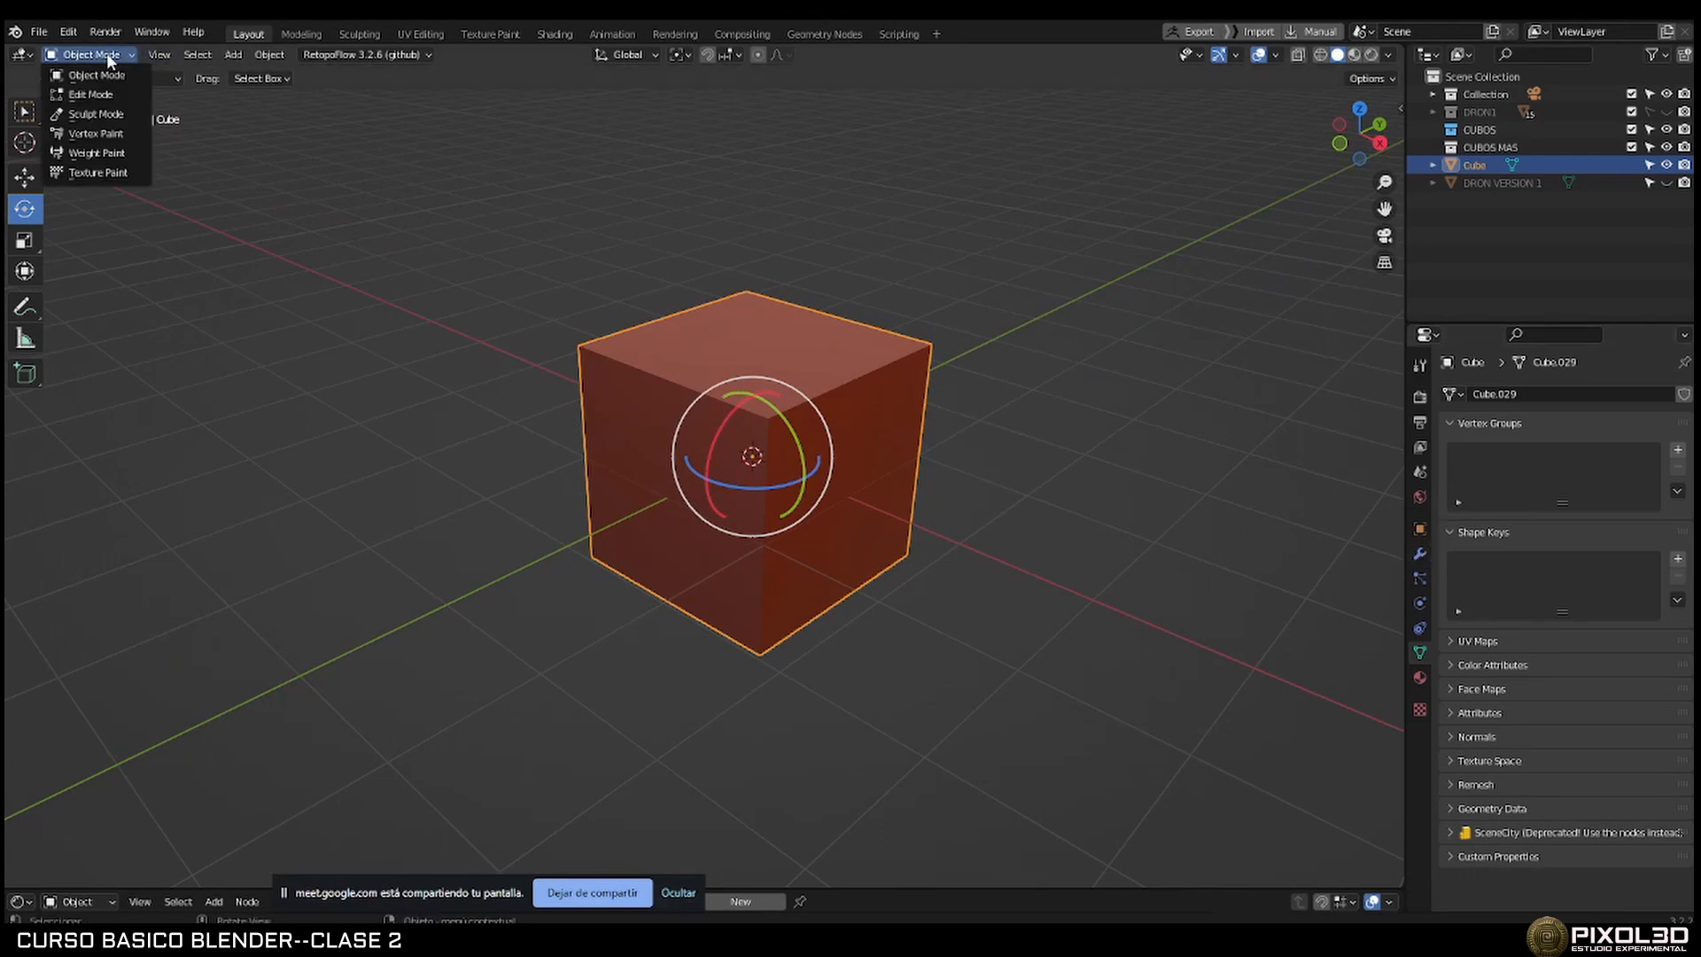
click(102, 114)
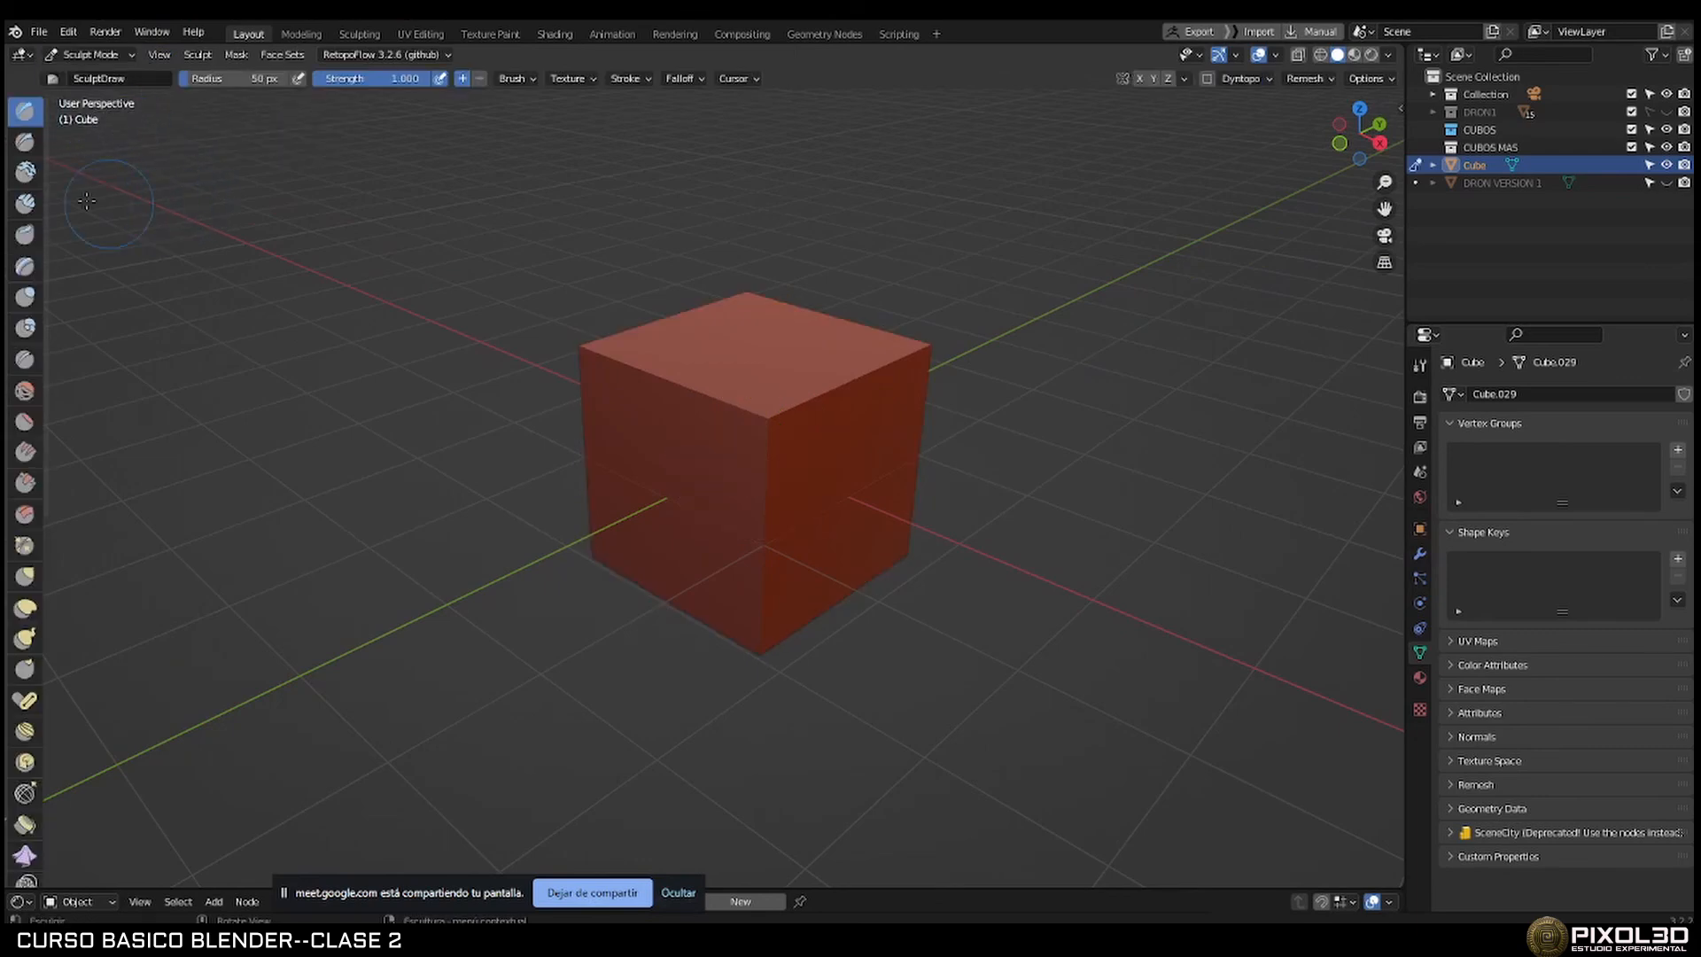
mouse_move(43, 191)
mouse_down()
mouse_move(142, 208)
mouse_move(78, 211)
mouse_up()
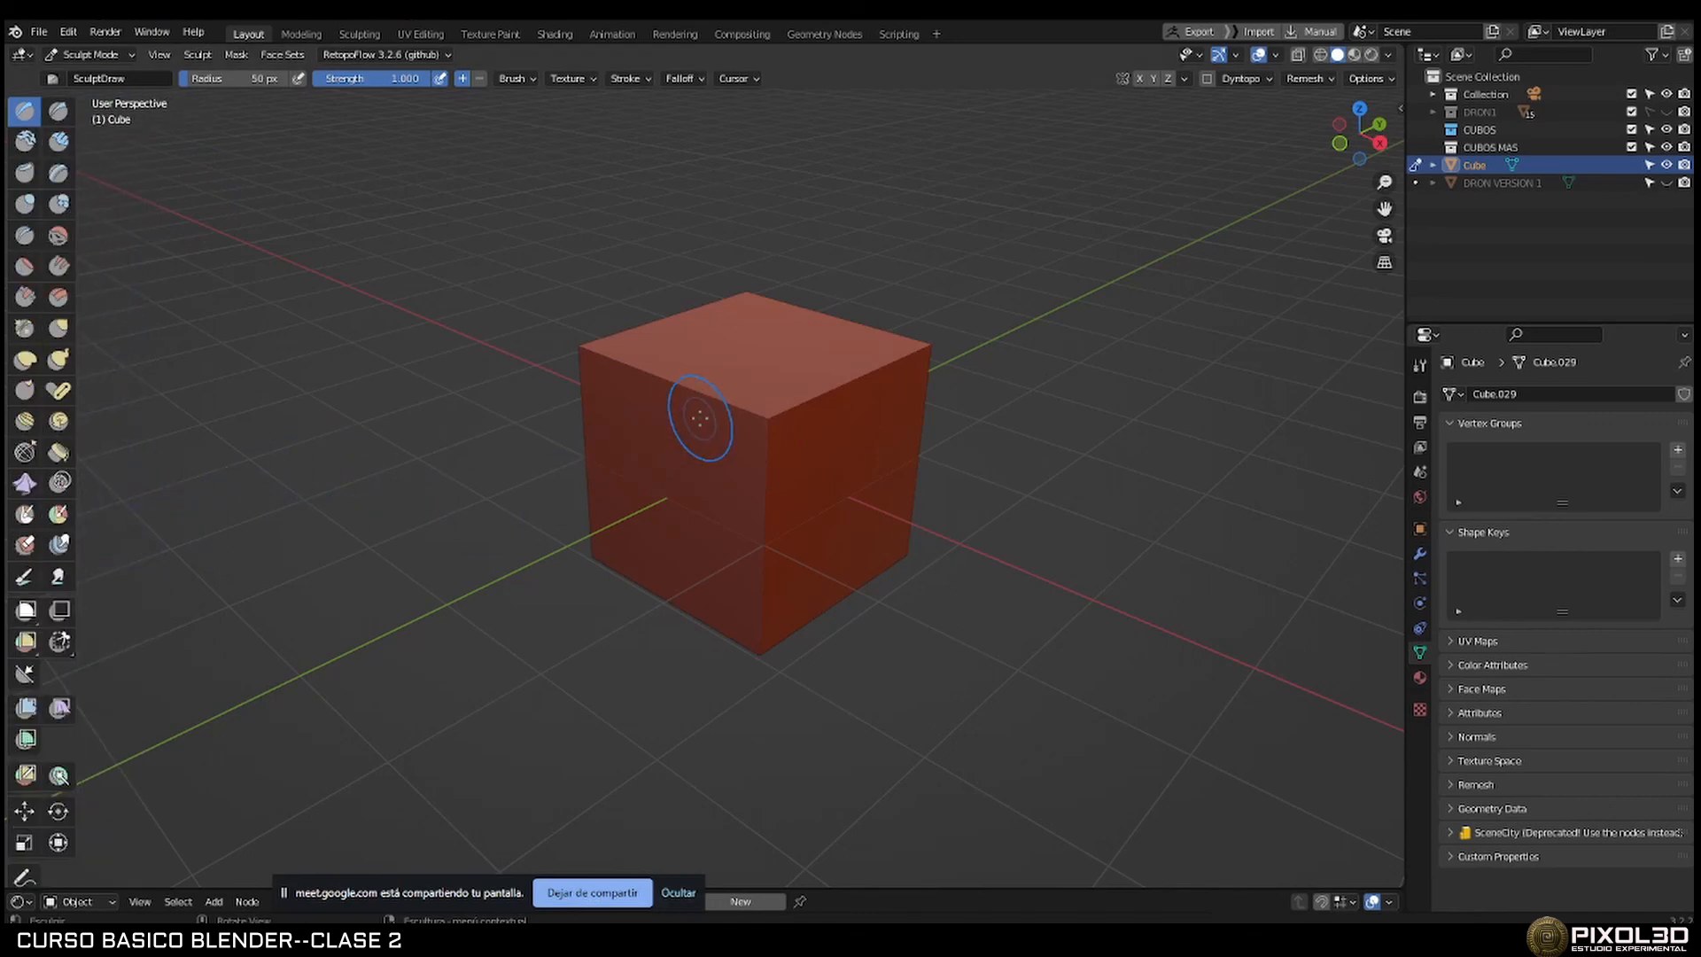
middle_drag(700, 418, 770, 421)
scroll(875, 429, up, 2)
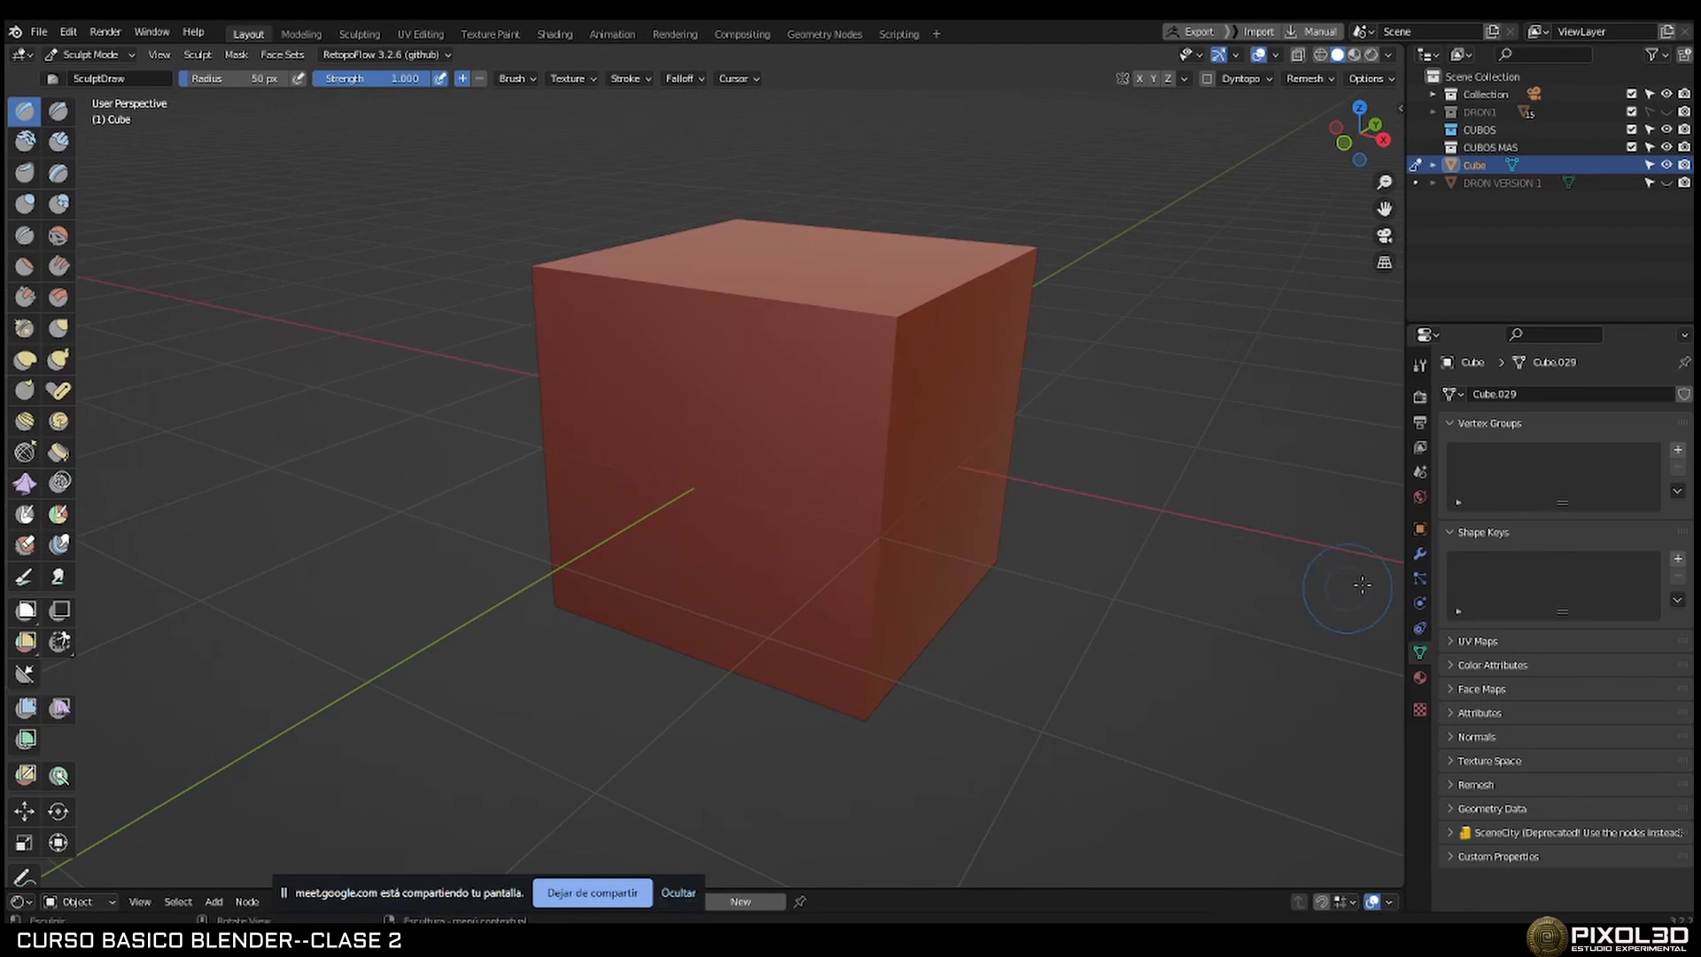
Enable Dyntopo, accept the vertex data warning, and sculpt raised strokes across a side face of the cube.
click(1420, 554)
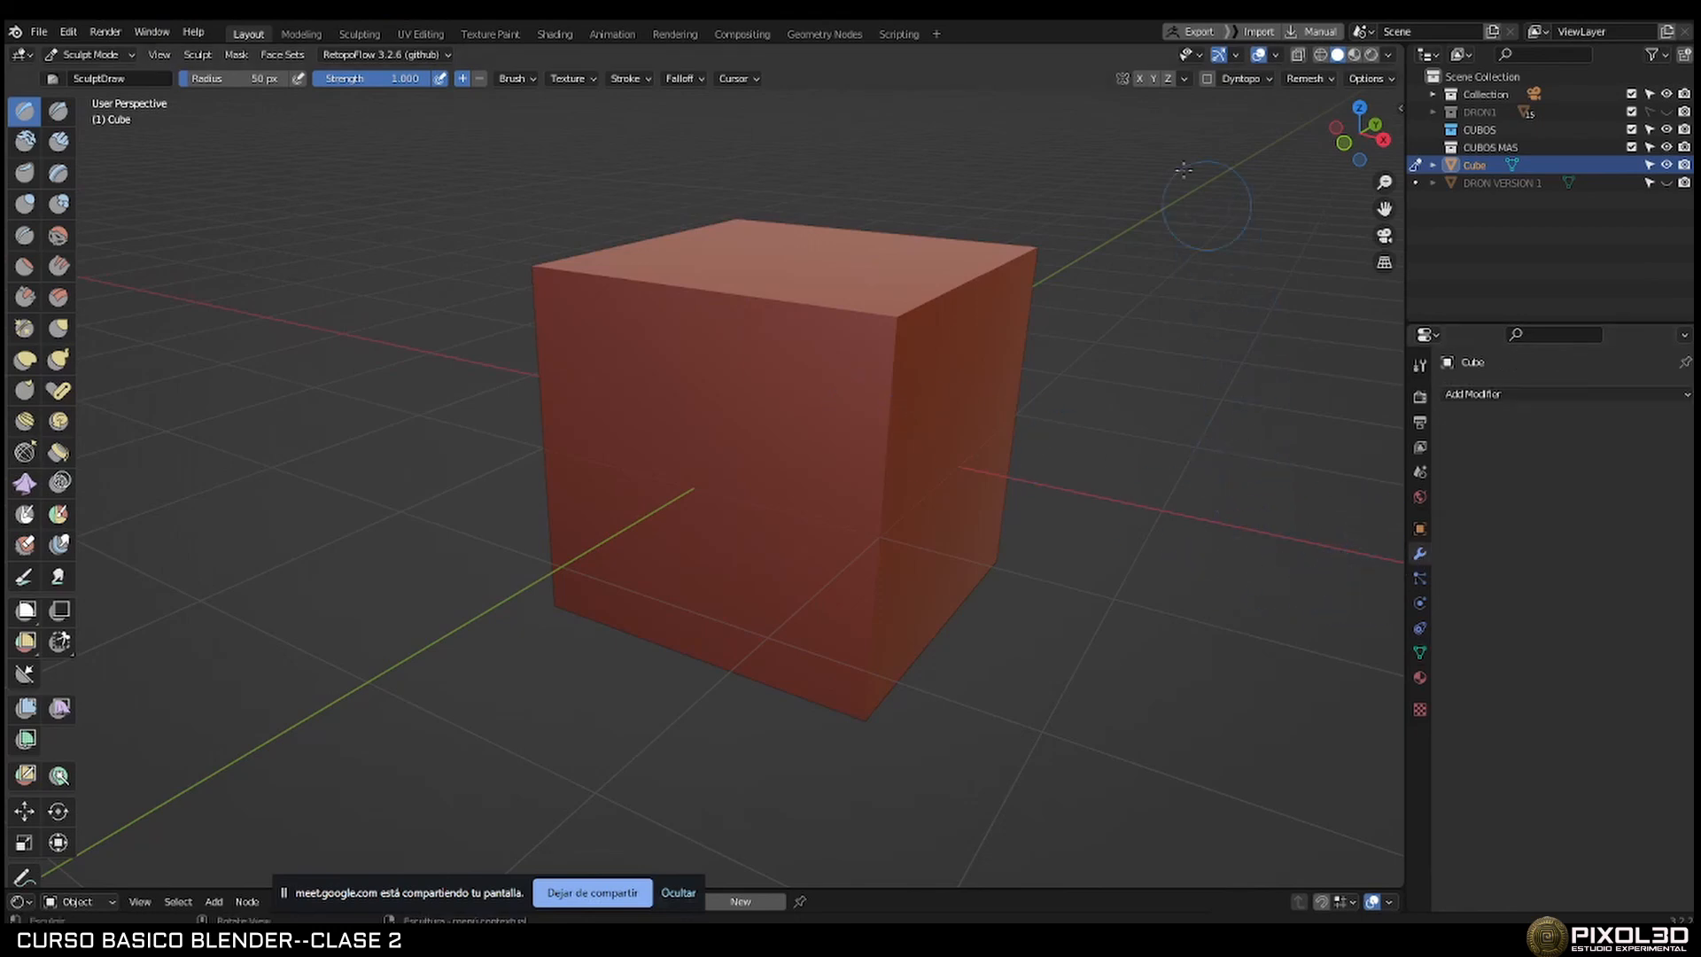
click(1207, 77)
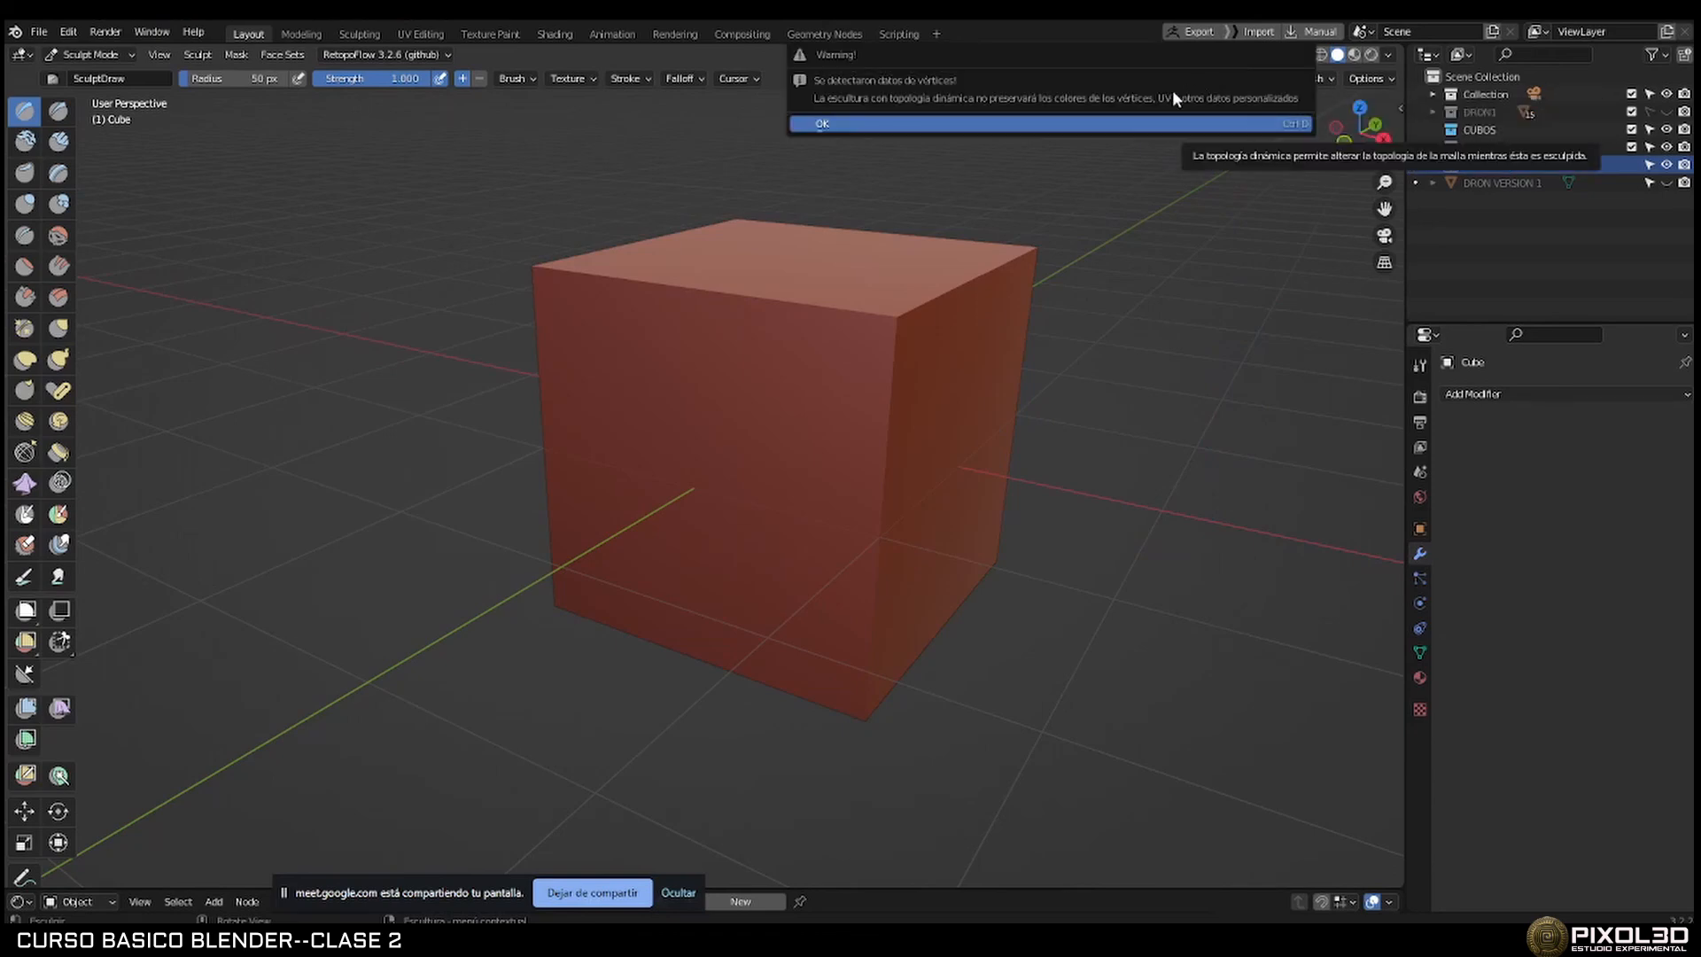
click(1107, 126)
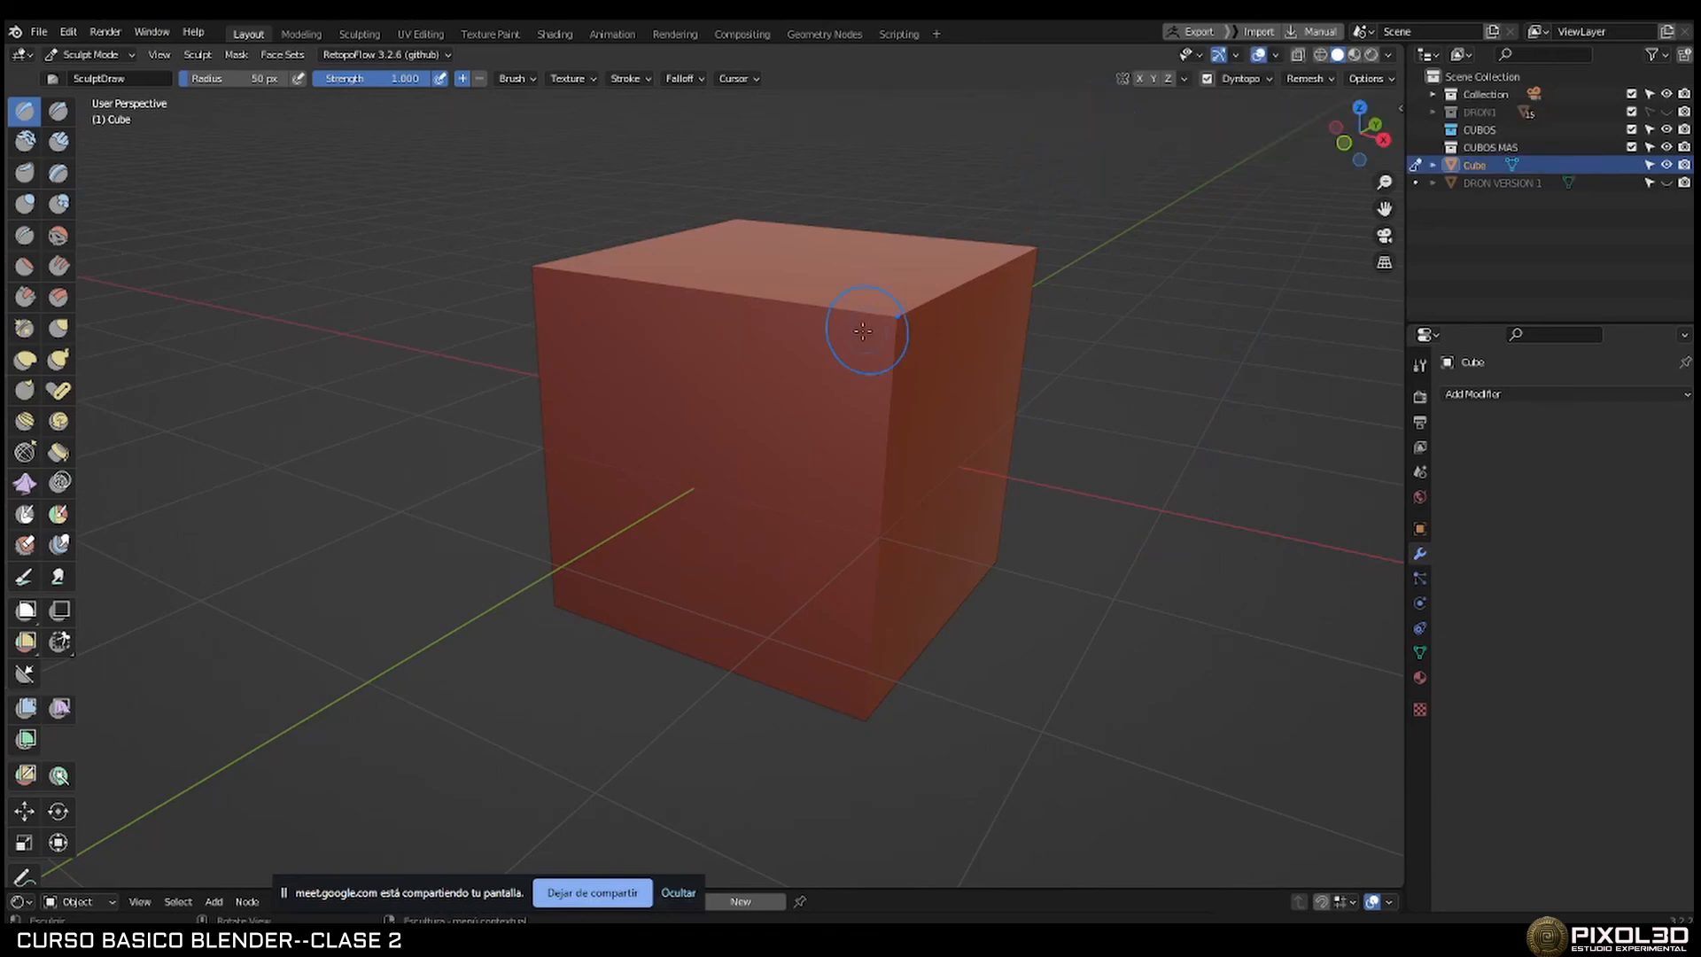
mouse_move(863, 331)
mouse_down()
mouse_move(891, 330)
mouse_move(886, 390)
mouse_move(678, 386)
mouse_move(677, 521)
mouse_move(735, 456)
mouse_move(709, 409)
mouse_move(837, 403)
mouse_move(799, 410)
mouse_up()
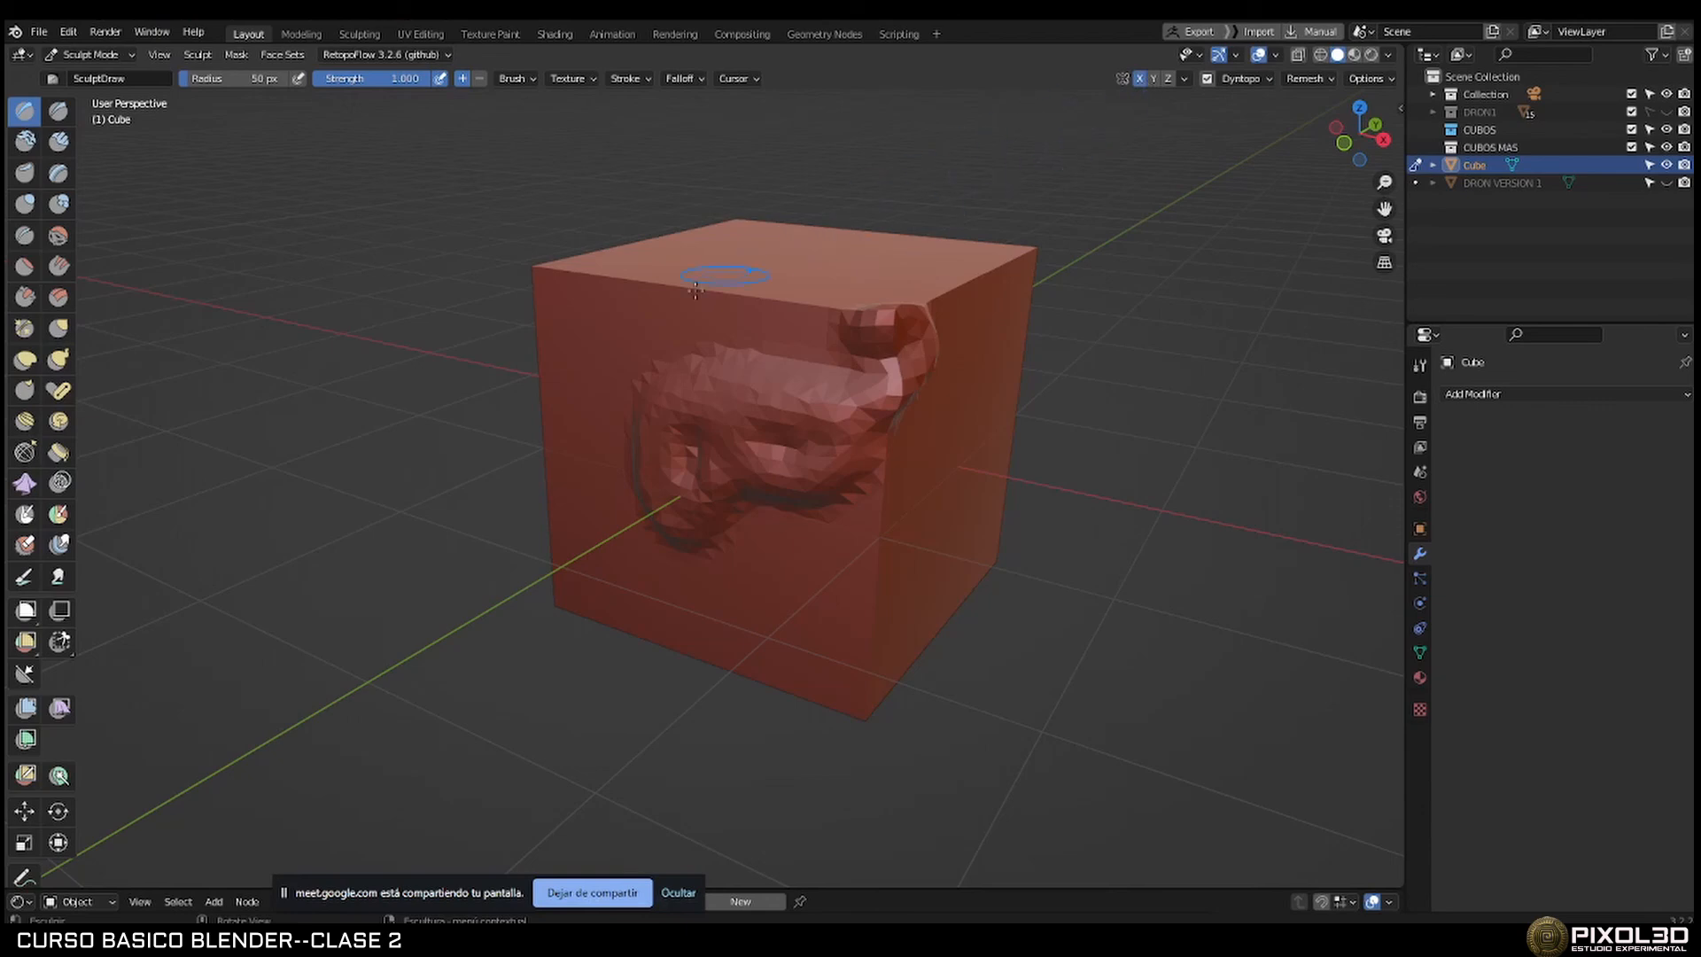
Sculpt raised strokes with X symmetry on other sides and the top of the cube.
mouse_move(695, 288)
mouse_down()
mouse_move(771, 372)
mouse_move(638, 390)
mouse_move(700, 496)
mouse_move(658, 537)
mouse_move(709, 321)
mouse_up()
mouse_move(824, 341)
middle_down()
mouse_move(722, 374)
mouse_move(718, 330)
mouse_move(689, 321)
mouse_move(620, 372)
mouse_move(520, 372)
middle_up()
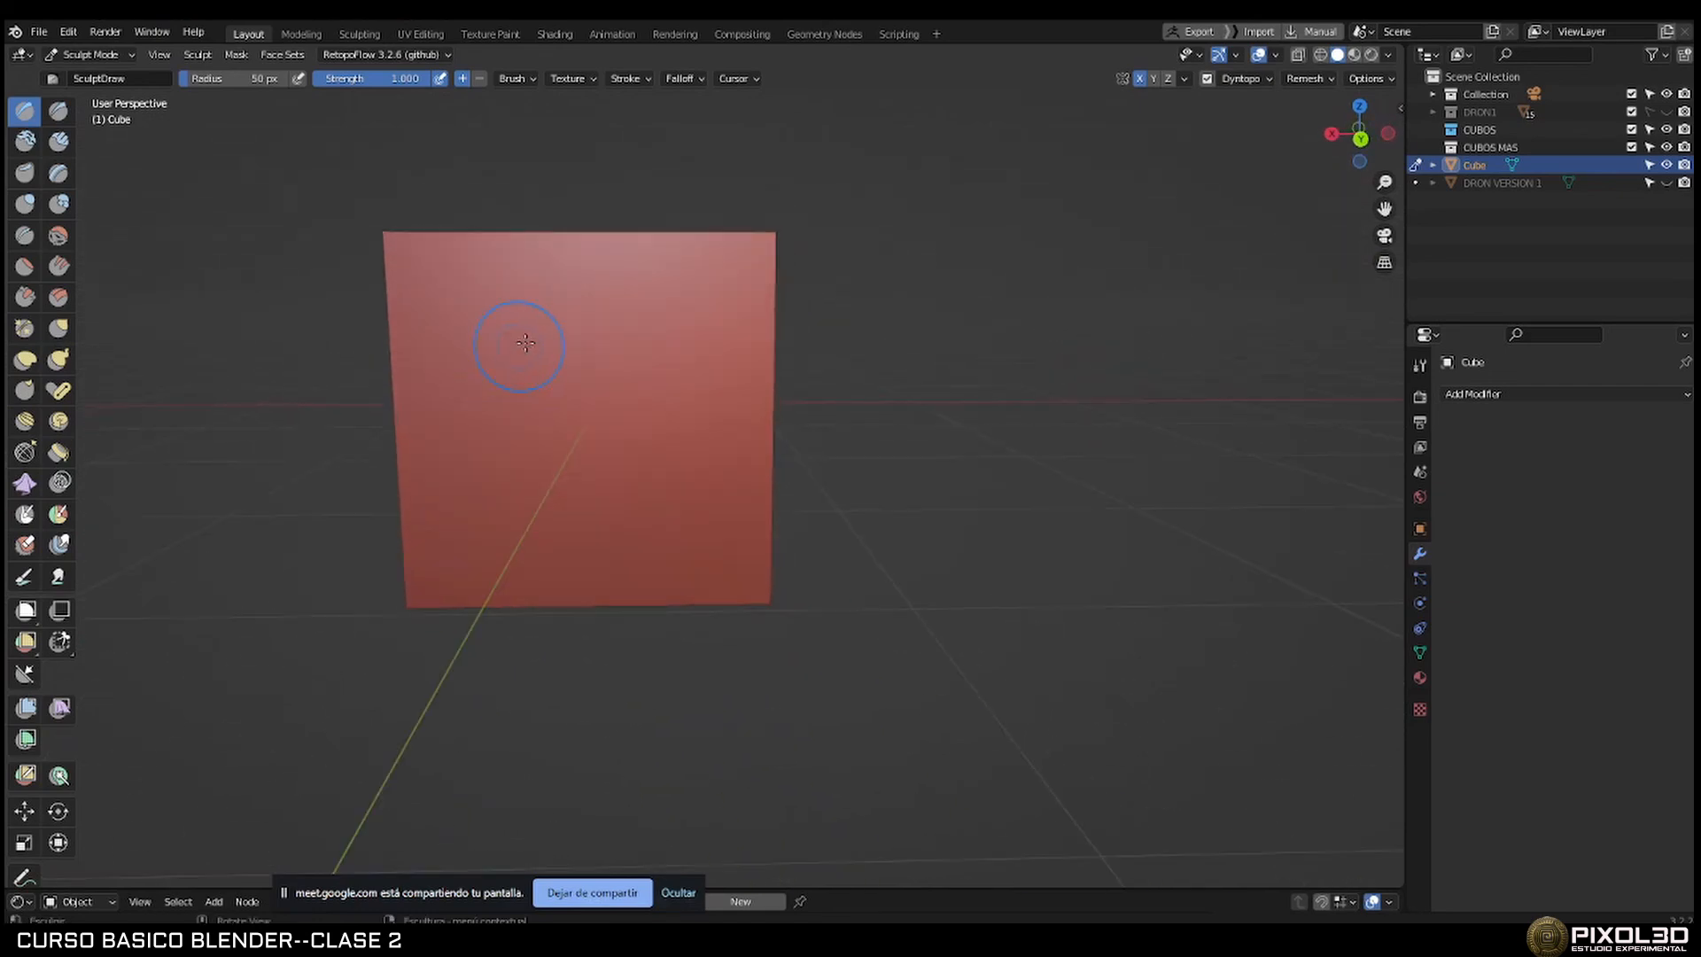
mouse_move(416, 428)
mouse_down()
mouse_move(598, 558)
mouse_move(678, 576)
mouse_up()
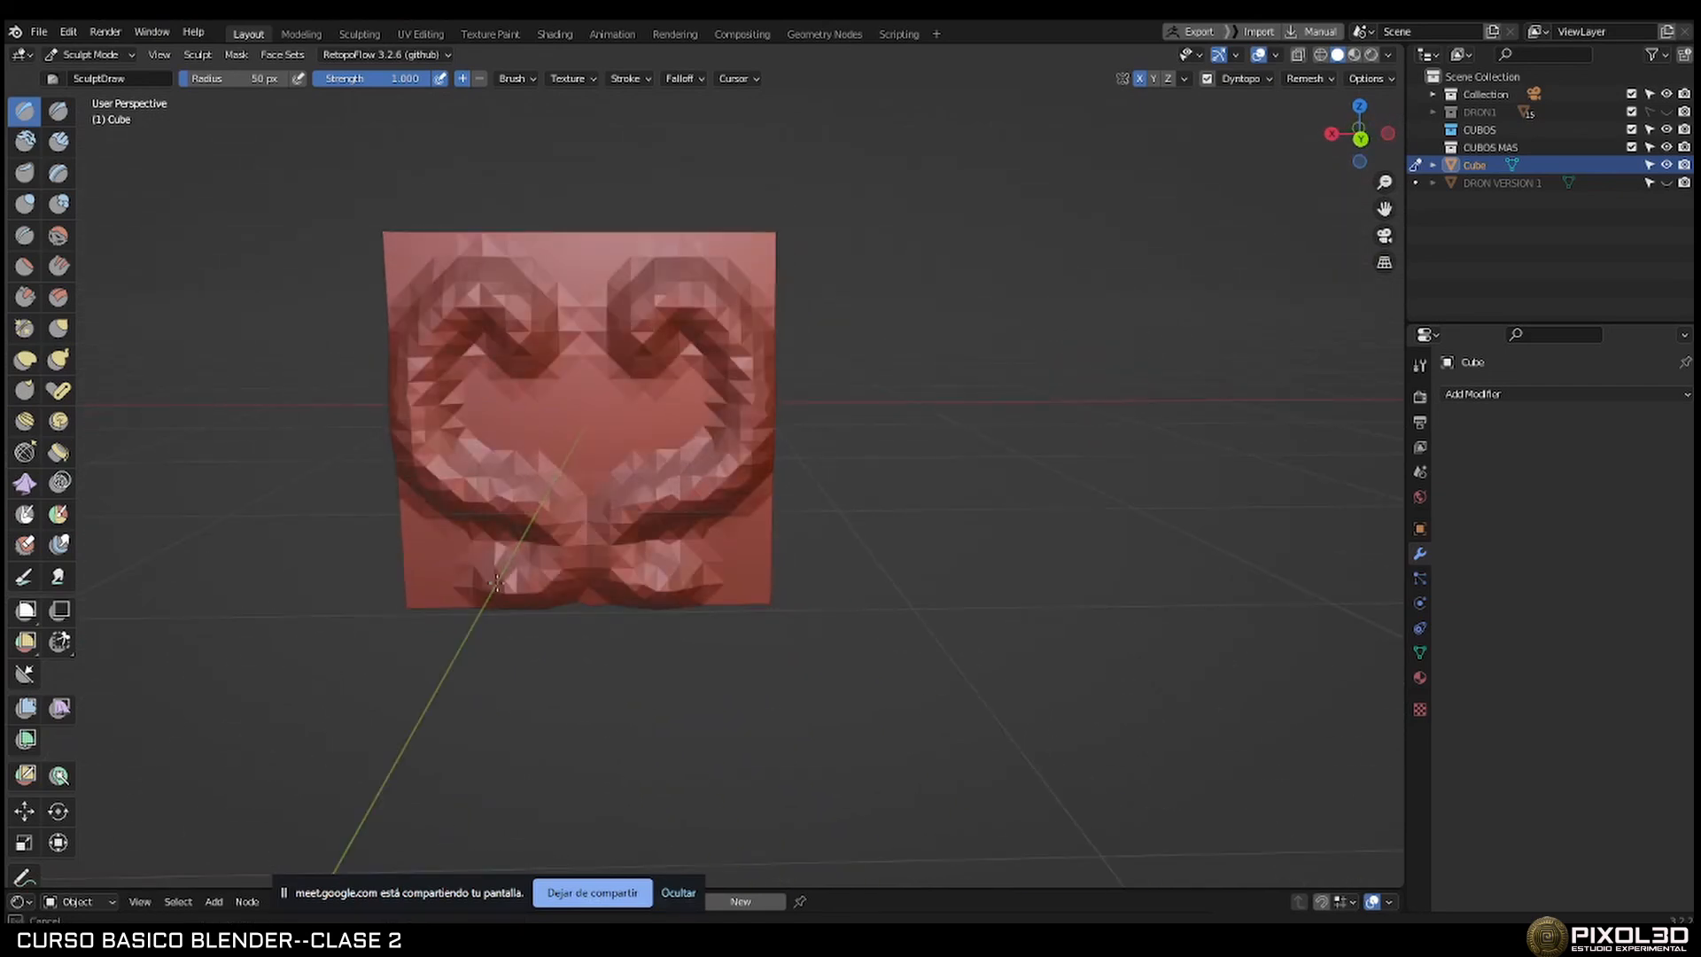
mouse_move(655, 437)
middle_down()
mouse_move(611, 445)
mouse_move(664, 345)
middle_up()
mouse_move(678, 332)
mouse_down()
mouse_move(611, 416)
mouse_move(651, 532)
mouse_up()
middle_drag(652, 531, 415, 485)
mouse_move(604, 367)
mouse_down()
mouse_move(592, 421)
mouse_move(748, 492)
mouse_move(822, 498)
mouse_up()
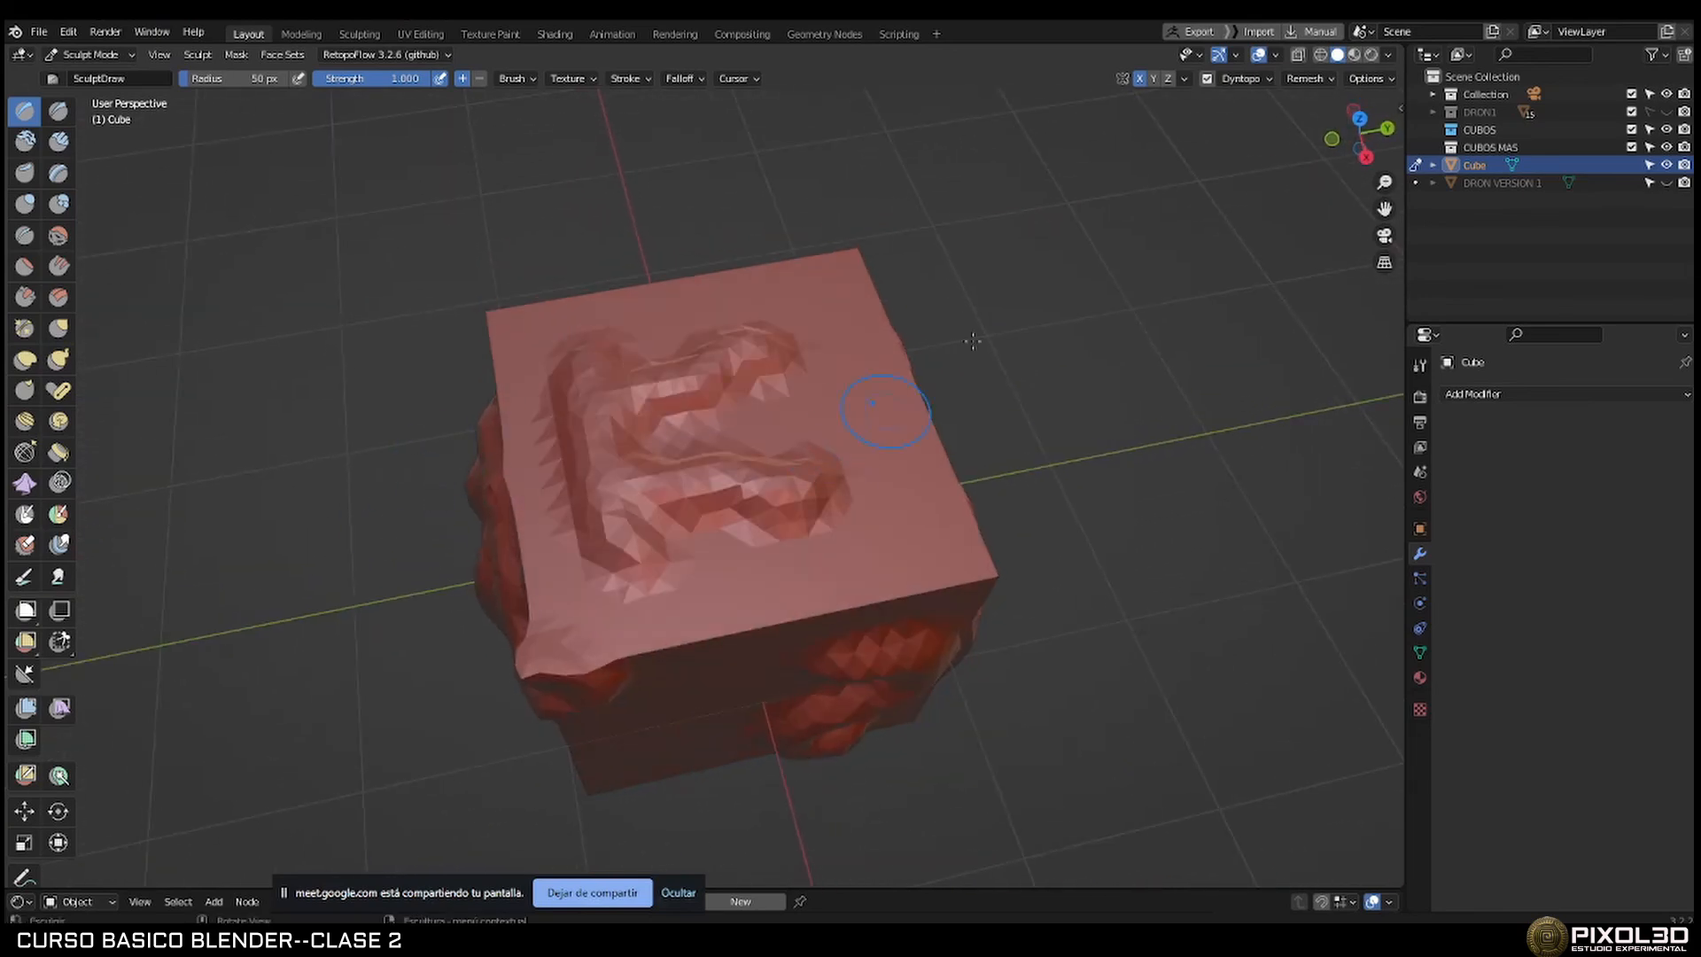
Bring up the Dyntopo detail settings and sculpt a rounded bump on a side face of the cube.
click(1265, 79)
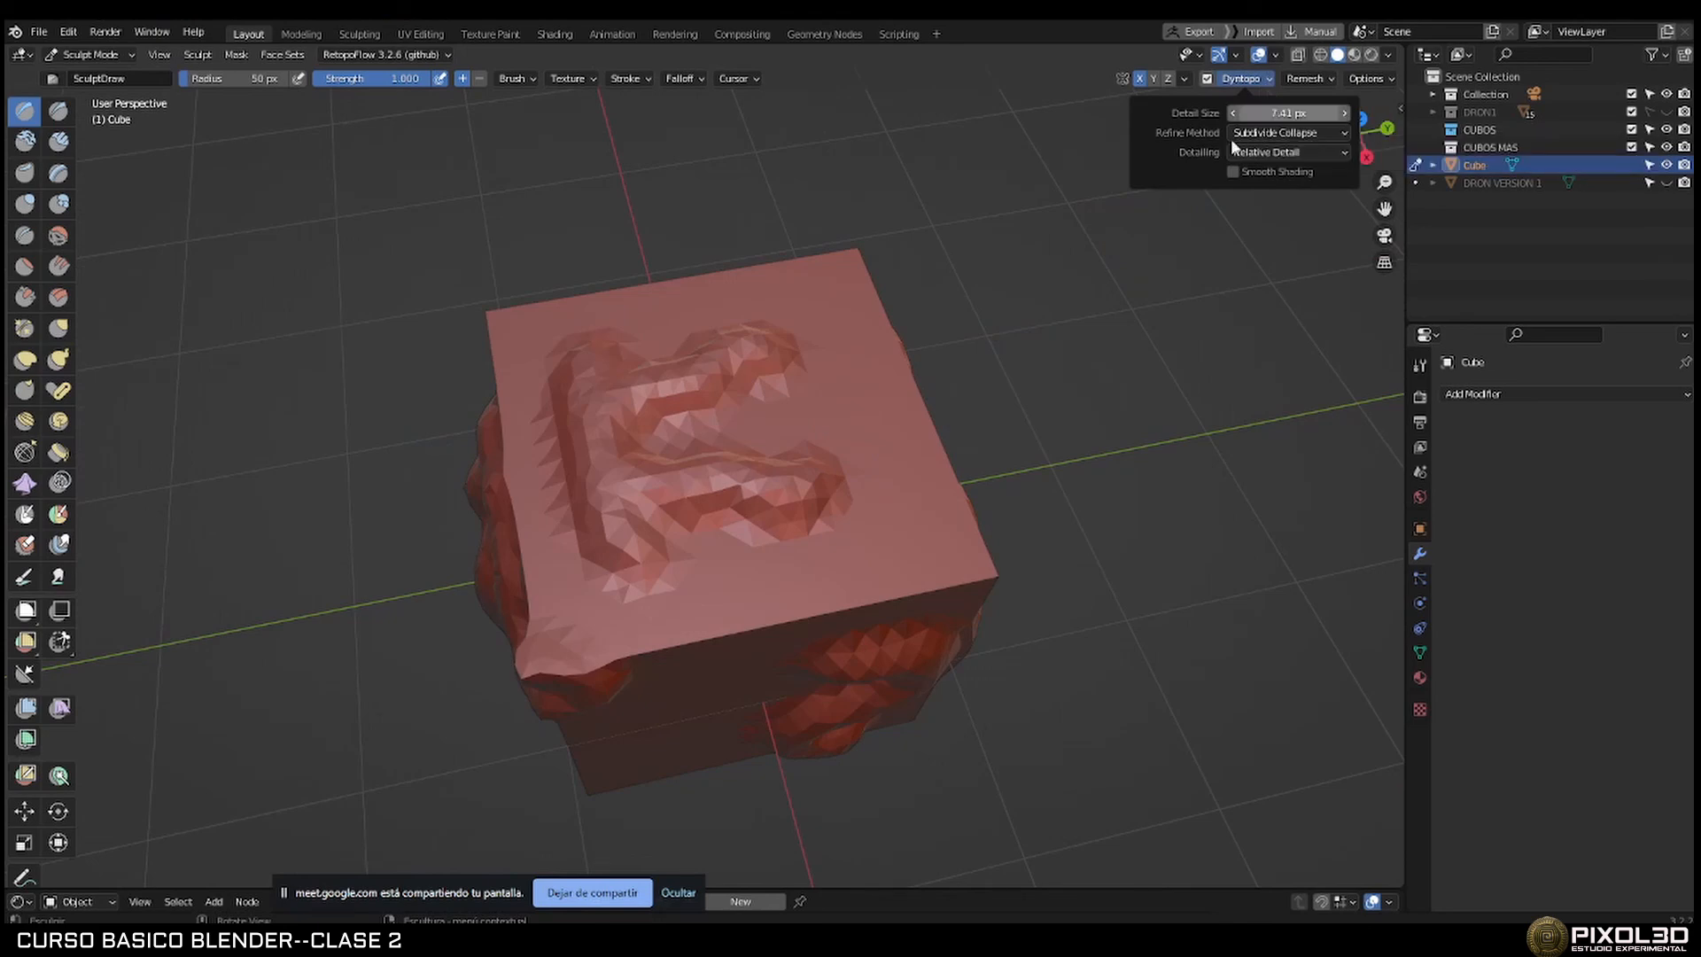
mouse_move(886, 292)
mouse_down()
mouse_move(895, 363)
mouse_move(843, 572)
mouse_move(704, 572)
mouse_up()
middle_drag(704, 572, 567, 470)
mouse_move(620, 359)
mouse_down()
mouse_move(633, 428)
mouse_move(548, 382)
mouse_move(539, 470)
mouse_up()
middle_drag(567, 541, 743, 497)
mouse_move(753, 336)
mouse_down()
mouse_move(718, 370)
mouse_move(709, 417)
mouse_move(726, 370)
mouse_up()
scroll(730, 383, up, 4)
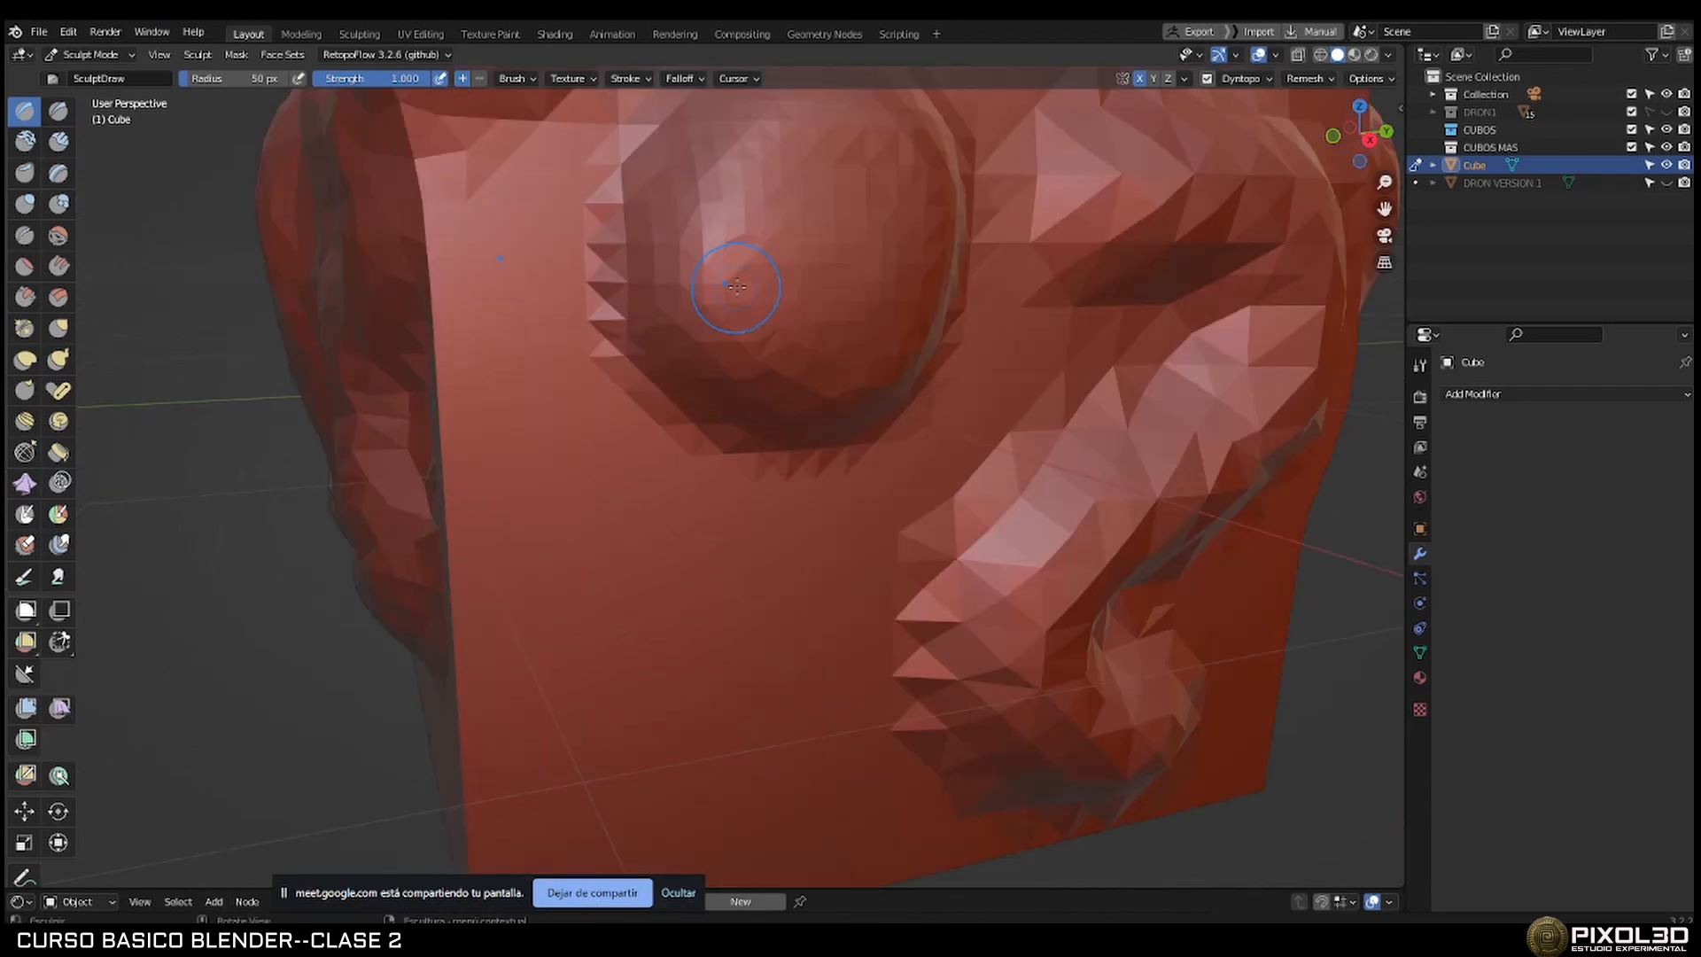
scroll(740, 408, down, 2)
scroll(747, 436, up, 1)
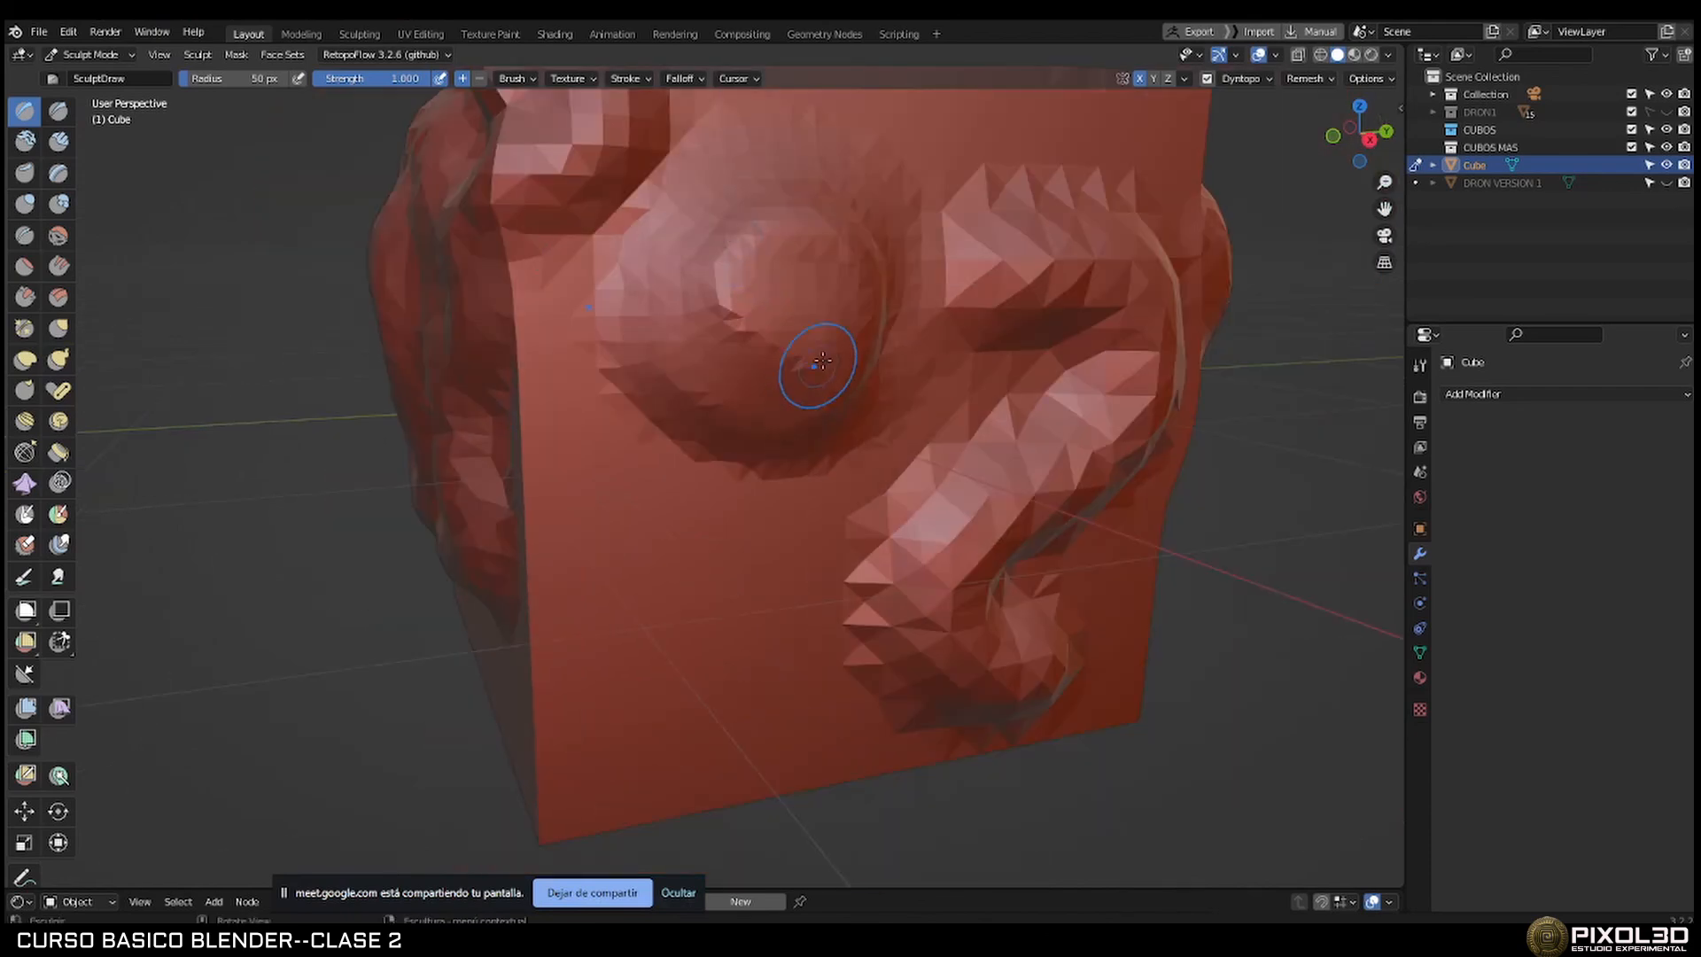
Sculpt broad strokes over the cube's corner, upper edges and underside to build up a rounded organic shape.
scroll(816, 368, down, 5)
middle_drag(816, 368, 993, 361)
scroll(993, 360, up, 4)
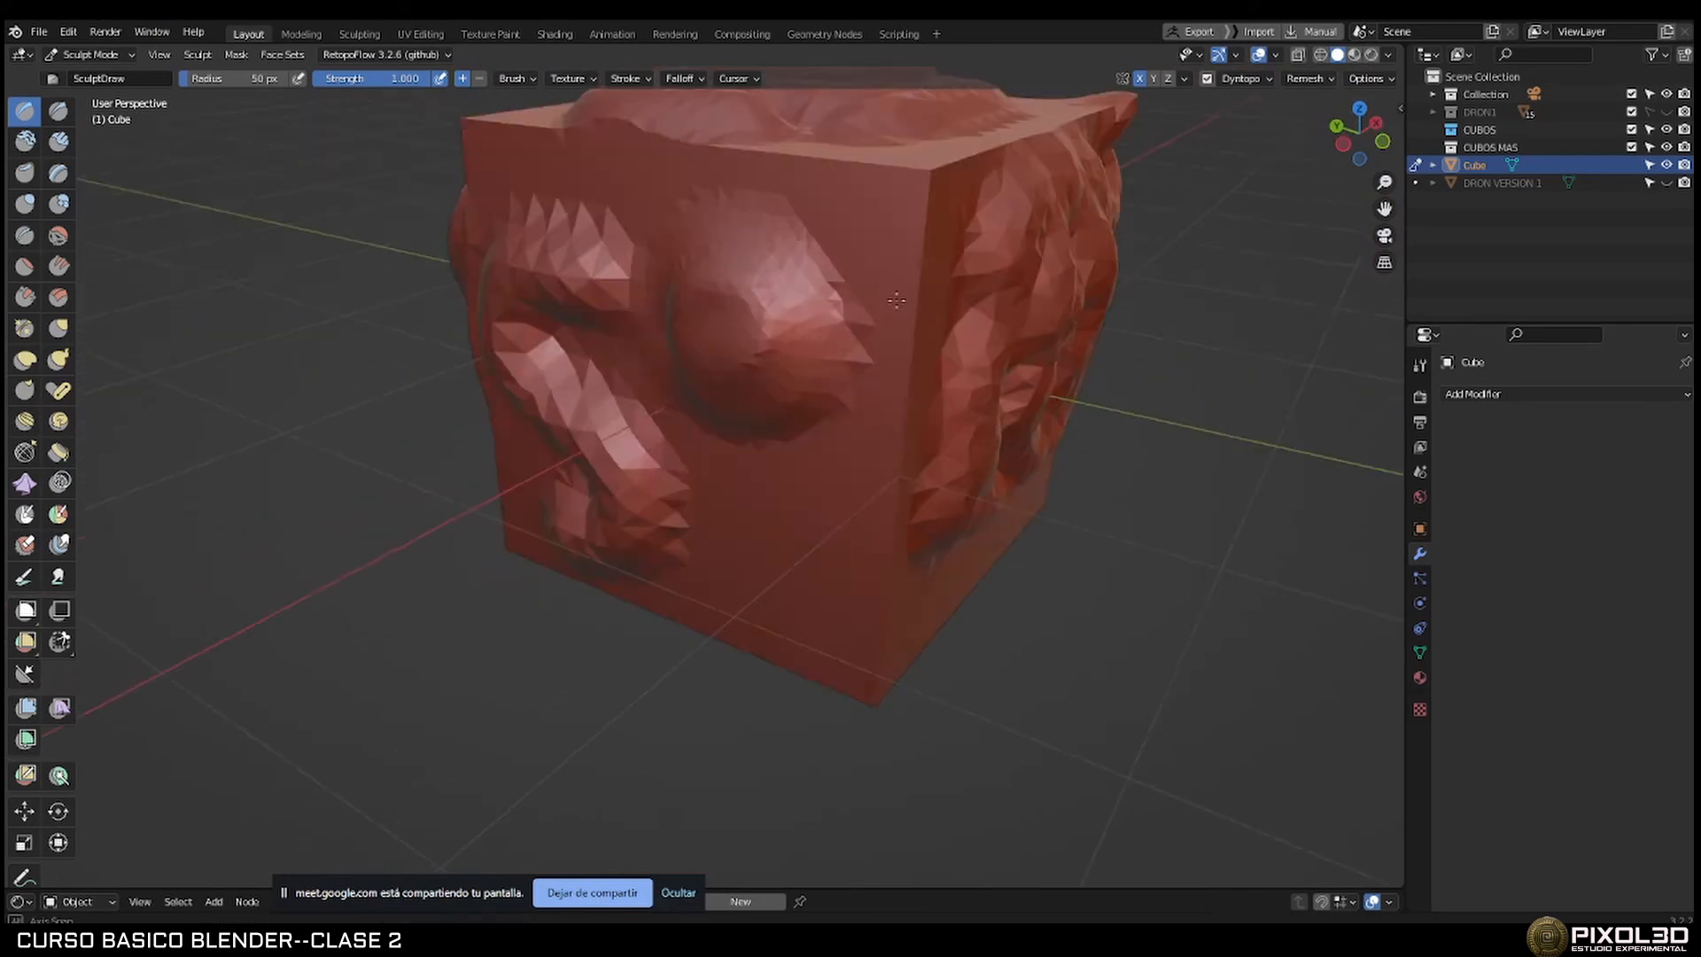
mouse_move(942, 207)
mouse_down()
mouse_move(806, 235)
mouse_move(992, 195)
mouse_move(886, 293)
mouse_move(772, 341)
mouse_move(647, 151)
mouse_move(744, 213)
mouse_move(895, 390)
mouse_move(925, 502)
mouse_move(902, 460)
mouse_up()
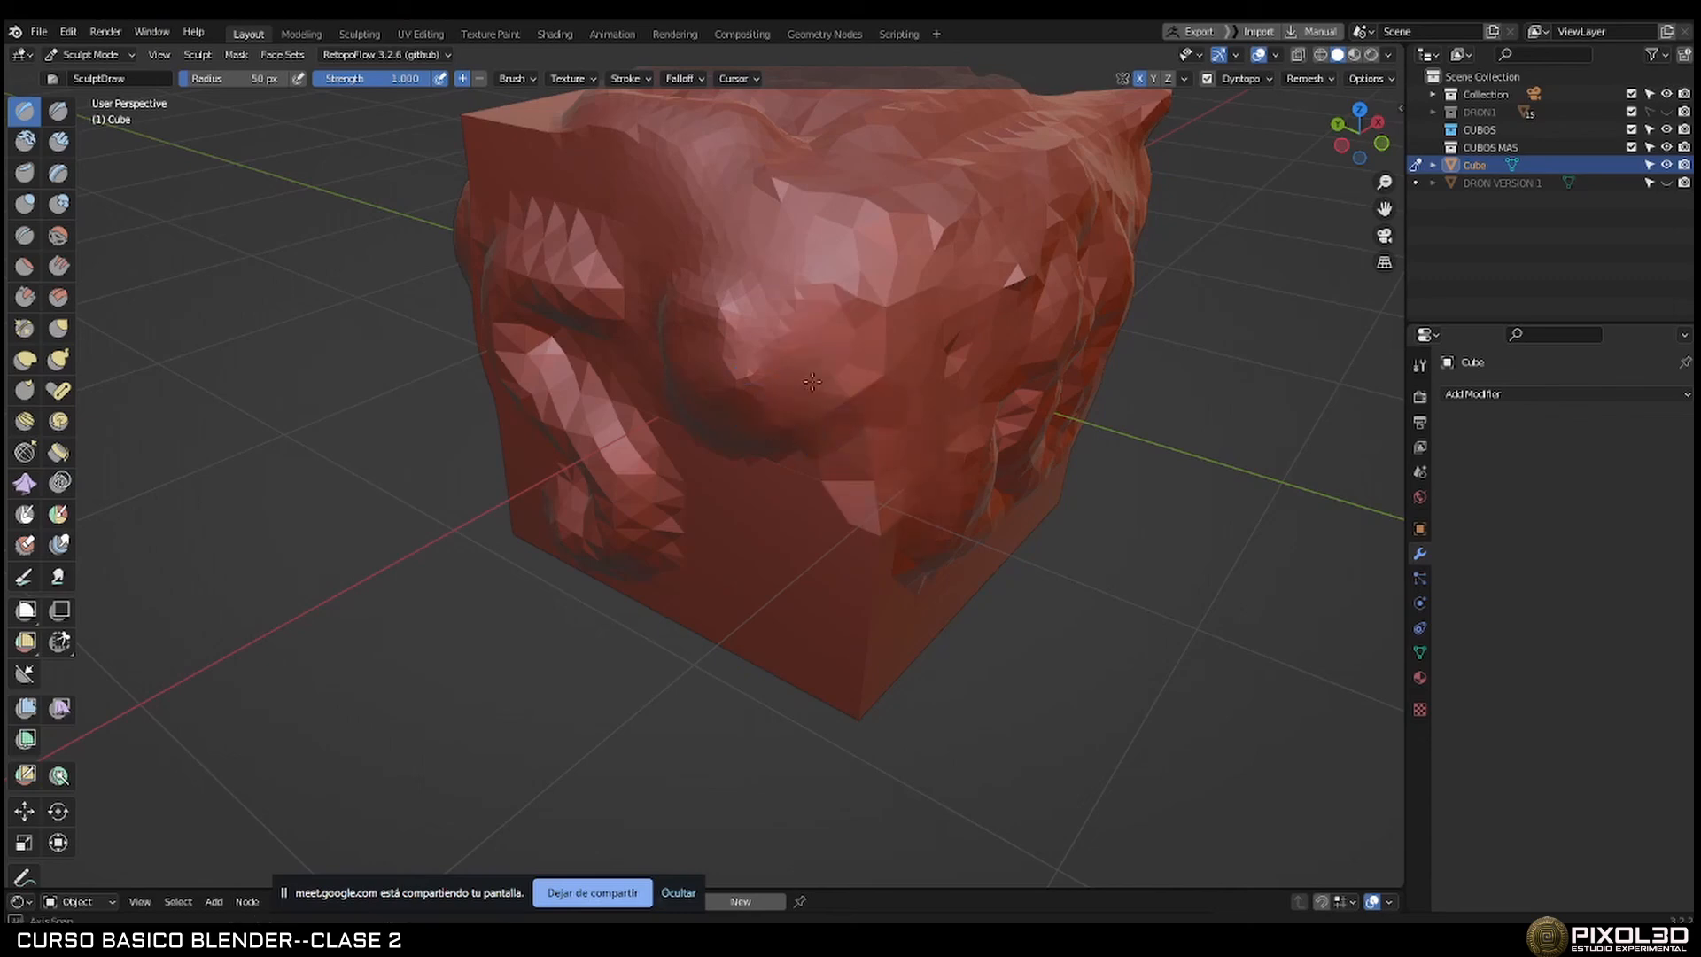
middle_drag(812, 382, 884, 376)
mouse_move(660, 208)
mouse_down()
mouse_move(558, 222)
mouse_move(532, 177)
mouse_move(447, 134)
mouse_move(533, 217)
mouse_move(773, 305)
mouse_up()
middle_drag(774, 311, 708, 232)
mouse_move(639, 270)
mouse_down()
mouse_move(565, 311)
mouse_move(736, 381)
mouse_move(864, 341)
mouse_move(930, 496)
mouse_move(812, 561)
mouse_up()
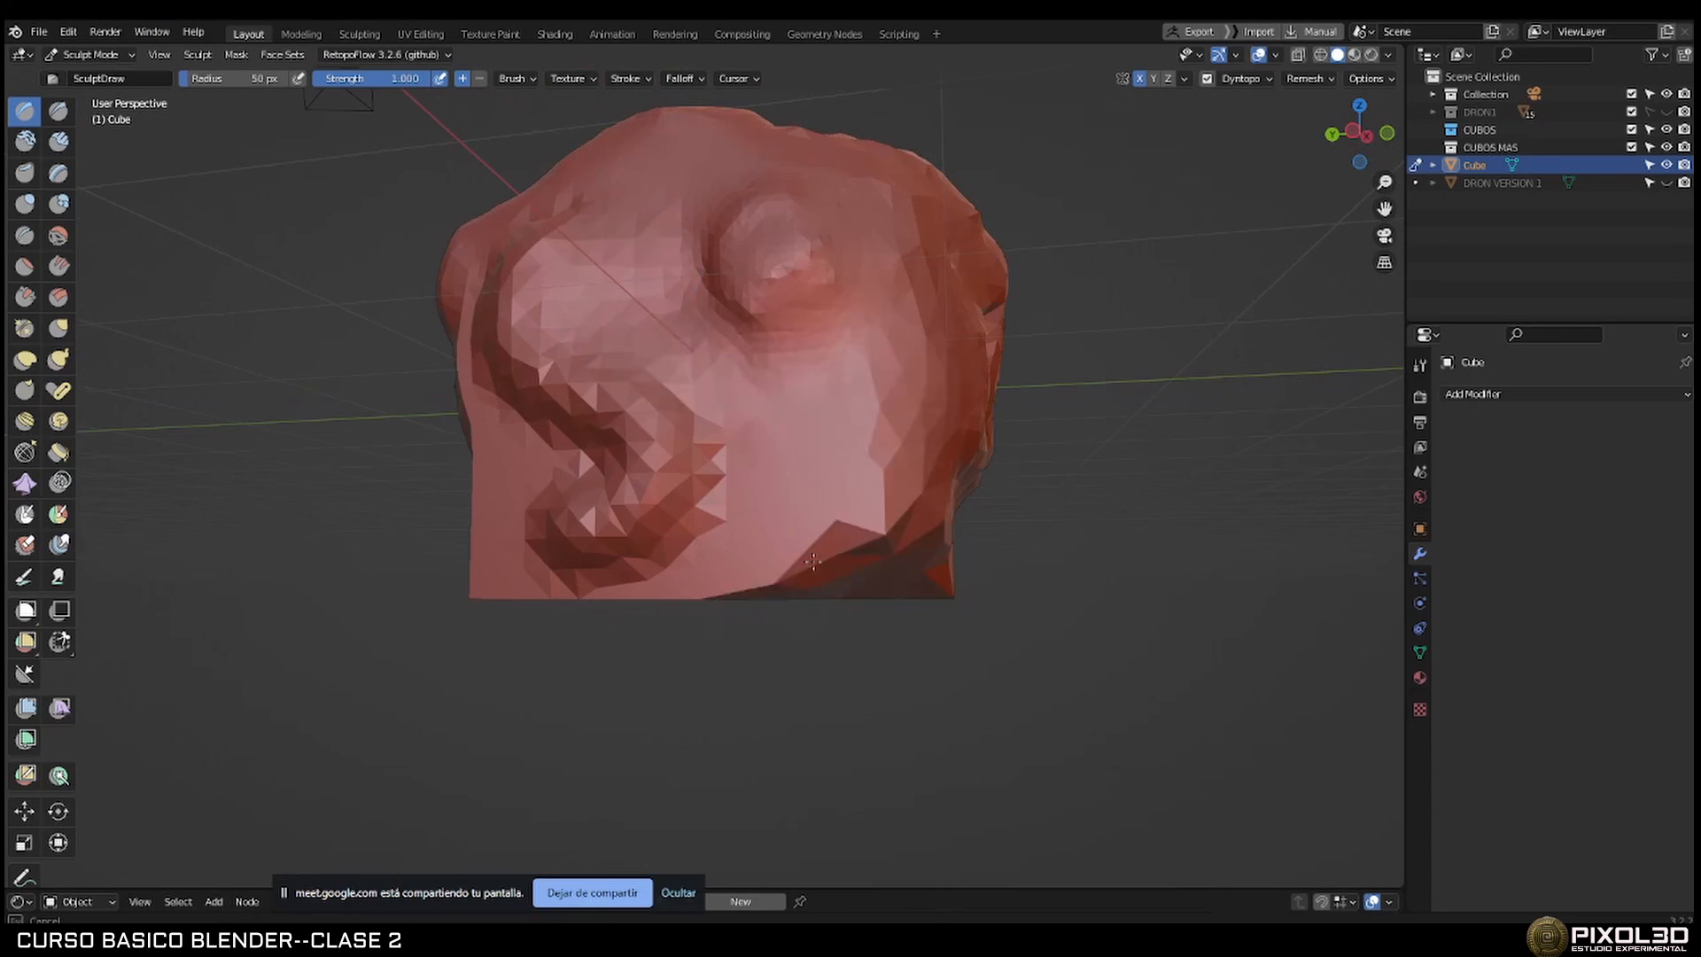
middle_drag(812, 561, 787, 438)
scroll(788, 438, down, 3)
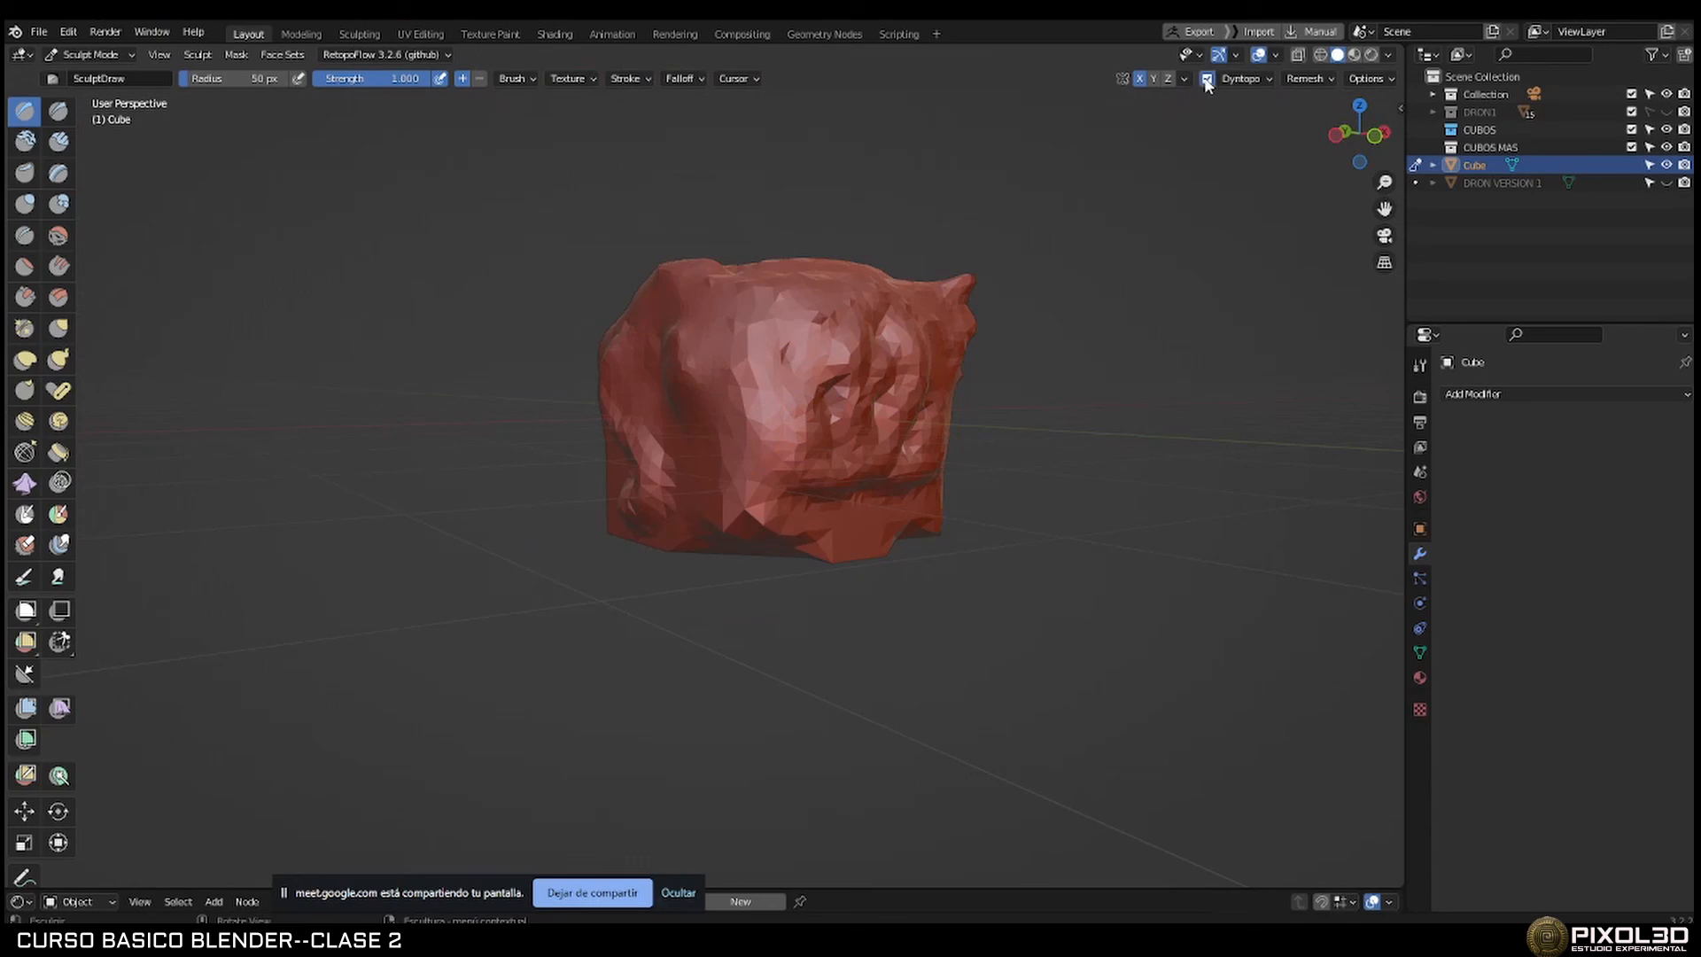
Turn off Dyntopo, remesh the sculpted cube with a 0.1 m voxel size, and inspect its topology in Edit Mode.
click(1329, 78)
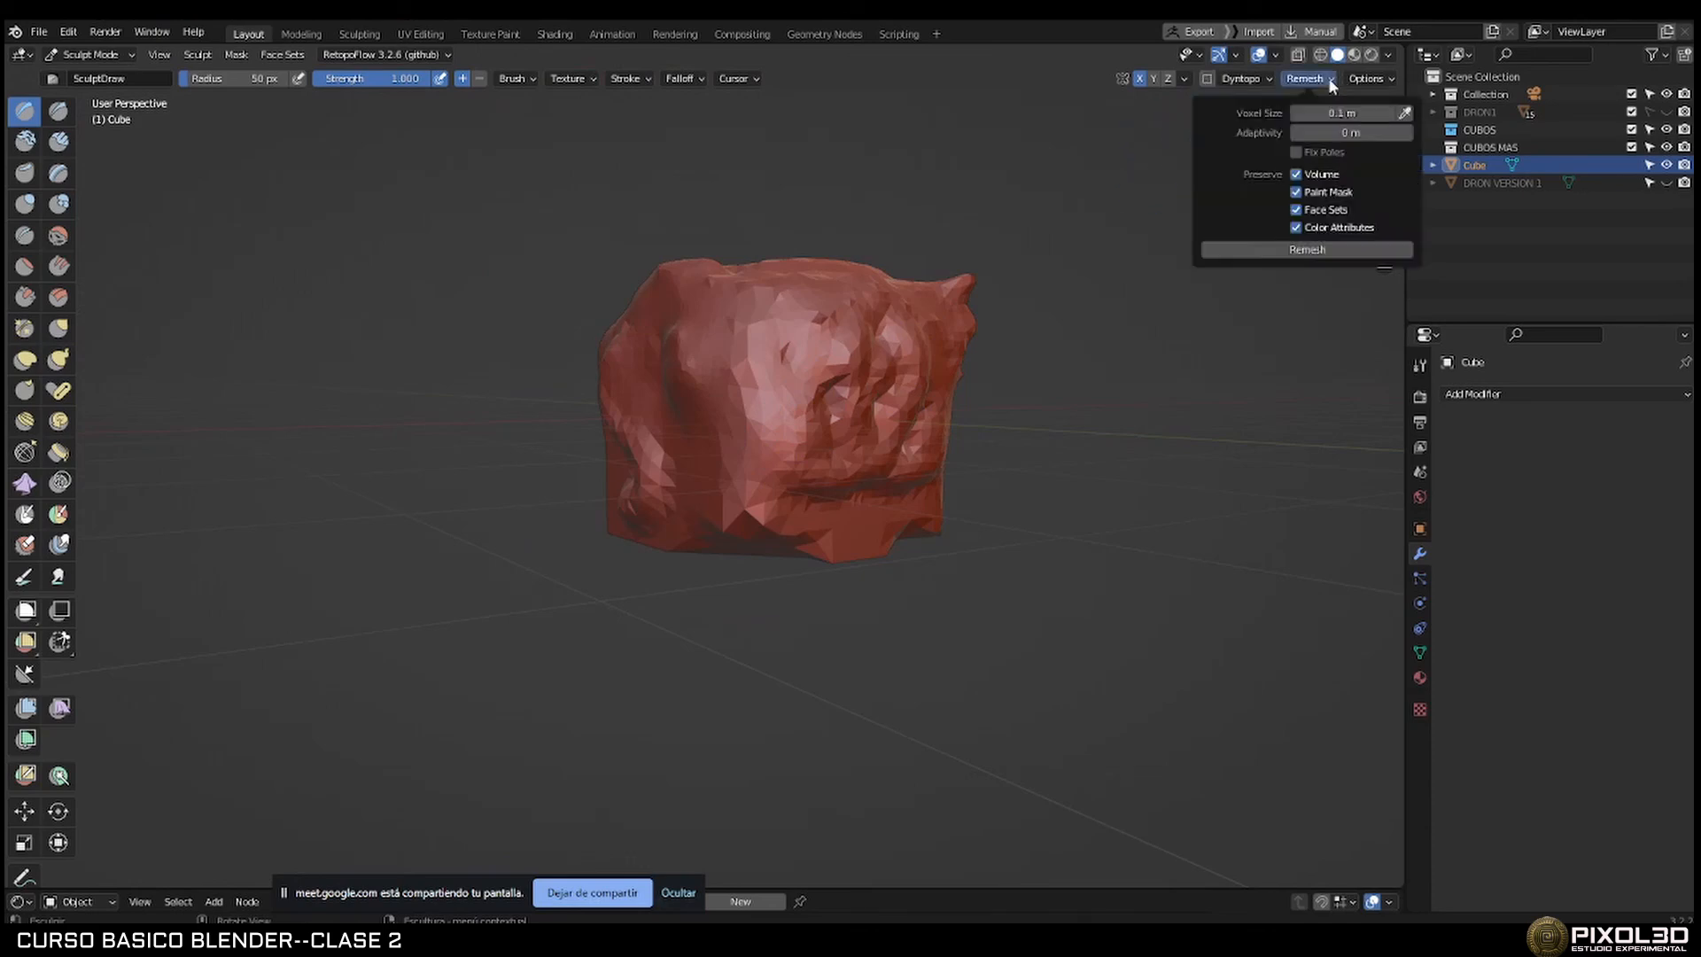
click(1276, 250)
key(Tab)
middle_drag(966, 354, 932, 403)
scroll(787, 344, up, 5)
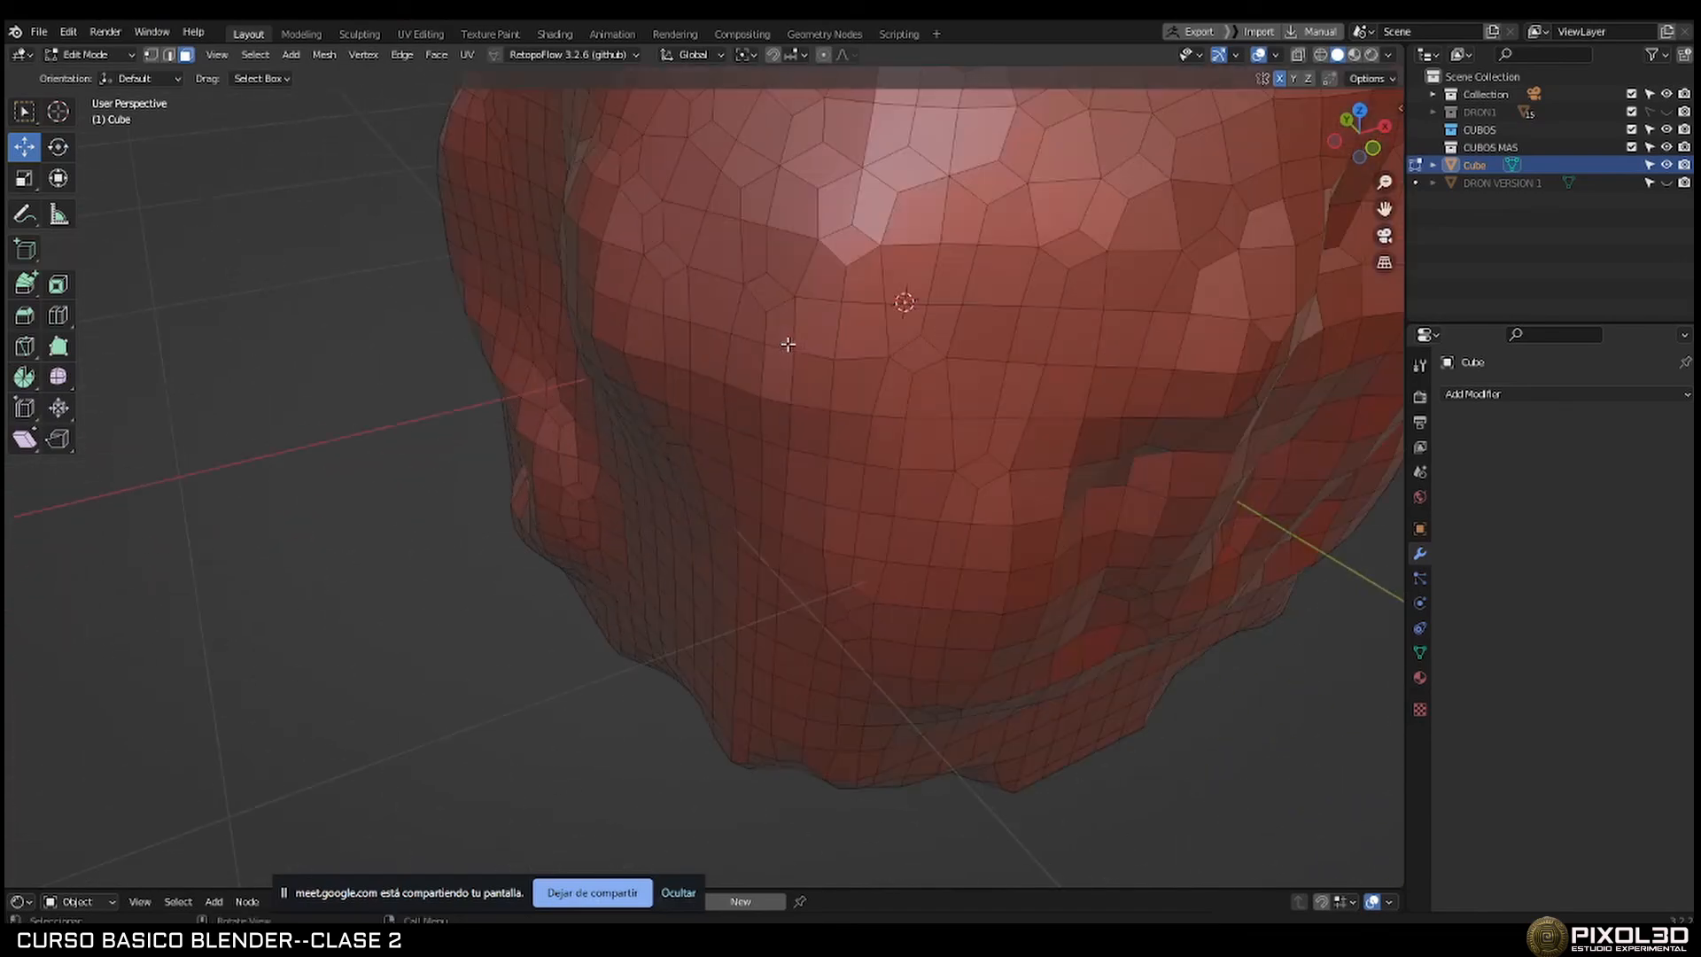
Return the remeshed cube to Sculpt Mode and, with Dyntopo enabled, build up a rounded bump on a side face with the Clay brush.
scroll(844, 337, down, 3)
middle_drag(843, 337, 635, 343)
scroll(602, 316, down, 6)
scroll(646, 346, up, 4)
mouse_move(736, 329)
middle_down()
mouse_move(586, 341)
mouse_move(949, 368)
mouse_move(1044, 341)
mouse_move(1107, 348)
mouse_move(858, 379)
mouse_move(778, 367)
middle_up()
scroll(900, 360, down, 5)
key(Tab)
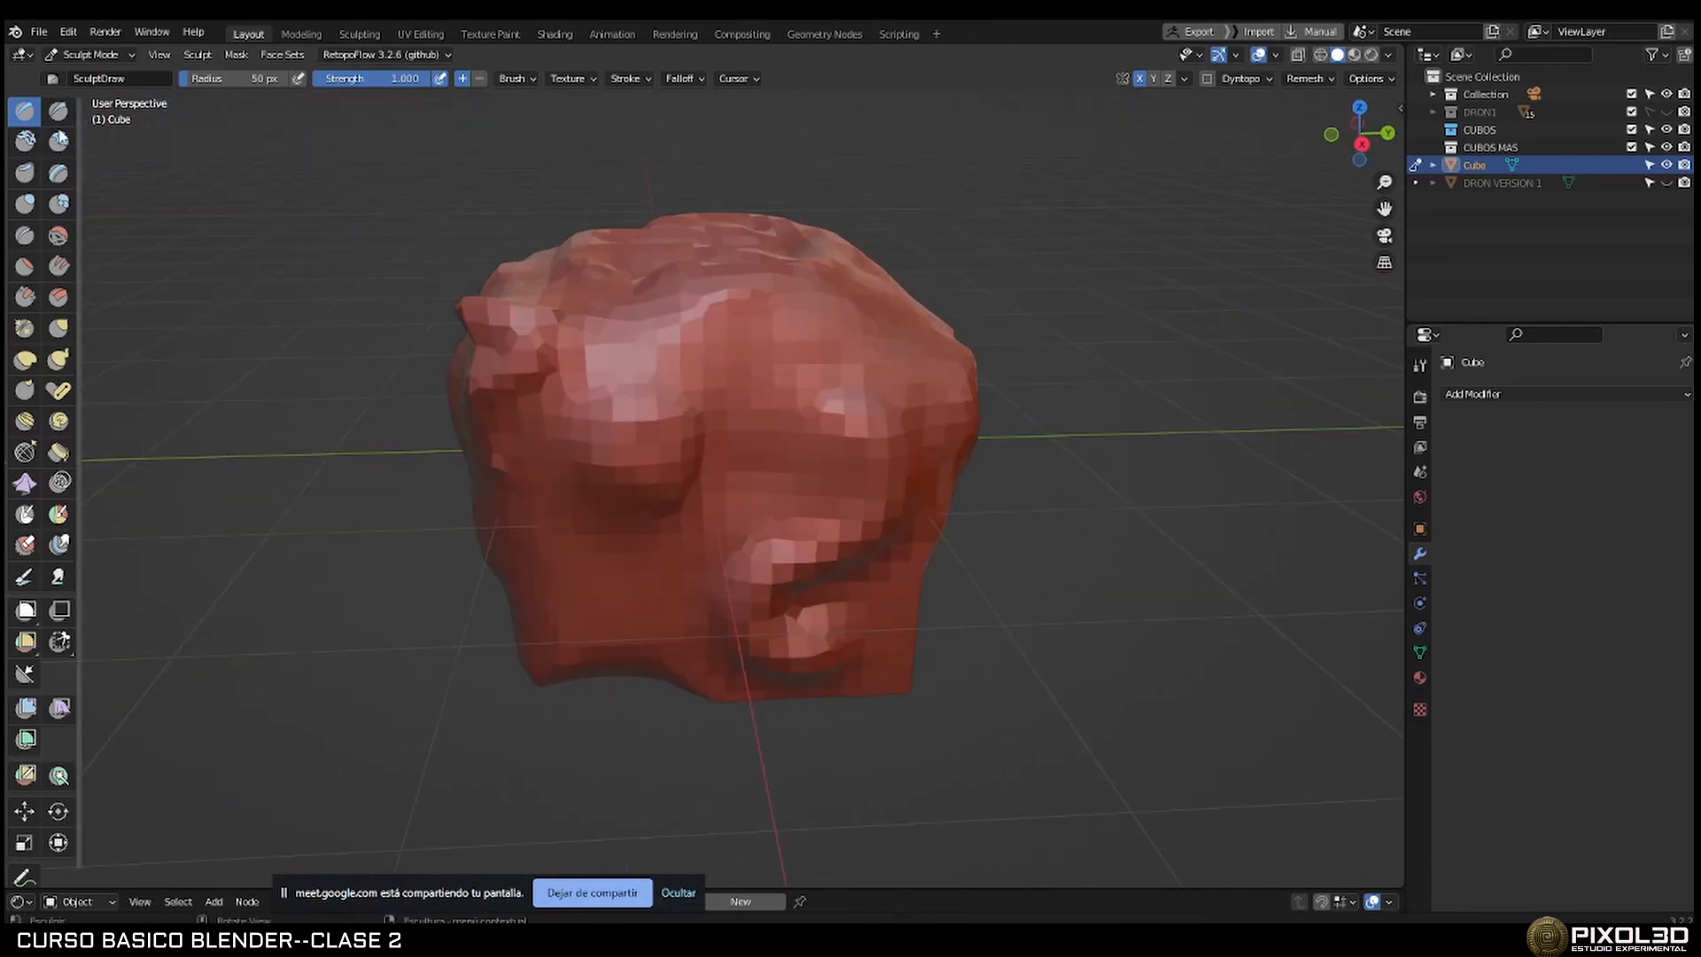
click(25, 140)
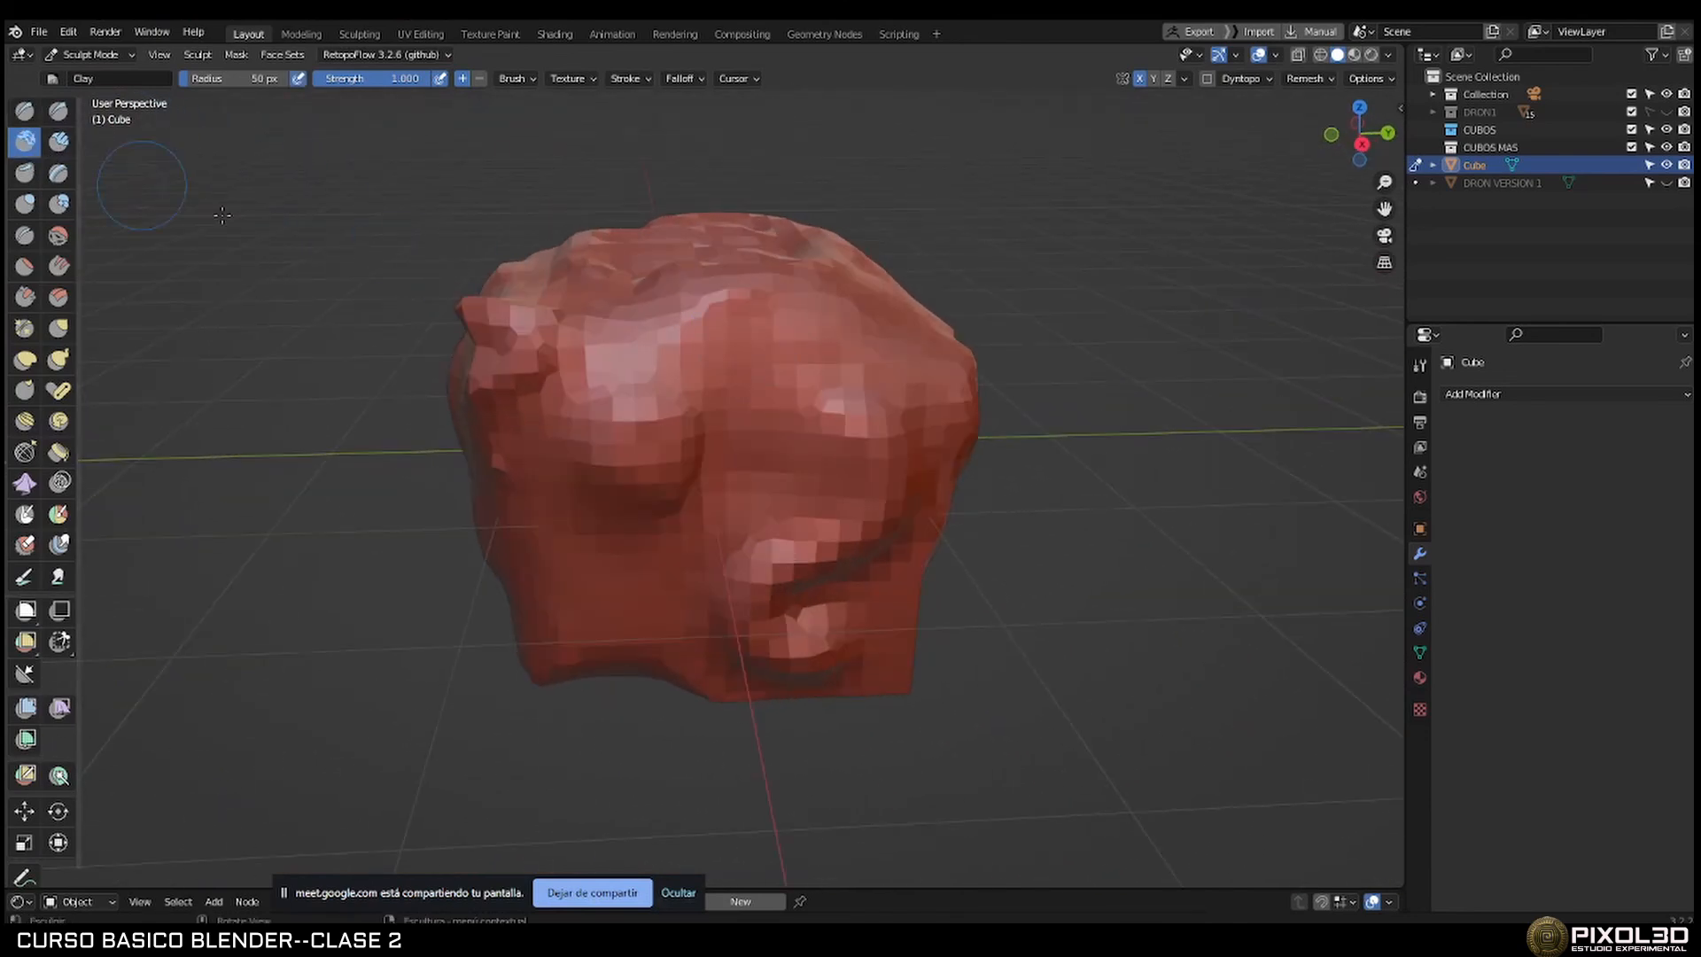
mouse_move(603, 389)
mouse_down()
mouse_move(762, 341)
mouse_move(828, 433)
mouse_move(772, 376)
mouse_move(808, 409)
mouse_up()
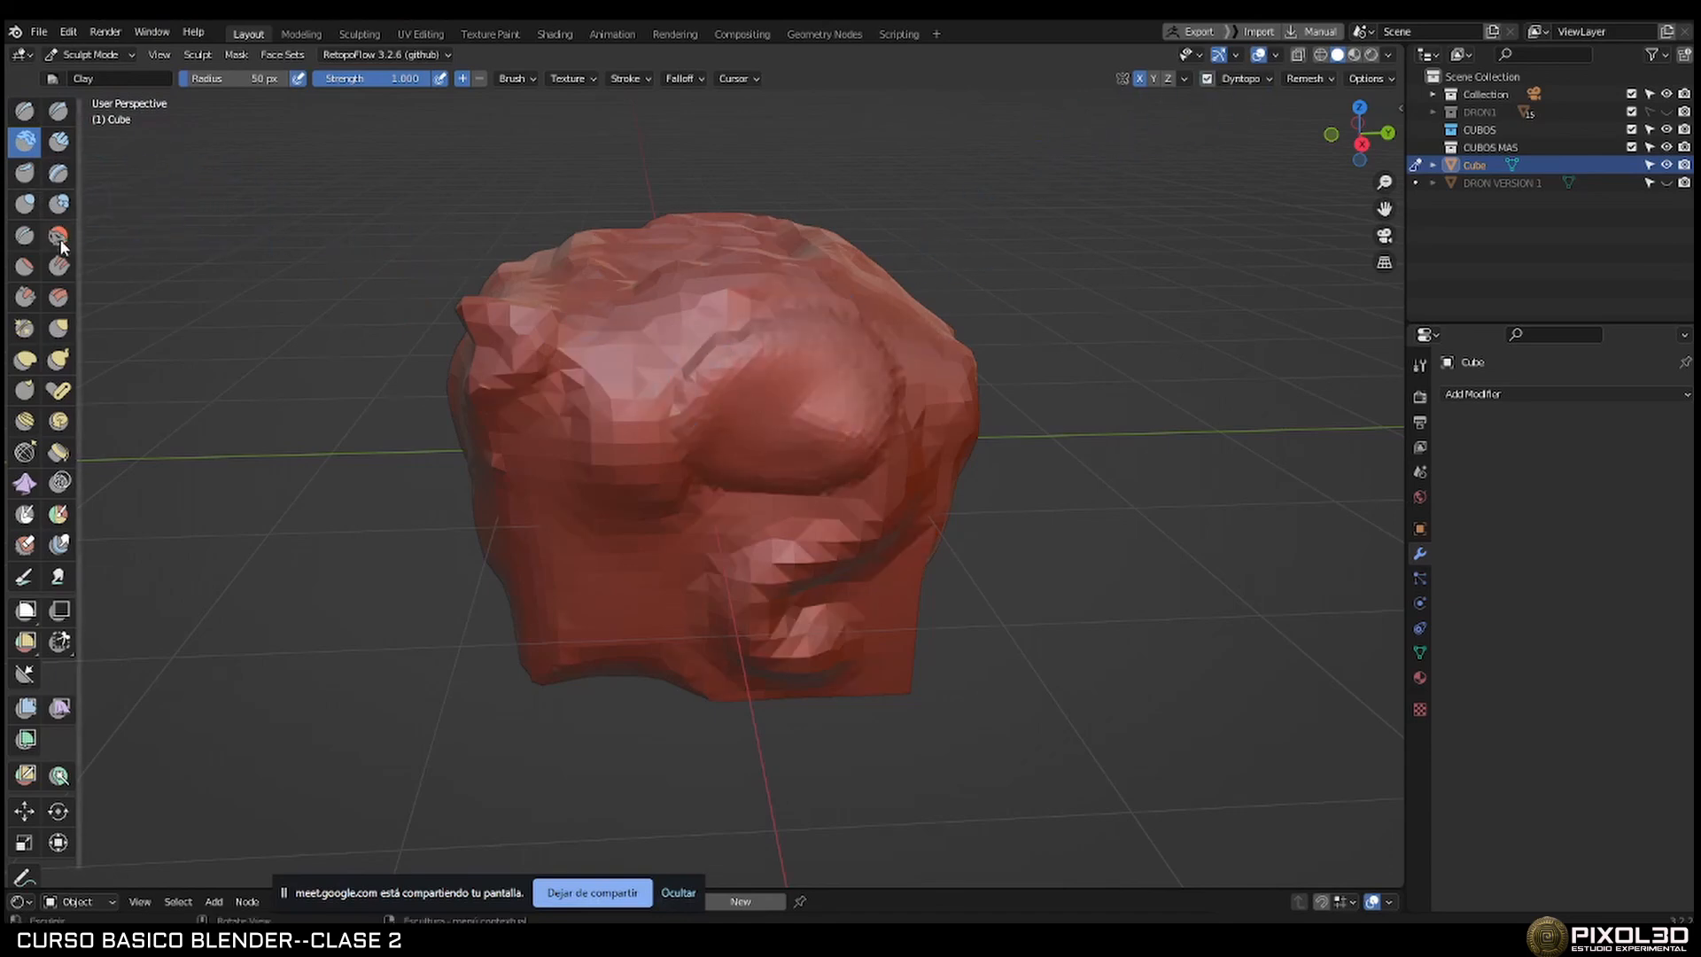
Smooth down a small area near the cube's upper corner with the Flatten/Contrast brush.
click(26, 269)
mouse_move(567, 367)
mouse_down()
mouse_move(753, 350)
mouse_move(547, 373)
mouse_up()
middle_drag(546, 374, 159, 406)
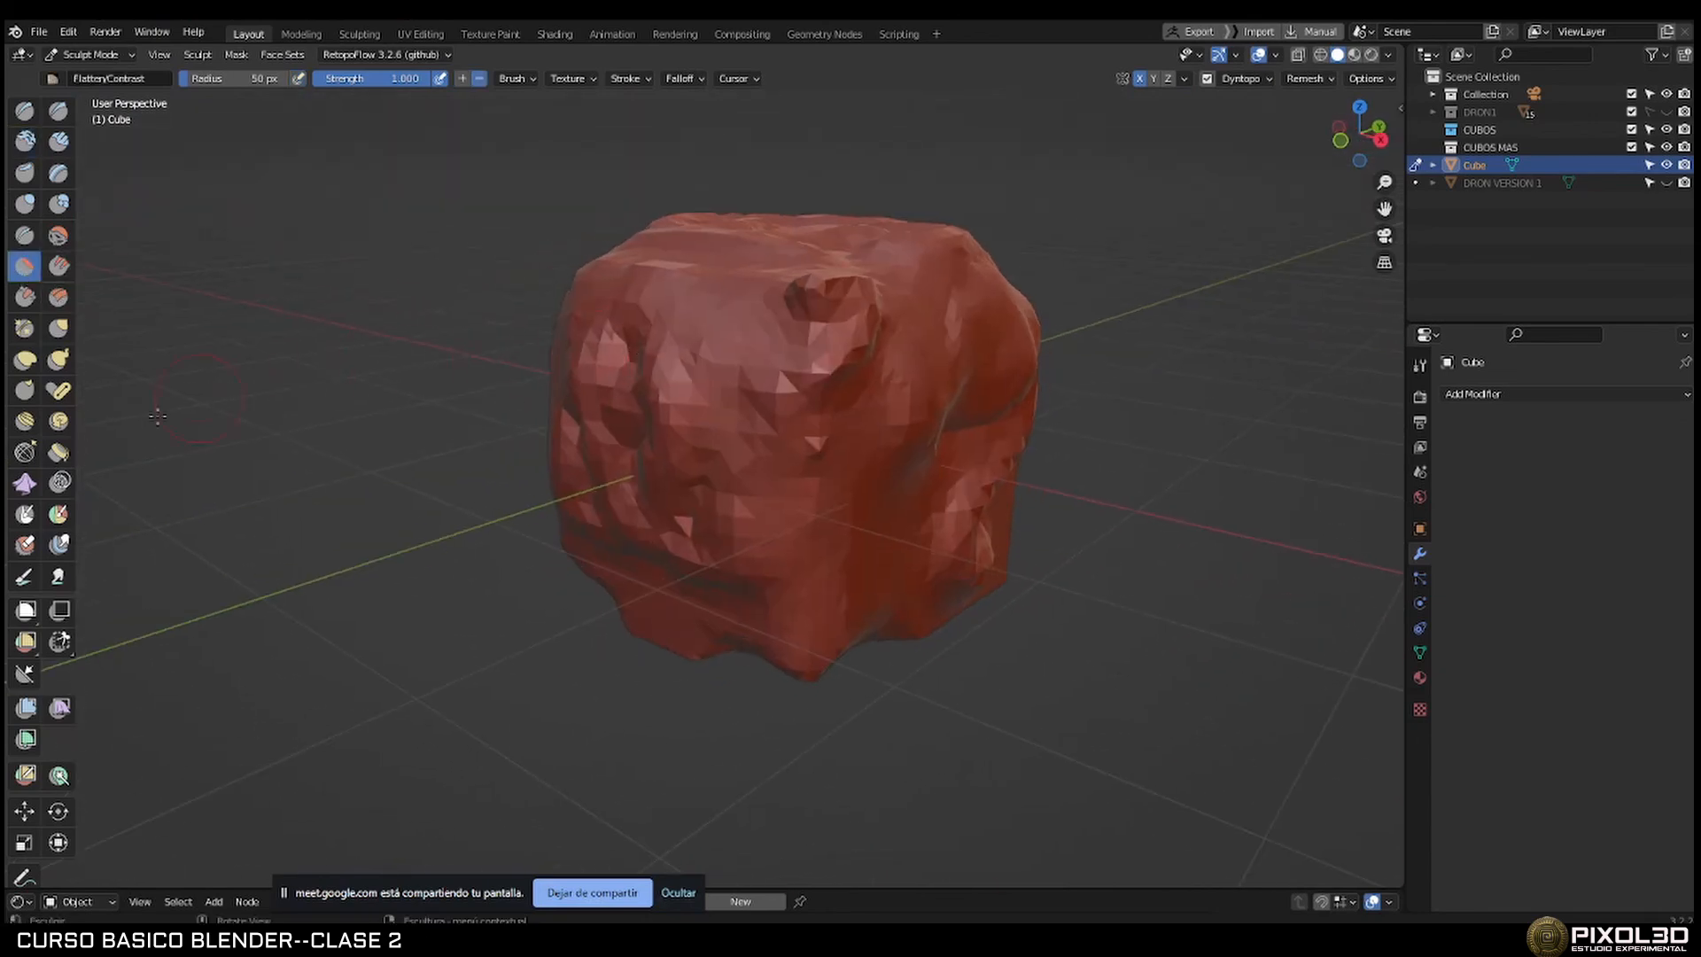
Pull and wrinkle the cube's upper corner and side faces with several Cloth brush strokes.
click(25, 483)
mouse_move(922, 364)
mouse_down()
mouse_move(937, 368)
mouse_move(869, 407)
mouse_up()
drag(868, 466, 864, 463)
middle_drag(864, 462, 735, 412)
drag(722, 405, 708, 390)
mouse_move(762, 448)
mouse_down()
mouse_move(713, 395)
mouse_move(621, 355)
mouse_move(654, 374)
mouse_up()
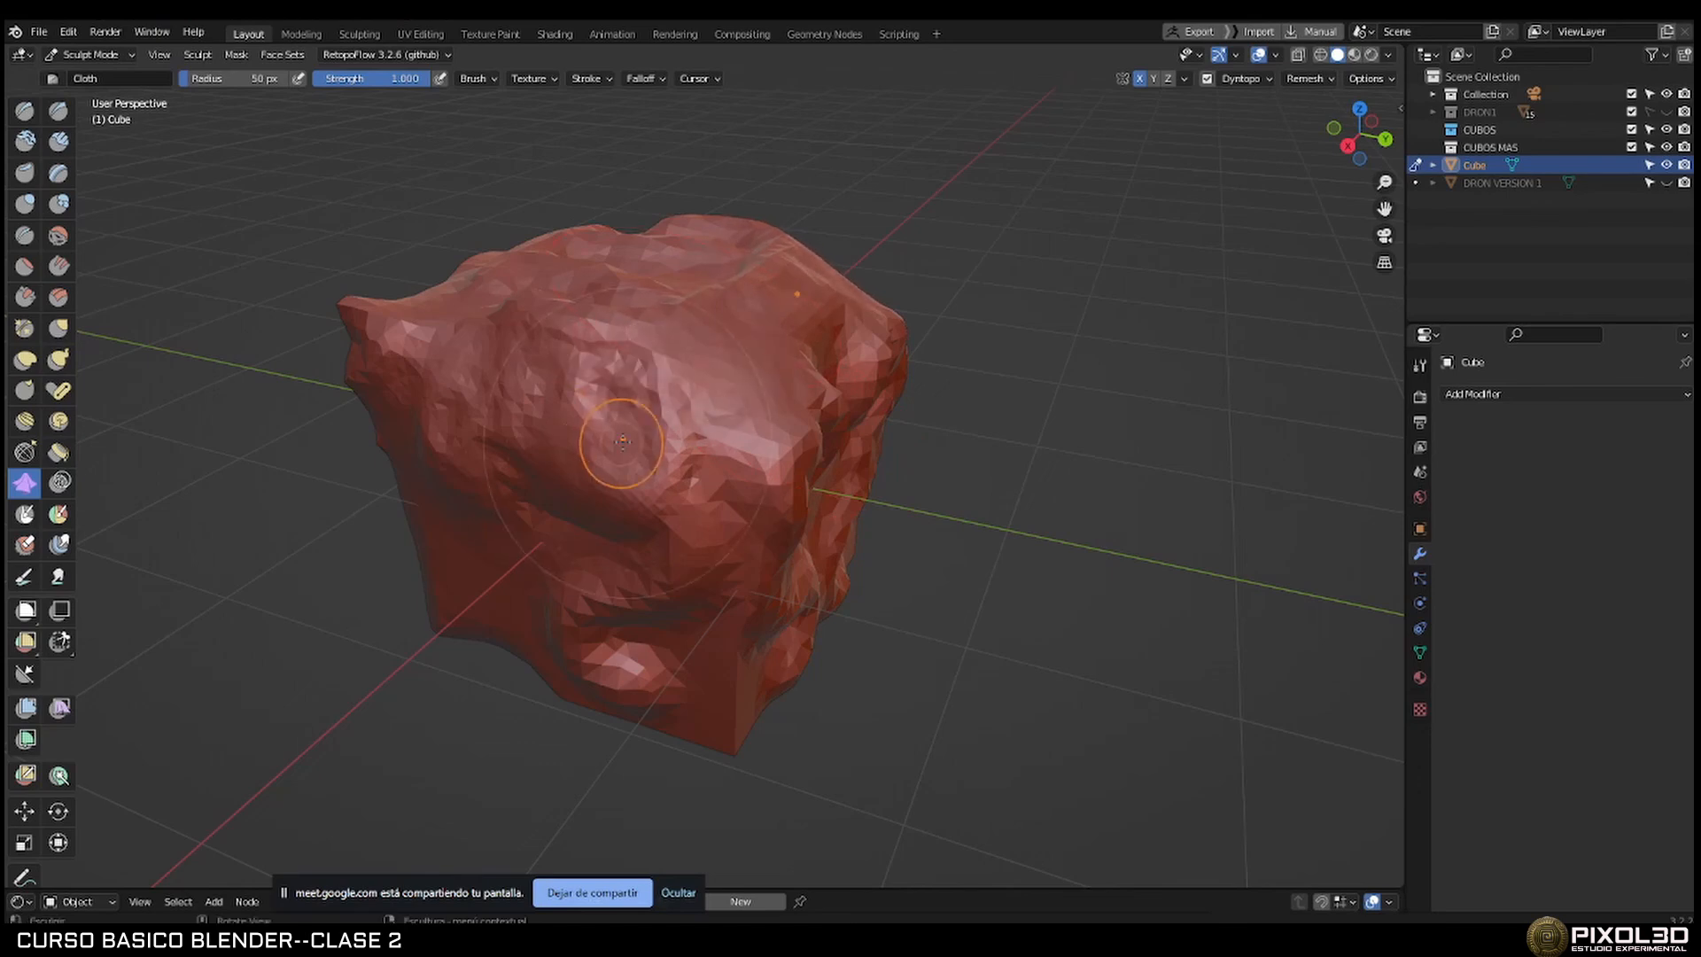
middle_drag(622, 440, 728, 357)
drag(667, 450, 667, 368)
middle_drag(667, 368, 850, 370)
mouse_move(877, 390)
mouse_down()
mouse_move(850, 350)
mouse_move(784, 372)
mouse_move(739, 425)
mouse_up()
middle_drag(709, 434, 316, 372)
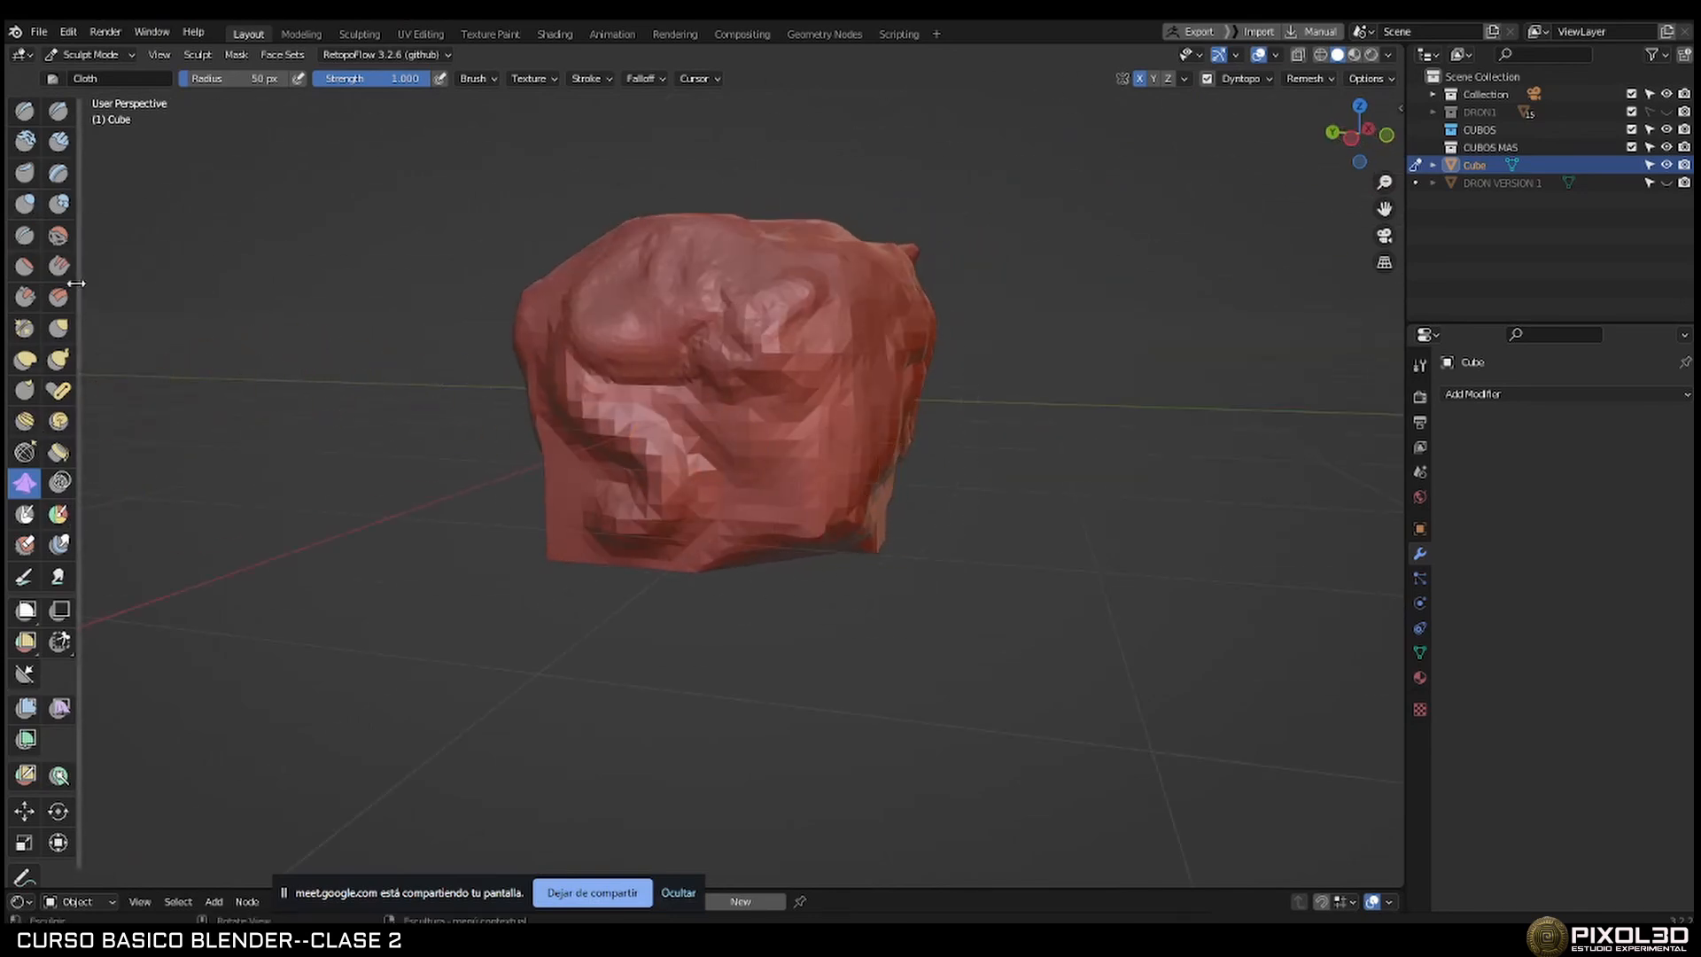
Inspect the sculpted cube's topology in Edit Mode and return to Sculpt Mode.
mouse_move(706, 338)
middle_down()
mouse_move(687, 394)
mouse_move(829, 382)
middle_up()
key(Tab)
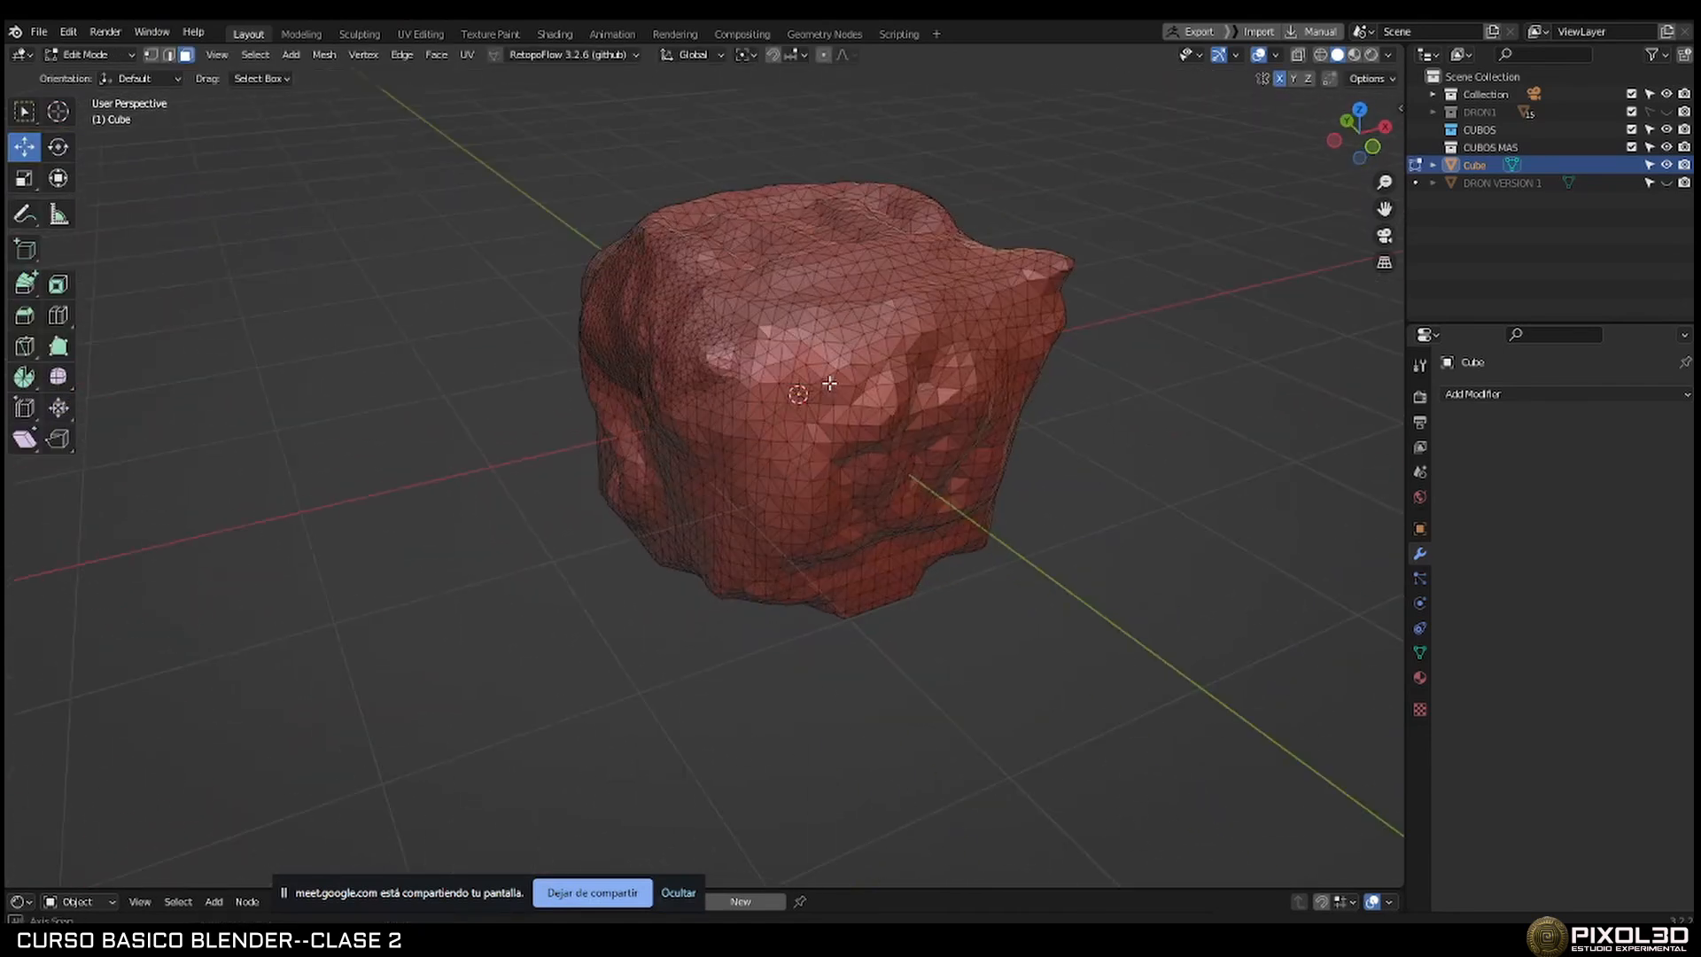
click(89, 54)
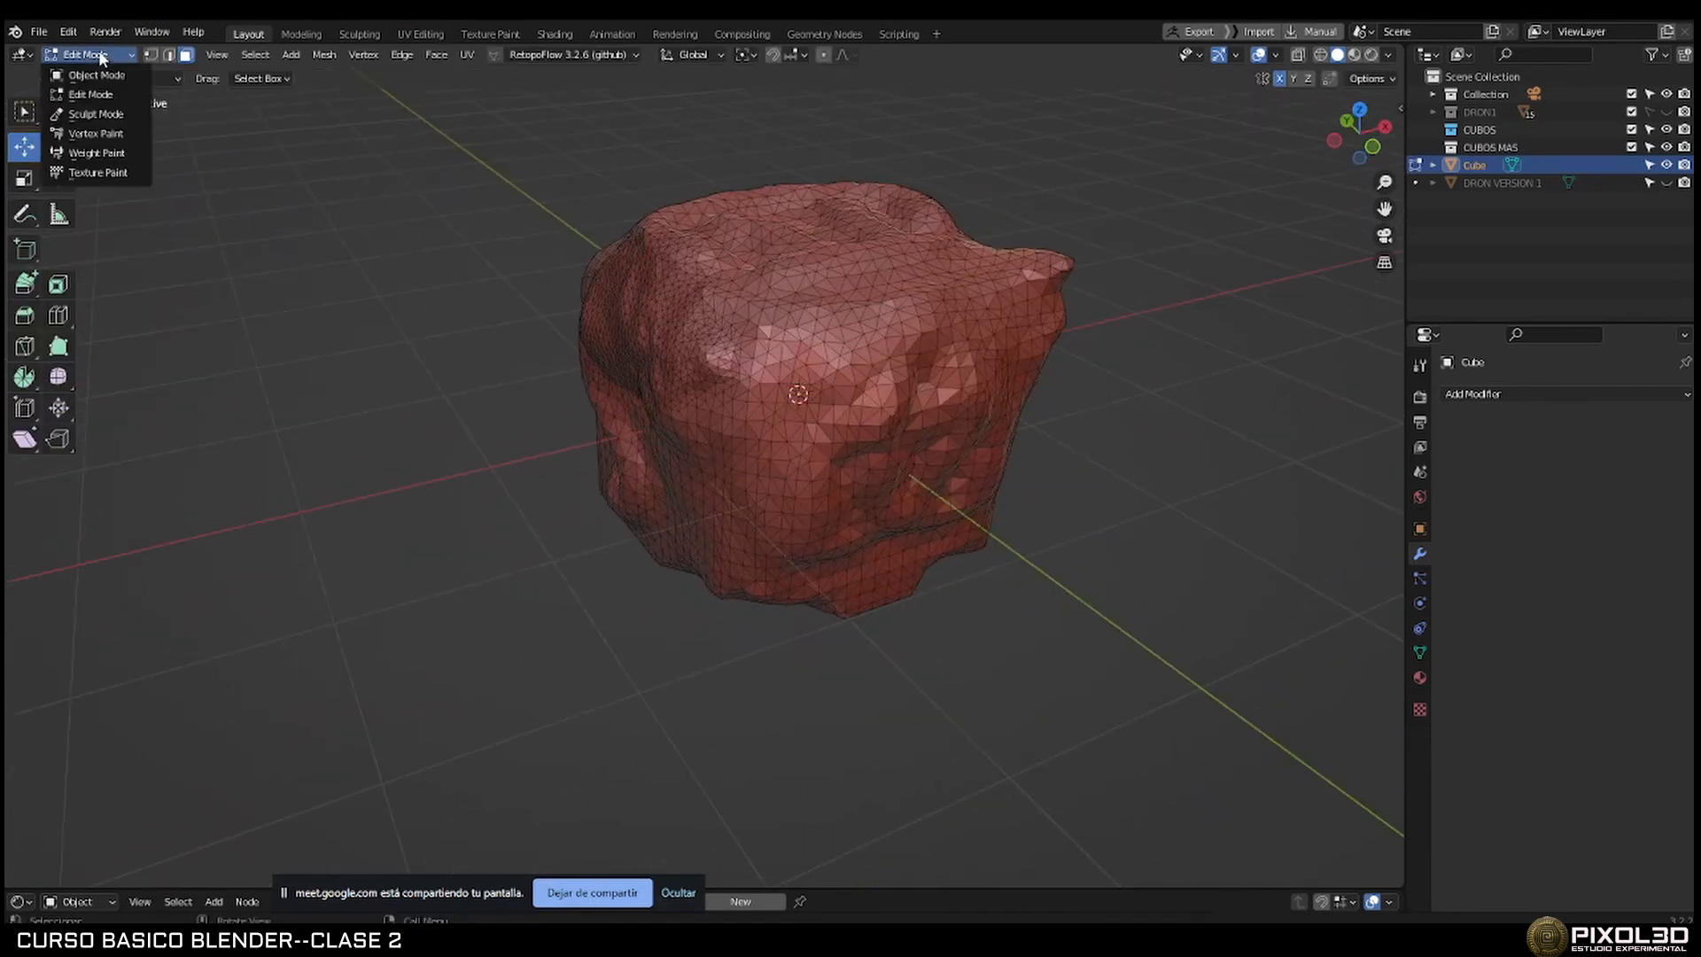
click(97, 119)
middle_drag(883, 346, 817, 329)
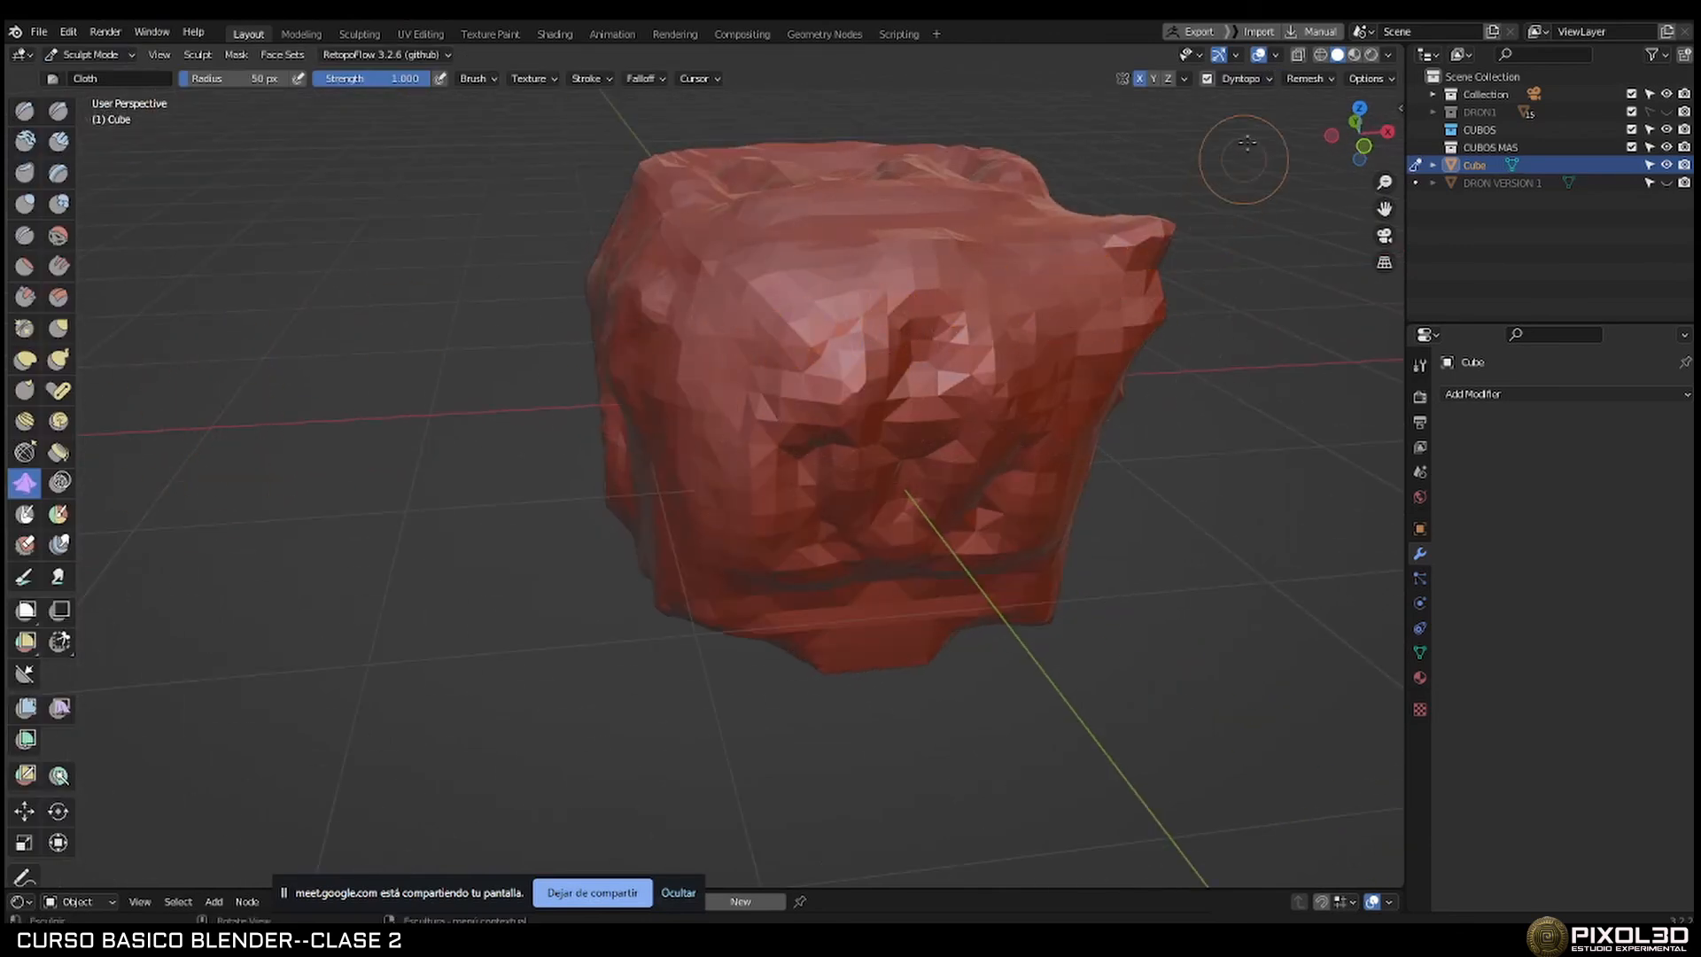
Turn off Dyntopo and remesh the sculpted cube with a 0.1 m voxel size.
click(1307, 78)
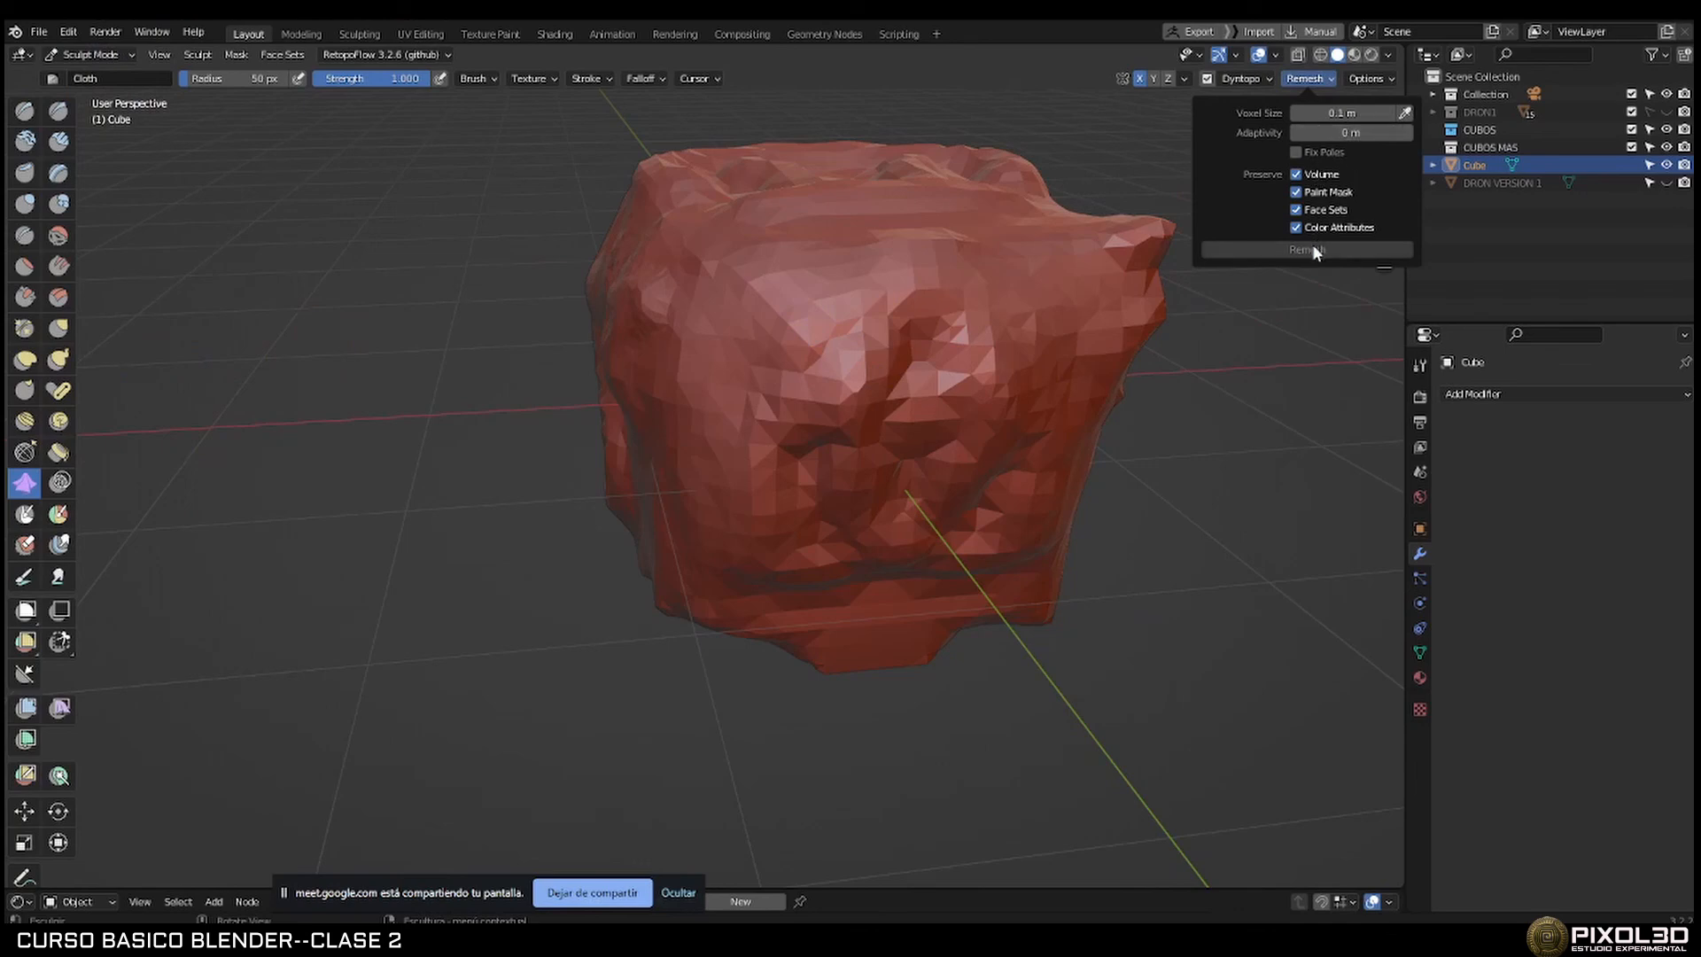
click(1207, 79)
click(1306, 78)
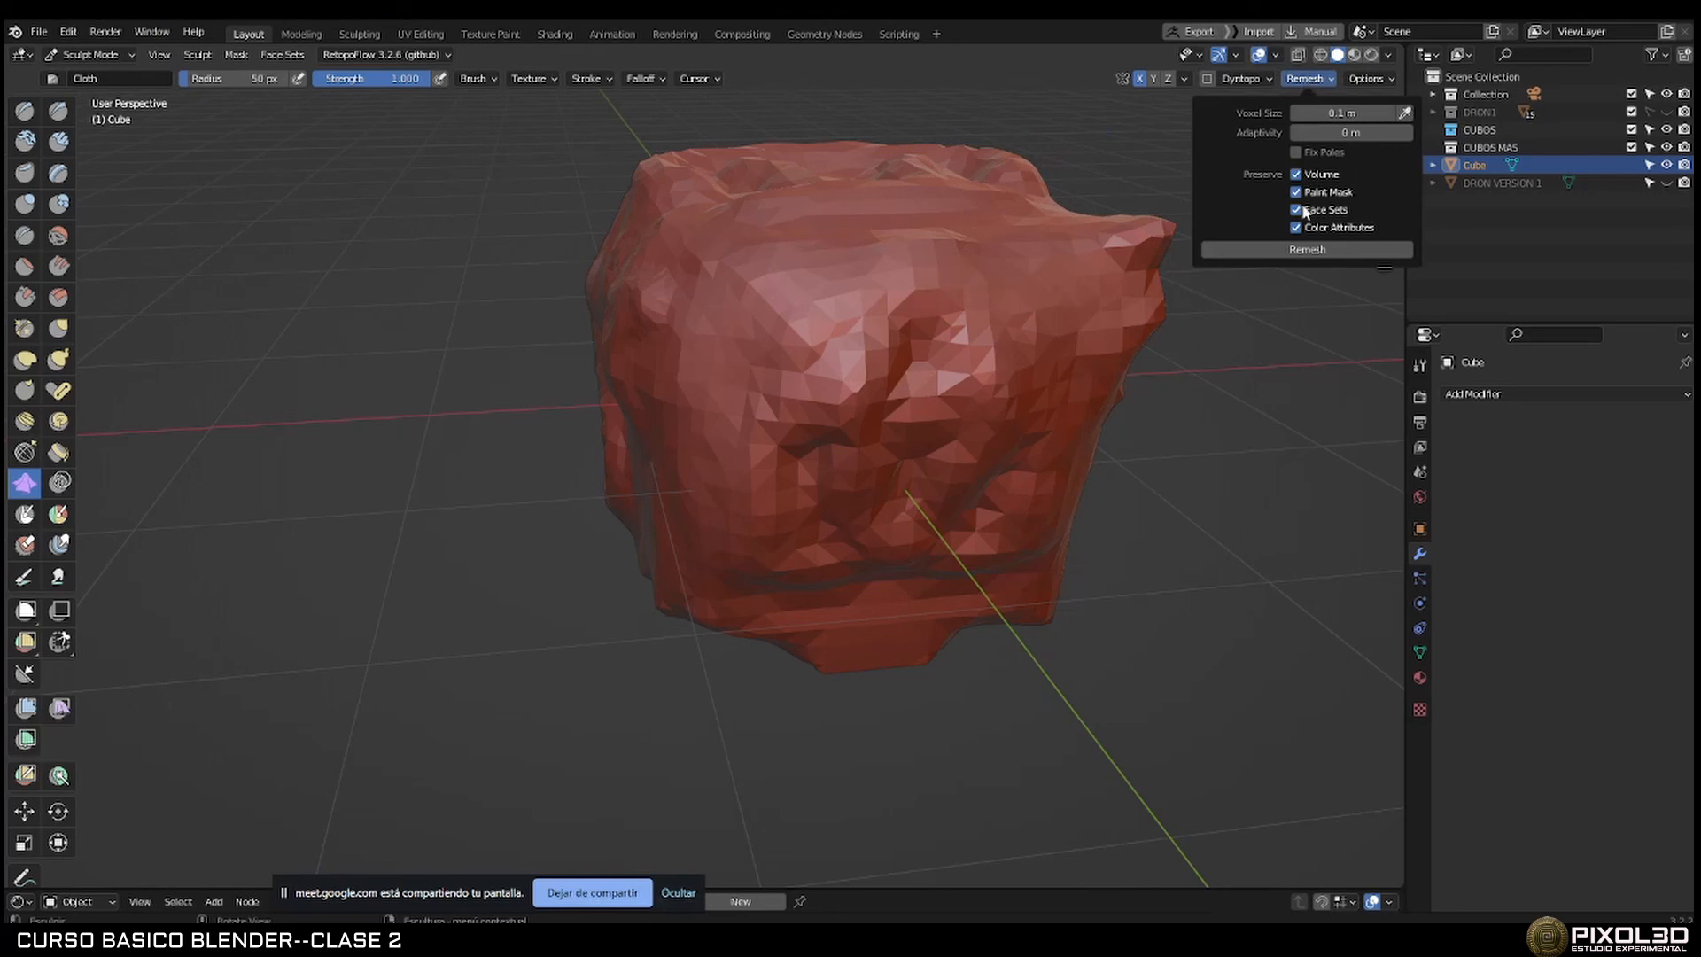
click(1312, 251)
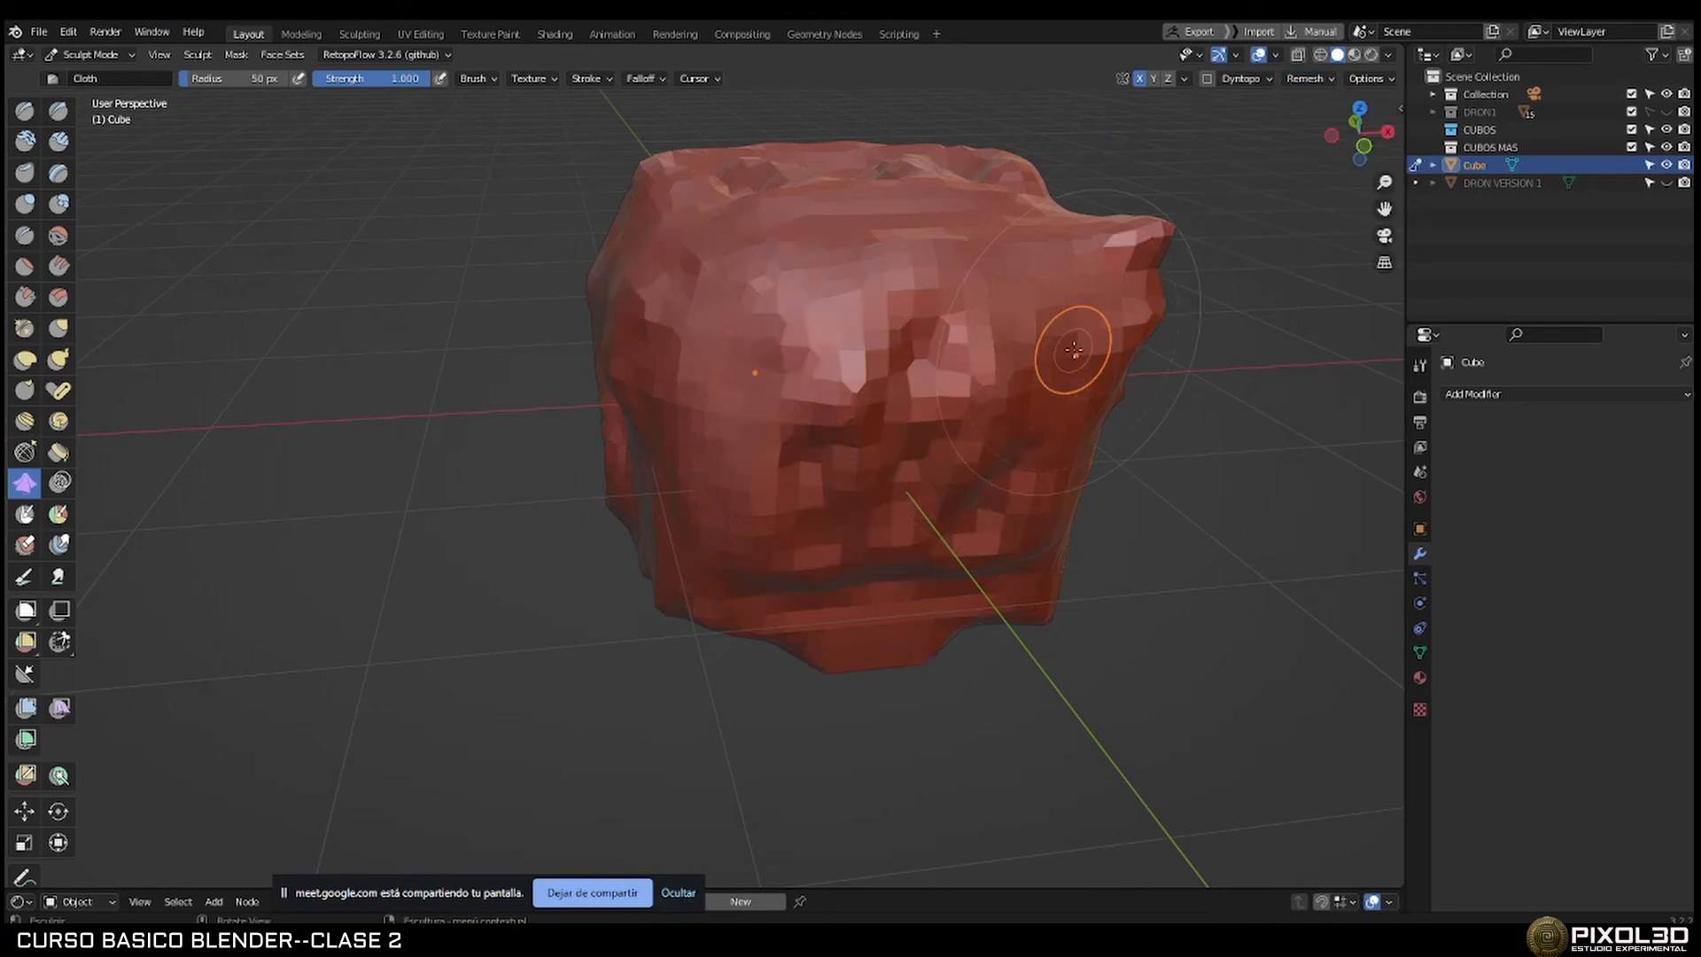
Examine the remeshed cube's new topology from several sides in Edit Mode.
key(Tab)
middle_drag(957, 346, 686, 335)
scroll(813, 336, down, 5)
middle_drag(812, 336, 699, 350)
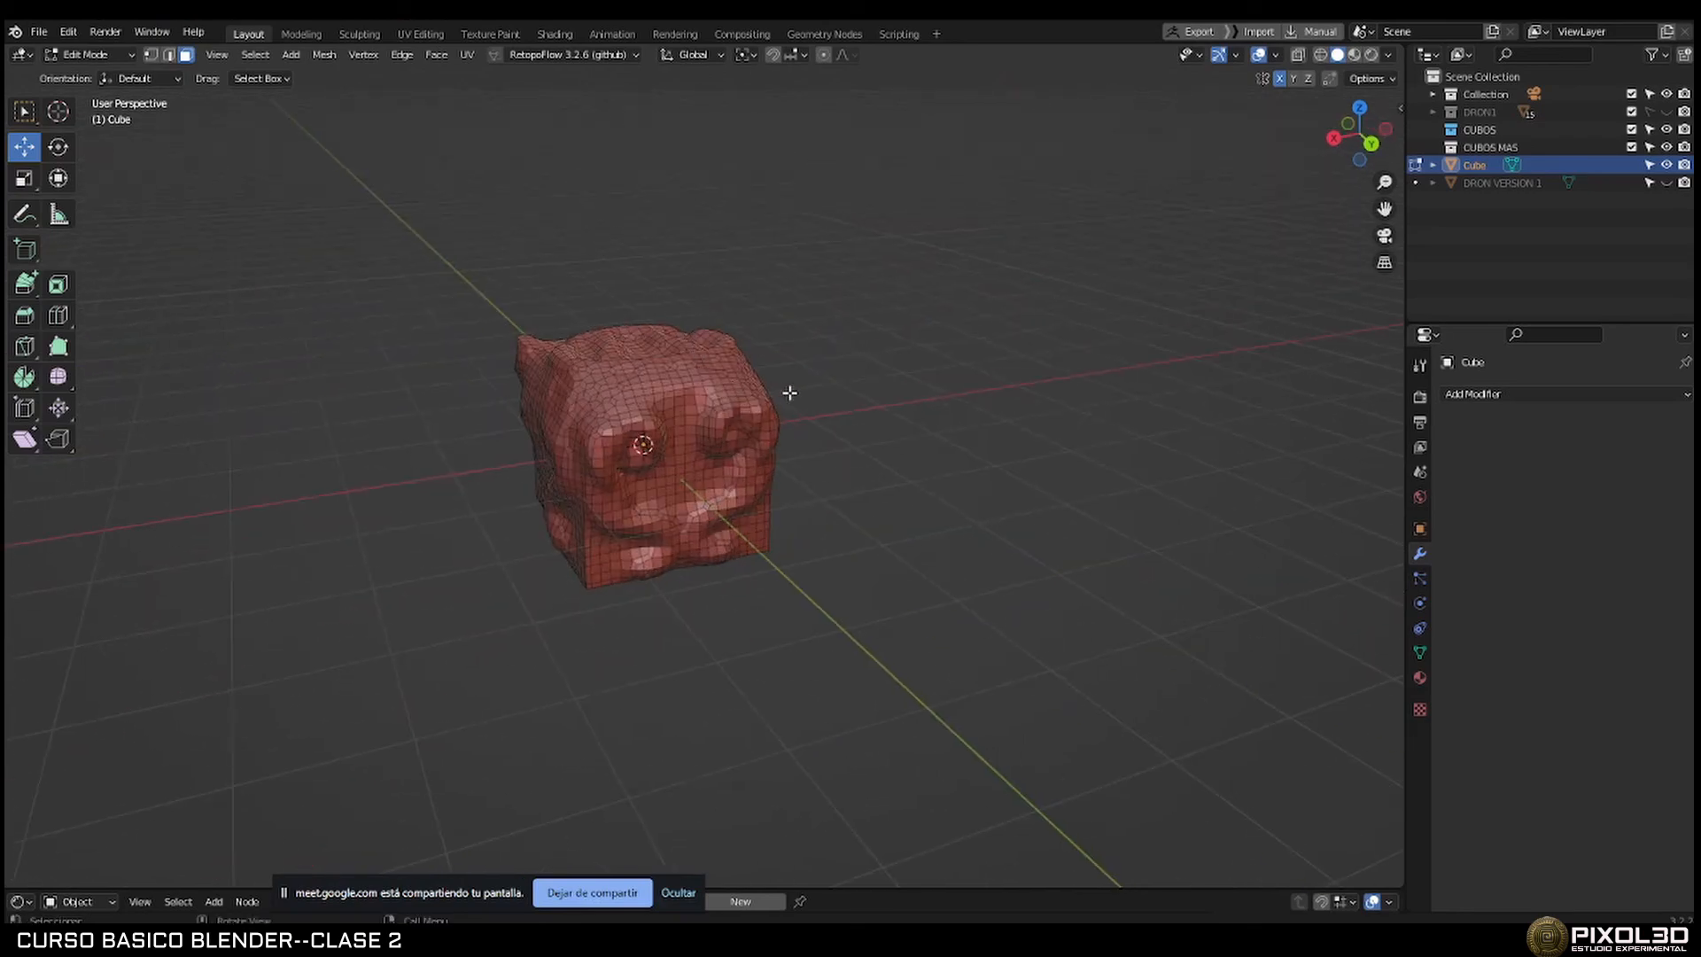
scroll(789, 392, up, 3)
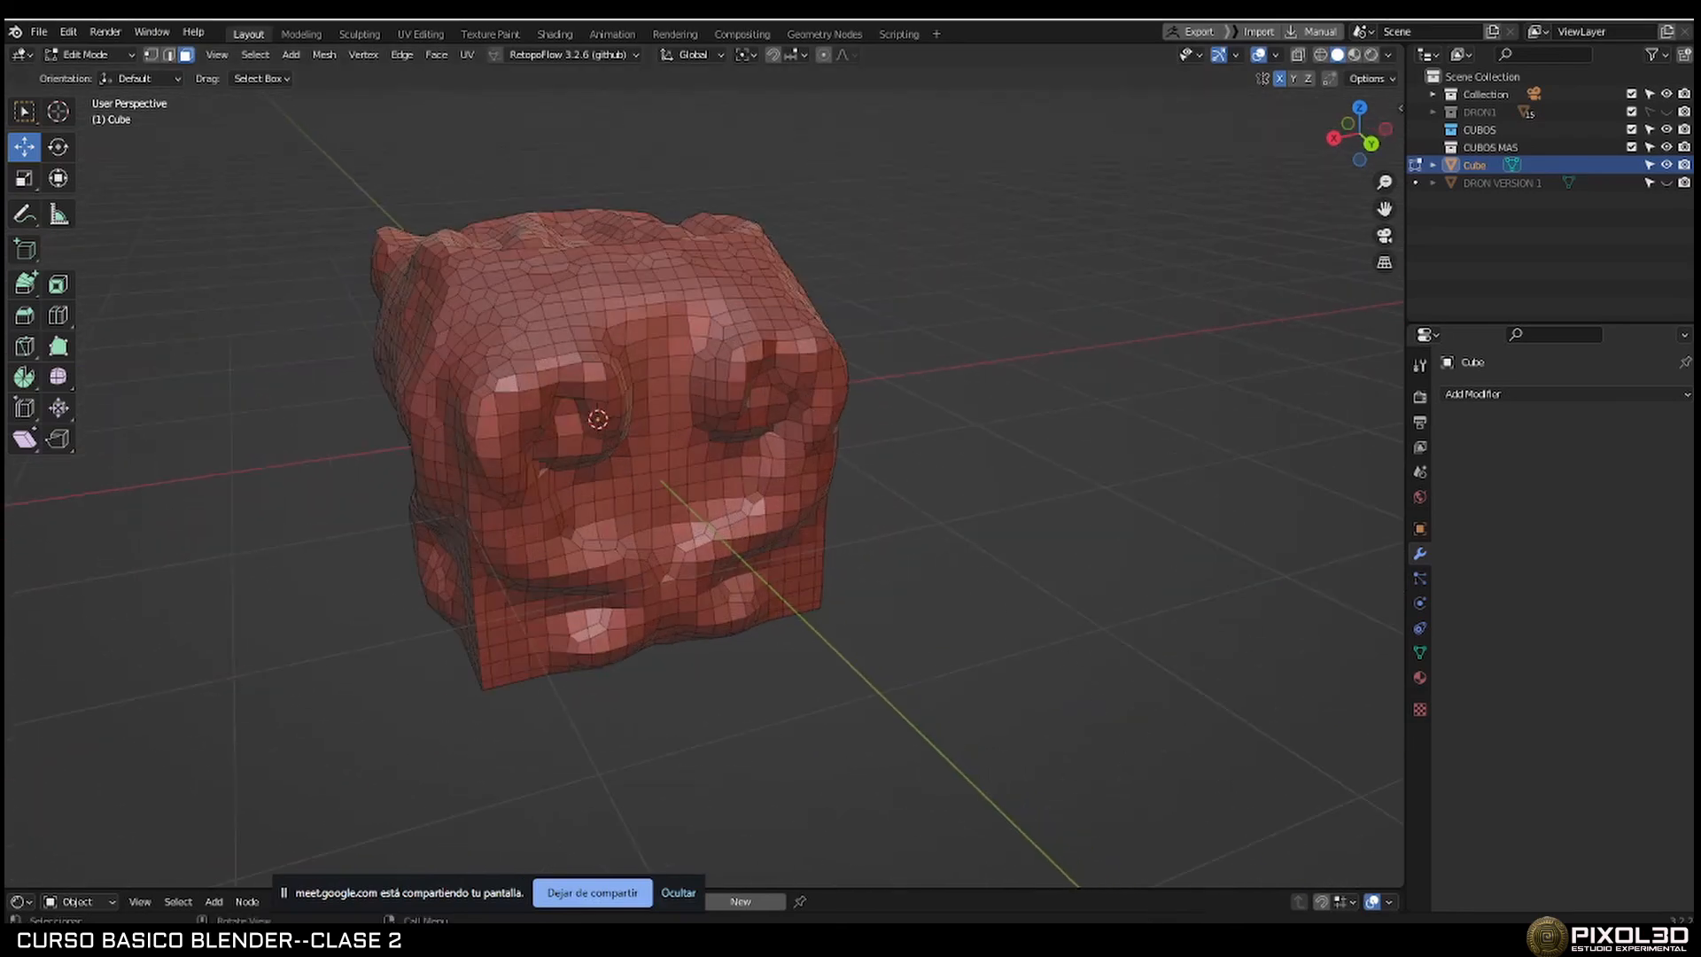
Switch to the course PDF and go to the "SOLDAR Y RELLENAR" section on page 13.
key(alt+Tab)
scroll(974, 594, down, 5)
scroll(975, 593, down, 2)
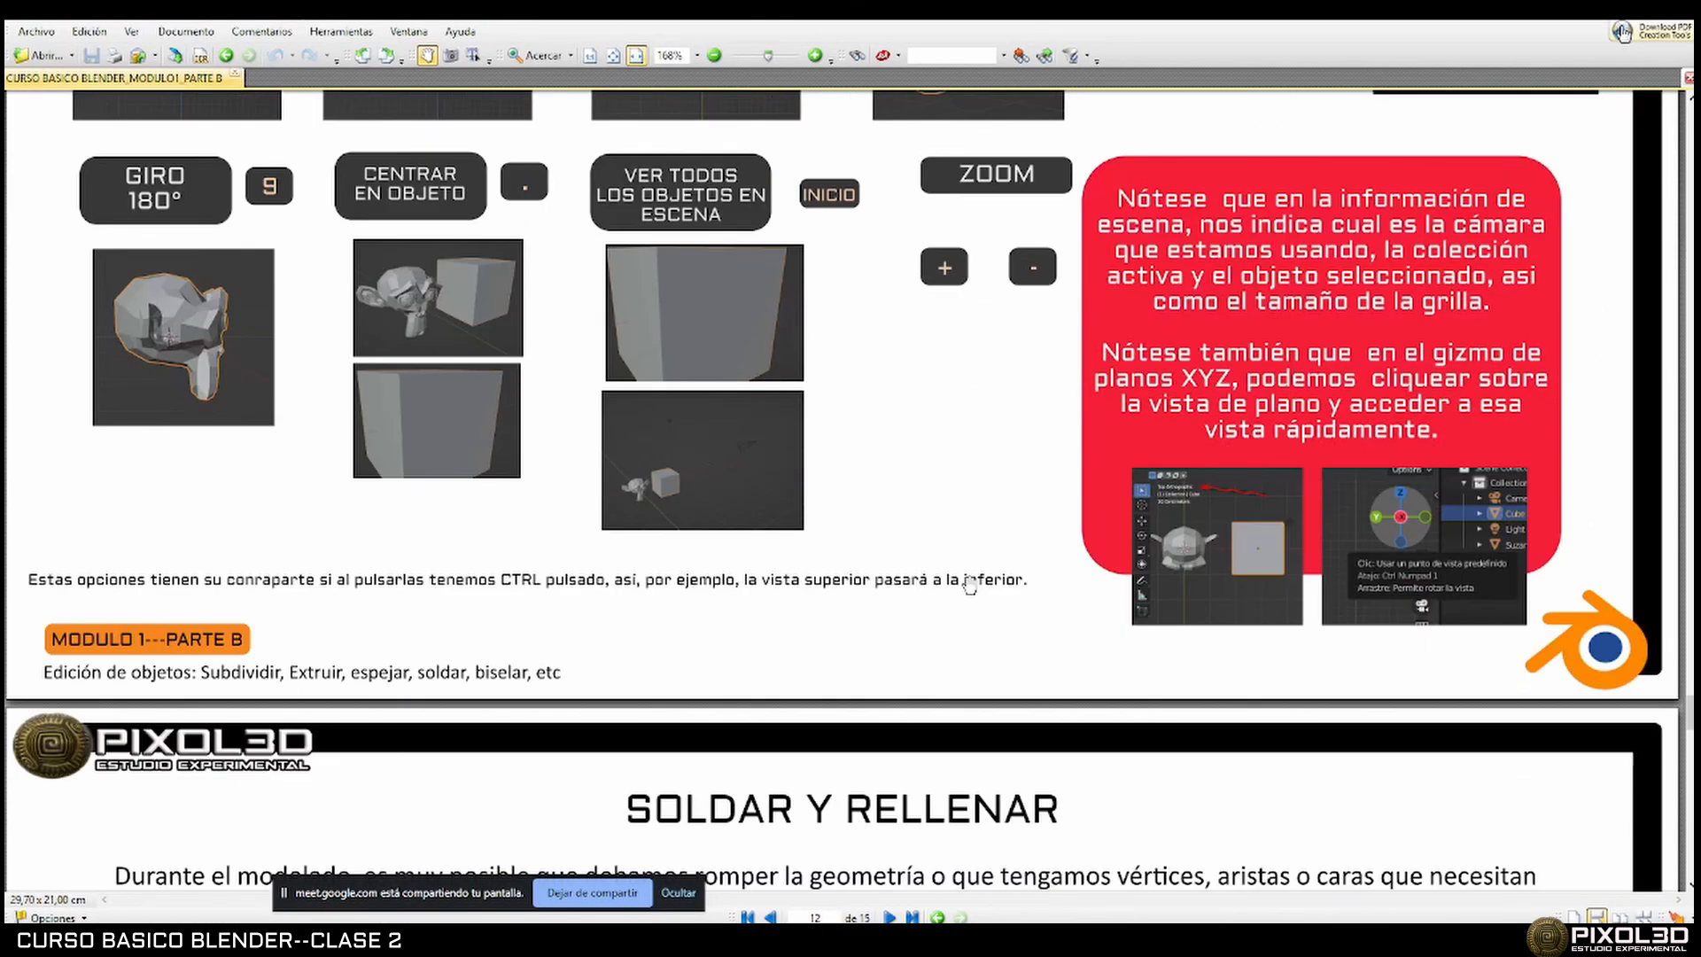
scroll(970, 585, down, 12)
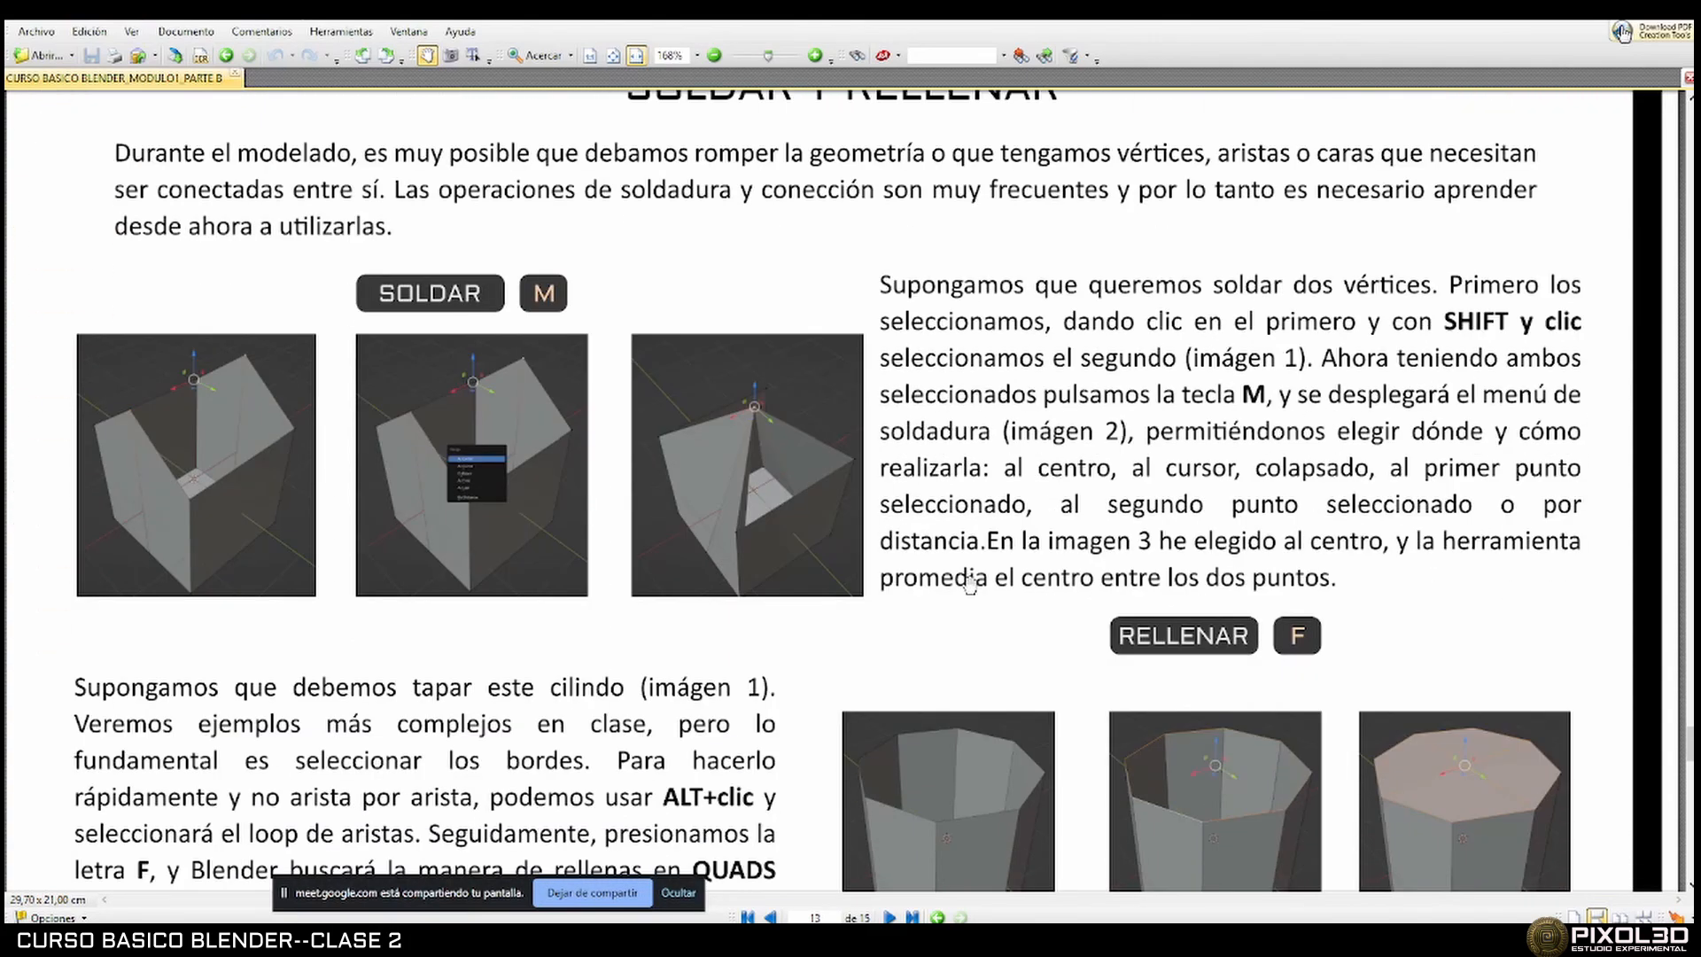